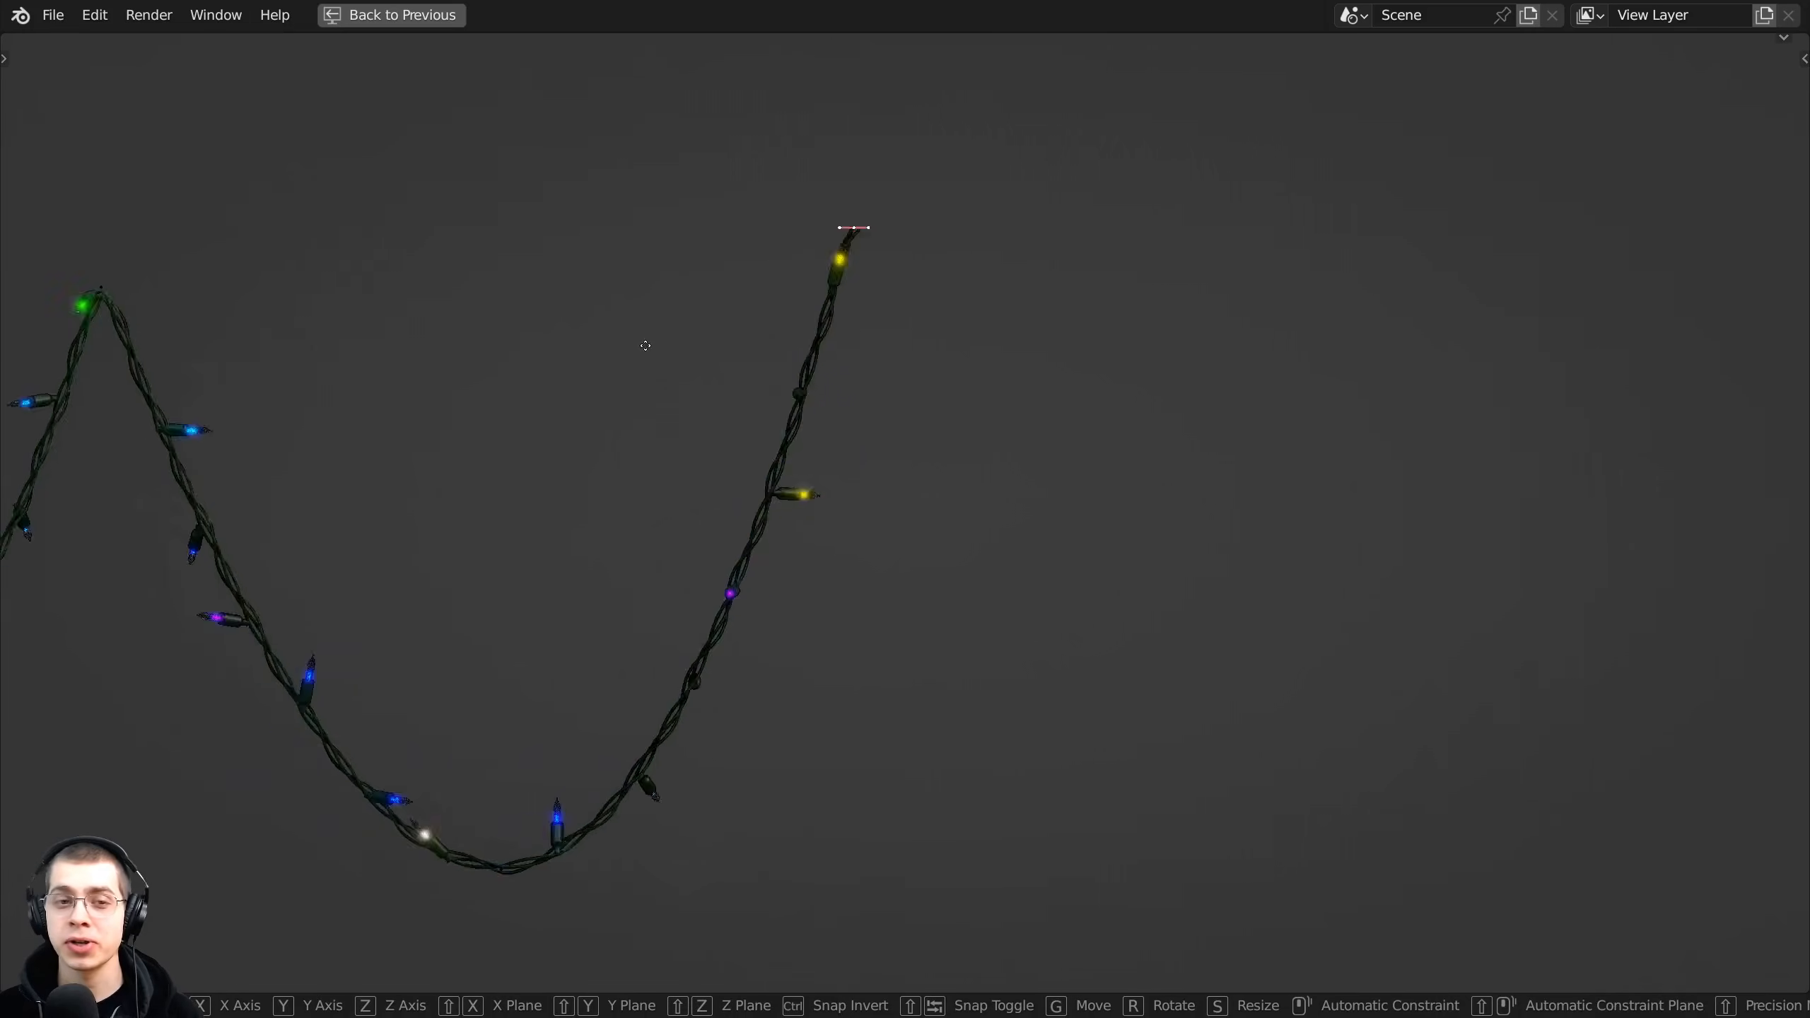
- Reposition the light string's end point and extrude a new control point from it to extend the string
{"action": "left_click", "coordinate": [745, 347]}
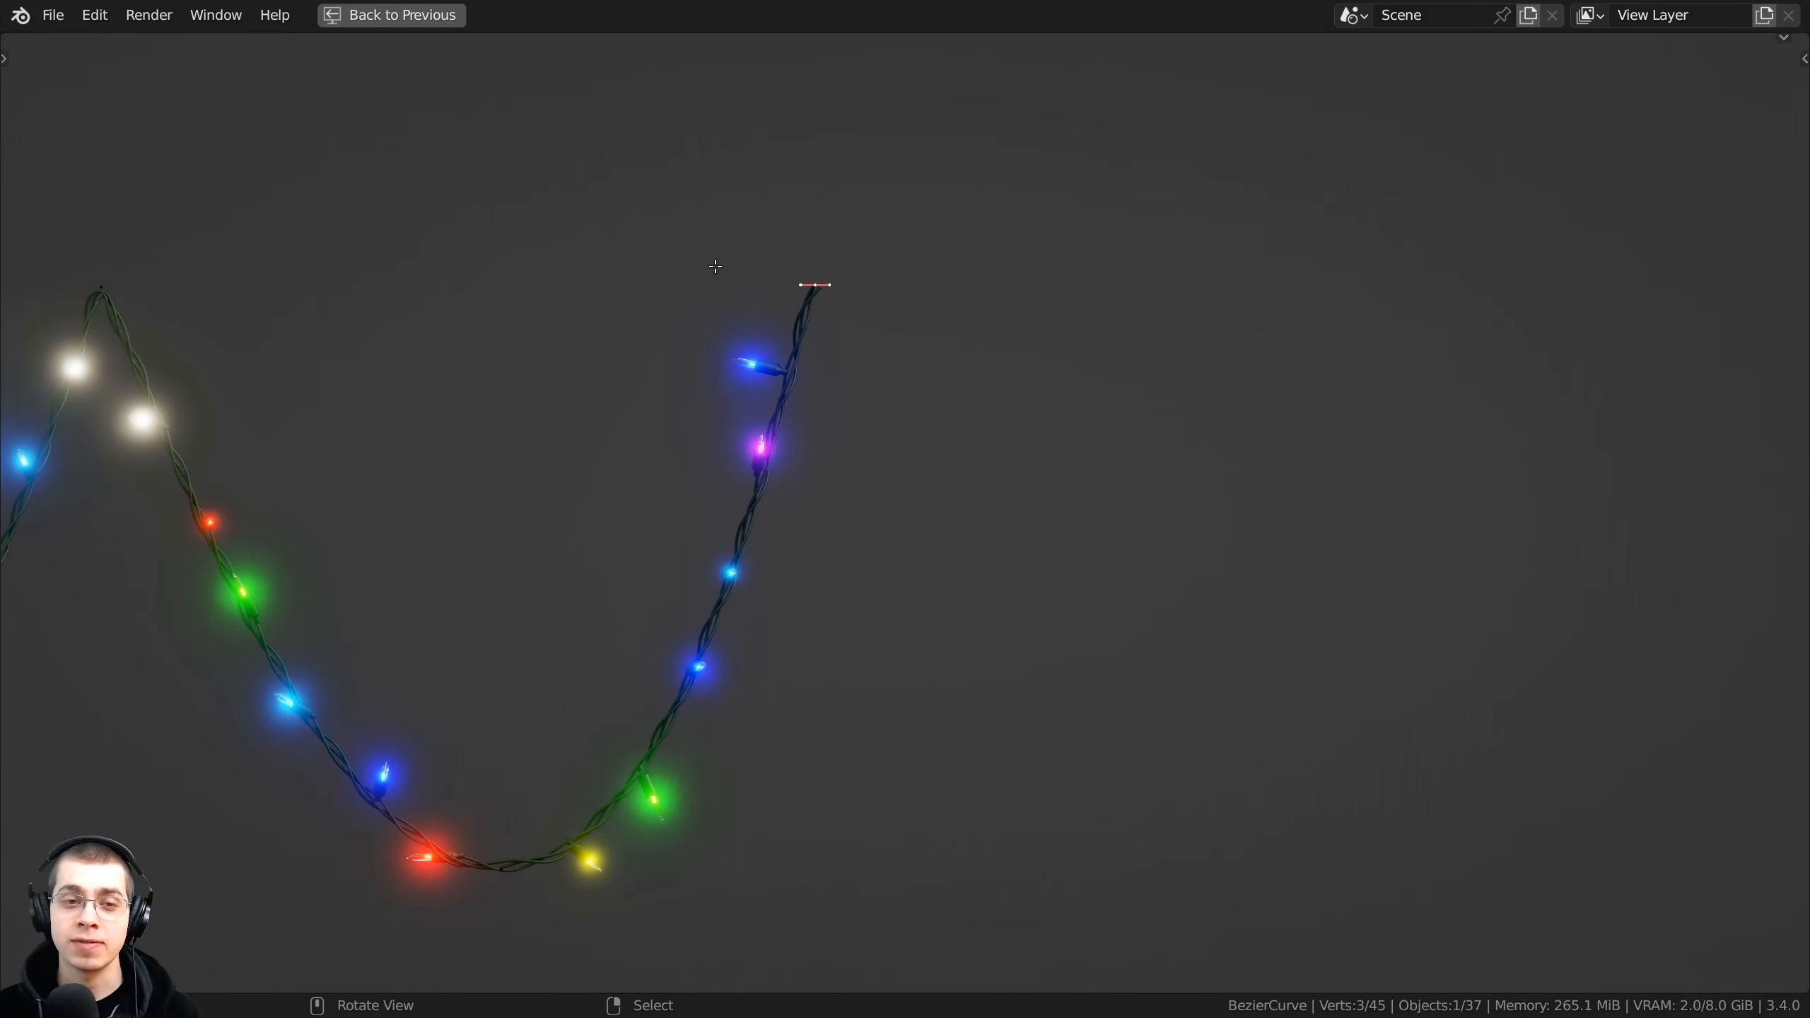
{"action": "key", "text": "g"}
{"action": "left_click", "coordinate": [937, 410]}
{"action": "key", "text": "e"}
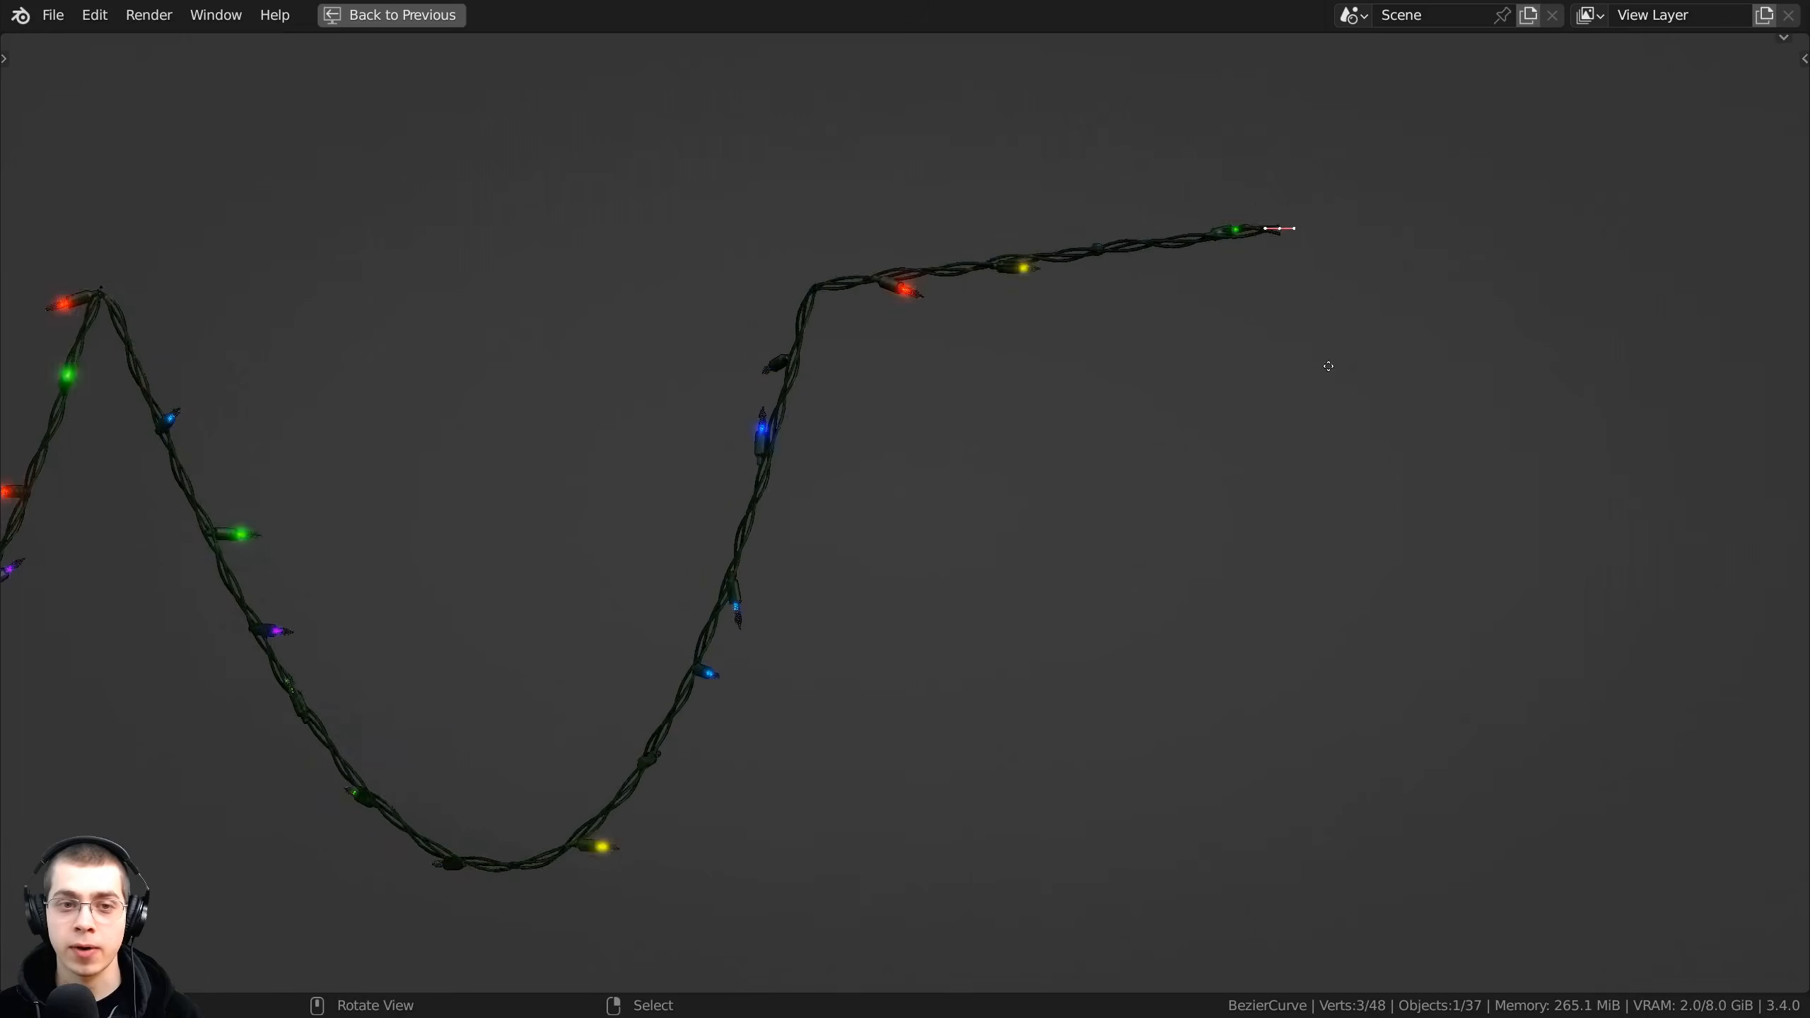
{"action": "left_click", "coordinate": [1408, 400]}
- Scale, move and rotate the new end point's handles so the last section of the light string bends into a sag
{"action": "key", "text": "s"}
{"action": "left_click", "coordinate": [1603, 428]}
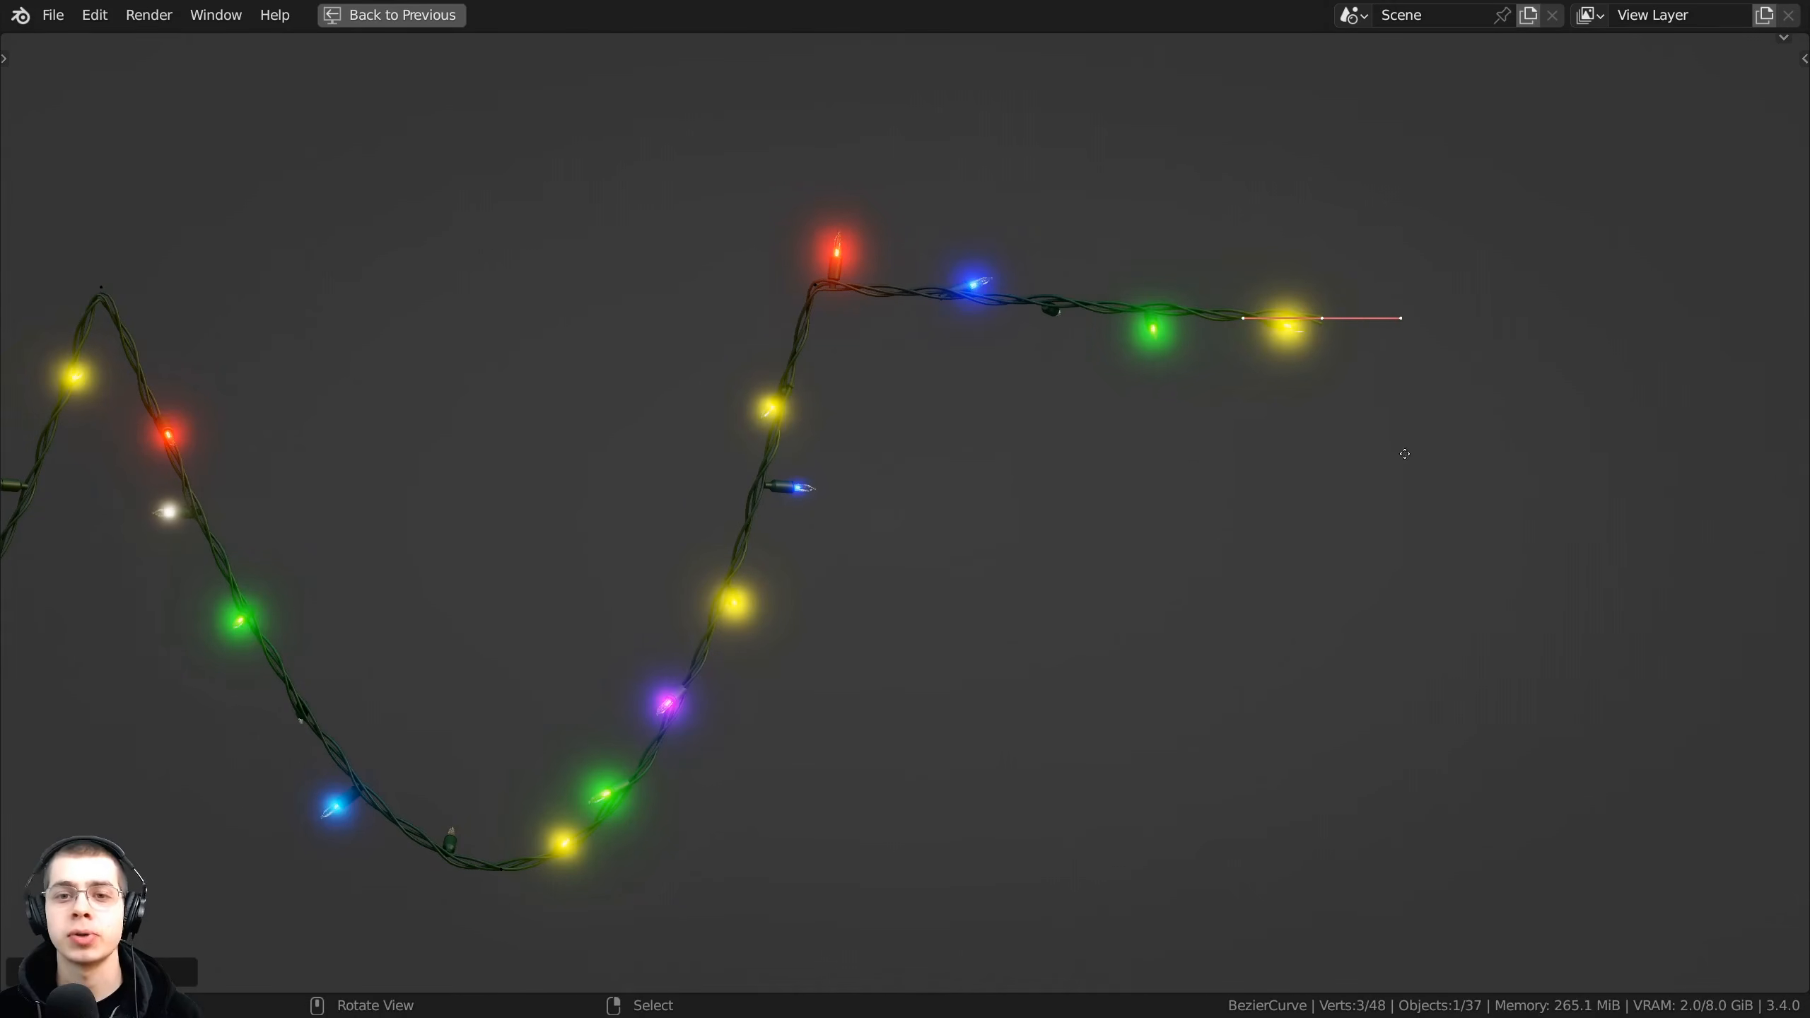
{"action": "key", "text": "g"}
{"action": "left_click", "coordinate": [1482, 378]}
{"action": "key", "text": "r"}
{"action": "left_click", "coordinate": [1525, 249]}
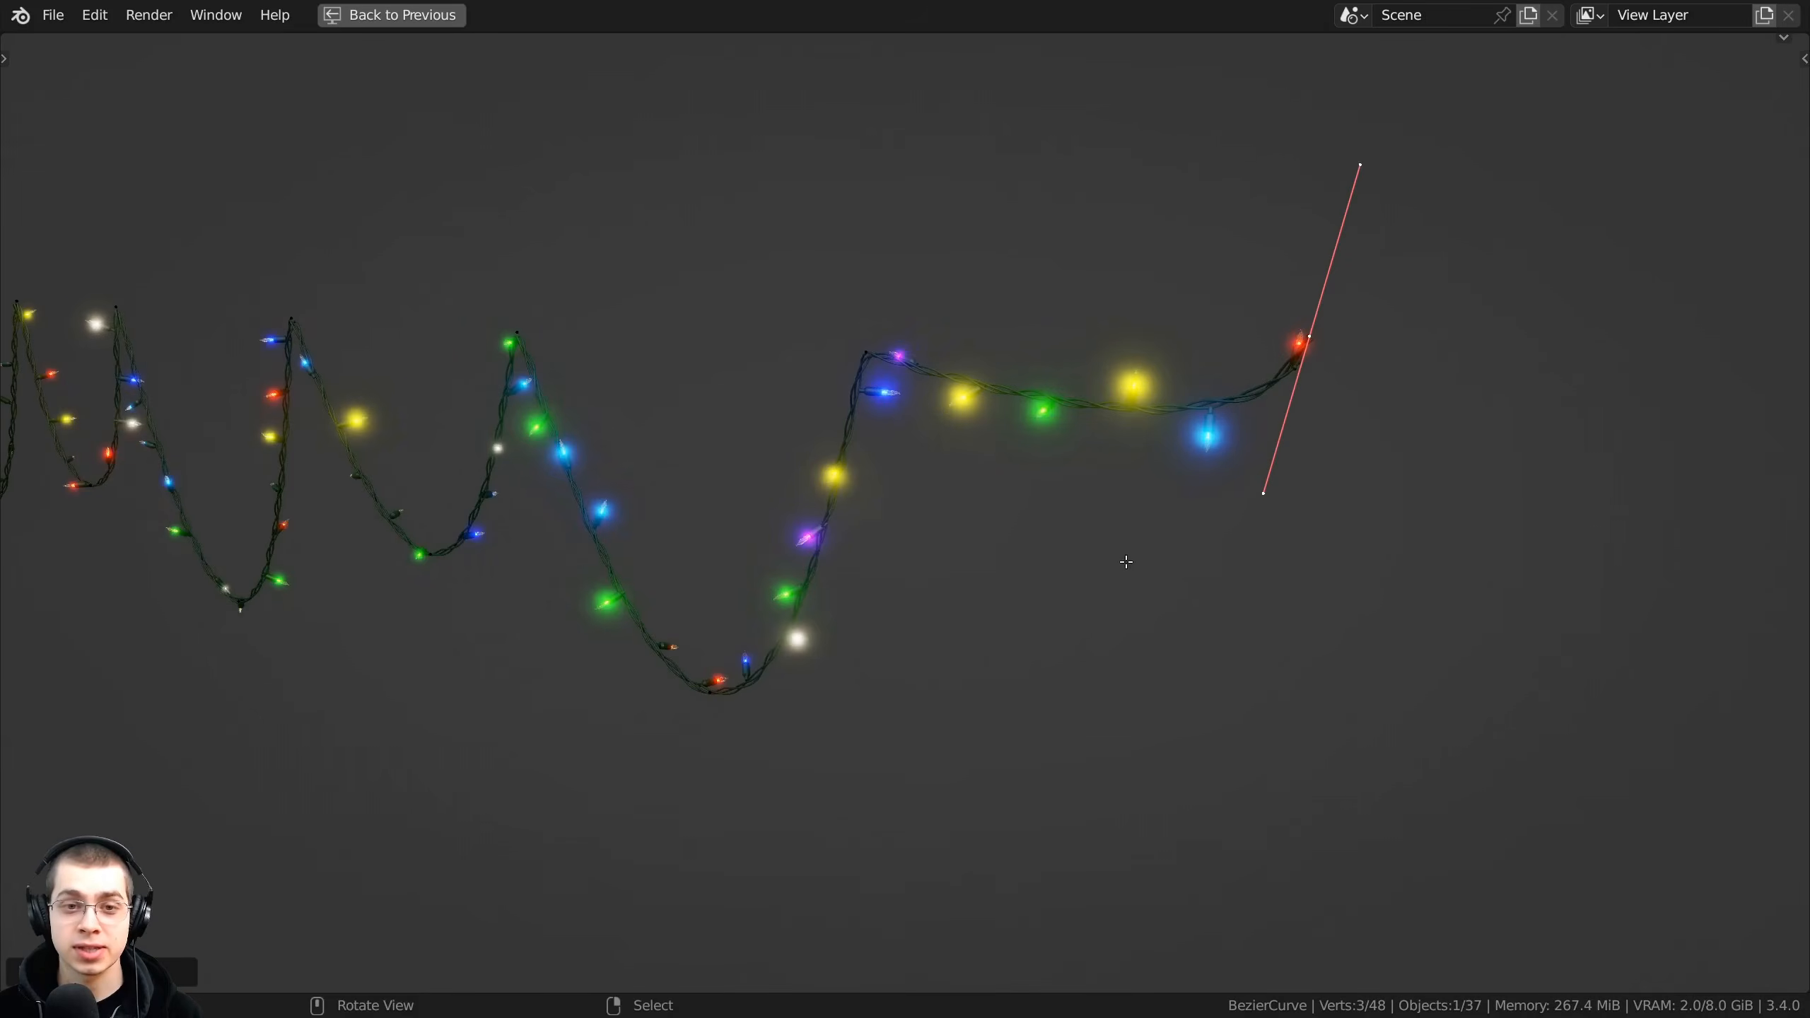
{"action": "key", "text": "s"}
{"action": "left_click", "coordinate": [983, 755]}
- Rotate and move the string's end point in 3D to reshape its last section
{"action": "middle_click_drag", "start_coordinate": [1112, 606], "coordinate": [976, 596]}
{"action": "key", "text": "r"}
{"action": "left_click", "coordinate": [1097, 613]}
{"action": "key", "text": "g"}
{"action": "left_click", "coordinate": [1176, 827]}
{"action": "scroll", "coordinate": [1012, 584], "scroll_direction": "down", "scroll_amount": 2}
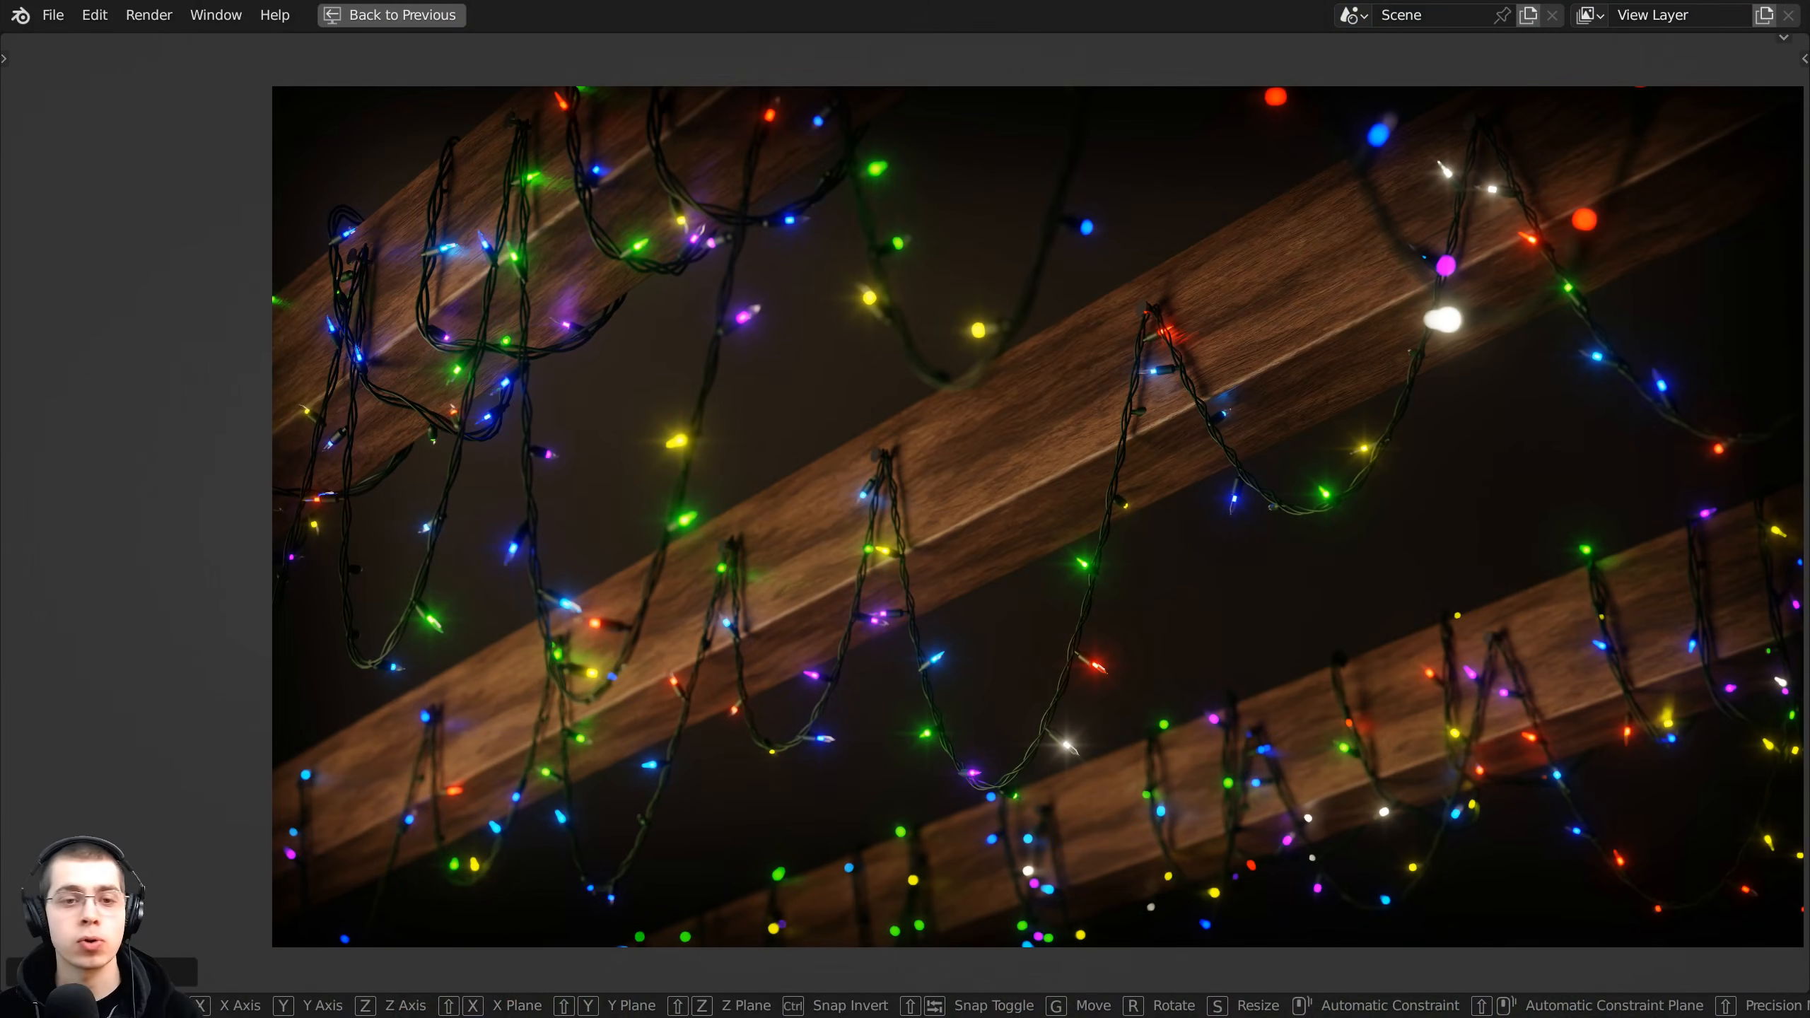
{"action": "middle_click_drag", "start_coordinate": [904, 510], "coordinate": [834, 548]}
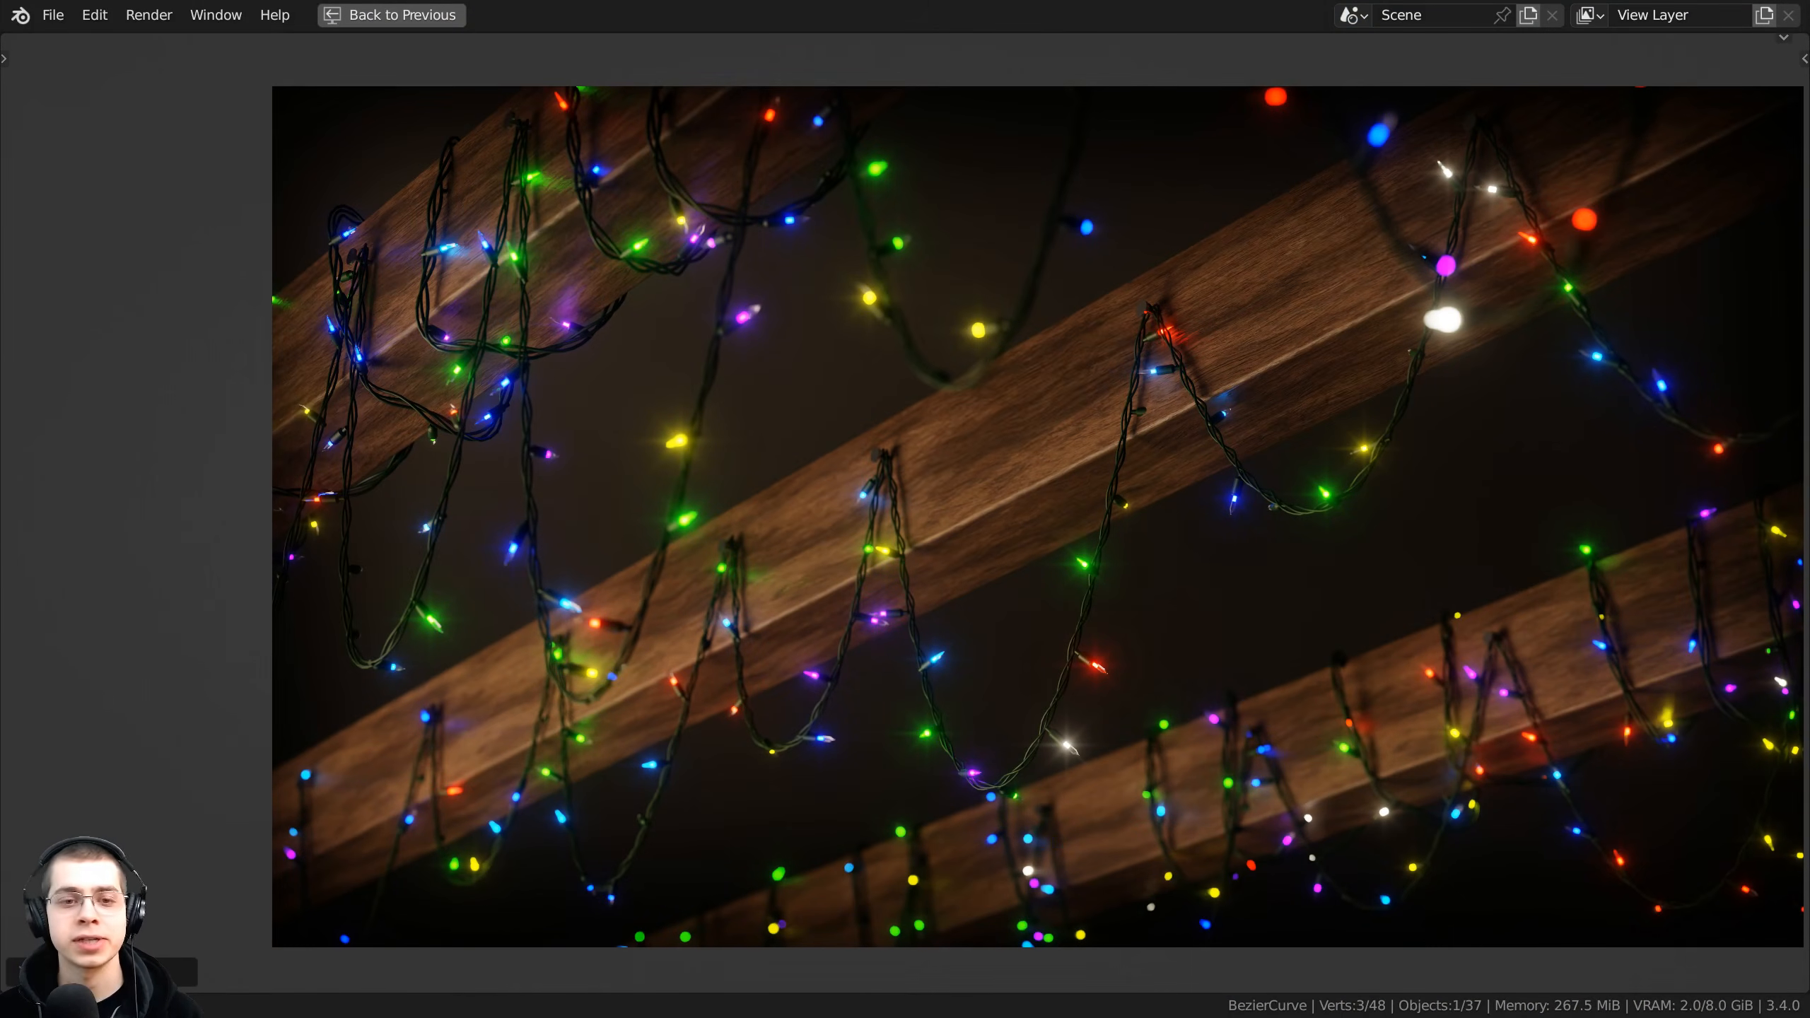
{"action": "key", "text": "r"}
{"action": "key", "text": "r"}
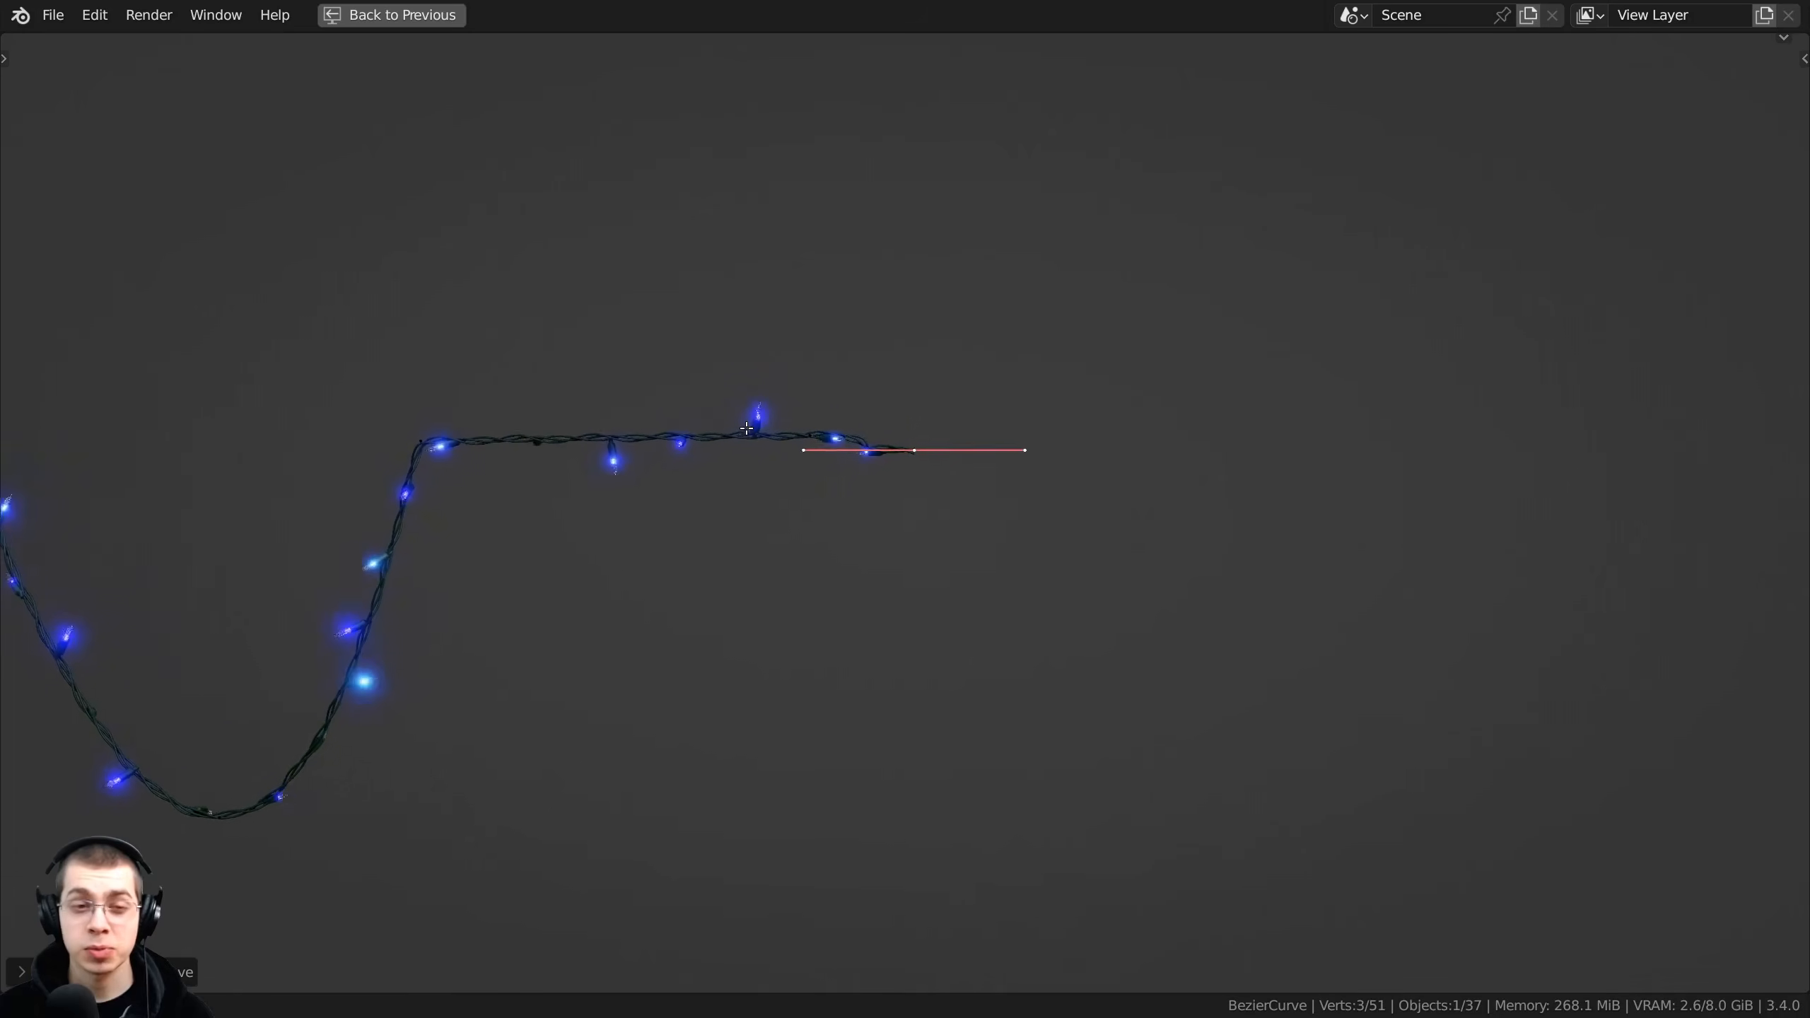
- Move the newly extruded end point outward to lengthen the straight section of the light string
{"action": "key", "text": "g"}
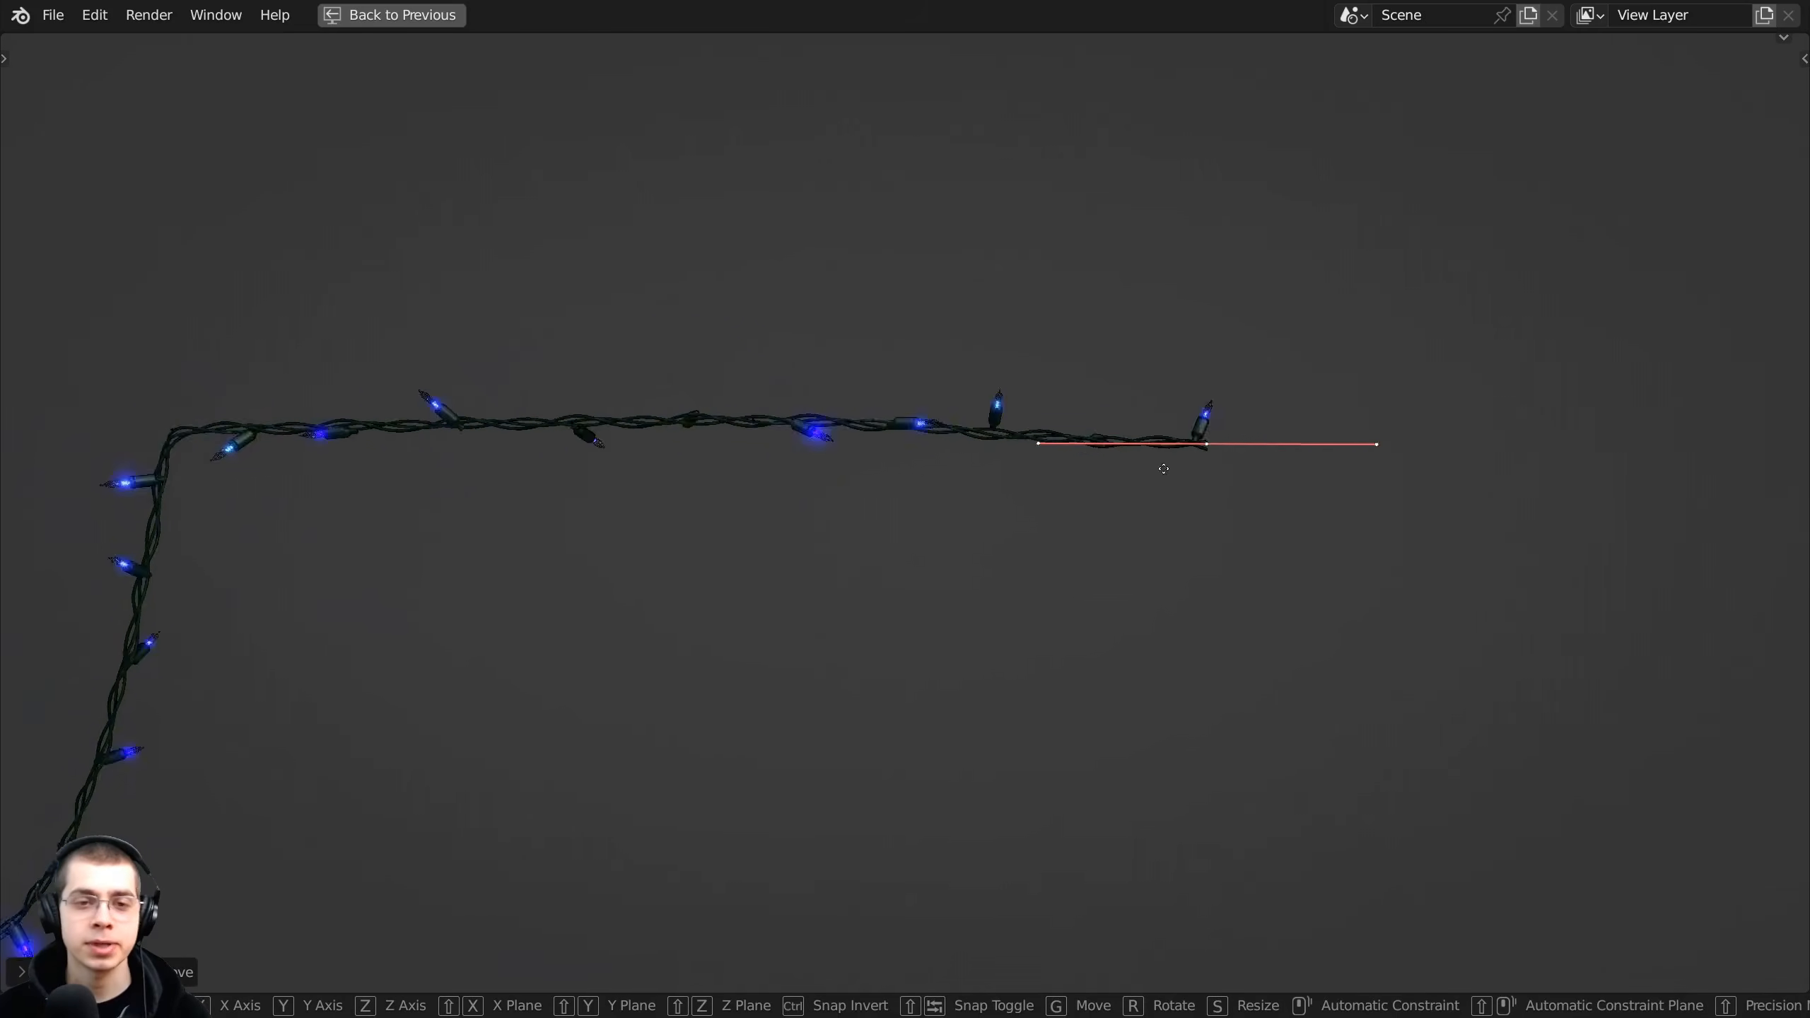
{"action": "left_click", "coordinate": [1238, 479]}
{"action": "scroll", "coordinate": [947, 461], "scroll_direction": "up", "scroll_amount": 3}
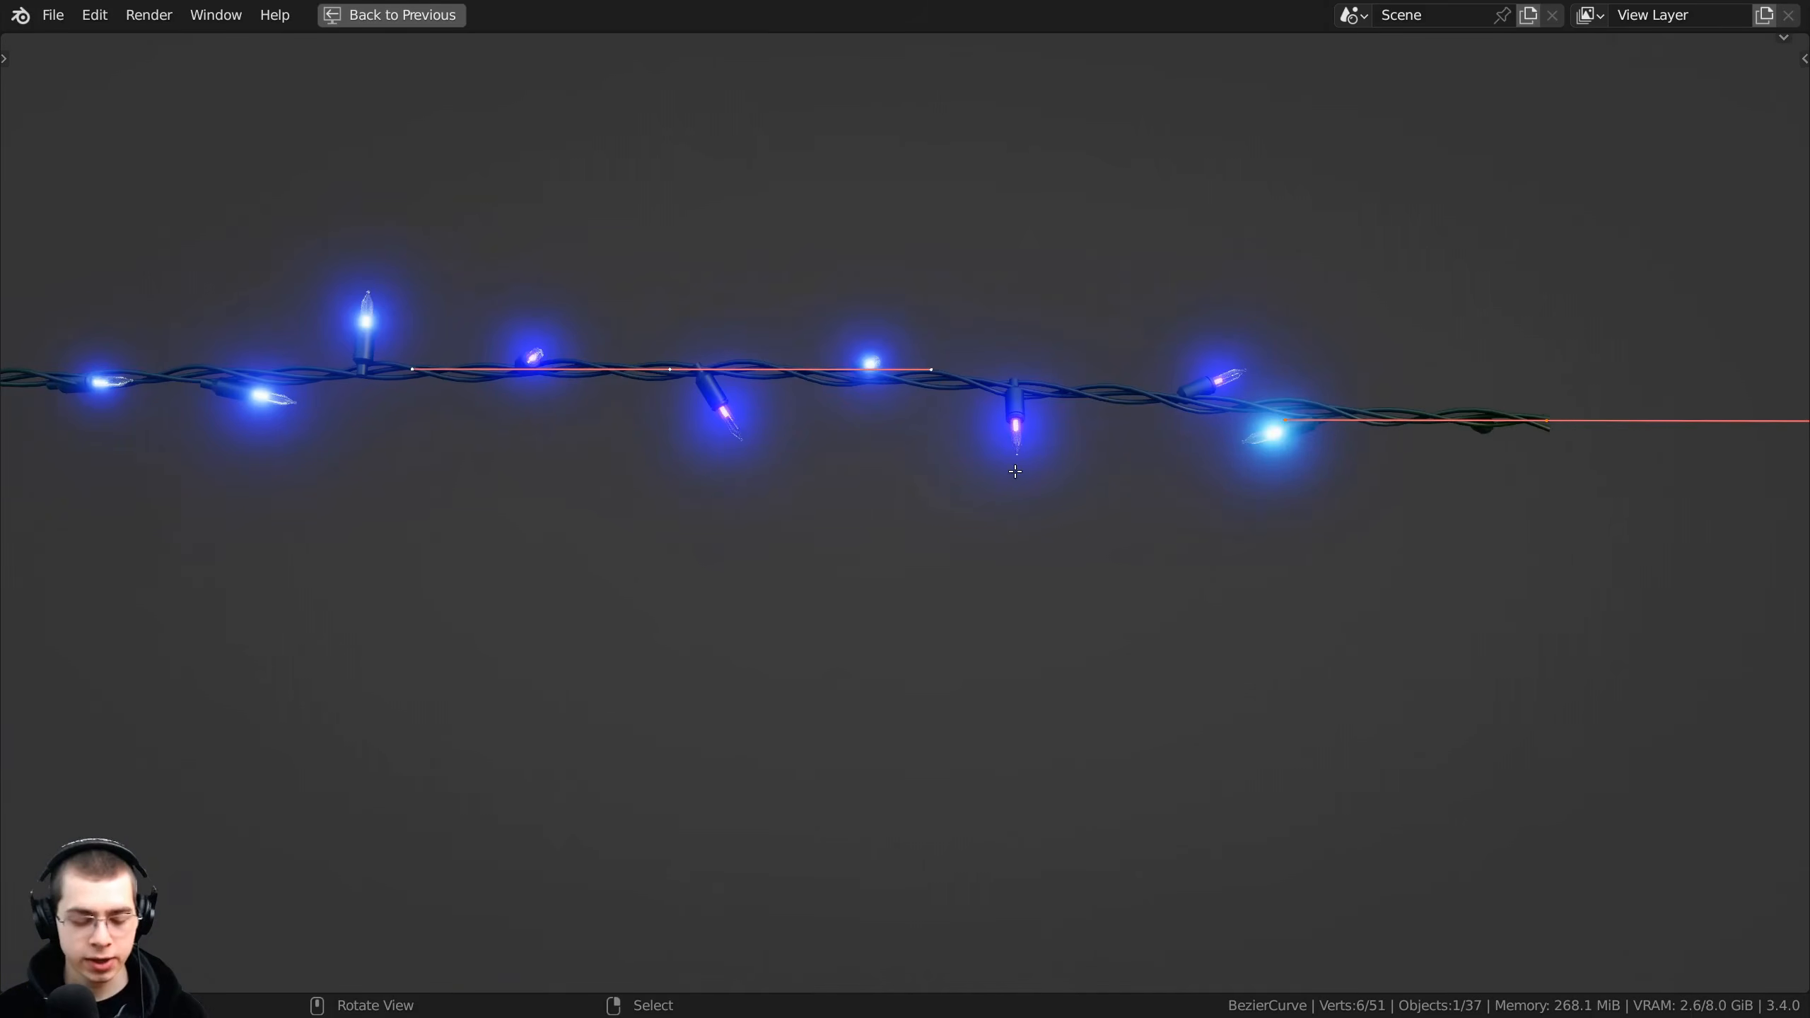
- Enlarge the curve radius at the last two control points to thicken the wires toward the string's end
{"action": "middle_click_drag", "start_coordinate": [1034, 478], "coordinate": [1028, 608], "text": "shift"}
{"action": "key", "text": "alt+s"}
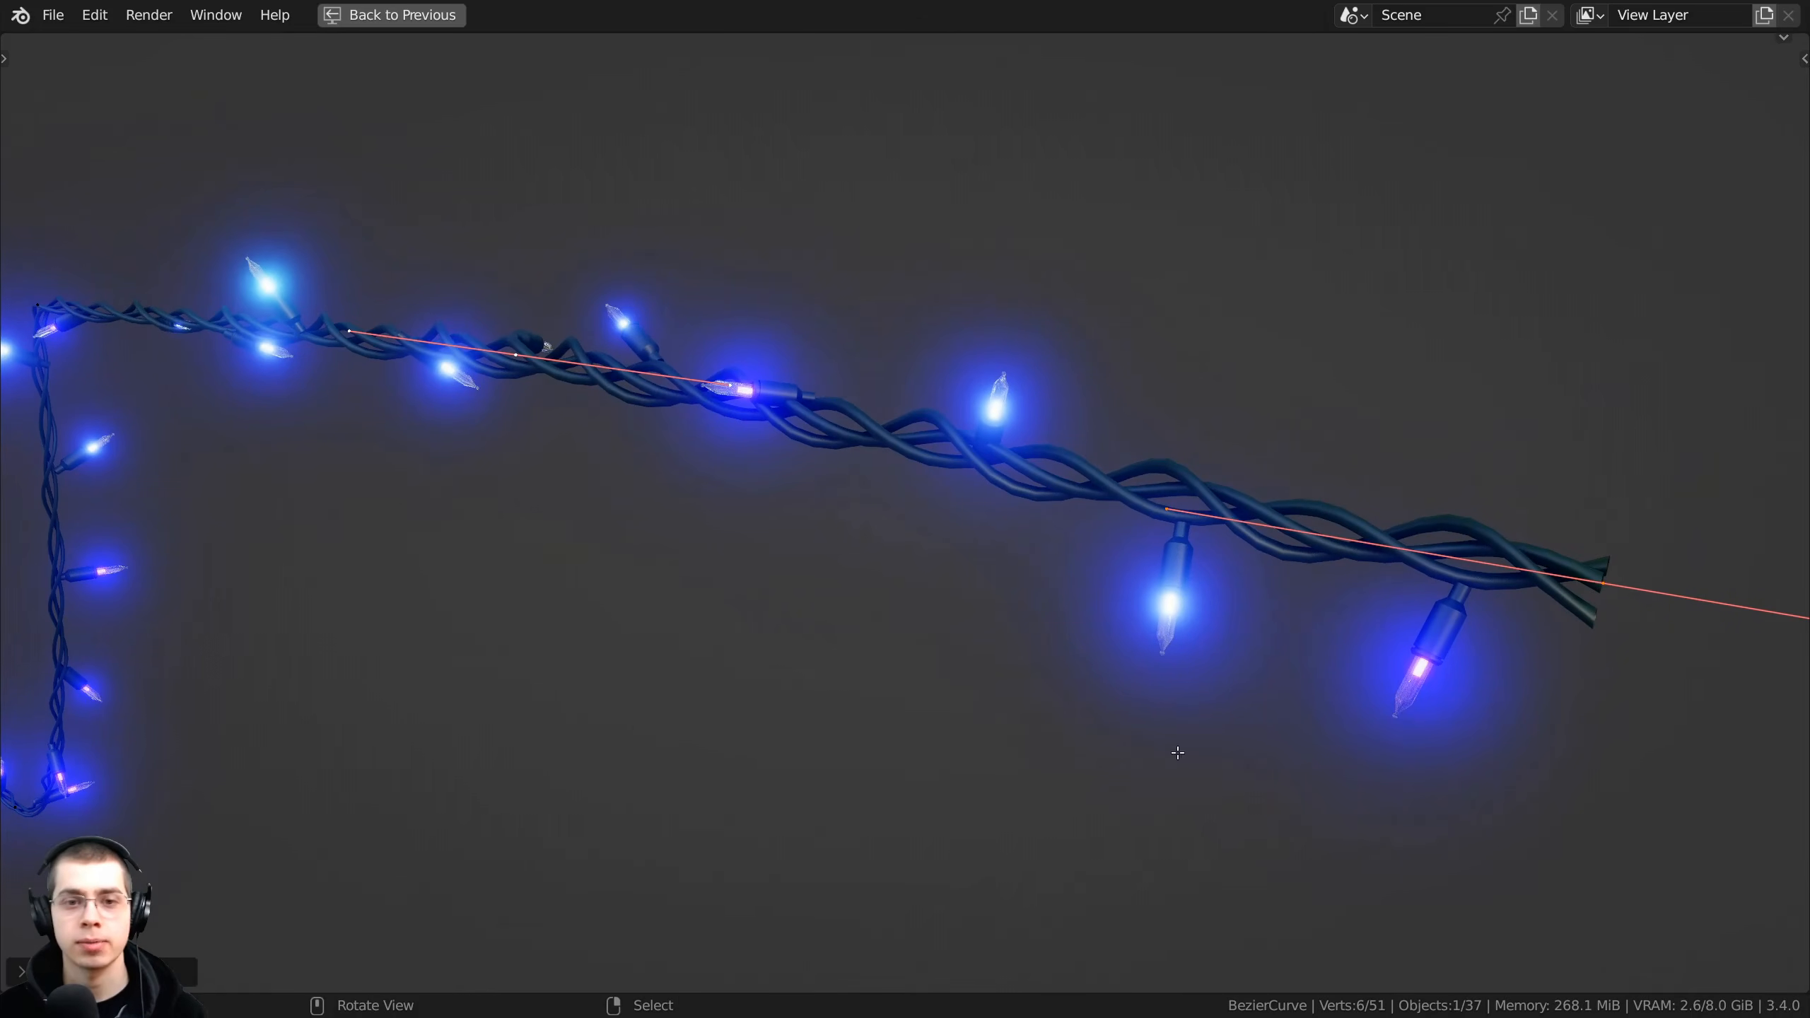
{"action": "middle_click_drag", "start_coordinate": [832, 295], "coordinate": [933, 370]}
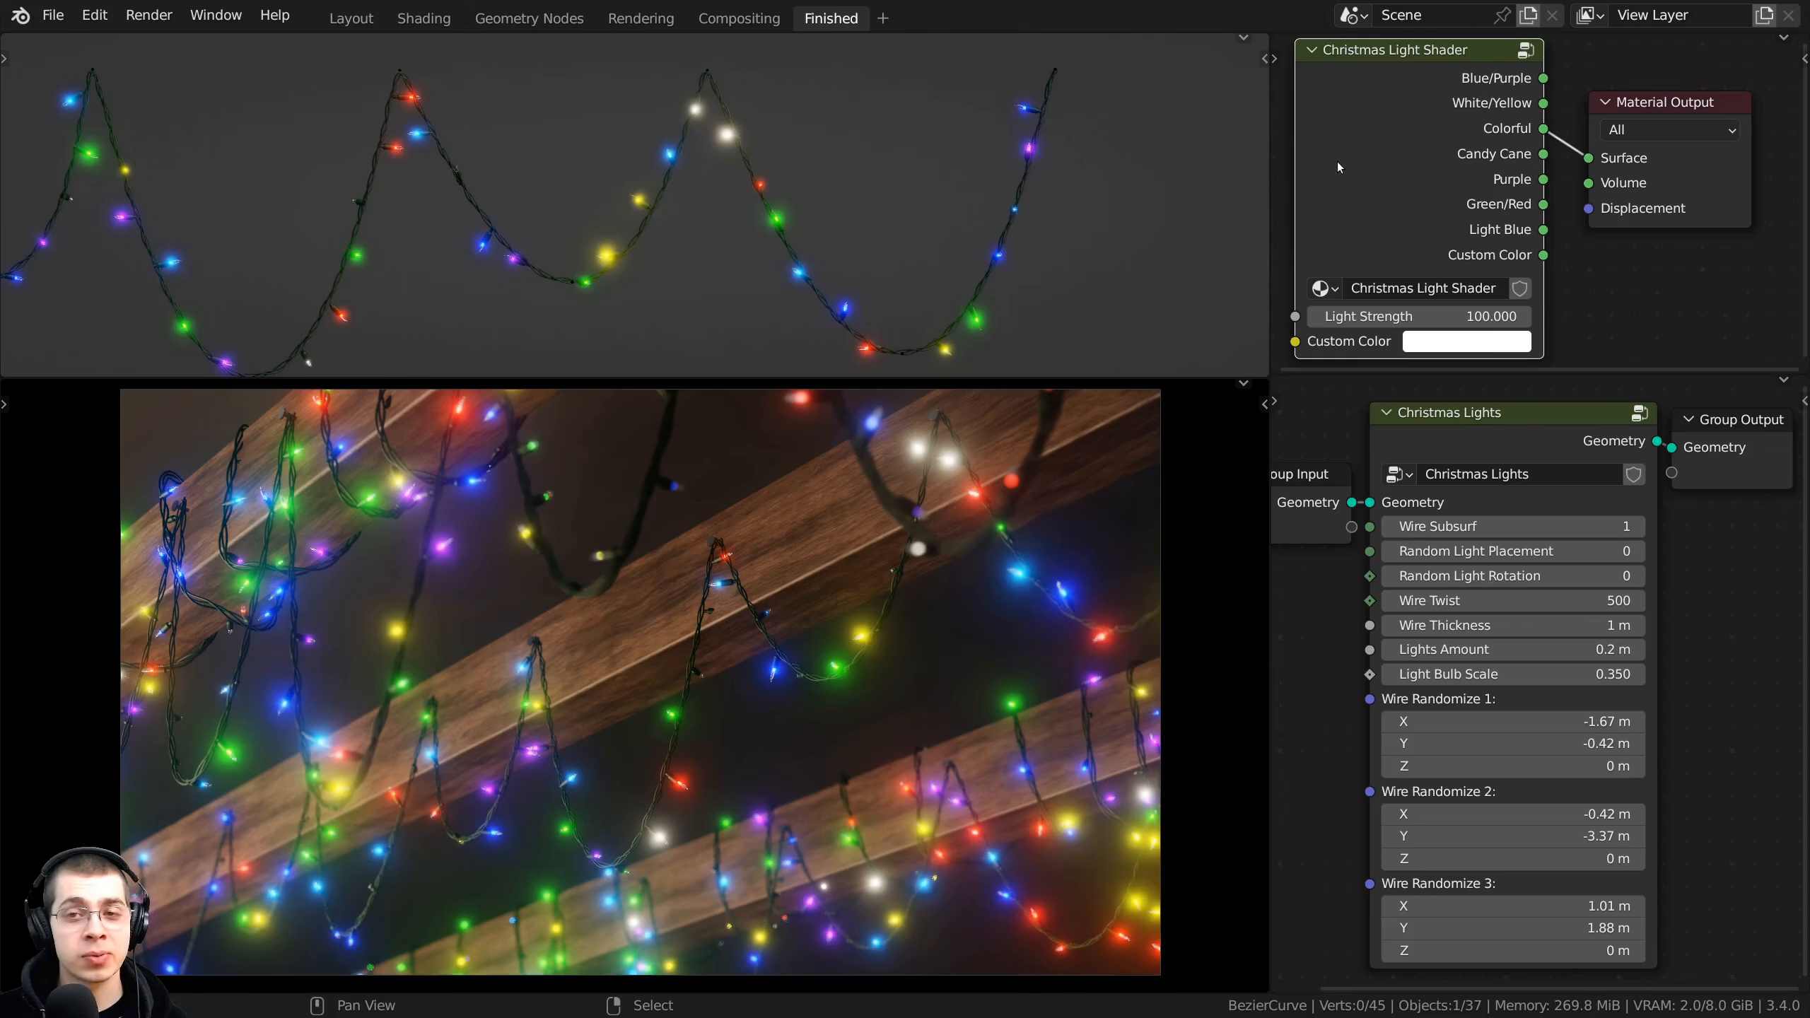
- Connect the Christmas Light Shader's Blue/Purple output to the Material Output's Surface and space the two nodes apart
{"action": "left_click_drag", "start_coordinate": [1338, 163], "coordinate": [1371, 165]}
{"action": "middle_click_drag", "start_coordinate": [1490, 51], "coordinate": [1479, 50]}
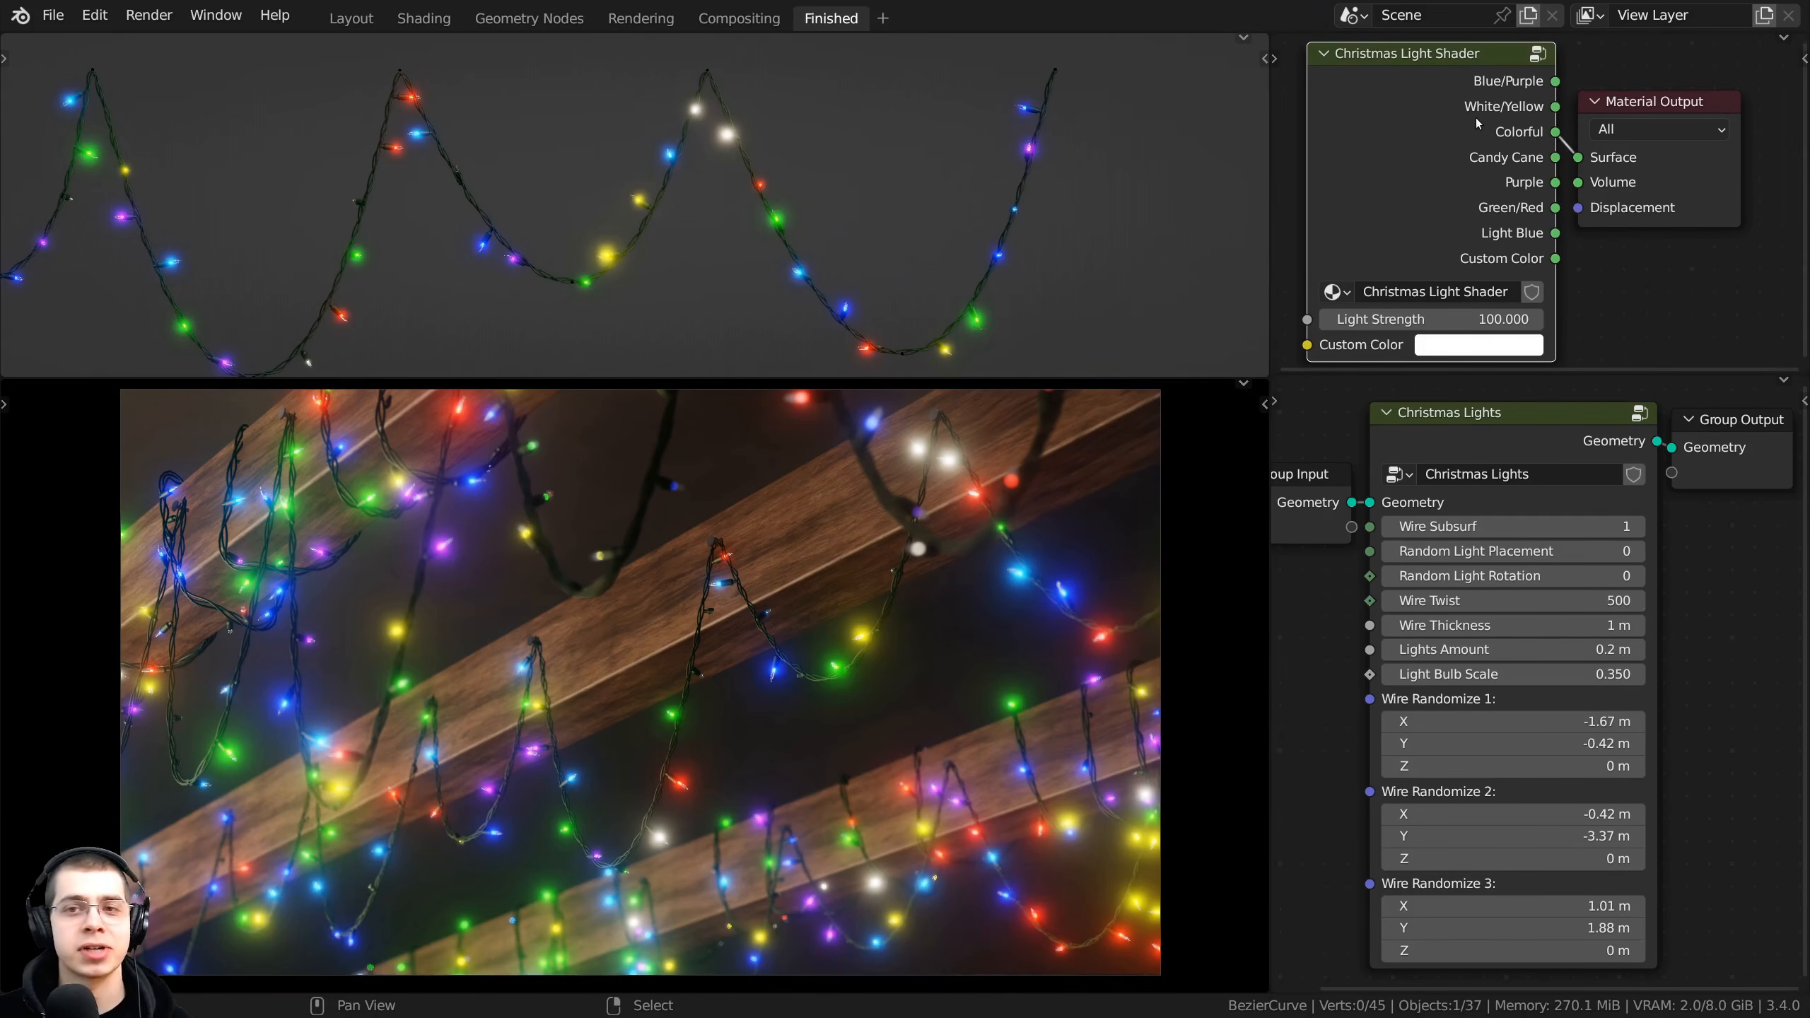
{"action": "left_click_drag", "start_coordinate": [1567, 146], "coordinate": [1577, 157]}
{"action": "left_click_drag", "start_coordinate": [1638, 102], "coordinate": [1661, 94]}
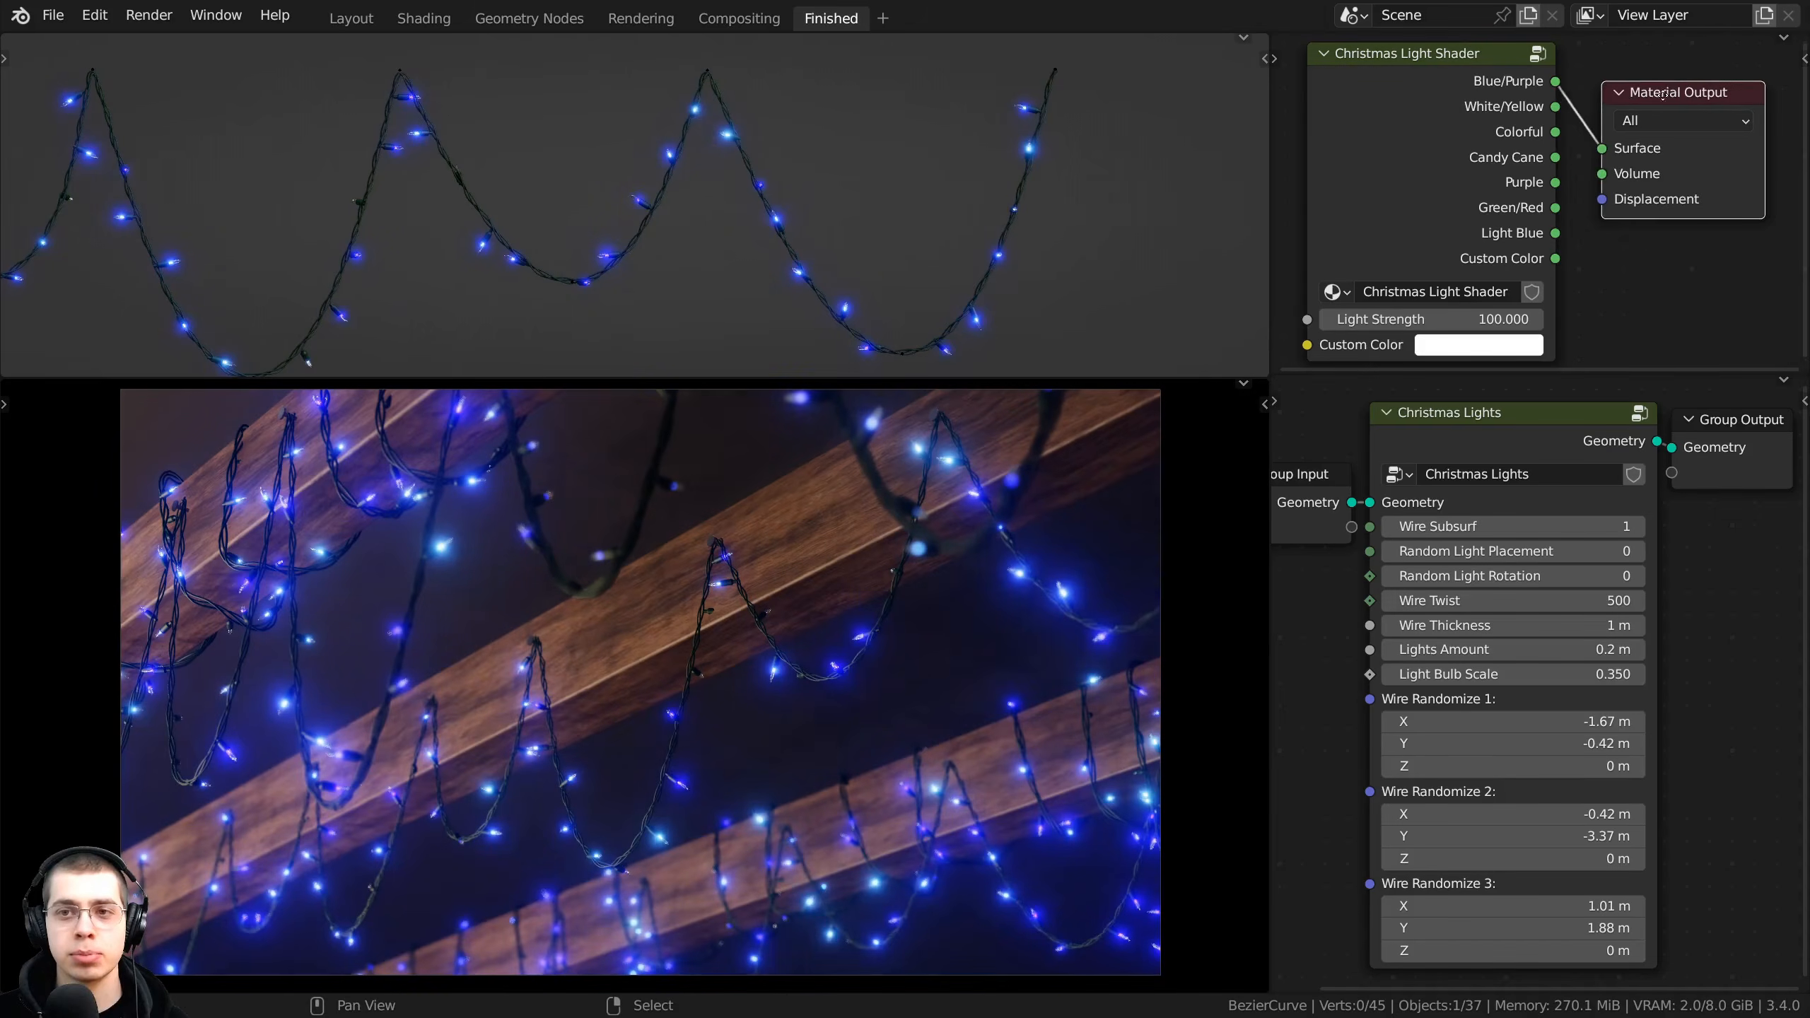
- Try the other shader color outputs on the Material Output's Surface, including Light Blue and ending with Custom Color
{"action": "left_click_drag", "start_coordinate": [1606, 153], "coordinate": [1602, 154]}
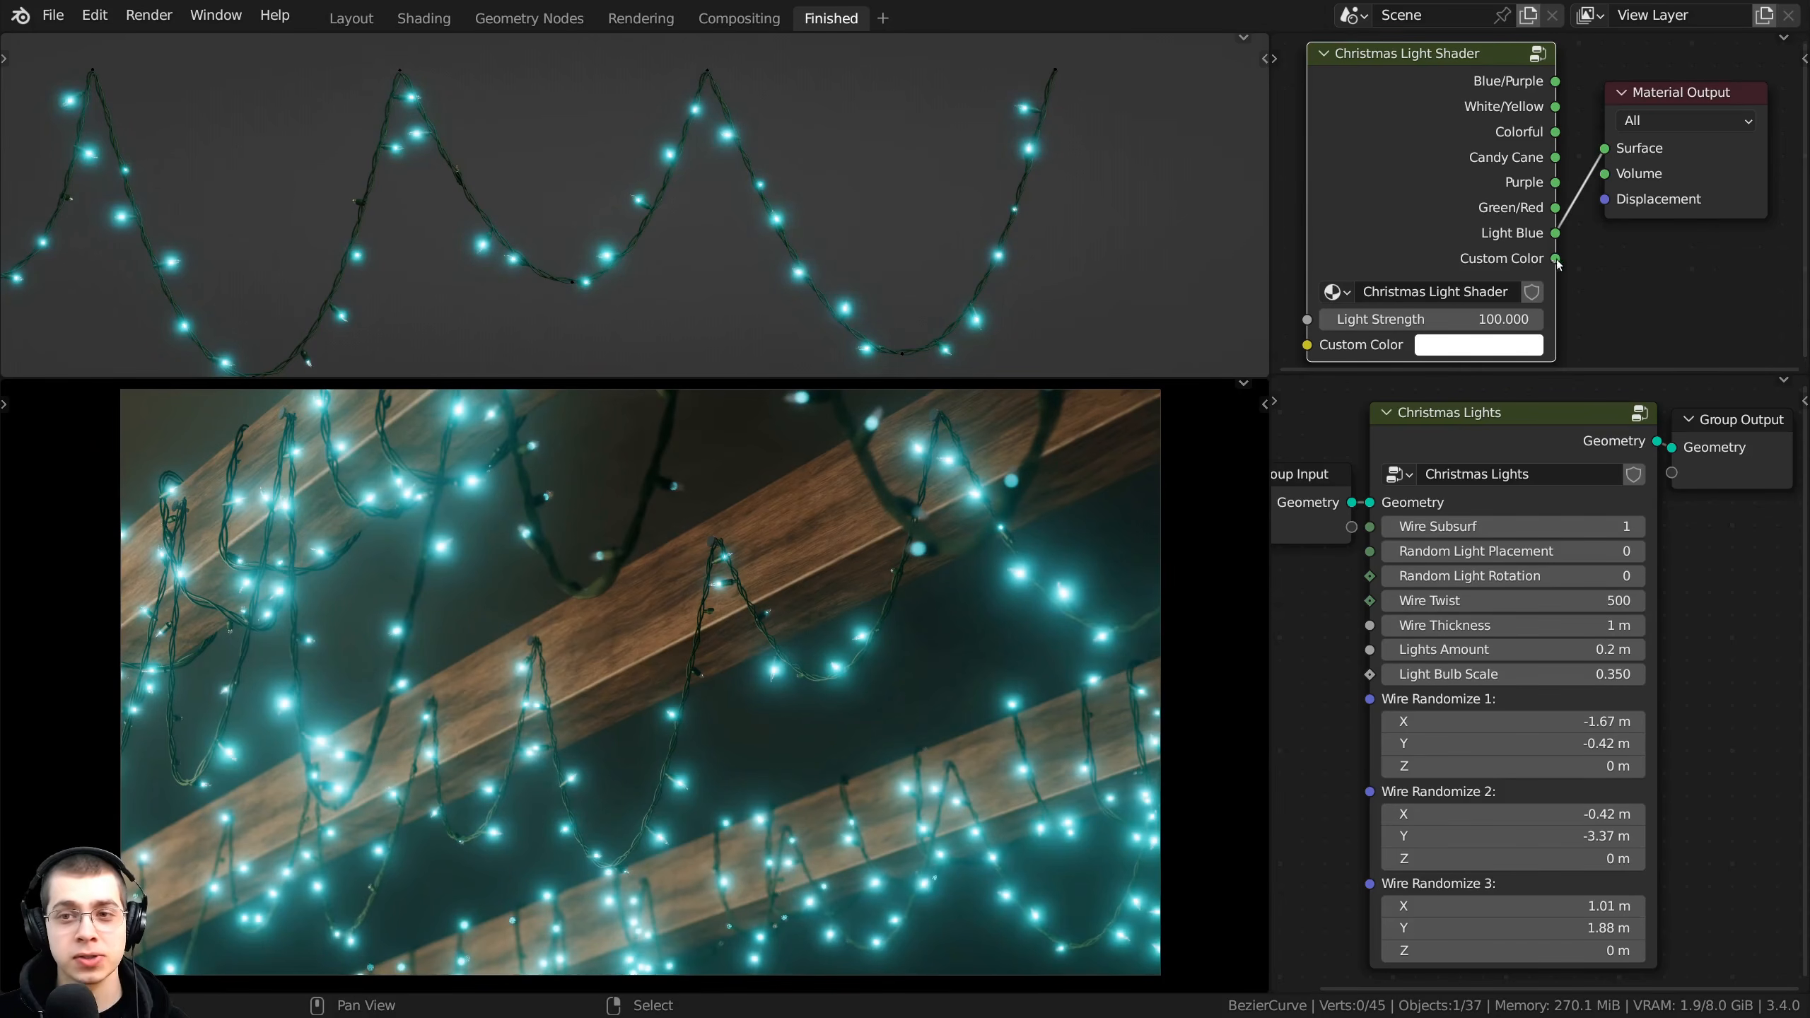
{"action": "left_click_drag", "start_coordinate": [1545, 255], "coordinate": [1554, 258]}
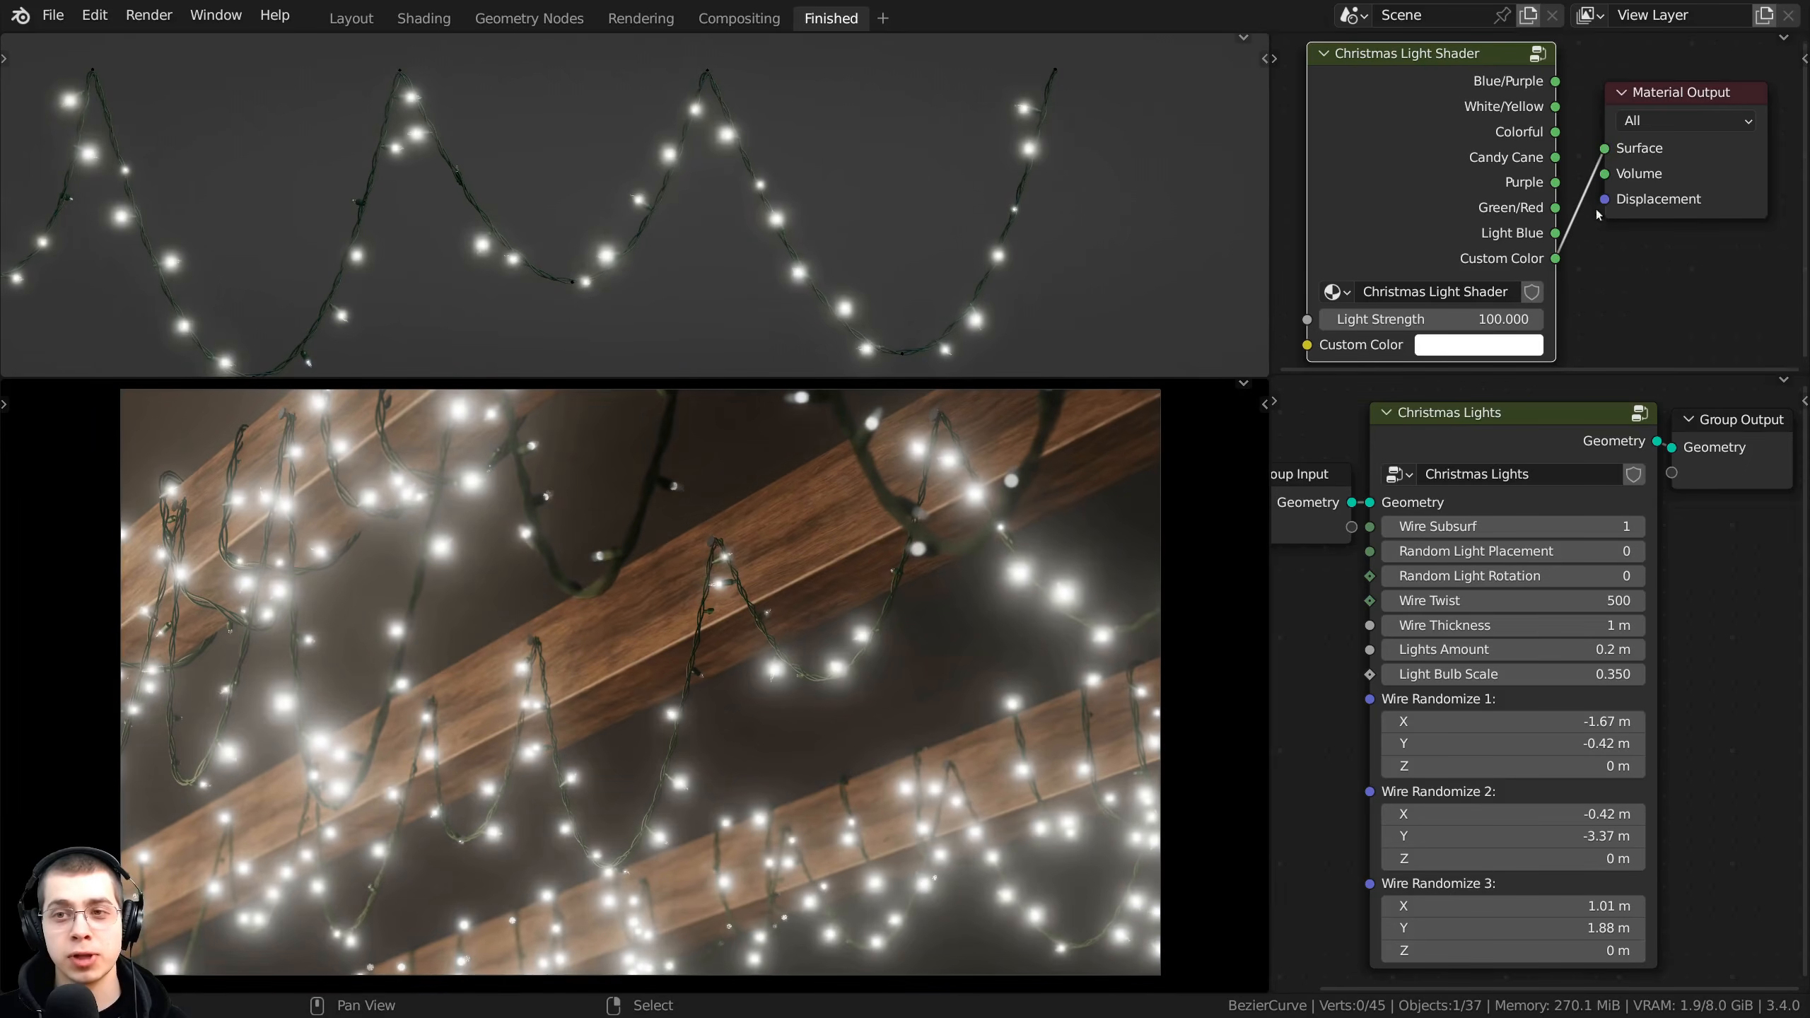
{"action": "left_click_drag", "start_coordinate": [1670, 102], "coordinate": [1670, 113]}
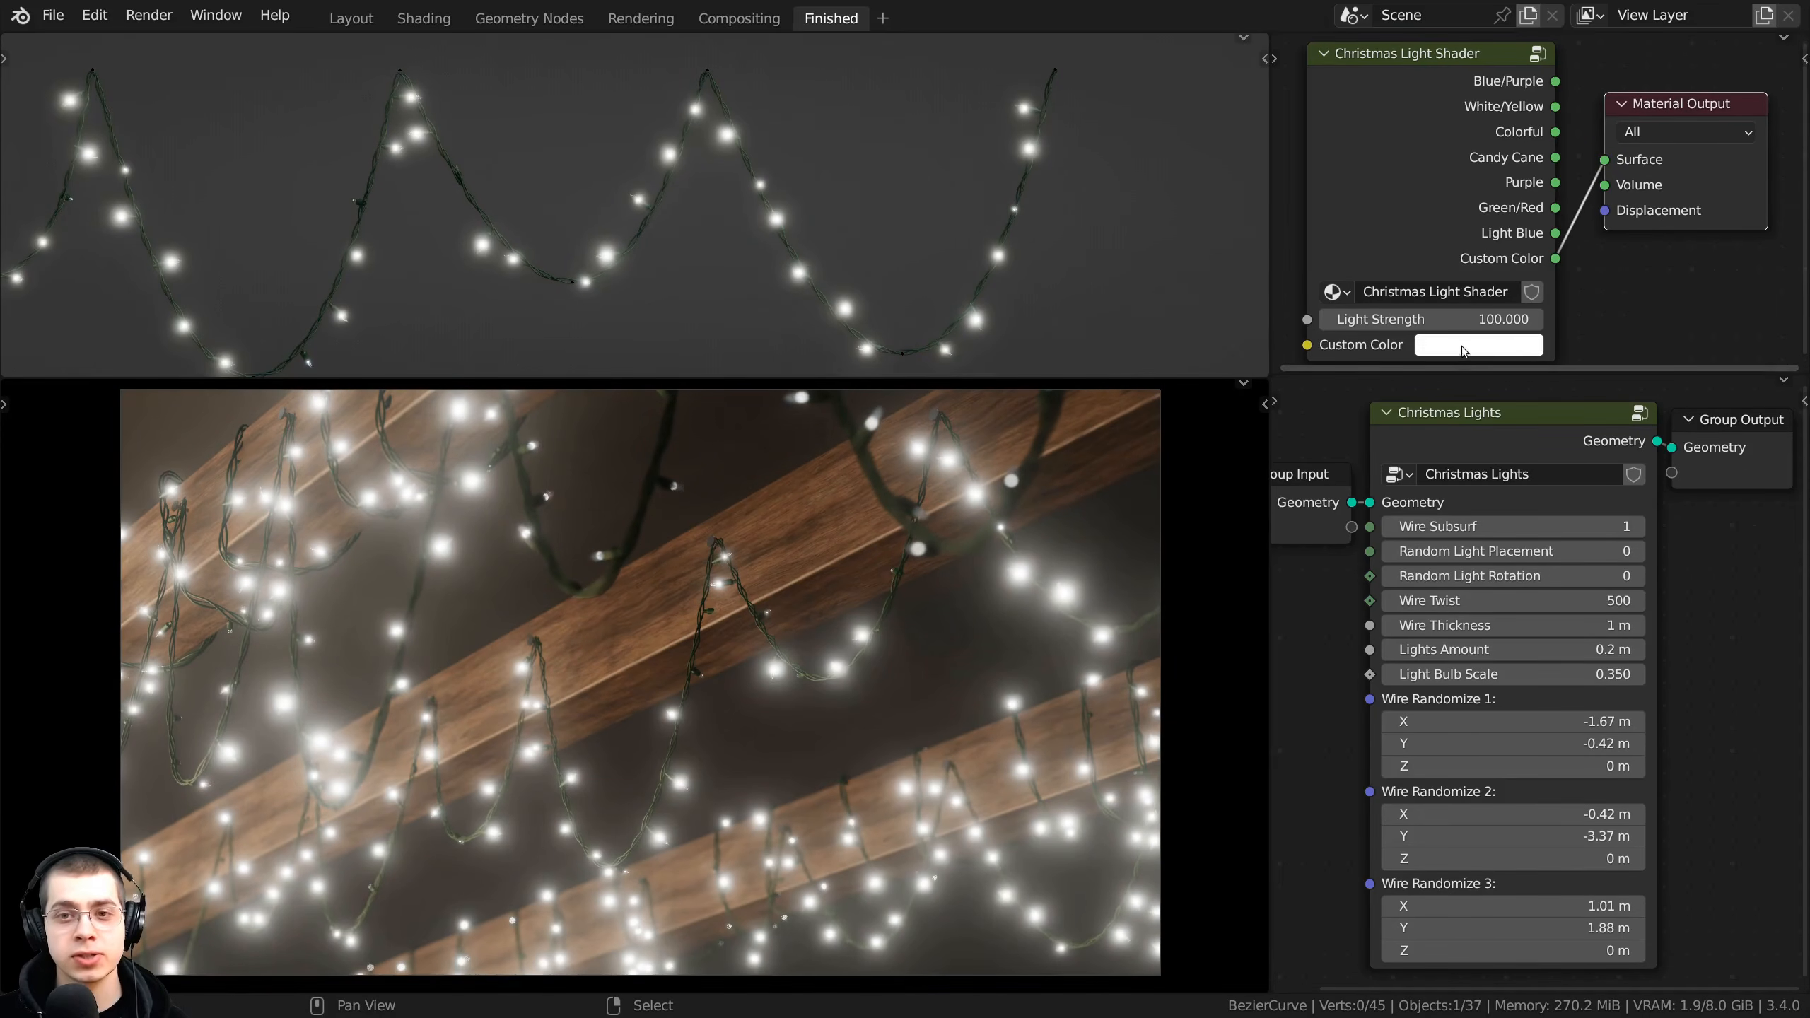
- Try different colors for the lights with the shader's Custom Color
{"action": "left_click", "coordinate": [1437, 347]}
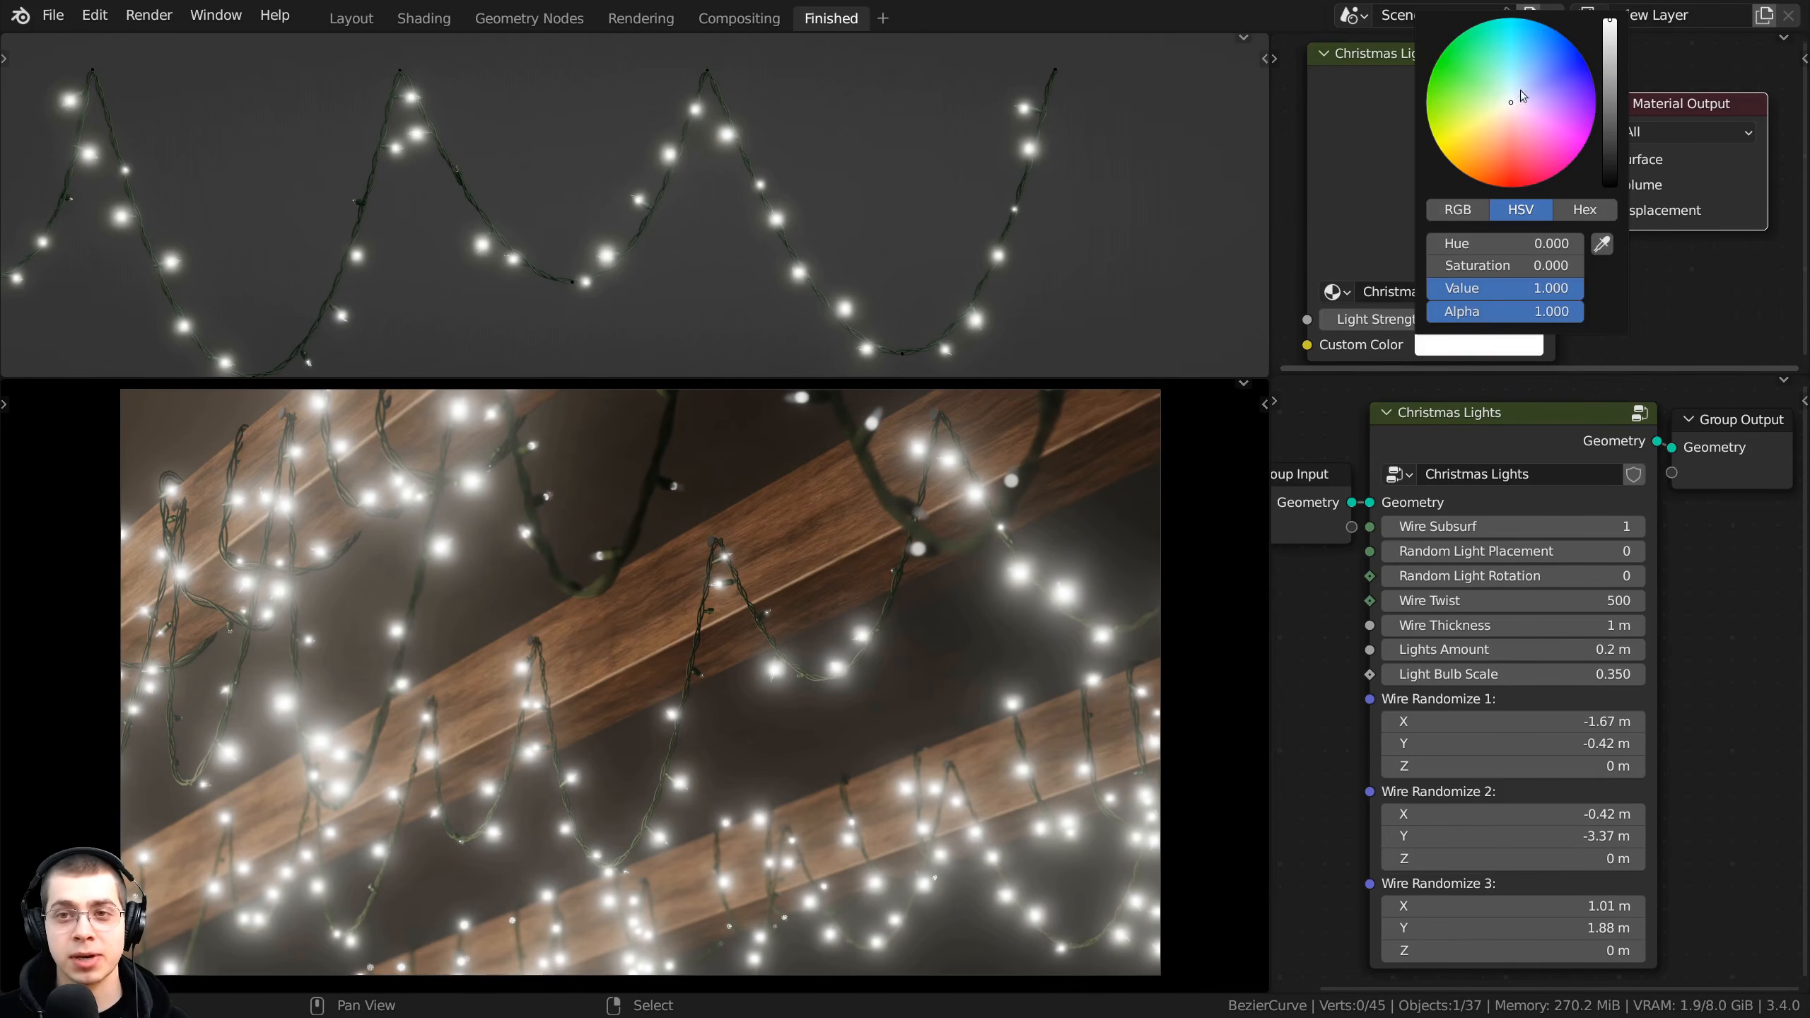
{"action": "mouse_move", "coordinate": [1520, 91]}
{"action": "left_mouse_down"}
{"action": "mouse_move", "coordinate": [1545, 35]}
{"action": "mouse_move", "coordinate": [1439, 57]}
{"action": "mouse_move", "coordinate": [1505, 187]}
{"action": "mouse_move", "coordinate": [1515, 18]}
{"action": "mouse_move", "coordinate": [1510, 103]}
{"action": "left_mouse_up"}
{"action": "left_click_drag", "start_coordinate": [1485, 176], "coordinate": [1482, 175]}
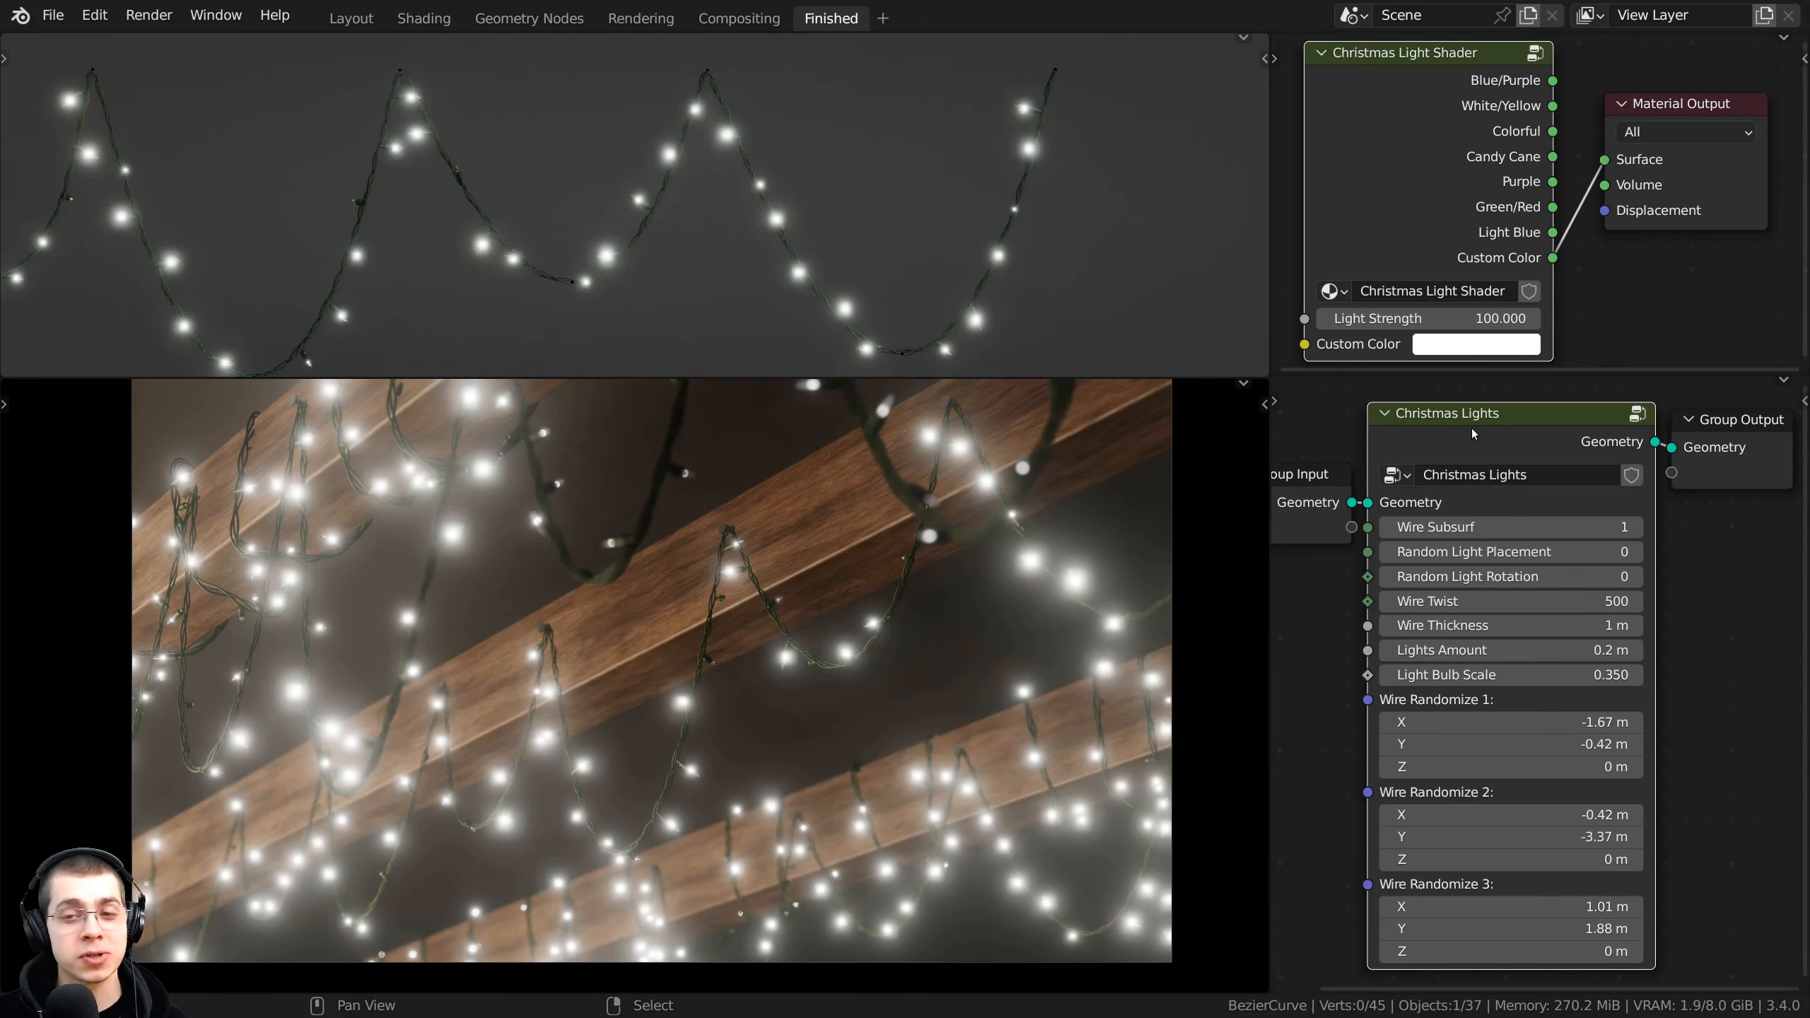
{"action": "scroll", "coordinate": [1455, 427], "scroll_direction": "up", "scroll_amount": 1}
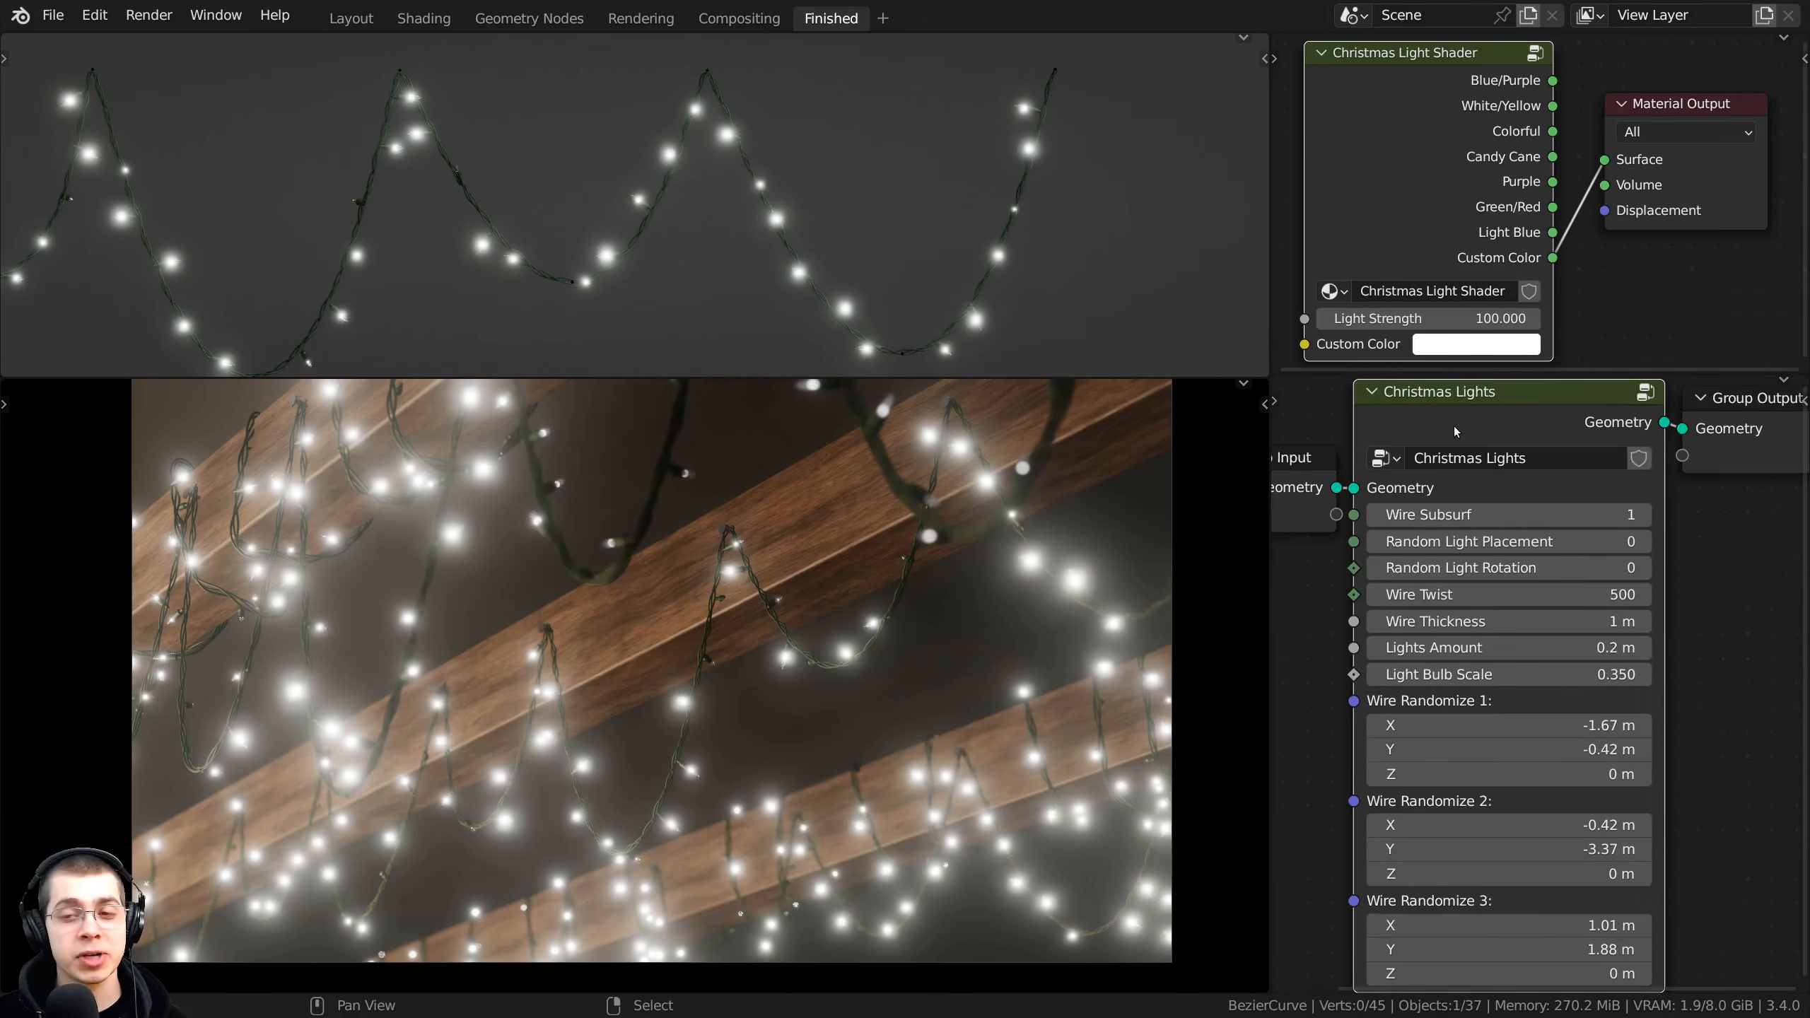
{"action": "scroll", "coordinate": [1455, 427], "scroll_direction": "down", "scroll_amount": 1}
{"action": "left_click_drag", "start_coordinate": [1495, 442], "coordinate": [1495, 439]}
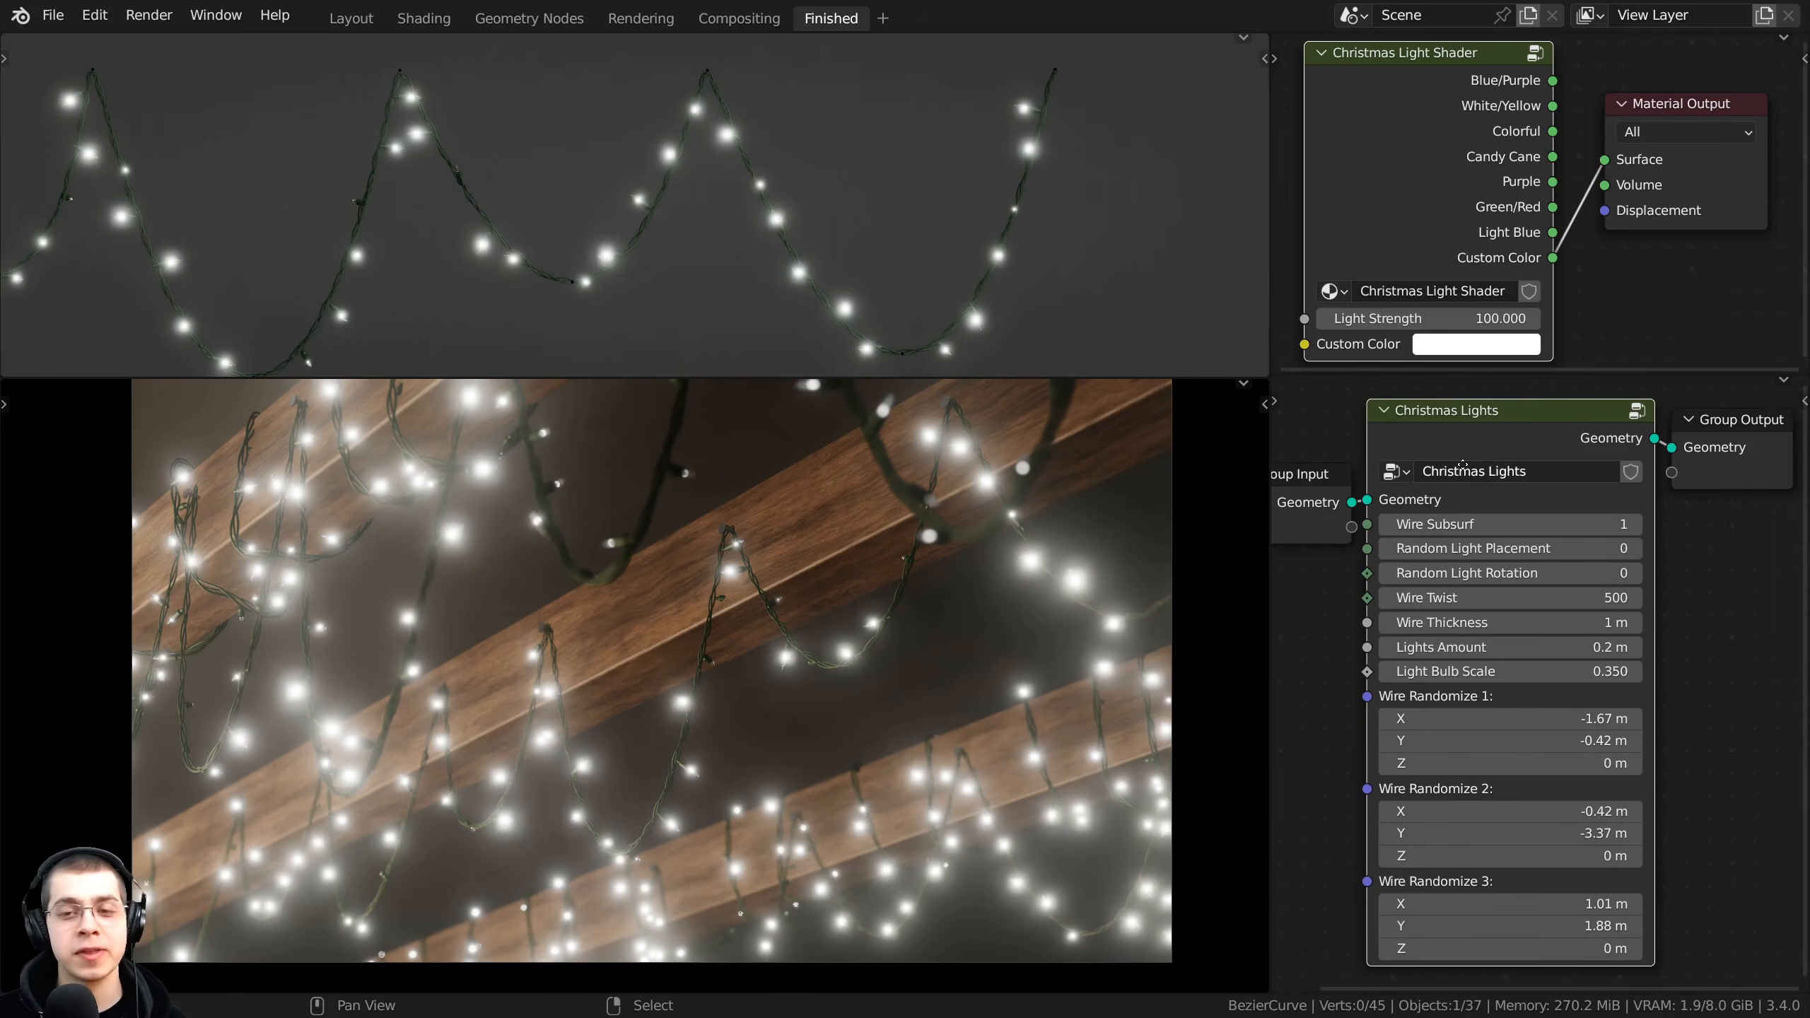
{"action": "scroll", "coordinate": [1461, 464], "scroll_direction": "up", "scroll_amount": 1}
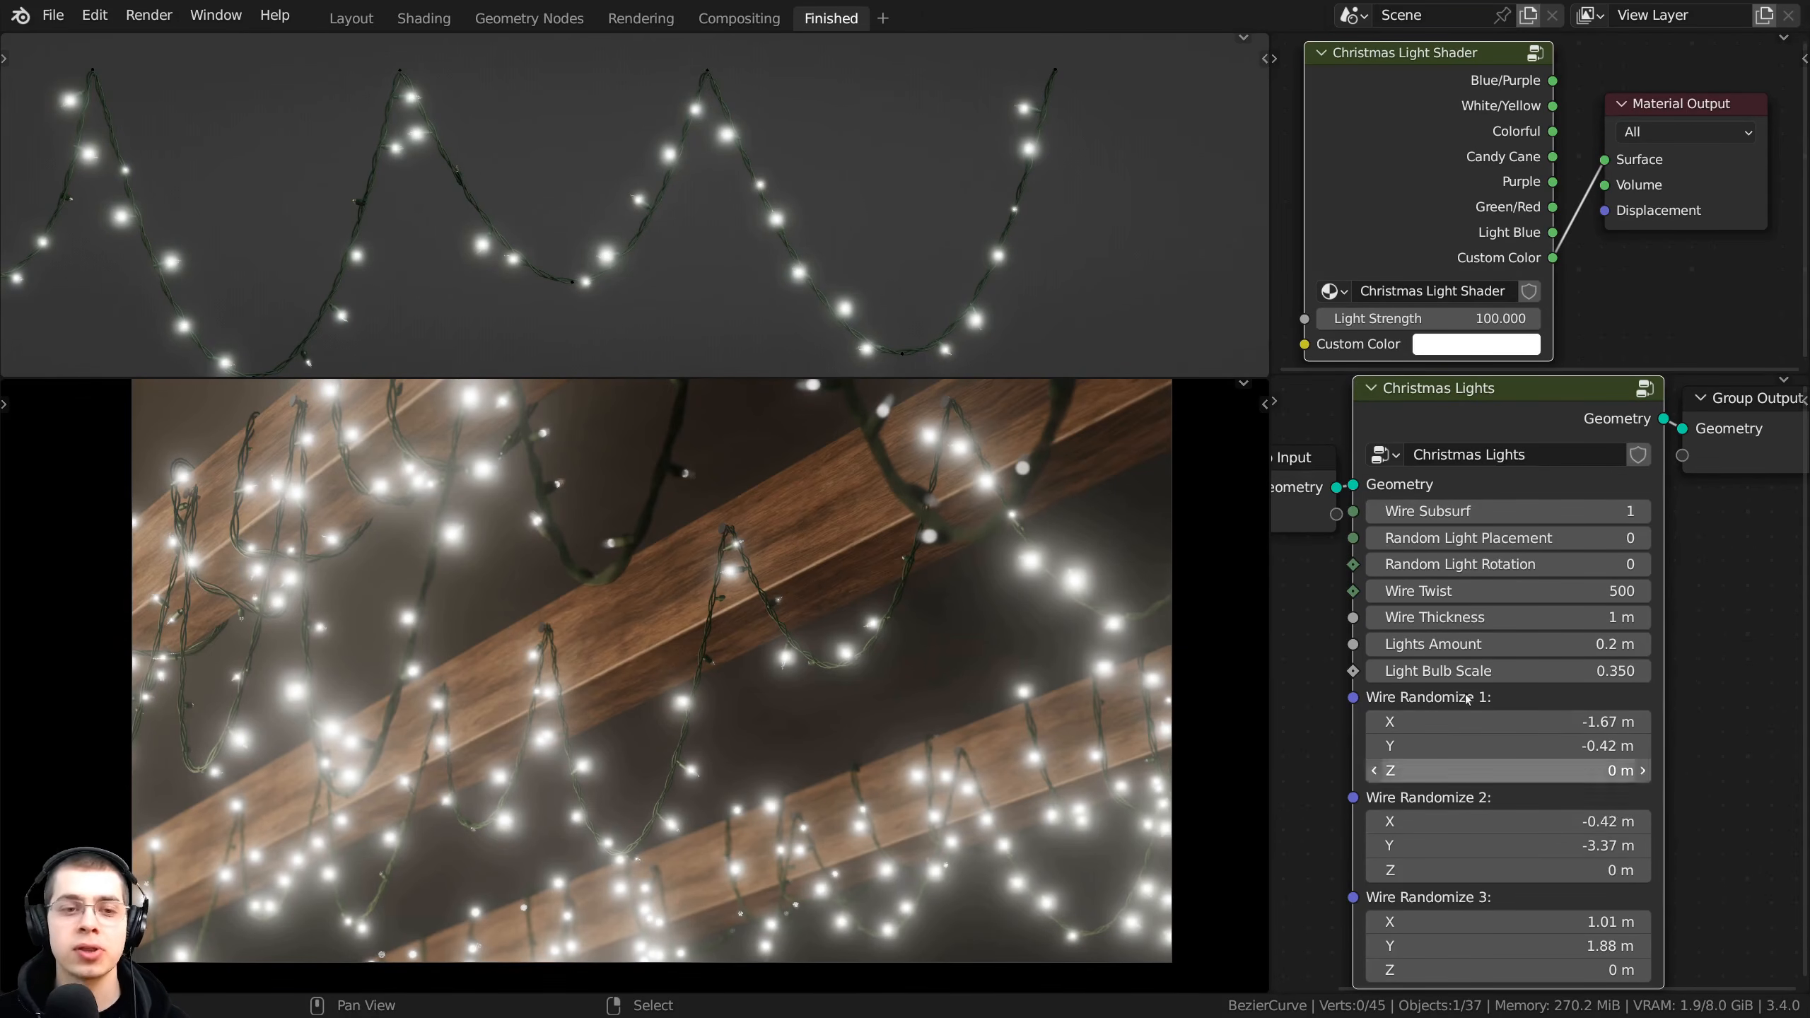
- Compare the wires' smoothness in close-up with Wire Subsurf at 0 and at 1
{"action": "scroll", "coordinate": [1013, 682], "scroll_direction": "up", "scroll_amount": 4}
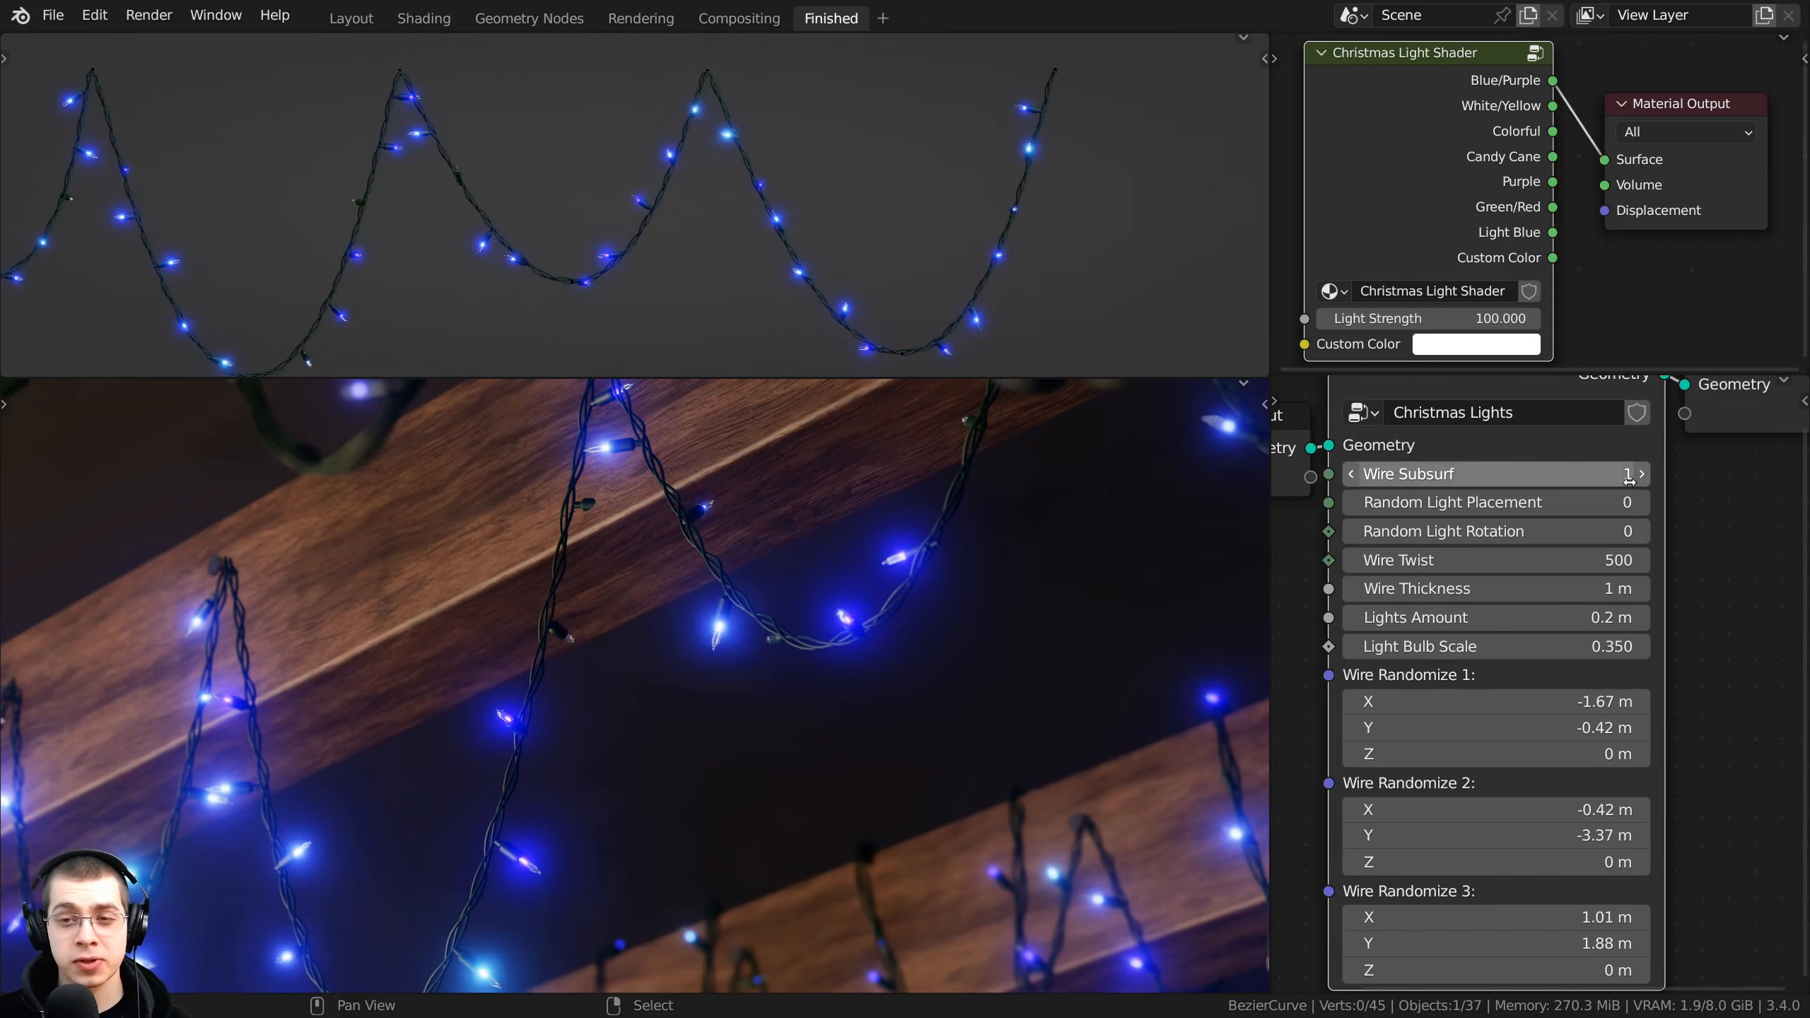
{"action": "middle_click_drag", "start_coordinate": [883, 502], "coordinate": [880, 534], "text": "shift"}
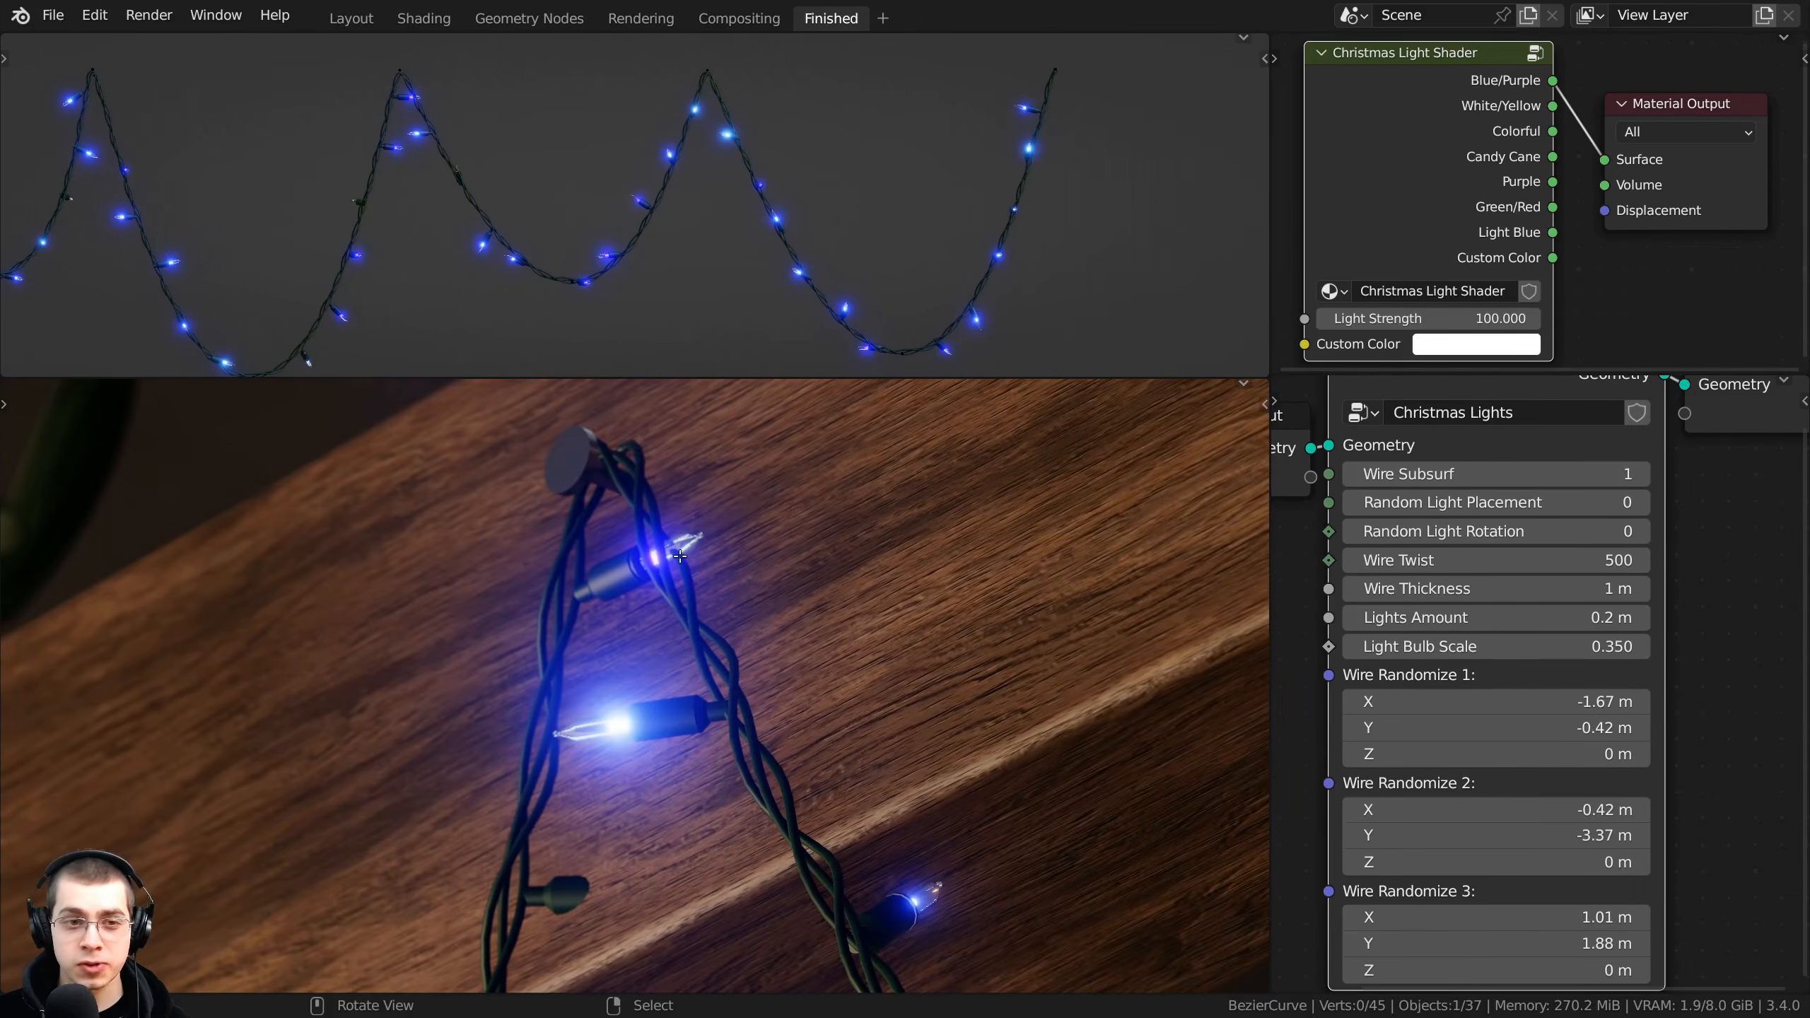
{"action": "left_click", "coordinate": [1349, 475]}
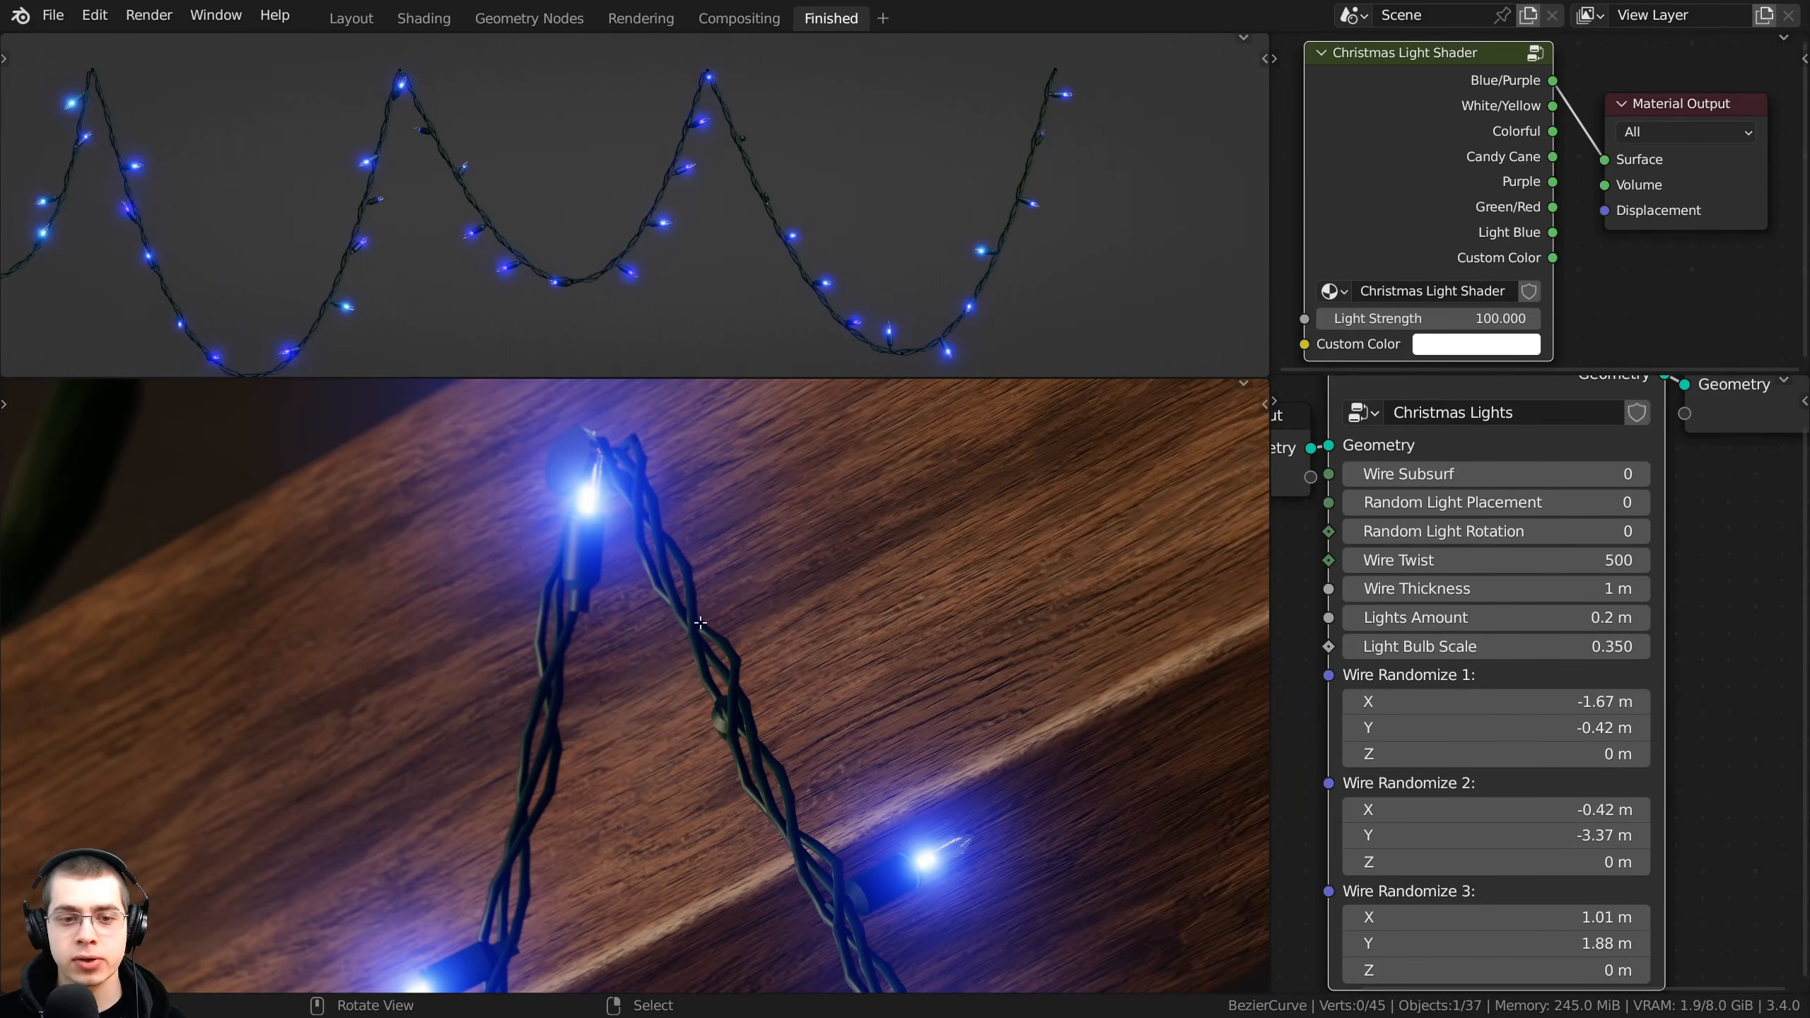
{"action": "left_click", "coordinate": [1639, 475]}
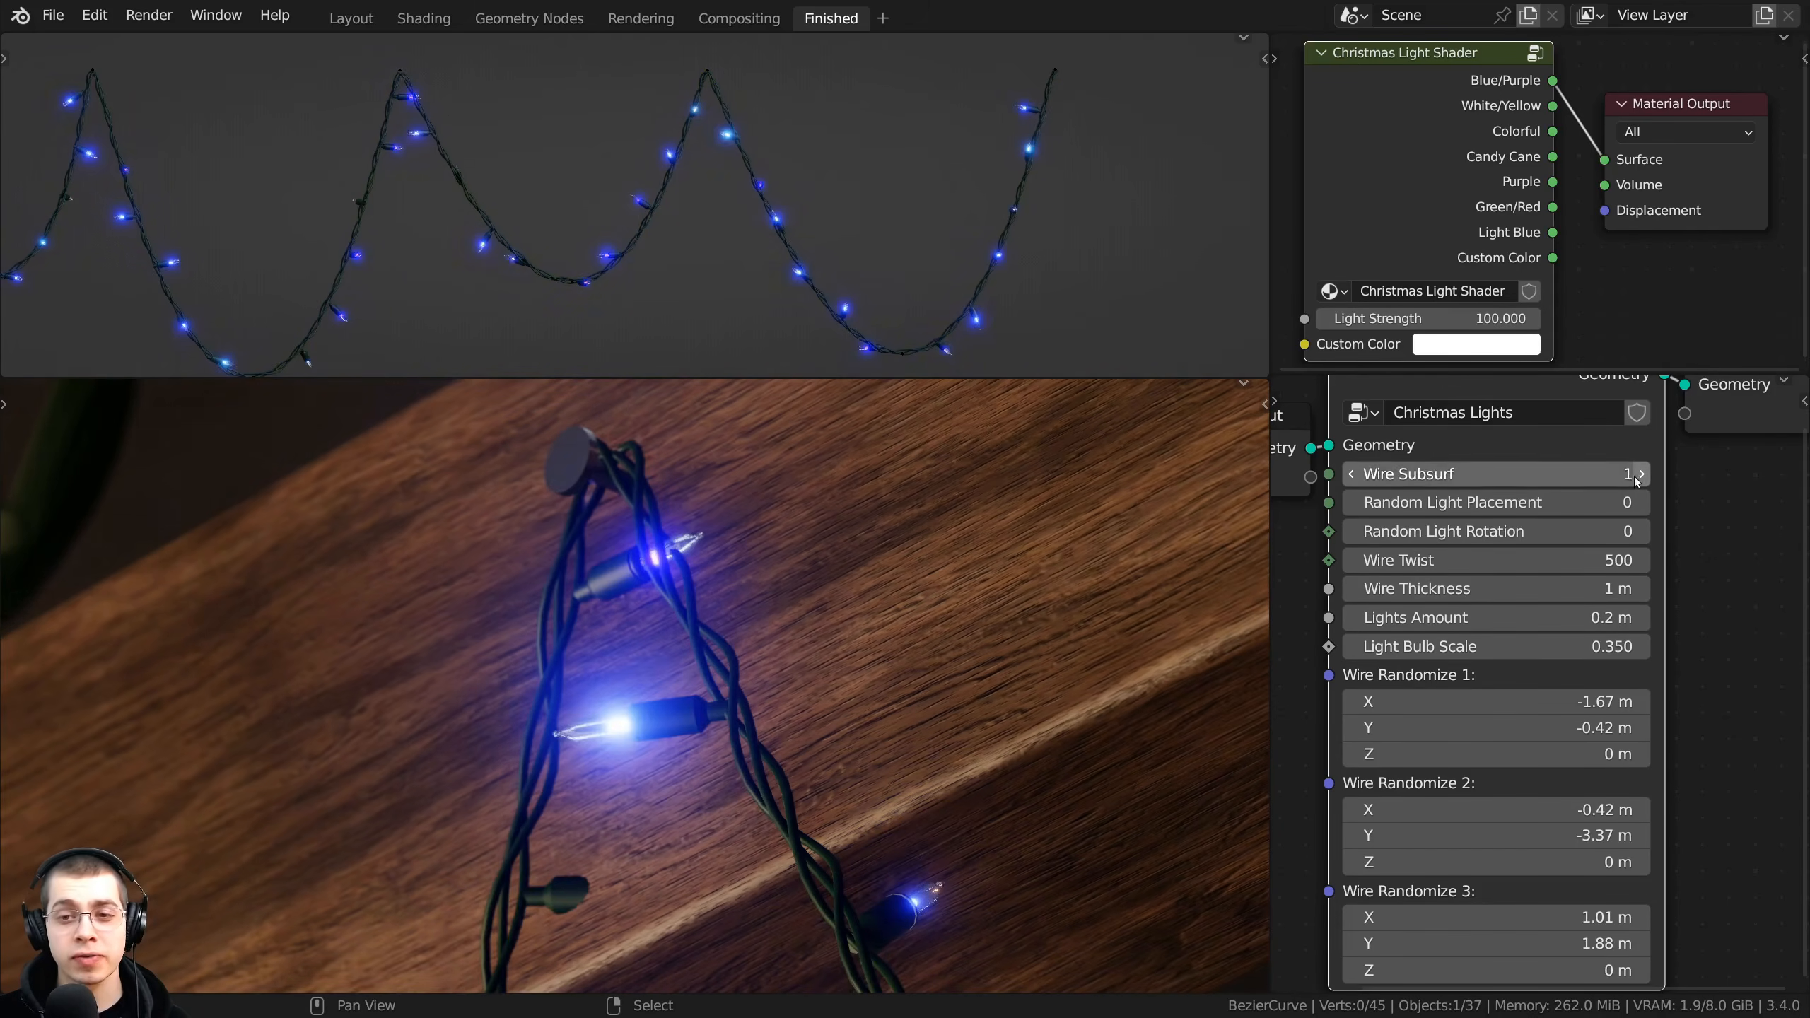
{"action": "left_click", "coordinate": [1640, 475]}
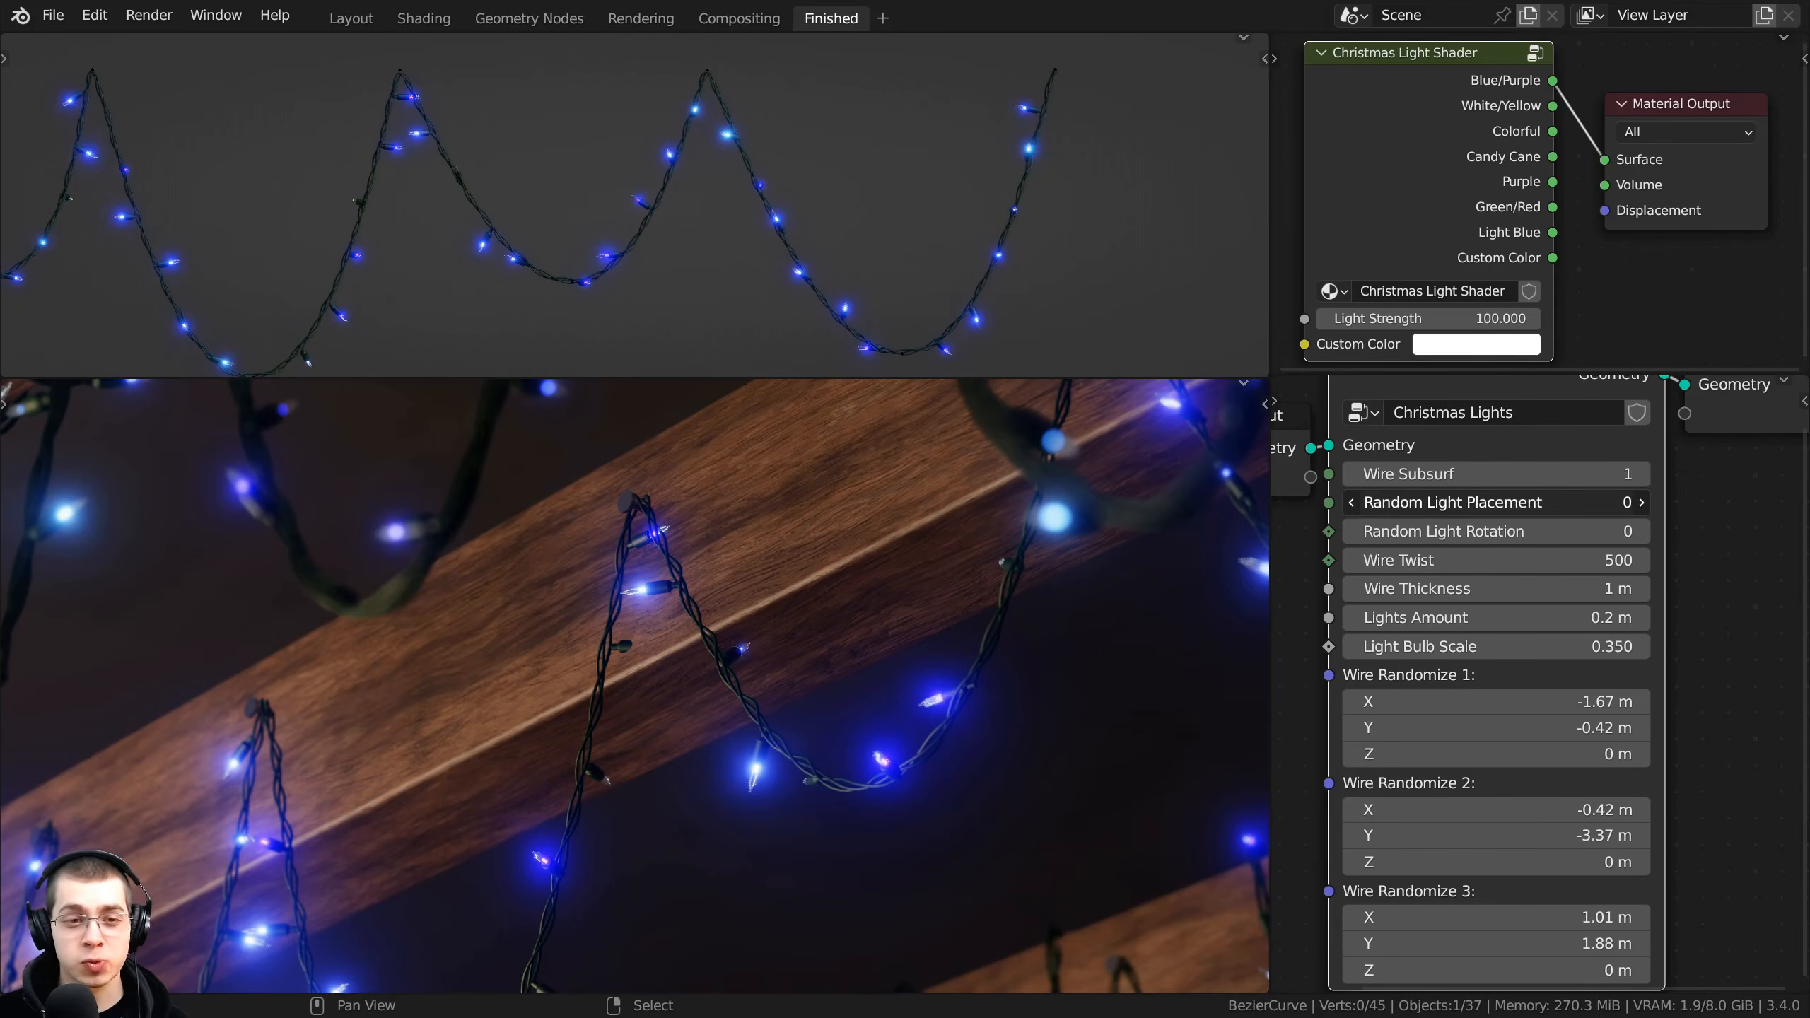
- Try different Random Light Placement and Random Light Rotation values on the Christmas Lights node
{"action": "mouse_move", "coordinate": [1444, 505]}
{"action": "left_mouse_down"}
{"action": "mouse_move", "coordinate": [1475, 504]}
{"action": "mouse_move", "coordinate": [1443, 505]}
{"action": "left_mouse_up"}
{"action": "scroll", "coordinate": [570, 770], "scroll_direction": "down", "scroll_amount": 2}
{"action": "middle_click_drag", "start_coordinate": [532, 793], "coordinate": [624, 730], "text": "shift"}
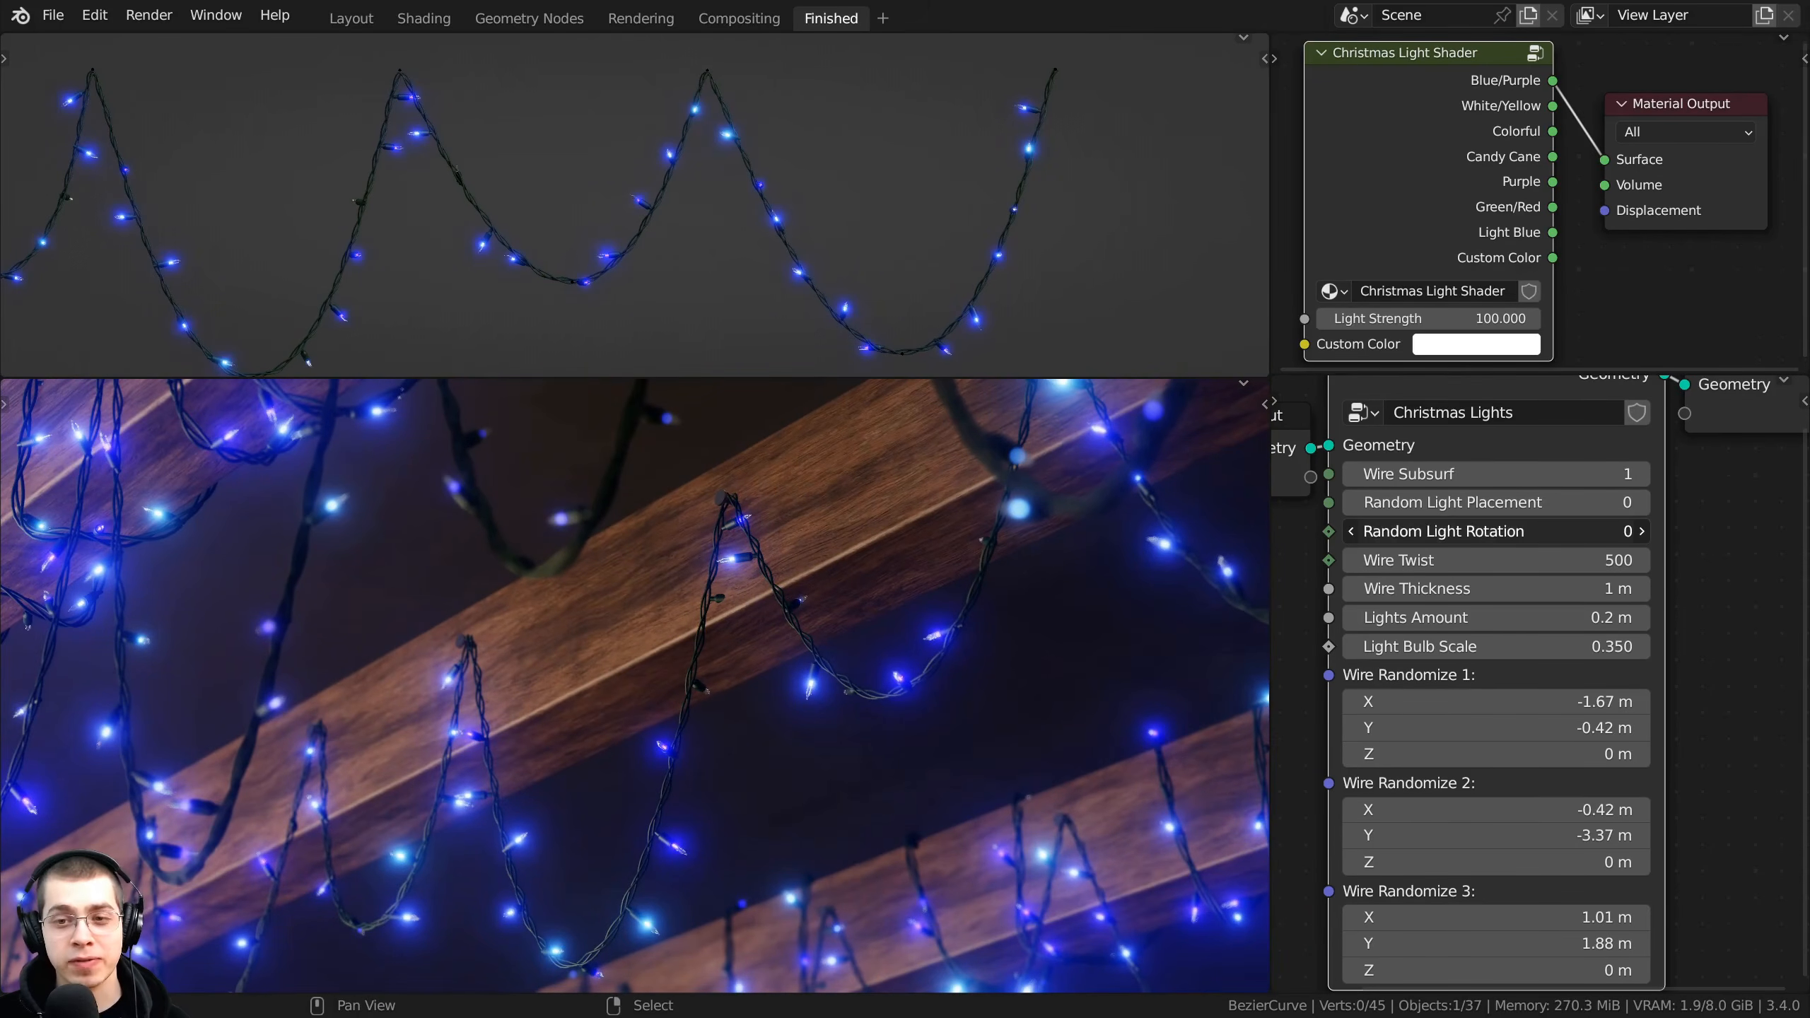
{"action": "mouse_move", "coordinate": [1444, 531]}
{"action": "left_mouse_down"}
{"action": "mouse_move", "coordinate": [1468, 531]}
{"action": "mouse_move", "coordinate": [1442, 530]}
{"action": "left_mouse_up"}
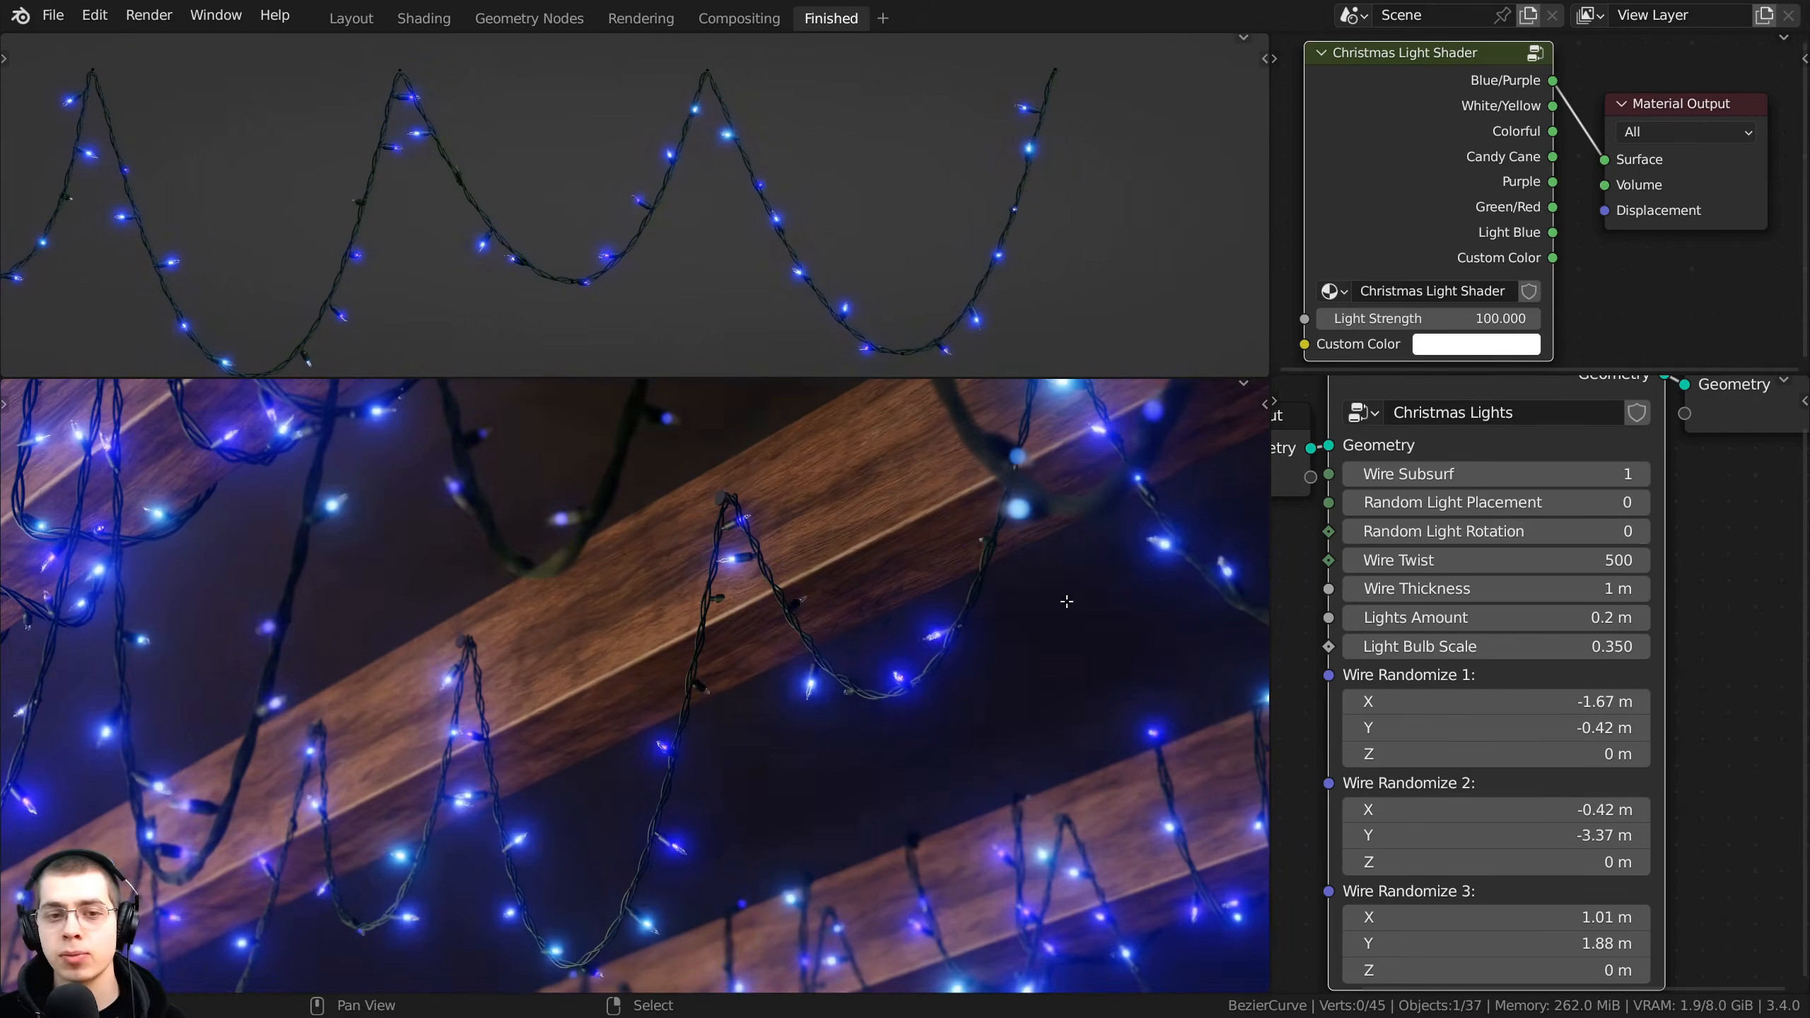
- Try the Wire Twist at 1970 for tighter wires and at lower values such as 343 for looser ones
{"action": "scroll", "coordinate": [1067, 601], "scroll_direction": "down", "scroll_amount": 3}
{"action": "scroll", "coordinate": [1425, 570], "scroll_direction": "up", "scroll_amount": 1}
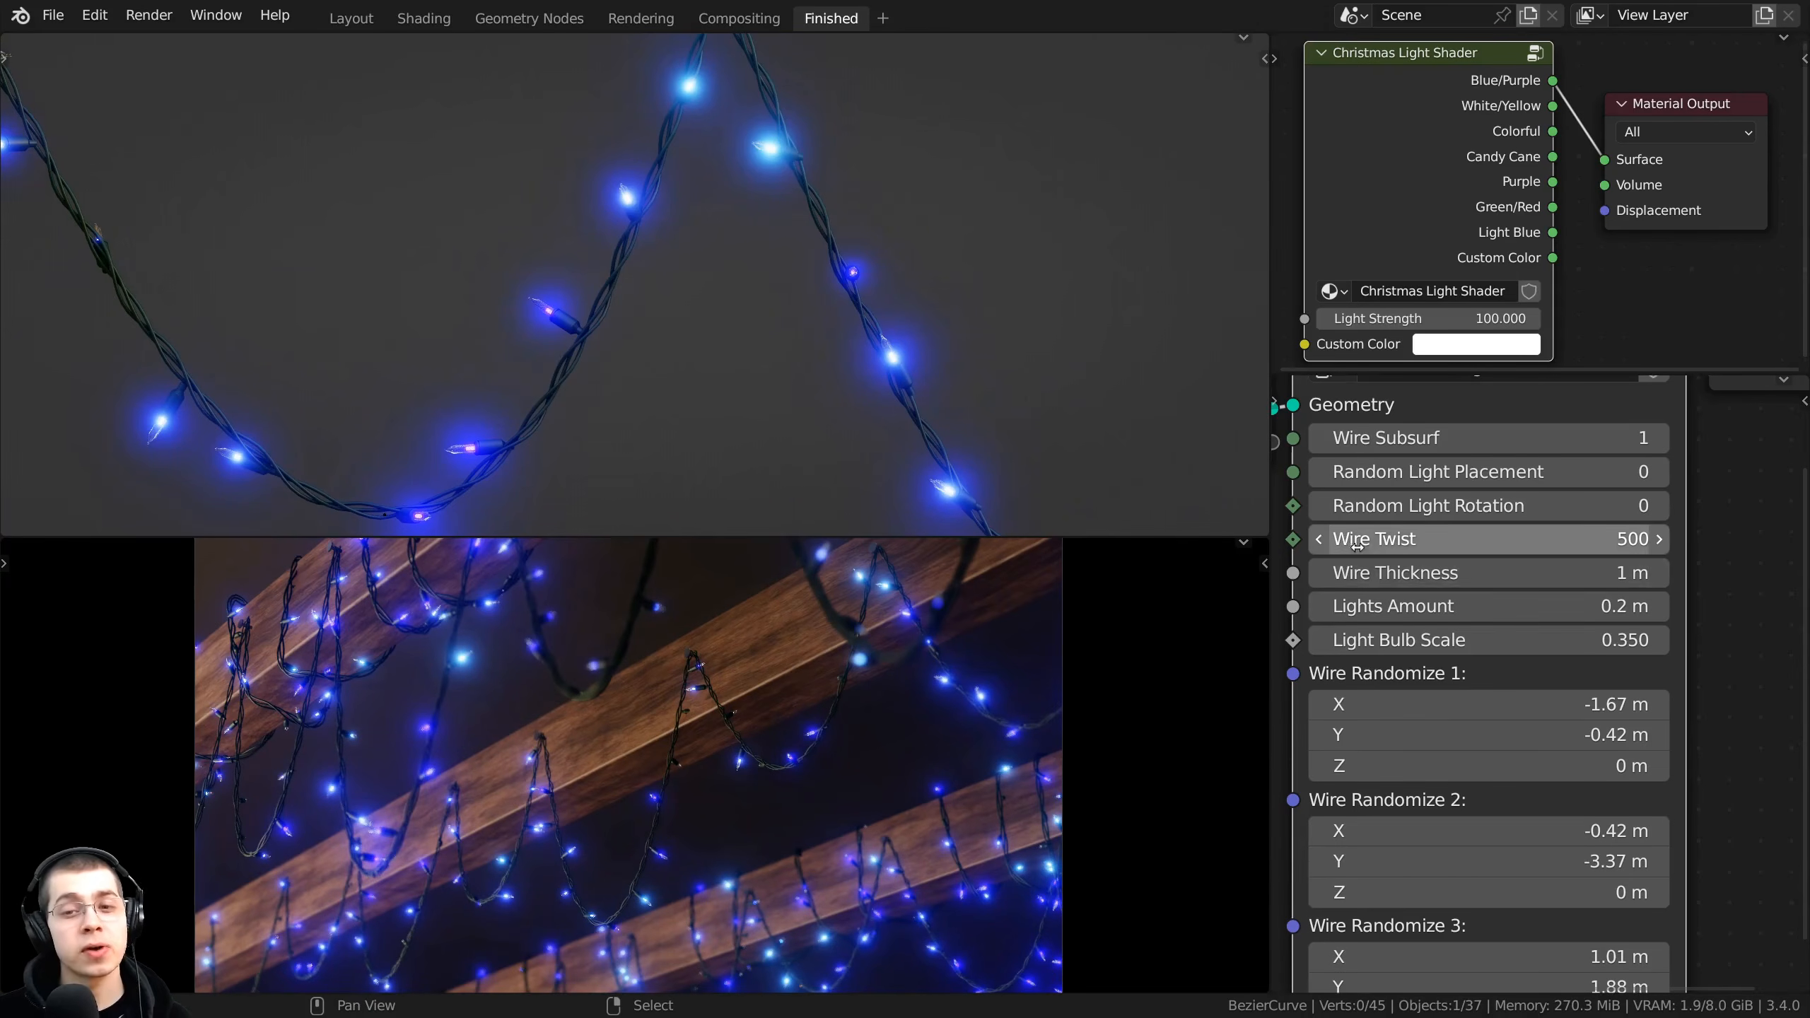
{"action": "left_click_drag", "start_coordinate": [1373, 553], "coordinate": [1524, 553]}
{"action": "left_click_drag", "start_coordinate": [1372, 552], "coordinate": [1418, 553]}
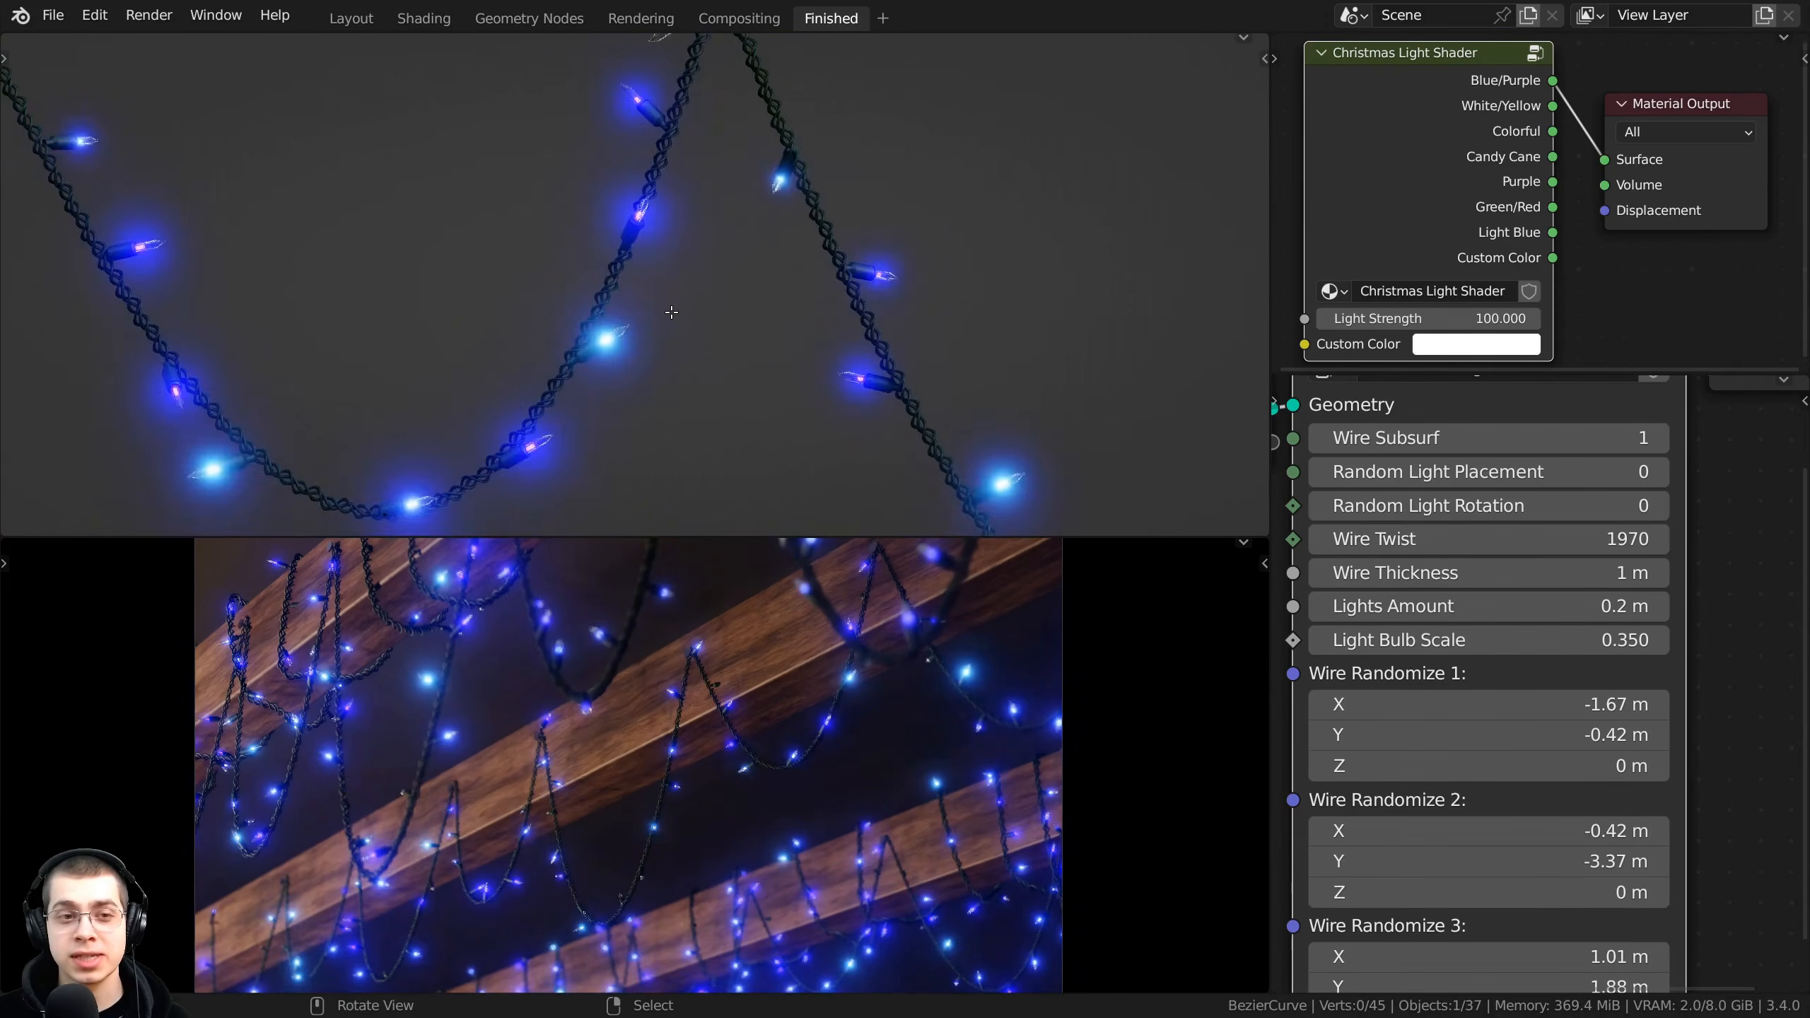
{"action": "scroll", "coordinate": [620, 221], "scroll_direction": "up", "scroll_amount": 6}
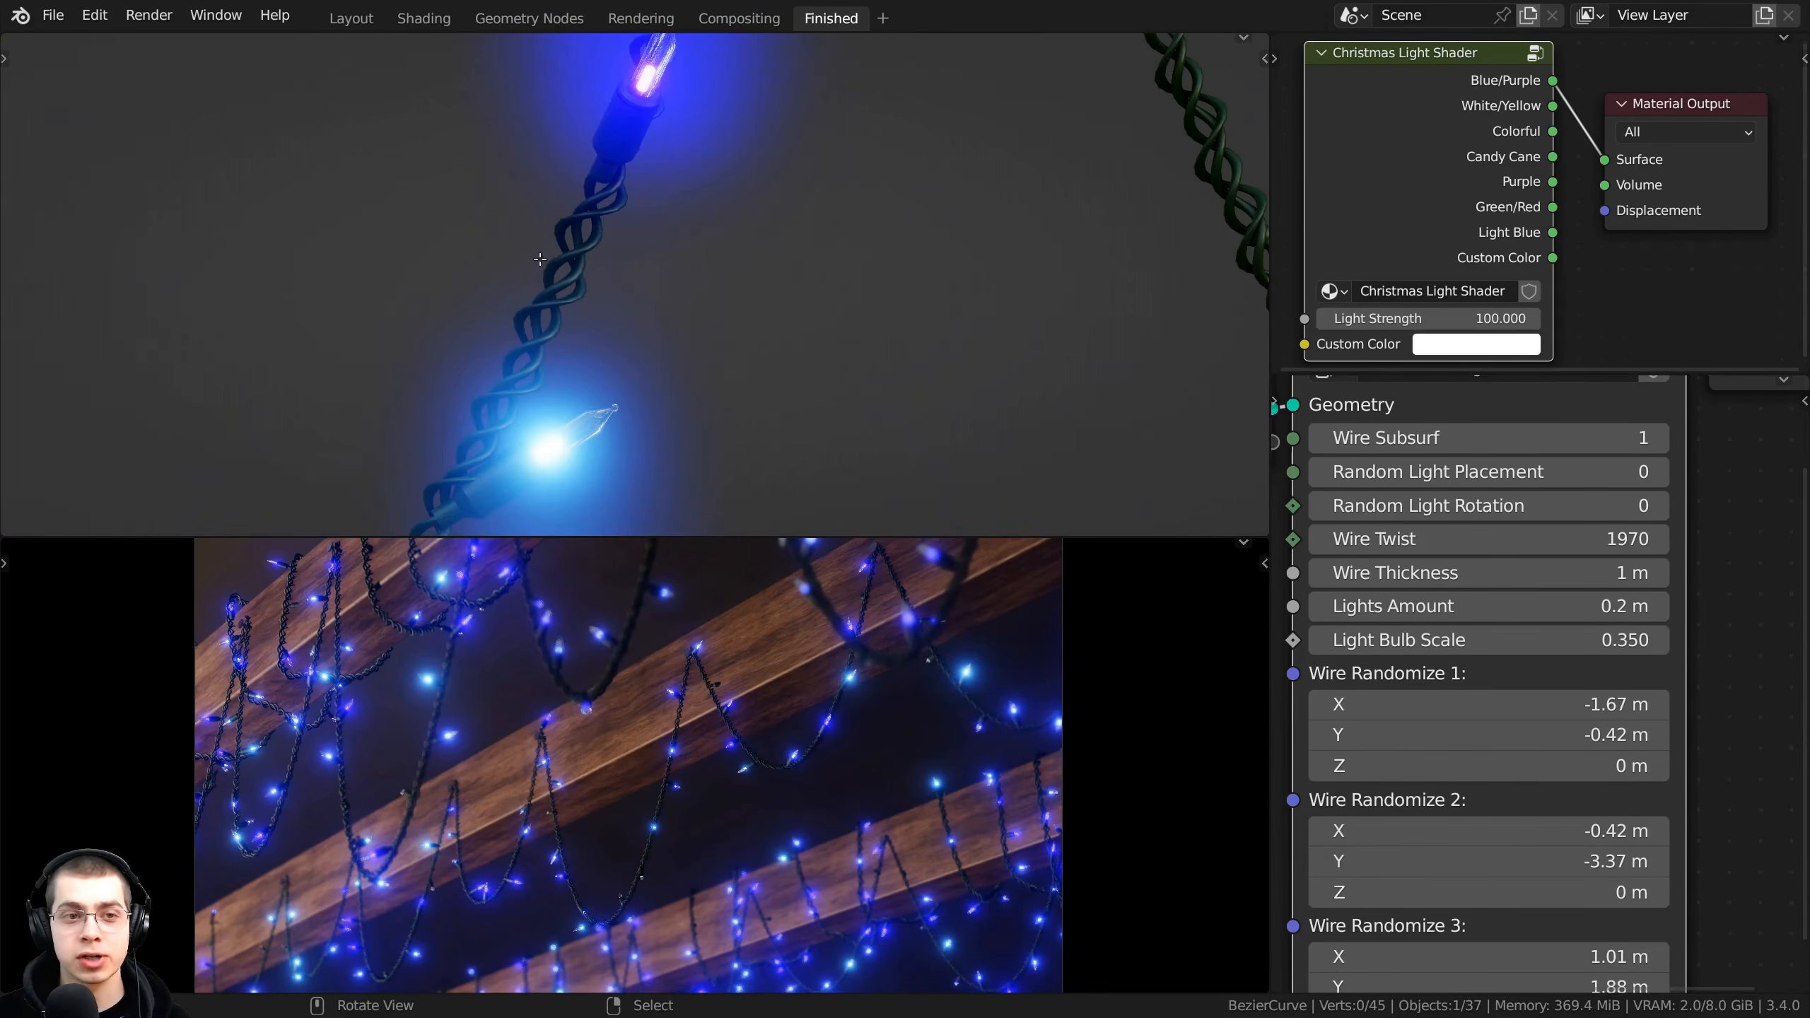
{"action": "scroll", "coordinate": [539, 259], "scroll_direction": "down", "scroll_amount": 5}
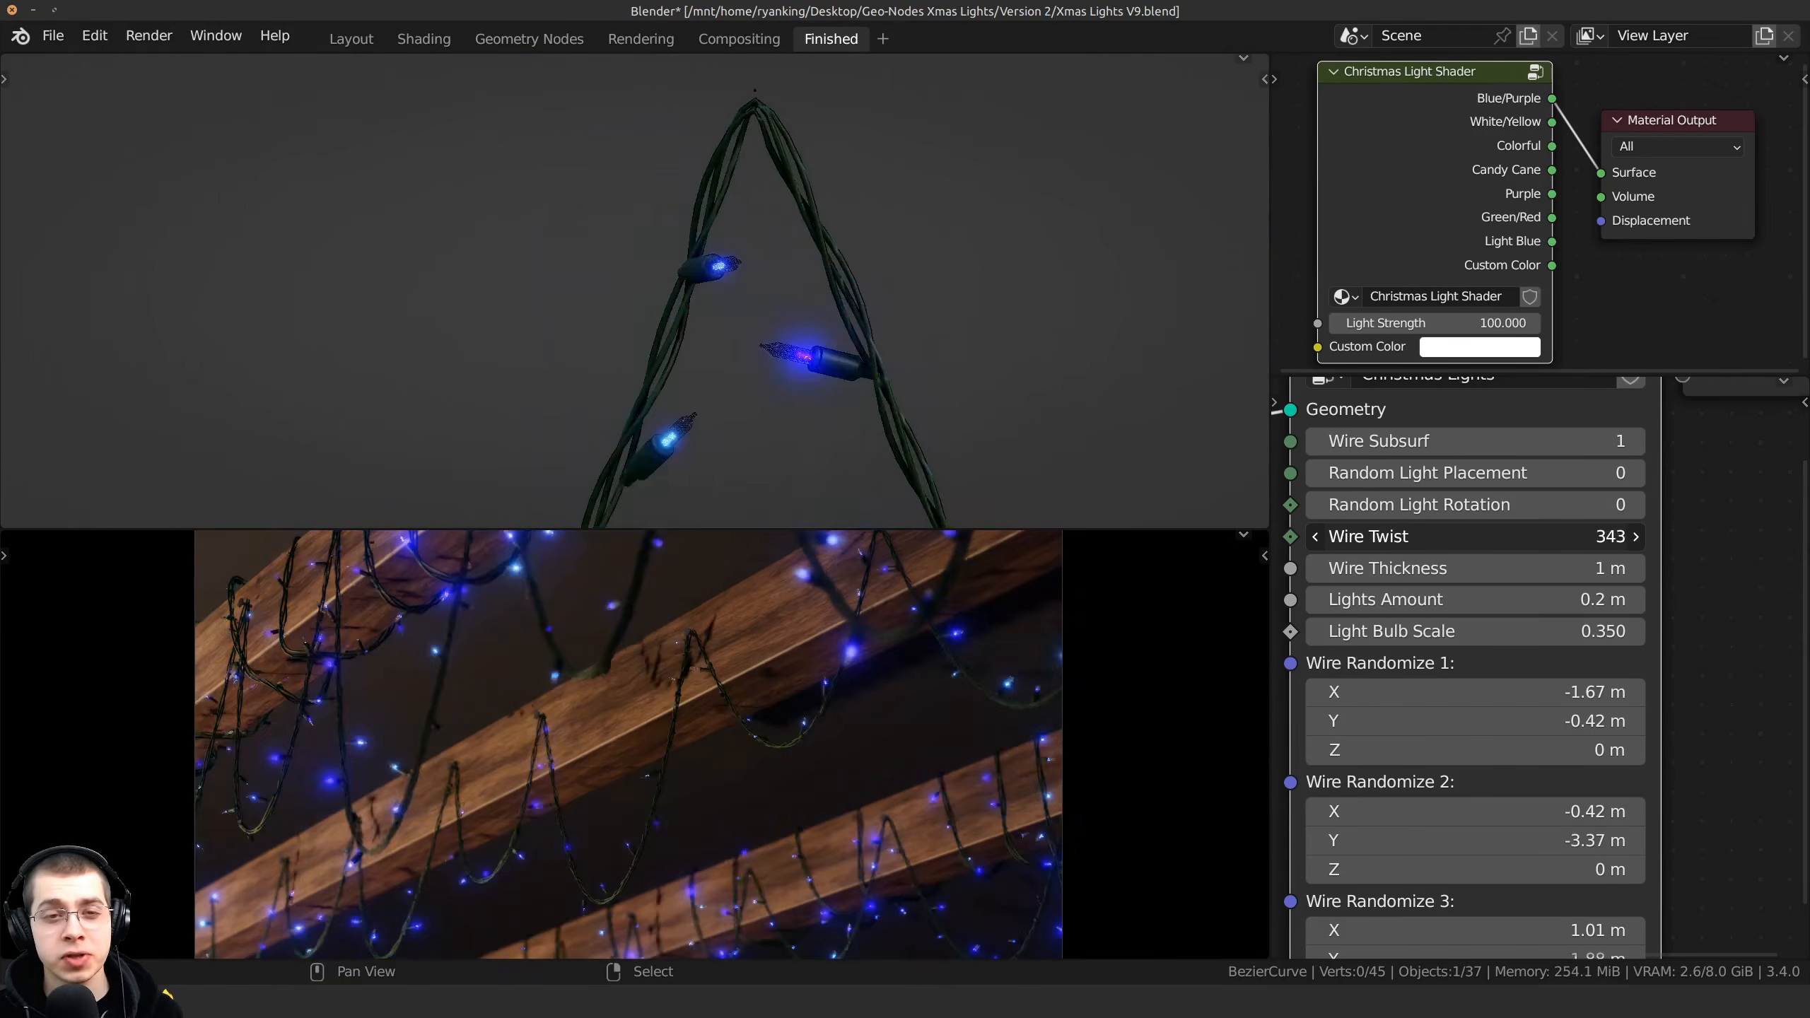
{"action": "left_click_drag", "start_coordinate": [1474, 536], "coordinate": [1448, 536]}
- Try different Wire Thickness values on the light string
{"action": "scroll", "coordinate": [799, 357], "scroll_direction": "down", "scroll_amount": 4}
{"action": "middle_click_drag", "start_coordinate": [763, 360], "coordinate": [614, 213], "text": "shift"}
{"action": "scroll", "coordinate": [971, 381], "scroll_direction": "up", "scroll_amount": 2}
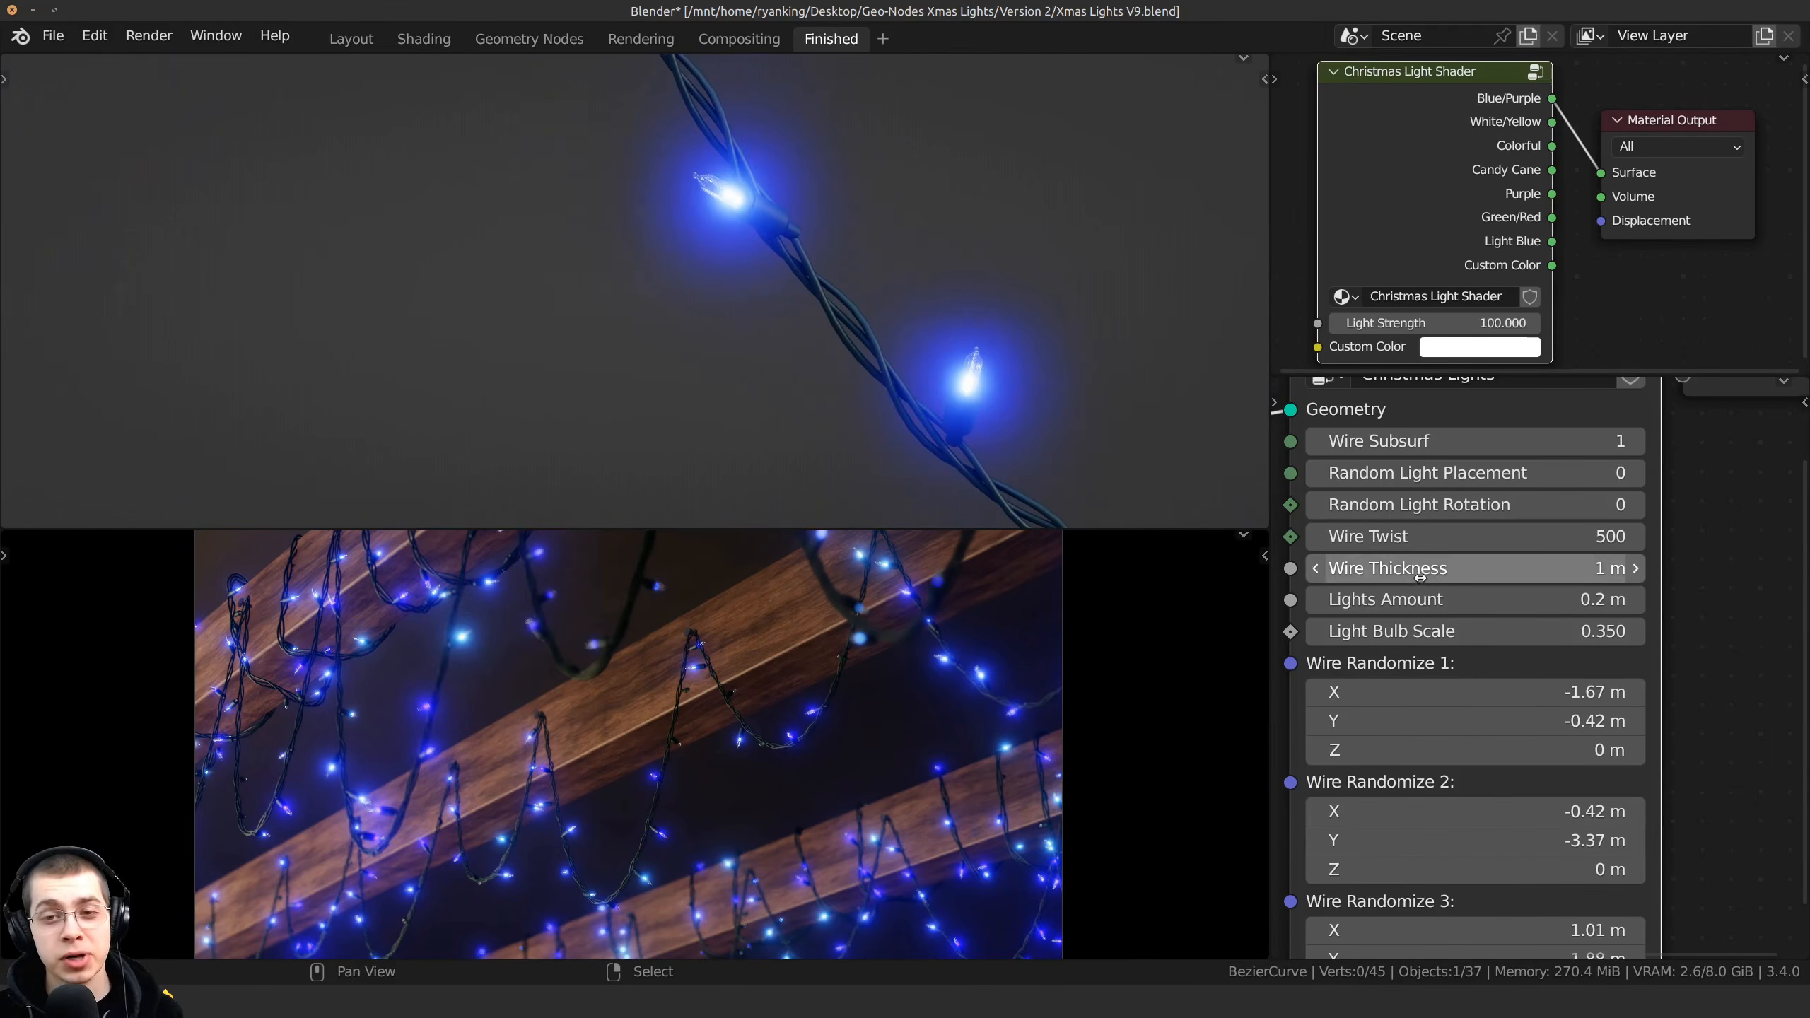
{"action": "mouse_move", "coordinate": [1455, 568]}
{"action": "left_mouse_down", "text": "shift"}
{"action": "mouse_move", "coordinate": [1724, 568]}
{"action": "mouse_move", "coordinate": [1454, 568]}
{"action": "left_mouse_up", "text": "shift"}
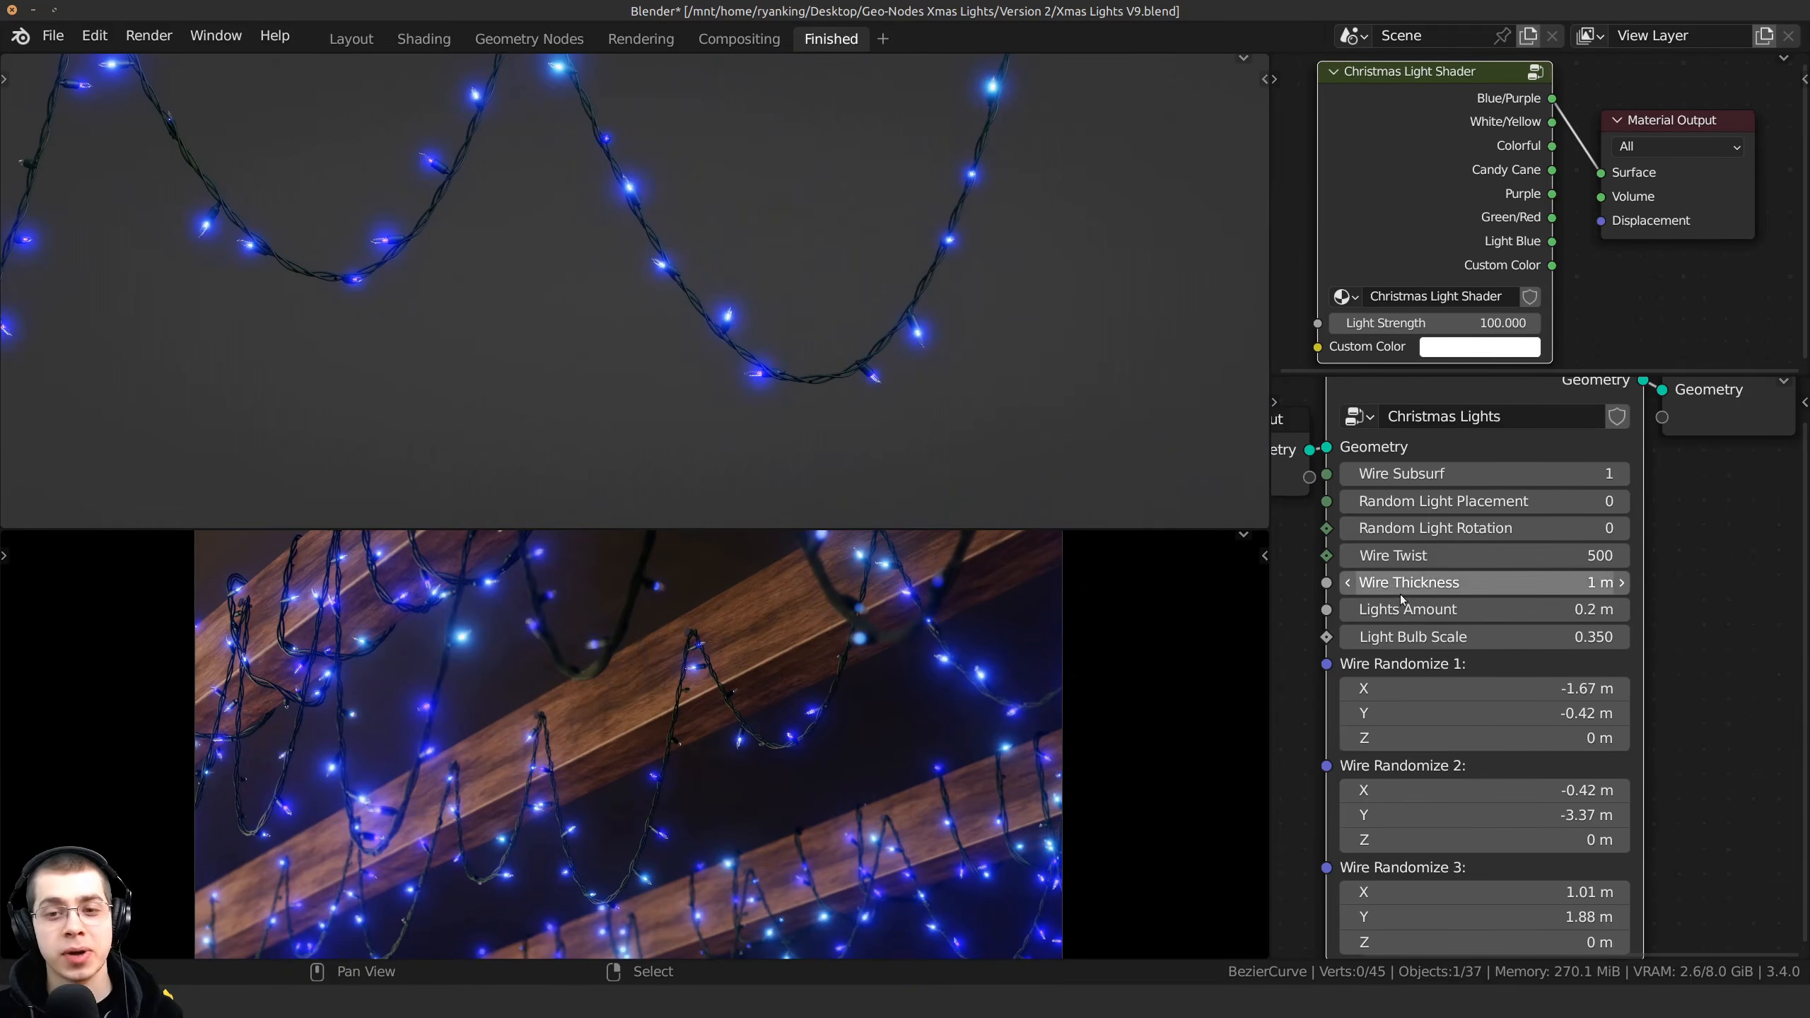
{"action": "scroll", "coordinate": [1461, 630], "scroll_direction": "up", "scroll_amount": 2}
{"action": "middle_click_drag", "start_coordinate": [1470, 639], "coordinate": [1500, 545]}
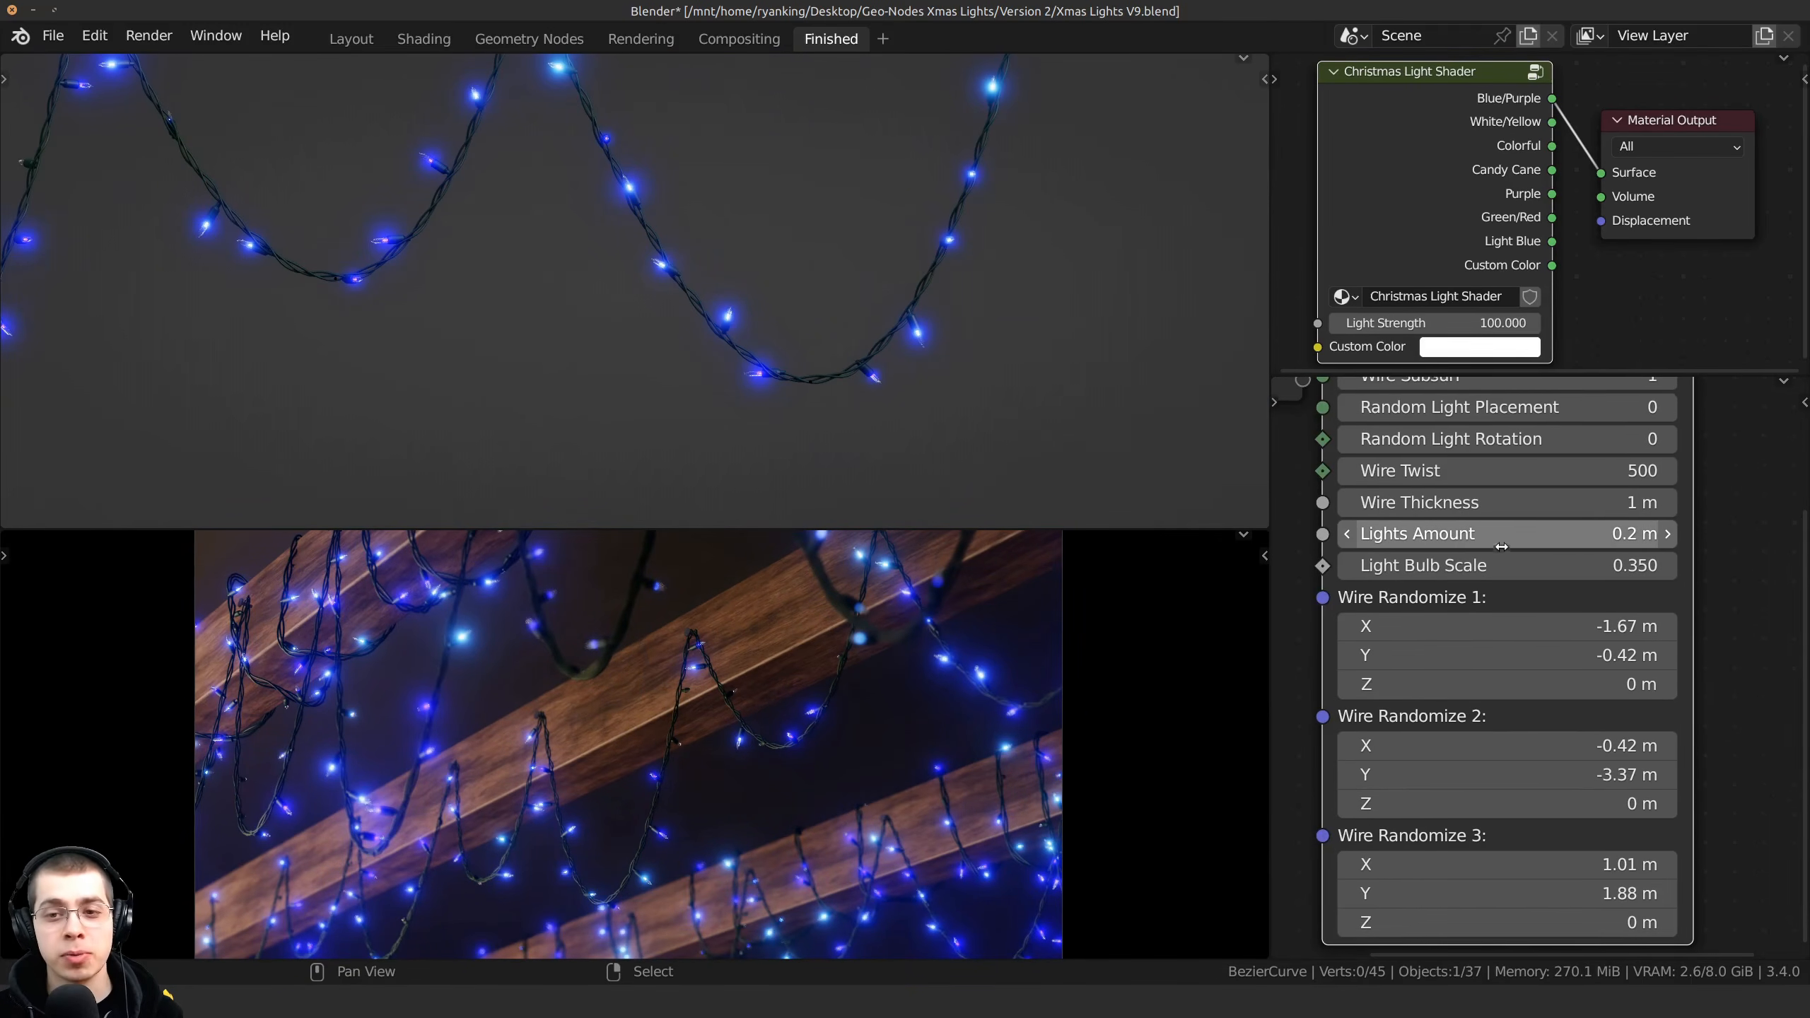
- Try Lights Amount at 0.9 m for sparse bulbs and at 0.1 m for dense bulbs on the light string
{"action": "mouse_move", "coordinate": [1500, 544]}
{"action": "left_mouse_down"}
{"action": "mouse_move", "coordinate": [1660, 544]}
{"action": "mouse_move", "coordinate": [1531, 534]}
{"action": "left_mouse_up"}
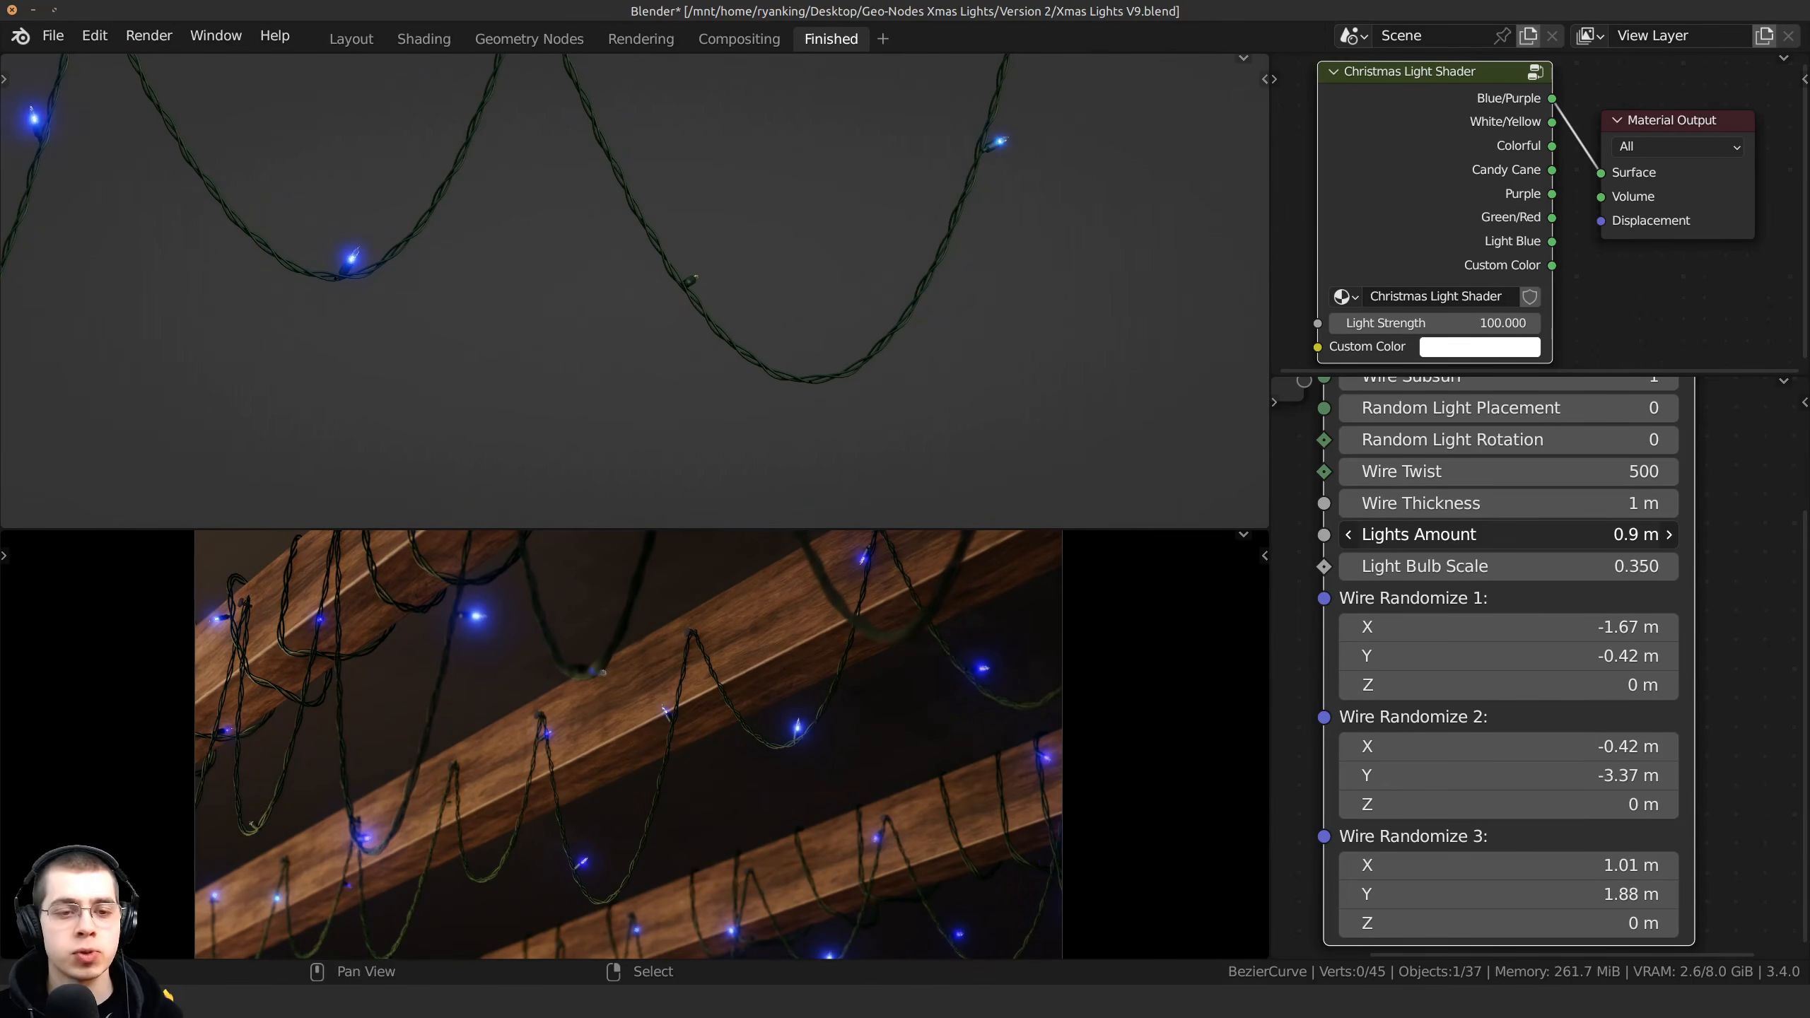
{"action": "left_click_drag", "start_coordinate": [1539, 534], "coordinate": [1489, 533]}
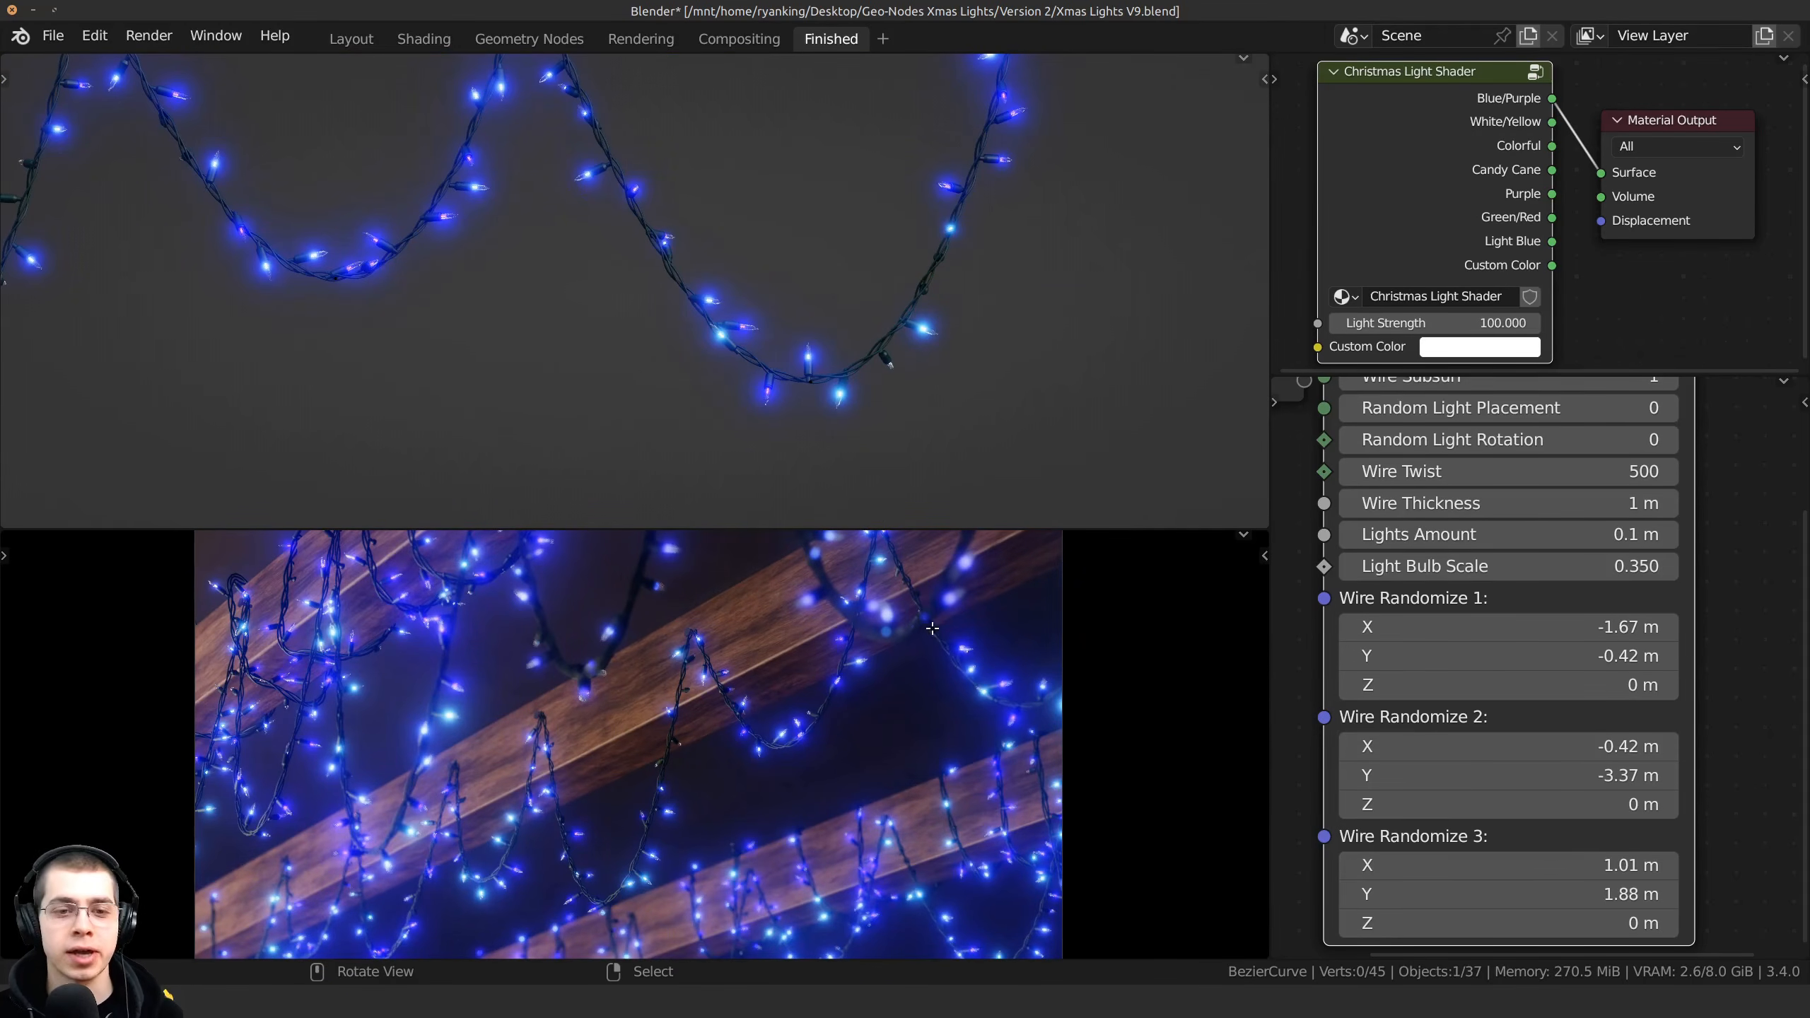
{"action": "mouse_move", "coordinate": [1522, 589]}
{"action": "left_mouse_down"}
{"action": "mouse_move", "coordinate": [1617, 588]}
{"action": "mouse_move", "coordinate": [1489, 588]}
{"action": "mouse_move", "coordinate": [1578, 588]}
{"action": "mouse_move", "coordinate": [1522, 589]}
{"action": "left_mouse_up"}
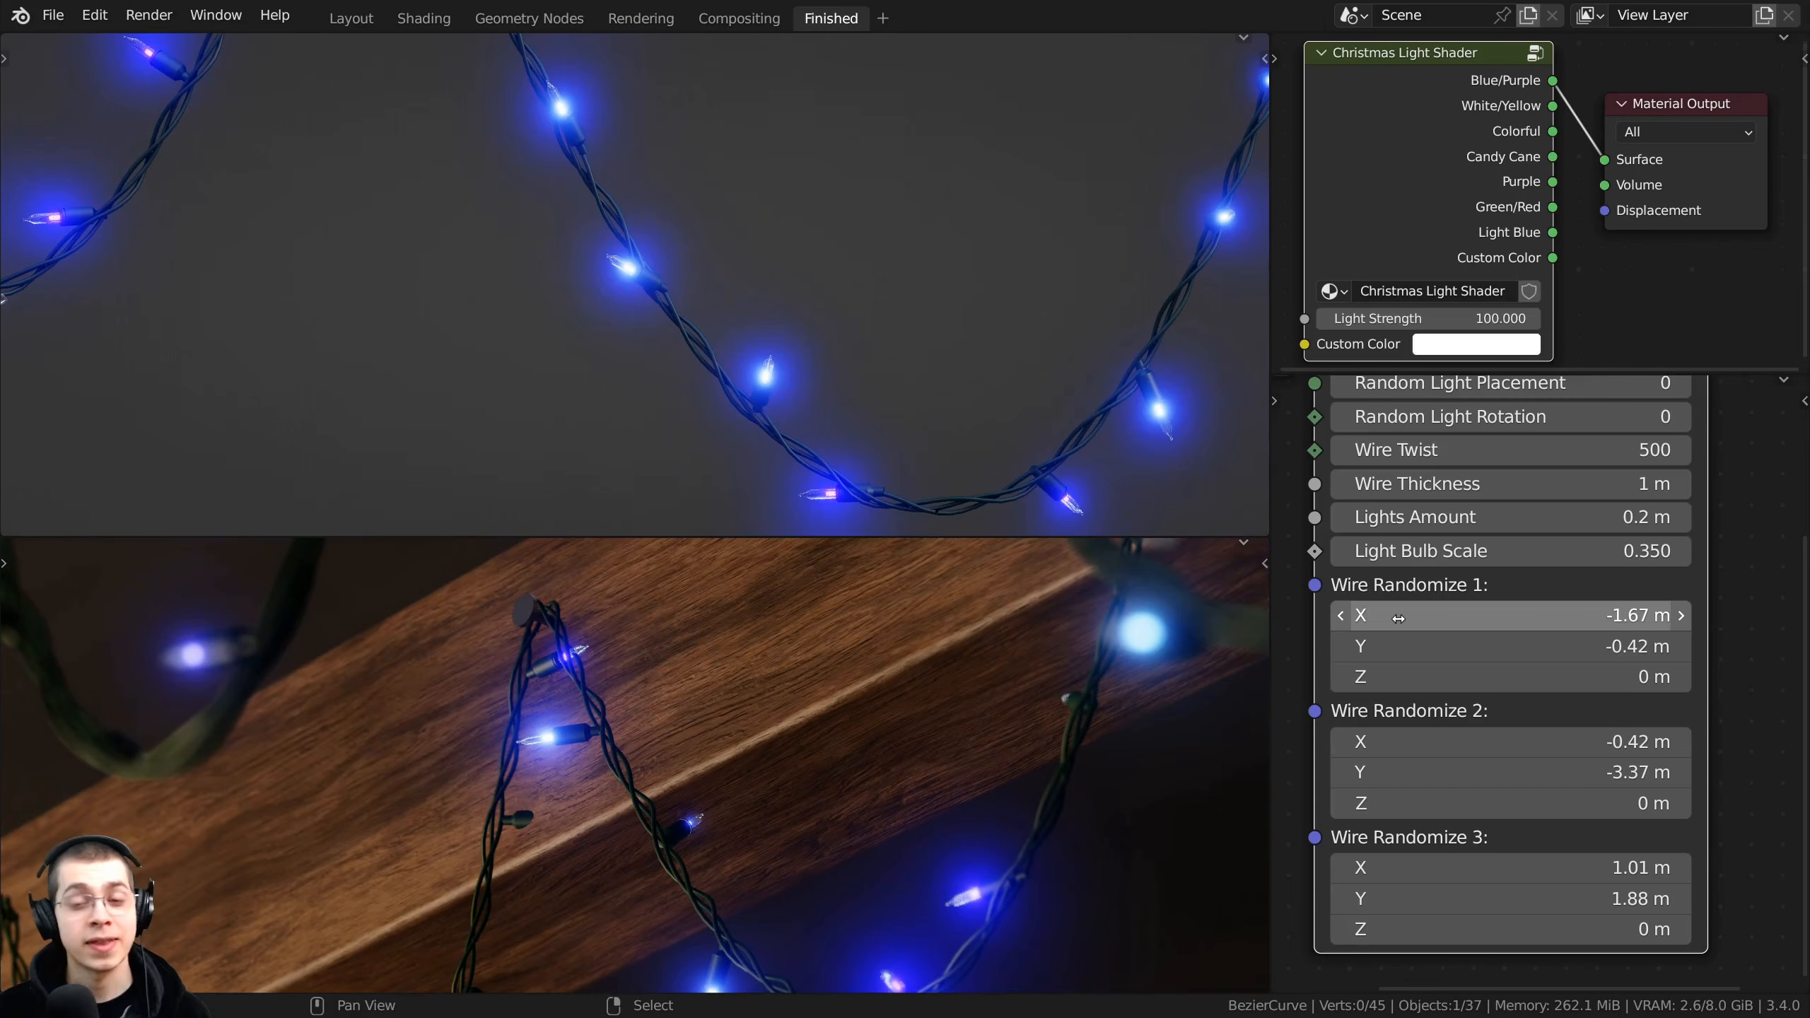
- Try different Wire Randomize 1 X and Y values, including Y at -2.62 m, and undo the change
{"action": "left_click_drag", "start_coordinate": [1510, 616], "coordinate": [1575, 616]}
{"action": "left_click_drag", "start_coordinate": [1575, 616], "coordinate": [1531, 616]}
{"action": "mouse_move", "coordinate": [1510, 647]}
{"action": "left_mouse_down"}
{"action": "mouse_move", "coordinate": [1455, 647]}
{"action": "mouse_move", "coordinate": [1519, 646]}
{"action": "mouse_move", "coordinate": [1490, 615]}
{"action": "mouse_move", "coordinate": [1529, 616]}
{"action": "left_mouse_up"}
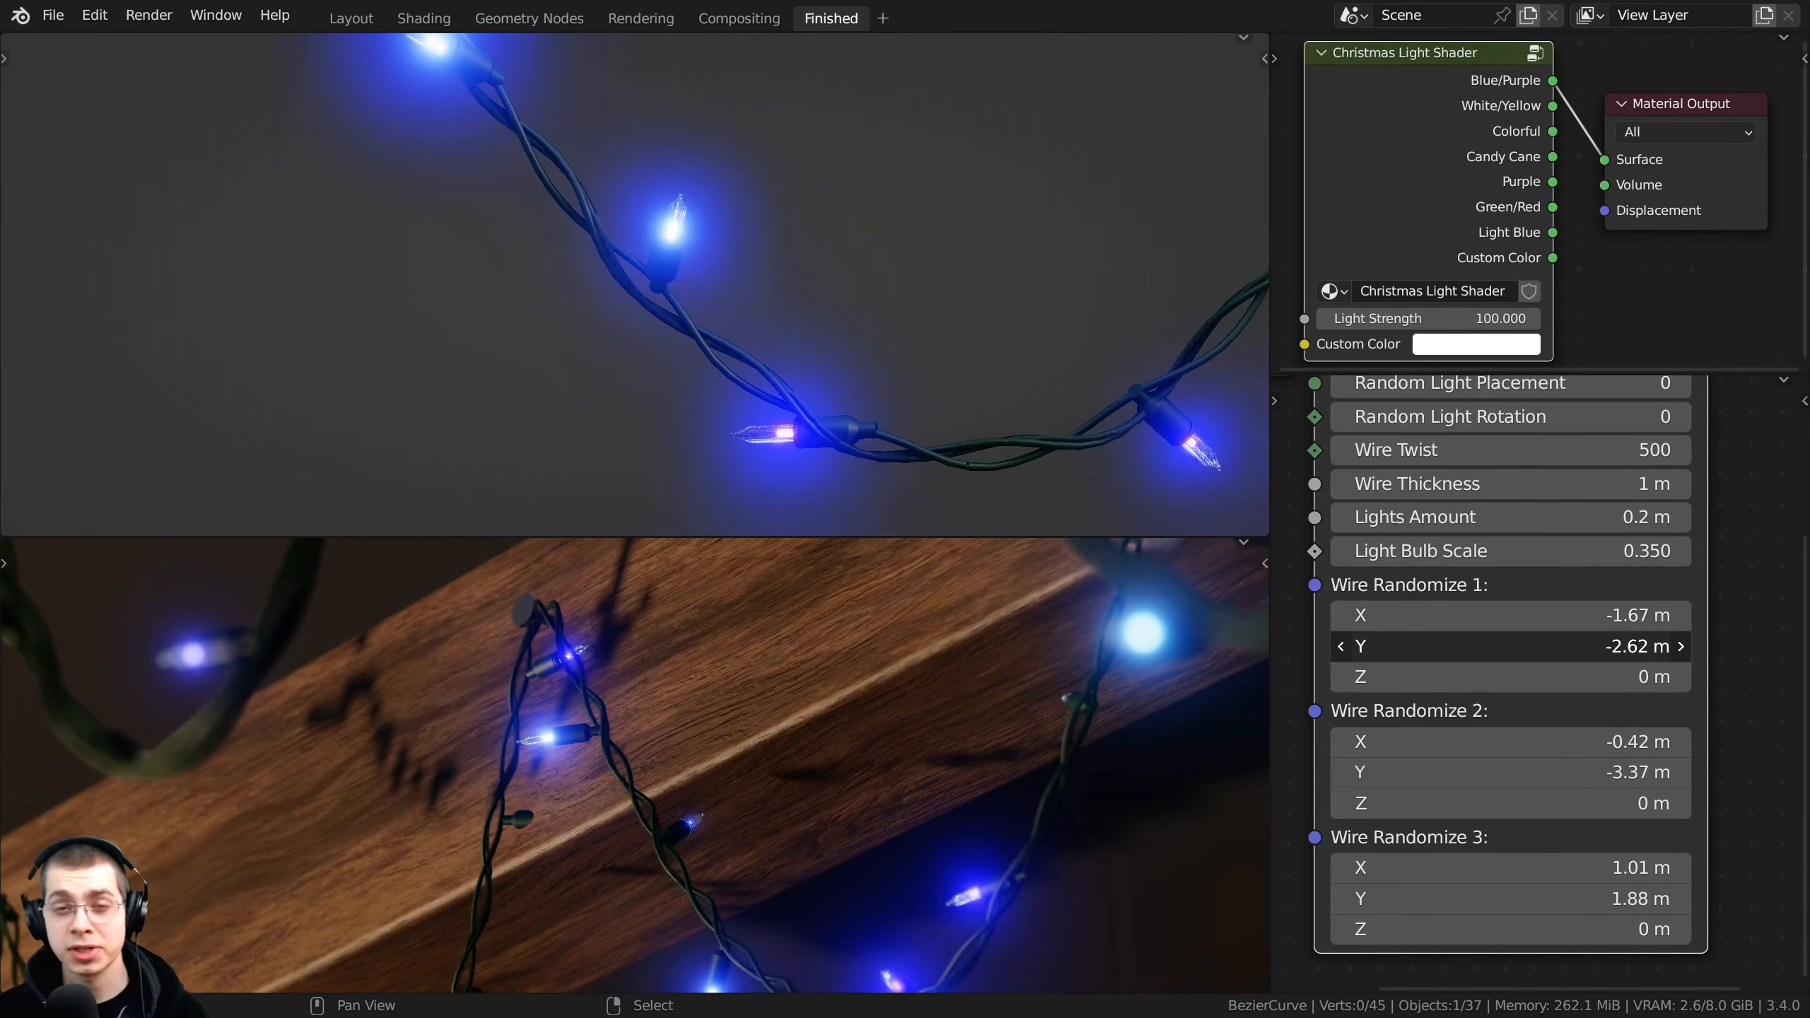
{"action": "key", "text": "ctrl+z"}
- Try different Wire Randomize 2 values on the wire strands and undo the changes
{"action": "middle_click_drag", "start_coordinate": [629, 325], "coordinate": [610, 243], "text": "shift"}
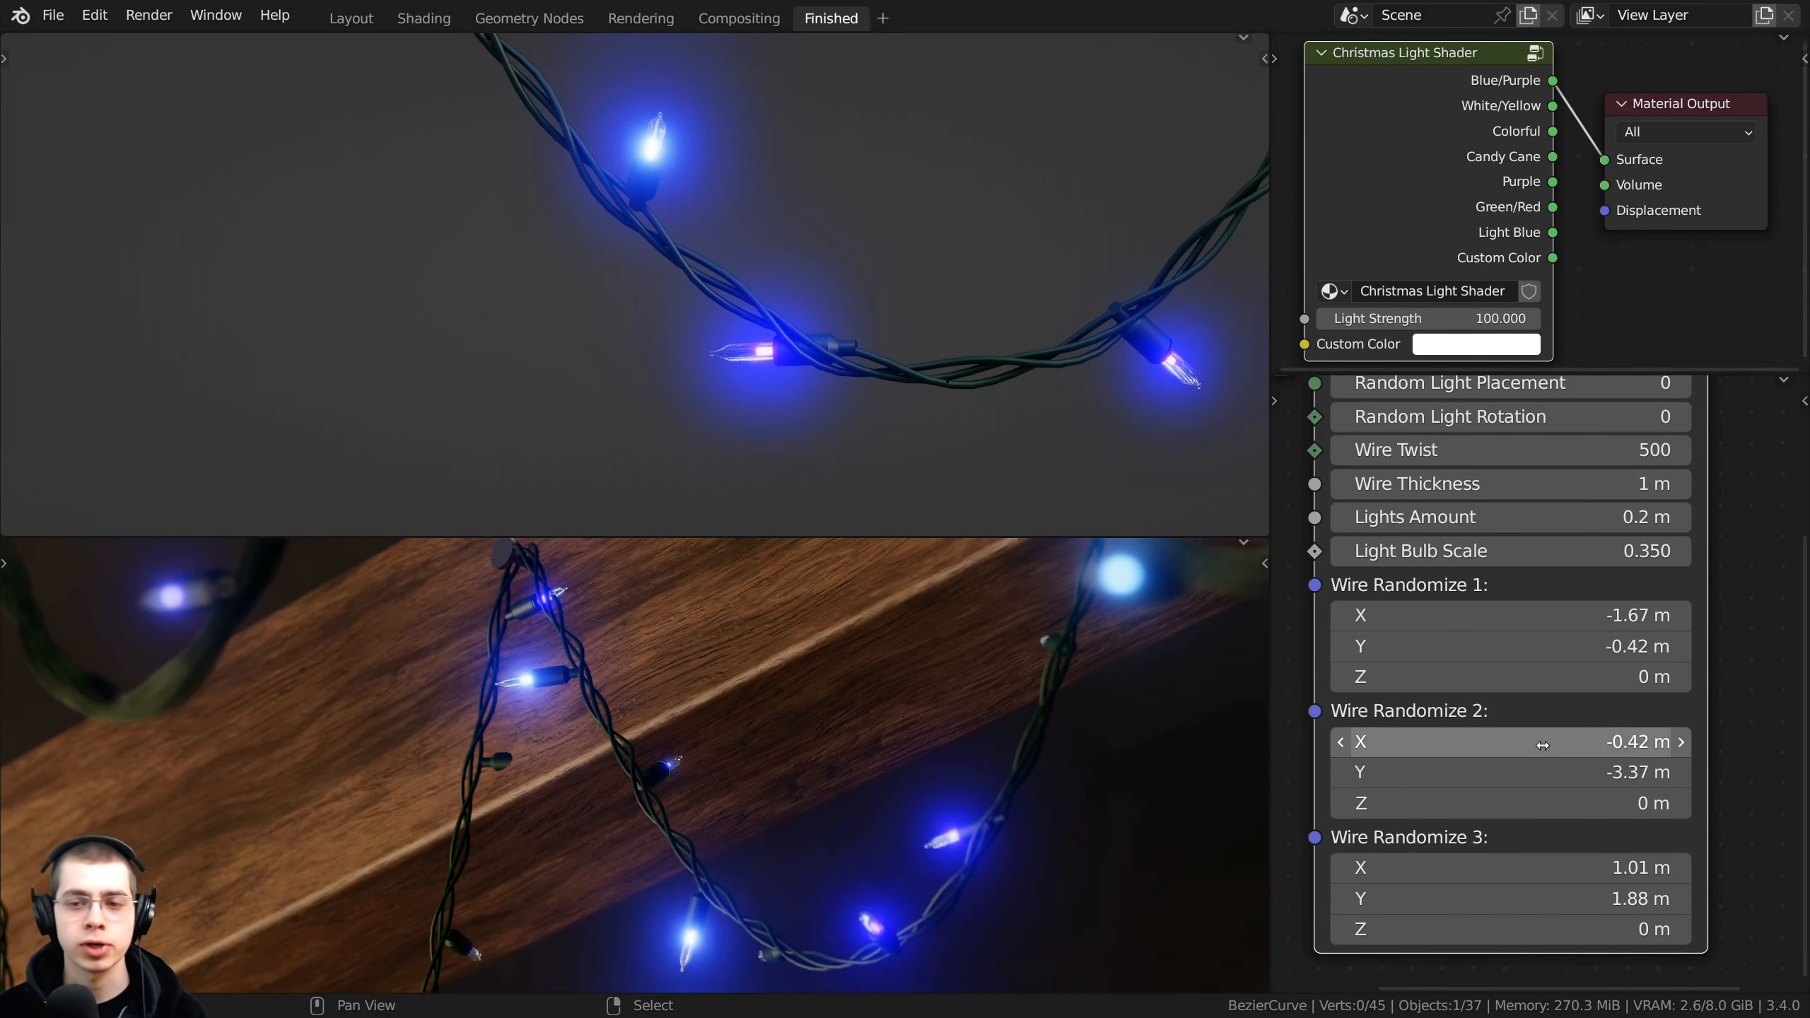
{"action": "left_click_drag", "start_coordinate": [1510, 742], "coordinate": [1558, 772]}
{"action": "key", "text": "ctrl+z"}
{"action": "key", "text": "ctrl+z"}
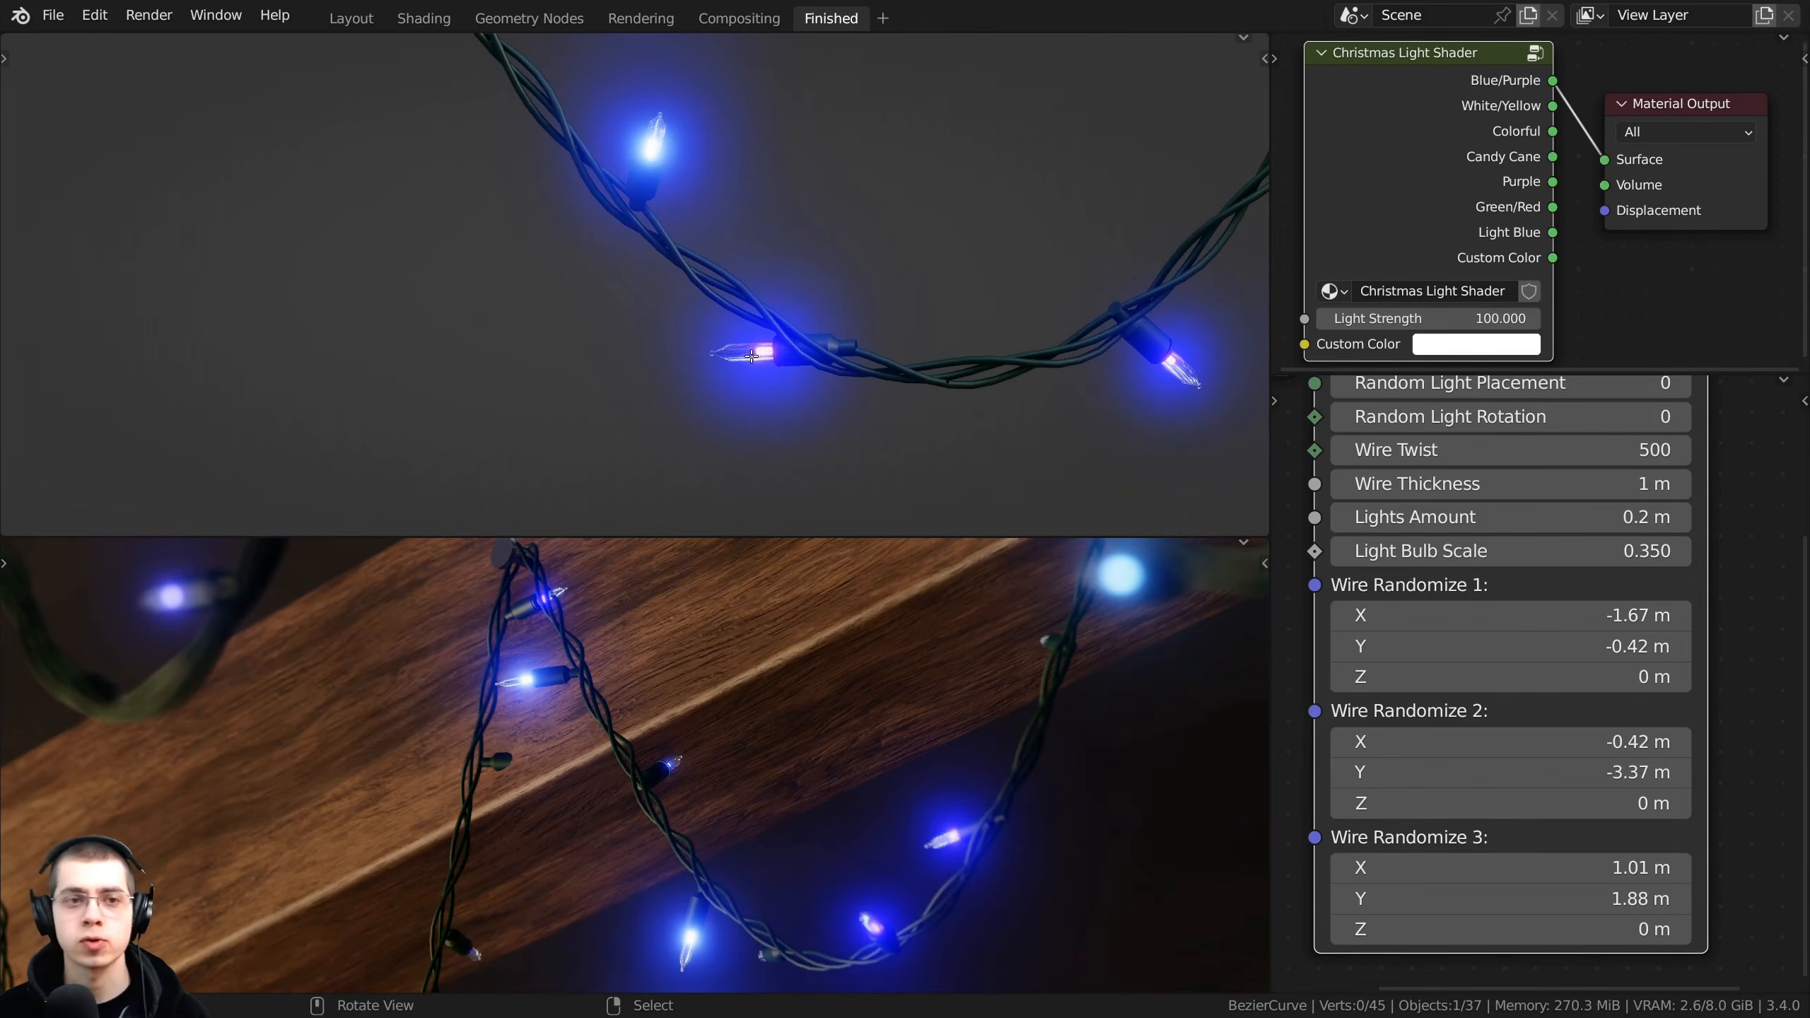
- Try the Purple and Light Blue outputs of the Christmas Light Shader as the material's Surface
{"action": "scroll", "coordinate": [752, 356], "scroll_direction": "down", "scroll_amount": 10}
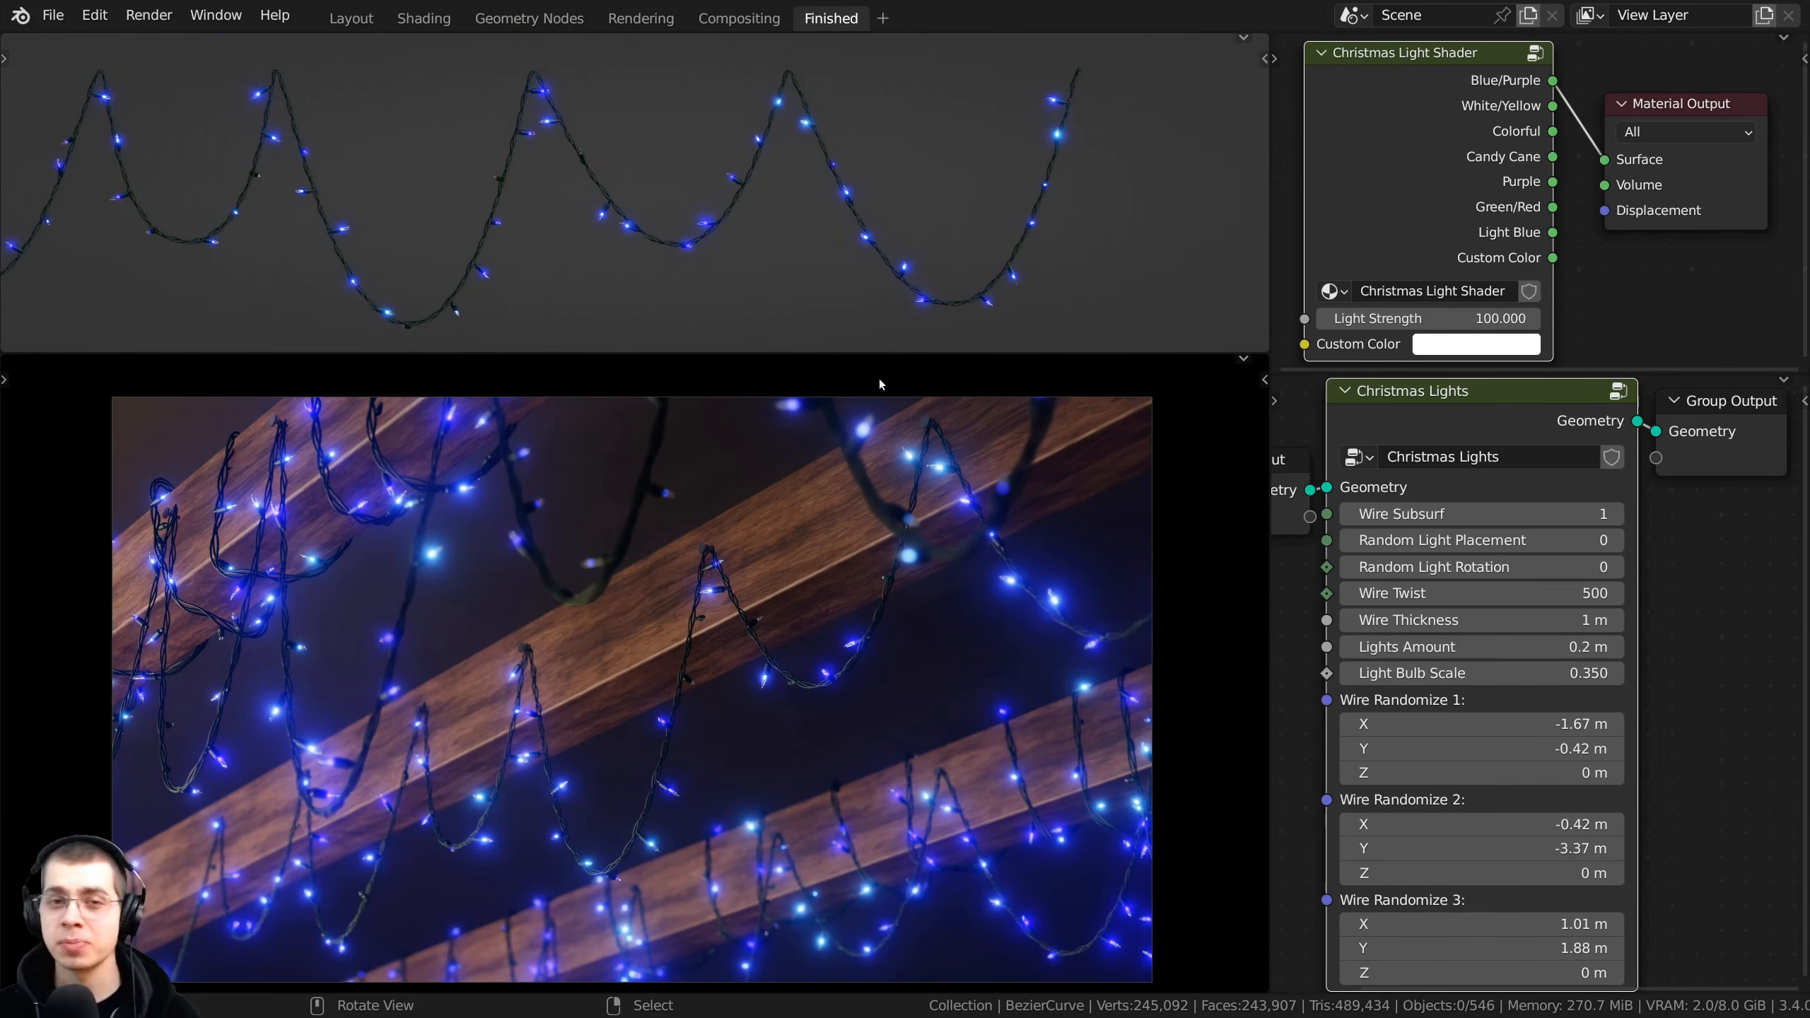
{"action": "middle_click_drag", "start_coordinate": [956, 263], "coordinate": [1055, 258], "text": "shift"}
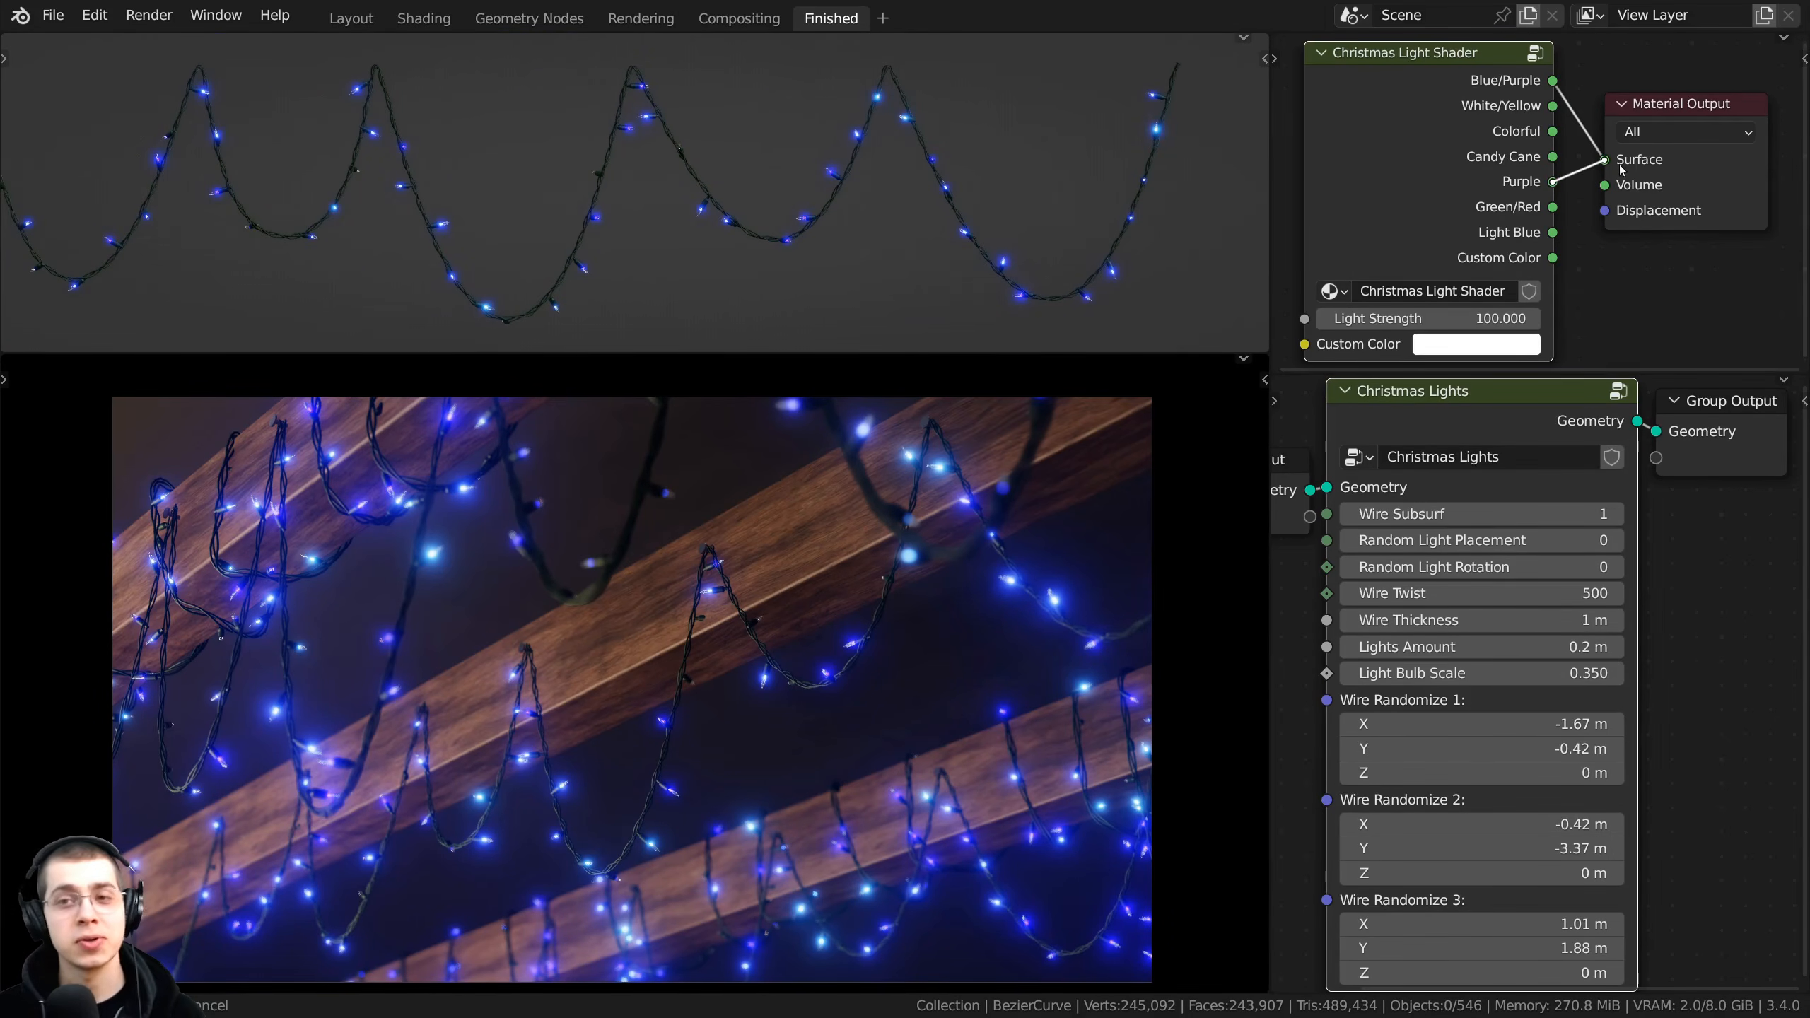
{"action": "left_click_drag", "start_coordinate": [1637, 187], "coordinate": [1606, 161]}
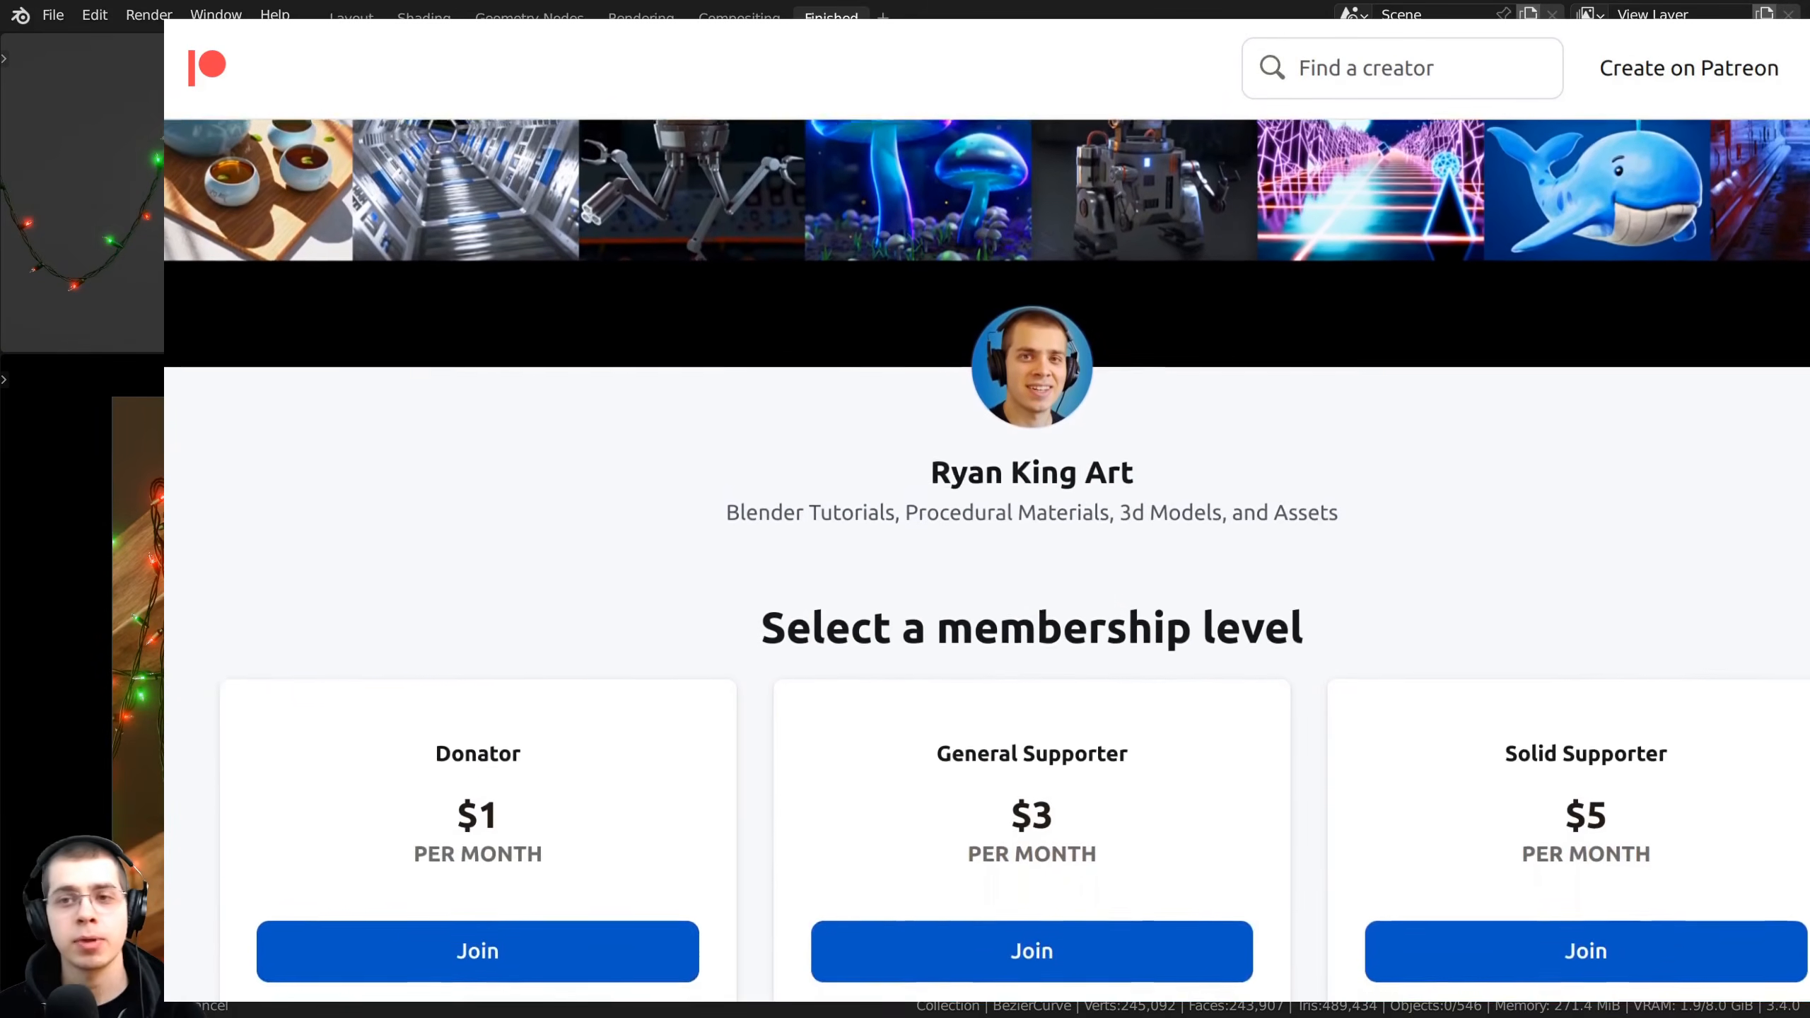
{"action": "left_click_drag", "start_coordinate": [1553, 233], "coordinate": [1604, 161]}
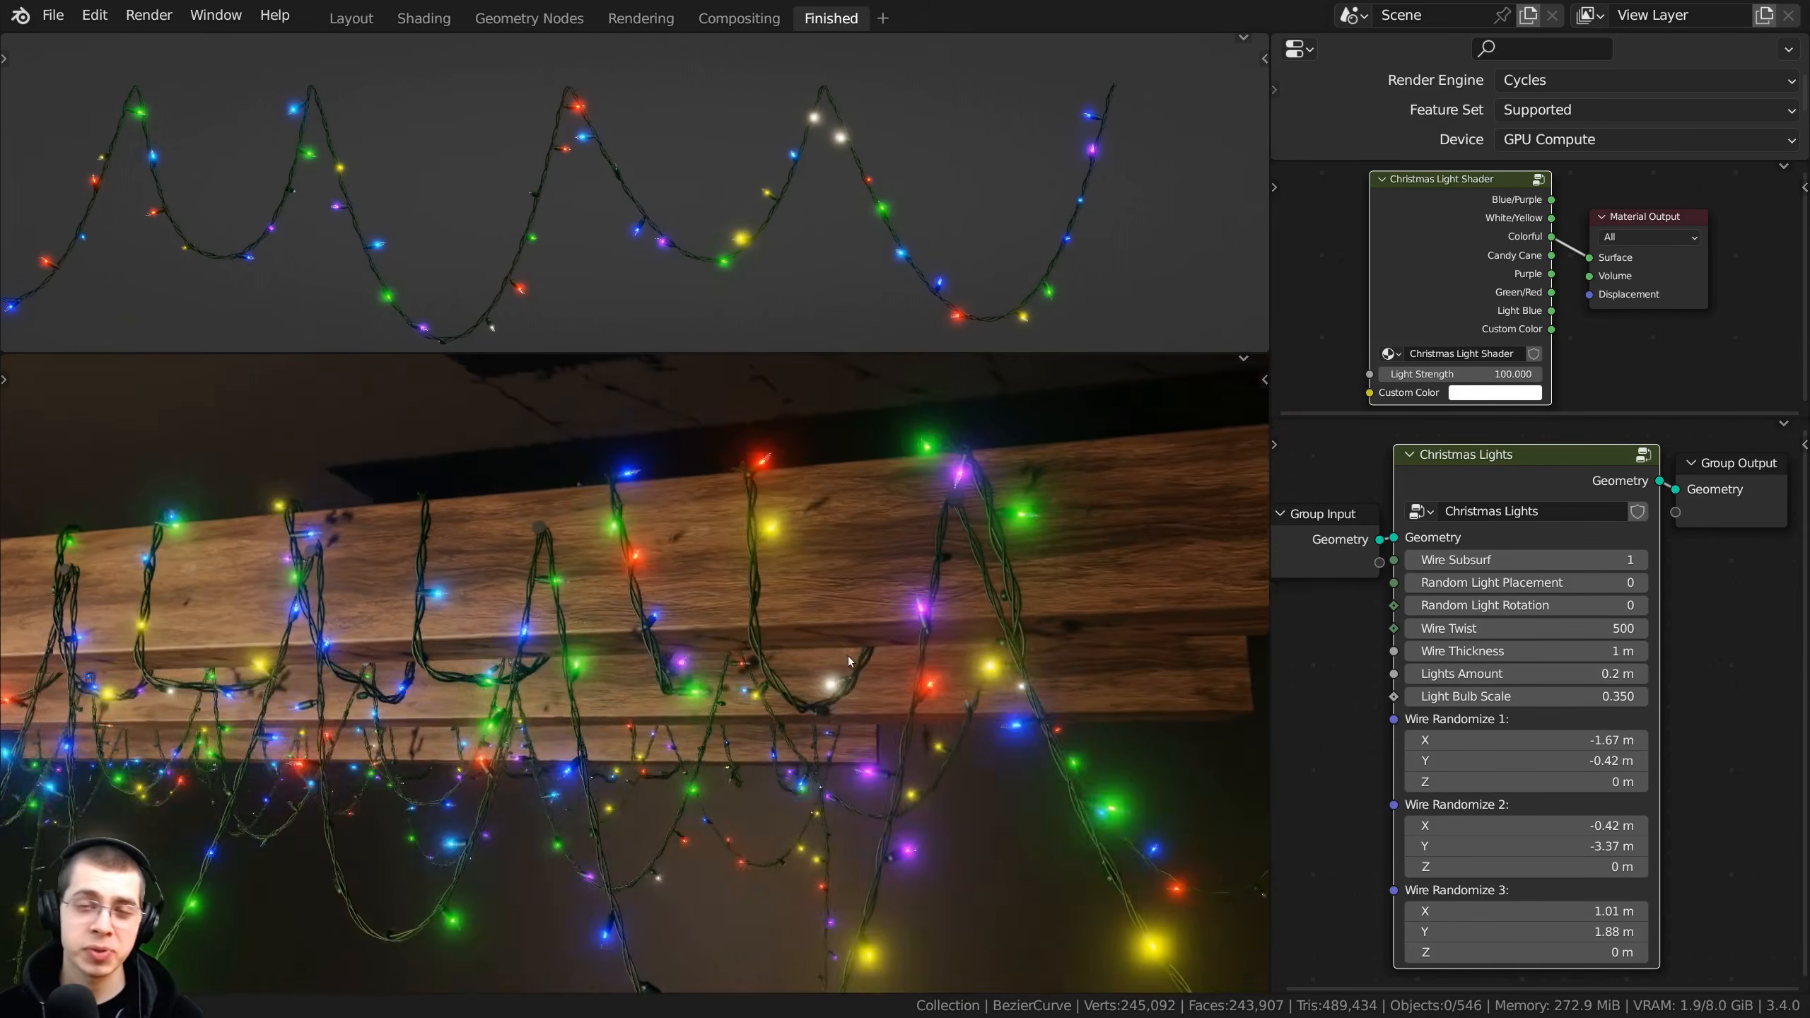
- Compare the lights on the wooden beams in Material Preview and in Cycles rendered shading
{"action": "middle_click_drag", "start_coordinate": [849, 662], "coordinate": [798, 535]}
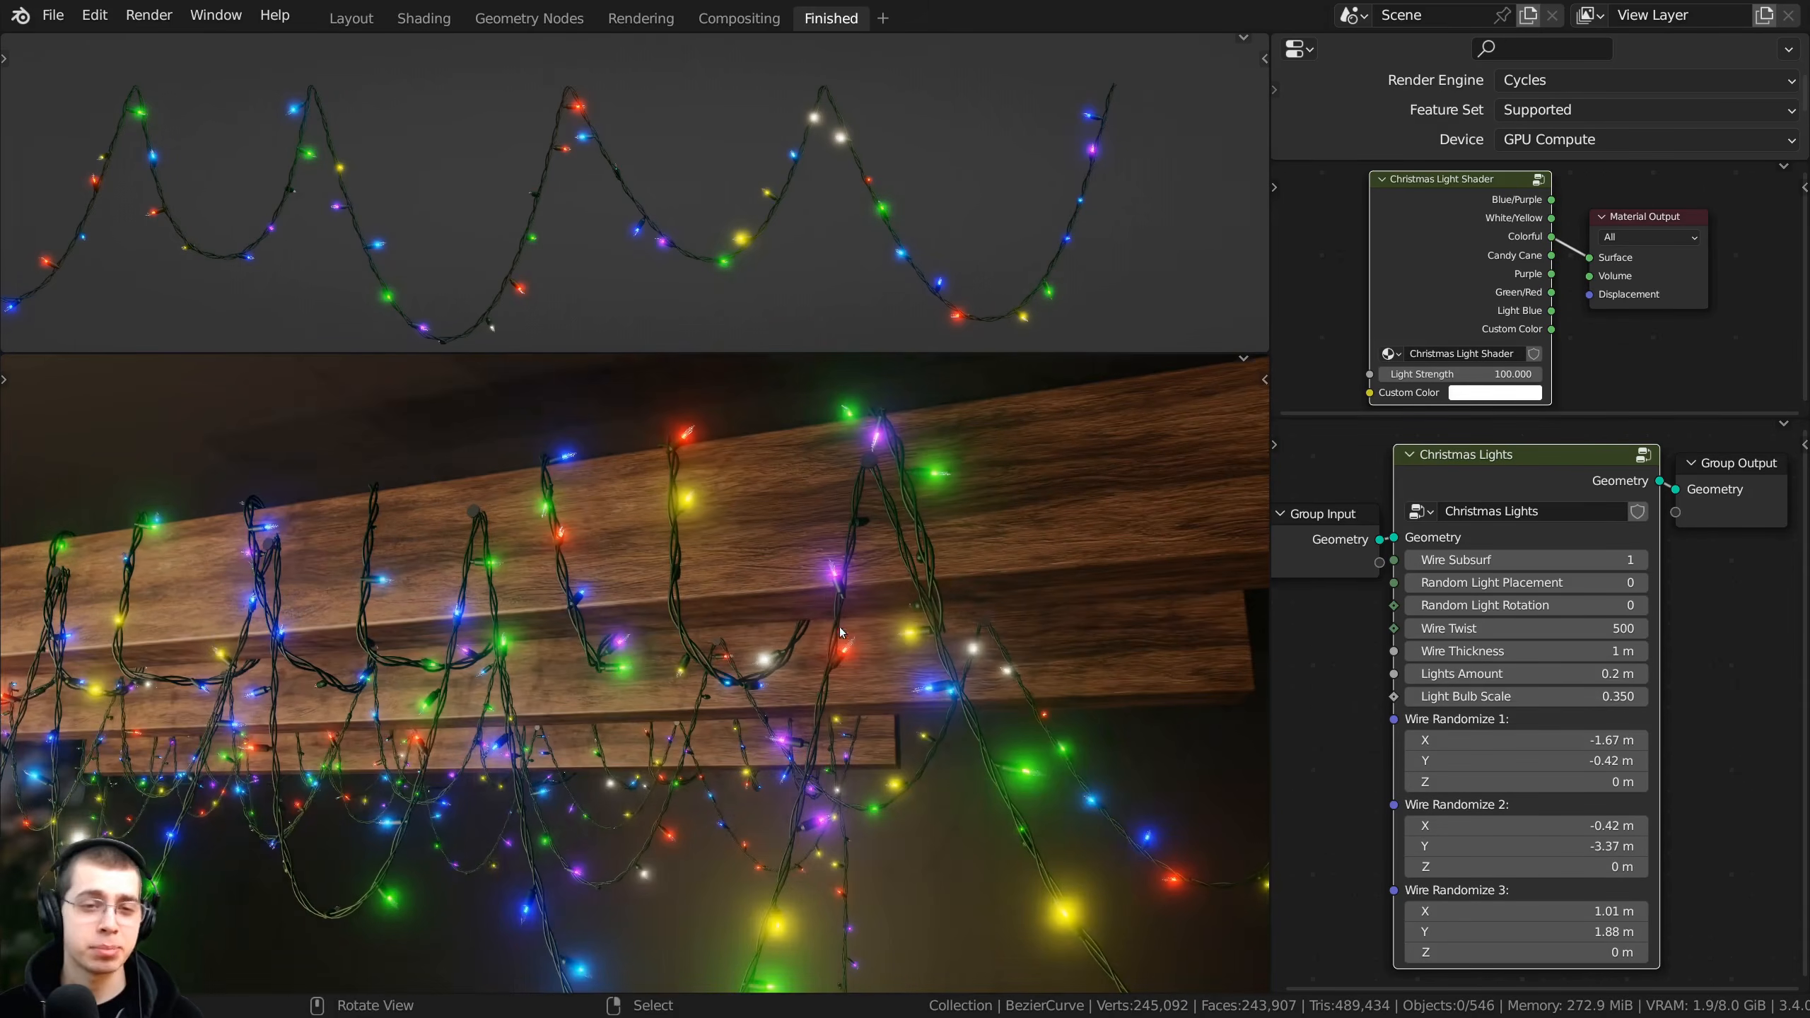
{"action": "key", "text": "z"}
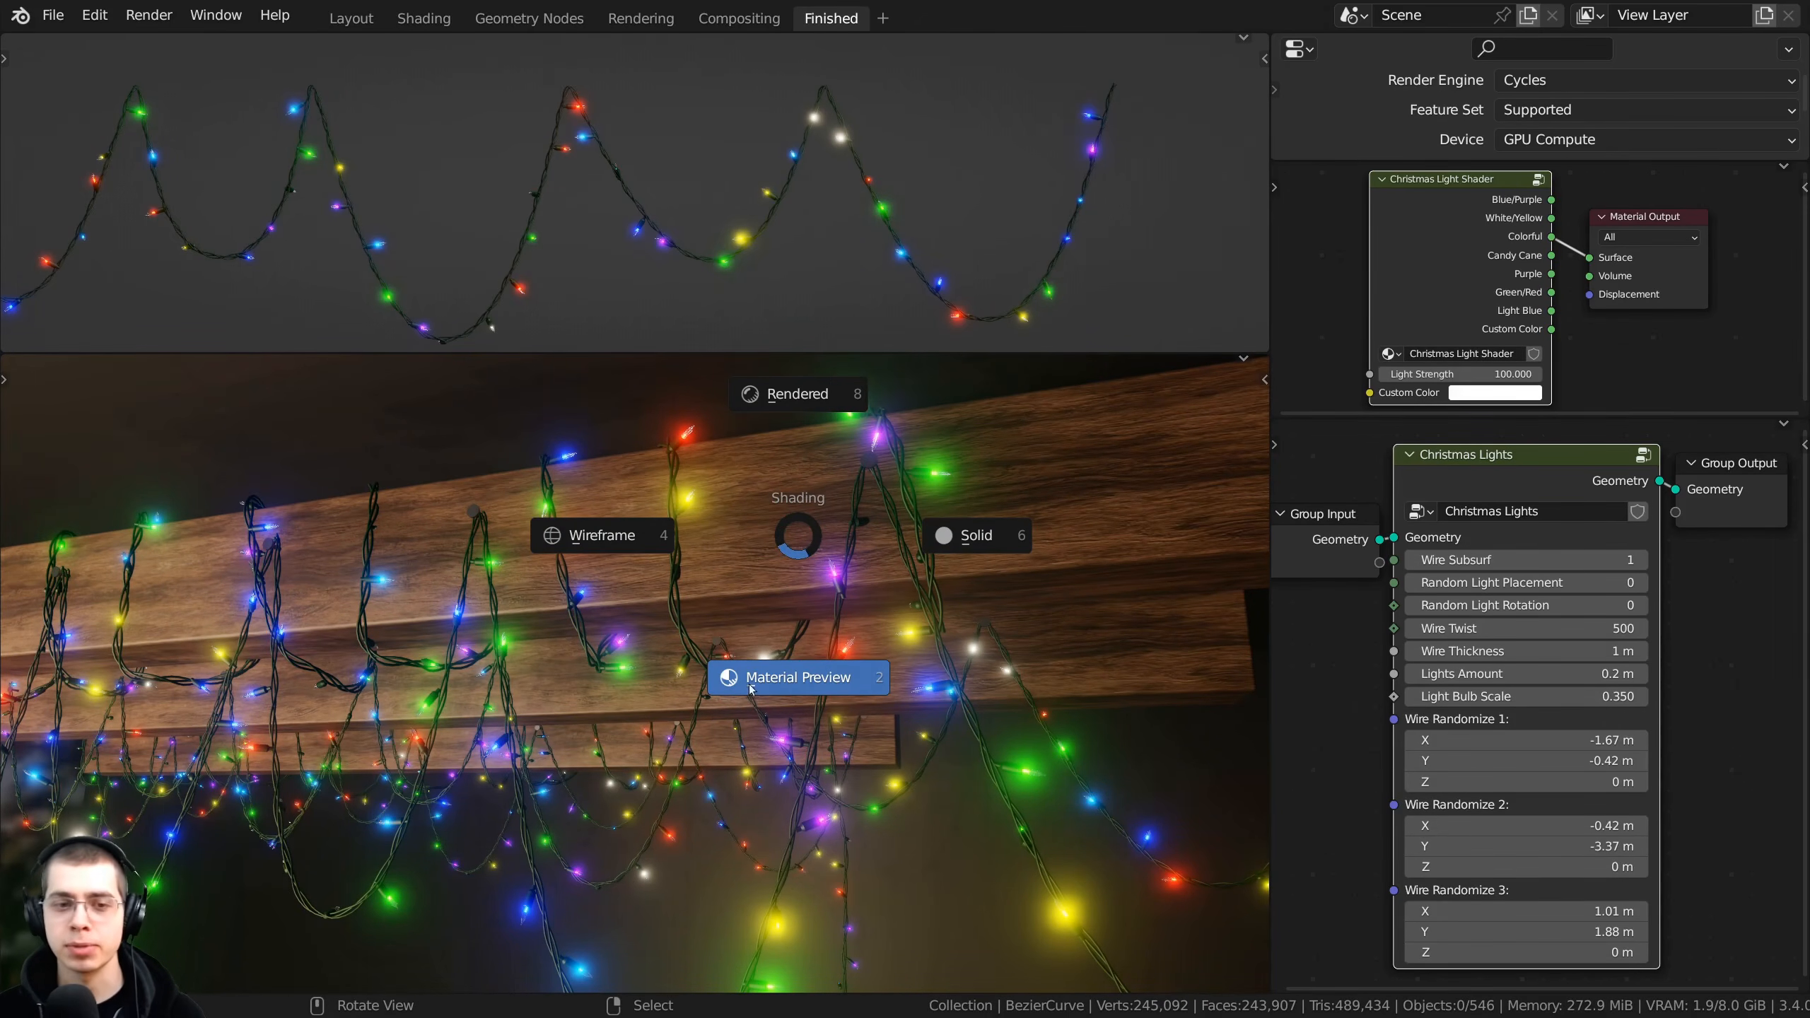
{"action": "left_click", "coordinate": [784, 683]}
{"action": "key", "text": "z"}
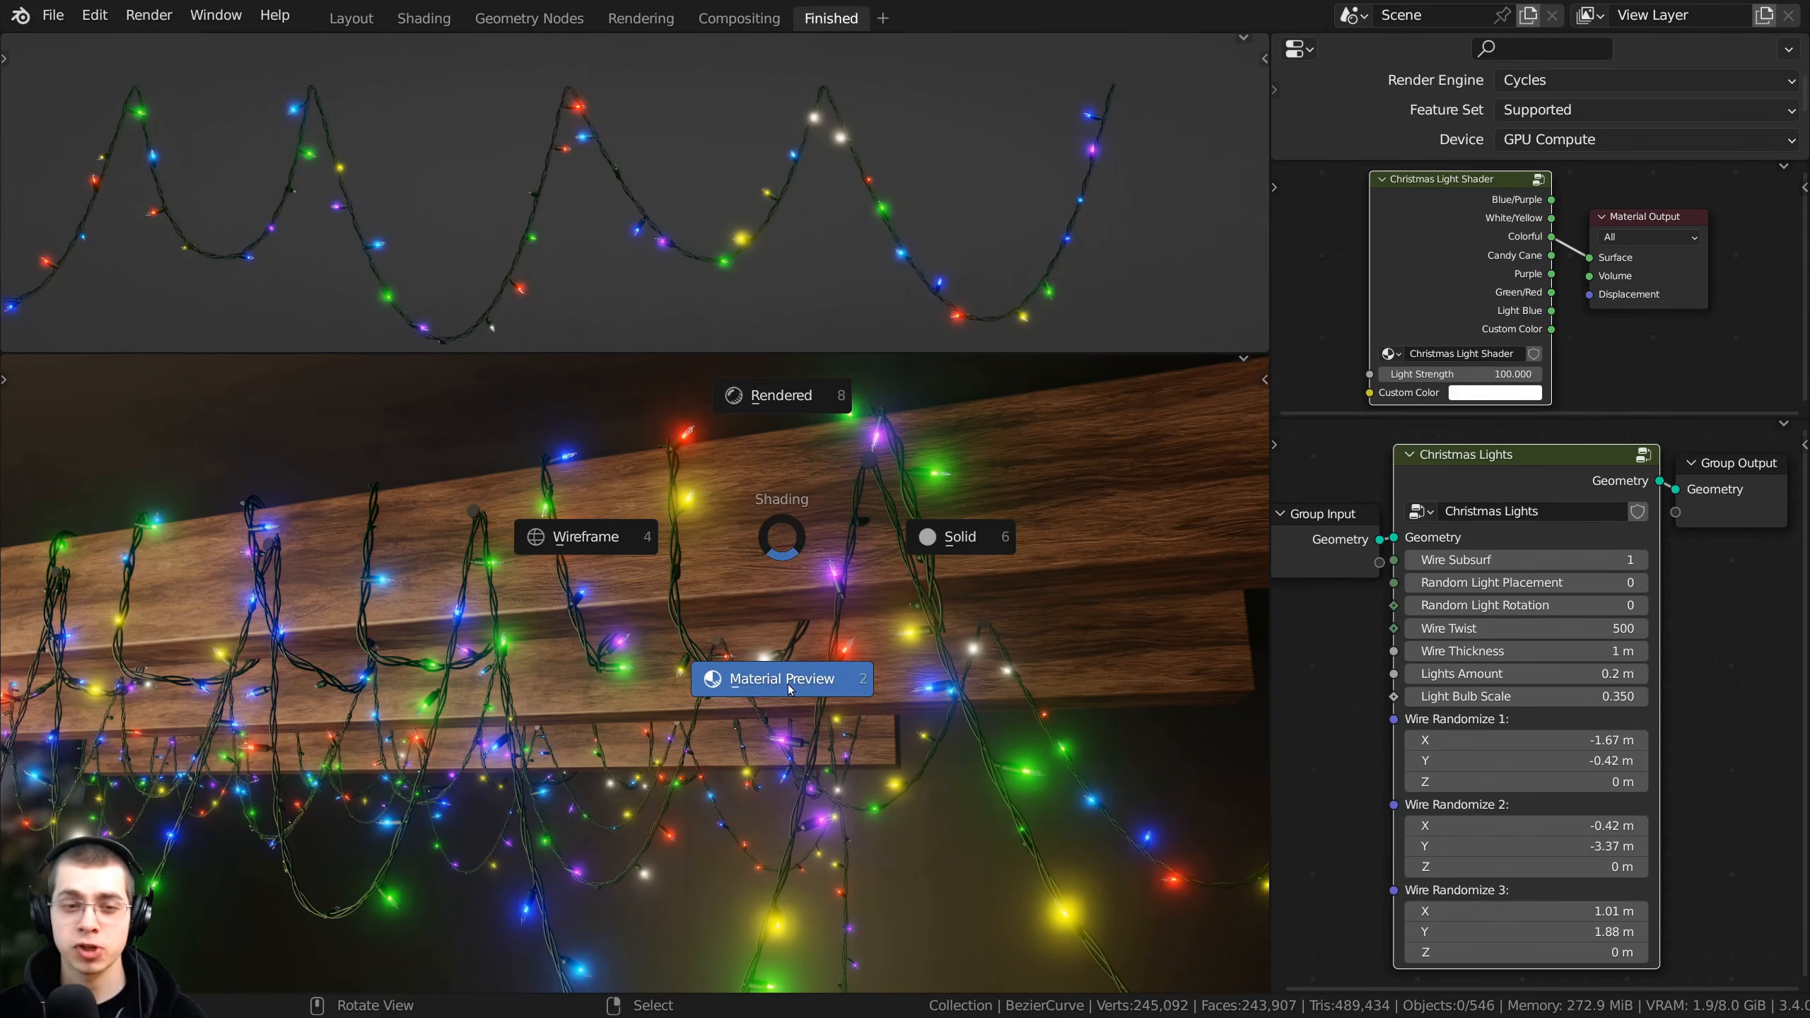
{"action": "left_click", "coordinate": [789, 689]}
{"action": "mouse_move", "coordinate": [792, 688]}
{"action": "middle_mouse_down"}
{"action": "mouse_move", "coordinate": [744, 646]}
{"action": "mouse_move", "coordinate": [660, 694]}
{"action": "mouse_move", "coordinate": [819, 642]}
{"action": "middle_mouse_up"}
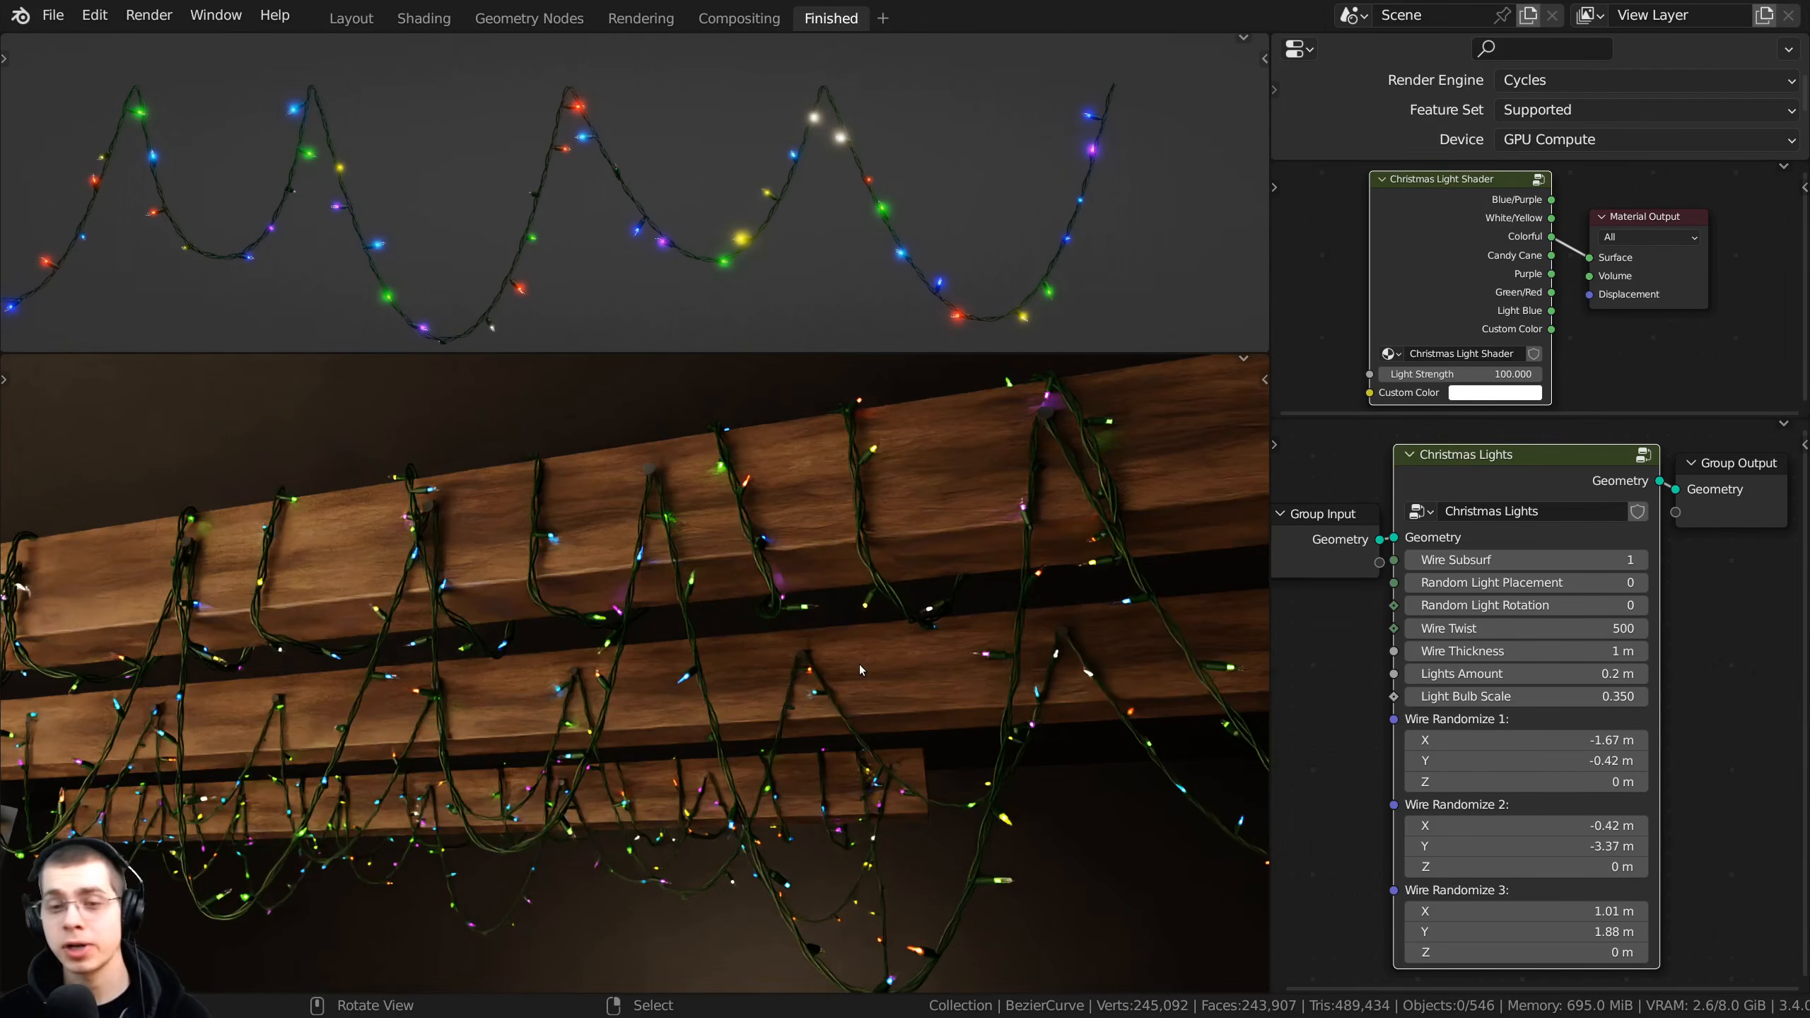
- Examine the Cycles-rendered lights through the camera, from other angles and in a maximized viewport
{"action": "key", "text": "KP_0"}
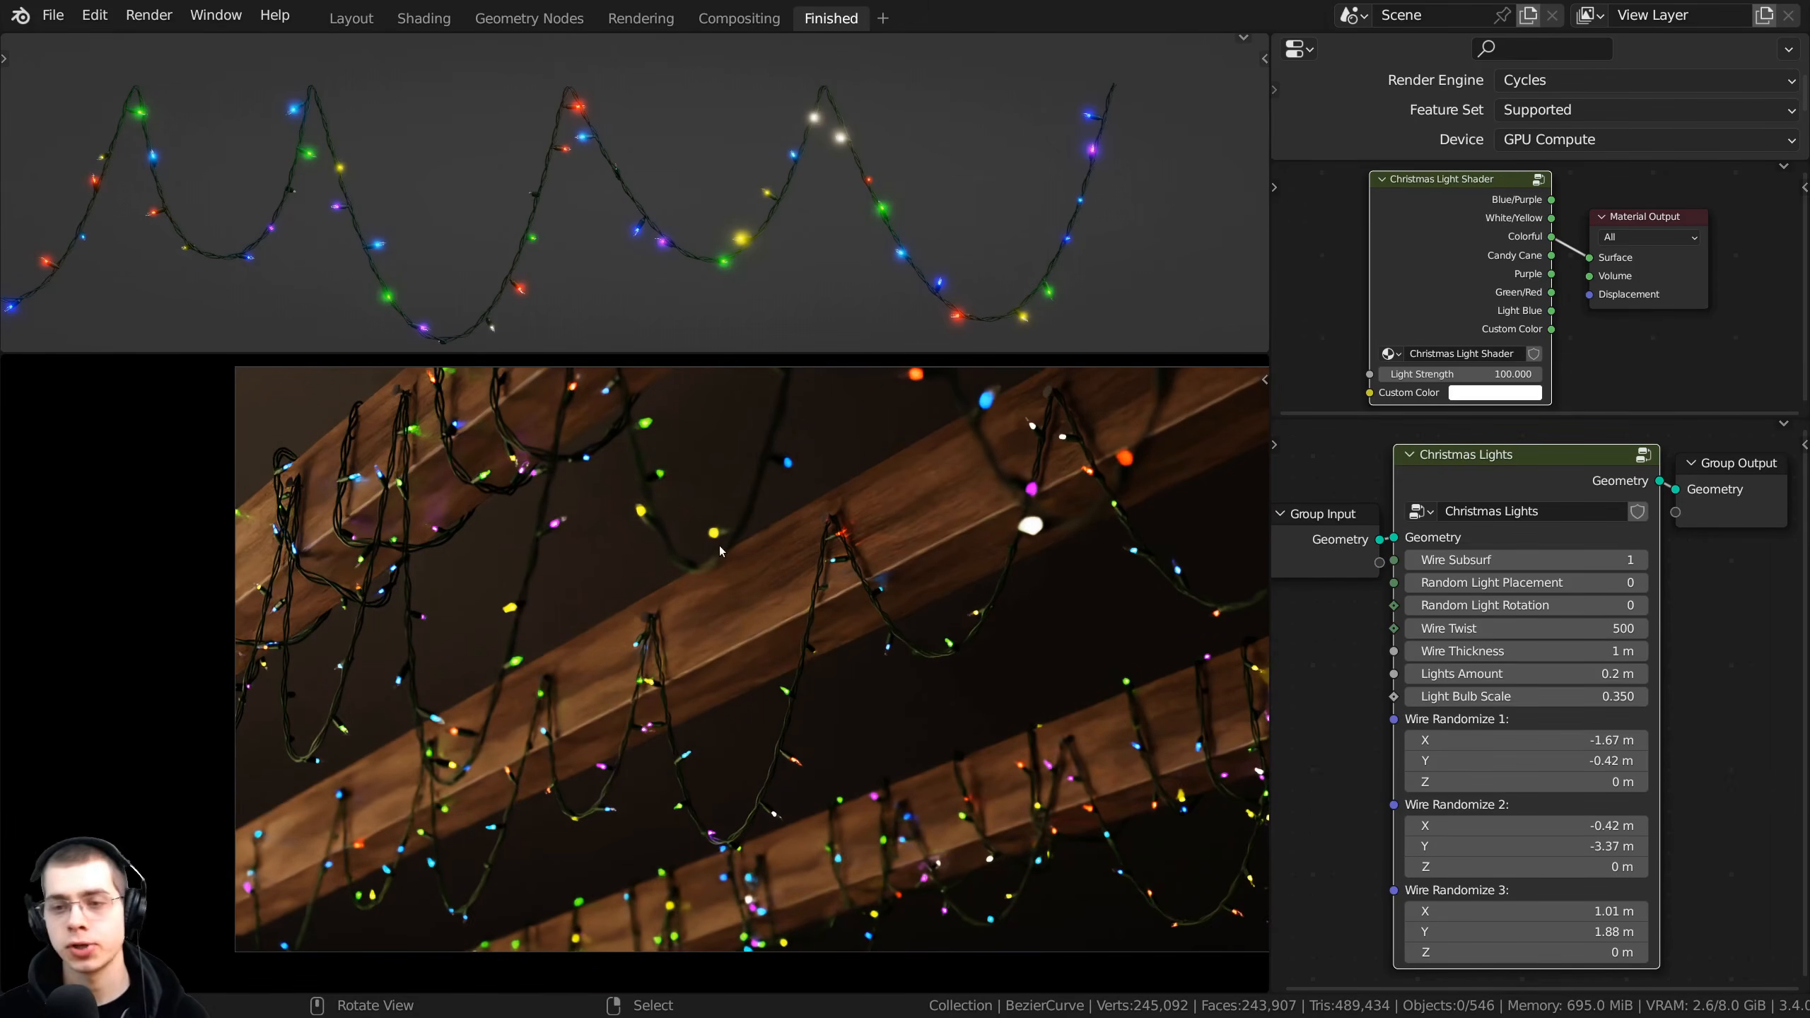
{"action": "middle_click_drag", "start_coordinate": [738, 548], "coordinate": [791, 568]}
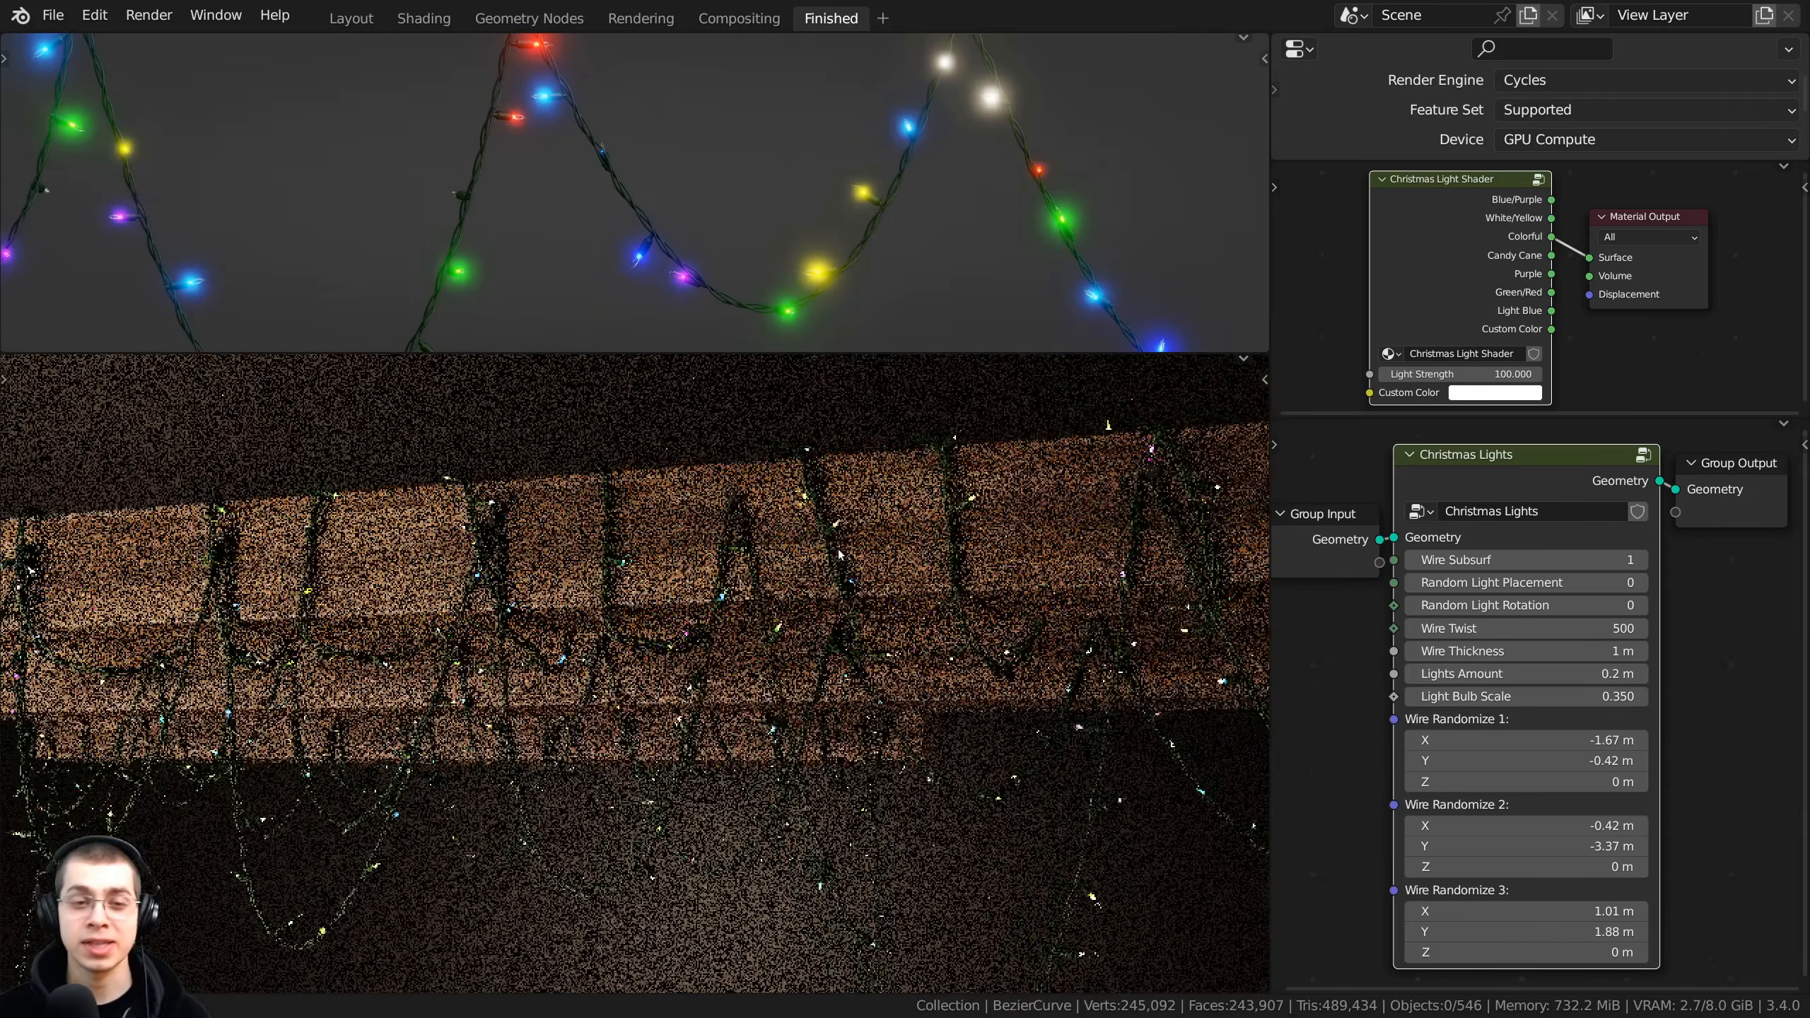
{"action": "middle_click_drag", "start_coordinate": [741, 517], "coordinate": [819, 508]}
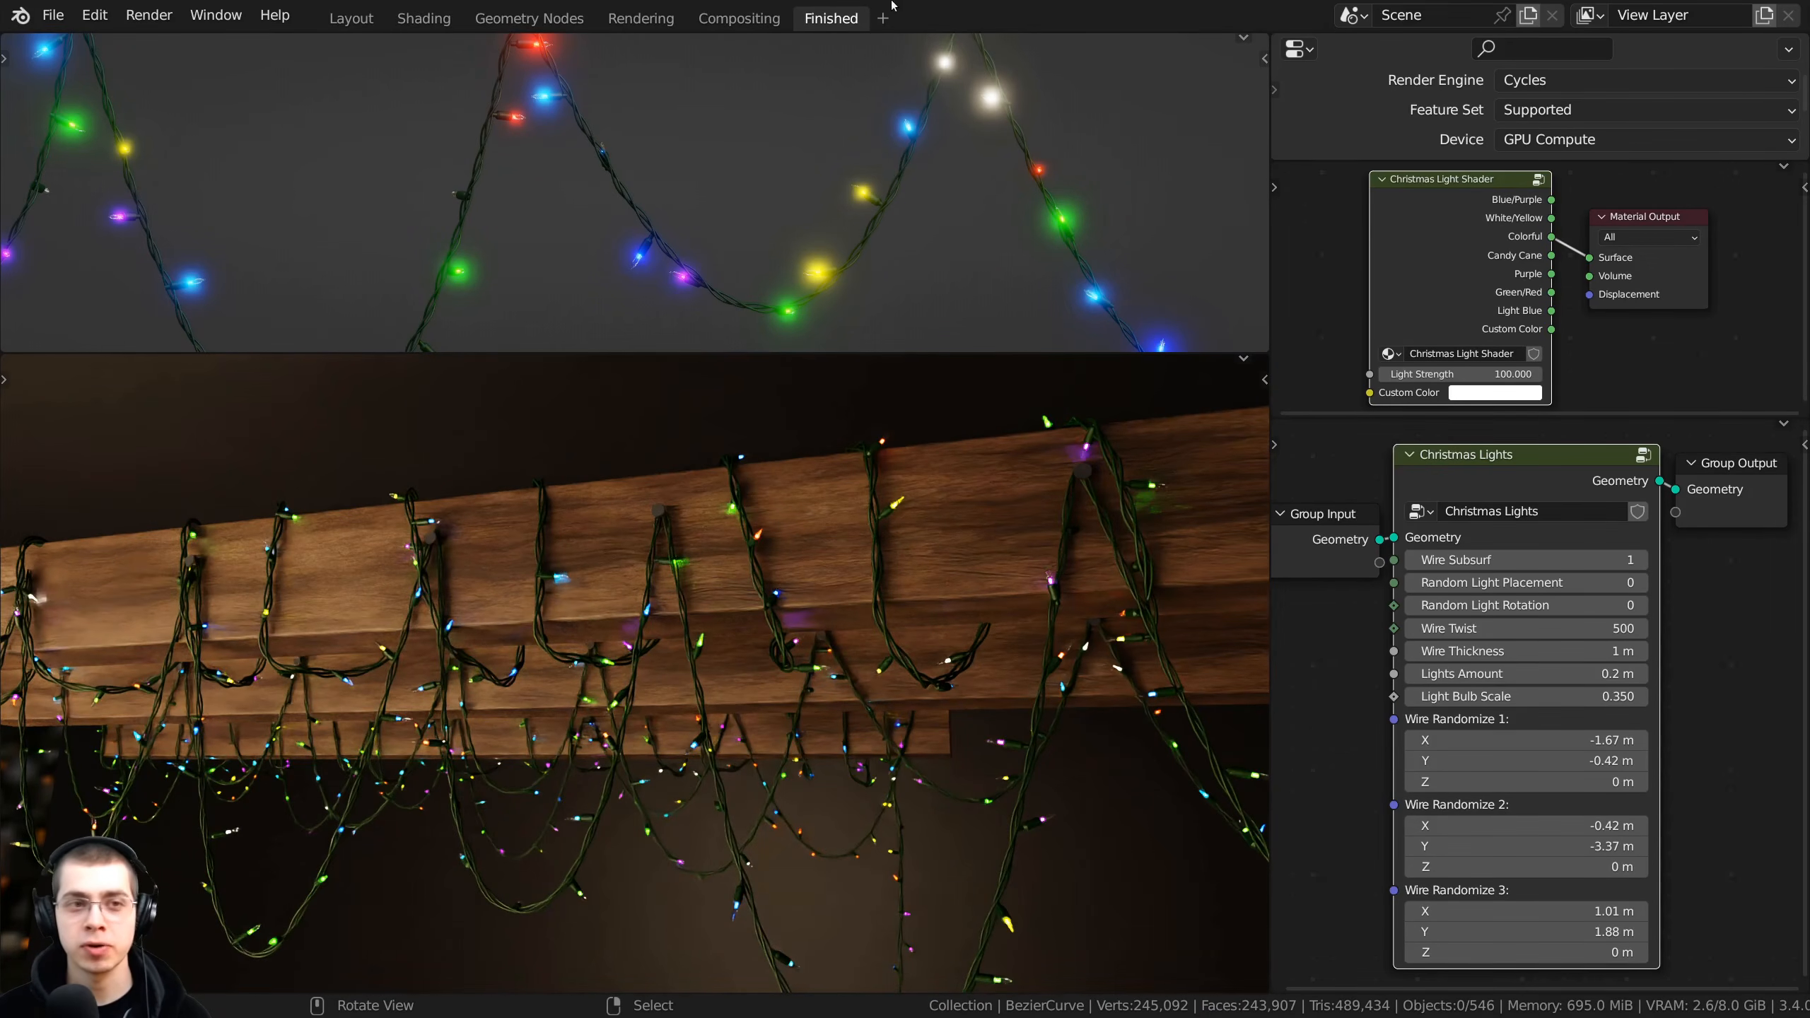
{"action": "key", "text": "ctrl+space"}
{"action": "scroll", "coordinate": [1168, 465], "scroll_direction": "up", "scroll_amount": 3}
{"action": "middle_click_drag", "start_coordinate": [1169, 464], "coordinate": [659, 349]}
{"action": "key", "text": "ctrl+space"}
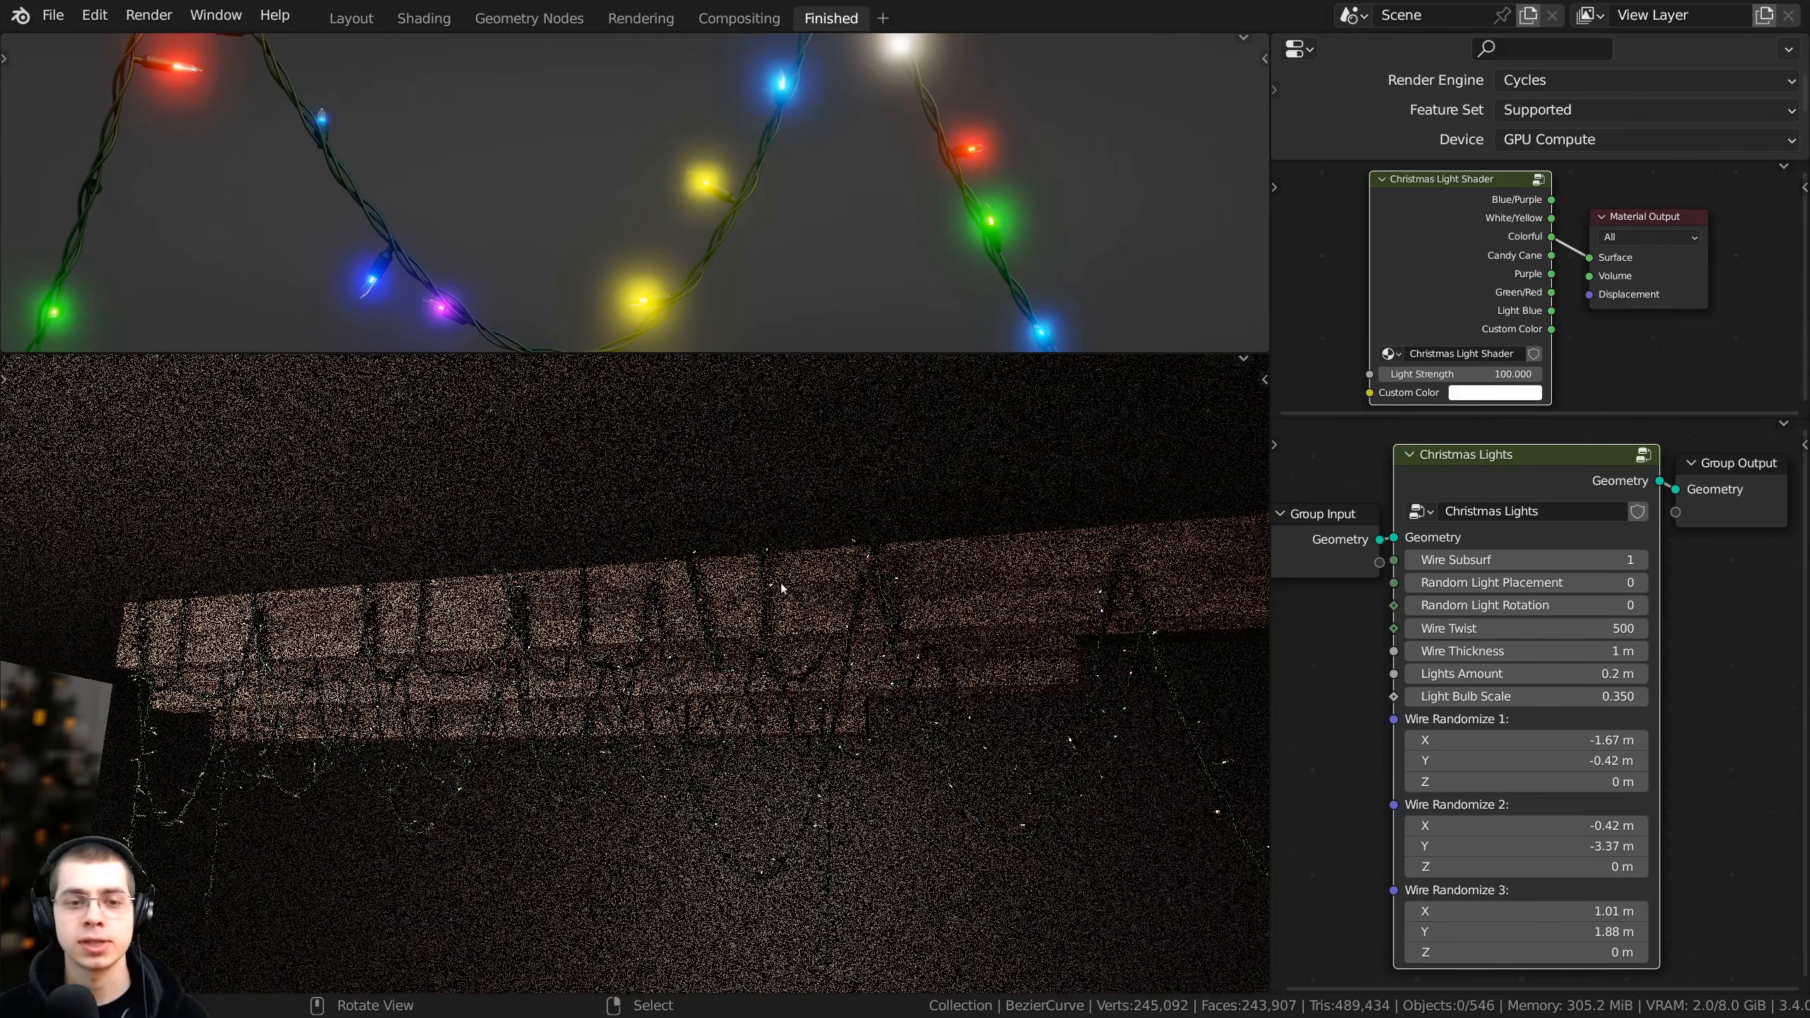
- Show the compositing node tree and examine its Streaks and Fog Glow Glare nodes
{"action": "left_click", "coordinate": [738, 17]}
{"action": "scroll", "coordinate": [563, 423], "scroll_direction": "up", "scroll_amount": 5}
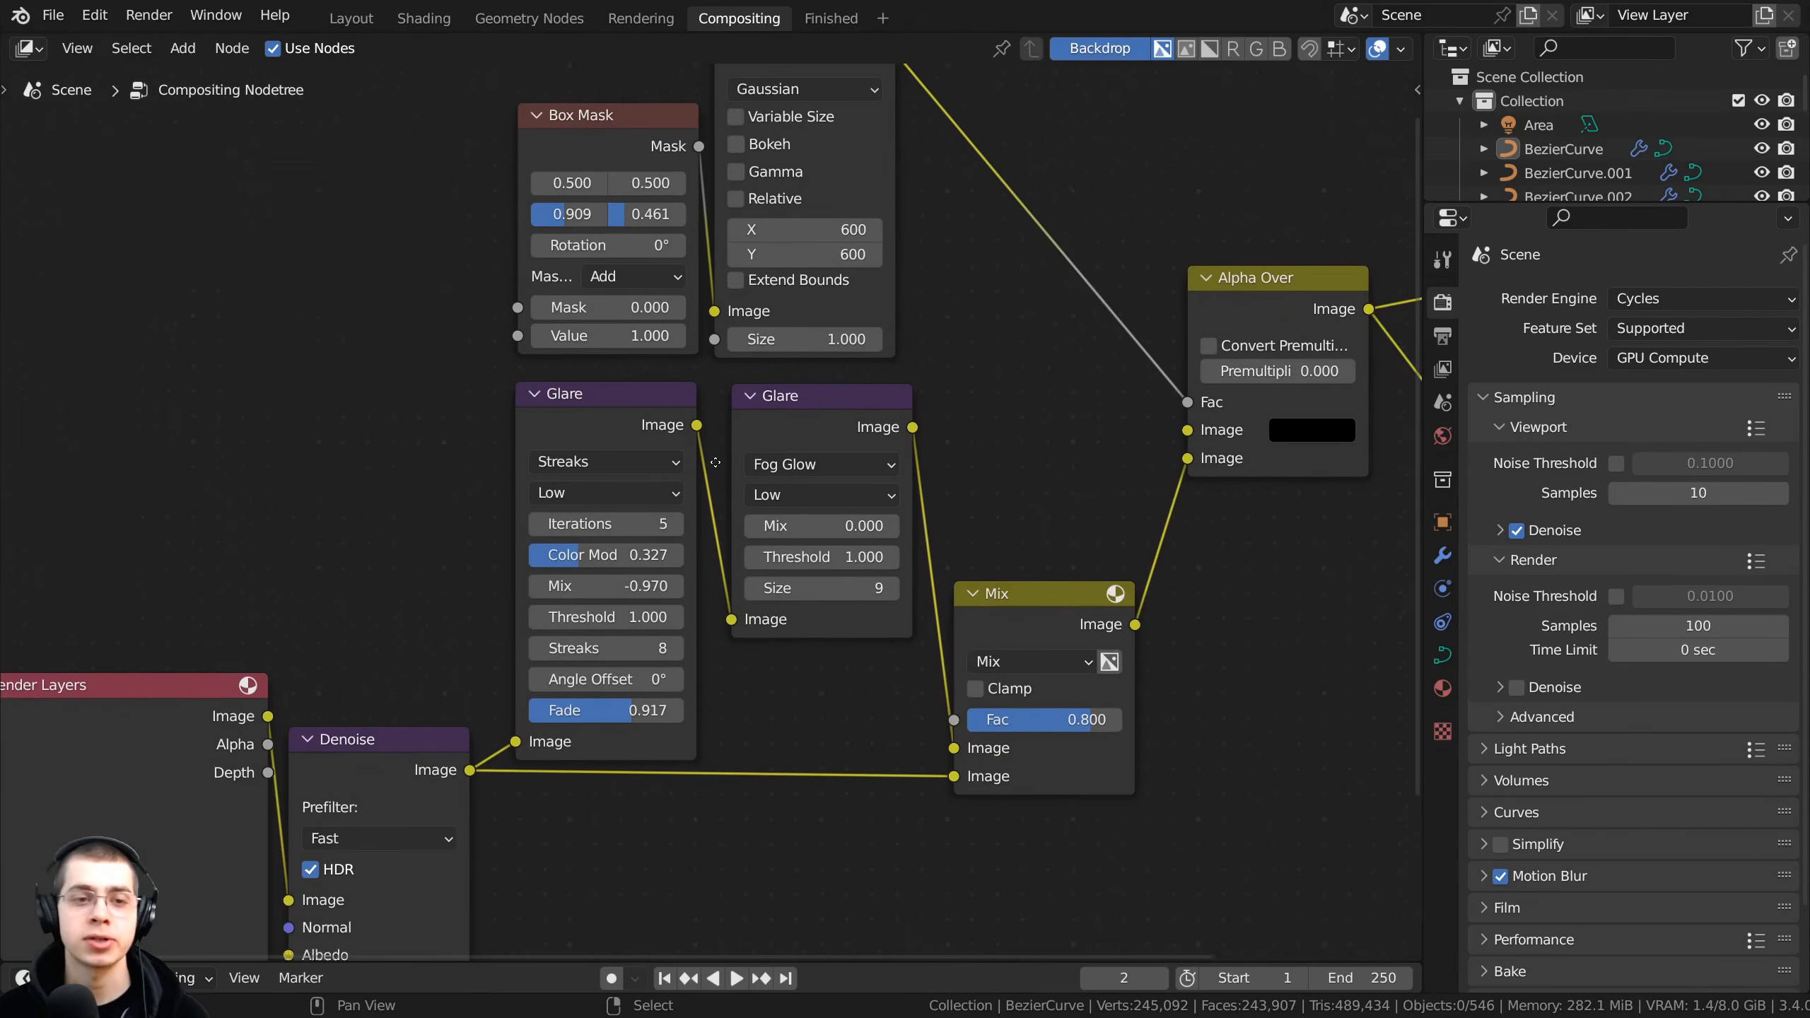
{"action": "left_click", "coordinate": [563, 427]}
{"action": "left_click", "coordinate": [784, 409]}
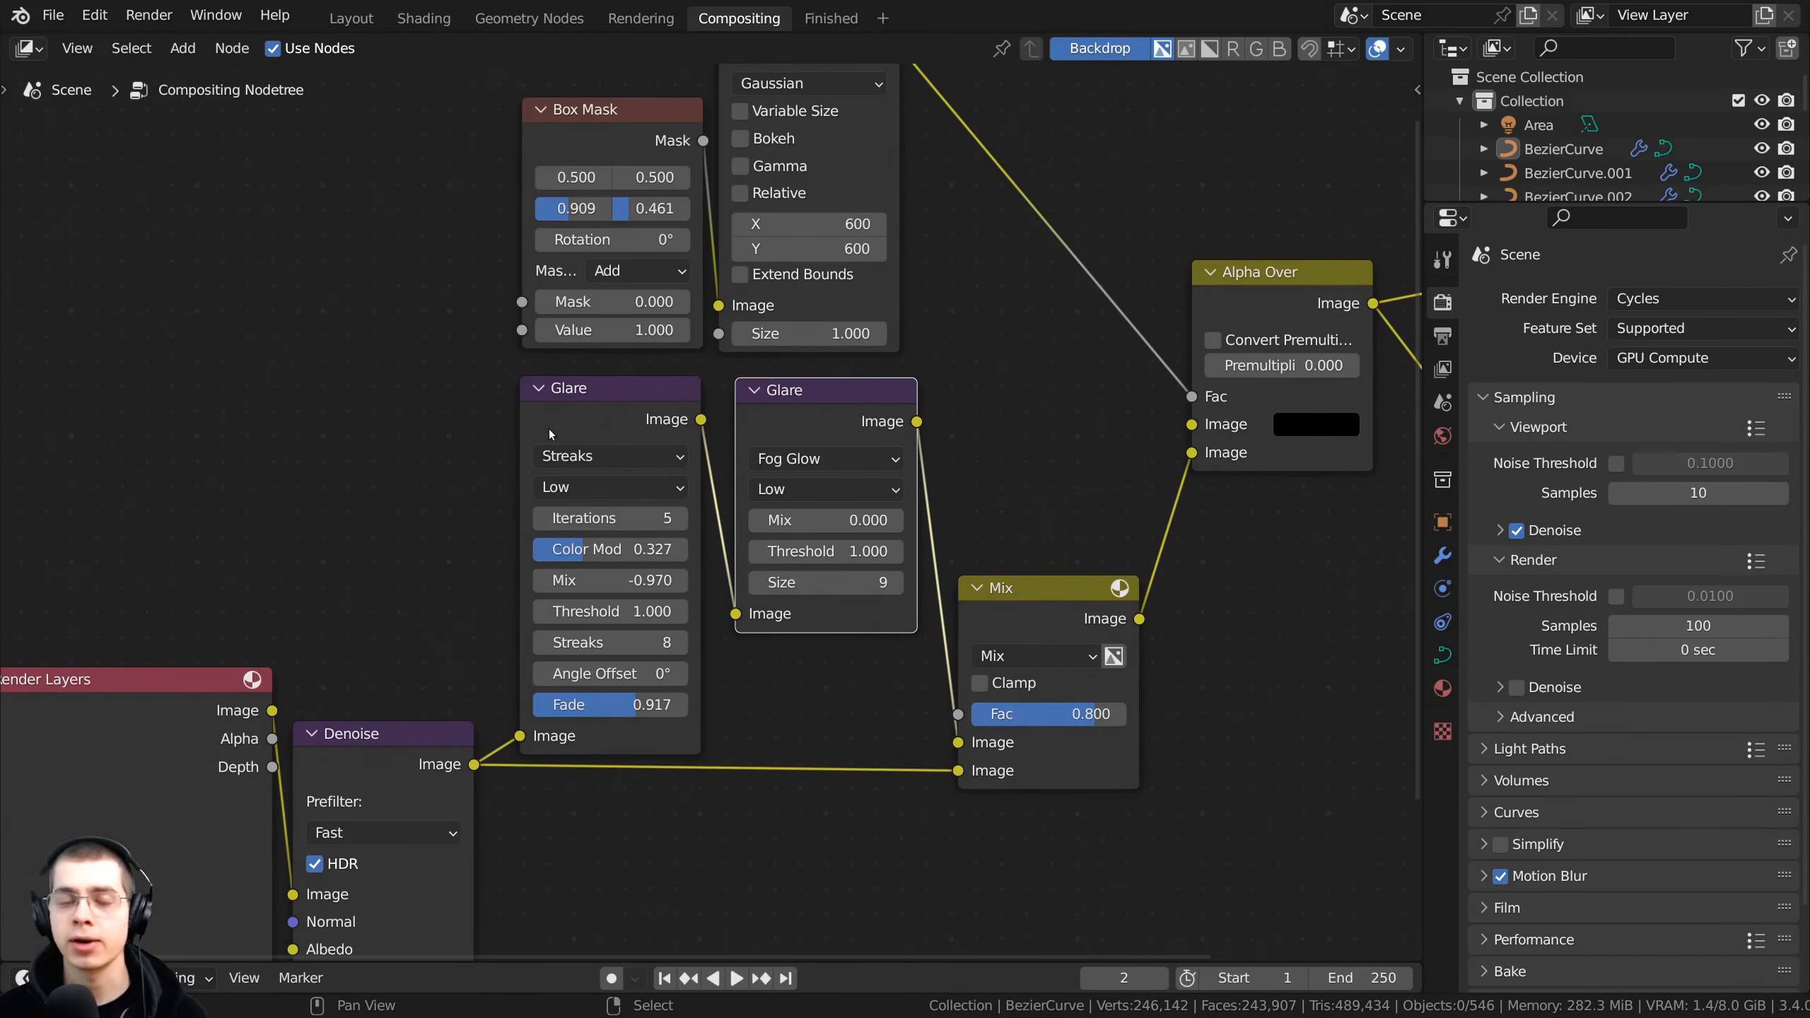
{"action": "left_click", "coordinate": [654, 419]}
{"action": "left_click", "coordinate": [818, 394]}
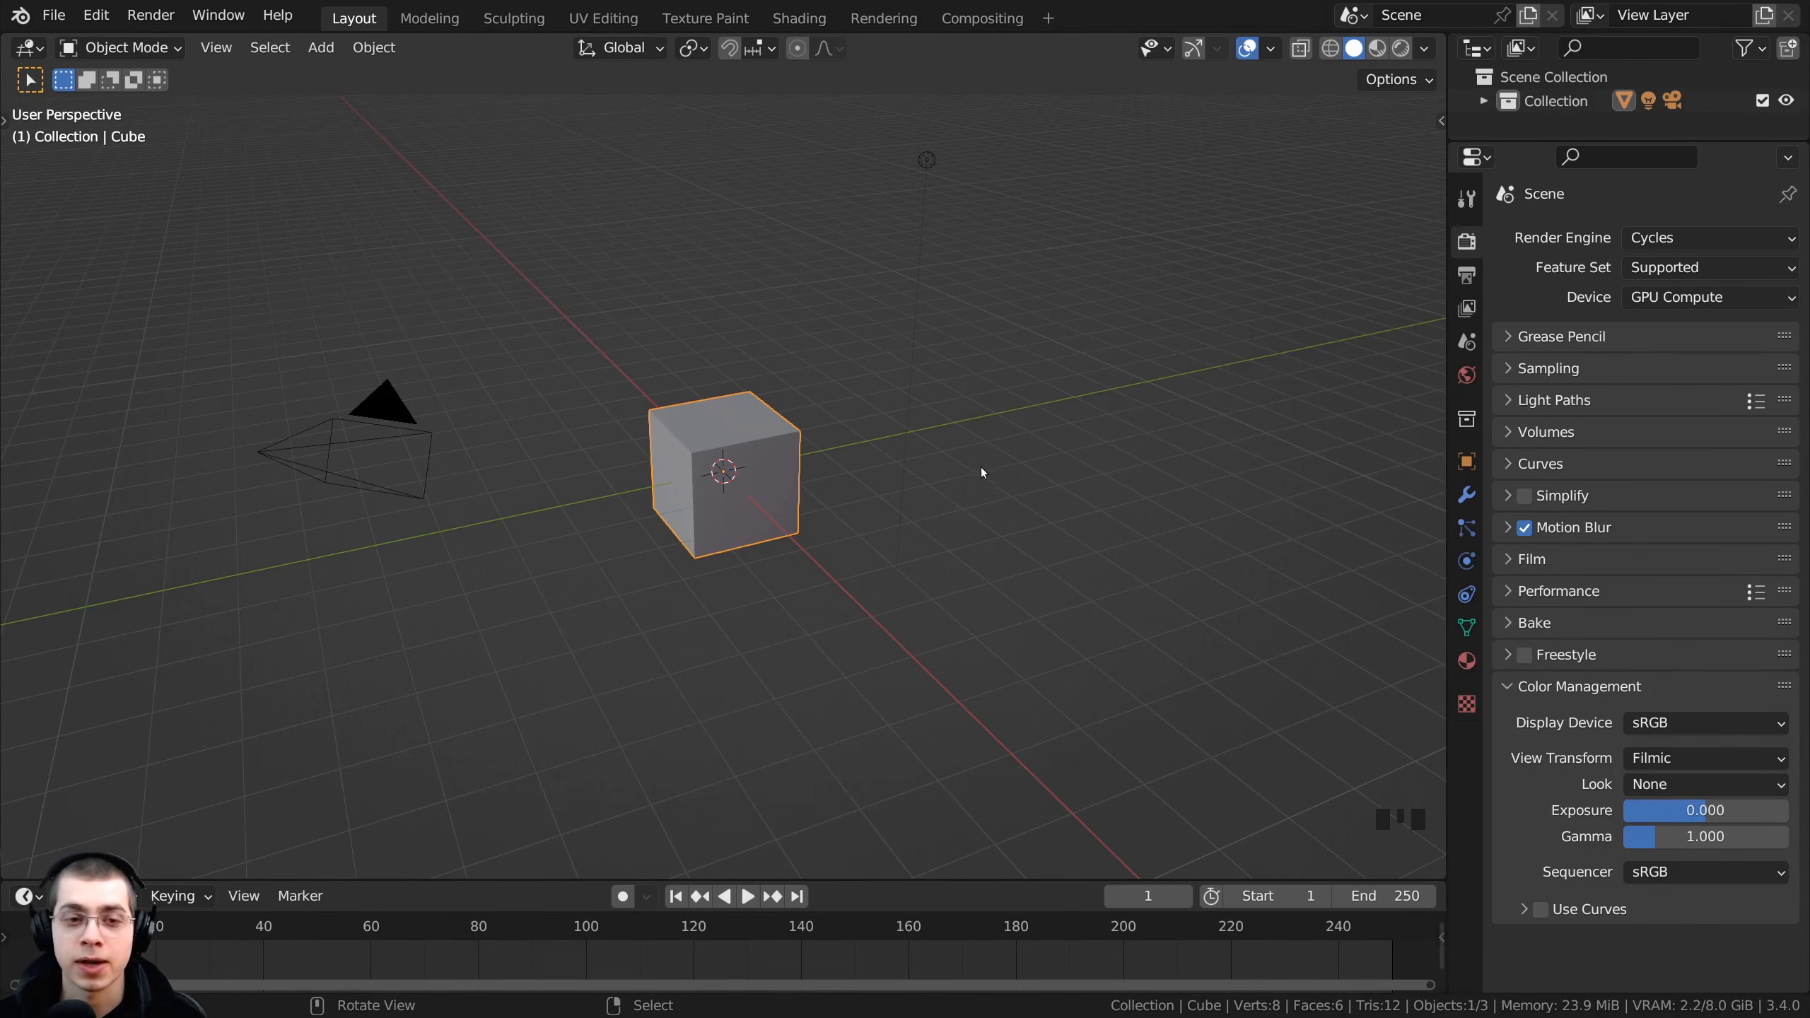
- Delete the default camera and light from the new scene
{"action": "middle_click_drag", "start_coordinate": [981, 471], "coordinate": [1301, 813]}
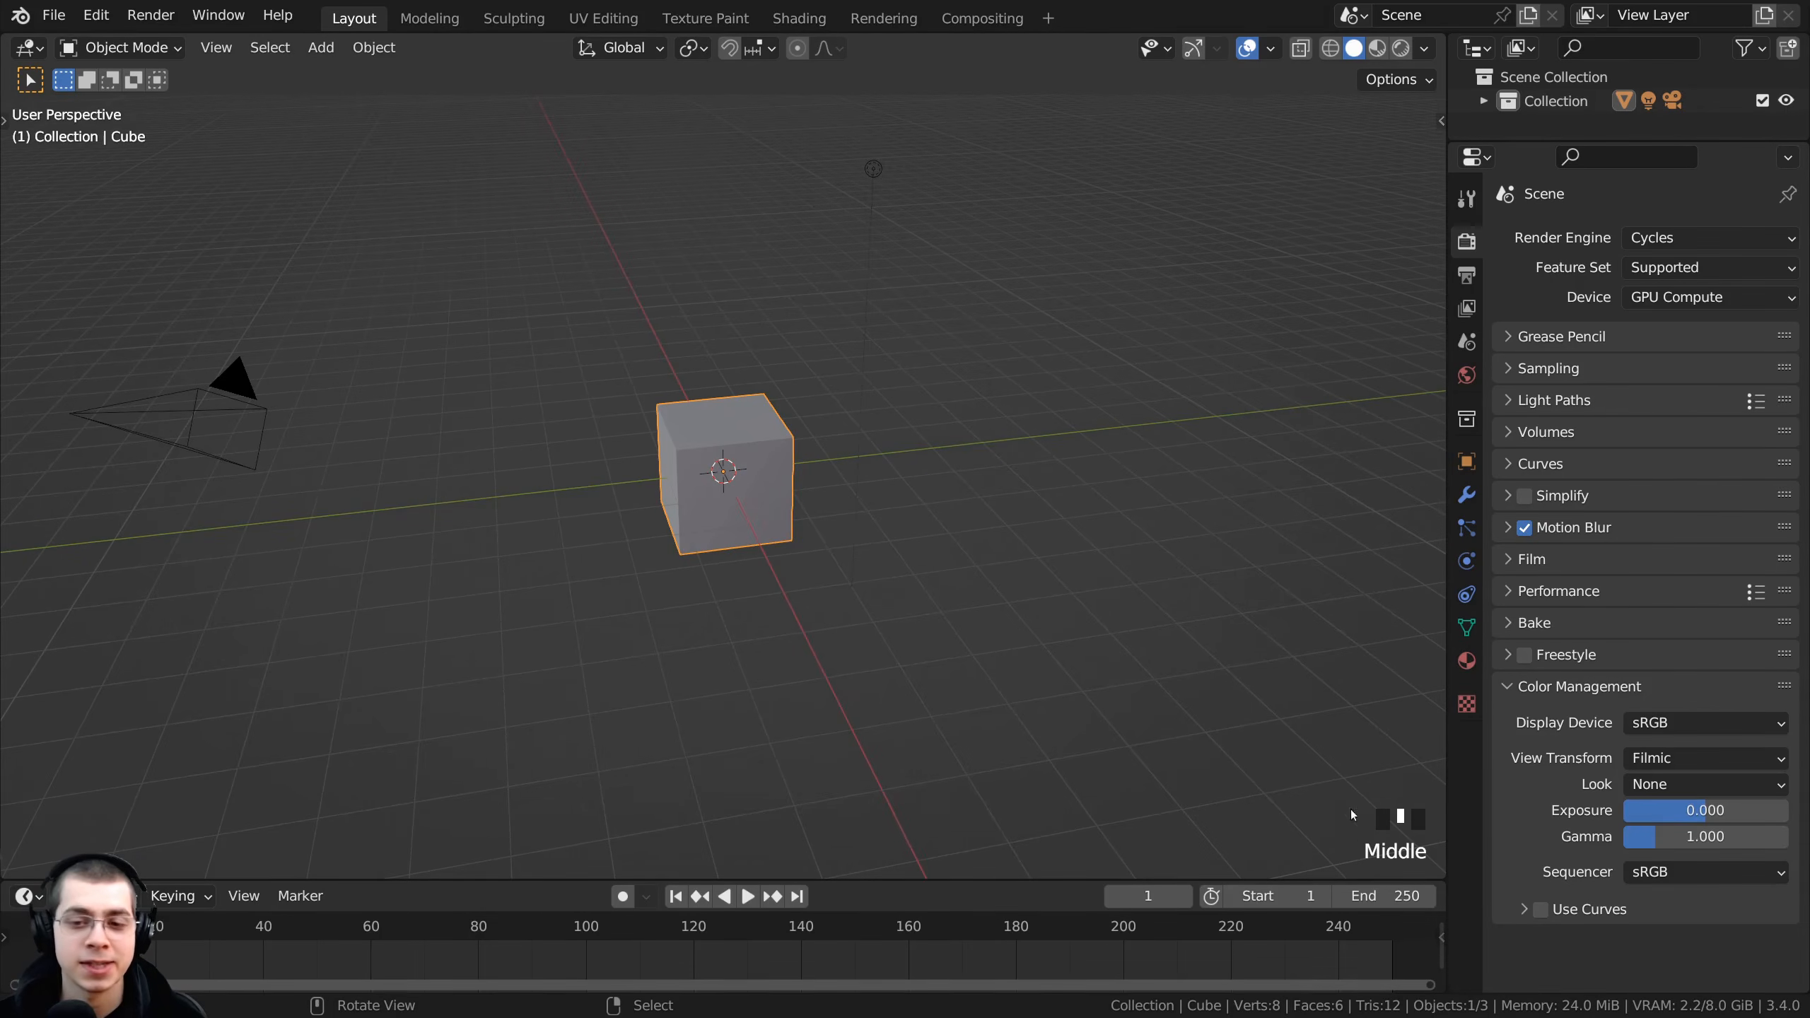
{"action": "middle_click_drag", "start_coordinate": [1322, 821], "coordinate": [1323, 784]}
{"action": "middle_click_drag", "start_coordinate": [896, 465], "coordinate": [851, 452]}
{"action": "right_click", "coordinate": [366, 407]}
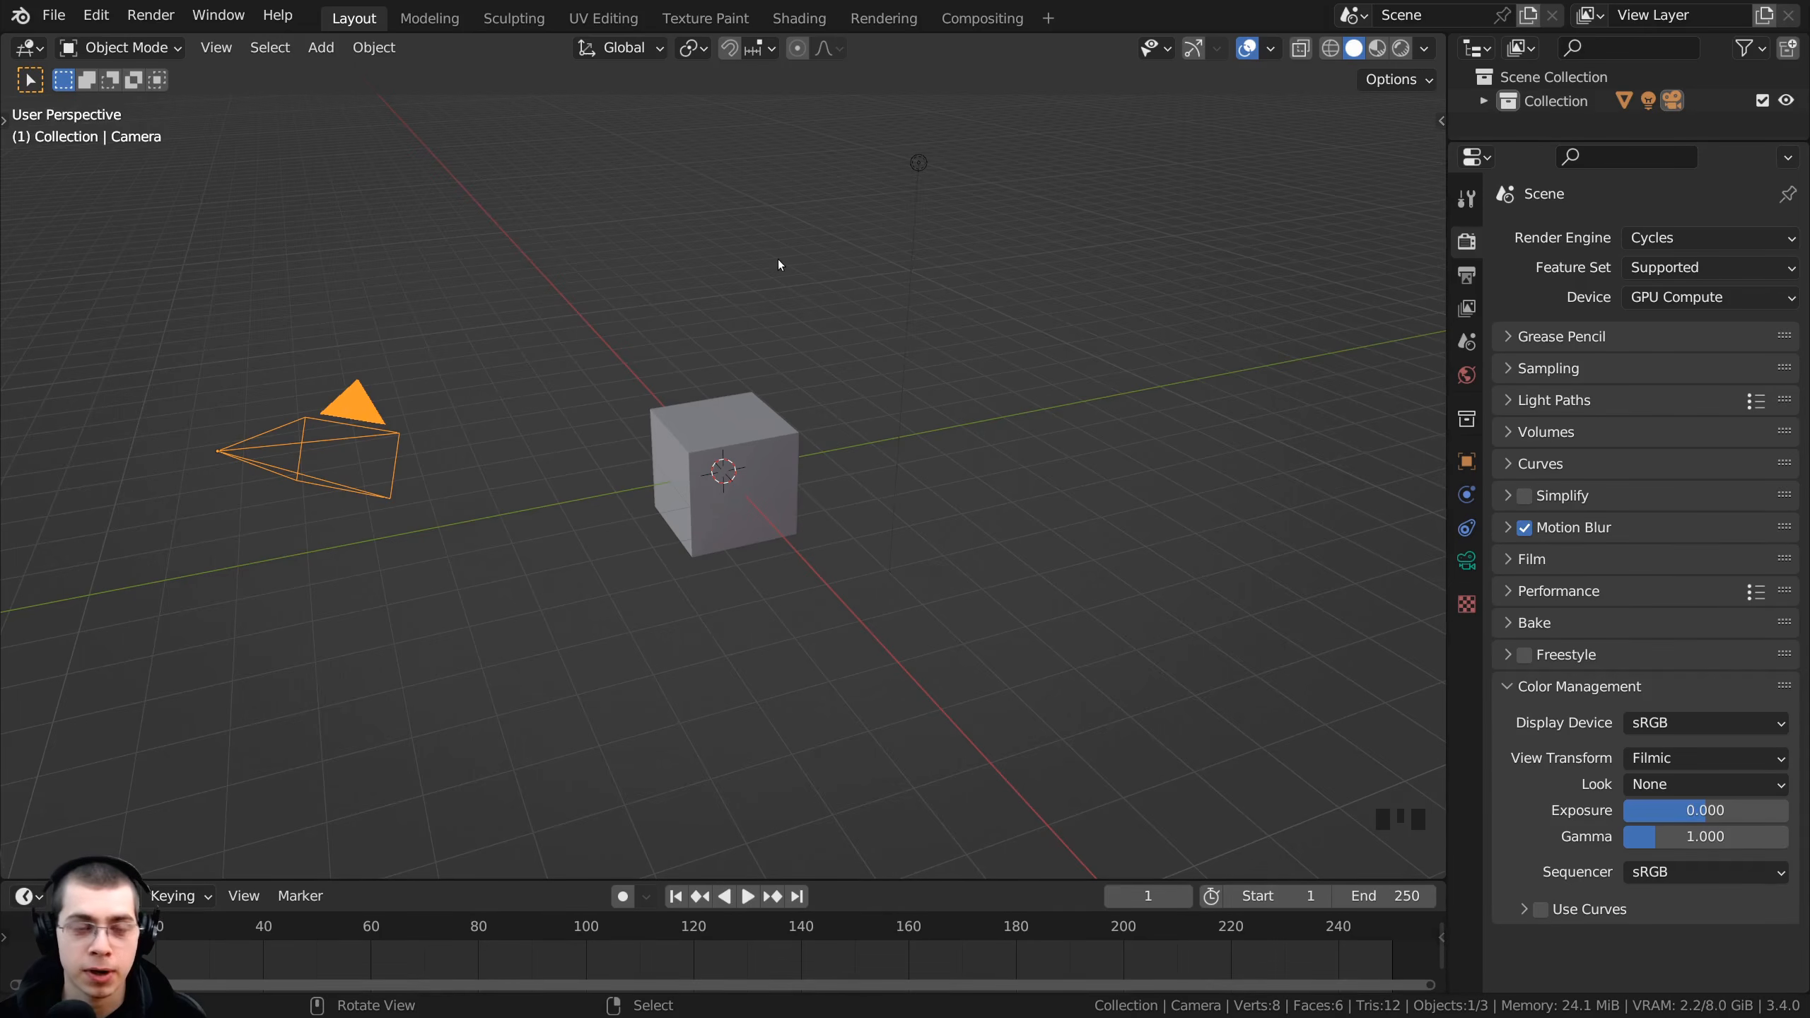
{"action": "right_click", "coordinate": [918, 169], "text": "shift"}
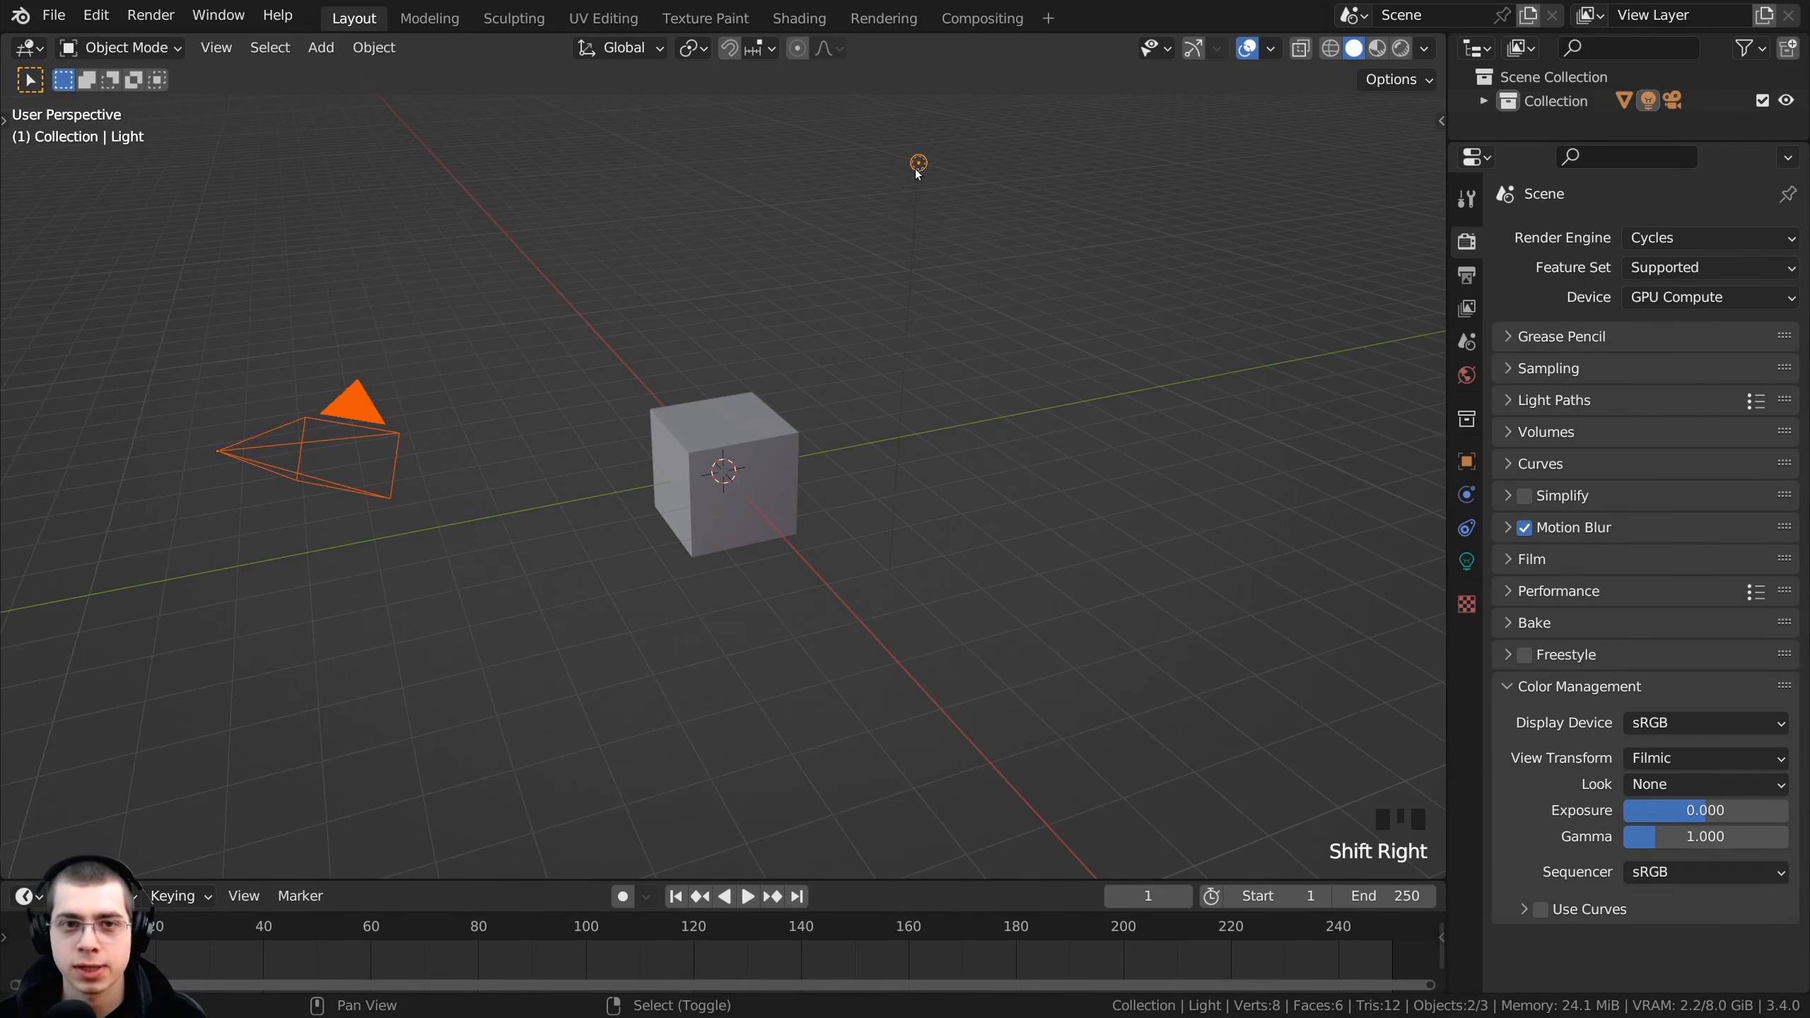
{"action": "key", "text": "x"}
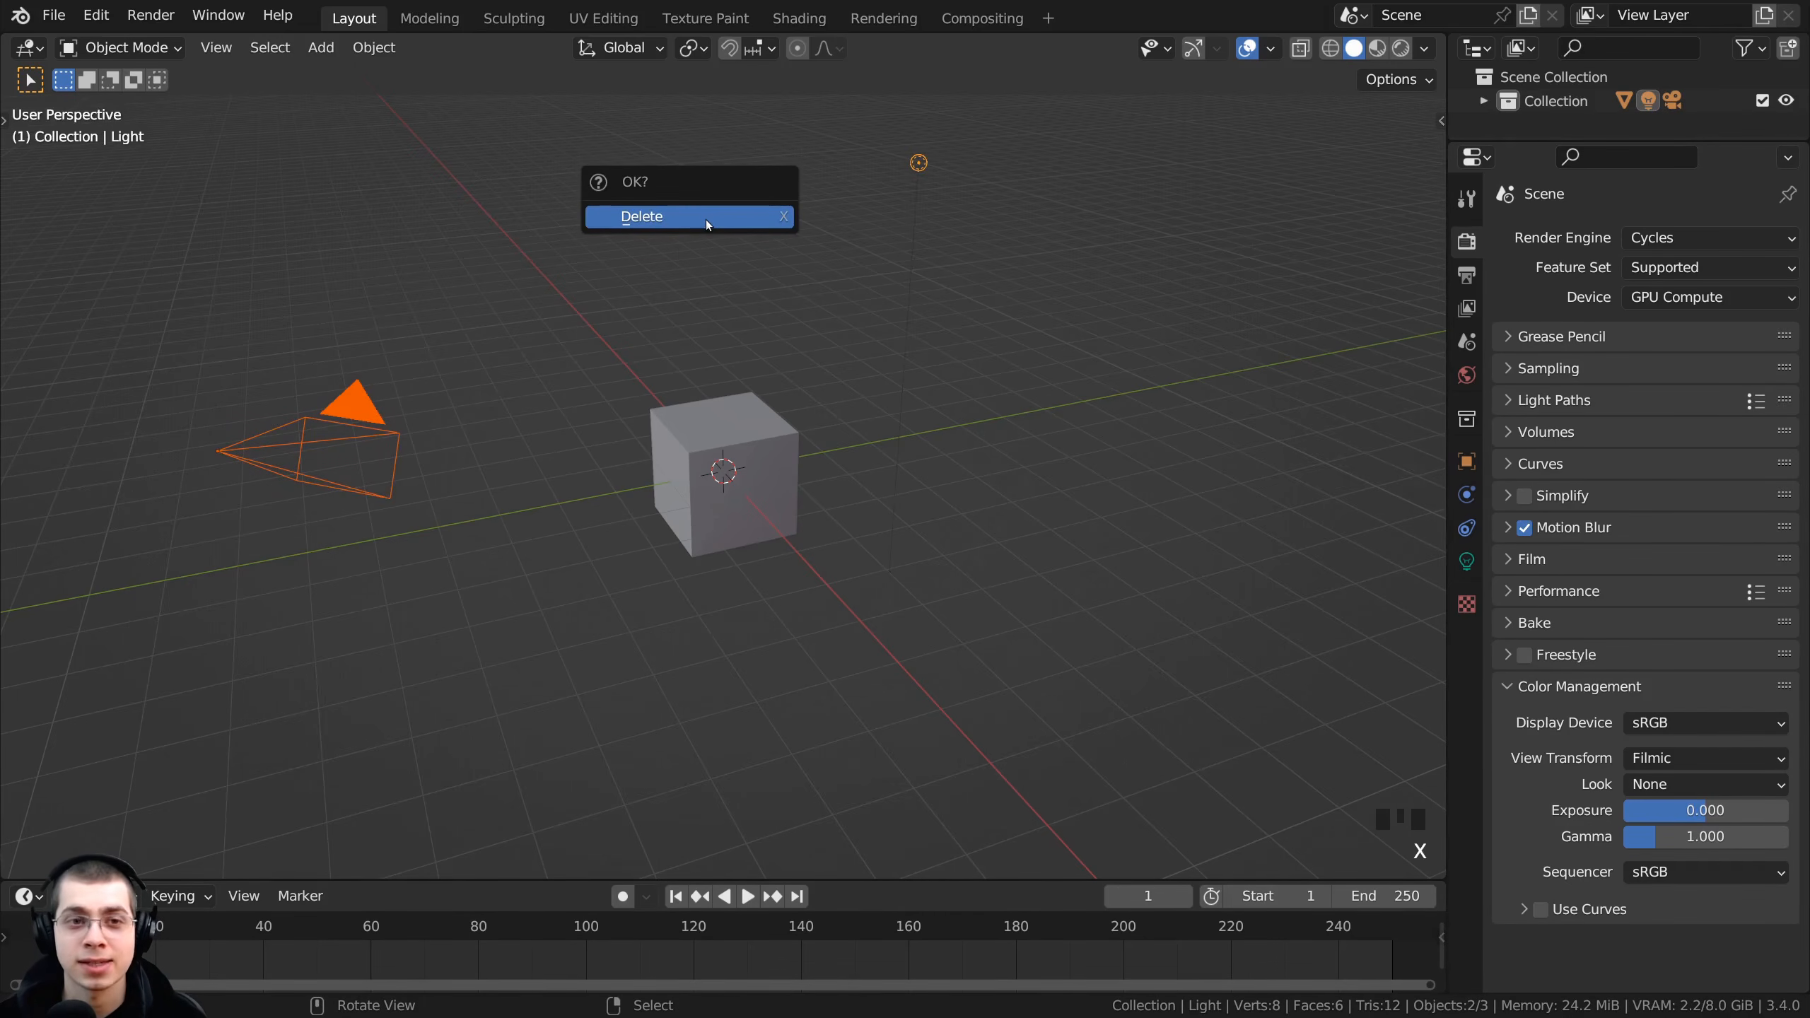
{"action": "left_click", "coordinate": [705, 220]}
- Add a Bezier curve to the scene with the default cube
{"action": "scroll", "coordinate": [709, 463], "scroll_direction": "up", "scroll_amount": 4}
{"action": "middle_click_drag", "start_coordinate": [713, 472], "coordinate": [999, 683]}
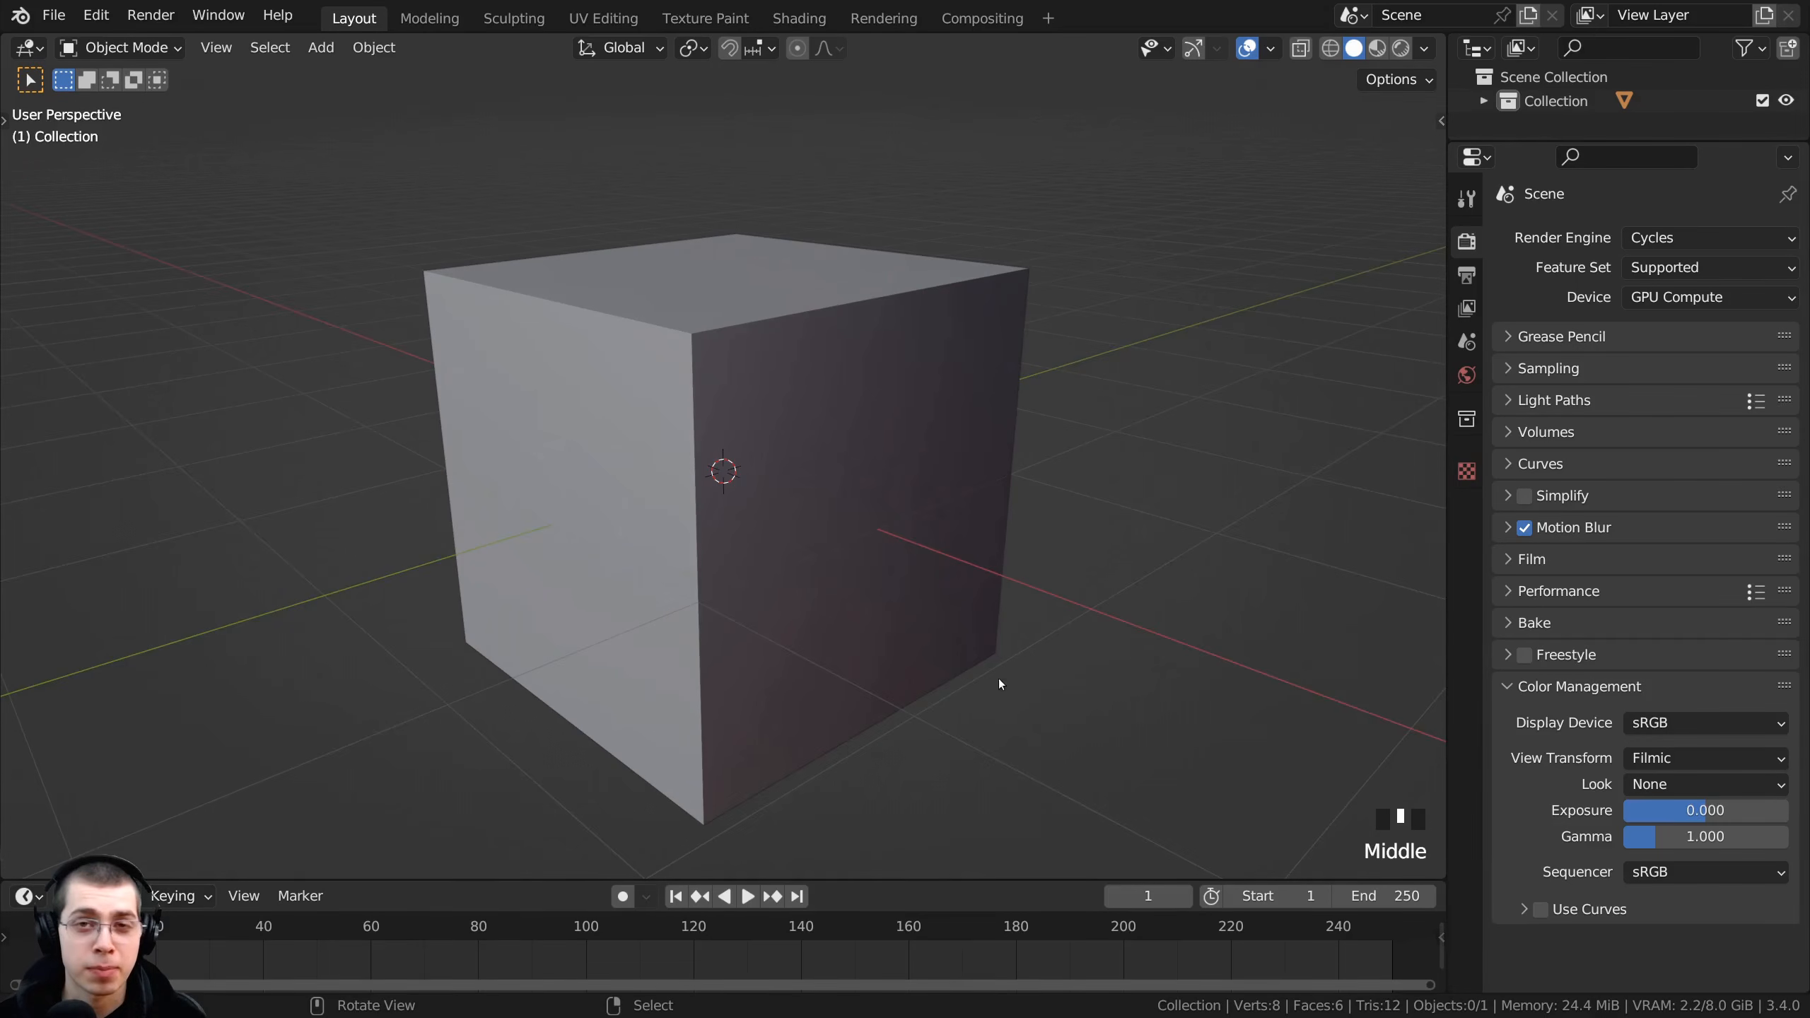
{"action": "scroll", "coordinate": [935, 629], "scroll_direction": "down", "scroll_amount": 1}
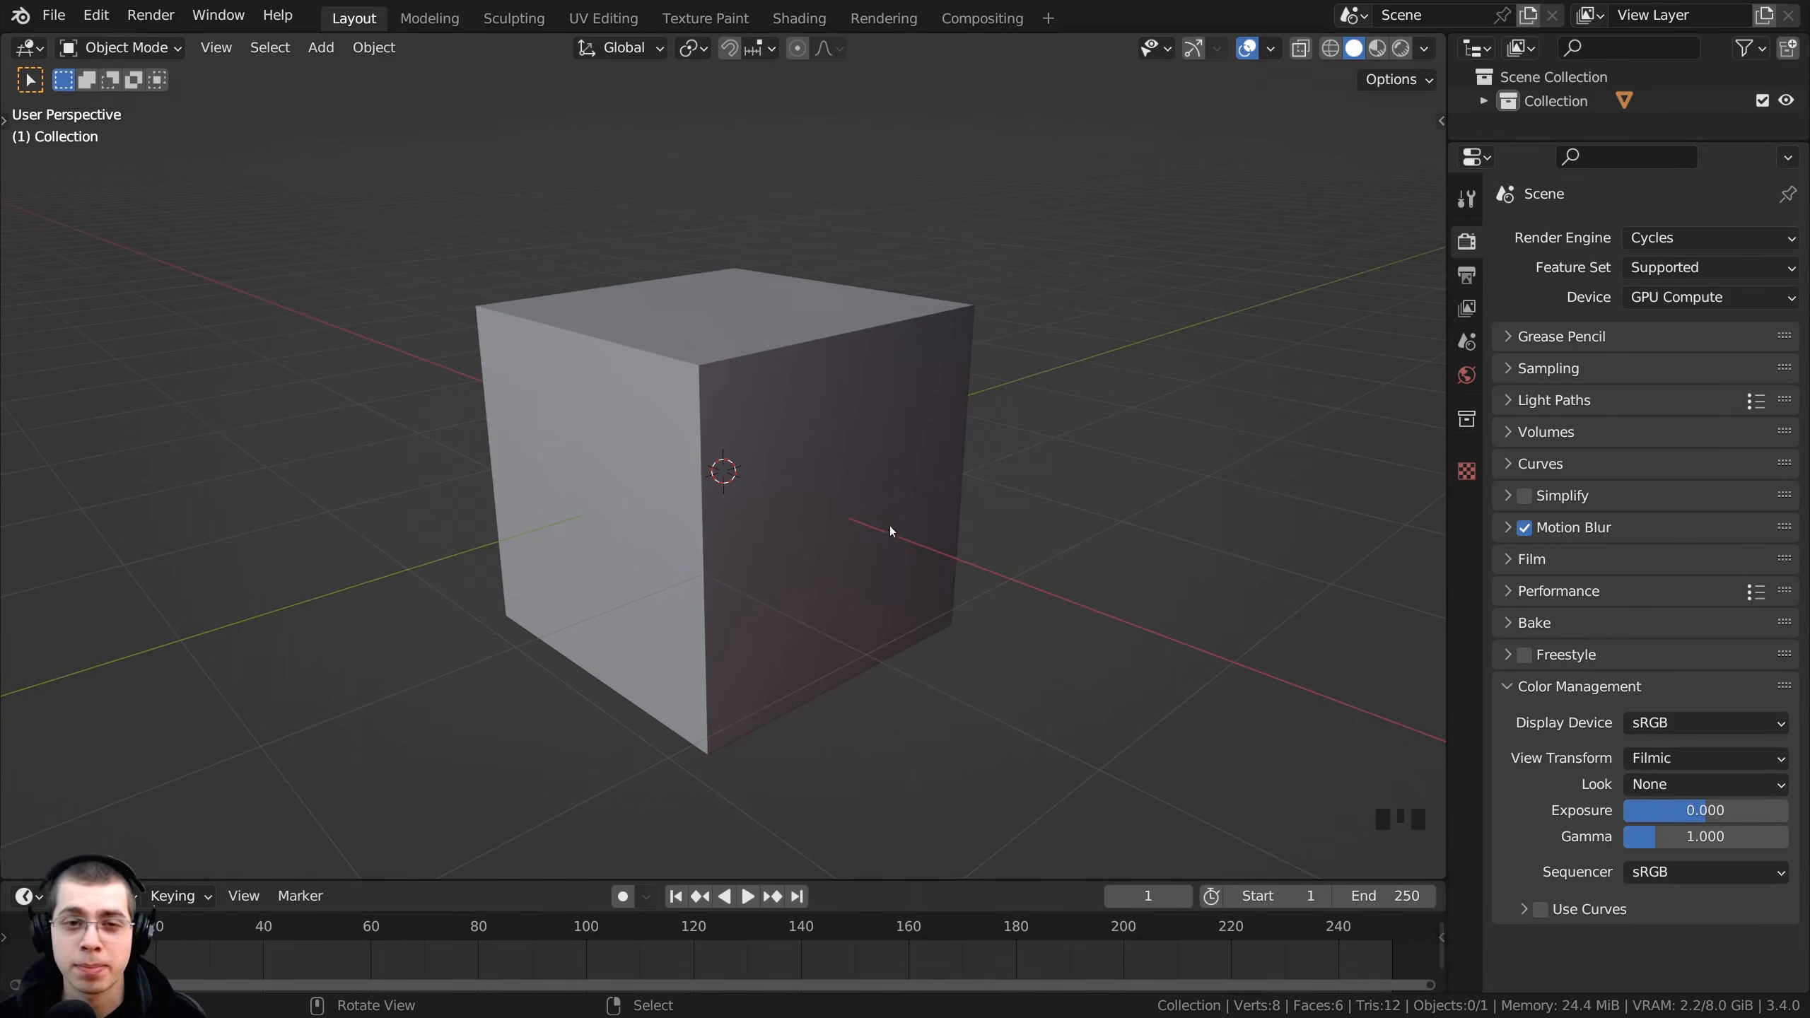
{"action": "middle_click_drag", "start_coordinate": [909, 429], "coordinate": [896, 430]}
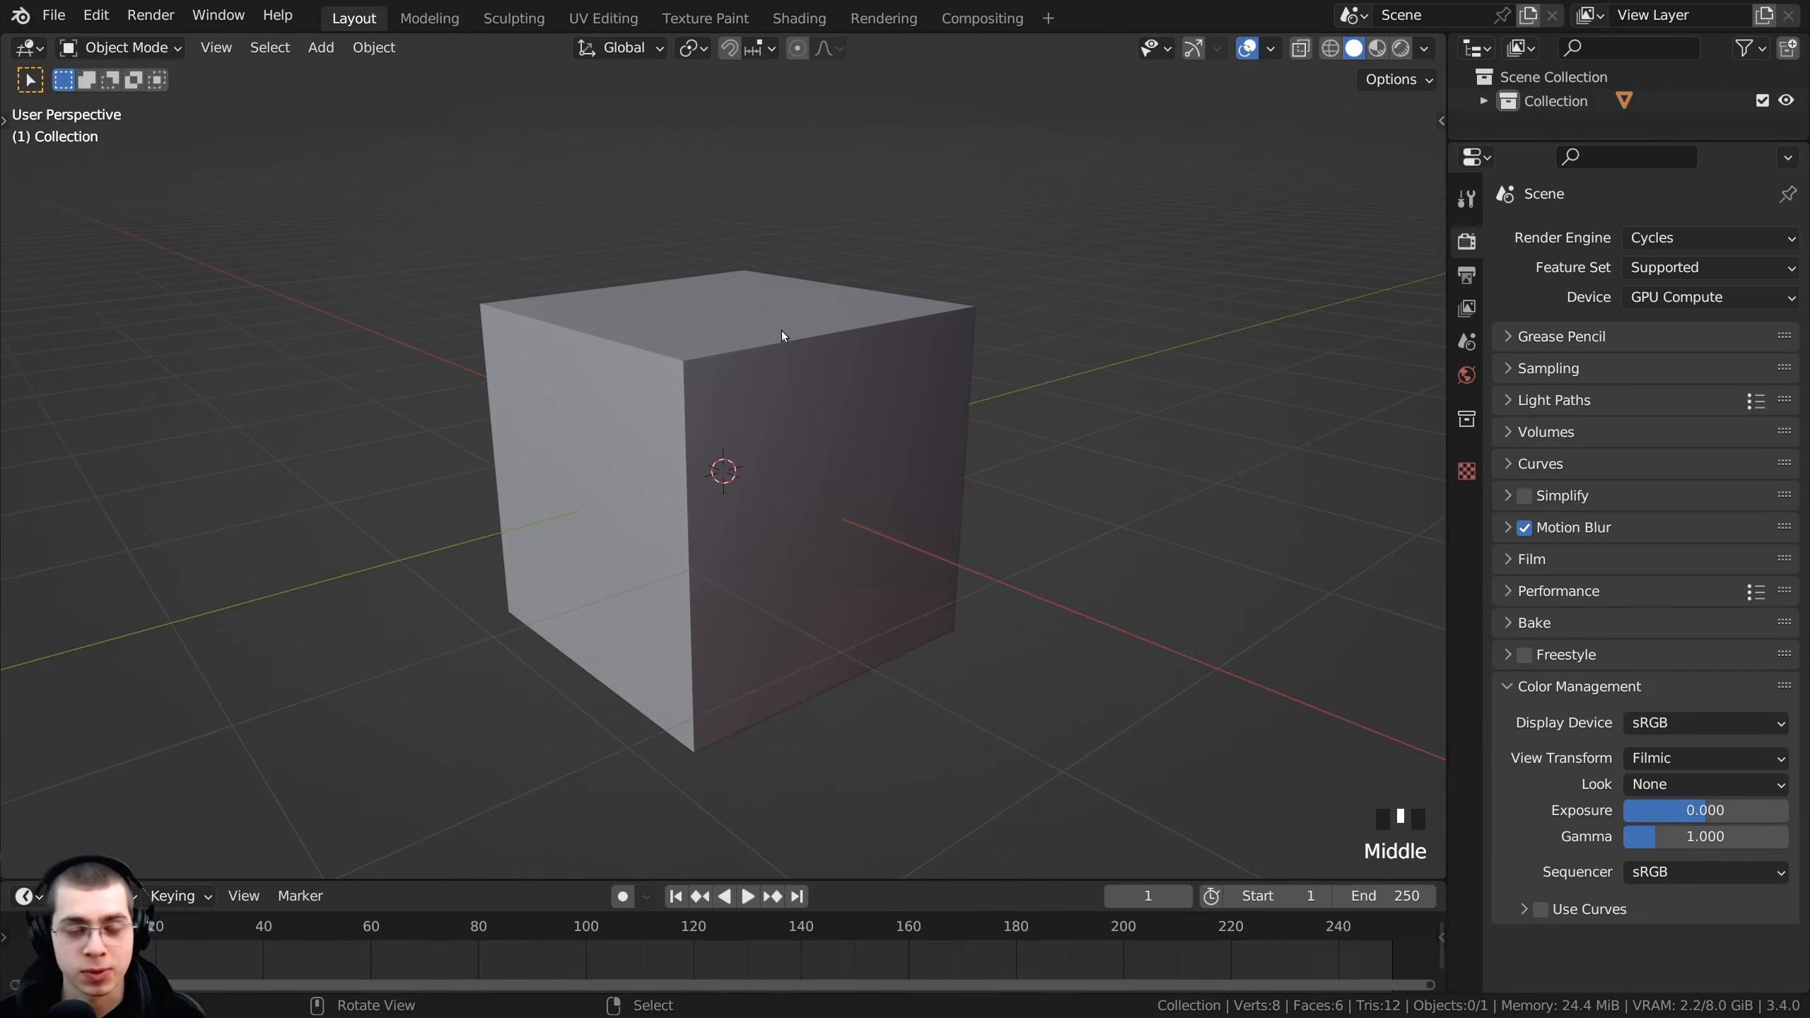
{"action": "key", "text": "shift+a"}
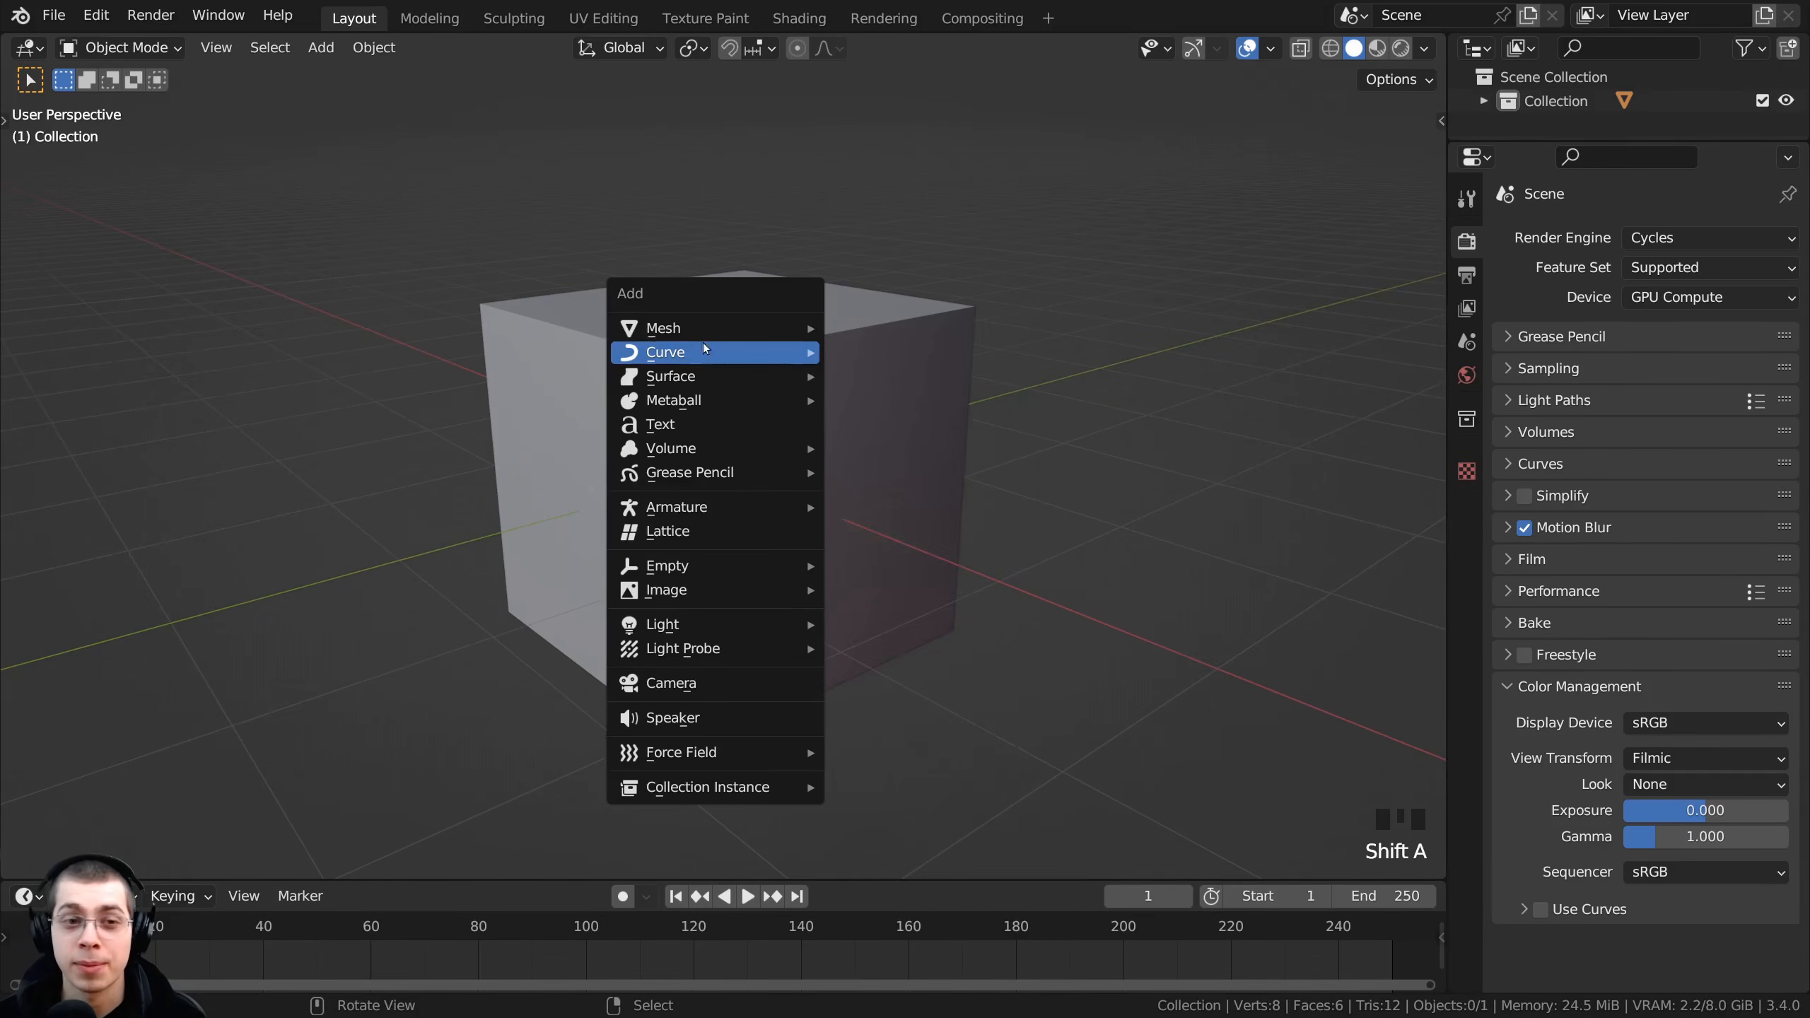
{"action": "mouse_move", "coordinate": [701, 353]}
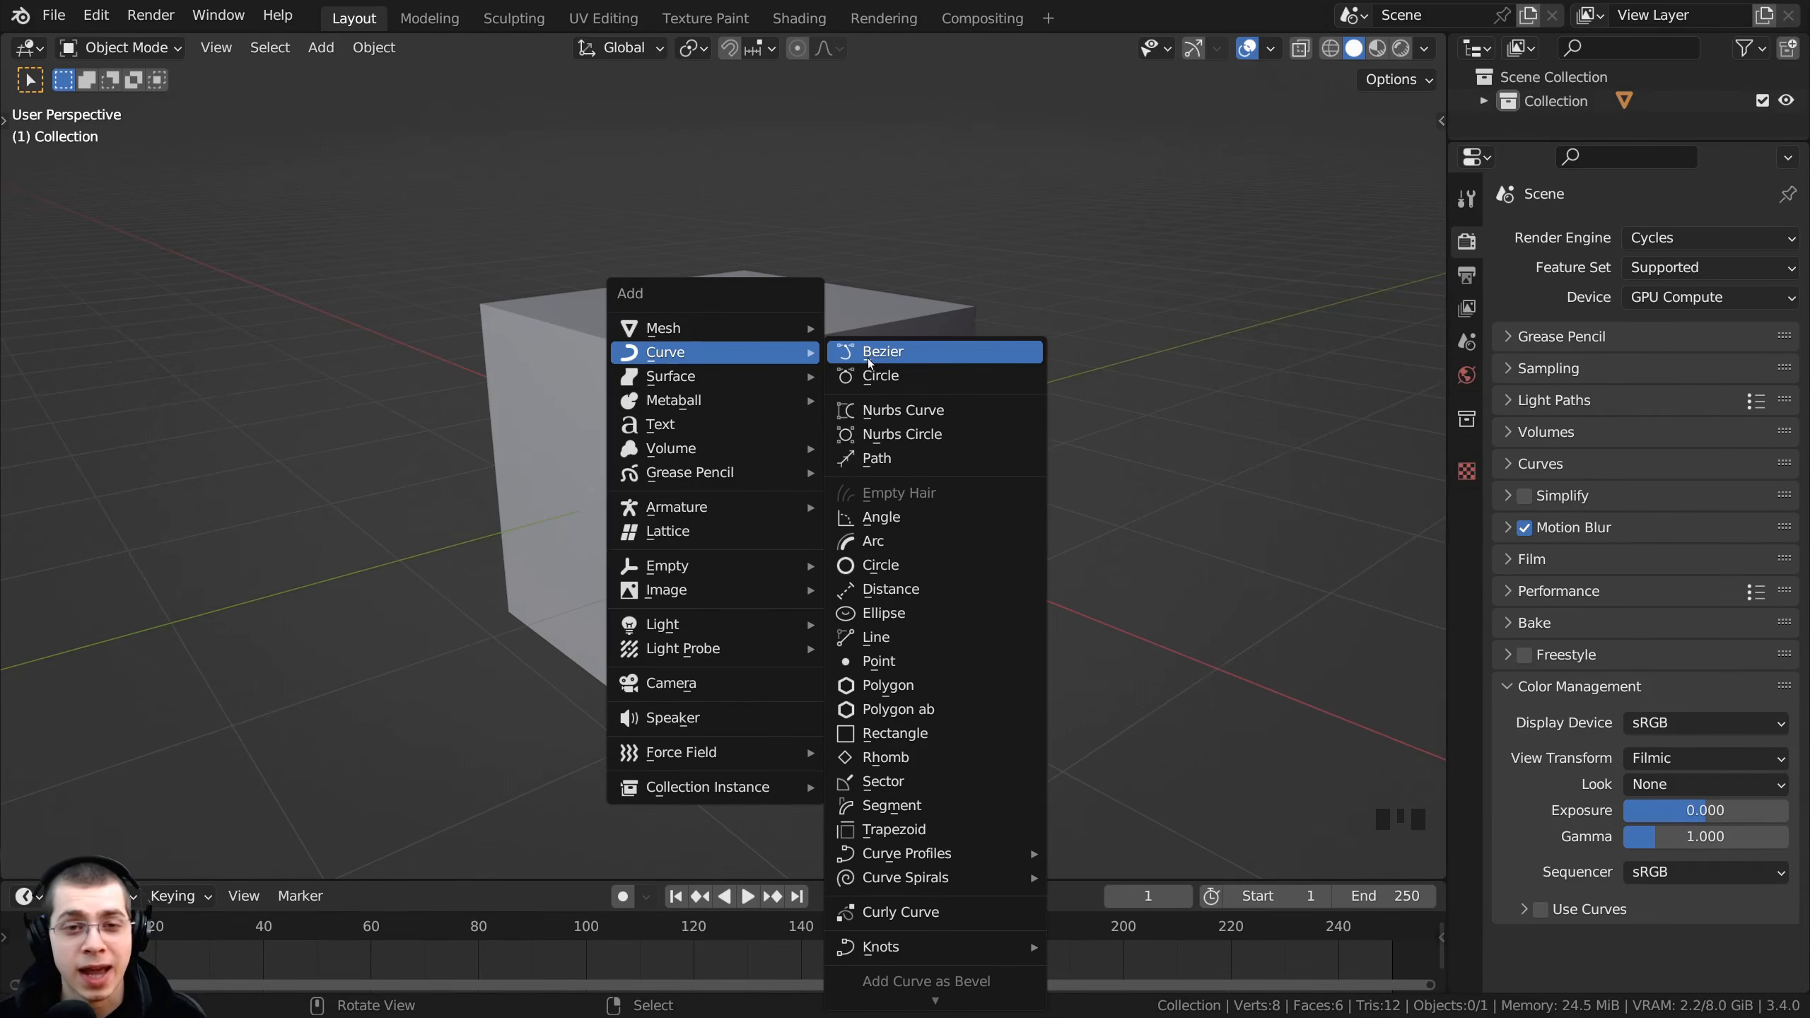
{"action": "left_click", "coordinate": [896, 355]}
- Move the cube aside from the Bezier curve and deselect everything
{"action": "middle_click_drag", "start_coordinate": [896, 354], "coordinate": [695, 403]}
{"action": "right_click", "coordinate": [797, 353]}
{"action": "key", "text": "g"}
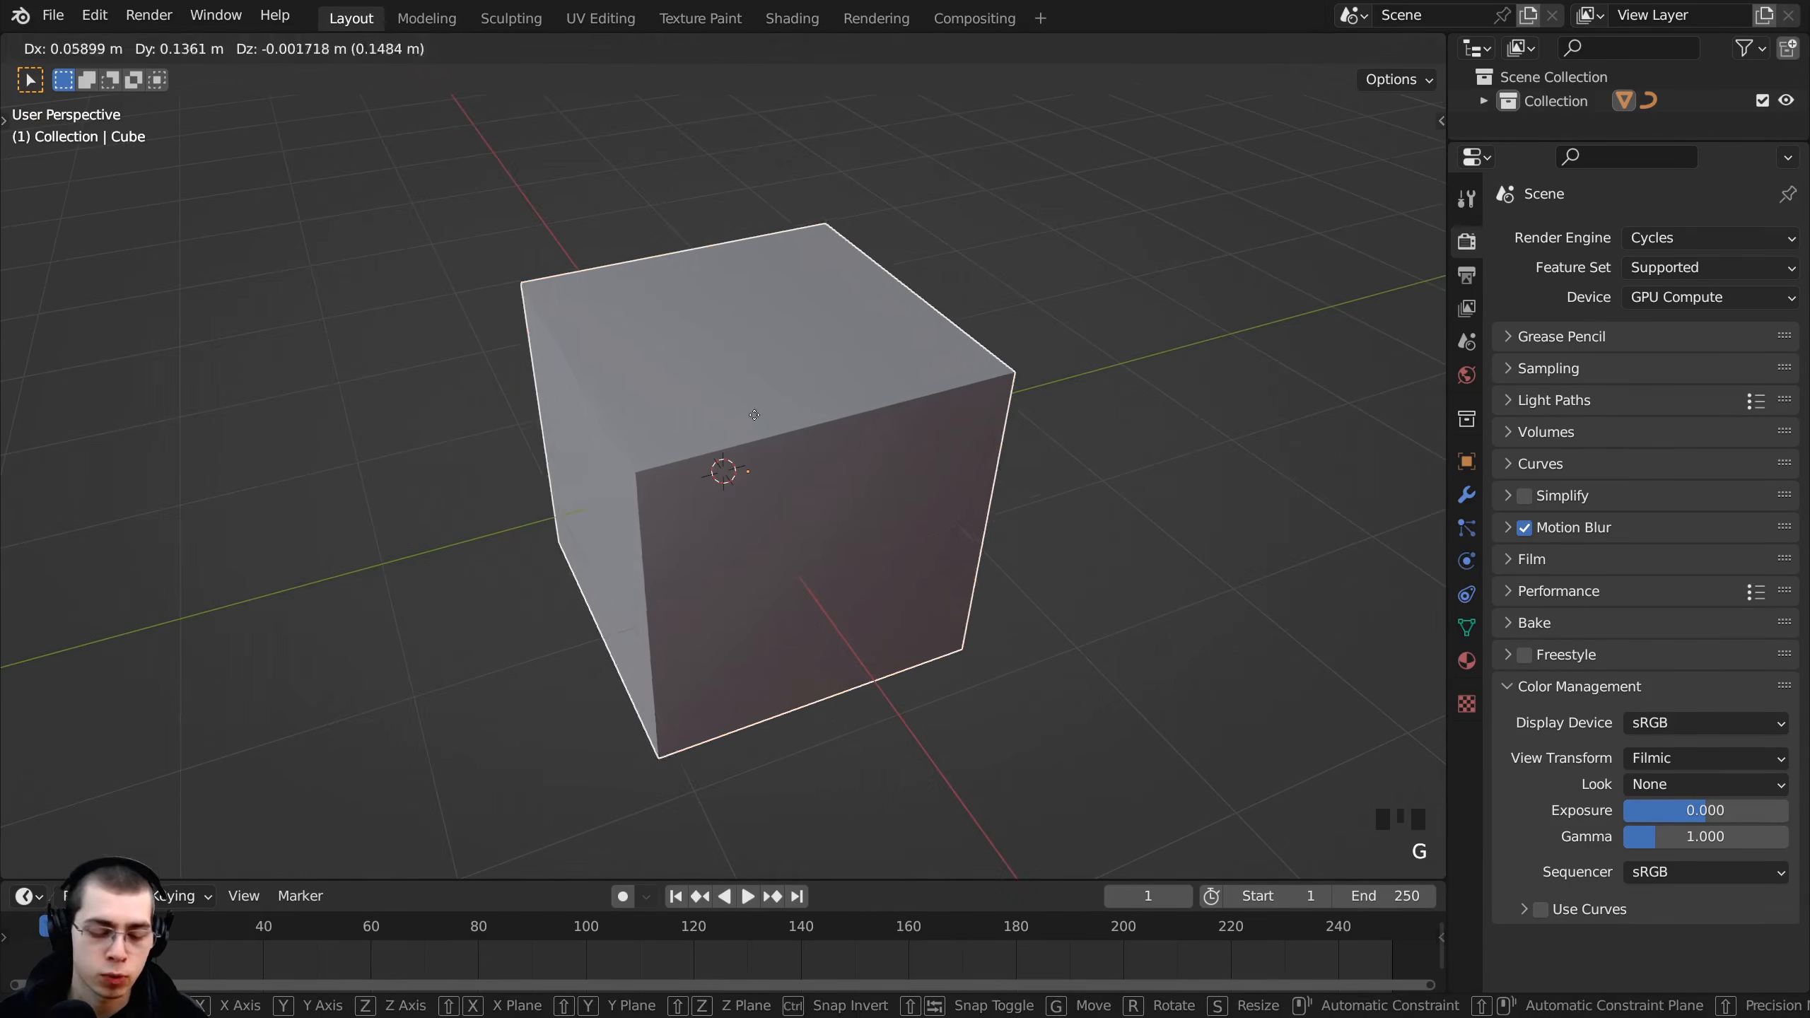
{"action": "left_click", "coordinate": [979, 400]}
{"action": "key", "text": "alt+a"}
- Select the Bezier curve beside the cube and enter Edit Mode on it
{"action": "scroll", "coordinate": [945, 618], "scroll_direction": "up", "scroll_amount": 2}
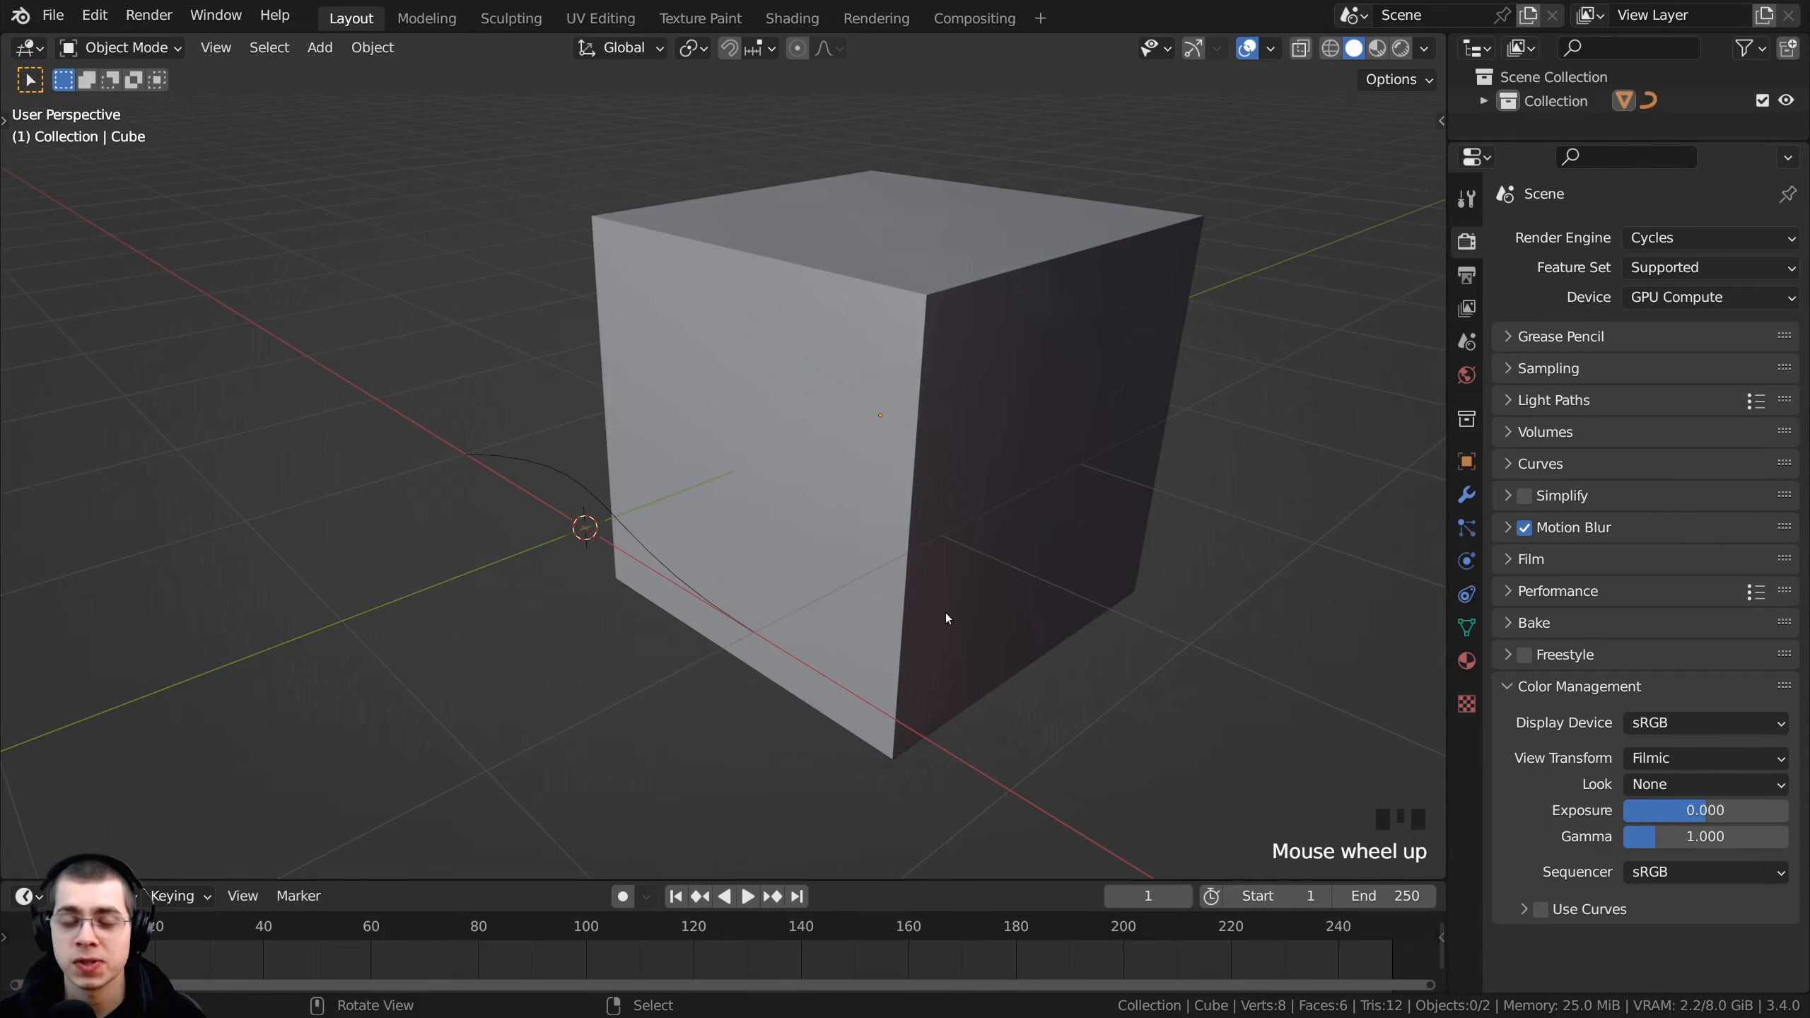
{"action": "scroll", "coordinate": [678, 560], "scroll_direction": "up", "scroll_amount": 2}
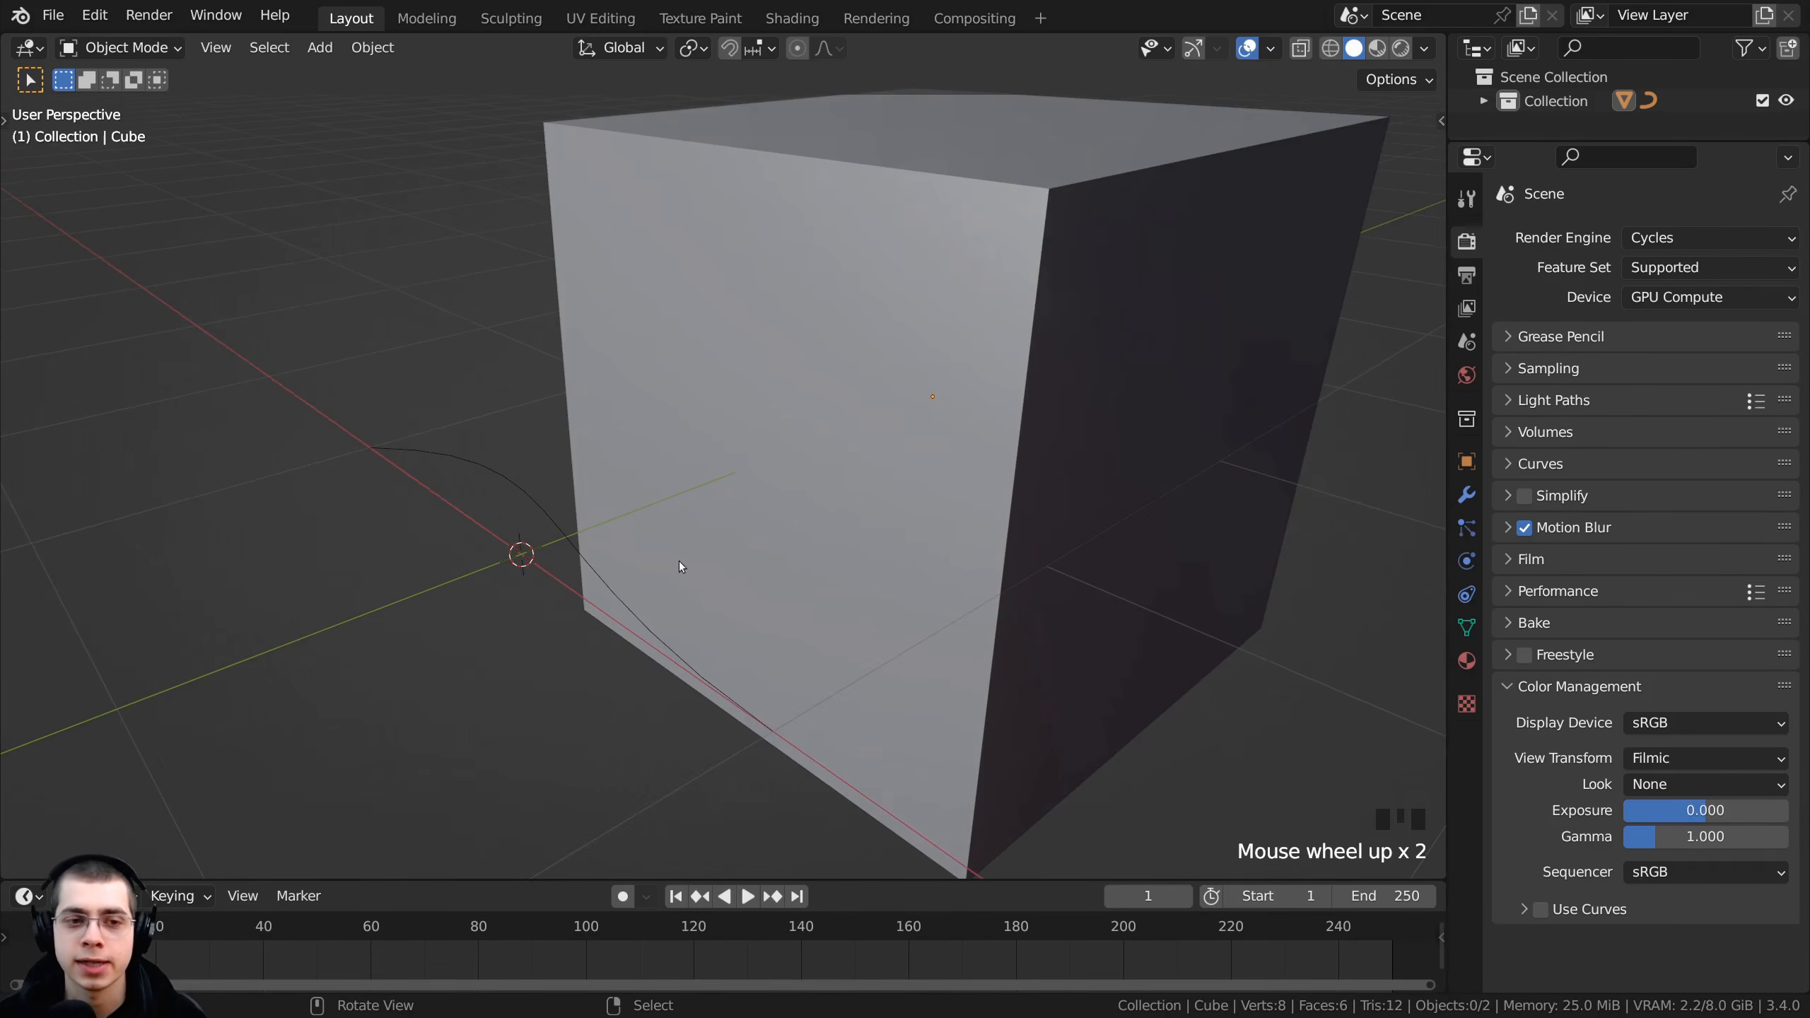
{"action": "right_click", "coordinate": [560, 530]}
{"action": "scroll", "coordinate": [561, 529], "scroll_direction": "down", "scroll_amount": 2}
{"action": "middle_click_drag", "start_coordinate": [561, 529], "coordinate": [677, 564]}
{"action": "middle_click_drag", "start_coordinate": [677, 563], "coordinate": [616, 597]}
{"action": "middle_click_drag", "start_coordinate": [615, 597], "coordinate": [574, 581], "text": "shift"}
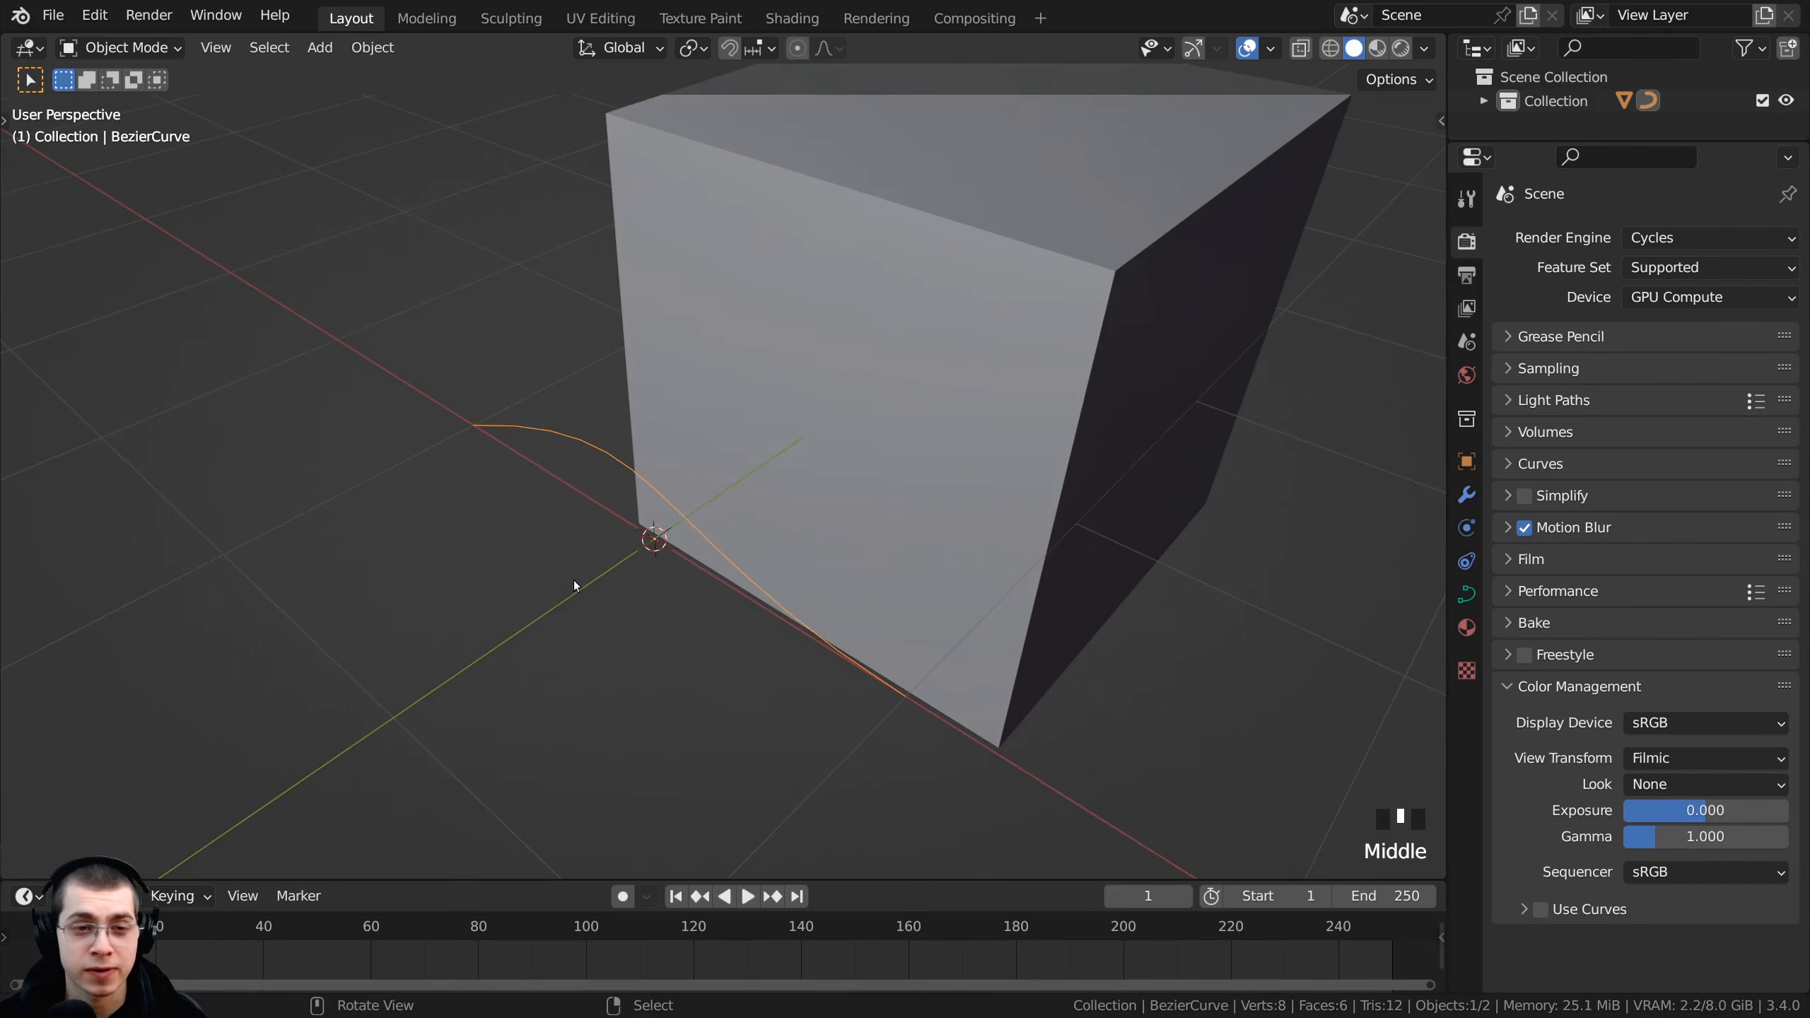
{"action": "key", "text": "Tab"}
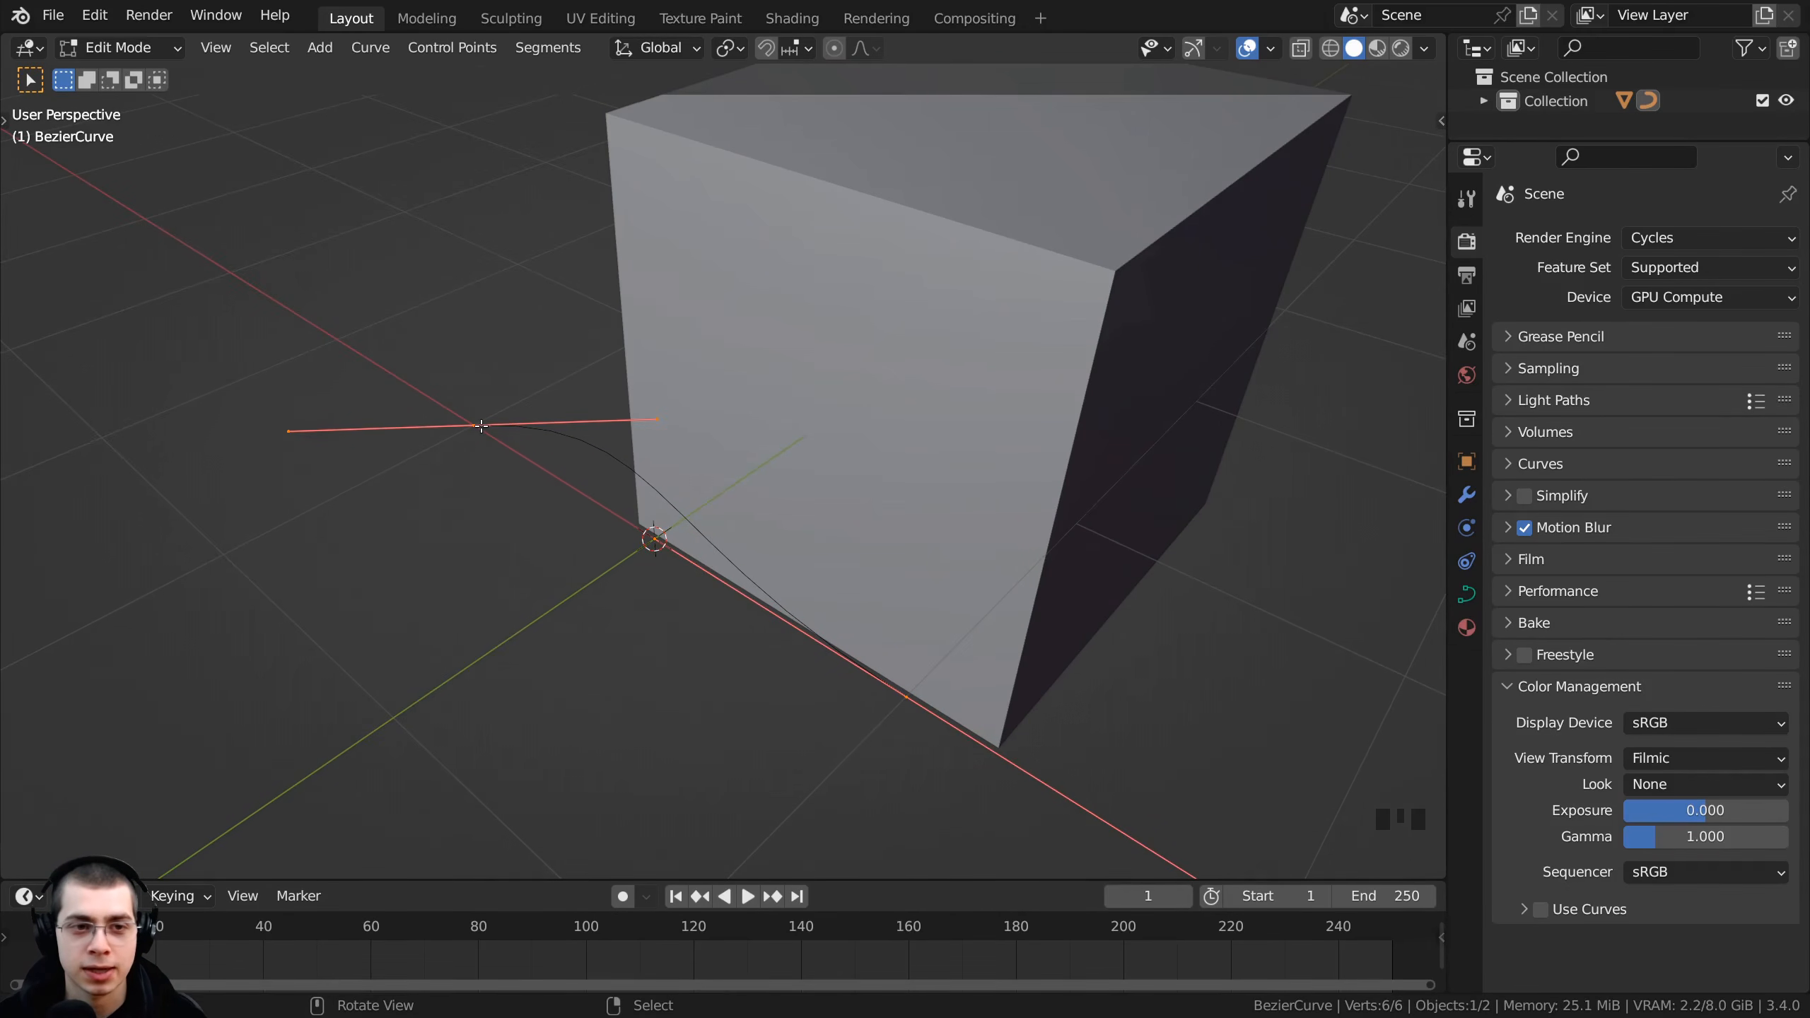
- Rotate the curve's left control point by -45° around the global Z axis so it lines up with the X axis
{"action": "right_click", "coordinate": [469, 420]}
{"action": "key", "text": "r"}
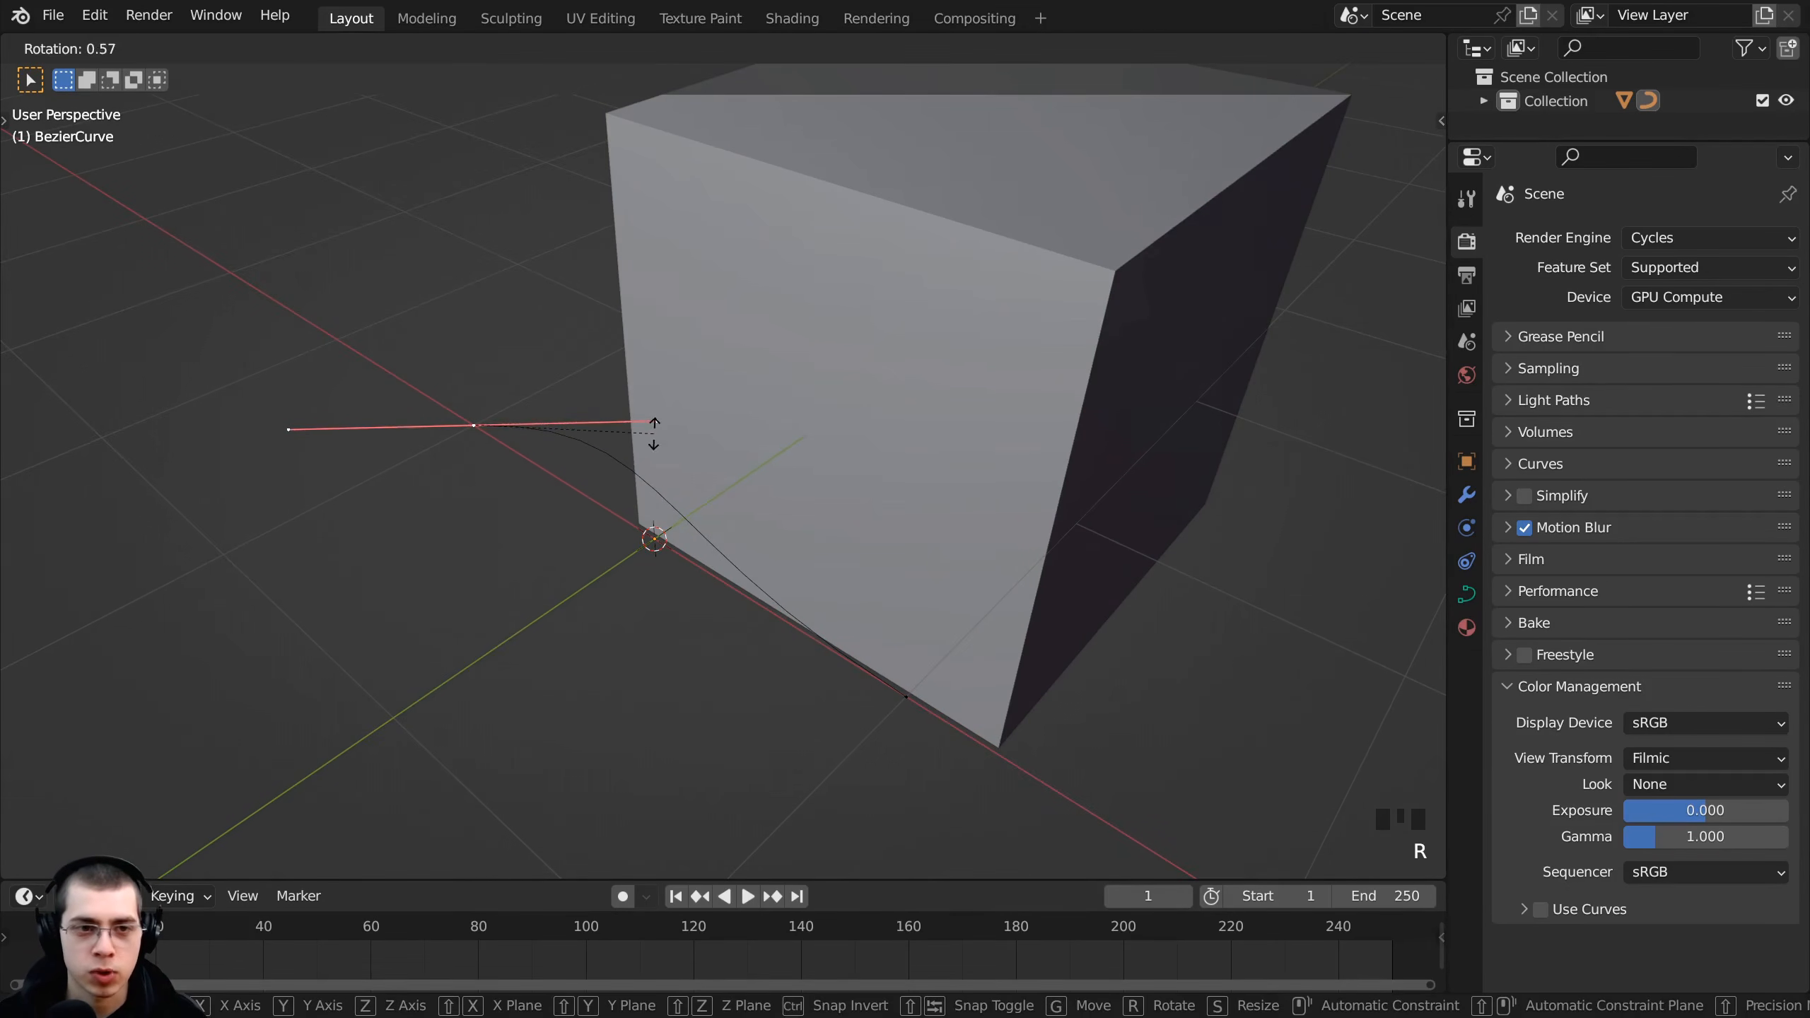
{"action": "key", "text": "z"}
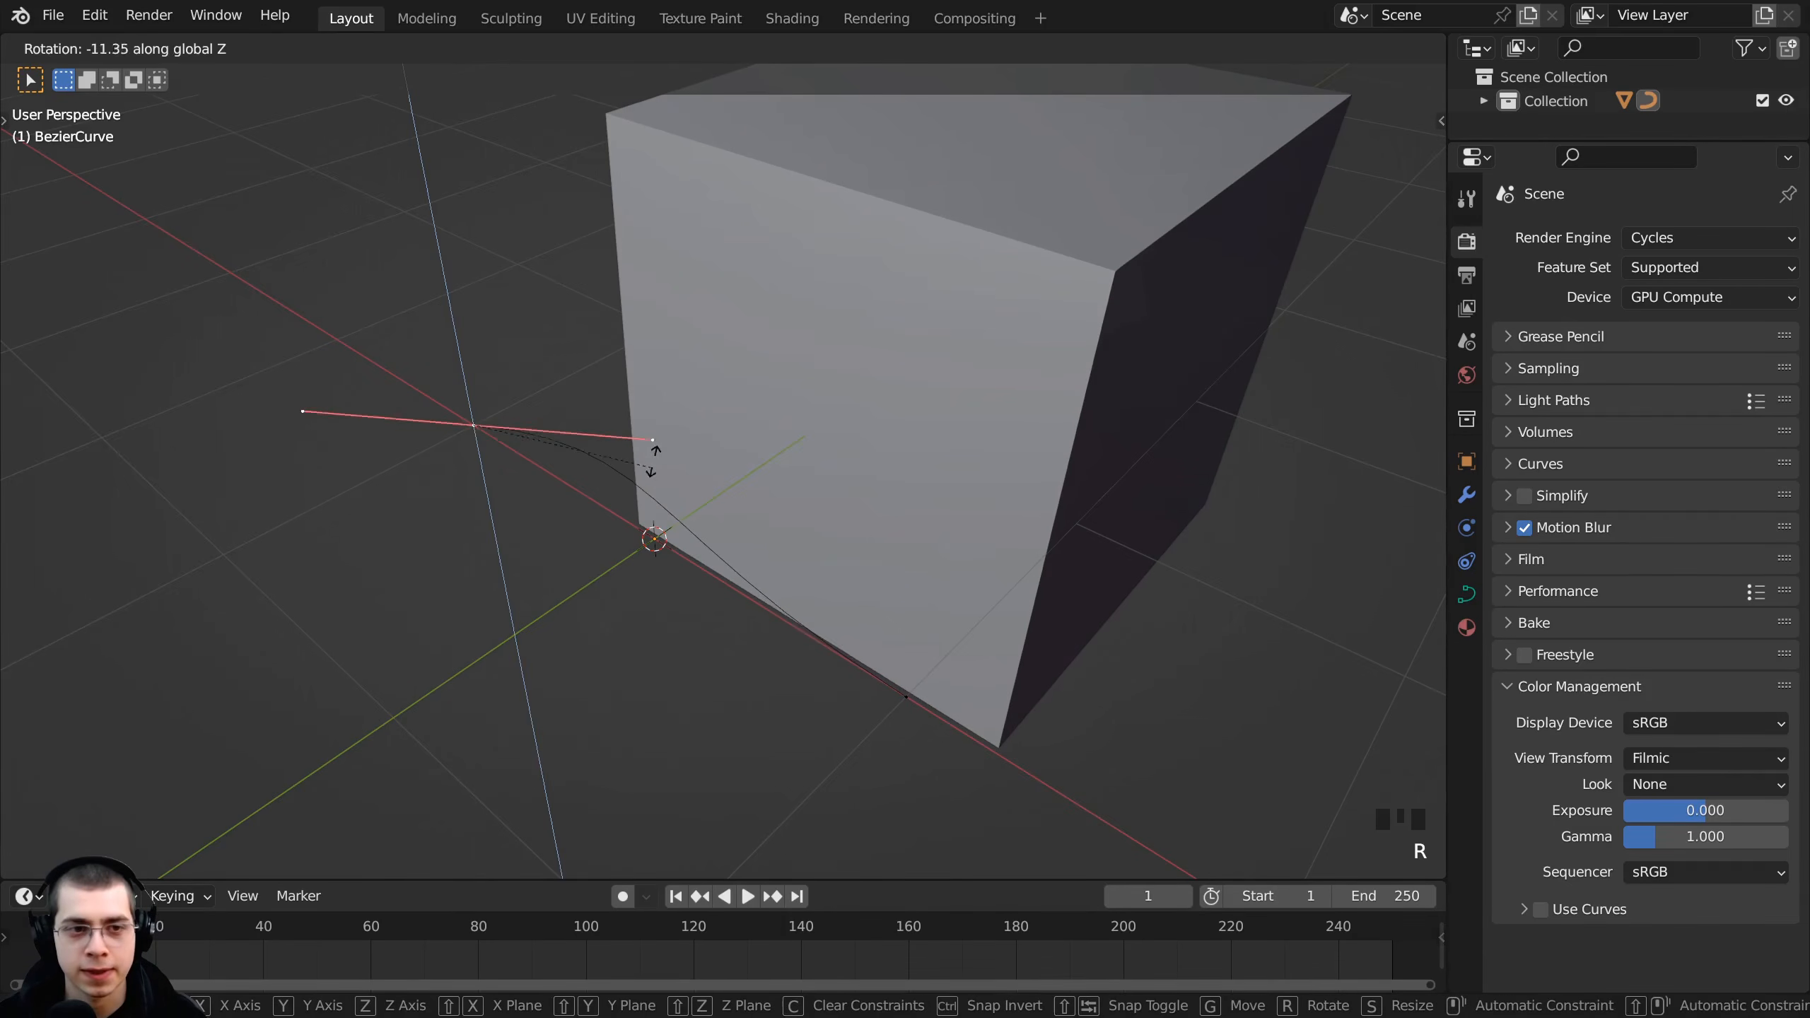
{"action": "type", "text": "45"}
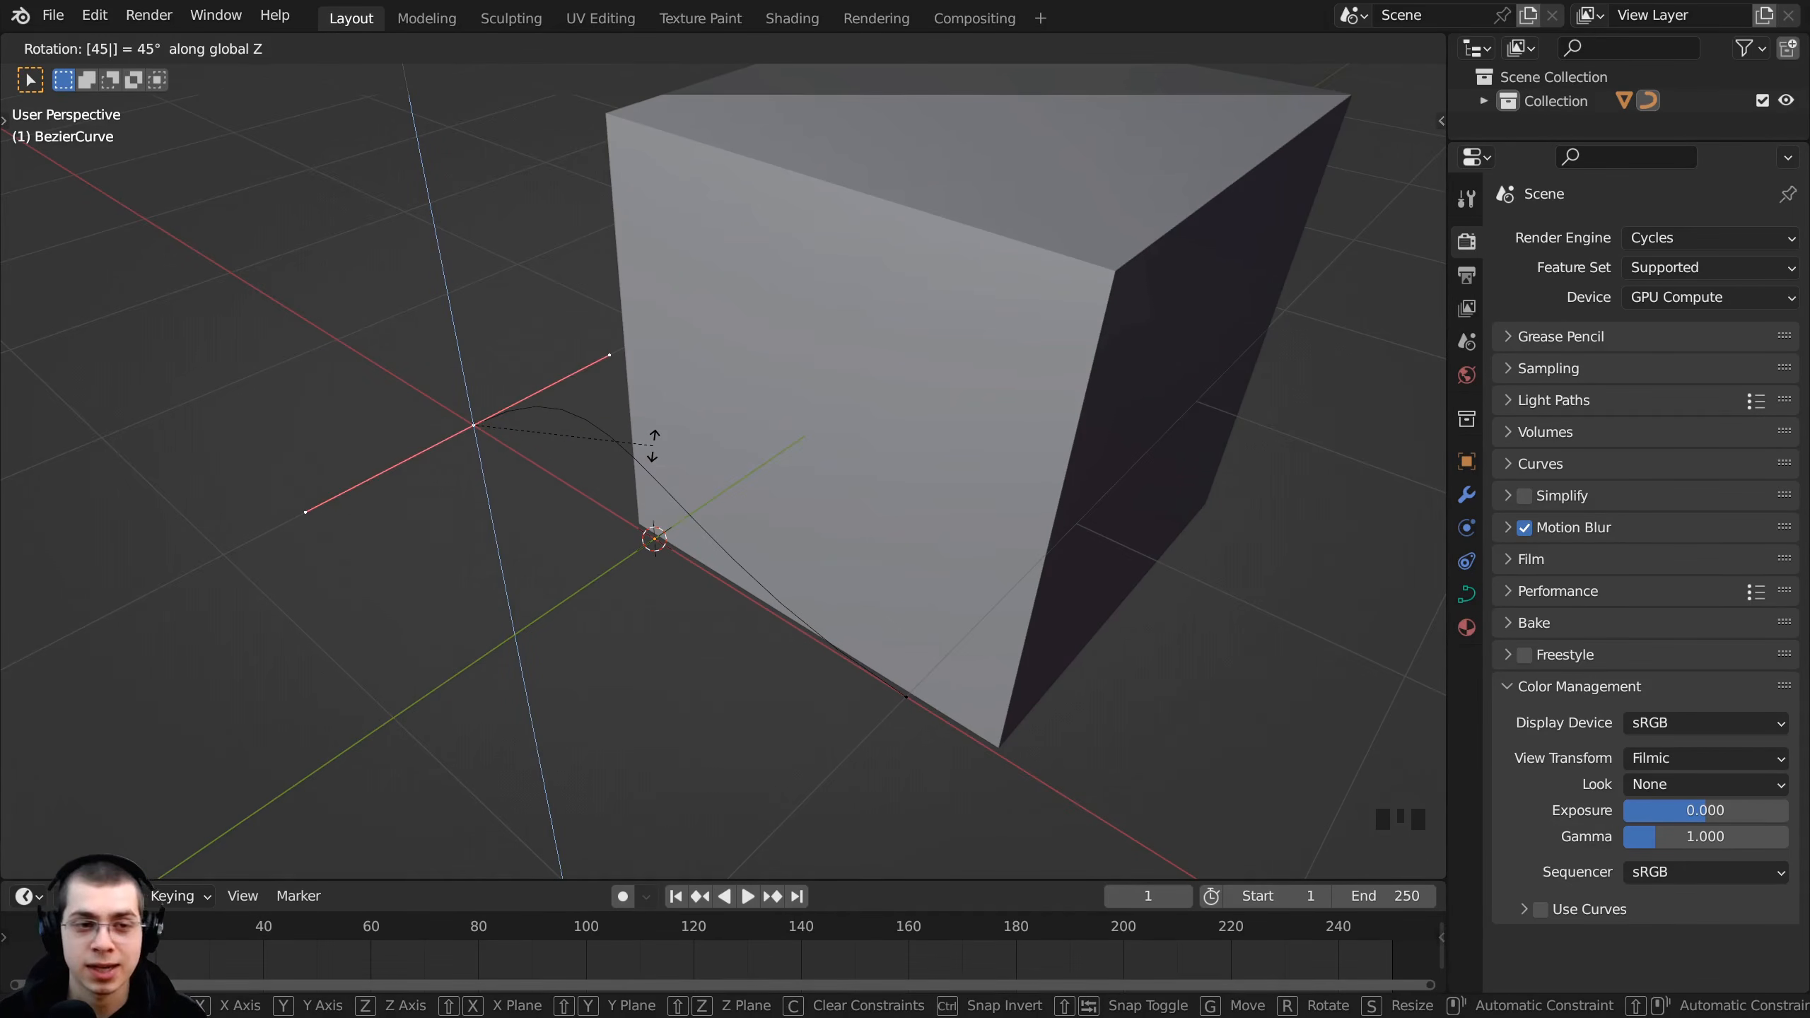
{"action": "key", "text": "minus"}
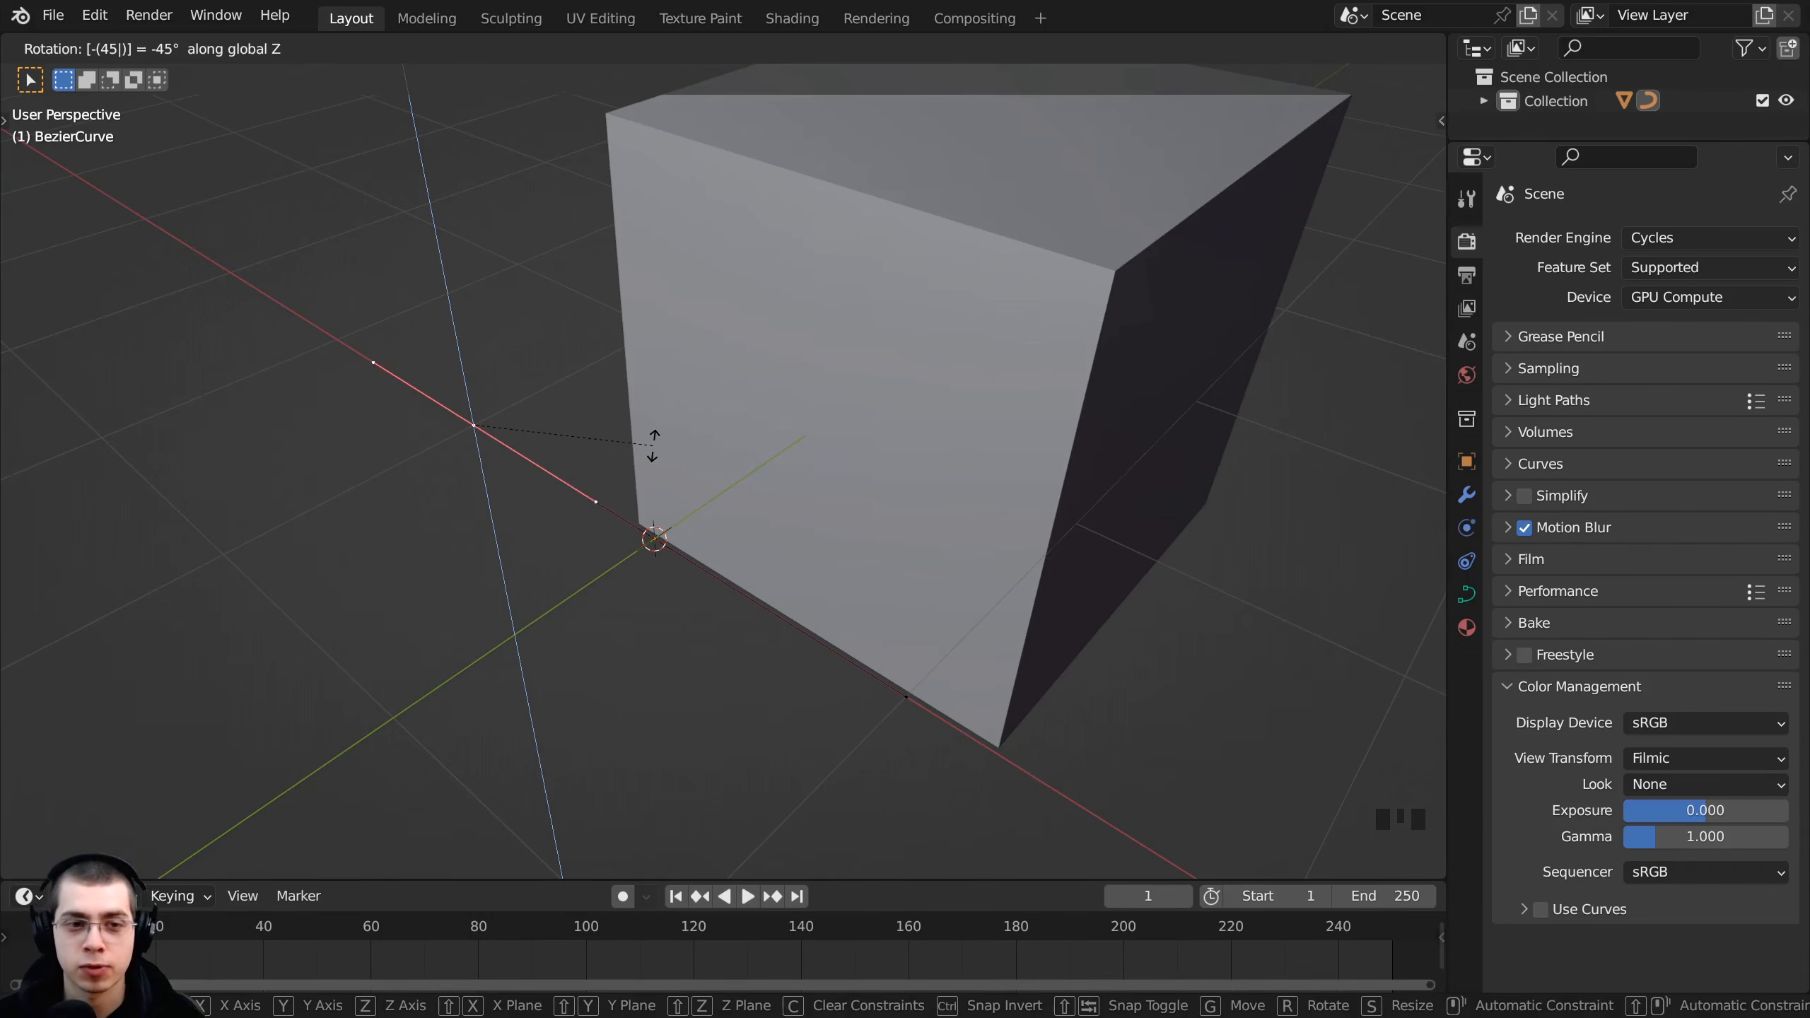
{"action": "key", "text": "Return"}
- Select all of the curve's control points and scale them down to about a third of their size
{"action": "middle_click_drag", "start_coordinate": [687, 497], "coordinate": [449, 630]}
{"action": "key", "text": "a"}
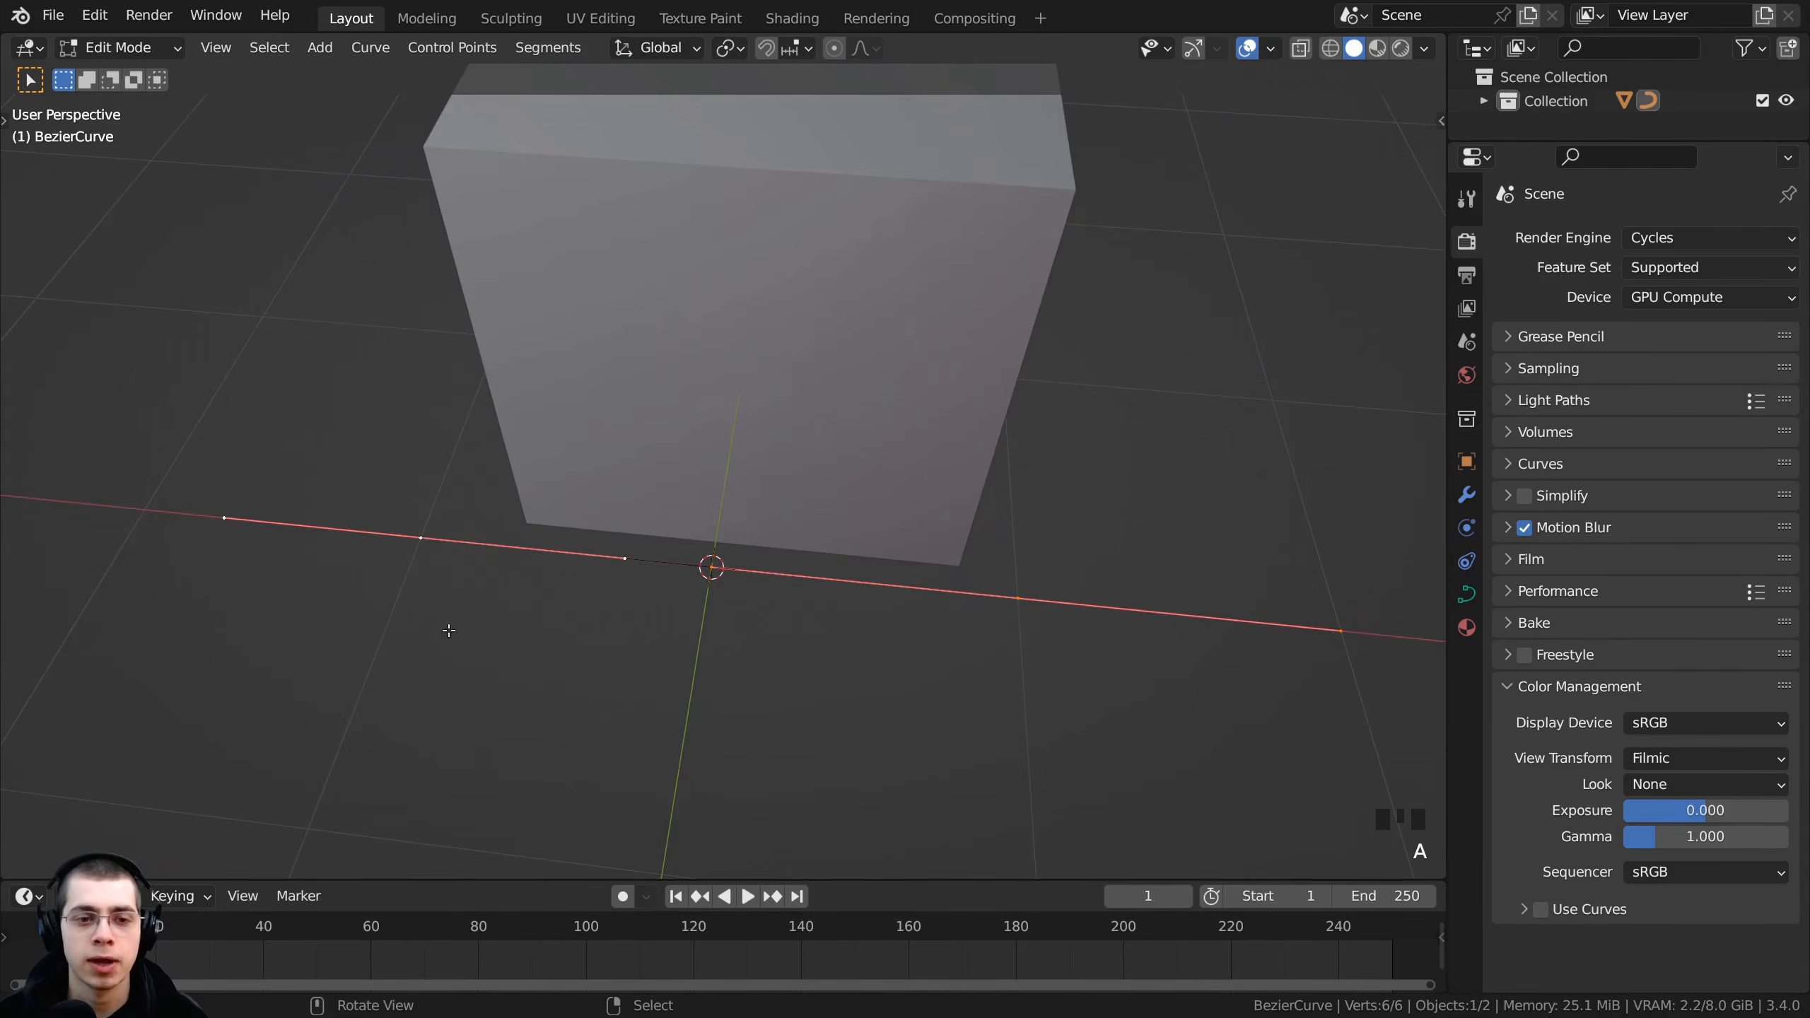
{"action": "key", "text": "s"}
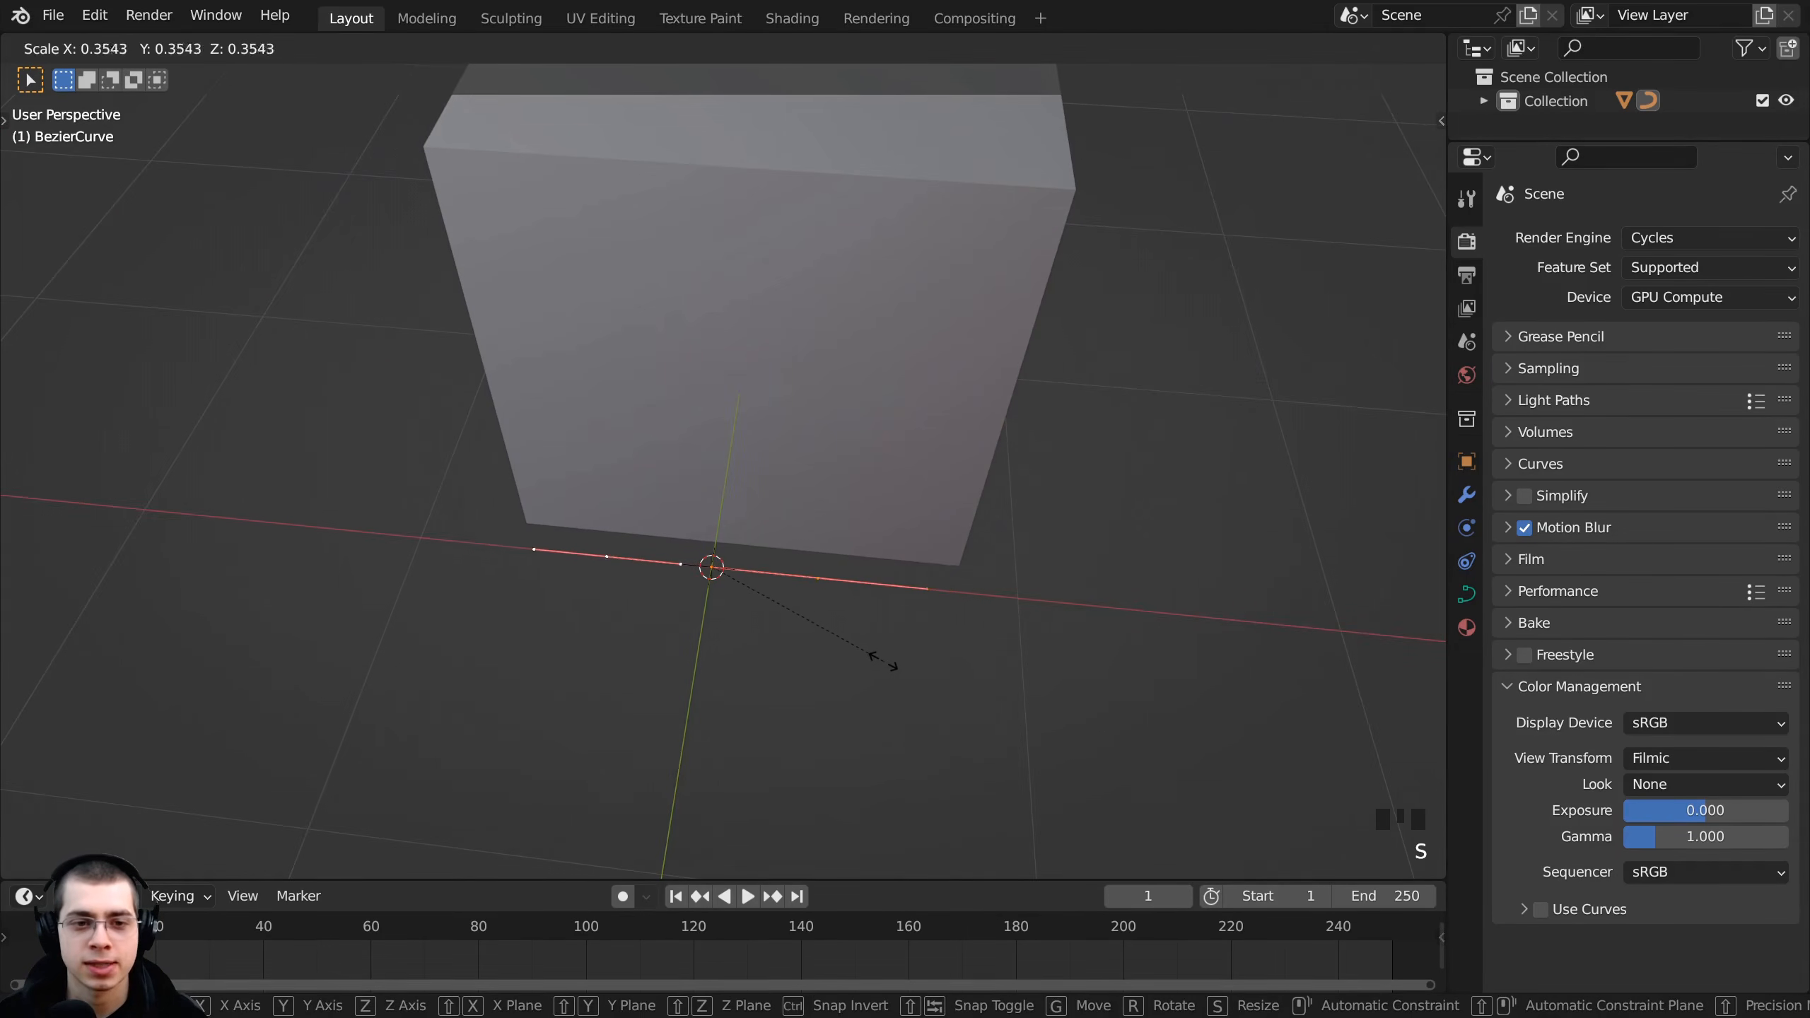
{"action": "left_click", "coordinate": [852, 648]}
- Shorten the handles of the curve's right and left control points individually
{"action": "right_click", "coordinate": [818, 596]}
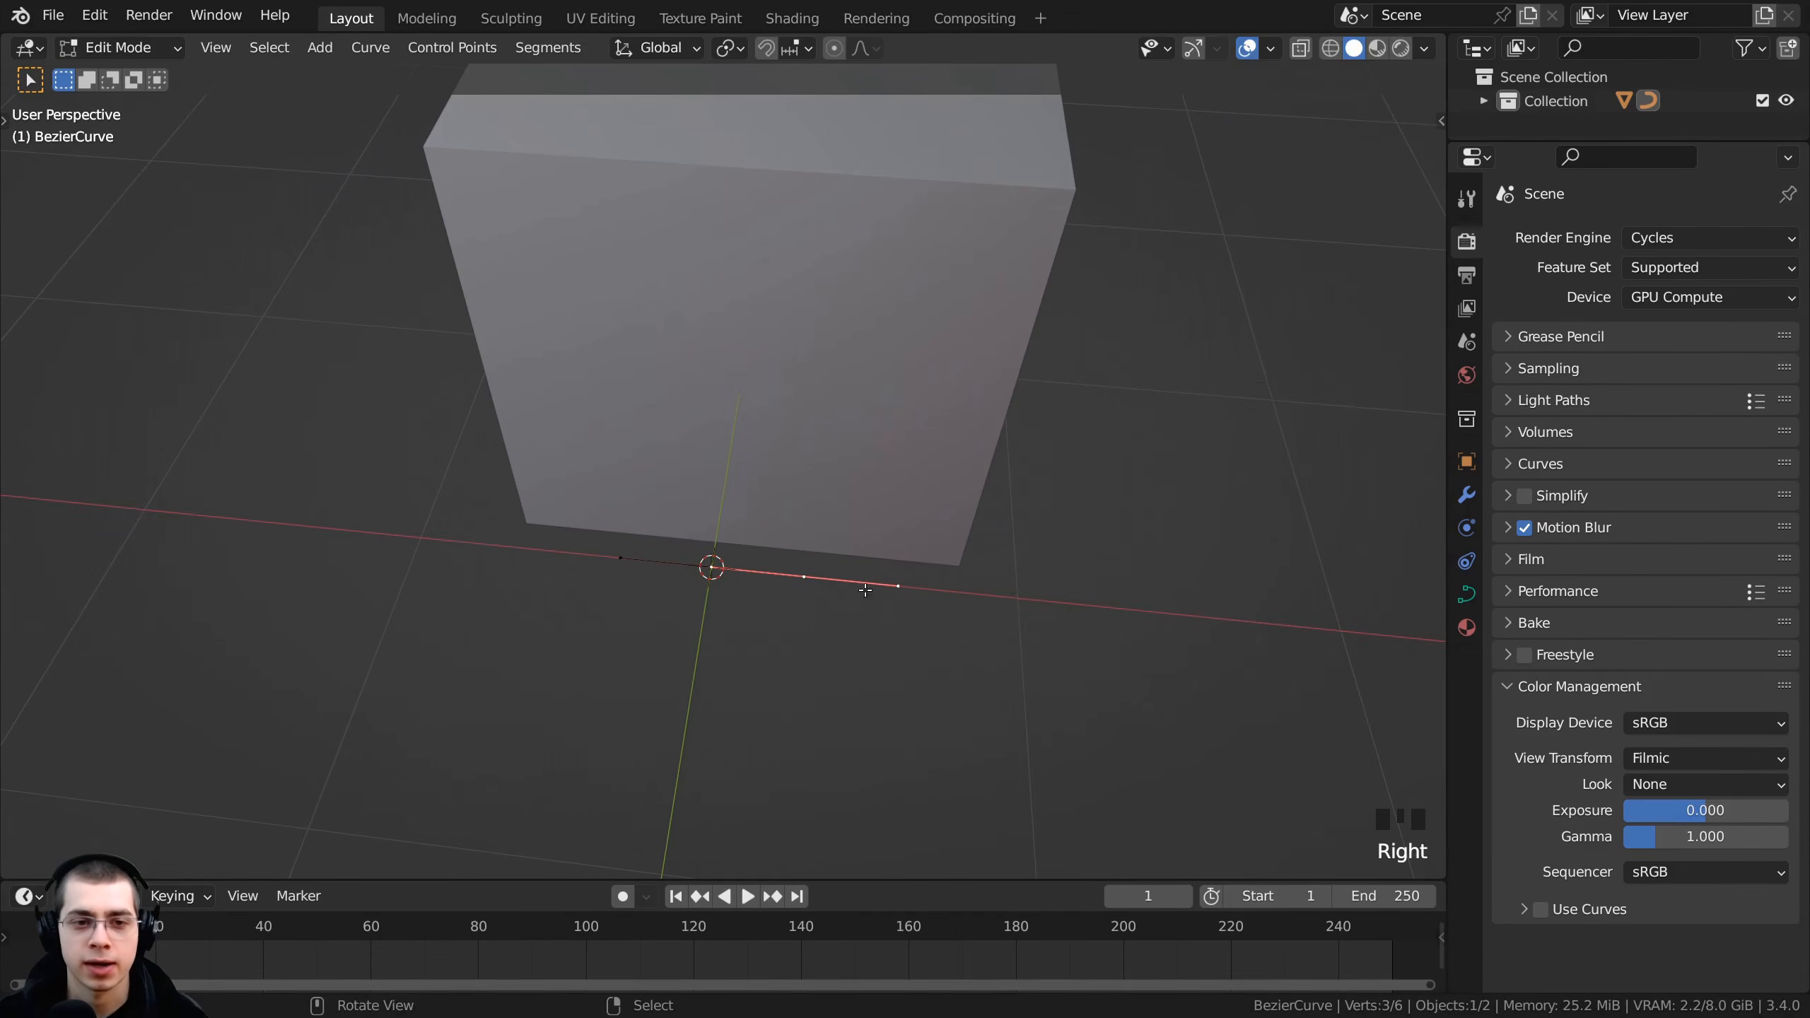
{"action": "scroll", "coordinate": [920, 694], "scroll_direction": "up", "scroll_amount": 2}
{"action": "key", "text": "s"}
{"action": "left_click", "coordinate": [997, 659]}
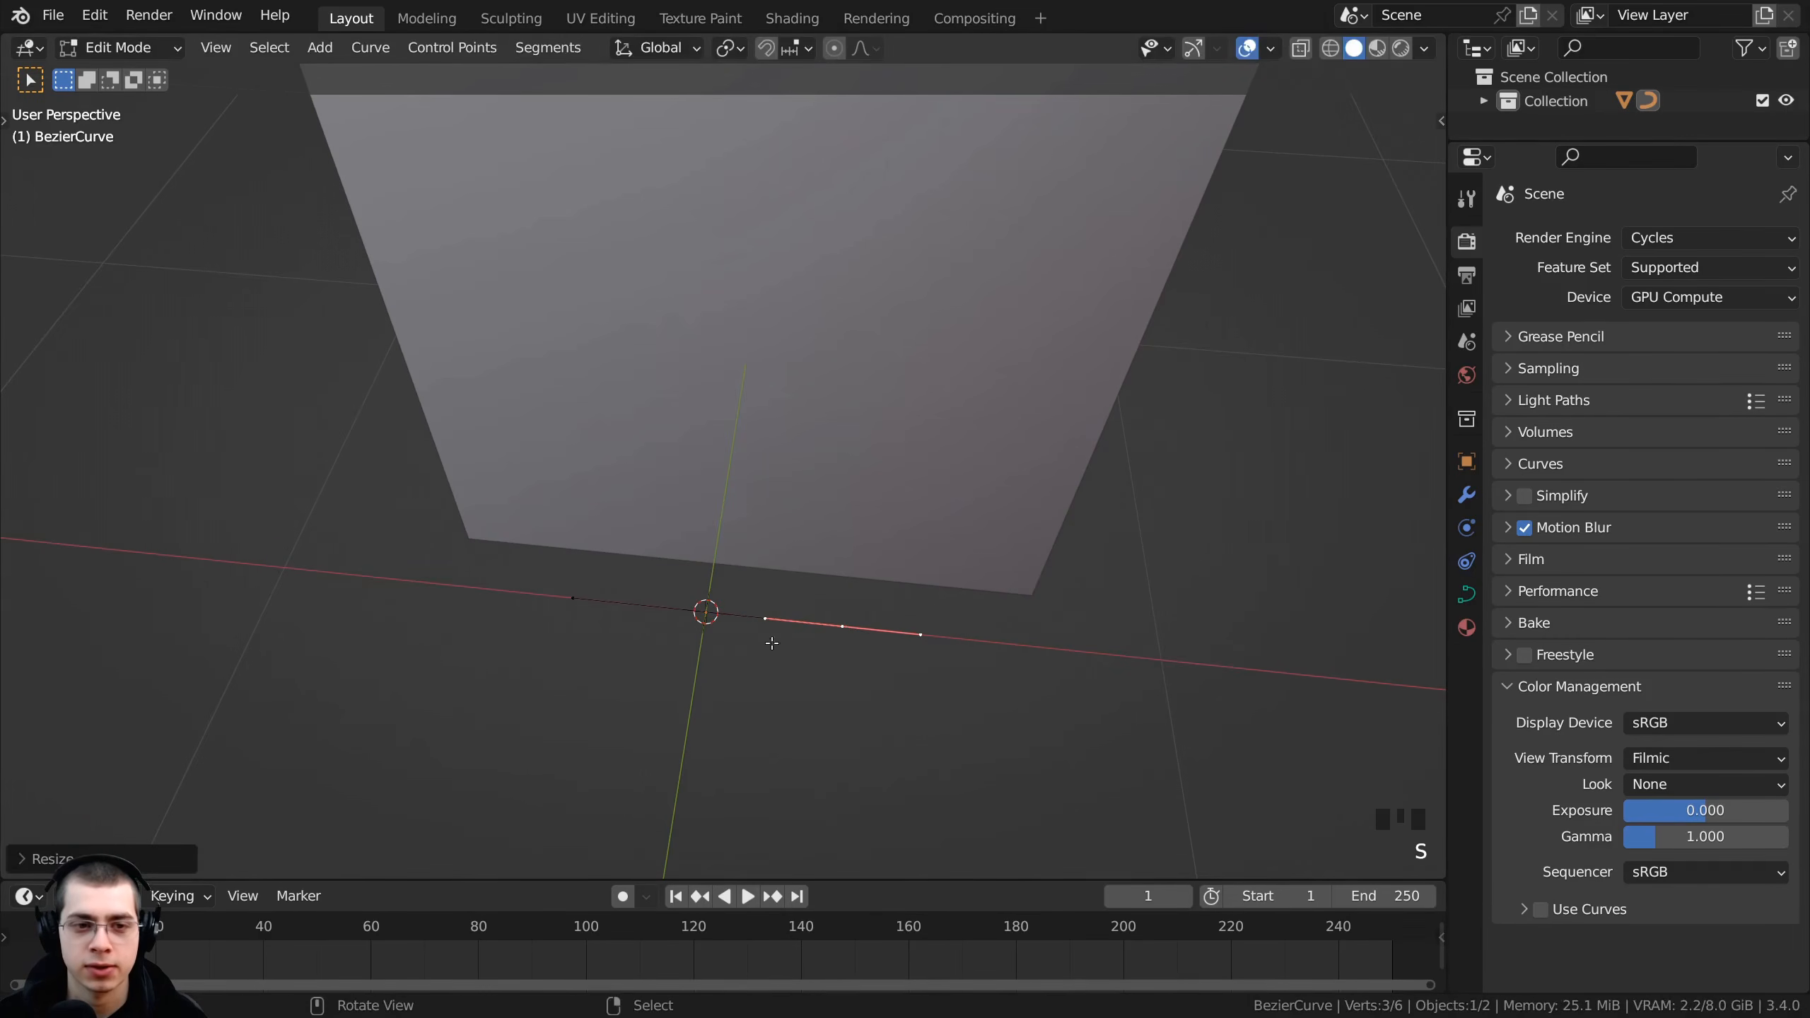
{"action": "right_click", "coordinate": [574, 597]}
{"action": "key", "text": "s"}
- In front view, rotate the left control point's handles diagonally and move the point toward the cube face's upper left
{"action": "middle_click_drag", "start_coordinate": [767, 630], "coordinate": [753, 495]}
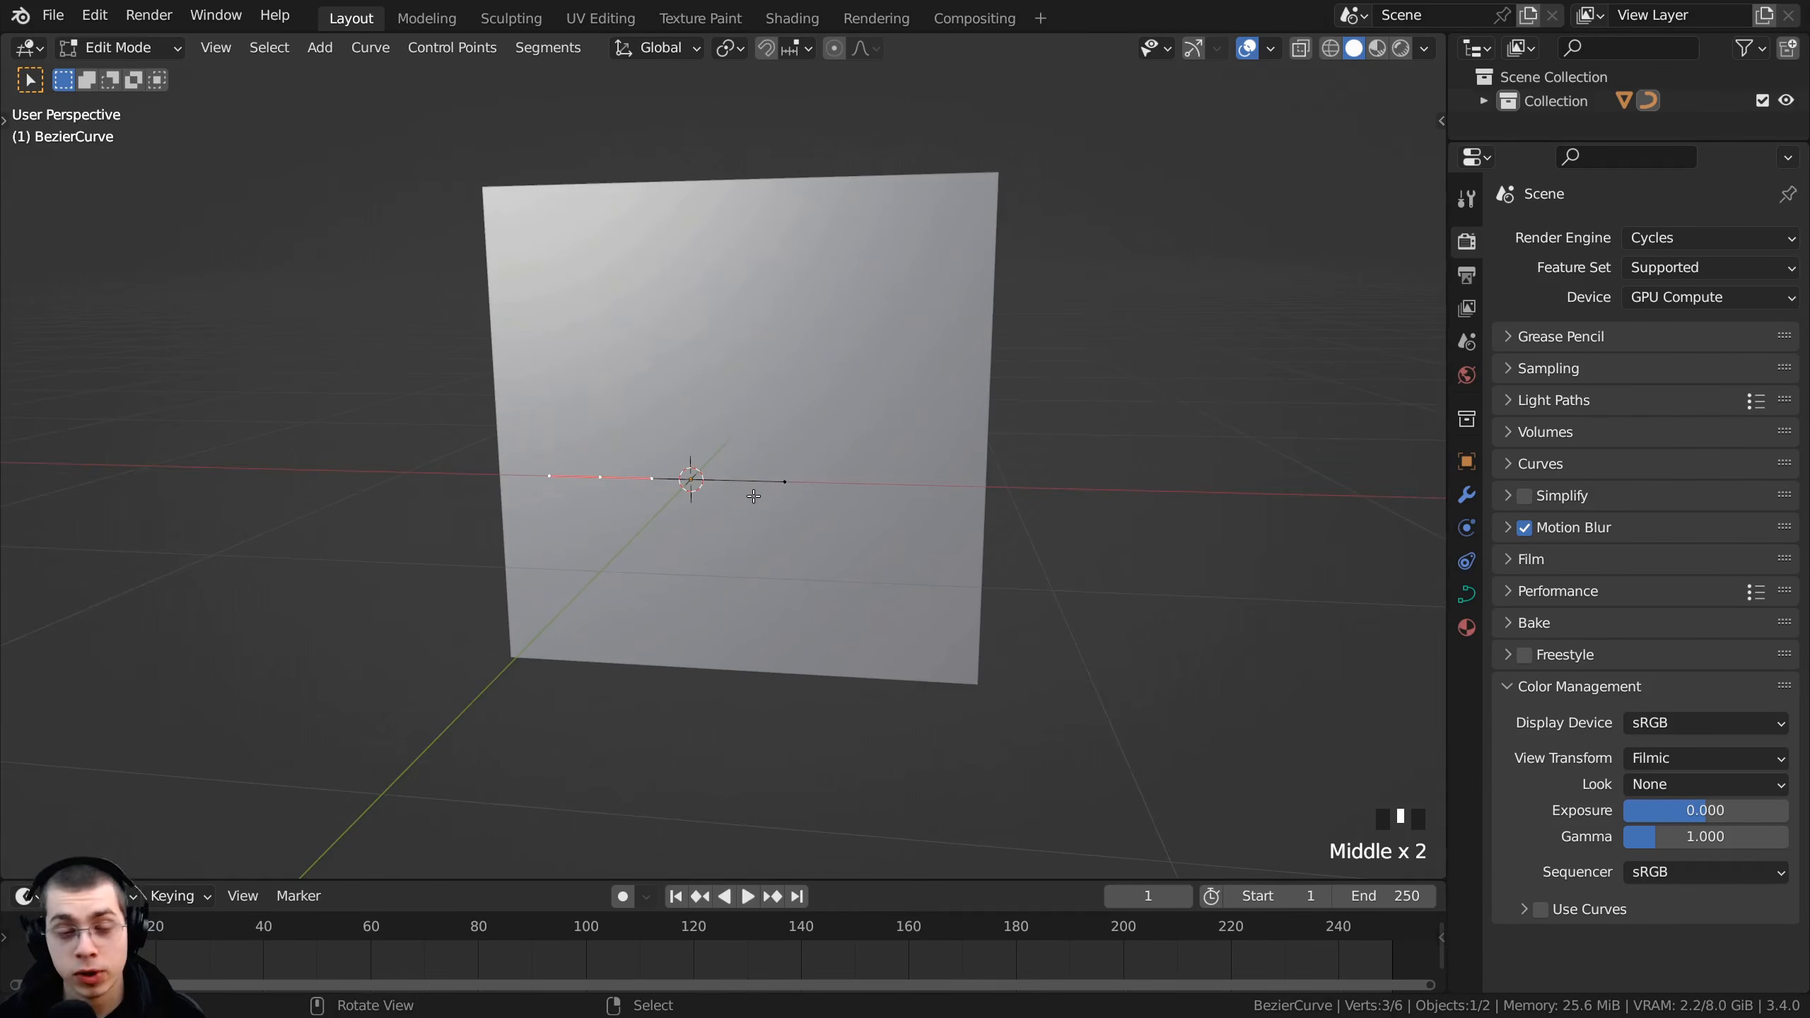
{"action": "key", "text": "KP_1"}
{"action": "scroll", "coordinate": [706, 520], "scroll_direction": "up", "scroll_amount": 1}
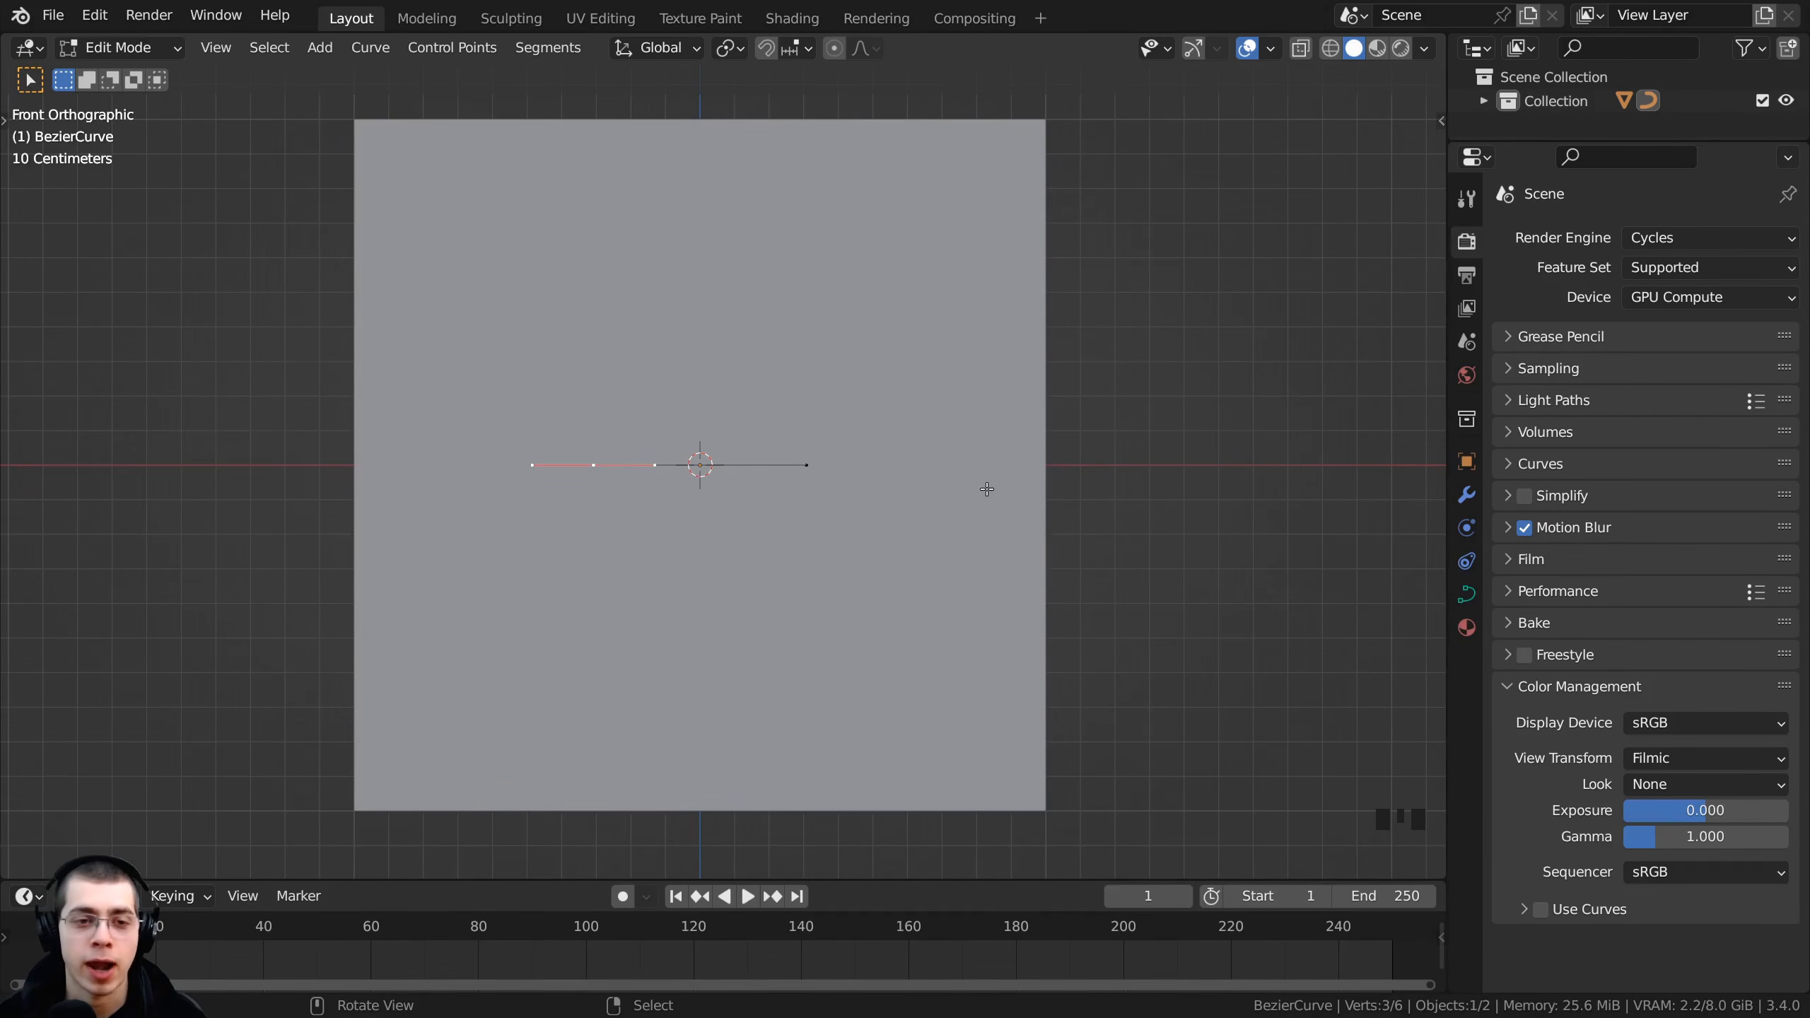
{"action": "middle_click_drag", "start_coordinate": [987, 489], "coordinate": [990, 545], "text": "shift"}
{"action": "key", "text": "g"}
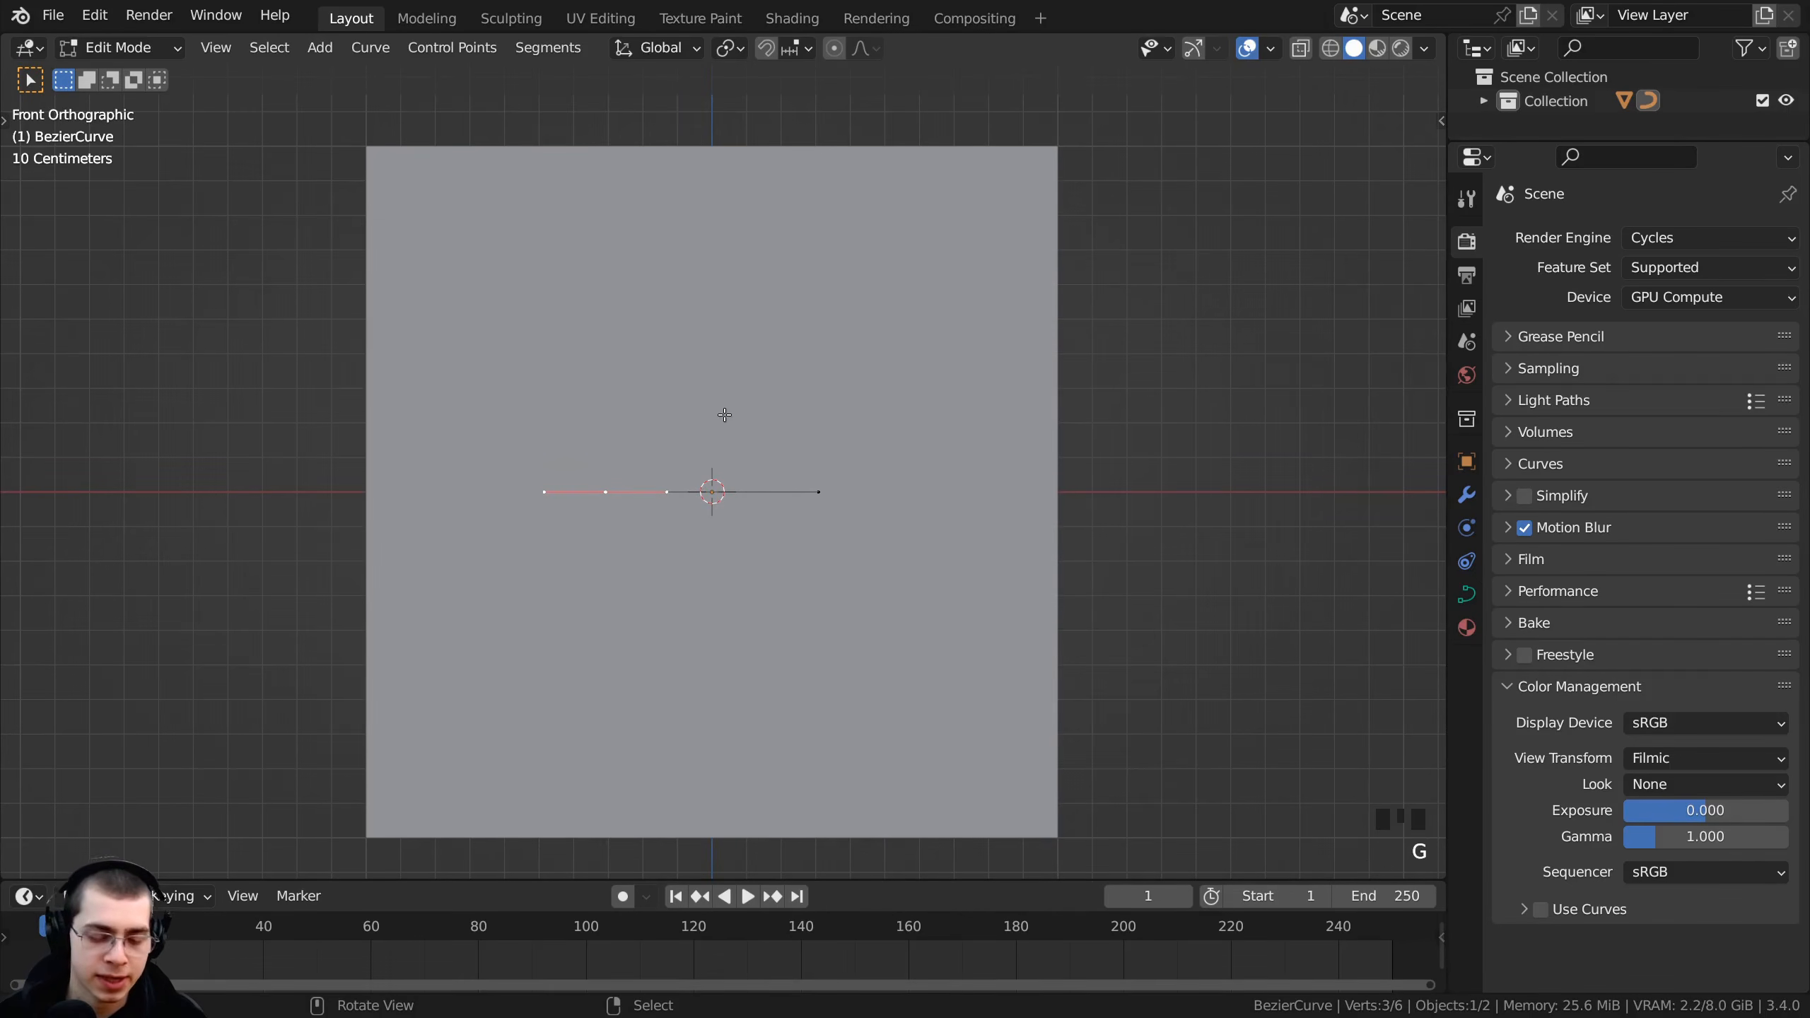
{"action": "key", "text": "r"}
{"action": "left_click", "coordinate": [717, 565]}
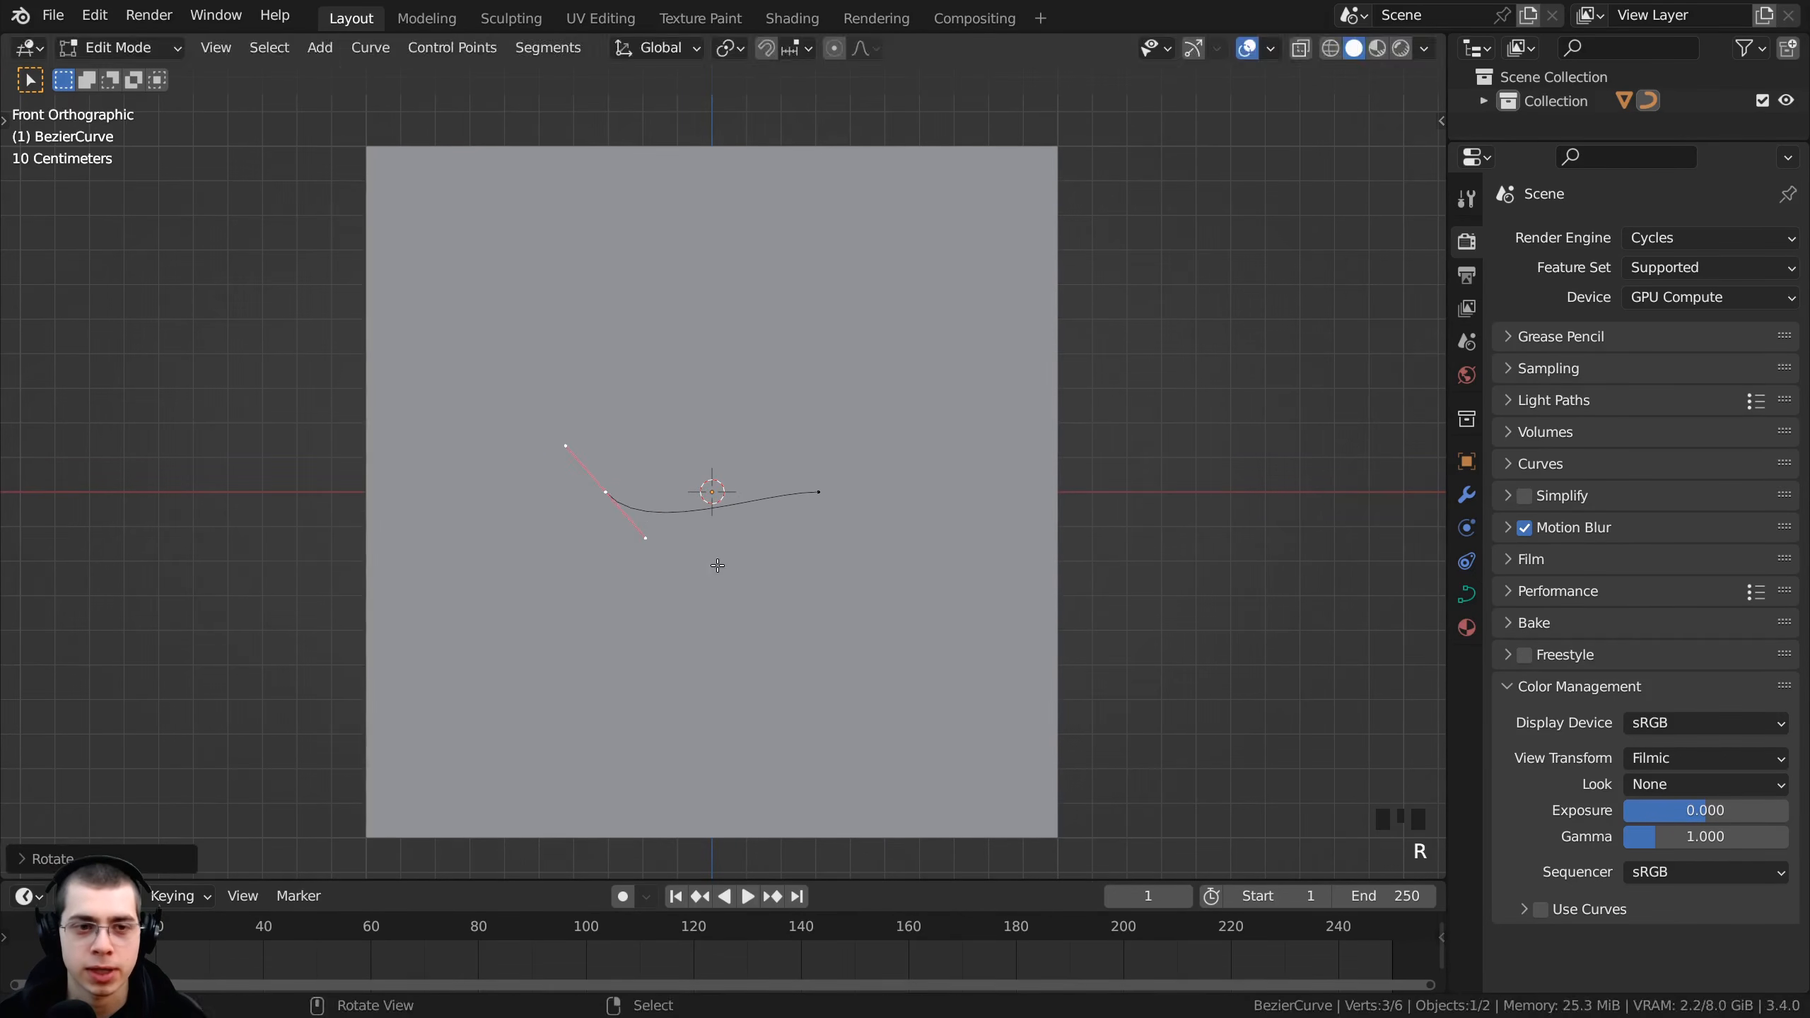
{"action": "key", "text": "g"}
{"action": "left_click", "coordinate": [709, 463]}
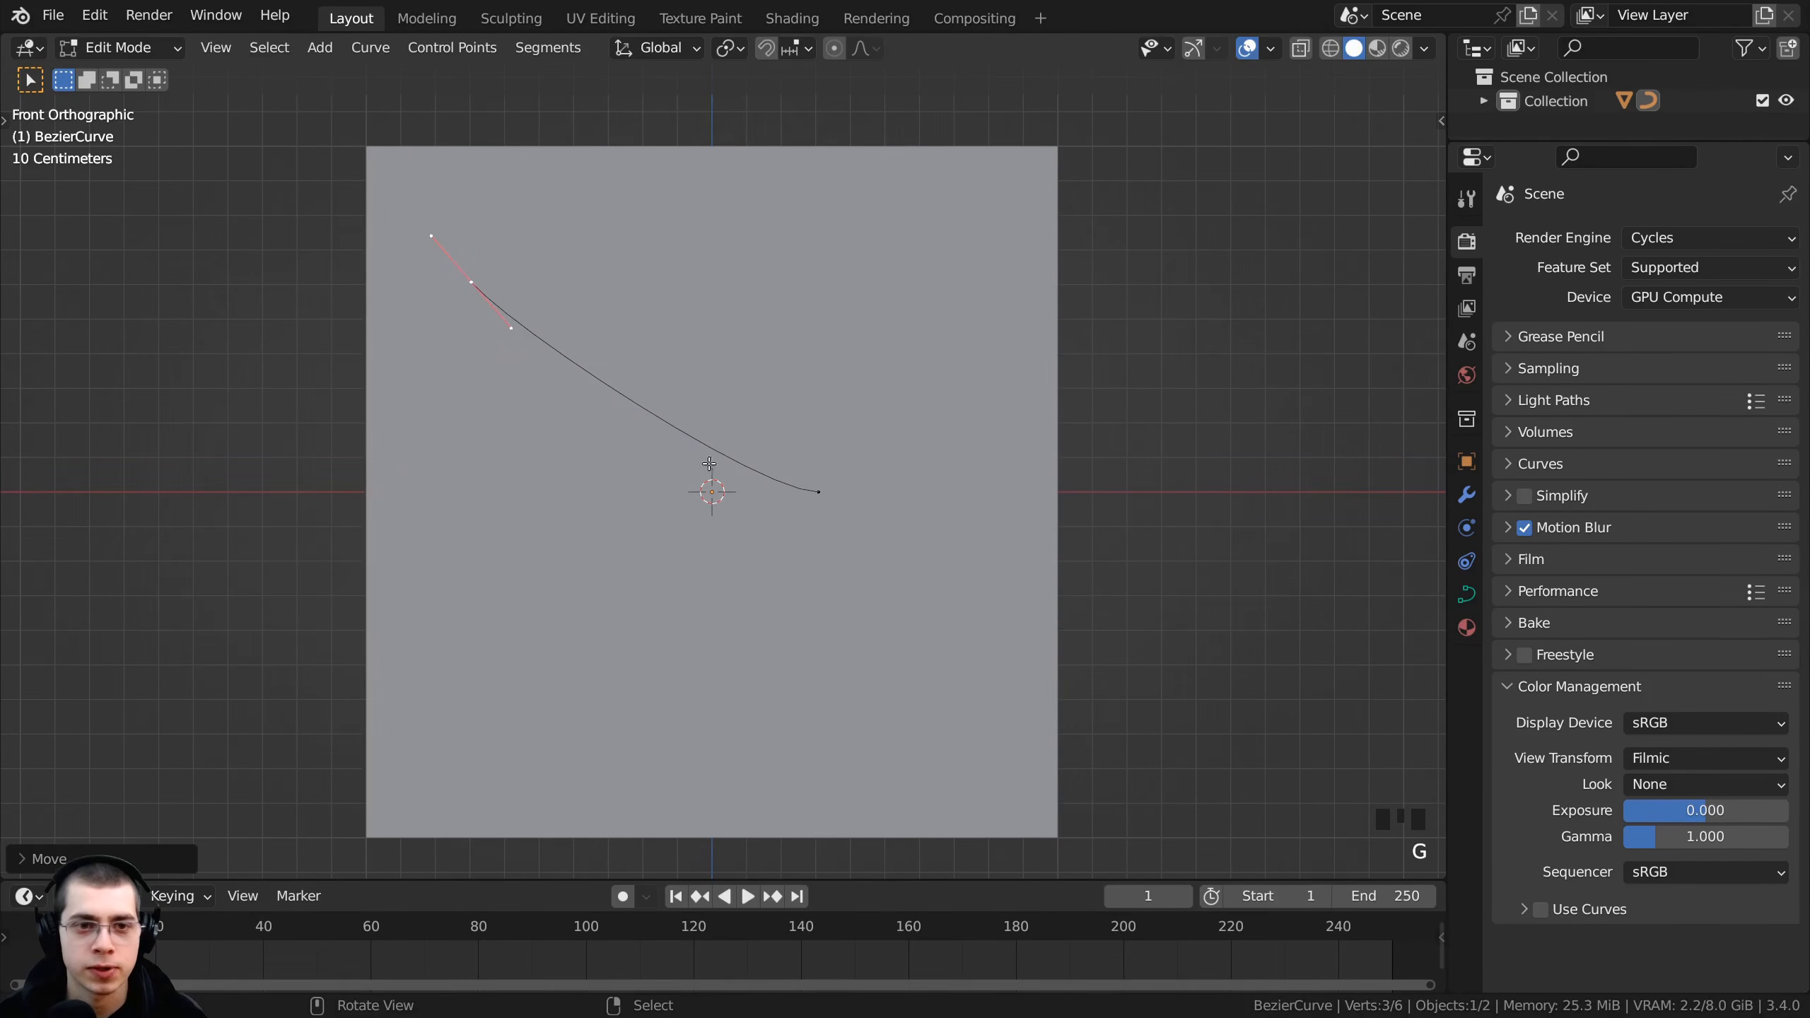
- Lengthen the right control point's handles and move the point below the centre of the cube face
{"action": "right_click", "coordinate": [819, 490]}
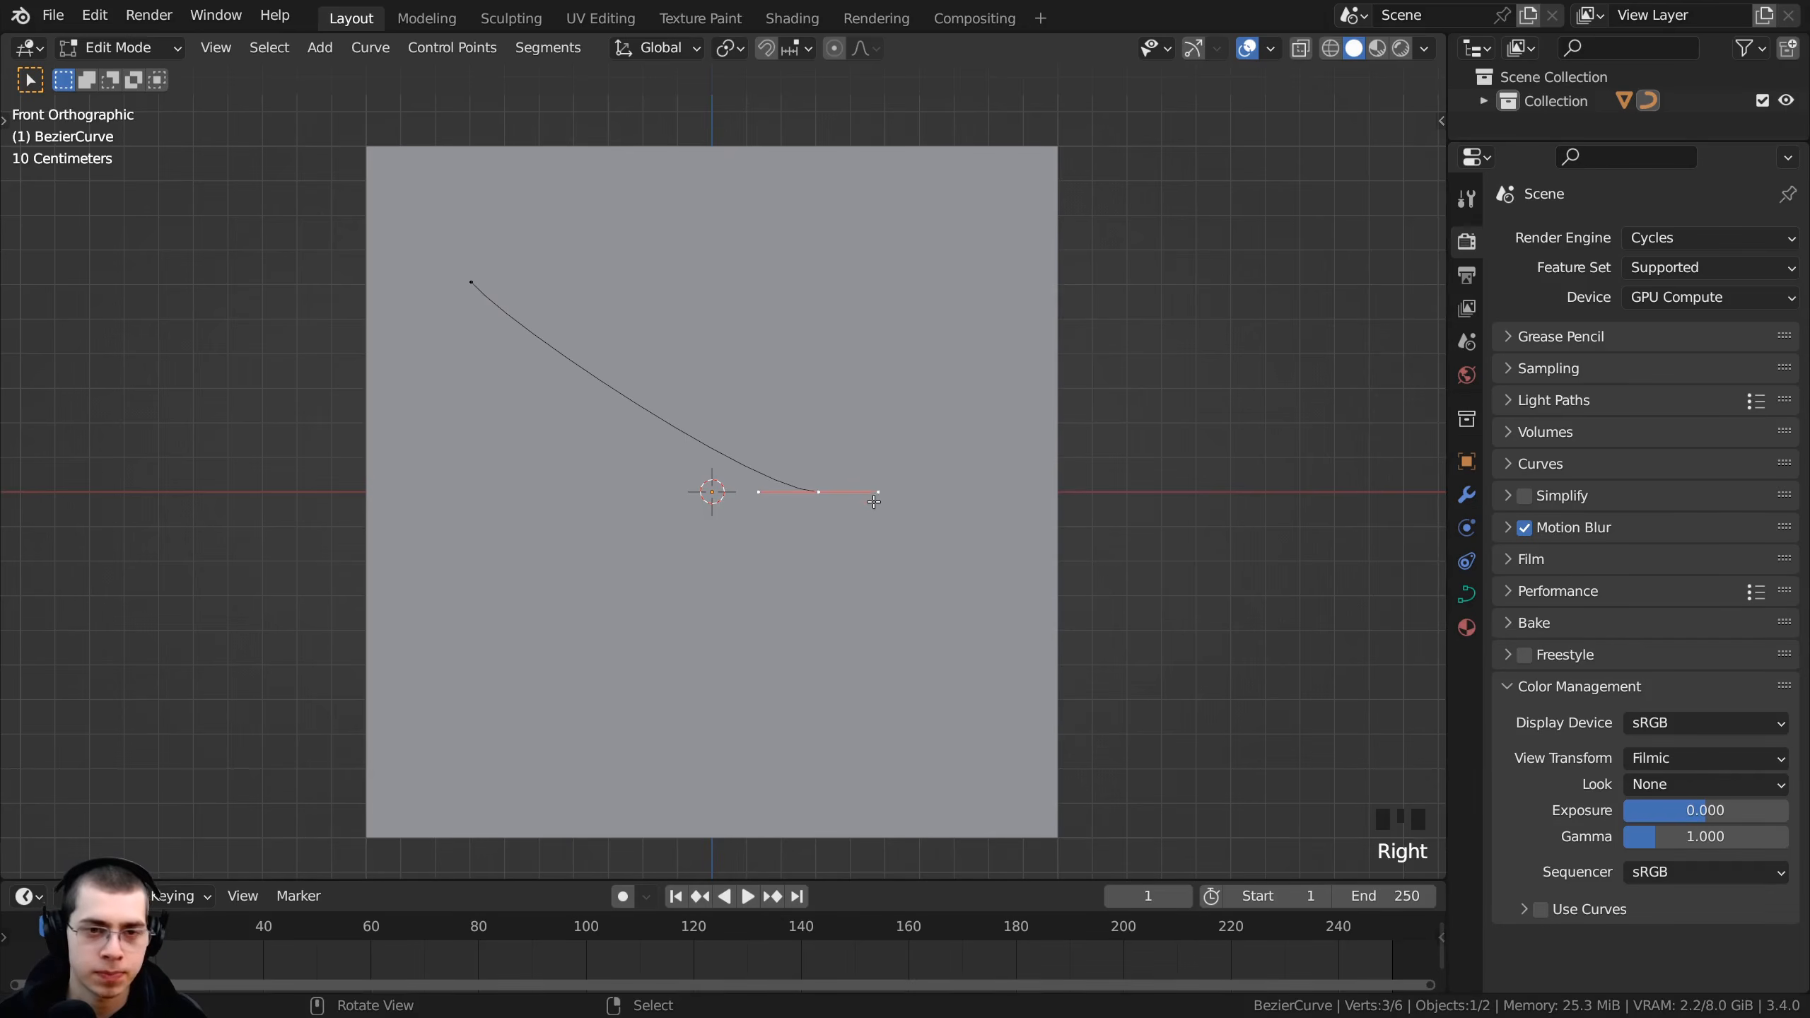
{"action": "key", "text": "s"}
{"action": "left_click", "coordinate": [944, 526]}
{"action": "key", "text": "g"}
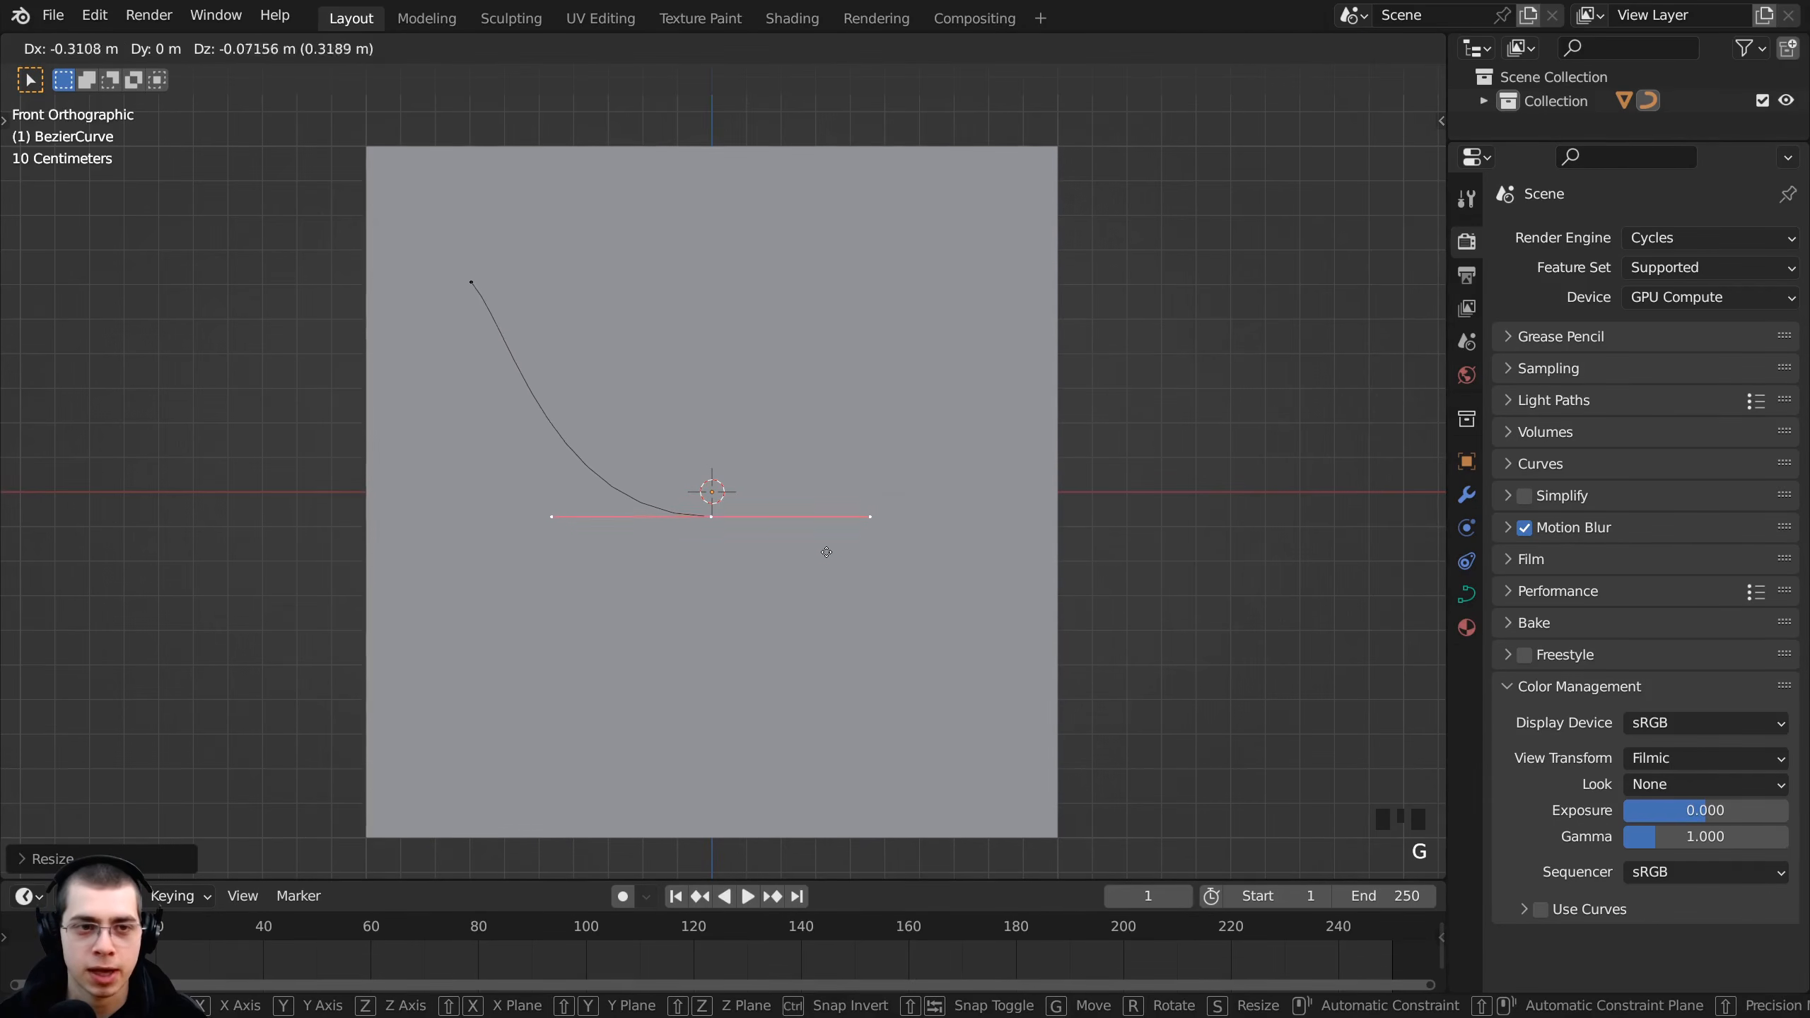
{"action": "left_click", "coordinate": [818, 590]}
- Raise the left end point close to the cube's upper edge and slightly lower the sagging point to deepen the curve
{"action": "right_click", "coordinate": [484, 290]}
{"action": "key", "text": "g"}
{"action": "left_click", "coordinate": [828, 314]}
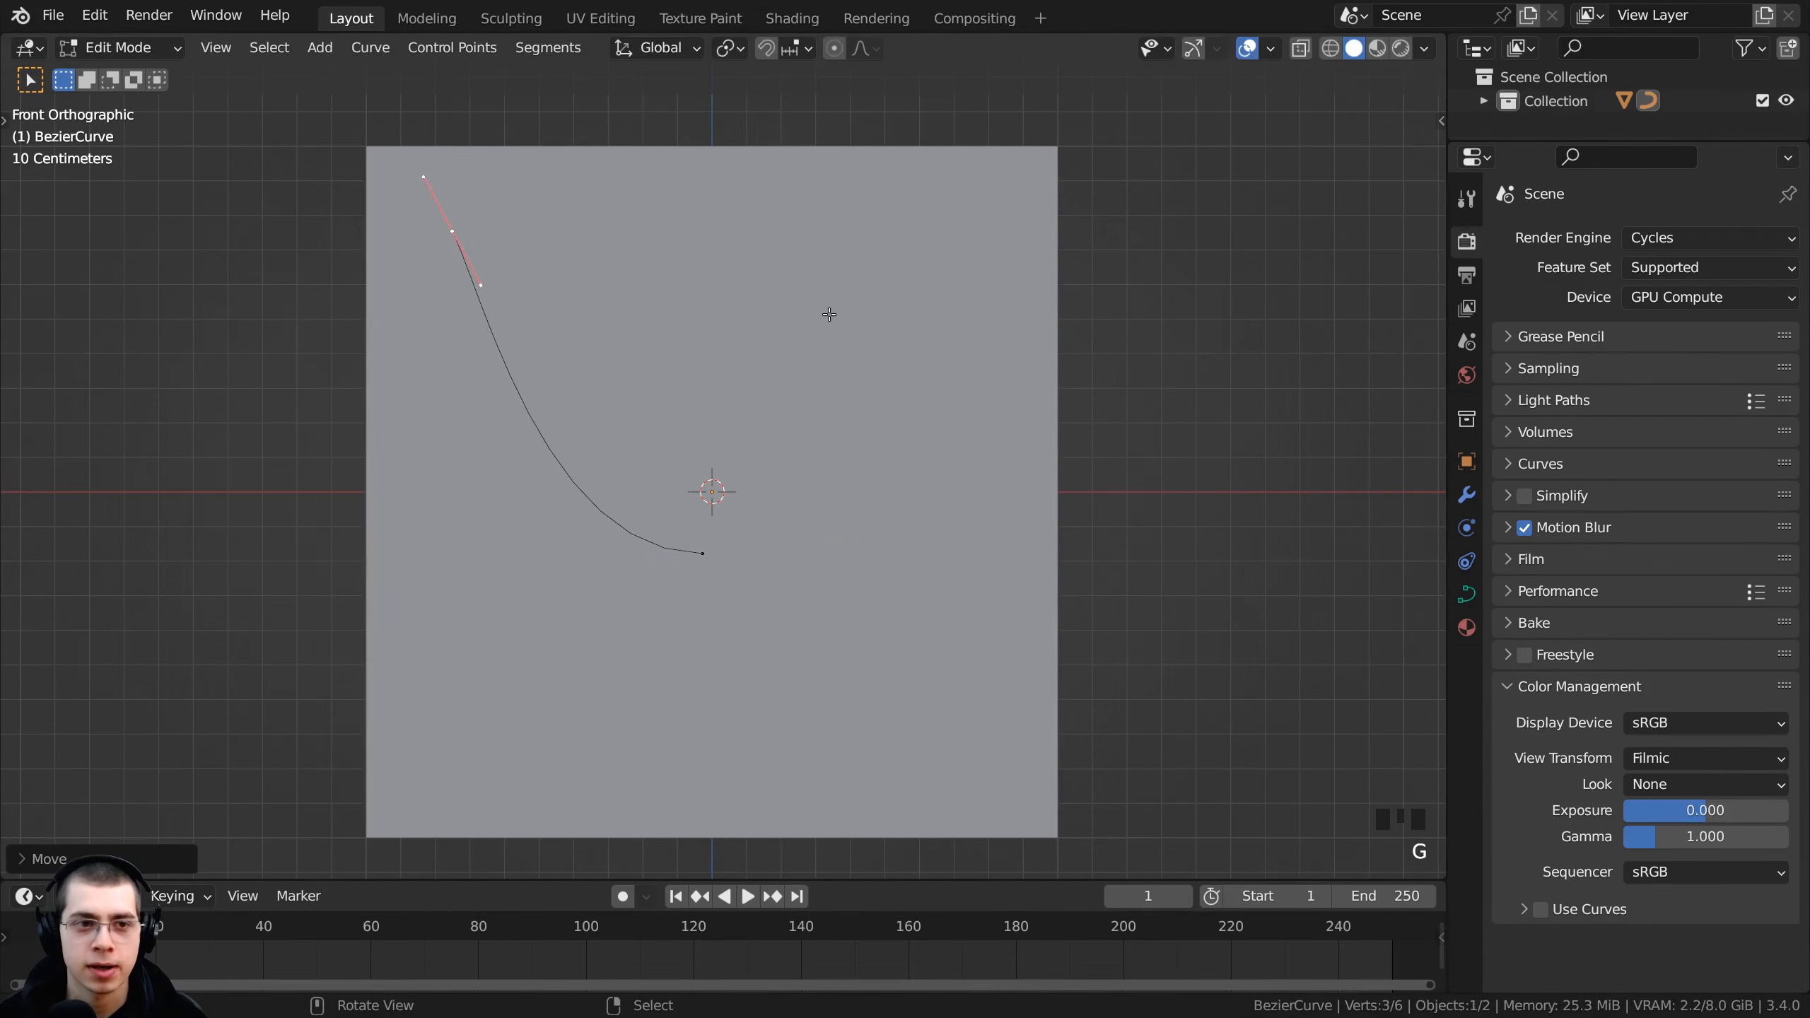
{"action": "key", "text": "g"}
{"action": "left_click", "coordinate": [475, 147]}
{"action": "right_click", "coordinate": [698, 564]}
{"action": "key", "text": "g"}
{"action": "left_click", "coordinate": [711, 570]}
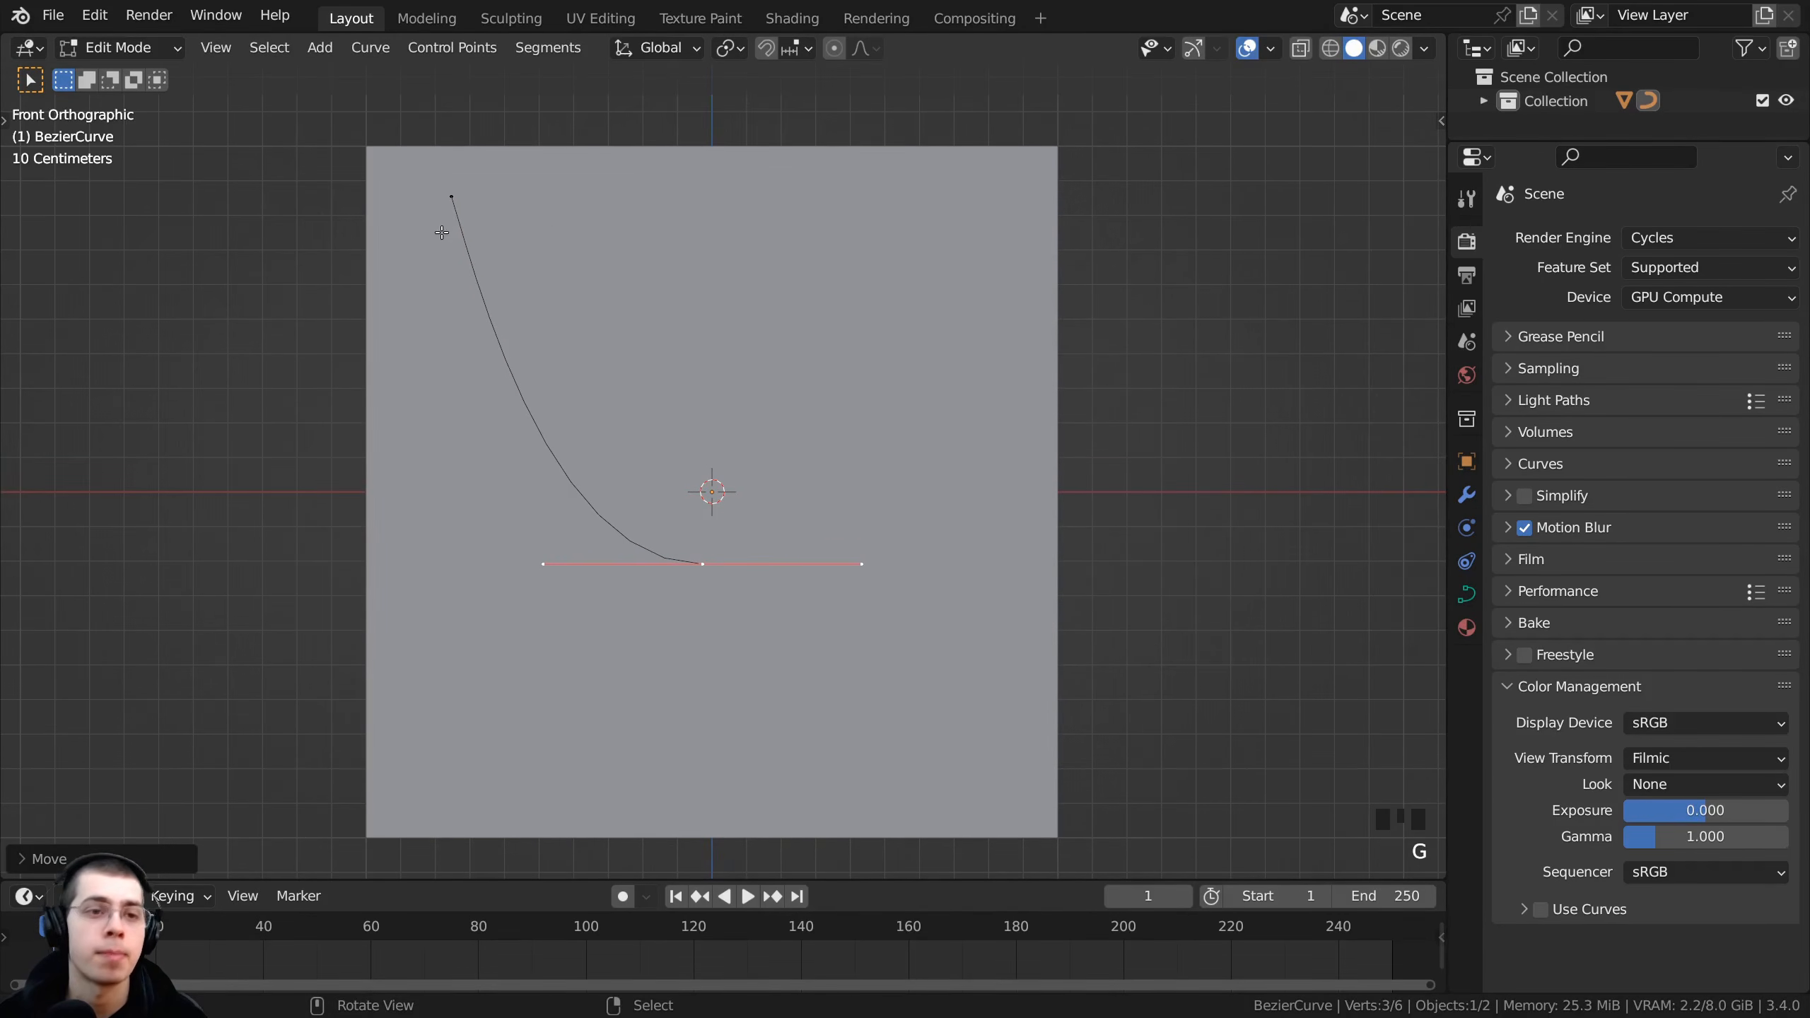
{"action": "right_click", "coordinate": [446, 214]}
{"action": "key", "text": "g"}
- Fine-tune the rotation and position of the lower control point, keeping its handles nearly horizontal and the point slightly higher
{"action": "right_click", "coordinate": [704, 562]}
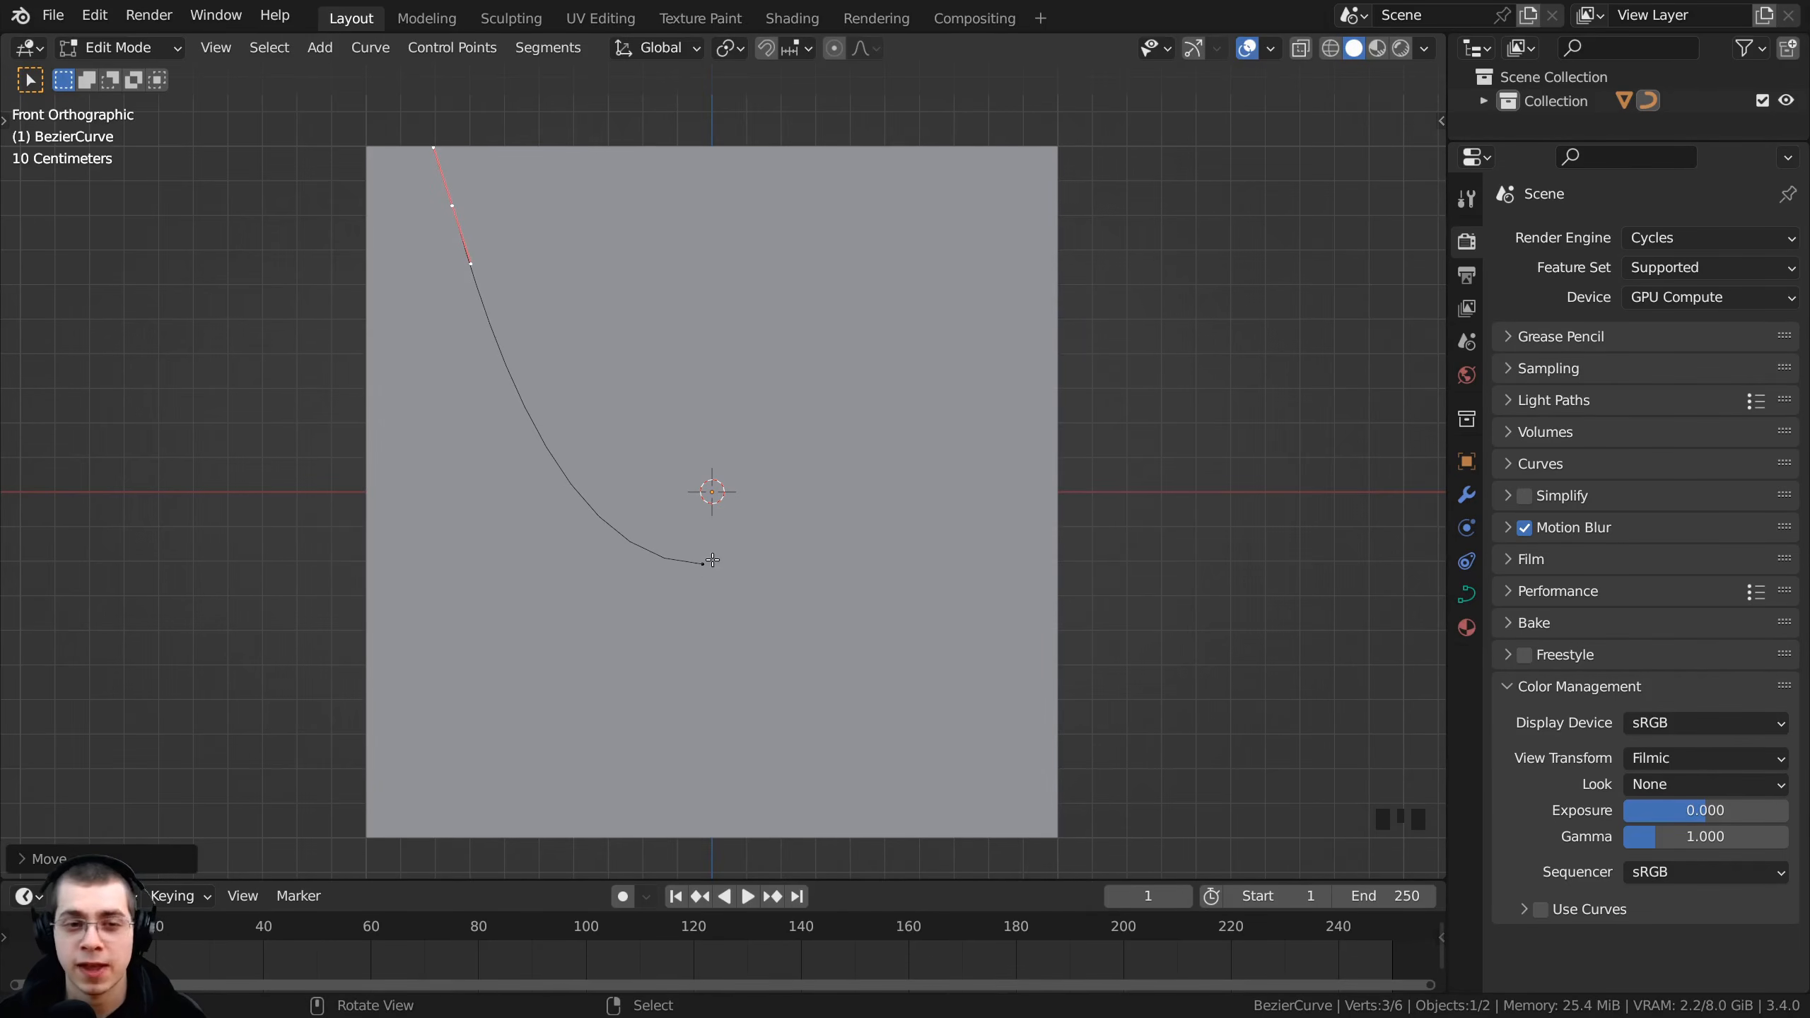
{"action": "key", "text": "r"}
{"action": "left_click", "coordinate": [779, 531]}
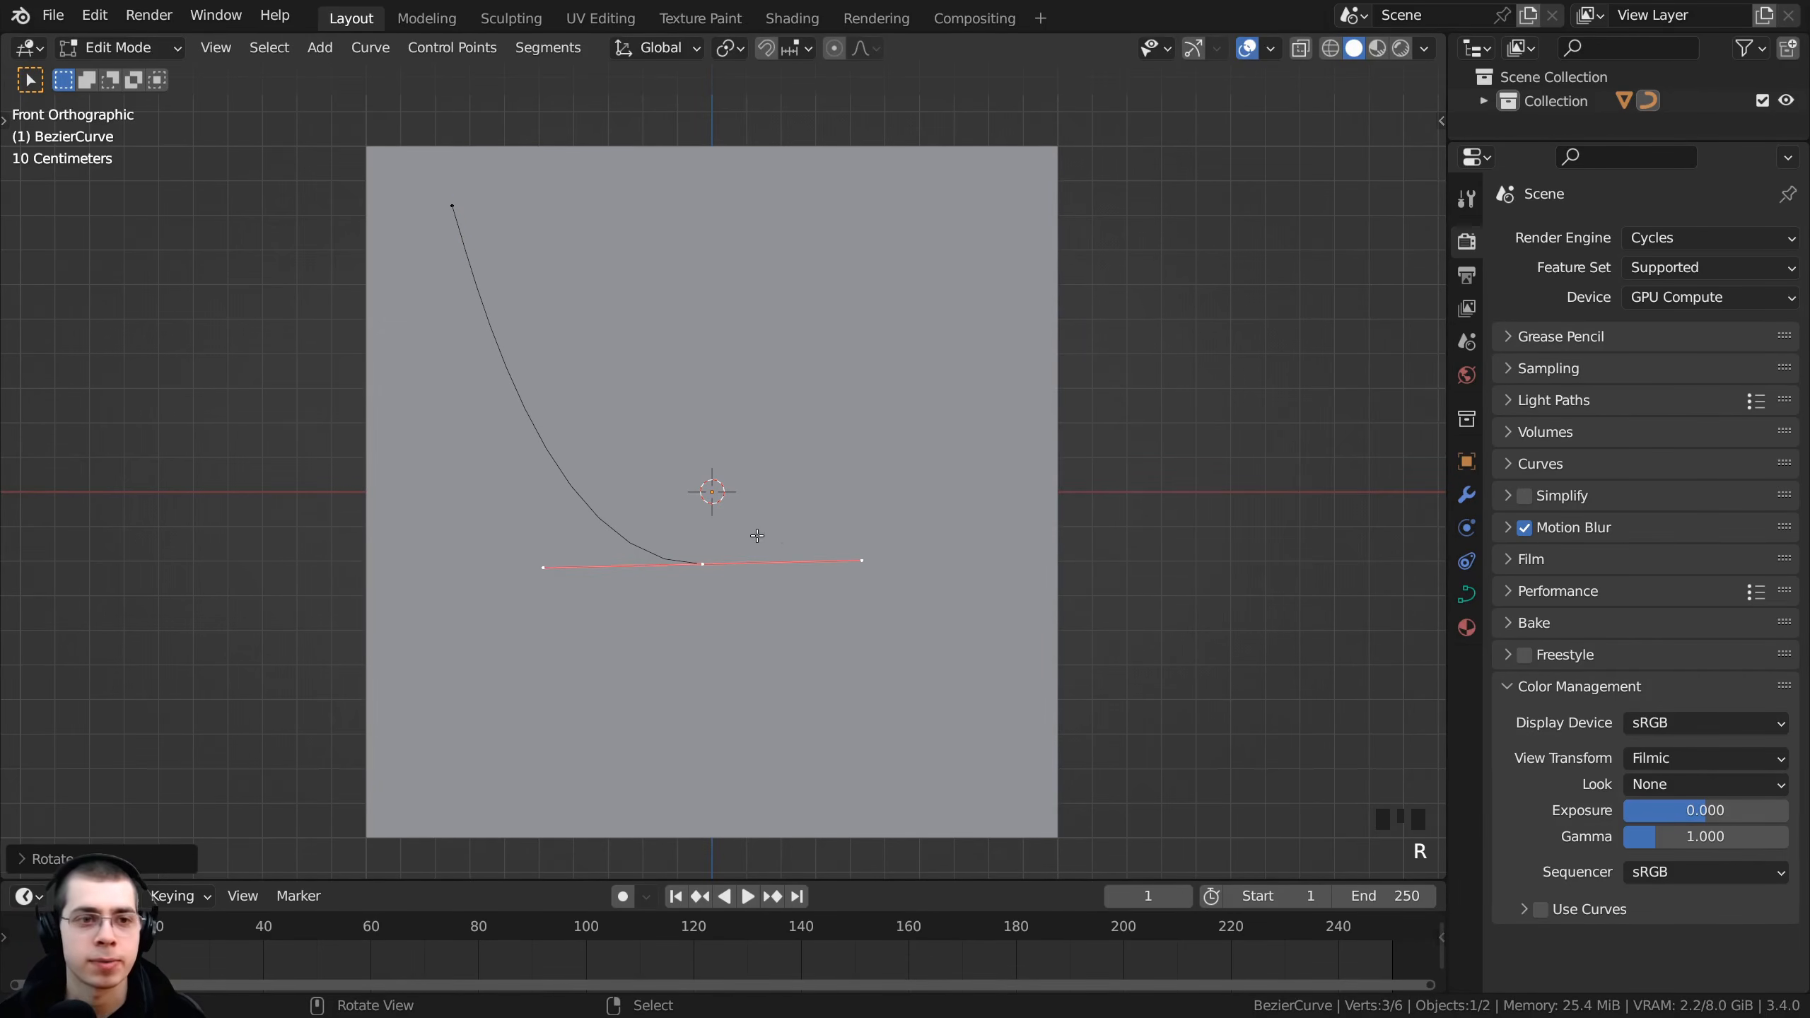
{"action": "key", "text": "g"}
{"action": "left_click", "coordinate": [764, 514]}
{"action": "key", "text": "r"}
{"action": "left_click", "coordinate": [828, 562]}
{"action": "key", "text": "g"}
{"action": "left_click", "coordinate": [829, 564]}
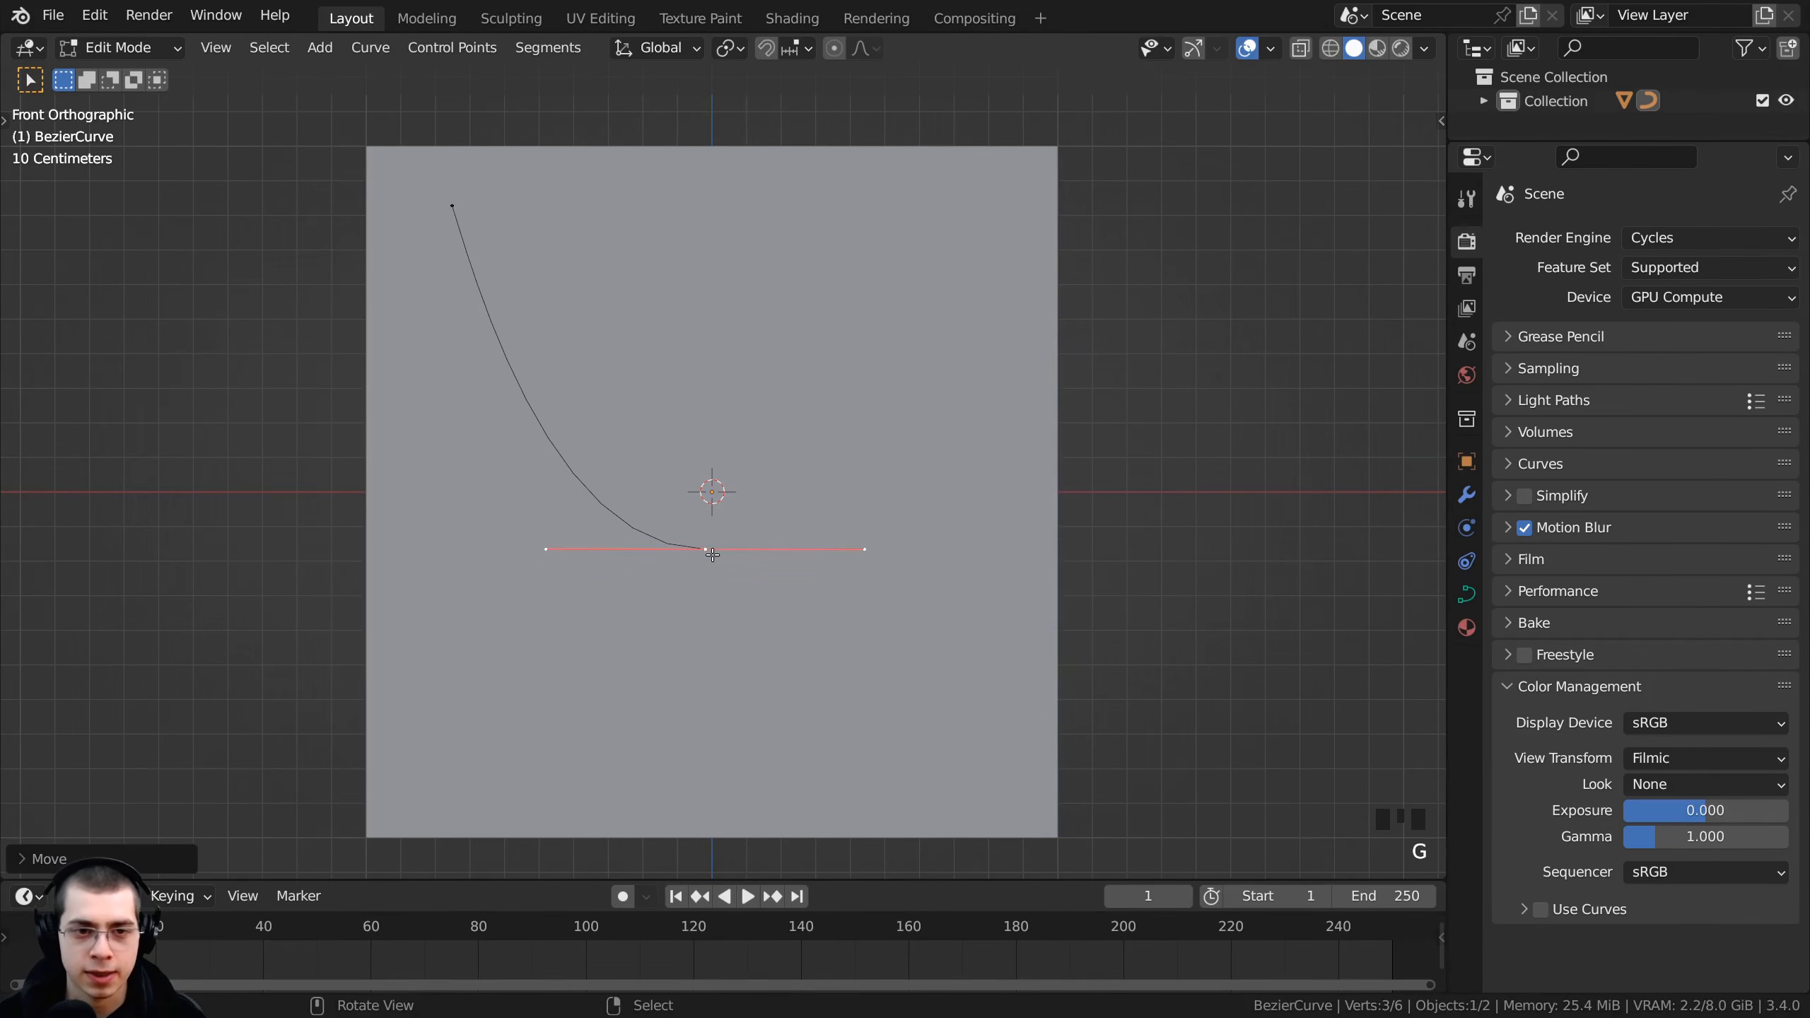
- Extrude a new control point from the low point to the cube face's upper right, shorten its handles and adjust its position
{"action": "key", "text": "e"}
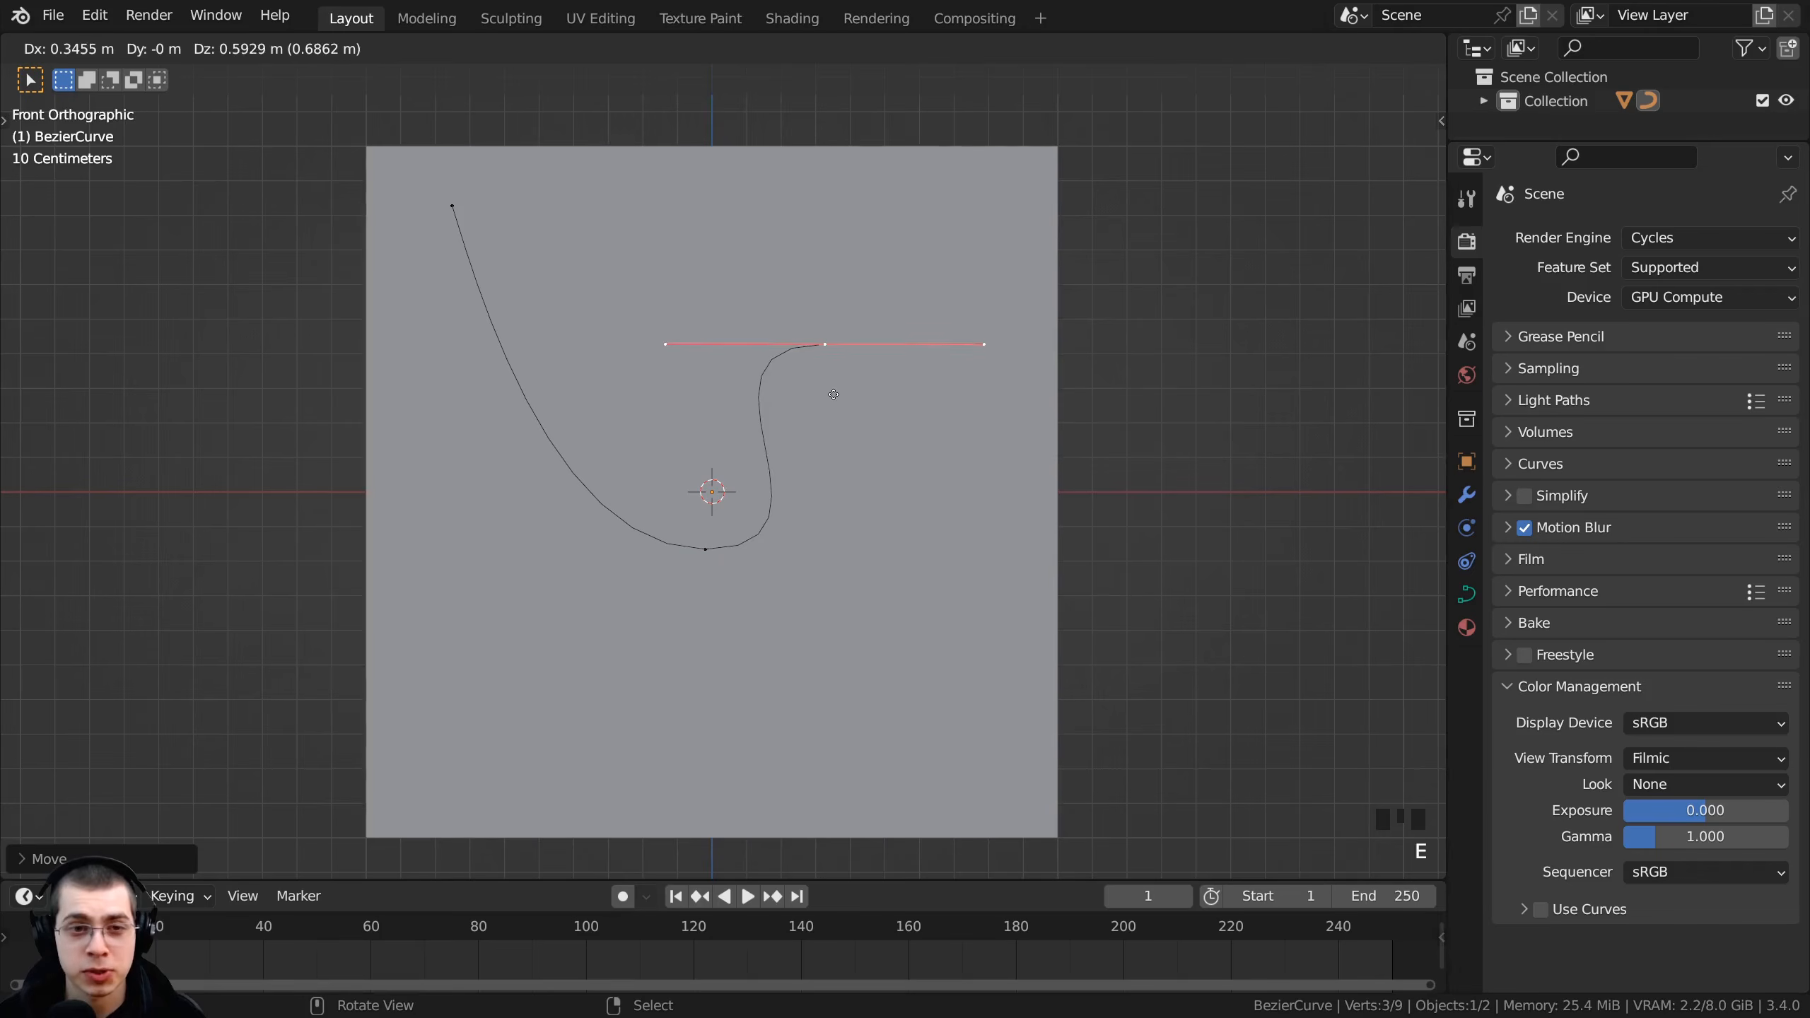
{"action": "left_click", "coordinate": [926, 226]}
{"action": "key", "text": "s"}
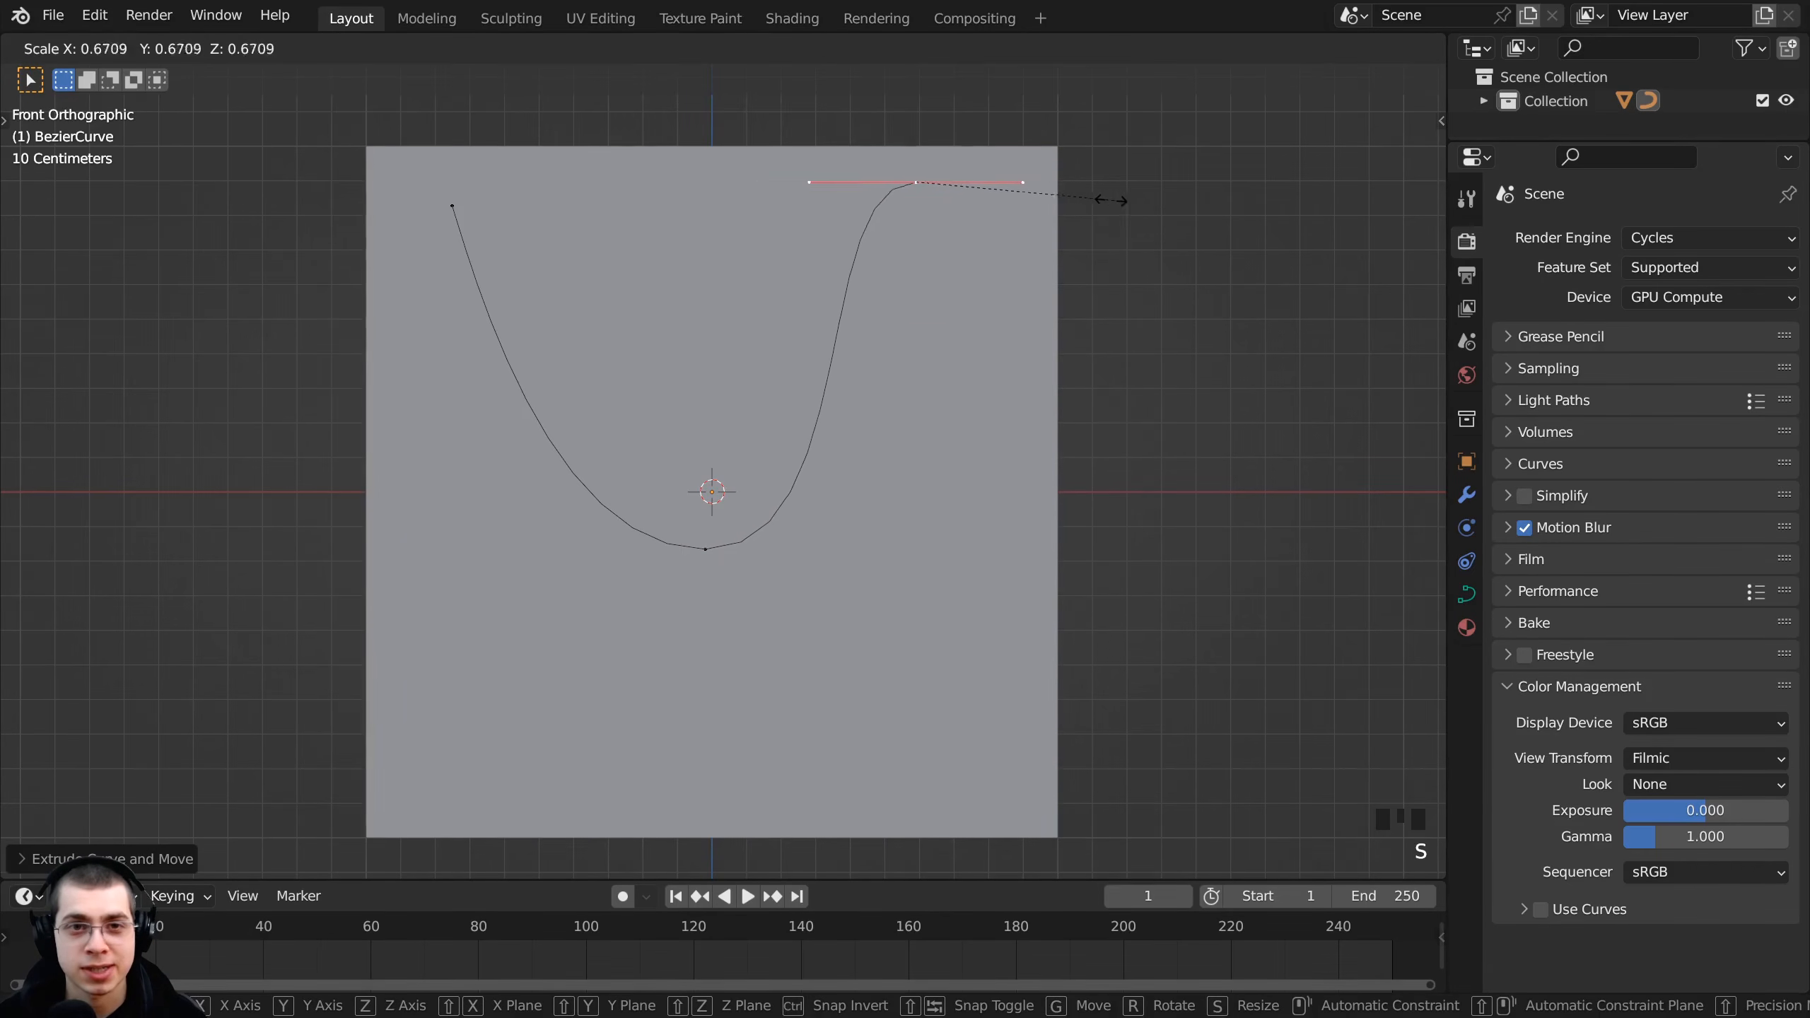
{"action": "left_click", "coordinate": [946, 189]}
{"action": "key", "text": "g"}
{"action": "left_click", "coordinate": [957, 189]}
- Extrude a low control point down past the cube's right edge, lengthen its handles and lower it to form a second sag
{"action": "middle_click_drag", "start_coordinate": [957, 190], "coordinate": [724, 209], "text": "shift"}
{"action": "scroll", "coordinate": [752, 161], "scroll_direction": "down", "scroll_amount": 1}
{"action": "key", "text": "e"}
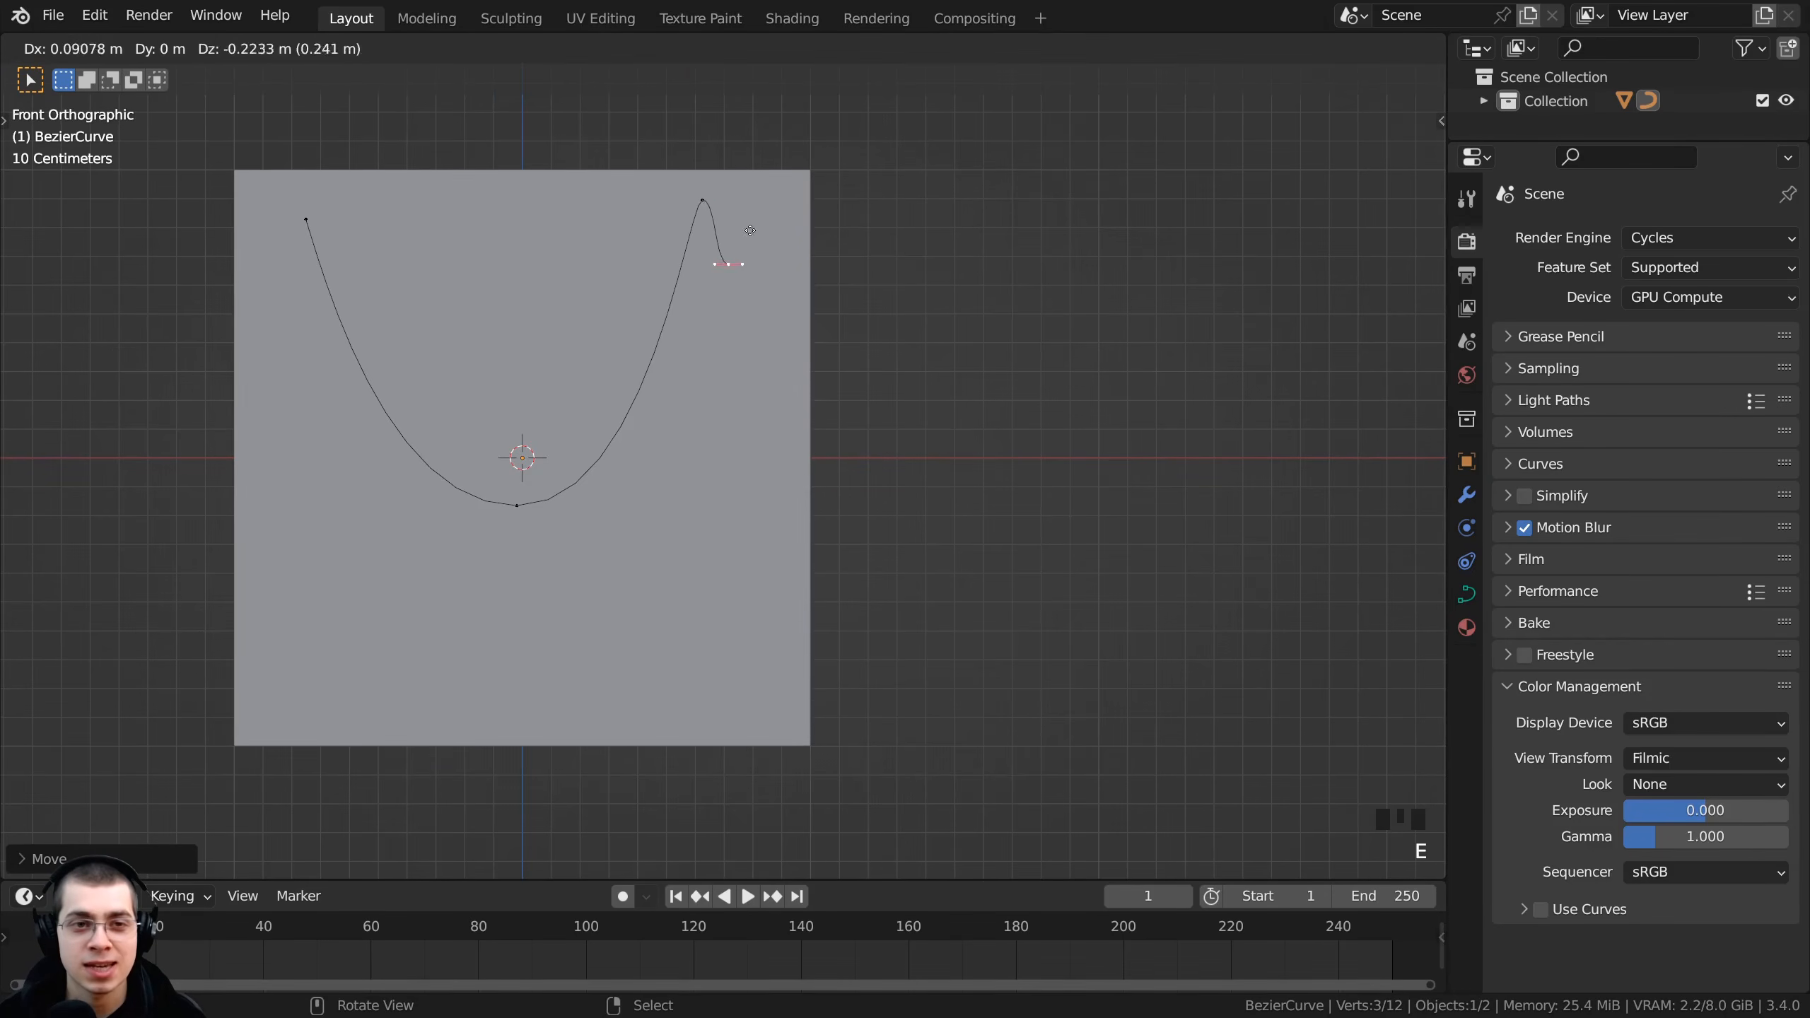
{"action": "left_click", "coordinate": [840, 478]}
{"action": "key", "text": "s"}
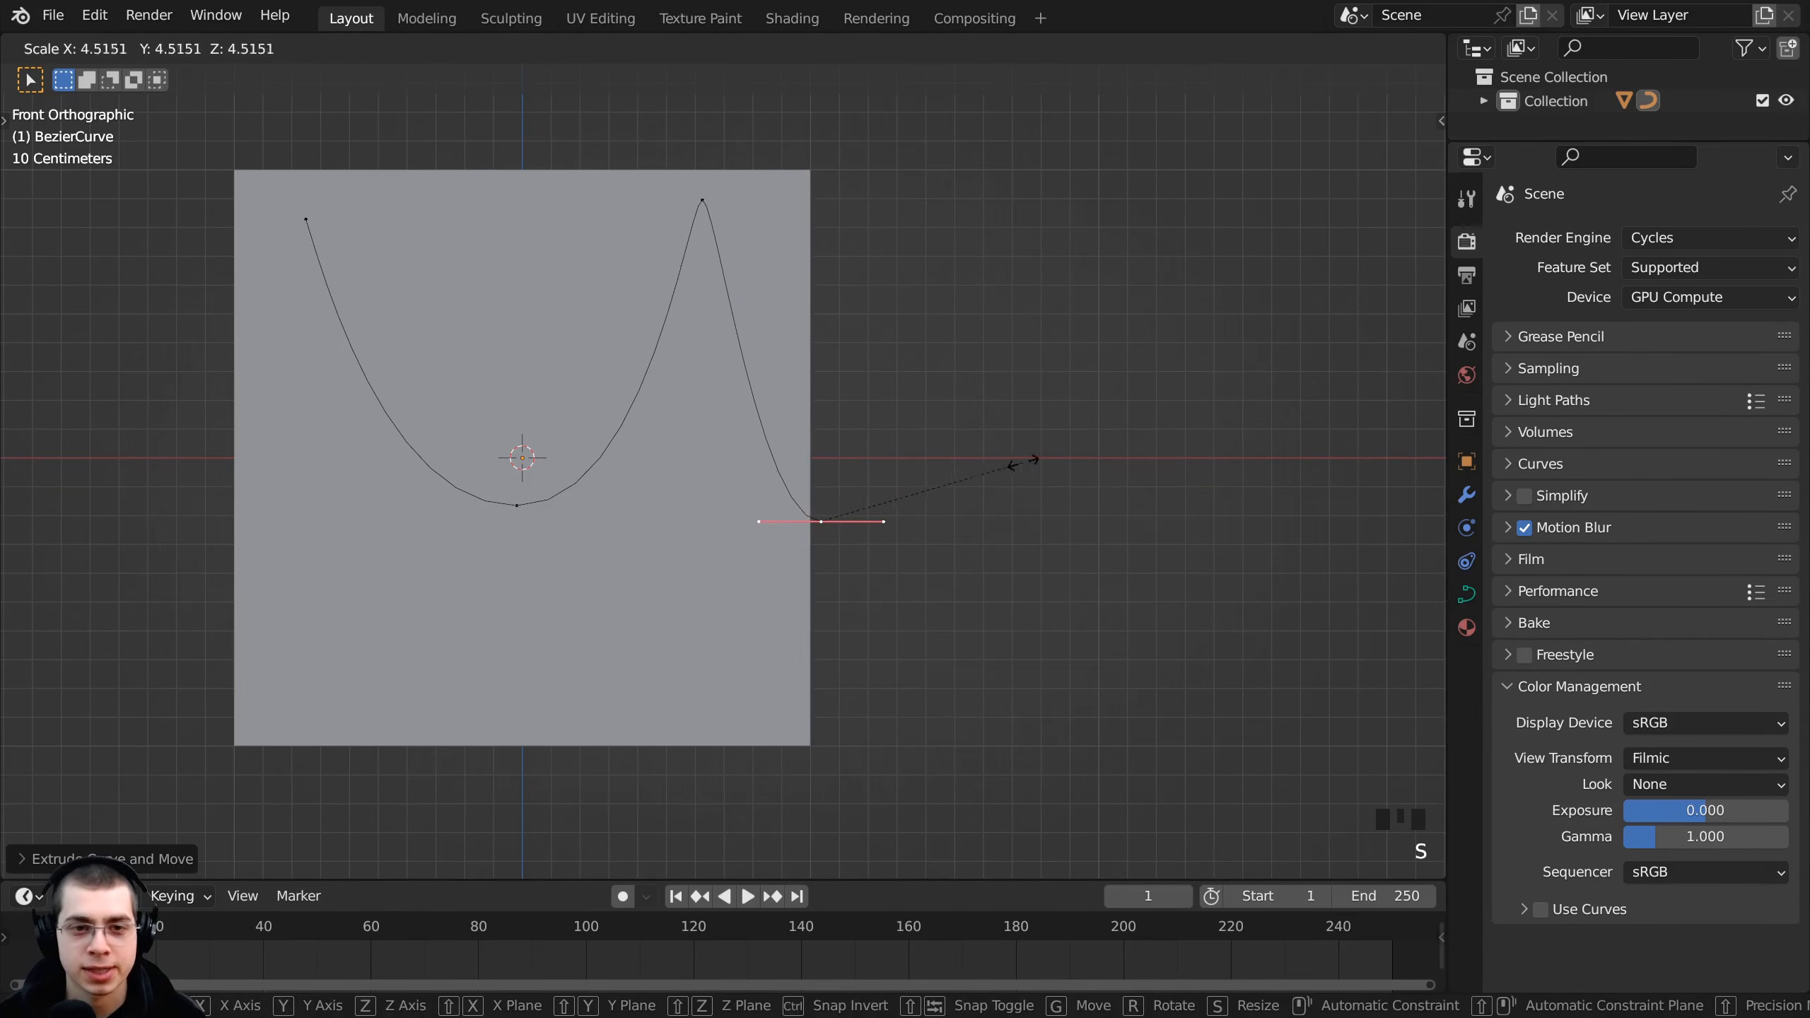
{"action": "left_click", "coordinate": [1040, 449]}
{"action": "key", "text": "g"}
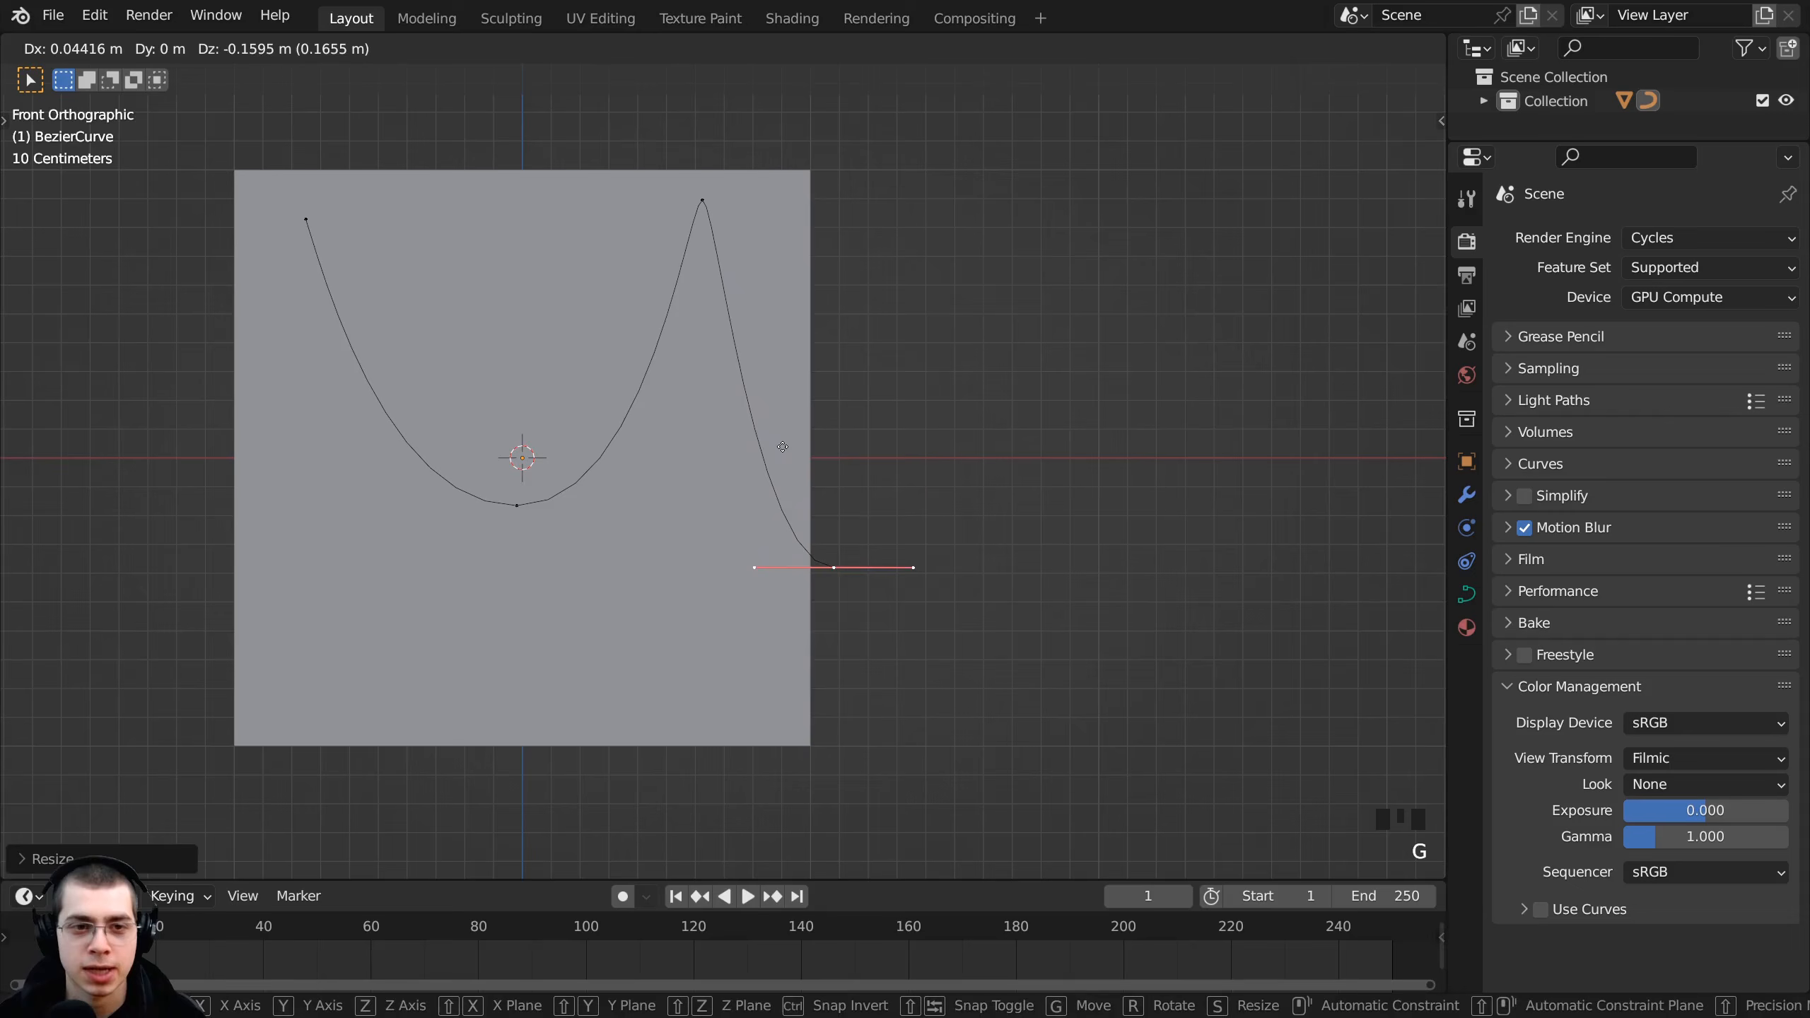
{"action": "left_click", "coordinate": [783, 446]}
- Raise the first sag's lowest point about 0.1 m and nudge the curve's left end point slightly upward
{"action": "left_click", "coordinate": [516, 505]}
{"action": "key", "text": "g"}
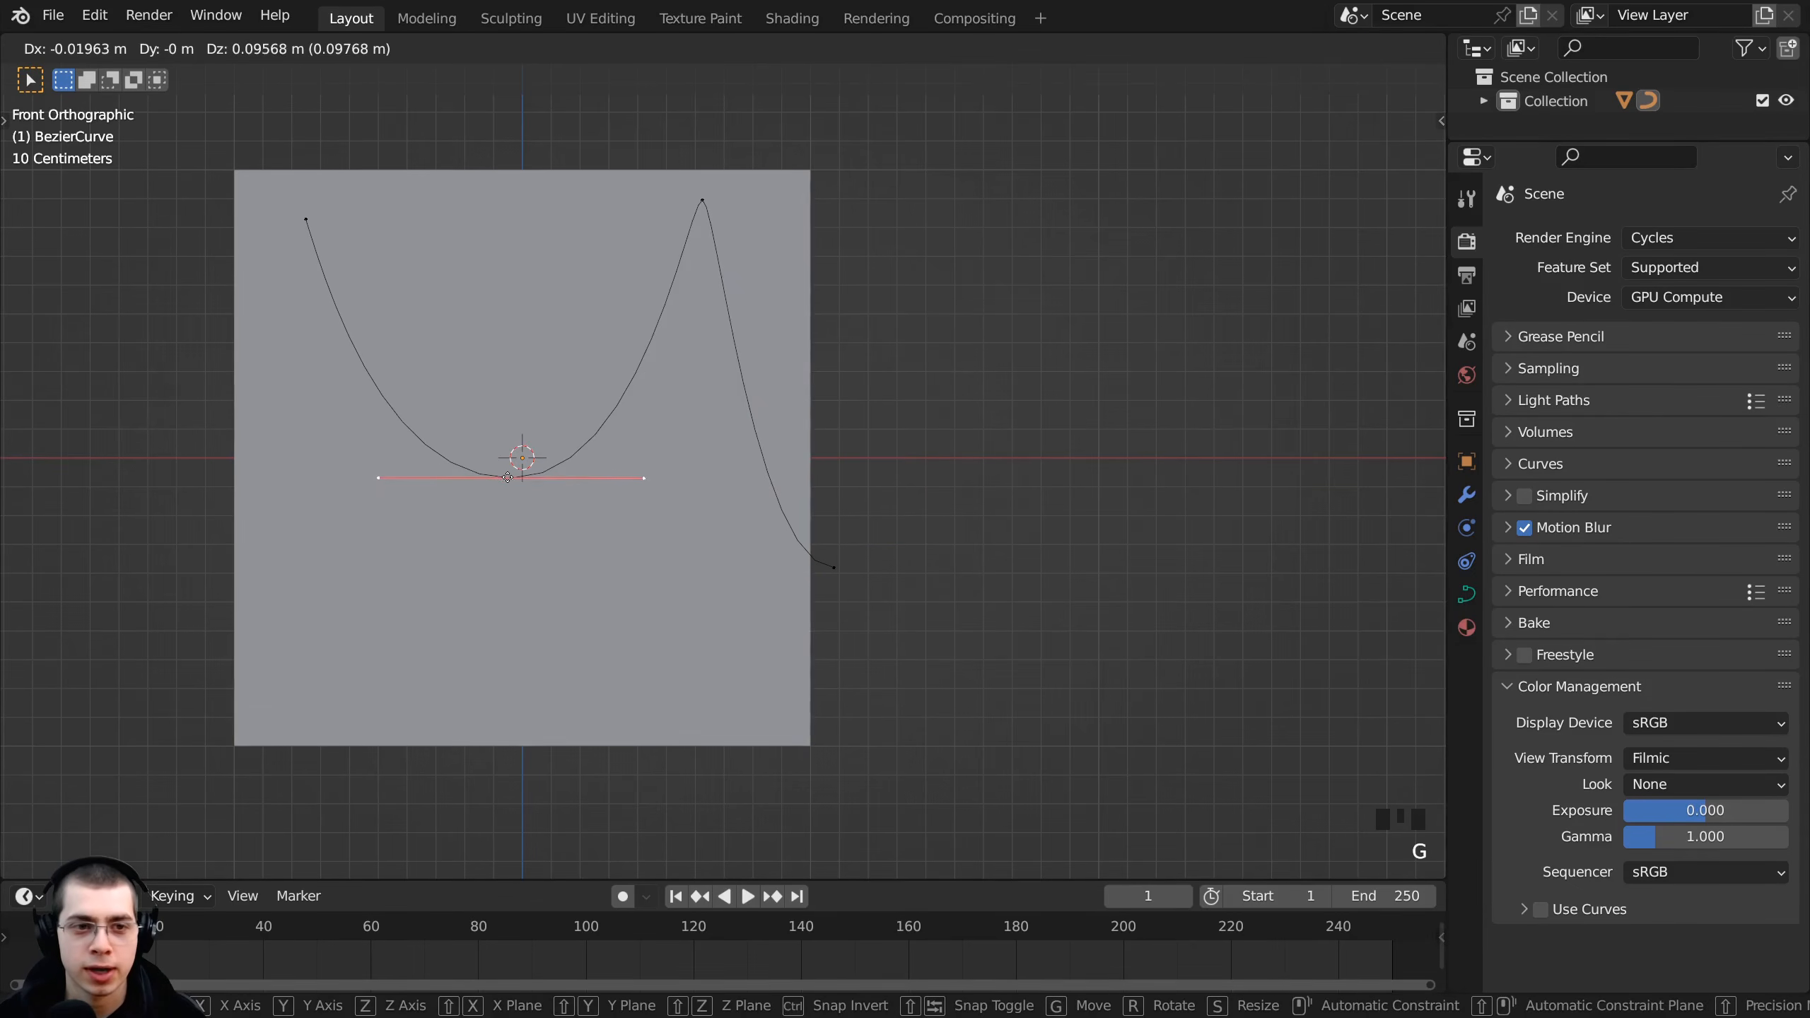
{"action": "left_click", "coordinate": [507, 478]}
{"action": "left_click", "coordinate": [305, 211]}
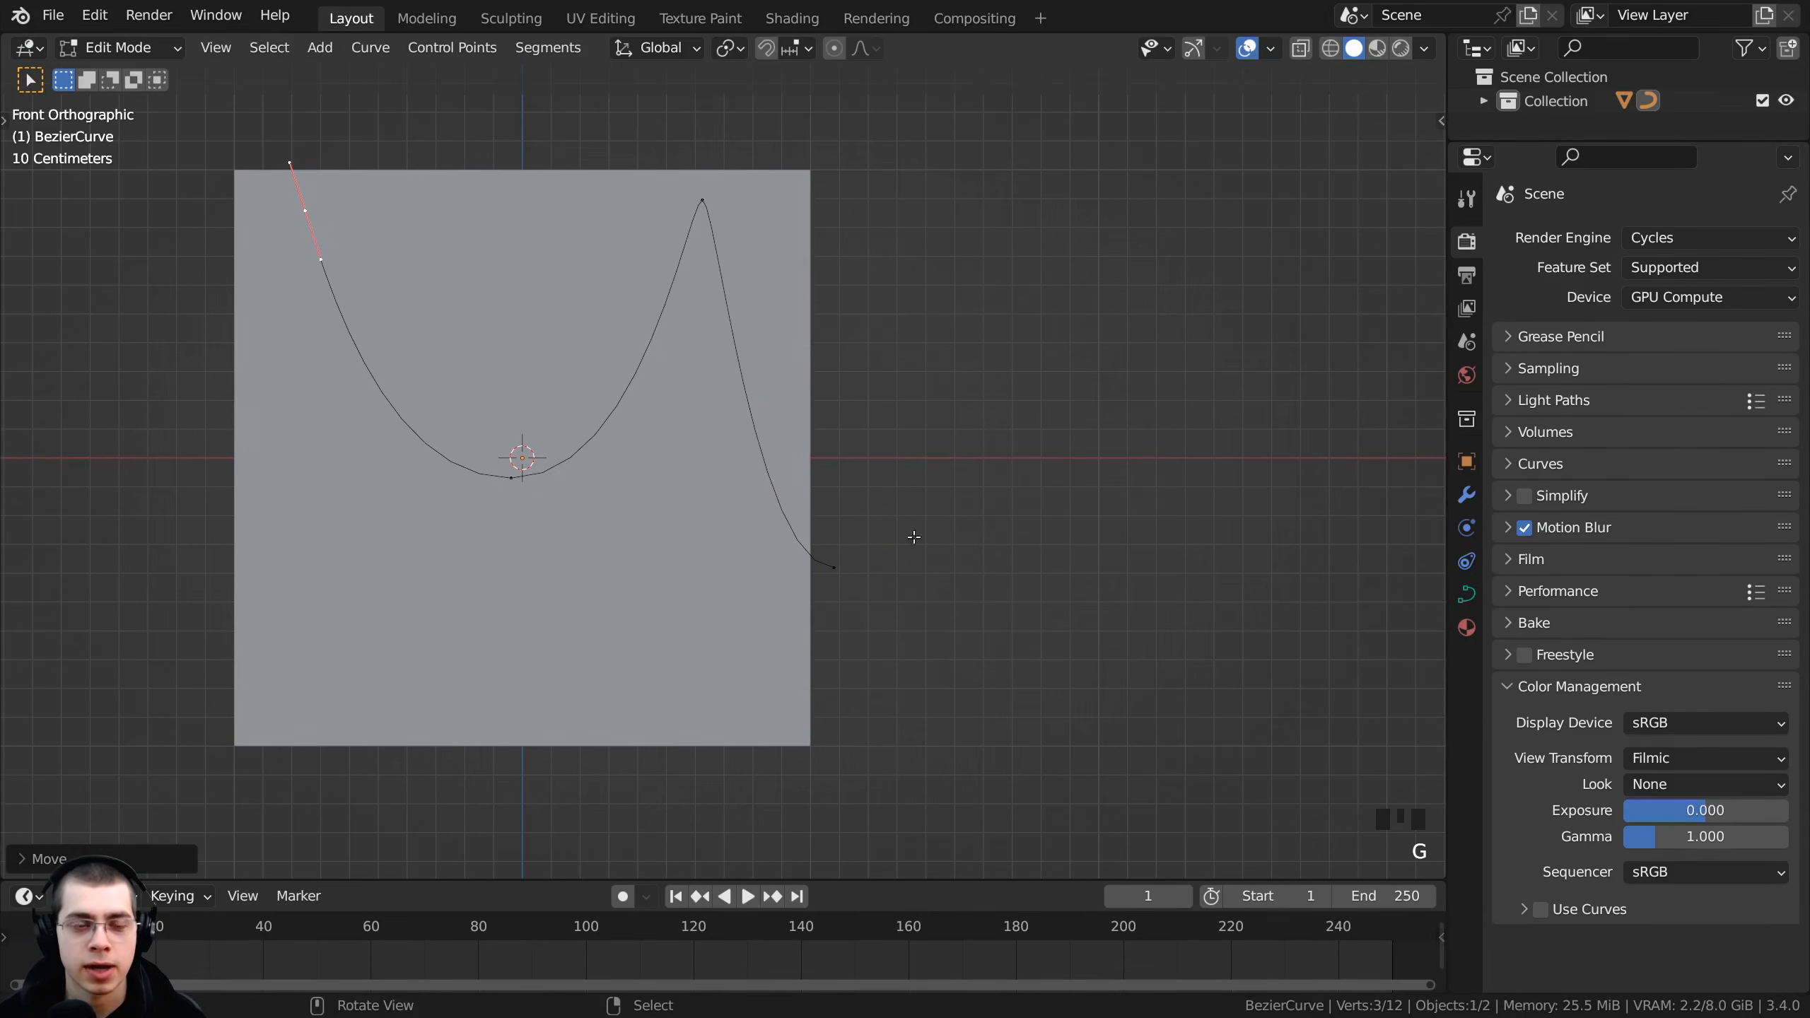
- Shift the second sag's lowest point slightly farther outside the cube's right edge
{"action": "right_click", "coordinate": [853, 559]}
{"action": "middle_click_drag", "start_coordinate": [870, 559], "coordinate": [735, 568], "text": "shift"}
{"action": "scroll", "coordinate": [737, 568], "scroll_direction": "up", "scroll_amount": 1}
{"action": "key", "text": "g"}
{"action": "left_click", "coordinate": [748, 572]}
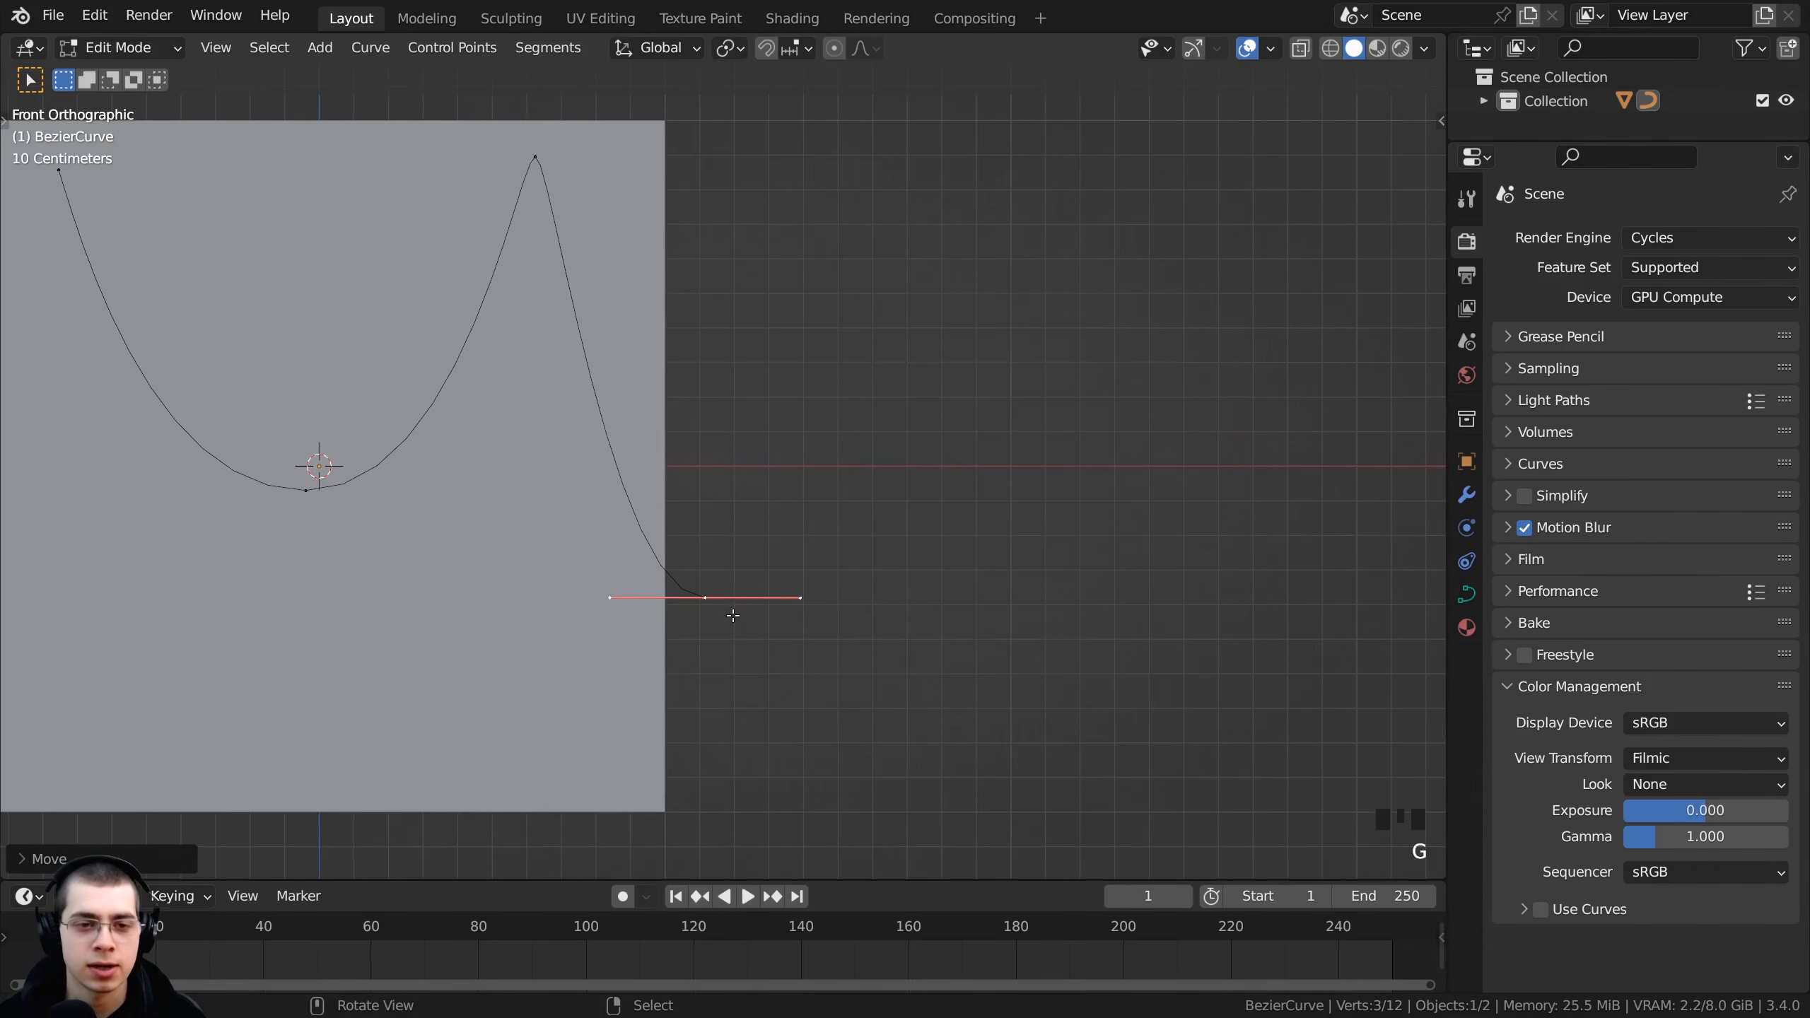
- Extrude an end point up from the second sag to the height of the middle peak and shrink its handles until tiny
{"action": "scroll", "coordinate": [734, 616], "scroll_direction": "down", "scroll_amount": 1}
{"action": "key", "text": "e"}
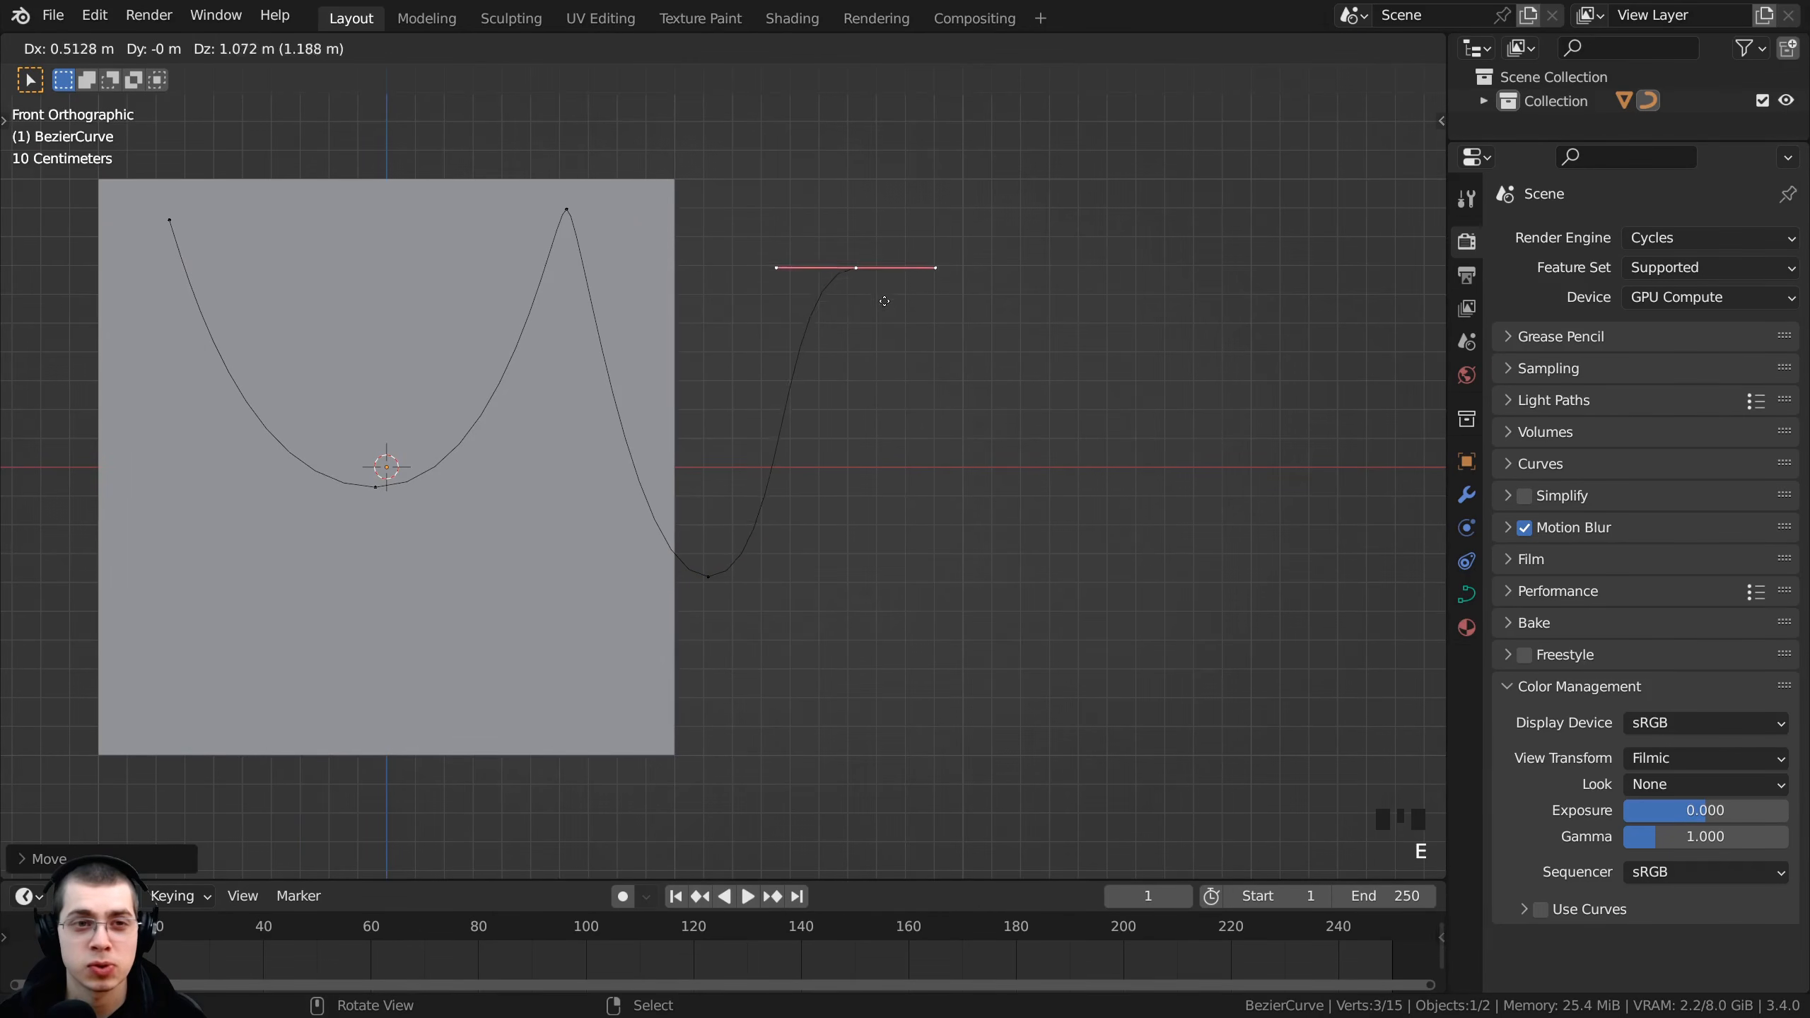
{"action": "left_click", "coordinate": [897, 251]}
{"action": "key", "text": "s"}
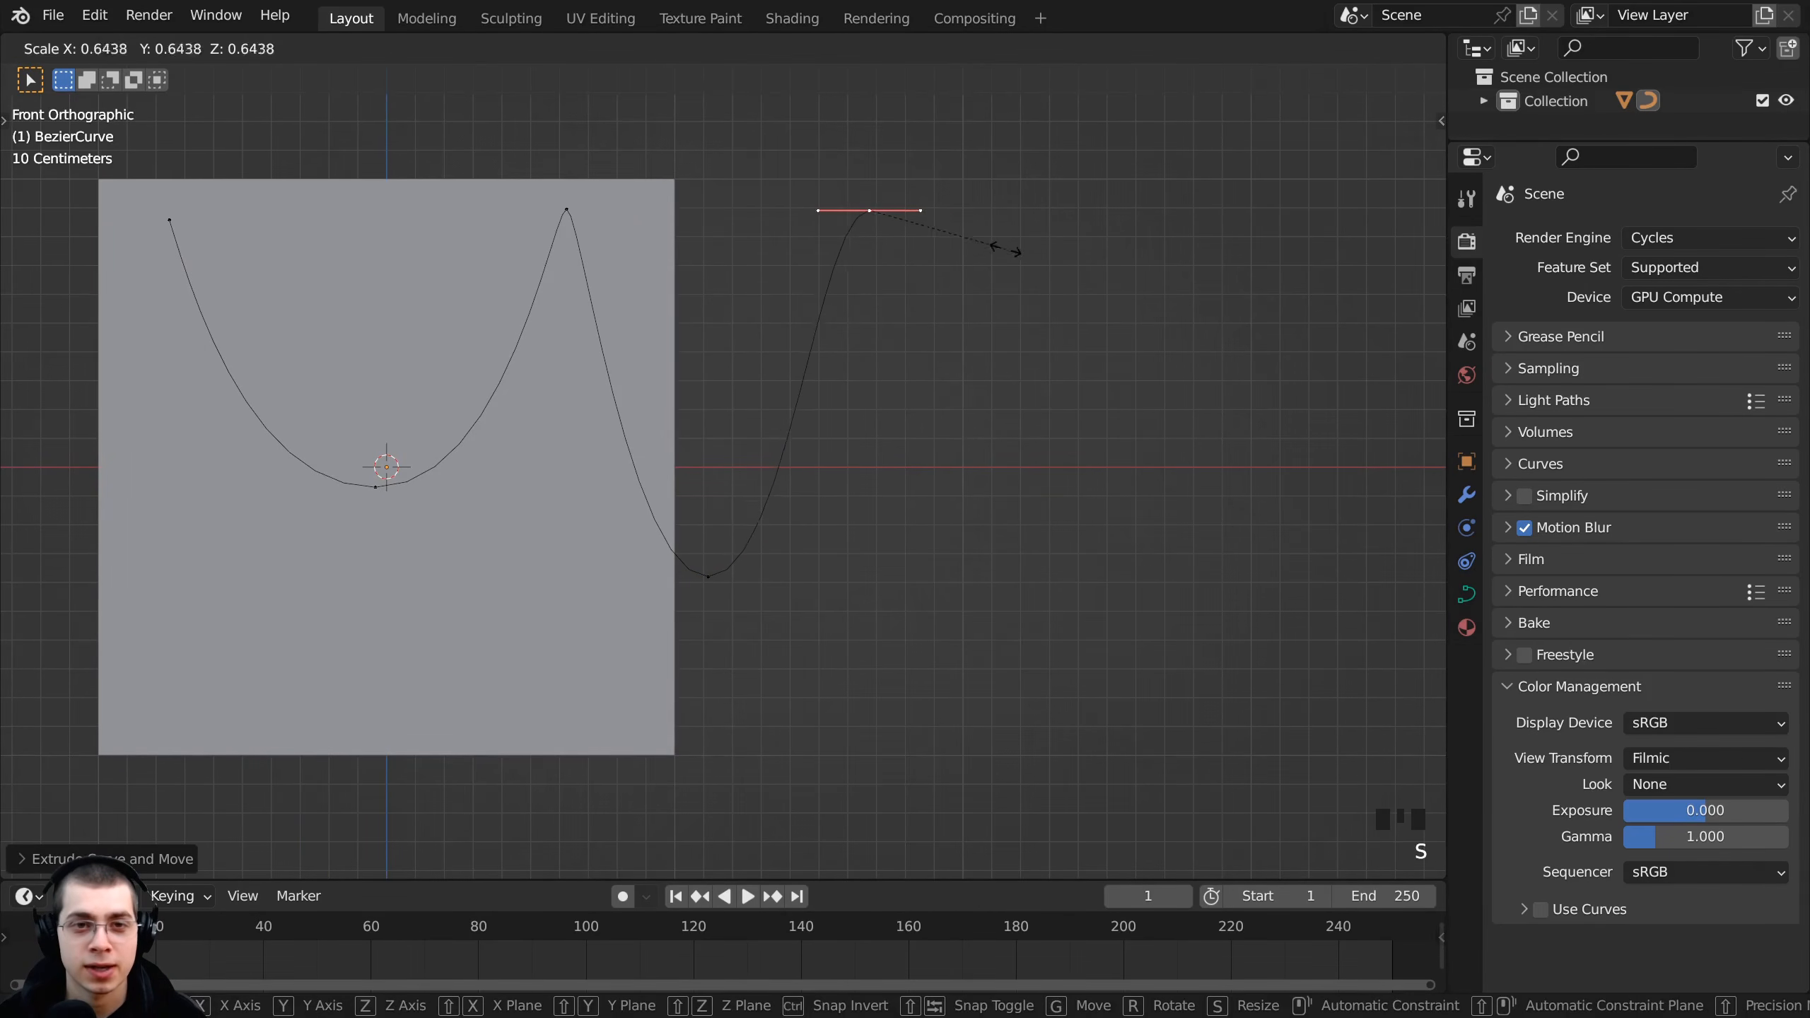
{"action": "left_click", "coordinate": [926, 227]}
{"action": "key", "text": "s"}
{"action": "left_click", "coordinate": [956, 214]}
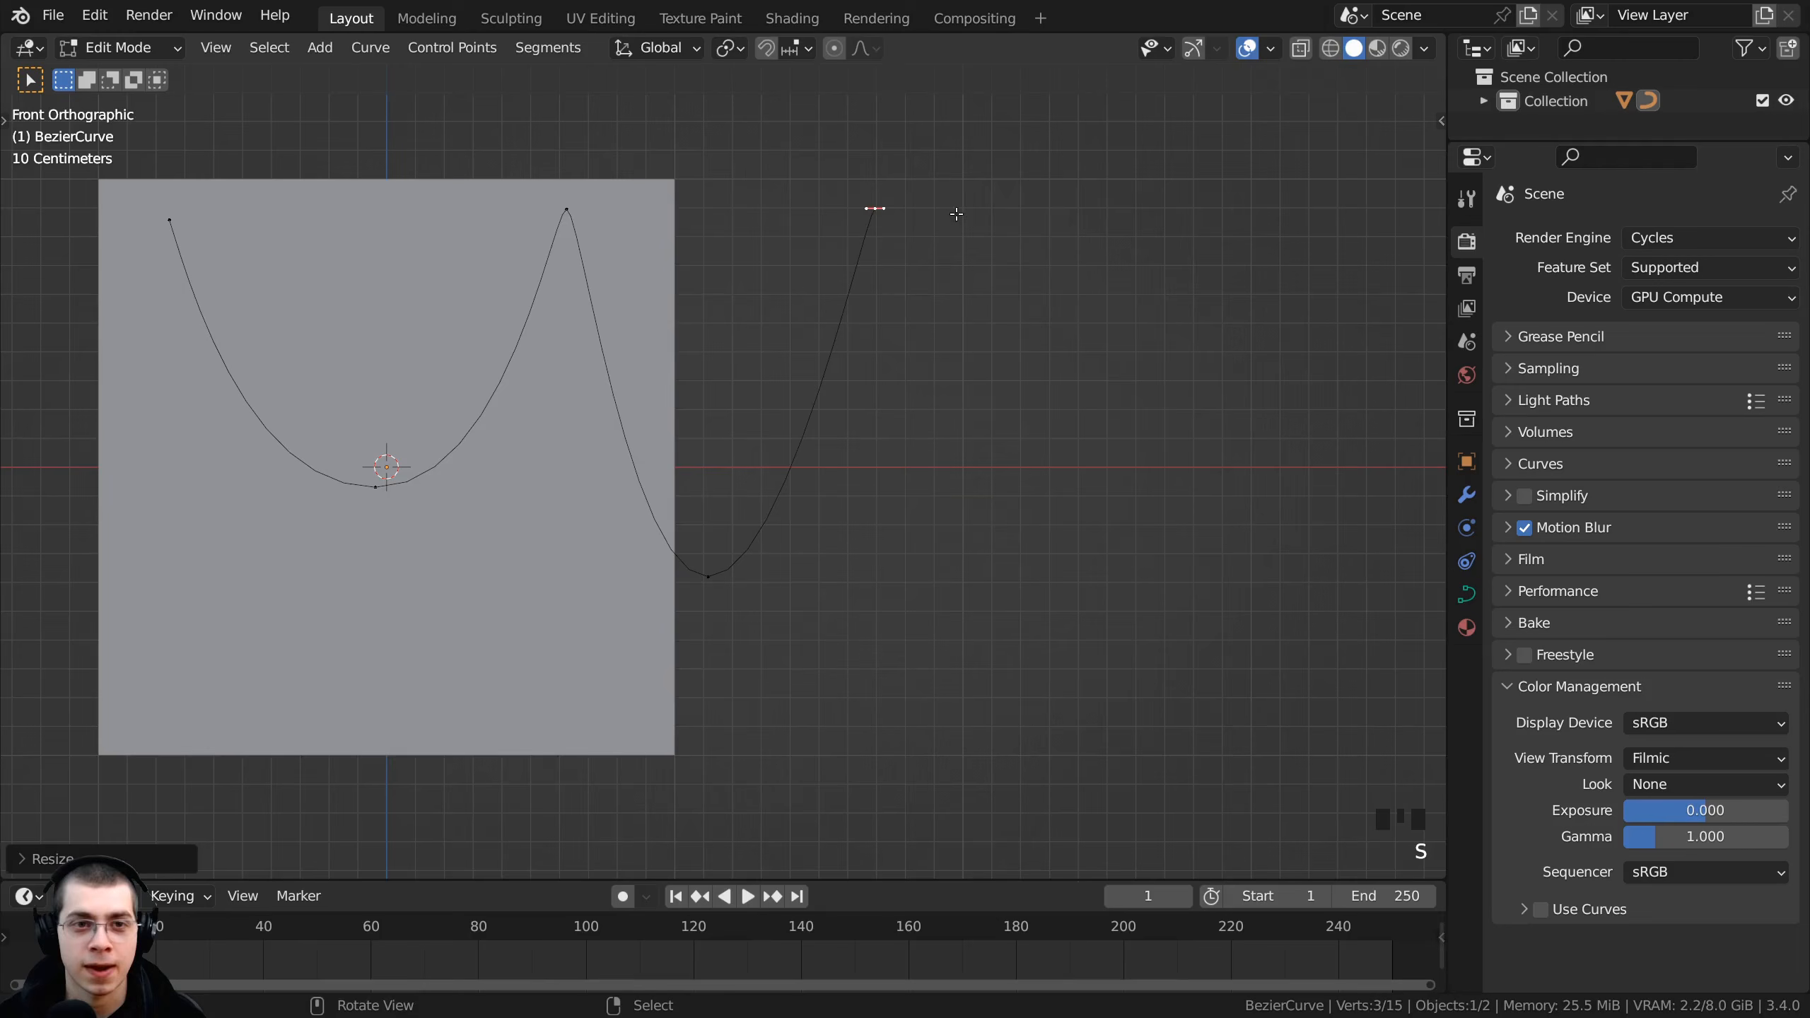
- Select the curve's upper points one after another to examine the places where the light string would hang
{"action": "right_click", "coordinate": [562, 214]}
{"action": "right_click", "coordinate": [175, 222]}
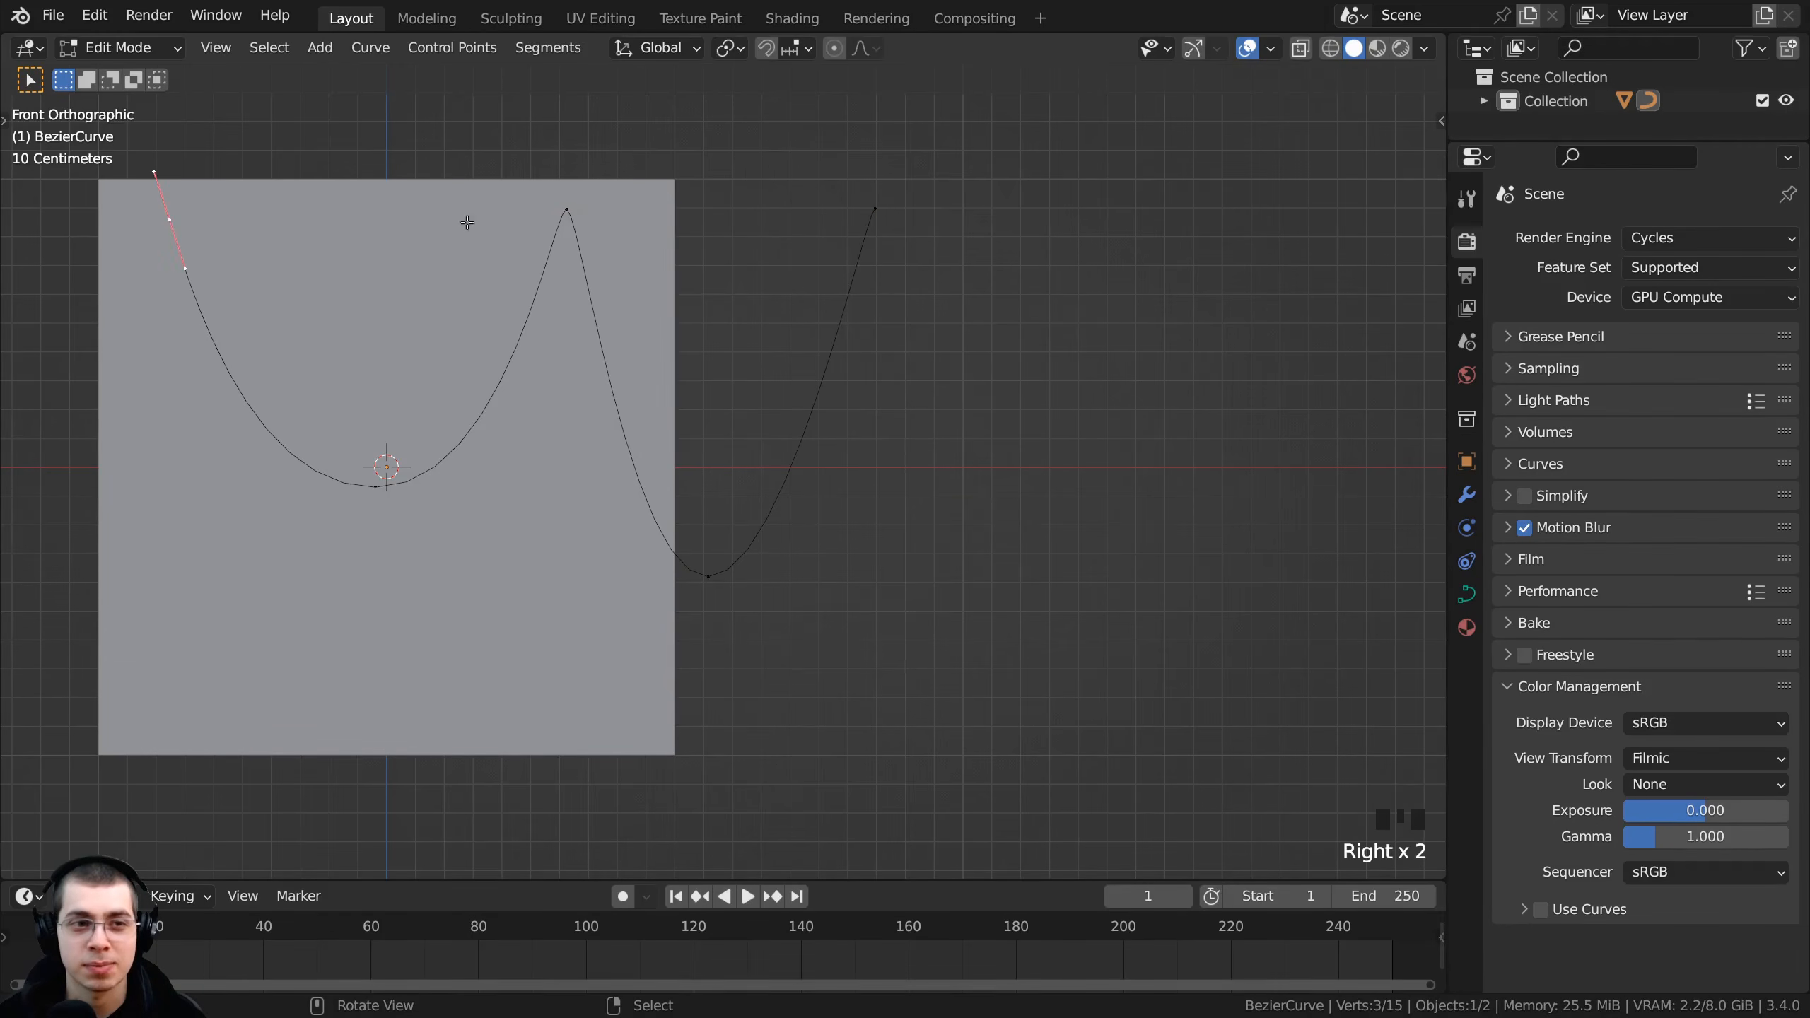
{"action": "right_click", "coordinate": [552, 219]}
{"action": "right_click", "coordinate": [877, 208]}
{"action": "right_click", "coordinate": [566, 217]}
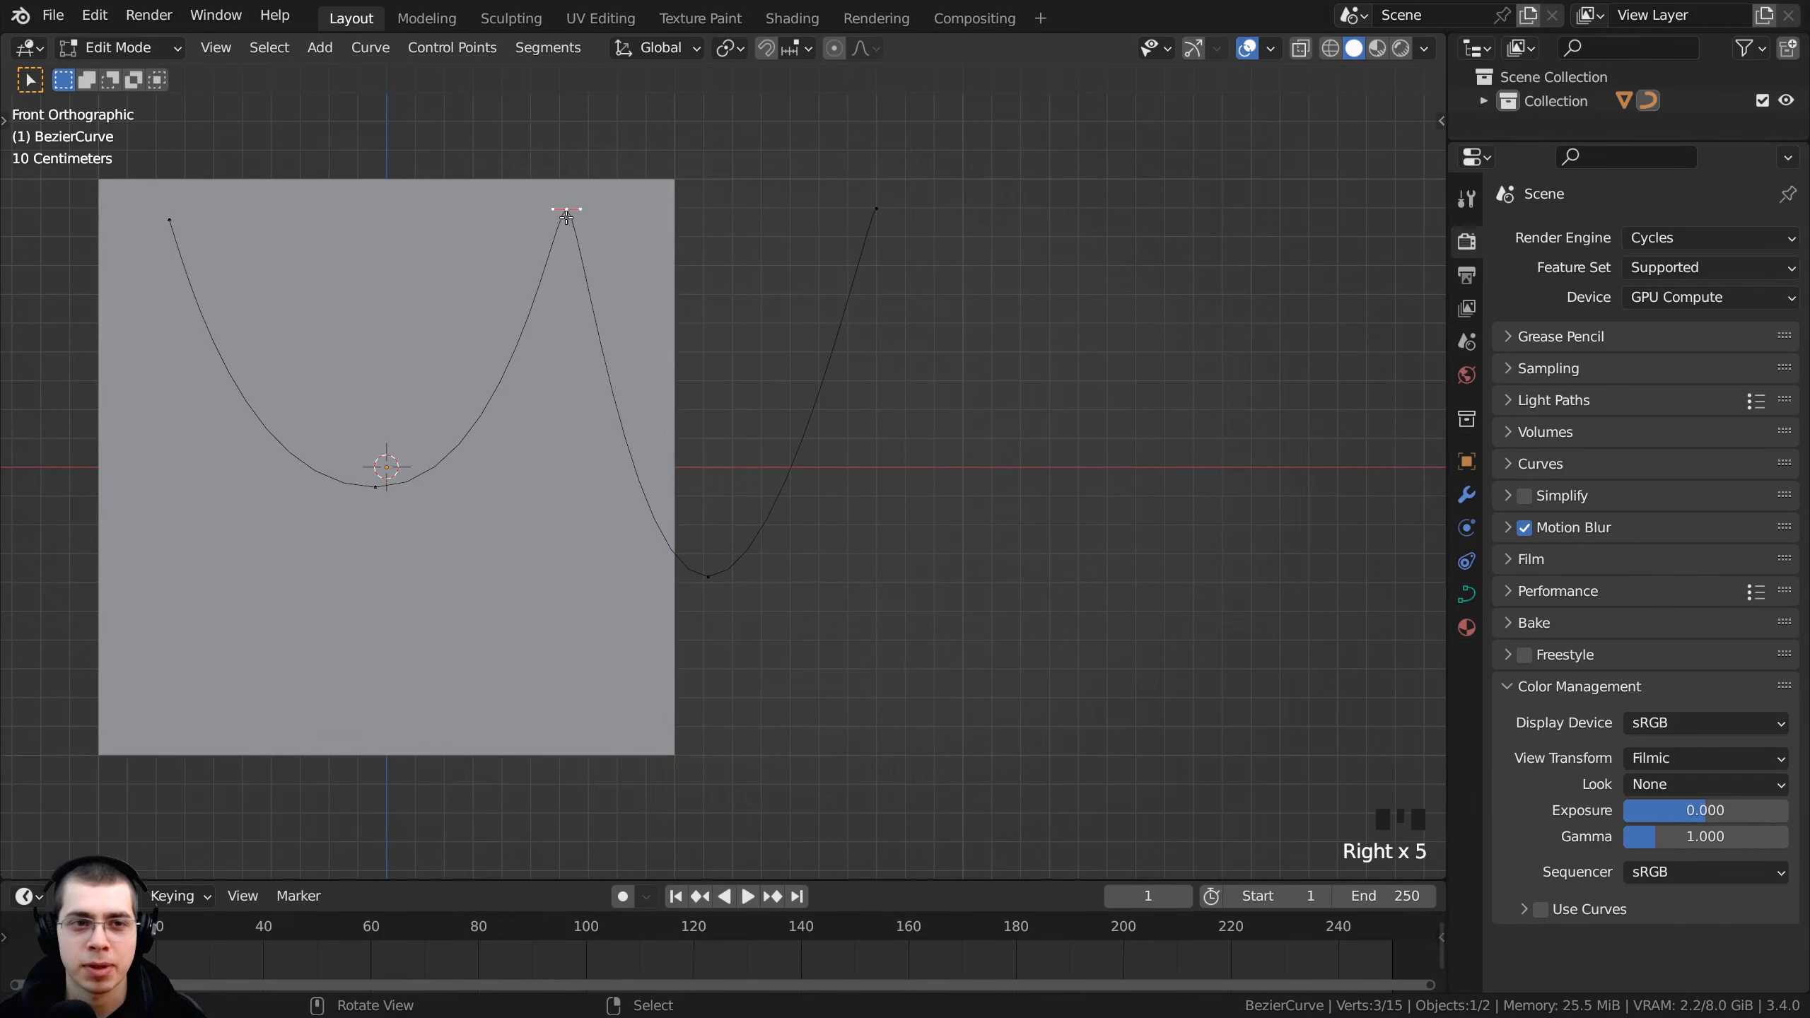
{"action": "right_click", "coordinate": [876, 208]}
{"action": "scroll", "coordinate": [369, 366], "scroll_direction": "up", "scroll_amount": 1}
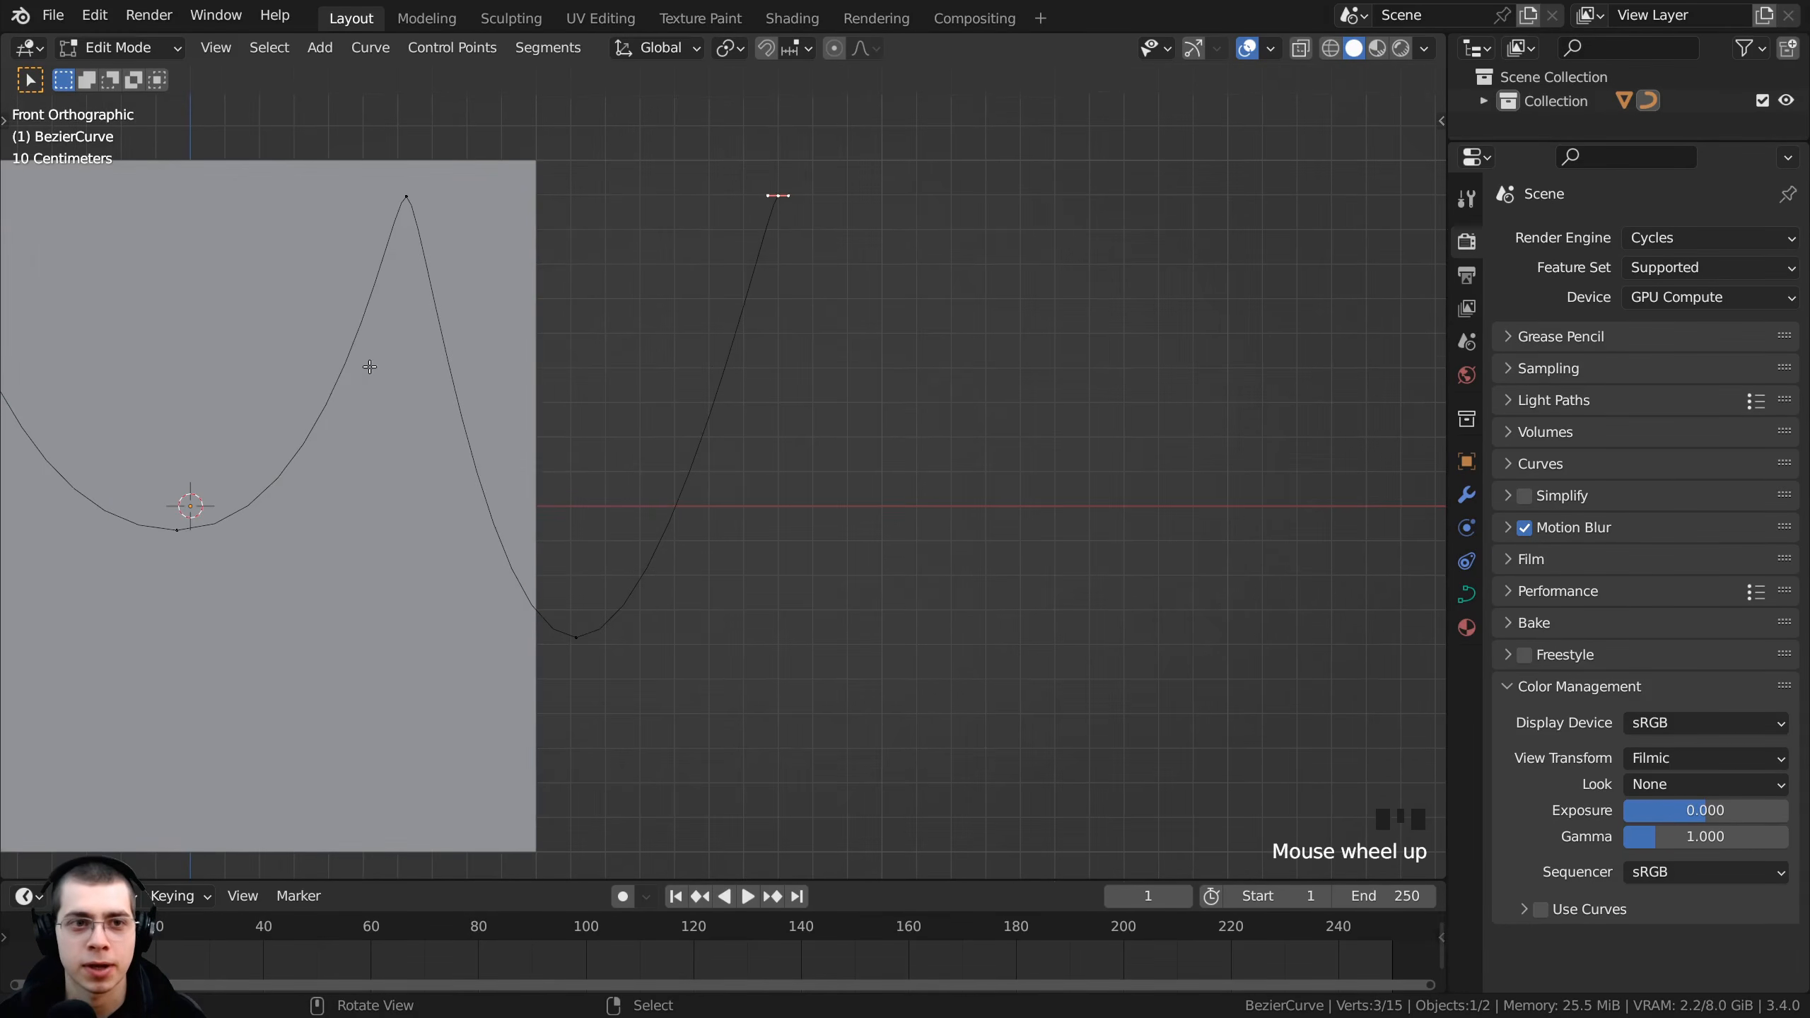
{"action": "middle_click_drag", "start_coordinate": [773, 169], "coordinate": [770, 166], "text": "shift"}
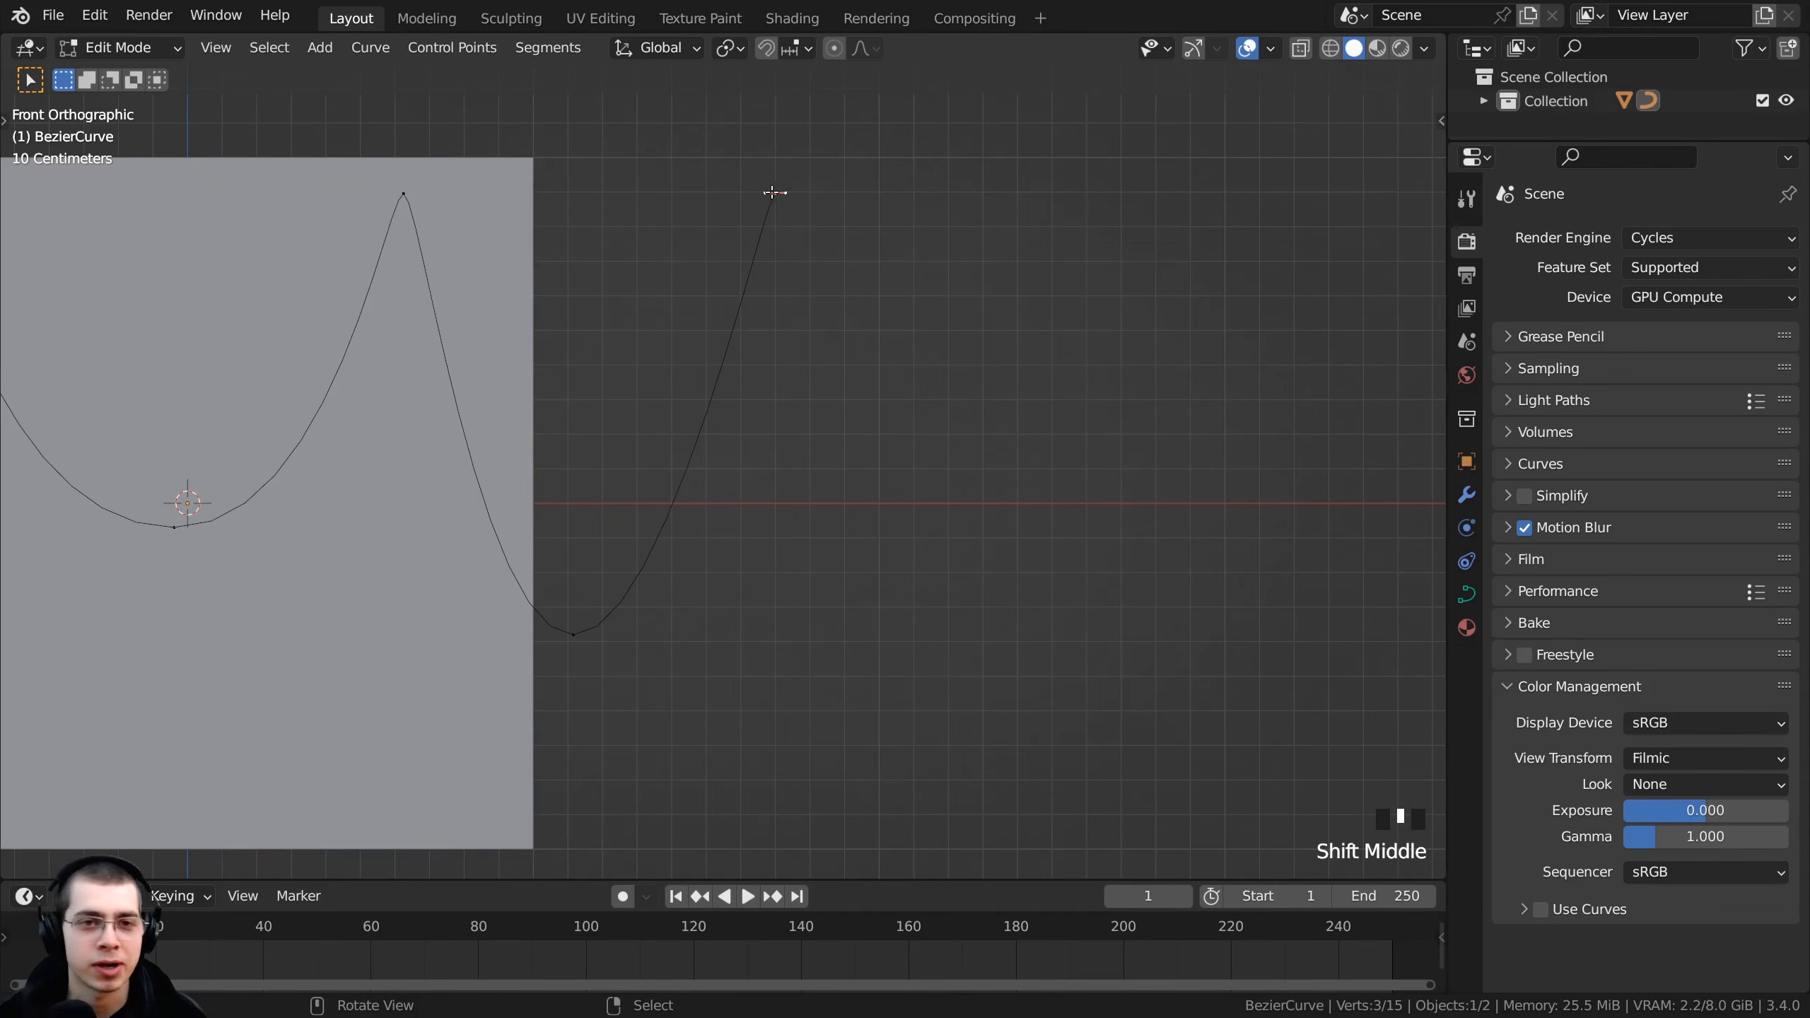
- Extrude a low point from the curve's last peak for a third sag, and widen its handles to round the bottom
{"action": "key", "text": "e"}
{"action": "left_click", "coordinate": [938, 654]}
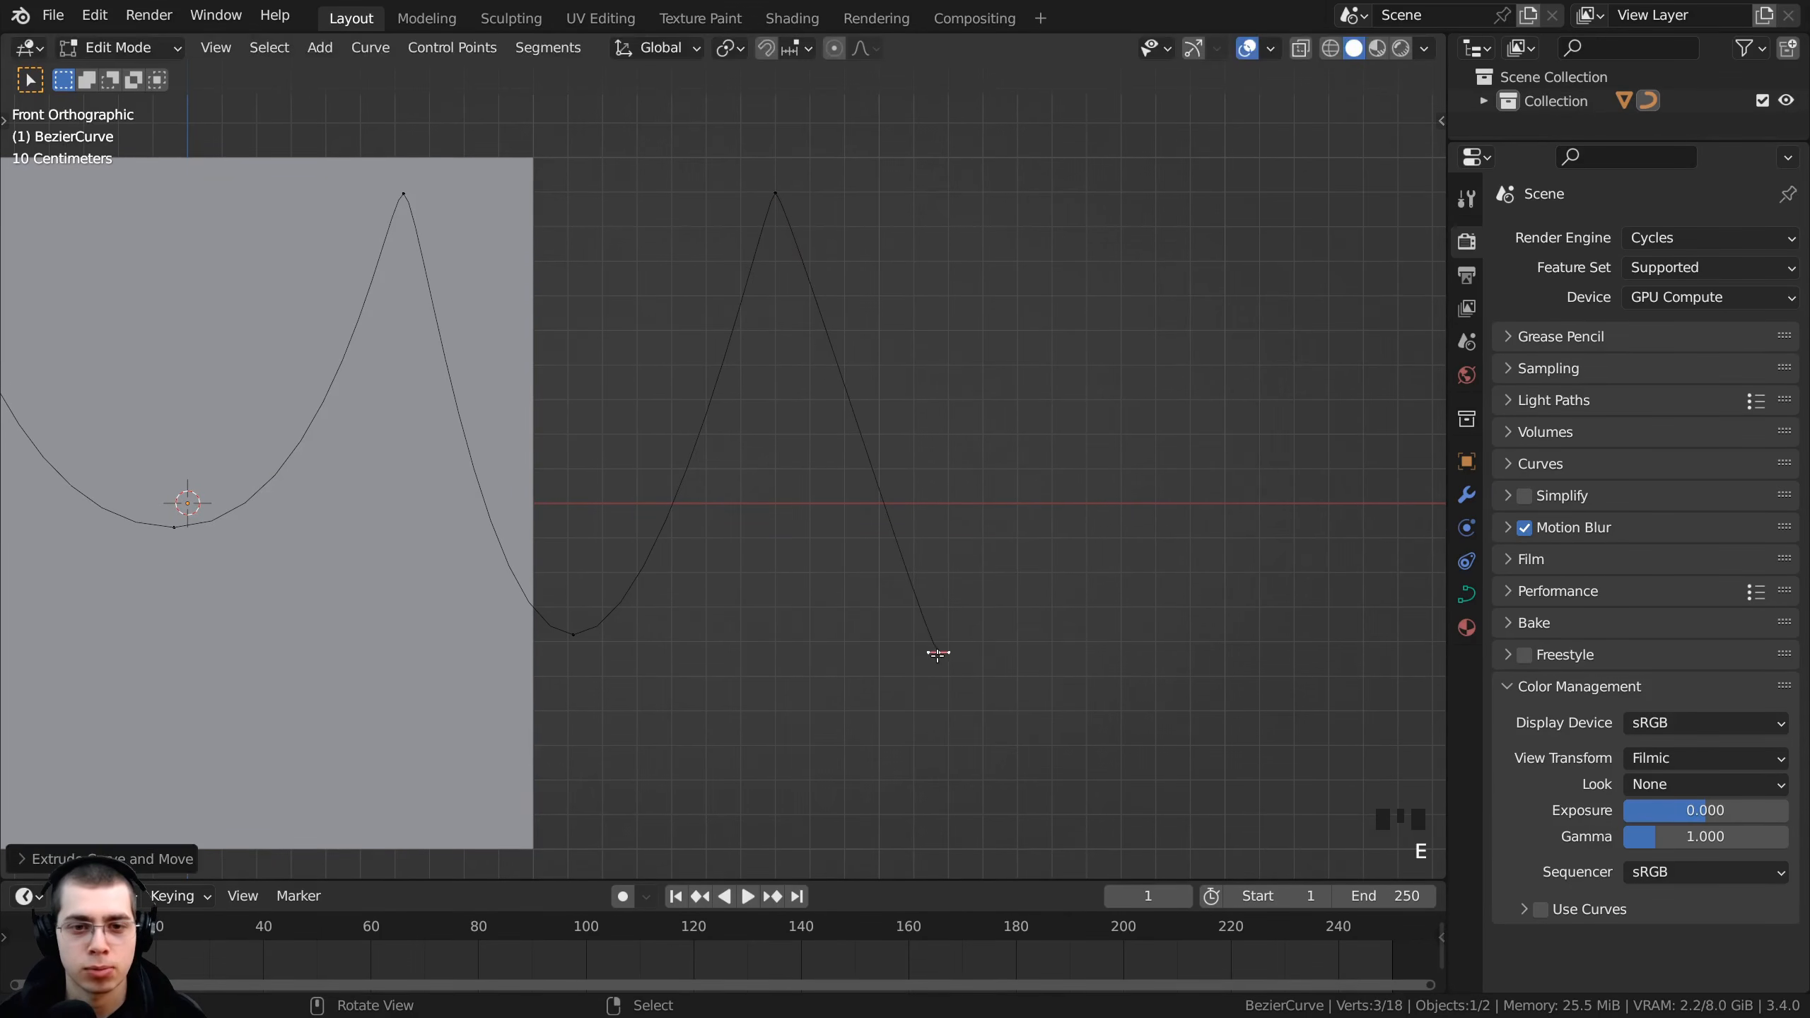
{"action": "key", "text": "s"}
{"action": "left_click", "coordinate": [1069, 659]}
{"action": "key", "text": "g"}
{"action": "left_click", "coordinate": [1114, 647]}
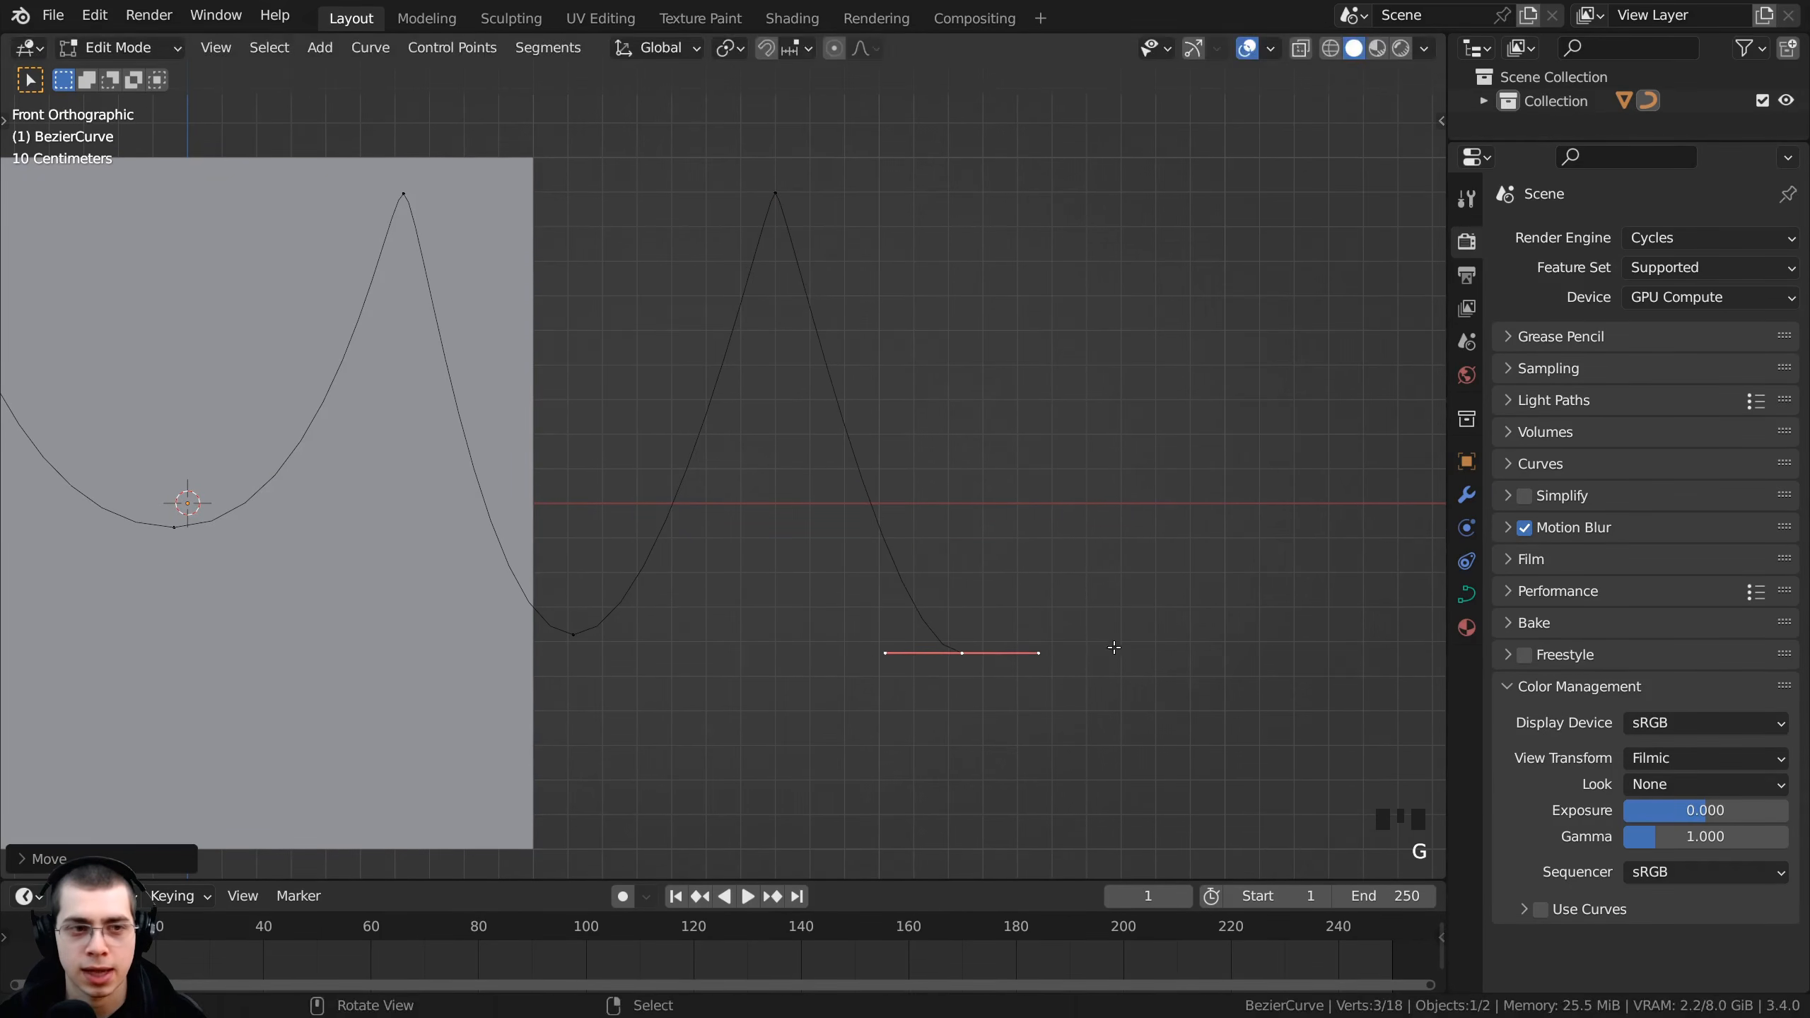
- Raise the third sag's lowest point to just below the X axis and readjust the length of its handles
{"action": "key", "text": "g"}
{"action": "left_click", "coordinate": [1136, 518]}
{"action": "key", "text": "s"}
{"action": "left_click", "coordinate": [1150, 514]}
{"action": "key", "text": "g"}
{"action": "left_click", "coordinate": [1136, 486]}
{"action": "scroll", "coordinate": [962, 499], "scroll_direction": "down", "scroll_amount": 1}
{"action": "middle_click_drag", "start_coordinate": [889, 500], "coordinate": [887, 434], "text": "shift"}
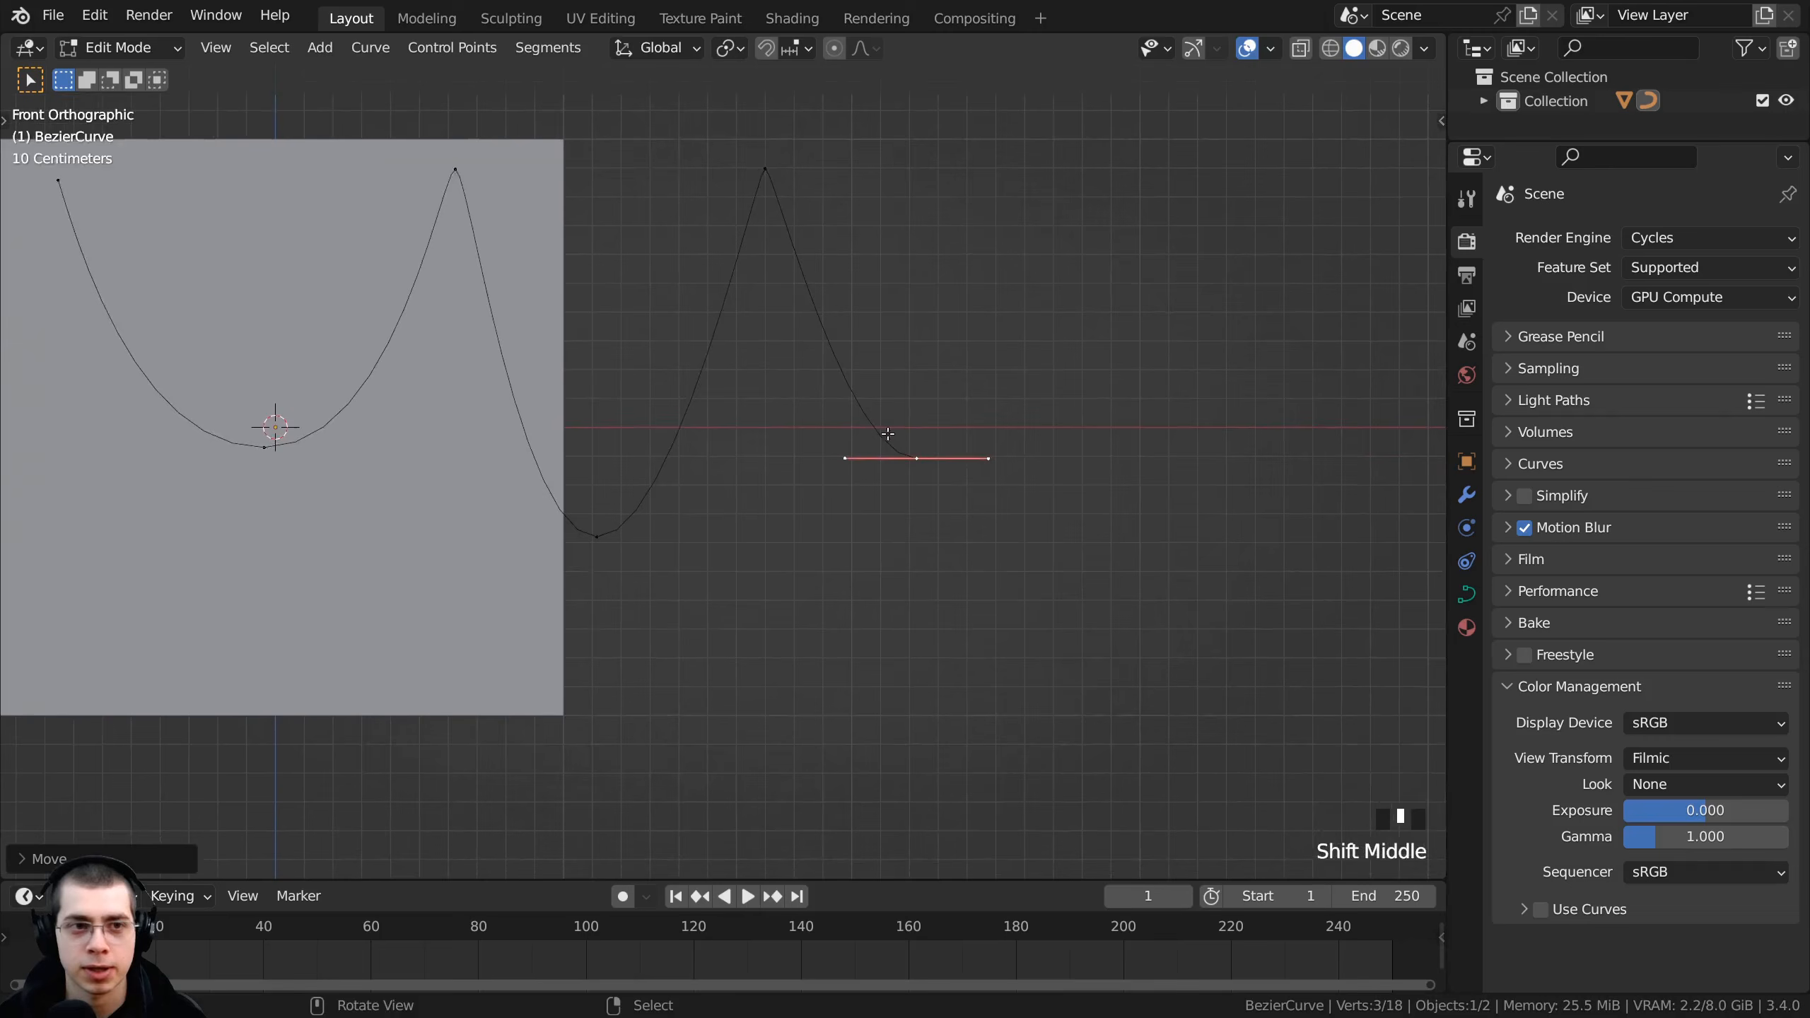
{"action": "scroll", "coordinate": [537, 402], "scroll_direction": "down", "scroll_amount": 1}
- Leave curve editing, delete the cube, and select the Bezier curve again
{"action": "key", "text": "Tab"}
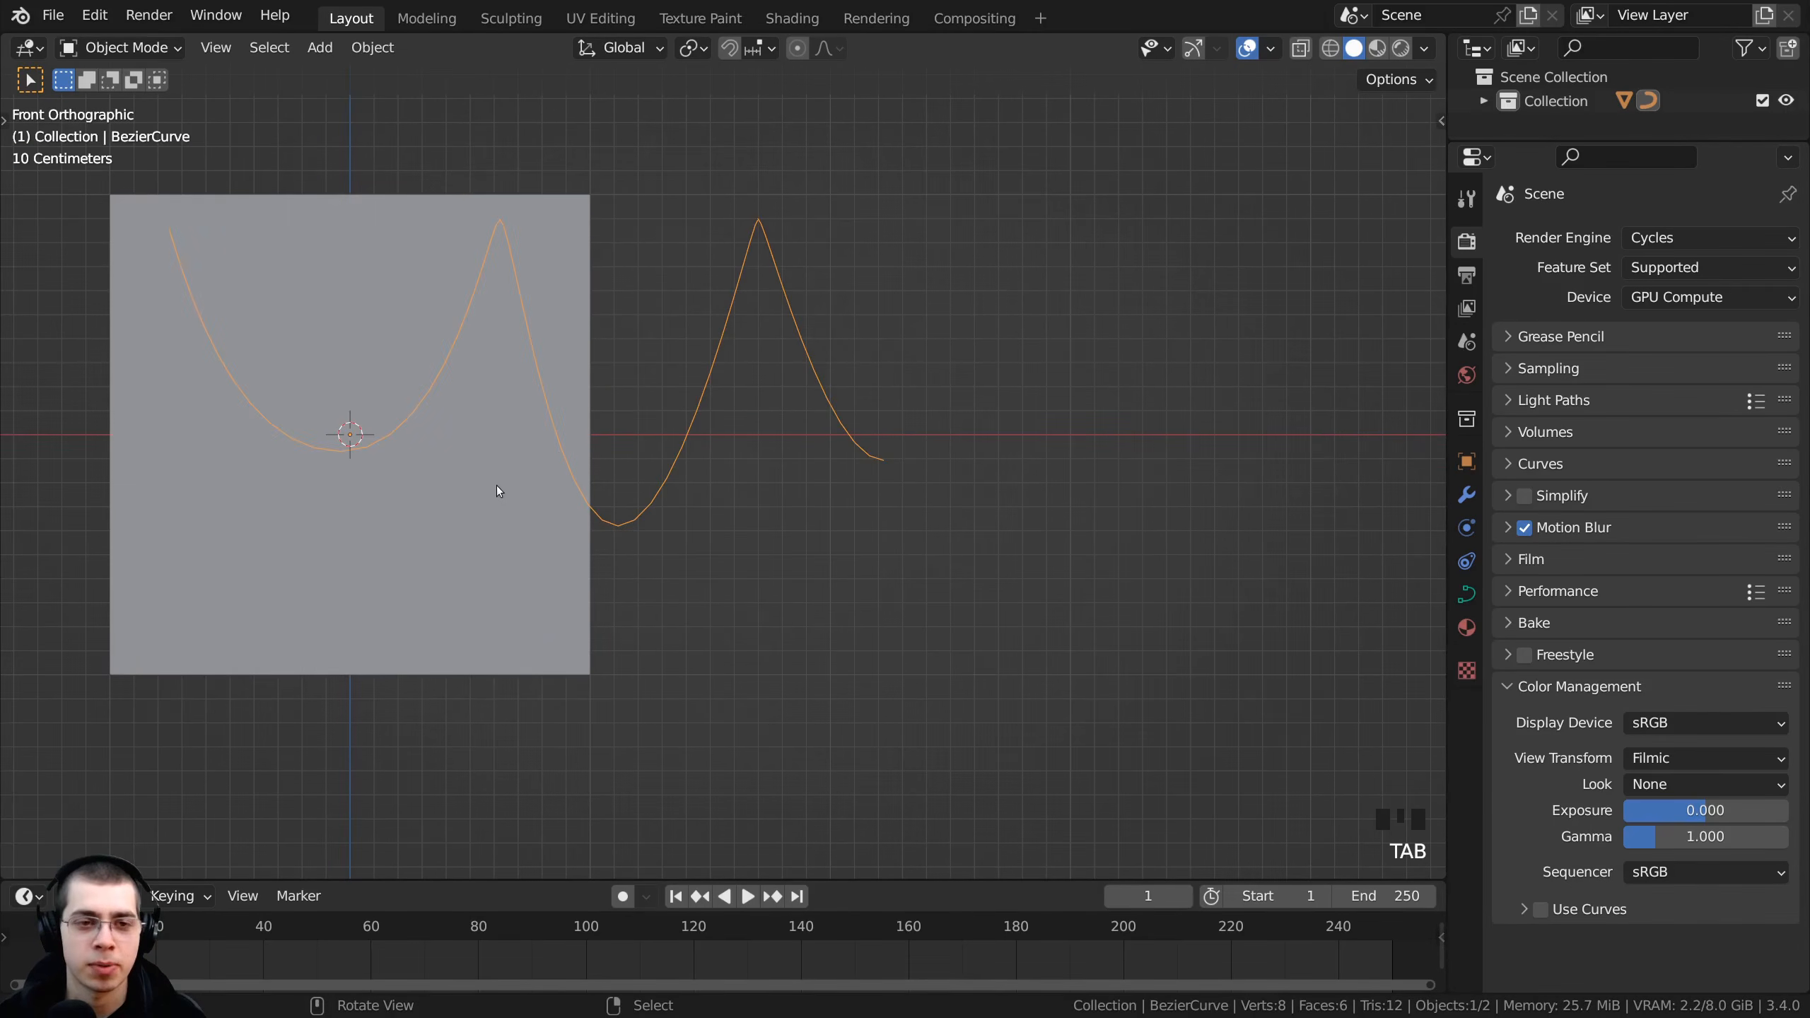
{"action": "right_click", "coordinate": [477, 488]}
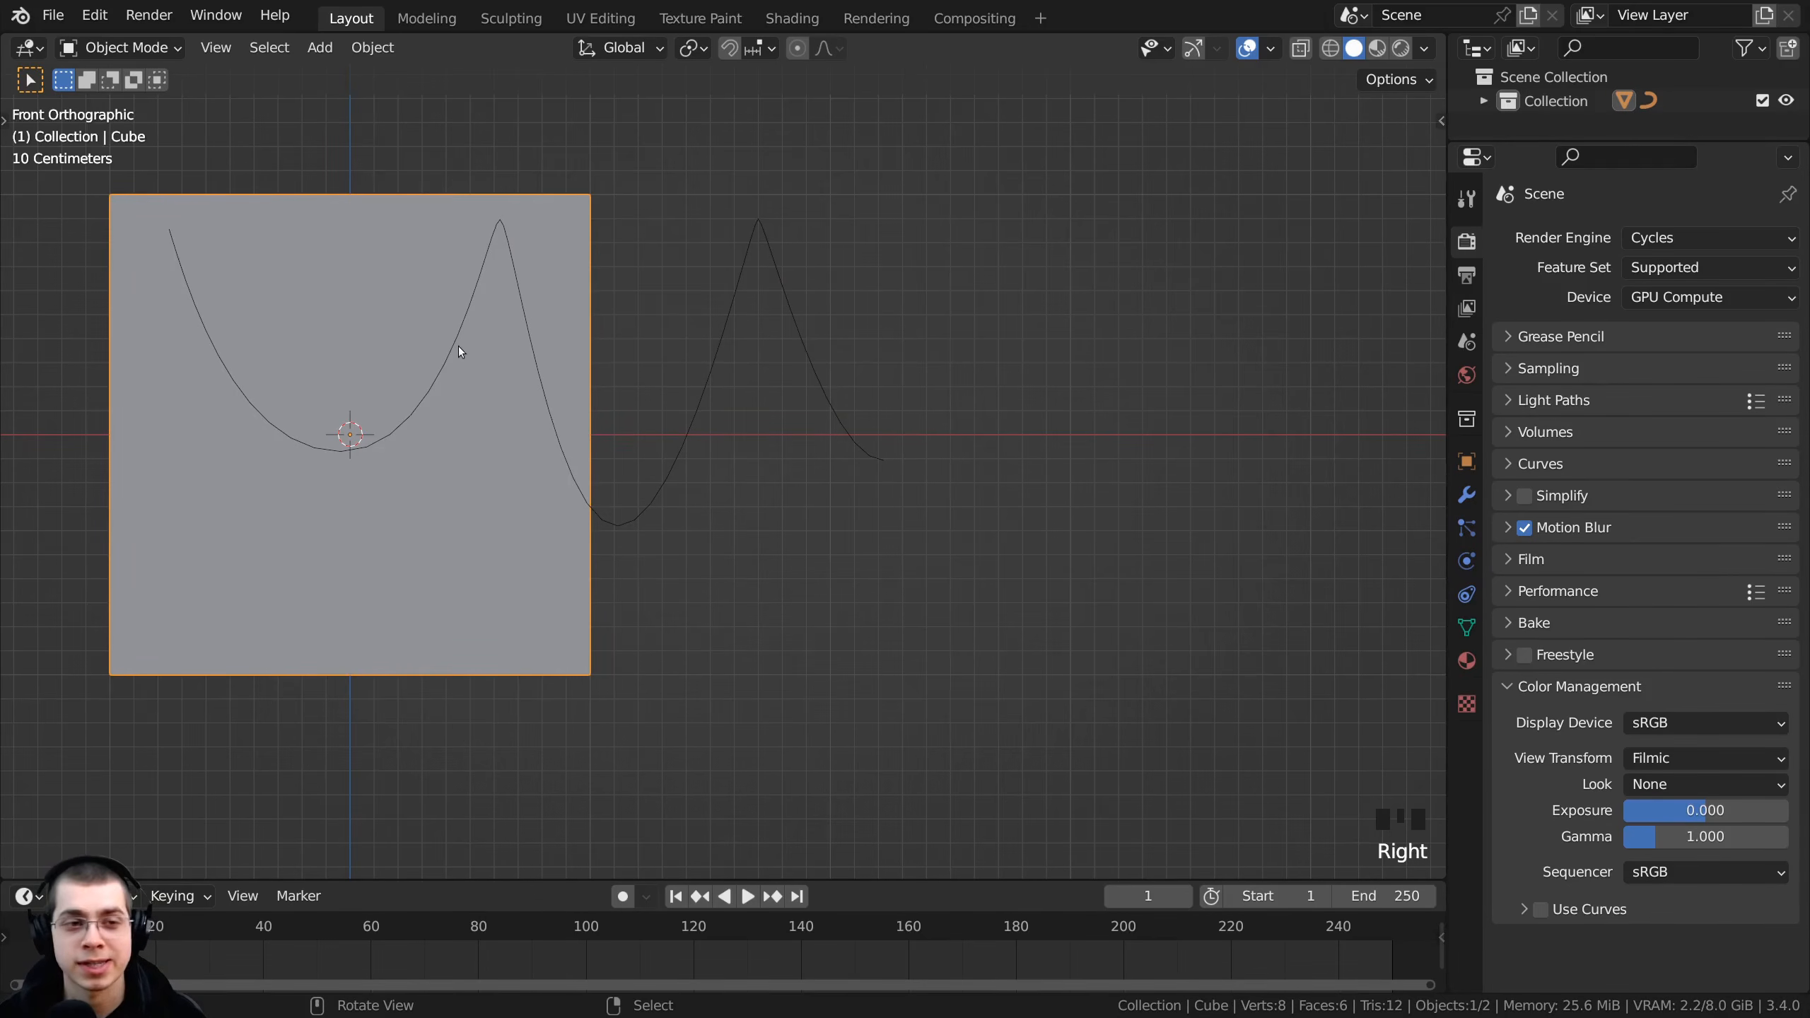
{"action": "key", "text": "x"}
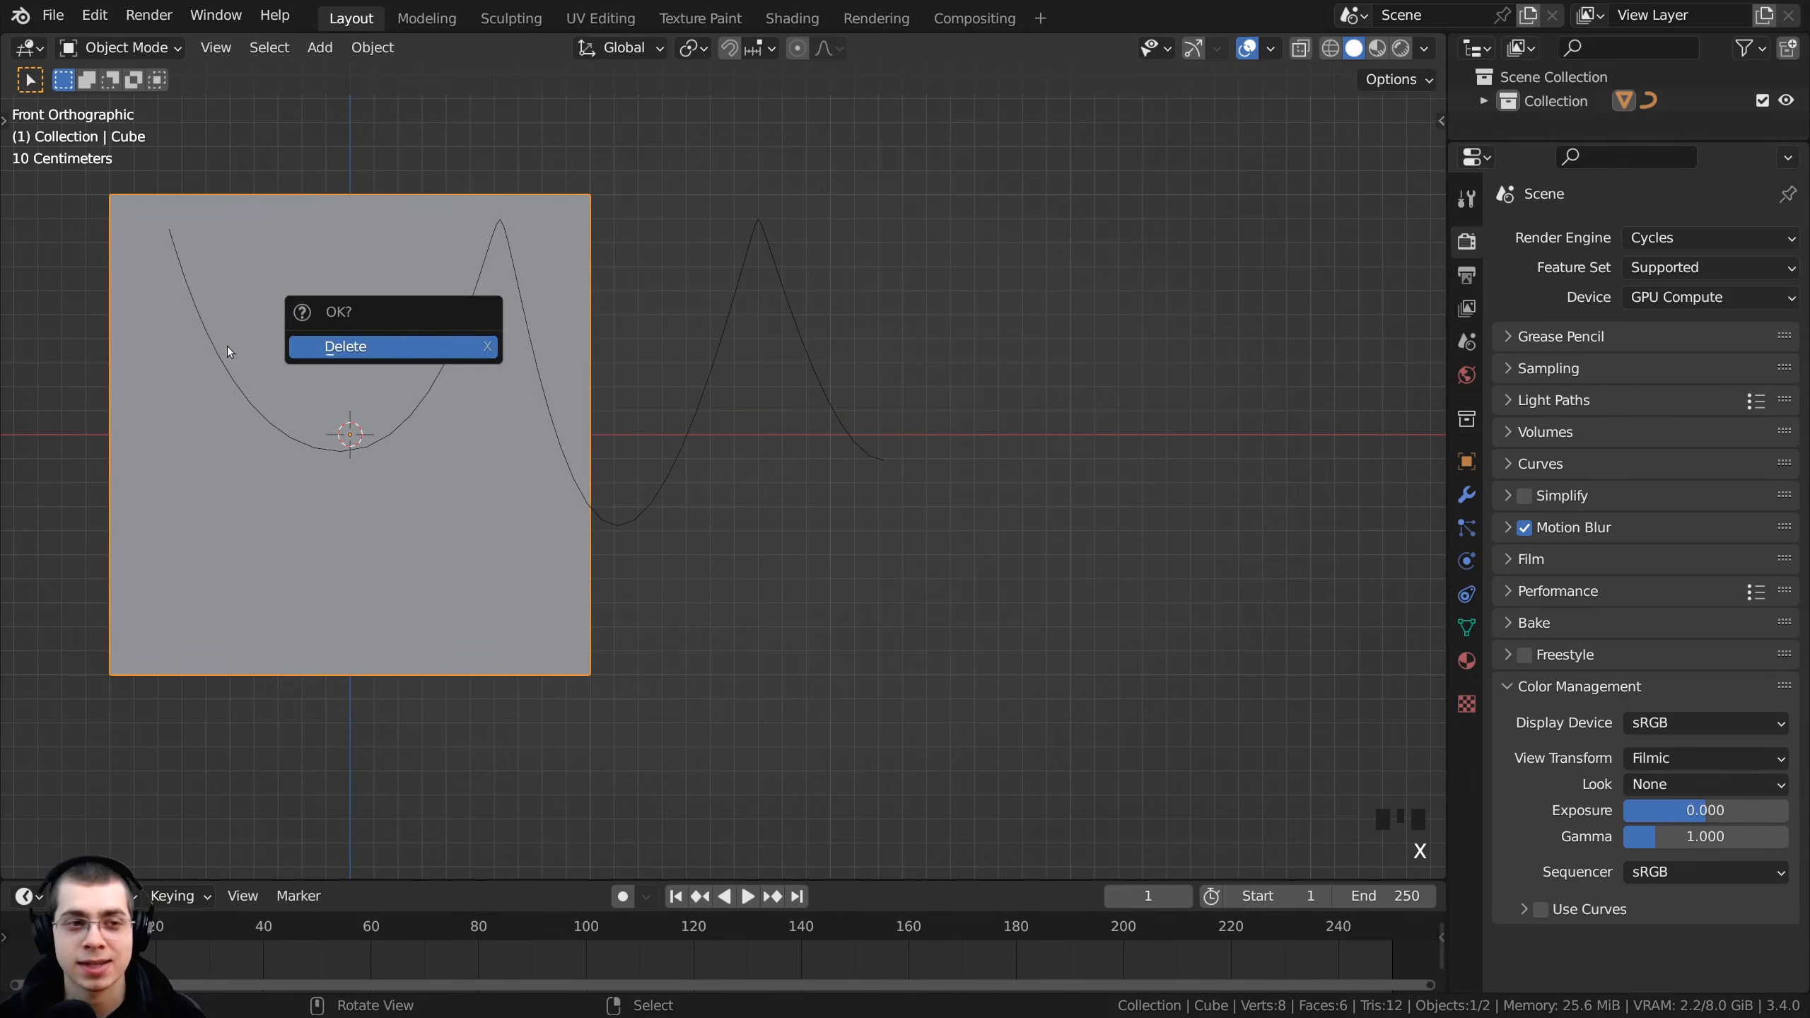
{"action": "left_click", "coordinate": [328, 348]}
{"action": "right_click", "coordinate": [420, 408]}
{"action": "middle_click_drag", "start_coordinate": [394, 398], "coordinate": [400, 422], "text": "shift"}
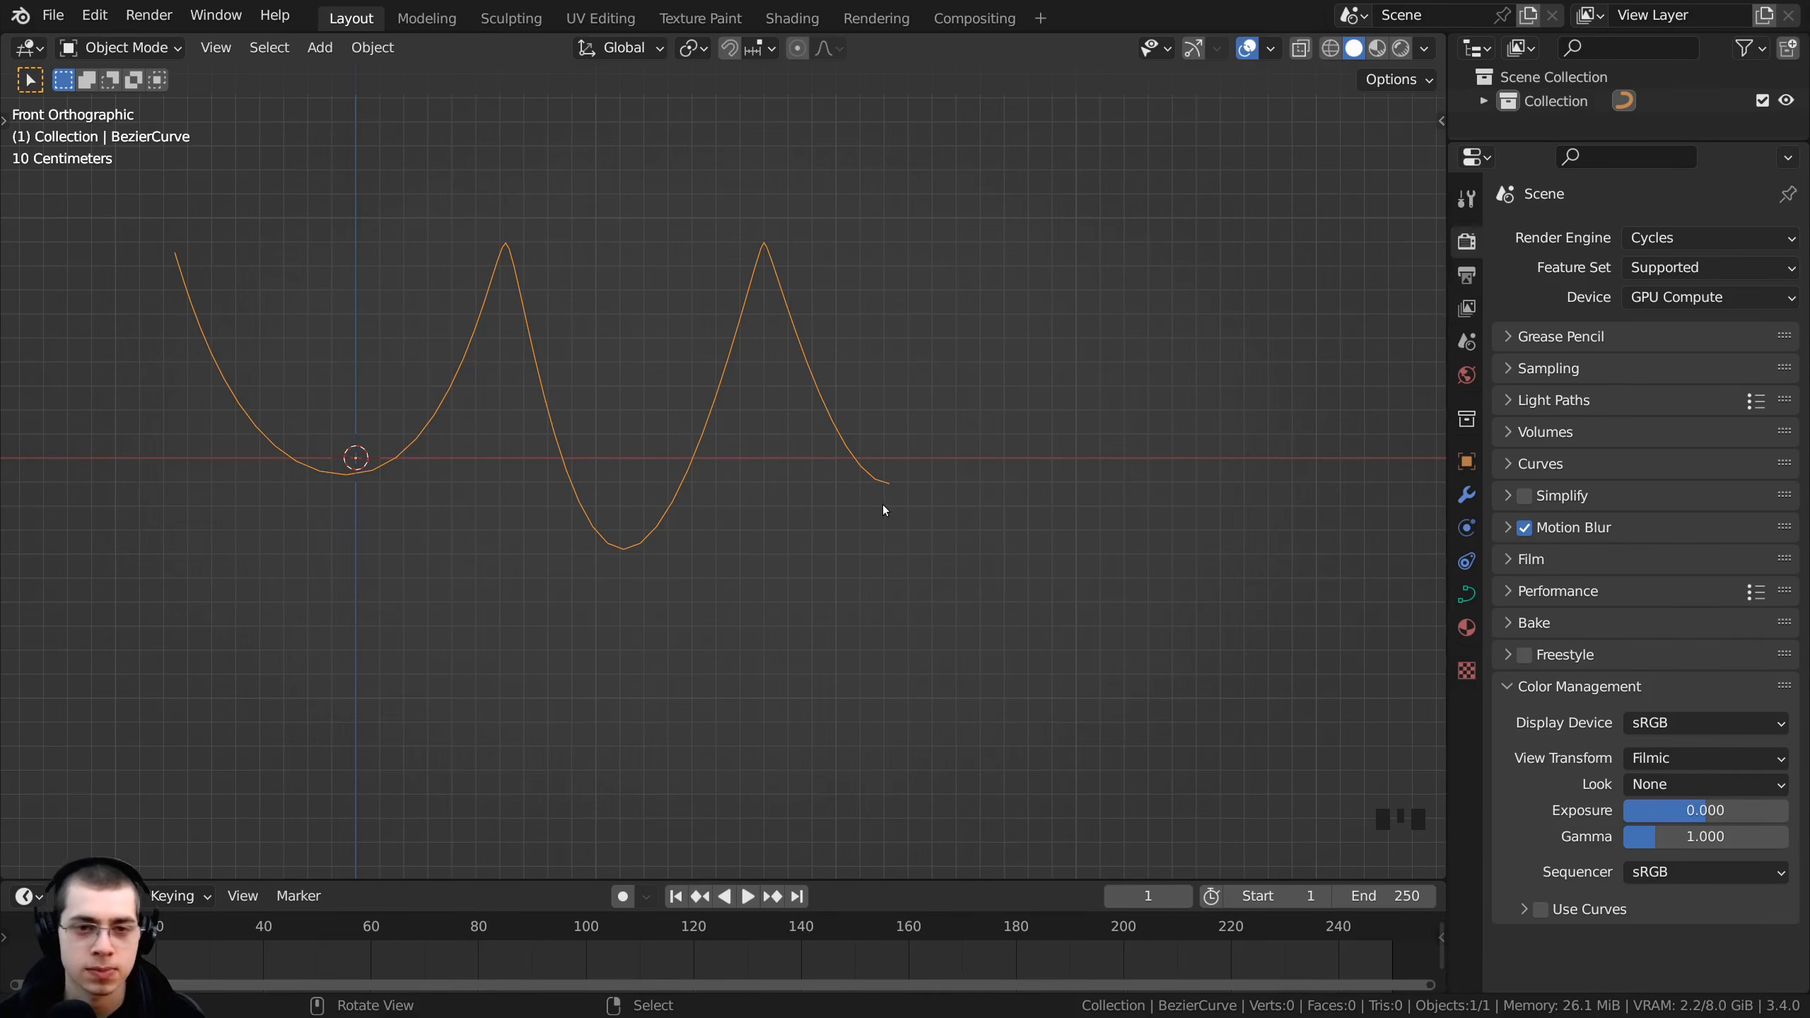
- Raise the third sag's lowest point slightly, to just above the X axis
{"action": "key", "text": "Tab"}
{"action": "right_click", "coordinate": [890, 486]}
{"action": "key", "text": "g"}
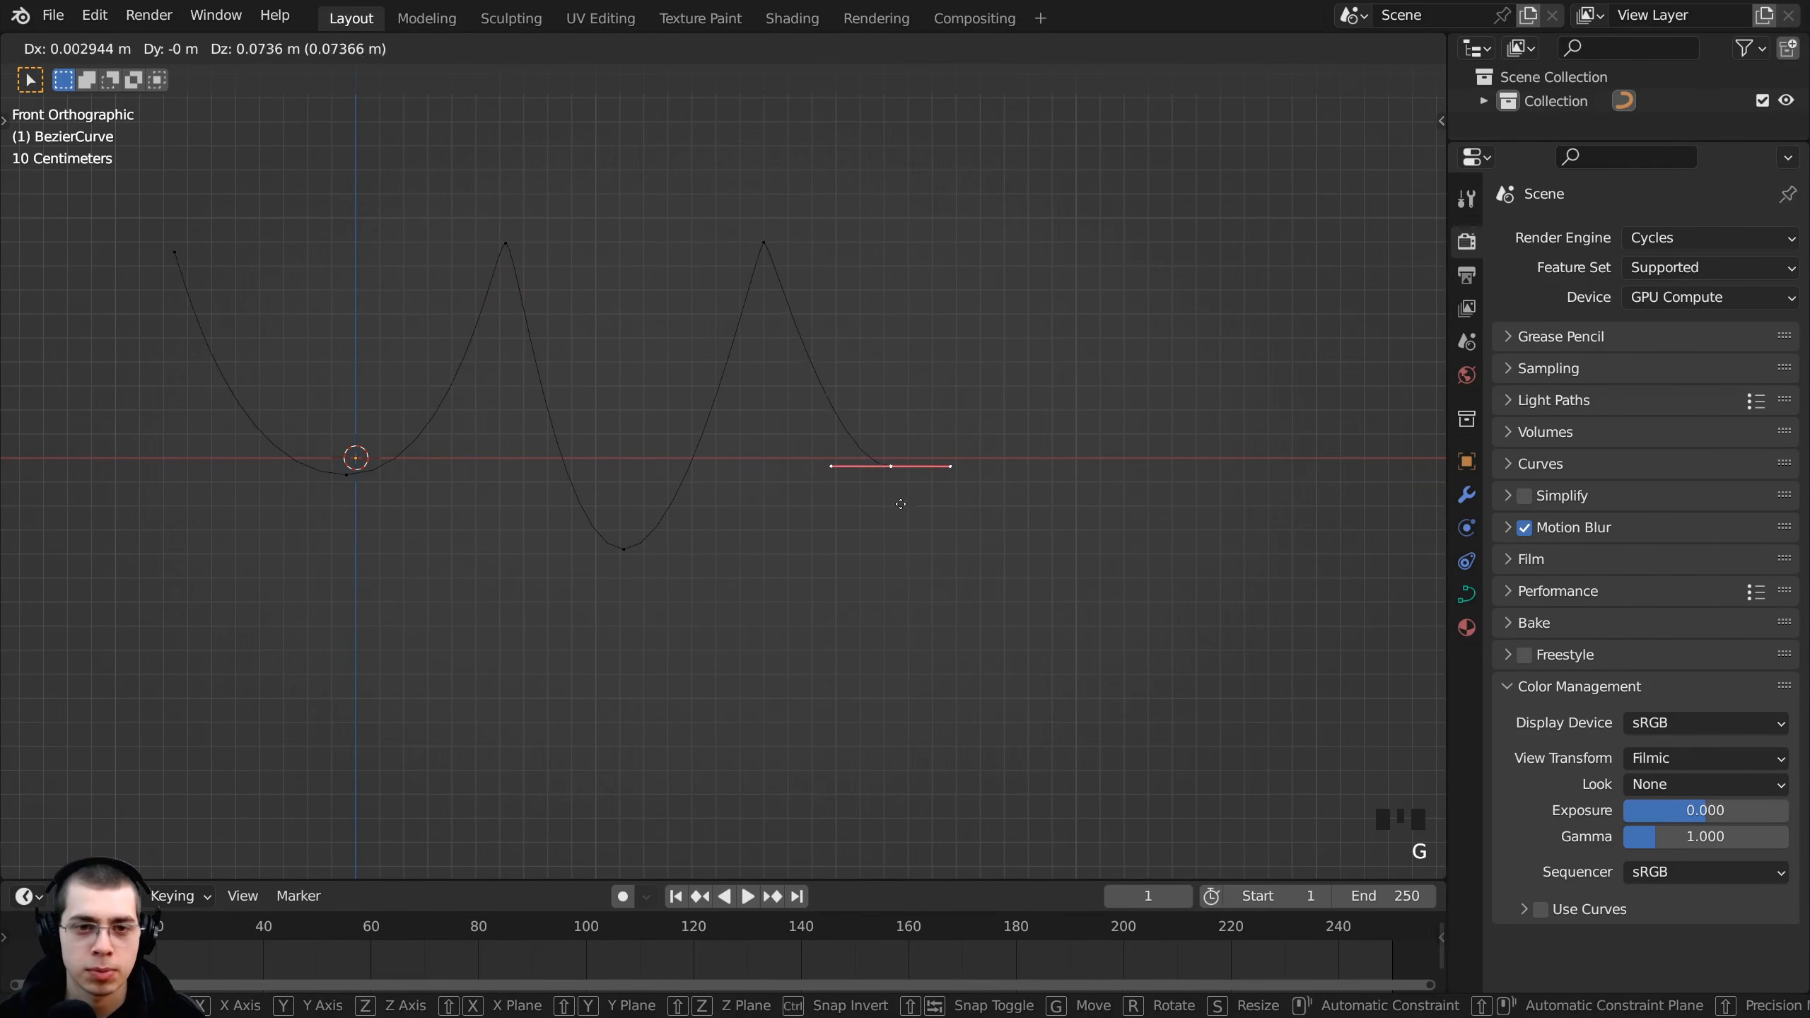
{"action": "left_click", "coordinate": [898, 492]}
- Extrude an end point up from the third sag to the height of the other peaks and shrink its handles
{"action": "key", "text": "e"}
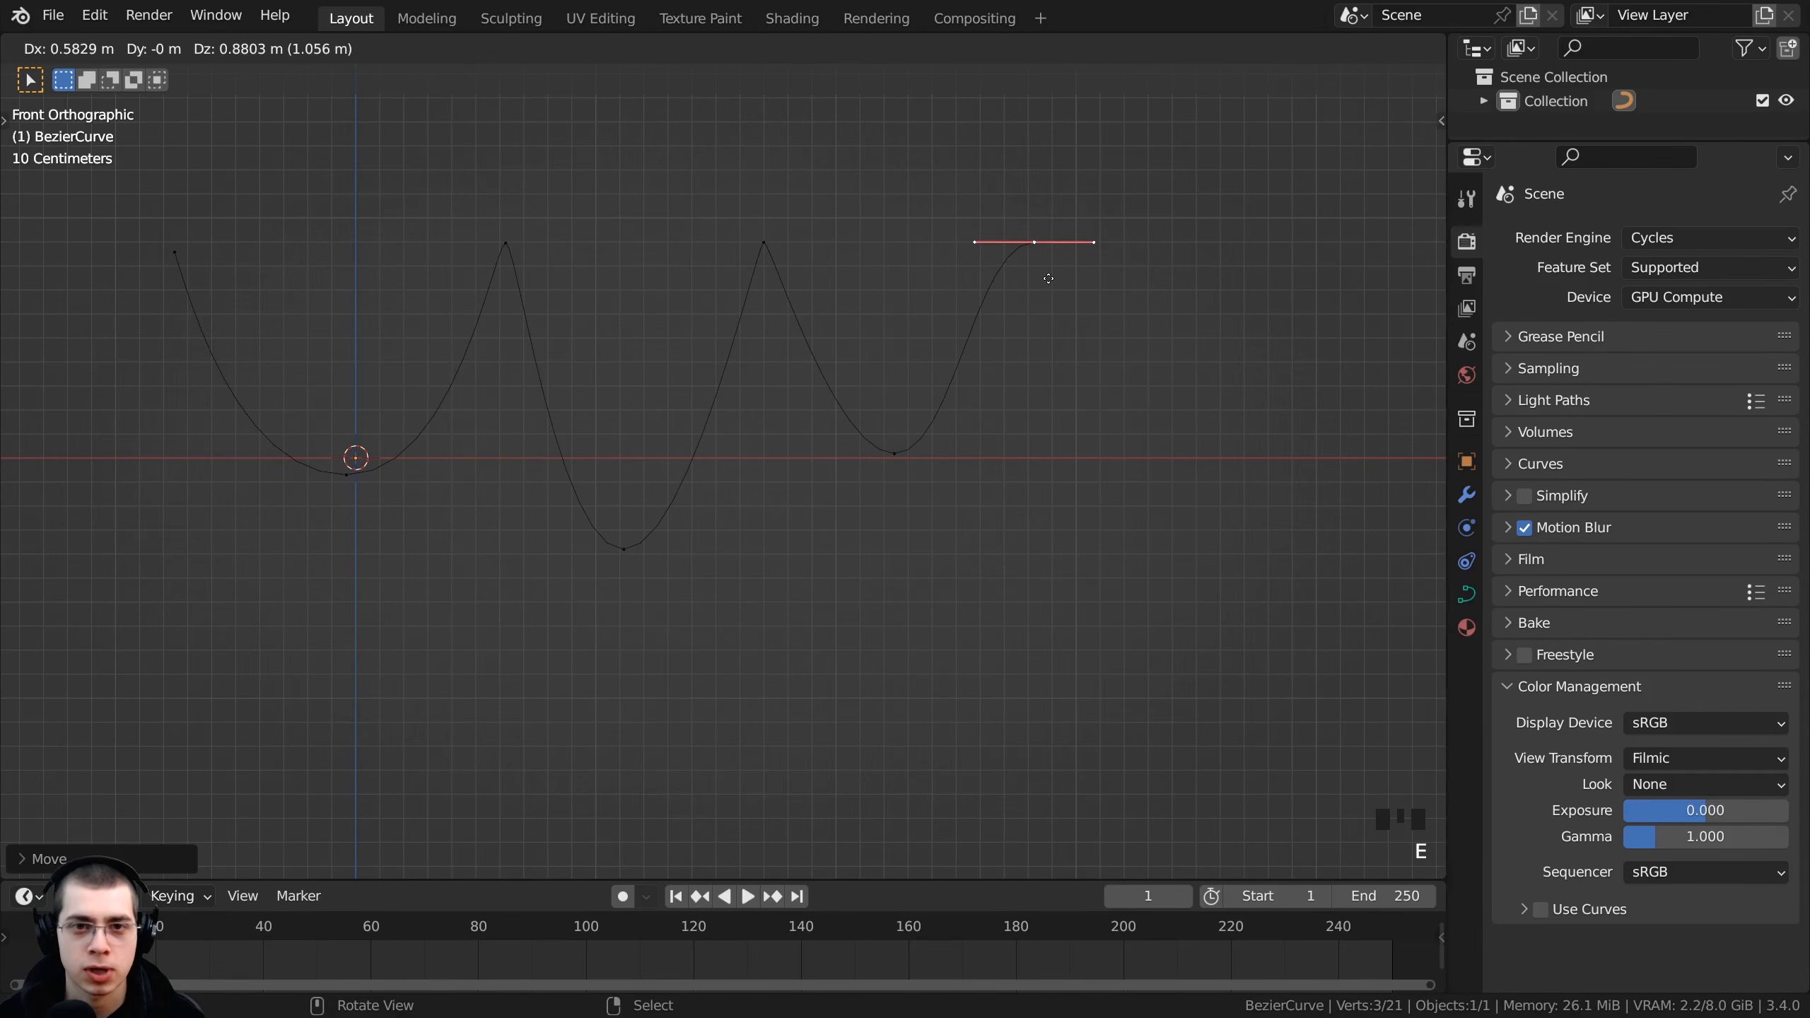
{"action": "left_click", "coordinate": [1051, 268]}
{"action": "key", "text": "s"}
{"action": "left_click", "coordinate": [1073, 275]}
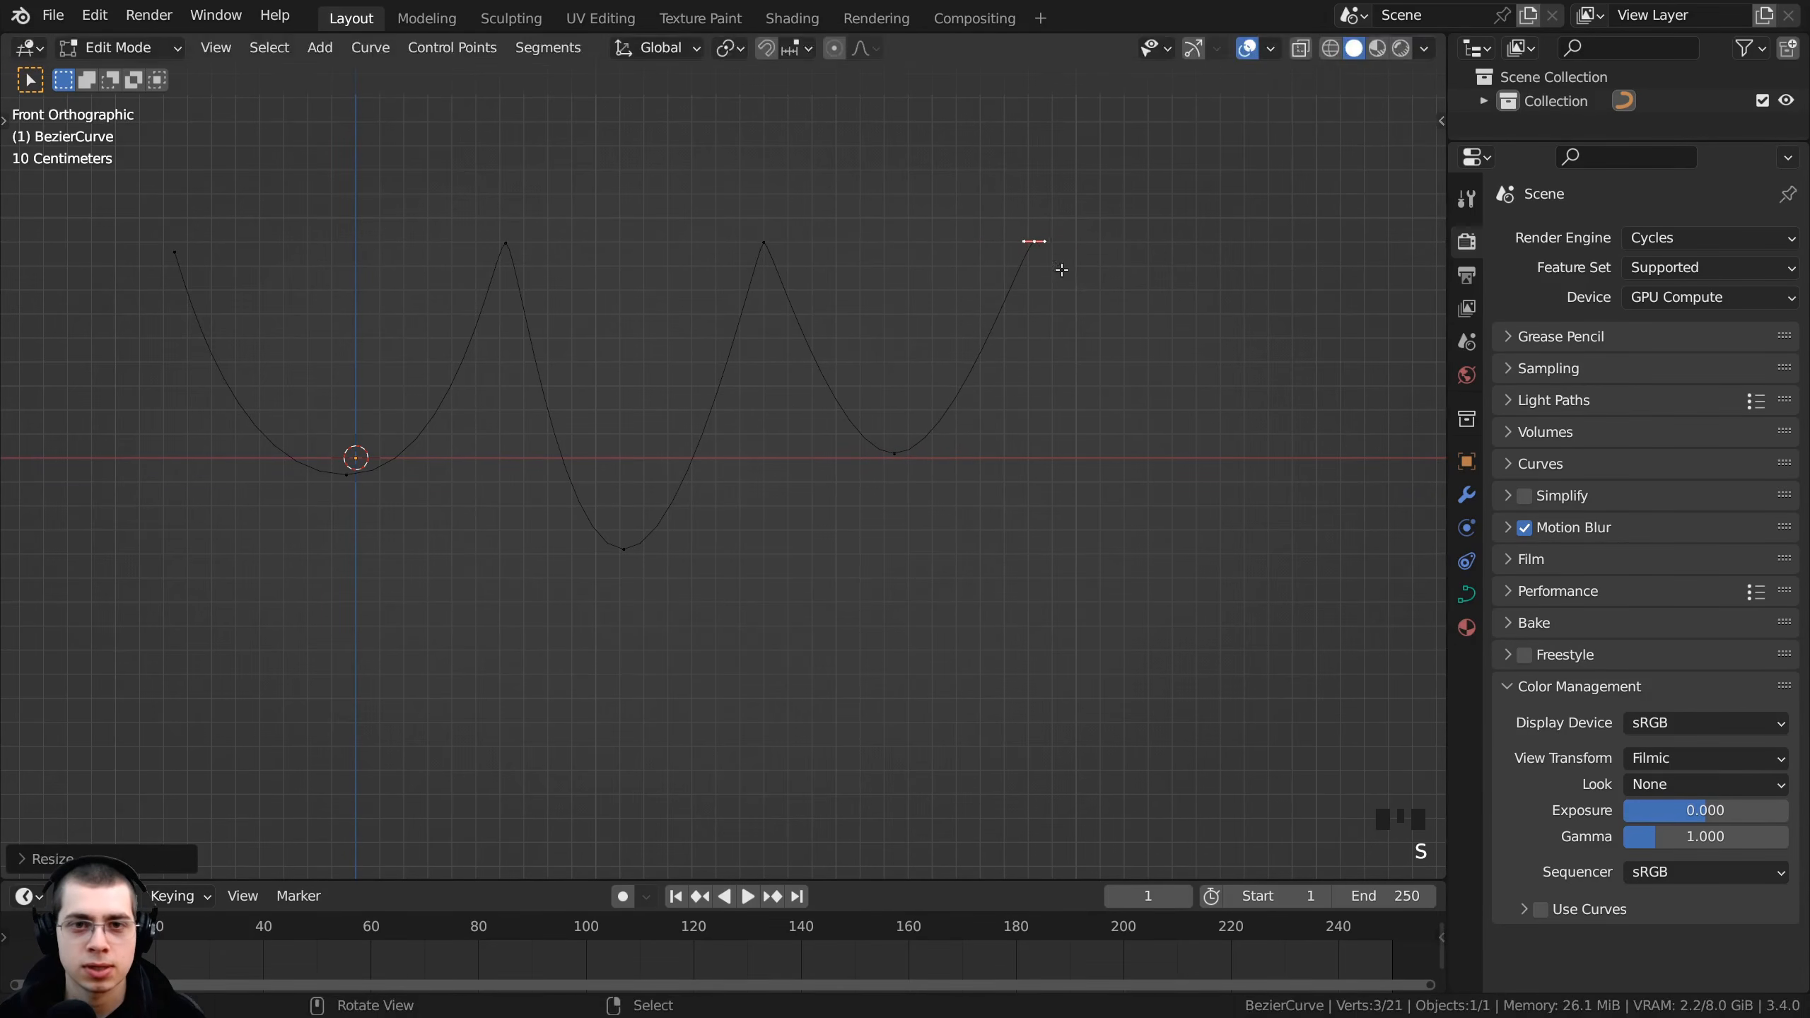
{"action": "key", "text": "g"}
{"action": "key", "text": "Return"}
- Scale the handles of the second sag's lowest point to give it a rounder, fuller bottom
{"action": "middle_click_drag", "start_coordinate": [875, 432], "coordinate": [804, 425], "text": "shift"}
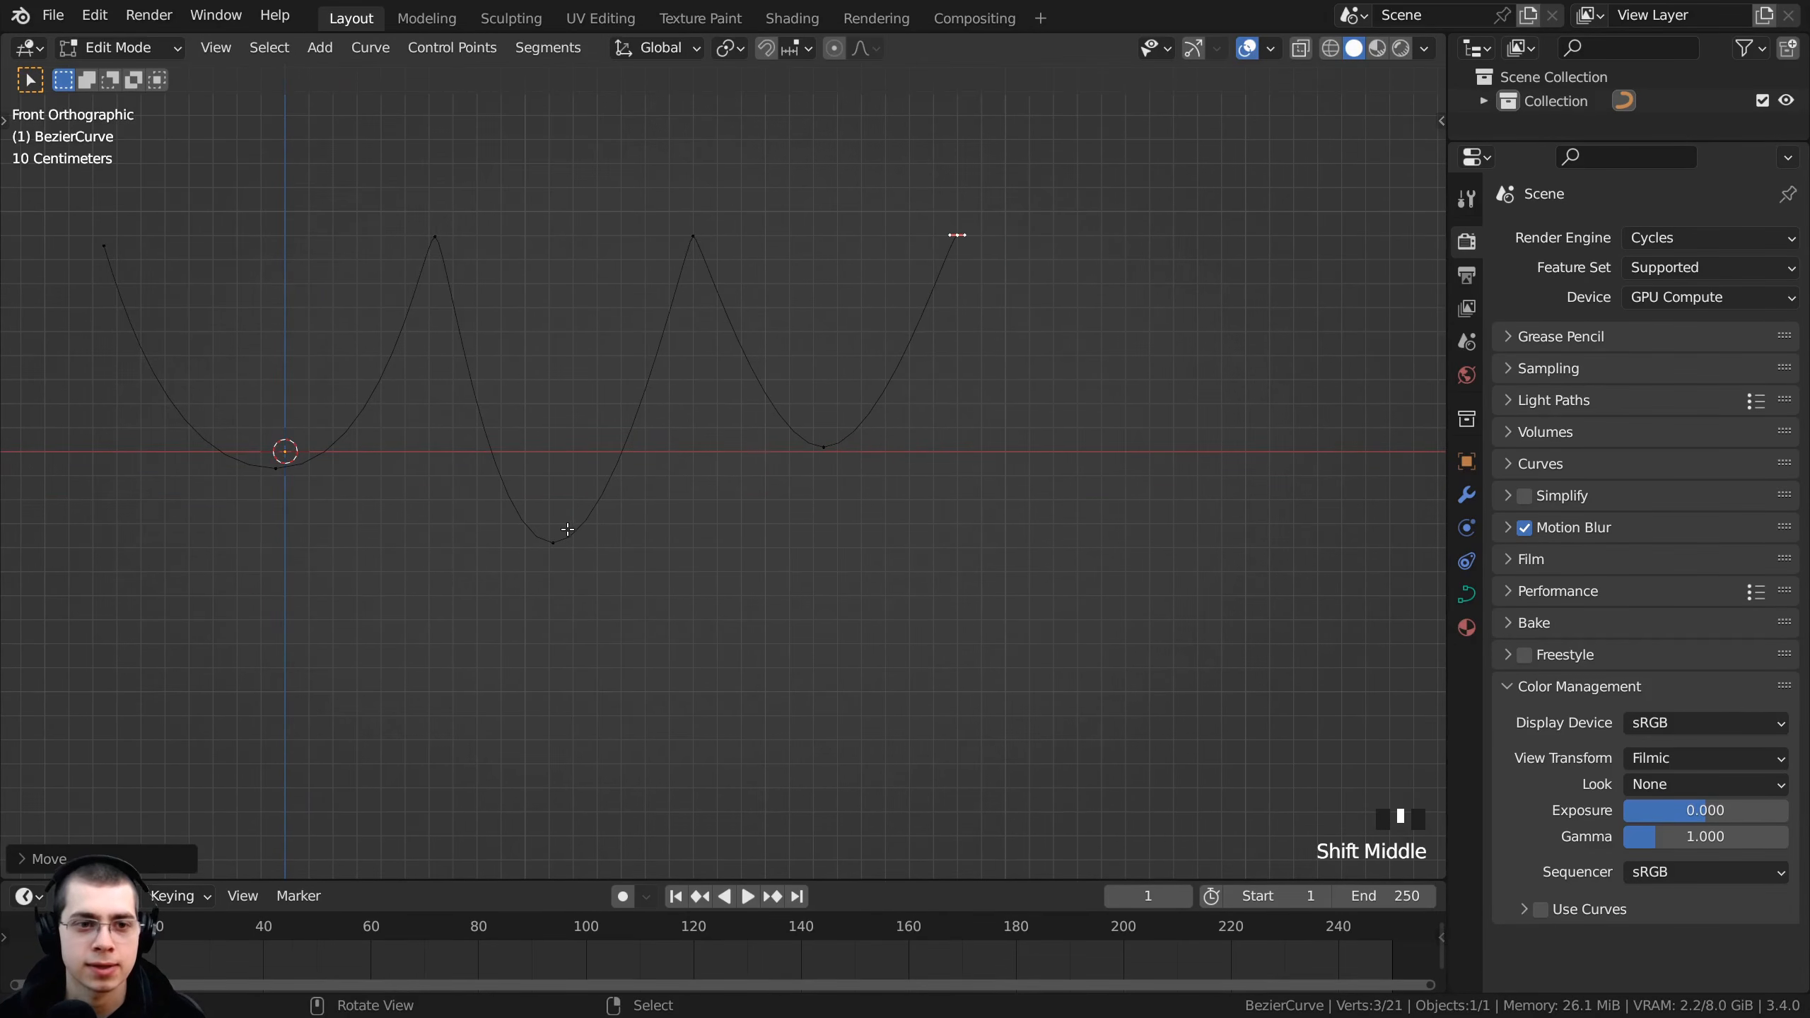
{"action": "key", "text": "s"}
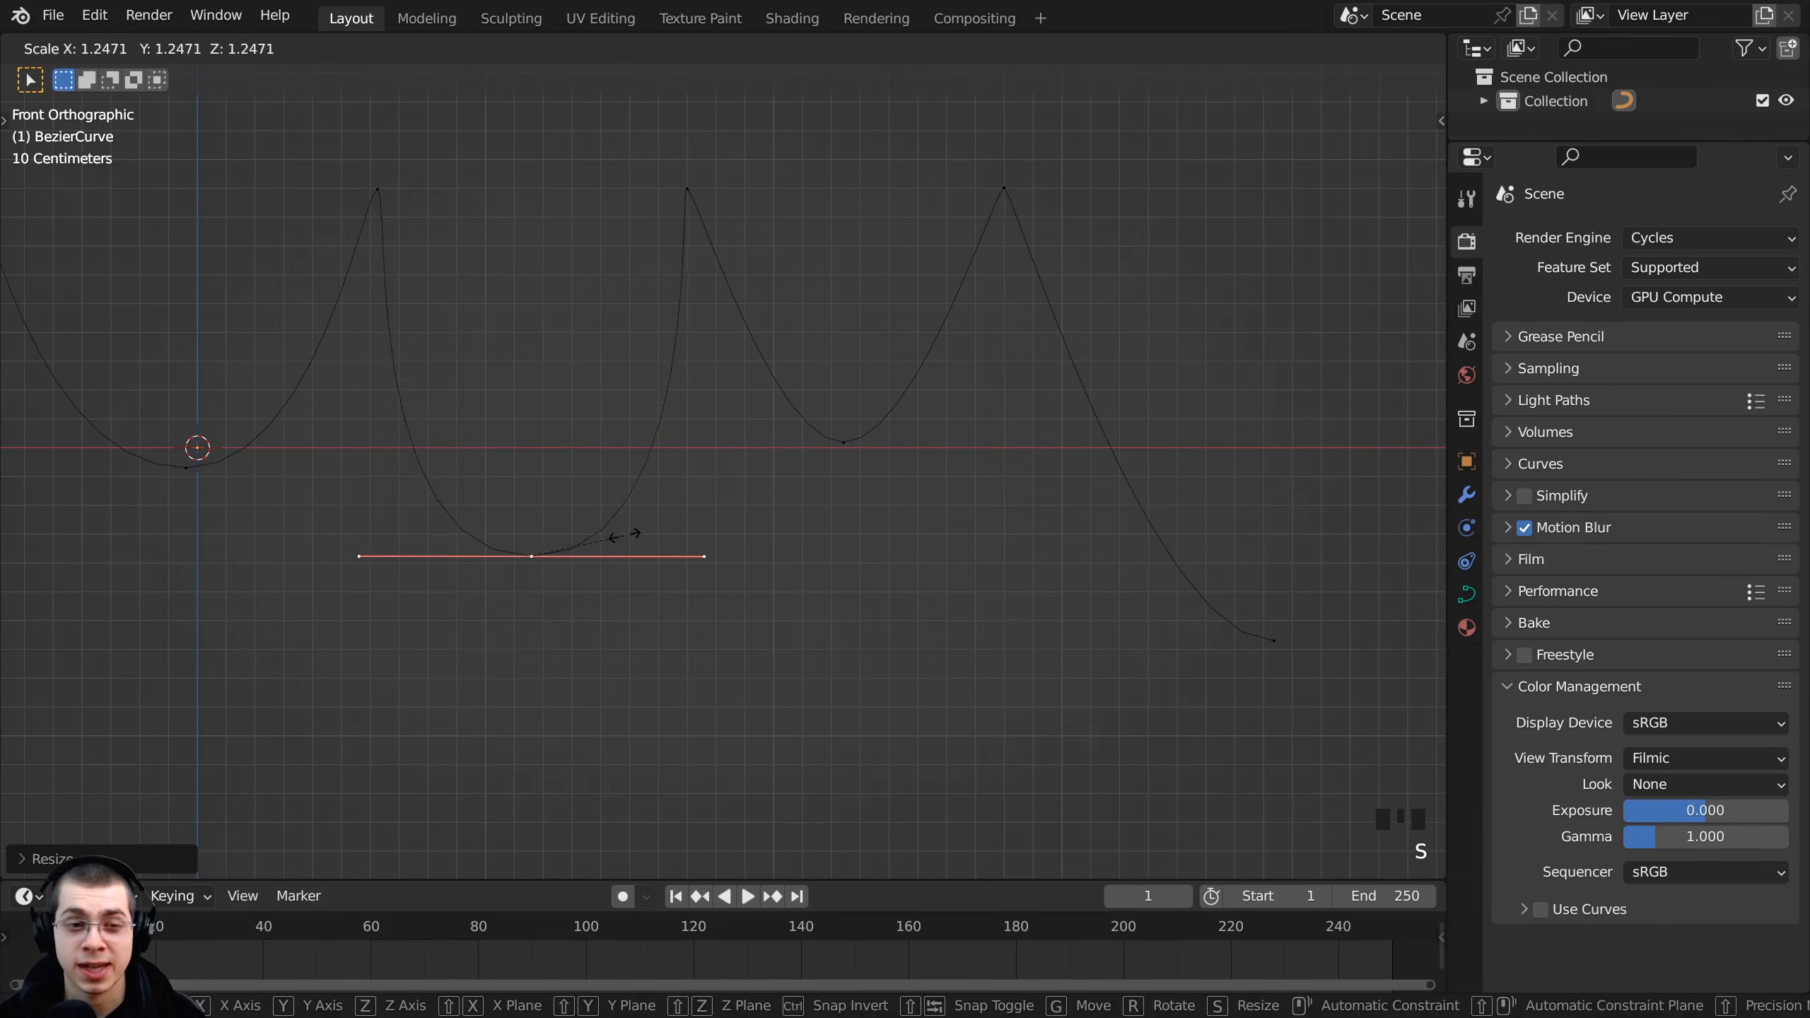
{"action": "left_click", "coordinate": [609, 536]}
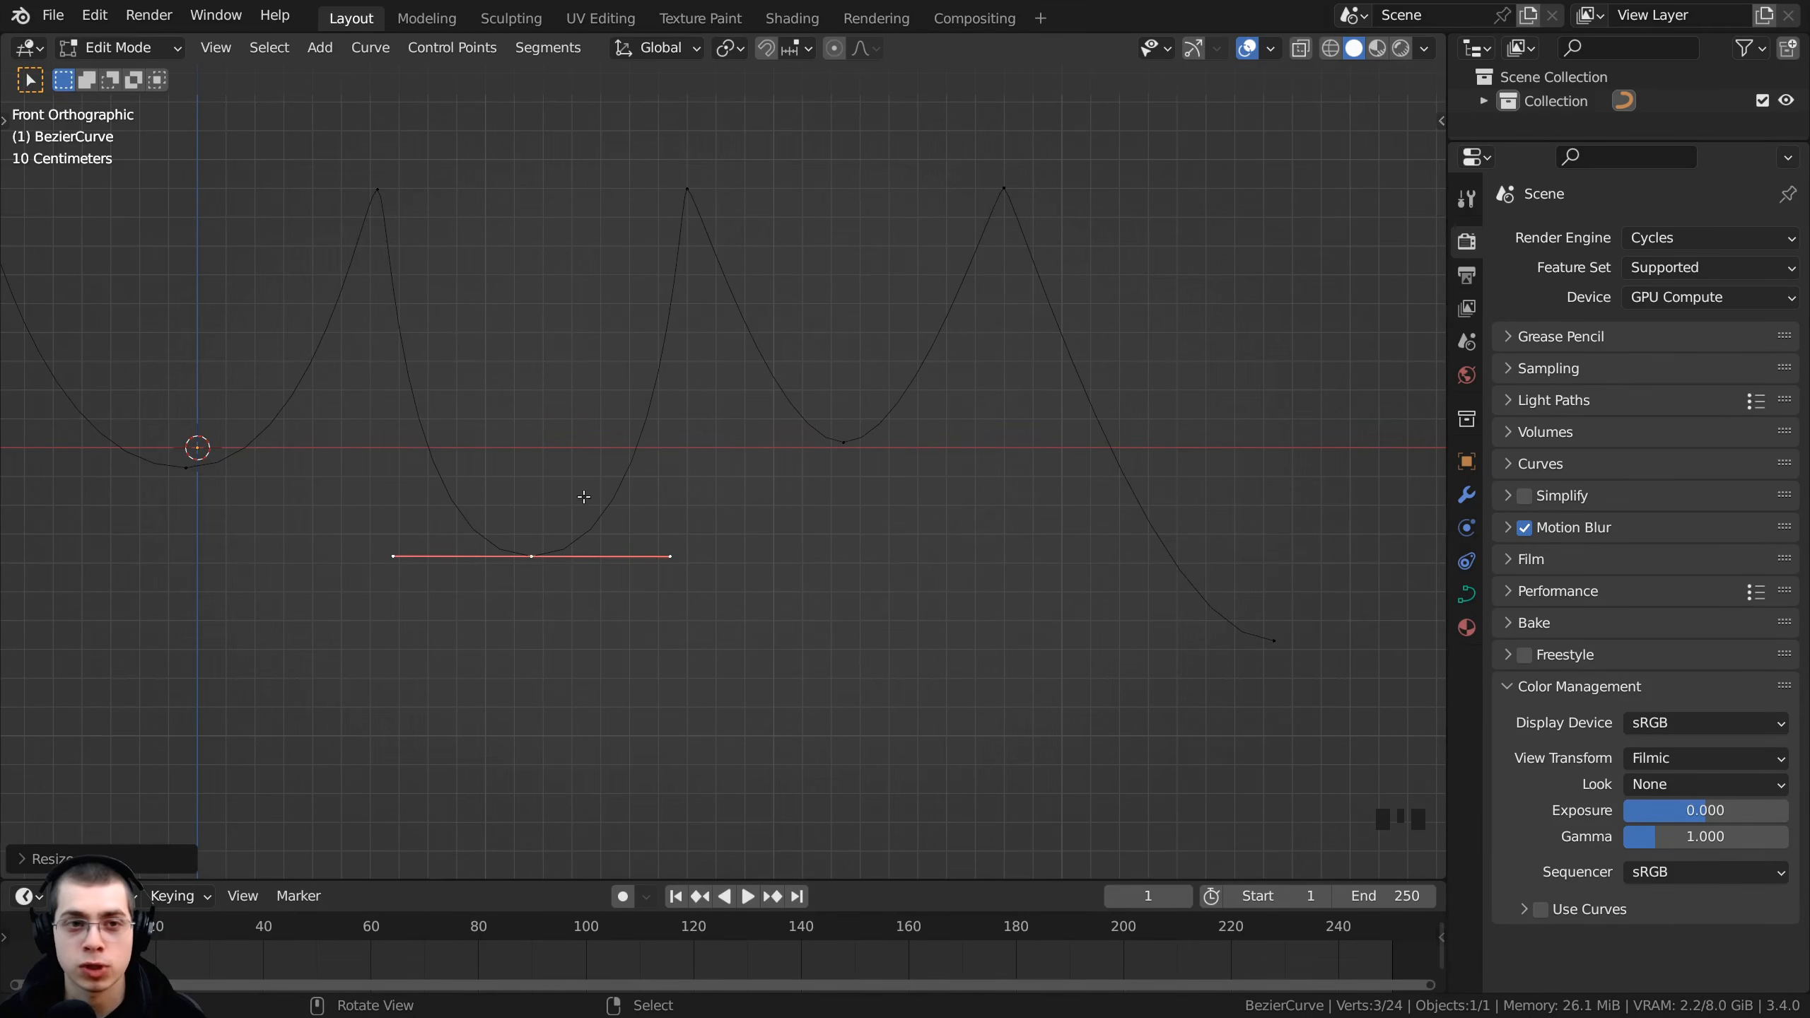
- Shrink the handles of the peaks on both sides of the third sag to sharpen them
{"action": "right_click", "coordinate": [690, 196]}
{"action": "key", "text": "s"}
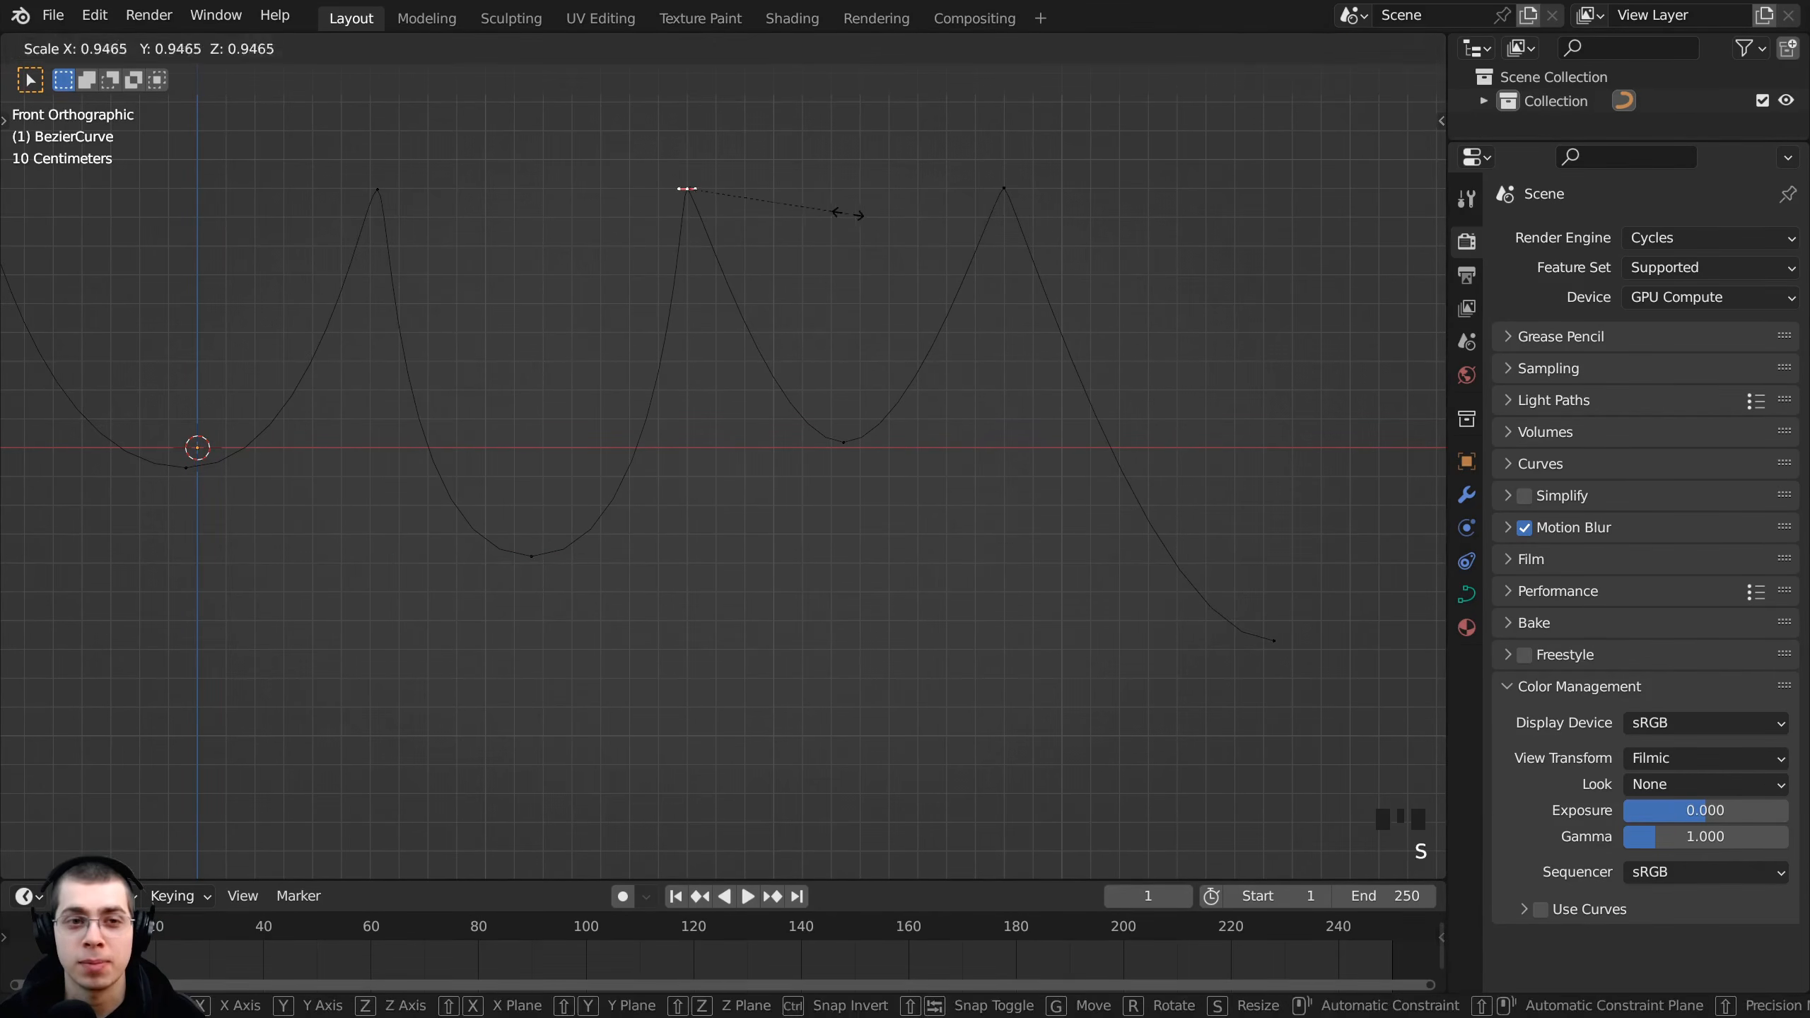
{"action": "left_click", "coordinate": [847, 211]}
{"action": "right_click", "coordinate": [1013, 191]}
{"action": "key", "text": "s"}
{"action": "left_click", "coordinate": [1041, 189]}
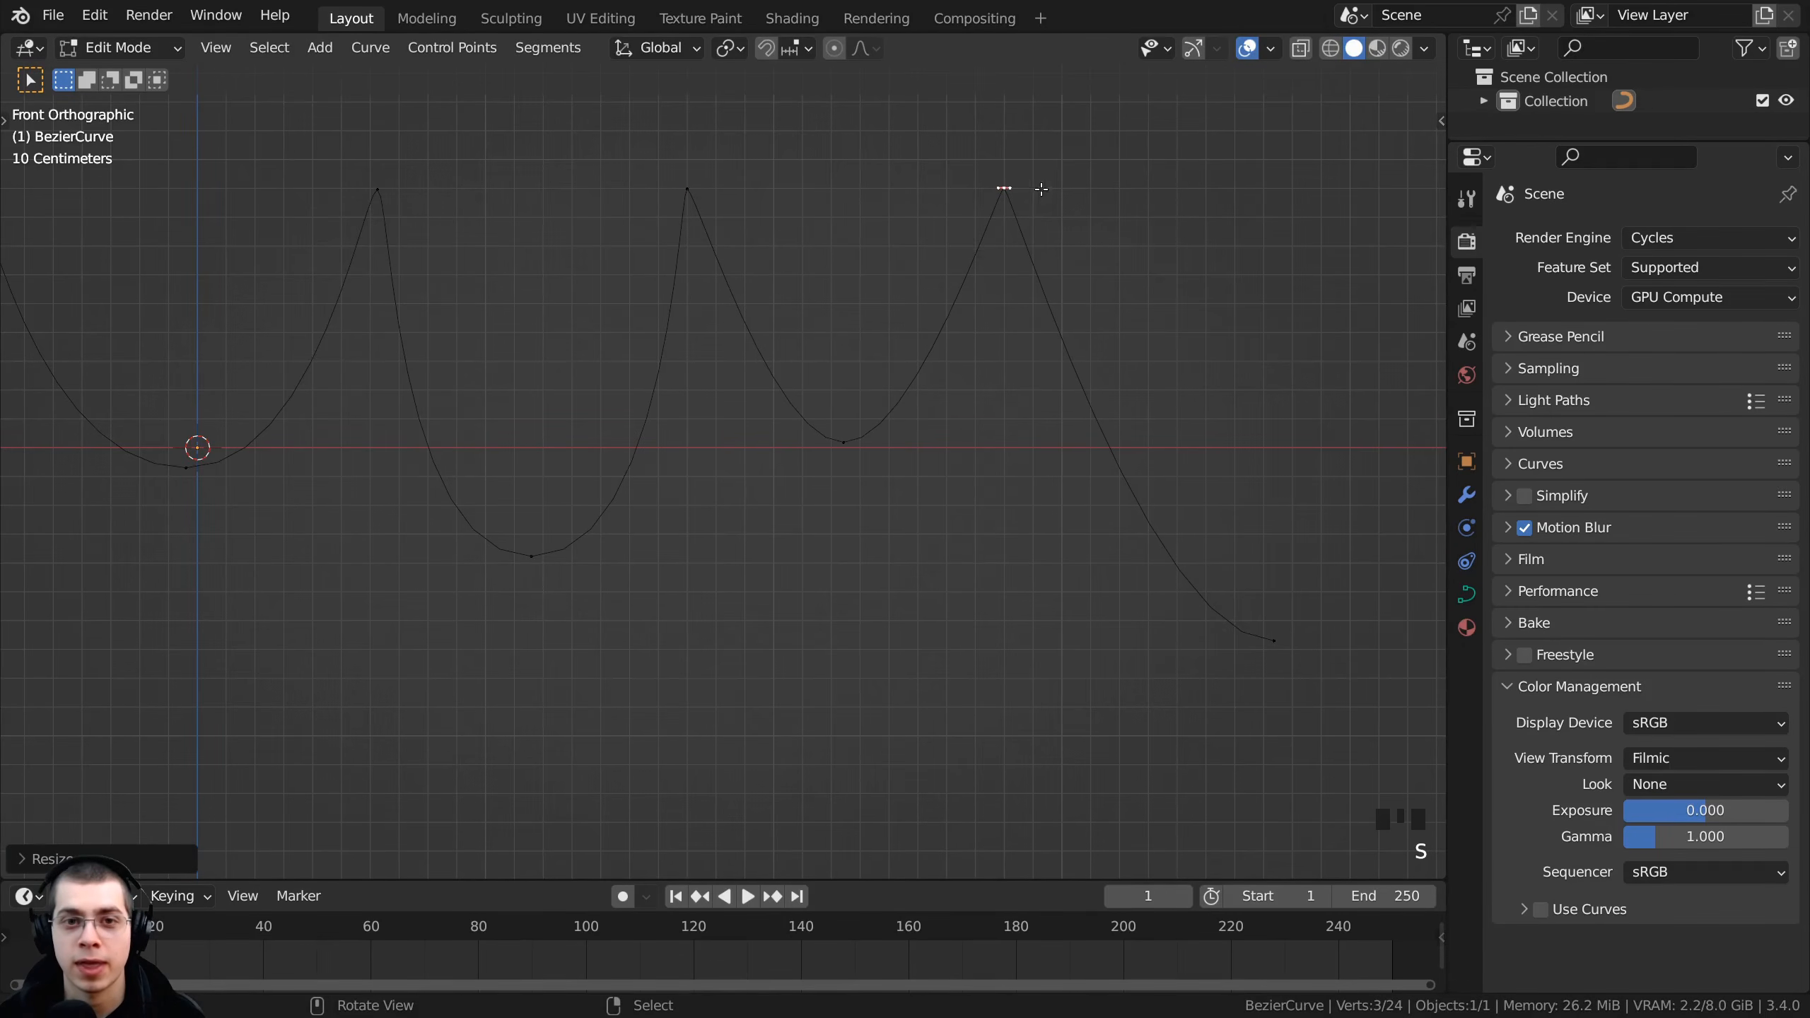
- Extrude an end point from the fourth sag's lowest point up to peak height and start shrinking its handles
{"action": "right_click", "coordinate": [1289, 635]}
{"action": "middle_click_drag", "start_coordinate": [1288, 631], "coordinate": [777, 733], "text": "shift"}
{"action": "scroll", "coordinate": [758, 739], "scroll_direction": "down", "scroll_amount": 1}
{"action": "key", "text": "e"}
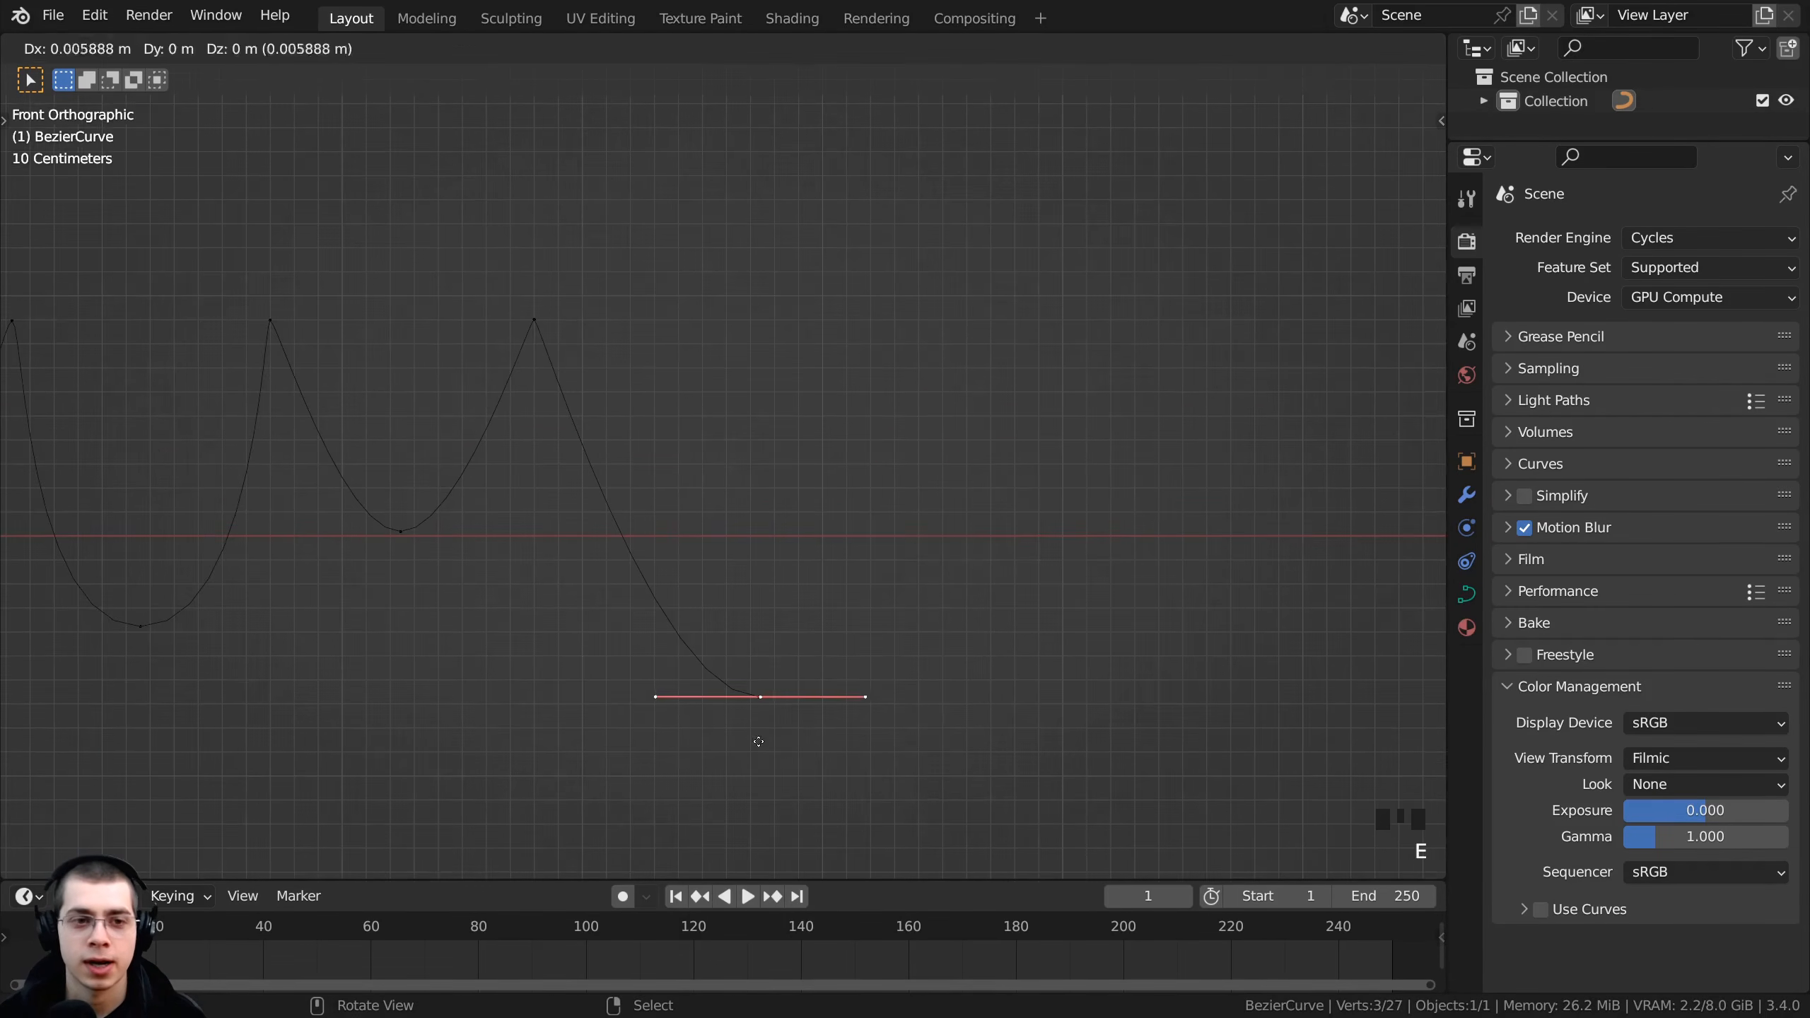
{"action": "left_click", "coordinate": [936, 356]}
{"action": "key", "text": "s"}
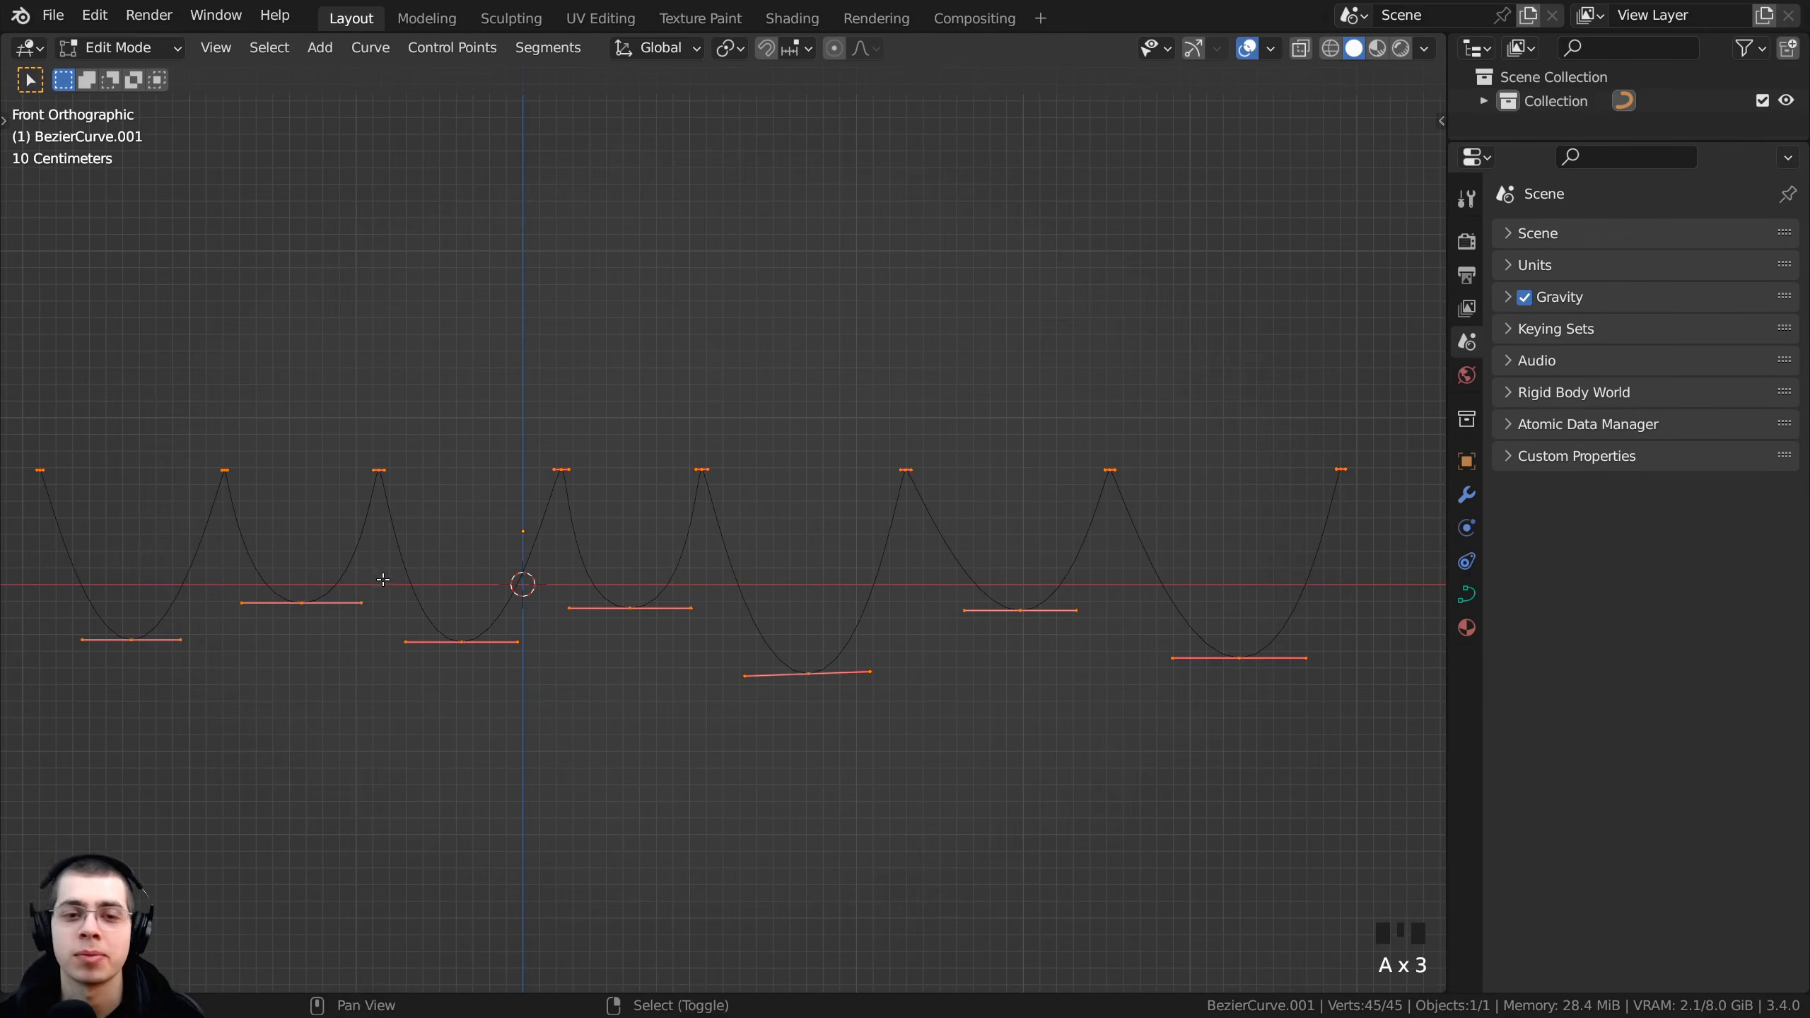
- Leave editing of the finished seven-sag curve and add a cube mesh at the scene's center
{"action": "middle_click_drag", "start_coordinate": [658, 422], "coordinate": [663, 389], "text": "shift"}
{"action": "key", "text": "Tab"}
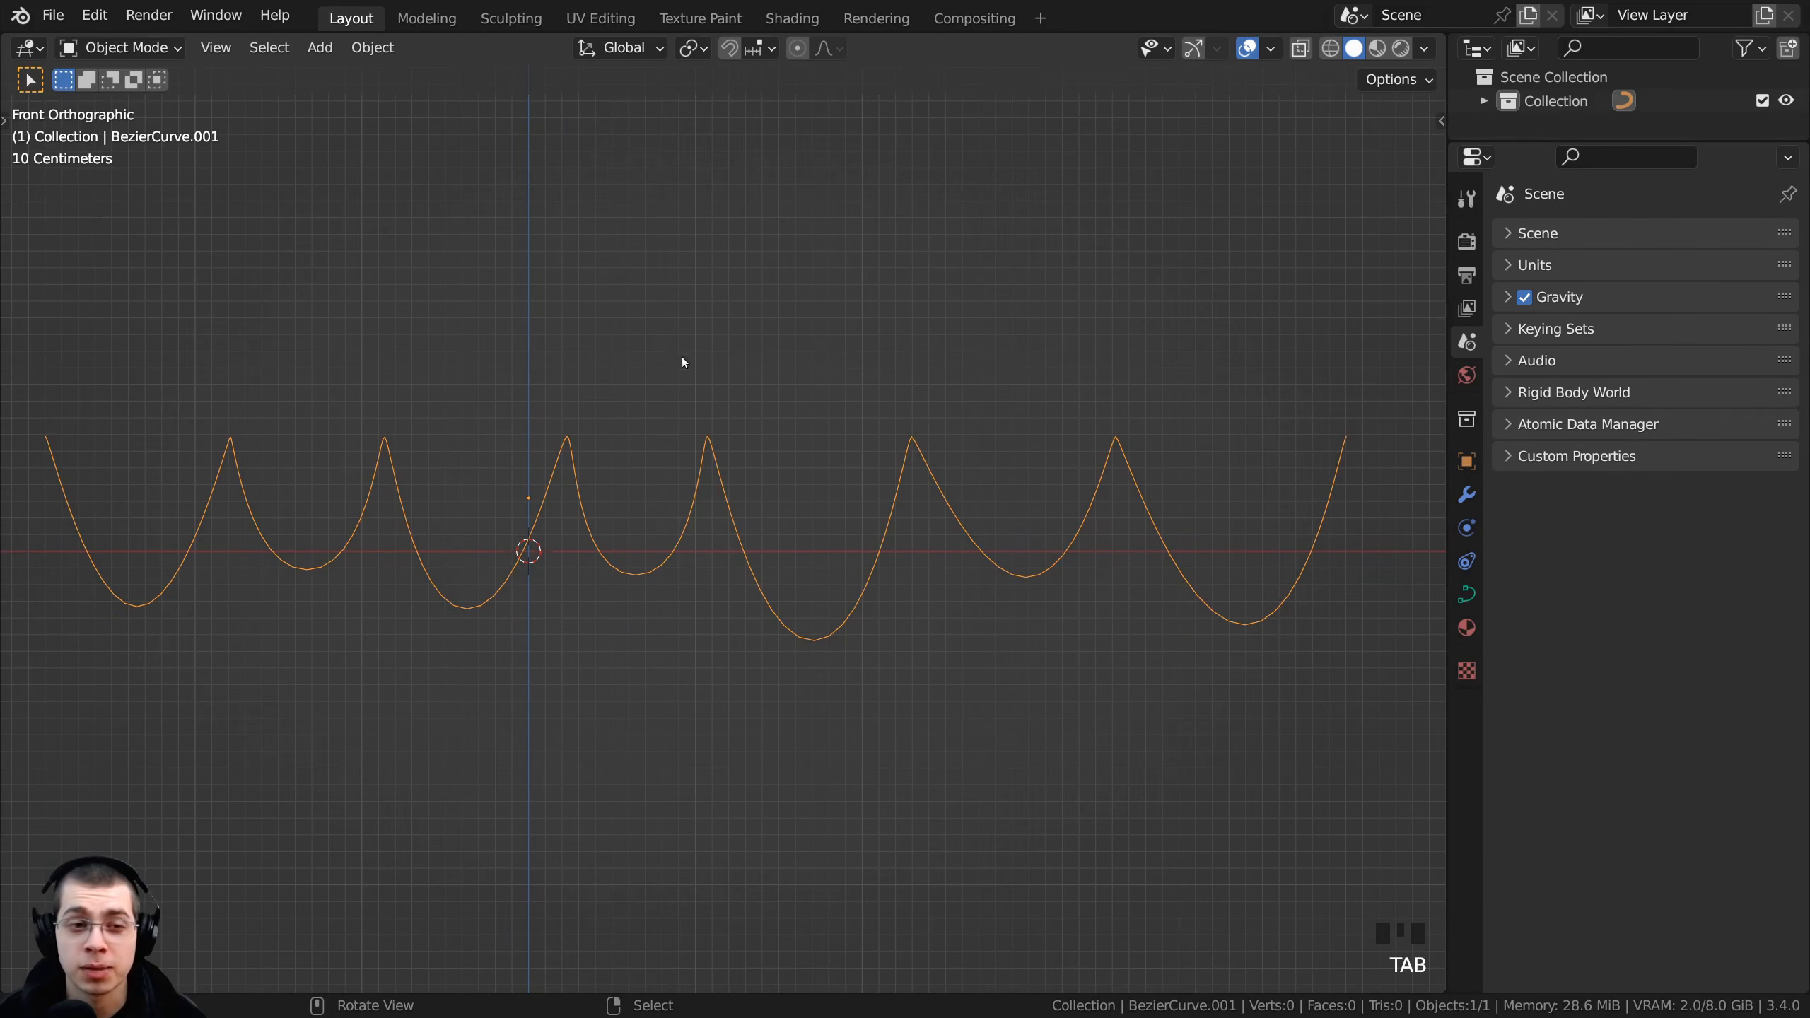
{"action": "key", "text": "shift+a"}
{"action": "mouse_move", "coordinate": [509, 342]}
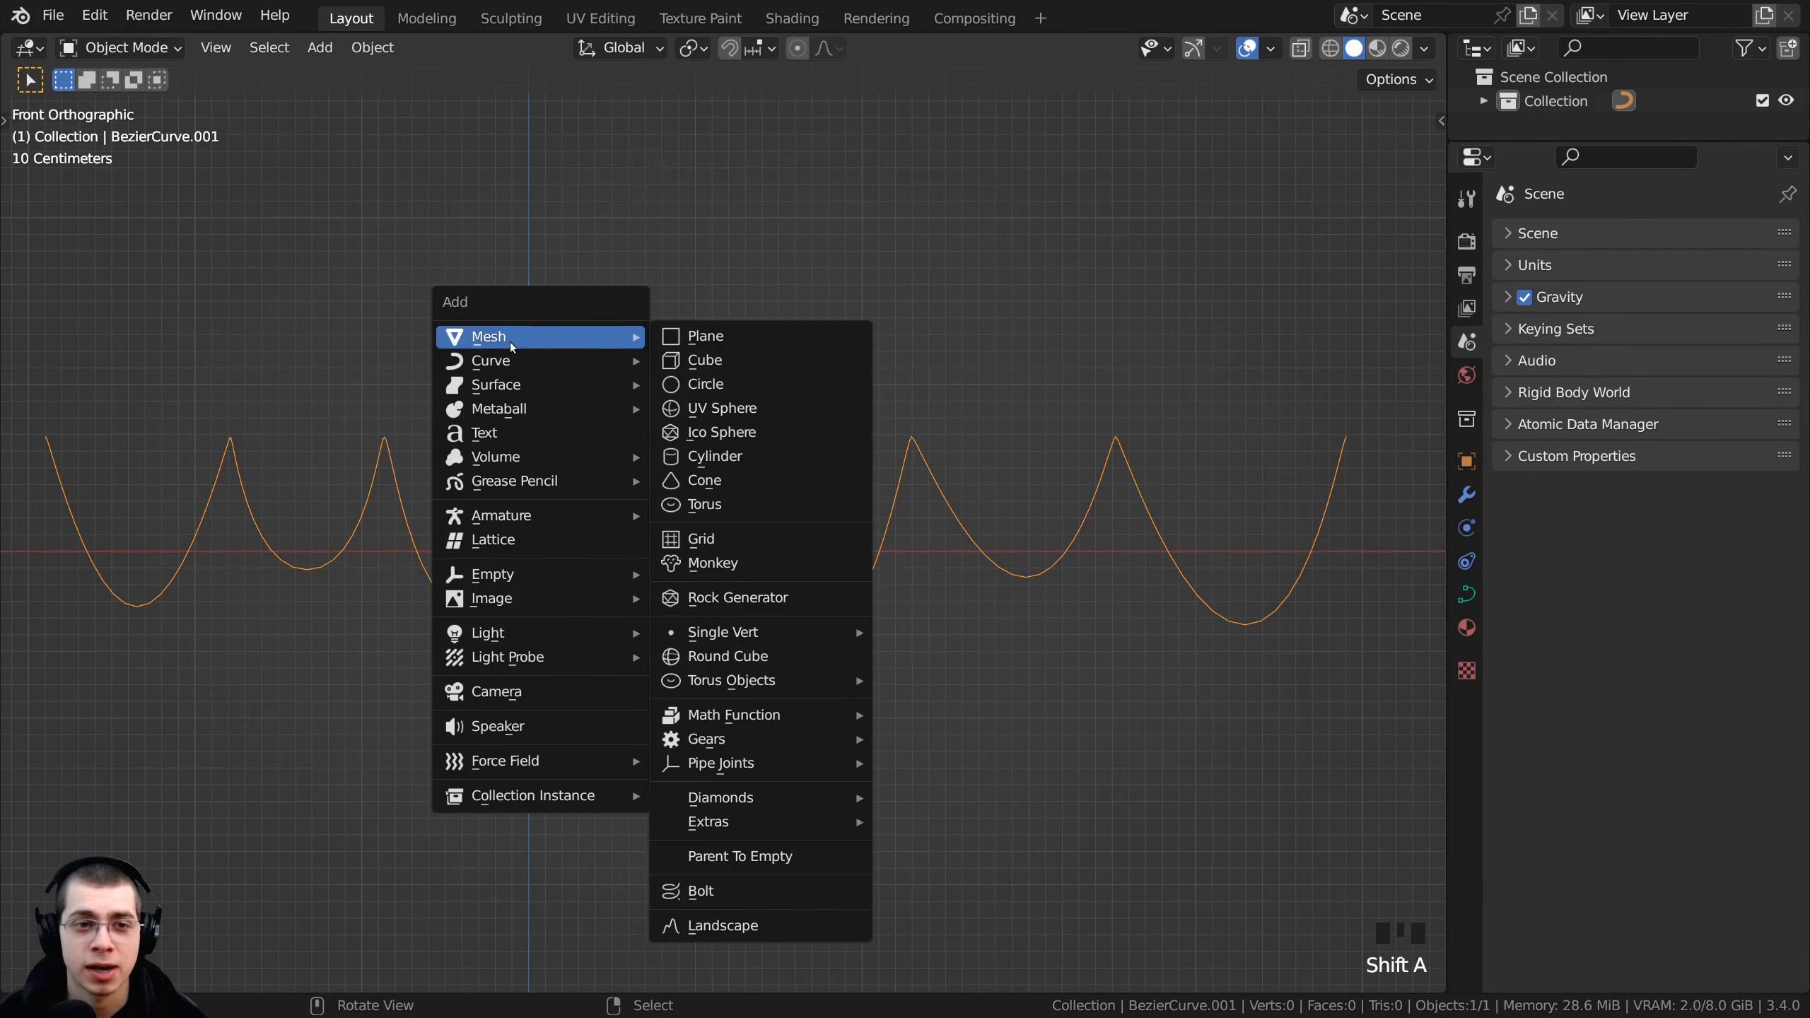
{"action": "left_click", "coordinate": [698, 365]}
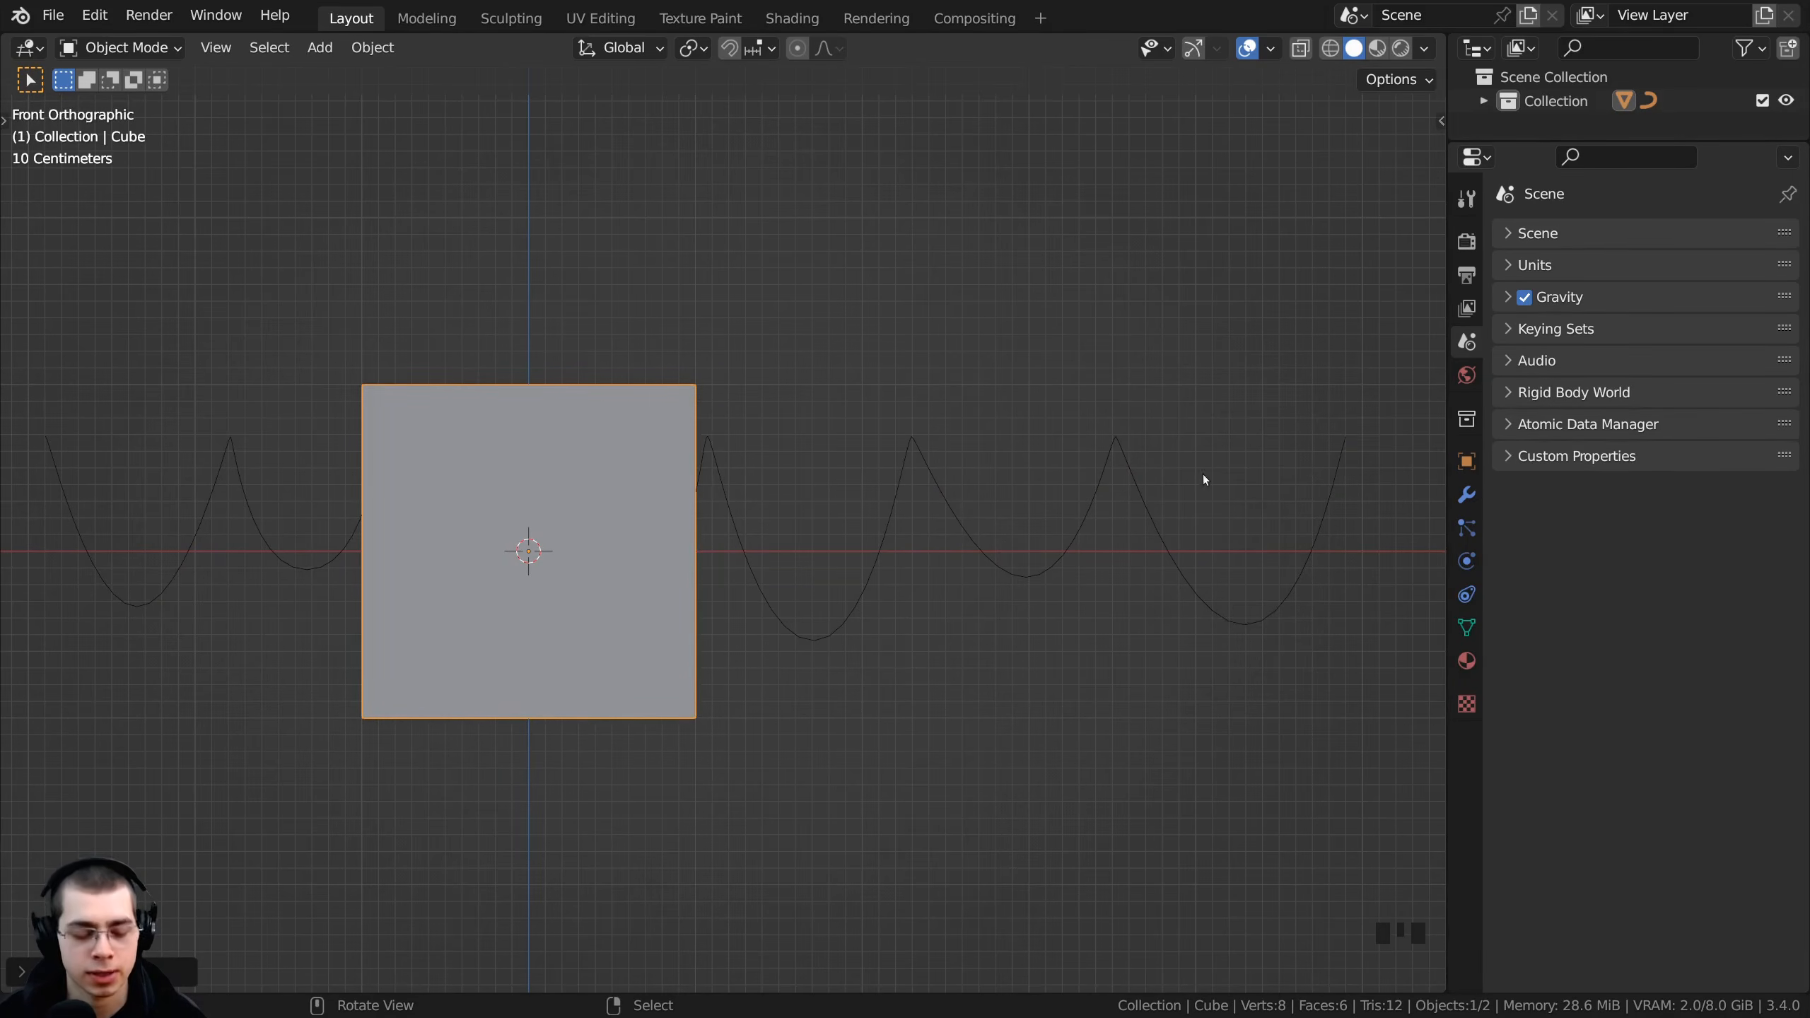
- Shrink the new cube's mesh in Edit Mode and narrow it along the Y axis
{"action": "middle_click_drag", "start_coordinate": [1201, 474], "coordinate": [1207, 388]}
{"action": "key", "text": "Tab"}
{"action": "key", "text": "s"}
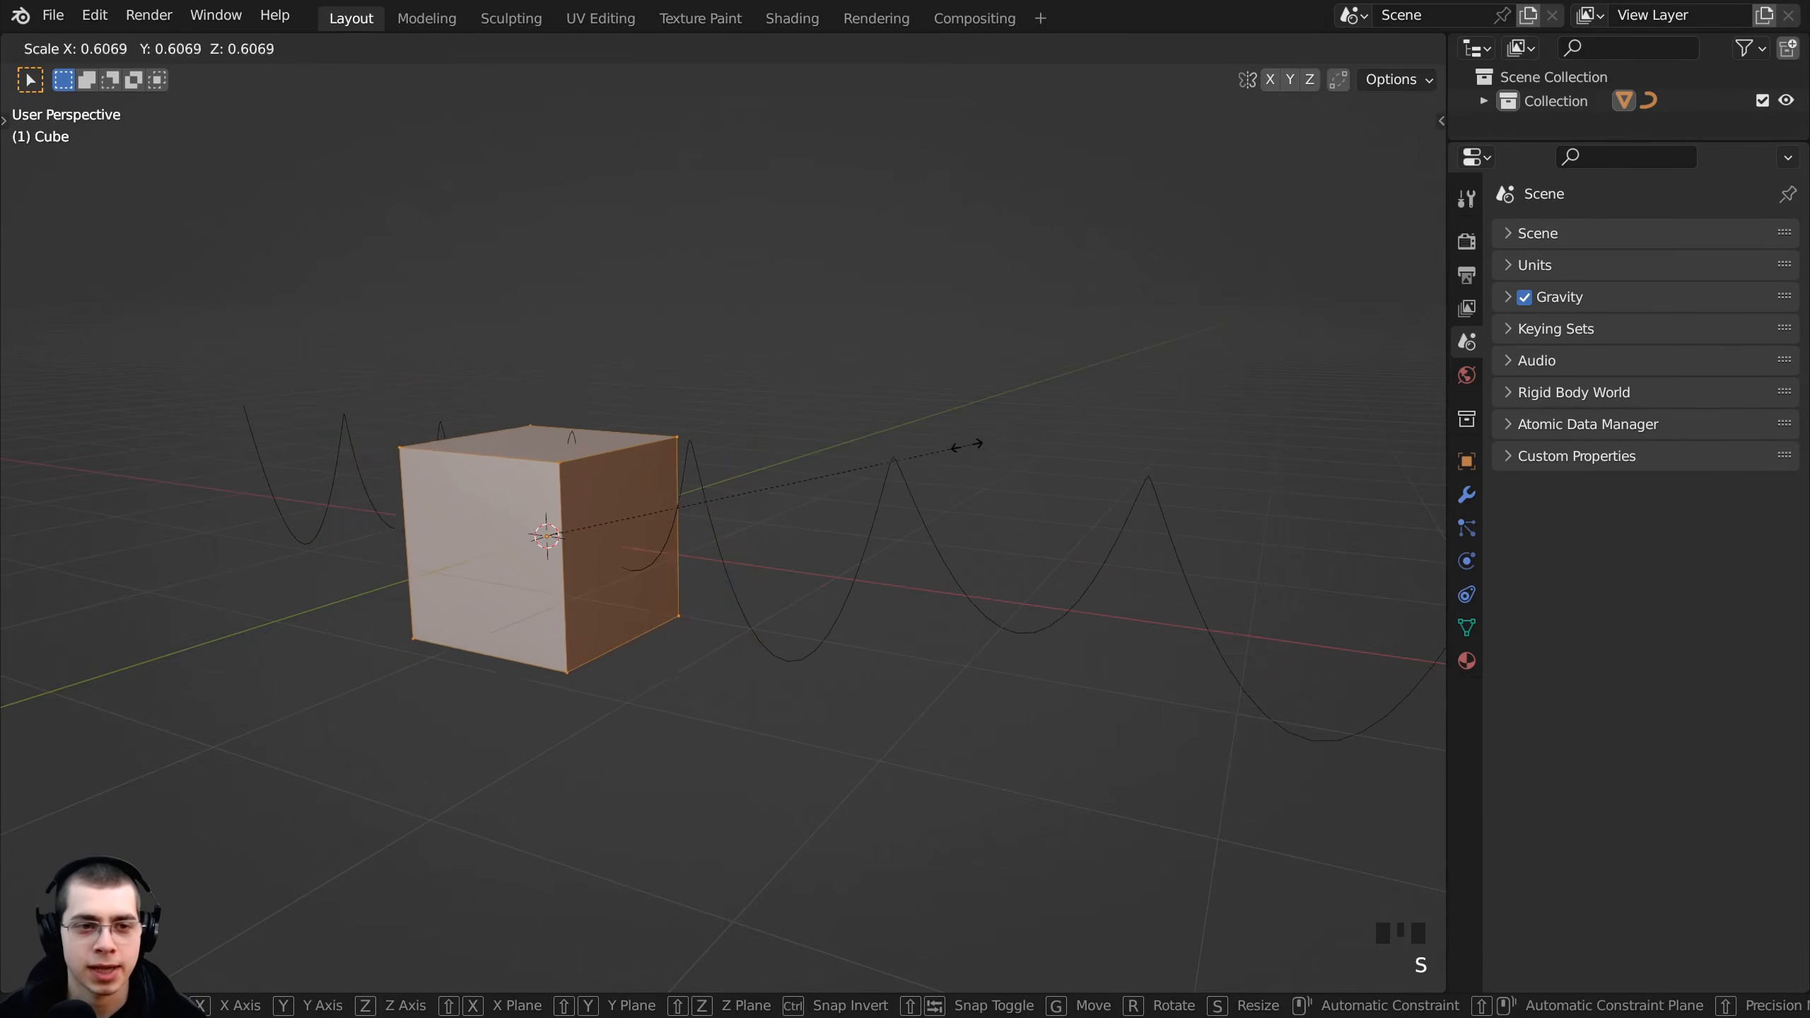
{"action": "left_click", "coordinate": [807, 476]}
{"action": "middle_click_drag", "start_coordinate": [807, 476], "coordinate": [998, 299]}
{"action": "key", "text": "s"}
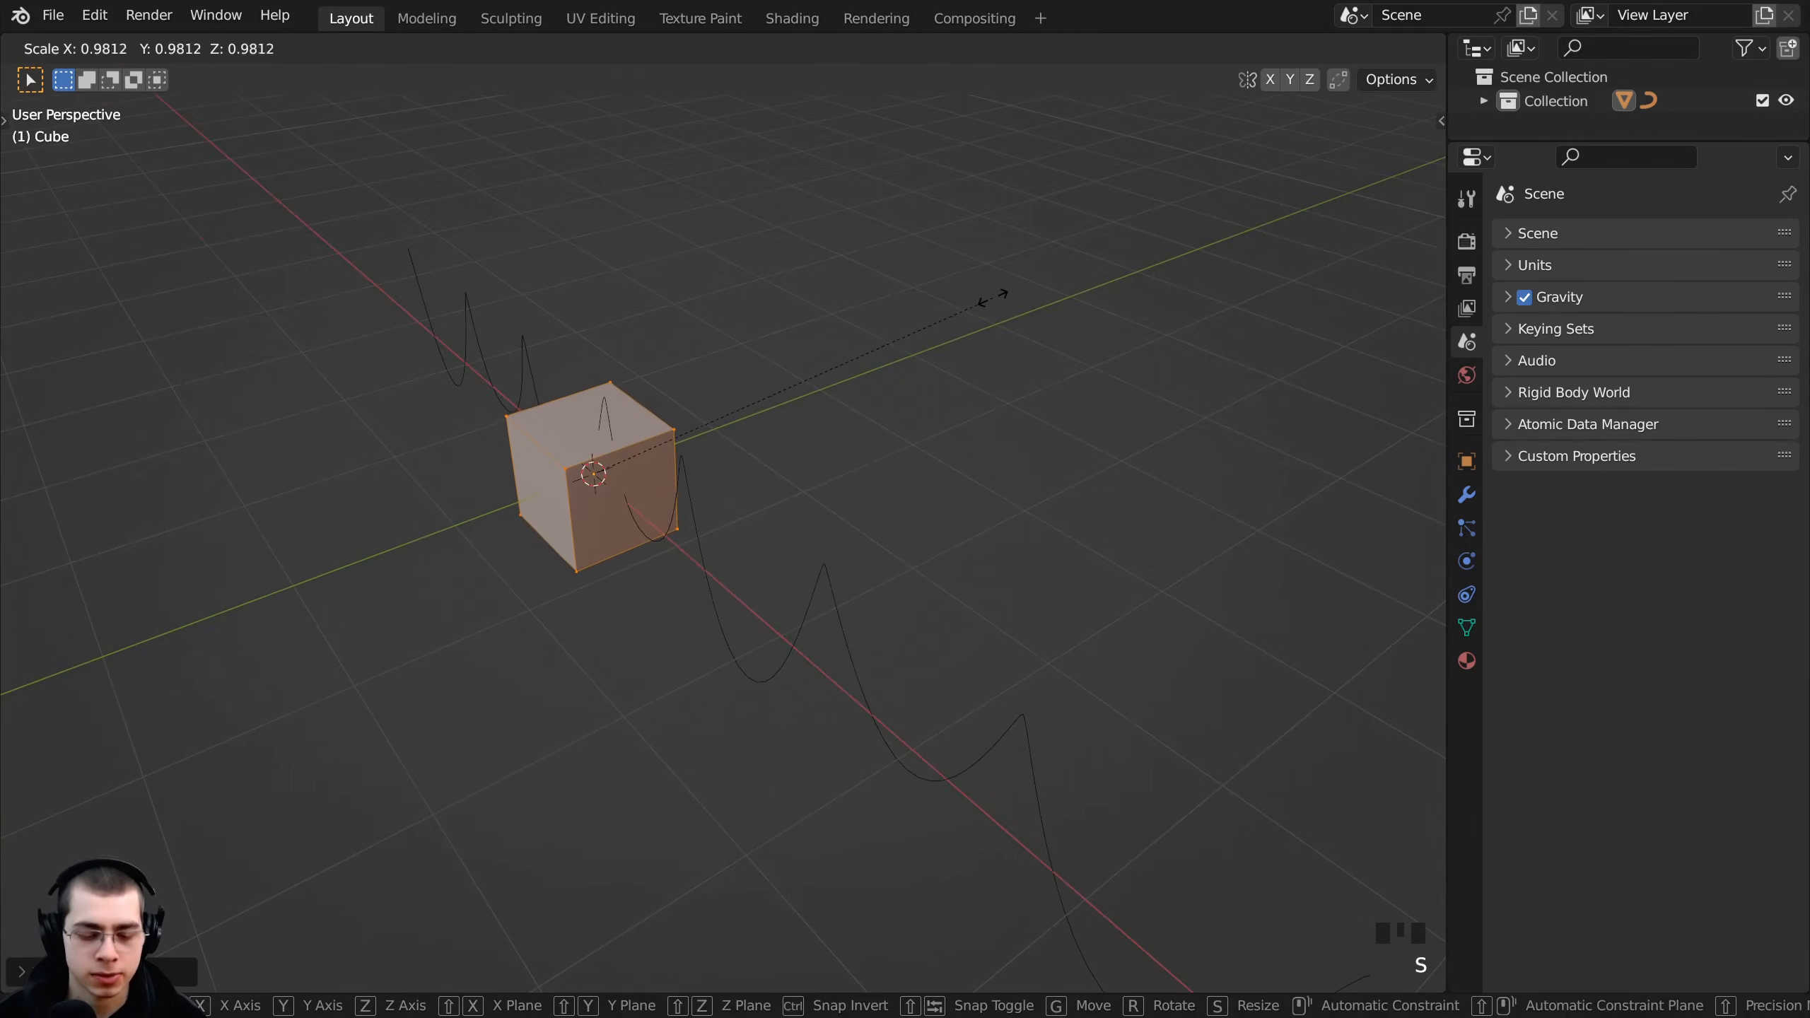
{"action": "key", "text": "y"}
{"action": "left_click", "coordinate": [829, 380]}
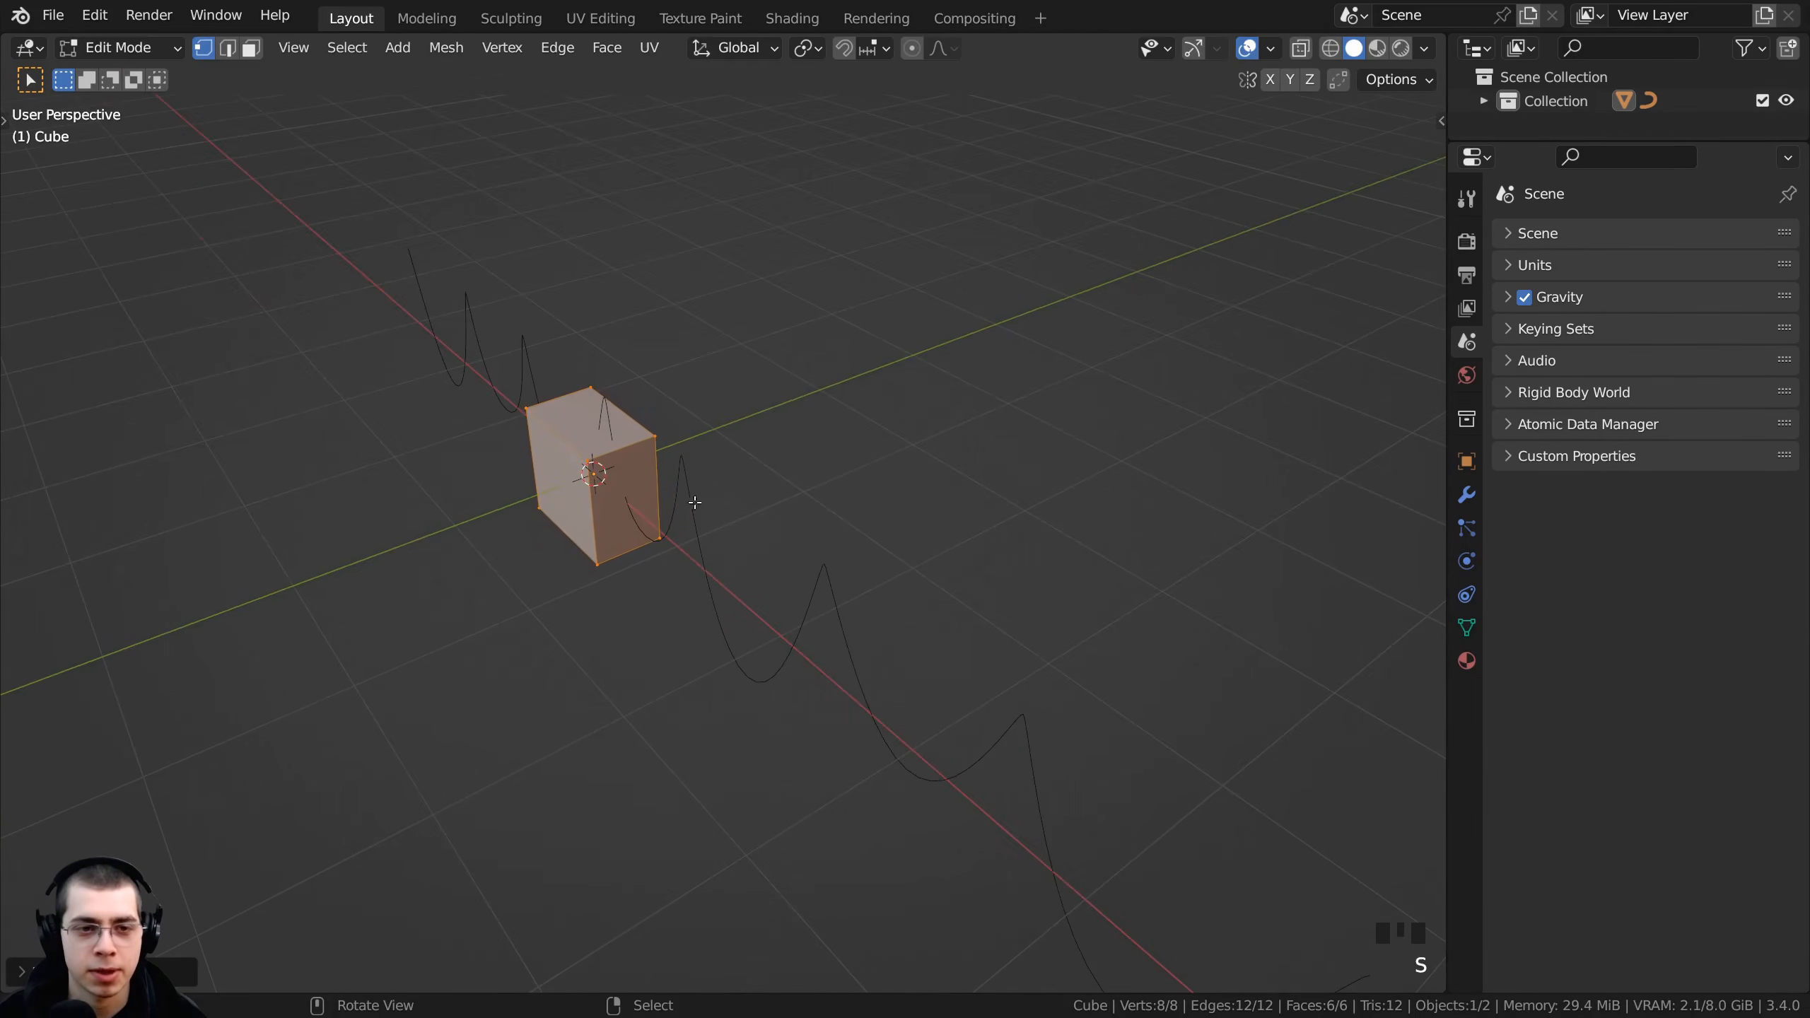
- Stretch the cube's mesh along the X axis into a beam spanning the whole curve, and scale it down slightly overall
{"action": "scroll", "coordinate": [680, 532], "scroll_direction": "down", "scroll_amount": 3}
{"action": "scroll", "coordinate": [679, 533], "scroll_direction": "up", "scroll_amount": 1}
{"action": "key", "text": "s"}
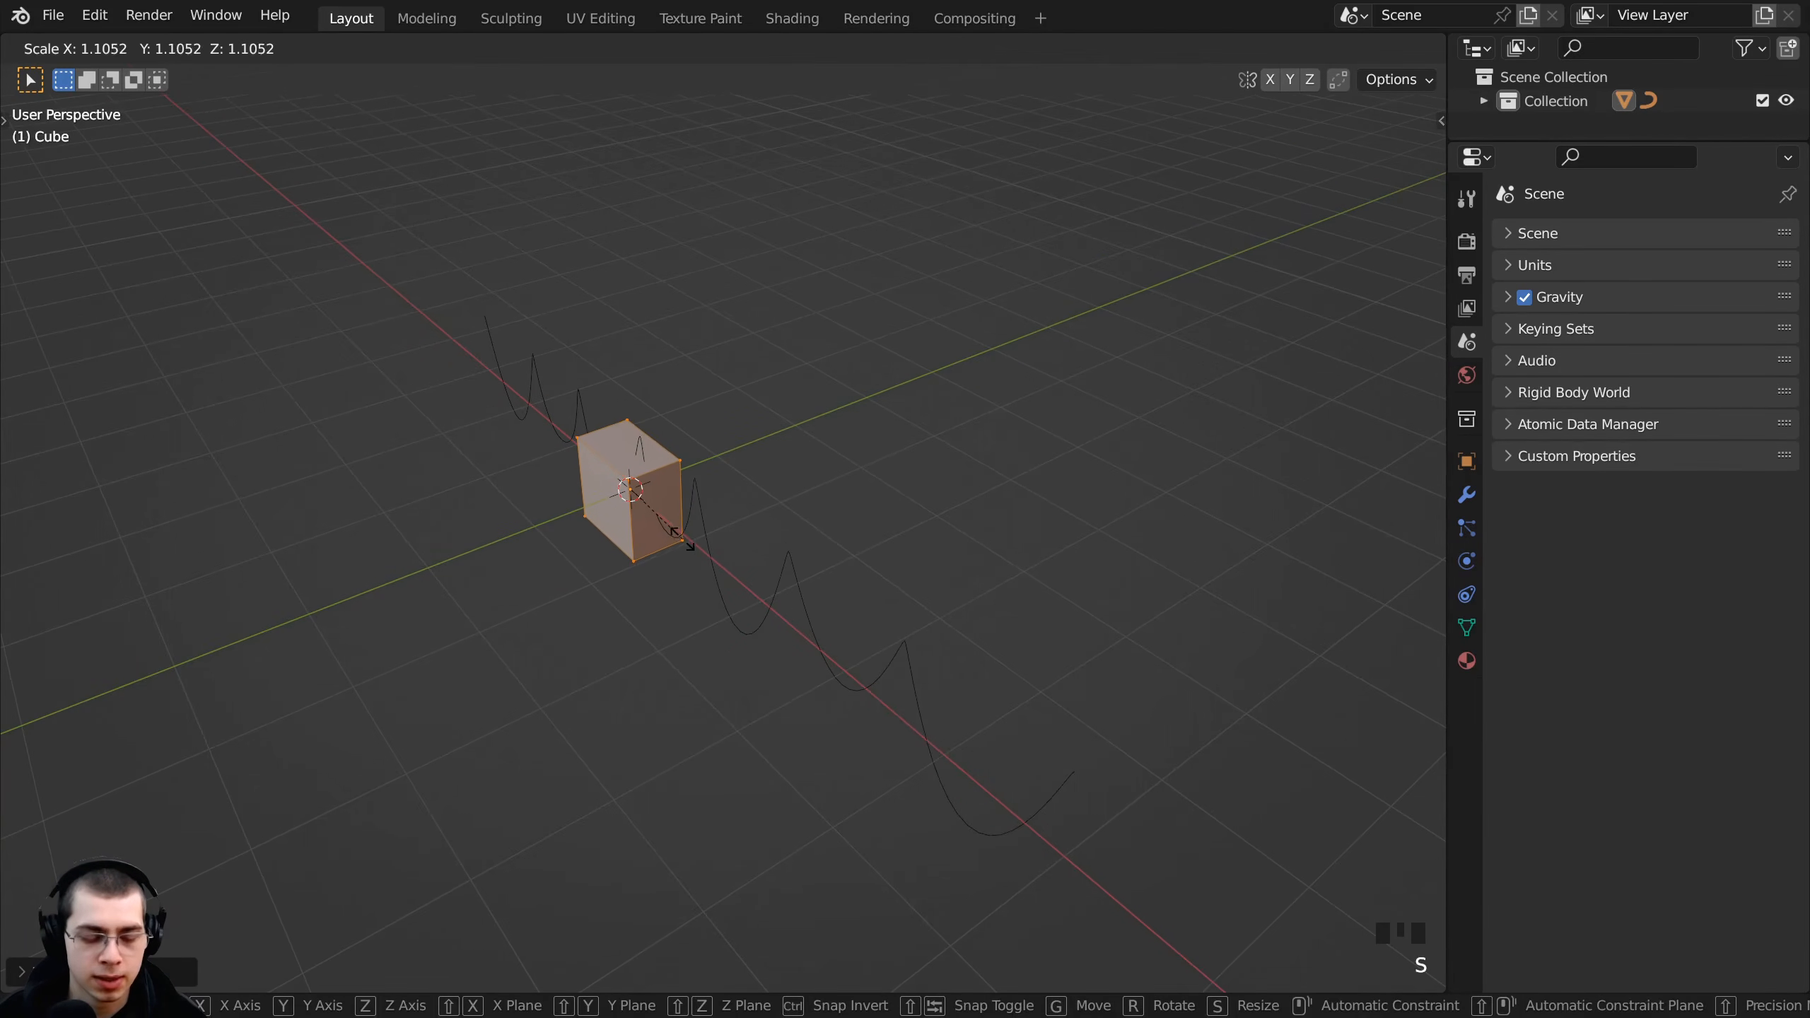
{"action": "key", "text": "x"}
{"action": "left_click", "coordinate": [1140, 926]}
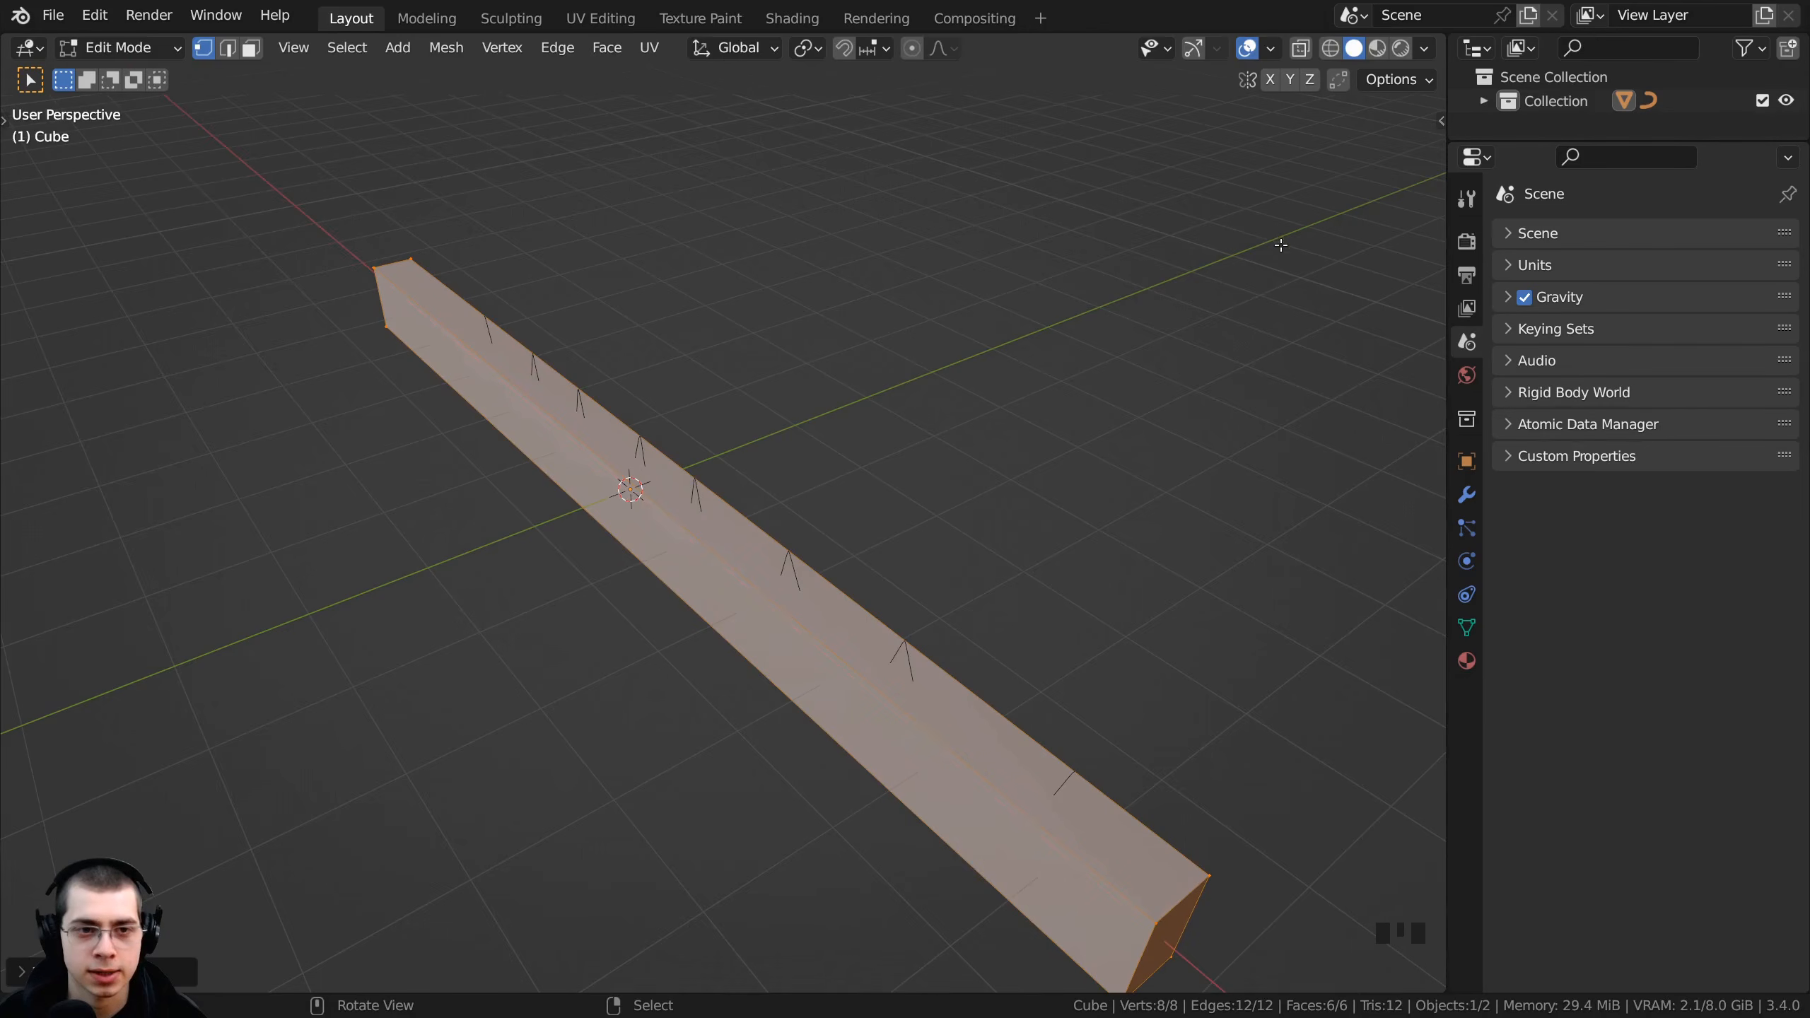
{"action": "key", "text": "s"}
{"action": "left_click", "coordinate": [1193, 426]}
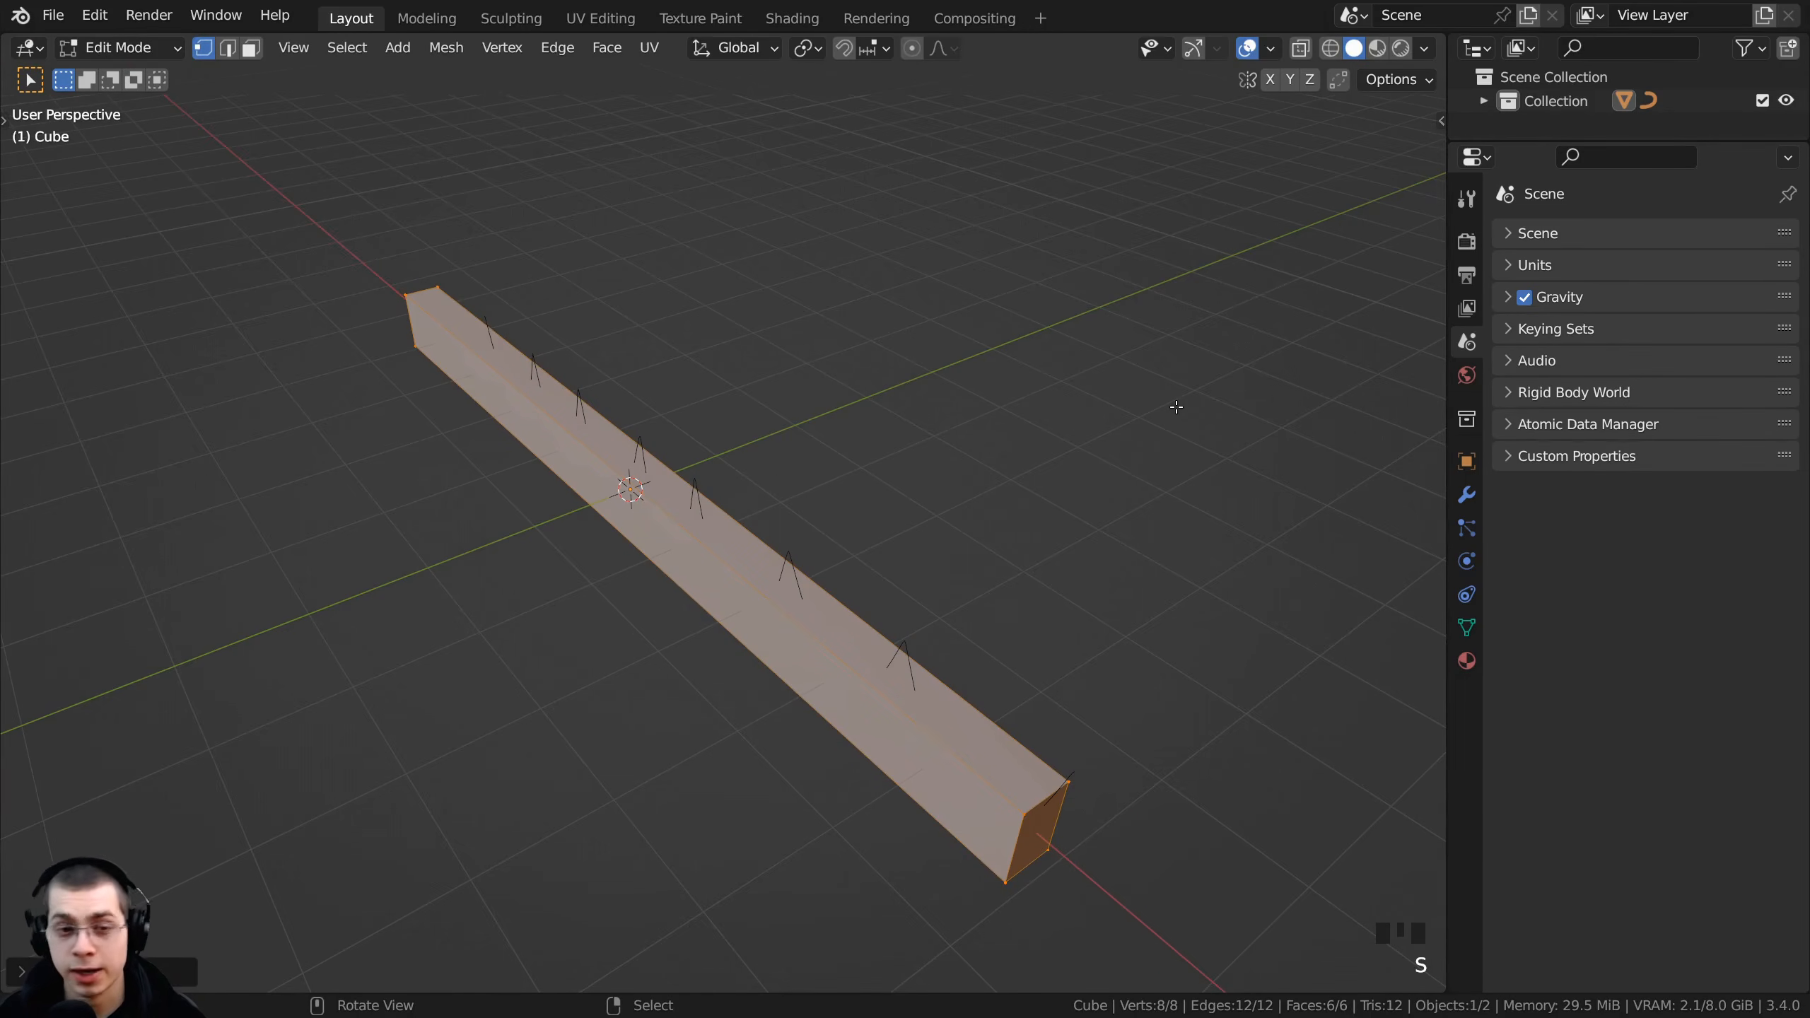
- Return to Object Mode and move the beam behind the curve along Y, raising it to the level of the curve's peaks
{"action": "key", "text": "KP_3"}
{"action": "scroll", "coordinate": [706, 527], "scroll_direction": "up", "scroll_amount": 4}
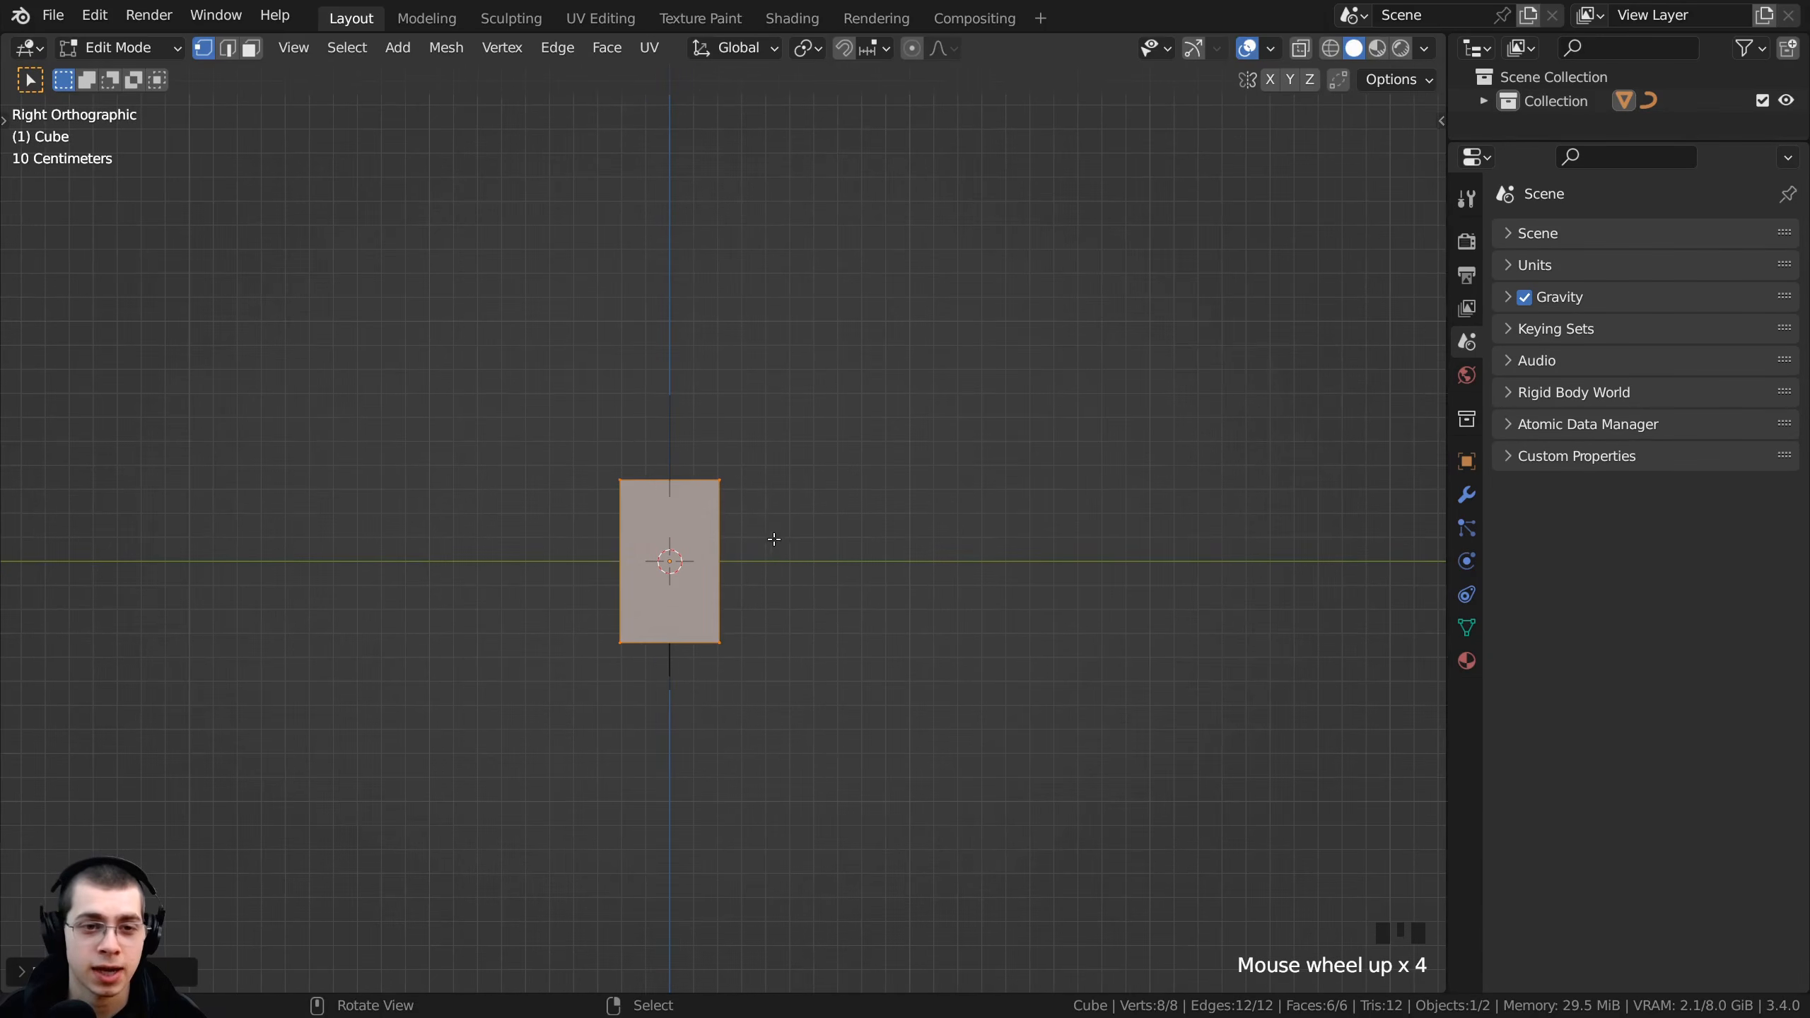
{"action": "key", "text": "Tab"}
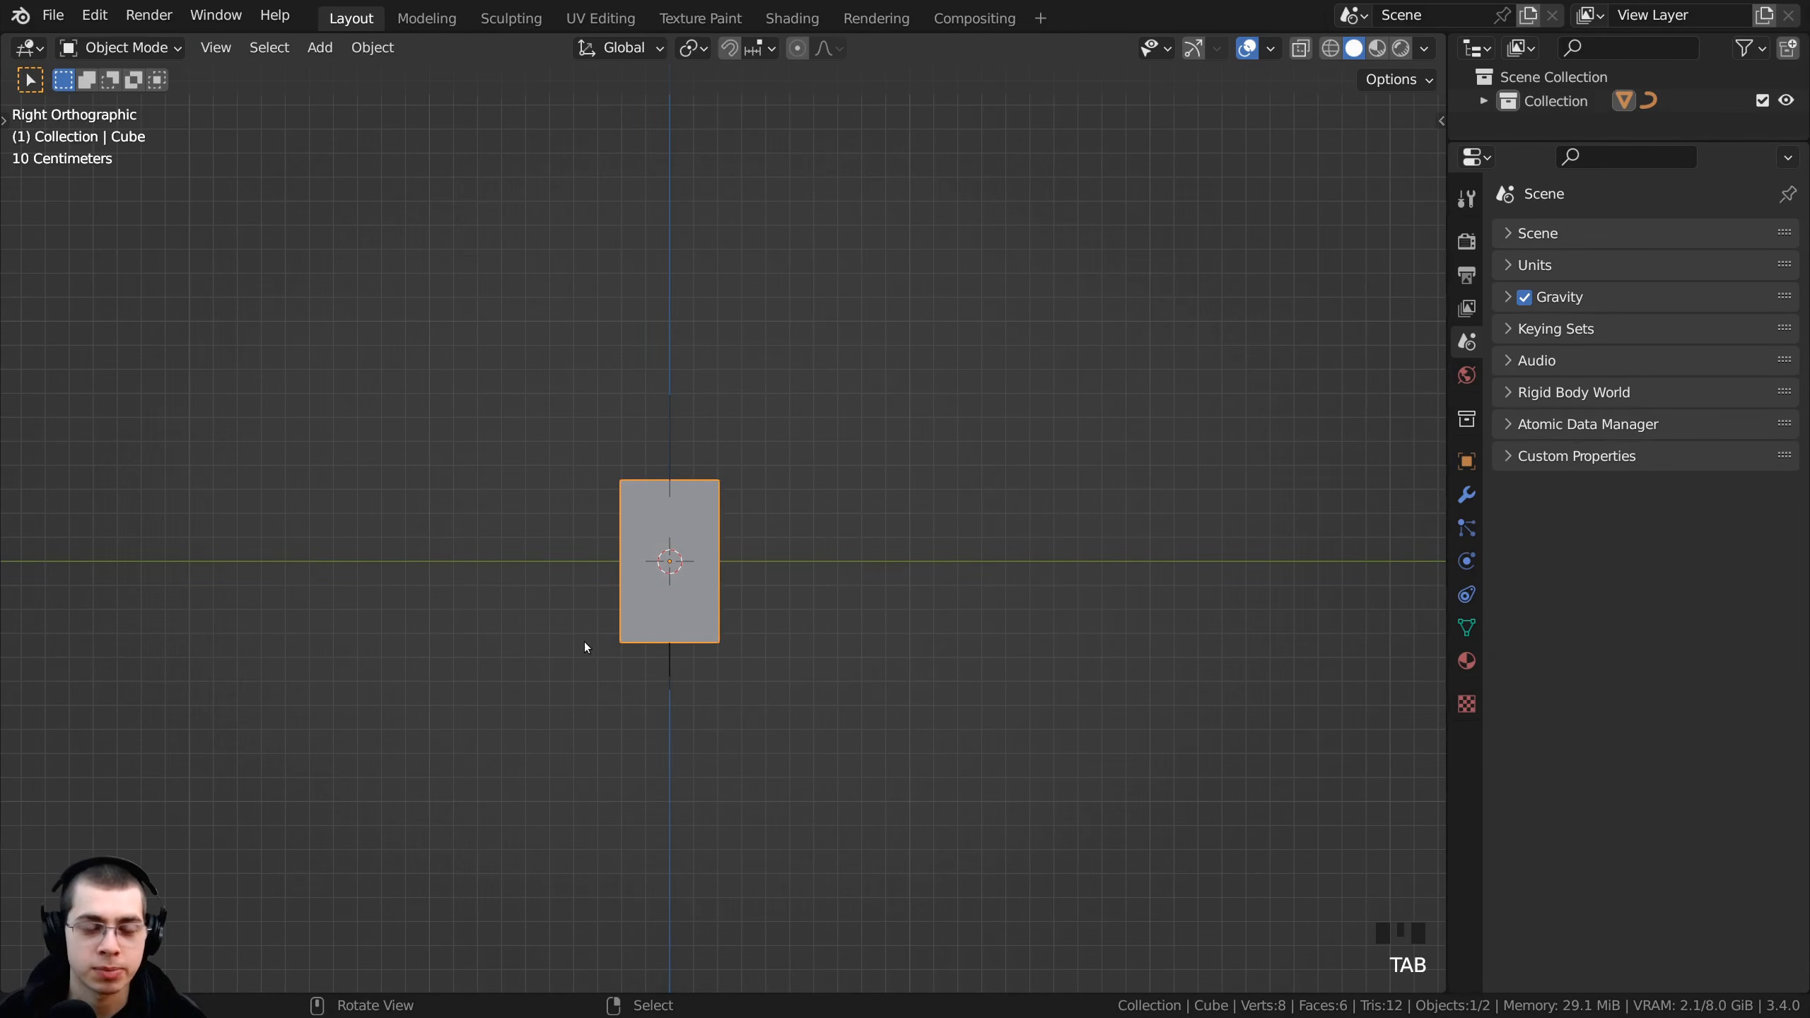
{"action": "scroll", "coordinate": [585, 642], "scroll_direction": "up", "scroll_amount": 1}
{"action": "key", "text": "g"}
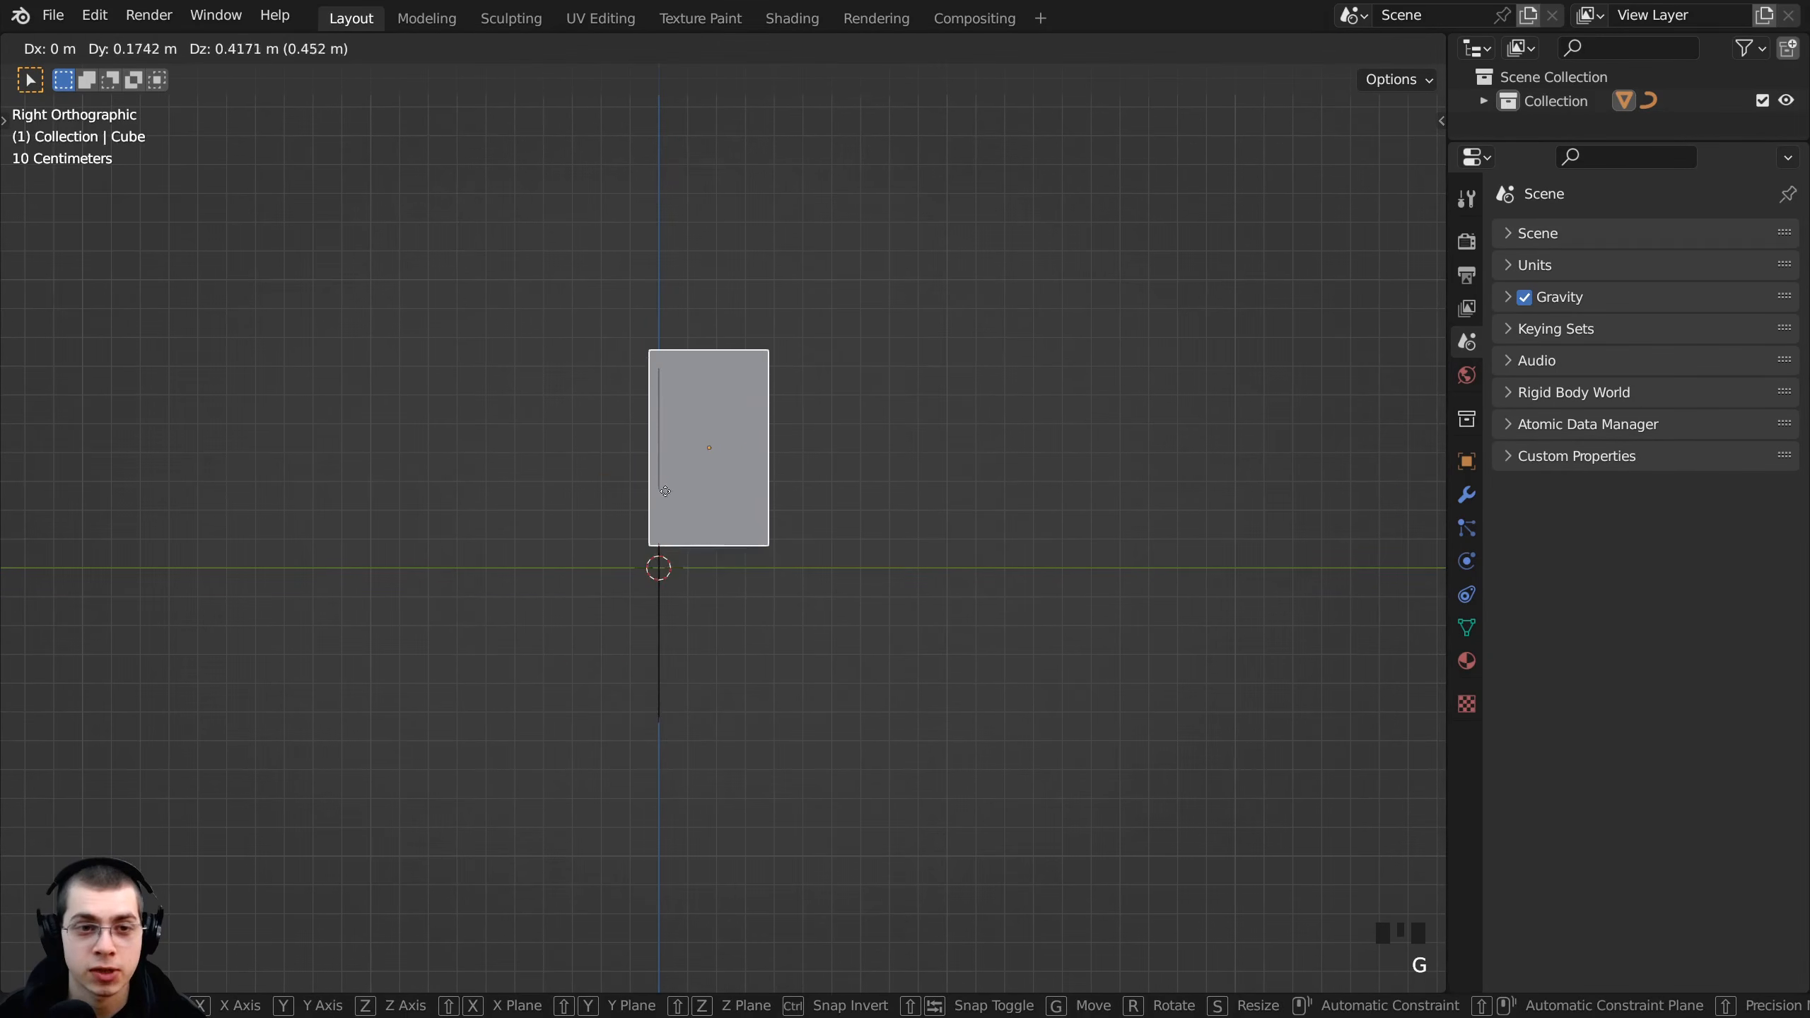
{"action": "left_click", "coordinate": [676, 462]}
{"action": "middle_click_drag", "start_coordinate": [676, 462], "coordinate": [948, 476]}
{"action": "key", "text": "g"}
{"action": "key", "text": "z"}
{"action": "left_click", "coordinate": [948, 471]}
- Move the beam along the X axis until it extends past both ends of the curve
{"action": "key", "text": "alt+a"}
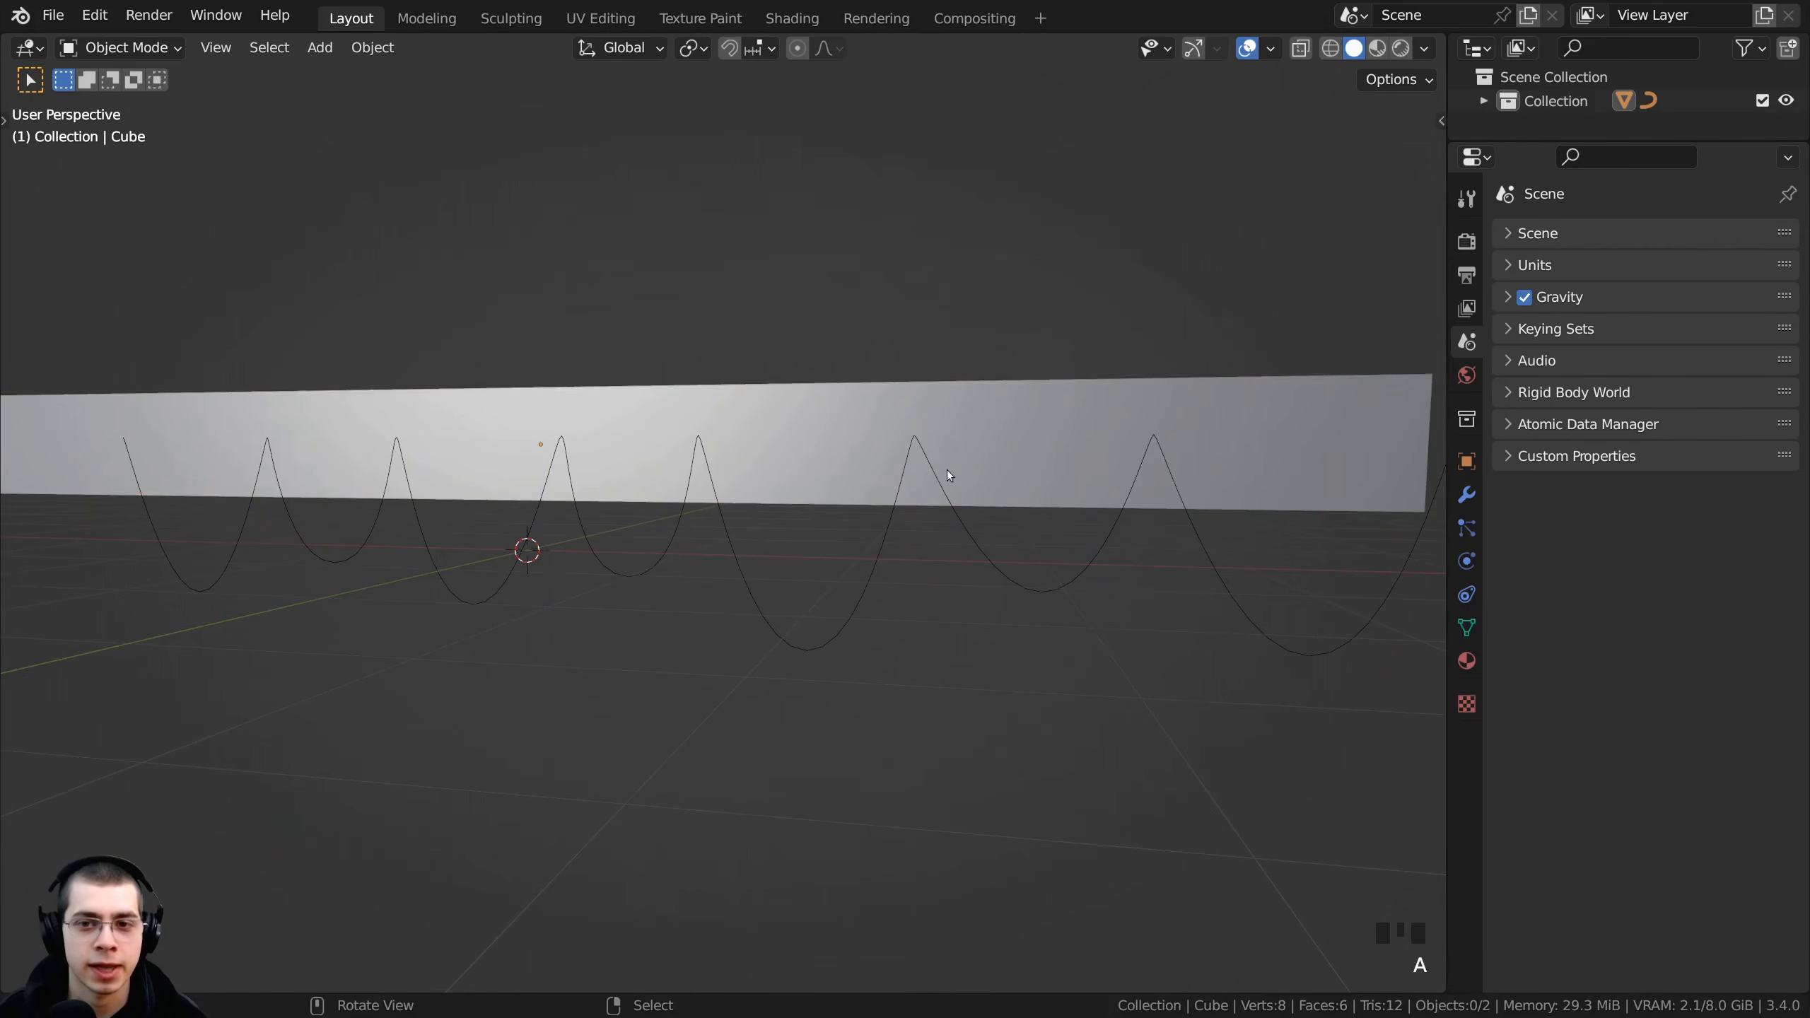
{"action": "right_click", "coordinate": [925, 404]}
{"action": "scroll", "coordinate": [926, 405], "scroll_direction": "down", "scroll_amount": 2}
{"action": "middle_click_drag", "start_coordinate": [926, 407], "coordinate": [948, 409]}
{"action": "key", "text": "g"}
{"action": "key", "text": "x"}
{"action": "left_click", "coordinate": [1030, 417]}
{"action": "middle_click_drag", "start_coordinate": [642, 408], "coordinate": [604, 410], "text": "shift"}
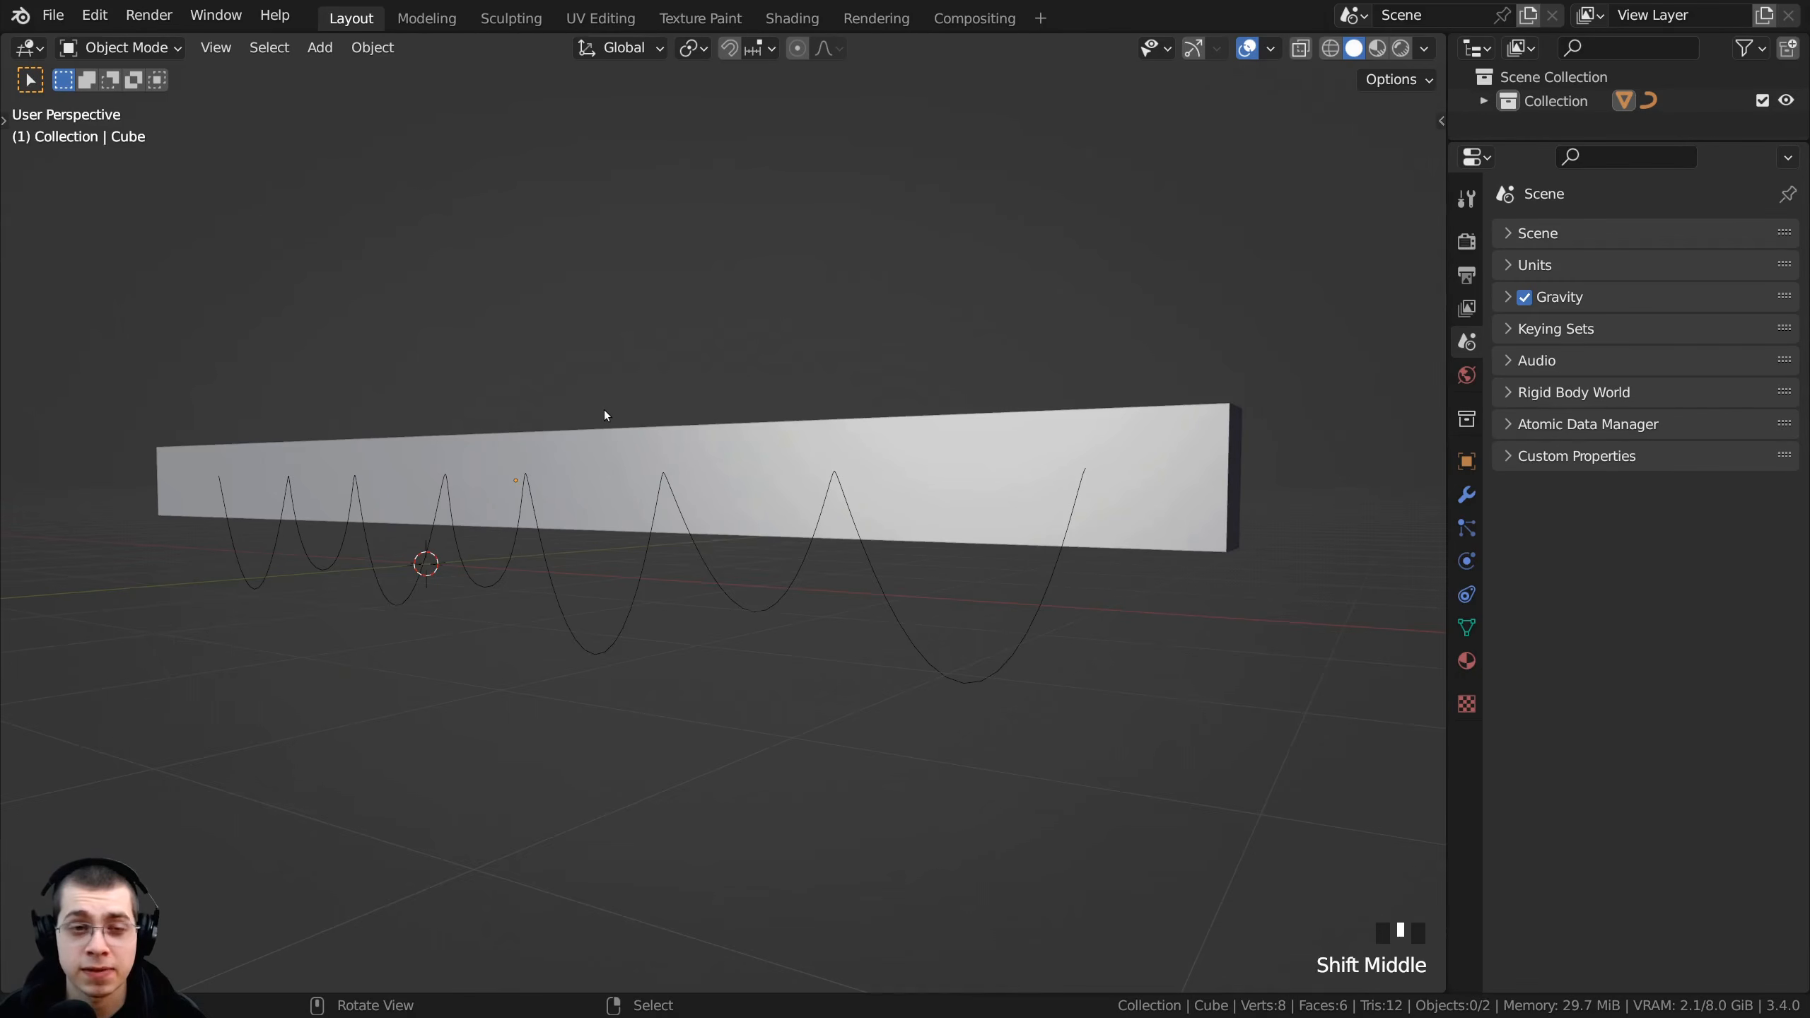
- Save the project as Christmas Lights.blend in the Tutorial Files folder
{"action": "left_click", "coordinate": [53, 15]}
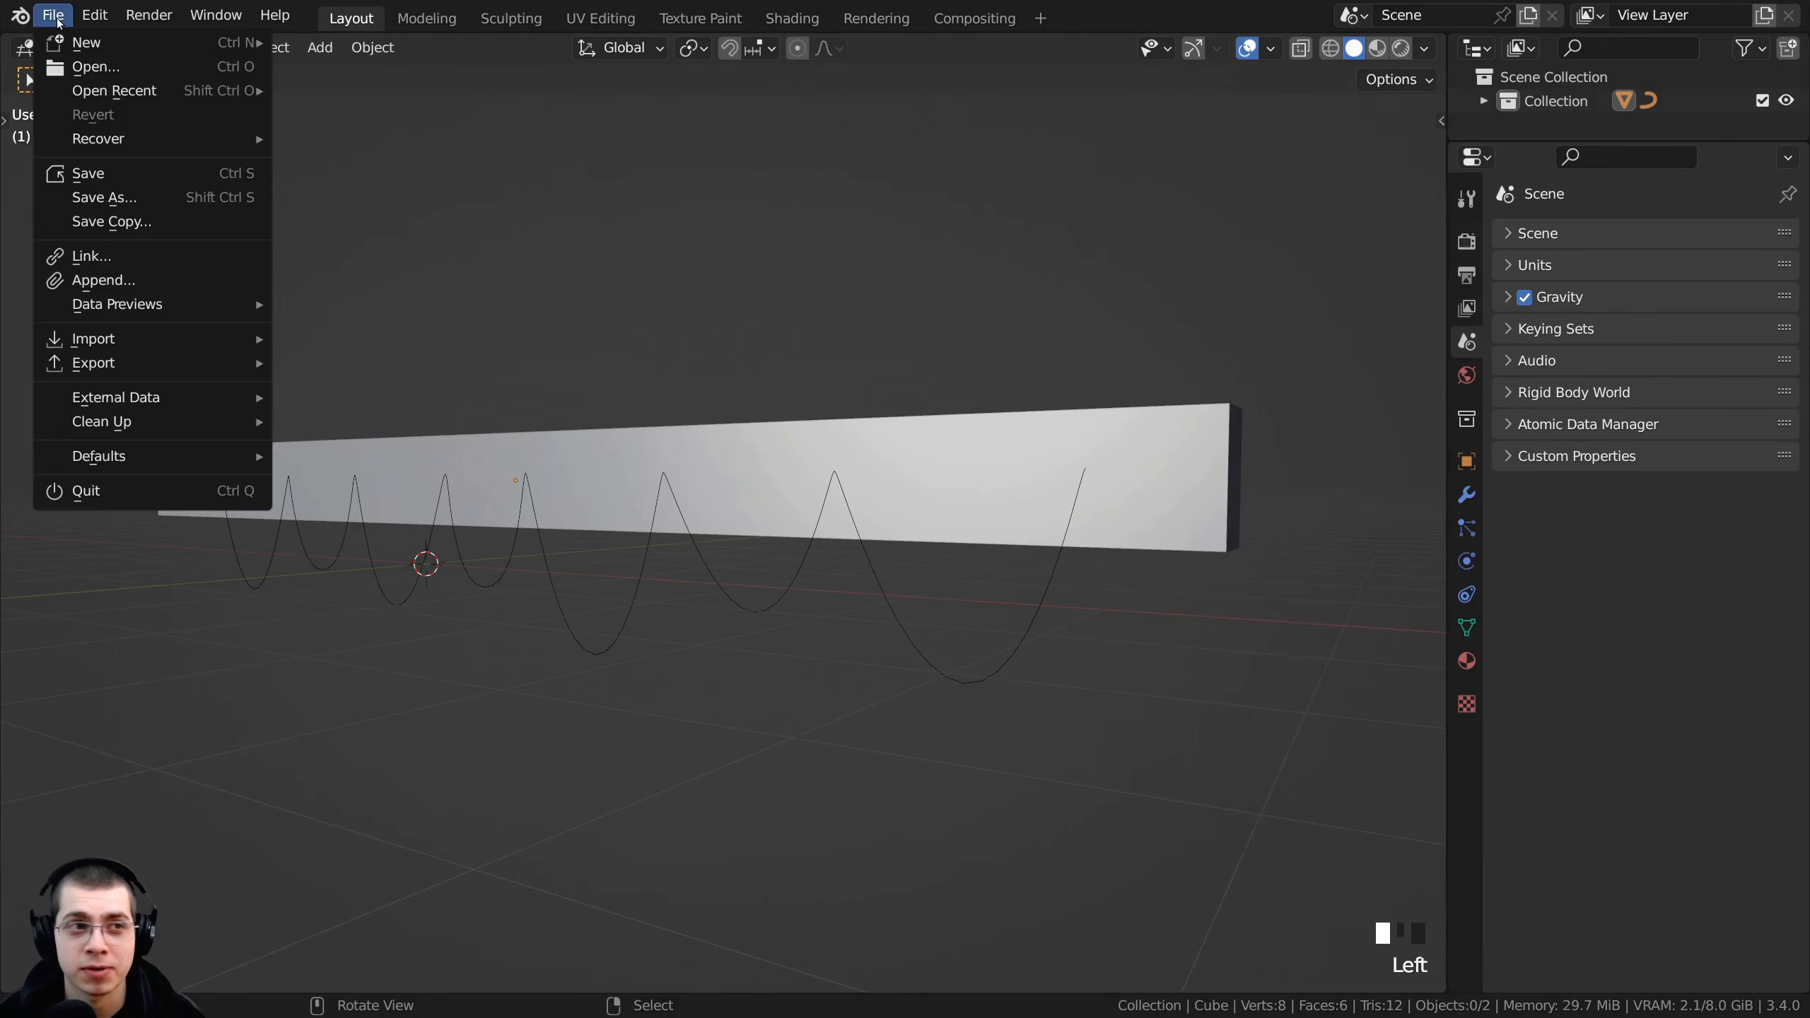
{"action": "left_click", "coordinate": [151, 198]}
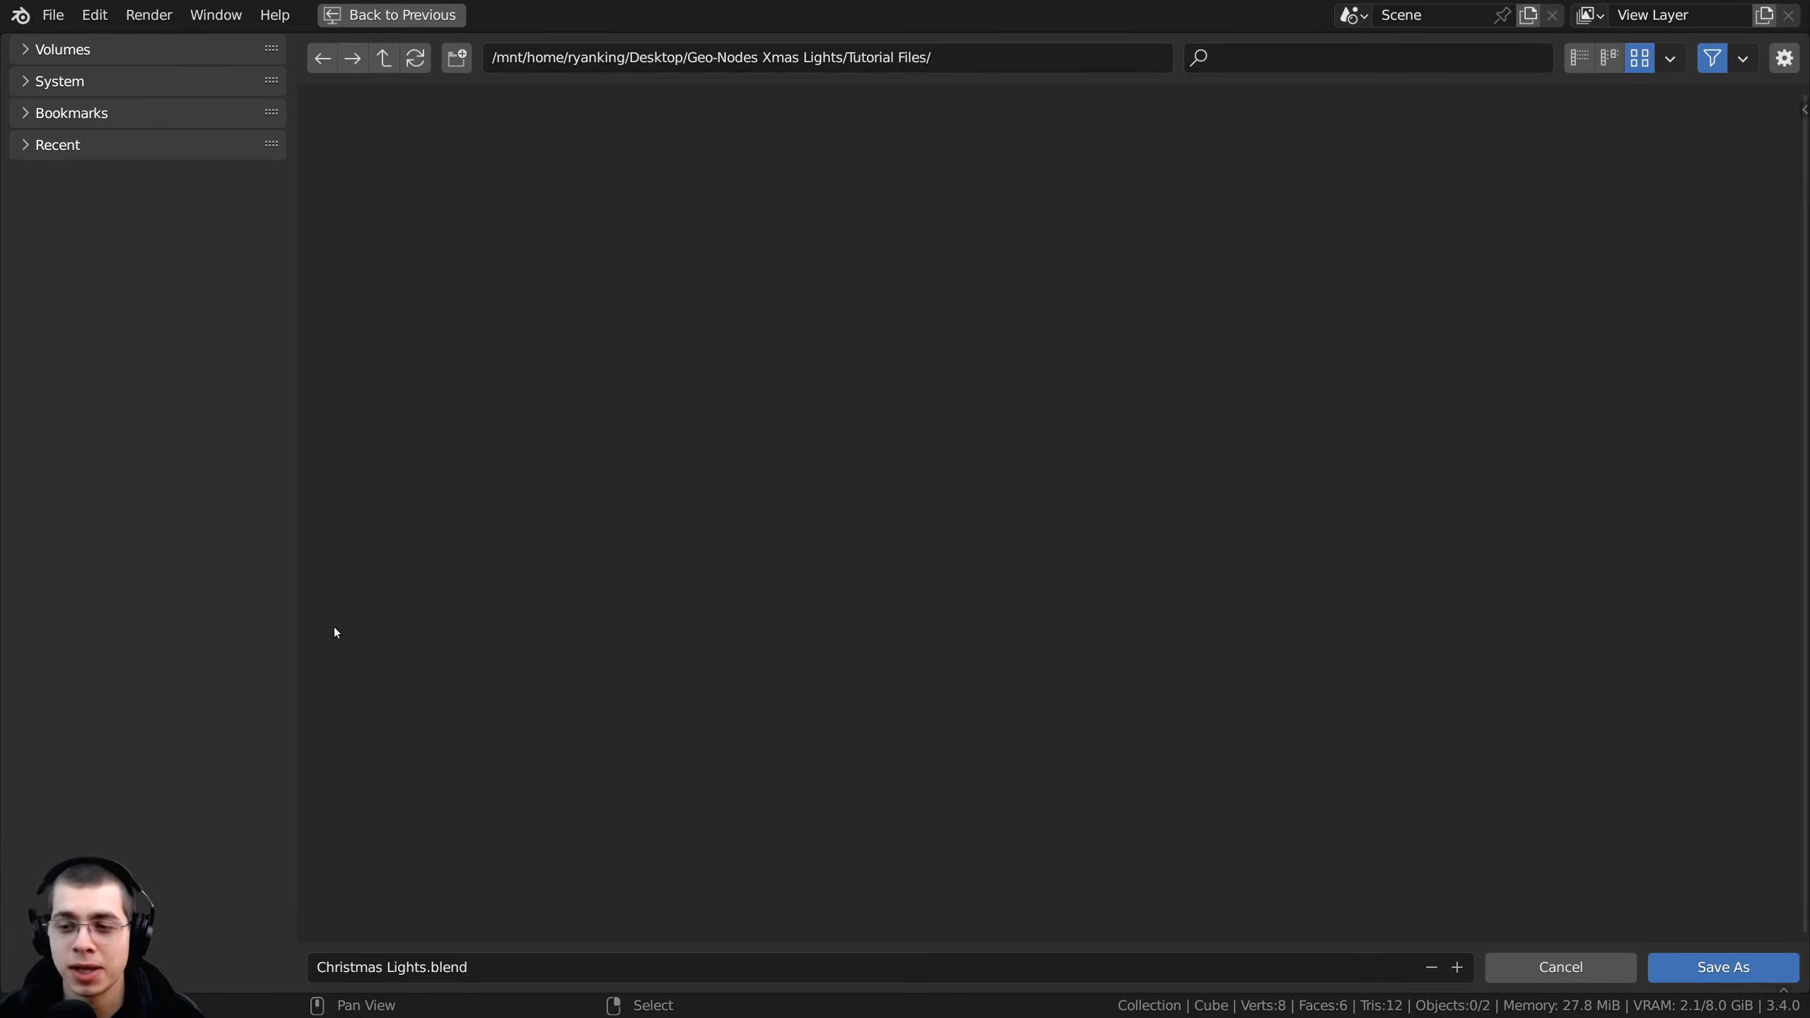
{"action": "left_click", "coordinate": [1783, 972]}
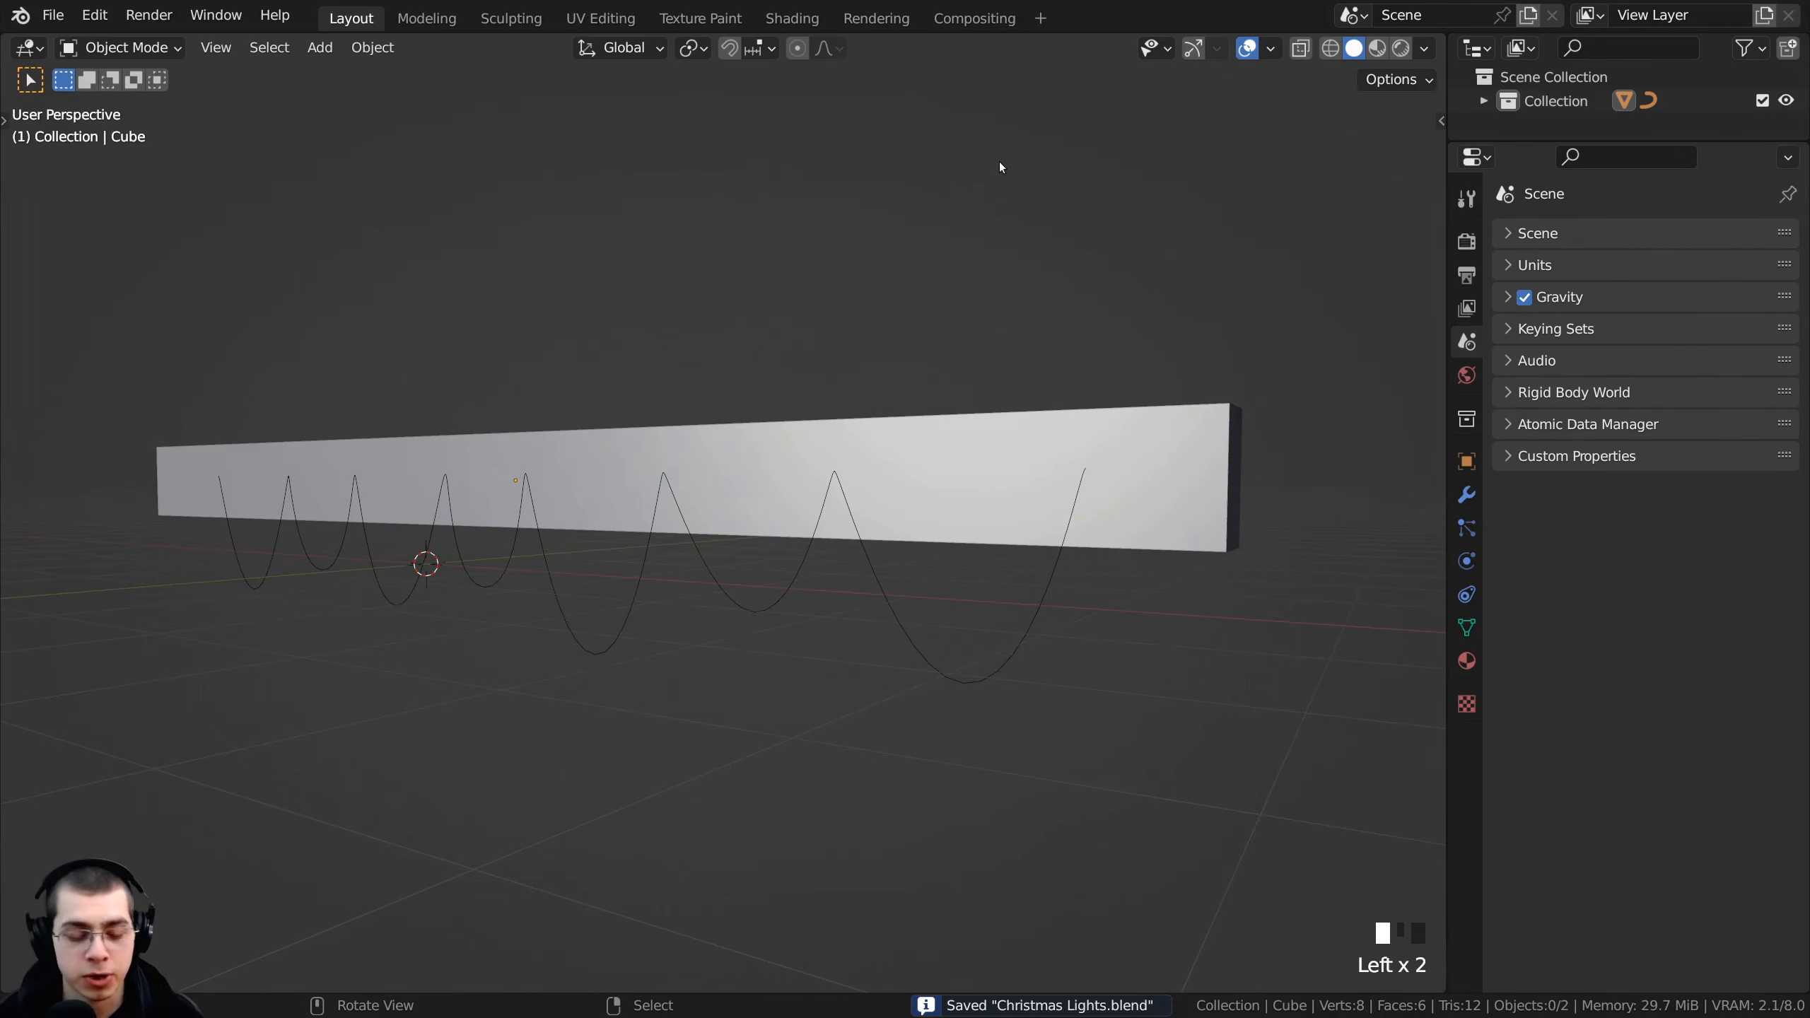
{"action": "middle_click_drag", "start_coordinate": [1193, 462], "coordinate": [1224, 441], "text": "shift"}
{"action": "scroll", "coordinate": [818, 430], "scroll_direction": "down", "scroll_amount": 2}
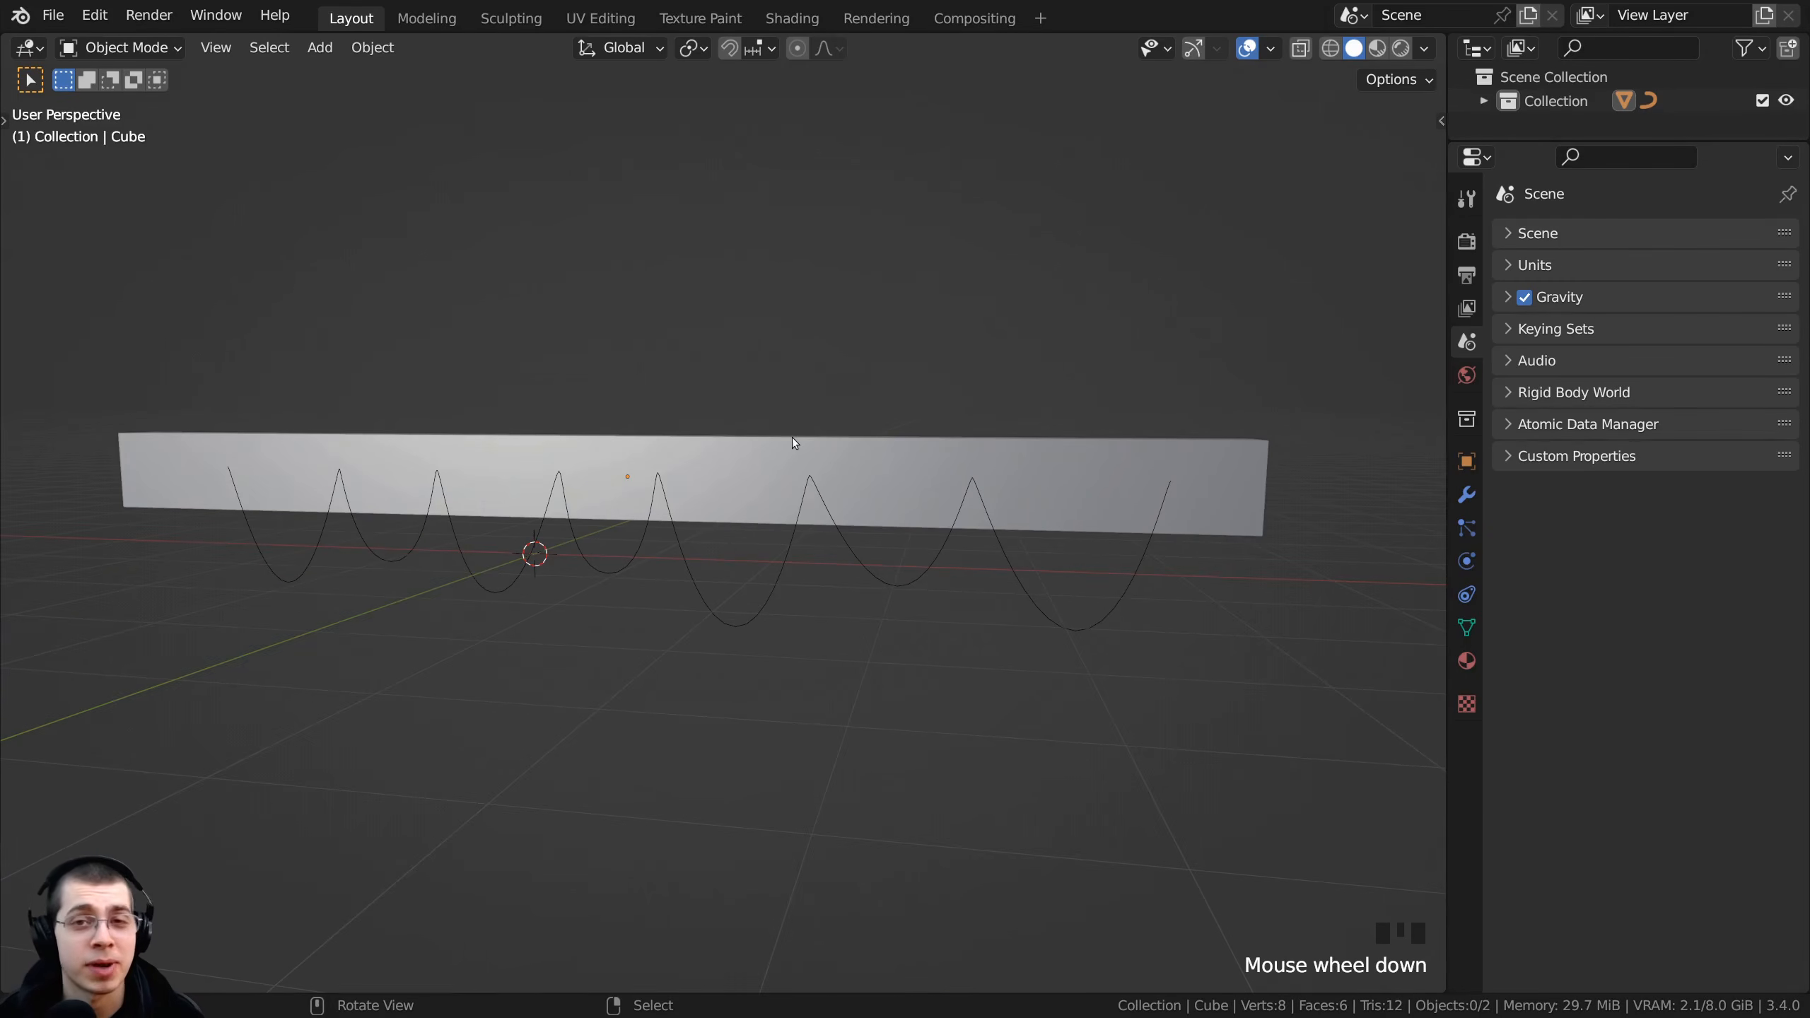
- Add a cylinder mesh with 14 vertices, keeping the other creation settings at their defaults
{"action": "scroll", "coordinate": [806, 399], "scroll_direction": "up", "scroll_amount": 1}
{"action": "middle_click_drag", "start_coordinate": [807, 399], "coordinate": [709, 422]}
{"action": "scroll", "coordinate": [627, 373], "scroll_direction": "down", "scroll_amount": 1}
{"action": "key", "text": "shift+a"}
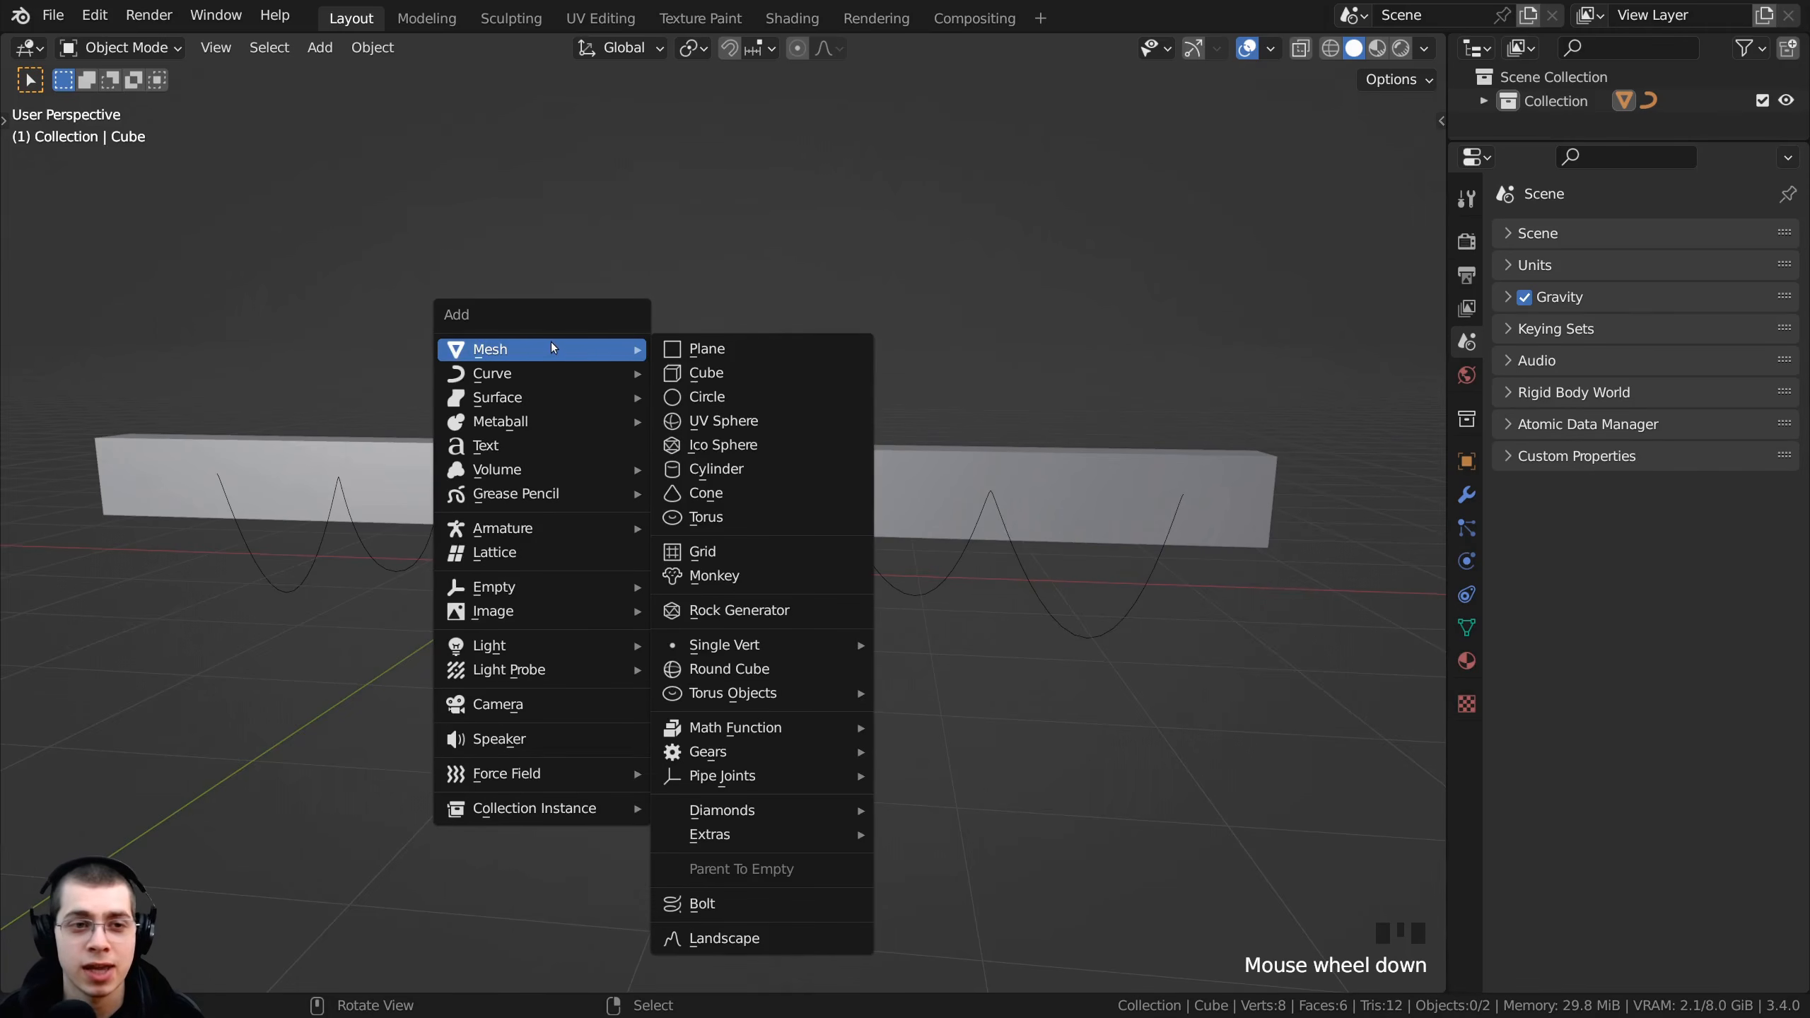
{"action": "left_click", "coordinate": [739, 470]}
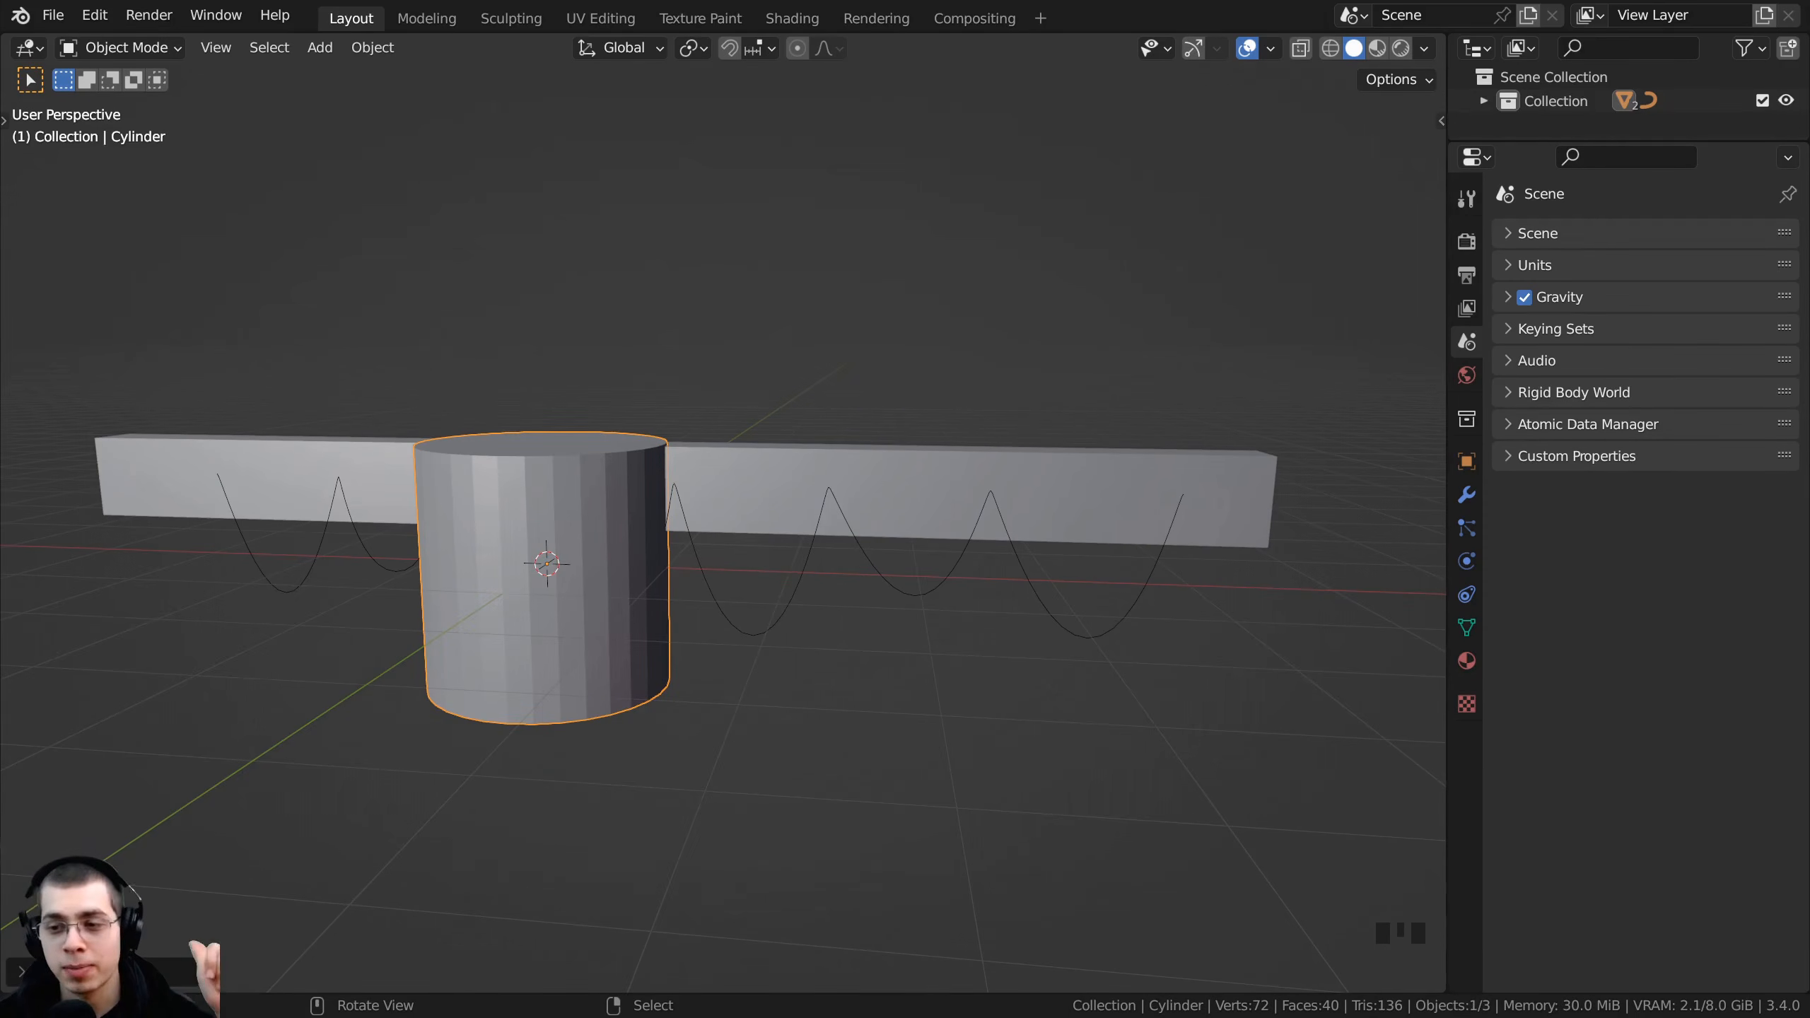
{"action": "left_click", "coordinate": [21, 970]}
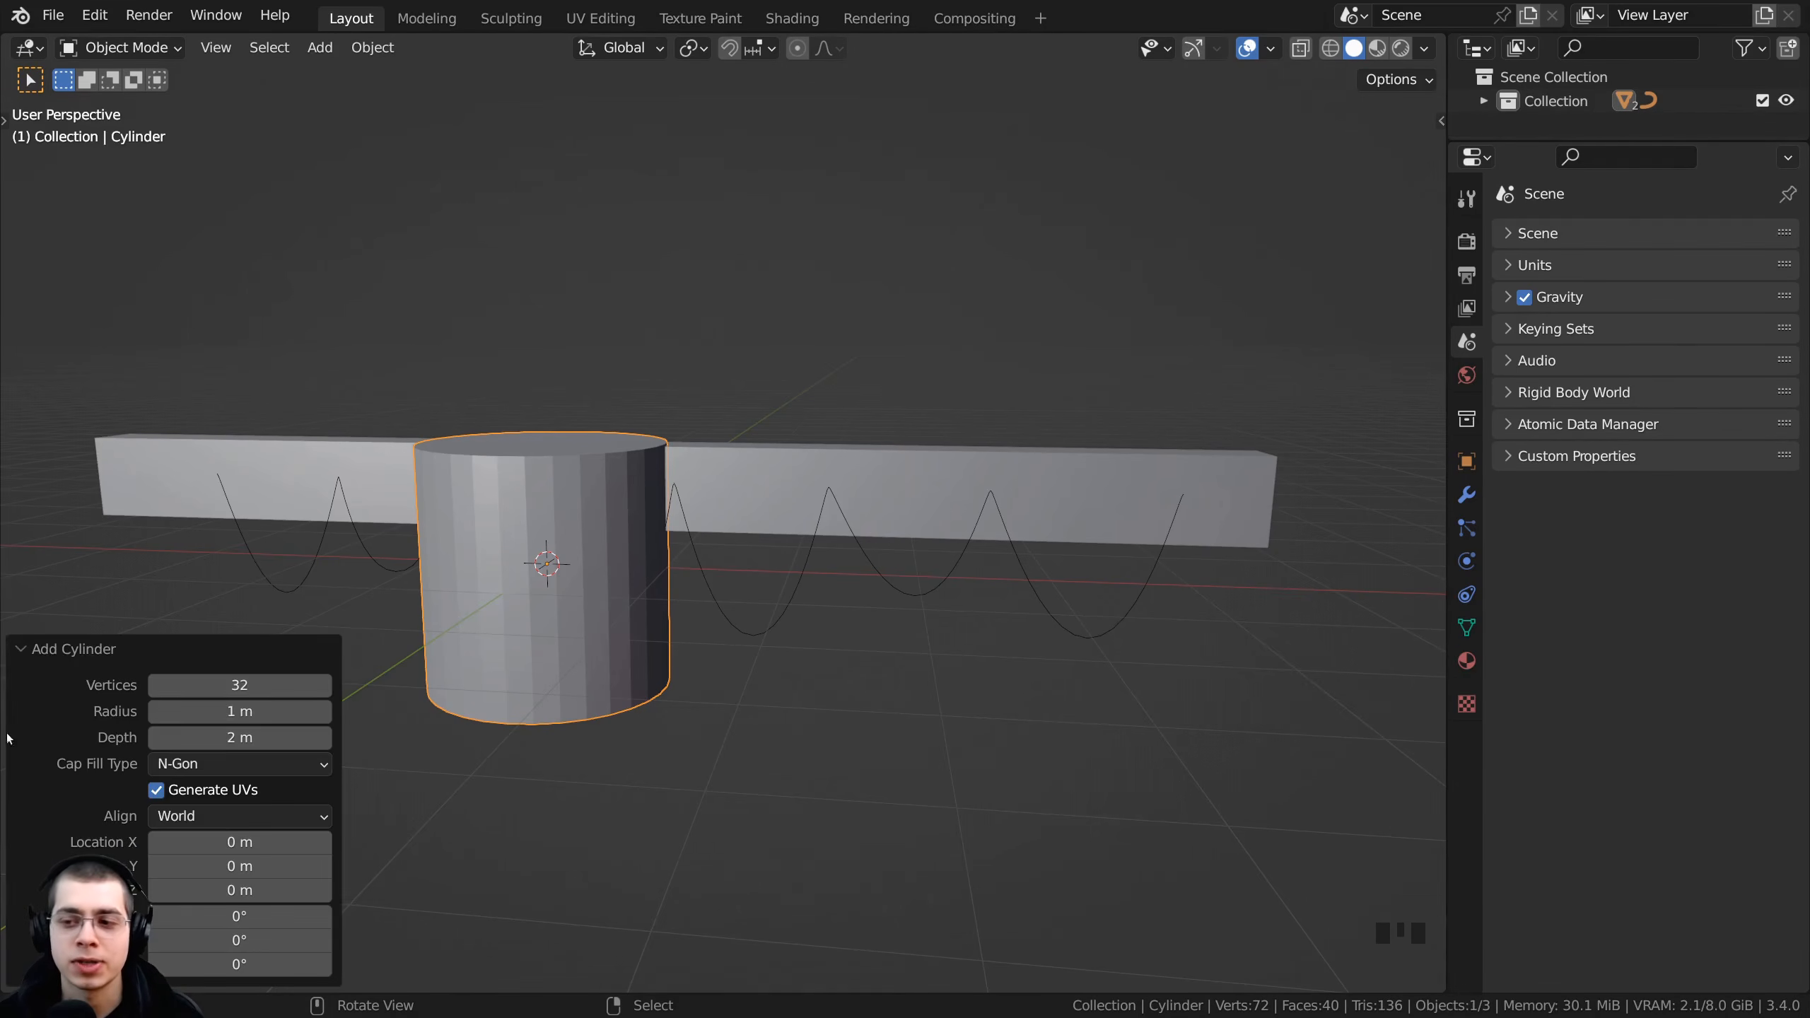
{"action": "left_click", "coordinate": [23, 647]}
{"action": "left_click", "coordinate": [21, 971]}
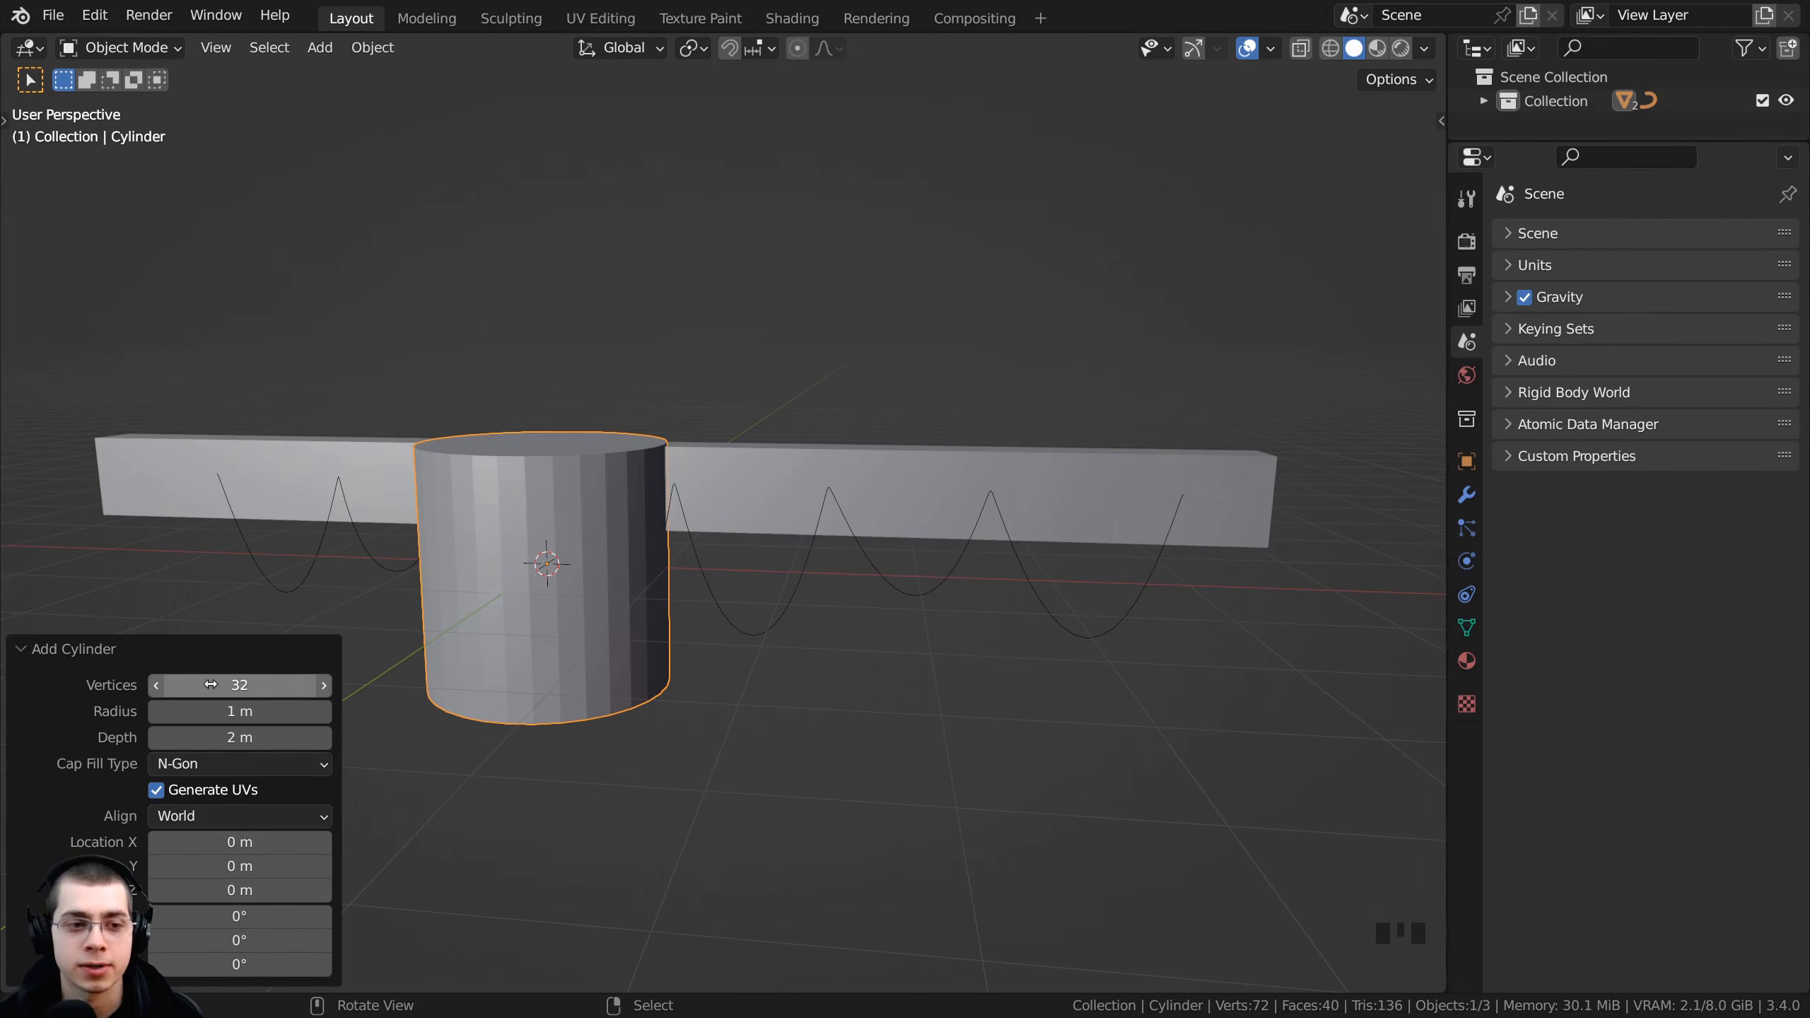
{"action": "left_click", "coordinate": [231, 685]}
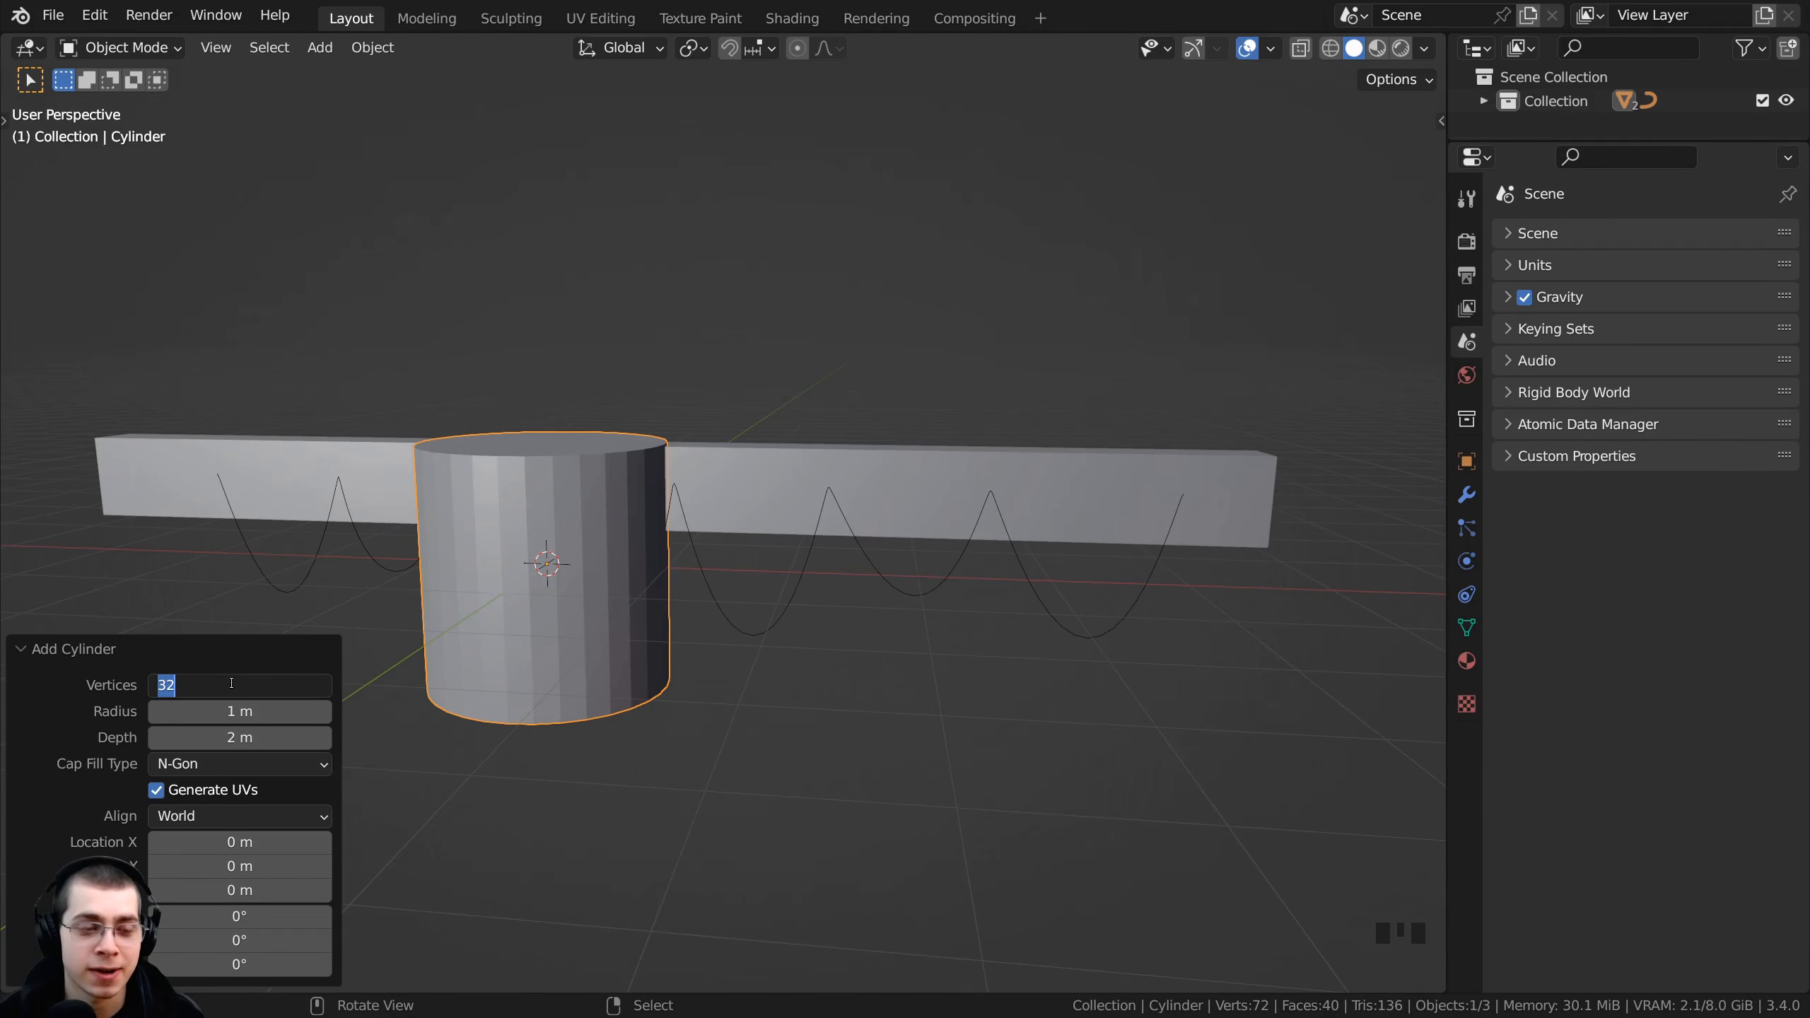
{"action": "type", "text": "14"}
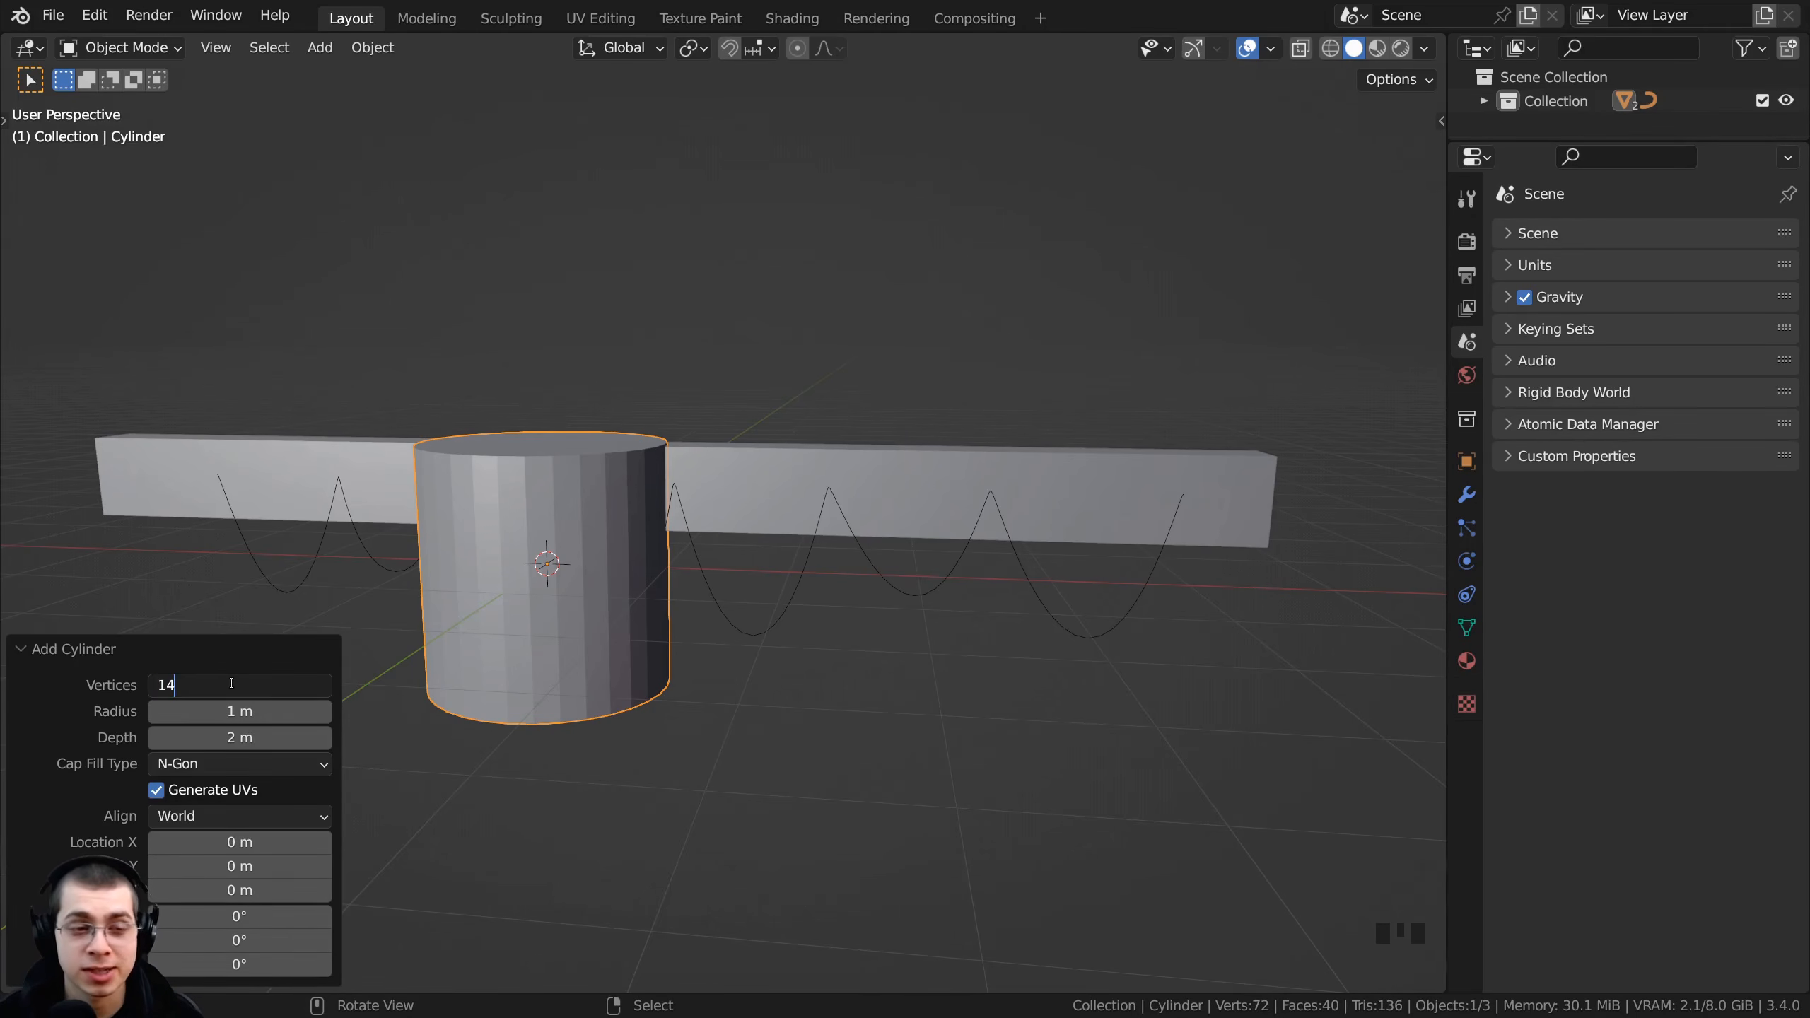
{"action": "key", "text": "Return"}
{"action": "middle_click_drag", "start_coordinate": [840, 501], "coordinate": [747, 506], "text": "shift"}
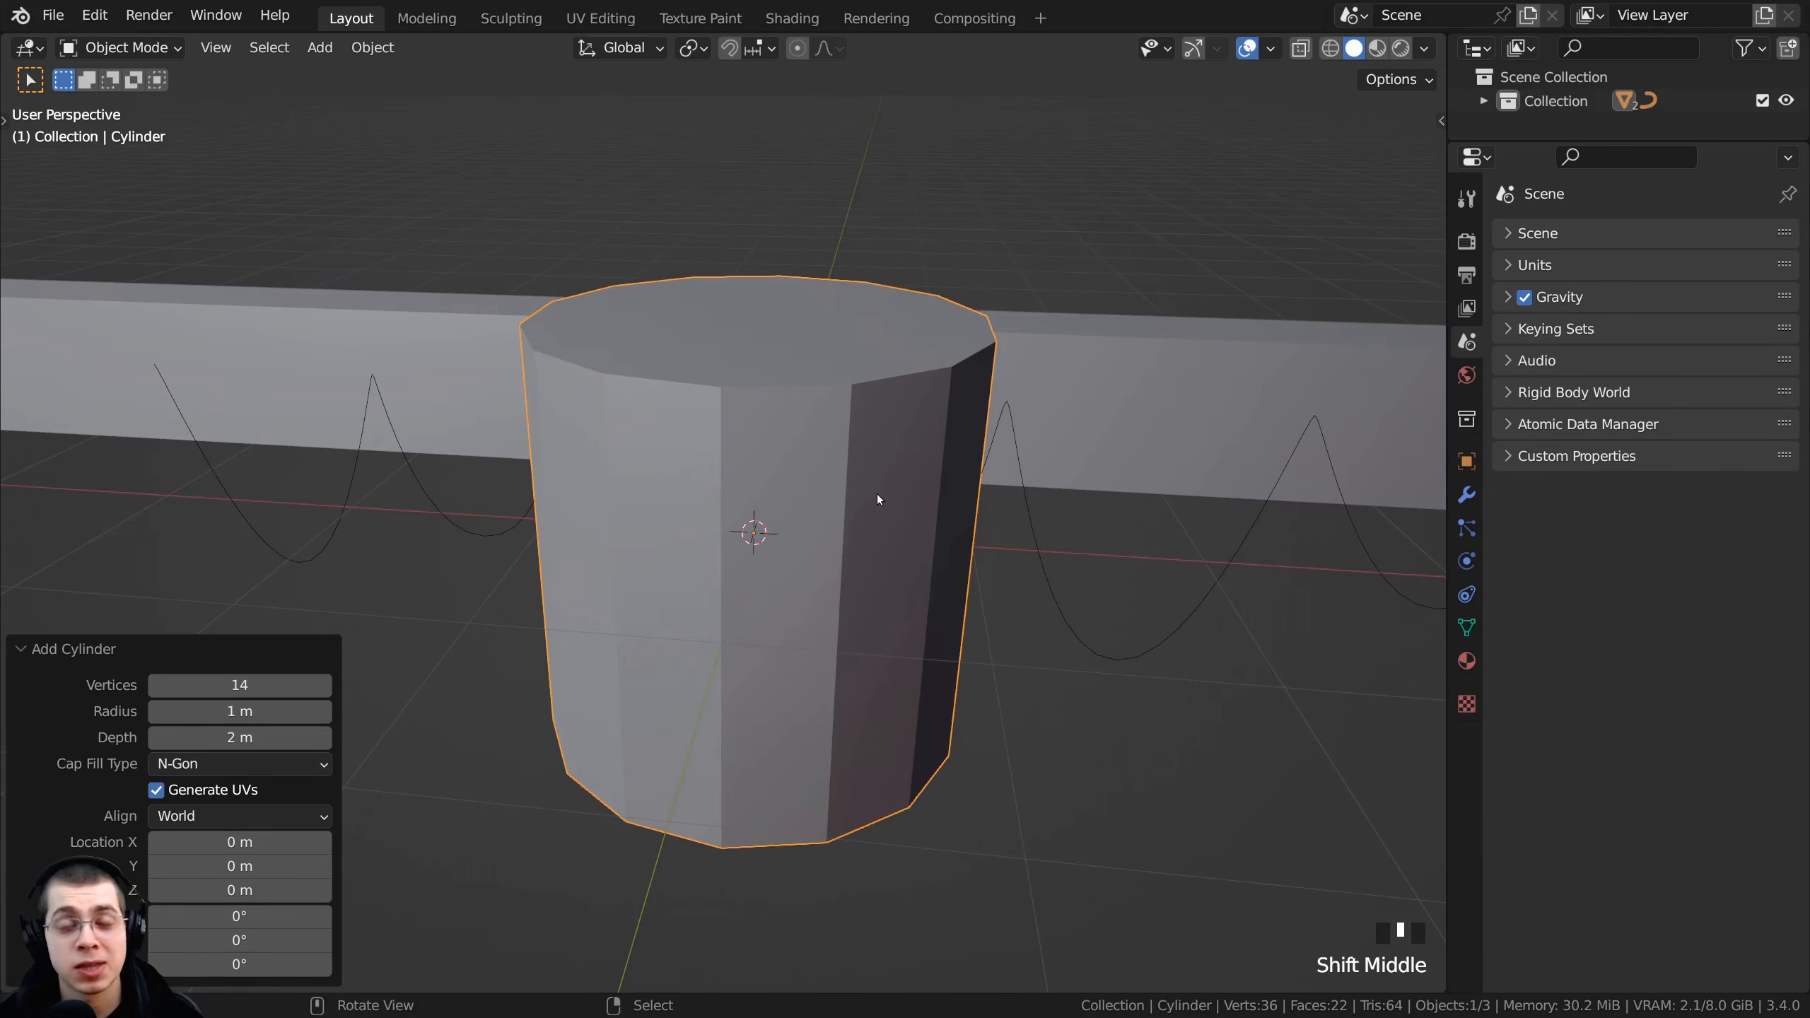
{"action": "scroll", "coordinate": [848, 492], "scroll_direction": "down", "scroll_amount": 1}
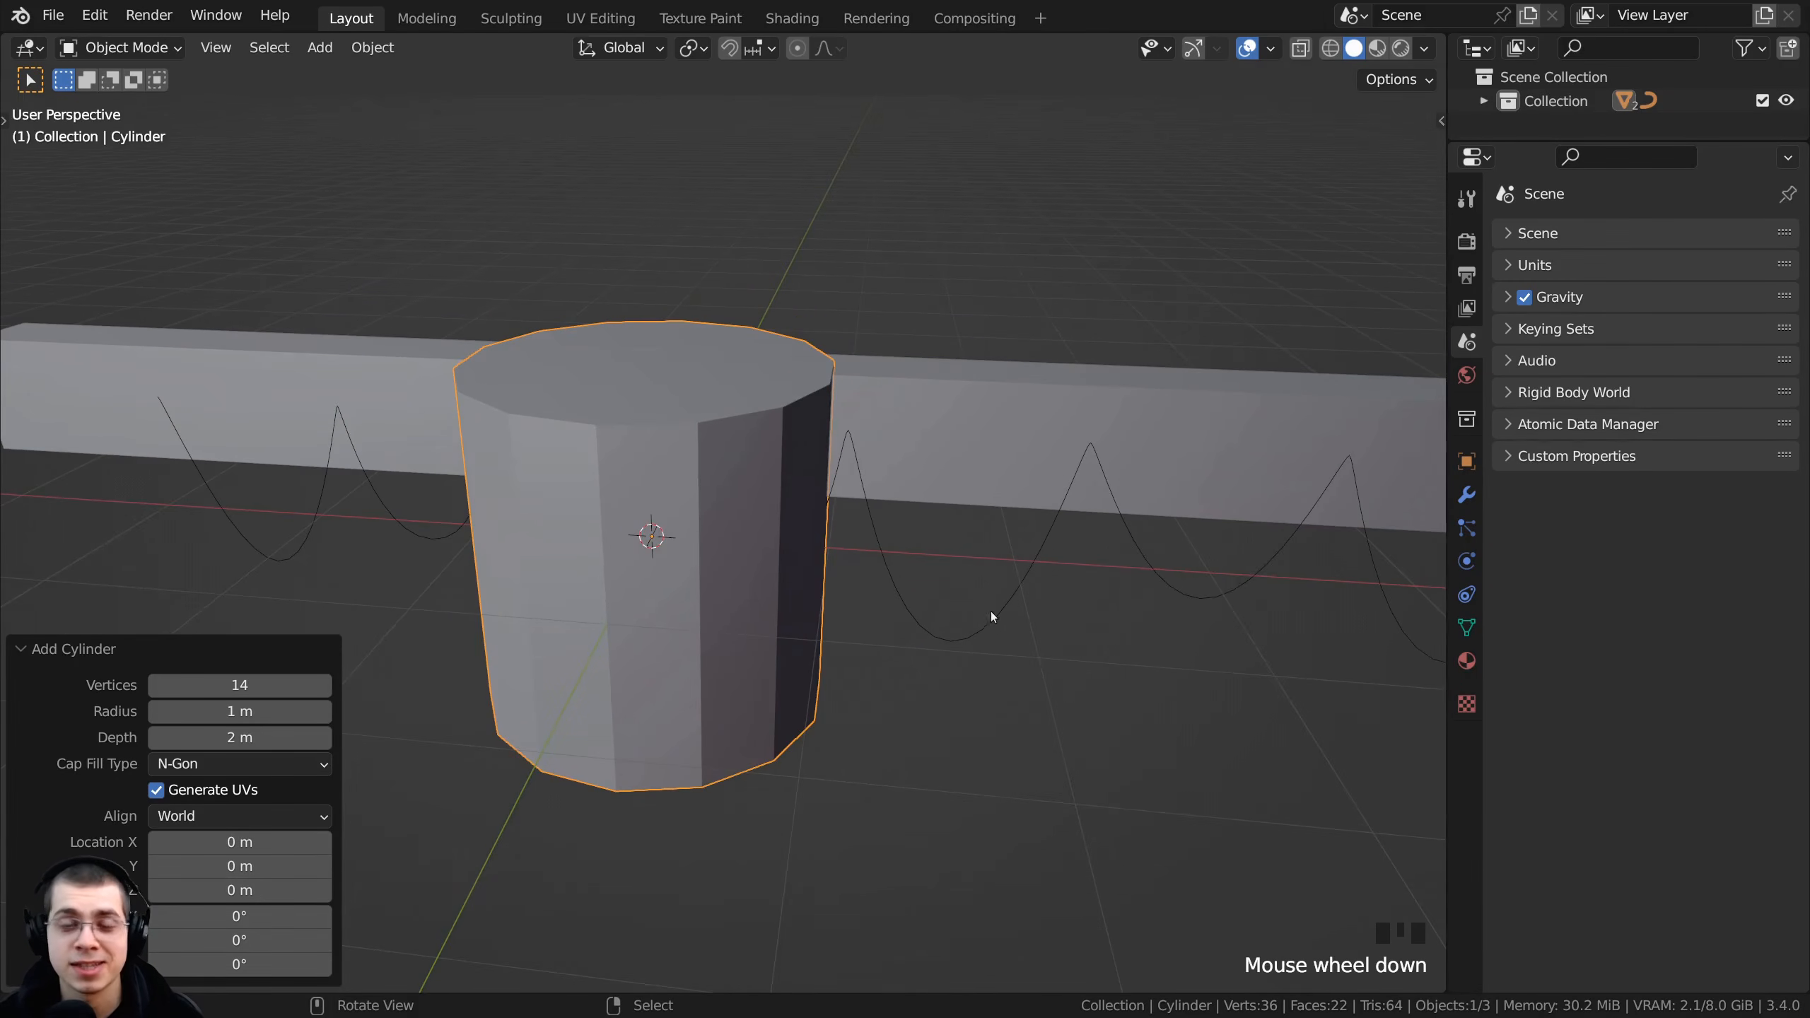
{"action": "scroll", "coordinate": [1219, 640], "scroll_direction": "down", "scroll_amount": 1}
{"action": "middle_click_drag", "start_coordinate": [789, 589], "coordinate": [620, 548]}
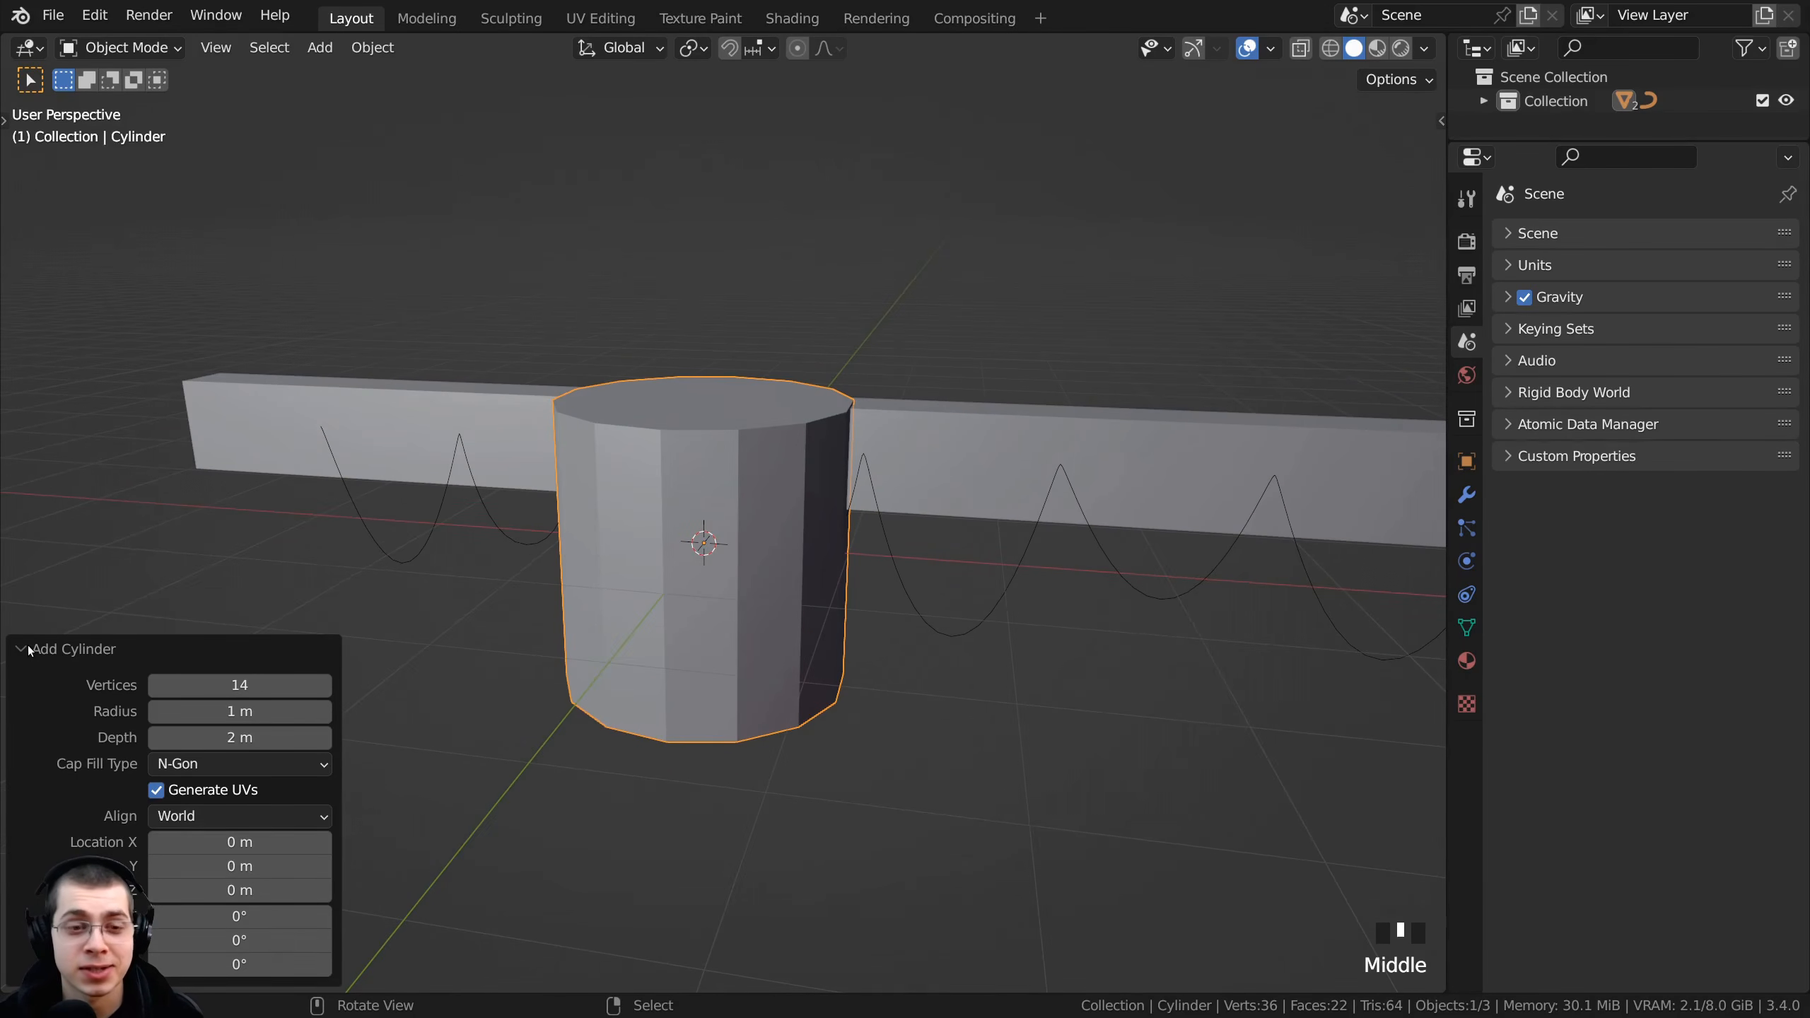
{"action": "left_click", "coordinate": [28, 651]}
- Try smooth shading on the cylinder and undo it
{"action": "middle_click_drag", "start_coordinate": [396, 581], "coordinate": [730, 424]}
{"action": "right_click", "coordinate": [730, 424]}
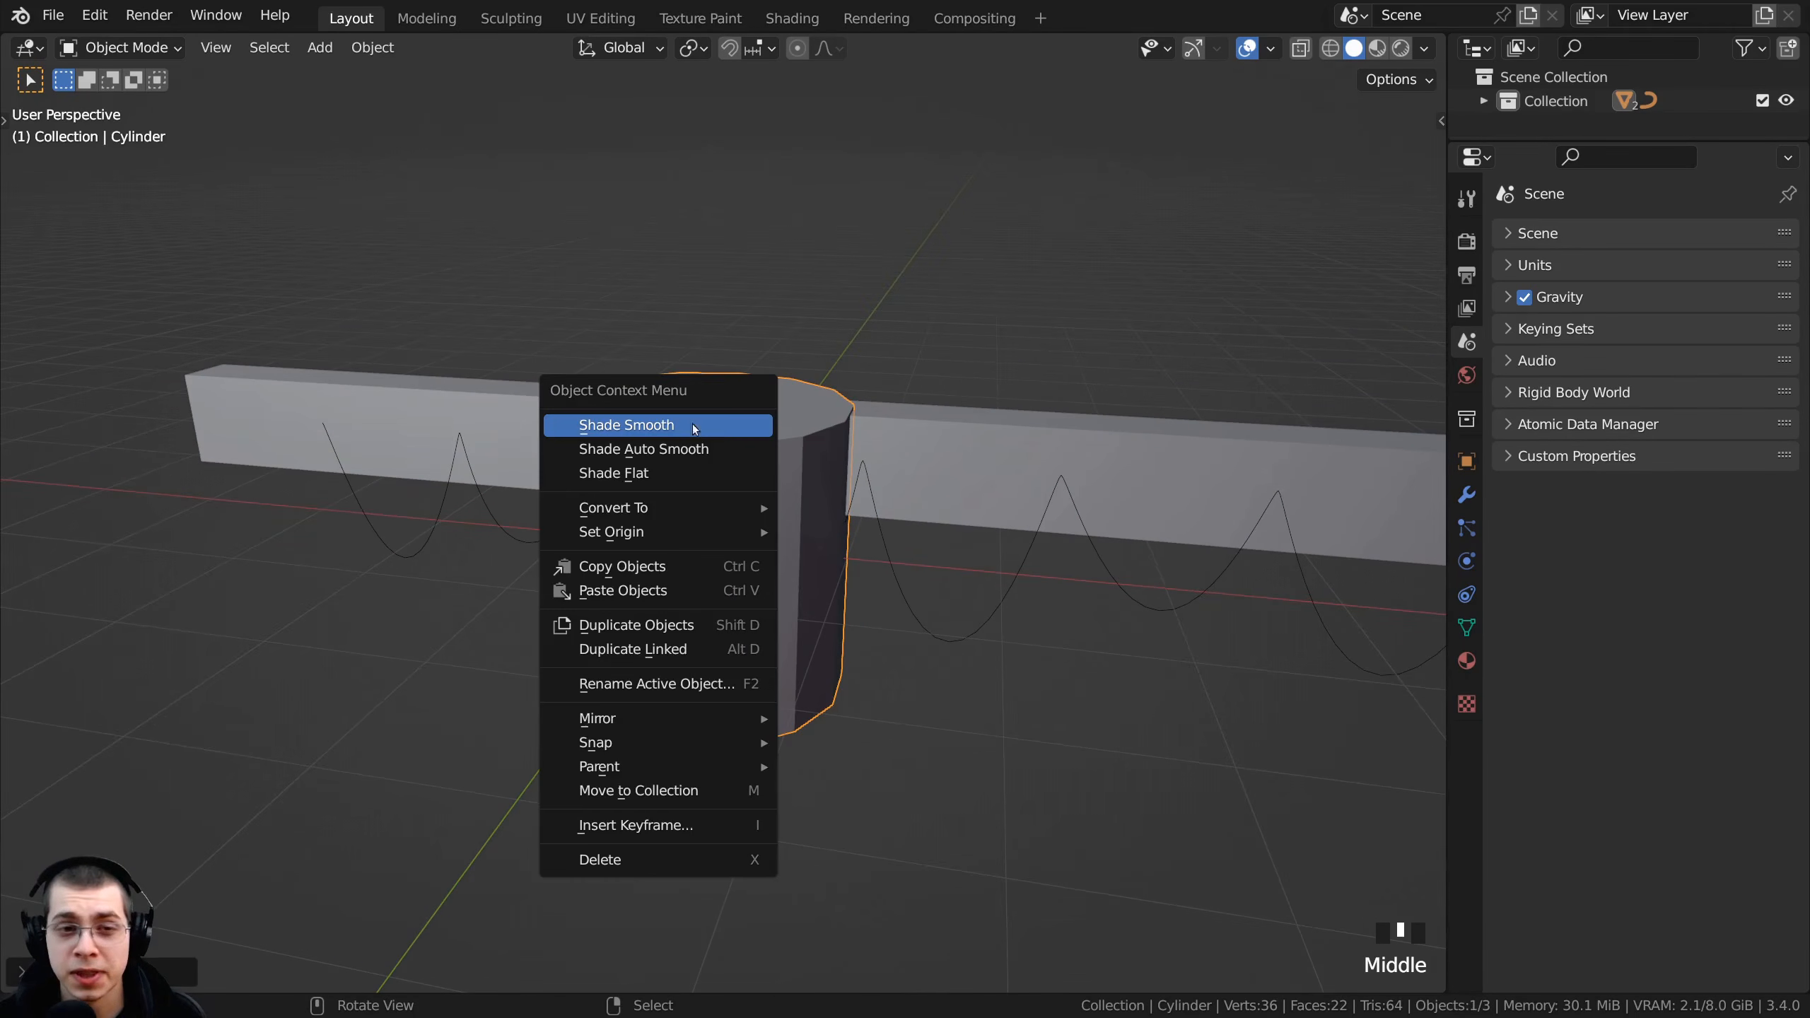
{"action": "left_click", "coordinate": [619, 425]}
{"action": "mouse_move", "coordinate": [703, 501]}
{"action": "middle_mouse_down"}
{"action": "mouse_move", "coordinate": [681, 489]}
{"action": "mouse_move", "coordinate": [913, 602]}
{"action": "middle_mouse_up"}
{"action": "scroll", "coordinate": [715, 482], "scroll_direction": "up", "scroll_amount": 1}
{"action": "key", "text": "ctrl+z"}
- Enter Edit Mode and scale the whole cylinder mesh down uniformly to a small bulb size relative to the curve
{"action": "key", "text": "Tab"}
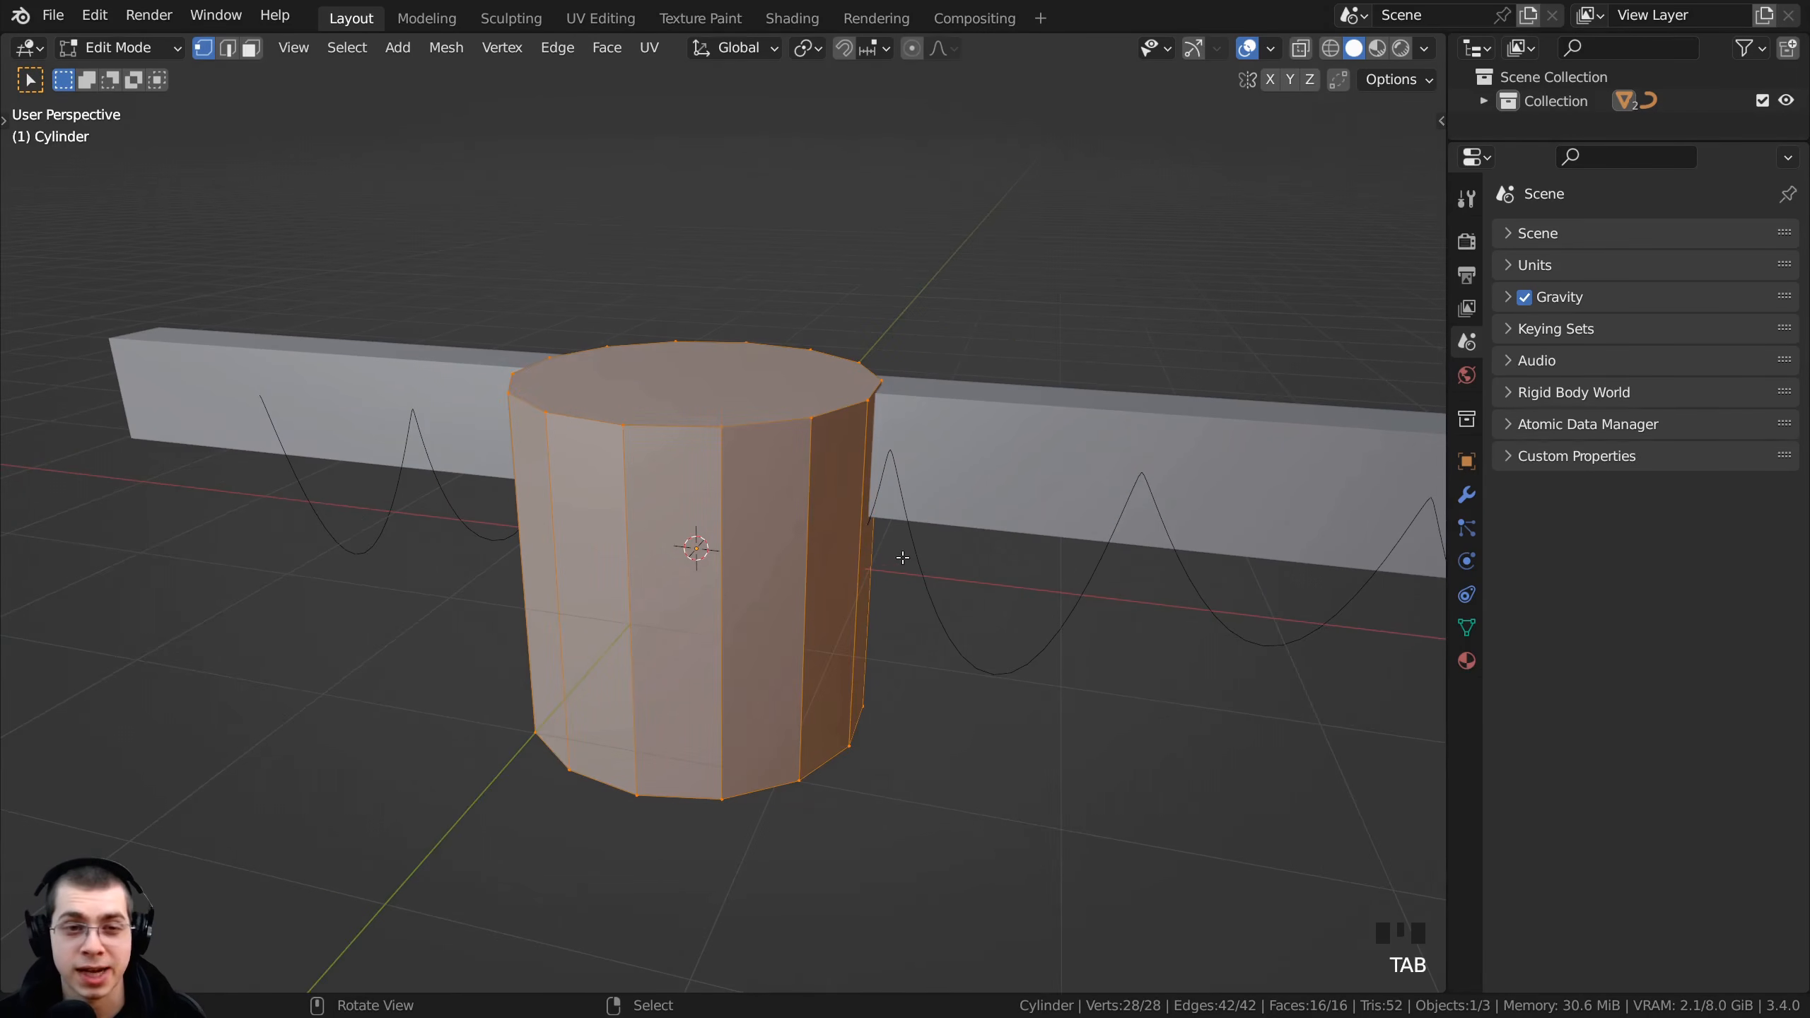
{"action": "scroll", "coordinate": [806, 491], "scroll_direction": "down", "scroll_amount": 1}
{"action": "middle_click_drag", "start_coordinate": [806, 491], "coordinate": [814, 476]}
{"action": "middle_click_drag", "start_coordinate": [814, 485], "coordinate": [848, 504], "text": "shift"}
{"action": "middle_click_drag", "start_coordinate": [702, 602], "coordinate": [692, 606], "text": "shift"}
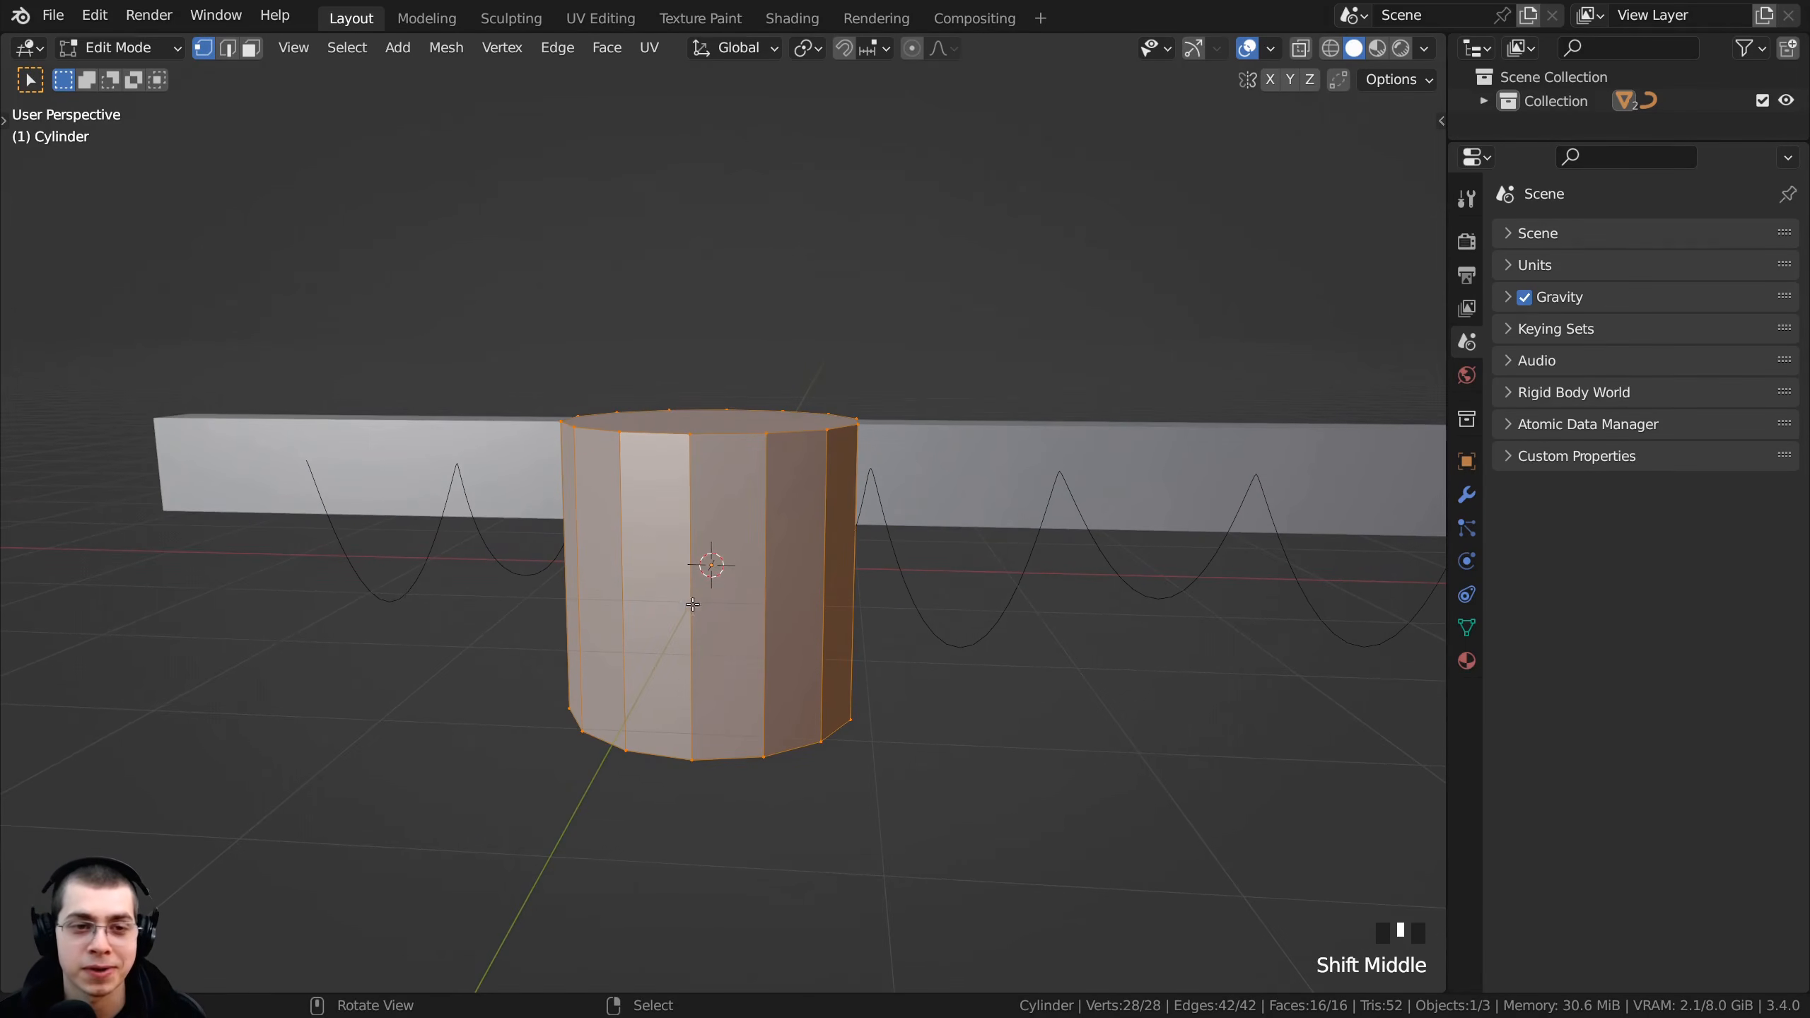
{"action": "middle_click_drag", "start_coordinate": [527, 633], "coordinate": [1187, 435]}
{"action": "key", "text": "s"}
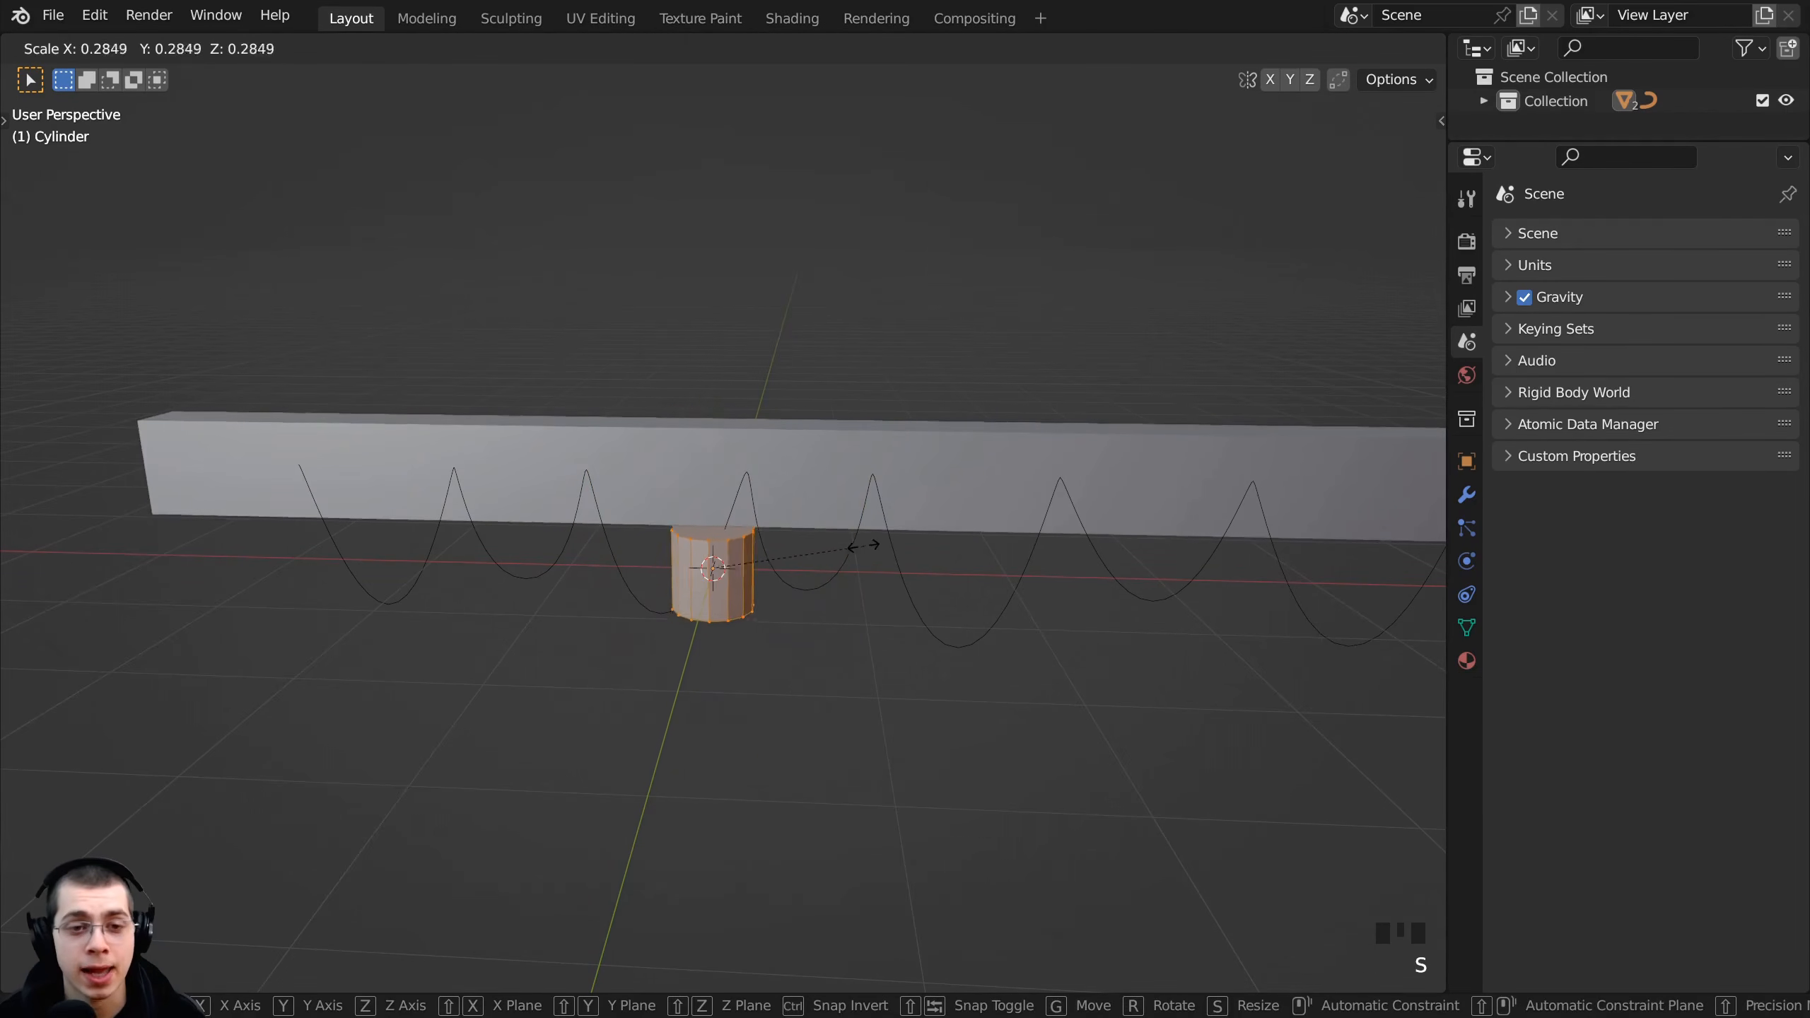
{"action": "left_click", "coordinate": [745, 560]}
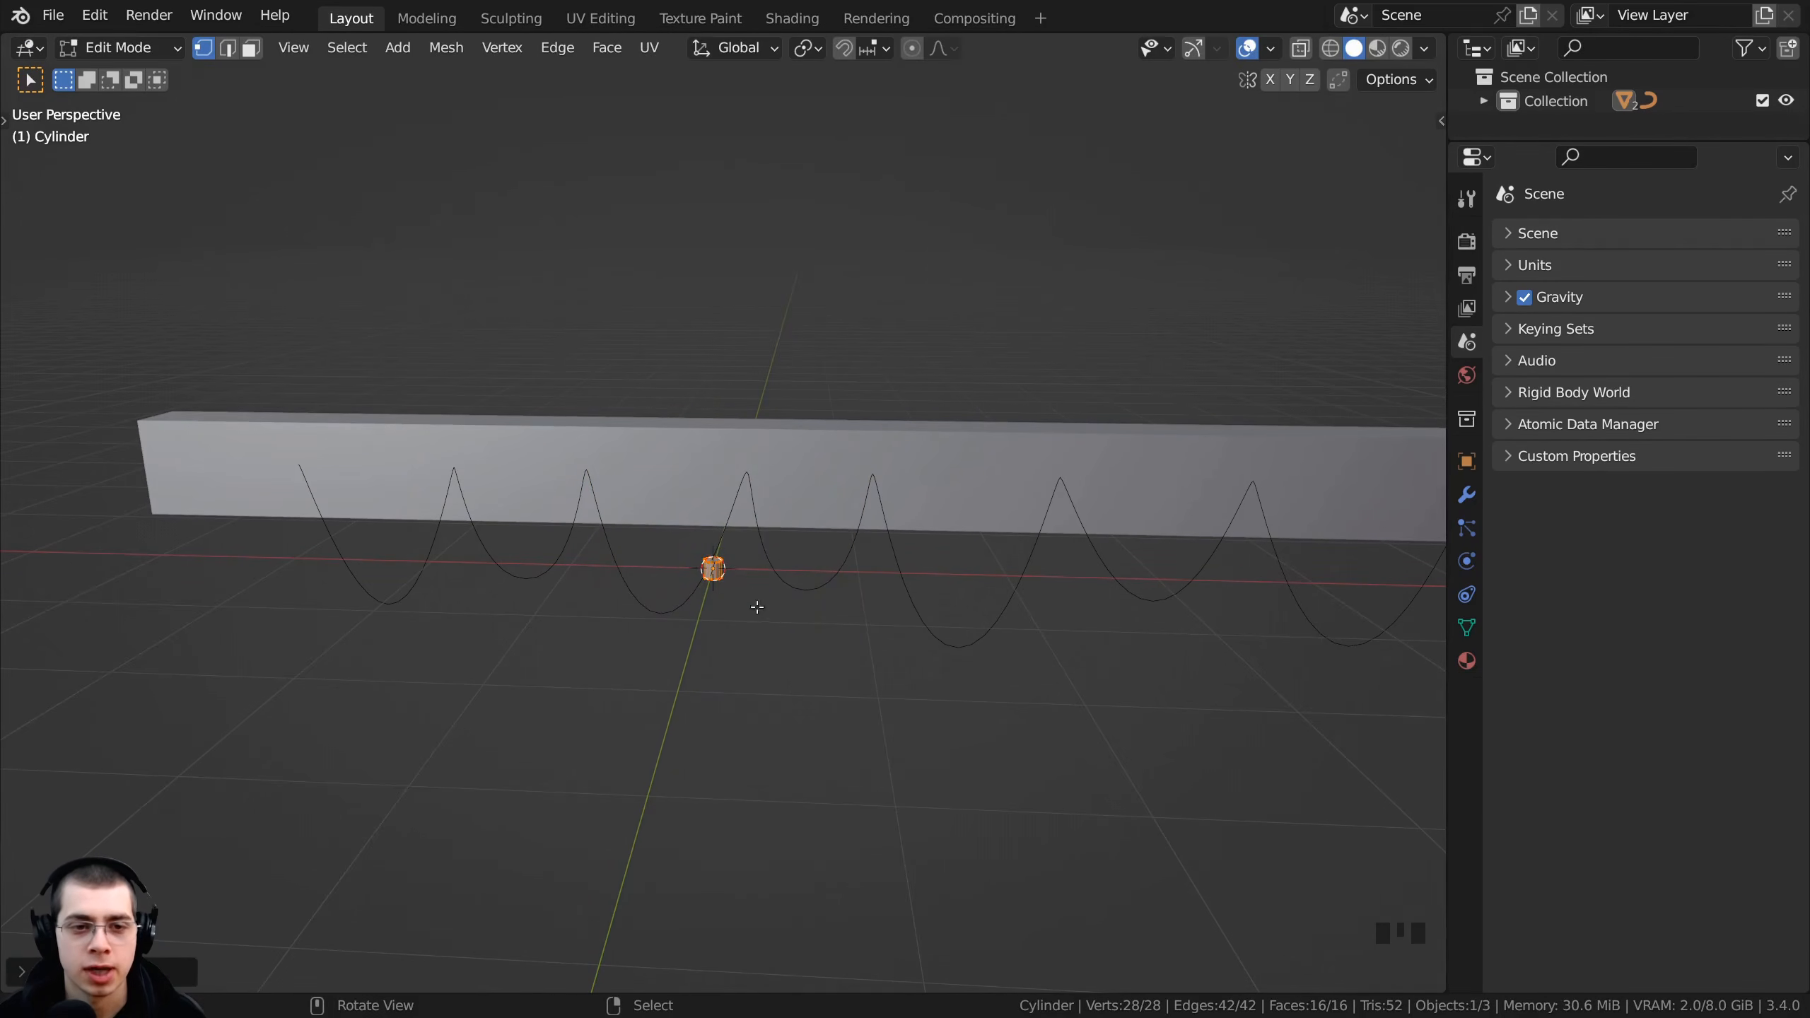
{"action": "middle_click_drag", "start_coordinate": [754, 606], "coordinate": [933, 614]}
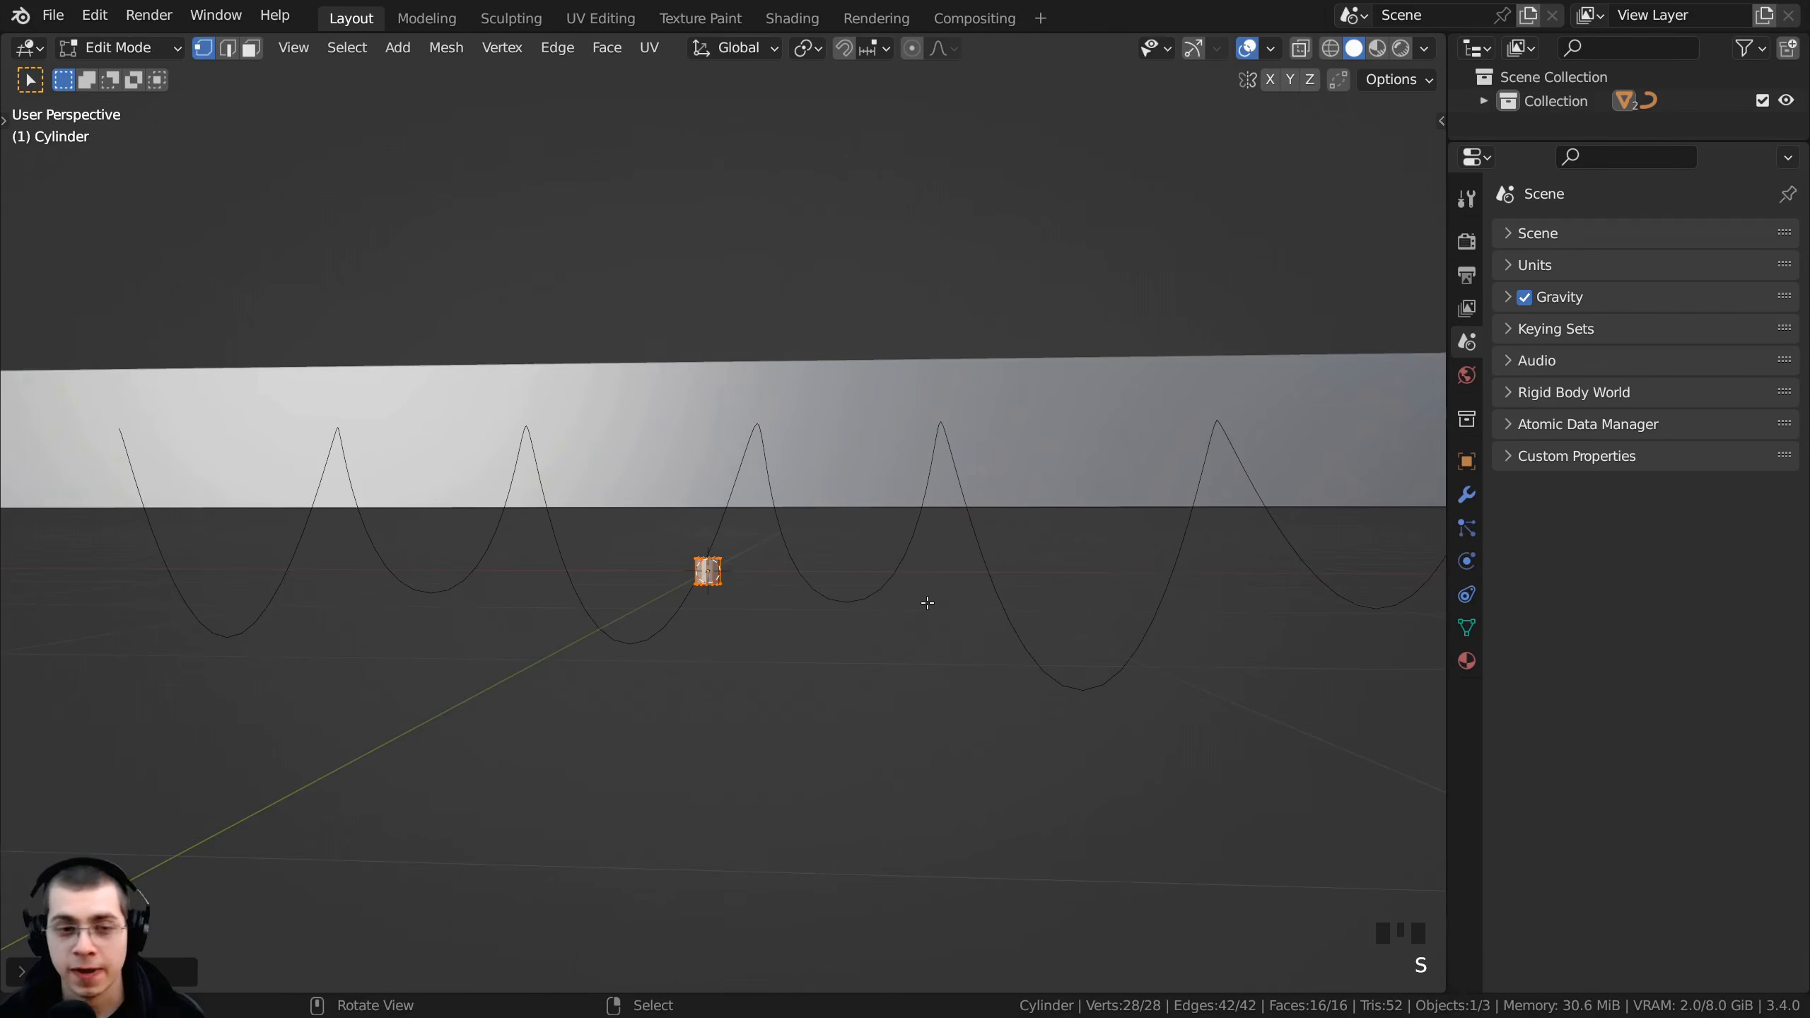
- In front view, select the cylinder's top edge loop and raise it along the Z axis to make the bulb taller
{"action": "key", "text": "KP_Decimal"}
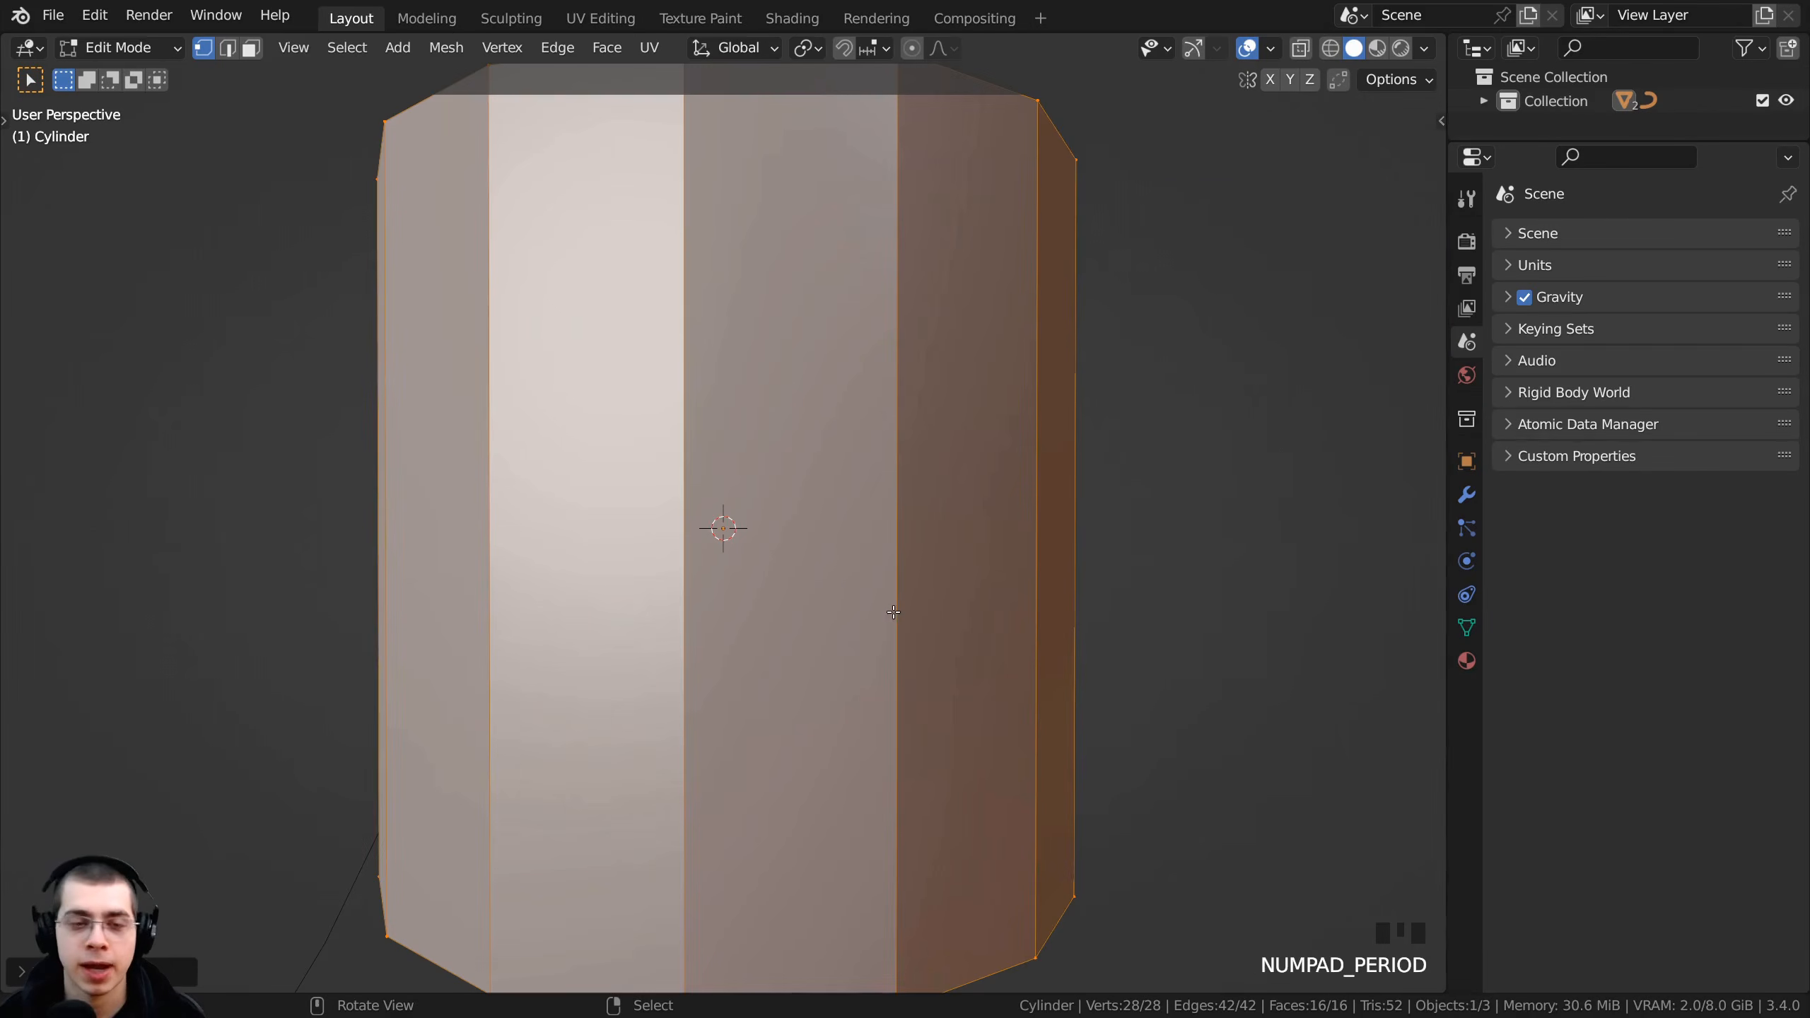
{"action": "scroll", "coordinate": [893, 612], "scroll_direction": "down", "scroll_amount": 2}
{"action": "middle_click_drag", "start_coordinate": [894, 612], "coordinate": [900, 631]}
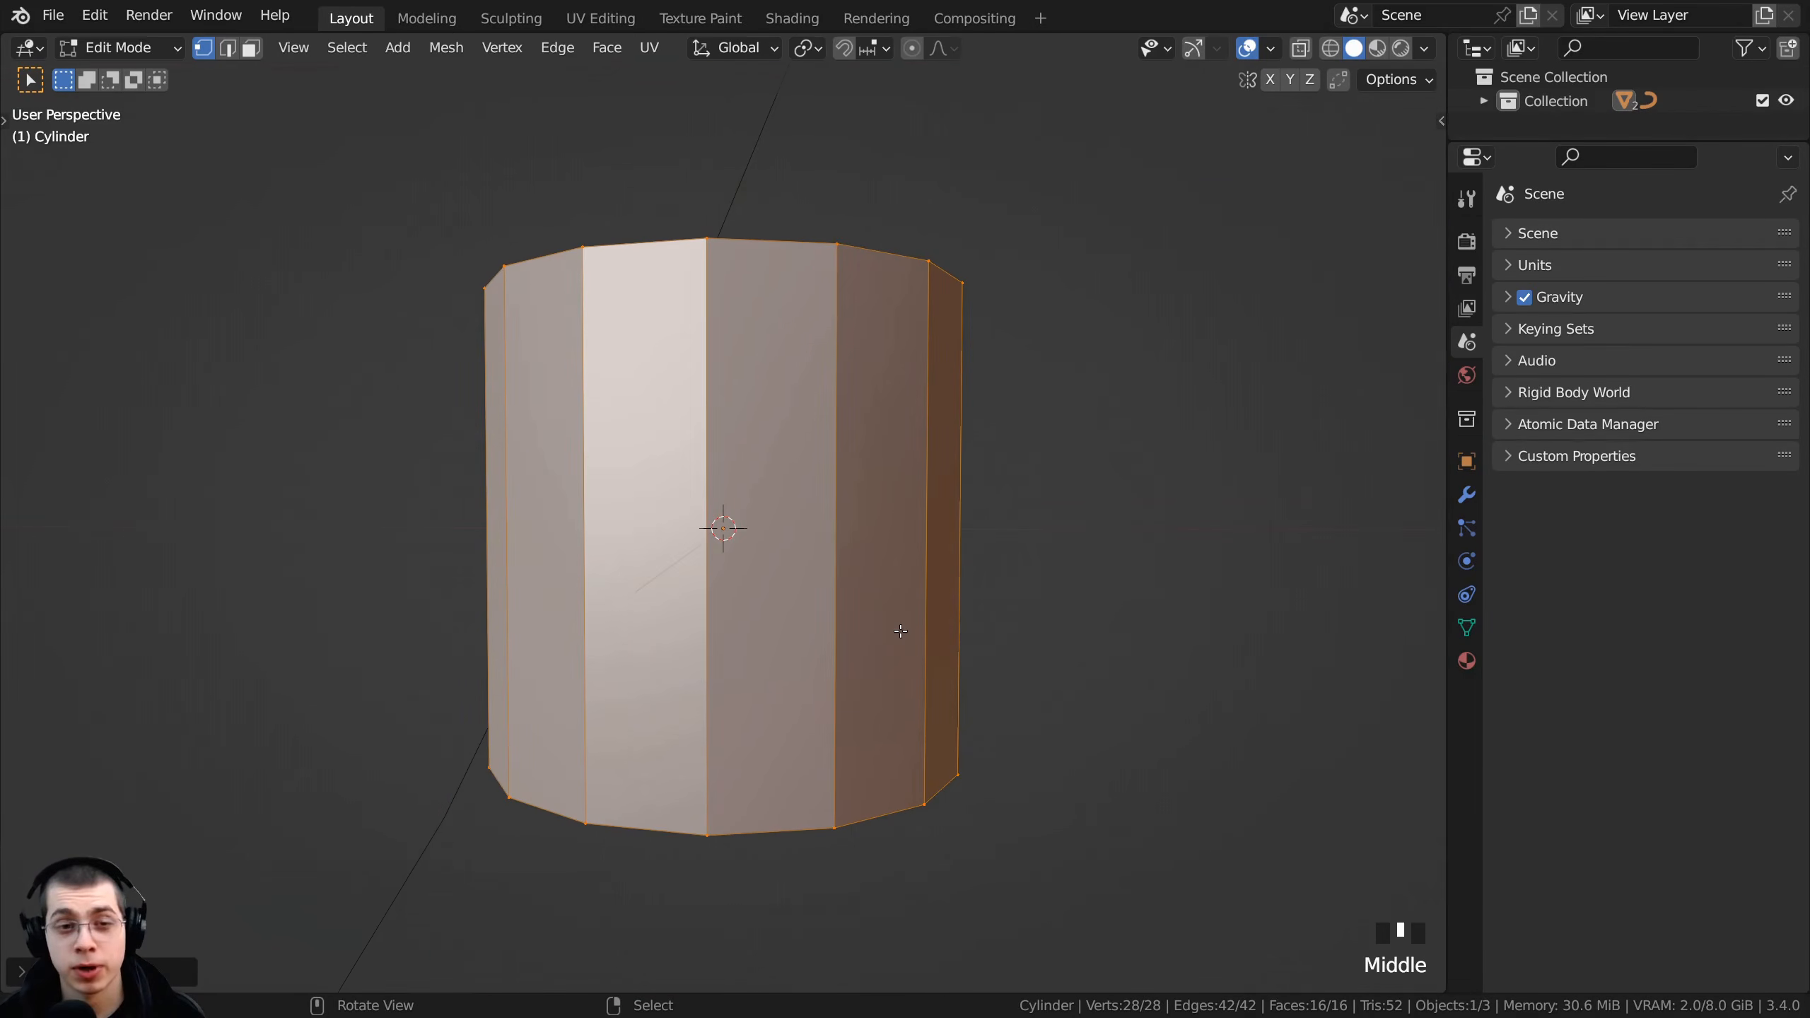
{"action": "key", "text": "KP_1"}
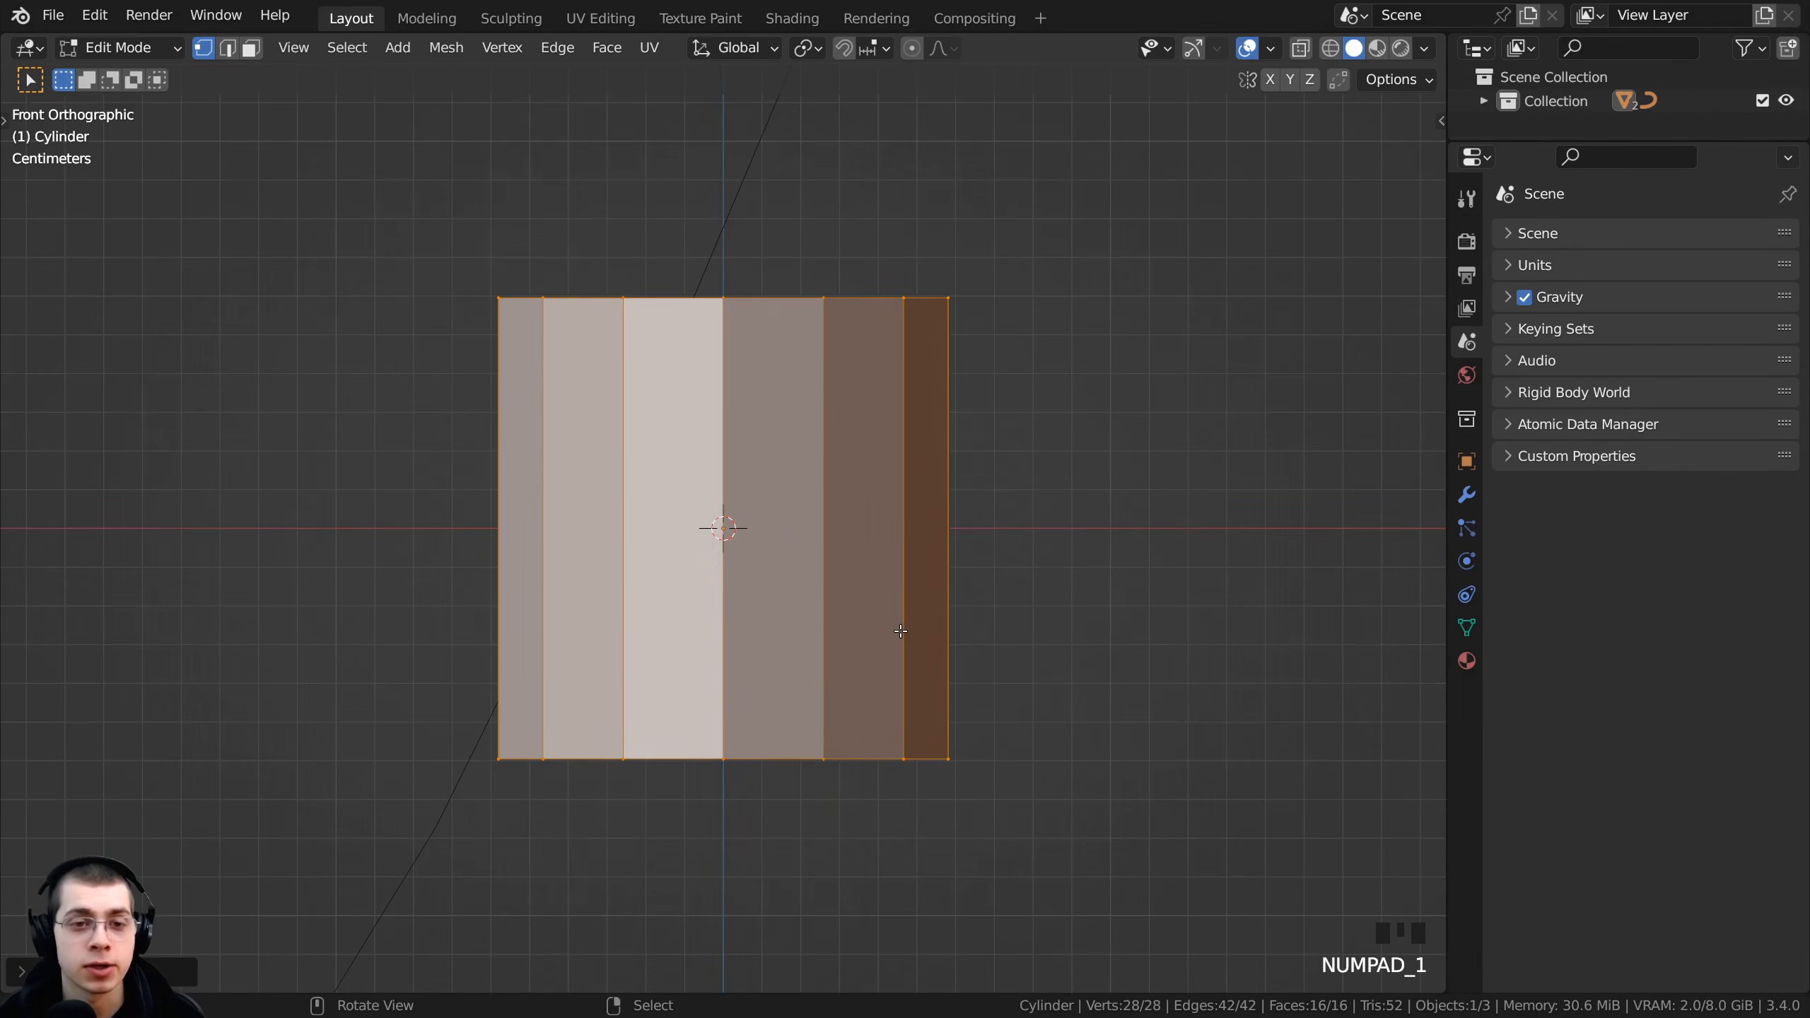
{"action": "scroll", "coordinate": [1127, 339], "scroll_direction": "down", "scroll_amount": 2}
{"action": "middle_click_drag", "start_coordinate": [1127, 339], "coordinate": [1147, 460], "text": "shift"}
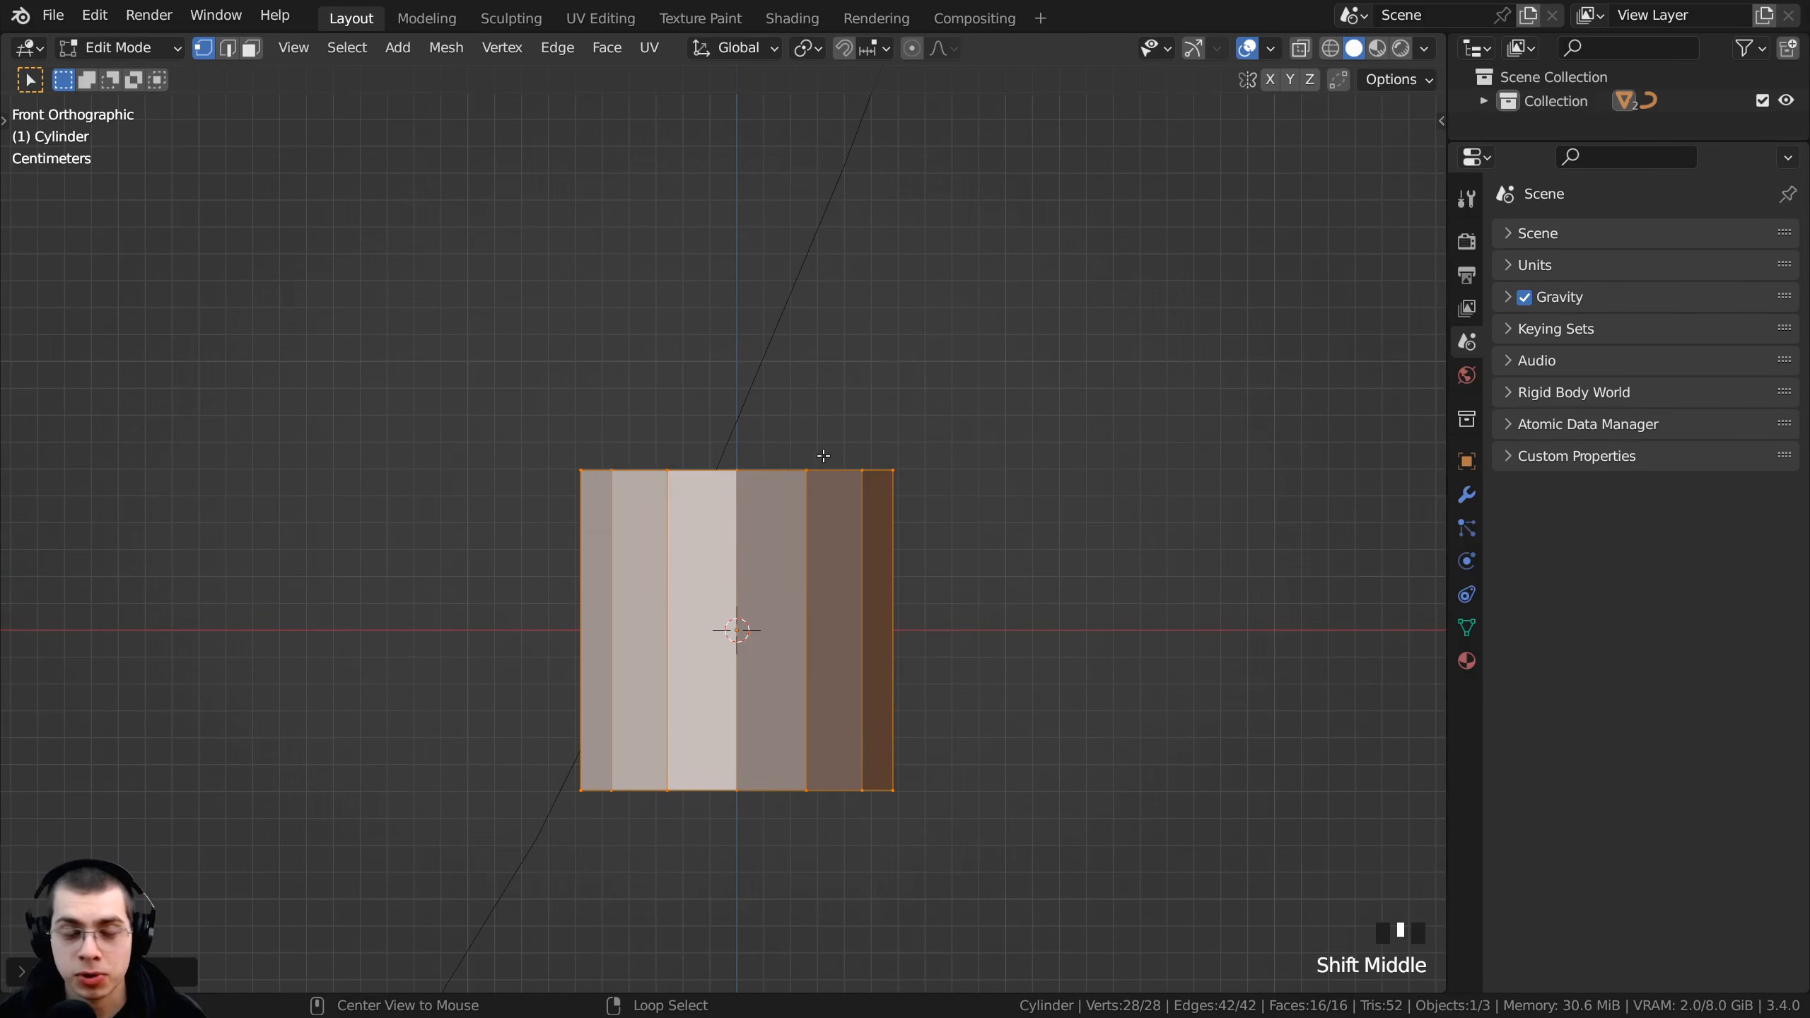
{"action": "right_click", "coordinate": [841, 470], "text": "alt"}
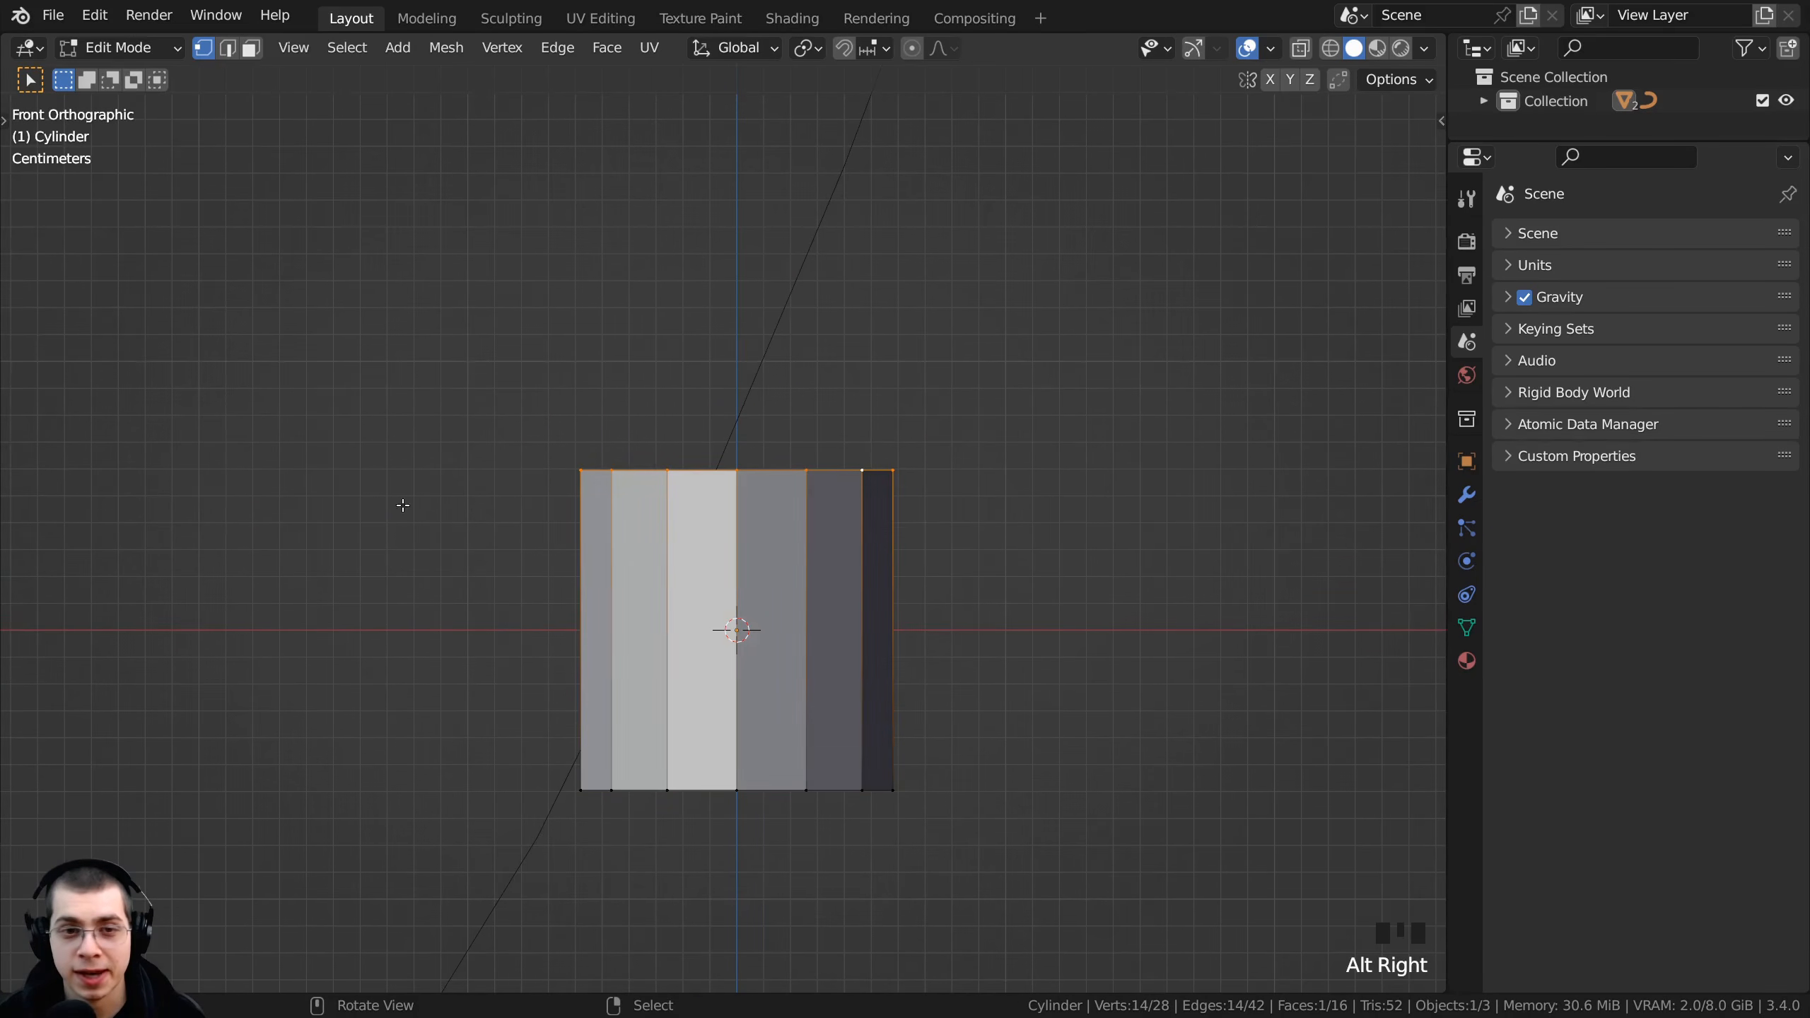
{"action": "middle_click_drag", "start_coordinate": [880, 472], "coordinate": [879, 516]}
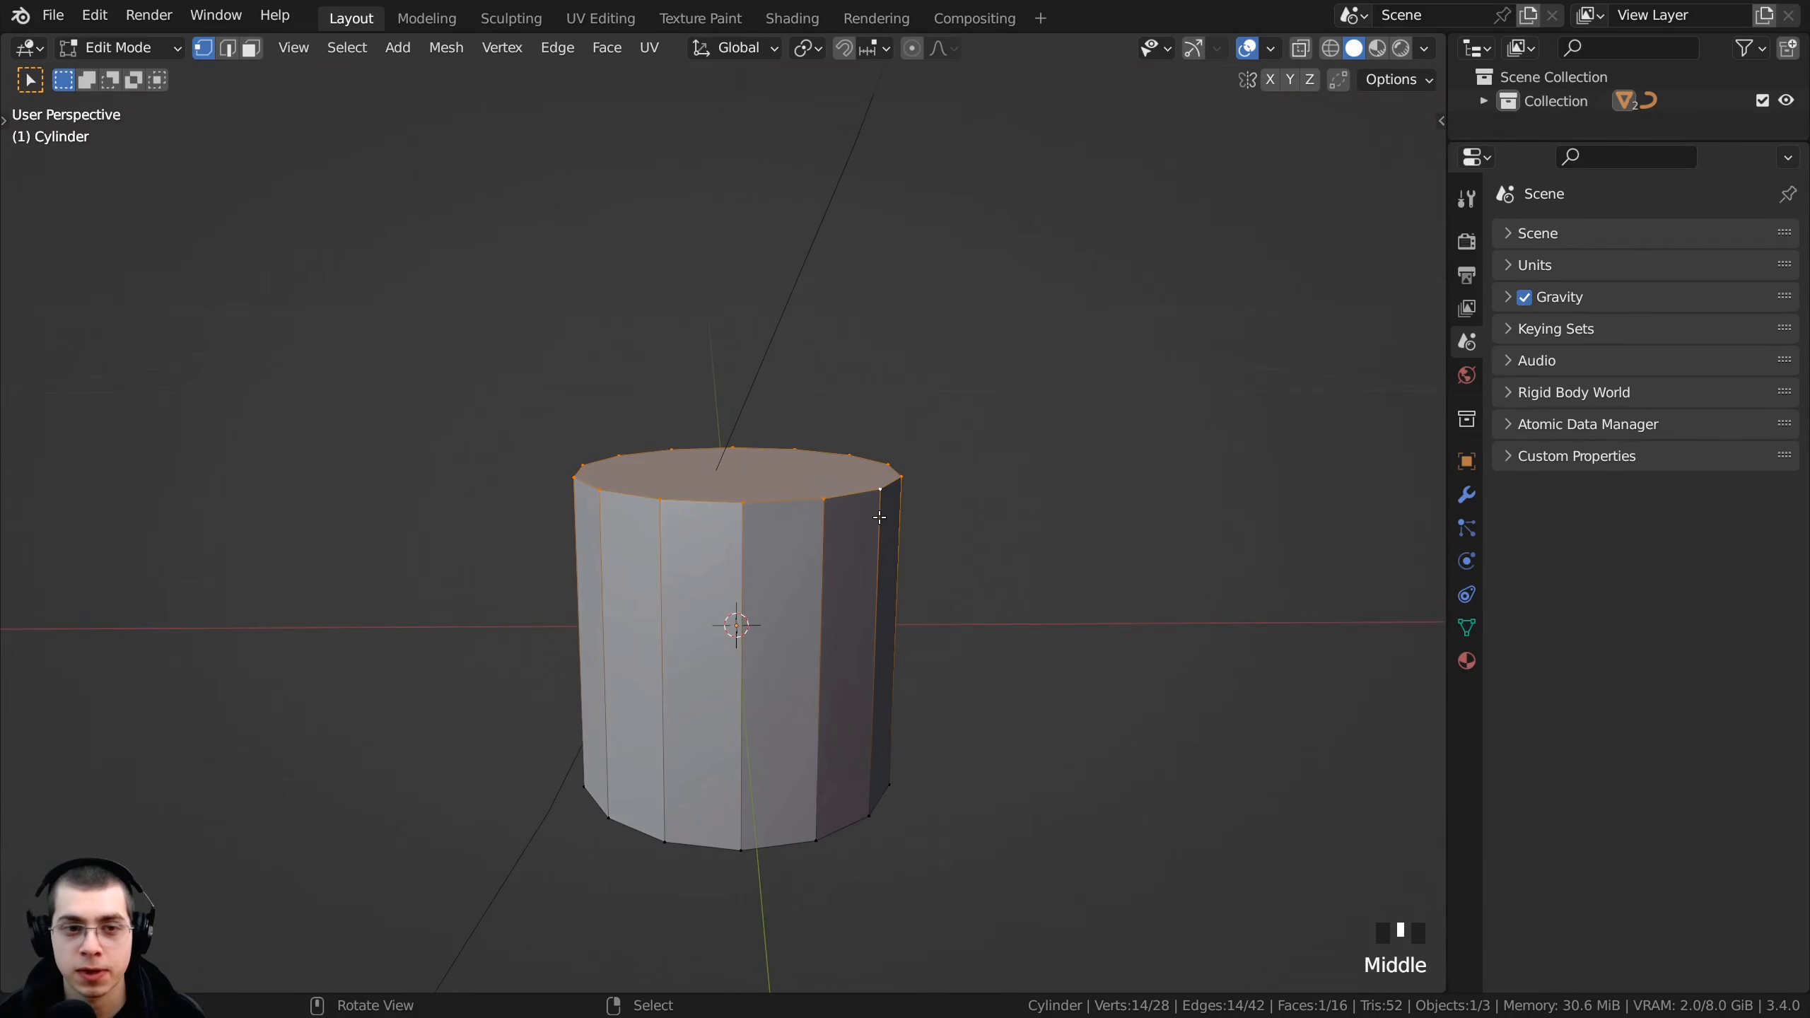
{"action": "key", "text": "KP_1"}
{"action": "scroll", "coordinate": [868, 526], "scroll_direction": "down", "scroll_amount": 2}
{"action": "key", "text": "g"}
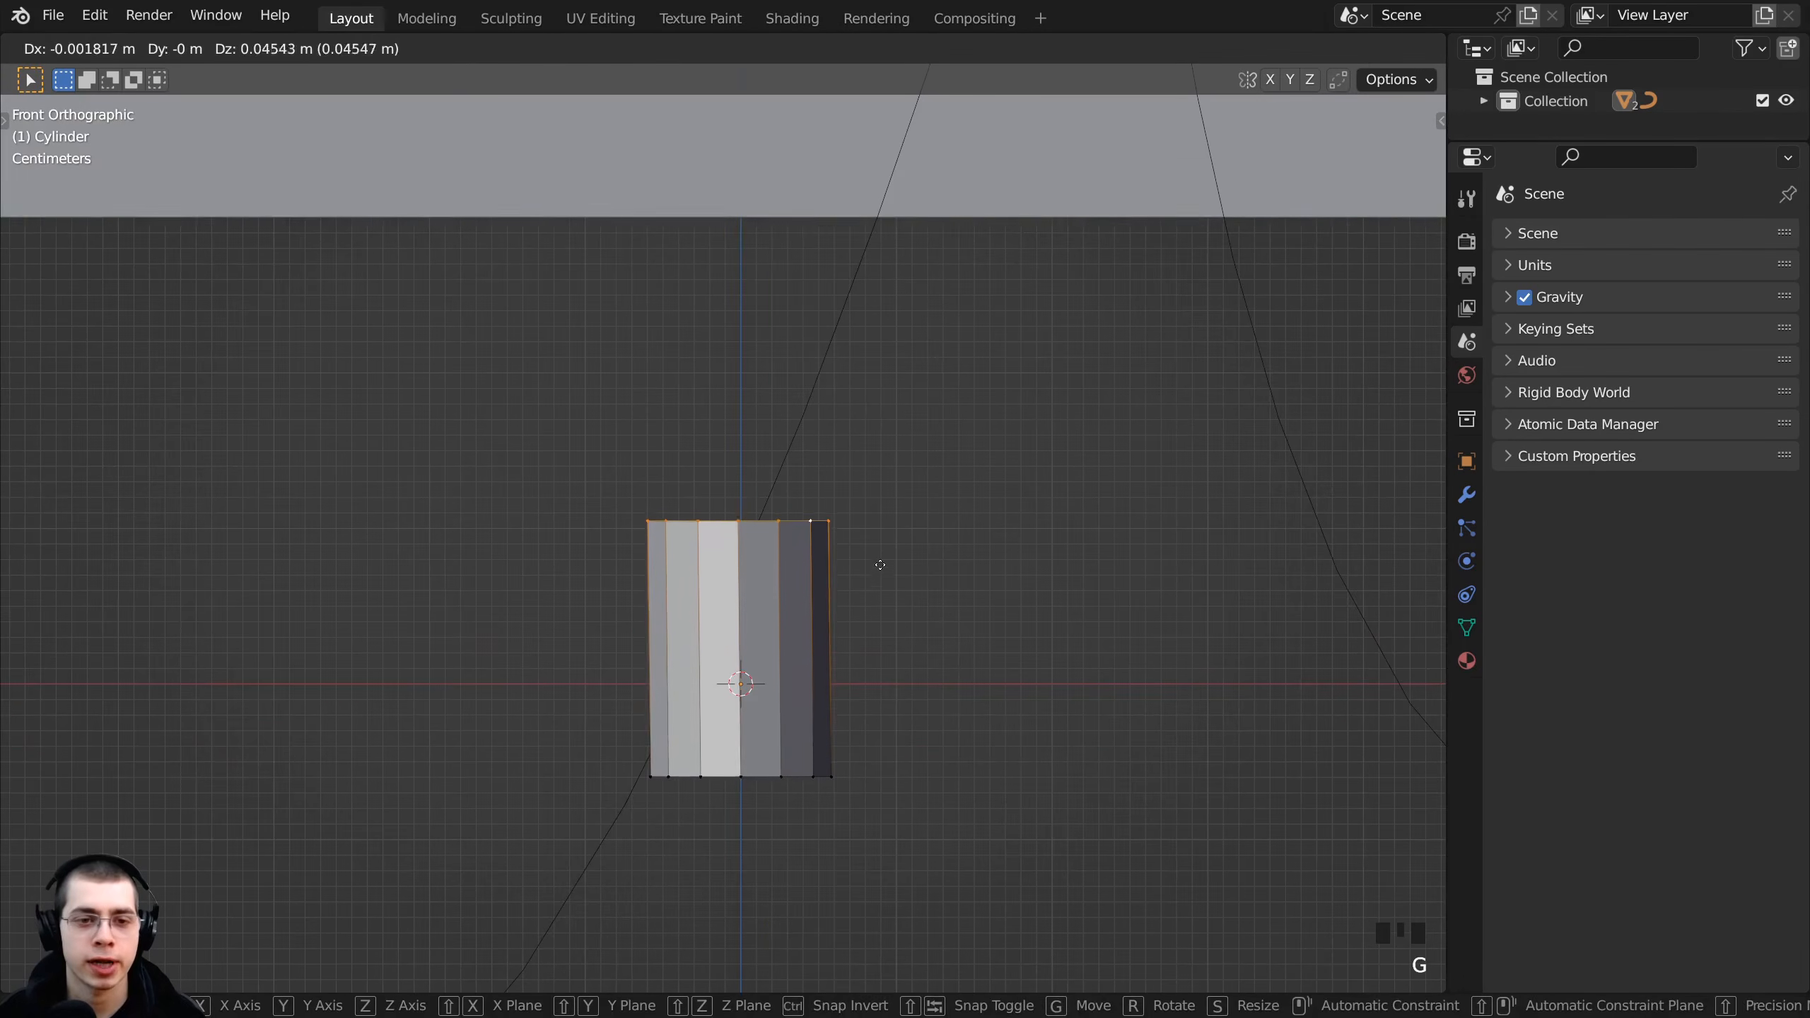
{"action": "key", "text": "z"}
{"action": "left_click", "coordinate": [894, 369]}
{"action": "scroll", "coordinate": [996, 545], "scroll_direction": "up", "scroll_amount": 3}
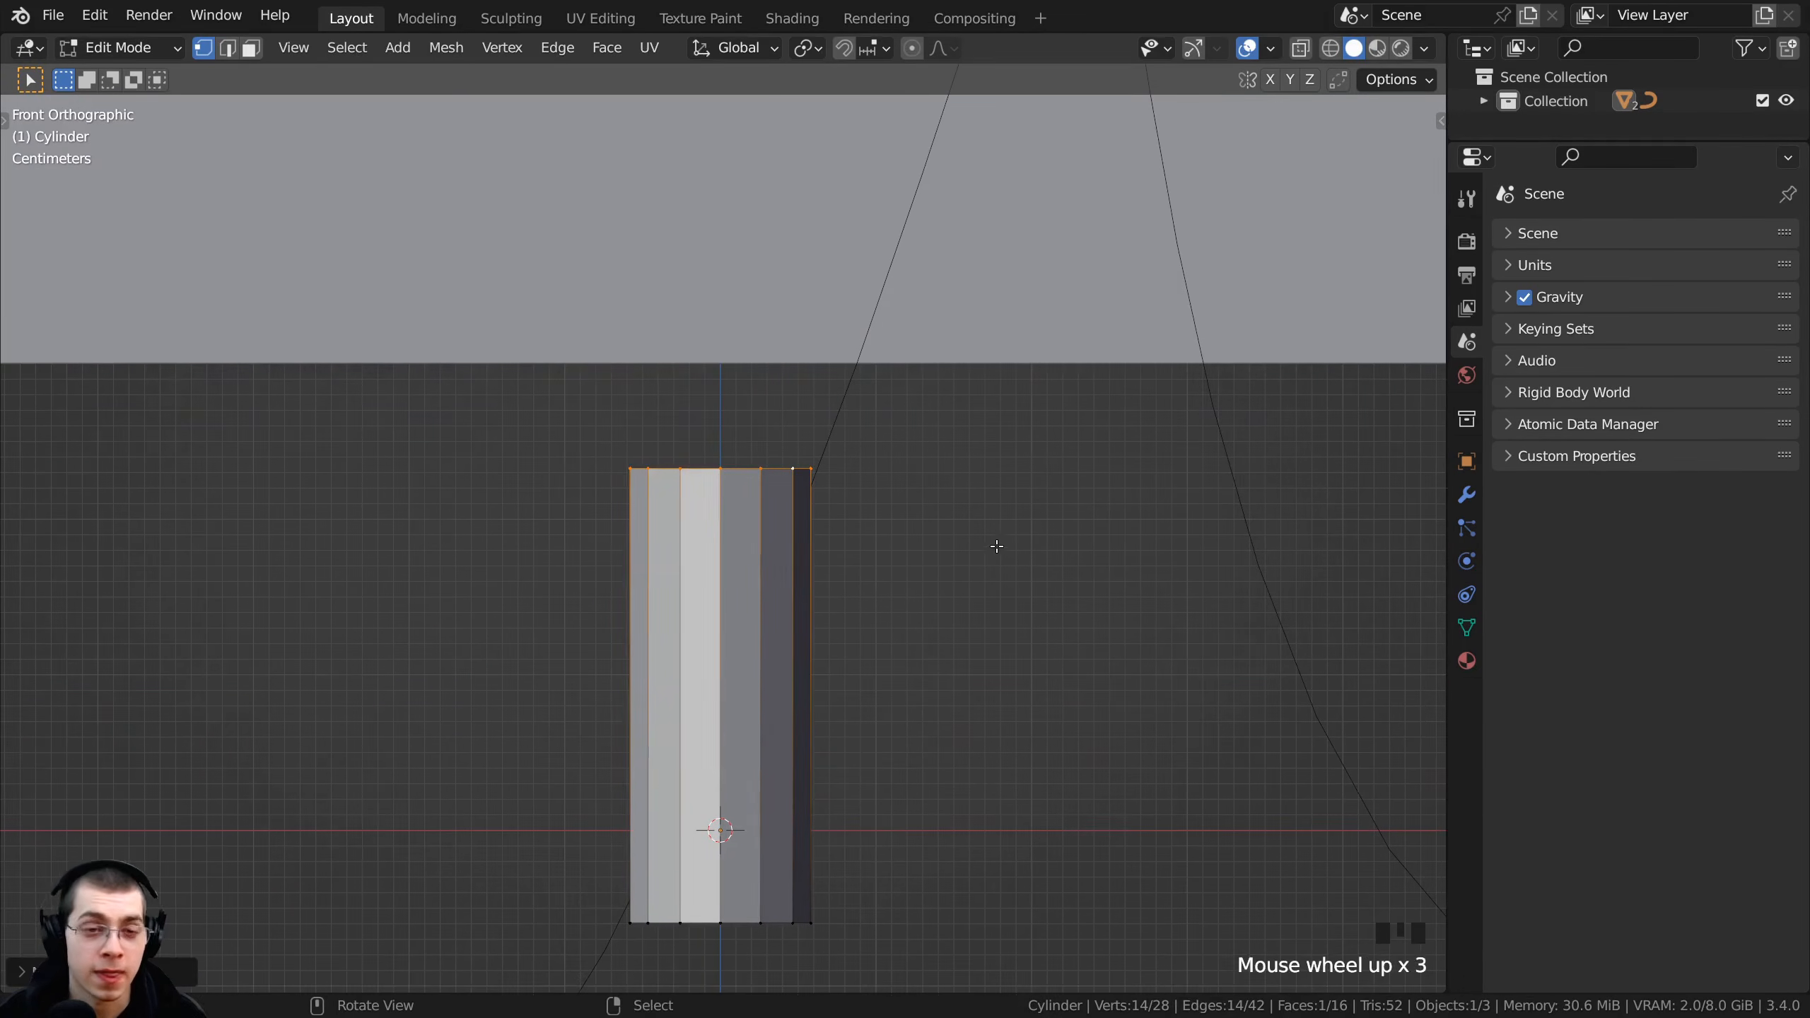
- Extrude the cylinder's top face upward and scale it in to form a cone with a narrow neck
{"action": "key", "text": "e"}
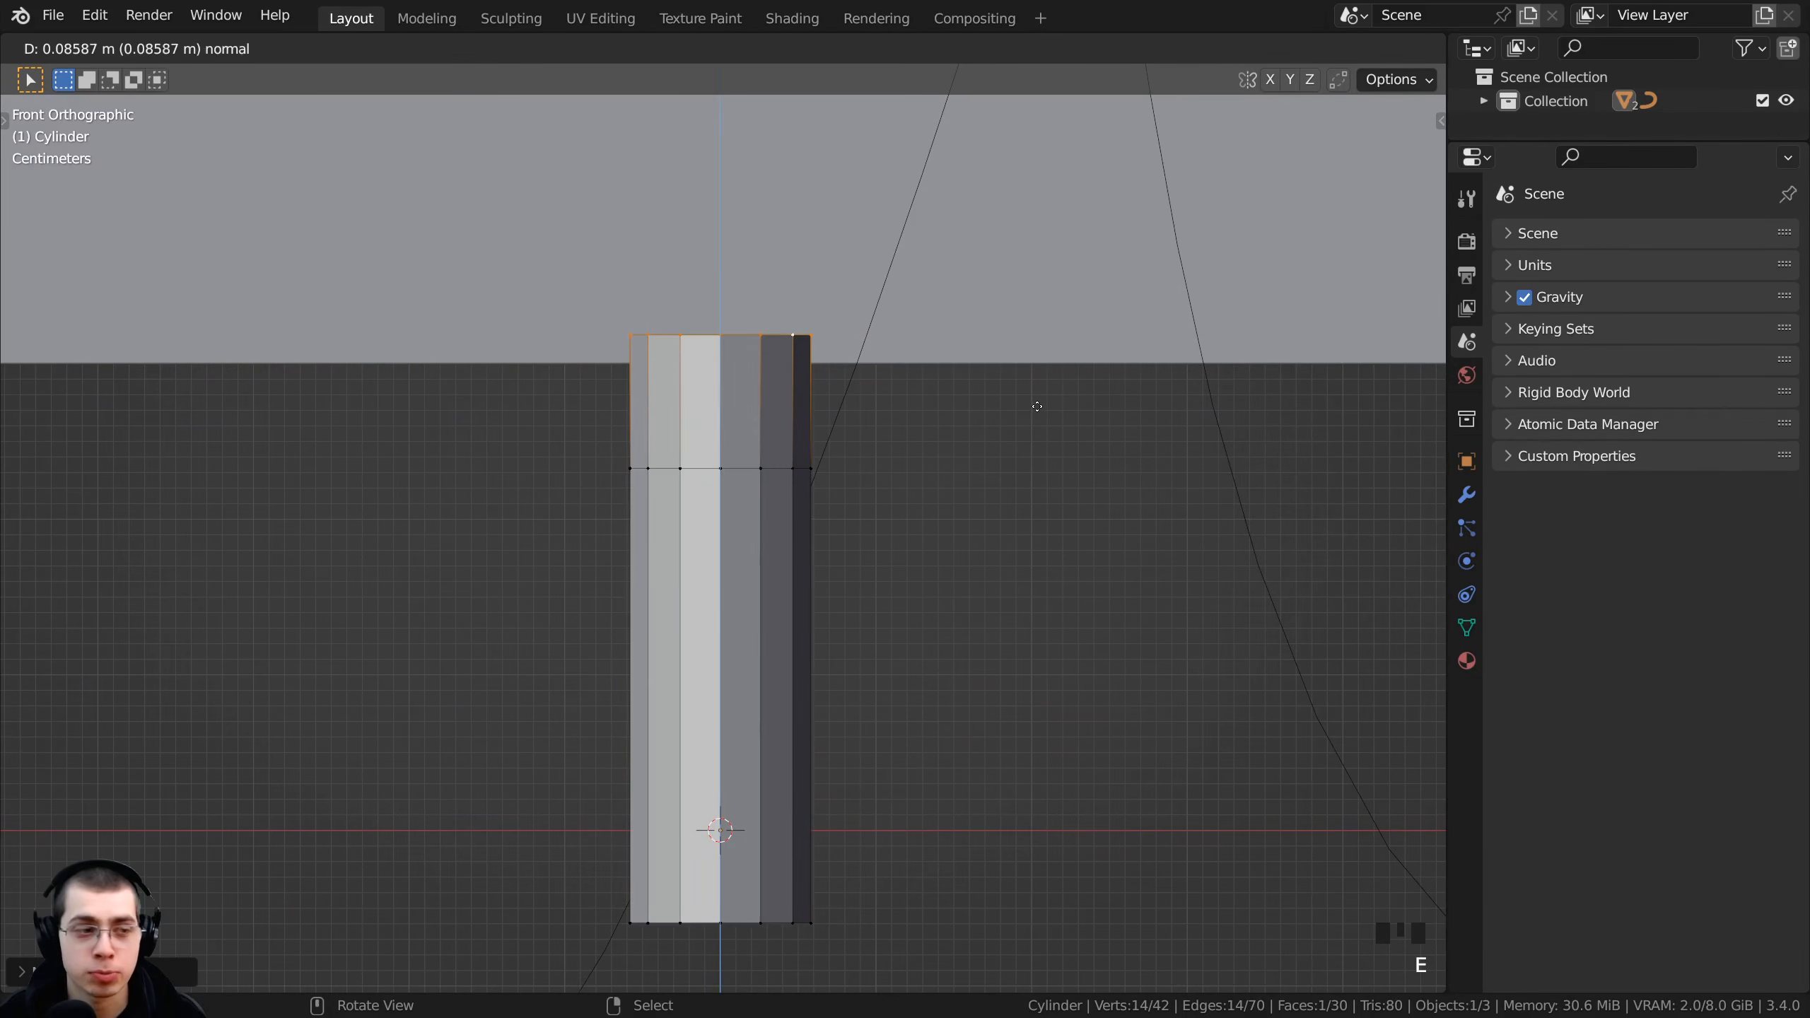
{"action": "left_click", "coordinate": [1112, 351]}
{"action": "key", "text": "s"}
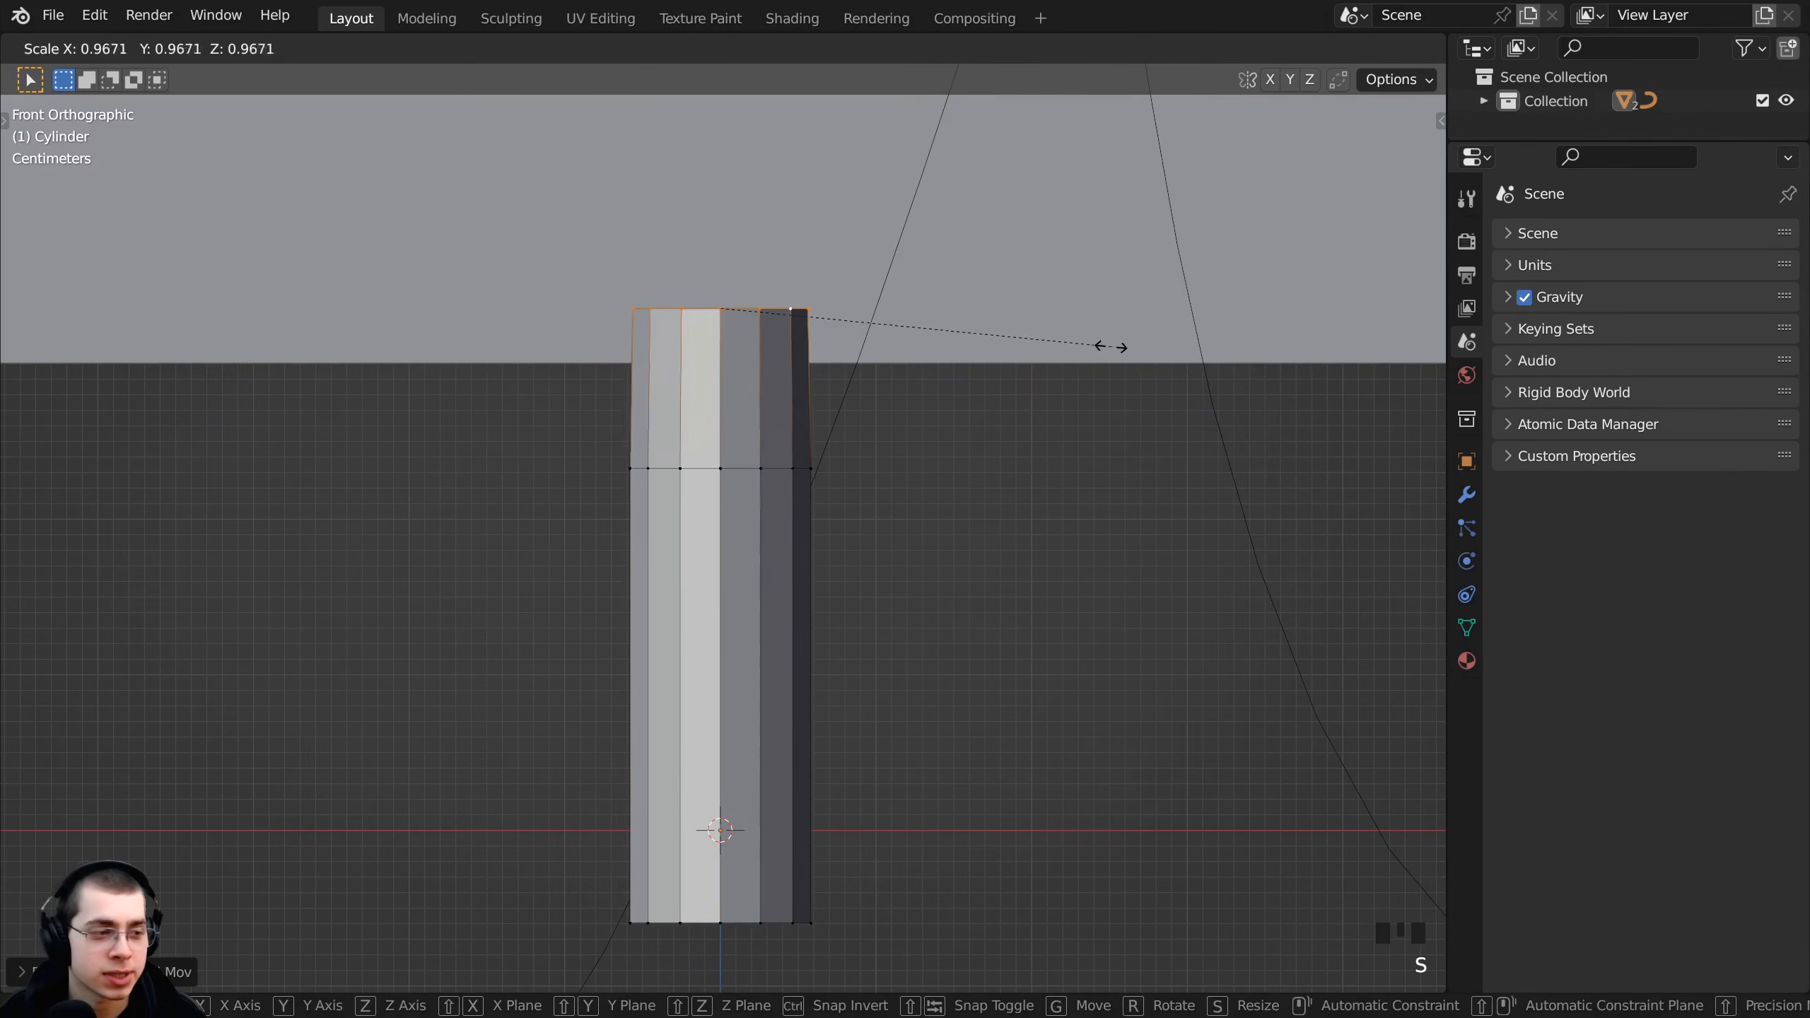
{"action": "left_click", "coordinate": [809, 325]}
- Extrude the neck's end slightly upward and widen it into a flare, and extrude the flare's rim about 0.014 m straight up
{"action": "scroll", "coordinate": [734, 299], "scroll_direction": "up", "scroll_amount": 5}
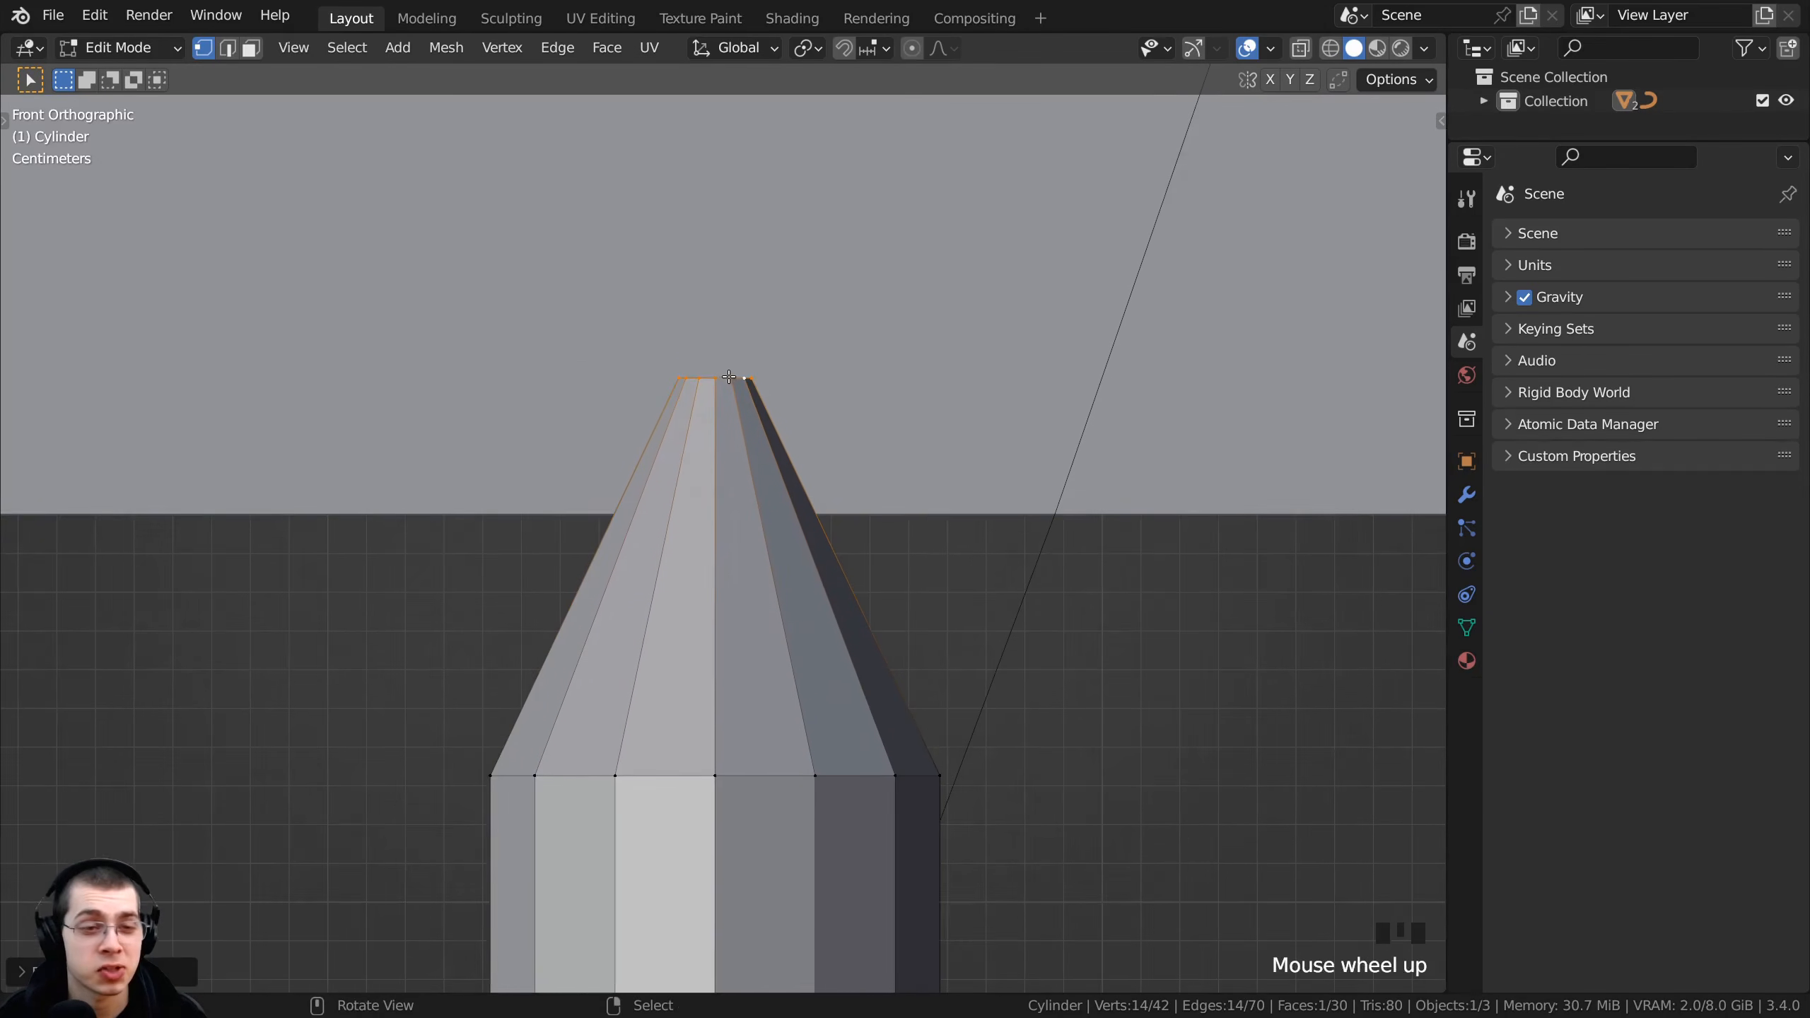
{"action": "key", "text": "e"}
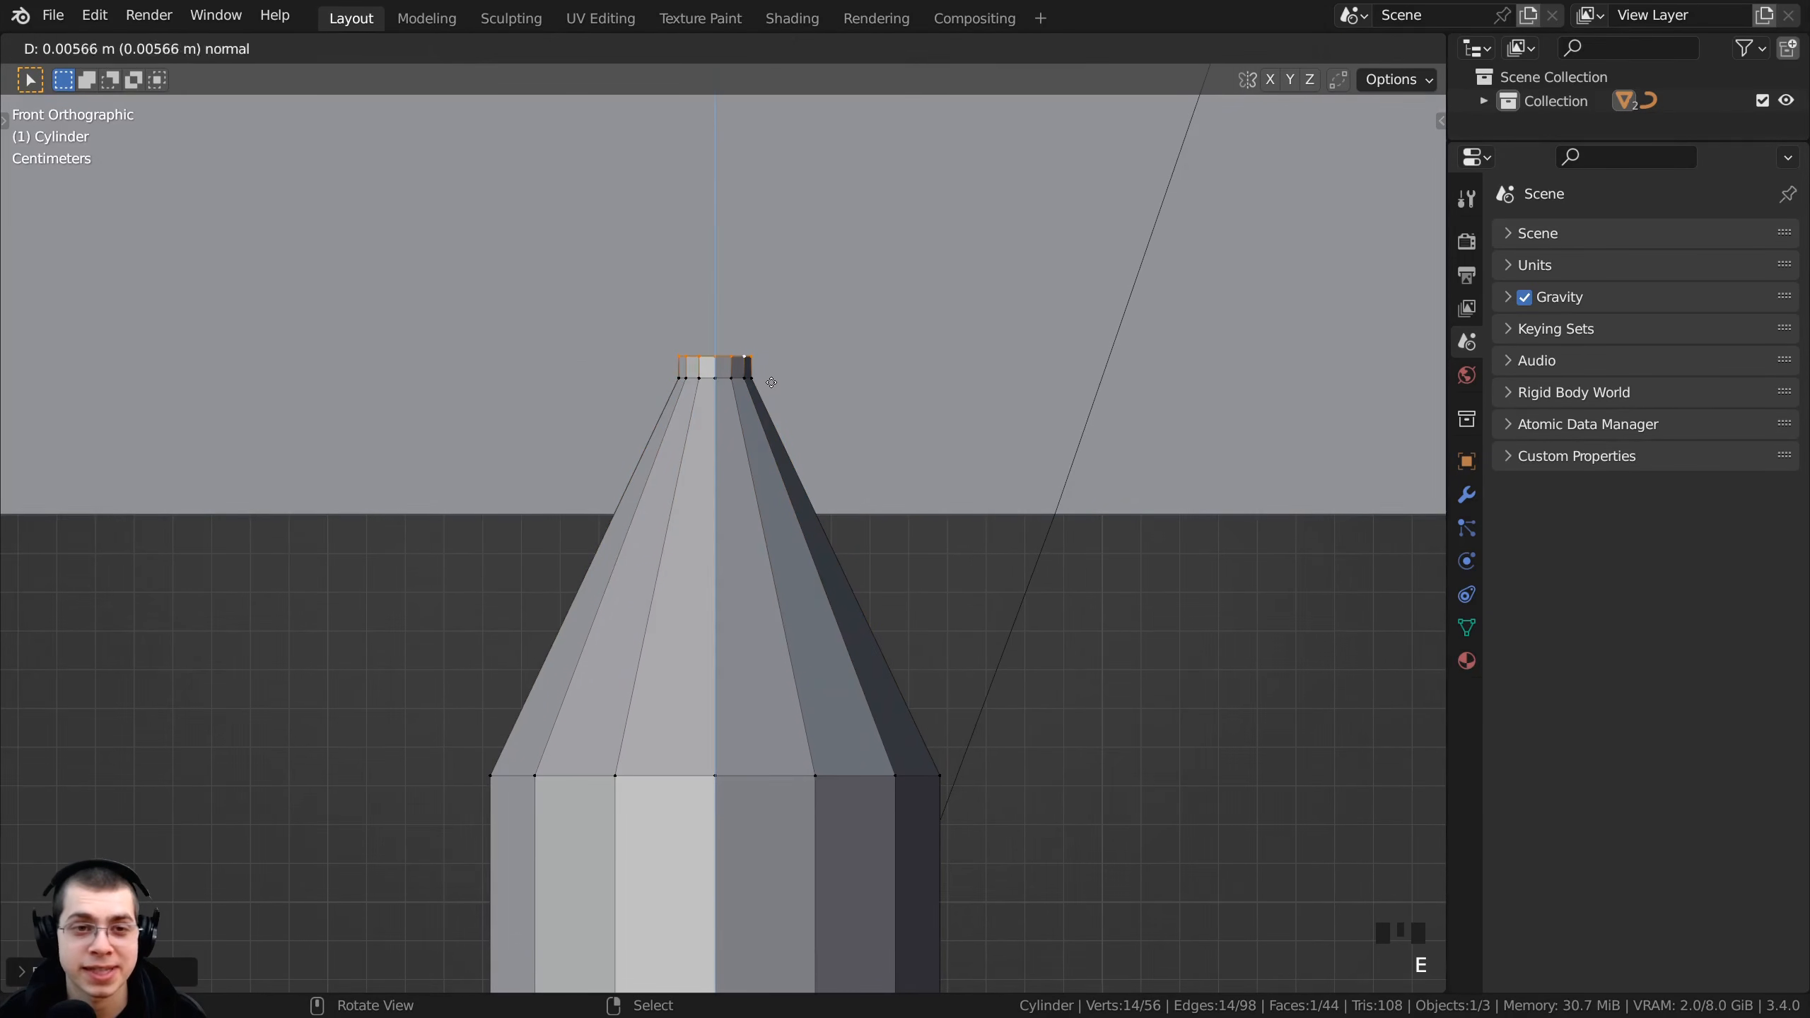
{"action": "left_click", "coordinate": [768, 376]}
{"action": "key", "text": "s"}
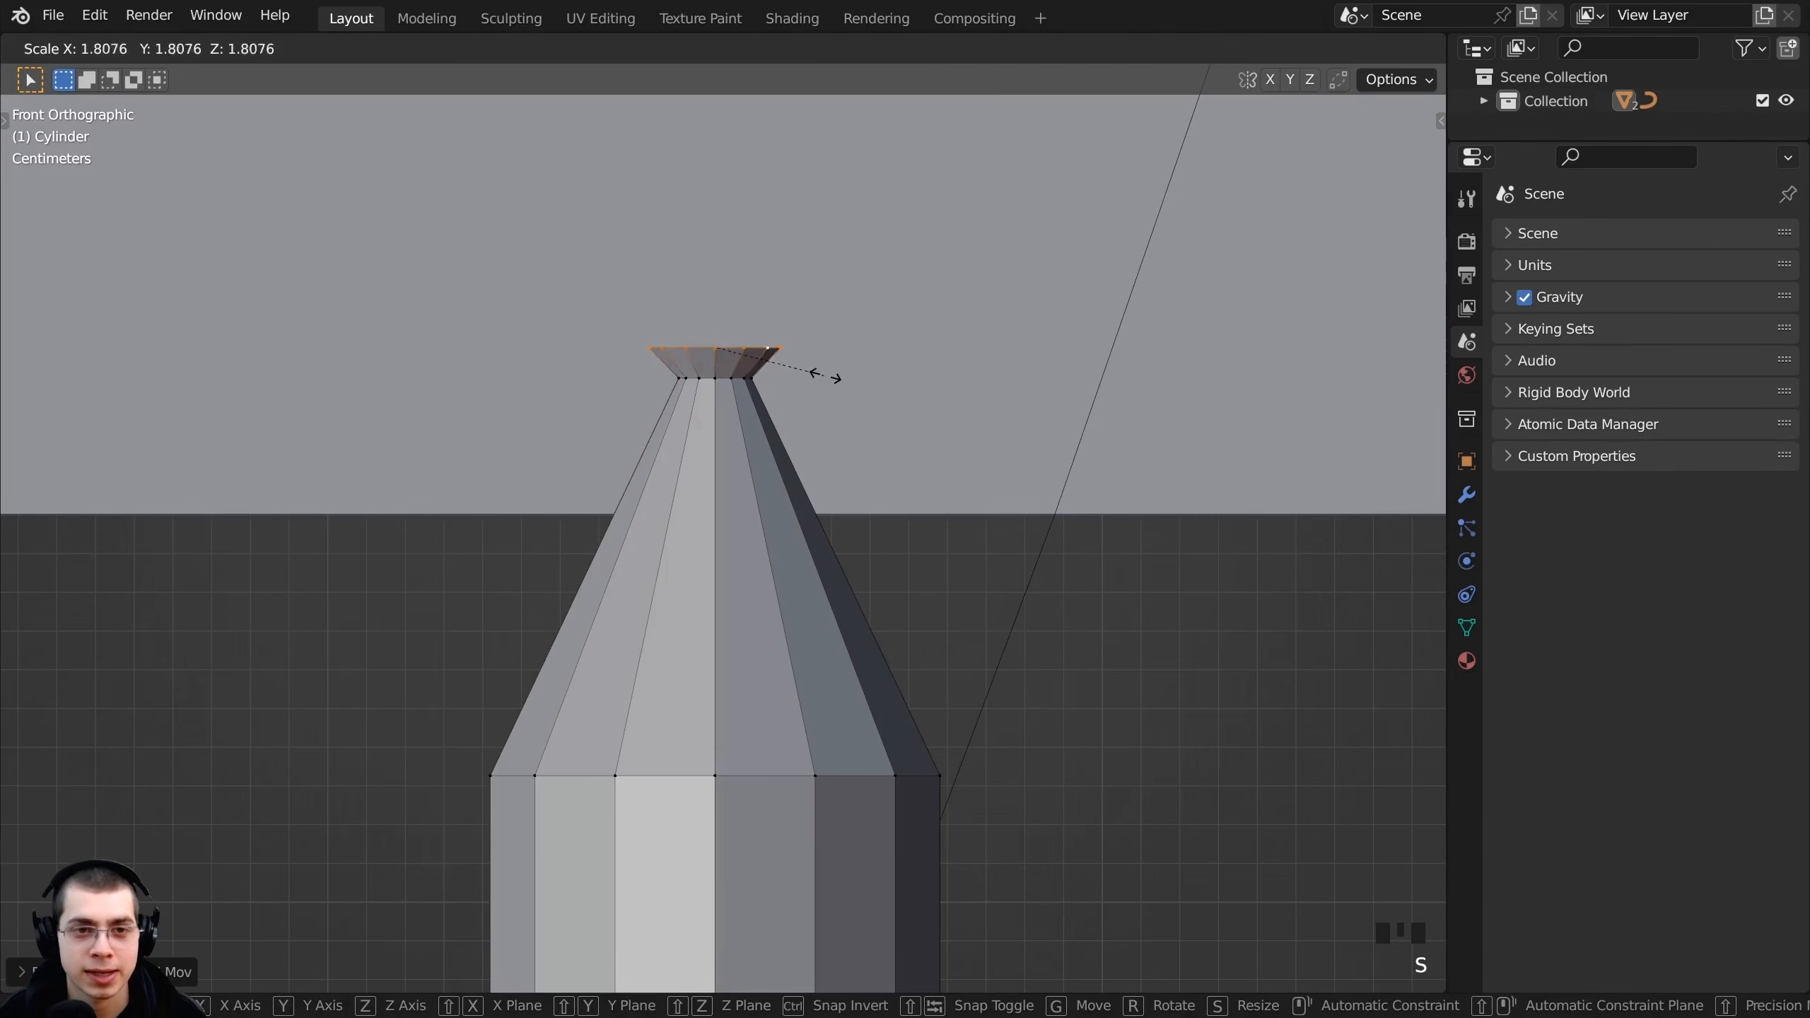
{"action": "left_click", "coordinate": [848, 376]}
{"action": "right_click", "coordinate": [863, 350]}
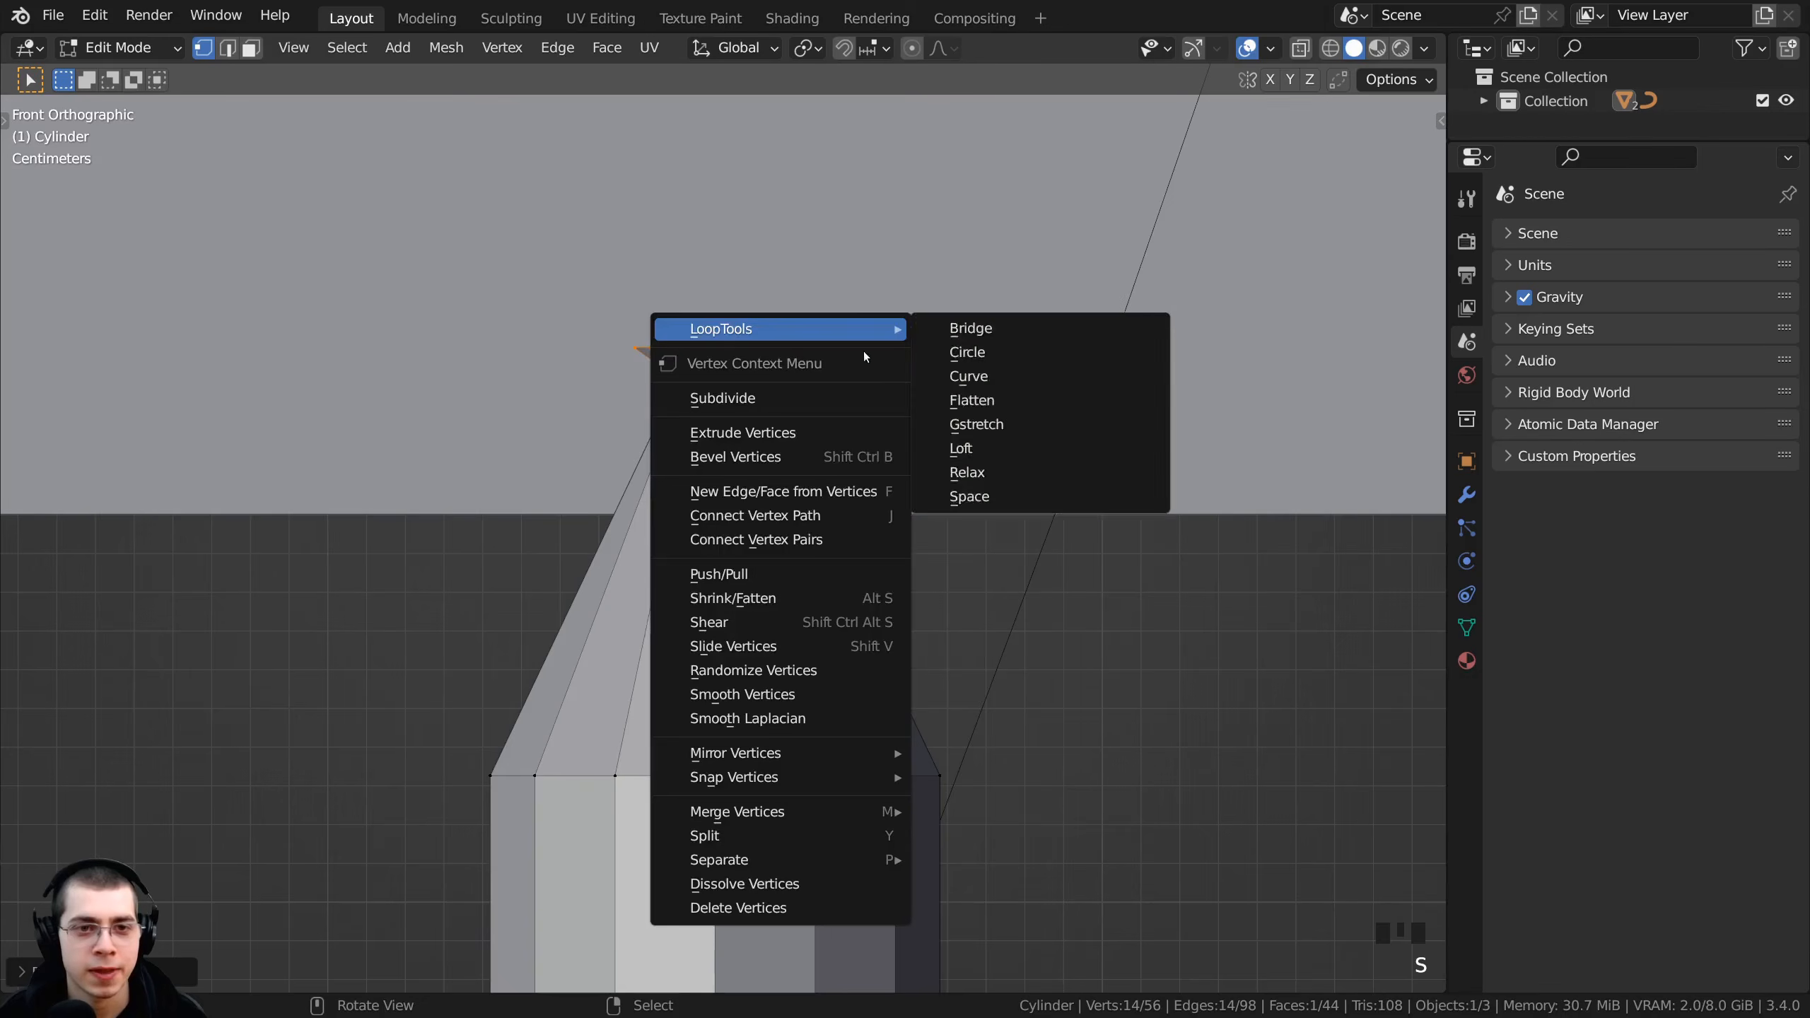
{"action": "key", "text": "e"}
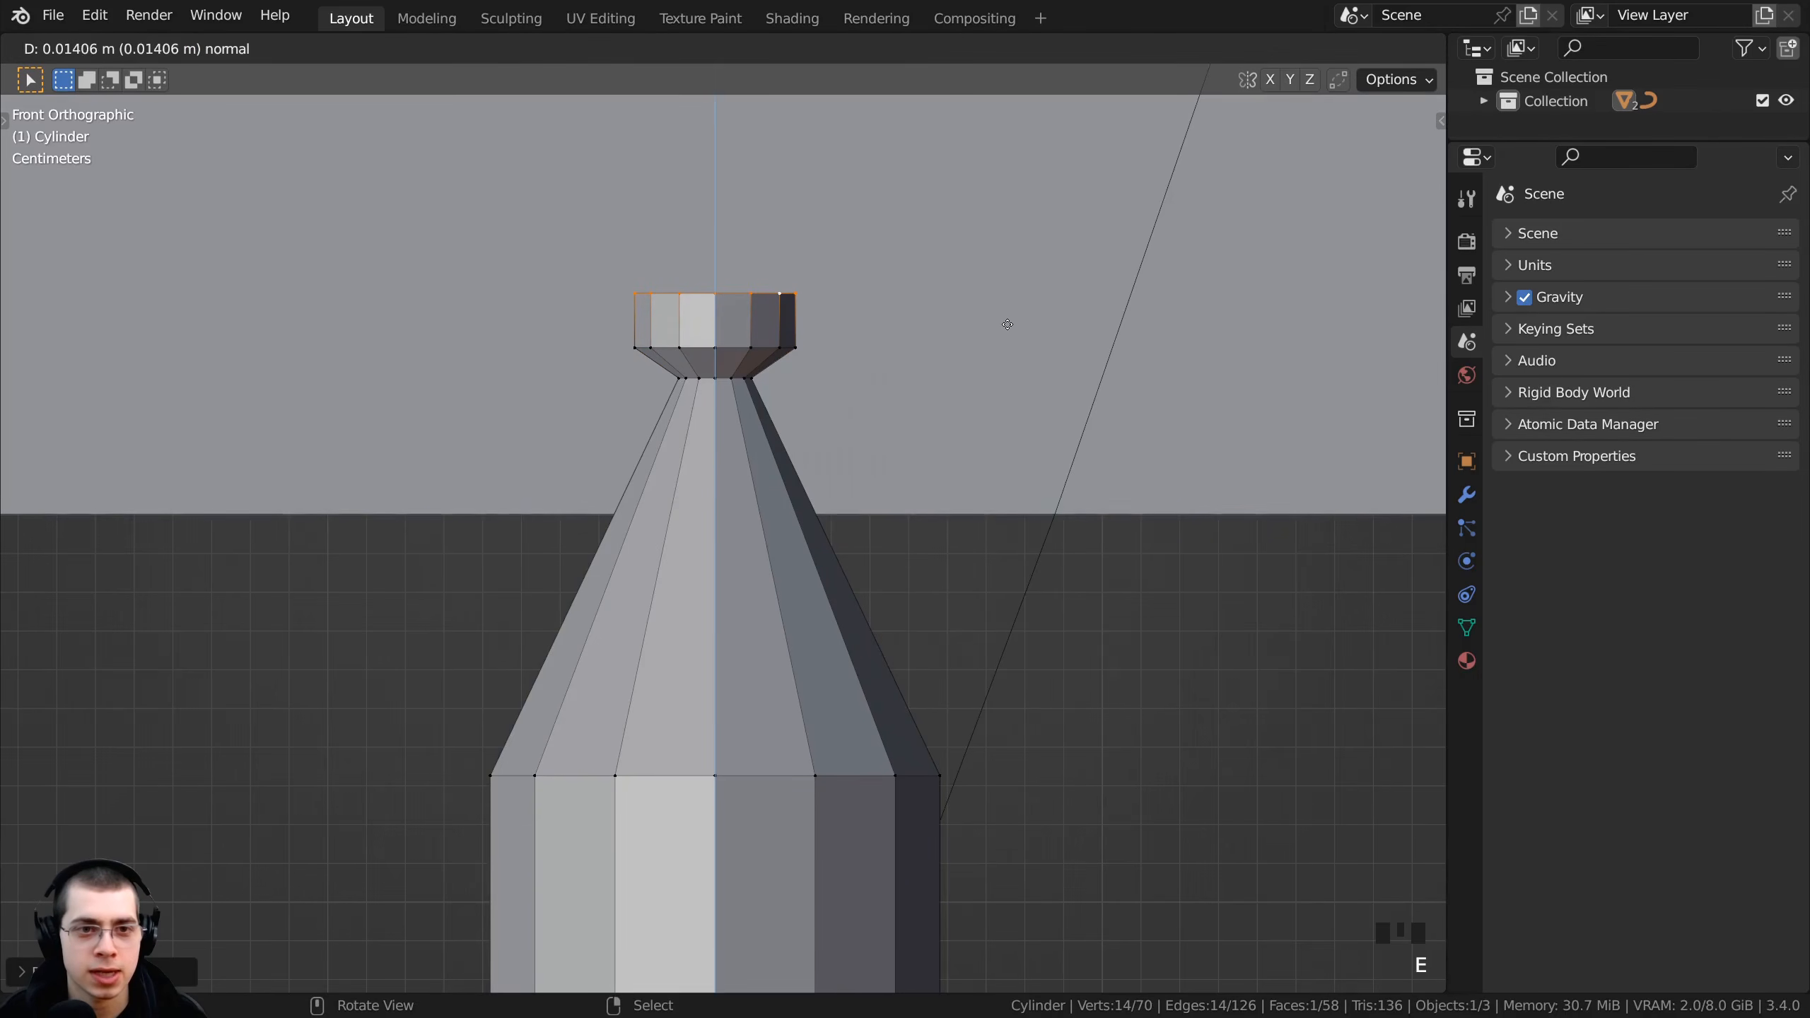
{"action": "left_click", "coordinate": [1007, 325]}
- Round off the knob by extruding its top face, scaling it to about half and lowering it slightly along Z, and return to Object Mode
{"action": "key", "text": "e"}
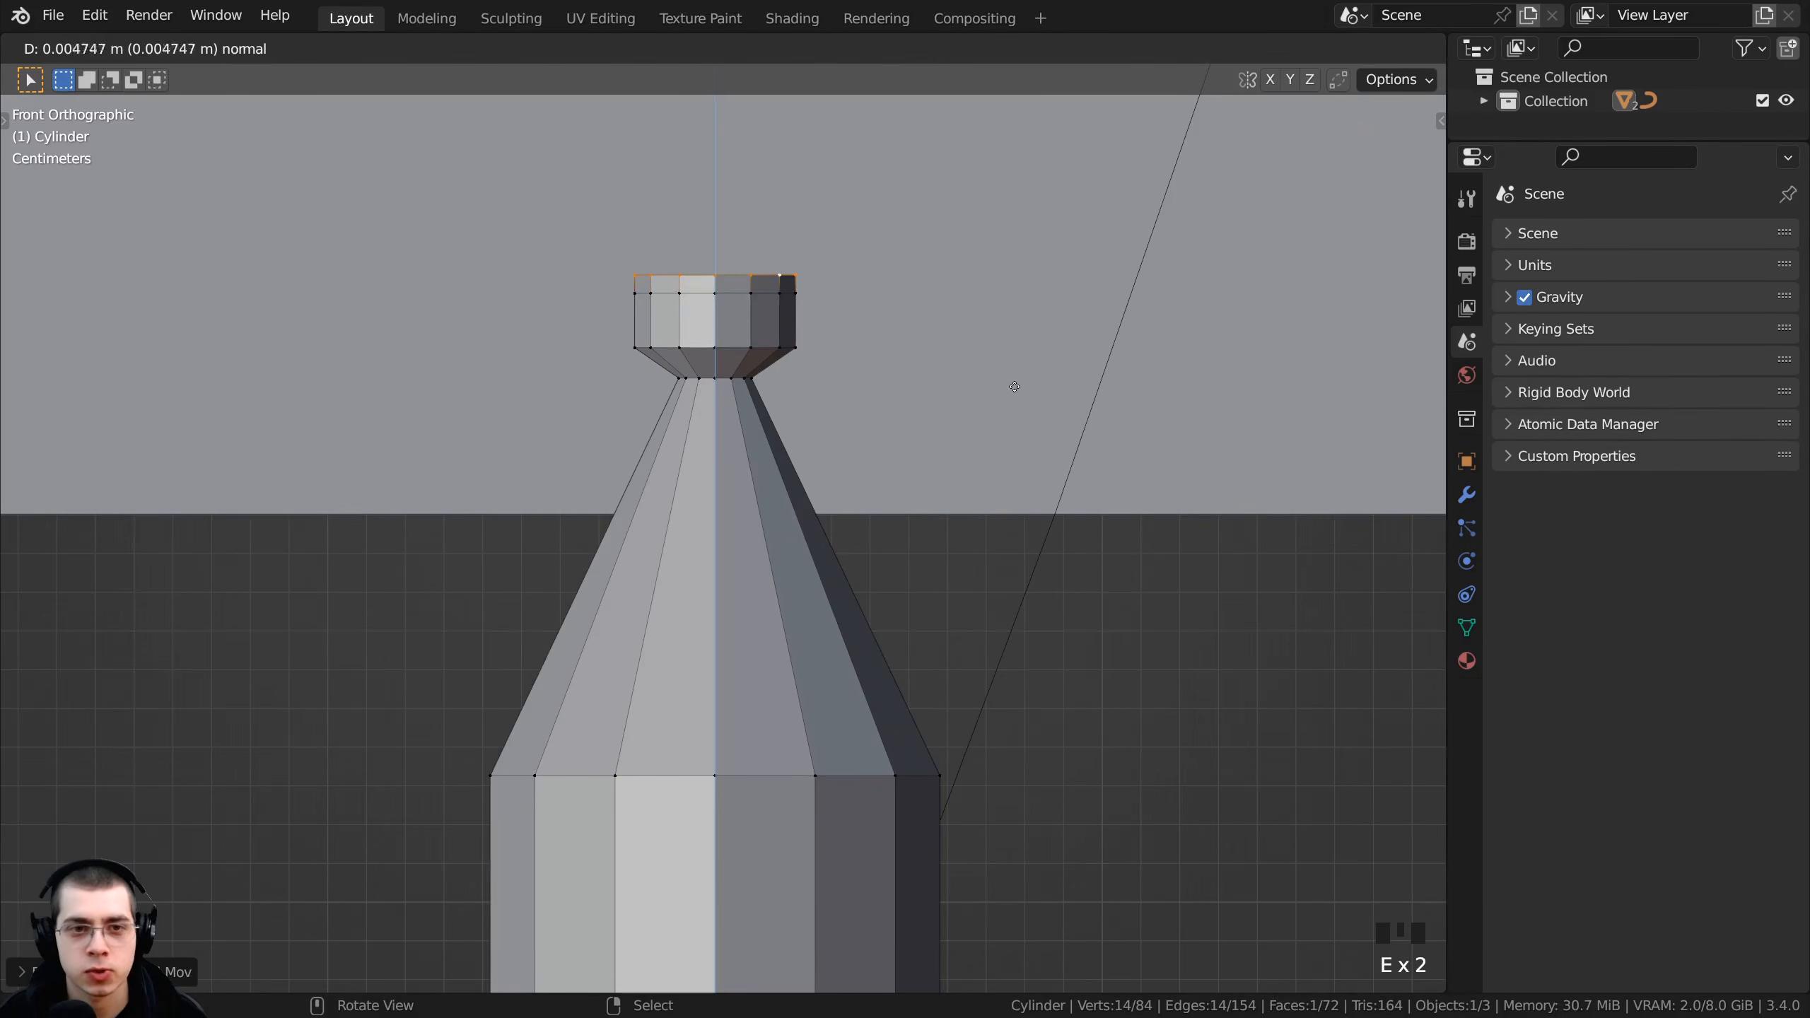
{"action": "left_click", "coordinate": [1055, 353]}
{"action": "key", "text": "s"}
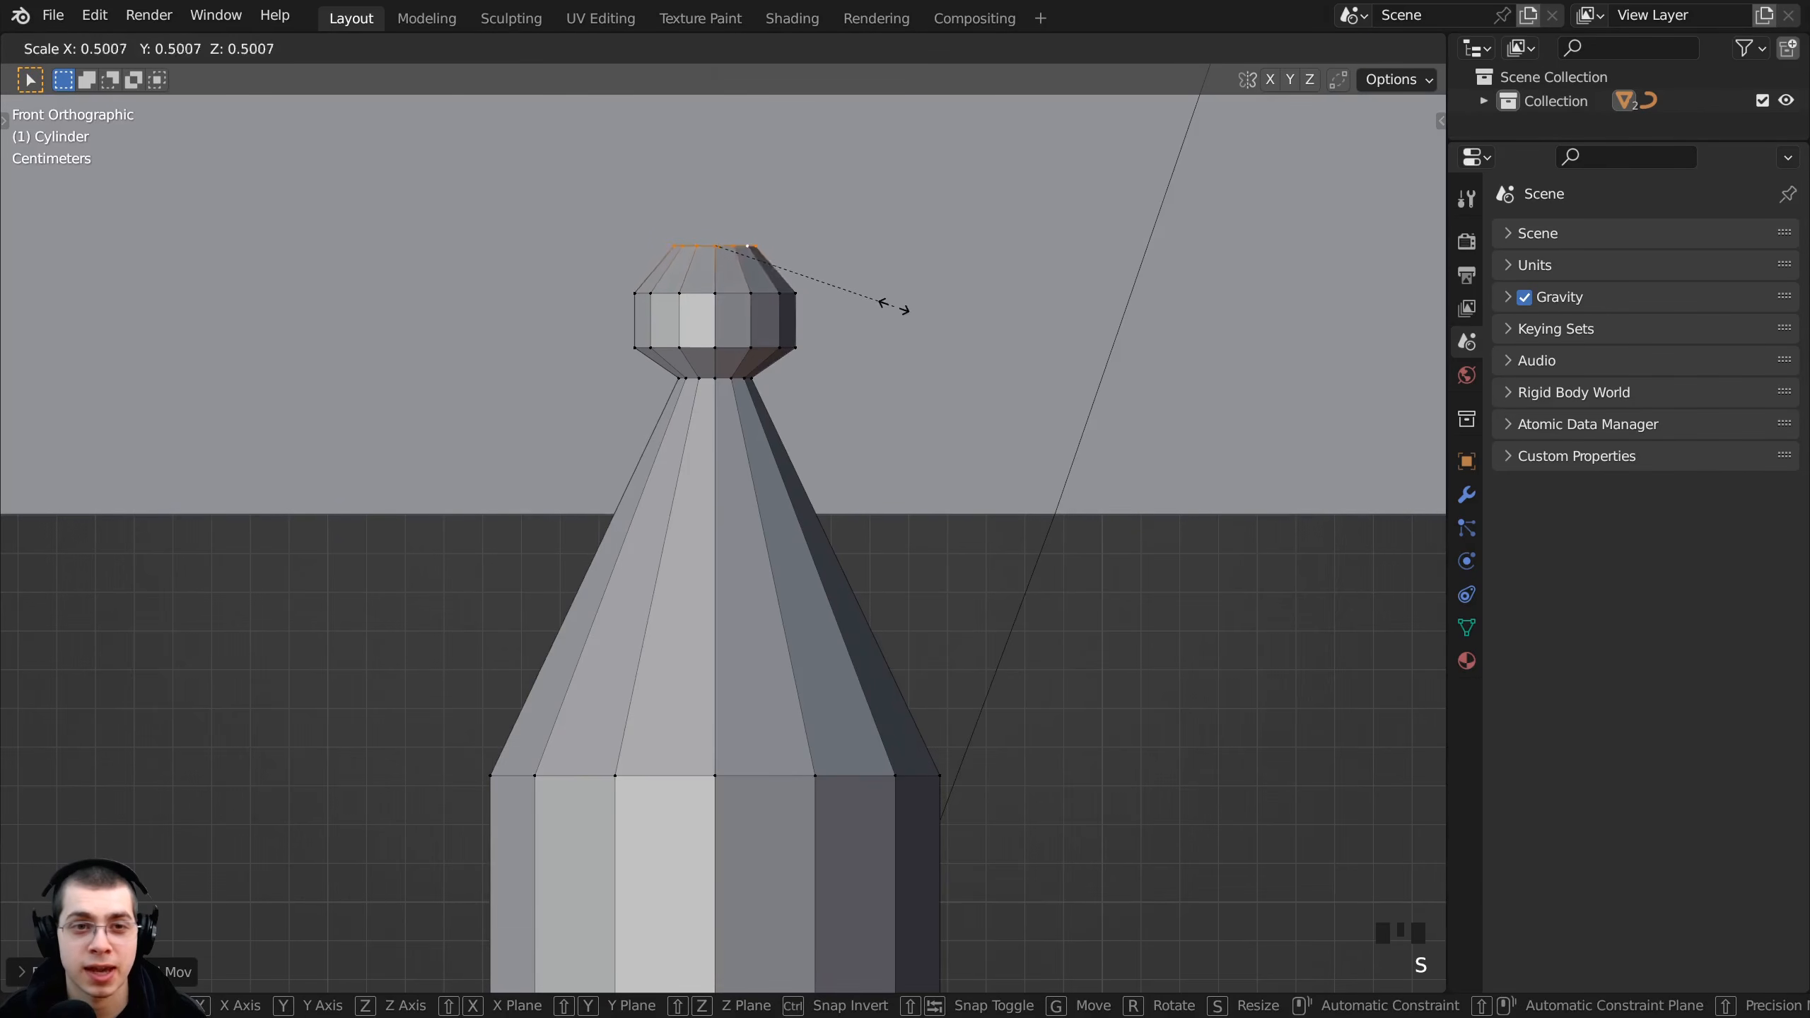
{"action": "left_click", "coordinate": [864, 298]}
{"action": "key", "text": "g"}
{"action": "key", "text": "z"}
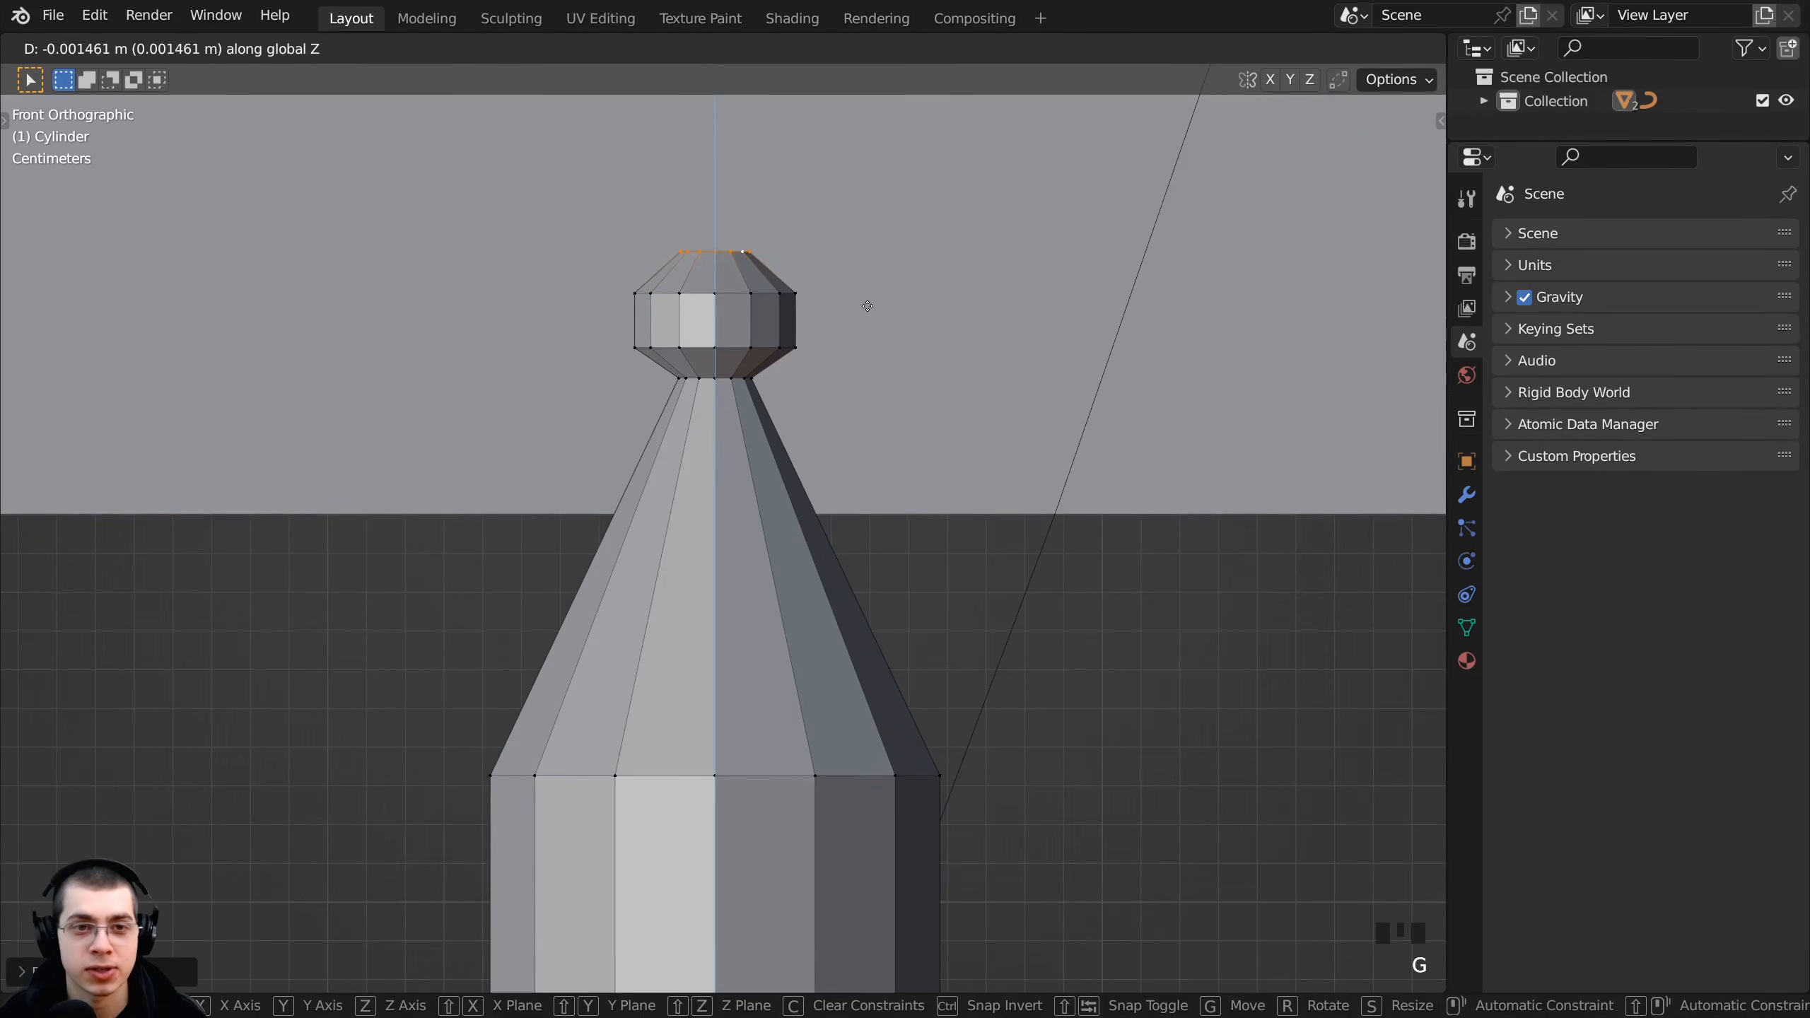
{"action": "left_click", "coordinate": [852, 337]}
{"action": "scroll", "coordinate": [853, 337], "scroll_direction": "down", "scroll_amount": 1}
{"action": "middle_click_drag", "start_coordinate": [847, 364], "coordinate": [841, 281], "text": "shift"}
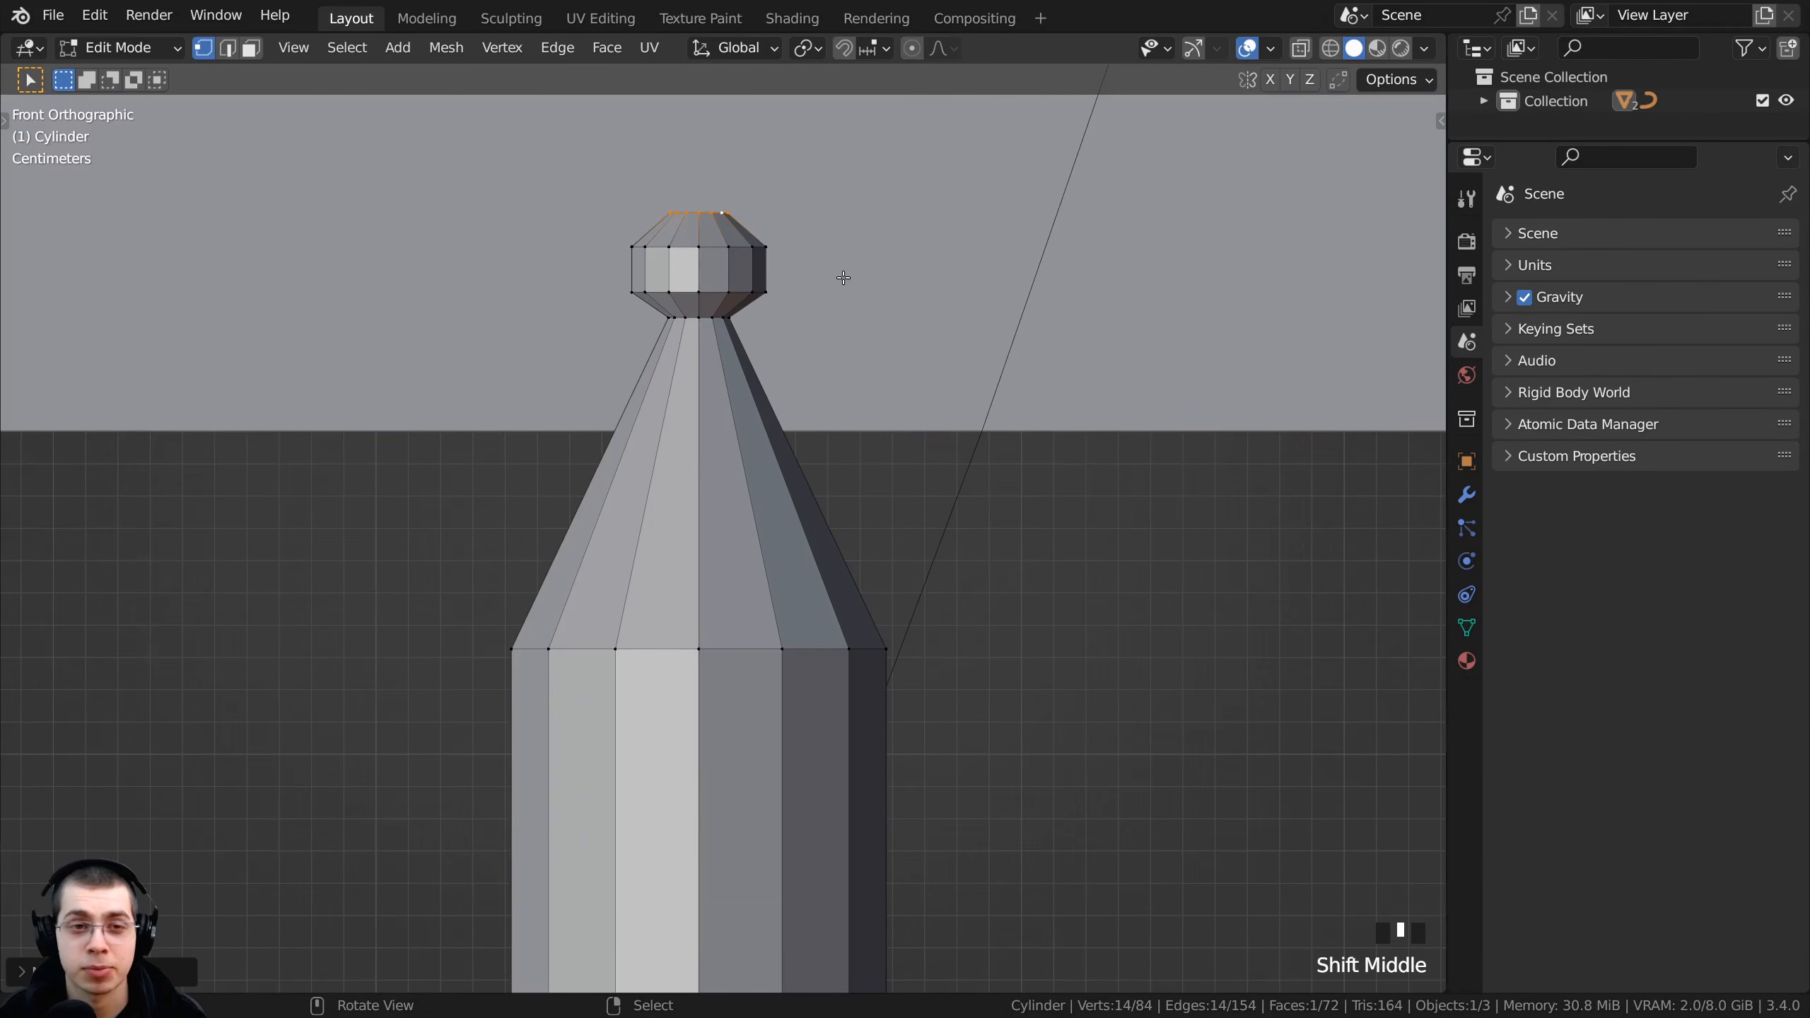
{"action": "key", "text": "Tab"}
{"action": "scroll", "coordinate": [843, 278], "scroll_direction": "down", "scroll_amount": 4}
{"action": "scroll", "coordinate": [843, 279], "scroll_direction": "up", "scroll_amount": 2}
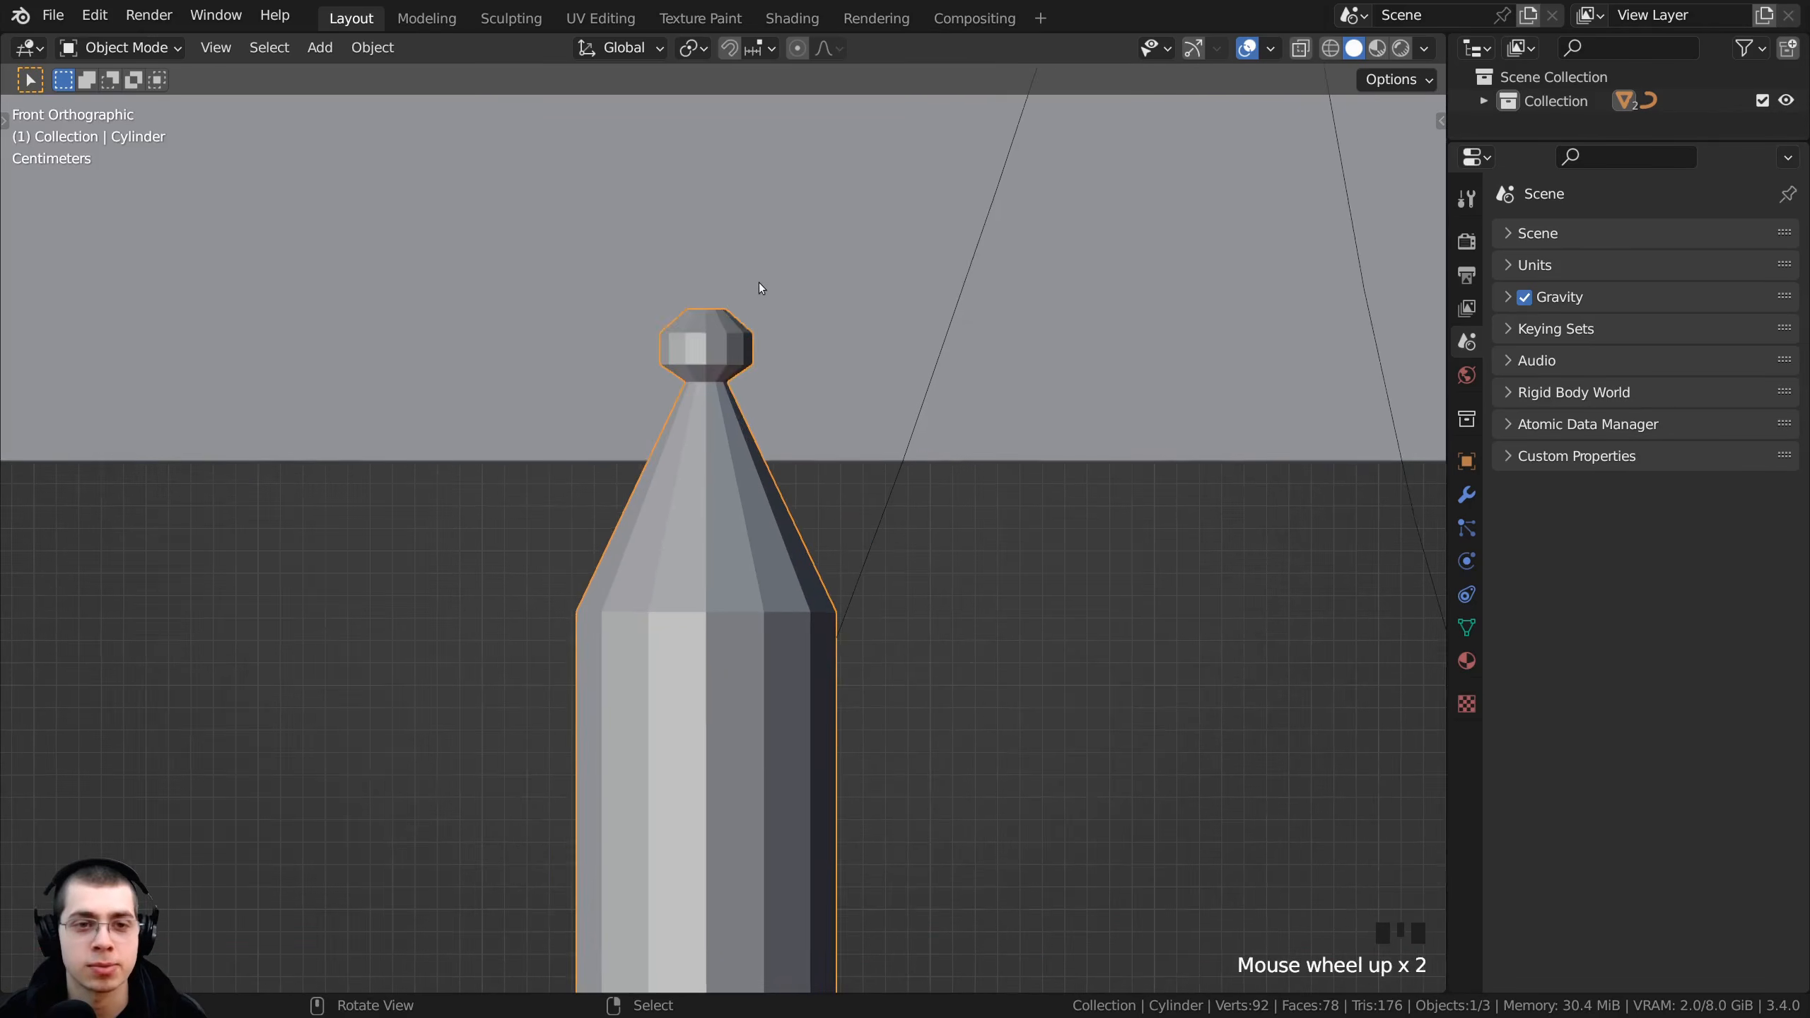
- Apply smooth shading to the bulb object
{"action": "right_click", "coordinate": [760, 283]}
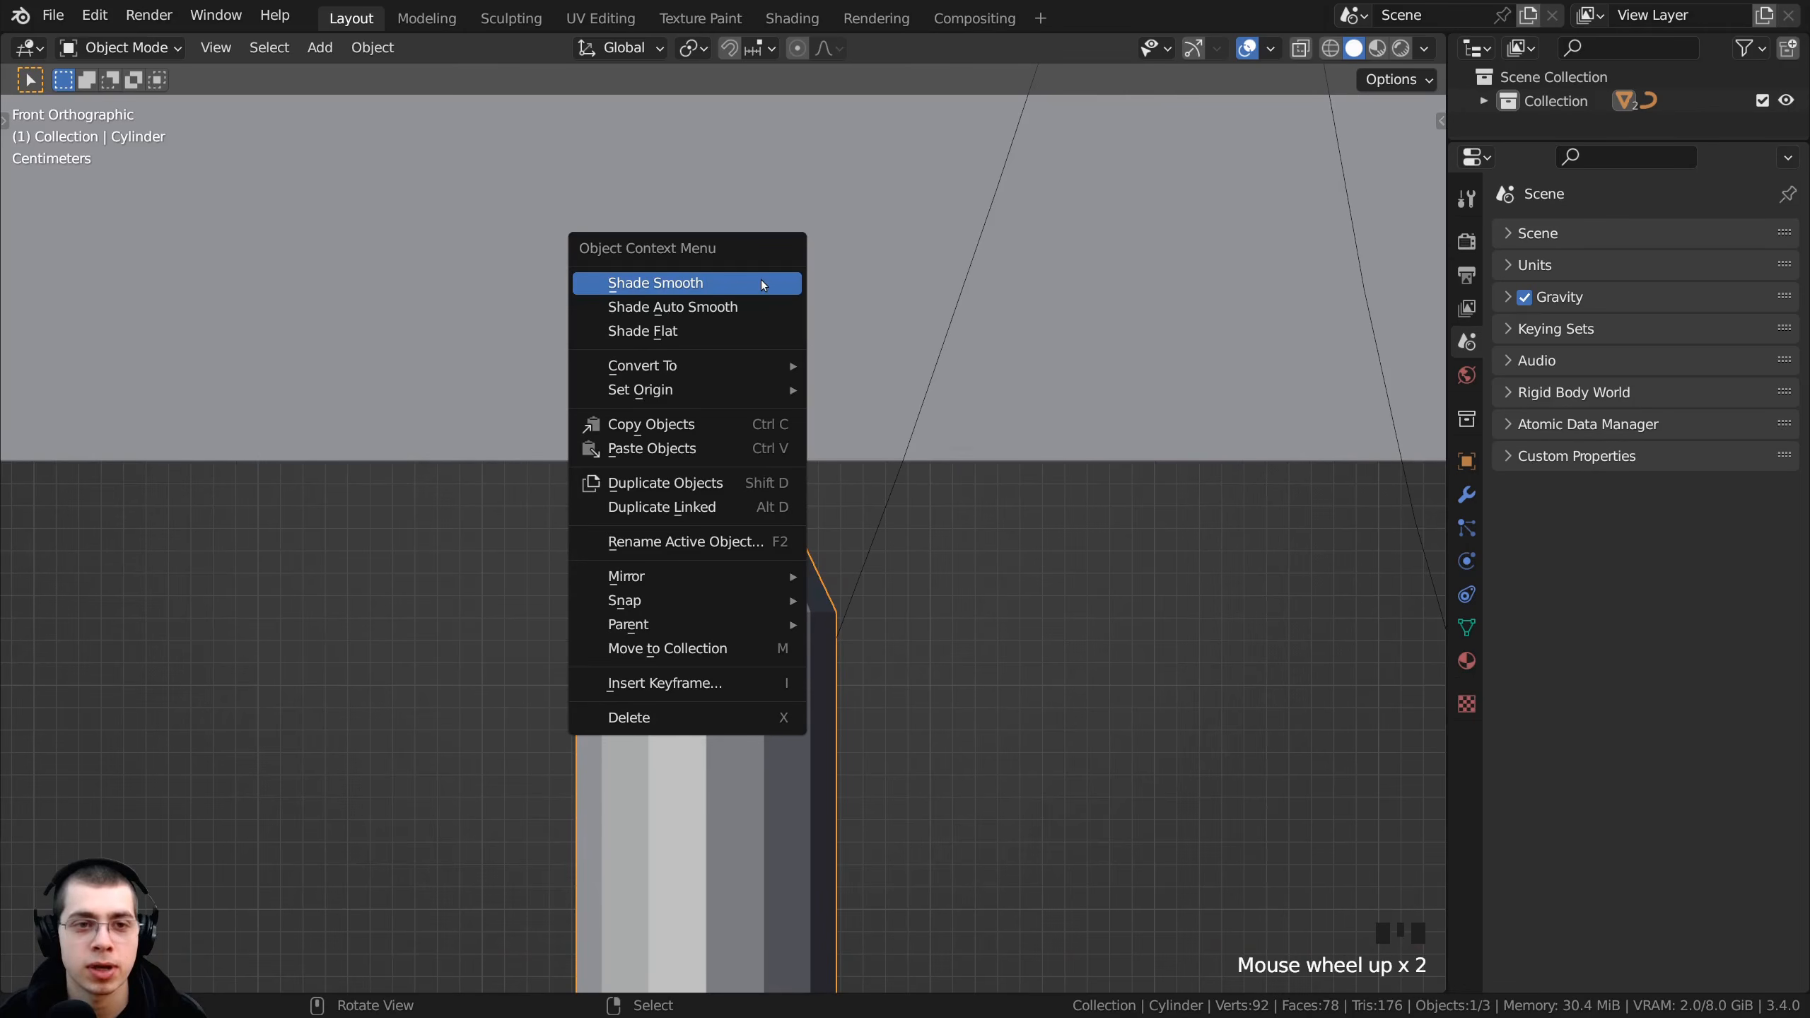
{"action": "left_click", "coordinate": [725, 283]}
{"action": "scroll", "coordinate": [727, 285], "scroll_direction": "down", "scroll_amount": 1}
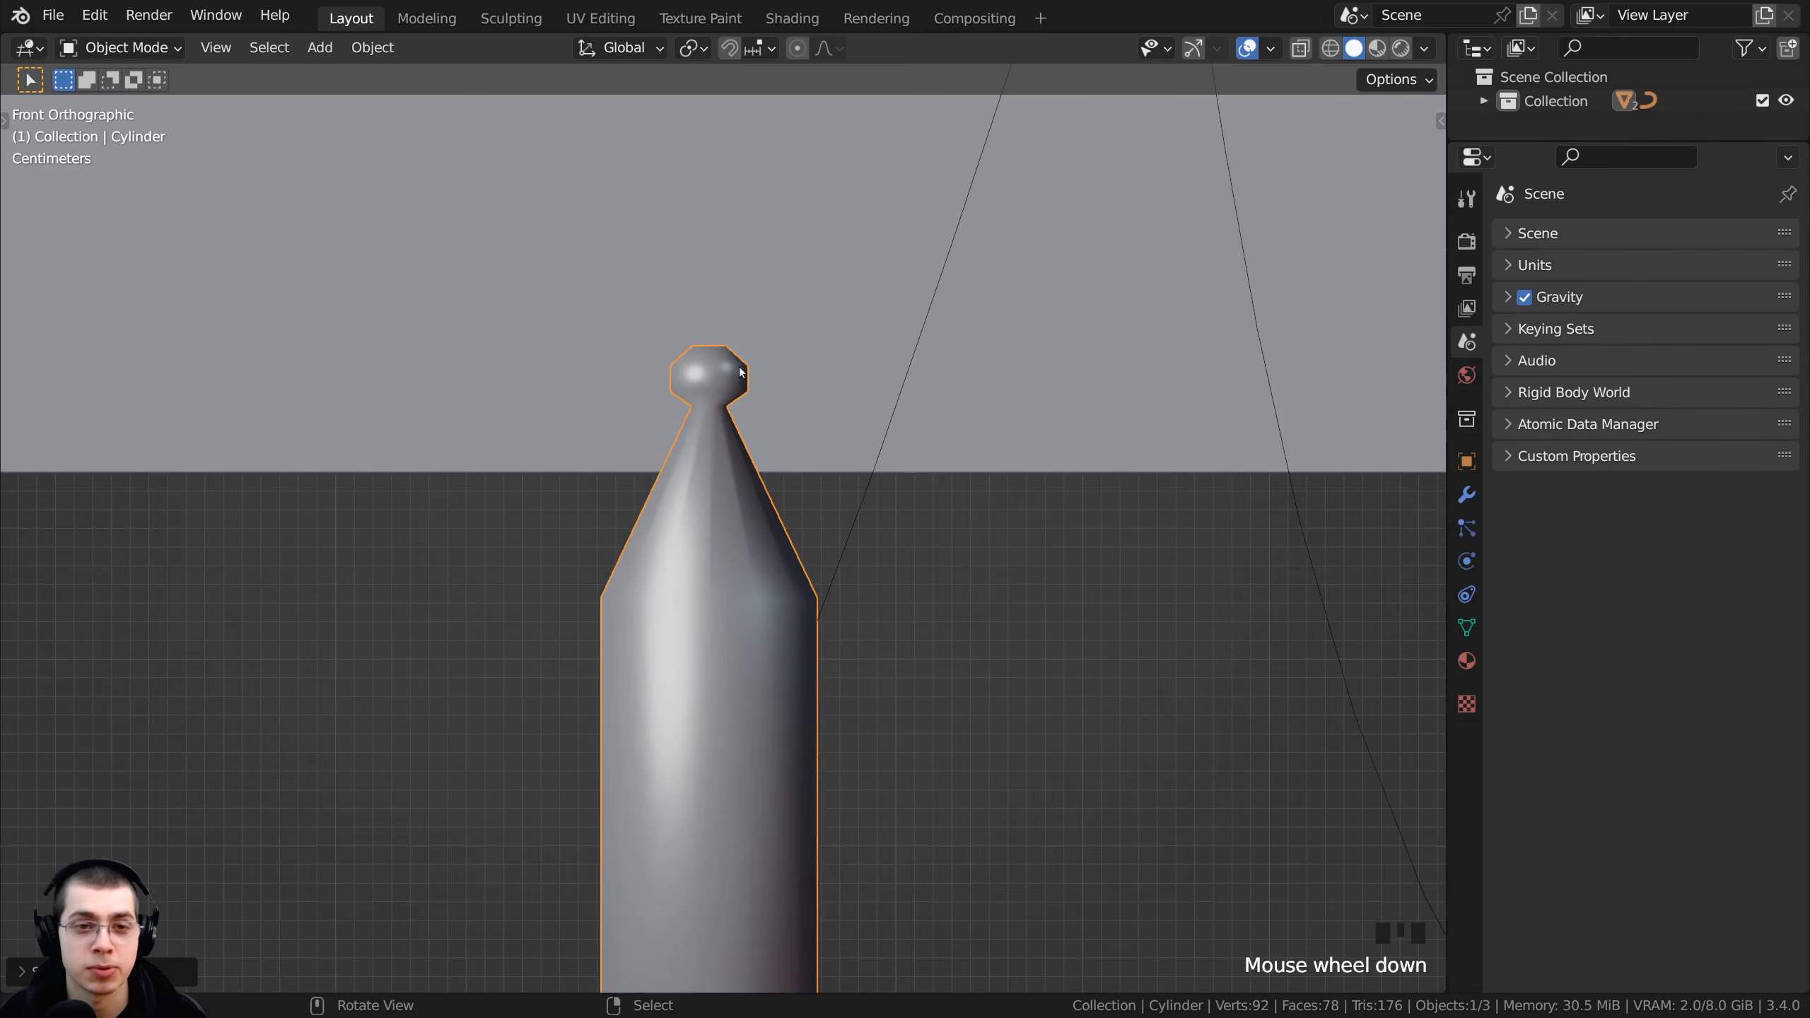
- Add a centered loop cut around the bulb's cone, scale it slightly inward for a concave taper, and return to Object Mode
{"action": "scroll", "coordinate": [762, 454], "scroll_direction": "up", "scroll_amount": 2}
{"action": "key", "text": "Tab"}
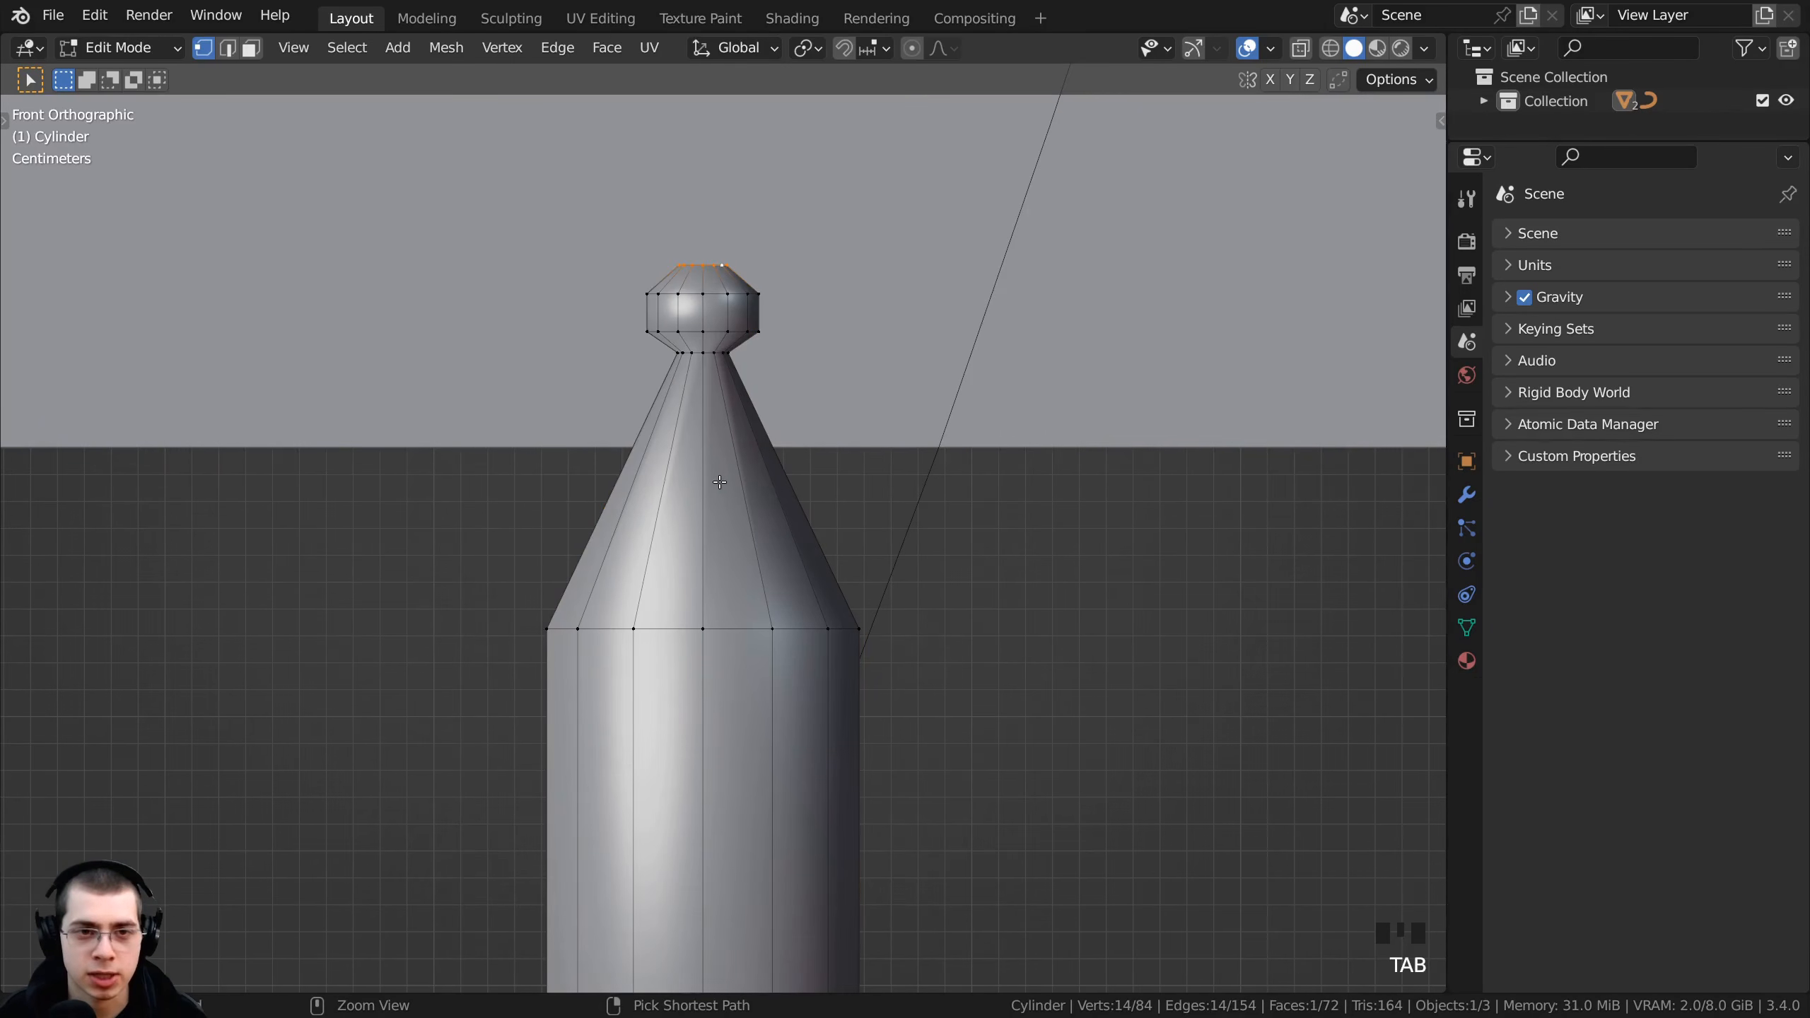
{"action": "key", "text": "ctrl+r"}
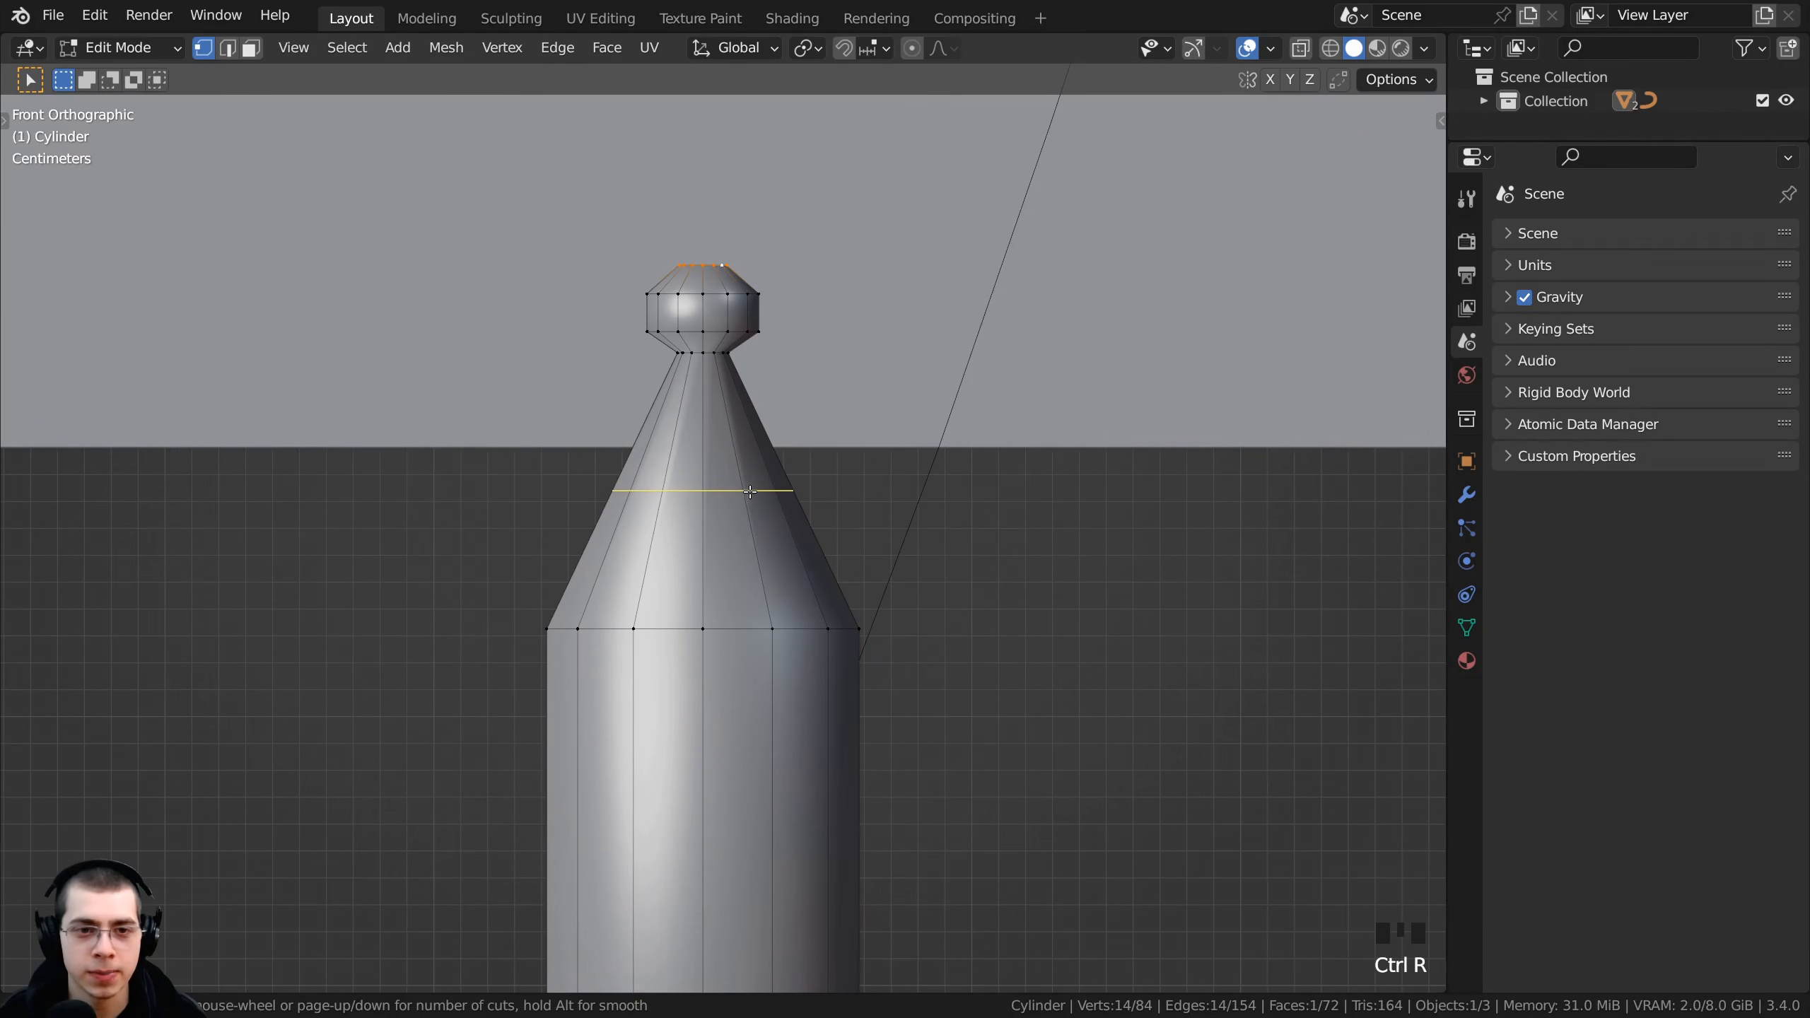
{"action": "left_click", "coordinate": [750, 492]}
{"action": "right_click", "coordinate": [676, 435]}
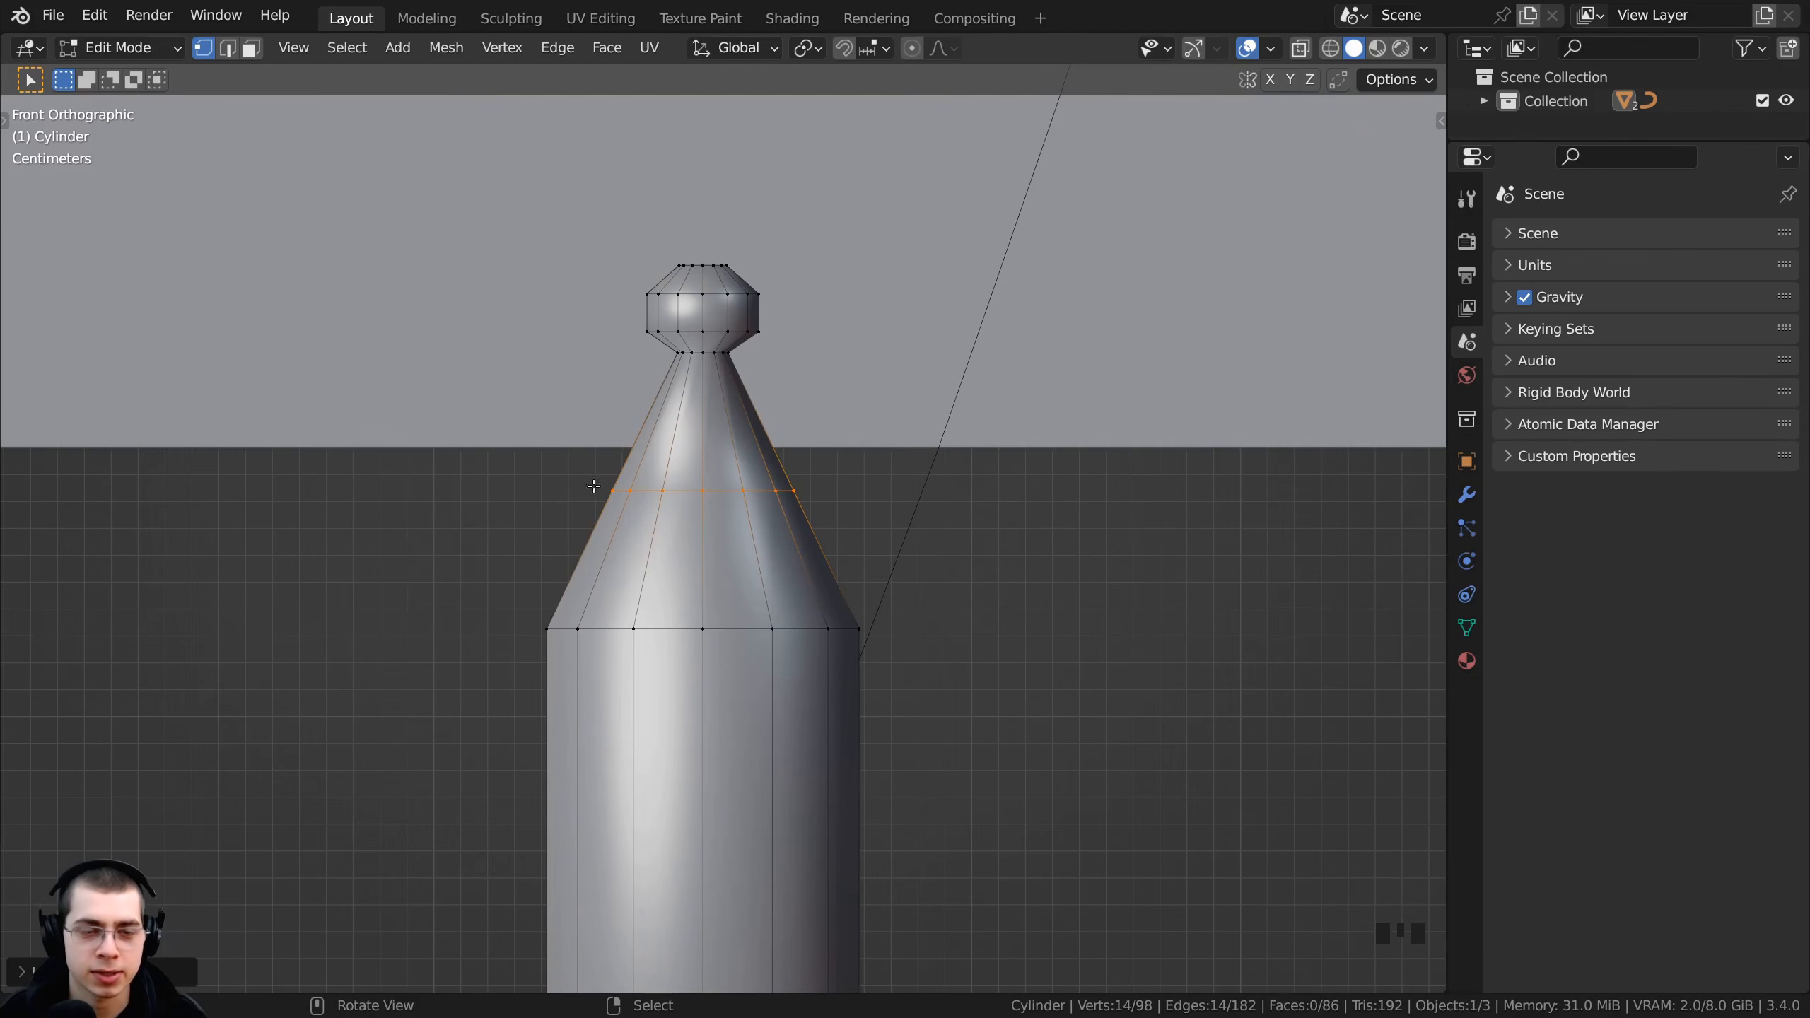
{"action": "key", "text": "s"}
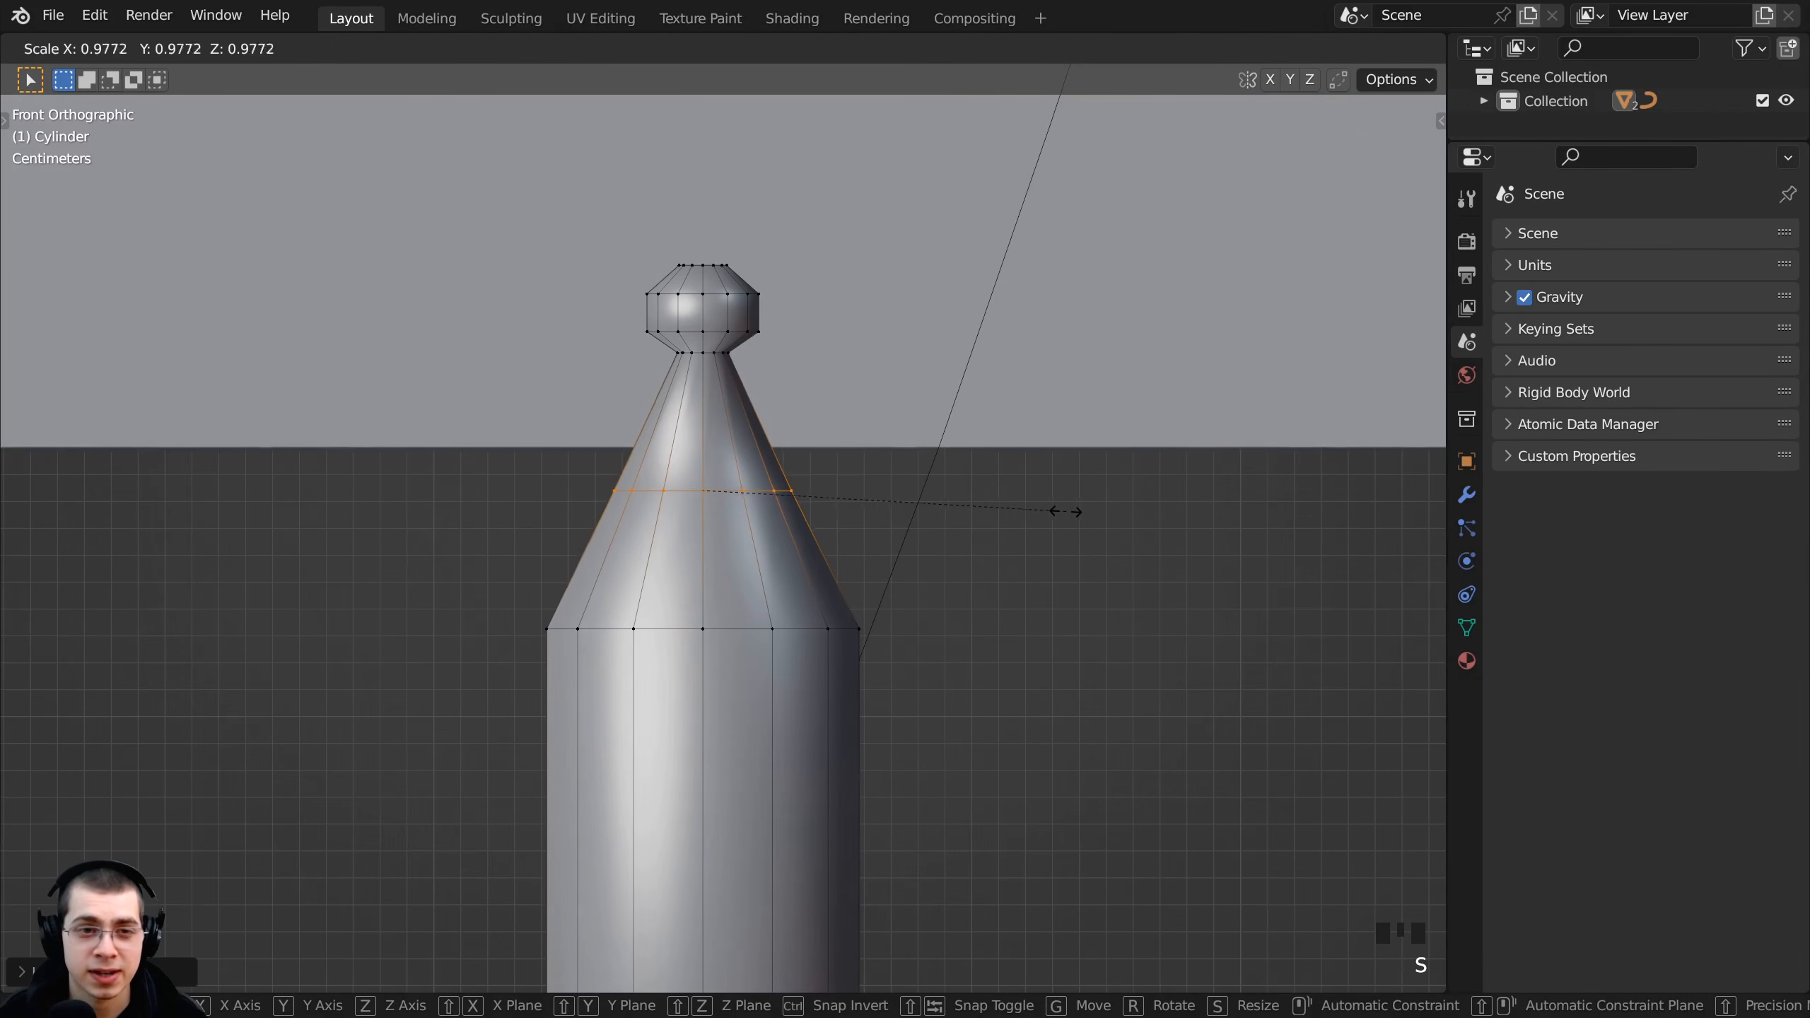
{"action": "left_click", "coordinate": [1012, 509]}
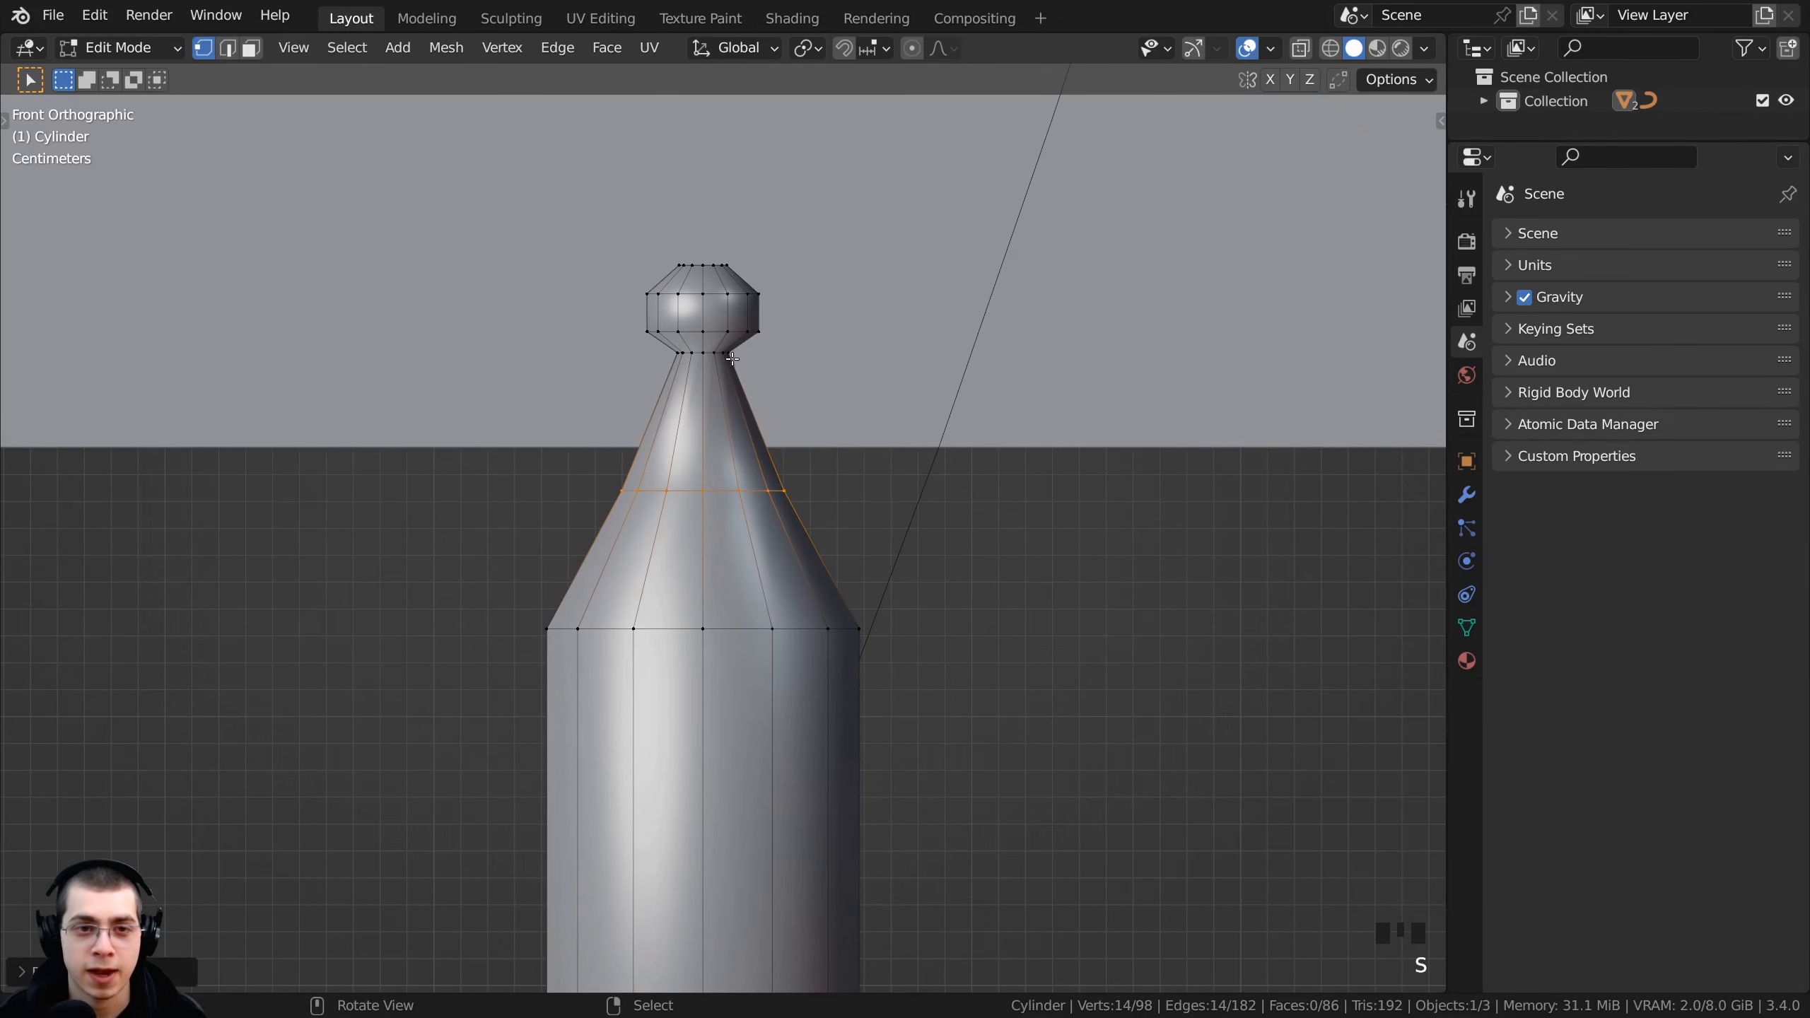
{"action": "key", "text": "Tab"}
- Examine the overall bulb shape against the beam and string from an angled view
{"action": "scroll", "coordinate": [896, 578], "scroll_direction": "down", "scroll_amount": 2}
{"action": "middle_click_drag", "start_coordinate": [897, 578], "coordinate": [590, 559]}
{"action": "scroll", "coordinate": [770, 564], "scroll_direction": "down", "scroll_amount": 6}
{"action": "right_click", "coordinate": [764, 562]}
{"action": "scroll", "coordinate": [763, 562], "scroll_direction": "up", "scroll_amount": 1}
{"action": "middle_click_drag", "start_coordinate": [590, 559], "coordinate": [894, 553], "text": "shift"}
{"action": "scroll", "coordinate": [798, 567], "scroll_direction": "up", "scroll_amount": 2}
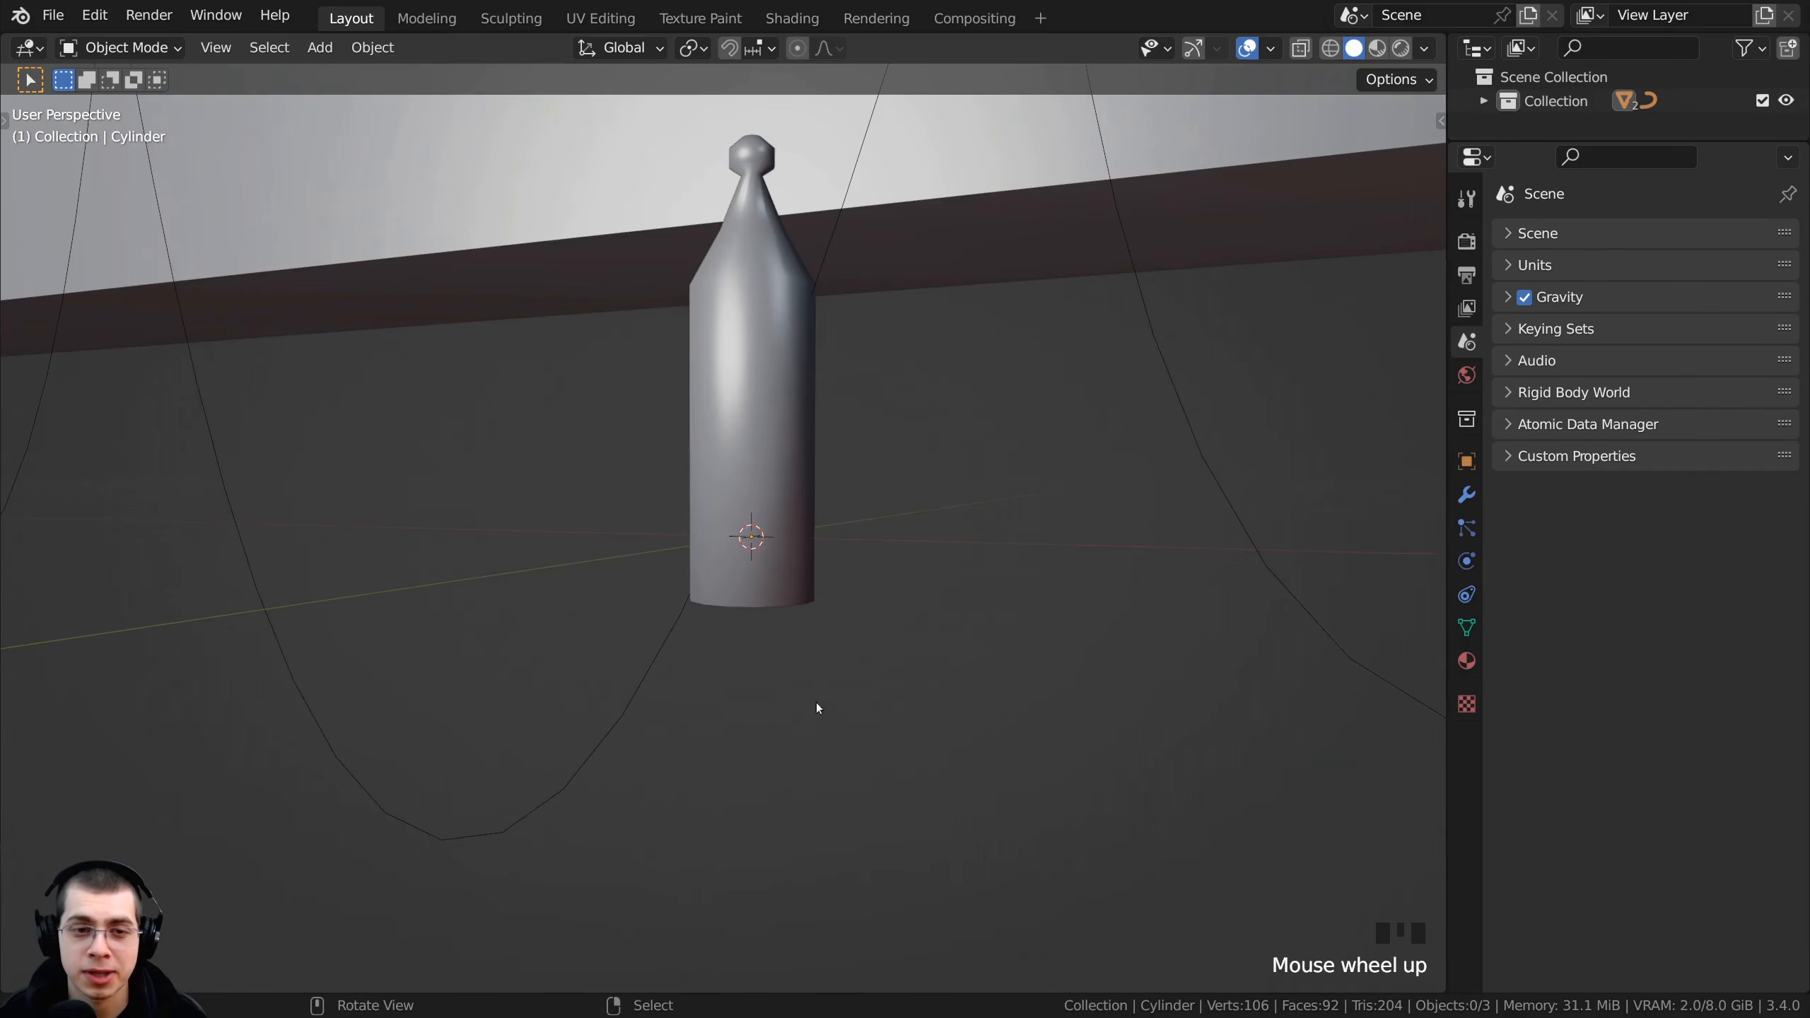
- Duplicate the bulb's bottom face in Edit Mode and lower the copy about 0.02 m along the Z axis
{"action": "right_click", "coordinate": [695, 401]}
{"action": "key", "text": "Tab"}
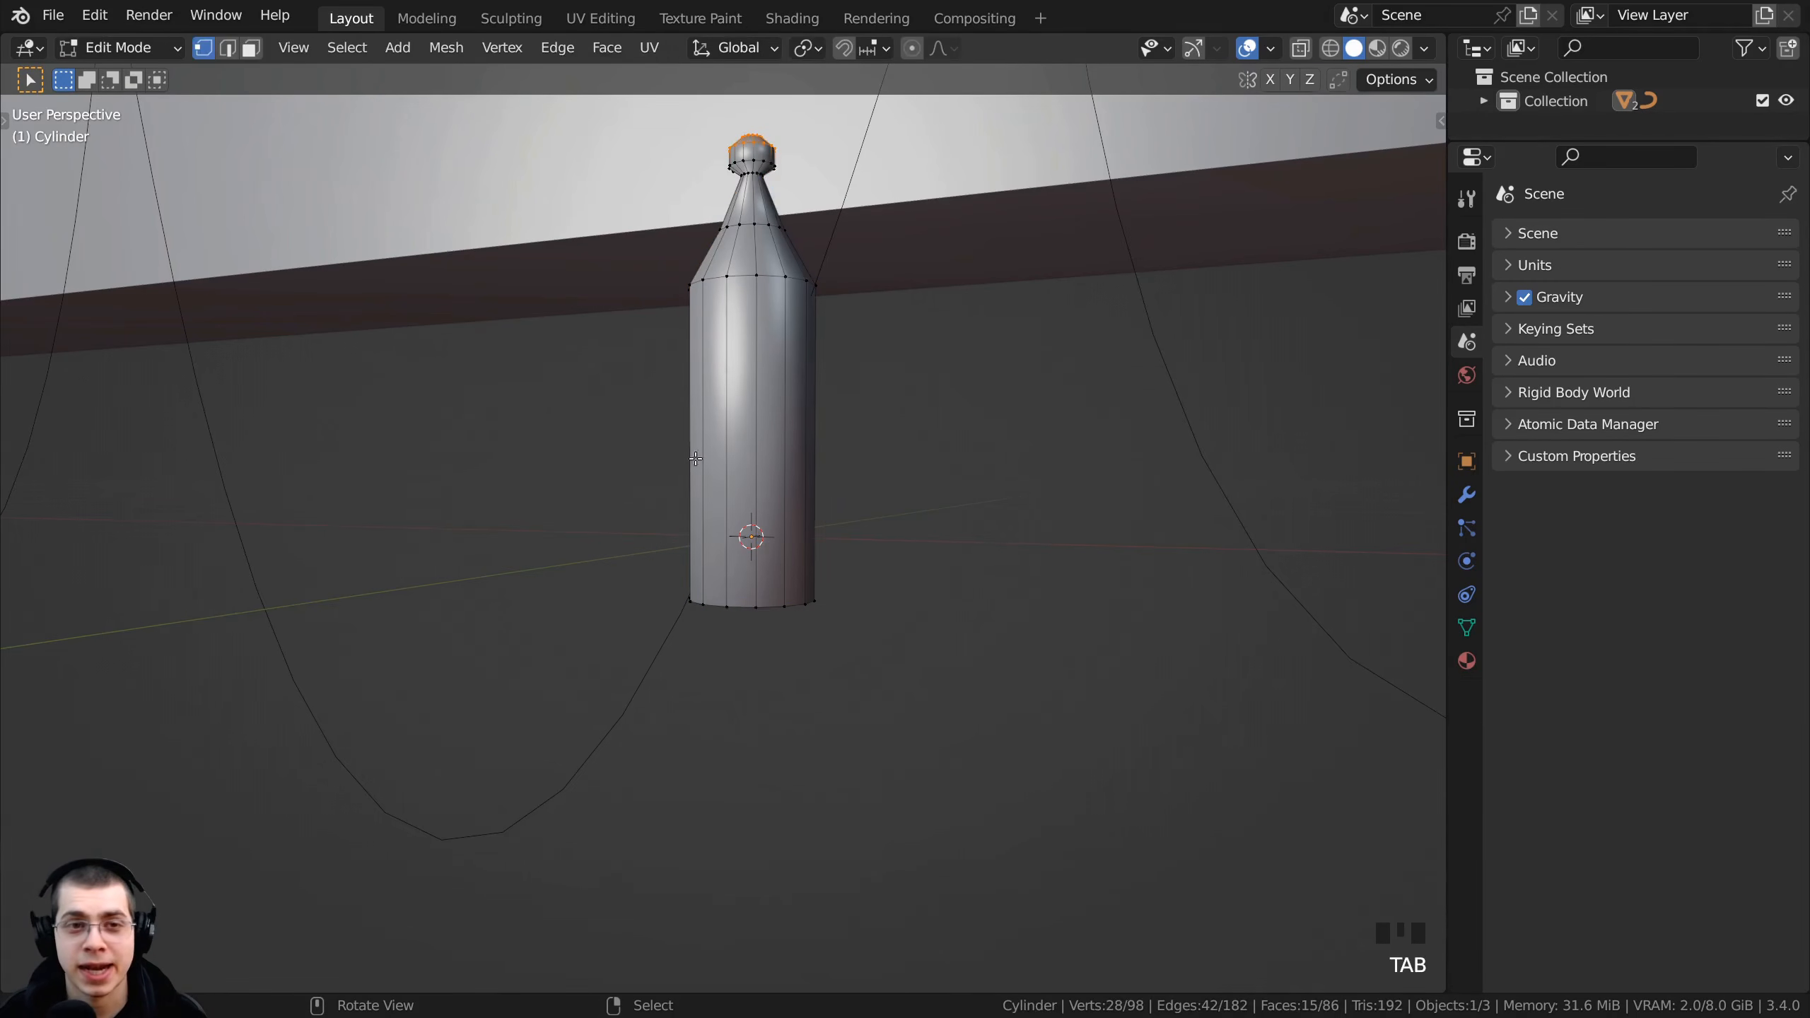
{"action": "scroll", "coordinate": [768, 684], "scroll_direction": "up", "scroll_amount": 3}
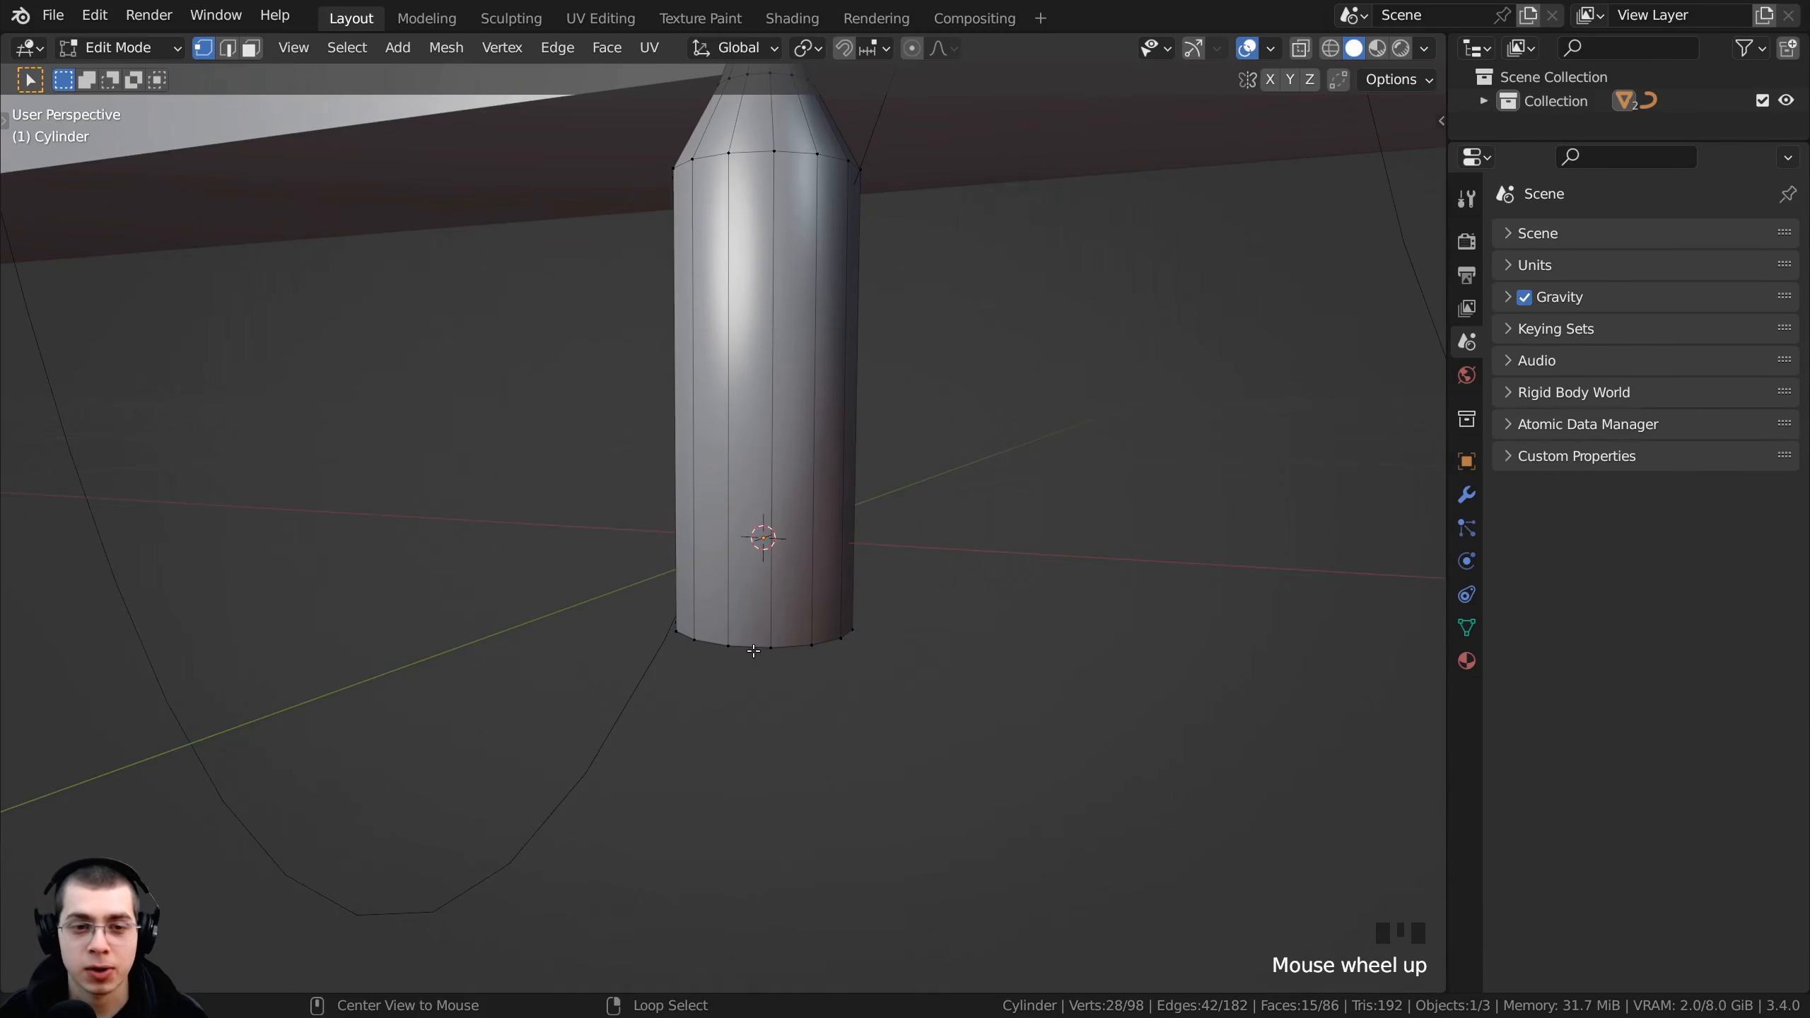
{"action": "right_click", "coordinate": [753, 648], "text": "alt"}
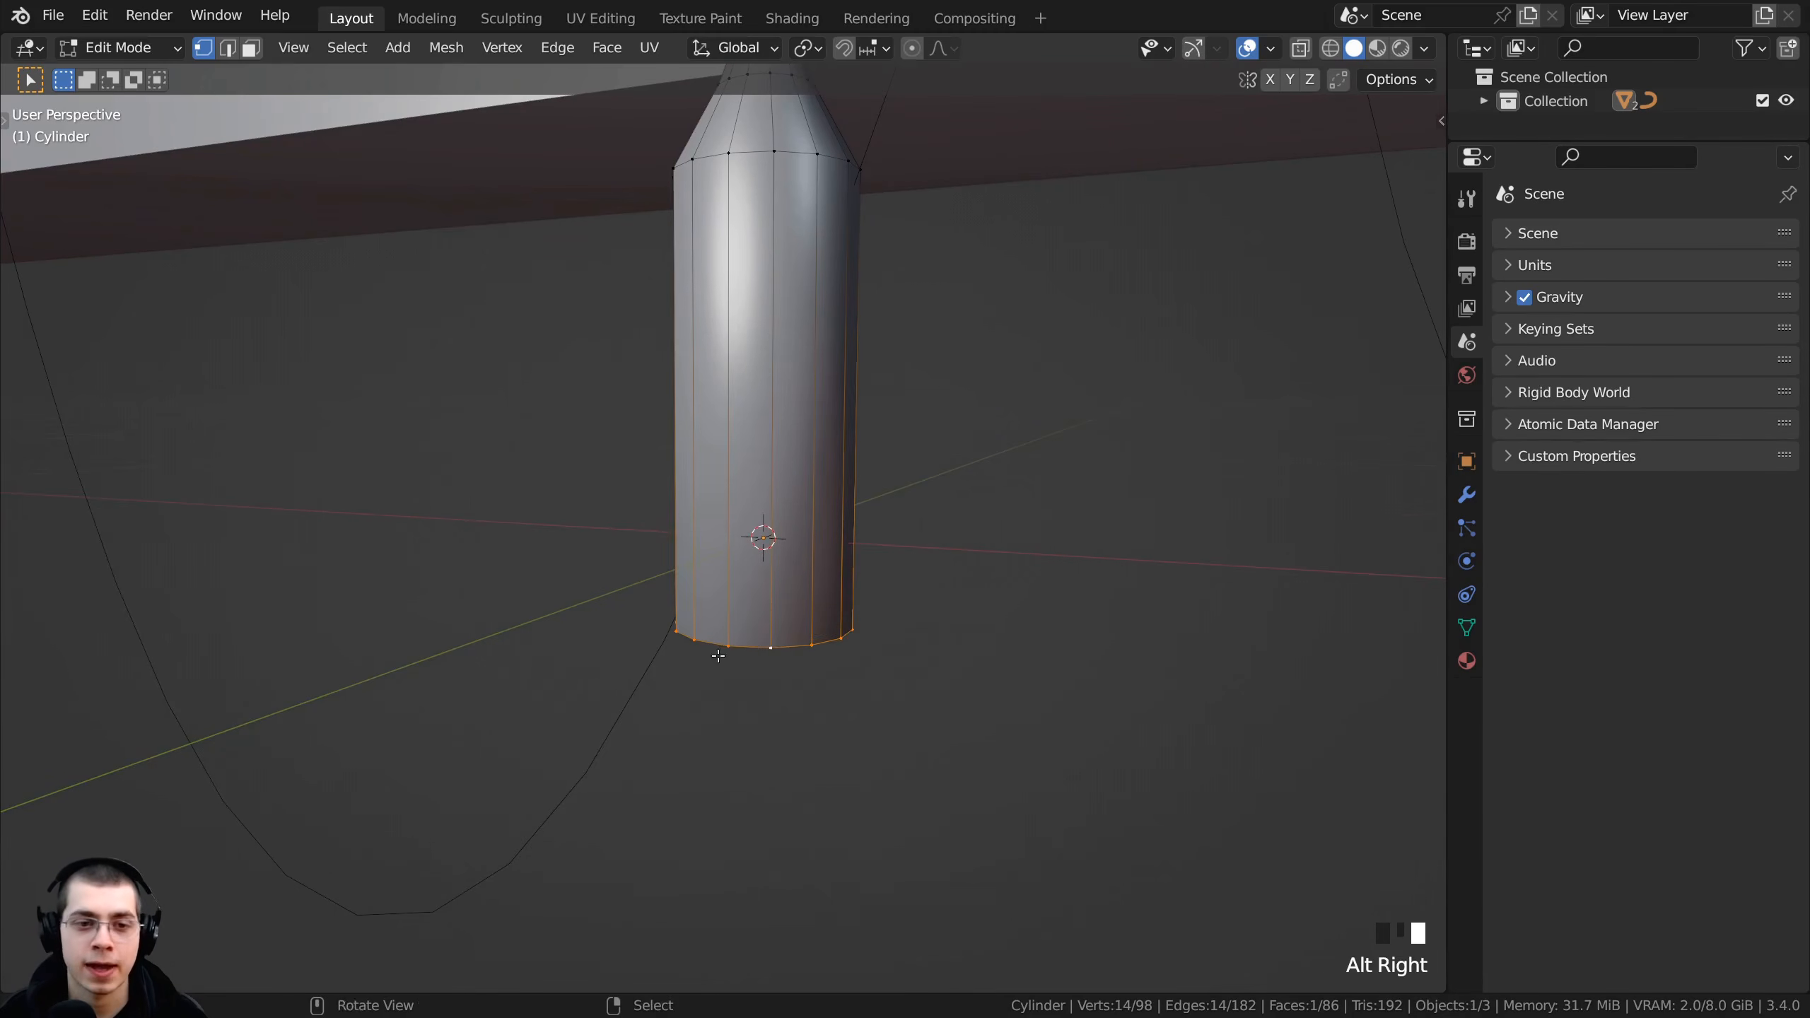
{"action": "middle_click_drag", "start_coordinate": [753, 647], "coordinate": [765, 561]}
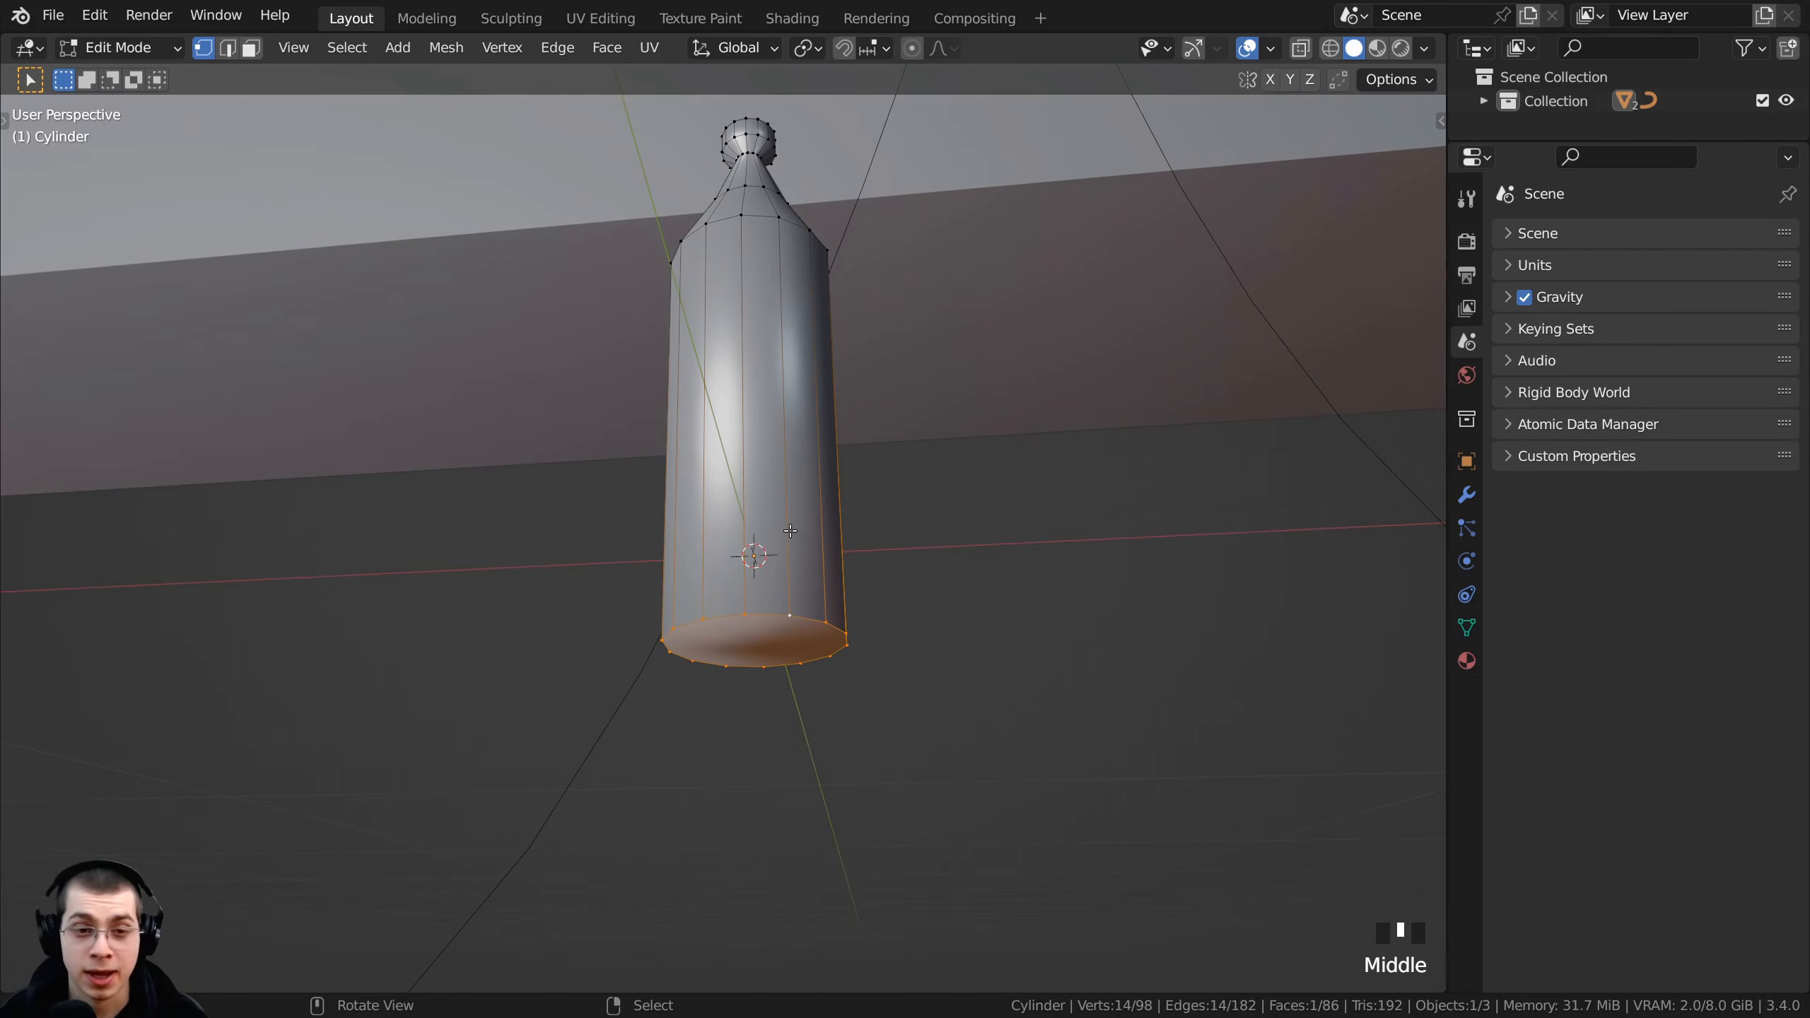
{"action": "key", "text": "shift+d"}
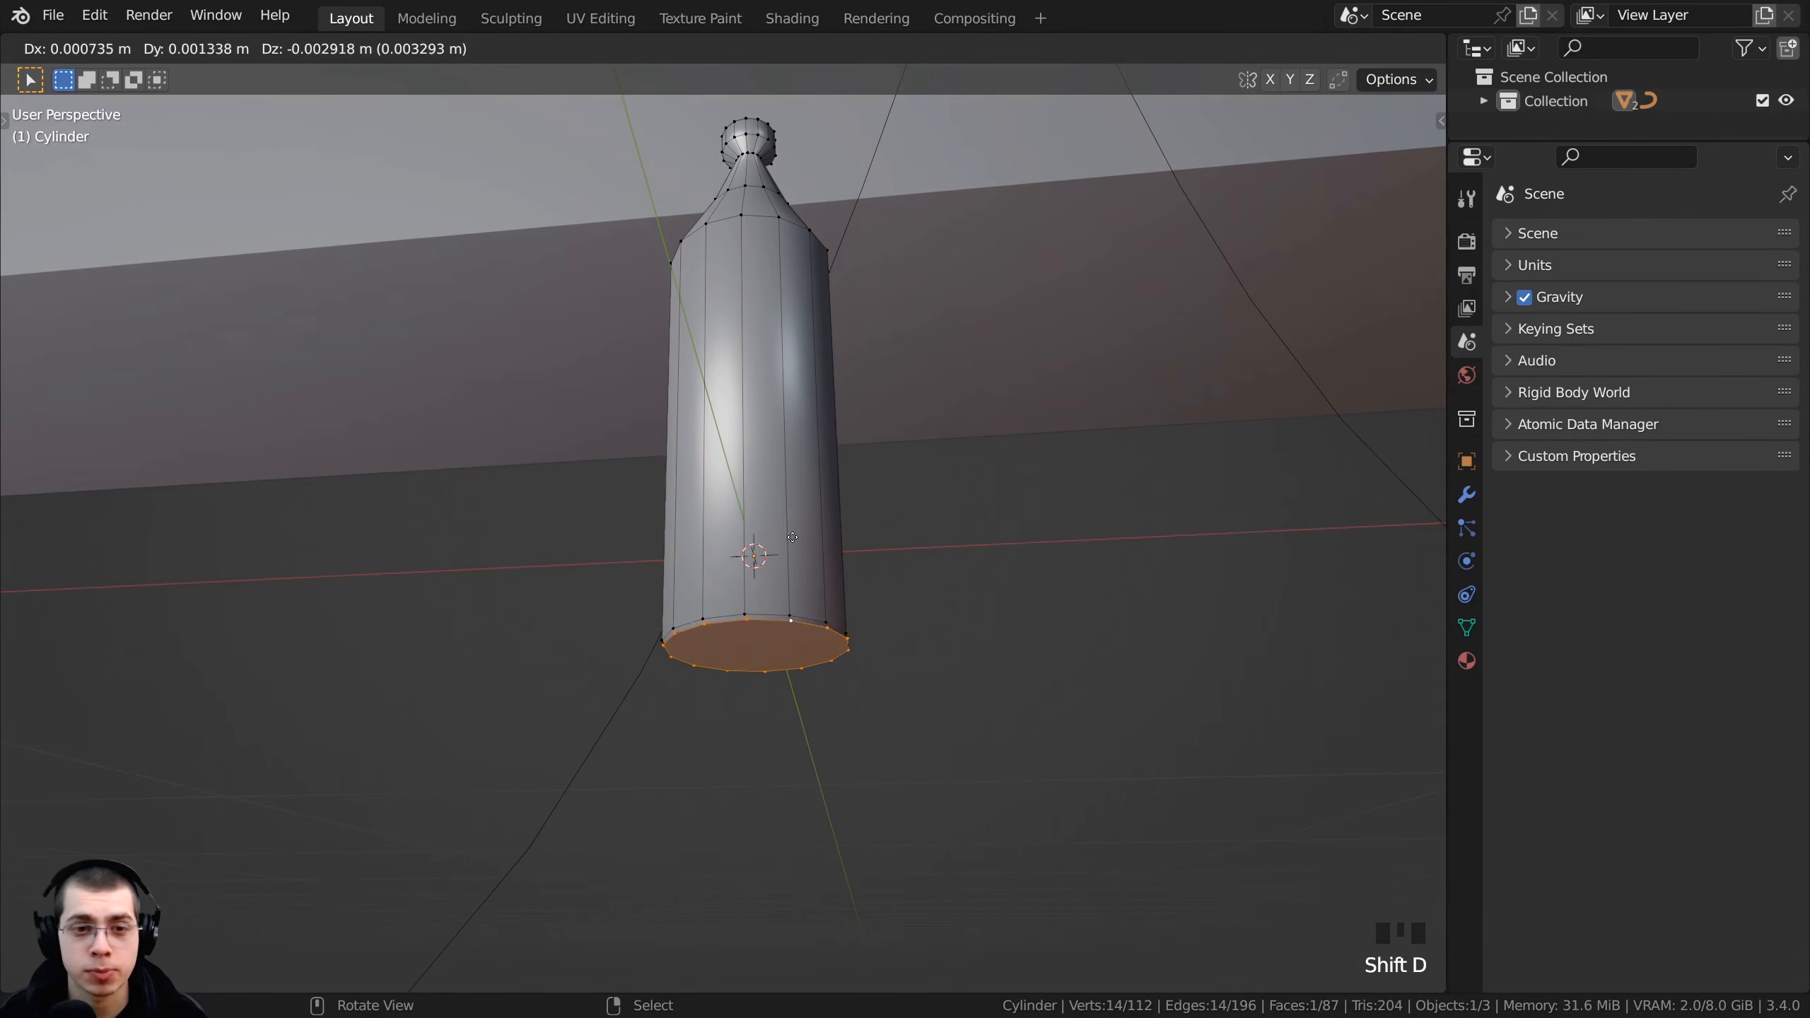
{"action": "key", "text": "z"}
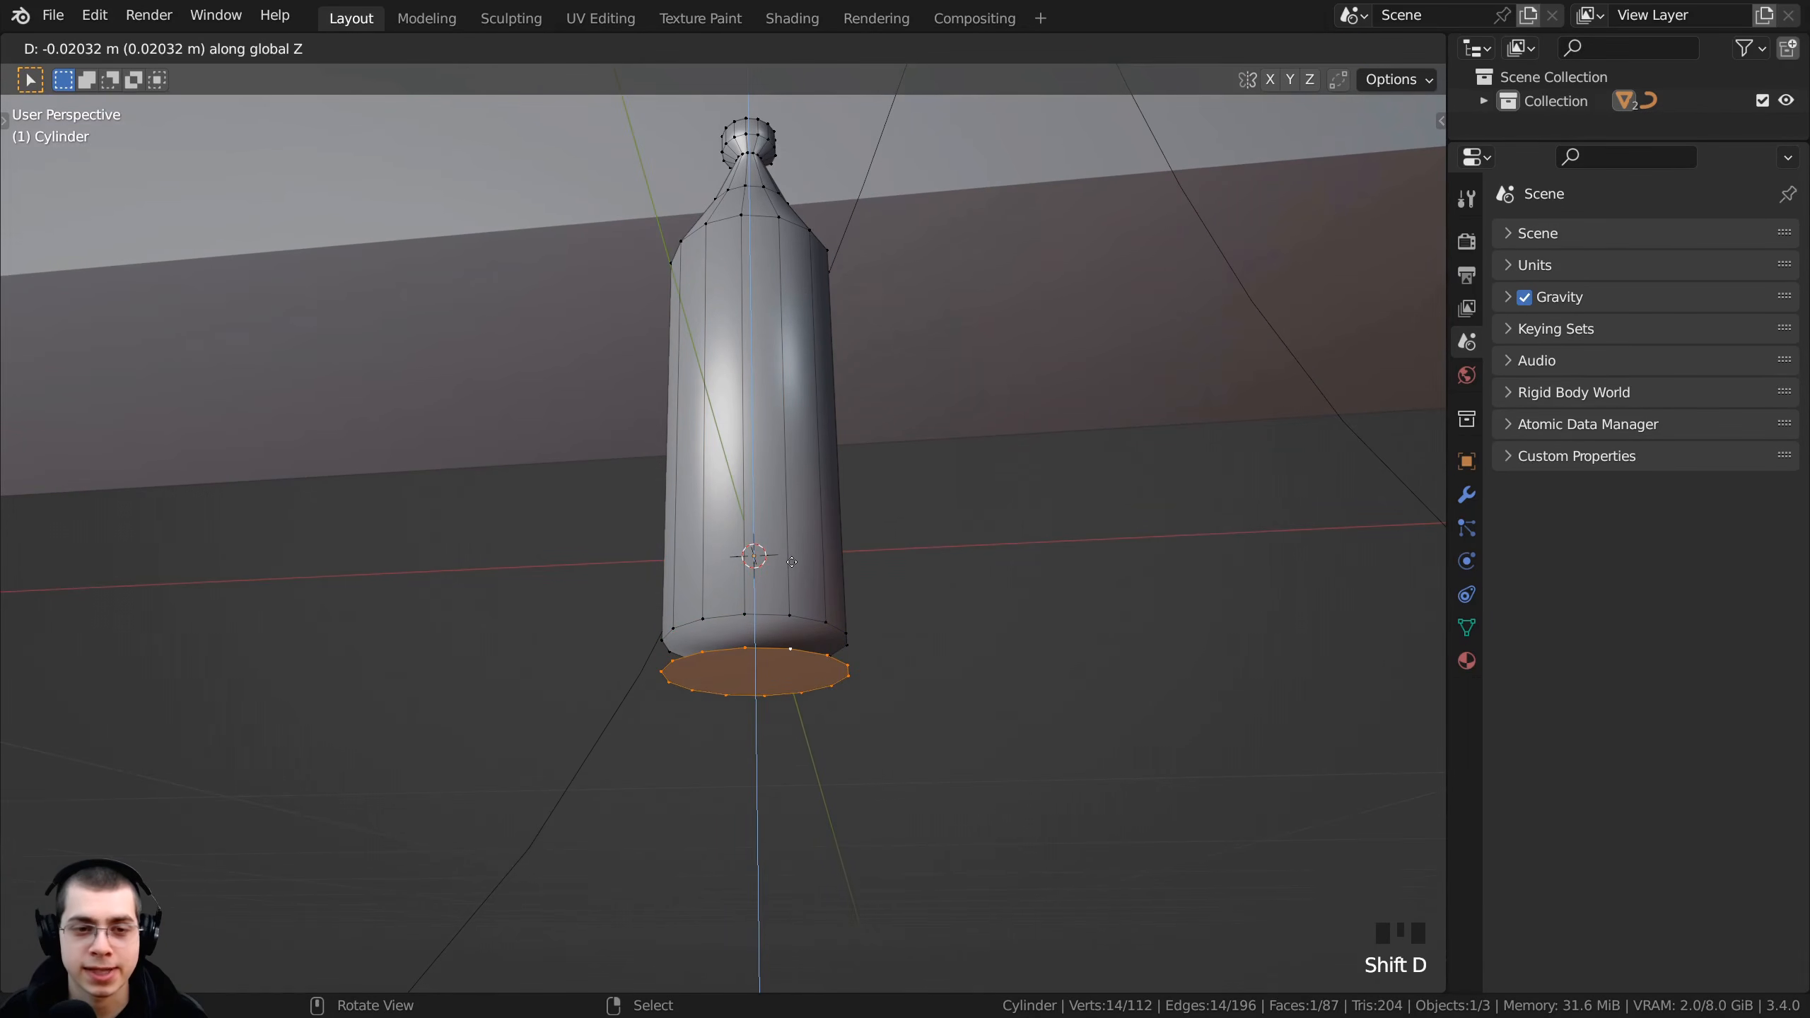
{"action": "left_click", "coordinate": [792, 562]}
- Separate the duplicated bottom face into its own object and return to Object Mode
{"action": "middle_click_drag", "start_coordinate": [731, 569], "coordinate": [696, 676]}
{"action": "scroll", "coordinate": [716, 632], "scroll_direction": "up", "scroll_amount": 2}
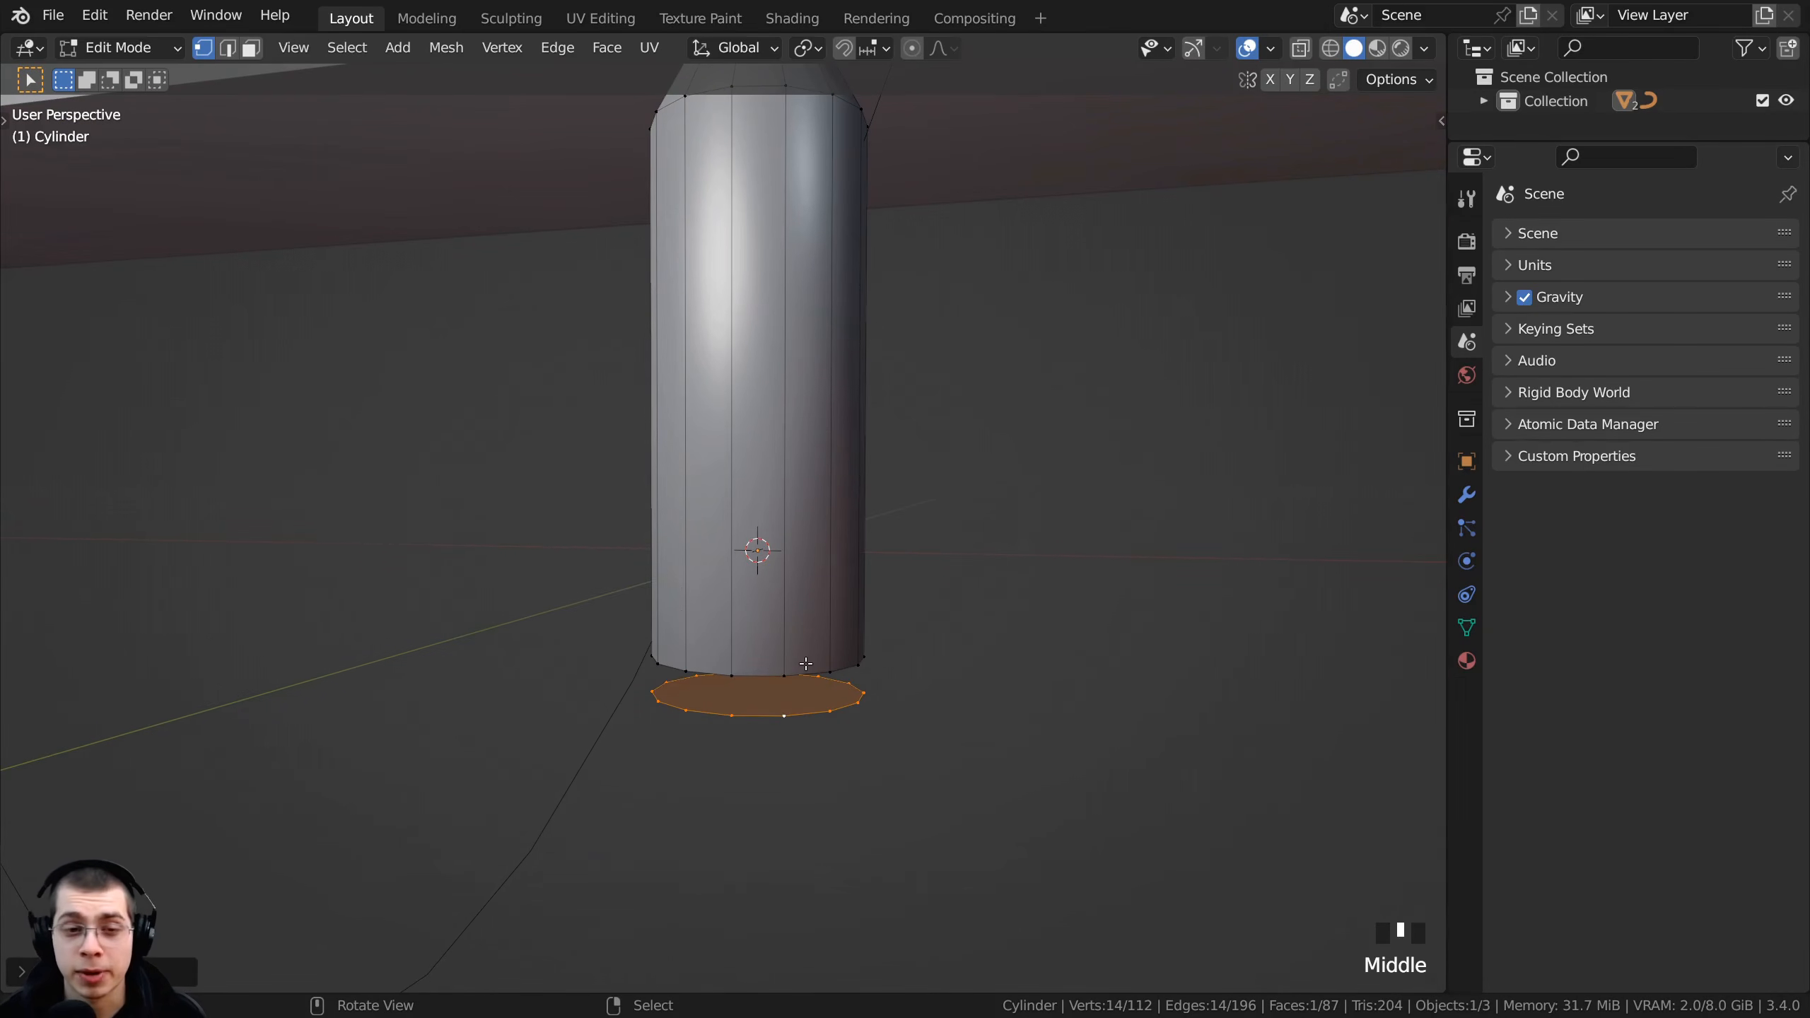
{"action": "key", "text": "p"}
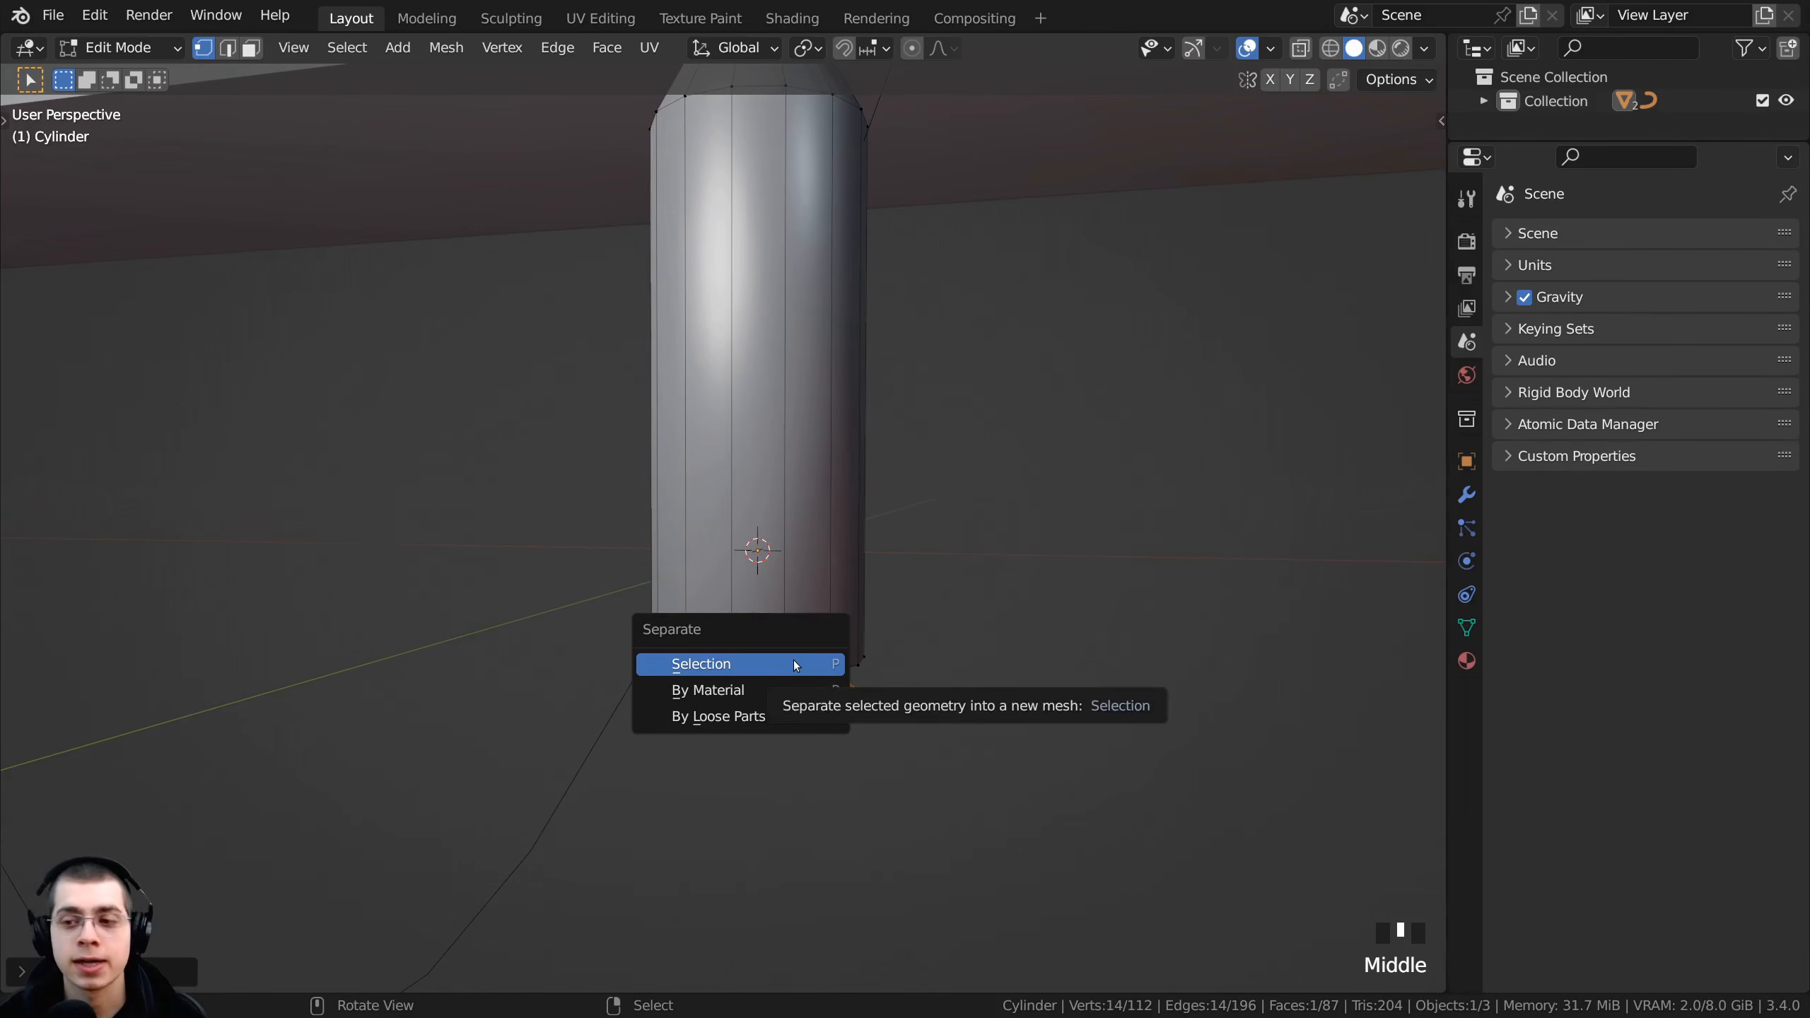
{"action": "left_click", "coordinate": [795, 664]}
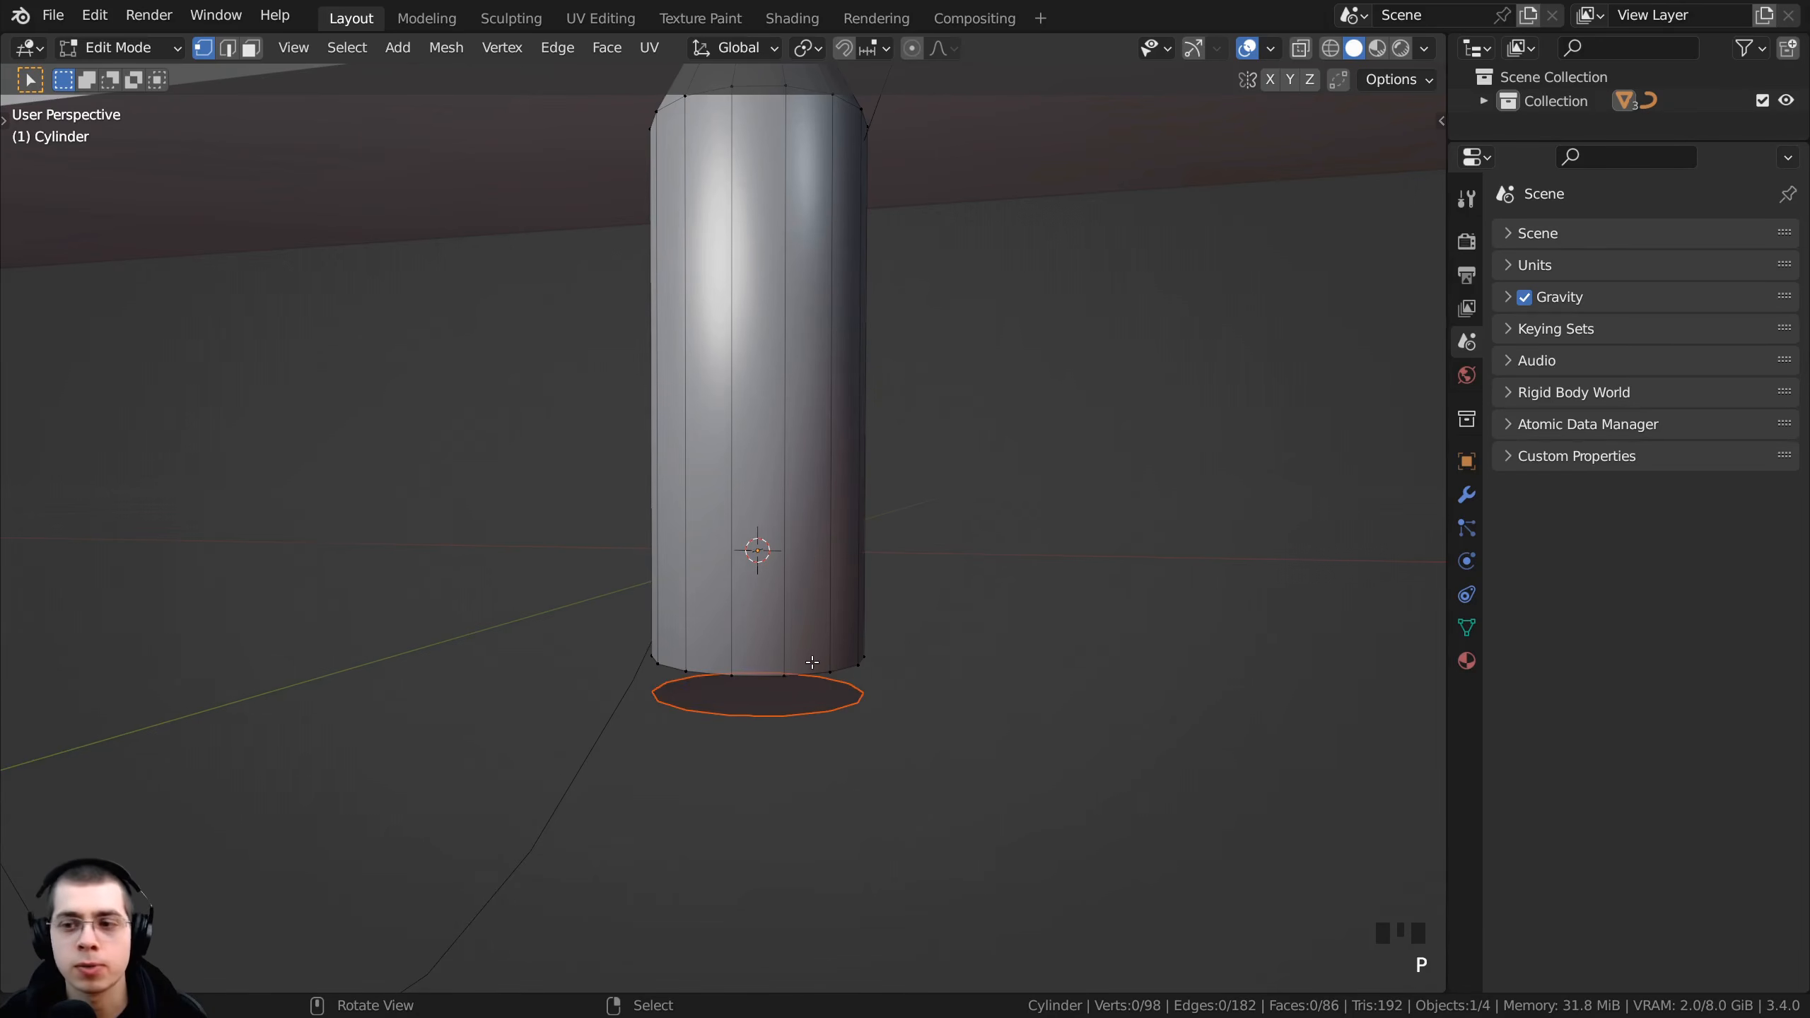
{"action": "middle_click_drag", "start_coordinate": [812, 662], "coordinate": [875, 683], "text": "shift"}
{"action": "key", "text": "Tab"}
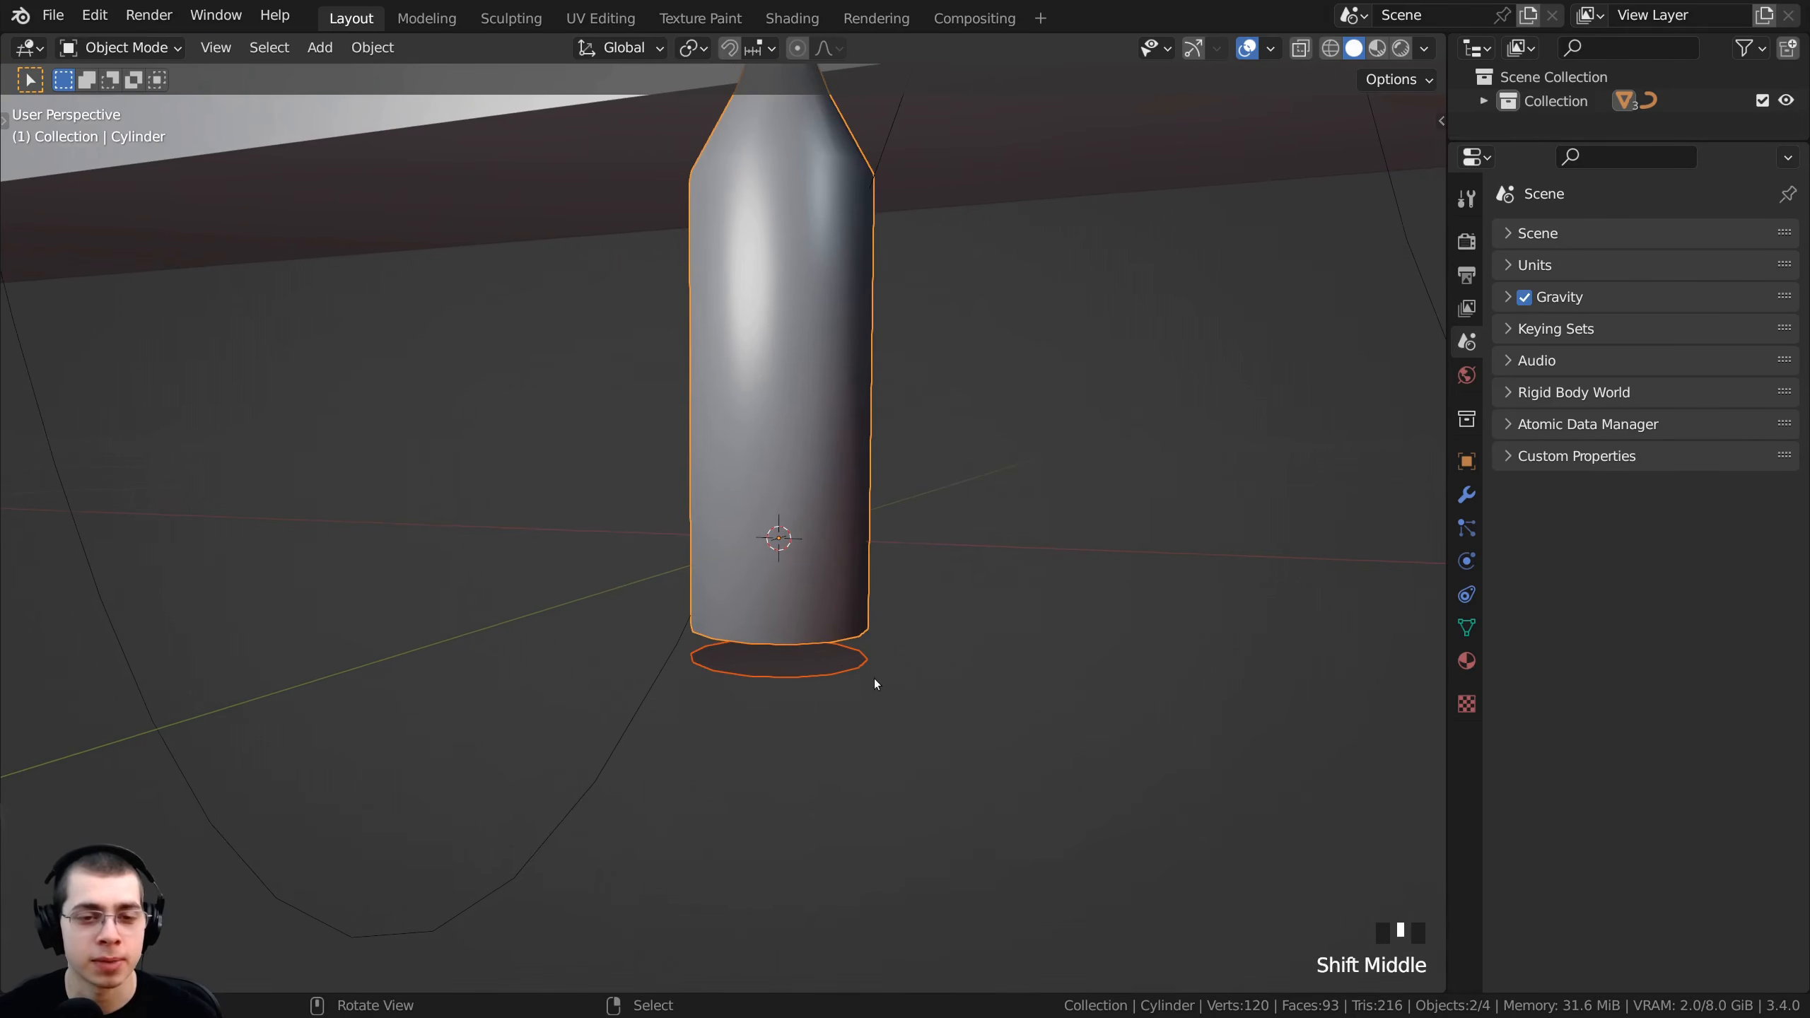
- Edit the separated disc, selecting all its vertices and scaling it up in two passes until it is clearly wider than the bulb
{"action": "right_click", "coordinate": [751, 645]}
{"action": "middle_click_drag", "start_coordinate": [770, 654], "coordinate": [994, 633]}
{"action": "key", "text": "Tab"}
{"action": "key", "text": "a"}
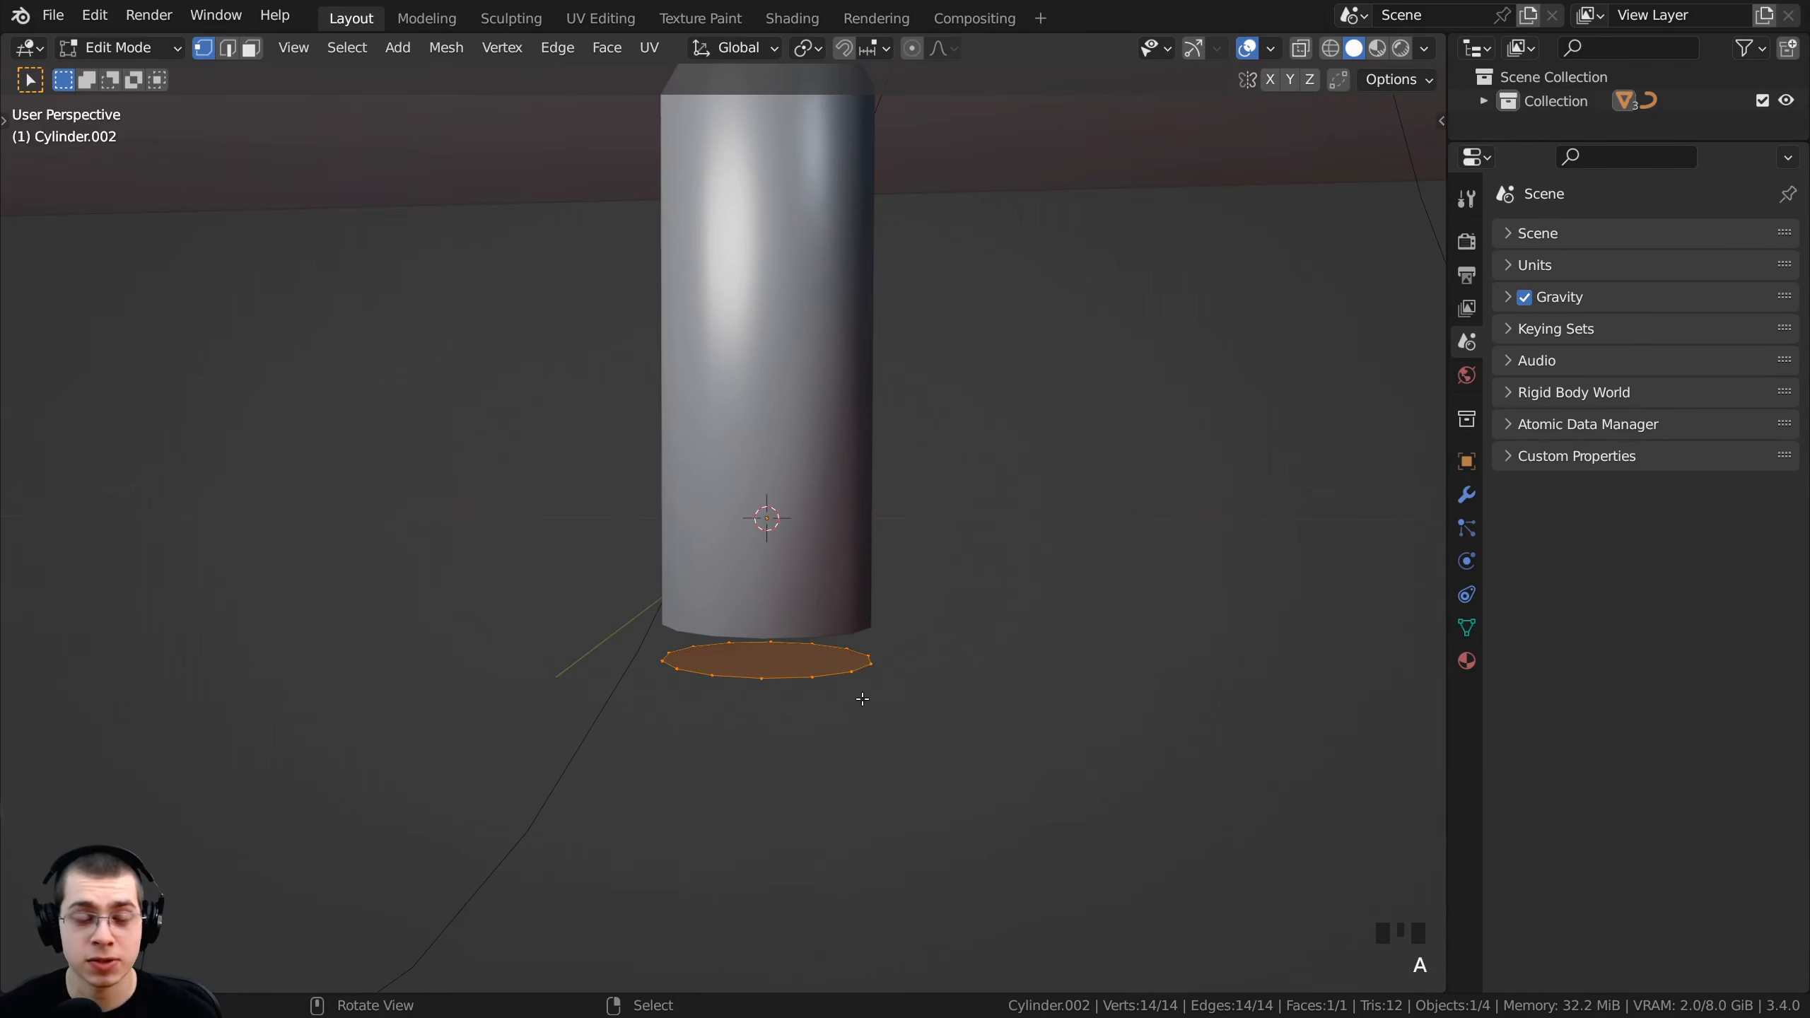
{"action": "scroll", "coordinate": [868, 692], "scroll_direction": "down", "scroll_amount": 1}
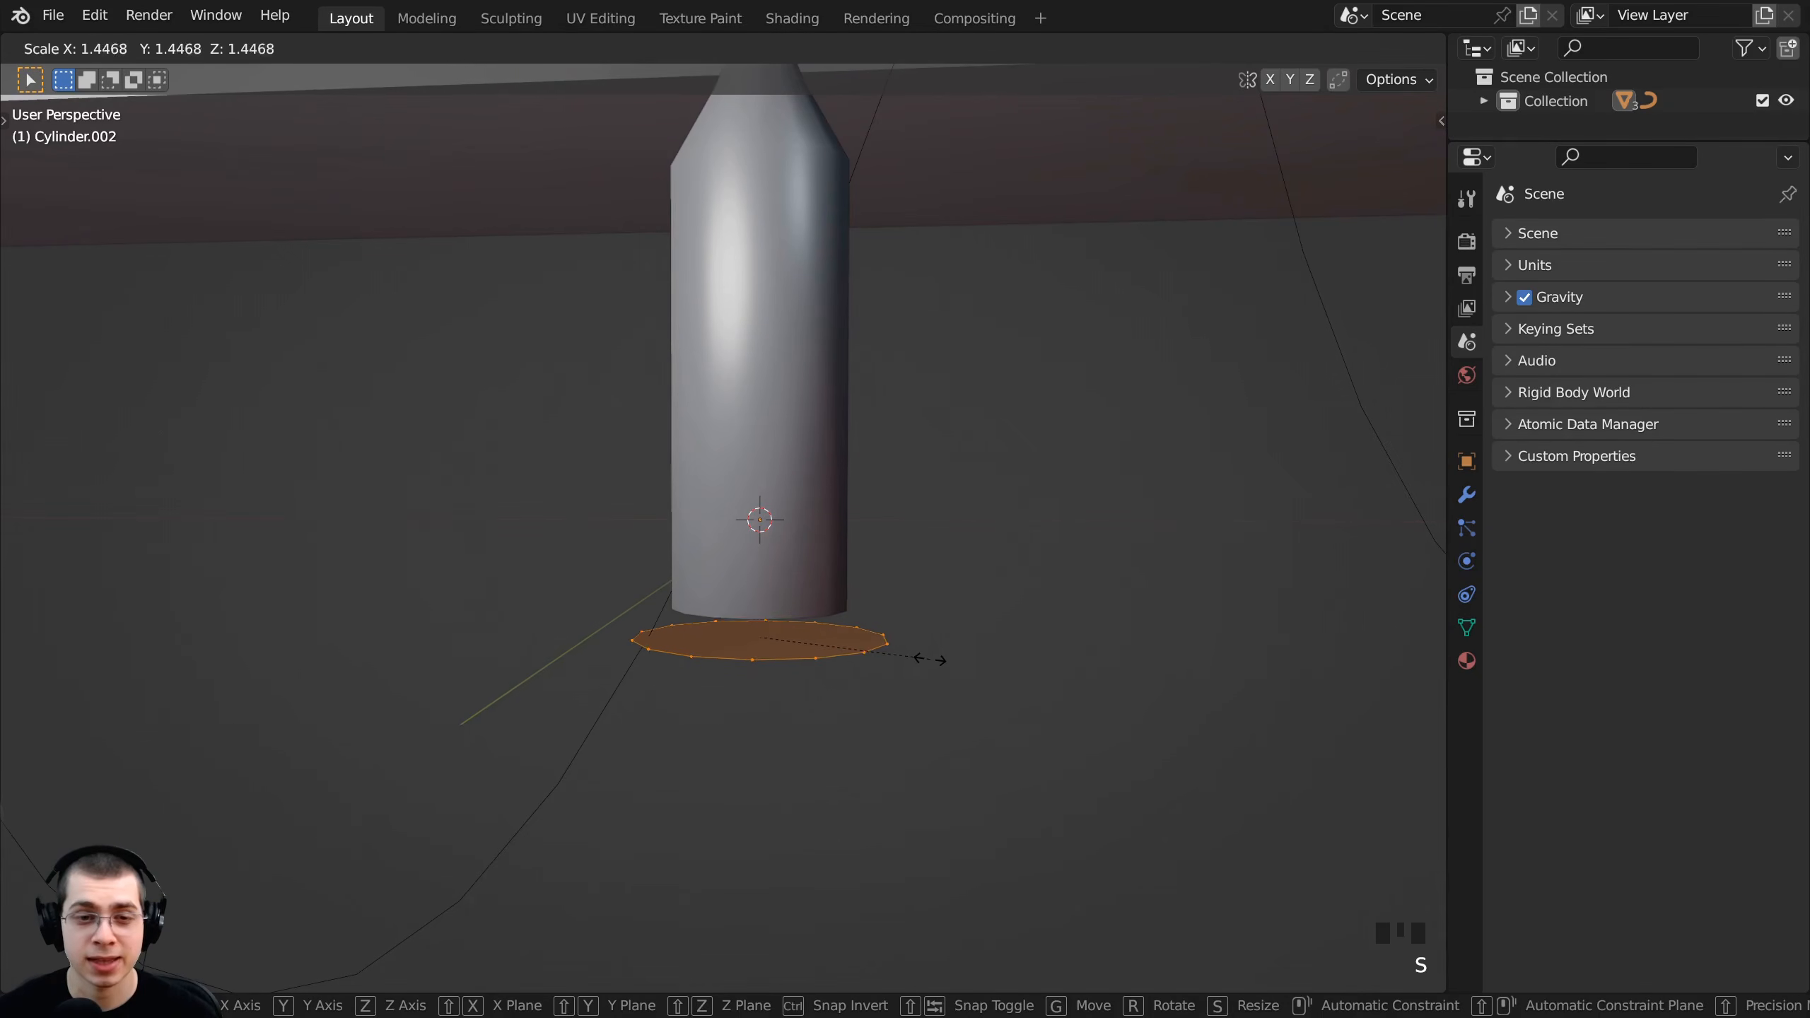
{"action": "left_click", "coordinate": [944, 661]}
{"action": "key", "text": "KP_1"}
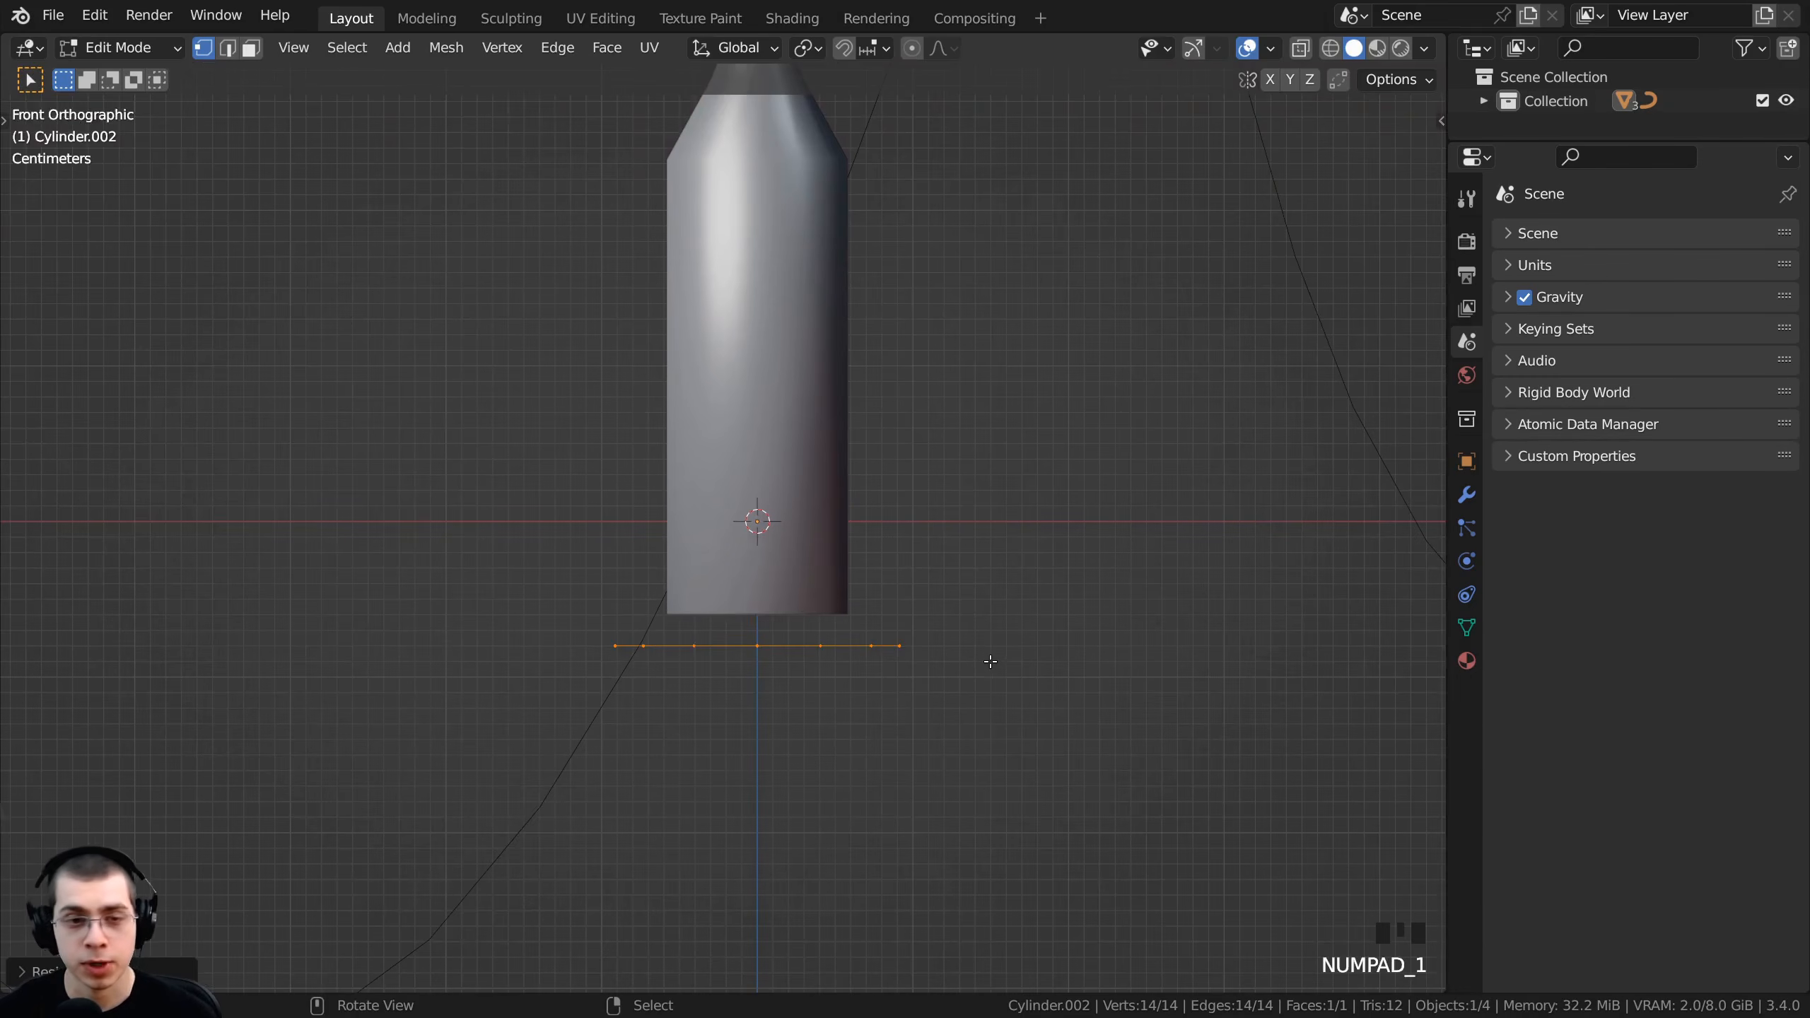
{"action": "key", "text": "s"}
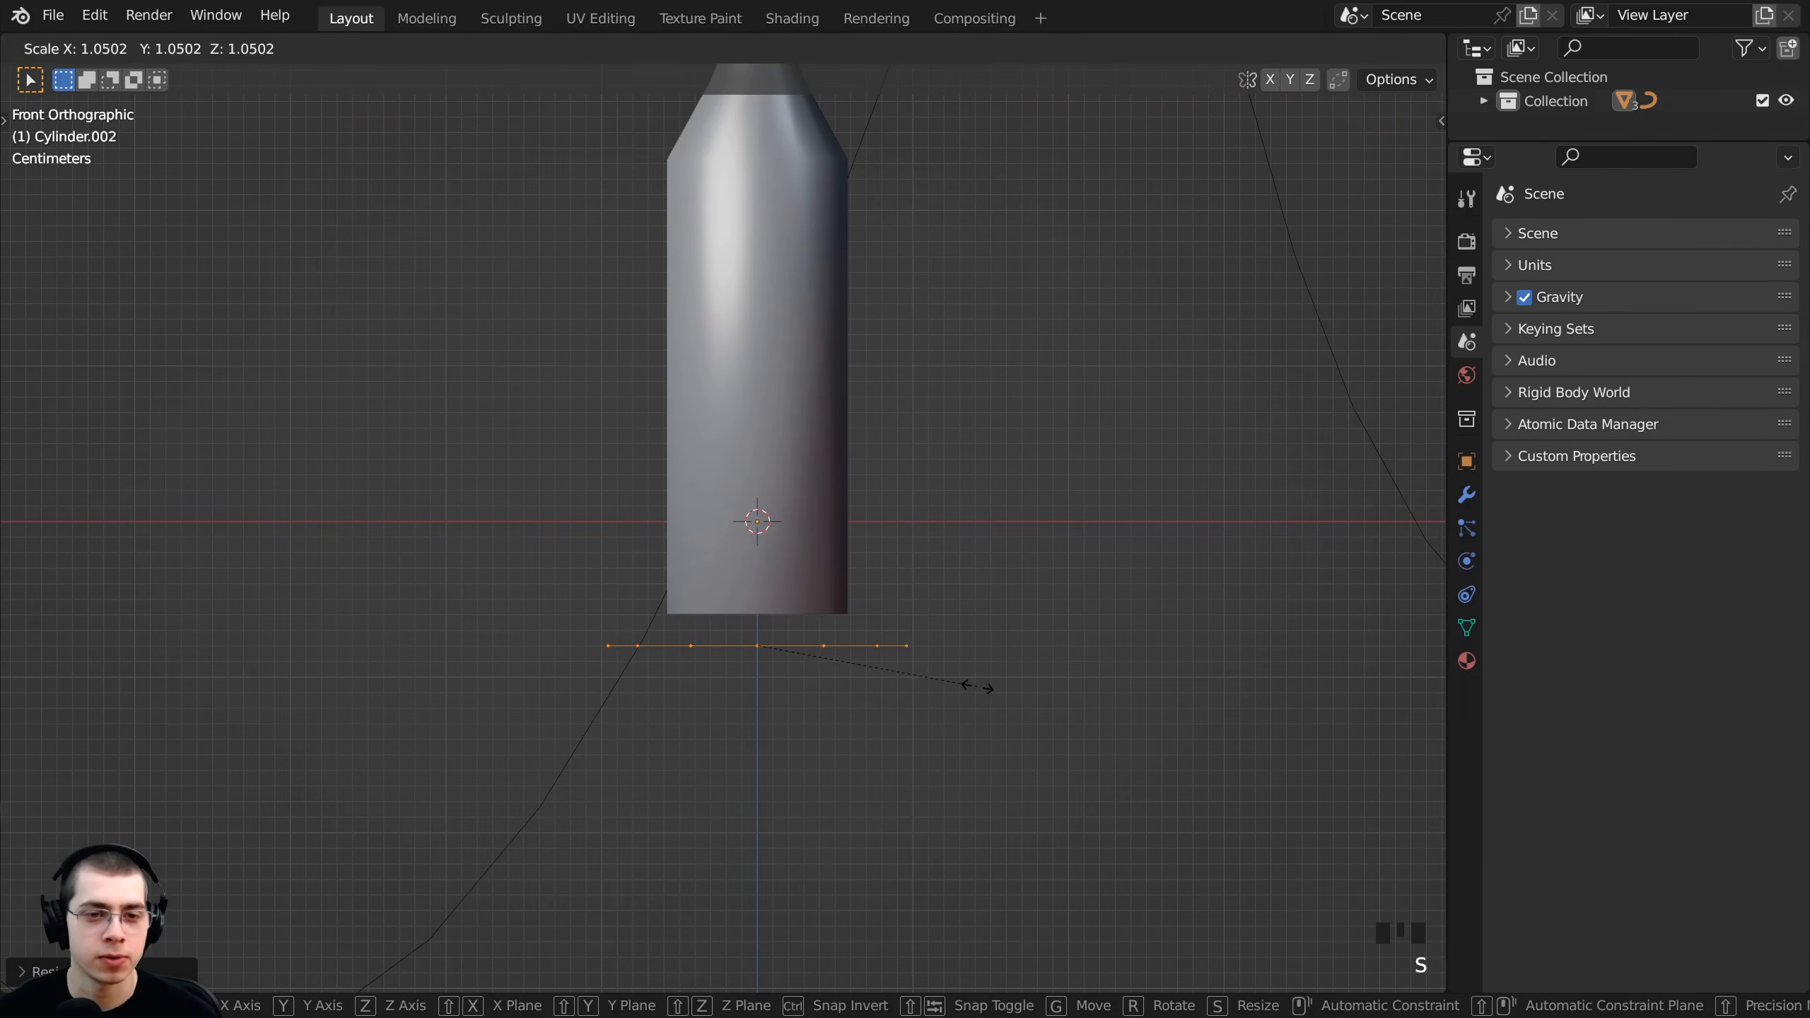
{"action": "left_click", "coordinate": [960, 698]}
- Raise the disc about 0.029 m along the Z axis so it slightly overlaps the bulb's lower end
{"action": "key", "text": "g"}
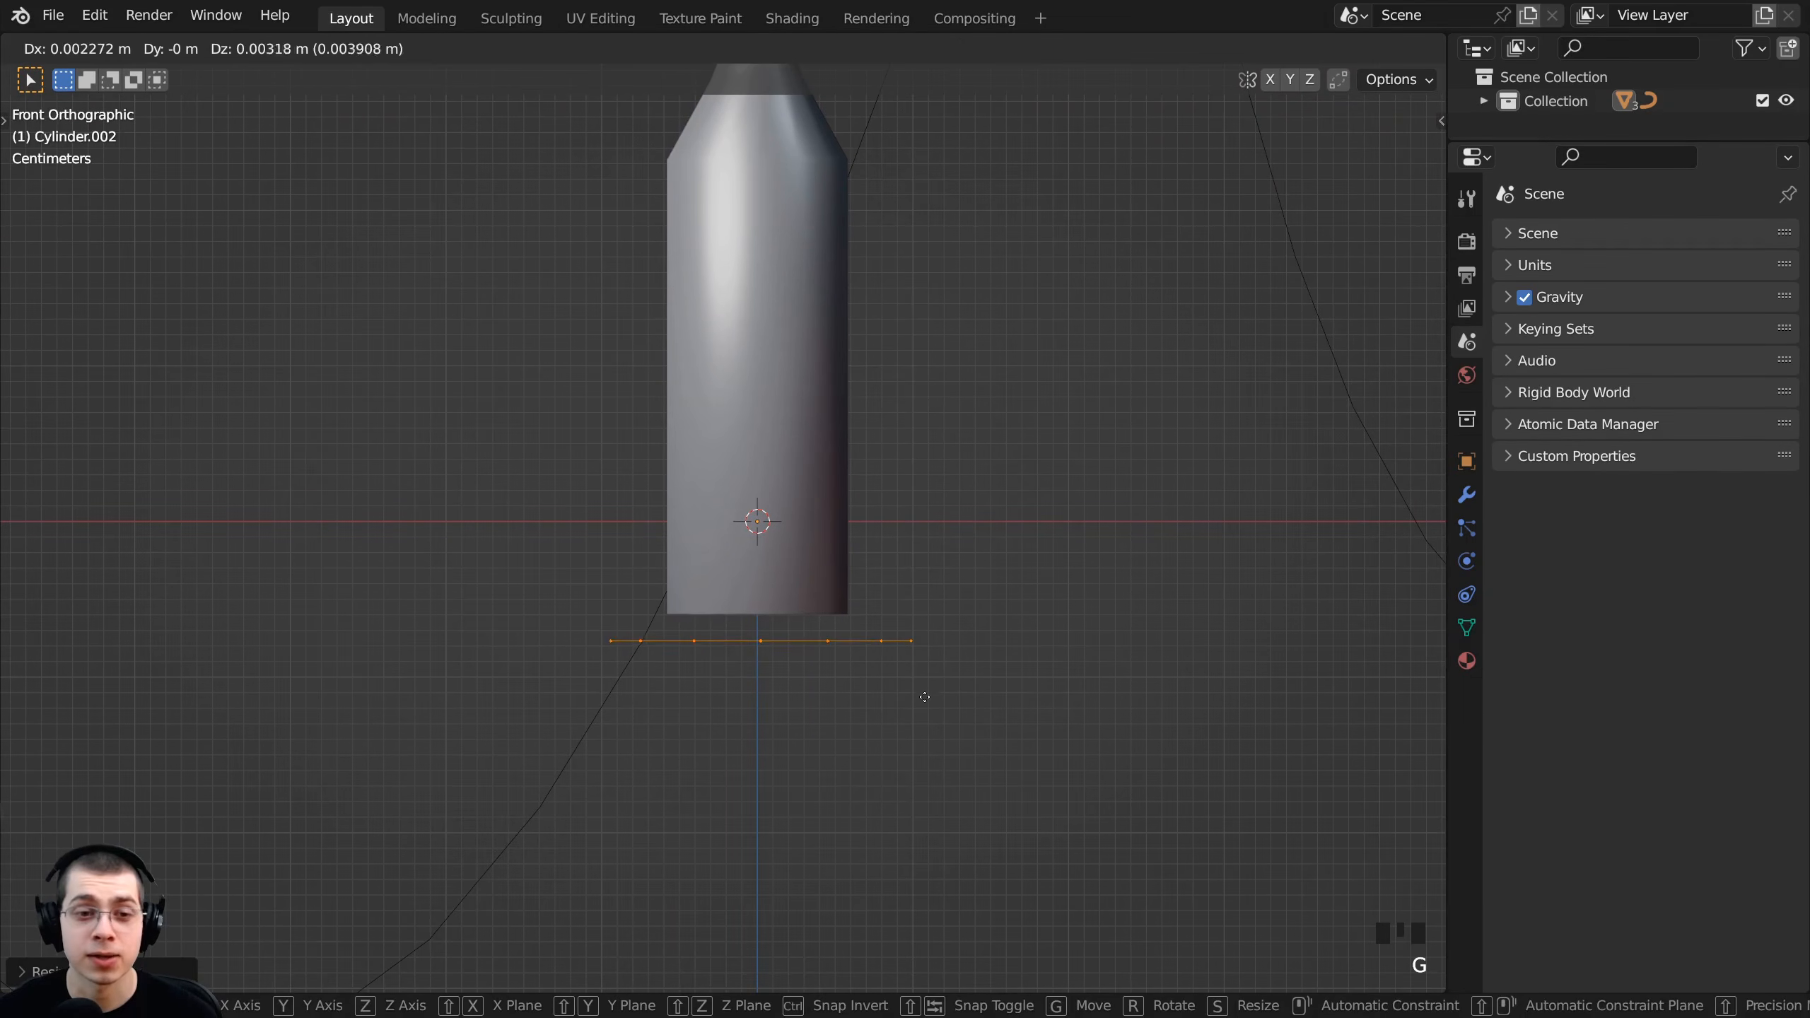
{"action": "key", "text": "z"}
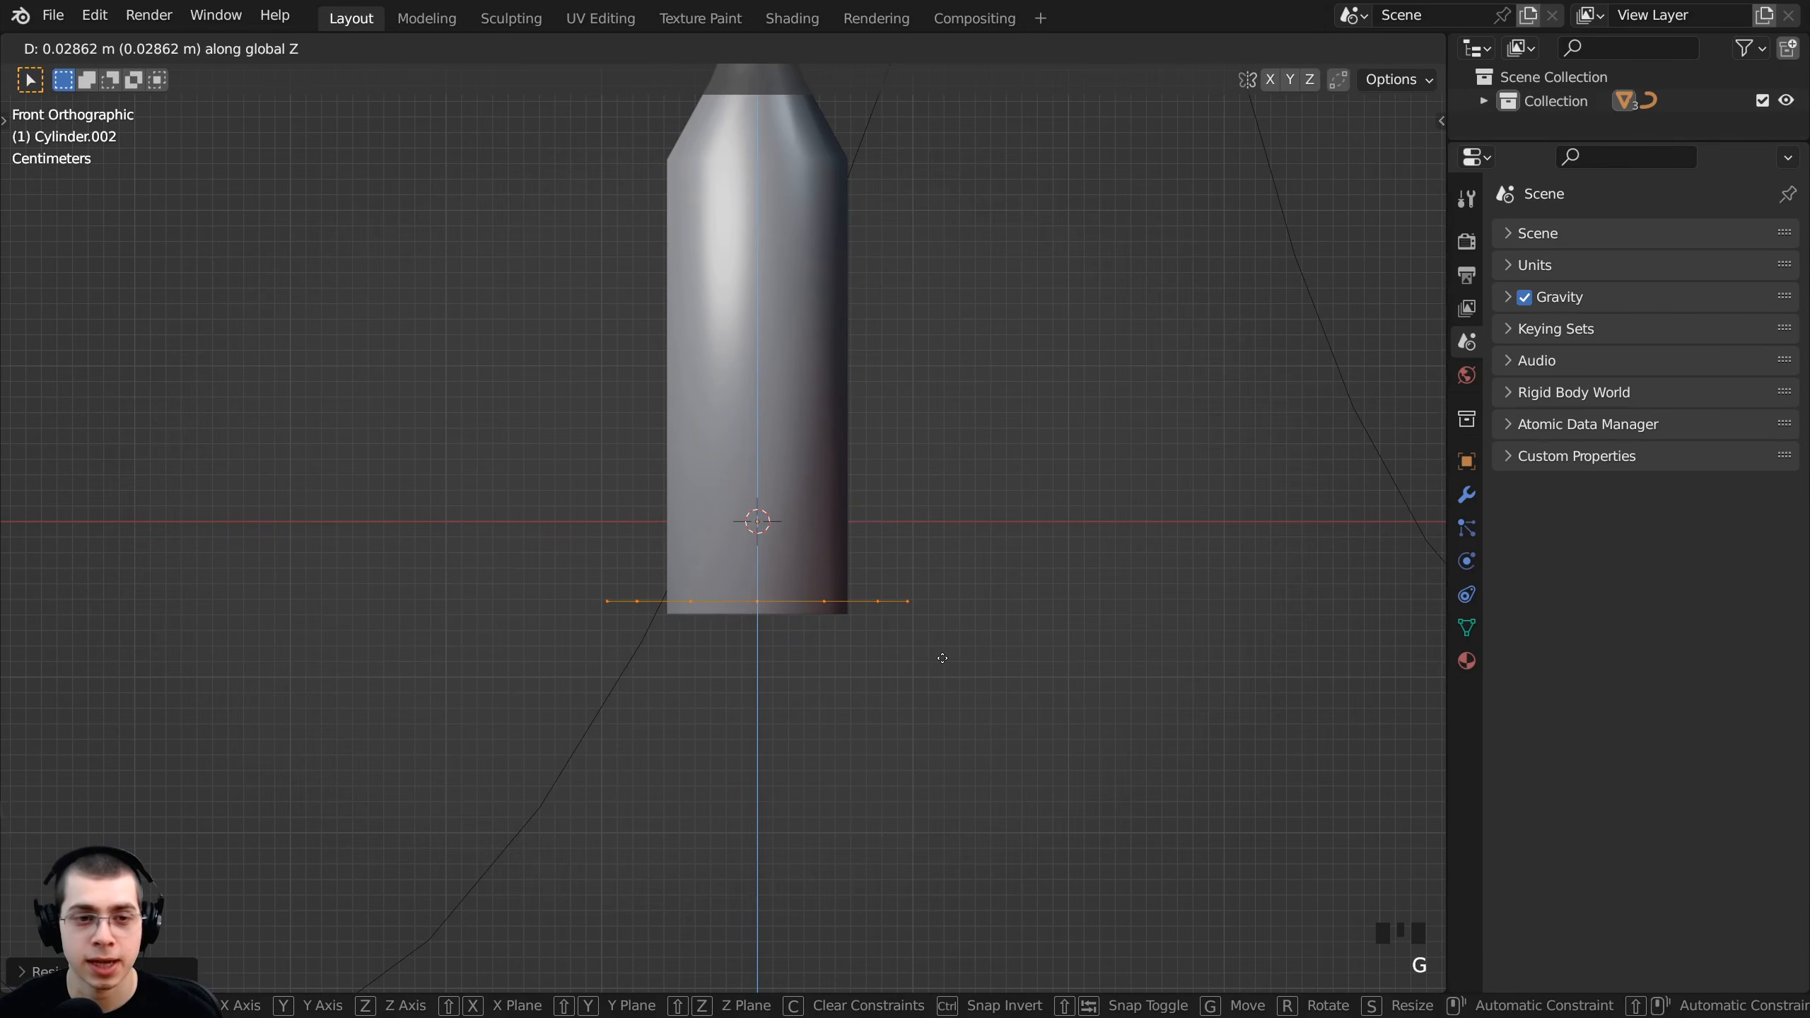
{"action": "left_click", "coordinate": [942, 657]}
{"action": "scroll", "coordinate": [941, 659], "scroll_direction": "down", "scroll_amount": 3}
{"action": "scroll", "coordinate": [929, 453], "scroll_direction": "up", "scroll_amount": 4}
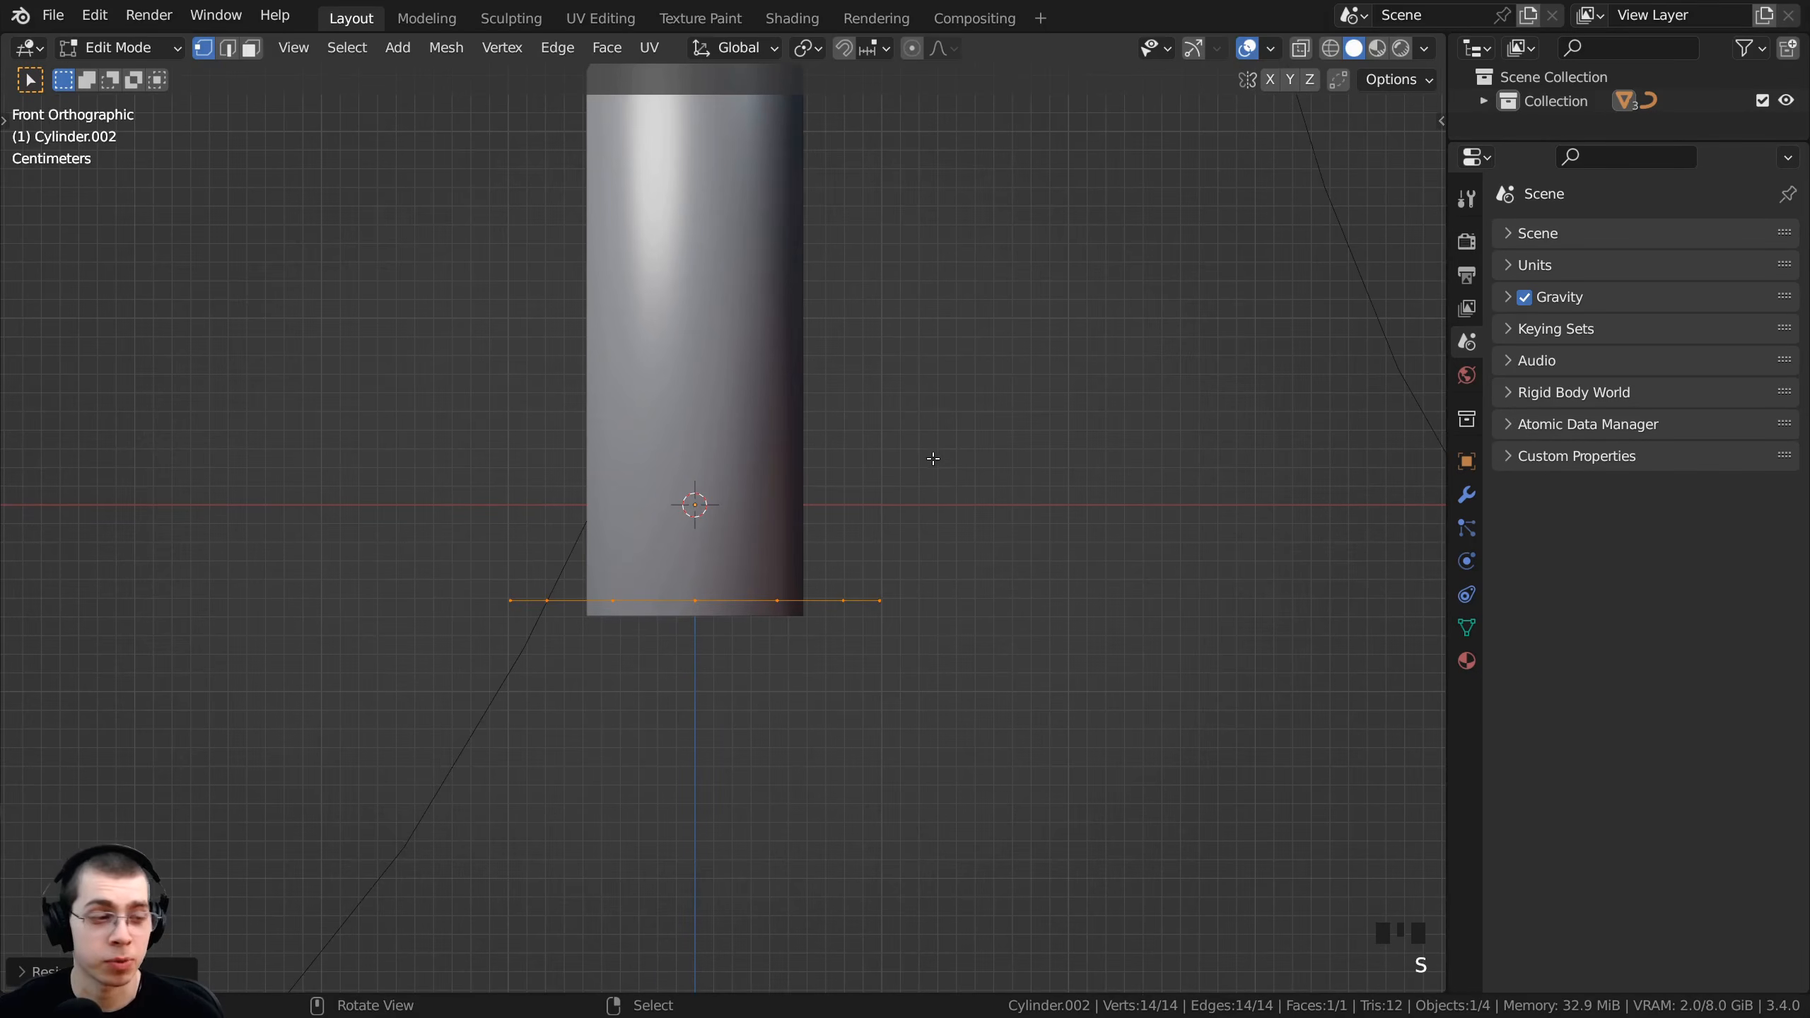
- Extrude the disc about 0.022 m downward and scale the new bottom face to about 1.18 for a sloped shoulder
{"action": "key", "text": "e"}
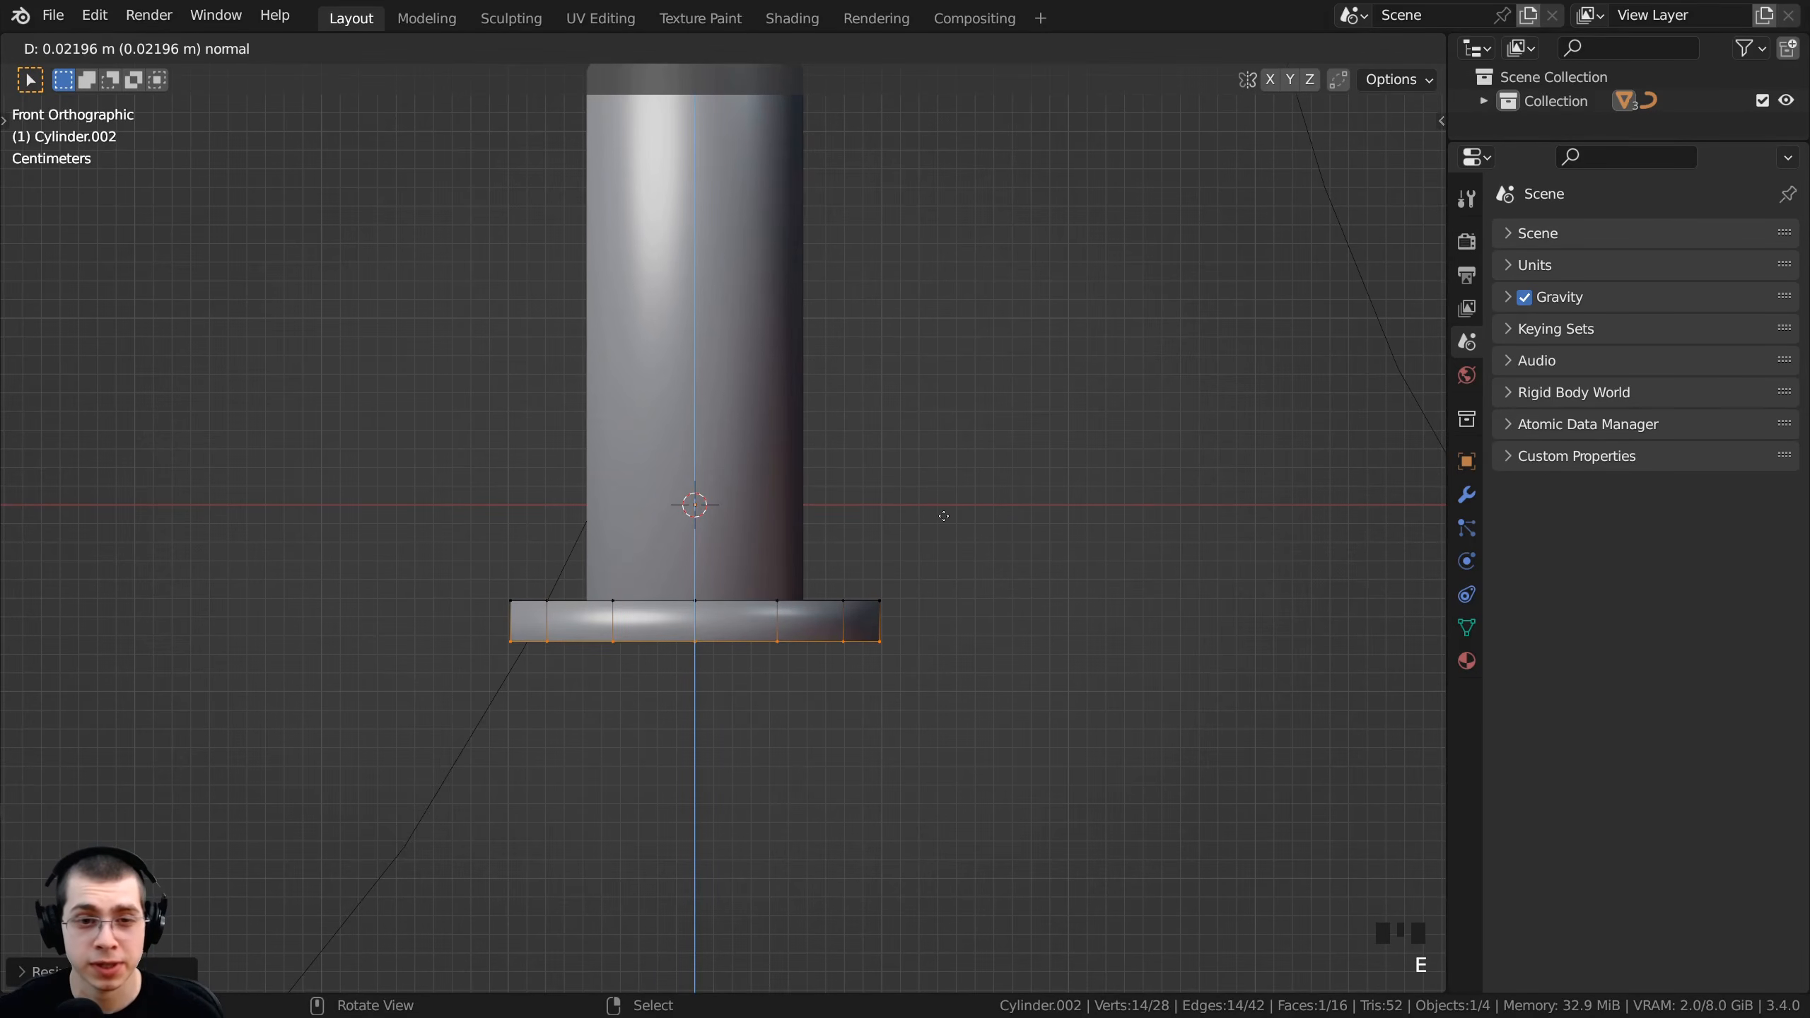
{"action": "left_click", "coordinate": [943, 515]}
{"action": "key", "text": "s"}
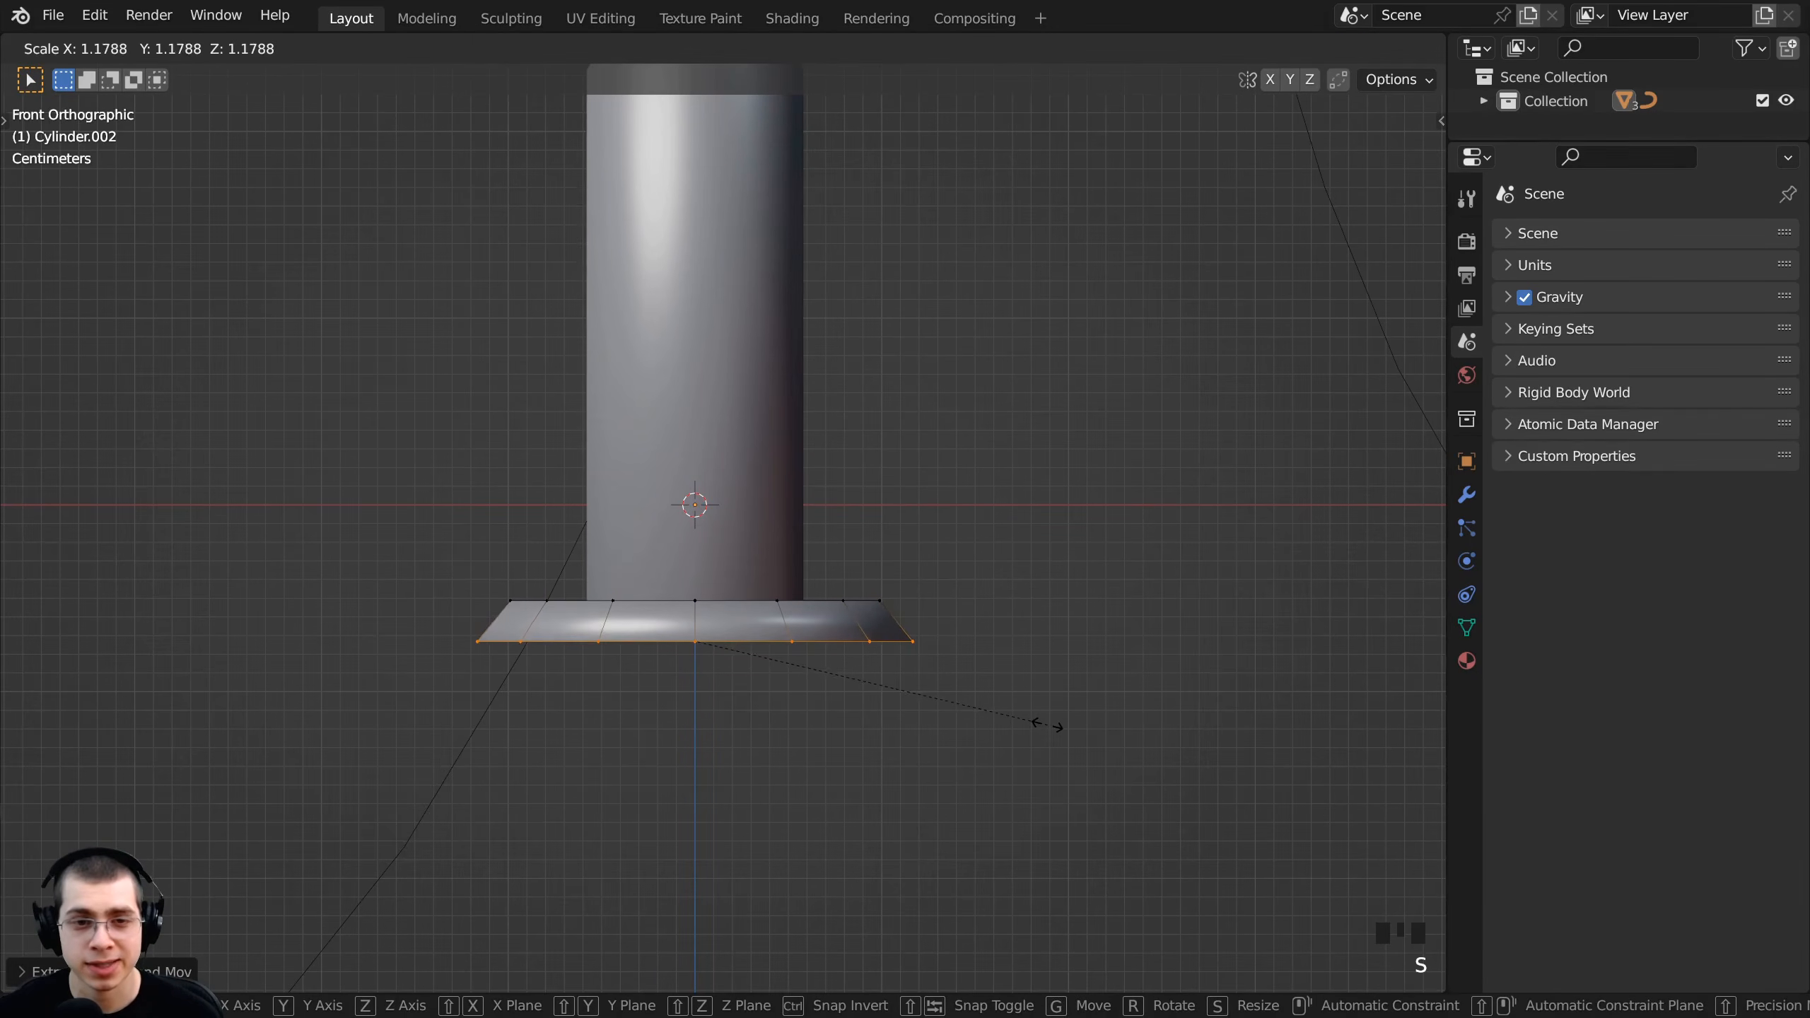
{"action": "left_click", "coordinate": [1043, 726]}
- Extrude the socket's bottom face about 0.05 m straight down to form its vertical side wall
{"action": "middle_click_drag", "start_coordinate": [1012, 677], "coordinate": [951, 502], "text": "shift"}
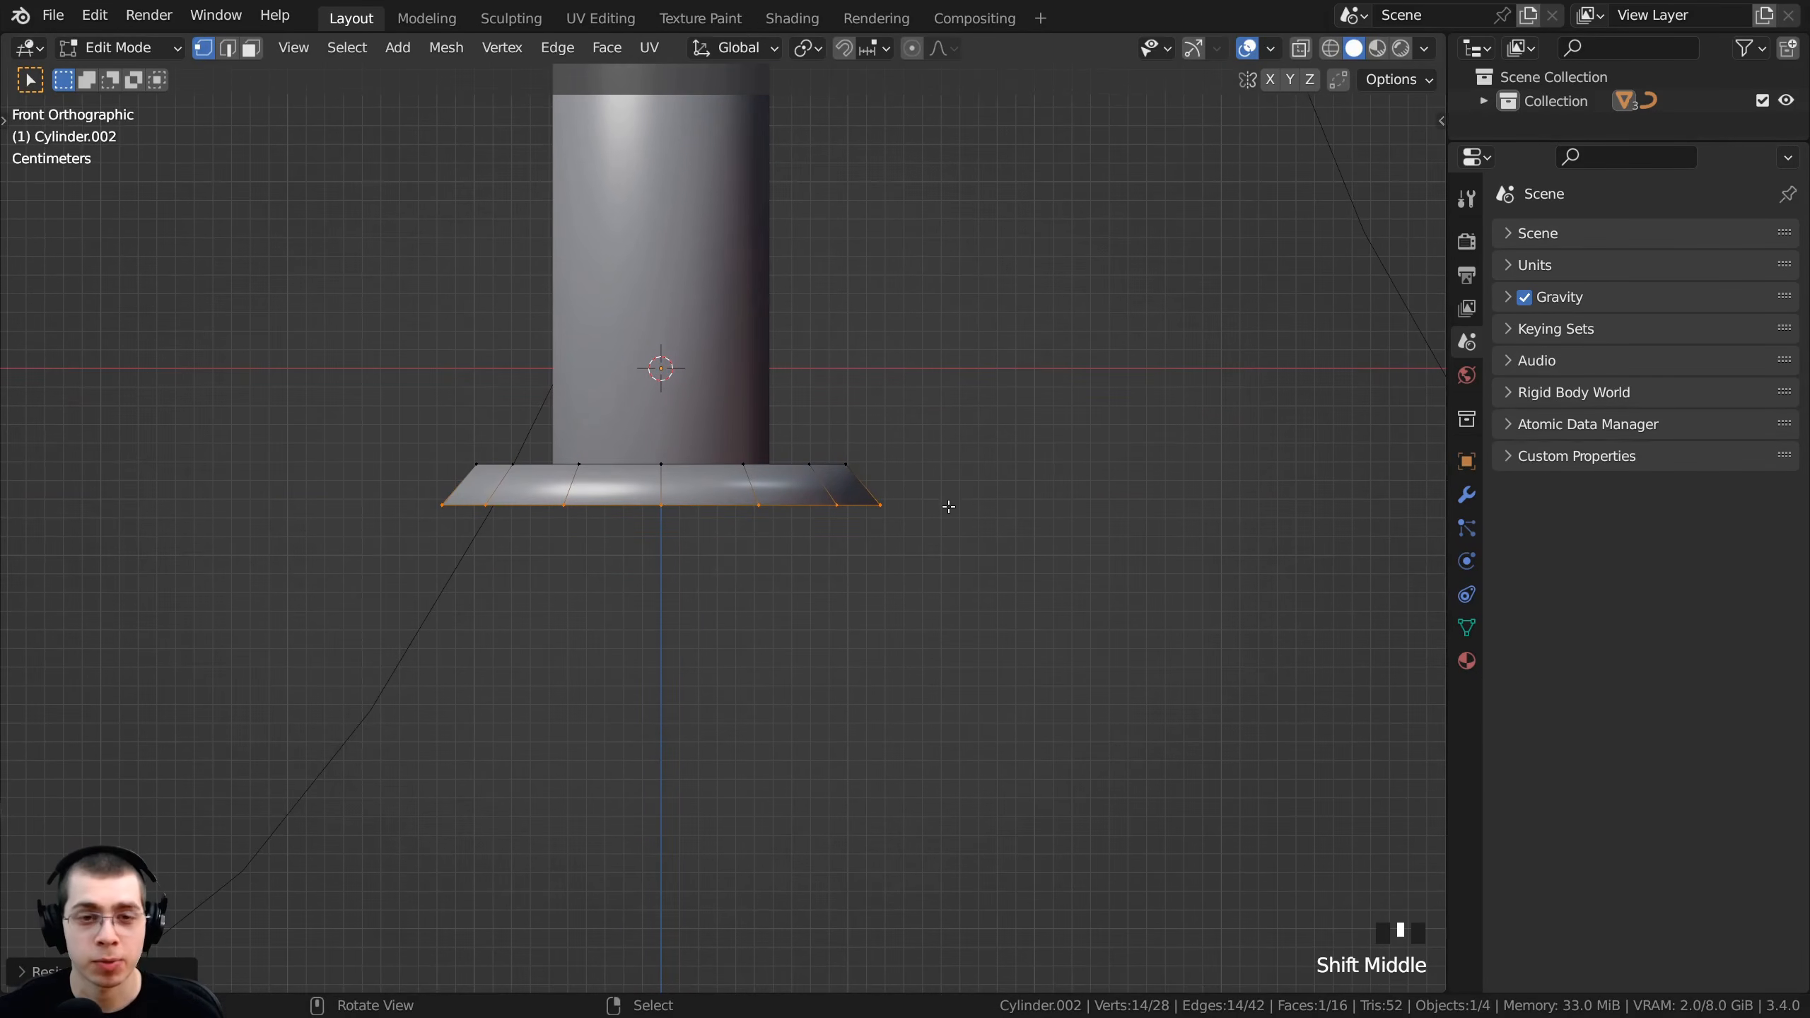
{"action": "key", "text": "e"}
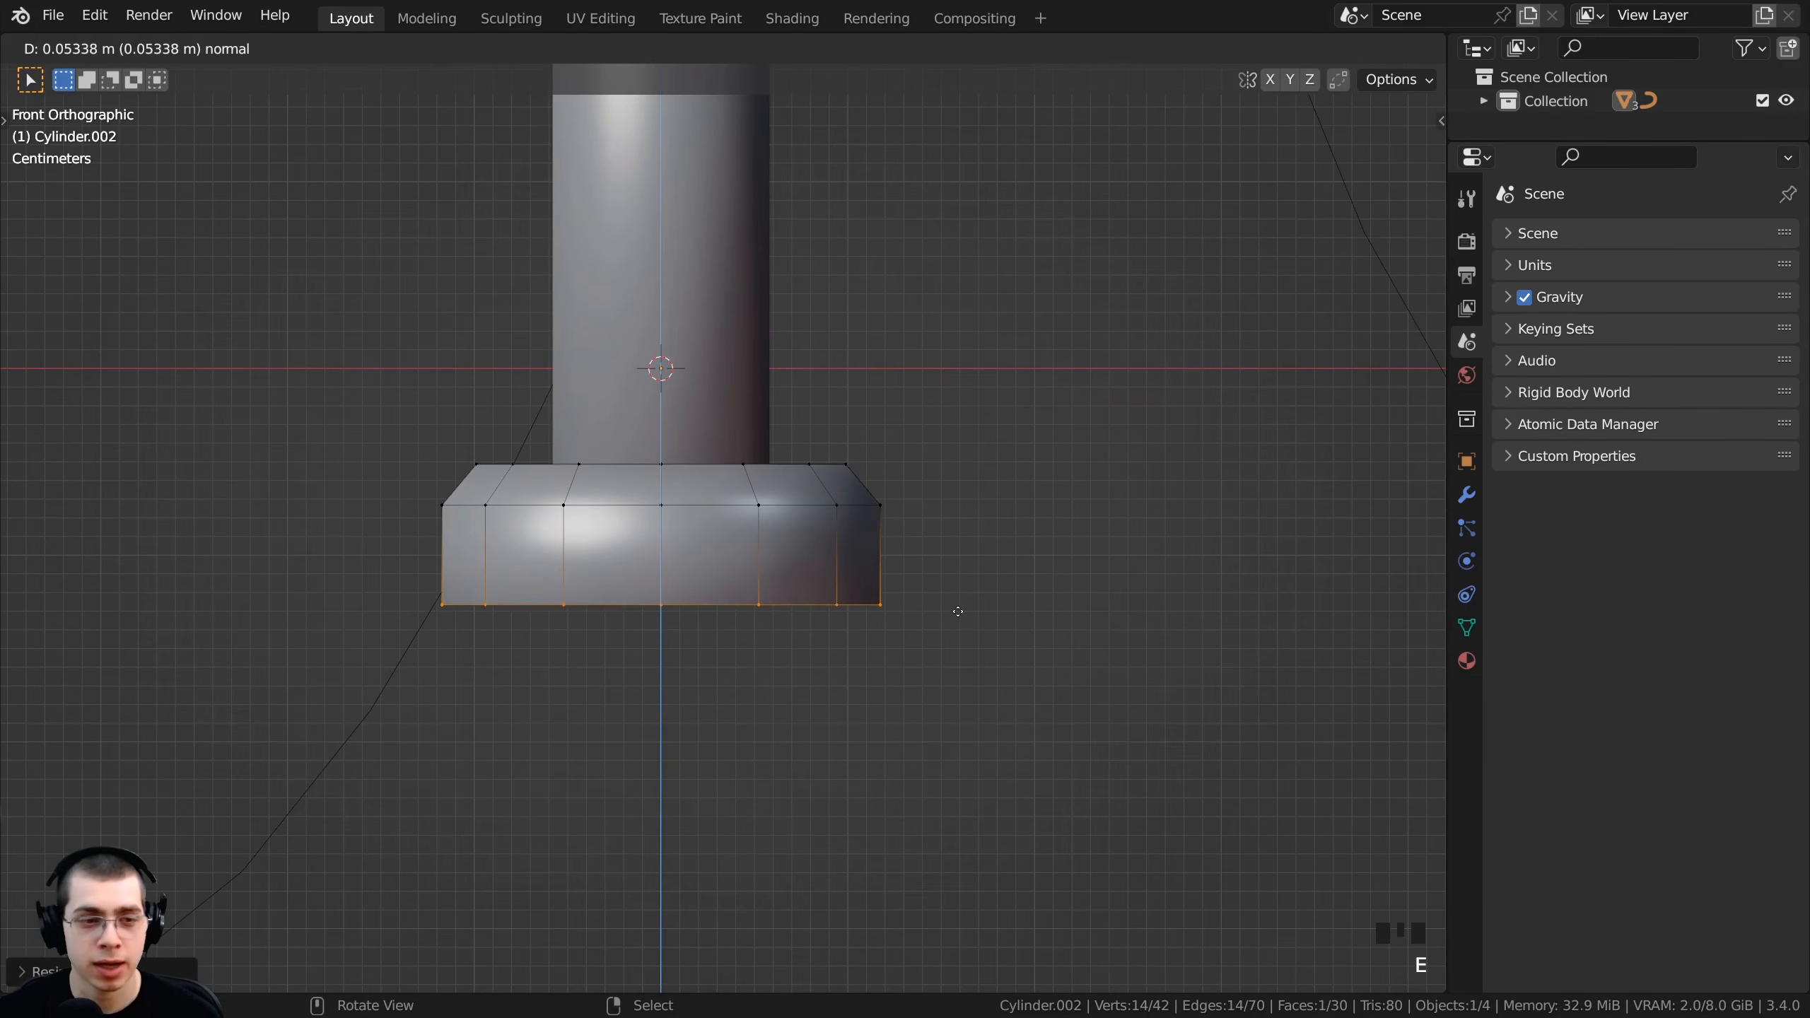
{"action": "left_click", "coordinate": [959, 615]}
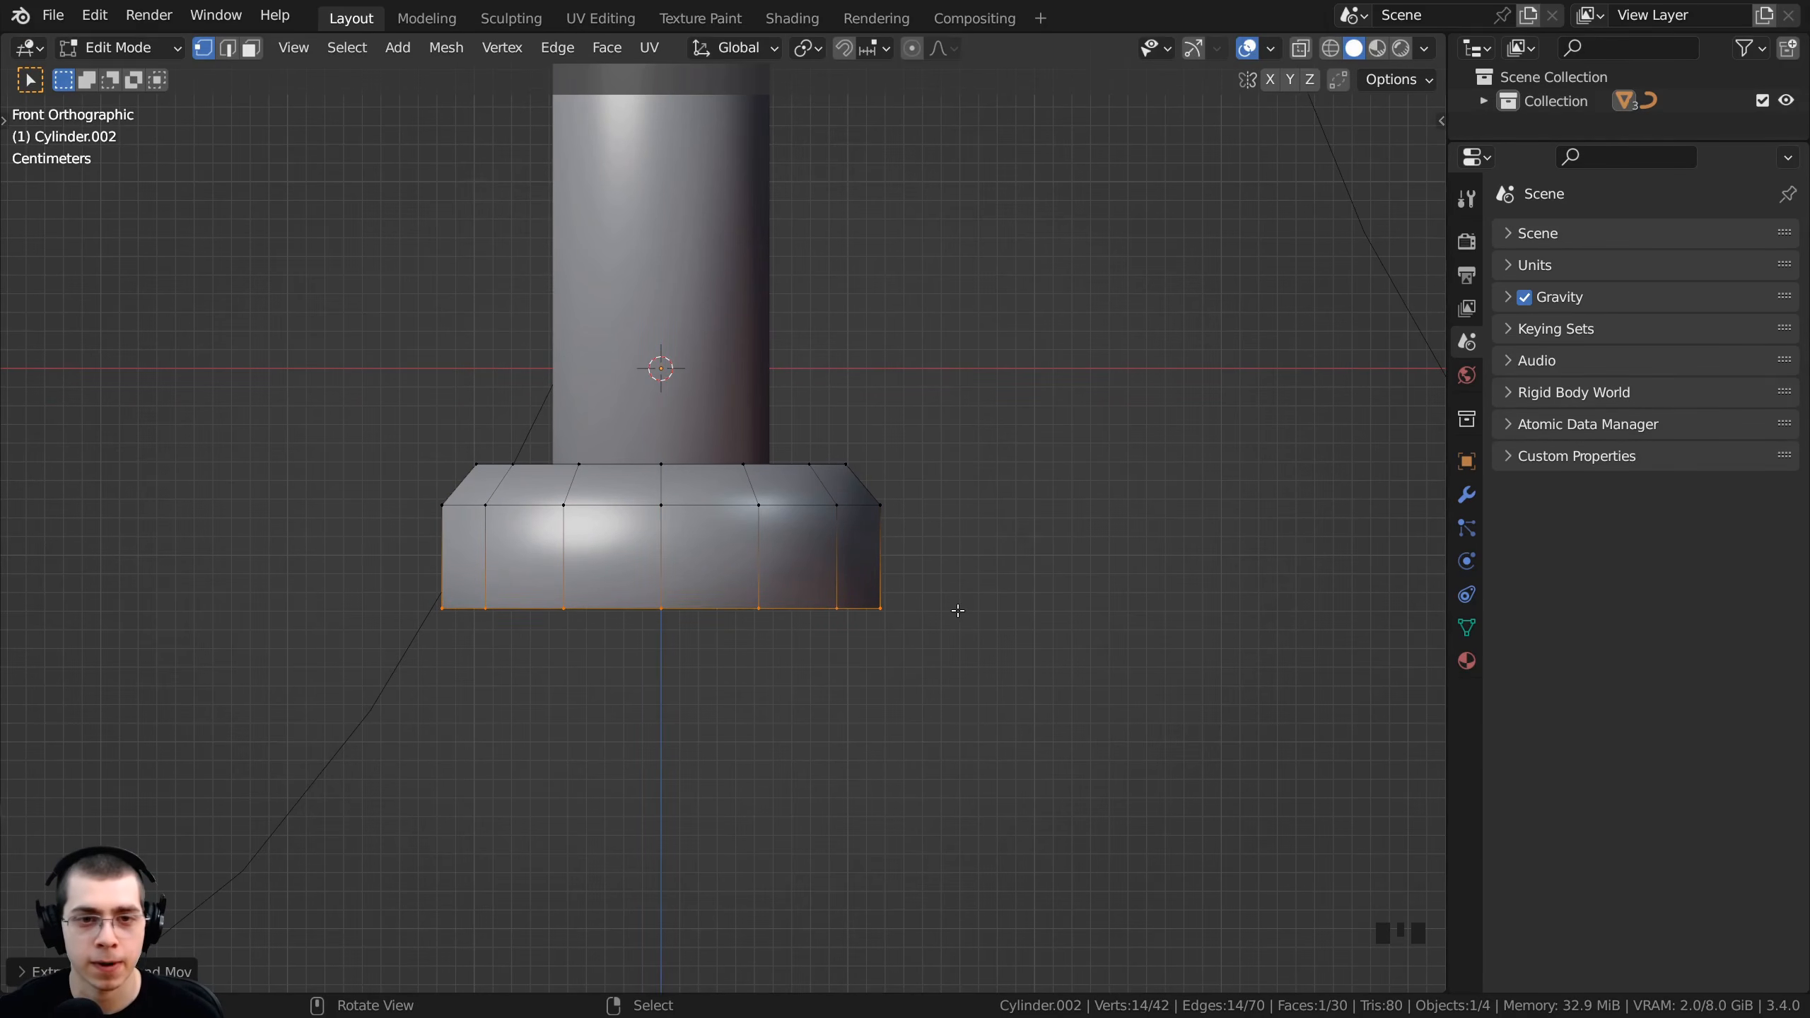
- Add two evenly spaced loop cuts around the socket's vertical side wall
{"action": "scroll", "coordinate": [956, 611], "scroll_direction": "up", "scroll_amount": 1}
{"action": "key", "text": "ctrl+r"}
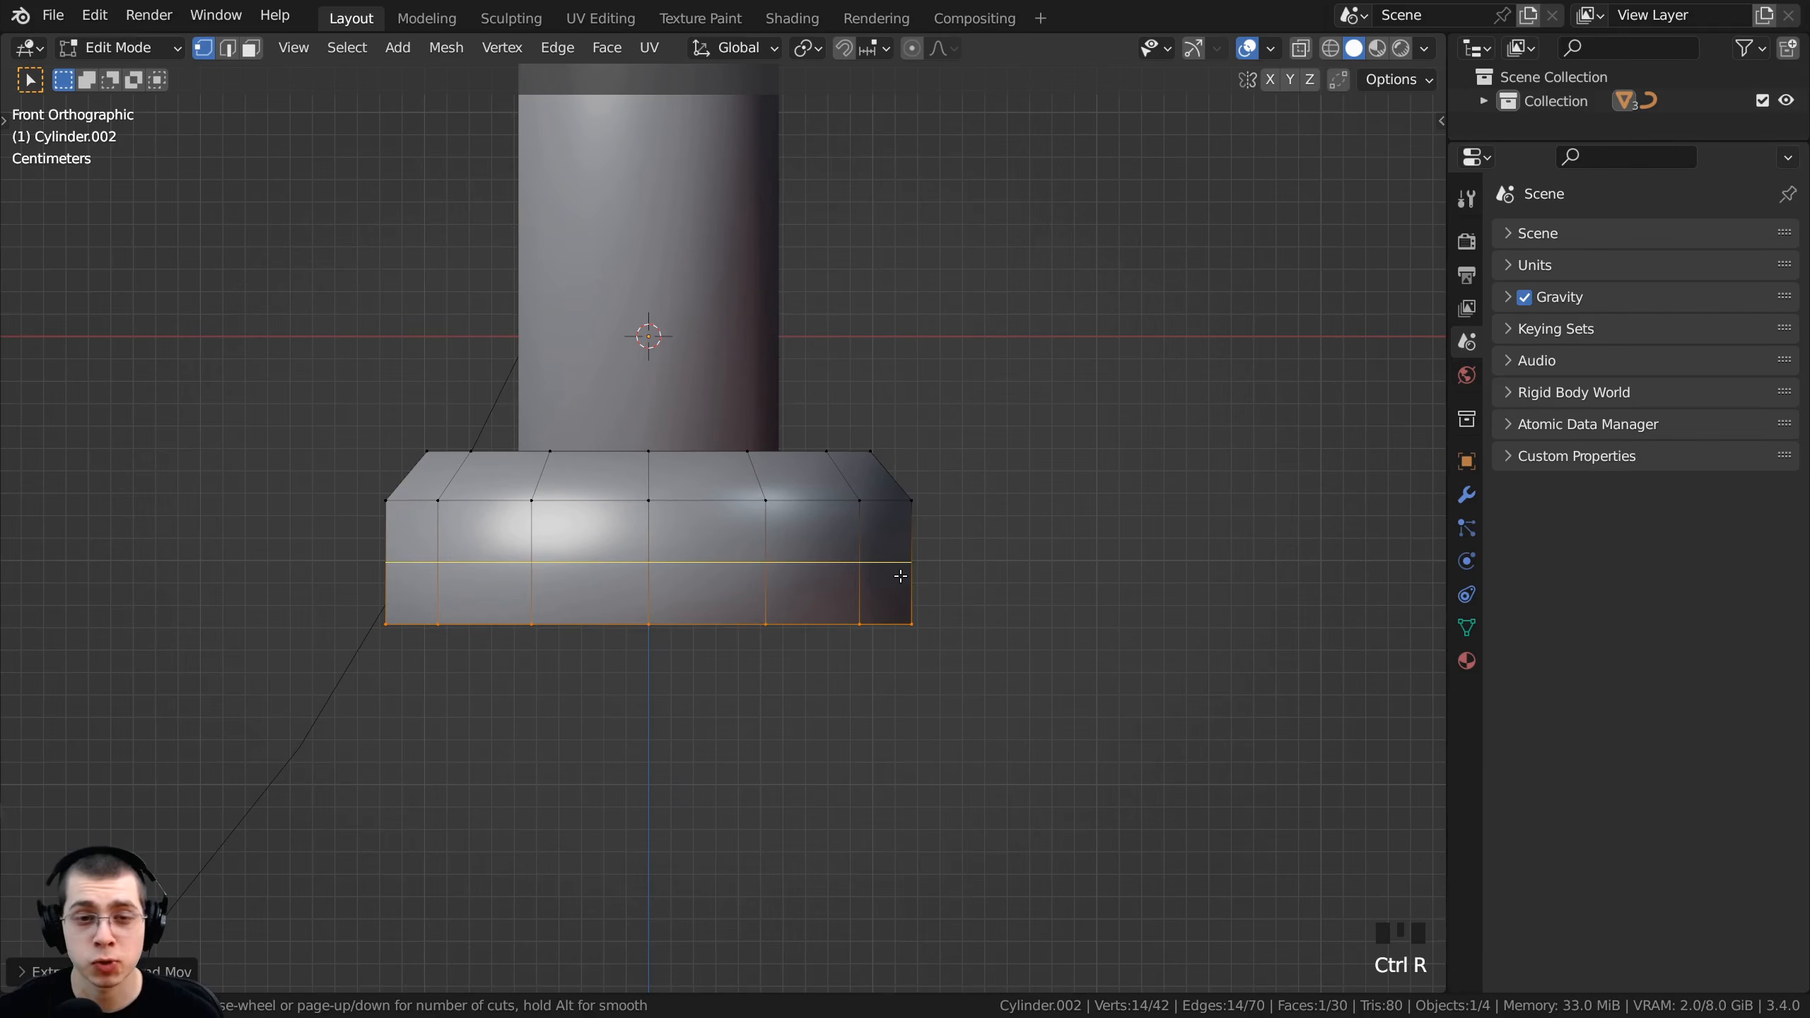
{"action": "scroll", "coordinate": [899, 579], "scroll_direction": "up", "scroll_amount": 1}
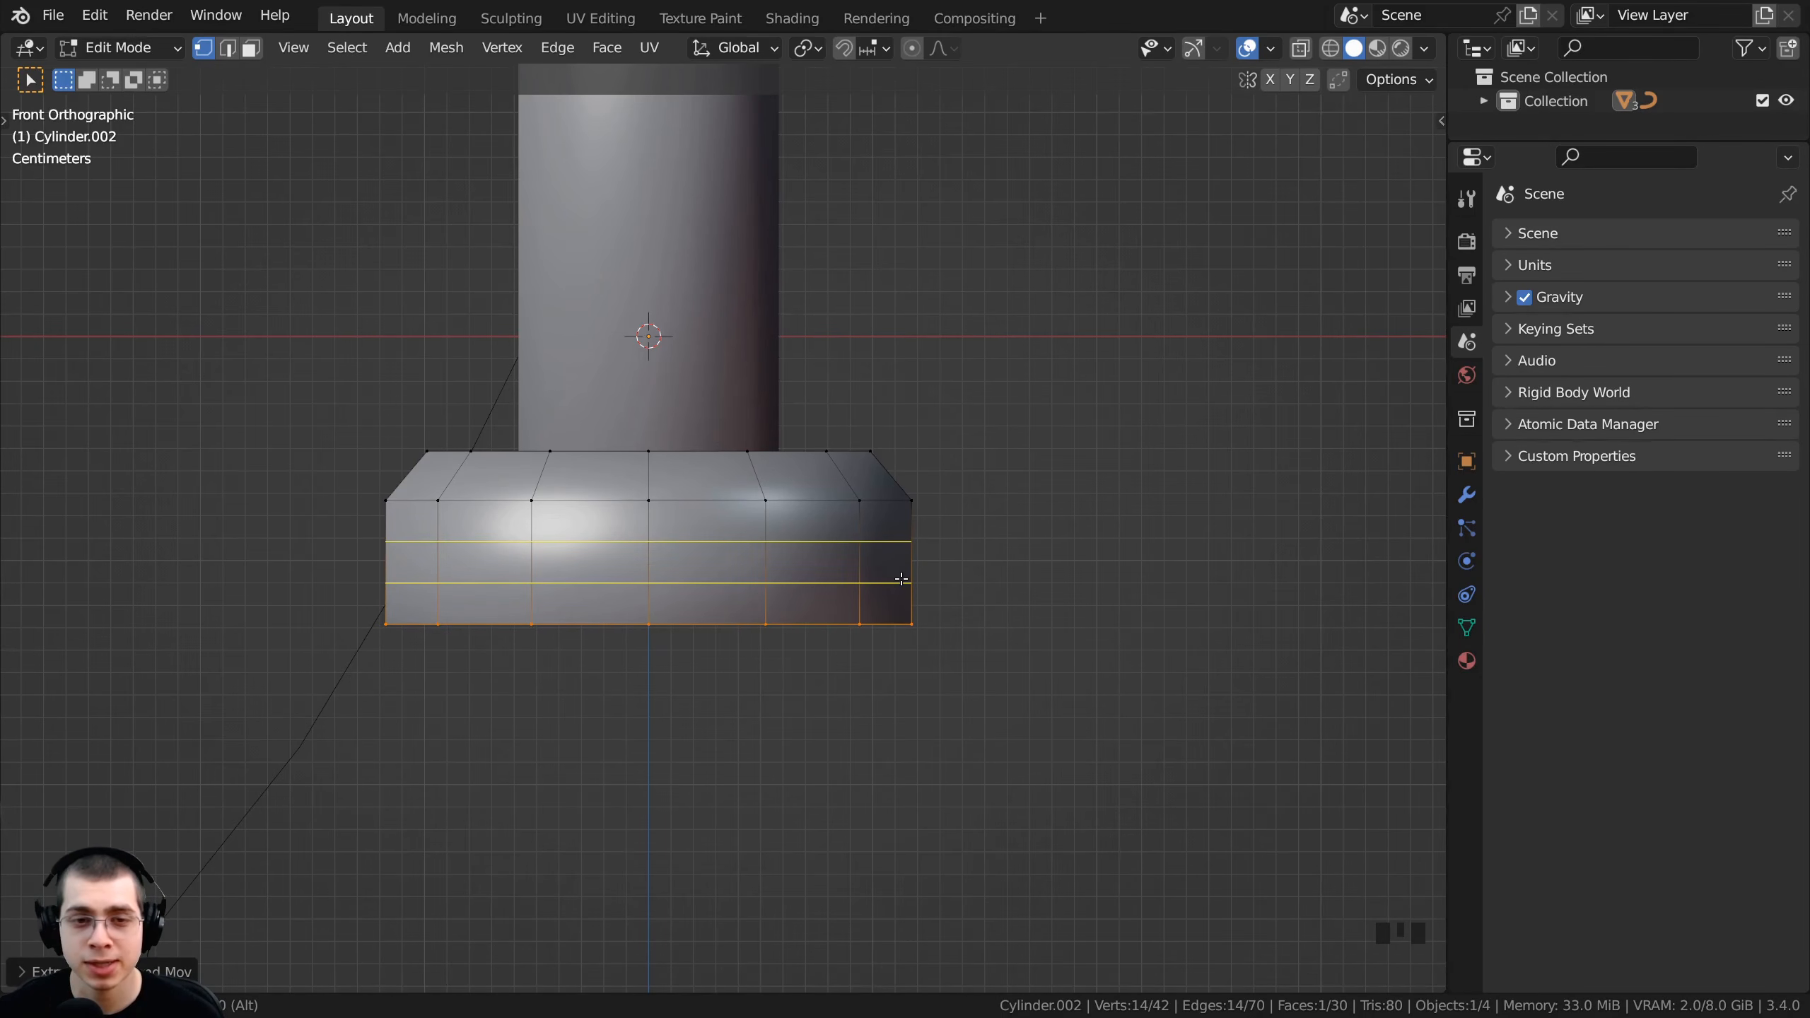
{"action": "left_click", "coordinate": [907, 583]}
{"action": "right_click", "coordinate": [916, 622]}
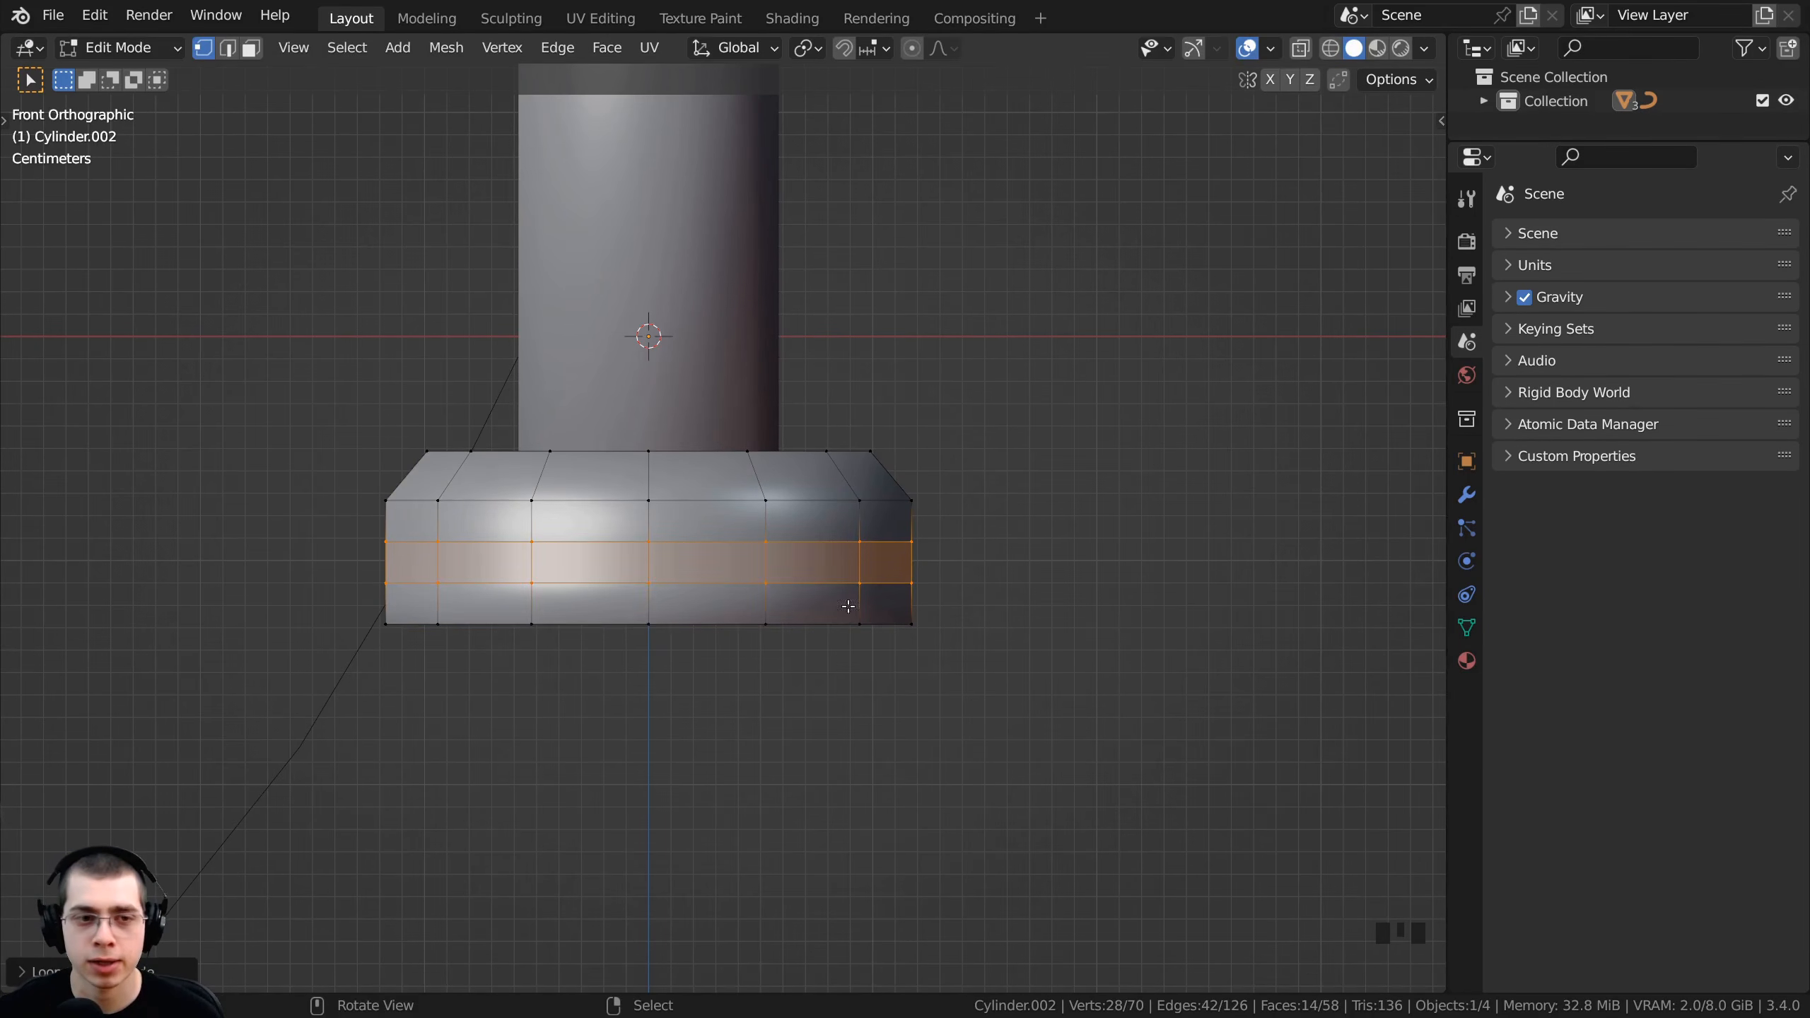
- Scale the two new loops to about 0.78 along Z and move them about 0.0076 m down the socket wall
{"action": "scroll", "coordinate": [736, 784], "scroll_direction": "up", "scroll_amount": 1}
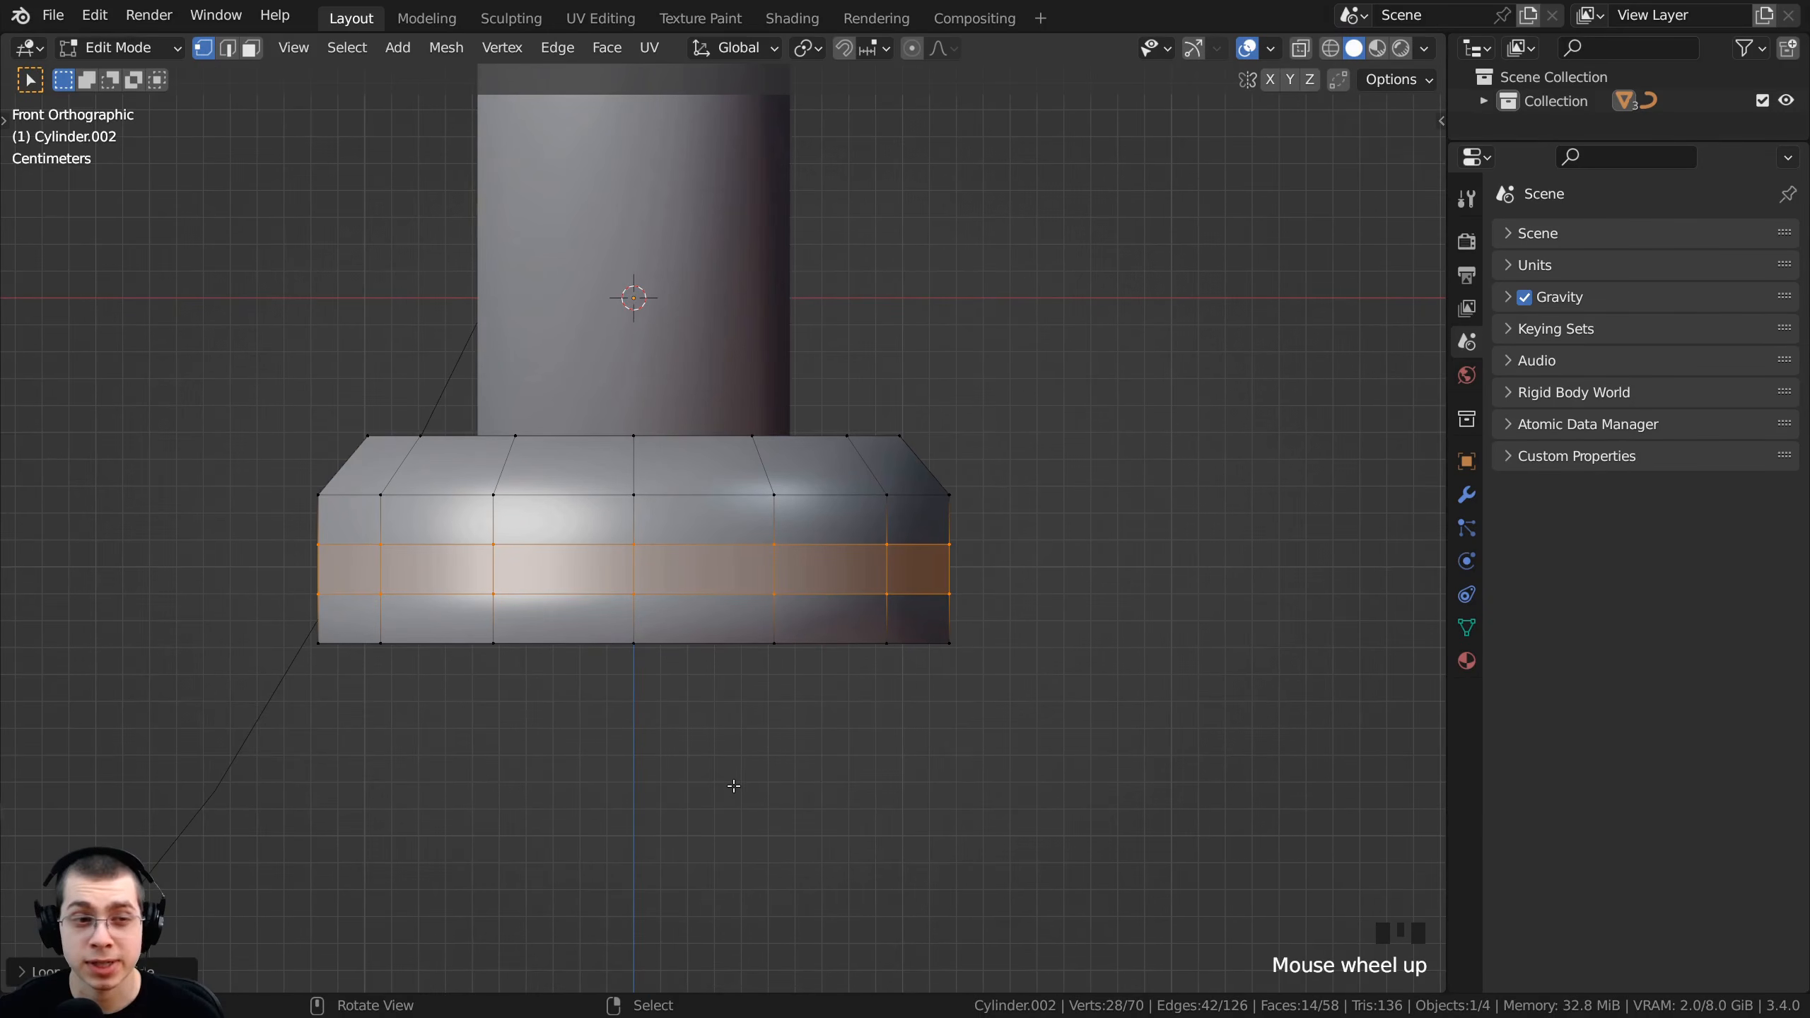
{"action": "key", "text": "s"}
{"action": "key", "text": "z"}
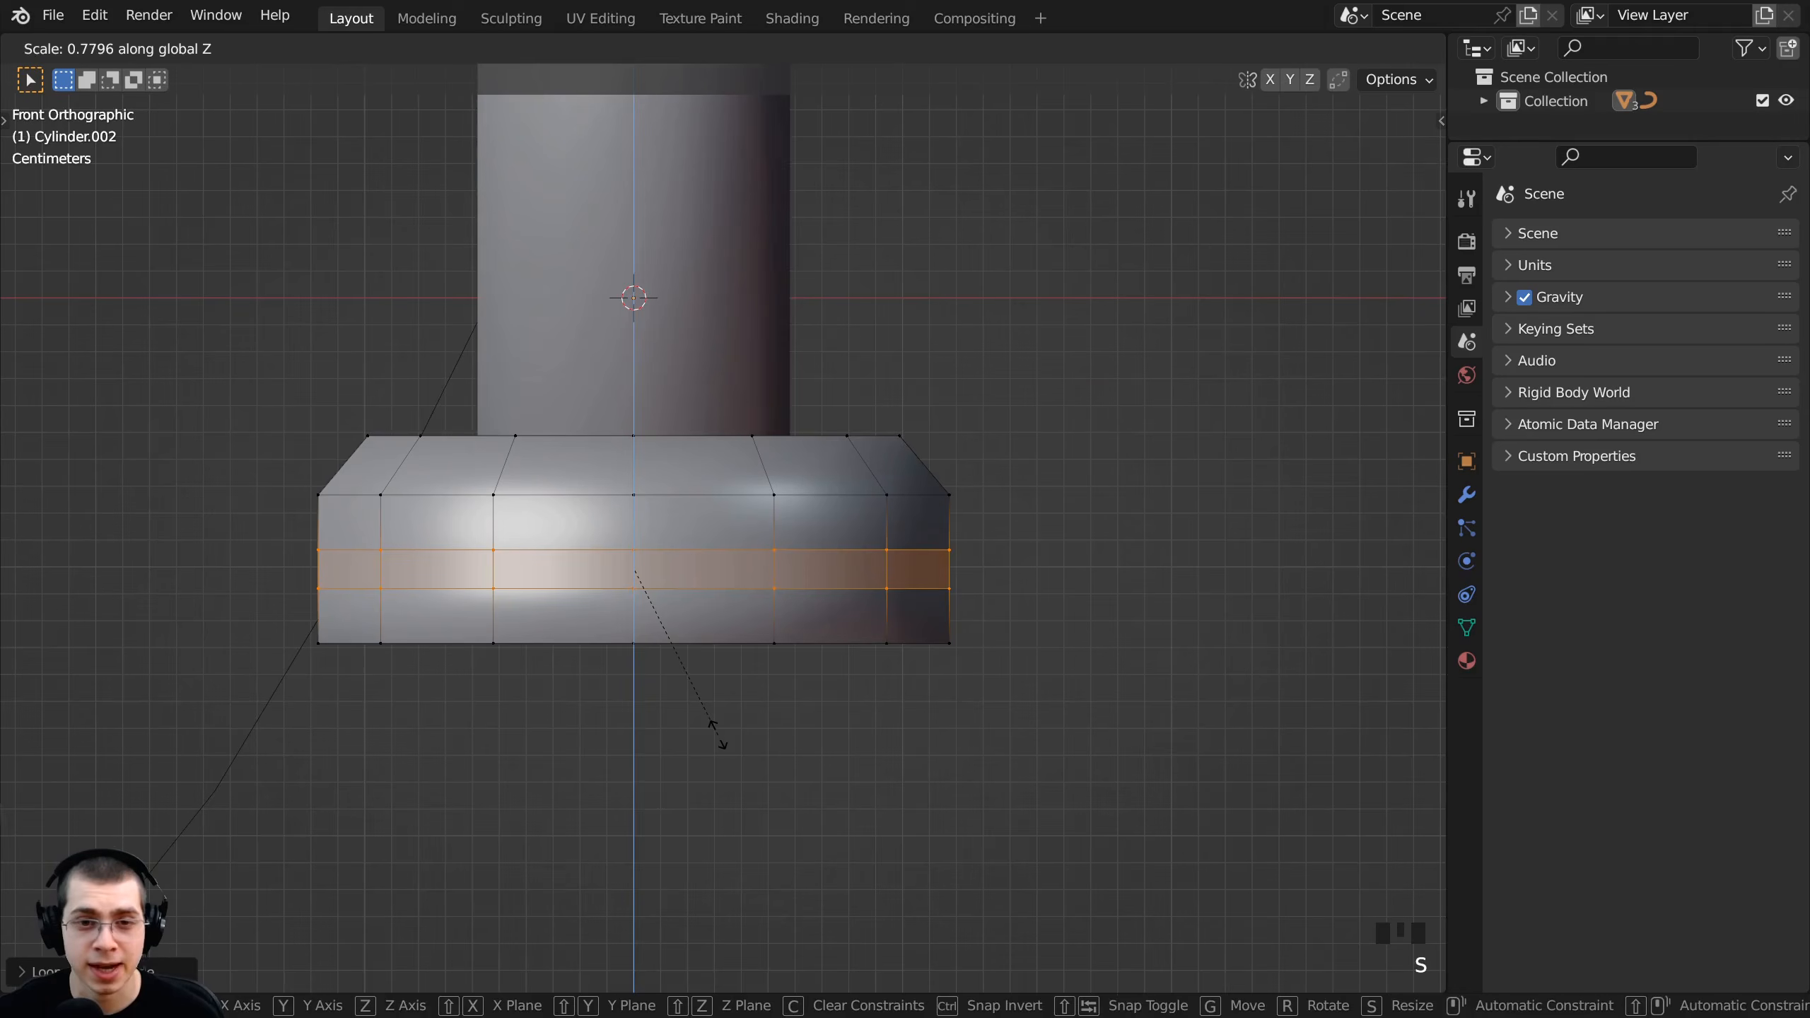
{"action": "left_click", "coordinate": [716, 734]}
{"action": "key", "text": "g"}
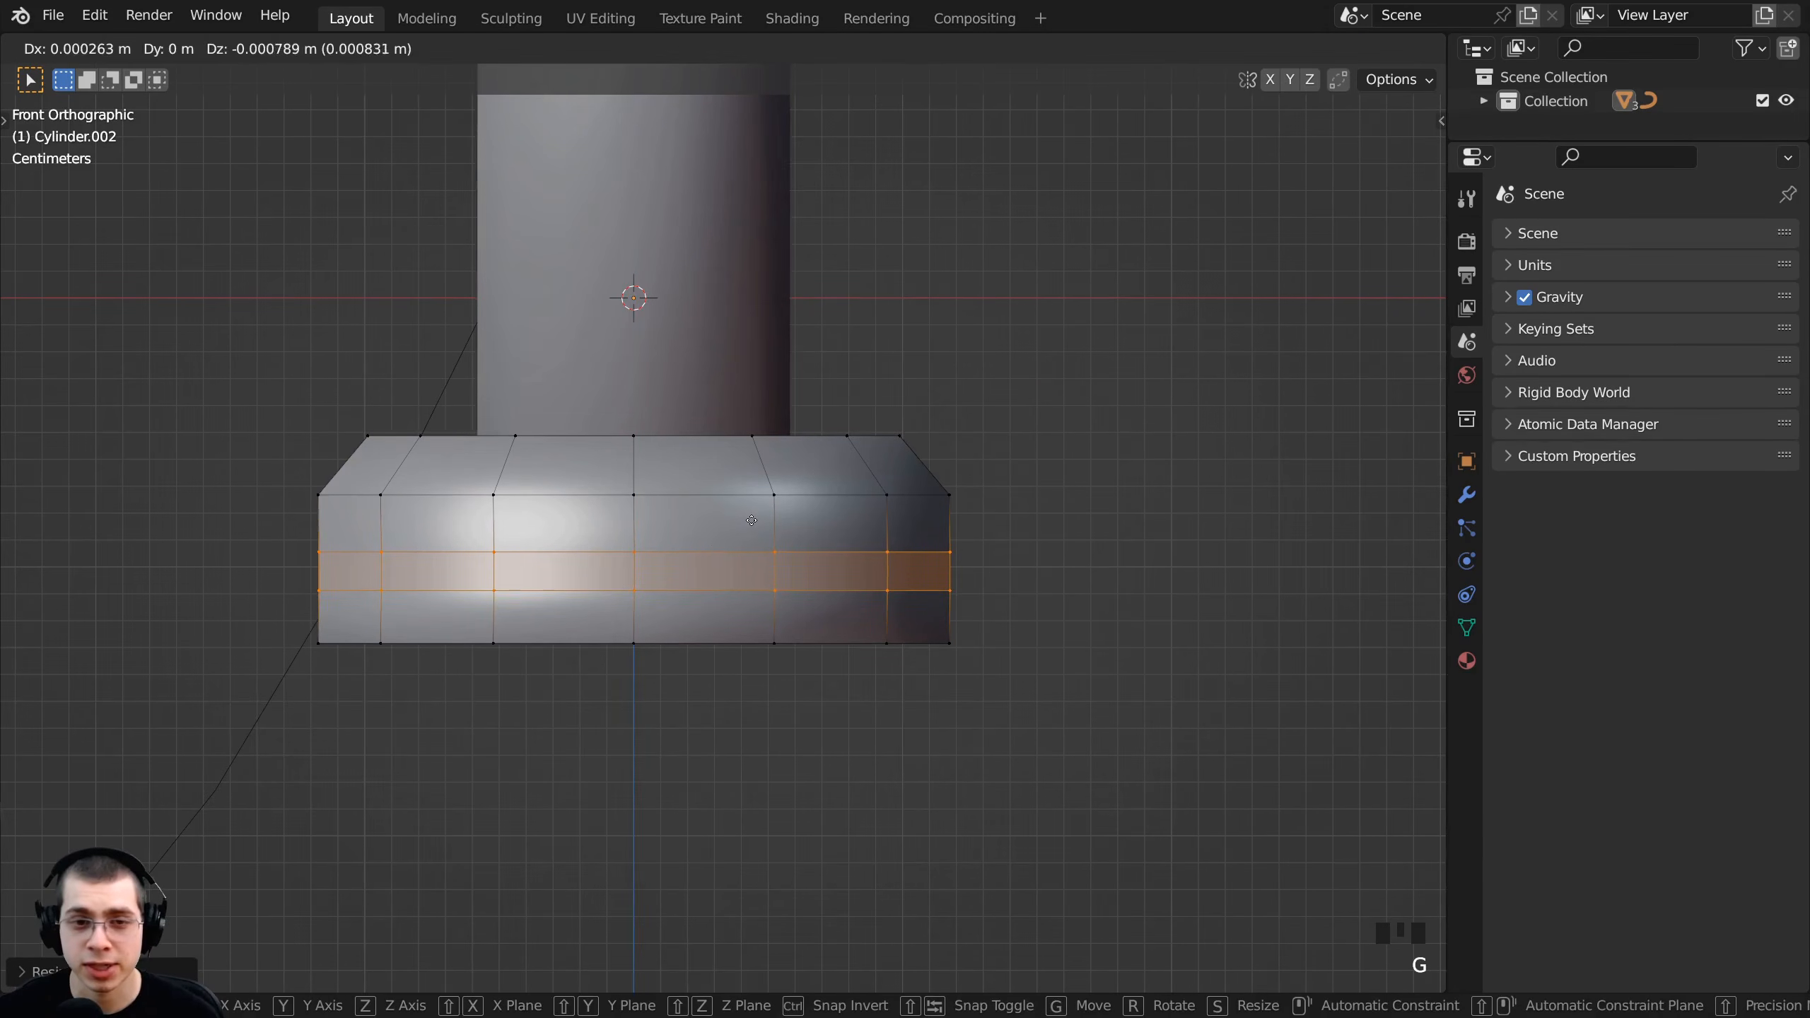
{"action": "key", "text": "z"}
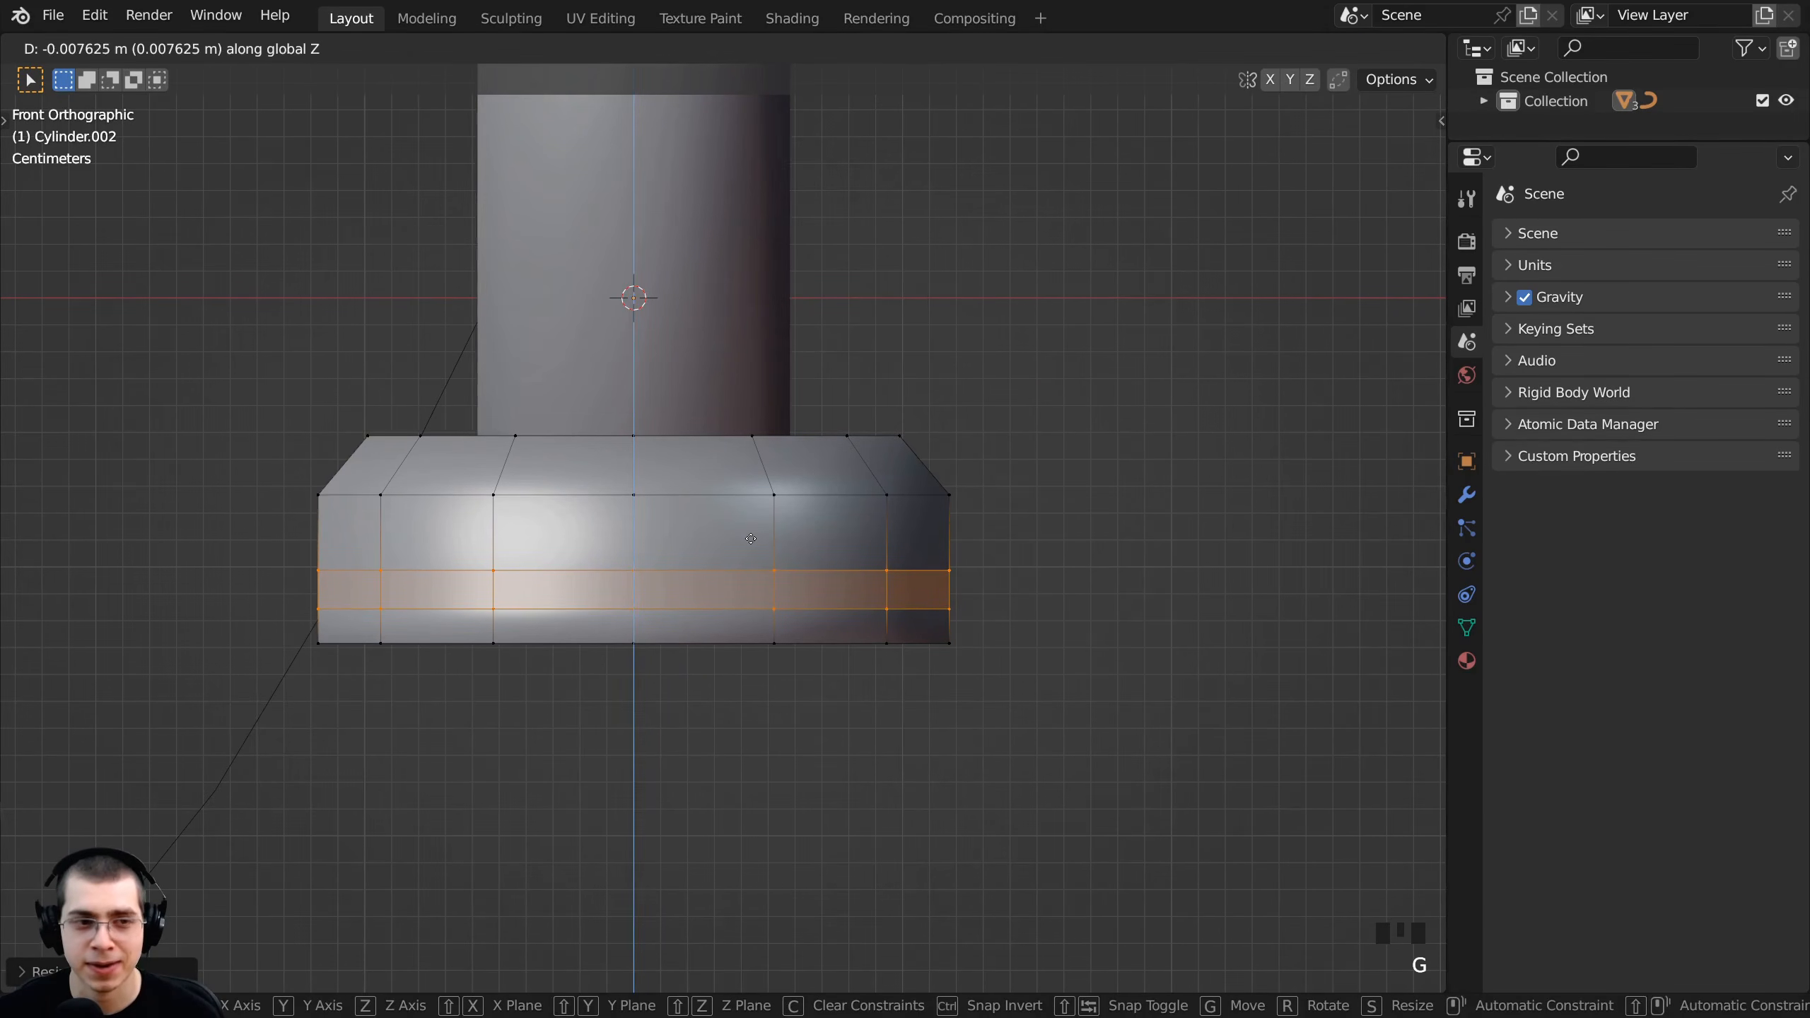
{"action": "left_click", "coordinate": [751, 538]}
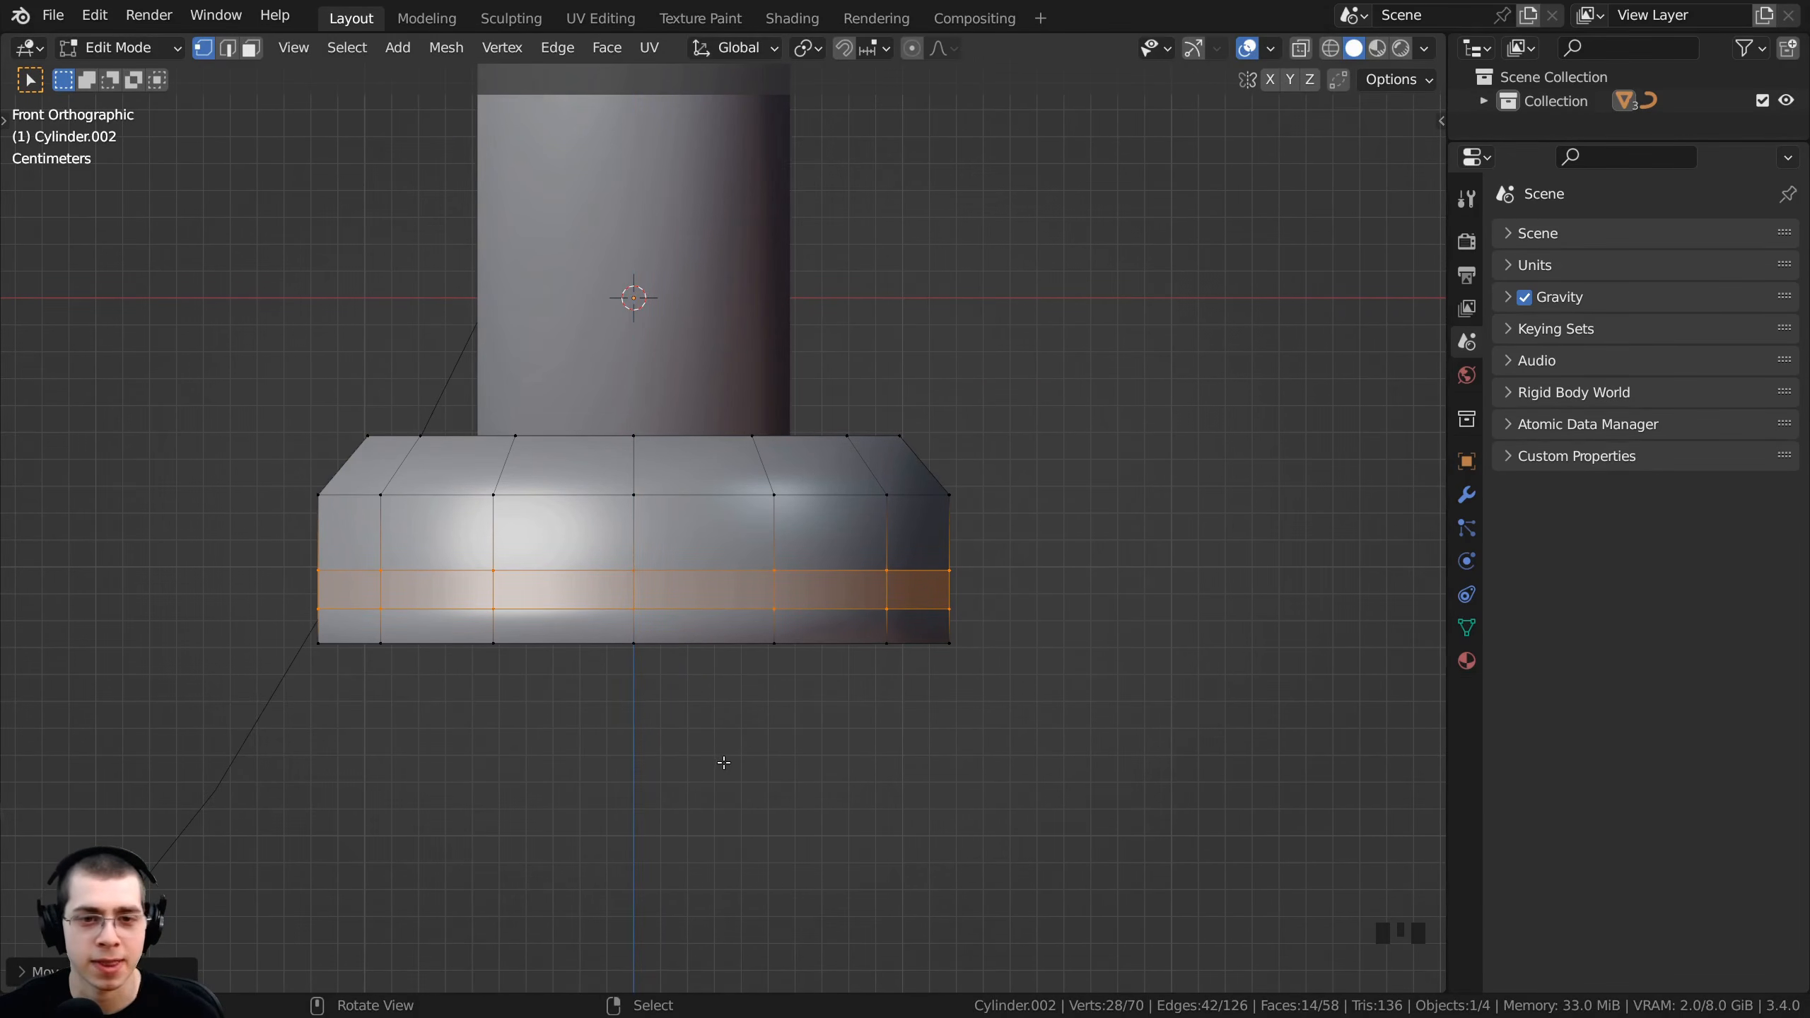
- Extrude the band between the two loops and scale it inward to about 0.83, excluding Z, for a recessed groove
{"action": "scroll", "coordinate": [846, 563], "scroll_direction": "up", "scroll_amount": 1}
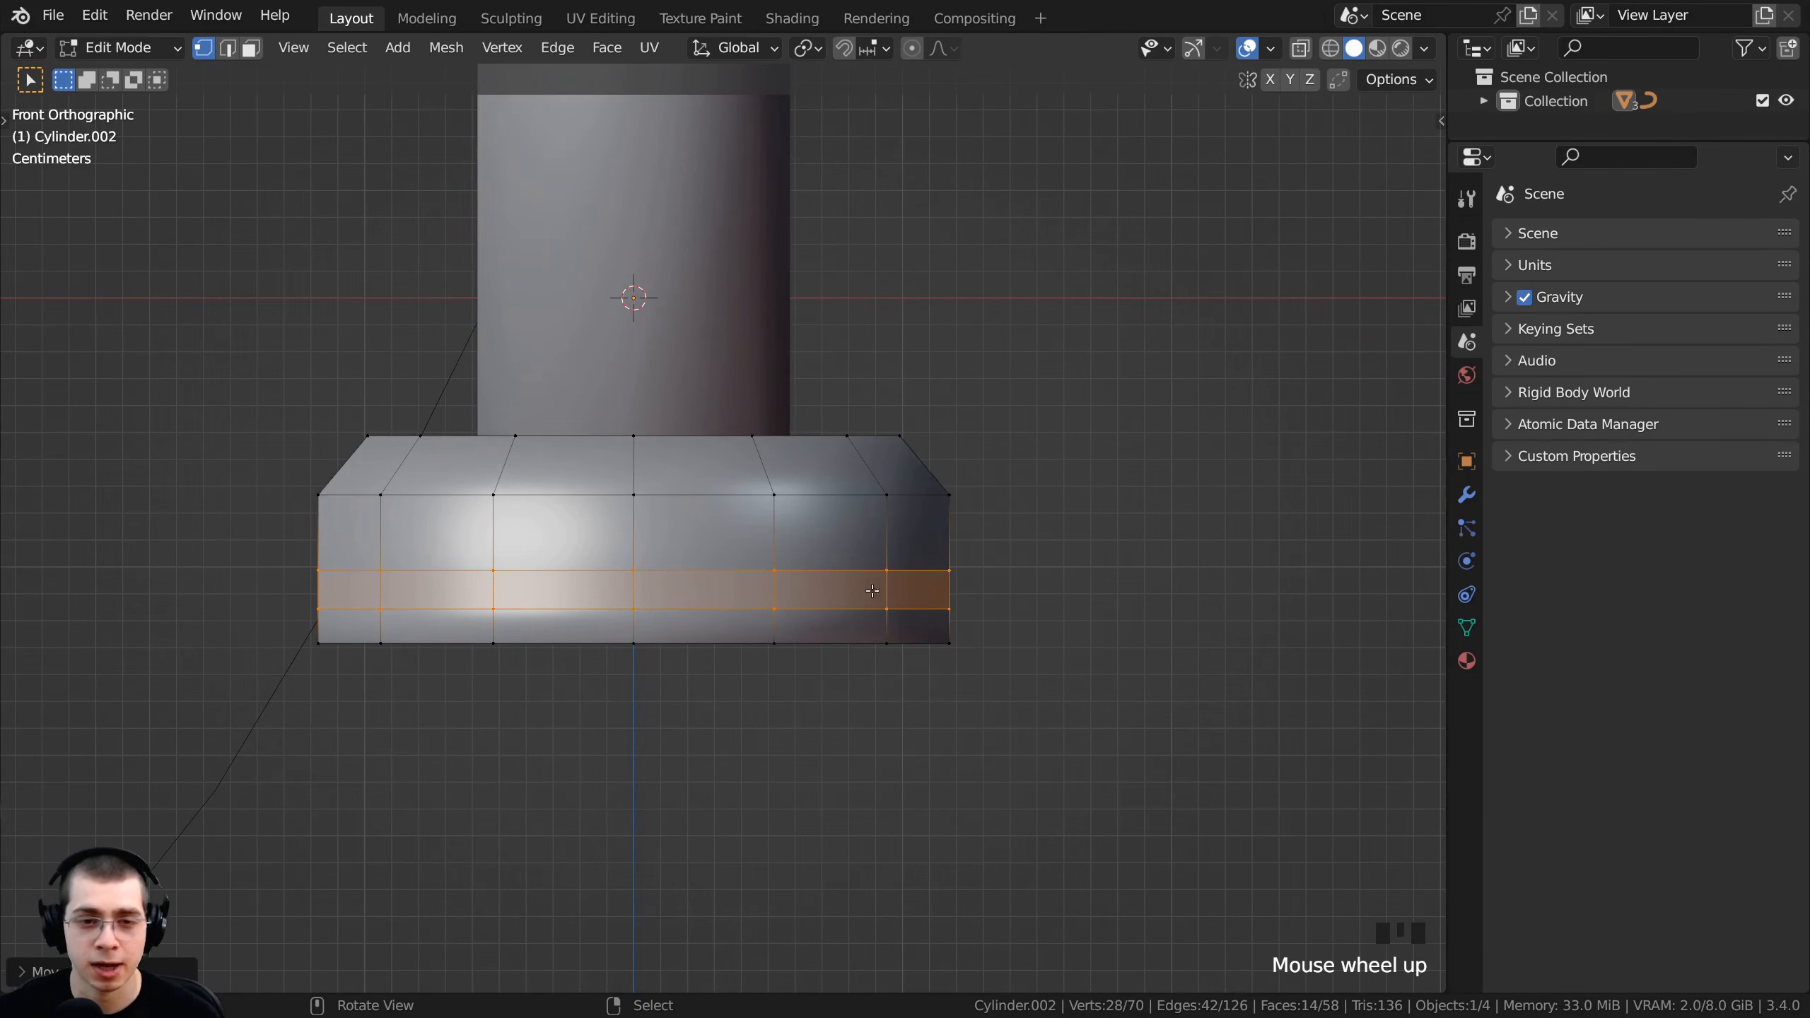
{"action": "key", "text": "e"}
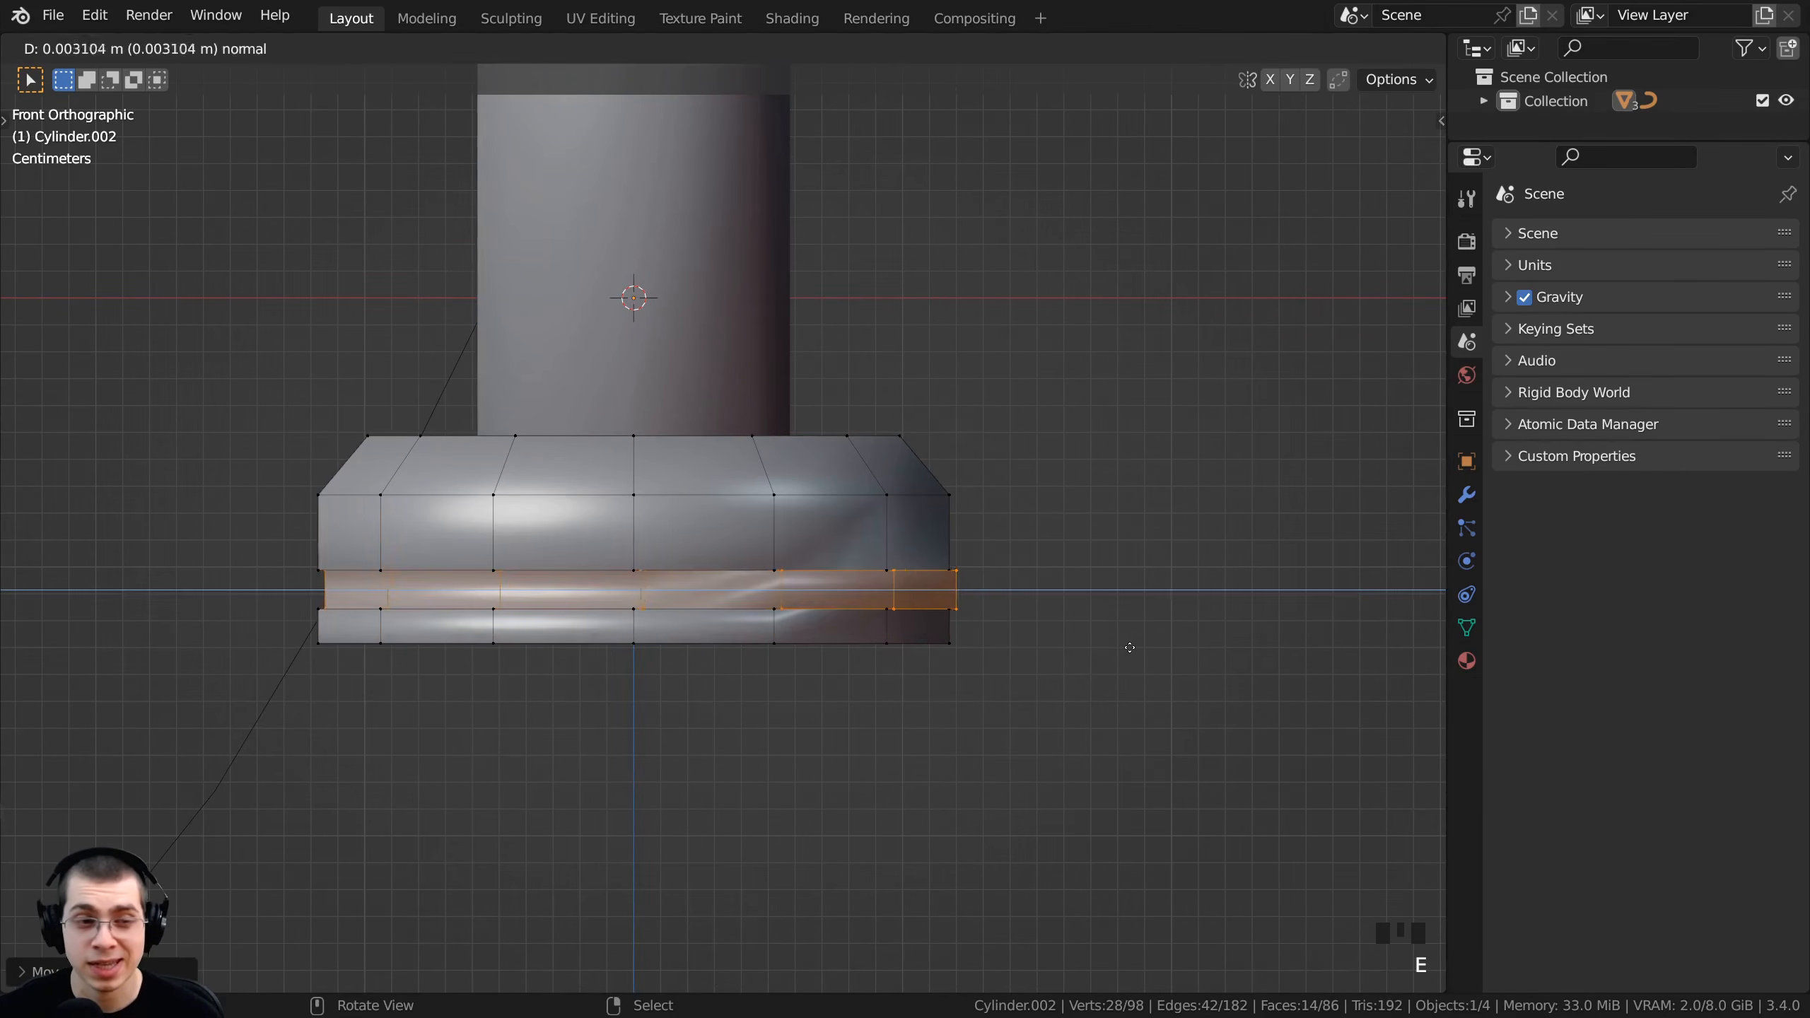
{"action": "key", "text": "s"}
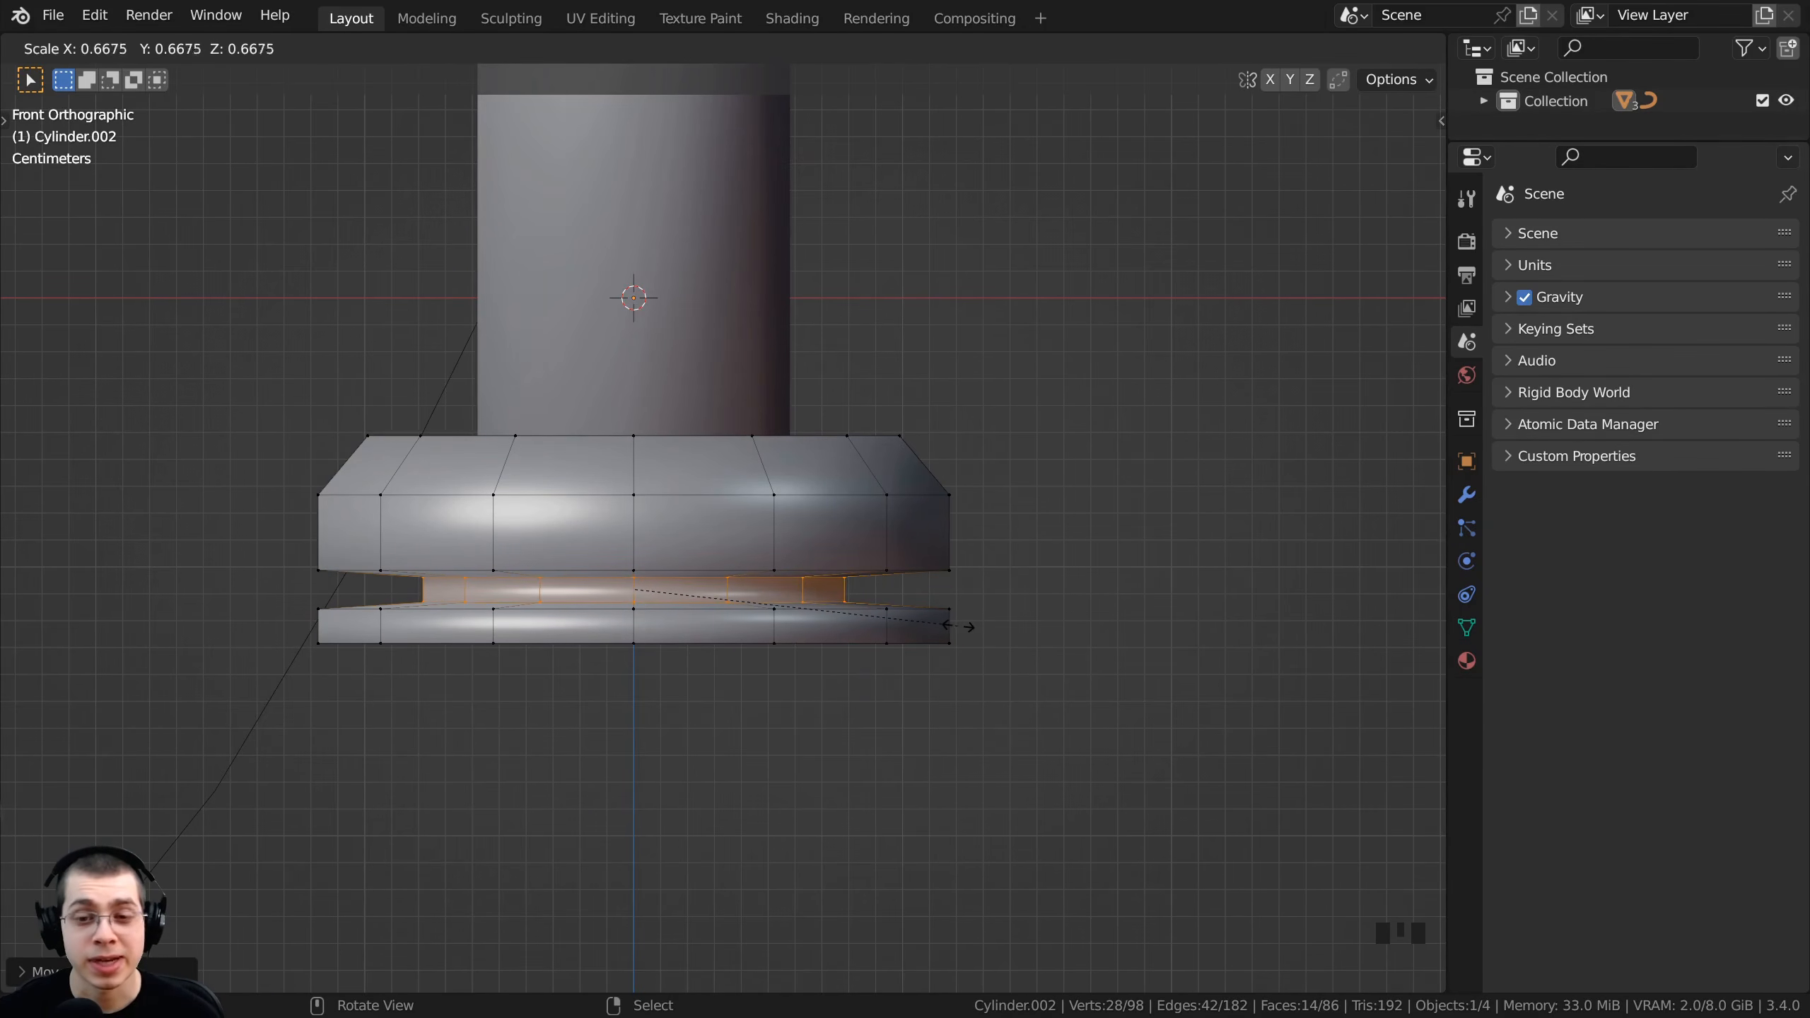
{"action": "key", "text": "shift+z"}
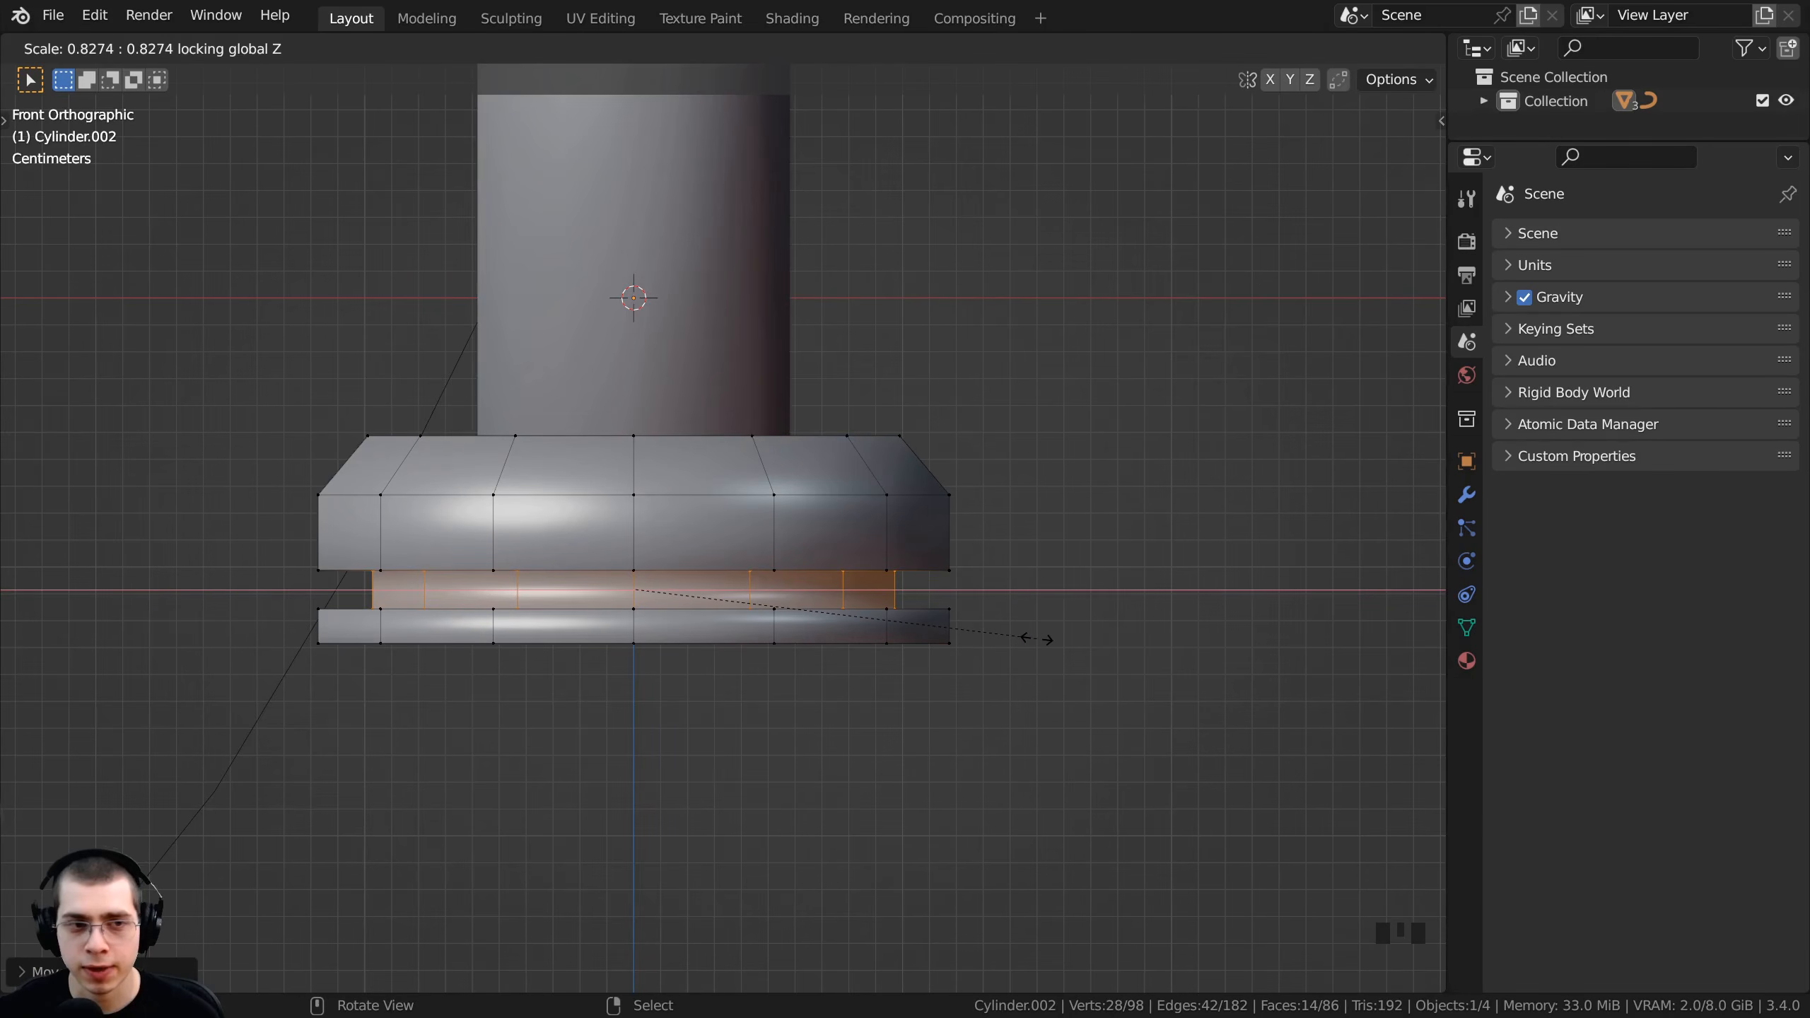
{"action": "left_click", "coordinate": [1036, 637]}
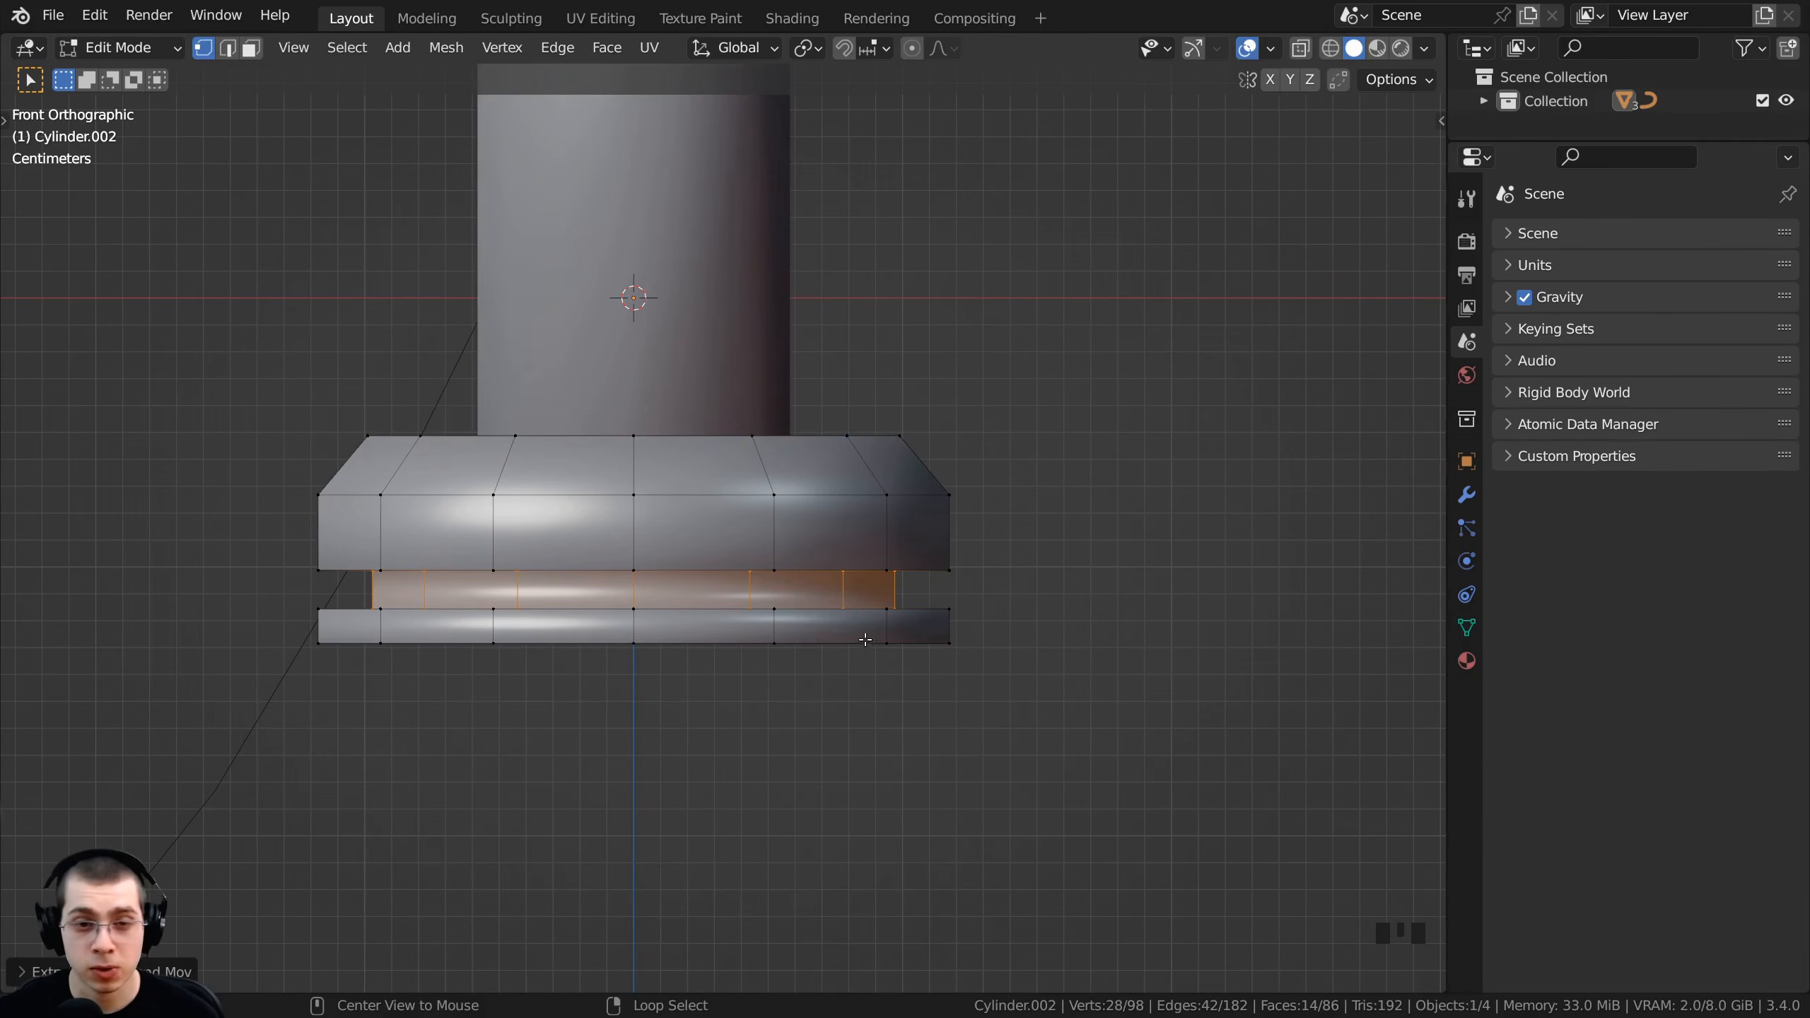
- Move the socket's bottom edge loop about 0.41 m down along Z to lengthen the socket body
{"action": "left_click", "coordinate": [817, 644], "text": "alt"}
{"action": "scroll", "coordinate": [808, 634], "scroll_direction": "down", "scroll_amount": 4}
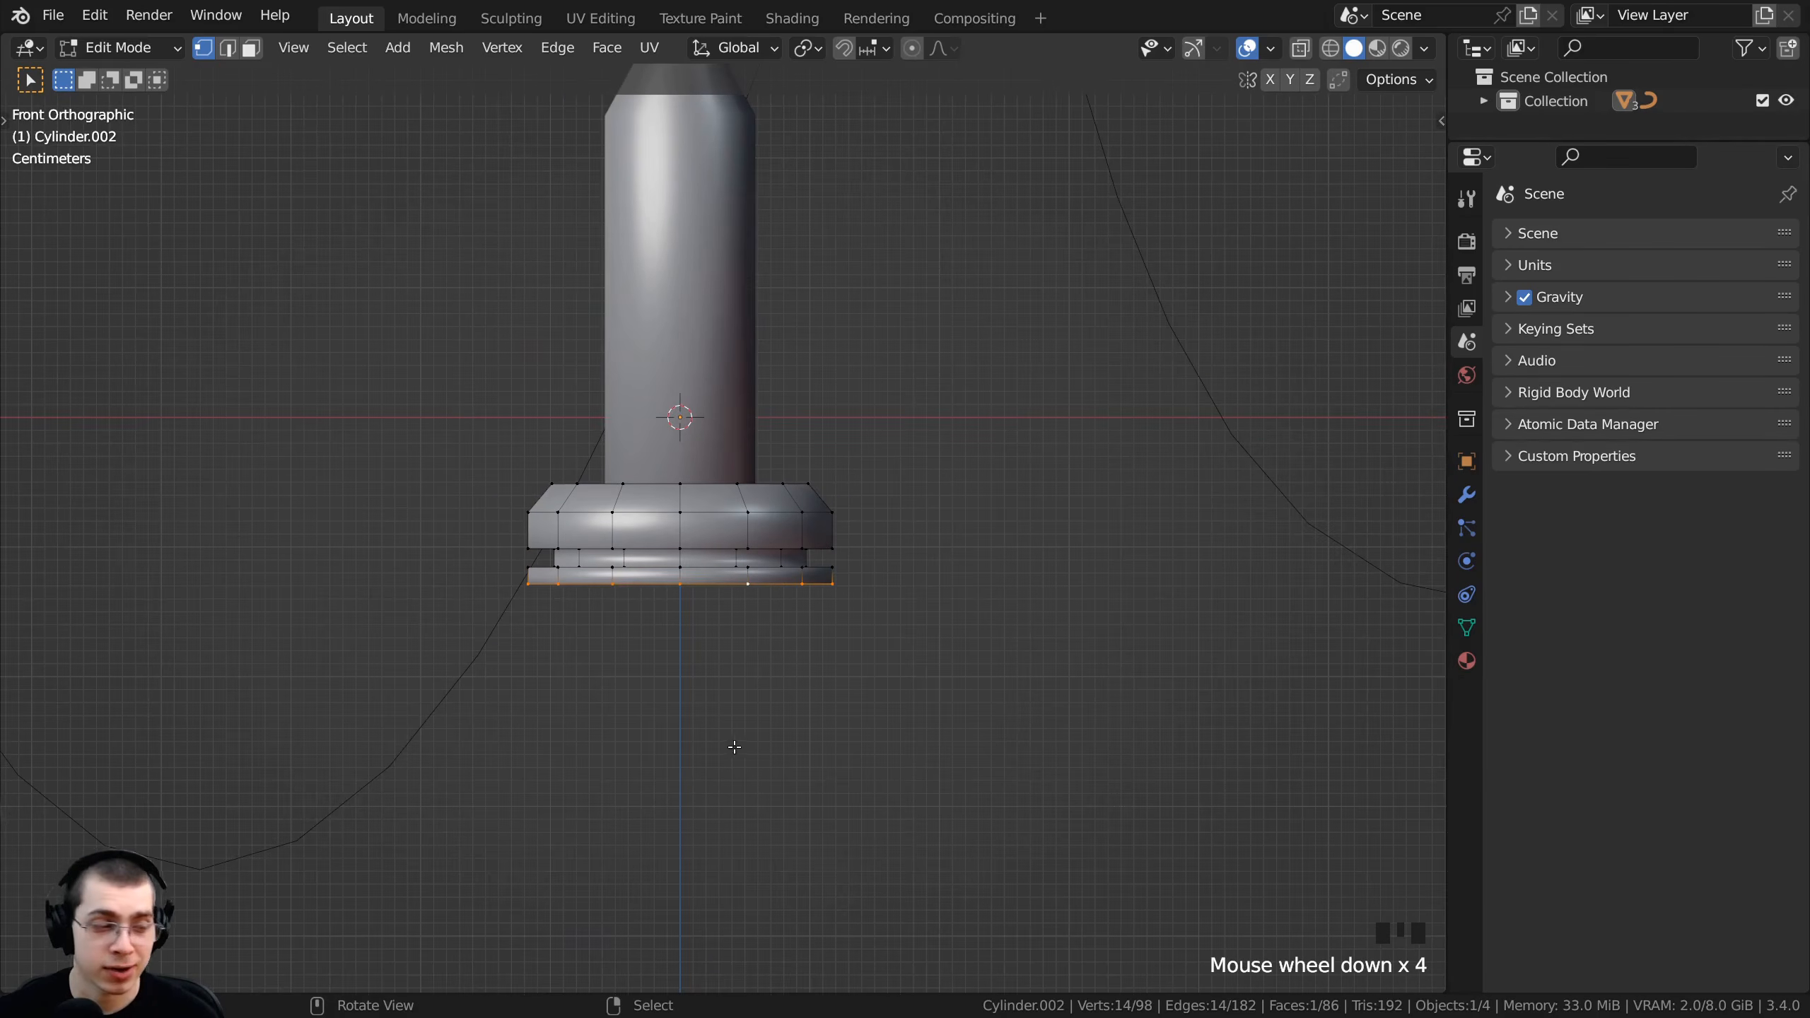
{"action": "middle_click_drag", "start_coordinate": [734, 747], "coordinate": [743, 501], "text": "shift"}
{"action": "scroll", "coordinate": [754, 418], "scroll_direction": "down", "scroll_amount": 1}
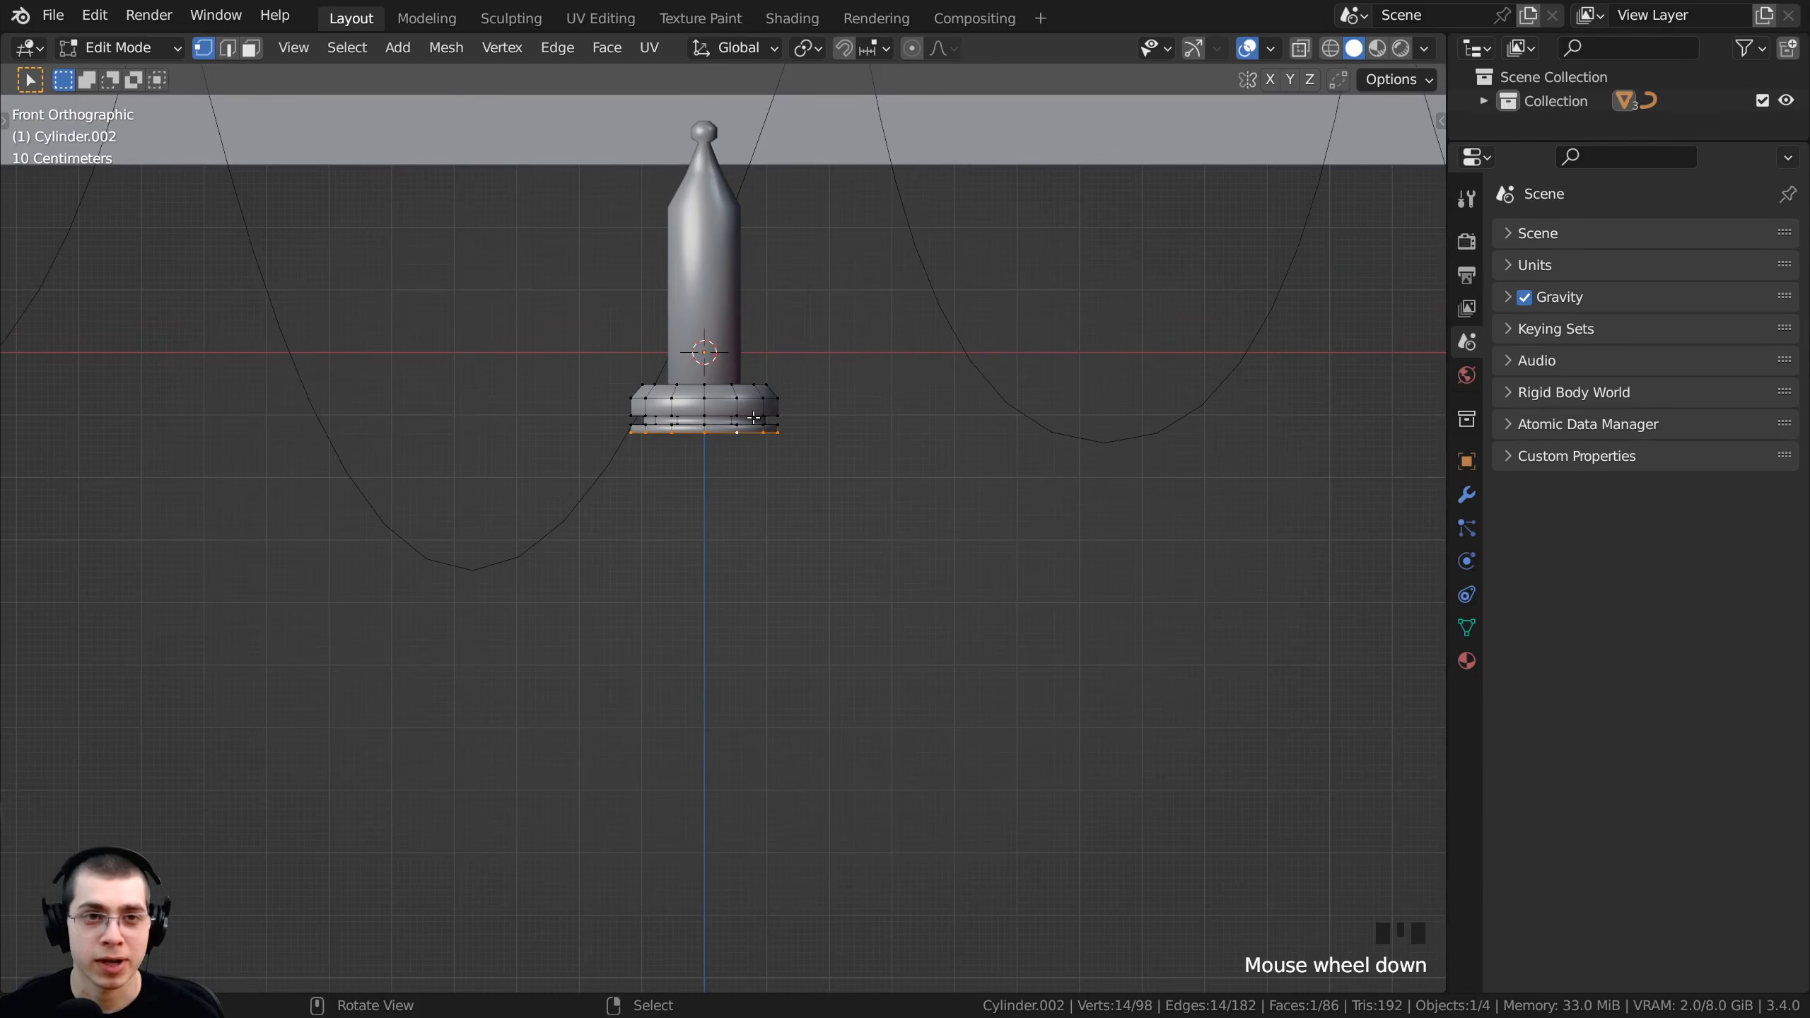
{"action": "key", "text": "g"}
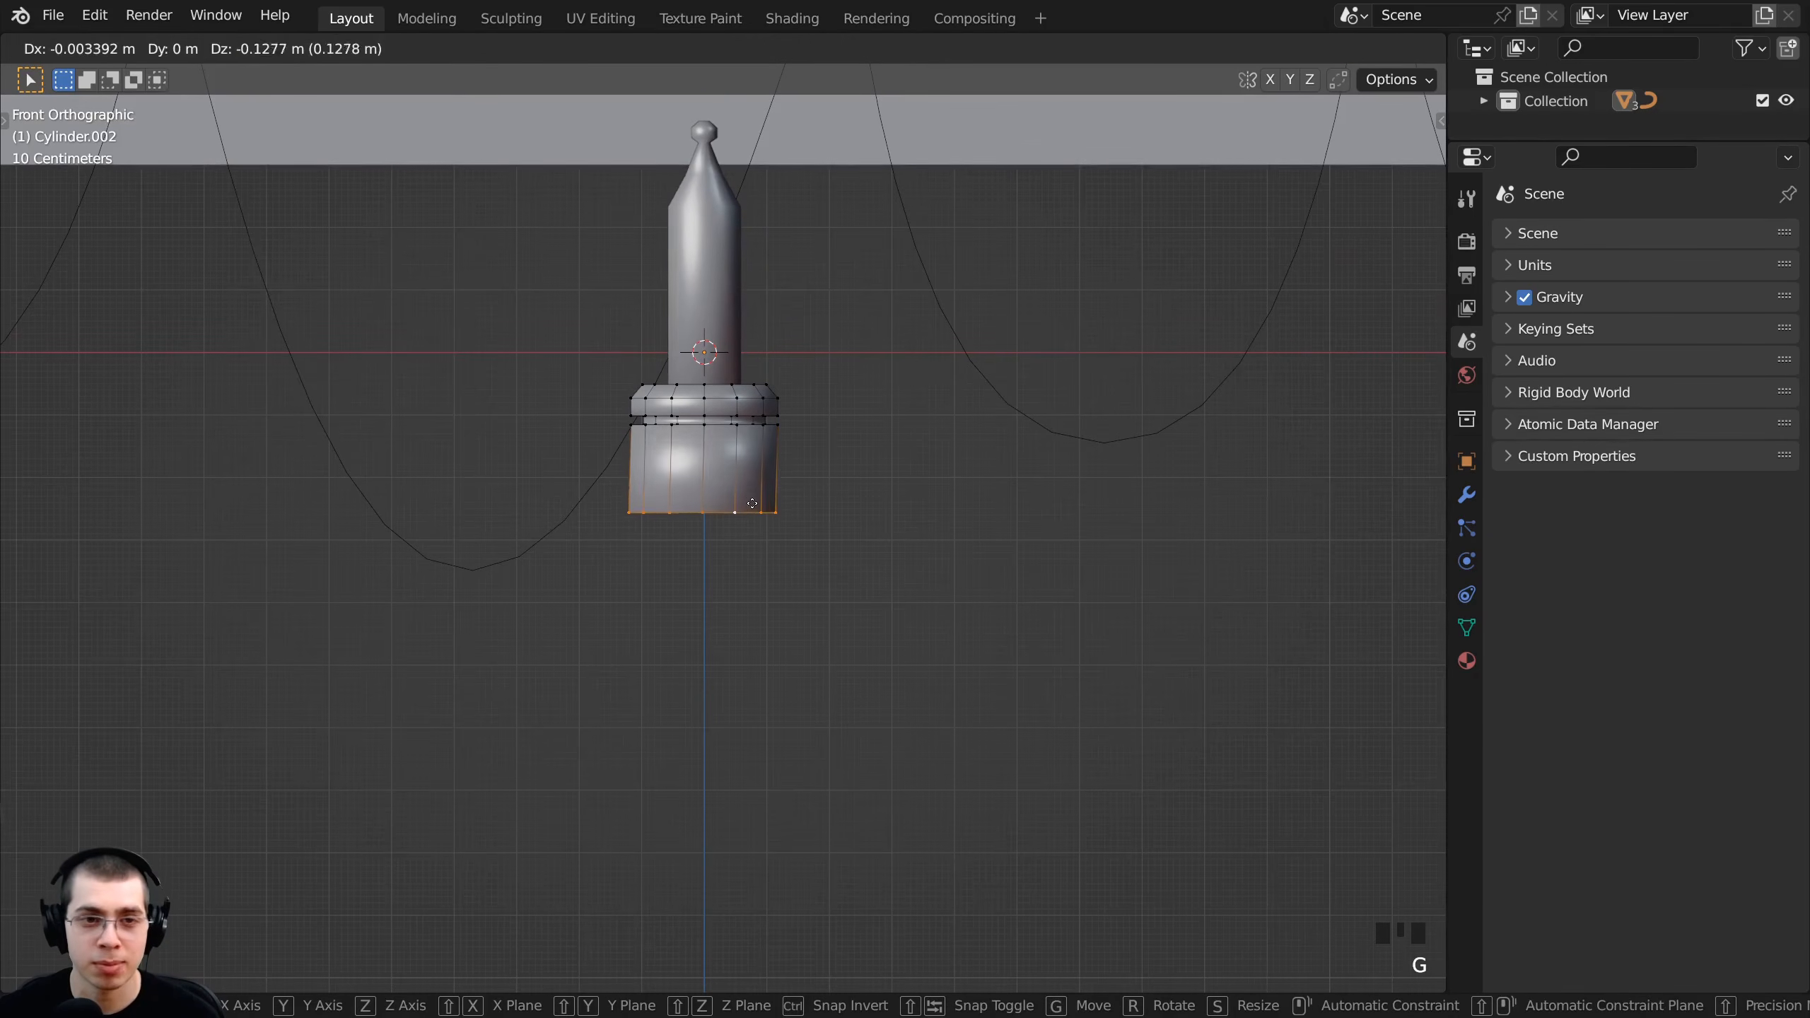
{"action": "key", "text": "z"}
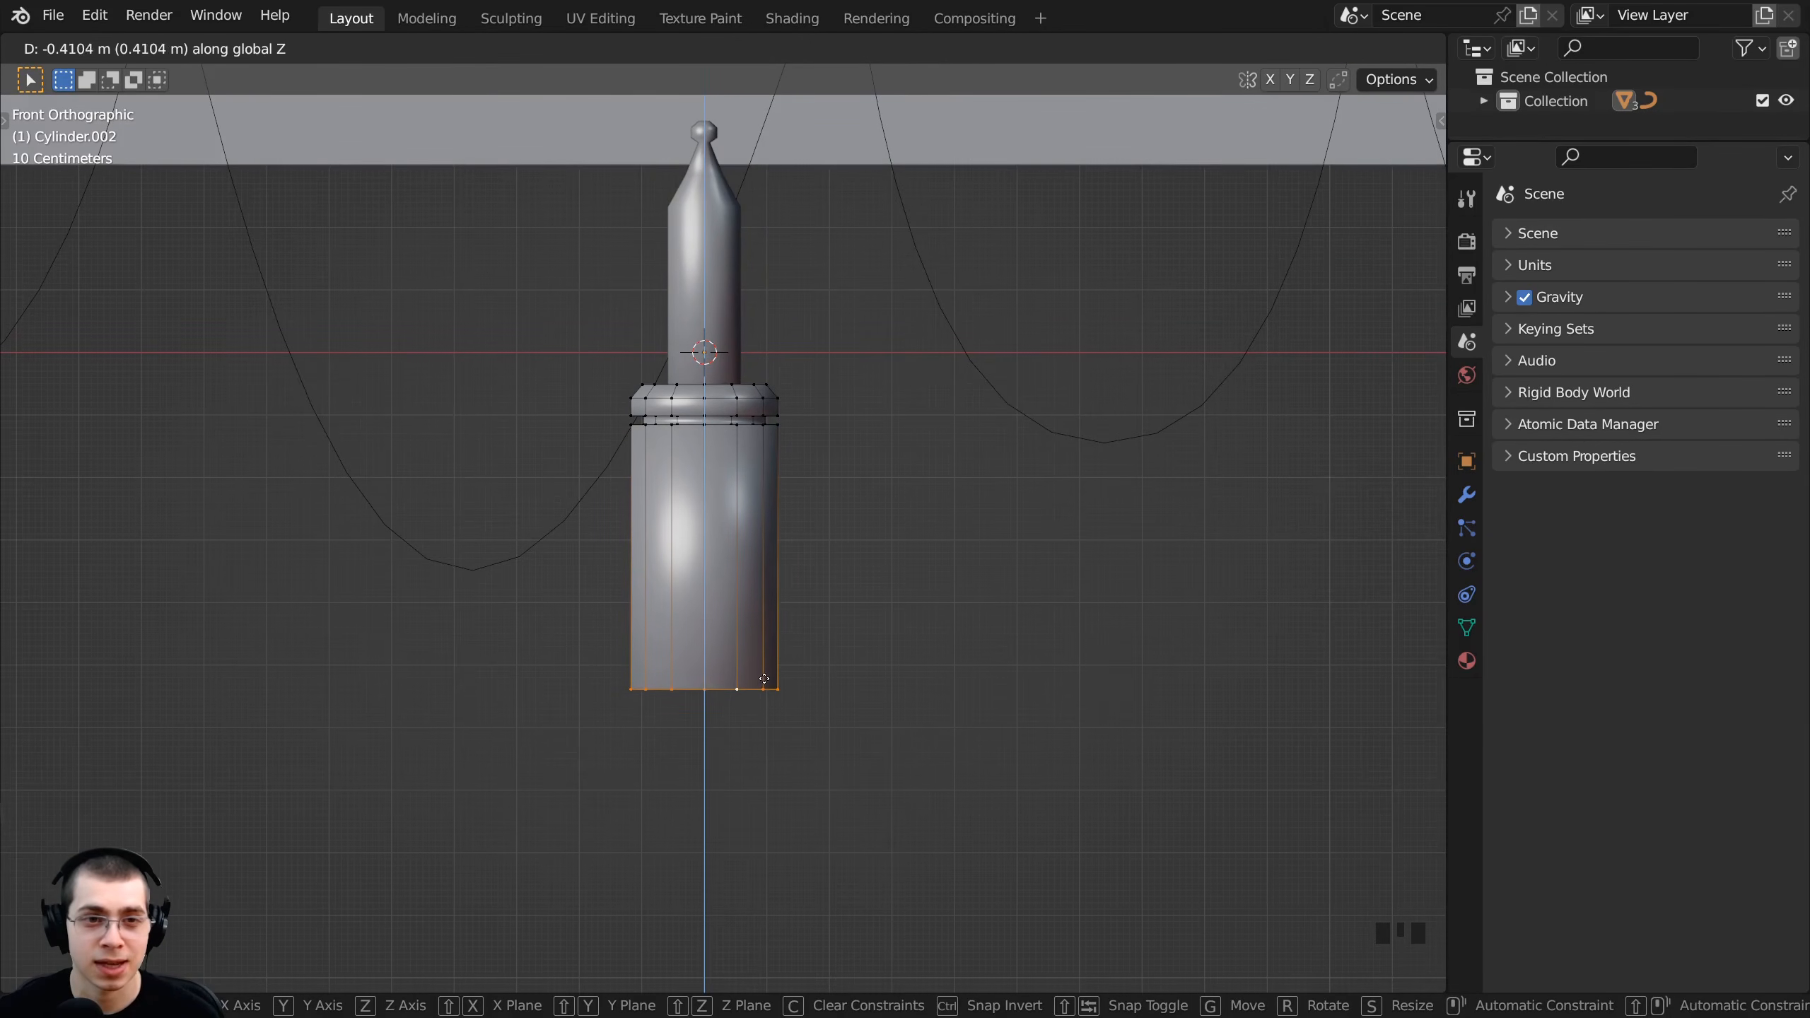
{"action": "left_click", "coordinate": [764, 683]}
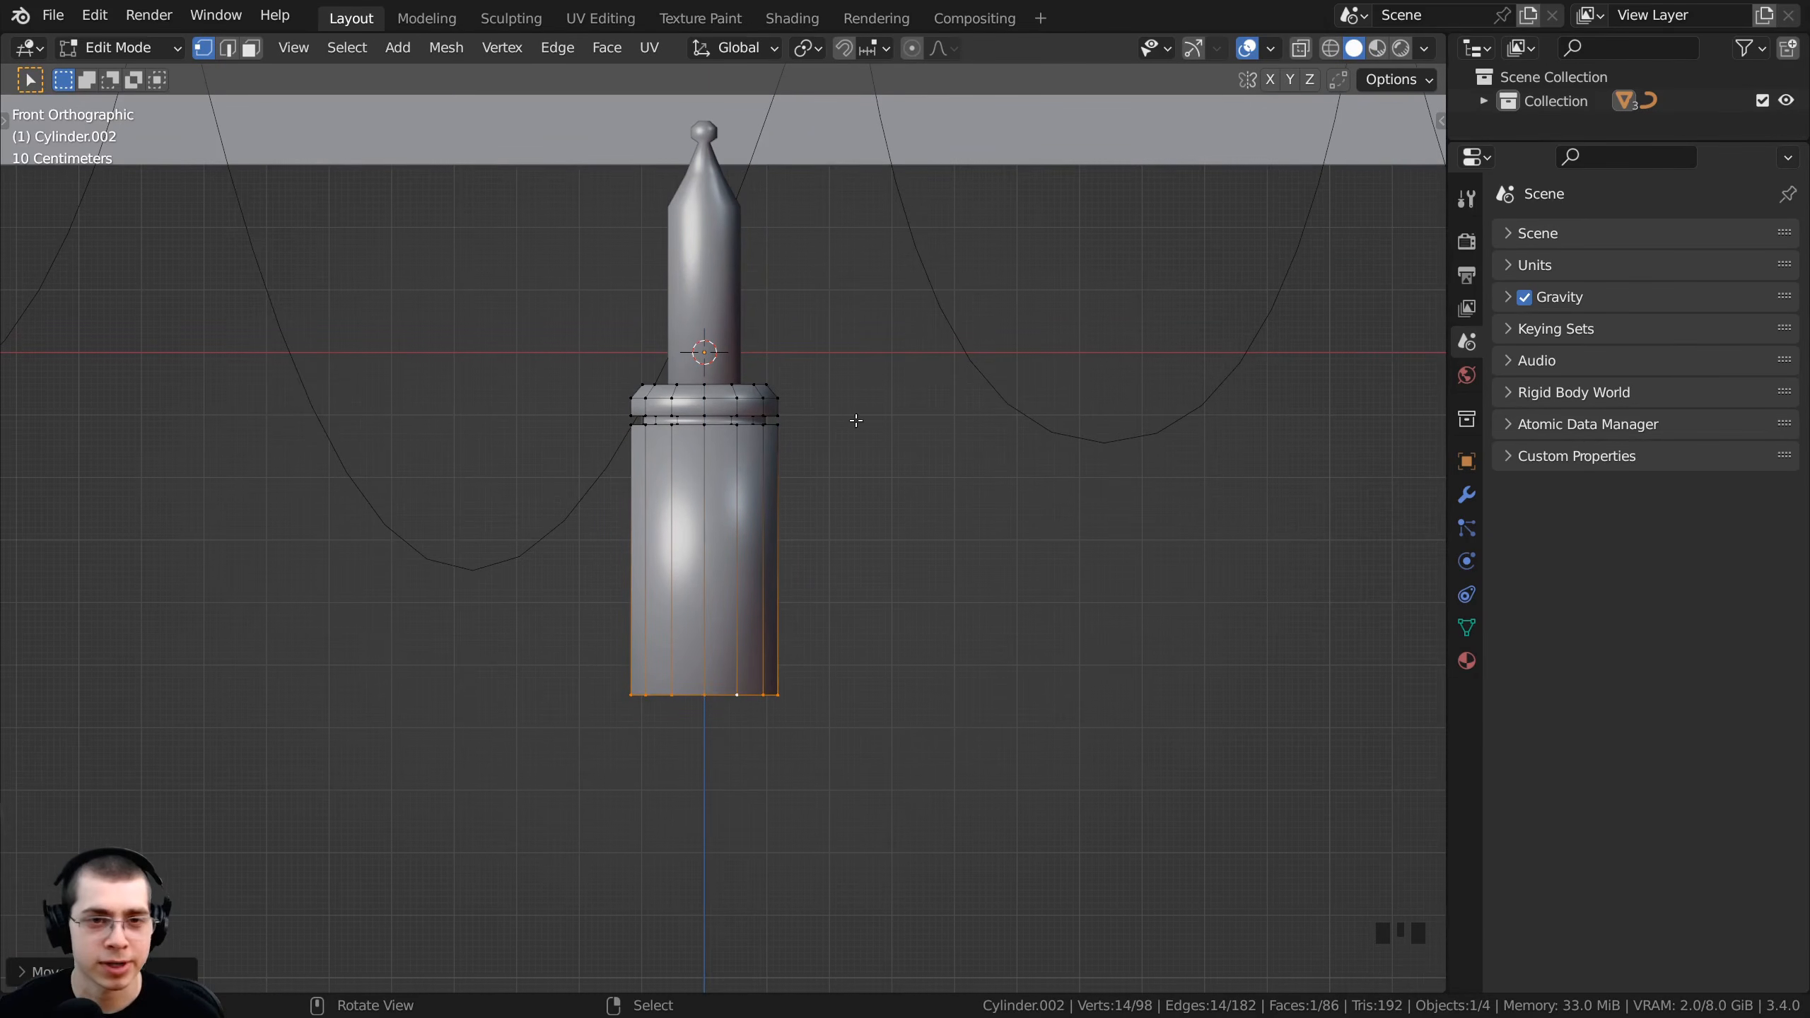
- Scale the whole socket mesh down slightly and raise it along Z so its rim overlaps the bulb's lower end
{"action": "key", "text": "a"}
{"action": "key", "text": "a"}
{"action": "key", "text": "a"}
{"action": "key", "text": "s"}
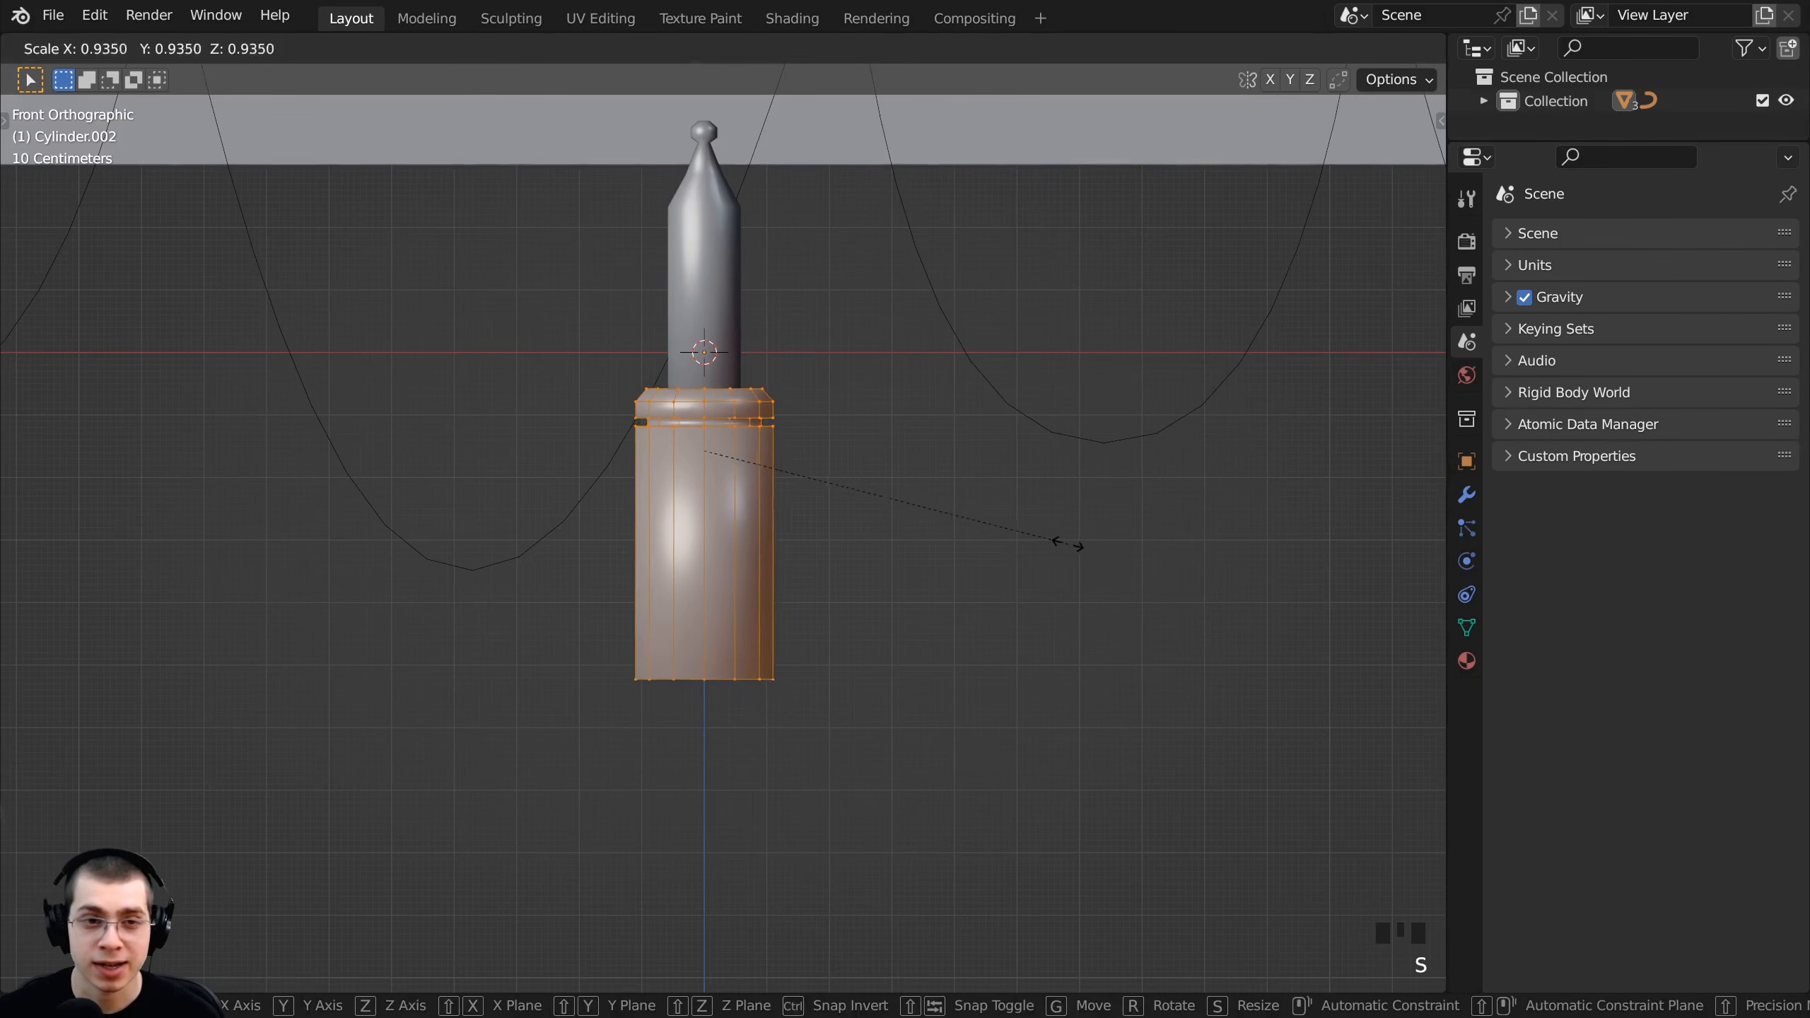
{"action": "left_click", "coordinate": [1030, 539]}
{"action": "key", "text": "g"}
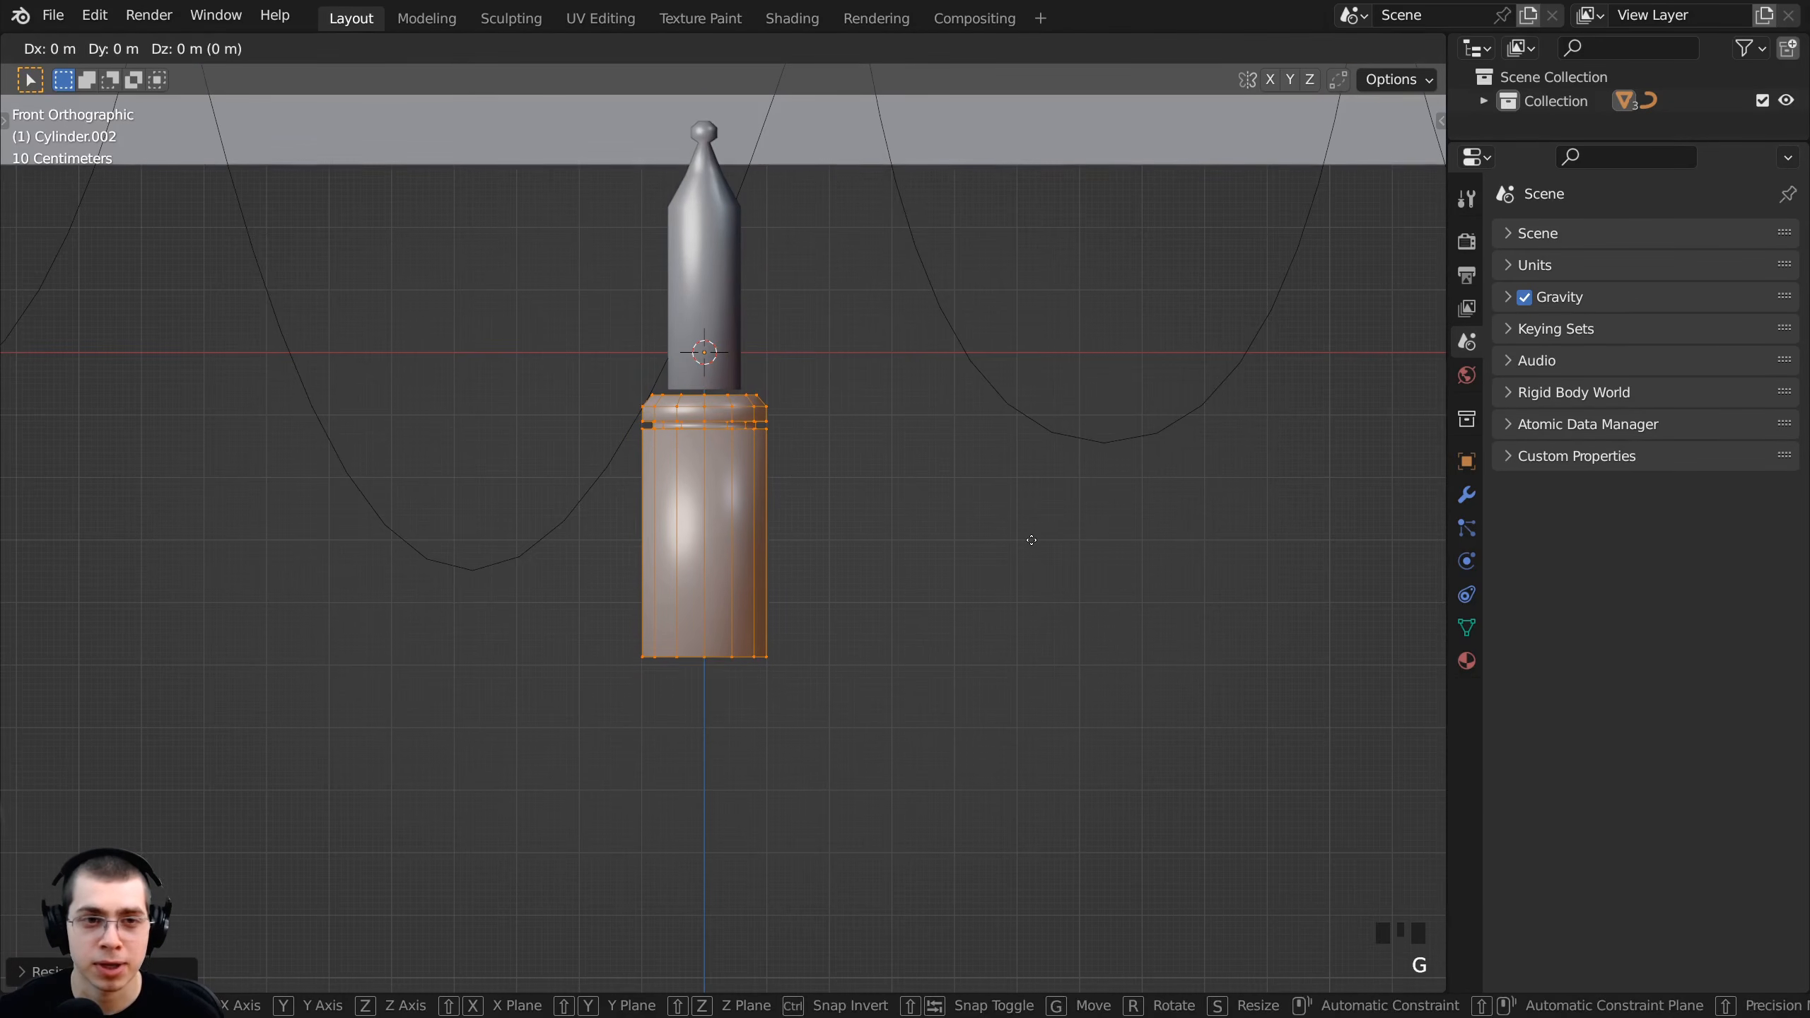
{"action": "key", "text": "z"}
{"action": "left_click", "coordinate": [1033, 519]}
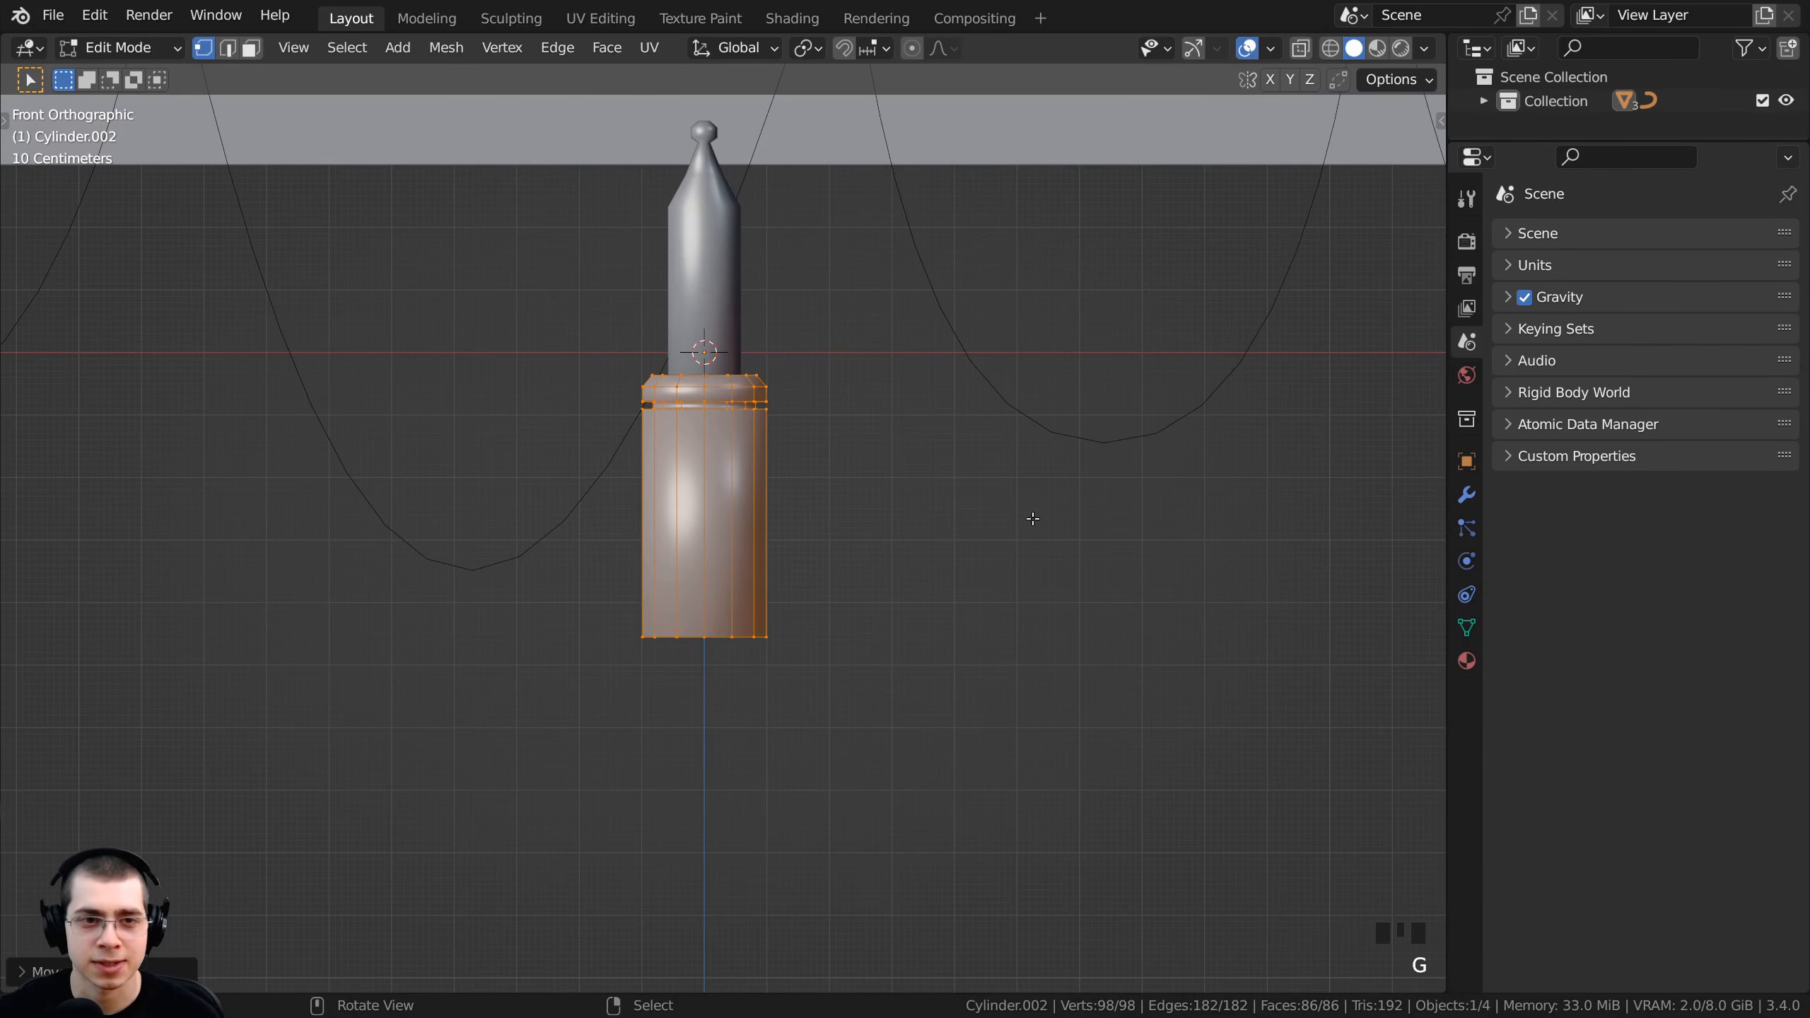
- Select the edge loop around the socket's bottom face and extrude it a short distance straight down
{"action": "right_click", "coordinate": [719, 636]}
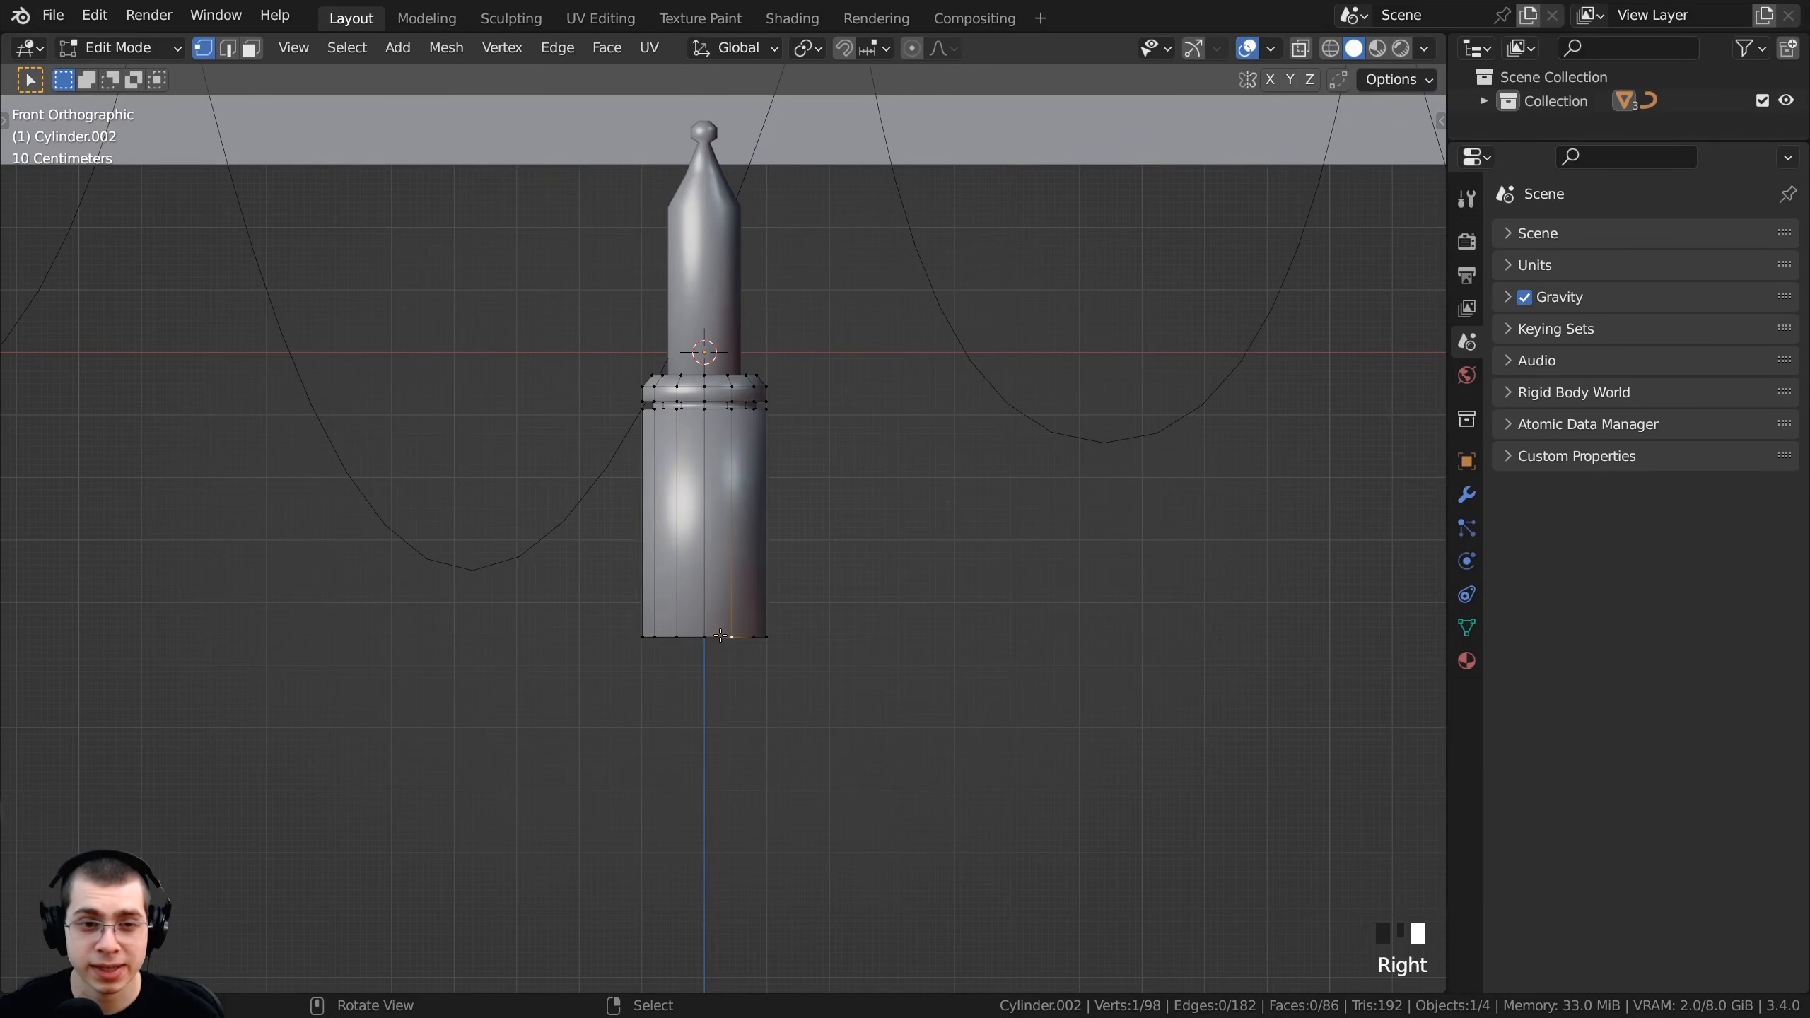
{"action": "right_click", "coordinate": [680, 639]}
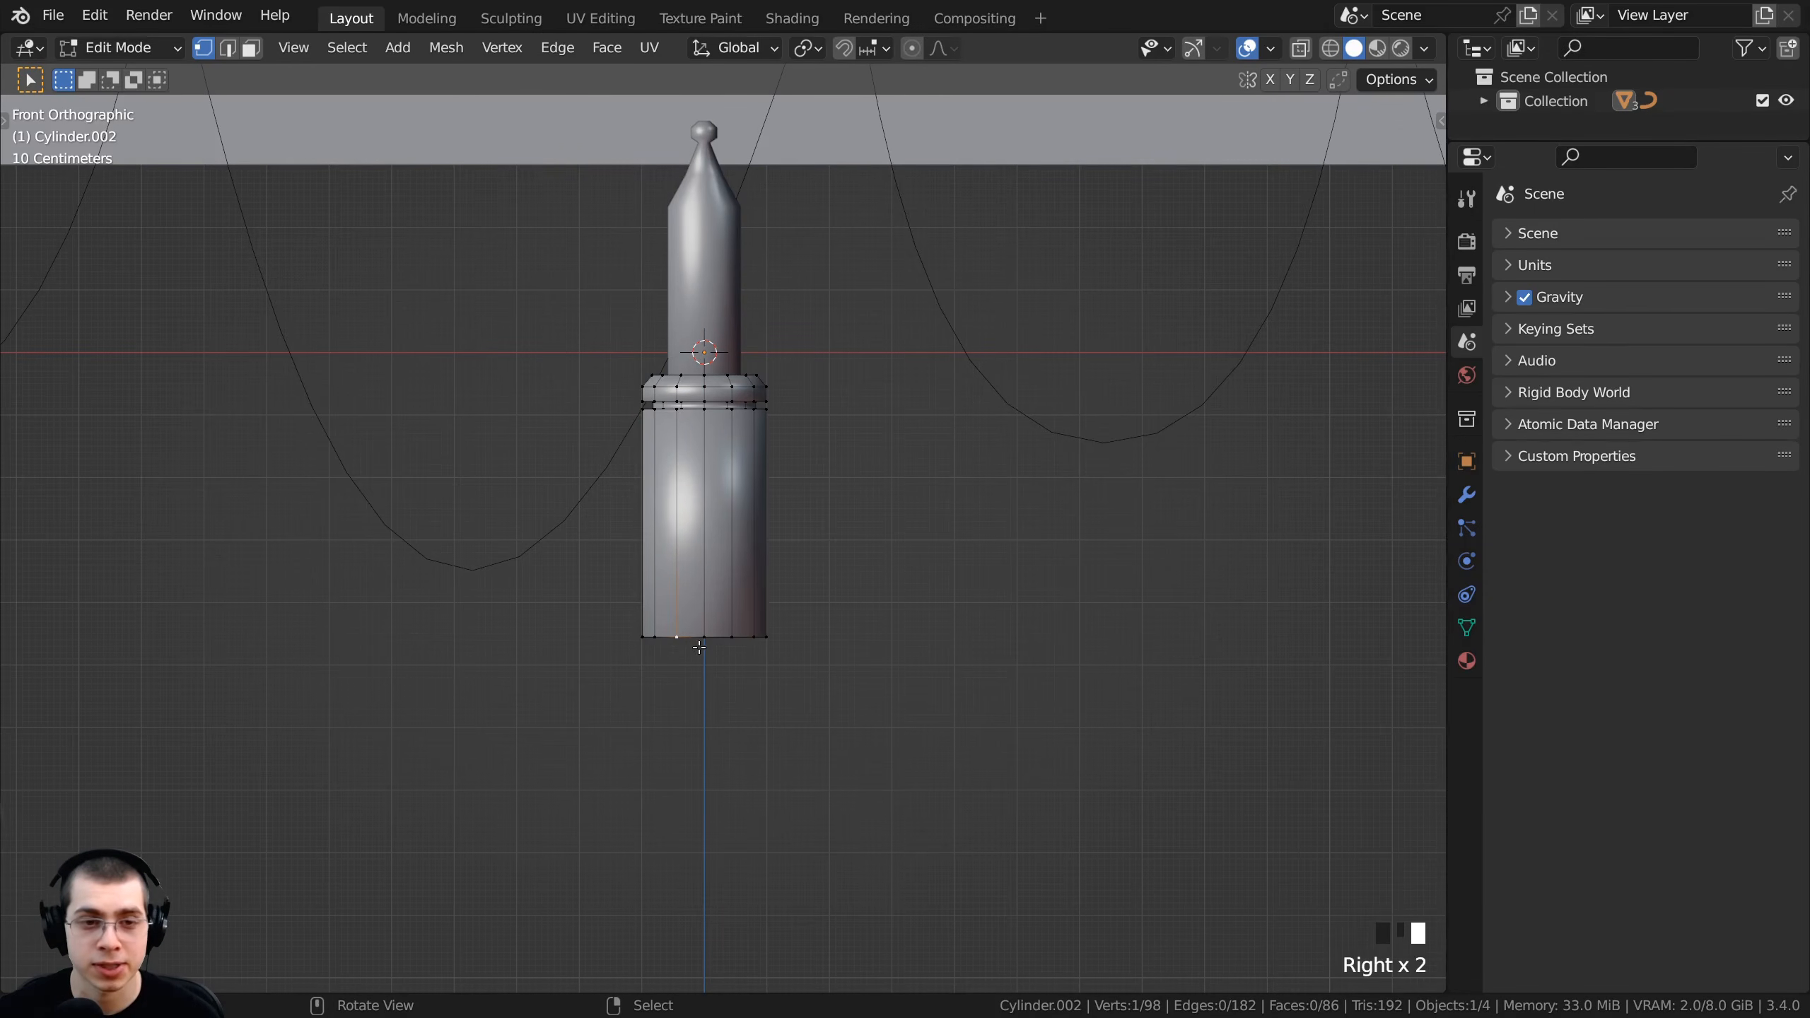
{"action": "scroll", "coordinate": [717, 644], "scroll_direction": "up", "scroll_amount": 2}
{"action": "middle_click_drag", "start_coordinate": [717, 644], "coordinate": [703, 550]}
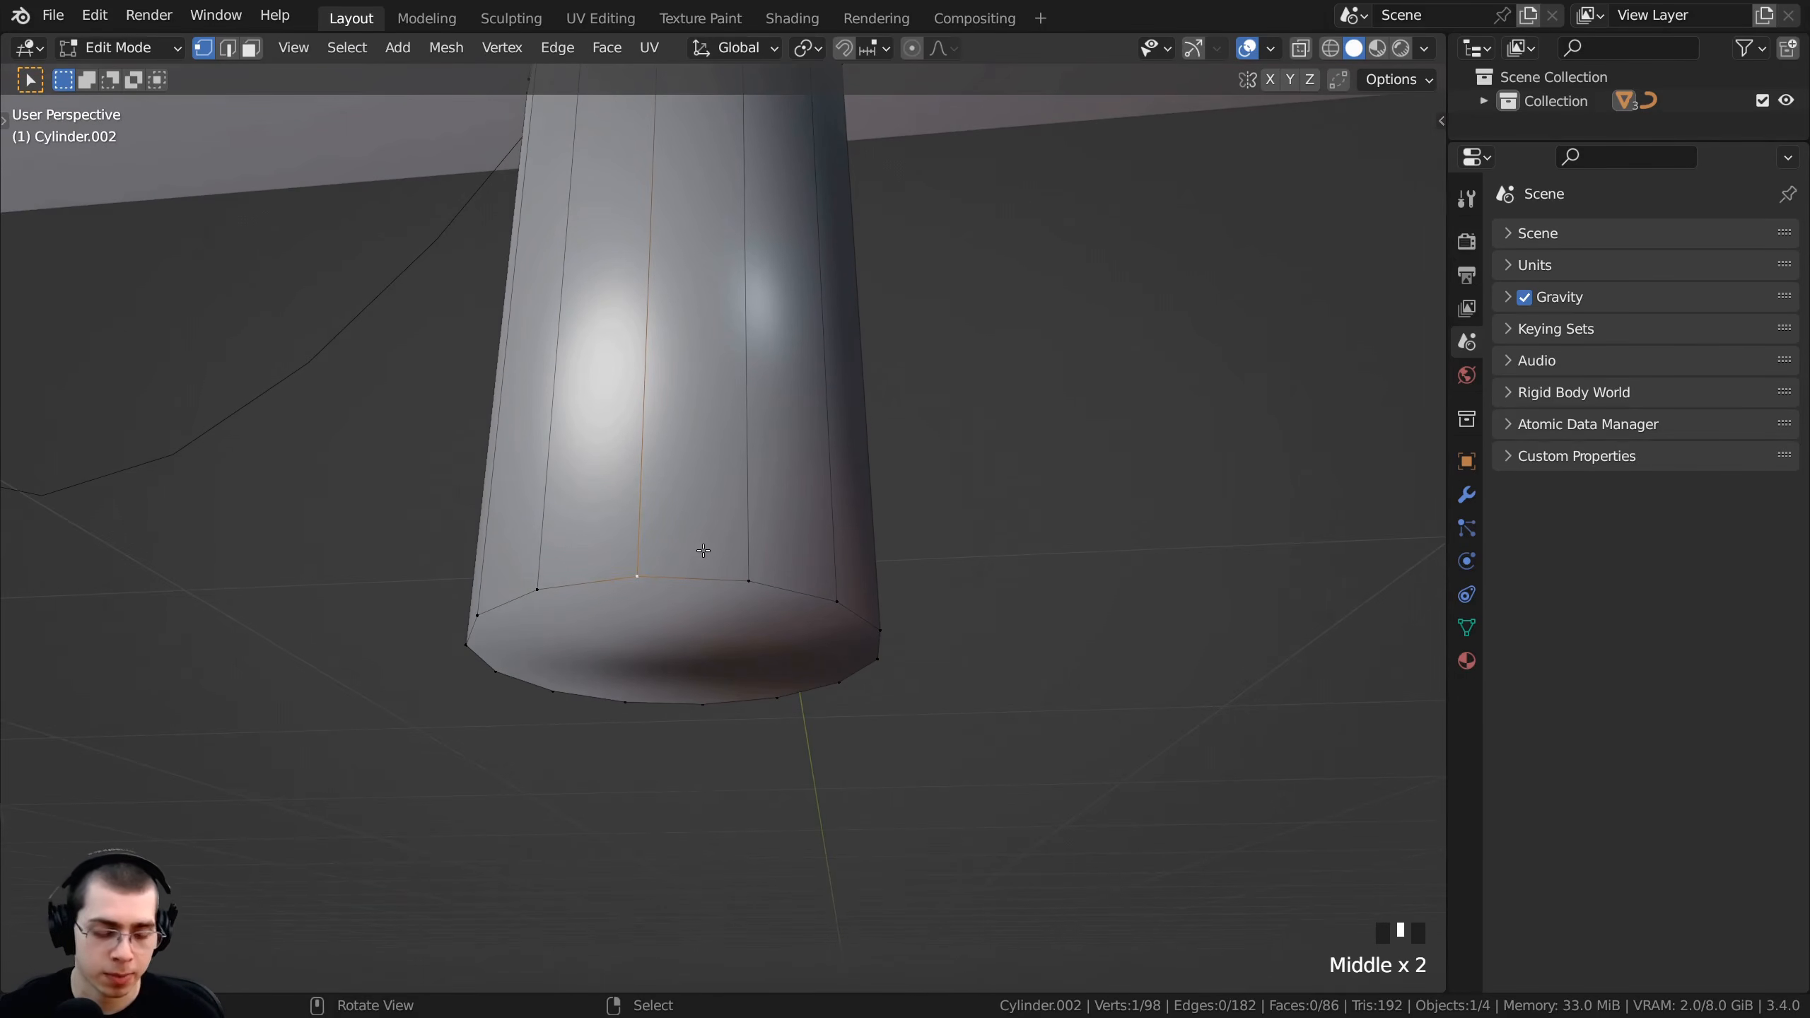
{"action": "right_click", "coordinate": [712, 578], "text": "alt"}
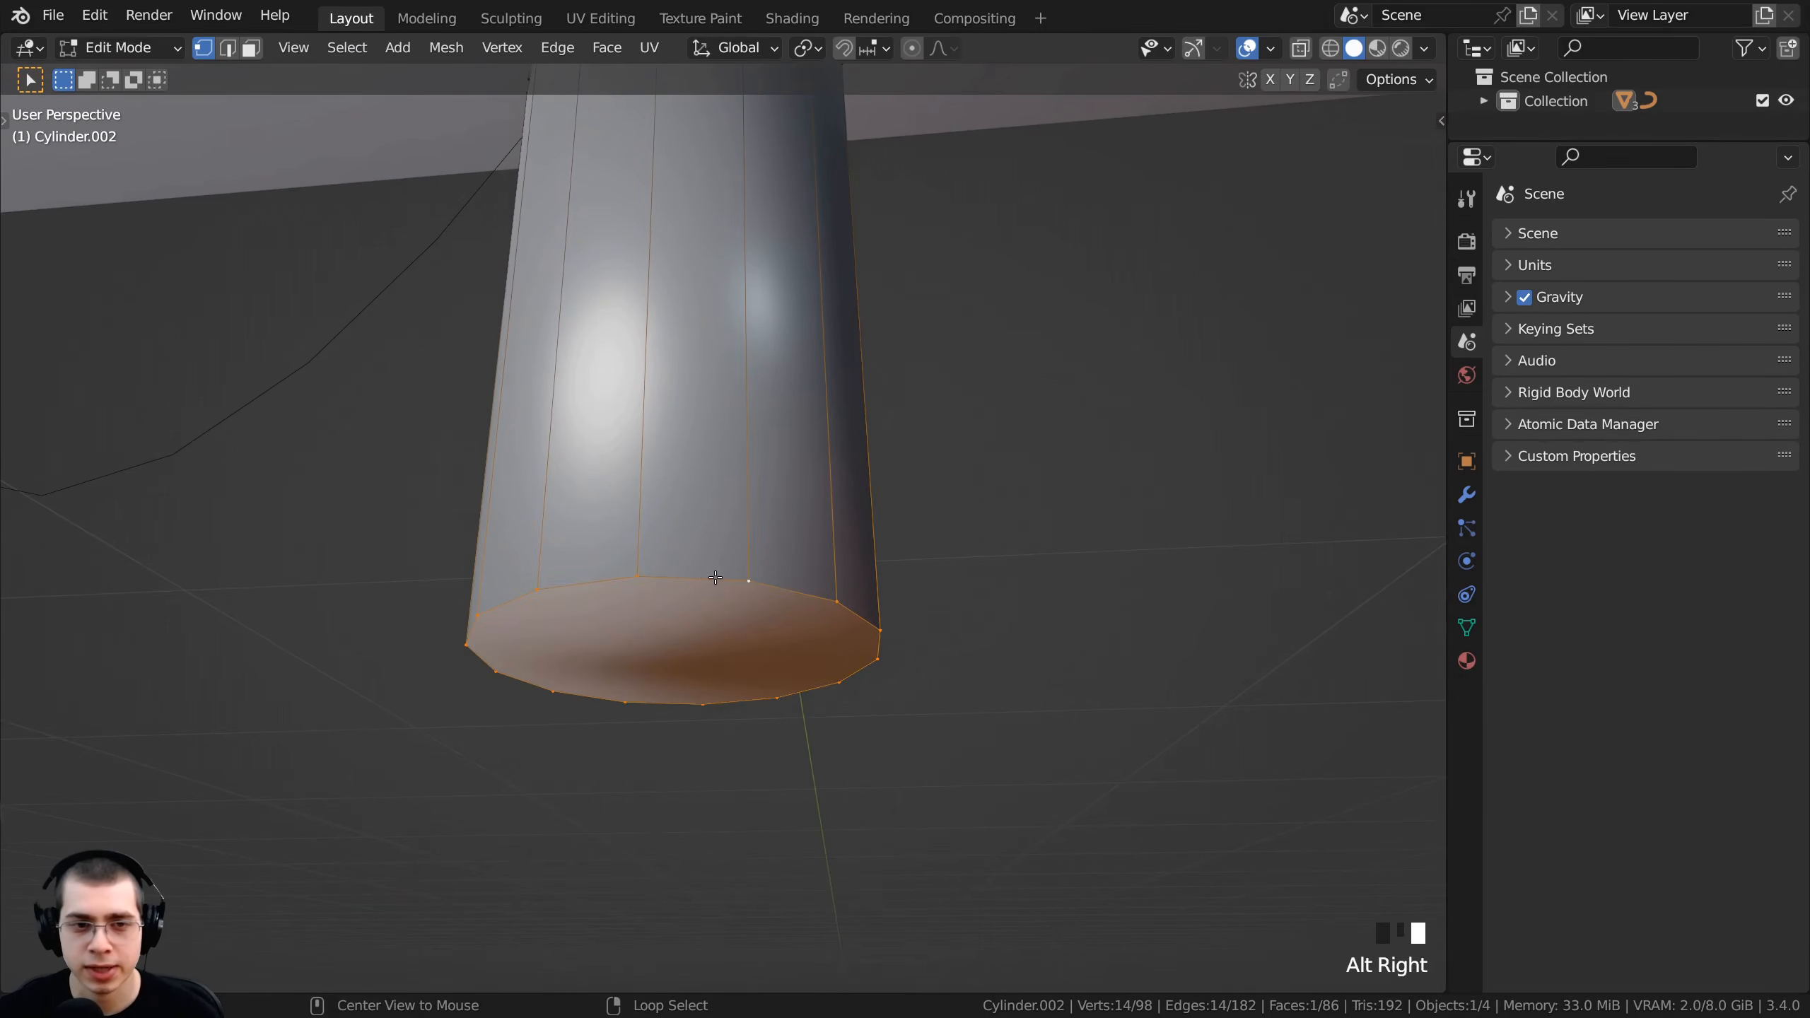
{"action": "middle_click_drag", "start_coordinate": [691, 579], "coordinate": [695, 605]}
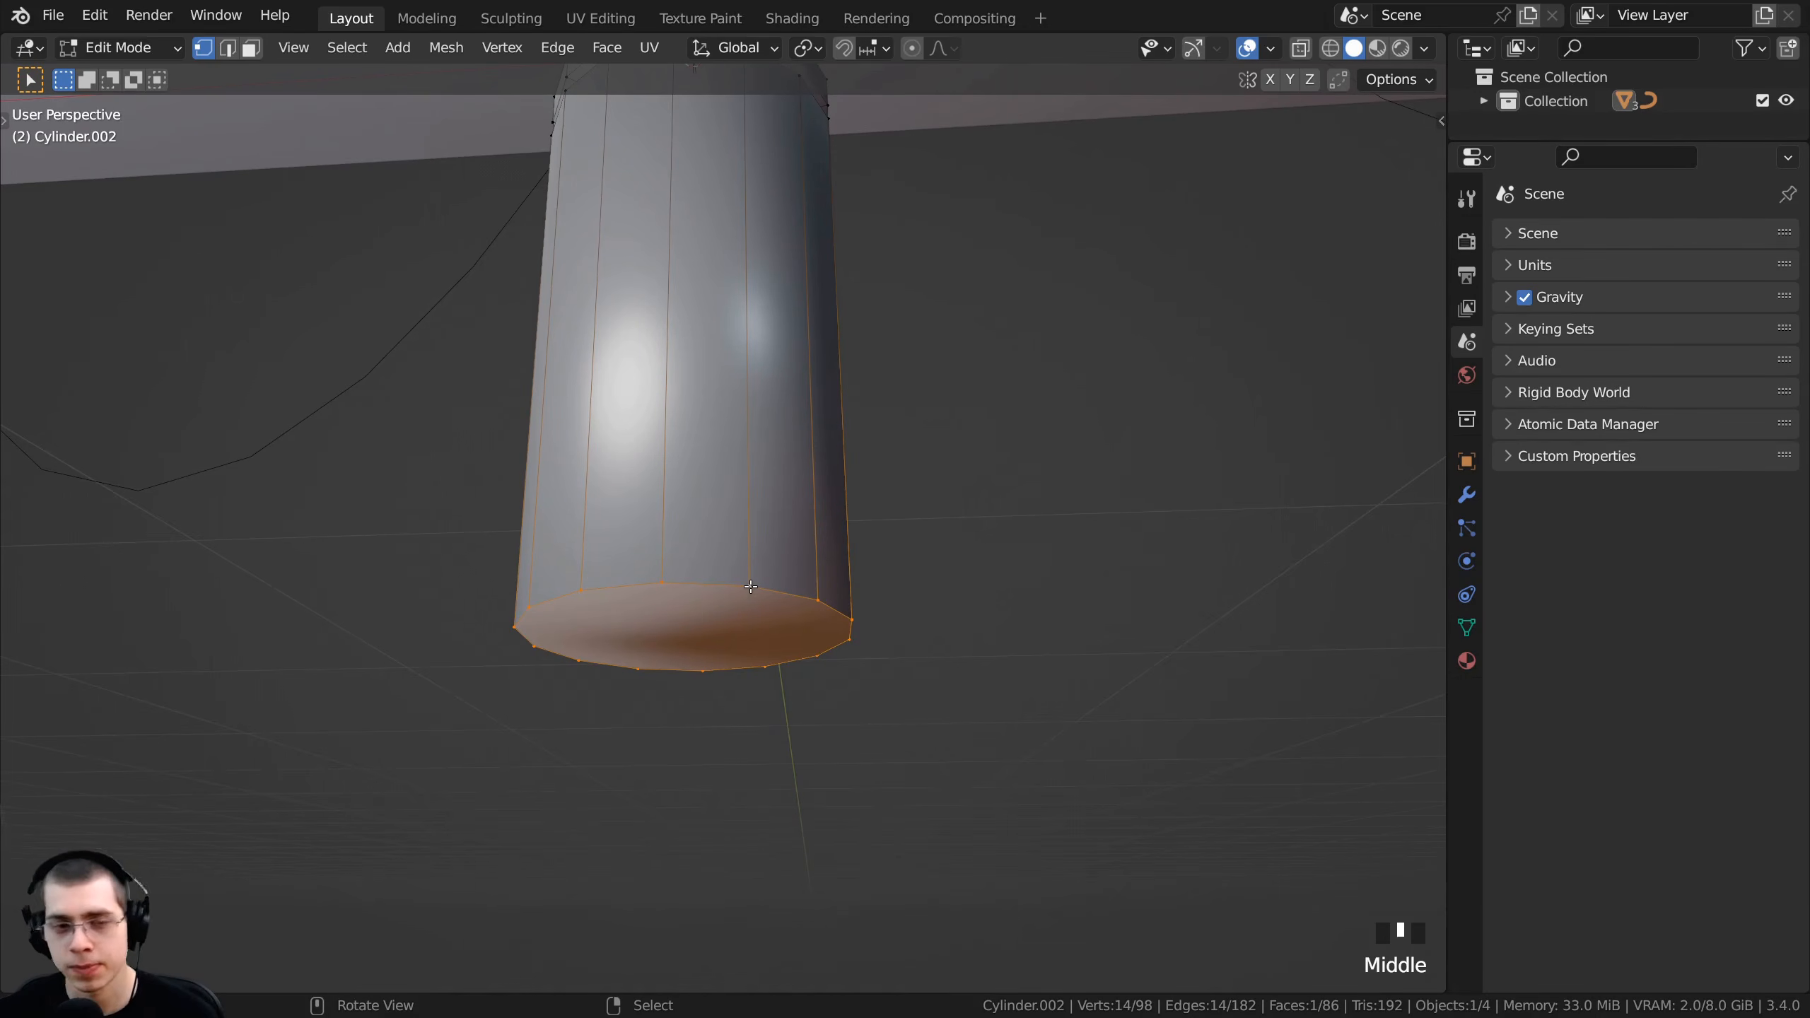
{"action": "key", "text": "KP_1"}
{"action": "scroll", "coordinate": [1195, 562], "scroll_direction": "down", "scroll_amount": 4}
{"action": "middle_click_drag", "start_coordinate": [1195, 562], "coordinate": [997, 574], "text": "shift"}
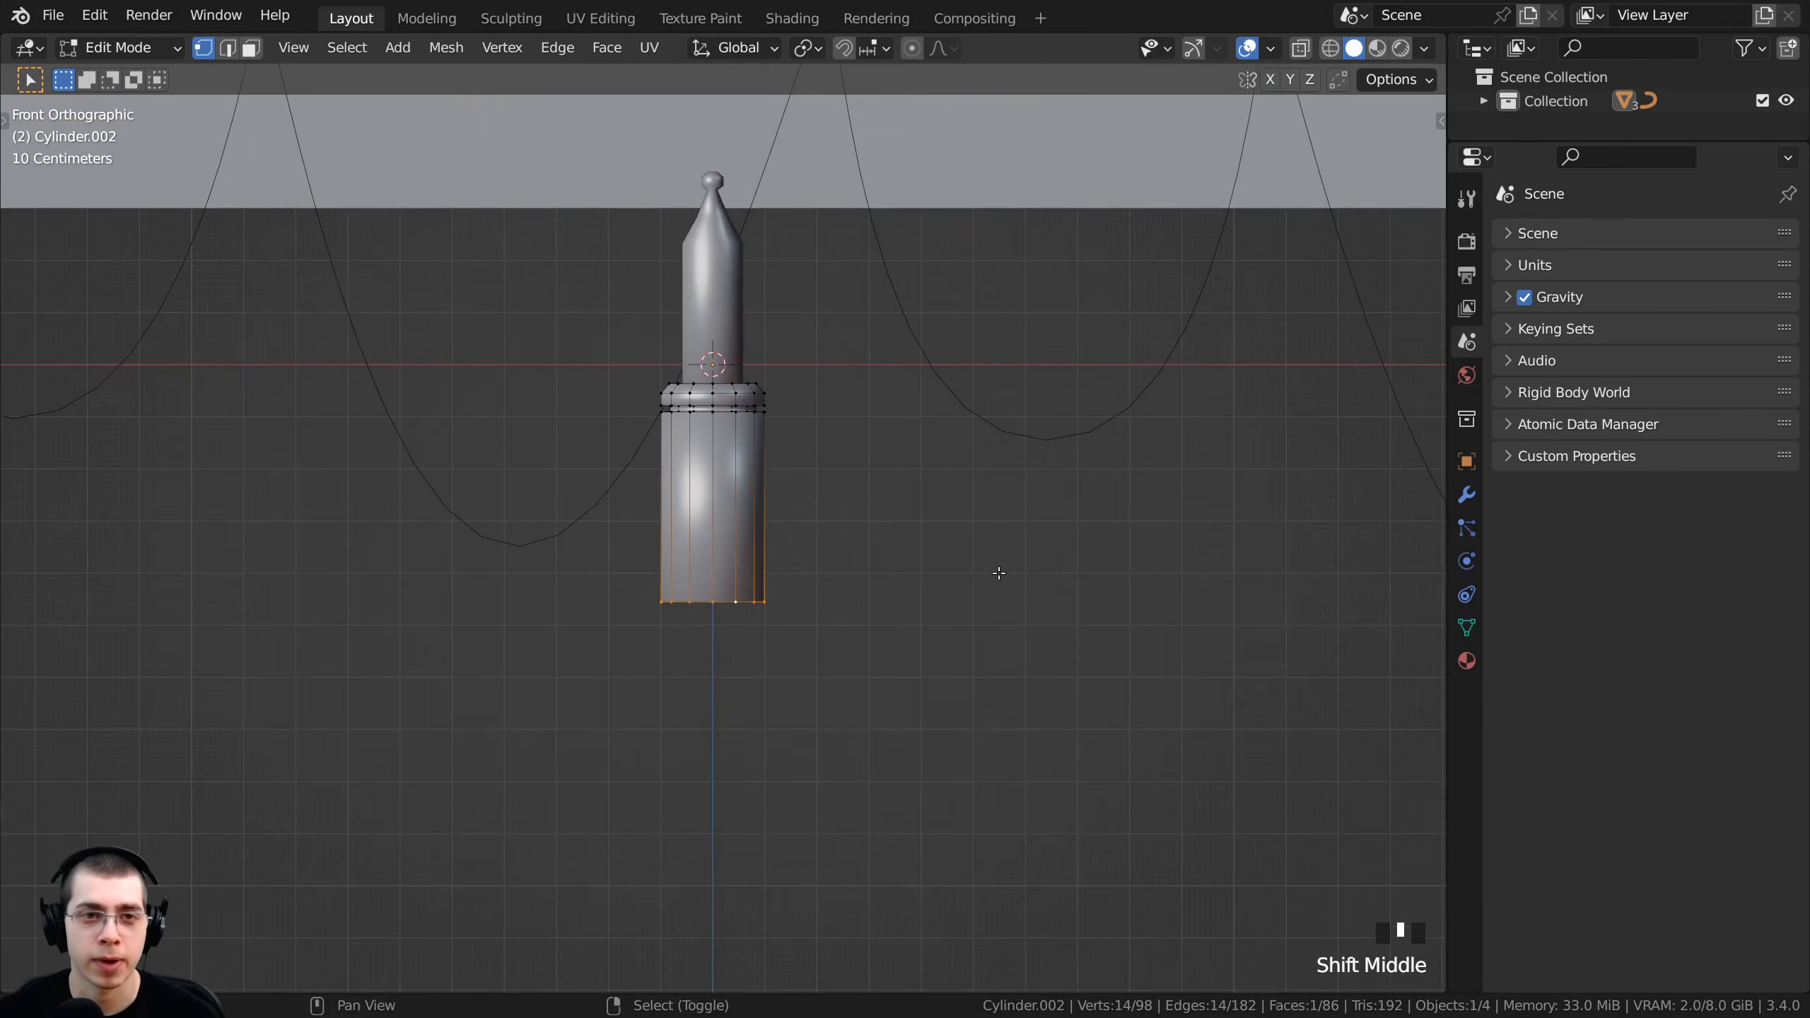
{"action": "scroll", "coordinate": [884, 542], "scroll_direction": "up", "scroll_amount": 1}
{"action": "scroll", "coordinate": [891, 534], "scroll_direction": "up", "scroll_amount": 1}
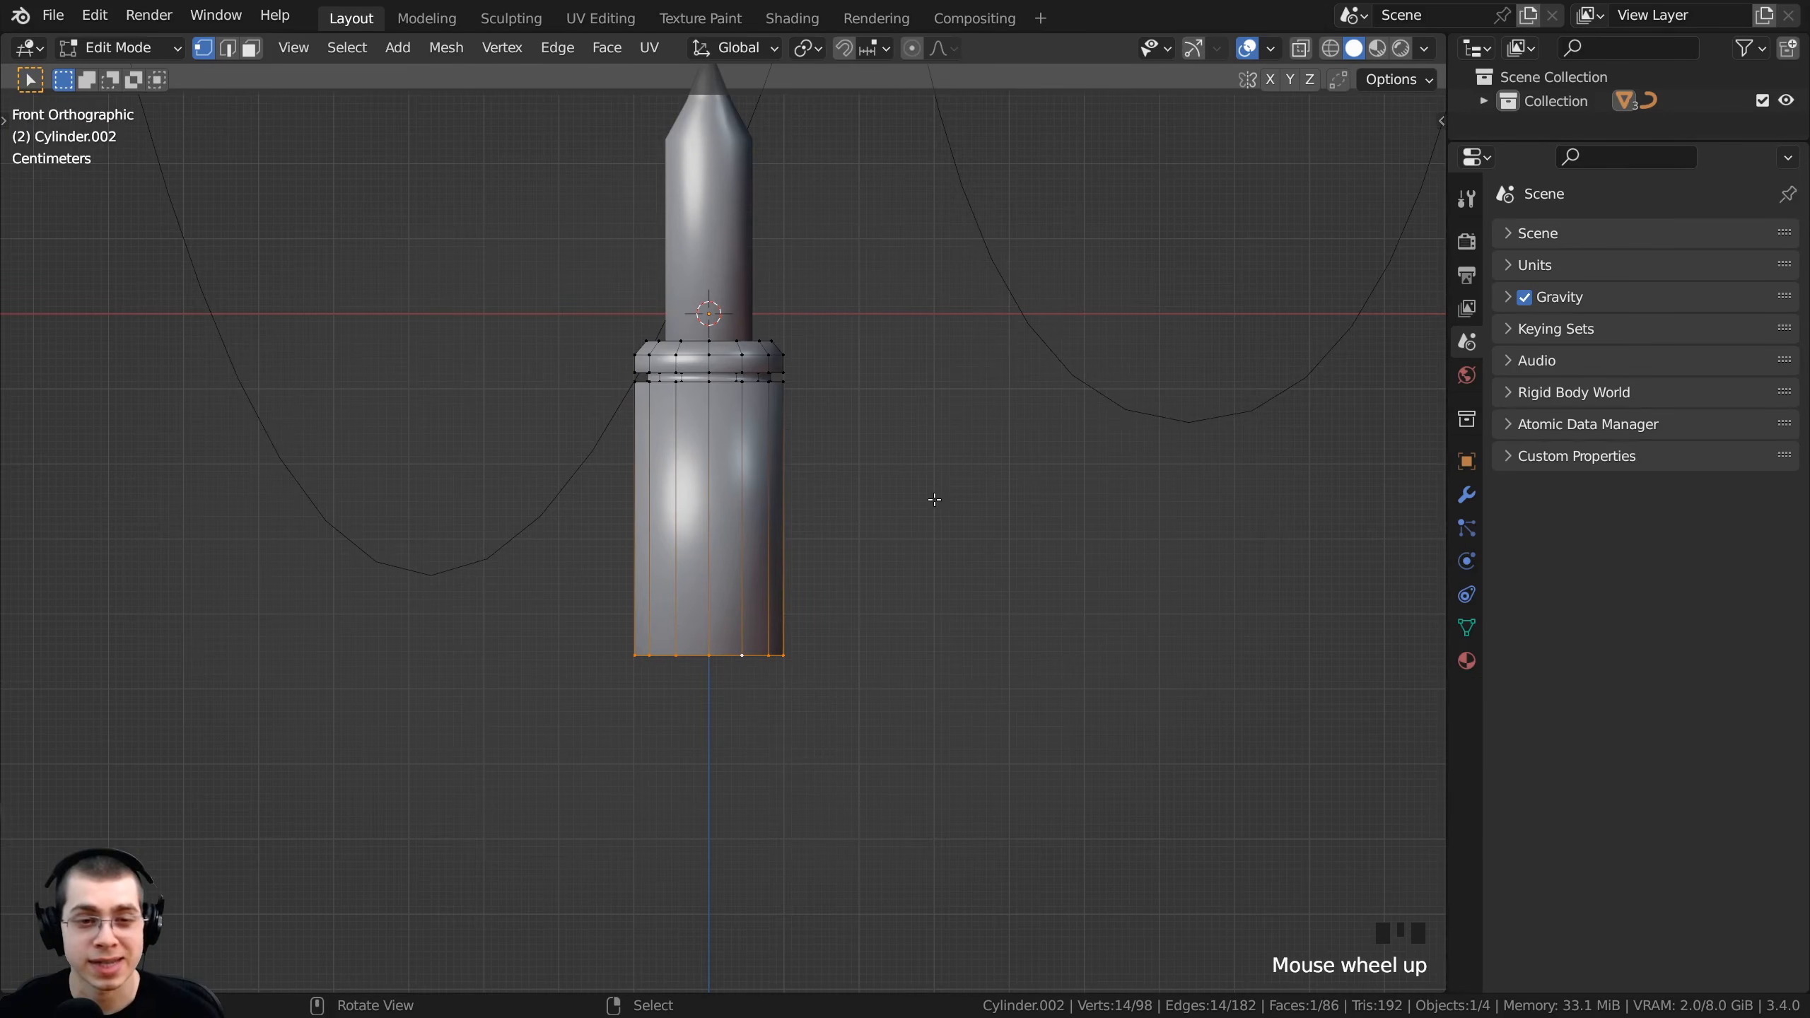
{"action": "key", "text": "e"}
{"action": "left_click", "coordinate": [944, 561]}
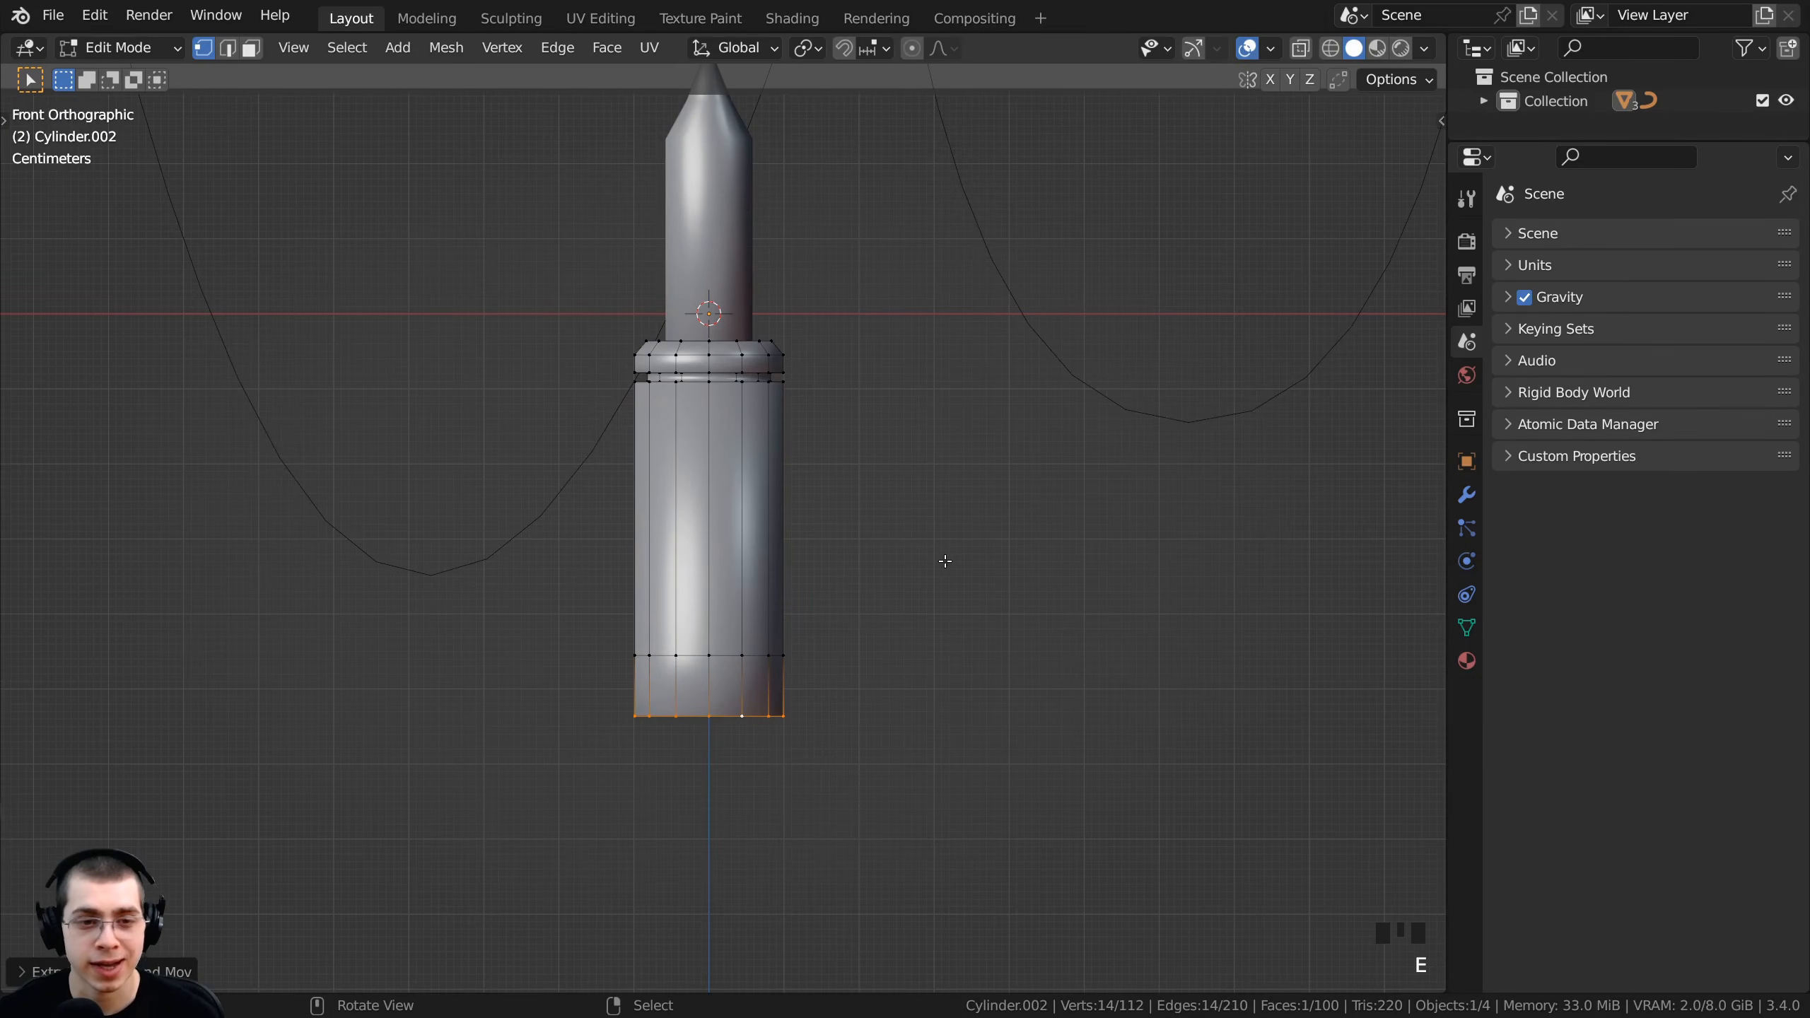
- Scale the new bottom face to about half its width and raise it along Z for a short tapered end
{"action": "key", "text": "s"}
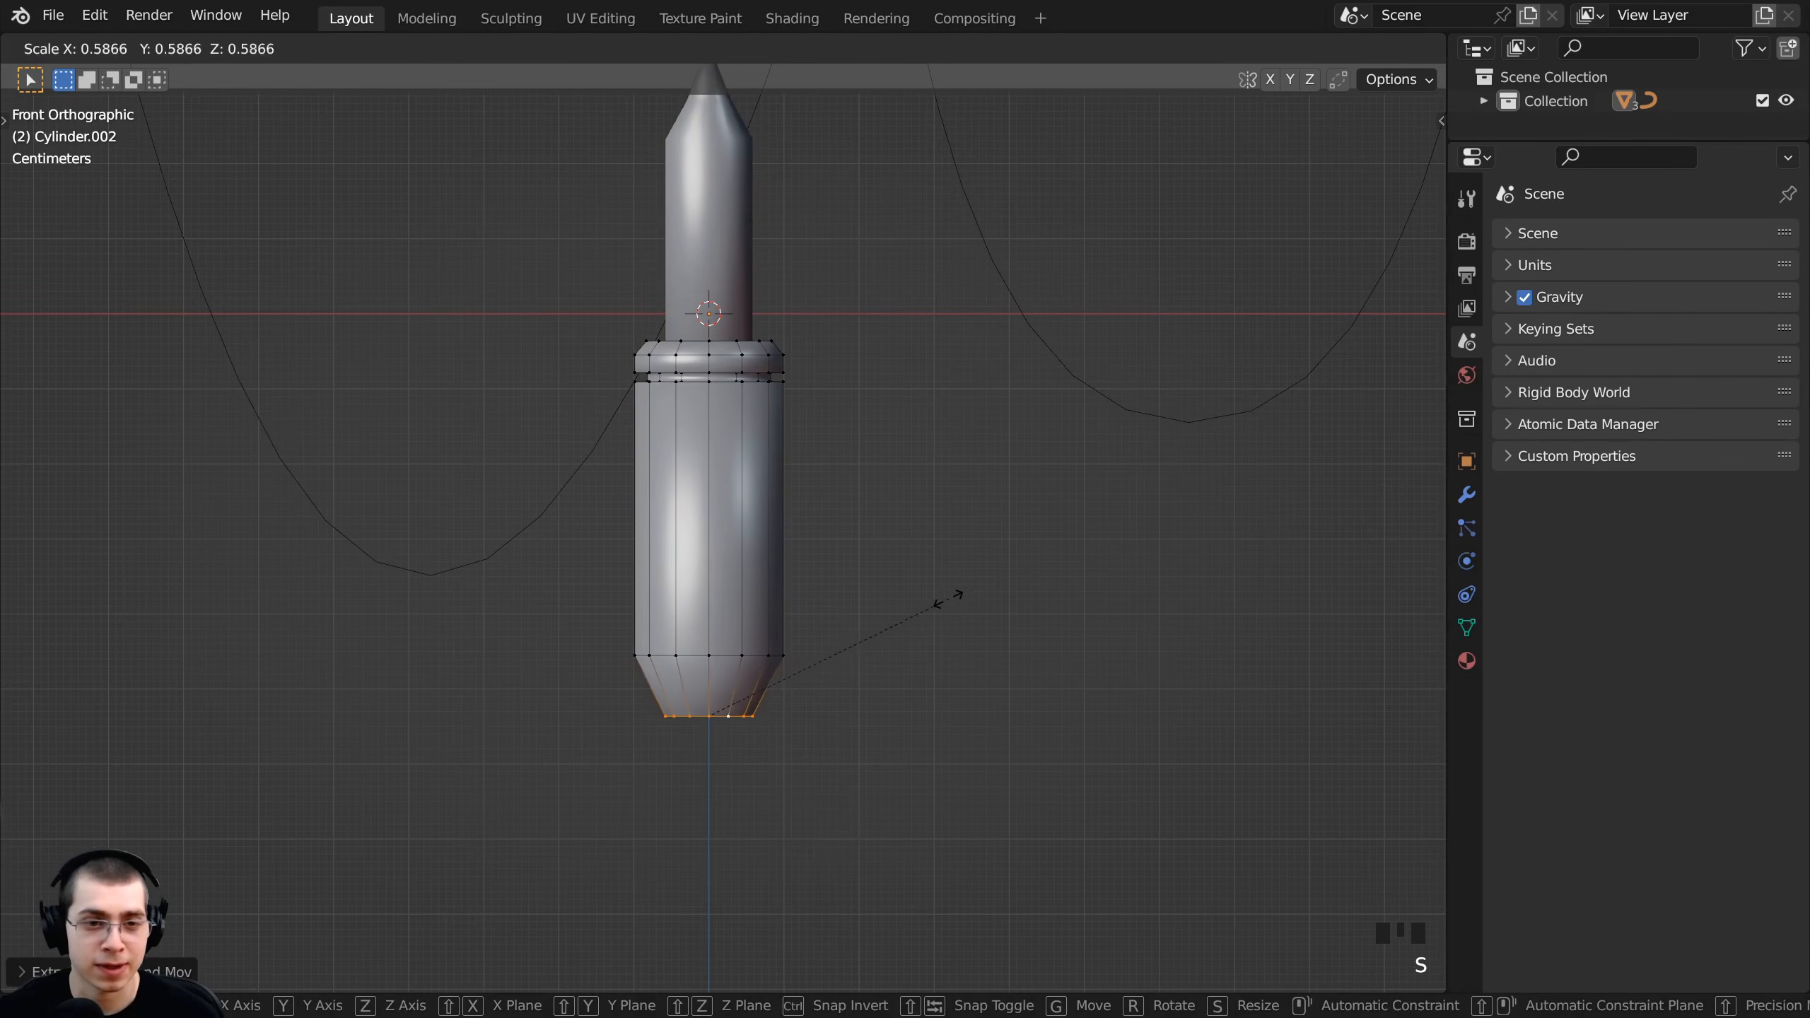
{"action": "left_click", "coordinate": [901, 610]}
{"action": "key", "text": "g"}
{"action": "key", "text": "z"}
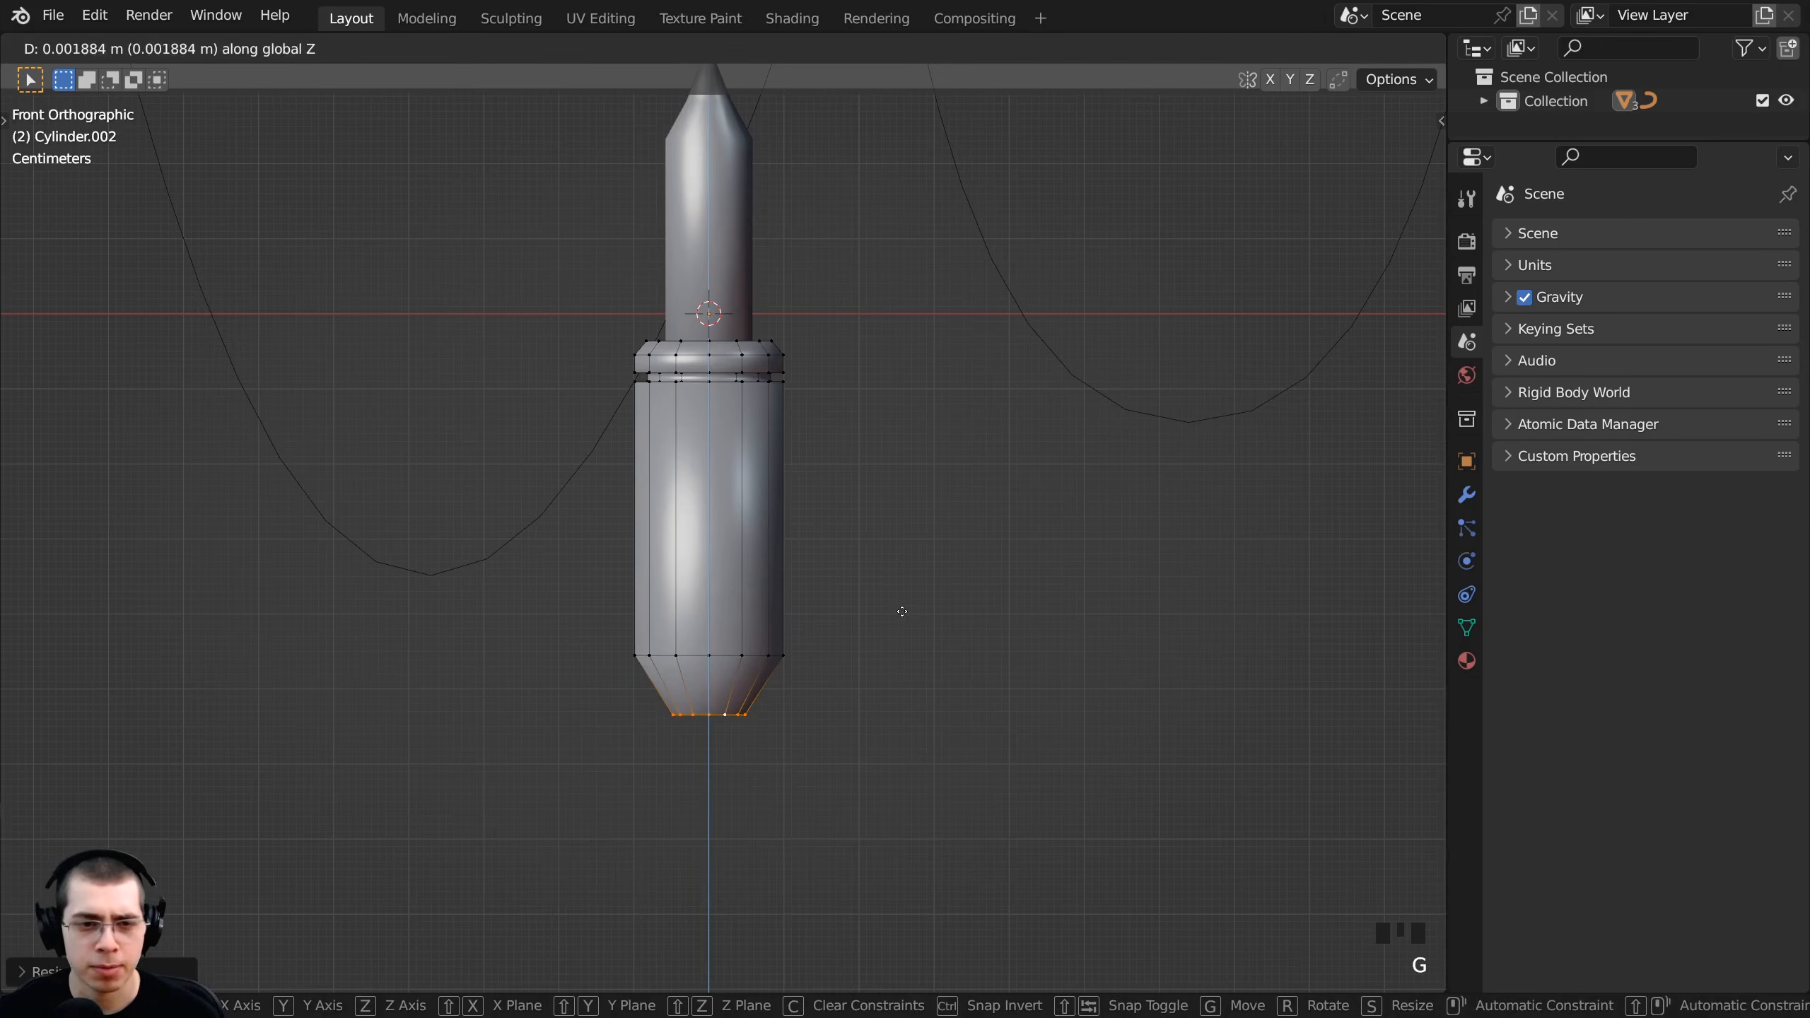
{"action": "left_click", "coordinate": [902, 606]}
{"action": "key", "text": "s"}
{"action": "left_click", "coordinate": [897, 604]}
{"action": "key", "text": "g"}
{"action": "key", "text": "z"}
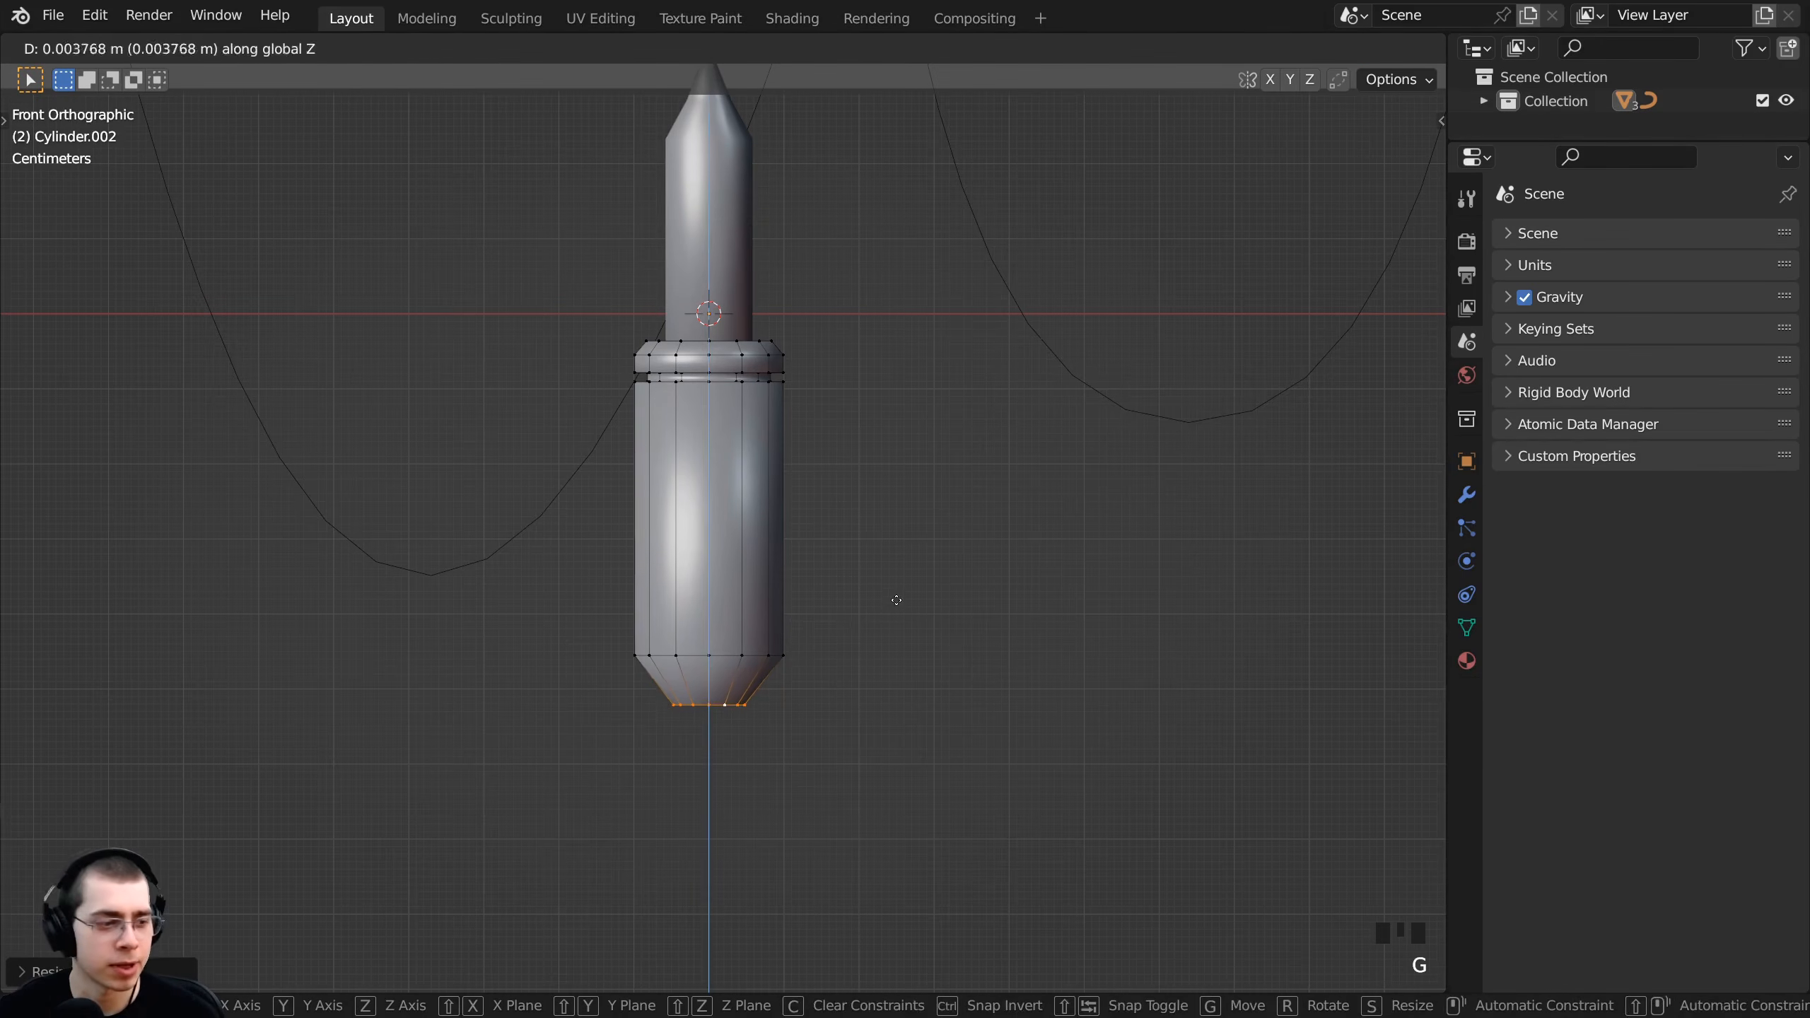
{"action": "left_click", "coordinate": [885, 573]}
- Extrude the tapered bottom face about 0.092 m downward as a narrow neck and return to Object Mode
{"action": "key", "text": "e"}
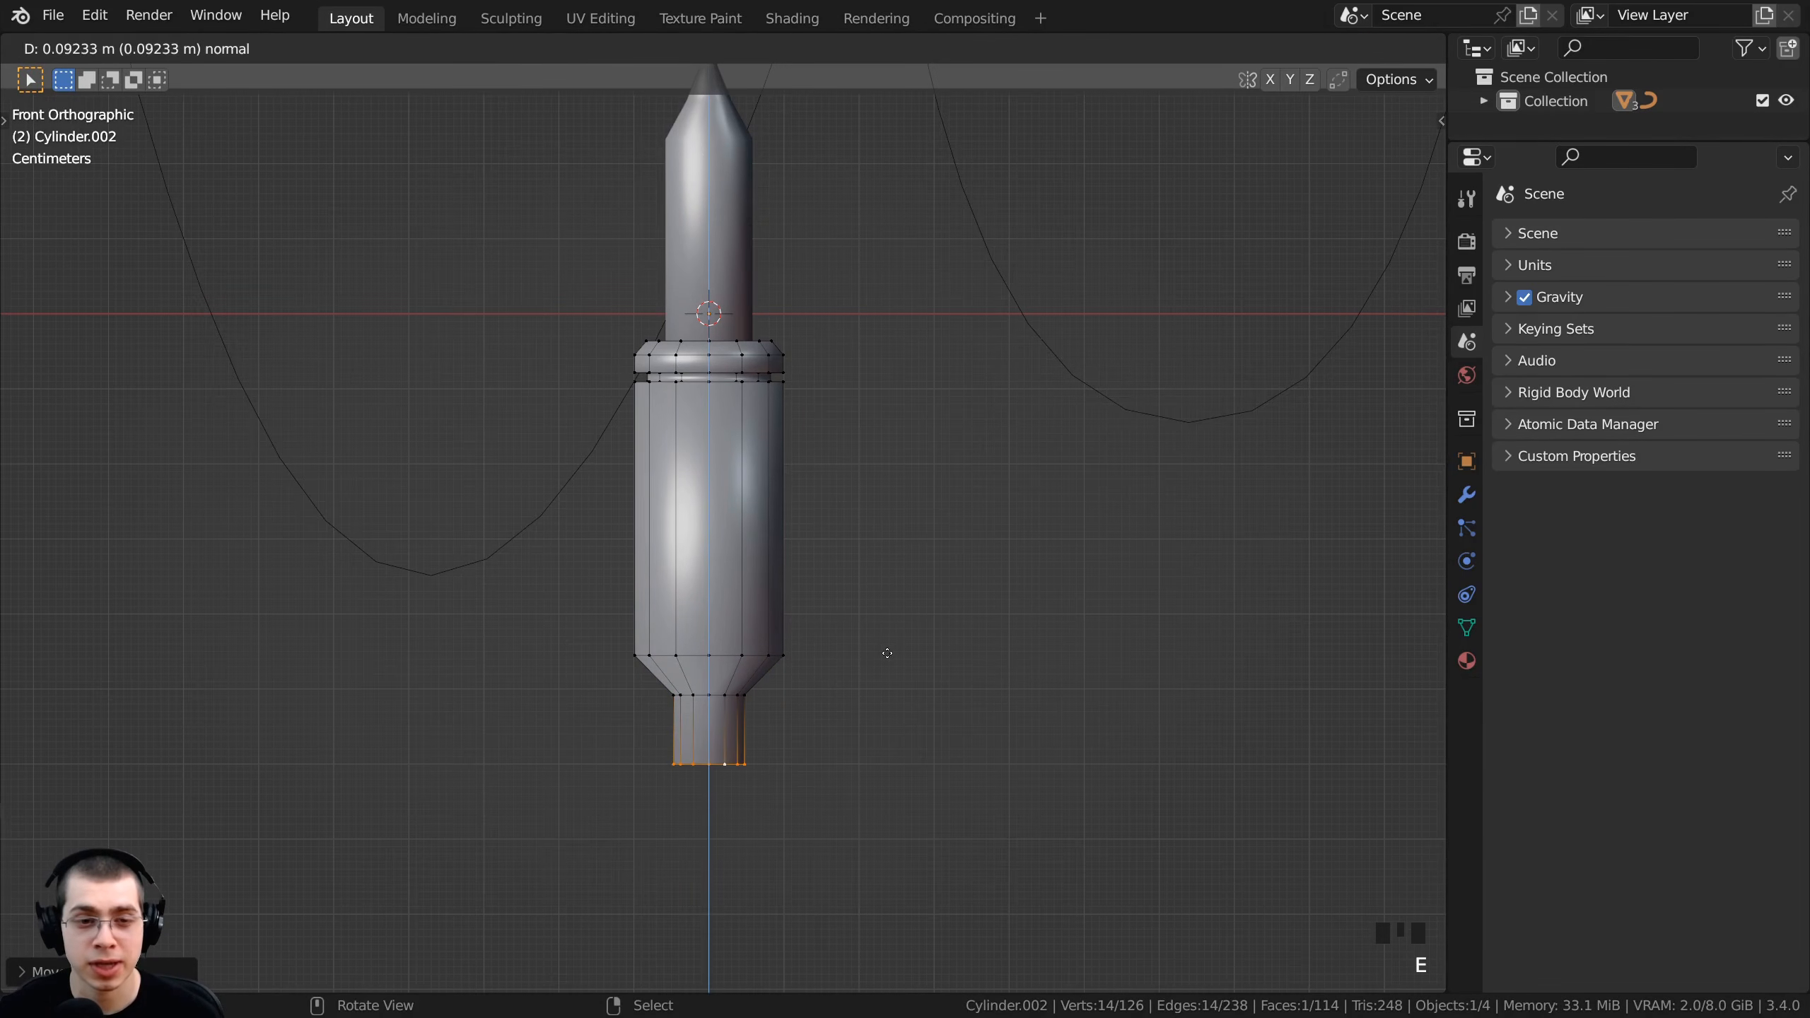
{"action": "left_click", "coordinate": [889, 652]}
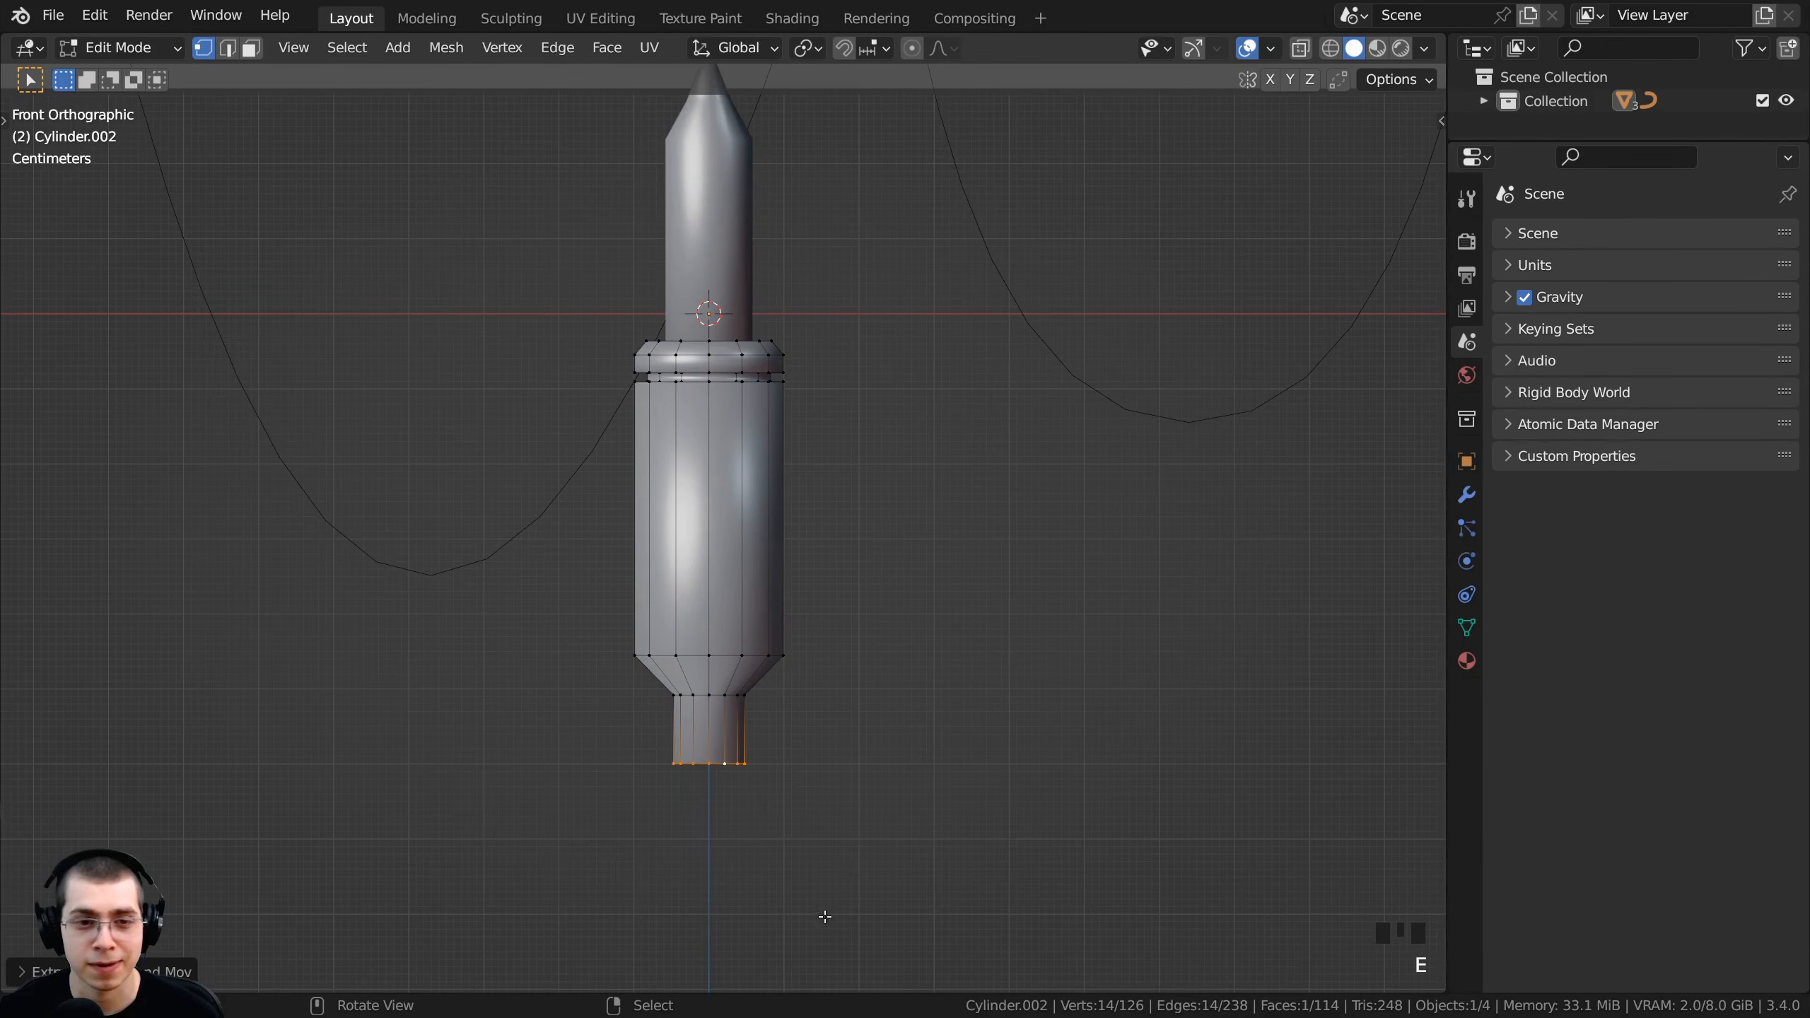
{"action": "middle_click_drag", "start_coordinate": [814, 852], "coordinate": [823, 434]}
{"action": "key", "text": "Tab"}
- Apply Shade Auto Smooth to the socket
{"action": "scroll", "coordinate": [731, 391], "scroll_direction": "up", "scroll_amount": 2}
{"action": "scroll", "coordinate": [792, 488], "scroll_direction": "up", "scroll_amount": 1}
{"action": "right_click", "coordinate": [823, 434]}
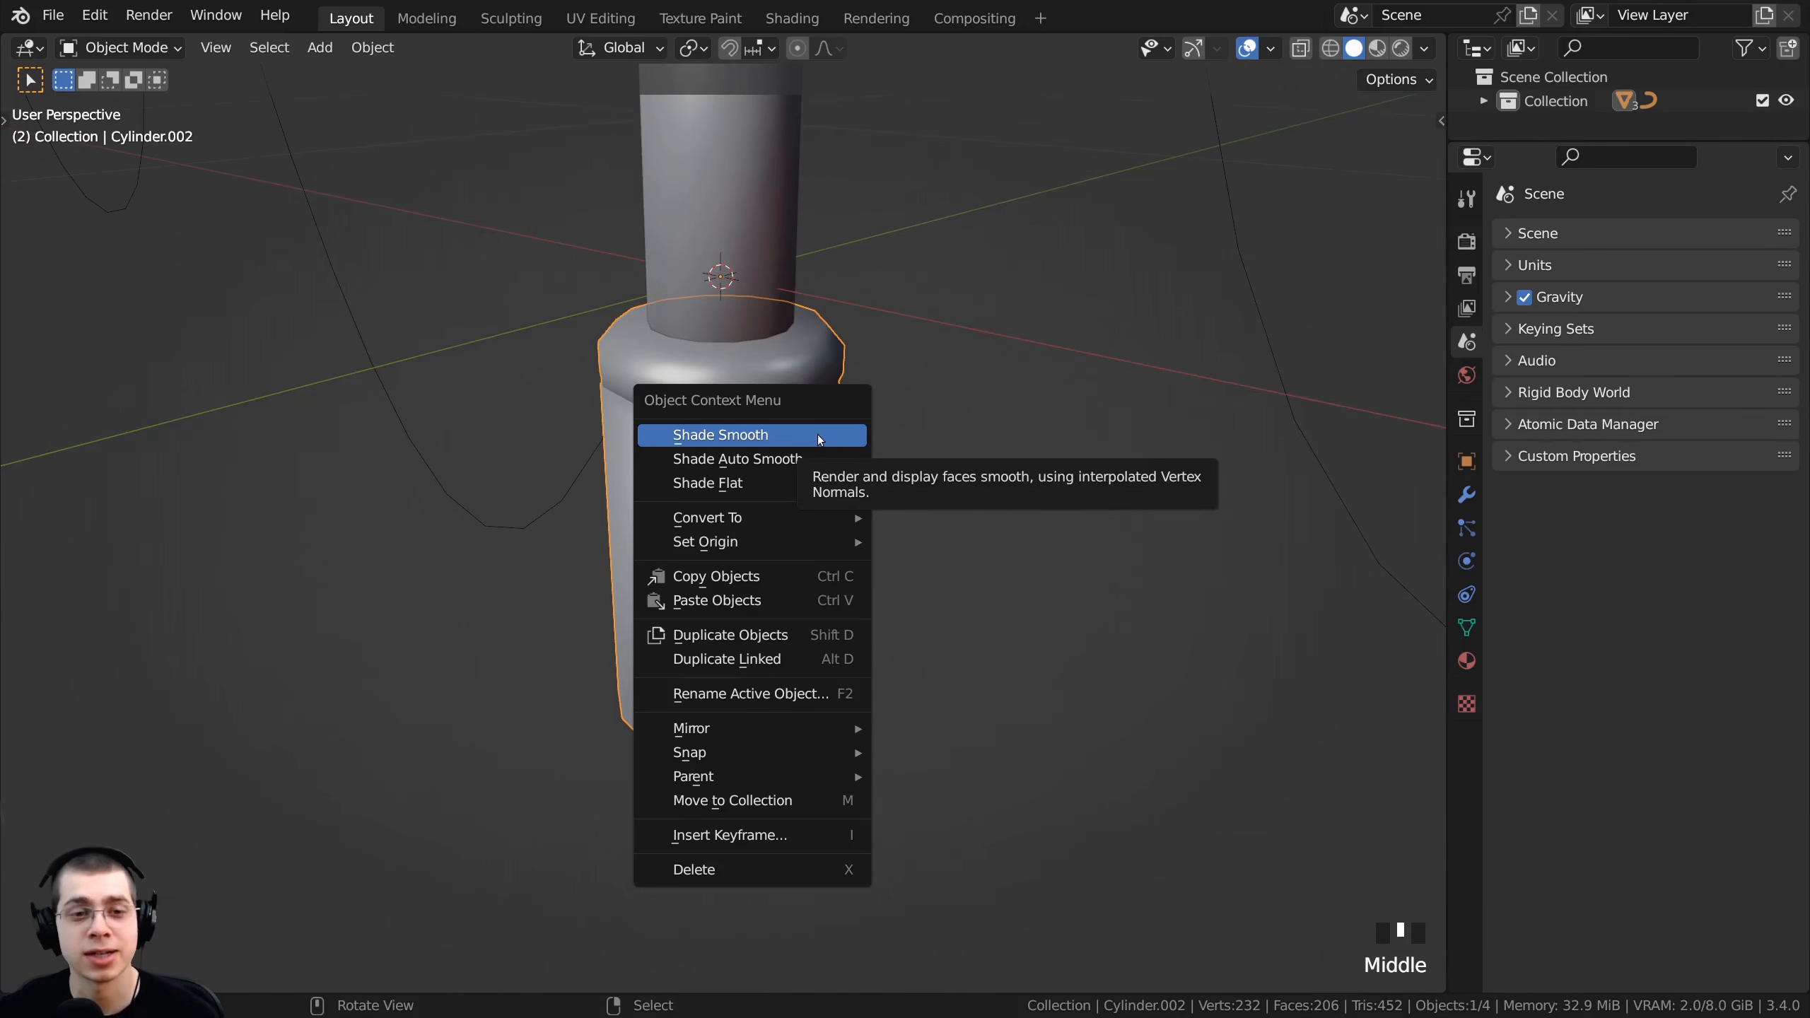
{"action": "left_click", "coordinate": [744, 460]}
{"action": "middle_click_drag", "start_coordinate": [832, 478], "coordinate": [748, 404]}
{"action": "right_click", "coordinate": [748, 404]}
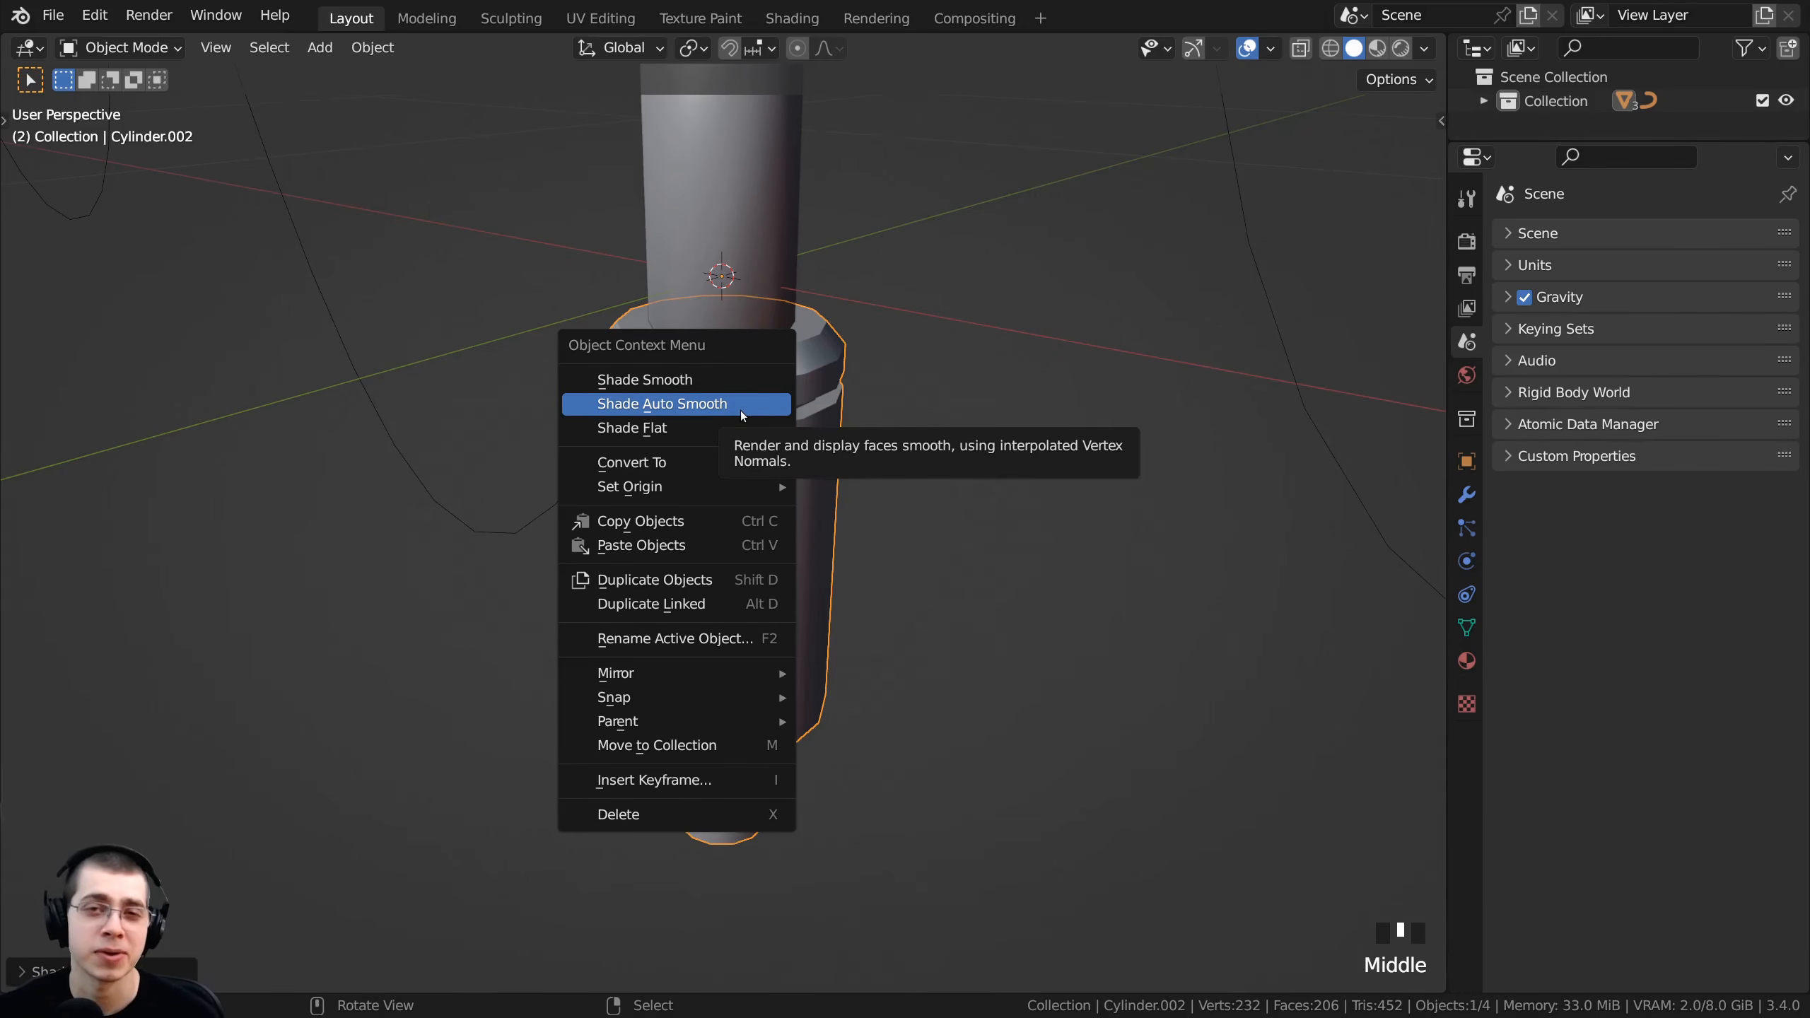
{"action": "left_click", "coordinate": [736, 432]}
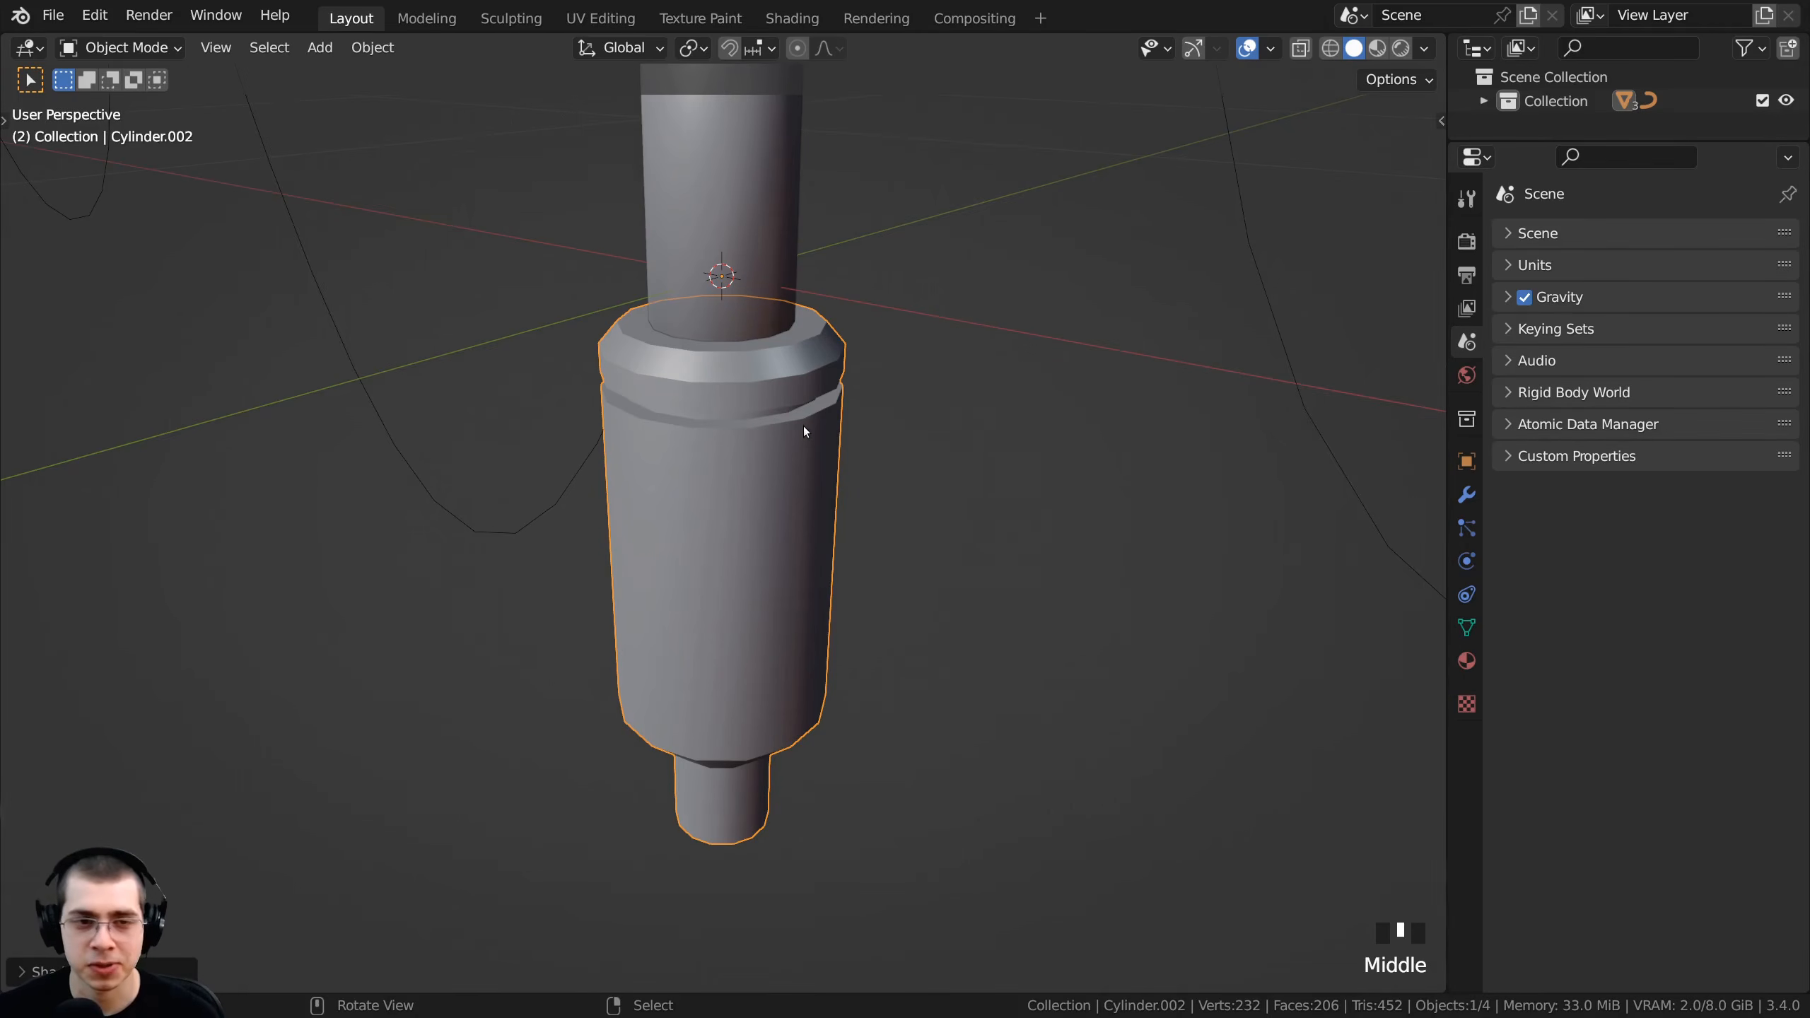
{"action": "right_click", "coordinate": [730, 428]}
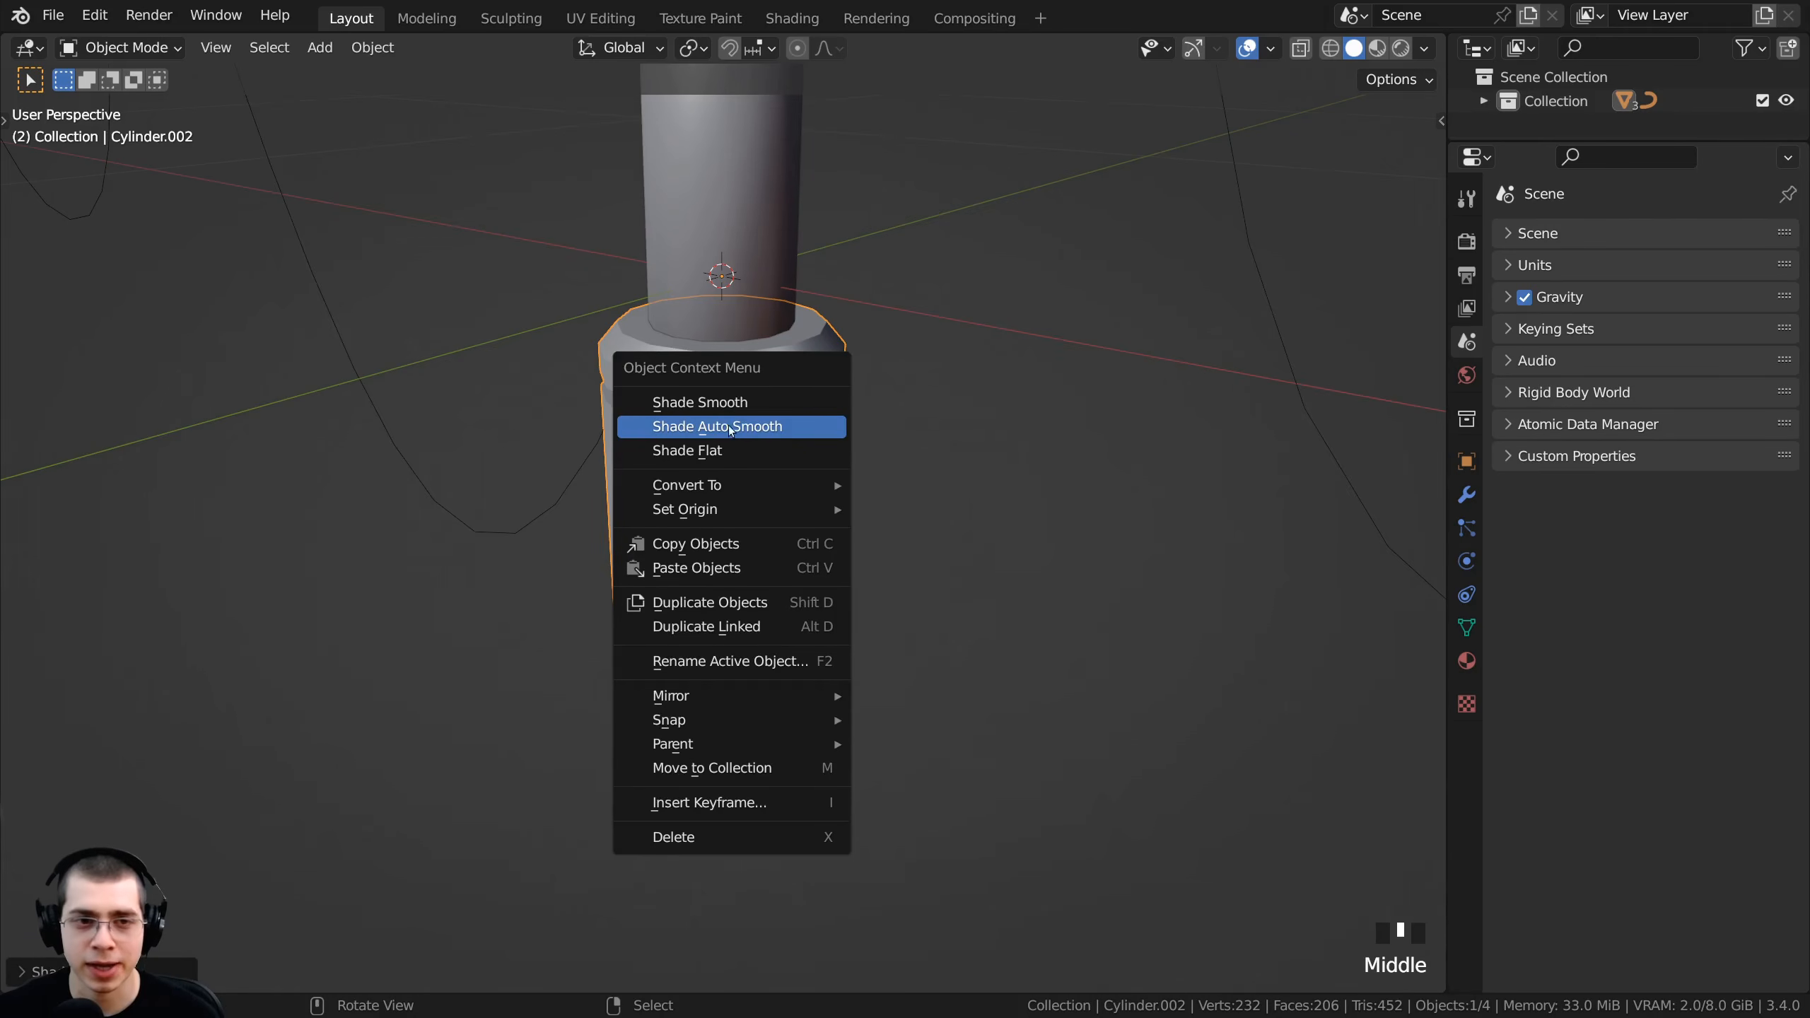
{"action": "left_click", "coordinate": [683, 428]}
- Apply plain Shade Smooth to the socket to compare it with the auto-smoothed shading around the rim groove
{"action": "scroll", "coordinate": [803, 512], "scroll_direction": "up", "scroll_amount": 2}
{"action": "middle_click_drag", "start_coordinate": [803, 512], "coordinate": [840, 520], "text": "shift"}
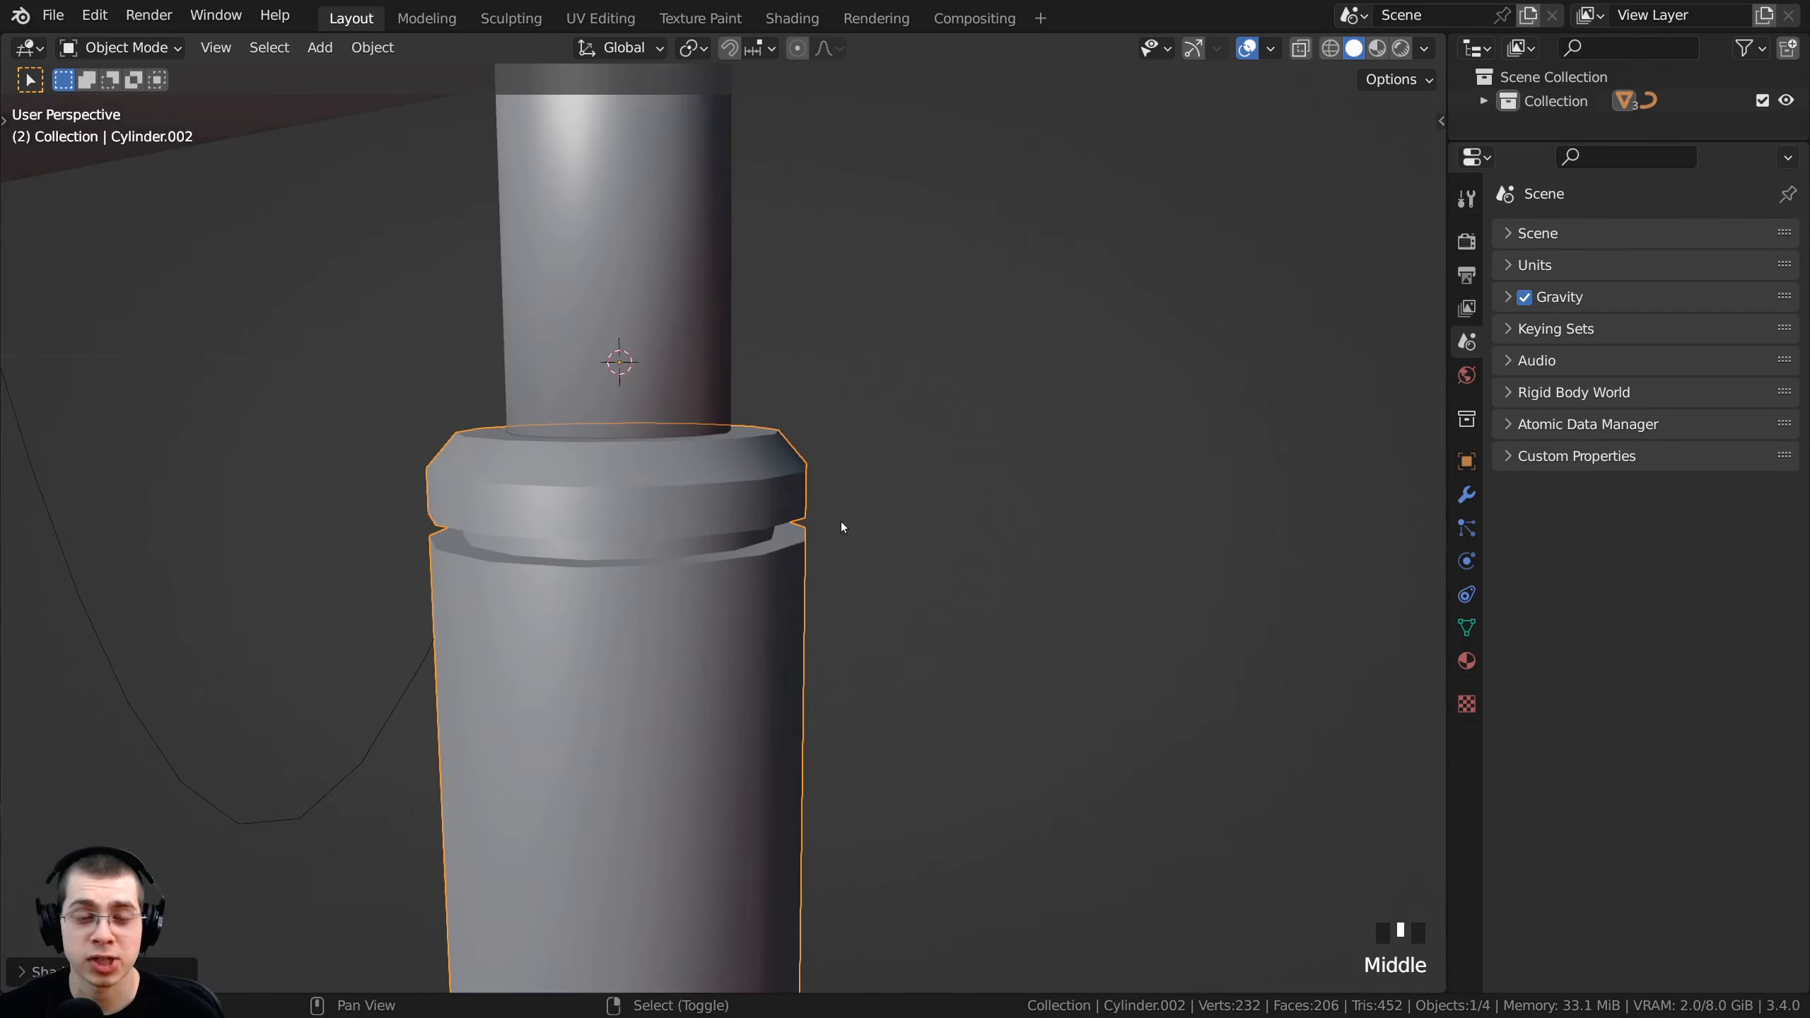
{"action": "scroll", "coordinate": [837, 516], "scroll_direction": "up", "scroll_amount": 3}
{"action": "scroll", "coordinate": [800, 719], "scroll_direction": "down", "scroll_amount": 2}
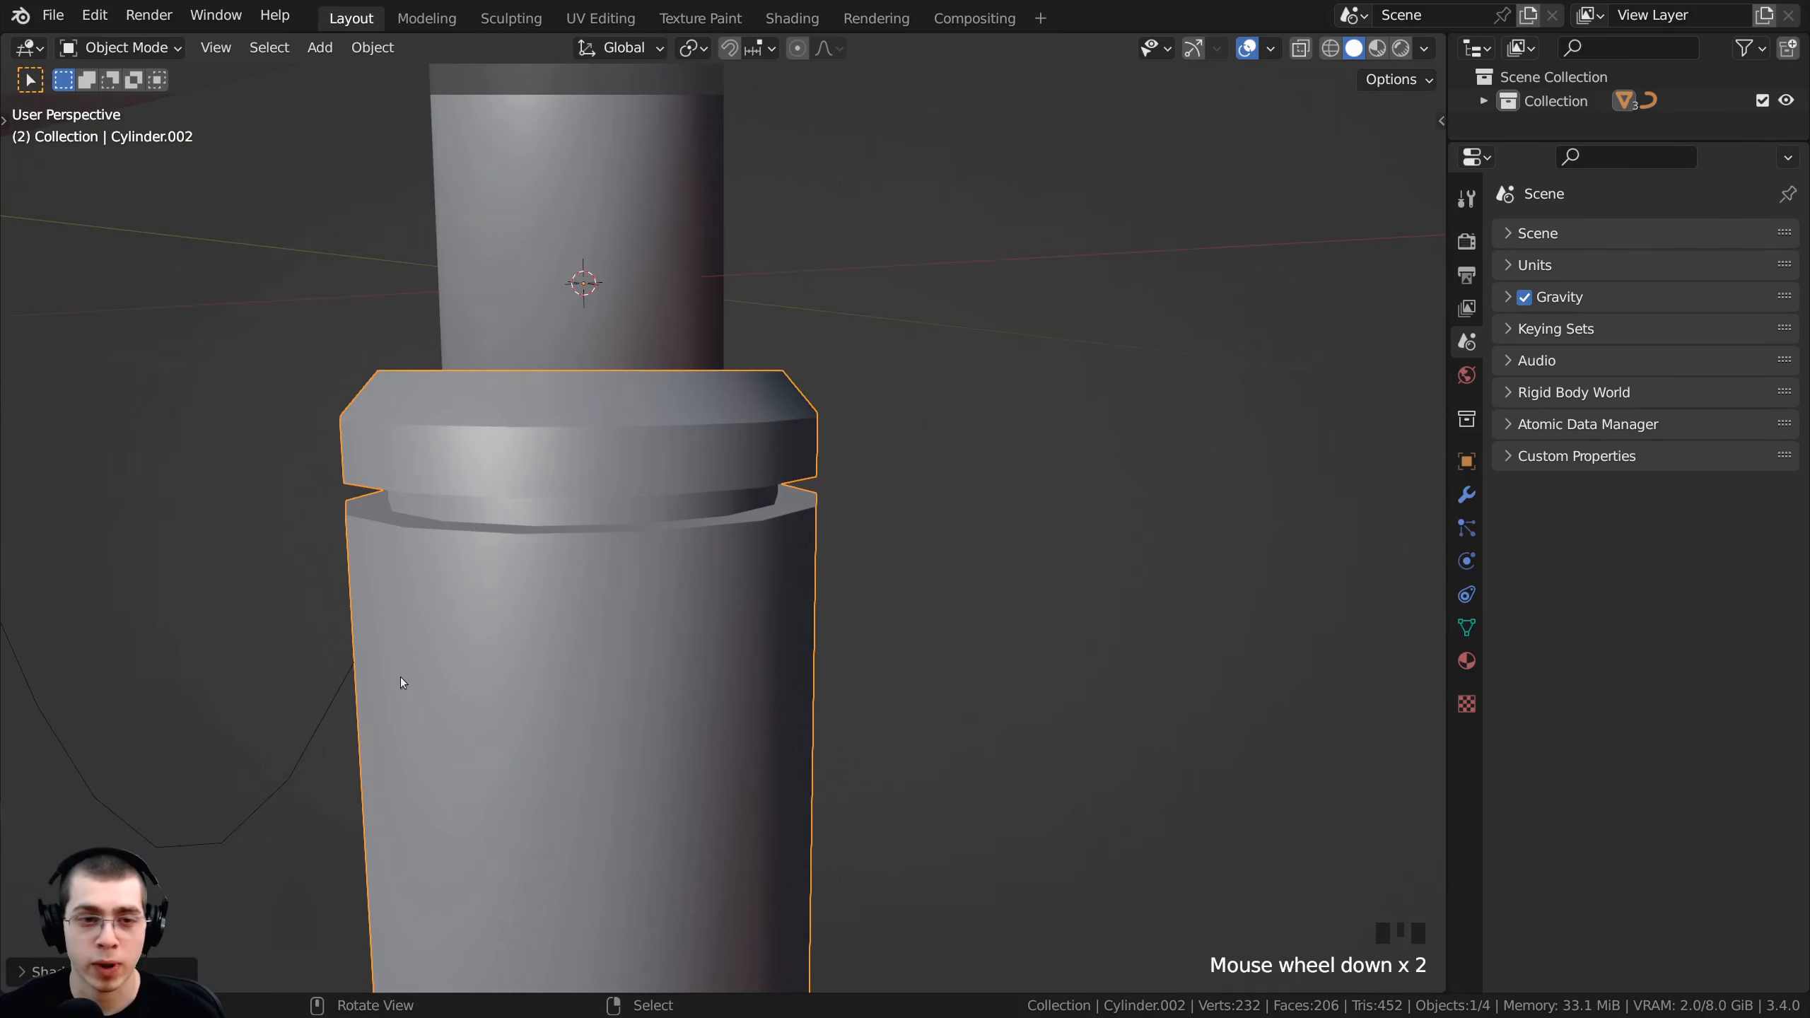
{"action": "middle_click_drag", "start_coordinate": [876, 742], "coordinate": [675, 748]}
{"action": "scroll", "coordinate": [715, 693], "scroll_direction": "up", "scroll_amount": 3}
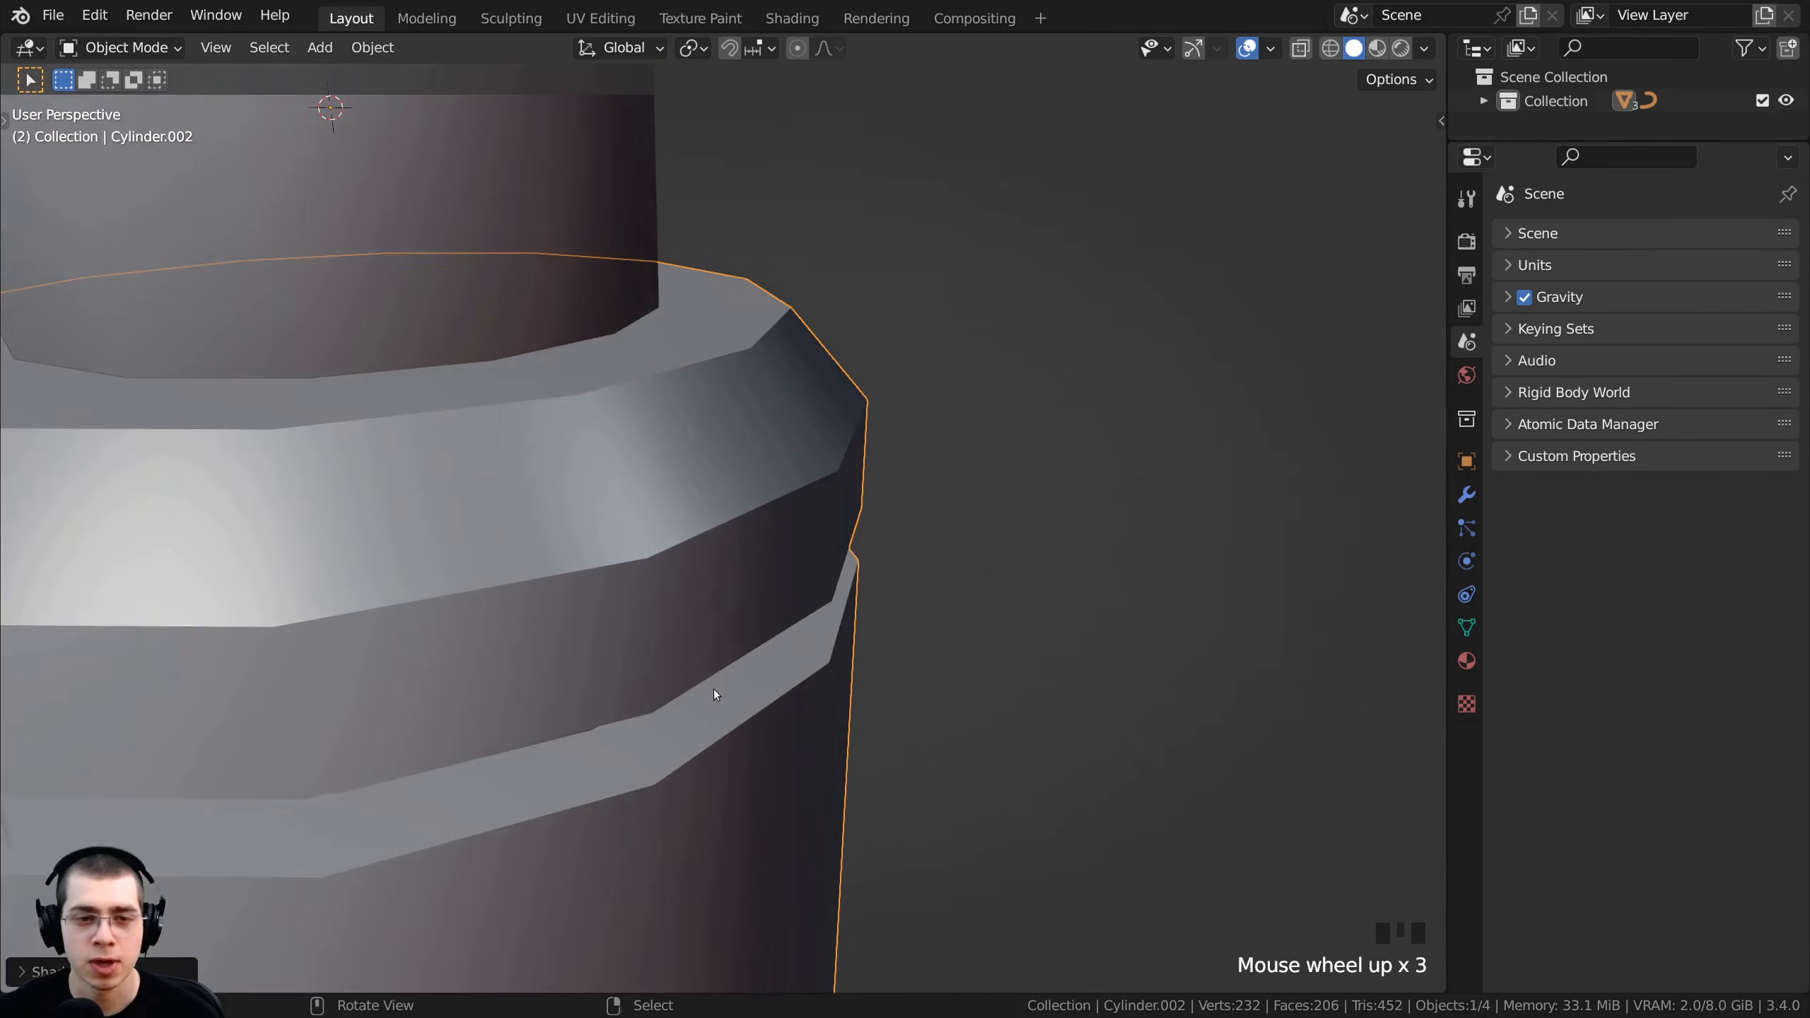
{"action": "right_click", "coordinate": [750, 662]}
{"action": "left_click", "coordinate": [673, 561]}
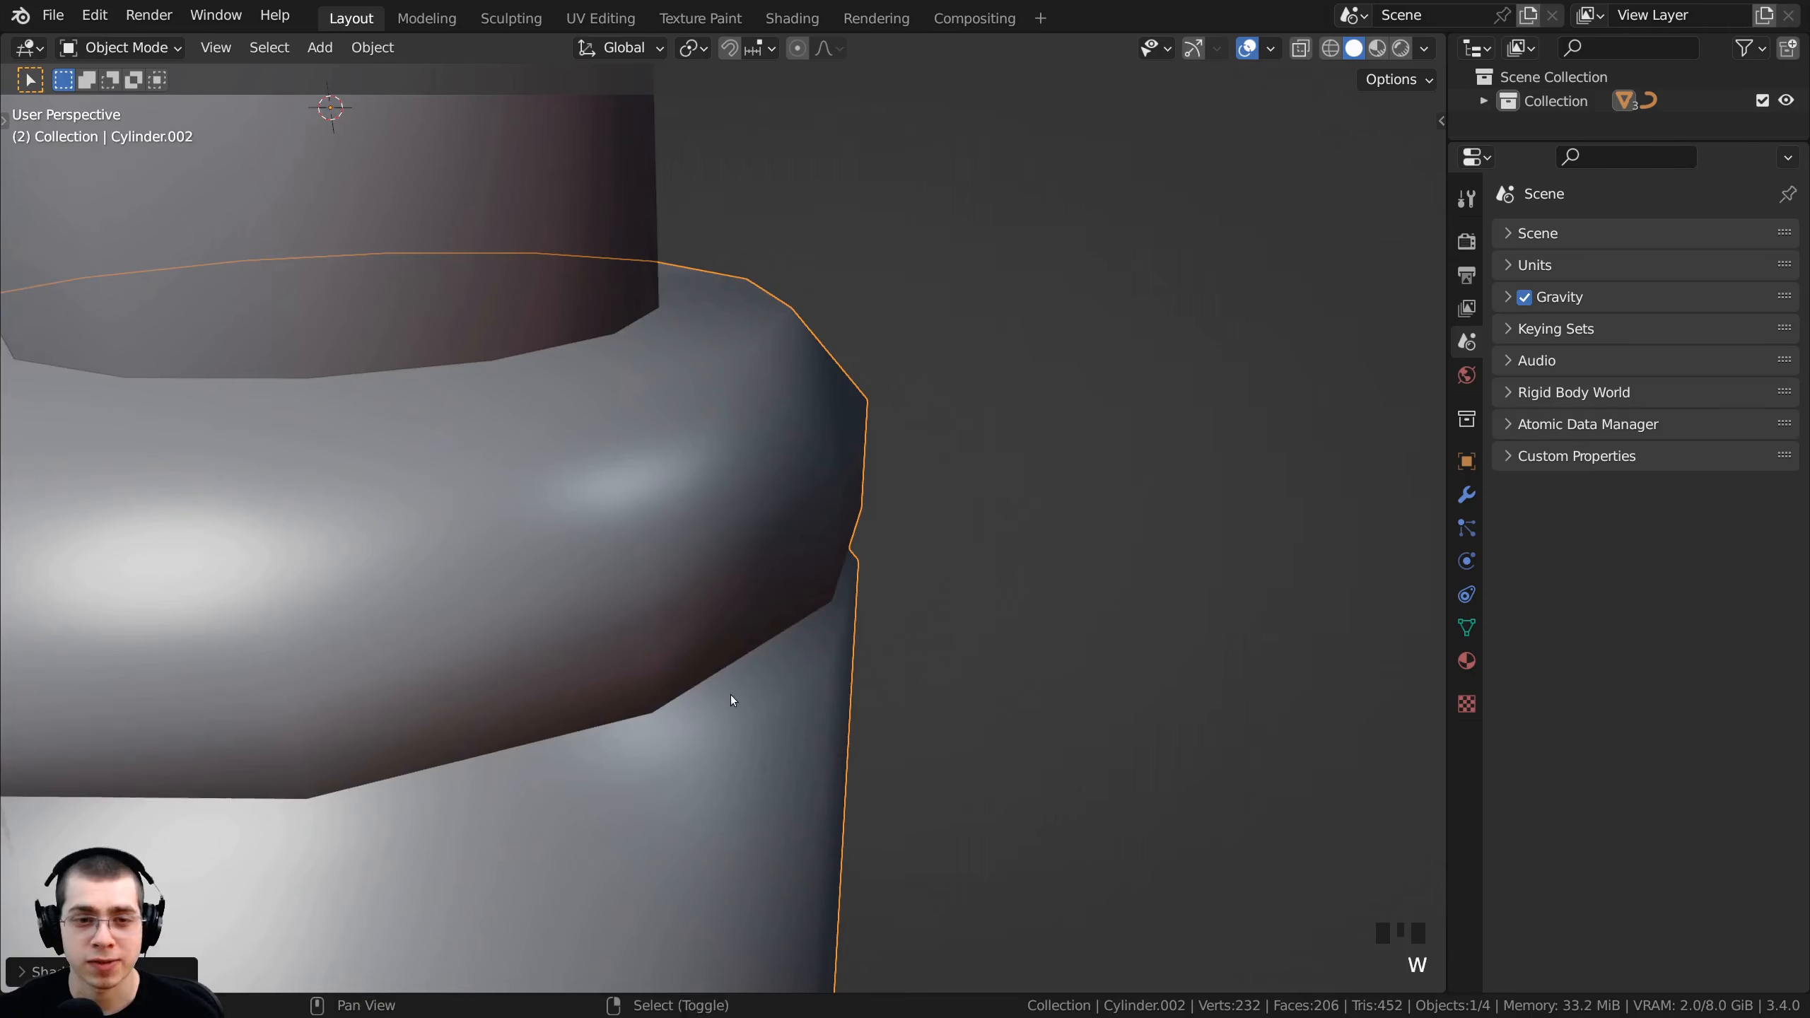
- Switch the socket's shading back to Shade Auto Smooth
{"action": "middle_click_drag", "start_coordinate": [729, 694], "coordinate": [840, 405]}
{"action": "scroll", "coordinate": [817, 467], "scroll_direction": "down", "scroll_amount": 2}
{"action": "middle_click_drag", "start_coordinate": [817, 467], "coordinate": [903, 438]}
{"action": "scroll", "coordinate": [798, 498], "scroll_direction": "down", "scroll_amount": 3}
{"action": "middle_click_drag", "start_coordinate": [798, 498], "coordinate": [718, 451]}
{"action": "right_click", "coordinate": [718, 451]}
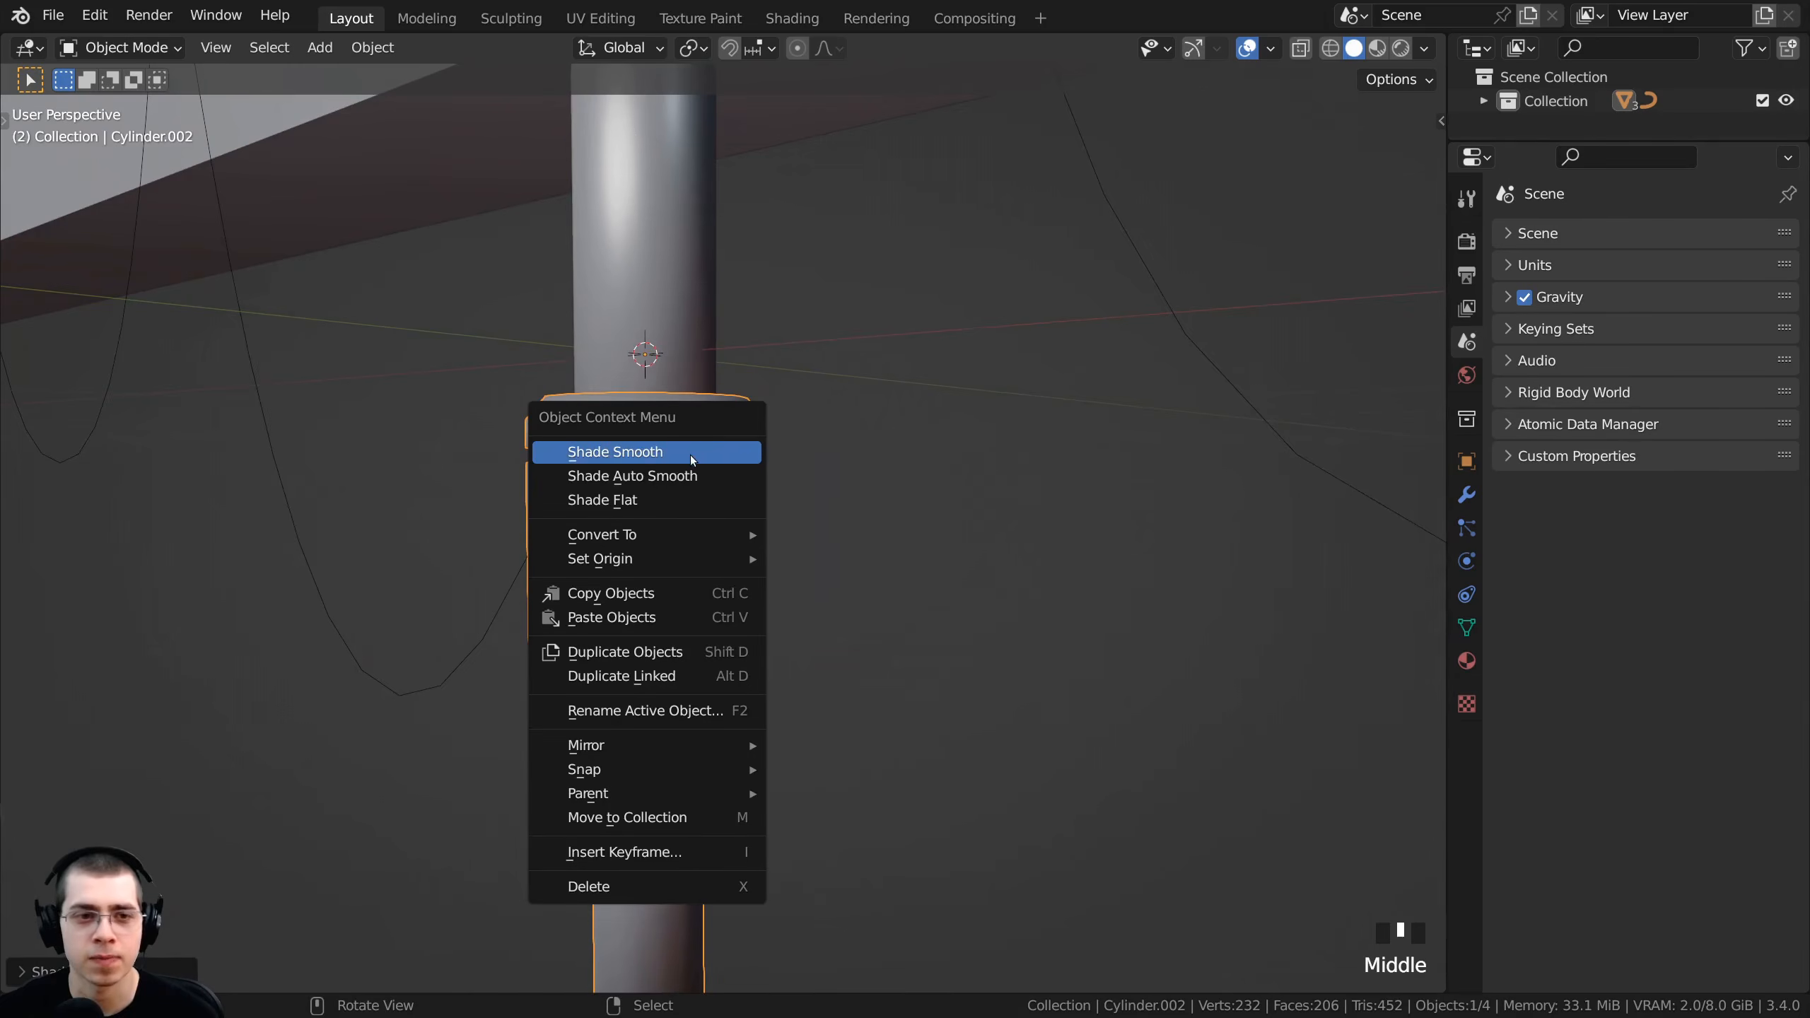
{"action": "key", "text": "w"}
- Examine the socket's rim geometry, the hanging curve and the way the bulb sits in the socket
{"action": "middle_click_drag", "start_coordinate": [697, 726], "coordinate": [733, 476]}
{"action": "scroll", "coordinate": [845, 520], "scroll_direction": "down", "scroll_amount": 4}
{"action": "middle_click_drag", "start_coordinate": [845, 520], "coordinate": [839, 670]}
{"action": "scroll", "coordinate": [488, 505], "scroll_direction": "up", "scroll_amount": 2}
{"action": "key", "text": "Tab"}
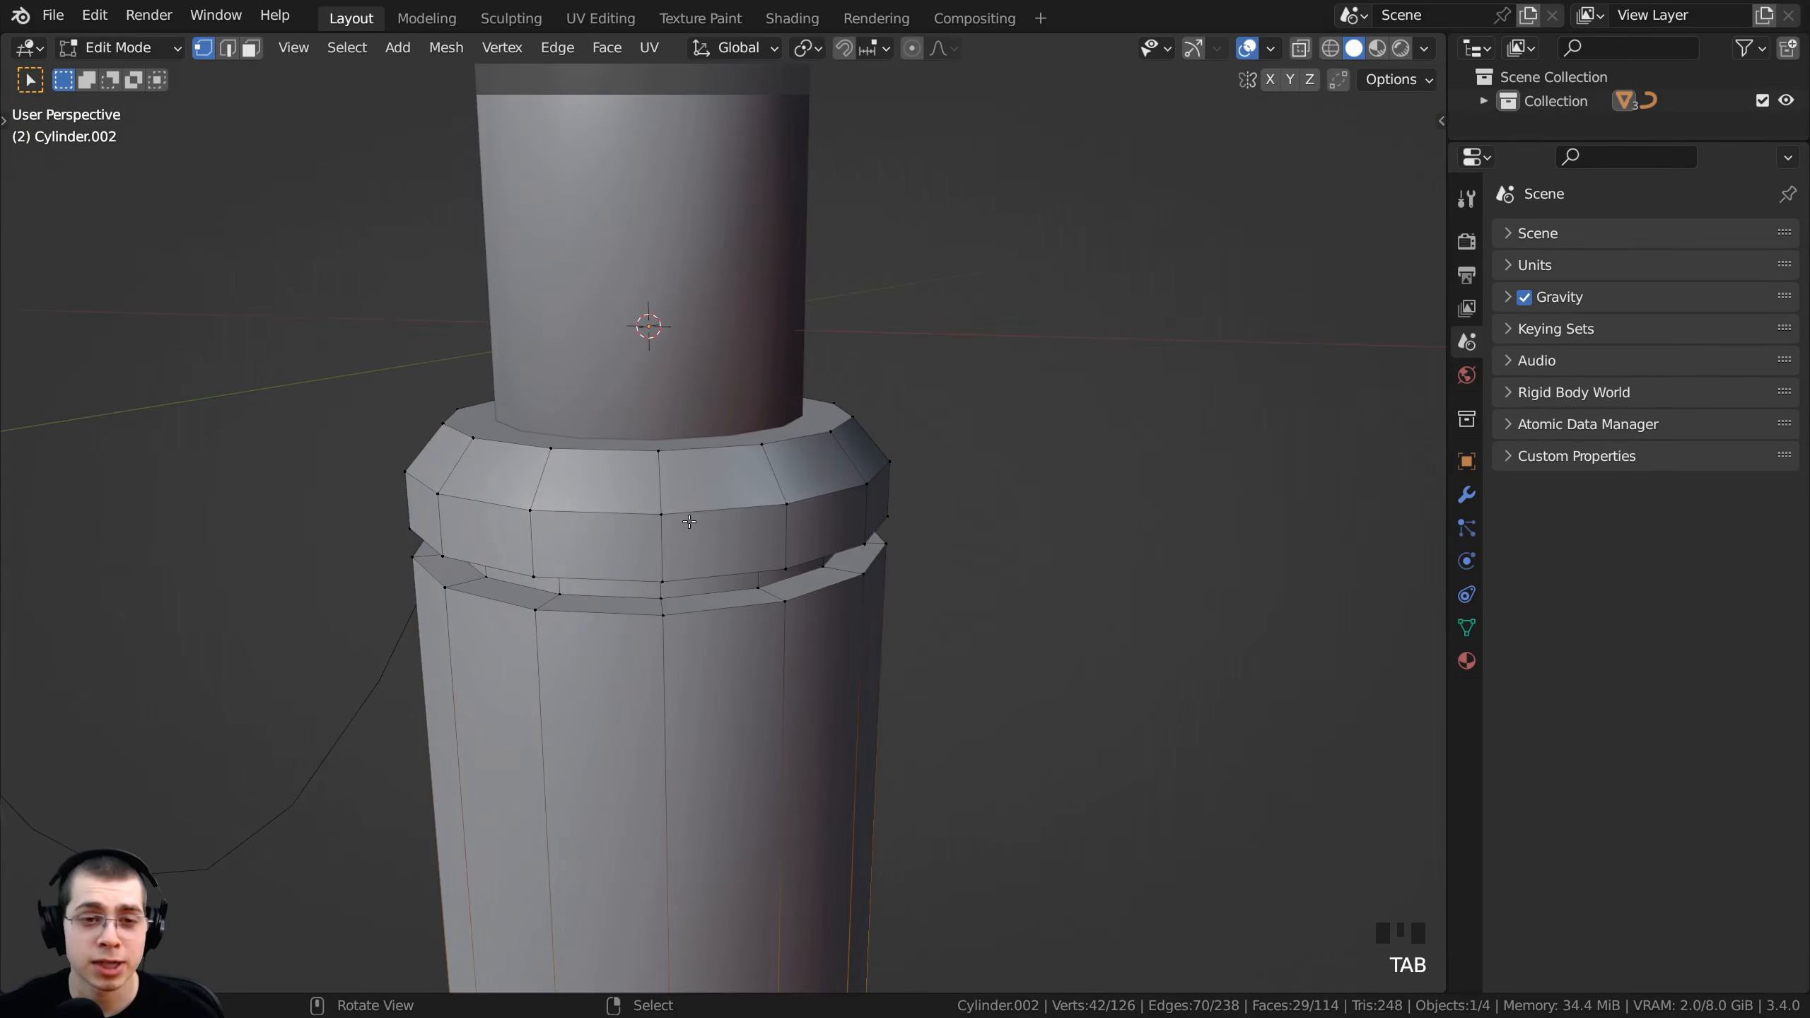
{"action": "key", "text": "Tab"}
{"action": "scroll", "coordinate": [691, 521], "scroll_direction": "down", "scroll_amount": 6}
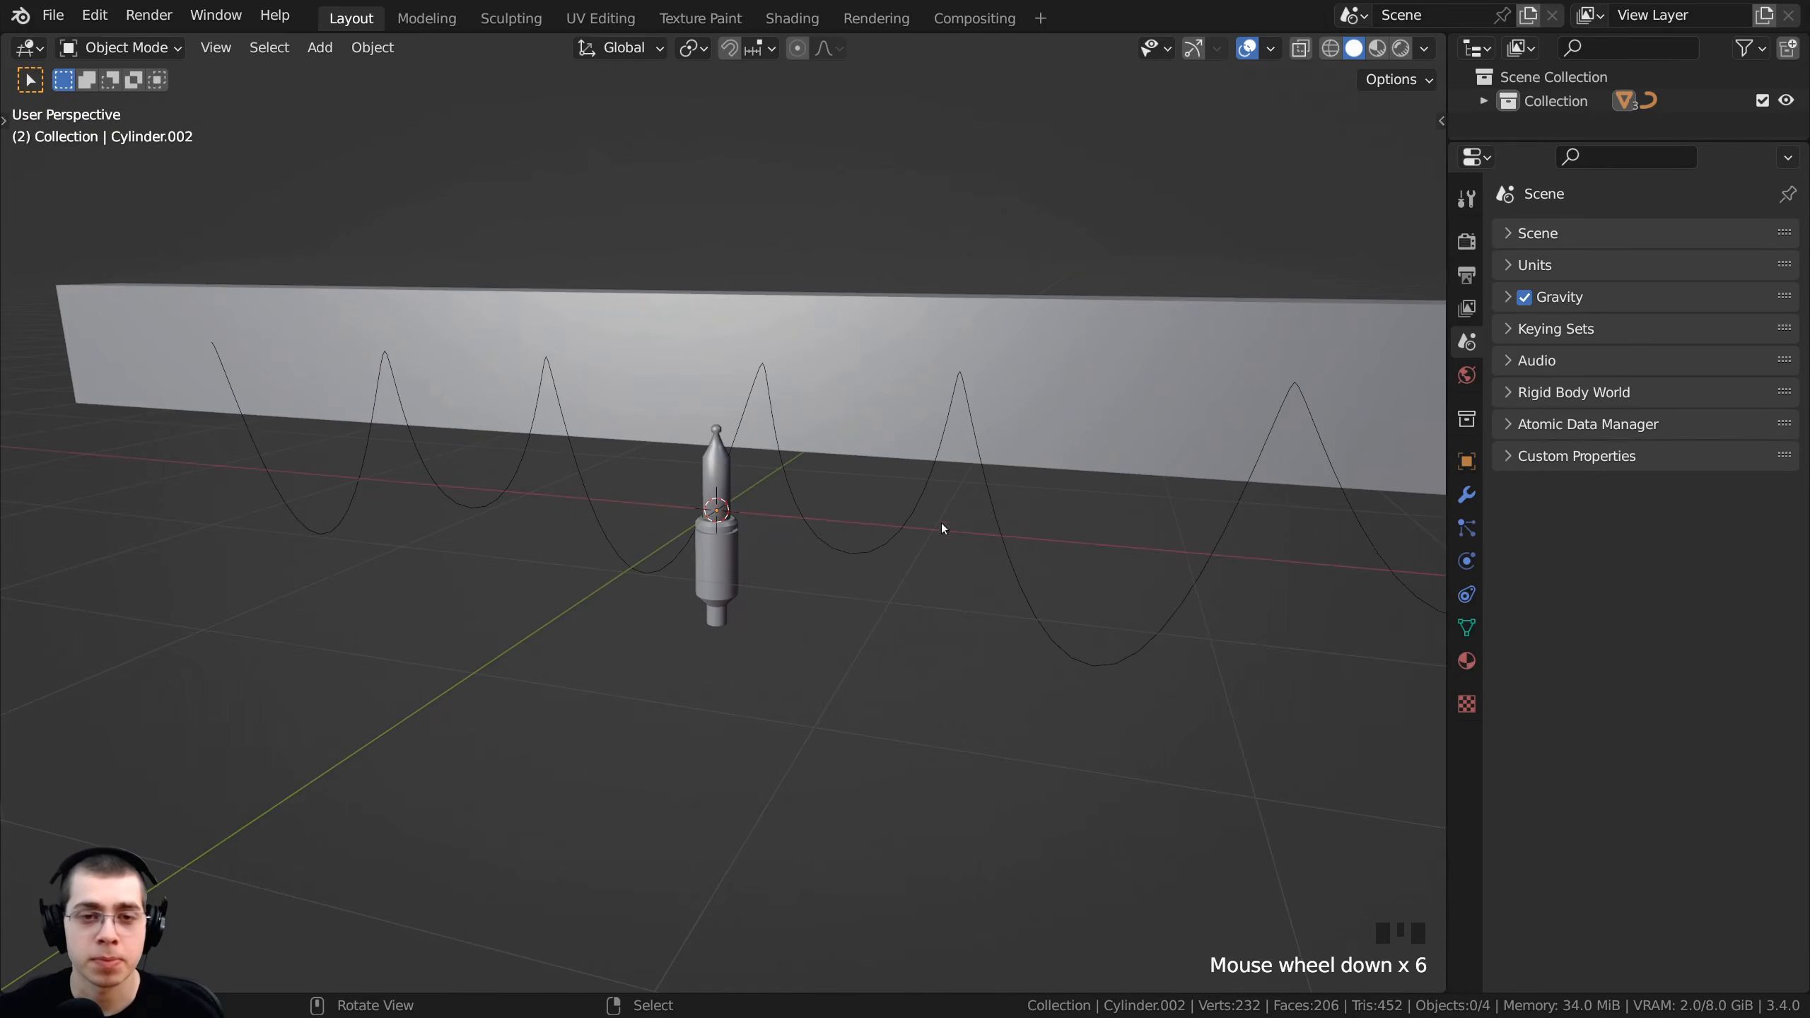
{"action": "right_click", "coordinate": [1135, 655]}
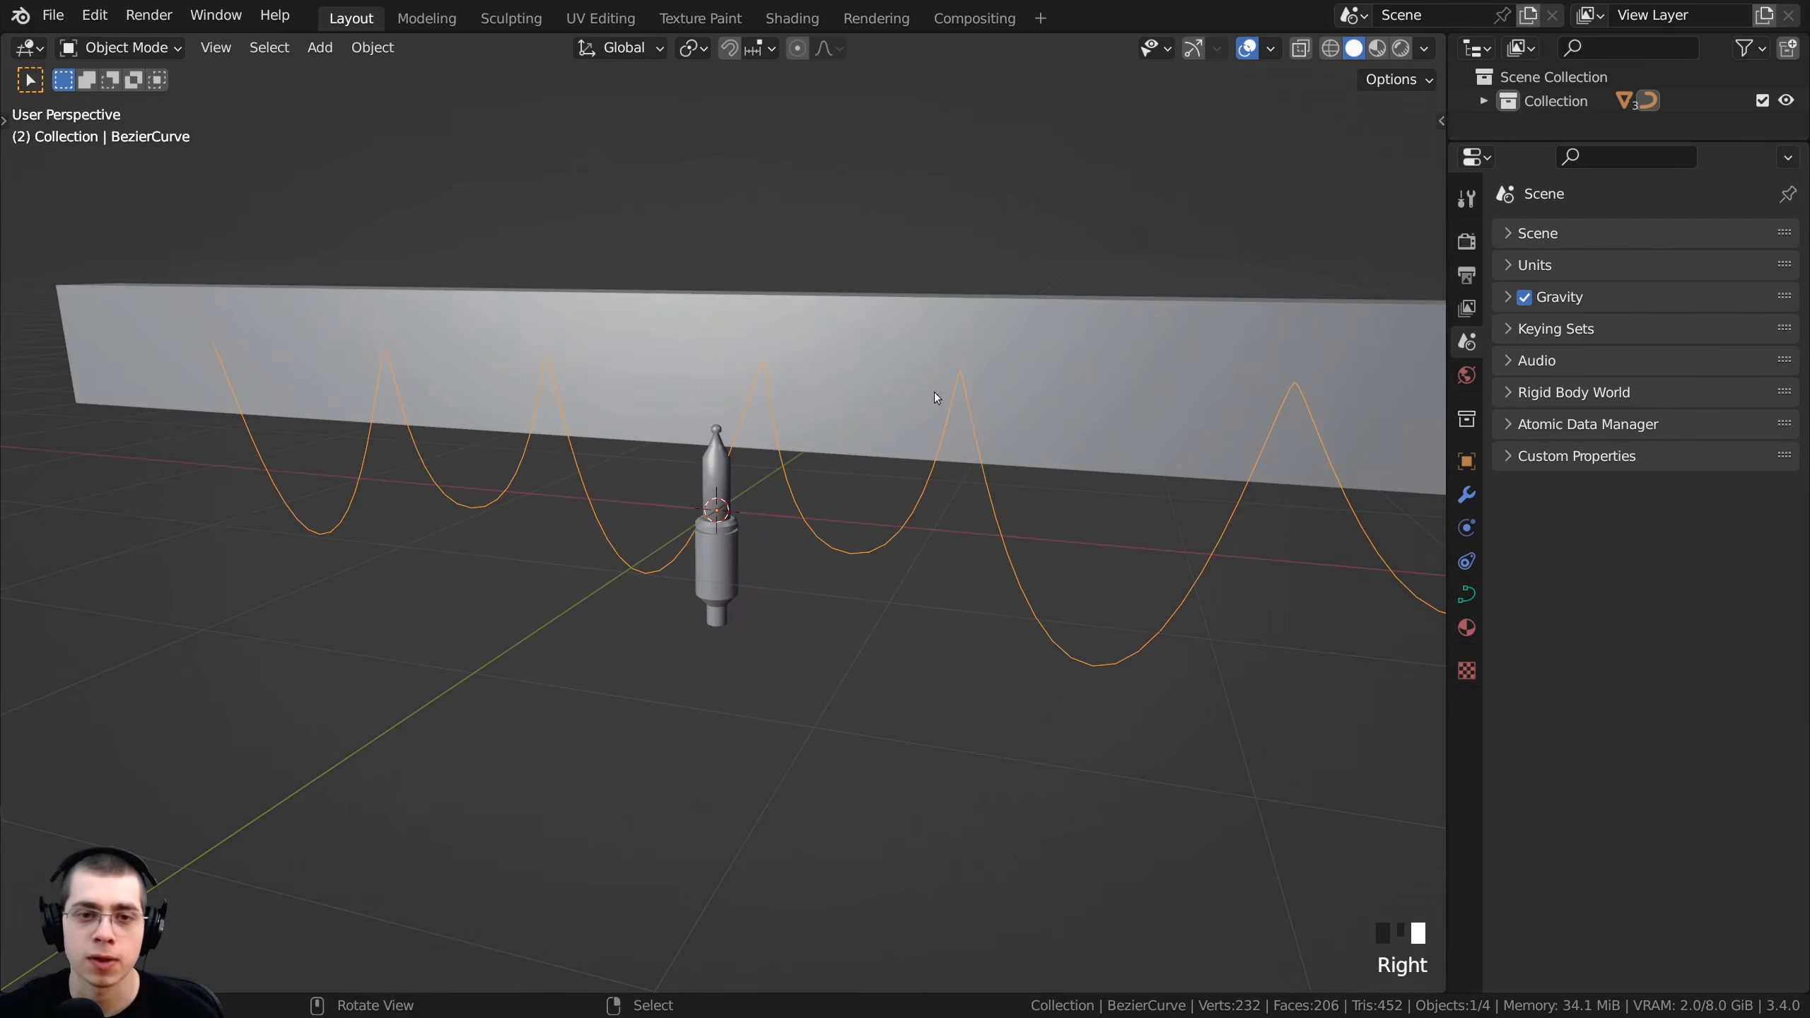
{"action": "middle_click_drag", "start_coordinate": [935, 398], "coordinate": [939, 413]}
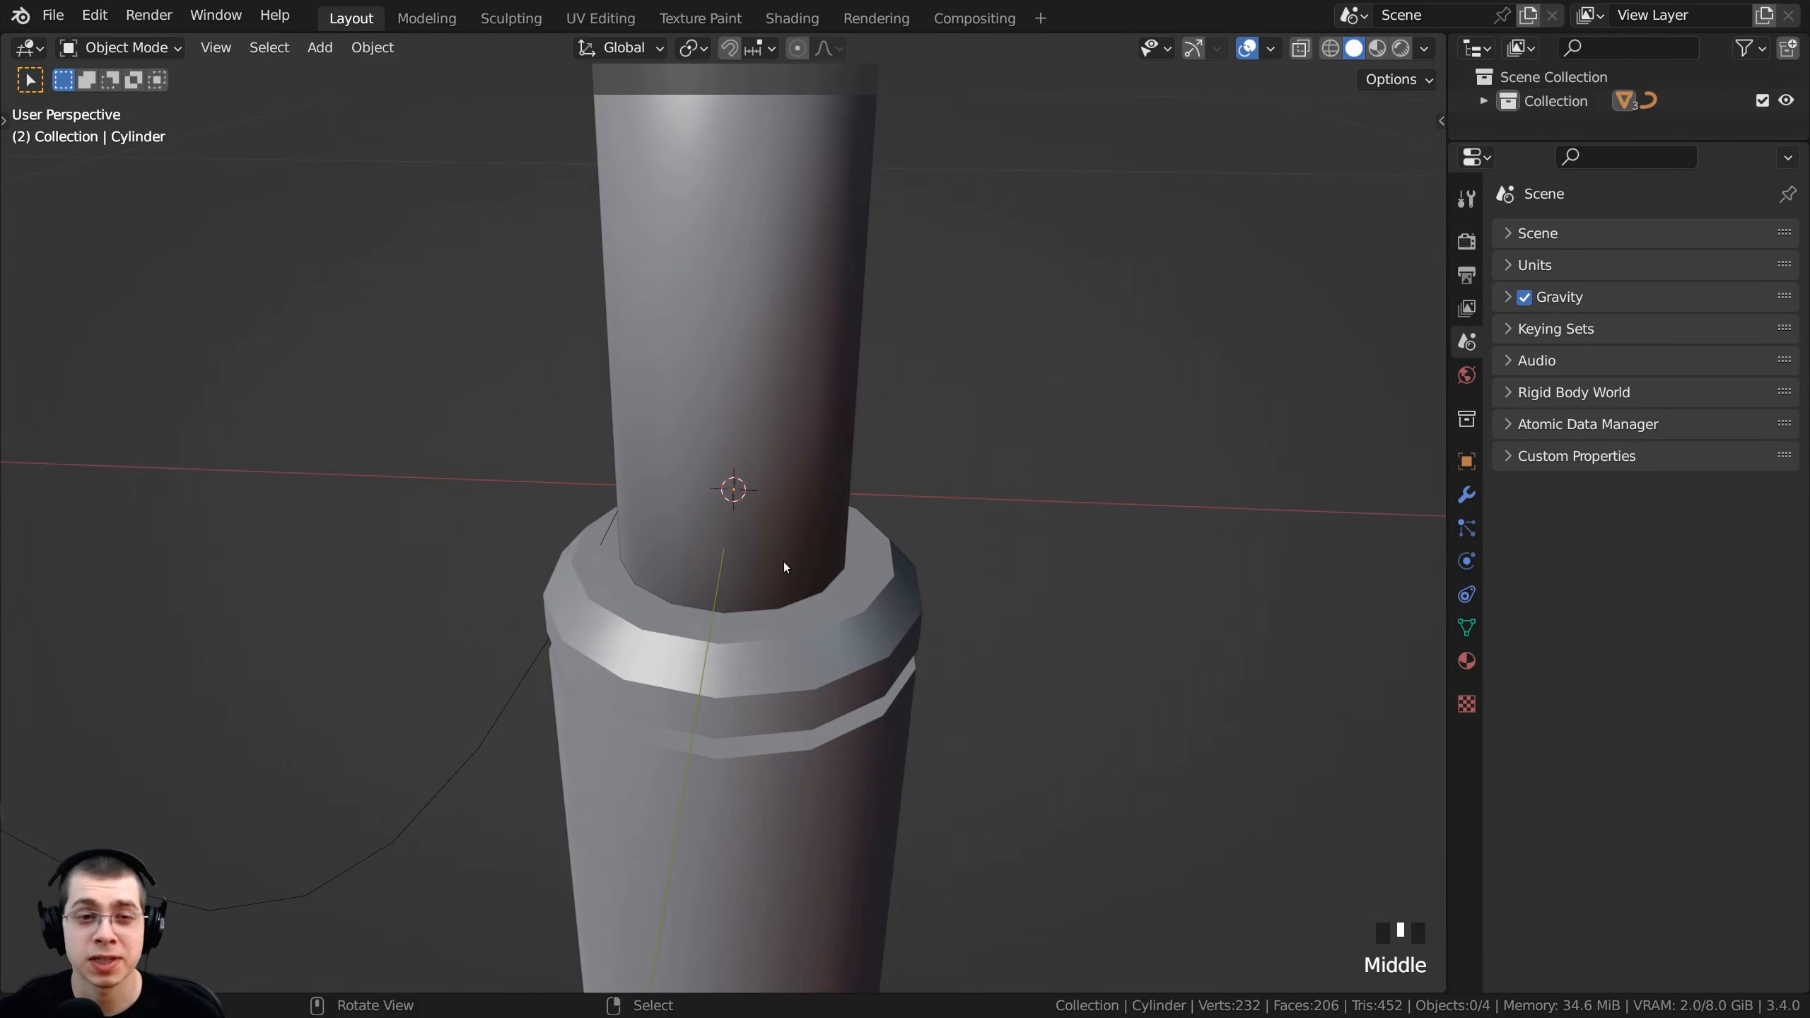
{"action": "scroll", "coordinate": [785, 567], "scroll_direction": "down", "scroll_amount": 2}
{"action": "middle_click_drag", "start_coordinate": [647, 468], "coordinate": [682, 492], "text": "shift"}
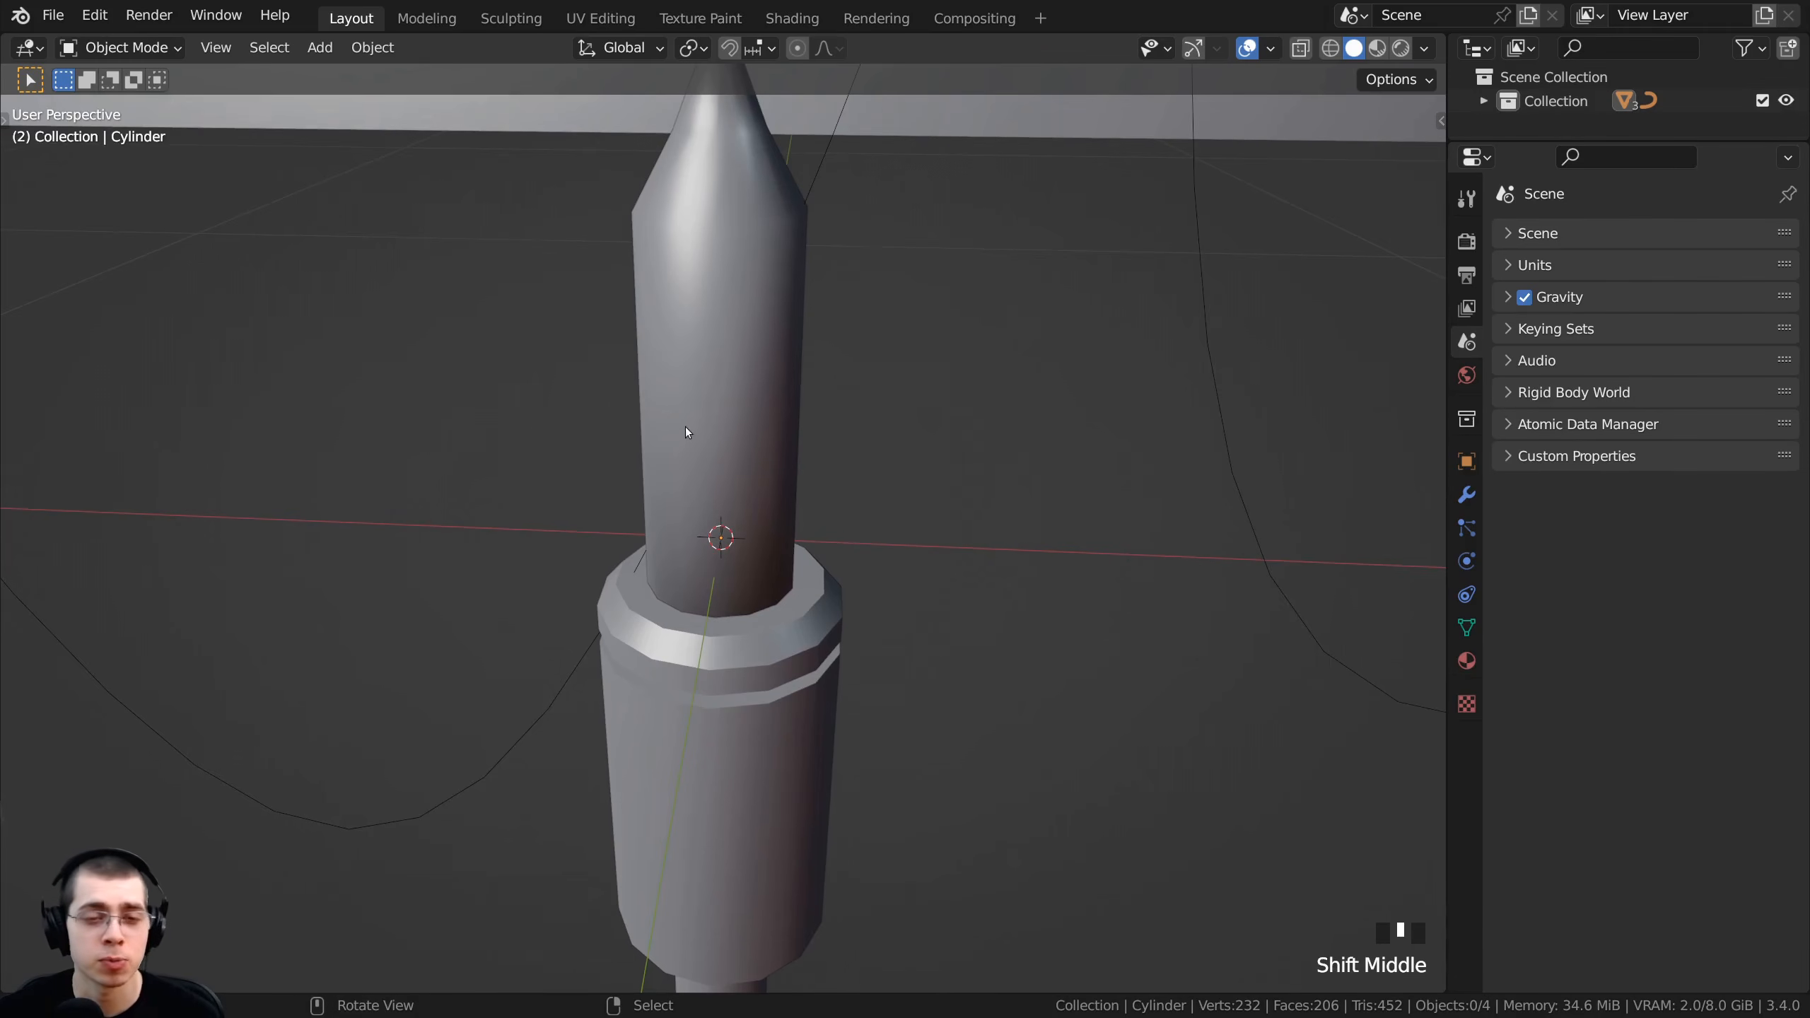
{"action": "scroll", "coordinate": [709, 463], "scroll_direction": "down", "scroll_amount": 1}
{"action": "scroll", "coordinate": [713, 542], "scroll_direction": "up", "scroll_amount": 1}
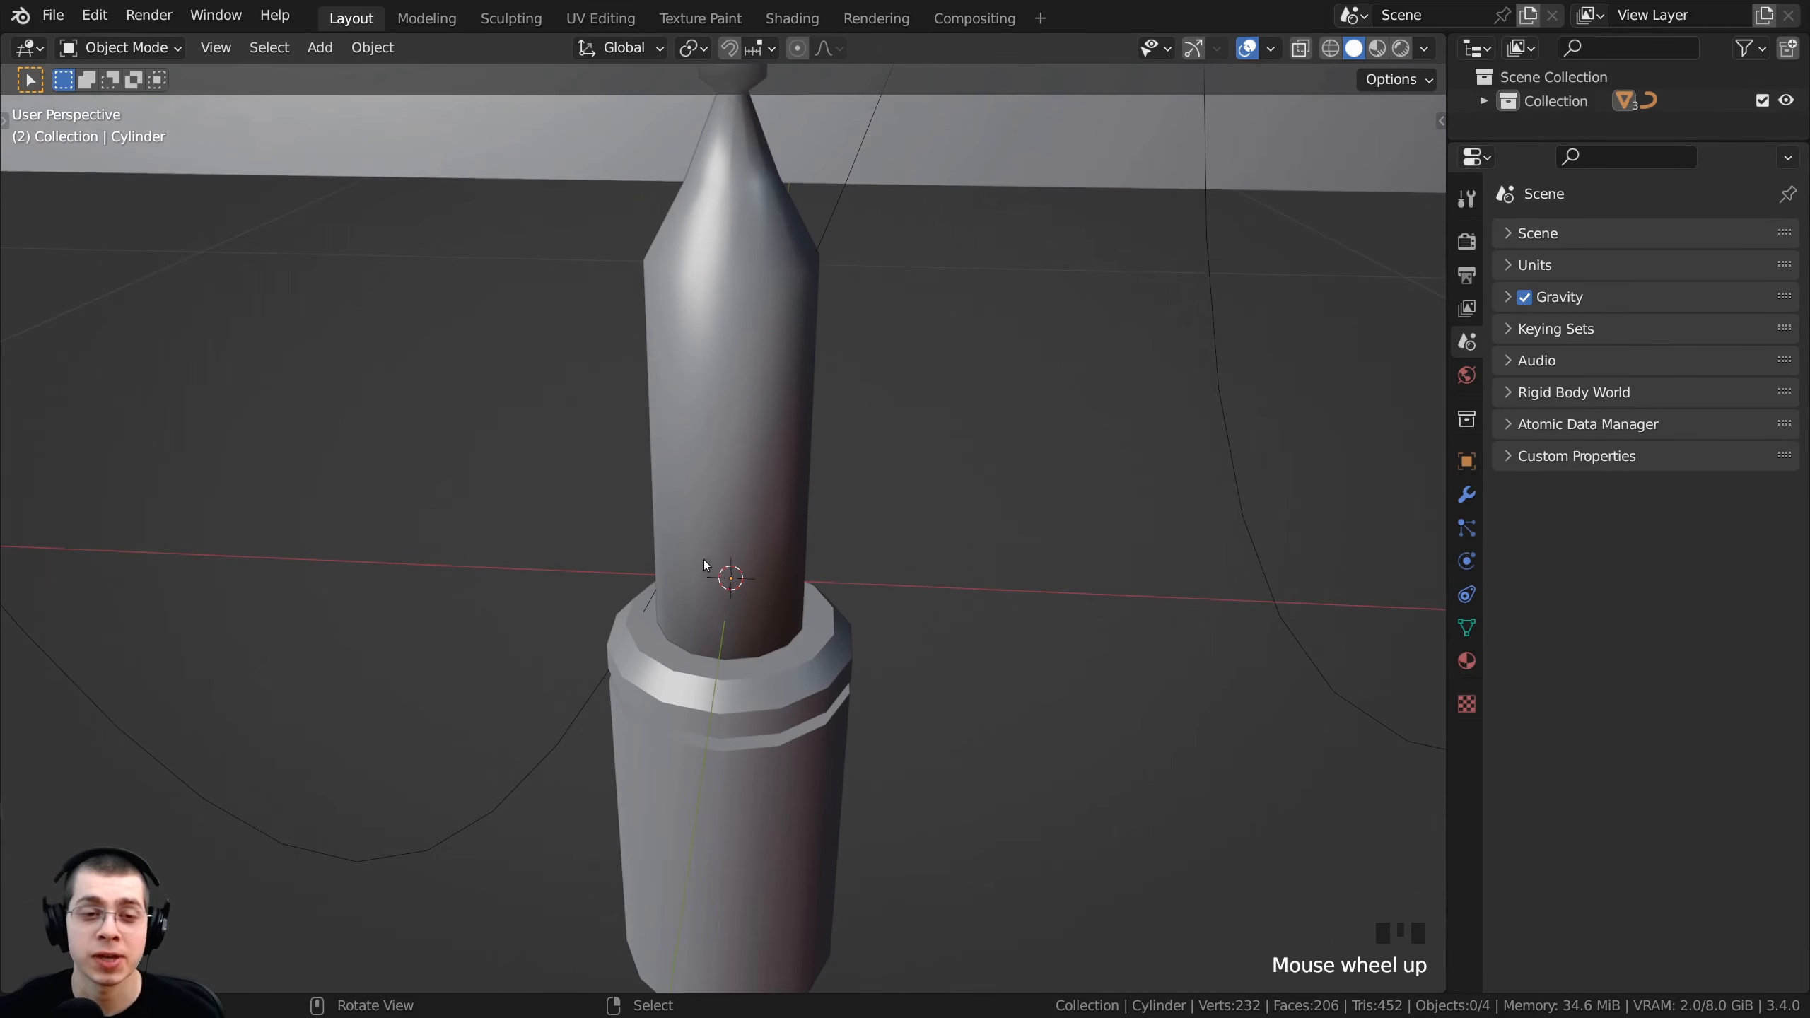
{"action": "scroll", "coordinate": [710, 478], "scroll_direction": "down", "scroll_amount": 1}
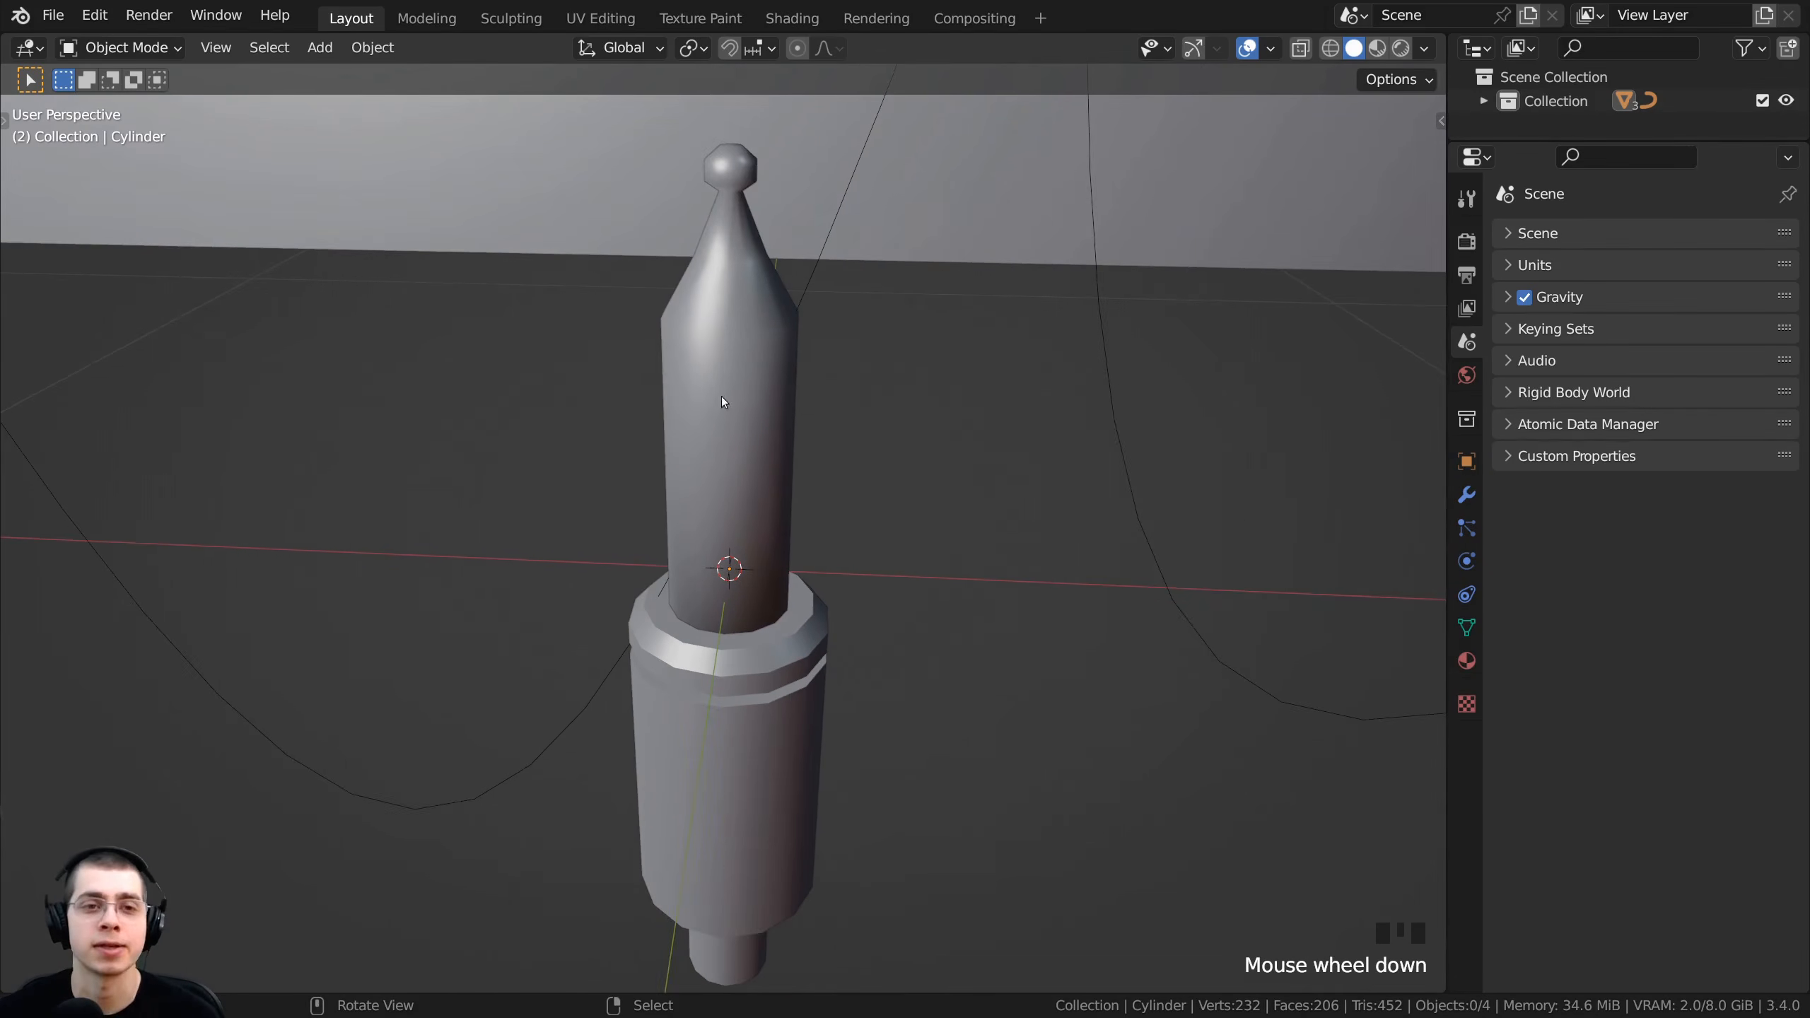
- Hide the bulb to expose the socket's top face
{"action": "right_click", "coordinate": [728, 341]}
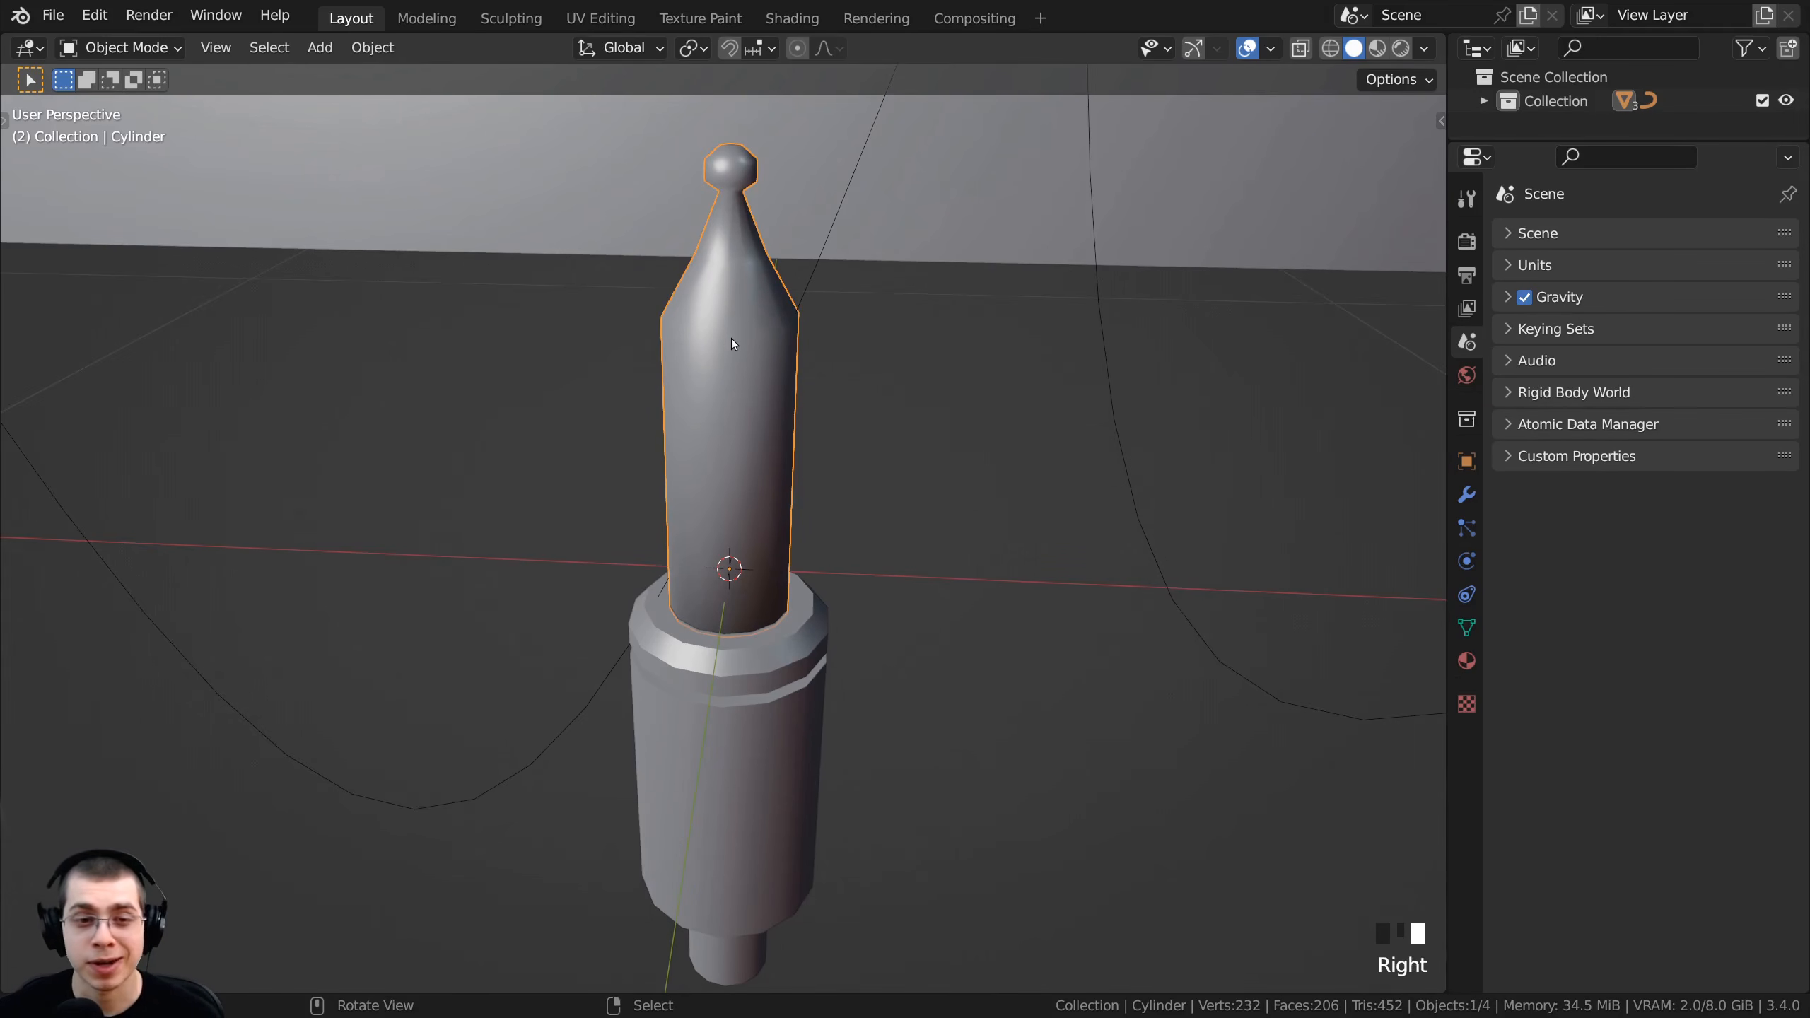
{"action": "key", "text": "Delete"}
{"action": "middle_click_drag", "start_coordinate": [731, 392], "coordinate": [750, 630]}
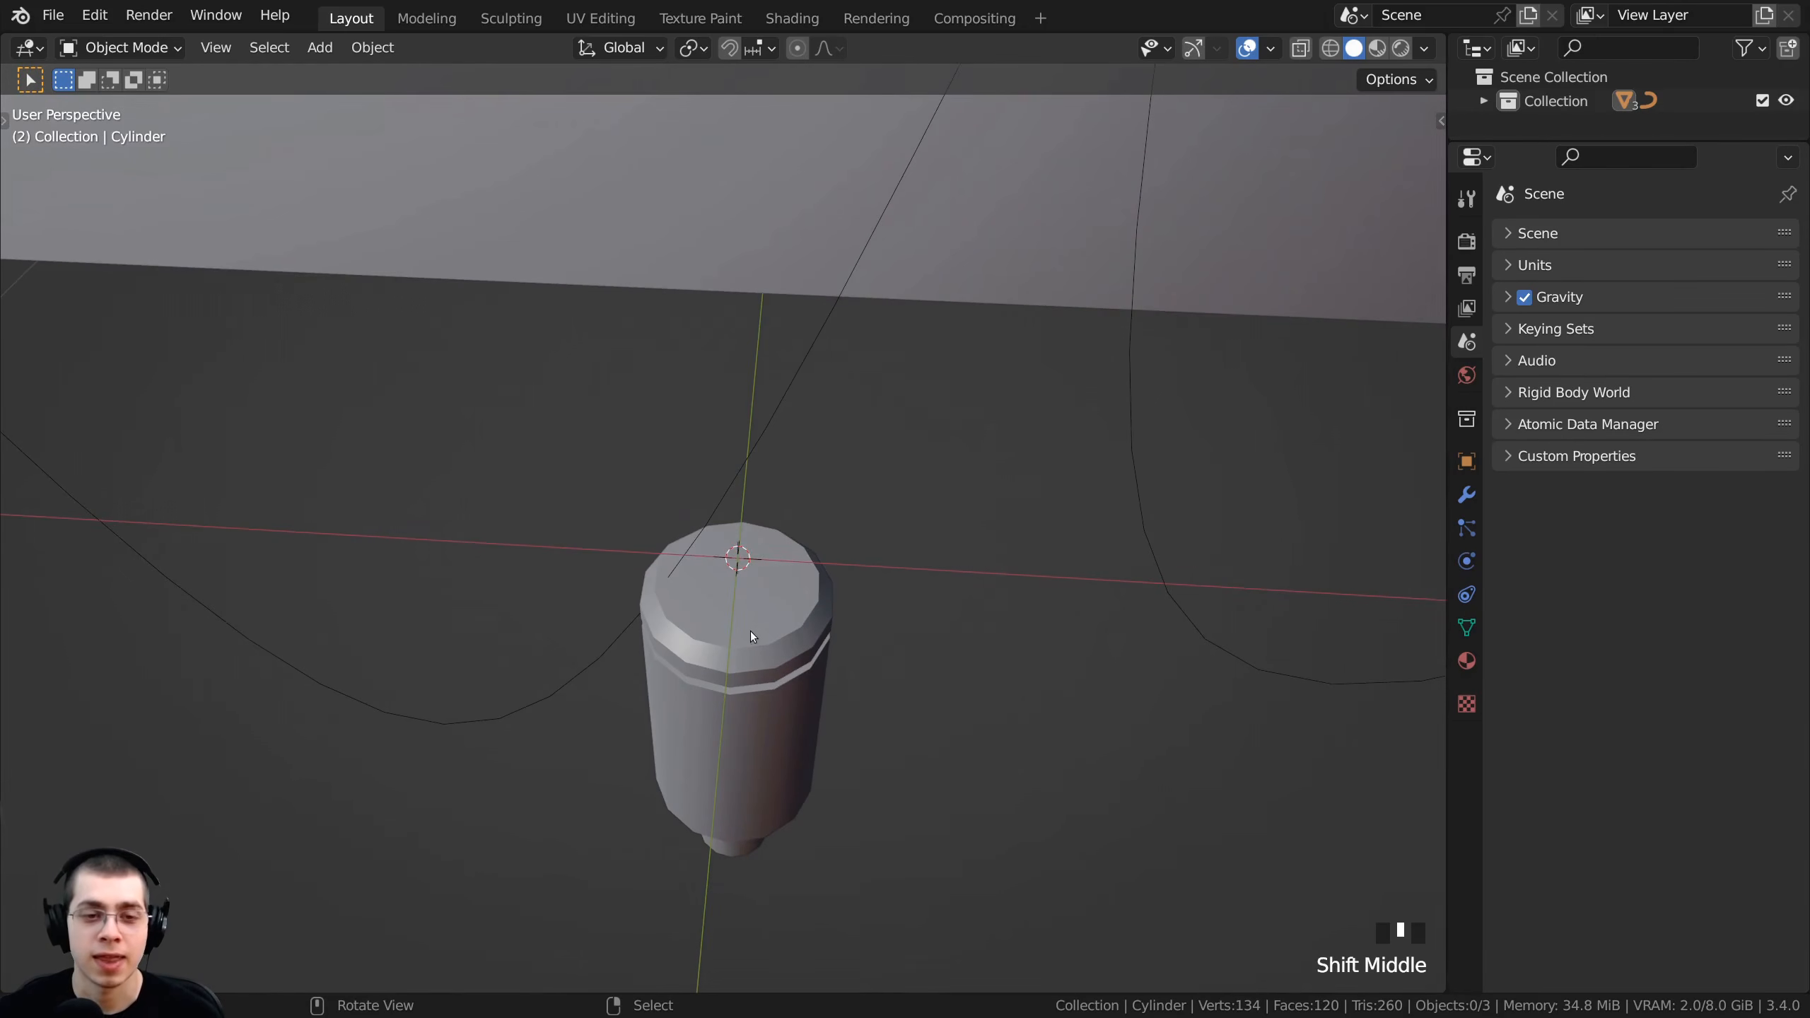
- Inset the socket's top face by about 0.053 m in Edit Mode, leaving a small circular face at its centre
{"action": "right_click", "coordinate": [749, 631]}
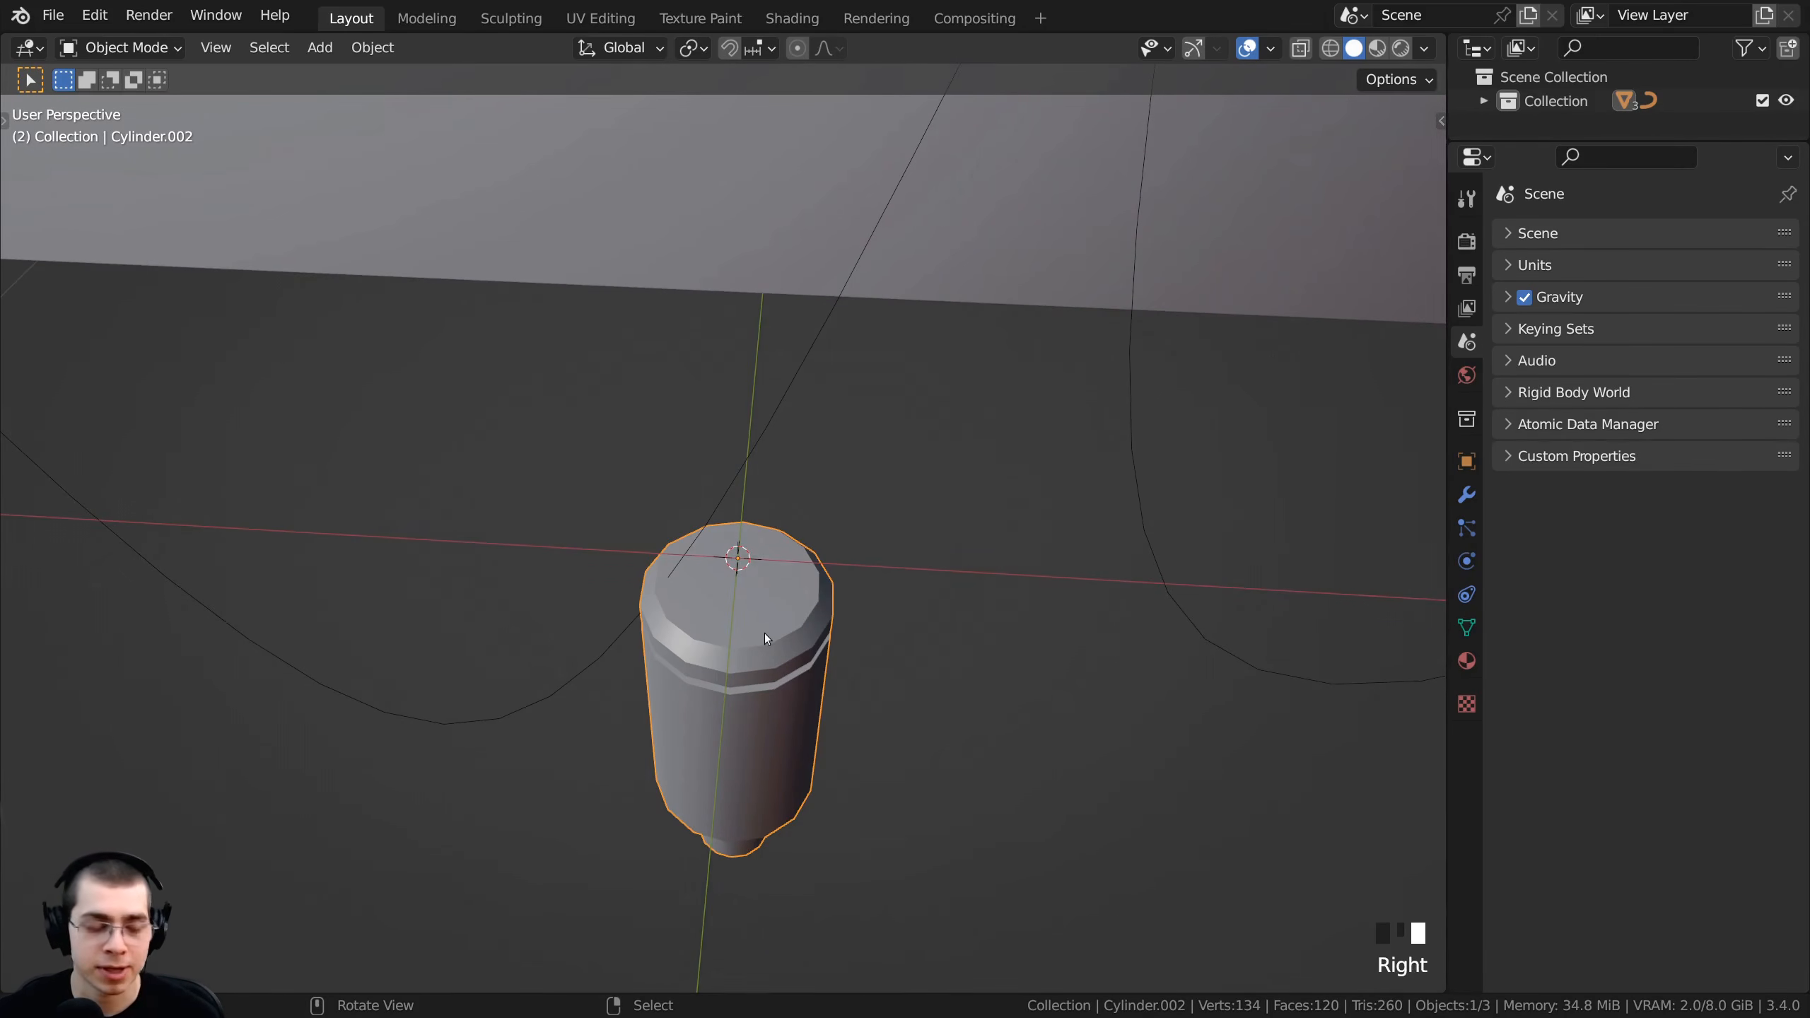
{"action": "scroll", "coordinate": [763, 632], "scroll_direction": "up", "scroll_amount": 1}
{"action": "key", "text": "Tab"}
{"action": "scroll", "coordinate": [693, 502], "scroll_direction": "up", "scroll_amount": 1}
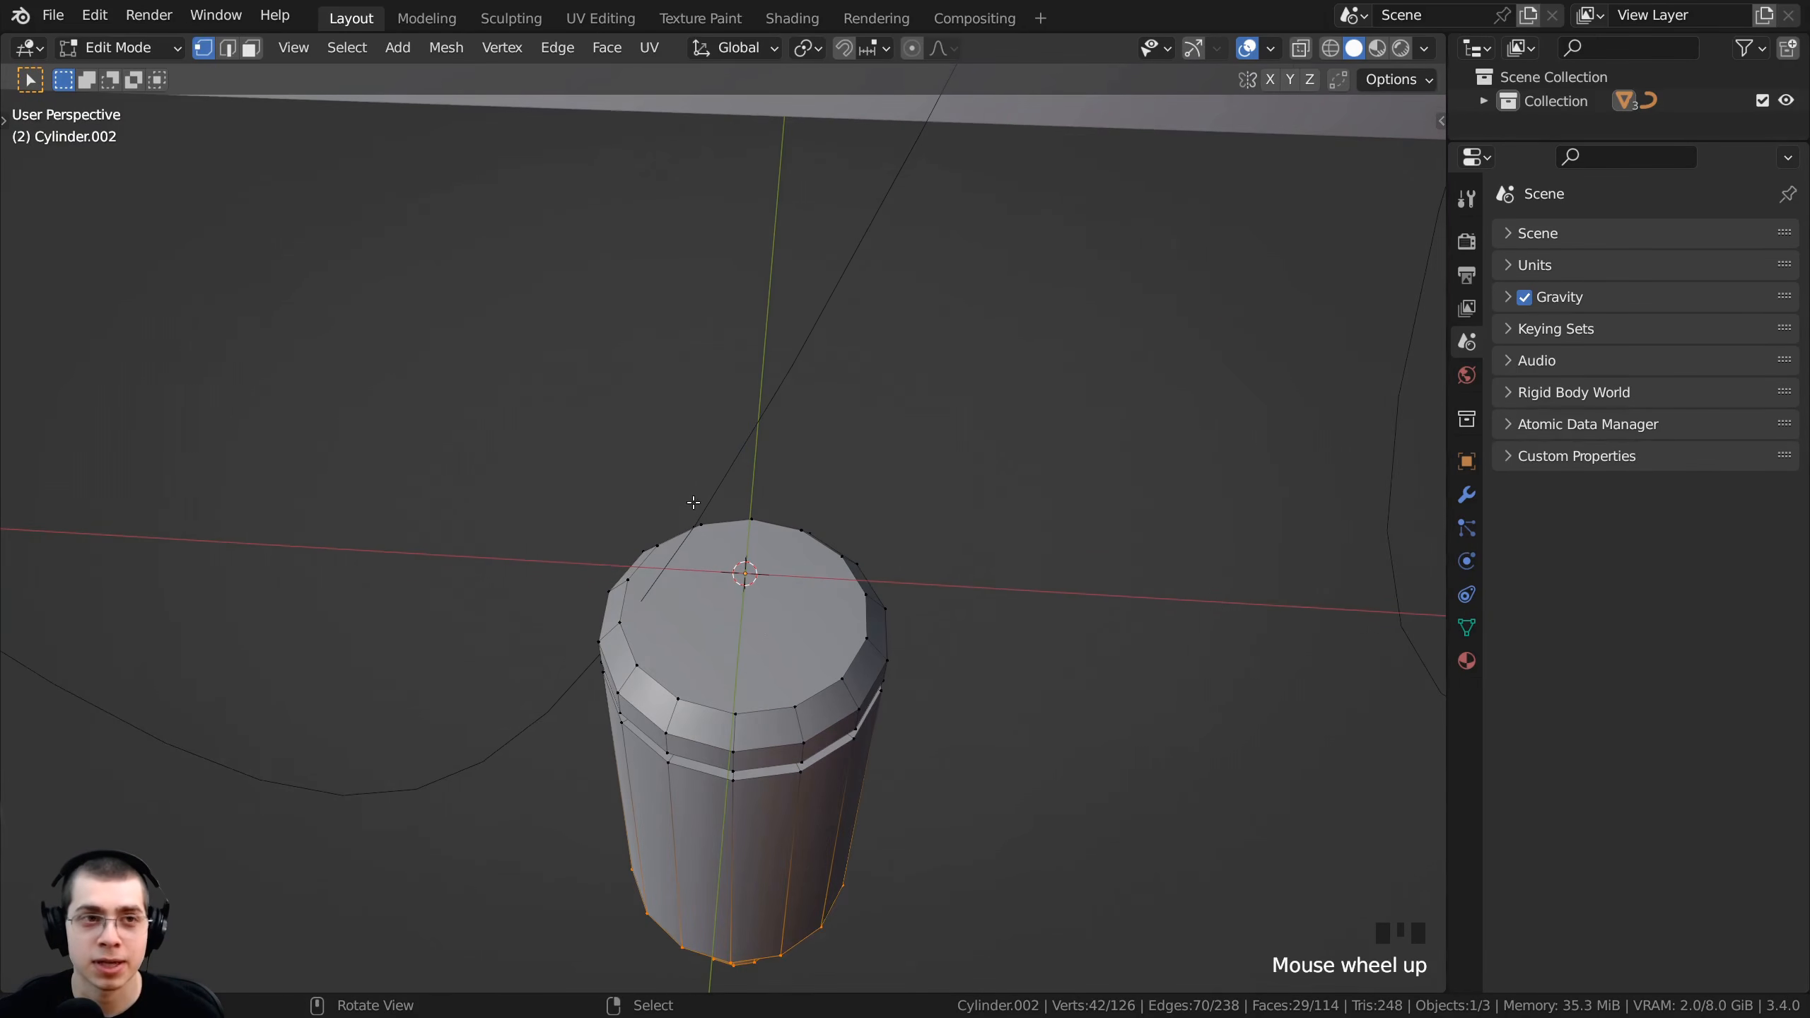
{"action": "left_click", "coordinate": [248, 50]}
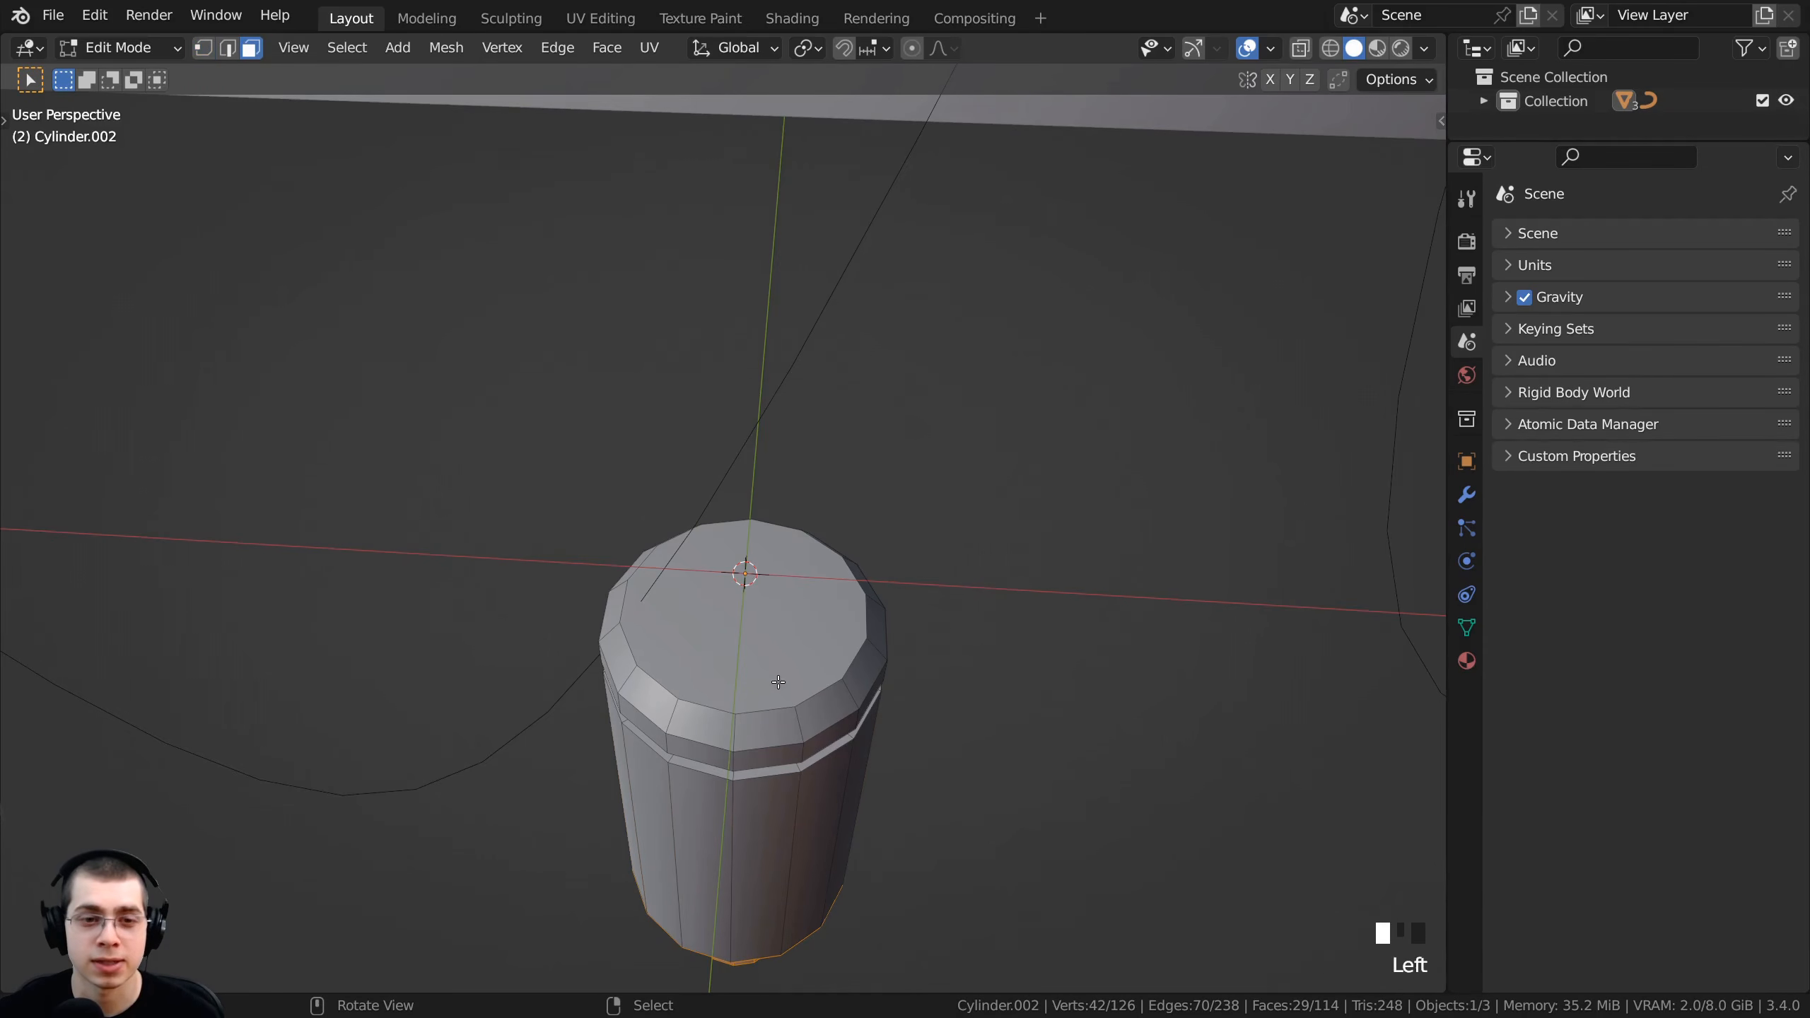
{"action": "scroll", "coordinate": [767, 627], "scroll_direction": "up", "scroll_amount": 1}
{"action": "right_click", "coordinate": [763, 621]}
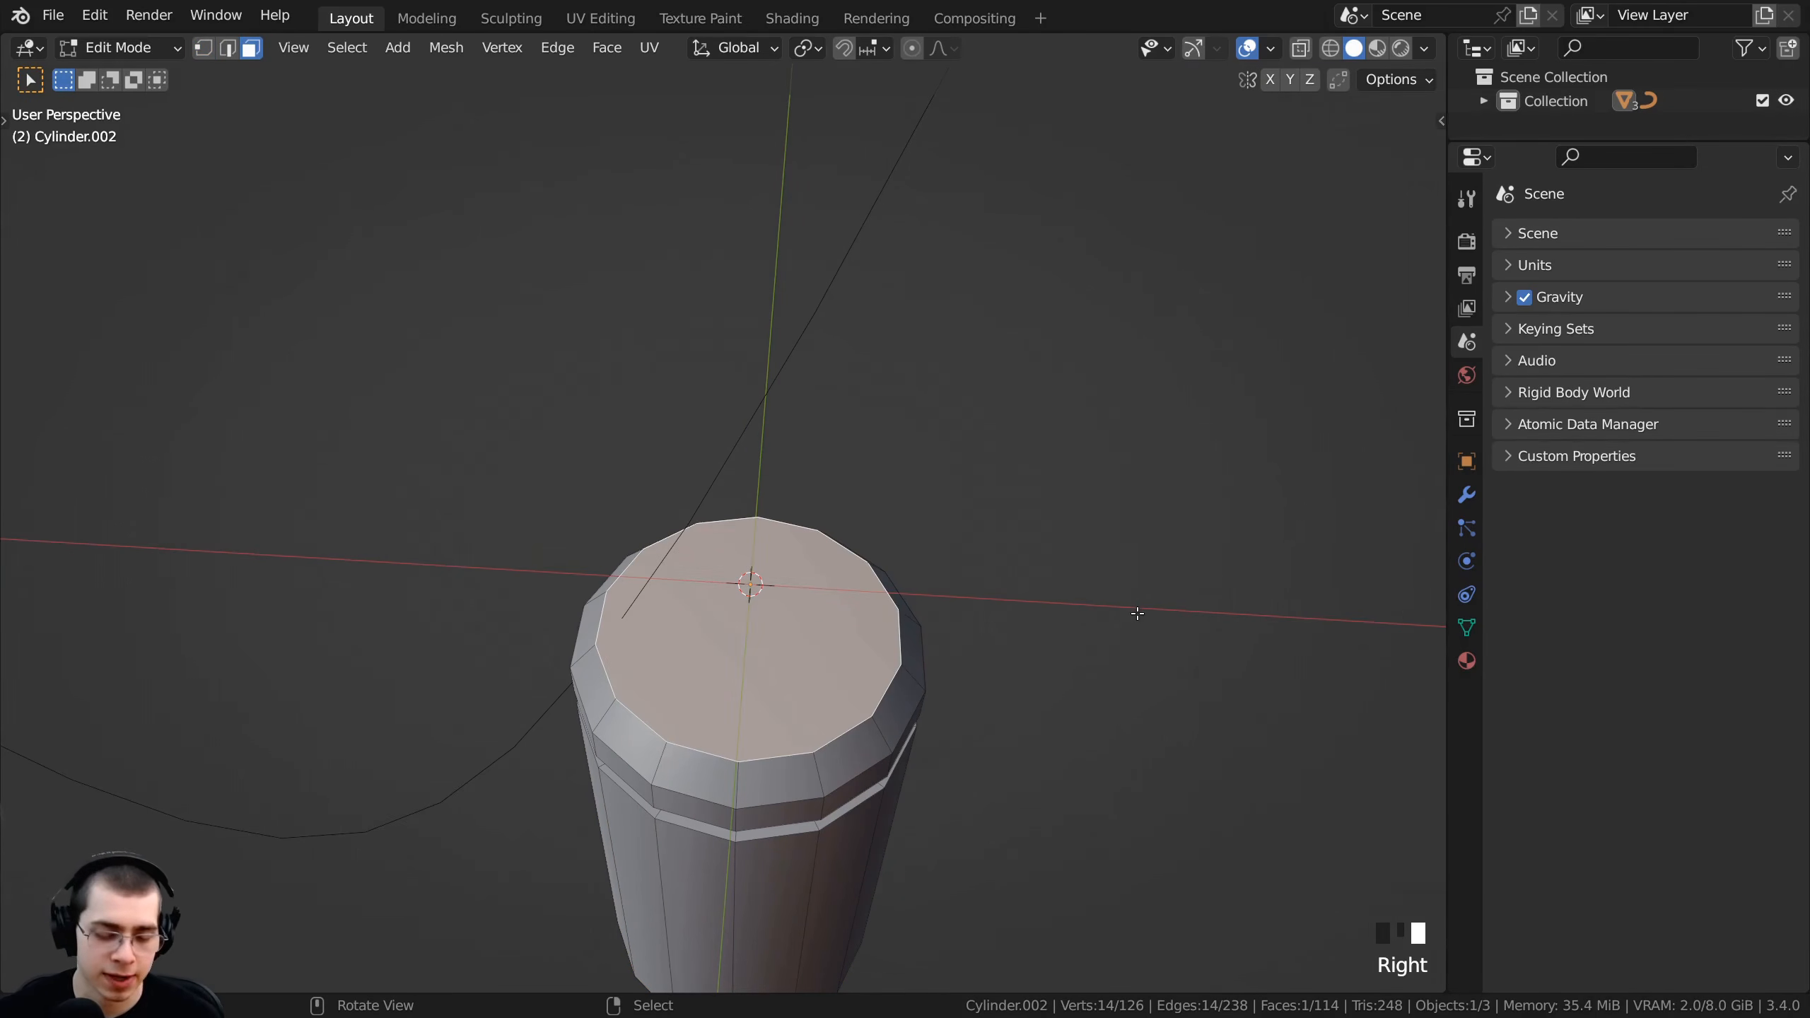
{"action": "scroll", "coordinate": [1141, 606], "scroll_direction": "up", "scroll_amount": 1}
{"action": "key", "text": "i"}
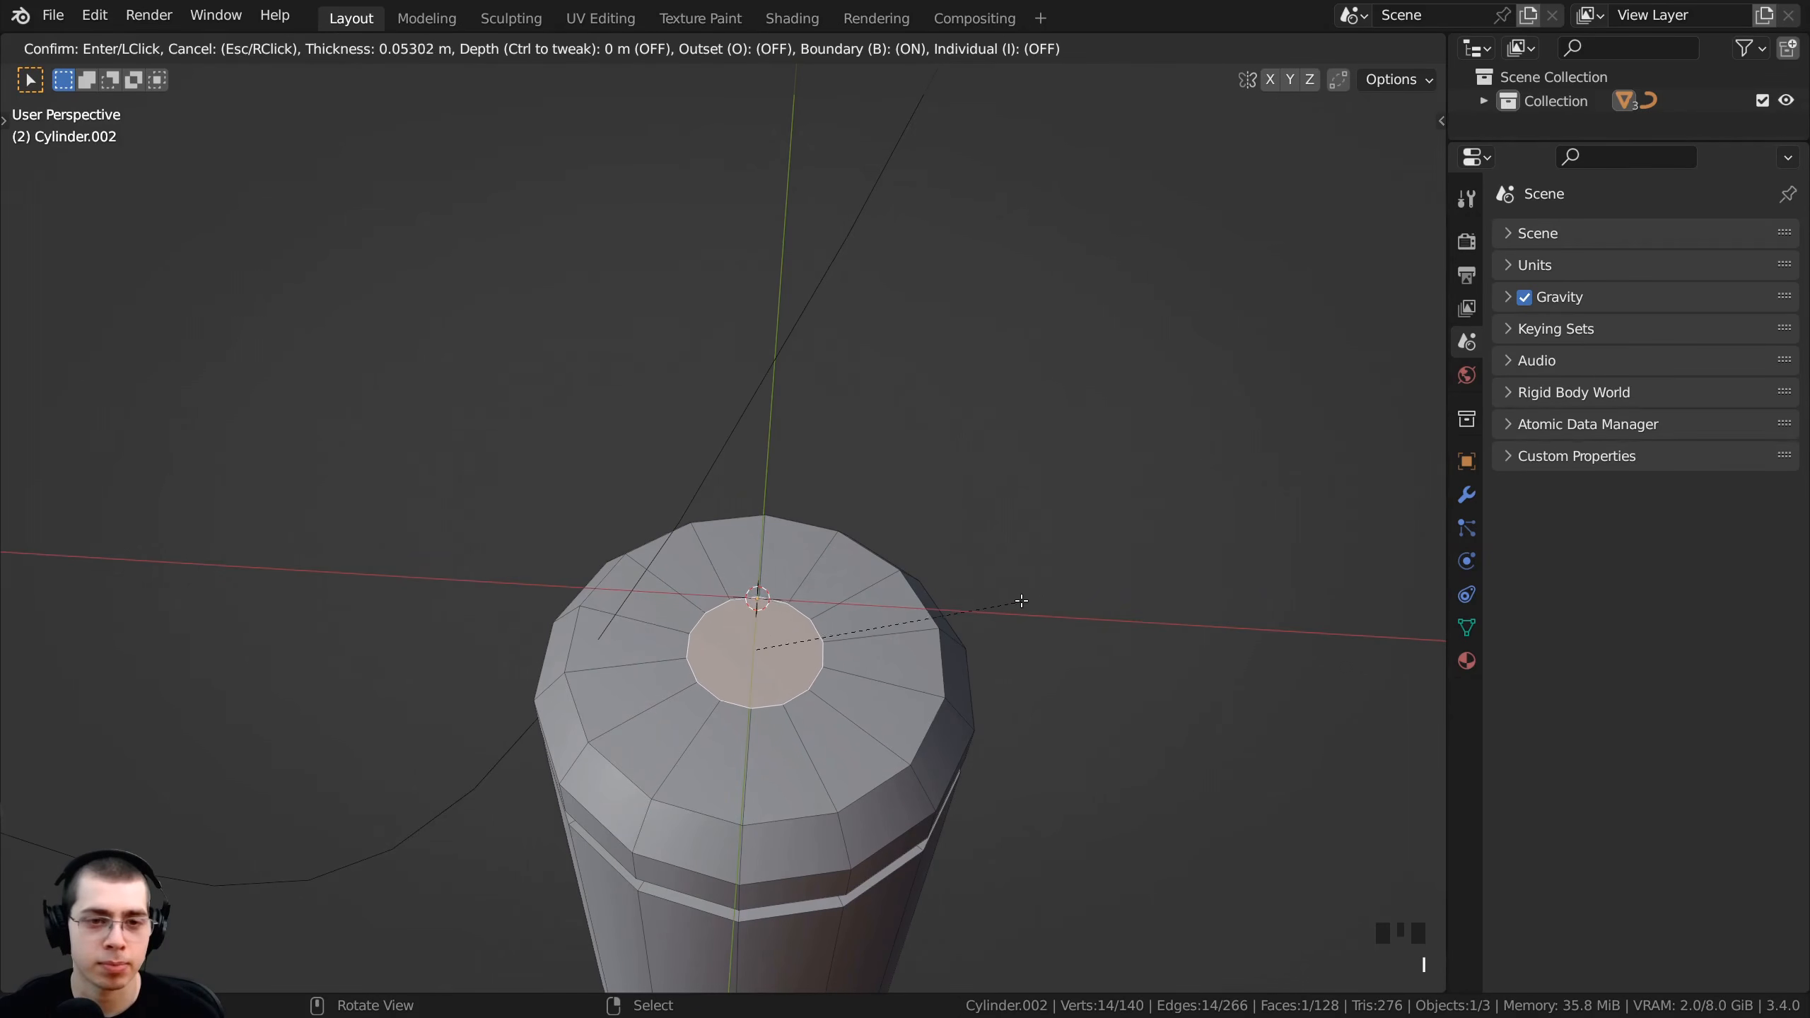
{"action": "left_click", "coordinate": [1010, 599]}
- Extrude the small inset face about 0.17 m upward into a thin column inside the bulb's space
{"action": "scroll", "coordinate": [1010, 598], "scroll_direction": "down", "scroll_amount": 3}
{"action": "middle_click_drag", "start_coordinate": [1010, 598], "coordinate": [951, 656]}
{"action": "scroll", "coordinate": [947, 668], "scroll_direction": "up", "scroll_amount": 1}
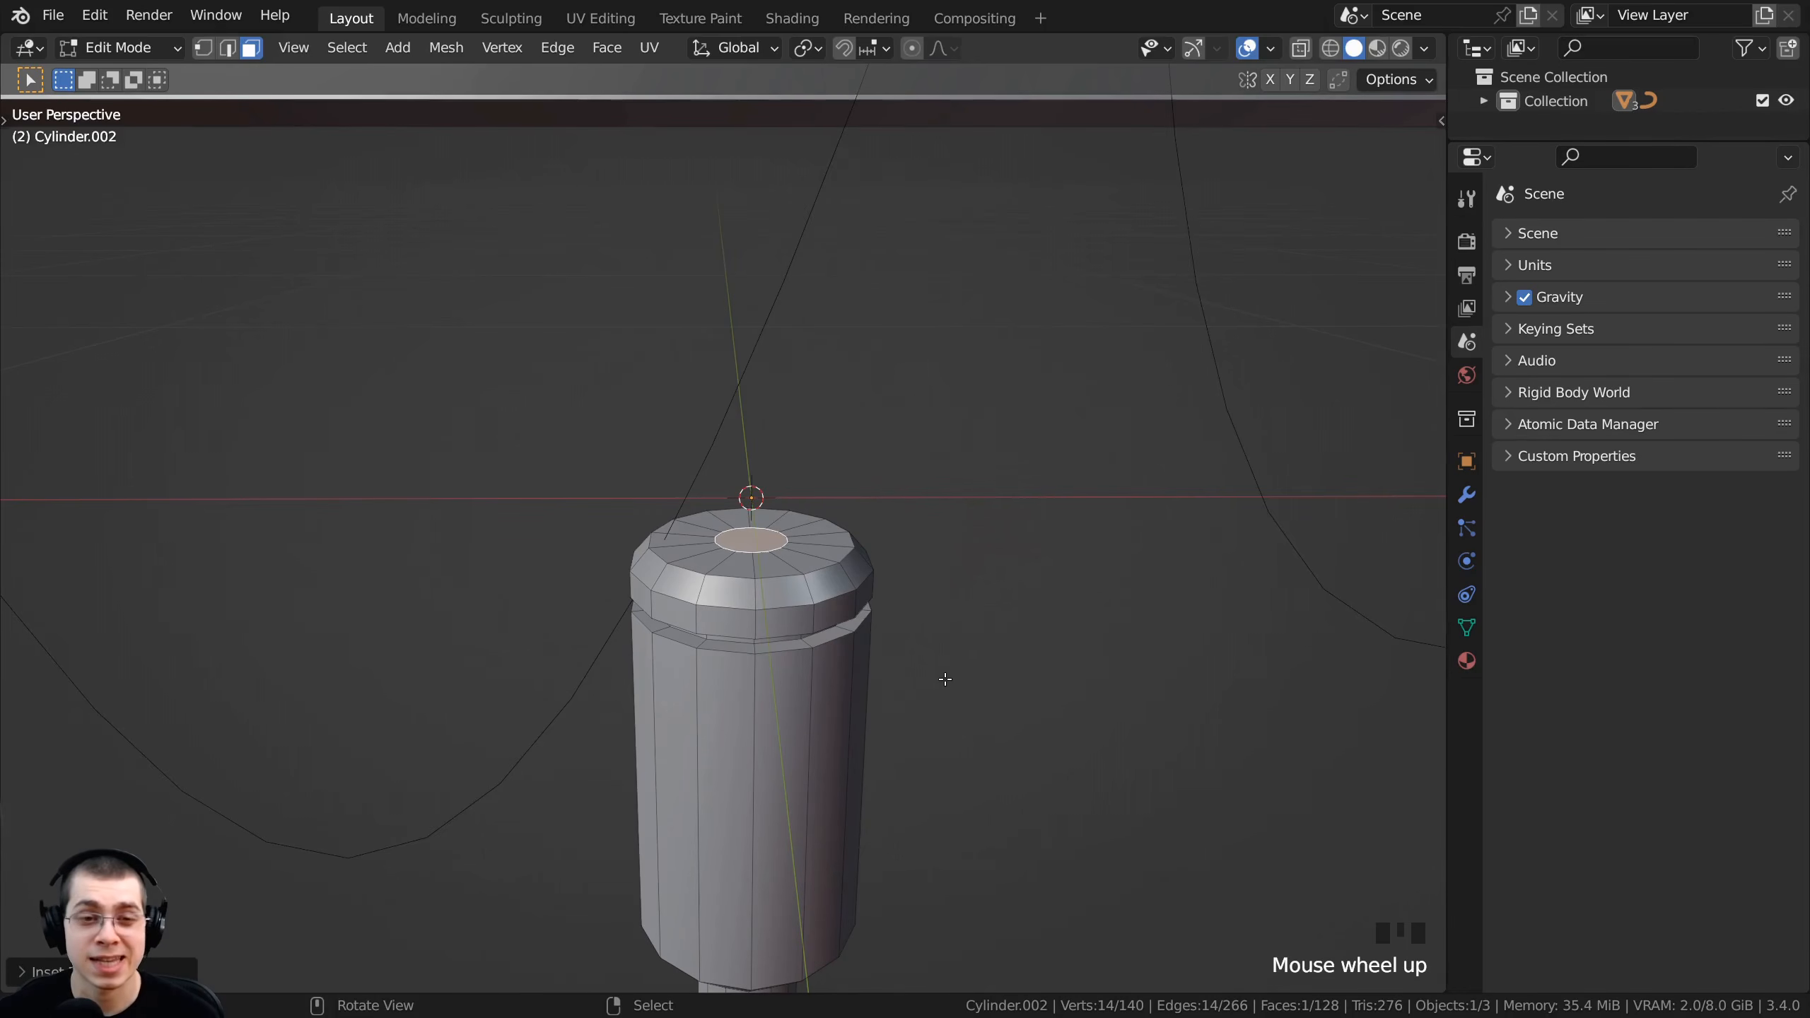
{"action": "key", "text": "e"}
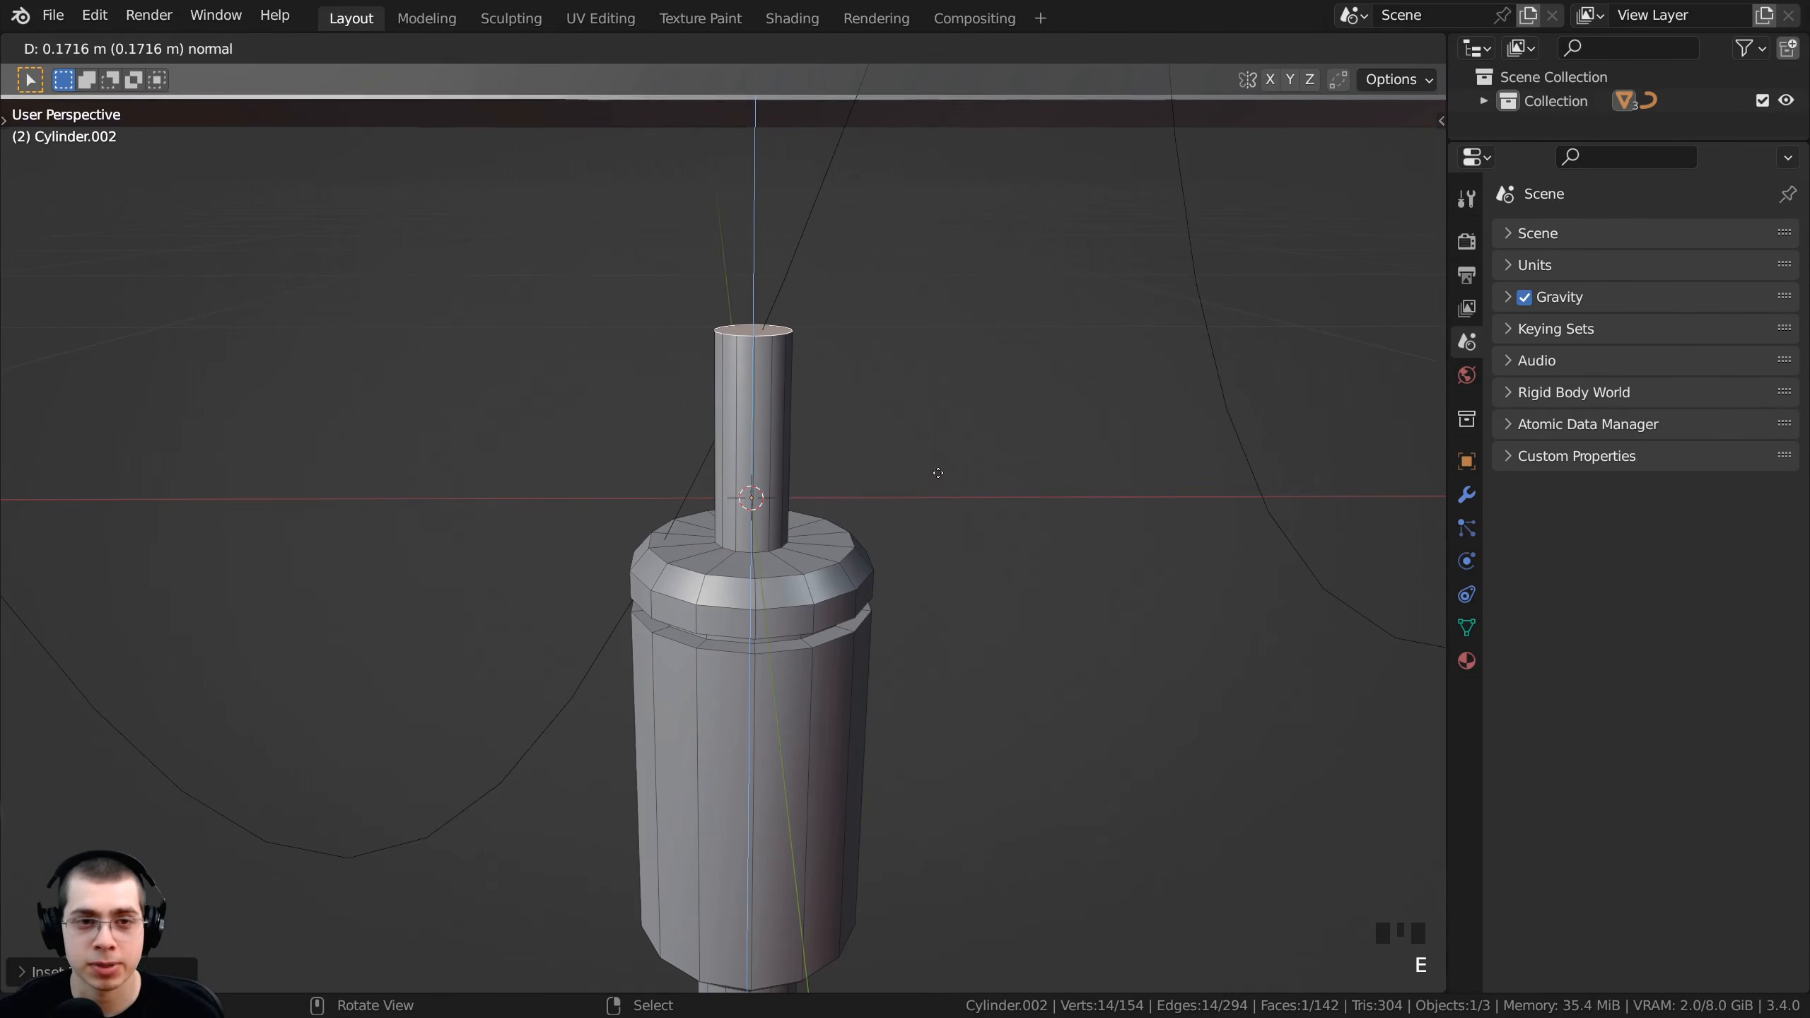
{"action": "left_click", "coordinate": [937, 473]}
- Add the loop of side faces around the thin column to the selection with its top face and return to Object Mode
{"action": "scroll", "coordinate": [937, 473], "scroll_direction": "up", "scroll_amount": 2}
{"action": "right_click", "coordinate": [778, 394], "text": "alt+shift"}
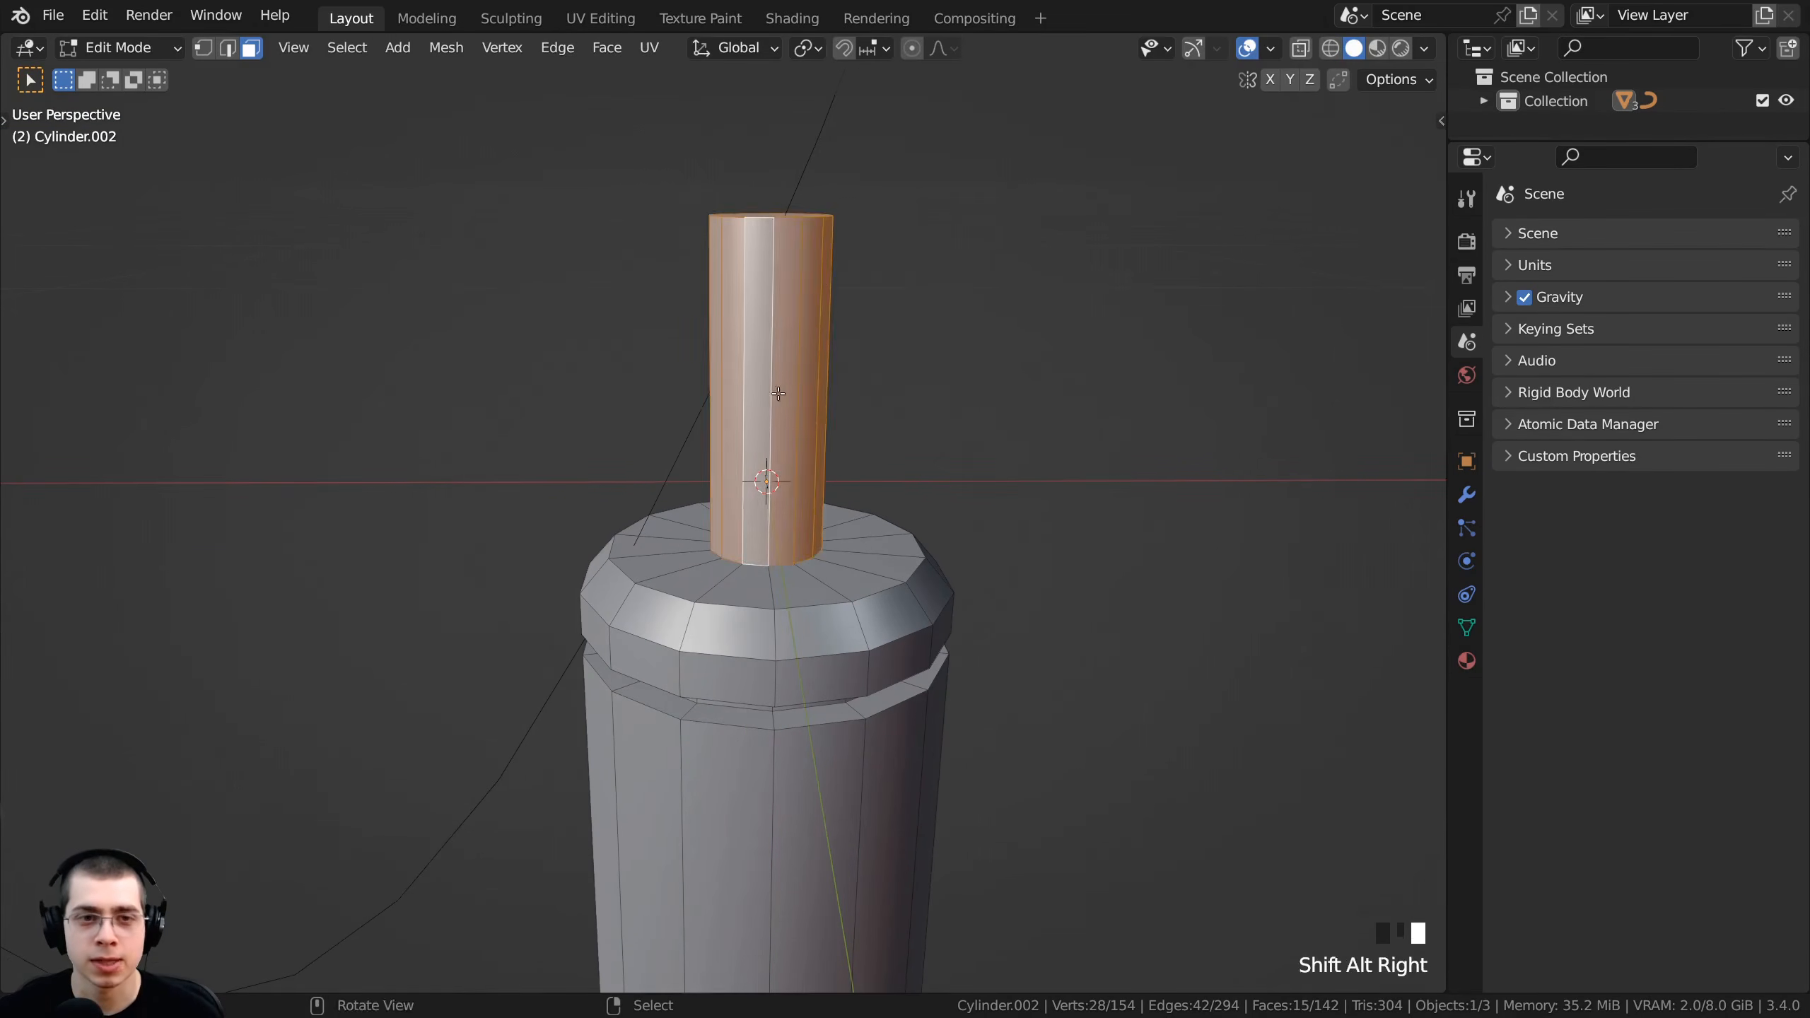
{"action": "middle_click_drag", "start_coordinate": [778, 393], "coordinate": [939, 371]}
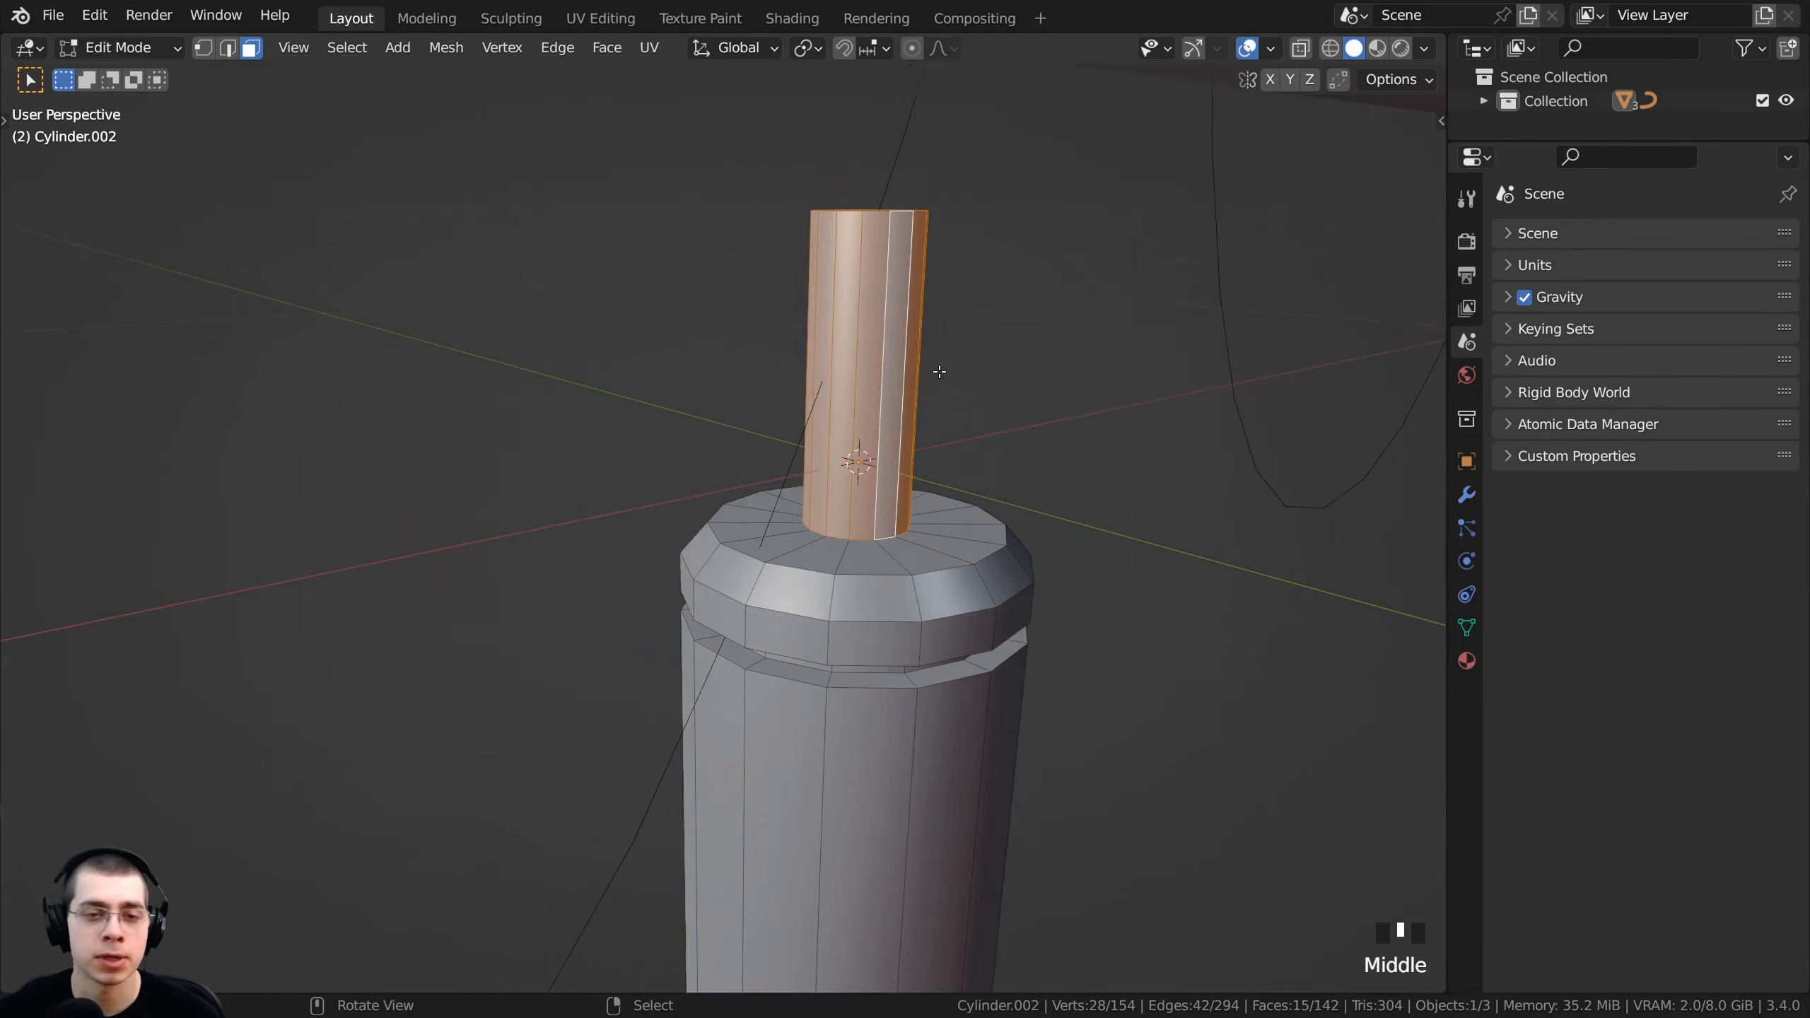
{"action": "scroll", "coordinate": [1131, 315], "scroll_direction": "down", "scroll_amount": 3}
{"action": "middle_click_drag", "start_coordinate": [1131, 314], "coordinate": [923, 434]}
{"action": "scroll", "coordinate": [948, 405], "scroll_direction": "up", "scroll_amount": 1}
{"action": "scroll", "coordinate": [947, 408], "scroll_direction": "down", "scroll_amount": 1}
{"action": "key", "text": "Tab"}
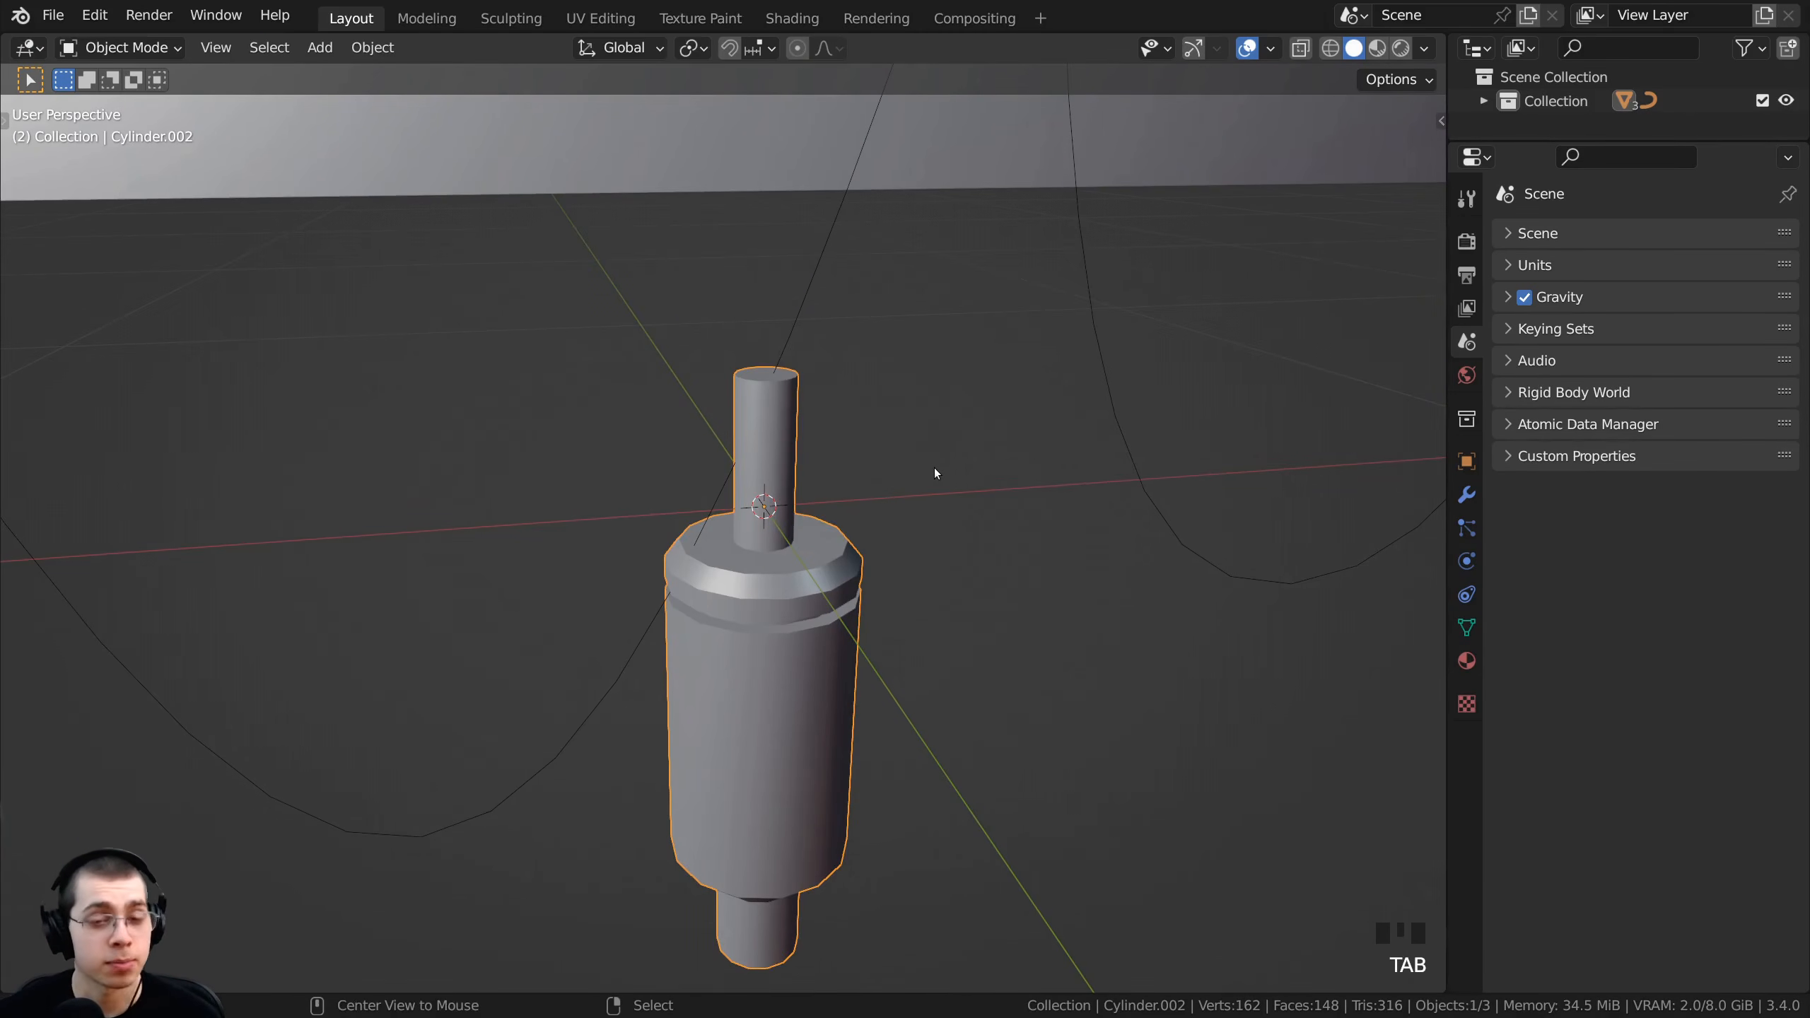
- Reveal the hidden bulb again and deselect everything
{"action": "key", "text": "alt+h"}
{"action": "scroll", "coordinate": [823, 387], "scroll_direction": "down", "scroll_amount": 3}
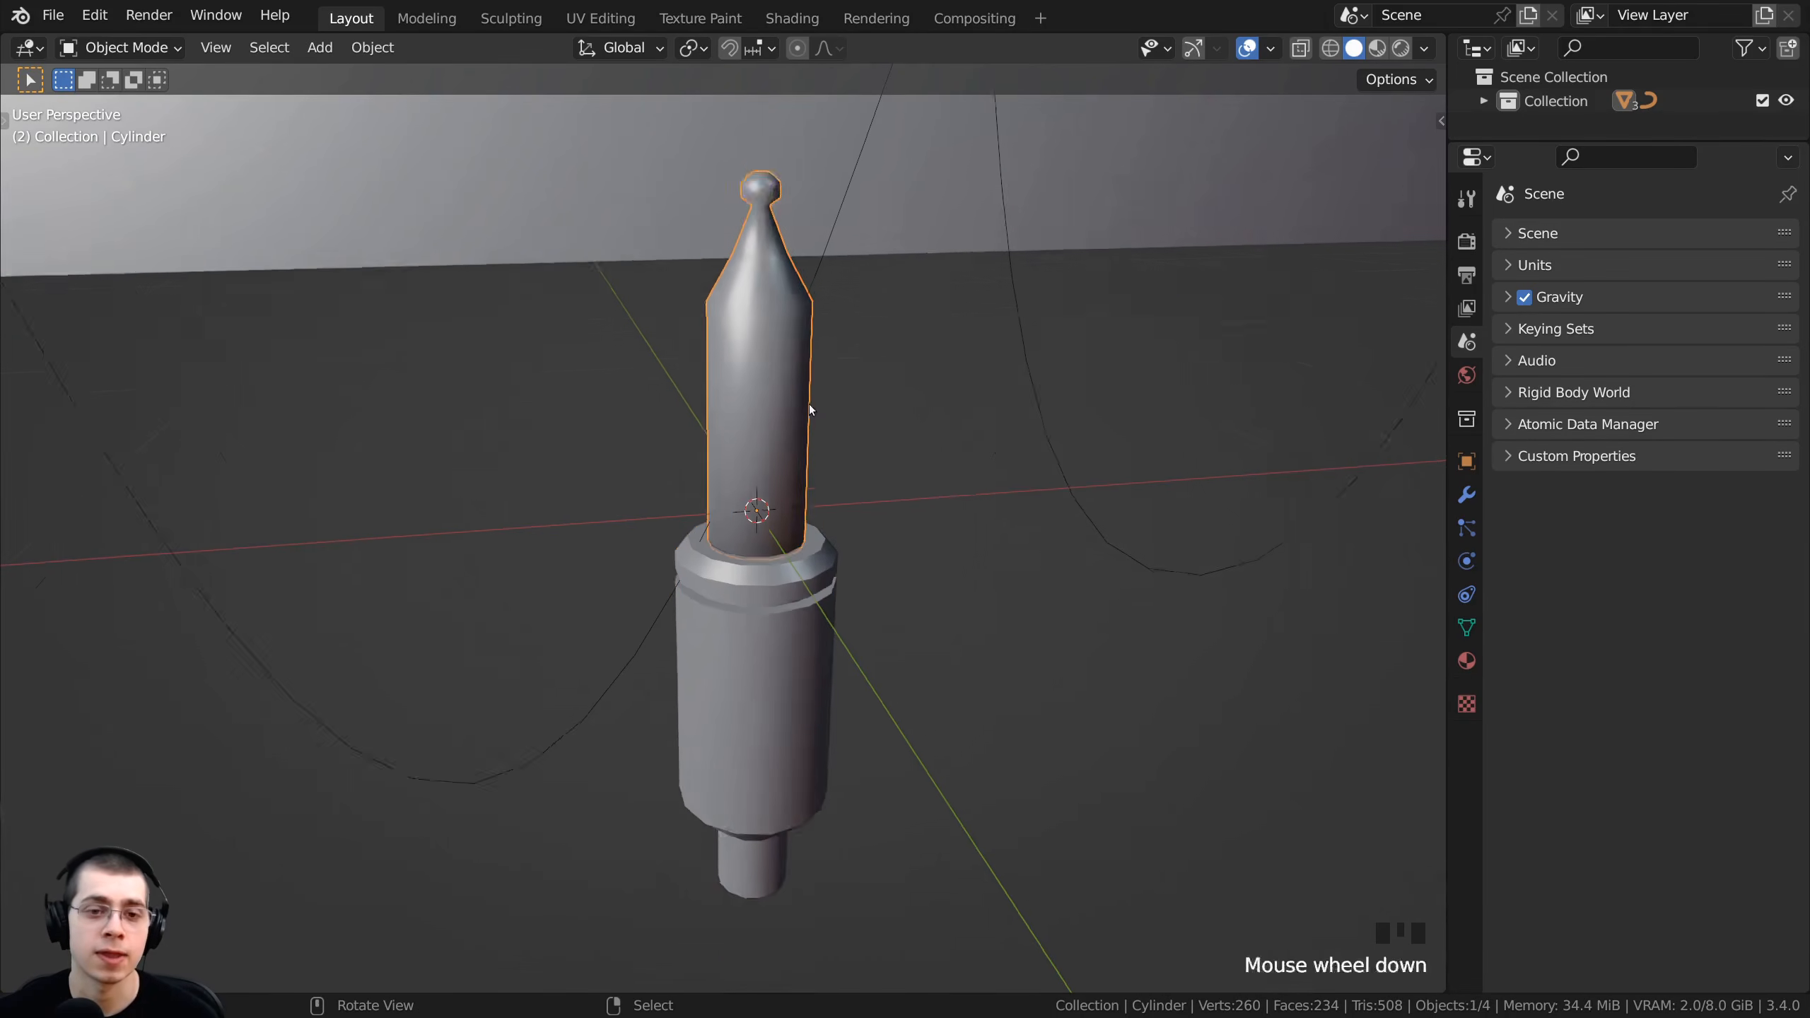
{"action": "key", "text": "alt+a"}
{"action": "middle_click_drag", "start_coordinate": [754, 434], "coordinate": [735, 517]}
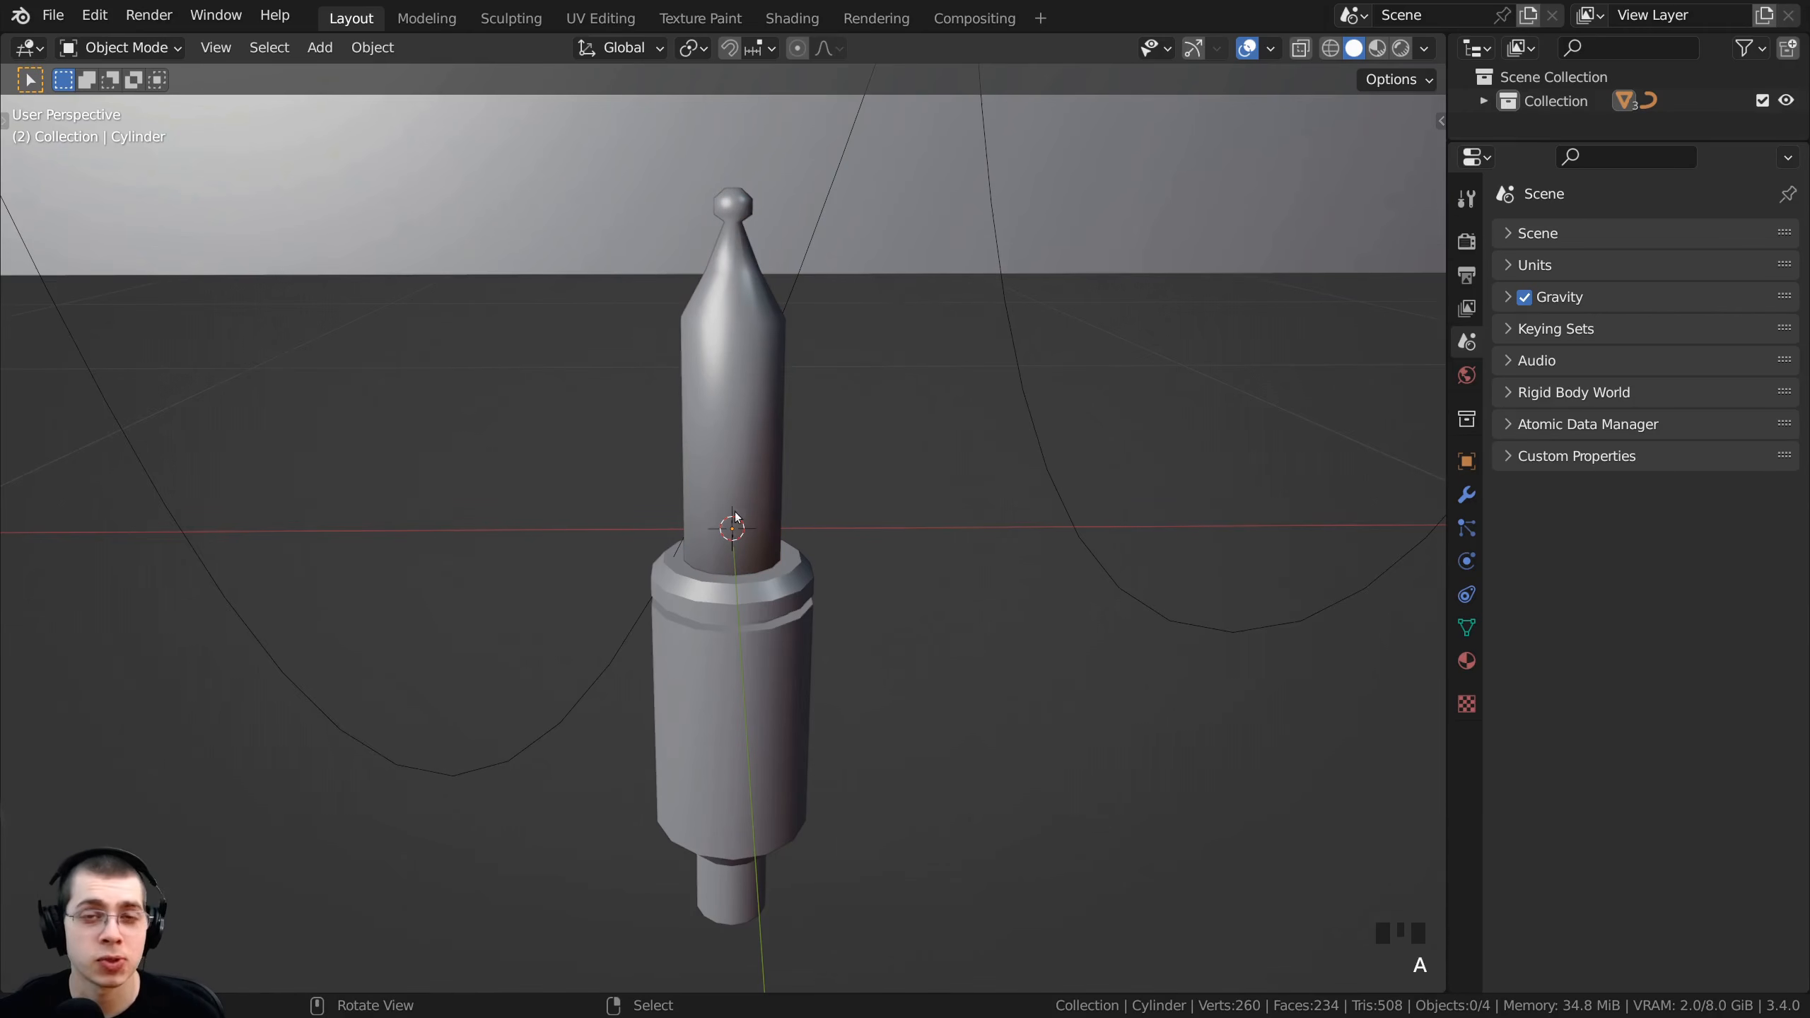
- Join the bulb into the socket as a single object and clear the selection
{"action": "right_click", "coordinate": [735, 420]}
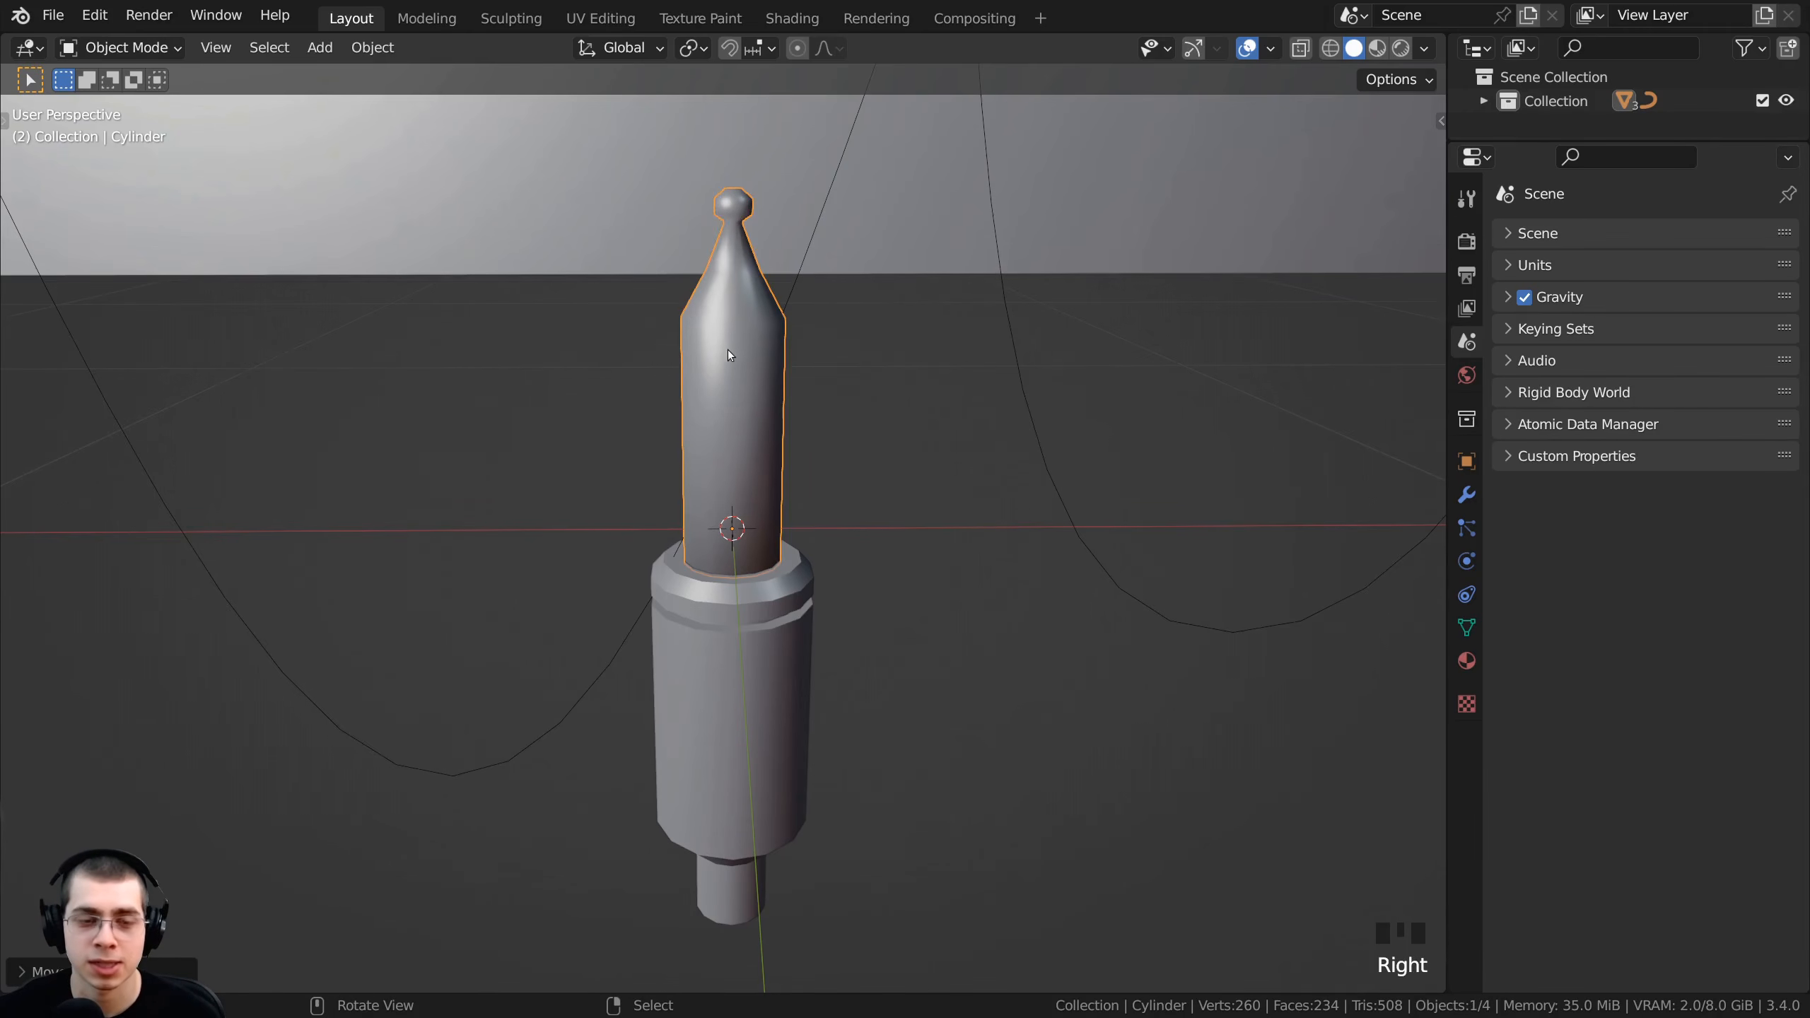
{"action": "right_click", "coordinate": [768, 654], "text": "shift"}
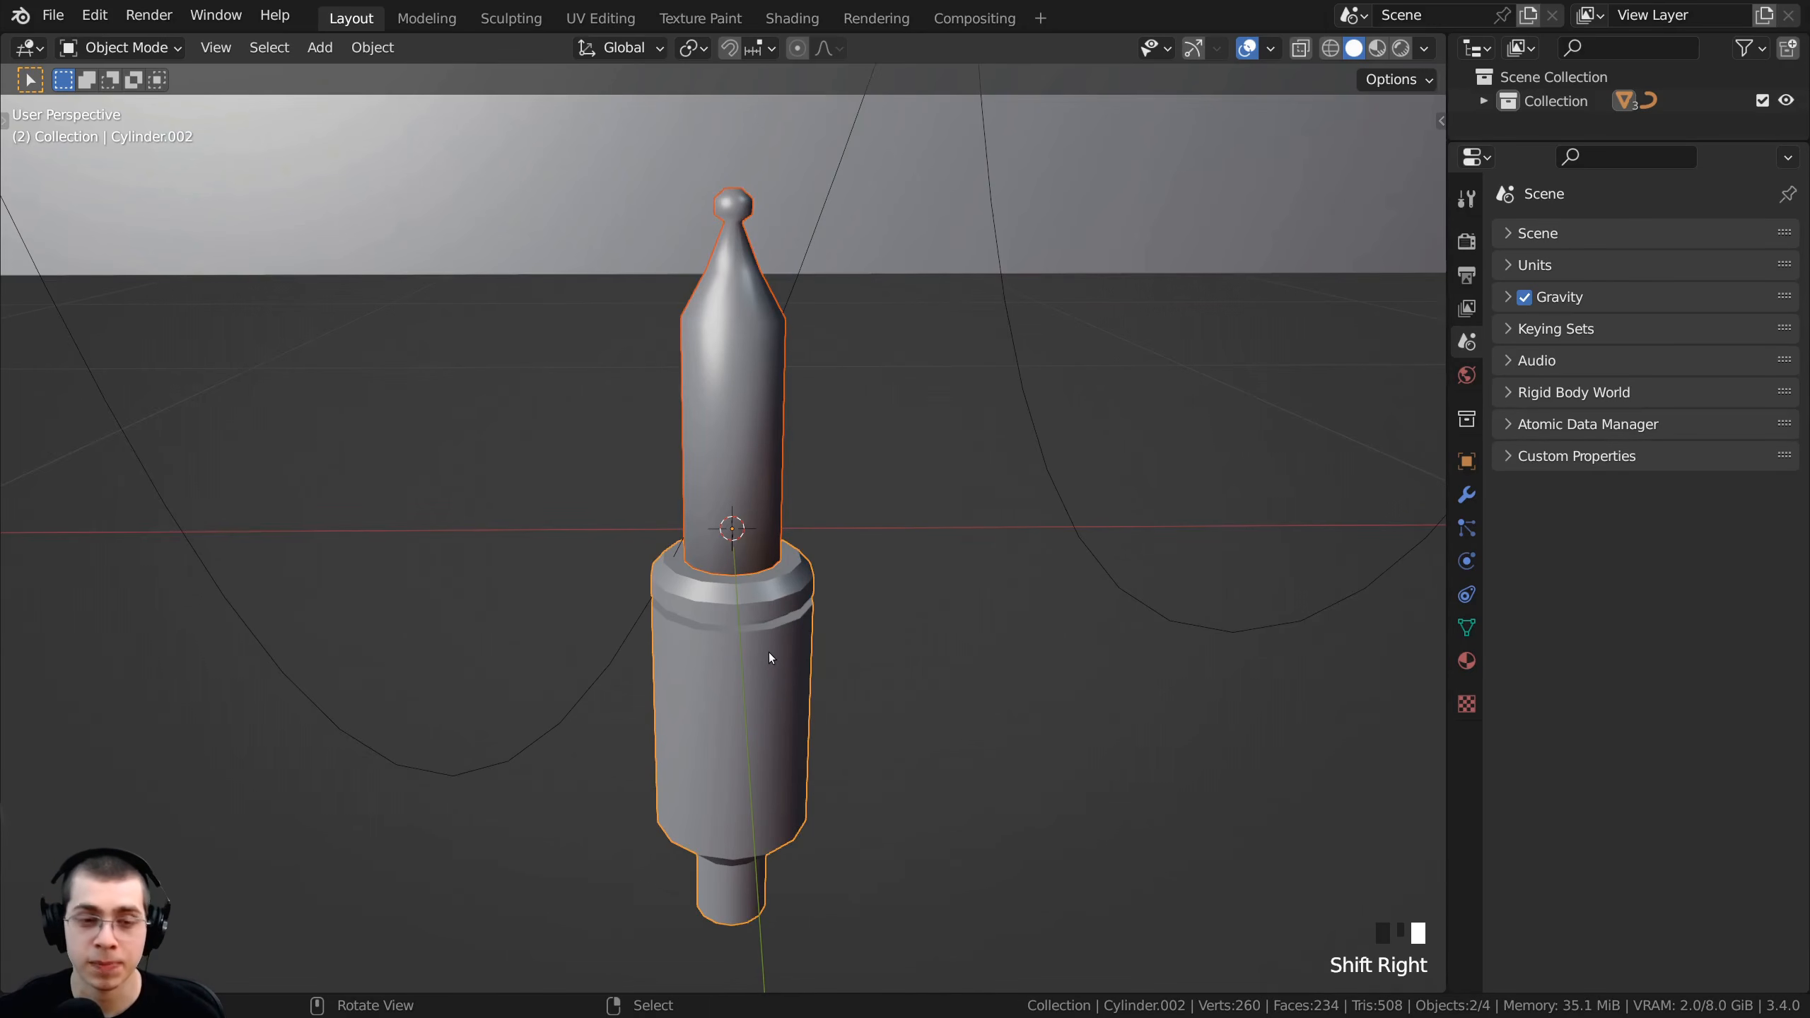
{"action": "key", "text": "ctrl+j"}
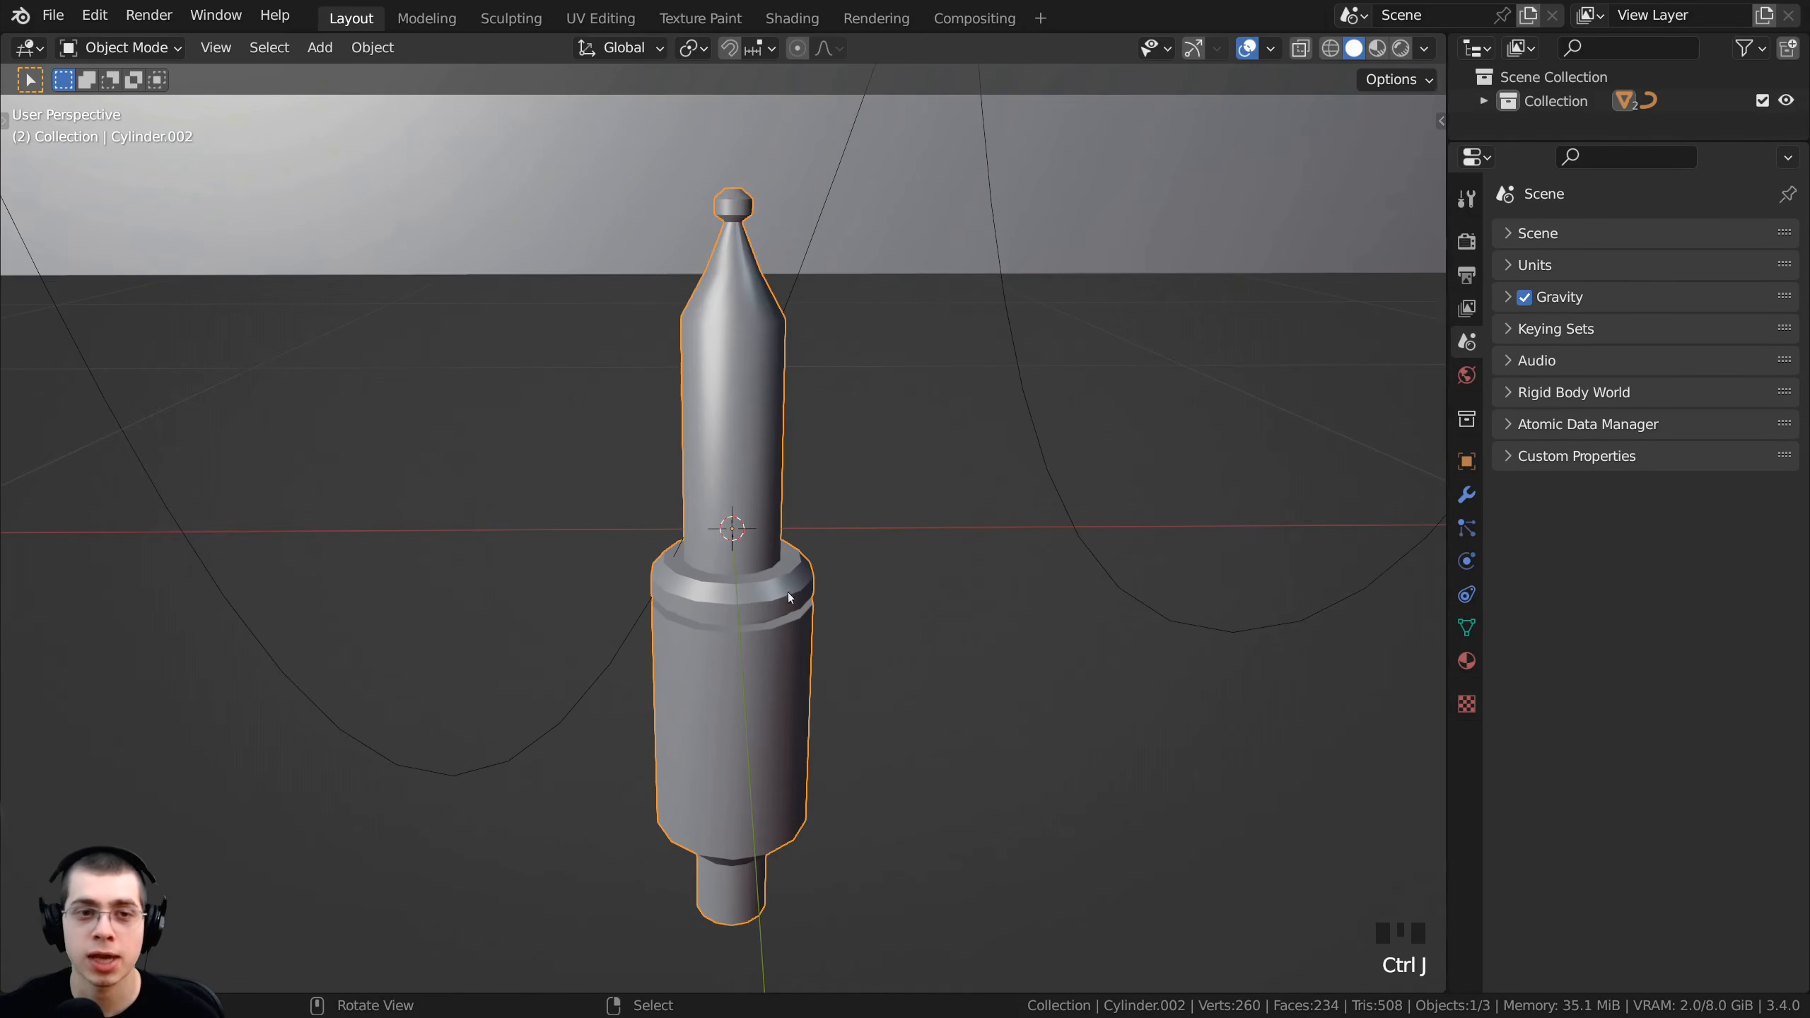
{"action": "middle_click_drag", "start_coordinate": [779, 336], "coordinate": [743, 399], "text": "shift"}
{"action": "scroll", "coordinate": [676, 603], "scroll_direction": "down", "scroll_amount": 3}
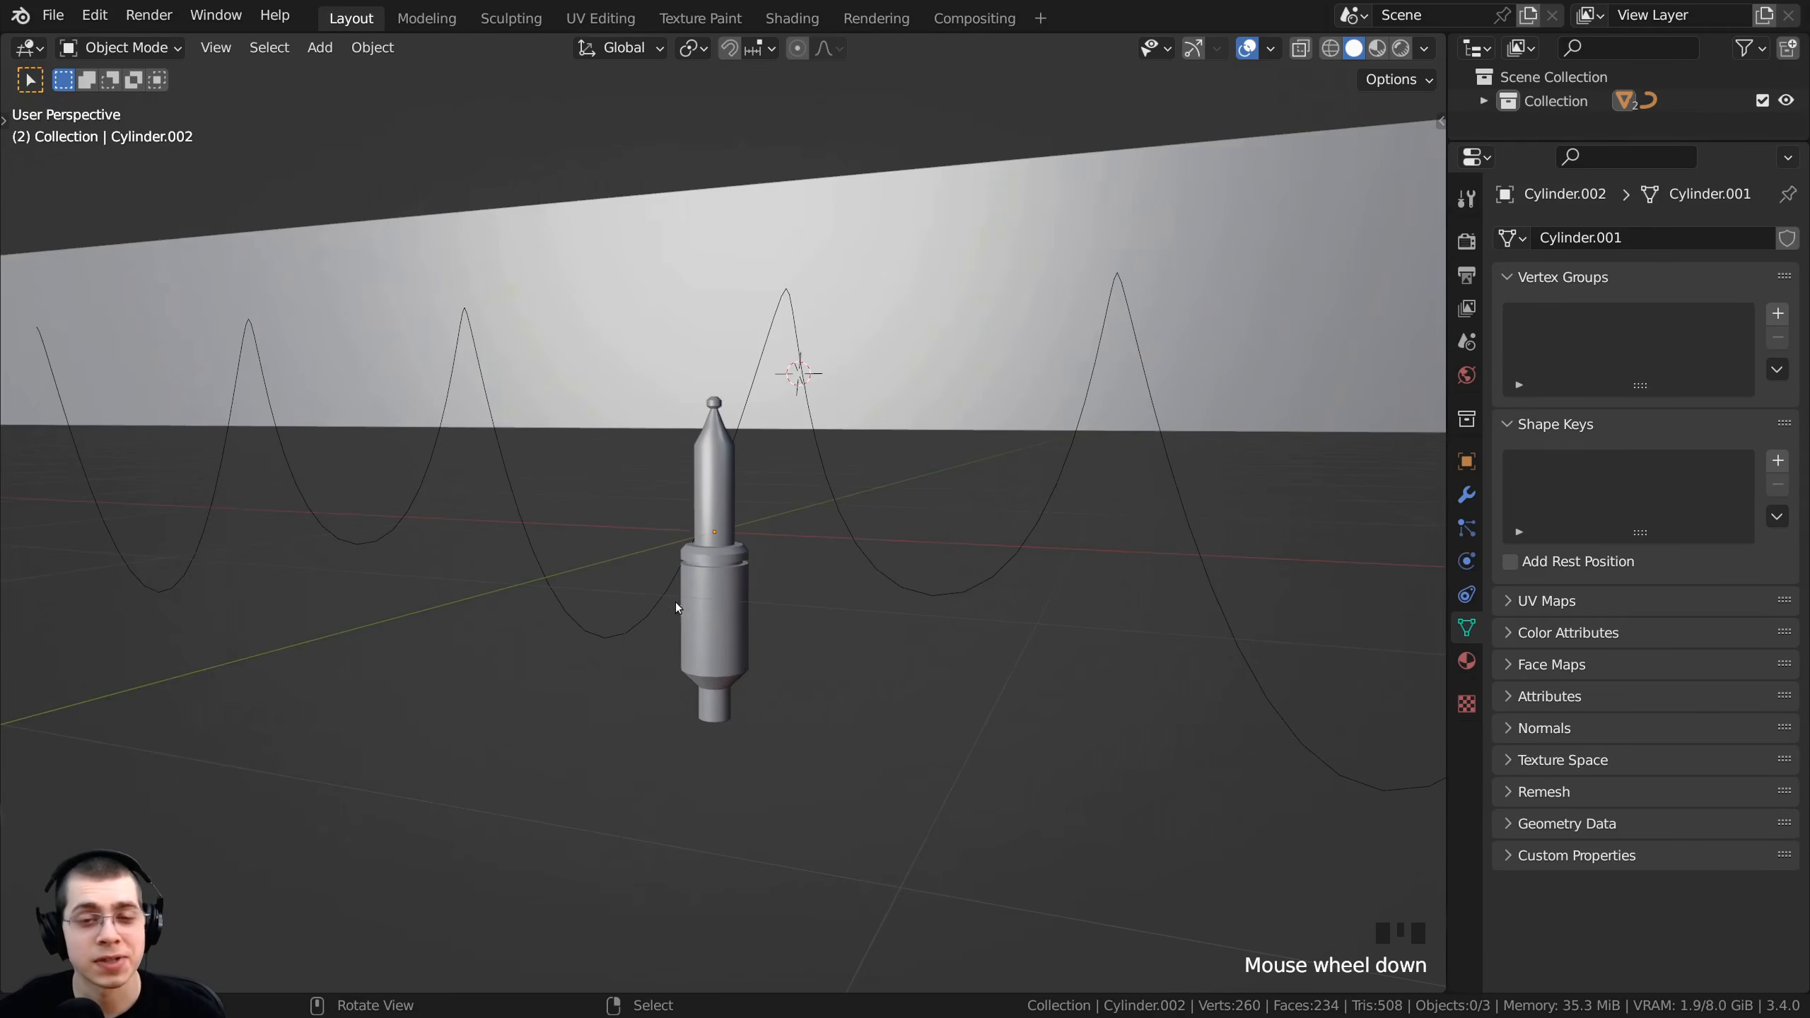
{"action": "right_click", "coordinate": [710, 595]}
{"action": "key", "text": "a"}
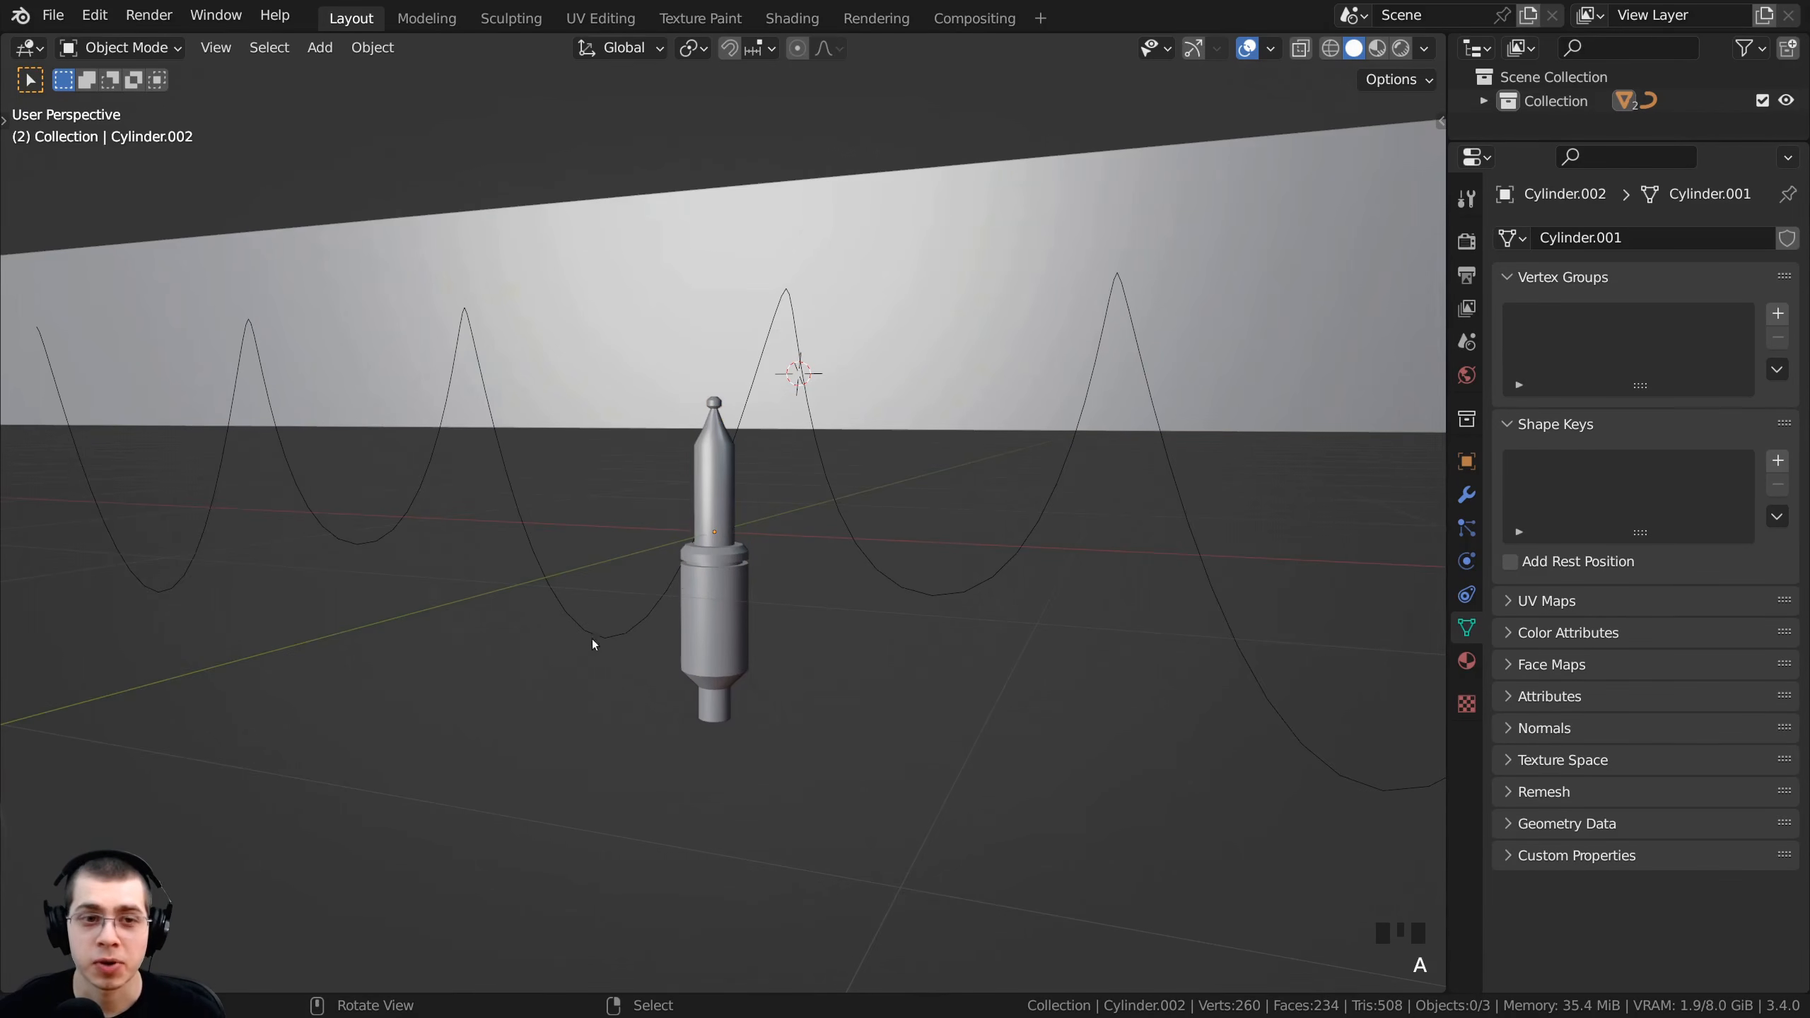
- Select the Bezier string and add a Geometry Nodes workspace to work on it
{"action": "right_click", "coordinate": [497, 439]}
{"action": "middle_click_drag", "start_coordinate": [506, 433], "coordinate": [658, 444]}
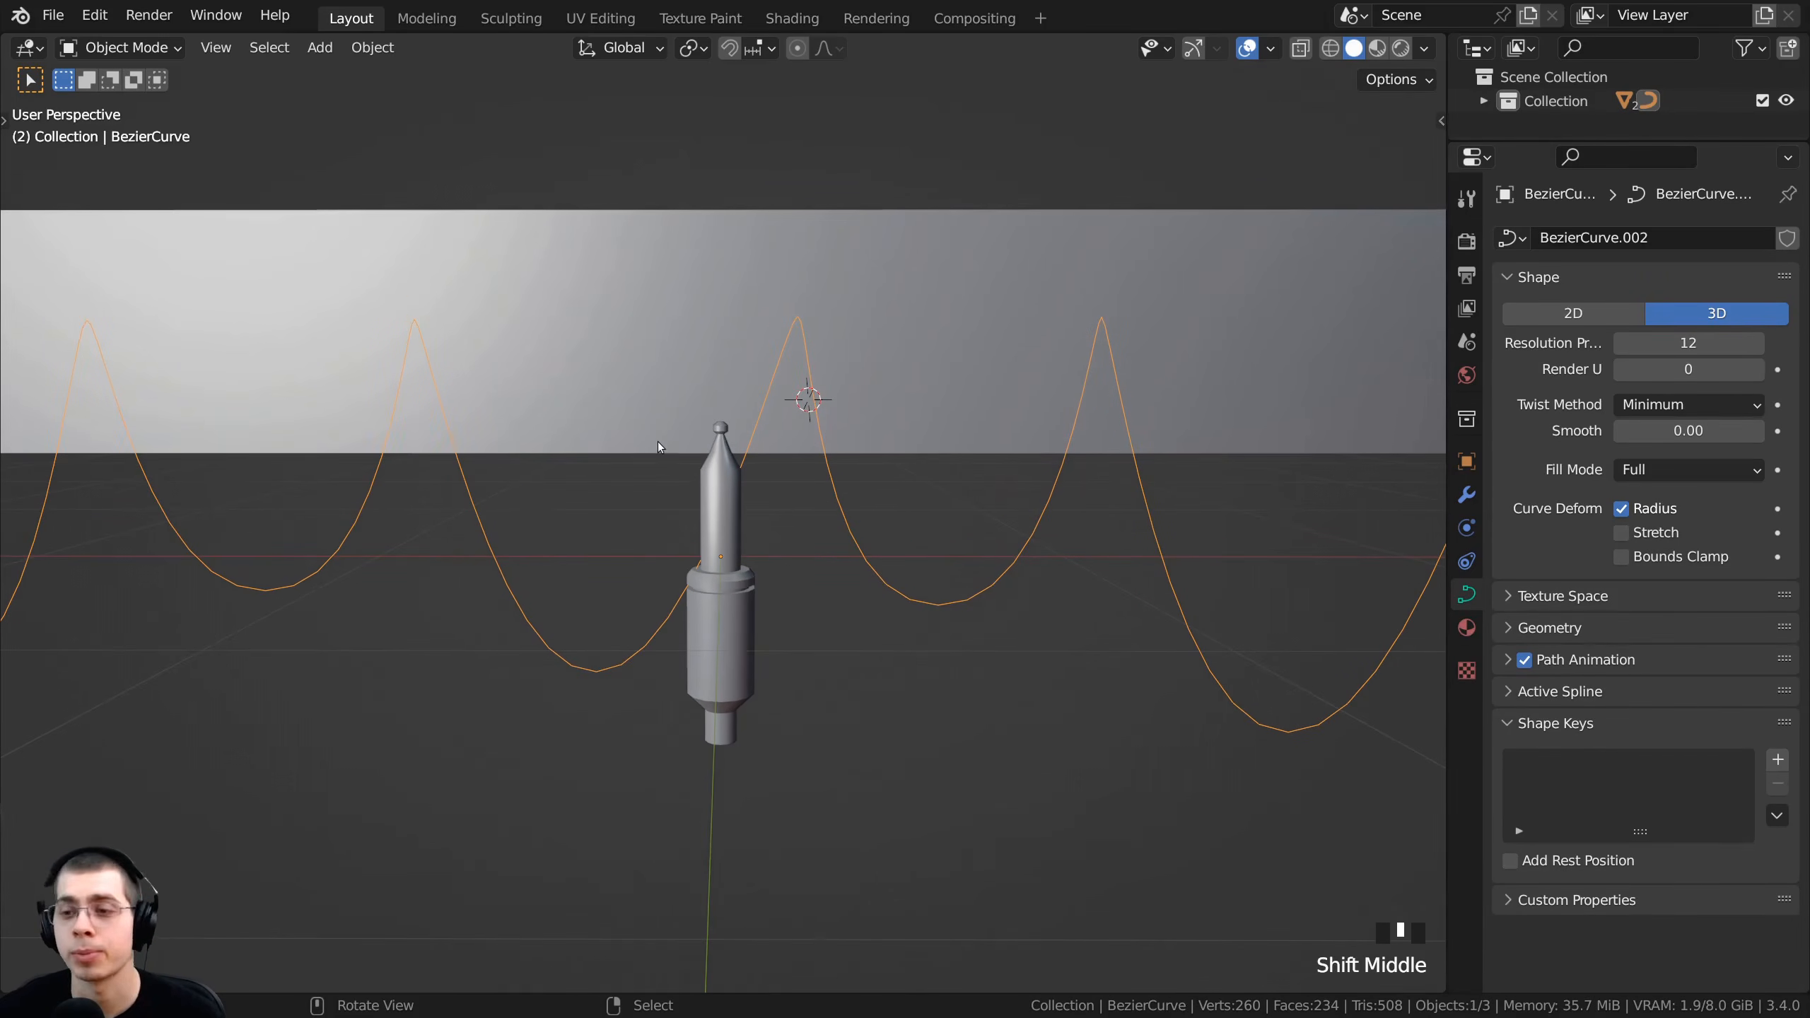
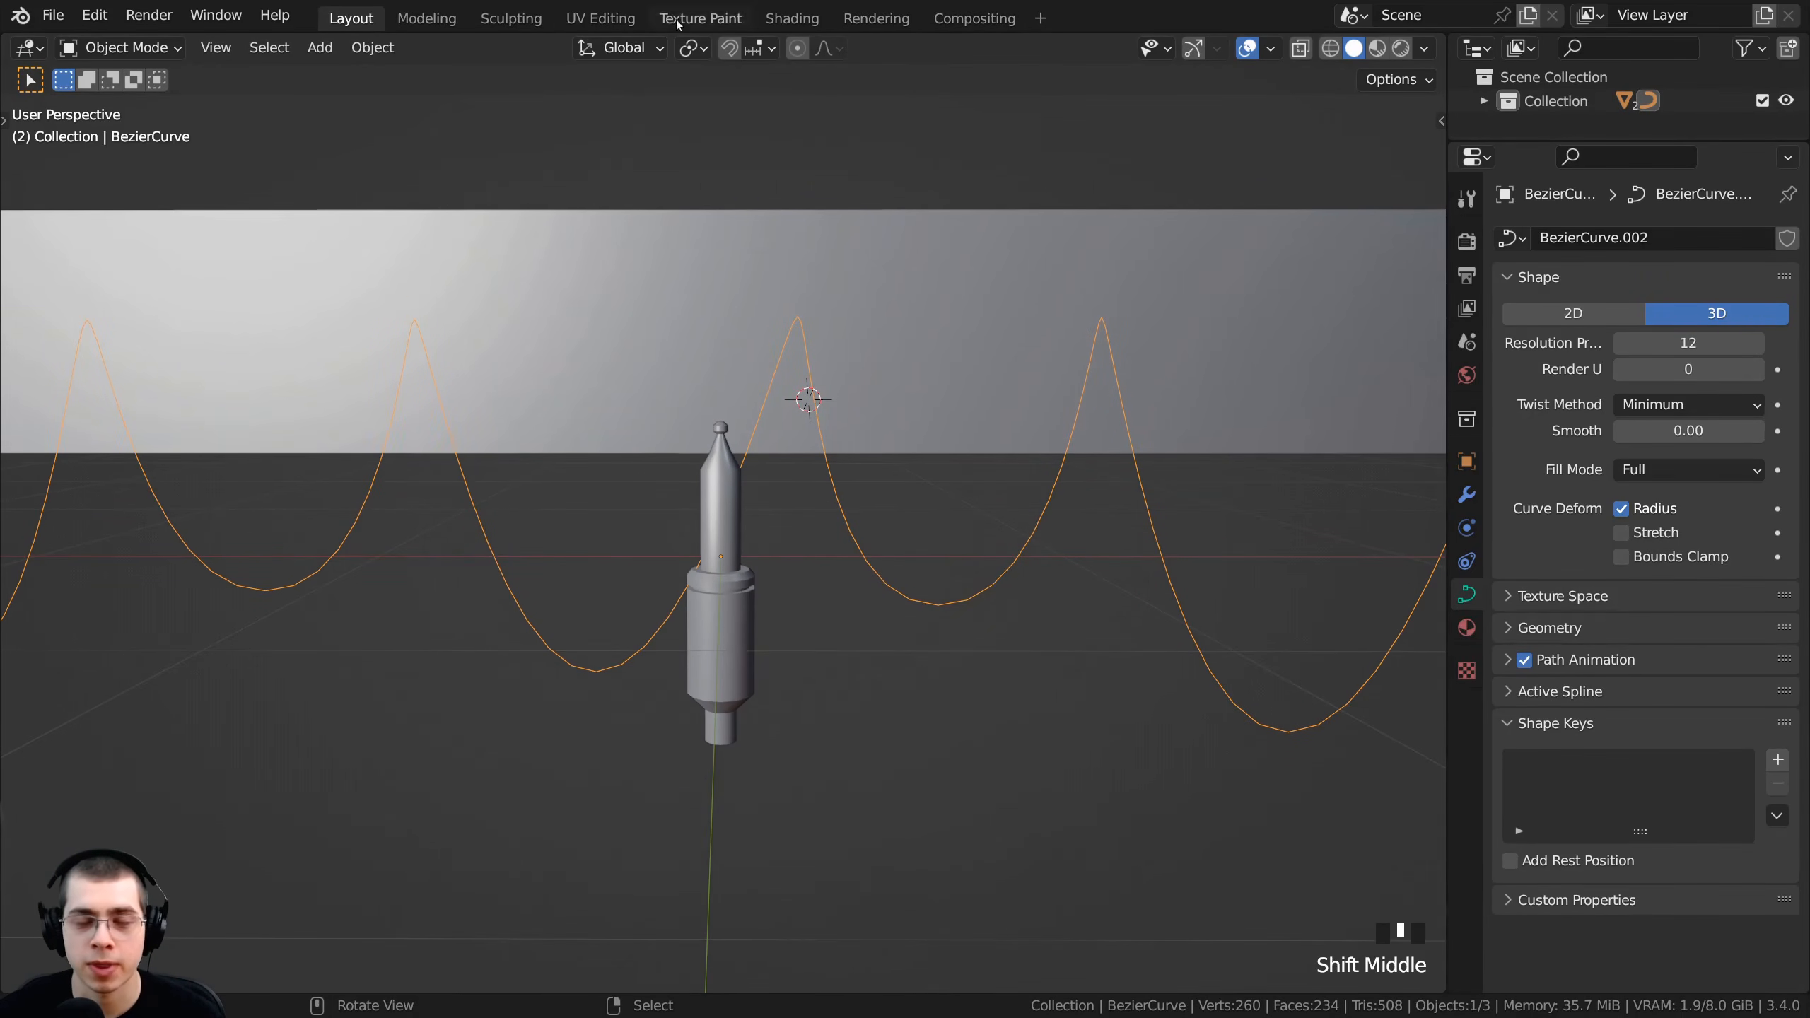
{"action": "left_click", "coordinate": [1044, 18]}
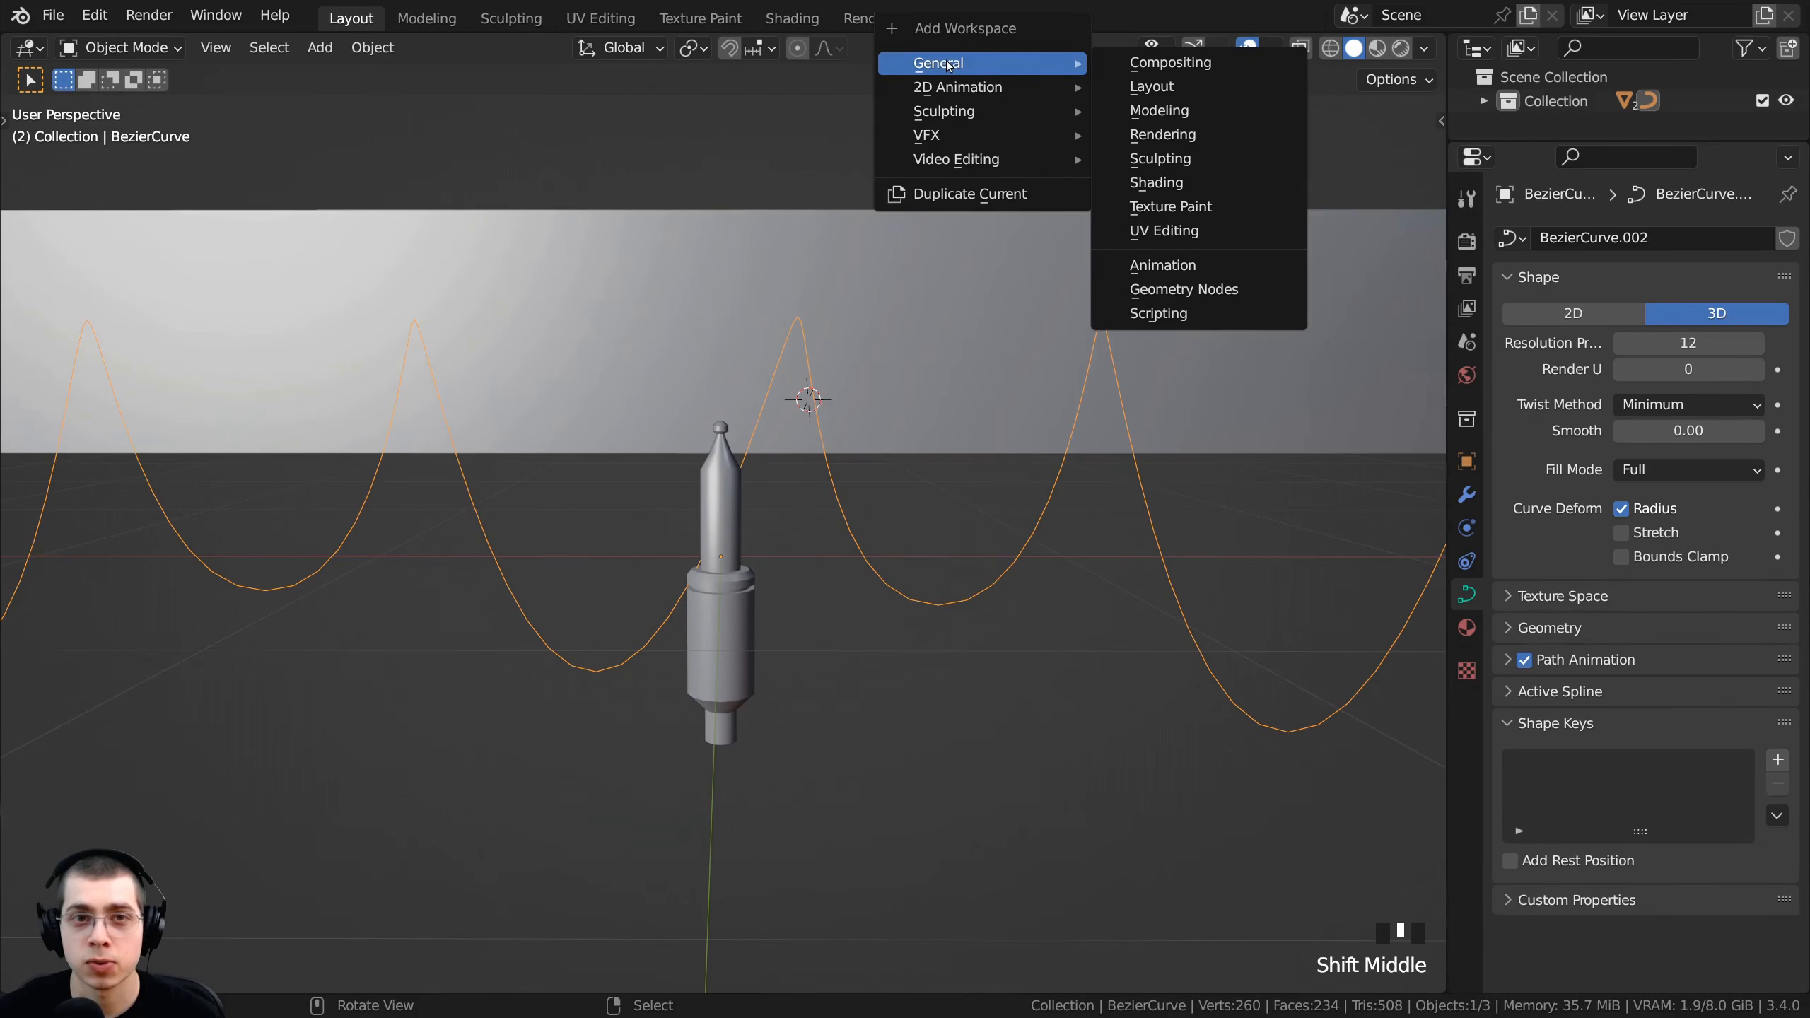
{"action": "left_click", "coordinate": [1192, 291]}
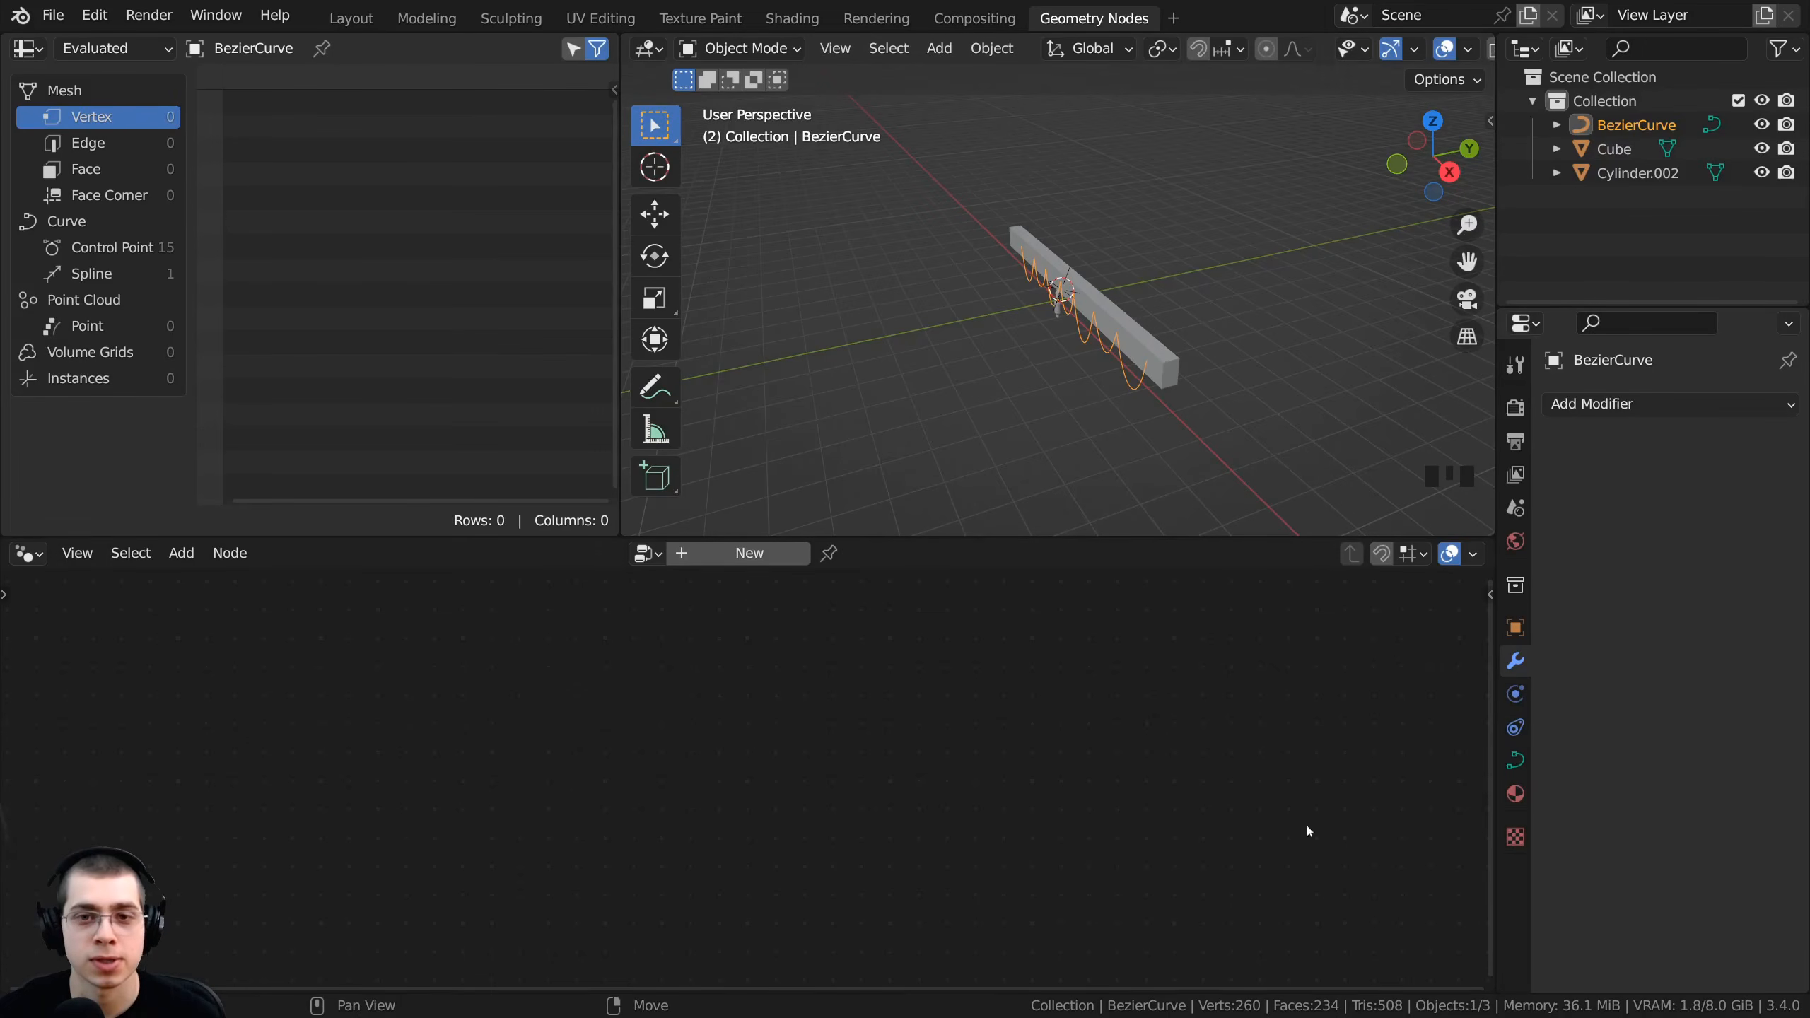
{"action": "middle_click_drag", "start_coordinate": [1126, 335], "coordinate": [1039, 328]}
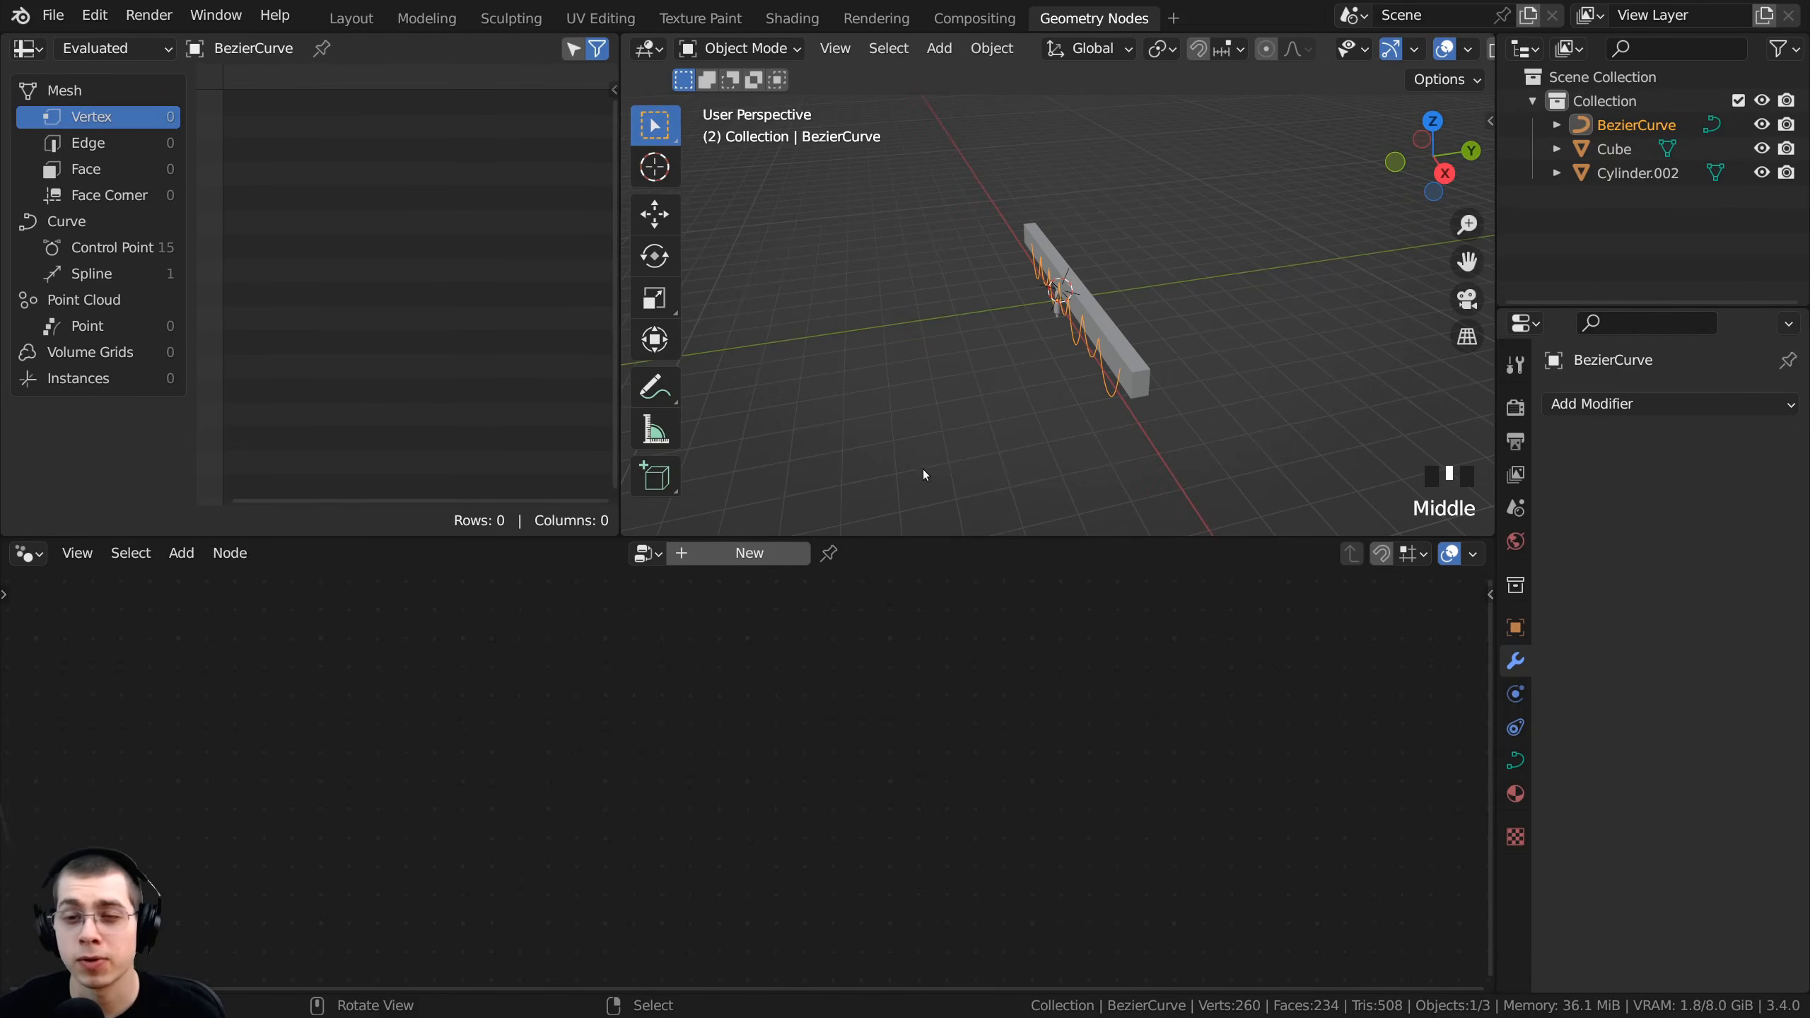
- Remove the spreadsheet editor by extending the 3D viewport across its area
{"action": "left_click", "coordinate": [27, 48]}
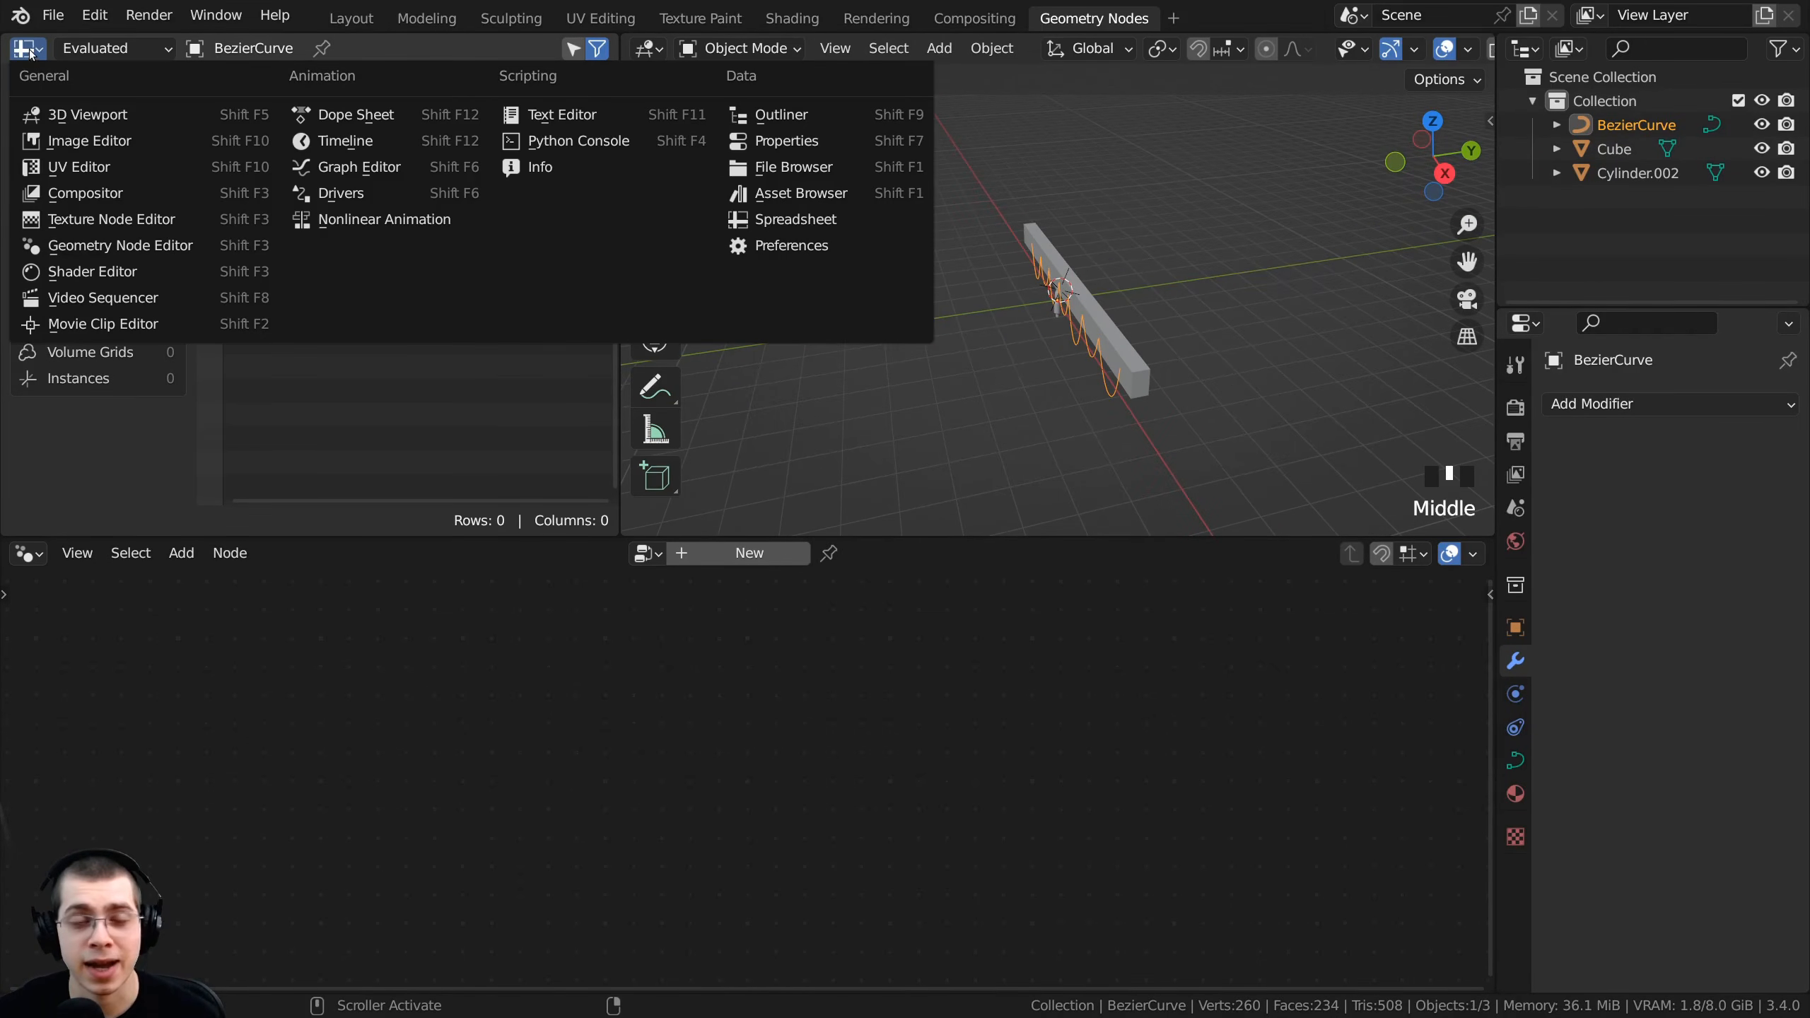
{"action": "left_click", "coordinate": [30, 54]}
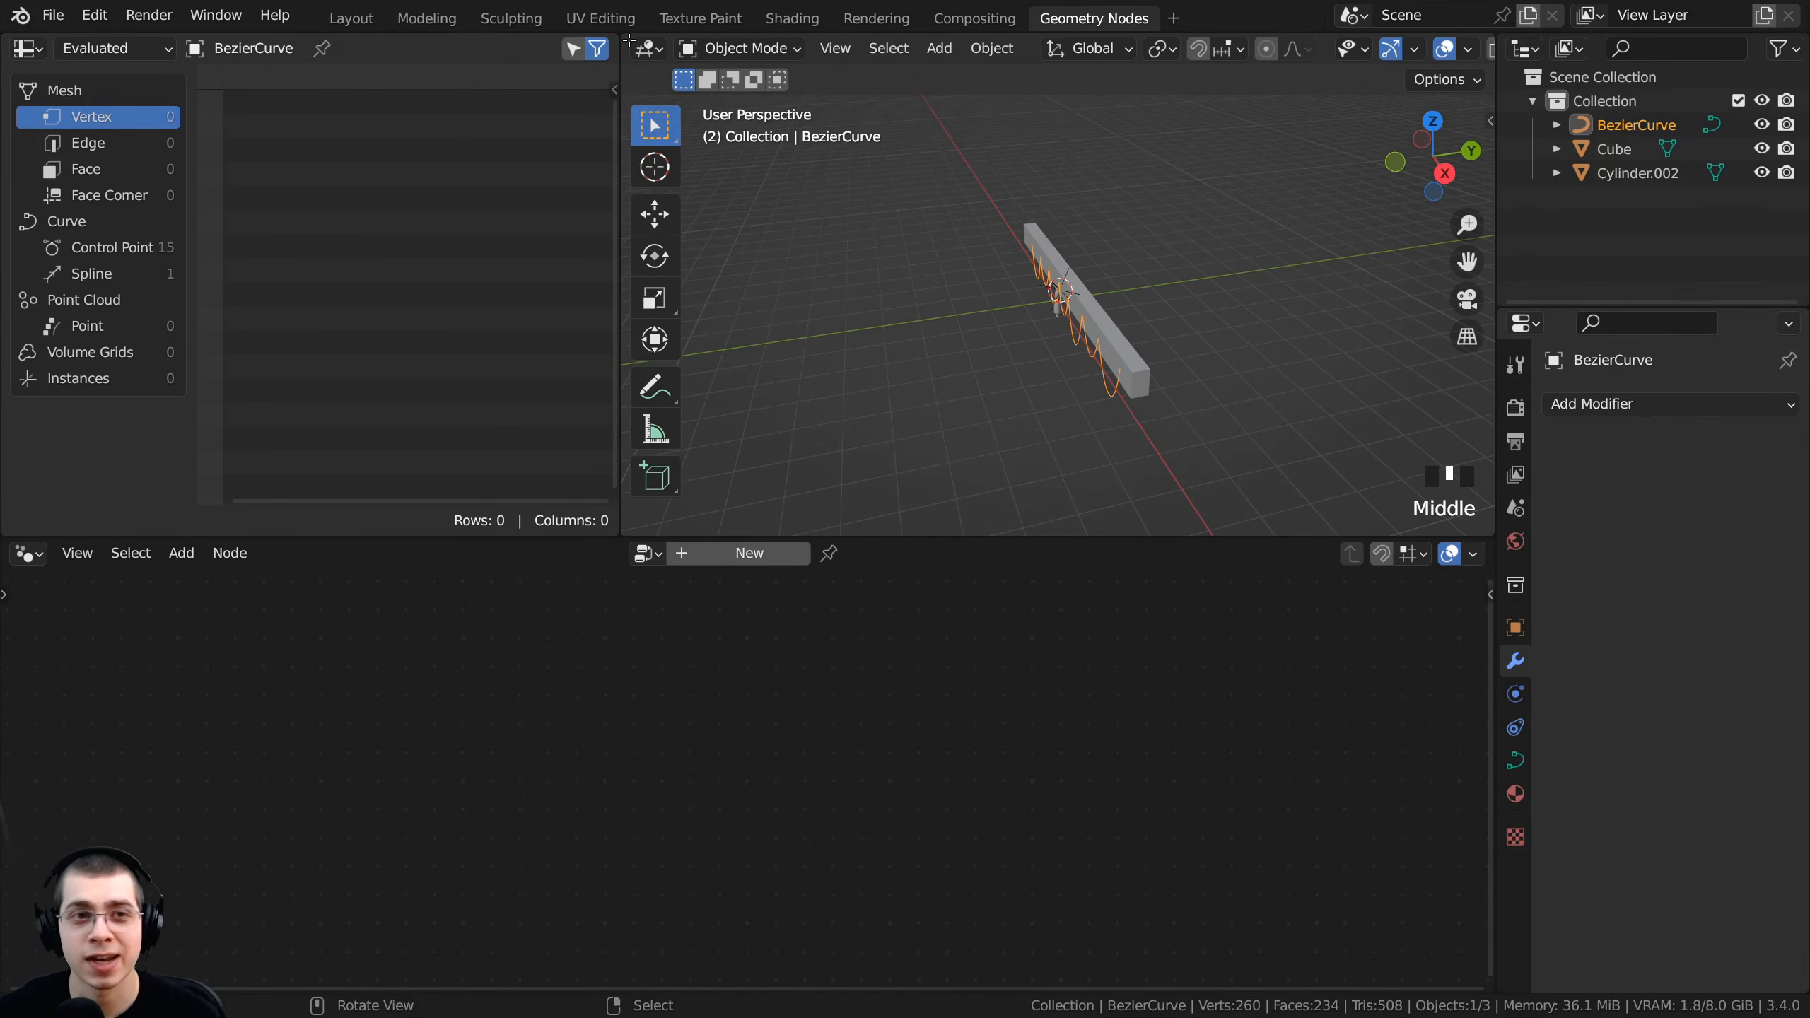
{"action": "left_click_drag", "start_coordinate": [628, 39], "coordinate": [419, 48]}
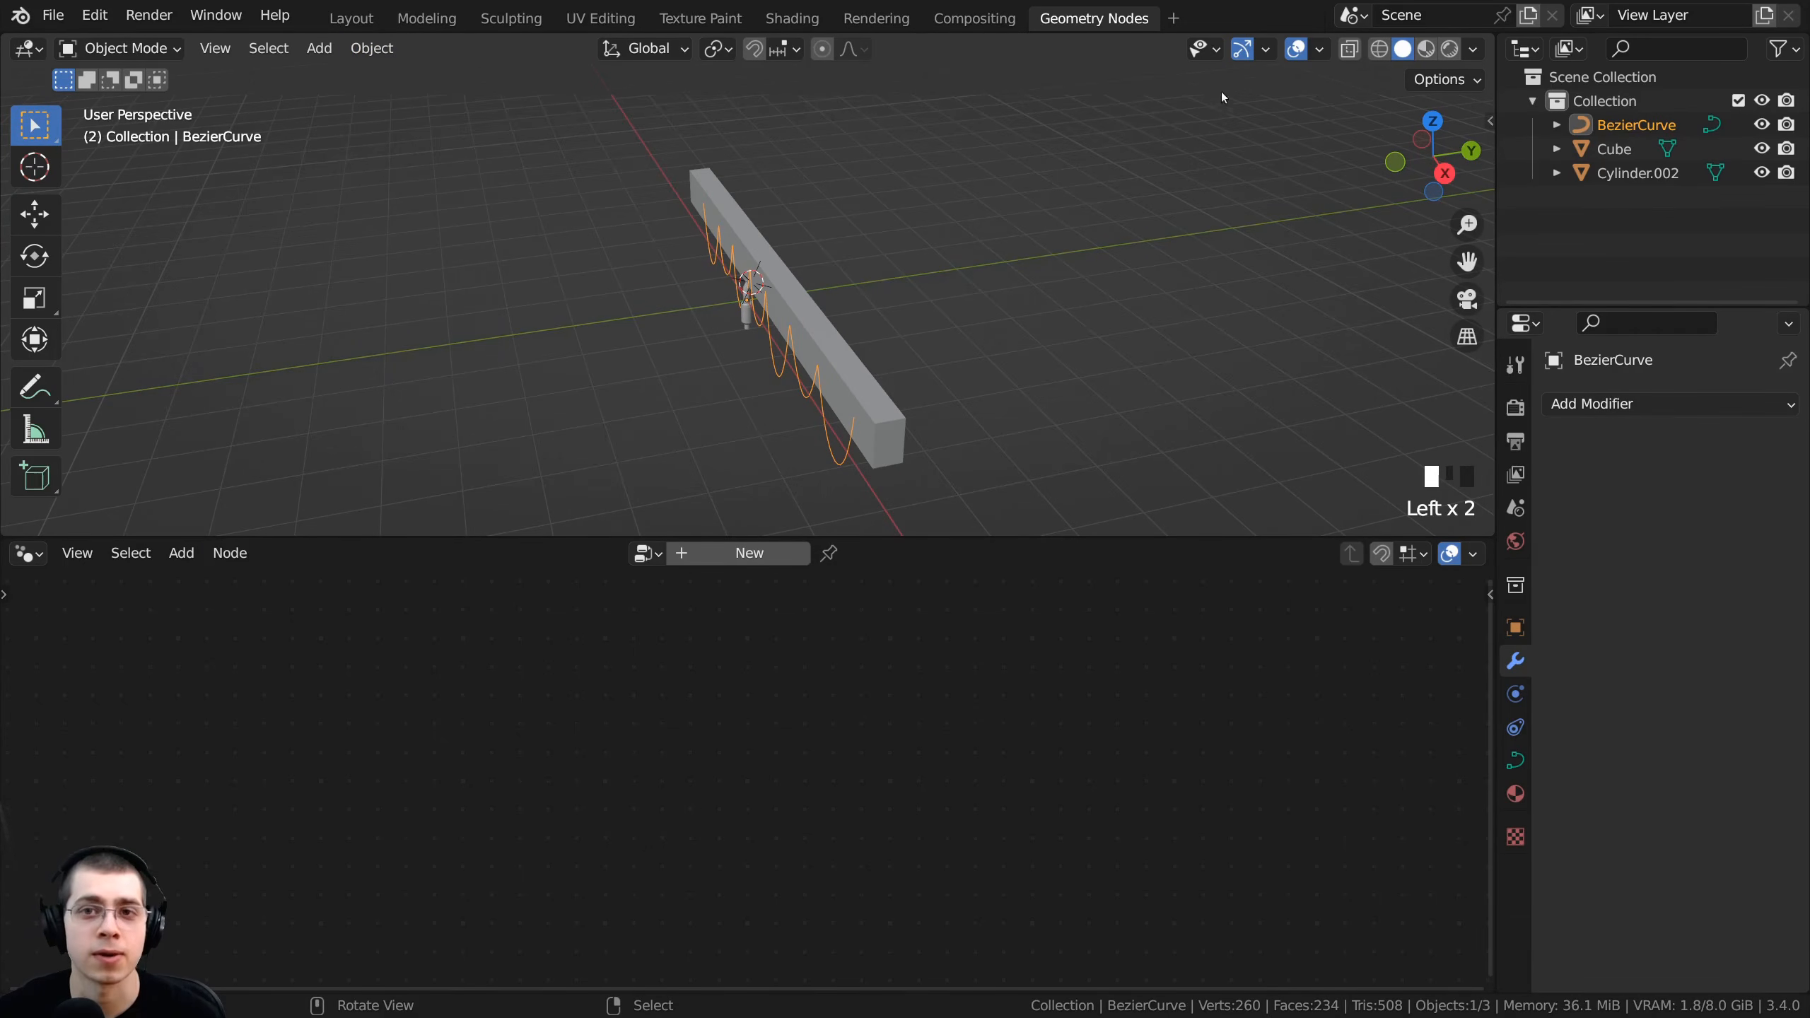
- Hide the gizmos and the toolbar in the 3D viewport
{"action": "left_click", "coordinate": [1240, 56]}
{"action": "mouse_move", "coordinate": [982, 213]}
{"action": "middle_mouse_down"}
{"action": "mouse_move", "coordinate": [982, 256]}
{"action": "mouse_move", "coordinate": [982, 222]}
{"action": "mouse_move", "coordinate": [969, 242]}
{"action": "middle_mouse_up"}
{"action": "key", "text": "t"}
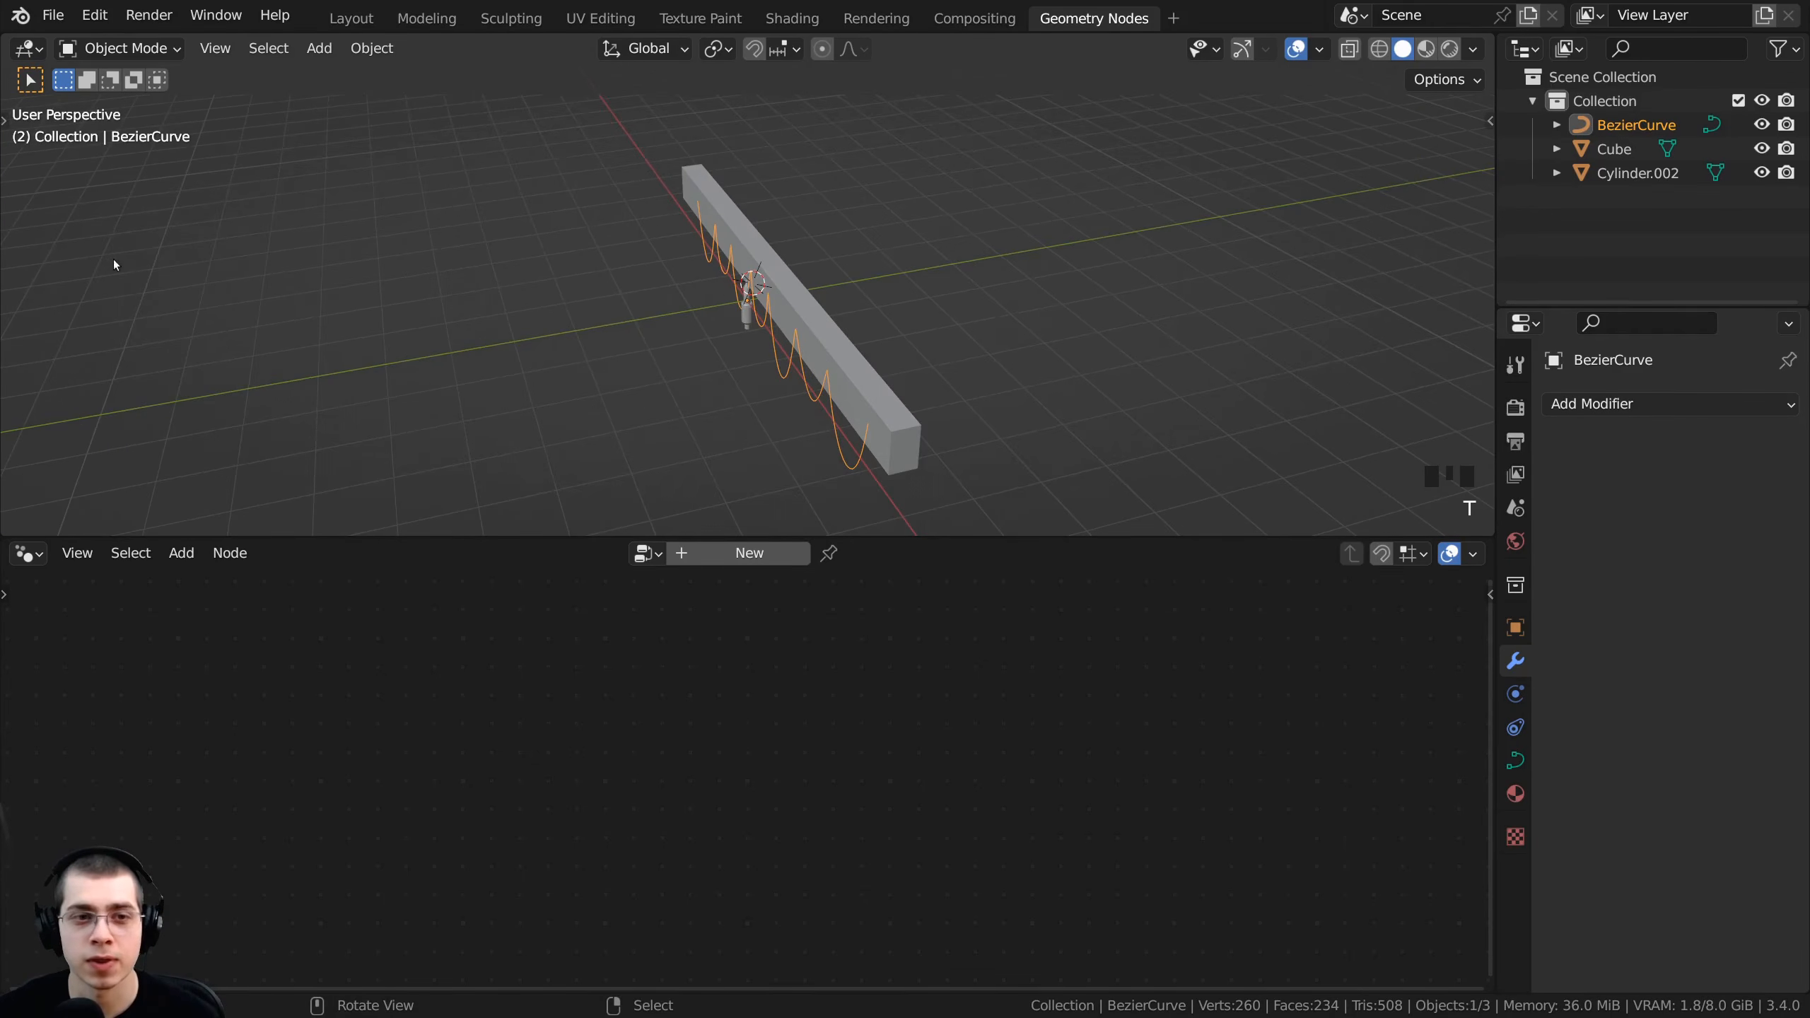
{"action": "scroll", "coordinate": [593, 279], "scroll_direction": "down", "scroll_amount": 1}
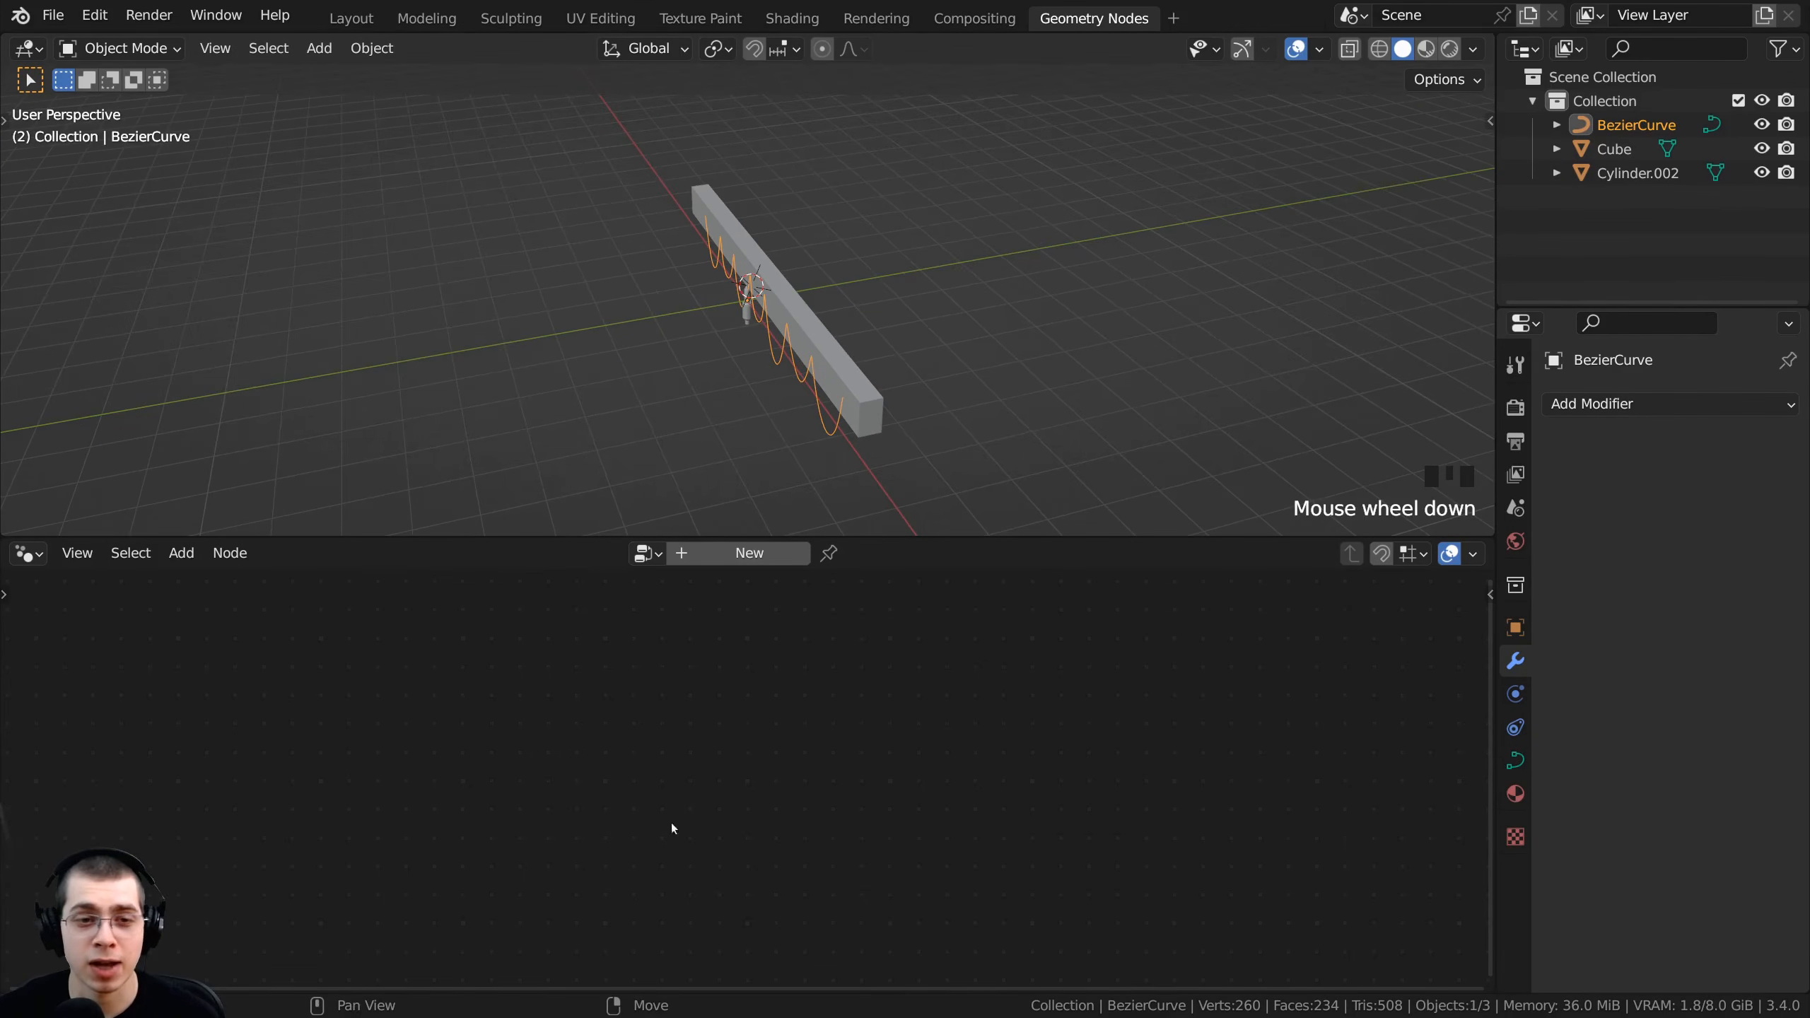
{"action": "middle_click_drag", "start_coordinate": [677, 400], "coordinate": [458, 269]}
{"action": "scroll", "coordinate": [905, 282], "scroll_direction": "up", "scroll_amount": 2}
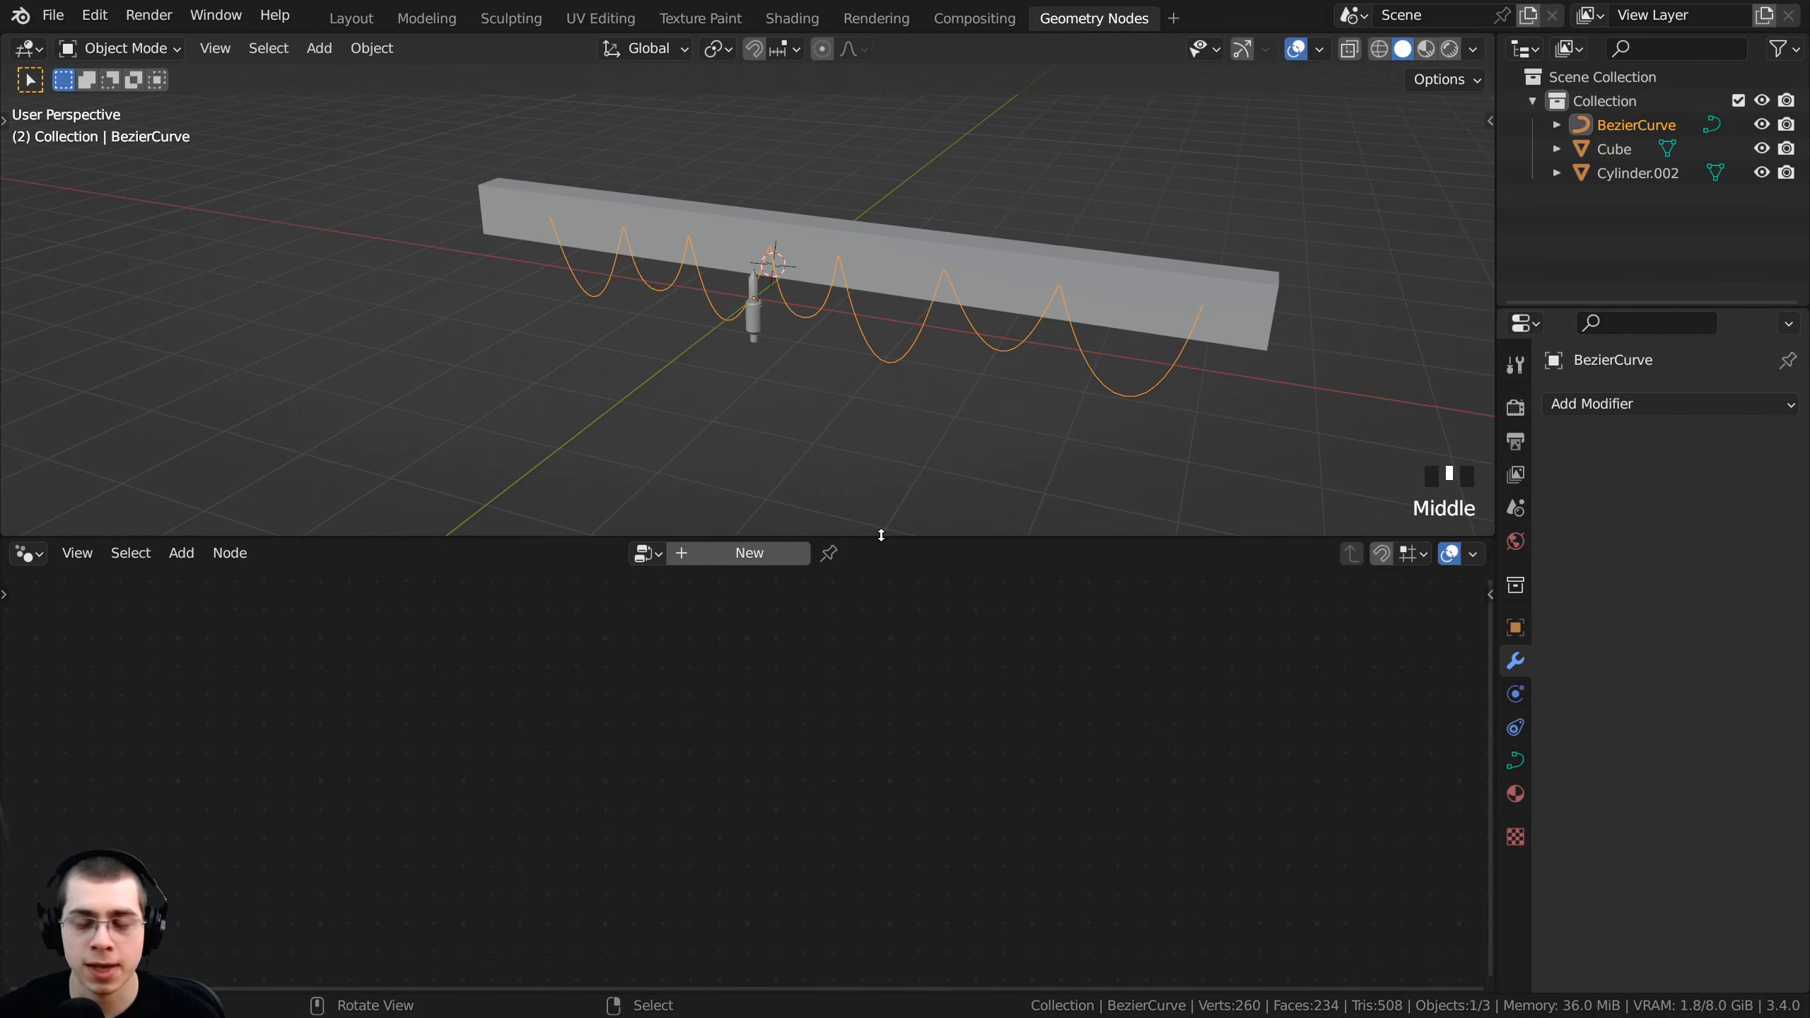
- Split the 3D viewport vertically near the middle and extend one half down over the node editor to full height
{"action": "right_click", "coordinate": [851, 535]}
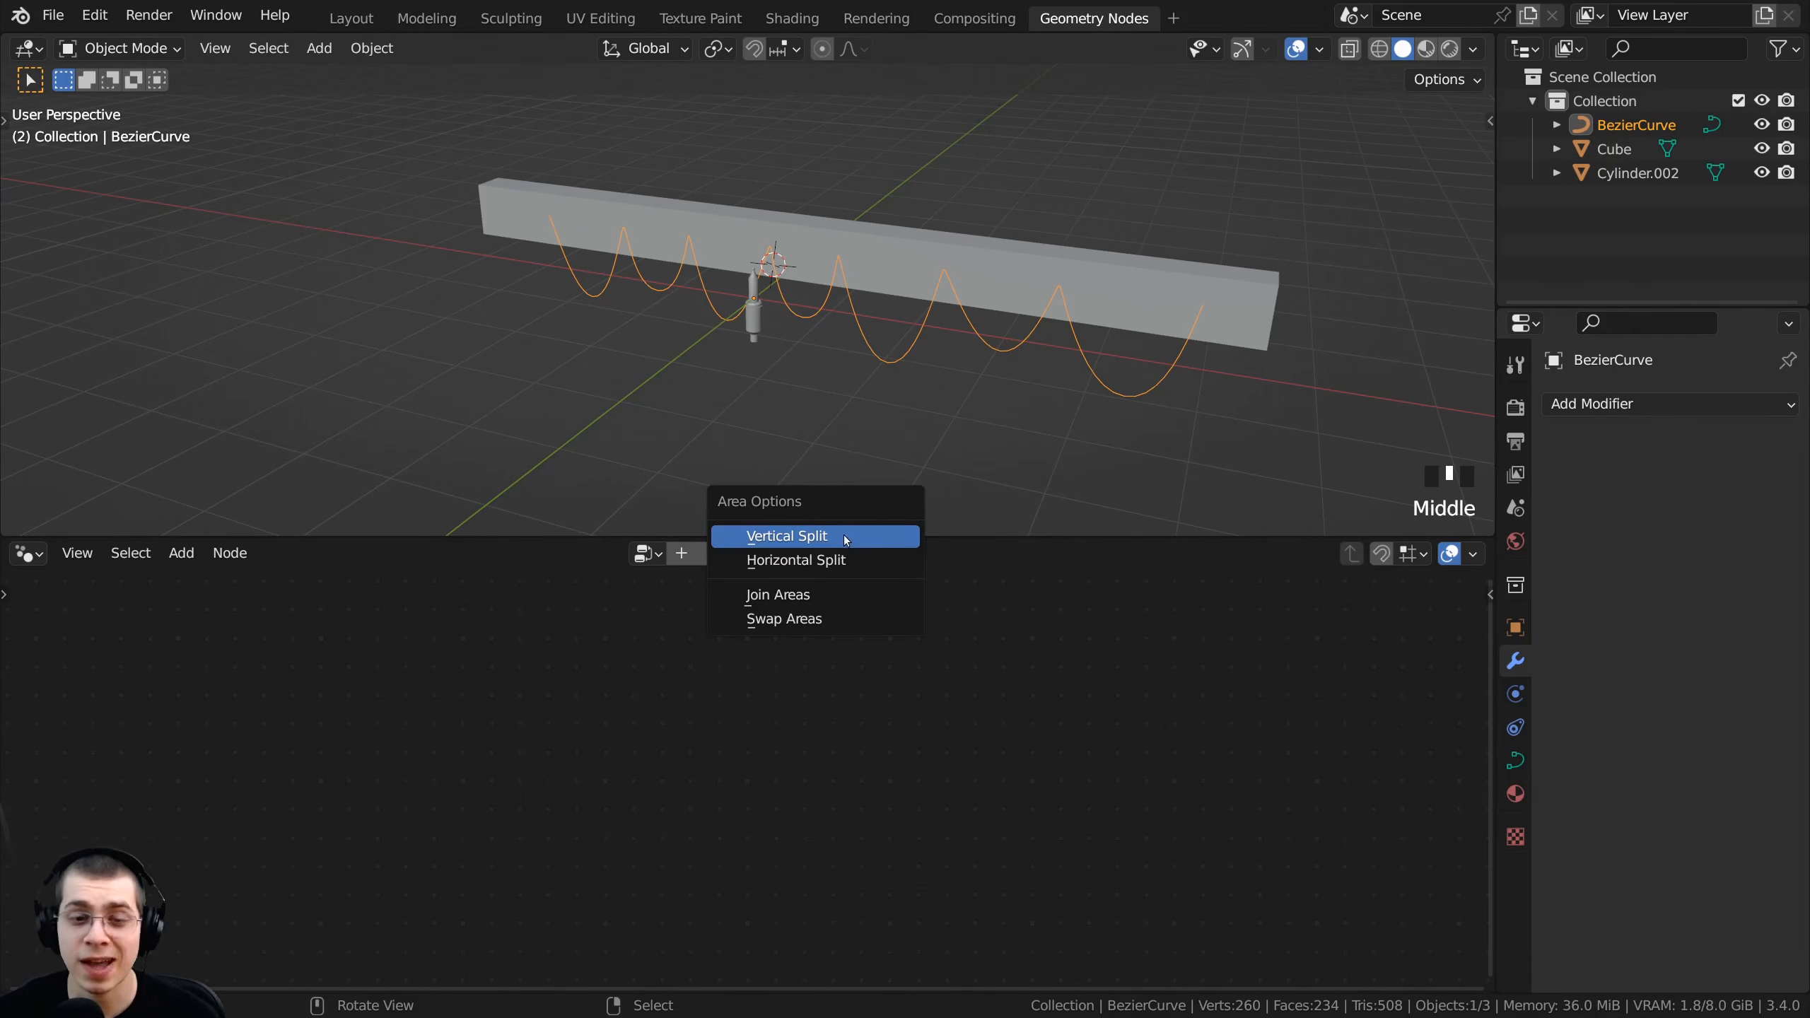
{"action": "left_click", "coordinate": [846, 539]}
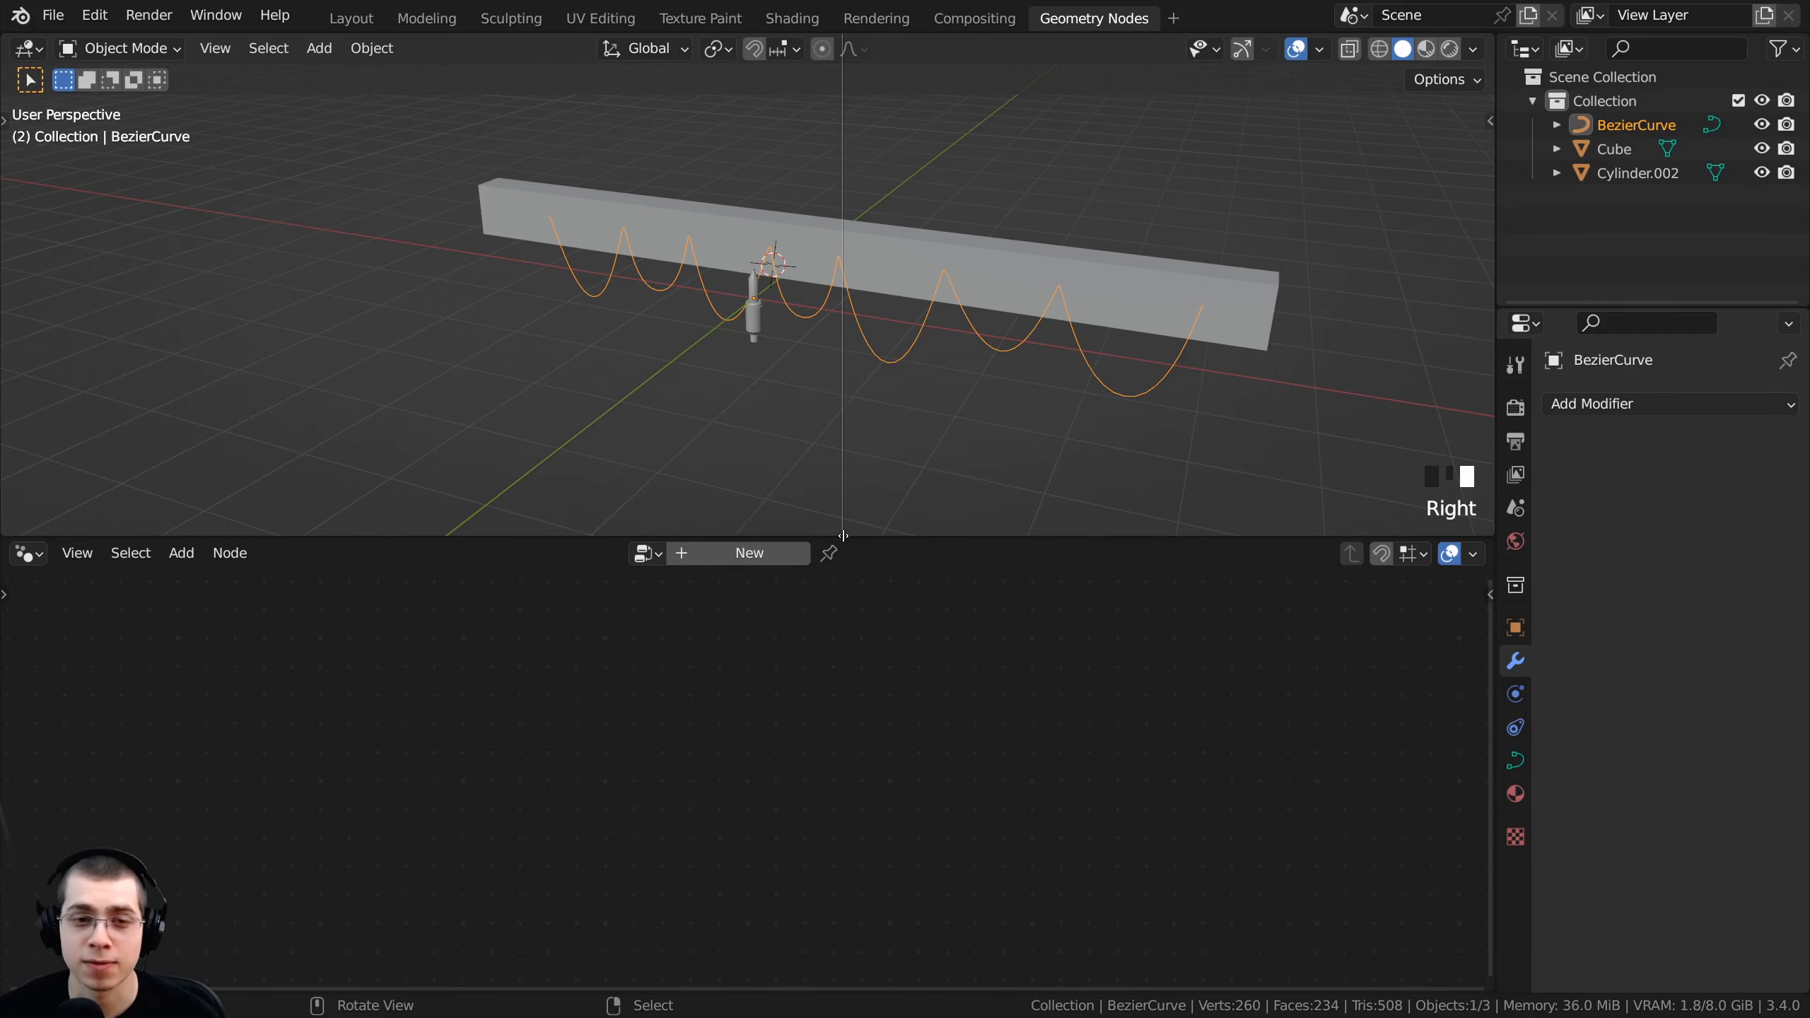
{"action": "left_click", "coordinate": [728, 535]}
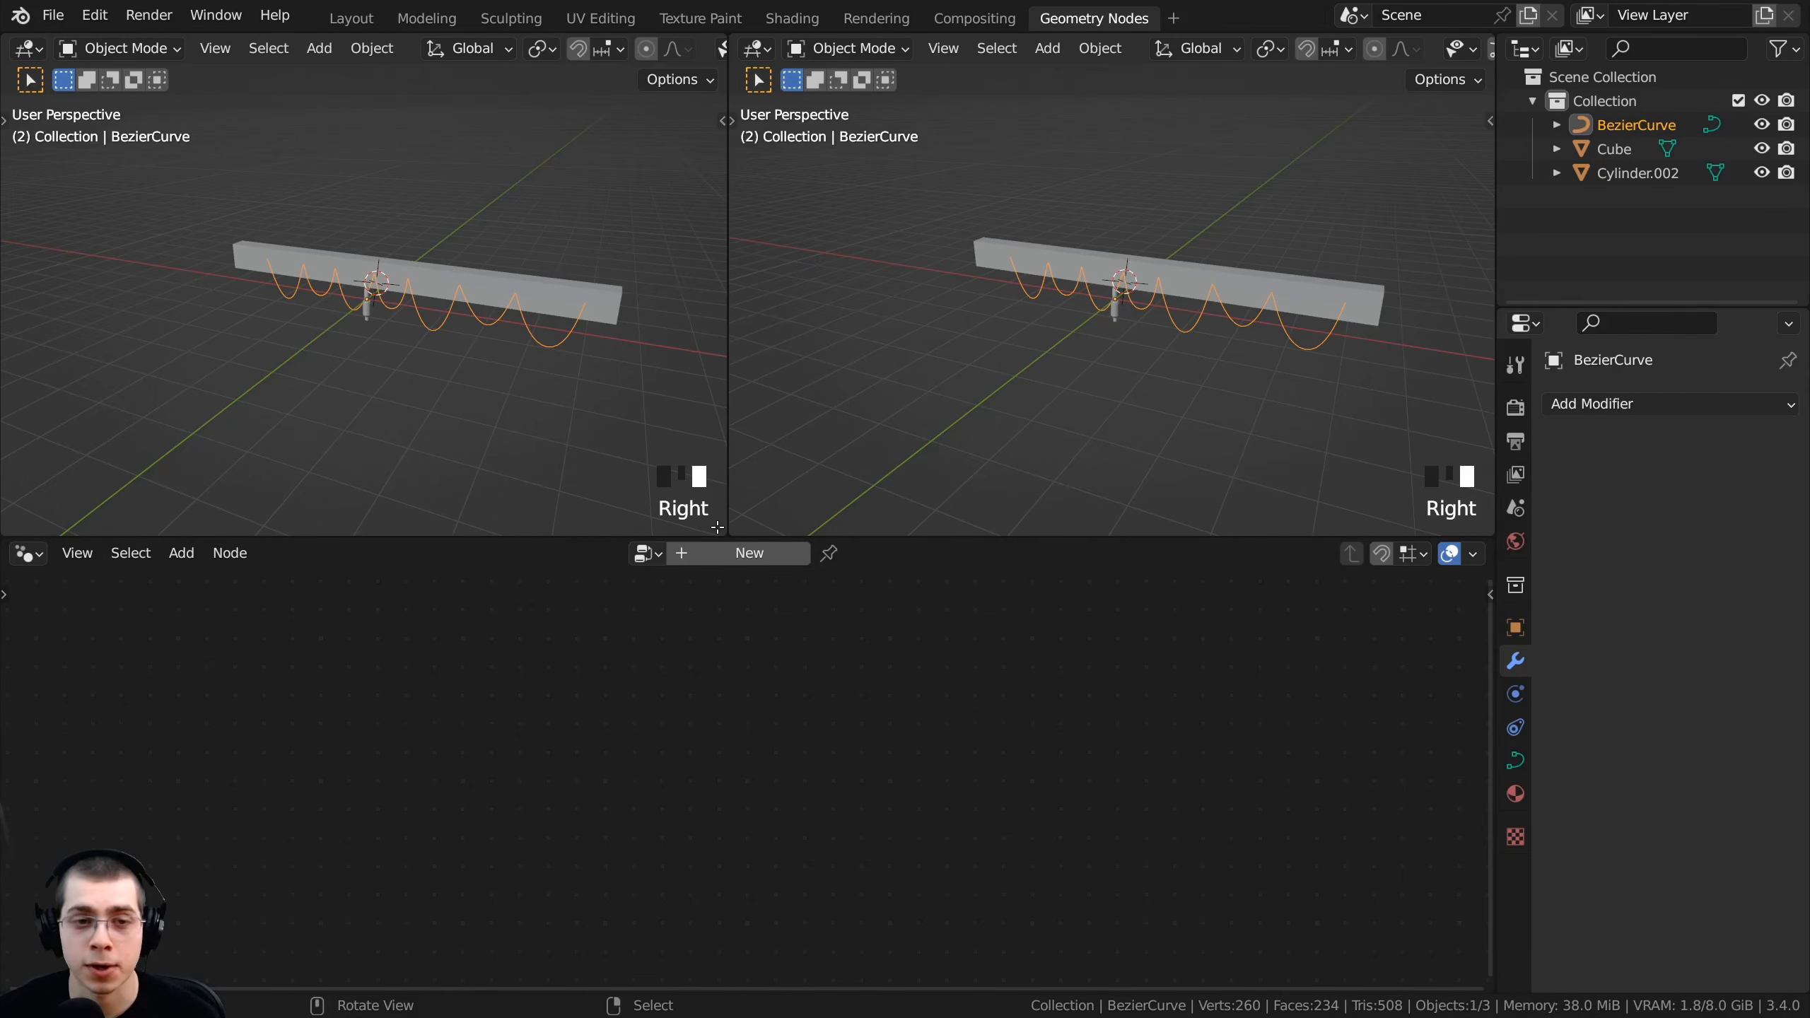
{"action": "left_click_drag", "start_coordinate": [717, 527], "coordinate": [714, 733]}
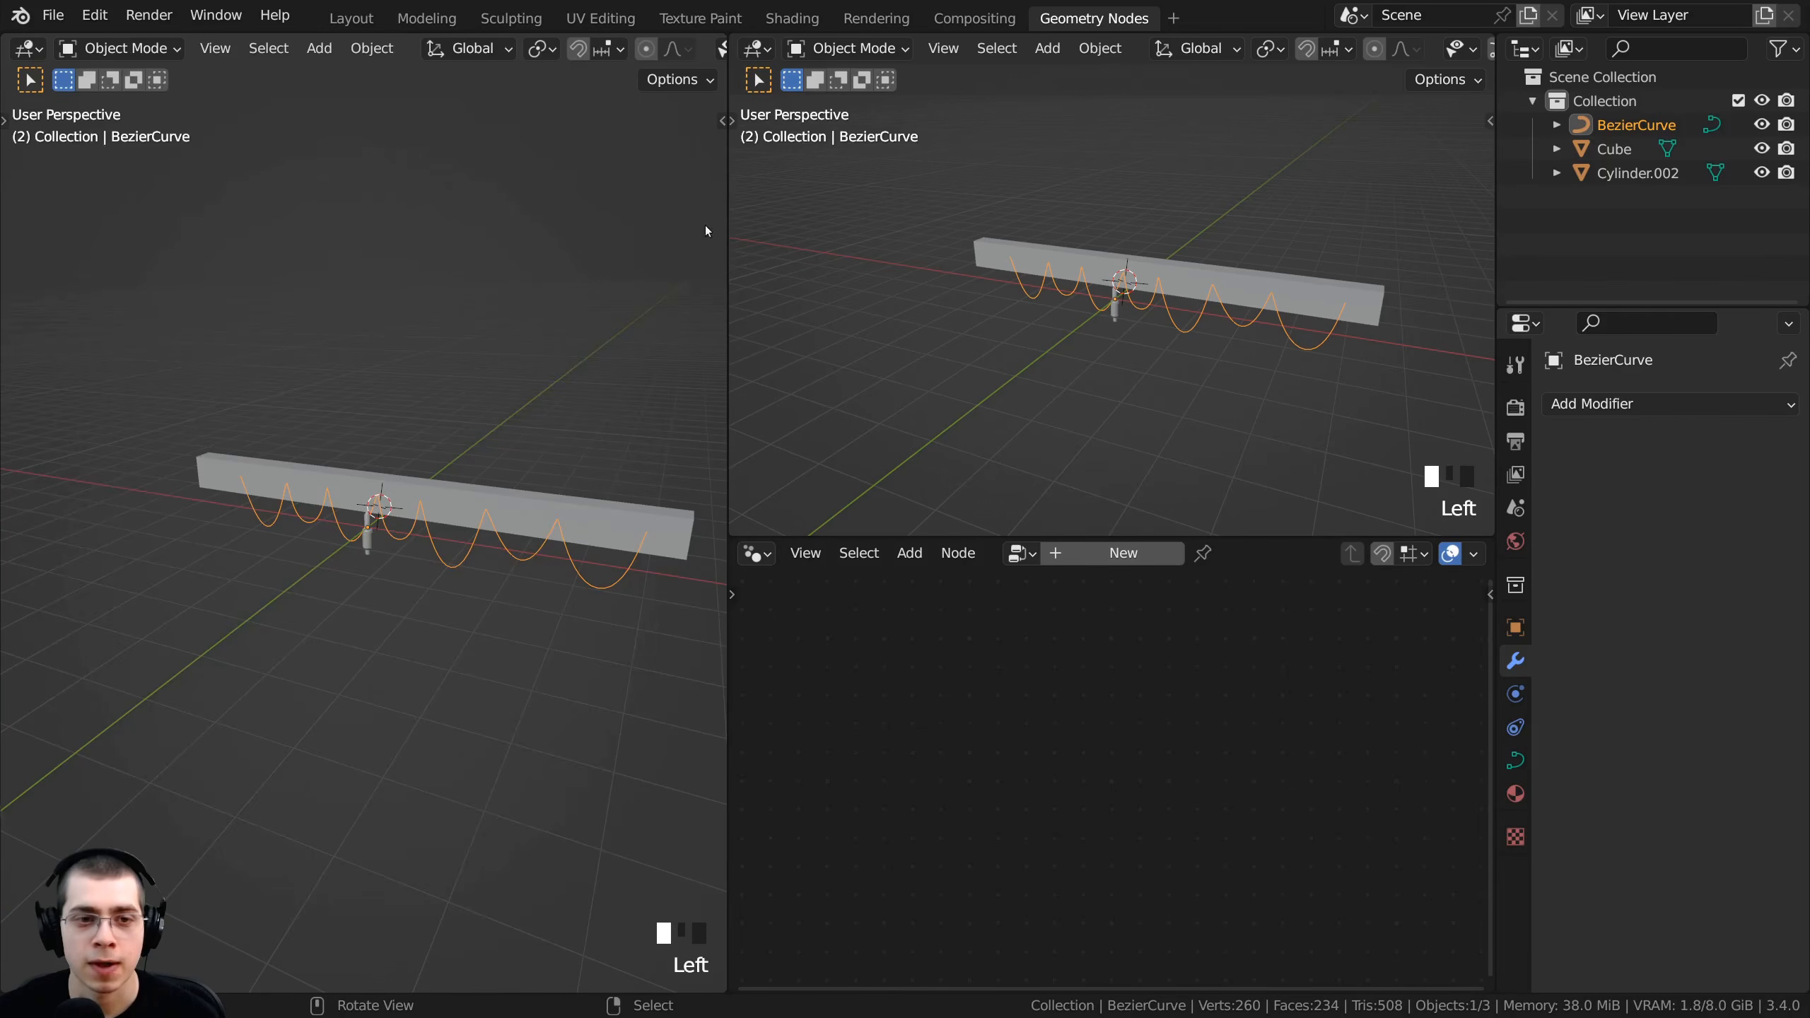
- Expand the node editor over the second 3D viewport and resize the areas, shrinking the outliner and properties to a narrow strip
{"action": "left_click_drag", "start_coordinate": [729, 392], "coordinate": [602, 335]}
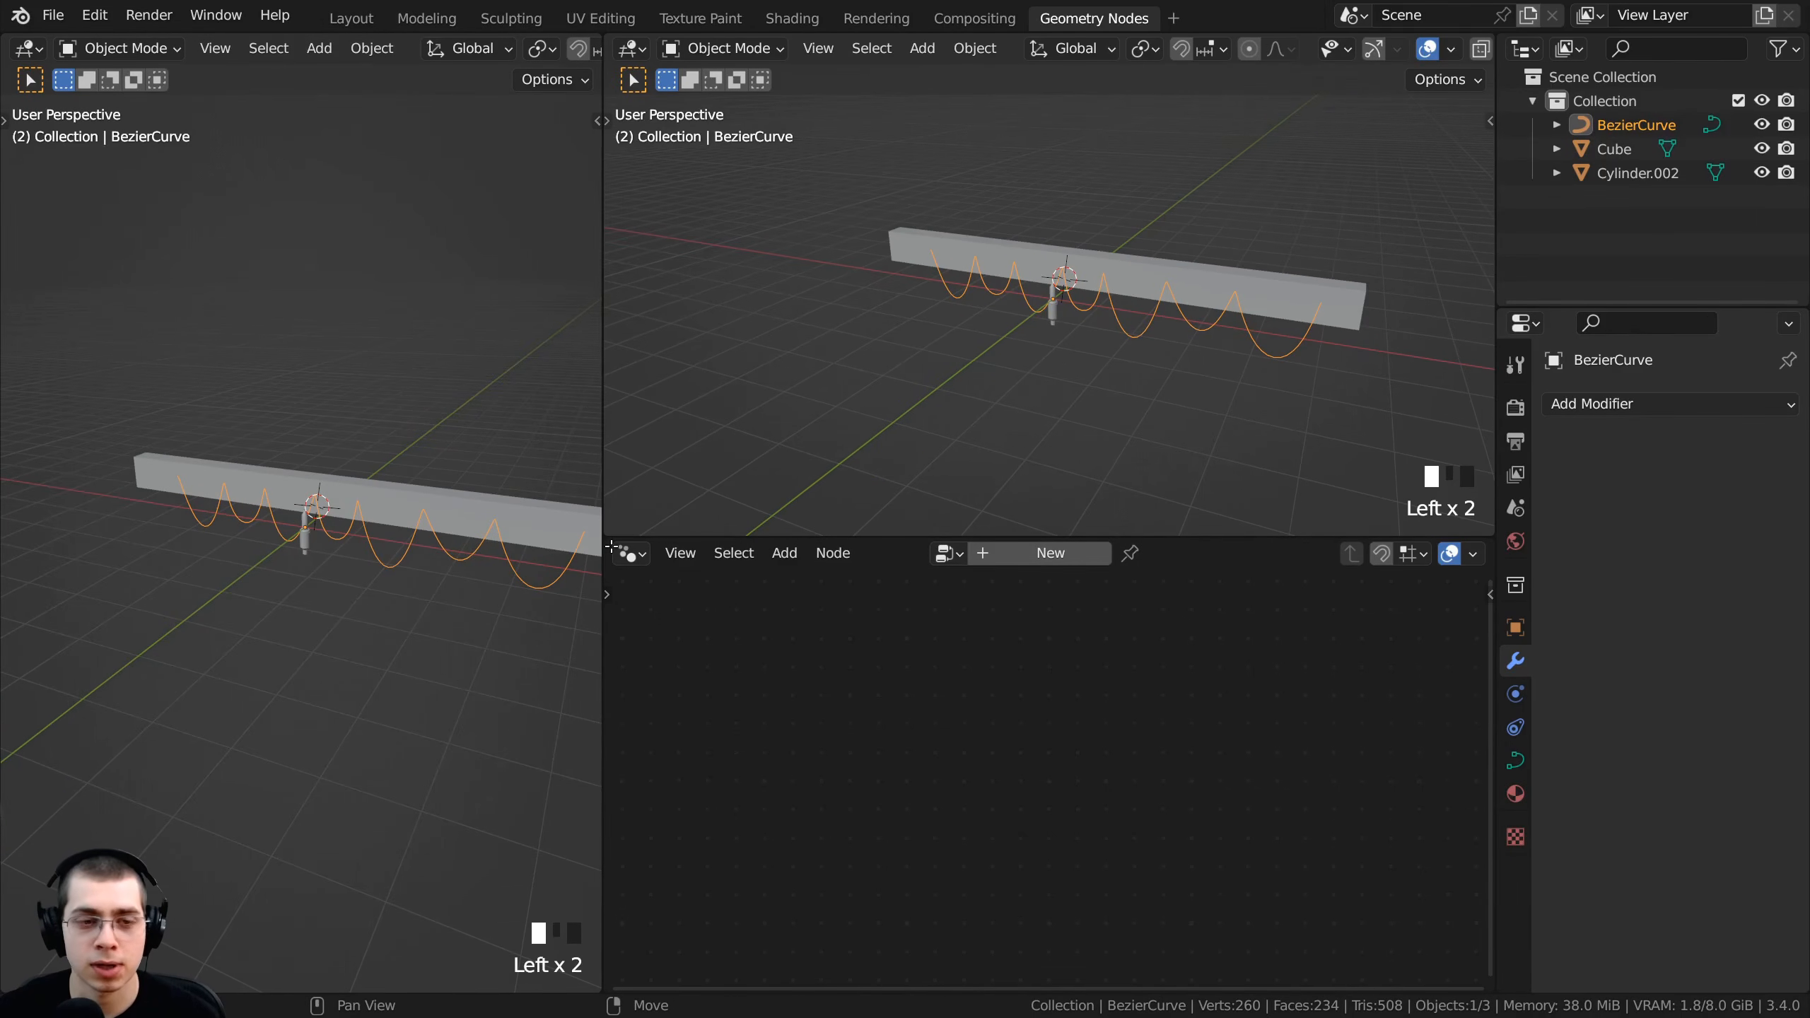
{"action": "left_click_drag", "start_coordinate": [611, 545], "coordinate": [504, 325]}
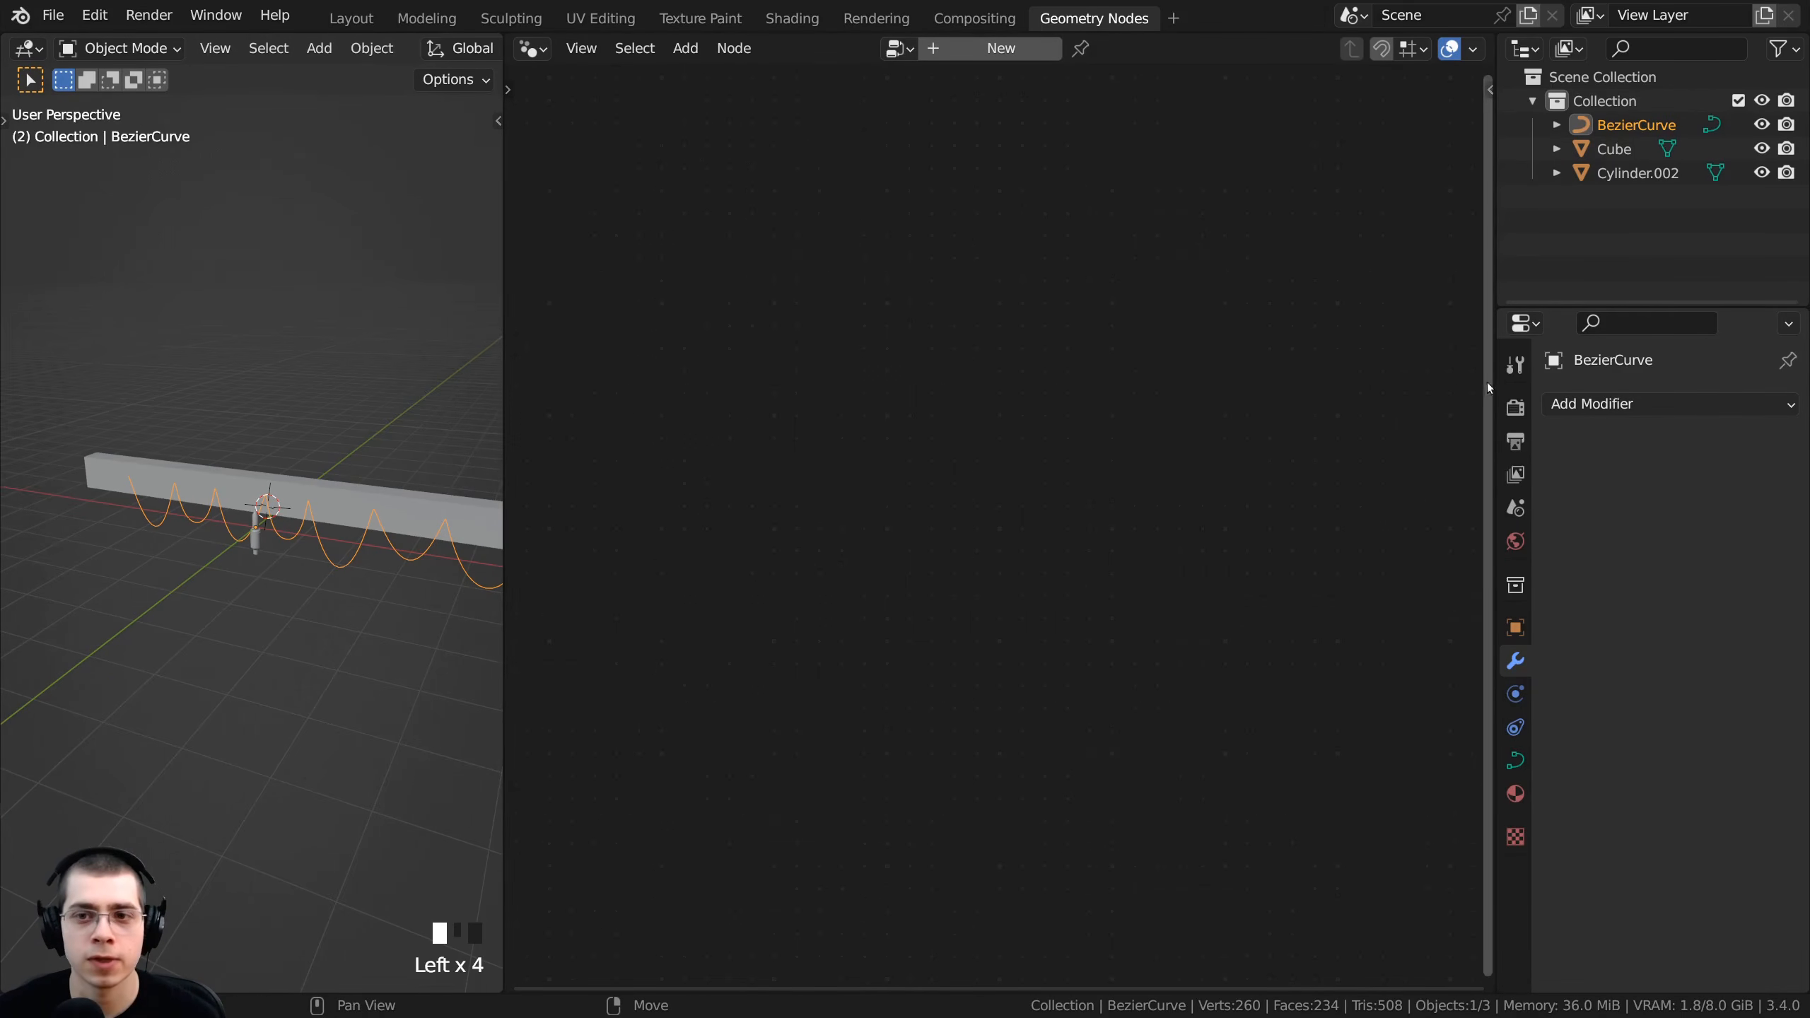
{"action": "left_click_drag", "start_coordinate": [1494, 388], "coordinate": [1774, 396]}
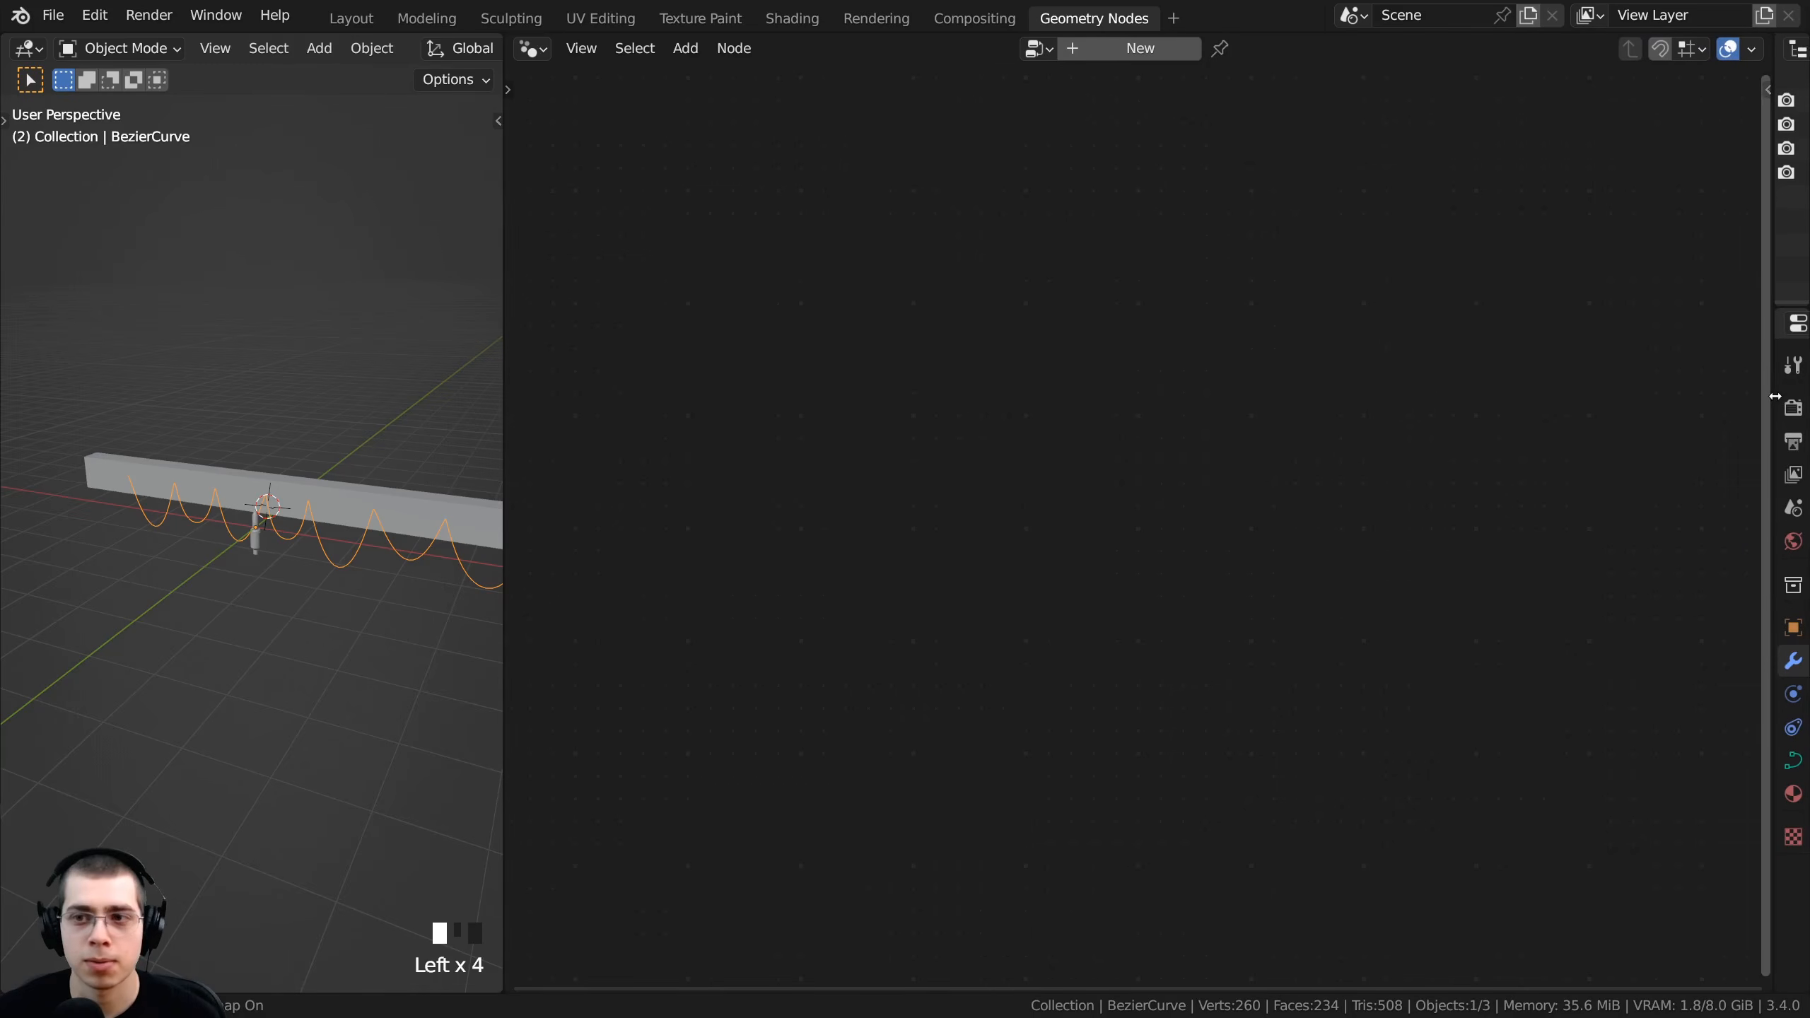
{"action": "left_click_drag", "start_coordinate": [510, 454], "coordinate": [666, 452]}
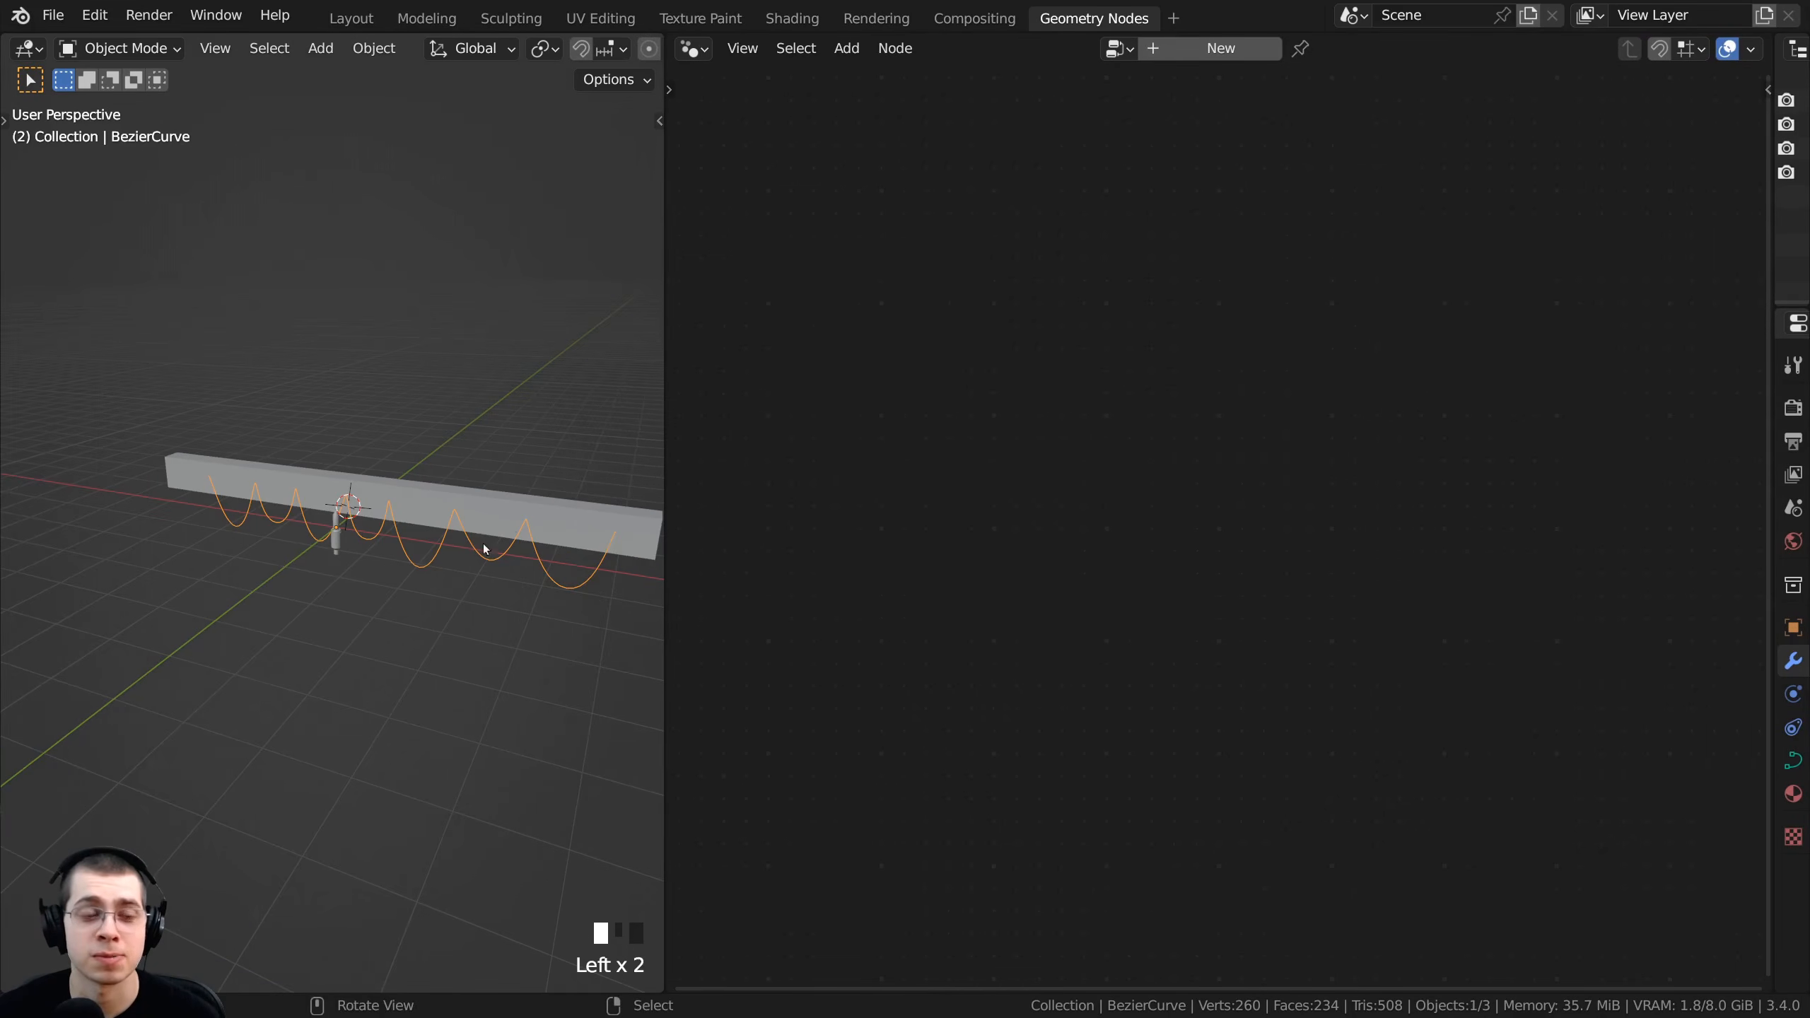
- Create a new geometry node tree on the Bezier string and name it Christmas Lights
{"action": "scroll", "coordinate": [491, 527], "scroll_direction": "up", "scroll_amount": 6}
{"action": "middle_click_drag", "start_coordinate": [502, 507], "coordinate": [436, 463], "text": "shift"}
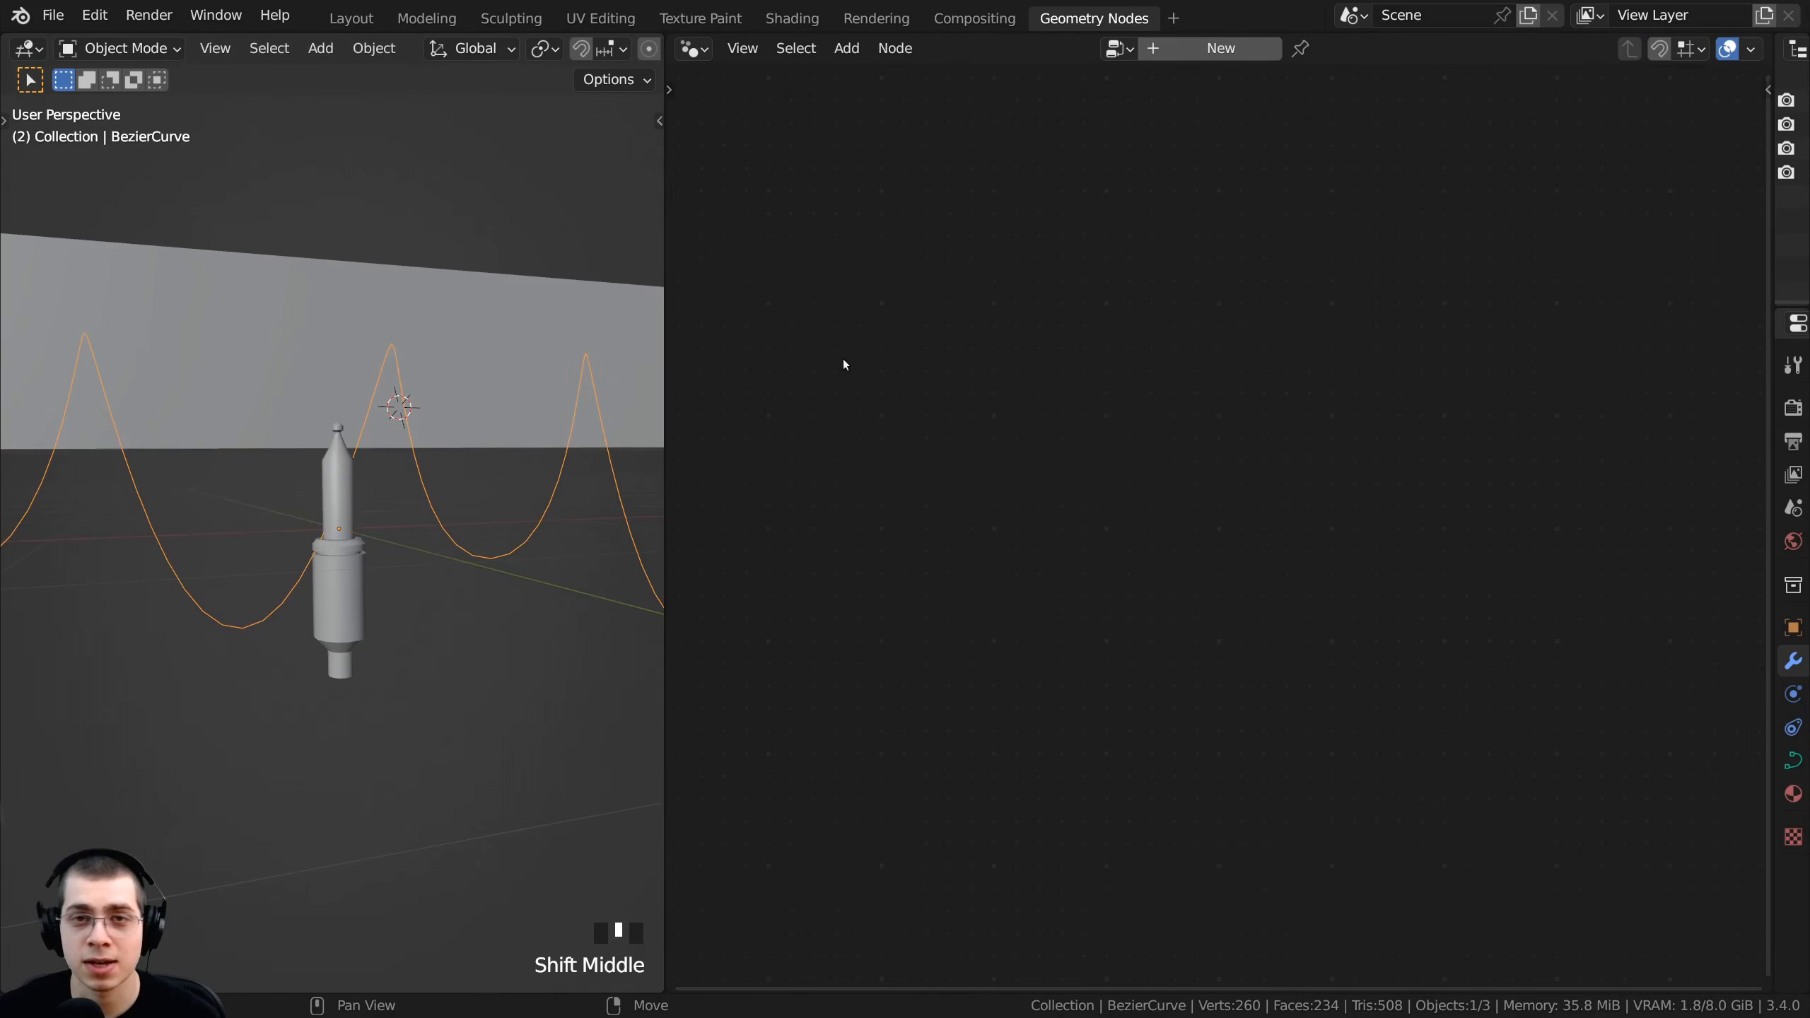
{"action": "left_click", "coordinate": [1198, 52]}
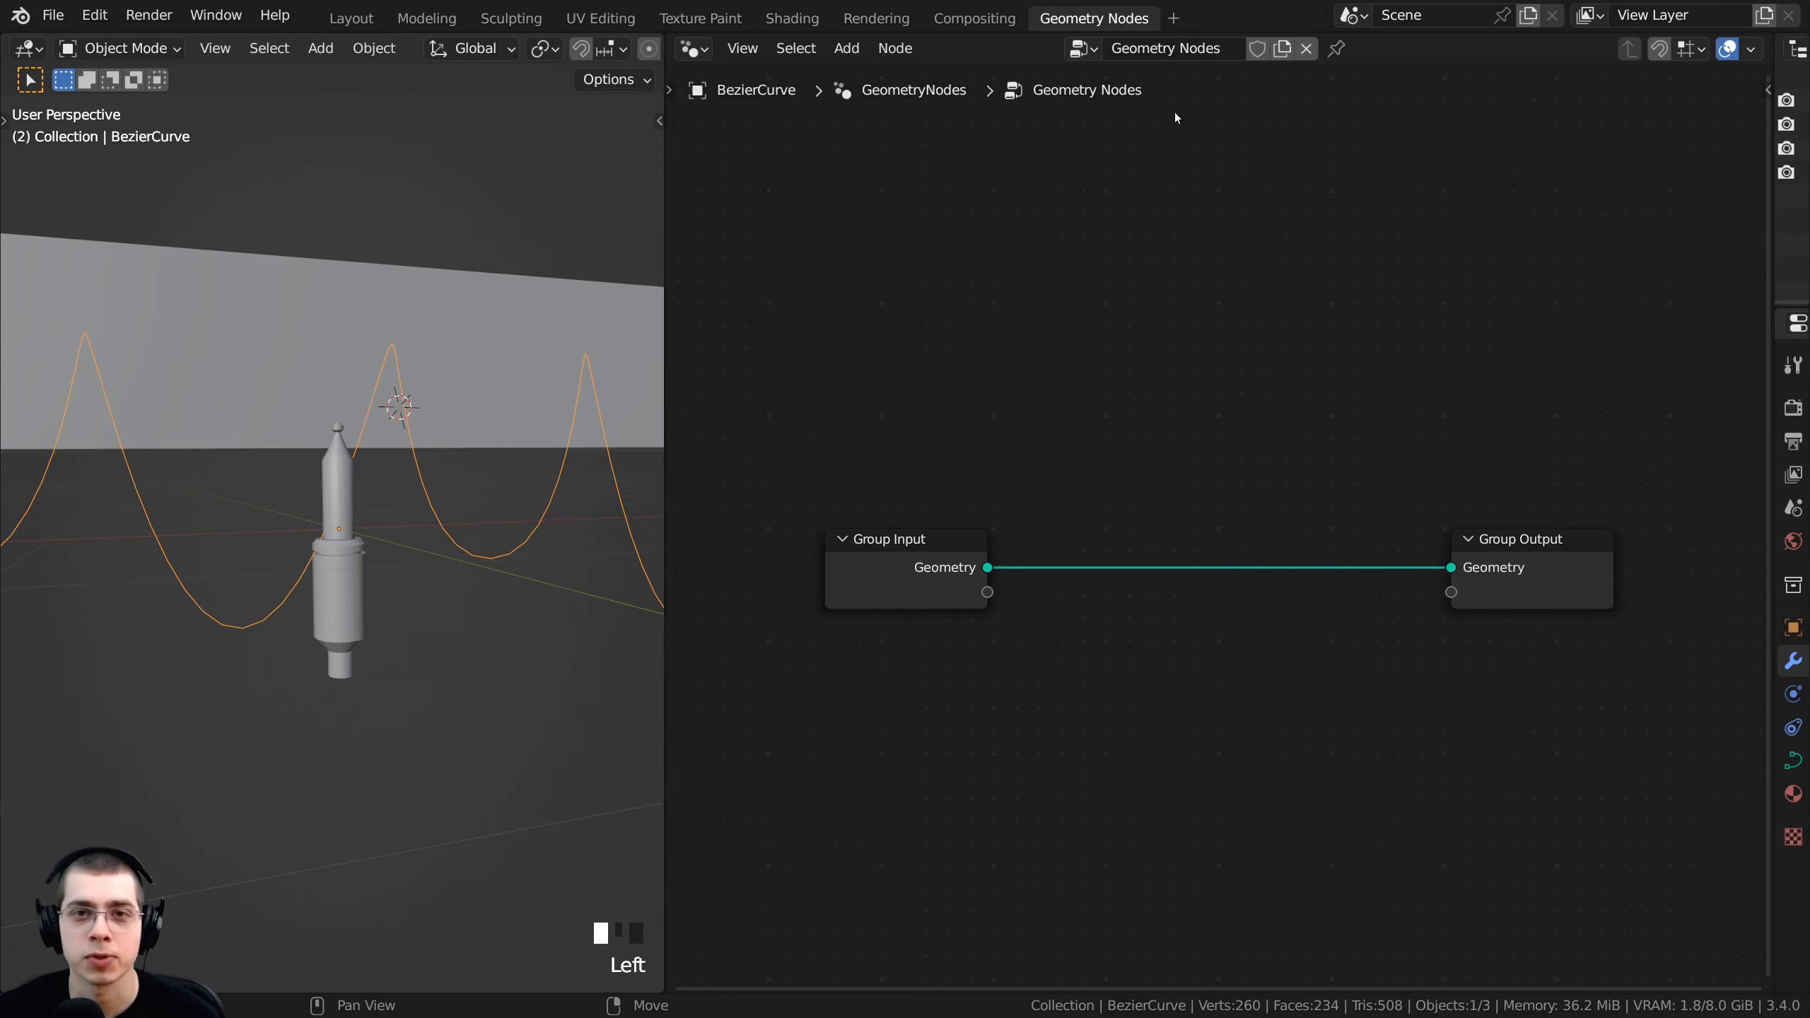
{"action": "double_click", "coordinate": [1230, 57]}
{"action": "type", "text": "Christmas Lights"}
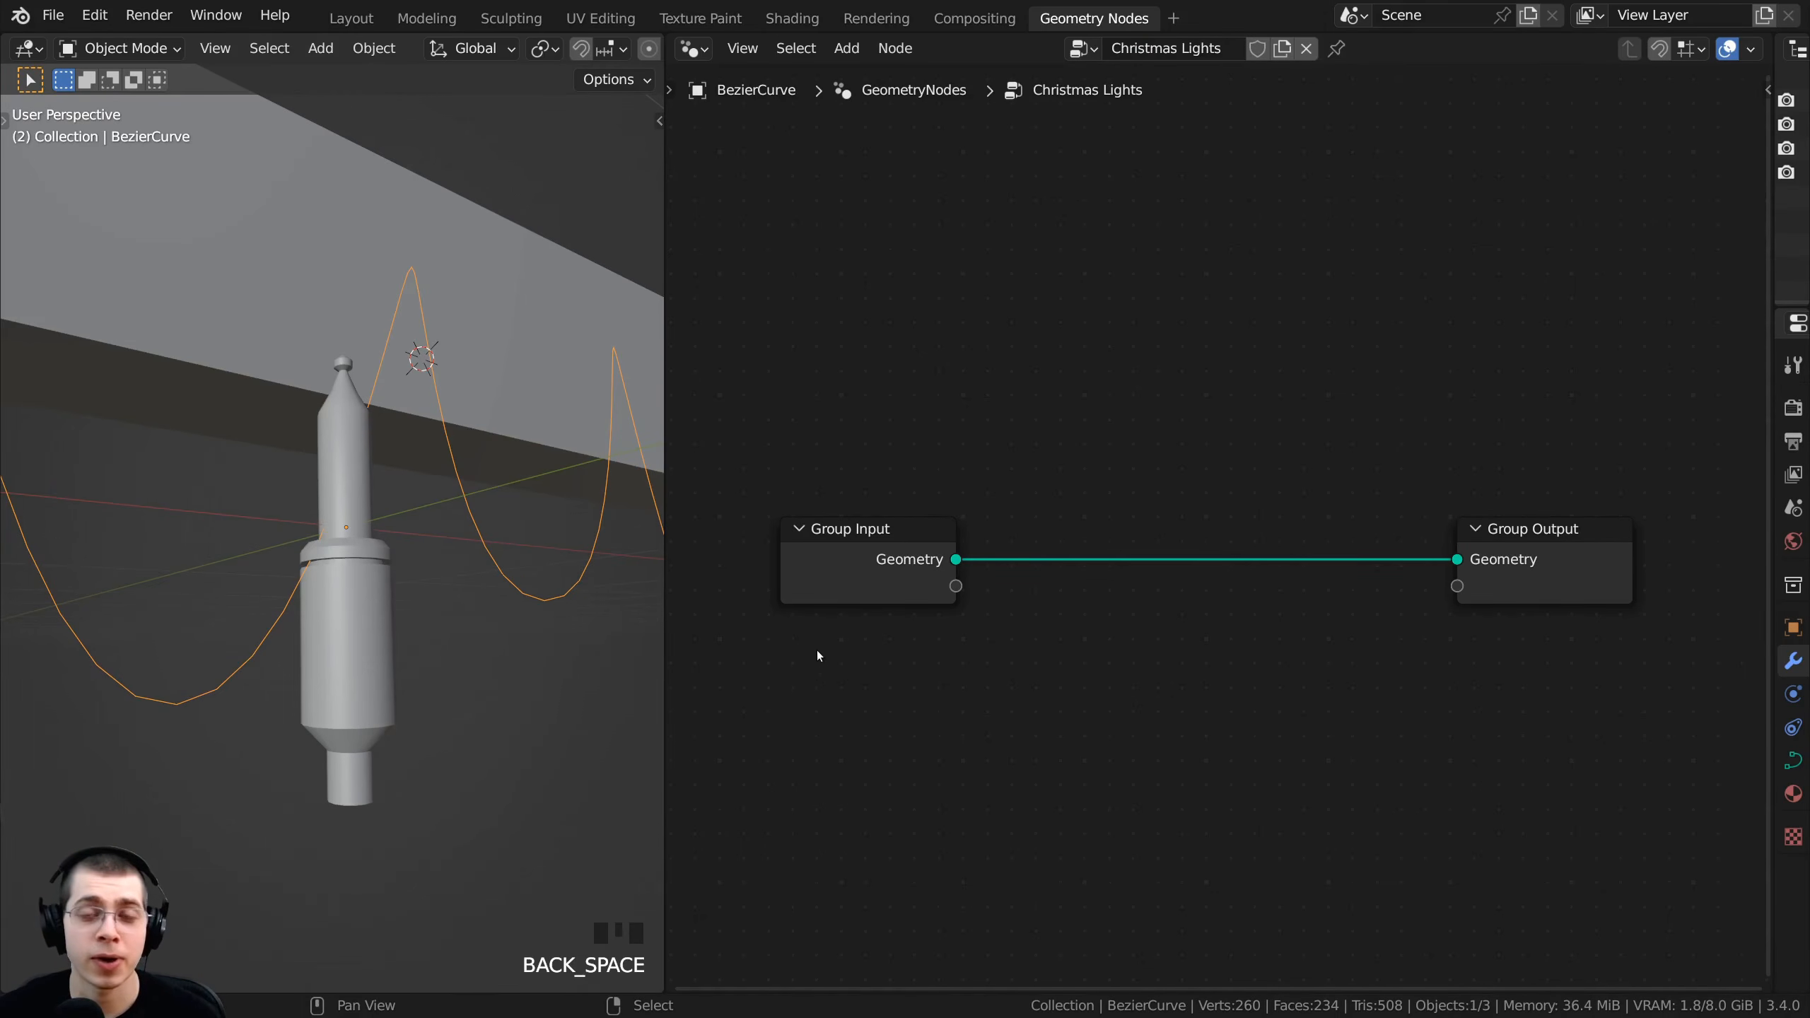
- Check in the preferences that the Node Wrangler add-on is enabled
{"action": "left_click", "coordinate": [99, 17]}
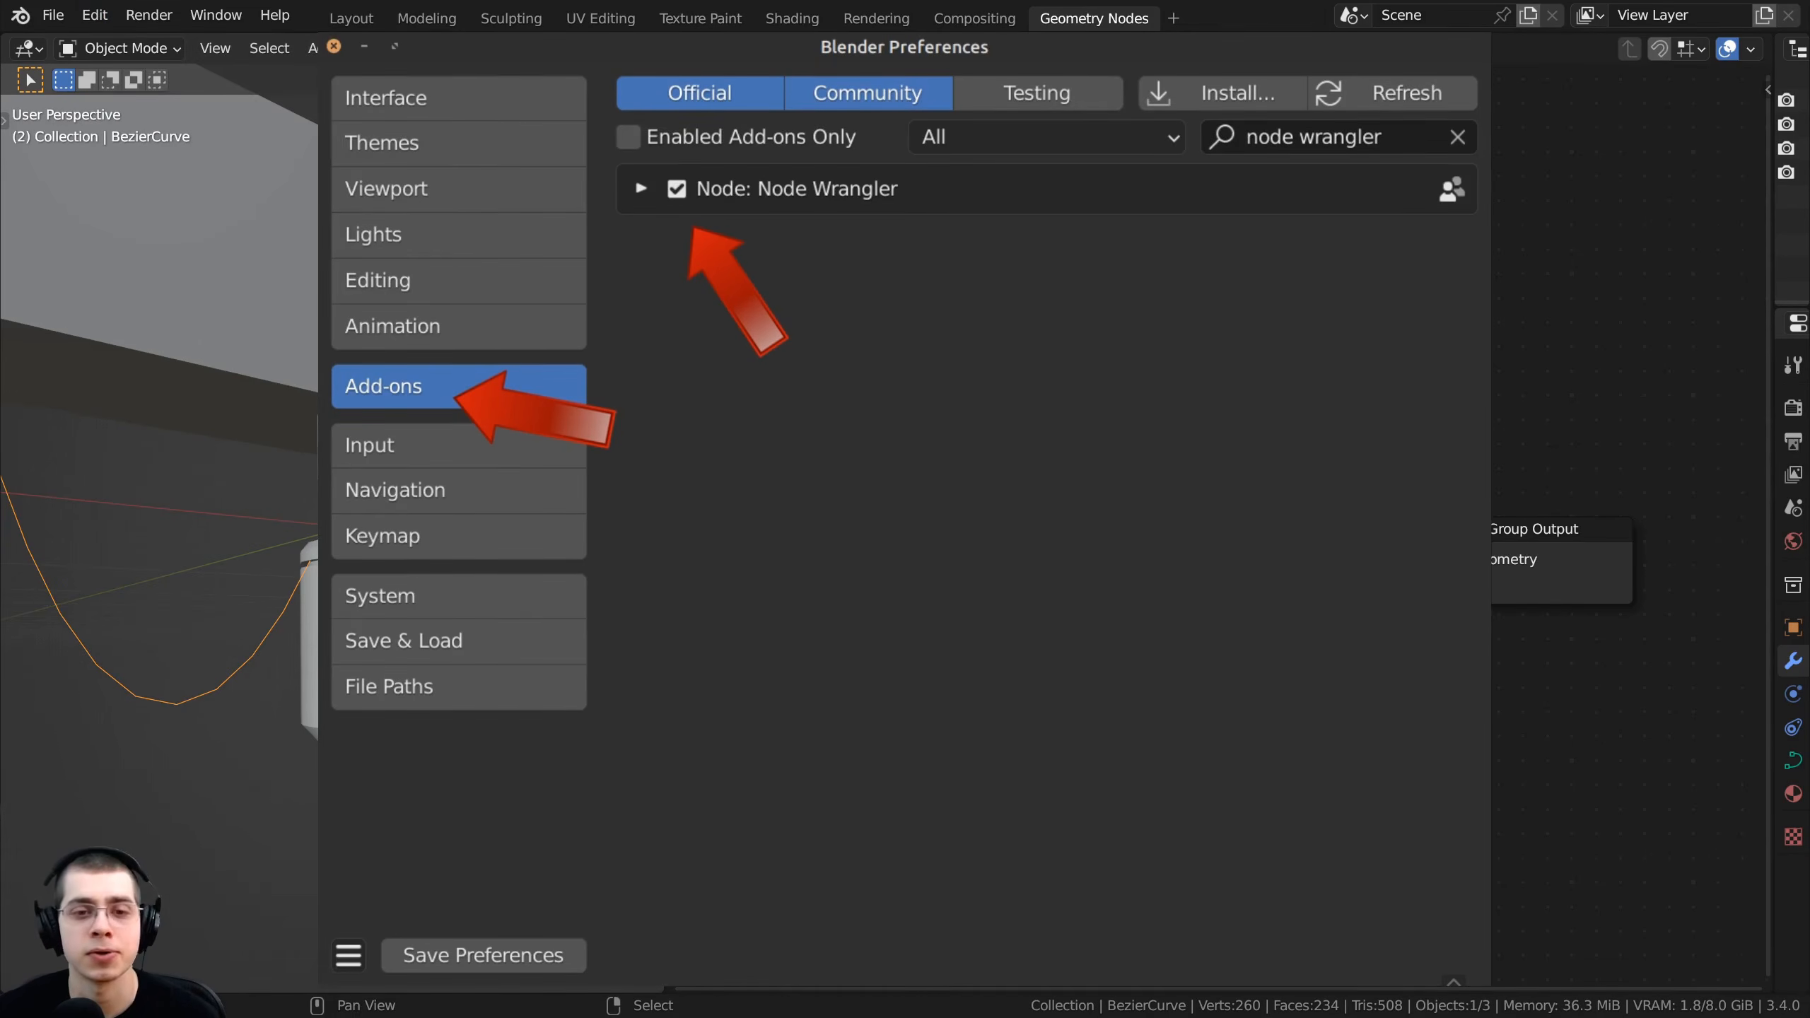
{"action": "middle_click_drag", "start_coordinate": [898, 378], "coordinate": [887, 378]}
- Examine the light object and the sagging string from several angles
{"action": "middle_click_drag", "start_coordinate": [584, 419], "coordinate": [379, 529]}
{"action": "scroll", "coordinate": [266, 576], "scroll_direction": "up", "scroll_amount": 4}
{"action": "scroll", "coordinate": [277, 543], "scroll_direction": "down", "scroll_amount": 2}
{"action": "scroll", "coordinate": [278, 586], "scroll_direction": "up", "scroll_amount": 3}
{"action": "scroll", "coordinate": [404, 324], "scroll_direction": "down", "scroll_amount": 2}
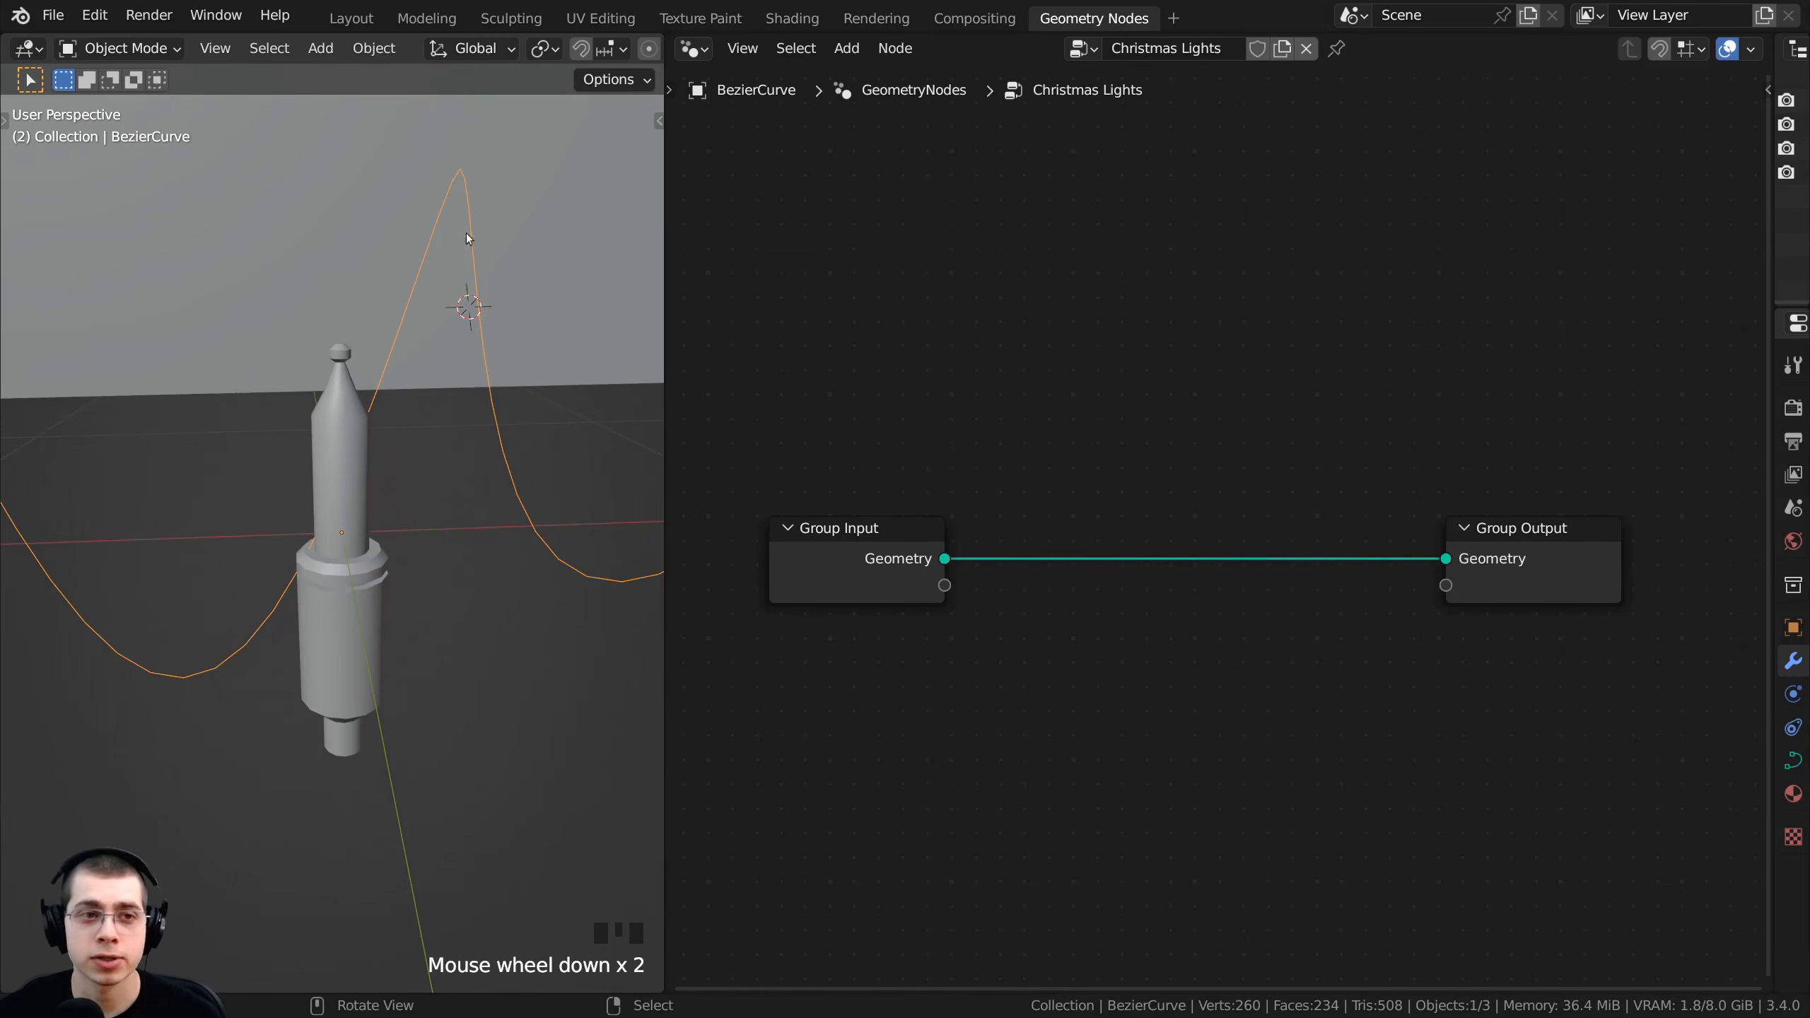
{"action": "middle_click_drag", "start_coordinate": [593, 545], "coordinate": [321, 546]}
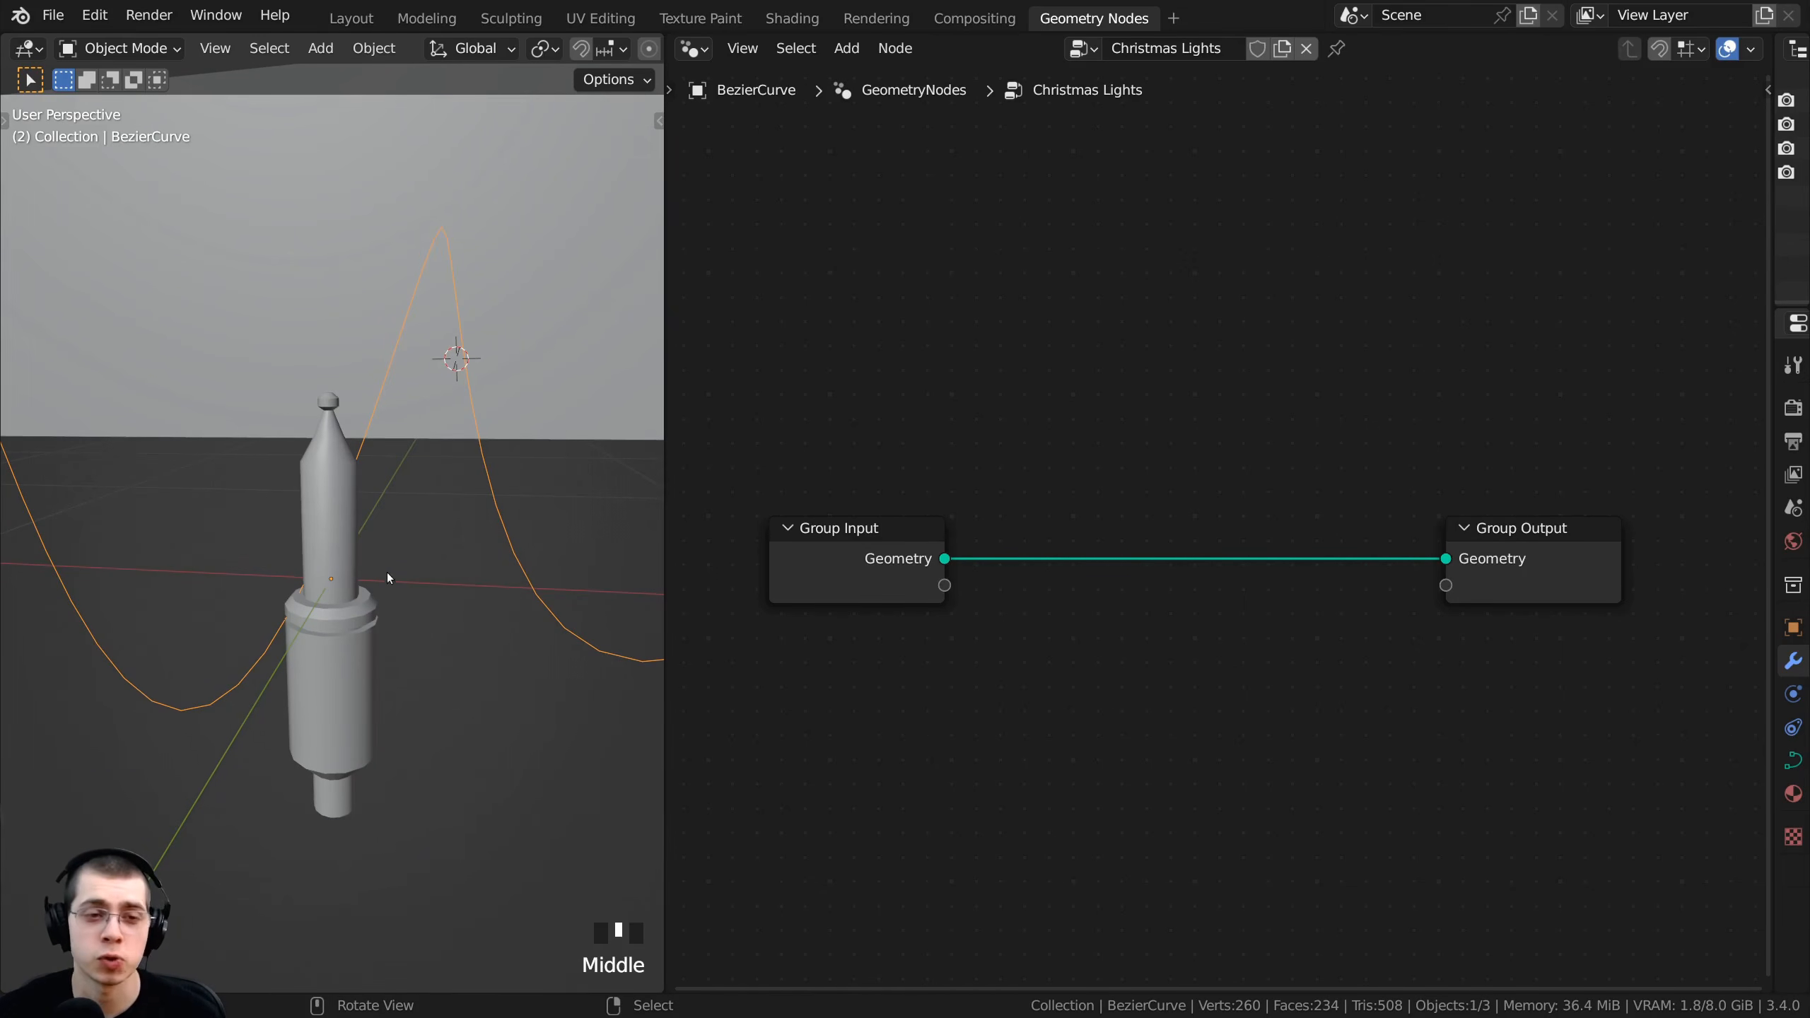
{"action": "middle_click_drag", "start_coordinate": [362, 537], "coordinate": [511, 399]}
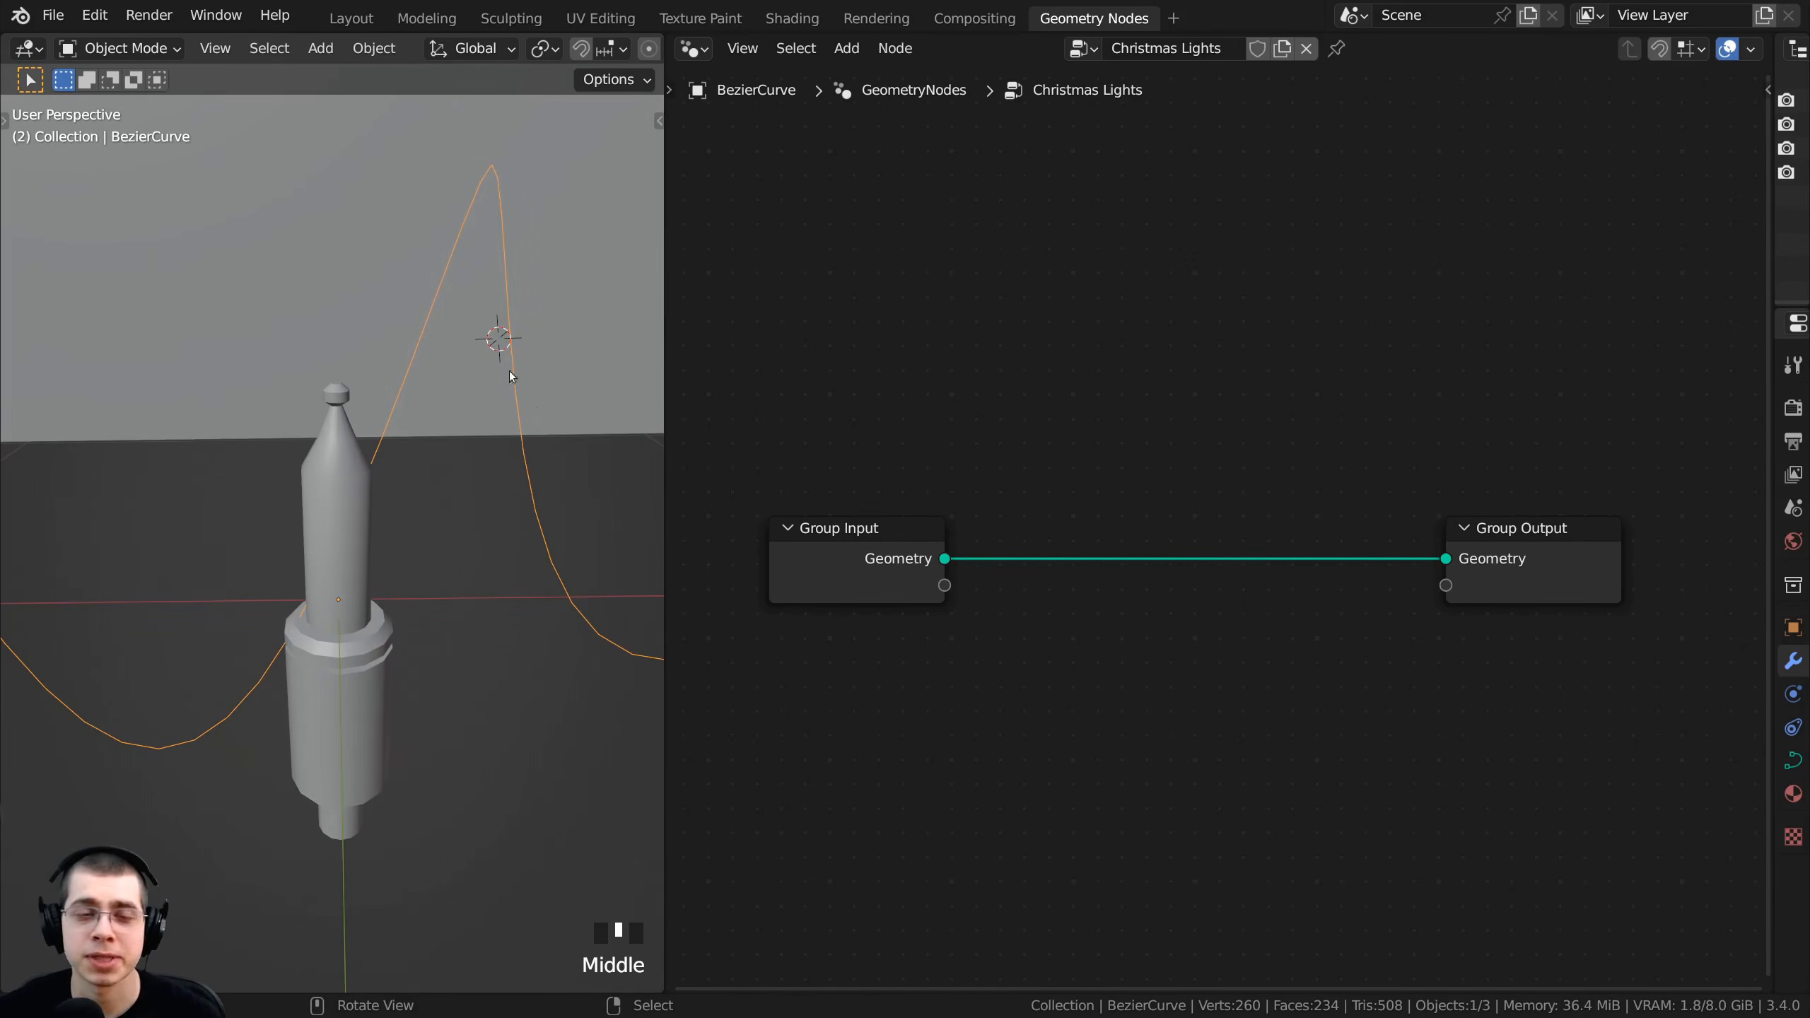
{"action": "middle_click_drag", "start_coordinate": [799, 399], "coordinate": [785, 392]}
{"action": "scroll", "coordinate": [786, 392], "scroll_direction": "up", "scroll_amount": 1}
{"action": "middle_click_drag", "start_coordinate": [785, 392], "coordinate": [776, 384]}
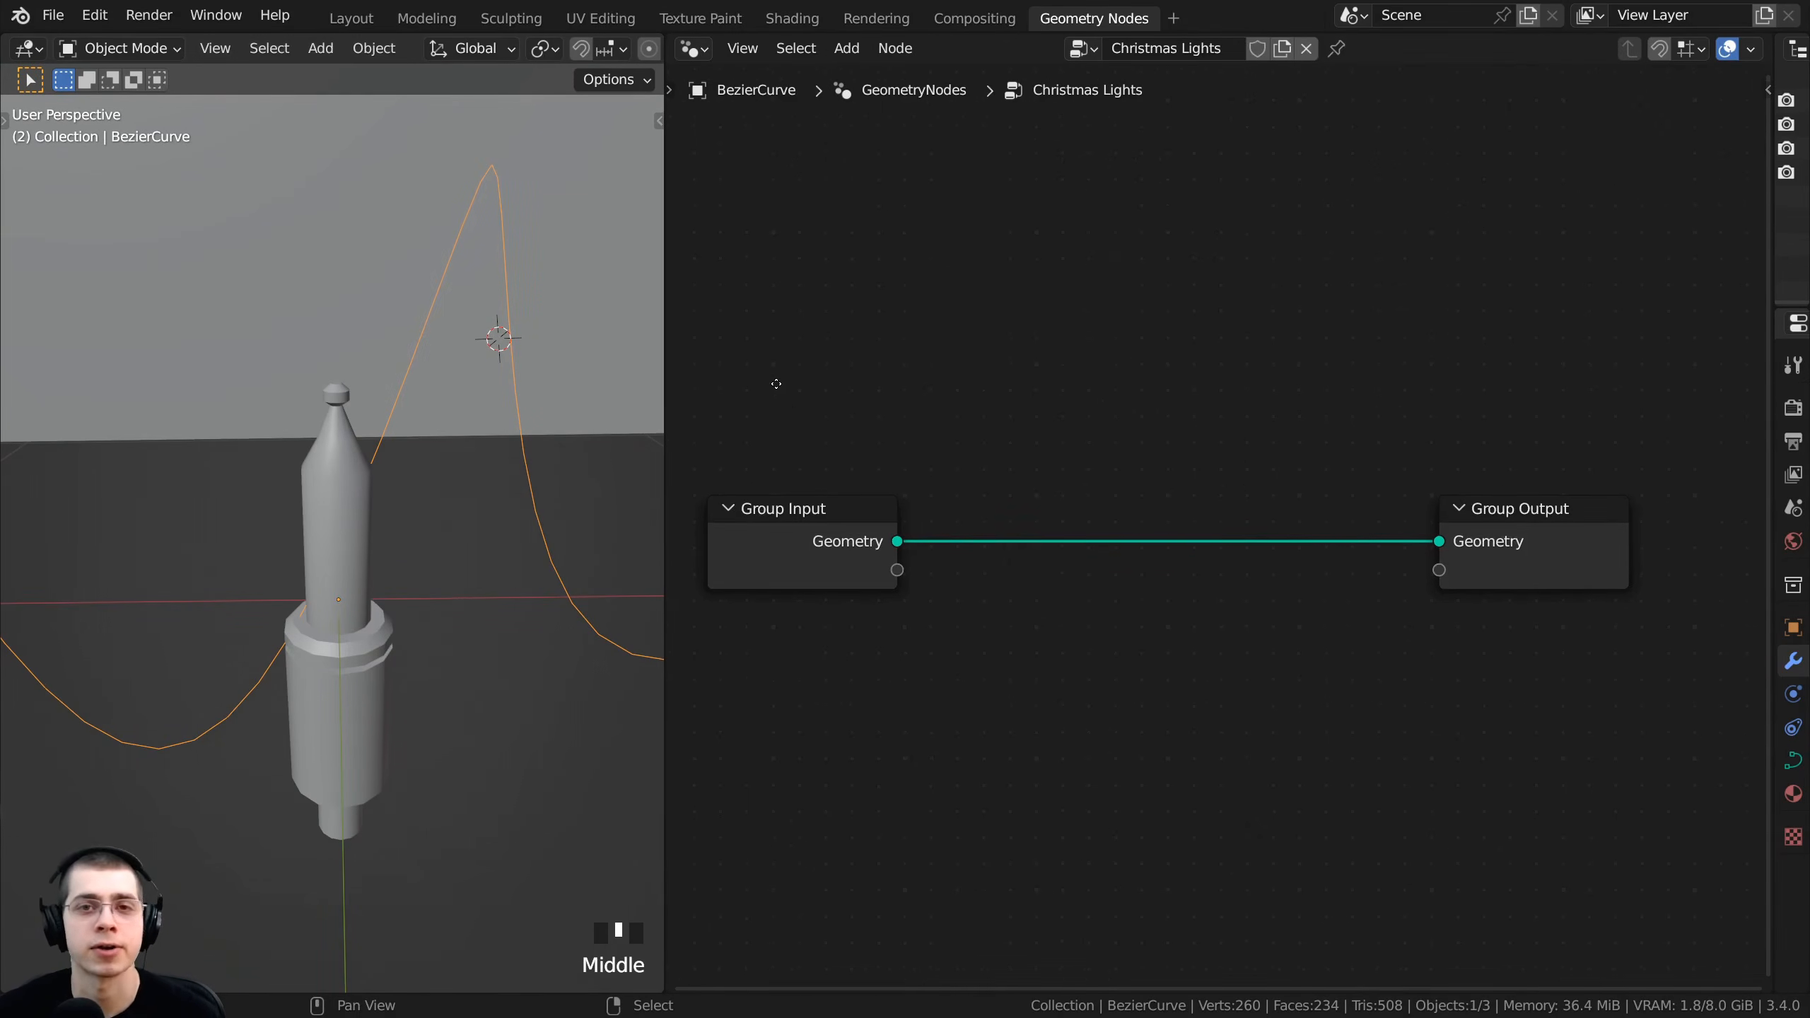
{"action": "middle_click_drag", "start_coordinate": [776, 385], "coordinate": [774, 383]}
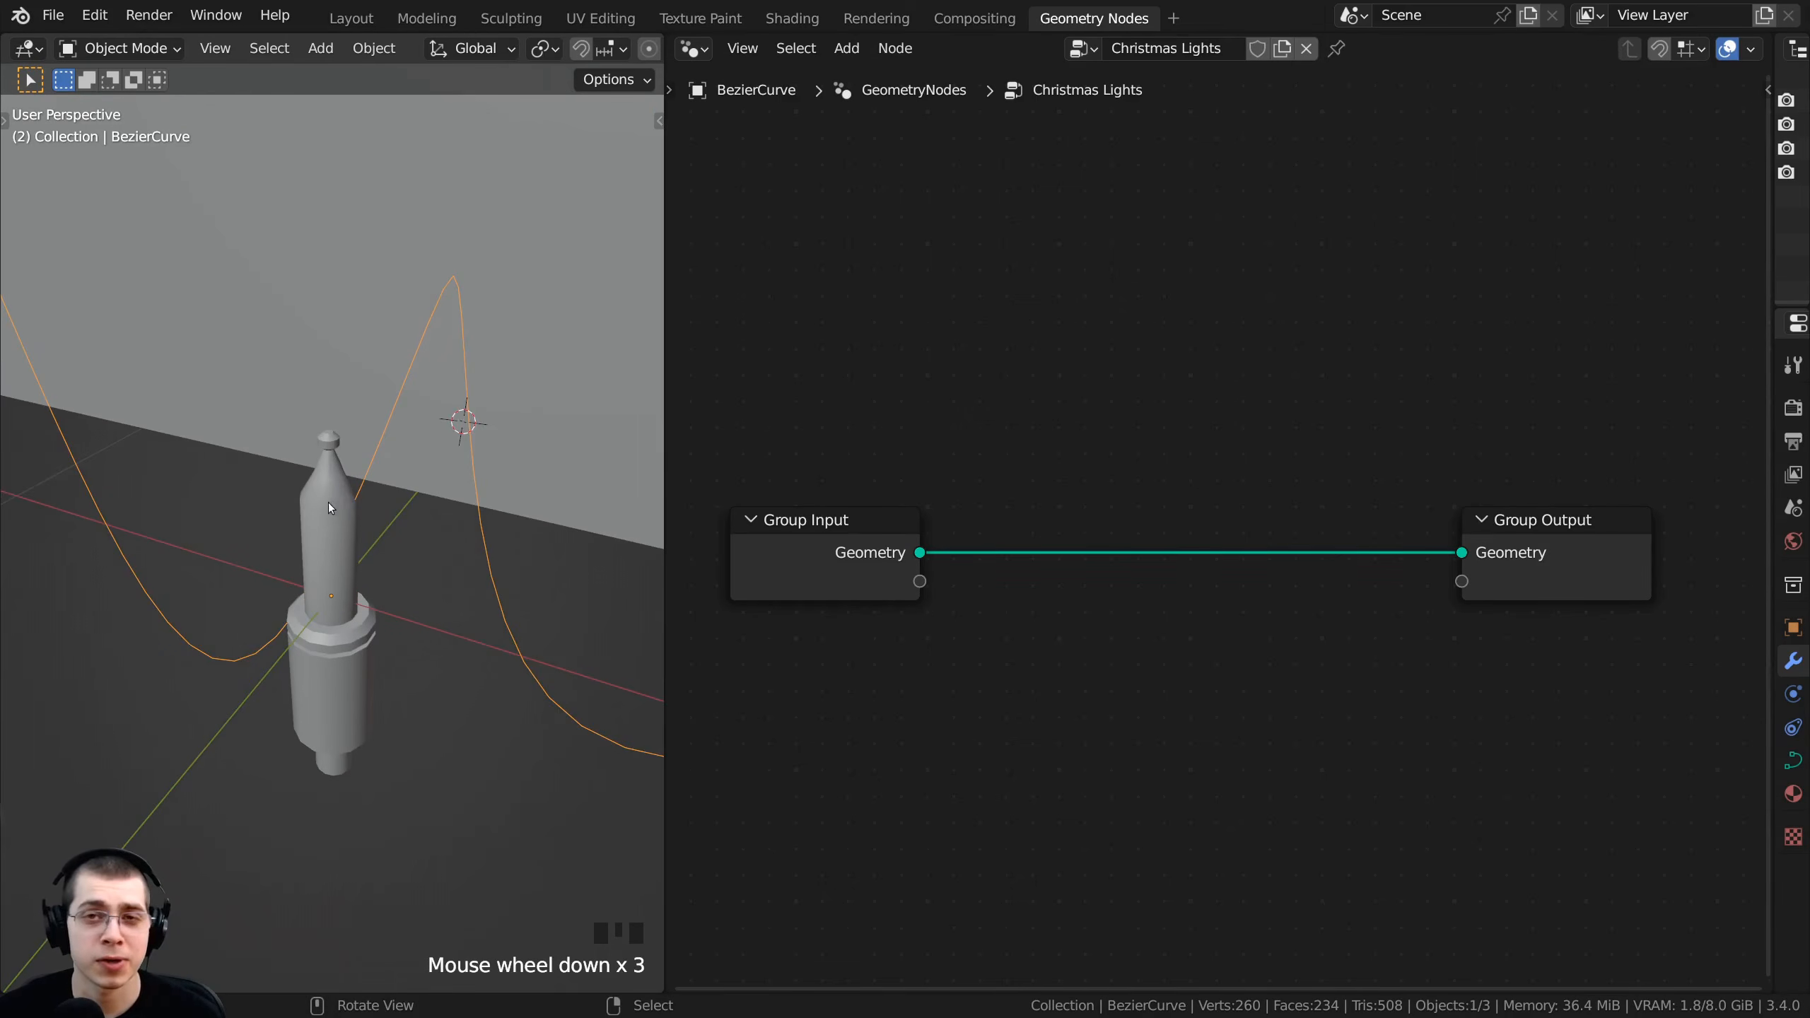
{"action": "middle_click_drag", "start_coordinate": [330, 507], "coordinate": [210, 622], "text": "shift"}
{"action": "scroll", "coordinate": [333, 484], "scroll_direction": "up", "scroll_amount": 1}
{"action": "middle_click_drag", "start_coordinate": [301, 531], "coordinate": [236, 476], "text": "shift"}
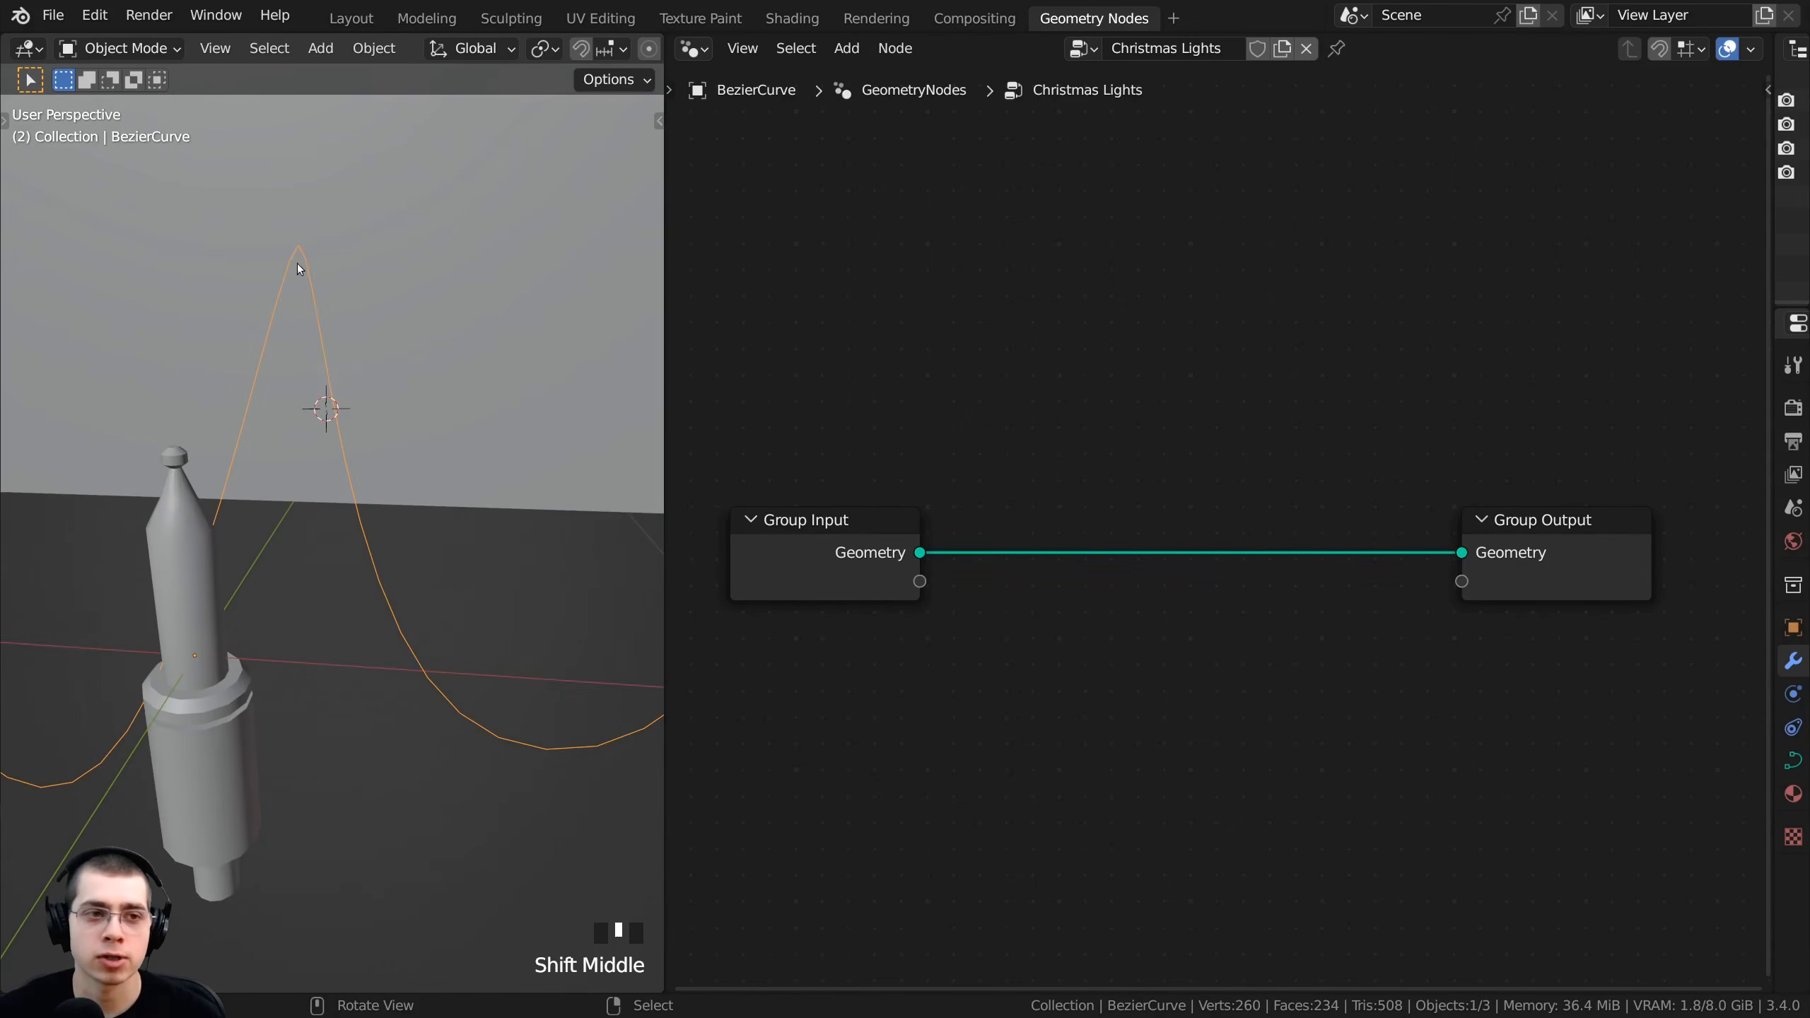
{"action": "scroll", "coordinate": [410, 571], "scroll_direction": "down", "scroll_amount": 3}
{"action": "middle_click_drag", "start_coordinate": [1045, 426], "coordinate": [1042, 441]}
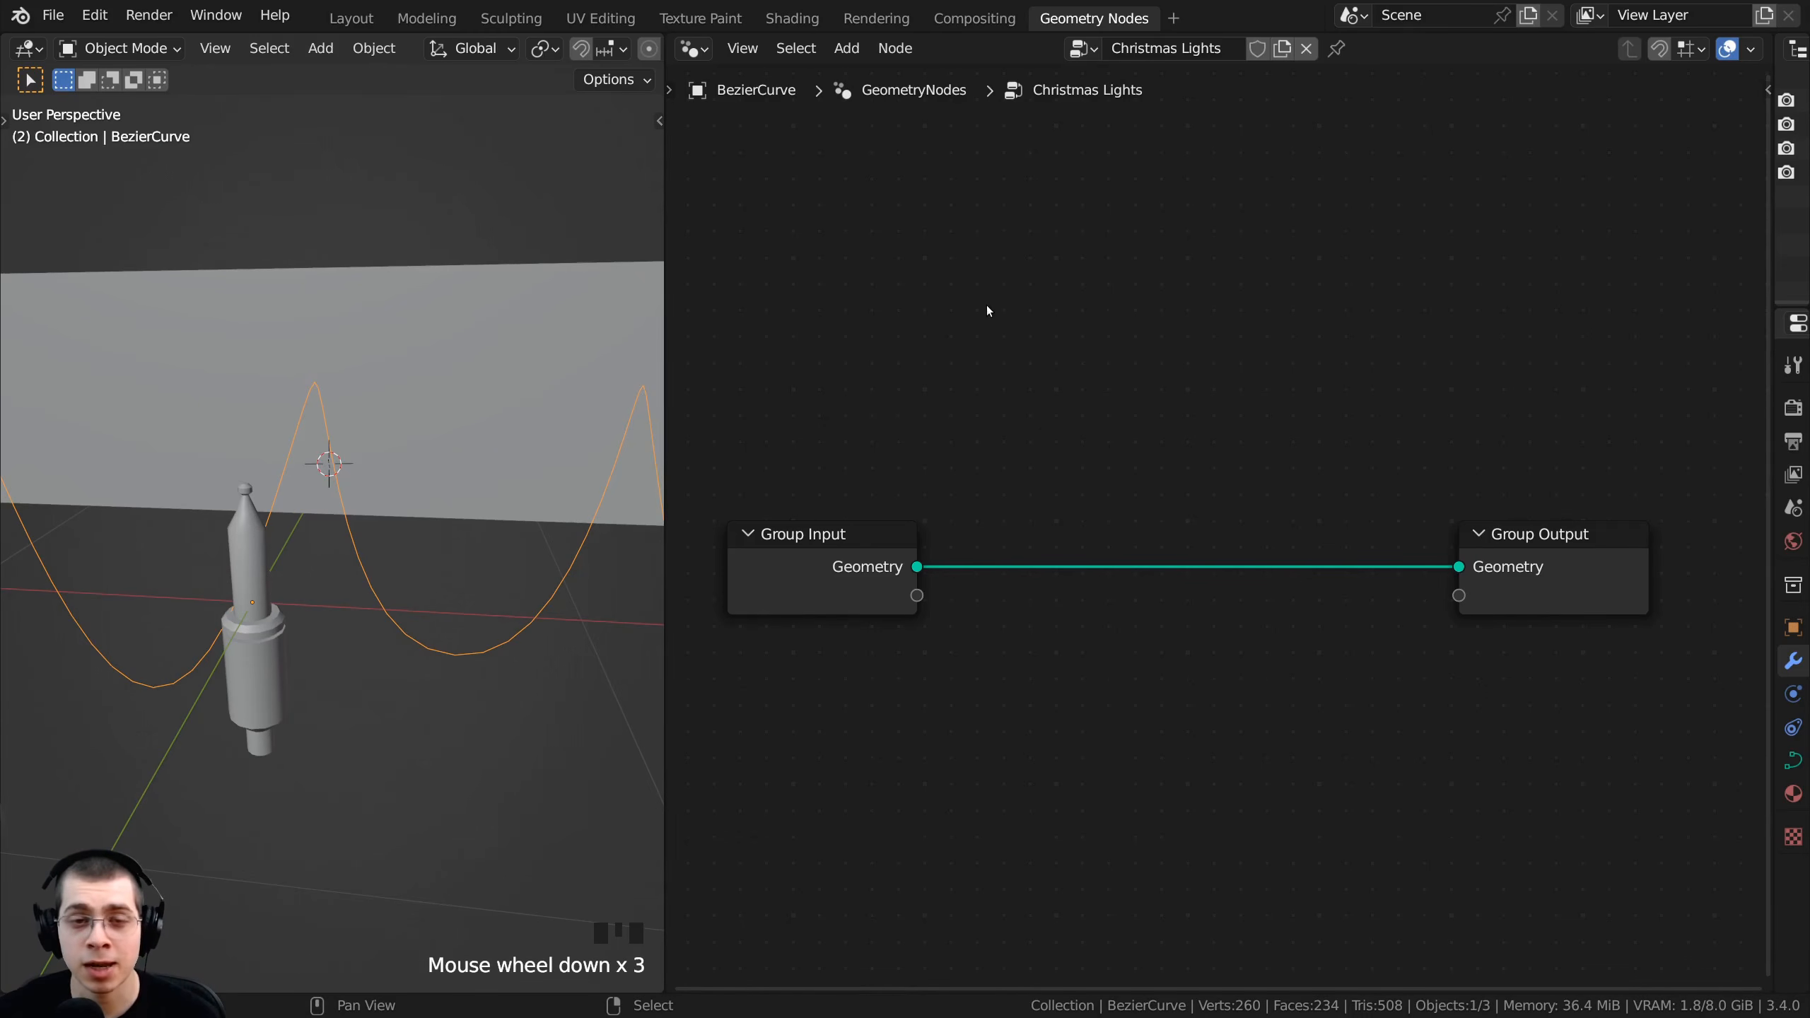
- Add a Curve Circle node below the link between the Group Input and the Group Output
{"action": "key", "text": "shift+a"}
{"action": "mouse_move", "coordinate": [987, 308]}
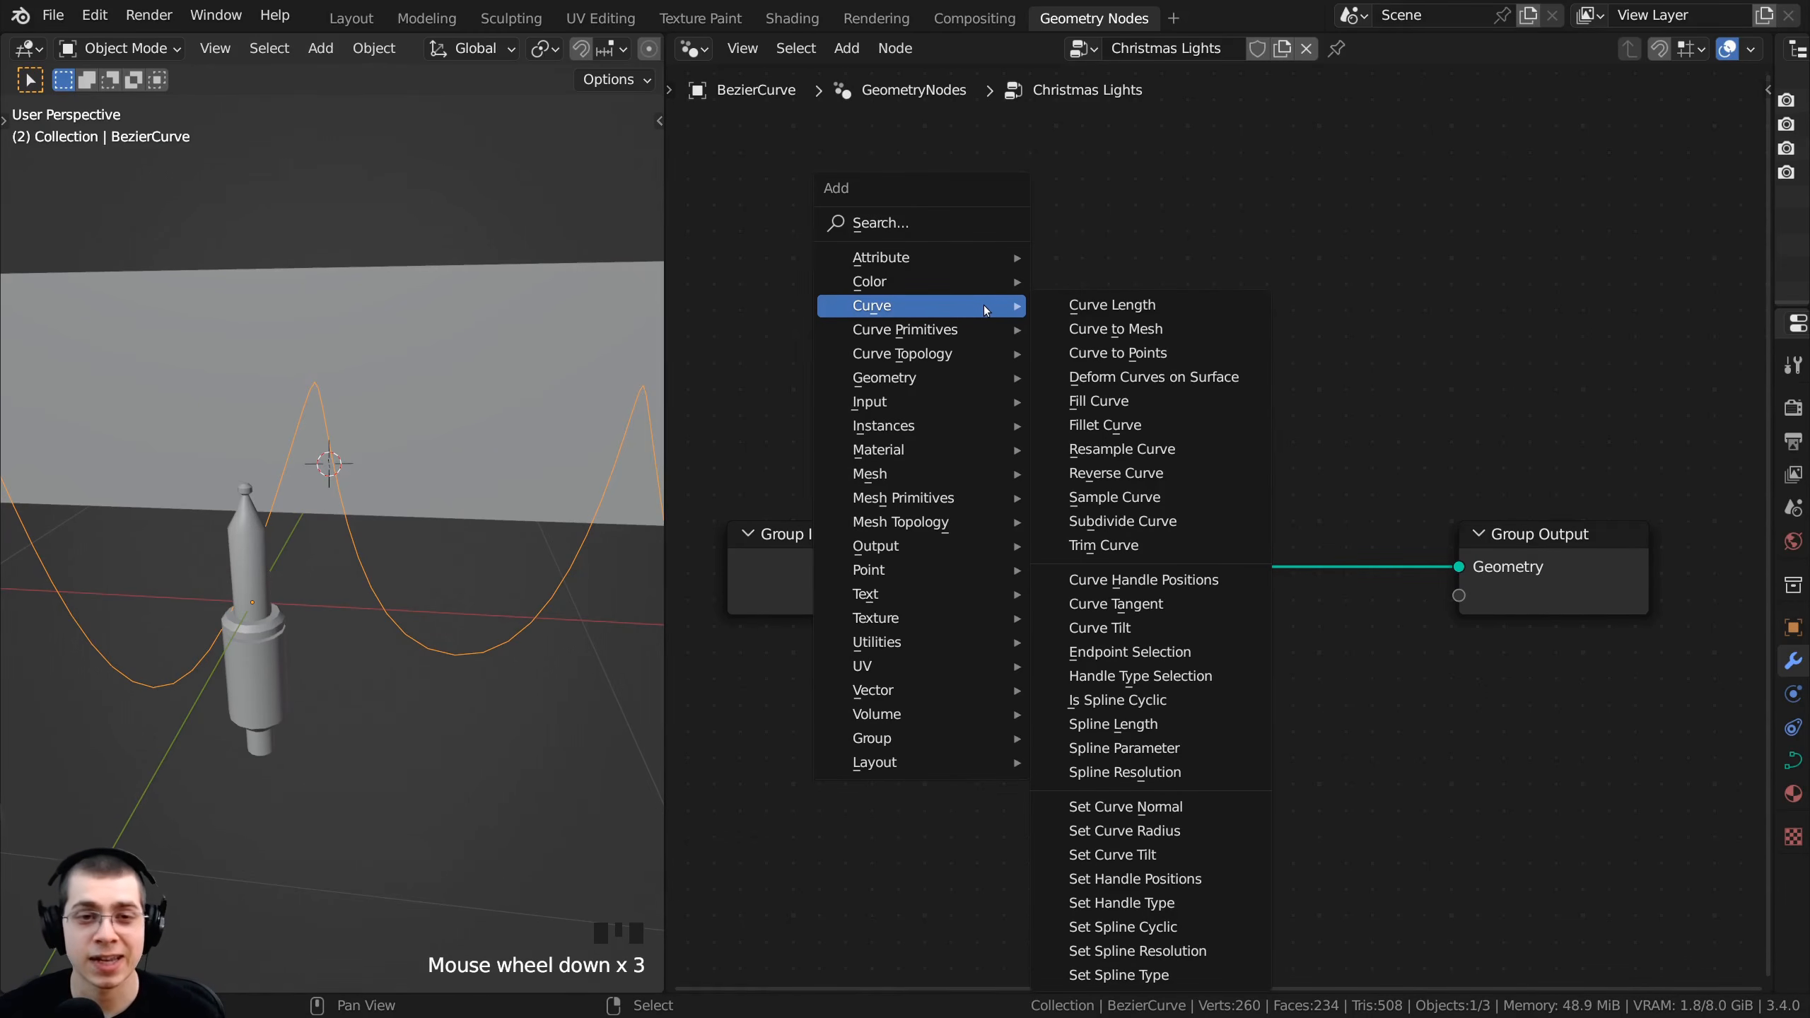
{"action": "key", "text": "s"}
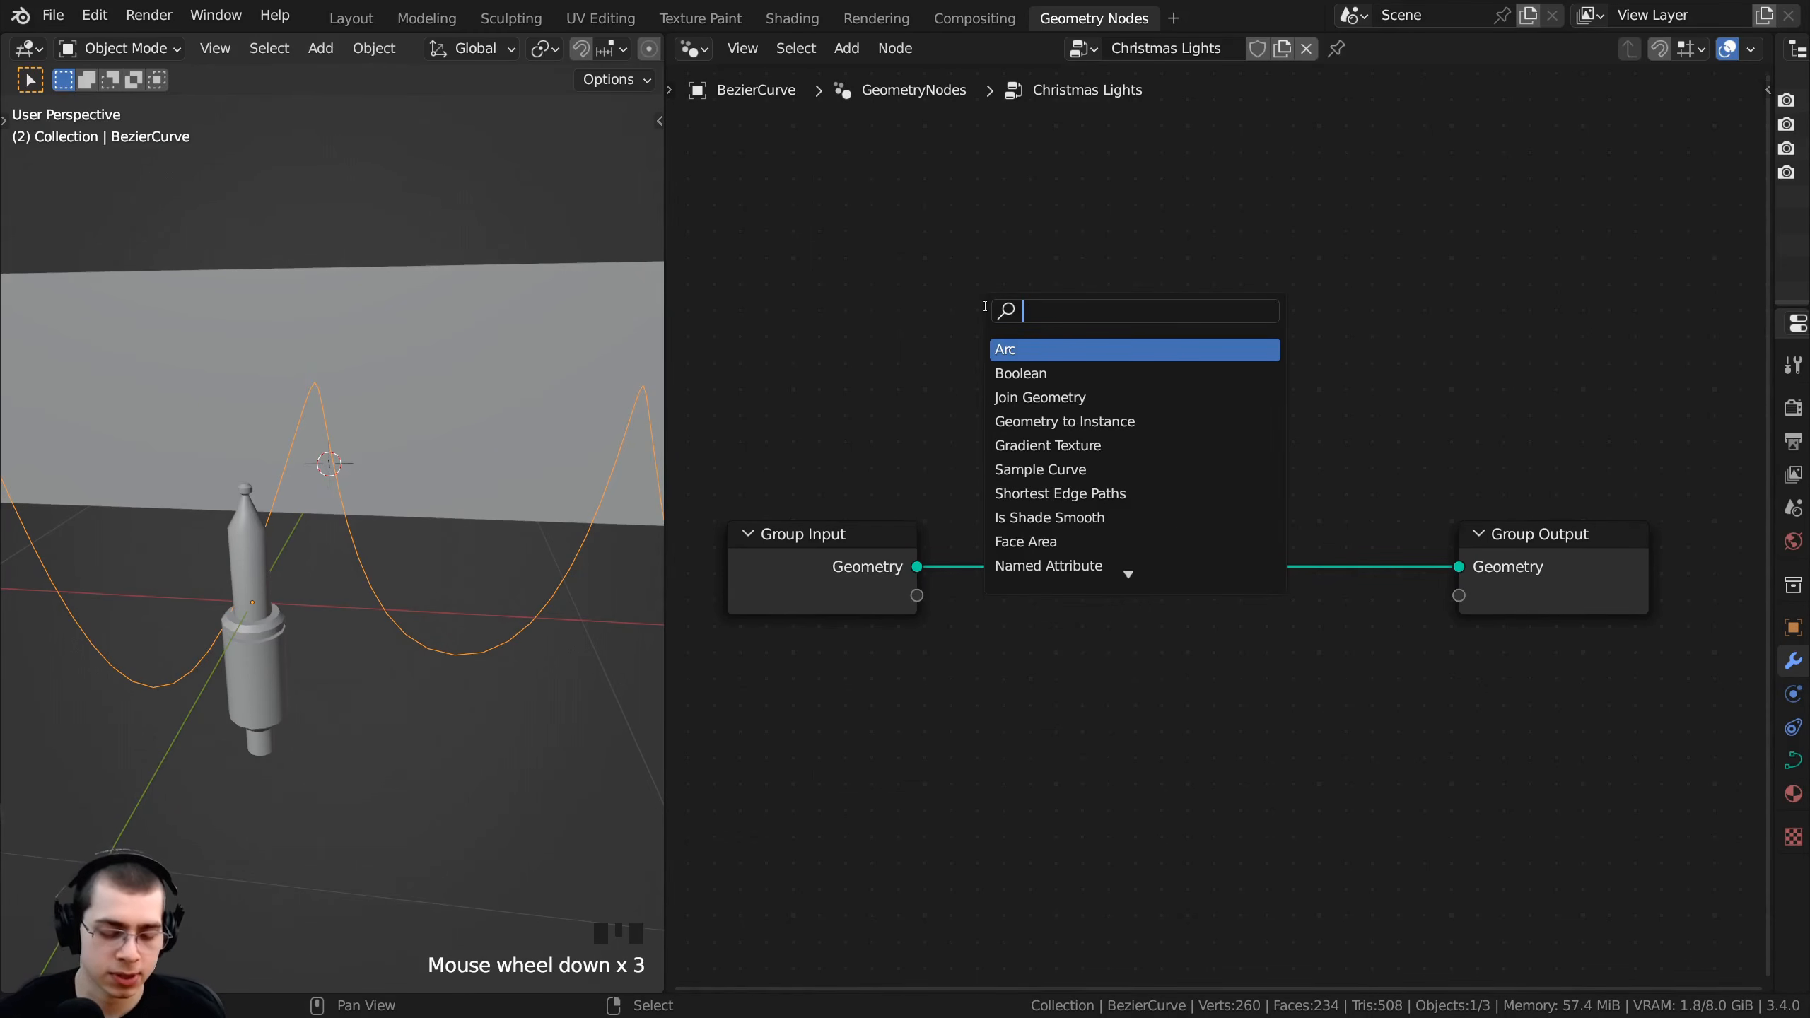
{"action": "type", "text": "curve"}
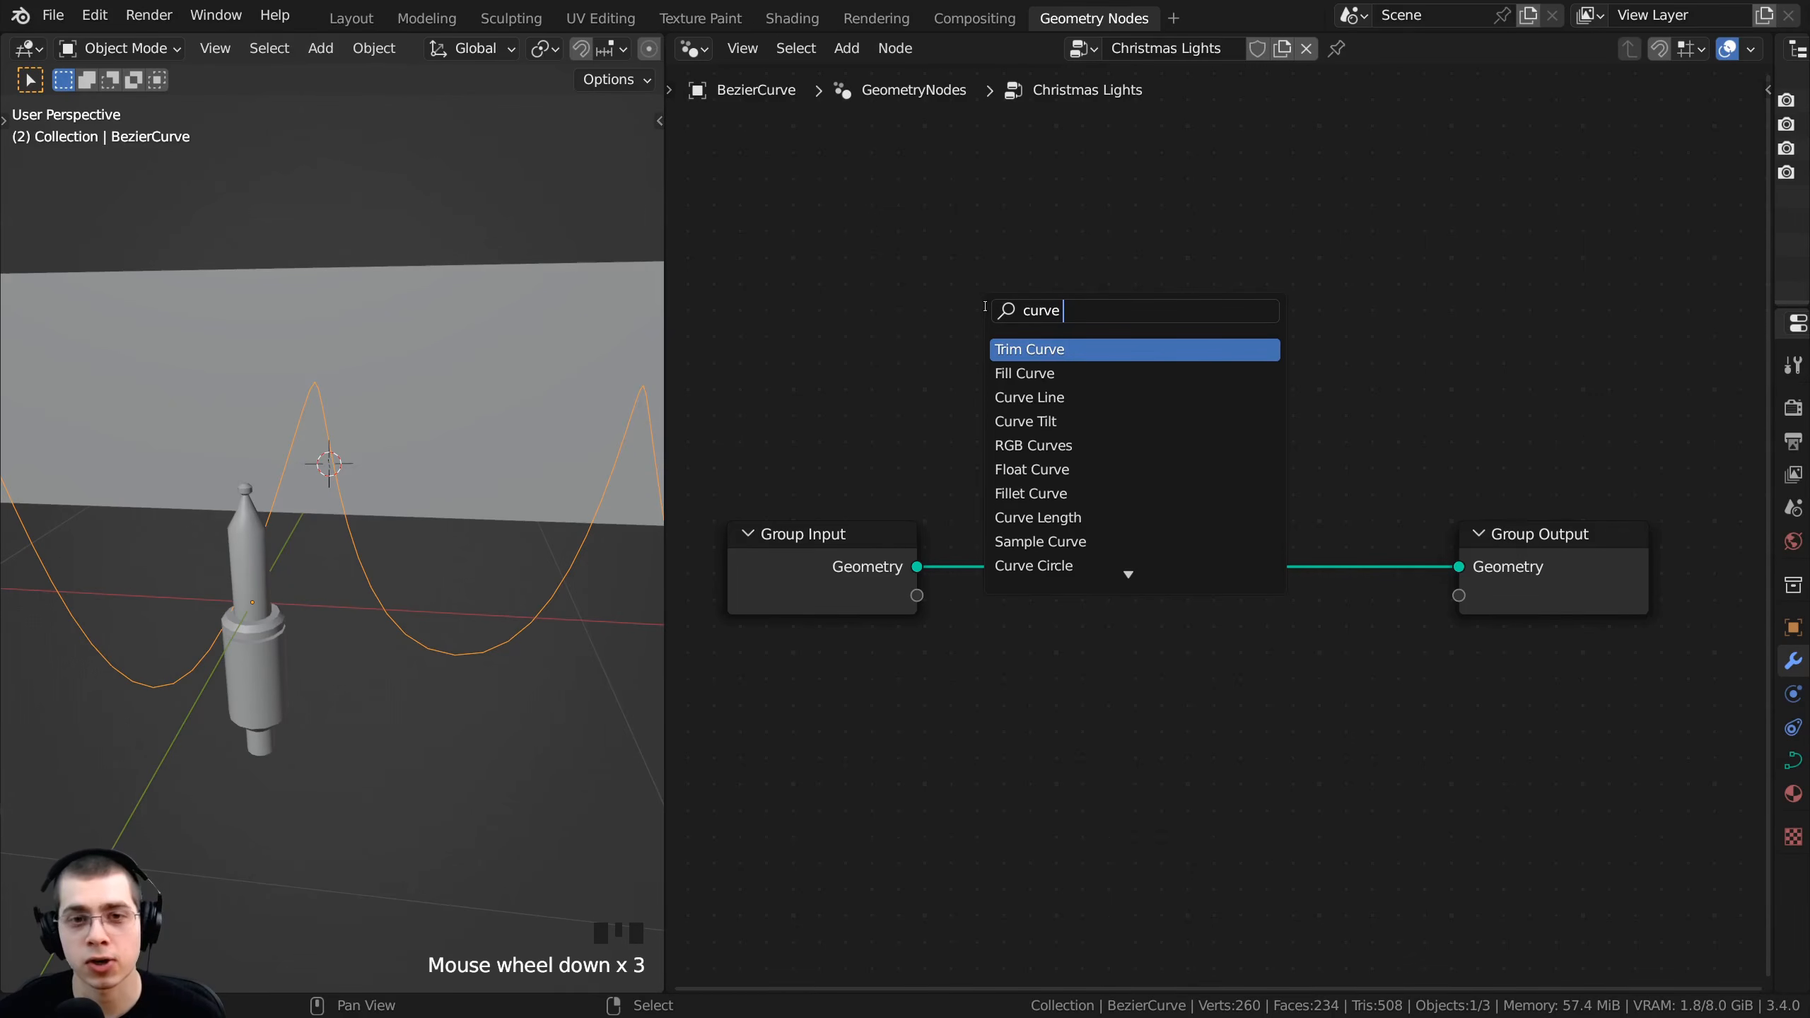
{"action": "type", "text": " c"}
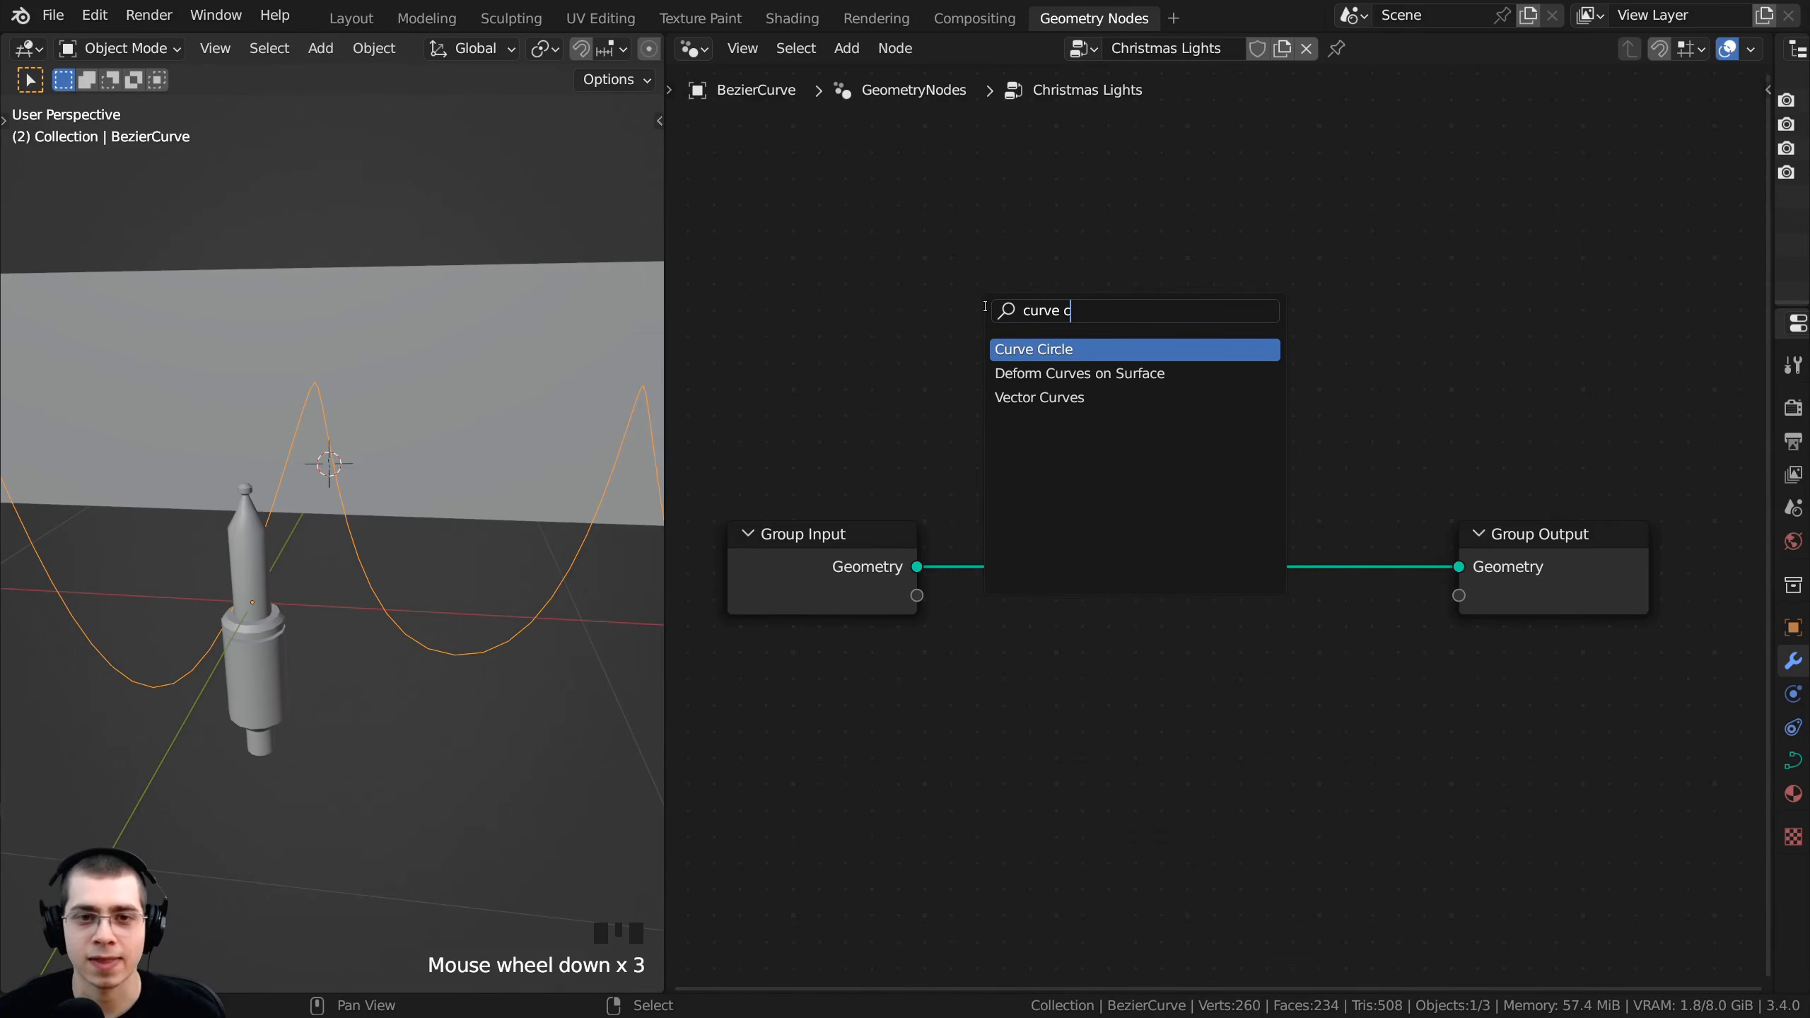
{"action": "key", "text": "Return"}
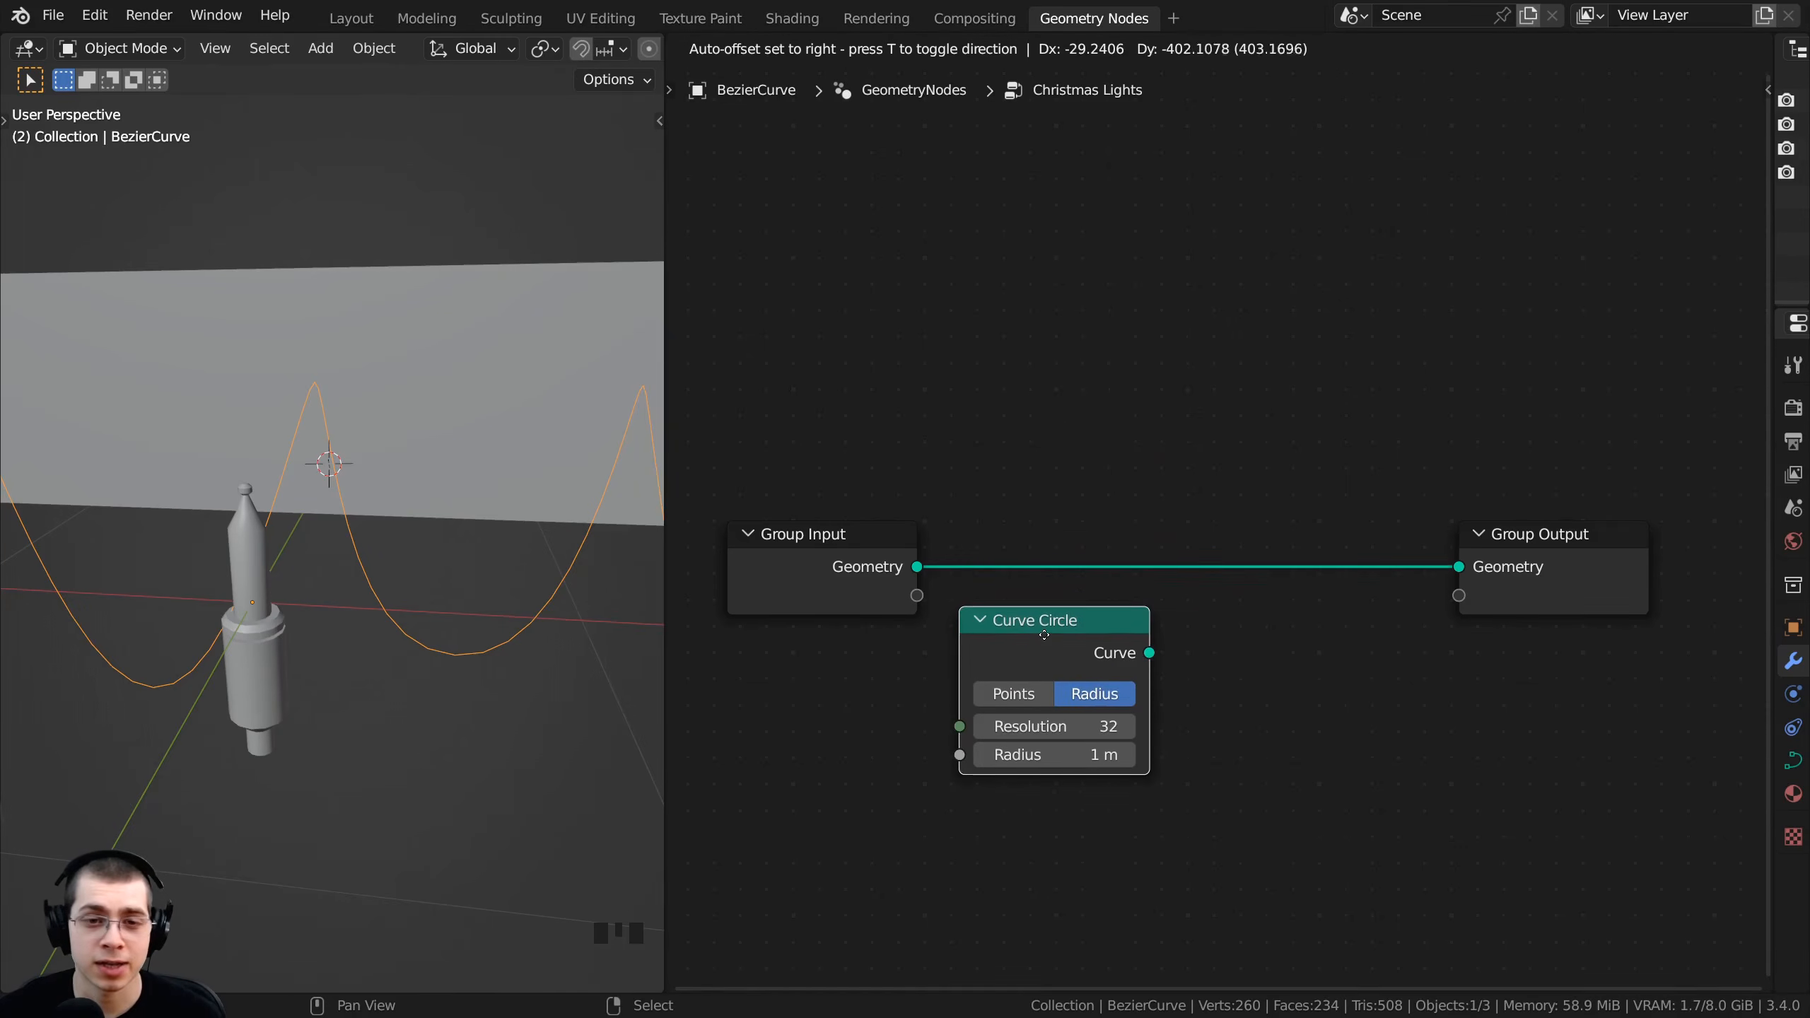
{"action": "left_click", "coordinate": [1042, 632]}
{"action": "middle_click_drag", "start_coordinate": [1027, 595], "coordinate": [1022, 408]}
{"action": "left_click_drag", "start_coordinate": [1023, 446], "coordinate": [1010, 458]}
{"action": "middle_click_drag", "start_coordinate": [1048, 480], "coordinate": [1035, 489]}
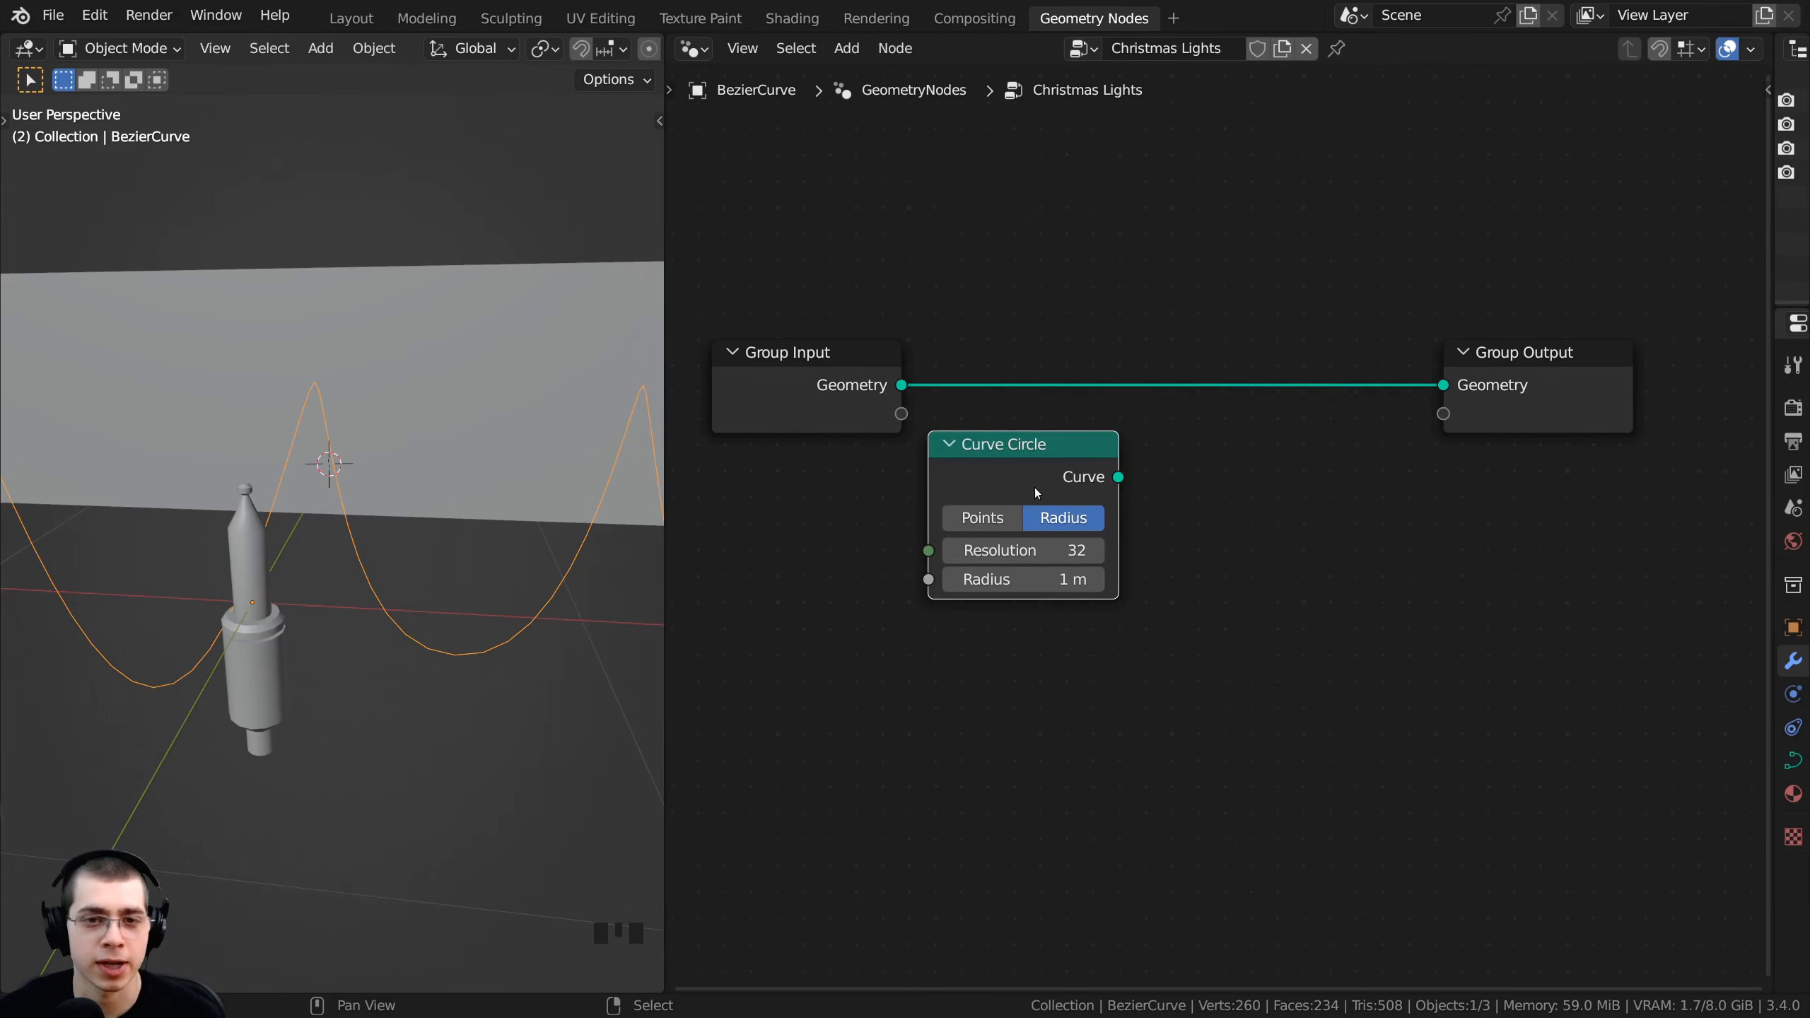
{"action": "key", "text": "ctrl+z"}
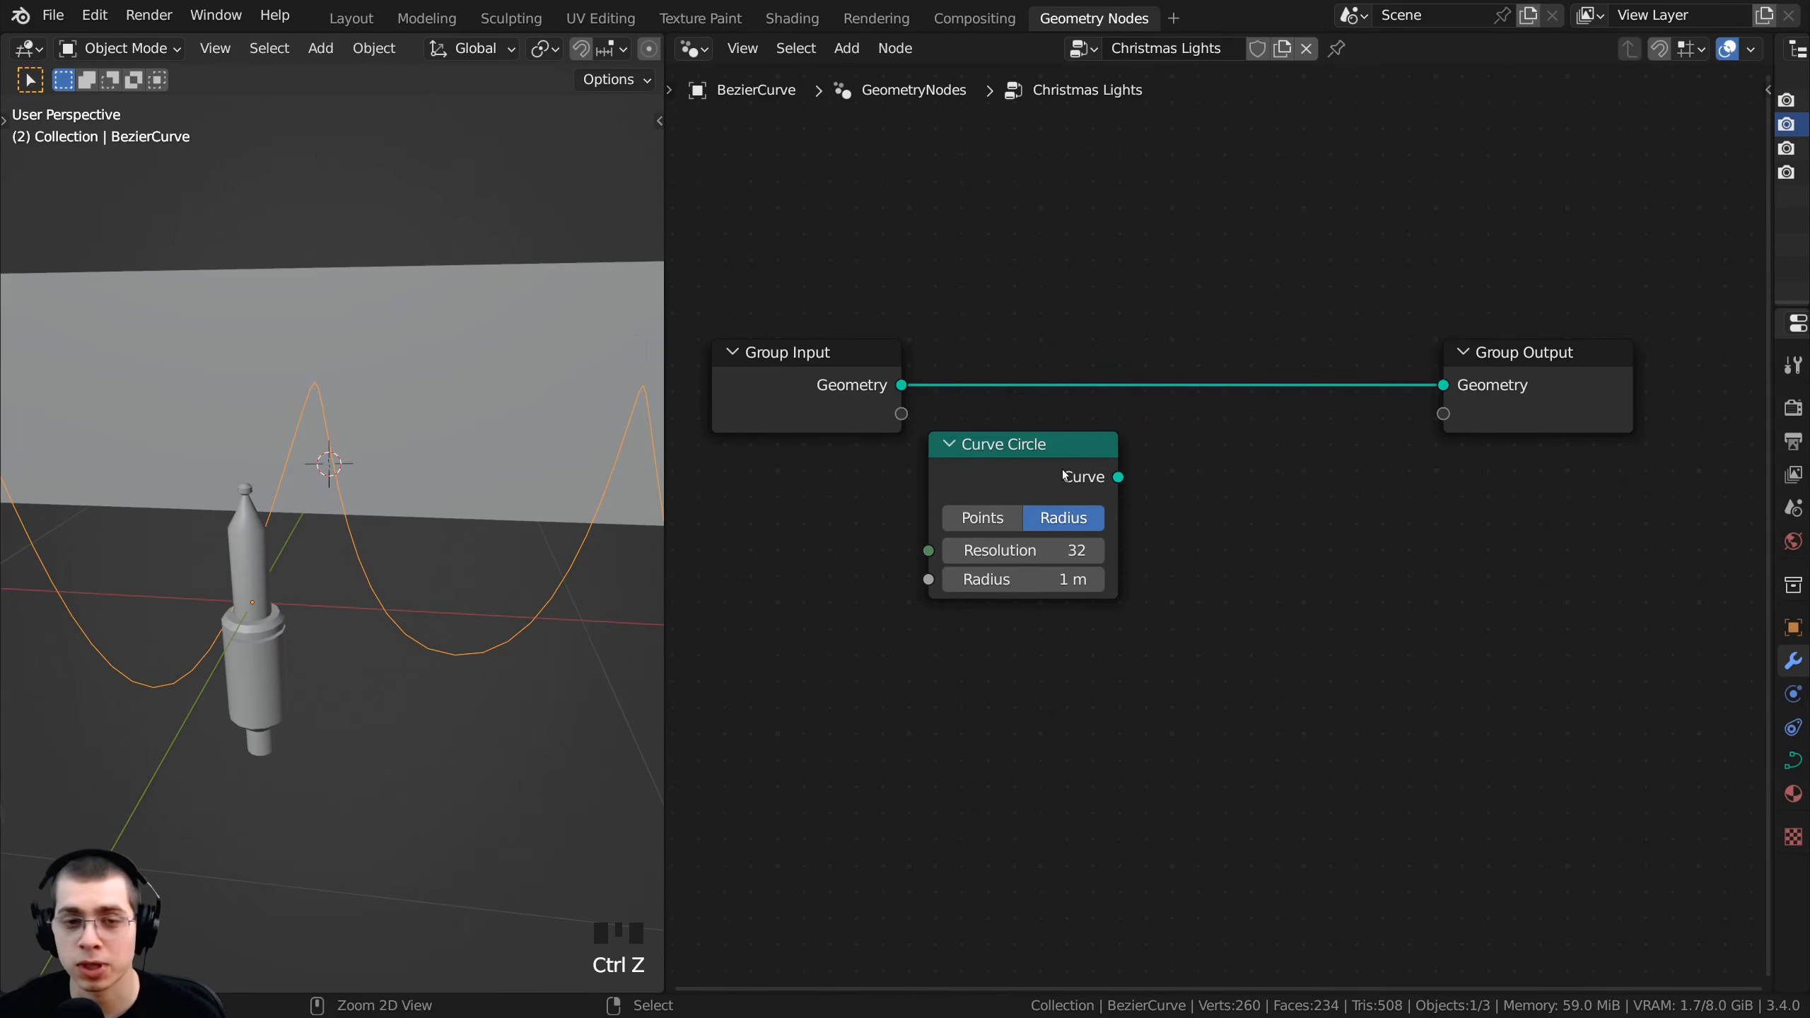
- Preview the Curve Circle through a new Viewer node and place the Viewer beneath the Group Output
{"action": "left_click", "coordinate": [1039, 455], "text": "ctrl+shift"}
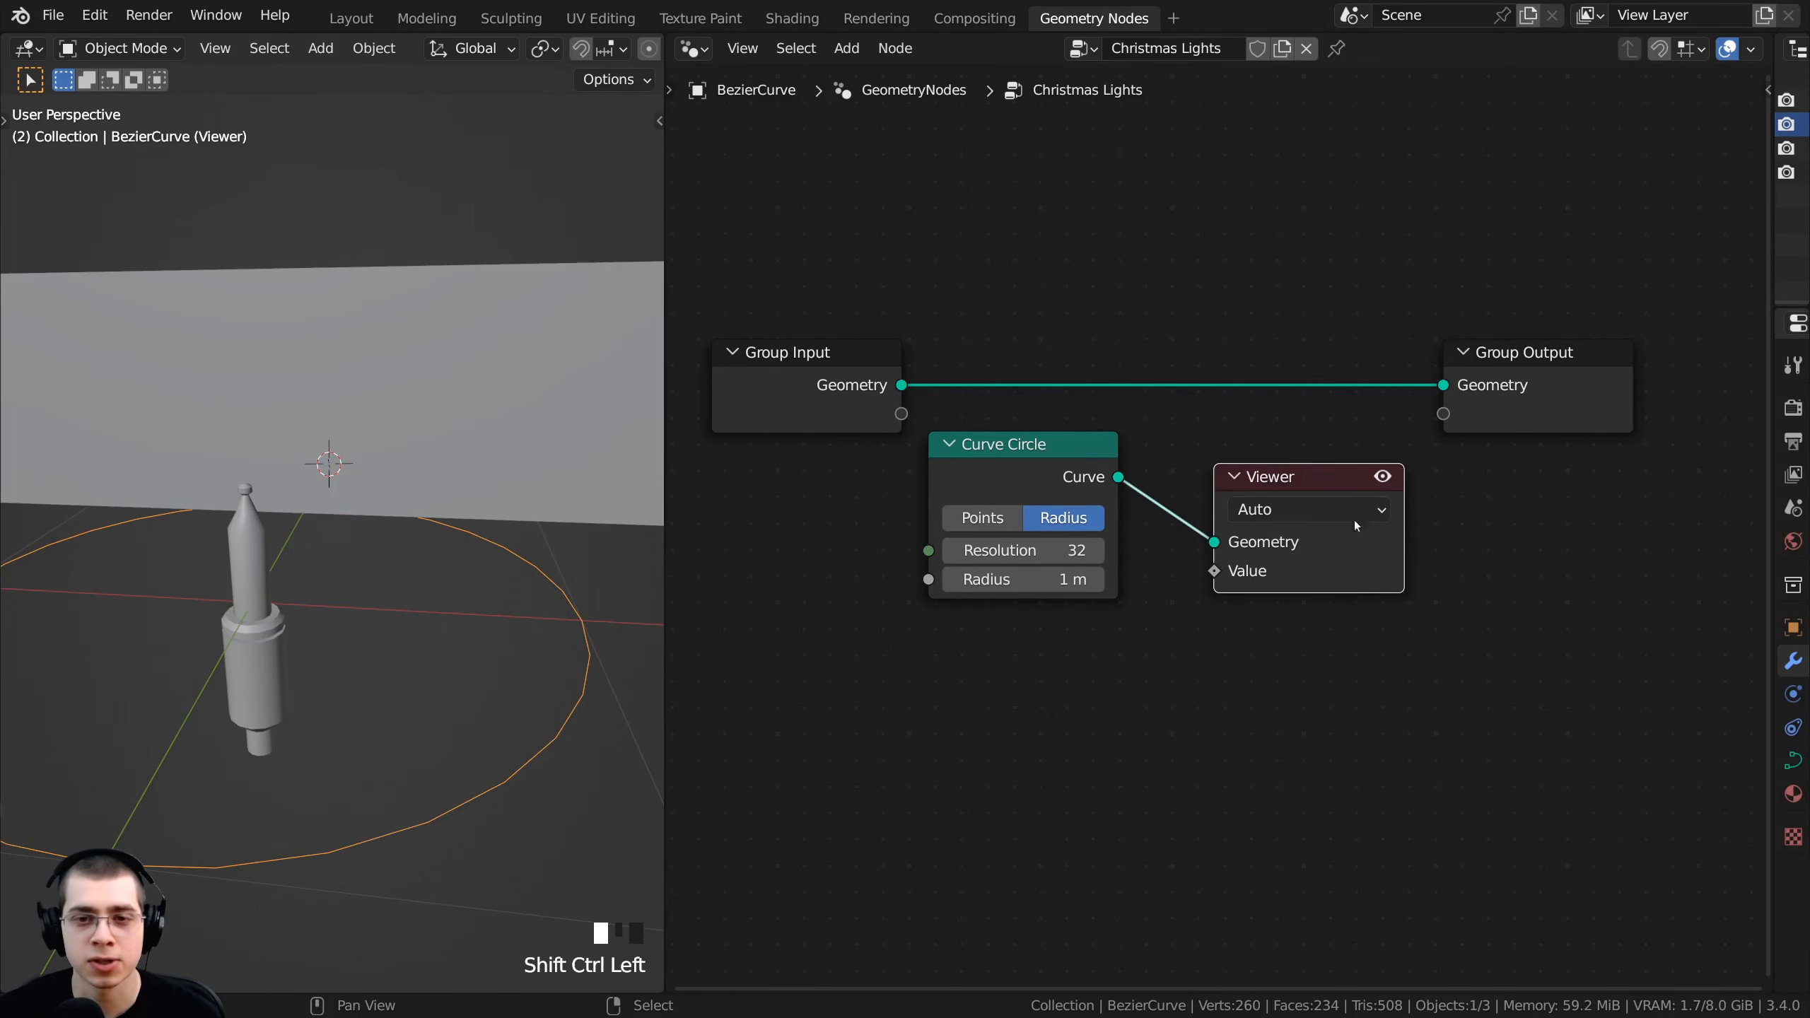
{"action": "left_click_drag", "start_coordinate": [1308, 479], "coordinate": [1439, 507]}
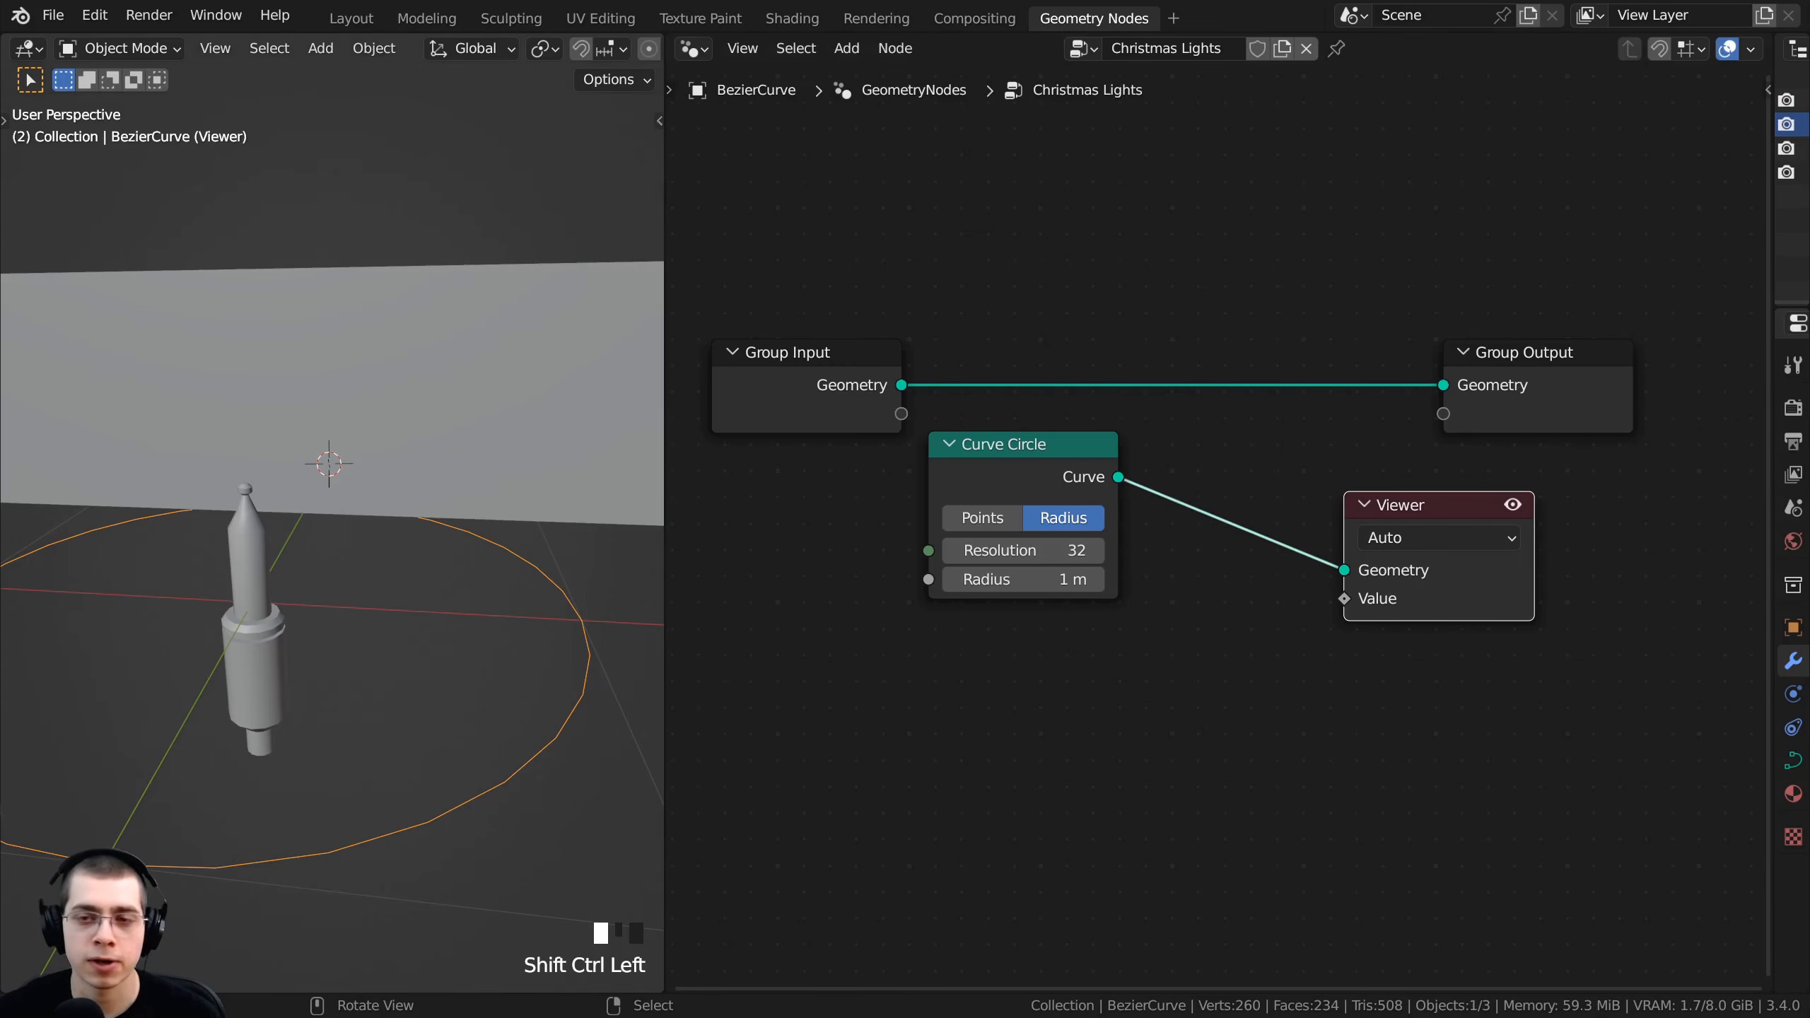
{"action": "scroll", "coordinate": [267, 586], "scroll_direction": "down", "scroll_amount": 3}
{"action": "middle_click_drag", "start_coordinate": [267, 587], "coordinate": [328, 634]}
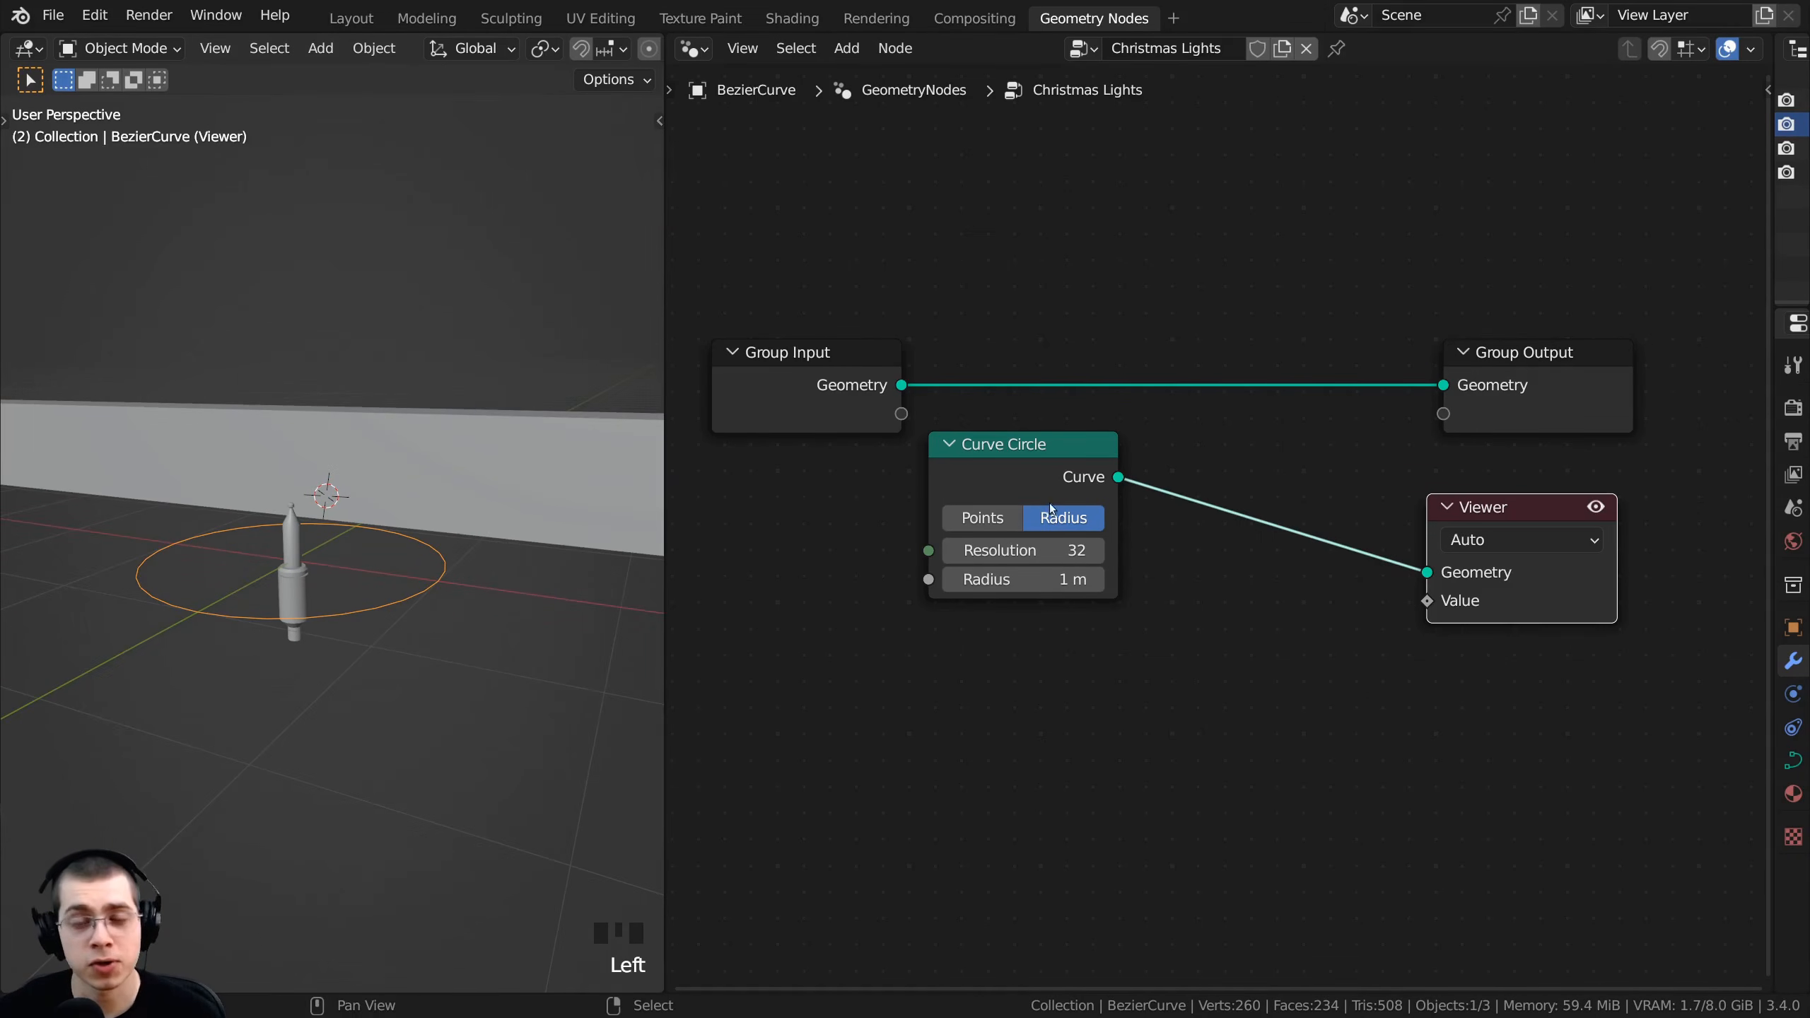
{"action": "left_click", "coordinate": [1053, 483], "text": "ctrl+shift"}
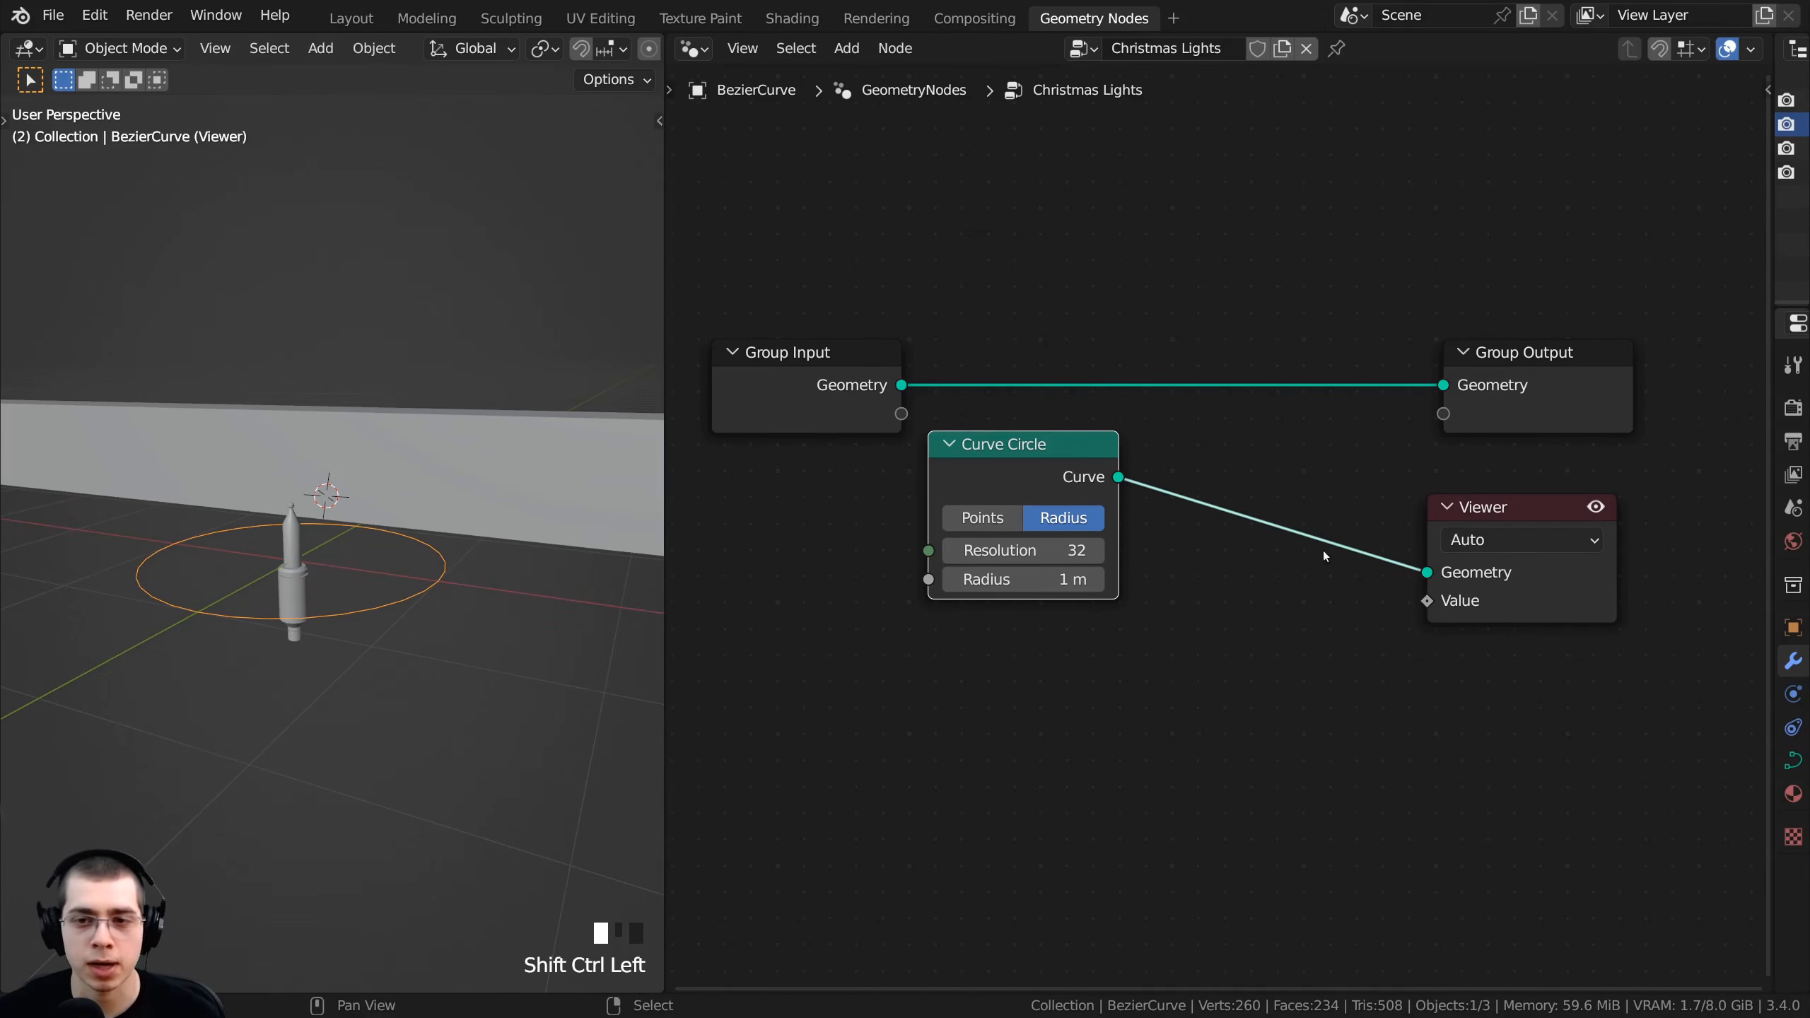
{"action": "left_click_drag", "start_coordinate": [1535, 509], "coordinate": [1547, 507]}
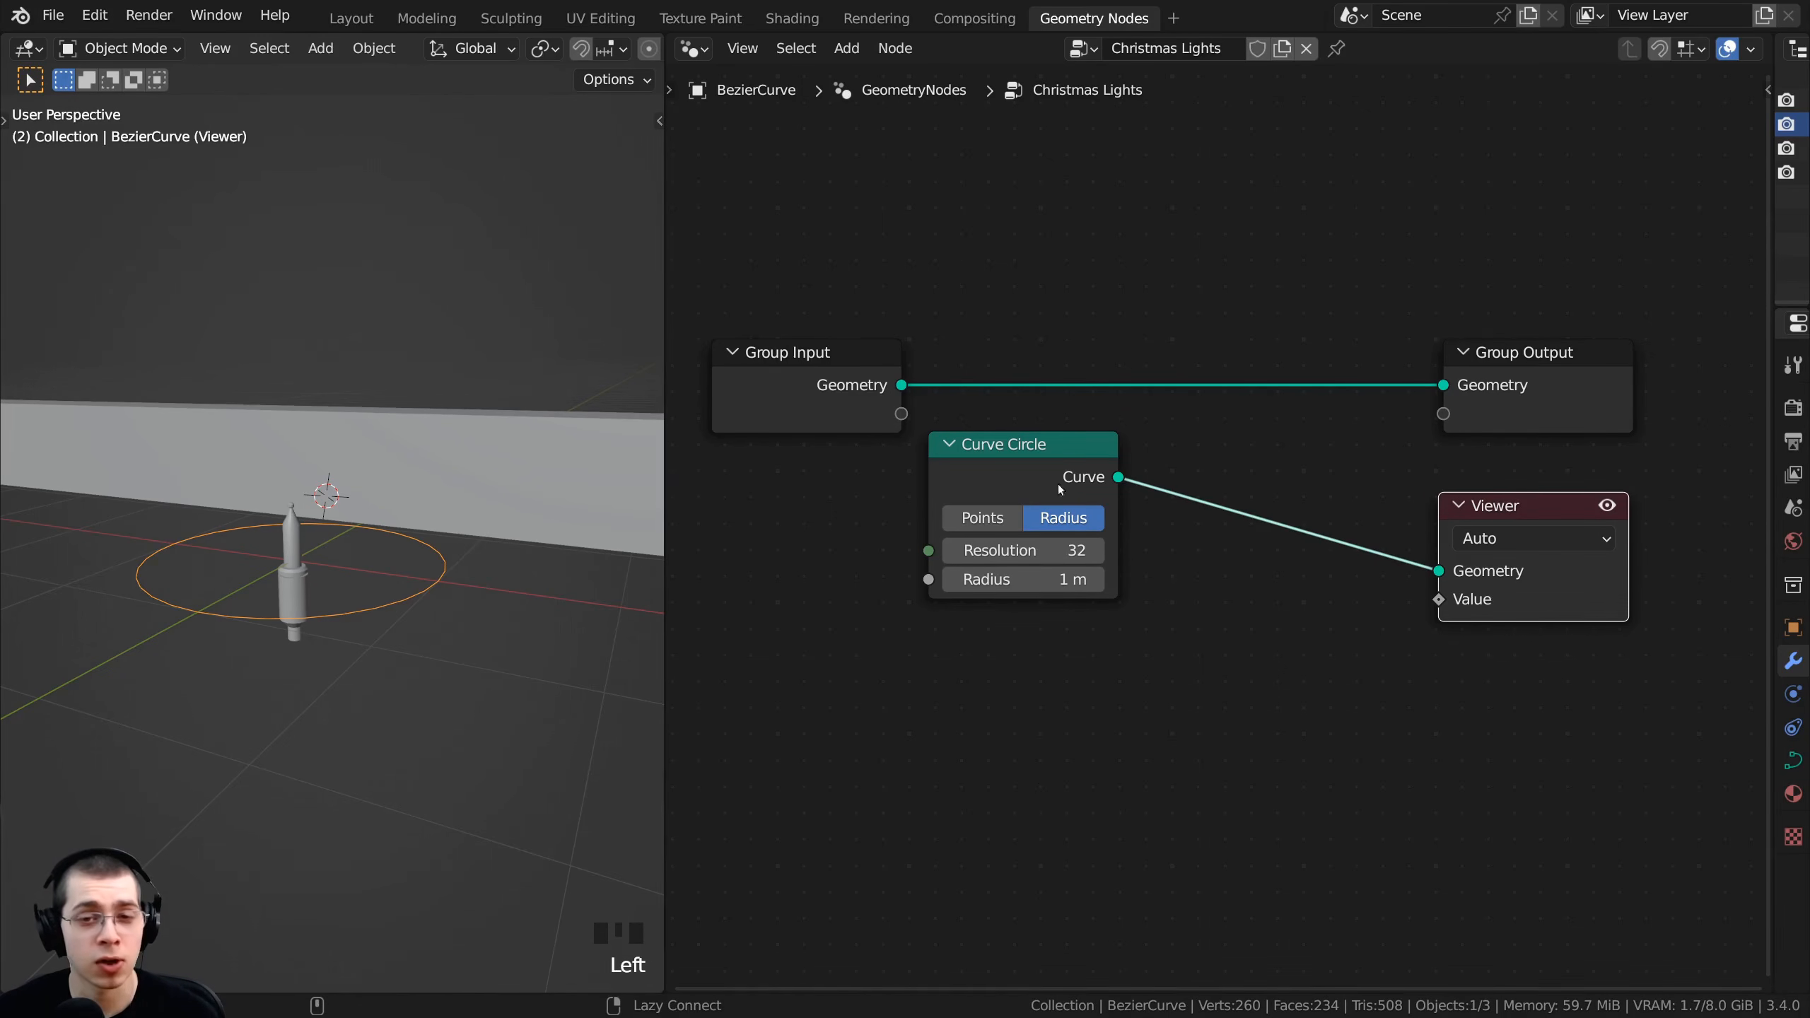
- Try feeding the Curve Circle into the Group Output, reconnect the Group Input instead, and lower the Curve Circle node slightly
{"action": "left_click", "coordinate": [1045, 459], "text": "alt+shift"}
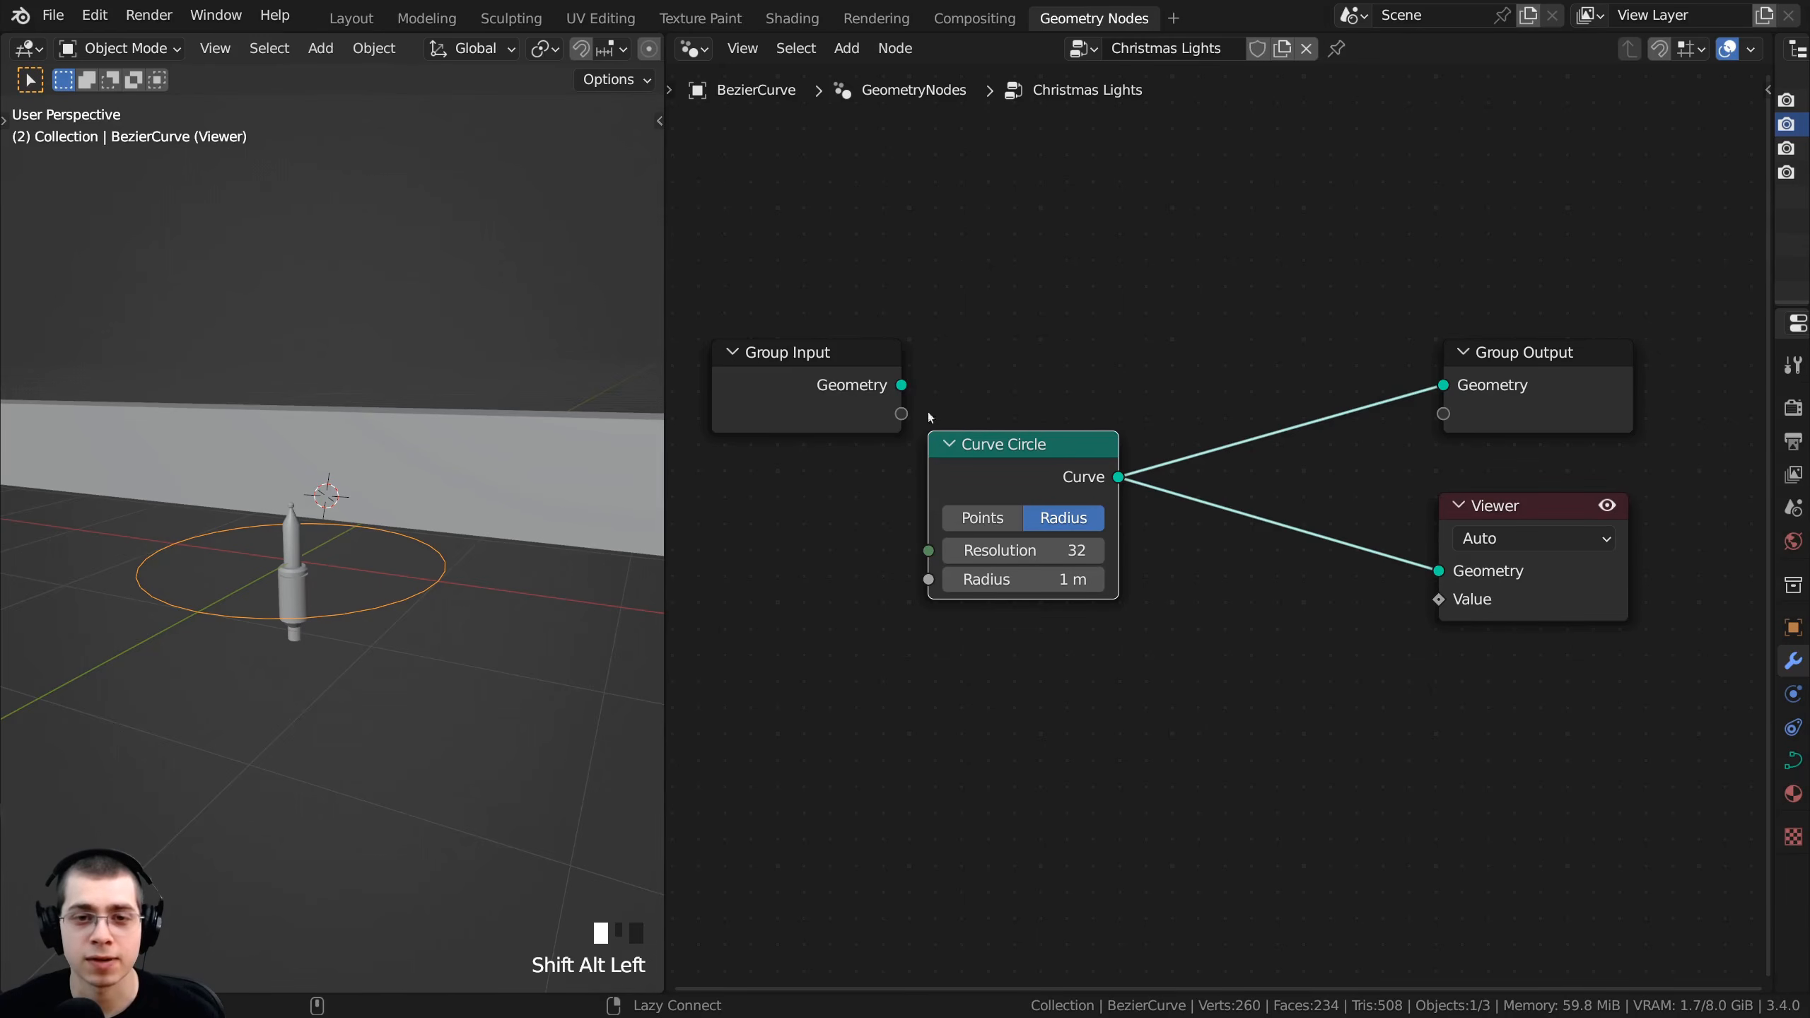
{"action": "left_click", "coordinate": [821, 388], "text": "alt+shift"}
{"action": "left_click", "coordinate": [1025, 463], "text": "alt+shift"}
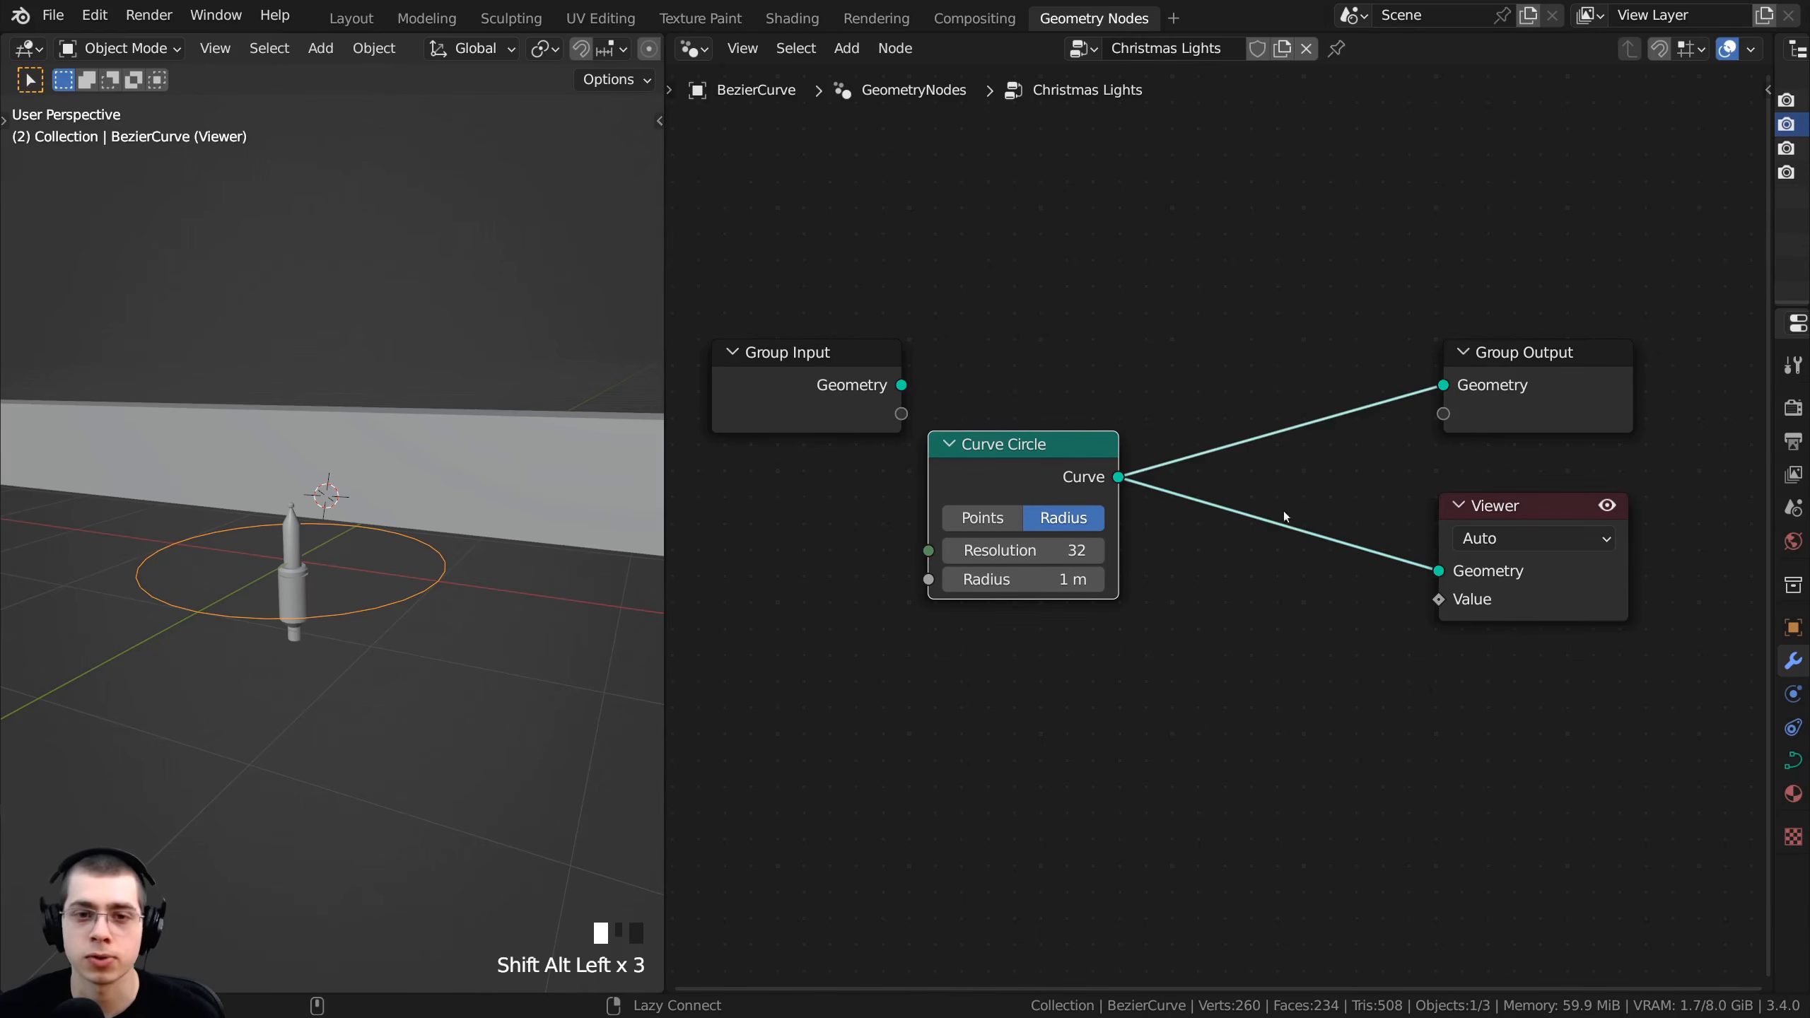
{"action": "left_click", "coordinate": [802, 406], "text": "alt+shift"}
{"action": "left_click_drag", "start_coordinate": [982, 474], "coordinate": [991, 497]}
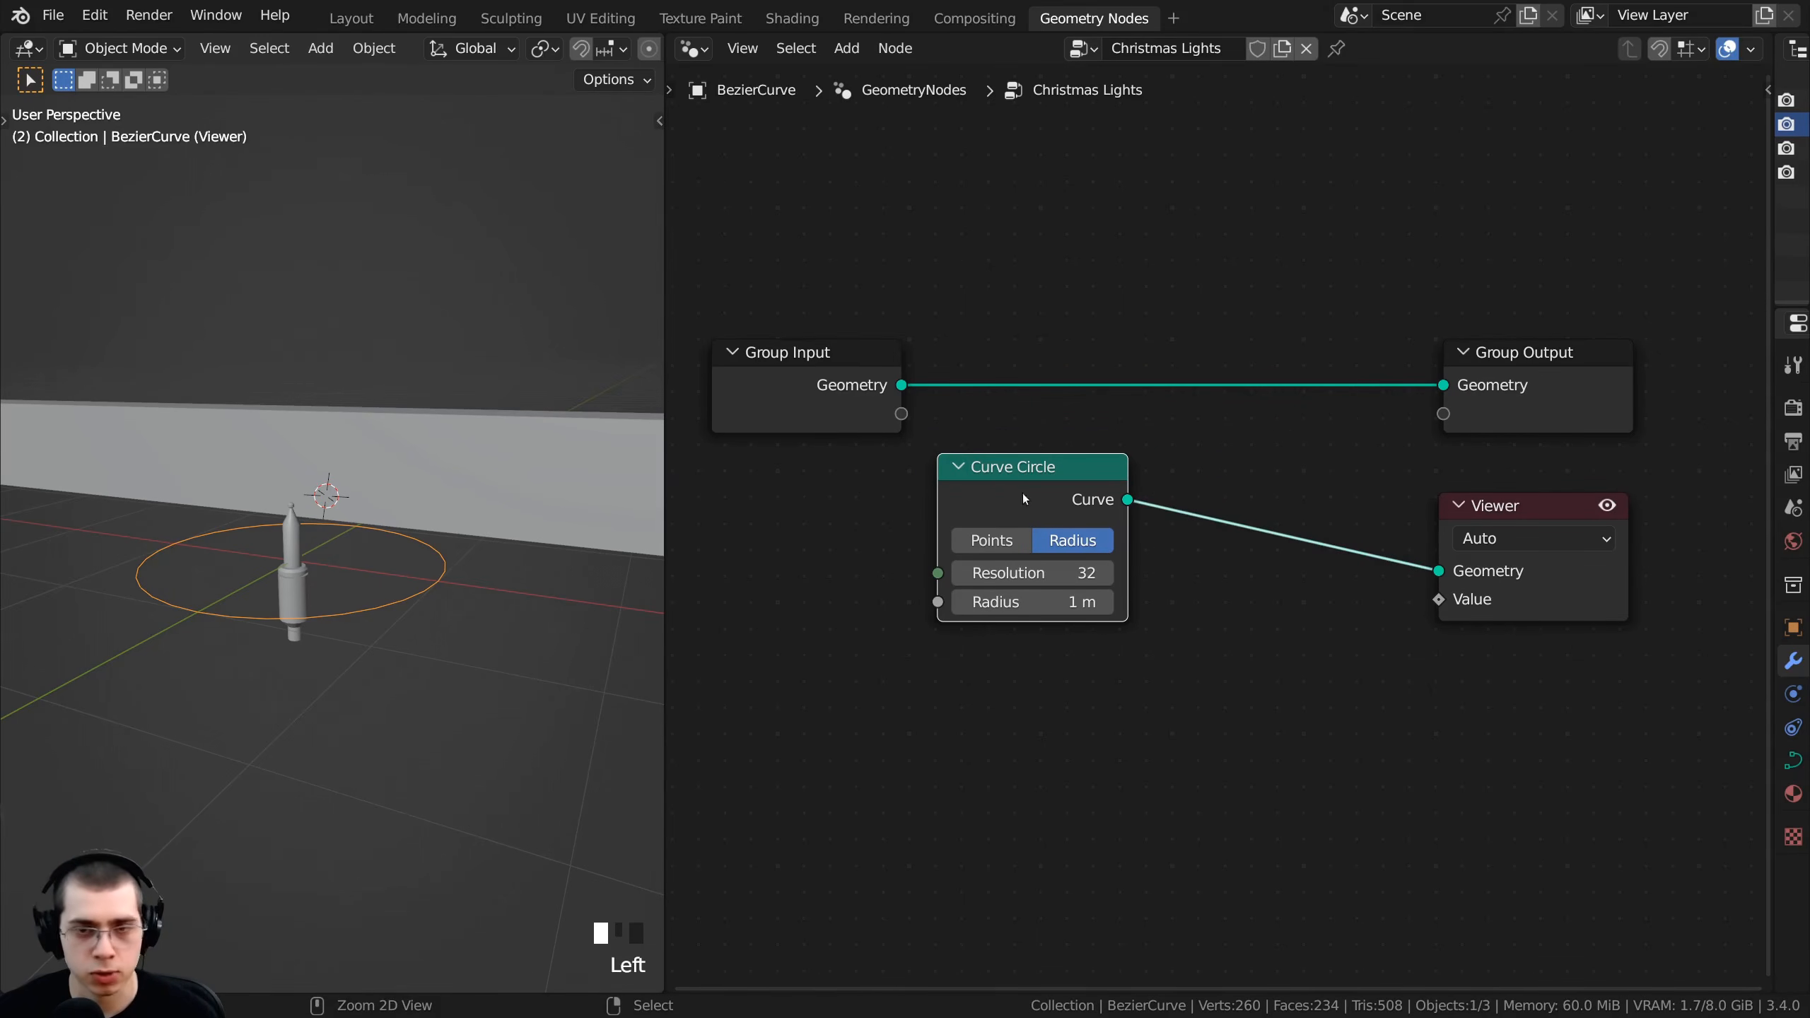
- Compare the string and the circle by switching the Viewer between the Group Input and the Curve Circle
{"action": "left_click", "coordinate": [1031, 506], "text": "ctrl+shift"}
{"action": "left_click", "coordinate": [857, 392], "text": "ctrl+shift"}
{"action": "left_click", "coordinate": [1003, 471], "text": "ctrl+shift"}
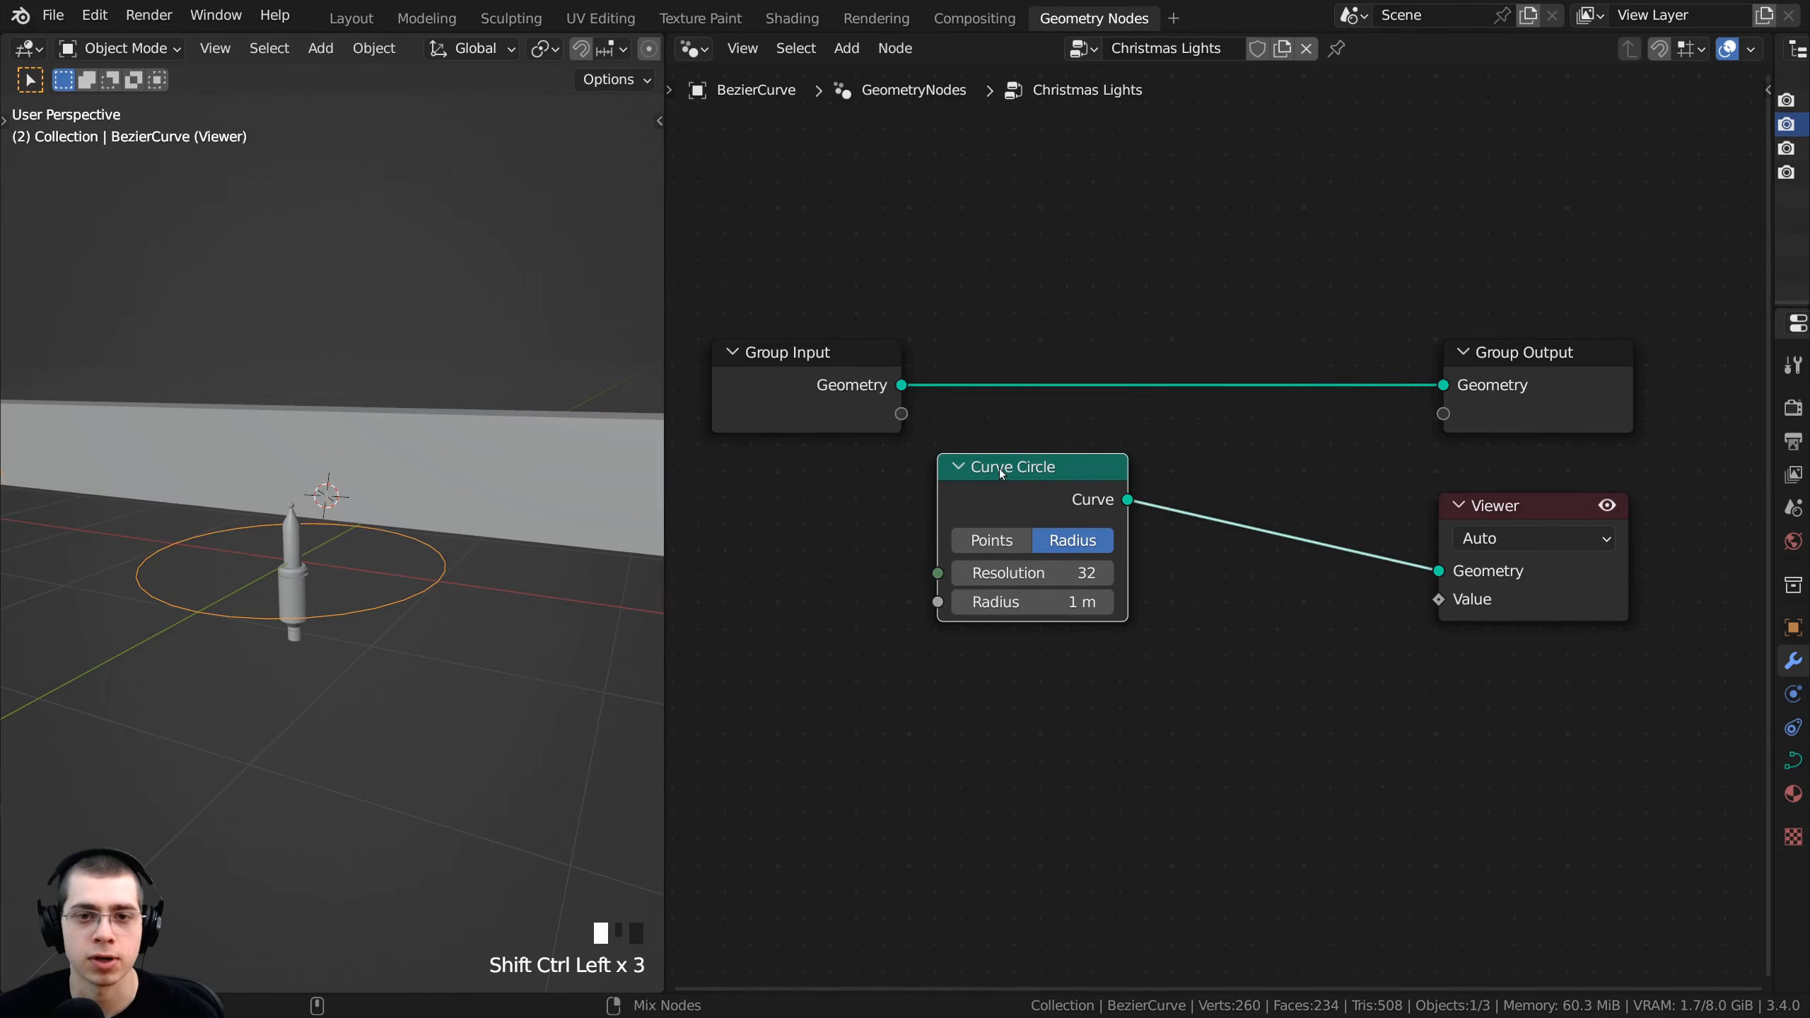
{"action": "left_click", "coordinate": [866, 407], "text": "ctrl+shift"}
{"action": "left_click", "coordinate": [986, 497], "text": "ctrl+shift"}
- Isolate the Bezier string object in local view and frame the previewed circle
{"action": "middle_click_drag", "start_coordinate": [224, 663], "coordinate": [280, 702]}
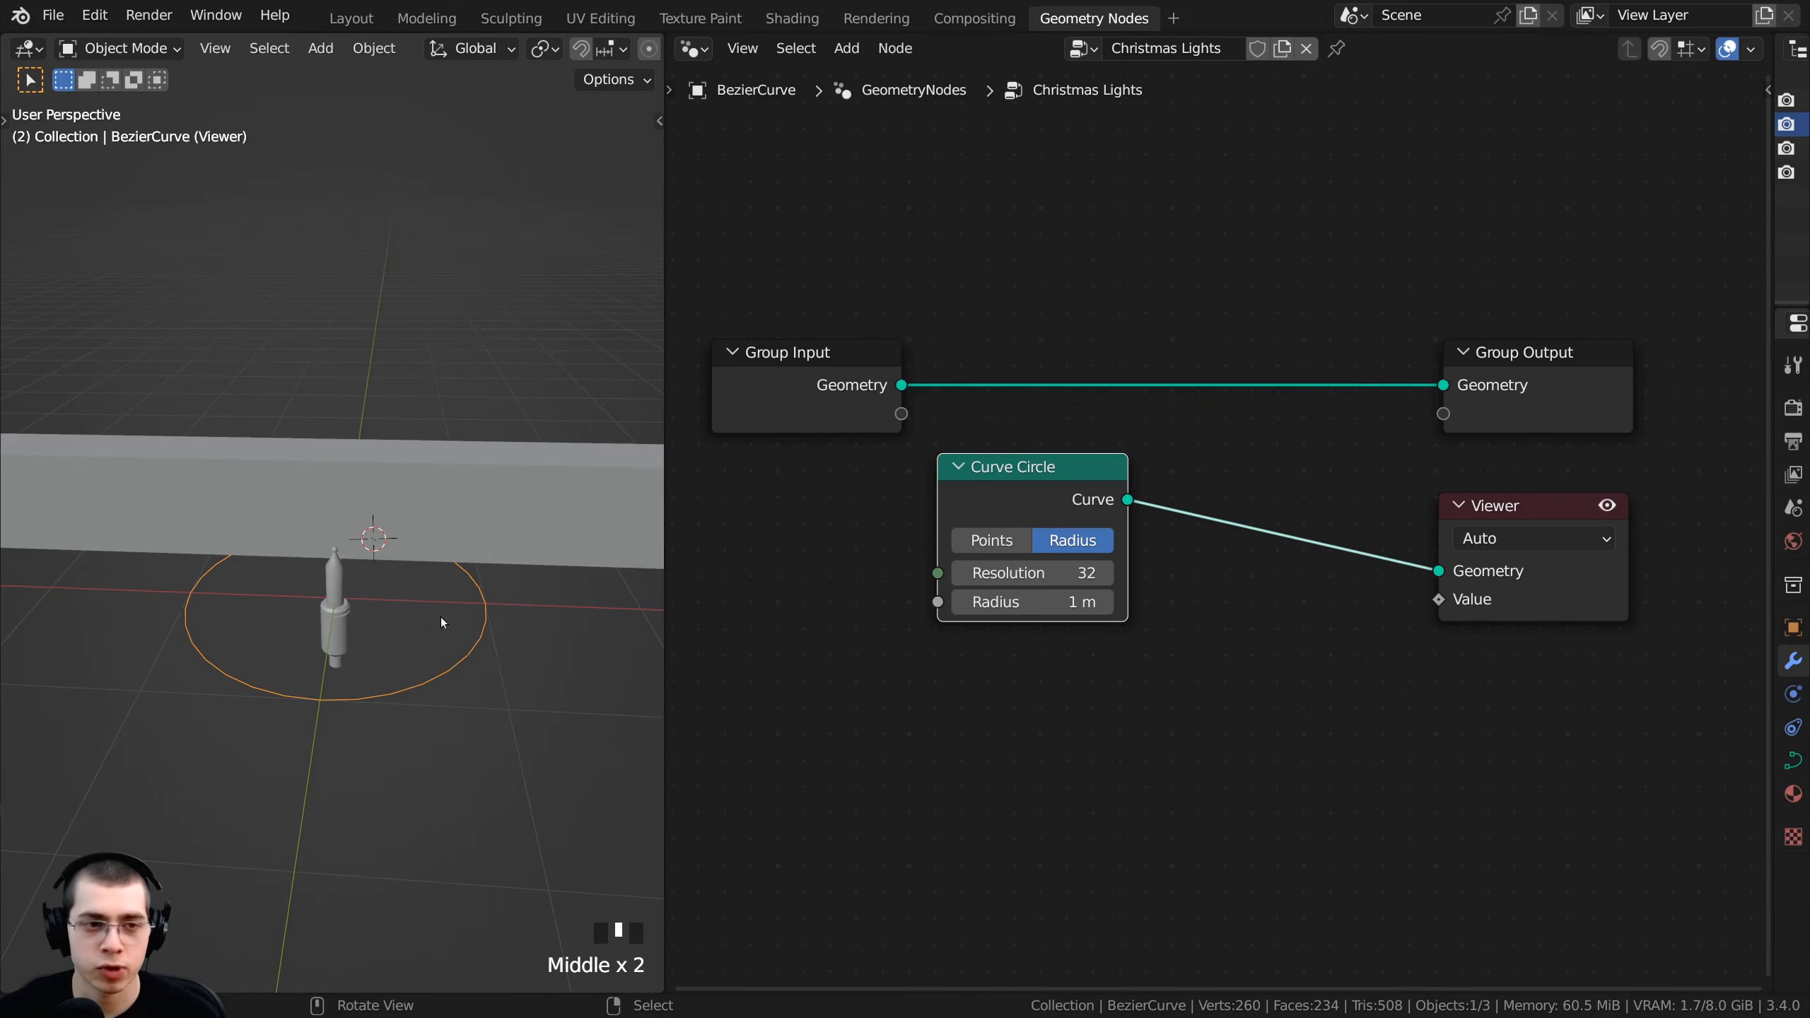
{"action": "mouse_move", "coordinate": [382, 677]}
{"action": "middle_mouse_down"}
{"action": "mouse_move", "coordinate": [359, 692]}
{"action": "mouse_move", "coordinate": [384, 707]}
{"action": "middle_mouse_up"}
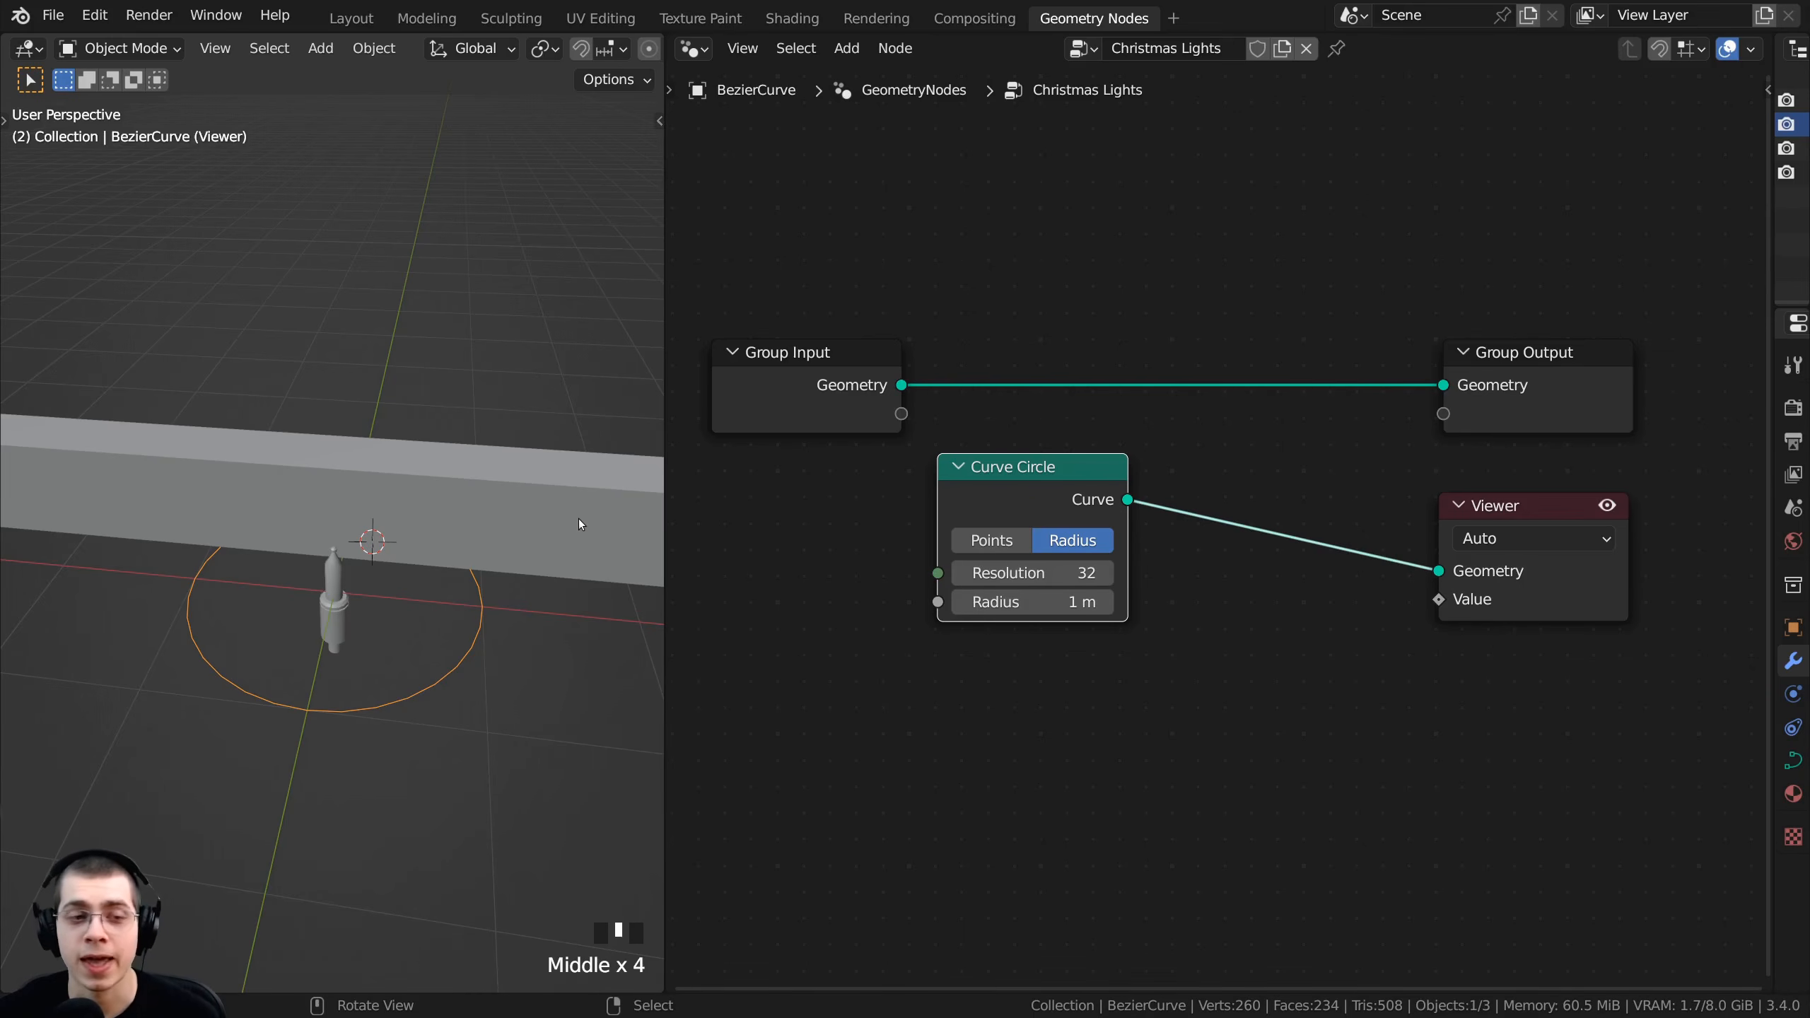
{"action": "key", "text": "KP_Divide"}
{"action": "middle_click_drag", "start_coordinate": [579, 517], "coordinate": [463, 533]}
{"action": "scroll", "coordinate": [545, 509], "scroll_direction": "up", "scroll_amount": 2}
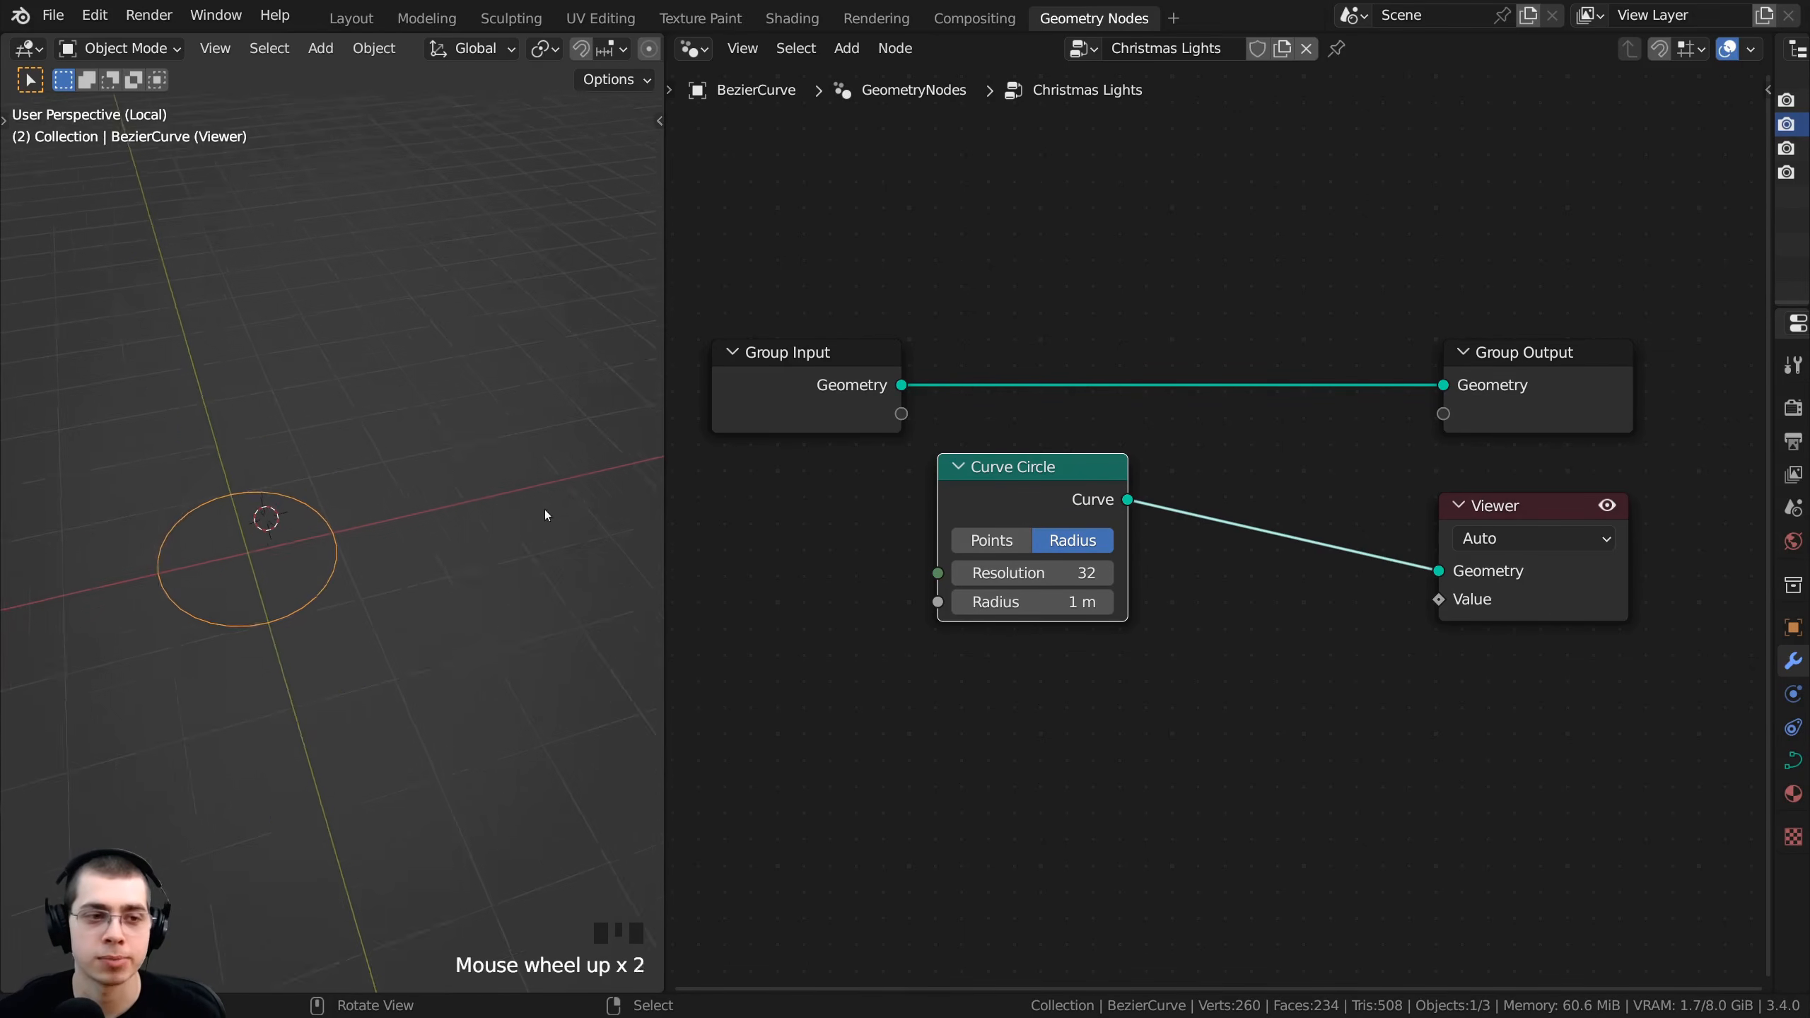
{"action": "scroll", "coordinate": [270, 485], "scroll_direction": "up", "scroll_amount": 2}
{"action": "middle_click_drag", "start_coordinate": [270, 484], "coordinate": [273, 546]}
{"action": "scroll", "coordinate": [223, 495], "scroll_direction": "down", "scroll_amount": 2}
{"action": "scroll", "coordinate": [358, 525], "scroll_direction": "up", "scroll_amount": 6}
{"action": "key", "text": "Home"}
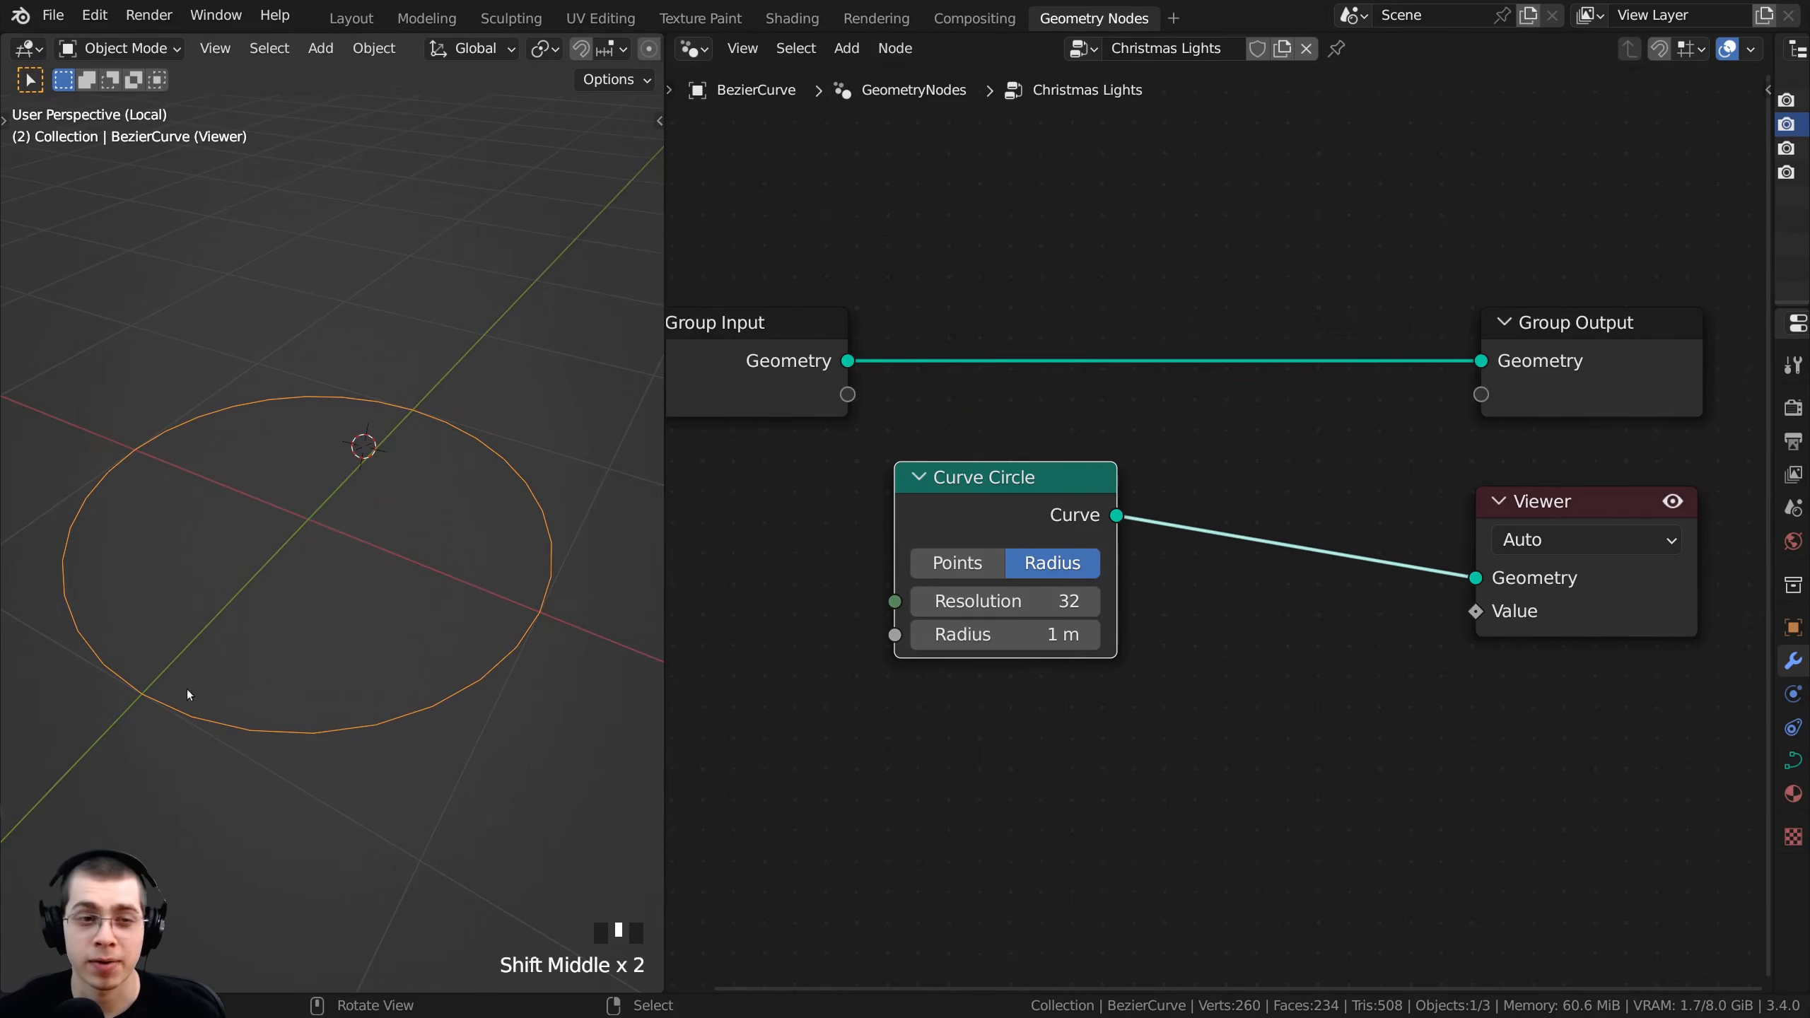
{"action": "middle_click_drag", "start_coordinate": [385, 522], "coordinate": [477, 558]}
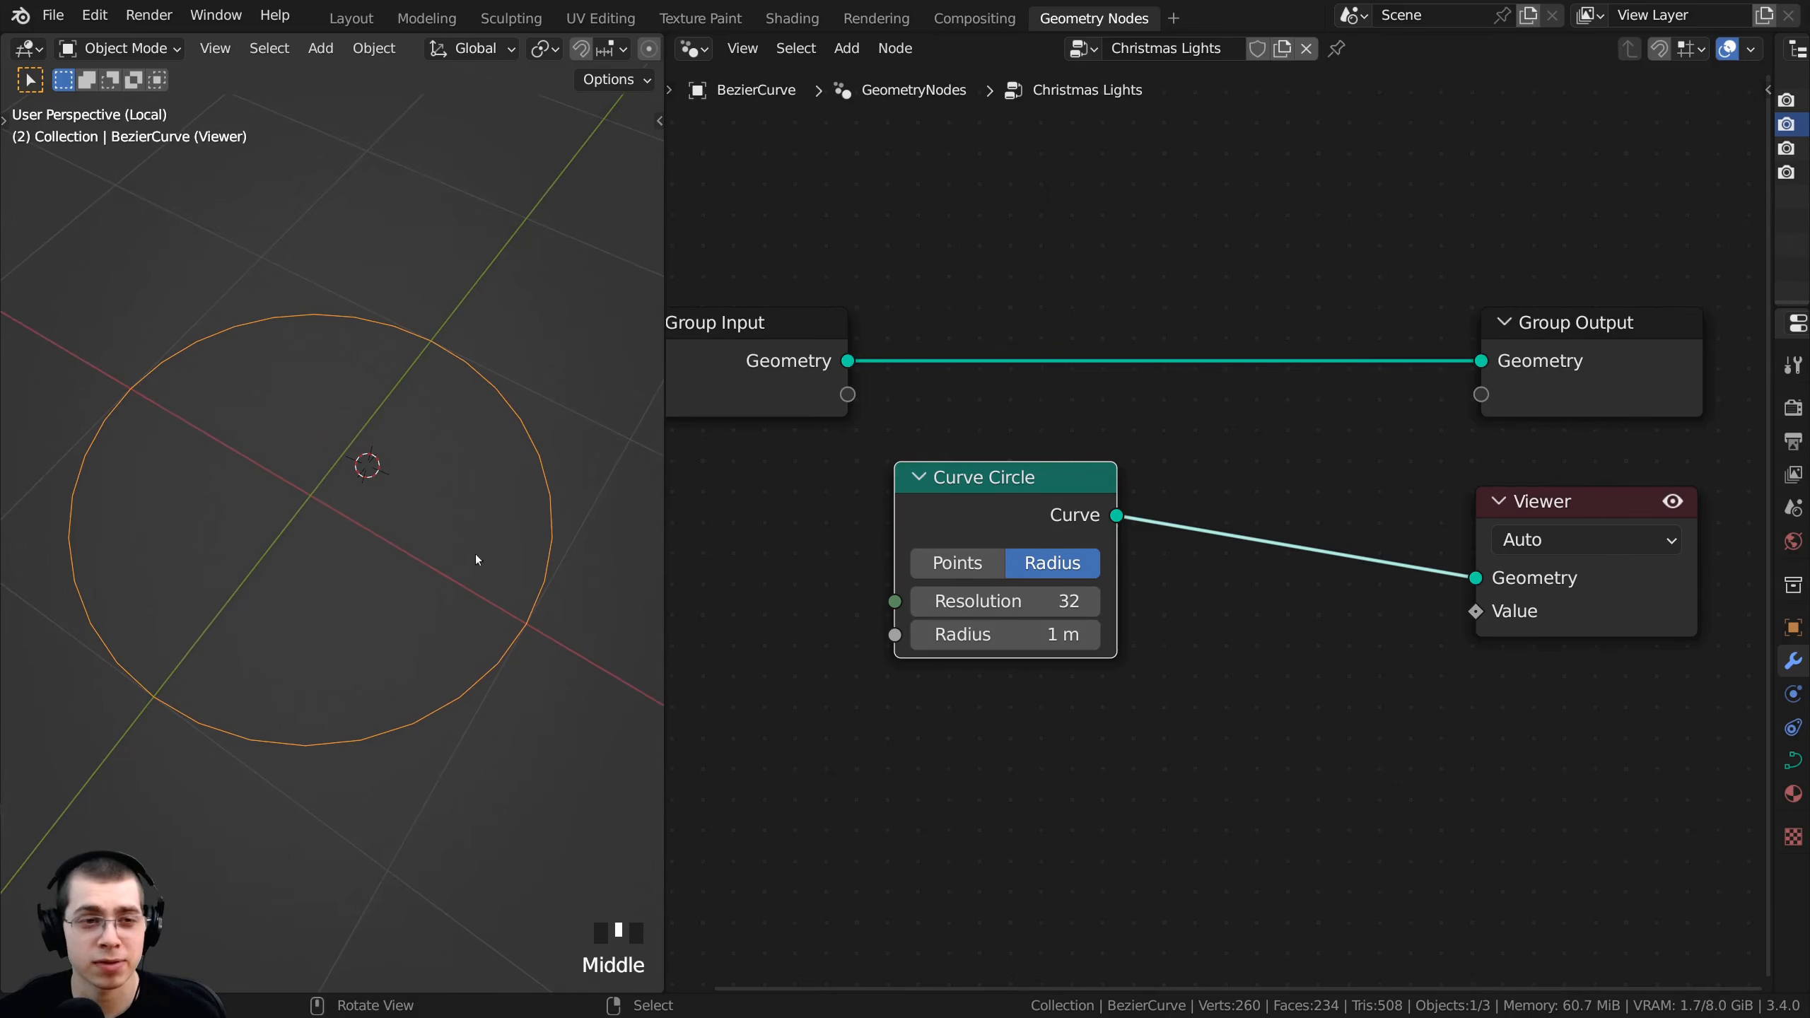
- Set the Curve Circle's resolution to 8
{"action": "left_click", "coordinate": [1012, 611]}
{"action": "type", "text": "8"}
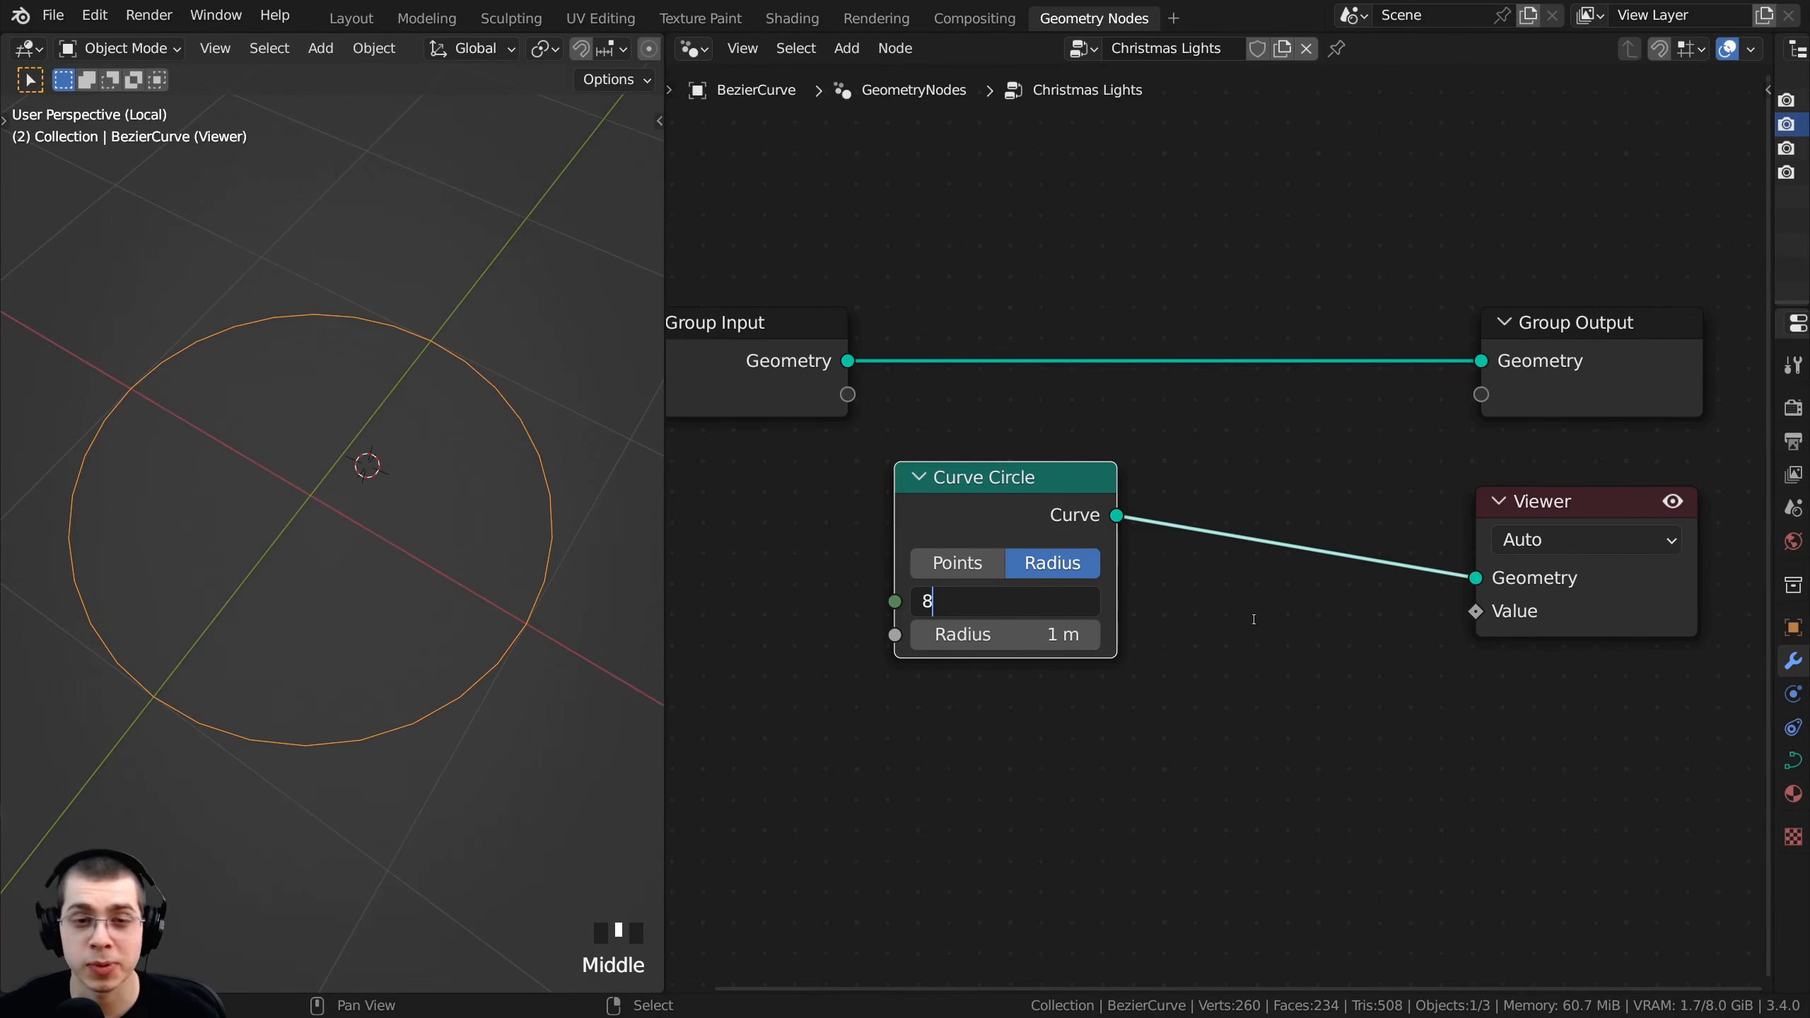
{"action": "left_click", "coordinate": [728, 581]}
- Examine the shape and orientation of the low-resolution circle in perspective and from directly above
{"action": "middle_click_drag", "start_coordinate": [584, 613], "coordinate": [557, 648]}
{"action": "scroll", "coordinate": [563, 520], "scroll_direction": "down", "scroll_amount": 2}
{"action": "middle_click_drag", "start_coordinate": [563, 520], "coordinate": [412, 630]}
{"action": "scroll", "coordinate": [412, 630], "scroll_direction": "up", "scroll_amount": 4}
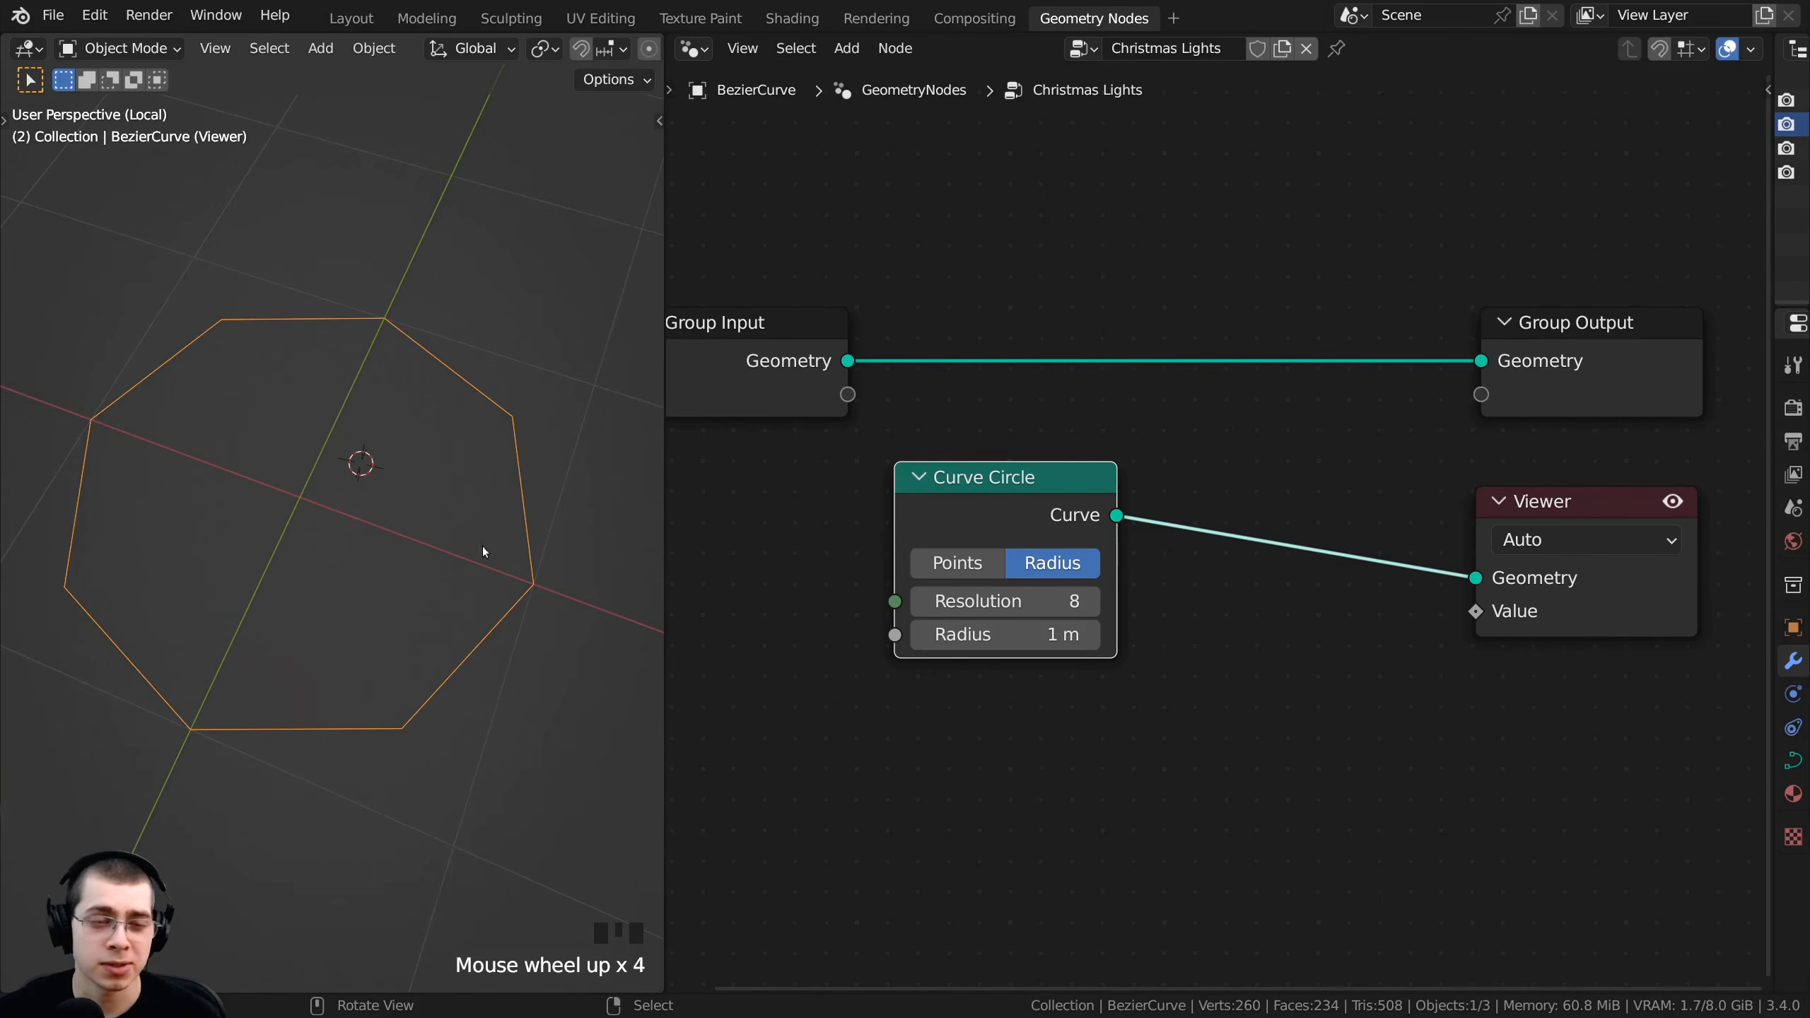
{"action": "scroll", "coordinate": [482, 546], "scroll_direction": "down", "scroll_amount": 8}
{"action": "middle_click_drag", "start_coordinate": [547, 666], "coordinate": [465, 481]}
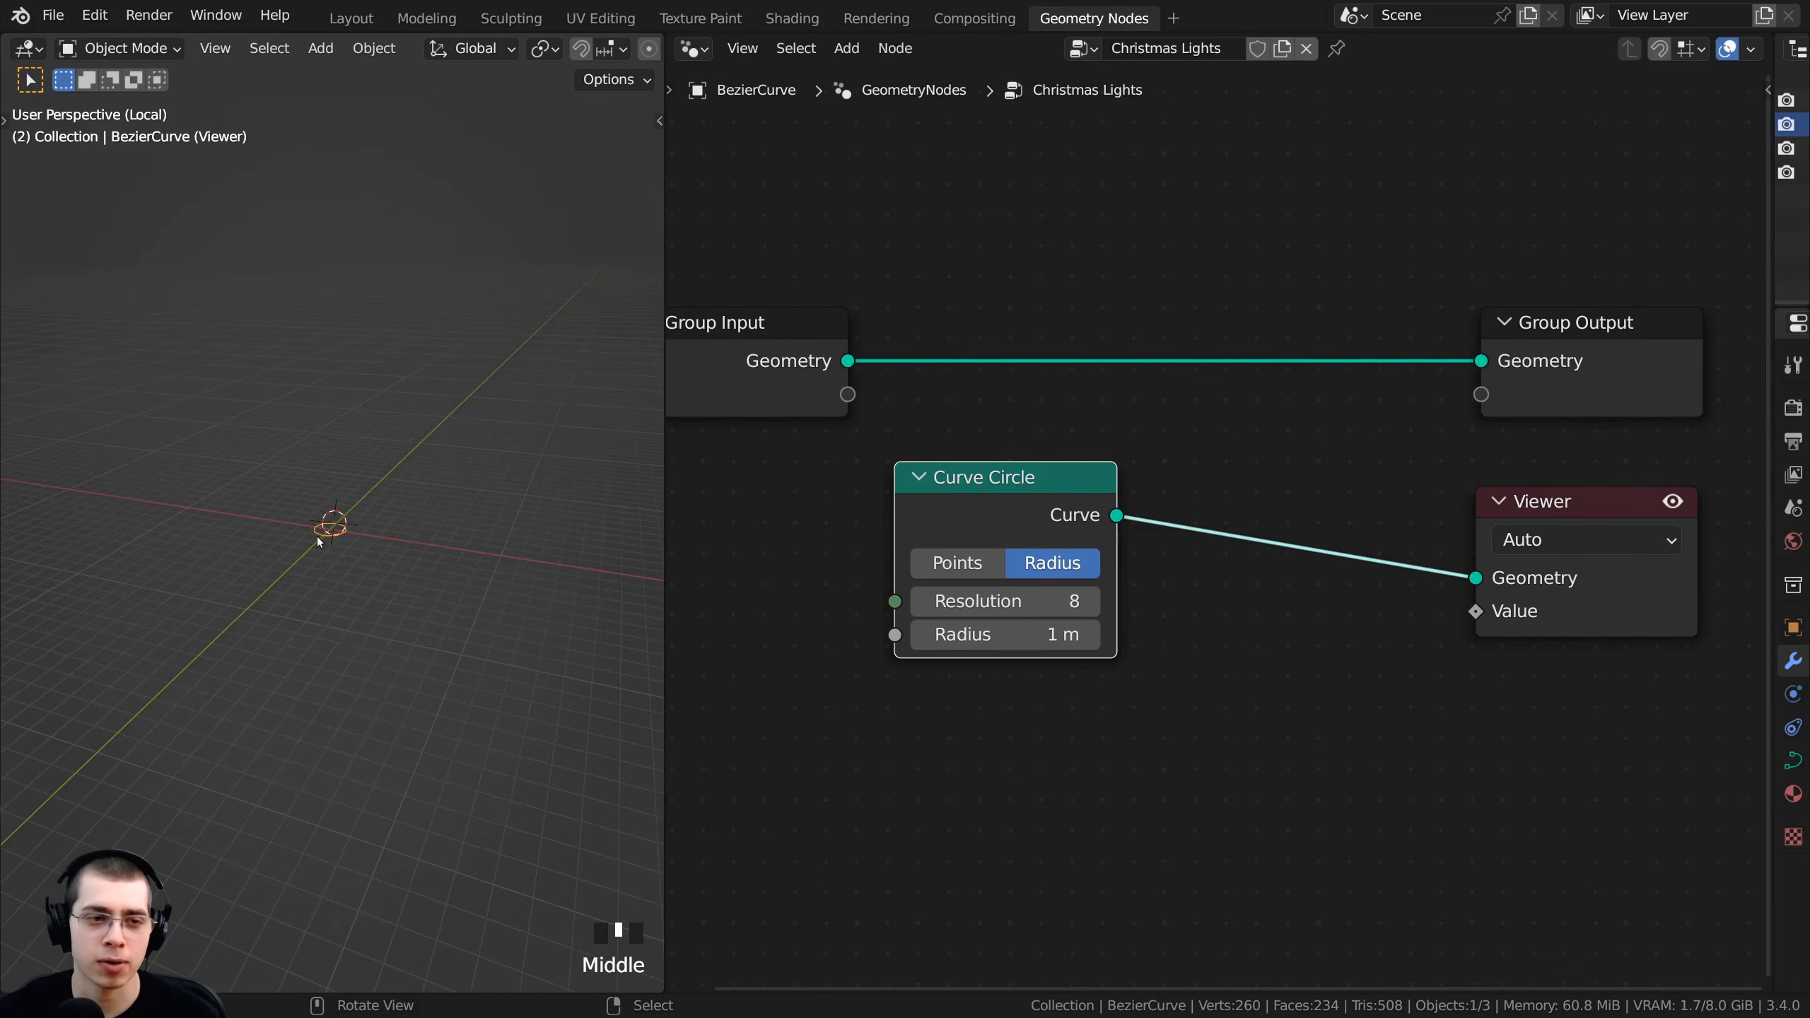
{"action": "scroll", "coordinate": [384, 467], "scroll_direction": "up", "scroll_amount": 6}
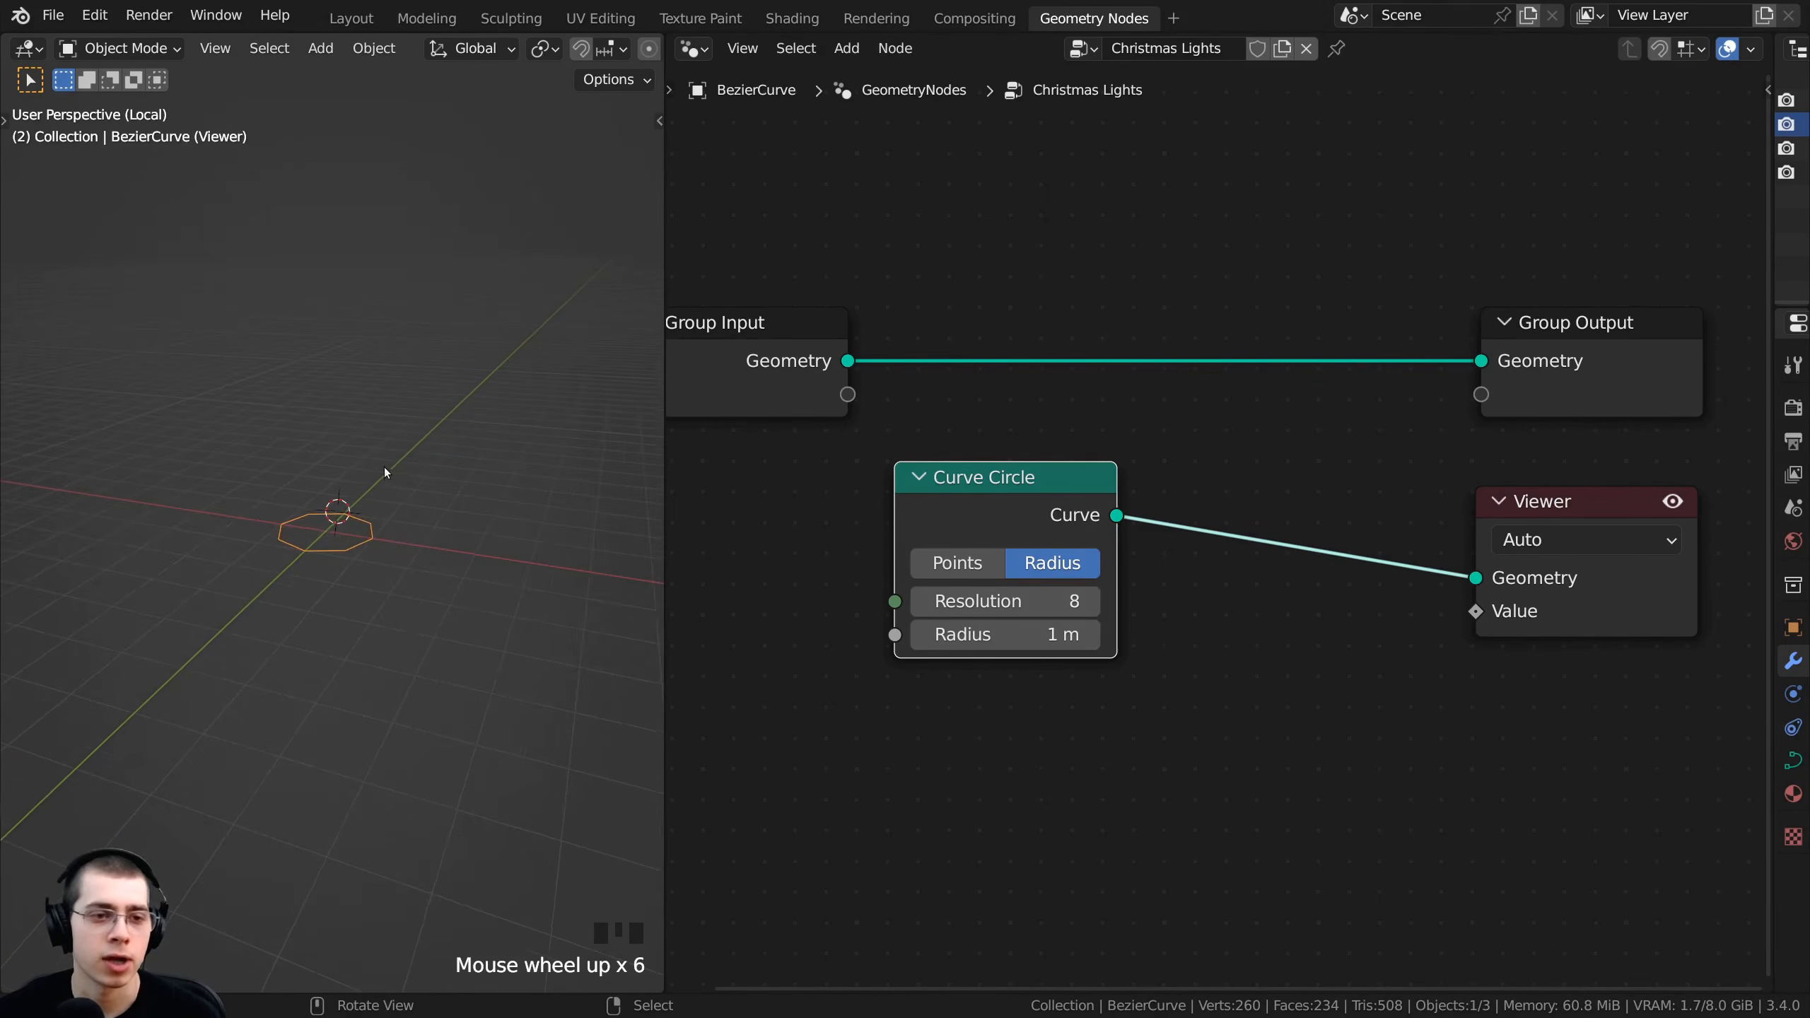
{"action": "middle_click_drag", "start_coordinate": [385, 468], "coordinate": [269, 475]}
{"action": "scroll", "coordinate": [360, 614], "scroll_direction": "up", "scroll_amount": 2}
{"action": "middle_click_drag", "start_coordinate": [361, 614], "coordinate": [494, 602]}
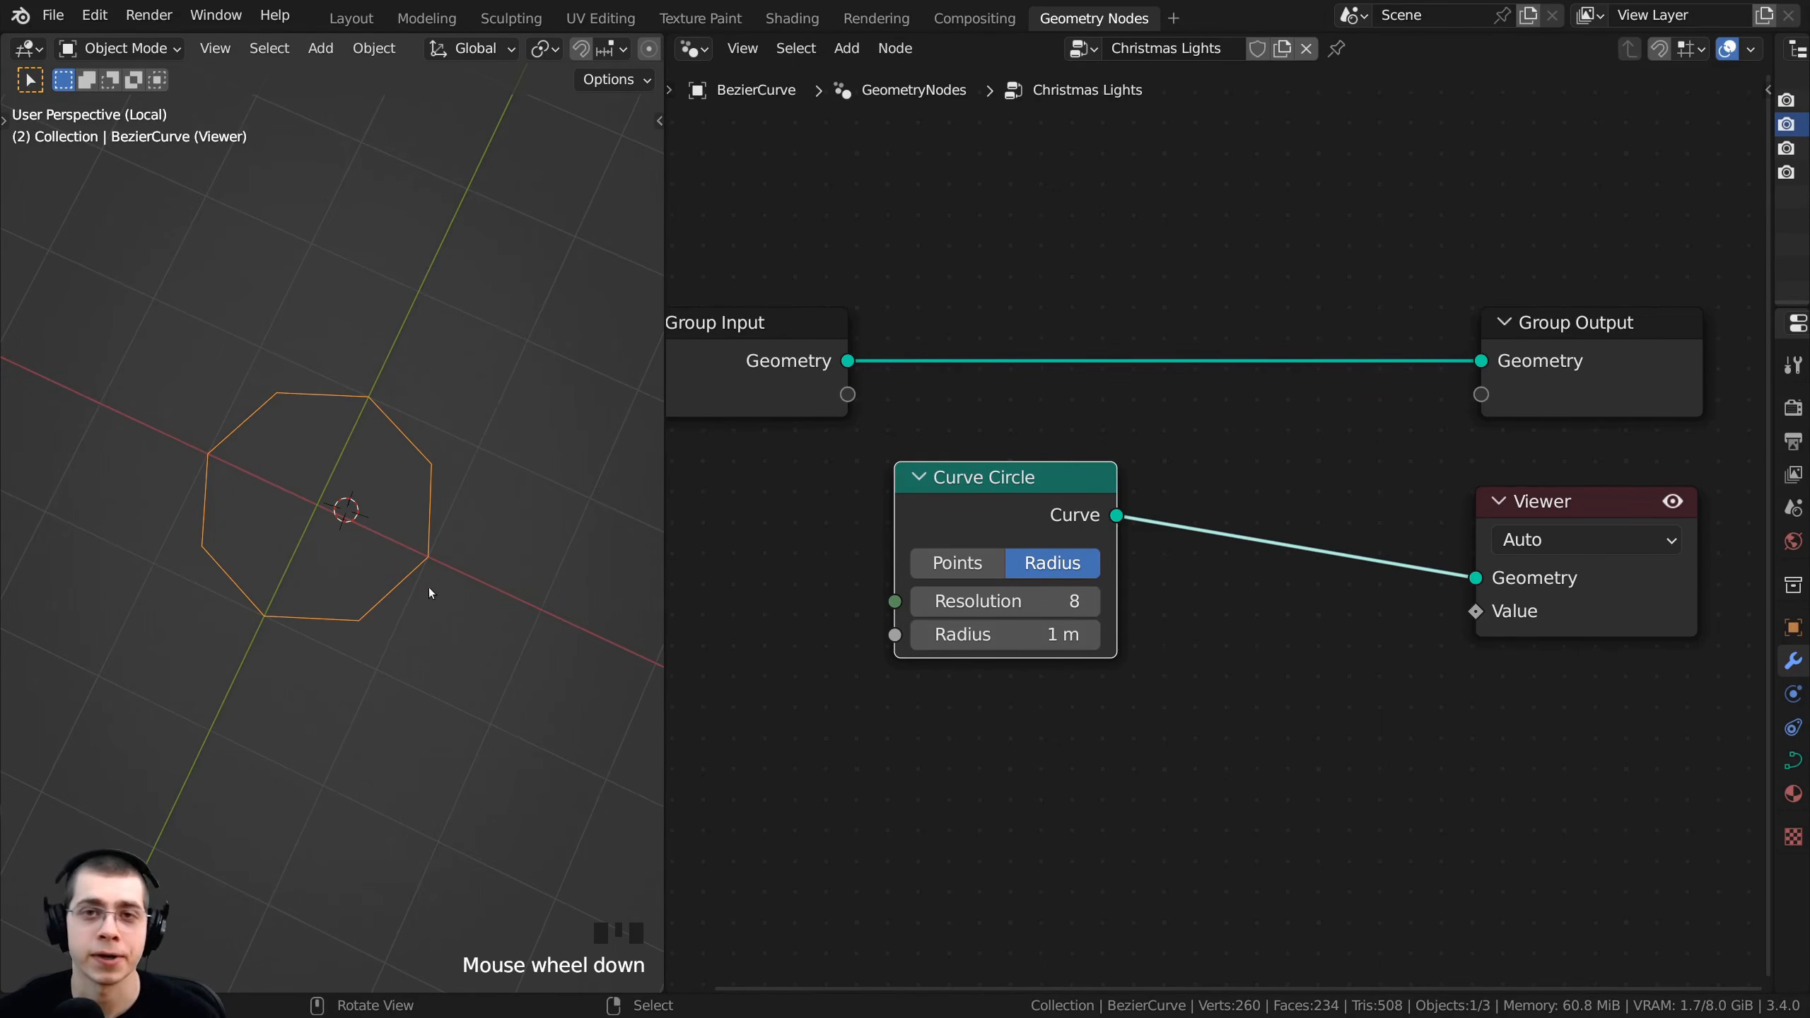
{"action": "key", "text": "KP_7"}
{"action": "middle_click_drag", "start_coordinate": [305, 697], "coordinate": [330, 711], "text": "shift"}
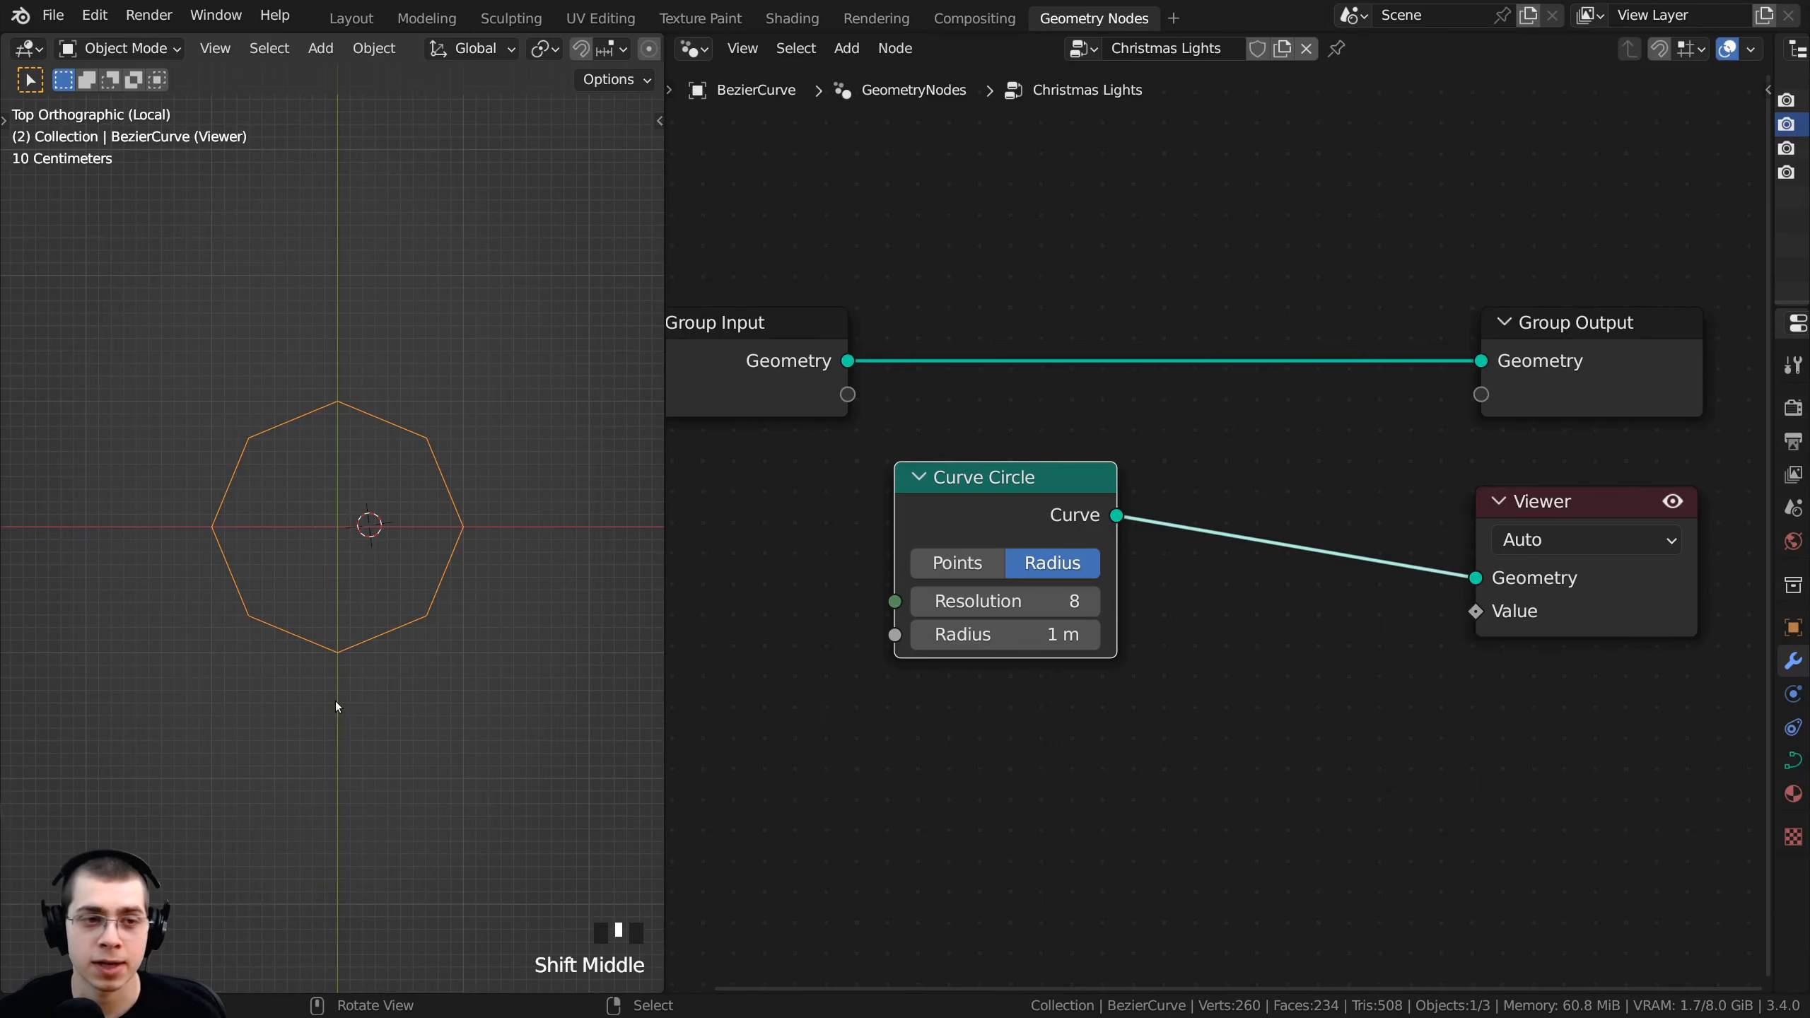
{"action": "scroll", "coordinate": [344, 694], "scroll_direction": "up", "scroll_amount": 2}
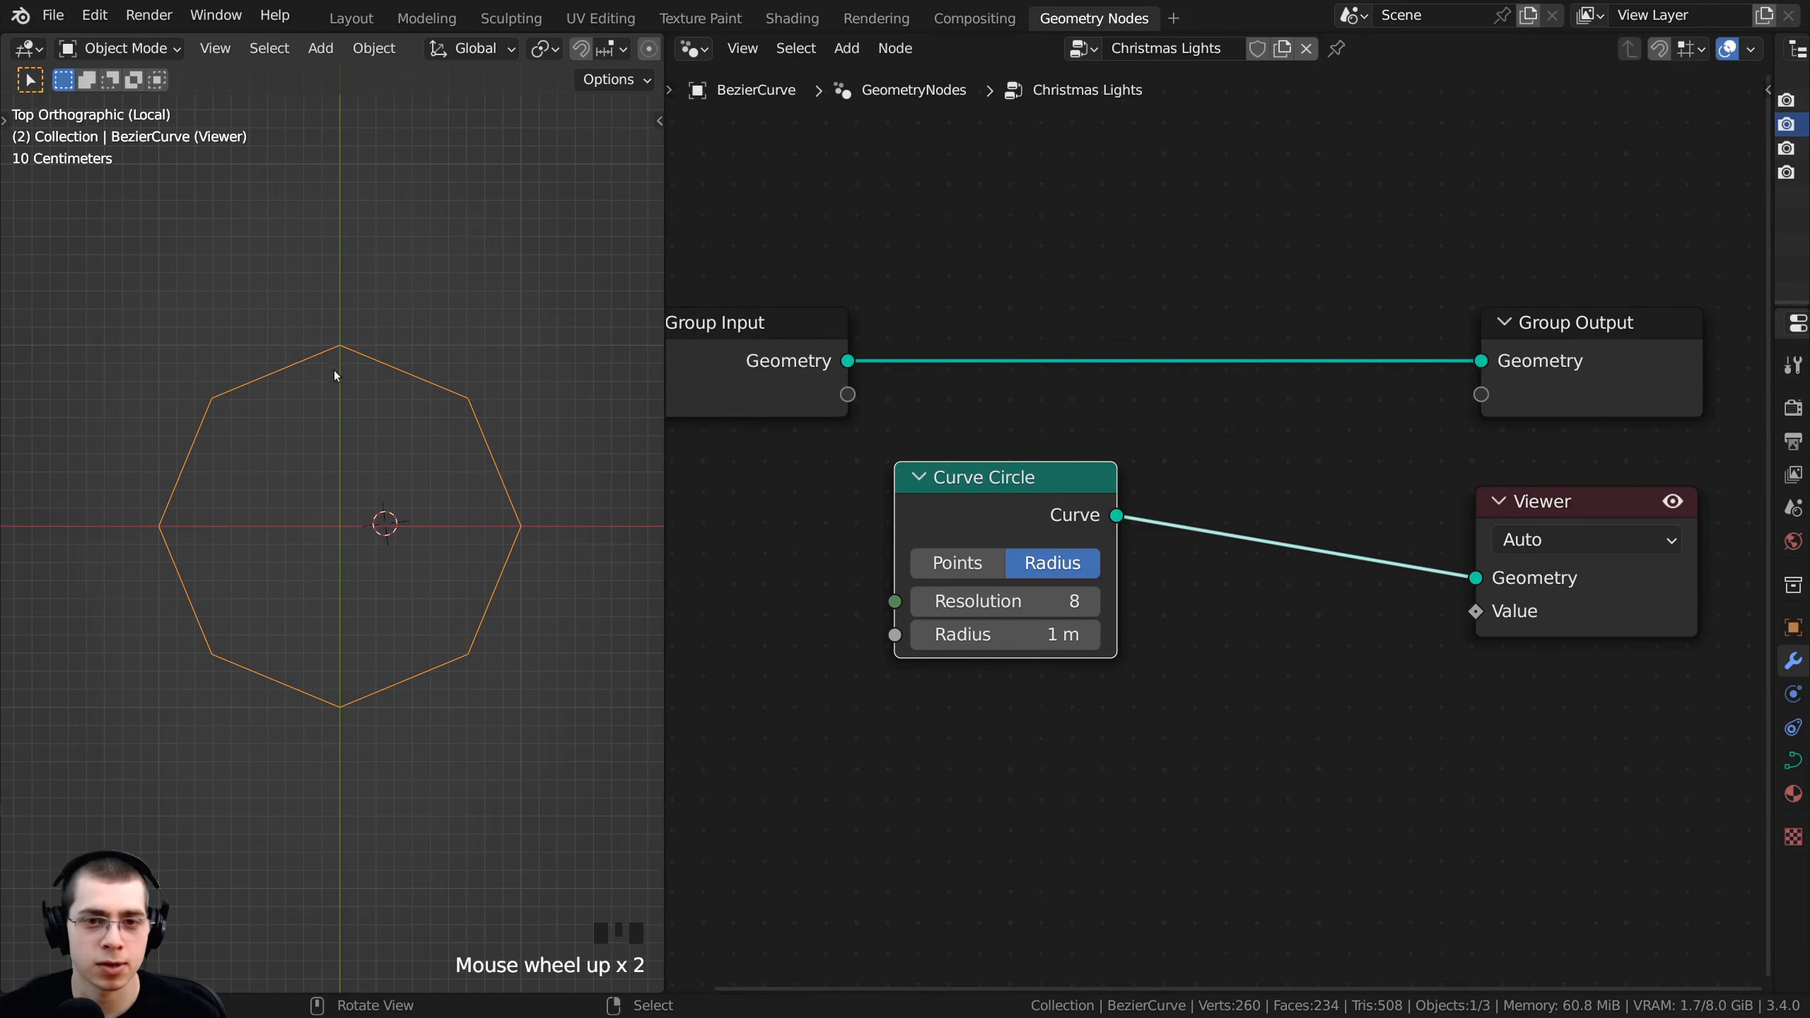
- Move the Curve Circle node farther from the Viewer to make room and open the list of nodes to add
{"action": "left_click_drag", "start_coordinate": [1057, 524], "coordinate": [958, 548]}
{"action": "key", "text": "shift+a"}
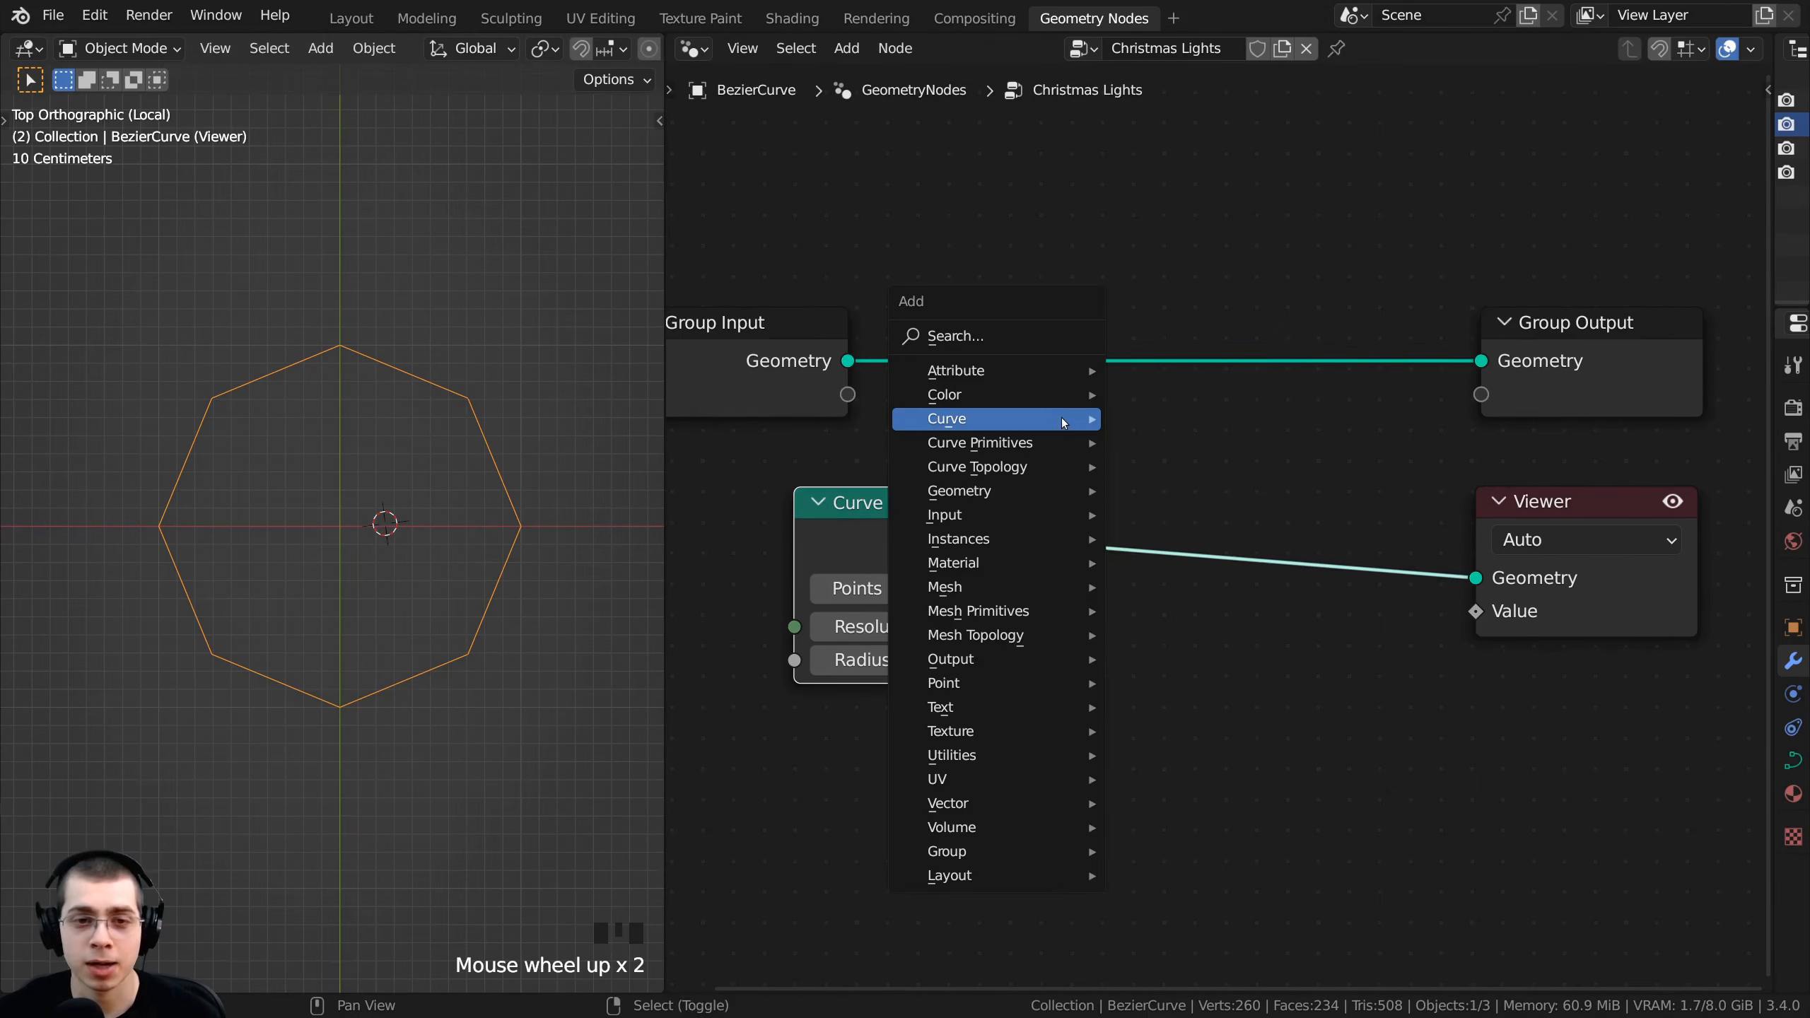
- Add a Transform node on the link between the Curve Circle and the Viewer
{"action": "key", "text": "s"}
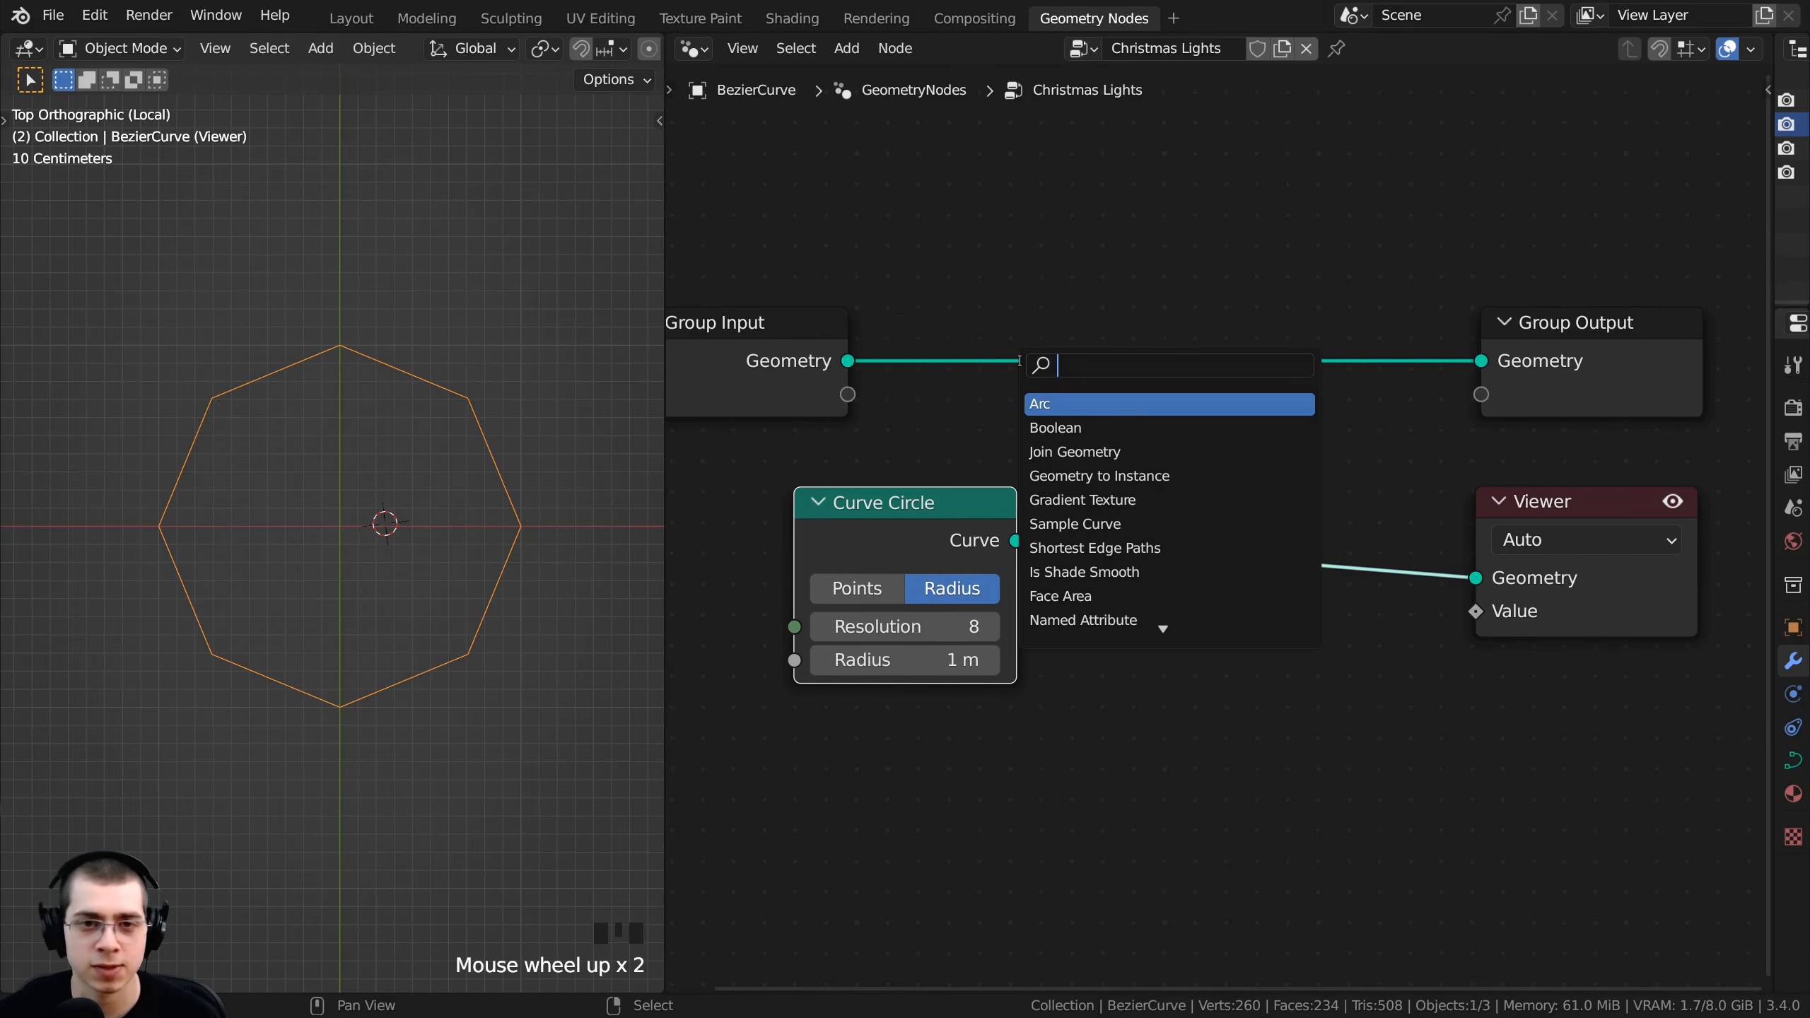
{"action": "type", "text": "tran"}
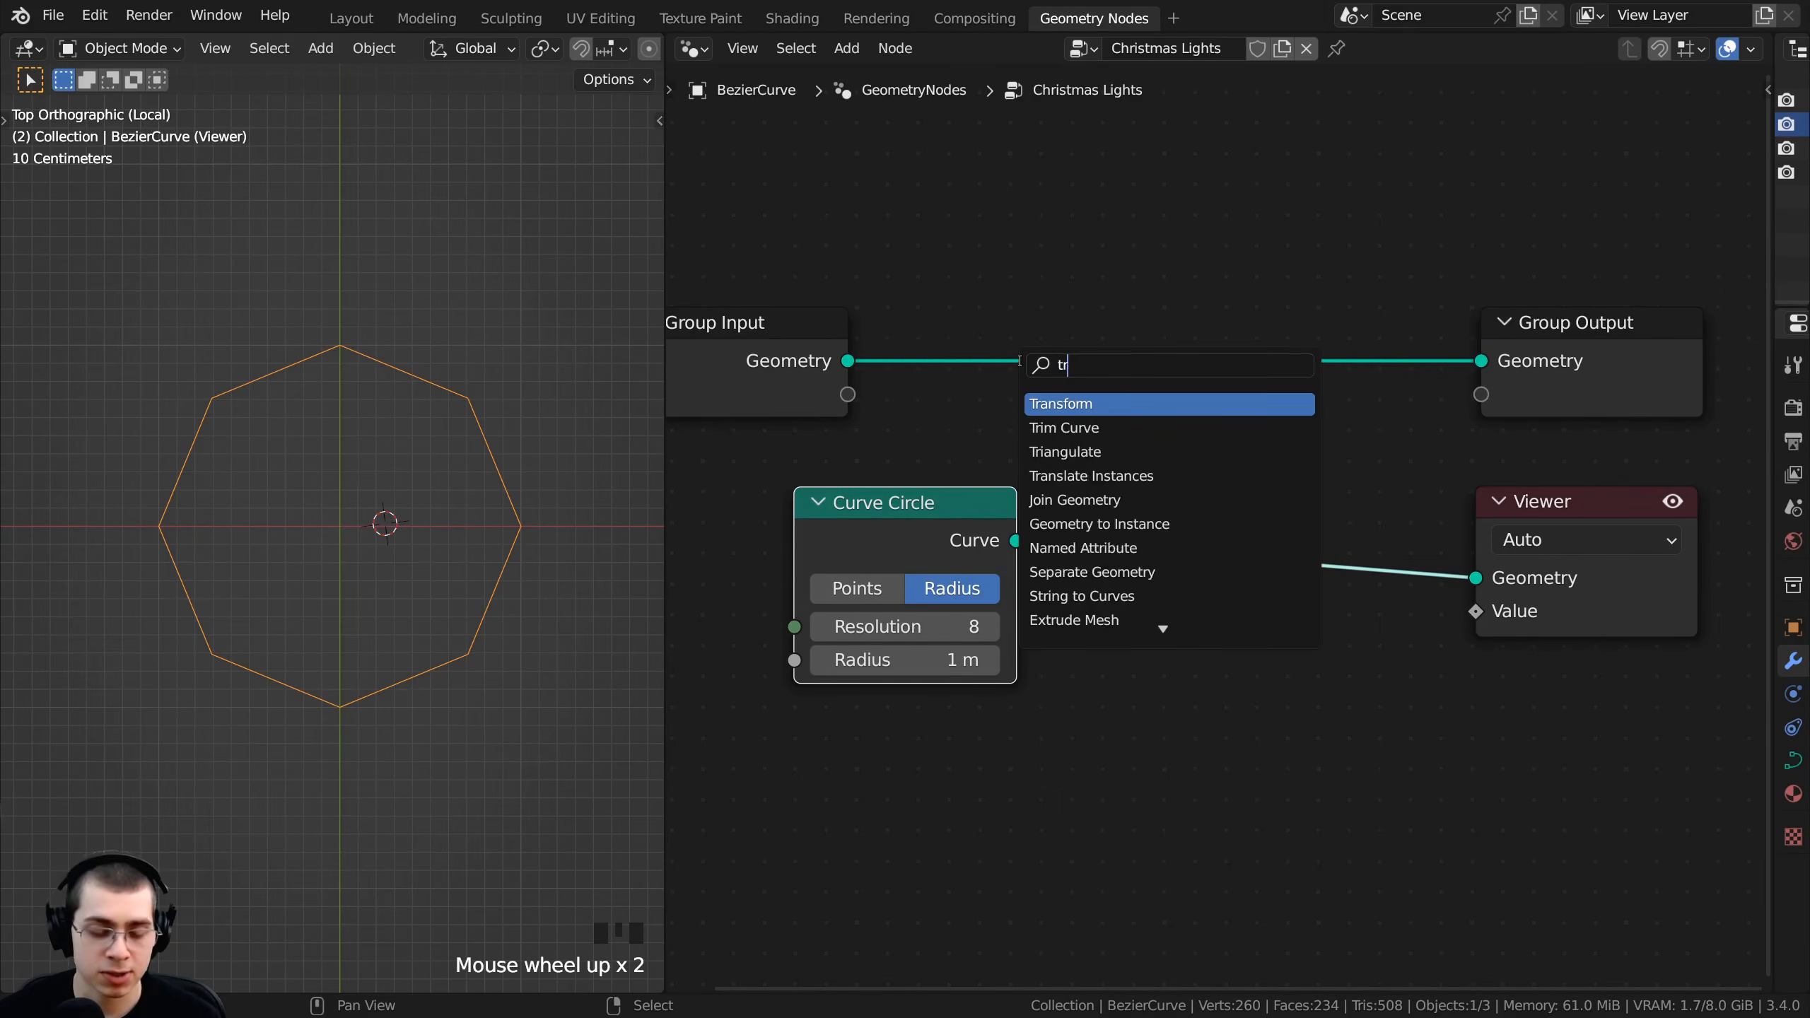
{"action": "left_click", "coordinate": [1059, 405]}
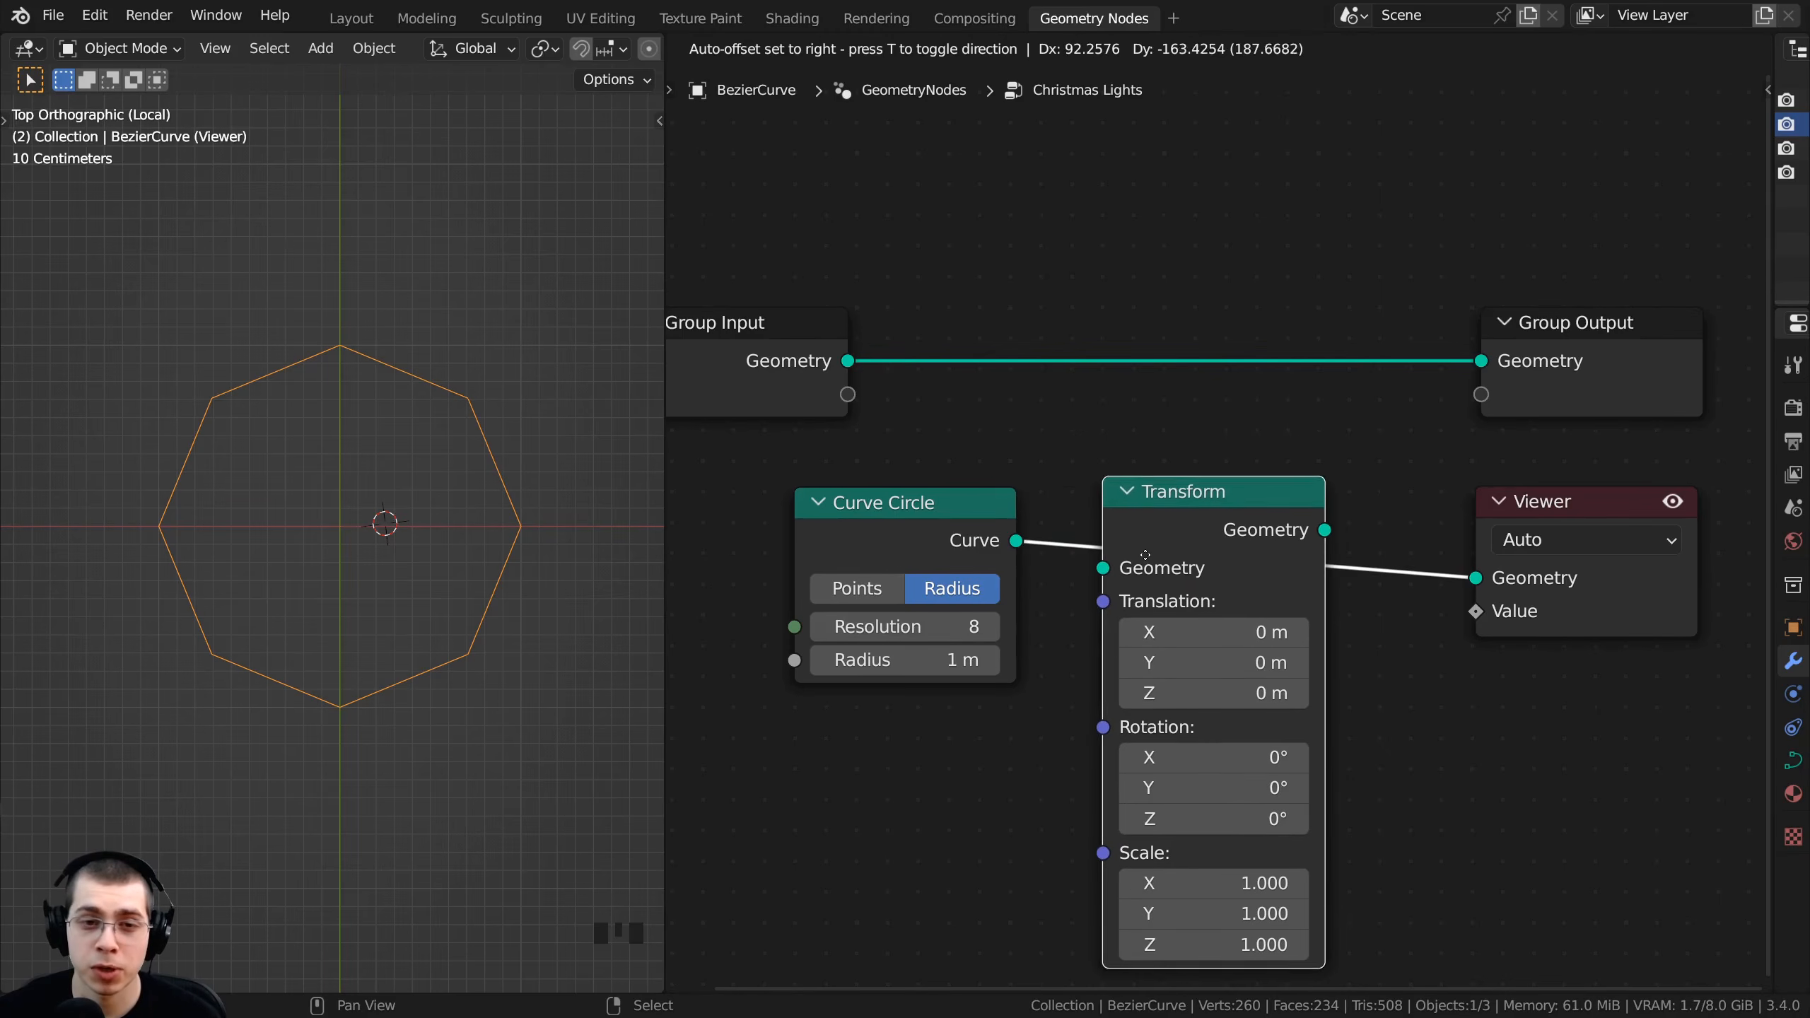
{"action": "left_click", "coordinate": [1152, 555]}
{"action": "middle_click_drag", "start_coordinate": [1128, 801], "coordinate": [1108, 732]}
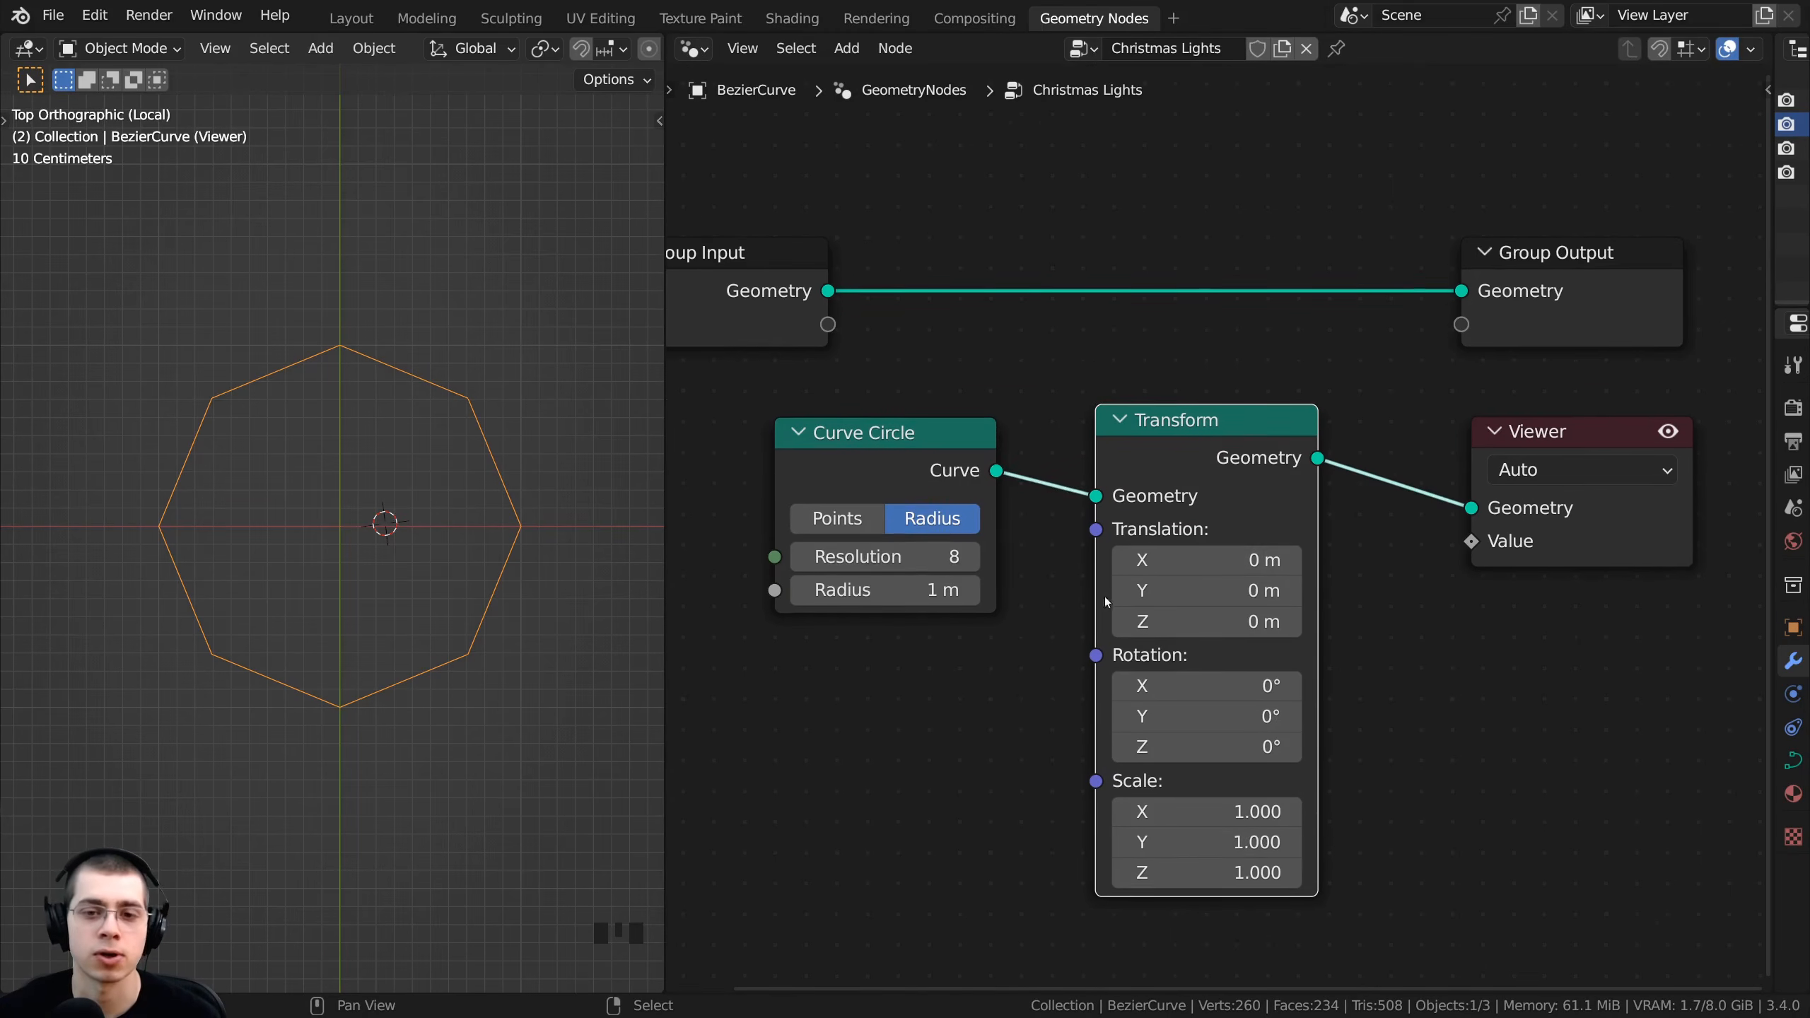
- Set the Transform node's translation to 0.9 m in X and 0.9 m in Y
{"action": "left_click_drag", "start_coordinate": [1187, 561], "coordinate": [1268, 561]}
{"action": "left_click_drag", "start_coordinate": [1144, 561], "coordinate": [1258, 586]}
{"action": "right_click", "coordinate": [1175, 561]}
{"action": "scroll", "coordinate": [1166, 563], "scroll_direction": "down", "scroll_amount": 2}
{"action": "right_click", "coordinate": [1149, 581]}
{"action": "right_click", "coordinate": [1186, 558]}
{"action": "scroll", "coordinate": [1188, 572], "scroll_direction": "down", "scroll_amount": 2}
{"action": "scroll", "coordinate": [1233, 558], "scroll_direction": "up", "scroll_amount": 3}
{"action": "scroll", "coordinate": [463, 556], "scroll_direction": "down", "scroll_amount": 2}
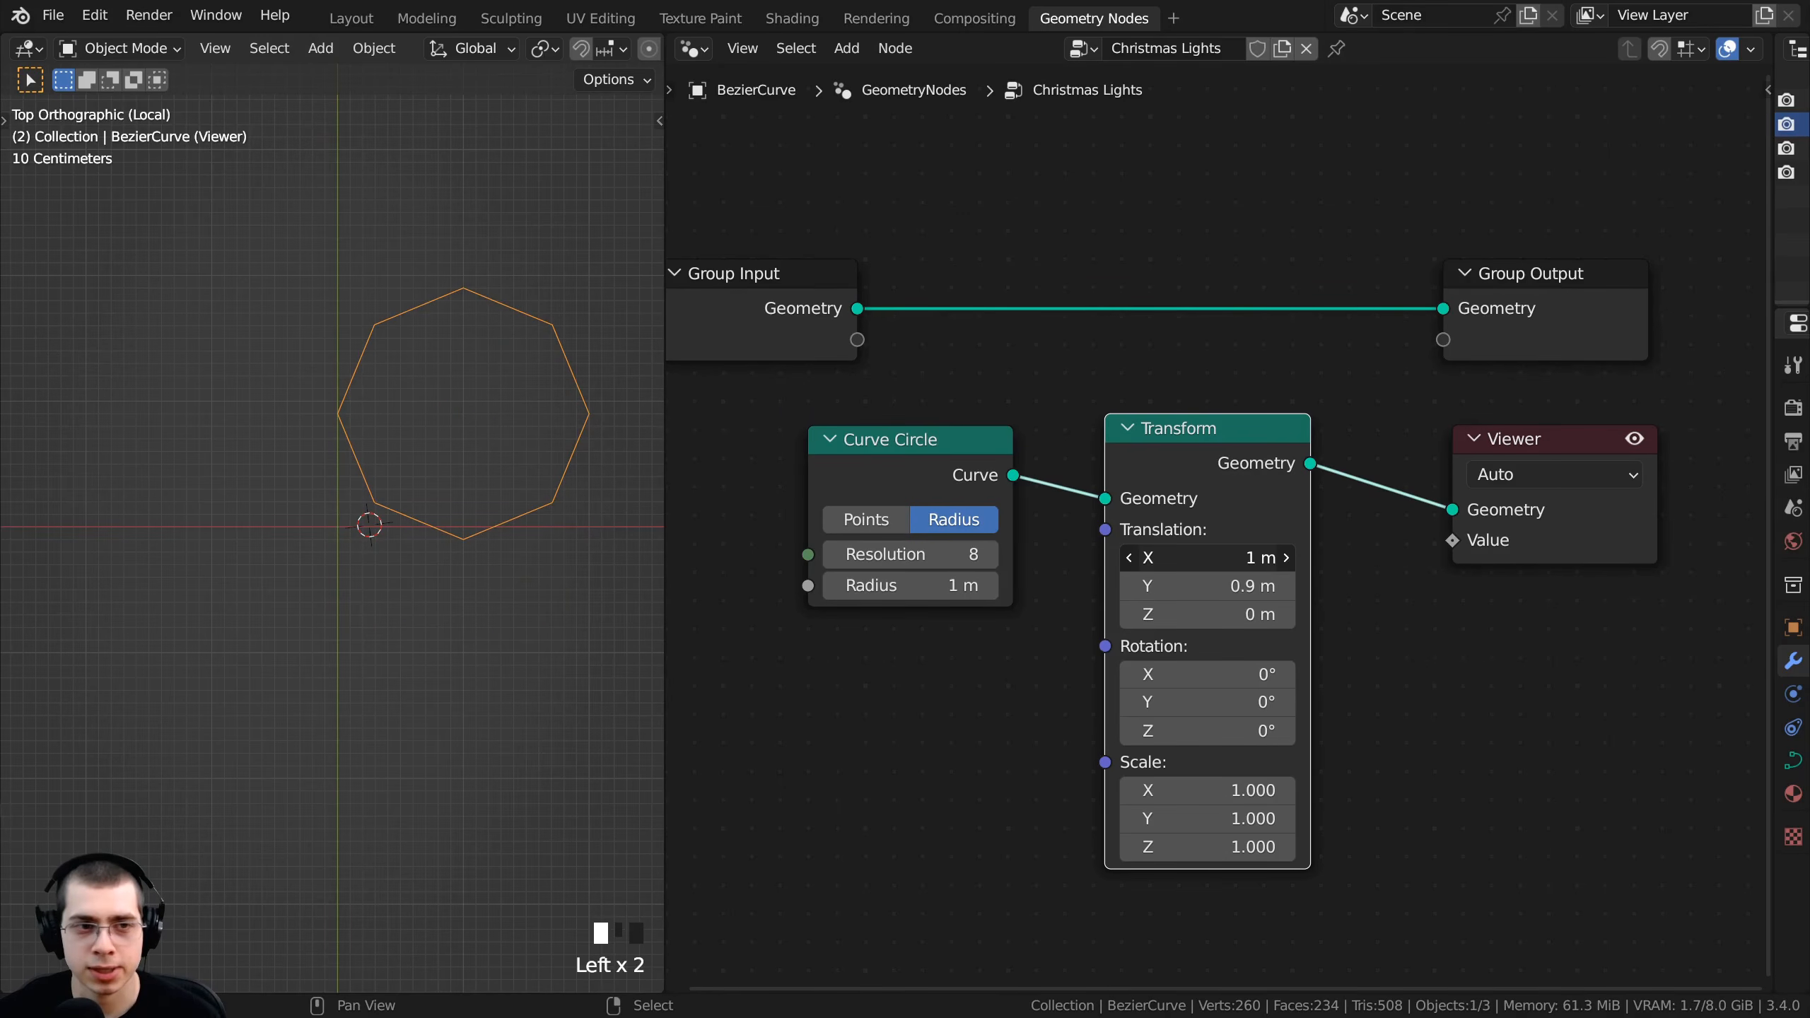
{"action": "left_click", "coordinate": [1128, 557]}
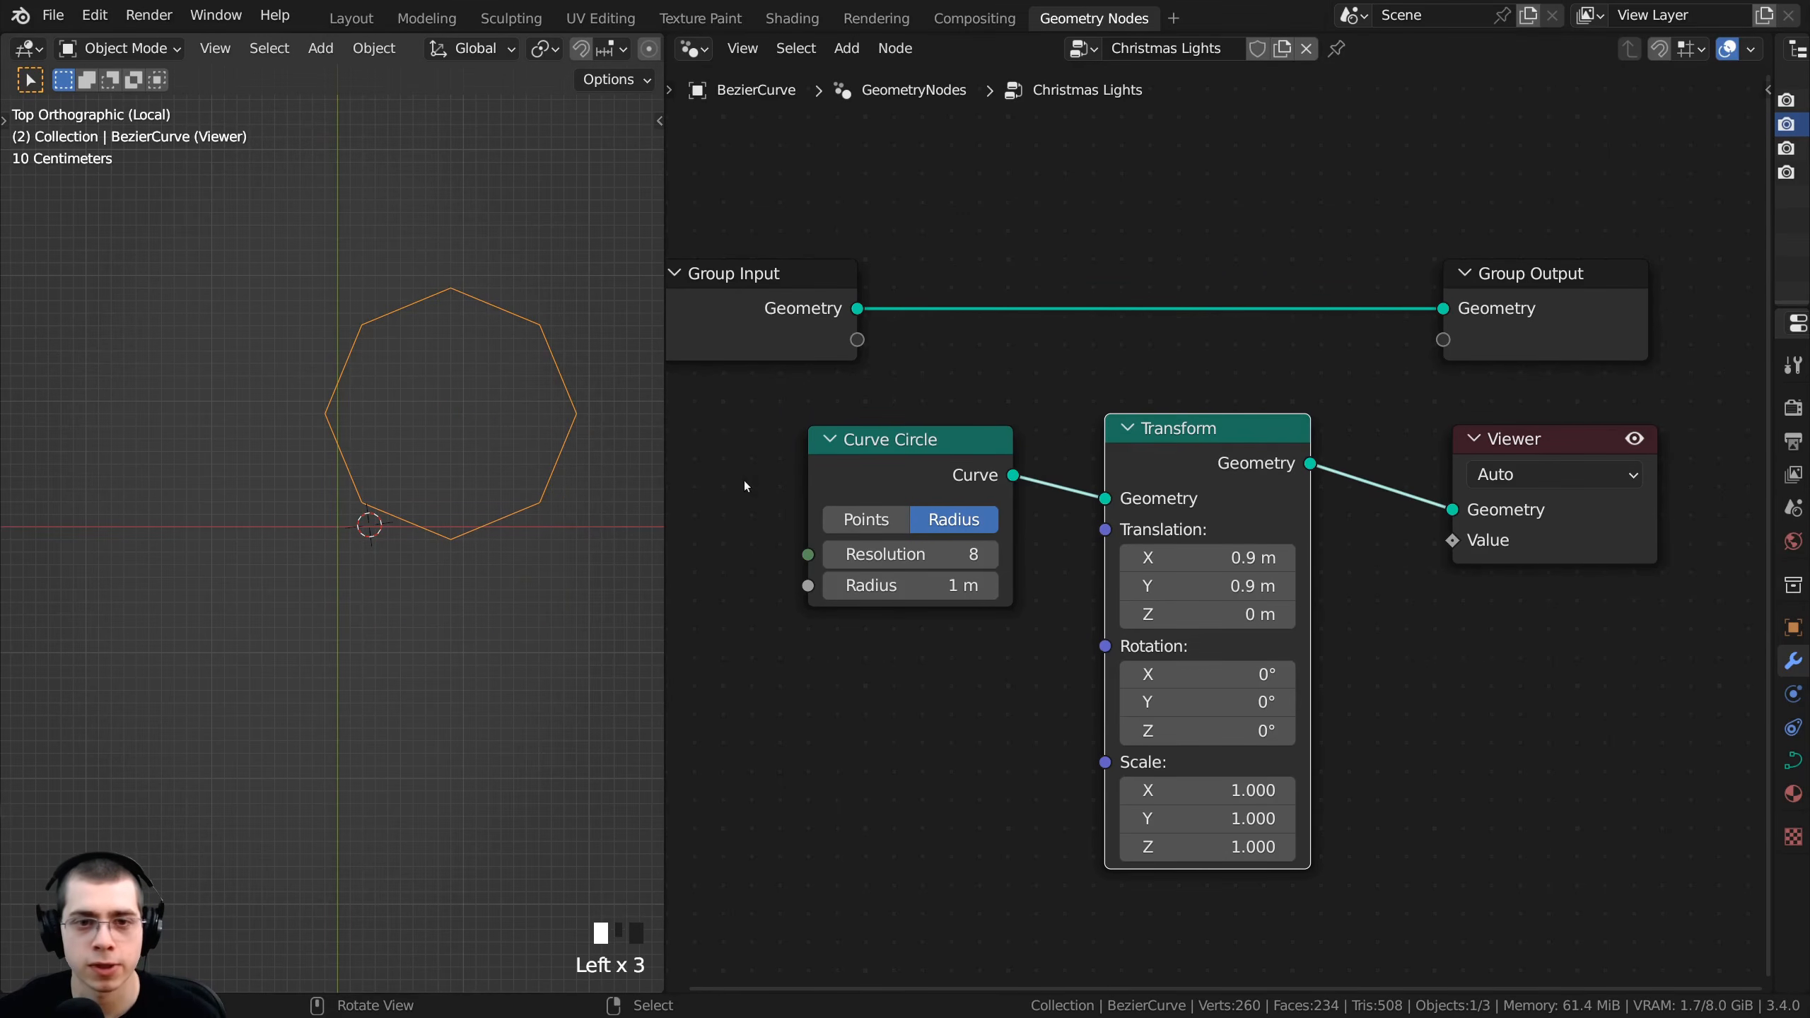
{"action": "scroll", "coordinate": [382, 428], "scroll_direction": "up", "scroll_amount": 1}
{"action": "scroll", "coordinate": [1132, 431], "scroll_direction": "down", "scroll_amount": 2}
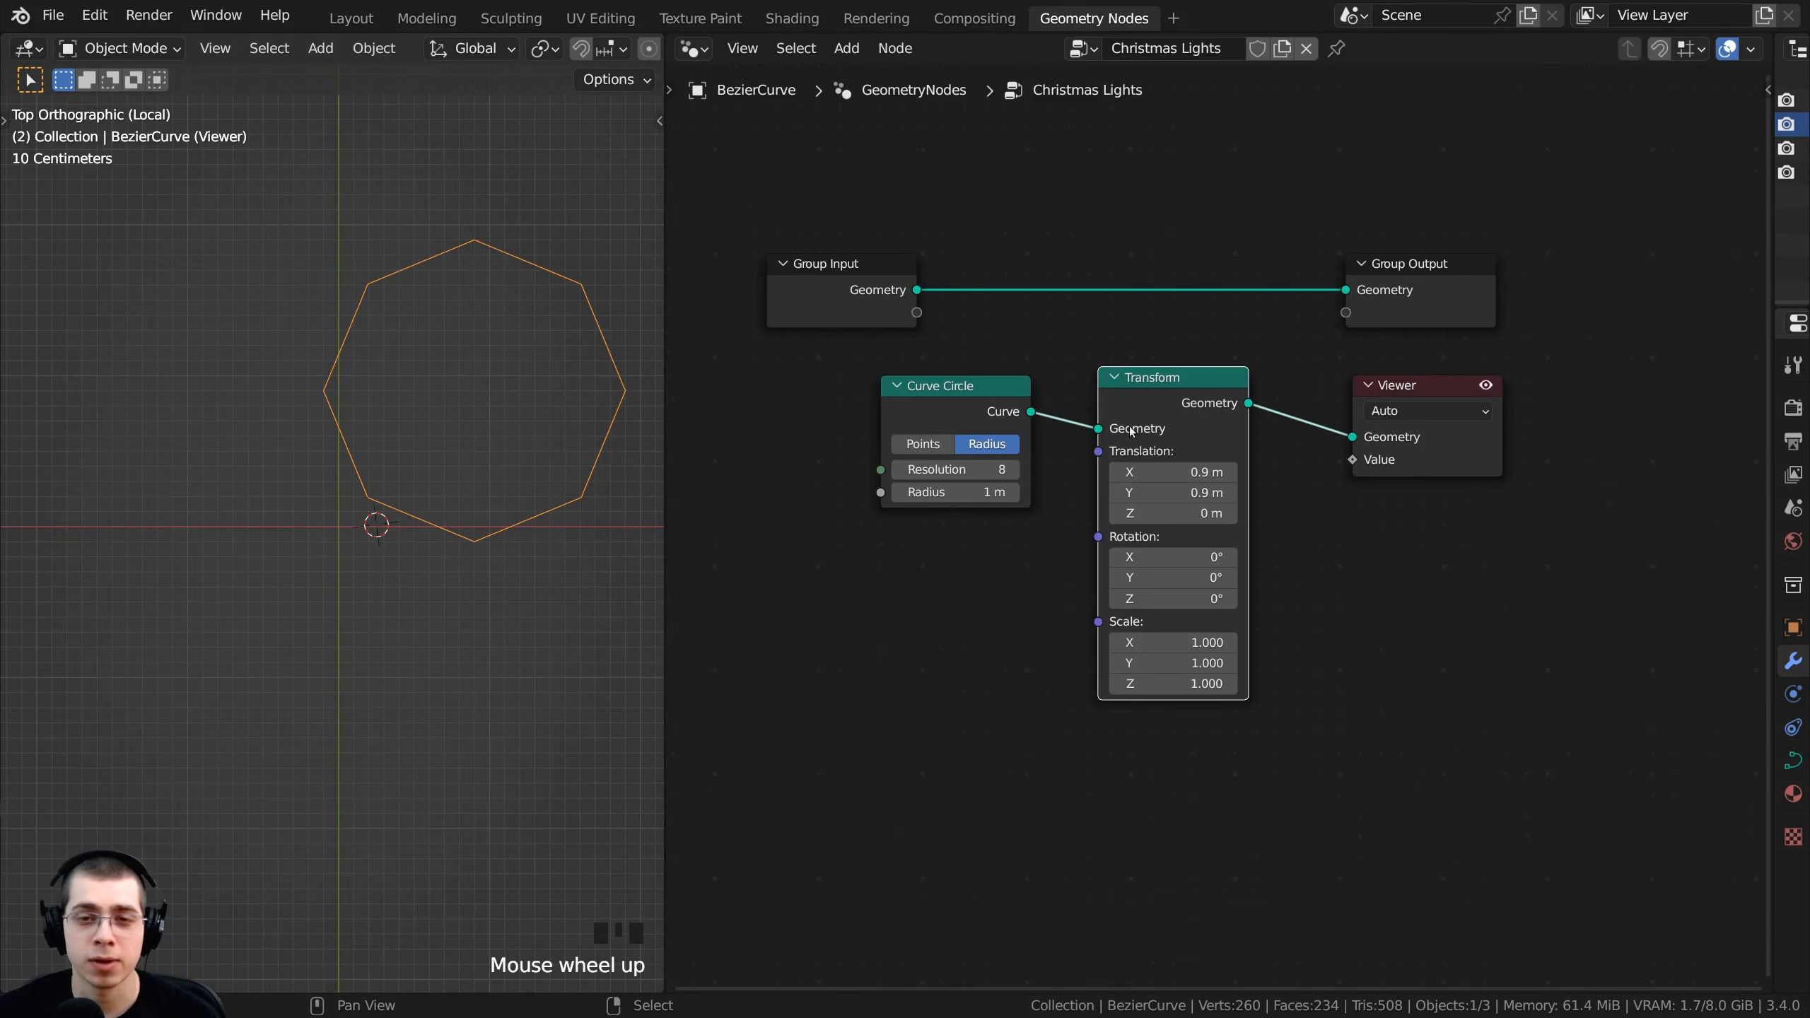
- Duplicate the Transform node with its Curve Circle link, place the copy below it, and move Curve Circle further away to make room
{"action": "left_click_drag", "start_coordinate": [1190, 417], "coordinate": [1194, 388]}
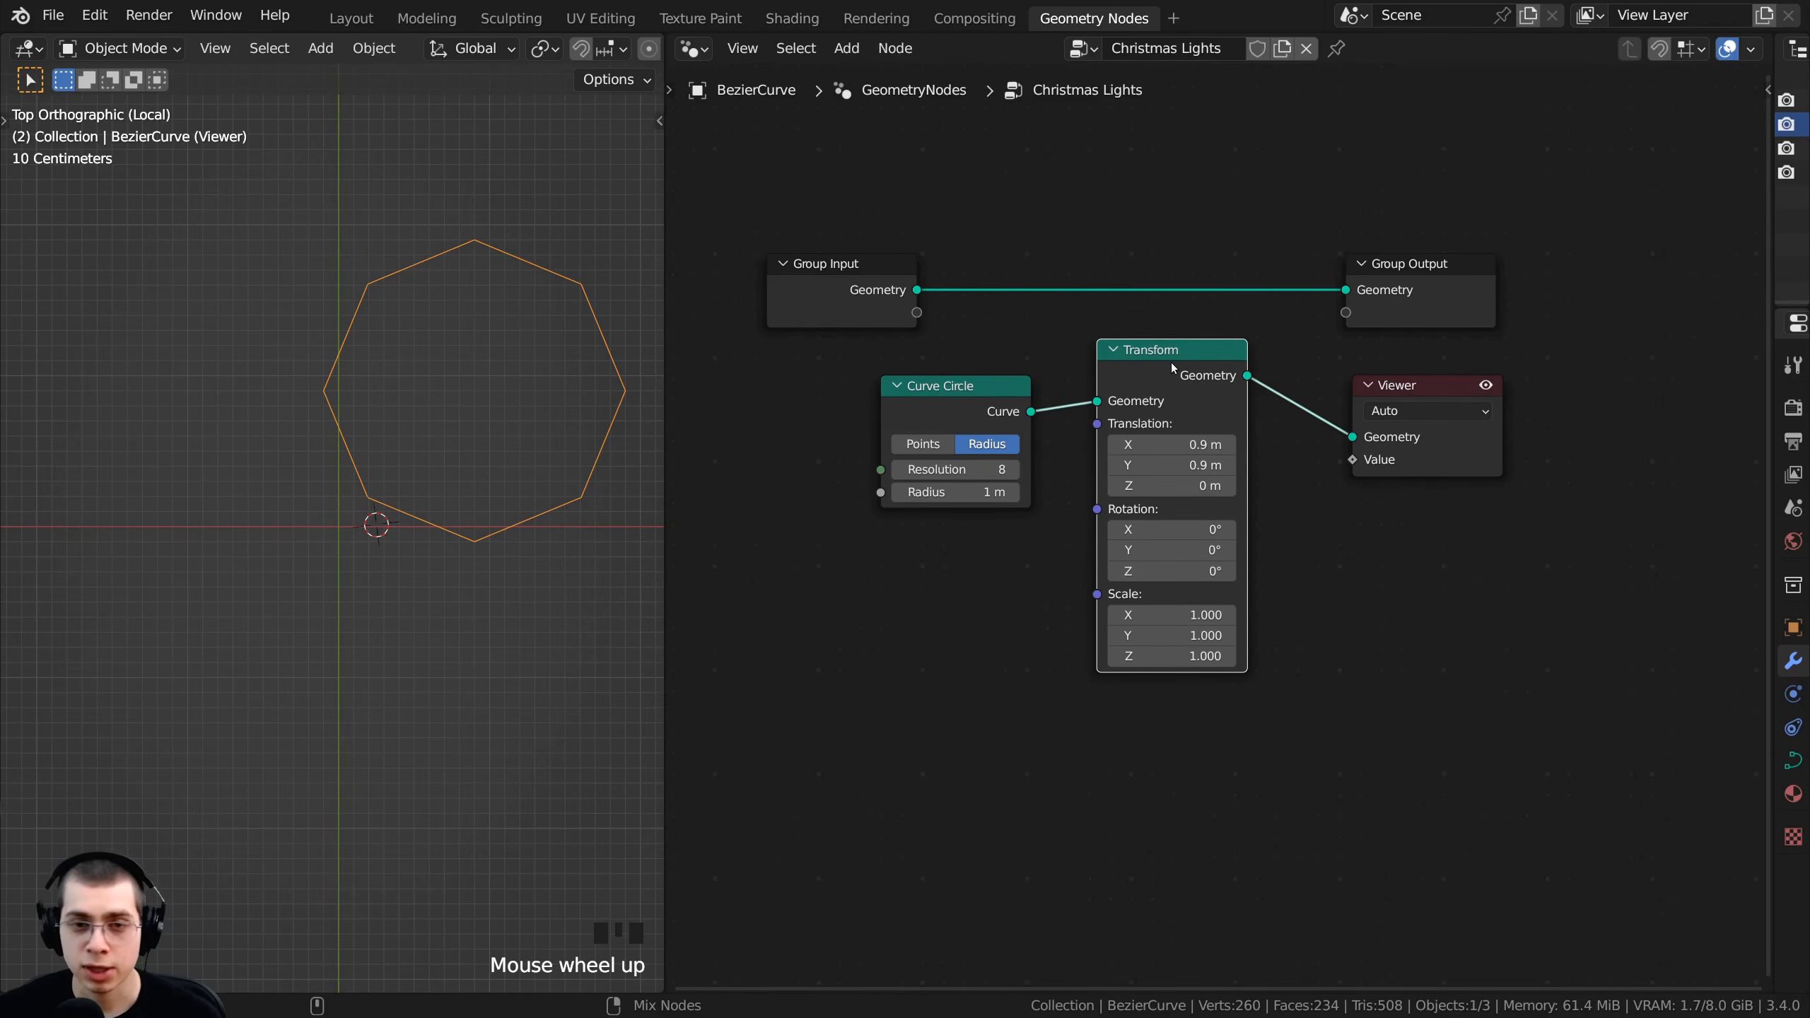
{"action": "key", "text": "ctrl+shift+d"}
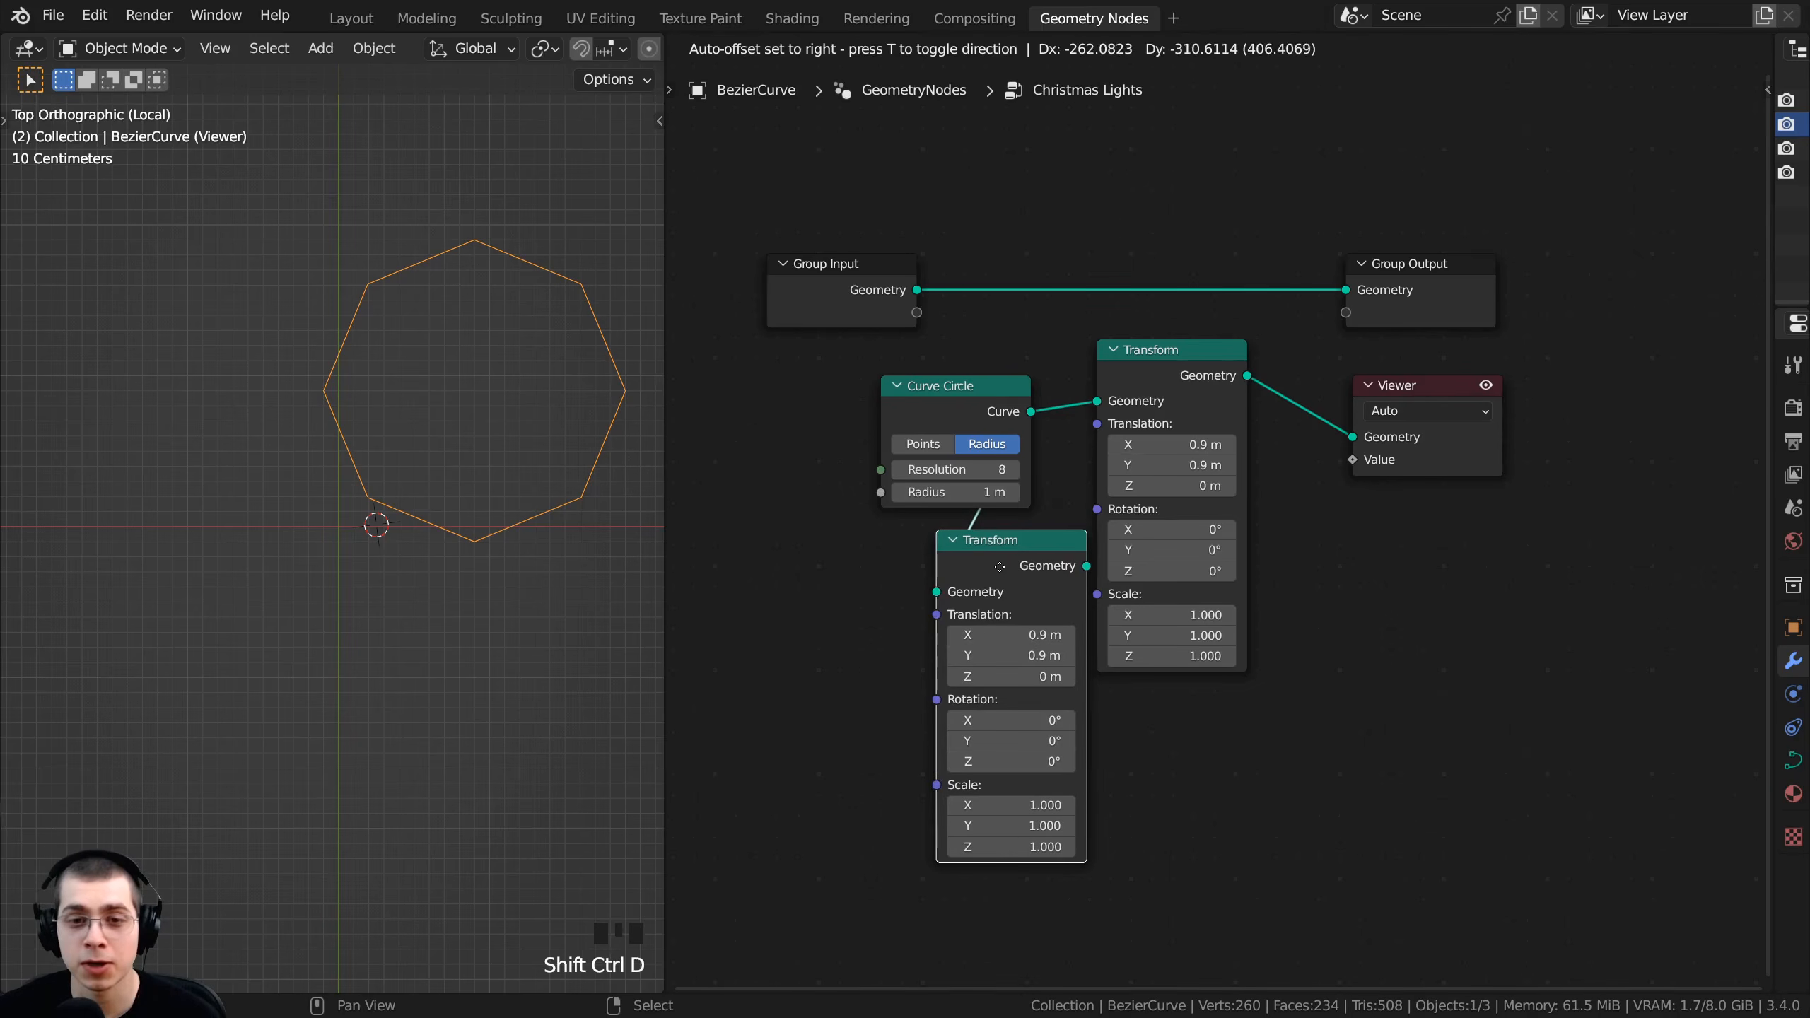
{"action": "left_click", "coordinate": [1000, 566]}
{"action": "left_click_drag", "start_coordinate": [968, 427], "coordinate": [793, 444]}
{"action": "left_click", "coordinate": [987, 566]}
{"action": "left_click_drag", "start_coordinate": [1001, 563], "coordinate": [996, 532]}
{"action": "left_click", "coordinate": [1155, 363]}
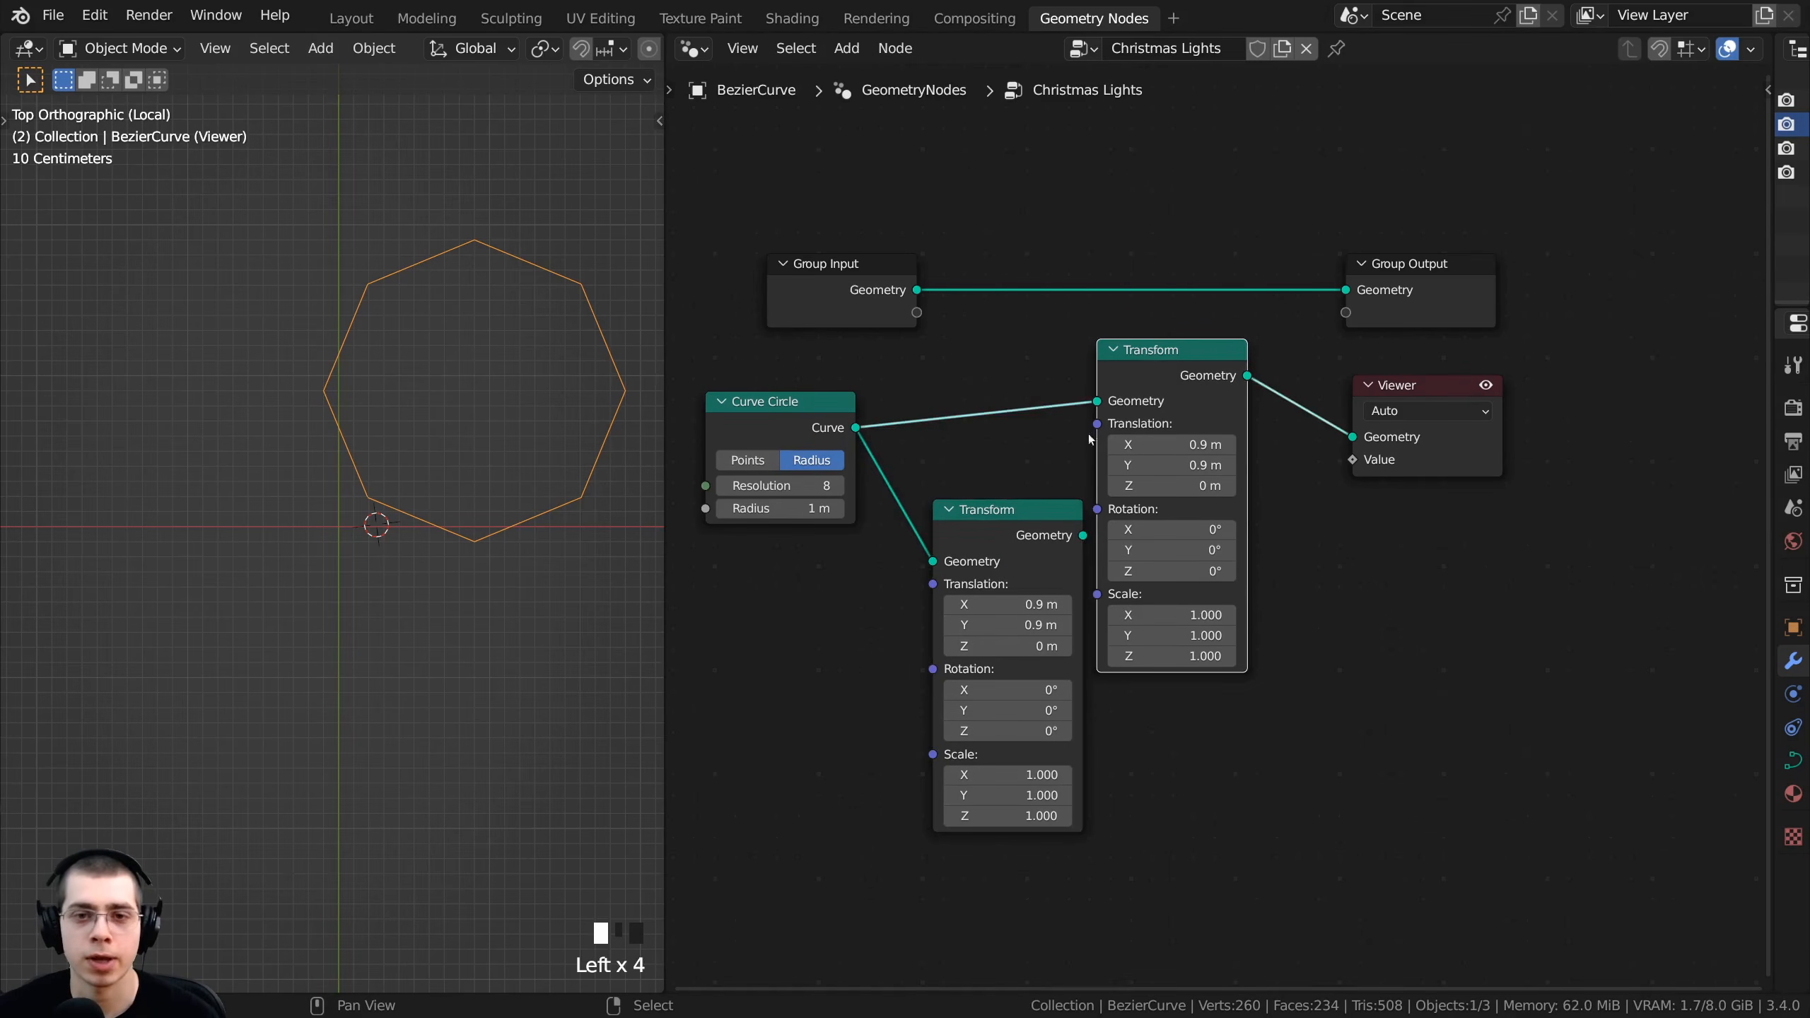
{"action": "left_click", "coordinate": [1031, 523]}
{"action": "left_click", "coordinate": [1168, 362]}
{"action": "left_click", "coordinate": [979, 540]}
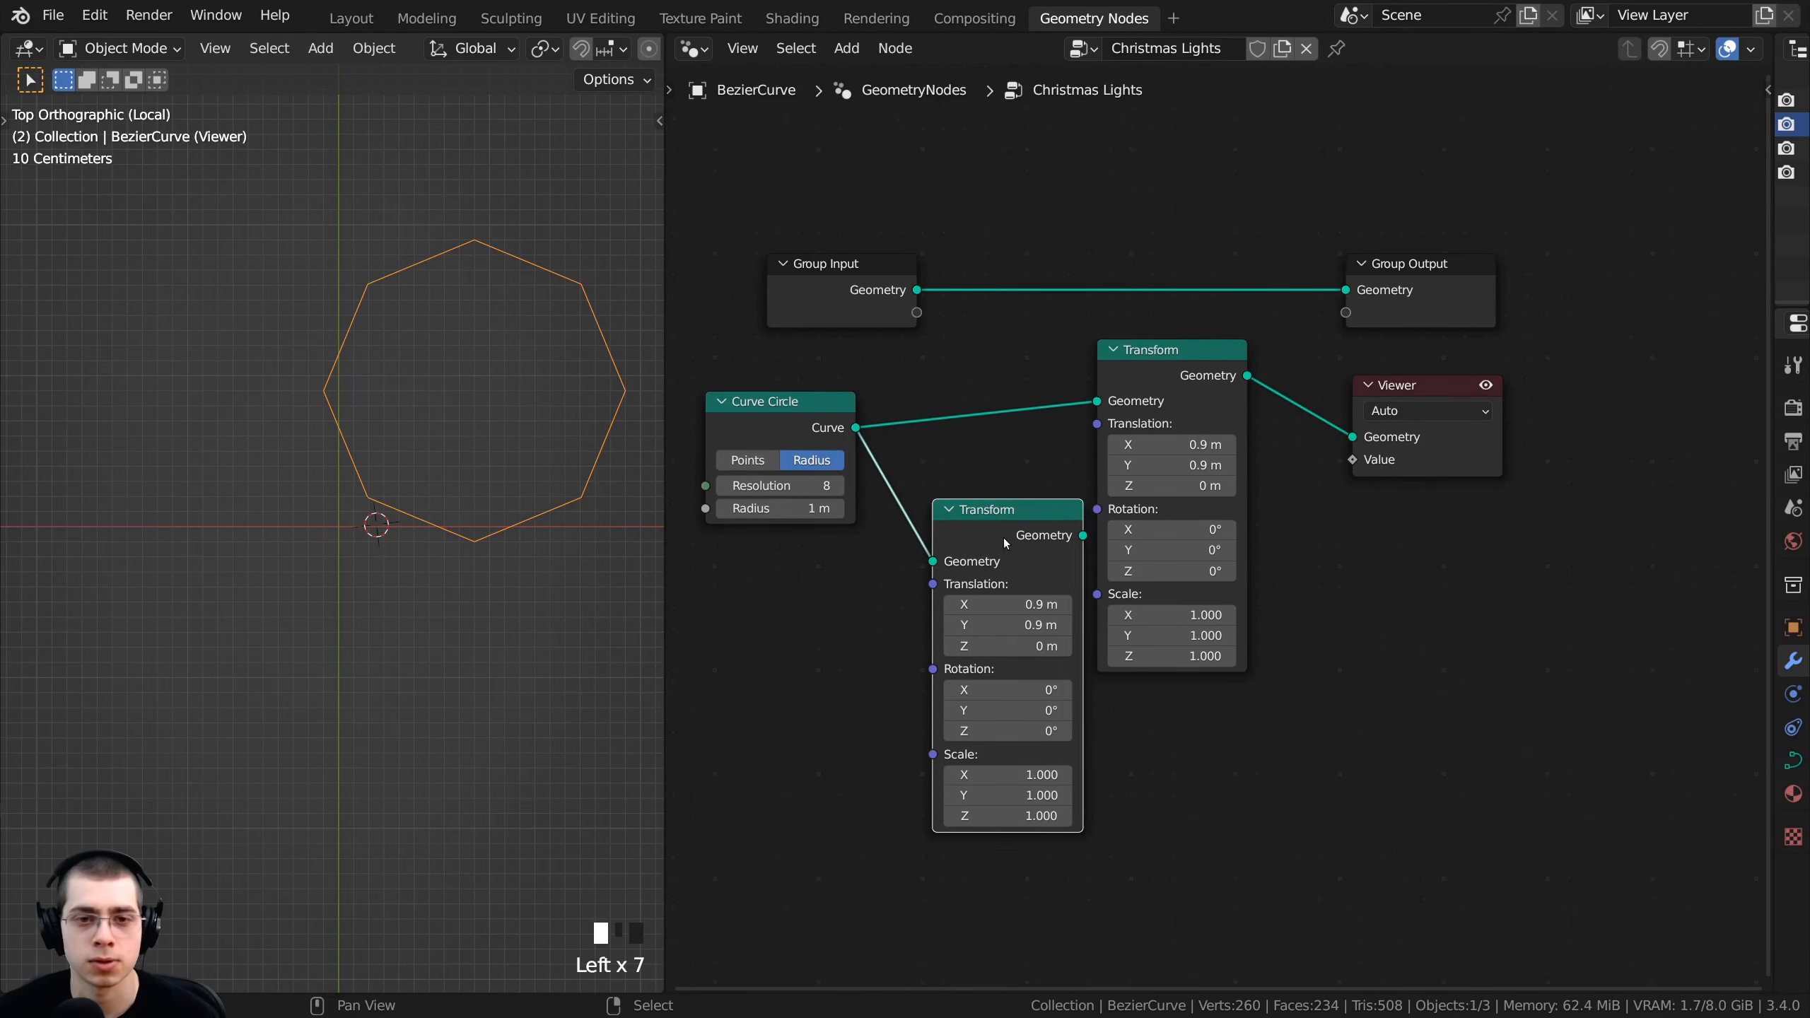
{"action": "scroll", "coordinate": [1005, 539], "scroll_direction": "up", "scroll_amount": 1}
{"action": "left_click", "coordinate": [1160, 414]}
{"action": "left_click", "coordinate": [979, 576]}
{"action": "left_click", "coordinate": [1123, 376]}
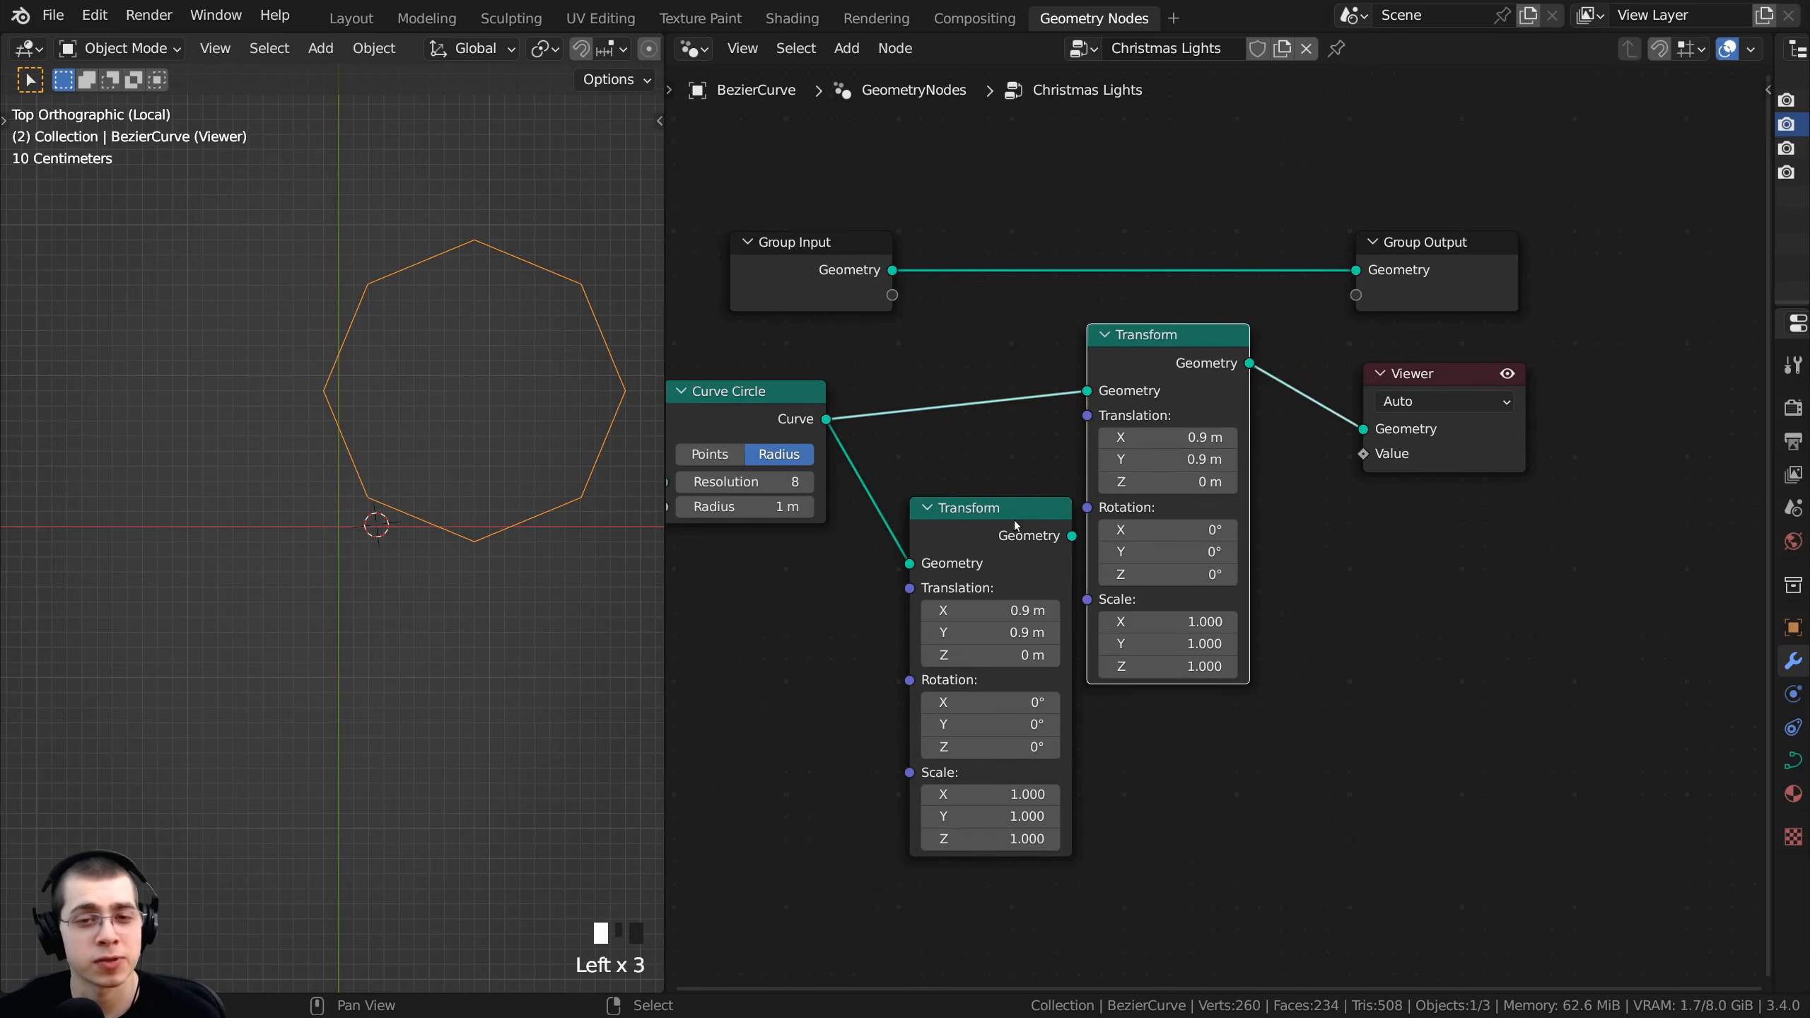
{"action": "left_click", "coordinate": [1056, 530]}
- Insert a Join Geometry node between the original Transform and the Viewer, moving the Viewer aside to make room
{"action": "key", "text": "shift+a"}
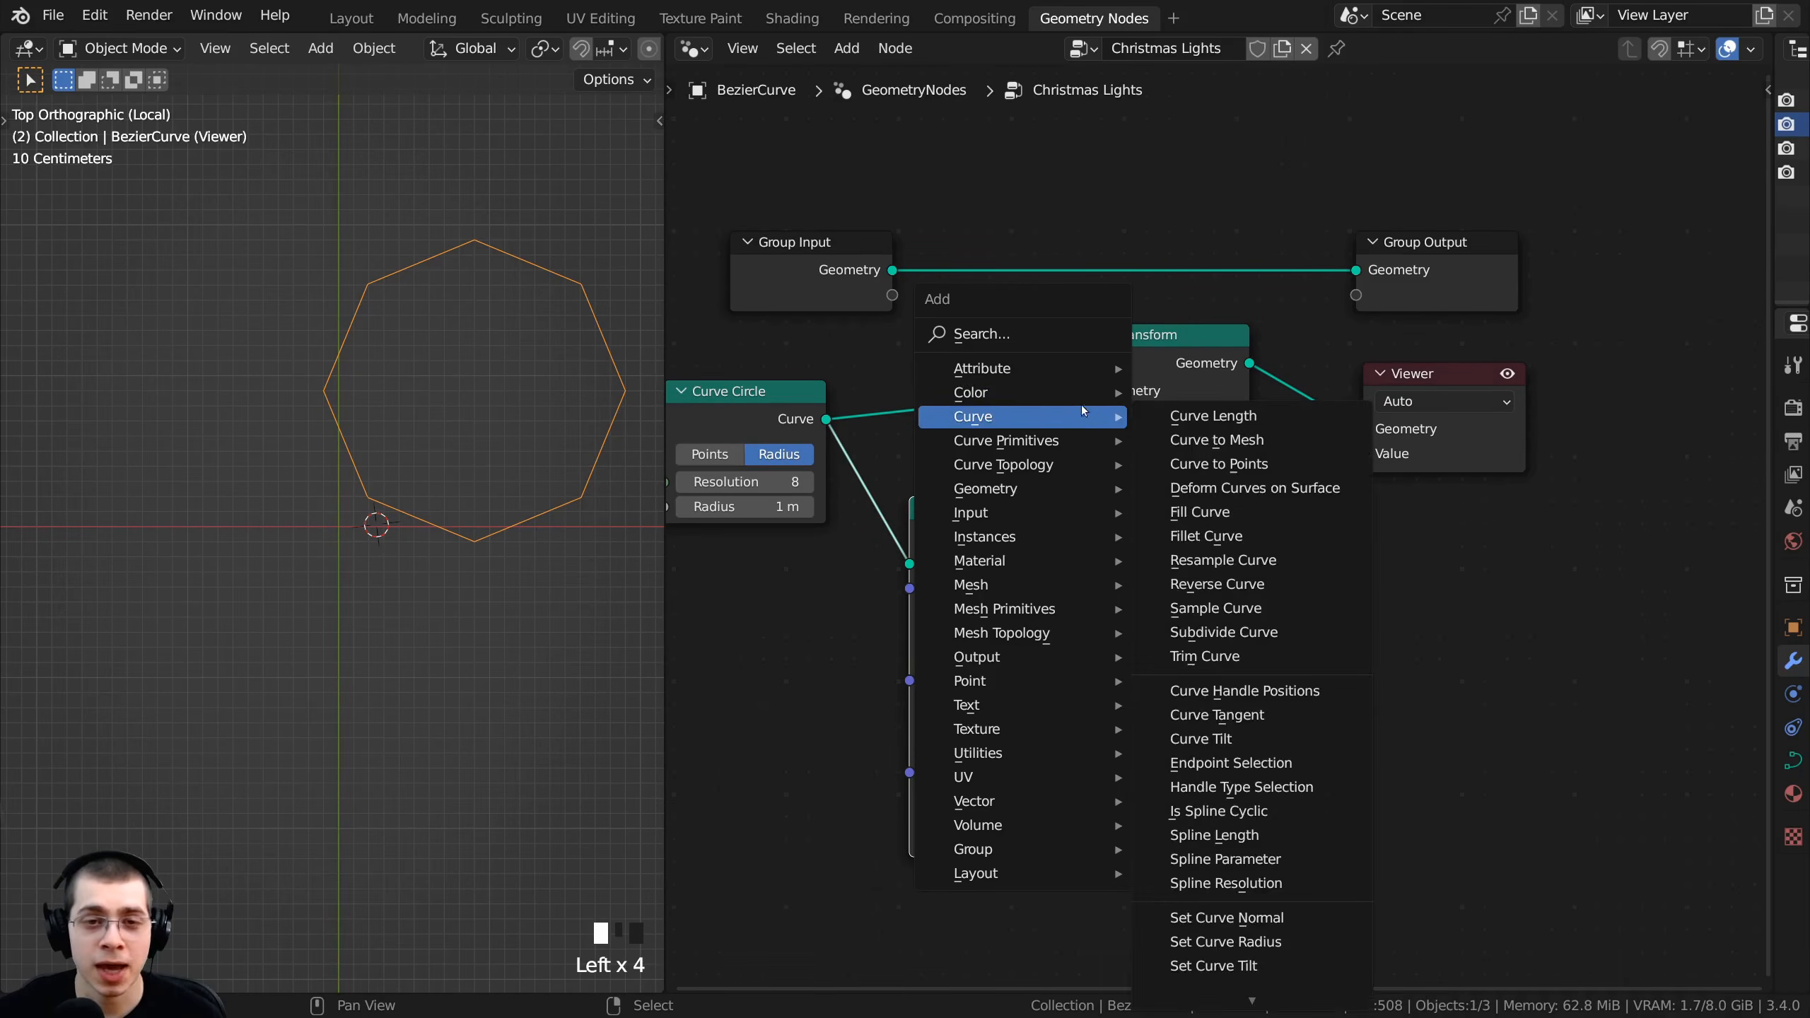
{"action": "mouse_move", "coordinate": [1077, 394]}
{"action": "key", "text": "s"}
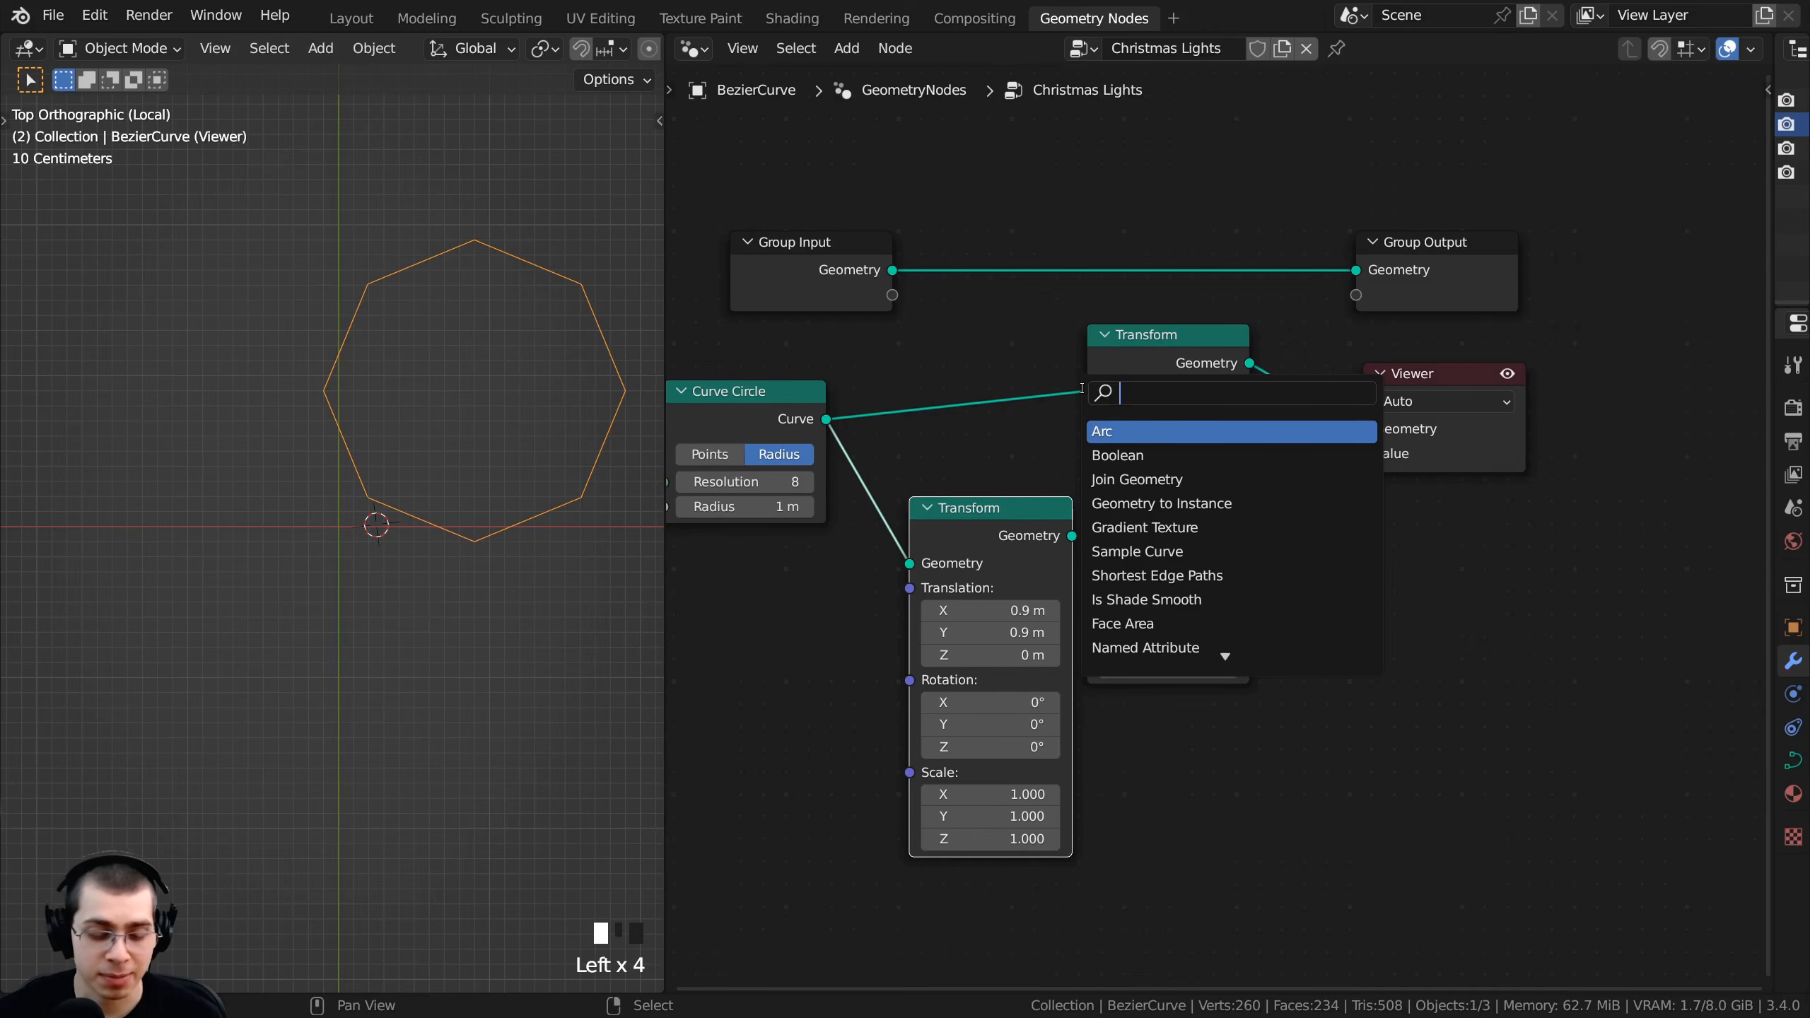
{"action": "type", "text": "join"}
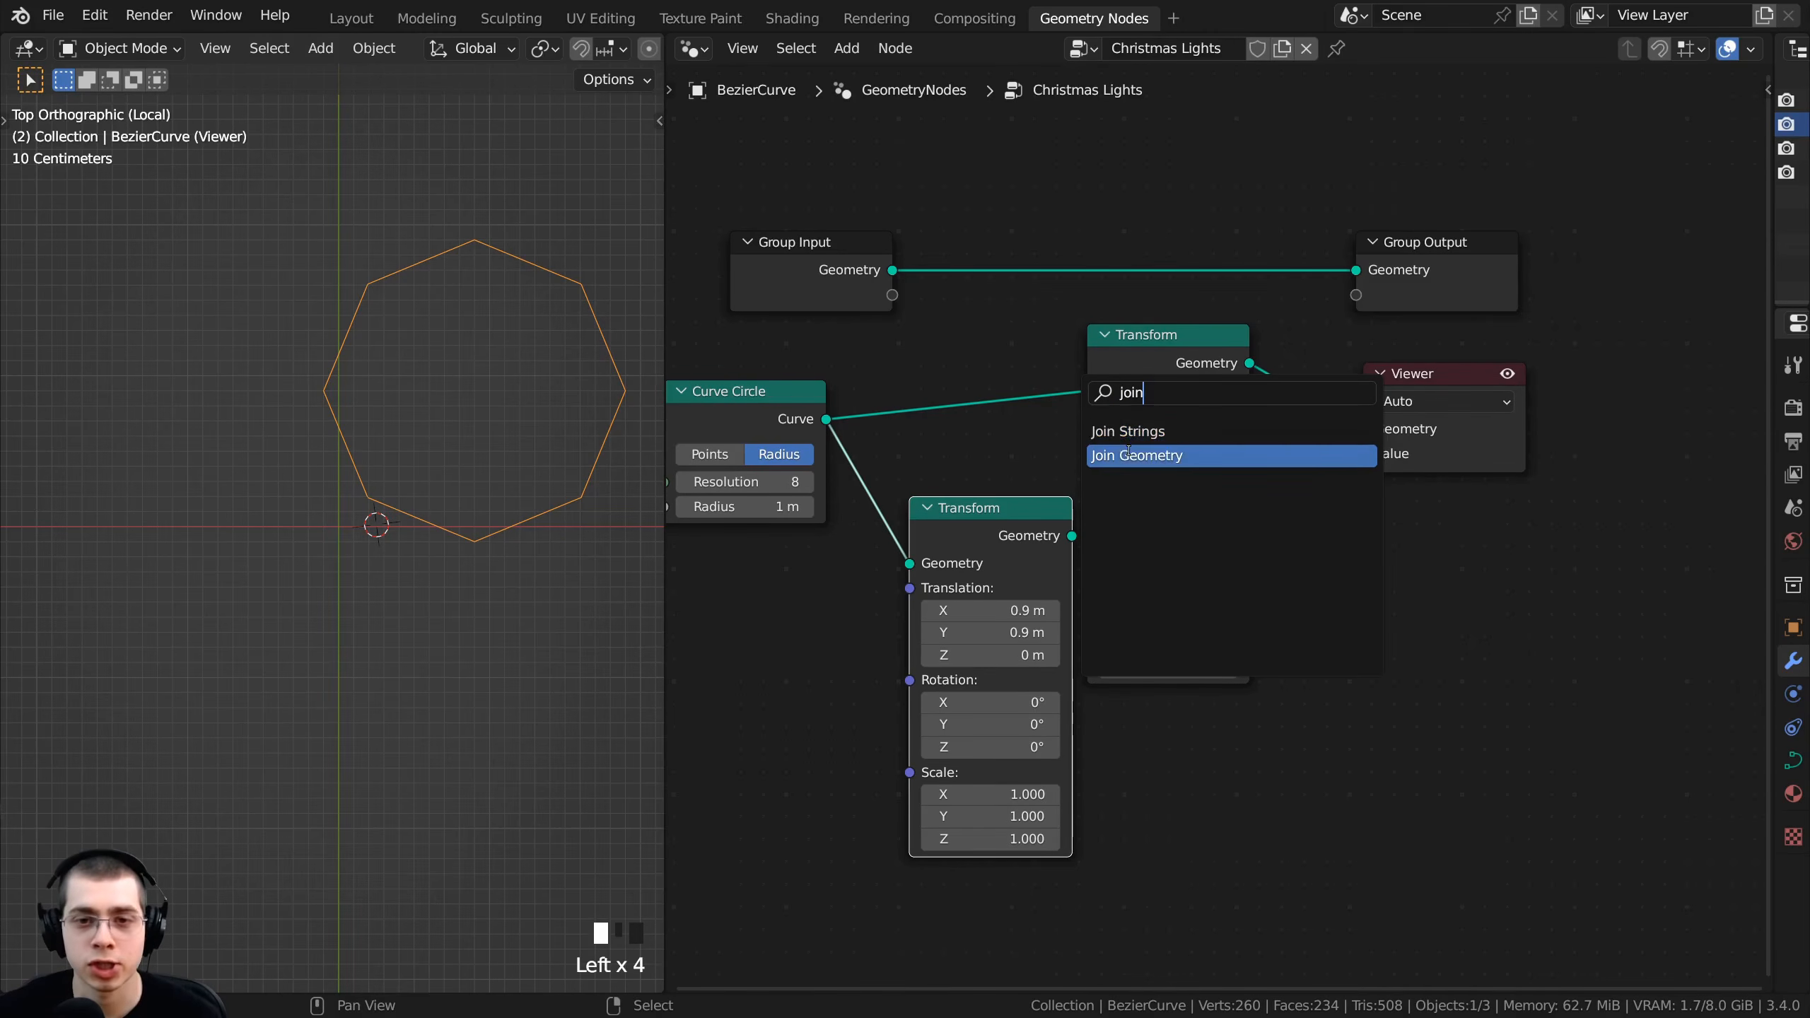
{"action": "left_click", "coordinate": [1131, 454]}
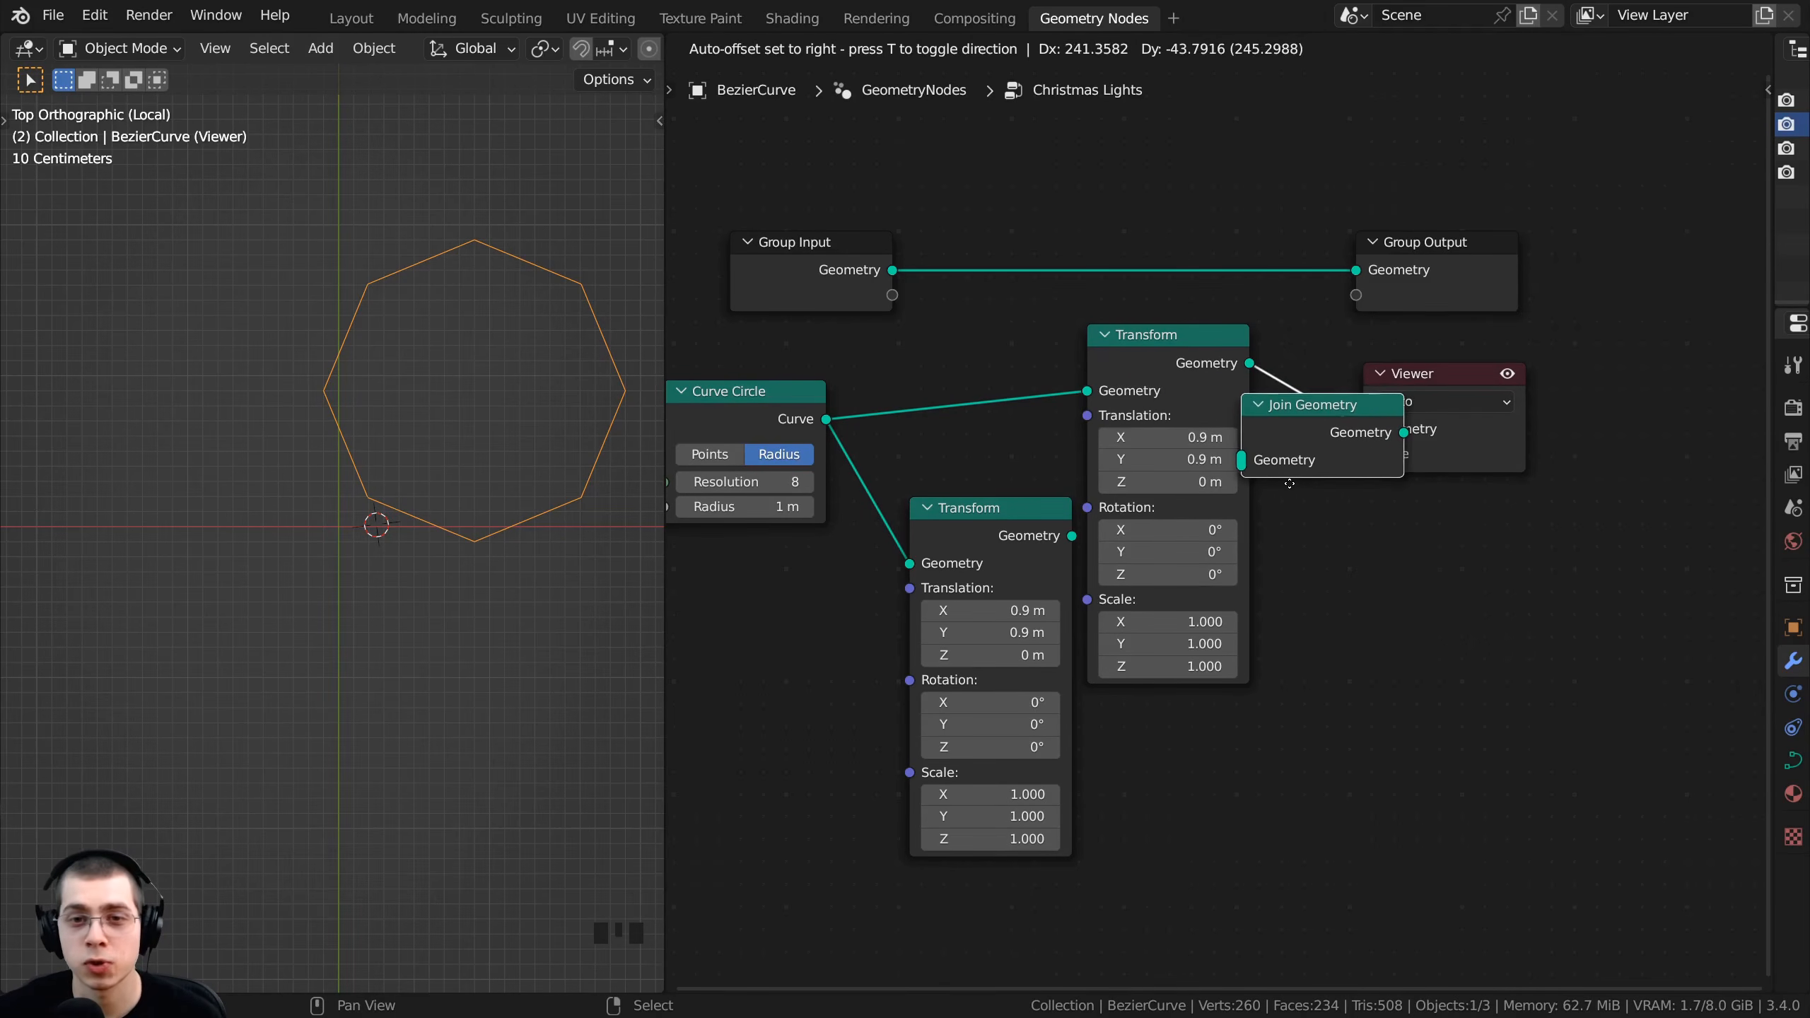
{"action": "left_click", "coordinate": [1408, 484]}
{"action": "middle_click_drag", "start_coordinate": [1404, 424], "coordinate": [1214, 439]}
{"action": "left_click", "coordinate": [1523, 386]}
{"action": "left_click_drag", "start_coordinate": [1253, 441], "coordinate": [1264, 441]}
- Connect the duplicated Transform's geometry output to the Join Geometry node
{"action": "middle_click_drag", "start_coordinate": [809, 562], "coordinate": [934, 526]}
{"action": "left_click_drag", "start_coordinate": [904, 508], "coordinate": [1238, 524]}
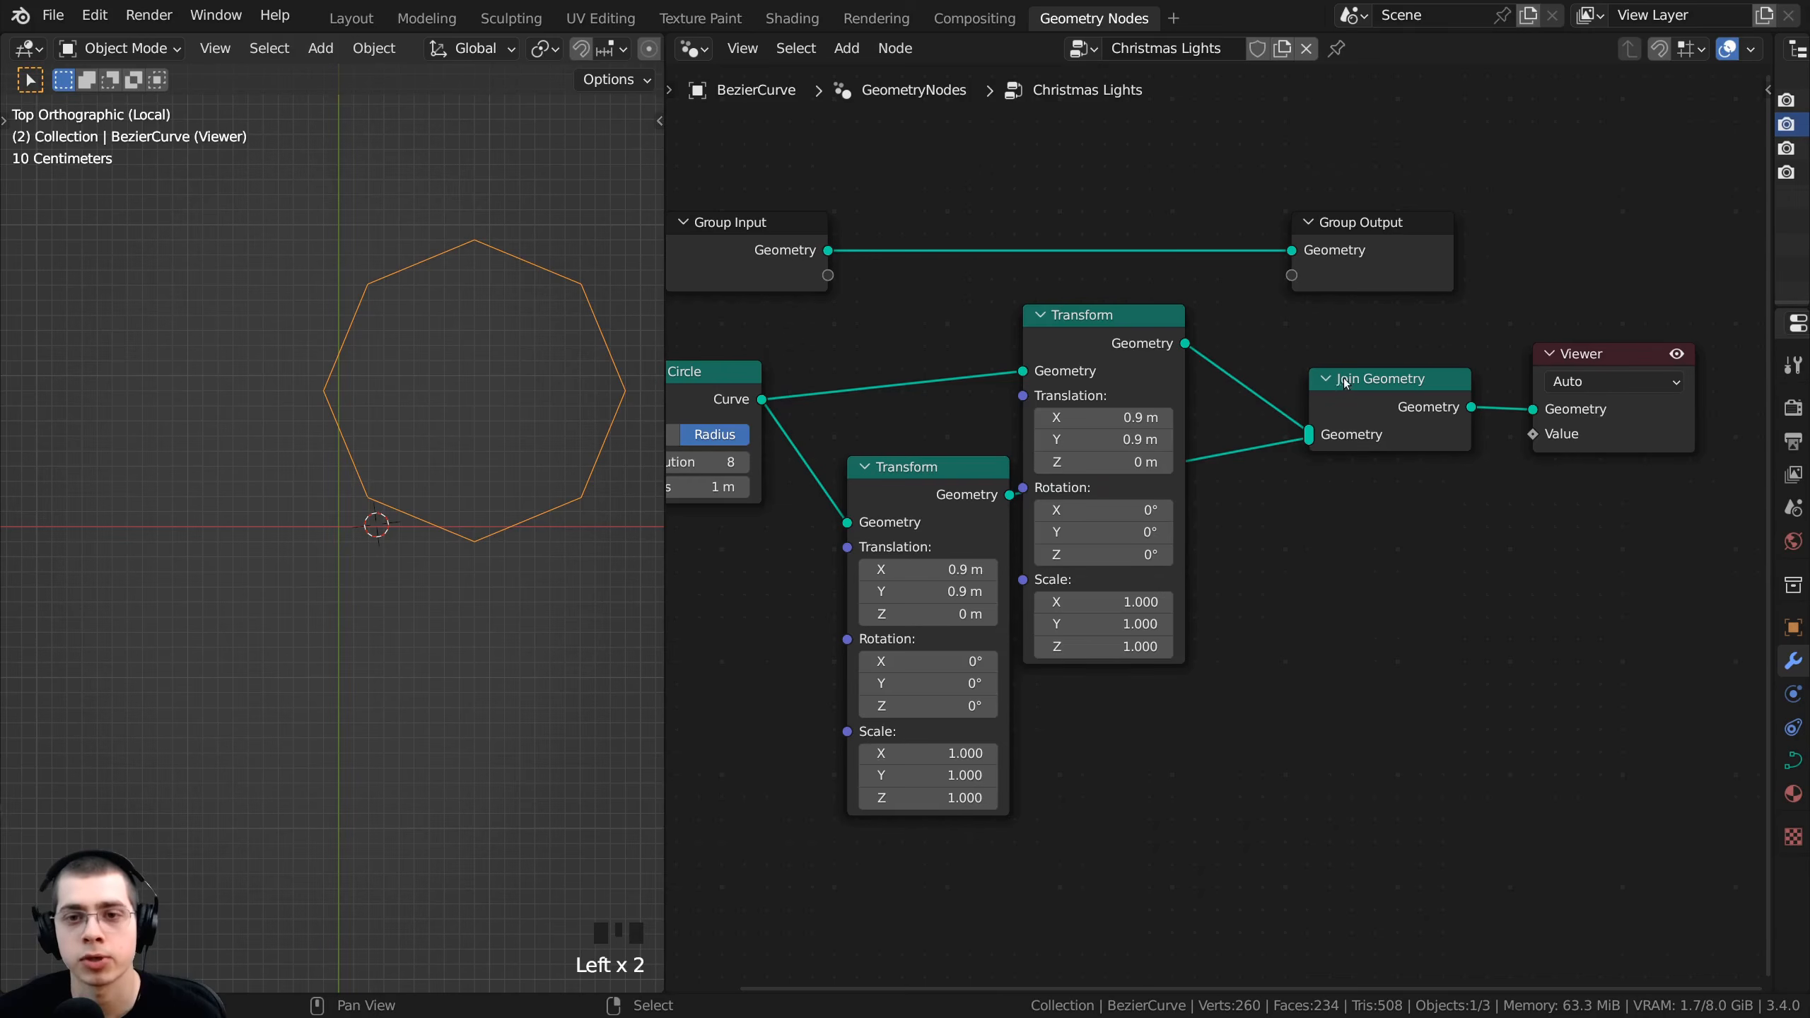
{"action": "left_click_drag", "start_coordinate": [1346, 383], "coordinate": [1360, 382]}
{"action": "left_click", "coordinate": [926, 485]}
{"action": "left_click", "coordinate": [1090, 353]}
{"action": "left_click", "coordinate": [926, 485]}
{"action": "left_click", "coordinate": [1089, 354]}
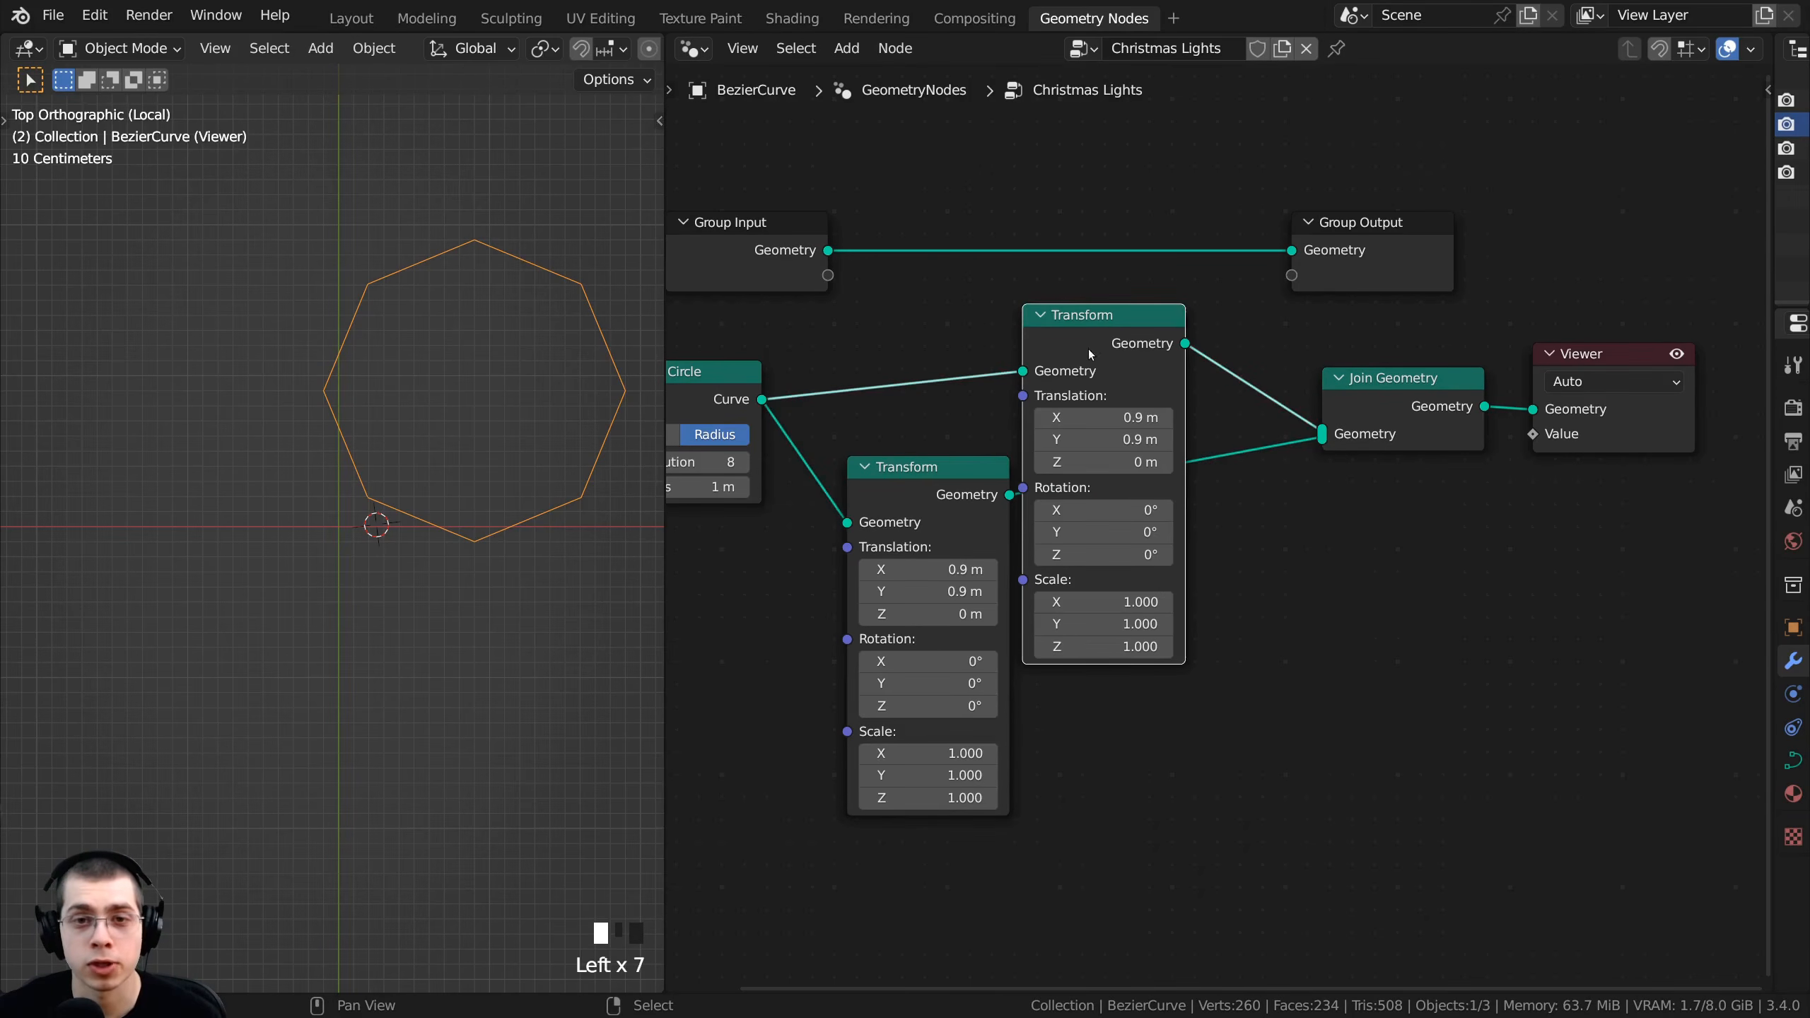
- Set the duplicated Transform's translation to X -0.88 m and Y 0.3 m so its circle sits beside the first
{"action": "scroll", "coordinate": [1005, 542], "scroll_direction": "up", "scroll_amount": 1}
{"action": "middle_click_drag", "start_coordinate": [972, 563], "coordinate": [1026, 539]}
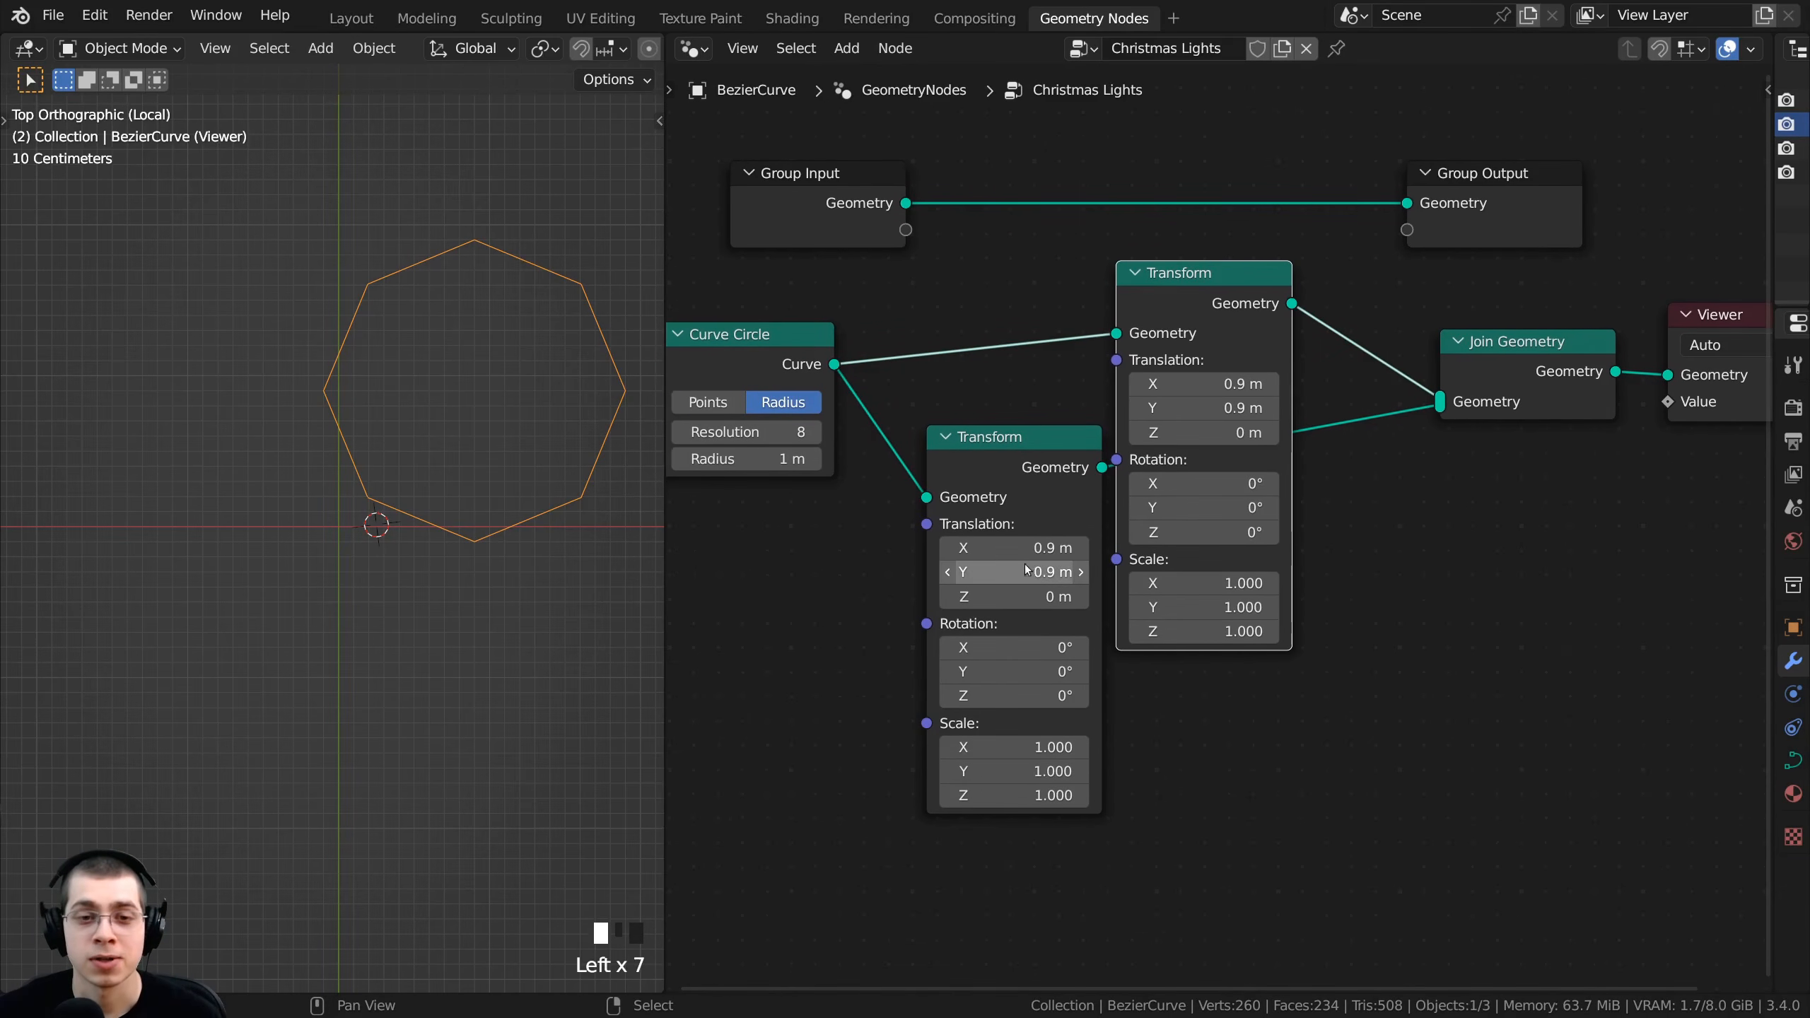
{"action": "left_click", "coordinate": [1000, 468]}
{"action": "left_click_drag", "start_coordinate": [977, 549], "coordinate": [926, 549], "text": "shift"}
{"action": "middle_click_drag", "start_coordinate": [217, 424], "coordinate": [238, 483], "text": "shift"}
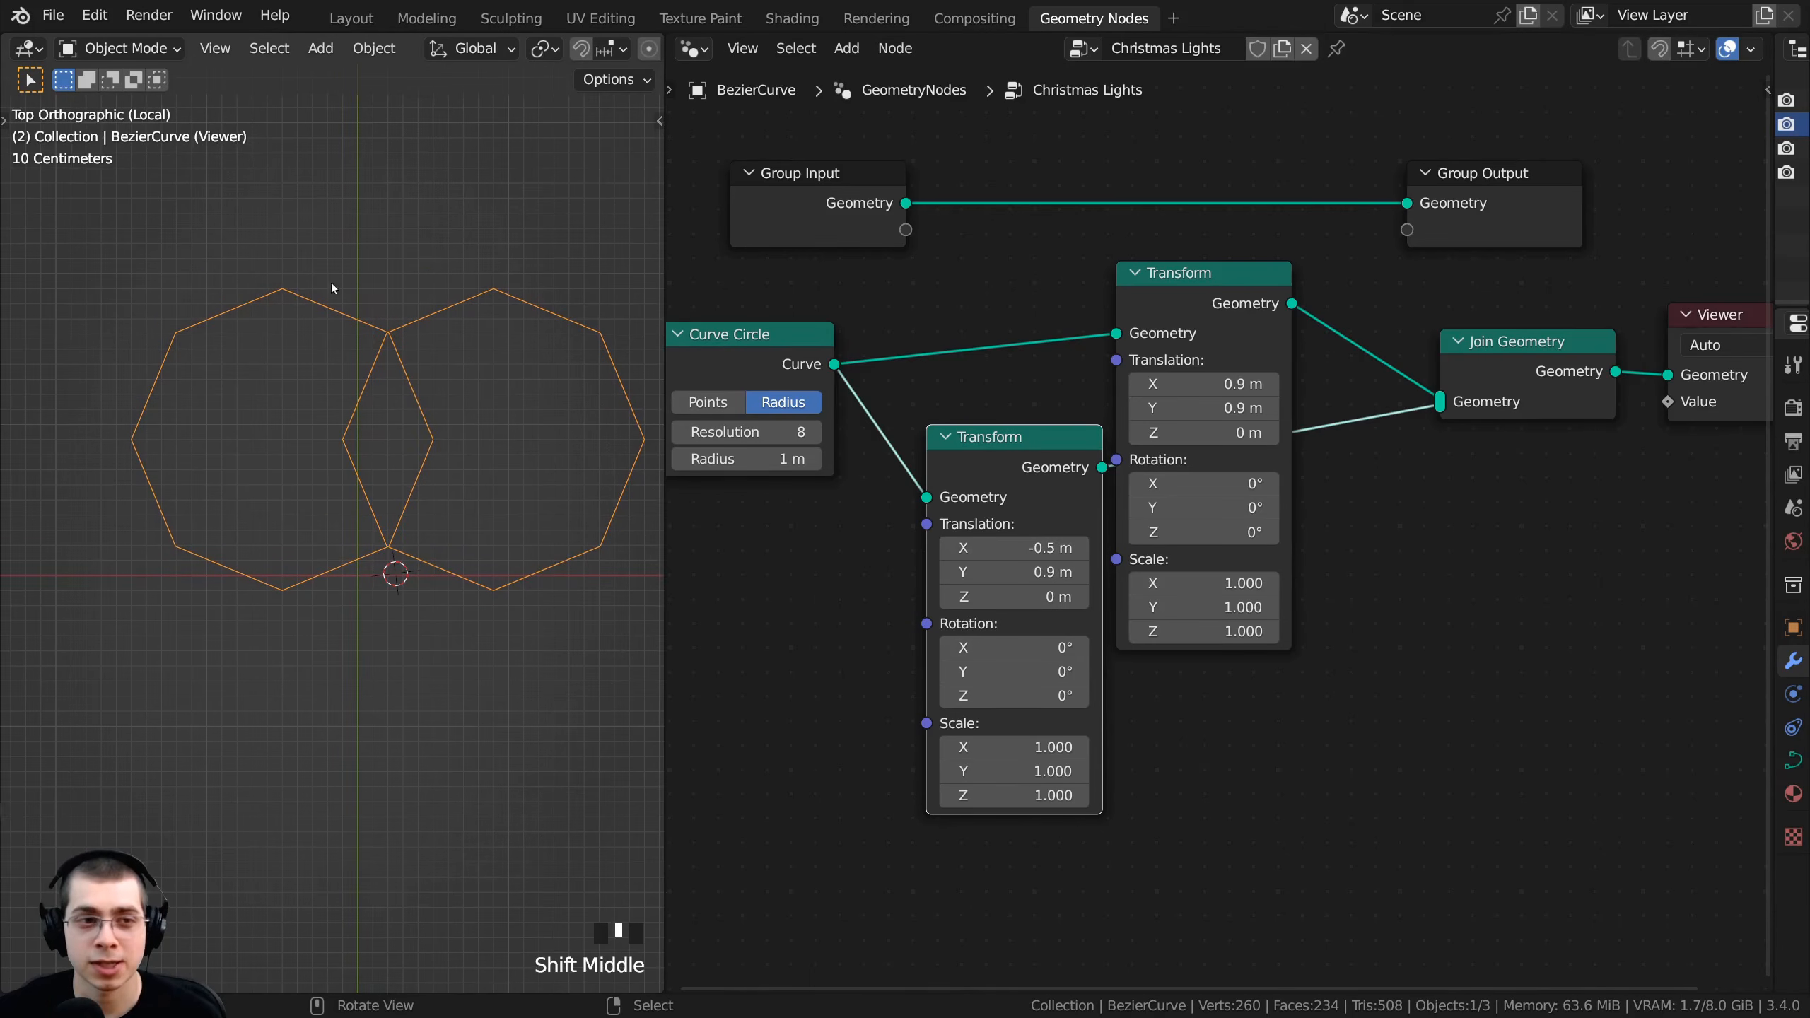
{"action": "left_click", "coordinate": [1161, 308]}
{"action": "left_click_drag", "start_coordinate": [1056, 437], "coordinate": [1060, 433]}
{"action": "left_click", "coordinate": [1167, 308]}
{"action": "middle_click_drag", "start_coordinate": [712, 433], "coordinate": [746, 418]}
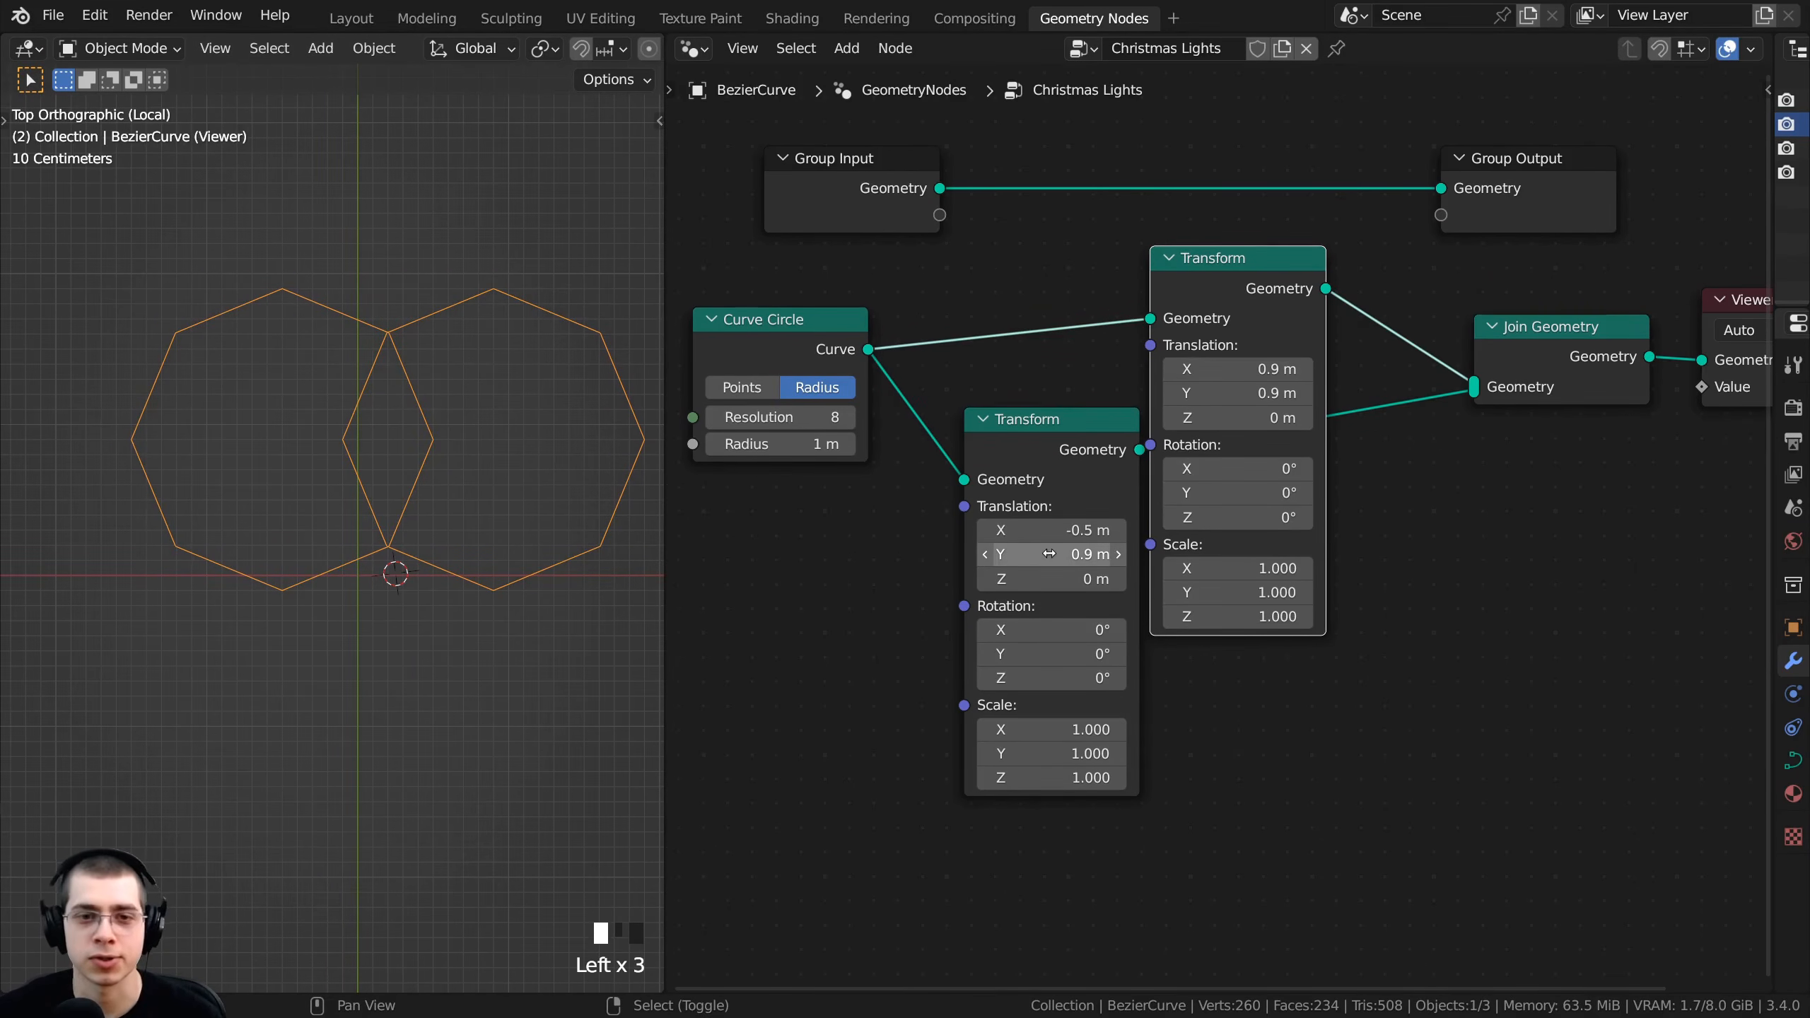
{"action": "mouse_move", "coordinate": [1049, 554]}
{"action": "left_mouse_down", "text": "shift"}
{"action": "mouse_move", "coordinate": [983, 554]}
{"action": "mouse_move", "coordinate": [1005, 529]}
{"action": "mouse_move", "coordinate": [1036, 554]}
{"action": "left_mouse_up", "text": "shift"}
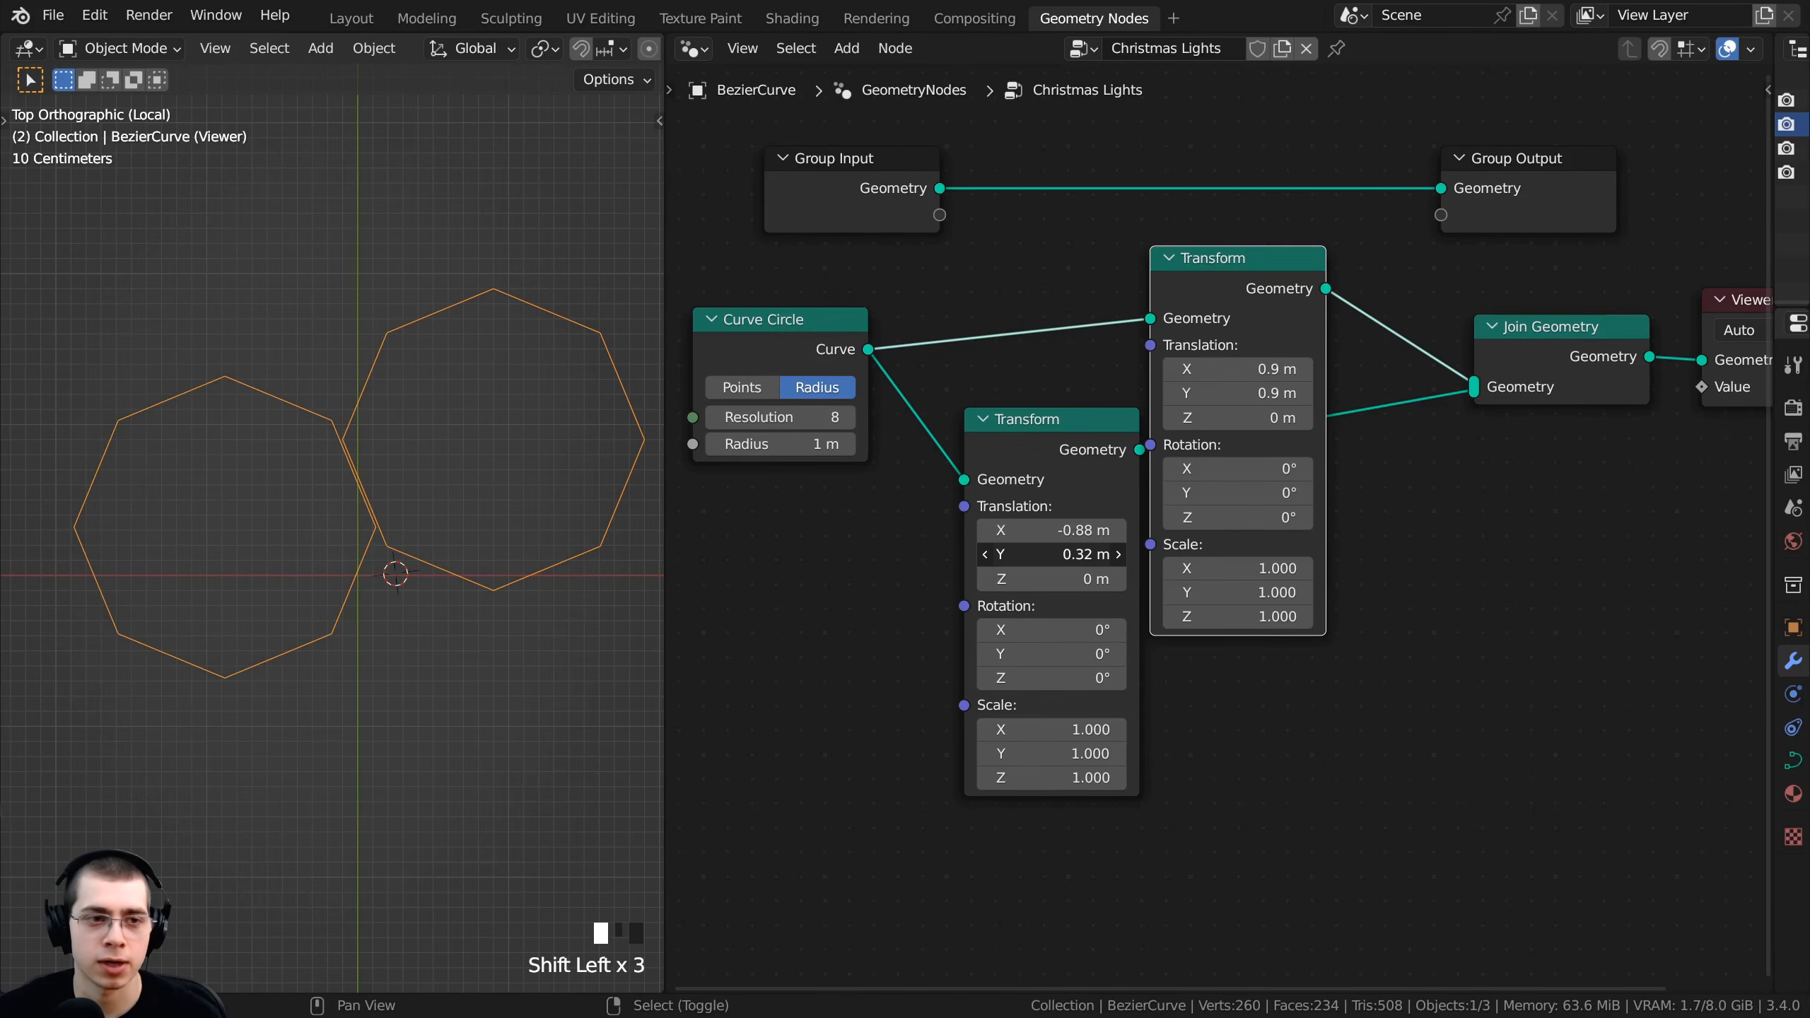
{"action": "middle_click_drag", "start_coordinate": [253, 447], "coordinate": [193, 362], "text": "shift"}
{"action": "scroll", "coordinate": [192, 362], "scroll_direction": "down", "scroll_amount": 1}
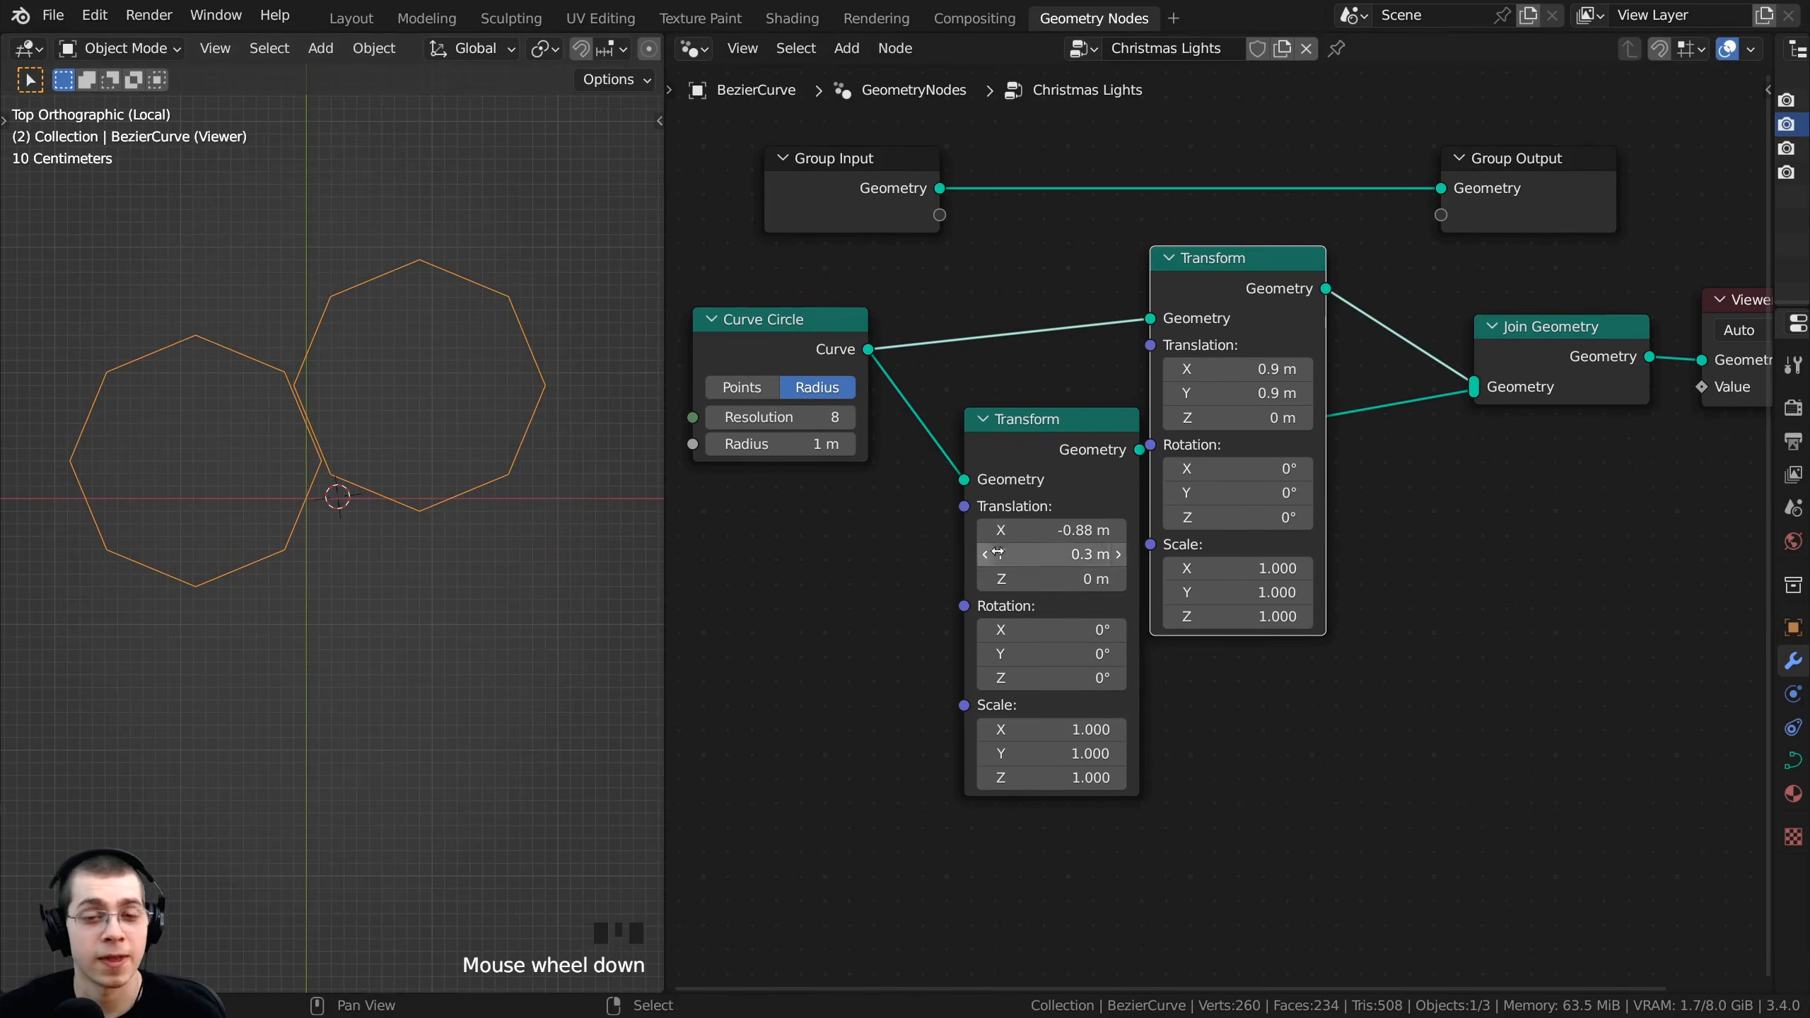
{"action": "scroll", "coordinate": [1001, 544], "scroll_direction": "down", "scroll_amount": 1}
- Duplicate the second Transform node with its Curve Circle link, and connect the copy's output to Join Geometry
{"action": "left_click_drag", "start_coordinate": [825, 374], "coordinate": [723, 377]}
{"action": "left_click_drag", "start_coordinate": [1092, 489], "coordinate": [1080, 480]}
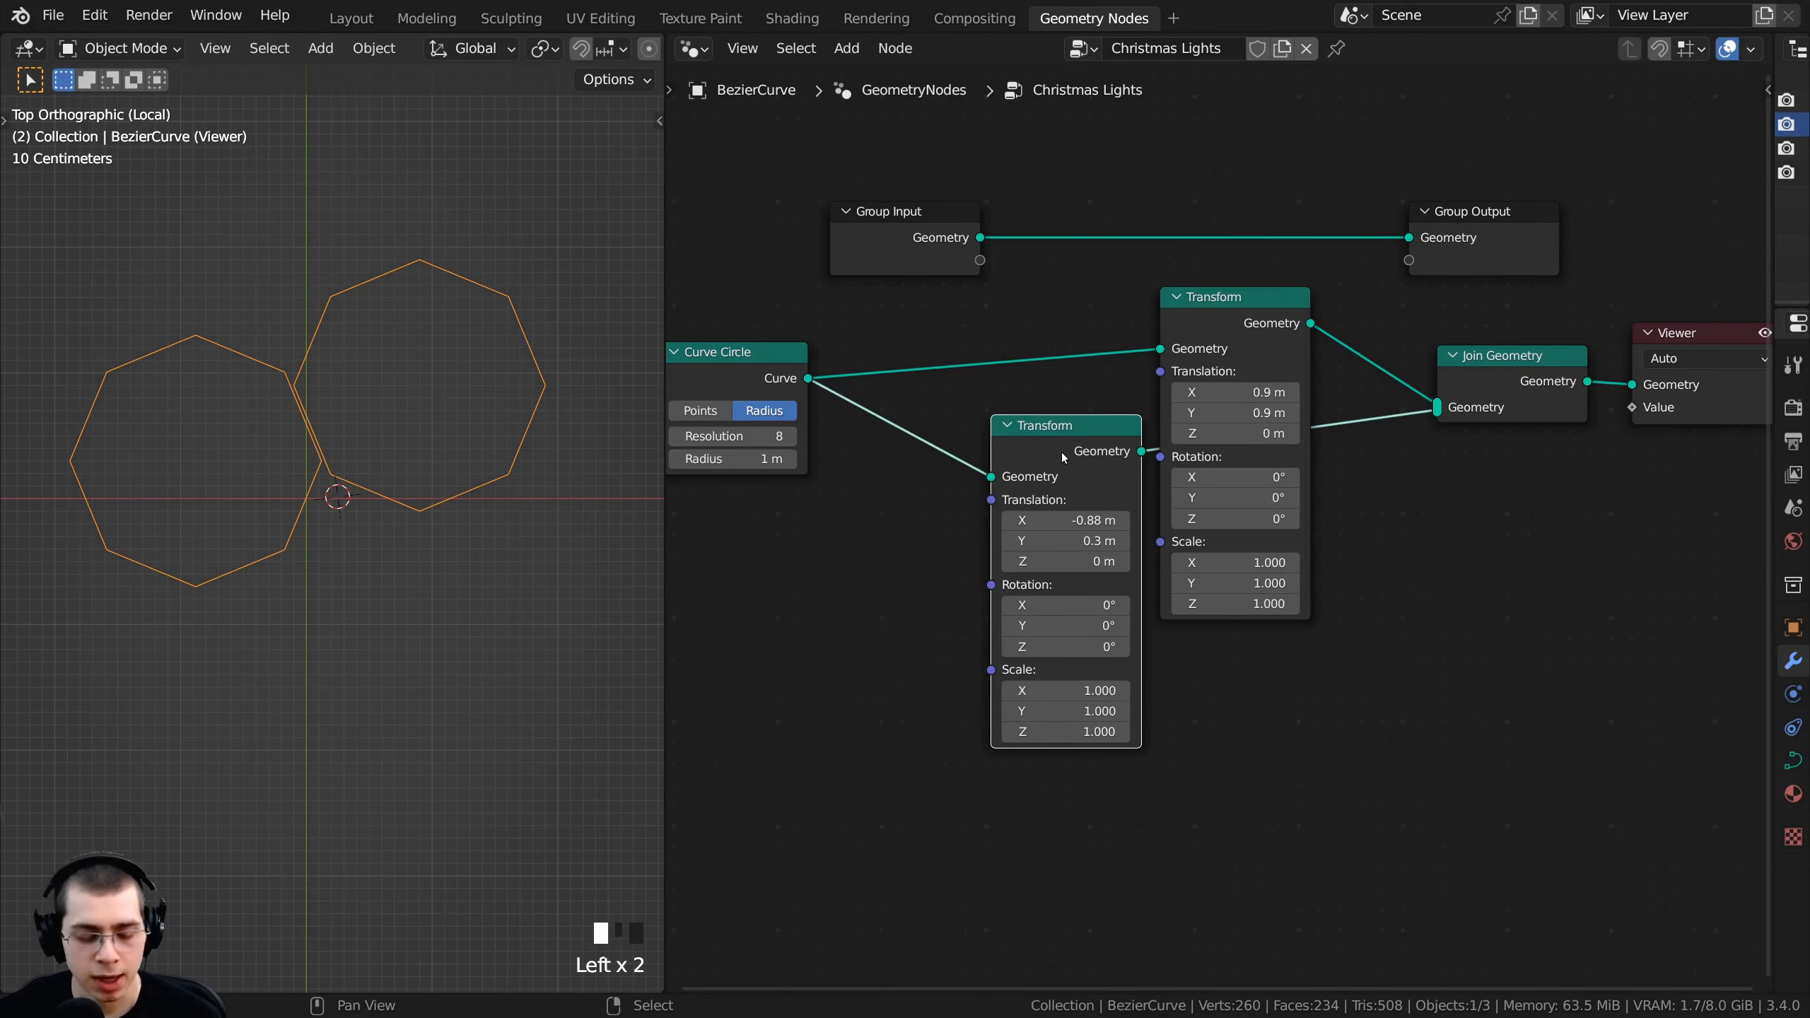
{"action": "key", "text": "ctrl+shift+d"}
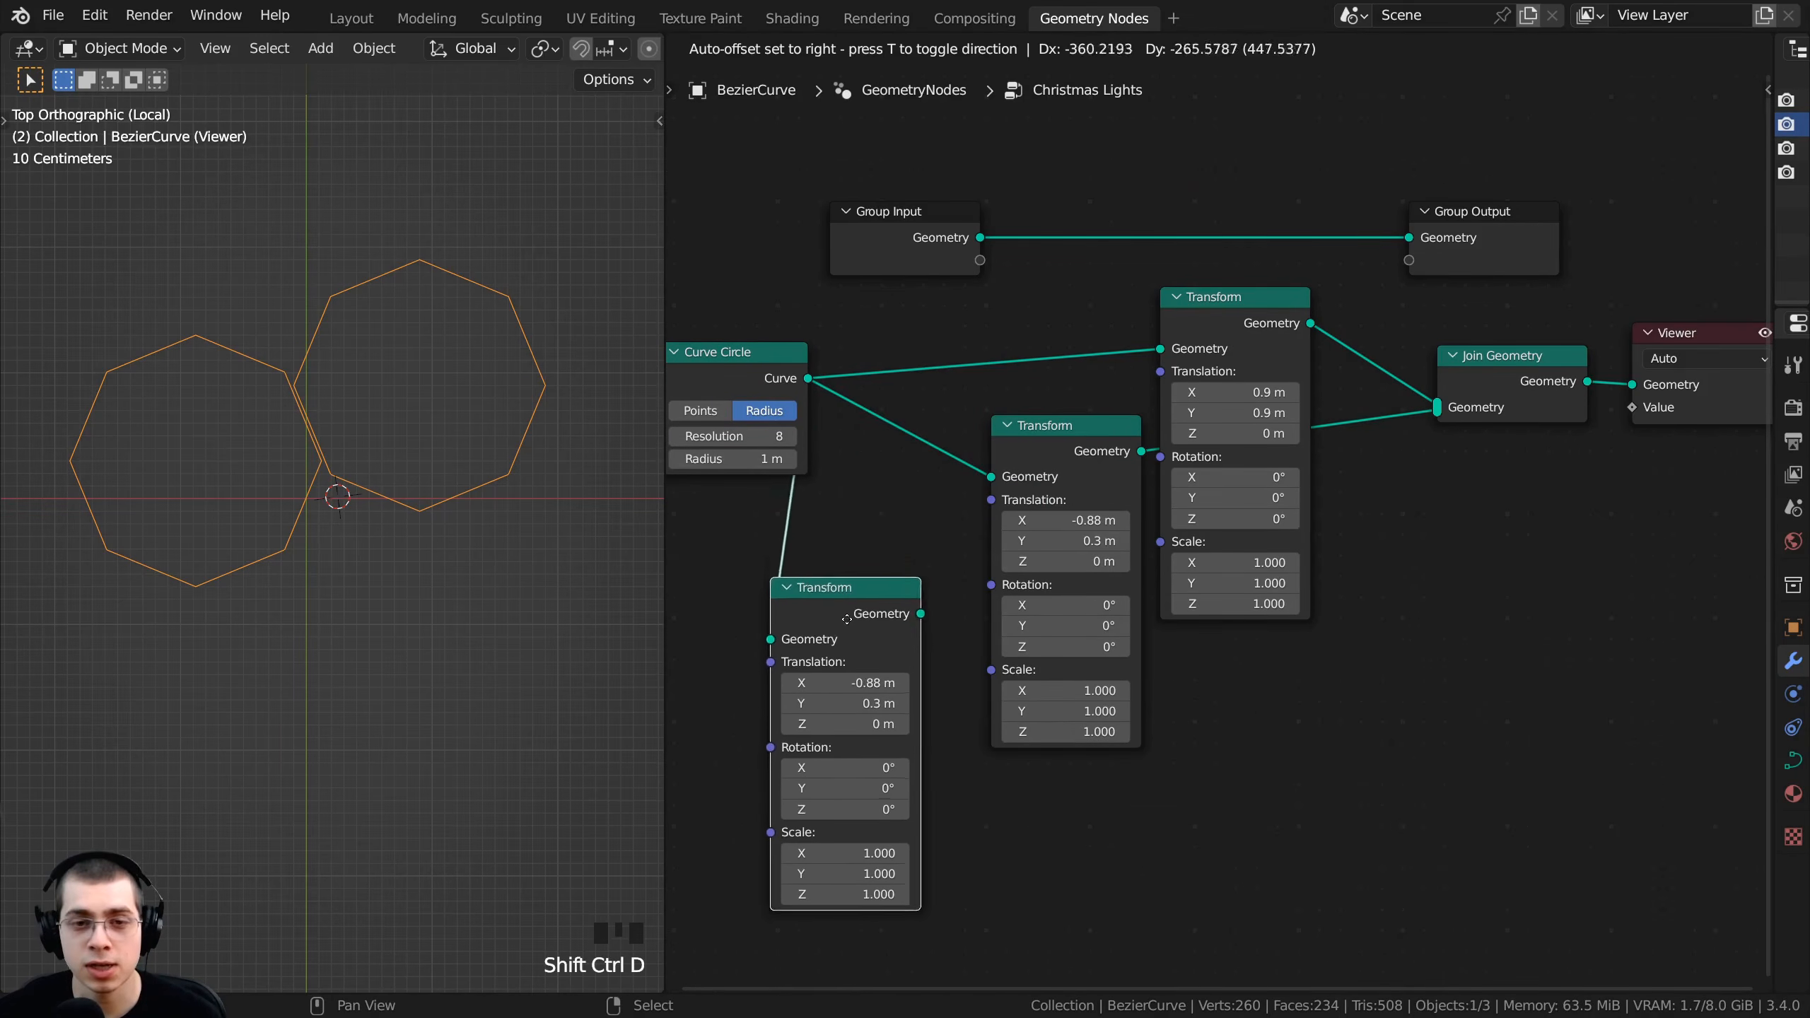
{"action": "left_click", "coordinate": [900, 529]}
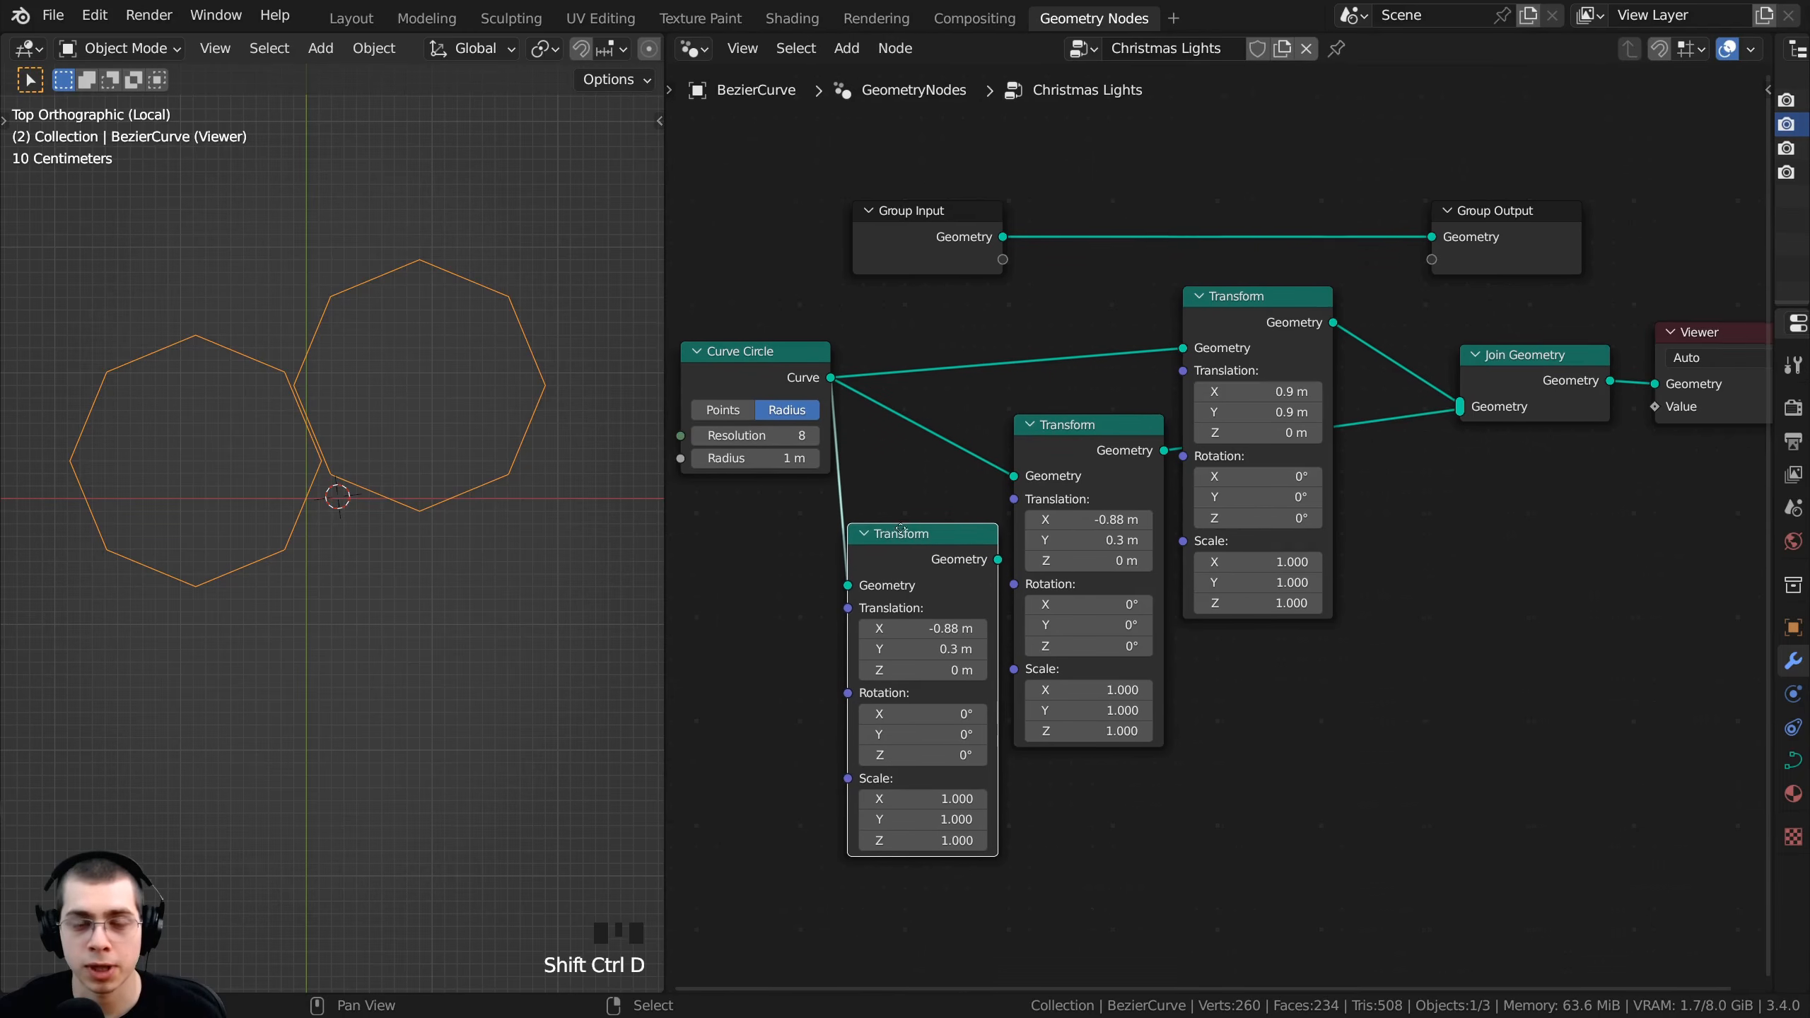
{"action": "middle_click_drag", "start_coordinate": [901, 529], "coordinate": [977, 514]}
{"action": "left_click_drag", "start_coordinate": [839, 371], "coordinate": [778, 394]}
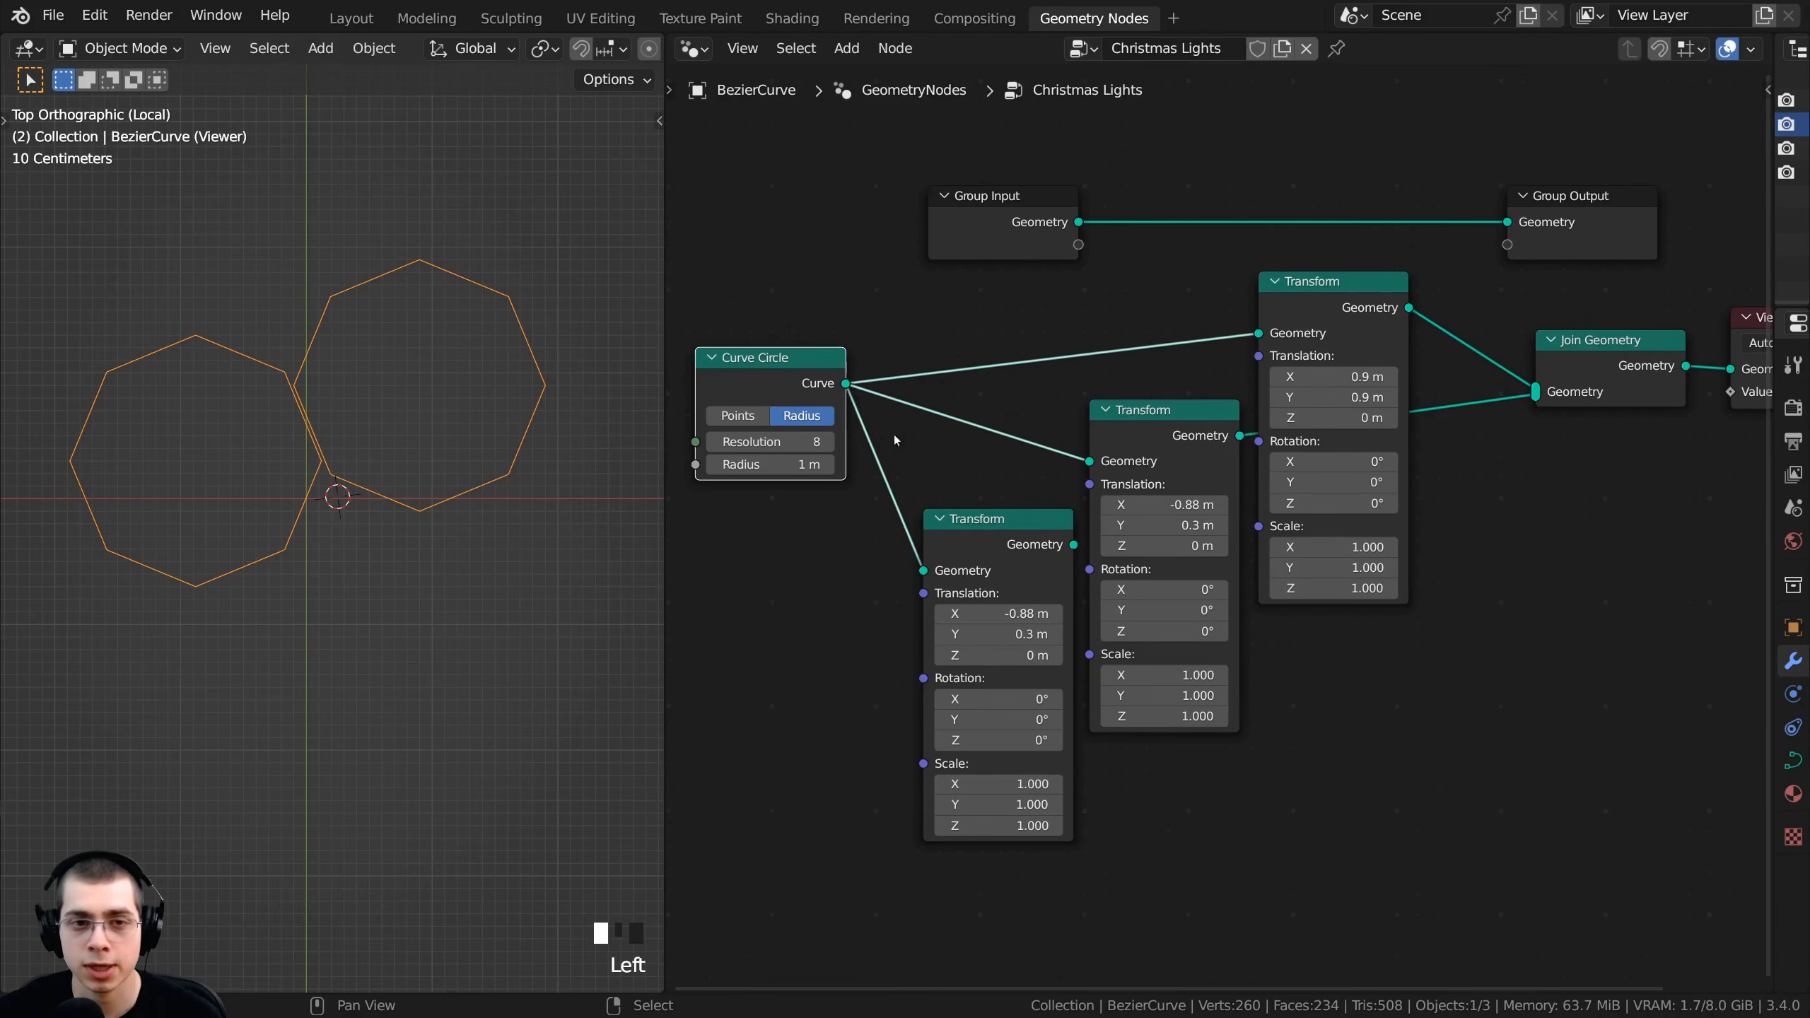
{"action": "left_click", "coordinate": [978, 518]}
{"action": "left_click_drag", "start_coordinate": [1026, 543], "coordinate": [1485, 391]}
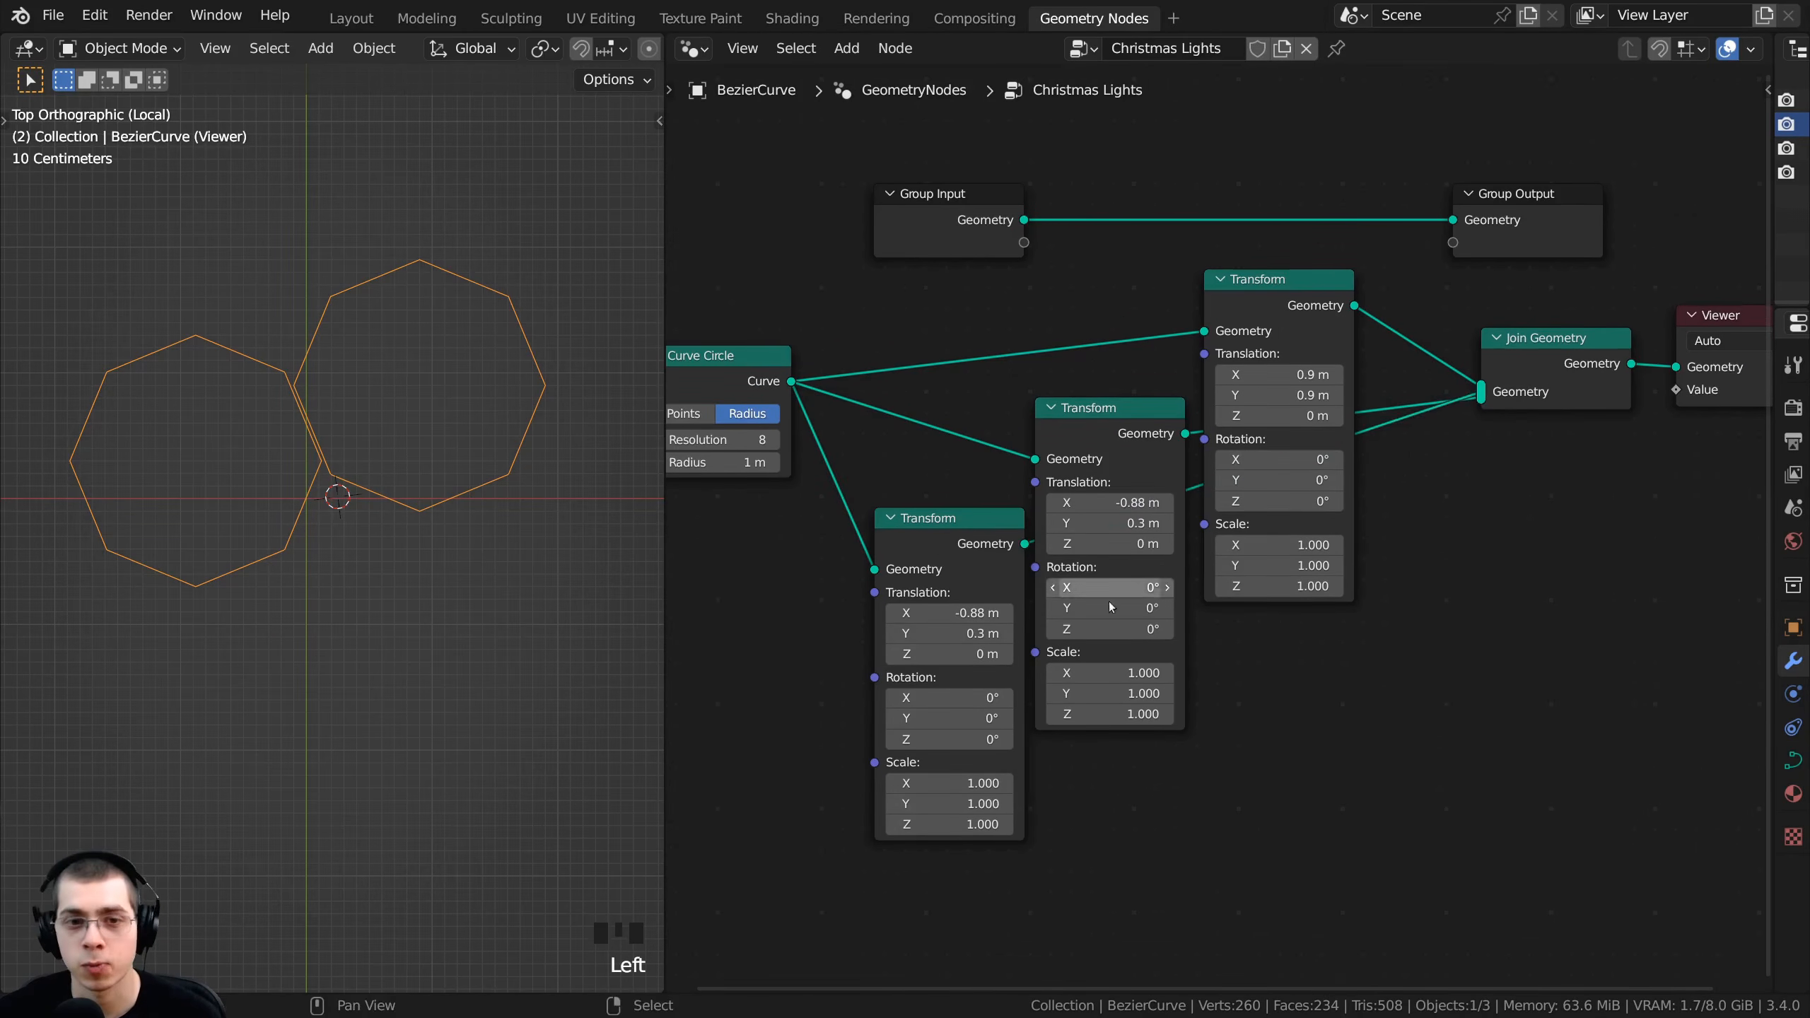
- Set the third Transform's translation to X 0.62 m and Y -1.02 m, placing its circle below the other two
{"action": "middle_click_drag", "start_coordinate": [948, 648], "coordinate": [994, 610]}
{"action": "scroll", "coordinate": [955, 596], "scroll_direction": "up", "scroll_amount": 2}
{"action": "mouse_move", "coordinate": [934, 583]}
{"action": "left_mouse_down", "text": "shift"}
{"action": "mouse_move", "coordinate": [1029, 584]}
{"action": "mouse_move", "coordinate": [858, 606]}
{"action": "mouse_move", "coordinate": [961, 583]}
{"action": "mouse_move", "coordinate": [956, 606]}
{"action": "mouse_move", "coordinate": [955, 584]}
{"action": "left_mouse_up", "text": "shift"}
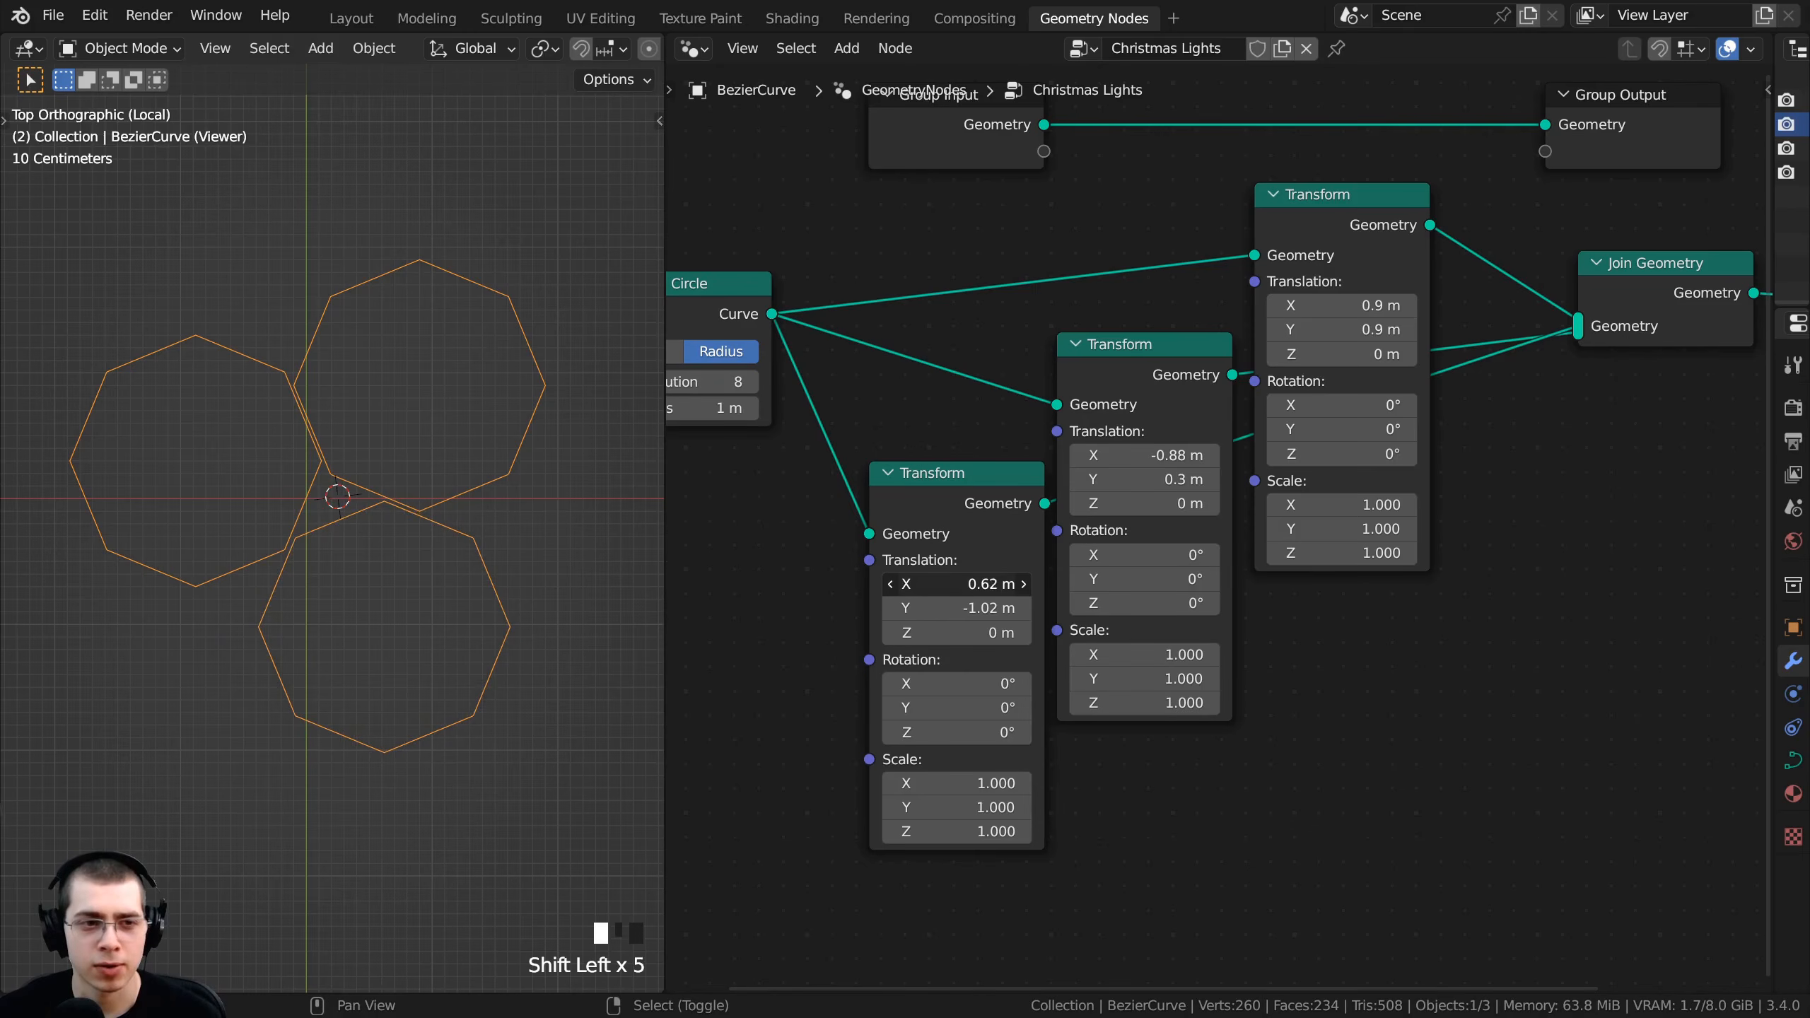
- Examine the arrangement of the three circles from above and in perspective
{"action": "scroll", "coordinate": [402, 330], "scroll_direction": "up", "scroll_amount": 2}
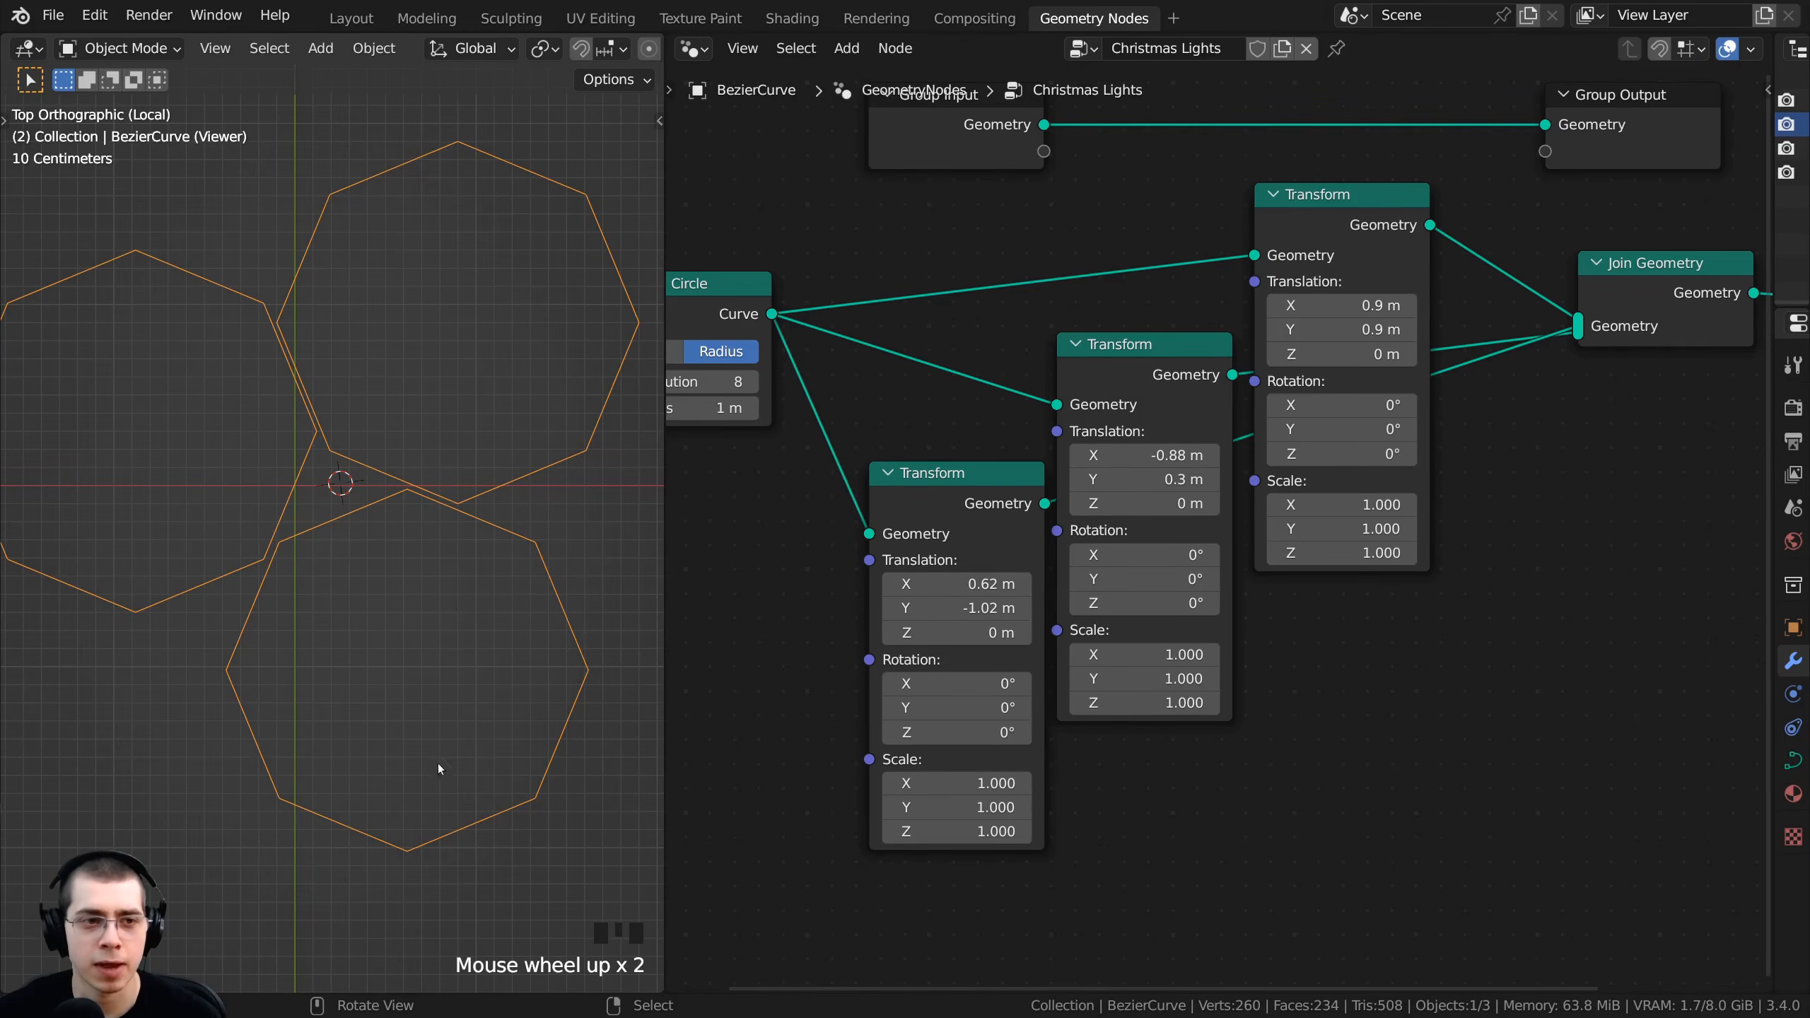
{"action": "middle_click_drag", "start_coordinate": [438, 768], "coordinate": [125, 474], "text": "shift"}
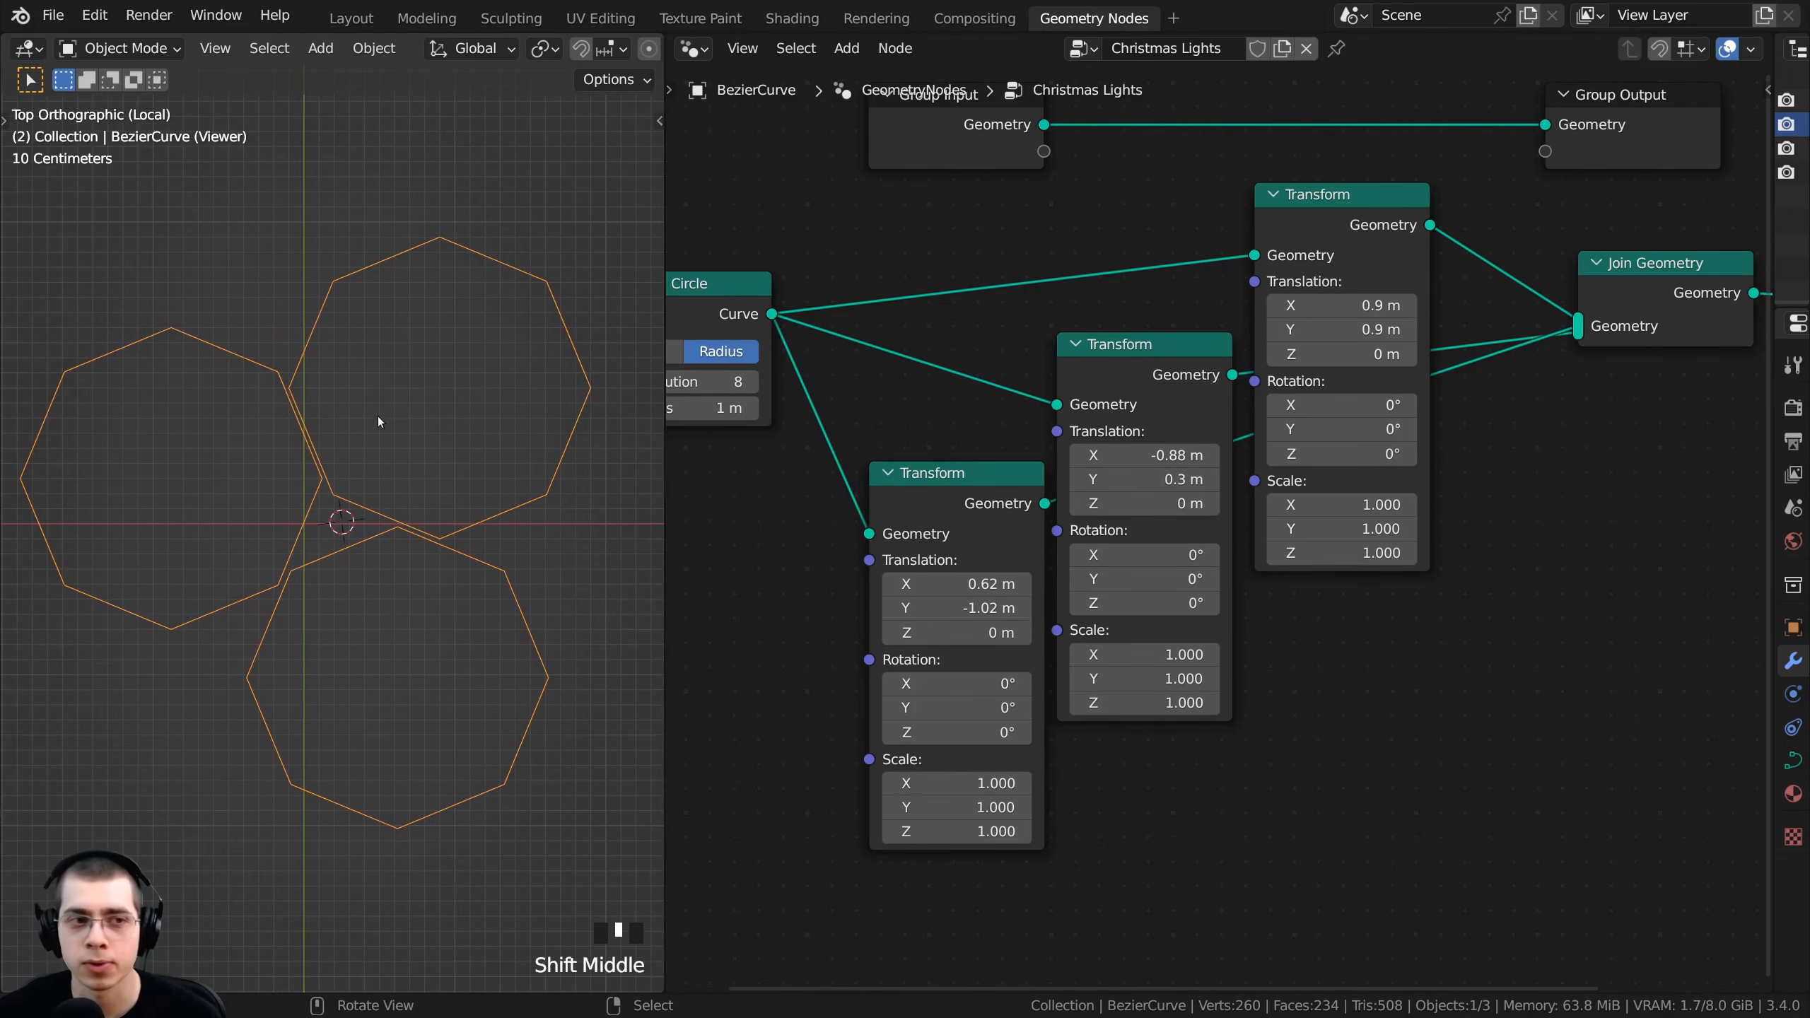
{"action": "middle_click_drag", "start_coordinate": [513, 535], "coordinate": [477, 579]}
{"action": "scroll", "coordinate": [396, 509], "scroll_direction": "down", "scroll_amount": 3}
{"action": "scroll", "coordinate": [1197, 385], "scroll_direction": "down", "scroll_amount": 3}
{"action": "middle_click_drag", "start_coordinate": [1197, 385], "coordinate": [1178, 461]}
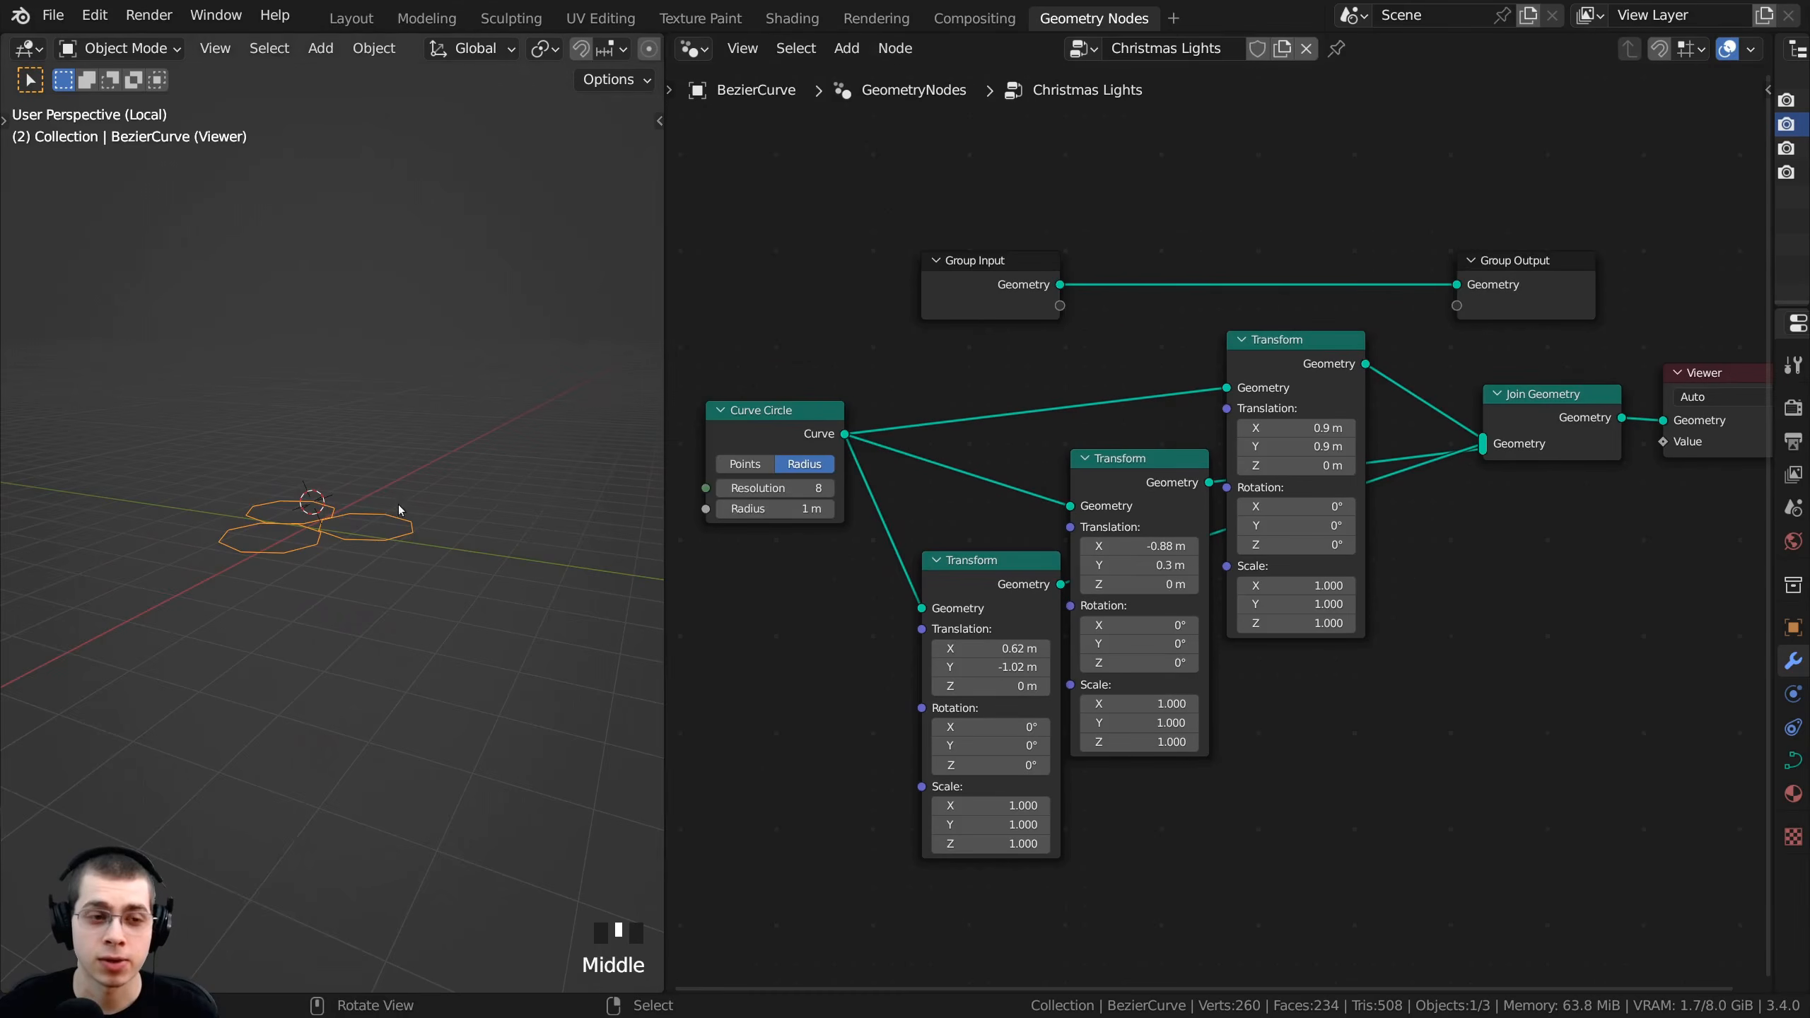
{"action": "scroll", "coordinate": [302, 566], "scroll_direction": "up", "scroll_amount": 4}
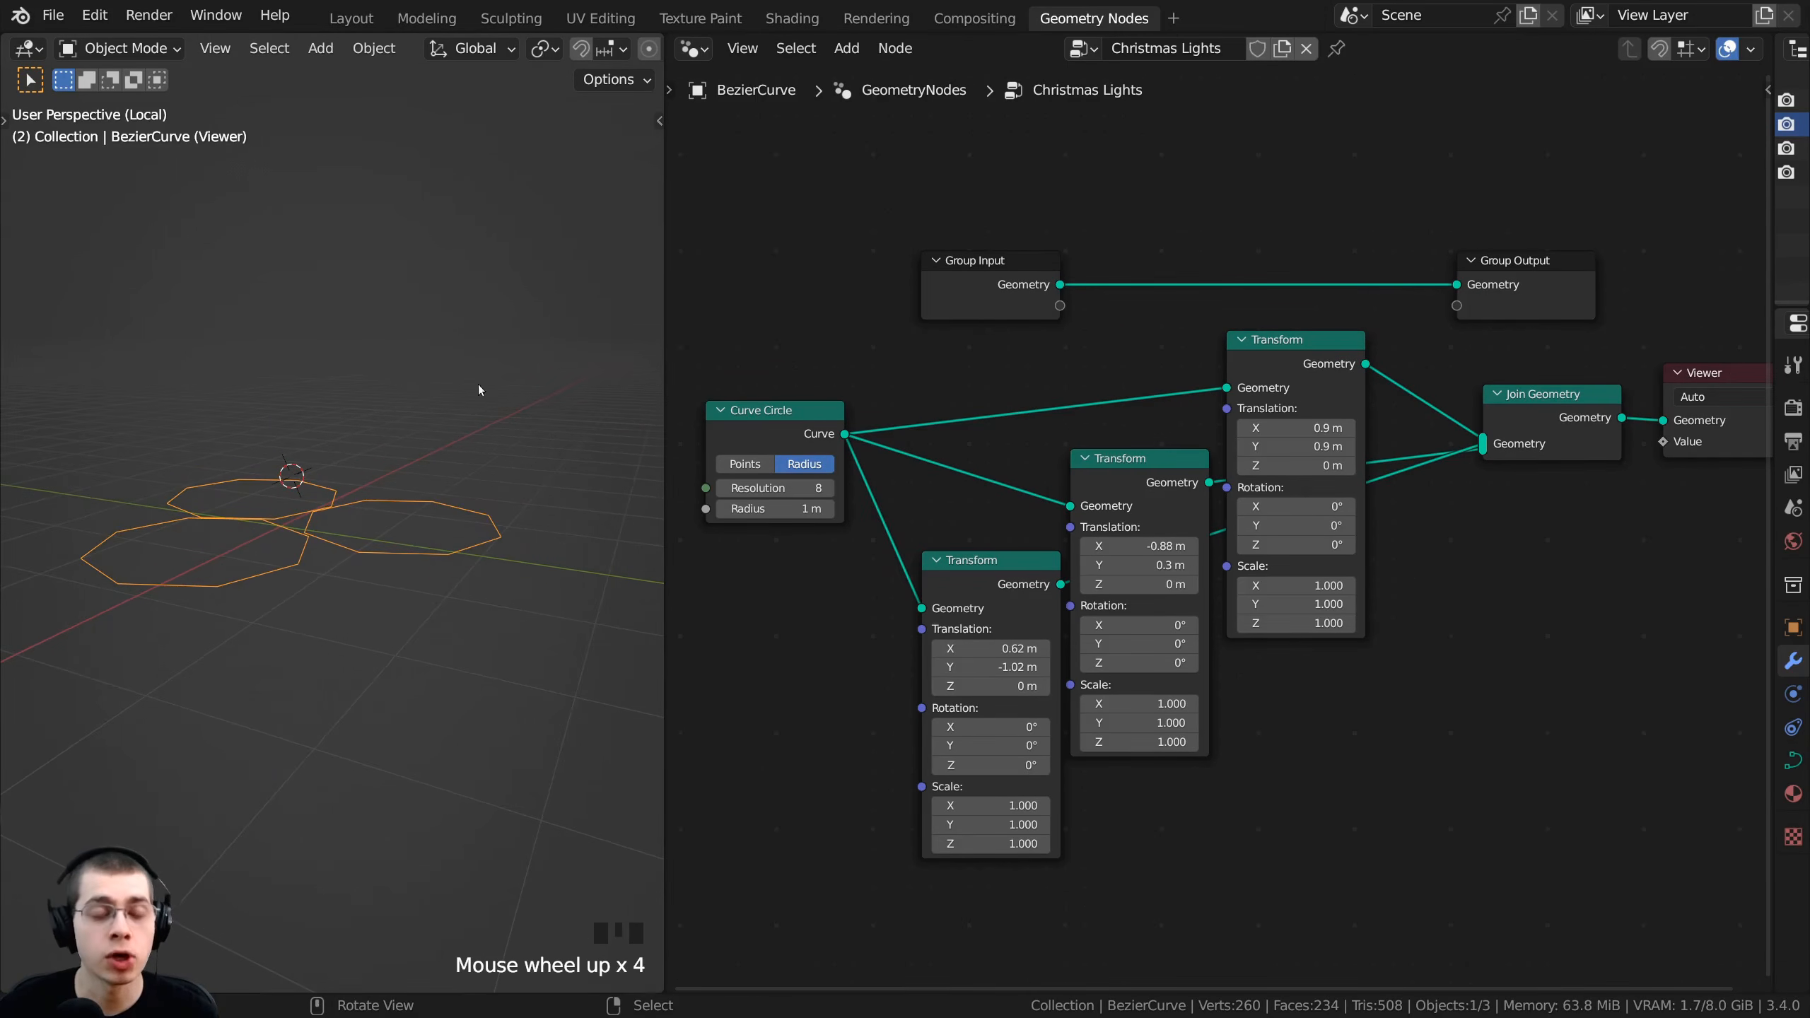
{"action": "middle_click_drag", "start_coordinate": [478, 473], "coordinate": [483, 494], "text": "shift"}
- Reposition the Group Input and Group Output nodes above the circle nodes, spacing them further apart
{"action": "middle_click_drag", "start_coordinate": [1001, 281], "coordinate": [877, 394], "text": "shift"}
{"action": "left_click_drag", "start_coordinate": [875, 394], "coordinate": [824, 375]}
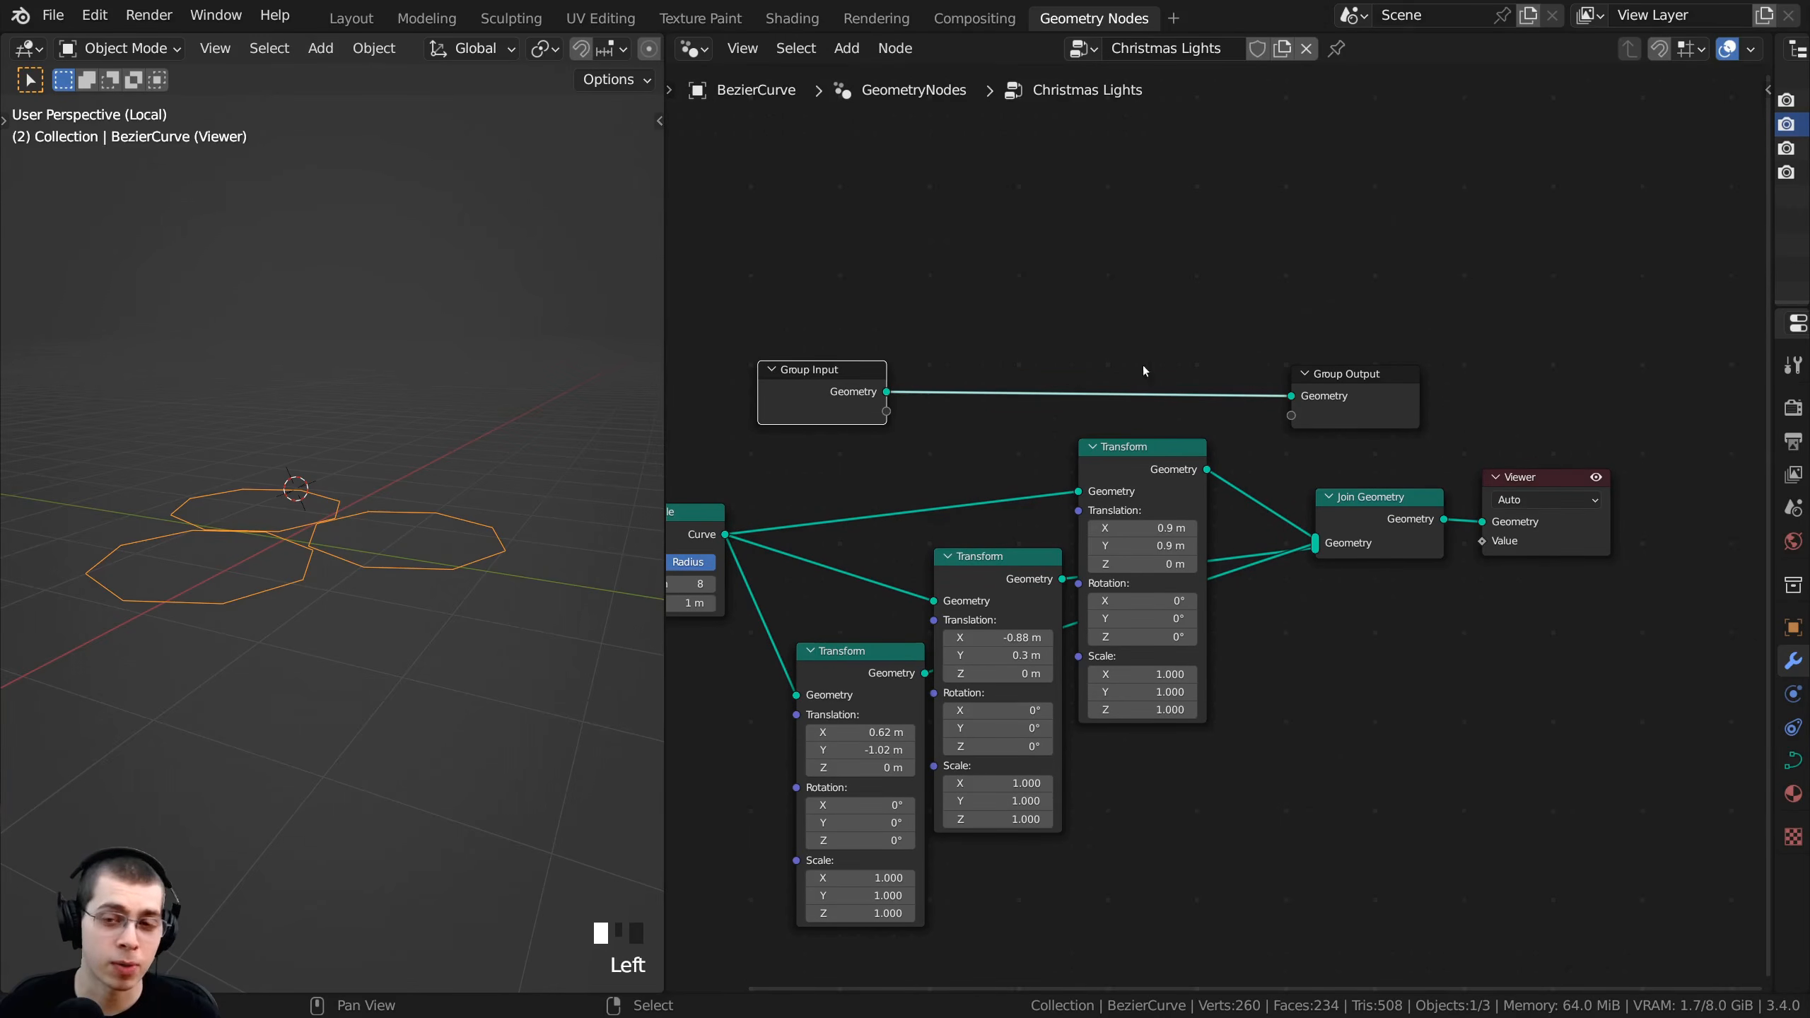
{"action": "left_click_drag", "start_coordinate": [1386, 388], "coordinate": [1552, 354]}
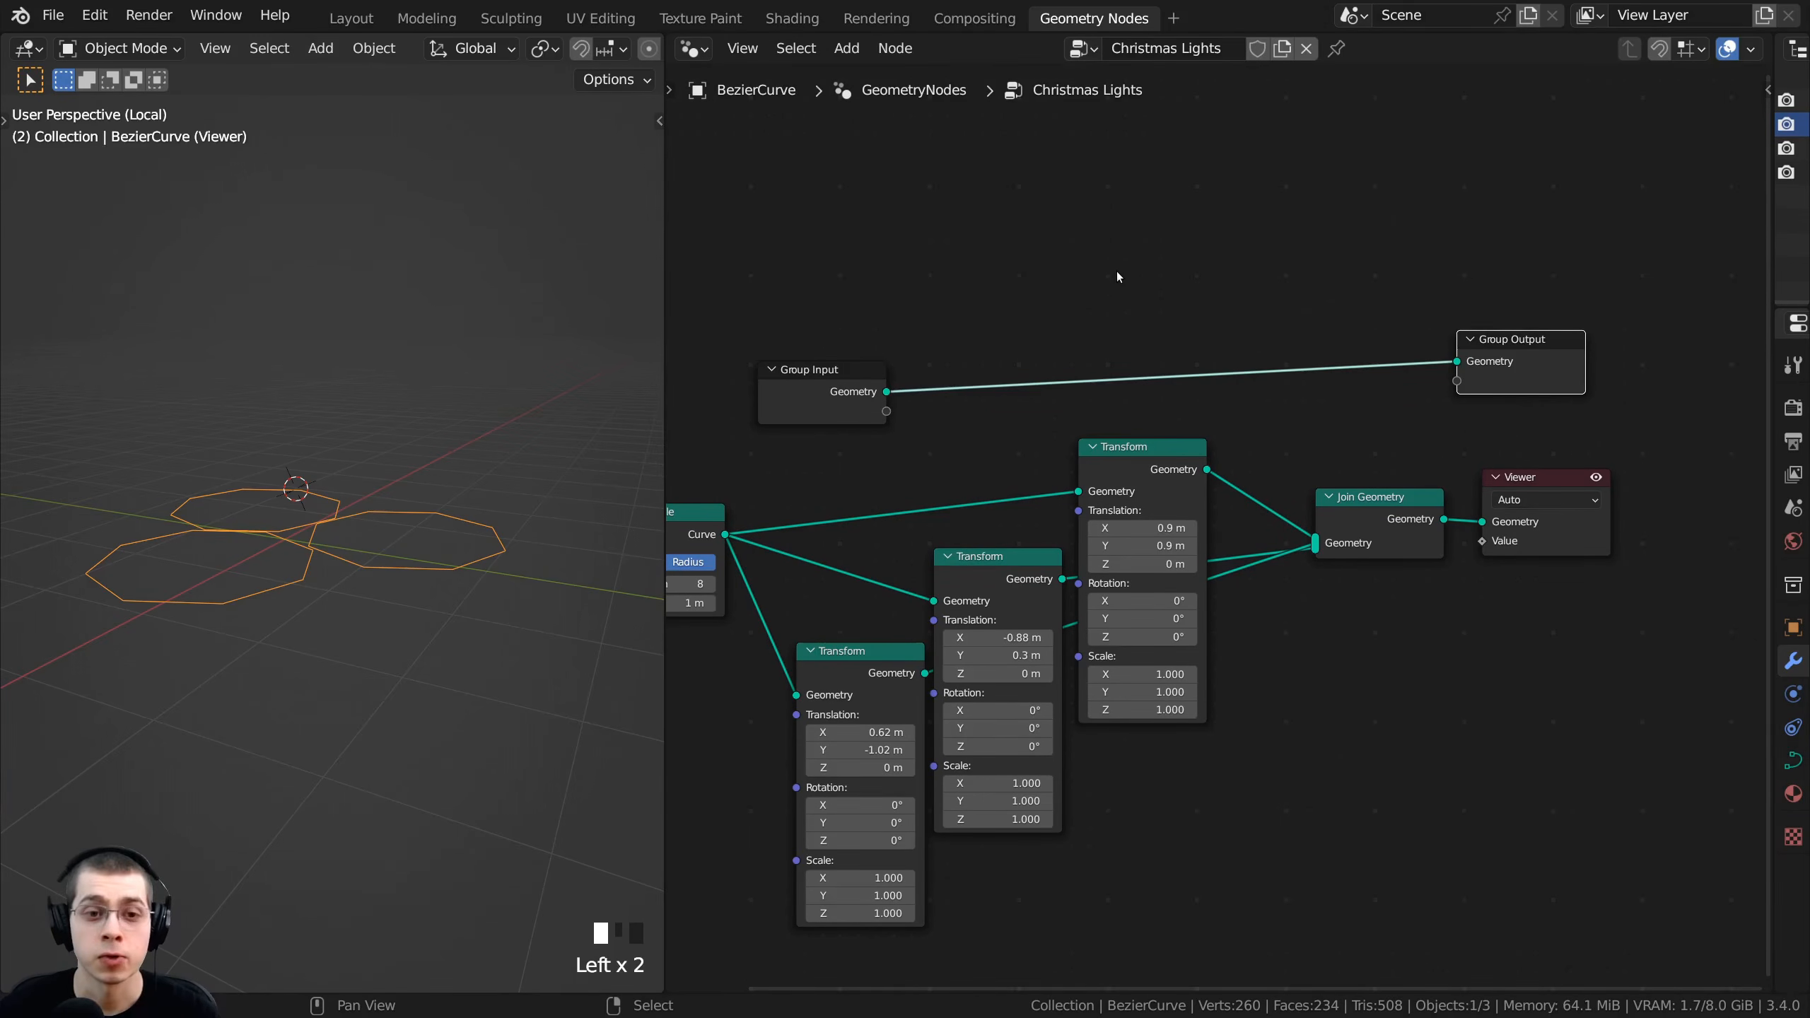
- Add a Curve to Mesh node and insert it on the link between Group Input and Group Output
{"action": "key", "text": "shift+a"}
{"action": "mouse_move", "coordinate": [1104, 270]}
{"action": "type", "text": "s"}
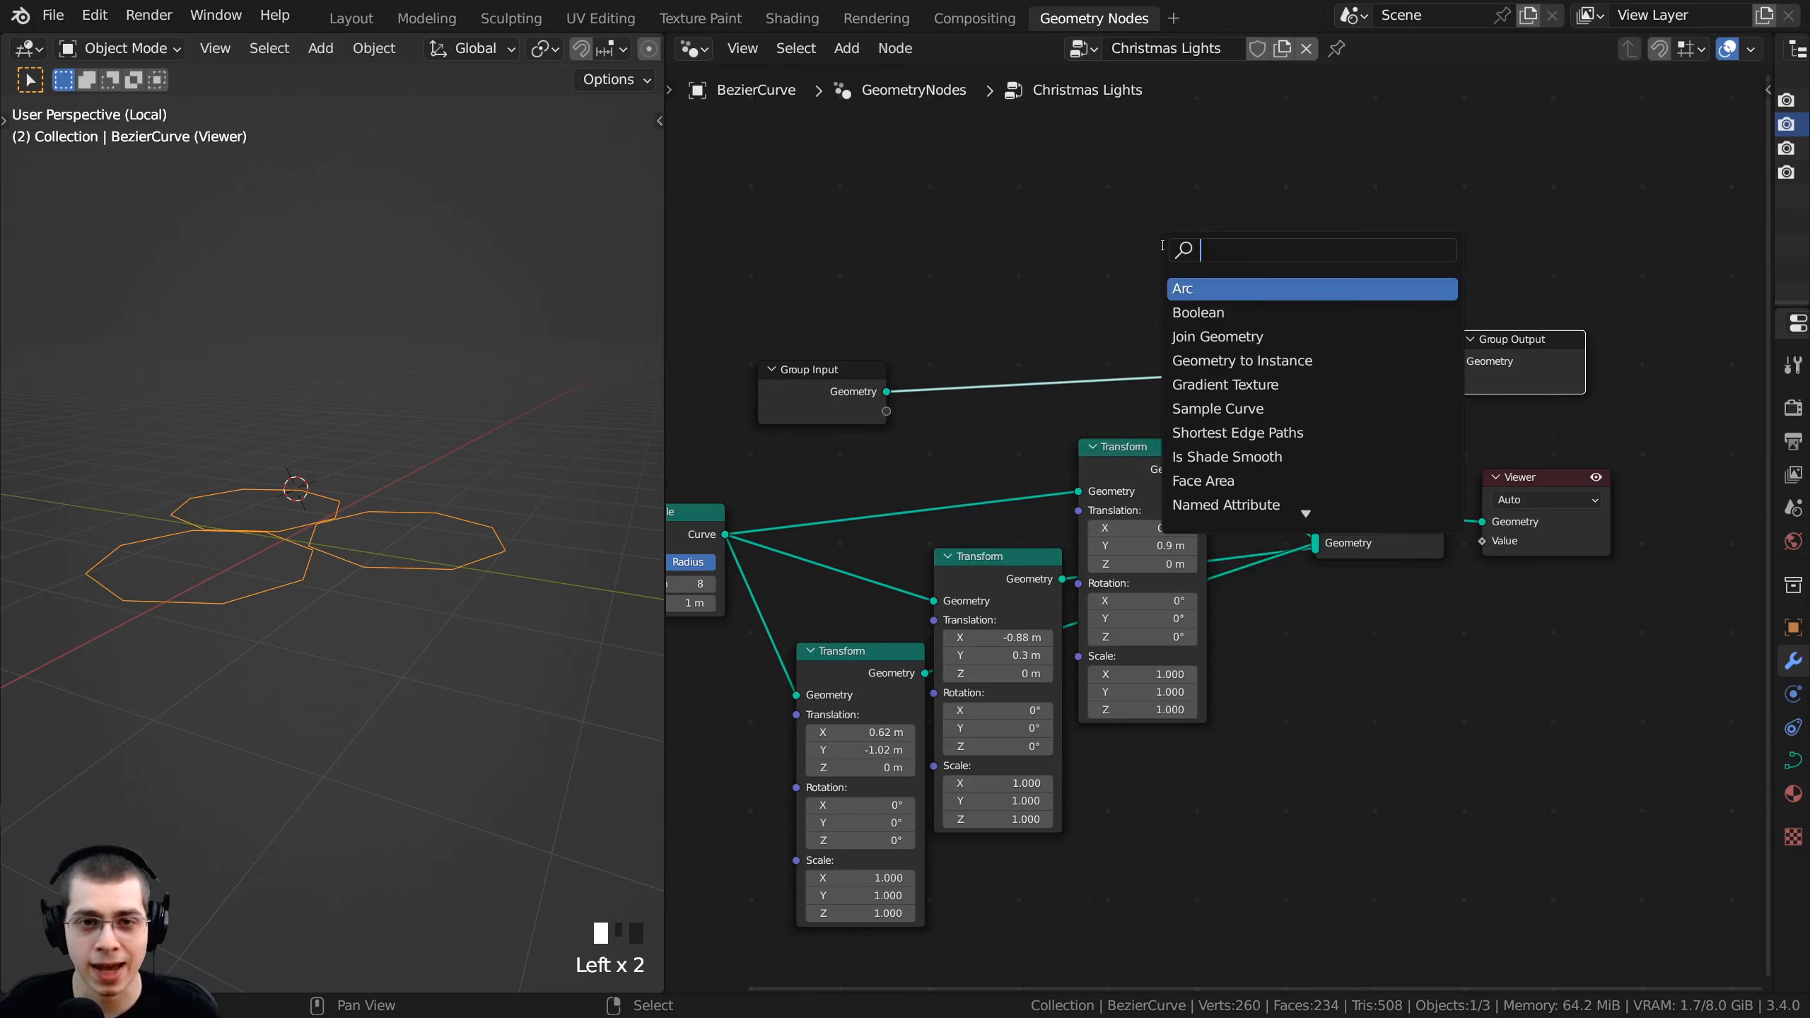
{"action": "type", "text": "curv"}
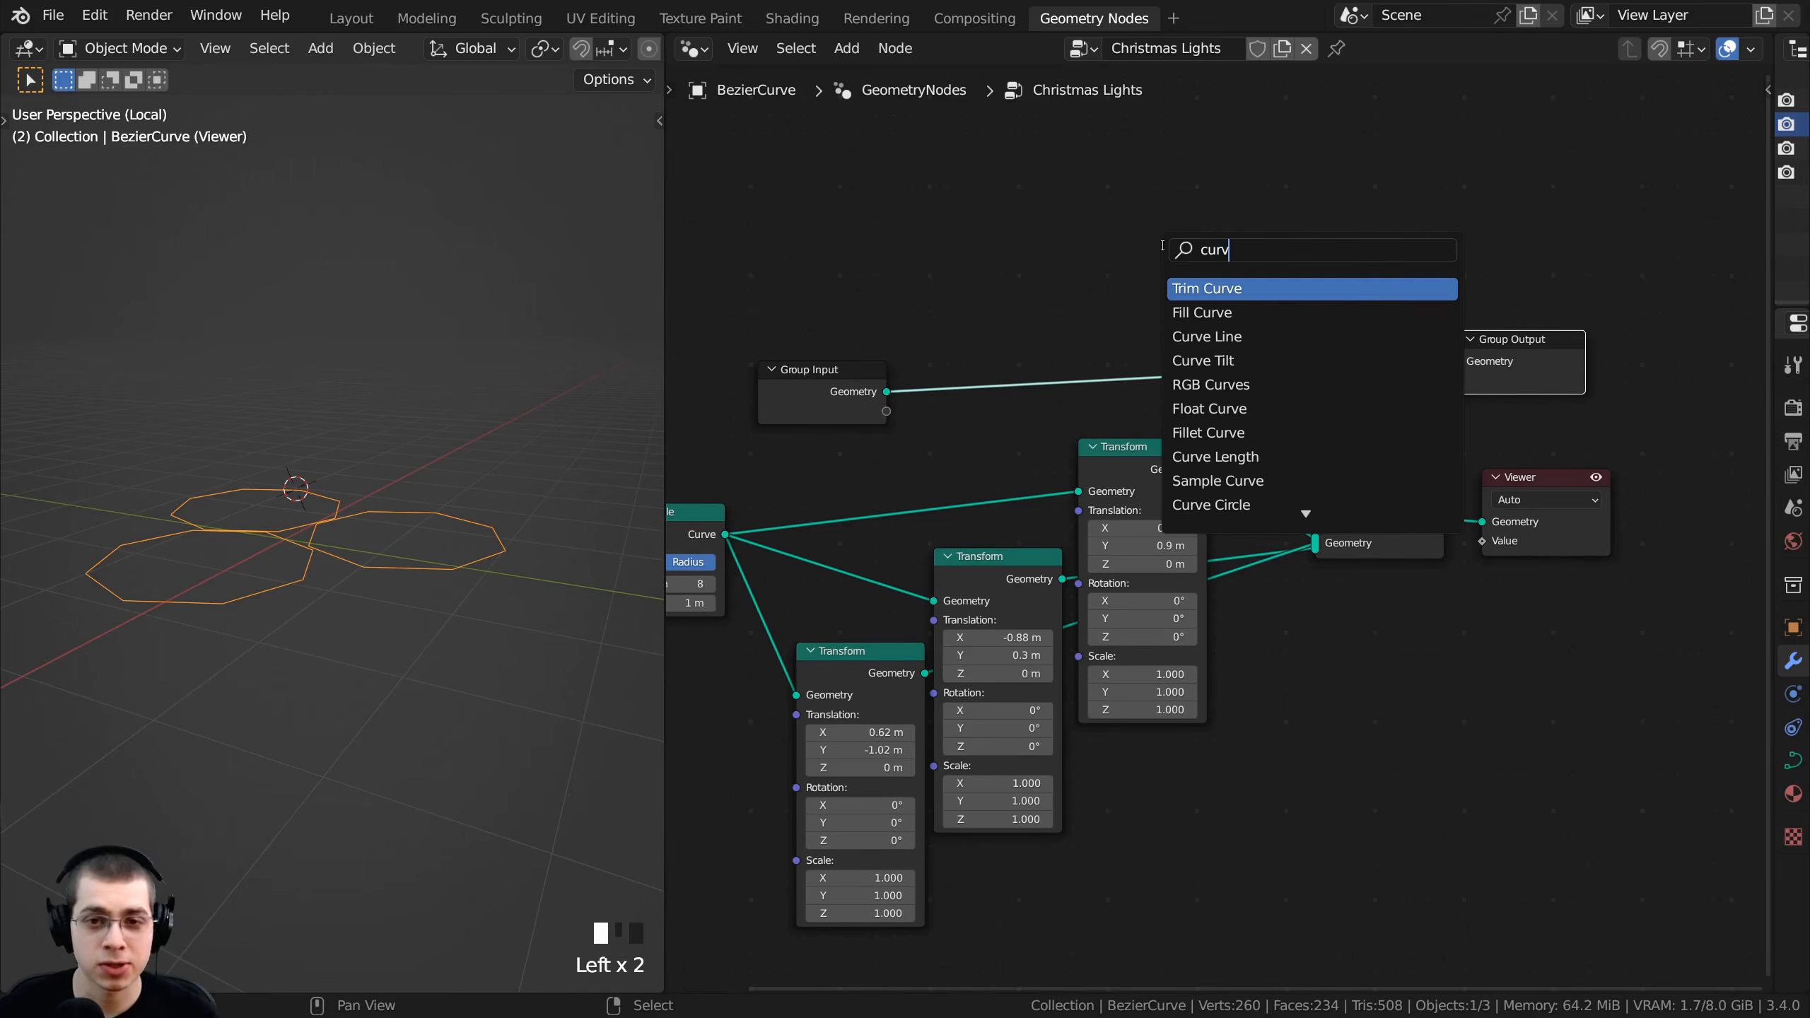
{"action": "type", "text": "e t"}
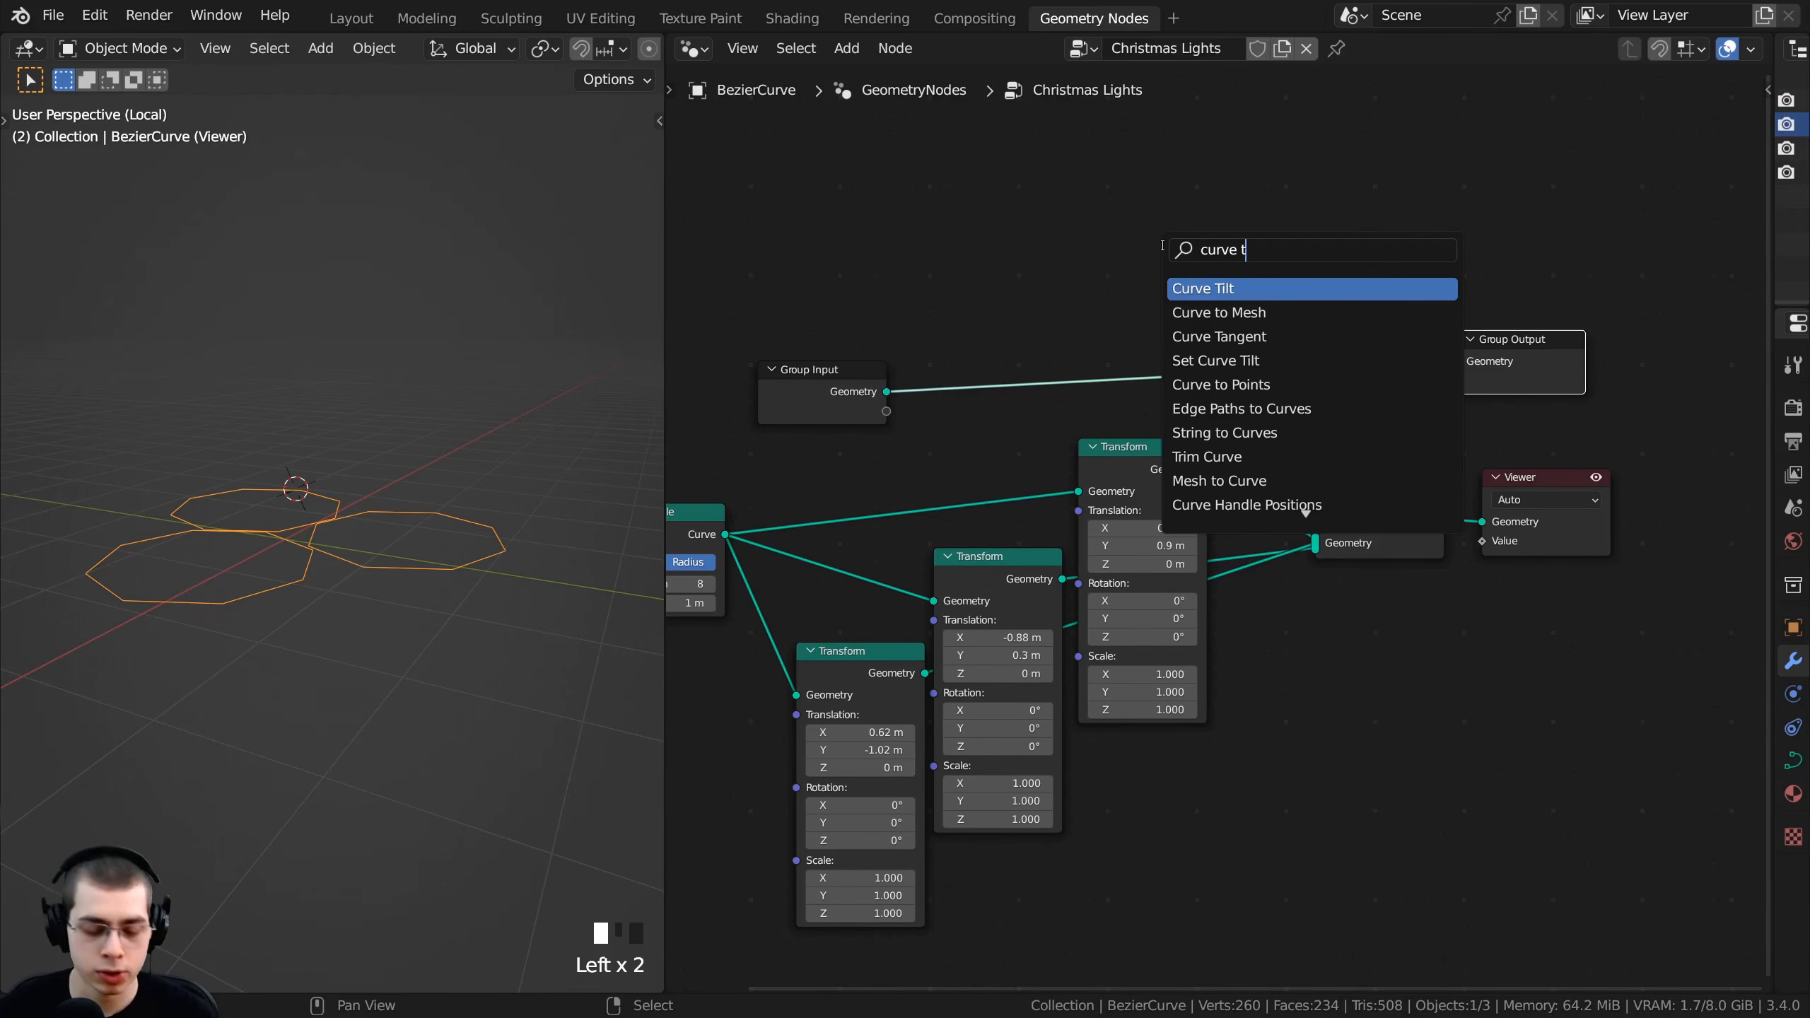
{"action": "type", "text": "o"}
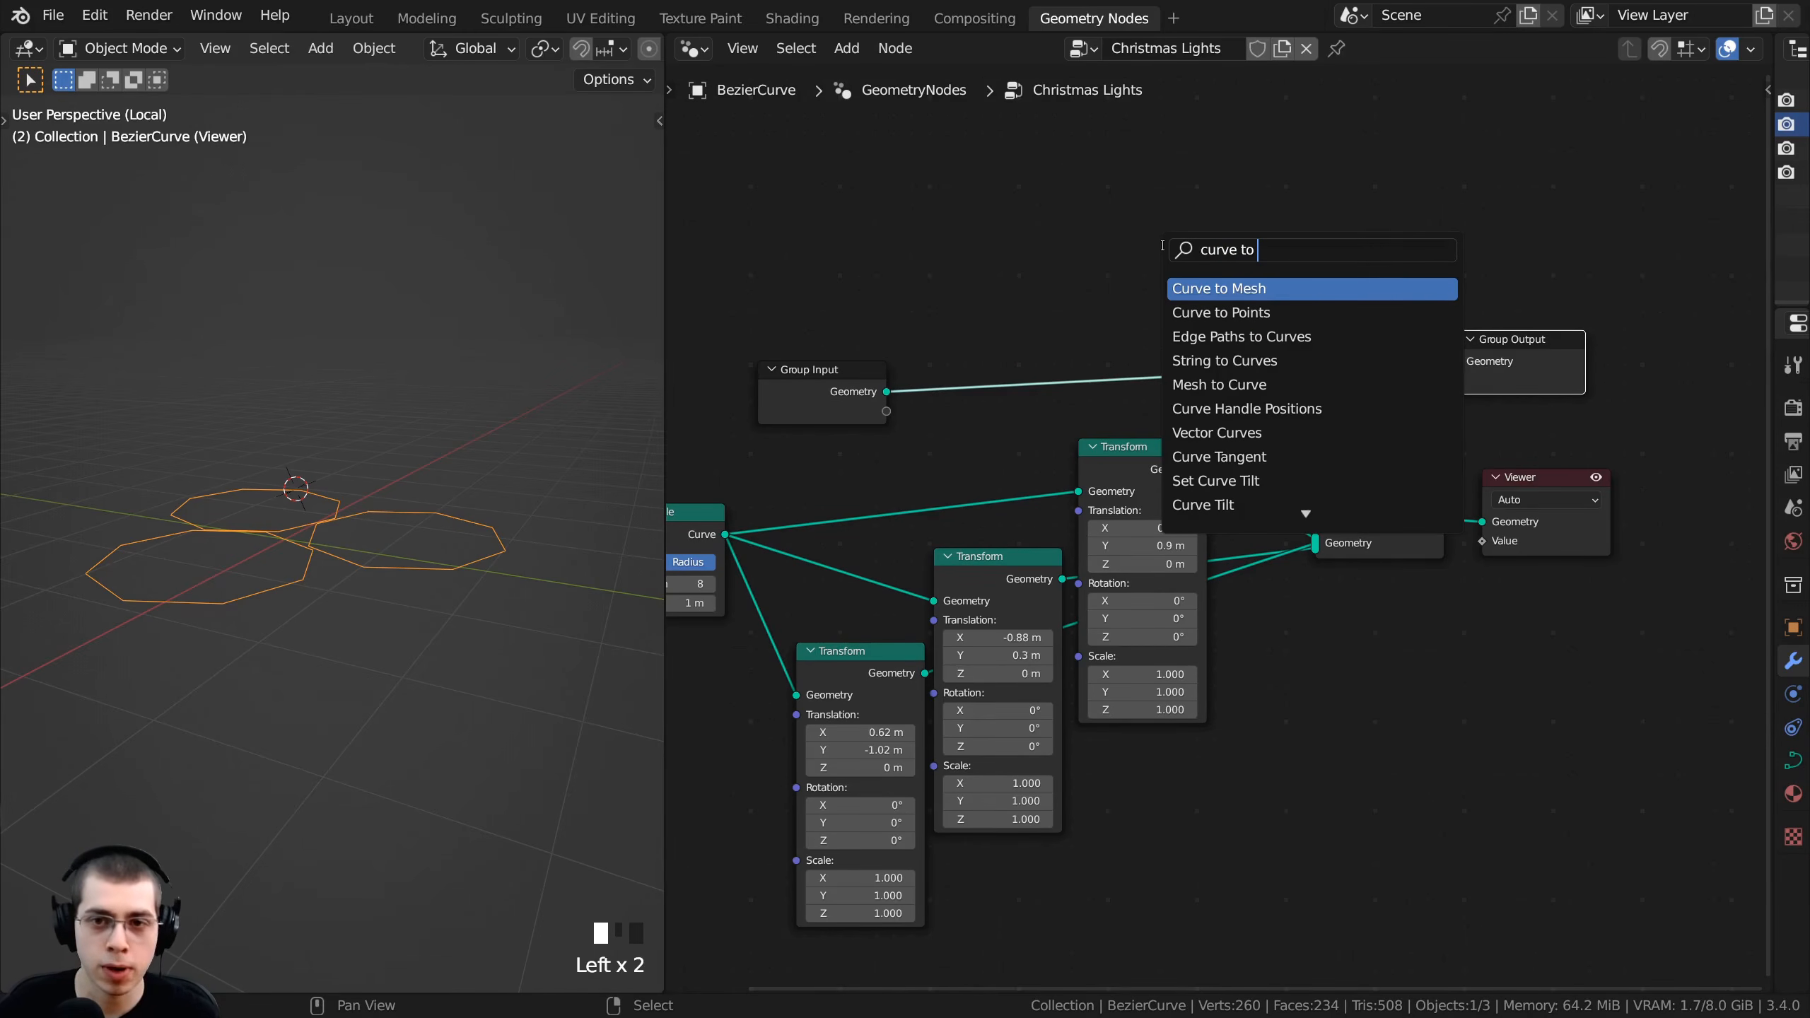
{"action": "left_click", "coordinate": [1211, 288]}
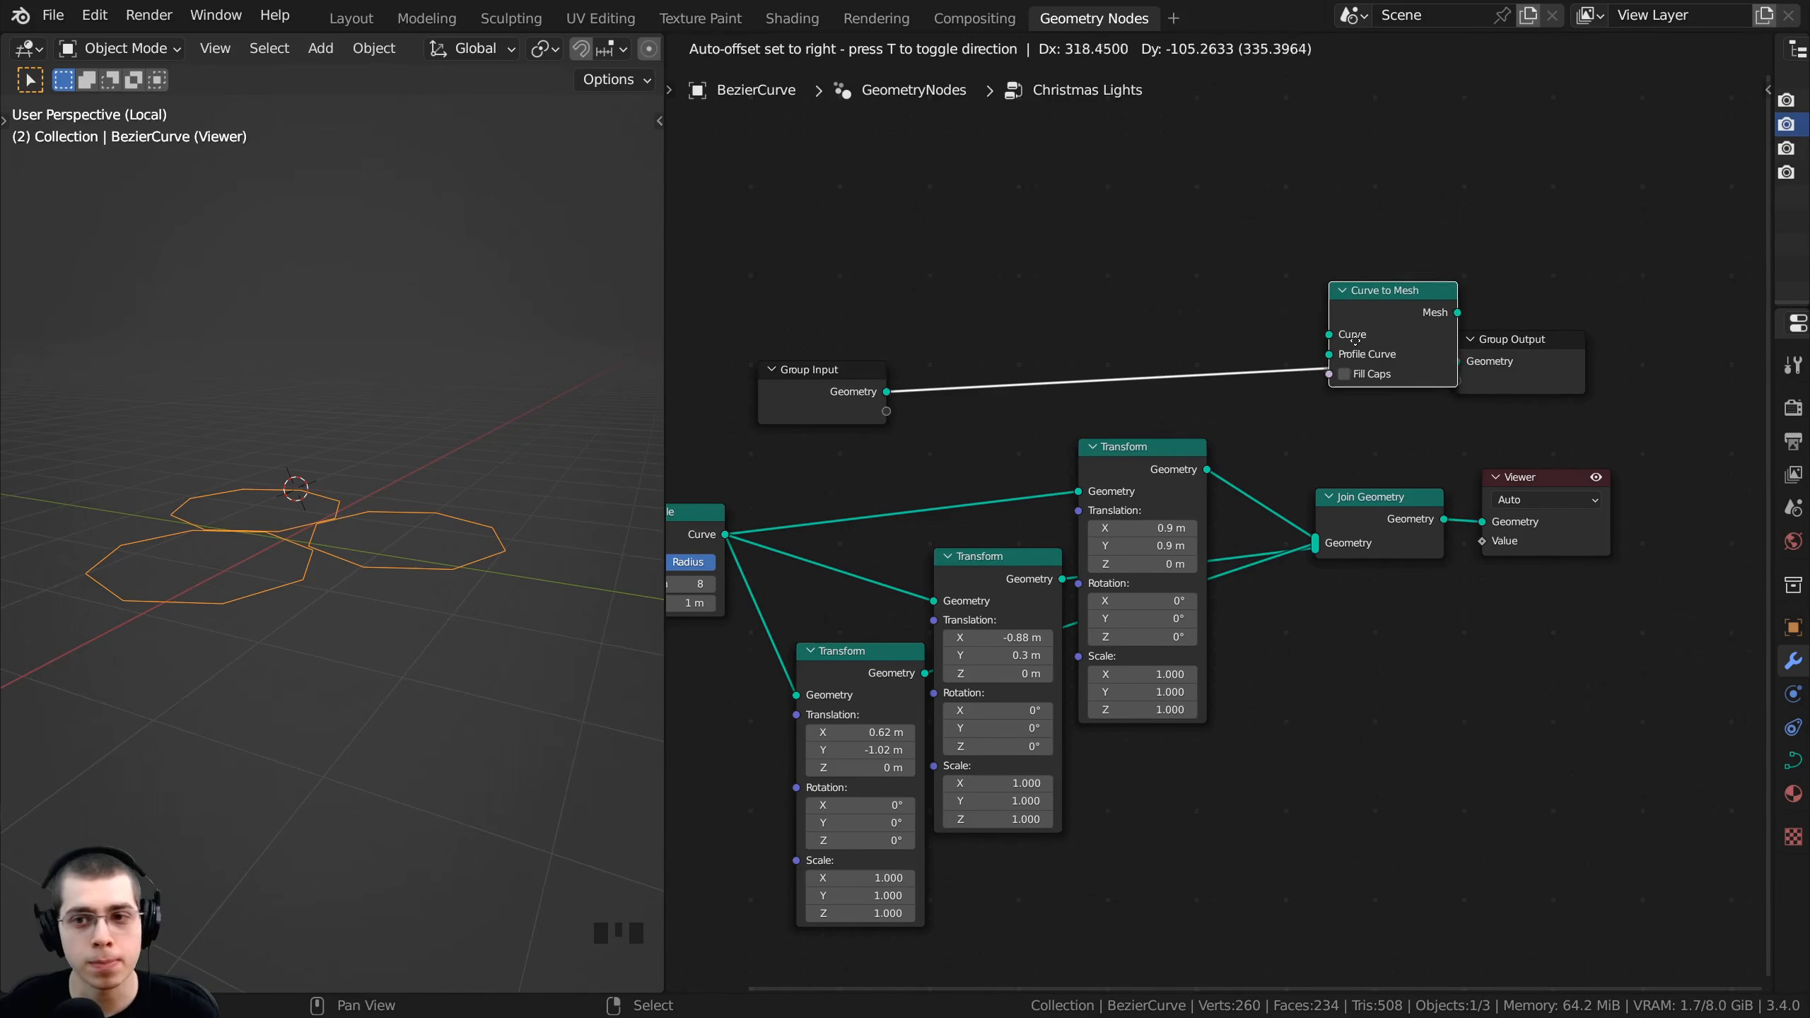
{"action": "left_click", "coordinate": [1308, 359]}
{"action": "middle_click_drag", "start_coordinate": [1307, 359], "coordinate": [1168, 373]}
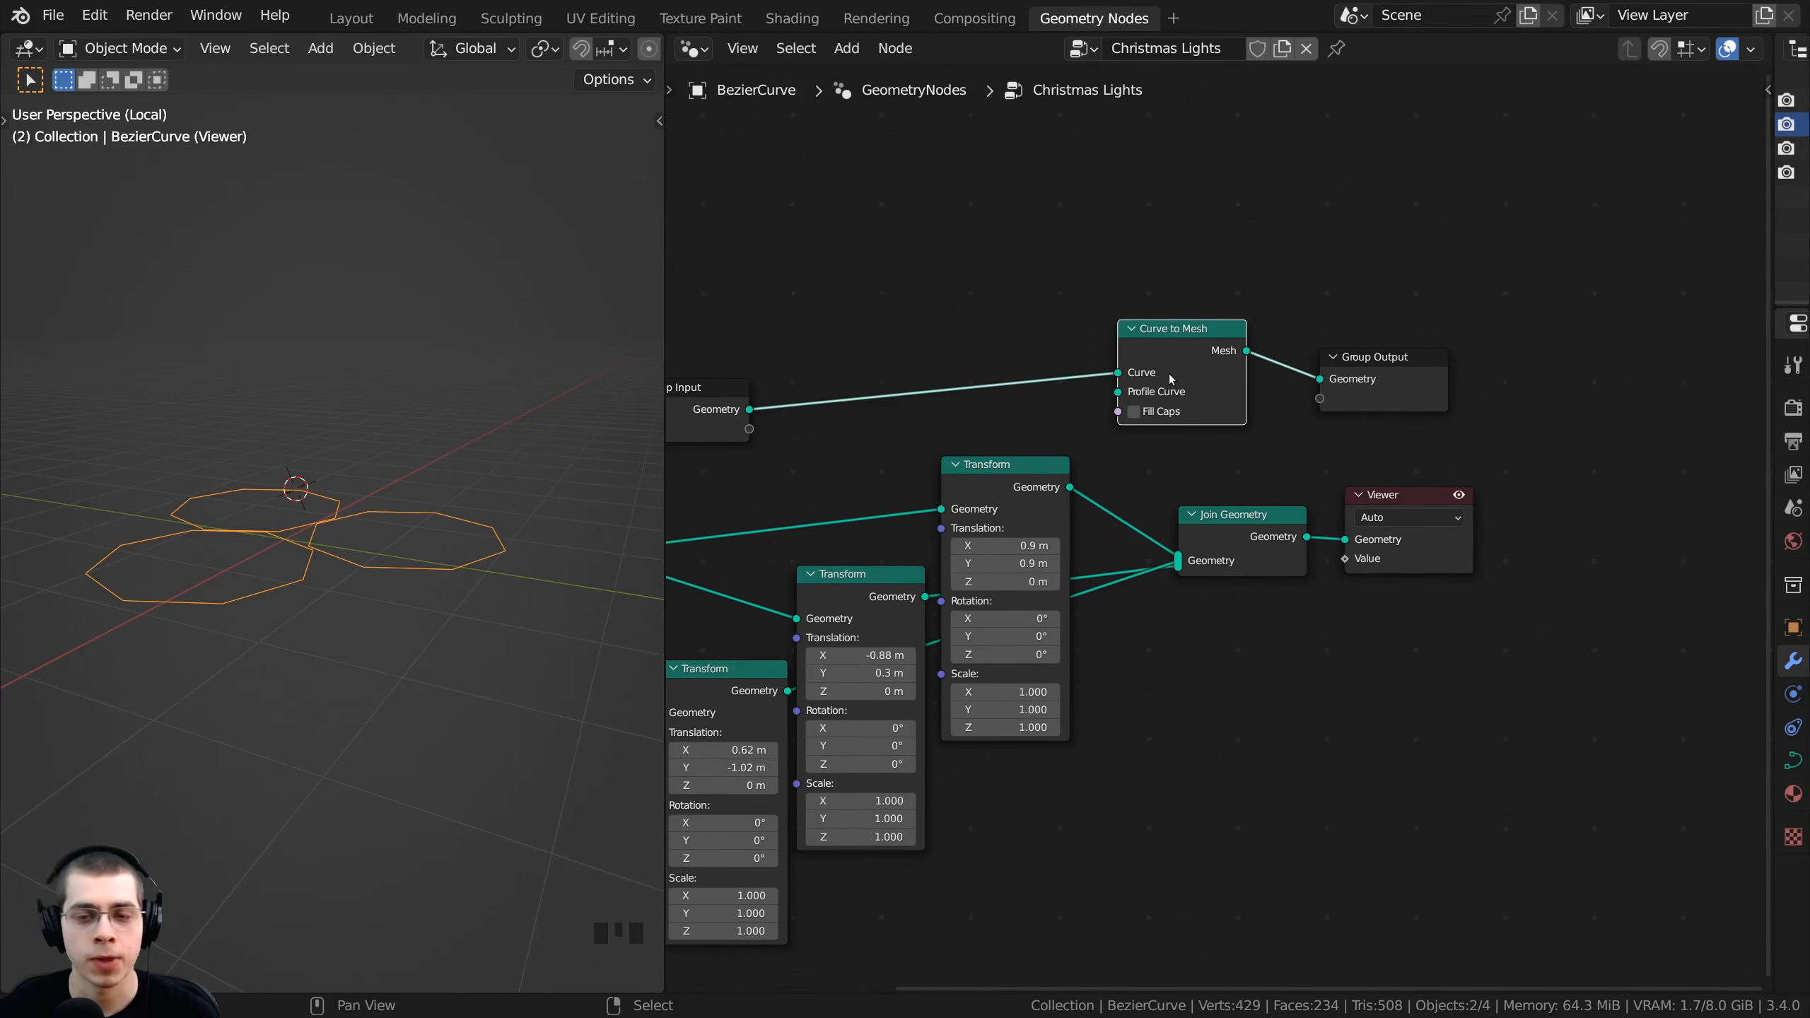
- Preview the Curve to Mesh output in the Viewer, move Group Output farther from it, and inspect the Bezier curve
{"action": "left_click", "coordinate": [1214, 359], "text": "ctrl+shift"}
{"action": "left_click_drag", "start_coordinate": [1398, 365], "coordinate": [1443, 367]}
{"action": "middle_click_drag", "start_coordinate": [327, 517], "coordinate": [388, 492], "text": "shift"}
{"action": "middle_click_drag", "start_coordinate": [377, 492], "coordinate": [376, 441], "text": "shift"}
{"action": "middle_click_drag", "start_coordinate": [435, 503], "coordinate": [479, 522]}
{"action": "middle_click_drag", "start_coordinate": [479, 522], "coordinate": [463, 524], "text": "shift"}
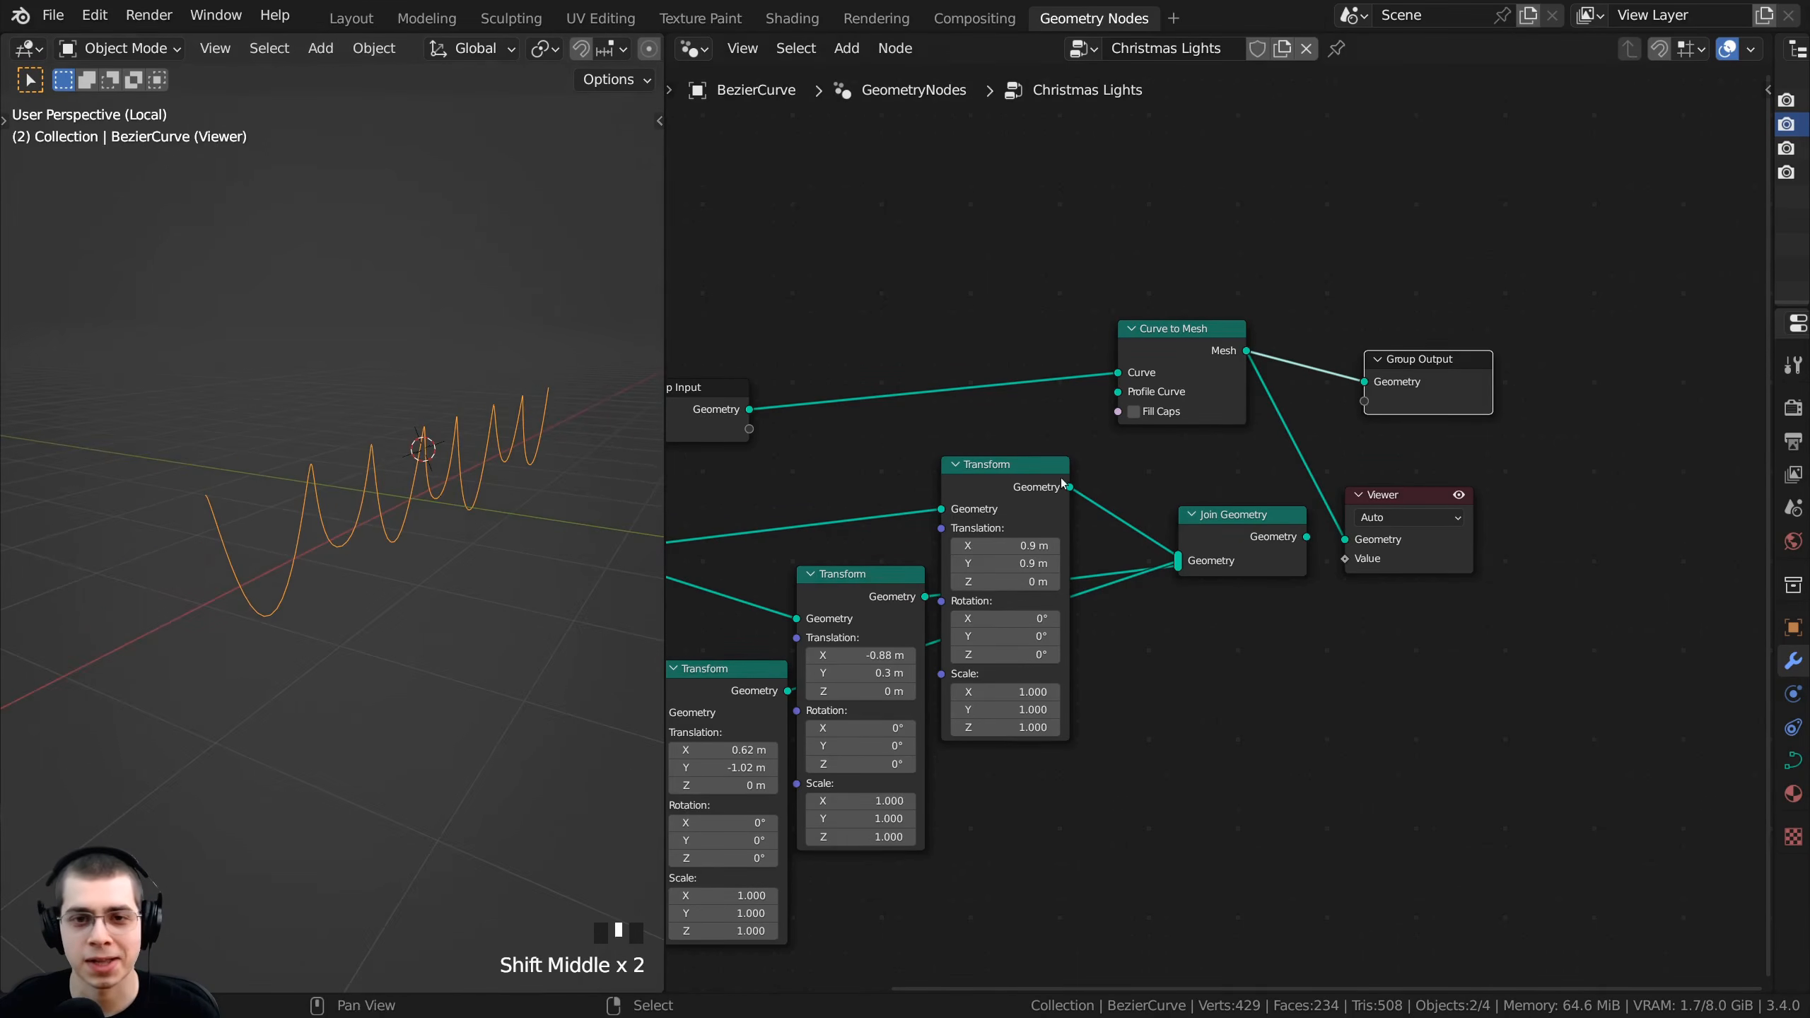
- Reposition the Curve to Mesh node and move the circle, Transform and Join Geometry nodes down, away from it
{"action": "scroll", "coordinate": [1083, 524], "scroll_direction": "up", "scroll_amount": 2}
{"action": "middle_click_drag", "start_coordinate": [1020, 509], "coordinate": [1086, 529]}
{"action": "scroll", "coordinate": [1140, 463], "scroll_direction": "up", "scroll_amount": 6}
{"action": "middle_click_drag", "start_coordinate": [1190, 438], "coordinate": [1119, 438]}
{"action": "left_click_drag", "start_coordinate": [1218, 260], "coordinate": [1236, 285]}
{"action": "key", "text": "alt+a"}
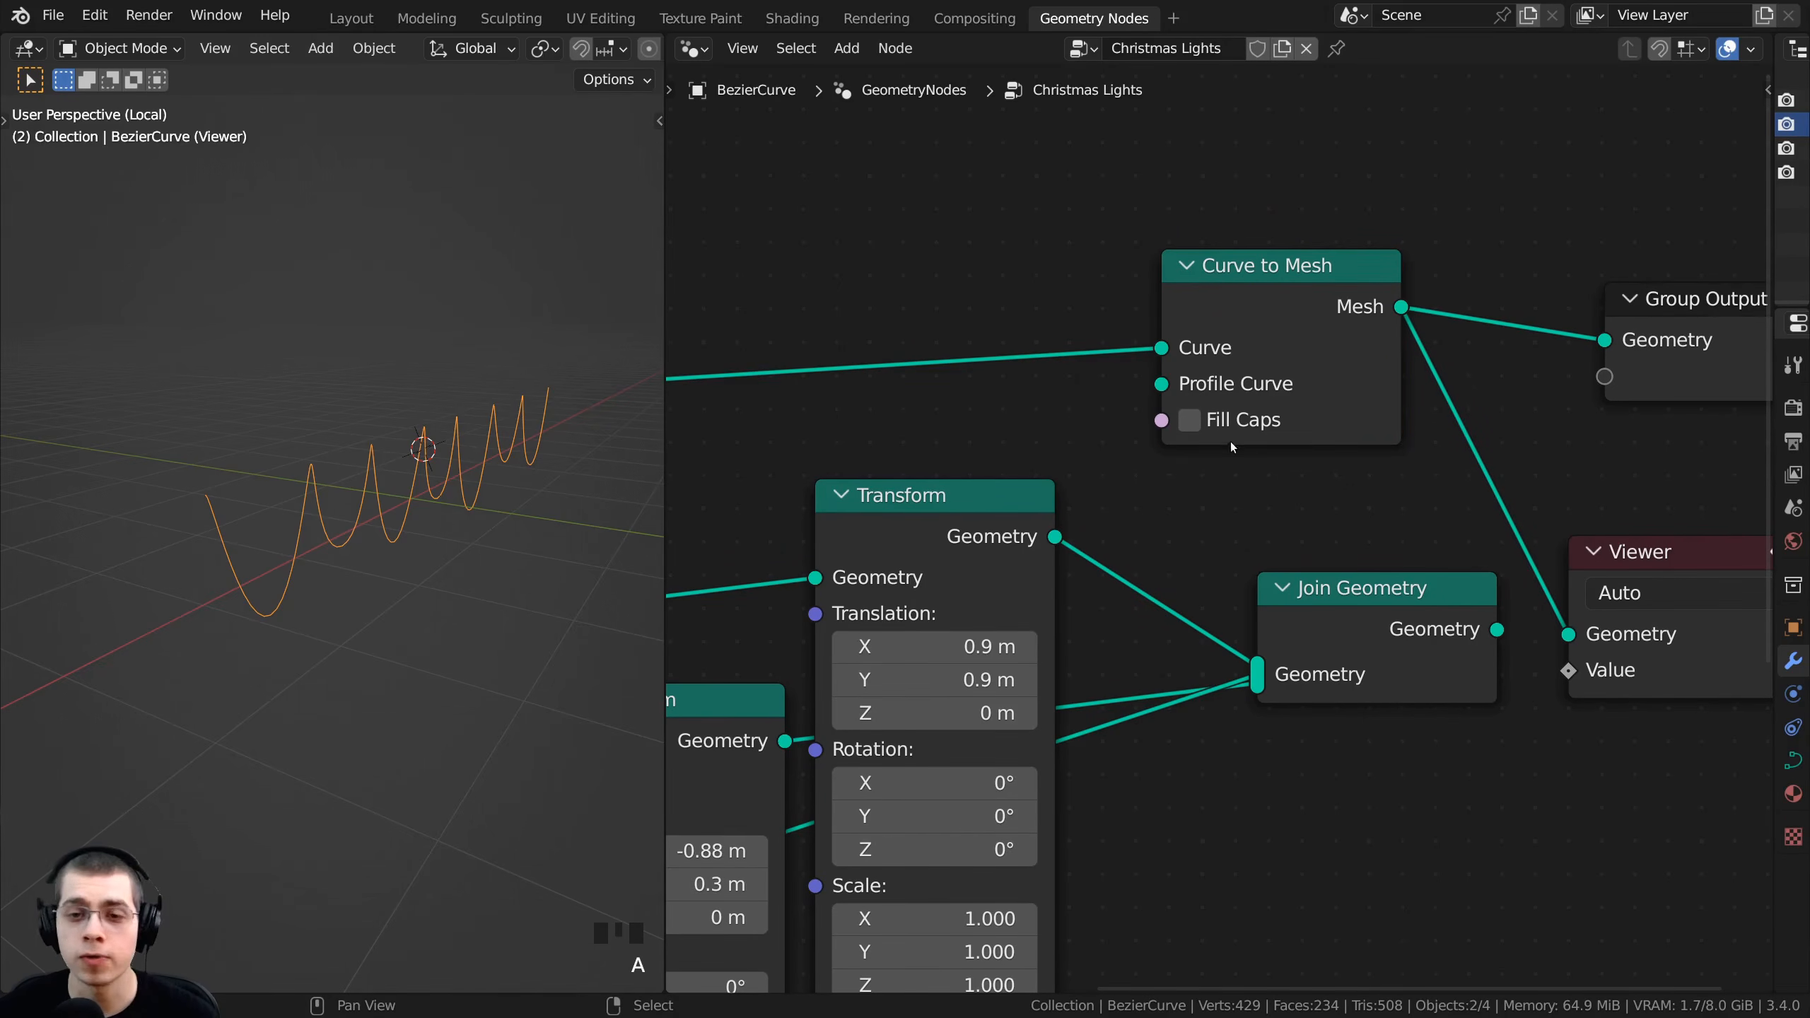
{"action": "scroll", "coordinate": [1292, 764], "scroll_direction": "down", "scroll_amount": 5}
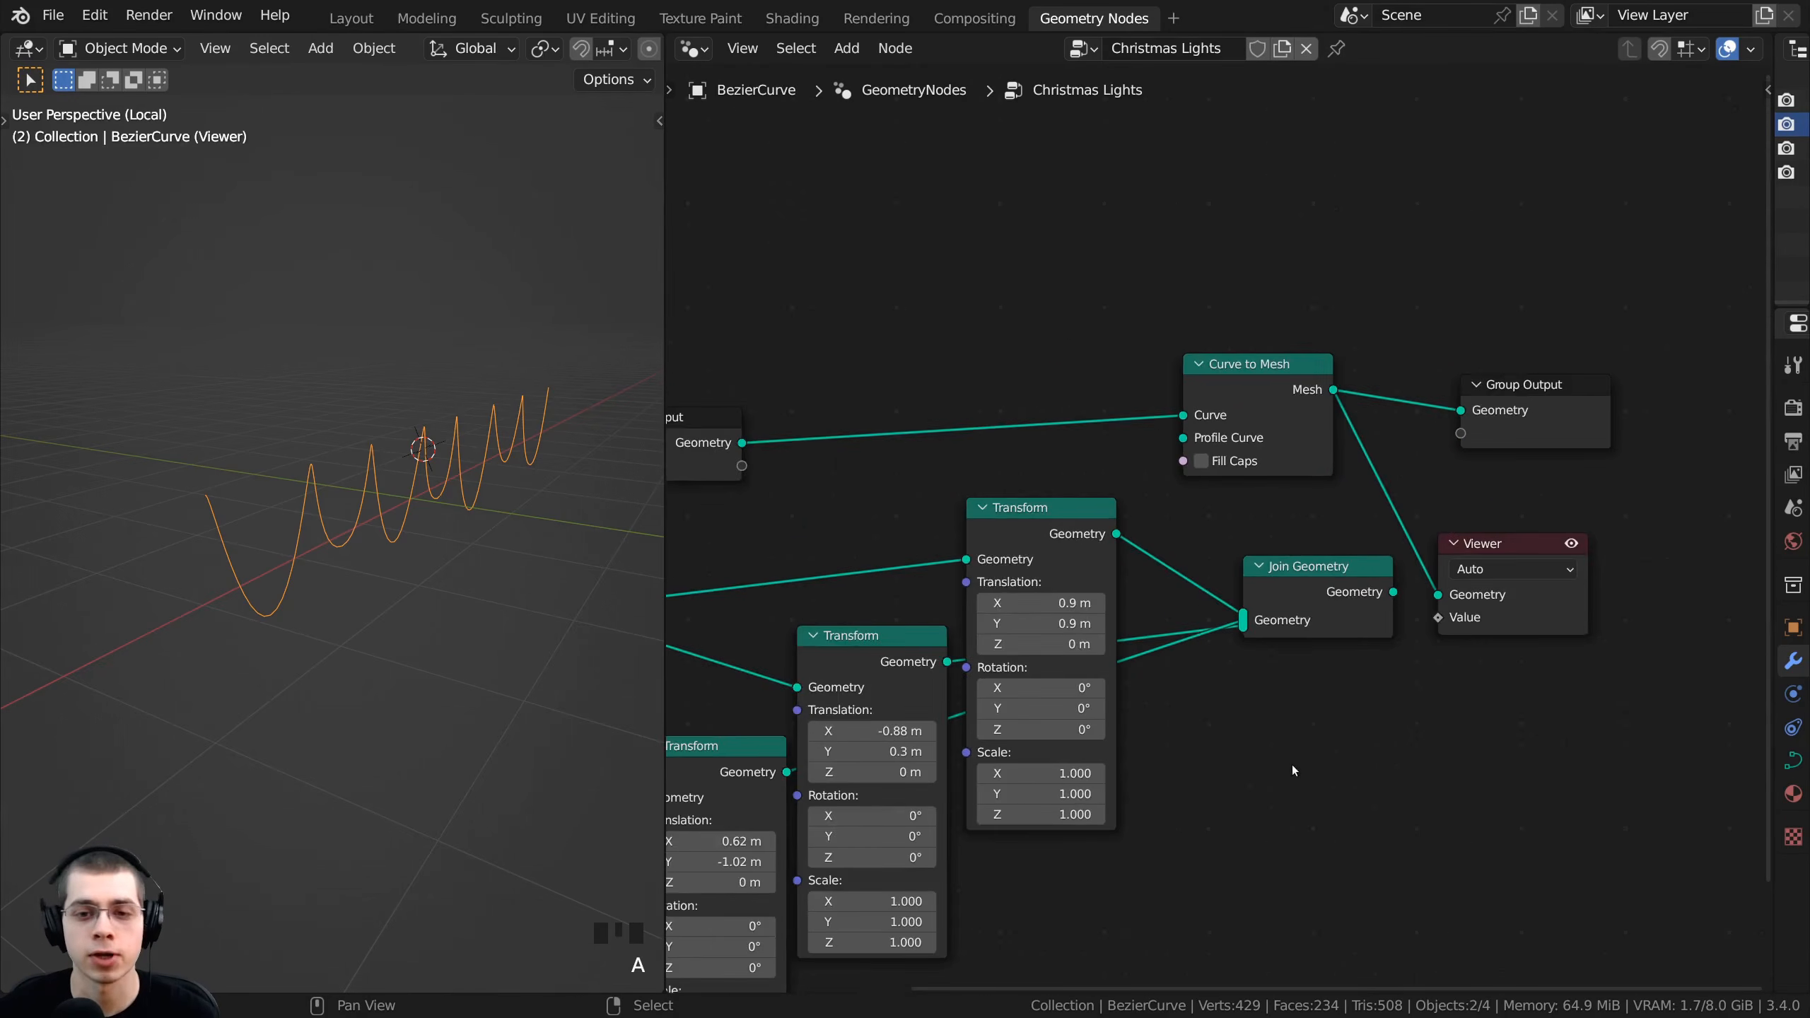
{"action": "key", "text": "Home"}
{"action": "left_click_drag", "start_coordinate": [1406, 742], "coordinate": [953, 482]}
{"action": "scroll", "coordinate": [1245, 445], "scroll_direction": "up", "scroll_amount": 2}
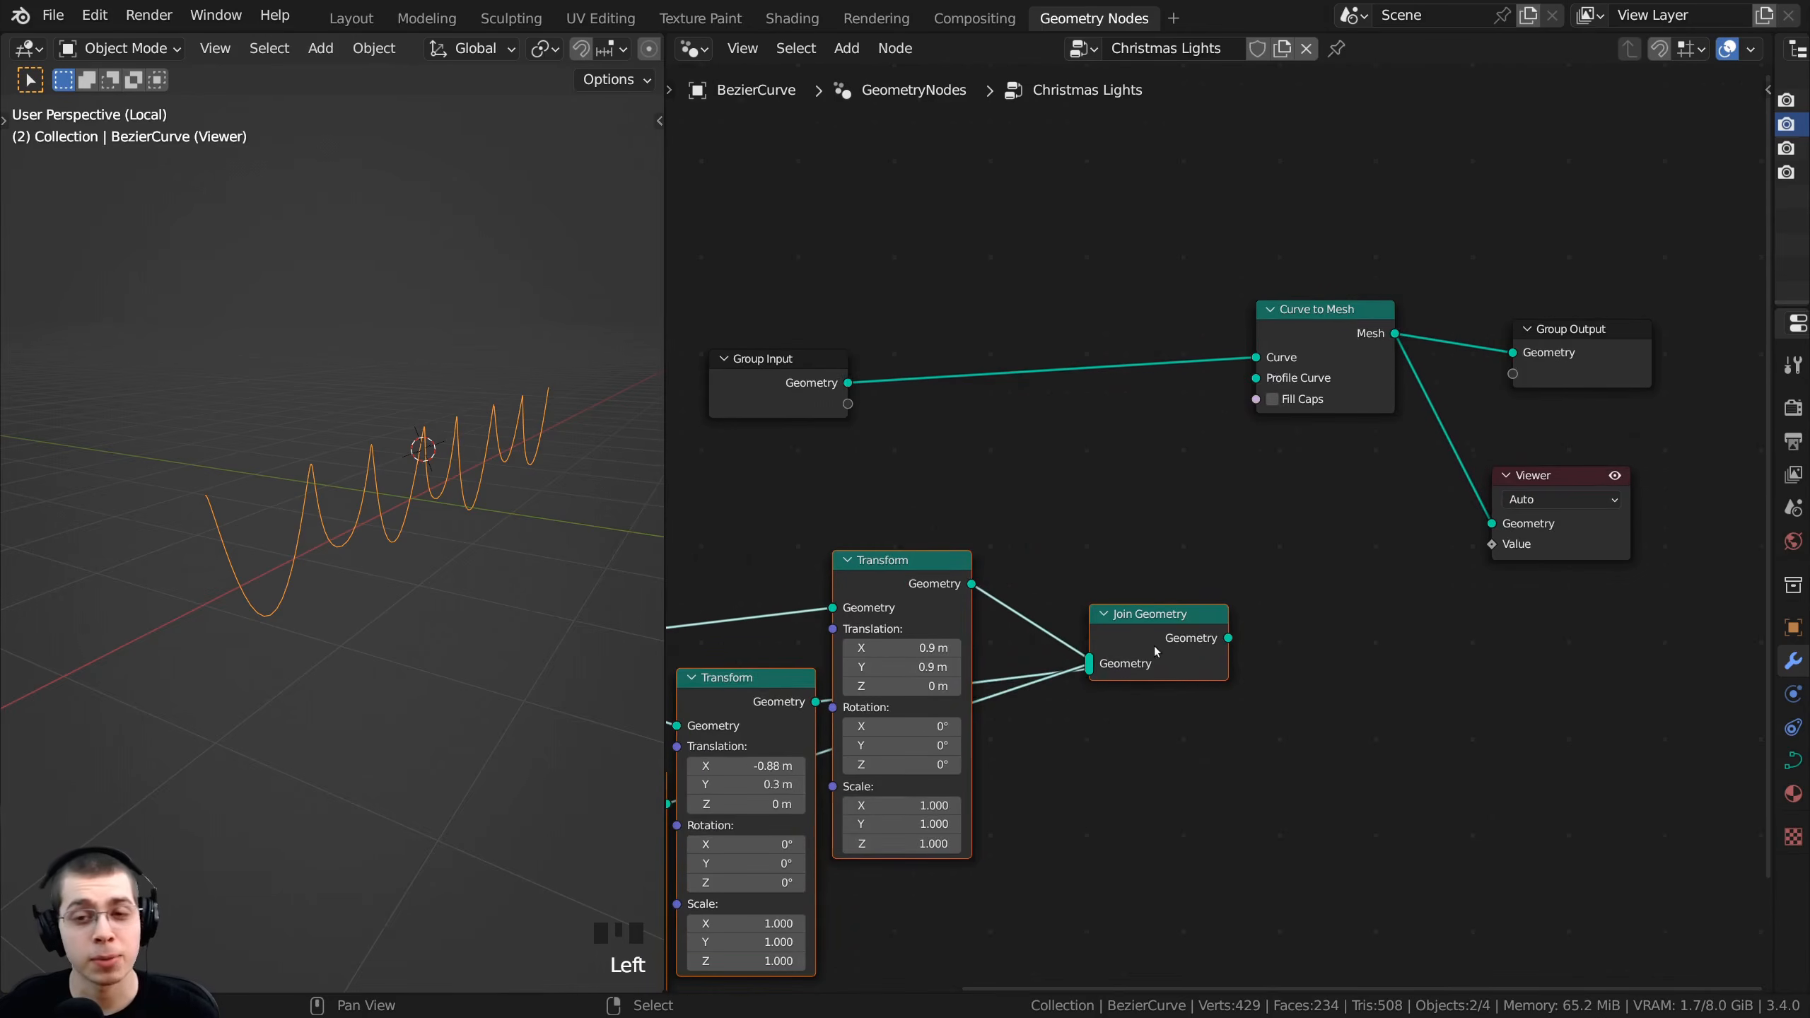
- Connect the Join Geometry output to the Profile Curve input of Curve to Mesh and view the resulting mesh
{"action": "left_click", "coordinate": [1155, 654]}
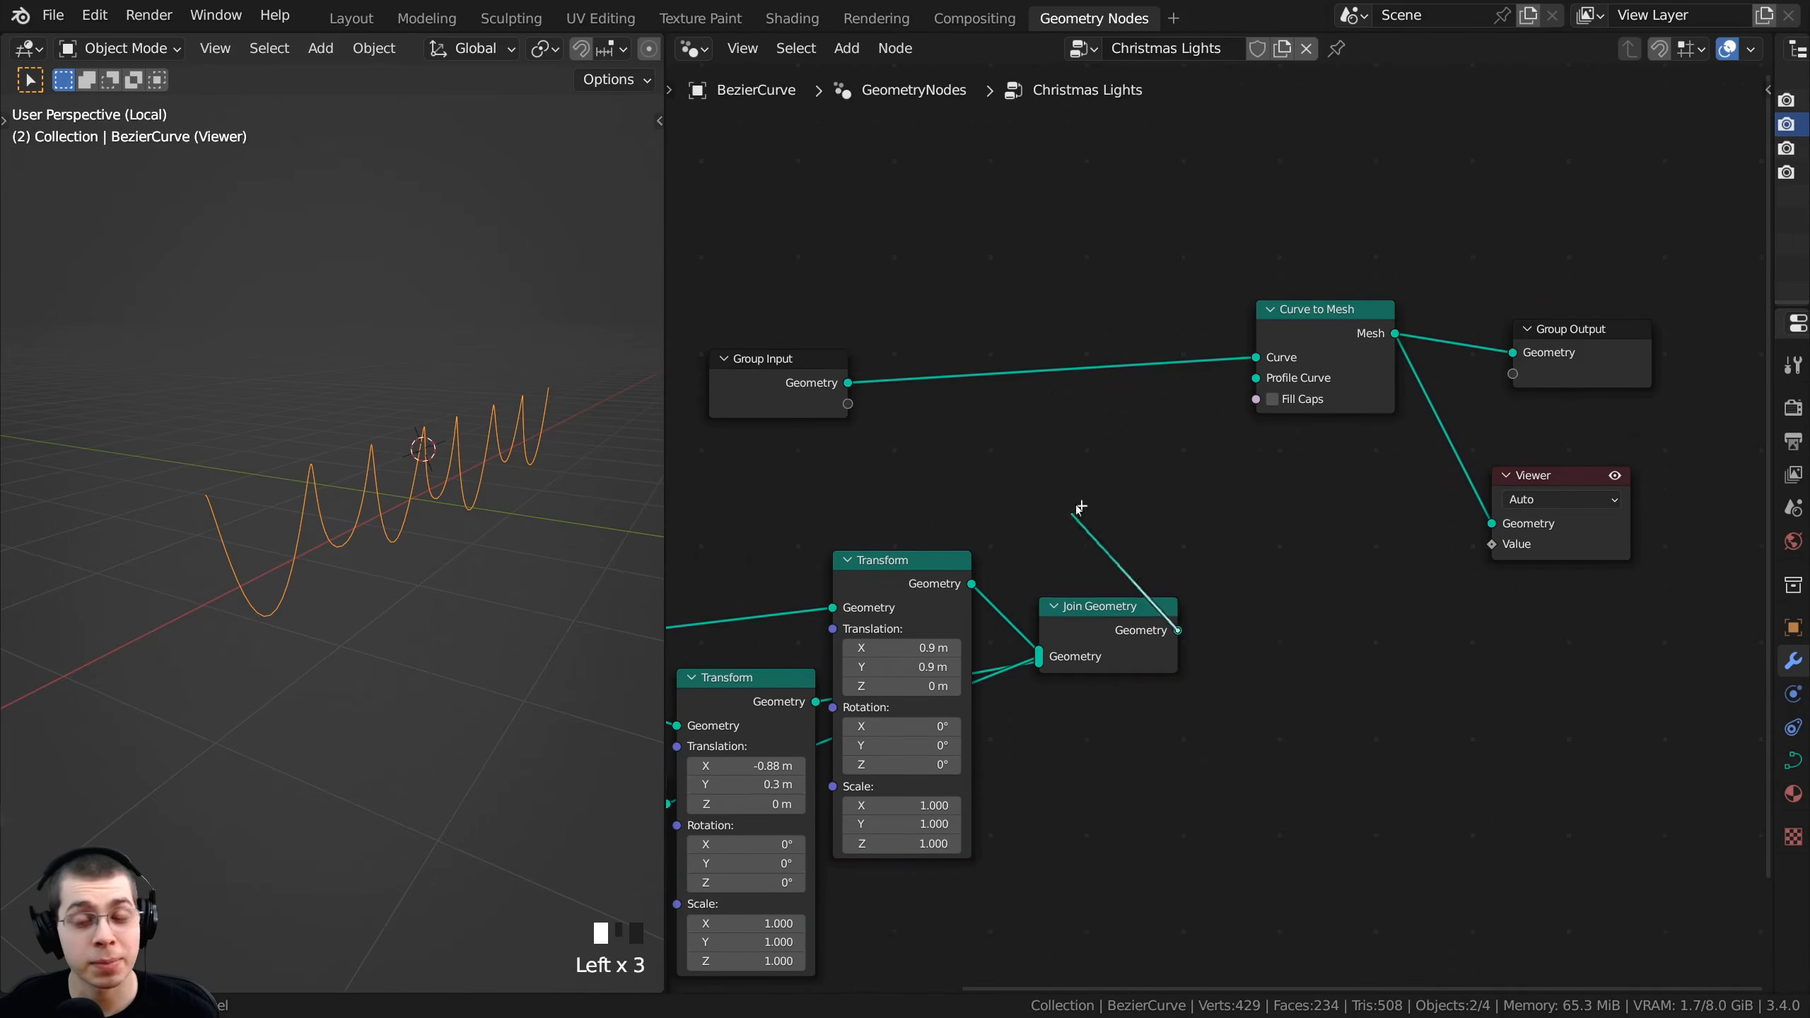
{"action": "left_click_drag", "start_coordinate": [1262, 380], "coordinate": [1261, 379]}
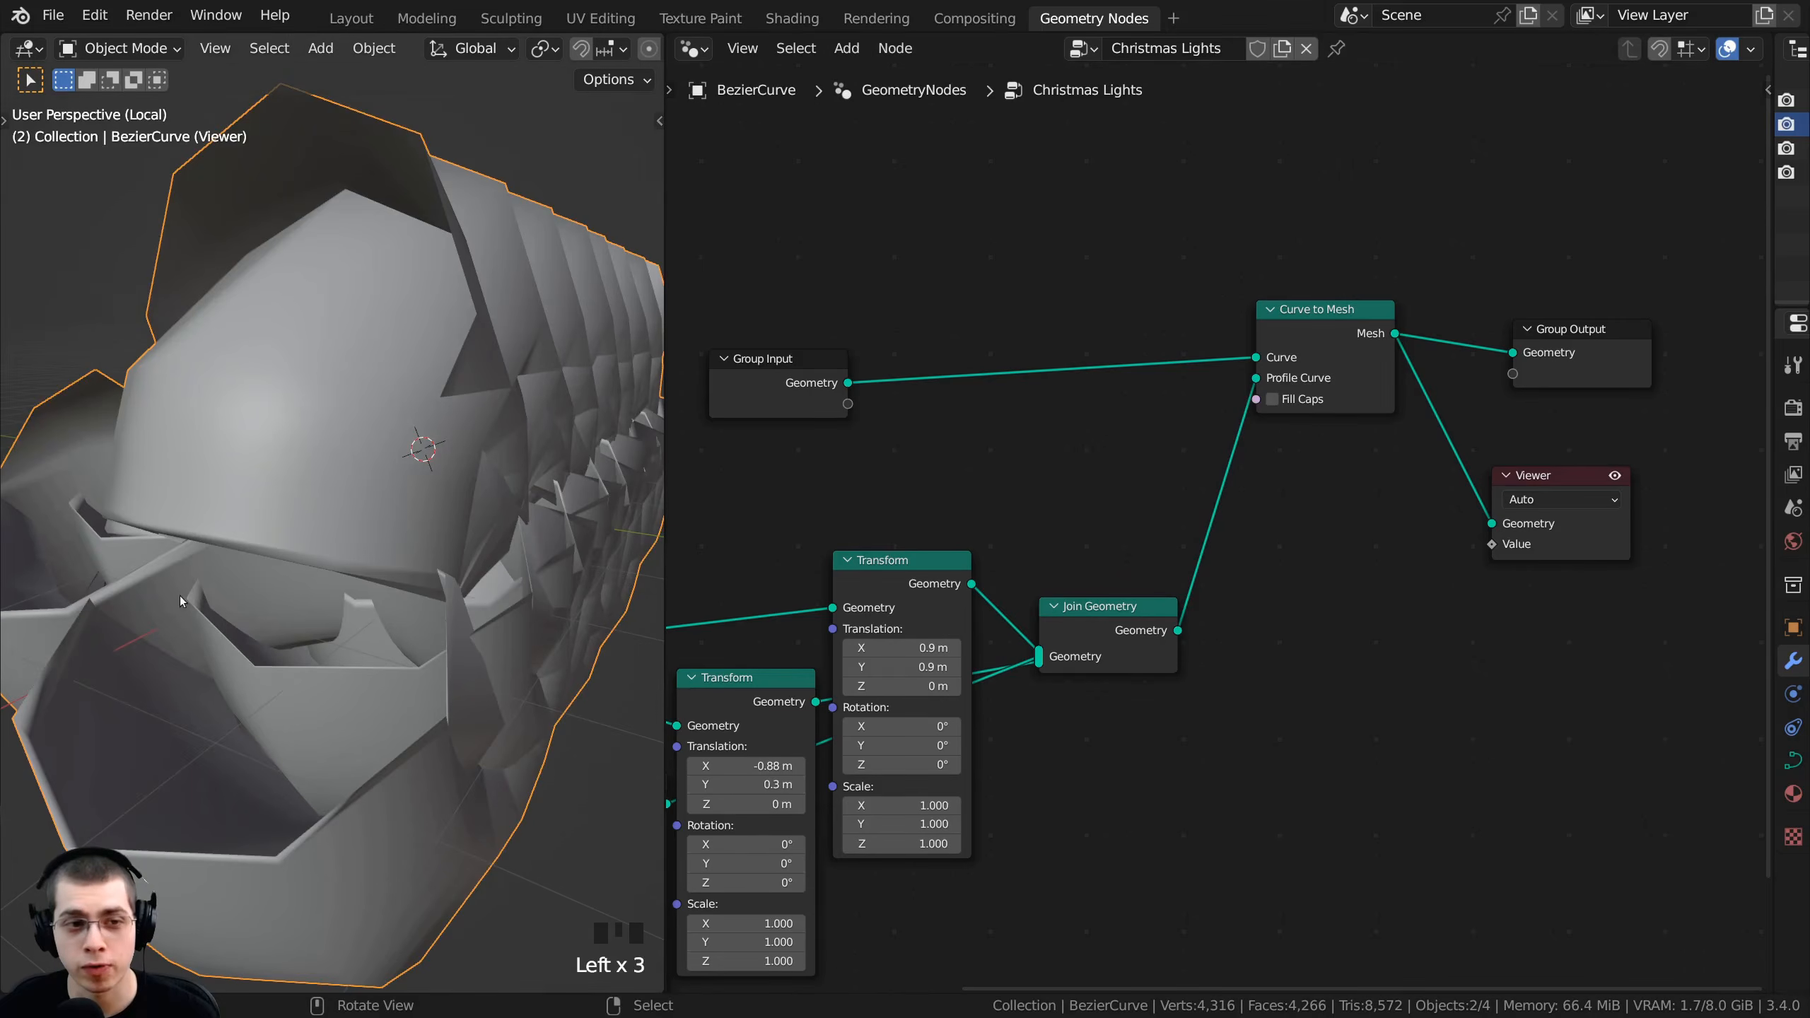
{"action": "scroll", "coordinate": [321, 592], "scroll_direction": "down", "scroll_amount": 4}
{"action": "middle_click_drag", "start_coordinate": [321, 592], "coordinate": [100, 606]}
{"action": "scroll", "coordinate": [1111, 632], "scroll_direction": "up", "scroll_amount": 2}
- Examine the wire mesh and the nodes forming its profile, and move the Viewer node closer beneath Group Output
{"action": "middle_click_drag", "start_coordinate": [1112, 632], "coordinate": [1207, 436]}
{"action": "scroll", "coordinate": [1086, 443], "scroll_direction": "up", "scroll_amount": 1}
{"action": "middle_click_drag", "start_coordinate": [1085, 443], "coordinate": [1431, 360]}
{"action": "scroll", "coordinate": [1430, 358], "scroll_direction": "down", "scroll_amount": 1}
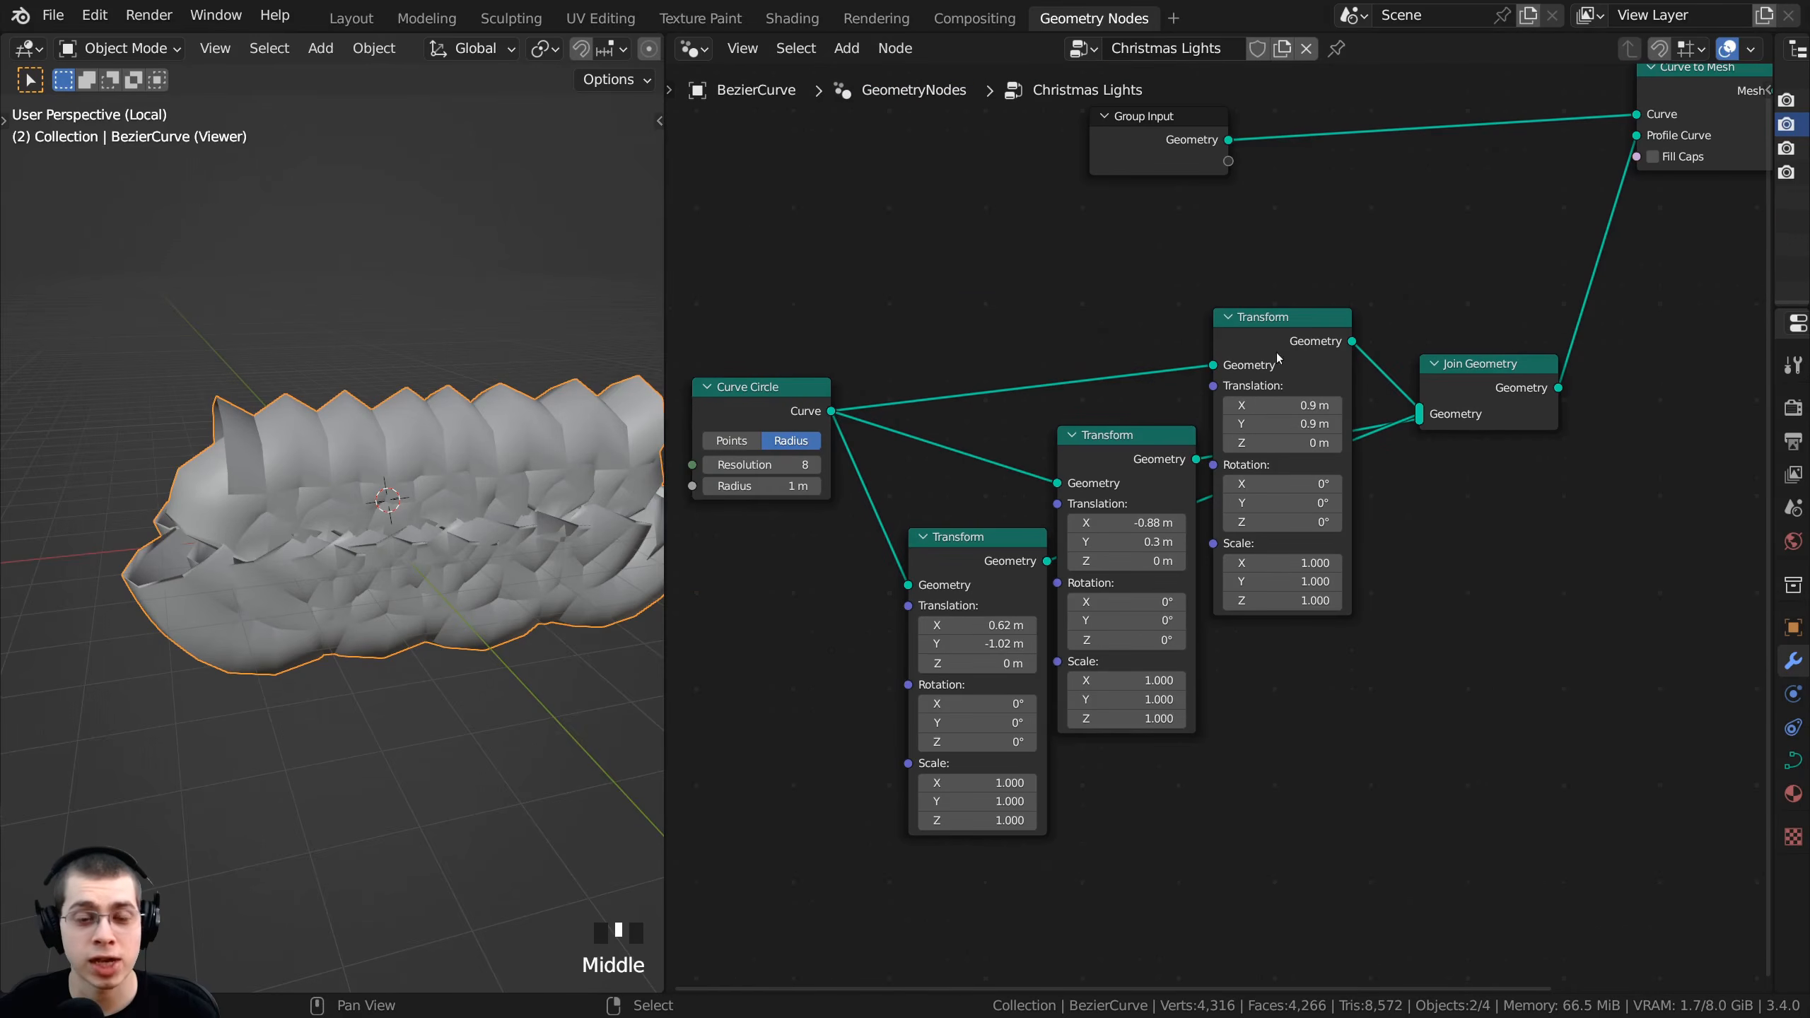
{"action": "left_click", "coordinate": [759, 399]}
{"action": "middle_click_drag", "start_coordinate": [1300, 405], "coordinate": [850, 623]}
{"action": "scroll", "coordinate": [850, 621], "scroll_direction": "up", "scroll_amount": 1}
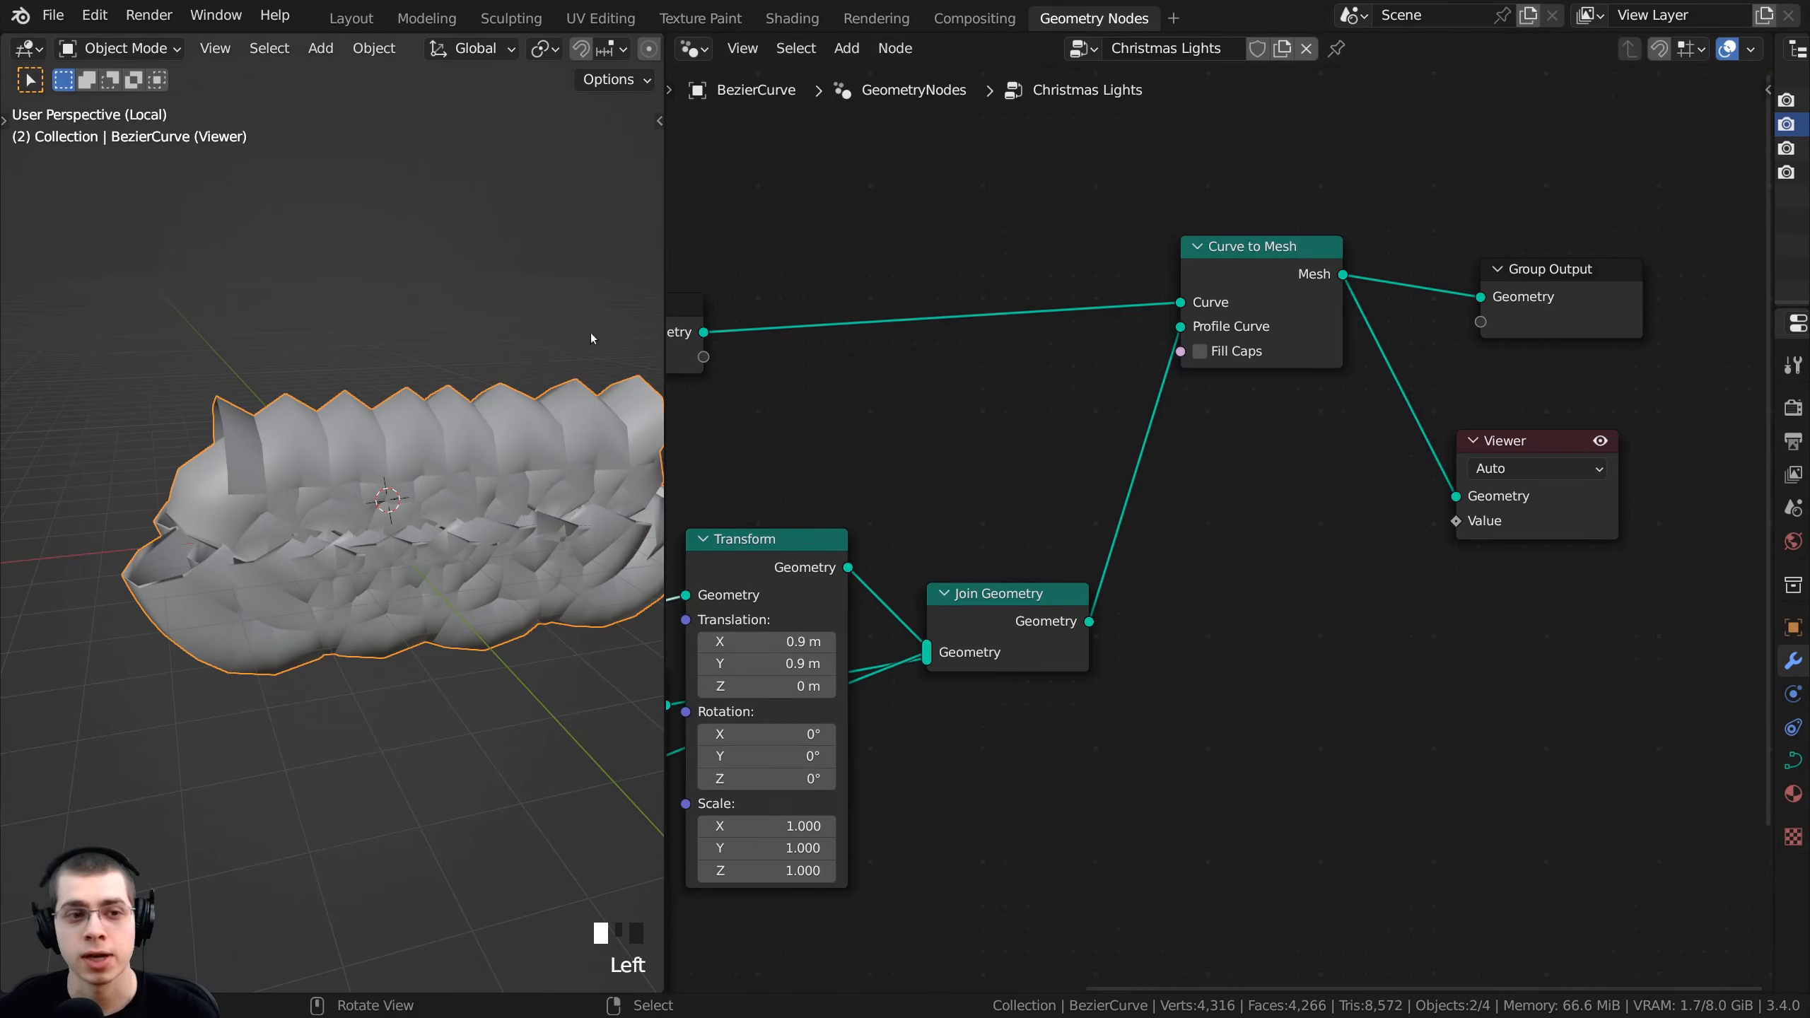
{"action": "middle_click_drag", "start_coordinate": [593, 338], "coordinate": [385, 323]}
{"action": "mouse_move", "coordinate": [479, 465]}
{"action": "middle_mouse_down"}
{"action": "mouse_move", "coordinate": [532, 523]}
{"action": "mouse_move", "coordinate": [574, 456]}
{"action": "mouse_move", "coordinate": [504, 459]}
{"action": "middle_mouse_up"}
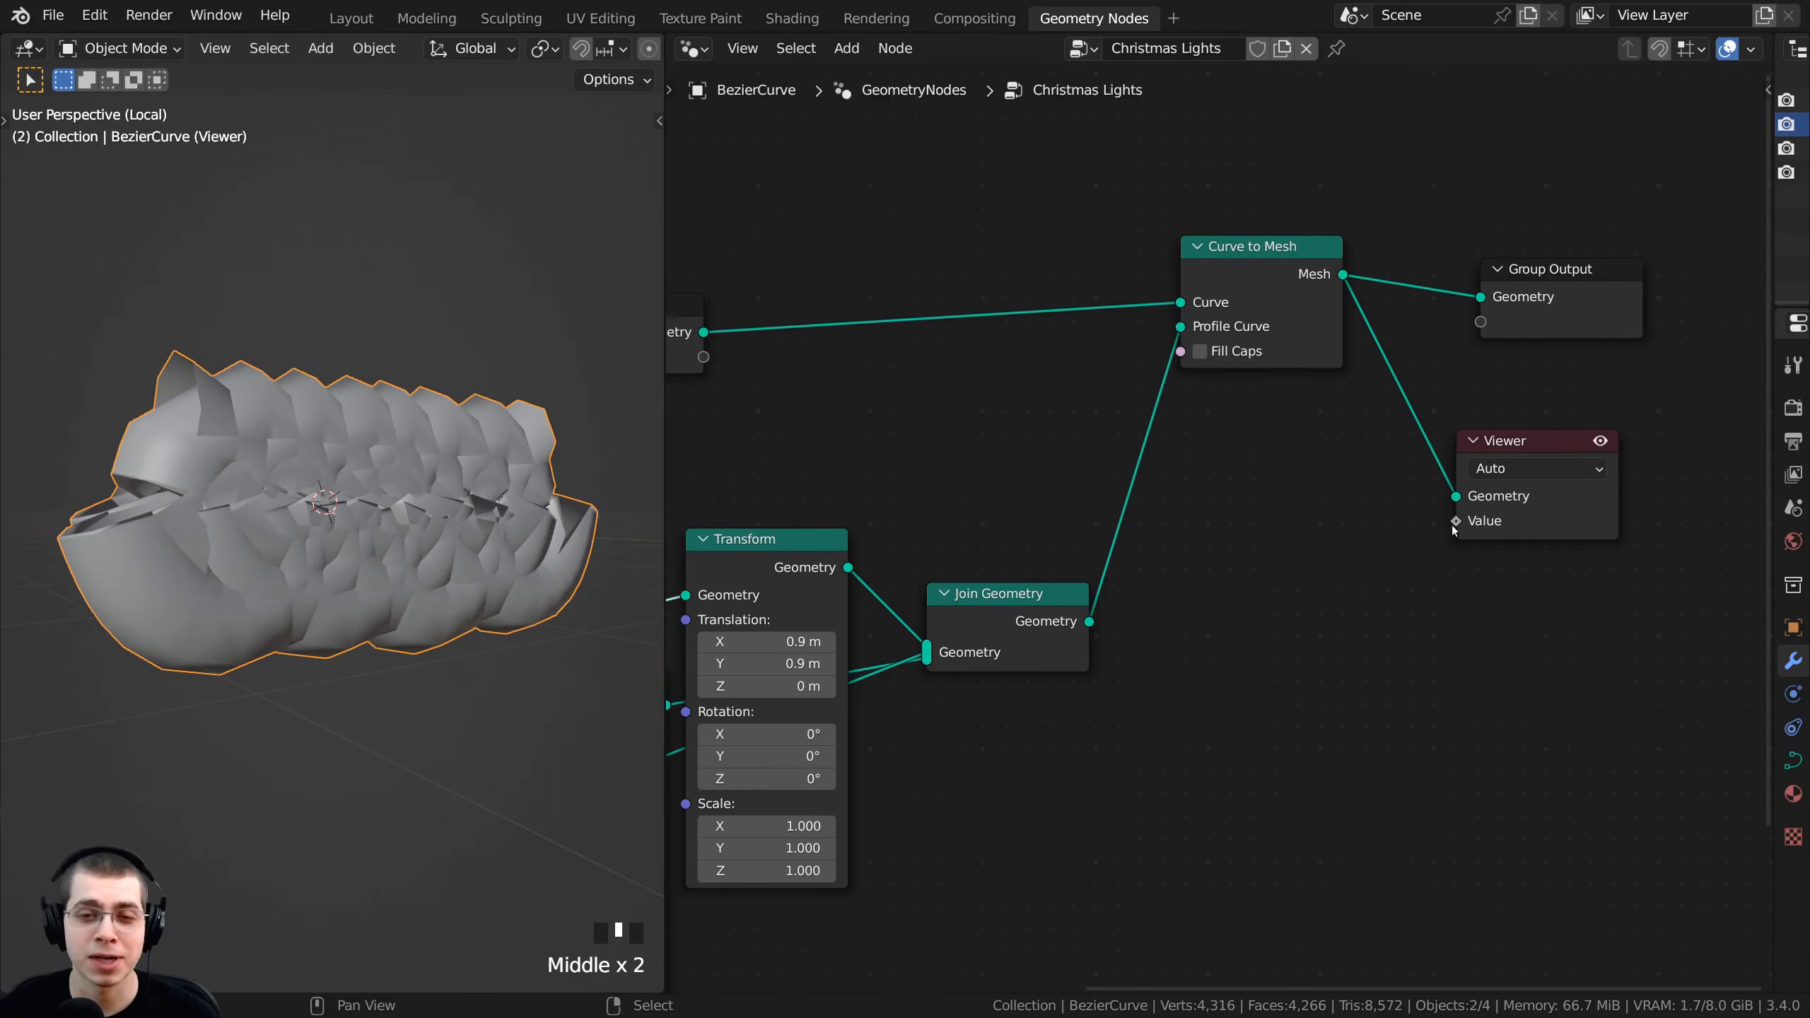
{"action": "left_click_drag", "start_coordinate": [1586, 450], "coordinate": [1638, 396]}
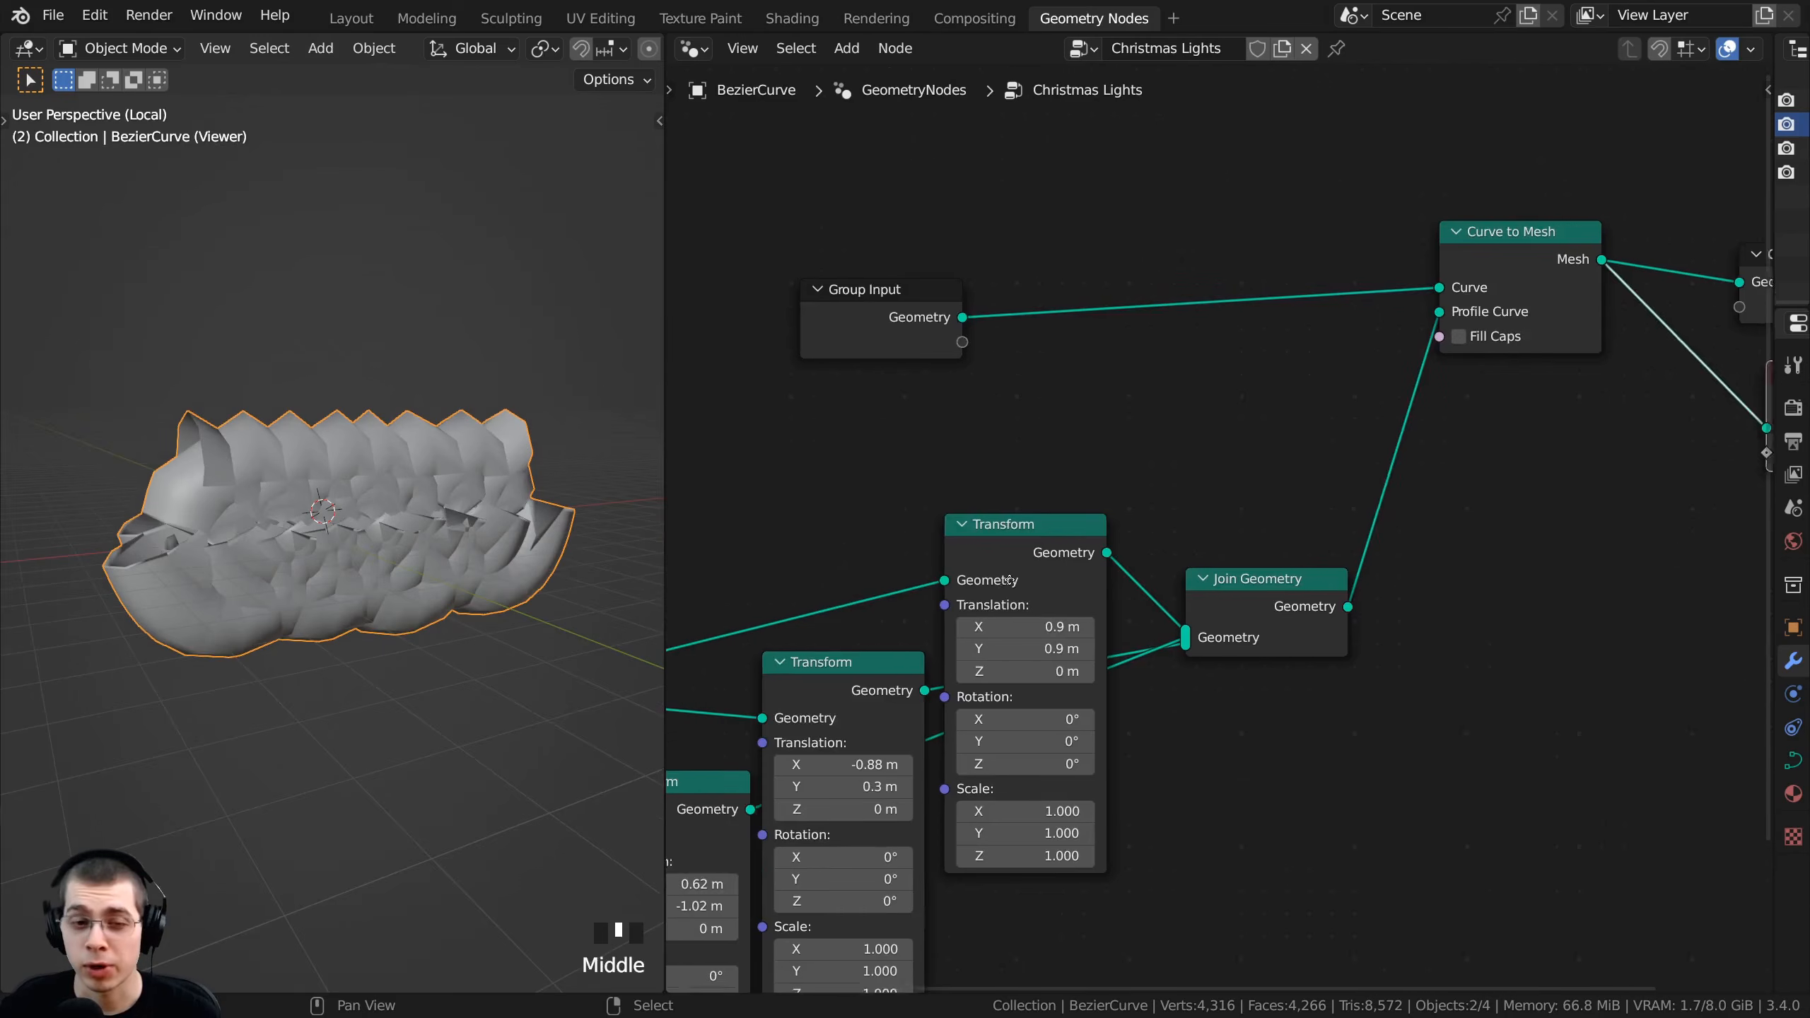
- Set the Curve Circle radius to 0.06 m and inspect the wires from above and at an angle
{"action": "middle_click_drag", "start_coordinate": [740, 615], "coordinate": [1201, 451]}
{"action": "scroll", "coordinate": [853, 620], "scroll_direction": "up", "scroll_amount": 2}
{"action": "left_click", "coordinate": [811, 493]}
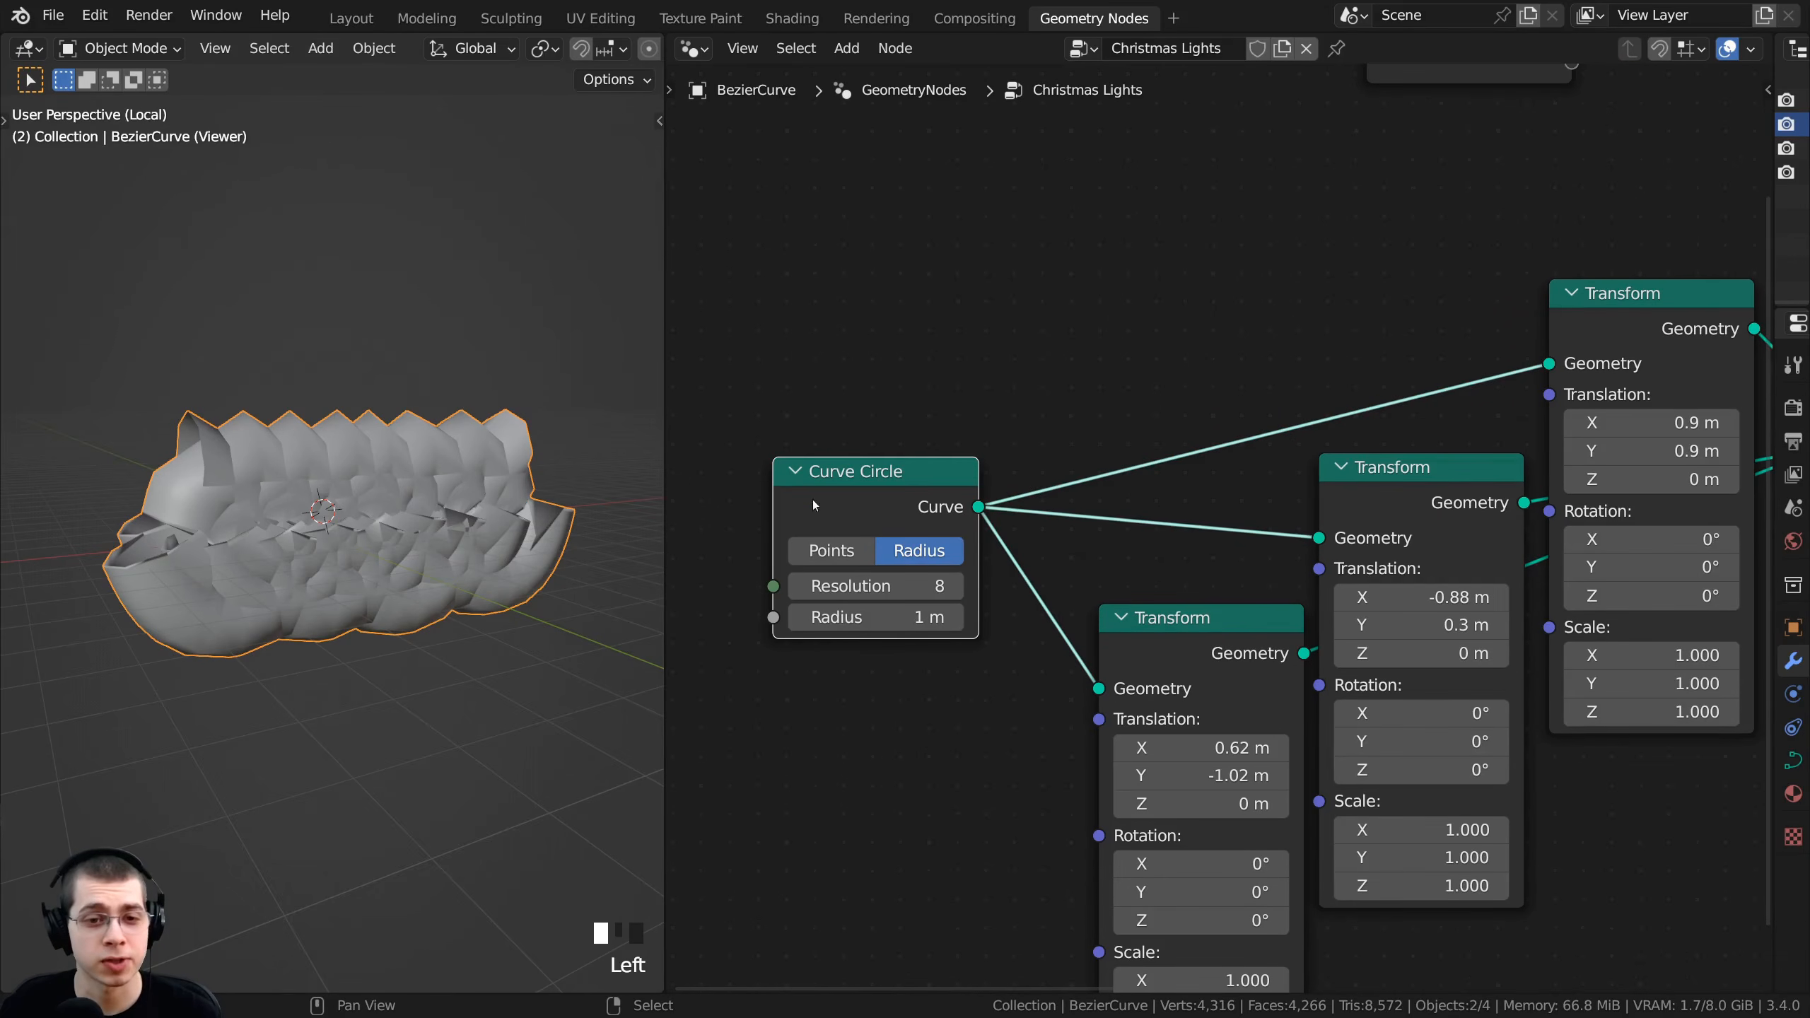
{"action": "left_click_drag", "start_coordinate": [883, 616], "coordinate": [812, 617], "text": "shift"}
{"action": "middle_click_drag", "start_coordinate": [503, 524], "coordinate": [423, 482]}
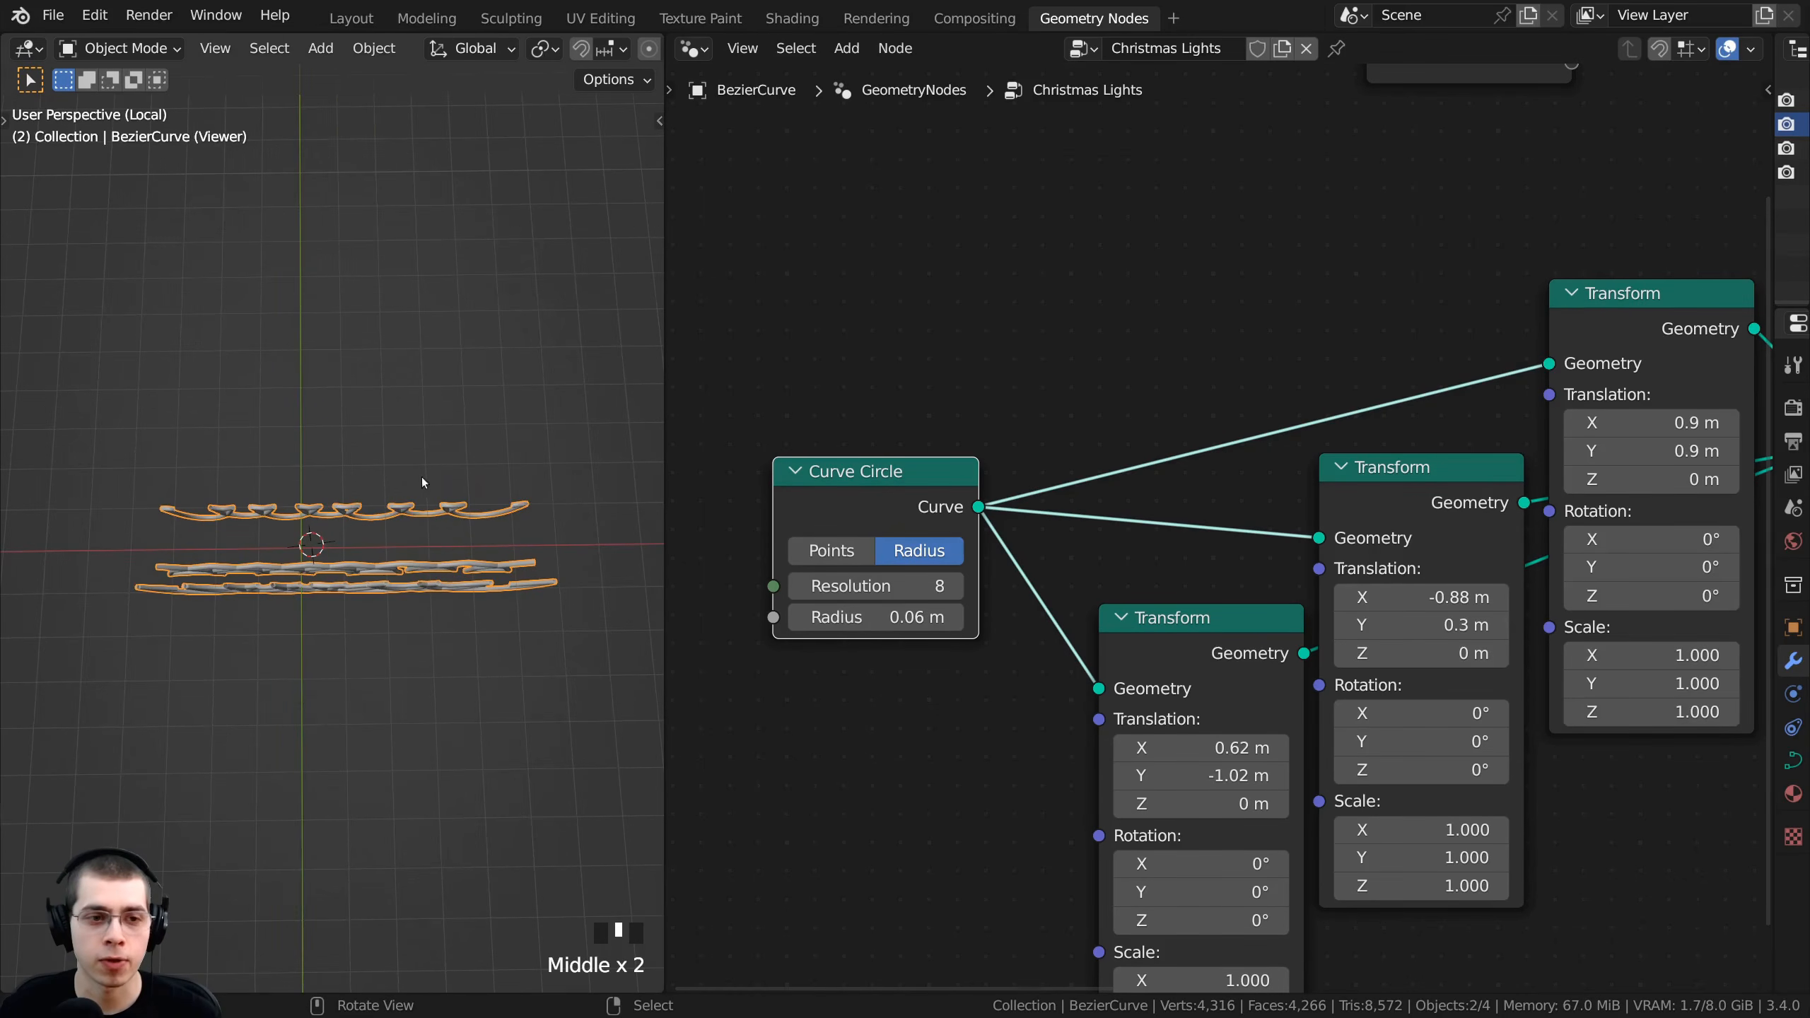
{"action": "scroll", "coordinate": [880, 640], "scroll_direction": "down", "scroll_amount": 1}
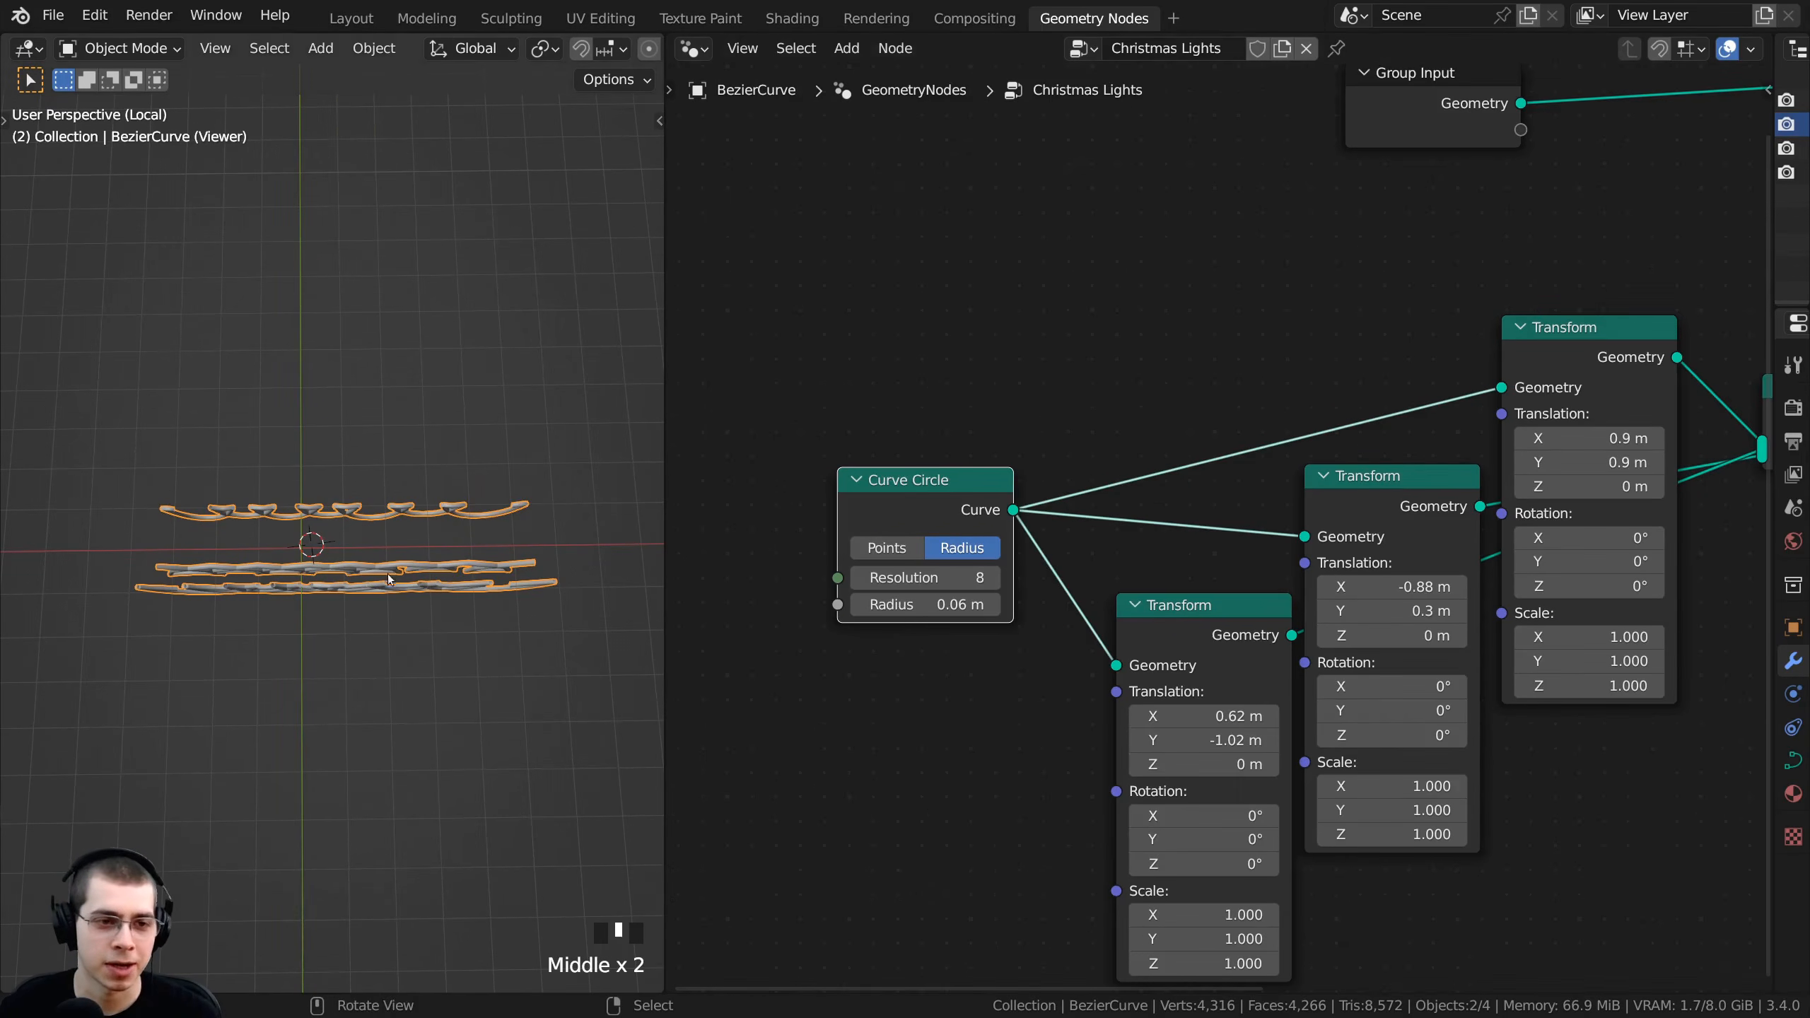
{"action": "middle_click_drag", "start_coordinate": [386, 573], "coordinate": [491, 471]}
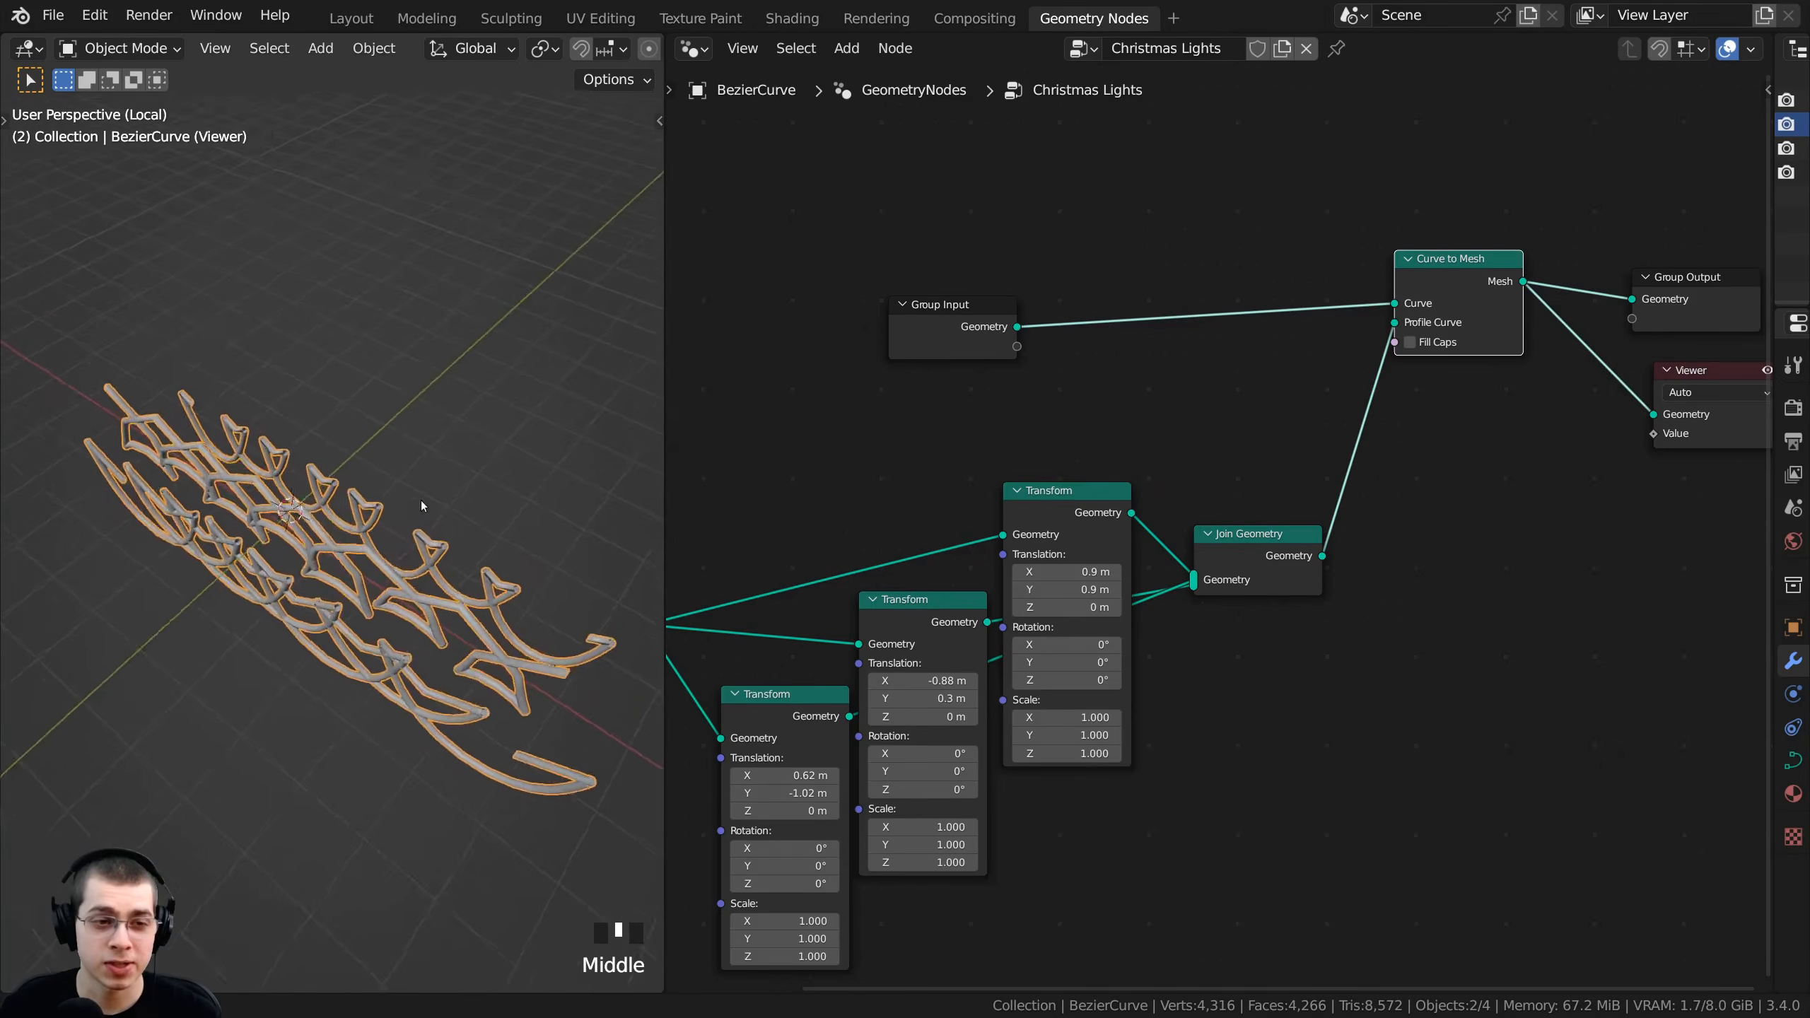
{"action": "scroll", "coordinate": [1363, 617], "scroll_direction": "up", "scroll_amount": 1}
{"action": "scroll", "coordinate": [1340, 619], "scroll_direction": "up", "scroll_amount": 1}
{"action": "middle_click_drag", "start_coordinate": [1317, 619], "coordinate": [1315, 579]}
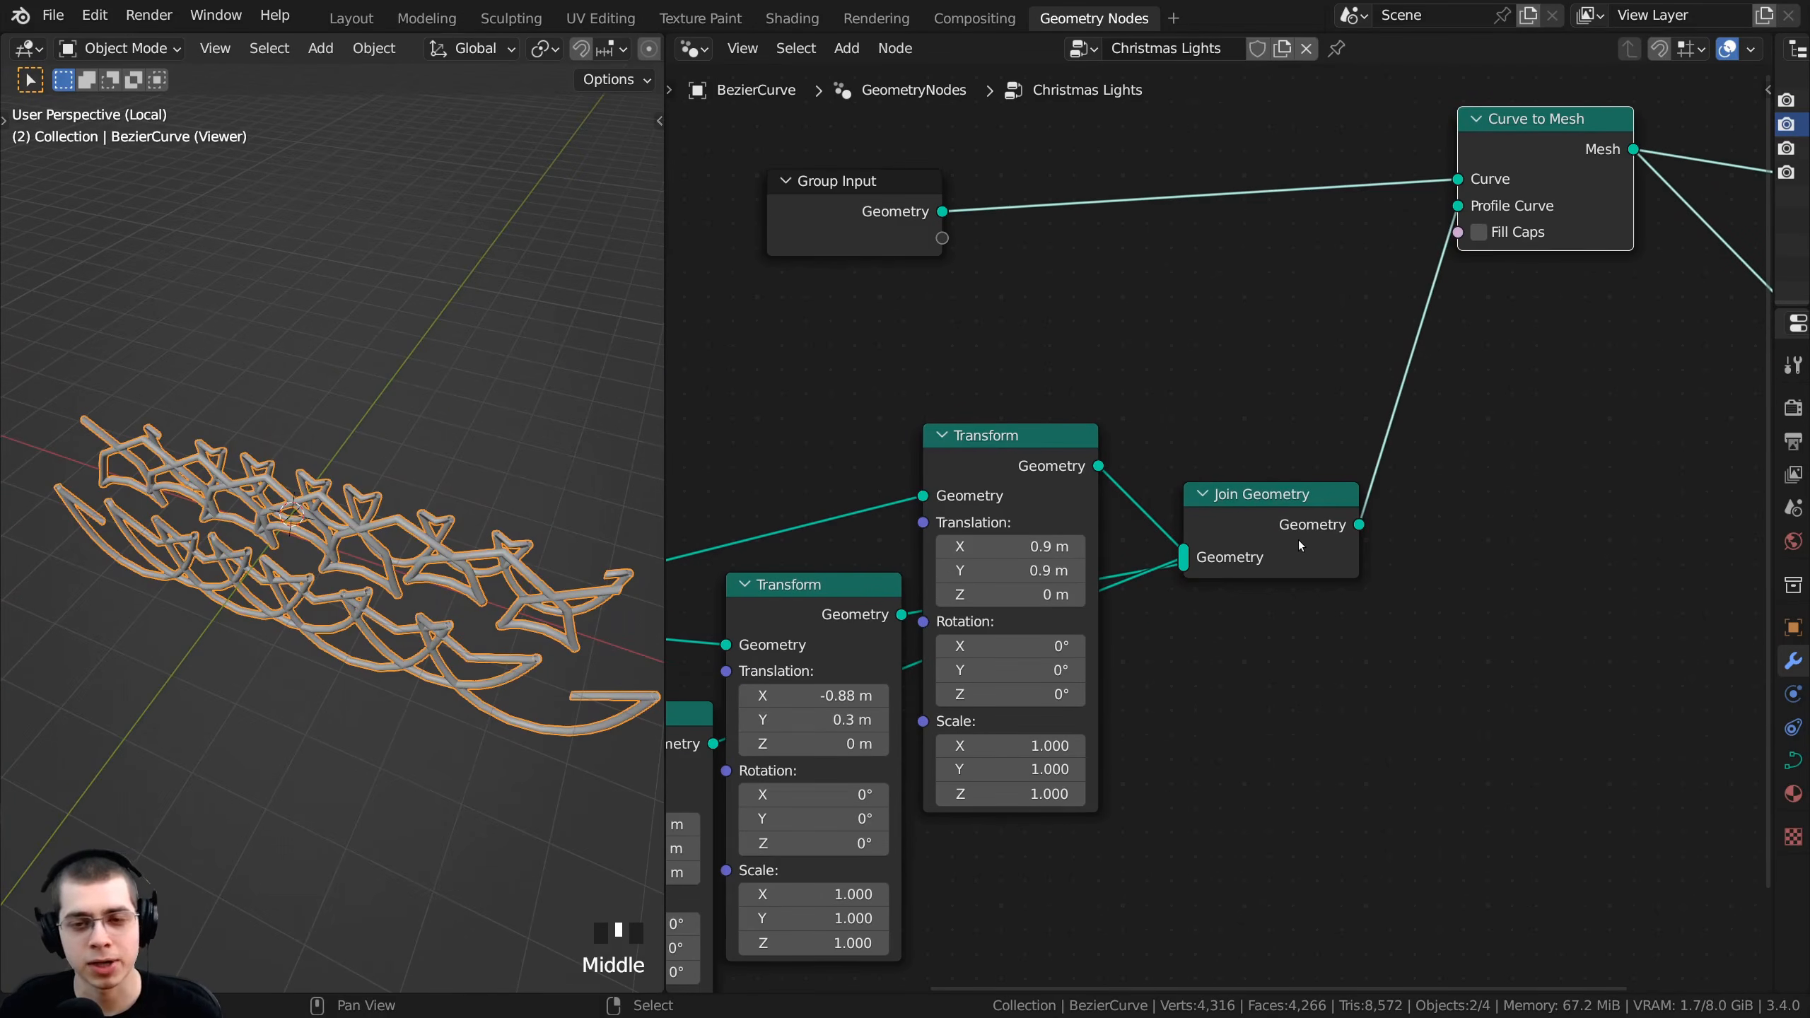
- Preview the Join Geometry output in the Viewer and look at the three profile circles from above
{"action": "left_click", "coordinate": [1238, 526], "text": "ctrl+shift"}
{"action": "middle_click_drag", "start_coordinate": [321, 585], "coordinate": [313, 652]}
{"action": "middle_click_drag", "start_coordinate": [745, 659], "coordinate": [1043, 625]}
{"action": "scroll", "coordinate": [333, 618], "scroll_direction": "up", "scroll_amount": 7}
- Try a Curve Circle radius of 0.42 m while watching the gaps between the three circles
{"action": "left_click_drag", "start_coordinate": [948, 637], "coordinate": [549, 490]}
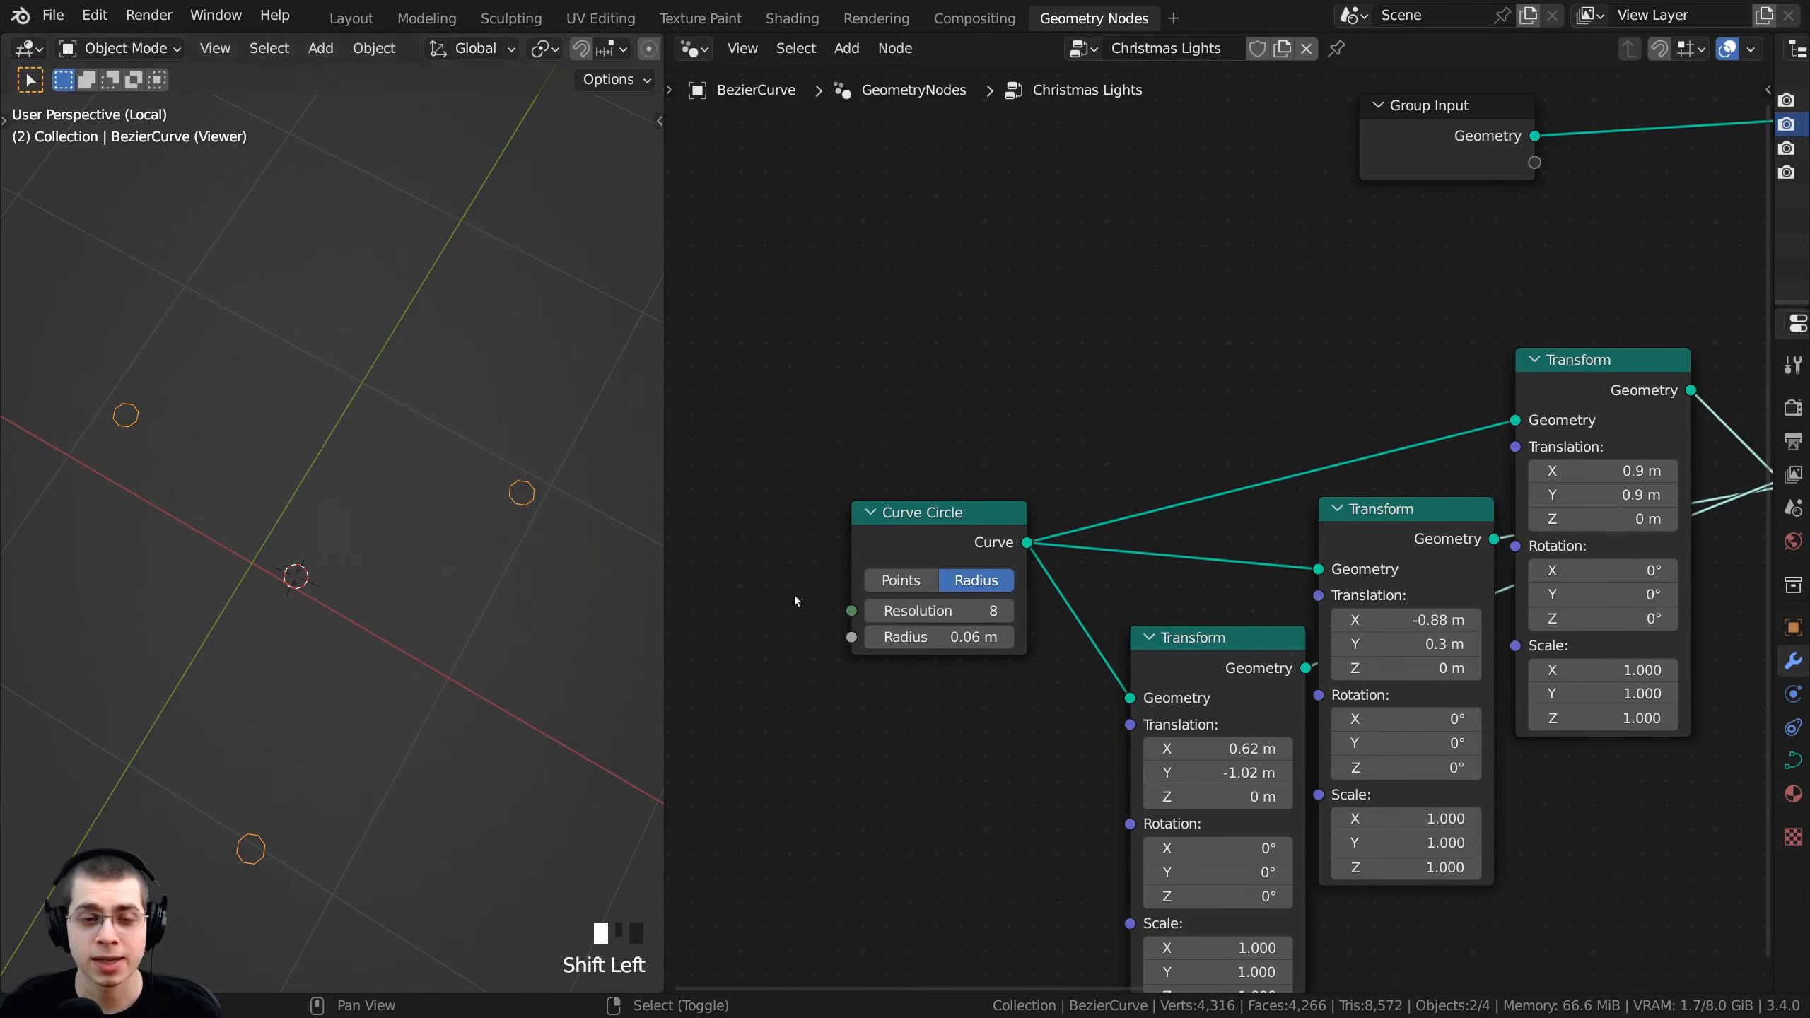
{"action": "left_click_drag", "start_coordinate": [948, 637], "coordinate": [1165, 578], "text": "shift"}
{"action": "middle_click_drag", "start_coordinate": [1165, 578], "coordinate": [748, 494]}
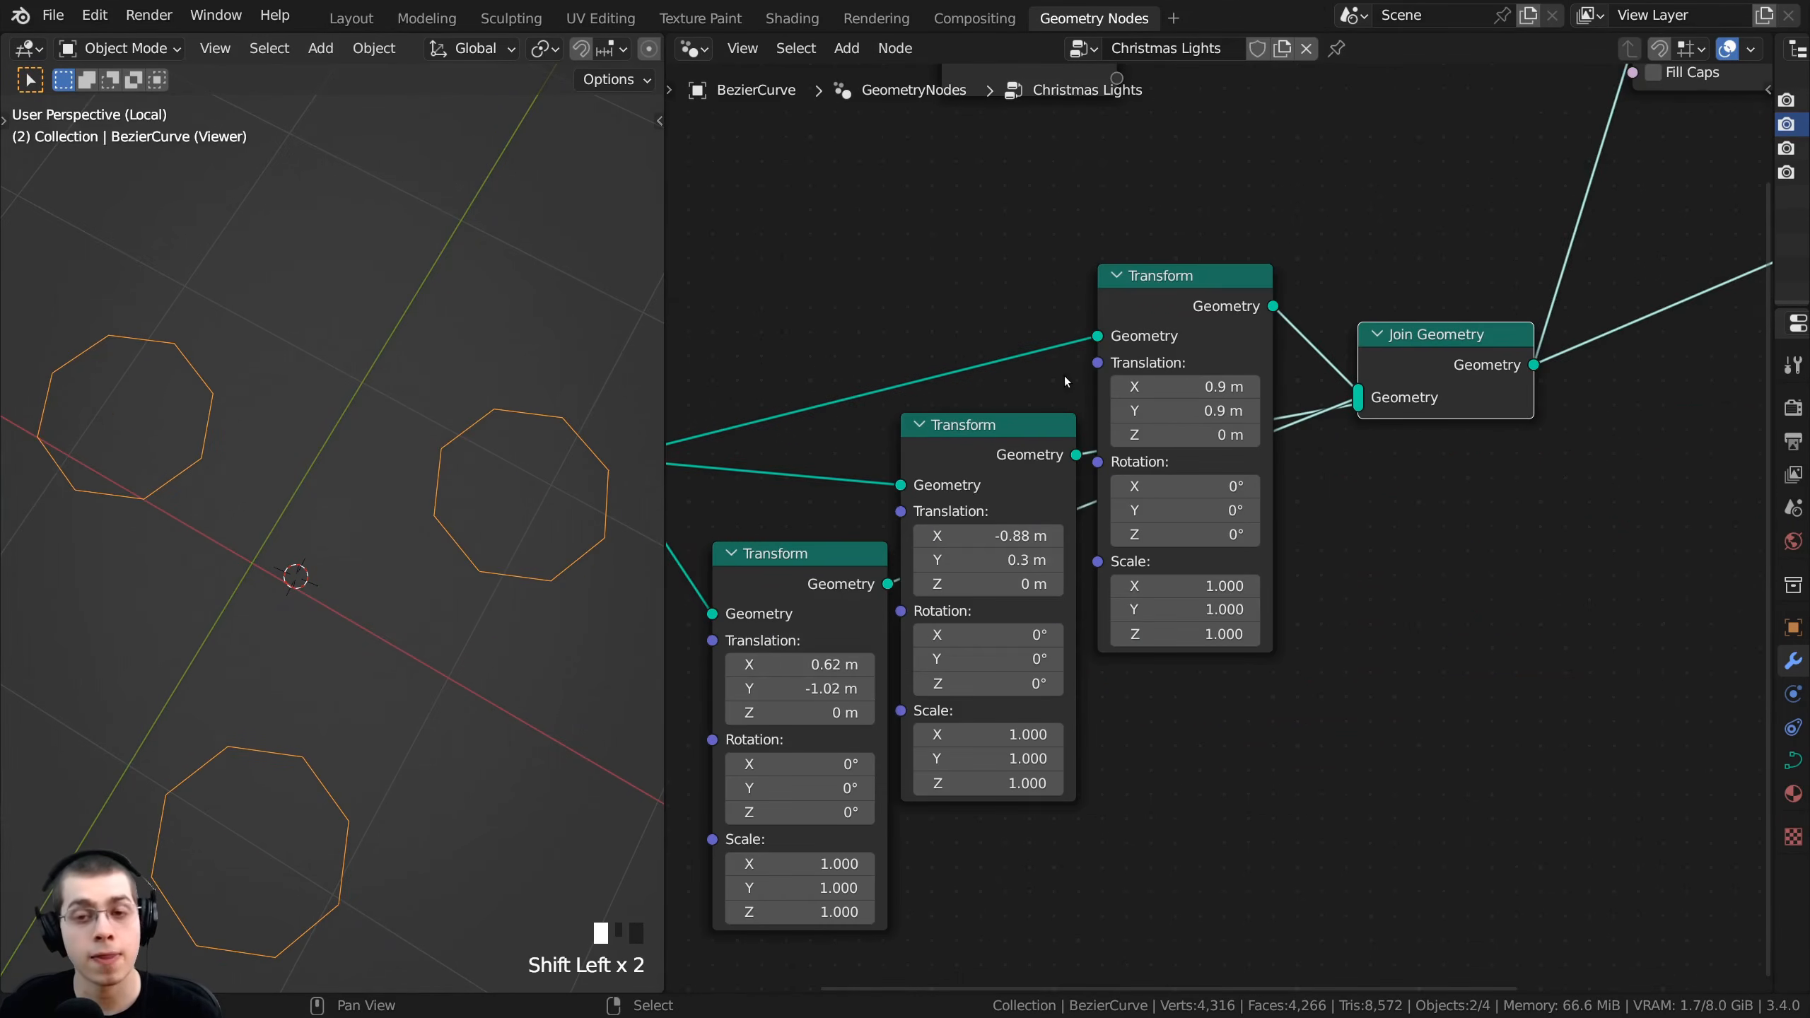
- Set the Curve Circle radius to 1 m
{"action": "middle_click_drag", "start_coordinate": [676, 621], "coordinate": [899, 556]}
{"action": "left_click", "coordinate": [899, 556]}
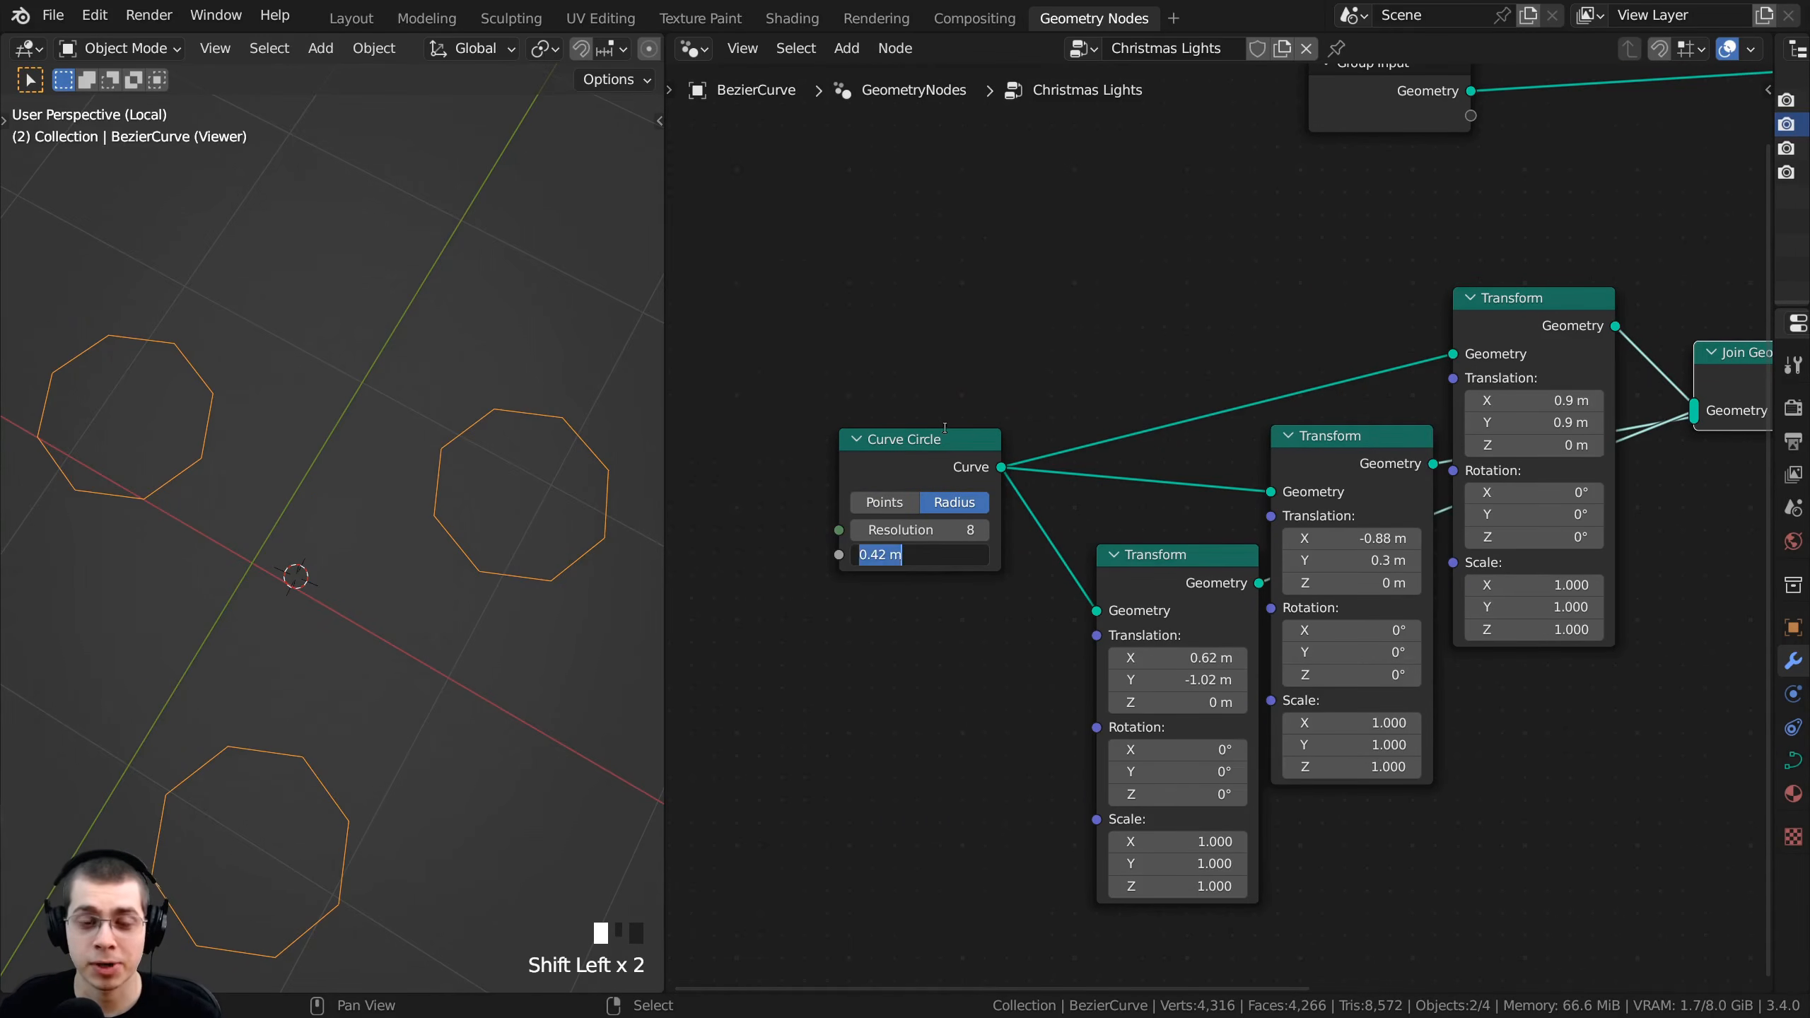
{"action": "type", "text": "1"}
{"action": "key", "text": "Return"}
{"action": "scroll", "coordinate": [477, 456], "scroll_direction": "down", "scroll_amount": 2}
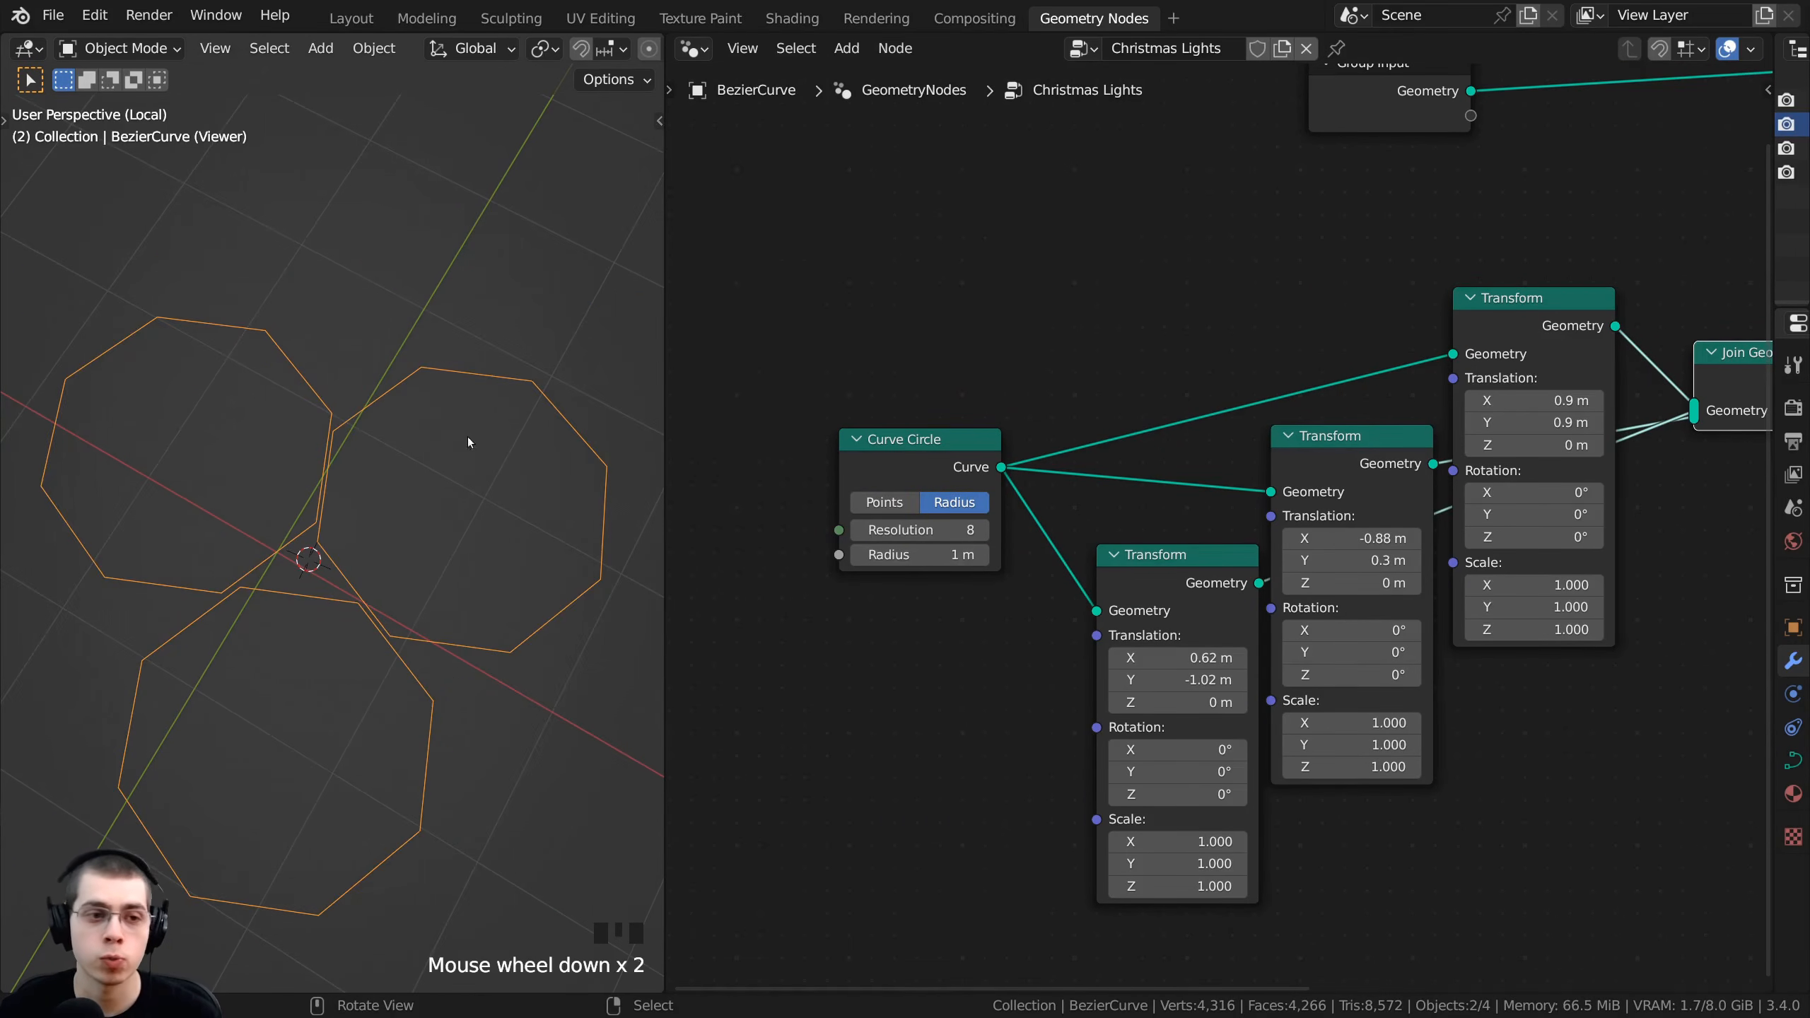
{"action": "scroll", "coordinate": [1696, 400], "scroll_direction": "down", "scroll_amount": 1}
- Nudge the Join Geometry node closer to the Transform nodes, leaving room before Curve to Mesh
{"action": "middle_click_drag", "start_coordinate": [1700, 391], "coordinate": [1244, 460]}
{"action": "left_click_drag", "start_coordinate": [1244, 460], "coordinate": [1219, 465]}
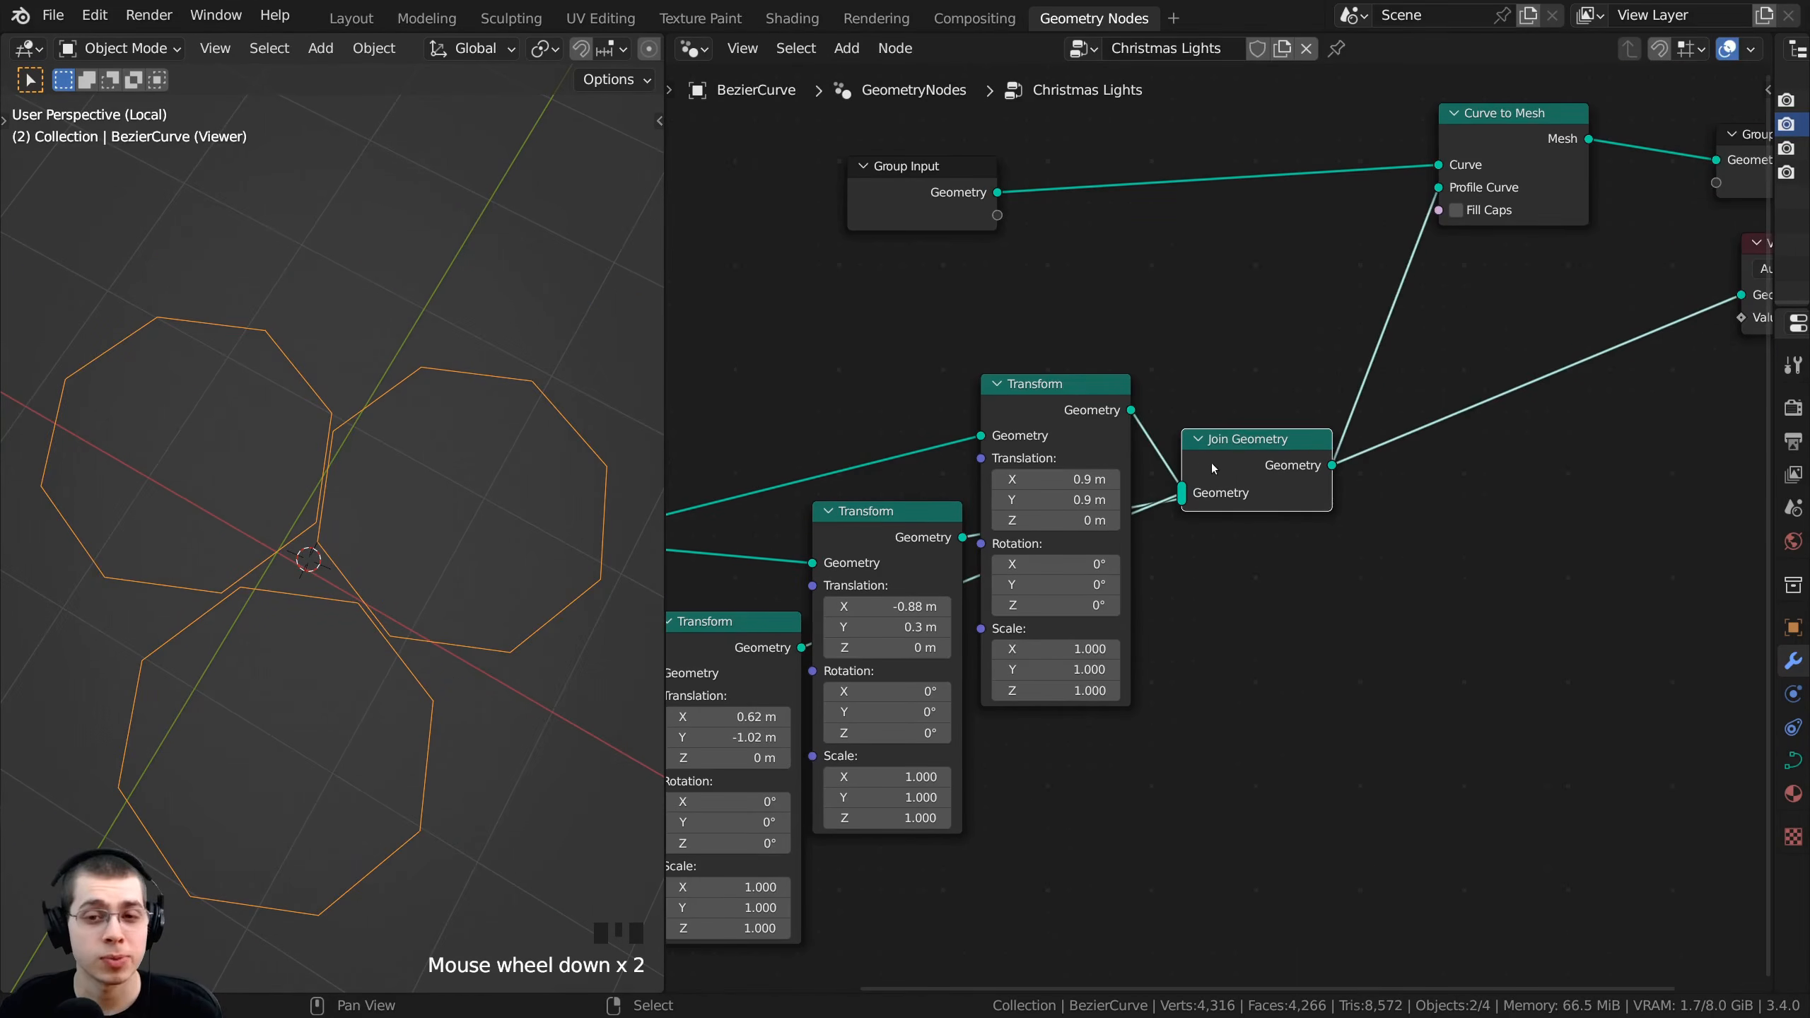
{"action": "middle_click_drag", "start_coordinate": [1244, 417], "coordinate": [1087, 490]}
{"action": "scroll", "coordinate": [1087, 490], "scroll_direction": "up", "scroll_amount": 2}
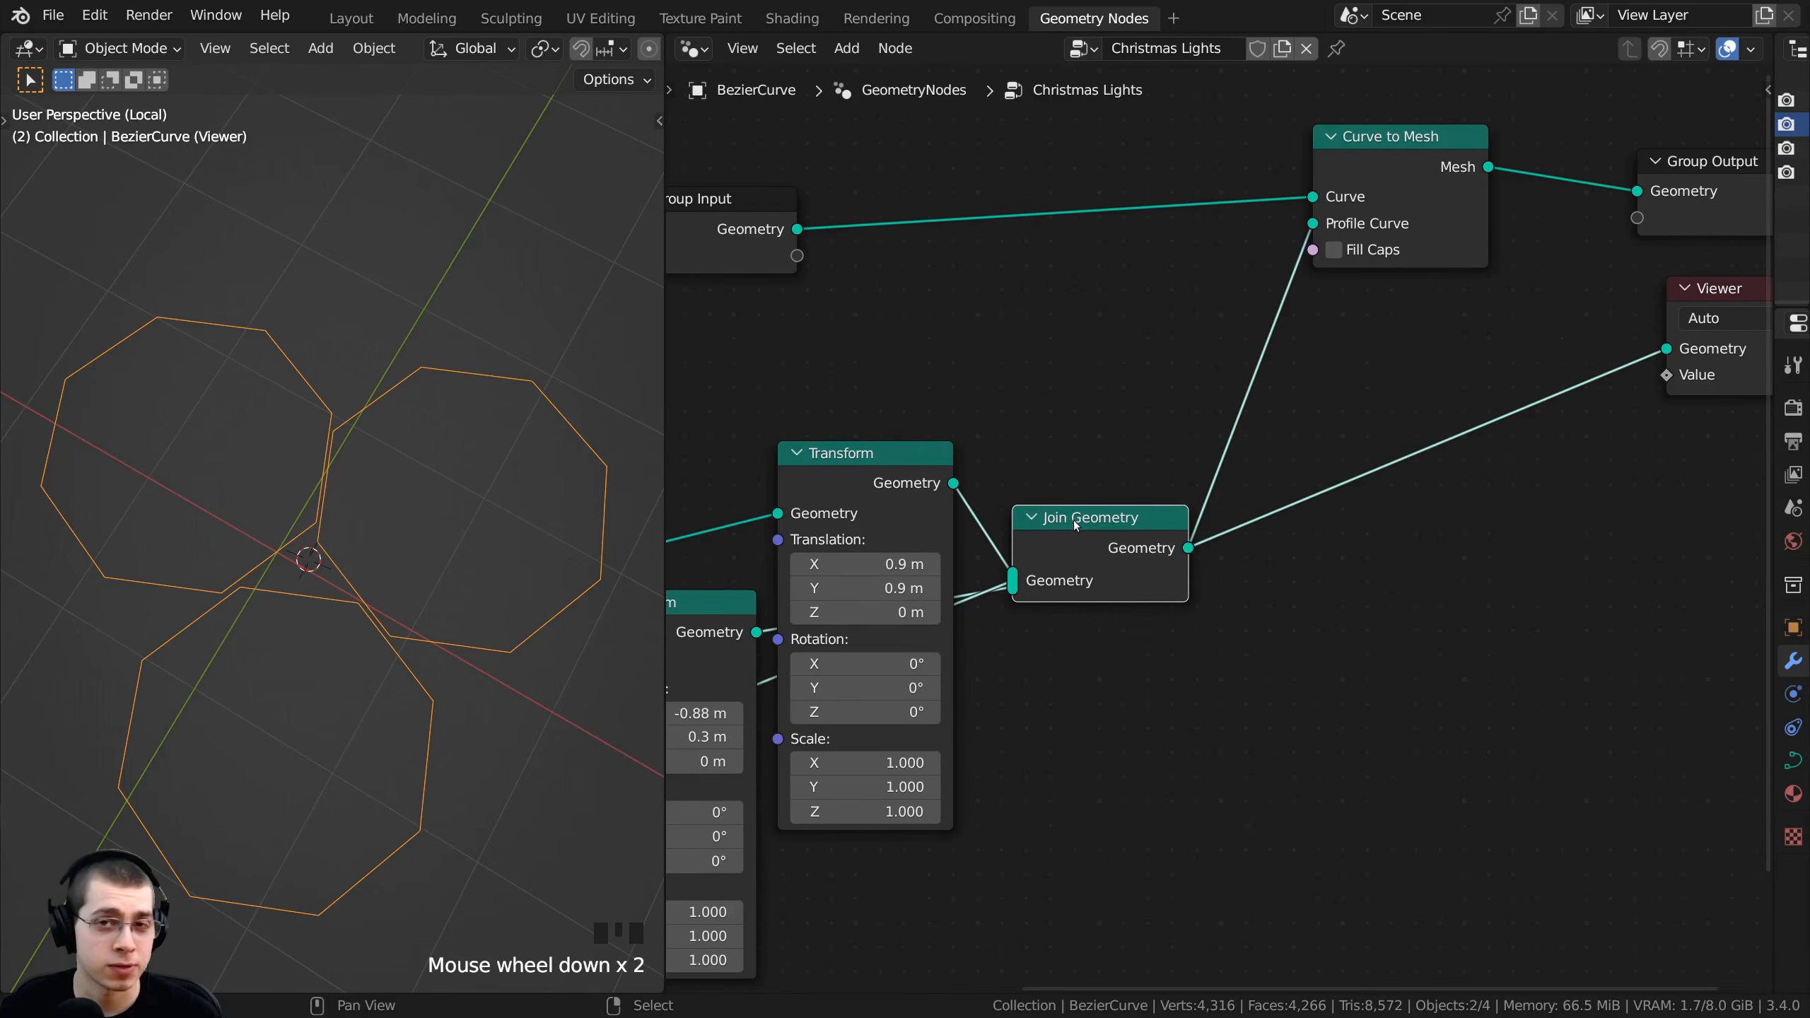
{"action": "left_click_drag", "start_coordinate": [1118, 522], "coordinate": [1110, 510]}
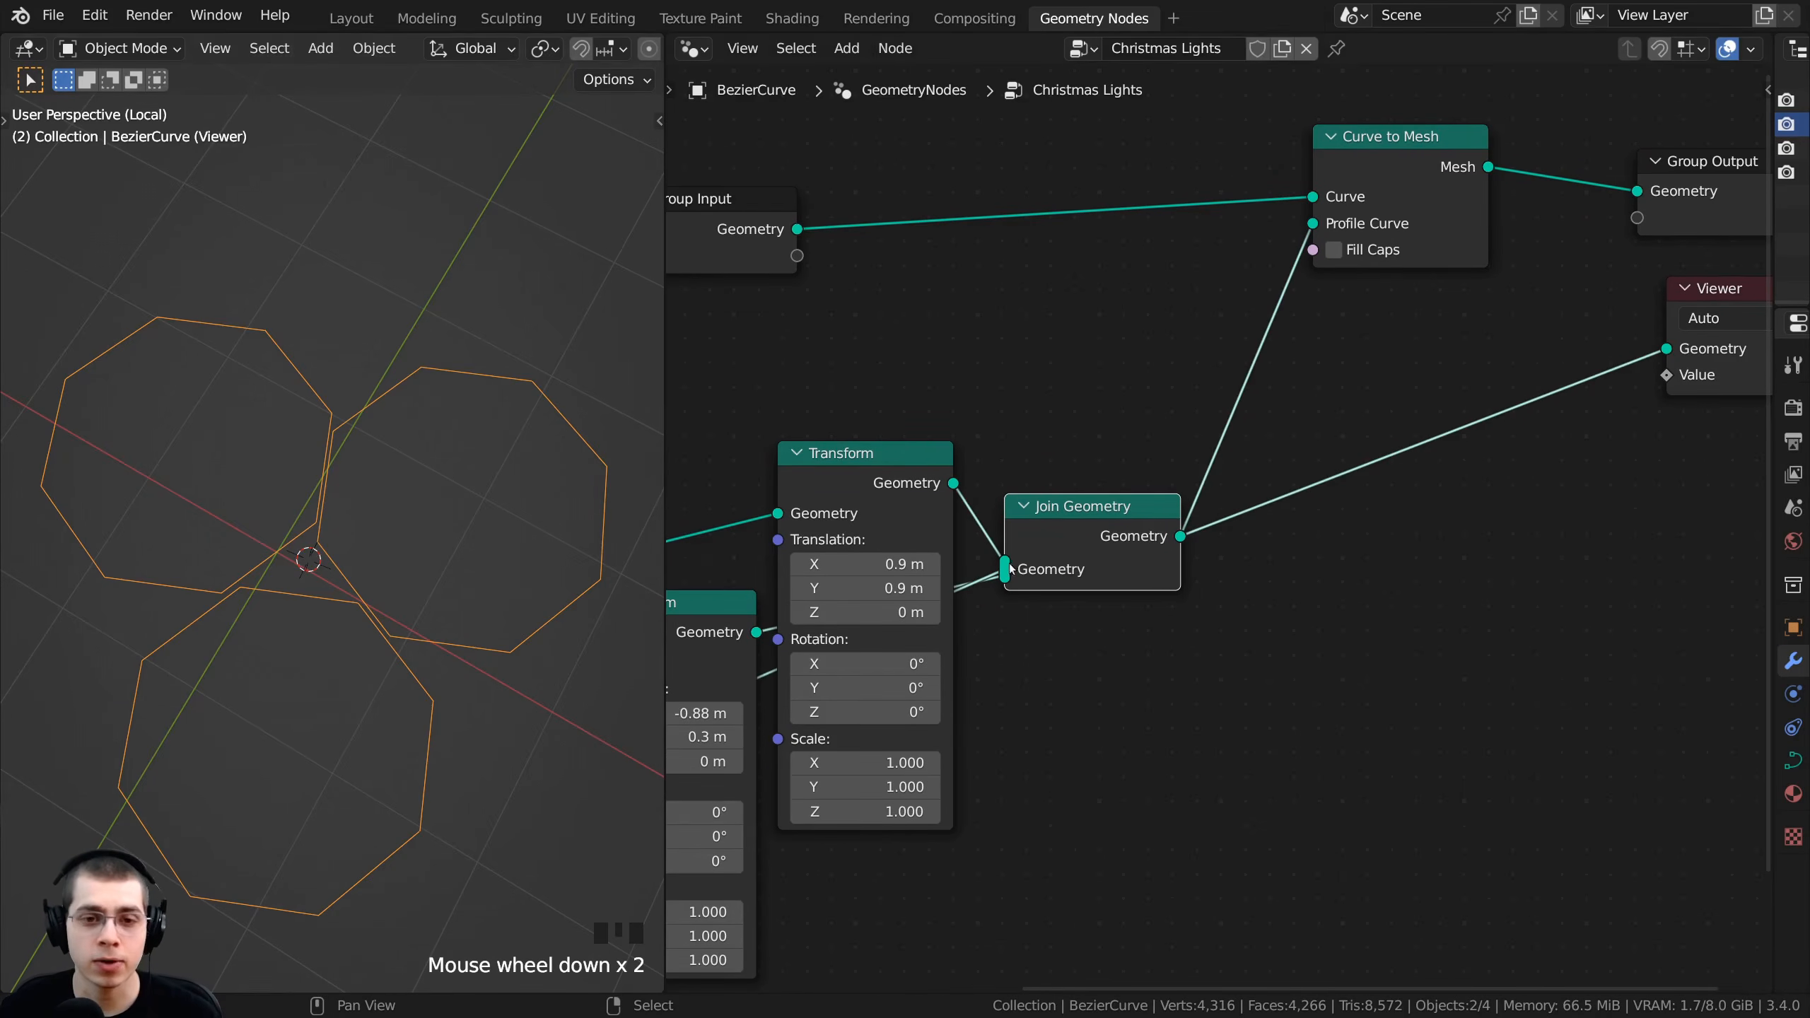
{"action": "scroll", "coordinate": [1008, 588], "scroll_direction": "down", "scroll_amount": 1}
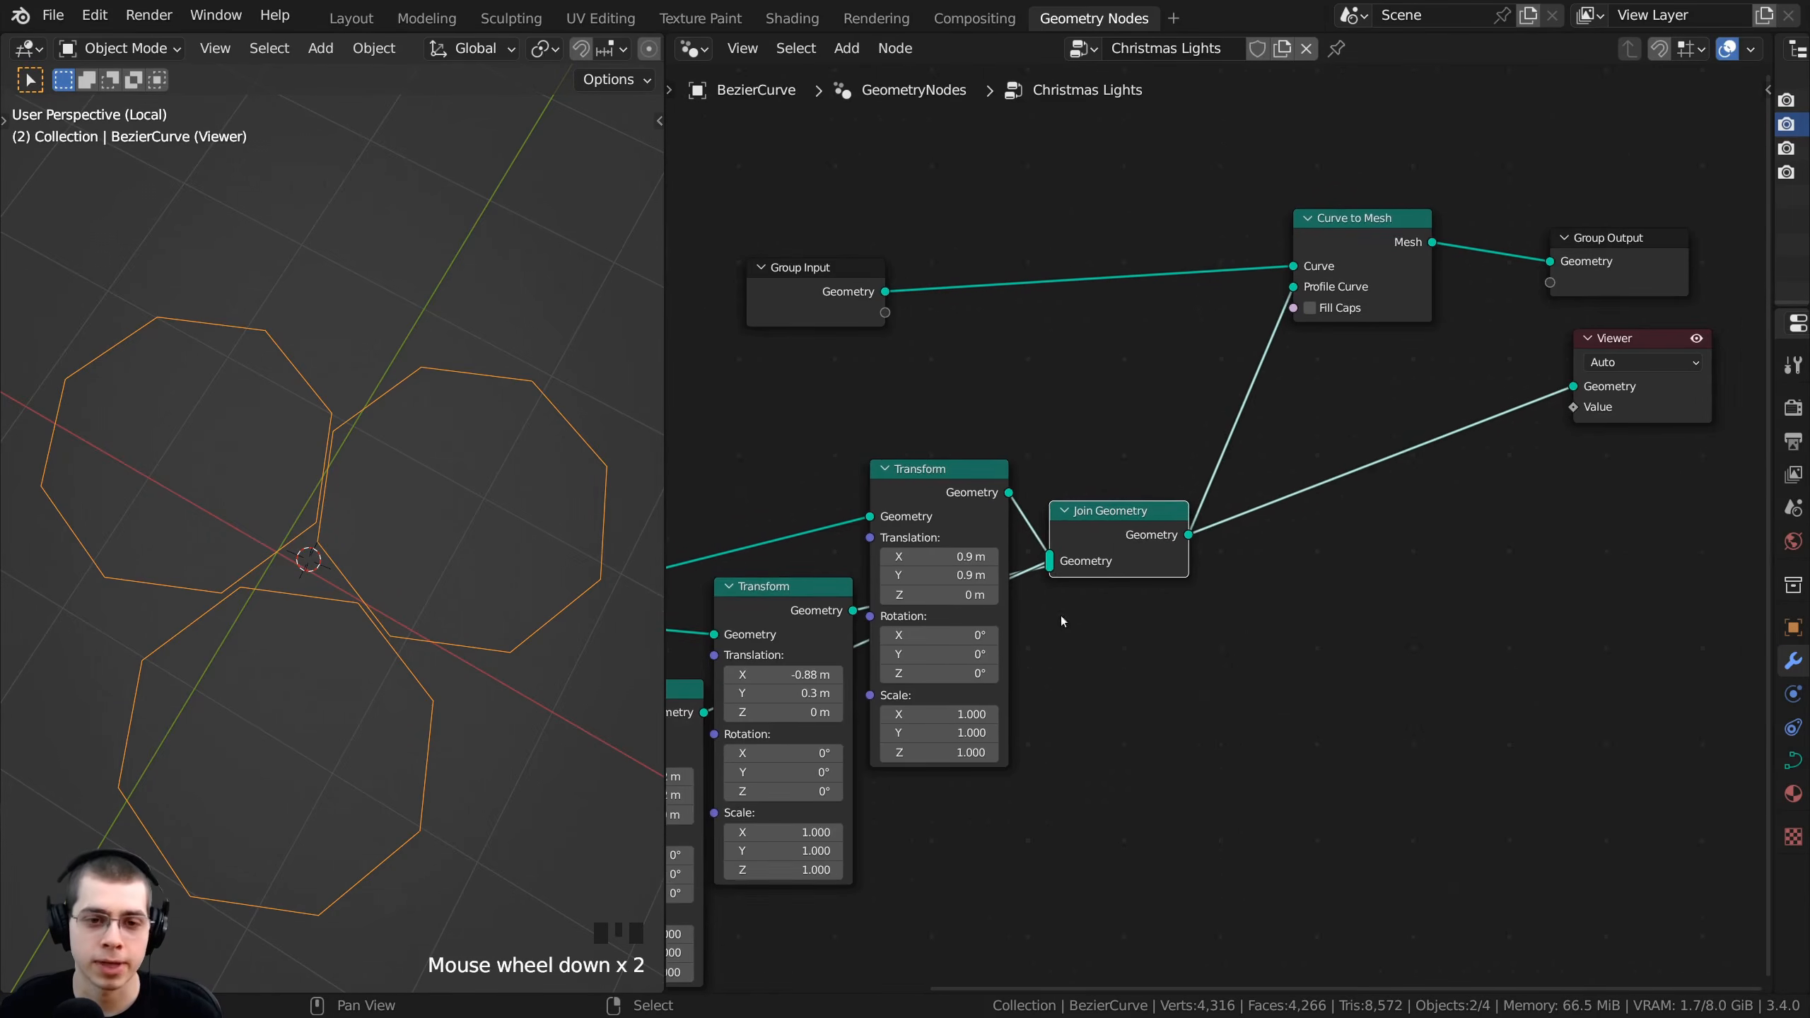
{"action": "scroll", "coordinate": [1135, 581], "scroll_direction": "up", "scroll_amount": 1}
{"action": "scroll", "coordinate": [1346, 464], "scroll_direction": "down", "scroll_amount": 1}
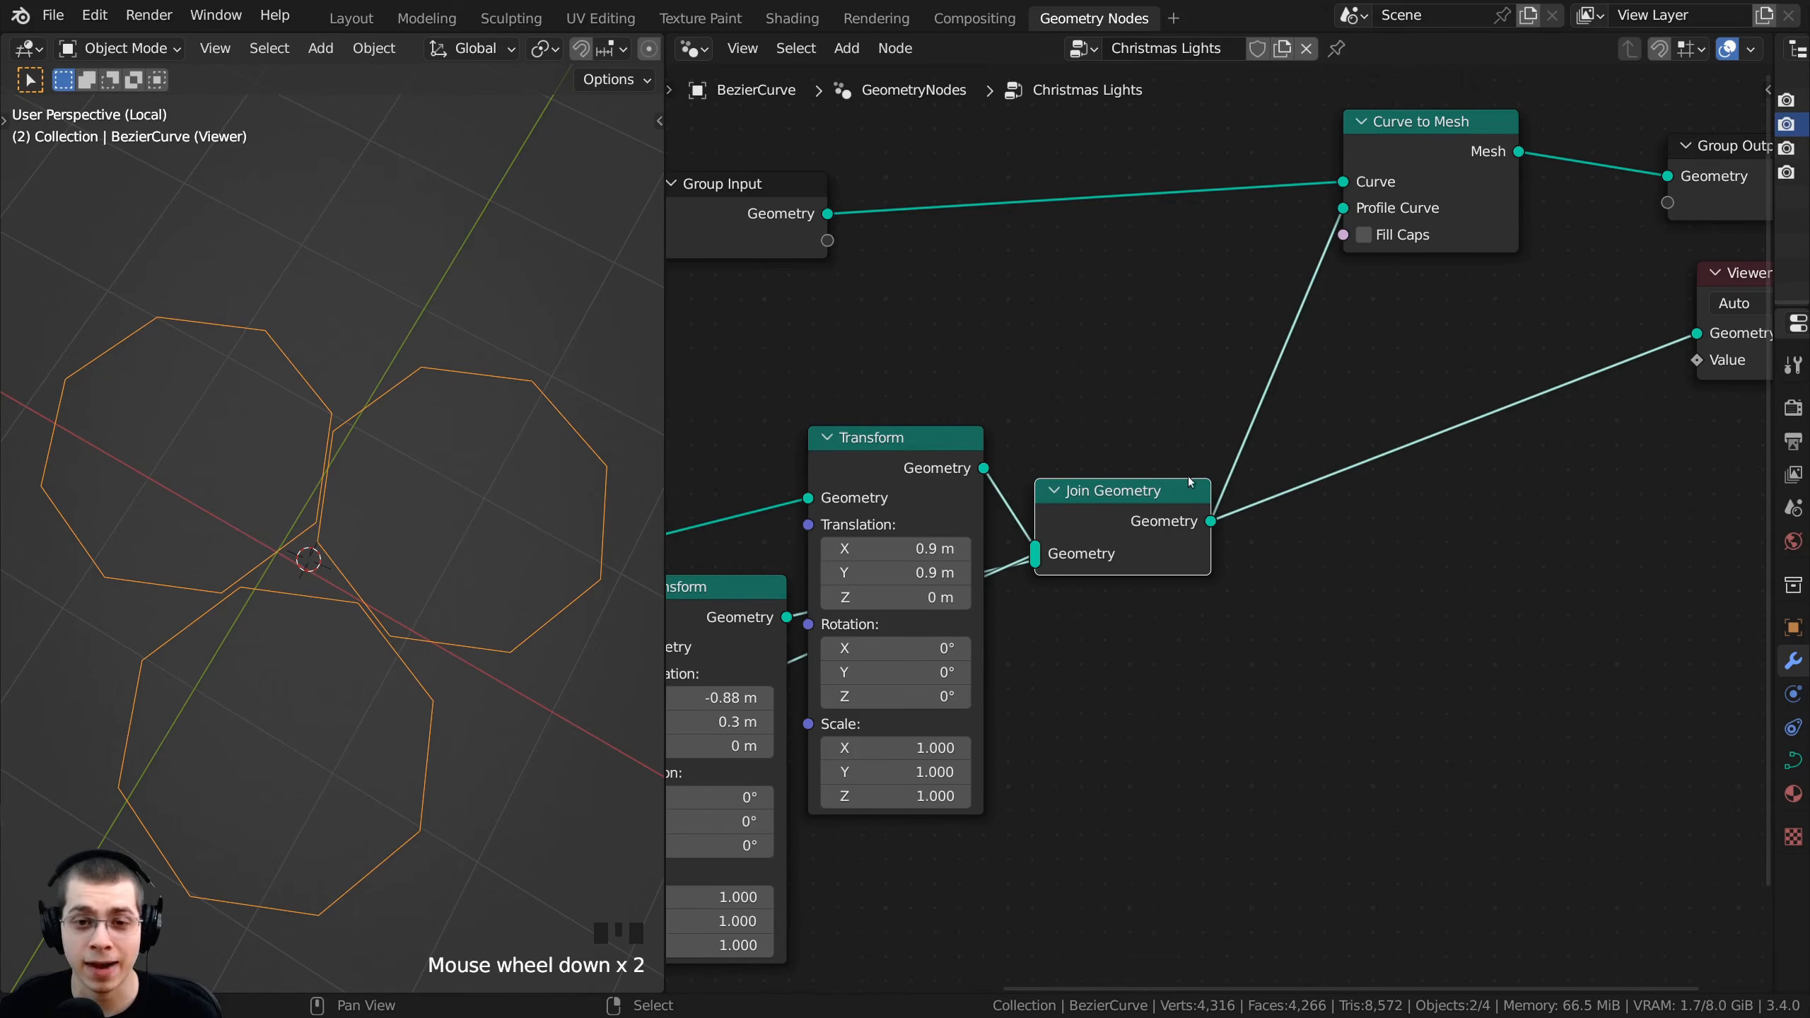
{"action": "left_click_drag", "start_coordinate": [1125, 521], "coordinate": [1115, 525]}
{"action": "scroll", "coordinate": [1129, 524], "scroll_direction": "down", "scroll_amount": 2}
{"action": "middle_click_drag", "start_coordinate": [1088, 516], "coordinate": [1030, 533]}
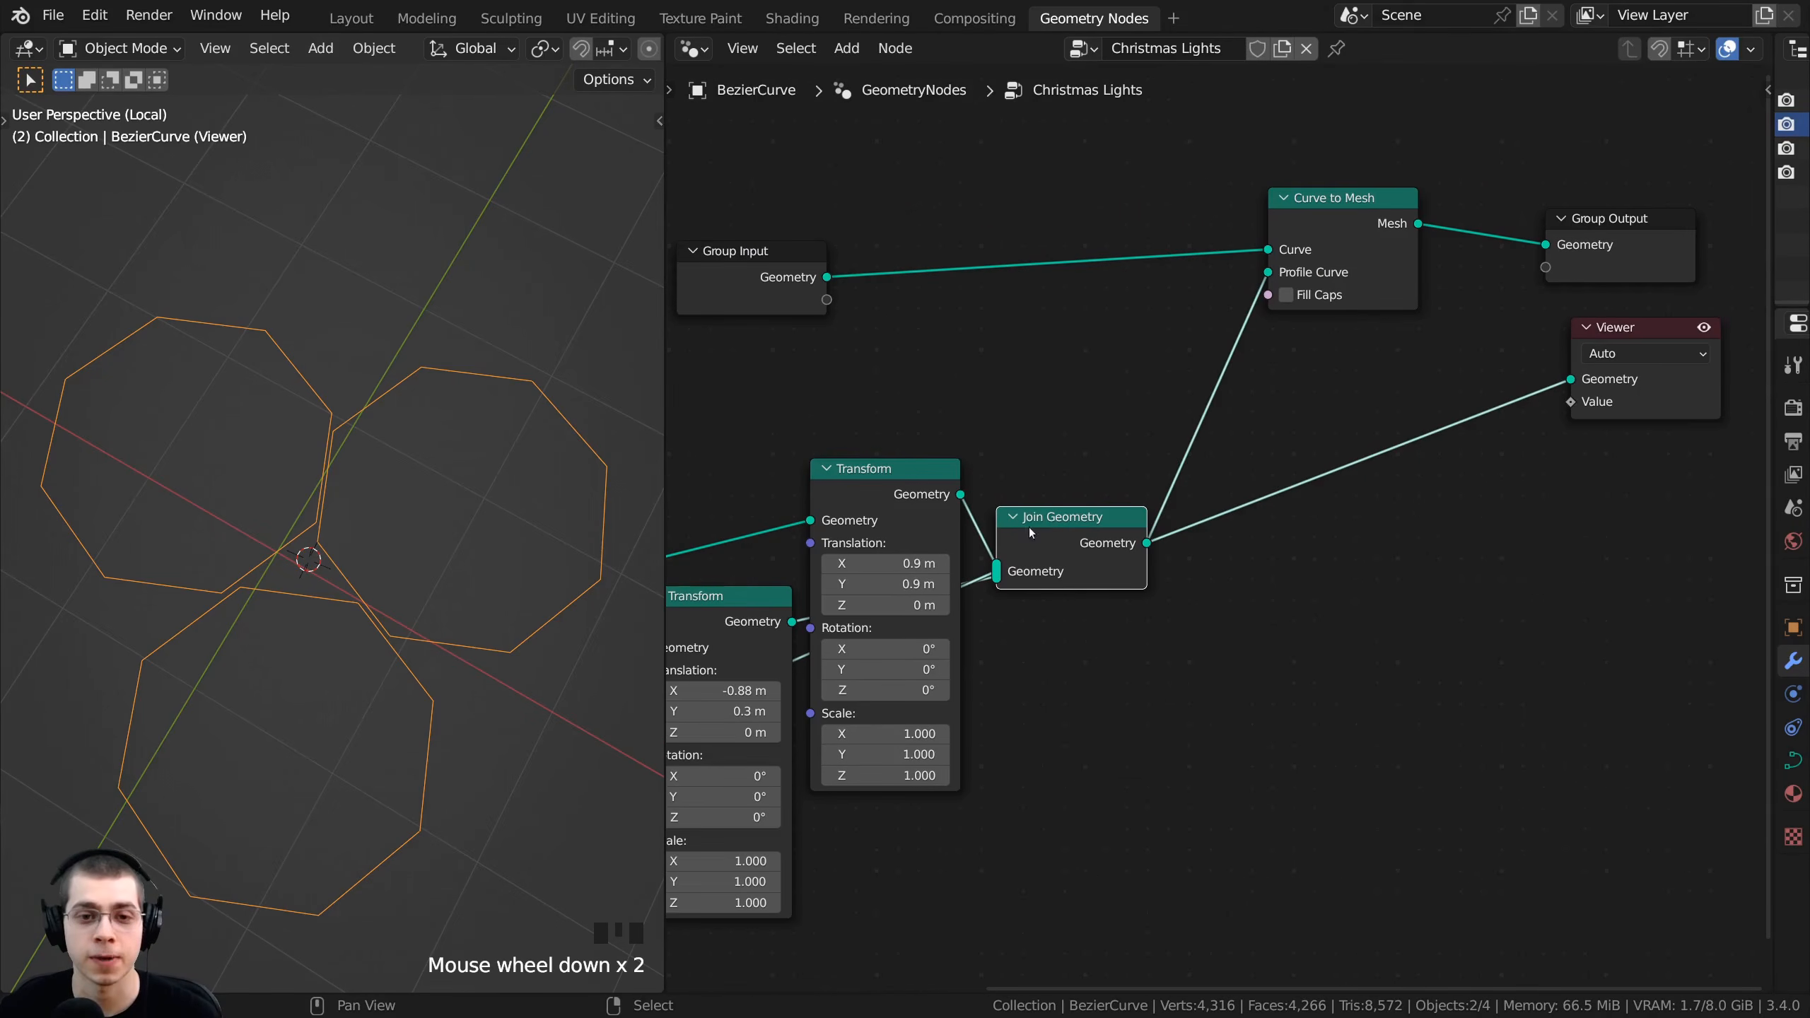
- Duplicate the Transform node beside Join Geometry and insert the copy between Join Geometry and Curve to Mesh's Profile Curve
{"action": "right_click", "coordinate": [889, 492]}
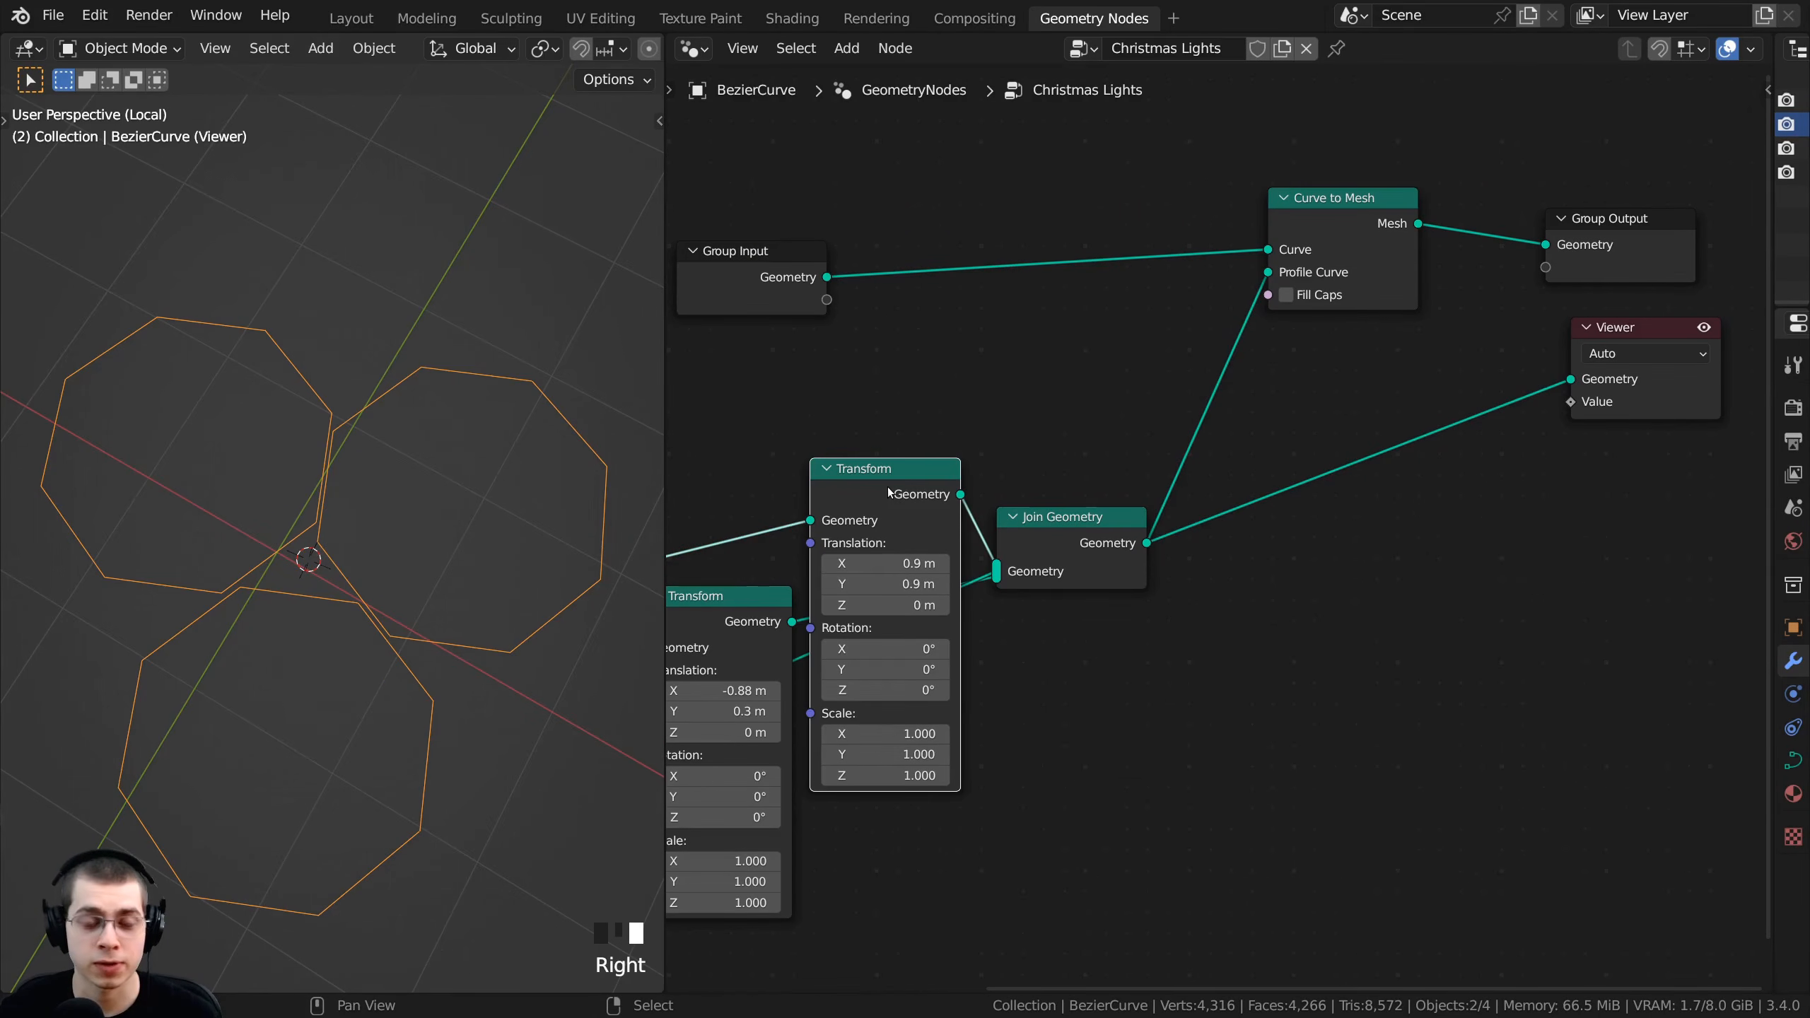
{"action": "key", "text": "shift+d"}
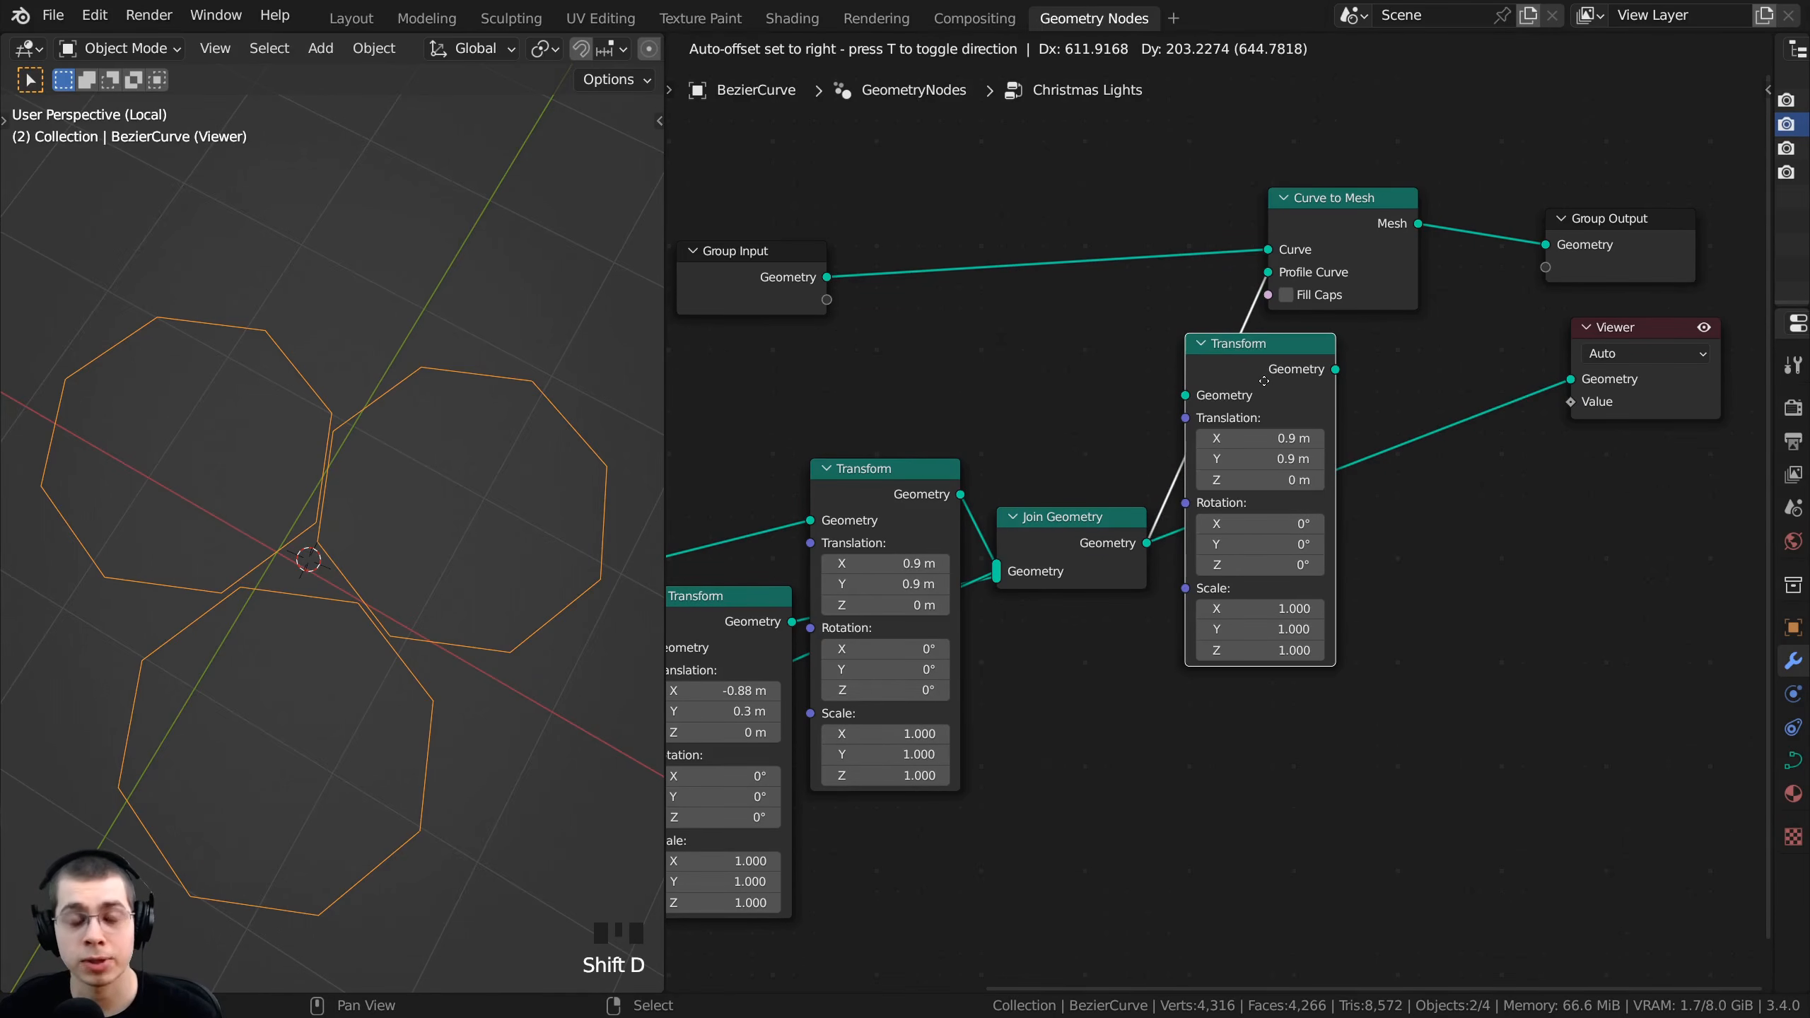
{"action": "left_click", "coordinate": [1263, 381]}
{"action": "middle_click_drag", "start_coordinate": [1192, 405], "coordinate": [1055, 436]}
{"action": "scroll", "coordinate": [1056, 436], "scroll_direction": "up", "scroll_amount": 2}
- Reset the duplicated Transform node's values to their defaults
{"action": "left_click_drag", "start_coordinate": [1049, 670], "coordinate": [1045, 653]}
{"action": "mouse_move", "coordinate": [1074, 430]}
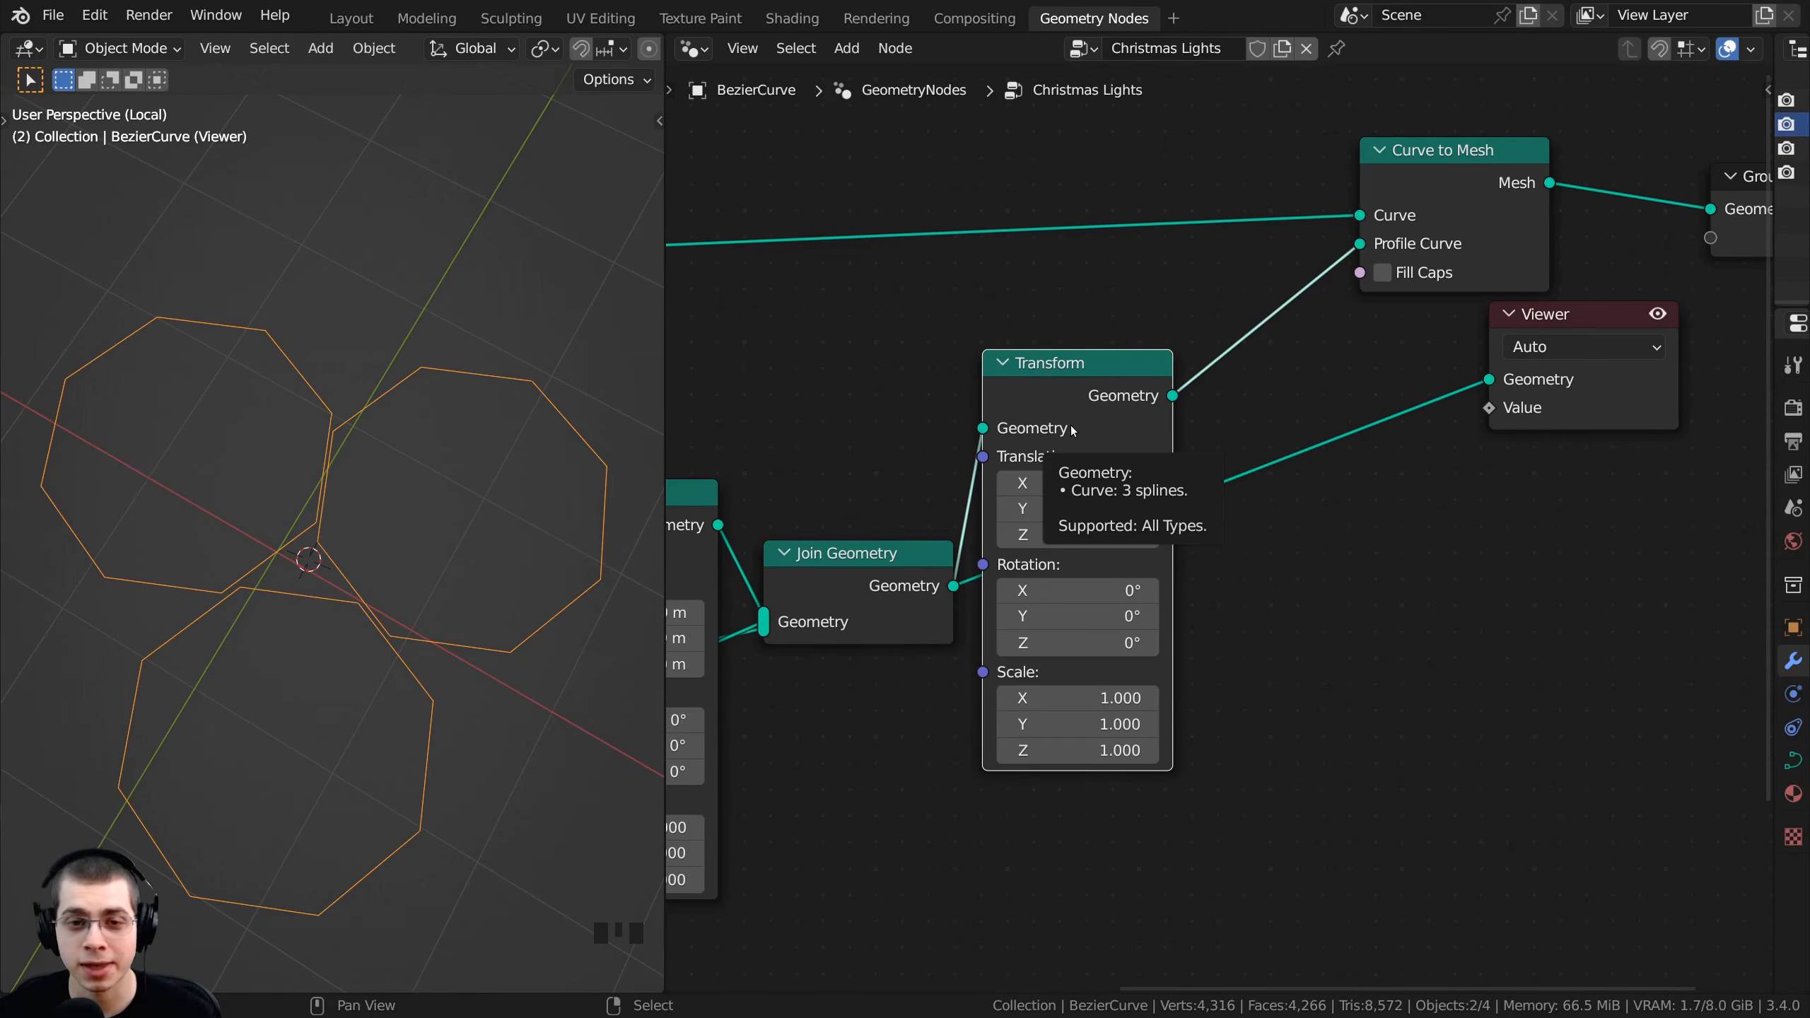
{"action": "key", "text": "BackSpace"}
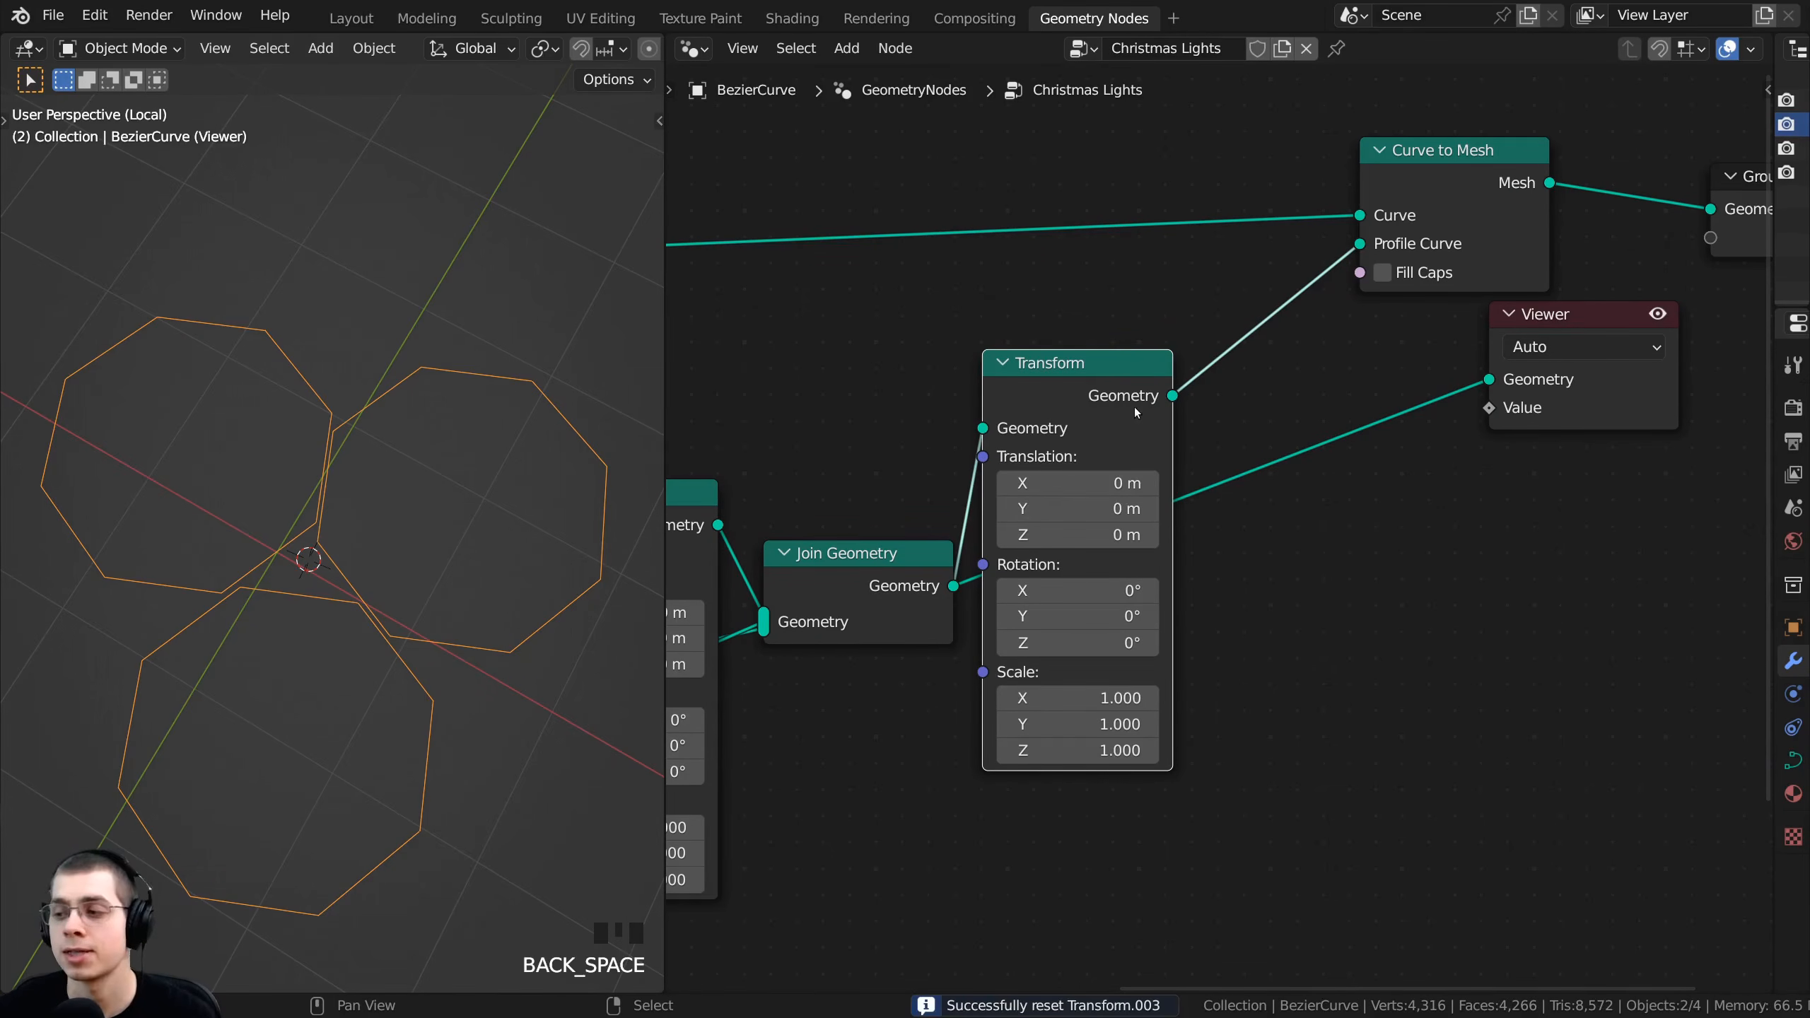
- Preview the output of the Transform node between Join Geometry and Curve to Mesh through the Viewer node
{"action": "scroll", "coordinate": [1103, 378], "scroll_direction": "down", "scroll_amount": 3}
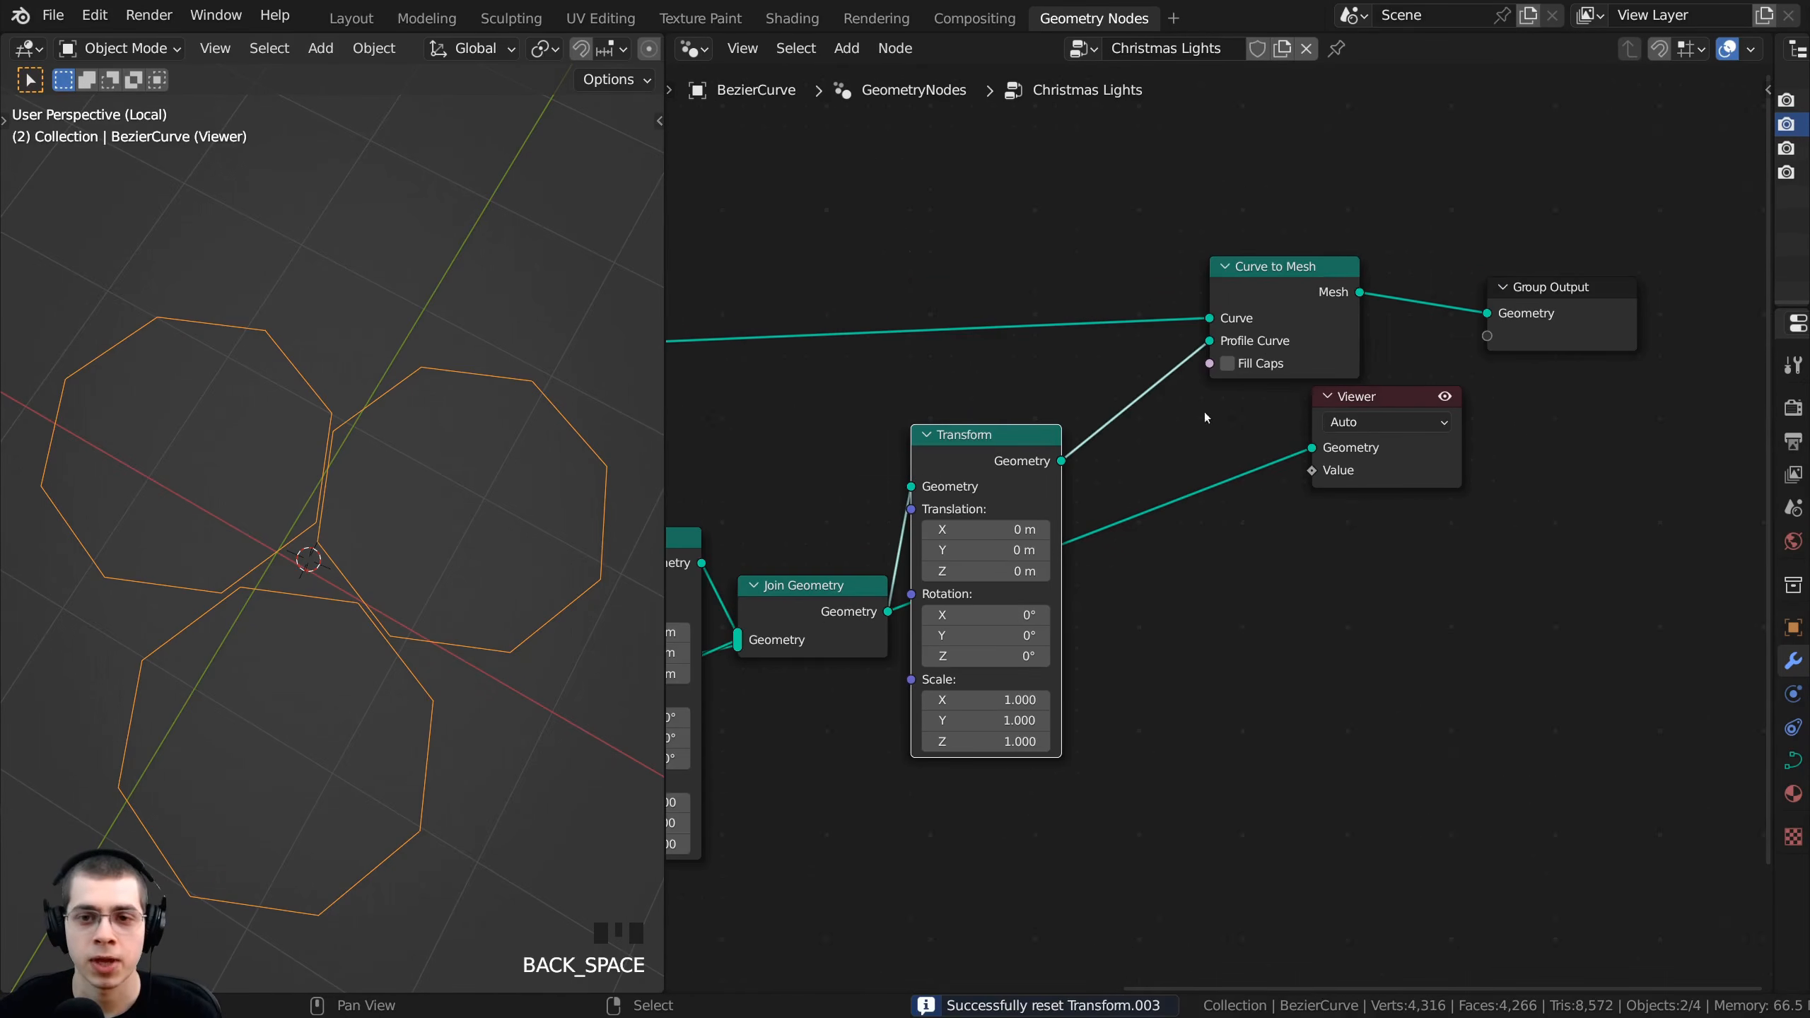
{"action": "left_click", "coordinate": [1055, 485], "text": "ctrl+shift"}
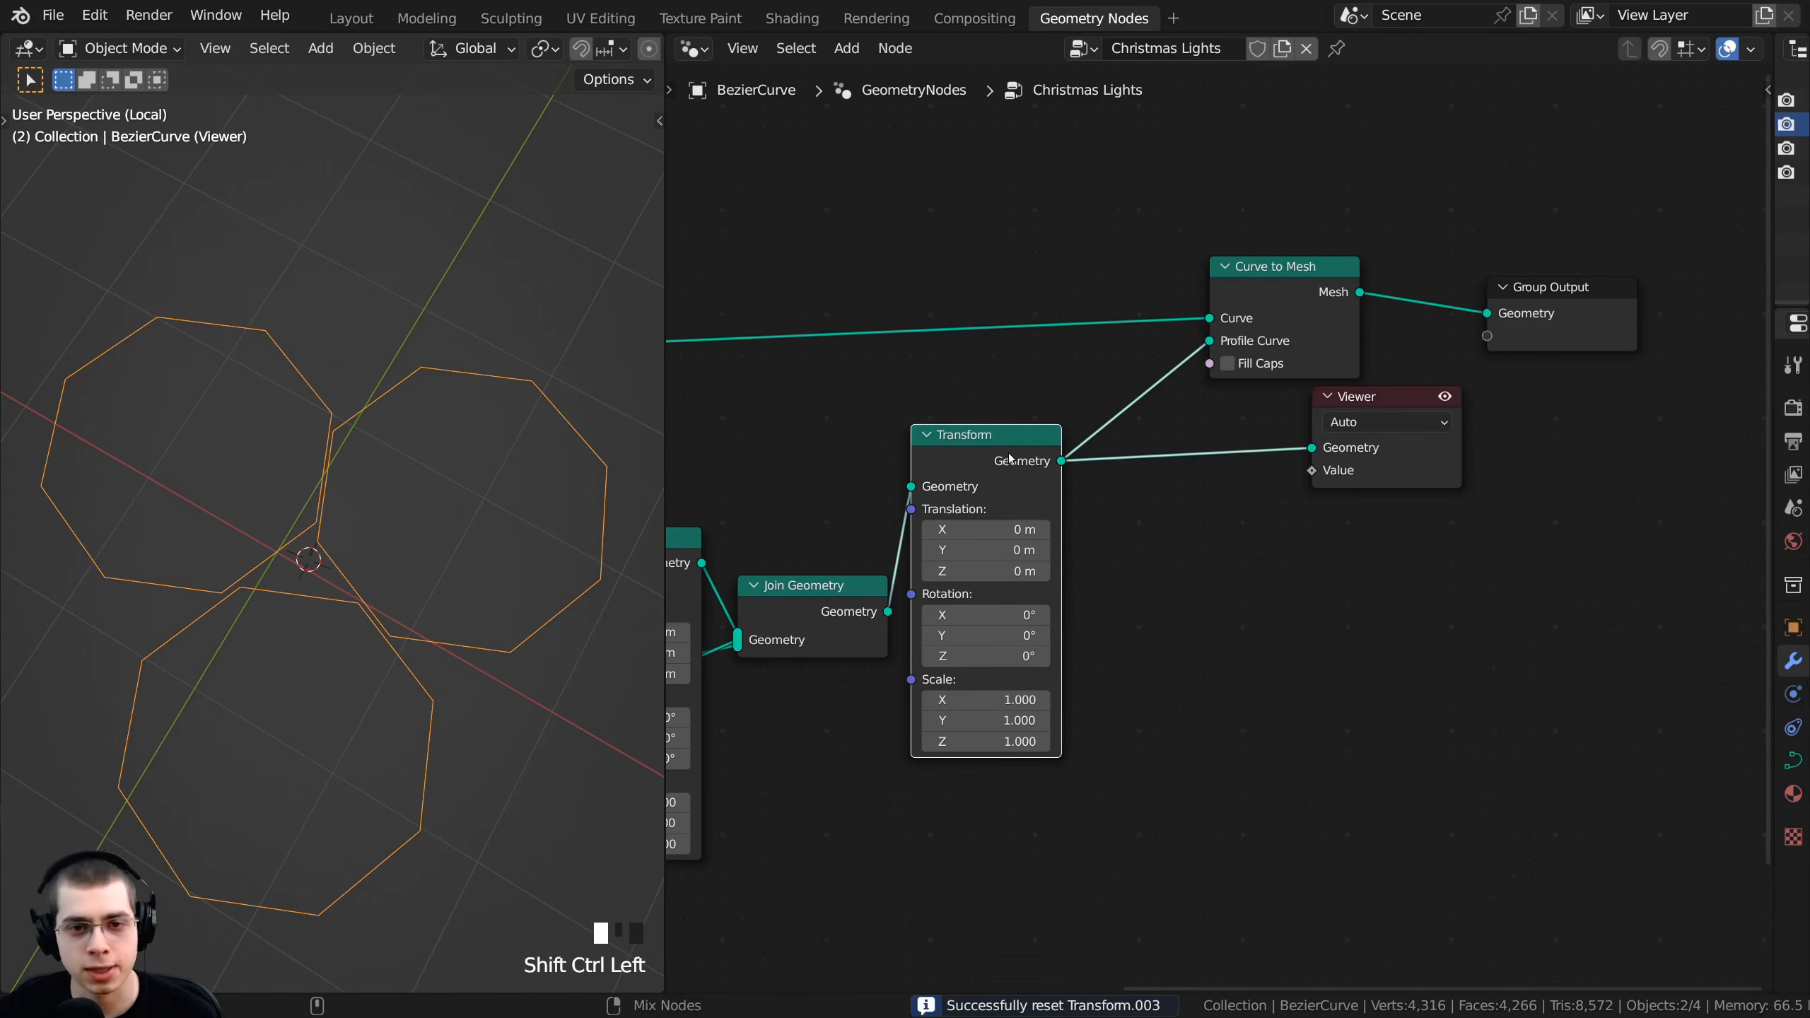
{"action": "middle_click_drag", "start_coordinate": [1069, 494], "coordinate": [1108, 488]}
{"action": "scroll", "coordinate": [412, 496], "scroll_direction": "down", "scroll_amount": 1}
{"action": "middle_click_drag", "start_coordinate": [1186, 604], "coordinate": [1249, 499]}
{"action": "scroll", "coordinate": [1252, 498], "scroll_direction": "up", "scroll_amount": 3}
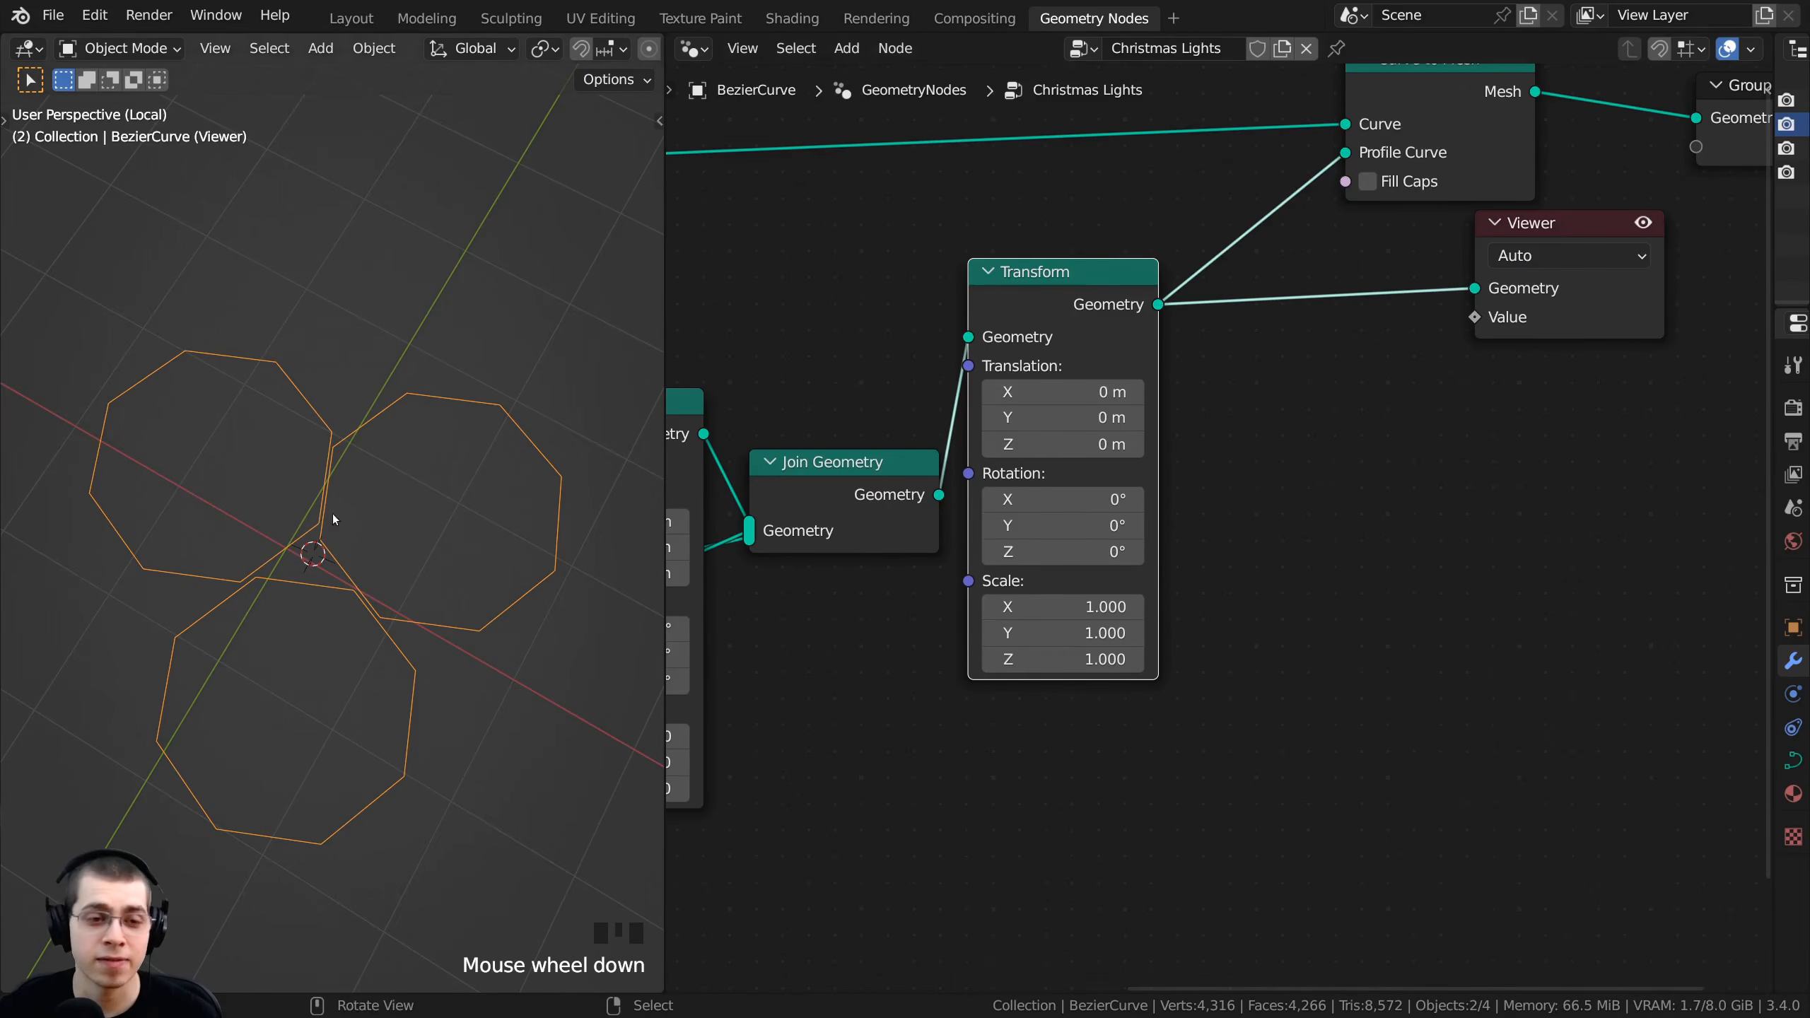
{"action": "scroll", "coordinate": [1032, 602], "scroll_direction": "down", "scroll_amount": 2}
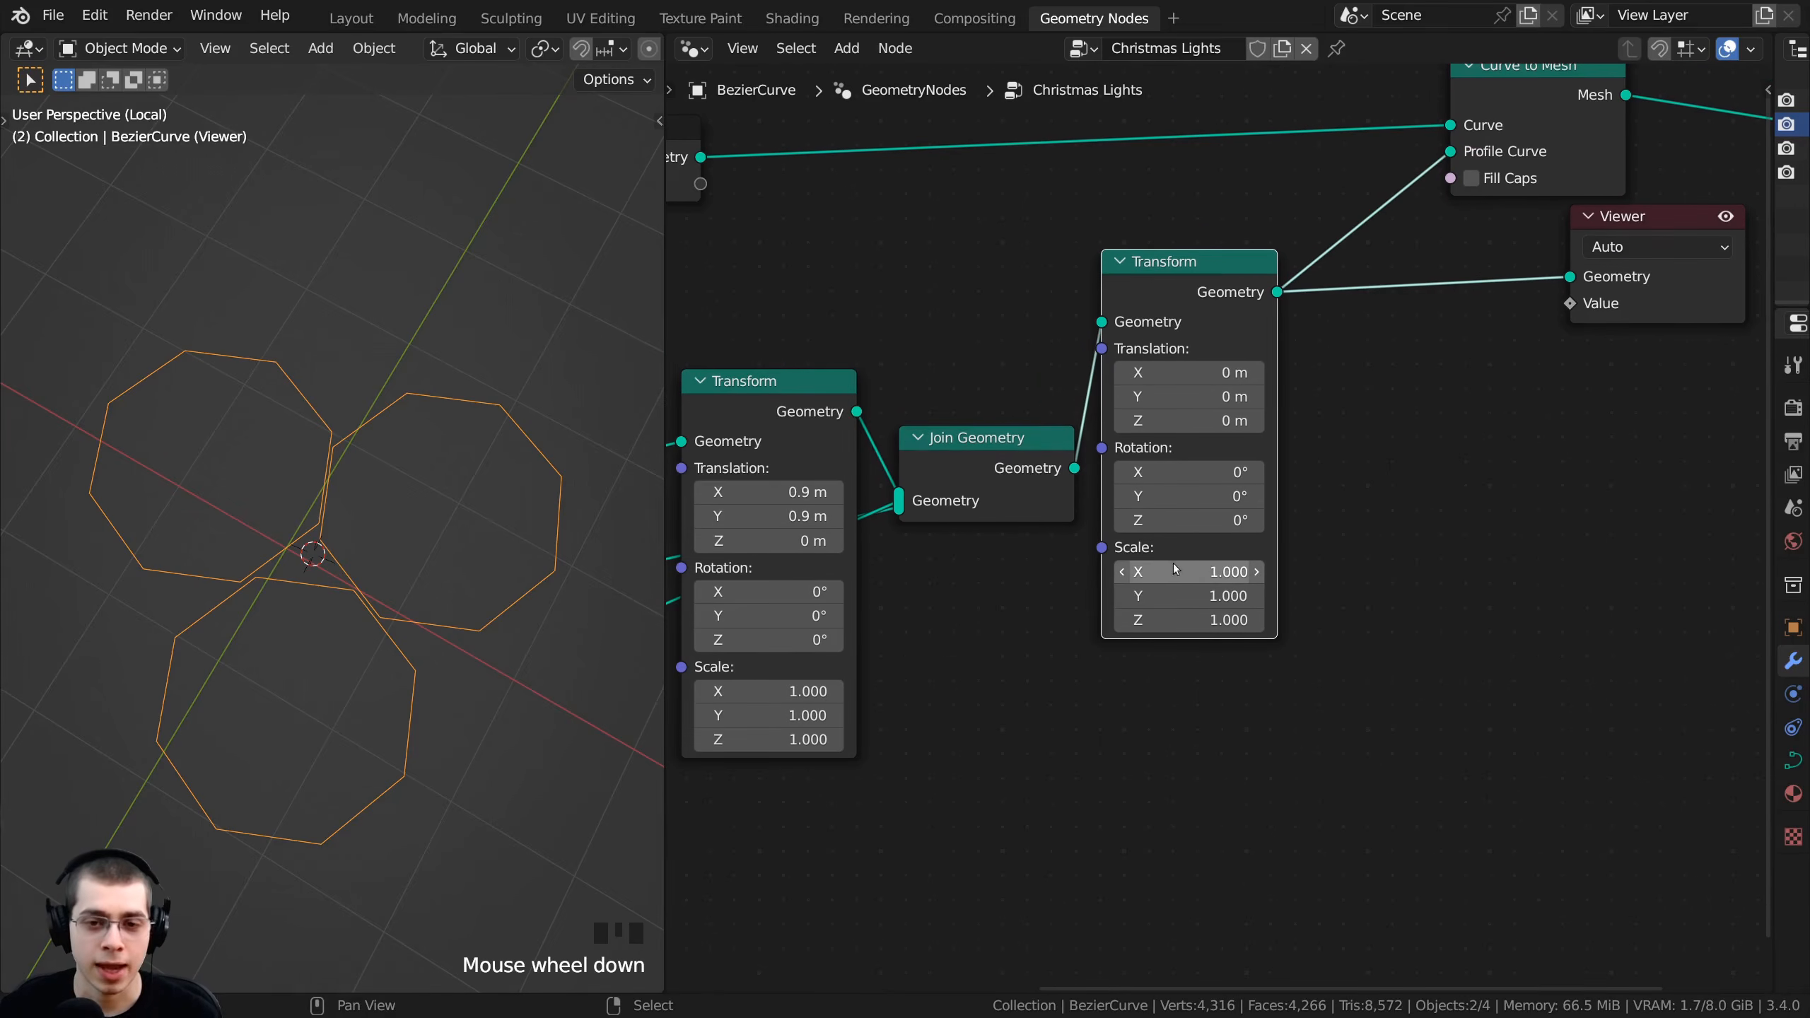
{"action": "scroll", "coordinate": [1144, 569], "scroll_direction": "up", "scroll_amount": 1}
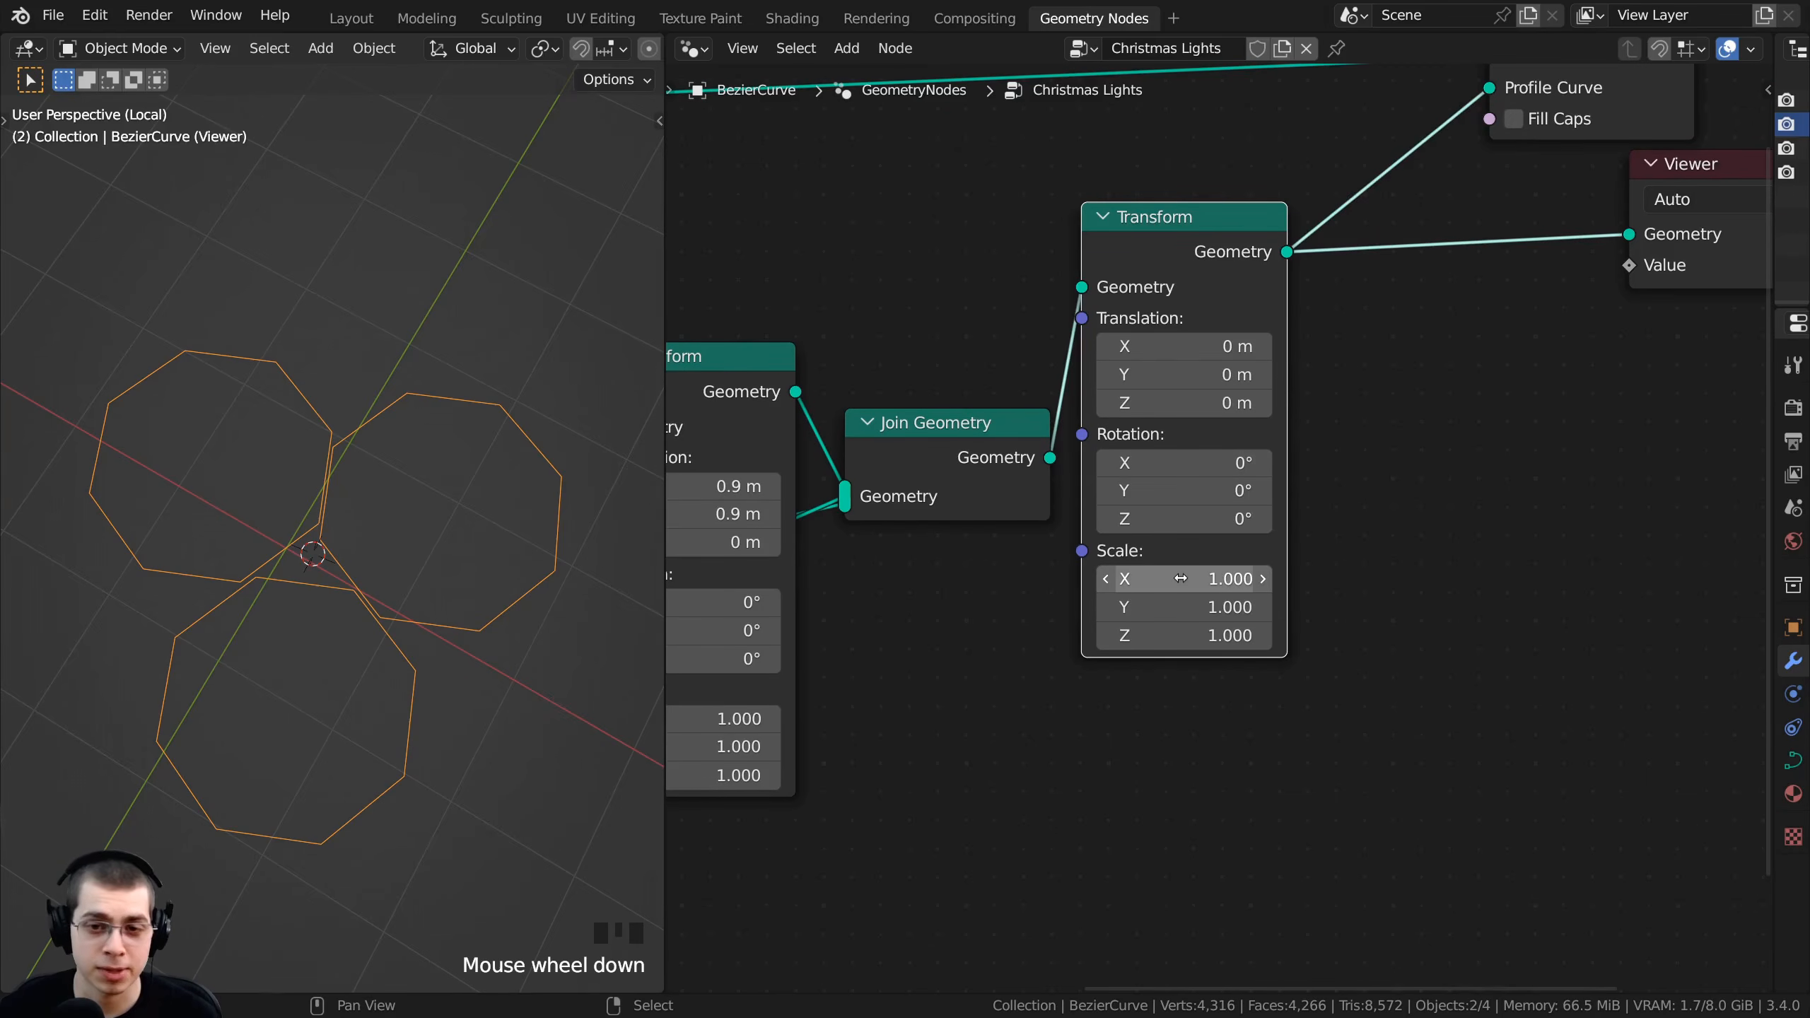
{"action": "left_click_drag", "start_coordinate": [1180, 577], "coordinate": [1180, 635]}
{"action": "scroll", "coordinate": [1244, 547], "scroll_direction": "down", "scroll_amount": 3}
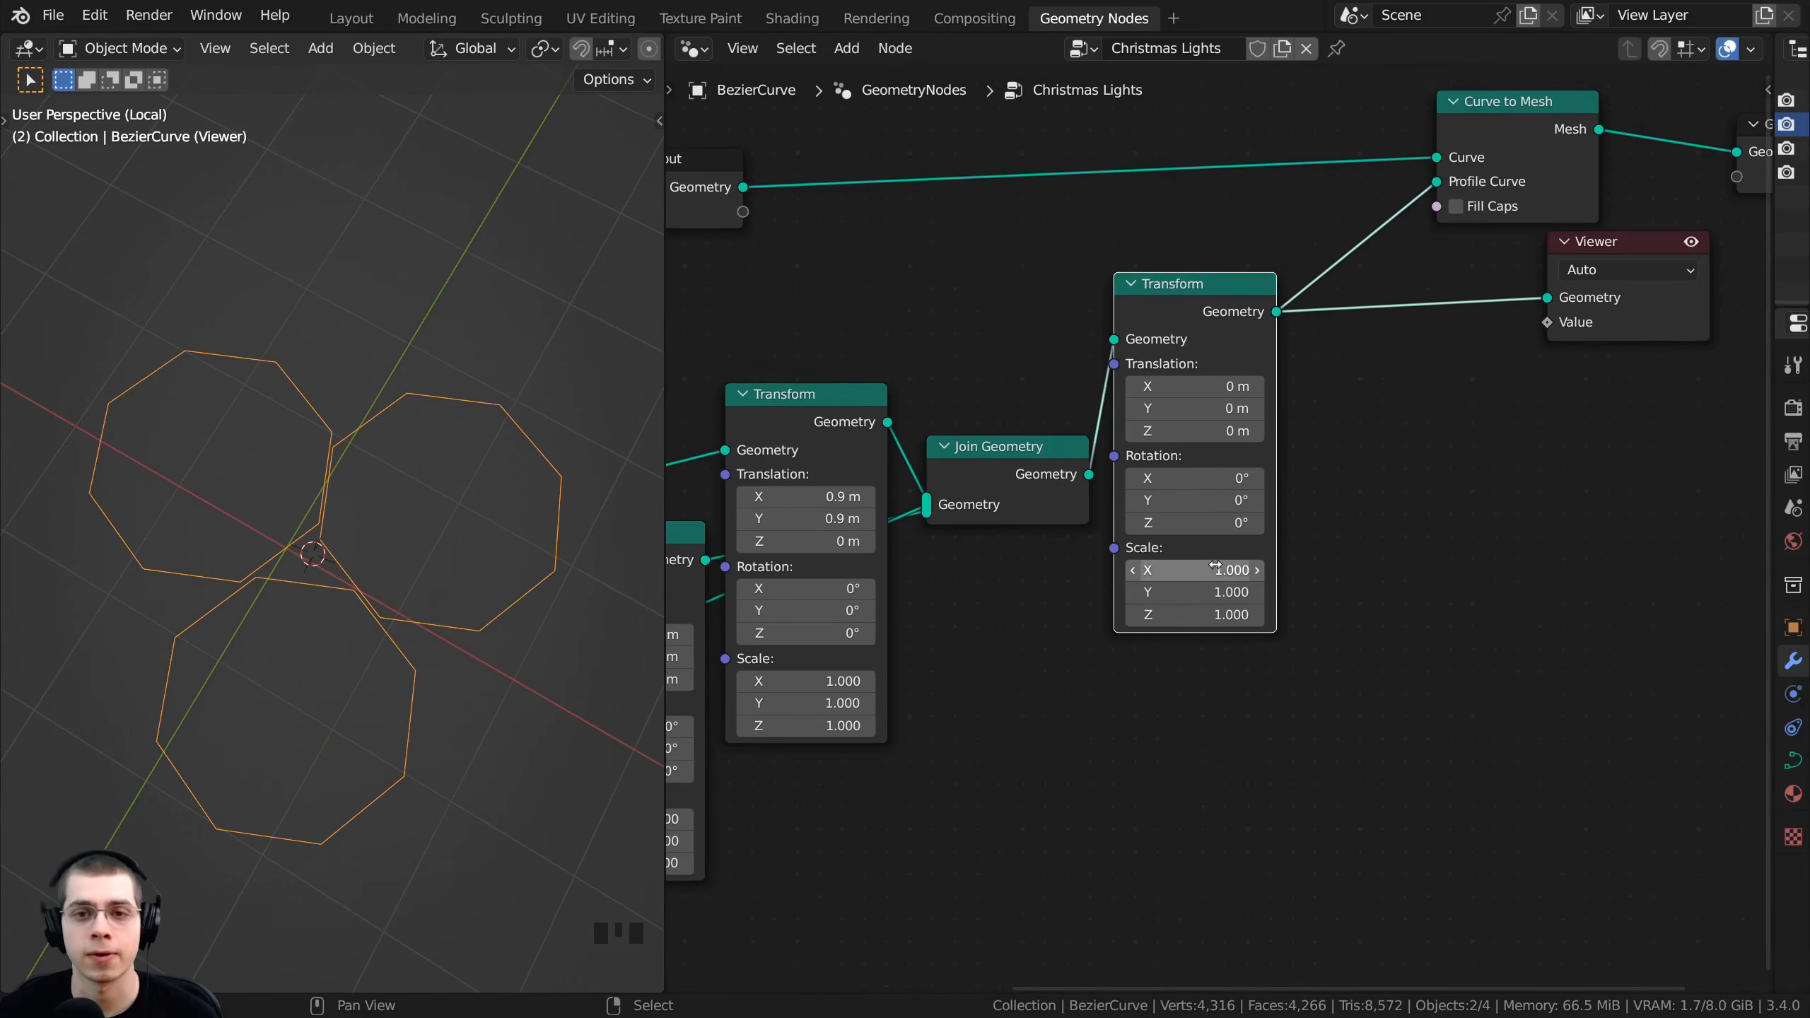
- Add a Math node below Join Geometry and connect its Value output to the final Transform node's Scale input
{"action": "key", "text": "shift+a"}
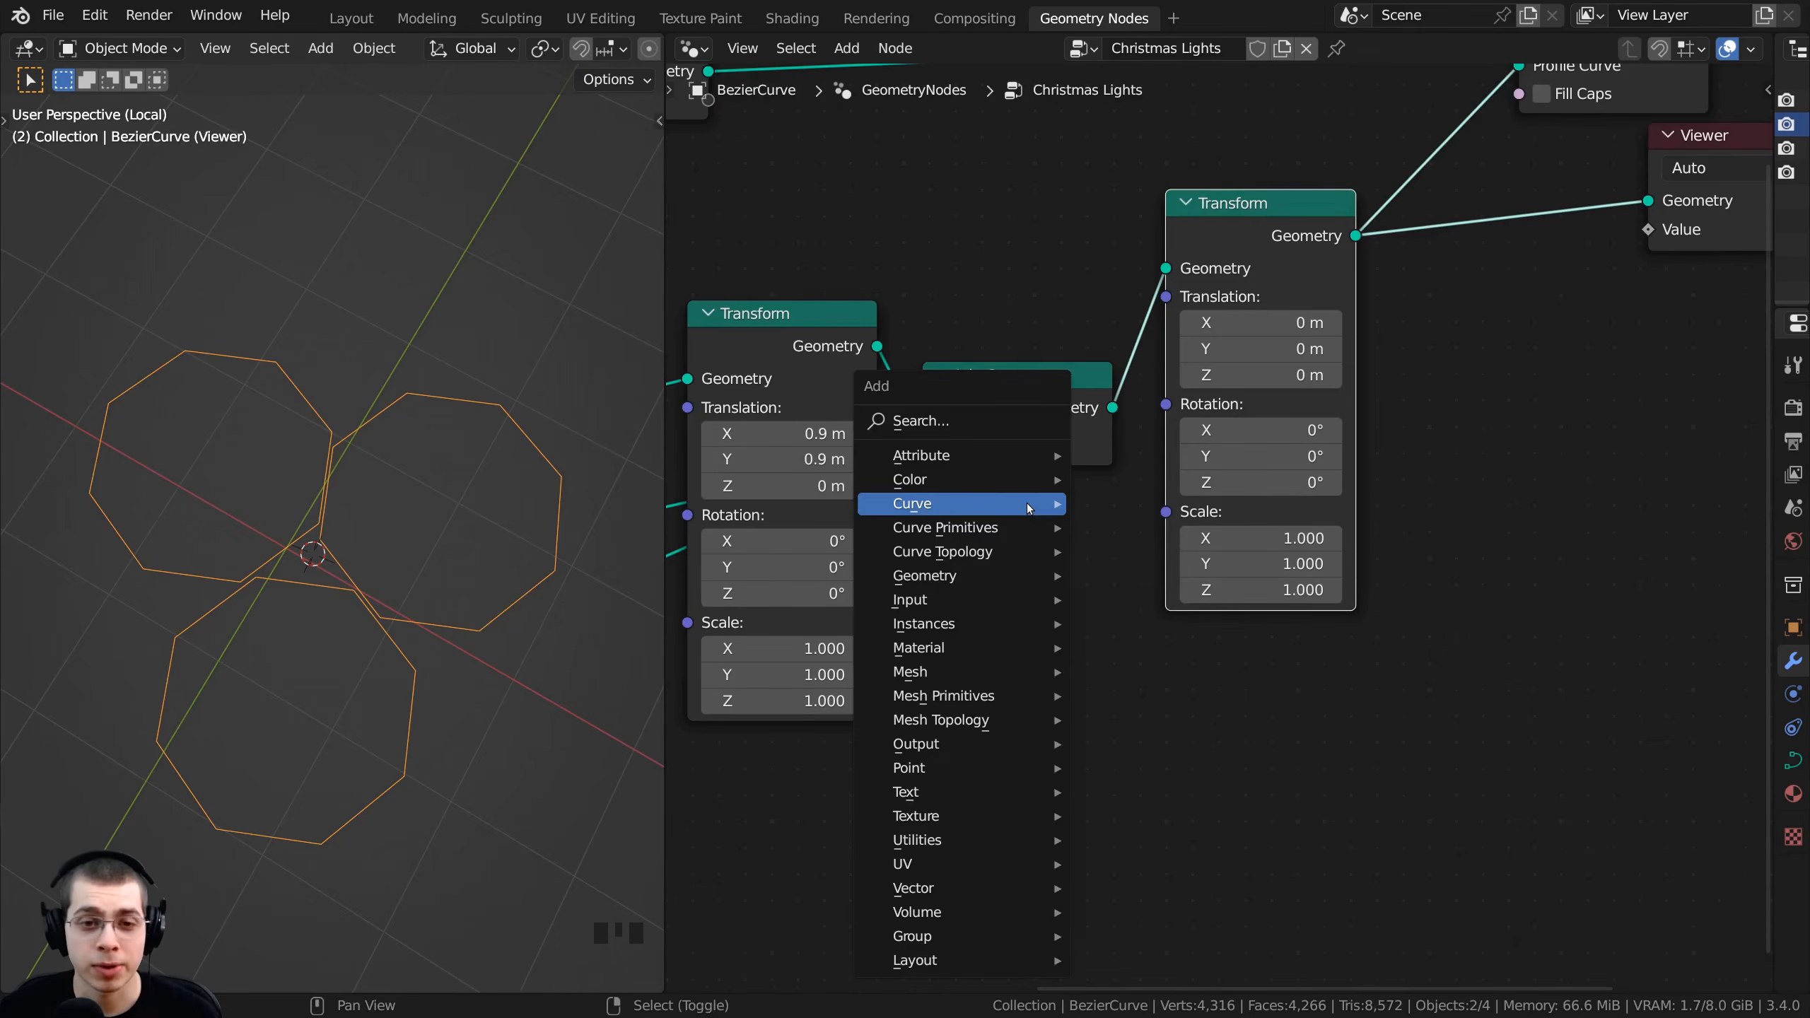
{"action": "mouse_move", "coordinate": [1028, 507]}
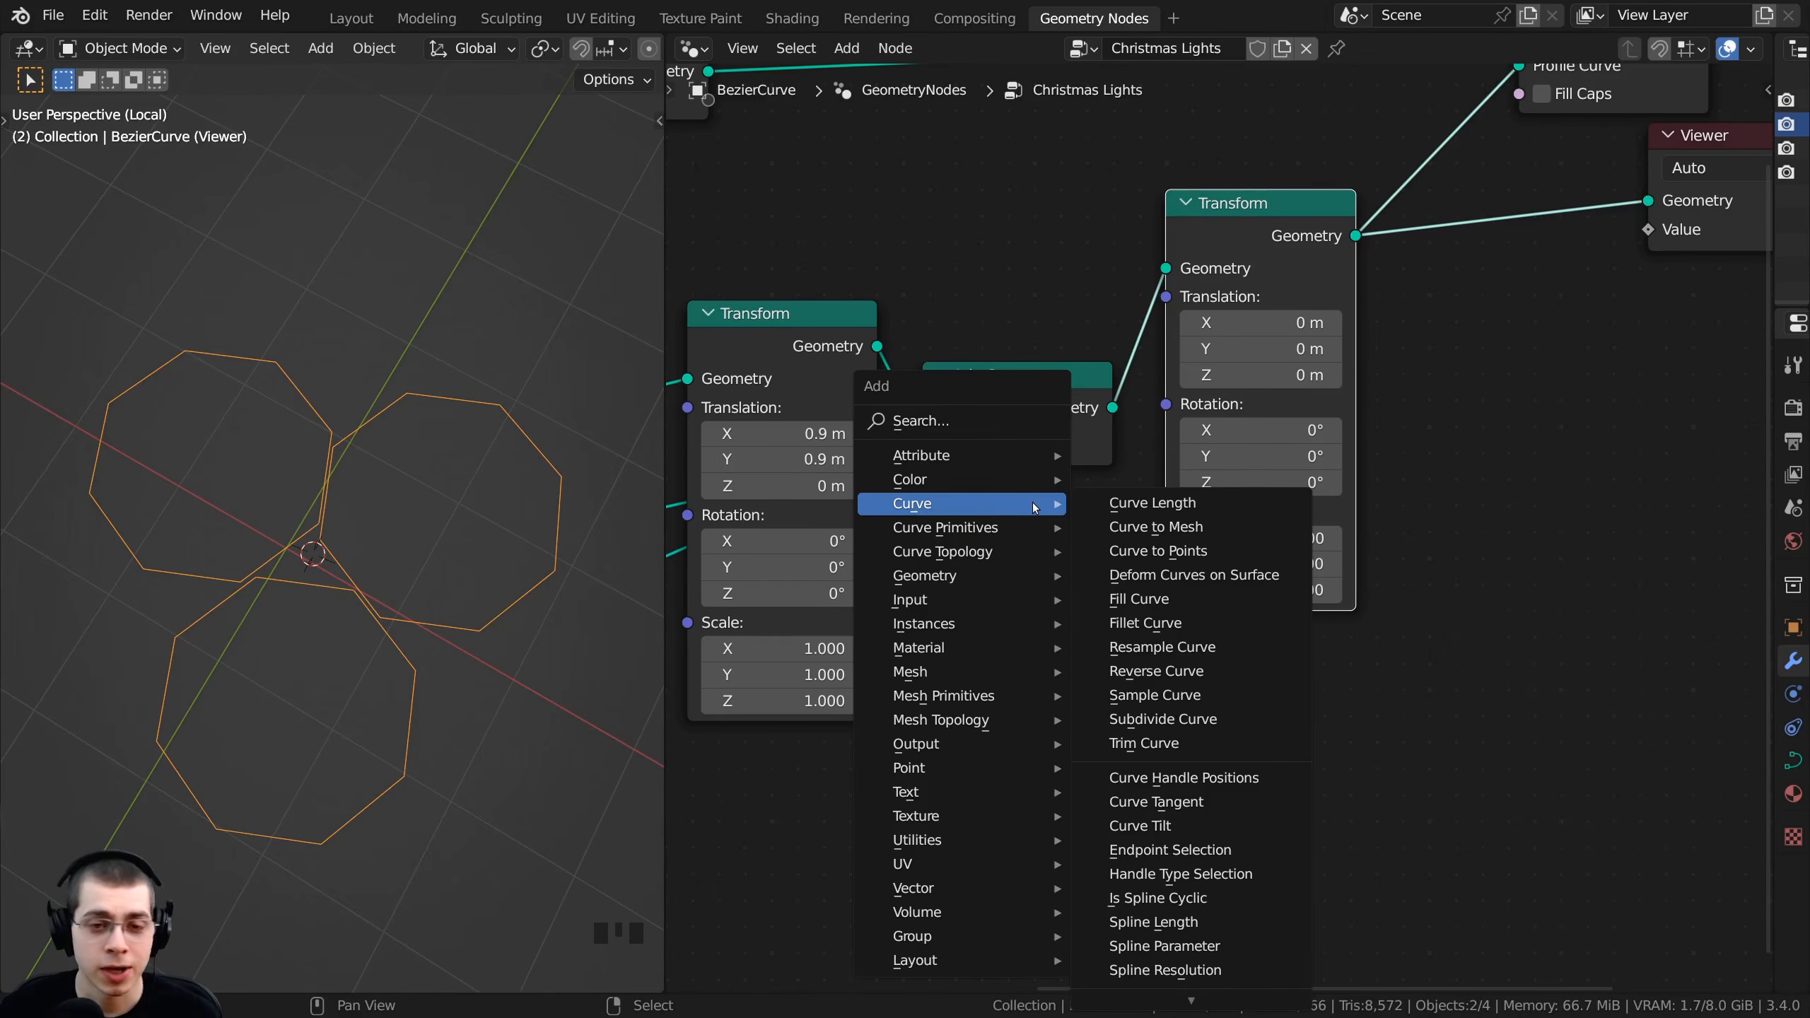
{"action": "type", "text": "s"}
{"action": "type", "text": "math"}
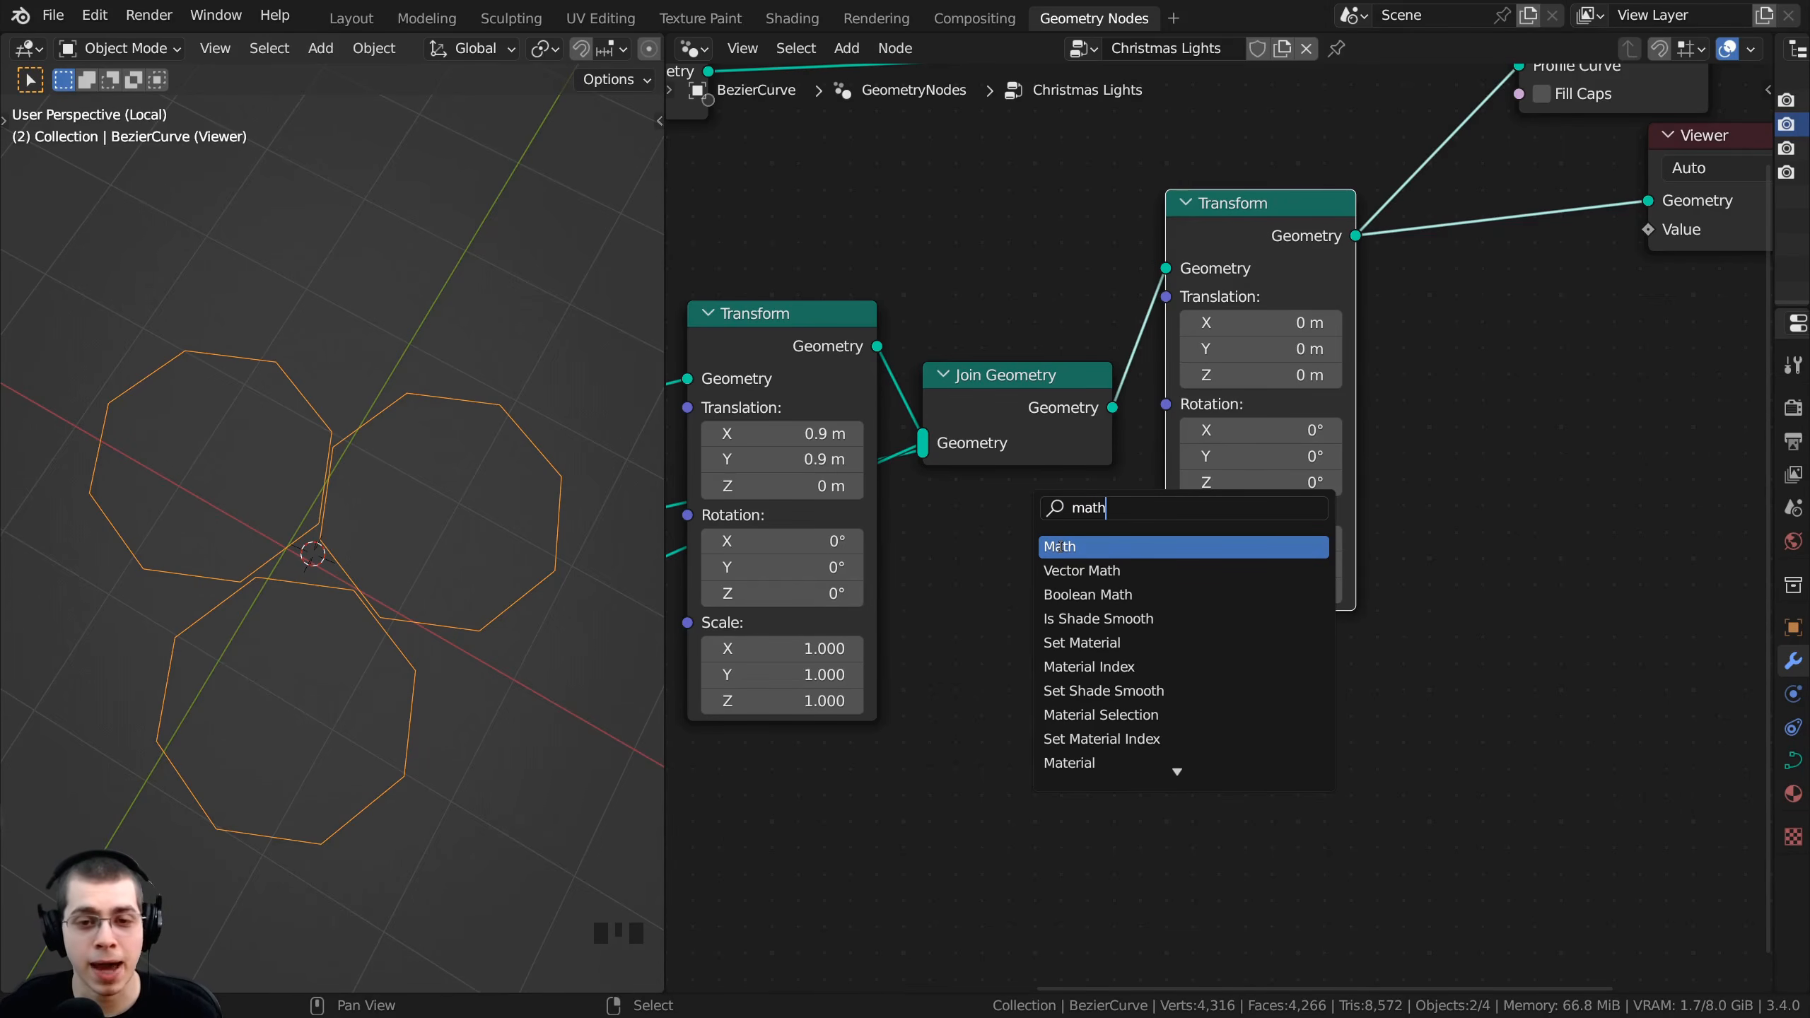
{"action": "left_click", "coordinate": [1059, 546]}
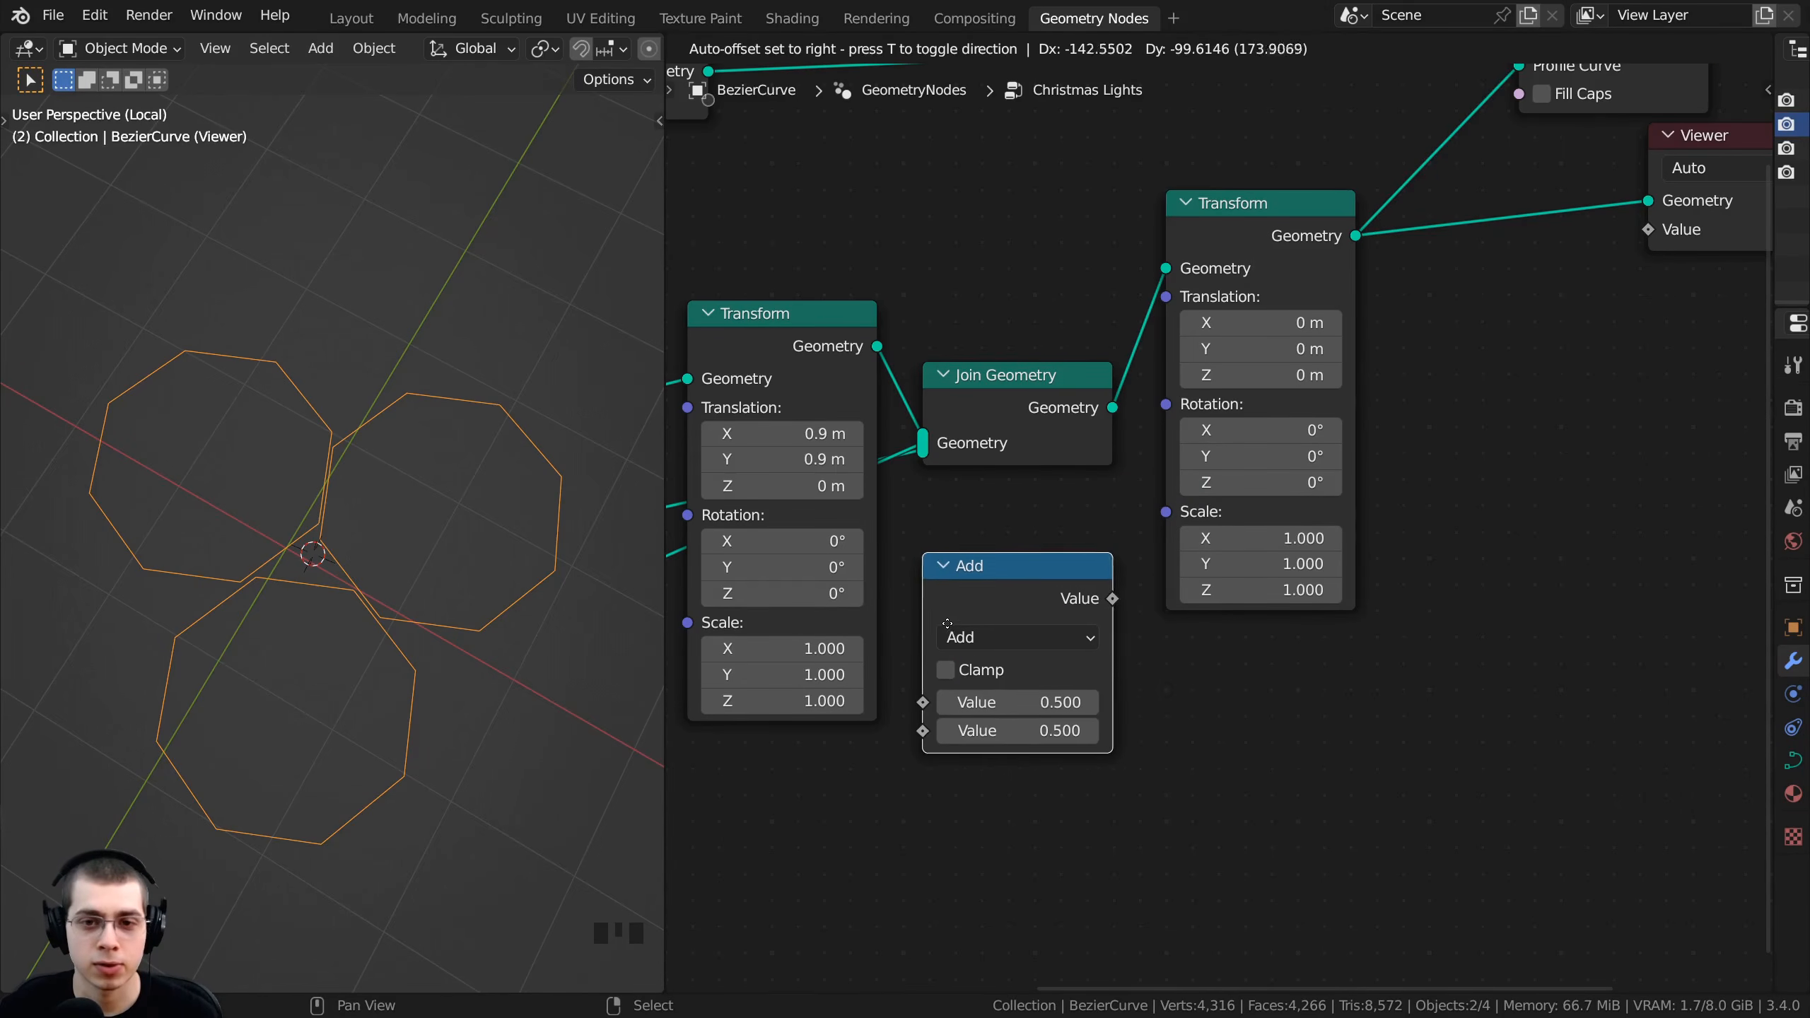
{"action": "left_click", "coordinate": [929, 614]}
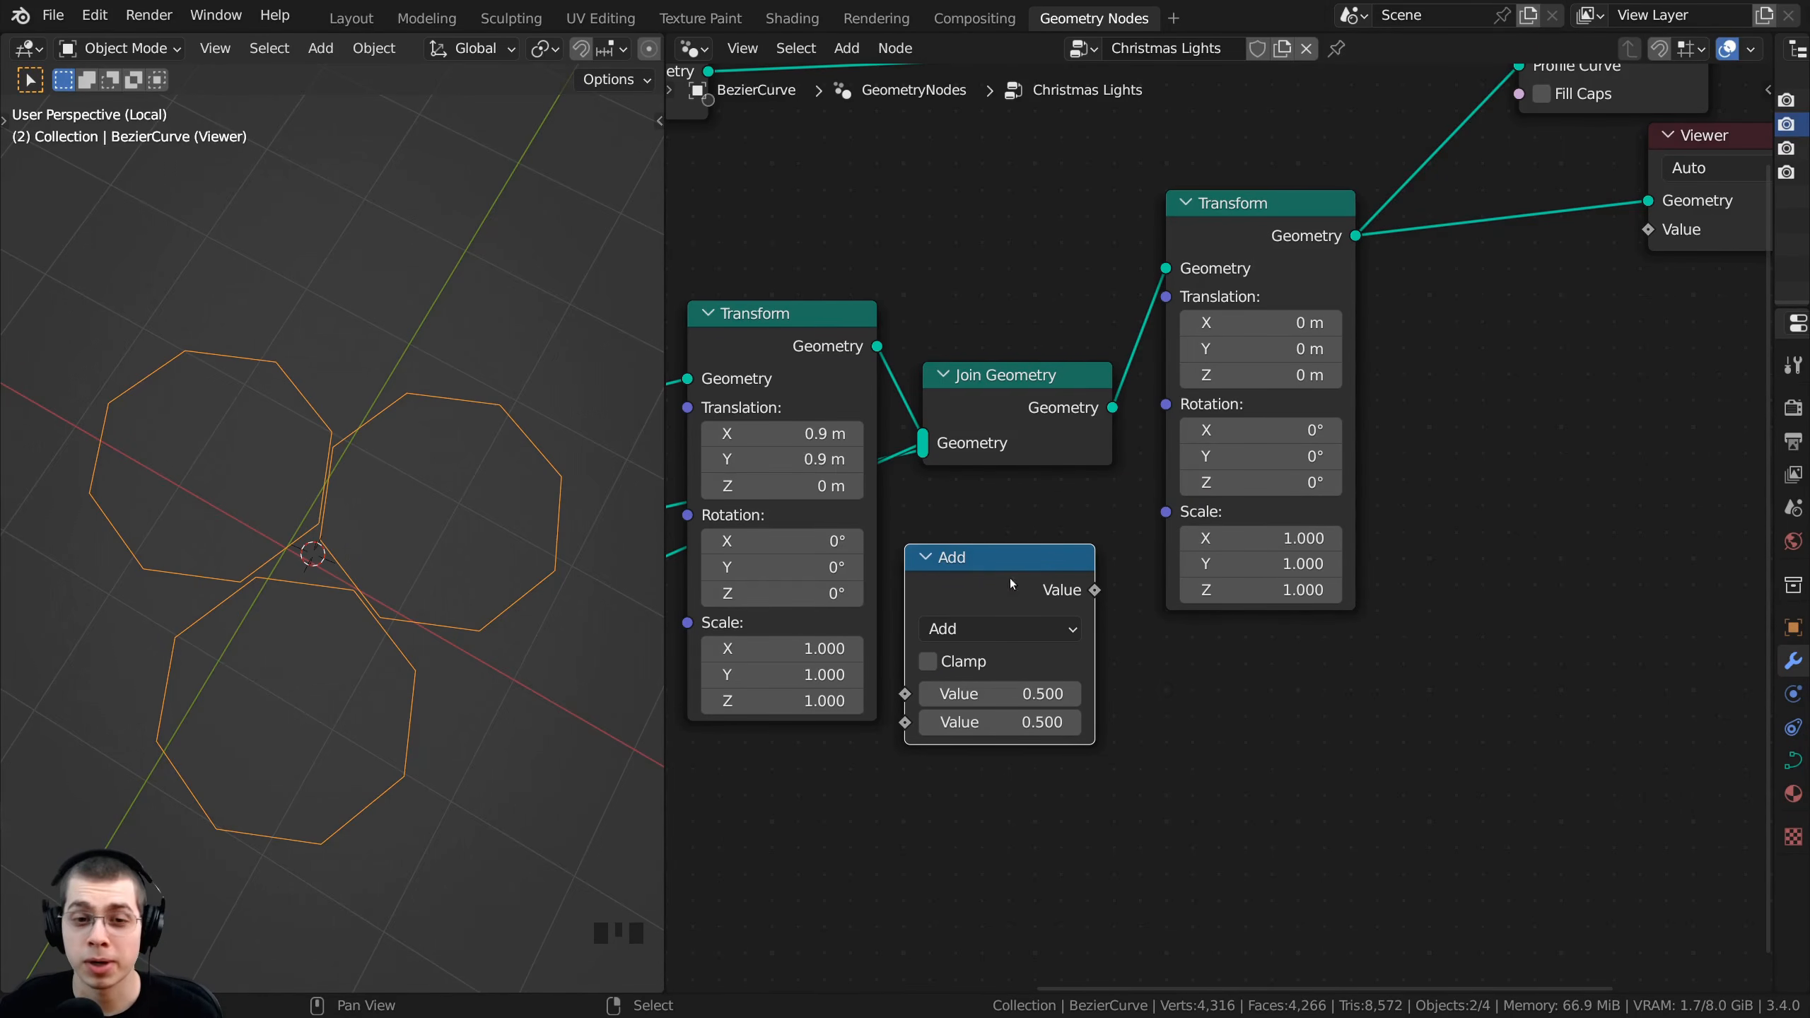
{"action": "left_click_drag", "start_coordinate": [1095, 589], "coordinate": [1166, 512]}
{"action": "middle_click_drag", "start_coordinate": [1092, 630], "coordinate": [1109, 598]}
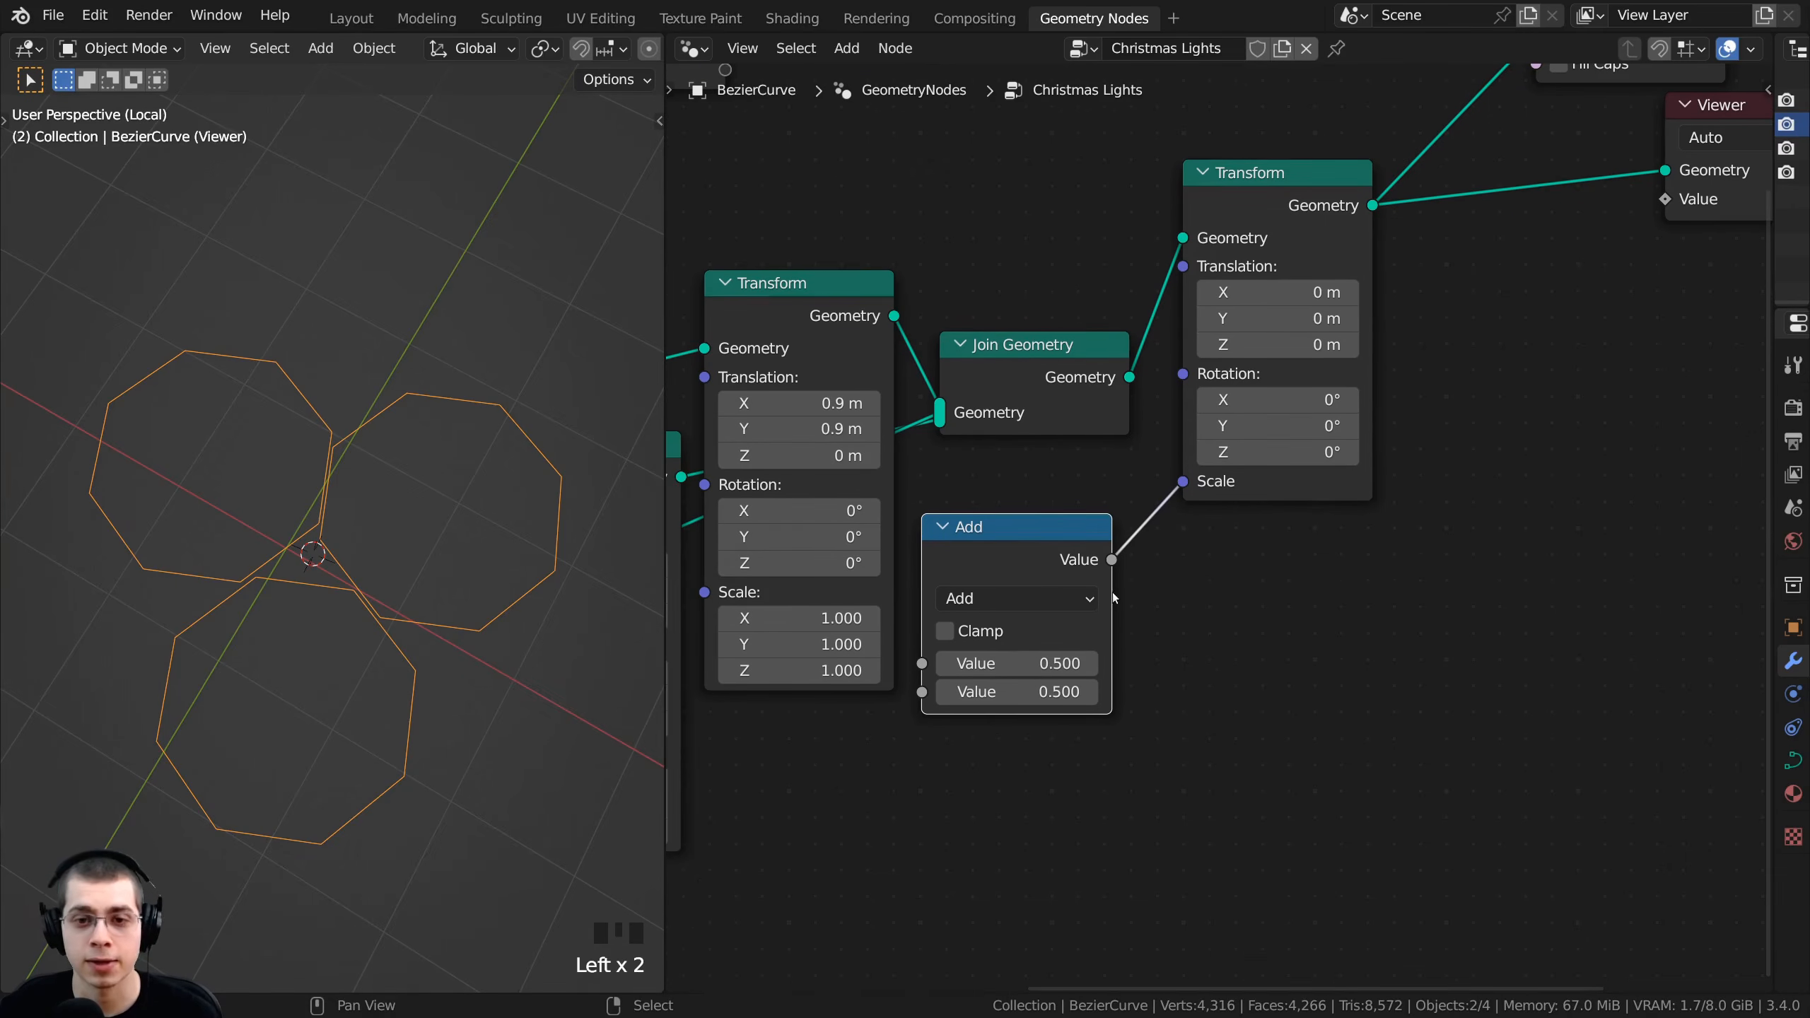
- Set the second value of the Add math node to 0, keeping the first value as it is
{"action": "left_click", "coordinate": [1019, 695]}
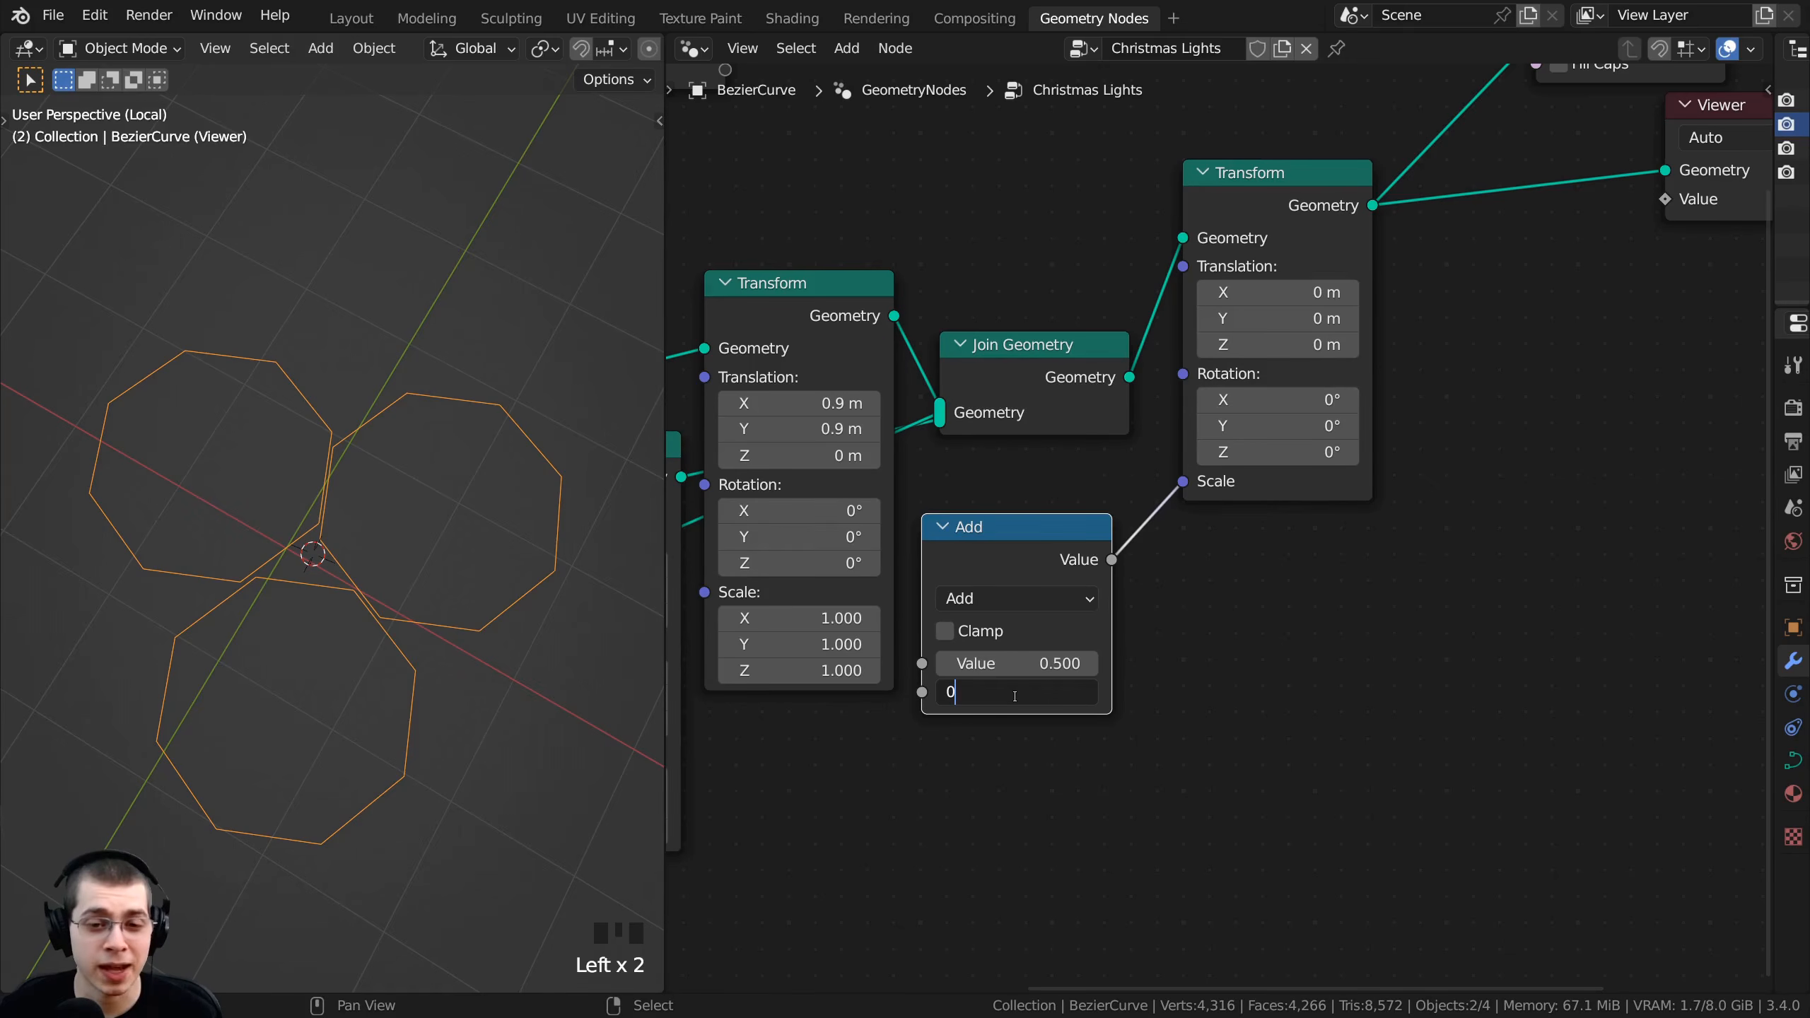
{"action": "type", "text": "0"}
{"action": "left_click", "coordinate": [1014, 695]}
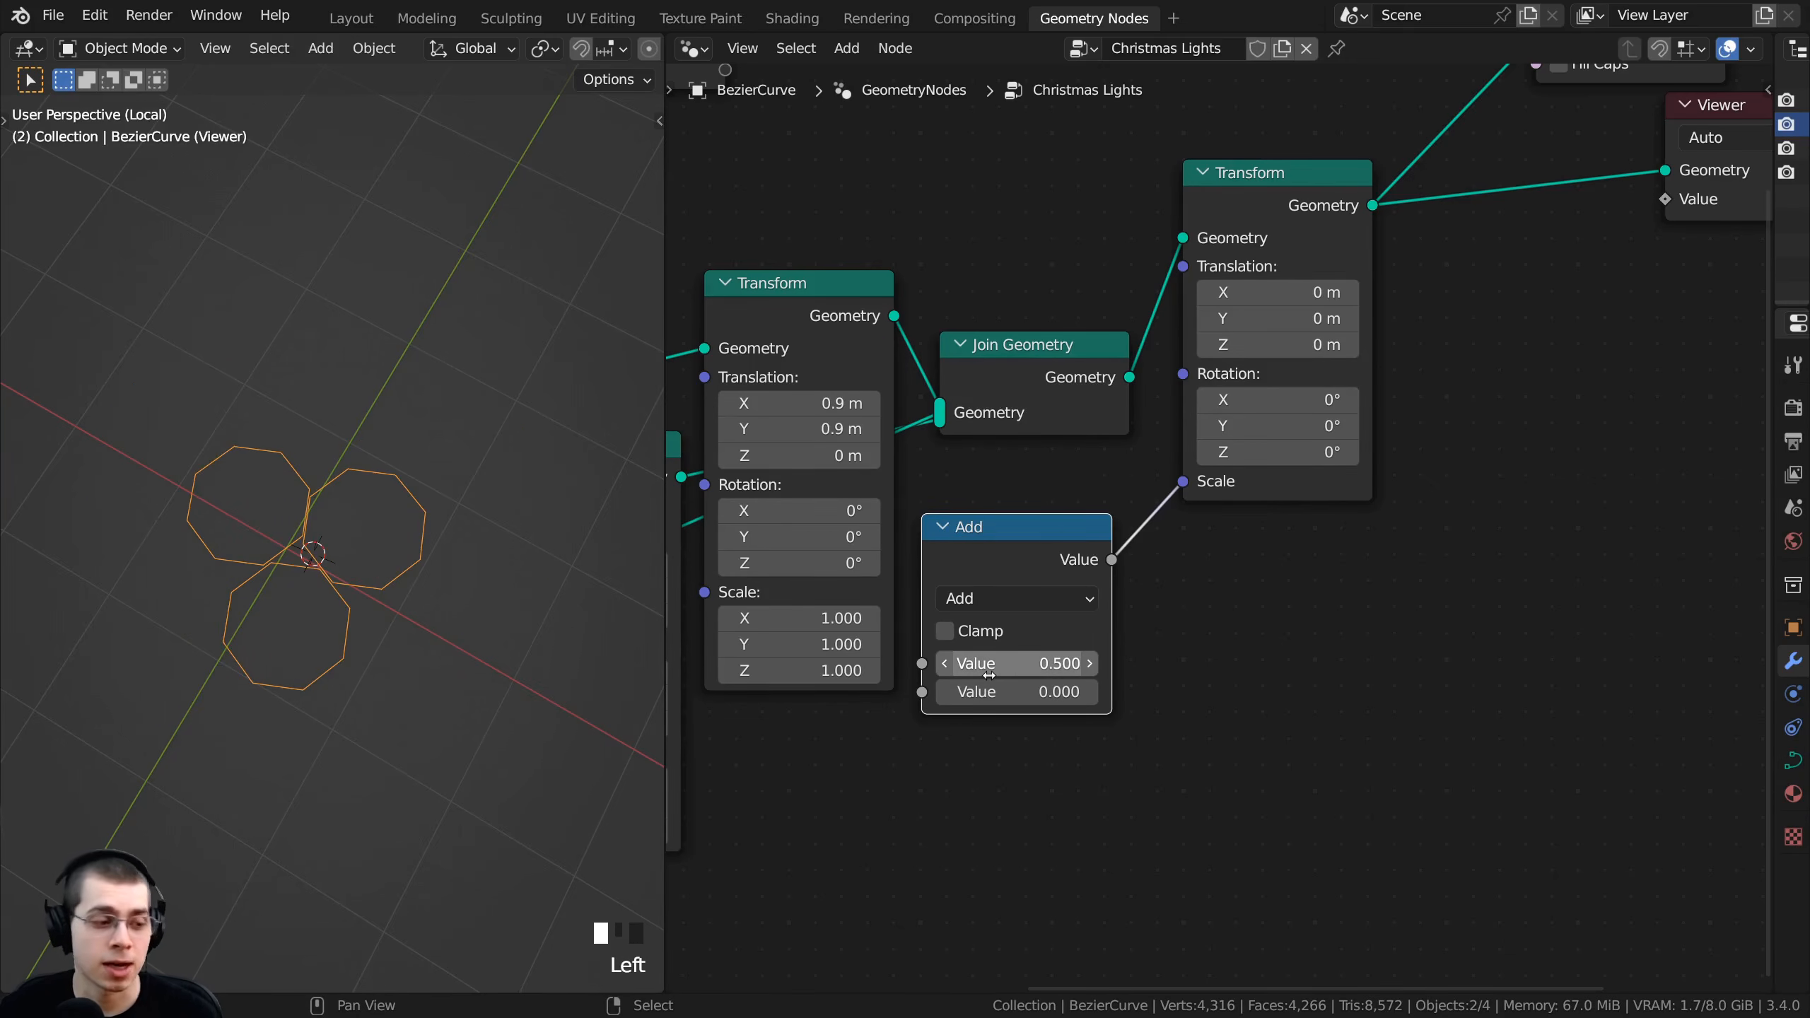
{"action": "left_click", "coordinate": [989, 670]}
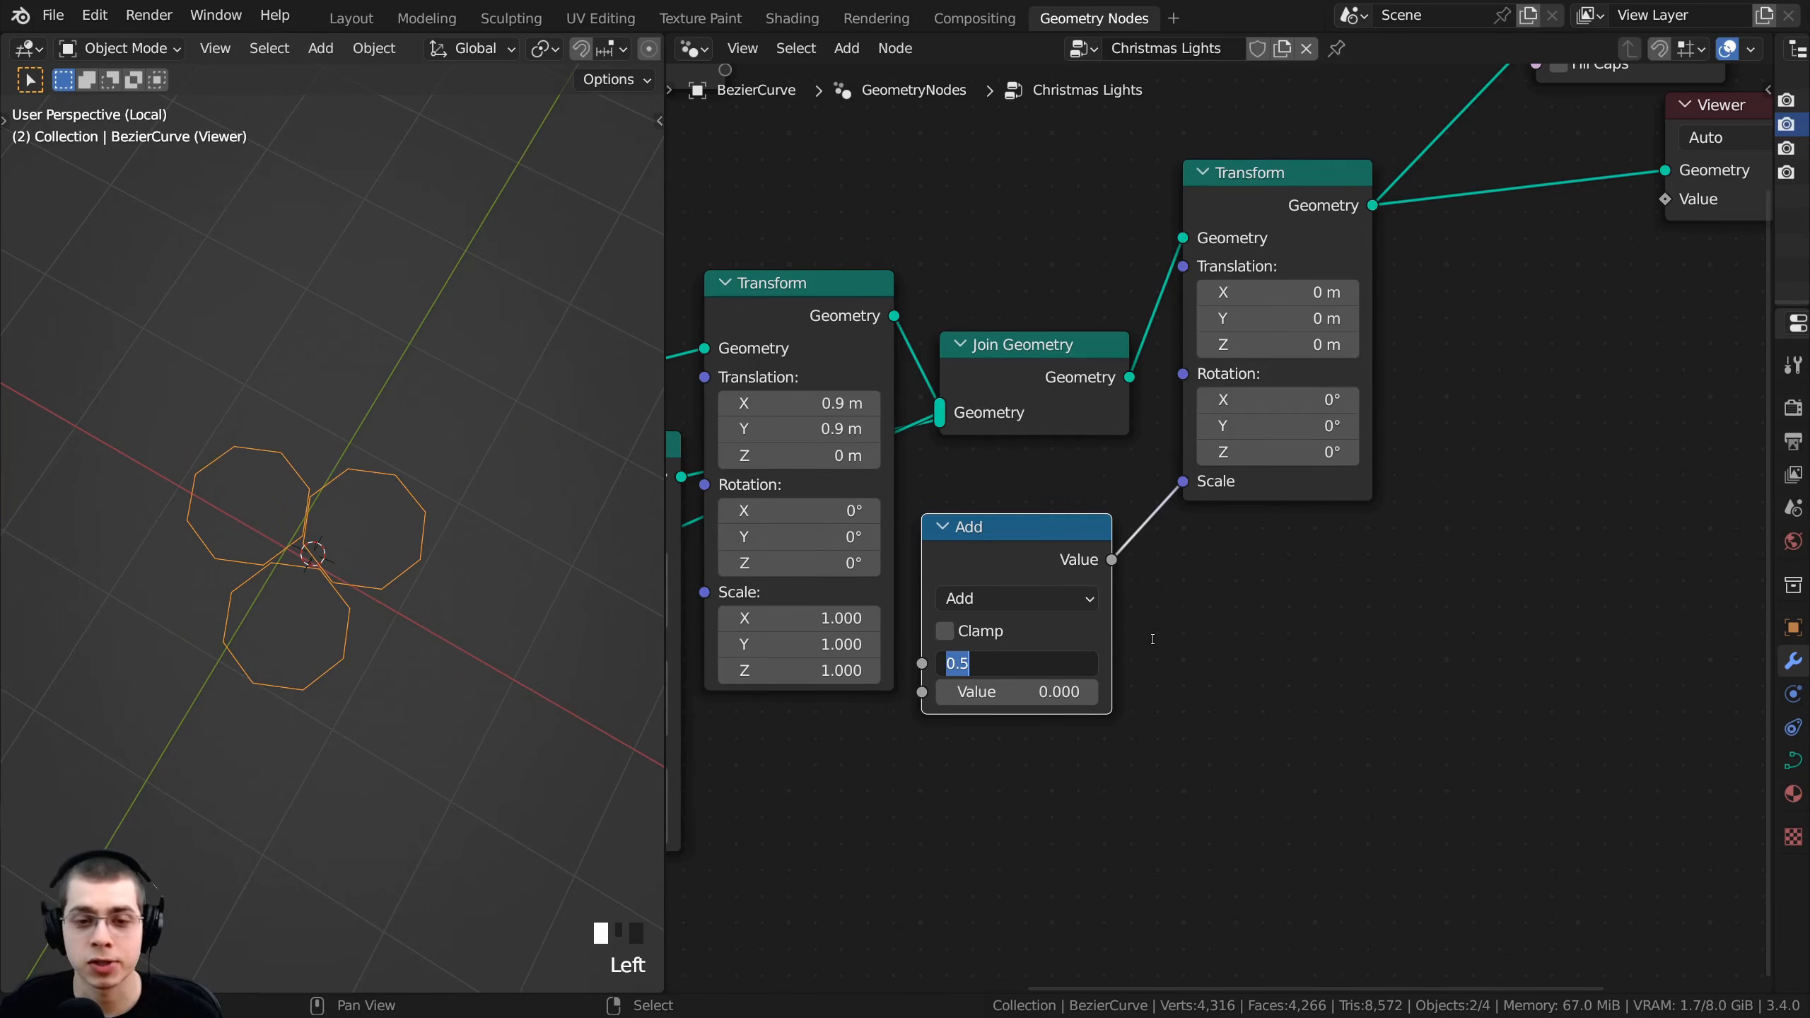
{"action": "left_click", "coordinate": [1185, 605]}
- Move the Add node slightly up toward Join Geometry and set its first value to 1
{"action": "left_click_drag", "start_coordinate": [1044, 552], "coordinate": [1047, 526]}
{"action": "middle_click_drag", "start_coordinate": [1022, 636], "coordinate": [1147, 559]}
{"action": "mouse_move", "coordinate": [1147, 562]}
{"action": "left_mouse_down", "text": "shift"}
{"action": "mouse_move", "coordinate": [1183, 562]}
{"action": "mouse_move", "coordinate": [1111, 562]}
{"action": "mouse_move", "coordinate": [1205, 562]}
{"action": "mouse_move", "coordinate": [1100, 562]}
{"action": "mouse_move", "coordinate": [1164, 562]}
{"action": "mouse_move", "coordinate": [1102, 562]}
{"action": "mouse_move", "coordinate": [1142, 562]}
{"action": "left_mouse_up", "text": "shift"}
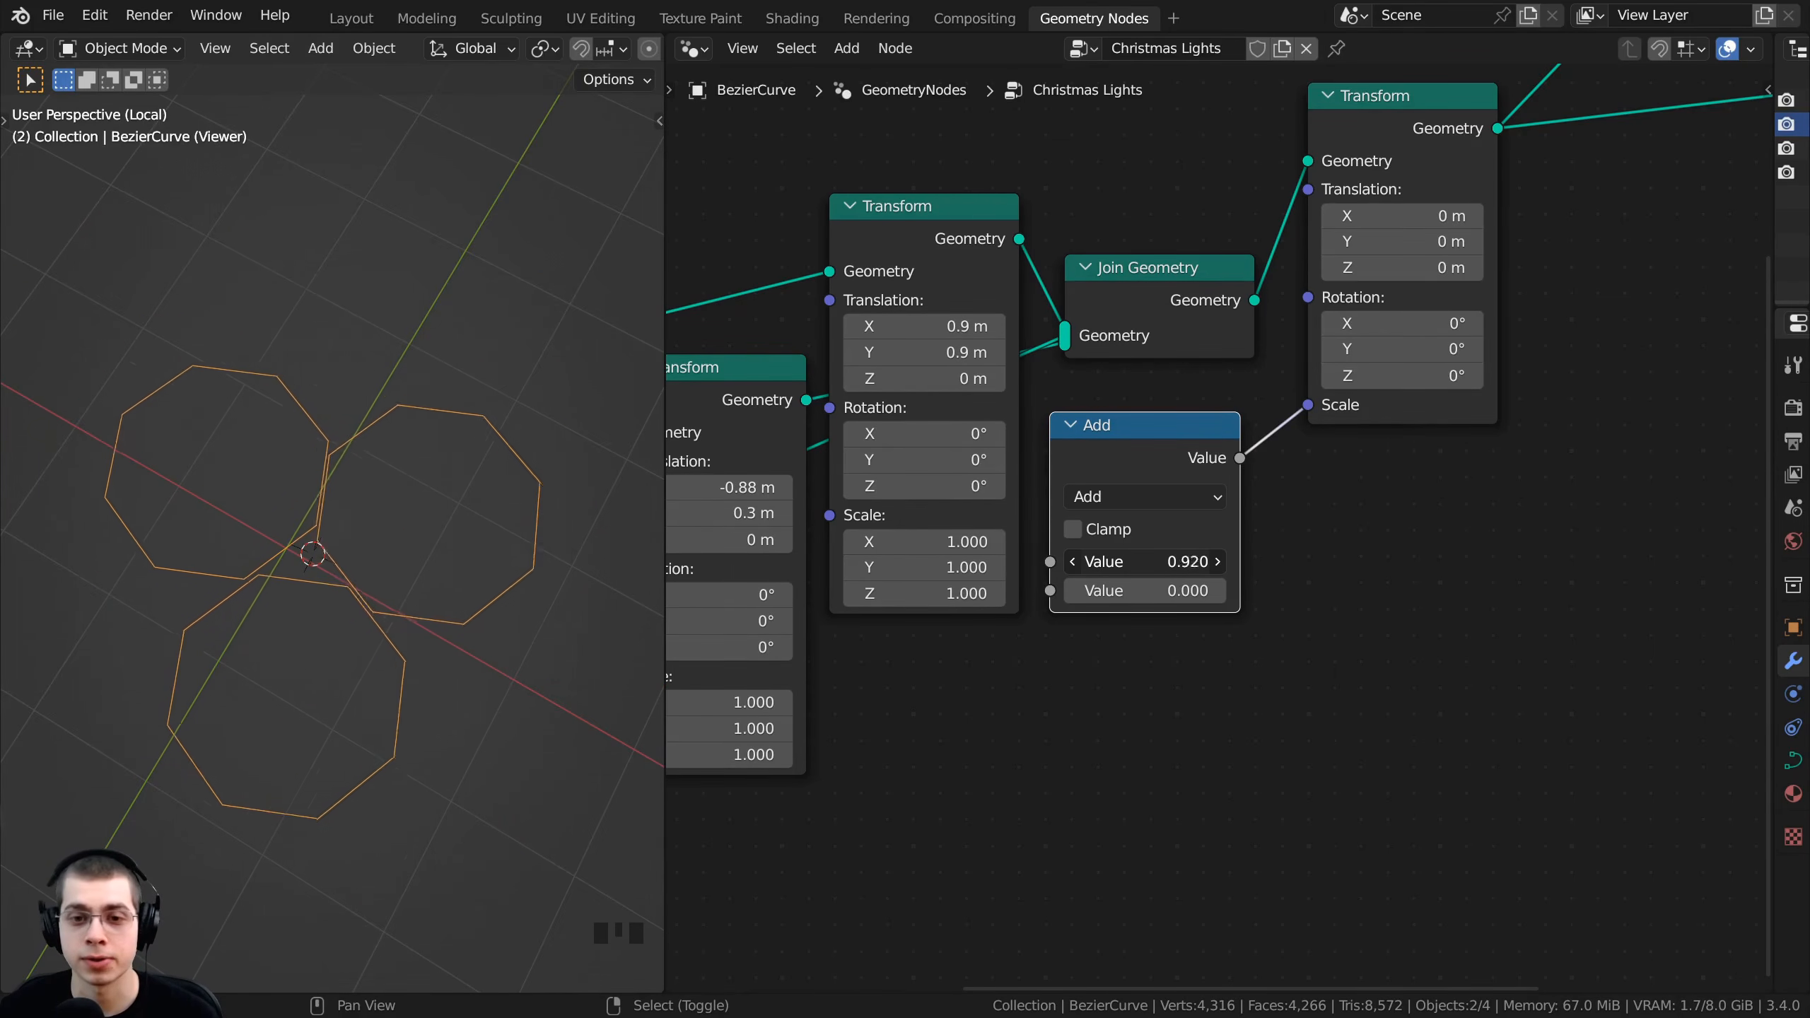
{"action": "left_click_drag", "start_coordinate": [1143, 562], "coordinate": [1139, 562], "text": "shift"}
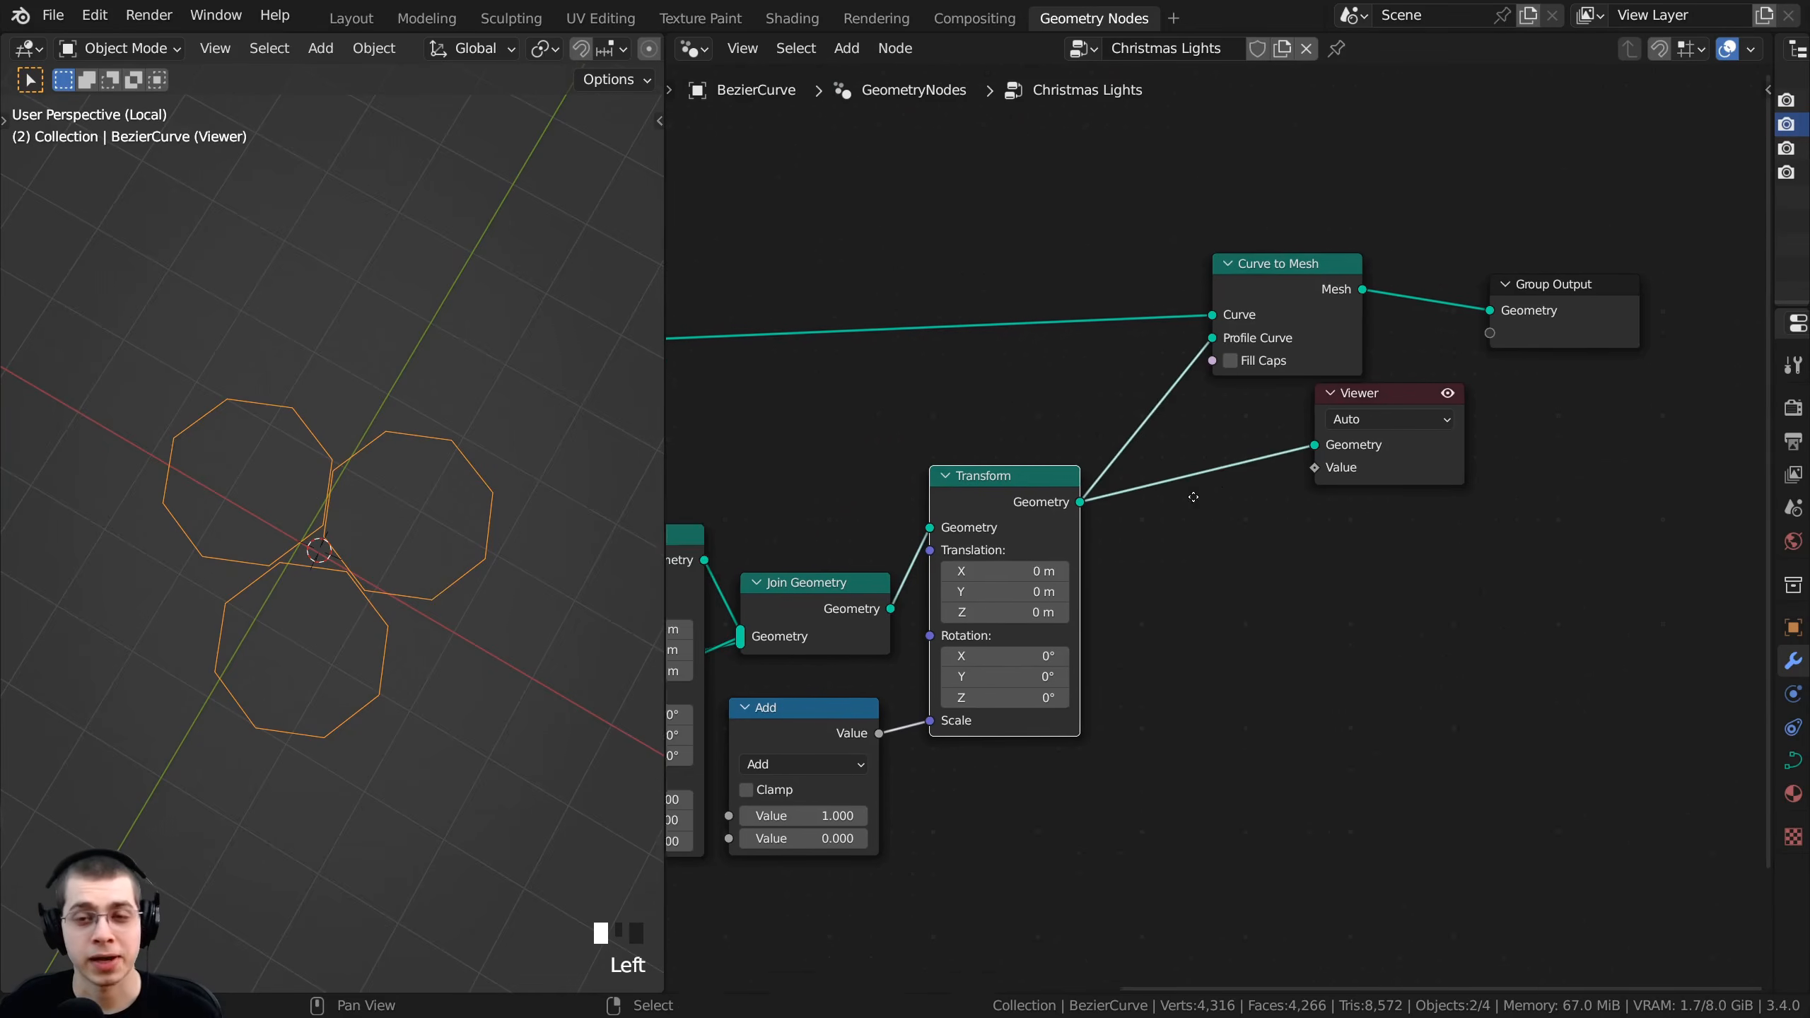
- Preview the Curve to Mesh output through the Viewer node and move the Viewer below Group Output
{"action": "middle_click_drag", "start_coordinate": [1192, 497], "coordinate": [1134, 522]}
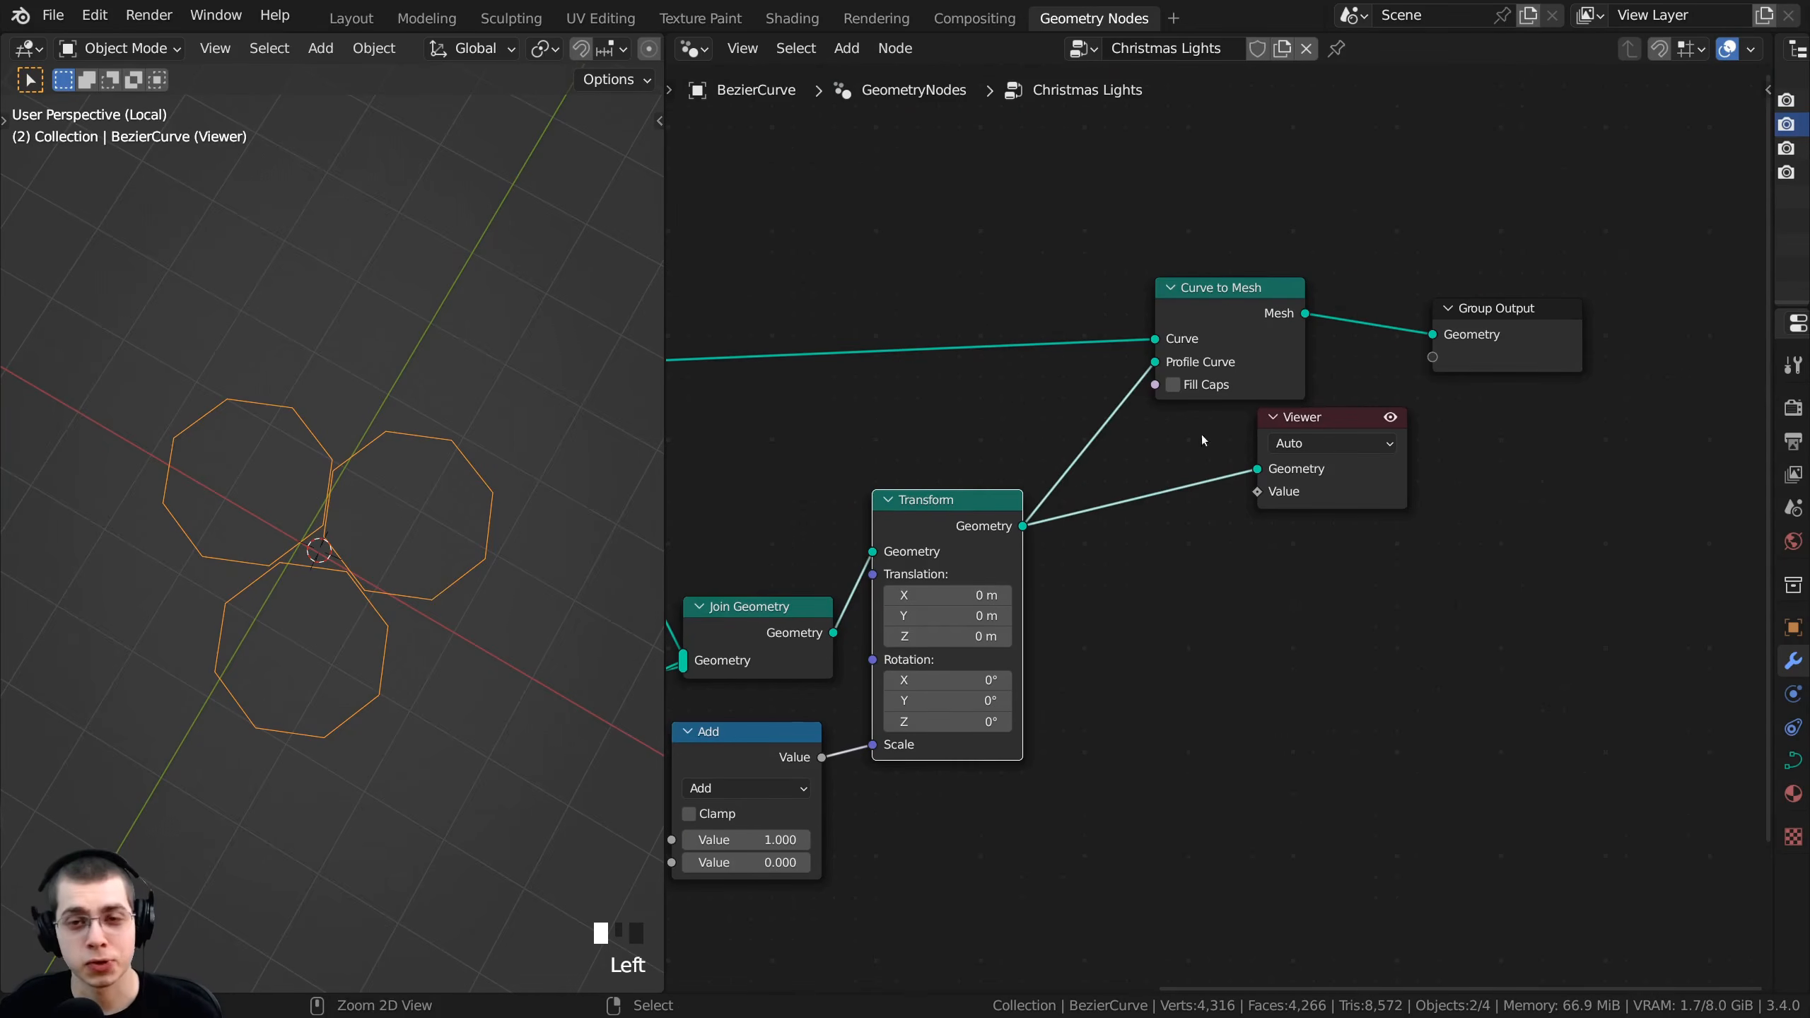
{"action": "left_click", "coordinate": [1241, 303], "text": "ctrl+shift"}
{"action": "left_click_drag", "start_coordinate": [1325, 417], "coordinate": [1443, 434]}
{"action": "middle_click_drag", "start_coordinate": [335, 541], "coordinate": [376, 596]}
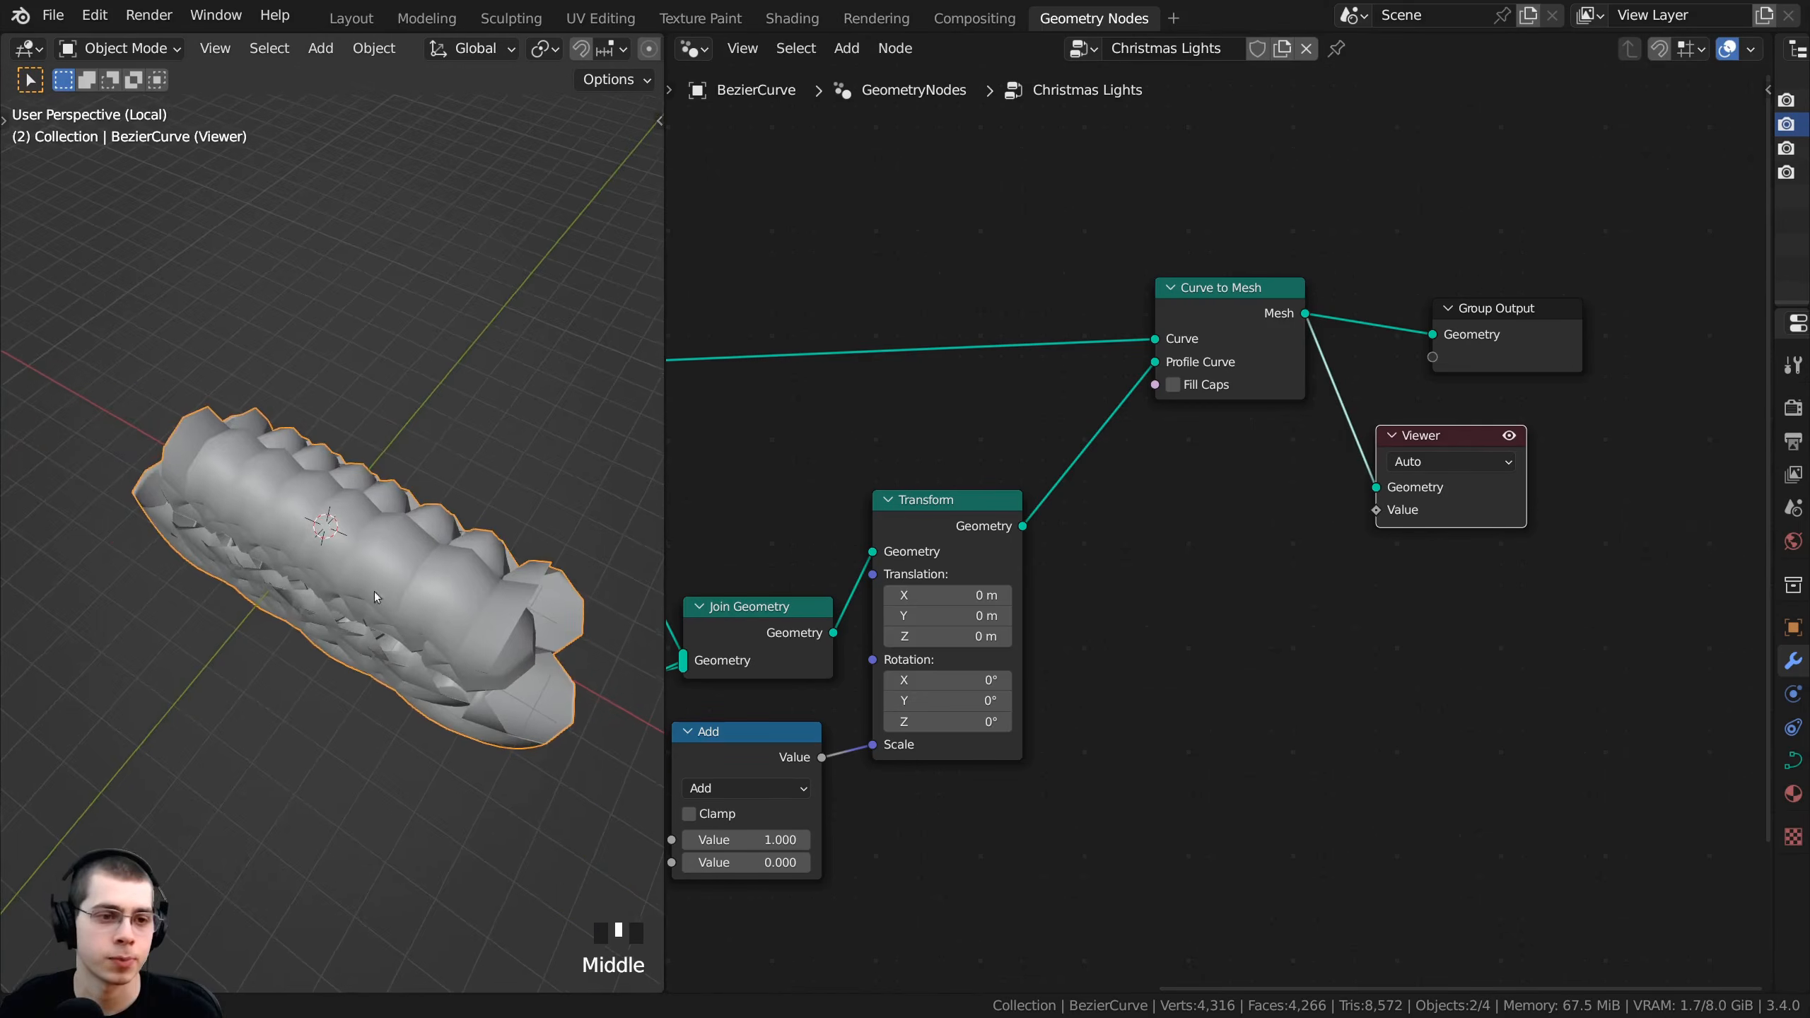
- Reduce the Add node's first value to 0.004 to scale the swept profile down to thin wires
{"action": "middle_click_drag", "start_coordinate": [909, 775], "coordinate": [1204, 557]}
{"action": "scroll", "coordinate": [1168, 605], "scroll_direction": "up", "scroll_amount": 3}
{"action": "left_click_drag", "start_coordinate": [932, 532], "coordinate": [937, 528]}
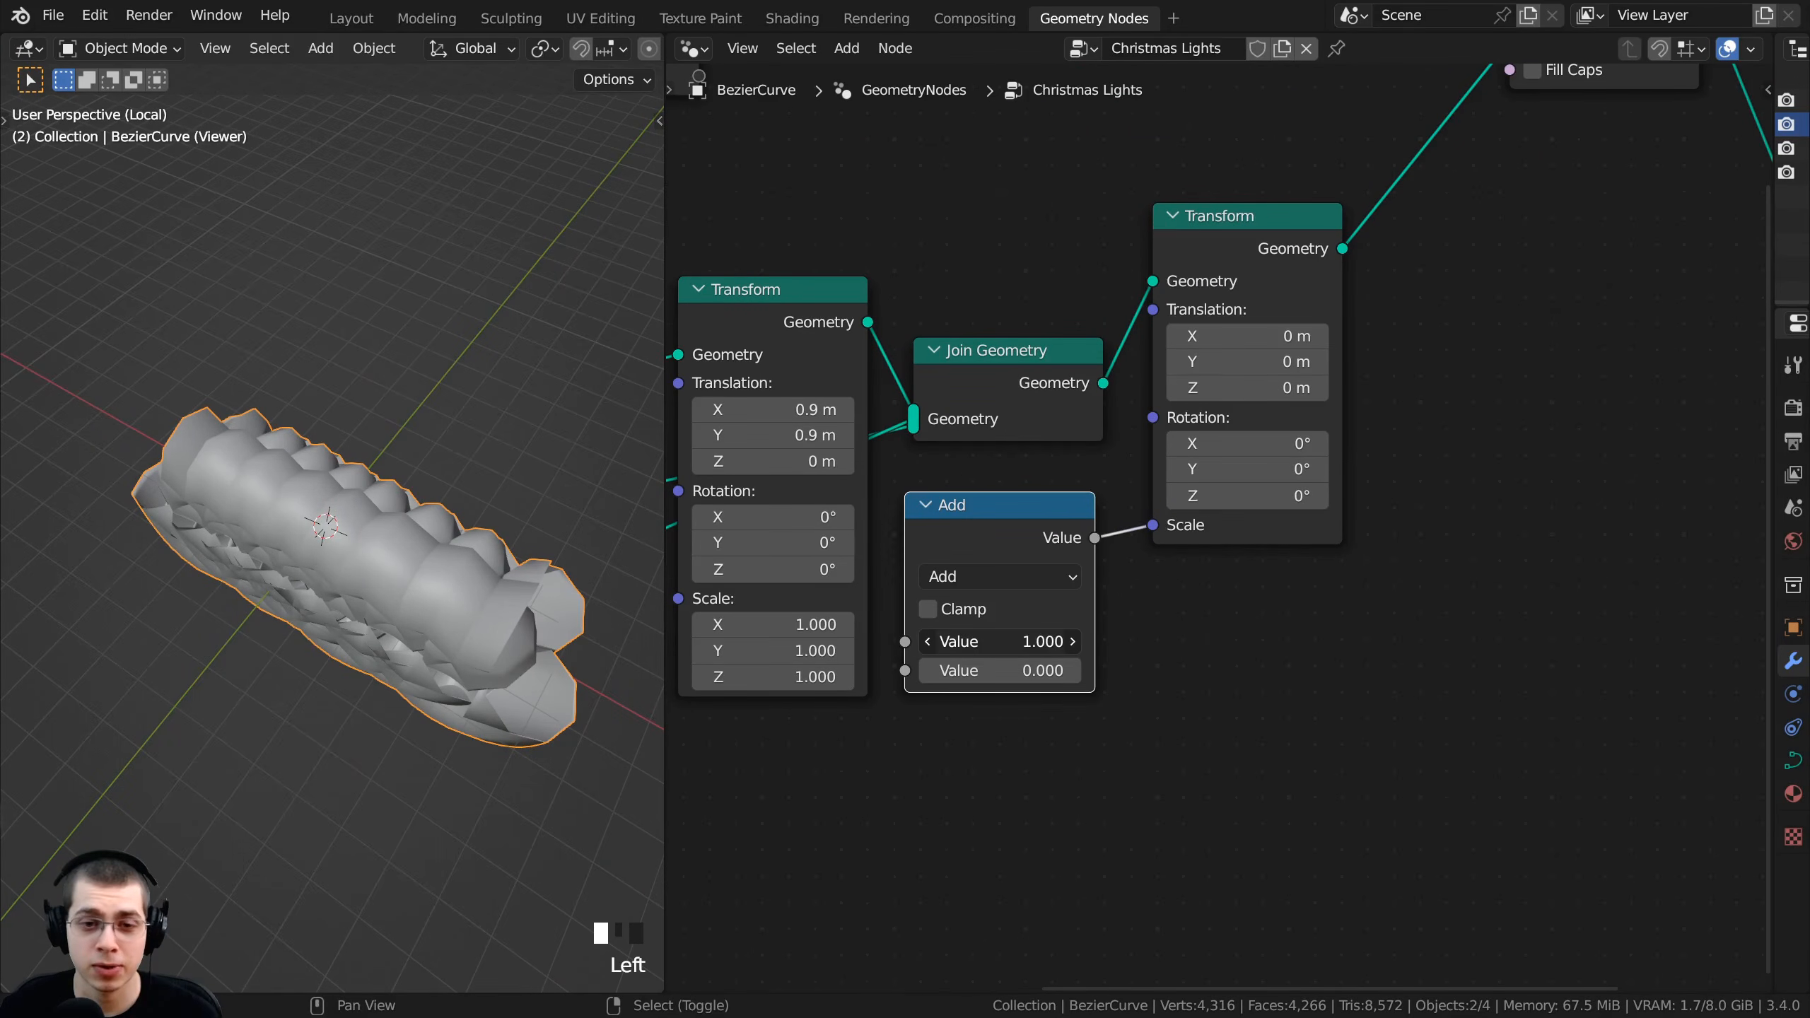
{"action": "left_click_drag", "start_coordinate": [998, 641], "coordinate": [830, 641], "text": "shift"}
{"action": "middle_click_drag", "start_coordinate": [442, 642], "coordinate": [489, 608]}
{"action": "scroll", "coordinate": [418, 540], "scroll_direction": "up", "scroll_amount": 7}
{"action": "scroll", "coordinate": [421, 500], "scroll_direction": "up", "scroll_amount": 1}
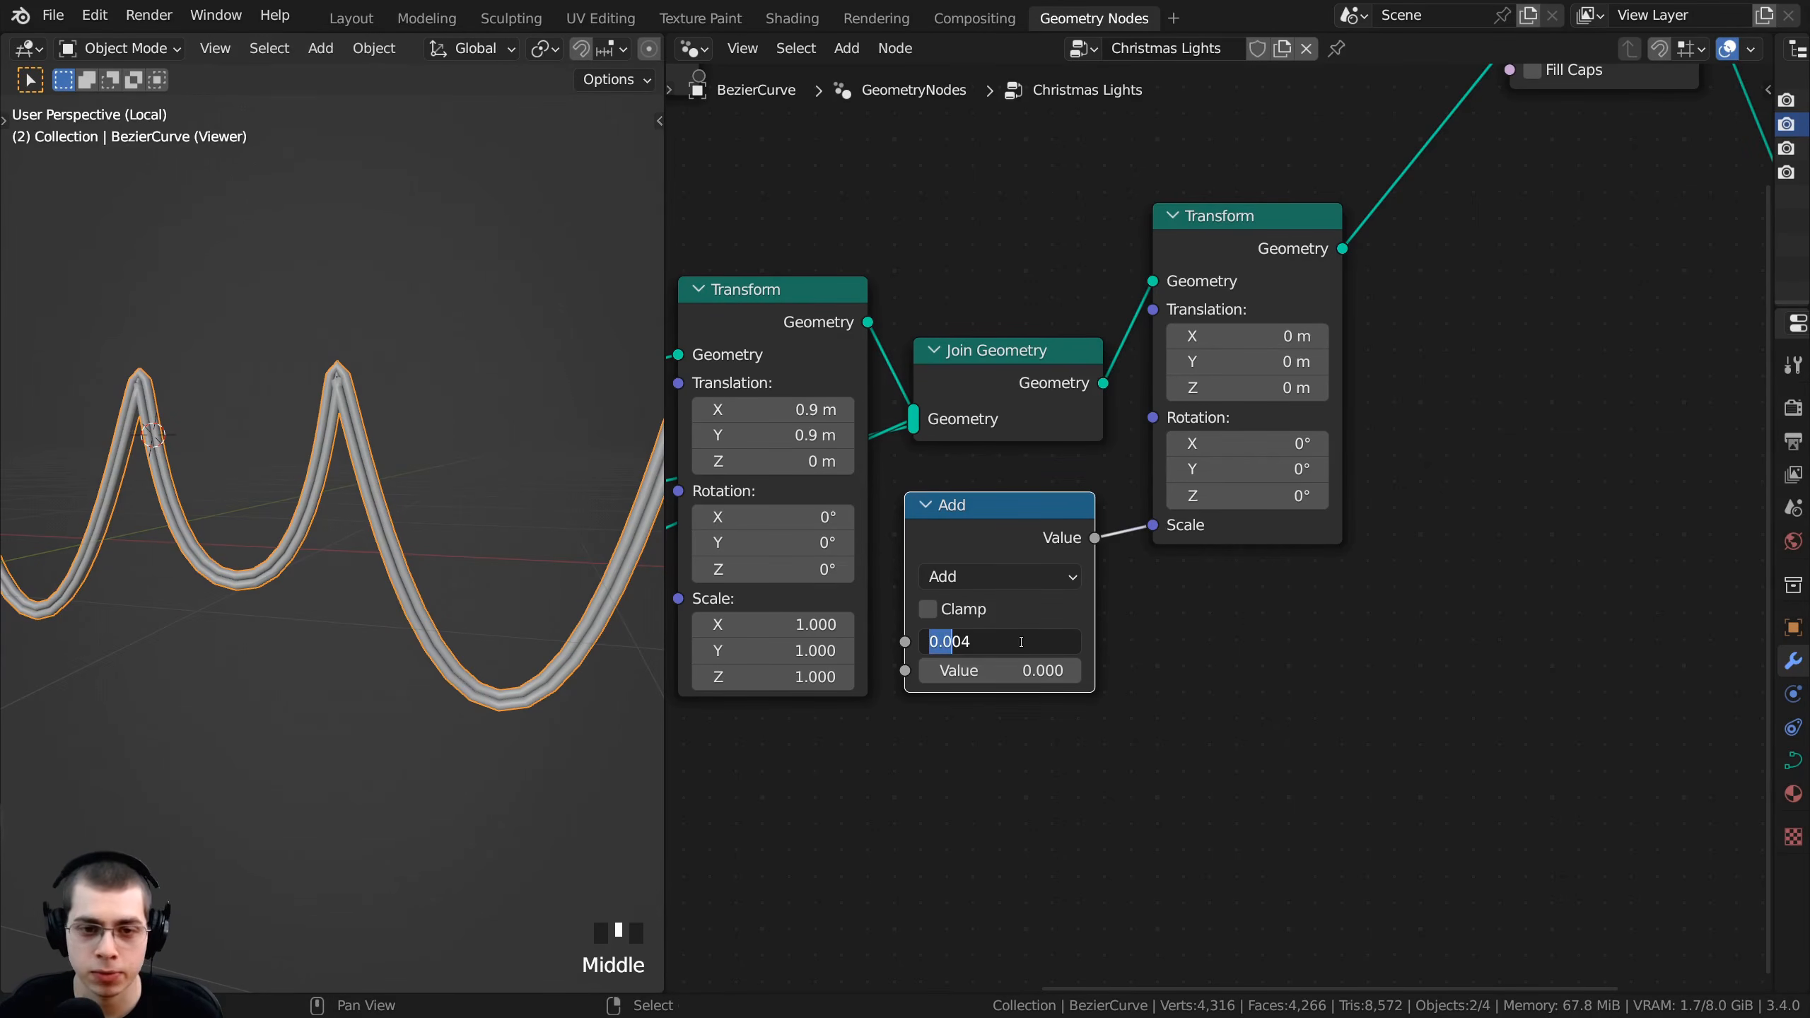
{"action": "key", "text": "shift+Right"}
{"action": "key", "text": "Return"}
- Deselect the curve and examine the three-strand wire along its arcs and at its open end
{"action": "scroll", "coordinate": [626, 569], "scroll_direction": "down", "scroll_amount": 2}
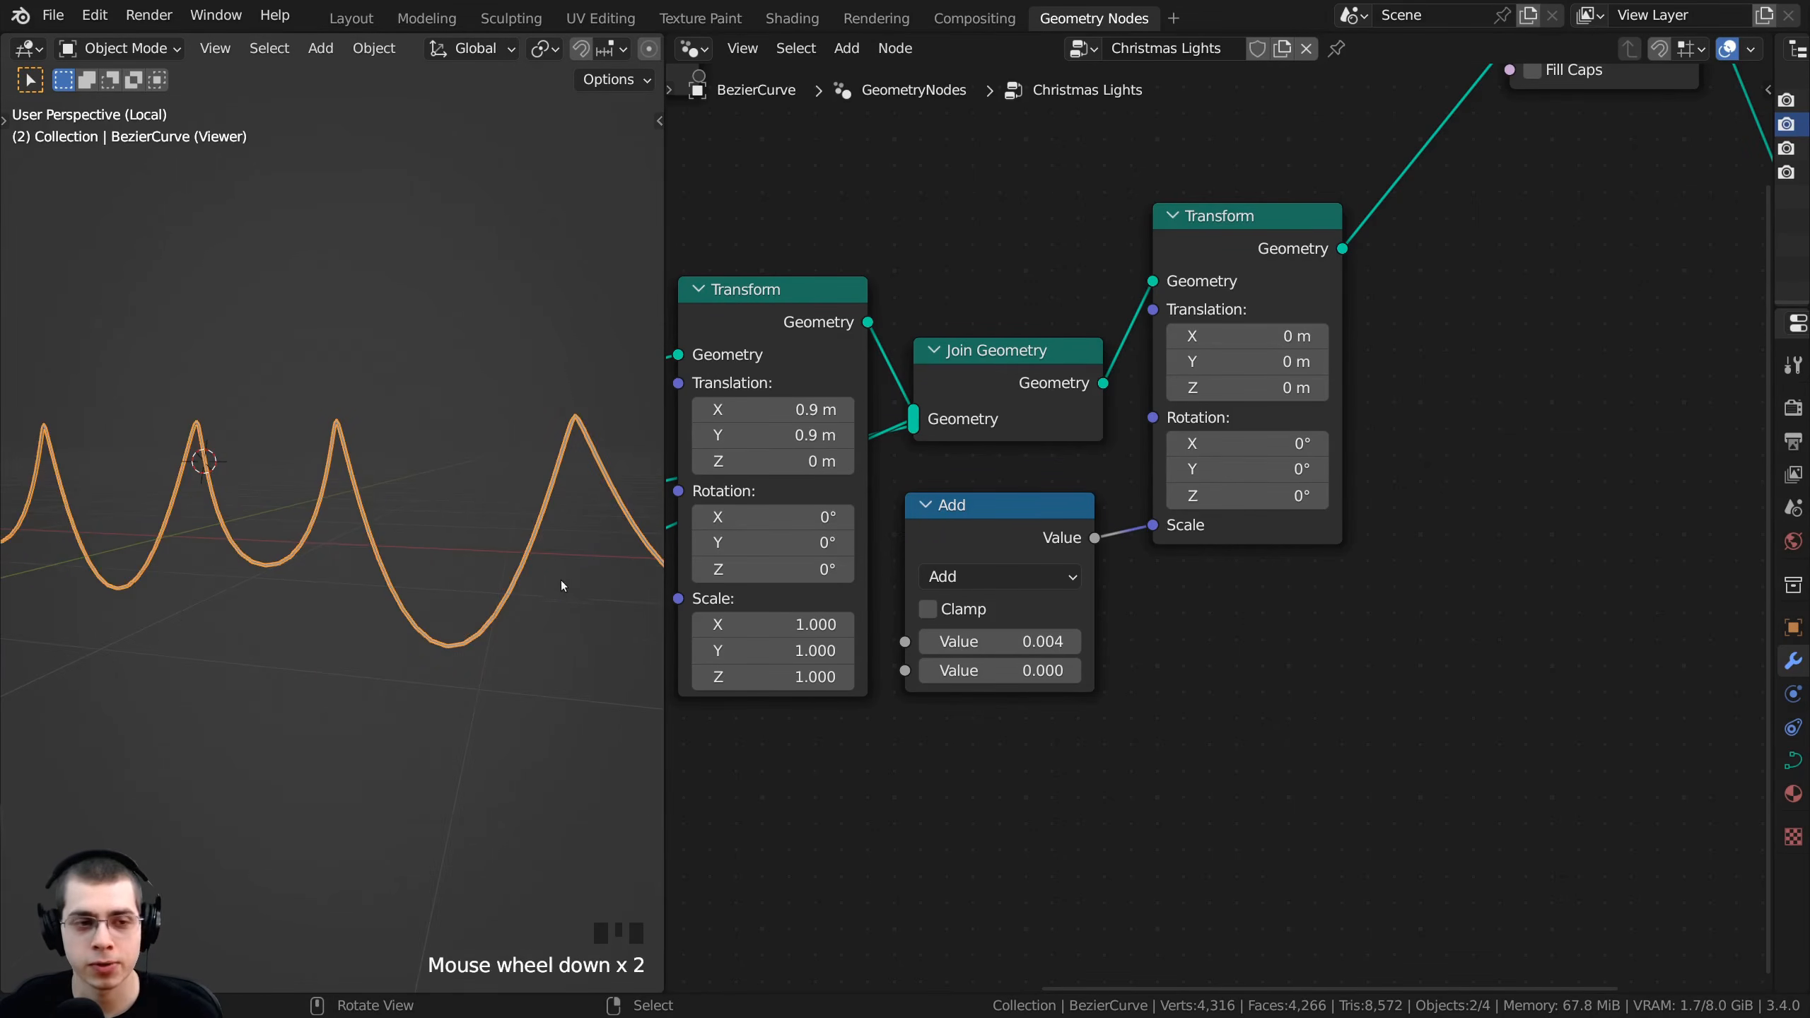
{"action": "left_click", "coordinate": [560, 581]}
{"action": "scroll", "coordinate": [433, 470], "scroll_direction": "up", "scroll_amount": 1}
{"action": "mouse_move", "coordinate": [433, 470]}
{"action": "middle_mouse_down", "text": "shift"}
{"action": "mouse_move", "coordinate": [373, 547]}
{"action": "mouse_move", "coordinate": [325, 498]}
{"action": "mouse_move", "coordinate": [413, 478]}
{"action": "middle_mouse_up", "text": "shift"}
{"action": "scroll", "coordinate": [305, 513], "scroll_direction": "up", "scroll_amount": 6}
{"action": "scroll", "coordinate": [408, 537], "scroll_direction": "down", "scroll_amount": 6}
{"action": "scroll", "coordinate": [428, 556], "scroll_direction": "down", "scroll_amount": 6}
{"action": "middle_click_drag", "start_coordinate": [461, 573], "coordinate": [246, 506]}
{"action": "scroll", "coordinate": [305, 572], "scroll_direction": "down", "scroll_amount": 2}
{"action": "middle_click_drag", "start_coordinate": [305, 572], "coordinate": [528, 418]}
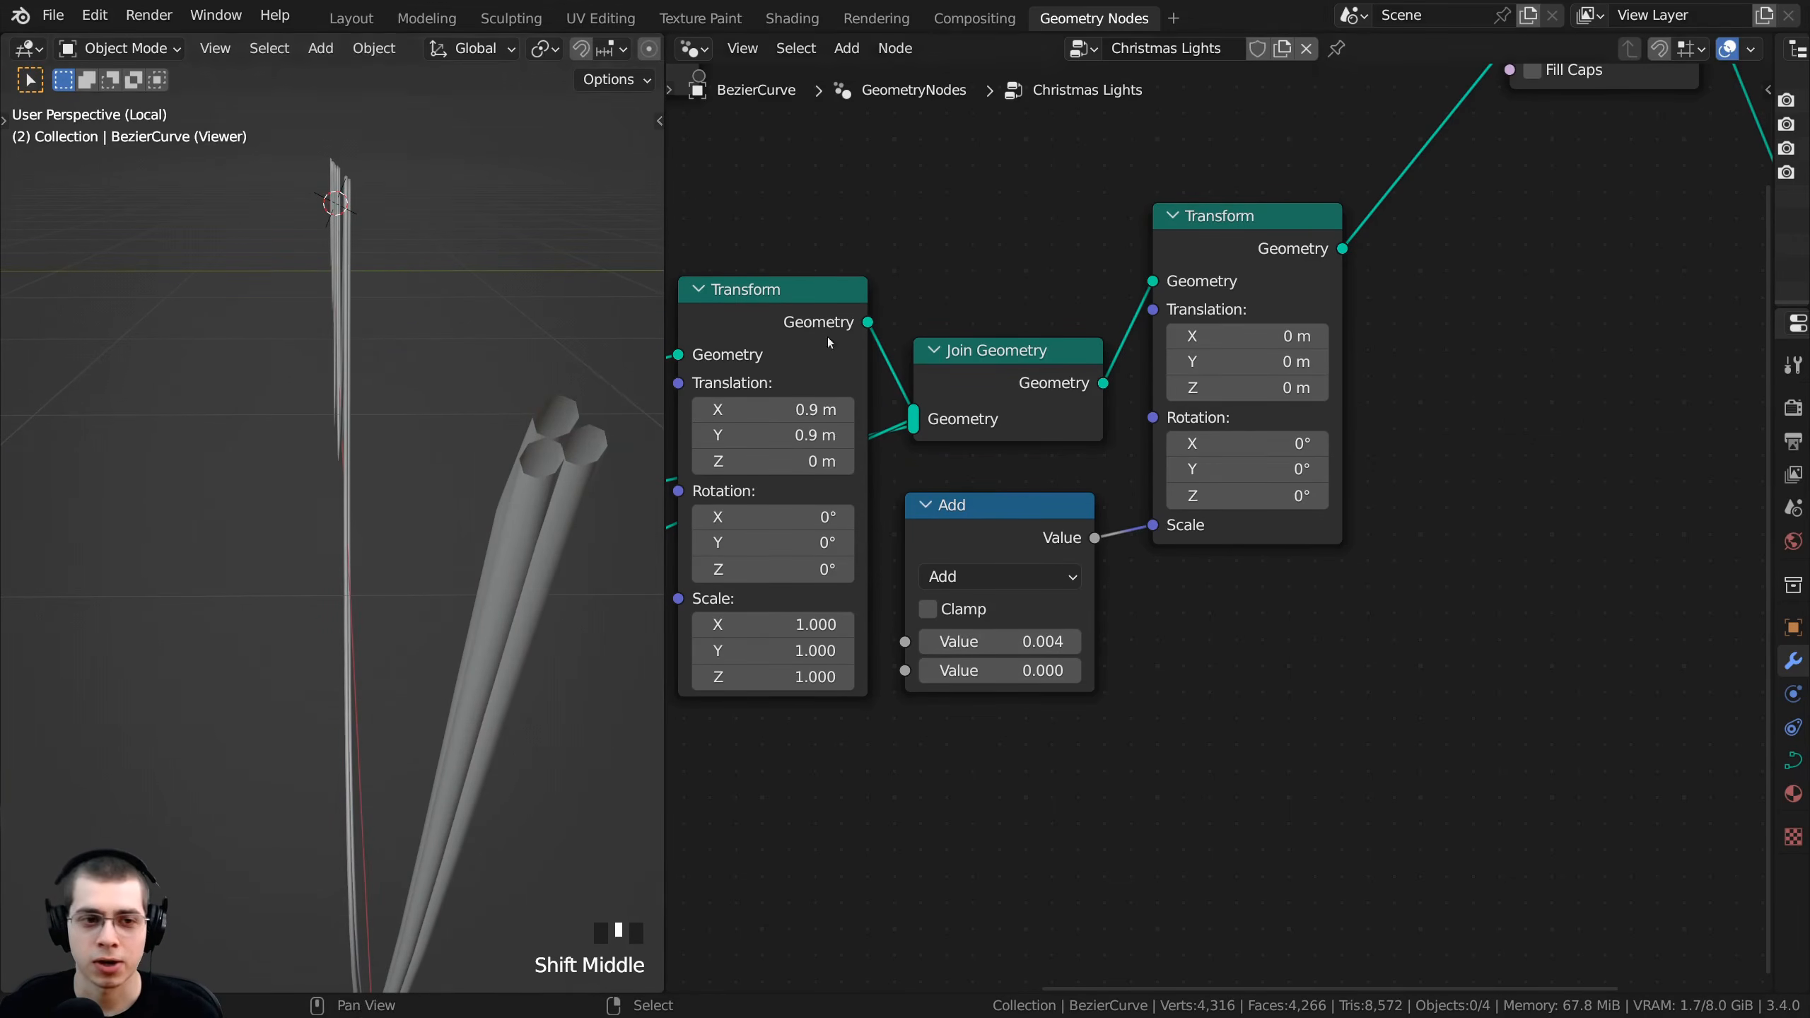
- Move the final Transform node down so it sits beside Join Geometry
{"action": "scroll", "coordinate": [827, 342], "scroll_direction": "down", "scroll_amount": 3}
{"action": "middle_click_drag", "start_coordinate": [929, 277], "coordinate": [1047, 458]}
{"action": "scroll", "coordinate": [1046, 459], "scroll_direction": "down", "scroll_amount": 3}
{"action": "middle_click_drag", "start_coordinate": [1280, 428], "coordinate": [1118, 518]}
{"action": "scroll", "coordinate": [1217, 531], "scroll_direction": "up", "scroll_amount": 5}
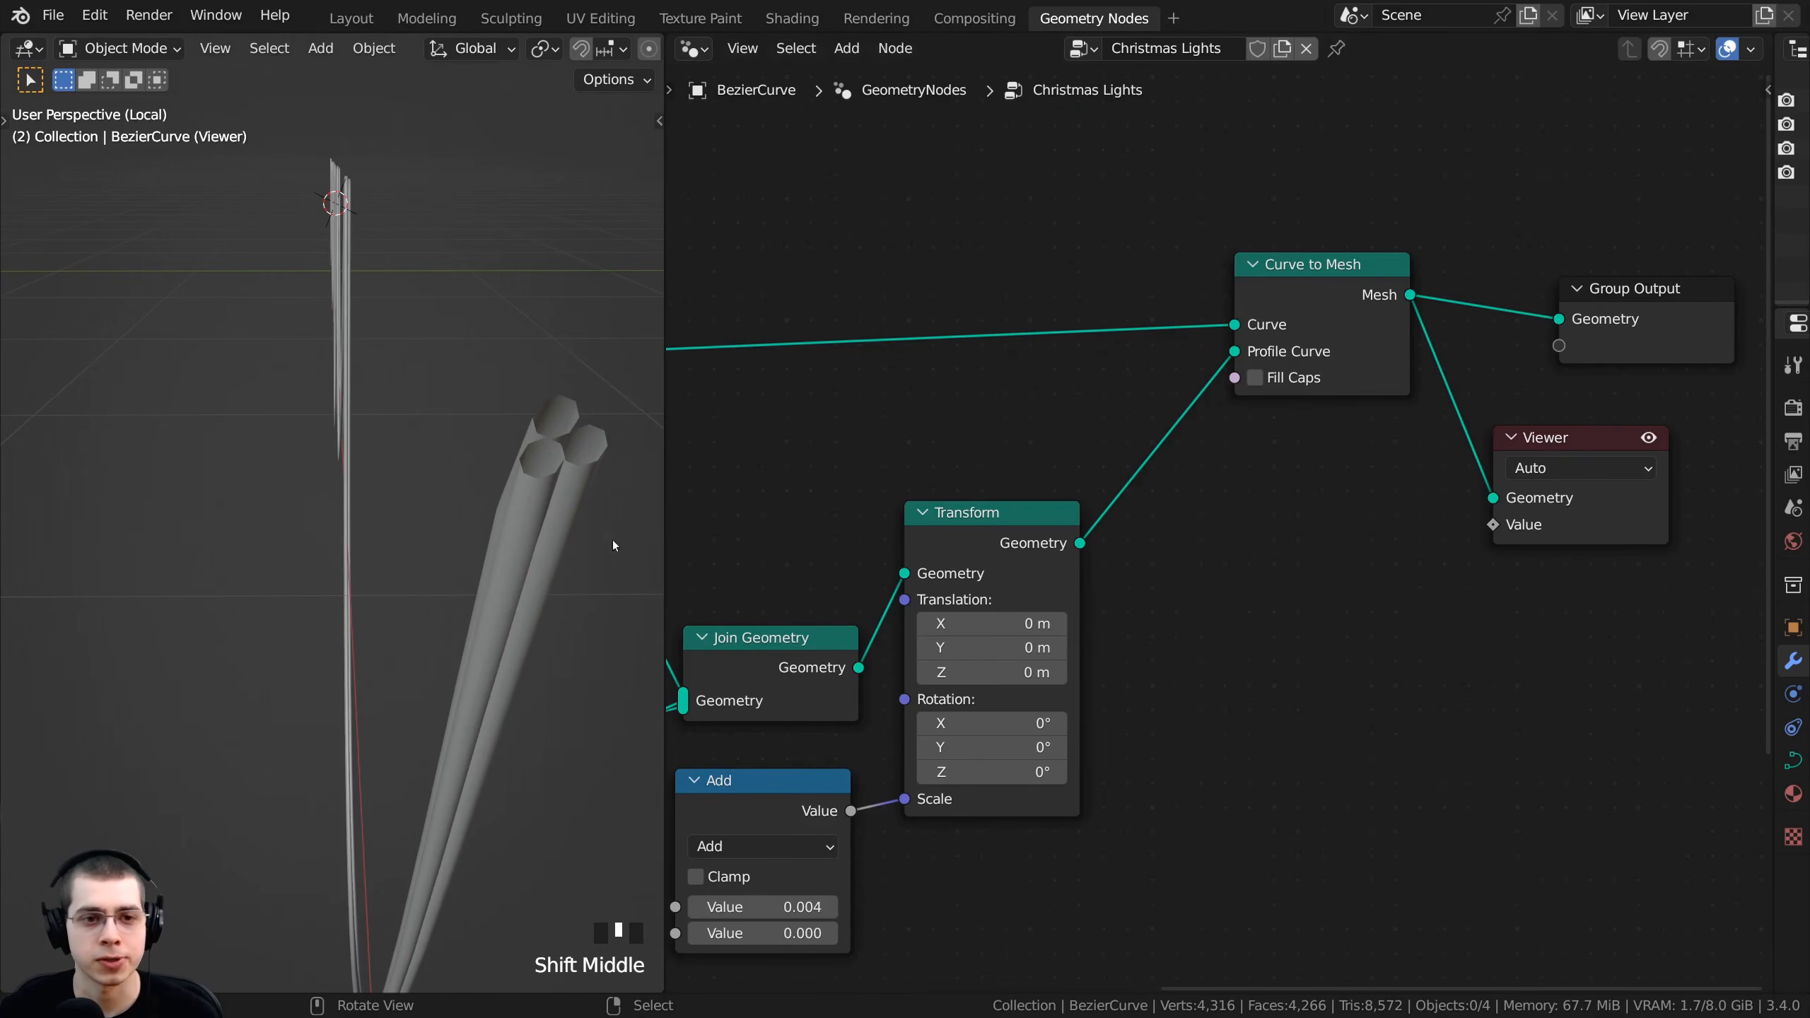
{"action": "middle_click_drag", "start_coordinate": [563, 552], "coordinate": [561, 552]}
{"action": "middle_click_drag", "start_coordinate": [1018, 568], "coordinate": [1048, 555]}
{"action": "left_click_drag", "start_coordinate": [1020, 535], "coordinate": [1016, 543]}
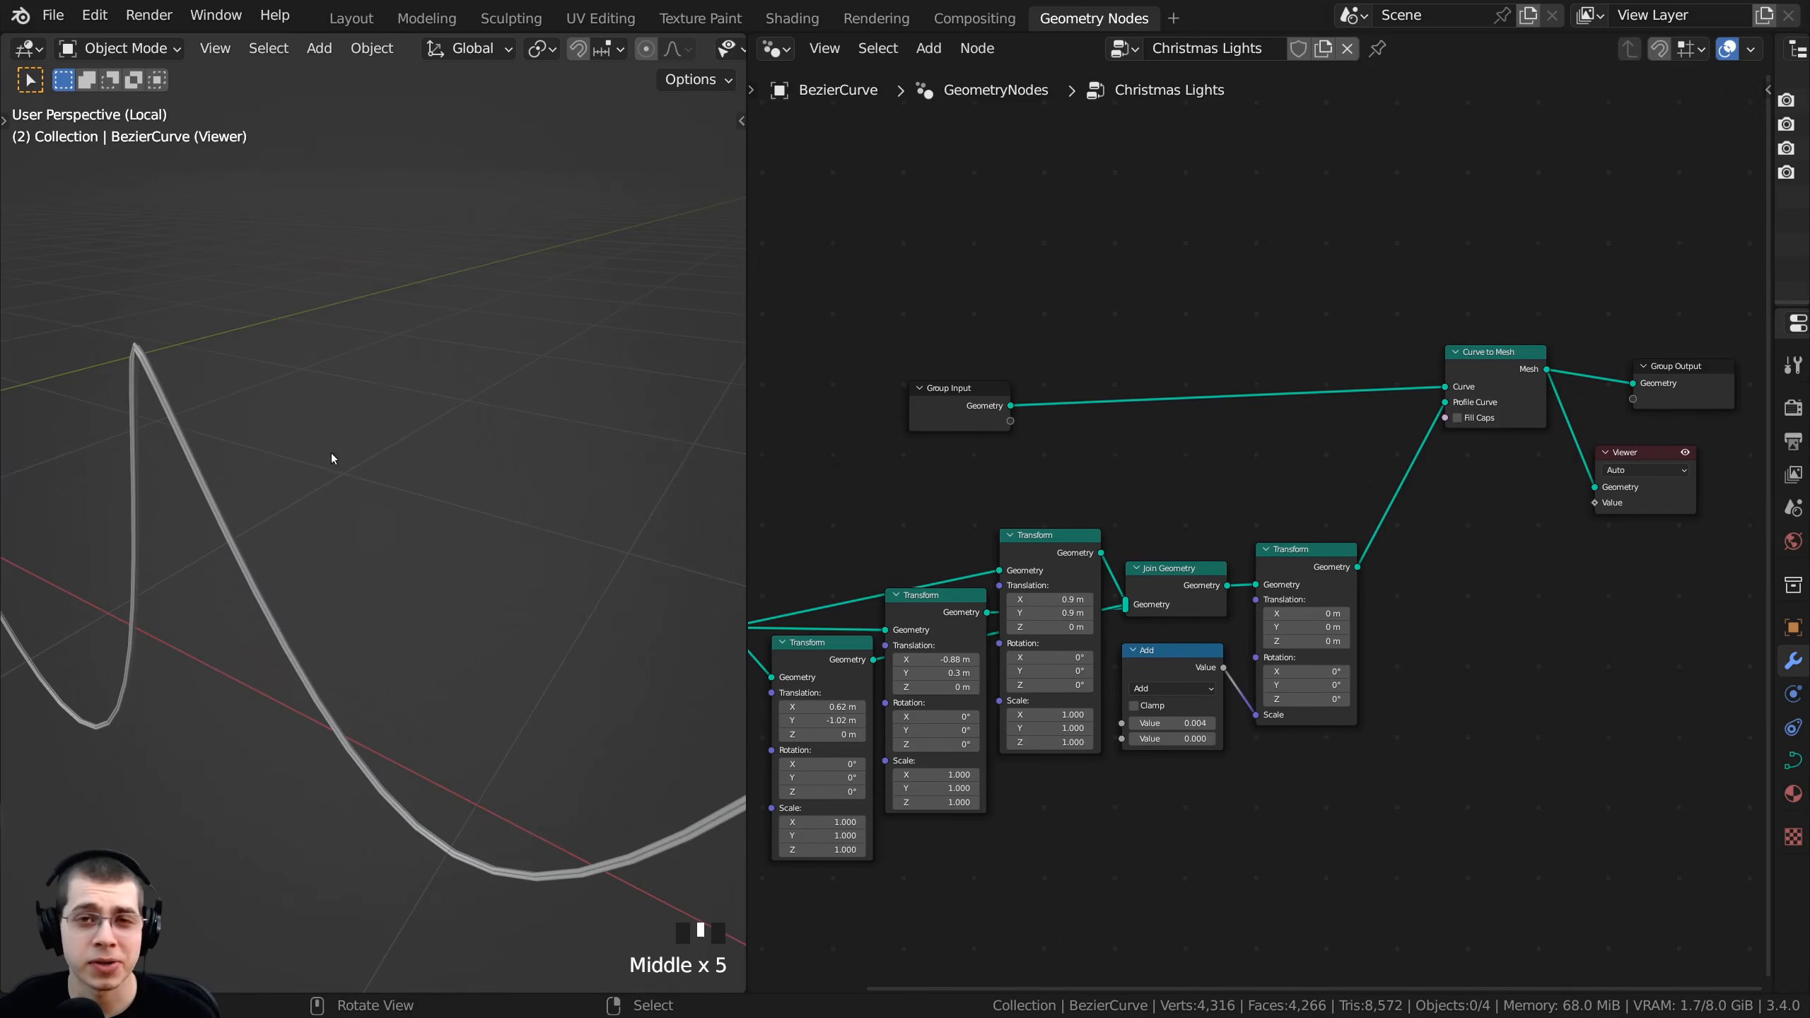
- Examine up close how the three wire strands run along the hanging curve
{"action": "middle_click_drag", "start_coordinate": [330, 453], "coordinate": [223, 376], "text": "shift"}
{"action": "scroll", "coordinate": [244, 266], "scroll_direction": "up", "scroll_amount": 3}
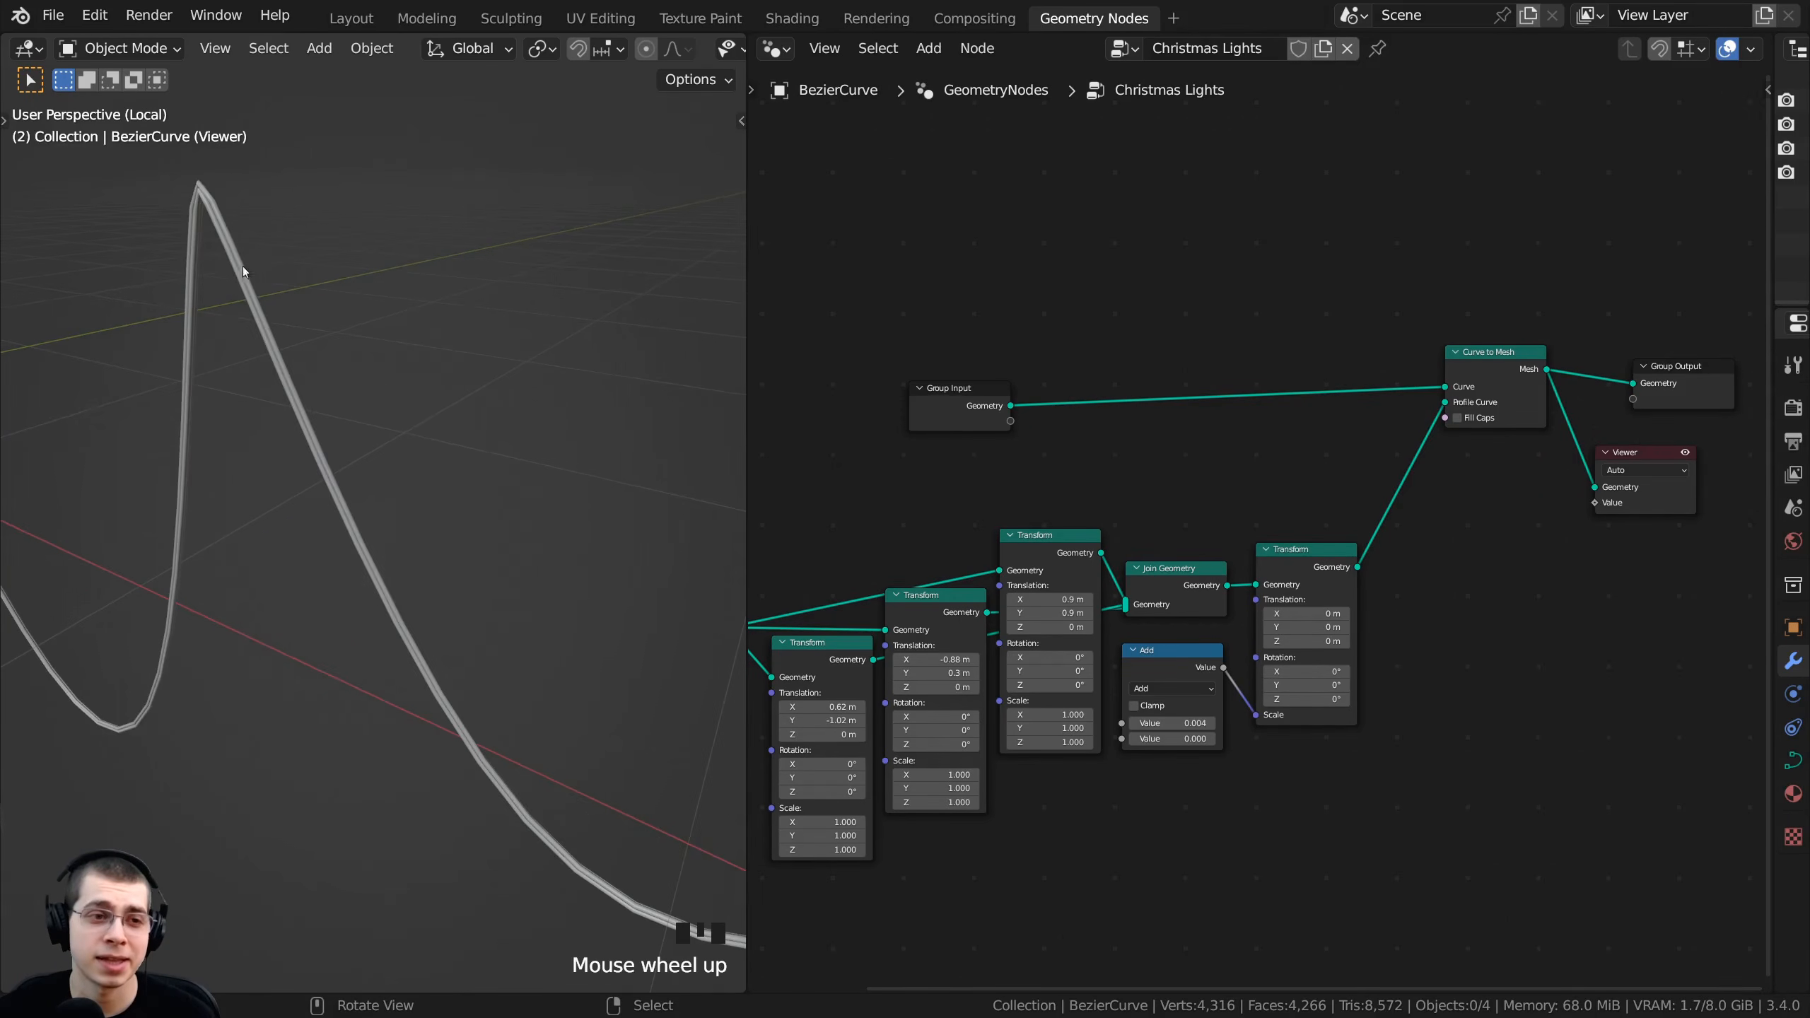
{"action": "scroll", "coordinate": [338, 507], "scroll_direction": "down", "scroll_amount": 2}
{"action": "scroll", "coordinate": [294, 419], "scroll_direction": "up", "scroll_amount": 3}
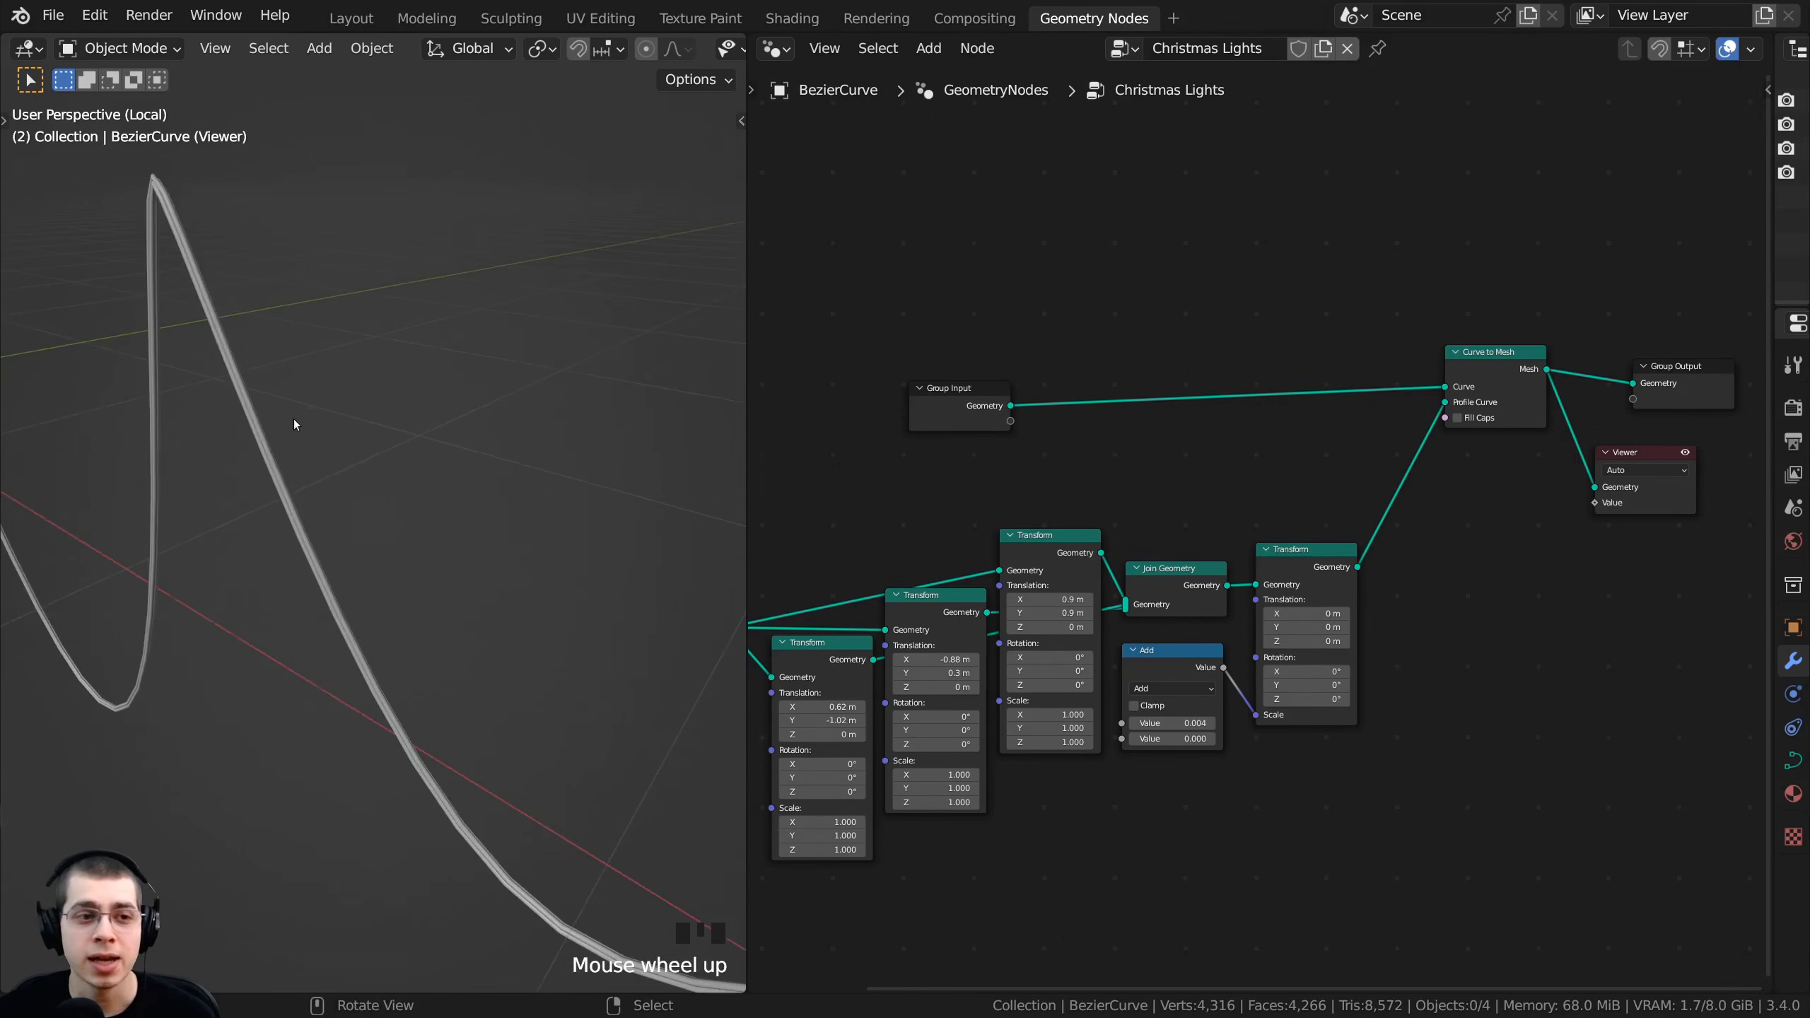
{"action": "scroll", "coordinate": [288, 441], "scroll_direction": "down", "scroll_amount": 2}
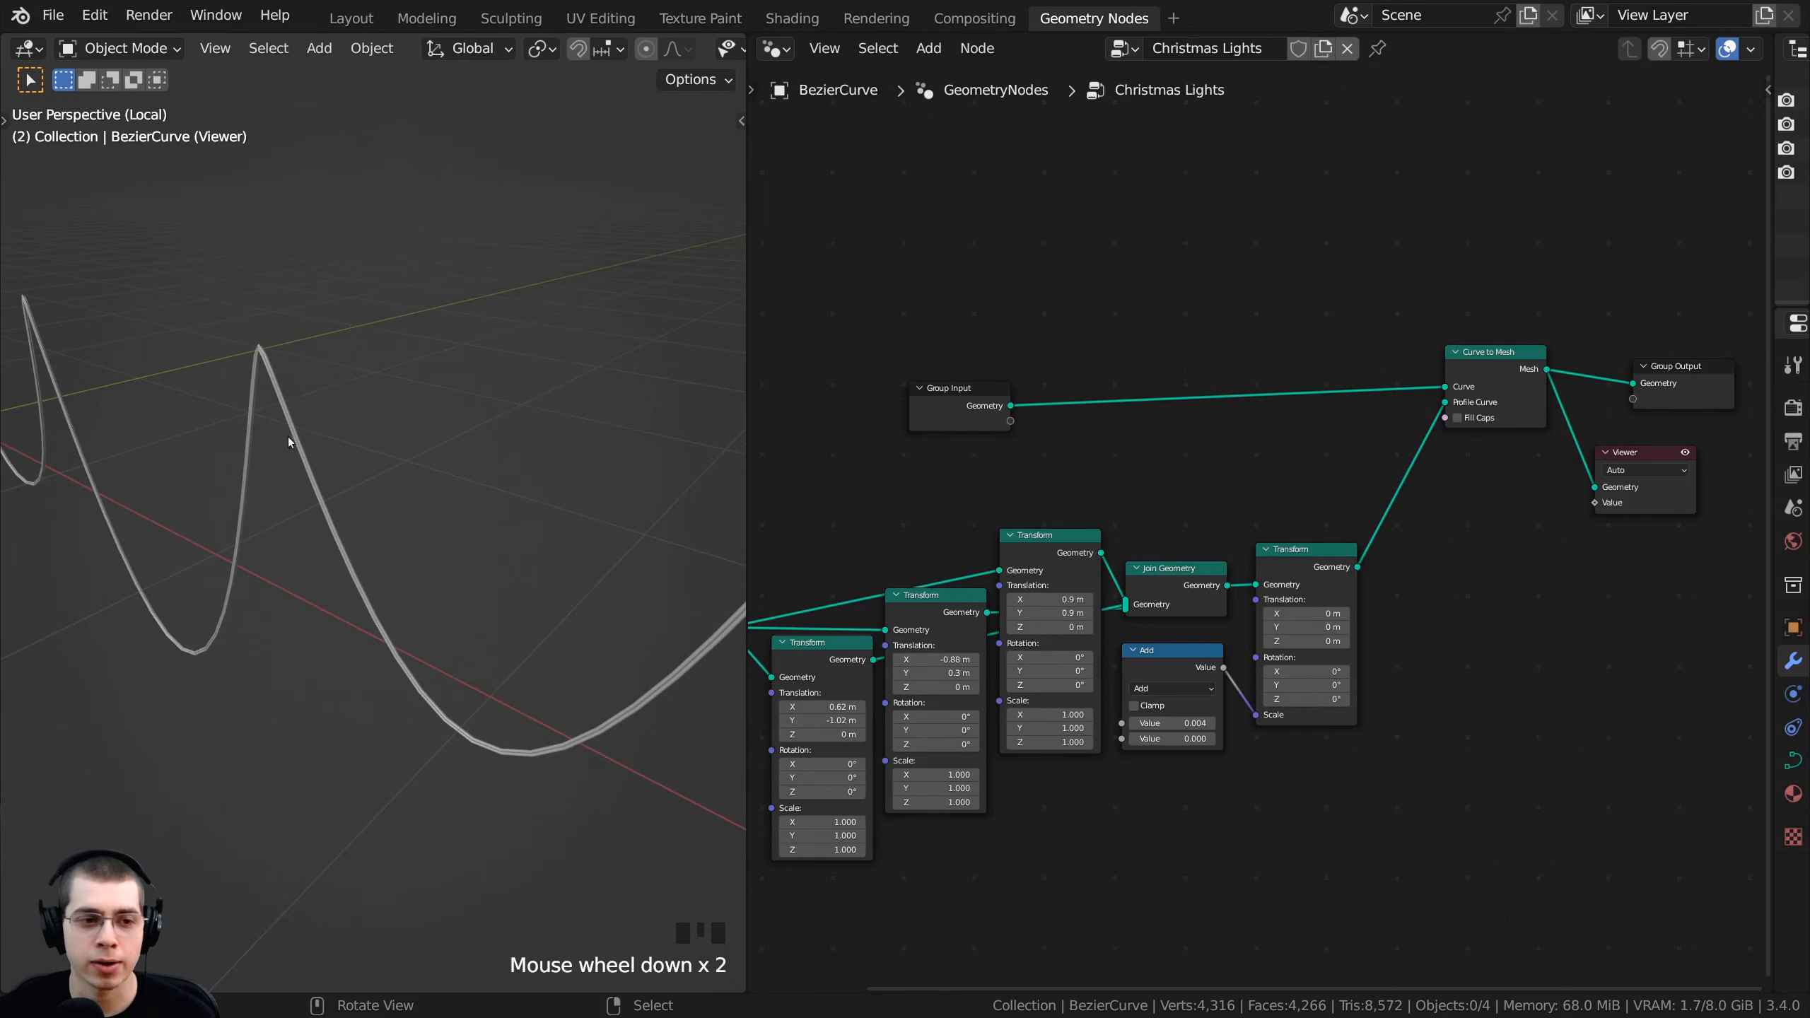
{"action": "scroll", "coordinate": [438, 670], "scroll_direction": "up", "scroll_amount": 2}
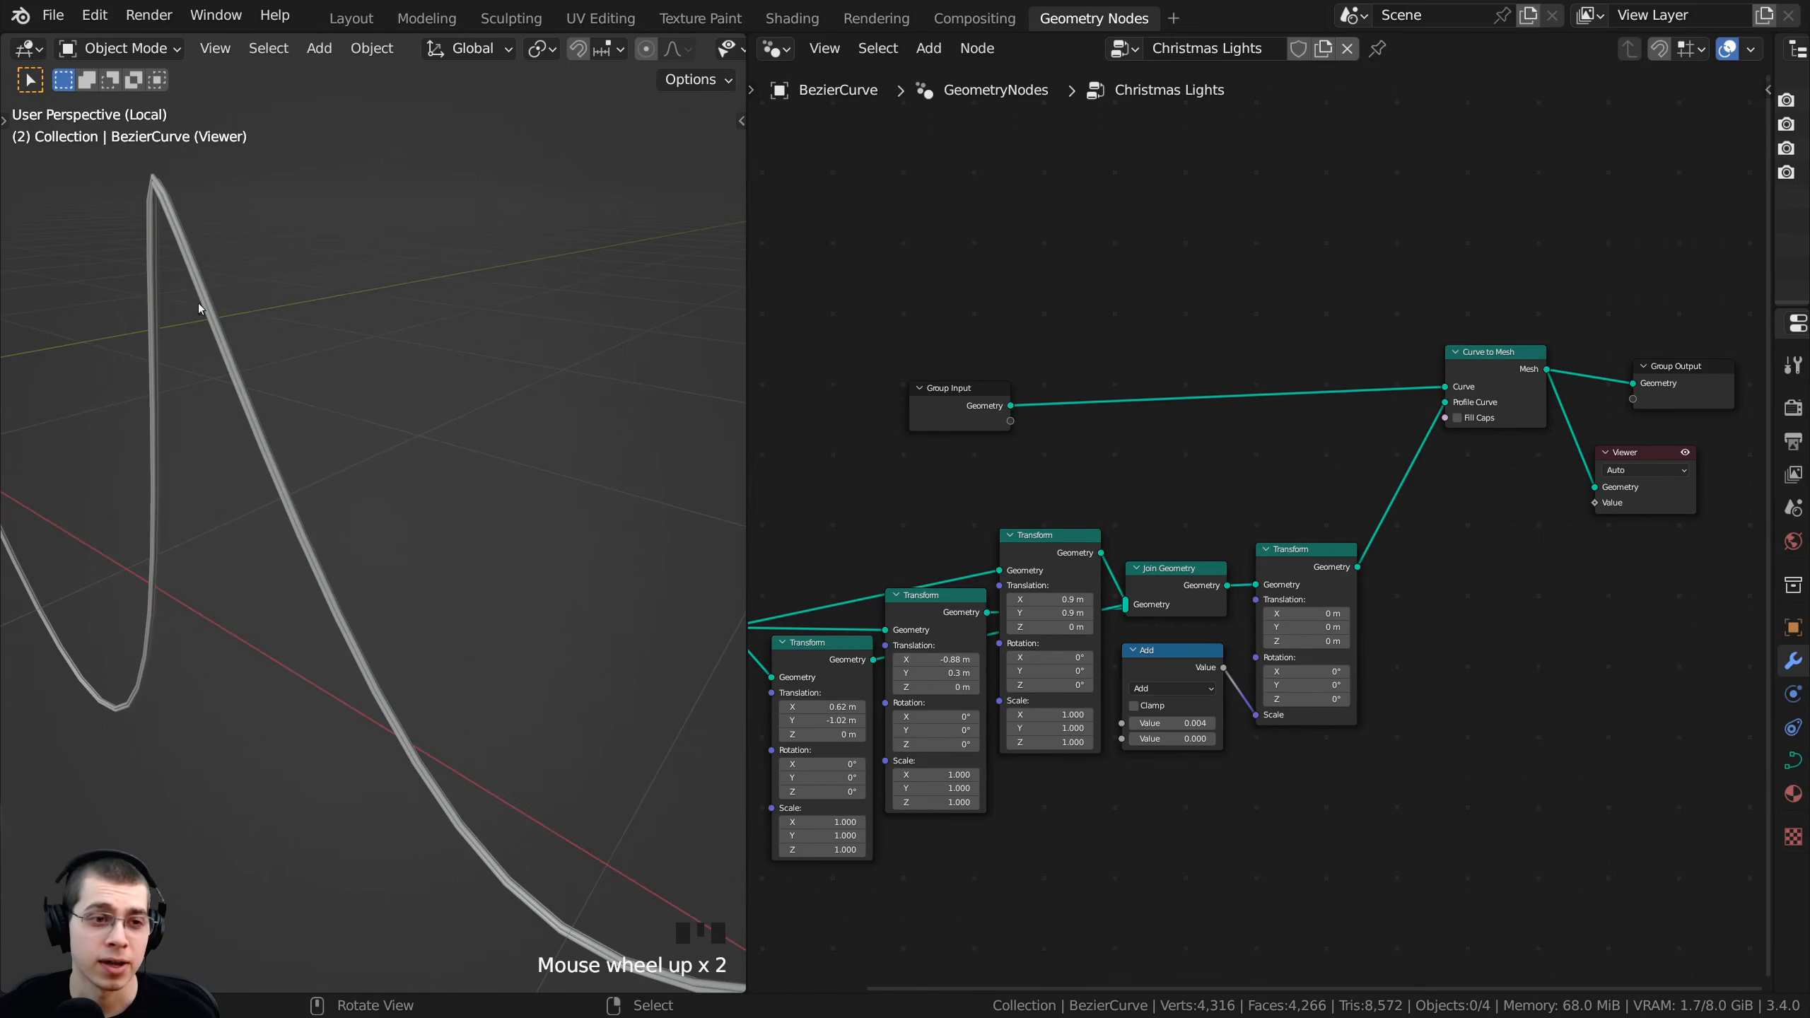
{"action": "middle_click_drag", "start_coordinate": [238, 462], "coordinate": [307, 388], "text": "shift"}
{"action": "scroll", "coordinate": [287, 404], "scroll_direction": "up", "scroll_amount": 2}
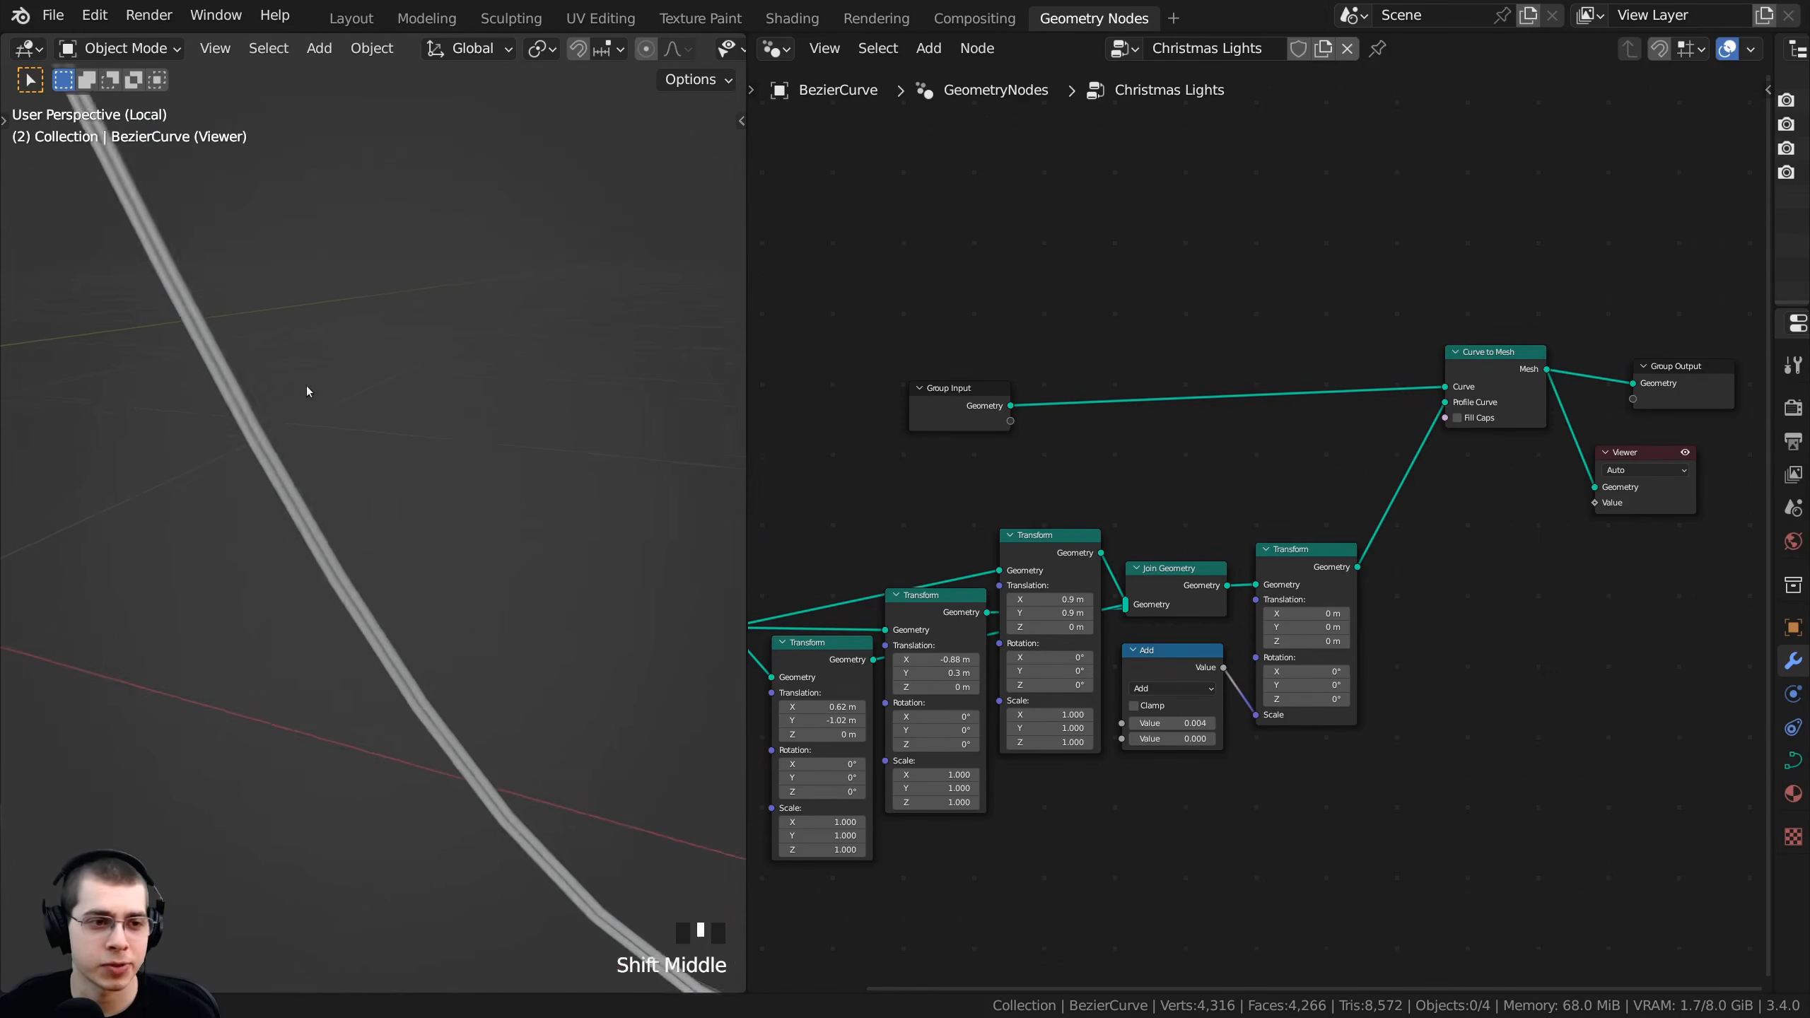
{"action": "scroll", "coordinate": [311, 375], "scroll_direction": "up", "scroll_amount": 2}
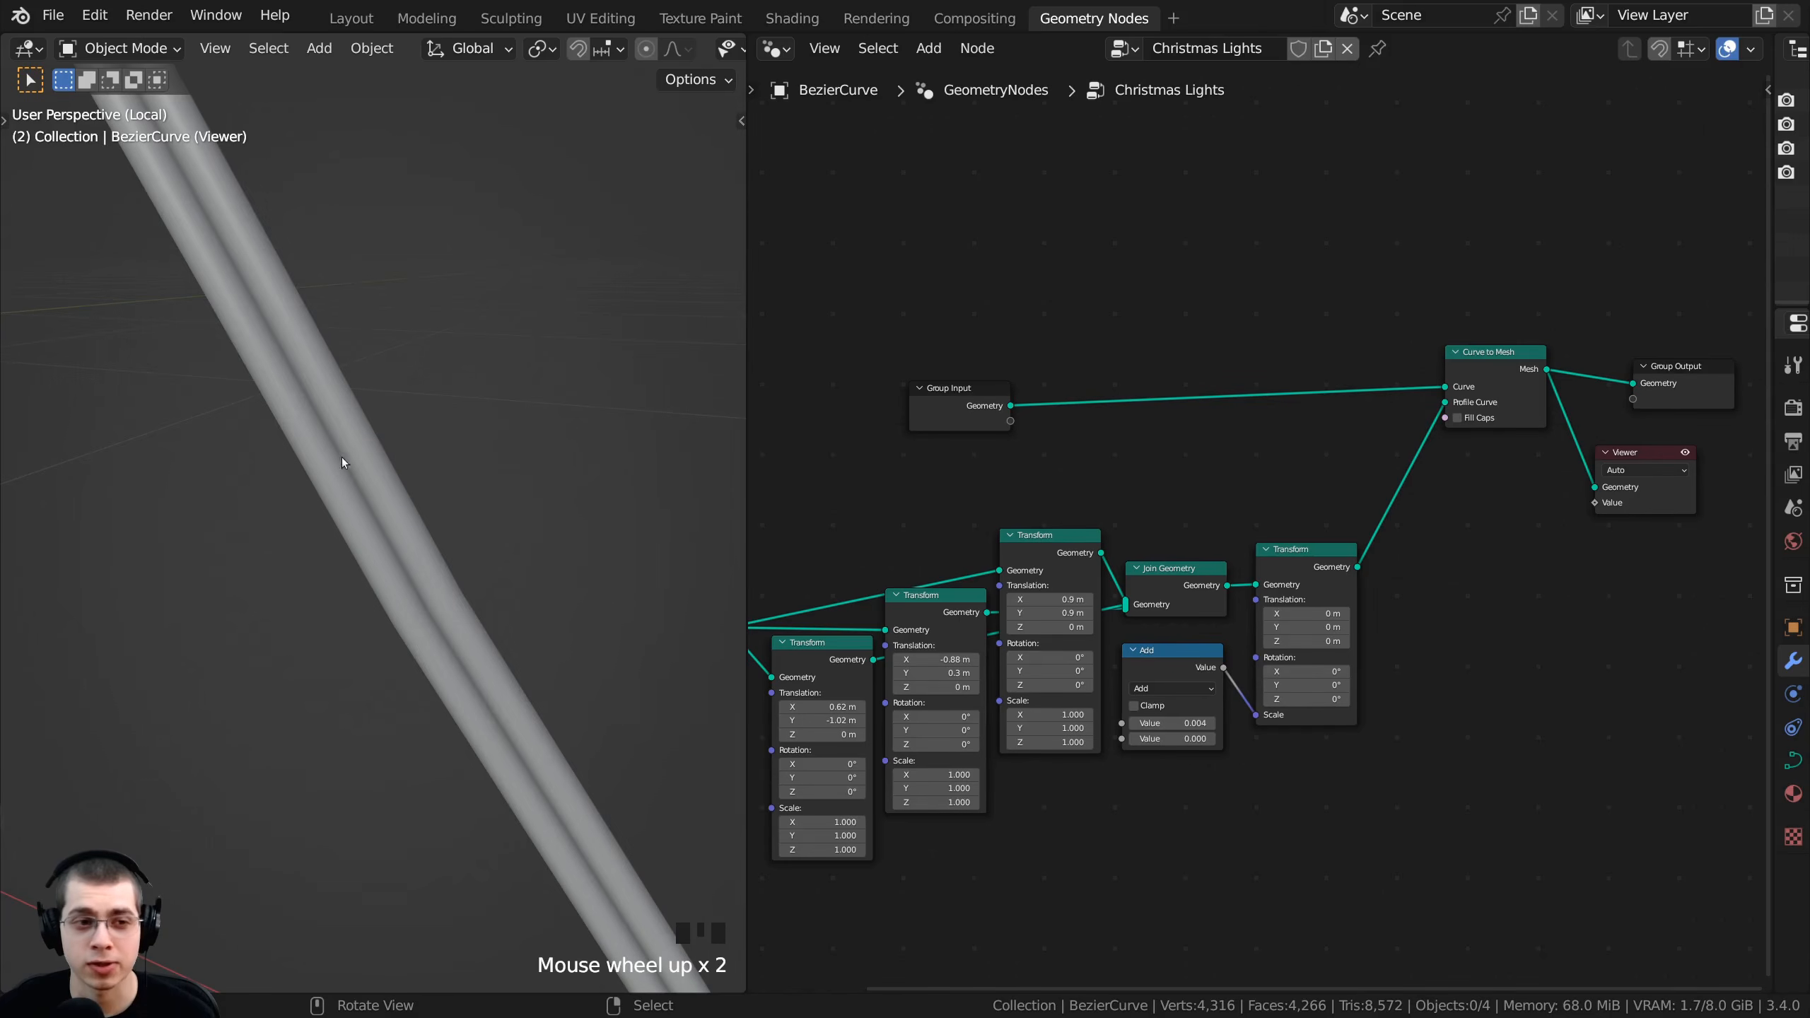
- Add a Set Curve Tilt node on the link between Group Input and Curve to Mesh
{"action": "middle_click_drag", "start_coordinate": [1146, 562], "coordinate": [1106, 644]}
{"action": "scroll", "coordinate": [1105, 644], "scroll_direction": "up", "scroll_amount": 2}
{"action": "key", "text": "x"}
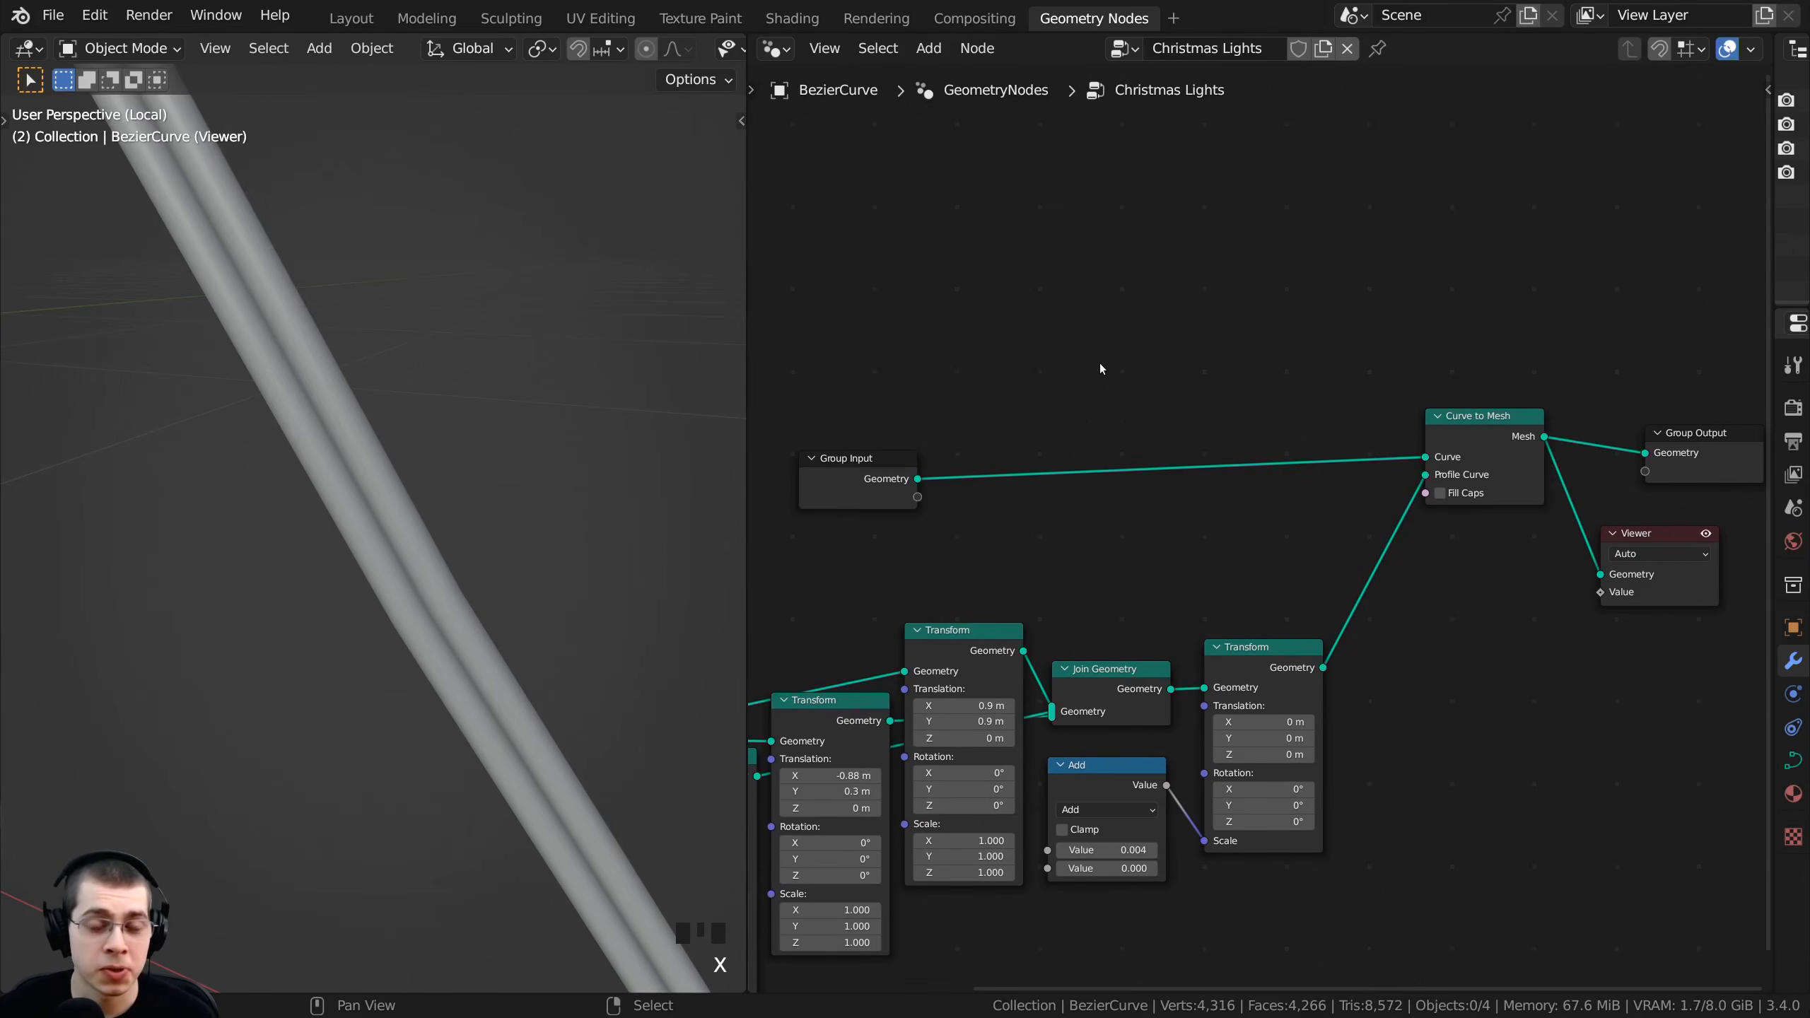
{"action": "key", "text": "shift+a"}
{"action": "mouse_move", "coordinate": [1100, 362]}
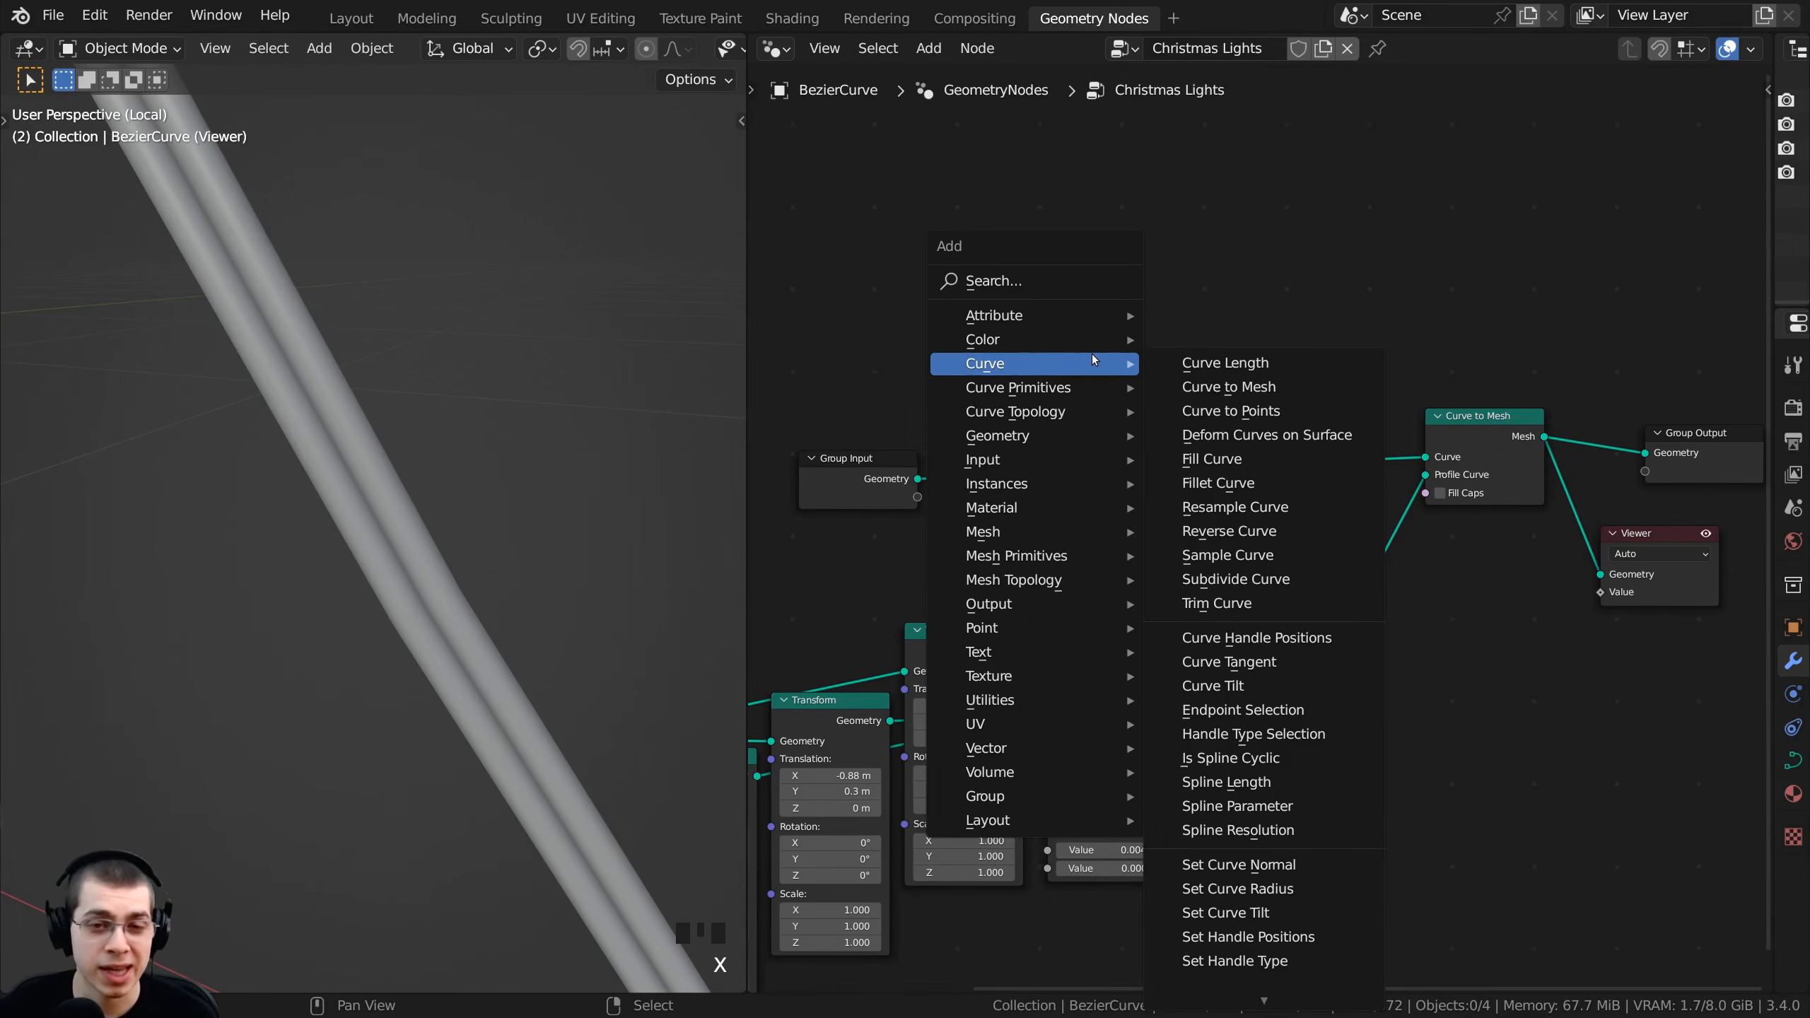
{"action": "type", "text": "s"}
{"action": "type", "text": "set"}
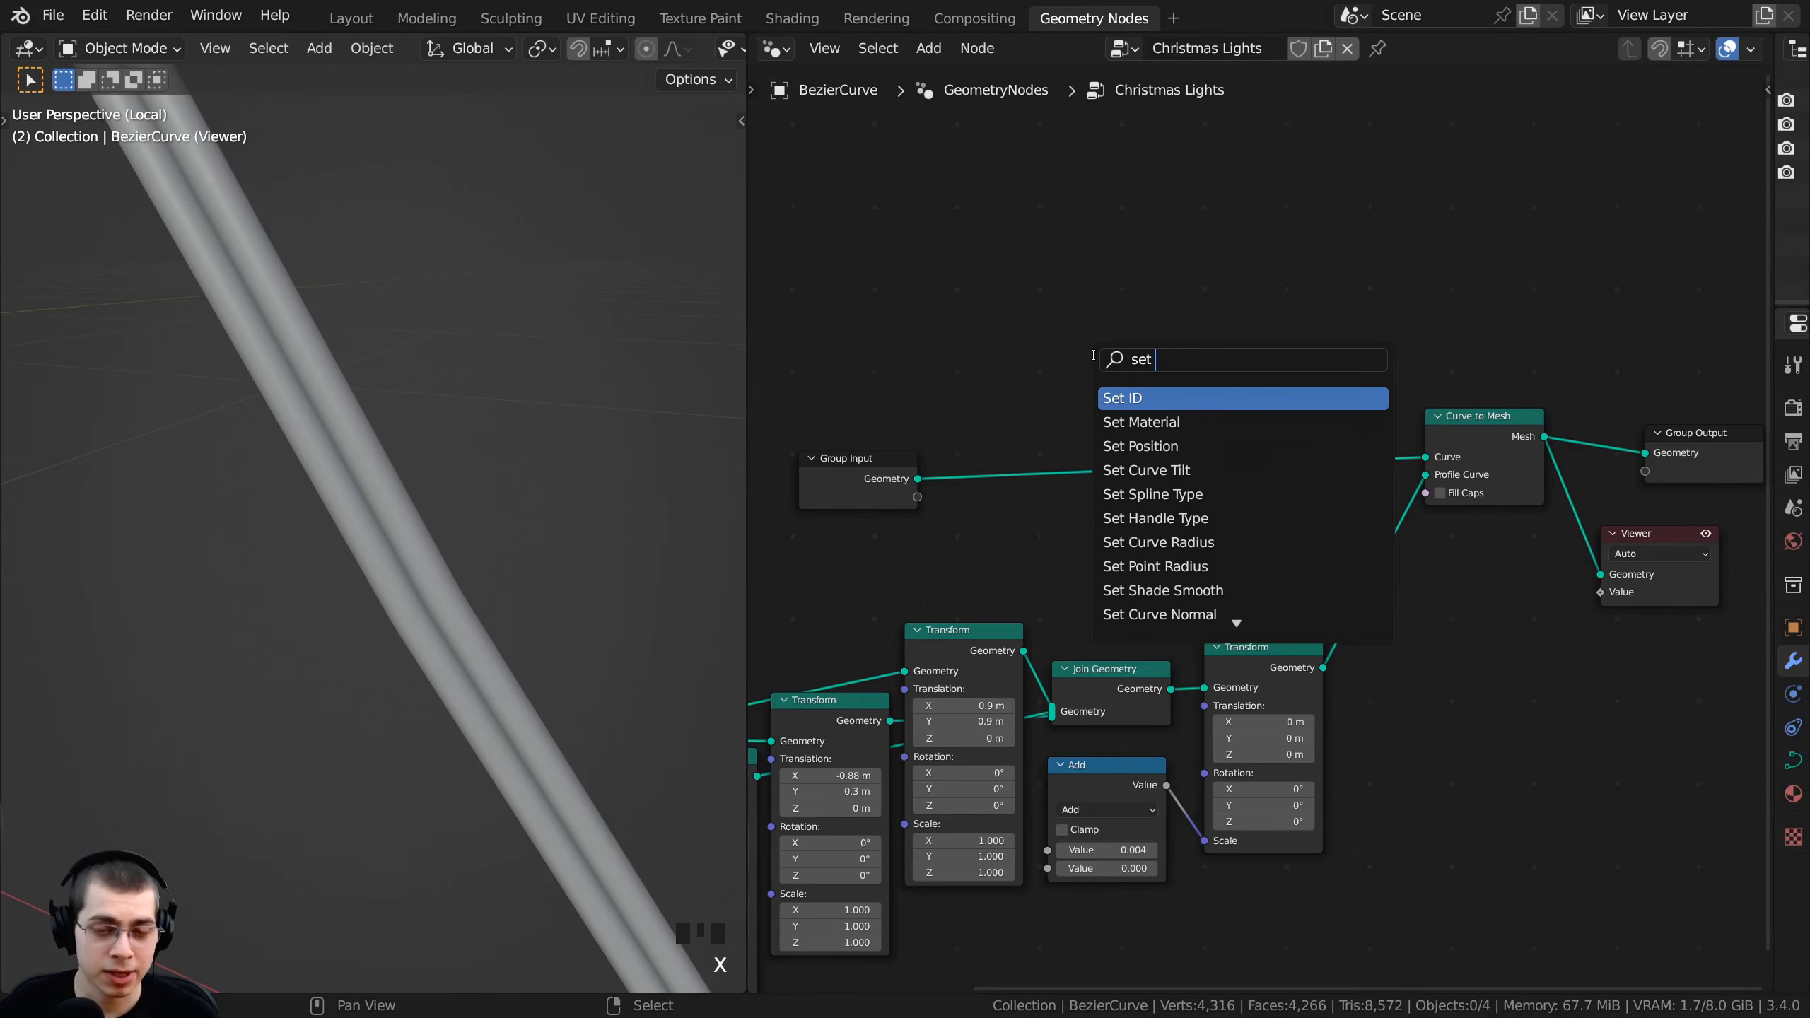
{"action": "type", "text": " cur"}
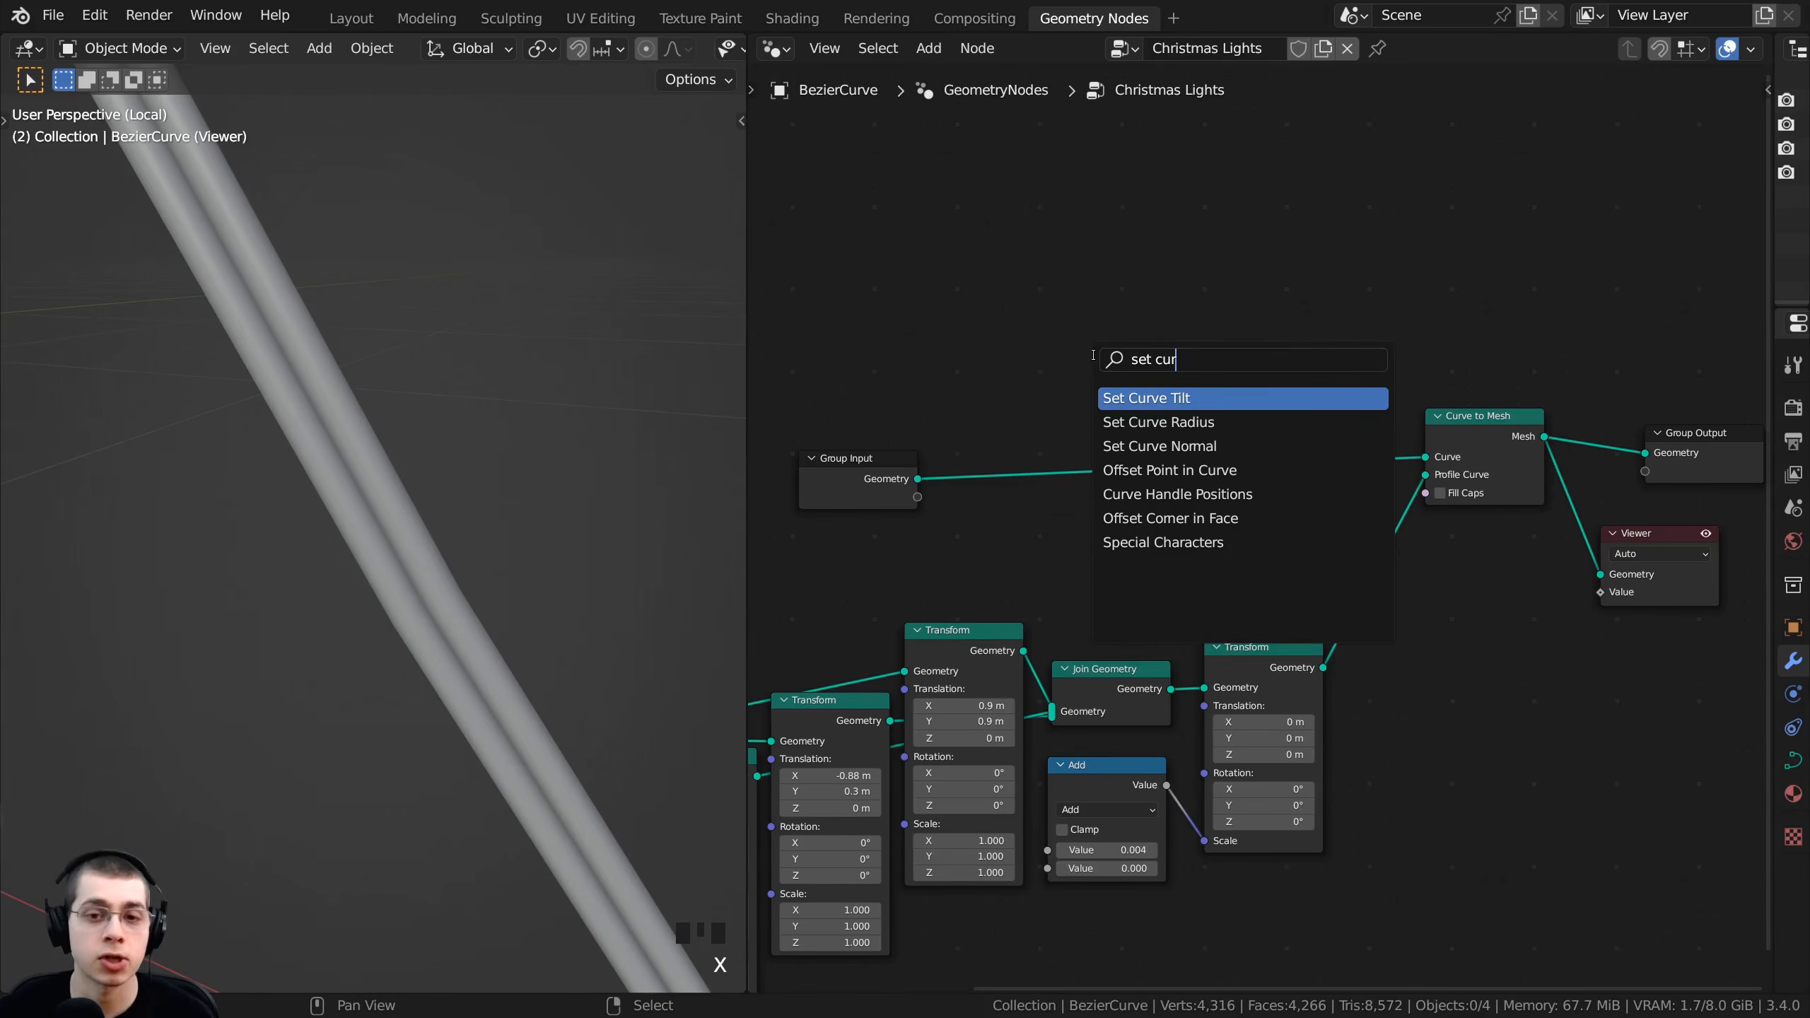
{"action": "left_click", "coordinate": [1119, 401]}
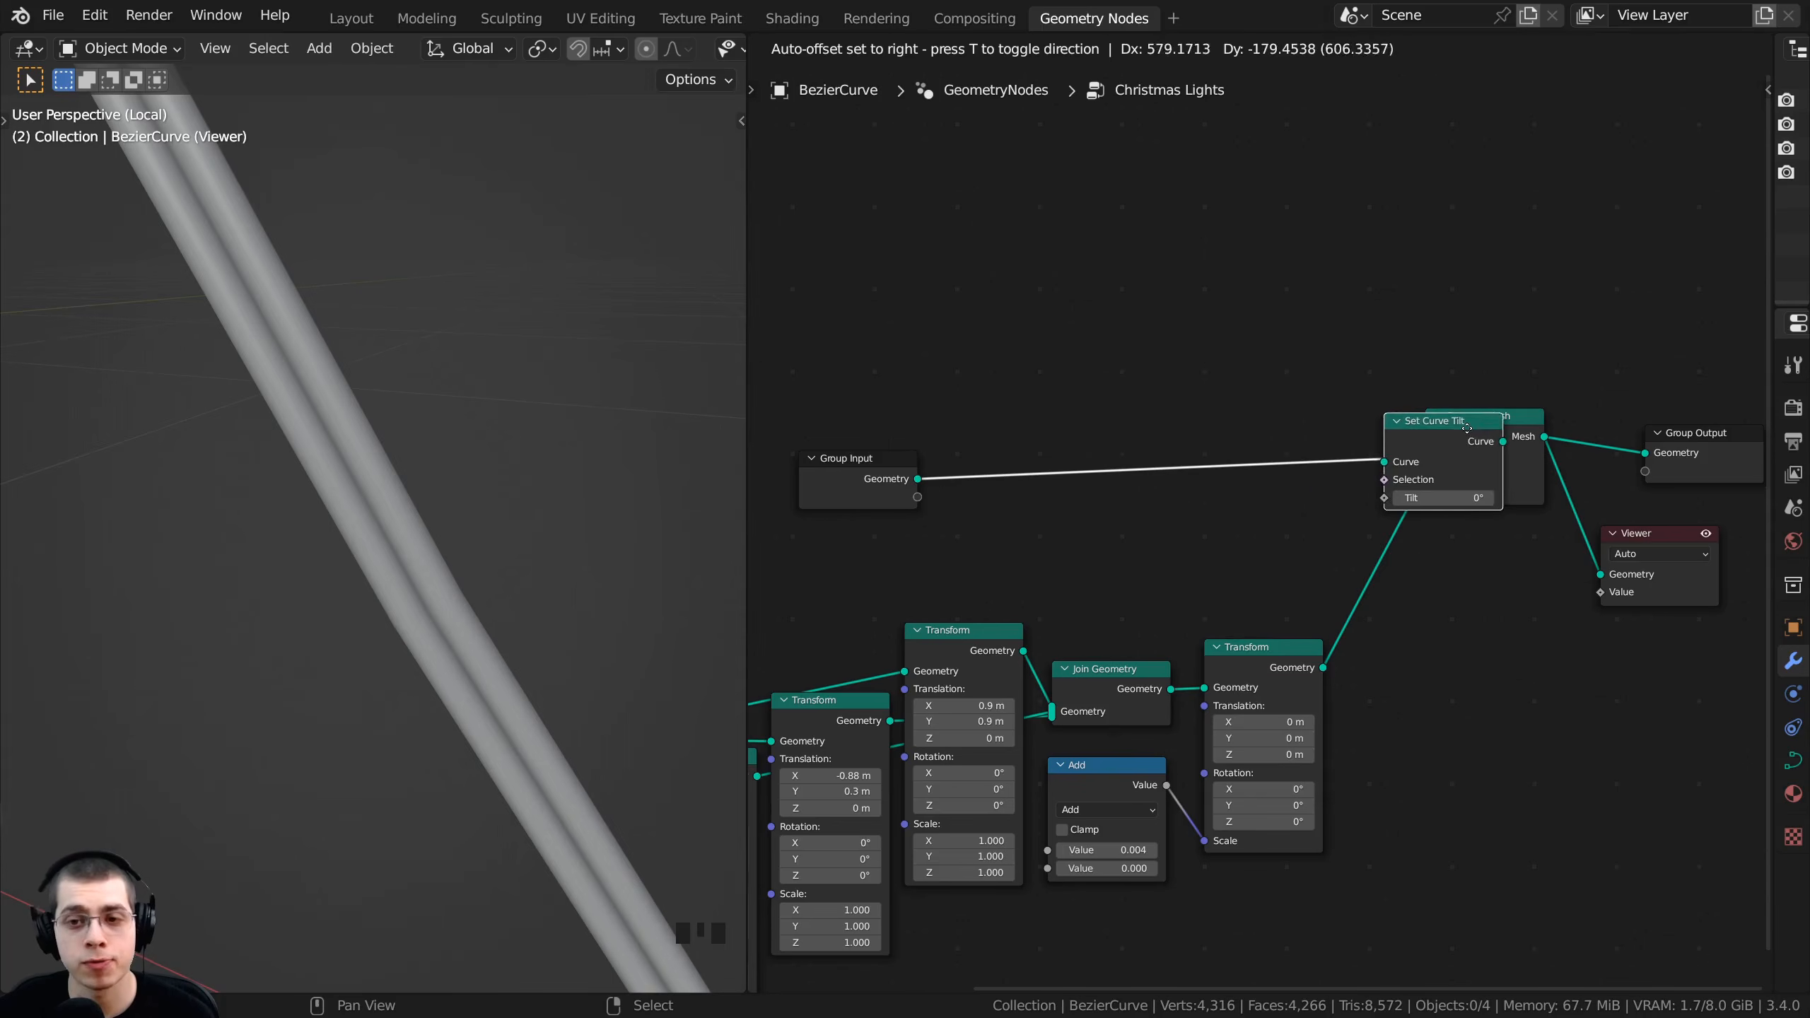
{"action": "left_click", "coordinate": [1232, 428]}
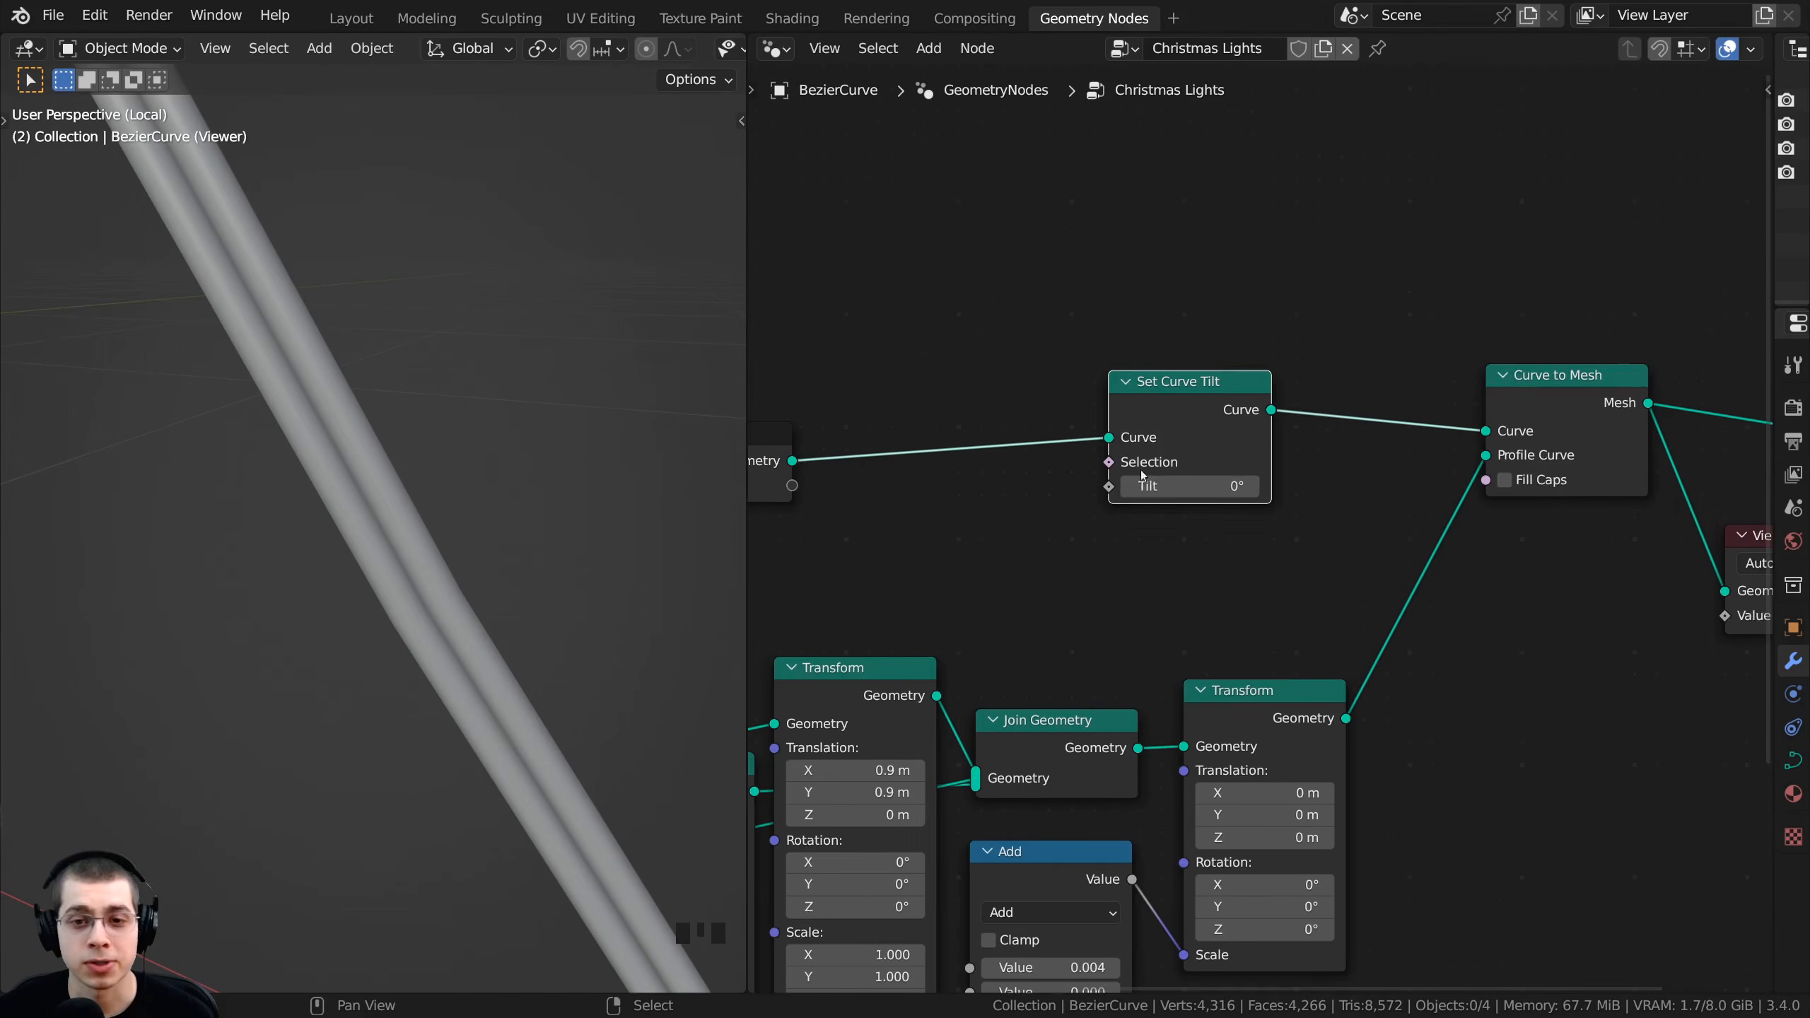
- Try out different Tilt values on the Set Curve Tilt node, up to about 83.6°, and inspect the strands at the curve's open end
{"action": "scroll", "coordinate": [1254, 499], "scroll_direction": "up", "scroll_amount": 2}
{"action": "mouse_move", "coordinate": [1190, 486]}
{"action": "left_mouse_down"}
{"action": "mouse_move", "coordinate": [1211, 486]}
{"action": "mouse_move", "coordinate": [1164, 485]}
{"action": "mouse_move", "coordinate": [1226, 486]}
{"action": "left_mouse_up"}
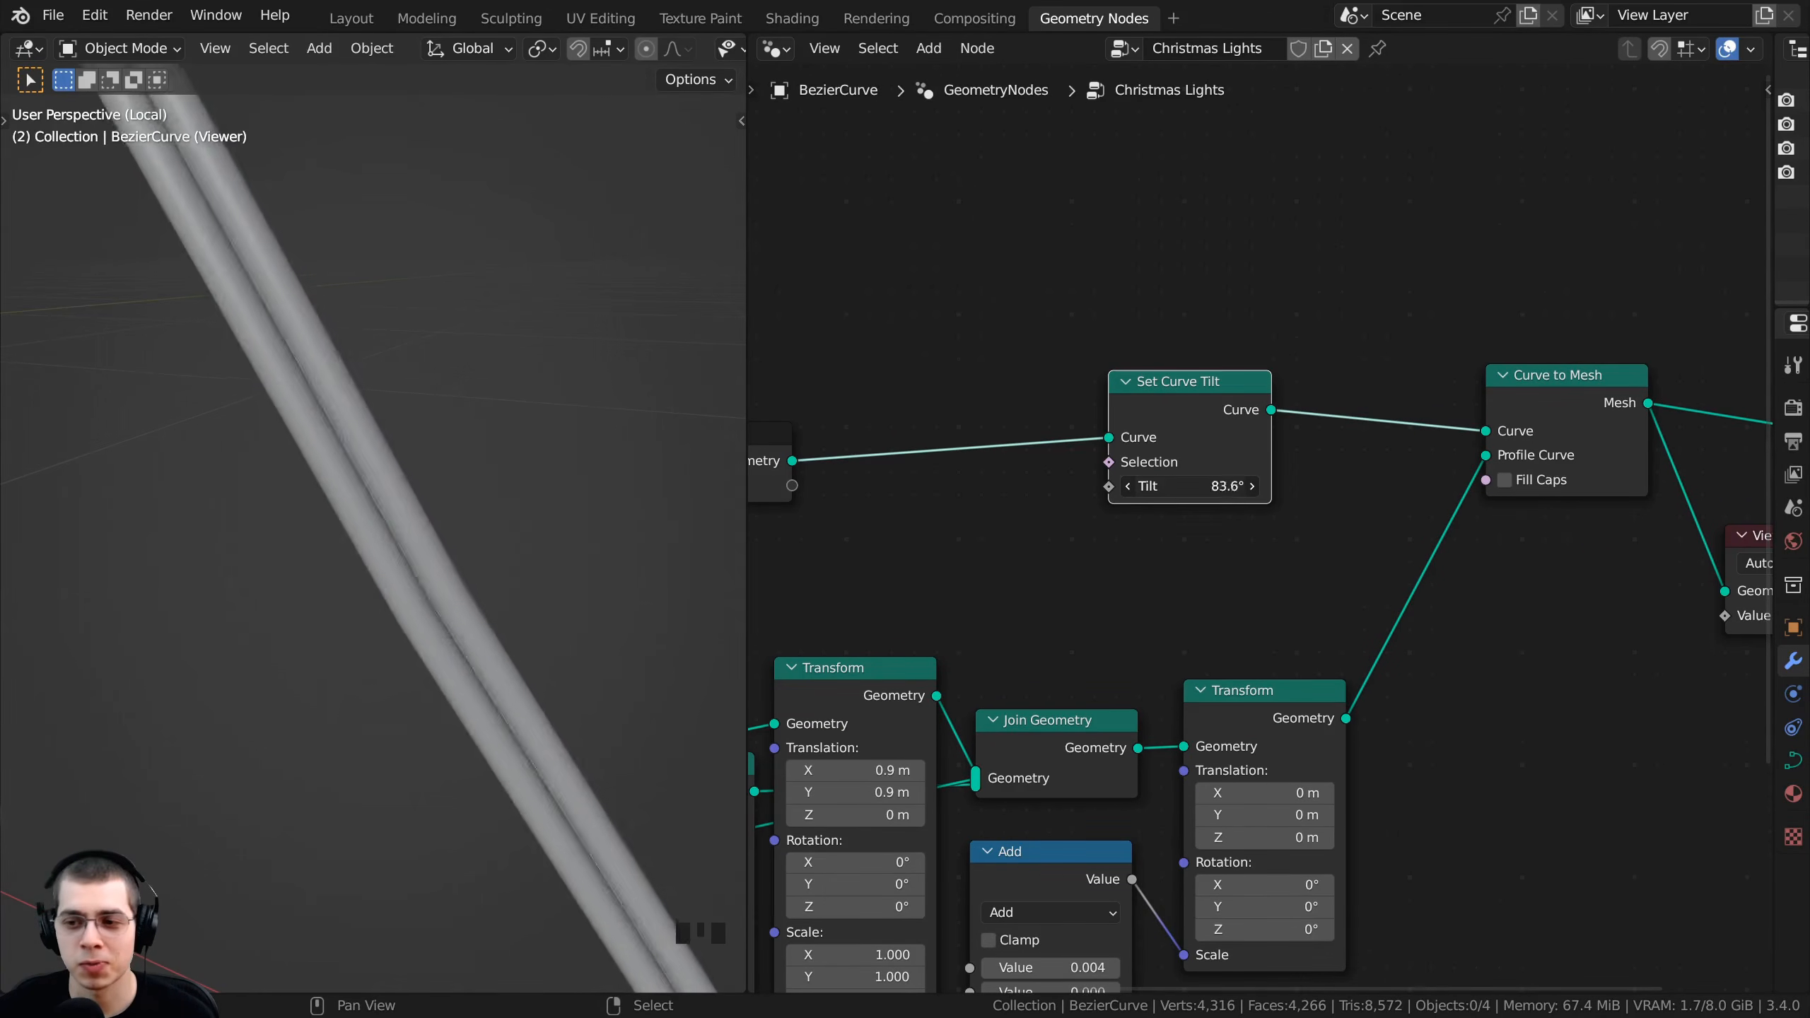
{"action": "right_click", "coordinate": [1189, 486]}
{"action": "scroll", "coordinate": [570, 553], "scroll_direction": "down", "scroll_amount": 7}
{"action": "middle_click_drag", "start_coordinate": [568, 565], "coordinate": [383, 629], "text": "ctrl"}
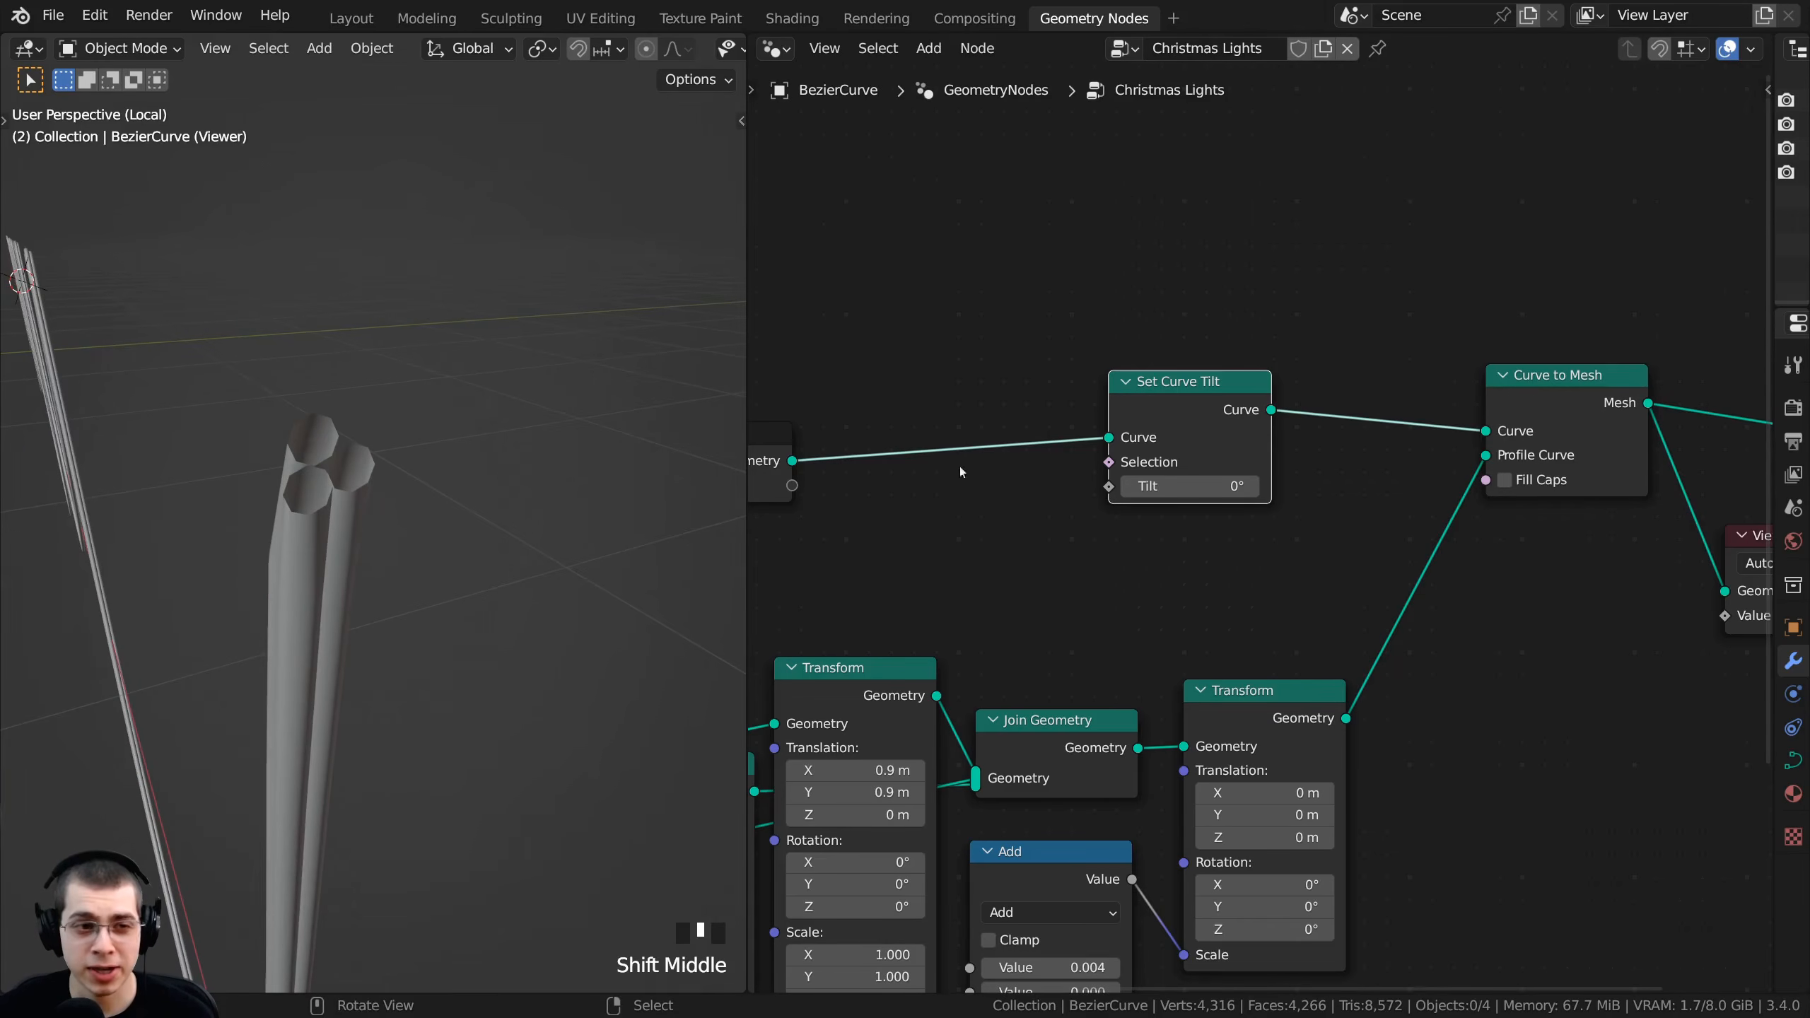
{"action": "mouse_move", "coordinate": [1182, 485]}
{"action": "left_mouse_down"}
{"action": "mouse_move", "coordinate": [1243, 485]}
{"action": "mouse_move", "coordinate": [1185, 486]}
{"action": "left_mouse_up"}
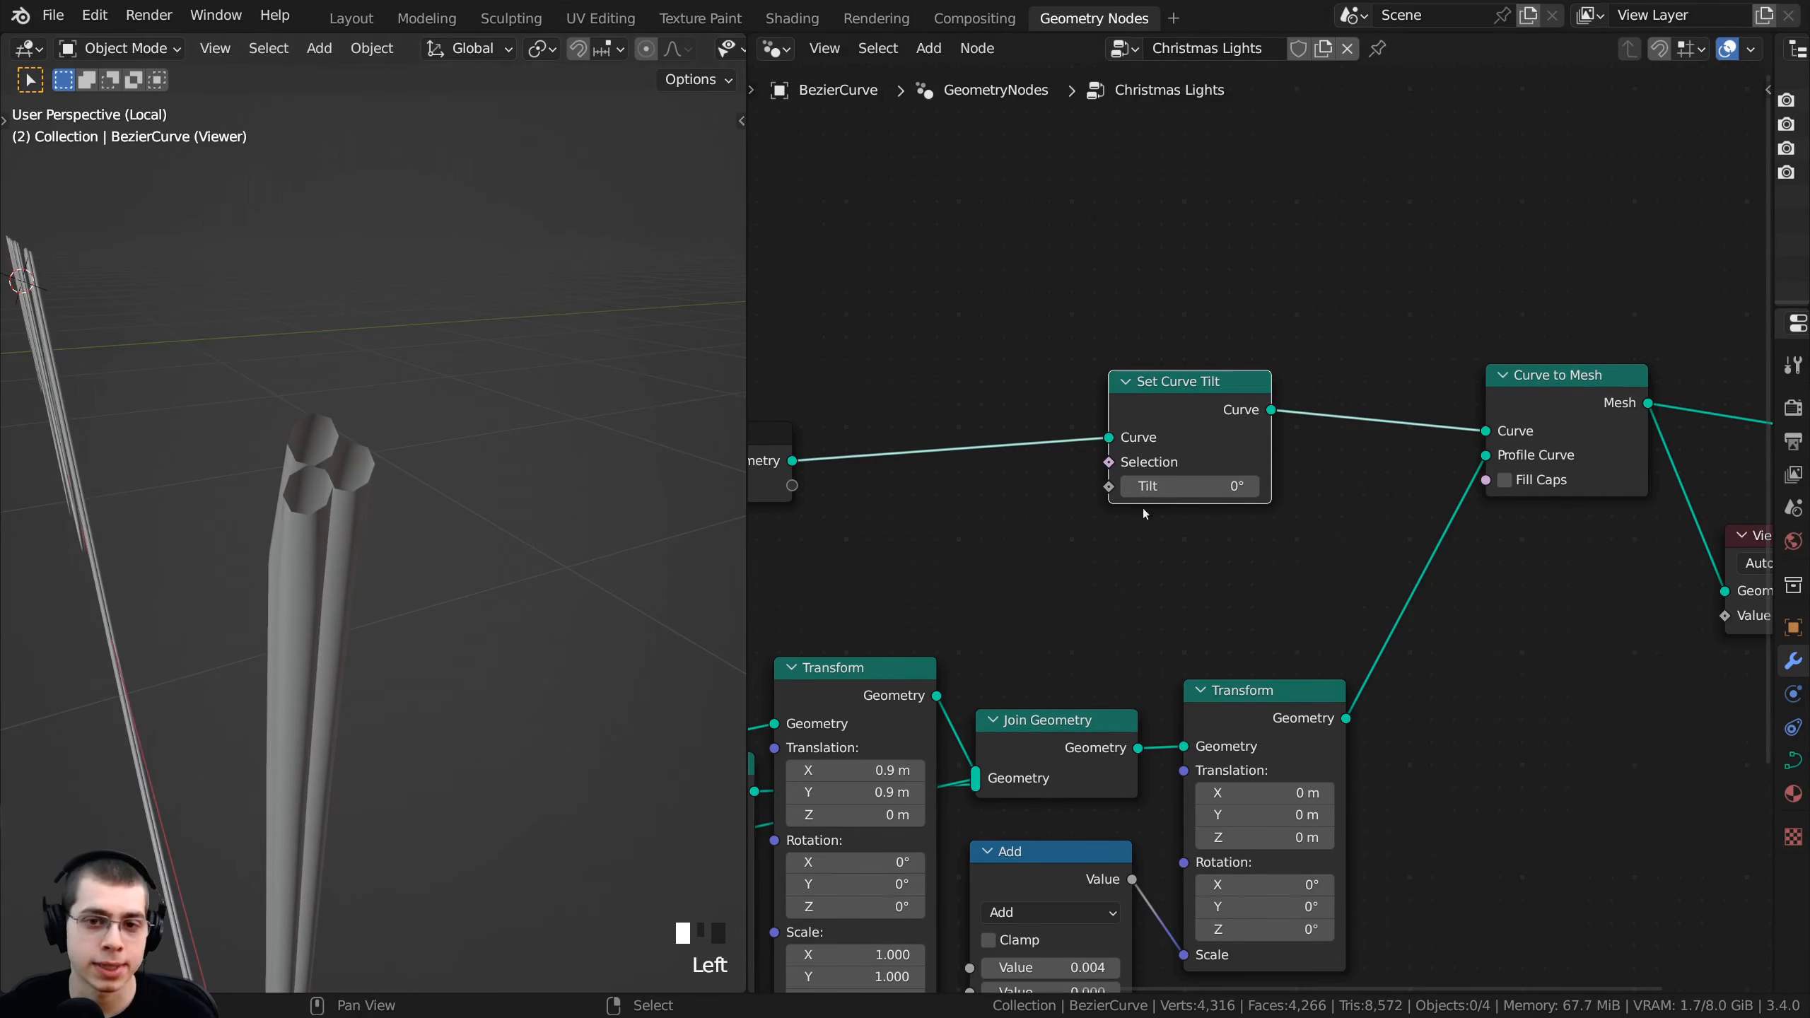
- Add an Index node and connect its output to the Tilt input of Set Curve Tilt
{"action": "middle_click_drag", "start_coordinate": [1143, 508], "coordinate": [1151, 522]}
{"action": "key", "text": "shift+a"}
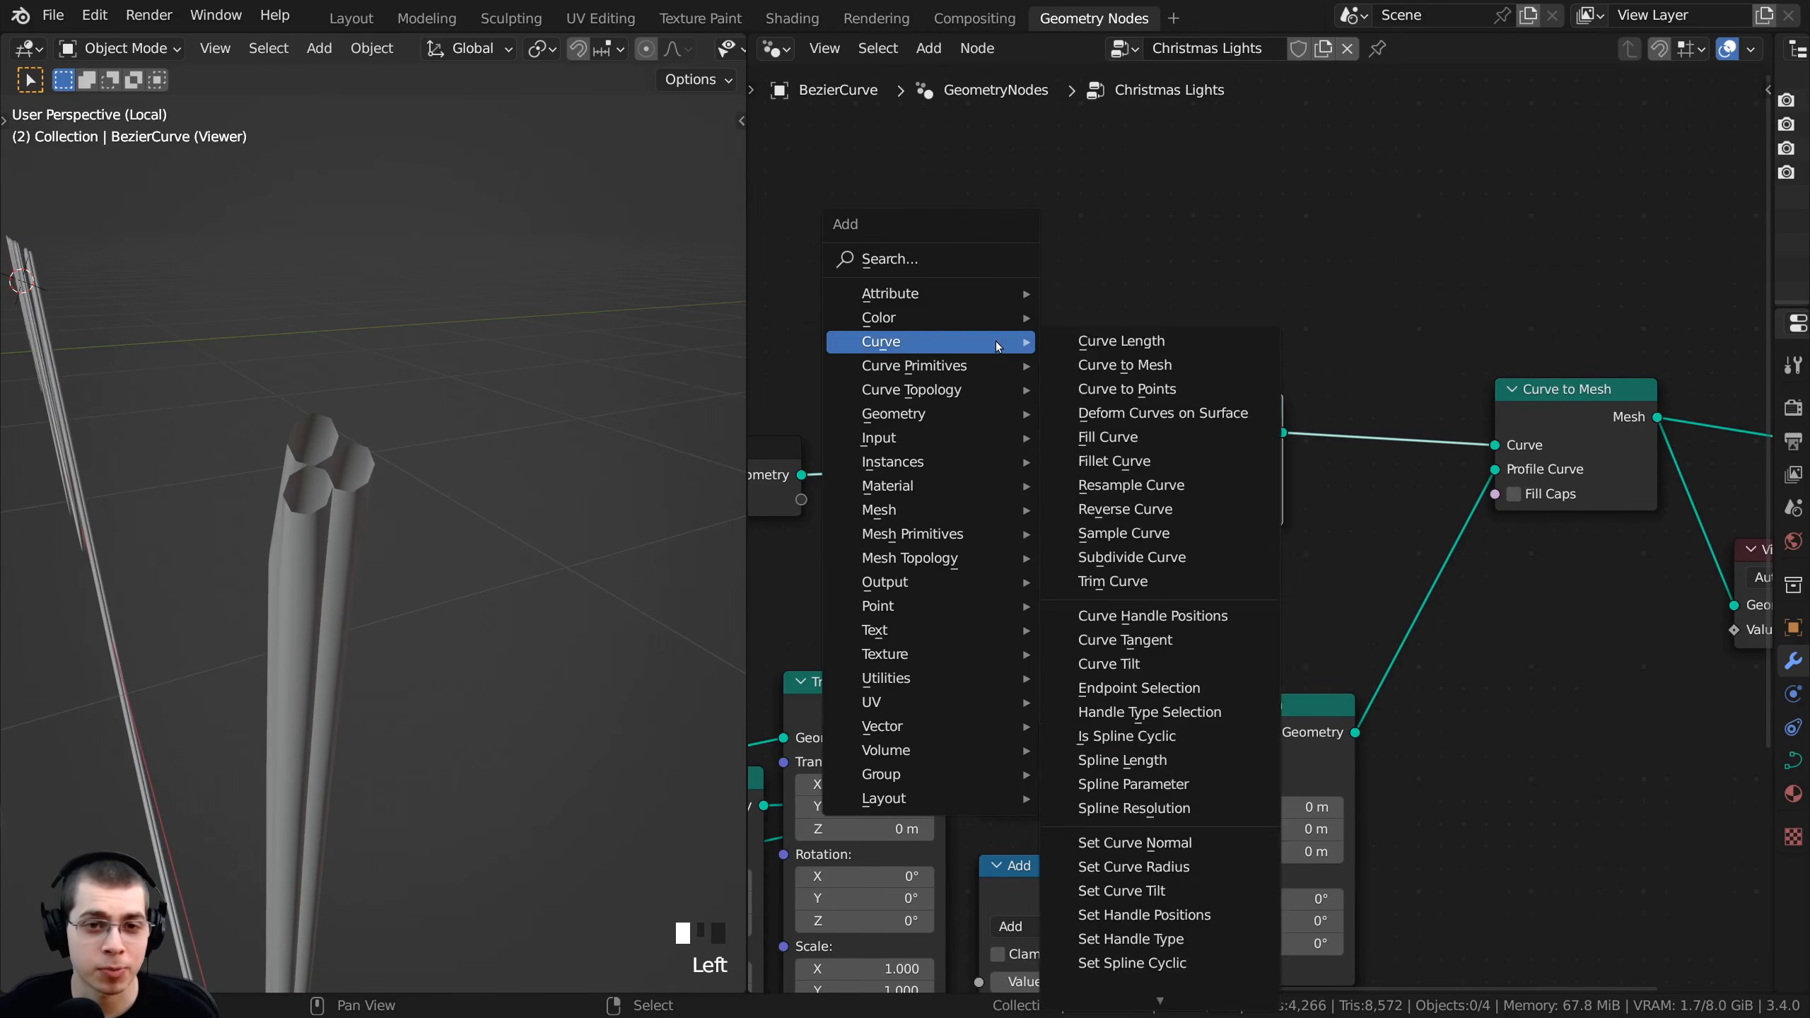
{"action": "type", "text": "s"}
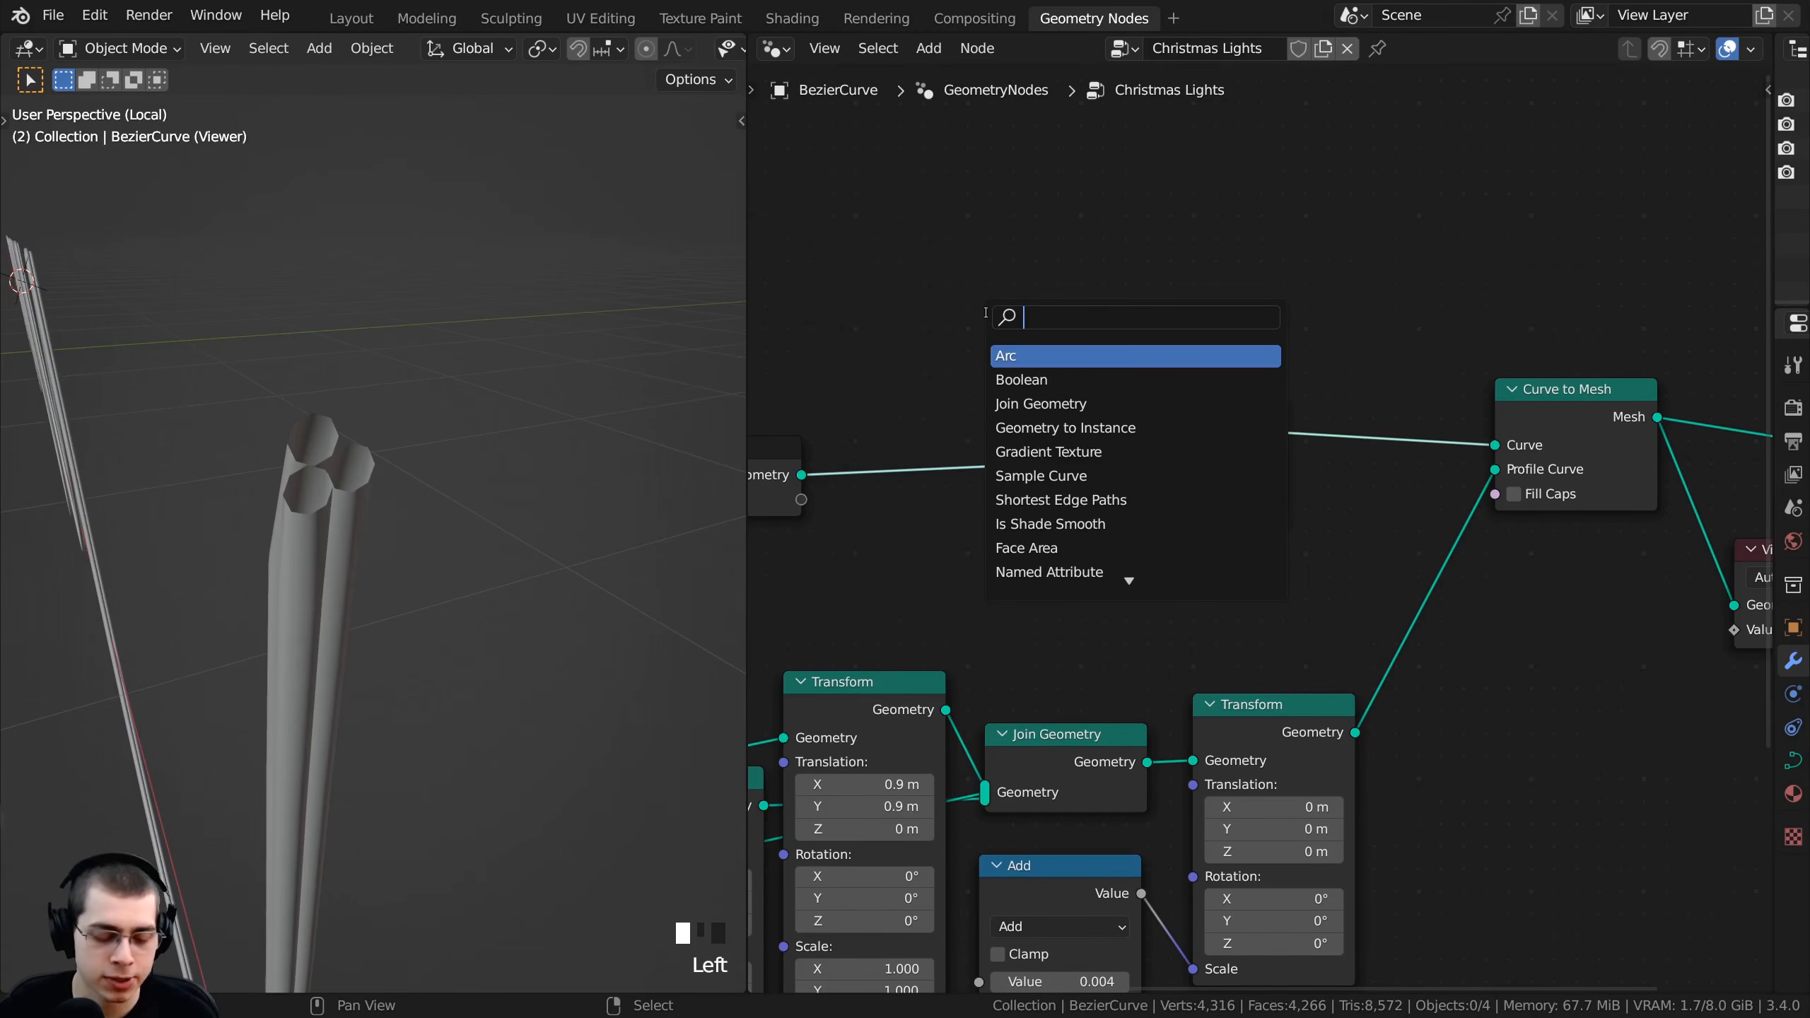
{"action": "type", "text": "inde"}
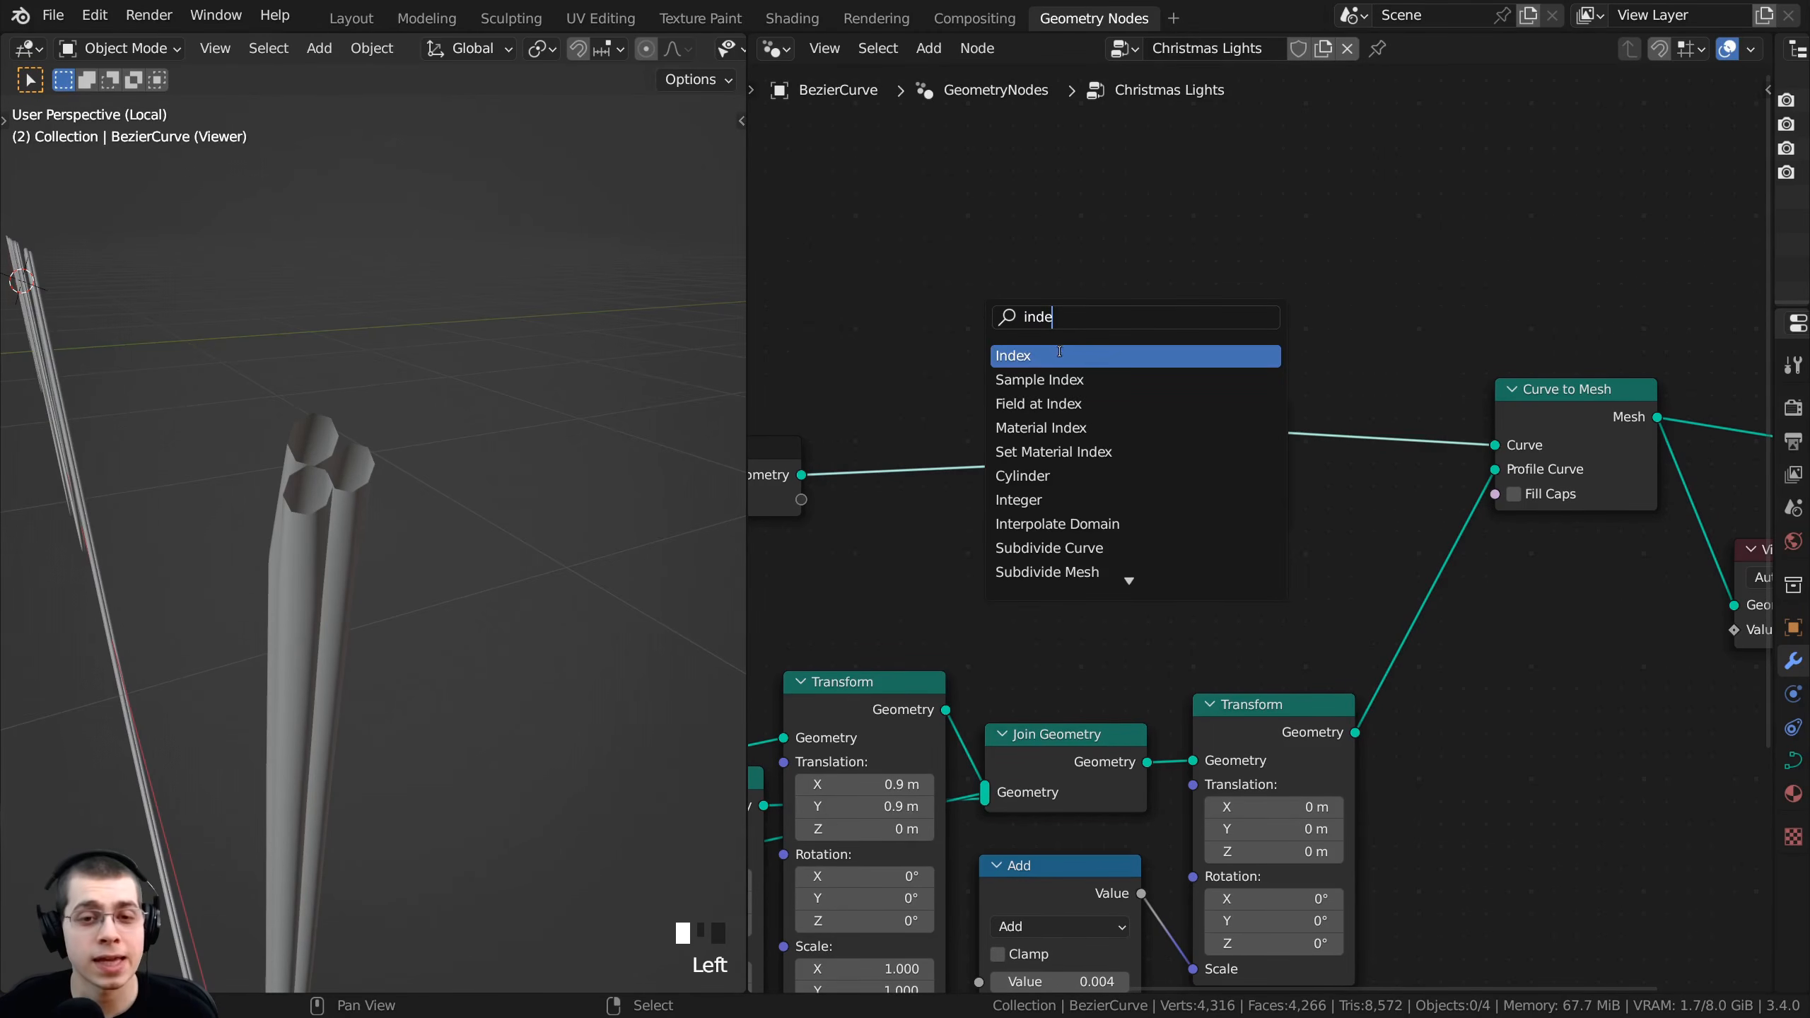
{"action": "left_click", "coordinate": [1060, 355]}
{"action": "left_click", "coordinate": [955, 531]}
{"action": "scroll", "coordinate": [884, 549], "scroll_direction": "up", "scroll_amount": 2}
{"action": "middle_click_drag", "start_coordinate": [862, 550], "coordinate": [958, 527], "text": "shift"}
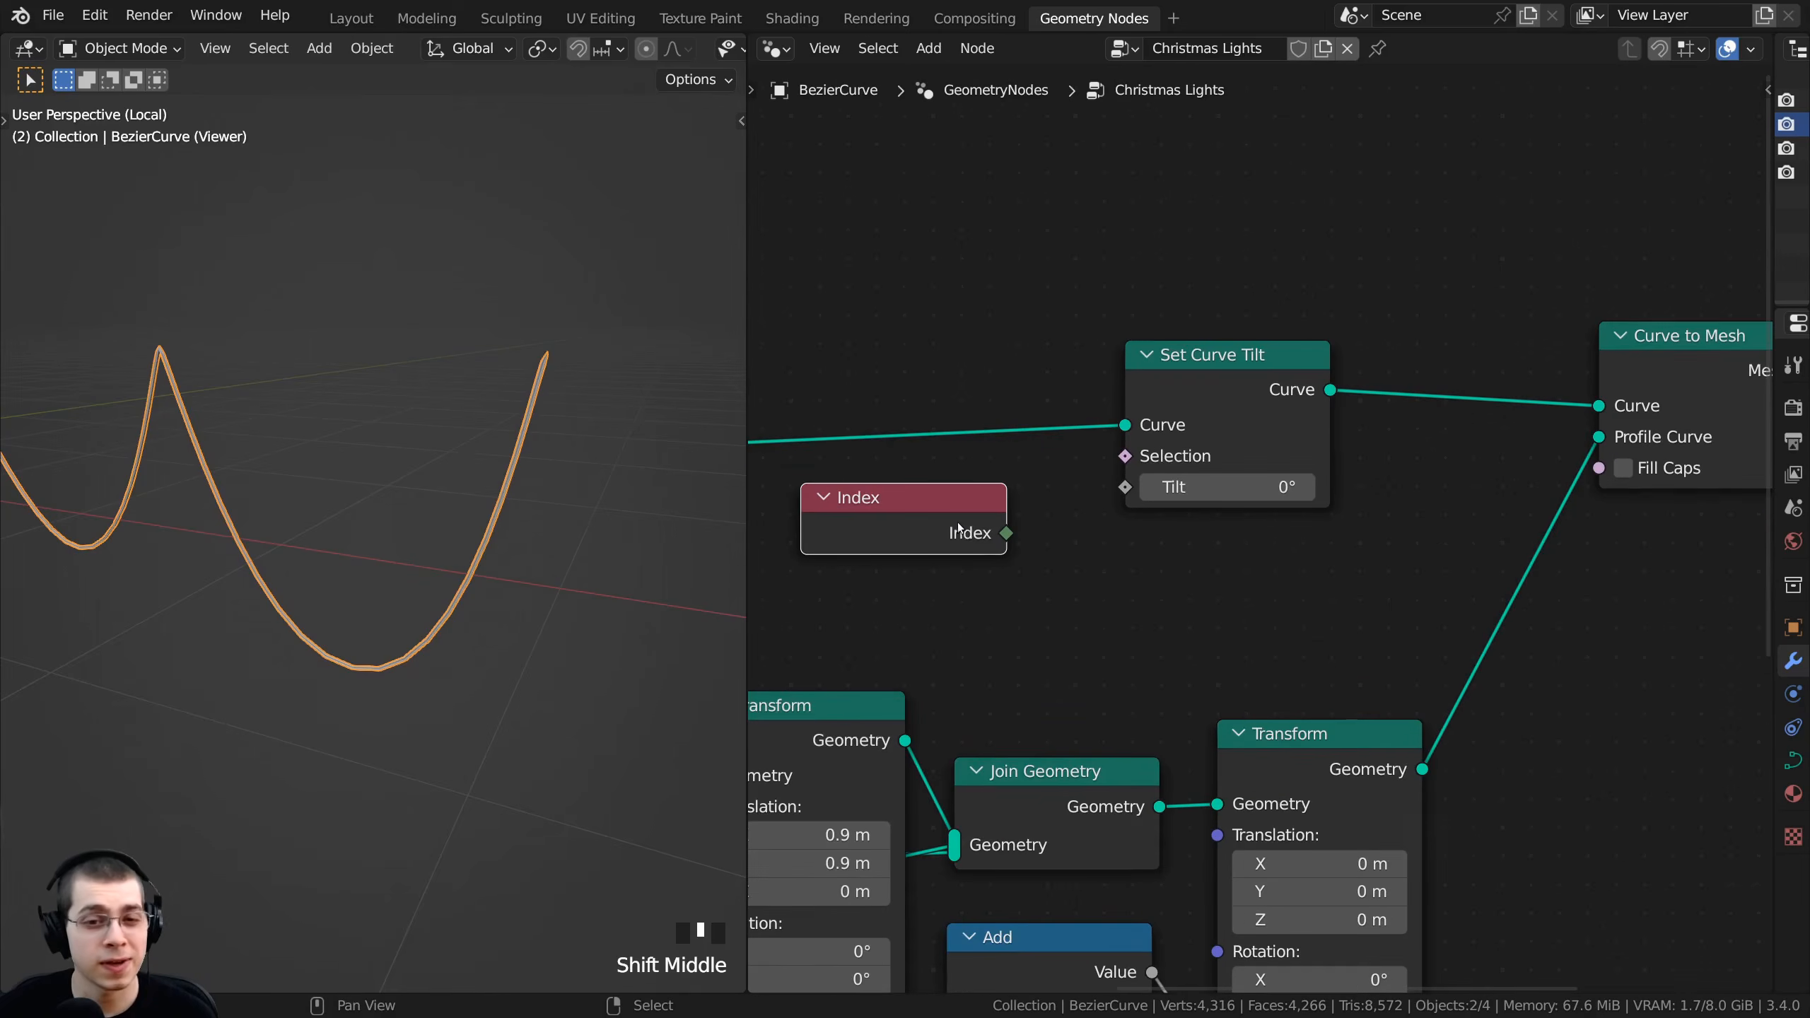
{"action": "left_click_drag", "start_coordinate": [994, 544], "coordinate": [1116, 486]}
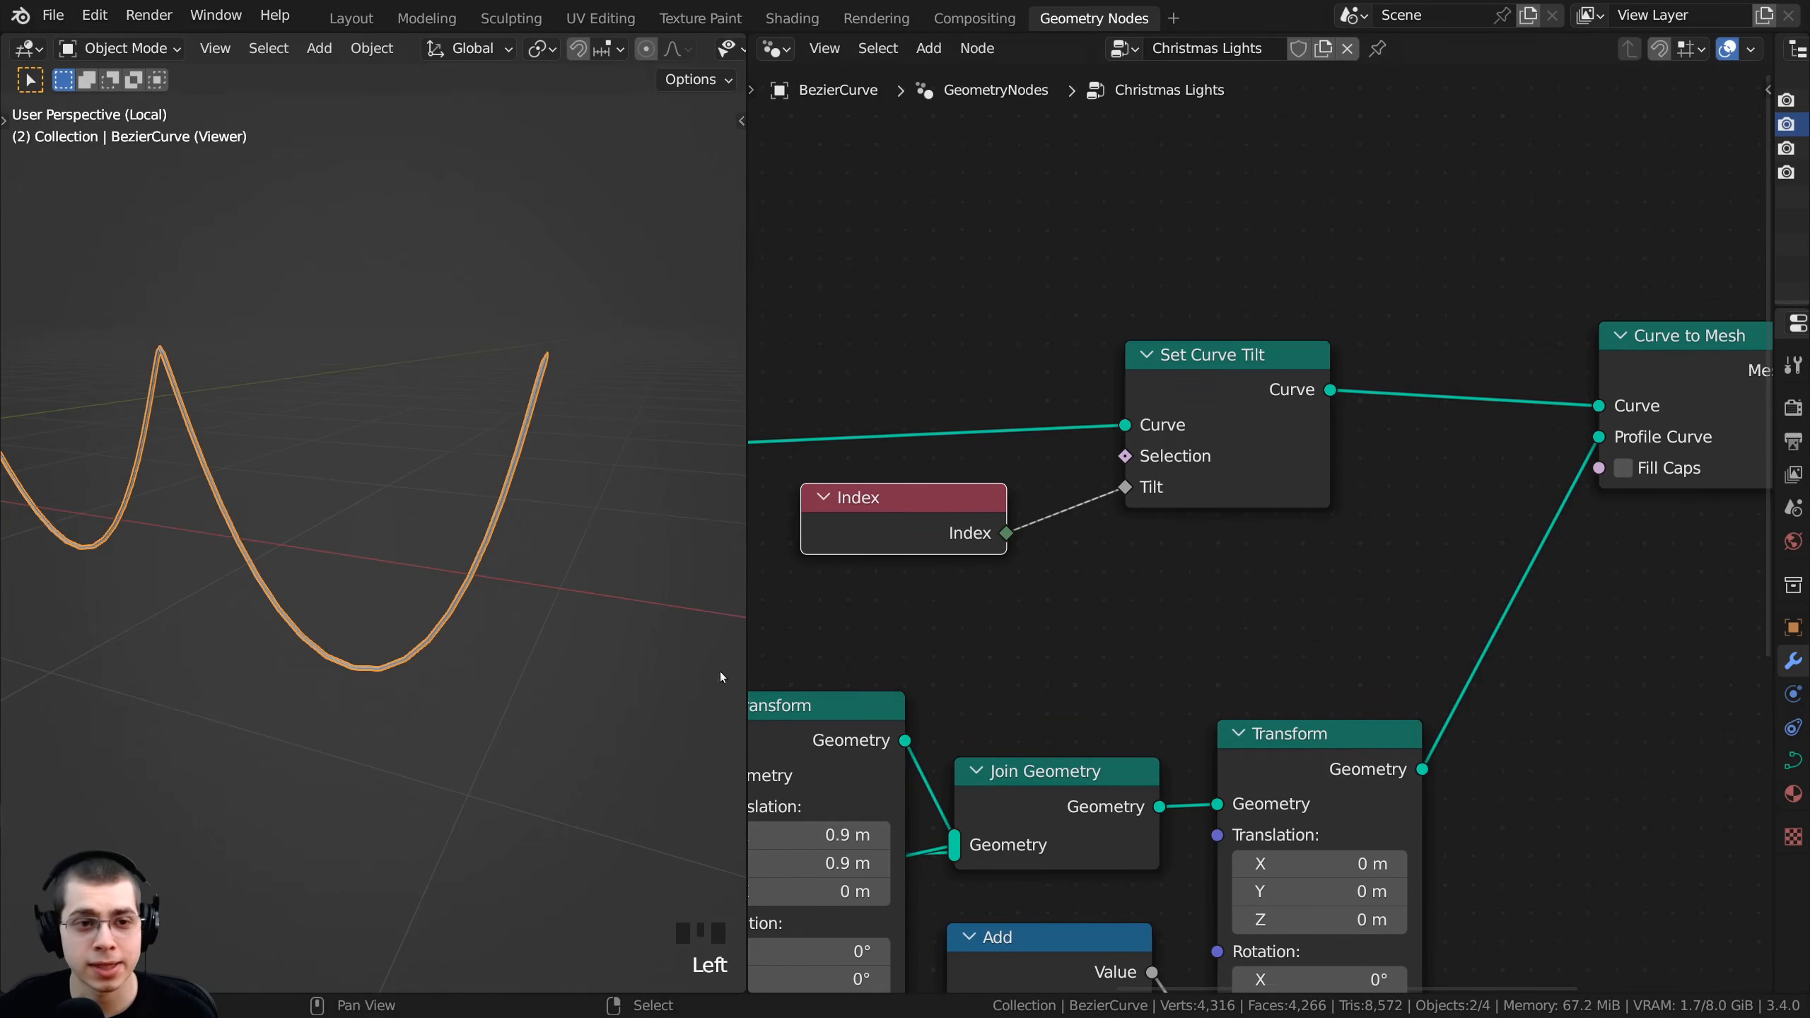
- Examine from several angles how the index-driven tilt affects the wire strands along the hanging curve
{"action": "middle_click_drag", "start_coordinate": [595, 442], "coordinate": [675, 183]}
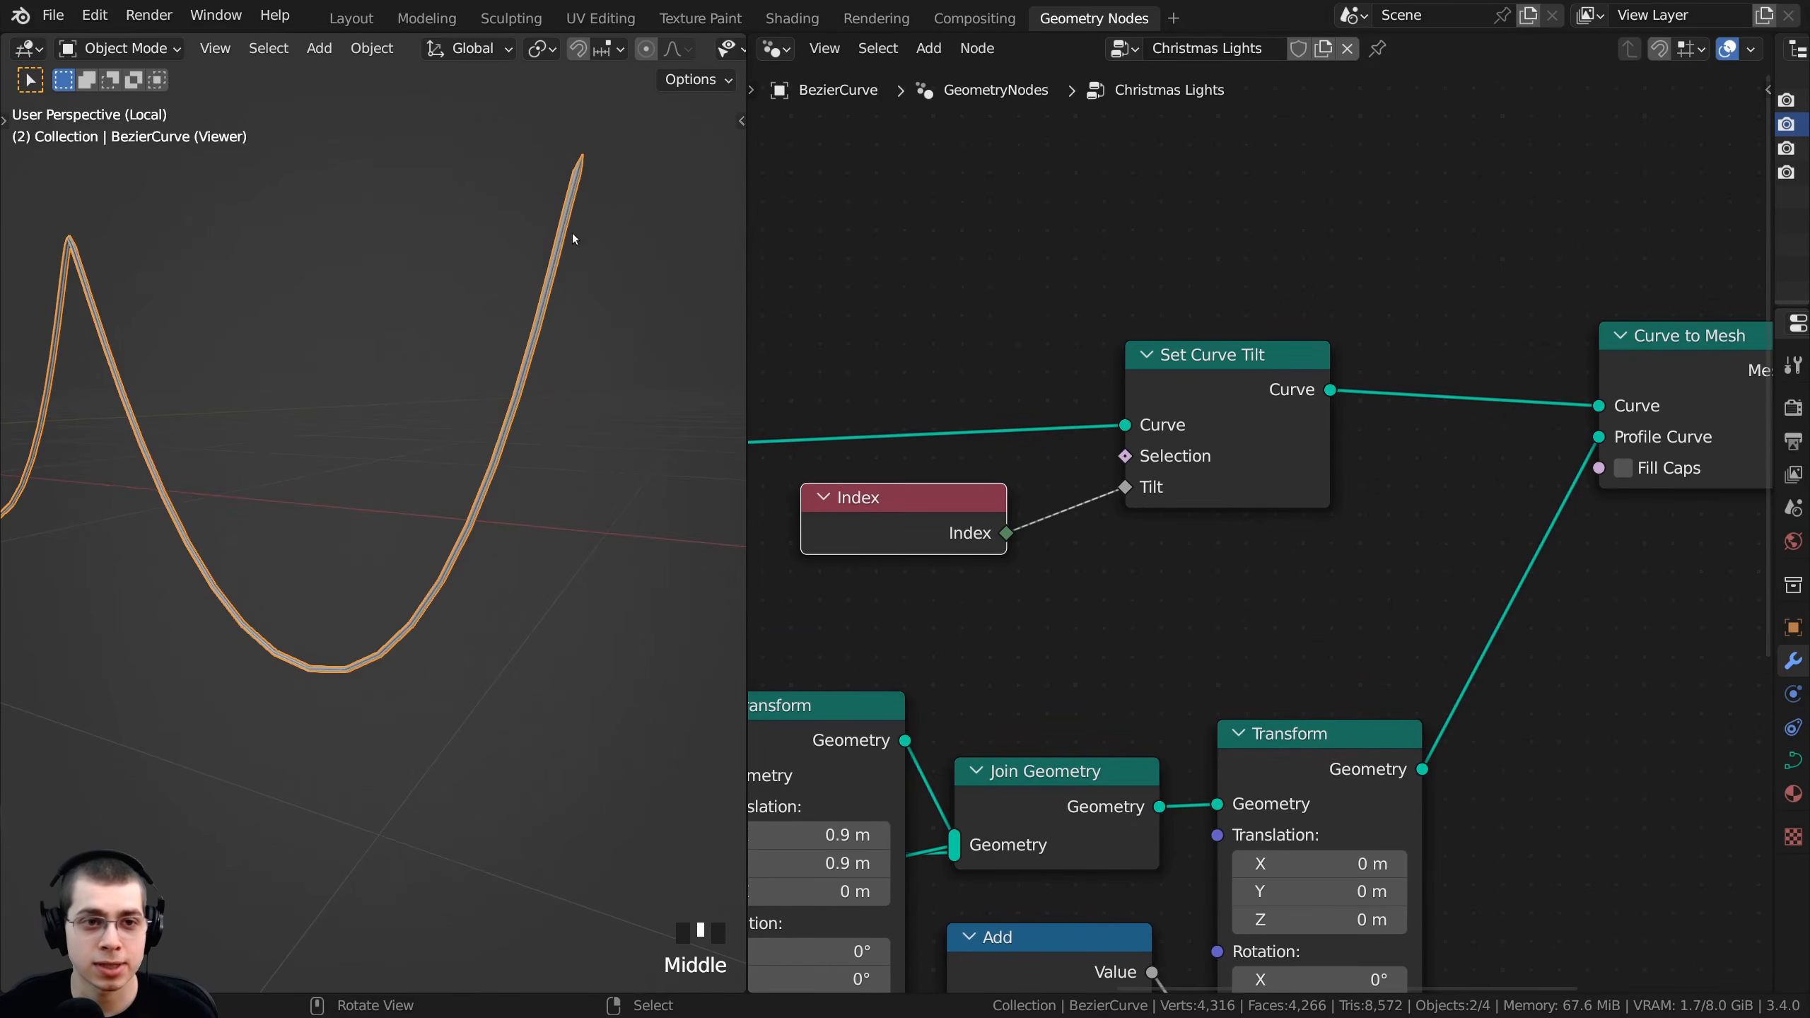
{"action": "middle_click_drag", "start_coordinate": [274, 580], "coordinate": [193, 412], "text": "shift"}
{"action": "scroll", "coordinate": [484, 364], "scroll_direction": "down", "scroll_amount": 3}
{"action": "middle_click_drag", "start_coordinate": [484, 364], "coordinate": [434, 704]}
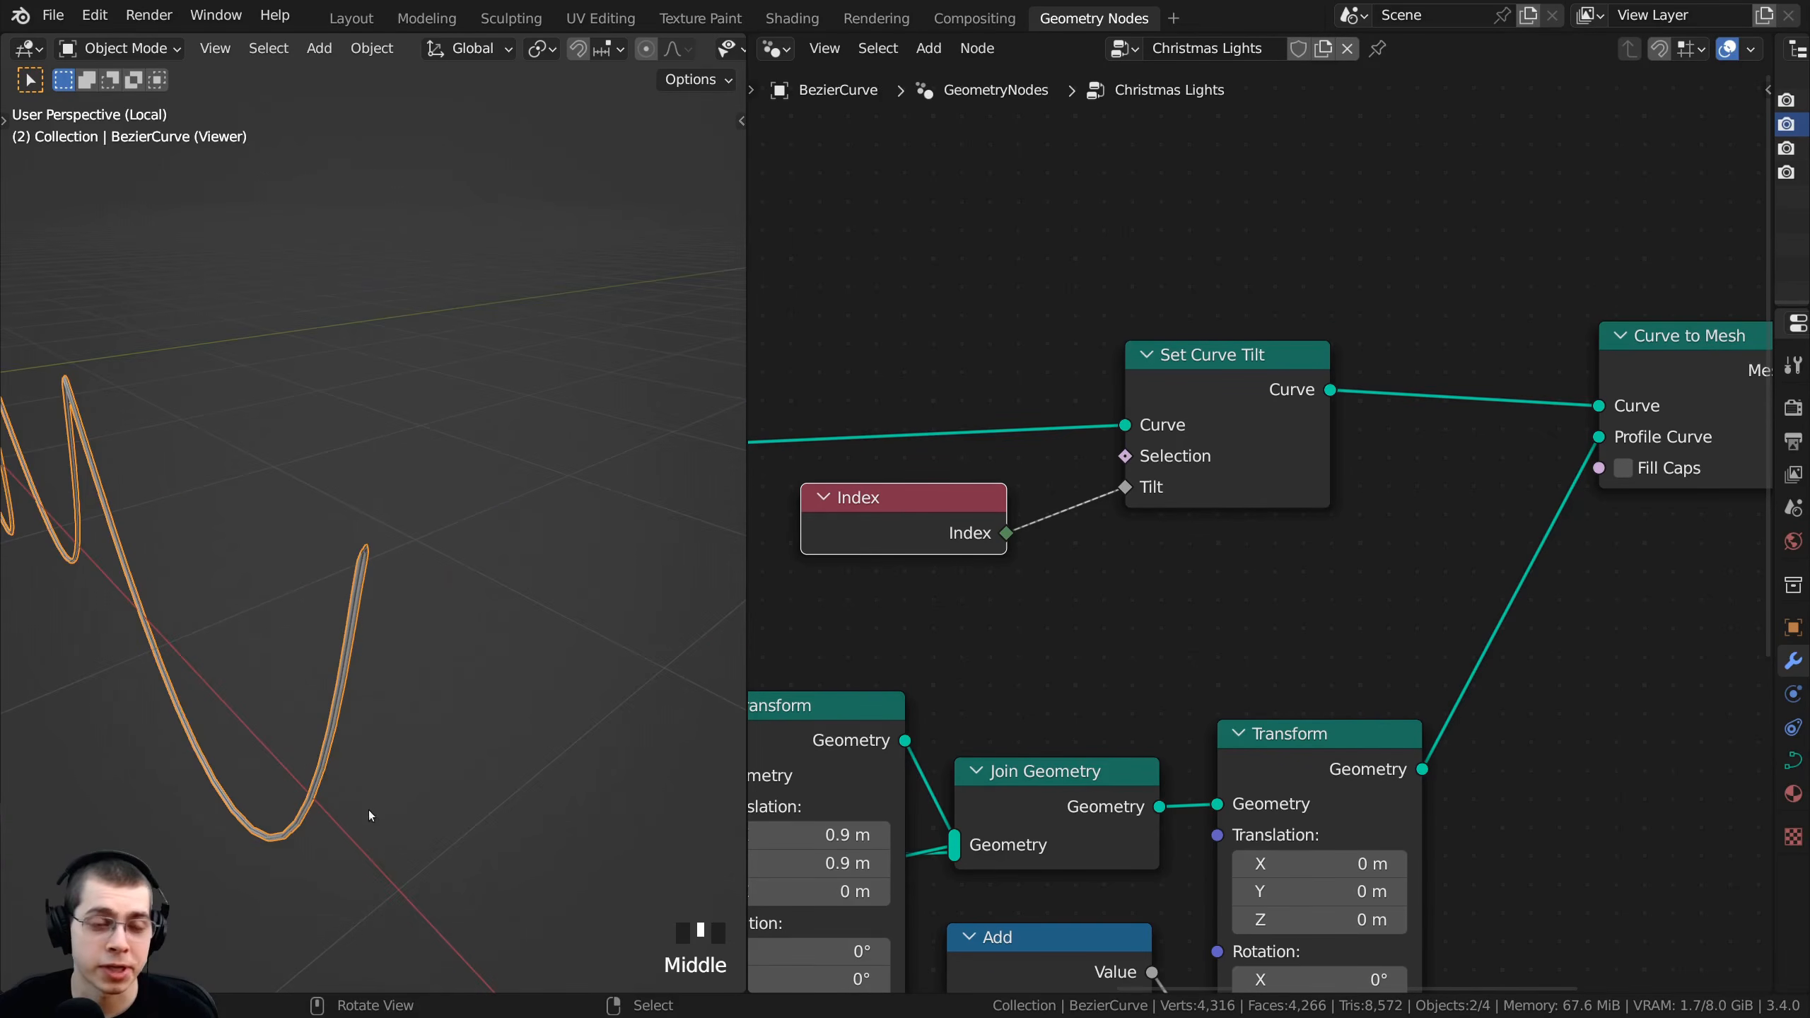
{"action": "middle_click_drag", "start_coordinate": [367, 809], "coordinate": [500, 637], "text": "shift"}
{"action": "middle_click_drag", "start_coordinate": [259, 604], "coordinate": [431, 408]}
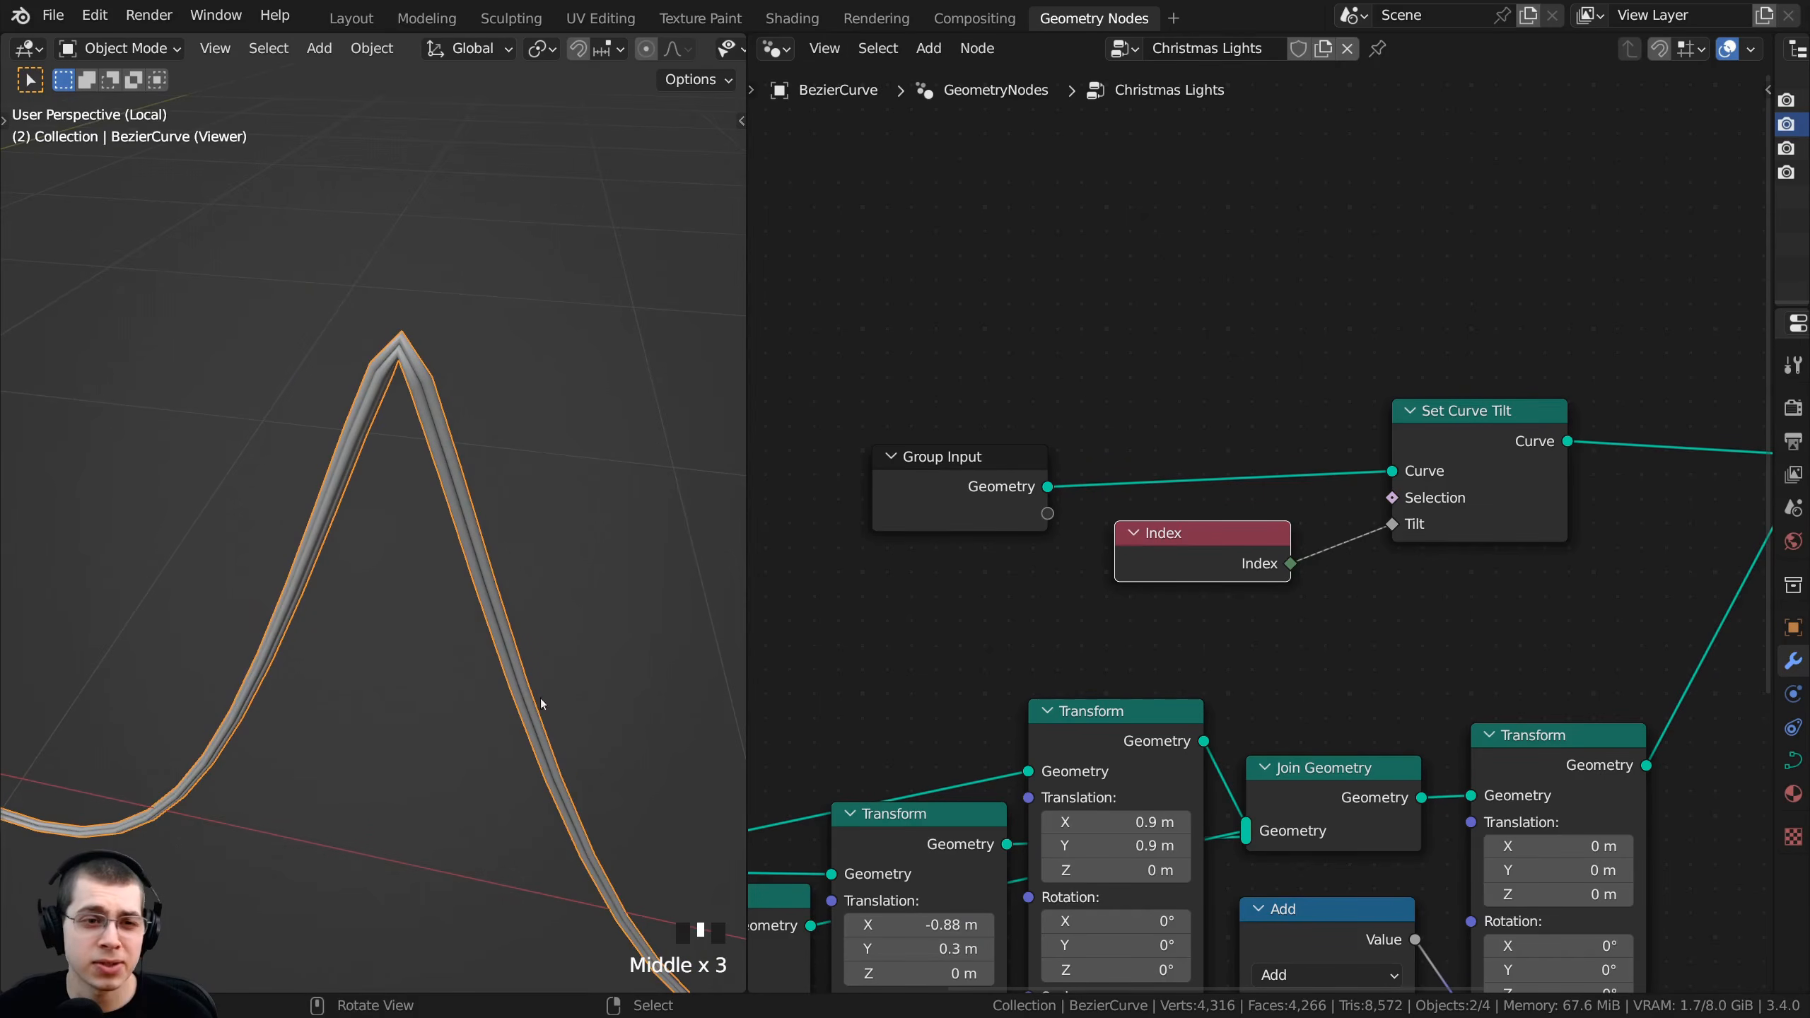
- Insert a Resample Curve node between Group Input and Set Curve Tilt, moving Group Input aside to make room
{"action": "left_click_drag", "start_coordinate": [999, 454], "coordinate": [929, 448]}
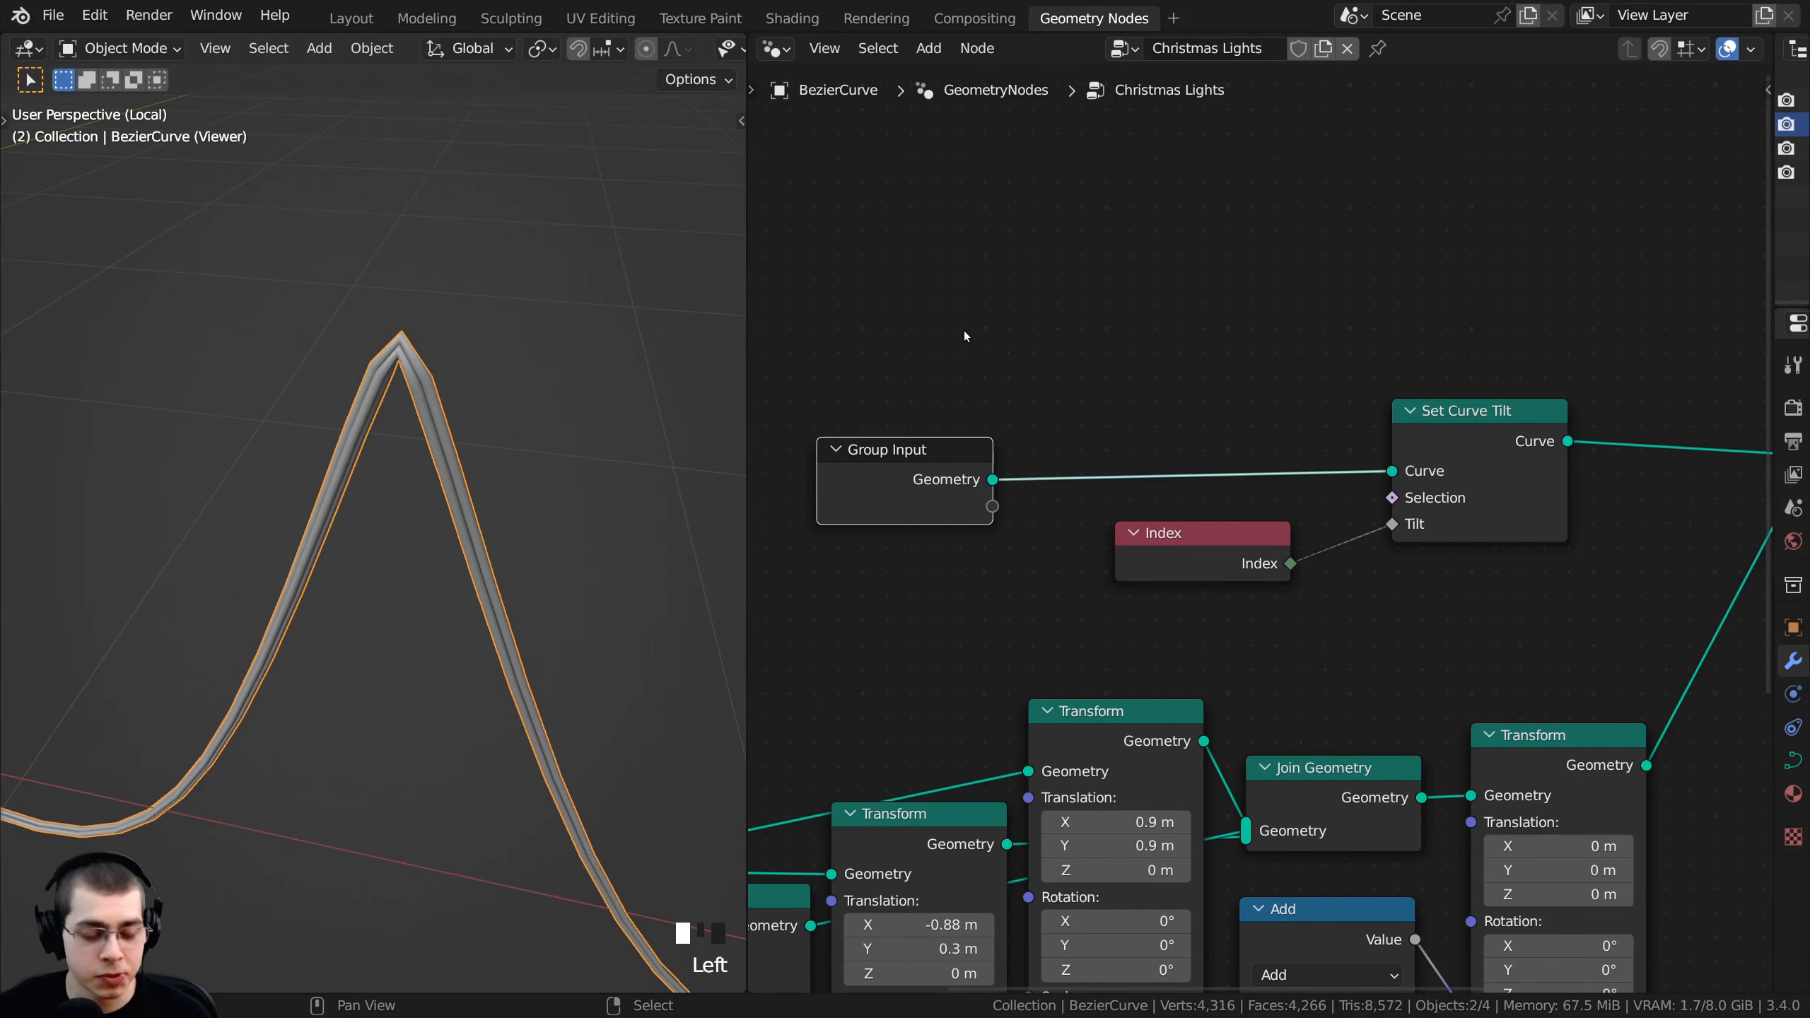
{"action": "key", "text": "shift+a"}
{"action": "mouse_move", "coordinate": [964, 331]}
{"action": "type", "text": "s"}
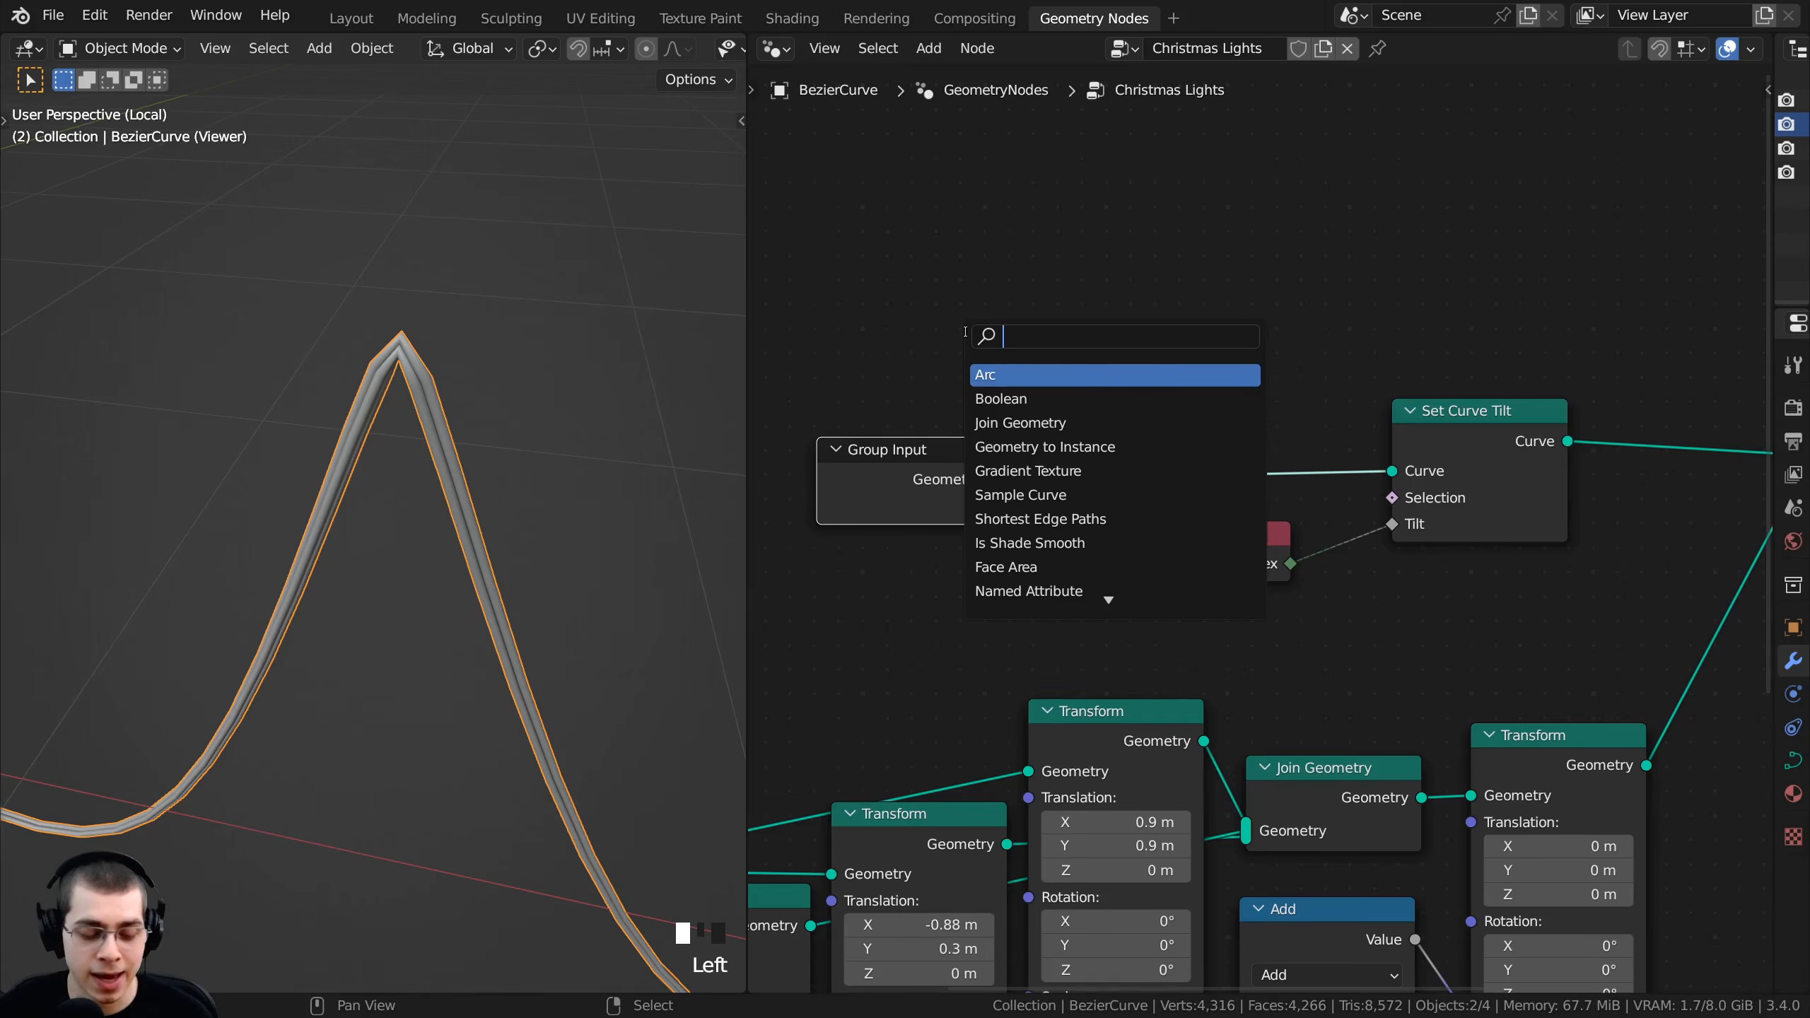
{"action": "type", "text": "res"}
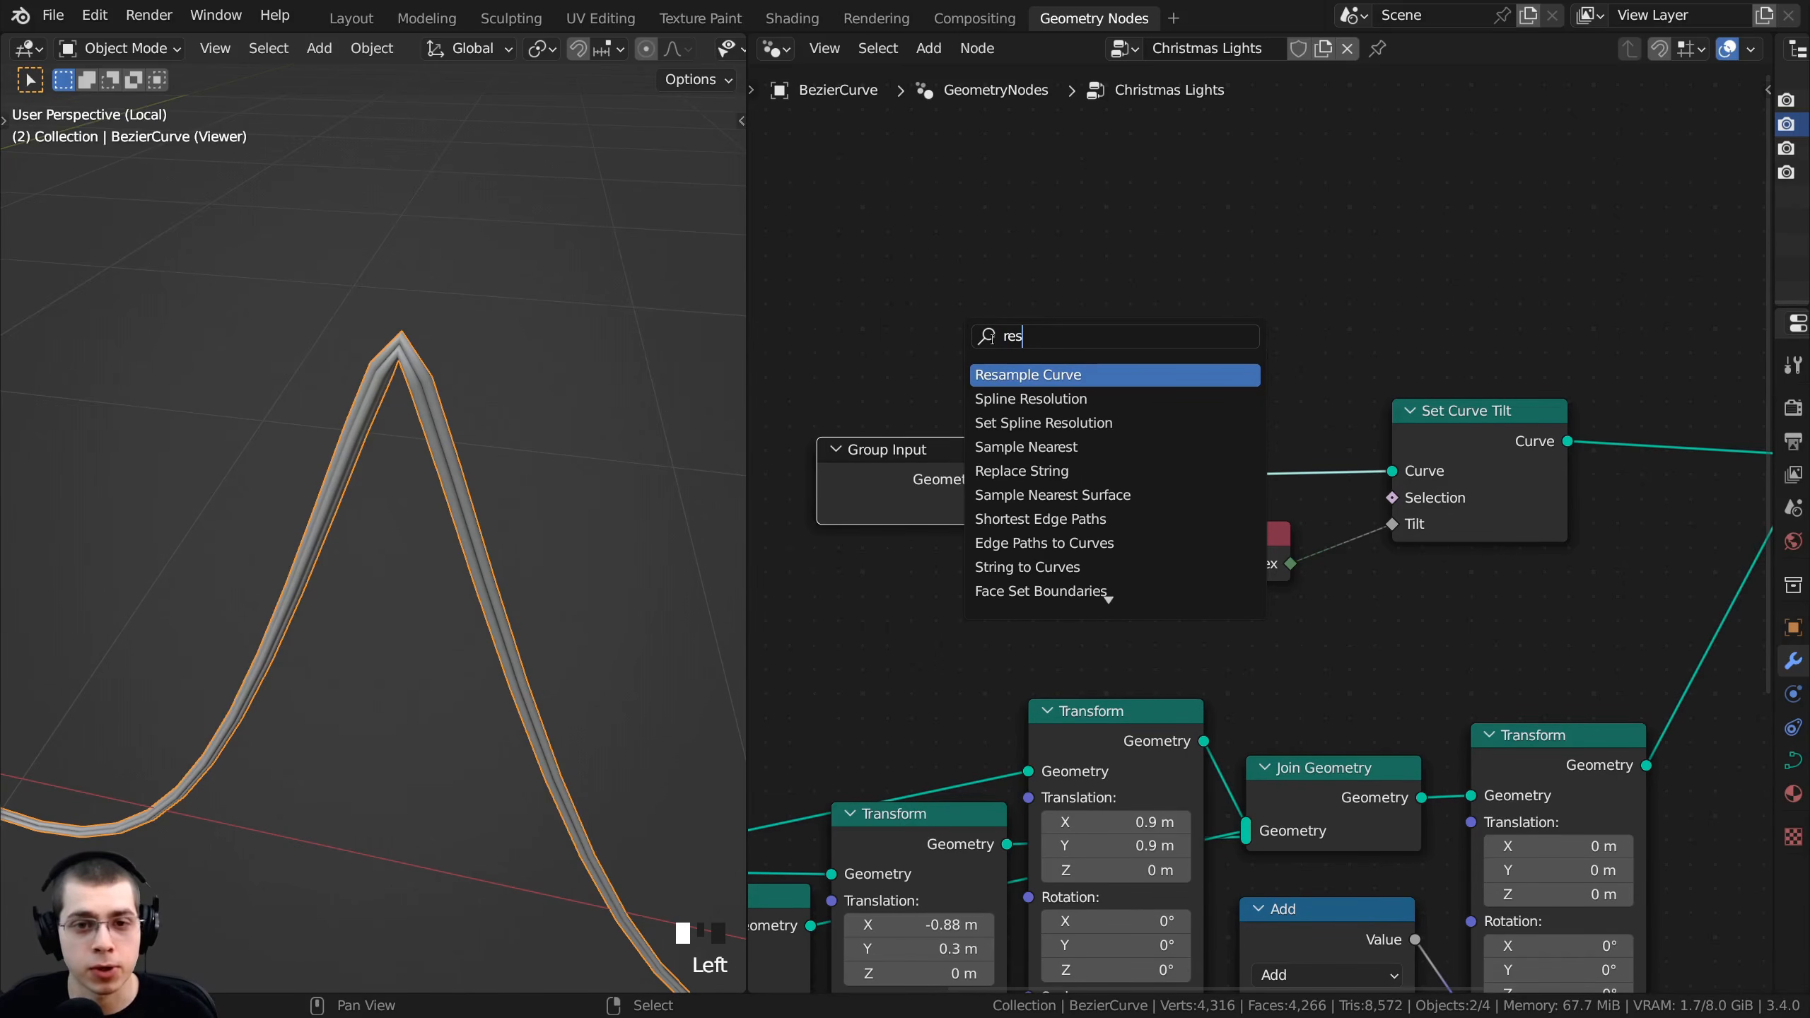
{"action": "left_click", "coordinate": [1019, 374]}
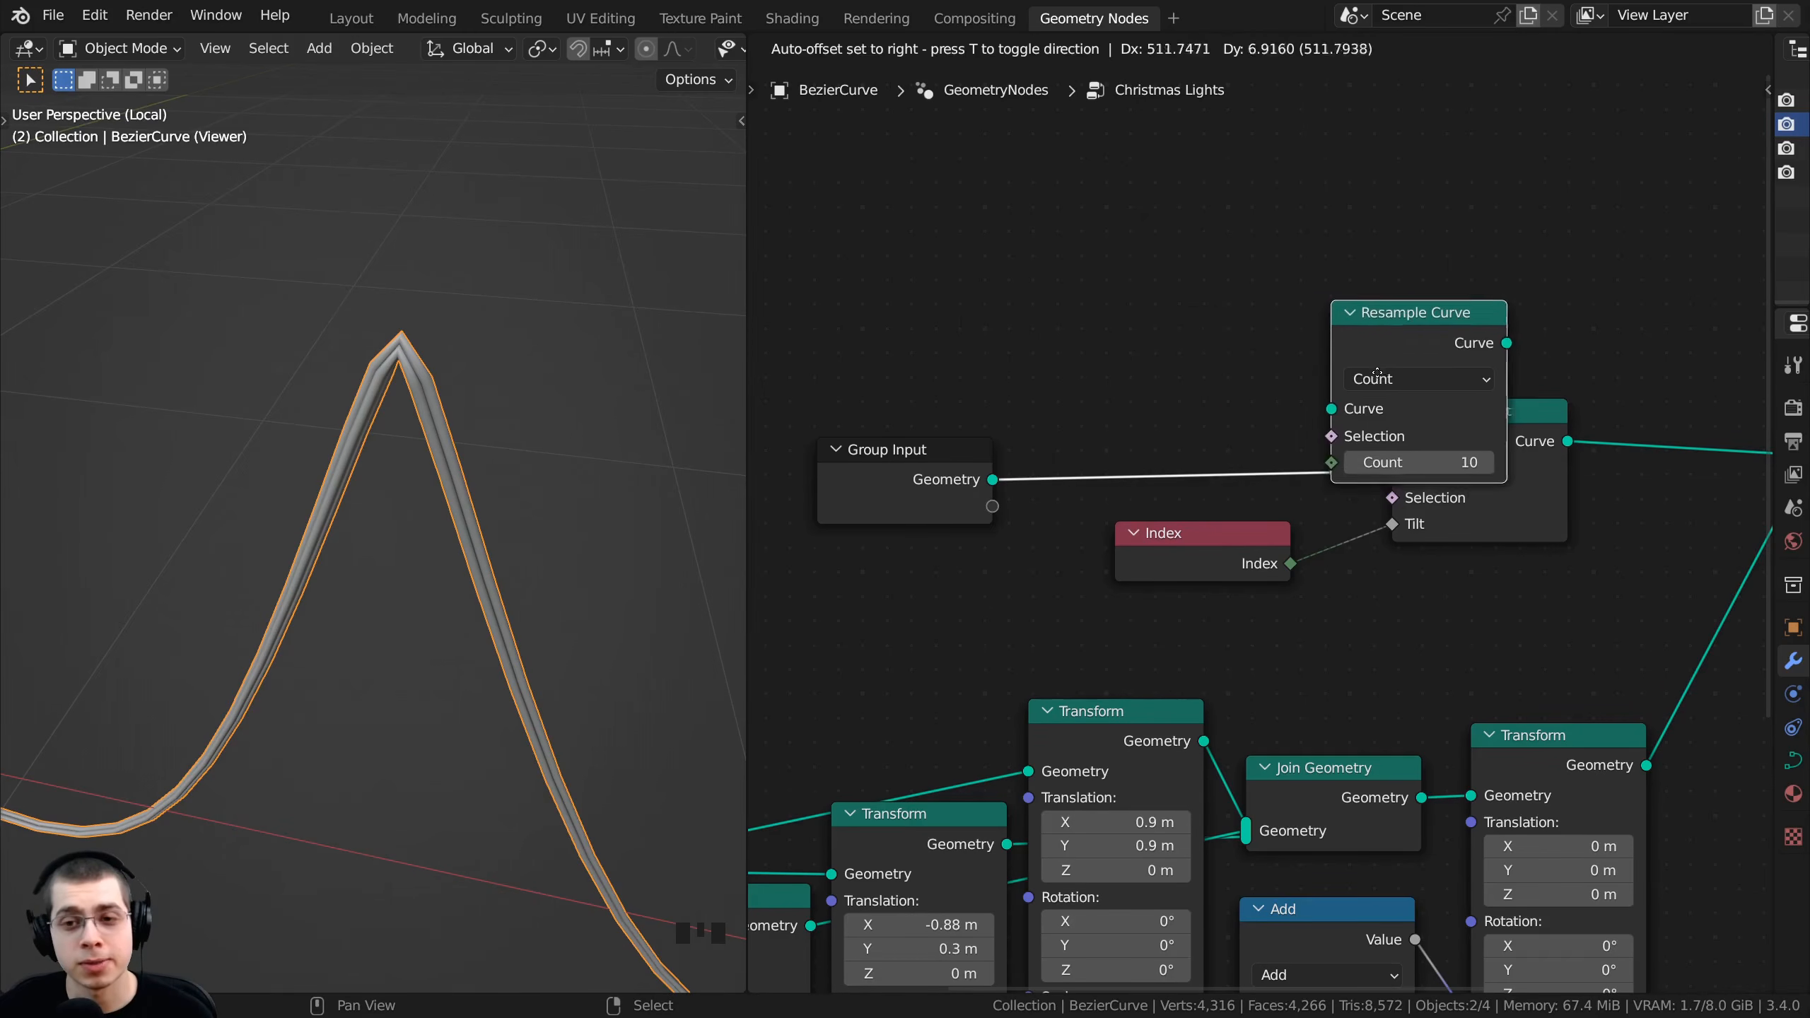
{"action": "left_click", "coordinate": [1069, 385]}
{"action": "left_click_drag", "start_coordinate": [933, 484], "coordinate": [851, 483]}
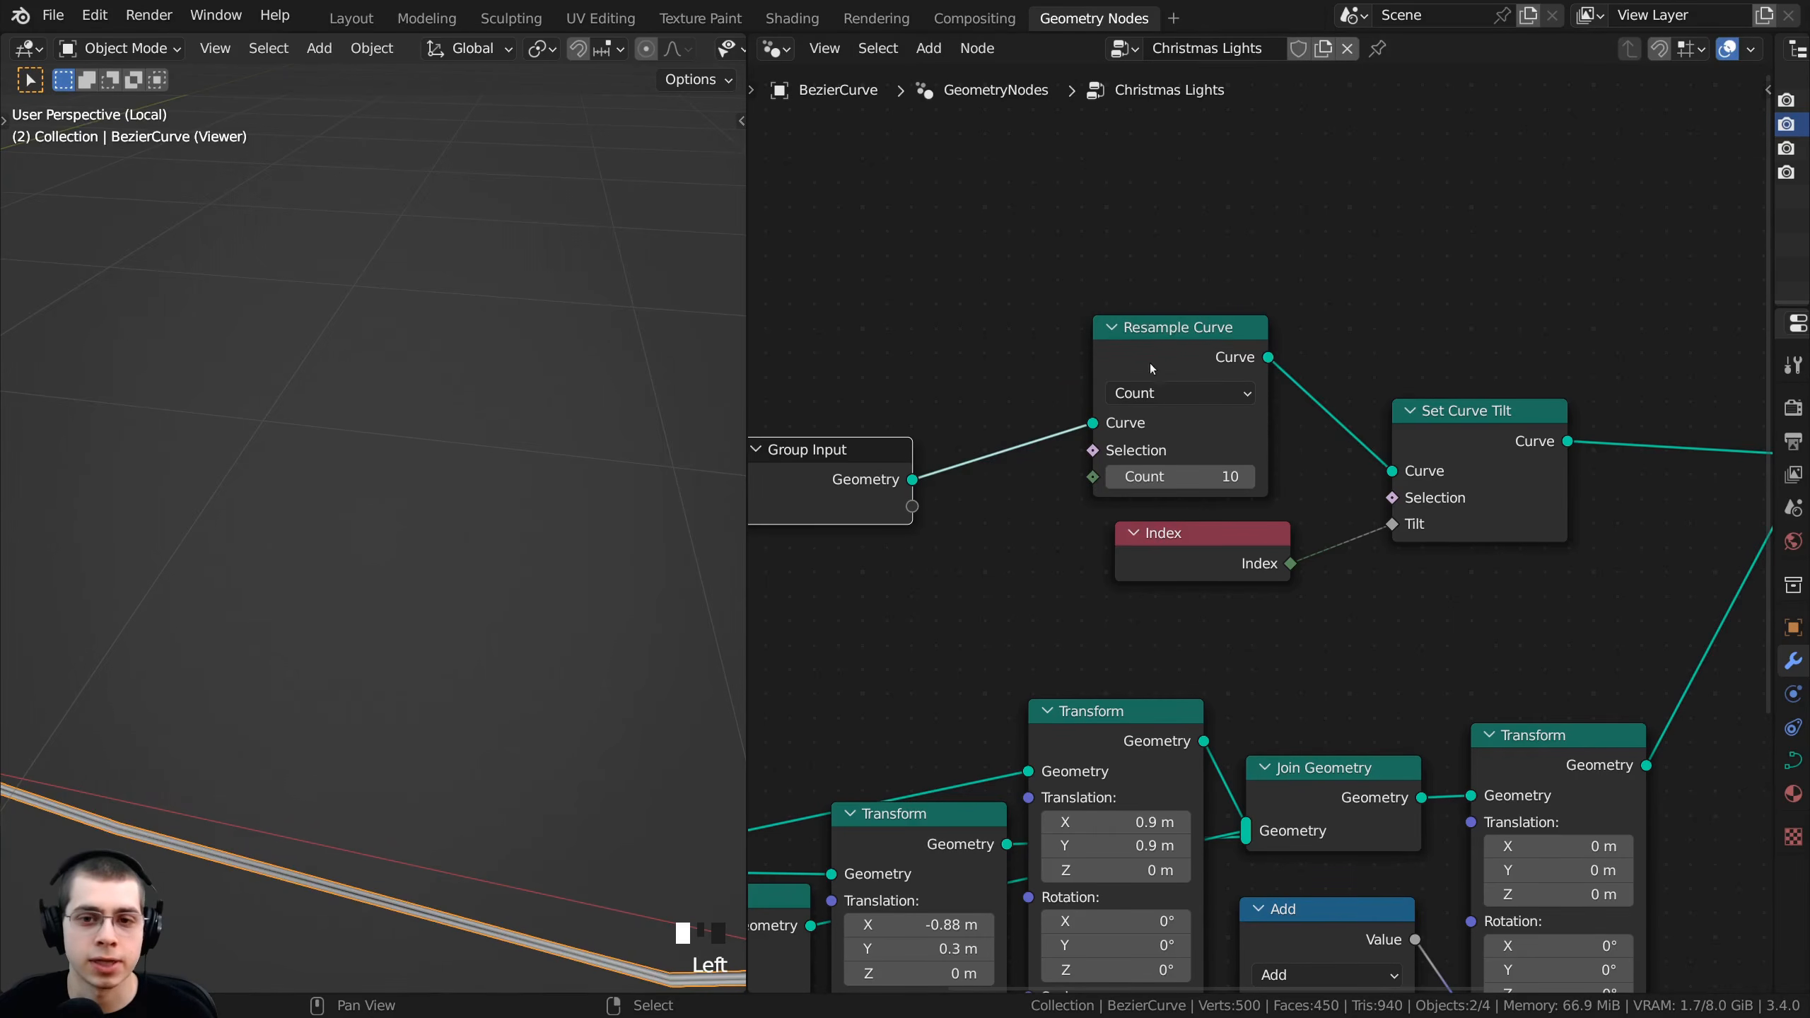
{"action": "left_click_drag", "start_coordinate": [1168, 351], "coordinate": [1147, 354]}
- Raise the Resample Curve count to 132 to restore the curve's hanging arcs
{"action": "scroll", "coordinate": [368, 845], "scroll_direction": "down", "scroll_amount": 7}
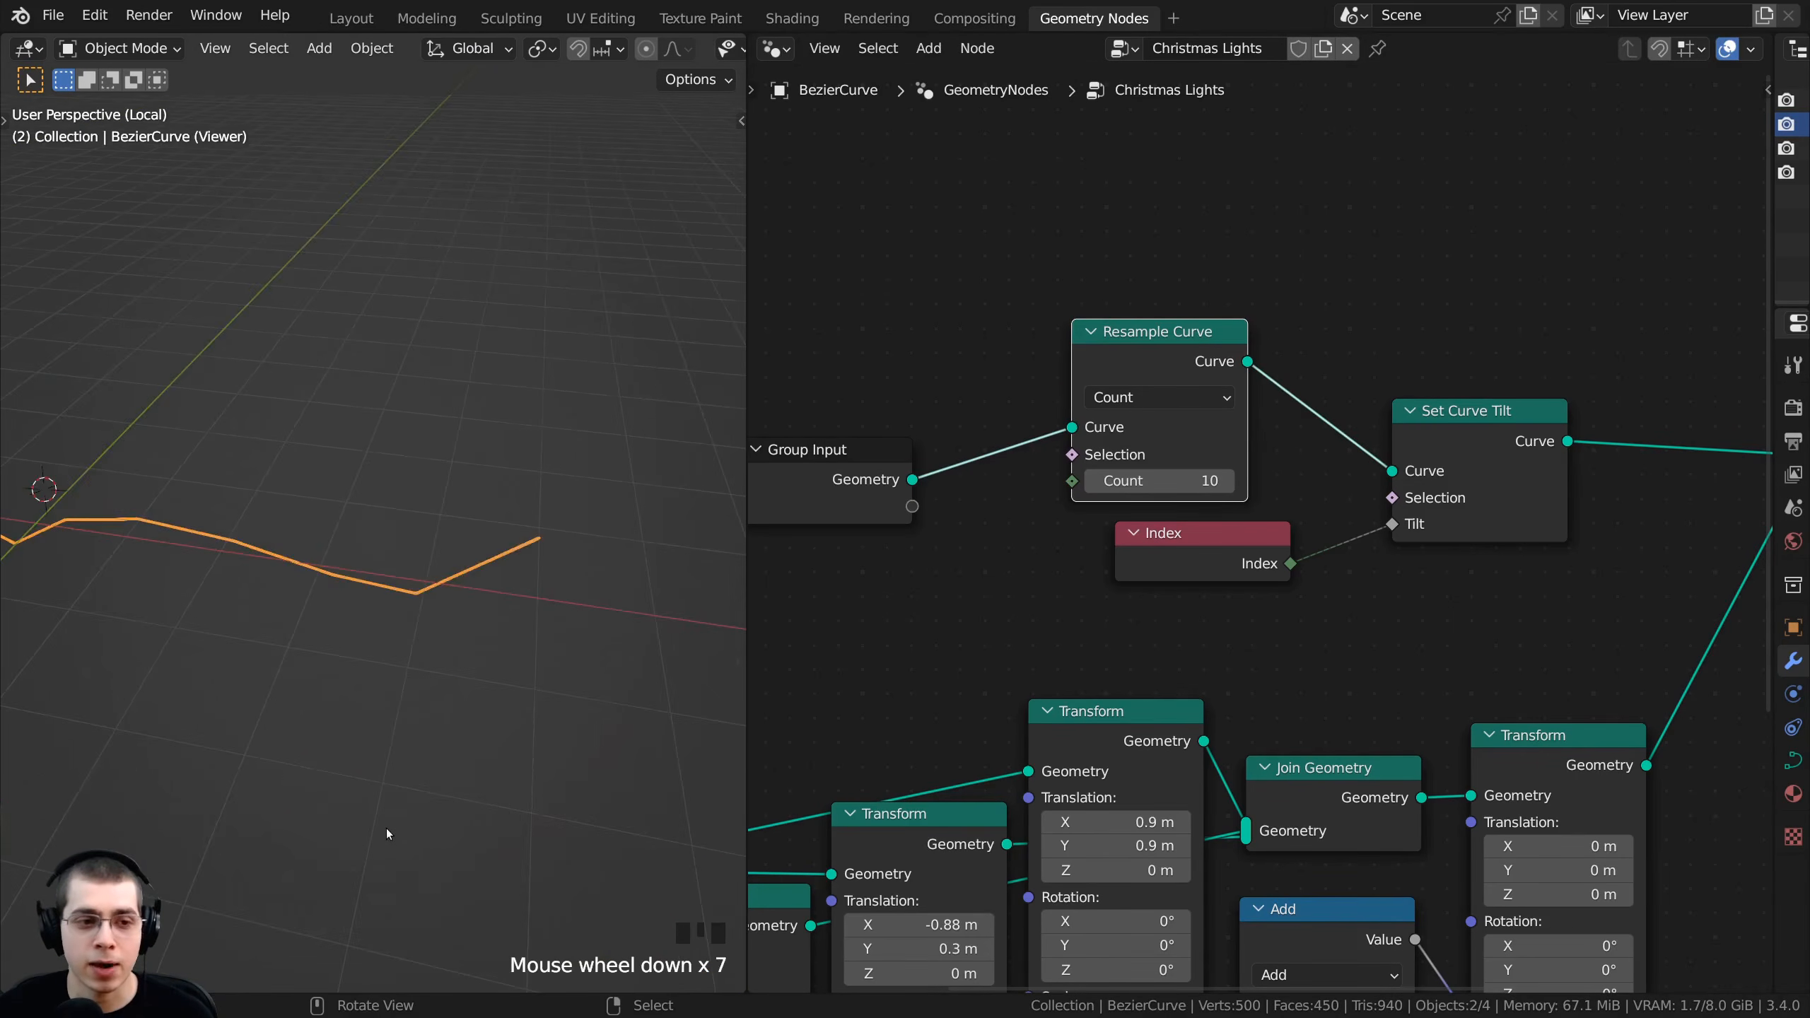
{"action": "middle_click_drag", "start_coordinate": [386, 830], "coordinate": [399, 665]}
{"action": "scroll", "coordinate": [512, 630], "scroll_direction": "down", "scroll_amount": 2}
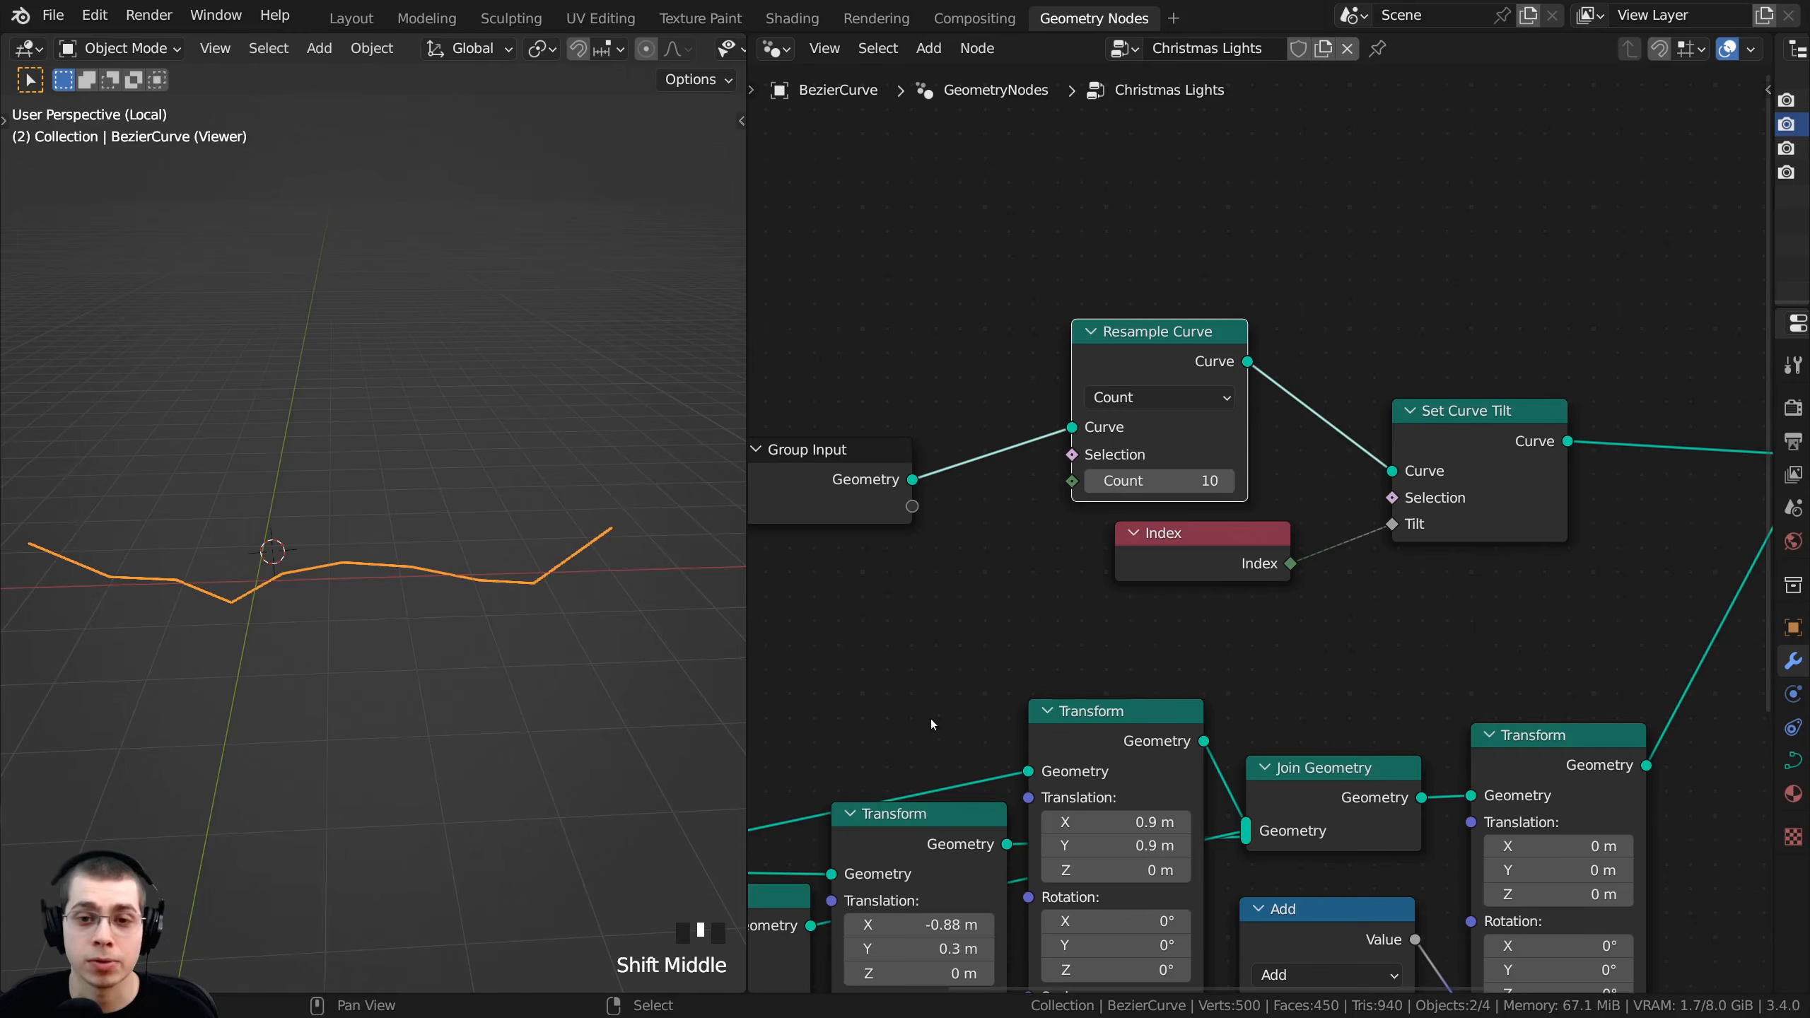
{"action": "scroll", "coordinate": [1080, 583], "scroll_direction": "up", "scroll_amount": 1}
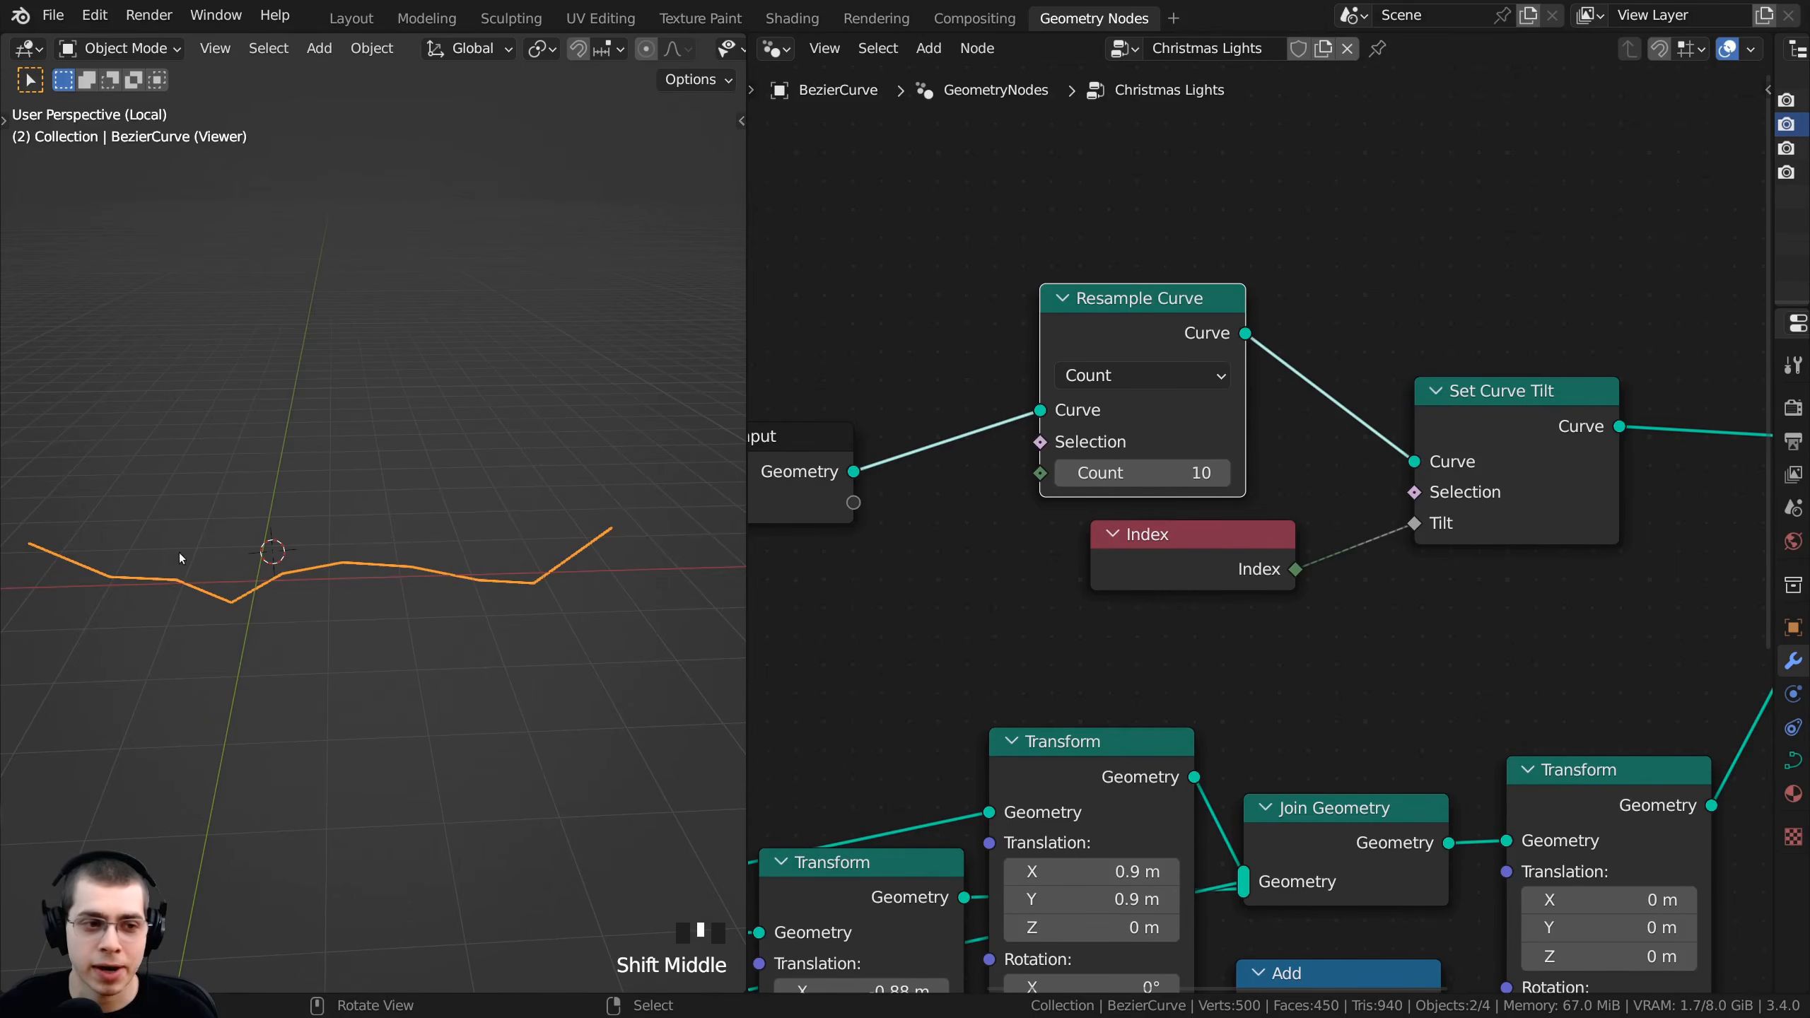
{"action": "middle_click_drag", "start_coordinate": [178, 552], "coordinate": [234, 541], "text": "shift"}
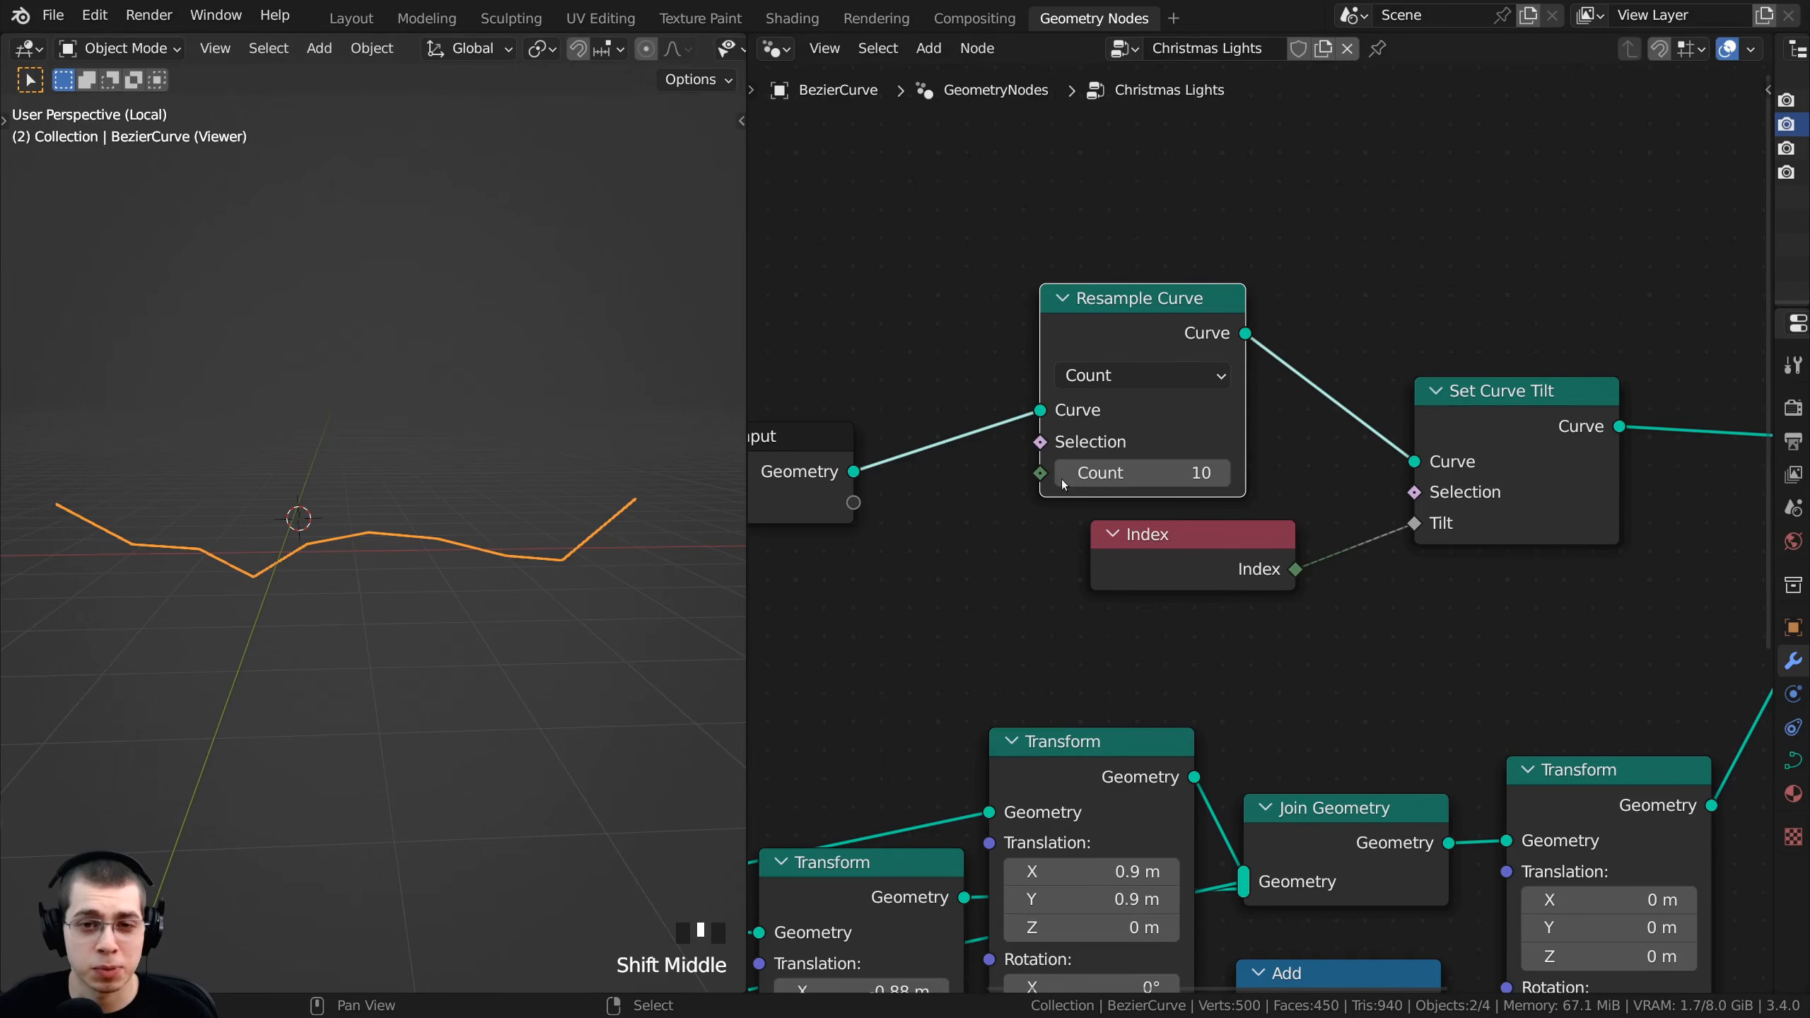
{"action": "left_click_drag", "start_coordinate": [1063, 484], "coordinate": [1196, 473]}
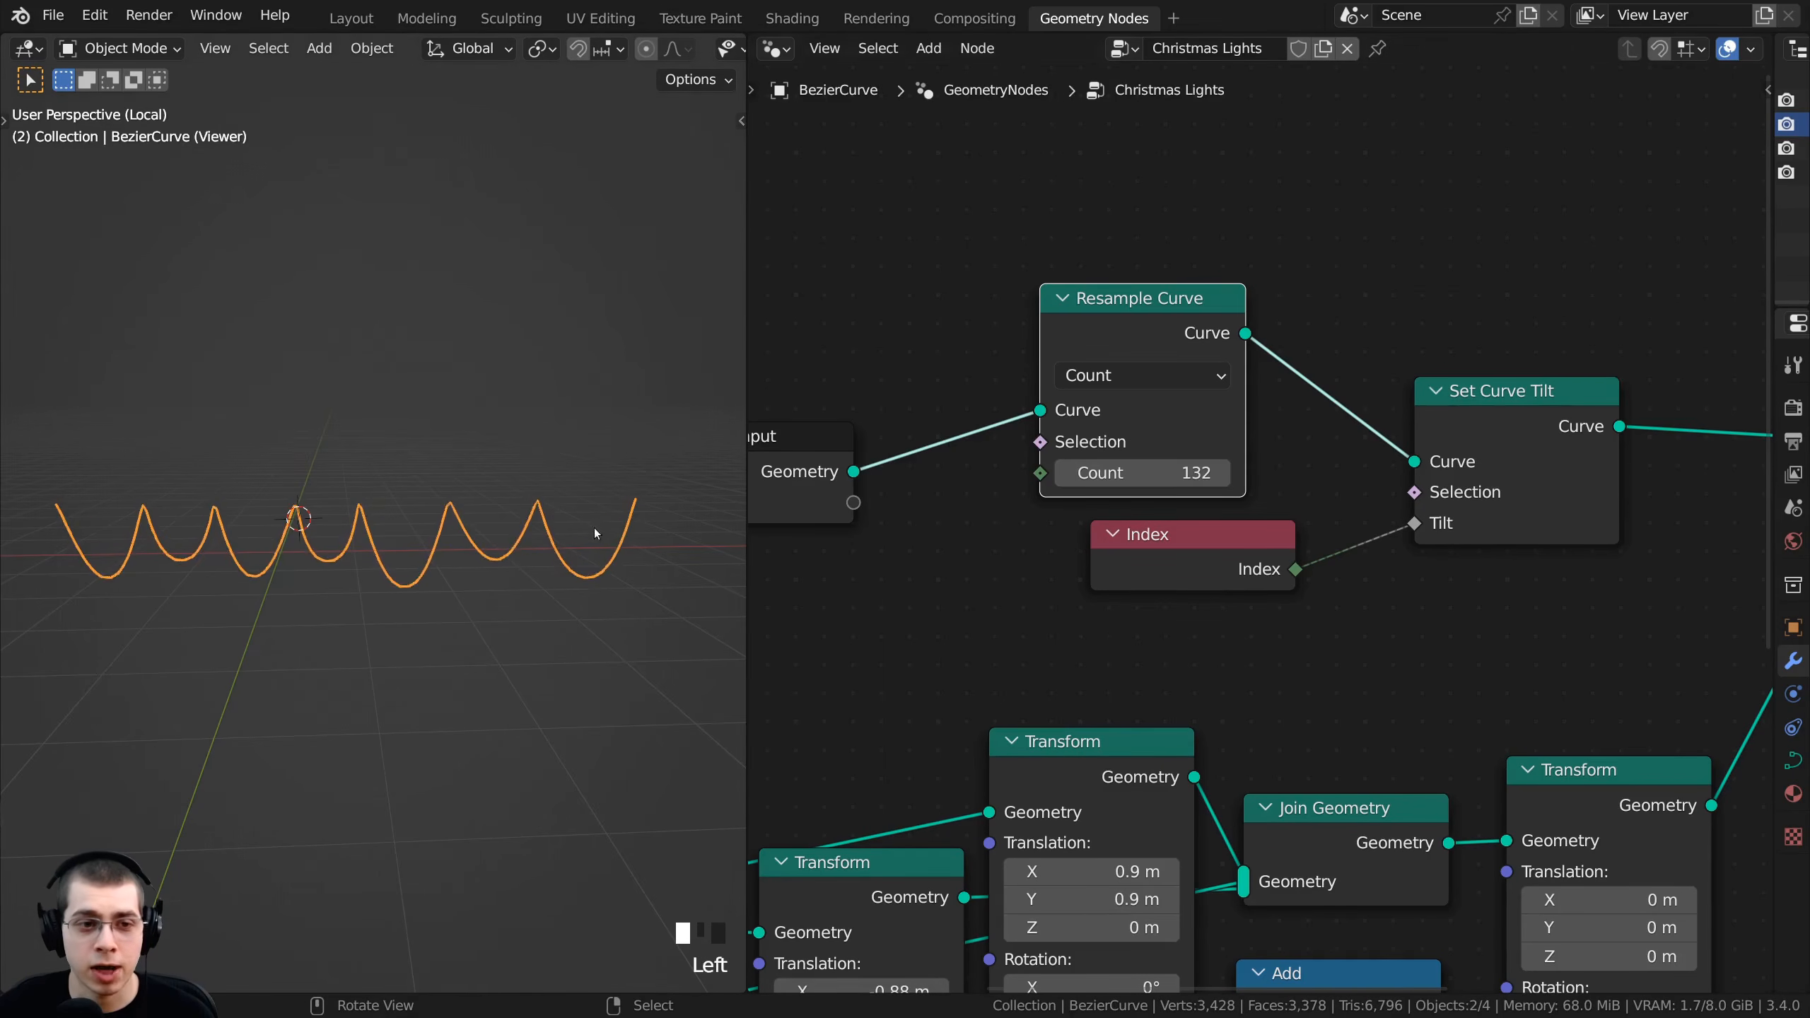
- Try Resample Curve counts of 1048 and 1584, checking the strand twist up close at a hanging peak
{"action": "scroll", "coordinate": [211, 522], "scroll_direction": "up", "scroll_amount": 8}
{"action": "mouse_move", "coordinate": [325, 578]}
{"action": "middle_mouse_down", "text": "shift"}
{"action": "mouse_move", "coordinate": [339, 568]}
{"action": "mouse_move", "coordinate": [340, 603]}
{"action": "middle_mouse_up", "text": "shift"}
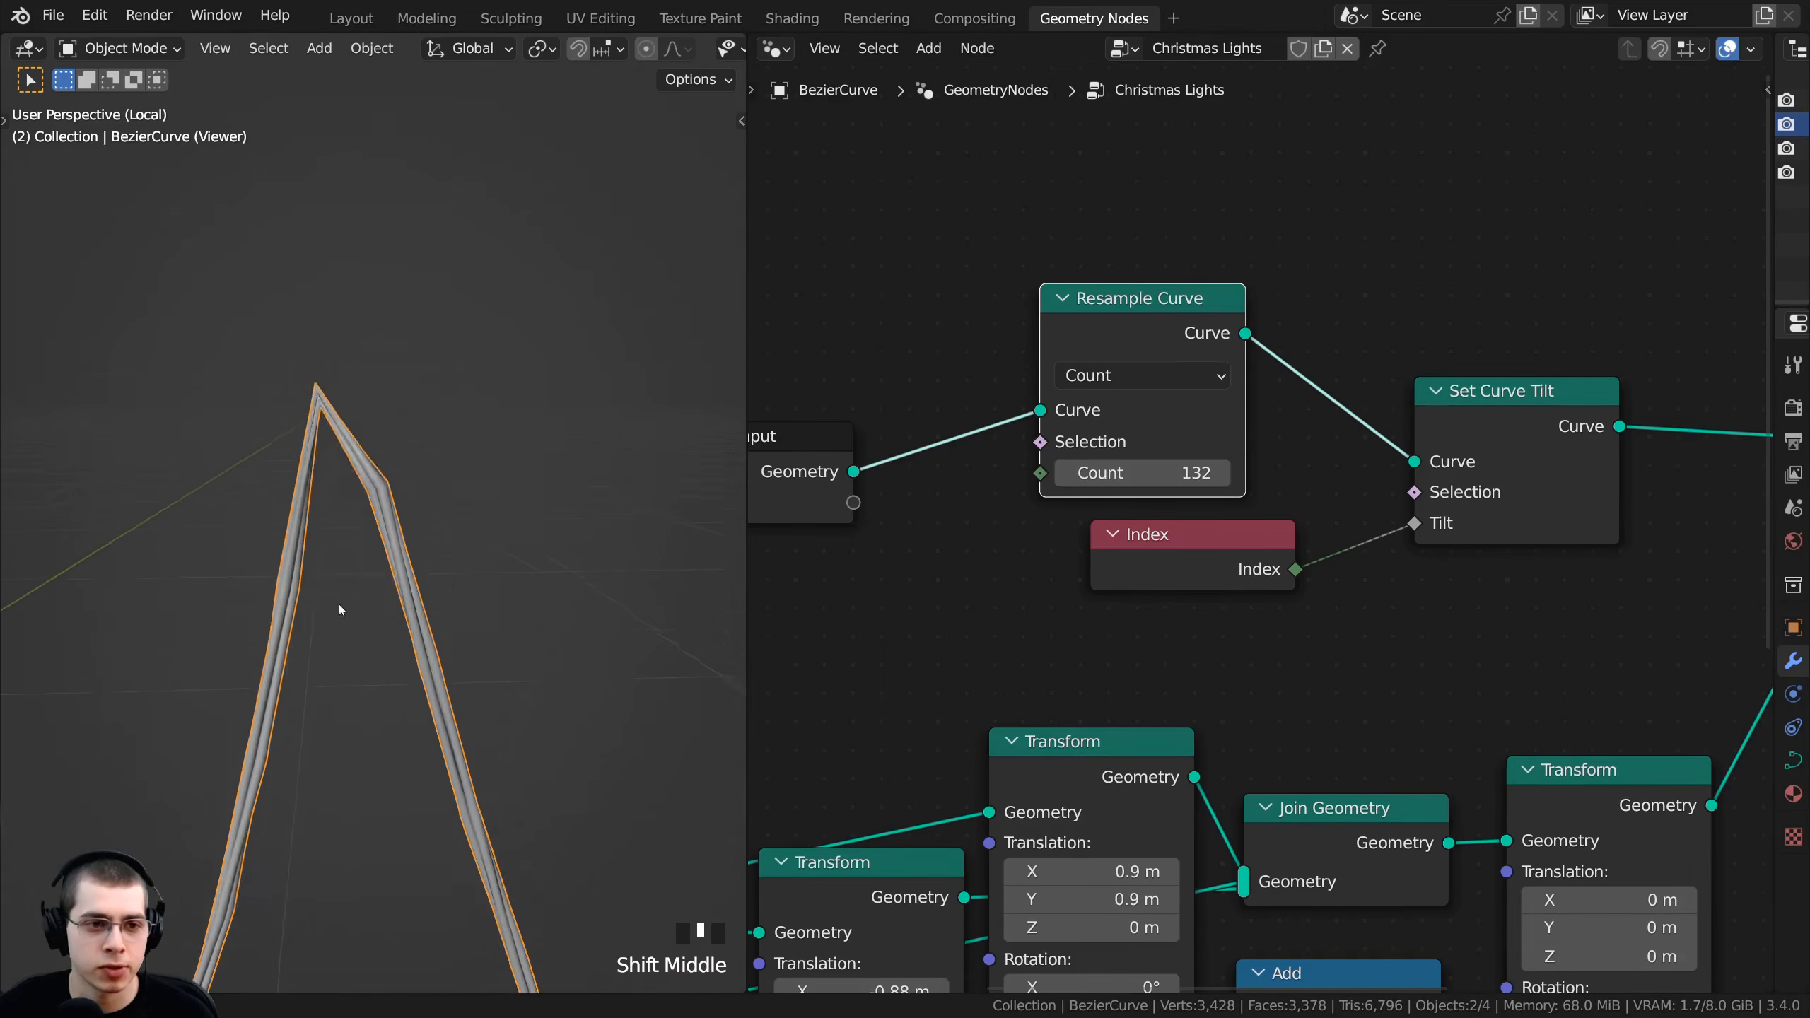
{"action": "left_click_drag", "start_coordinate": [1140, 473], "coordinate": [1248, 473]}
{"action": "middle_click_drag", "start_coordinate": [320, 482], "coordinate": [258, 343]}
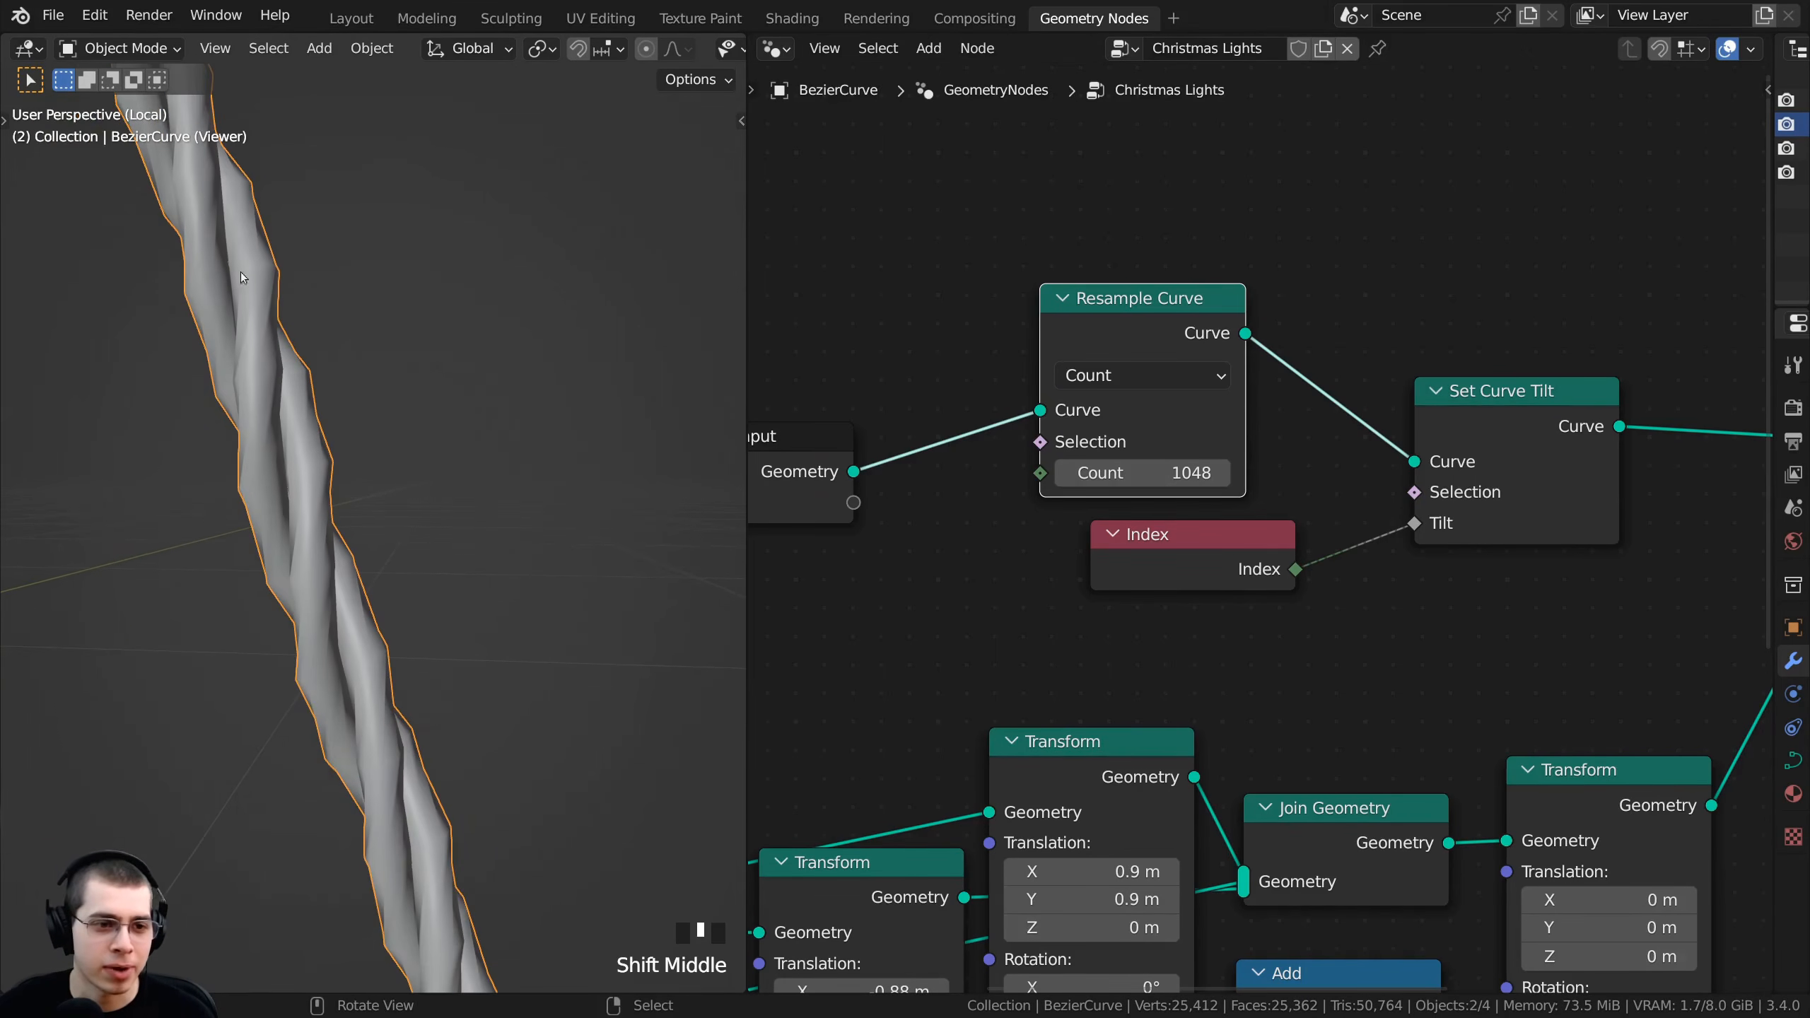
{"action": "left_click_drag", "start_coordinate": [1141, 473], "coordinate": [1178, 473]}
{"action": "scroll", "coordinate": [644, 528], "scroll_direction": "down", "scroll_amount": 5}
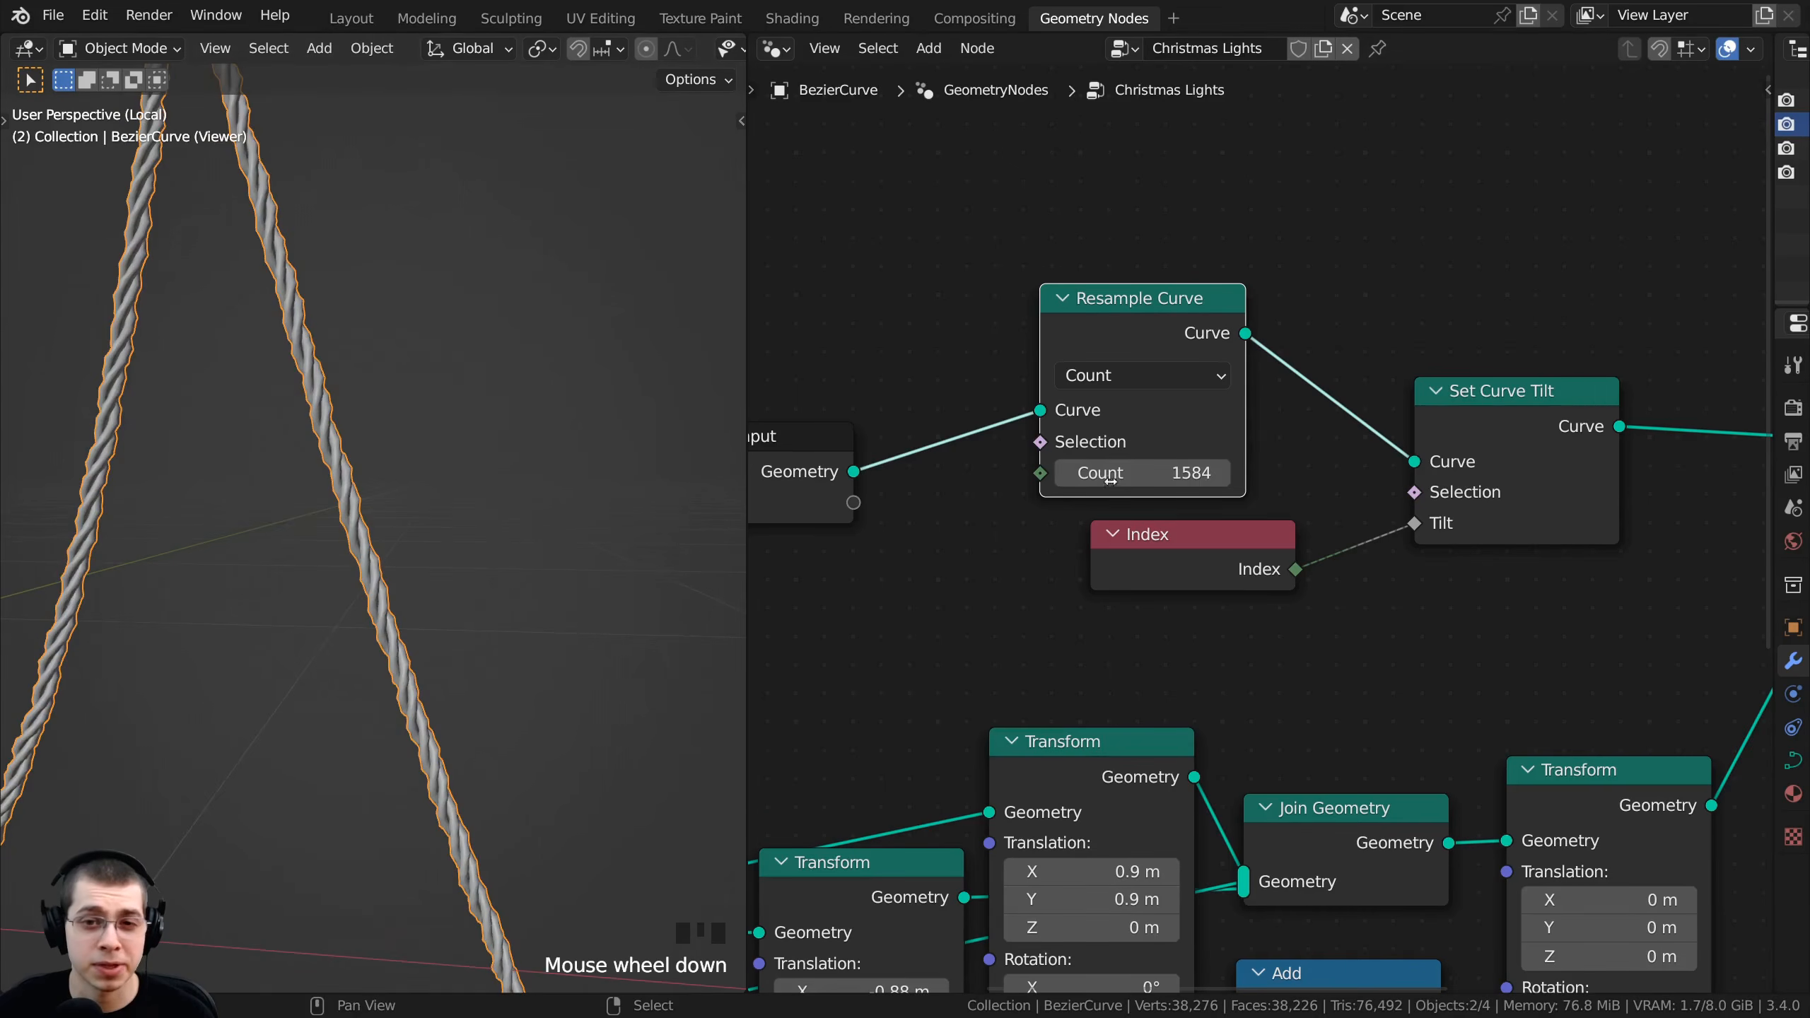
{"action": "scroll", "coordinate": [619, 575], "scroll_direction": "down", "scroll_amount": 4}
{"action": "middle_click_drag", "start_coordinate": [619, 575], "coordinate": [650, 441]}
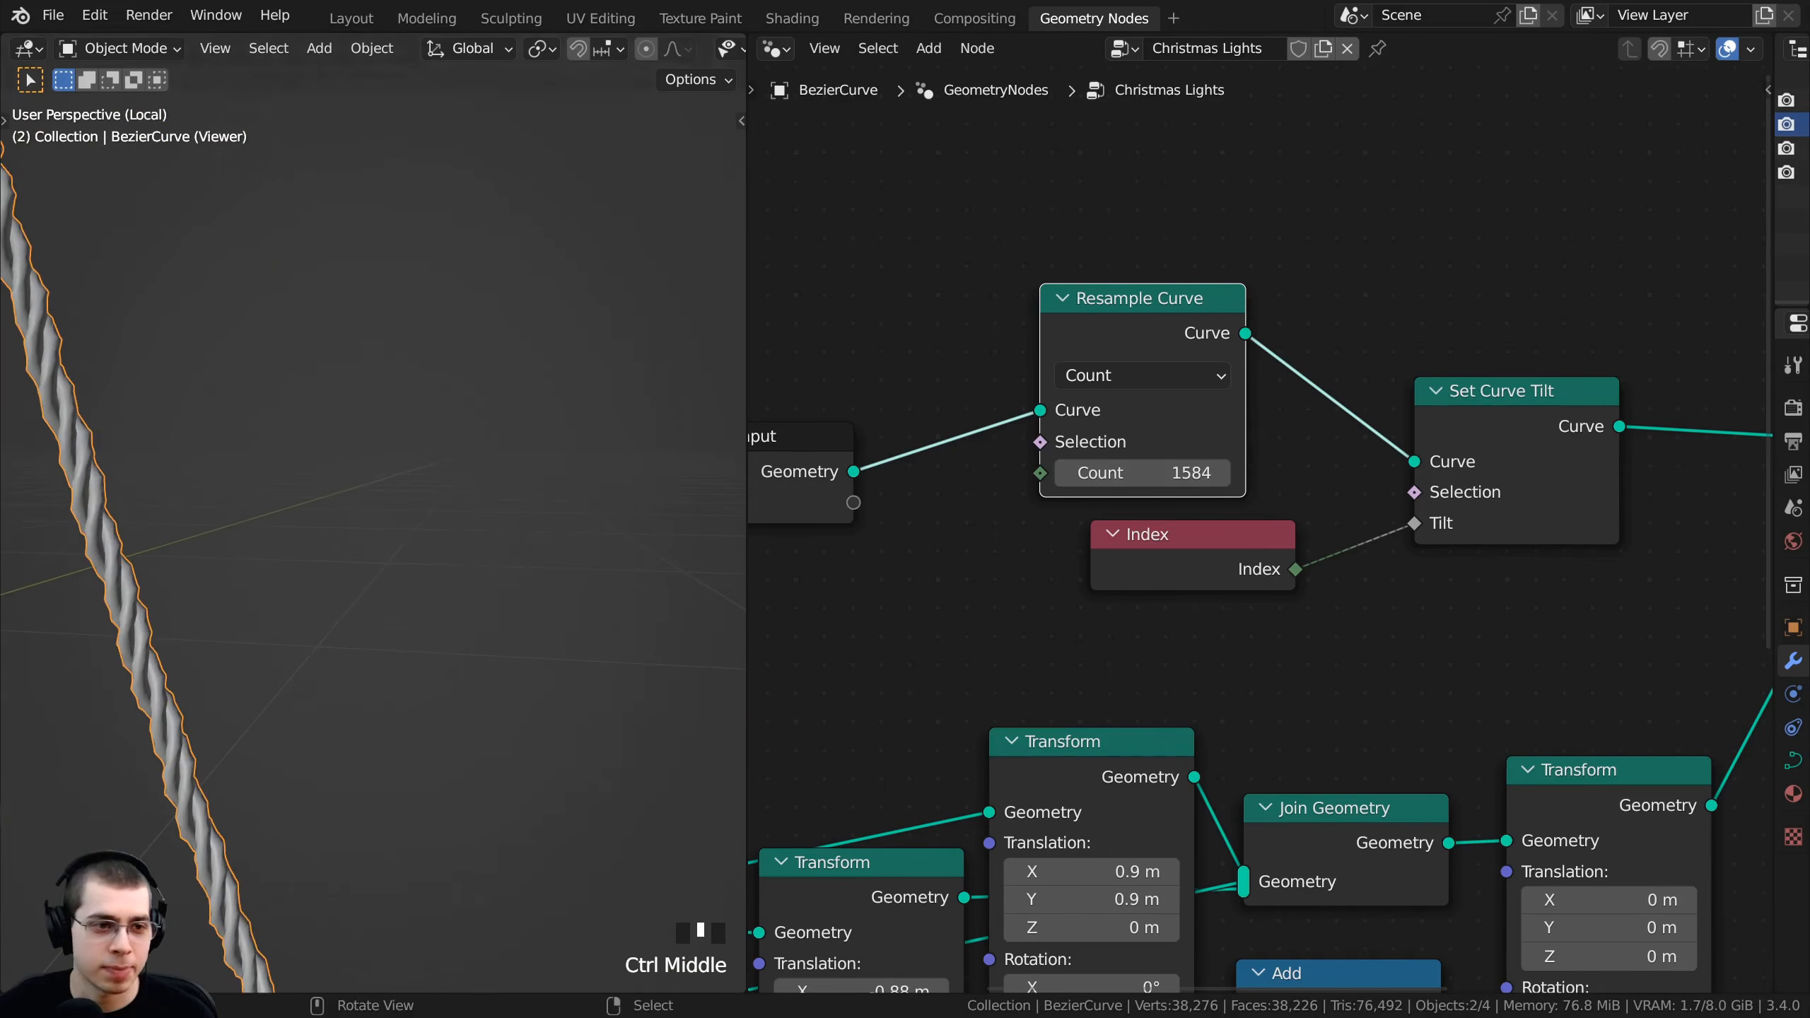
{"action": "middle_click_drag", "start_coordinate": [195, 708], "coordinate": [320, 746], "text": "shift"}
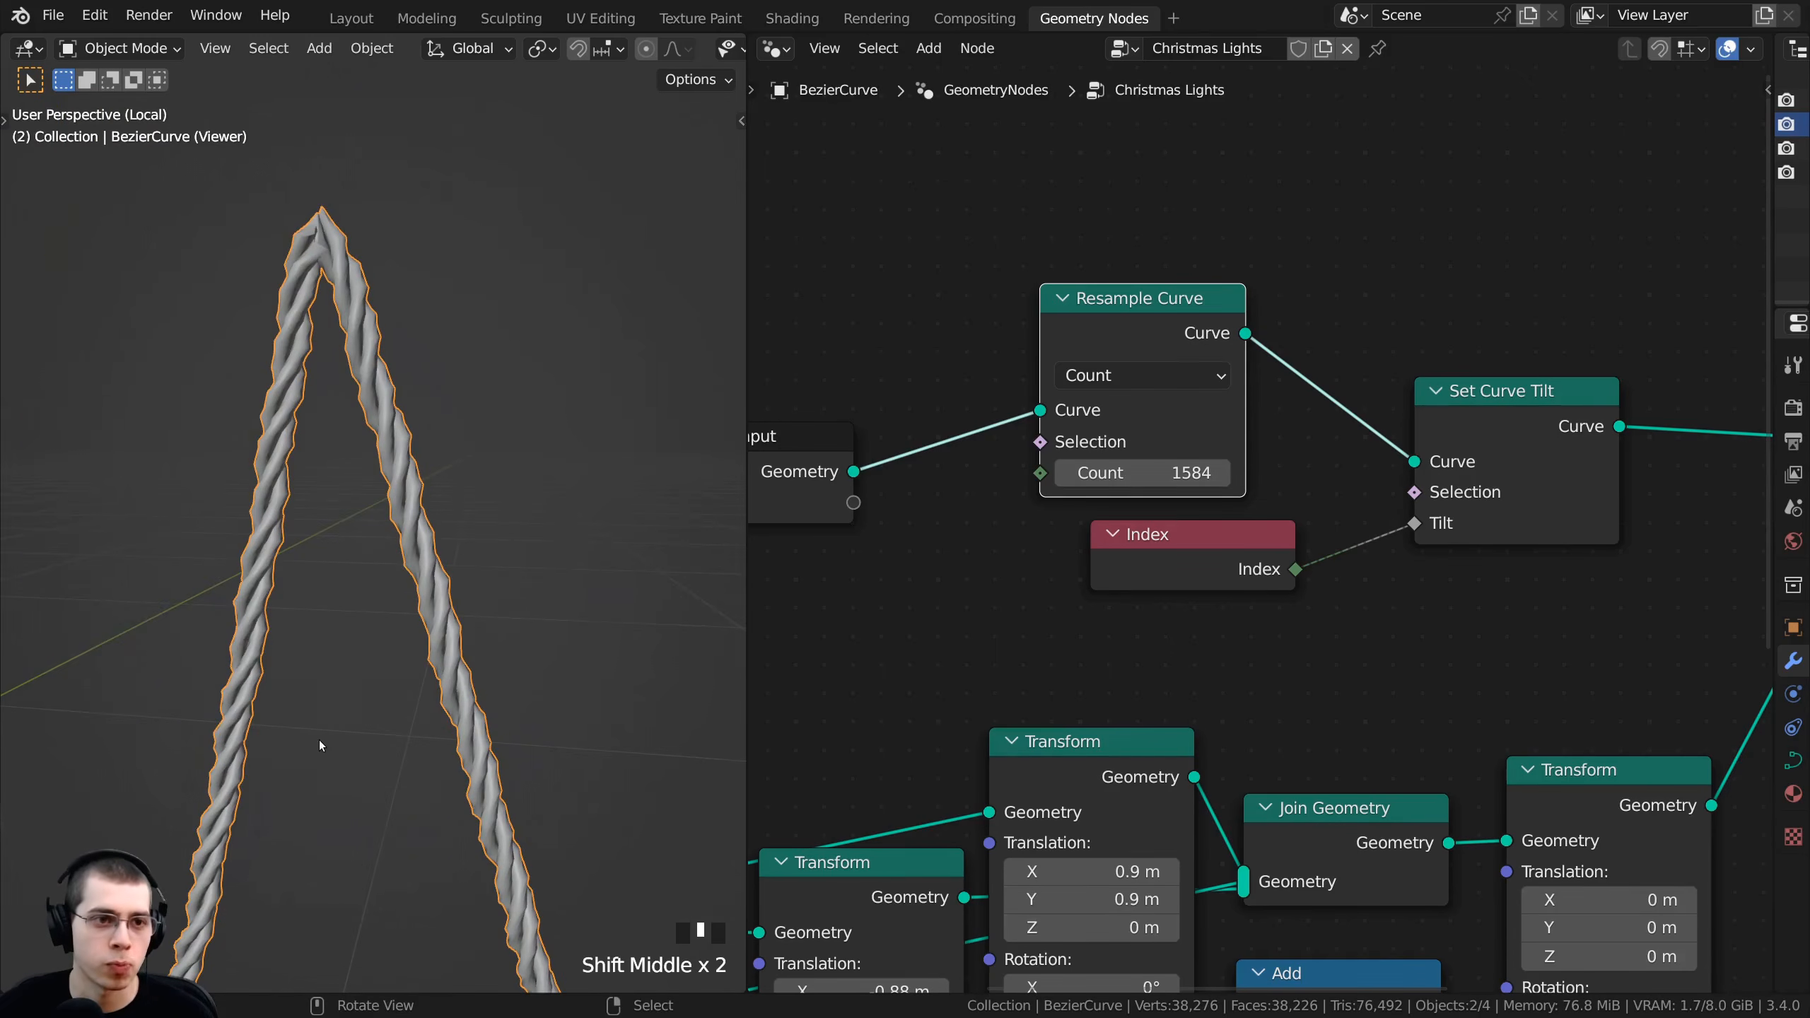
- Set the Resample Curve count to 500 and view the whole string of wires
{"action": "left_click", "coordinate": [1161, 470]}
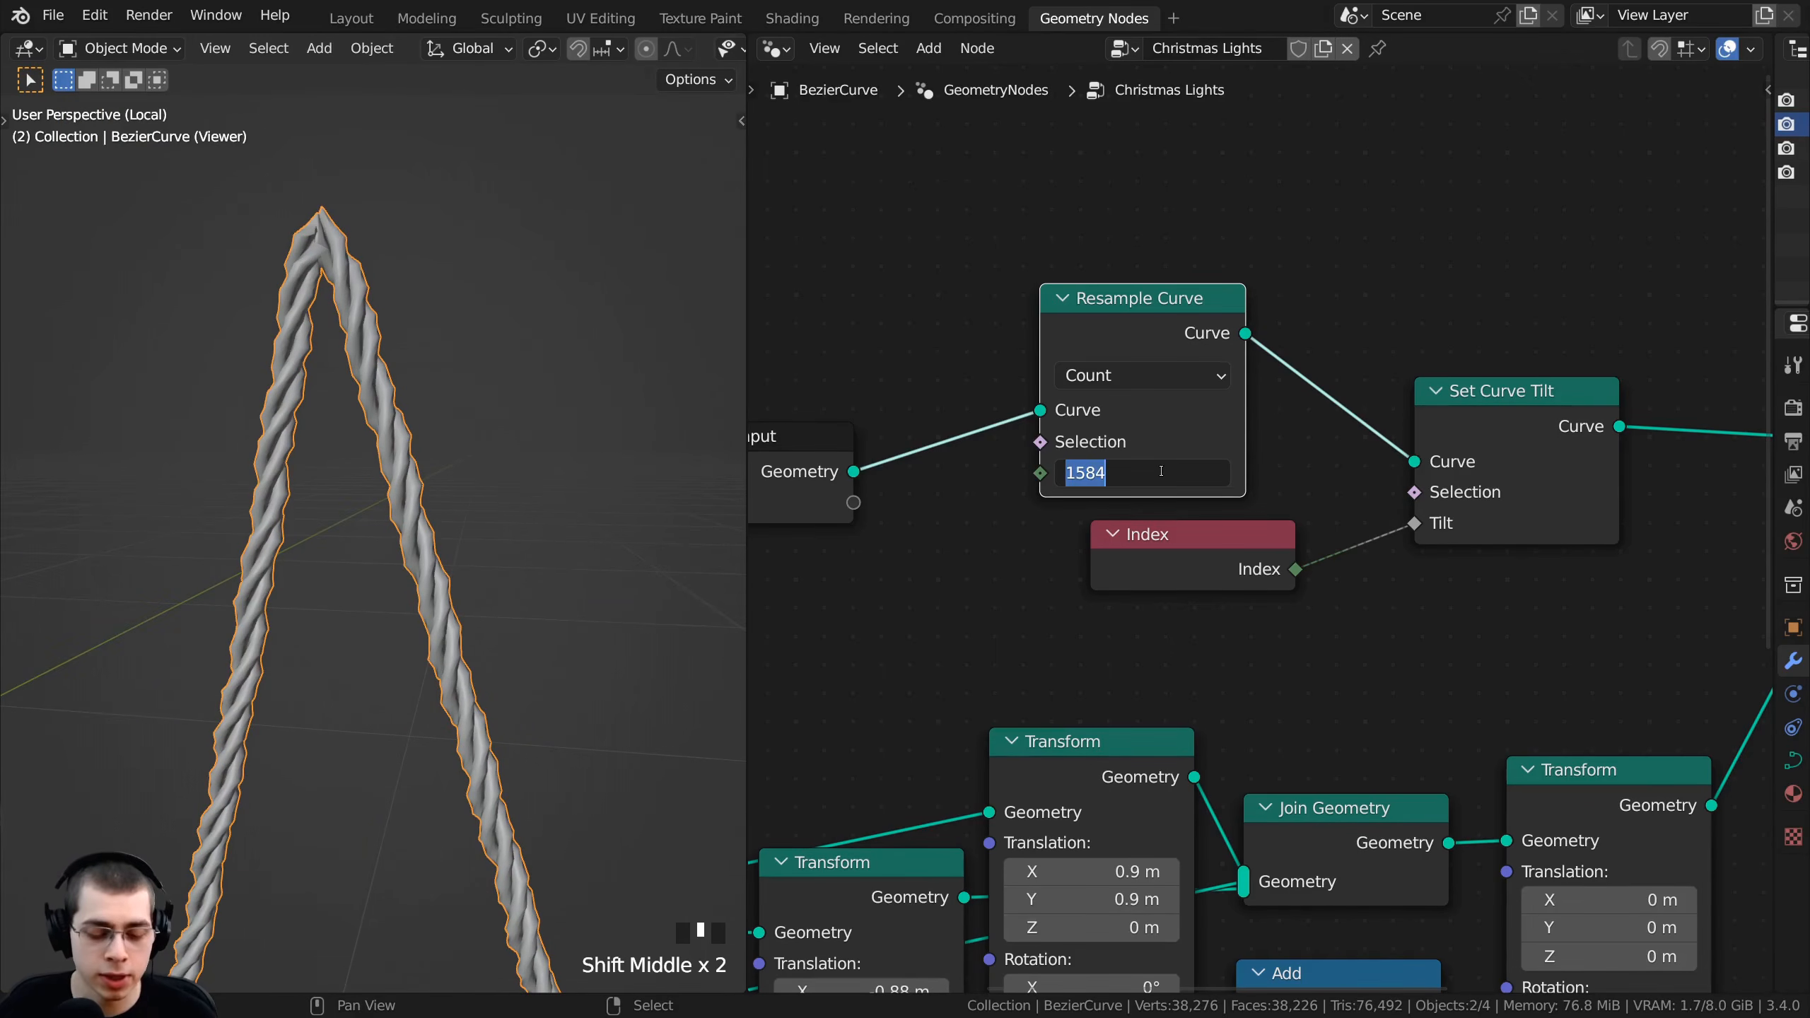
{"action": "key", "text": "Return"}
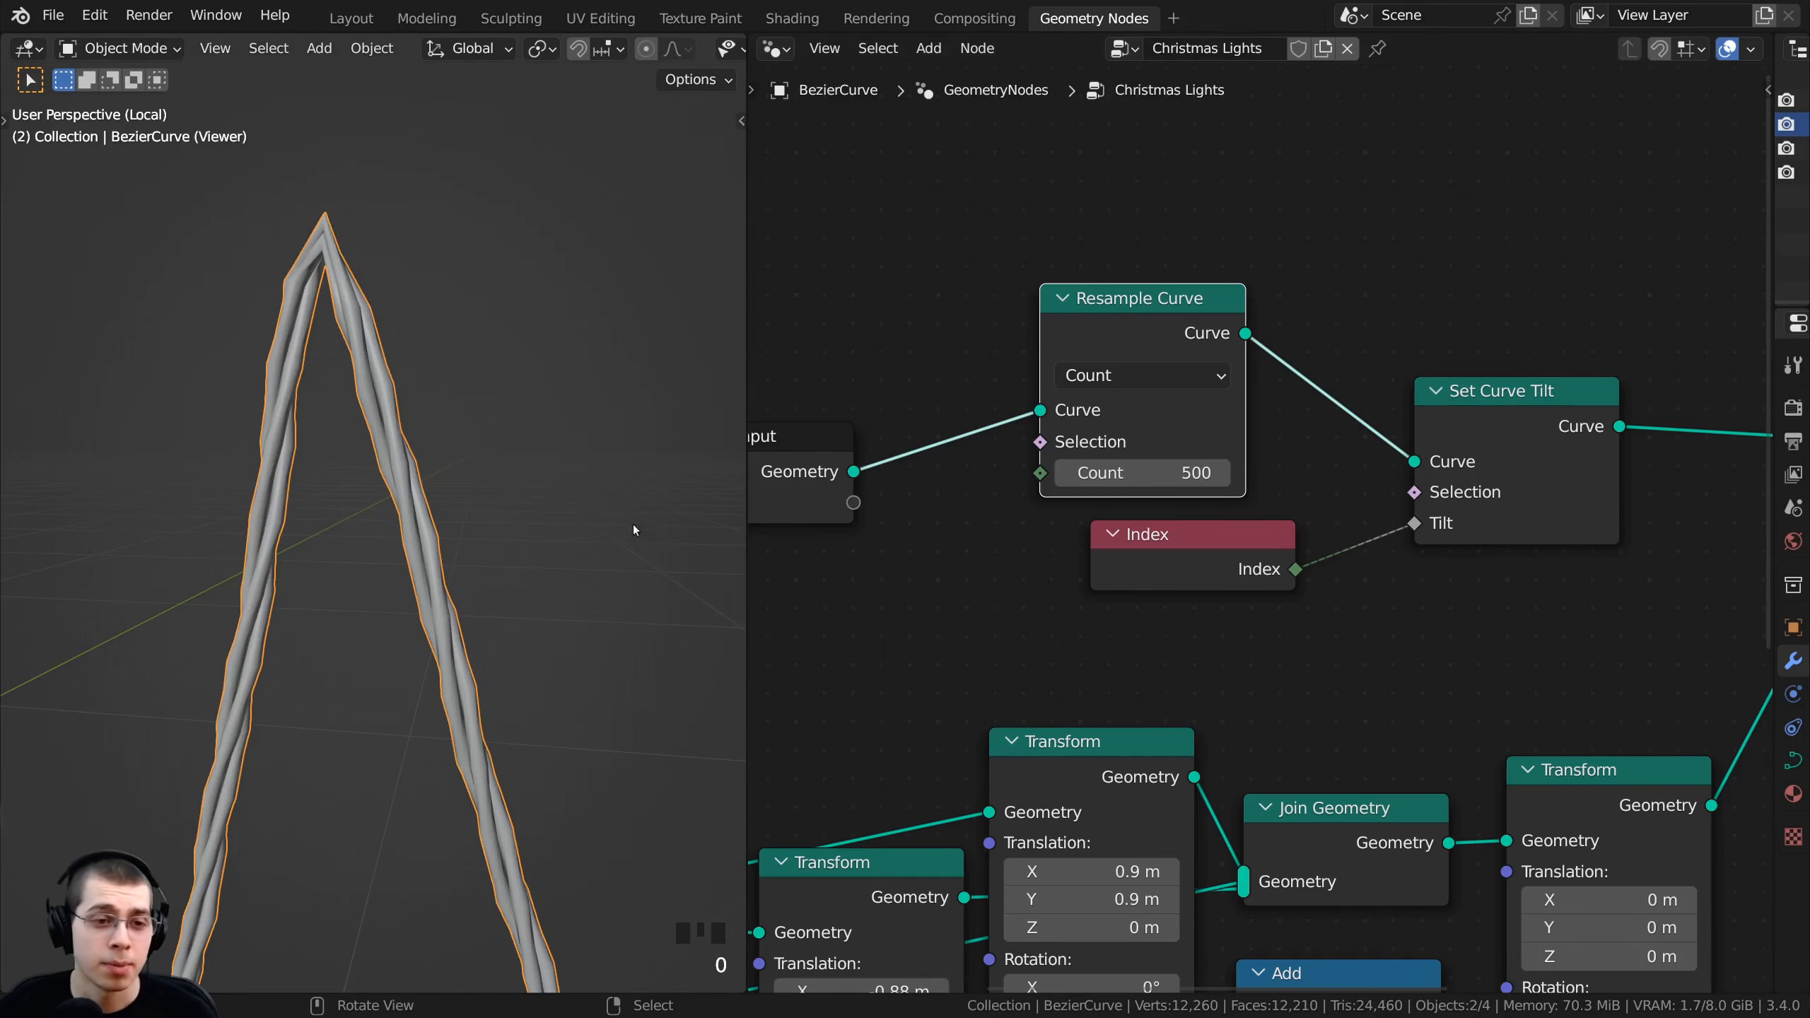
{"action": "scroll", "coordinate": [537, 553], "scroll_direction": "down", "scroll_amount": 7}
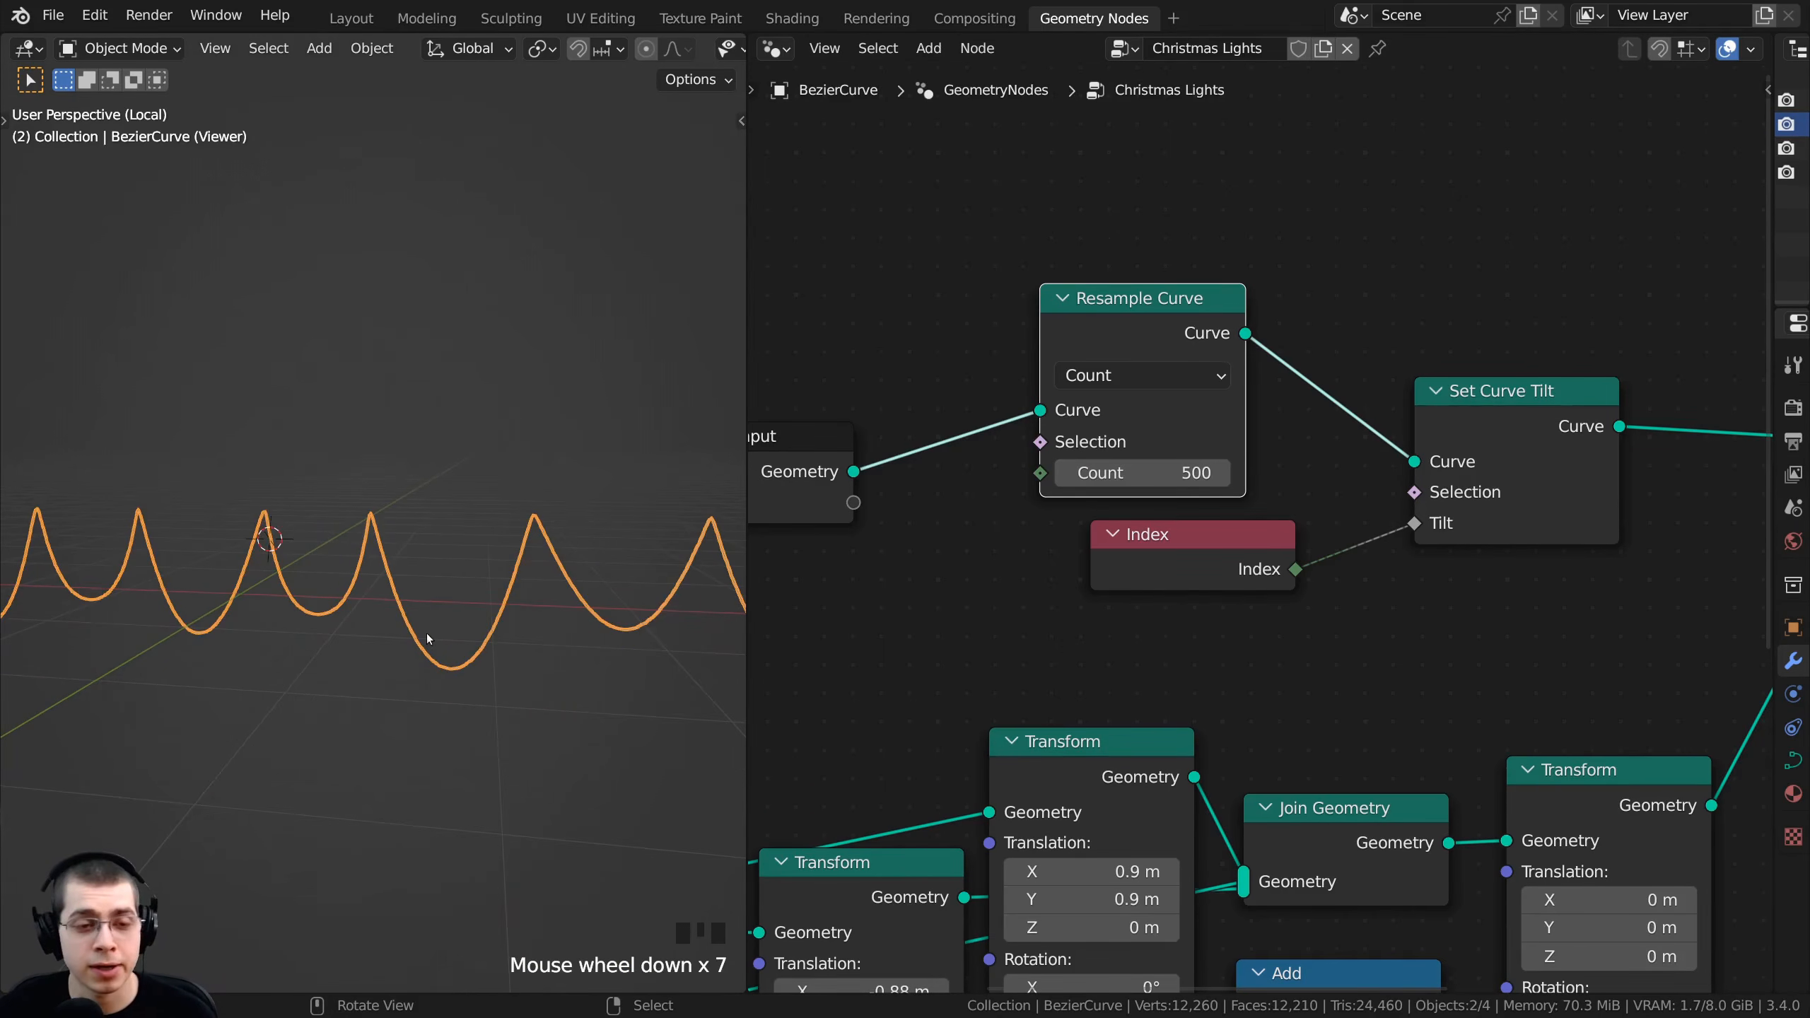
- Shift the Resample Curve node nearer to Set Curve Tilt, just above Index, and inspect the wire twist up close
{"action": "scroll", "coordinate": [428, 639], "scroll_direction": "up", "scroll_amount": 6}
{"action": "left_click_drag", "start_coordinate": [1097, 474], "coordinate": [1103, 475]}
{"action": "left_click_drag", "start_coordinate": [1161, 482], "coordinate": [1107, 483]}
{"action": "middle_click_drag", "start_coordinate": [420, 471], "coordinate": [428, 389]}
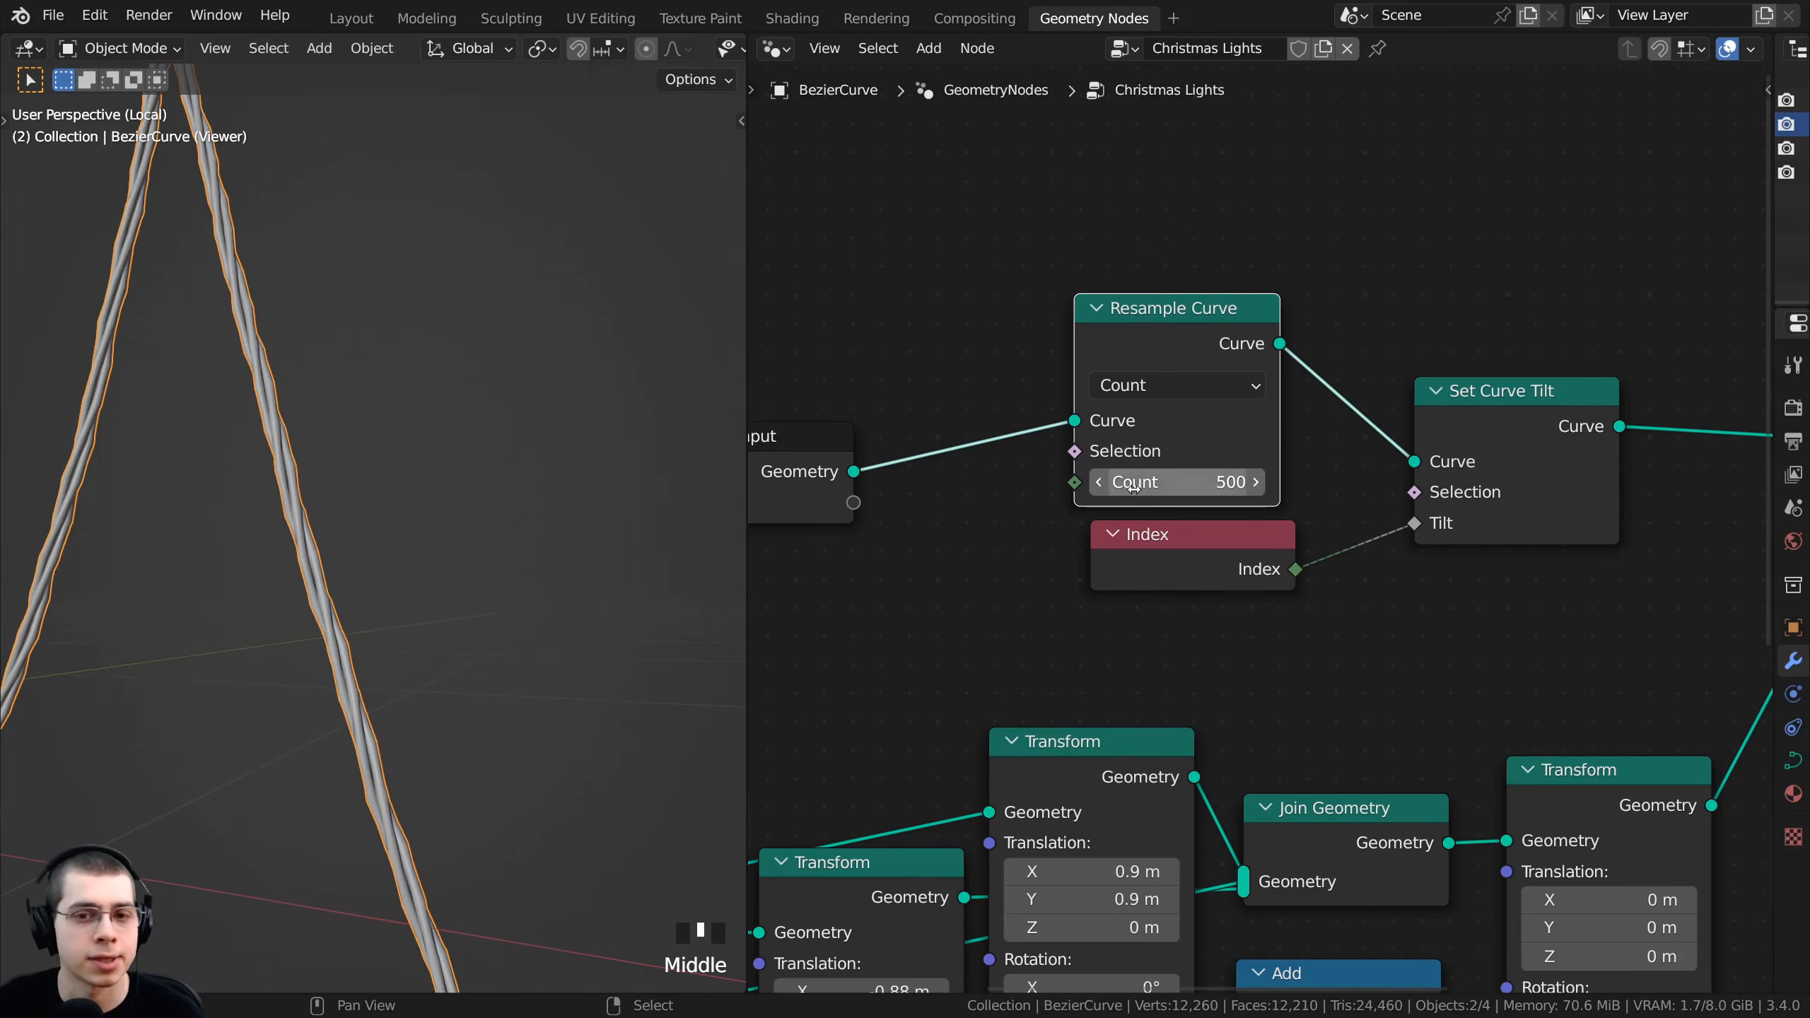
{"action": "left_click_drag", "start_coordinate": [1193, 368], "coordinate": [1202, 367]}
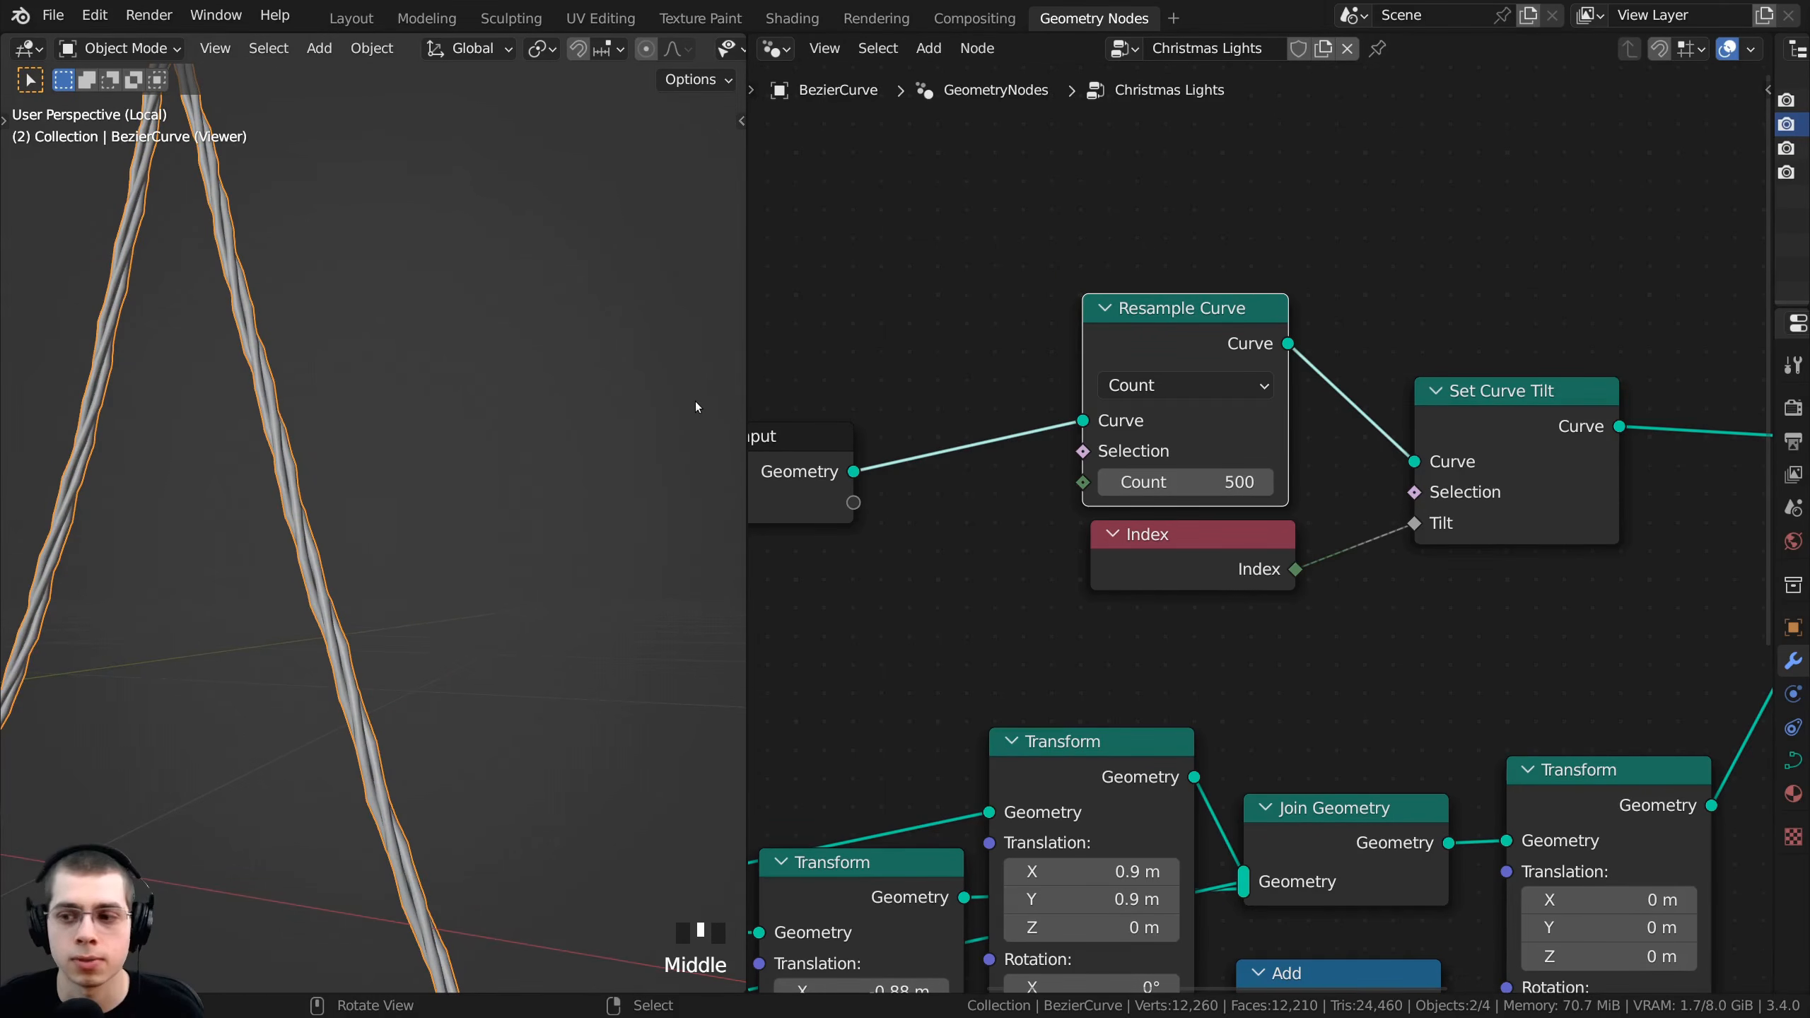
{"action": "middle_click_drag", "start_coordinate": [696, 403], "coordinate": [403, 526], "text": "shift"}
{"action": "middle_click_drag", "start_coordinate": [272, 813], "coordinate": [269, 491], "text": "ctrl"}
{"action": "middle_click_drag", "start_coordinate": [198, 589], "coordinate": [273, 464], "text": "shift"}
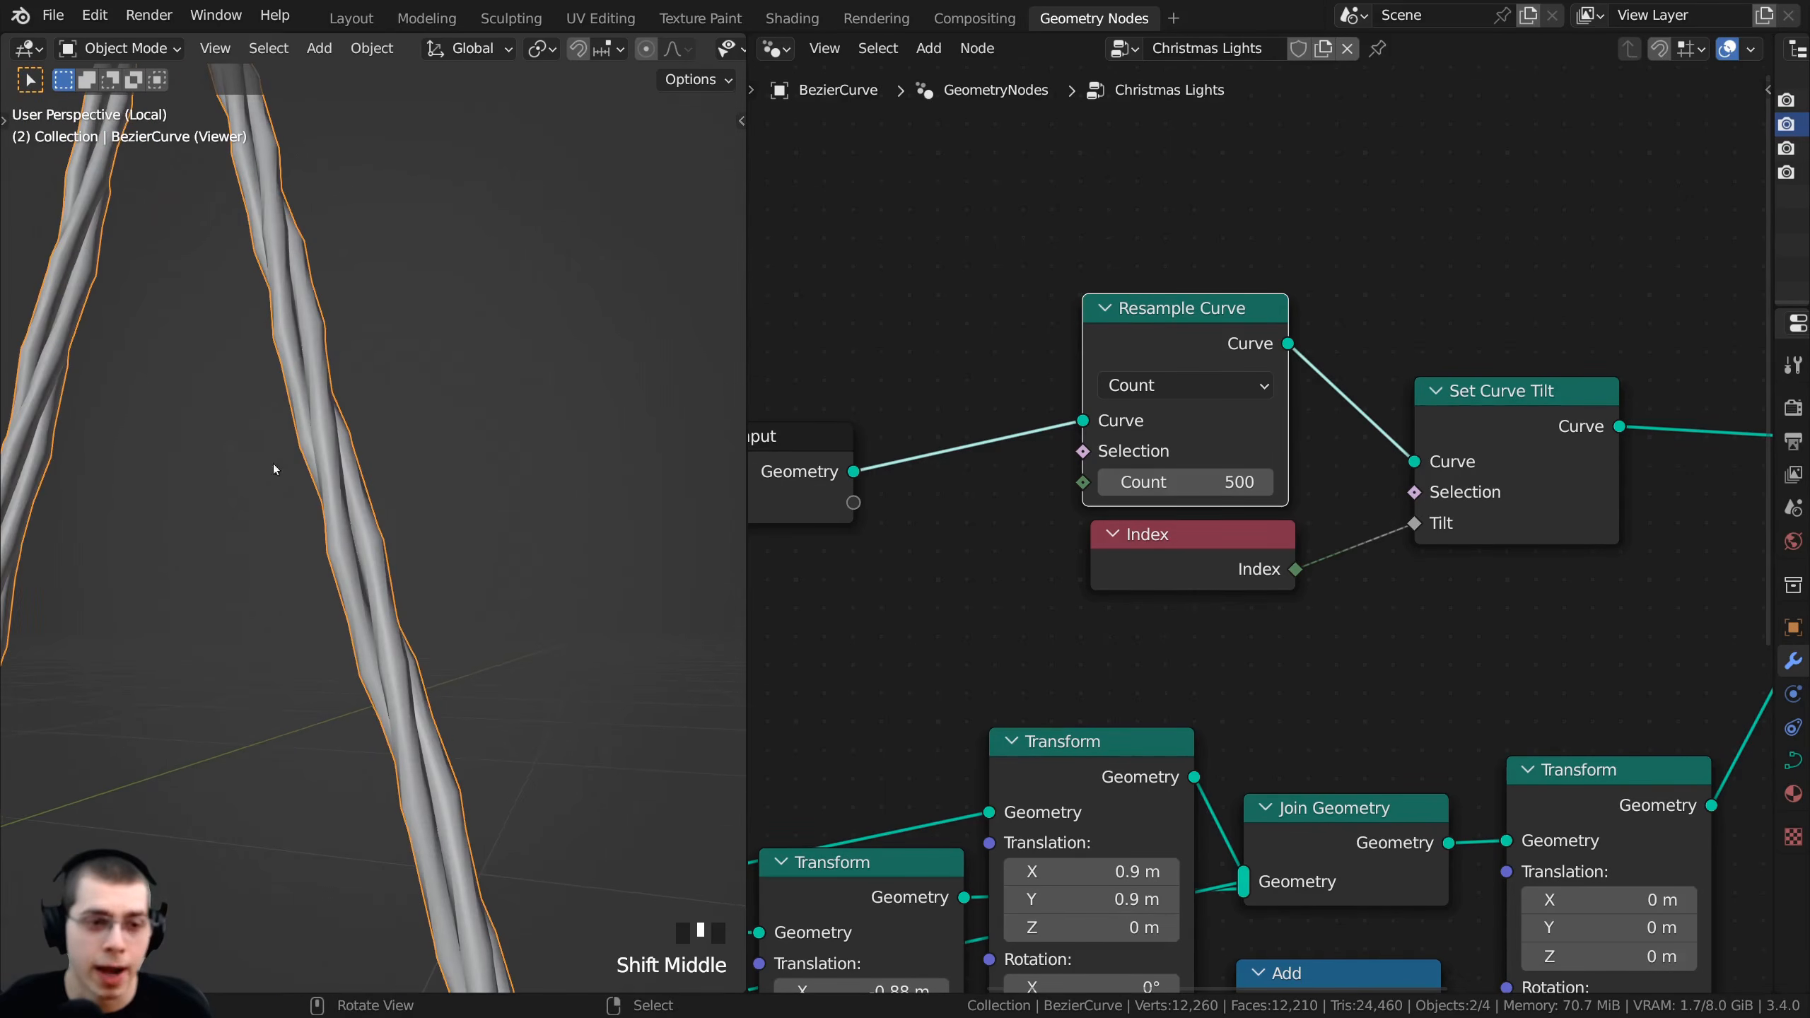
{"action": "middle_click_drag", "start_coordinate": [366, 546], "coordinate": [379, 550], "text": "shift"}
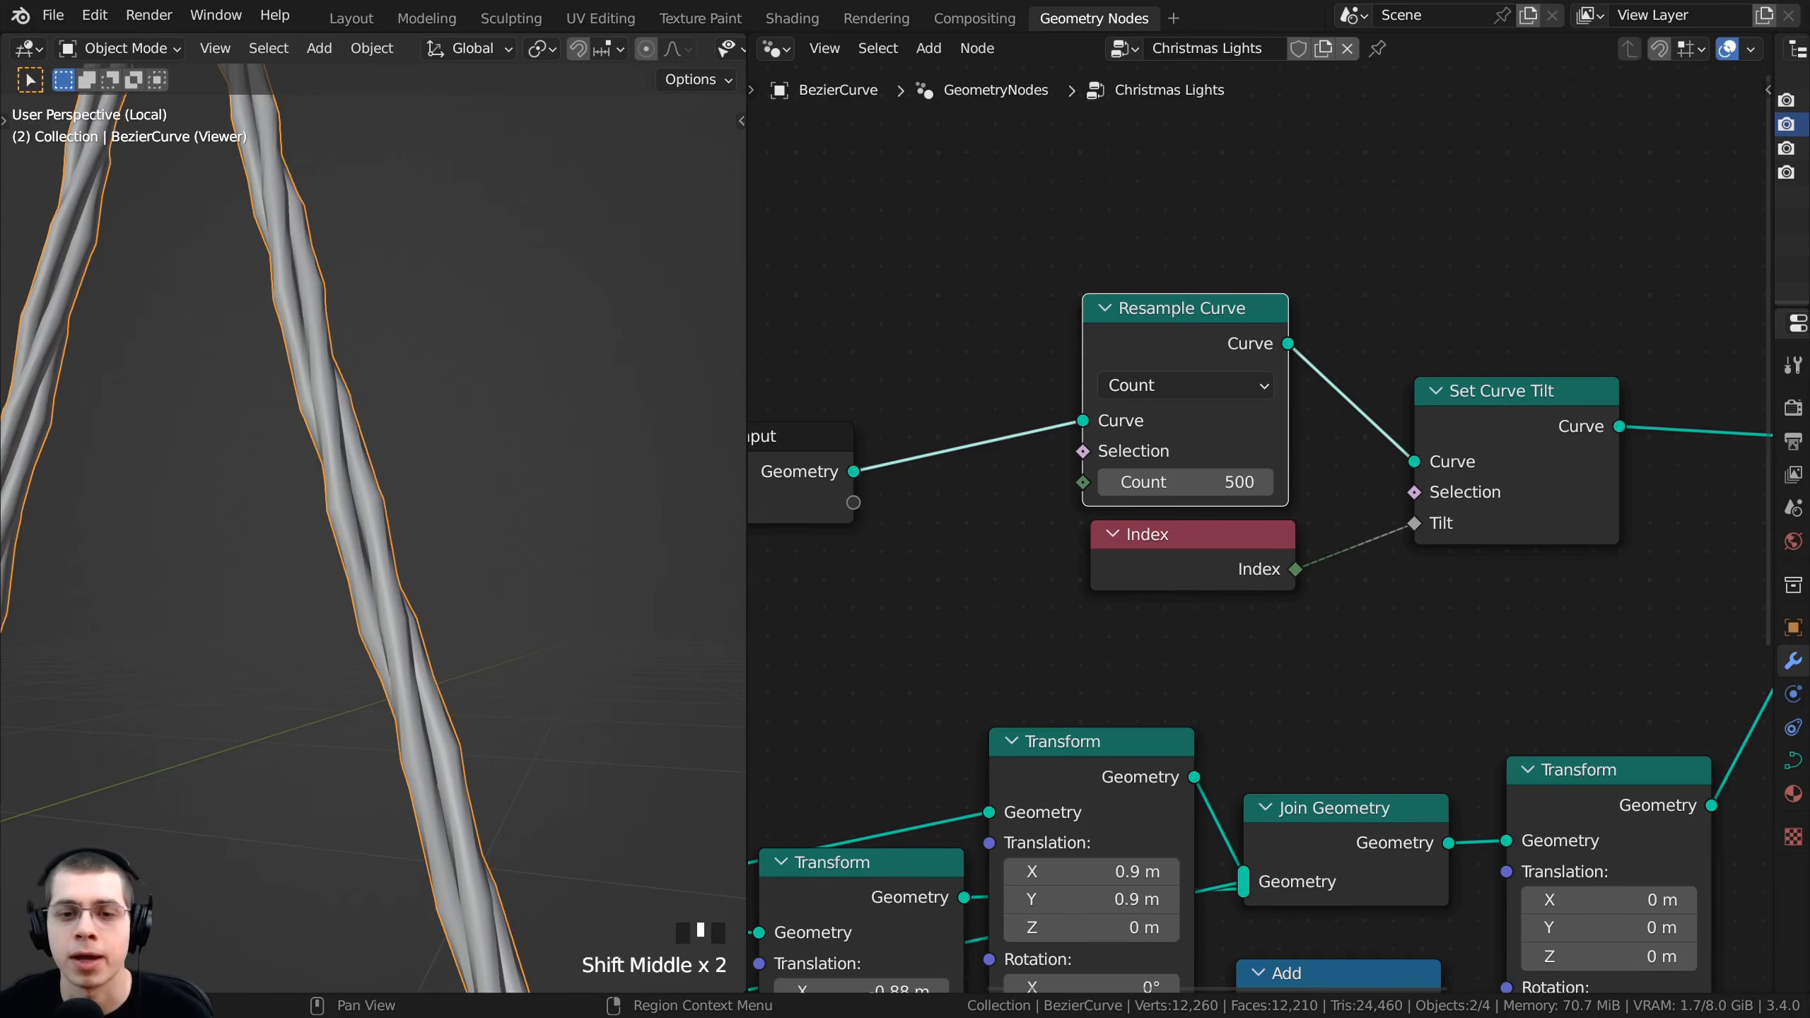
- Try a different X translation on the first profile circle's Transform node
{"action": "scroll", "coordinate": [1350, 596], "scroll_direction": "down", "scroll_amount": 3}
{"action": "middle_click_drag", "start_coordinate": [1355, 496], "coordinate": [1353, 432]}
{"action": "middle_click_drag", "start_coordinate": [1005, 621], "coordinate": [1140, 293]}
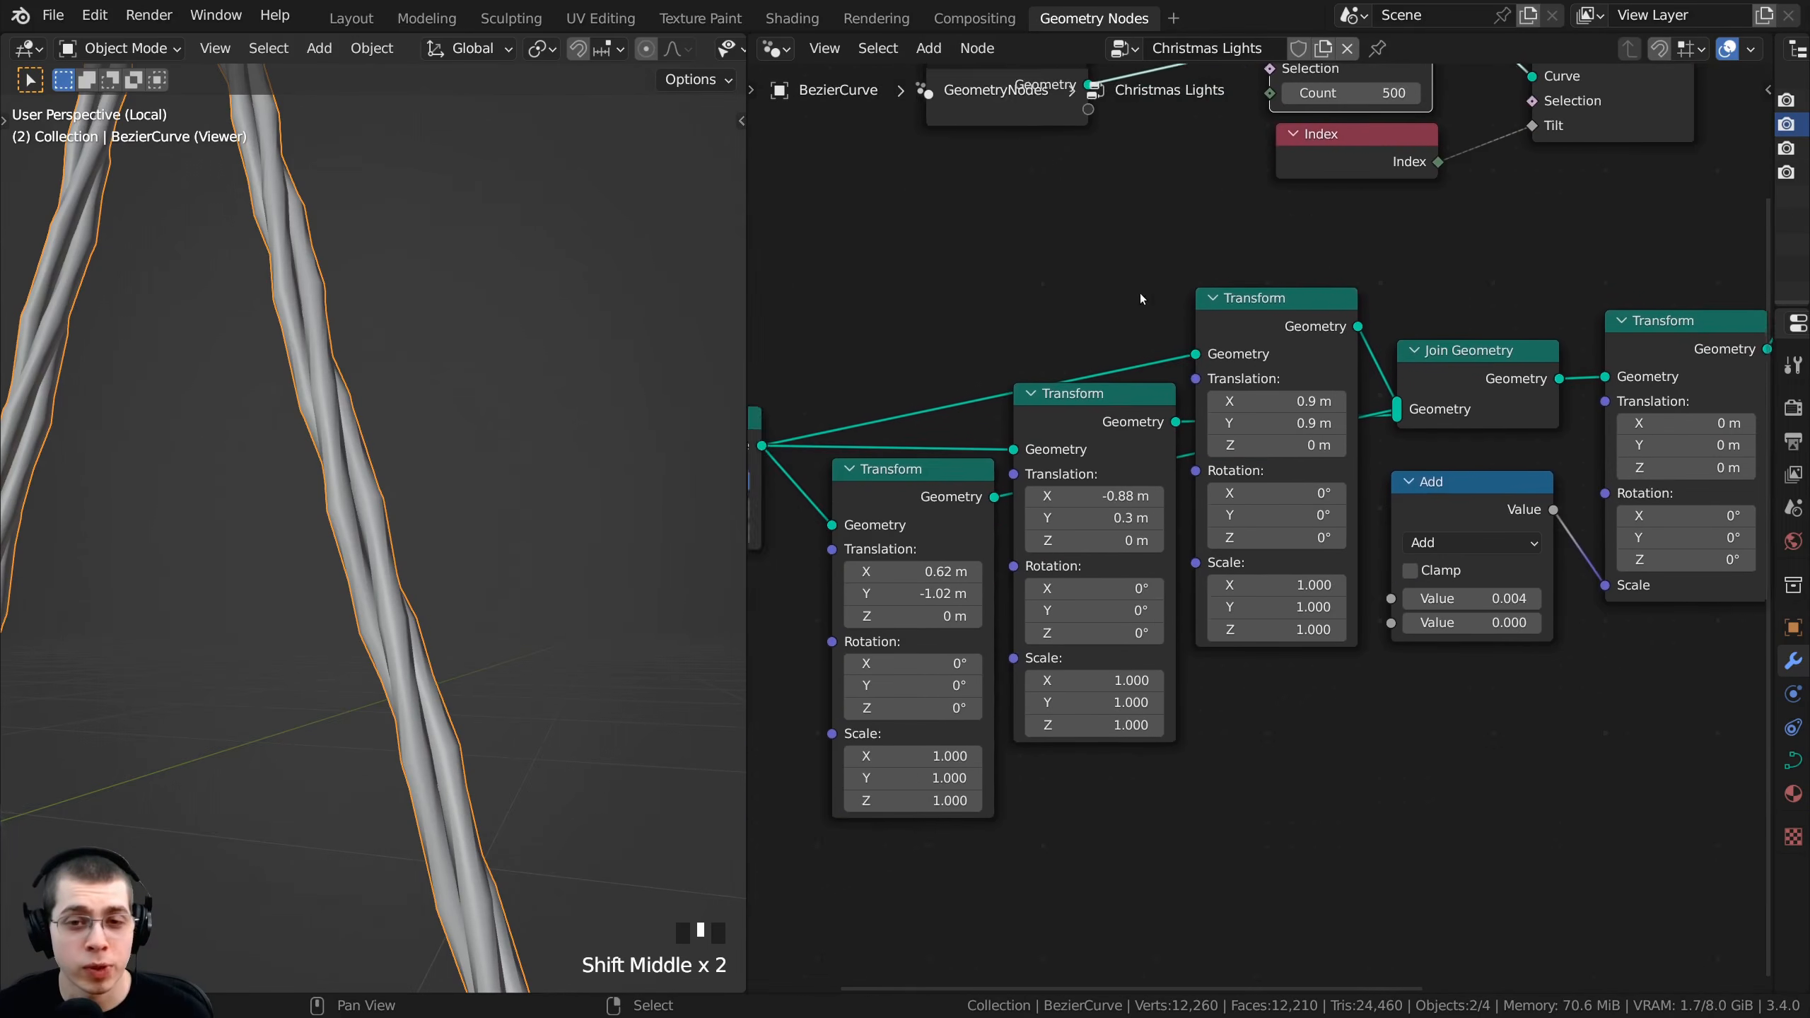
{"action": "scroll", "coordinate": [1186, 300], "scroll_direction": "up", "scroll_amount": 1}
{"action": "scroll", "coordinate": [1261, 342], "scroll_direction": "down", "scroll_amount": 3}
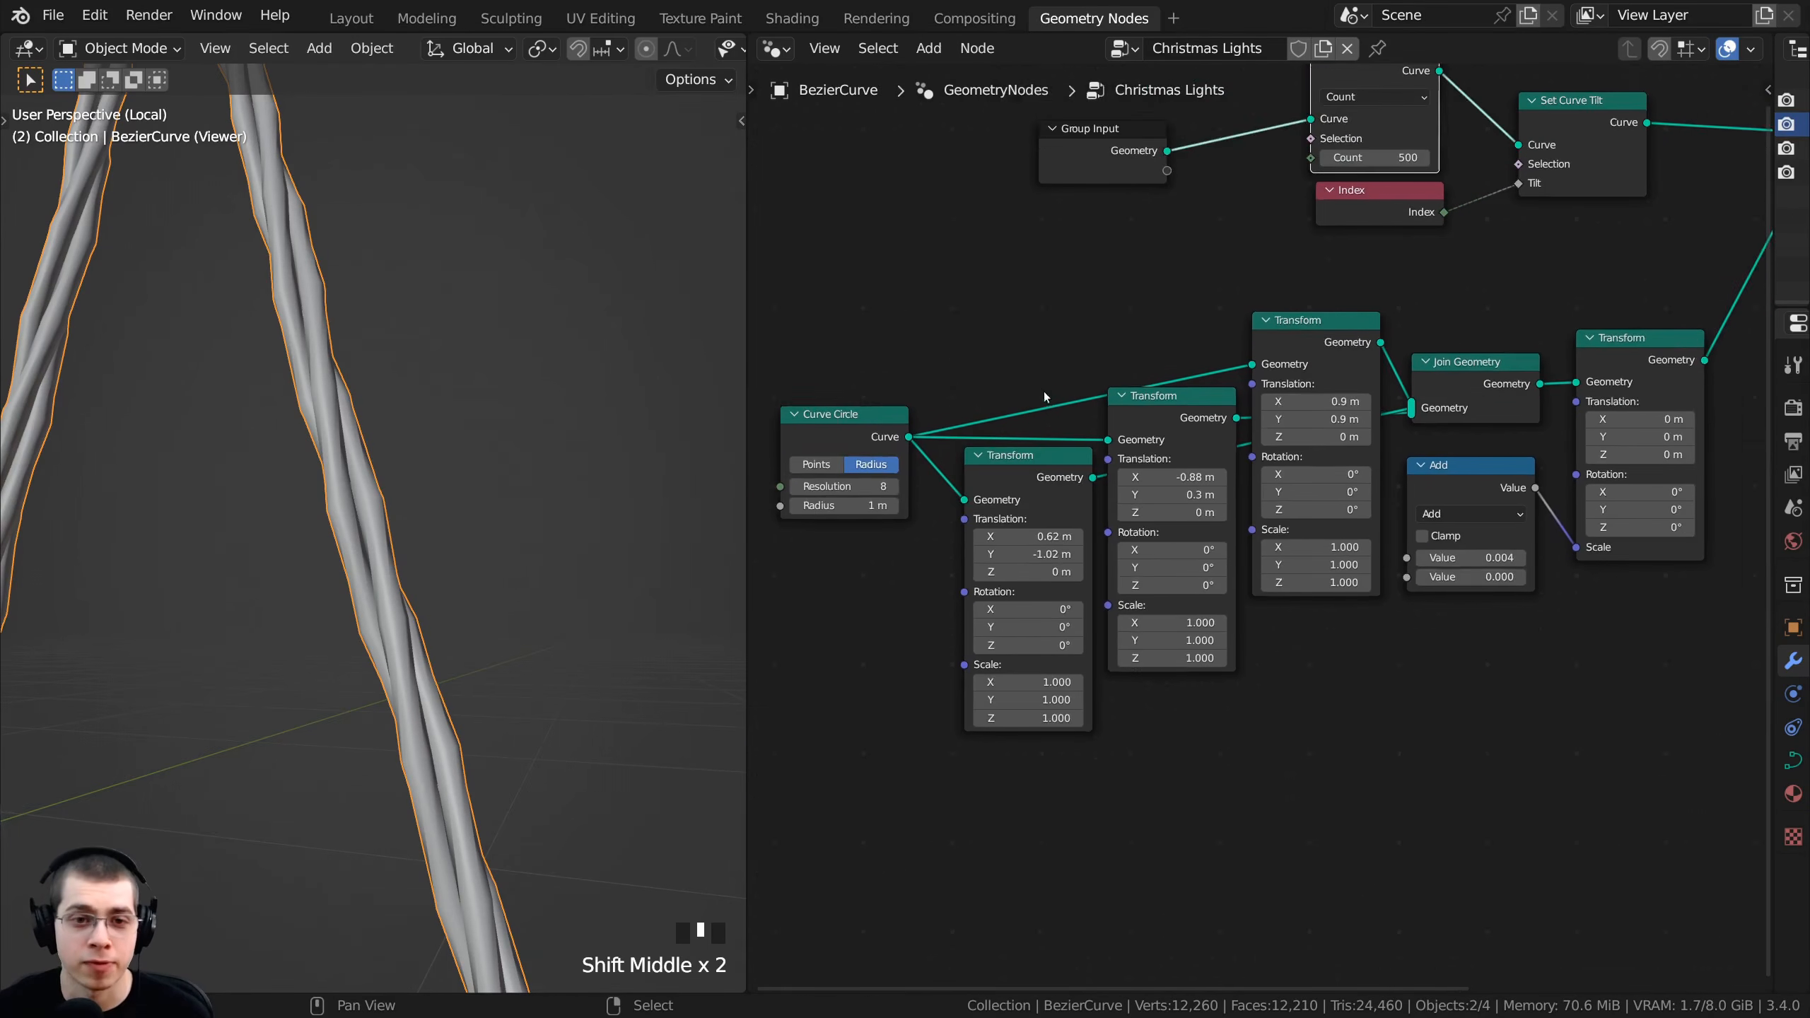
{"action": "scroll", "coordinate": [890, 423], "scroll_direction": "up", "scroll_amount": 1}
{"action": "scroll", "coordinate": [970, 471], "scroll_direction": "up", "scroll_amount": 2}
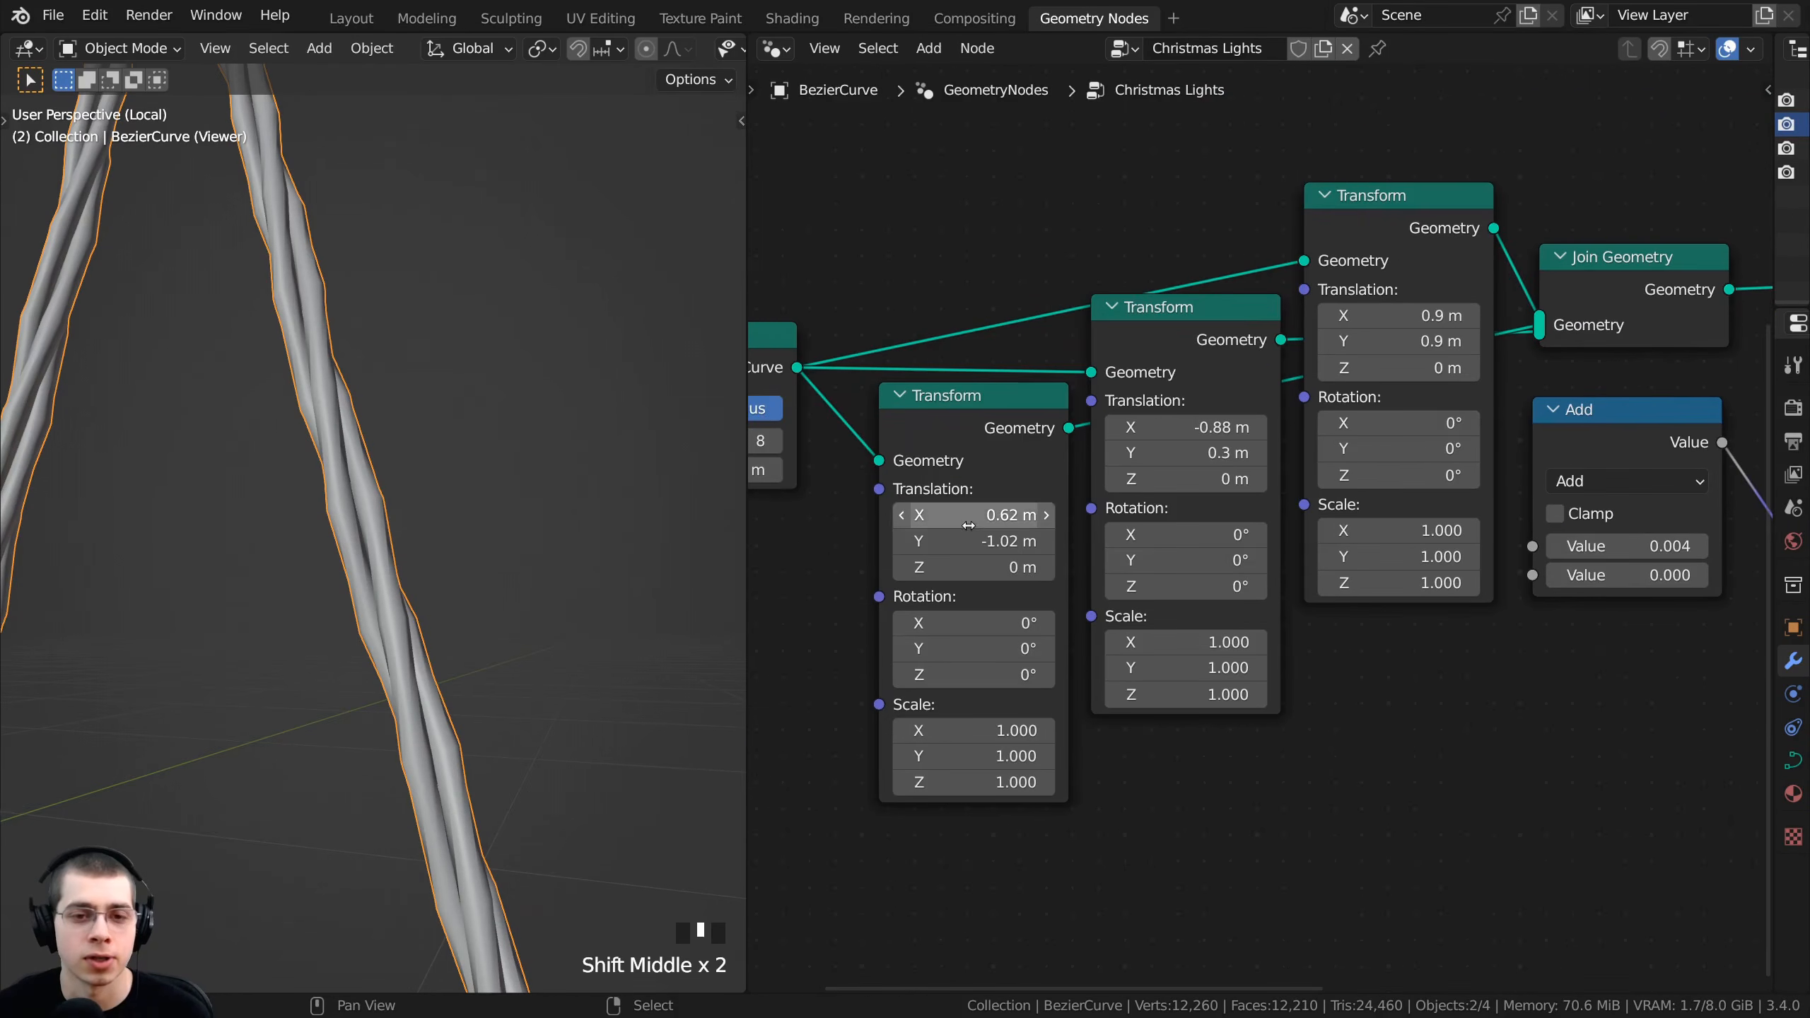
{"action": "left_click_drag", "start_coordinate": [965, 516], "coordinate": [803, 526], "text": "shift"}
- Preview the Join Geometry output and view the three profile circles from above
{"action": "scroll", "coordinate": [447, 571], "scroll_direction": "down", "scroll_amount": 2}
{"action": "scroll", "coordinate": [1268, 509], "scroll_direction": "down", "scroll_amount": 3}
{"action": "middle_click_drag", "start_coordinate": [1522, 394], "coordinate": [1081, 563]}
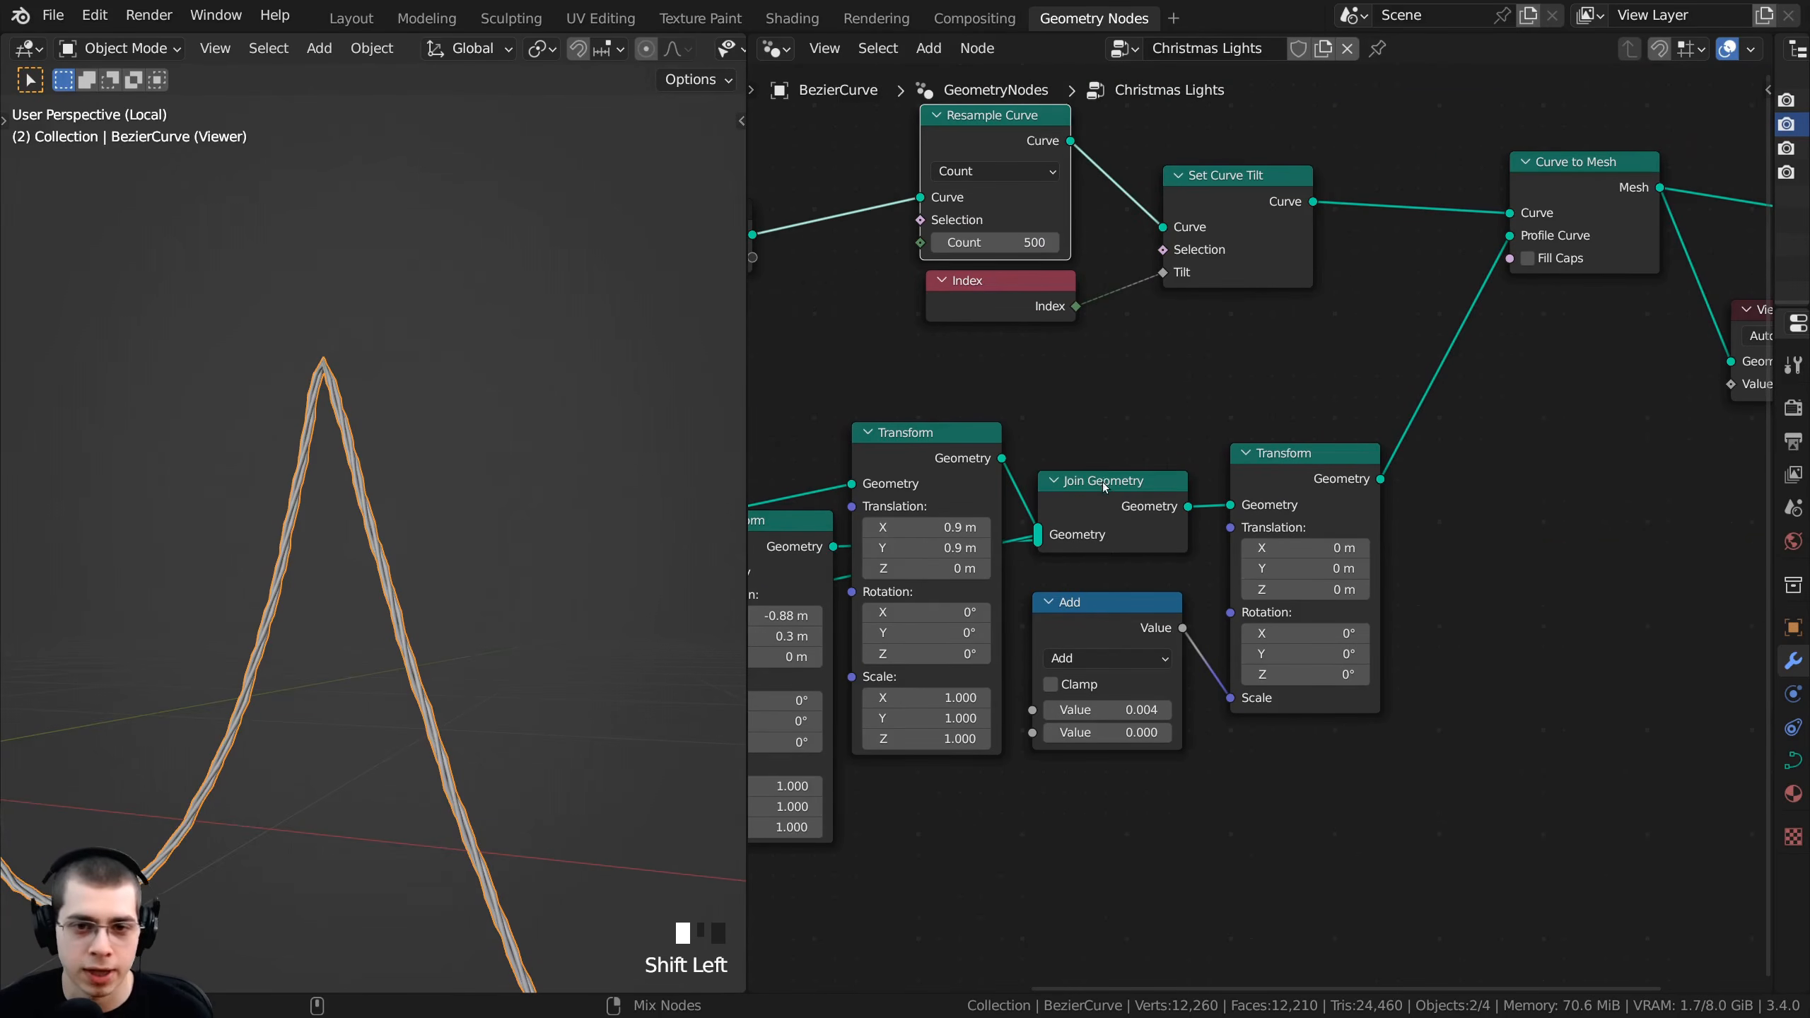
{"action": "left_click", "coordinate": [1135, 490], "text": "ctrl+shift"}
{"action": "scroll", "coordinate": [375, 645], "scroll_direction": "down", "scroll_amount": 2}
{"action": "middle_click_drag", "start_coordinate": [374, 645], "coordinate": [482, 498], "text": "shift"}
{"action": "middle_click_drag", "start_coordinate": [286, 362], "coordinate": [281, 365]}
{"action": "middle_click_drag", "start_coordinate": [820, 550], "coordinate": [1149, 465]}
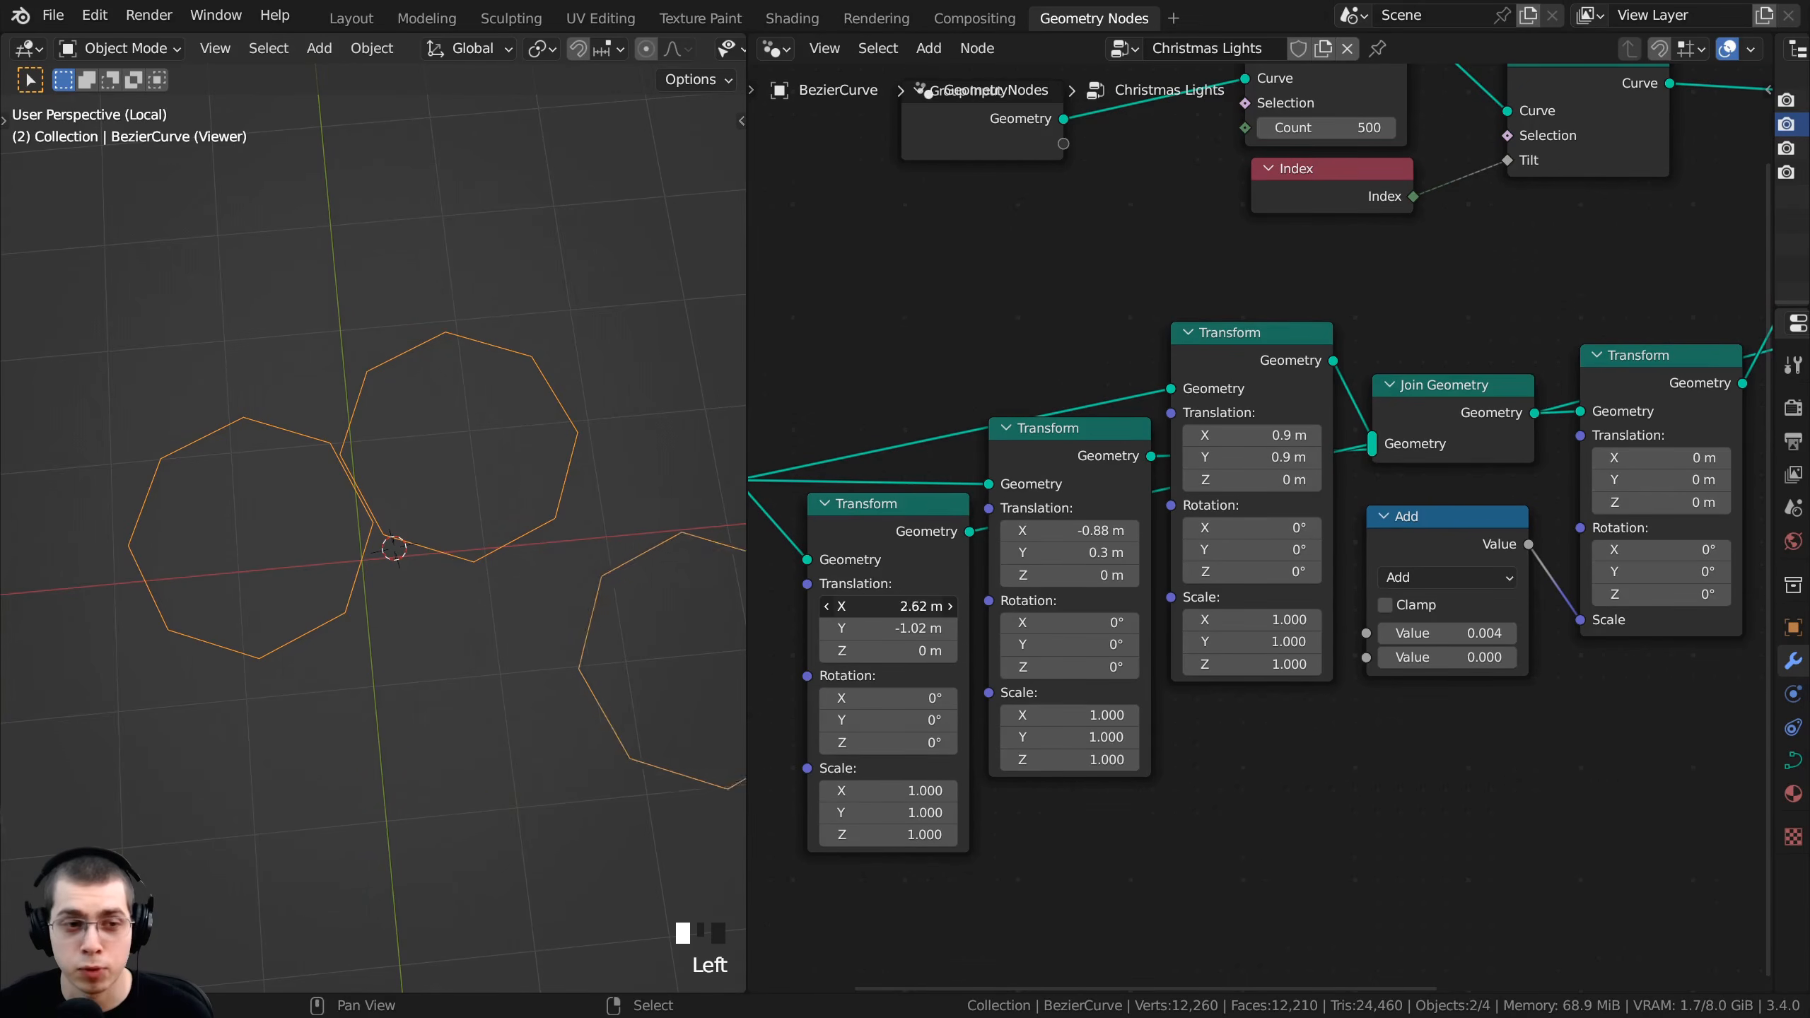
- Try offsetting the first profile circle in X and Y on its Transform node while previewing the profile
{"action": "right_click", "coordinate": [884, 608]}
{"action": "left_click_drag", "start_coordinate": [947, 608], "coordinate": [819, 628]}
{"action": "right_click", "coordinate": [884, 608]}
{"action": "right_click", "coordinate": [884, 628]}
{"action": "right_click", "coordinate": [884, 628]}
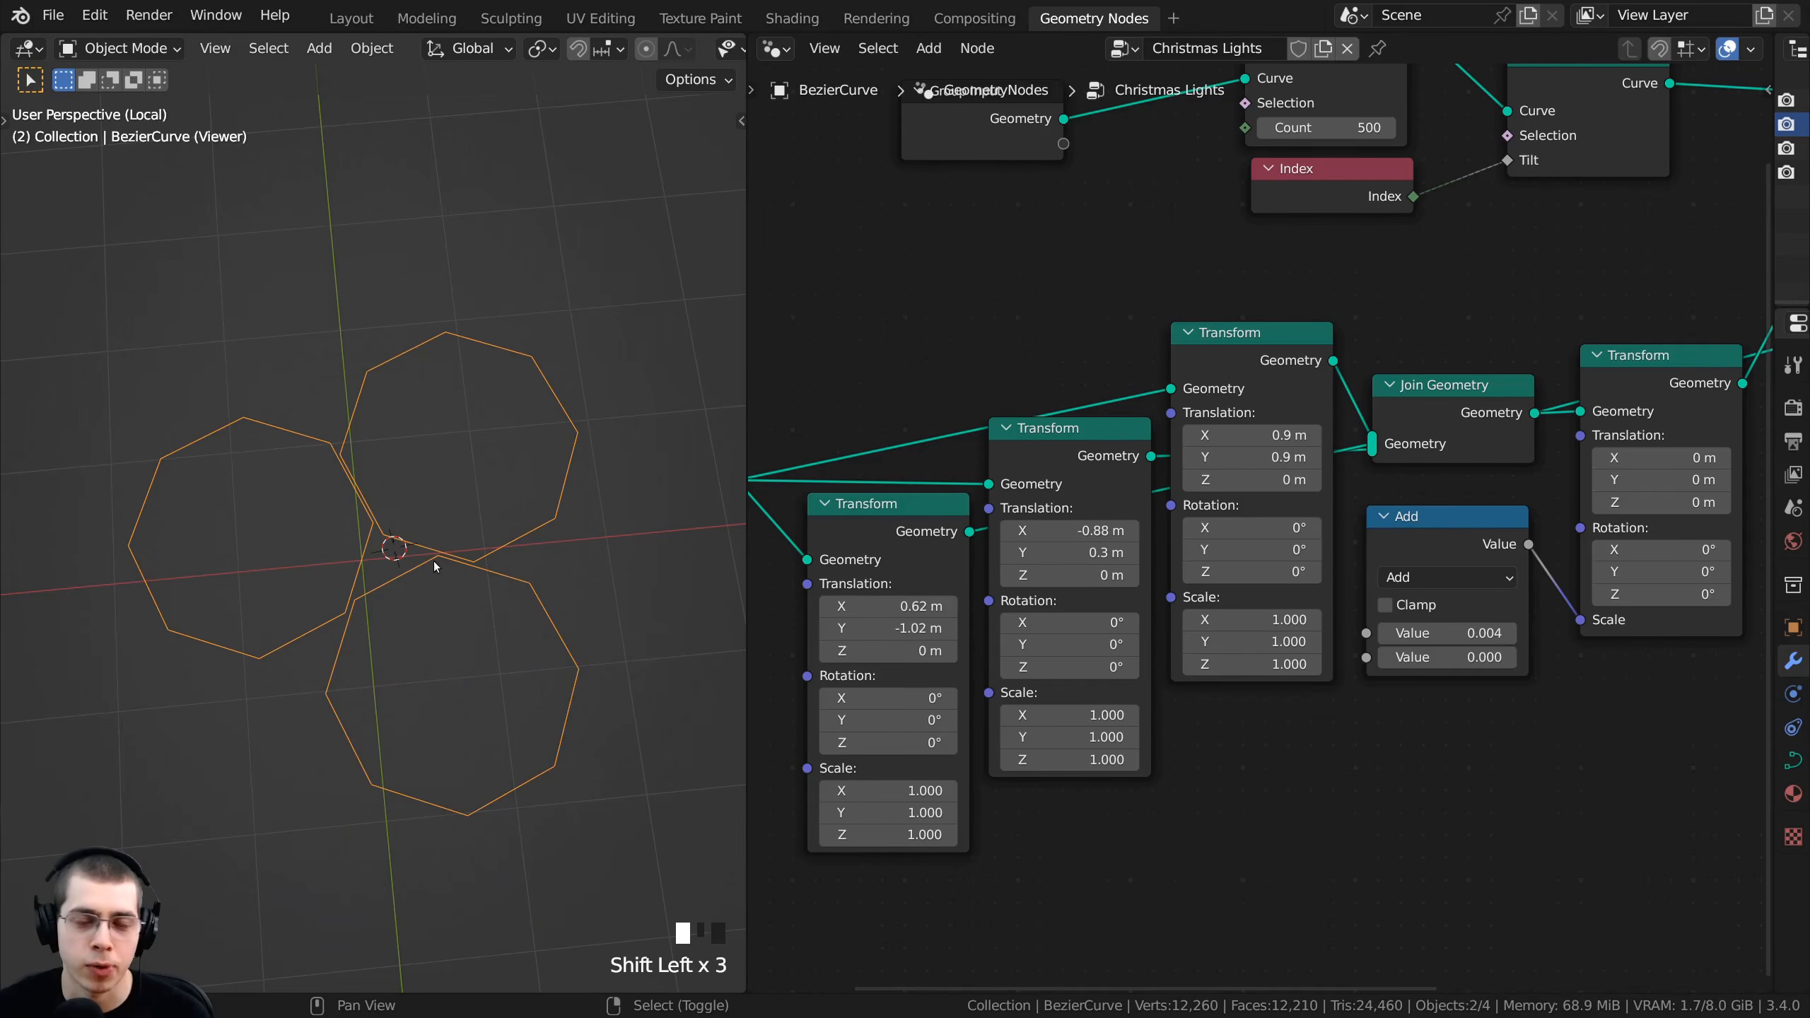
- Preview the Curve to Mesh output again with a hanging peak in close view
{"action": "scroll", "coordinate": [1279, 539], "scroll_direction": "down", "scroll_amount": 4}
{"action": "middle_click_drag", "start_coordinate": [1587, 503], "coordinate": [1232, 642]}
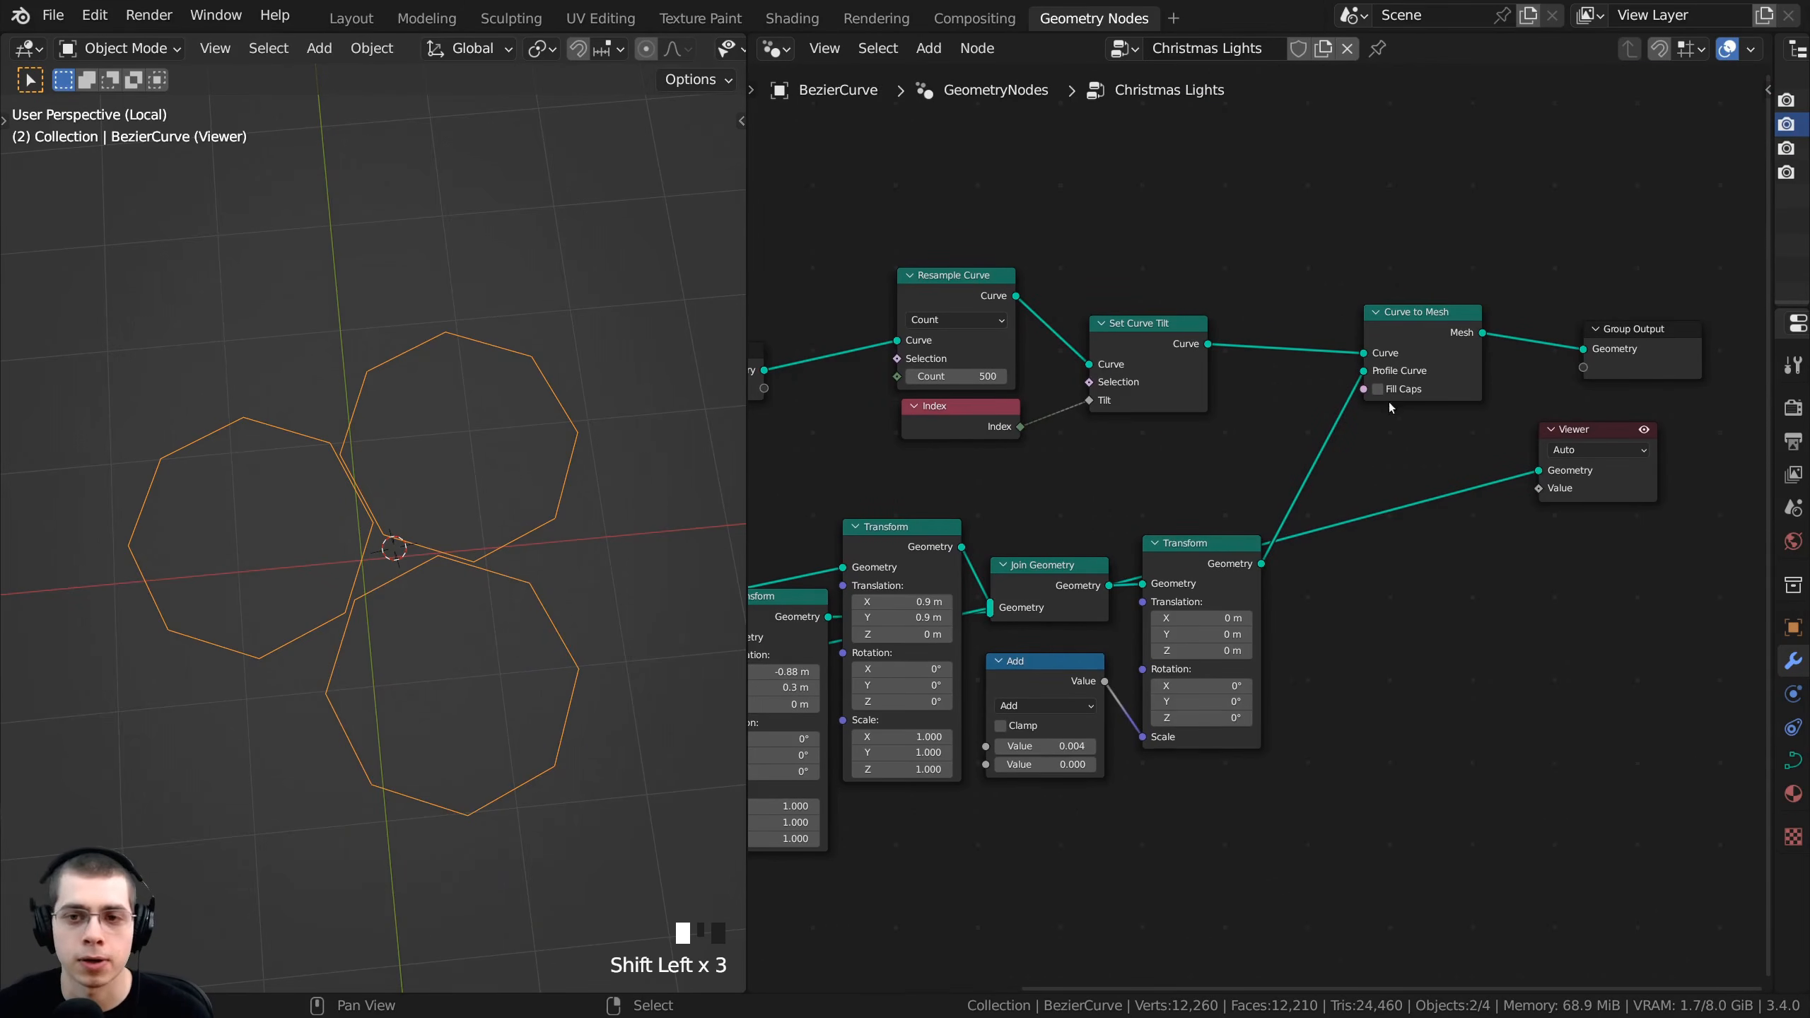
{"action": "left_click", "coordinate": [1419, 317], "text": "ctrl+shift"}
{"action": "middle_click_drag", "start_coordinate": [1282, 499], "coordinate": [1649, 396]}
{"action": "scroll", "coordinate": [408, 593], "scroll_direction": "up", "scroll_amount": 10}
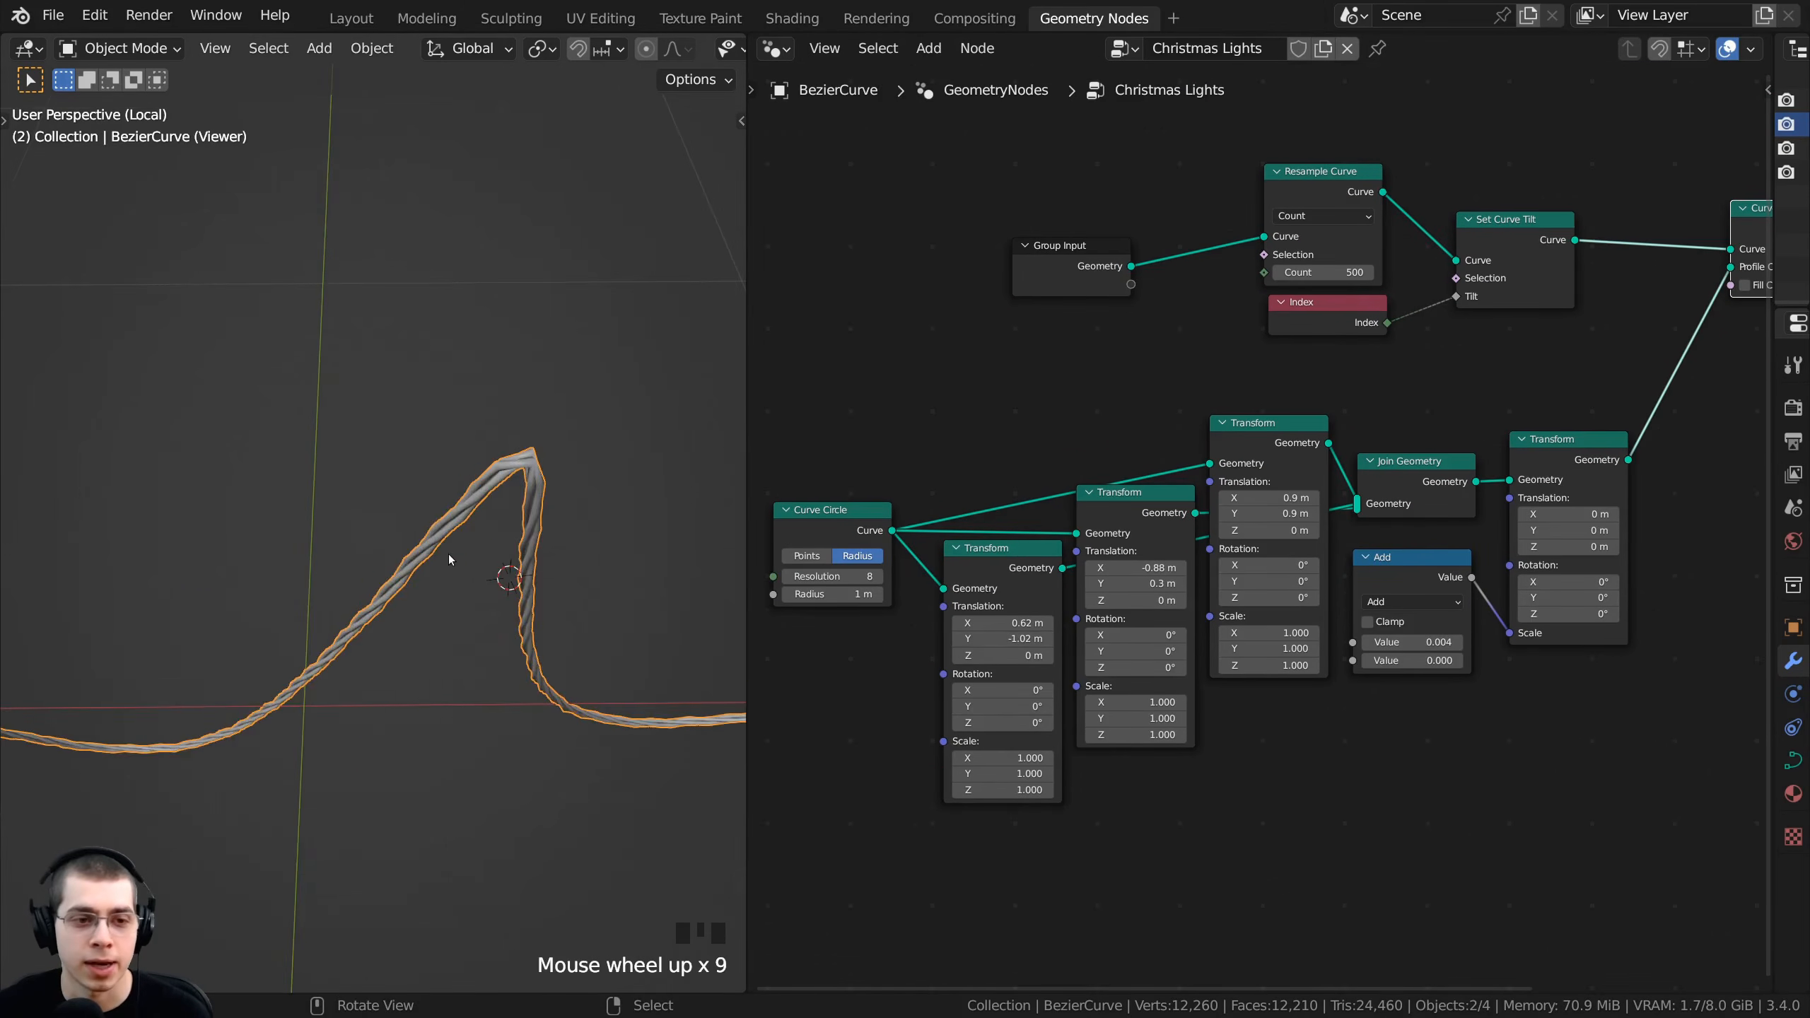
- Spread the wires by setting the Transform translations to X 1.85 m, Y -1.6 m; X -1.98 m; and Y 1.11 m
{"action": "scroll", "coordinate": [986, 637], "scroll_direction": "up", "scroll_amount": 2}
{"action": "mouse_move", "coordinate": [986, 637]}
{"action": "left_mouse_down", "text": "shift"}
{"action": "mouse_move", "coordinate": [1037, 637]}
{"action": "mouse_move", "coordinate": [968, 661]}
{"action": "left_mouse_up", "text": "shift"}
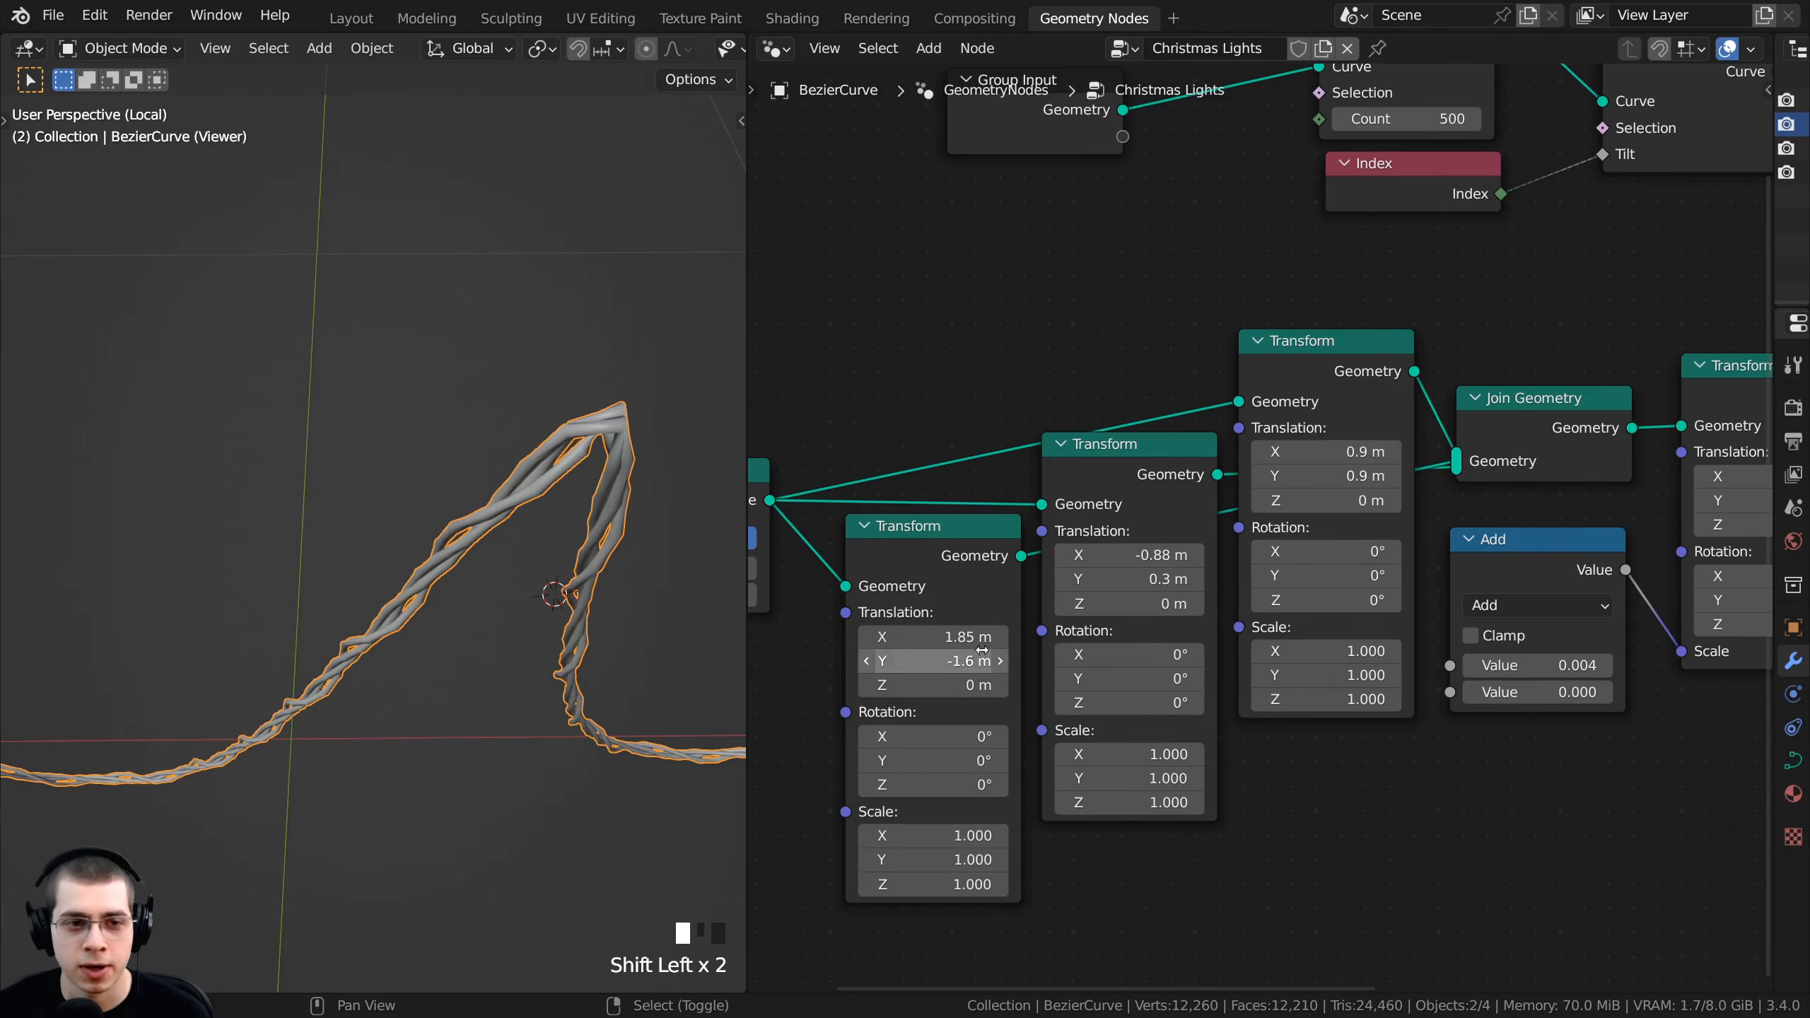
{"action": "left_click_drag", "start_coordinate": [1140, 555], "coordinate": [1091, 555], "text": "shift"}
{"action": "middle_click_drag", "start_coordinate": [720, 632], "coordinate": [556, 520]}
{"action": "scroll", "coordinate": [540, 511], "scroll_direction": "up", "scroll_amount": 2}
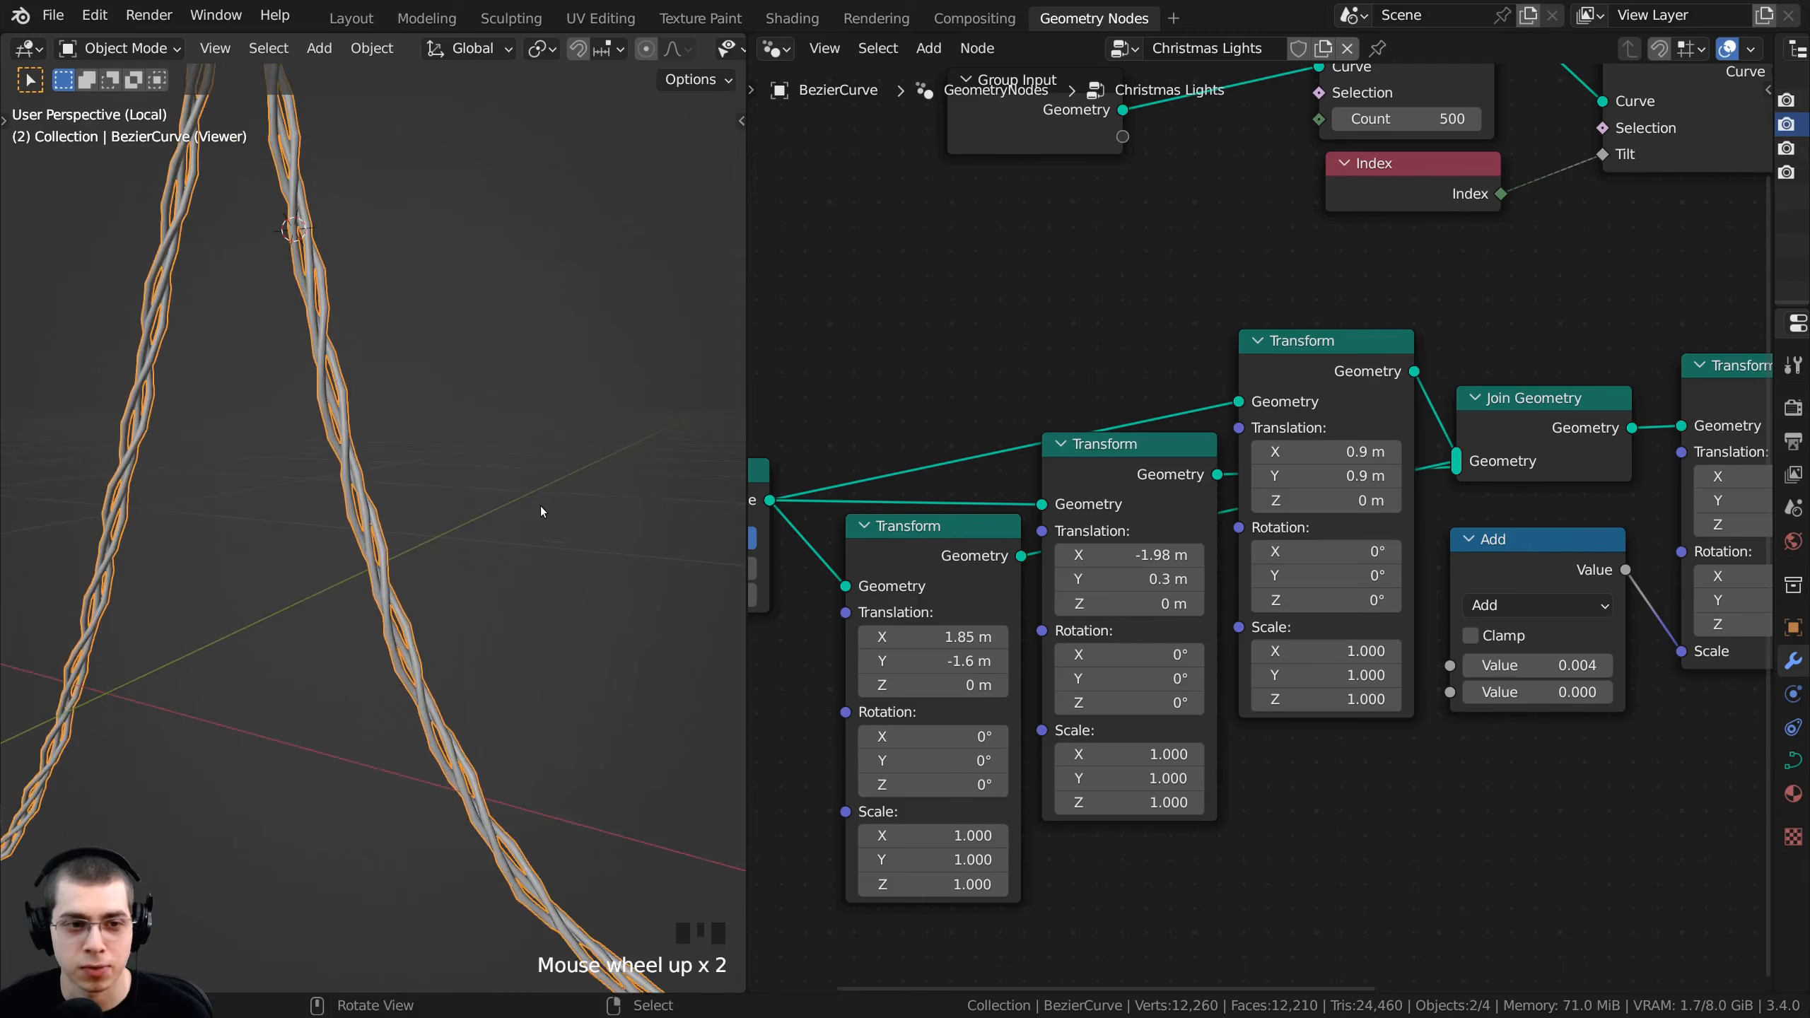
{"action": "left_click_drag", "start_coordinate": [1325, 448], "coordinate": [1268, 500], "text": "shift"}
{"action": "right_click", "coordinate": [1326, 499]}
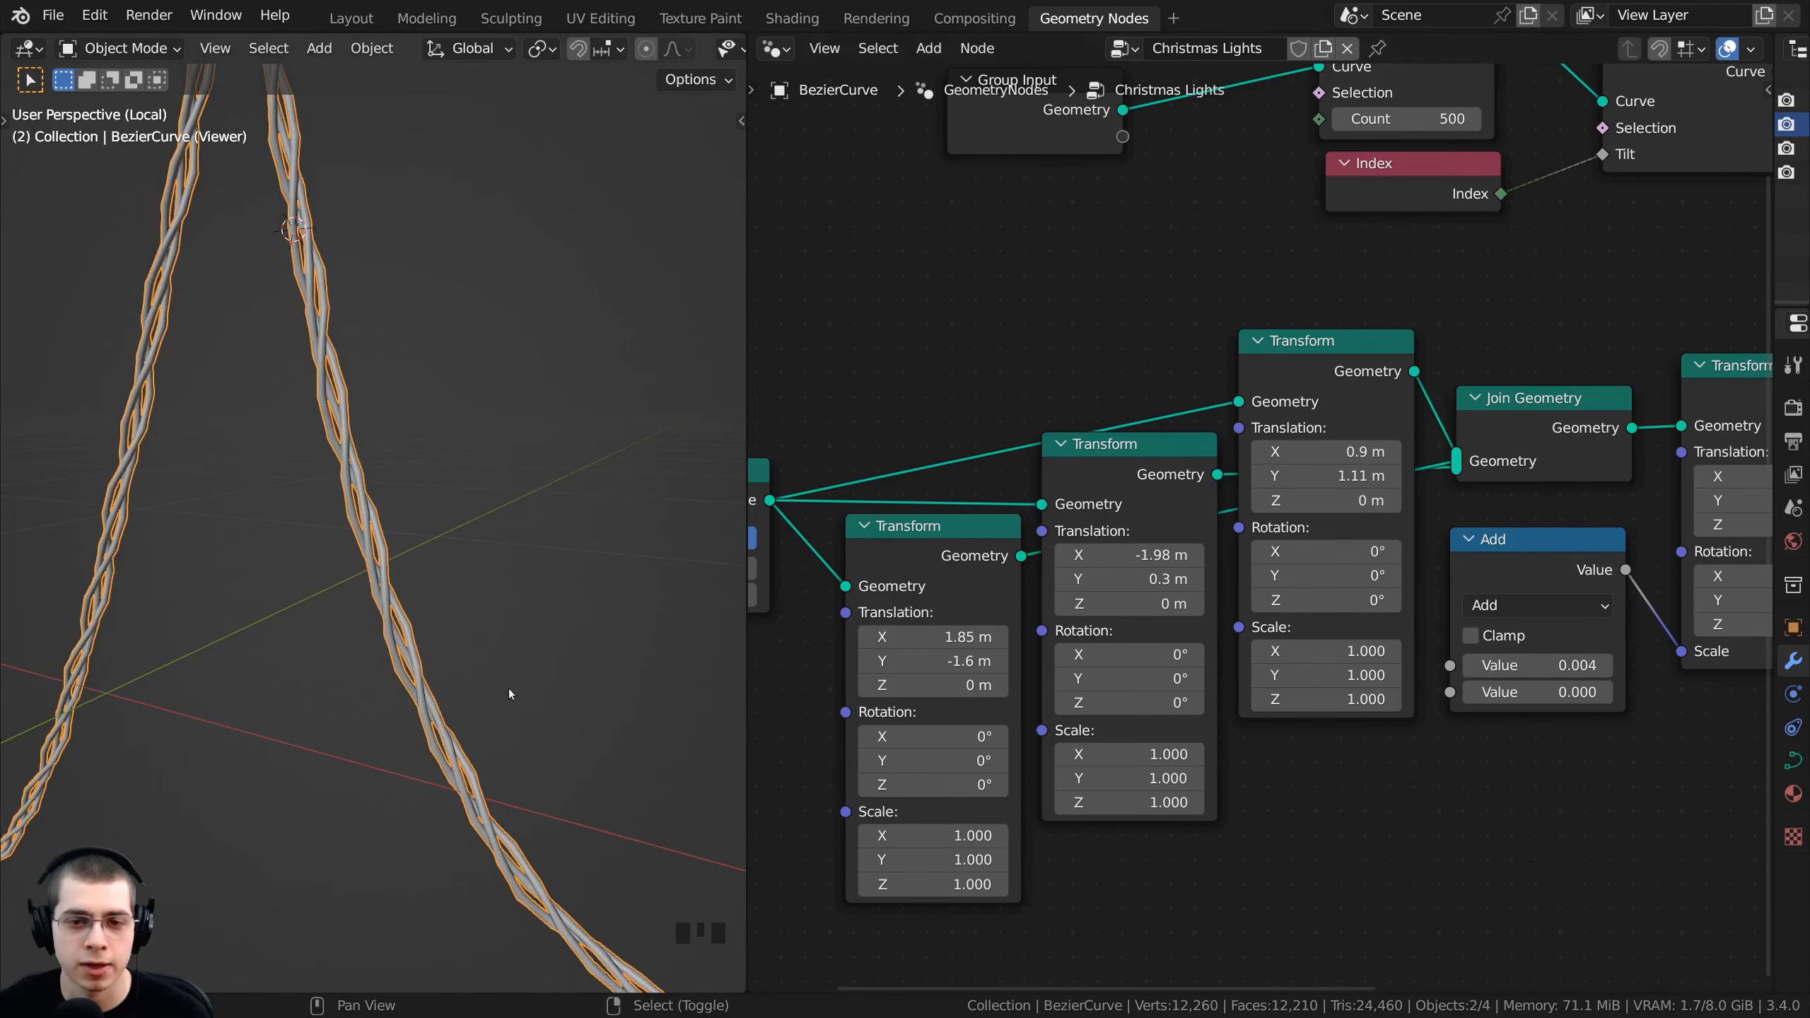
- Examine the spacing and twist of the spread wires around a hanging peak, near and far
{"action": "middle_click_drag", "start_coordinate": [508, 692], "coordinate": [717, 642], "text": "shift"}
{"action": "scroll", "coordinate": [506, 715], "scroll_direction": "down", "scroll_amount": 3}
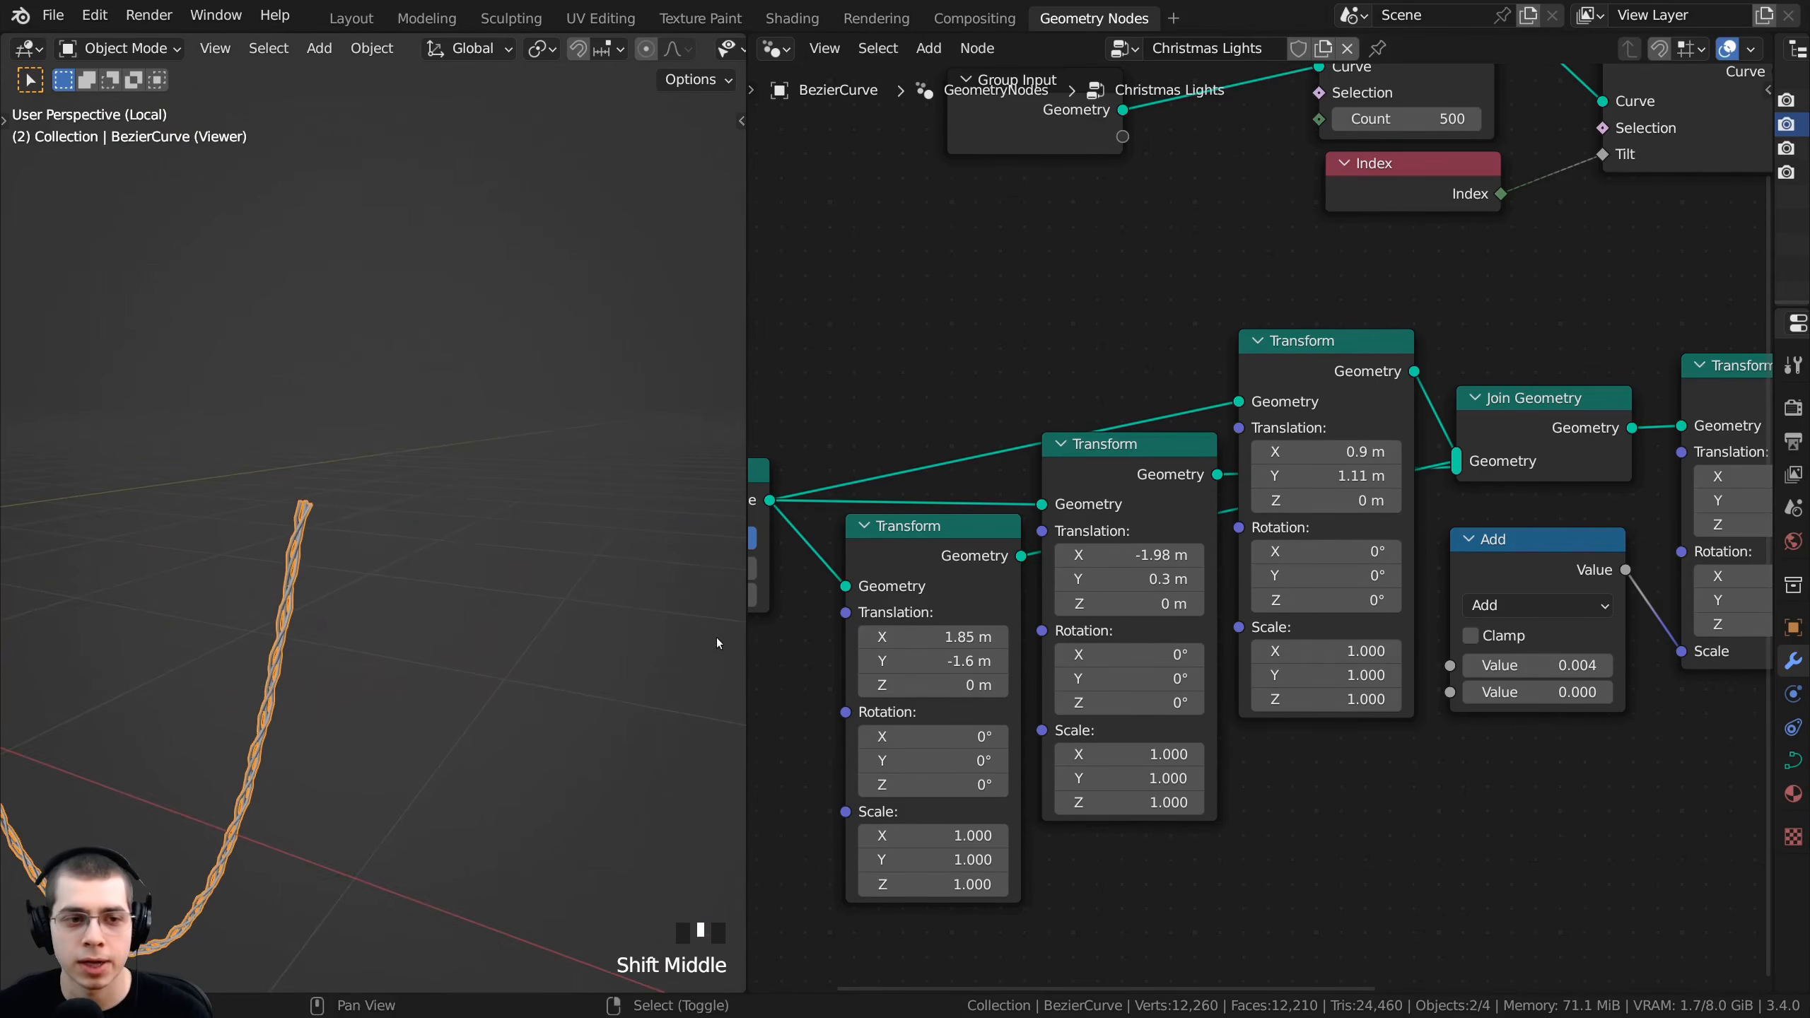
{"action": "middle_click_drag", "start_coordinate": [457, 631], "coordinate": [563, 534], "text": "shift"}
{"action": "left_click_drag", "start_coordinate": [1325, 500], "coordinate": [1323, 453]}
{"action": "scroll", "coordinate": [343, 739], "scroll_direction": "down", "scroll_amount": 4}
{"action": "scroll", "coordinate": [570, 657], "scroll_direction": "up", "scroll_amount": 4}
{"action": "middle_click_drag", "start_coordinate": [569, 658], "coordinate": [574, 628]}
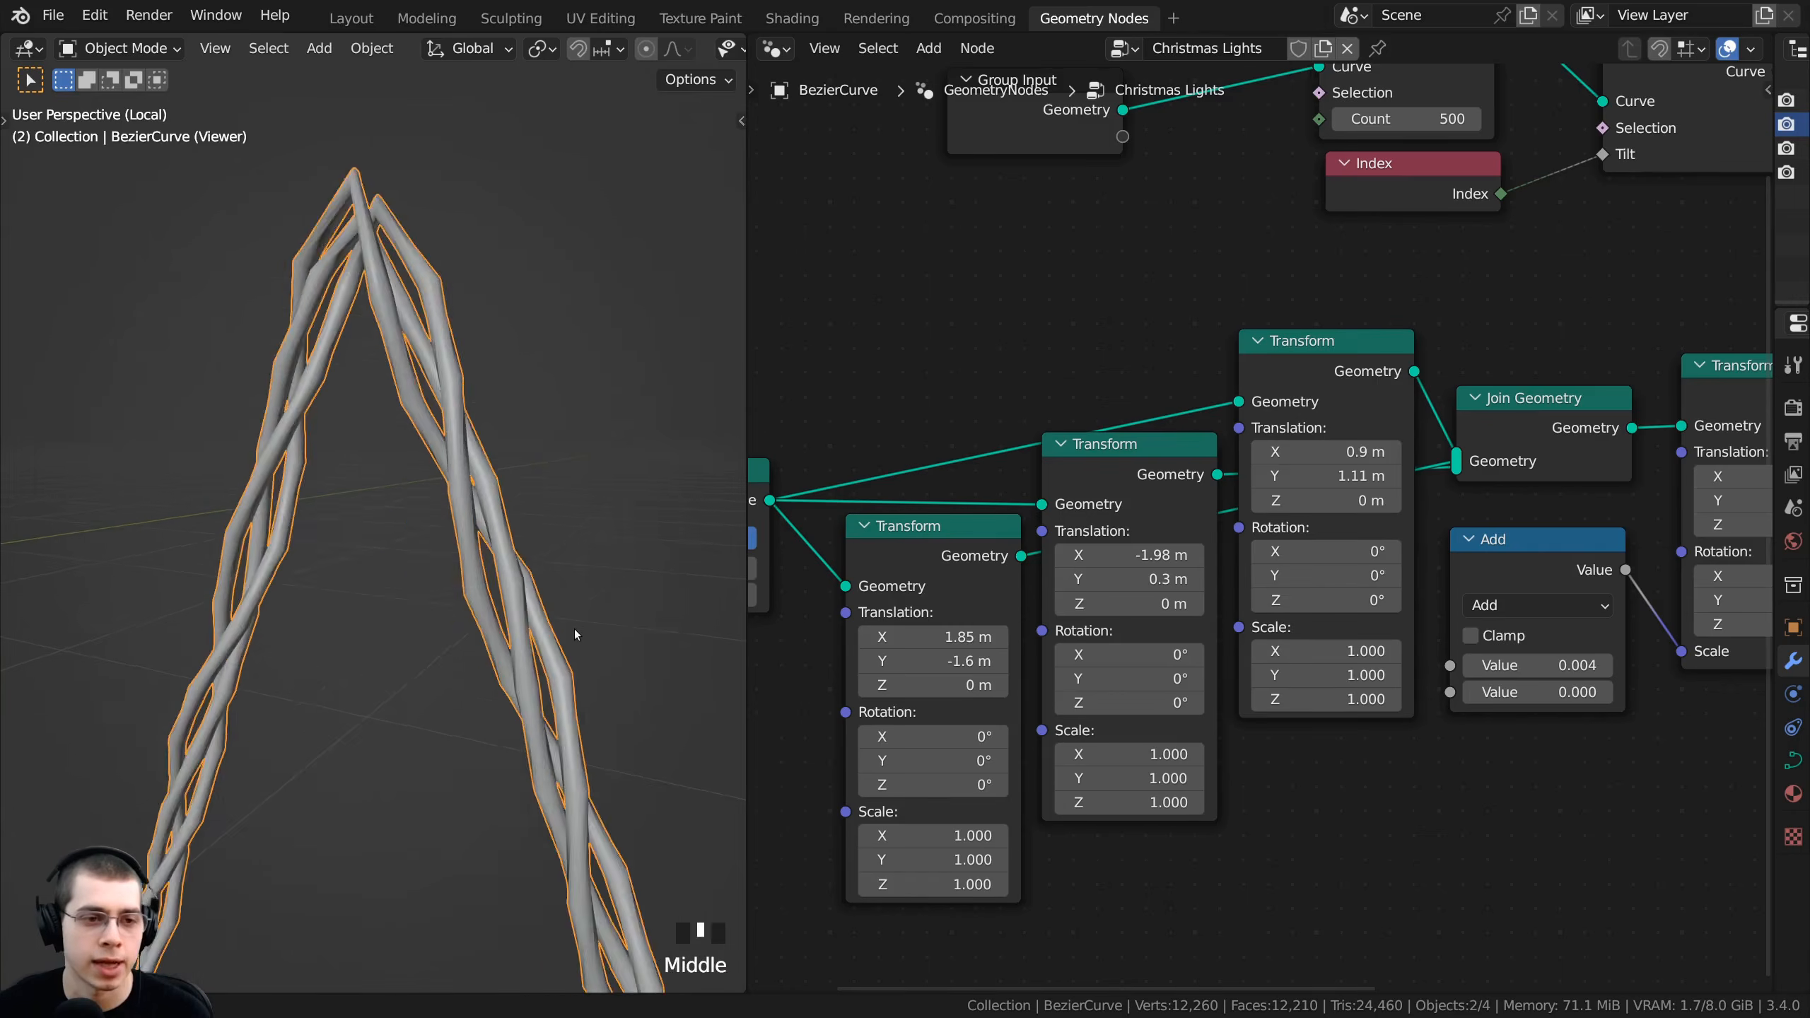
{"action": "scroll", "coordinate": [449, 591], "scroll_direction": "down", "scroll_amount": 1}
{"action": "middle_click_drag", "start_coordinate": [450, 591], "coordinate": [427, 468]}
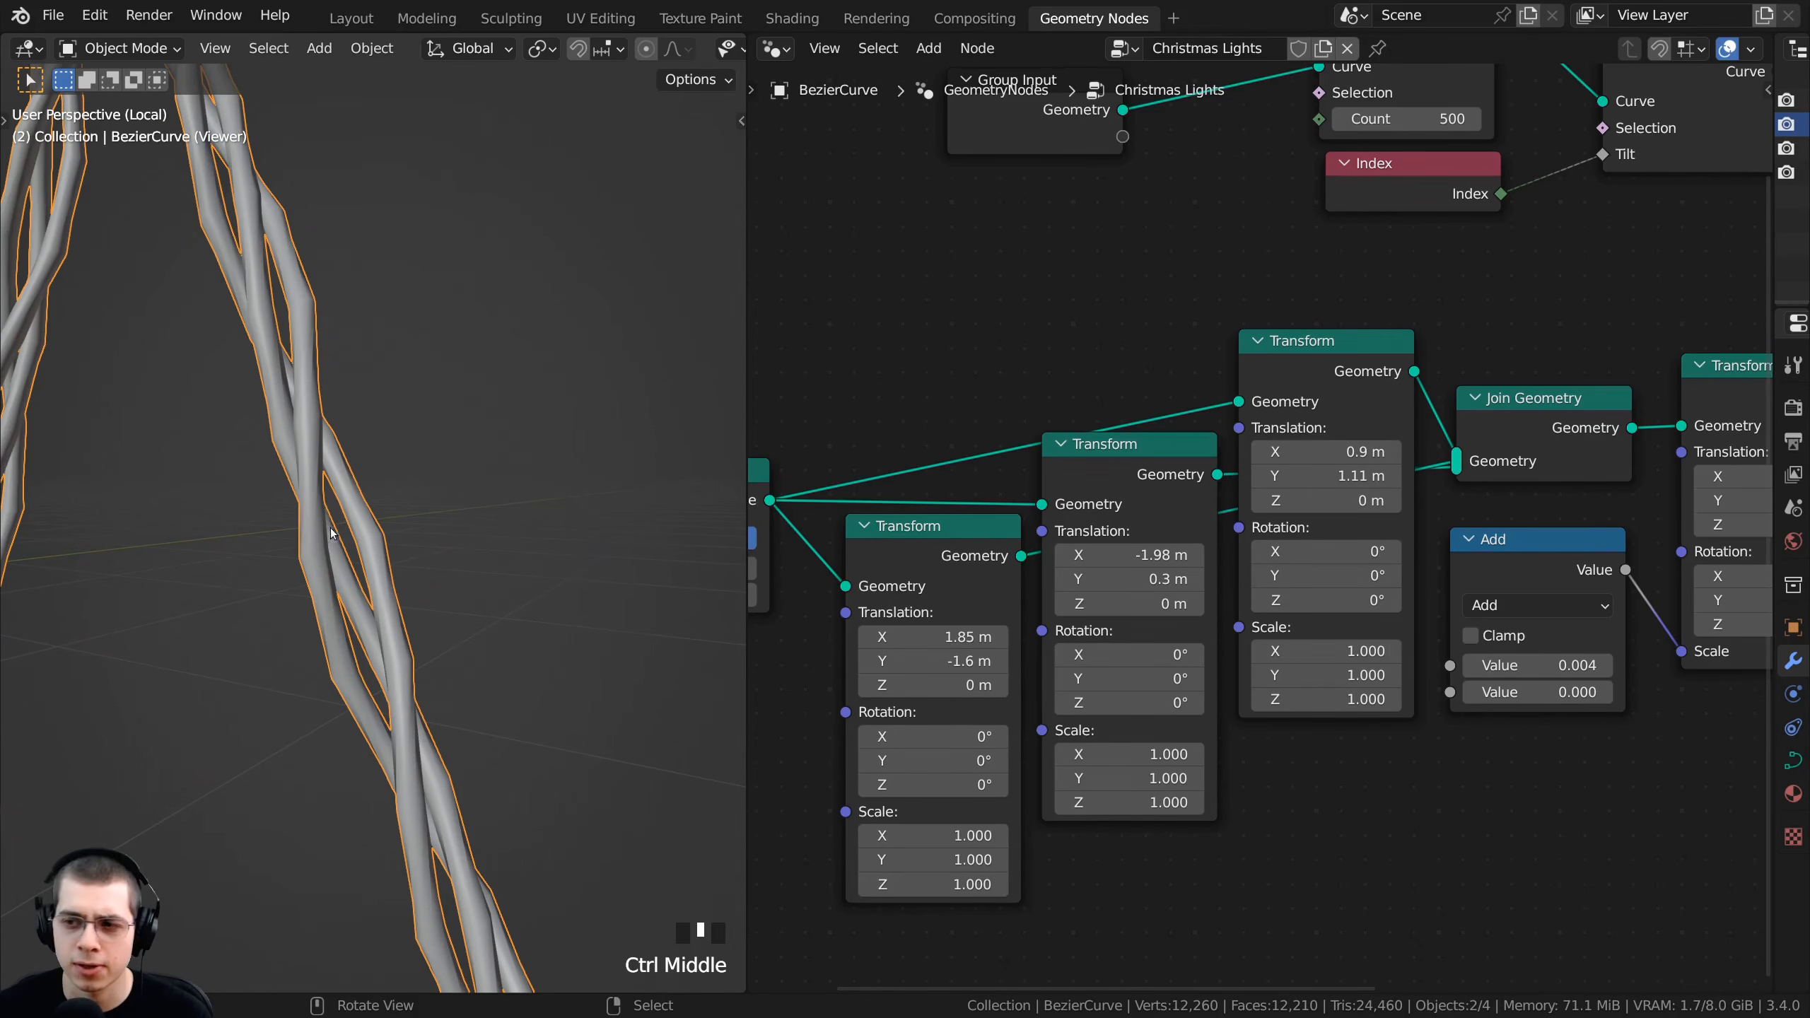
{"action": "middle_click_drag", "start_coordinate": [344, 583], "coordinate": [388, 622], "text": "ctrl"}
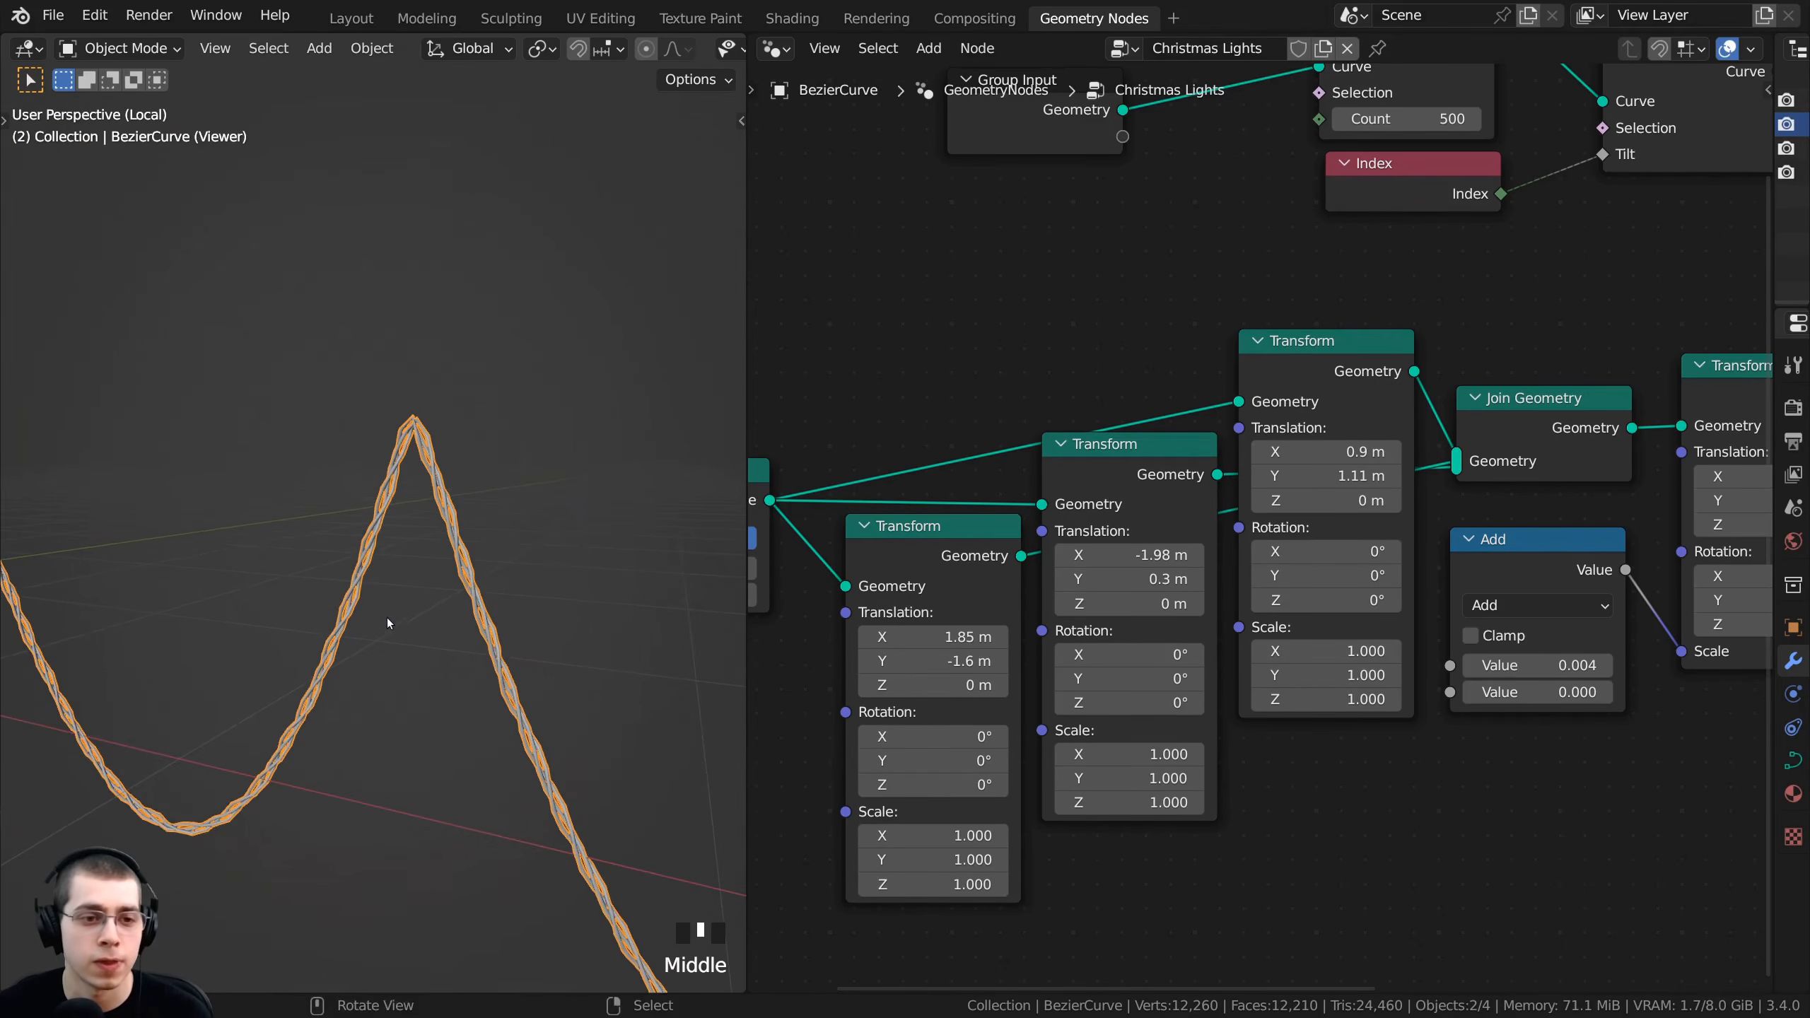
{"action": "scroll", "coordinate": [1192, 613], "scroll_direction": "down", "scroll_amount": 1}
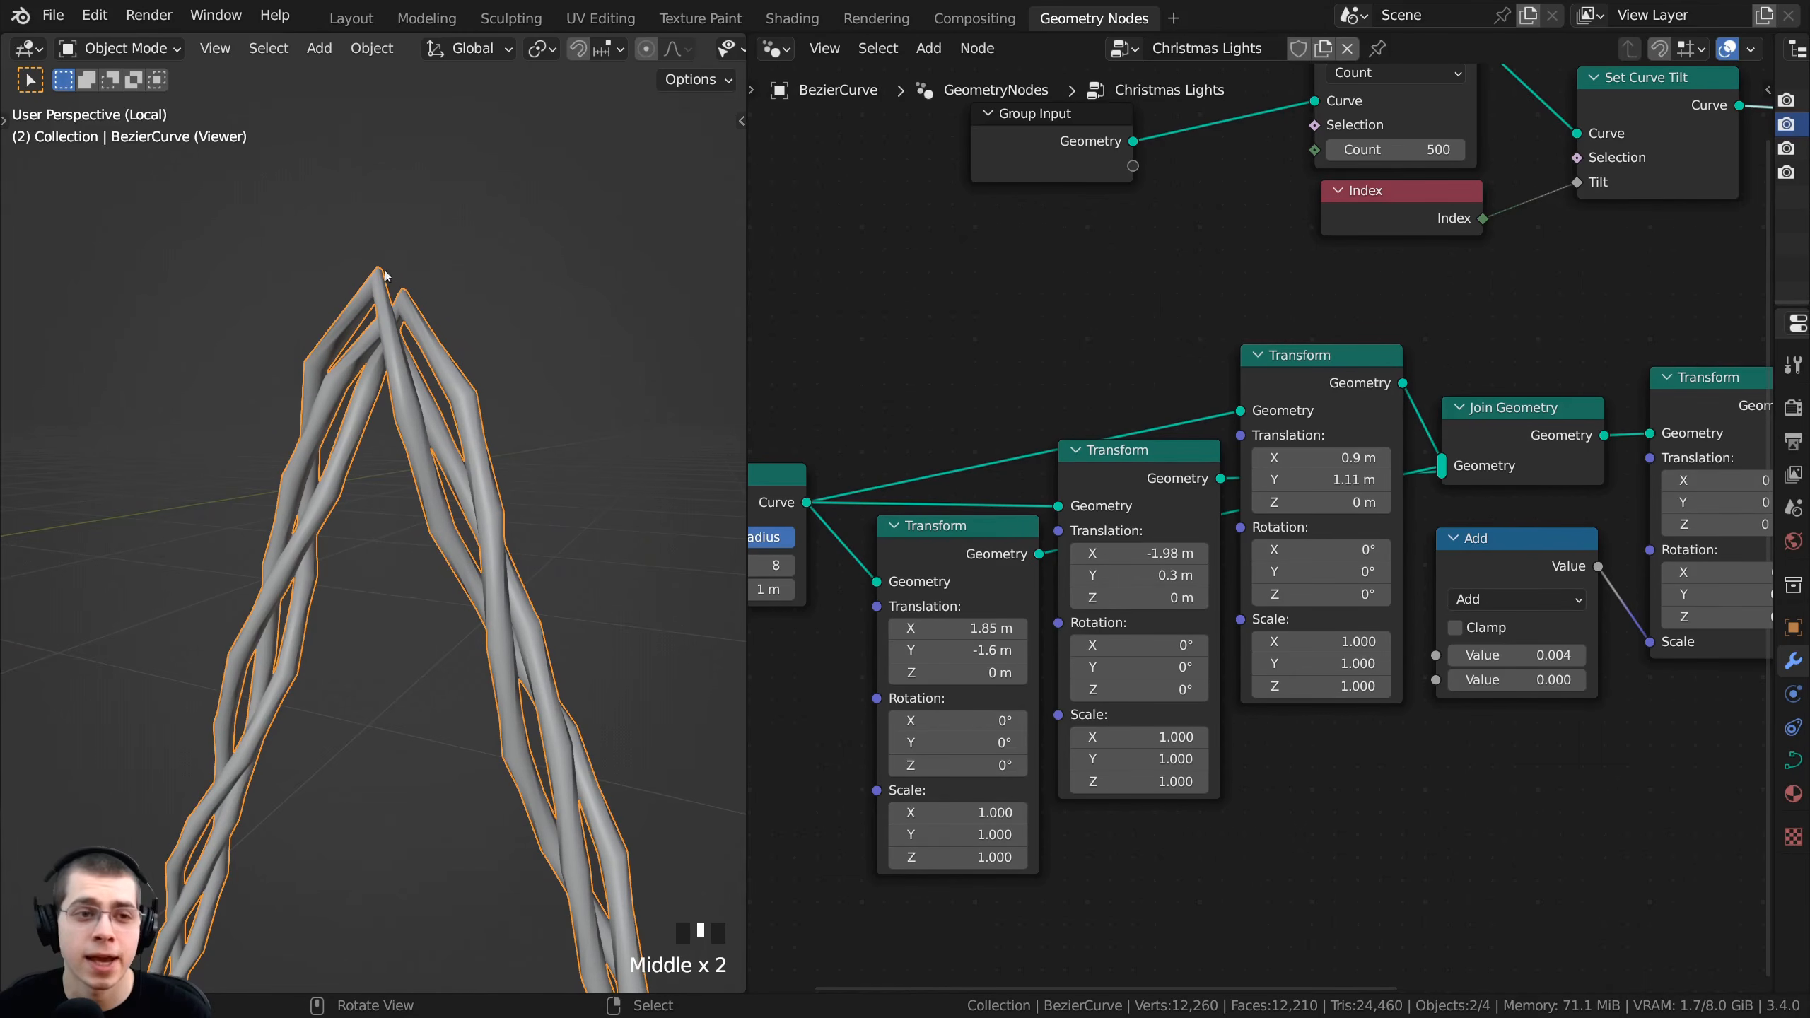
- Insert a Subdivision Surface node between Curve to Mesh and Group Output
{"action": "scroll", "coordinate": [1215, 265], "scroll_direction": "down", "scroll_amount": 5}
{"action": "middle_click_drag", "start_coordinate": [1224, 204], "coordinate": [1122, 320]}
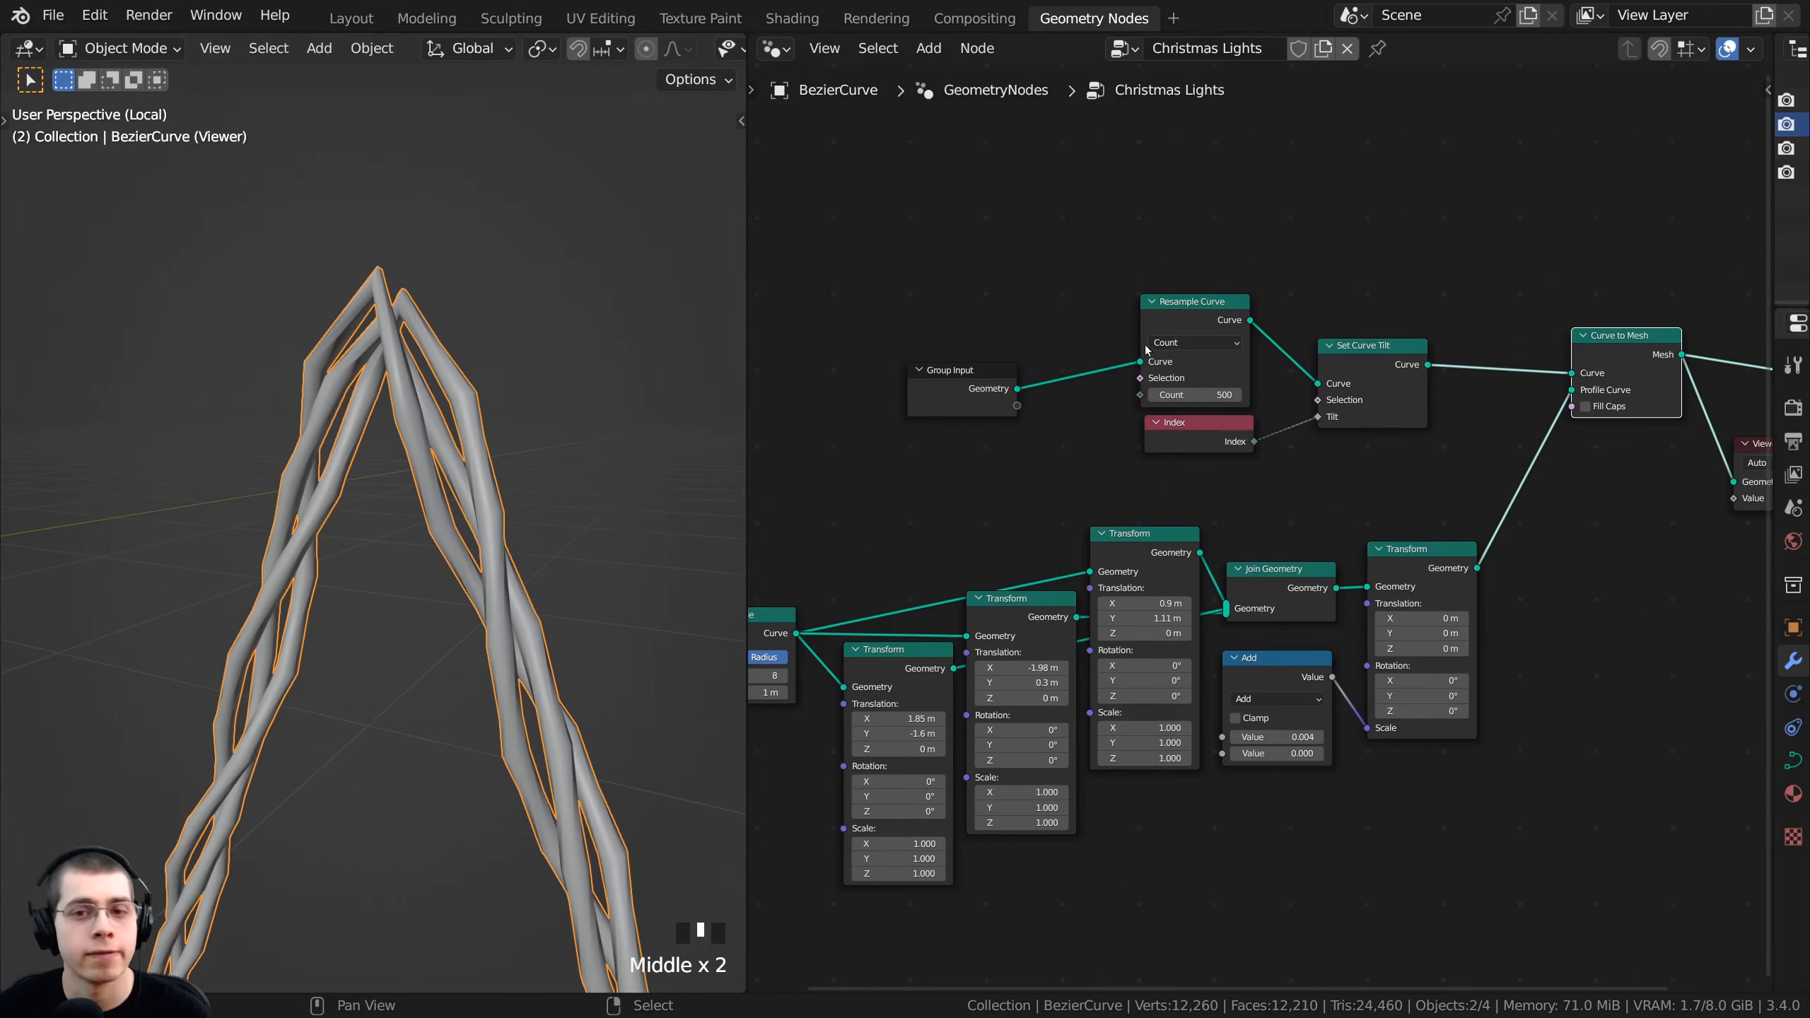
{"action": "key", "text": "Home"}
{"action": "key", "text": "shift+a"}
{"action": "mouse_move", "coordinate": [1158, 283]}
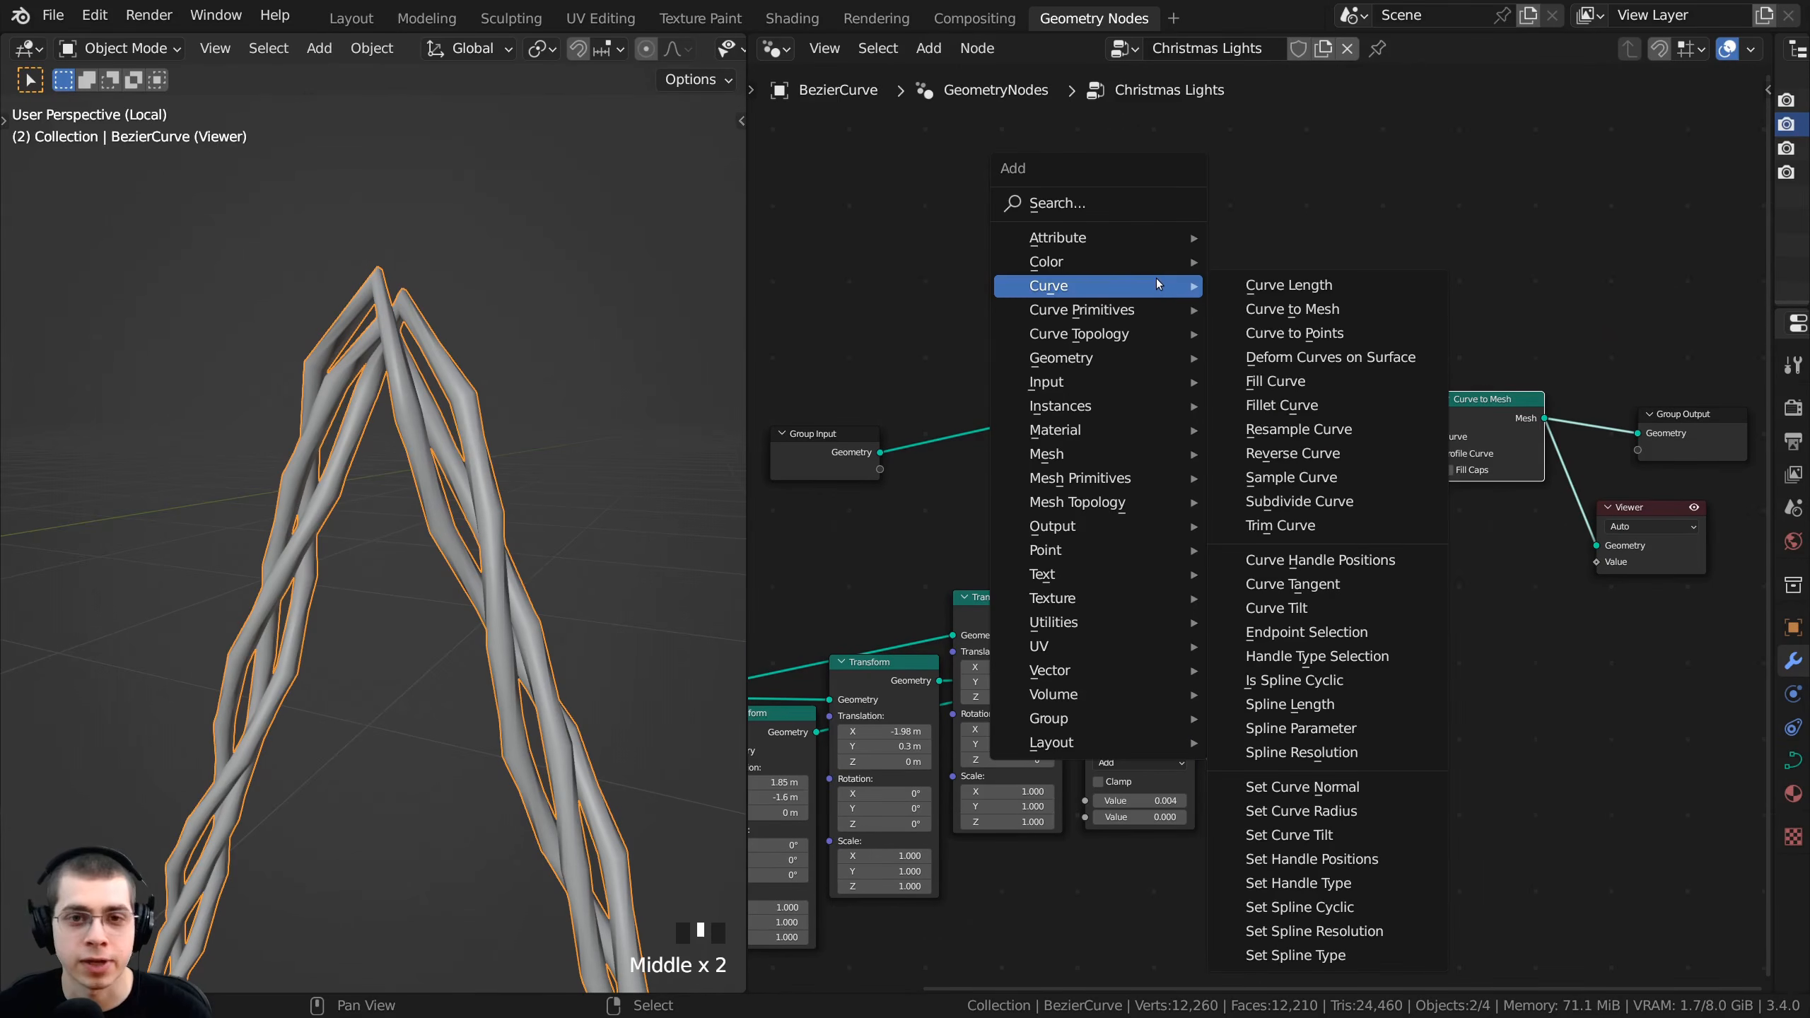
{"action": "type", "text": "s"}
{"action": "type", "text": "sub"}
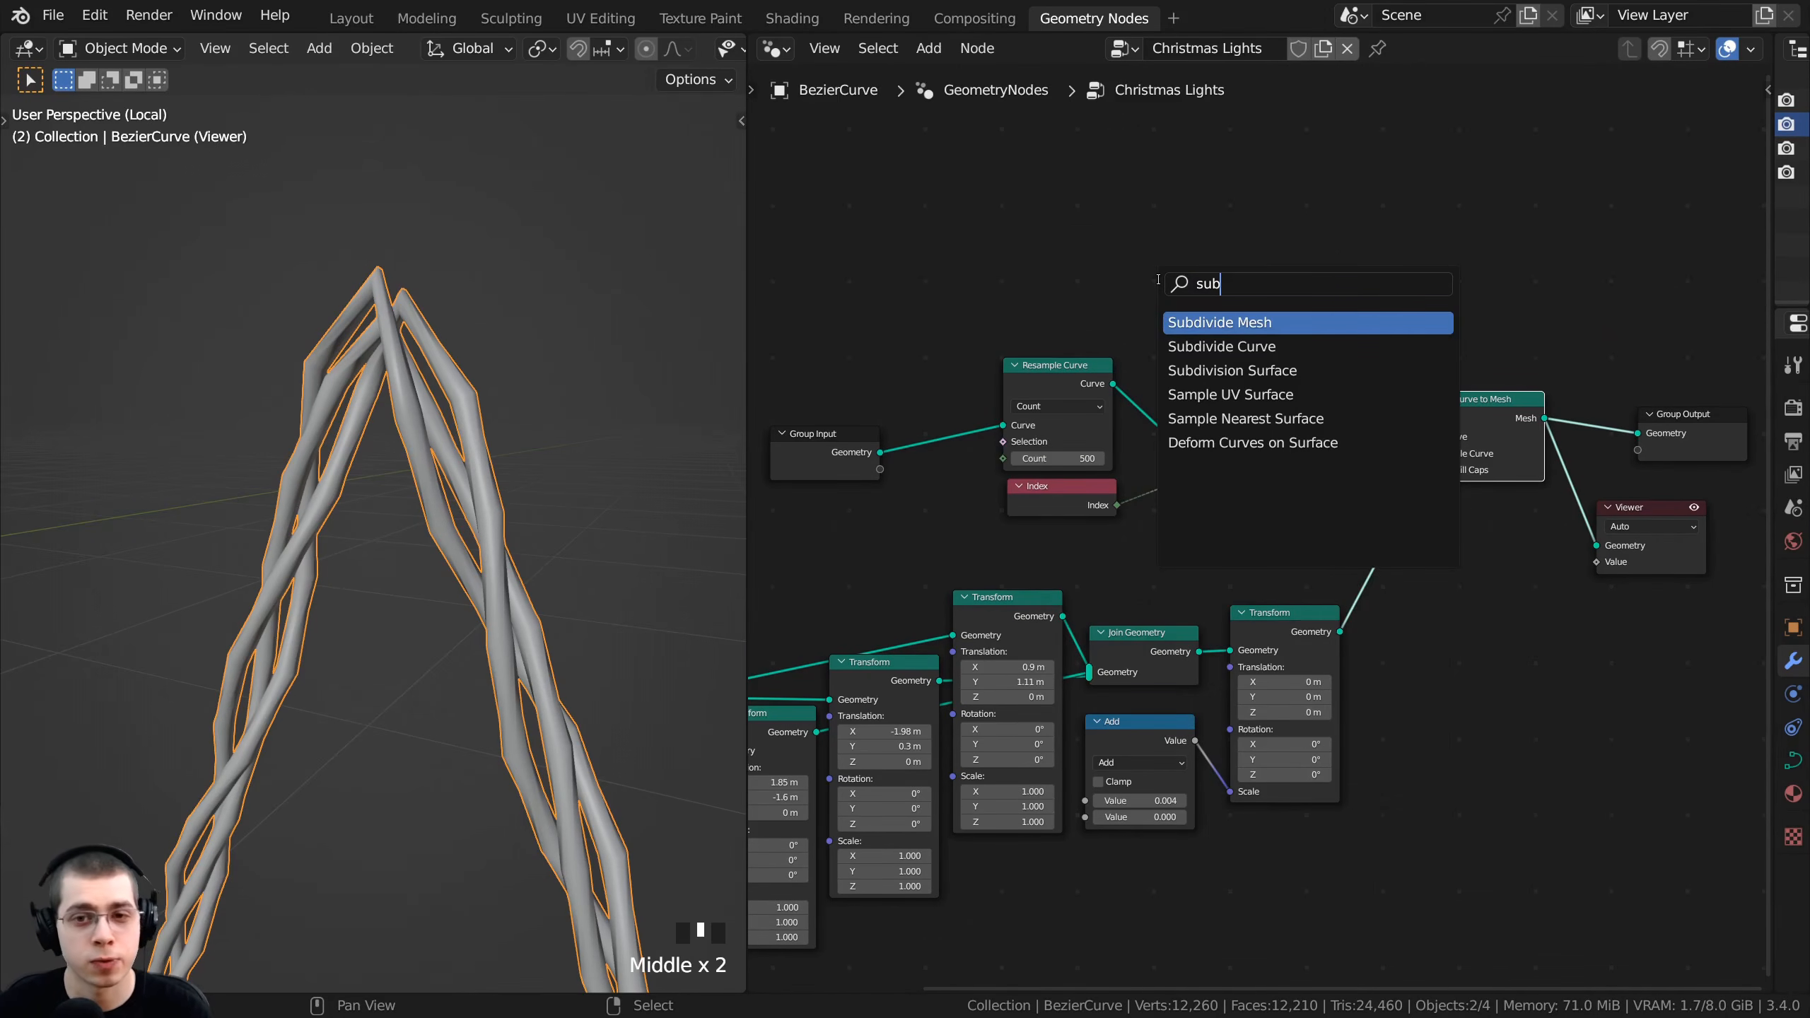
{"action": "left_click", "coordinate": [1210, 369]}
{"action": "scroll", "coordinate": [970, 318], "scroll_direction": "up", "scroll_amount": 2}
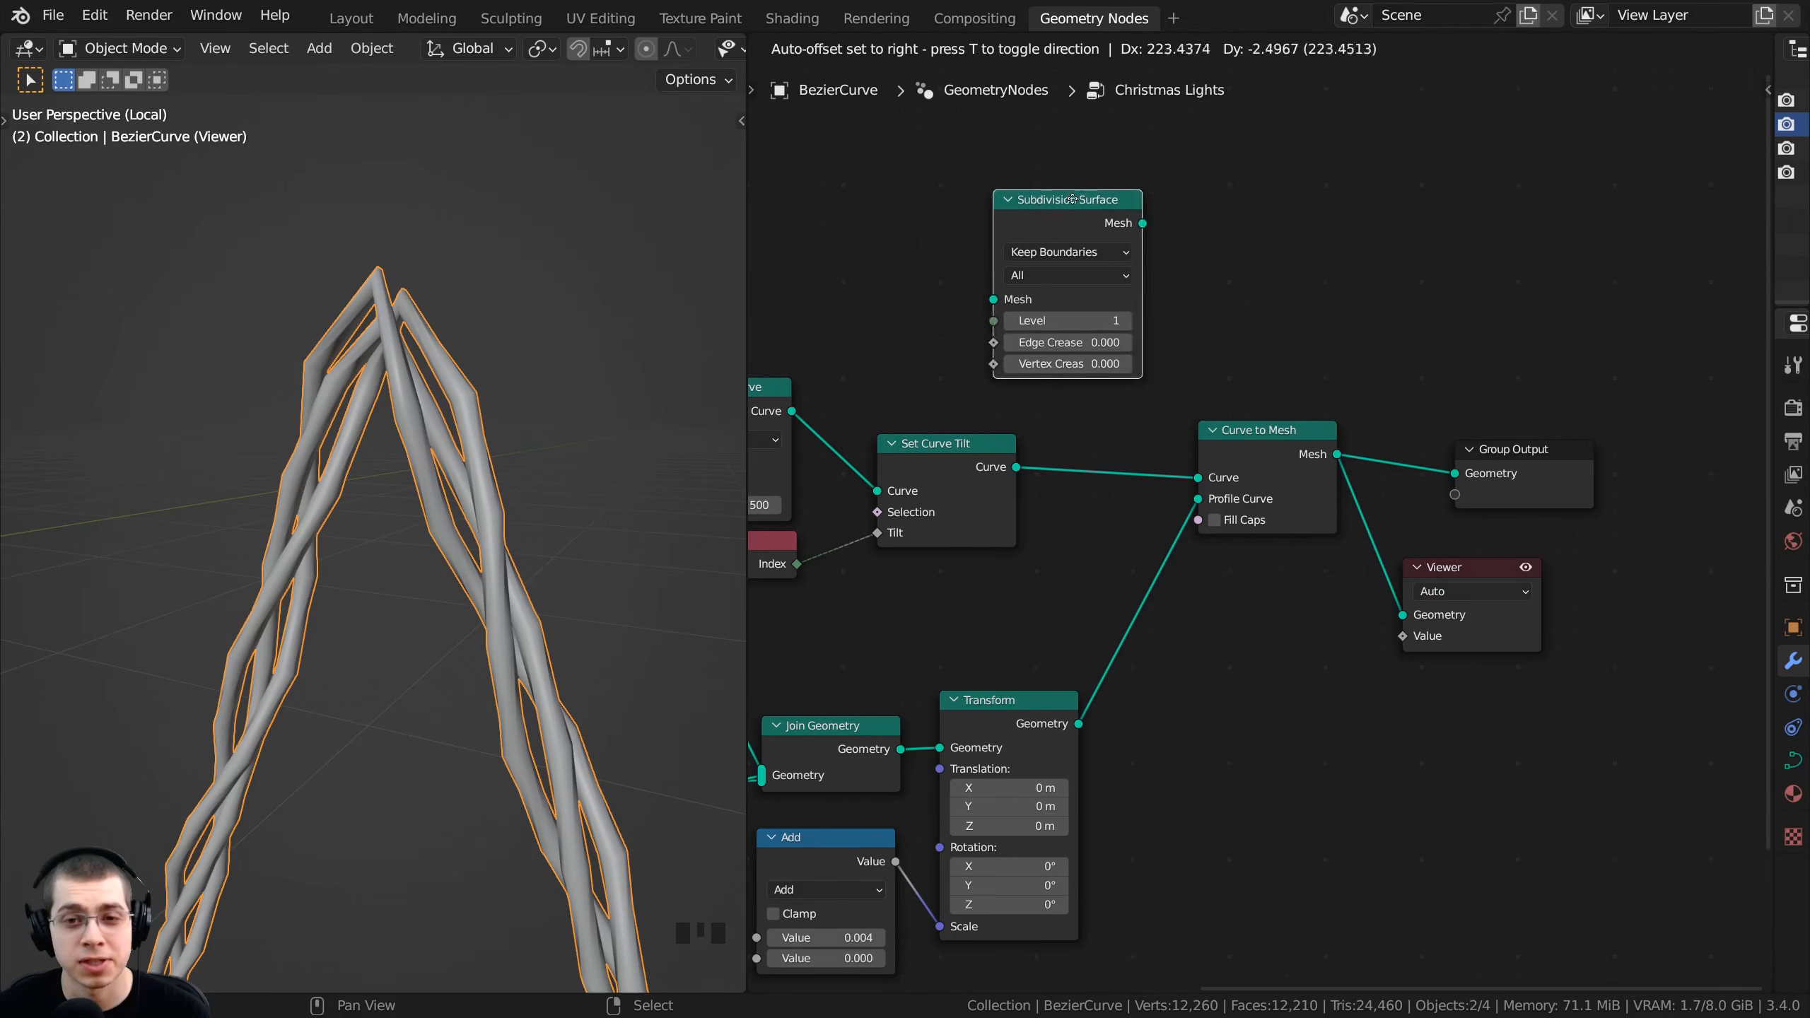
{"action": "left_click", "coordinate": [1461, 317]}
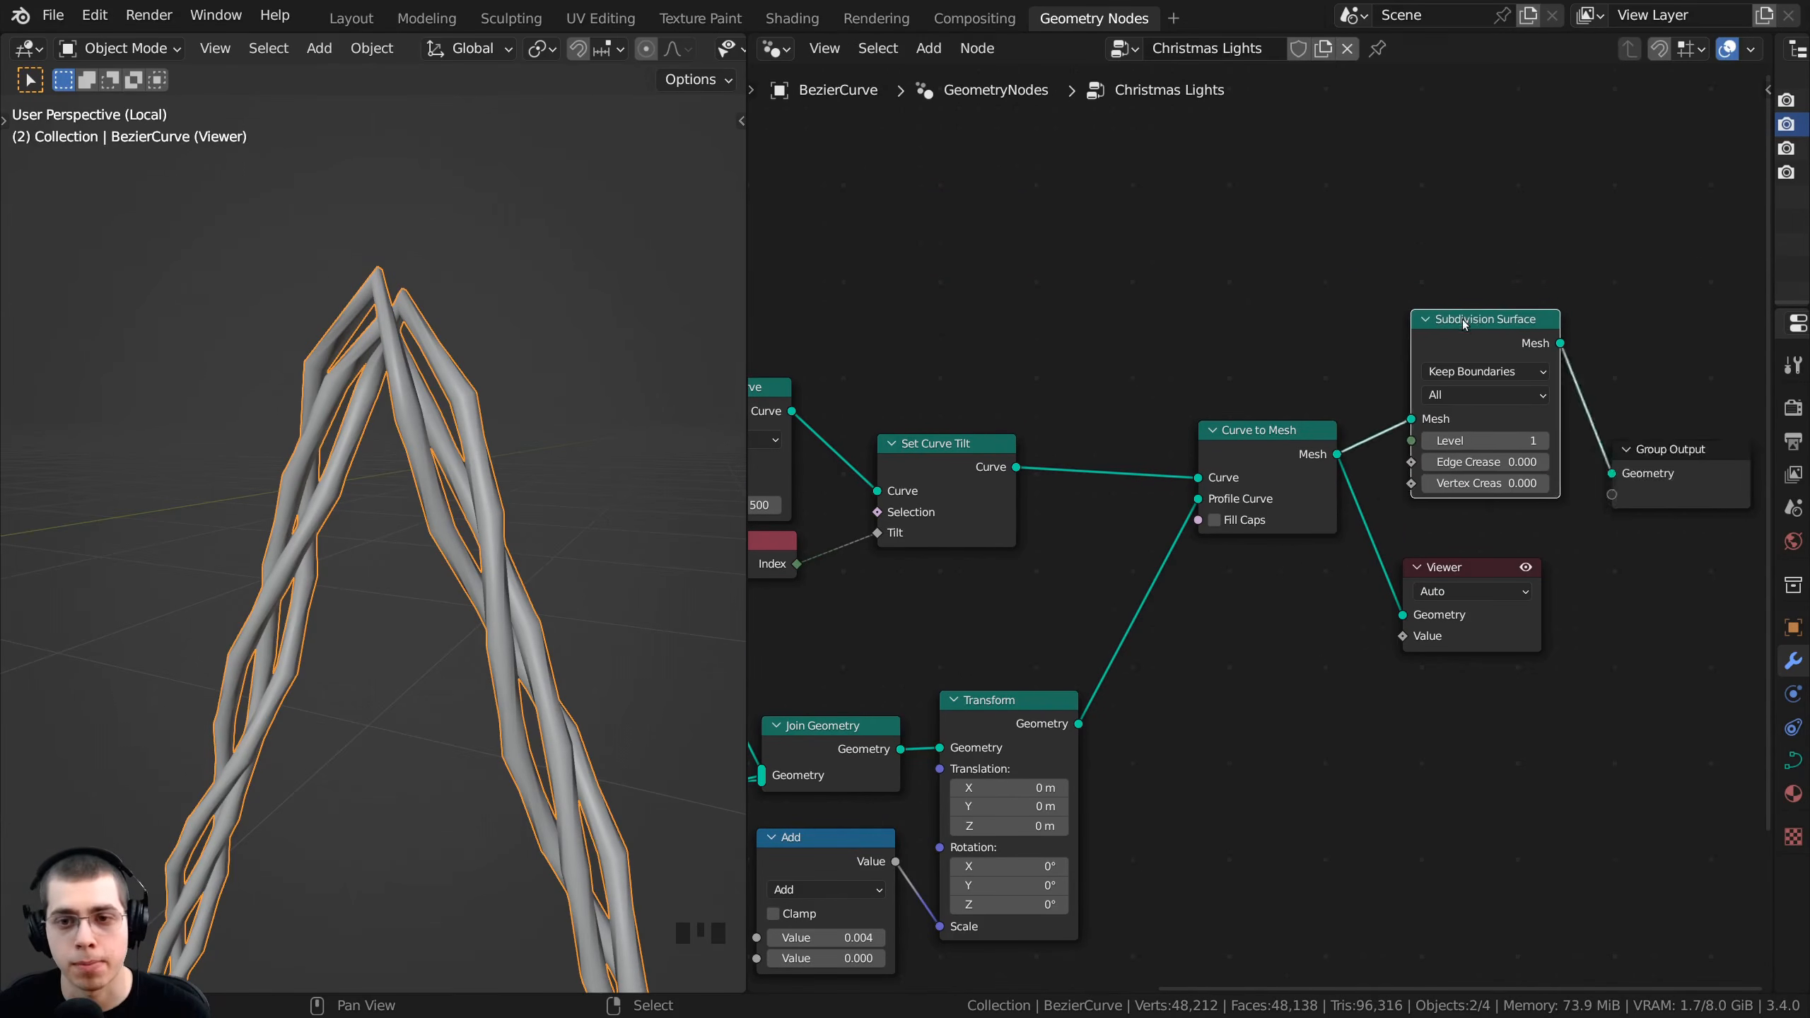
- Preview the Subdivision Surface output and place the Viewer node below Group Output
{"action": "middle_click_drag", "start_coordinate": [1462, 320], "coordinate": [941, 379]}
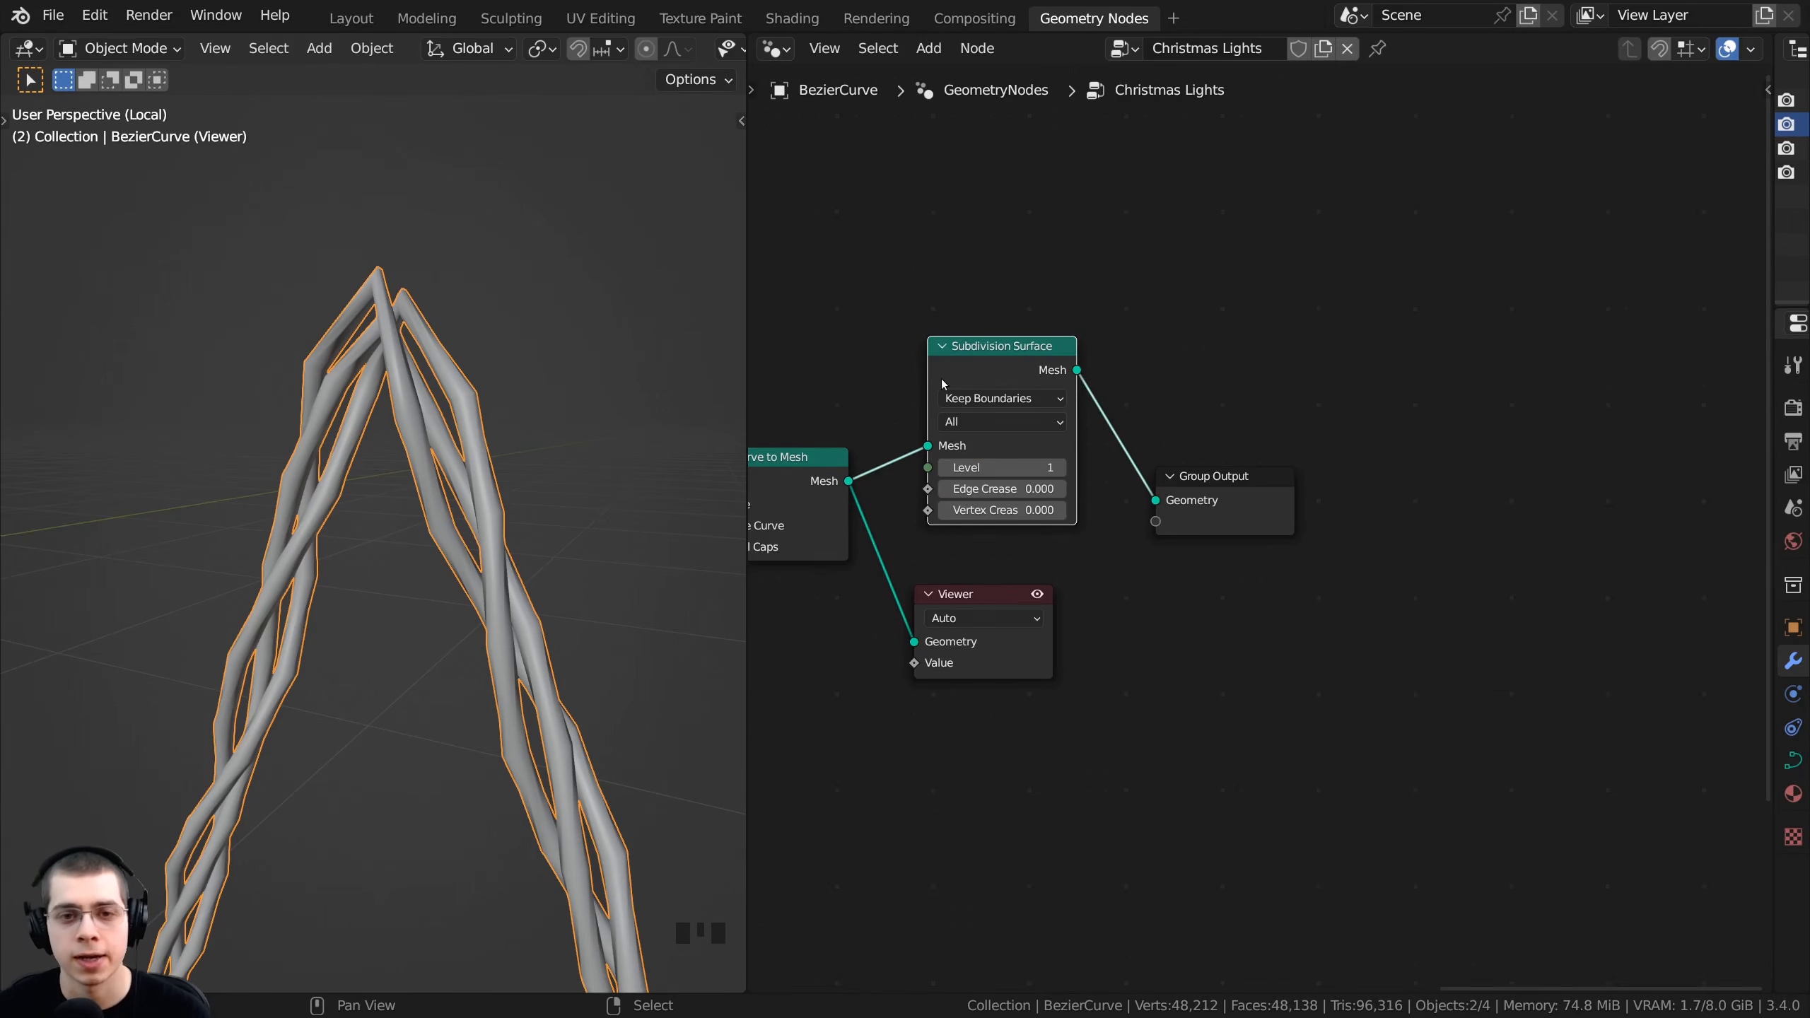
{"action": "left_click", "coordinate": [990, 362], "text": "ctrl+shift"}
{"action": "left_click_drag", "start_coordinate": [1001, 597], "coordinate": [1229, 598]}
{"action": "middle_click_drag", "start_coordinate": [1177, 568], "coordinate": [1325, 616]}
{"action": "scroll", "coordinate": [1253, 524], "scroll_direction": "up", "scroll_amount": 6}
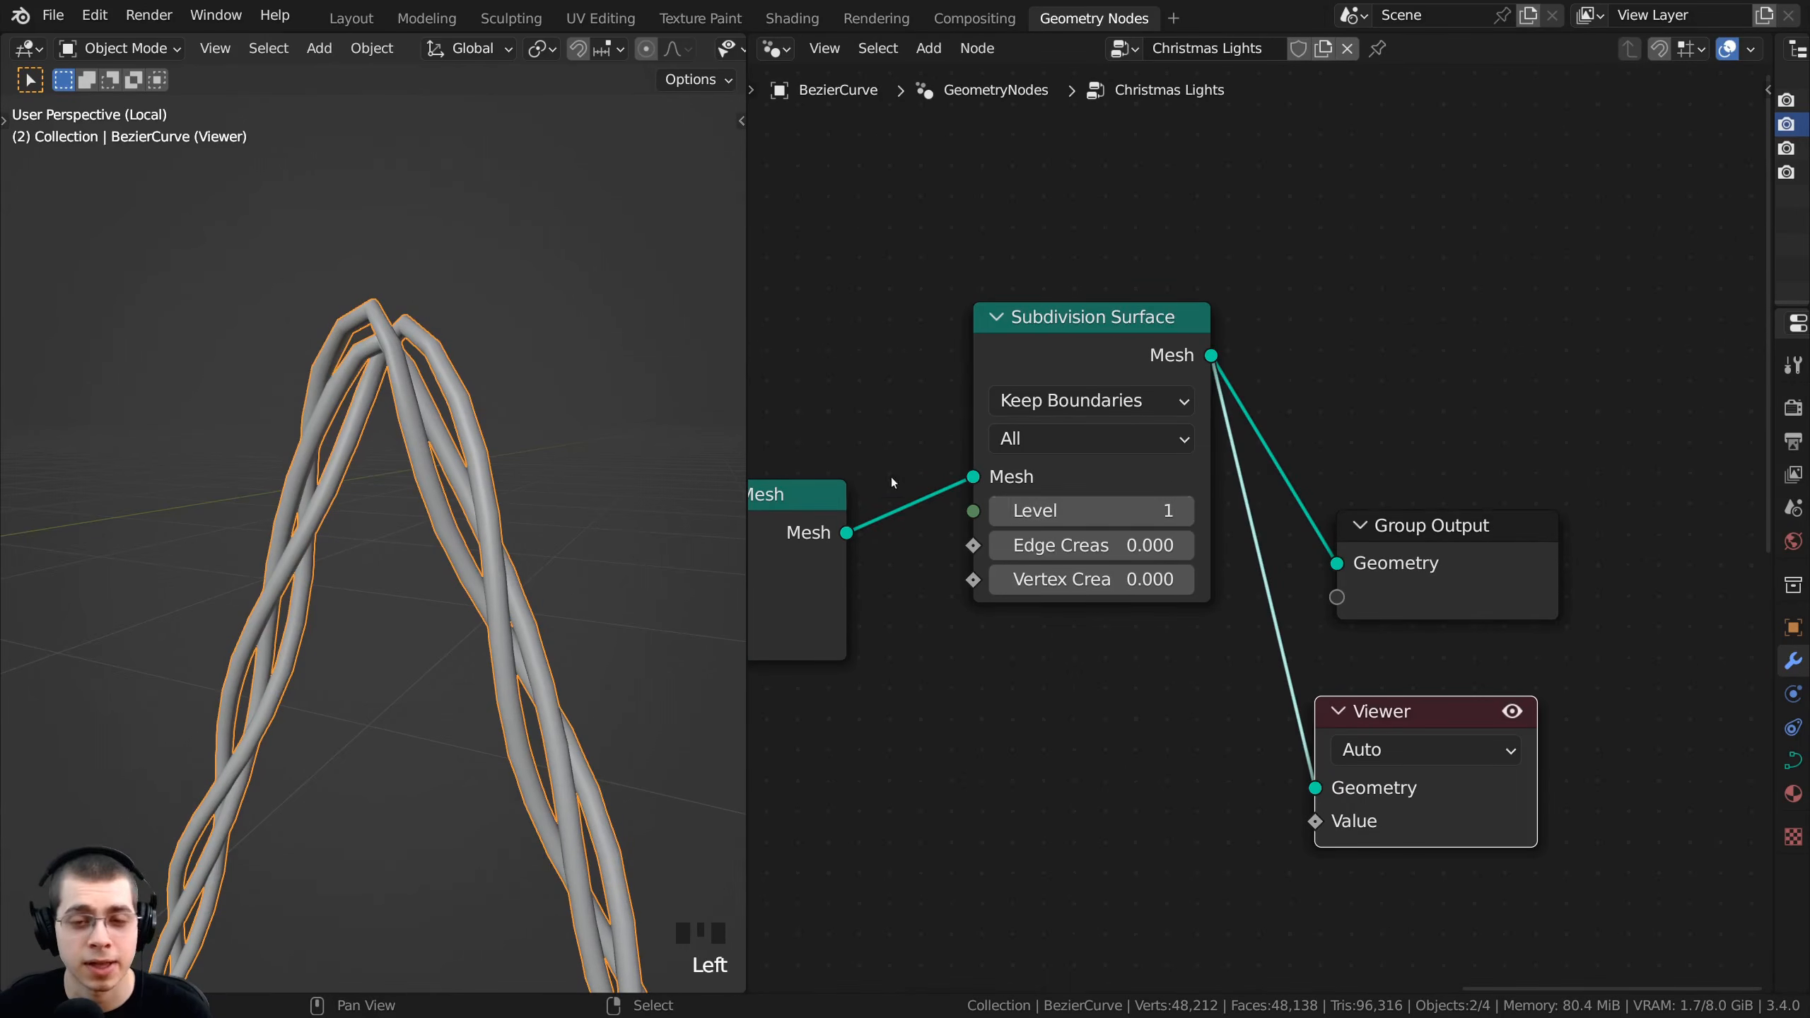
- Compare the wire smoothness at Subdivision Surface levels 0 and 2, returning the level to 1
{"action": "left_click", "coordinate": [999, 511]}
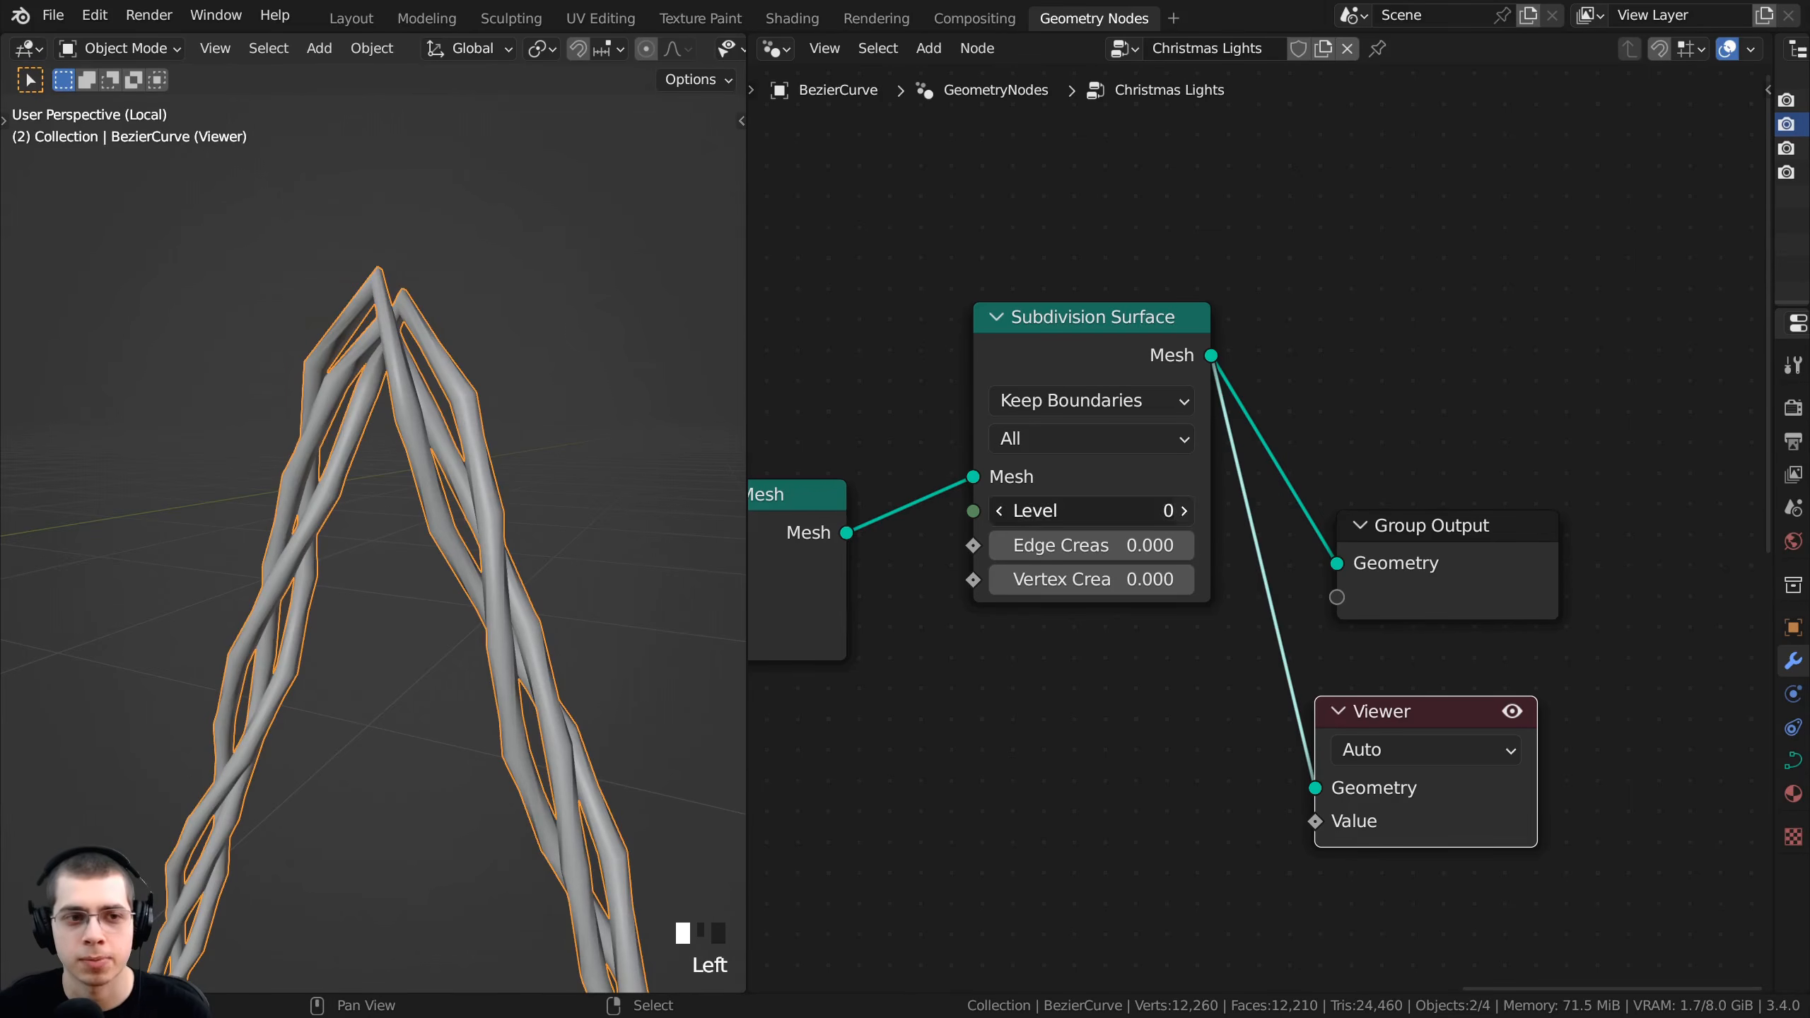
{"action": "left_click", "coordinate": [1183, 511]}
{"action": "left_click", "coordinate": [1183, 510]}
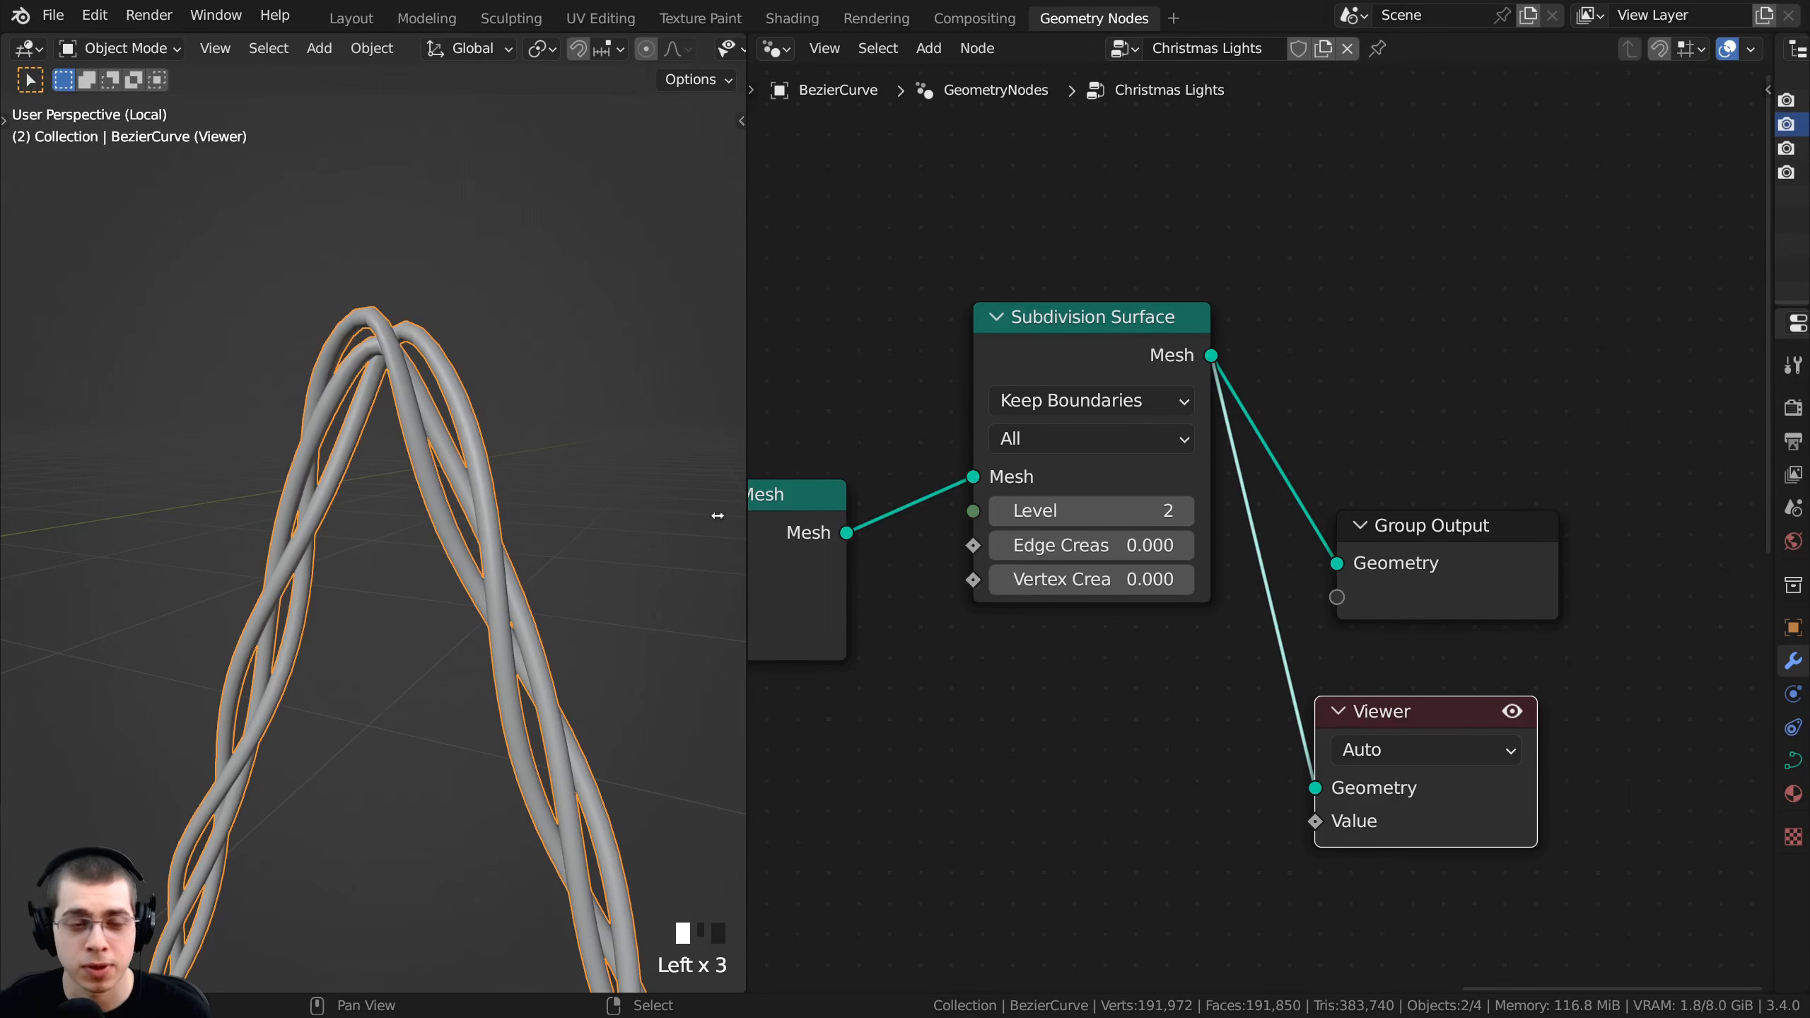
{"action": "left_click", "coordinate": [1001, 510]}
- Deselect all objects and examine the smoothed wires along the string and close up at a hanging peak
{"action": "scroll", "coordinate": [551, 572], "scroll_direction": "down", "scroll_amount": 3}
{"action": "middle_click_drag", "start_coordinate": [551, 572], "coordinate": [508, 520]}
{"action": "scroll", "coordinate": [507, 521], "scroll_direction": "down", "scroll_amount": 1}
{"action": "scroll", "coordinate": [371, 552], "scroll_direction": "up", "scroll_amount": 1}
{"action": "key", "text": "a"}
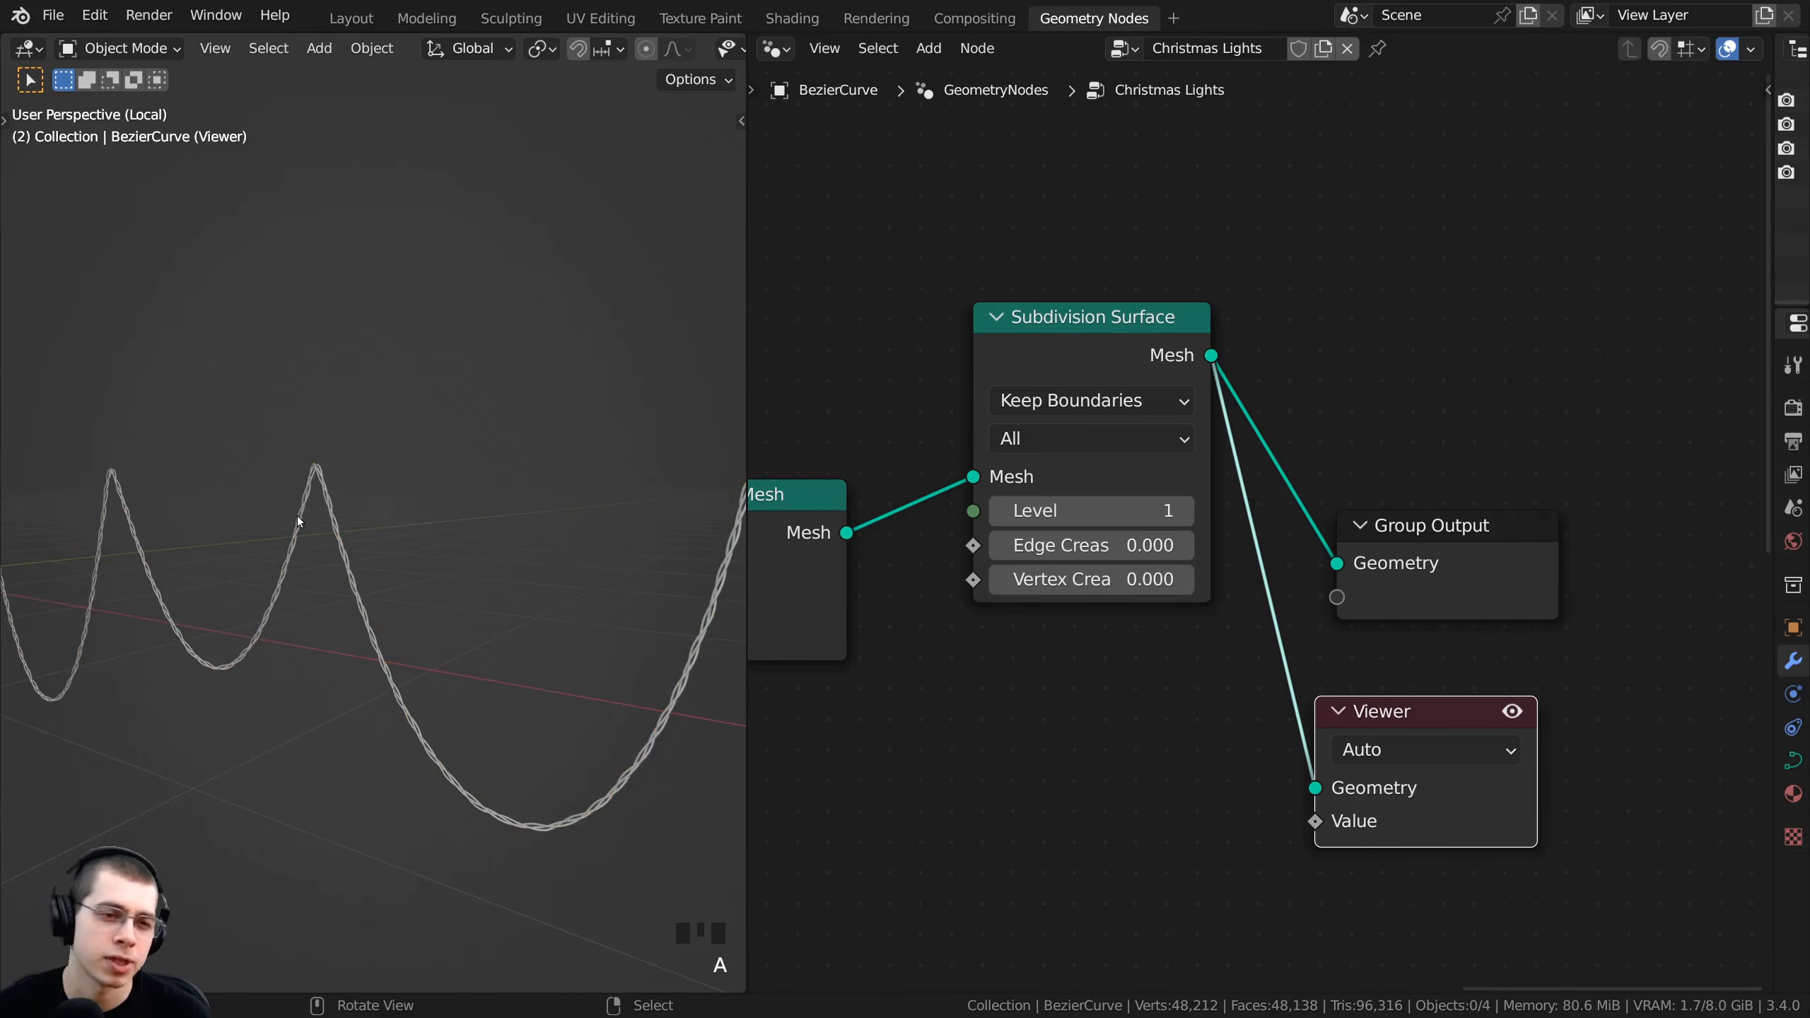
{"action": "scroll", "coordinate": [282, 463], "scroll_direction": "up", "scroll_amount": 3}
{"action": "middle_click_drag", "start_coordinate": [385, 392], "coordinate": [416, 465]}
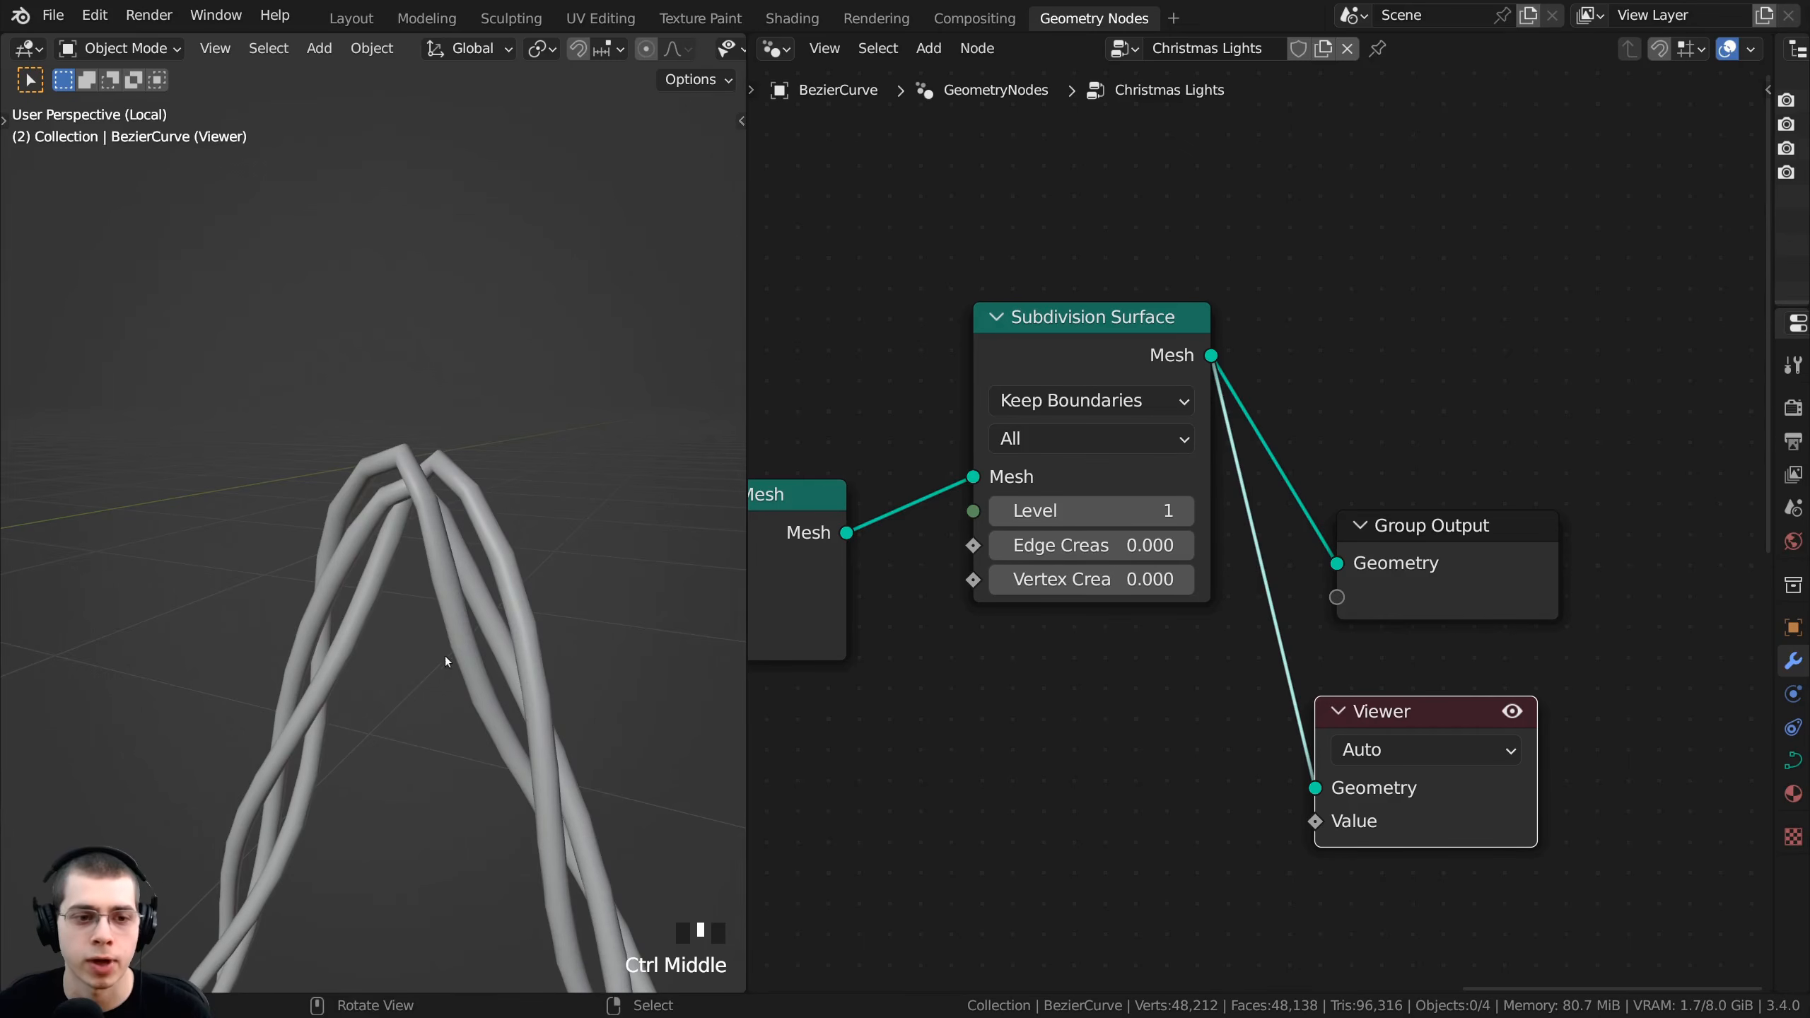
{"action": "middle_click_drag", "start_coordinate": [445, 660], "coordinate": [462, 618], "text": "shift"}
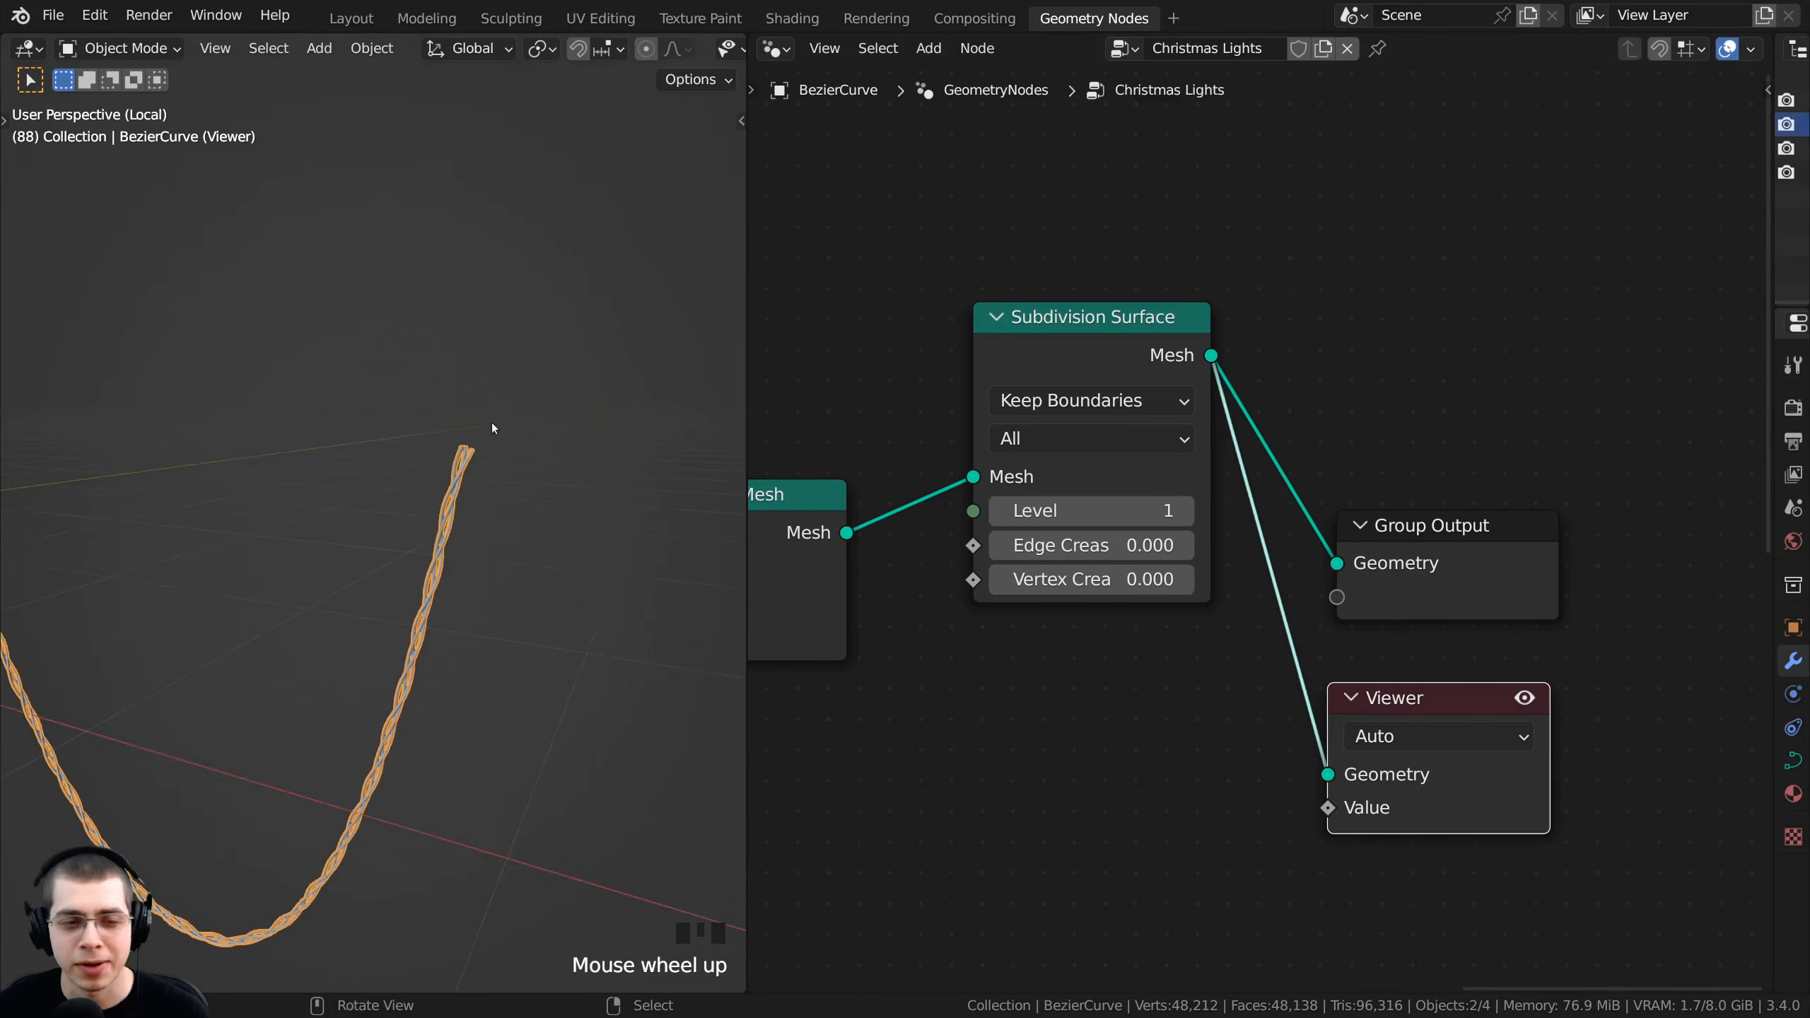
- Put the curve into Edit Mode near its free end and move the Group Output and Viewer nodes higher beside Subdivision Surface
{"action": "middle_click_drag", "start_coordinate": [468, 523], "coordinate": [431, 465]}
{"action": "key", "text": "Tab"}
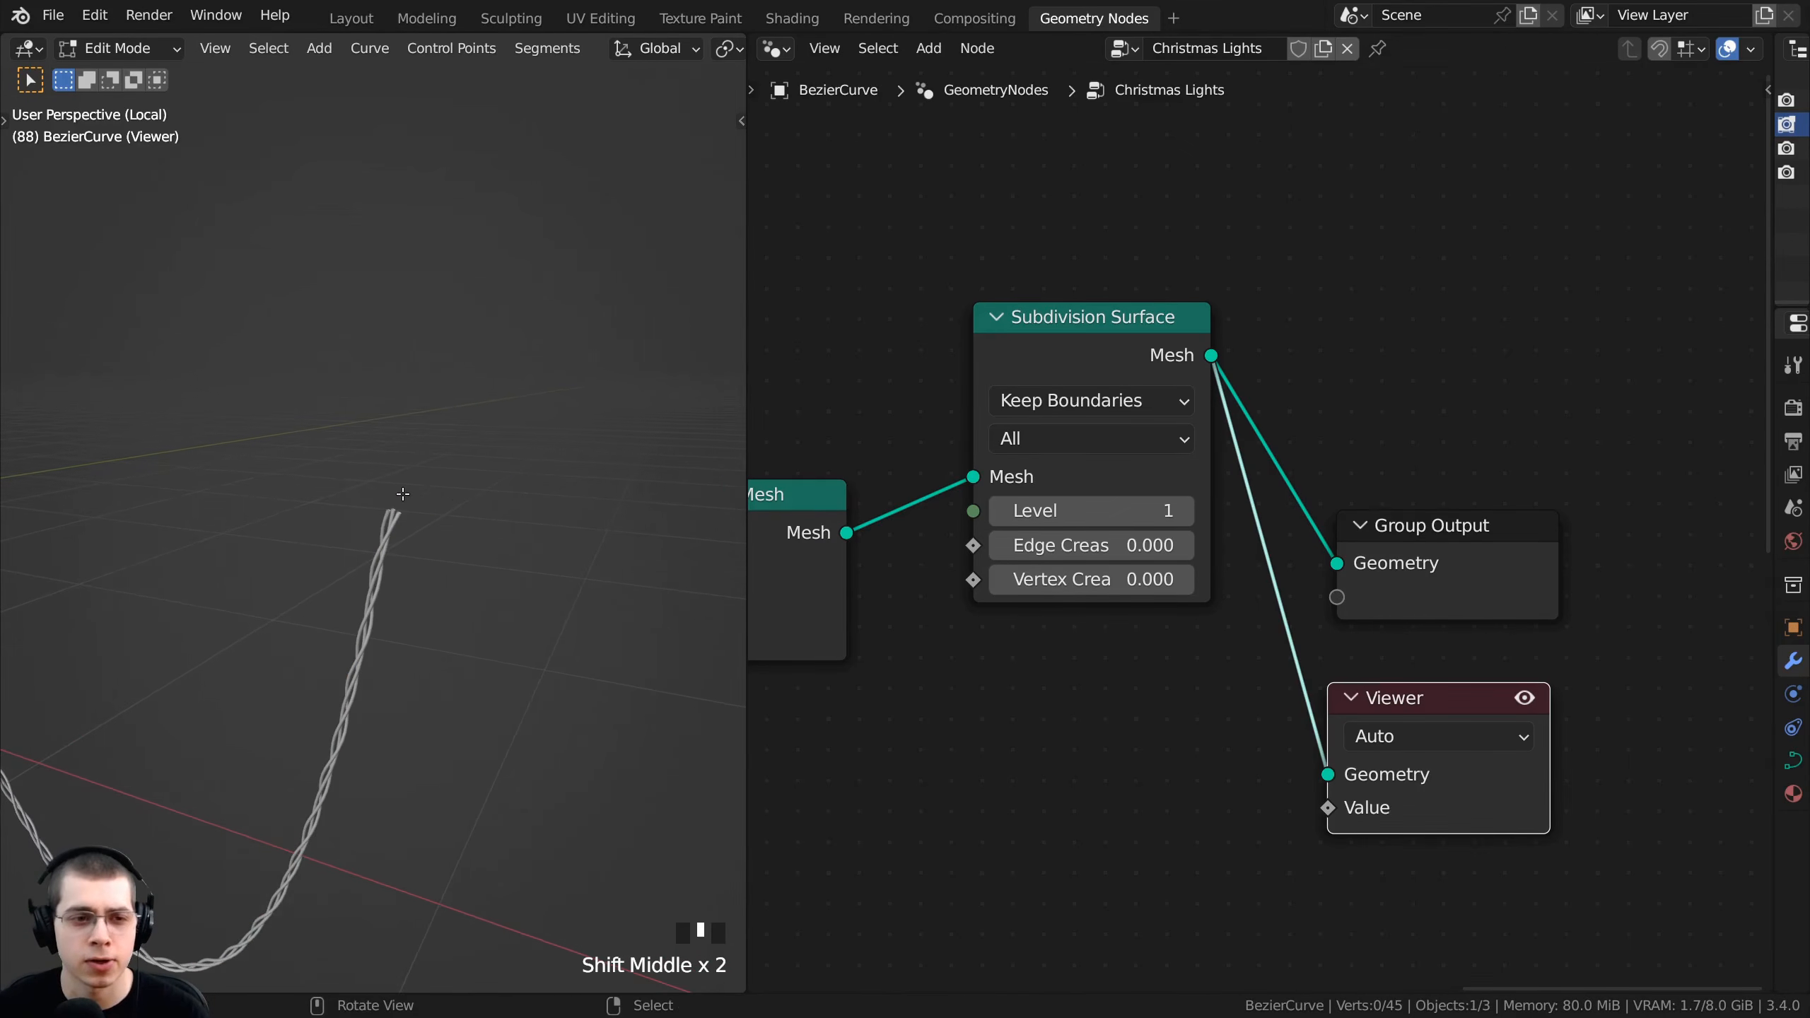
{"action": "scroll", "coordinate": [506, 461], "scroll_direction": "up", "scroll_amount": 1}
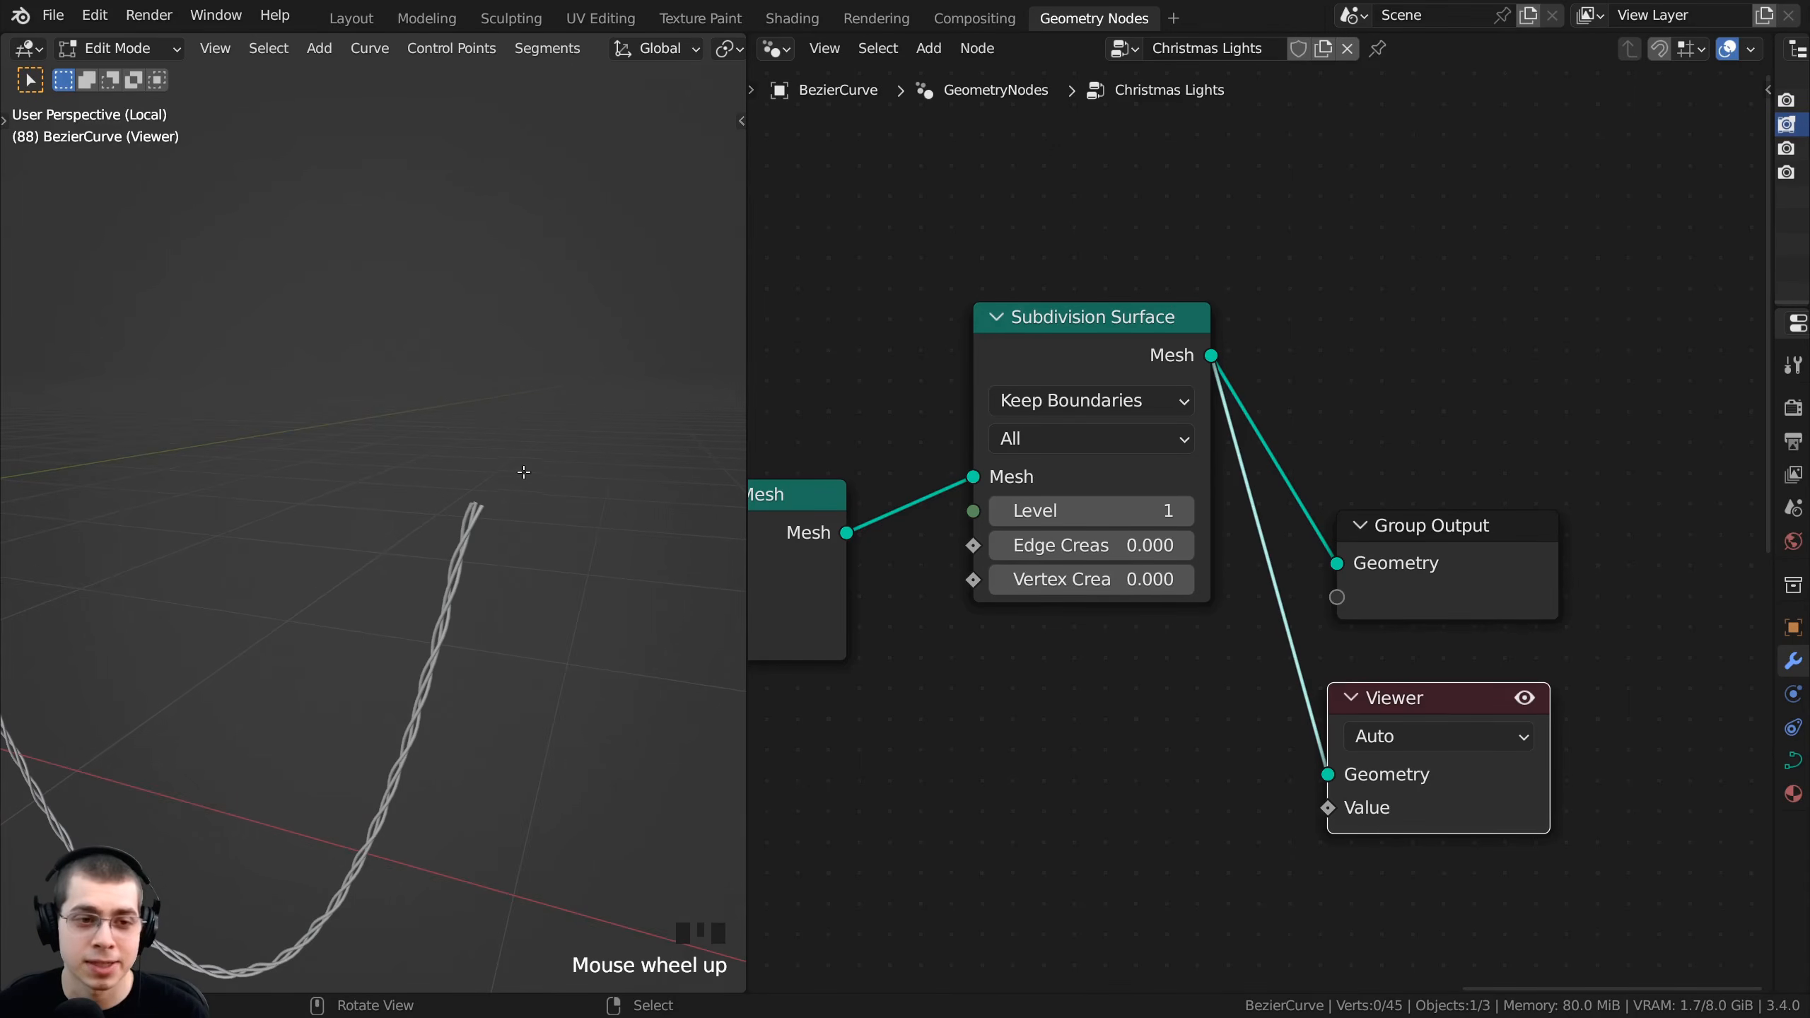
{"action": "left_click_drag", "start_coordinate": [1453, 555], "coordinate": [1456, 475]}
{"action": "left_click_drag", "start_coordinate": [1446, 691], "coordinate": [1490, 624]}
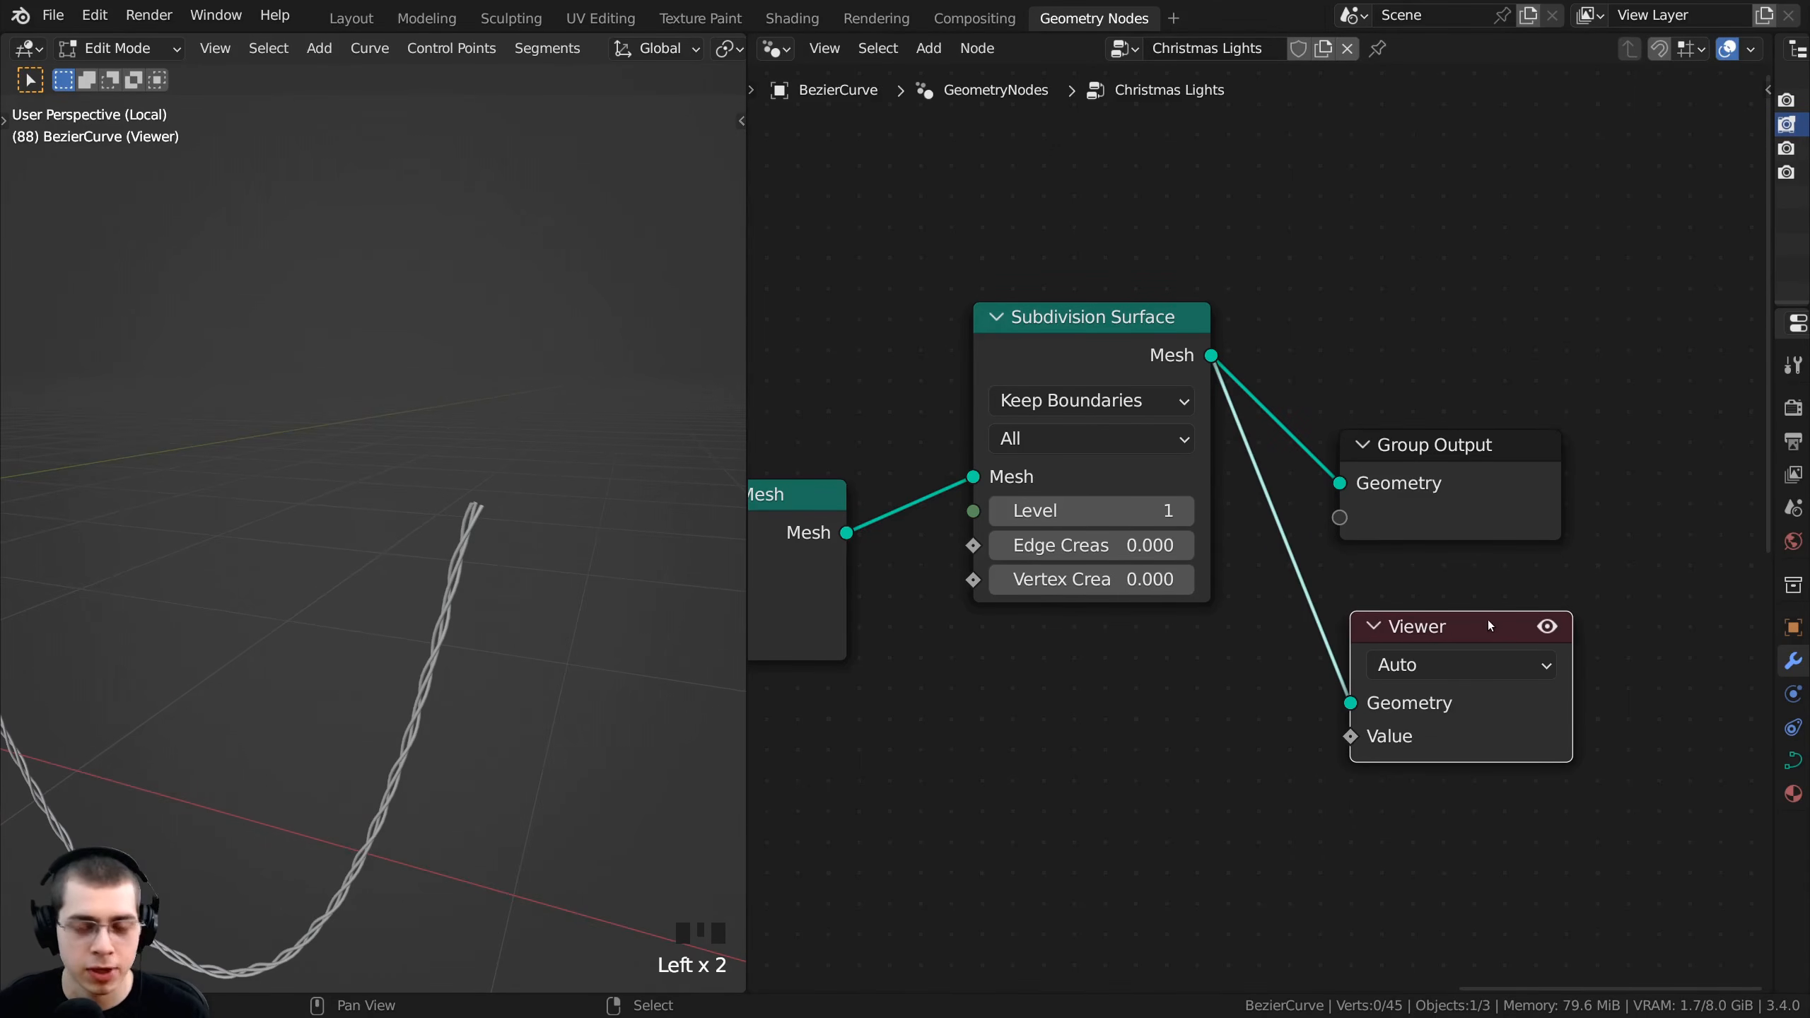
- Delete the Viewer node and move Group Output and Subdivision Surface so they sit nearly level with each other
{"action": "key", "text": "x"}
{"action": "middle_click_drag", "start_coordinate": [480, 528], "coordinate": [458, 502], "text": "shift"}
{"action": "key", "text": "s"}
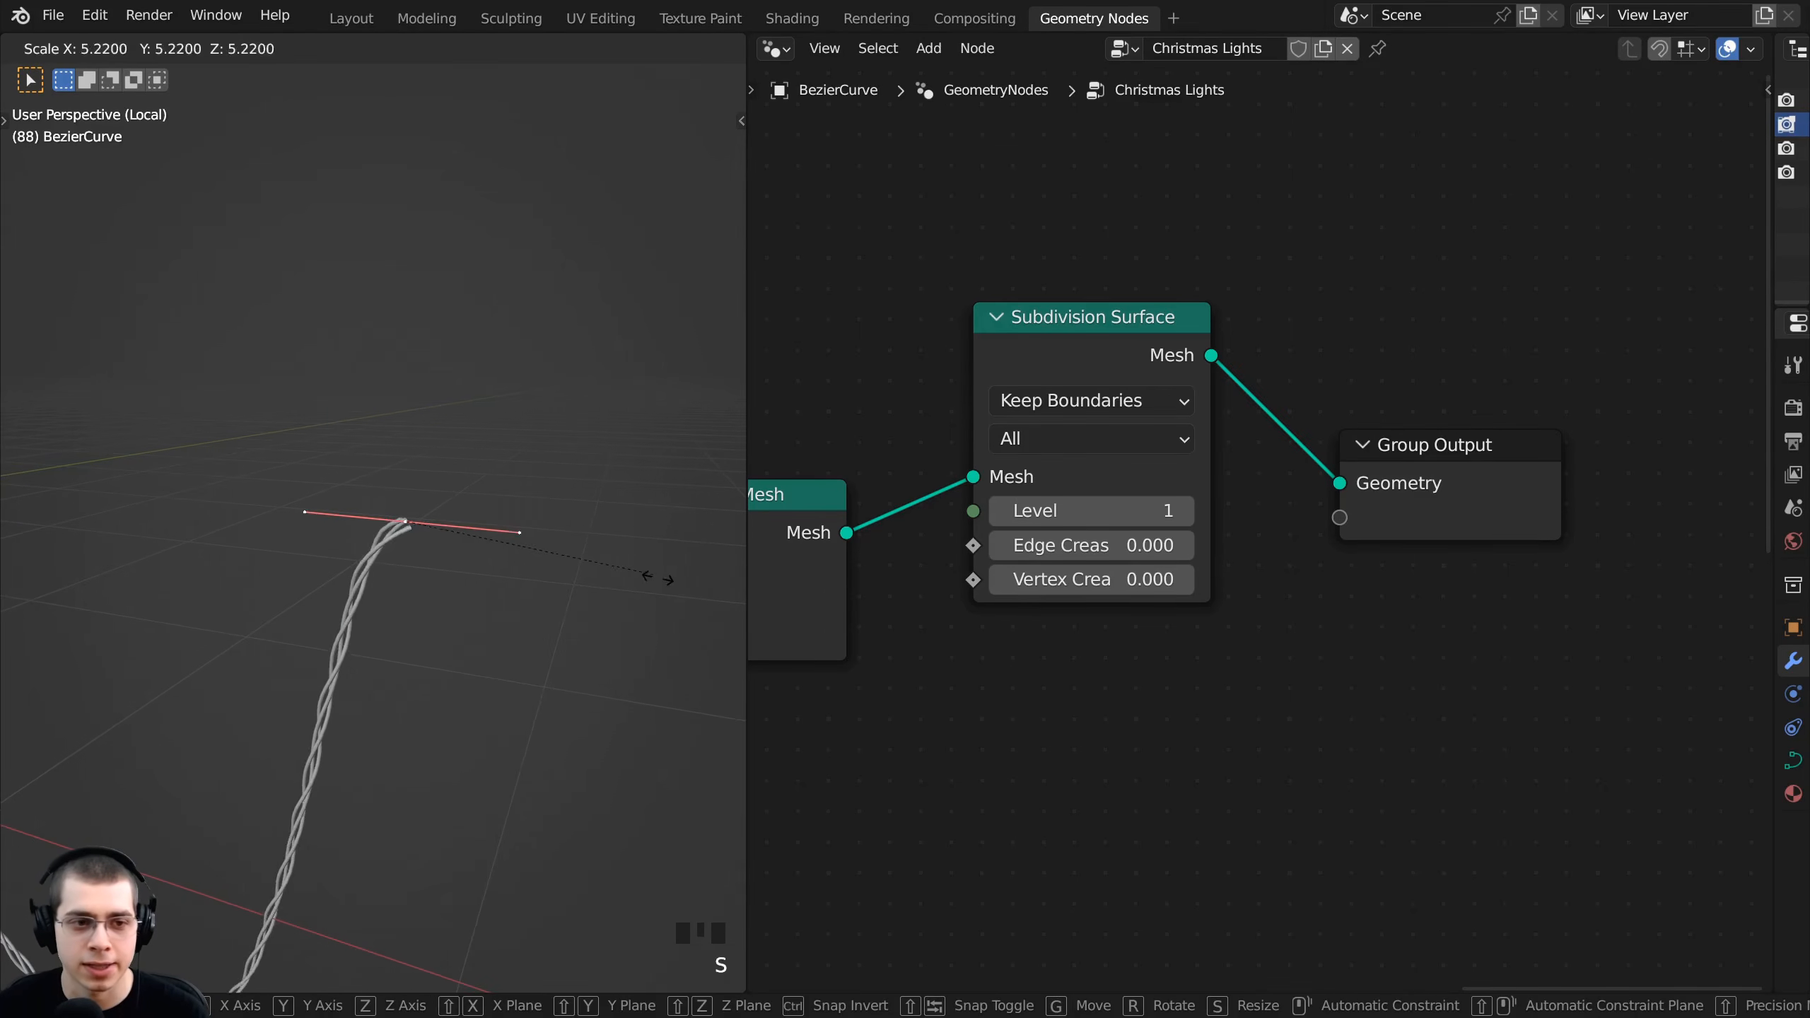
{"action": "right_click", "coordinate": [659, 590]}
{"action": "left_click_drag", "start_coordinate": [1442, 384], "coordinate": [1442, 366]}
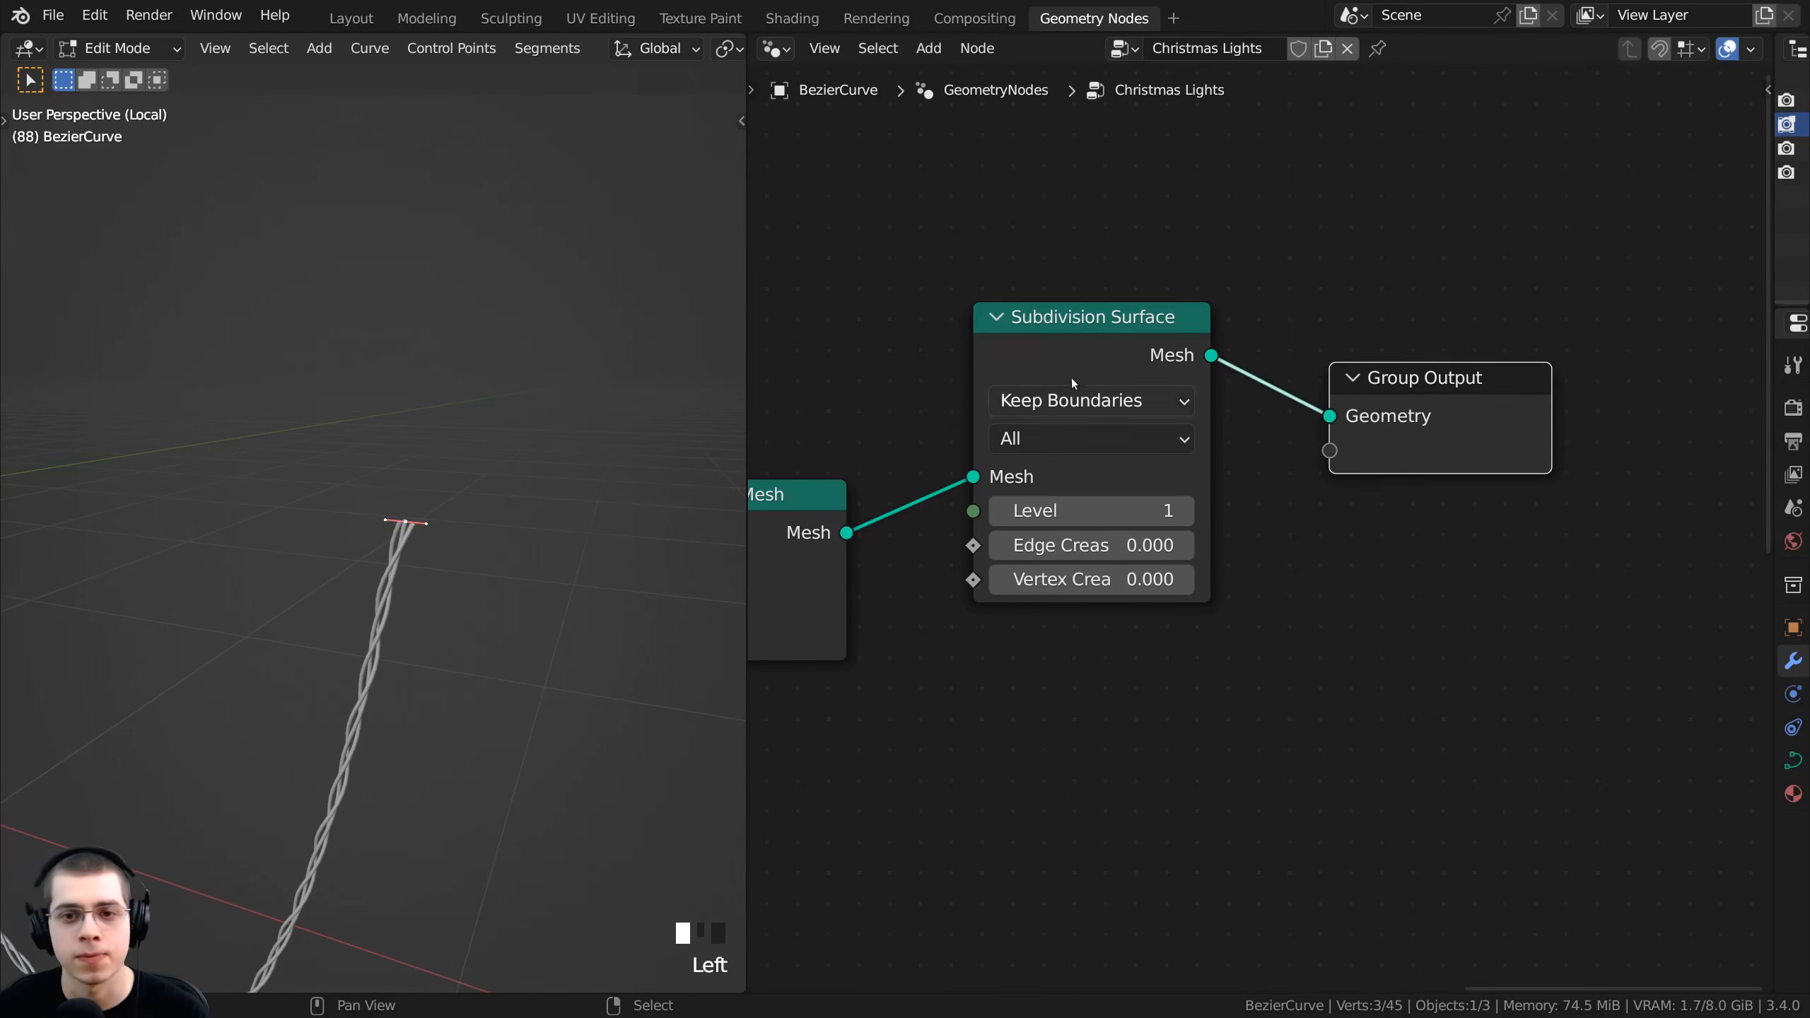
{"action": "left_click_drag", "start_coordinate": [1071, 363], "coordinate": [1072, 404]}
{"action": "middle_click_drag", "start_coordinate": [519, 603], "coordinate": [543, 577]}
{"action": "key", "text": "g"}
{"action": "right_click", "coordinate": [509, 570]}
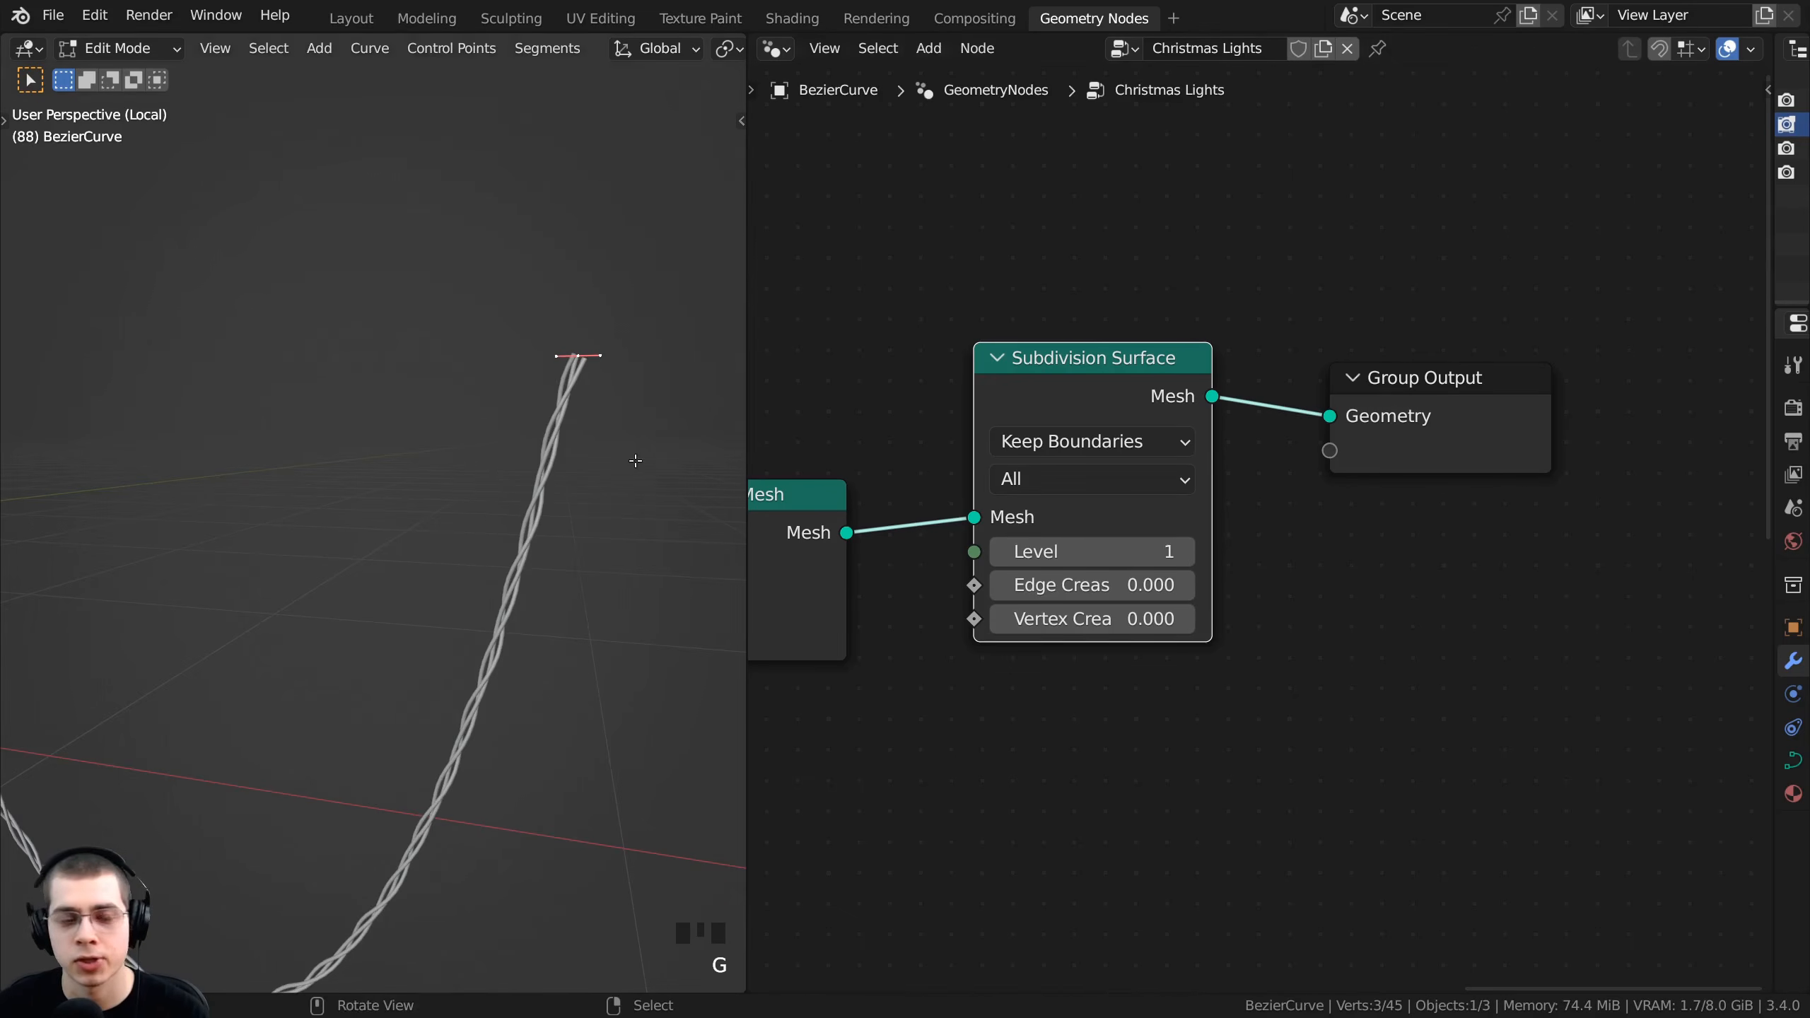
{"action": "middle_click_drag", "start_coordinate": [635, 461], "coordinate": [626, 503]}
{"action": "scroll", "coordinate": [601, 50], "scroll_direction": "right", "scroll_amount": 6}
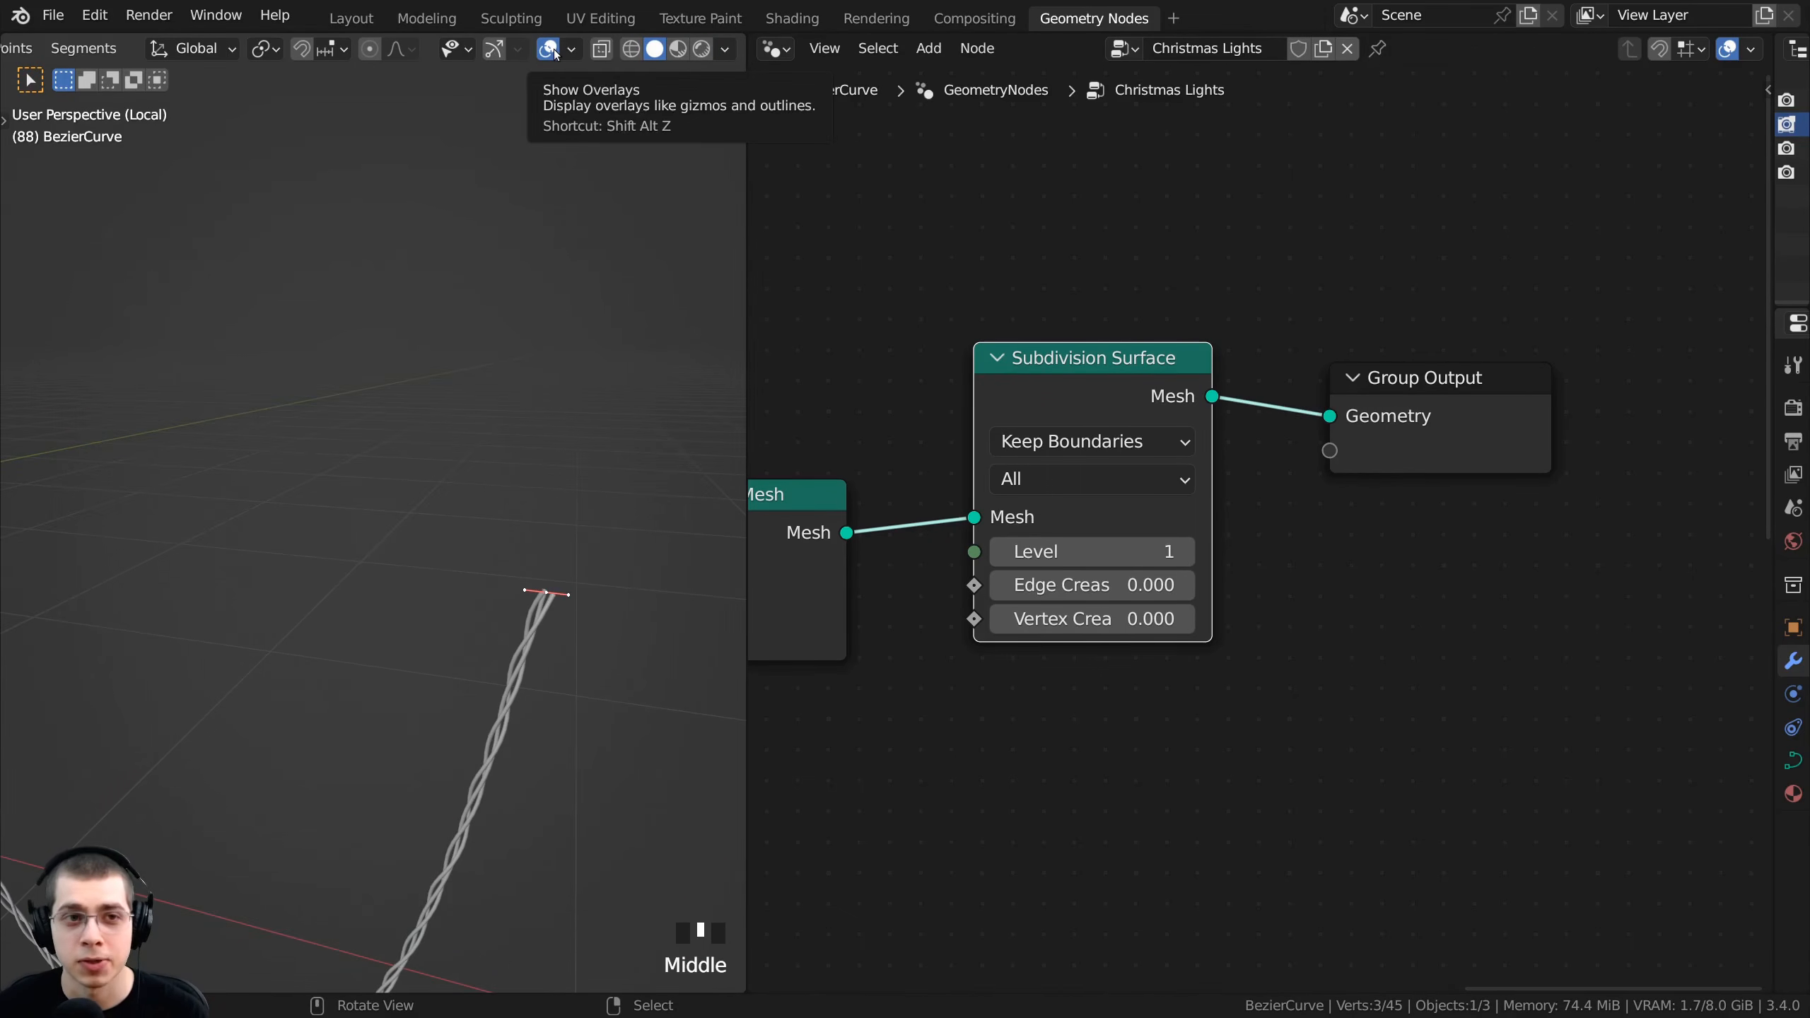
{"action": "left_click", "coordinate": [549, 50]}
{"action": "left_click", "coordinate": [548, 49]}
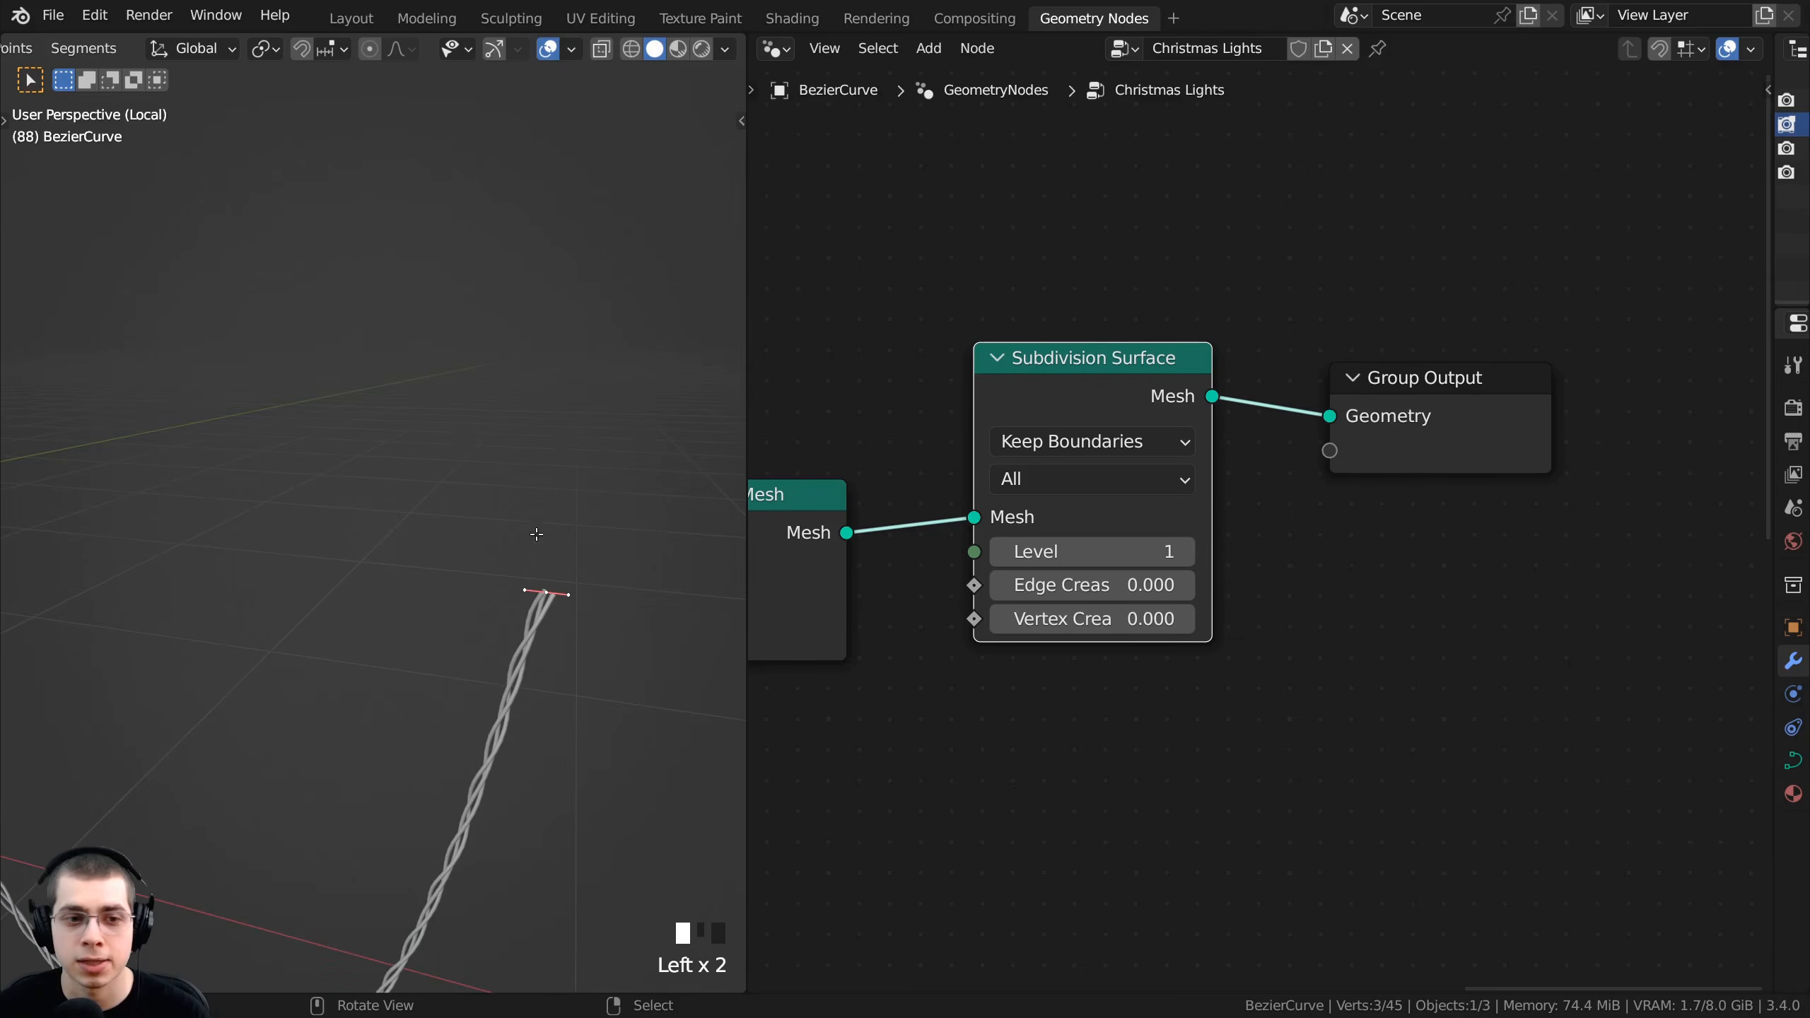
{"action": "key", "text": "g"}
{"action": "right_click", "coordinate": [609, 569]}
{"action": "middle_click_drag", "start_coordinate": [609, 569], "coordinate": [590, 548]}
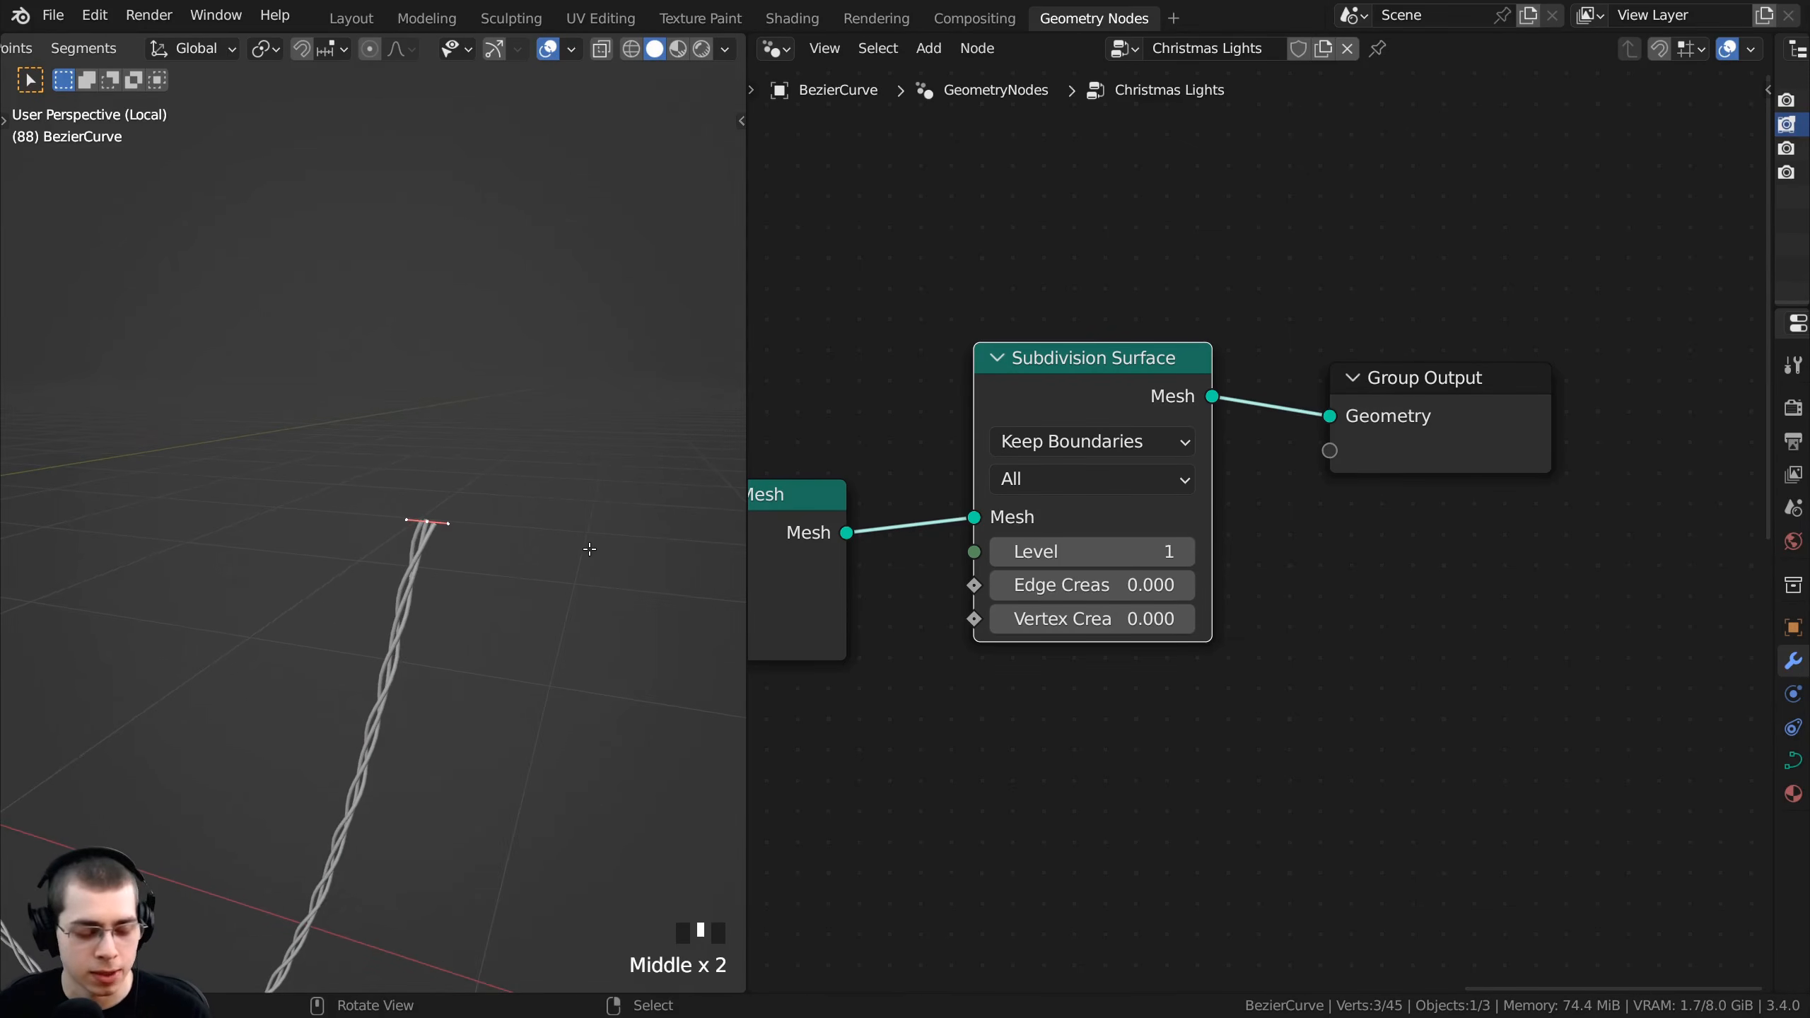
- Maximize the 3D viewport and extrude a new control point outward from the curve's free end
{"action": "key", "text": "ctrl"}
{"action": "key", "text": "ctrl+space"}
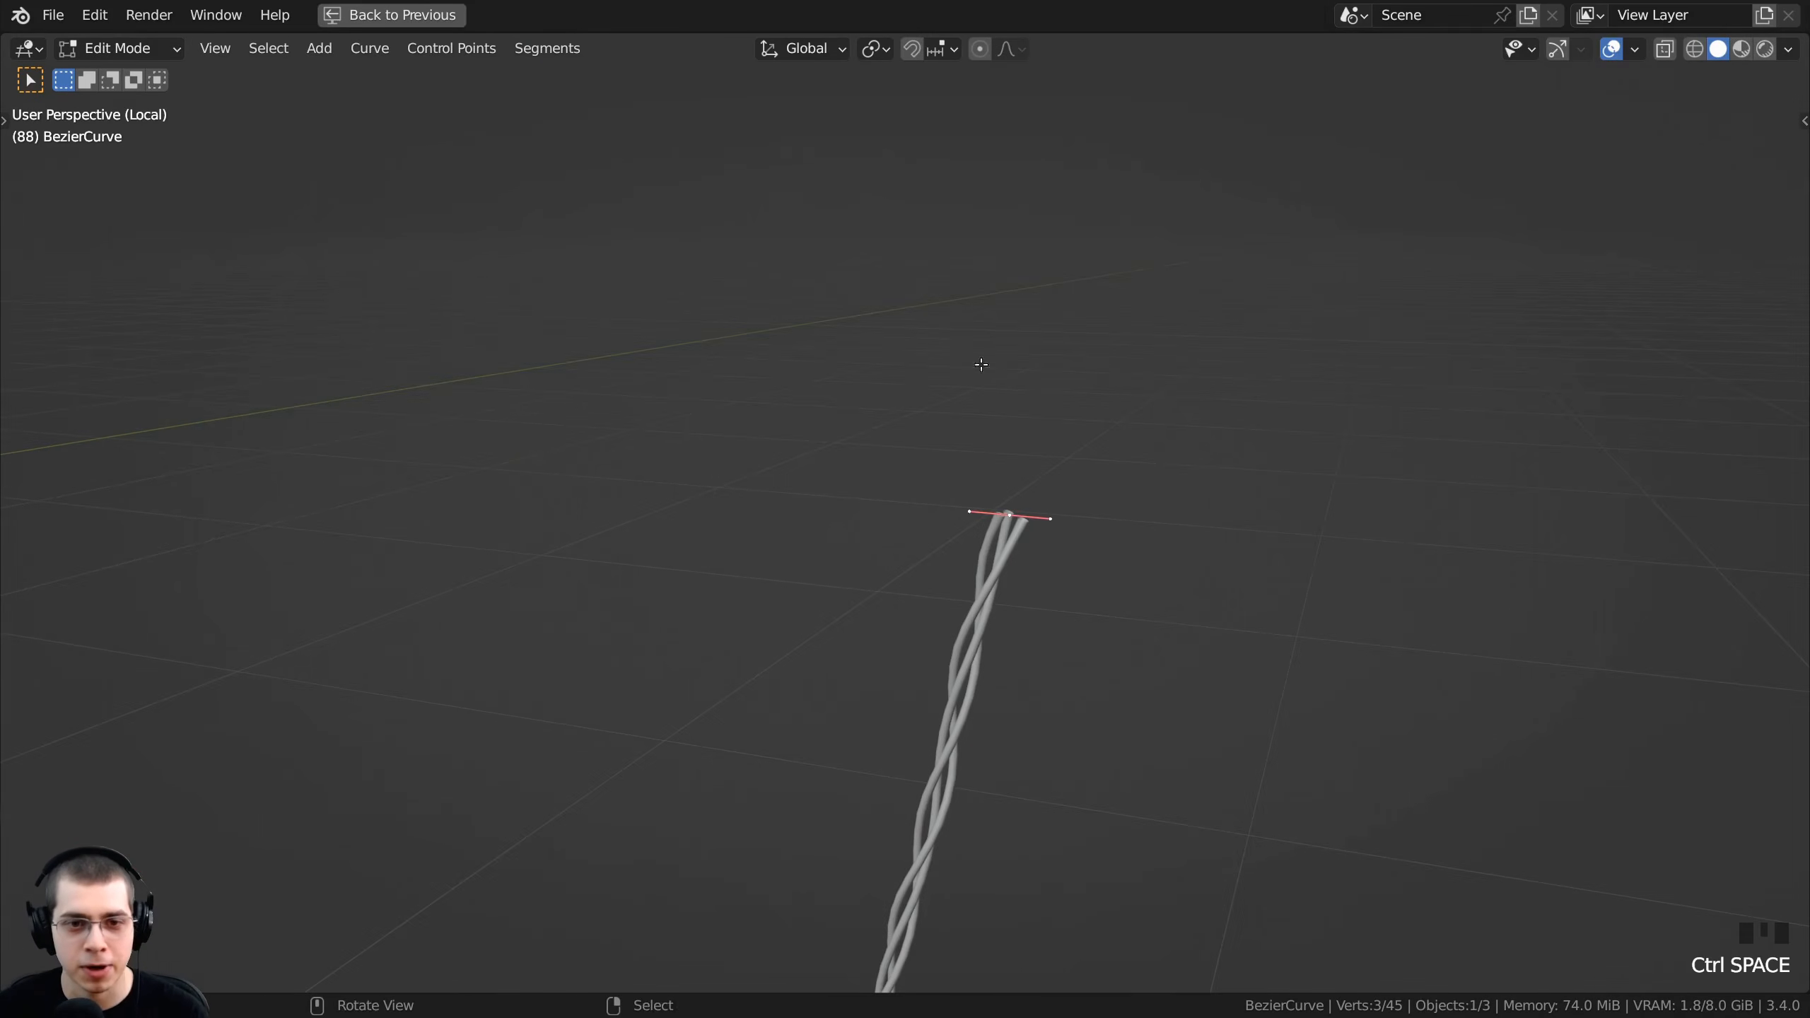
{"action": "scroll", "coordinate": [738, 558], "scroll_direction": "down", "scroll_amount": 2}
{"action": "middle_click_drag", "start_coordinate": [738, 557], "coordinate": [781, 350]}
{"action": "scroll", "coordinate": [877, 493], "scroll_direction": "up", "scroll_amount": 2}
{"action": "key", "text": "e"}
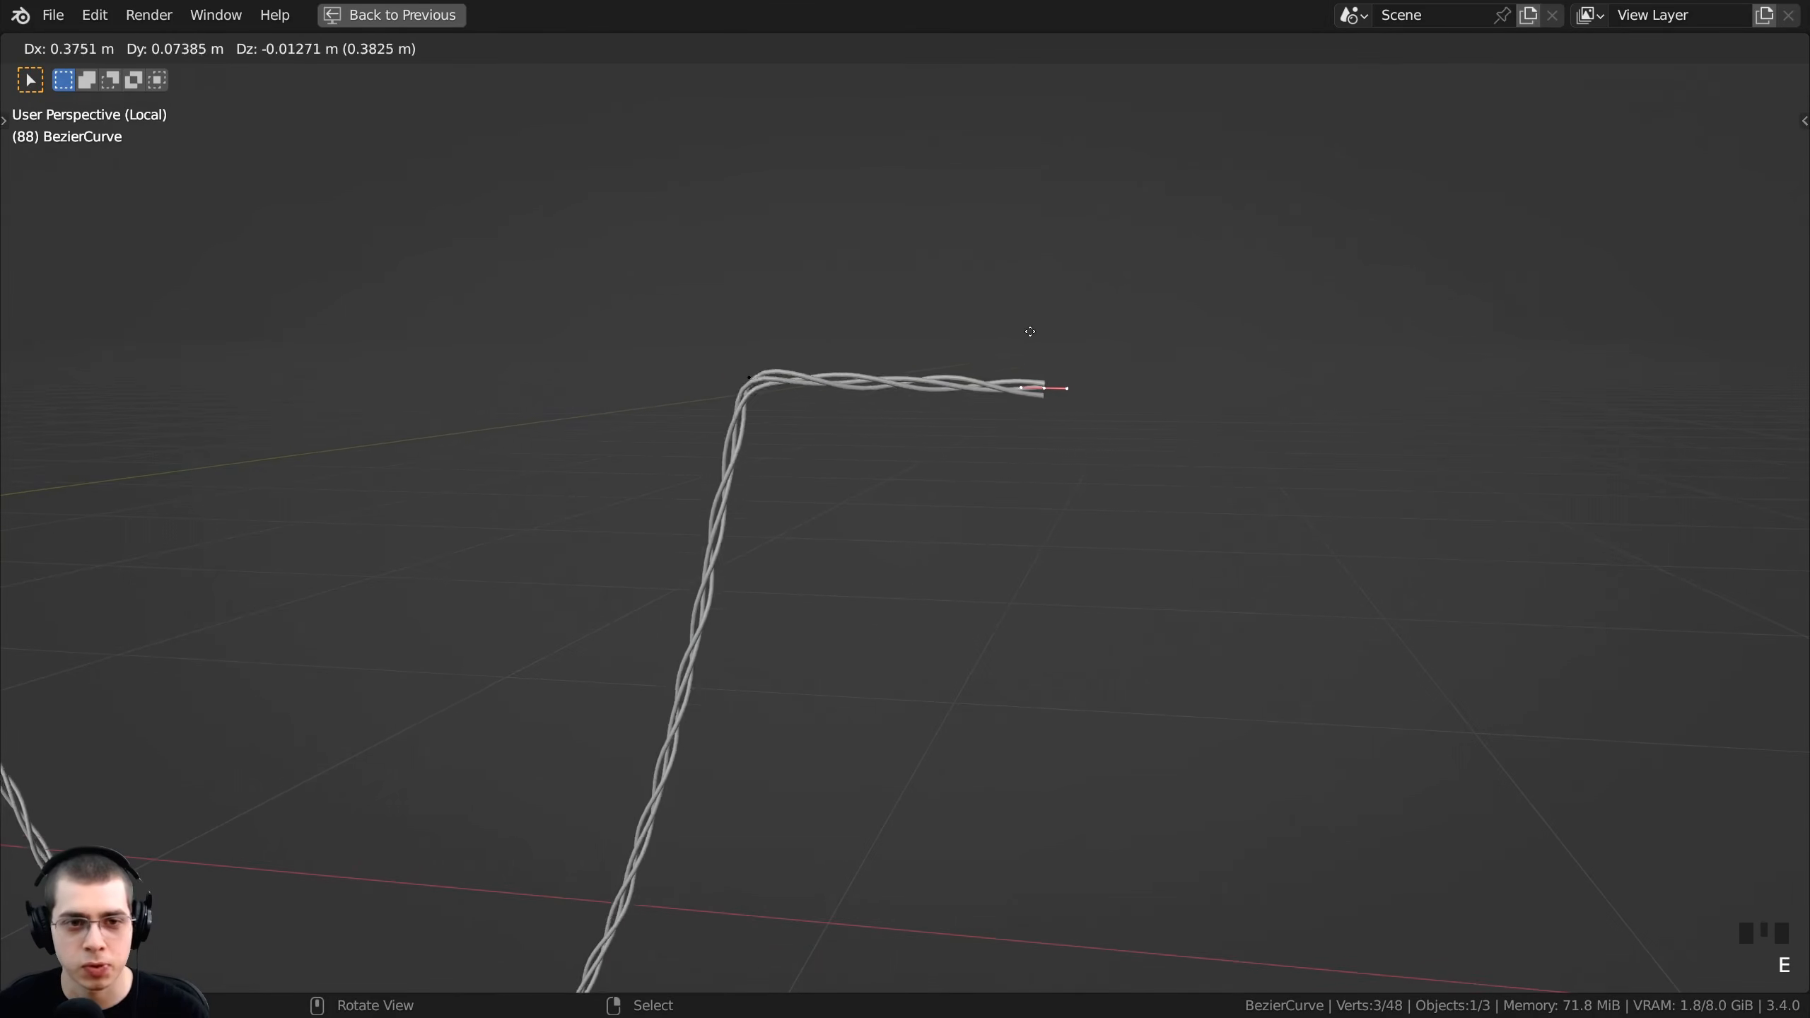
{"action": "left_click", "coordinate": [1240, 529]}
- Reposition the extruded end point, then enlarge and rotate its handles to bend the wires
{"action": "scroll", "coordinate": [1268, 564], "scroll_direction": "down", "scroll_amount": 5}
{"action": "key", "text": "g"}
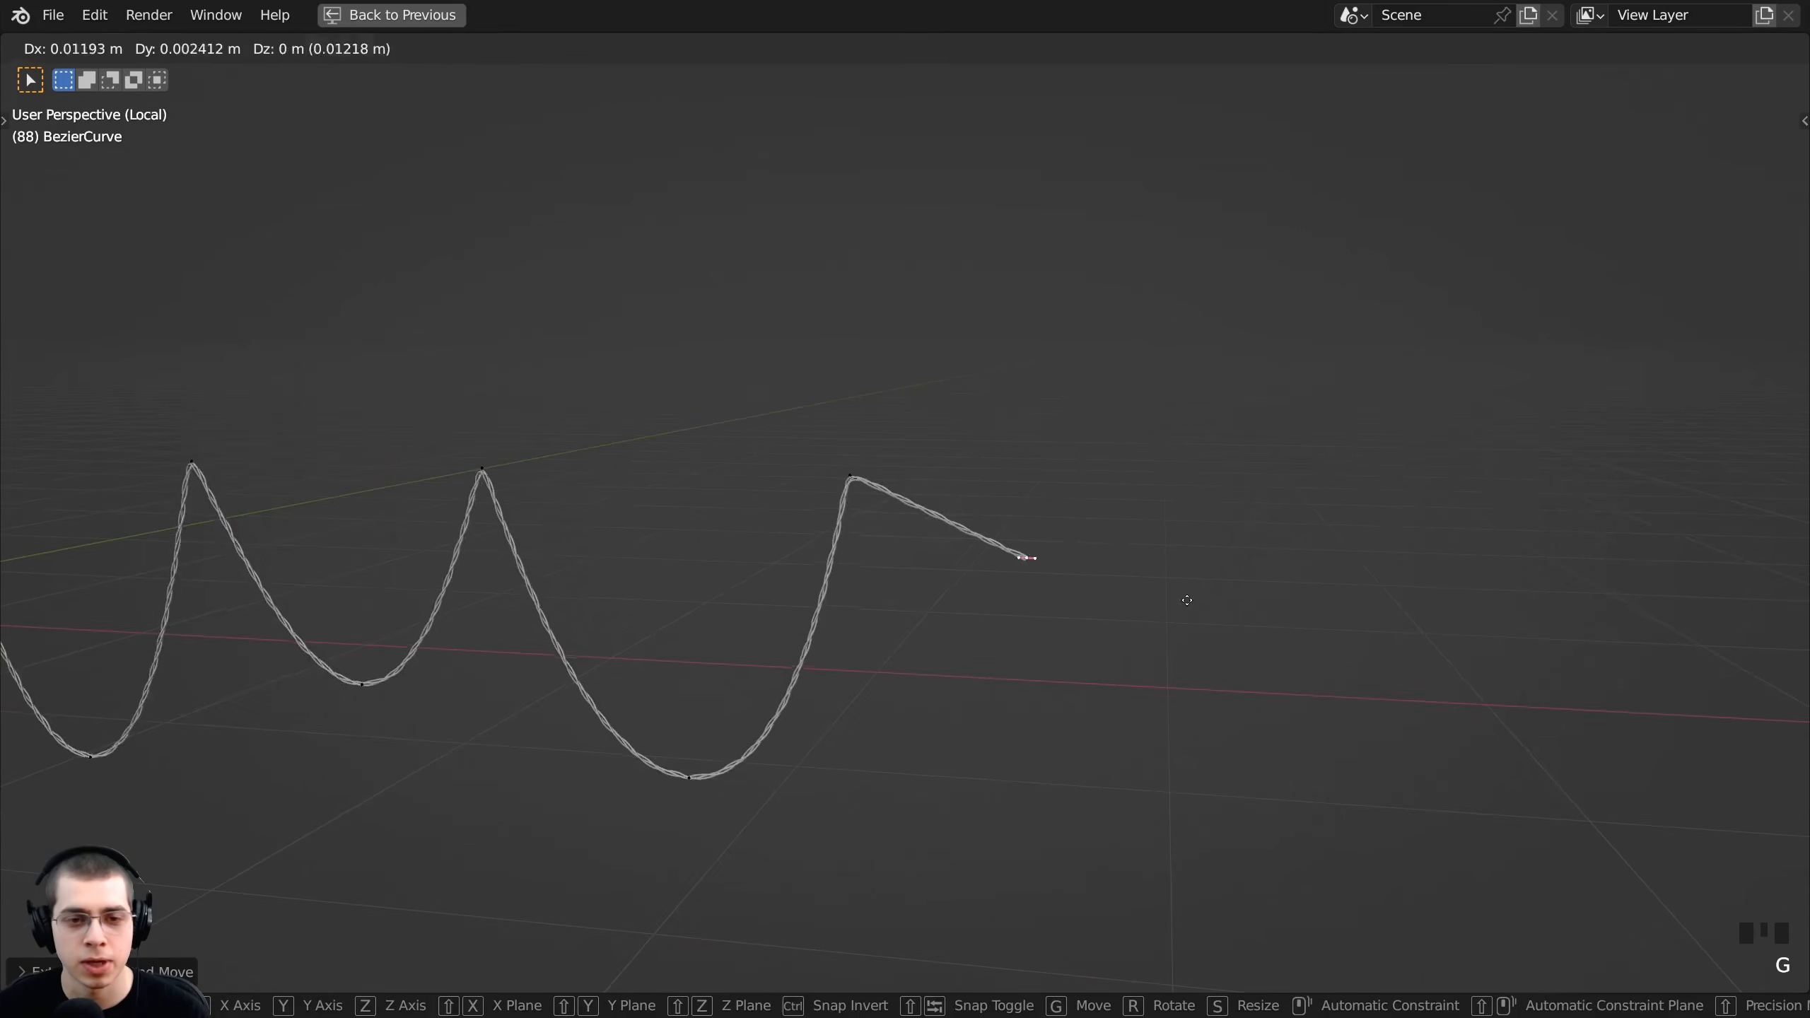
{"action": "left_click", "coordinate": [1222, 573]}
{"action": "key", "text": "s"}
{"action": "left_click", "coordinate": [210, 519]}
{"action": "middle_click_drag", "start_coordinate": [210, 519], "coordinate": [840, 598]}
{"action": "key", "text": "r"}
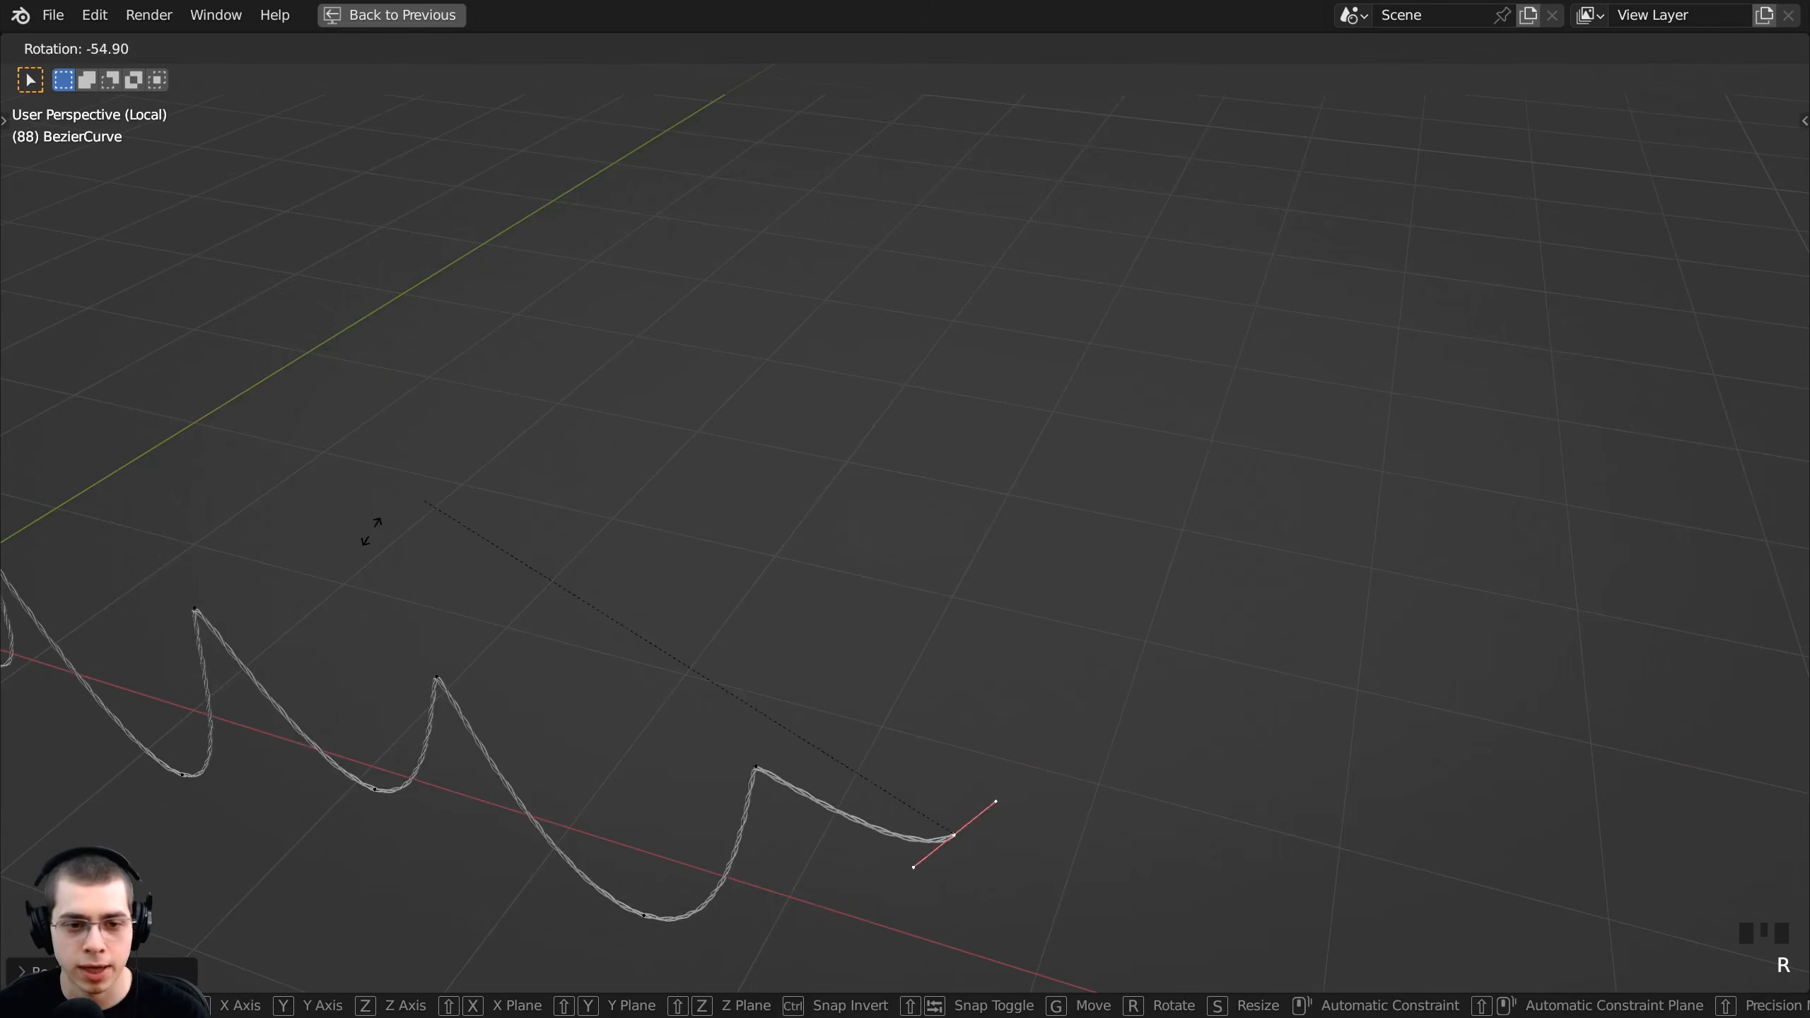
- Extrude a second control point beyond the first, lengthen its handles and move it to arch the new stretch of wire
{"action": "key", "text": "s"}
{"action": "key", "text": "g"}
{"action": "key", "text": "s"}
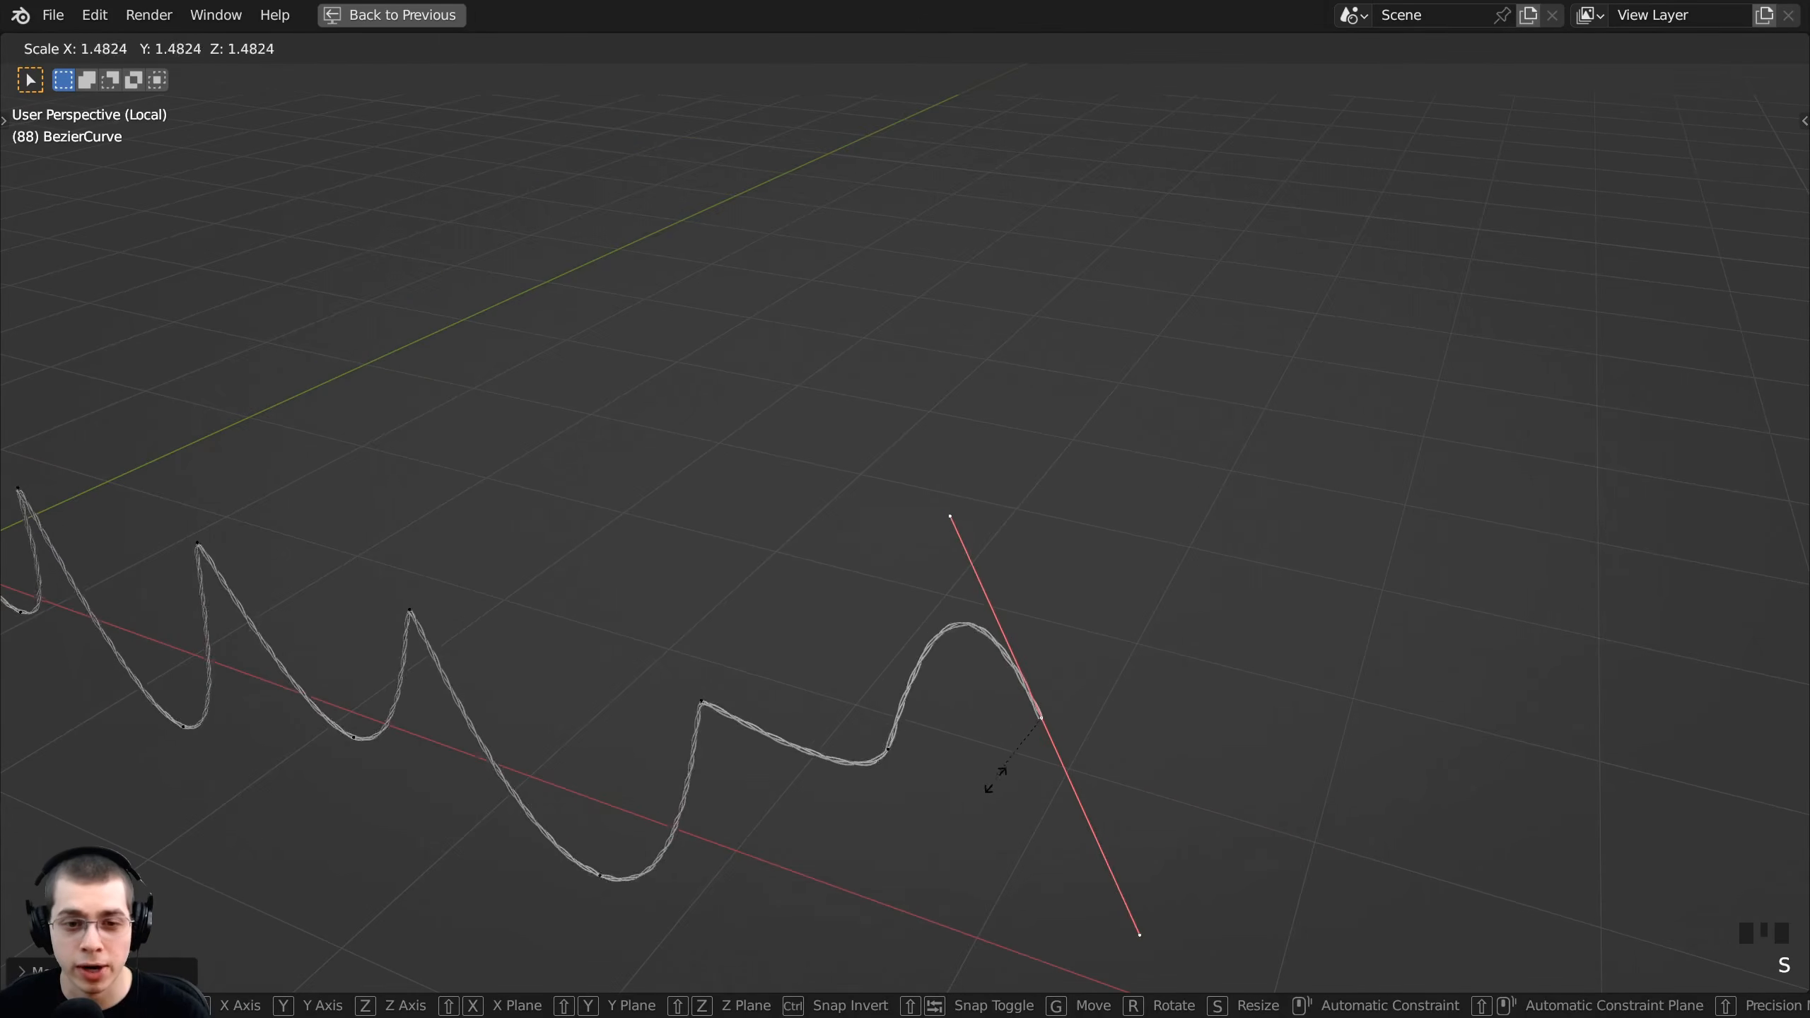
{"action": "left_click", "coordinate": [990, 776]}
{"action": "scroll", "coordinate": [954, 494], "scroll_direction": "up", "scroll_amount": 5}
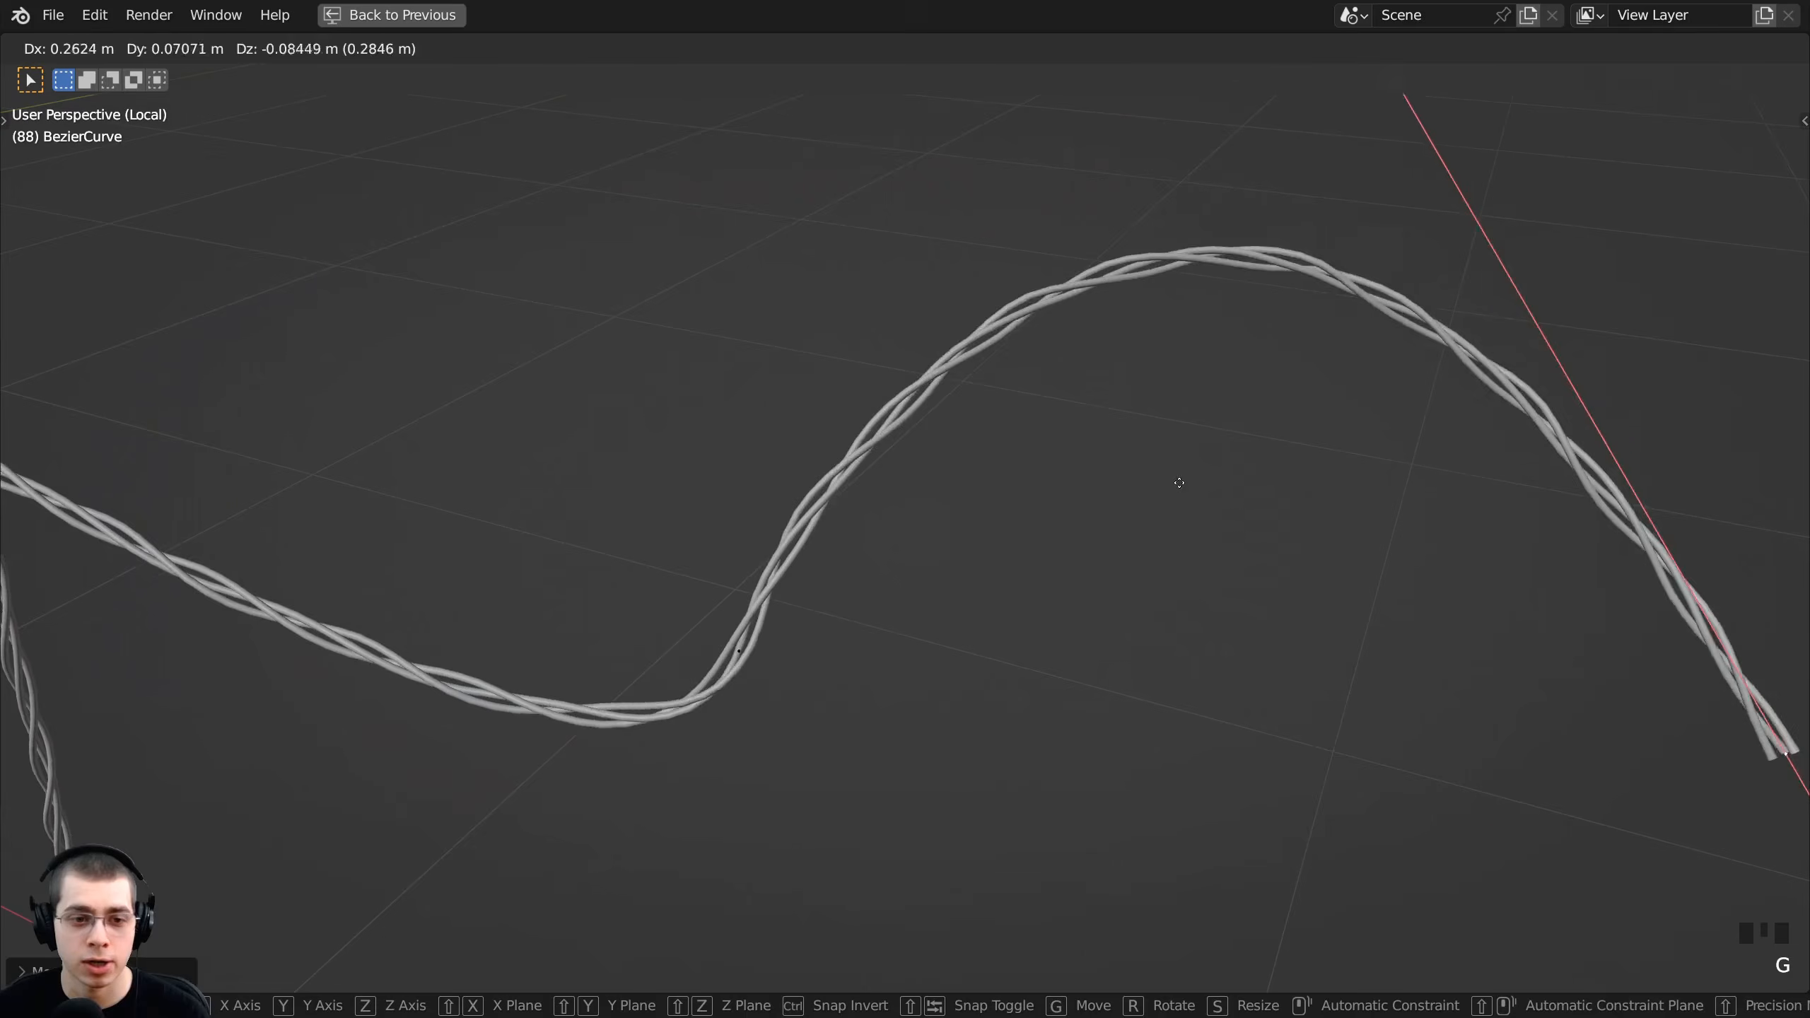
{"action": "left_click", "coordinate": [942, 582]}
{"action": "scroll", "coordinate": [943, 581], "scroll_direction": "down", "scroll_amount": 4}
{"action": "key", "text": "g"}
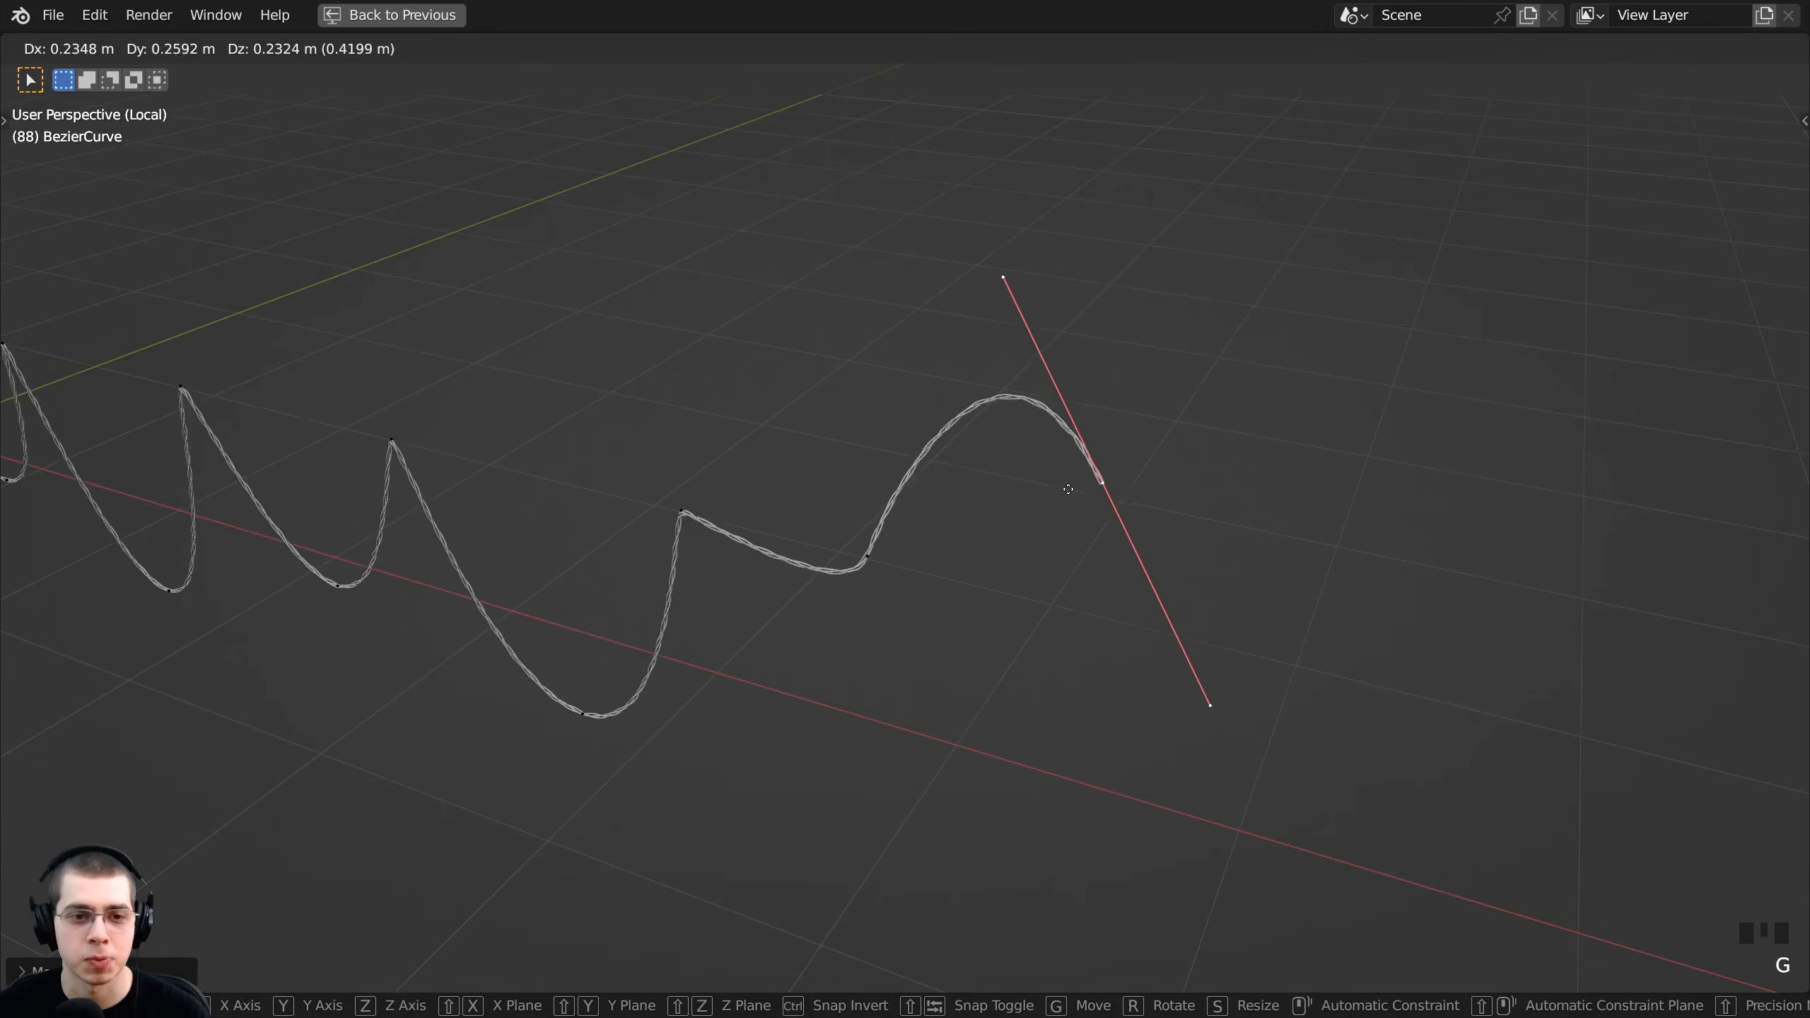
{"action": "left_click", "coordinate": [1059, 483]}
- Select the two extruded control points at the curve's end and delete their vertices
{"action": "scroll", "coordinate": [858, 553], "scroll_direction": "up", "scroll_amount": 2}
{"action": "key", "text": "a"}
{"action": "right_click", "coordinate": [871, 560]}
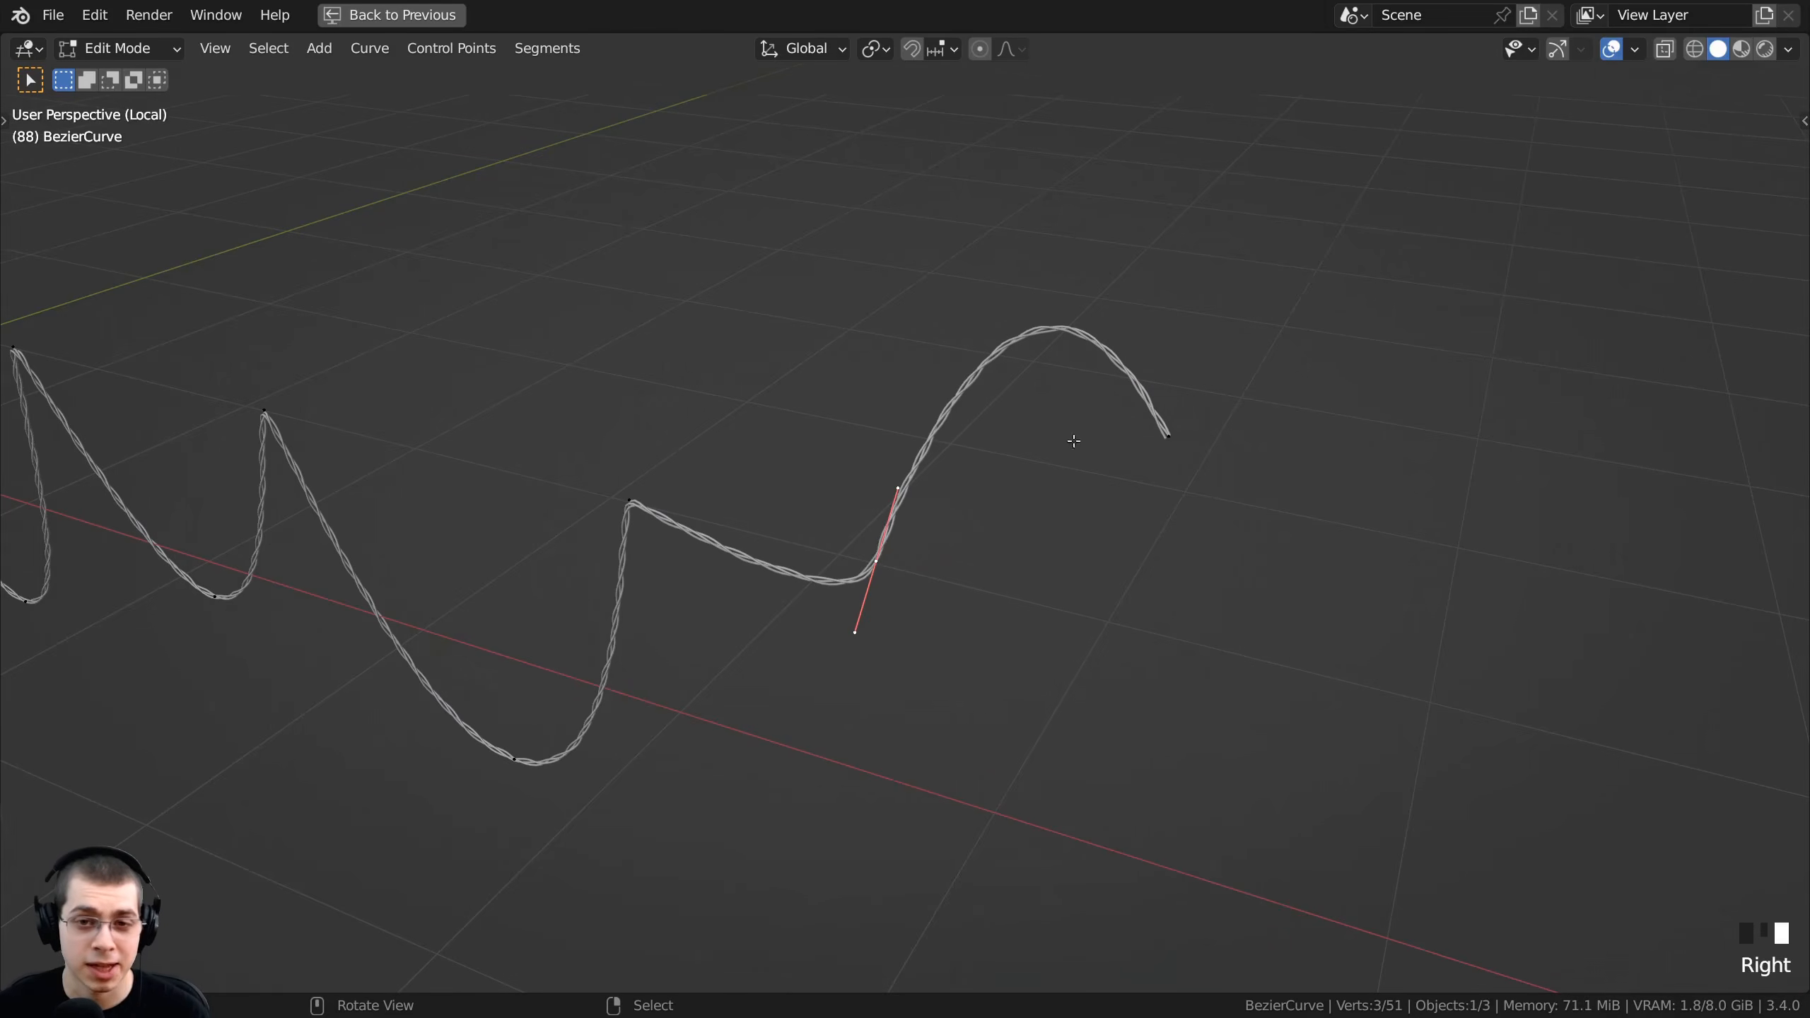
{"action": "right_click", "coordinate": [1166, 435], "text": "shift"}
{"action": "right_click", "coordinate": [869, 555], "text": "shift"}
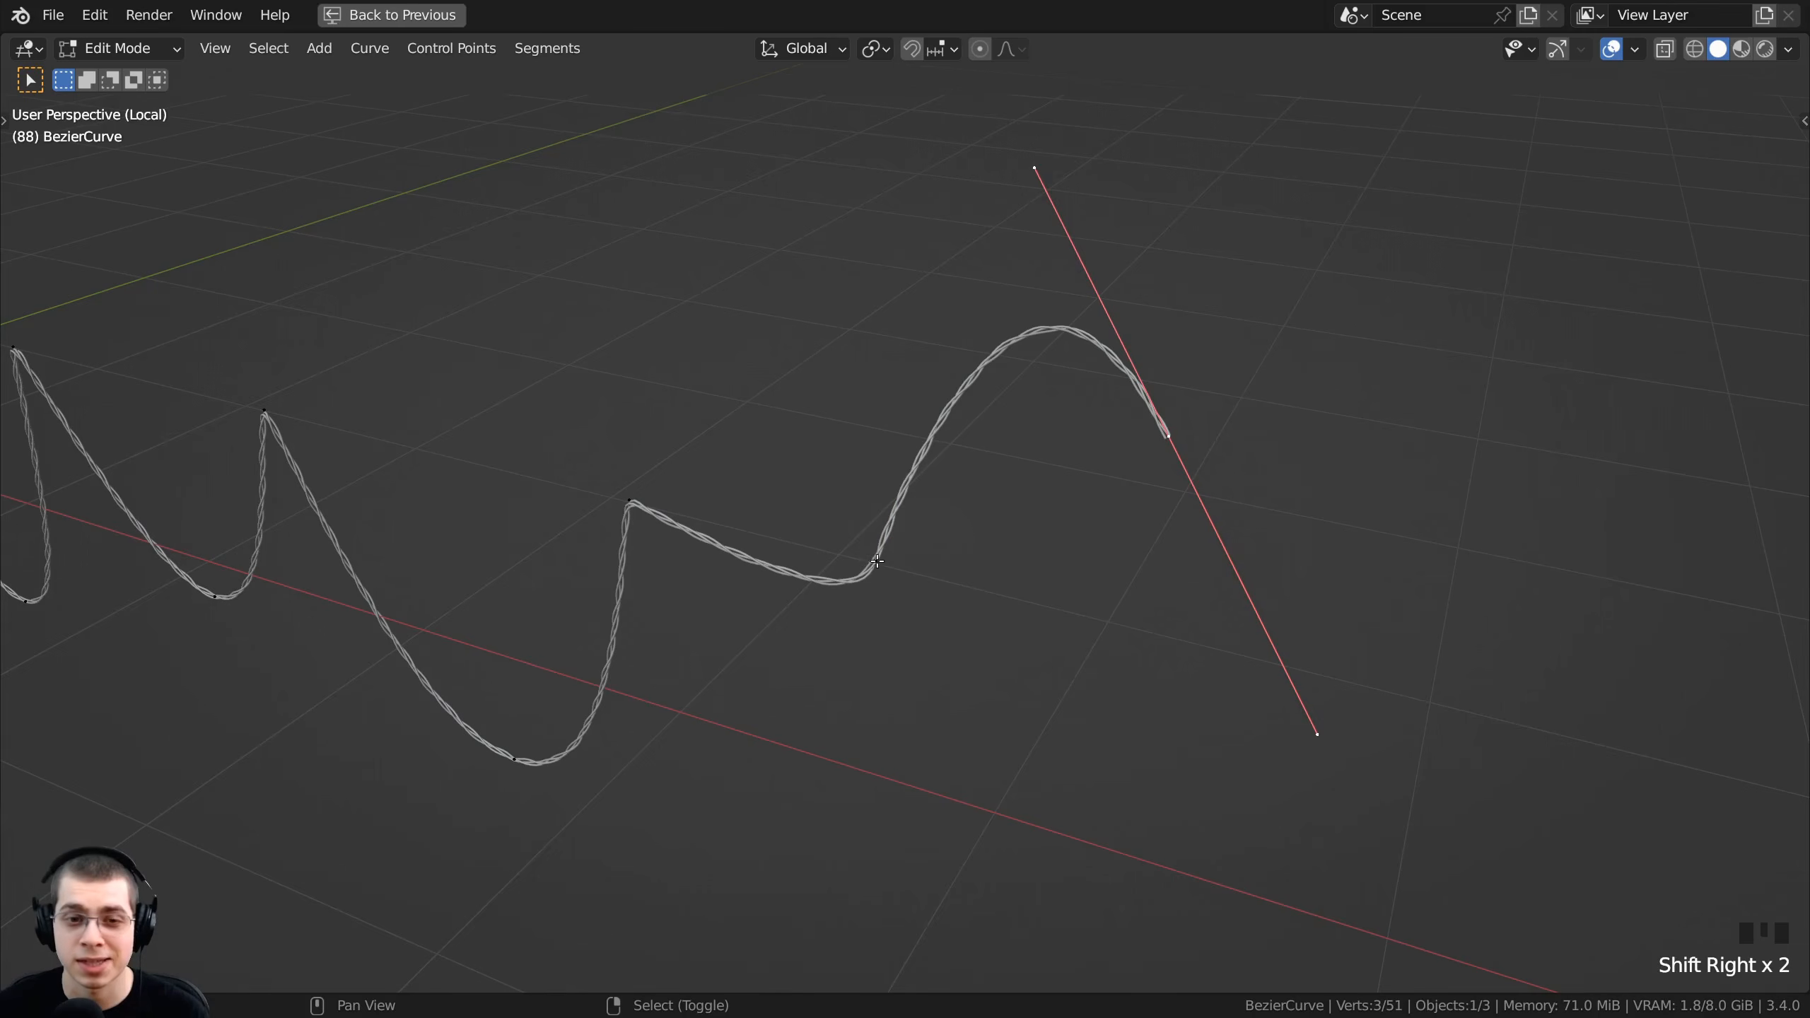
{"action": "right_click", "coordinate": [869, 555], "text": "shift"}
{"action": "key", "text": "x"}
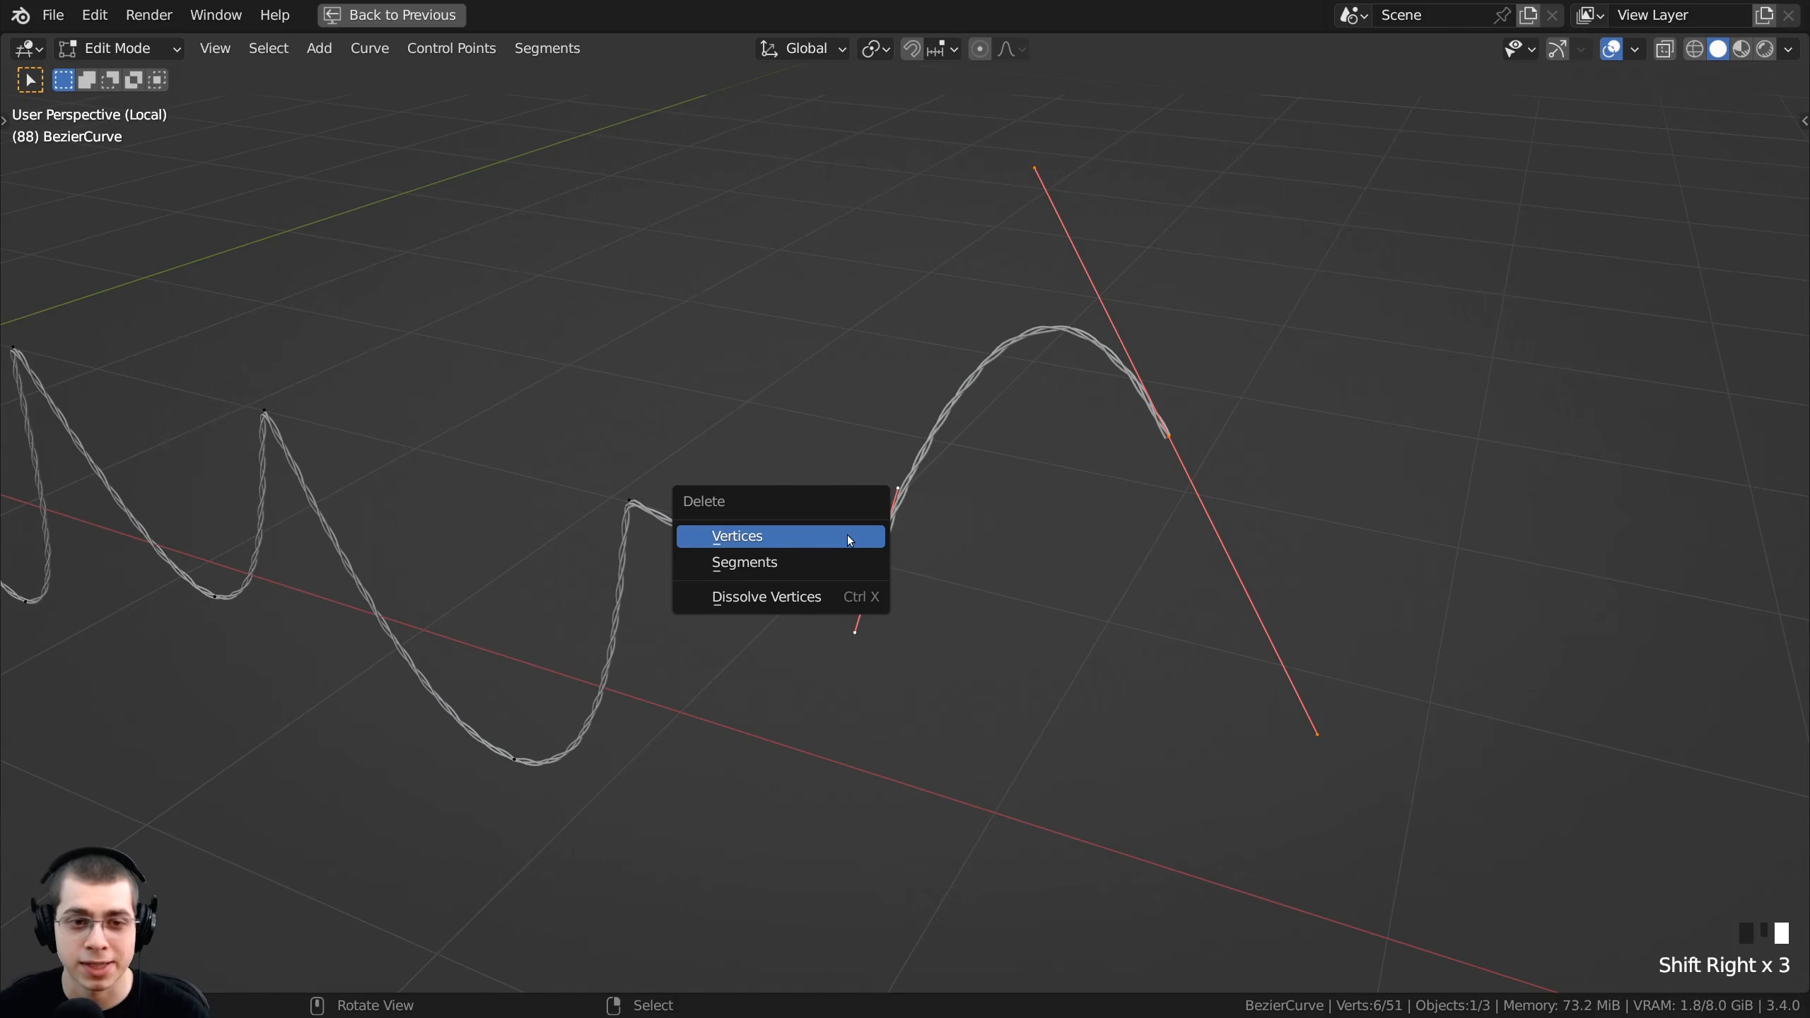
{"action": "left_click", "coordinate": [796, 545]}
- Restore the split layout showing the 3D viewport beside the node editor
{"action": "scroll", "coordinate": [791, 537], "scroll_direction": "down", "scroll_amount": 2}
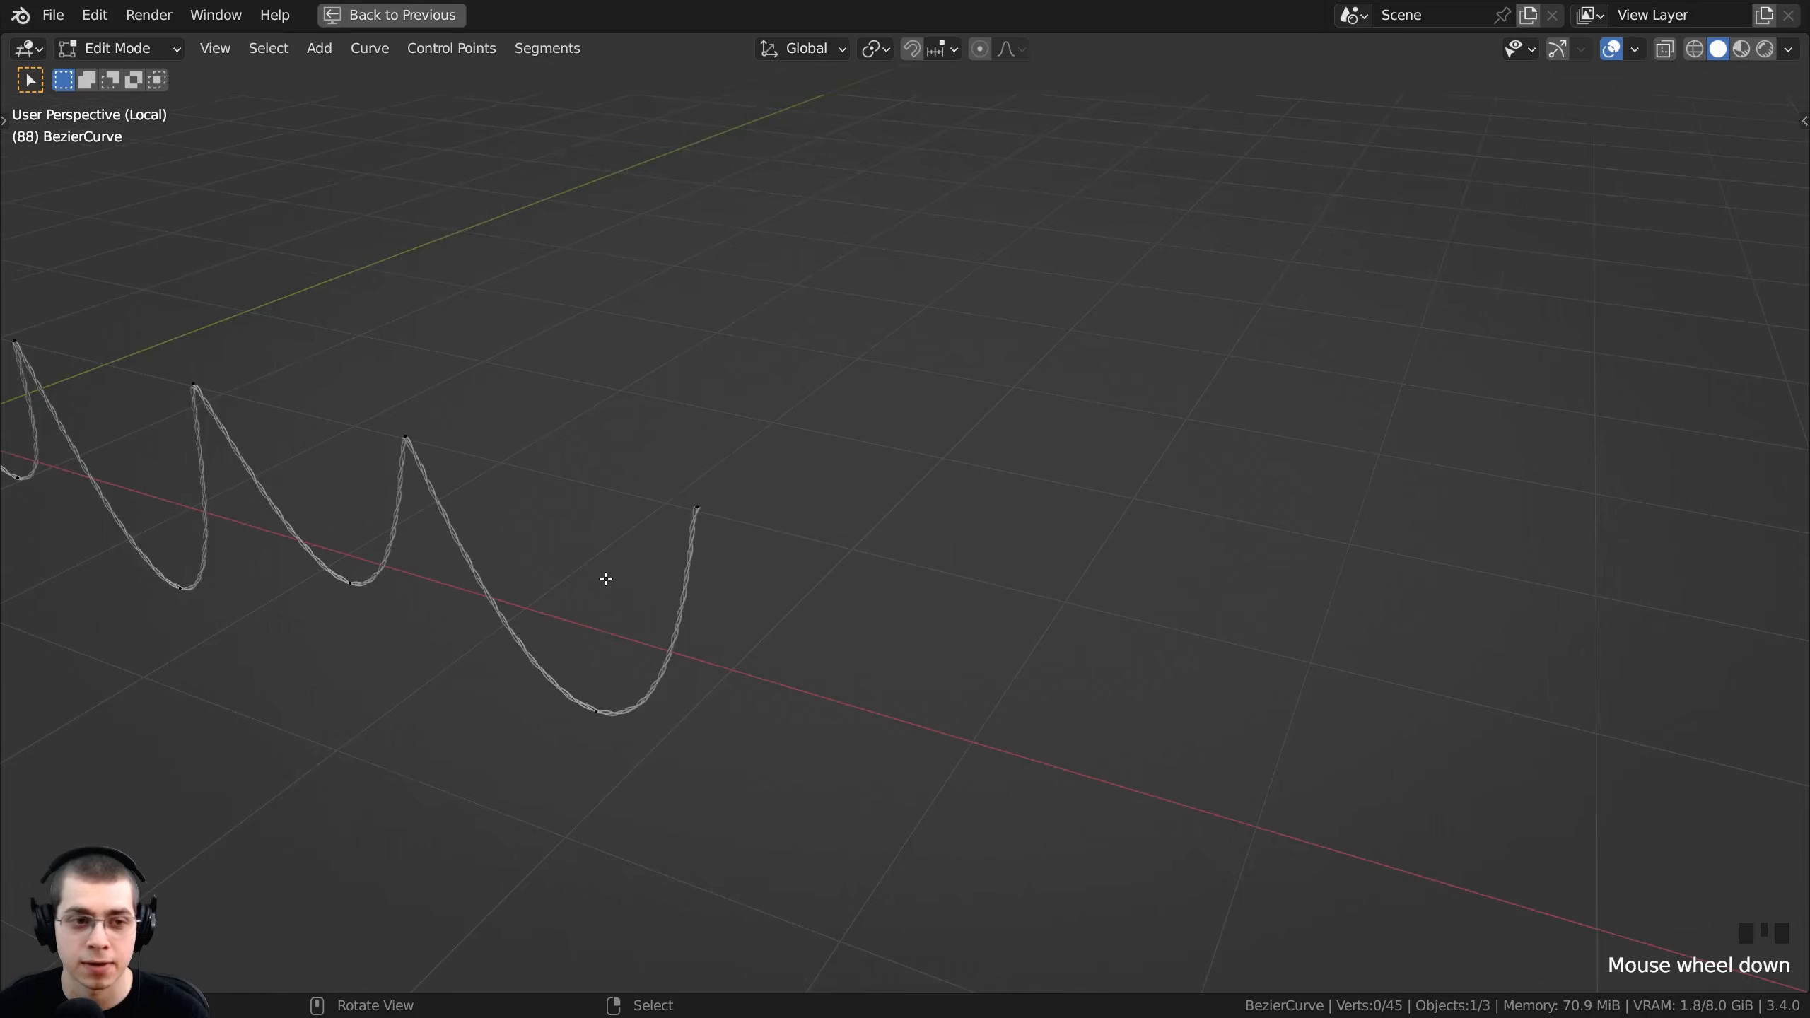
{"action": "middle_click_drag", "start_coordinate": [606, 578], "coordinate": [667, 571], "text": "shift"}
{"action": "key", "text": "ctrl+space"}
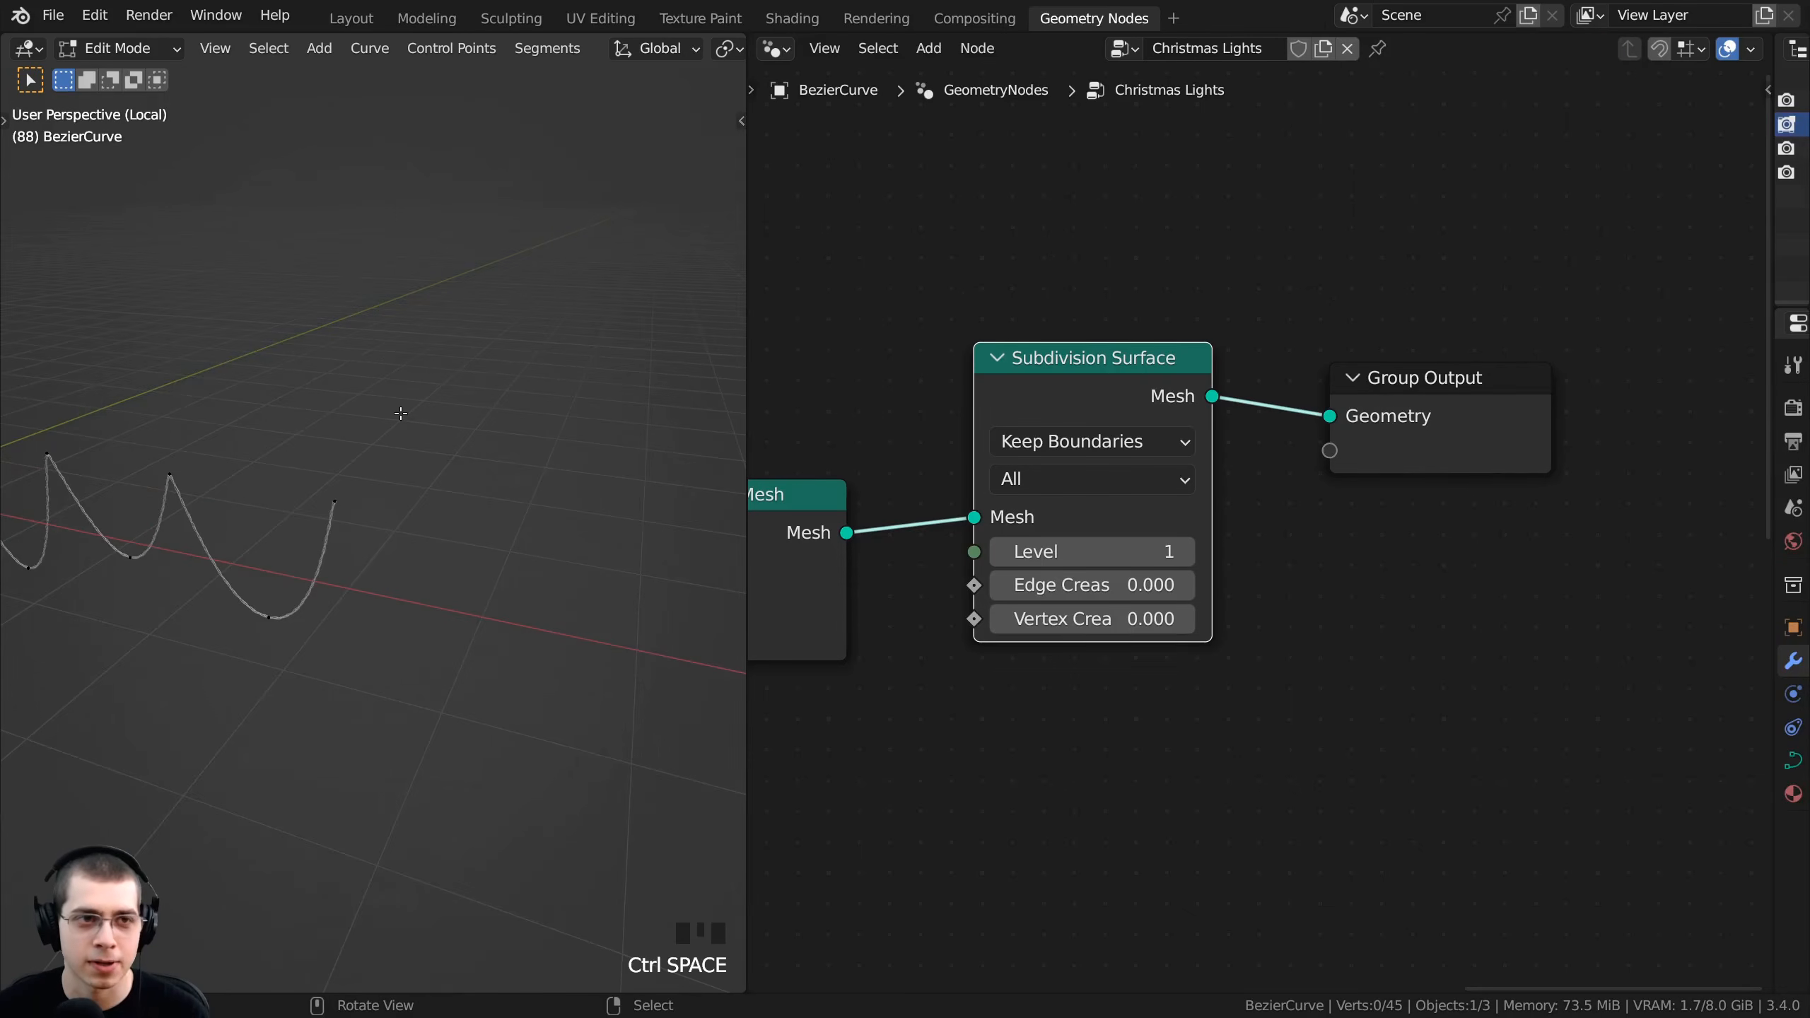
{"action": "key", "text": "ctrl+space"}
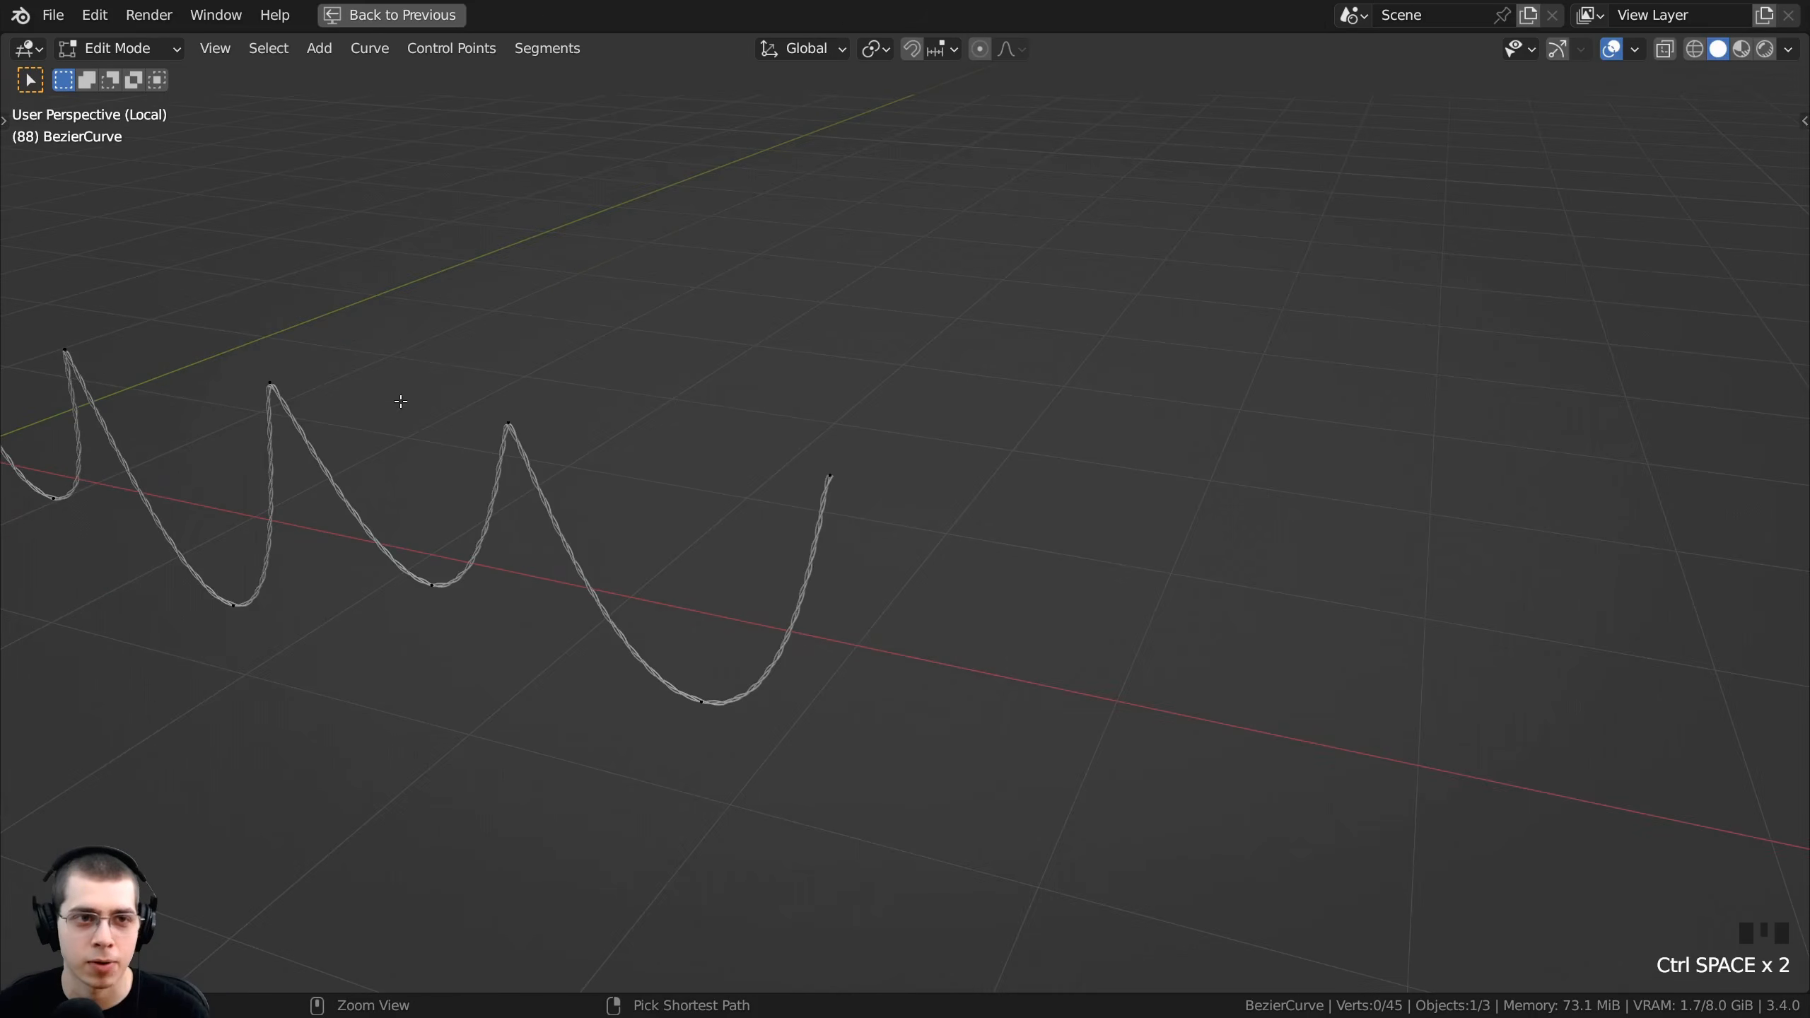
{"action": "left_click", "coordinate": [383, 23]}
{"action": "scroll", "coordinate": [423, 443], "scroll_direction": "up", "scroll_amount": 2}
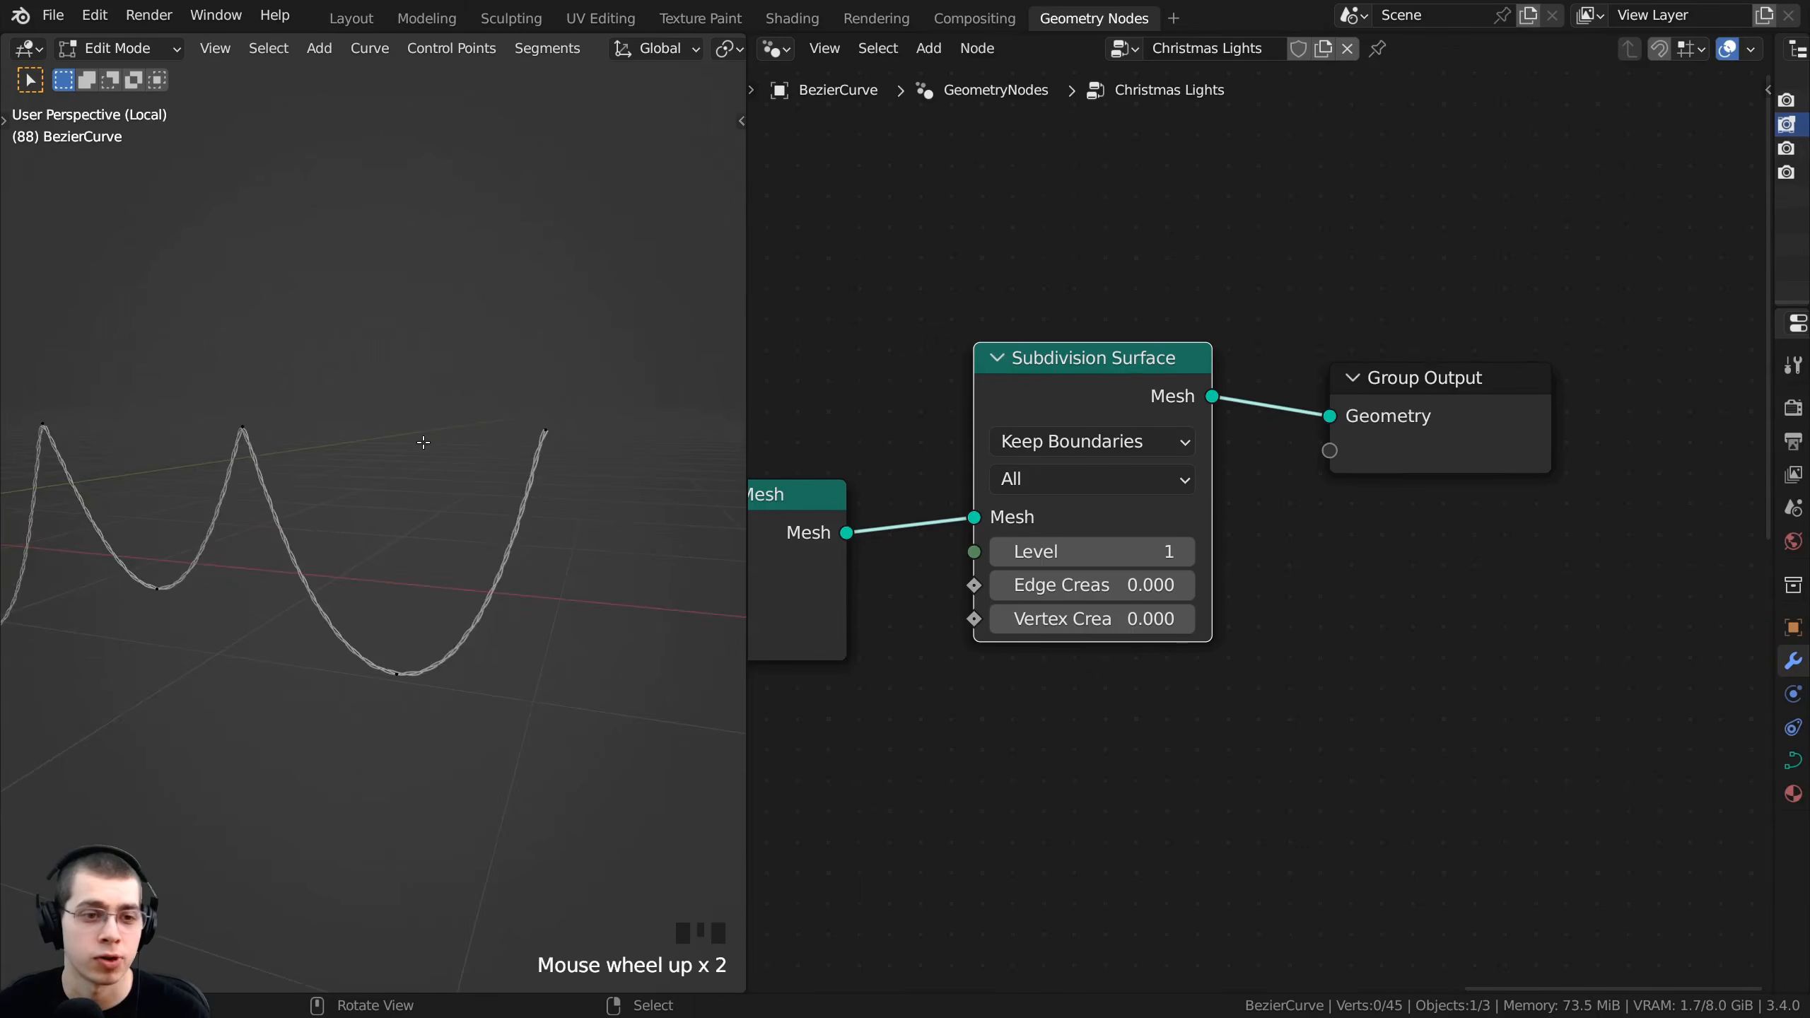
- Return the curve to Object Mode with everything deselected and save the Christmas Lights file
{"action": "key", "text": "Tab"}
{"action": "middle_click_drag", "start_coordinate": [423, 442], "coordinate": [408, 455]}
{"action": "scroll", "coordinate": [414, 443], "scroll_direction": "up", "scroll_amount": 1}
{"action": "key", "text": "a"}
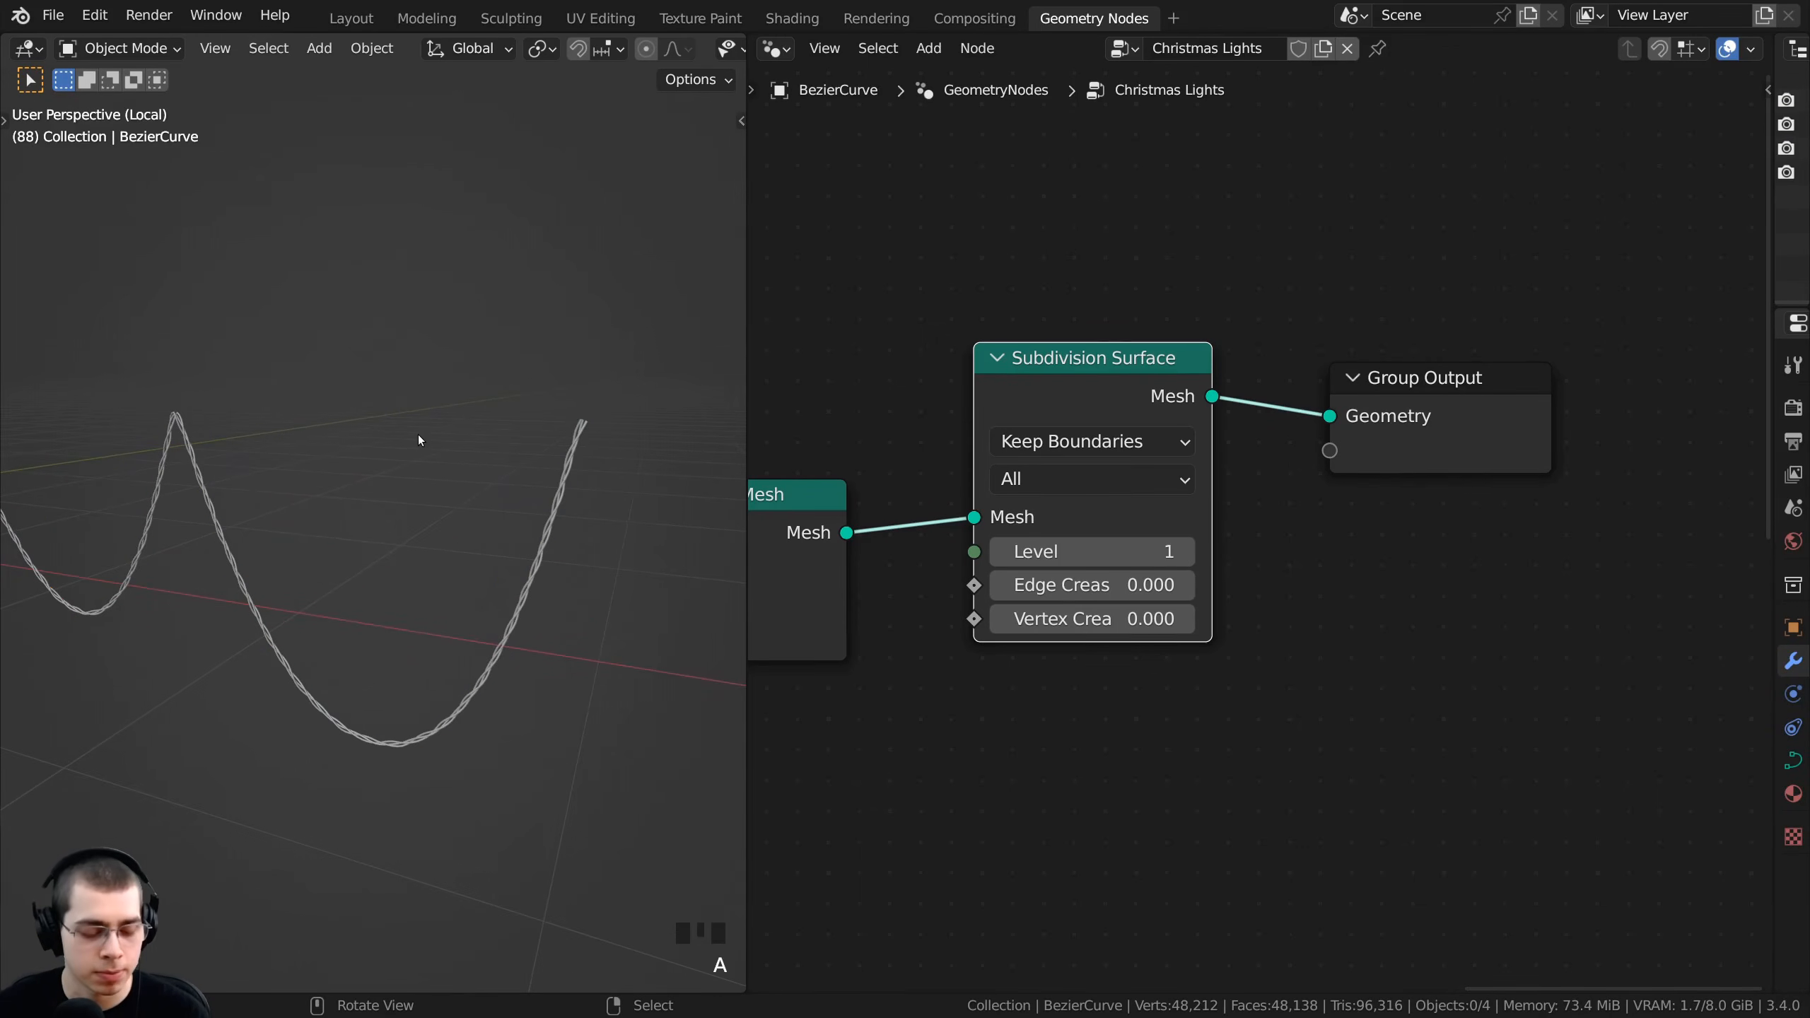
{"action": "key", "text": "ctrl+s"}
- Examine the twisted wires and the node chain from Resample Curve through Curve to Mesh to Group Output
{"action": "scroll", "coordinate": [798, 473], "scroll_direction": "down", "scroll_amount": 2}
{"action": "middle_click_drag", "start_coordinate": [799, 473], "coordinate": [923, 434]}
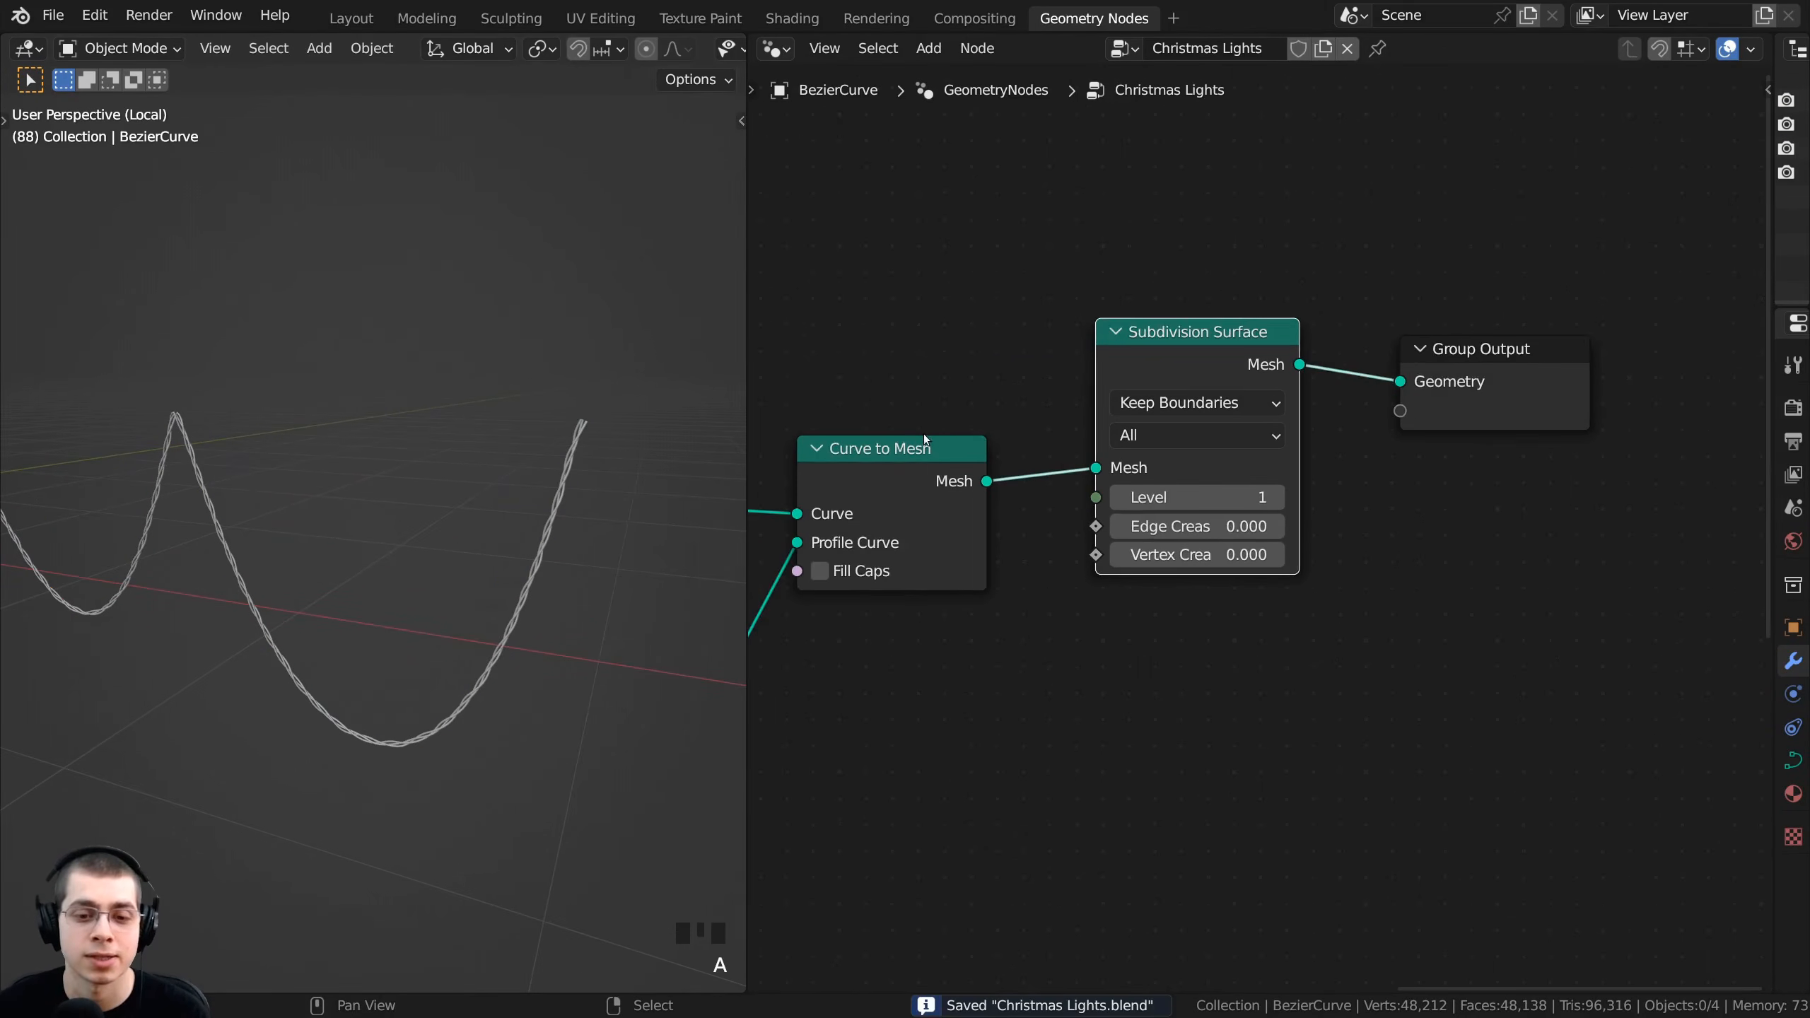
{"action": "scroll", "coordinate": [559, 473], "scroll_direction": "down", "scroll_amount": 1}
{"action": "middle_click_drag", "start_coordinate": [559, 474], "coordinate": [549, 476]}
{"action": "scroll", "coordinate": [939, 493], "scroll_direction": "down", "scroll_amount": 1}
{"action": "middle_click_drag", "start_coordinate": [476, 575], "coordinate": [511, 565]}
{"action": "scroll", "coordinate": [852, 573], "scroll_direction": "down", "scroll_amount": 2}
{"action": "middle_click_drag", "start_coordinate": [983, 600], "coordinate": [1267, 460]}
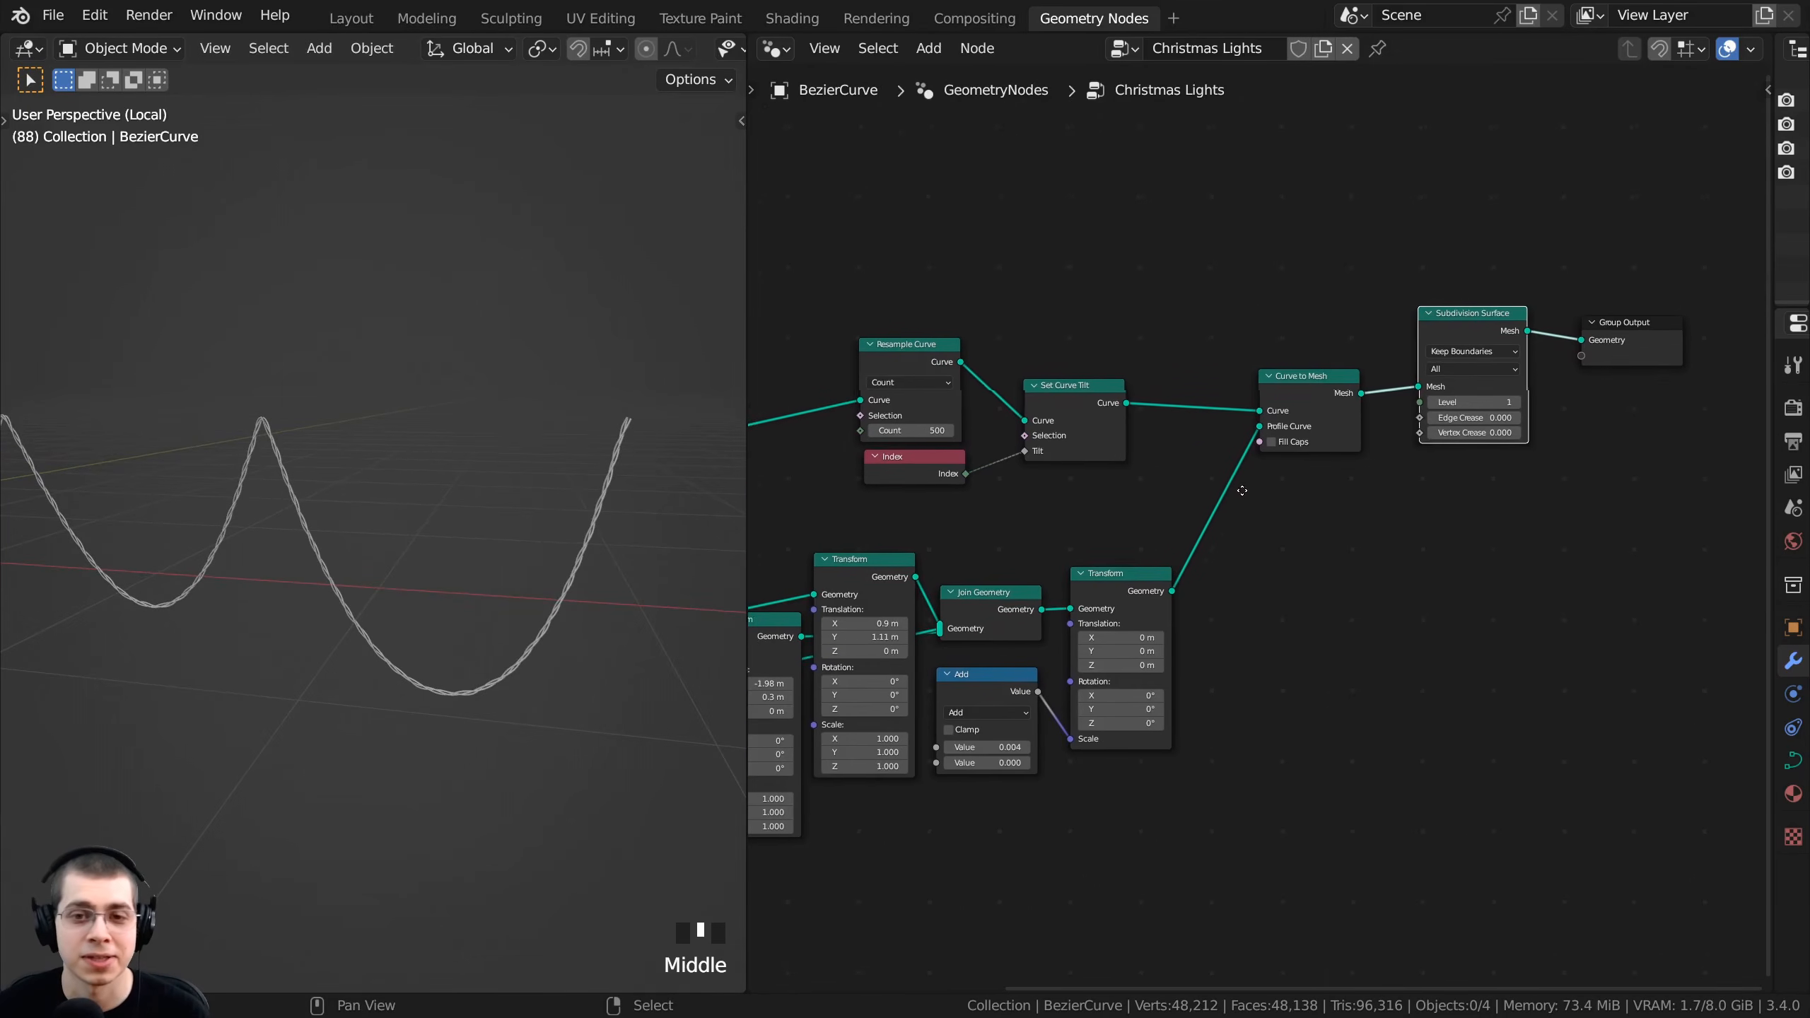
{"action": "middle_click_drag", "start_coordinate": [581, 602], "coordinate": [594, 597]}
{"action": "middle_click_drag", "start_coordinate": [595, 597], "coordinate": [582, 599]}
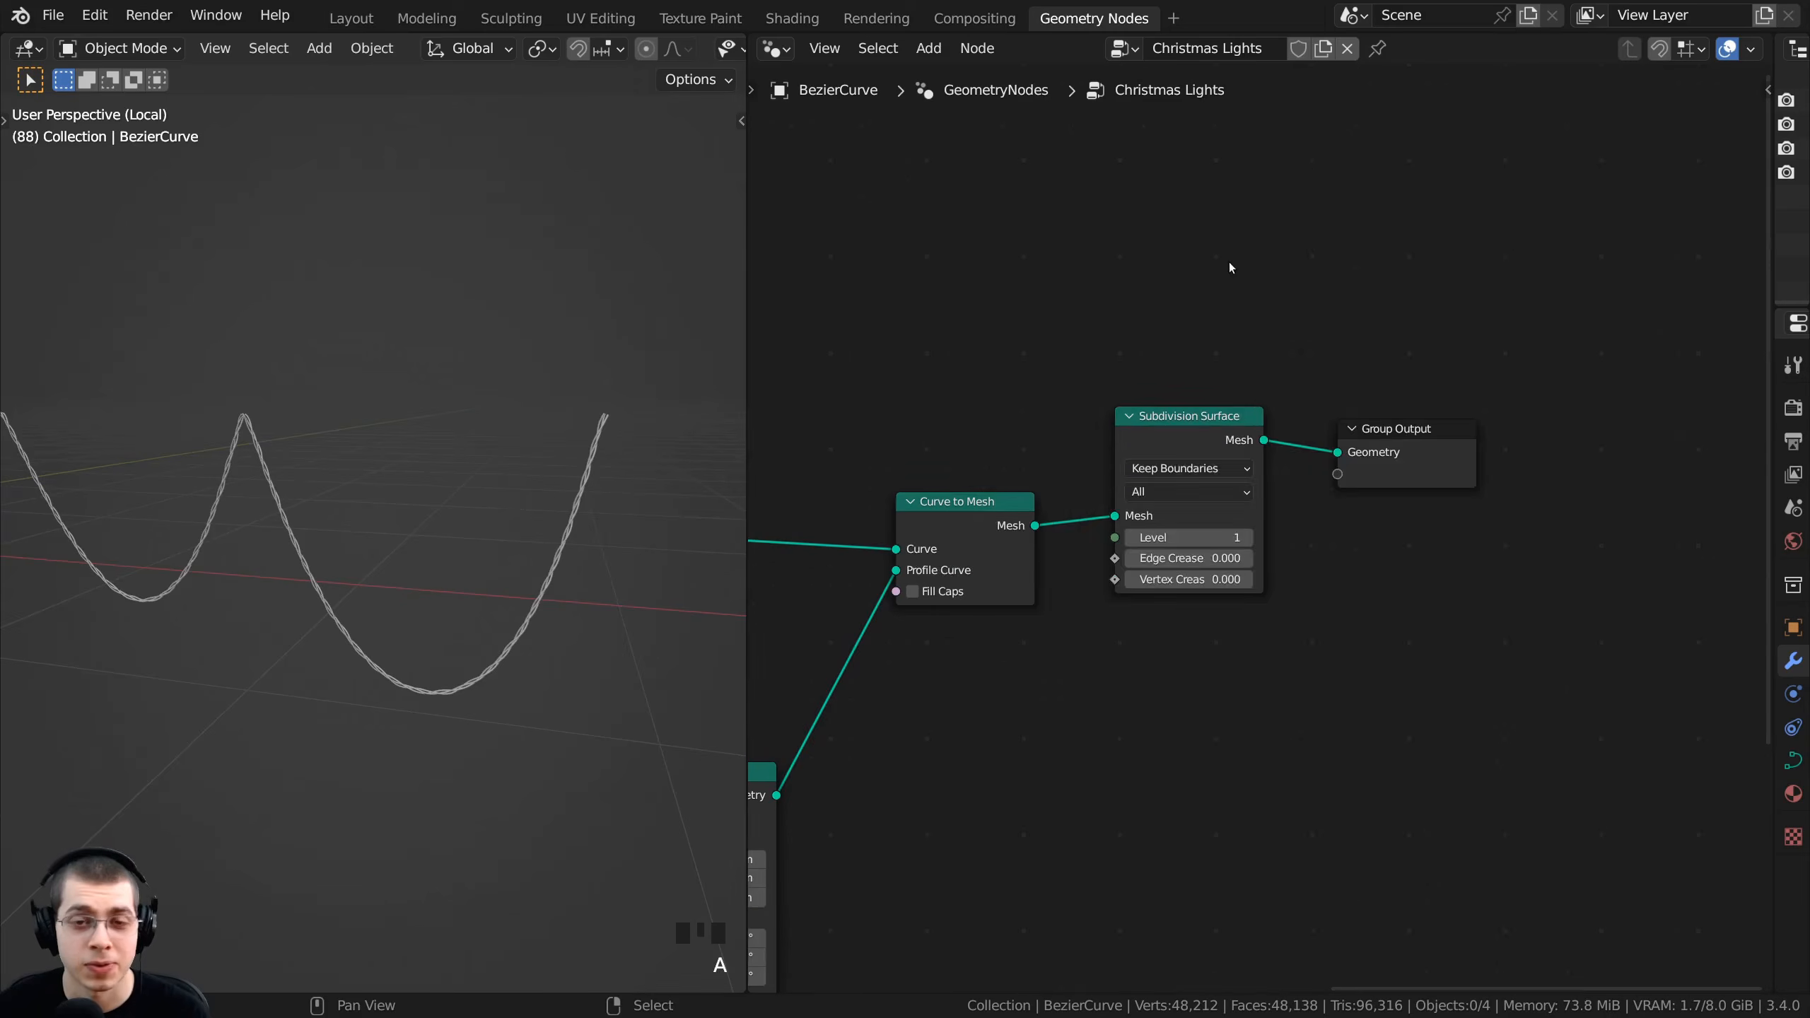
- Insert an Instance on Points node between Subdivision Surface and Group Output
{"action": "key", "text": "shift+a"}
{"action": "mouse_move", "coordinate": [1229, 264]}
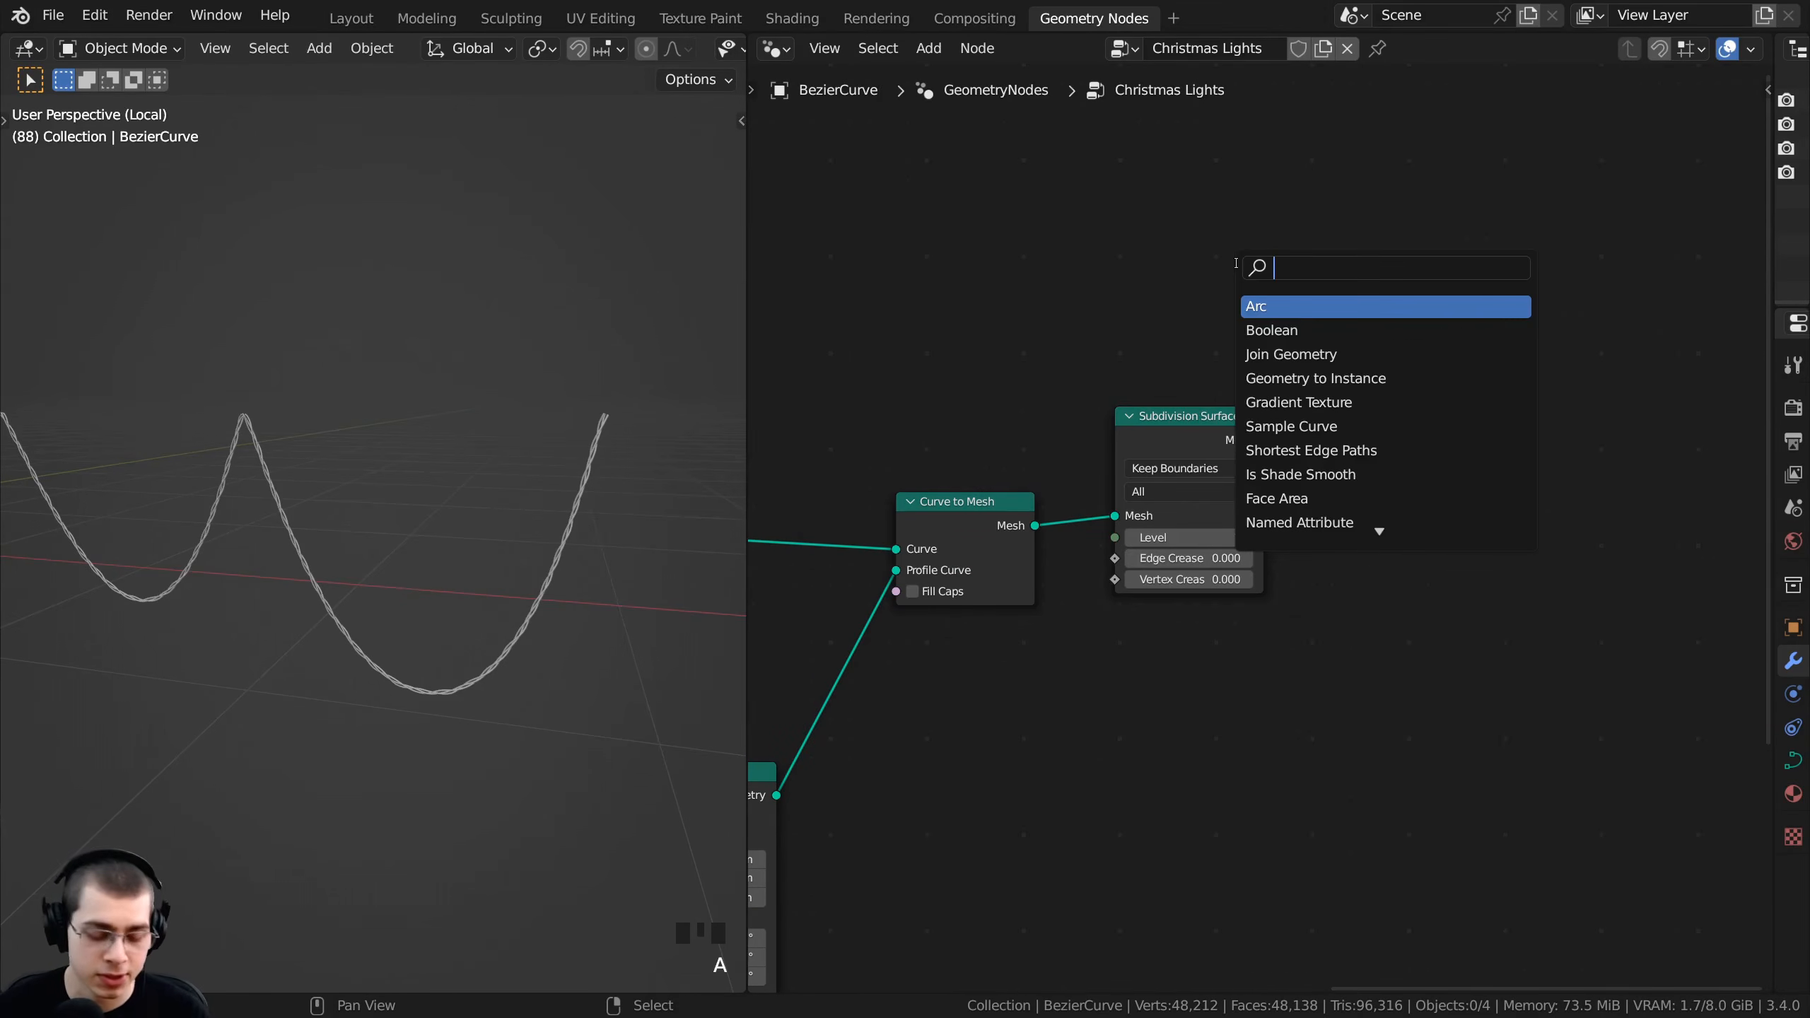
{"action": "type", "text": "insta"}
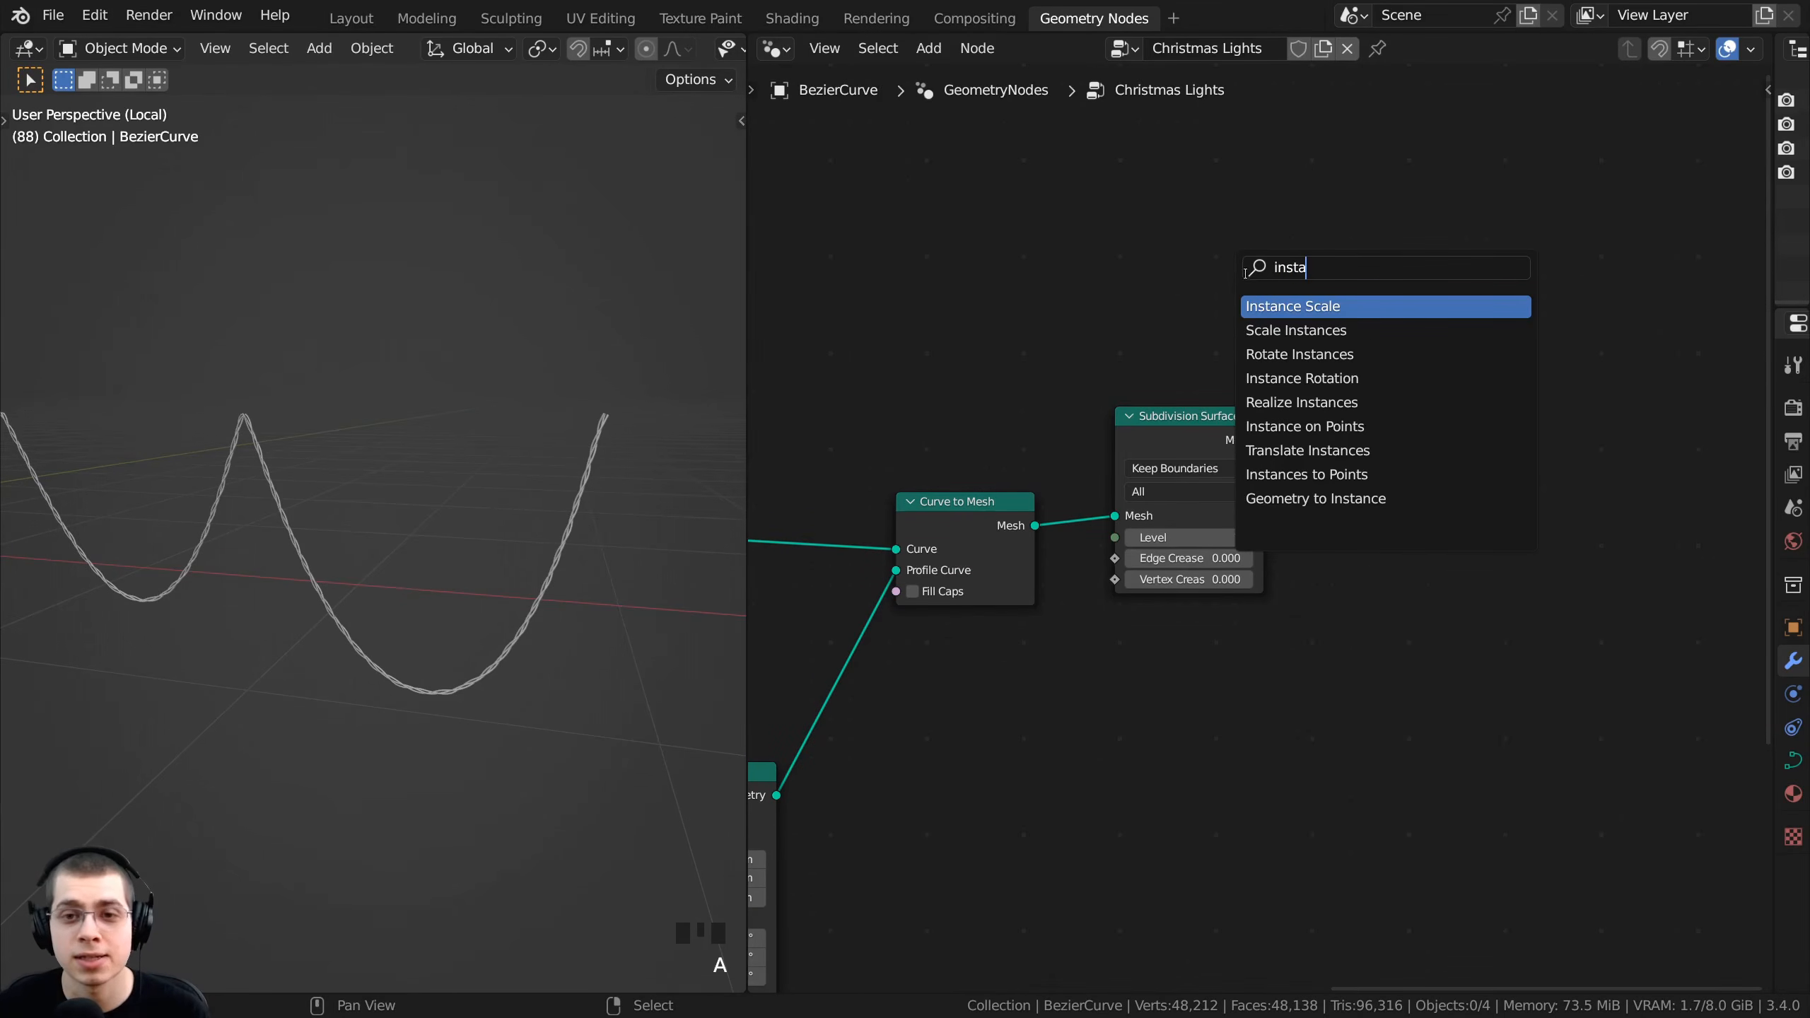
{"action": "type", "text": "nce on"}
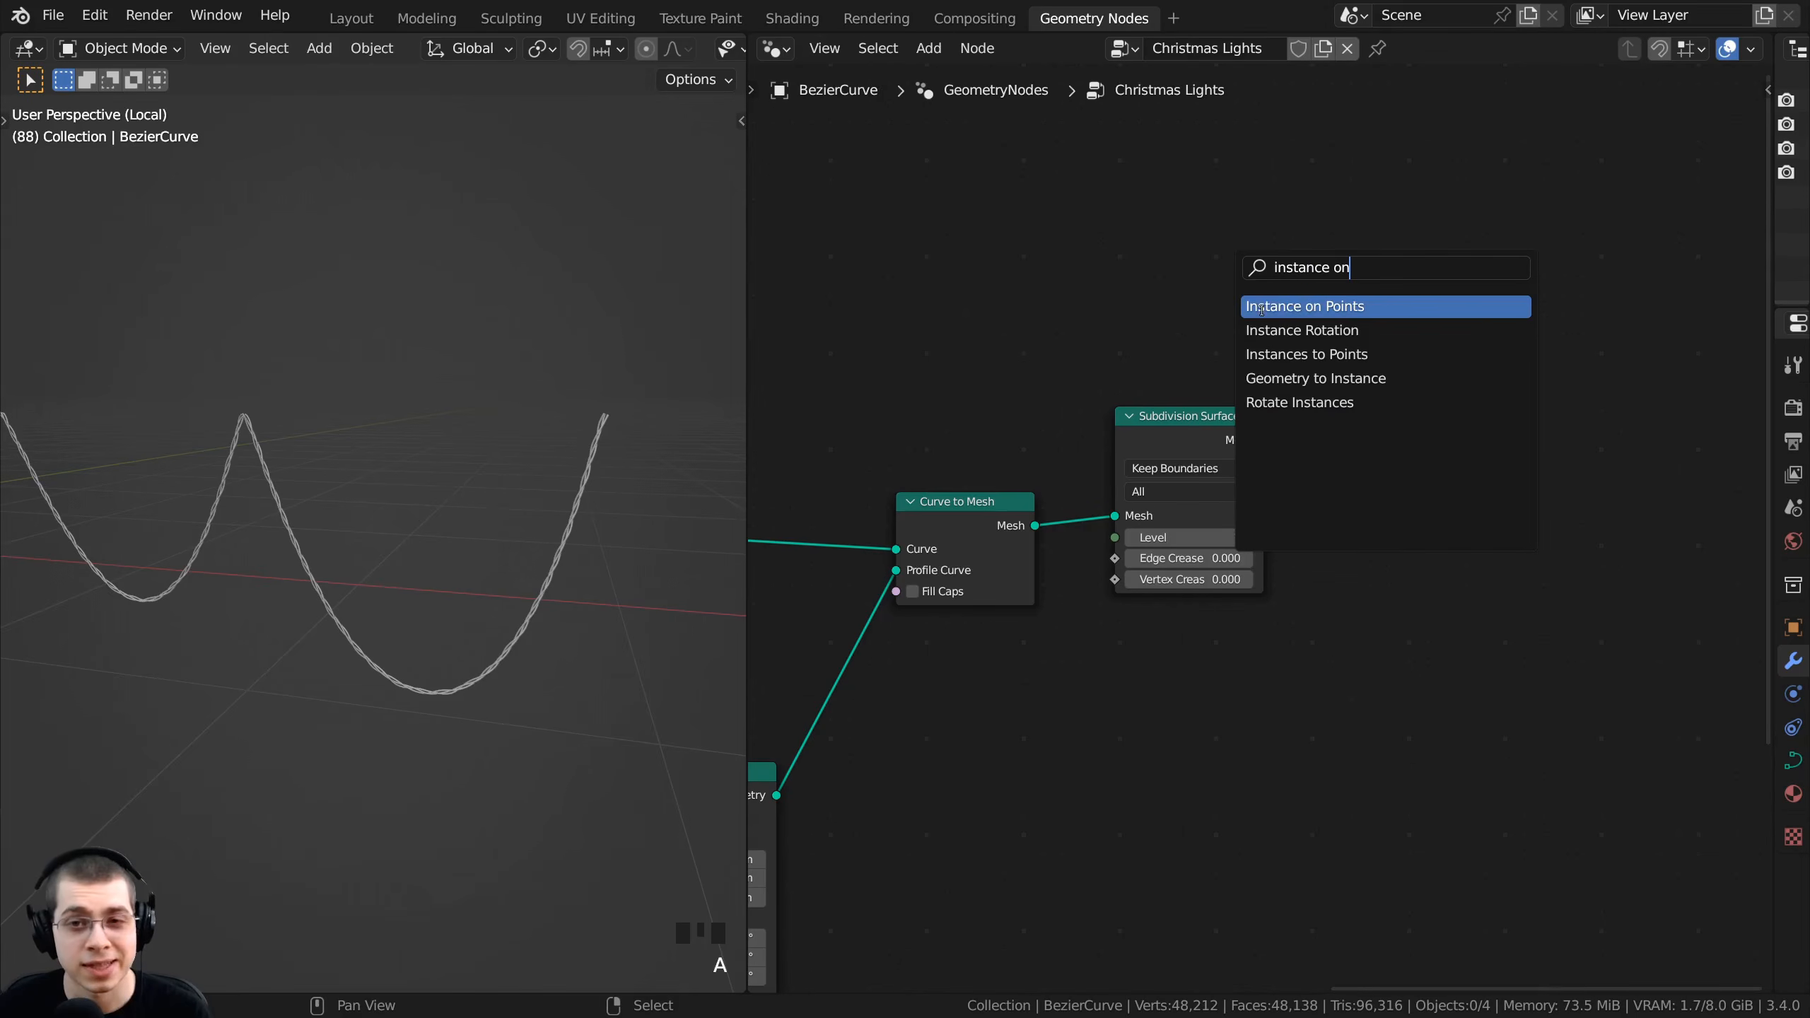
{"action": "left_click", "coordinate": [1288, 307]}
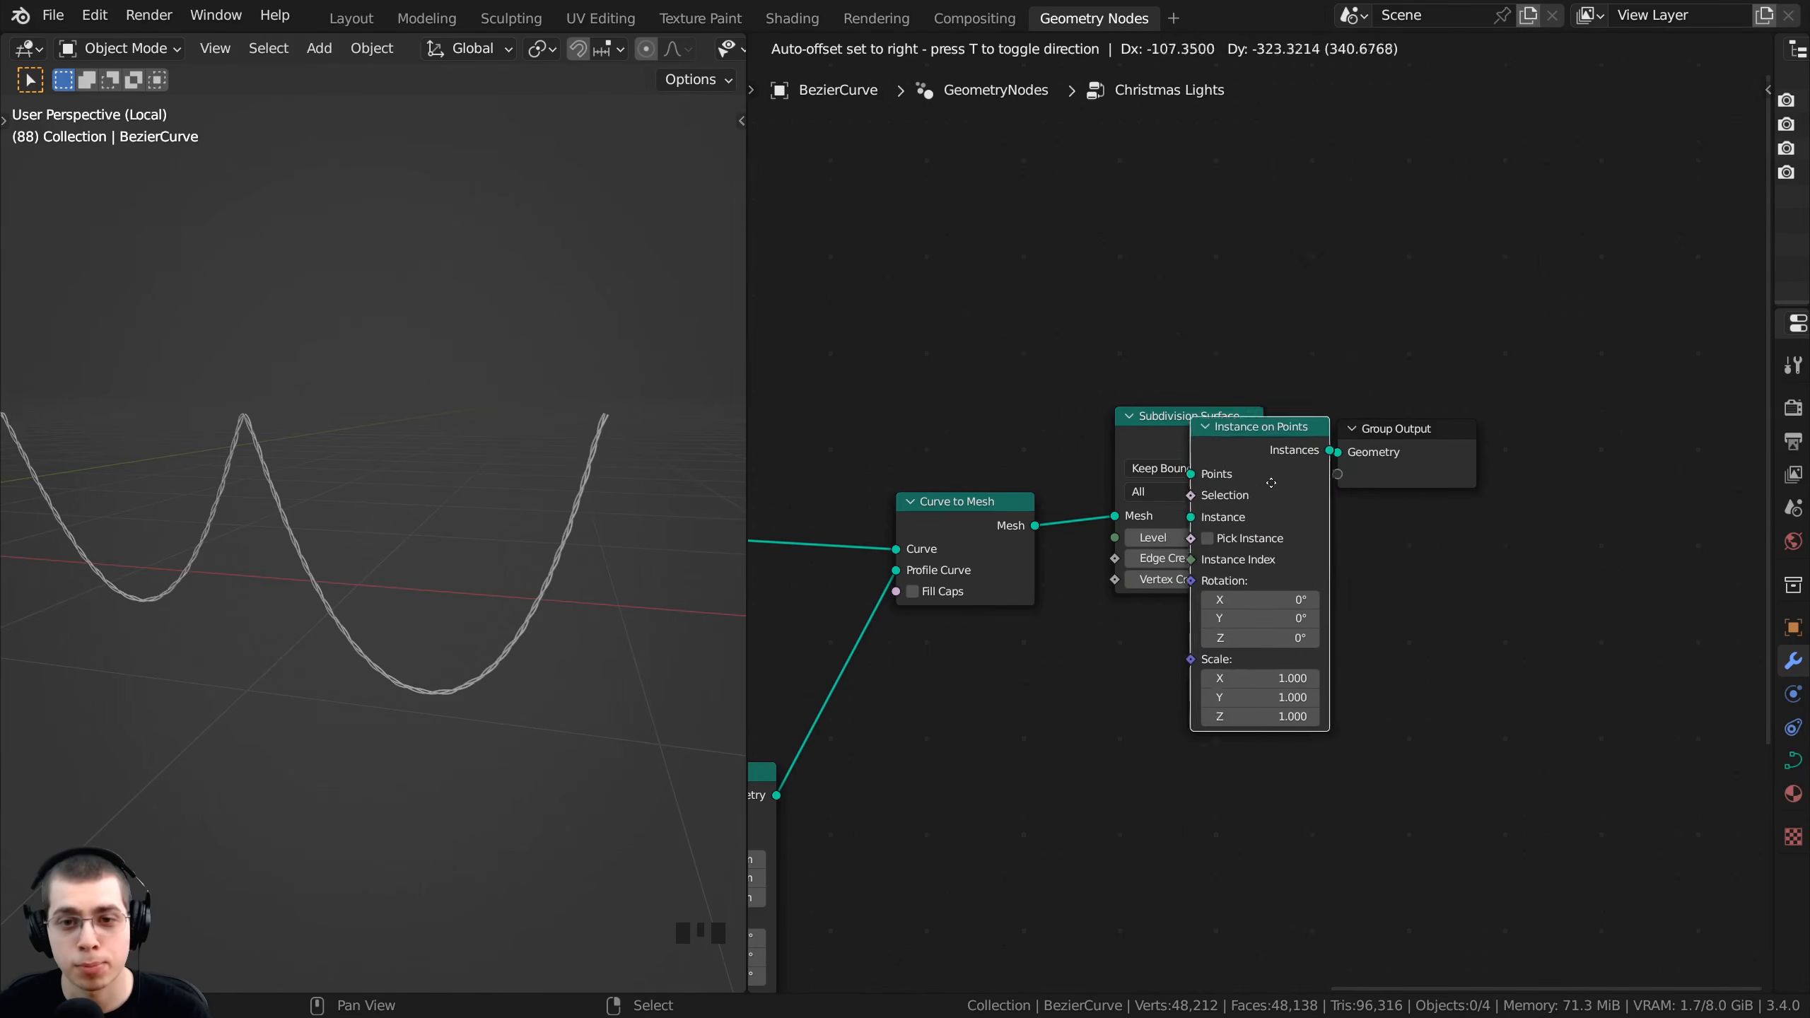
{"action": "left_click", "coordinate": [1329, 483]}
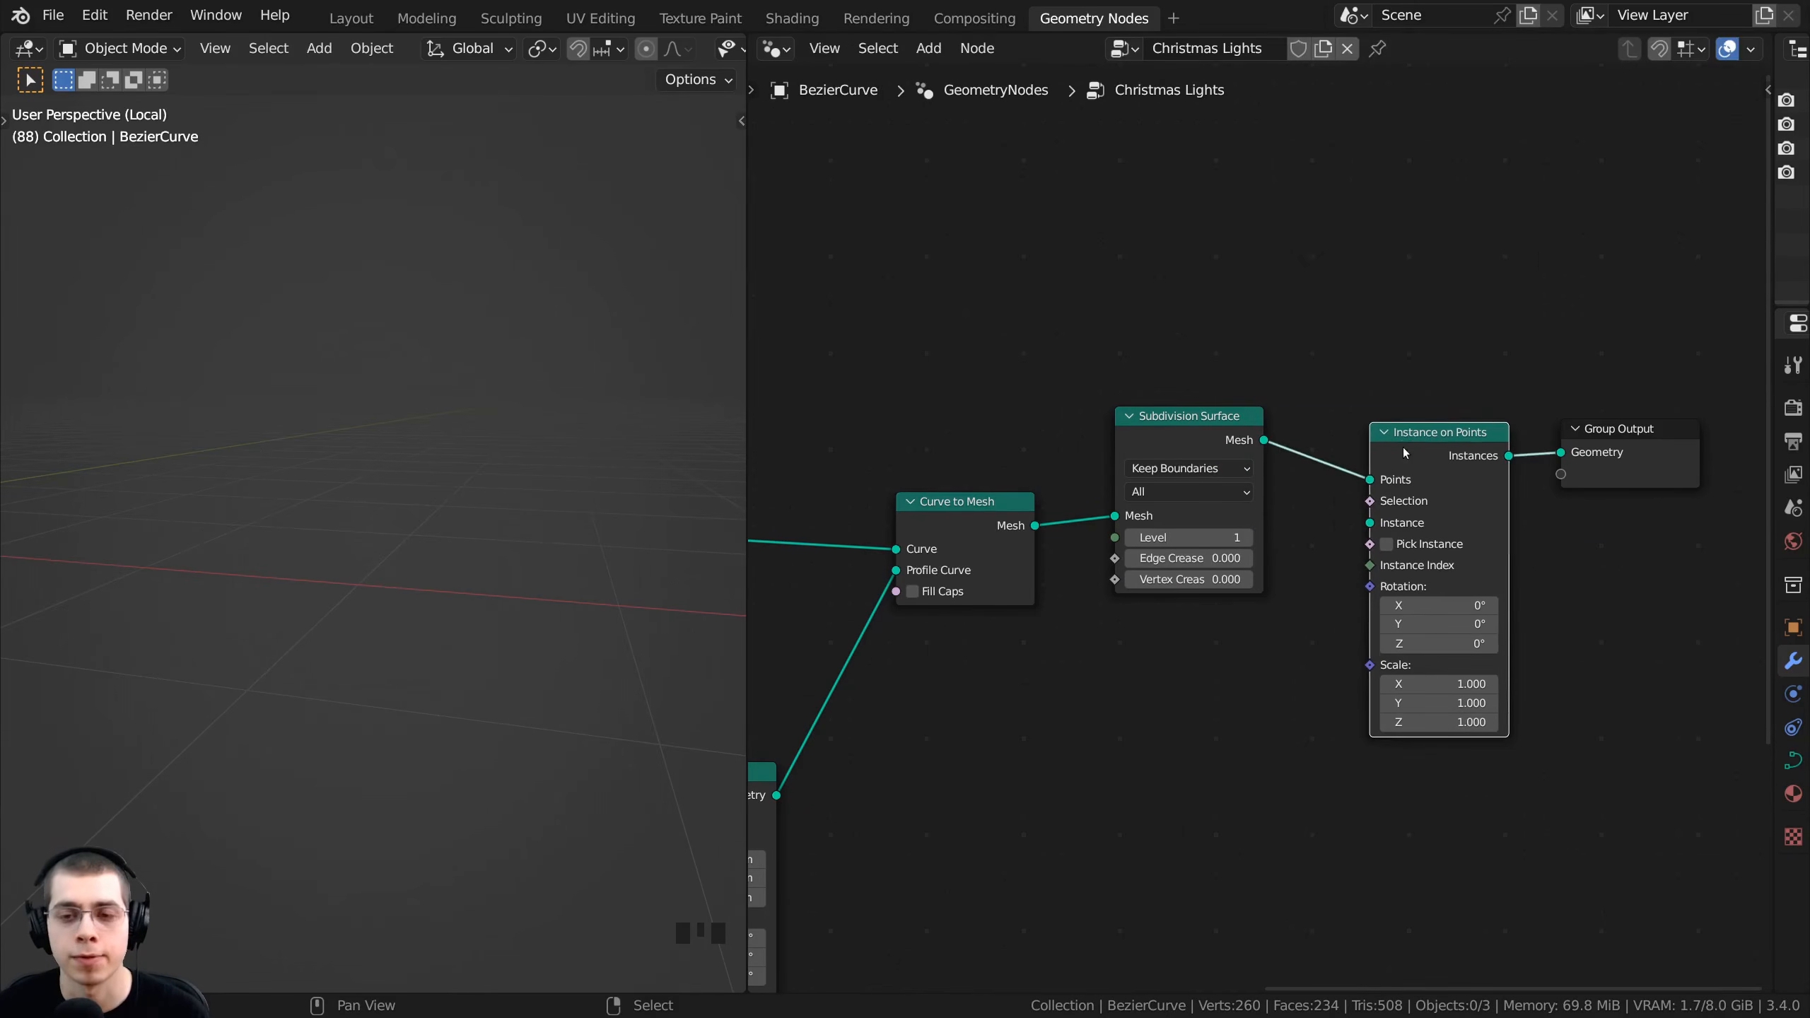
- Insert a Join Geometry node between Instance on Points and Group Output, and move Instance on Points lower
{"action": "scroll", "coordinate": [1254, 431], "scroll_direction": "down", "scroll_amount": 1}
{"action": "scroll", "coordinate": [454, 572], "scroll_direction": "down", "scroll_amount": 2}
{"action": "middle_click_drag", "start_coordinate": [453, 572], "coordinate": [437, 617]}
{"action": "middle_click_drag", "start_coordinate": [988, 586], "coordinate": [892, 617]}
{"action": "scroll", "coordinate": [1147, 452], "scroll_direction": "up", "scroll_amount": 1}
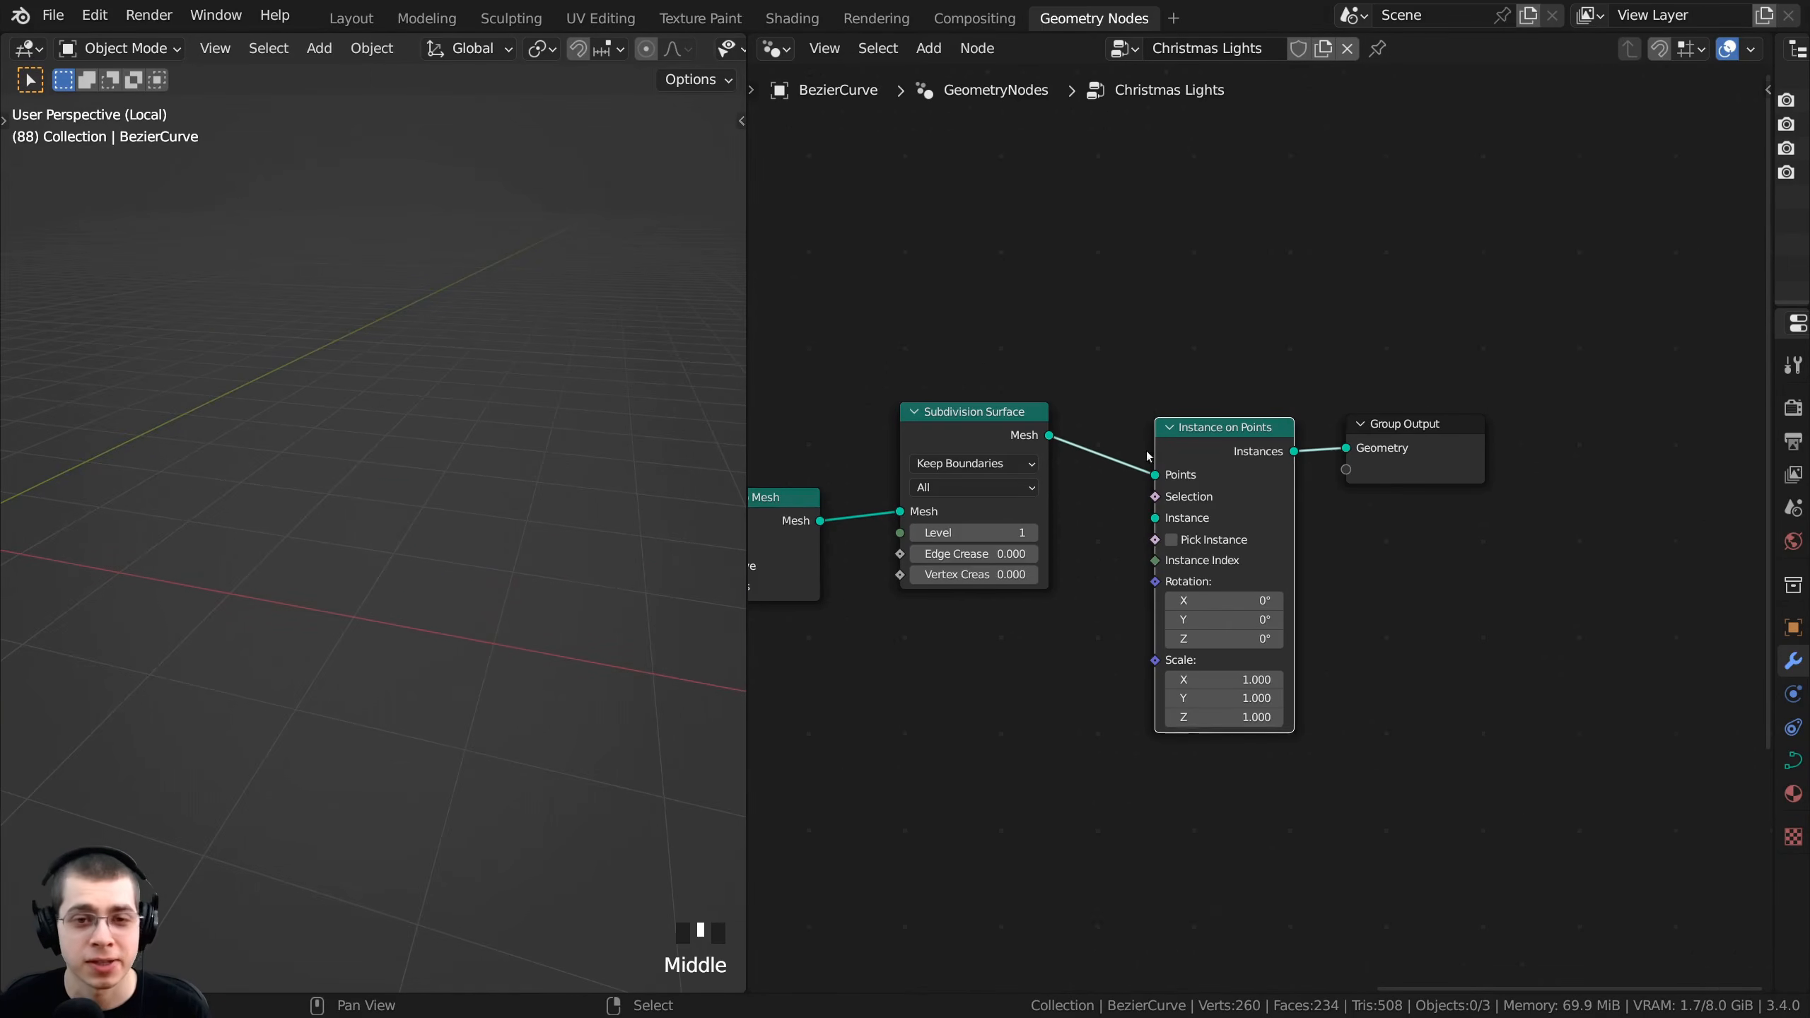
{"action": "key", "text": "shift+a"}
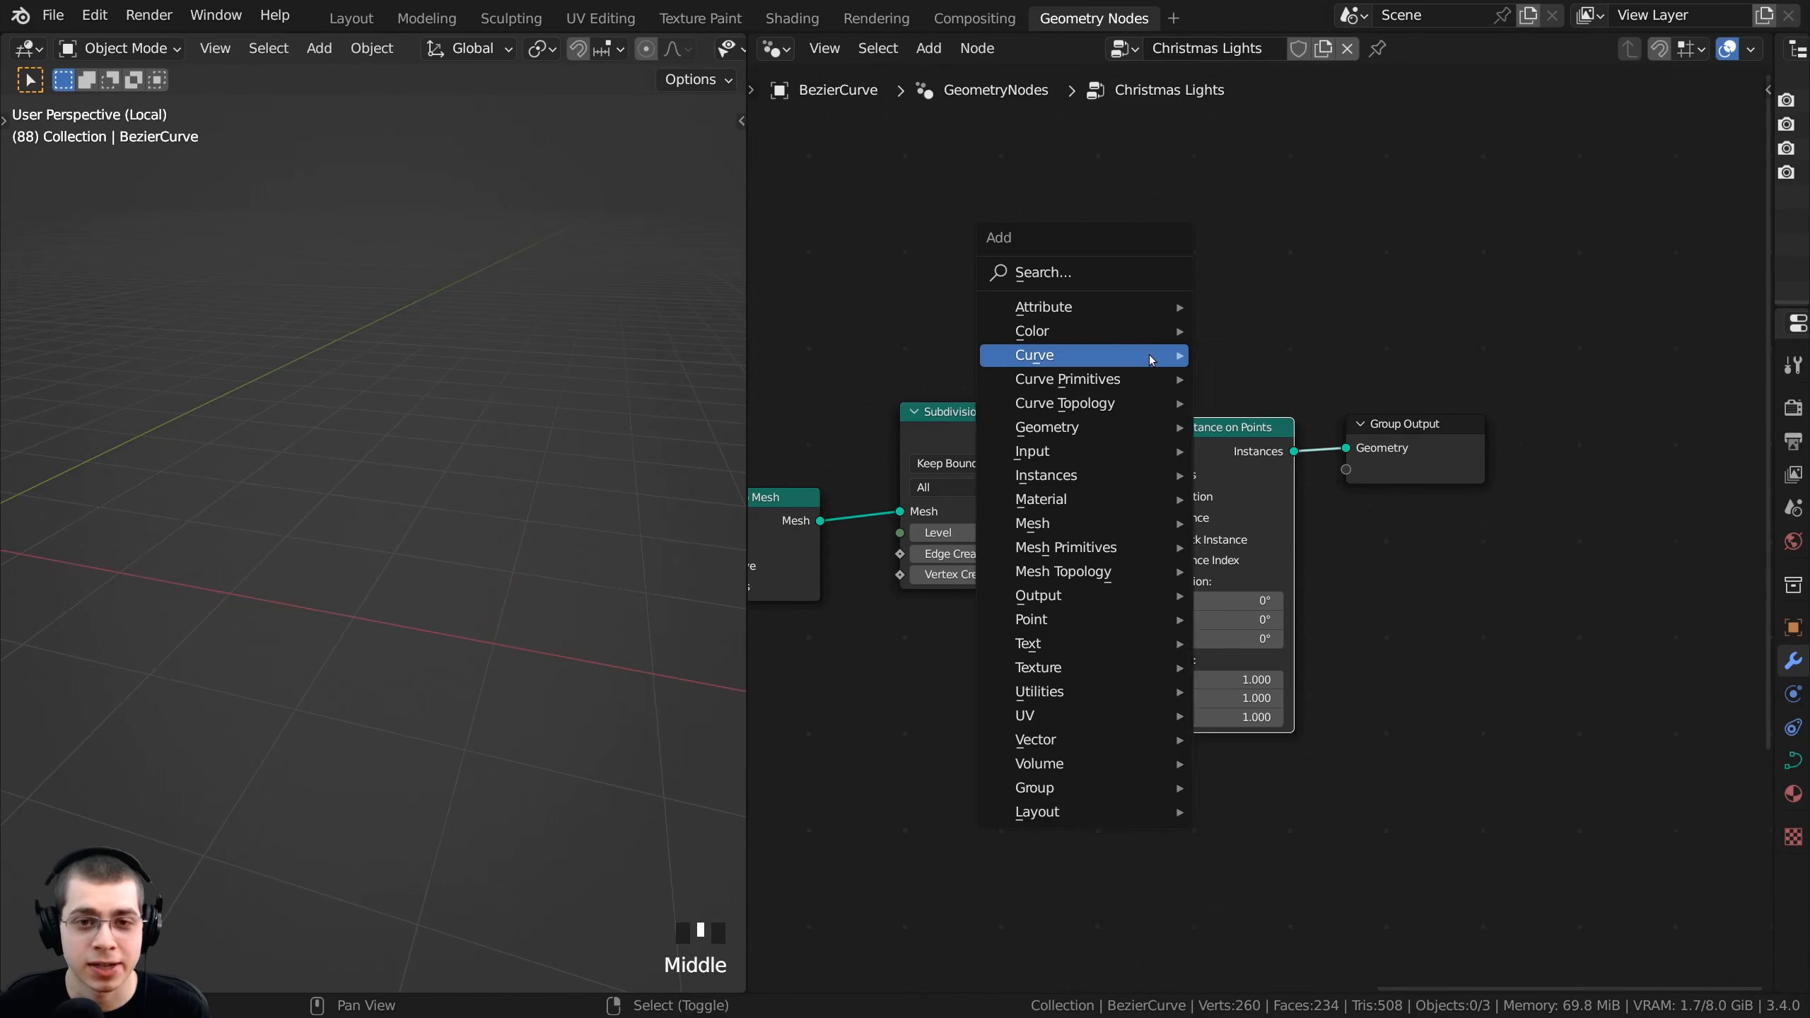
{"action": "left_click", "coordinate": [1057, 275]}
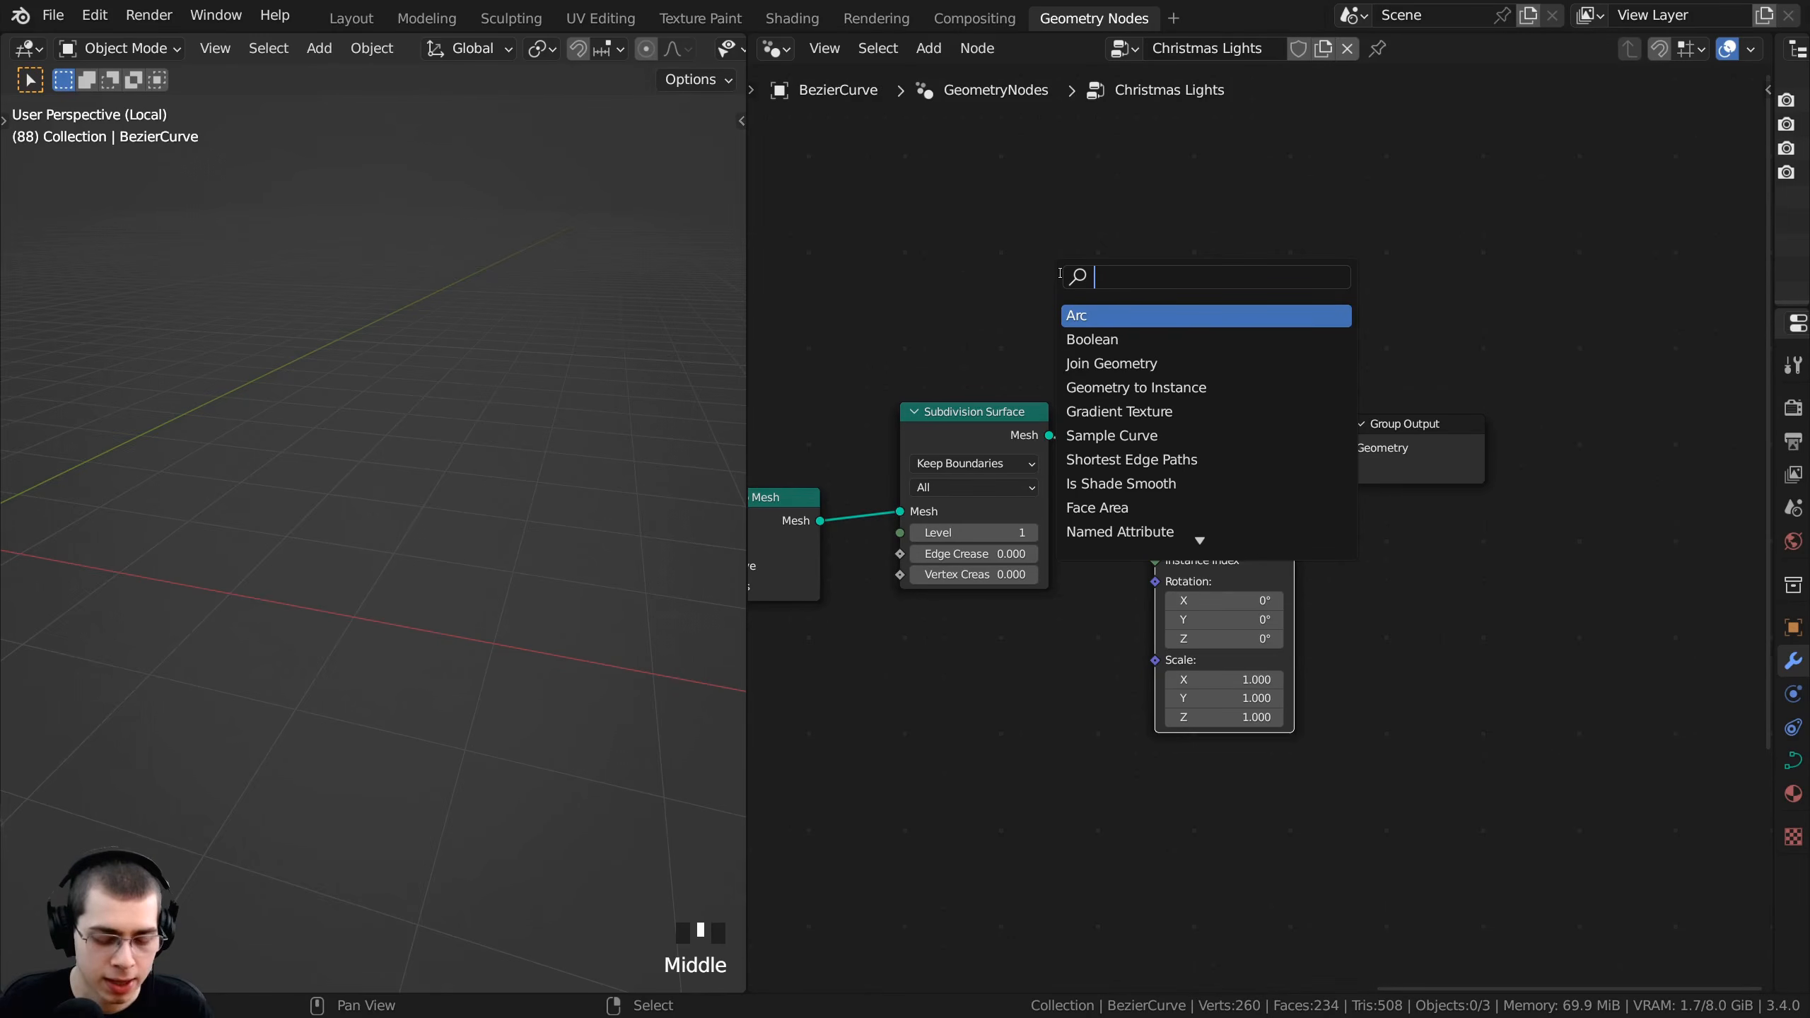
{"action": "type", "text": "join"}
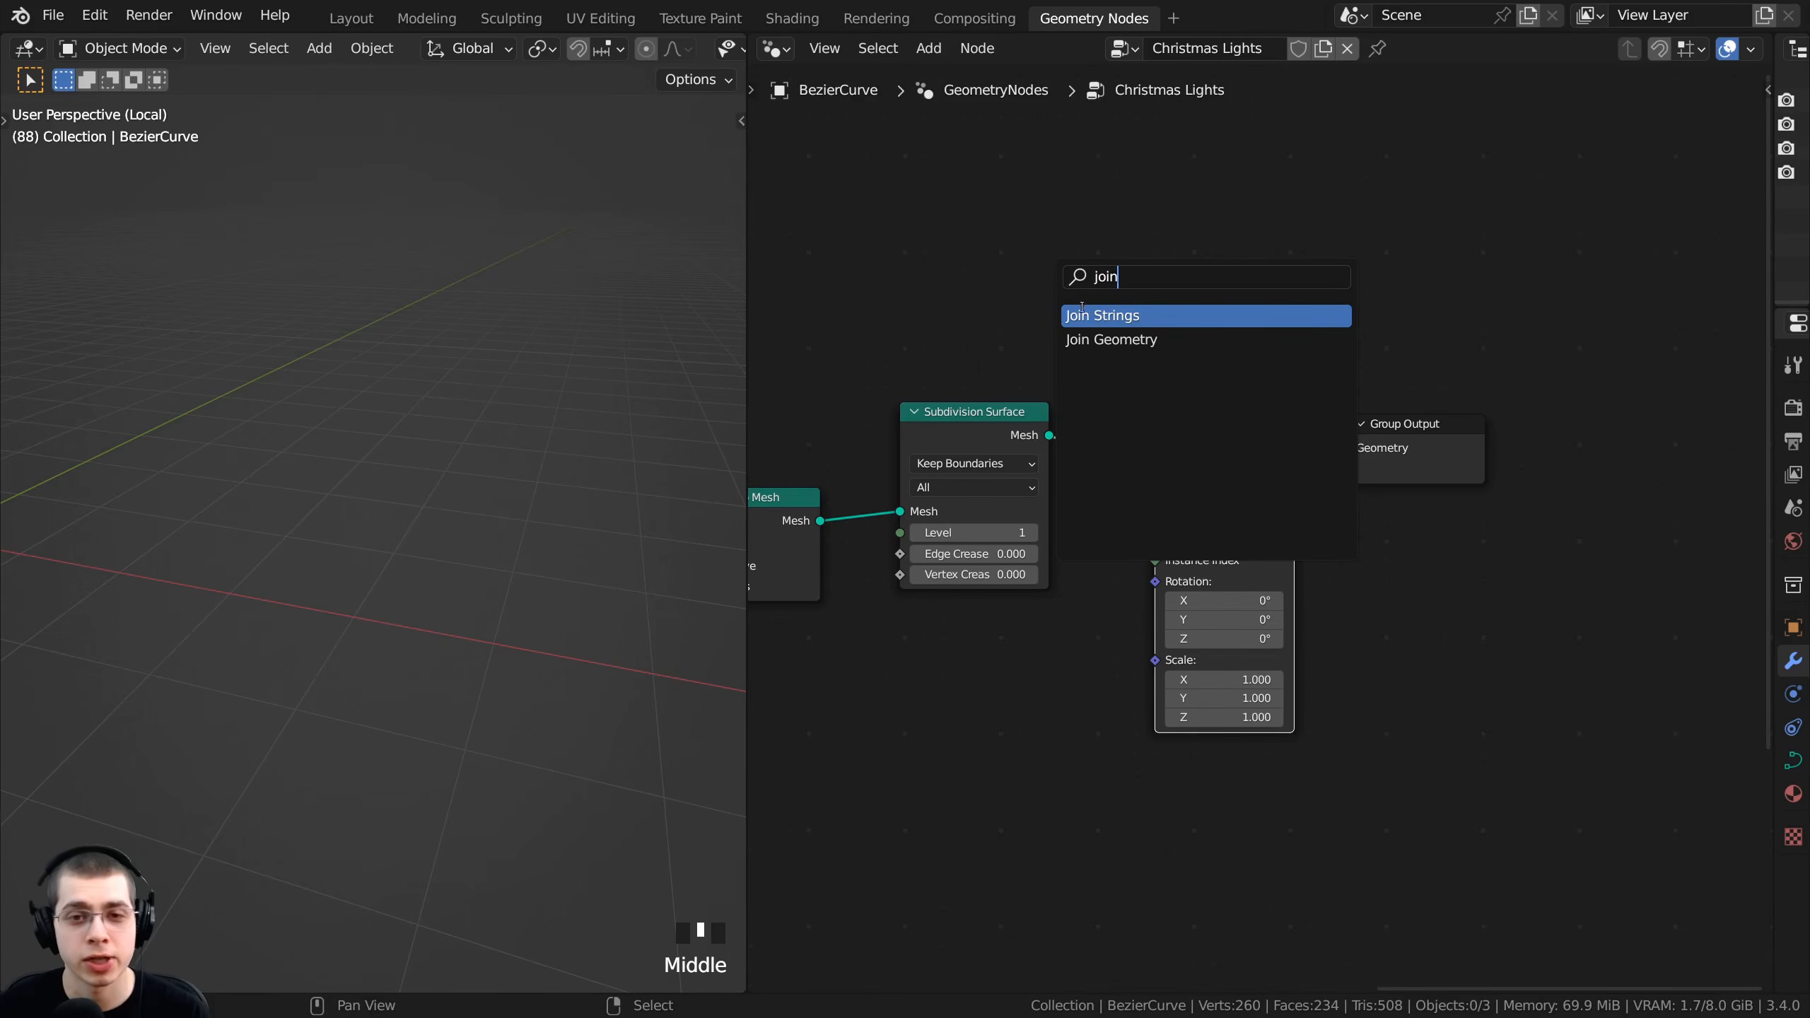
{"action": "left_click", "coordinate": [1097, 339]}
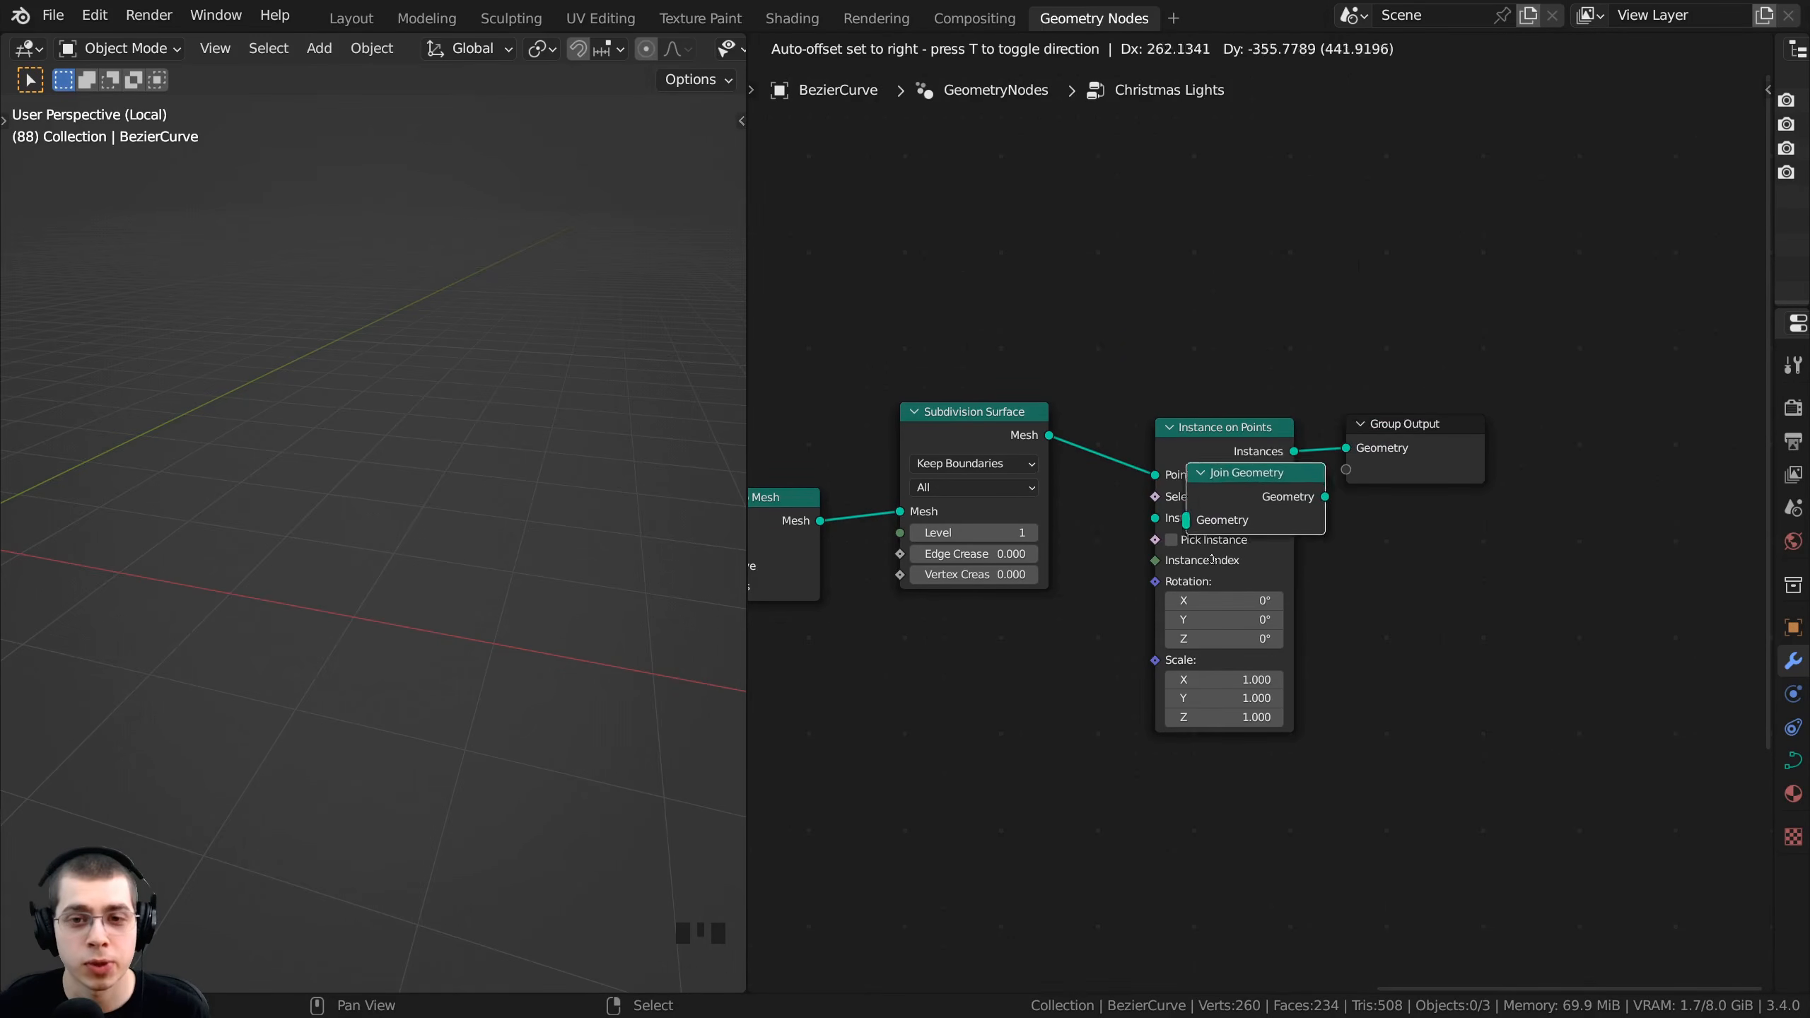
{"action": "left_click", "coordinate": [1293, 515]}
{"action": "left_click_drag", "start_coordinate": [1220, 451], "coordinate": [1229, 533]}
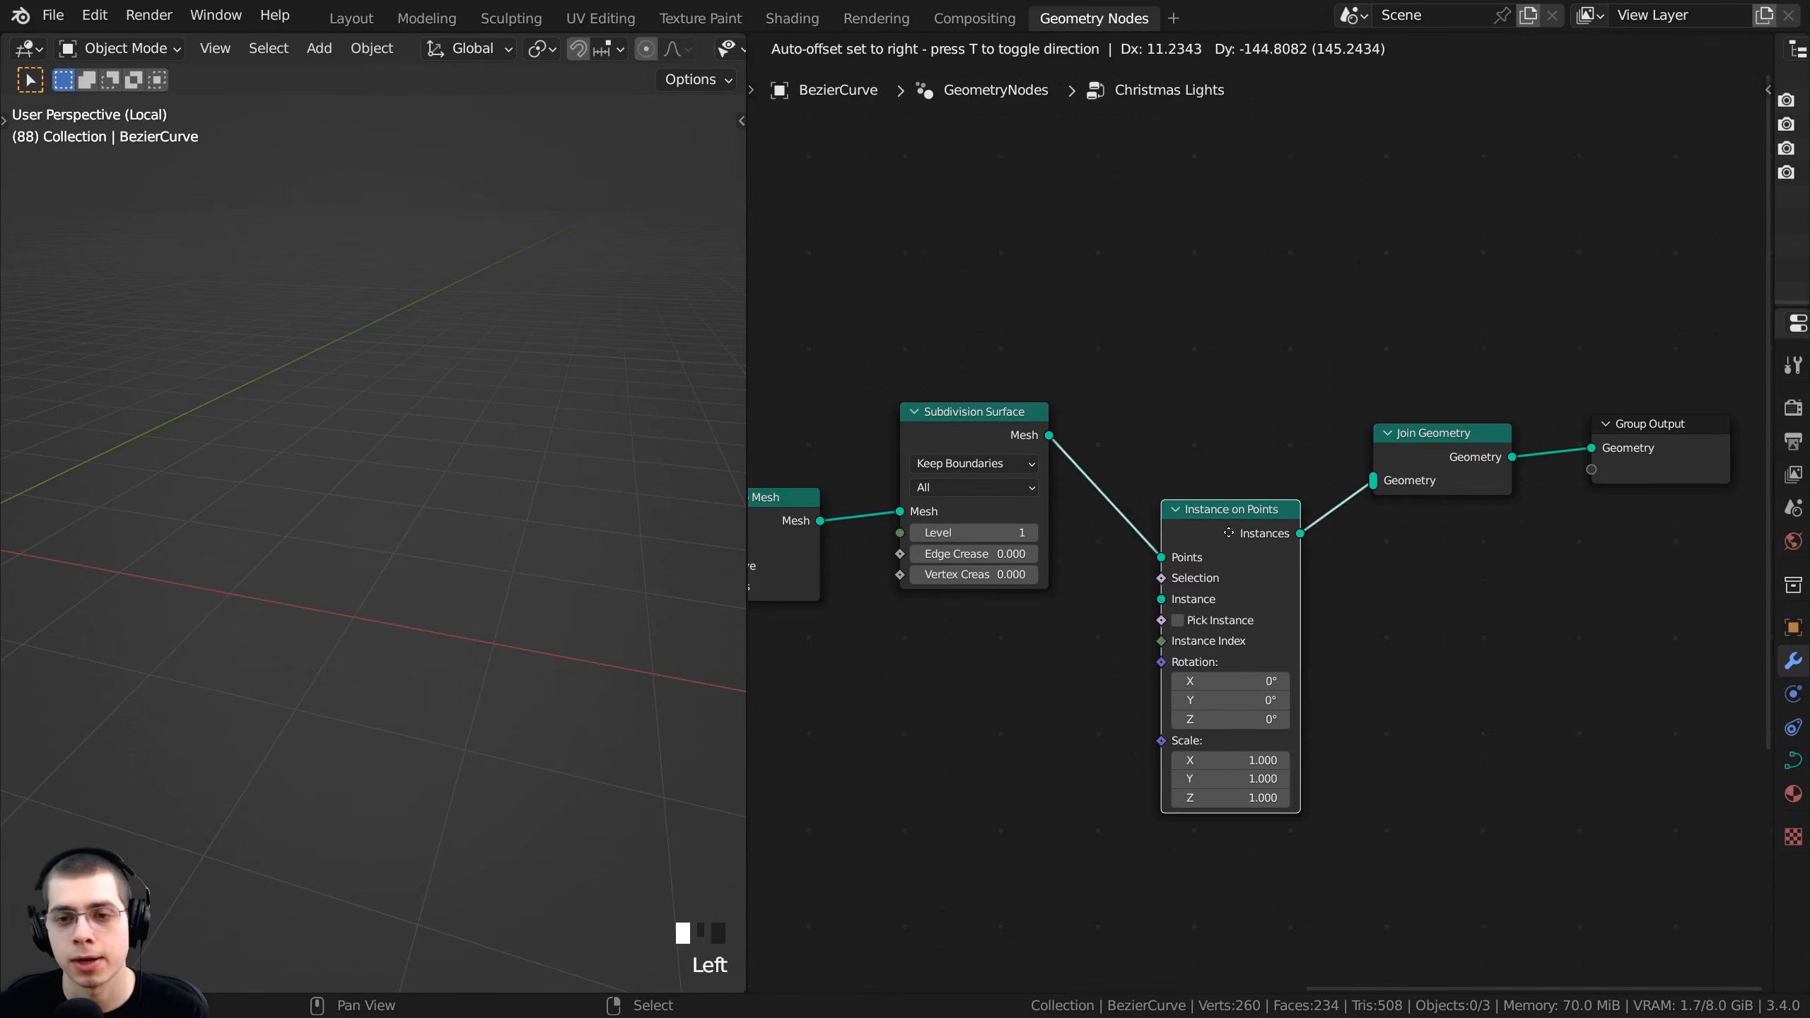
- Adjust the positions of the Instance on Points and Subdivision Surface nodes to leave more room between them
{"action": "scroll", "coordinate": [1220, 520], "scroll_direction": "up", "scroll_amount": 1}
{"action": "middle_click_drag", "start_coordinate": [1220, 520], "coordinate": [1188, 458]}
{"action": "left_click_drag", "start_coordinate": [1201, 459], "coordinate": [1215, 503]}
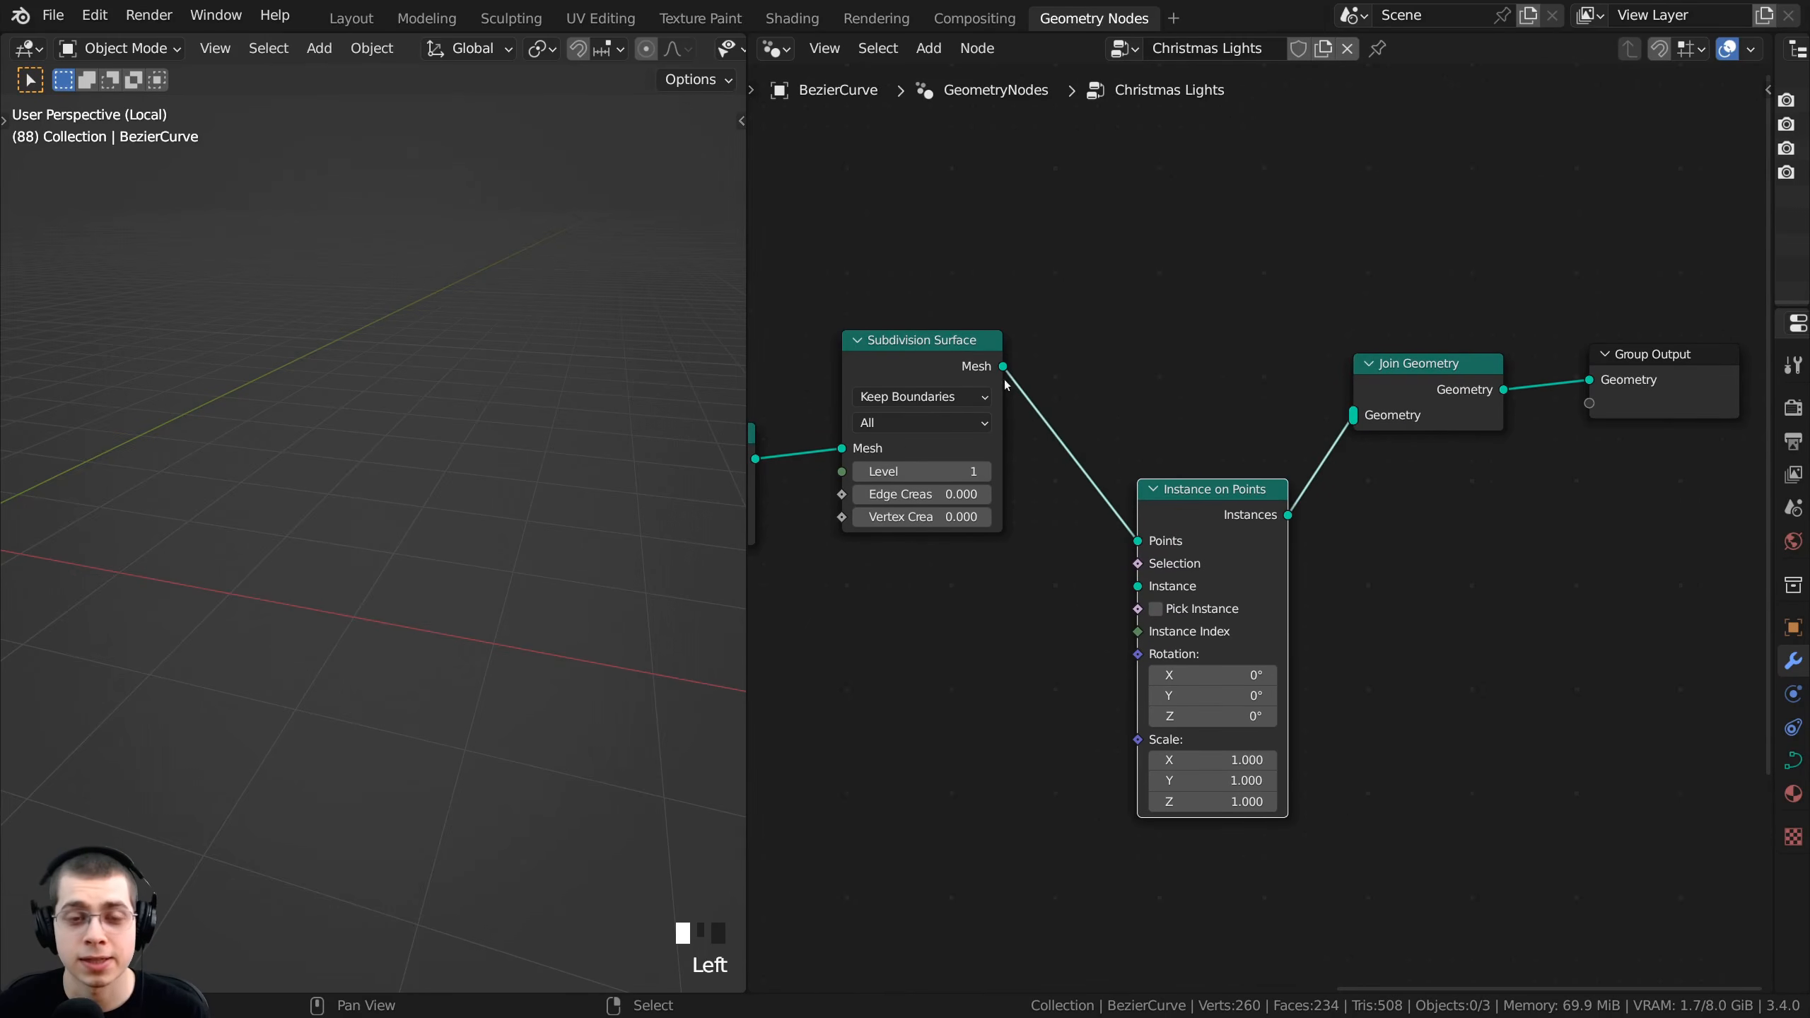
{"action": "left_click_drag", "start_coordinate": [935, 367], "coordinate": [918, 381]}
{"action": "scroll", "coordinate": [909, 388], "scroll_direction": "down", "scroll_amount": 1}
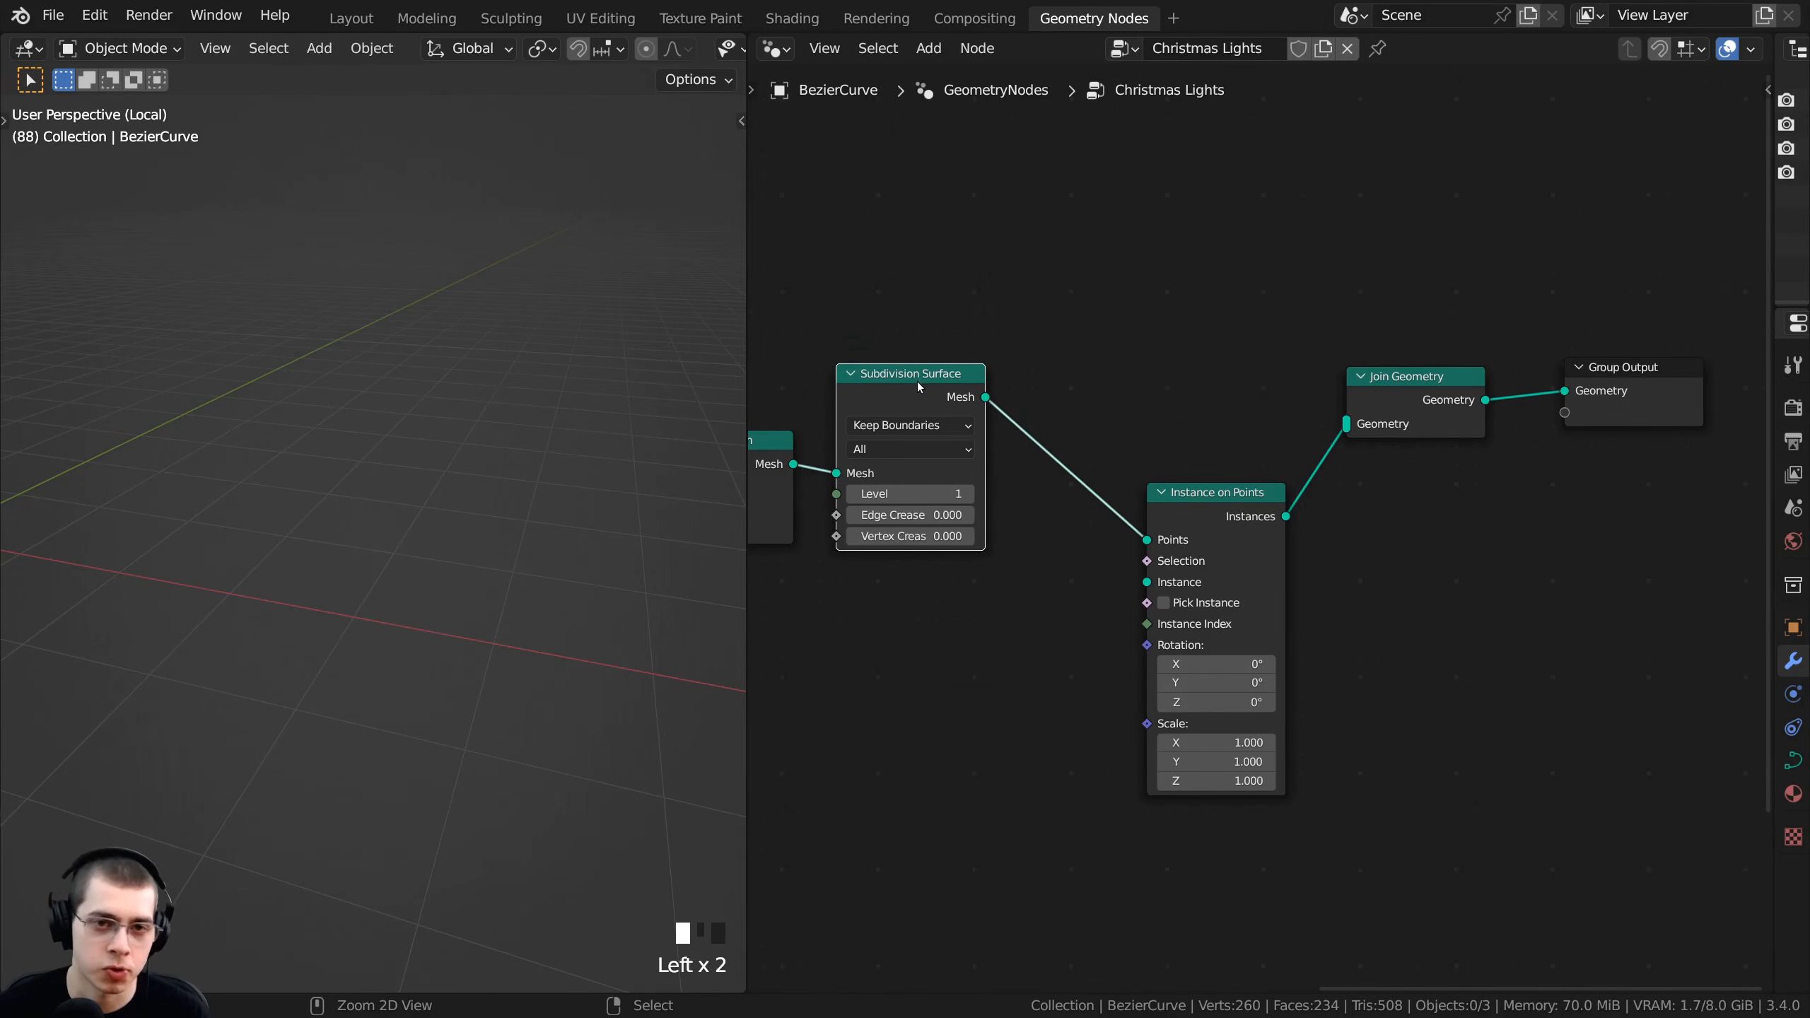
- Preview the Subdivision Surface output through a temporary Viewer node, and delete the Viewer
{"action": "left_click", "coordinate": [916, 383], "text": "ctrl+shift"}
{"action": "middle_click_drag", "start_coordinate": [353, 591], "coordinate": [336, 596]}
{"action": "scroll", "coordinate": [325, 447], "scroll_direction": "up", "scroll_amount": 4}
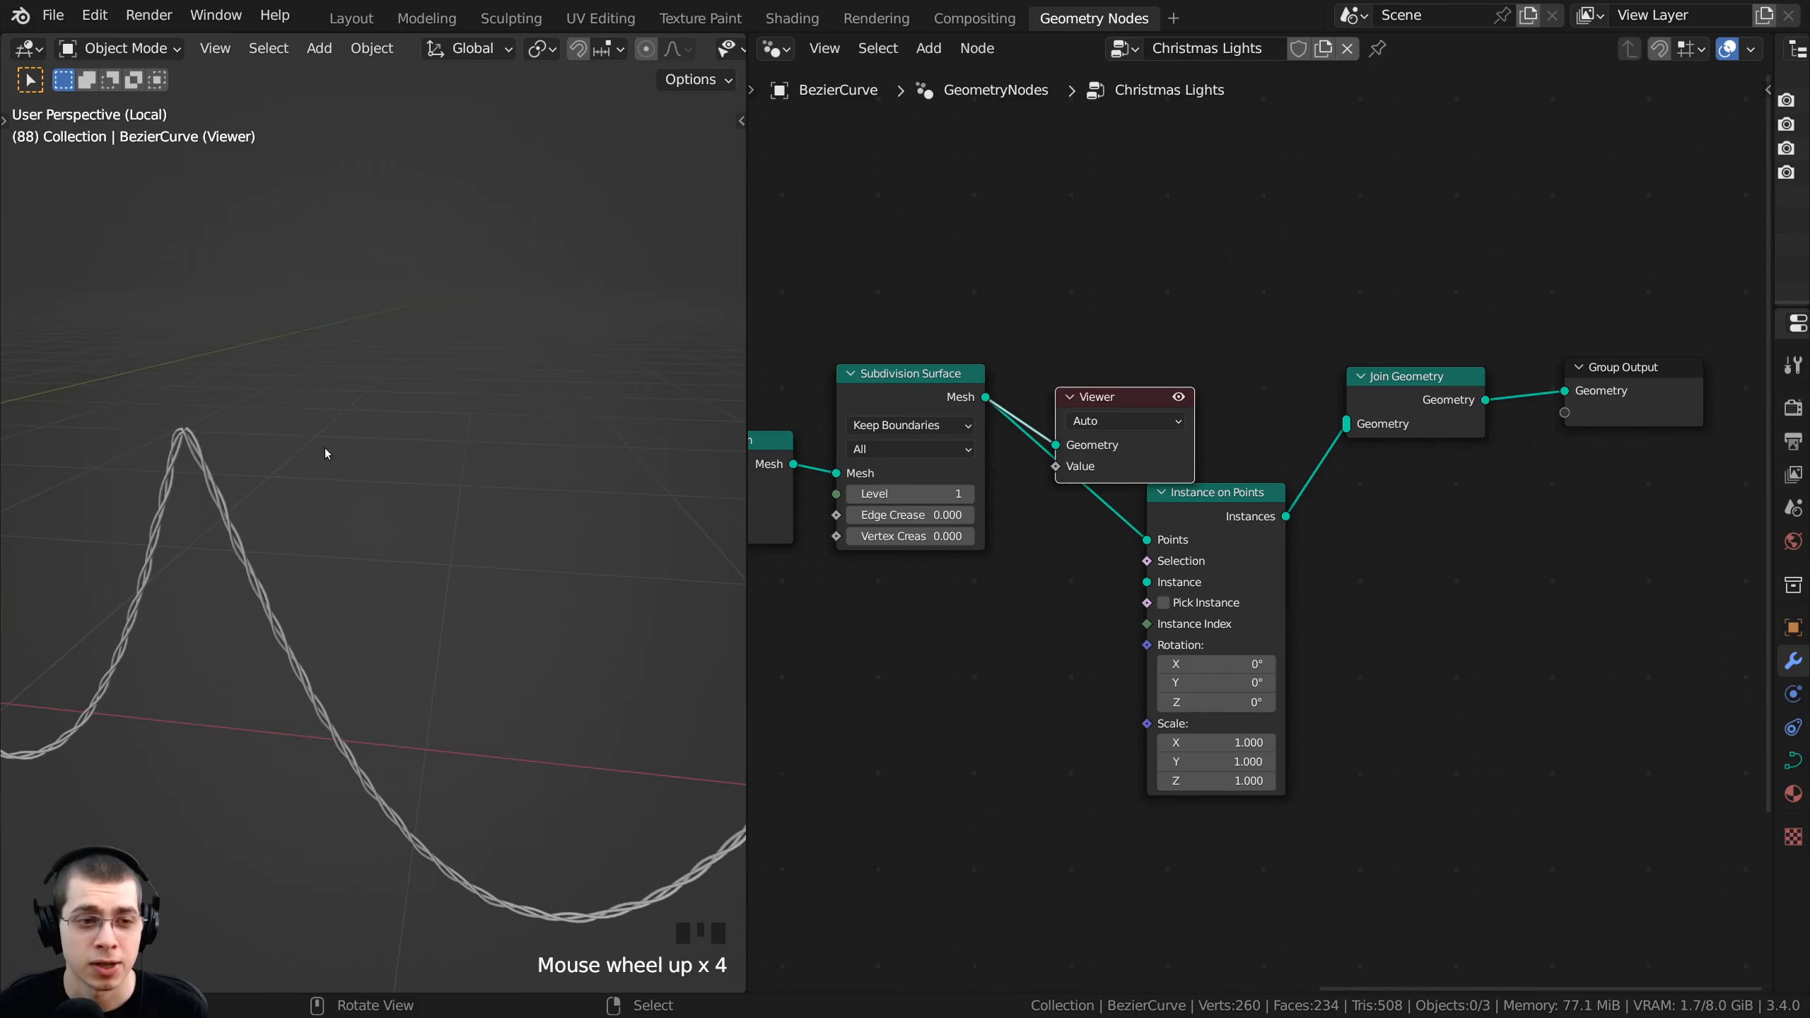
{"action": "left_click_drag", "start_coordinate": [1118, 400], "coordinate": [1188, 325]}
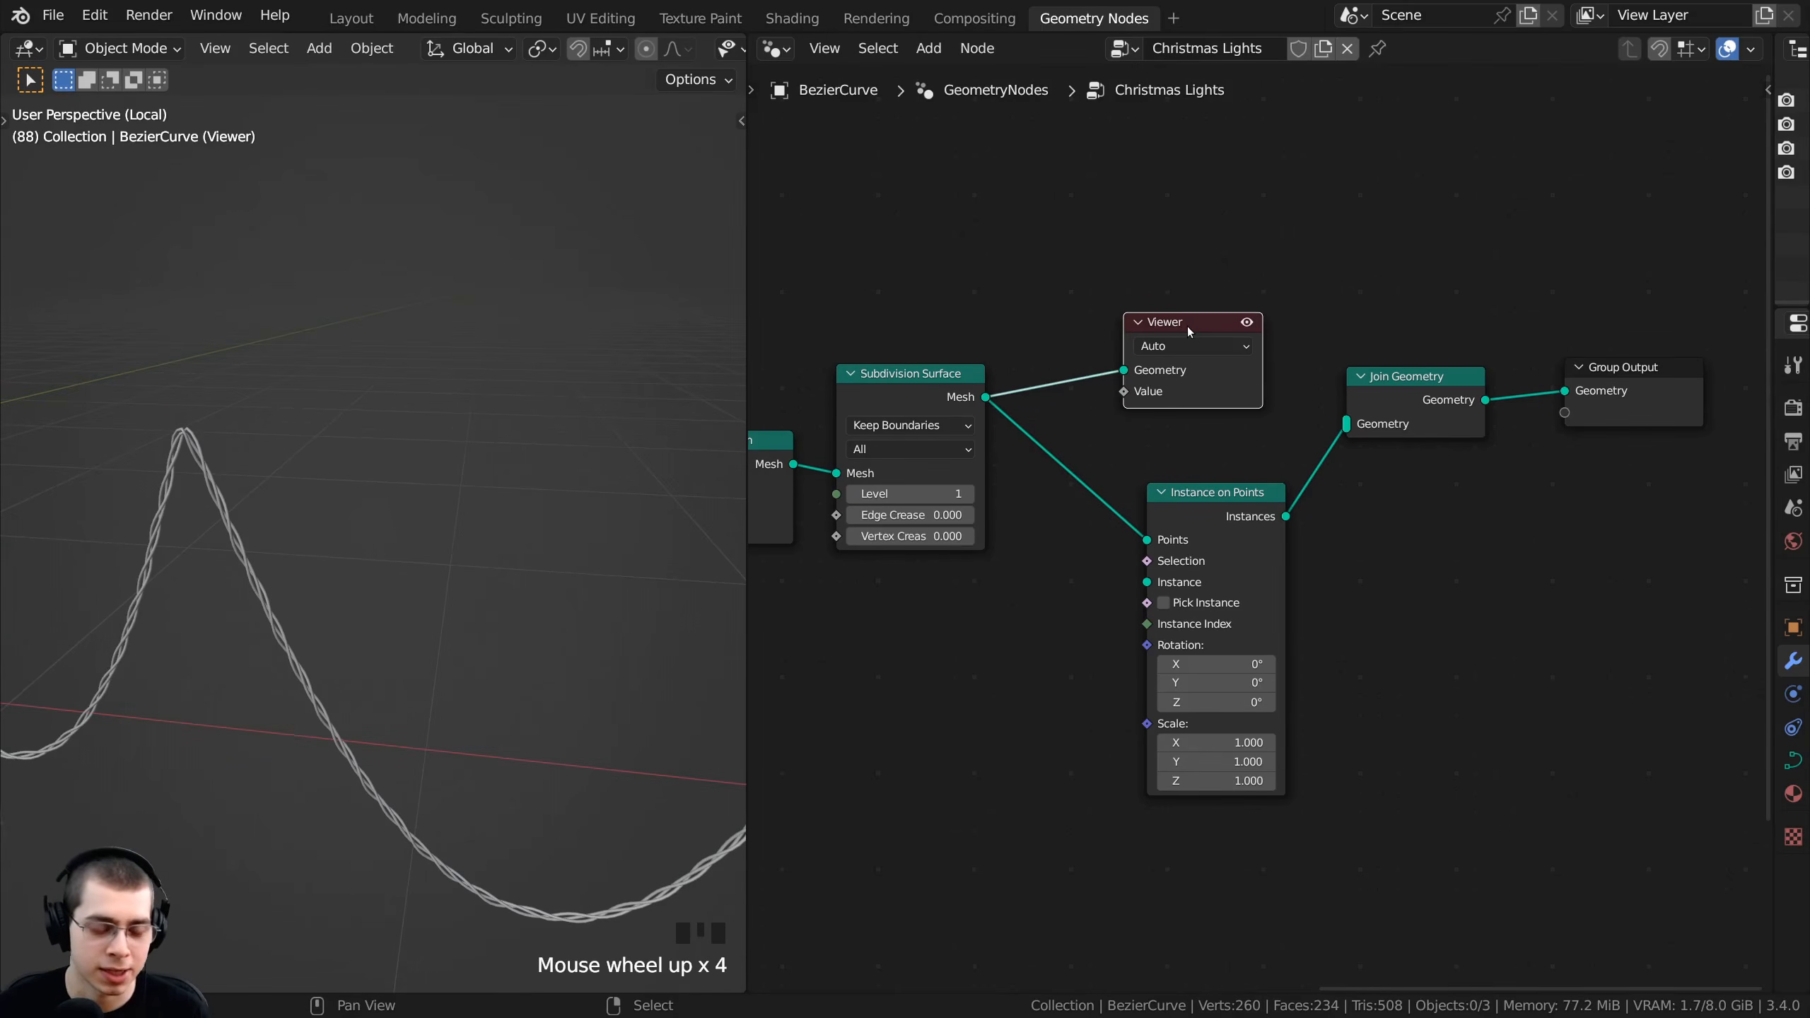
{"action": "key", "text": "x"}
{"action": "middle_click_drag", "start_coordinate": [939, 397], "coordinate": [916, 391]}
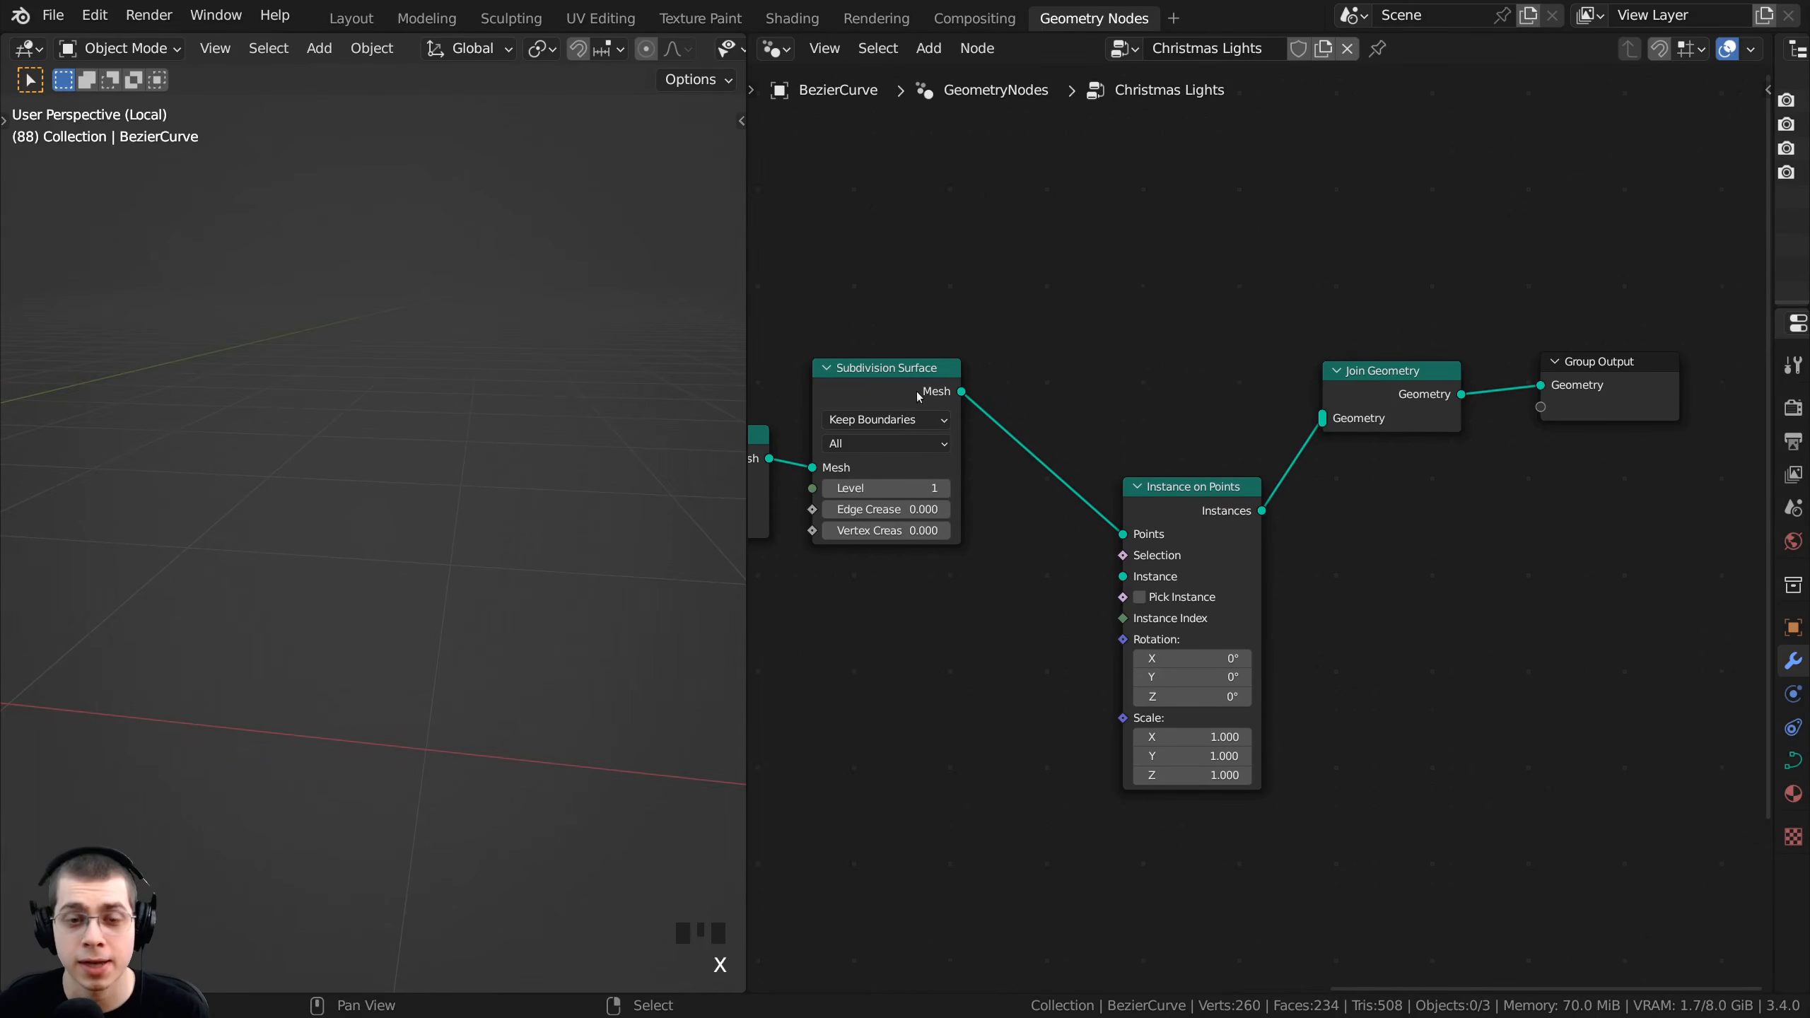
- Link the Subdivision Surface Mesh output directly to Join Geometry, and shift Instance on Points closer to Join Geometry
{"action": "left_click_drag", "start_coordinate": [962, 391], "coordinate": [1327, 419]}
{"action": "scroll", "coordinate": [548, 611], "scroll_direction": "down", "scroll_amount": 2}
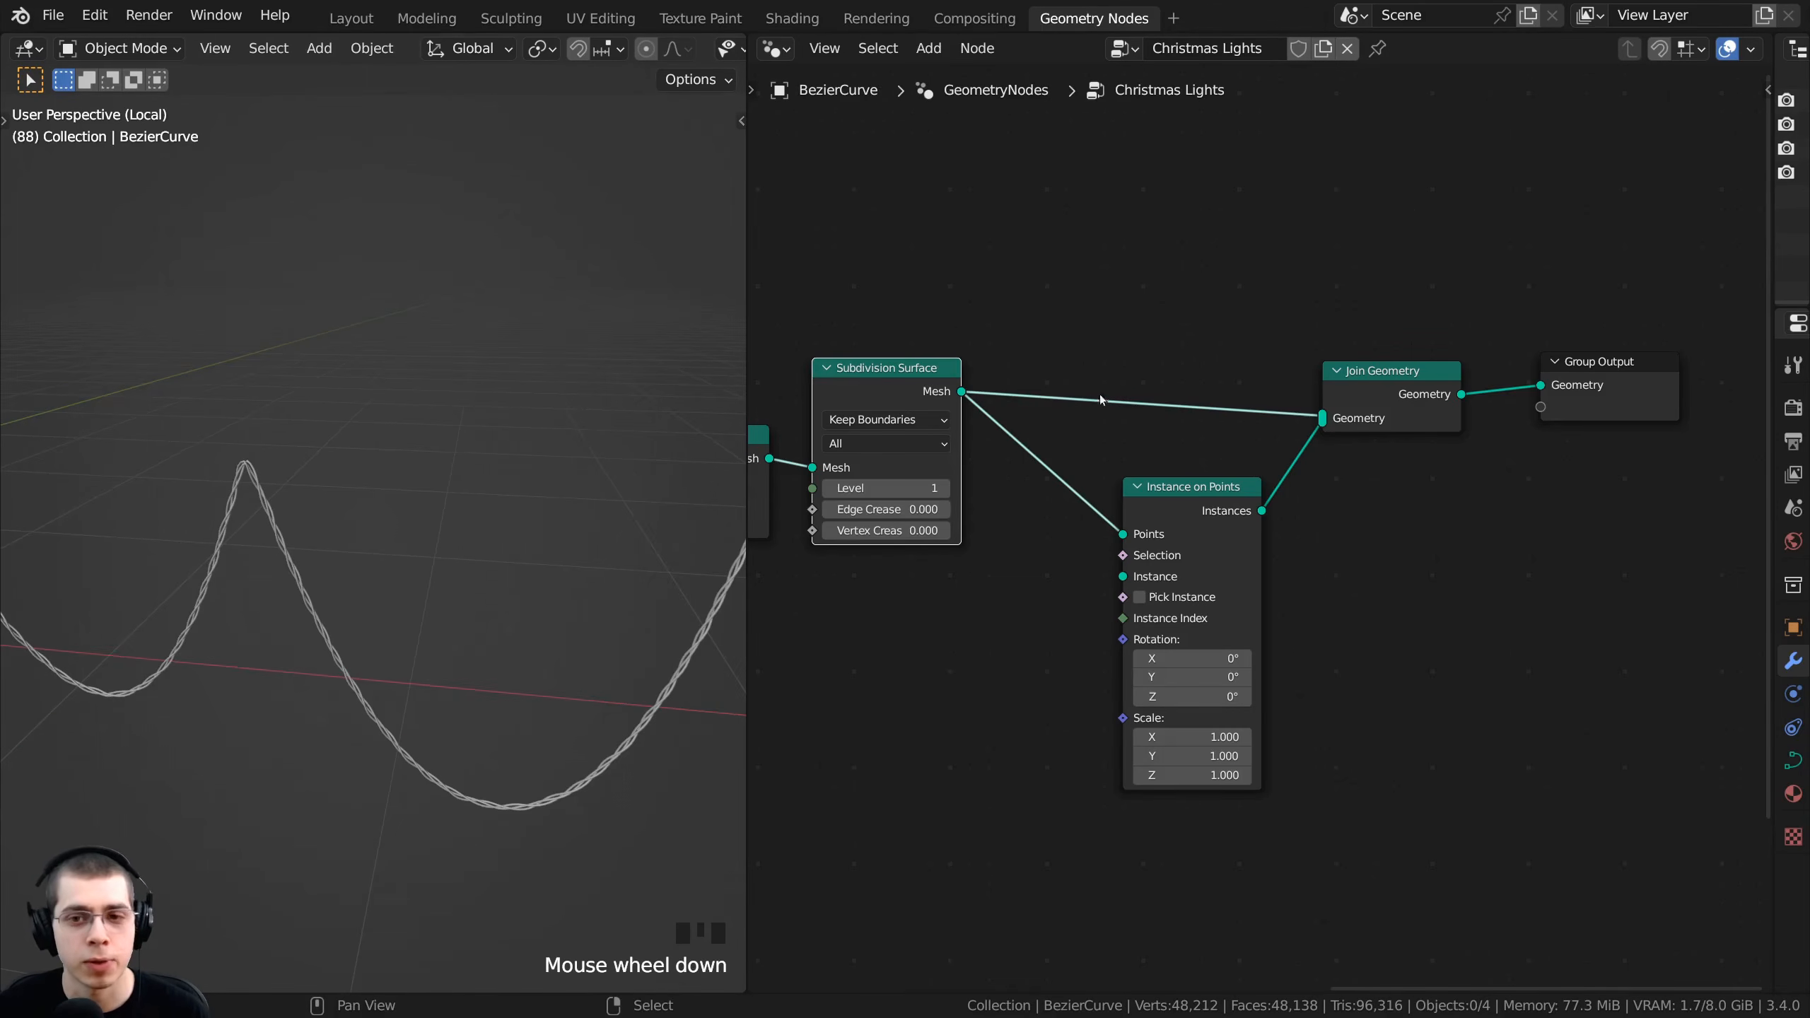
{"action": "scroll", "coordinate": [1100, 401], "scroll_direction": "up", "scroll_amount": 1}
{"action": "left_click", "coordinate": [830, 405]}
{"action": "left_click", "coordinate": [833, 389]}
{"action": "left_click_drag", "start_coordinate": [1167, 498], "coordinate": [1166, 506]}
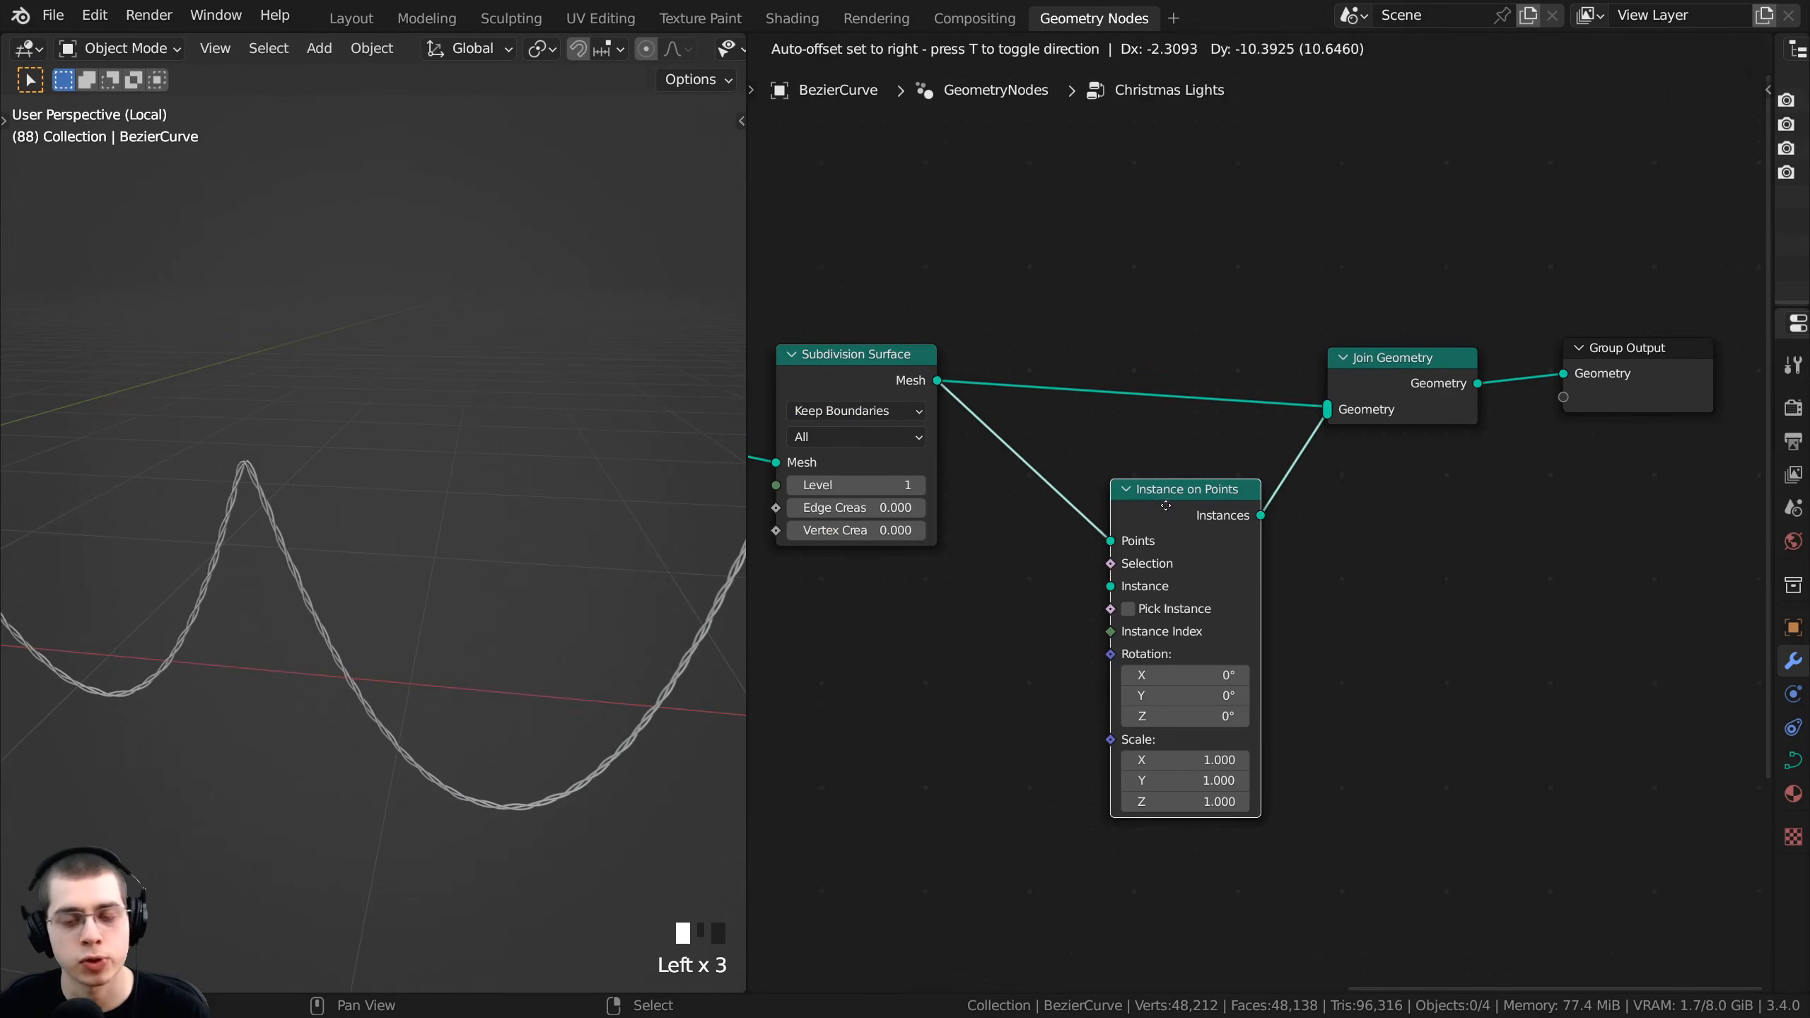
{"action": "middle_click_drag", "start_coordinate": [589, 655], "coordinate": [430, 637]}
{"action": "scroll", "coordinate": [1309, 414], "scroll_direction": "up", "scroll_amount": 2}
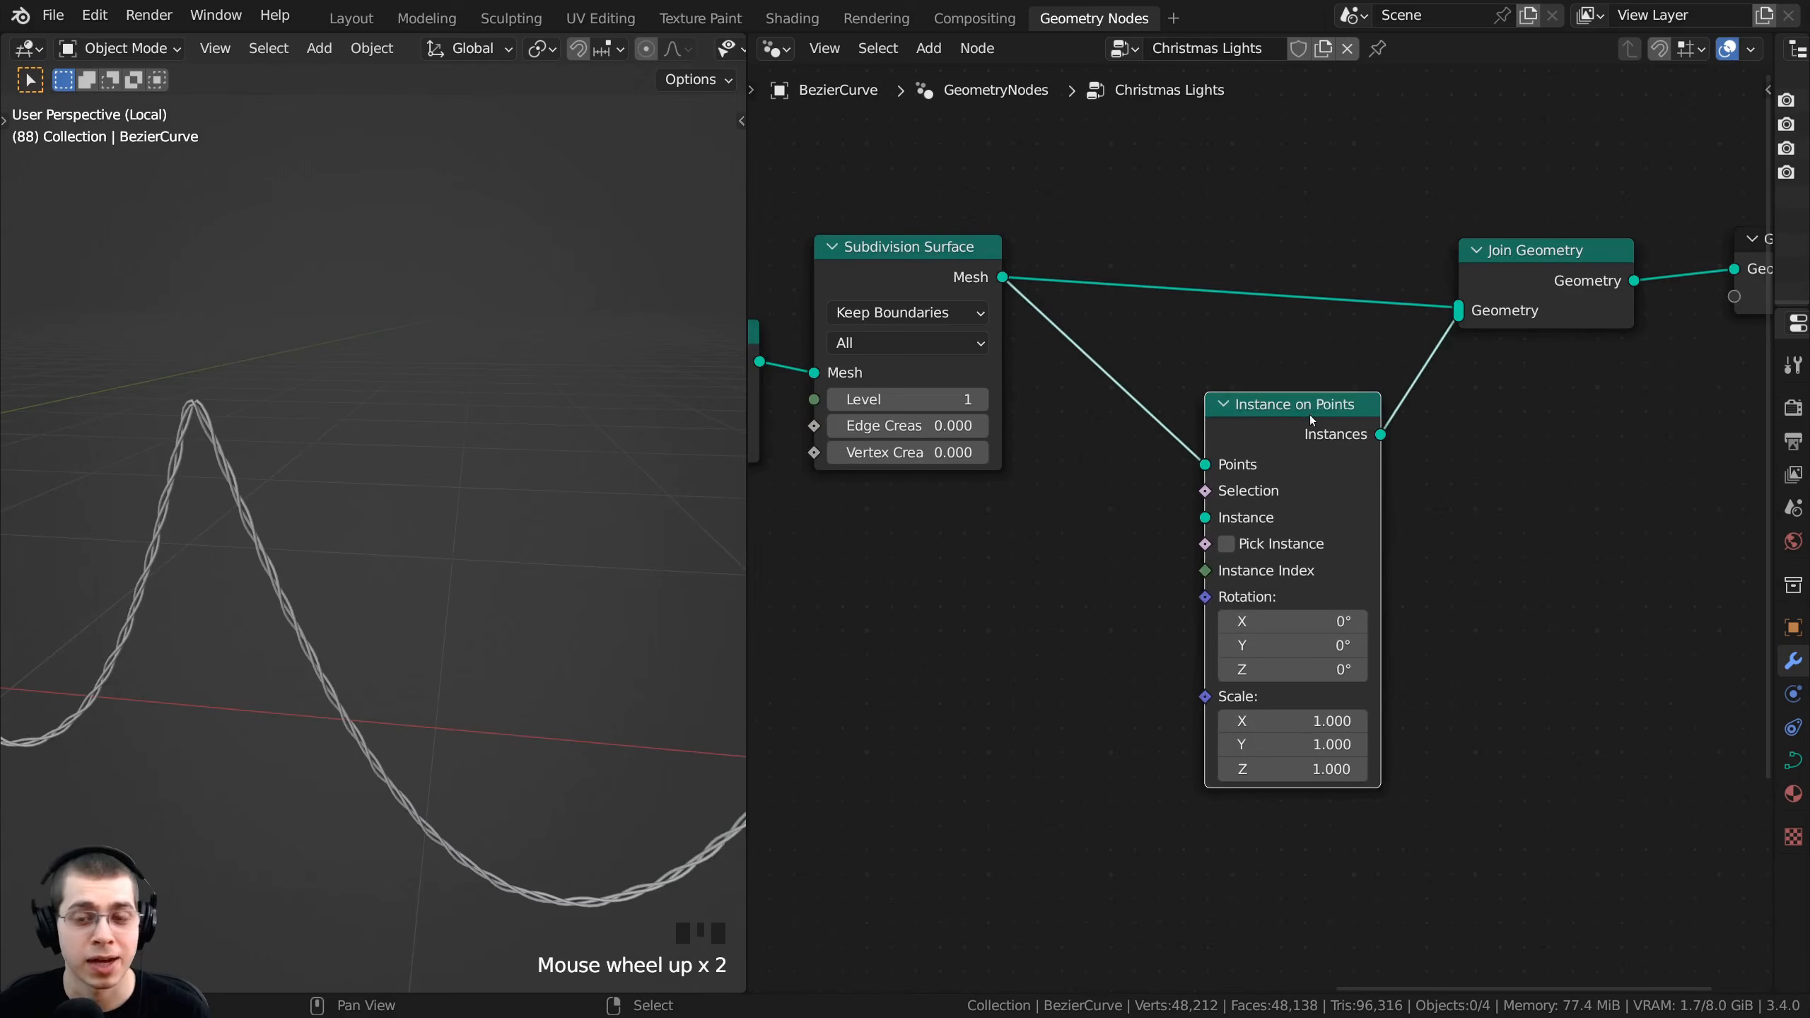
{"action": "left_click_drag", "start_coordinate": [1311, 417], "coordinate": [1320, 389]}
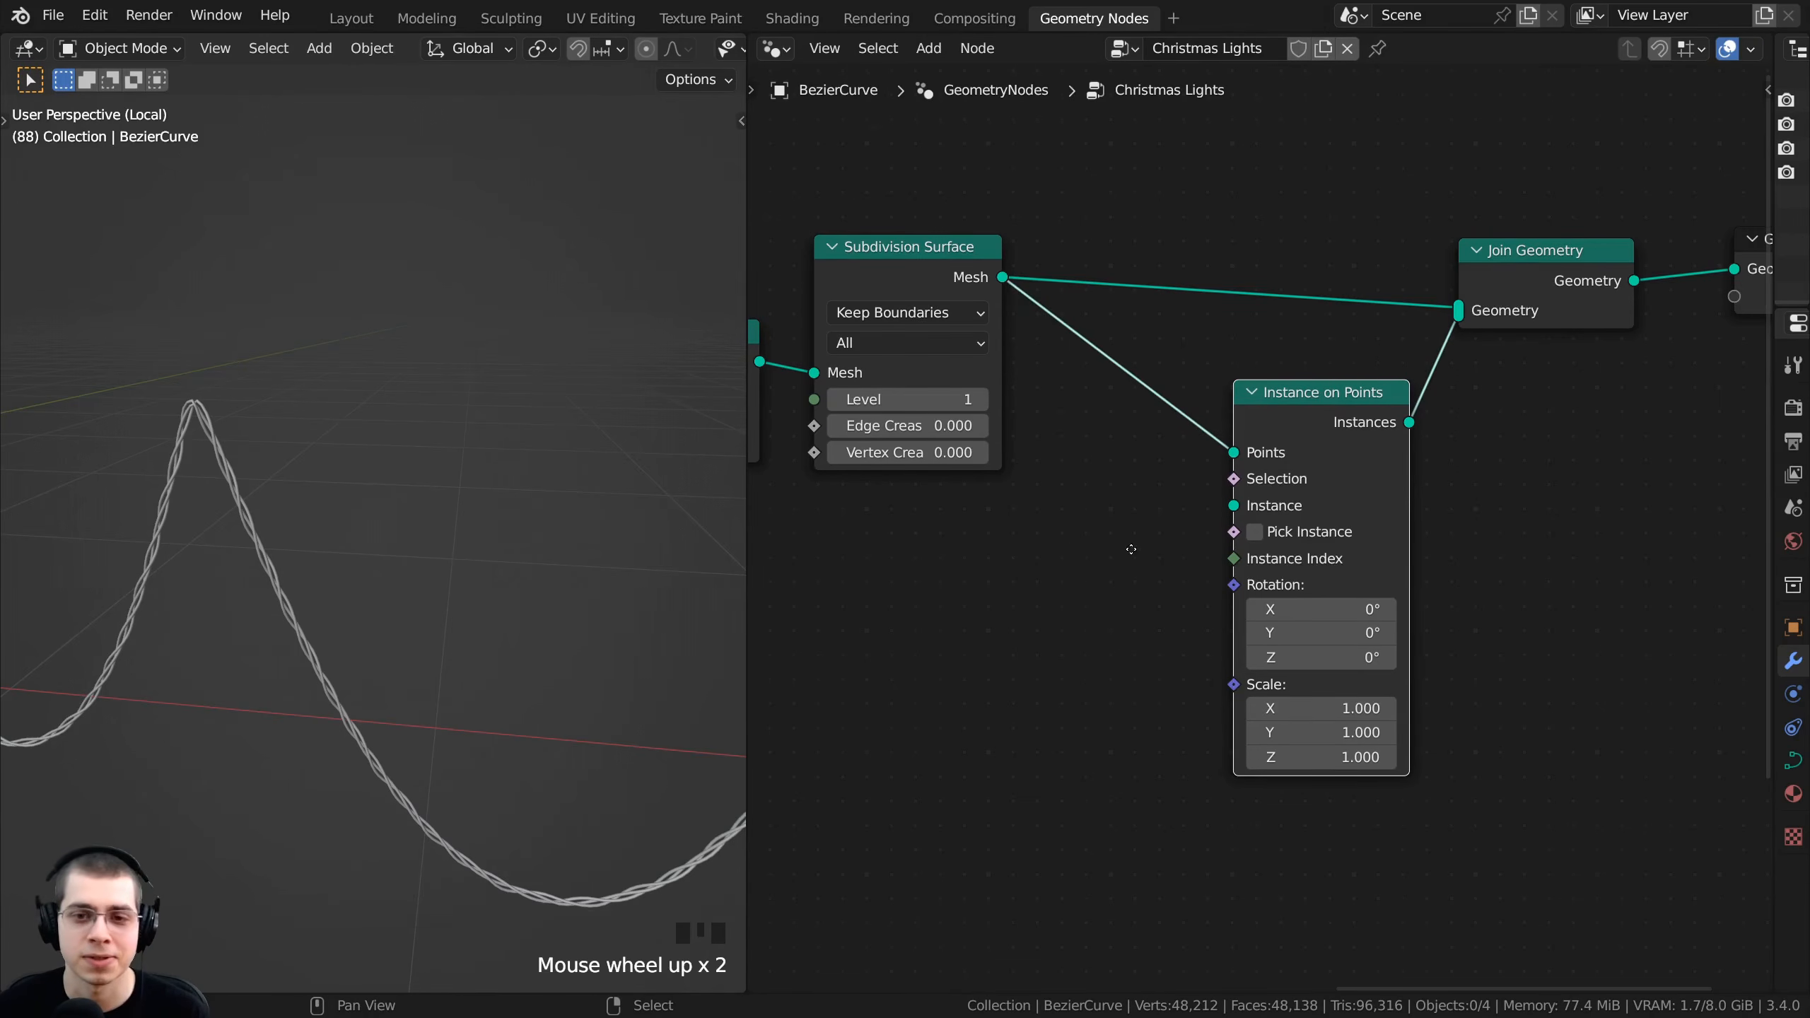
- Add an Object Info node below Subdivision Surface, beside Instance on Points
{"action": "key", "text": "shift+a"}
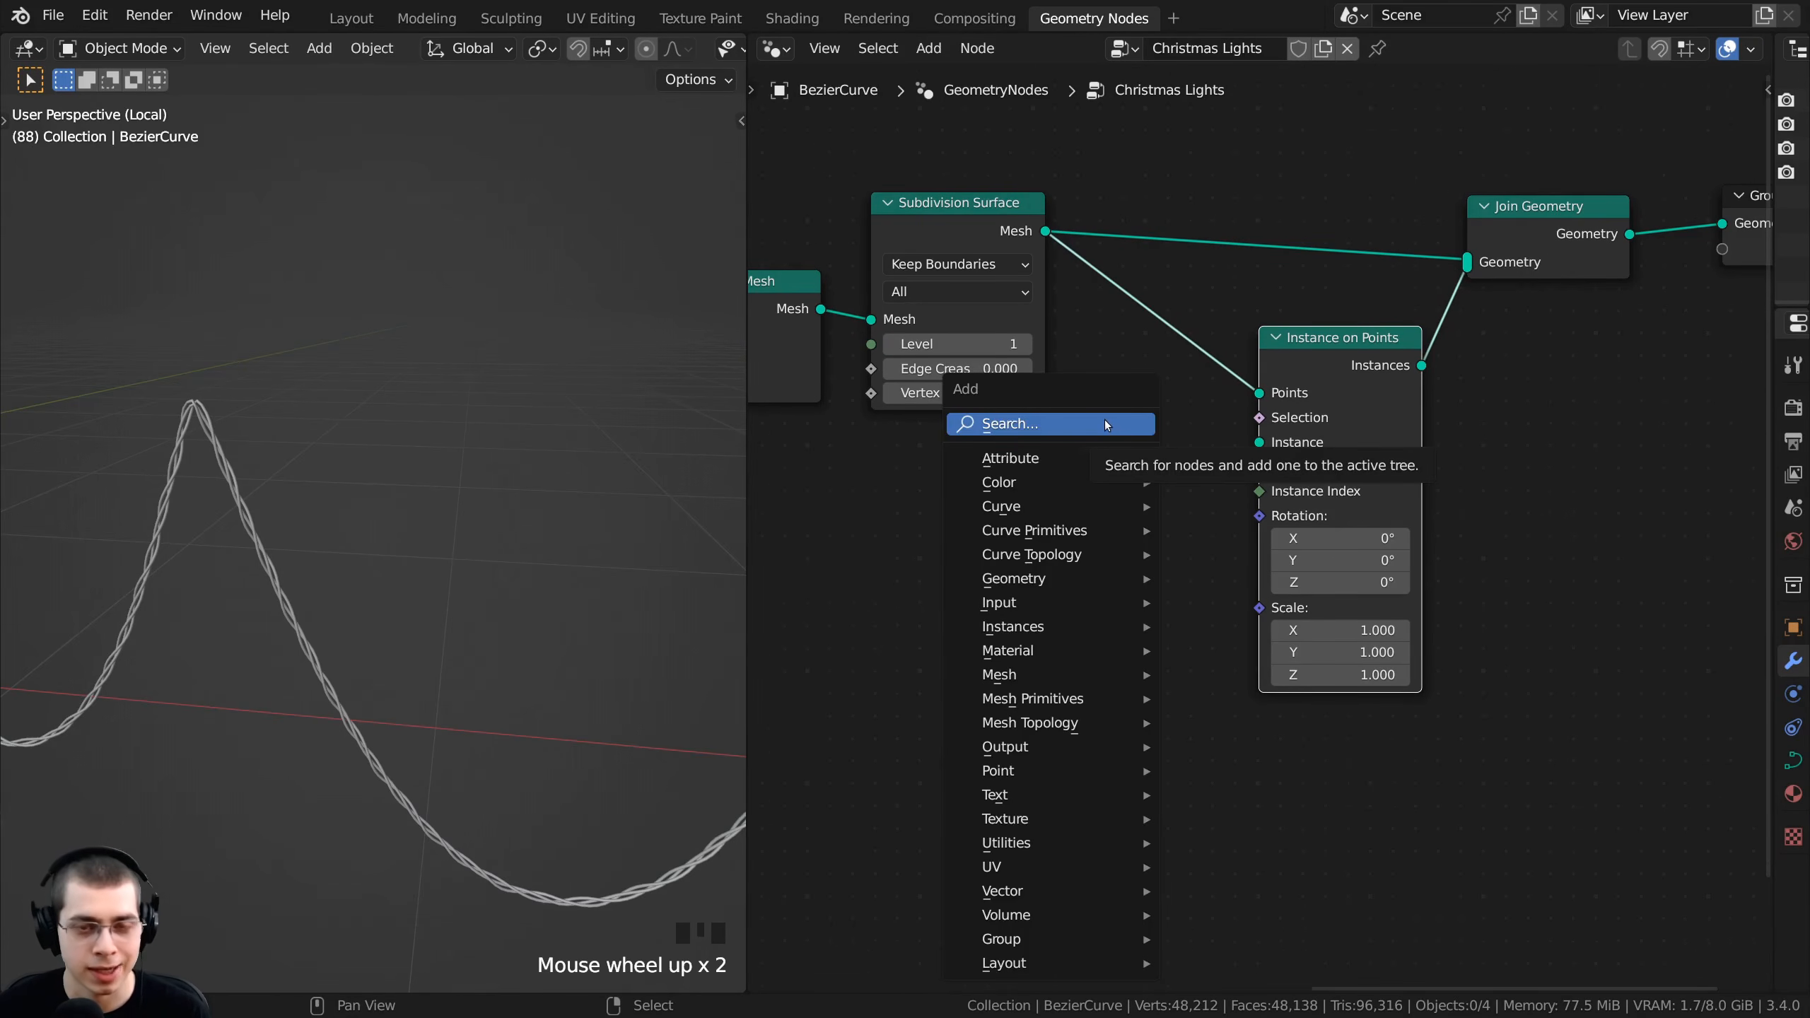
{"action": "left_click", "coordinate": [1104, 424]}
{"action": "type", "text": "objec"}
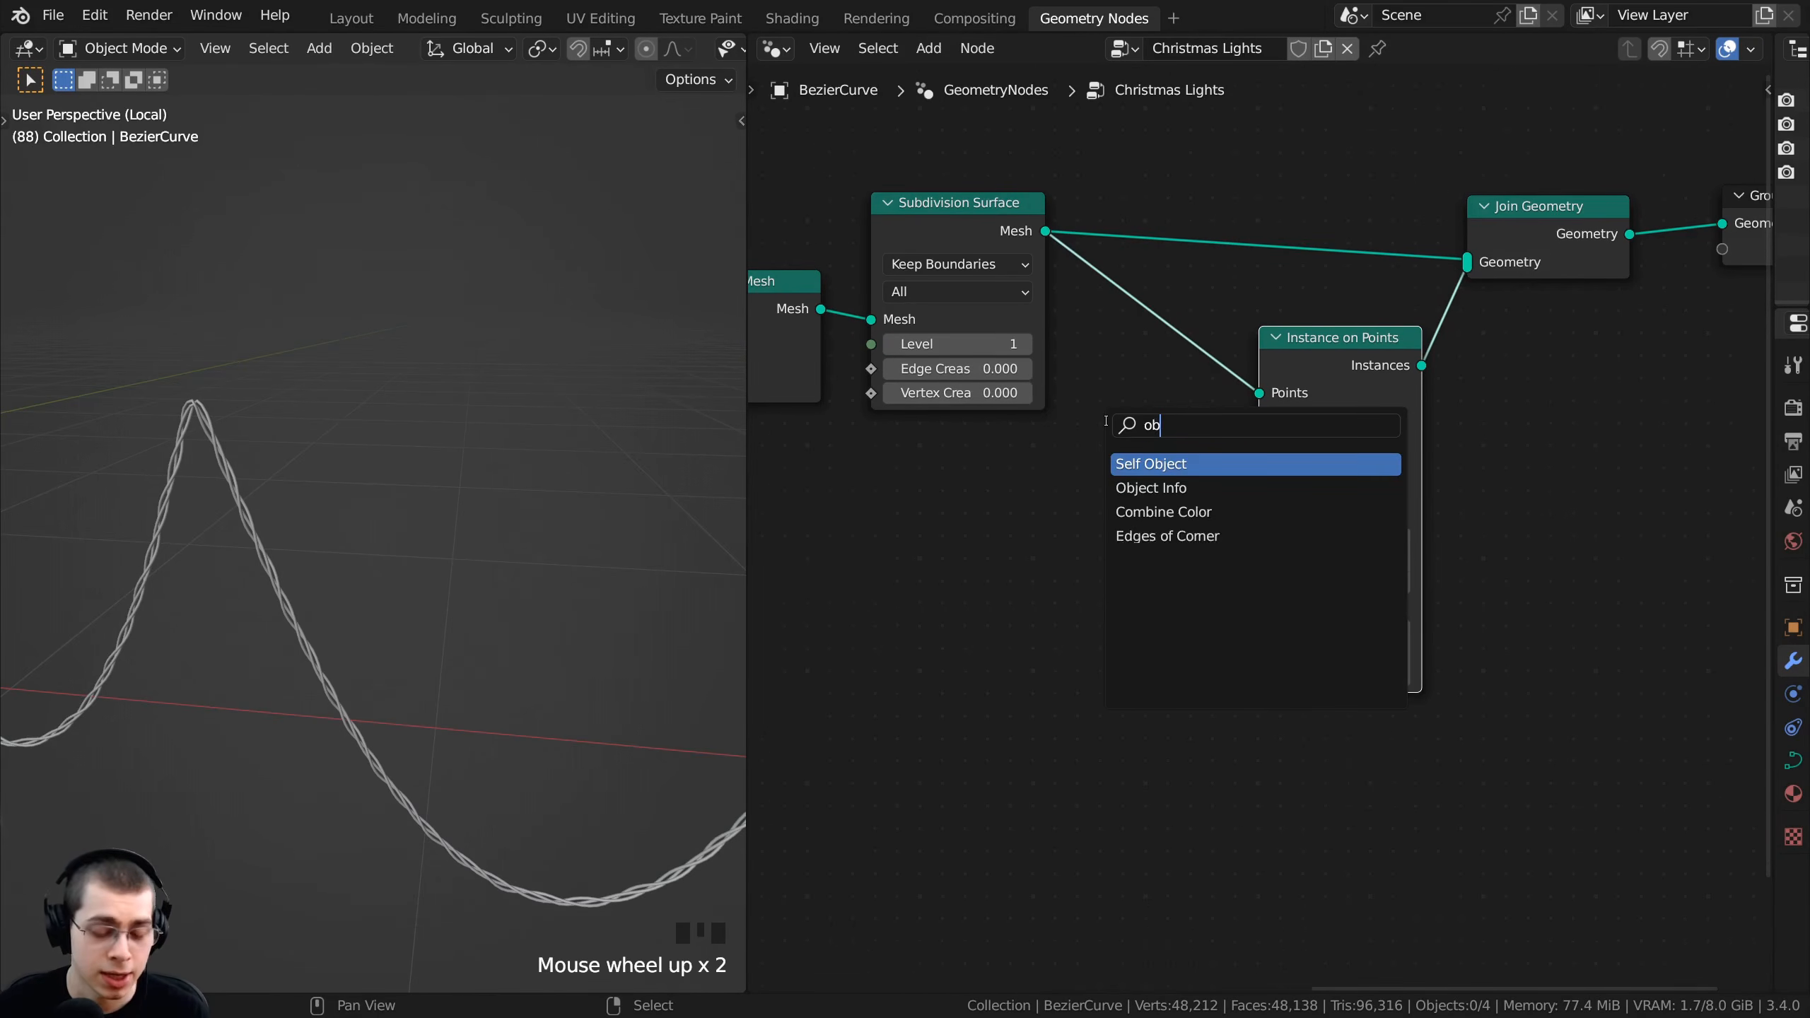
{"action": "left_click", "coordinate": [1140, 487]}
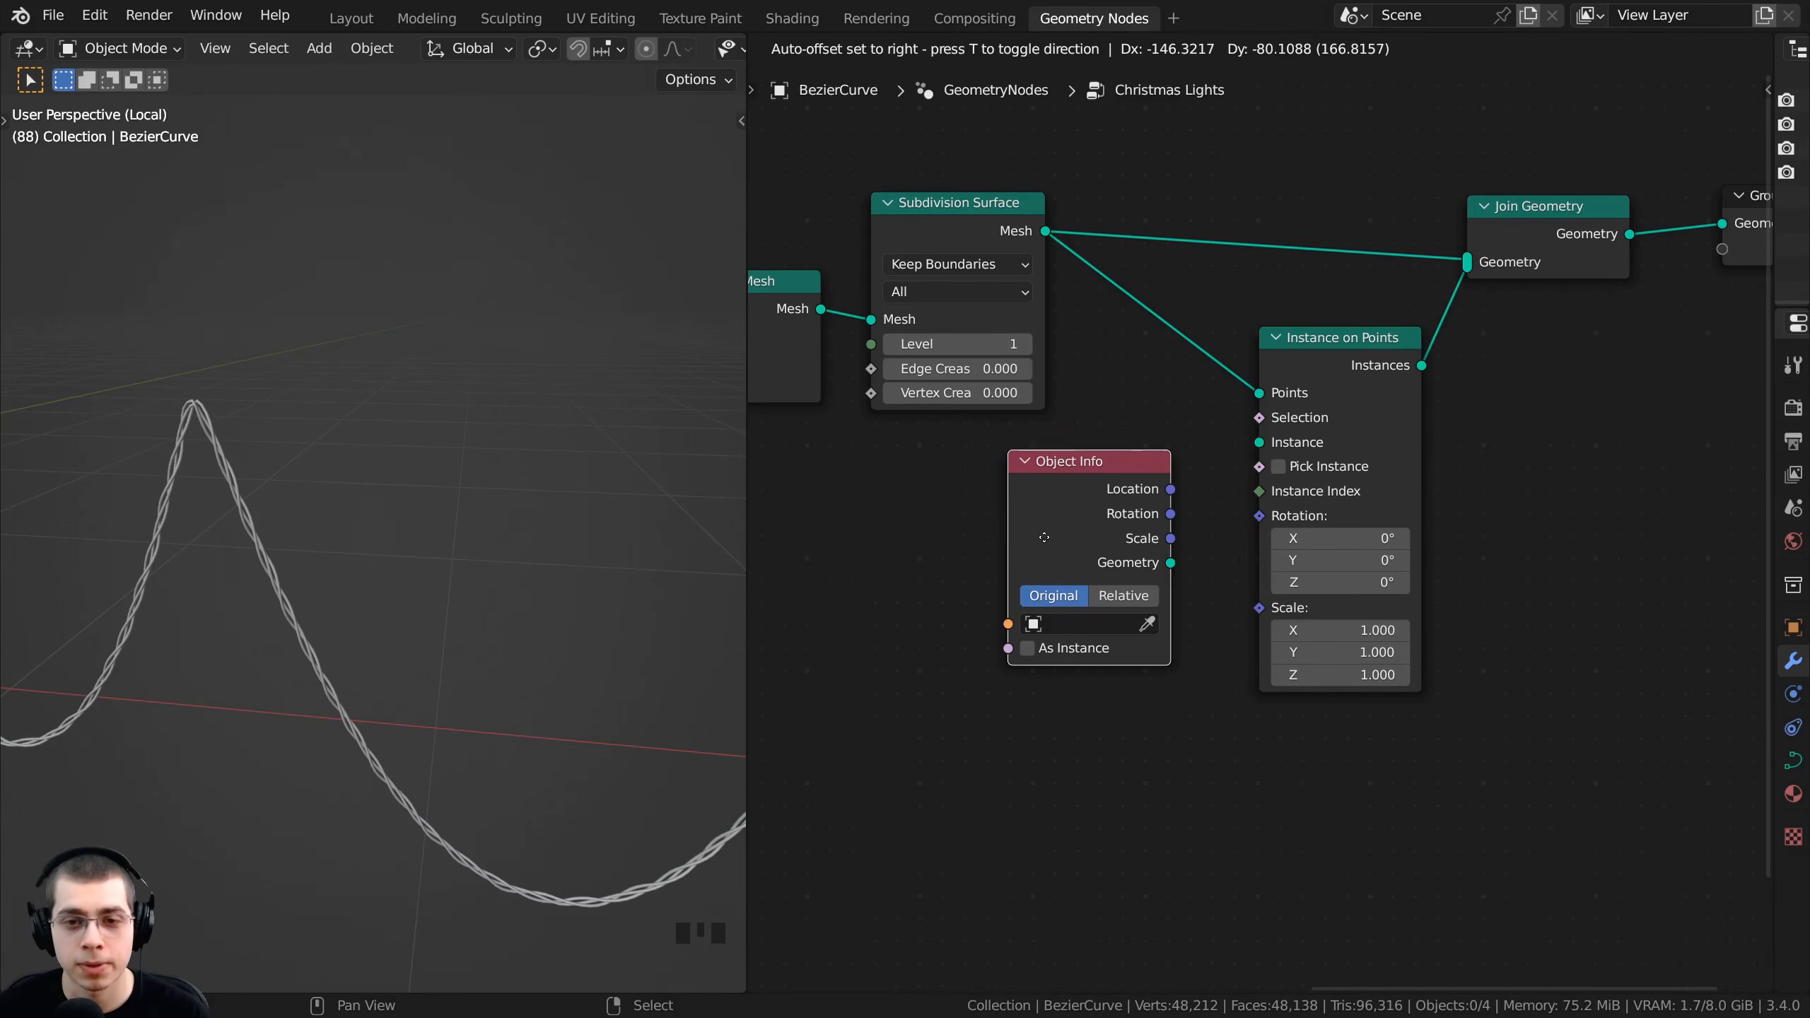
{"action": "left_click", "coordinate": [1044, 536]}
- Exit local view and pick the light bulb object Cylinder.002 from the scene for the Object Info node
{"action": "left_click", "coordinate": [1069, 626]}
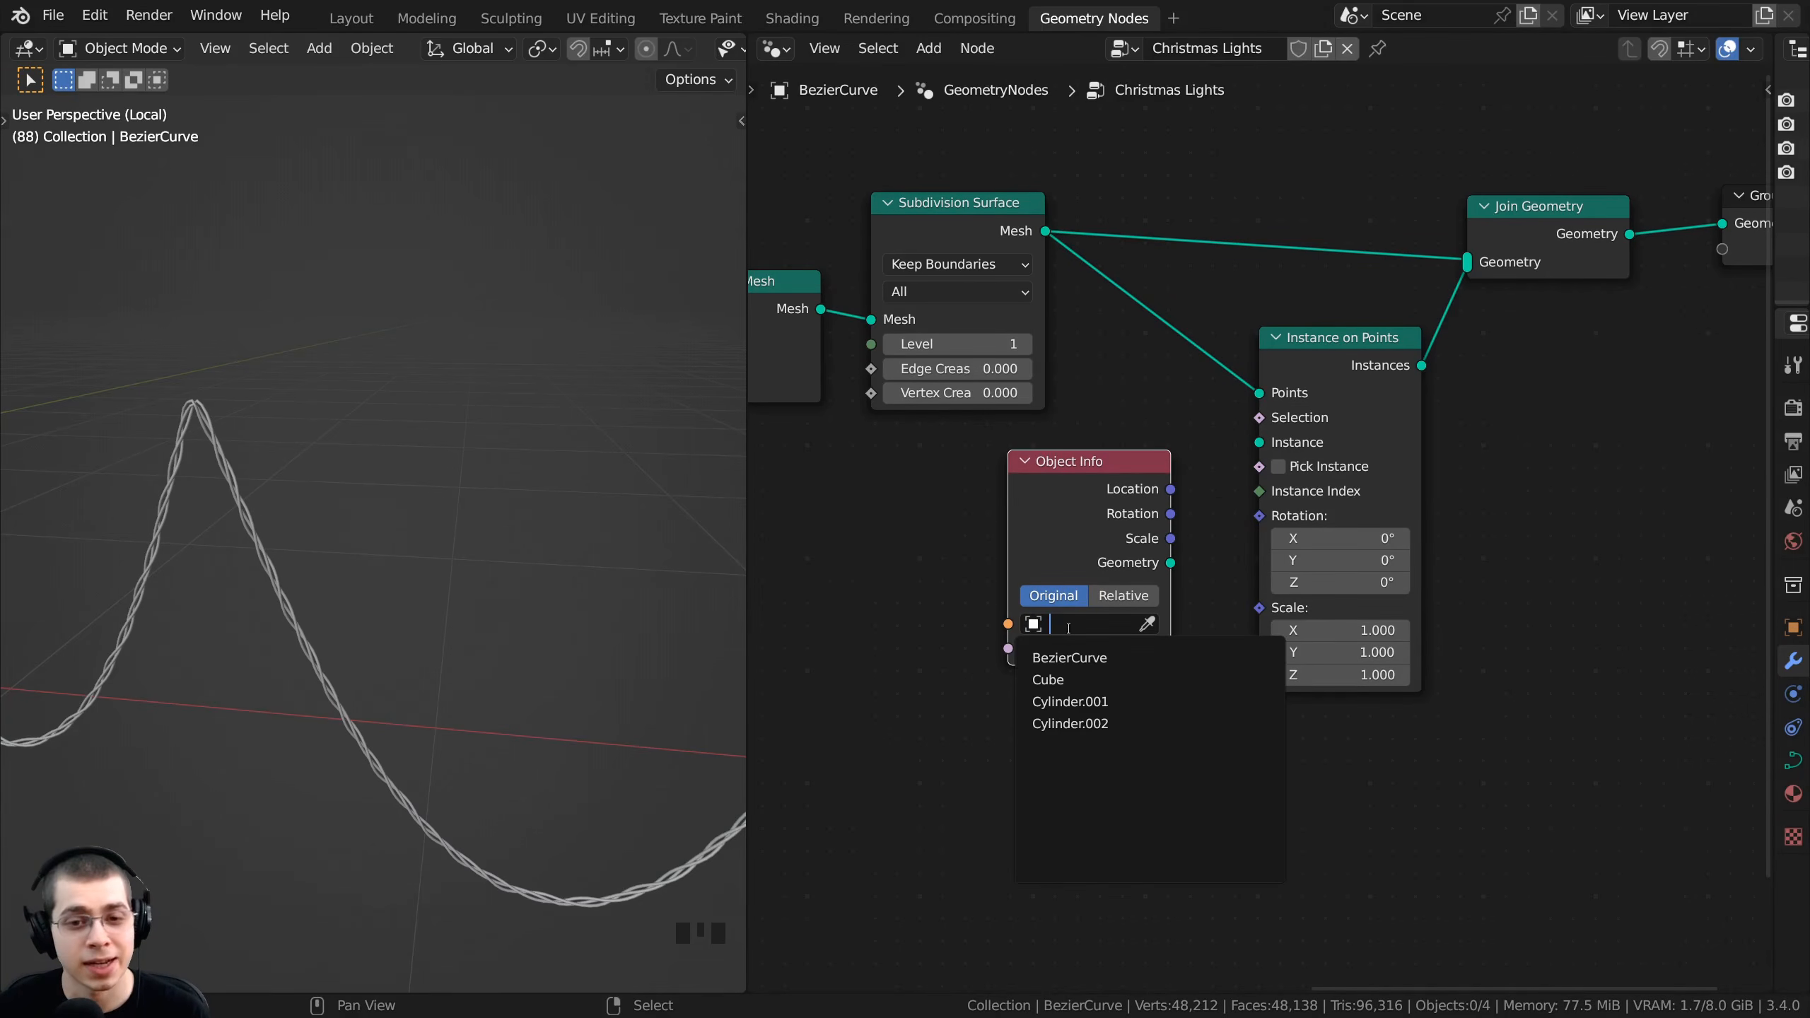
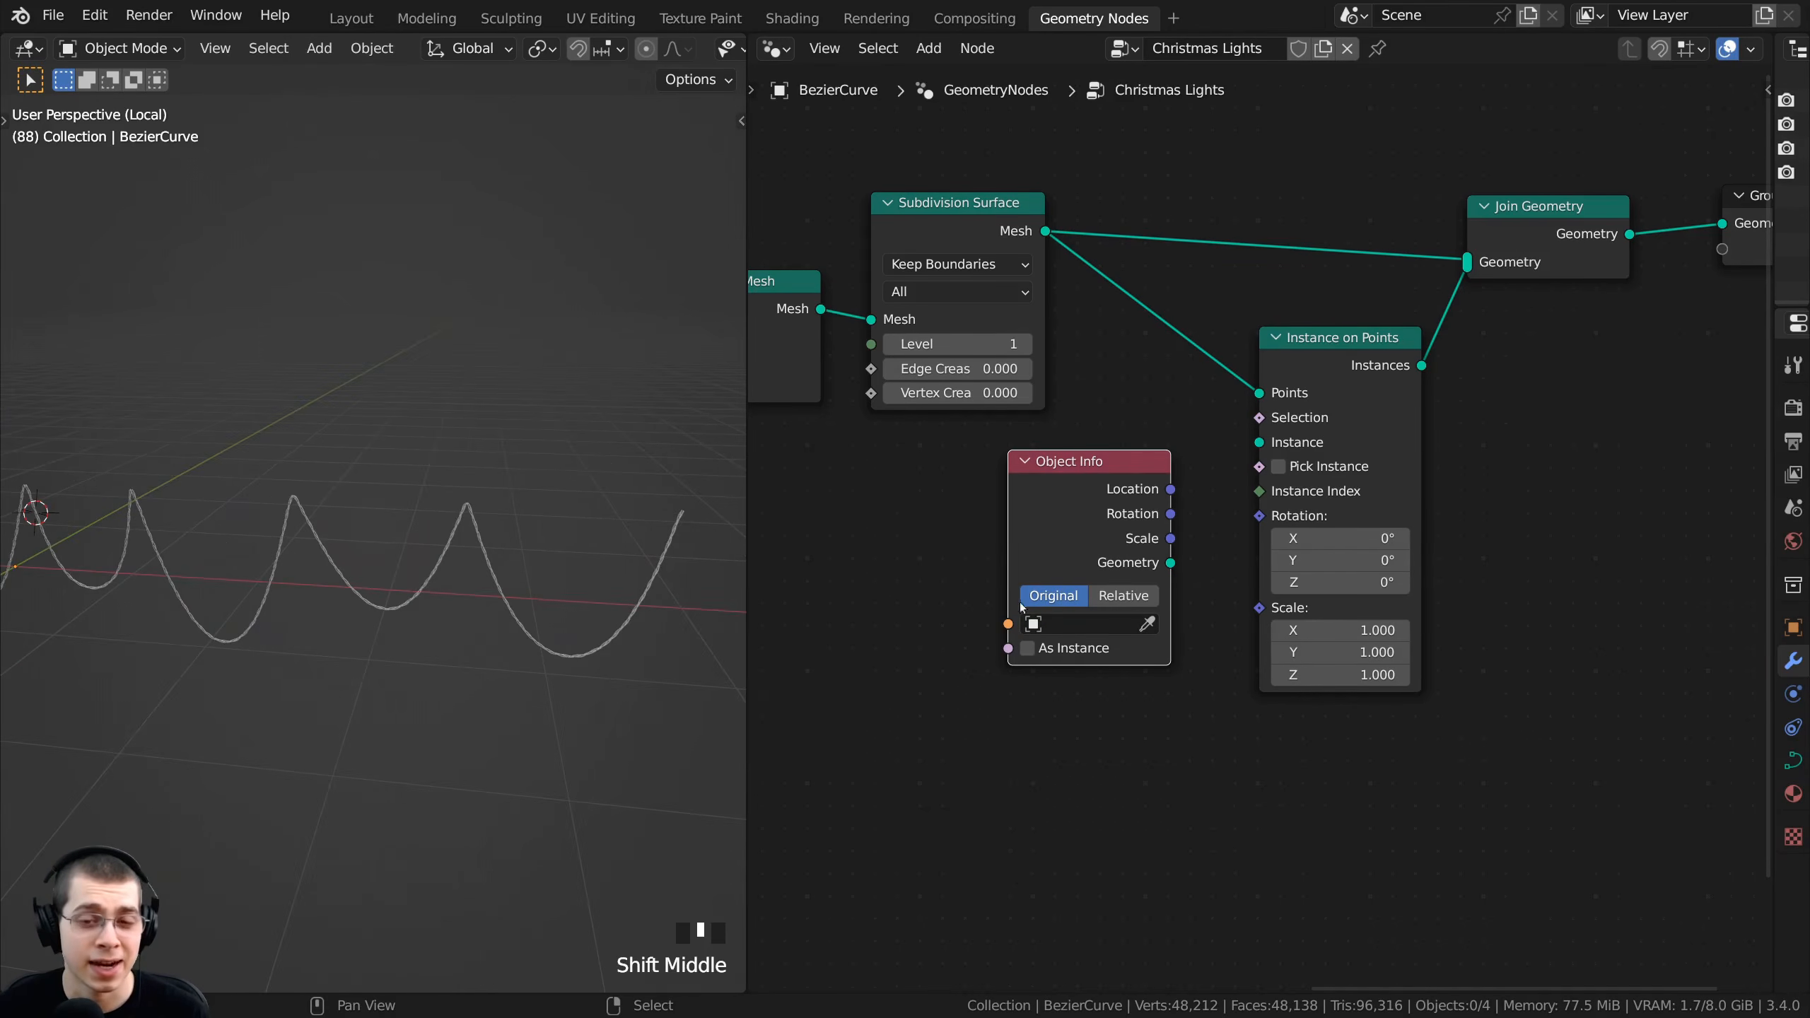
{"action": "middle_click_drag", "start_coordinate": [470, 622], "coordinate": [465, 621]}
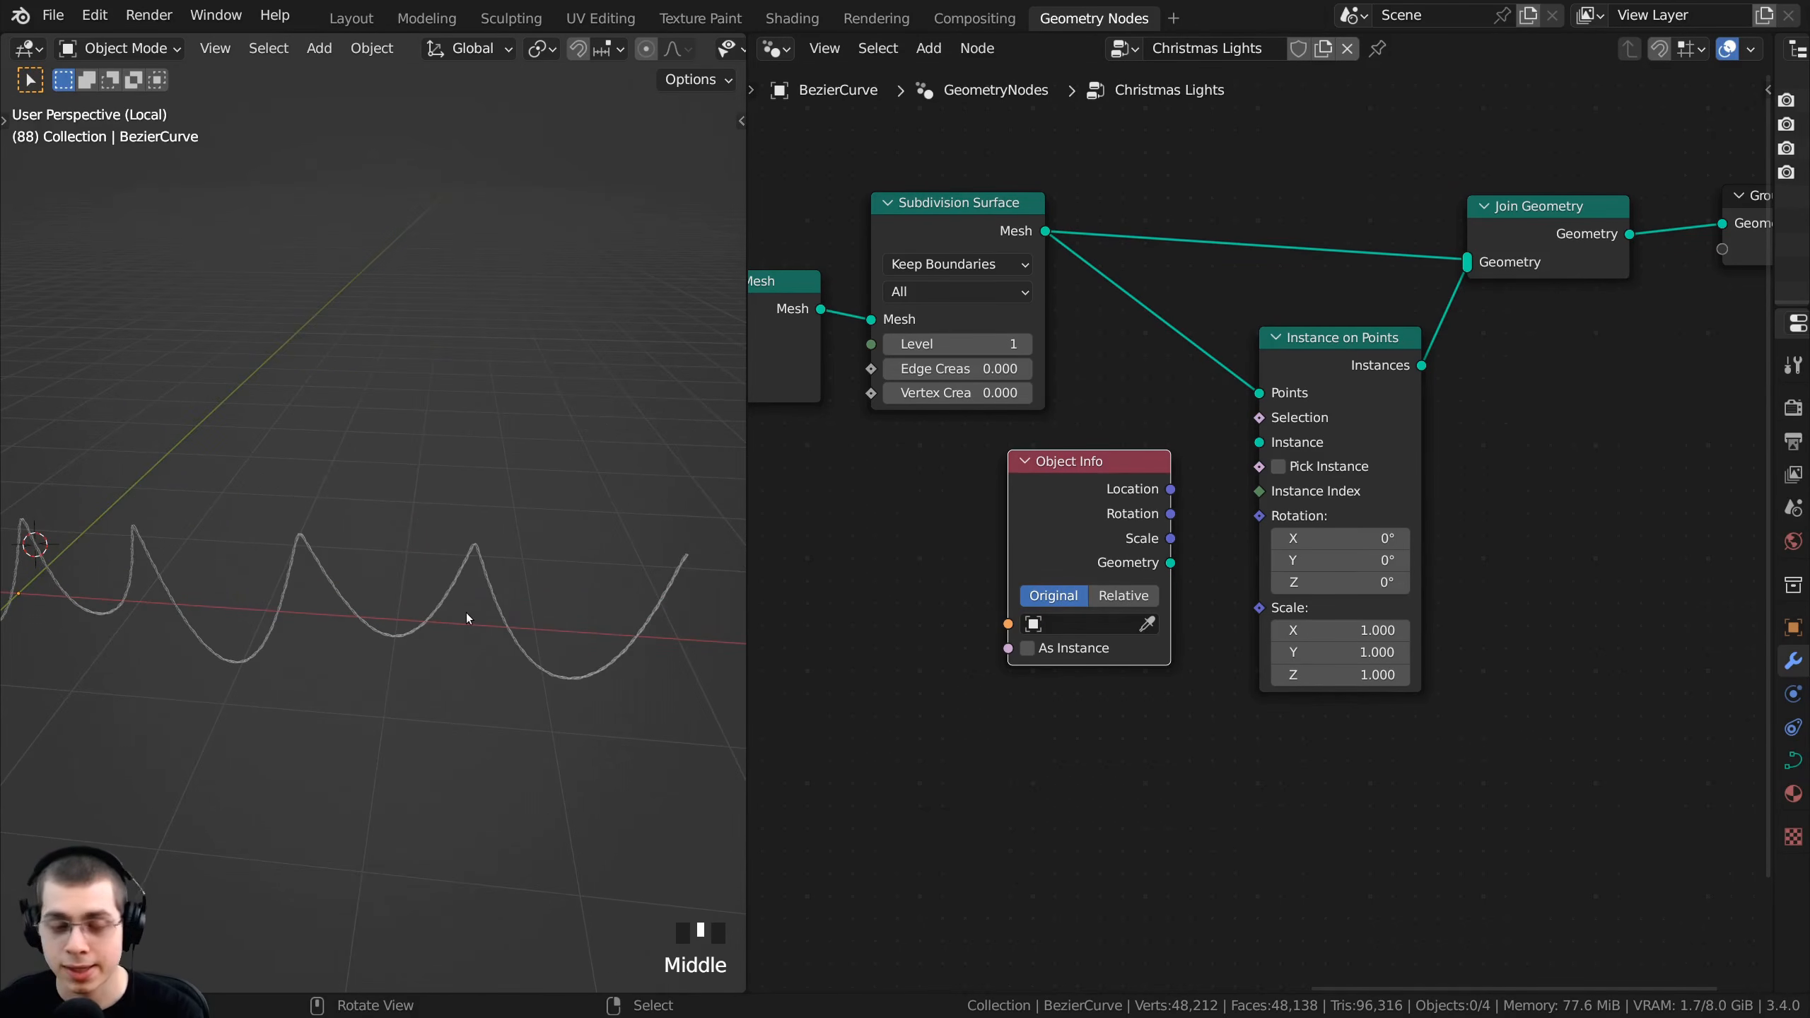
{"action": "middle_click_drag", "start_coordinate": [466, 617], "coordinate": [470, 635]}
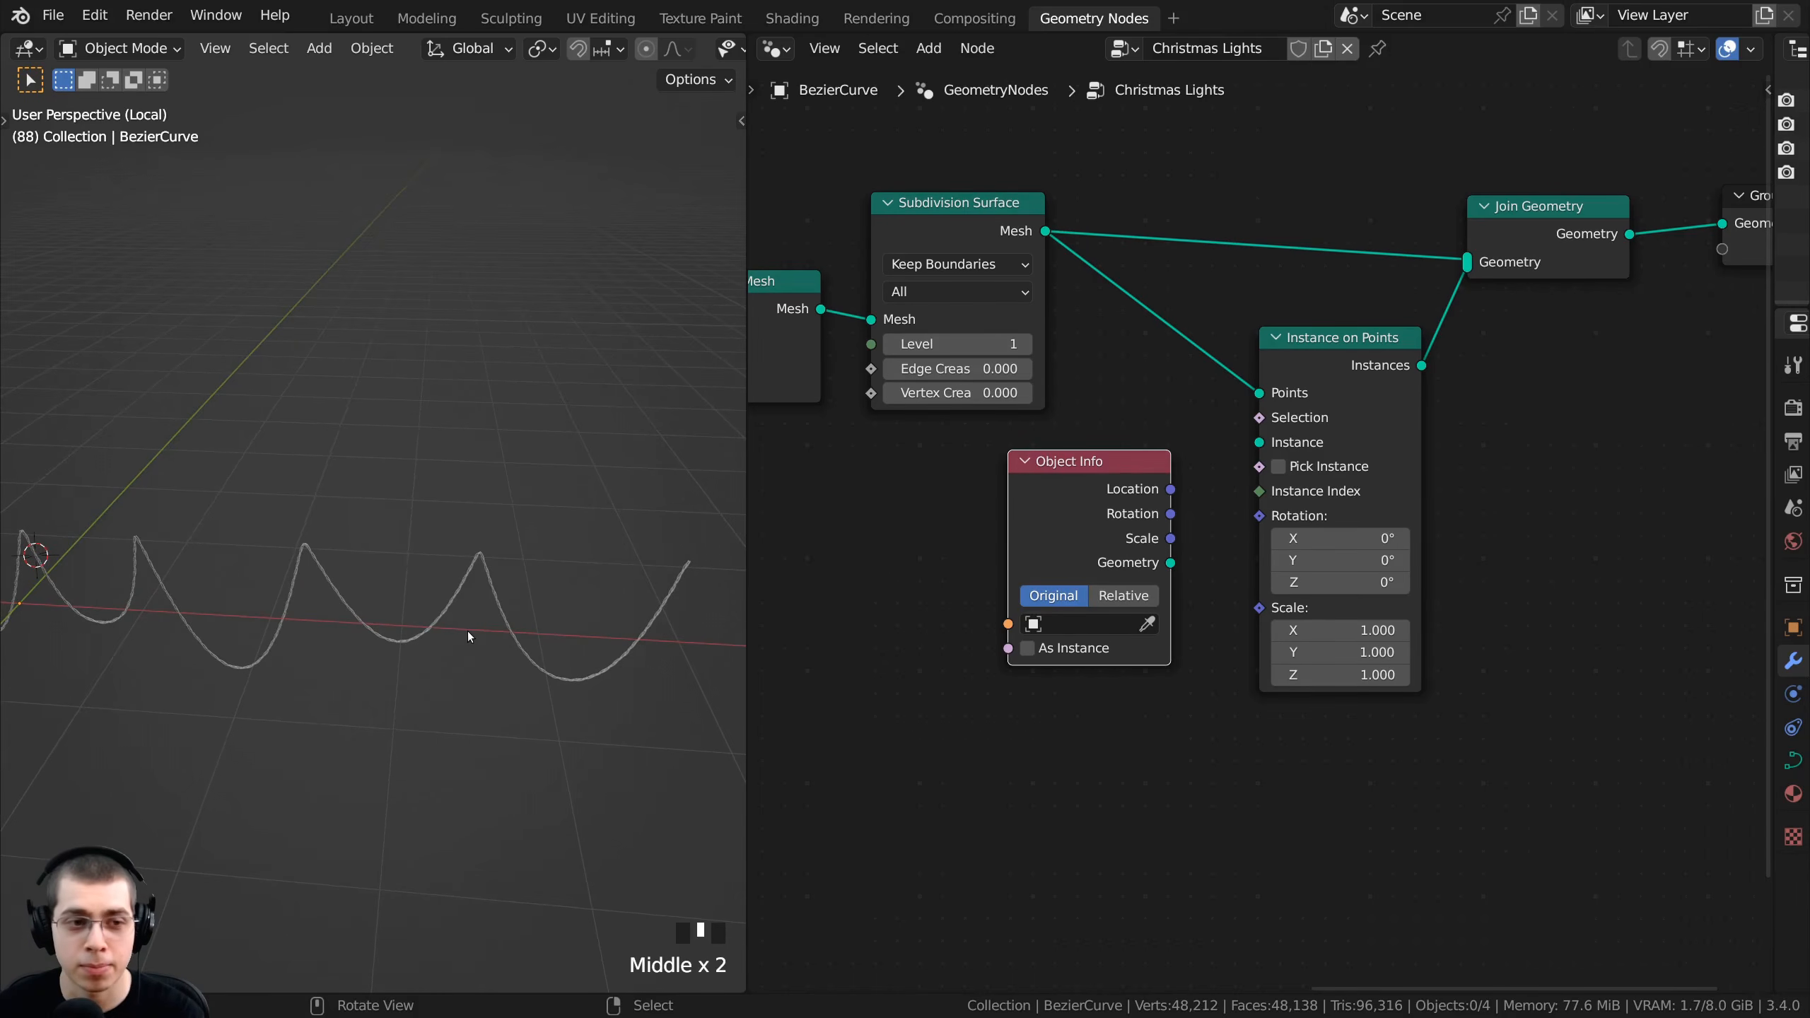
{"action": "key", "text": "KP_Divide"}
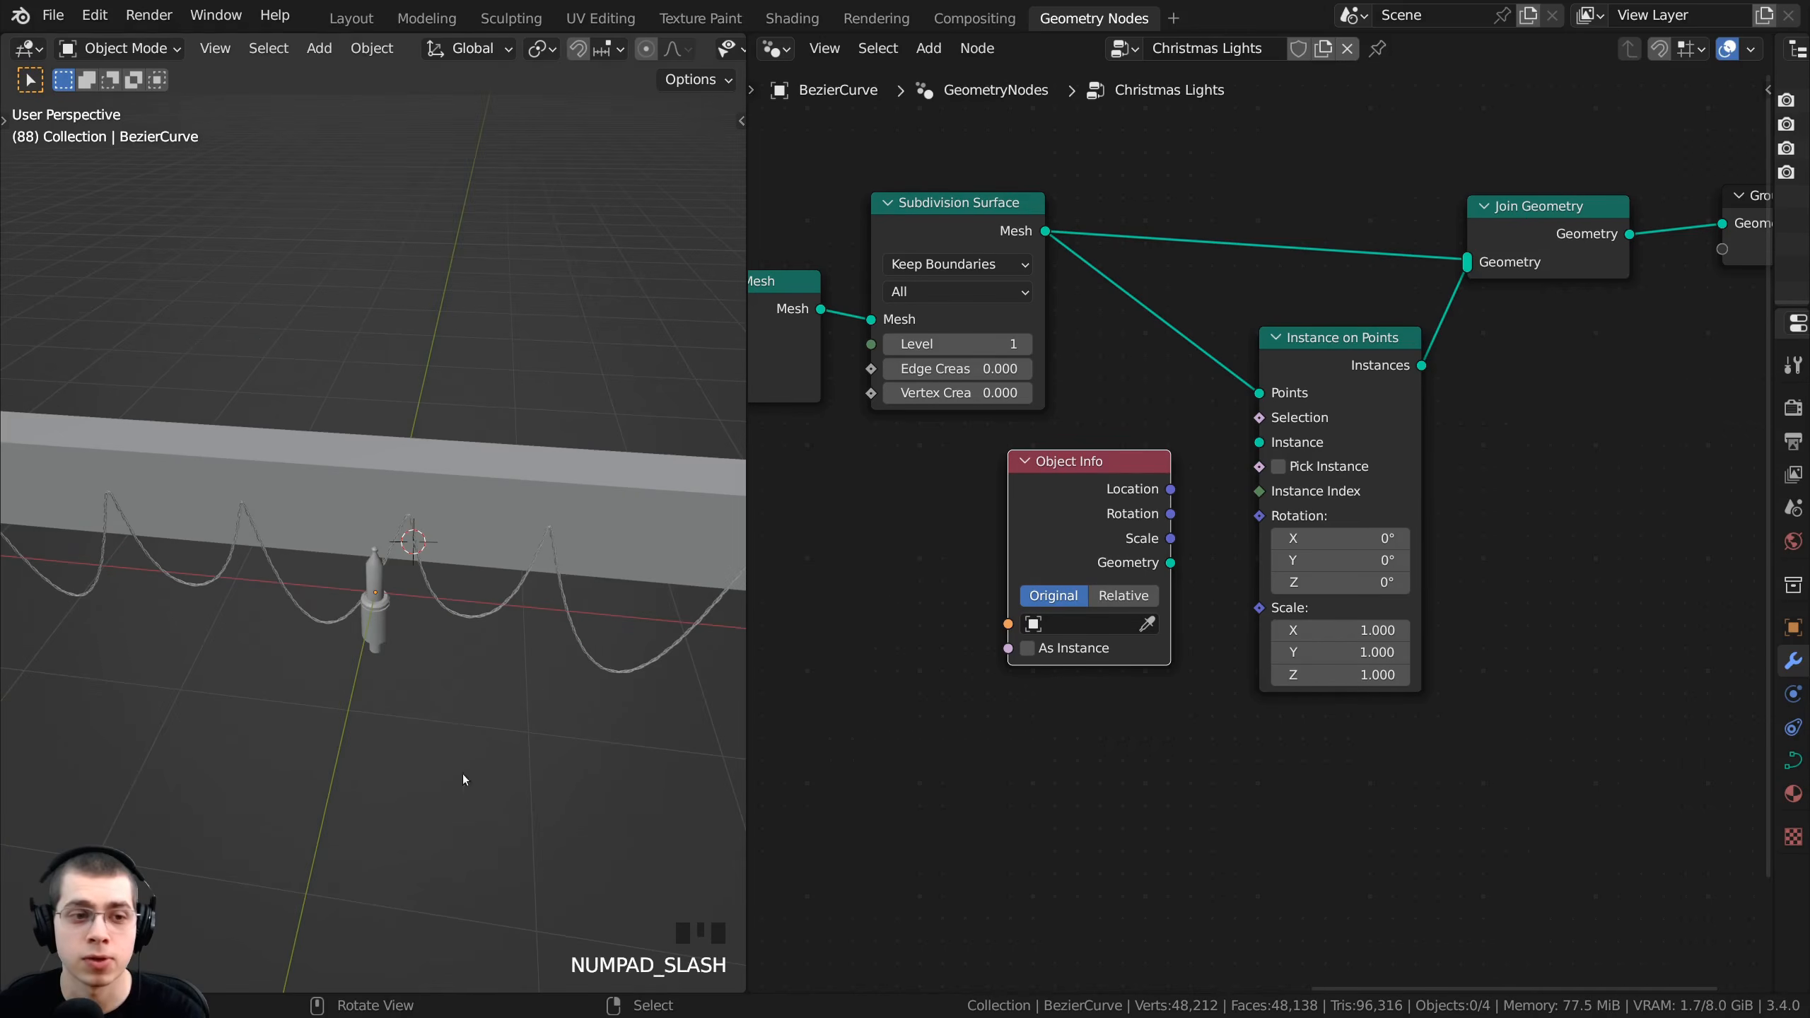
{"action": "middle_click_drag", "start_coordinate": [464, 780], "coordinate": [502, 624]}
{"action": "scroll", "coordinate": [500, 521], "scroll_direction": "up", "scroll_amount": 2}
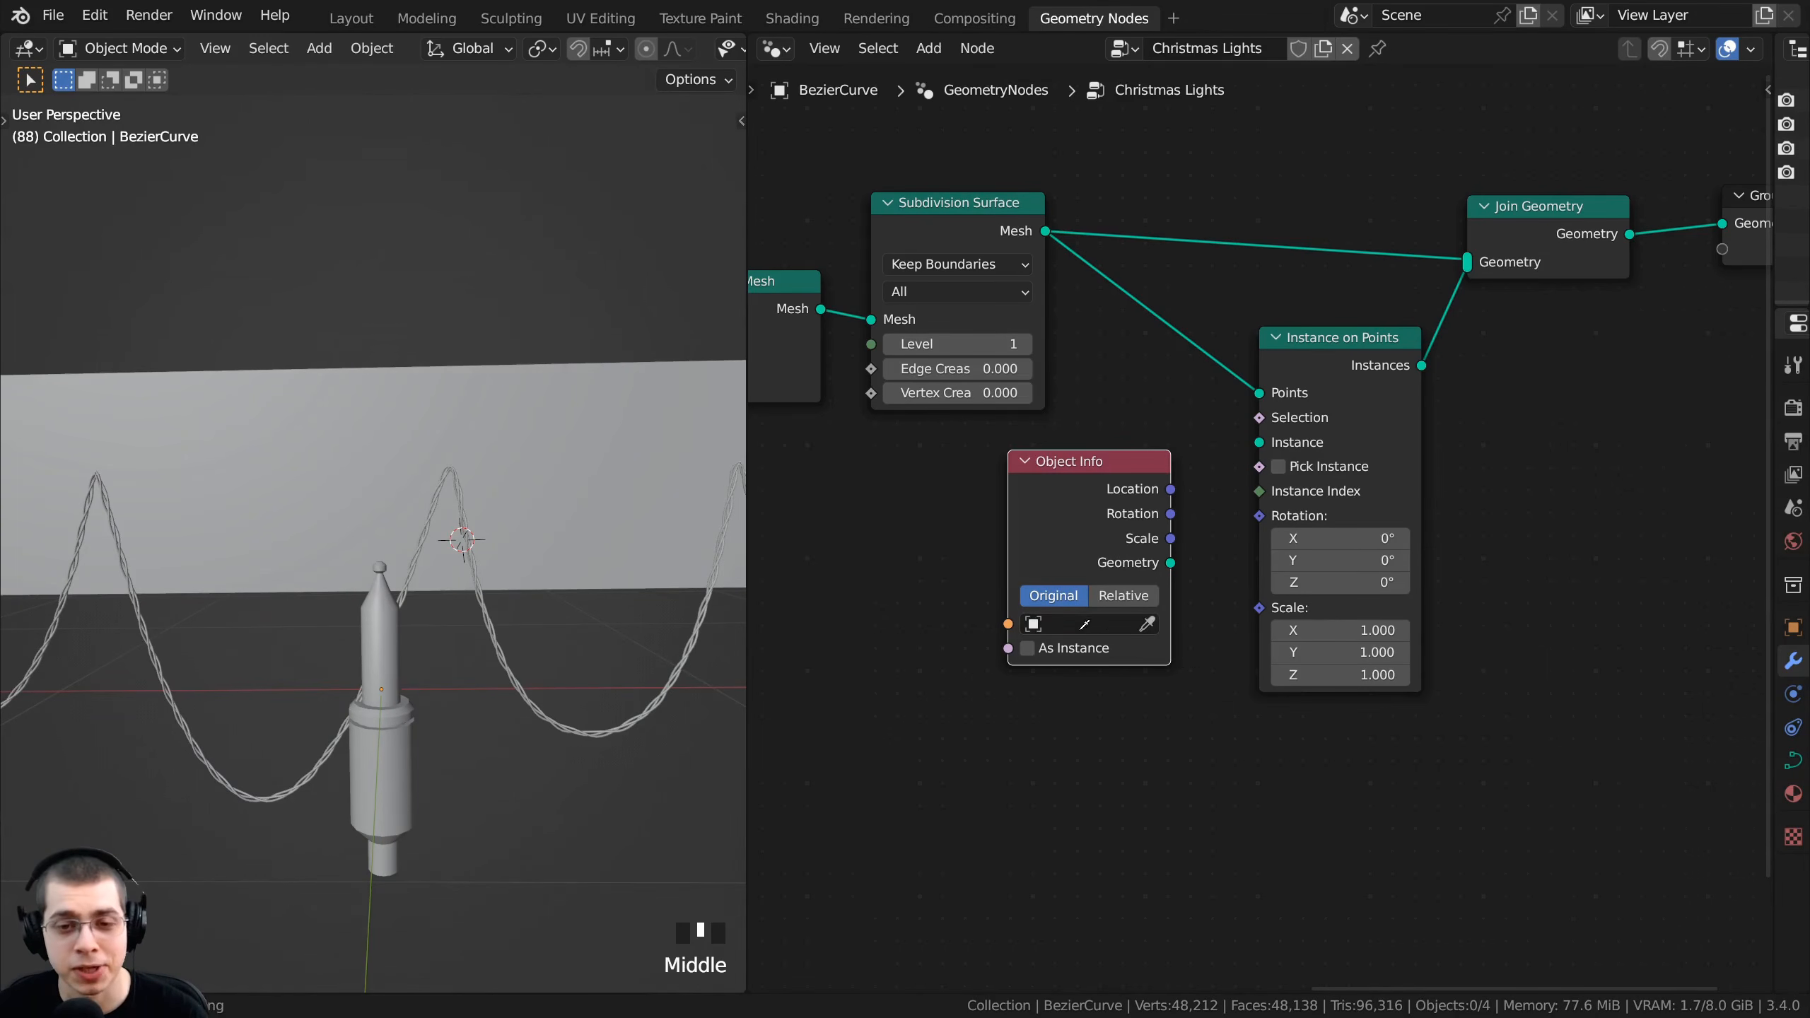
{"action": "left_click", "coordinate": [1147, 624]}
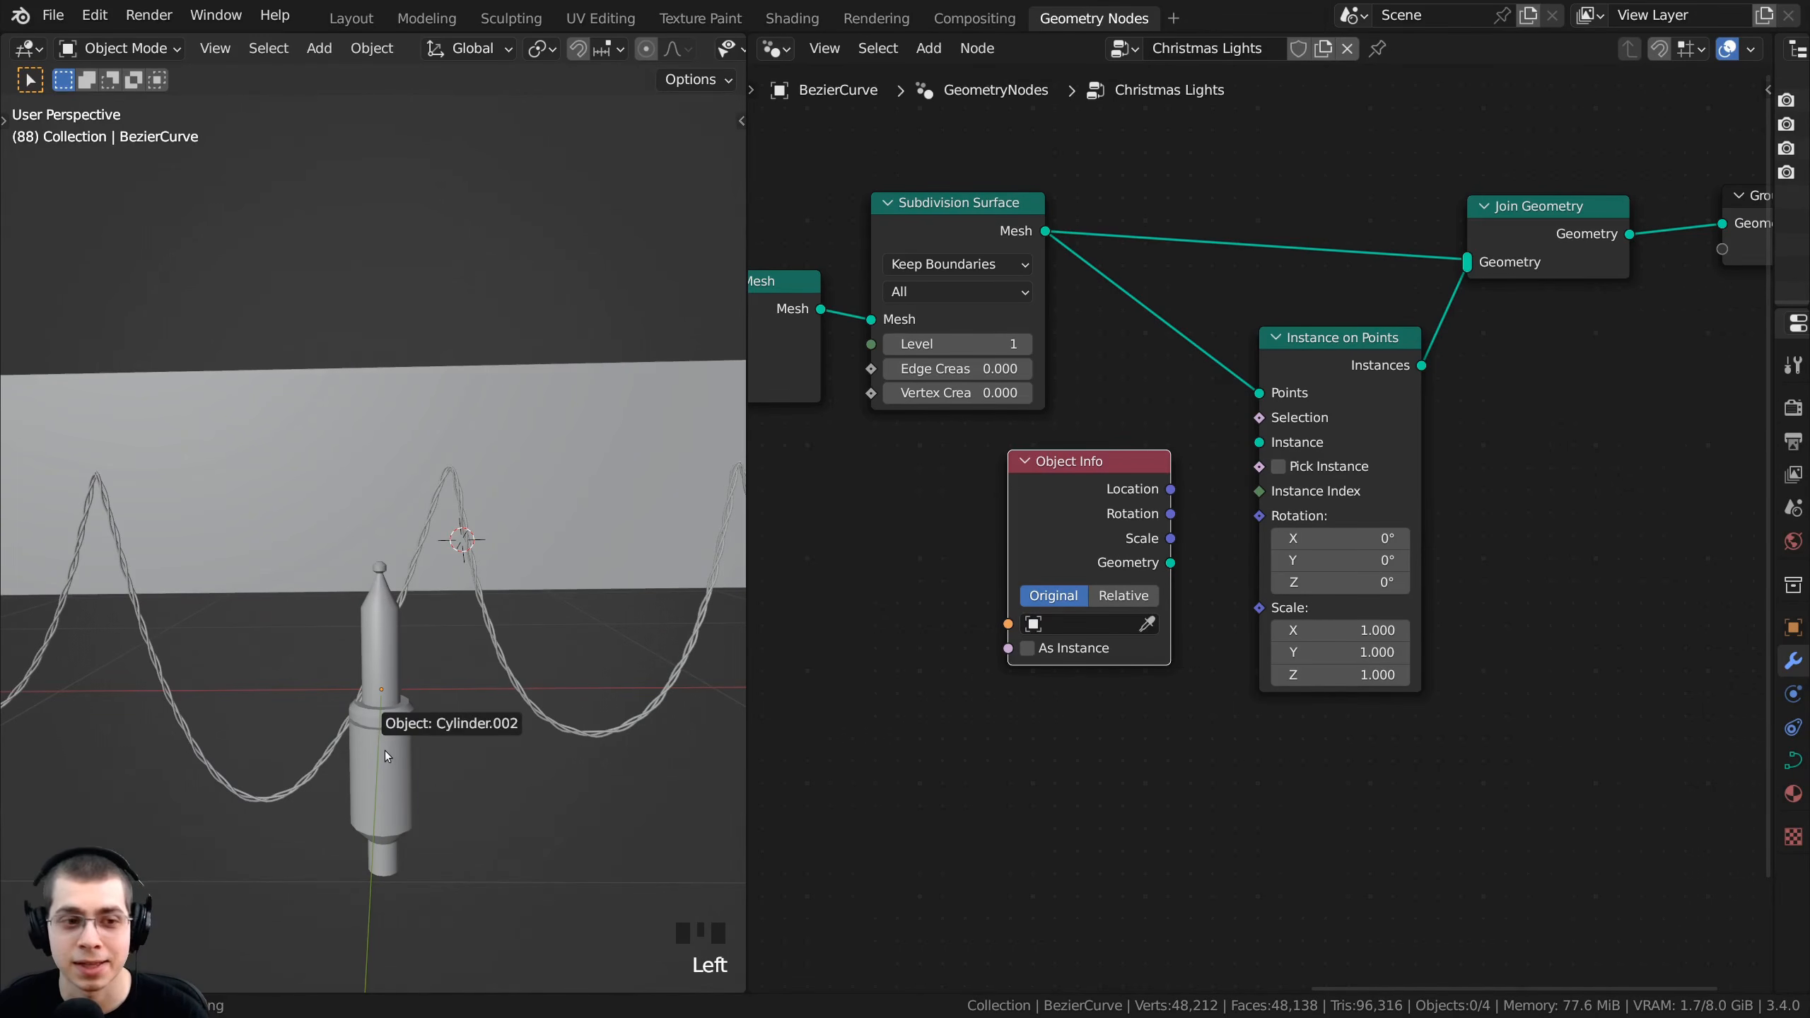
{"action": "left_click", "coordinate": [385, 750]}
- Select the wire curve and isolate it in local view, framing one of its peaks
{"action": "scroll", "coordinate": [396, 742], "scroll_direction": "down", "scroll_amount": 2}
{"action": "middle_click_drag", "start_coordinate": [395, 742], "coordinate": [425, 633]}
{"action": "right_click", "coordinate": [470, 654]}
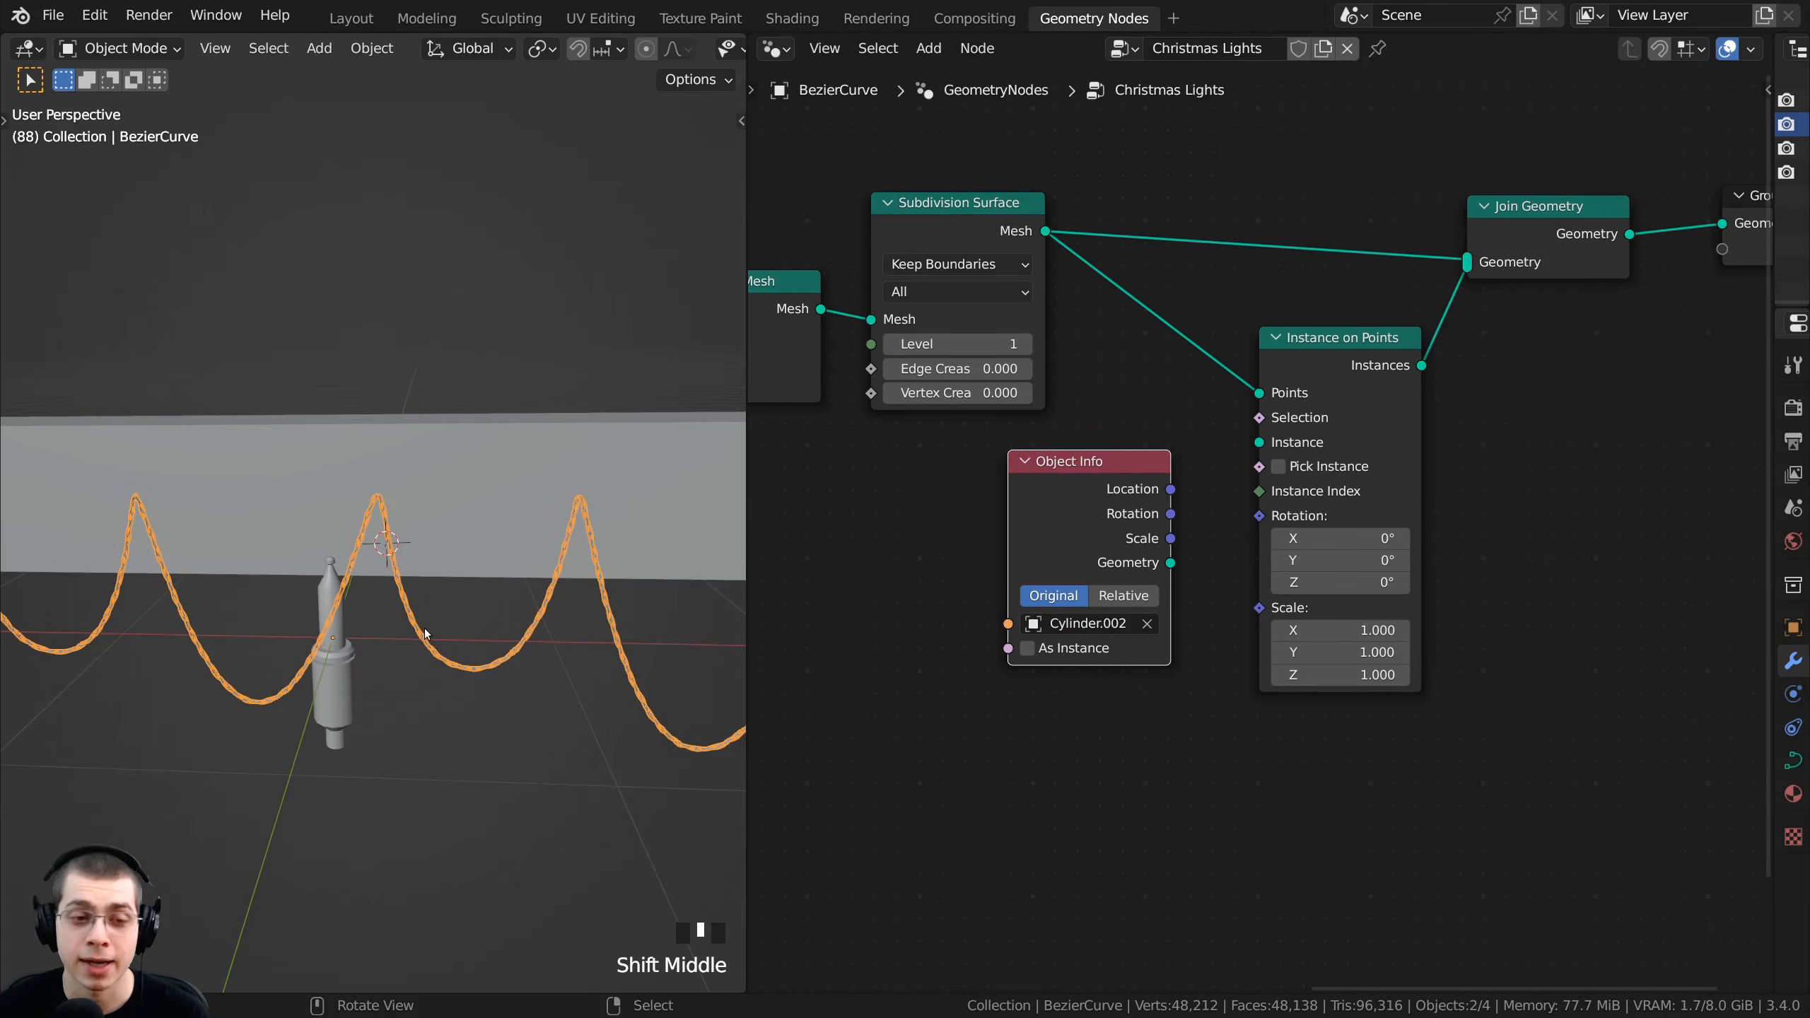
{"action": "key", "text": "KP_Divide"}
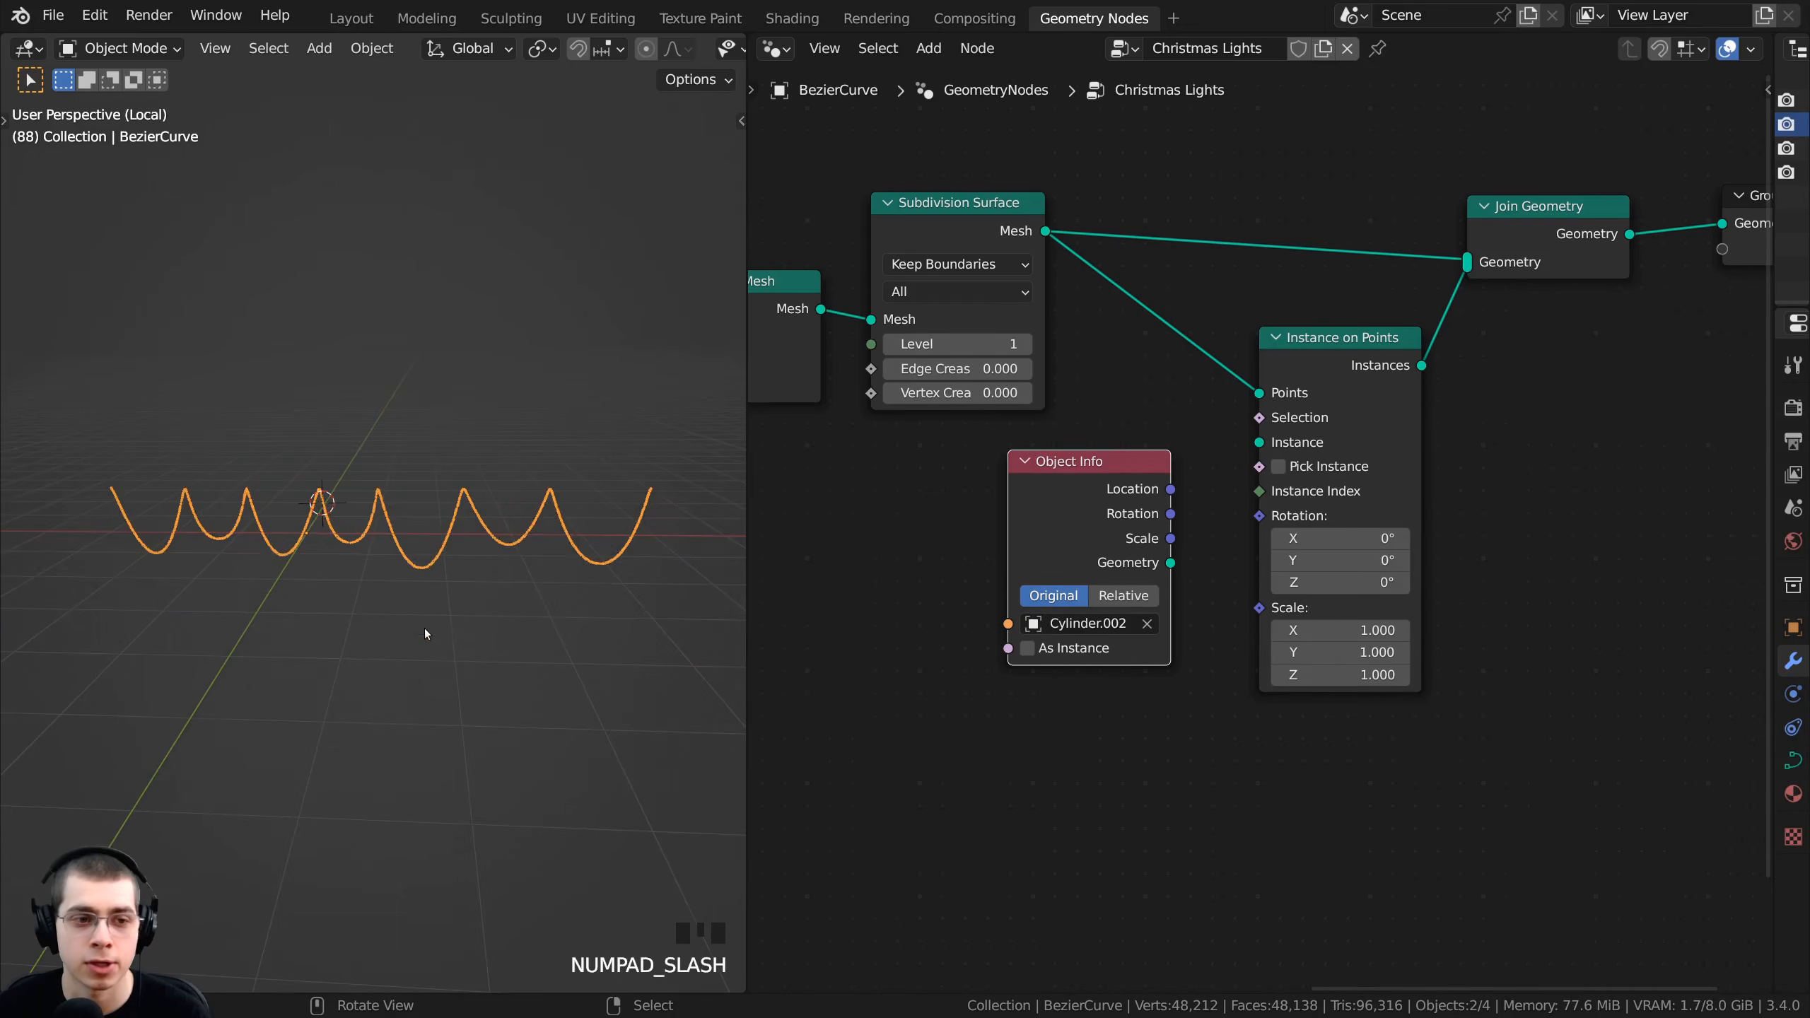
{"action": "scroll", "coordinate": [501, 603], "scroll_direction": "up", "scroll_amount": 12}
{"action": "middle_click_drag", "start_coordinate": [385, 393], "coordinate": [365, 599], "text": "shift"}
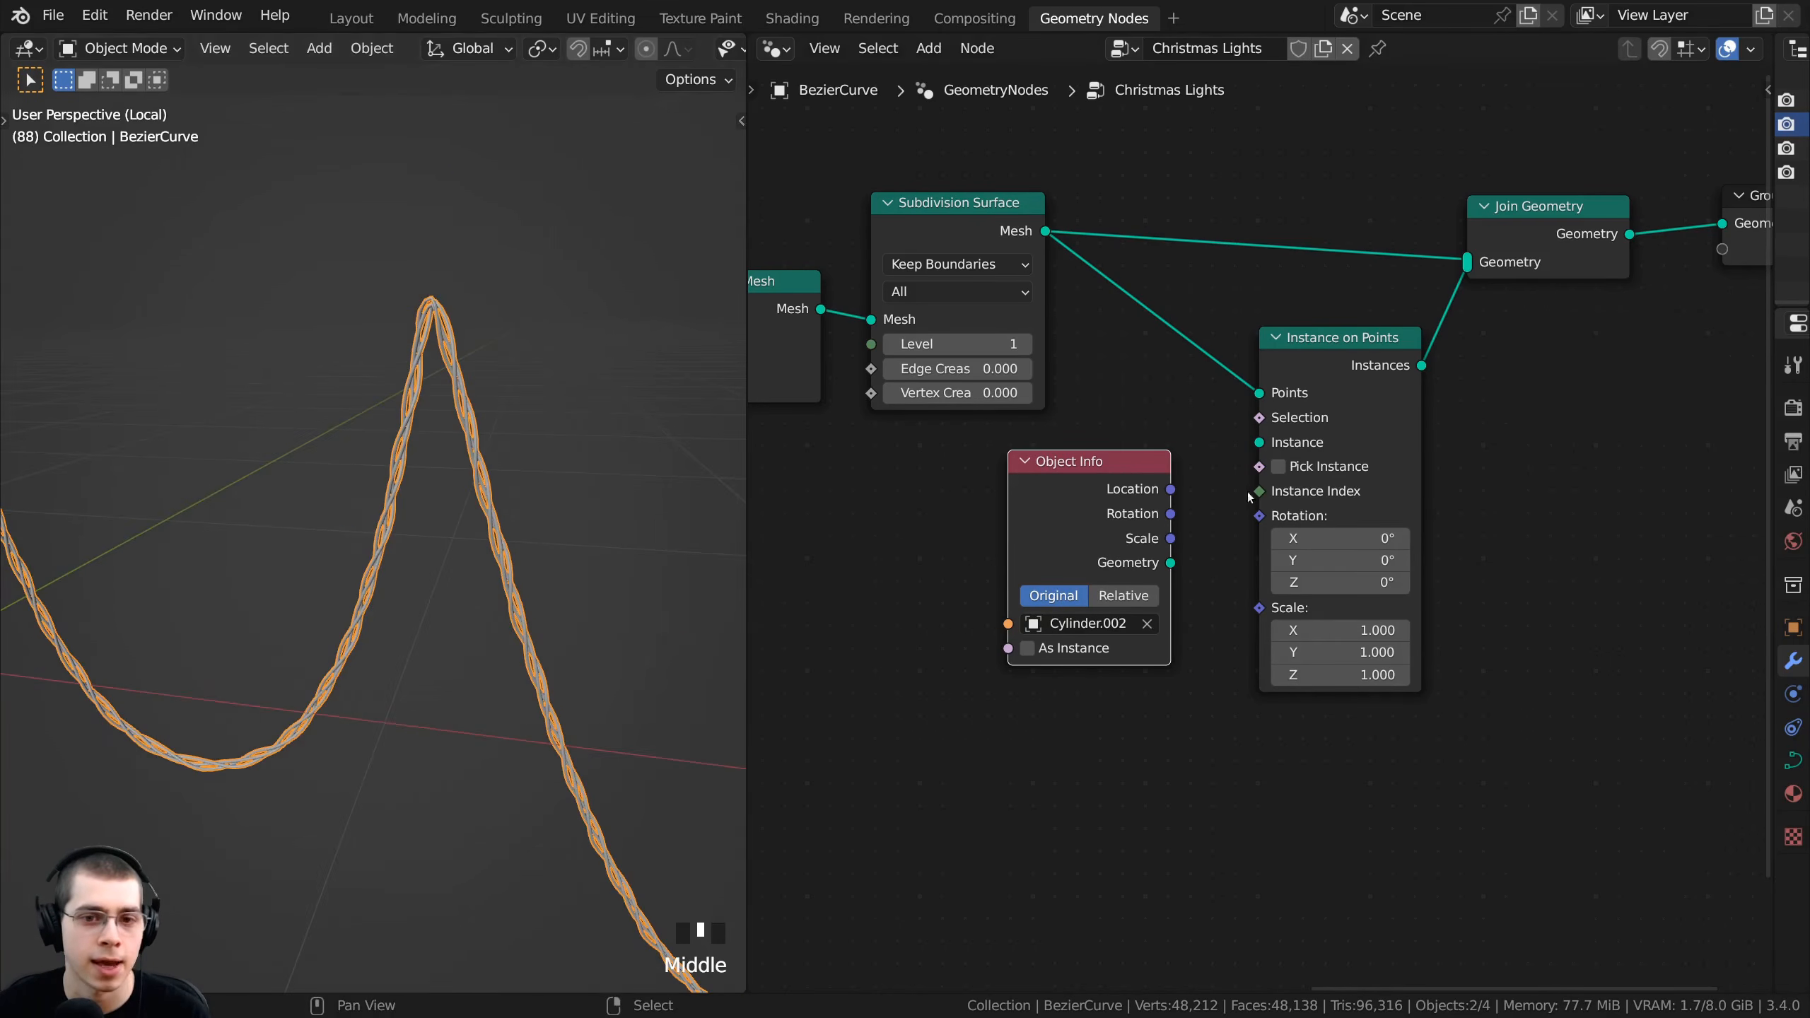
- Move Object Info away from Instance on Points and link its Geometry output to the Instance input
{"action": "middle_click_drag", "start_coordinate": [1085, 489], "coordinate": [1074, 441]}
{"action": "scroll", "coordinate": [1074, 441], "scroll_direction": "up", "scroll_amount": 1}
{"action": "left_click_drag", "start_coordinate": [1075, 446], "coordinate": [1023, 475]}
{"action": "scroll", "coordinate": [986, 516], "scroll_direction": "up", "scroll_amount": 1}
{"action": "scroll", "coordinate": [945, 451], "scroll_direction": "up", "scroll_amount": 1}
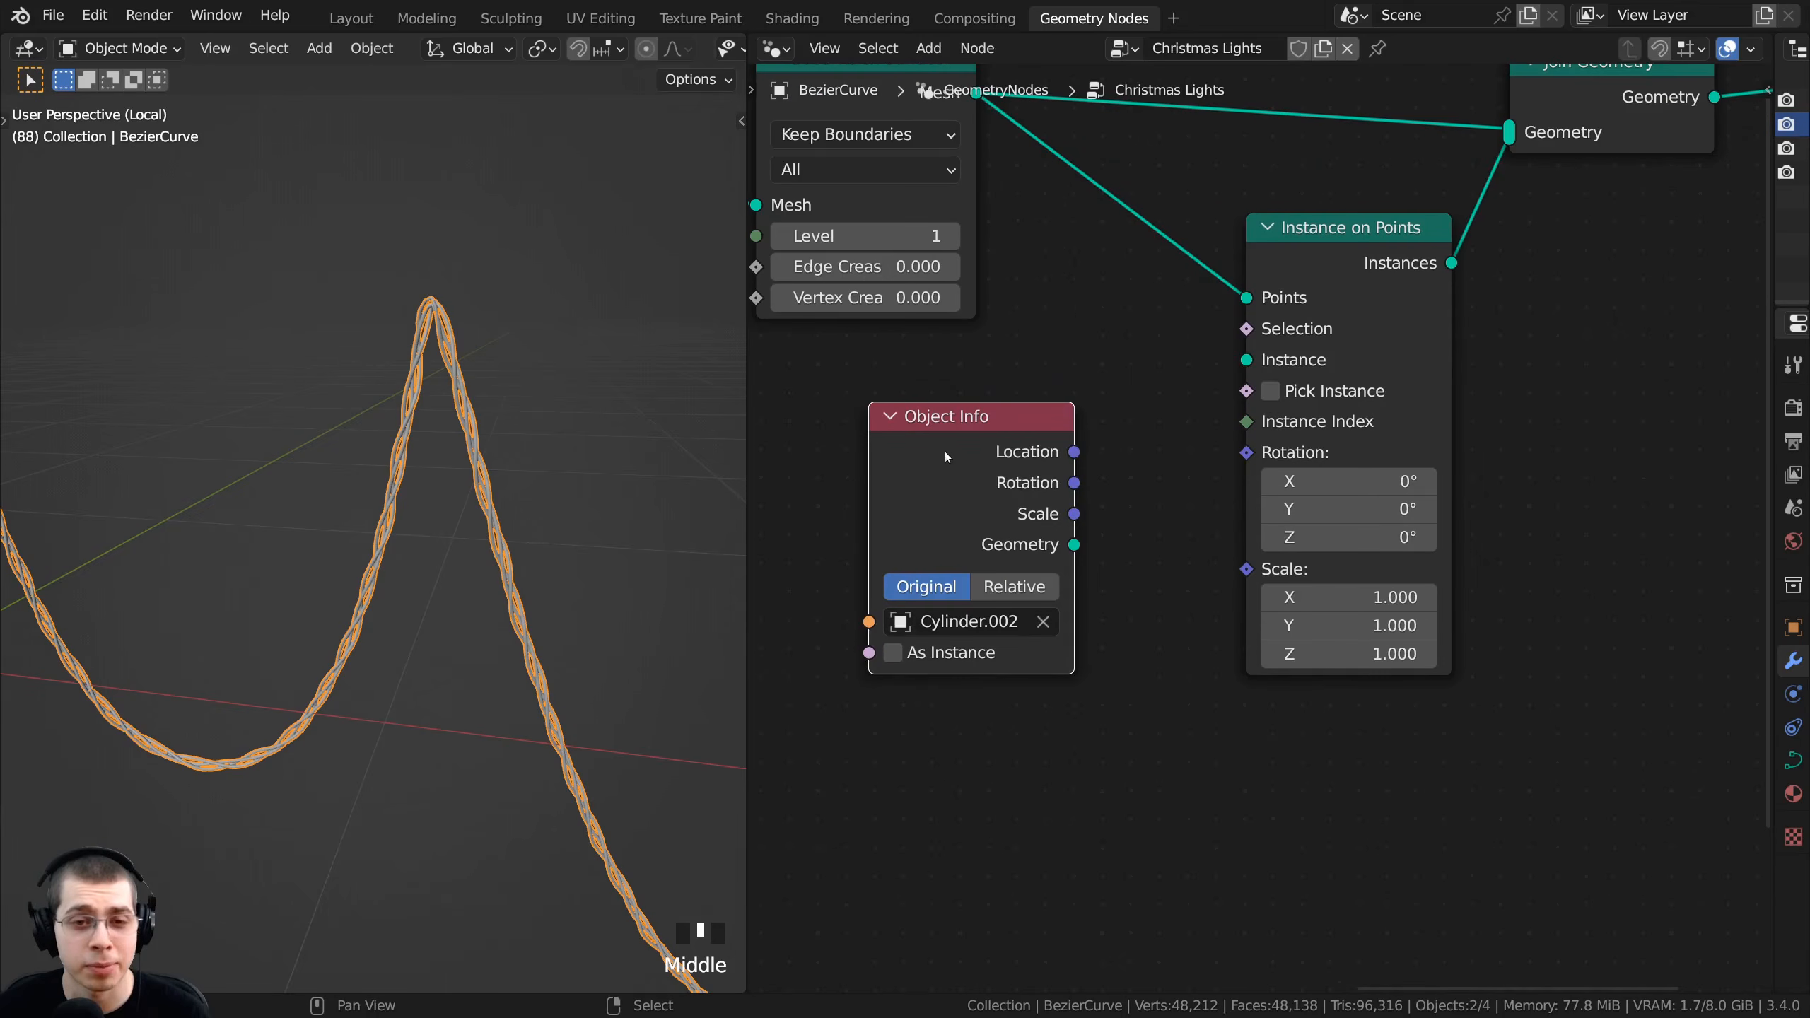
{"action": "left_click_drag", "start_coordinate": [1073, 544], "coordinate": [1258, 361]}
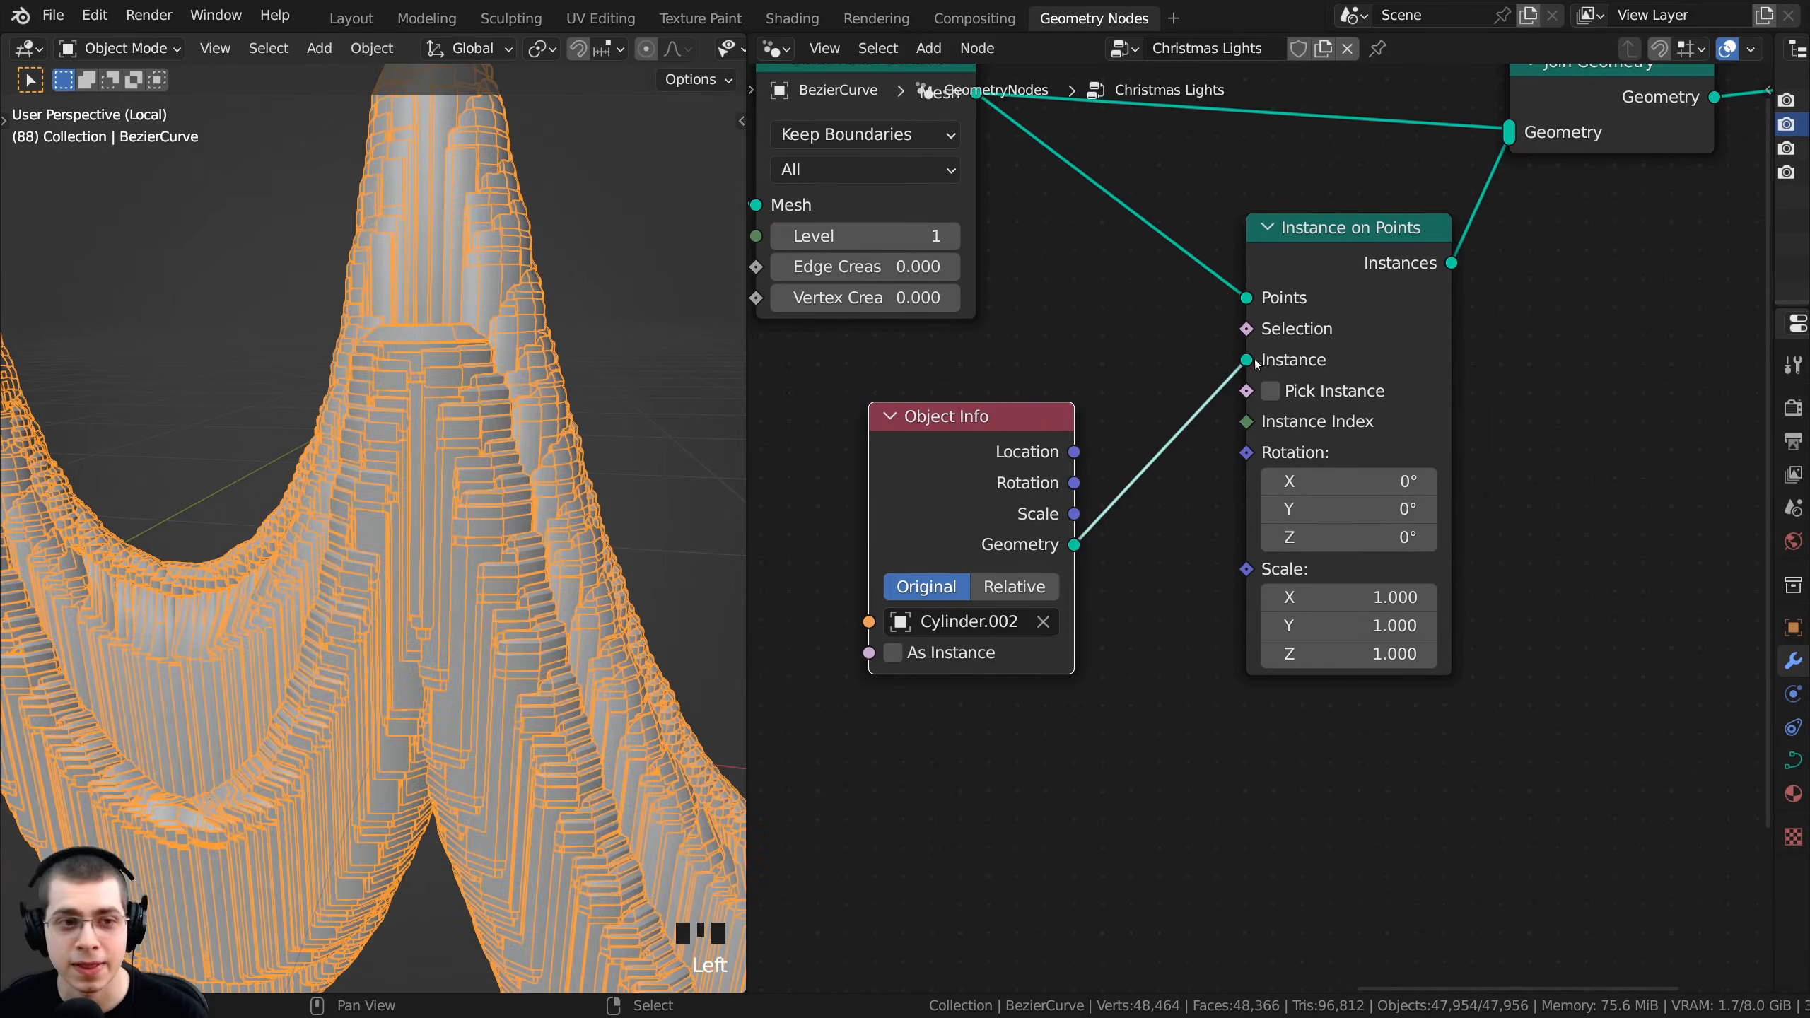
- Examine how densely the light bulb instances are placed along the wire curve
{"action": "scroll", "coordinate": [488, 875], "scroll_direction": "down", "scroll_amount": 2}
{"action": "middle_click_drag", "start_coordinate": [488, 875], "coordinate": [495, 643]}
{"action": "scroll", "coordinate": [430, 686], "scroll_direction": "down", "scroll_amount": 5}
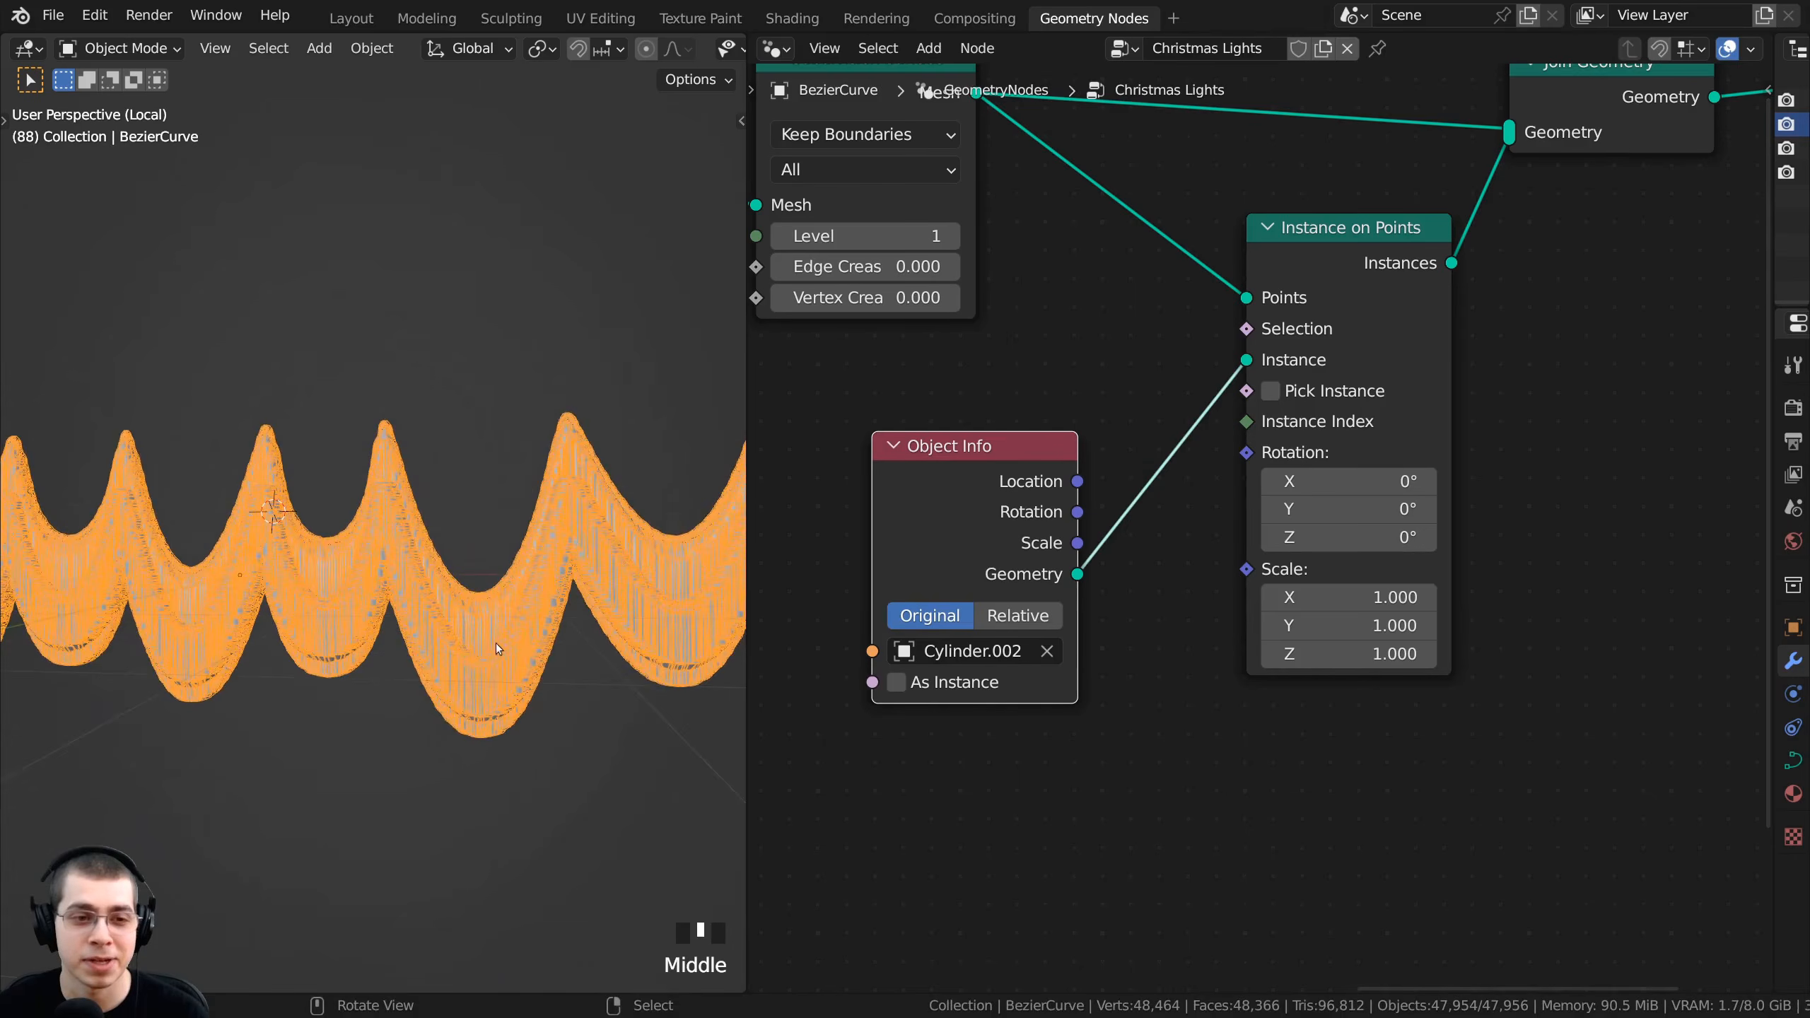
{"action": "scroll", "coordinate": [495, 642], "scroll_direction": "down", "scroll_amount": 2}
{"action": "middle_click_drag", "start_coordinate": [339, 620], "coordinate": [499, 565]}
{"action": "scroll", "coordinate": [237, 654], "scroll_direction": "up", "scroll_amount": 5}
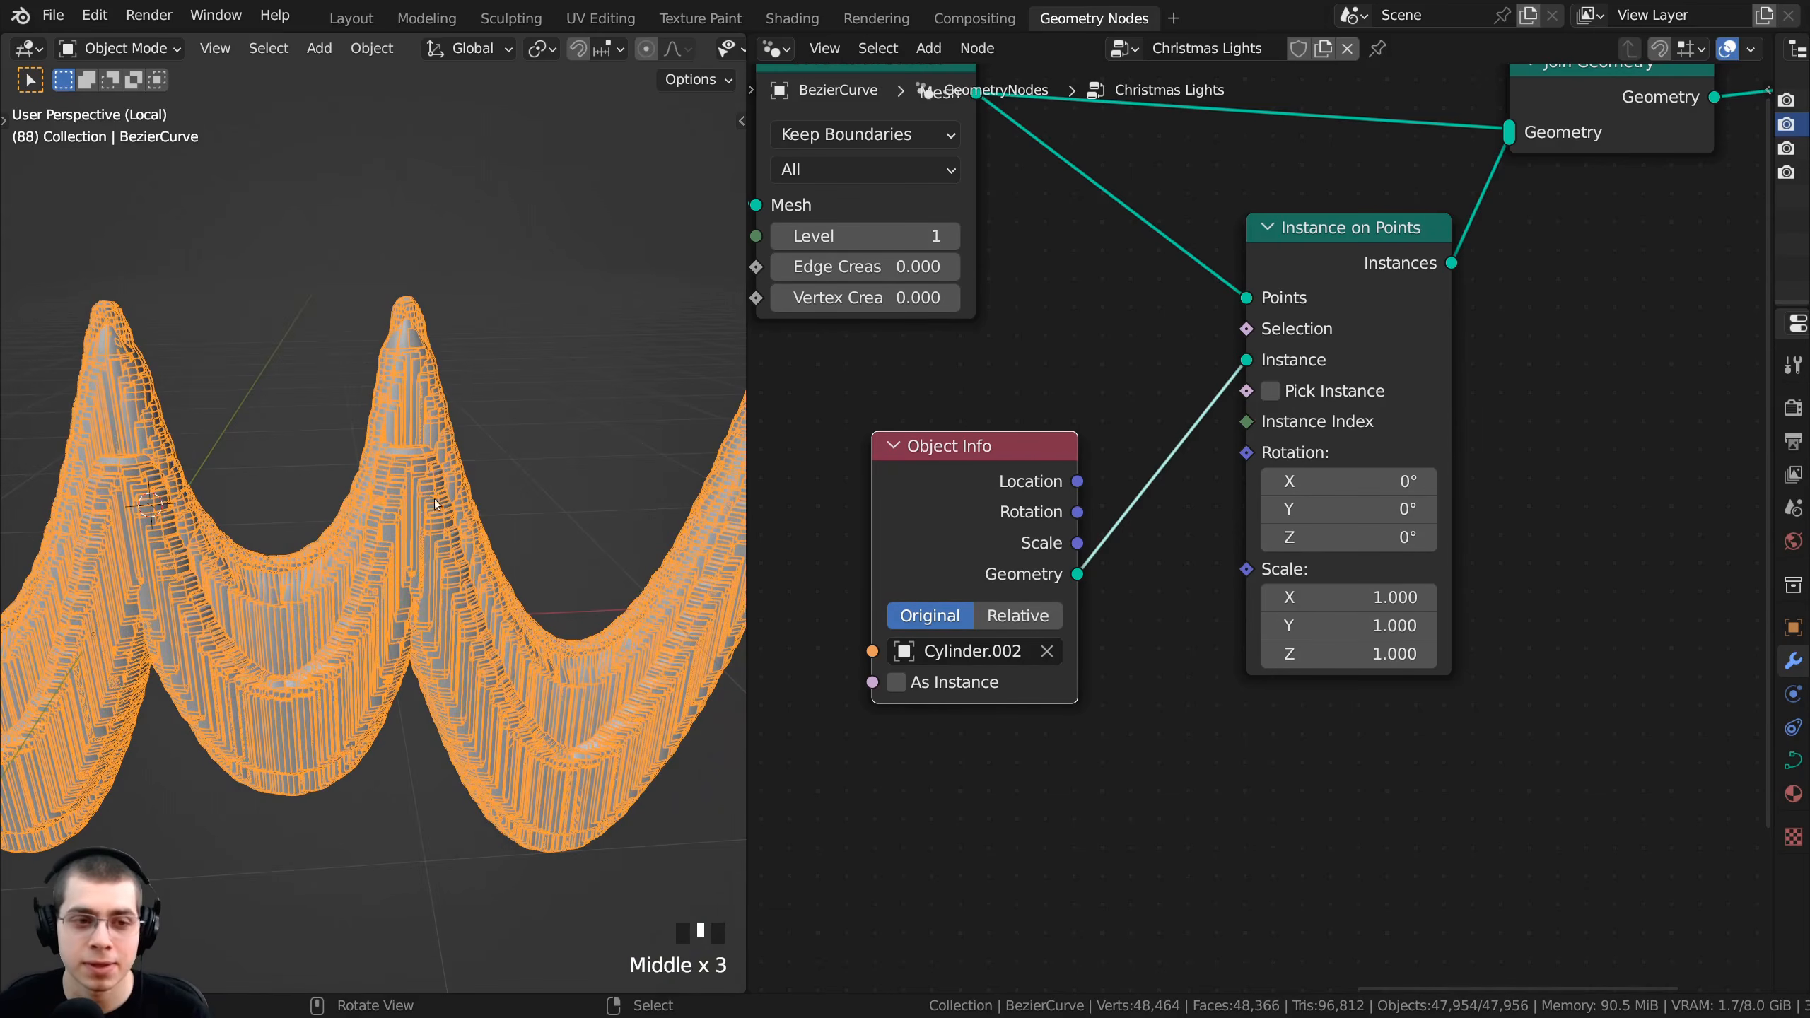
{"action": "middle_click_drag", "start_coordinate": [490, 693], "coordinate": [452, 599]}
{"action": "scroll", "coordinate": [452, 599], "scroll_direction": "up", "scroll_amount": 5}
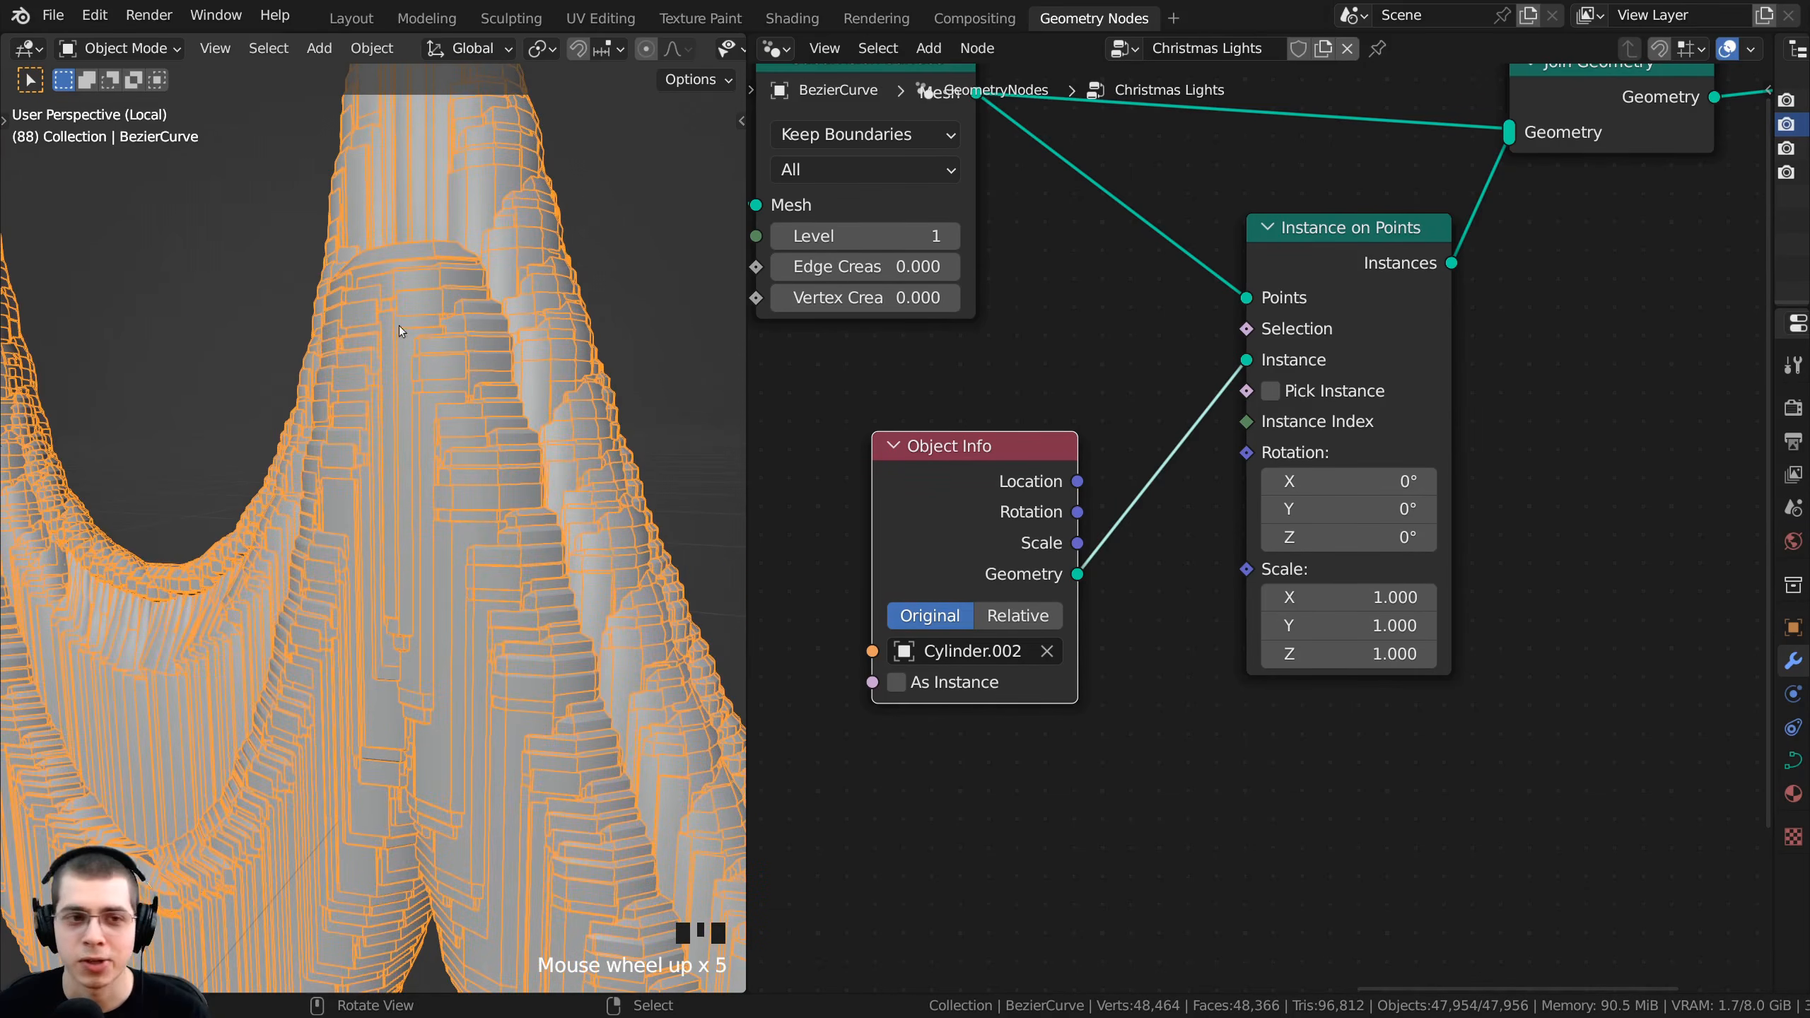
{"action": "scroll", "coordinate": [398, 326], "scroll_direction": "down", "scroll_amount": 1}
- Insert a Distribute Points on Faces node between Subdivision Surface and Instance on Points, and move Object Info lower
{"action": "scroll", "coordinate": [1050, 386], "scroll_direction": "down", "scroll_amount": 2}
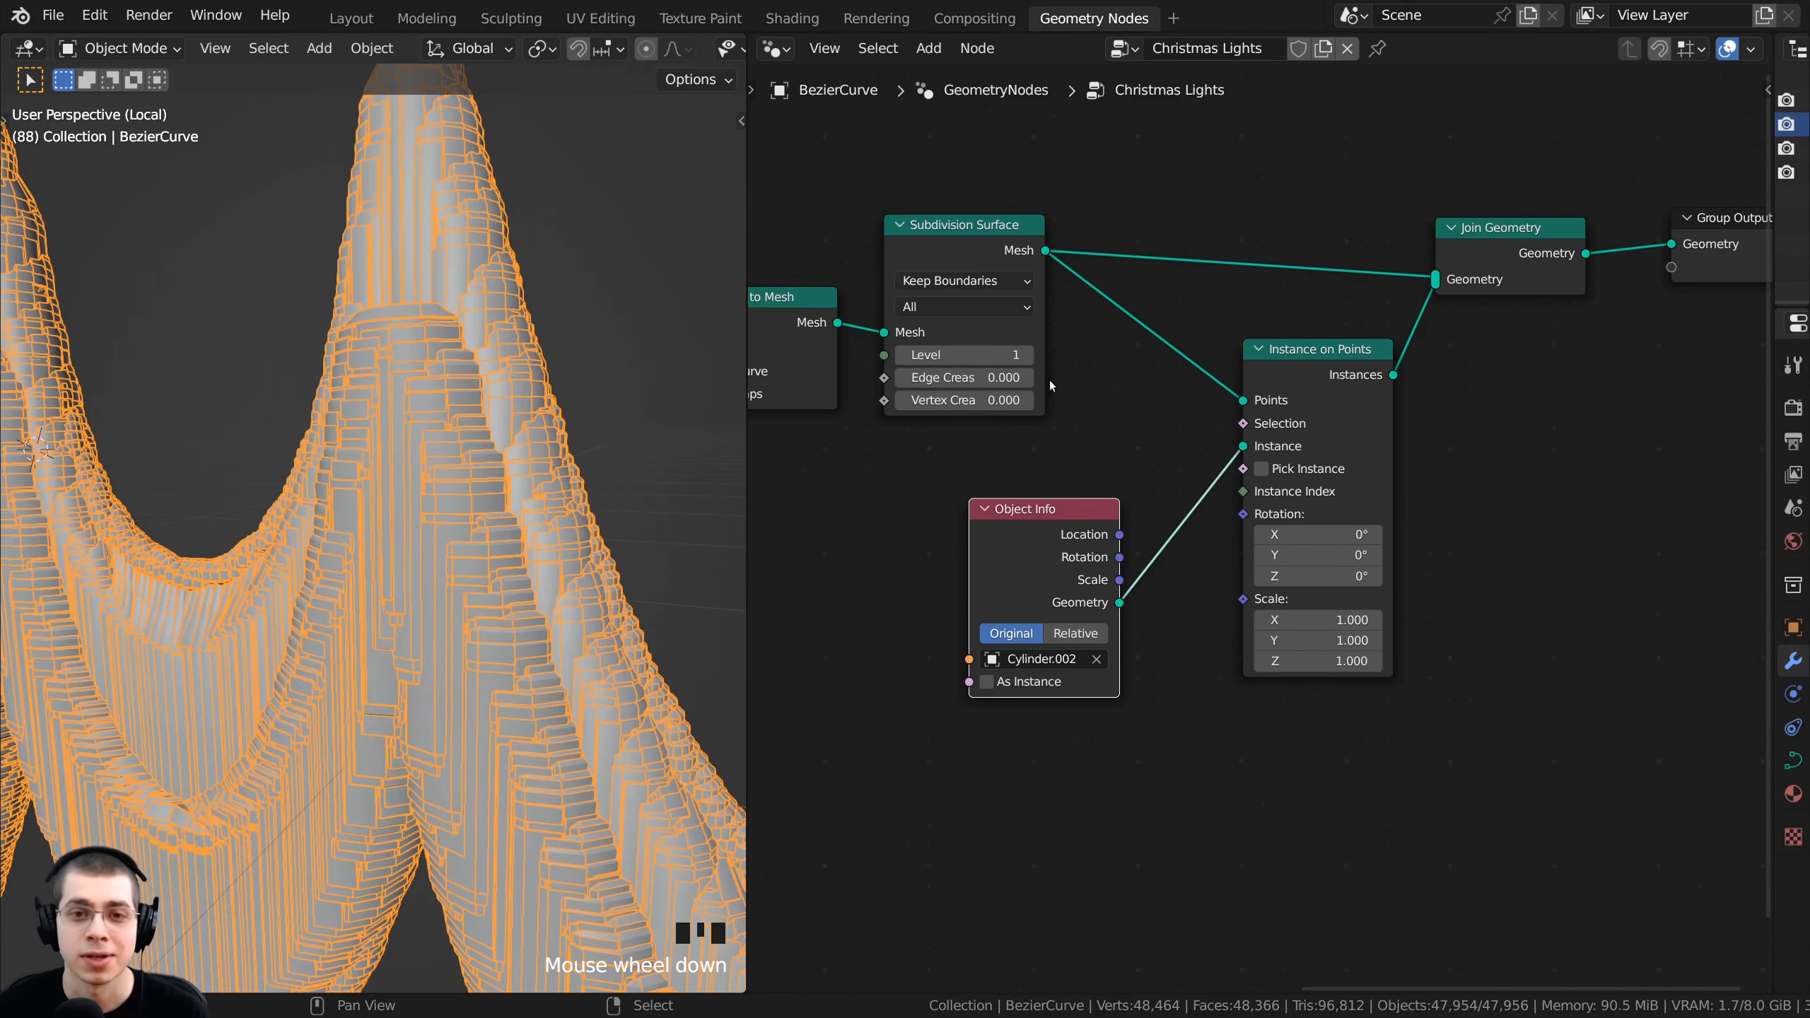
{"action": "key", "text": "shift+a"}
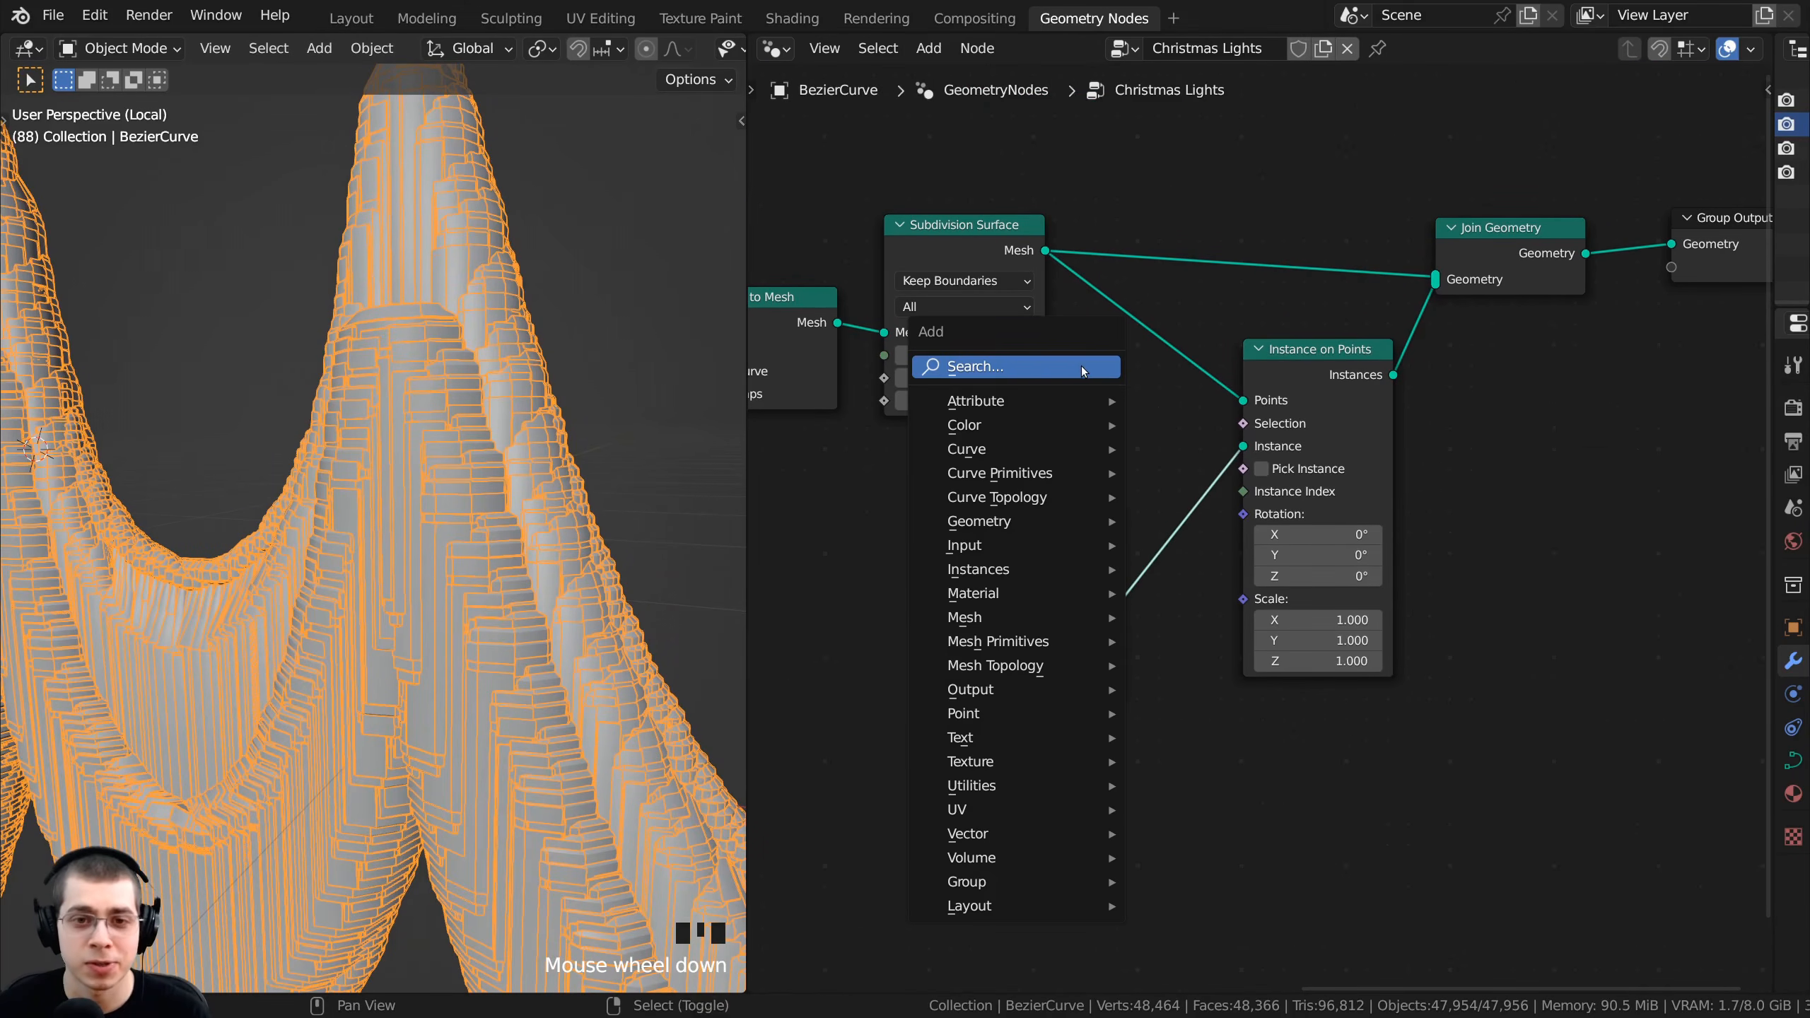
{"action": "left_click", "coordinate": [1015, 368]}
{"action": "type", "text": "dis"}
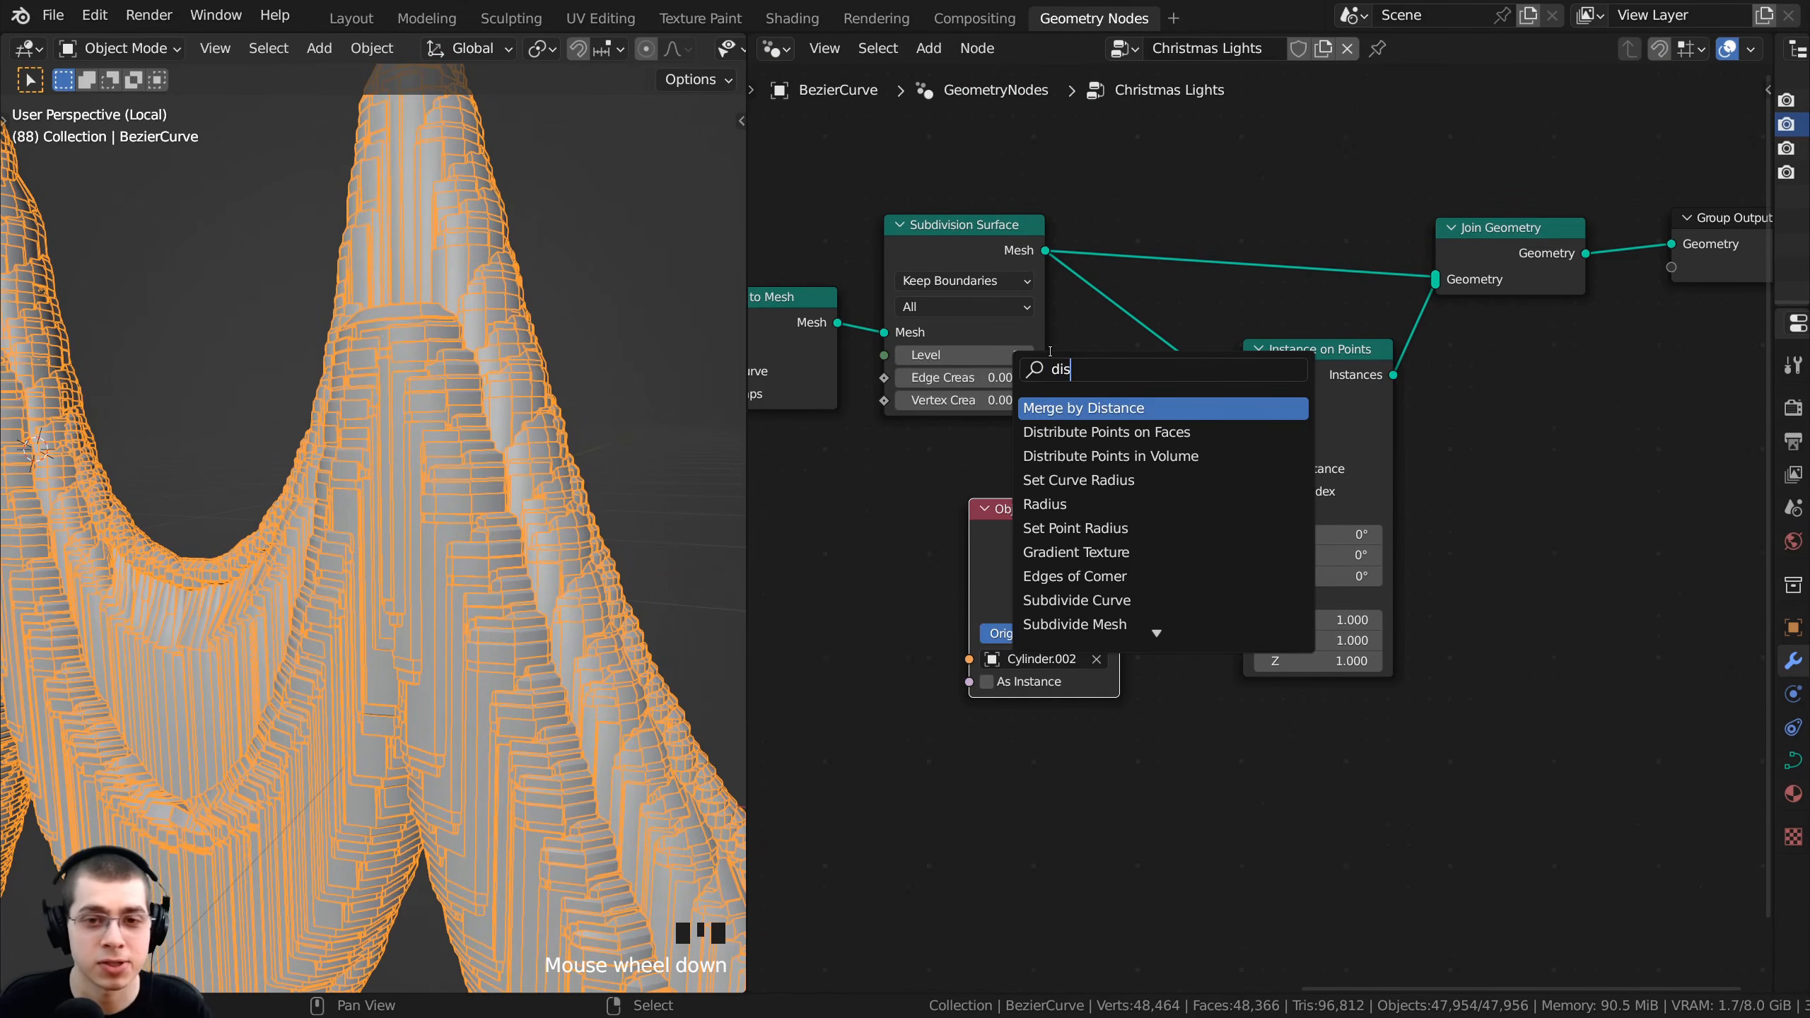
{"action": "left_click", "coordinate": [1105, 433]}
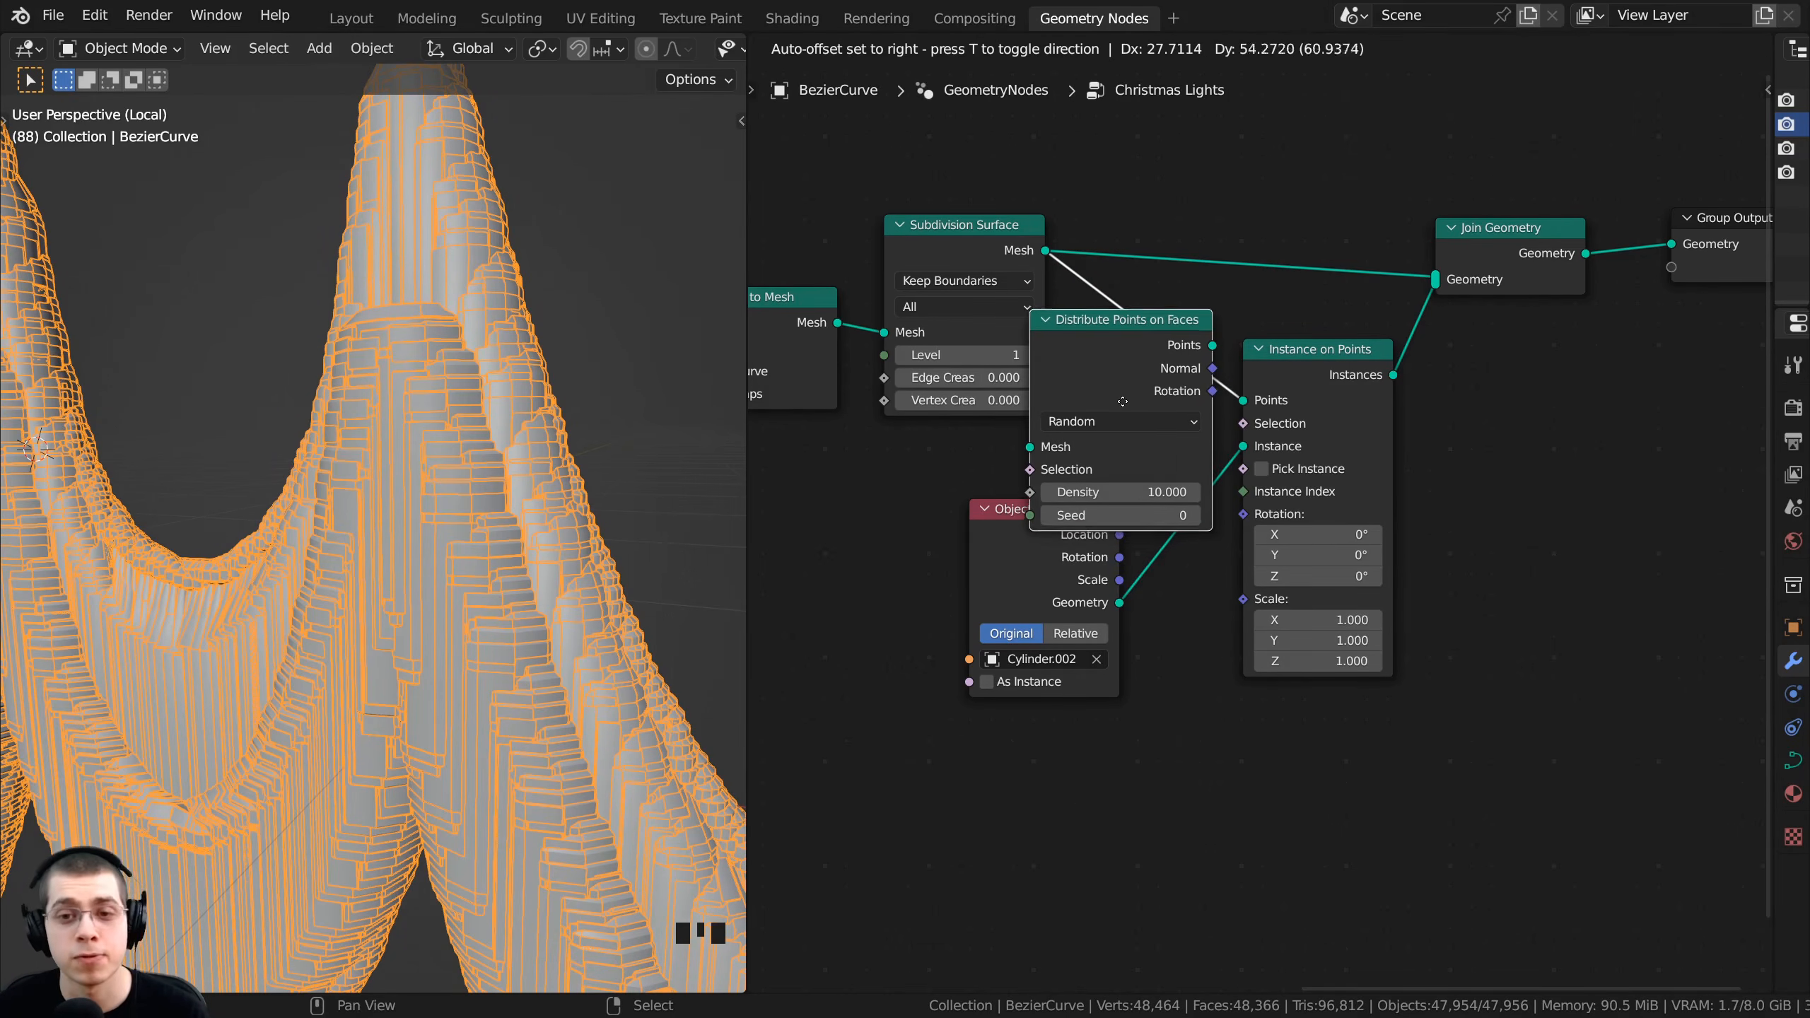
{"action": "left_click", "coordinate": [1202, 367]}
{"action": "left_click_drag", "start_coordinate": [1058, 509], "coordinate": [1143, 557]}
{"action": "left_click_drag", "start_coordinate": [1164, 309], "coordinate": [1140, 308]}
- Switch the Distribute Points on Faces method to Poisson Disk and nudge the node toward Subdivision Surface
{"action": "middle_click_drag", "start_coordinate": [1132, 341], "coordinate": [1062, 288]}
{"action": "scroll", "coordinate": [1062, 288], "scroll_direction": "up", "scroll_amount": 3}
{"action": "left_click", "coordinate": [1061, 347]}
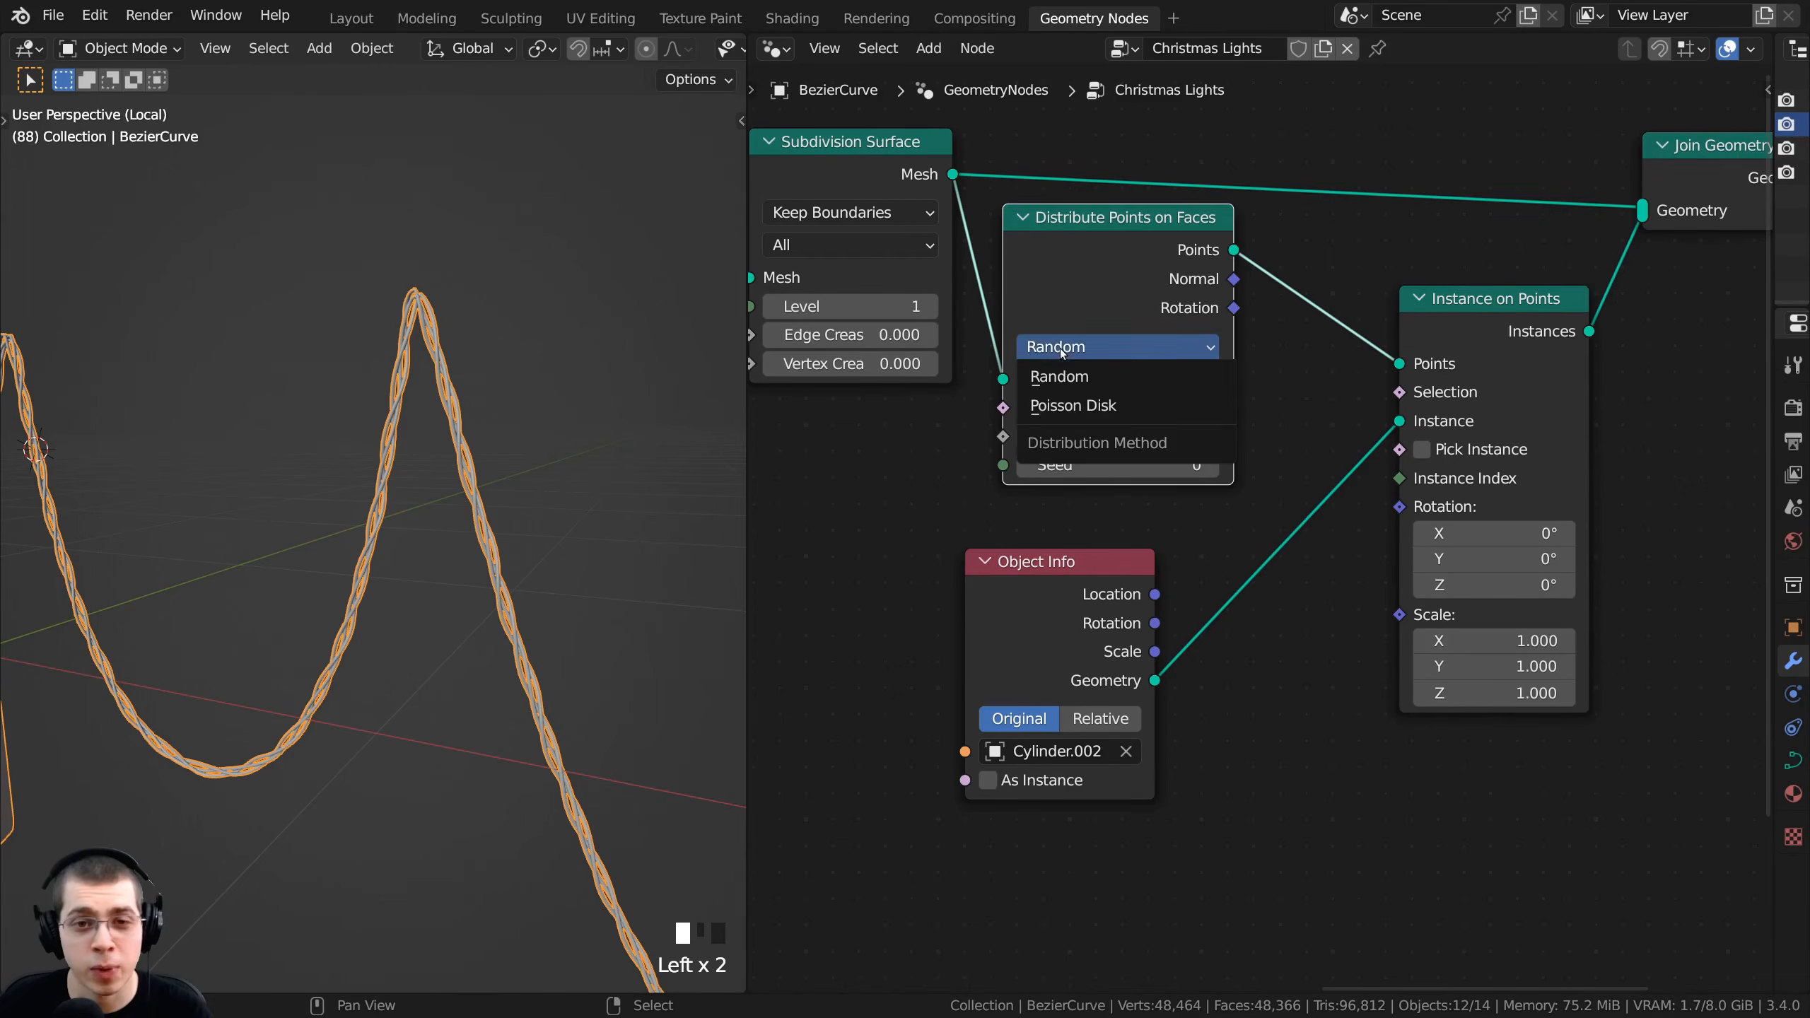
{"action": "left_click", "coordinate": [1069, 406]}
{"action": "left_click_drag", "start_coordinate": [1066, 333], "coordinate": [1055, 335]}
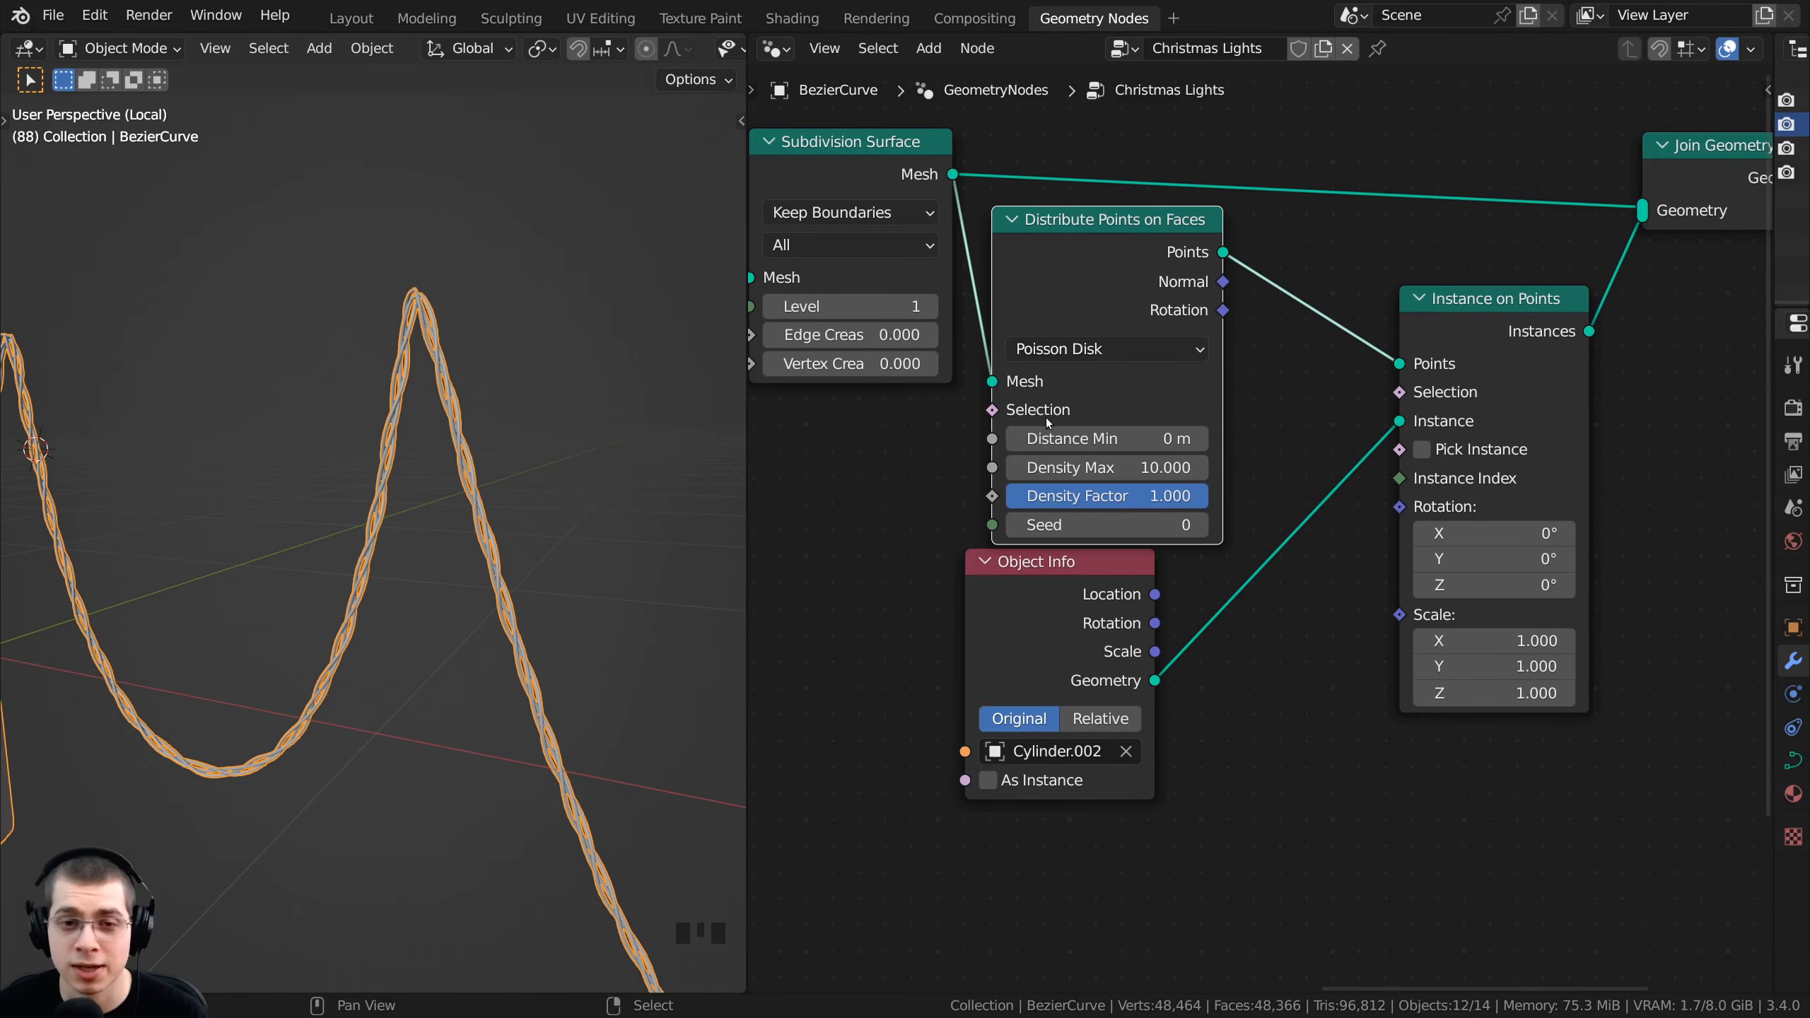
{"action": "middle_click_drag", "start_coordinate": [1055, 439], "coordinate": [1053, 372]}
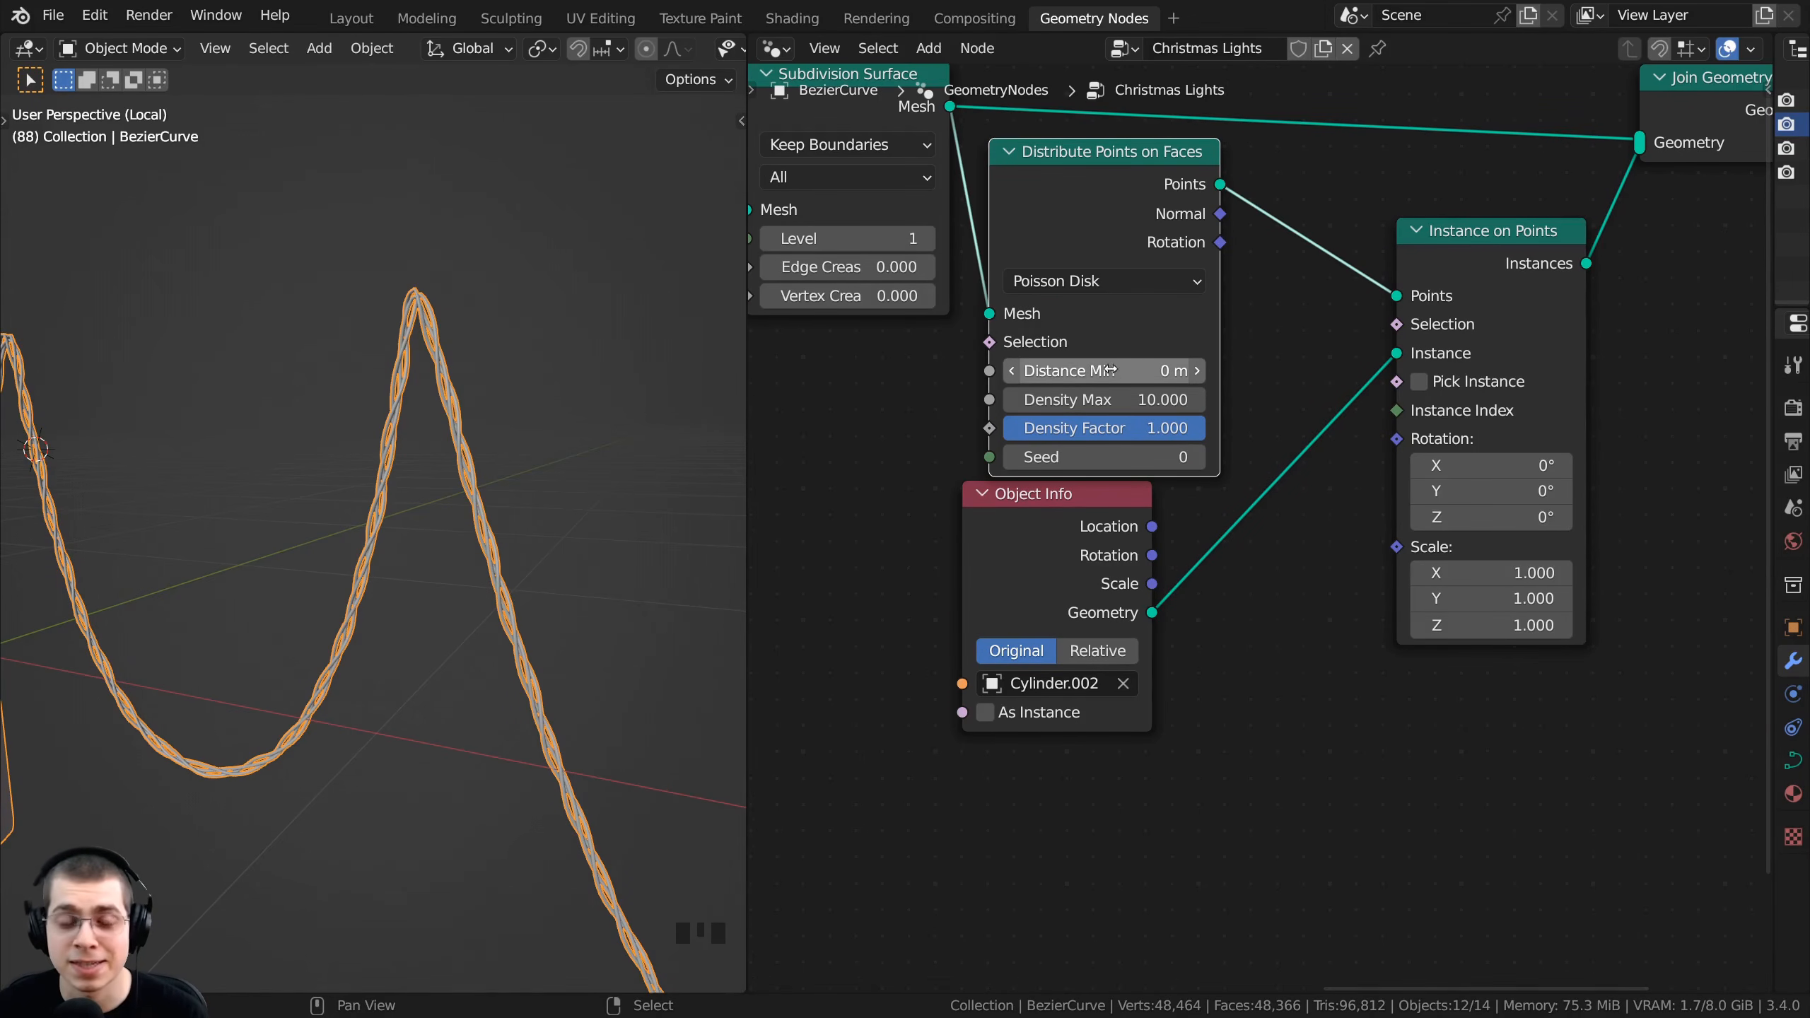
{"action": "middle_click_drag", "start_coordinate": [687, 424], "coordinate": [531, 373]}
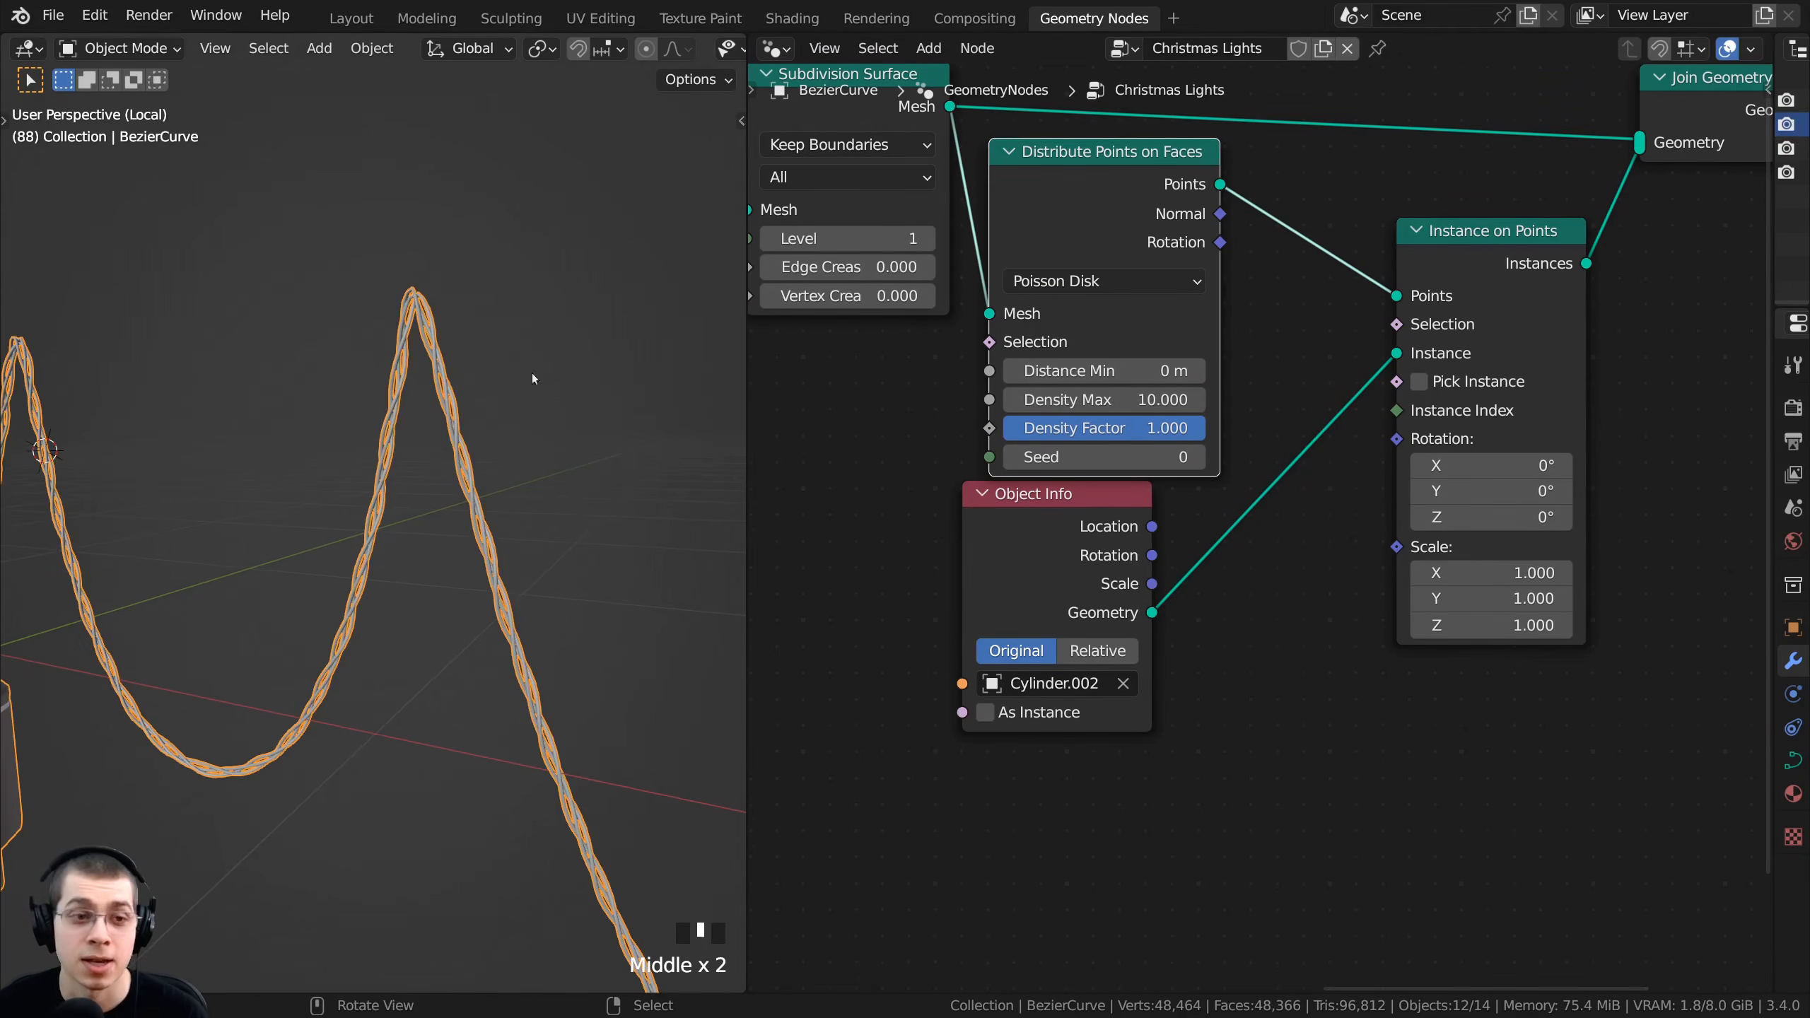
- Raise Density Max on the Distribute Points on Faces node to 338.200
{"action": "scroll", "coordinate": [492, 563], "scroll_direction": "down", "scroll_amount": 2}
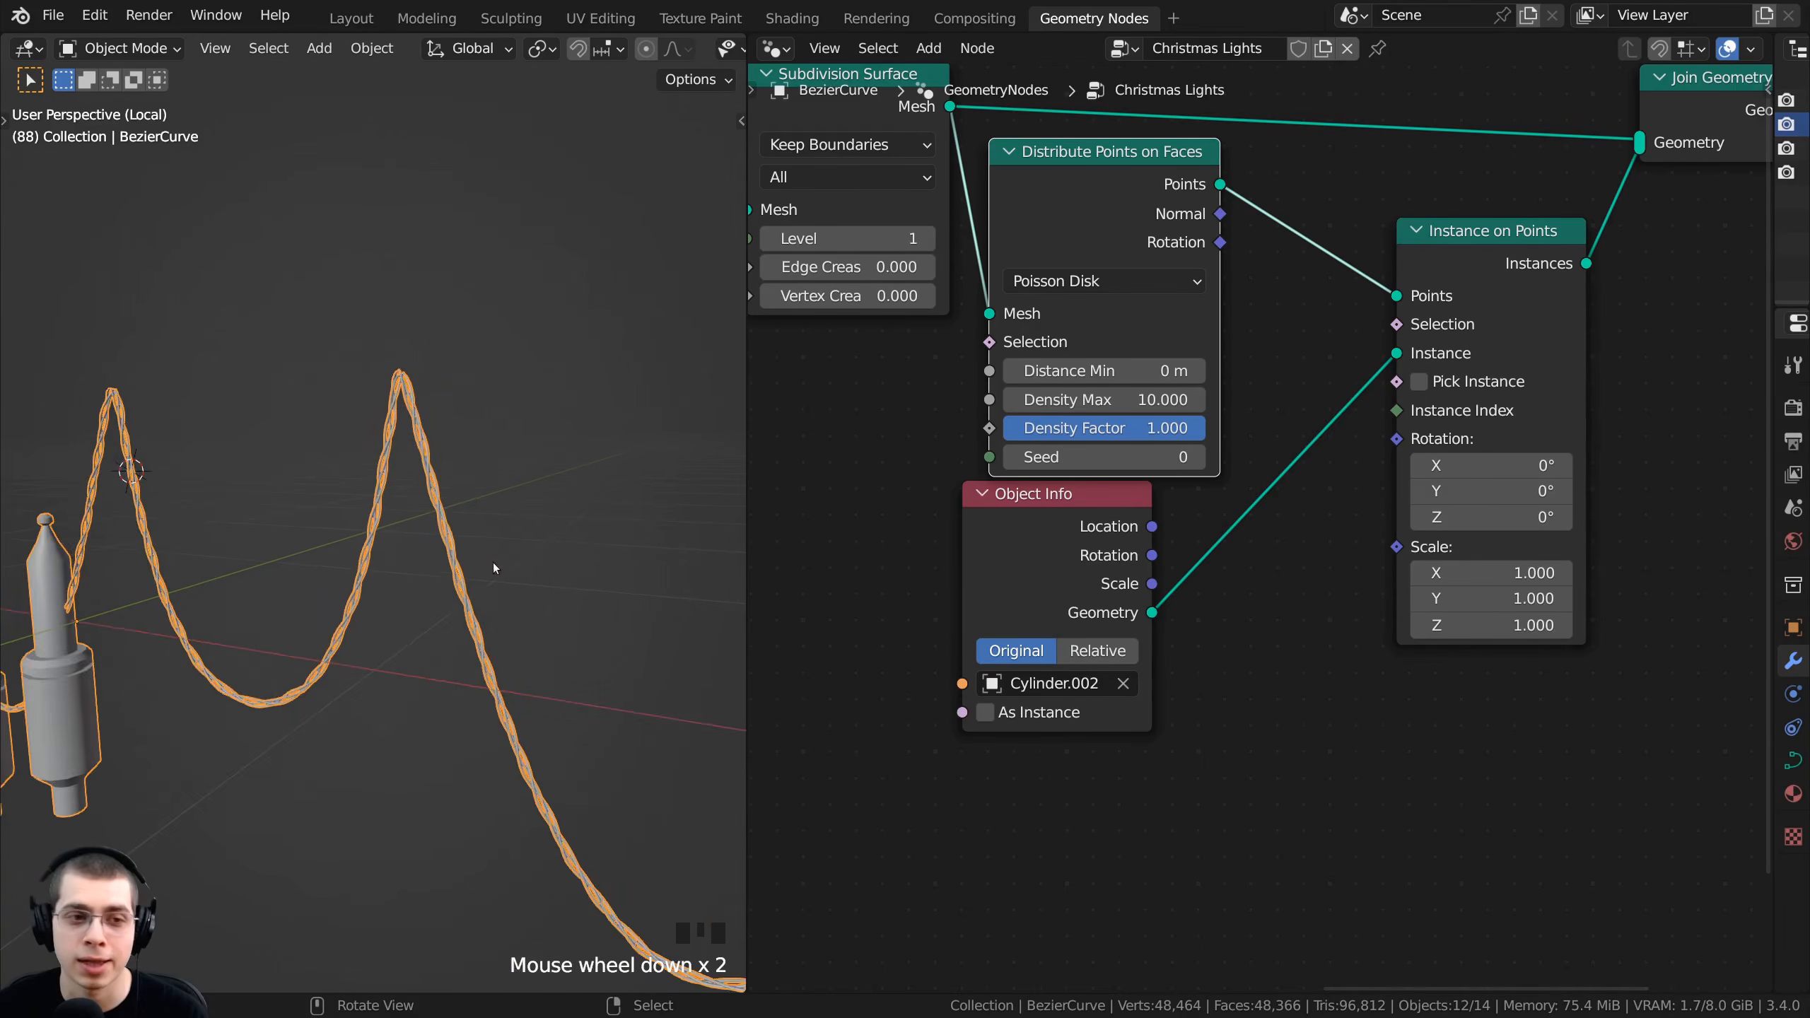
{"action": "middle_click_drag", "start_coordinate": [492, 564], "coordinate": [541, 557]}
{"action": "scroll", "coordinate": [1077, 557], "scroll_direction": "down", "scroll_amount": 2}
{"action": "scroll", "coordinate": [568, 573], "scroll_direction": "down", "scroll_amount": 9}
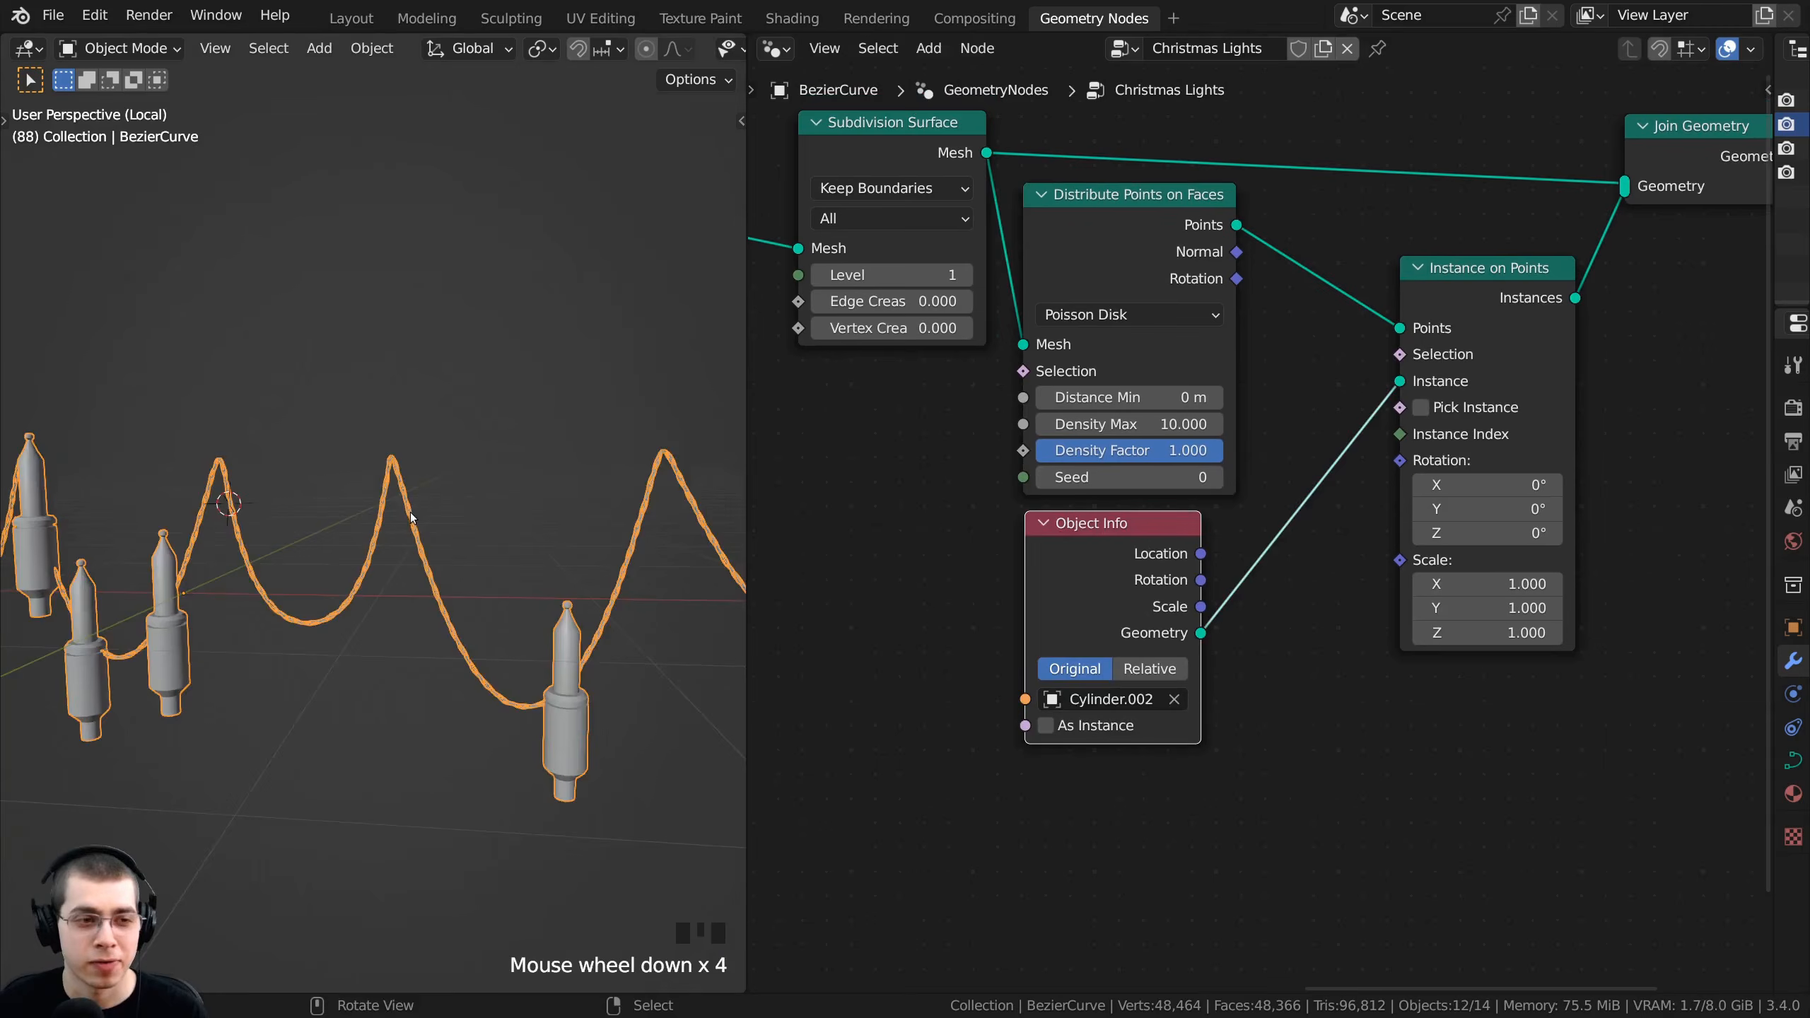
{"action": "scroll", "coordinate": [423, 568], "scroll_direction": "up", "scroll_amount": 2}
{"action": "middle_click_drag", "start_coordinate": [423, 568], "coordinate": [279, 591]}
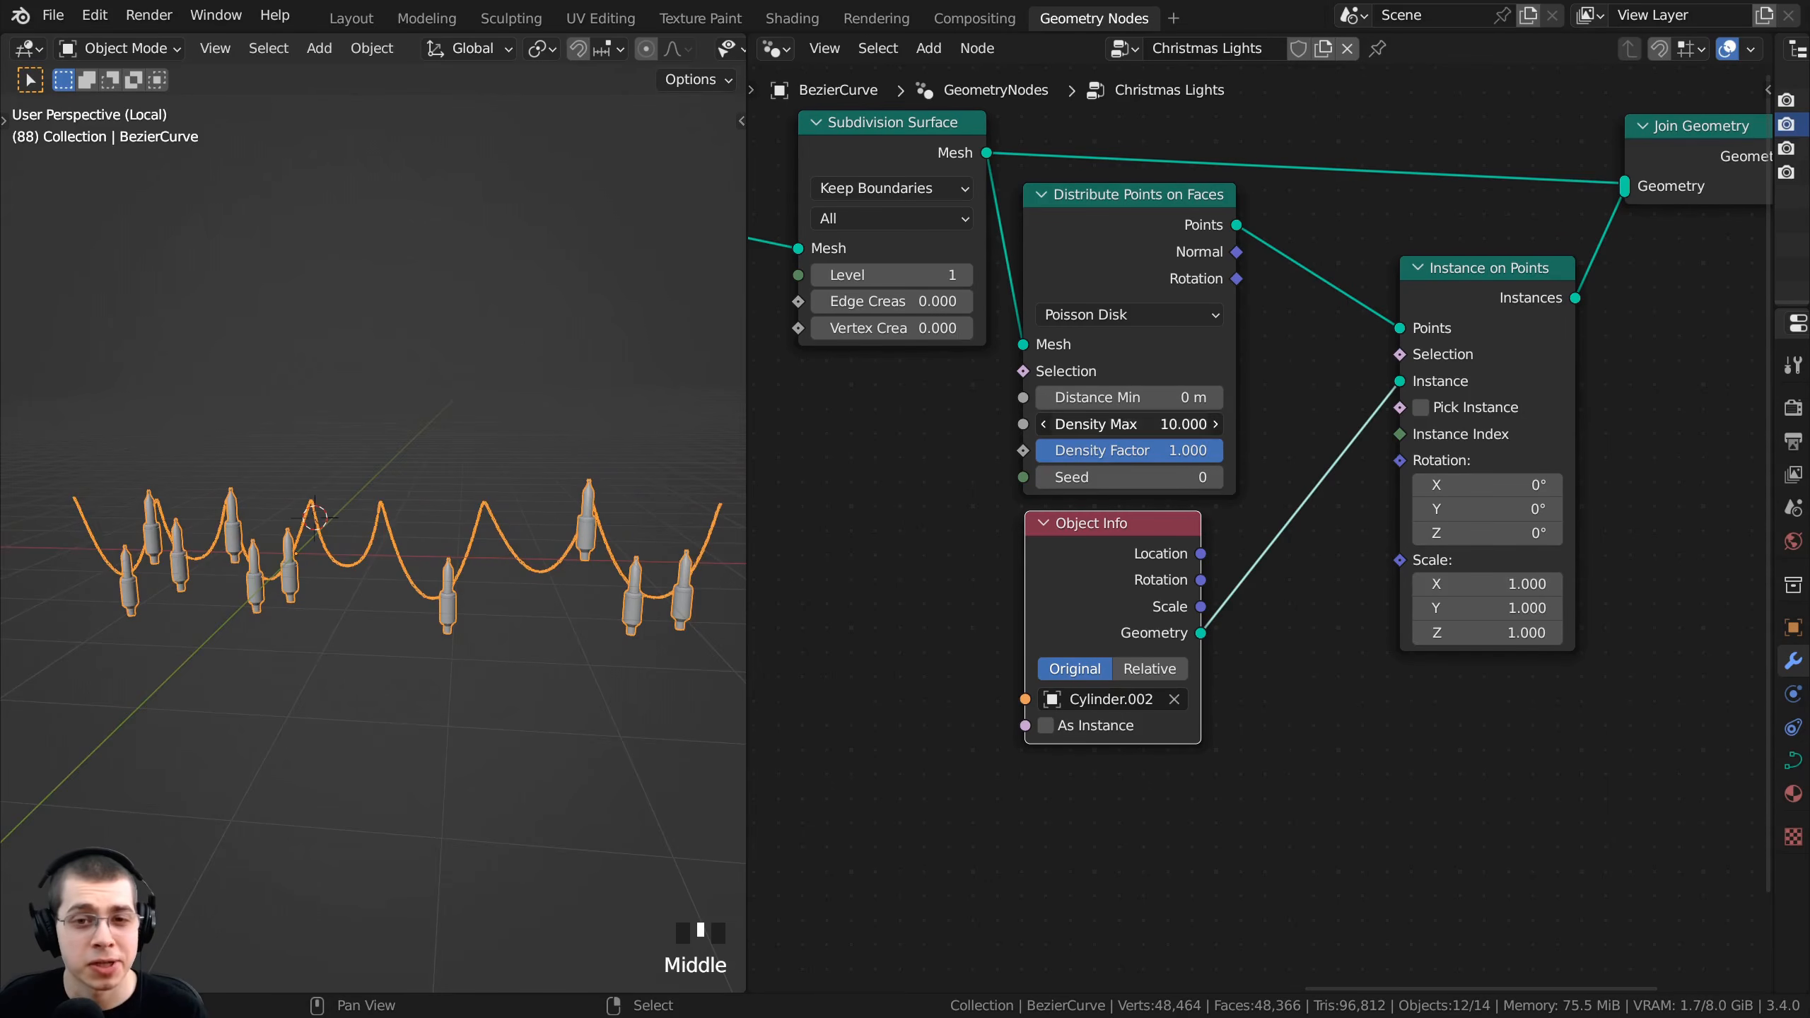
{"action": "left_click_drag", "start_coordinate": [1129, 423], "coordinate": [1364, 423]}
{"action": "middle_click", "coordinate": [492, 520]}
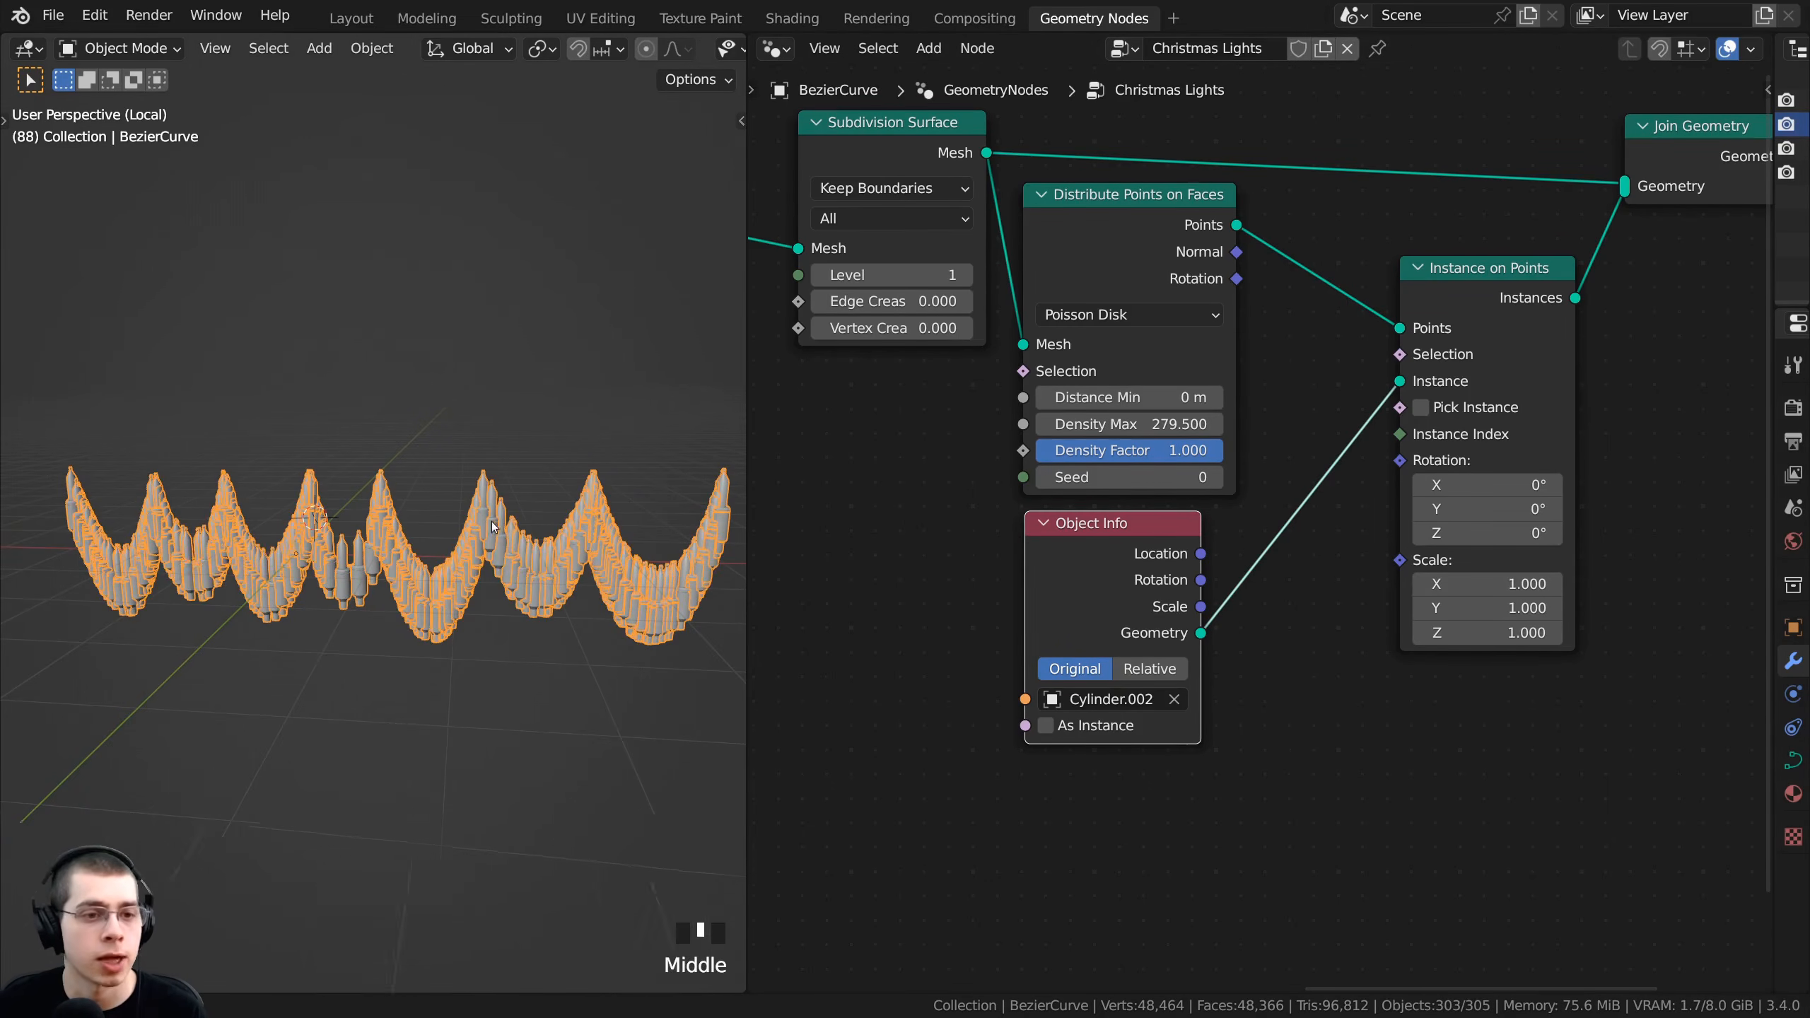
{"action": "middle_click_drag", "start_coordinate": [492, 520], "coordinate": [444, 490]}
{"action": "middle_click_drag", "start_coordinate": [468, 605], "coordinate": [370, 573]}
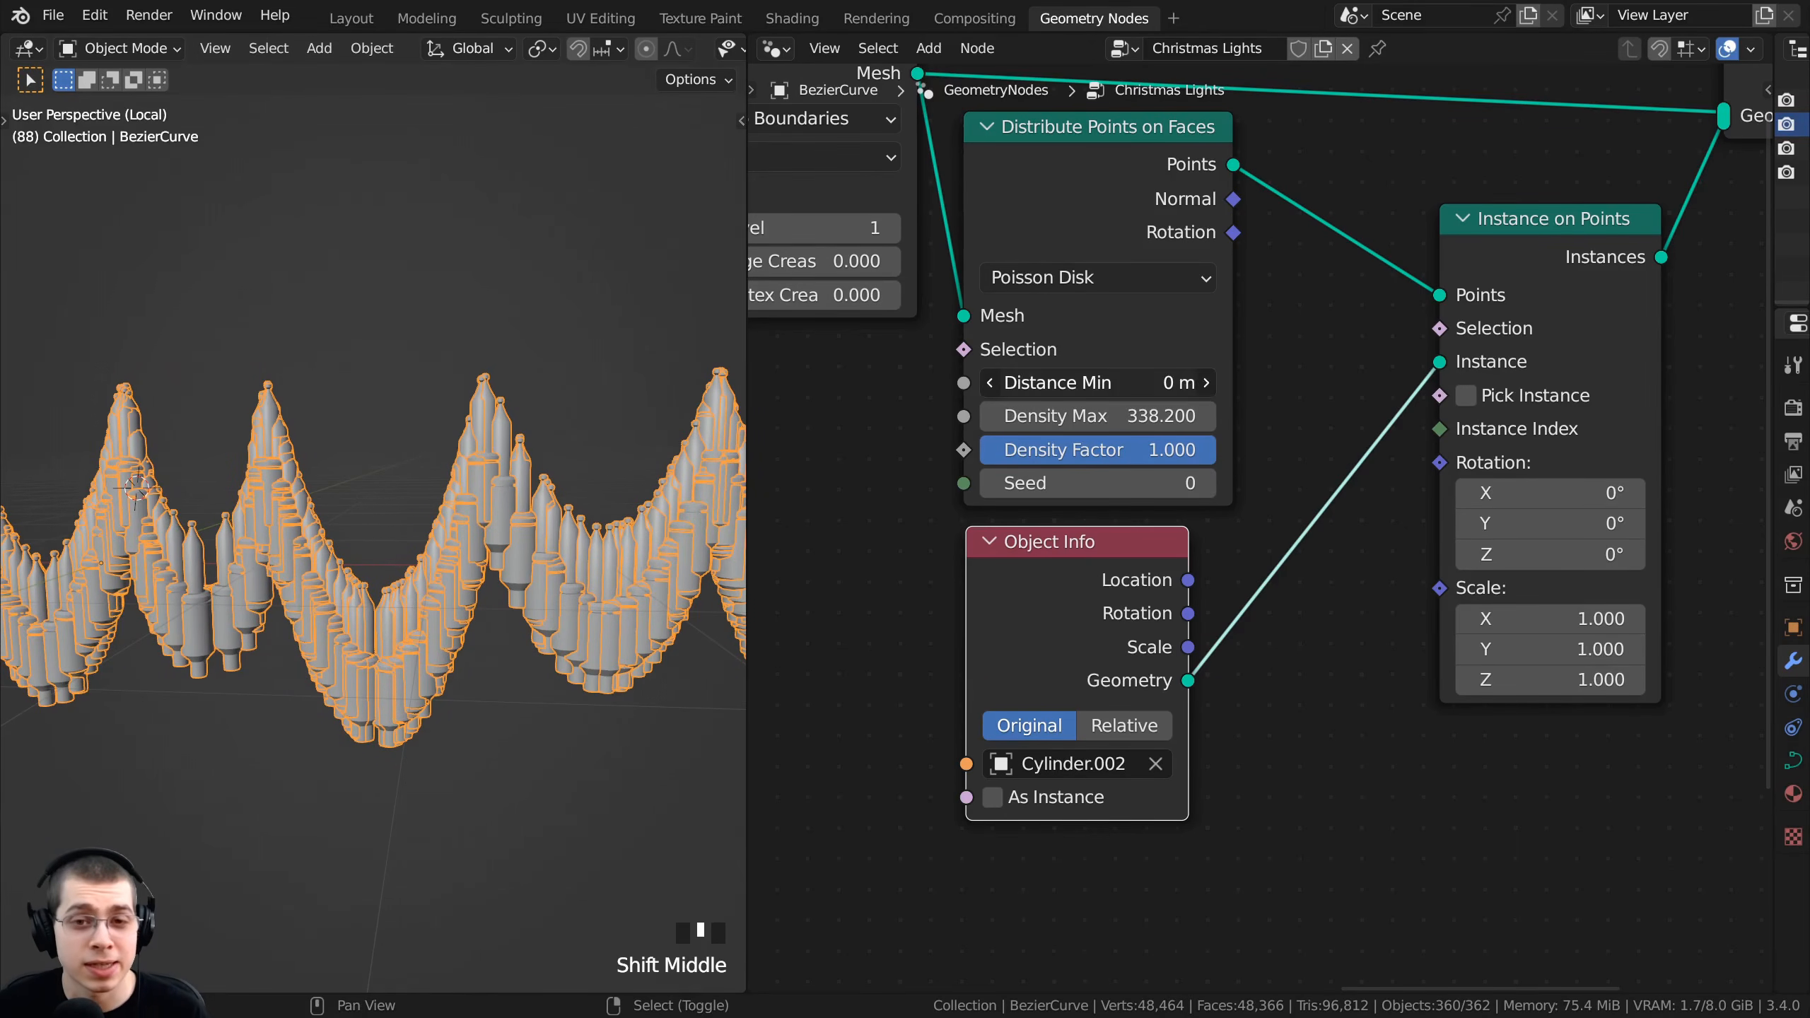
- Set Distance Min on the Distribute Points on Faces node to 0.86 m to space the bulbs apart
{"action": "left_click_drag", "start_coordinate": [1097, 383], "coordinate": [1236, 383], "text": "shift"}
{"action": "middle_click_drag", "start_coordinate": [447, 585], "coordinate": [369, 541], "text": "shift"}
{"action": "scroll", "coordinate": [373, 538], "scroll_direction": "down", "scroll_amount": 1}
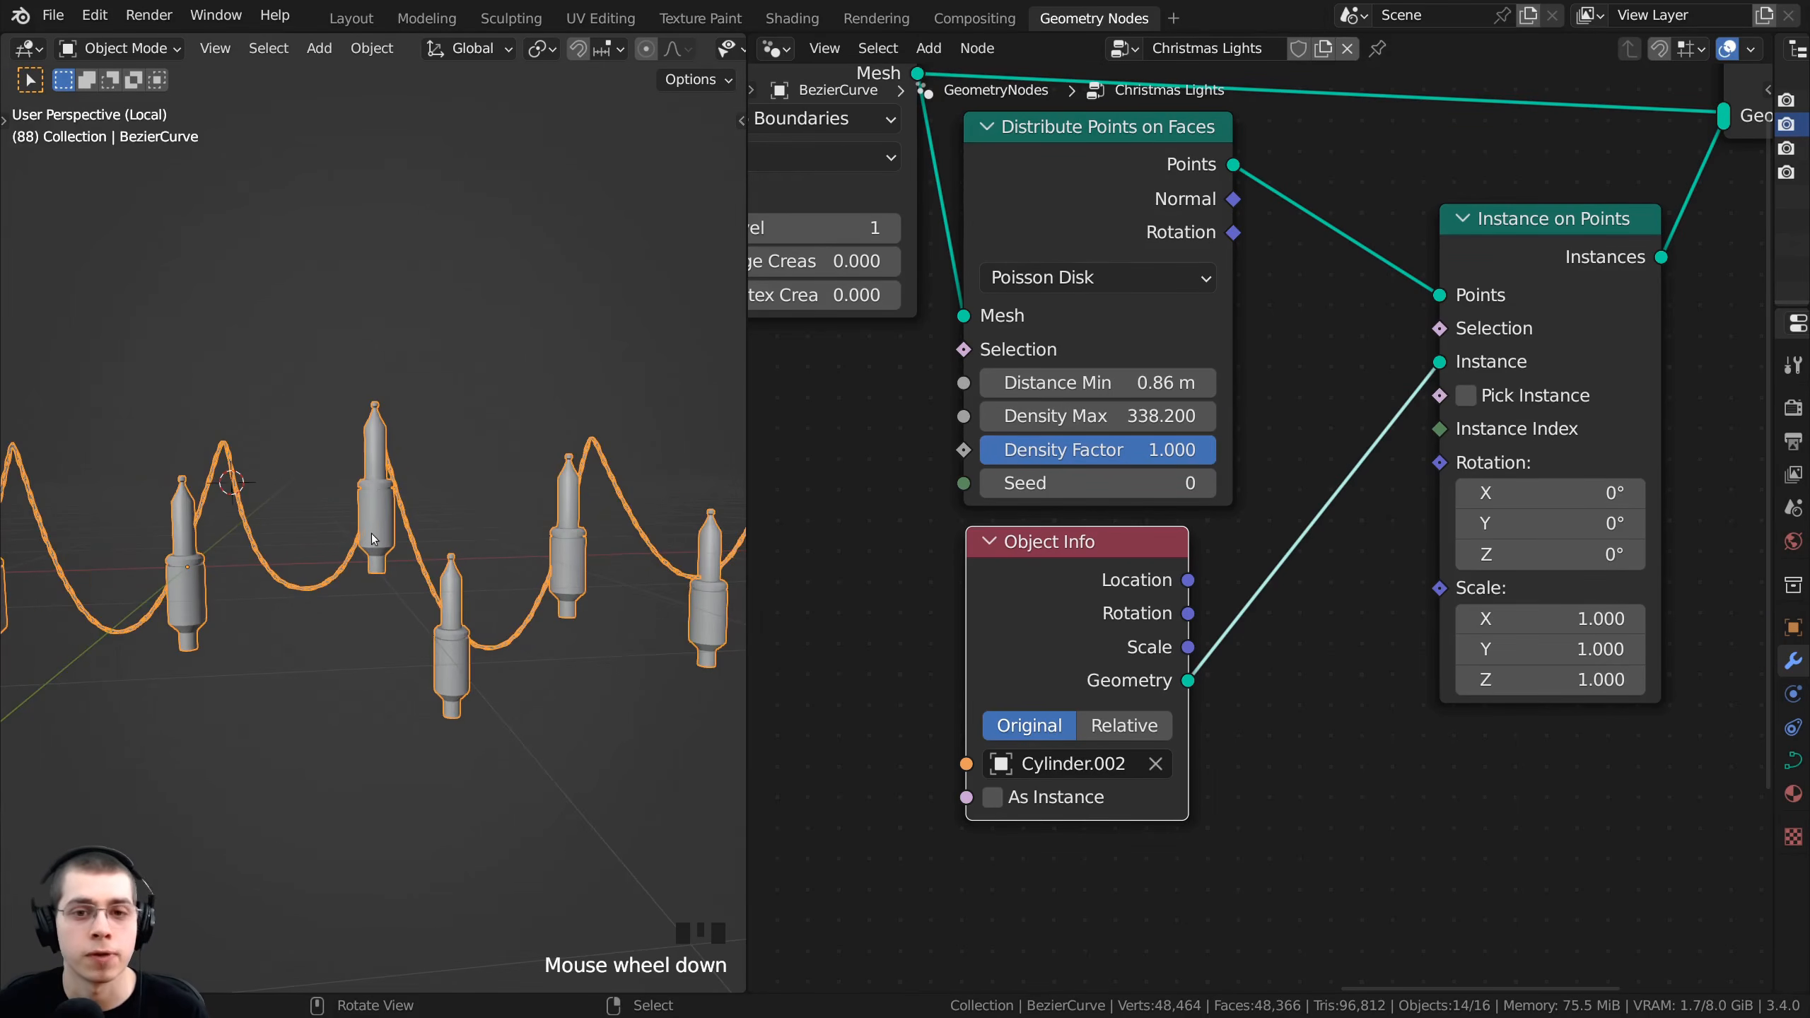
{"action": "scroll", "coordinate": [396, 512], "scroll_direction": "down", "scroll_amount": 1}
{"action": "middle_click_drag", "start_coordinate": [1100, 425], "coordinate": [1070, 435], "text": "shift"}
{"action": "scroll", "coordinate": [1080, 428], "scroll_direction": "down", "scroll_amount": 1}
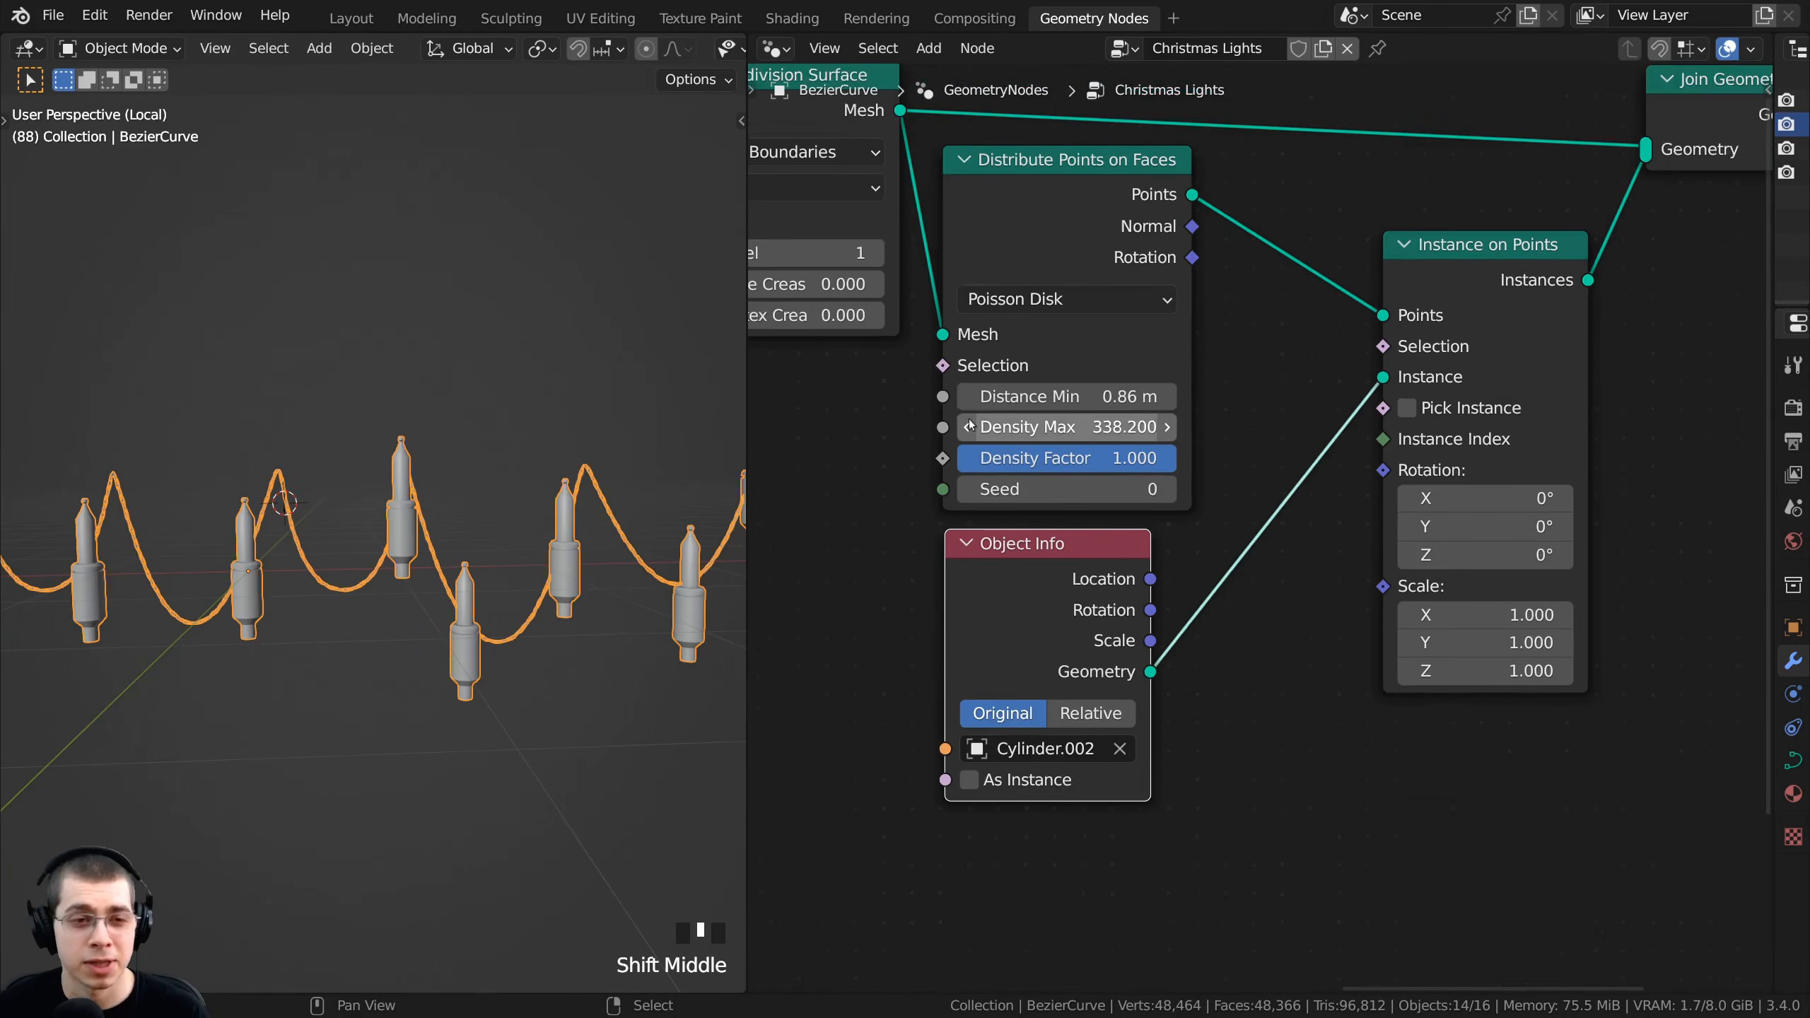
{"action": "middle_click_drag", "start_coordinate": [573, 504], "coordinate": [396, 529]}
{"action": "scroll", "coordinate": [432, 540], "scroll_direction": "up", "scroll_amount": 2}
{"action": "scroll", "coordinate": [434, 540], "scroll_direction": "up", "scroll_amount": 1}
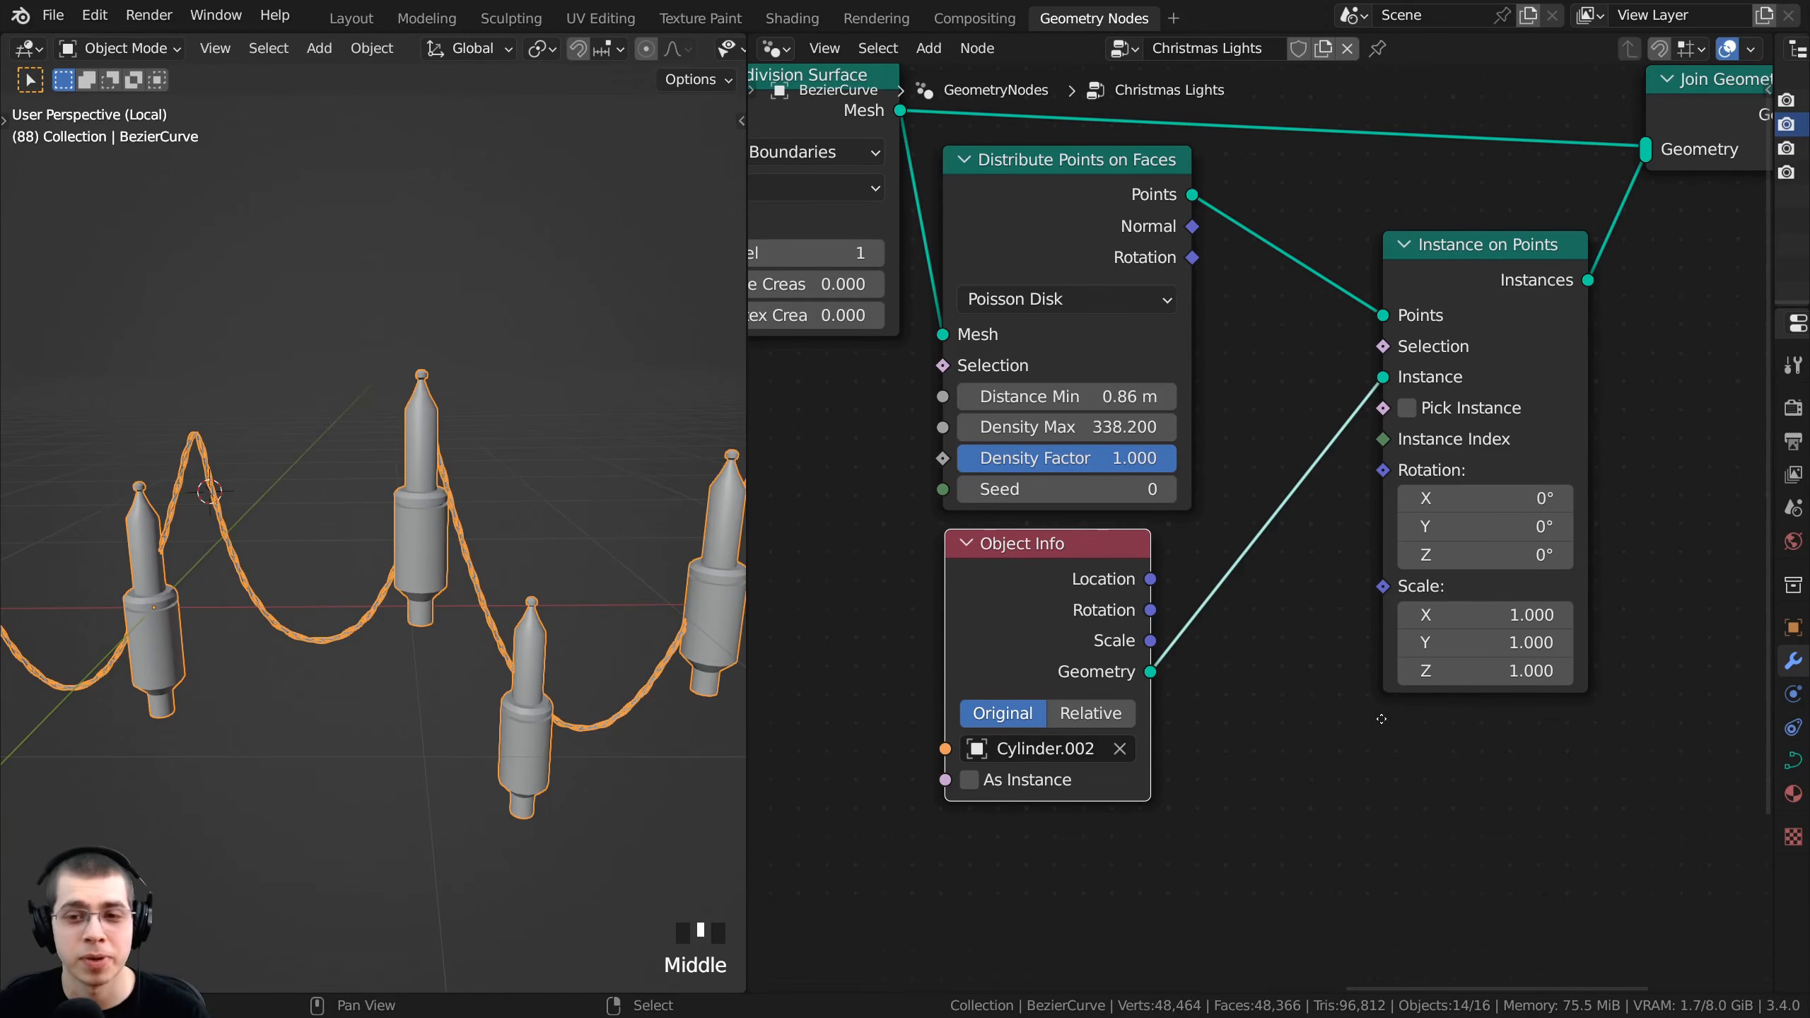
{"action": "middle_click_drag", "start_coordinate": [1405, 626], "coordinate": [1124, 563]}
{"action": "left_click", "coordinate": [1200, 184]}
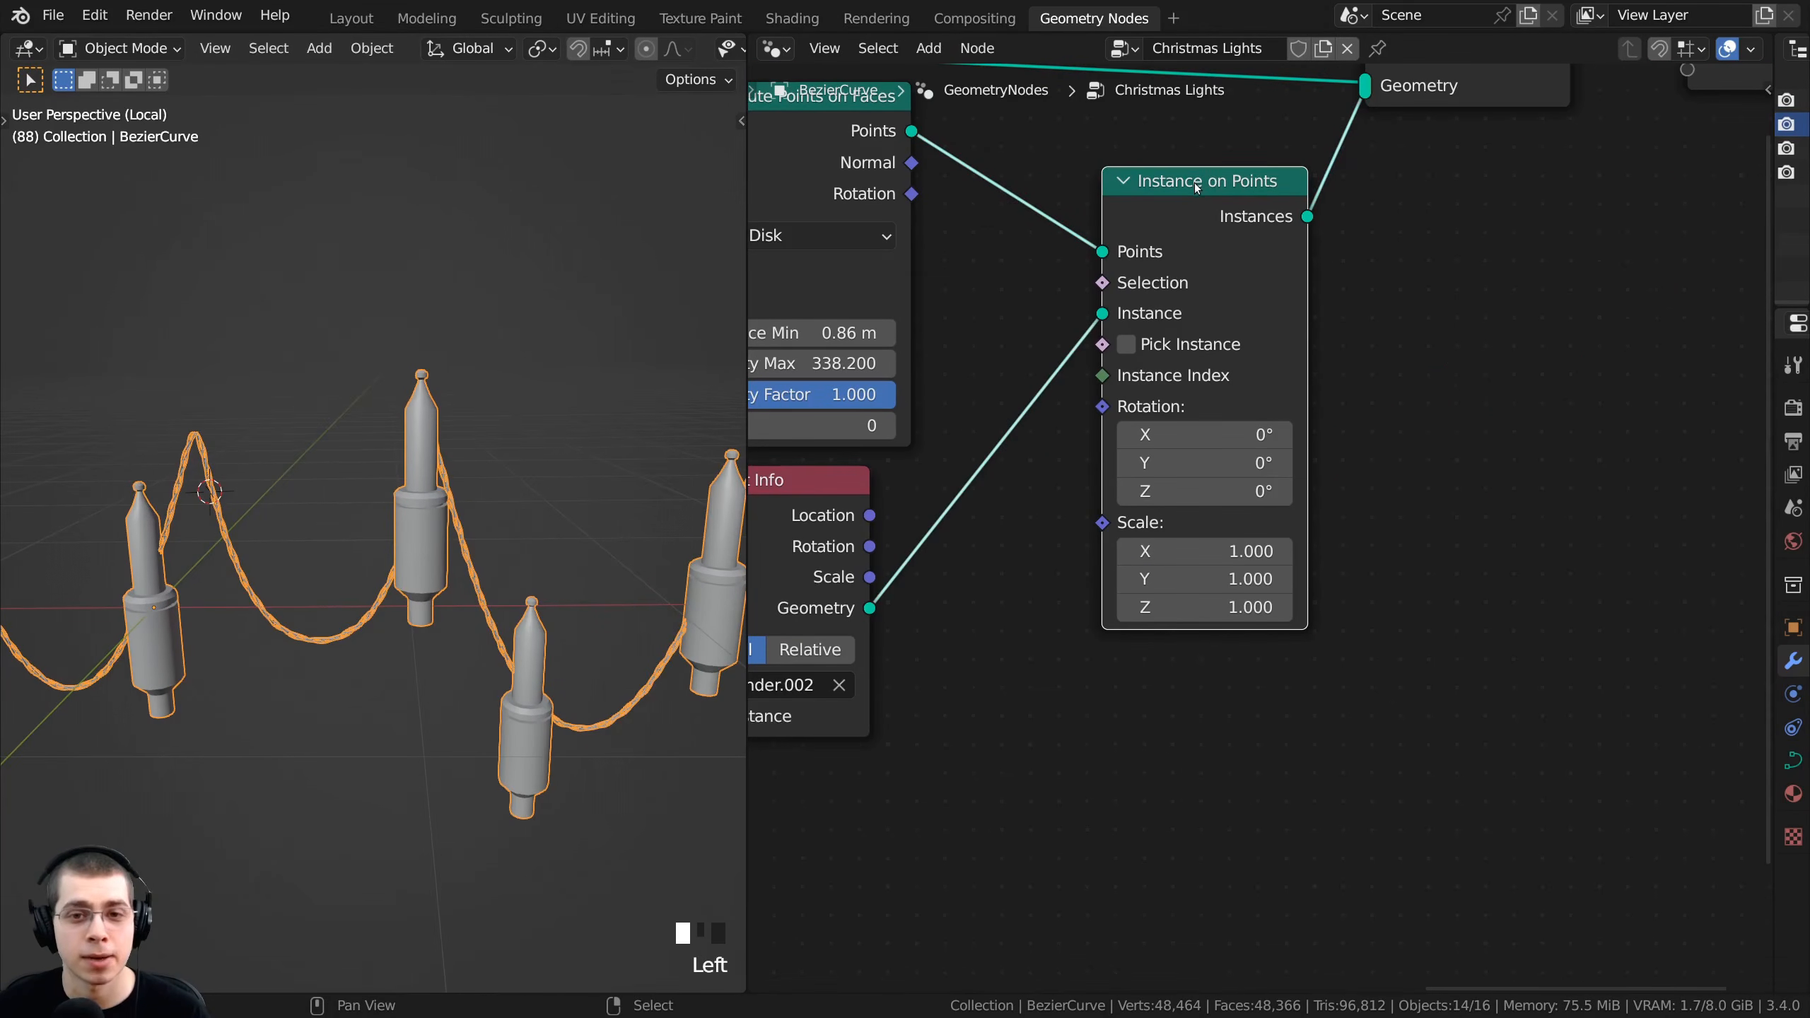
{"action": "mouse_move", "coordinate": [1231, 434]}
{"action": "left_mouse_down"}
{"action": "mouse_move", "coordinate": [1272, 434]}
{"action": "mouse_move", "coordinate": [1247, 434]}
{"action": "left_mouse_up"}
{"action": "right_click", "coordinate": [1247, 434]}
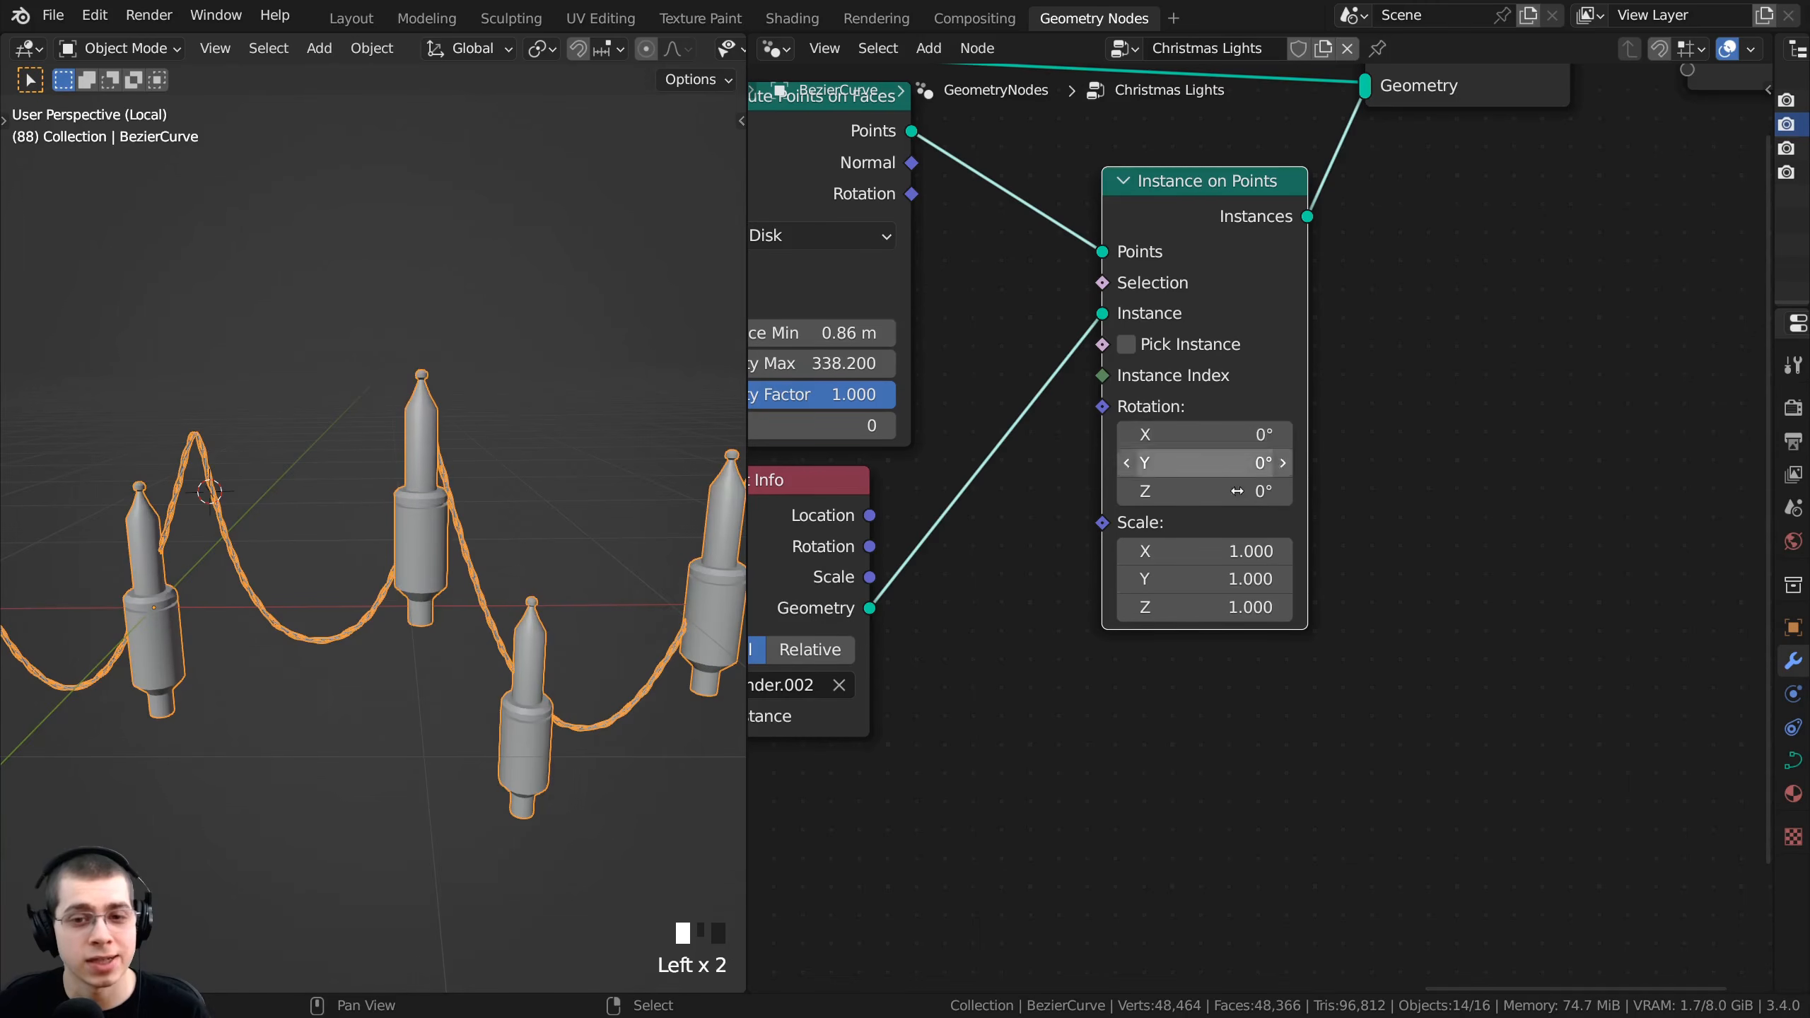
{"action": "left_click_drag", "start_coordinate": [1236, 551], "coordinate": [1149, 608]}
{"action": "right_click", "coordinate": [1227, 559]}
{"action": "right_click", "coordinate": [1175, 549]}
{"action": "right_click", "coordinate": [1174, 549]}
- Add a Math node in Add mode beside Object Info and shift Instance on Points away to make room
{"action": "scroll", "coordinate": [1172, 528], "scroll_direction": "down", "scroll_amount": 1}
{"action": "middle_click_drag", "start_coordinate": [1172, 529], "coordinate": [1194, 564]}
{"action": "key", "text": "a"}
{"action": "scroll", "coordinate": [1198, 532], "scroll_direction": "up", "scroll_amount": 1}
{"action": "key", "text": "a"}
{"action": "key", "text": "a"}
{"action": "scroll", "coordinate": [1188, 568], "scroll_direction": "down", "scroll_amount": 2}
{"action": "key", "text": "shift+a"}
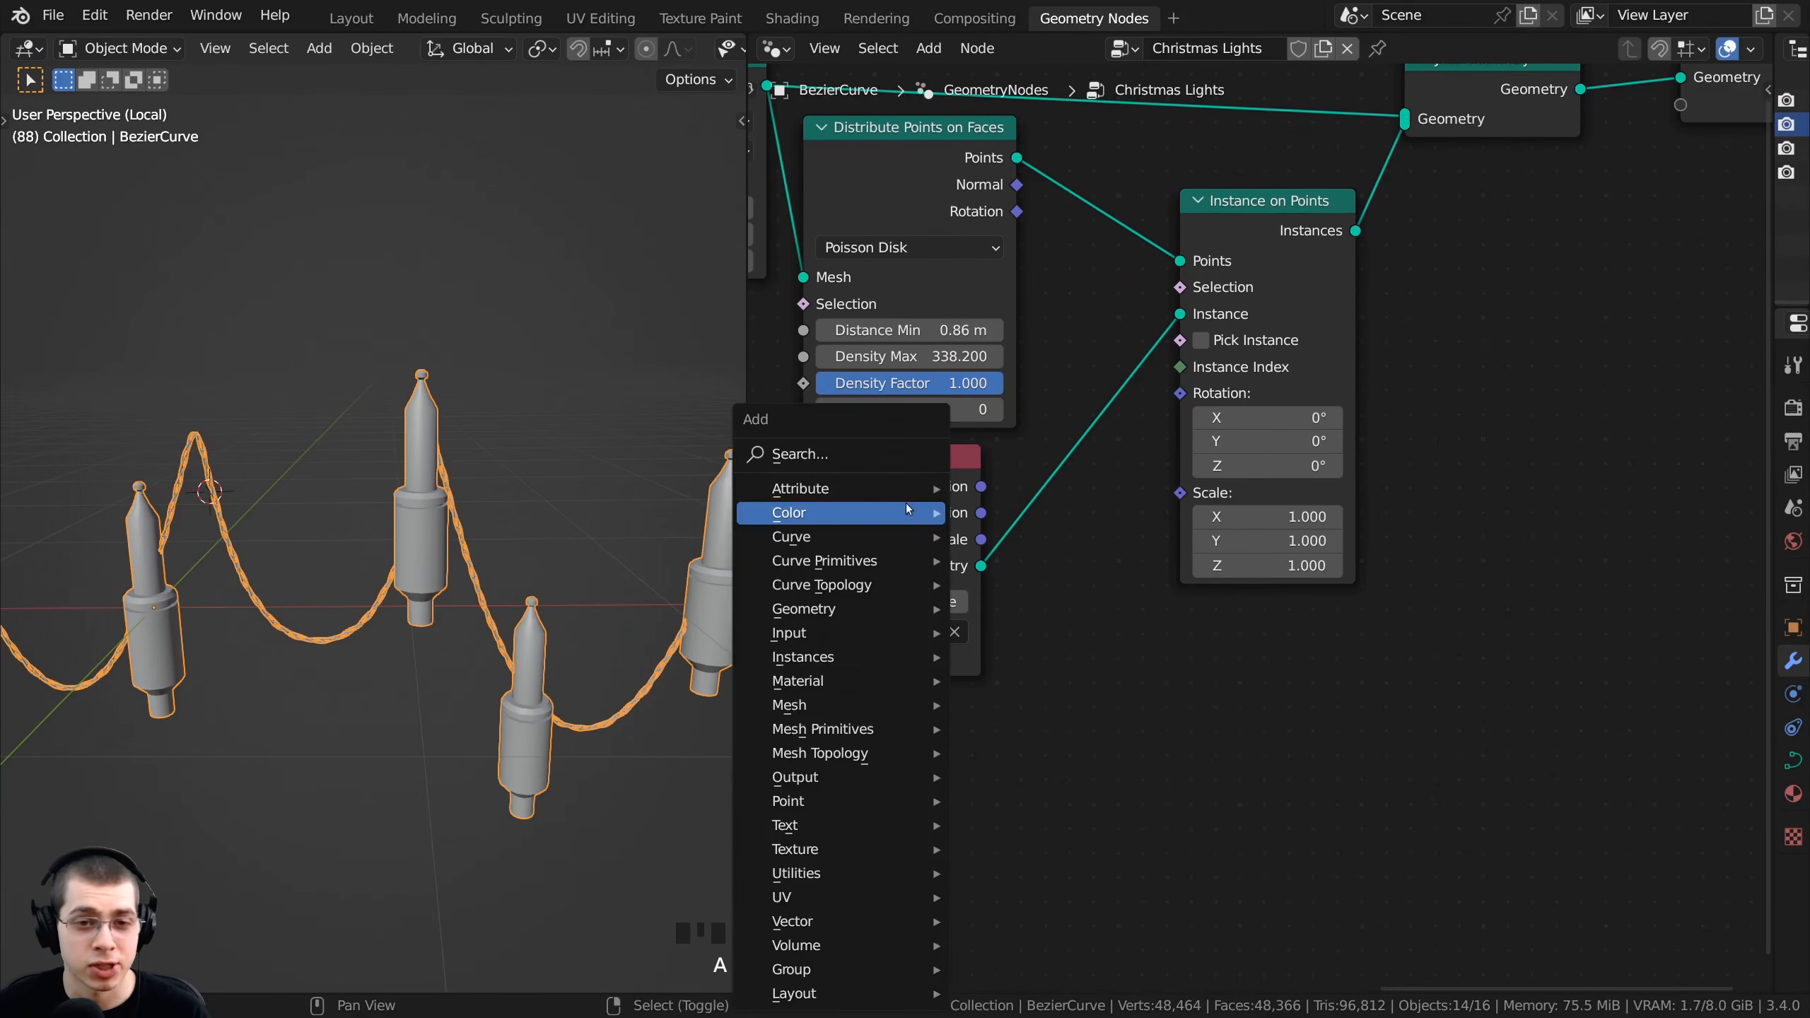
{"action": "left_click", "coordinate": [861, 454]}
{"action": "type", "text": "ma"}
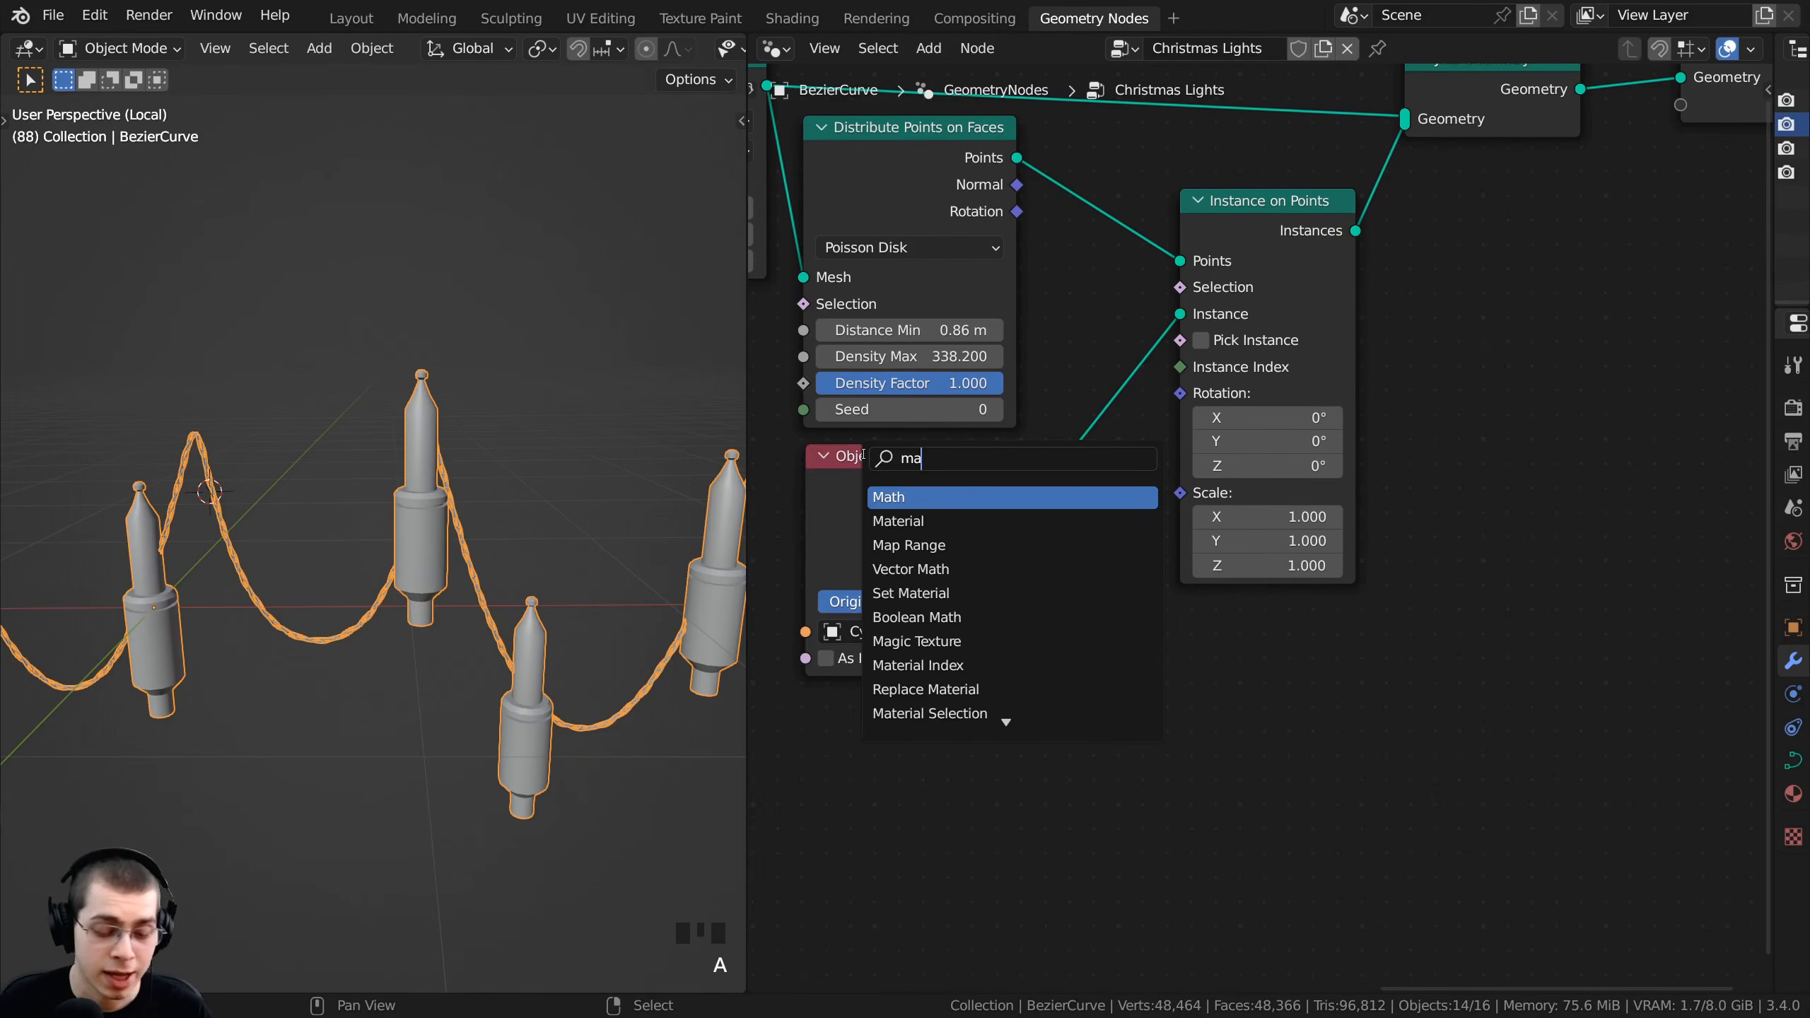
{"action": "type", "text": "th"}
{"action": "left_click", "coordinate": [897, 497]}
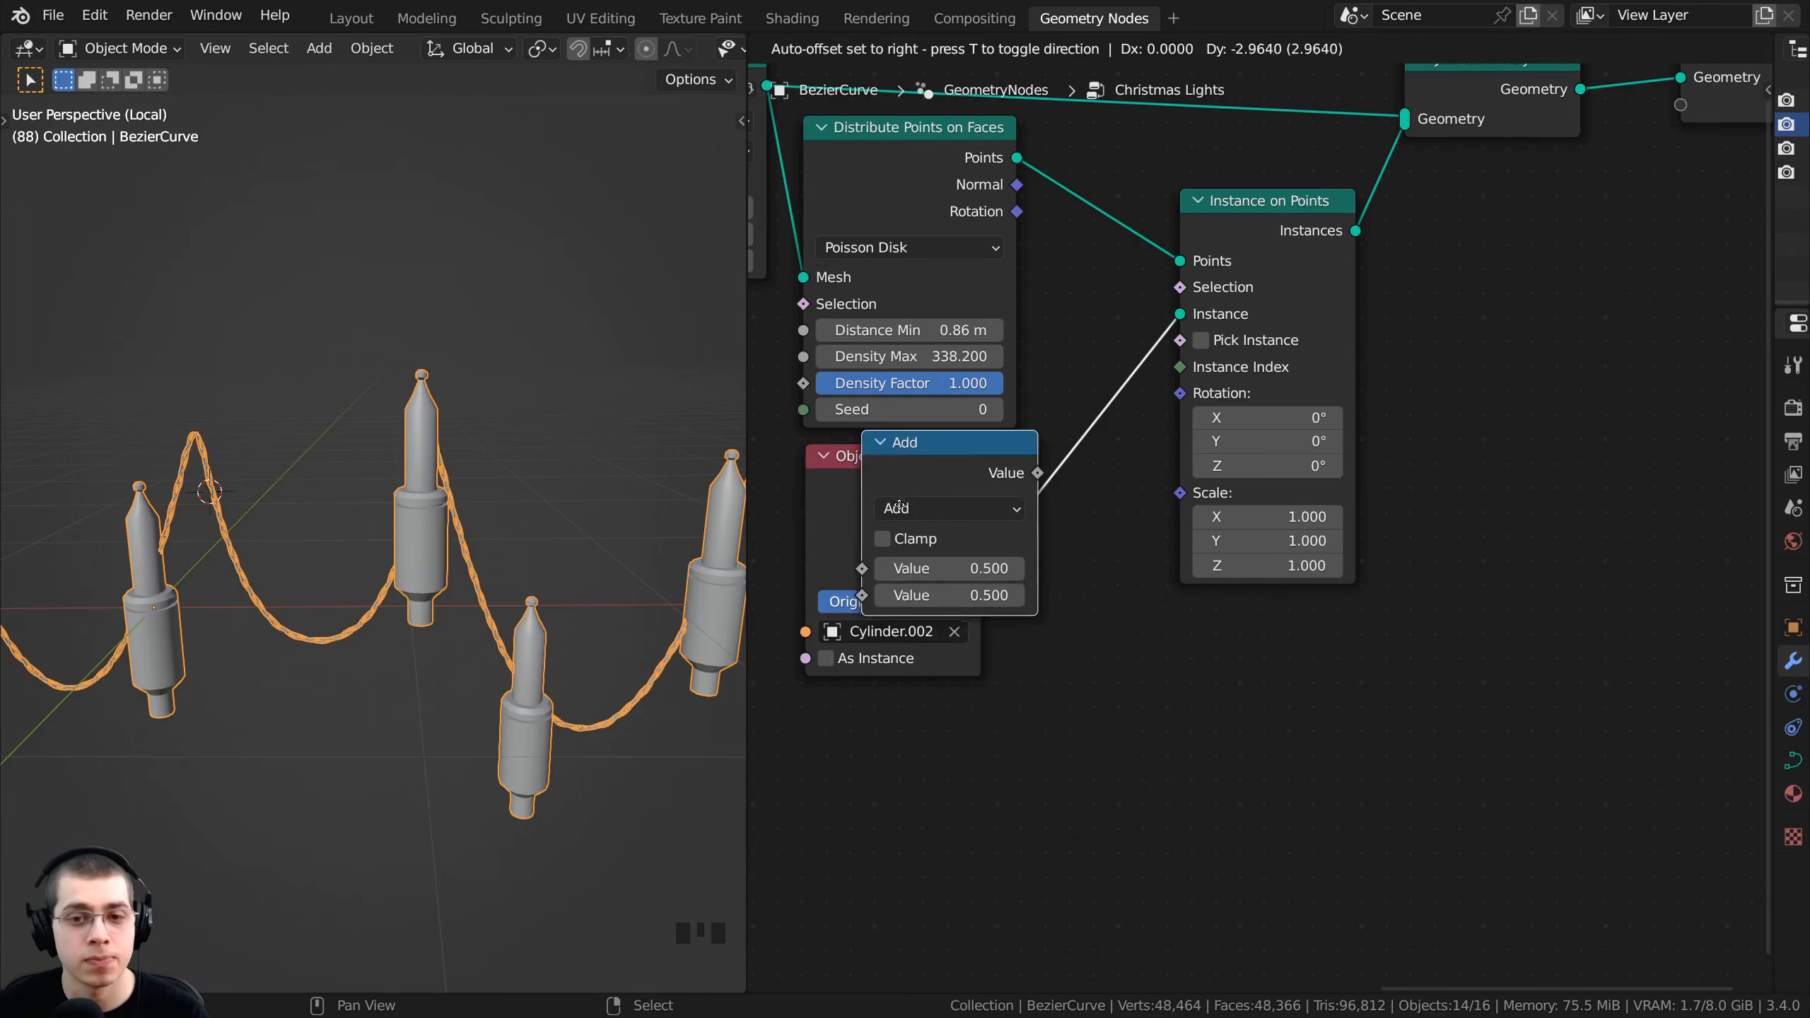
{"action": "left_click", "coordinate": [1024, 634]}
{"action": "left_click_drag", "start_coordinate": [1229, 224], "coordinate": [1264, 224]}
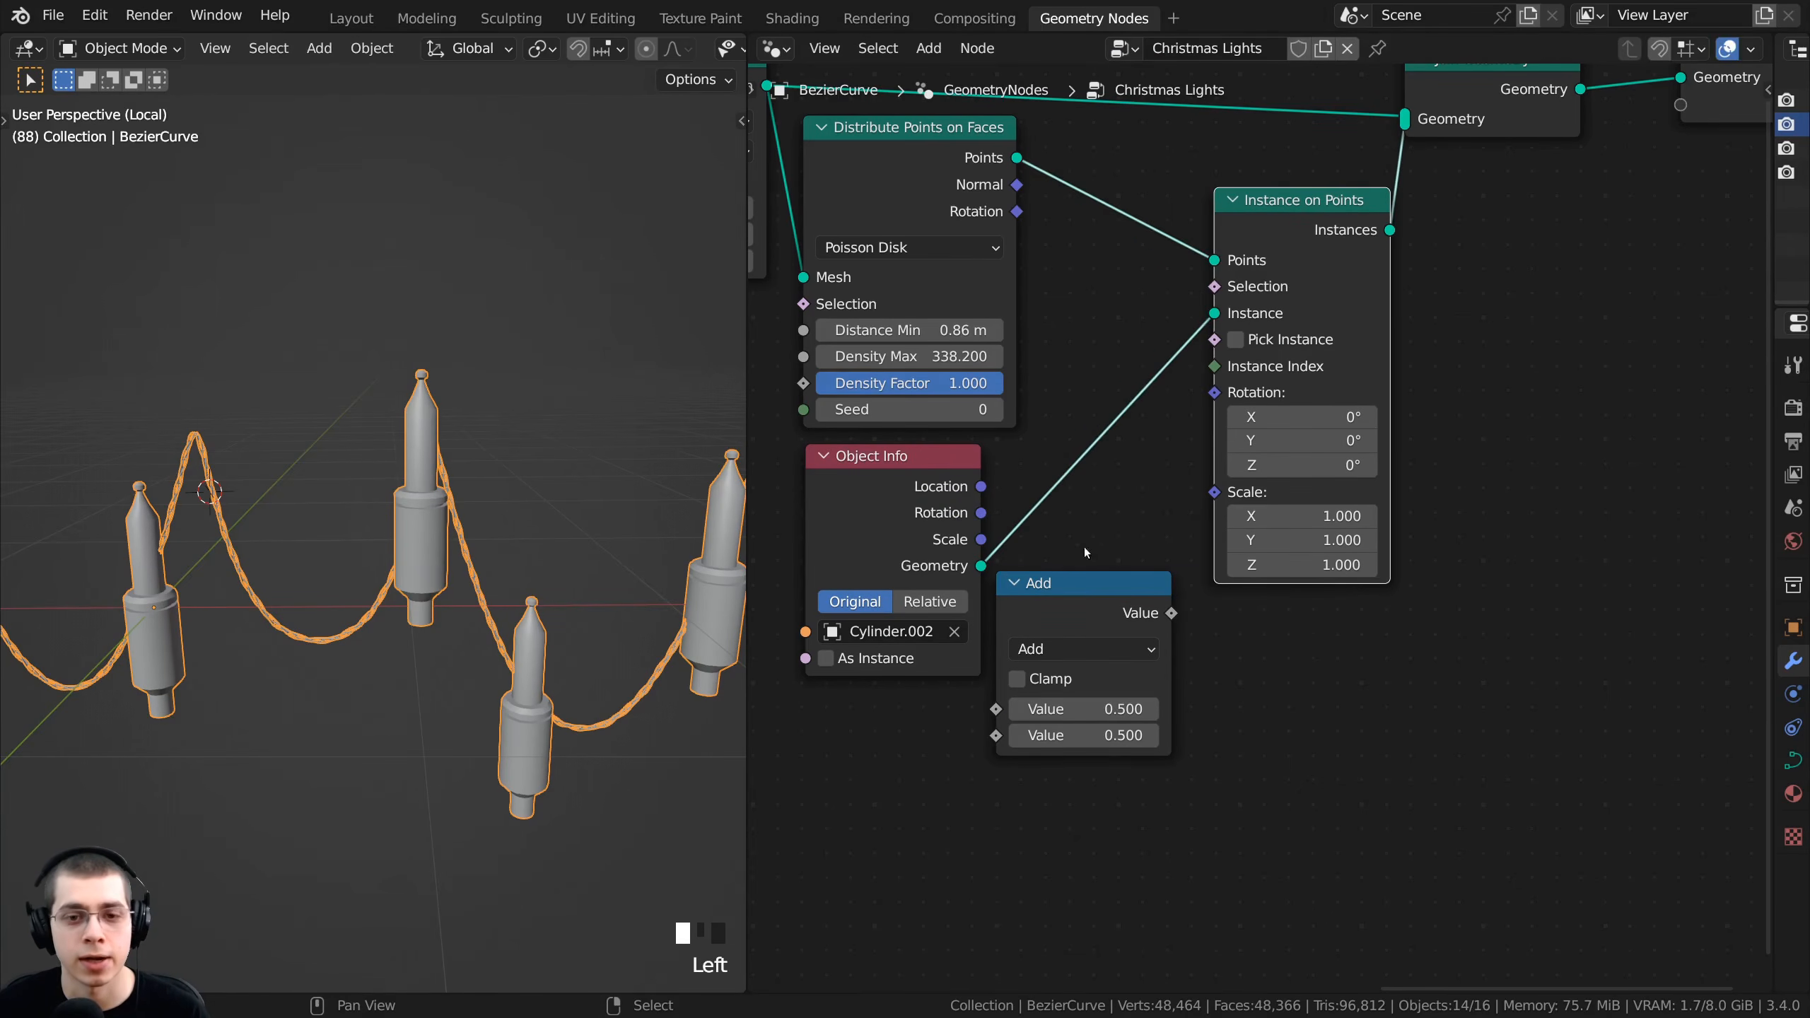
{"action": "mouse_move", "coordinate": [1100, 602]}
{"action": "left_mouse_down"}
{"action": "mouse_move", "coordinate": [1126, 594]}
{"action": "mouse_move", "coordinate": [1096, 583]}
{"action": "left_mouse_up"}
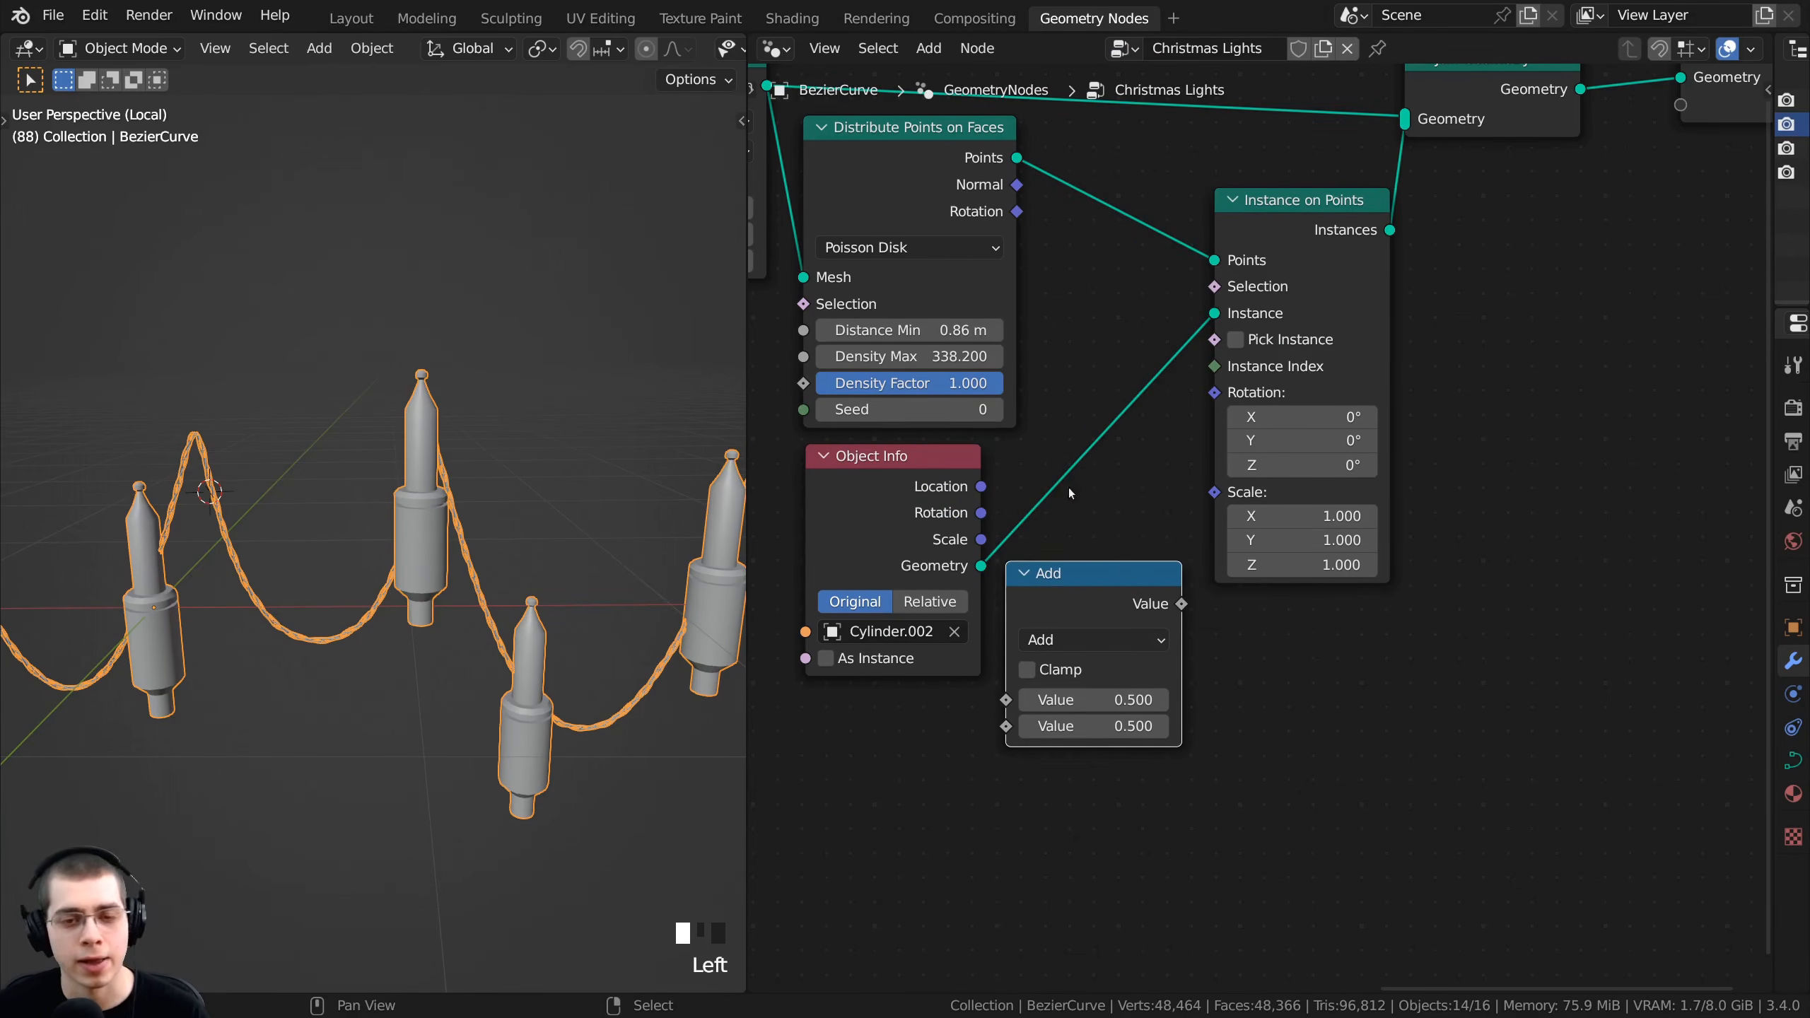
{"action": "key", "text": "shift+a"}
{"action": "left_click", "coordinate": [1054, 464]}
{"action": "type", "text": "val"}
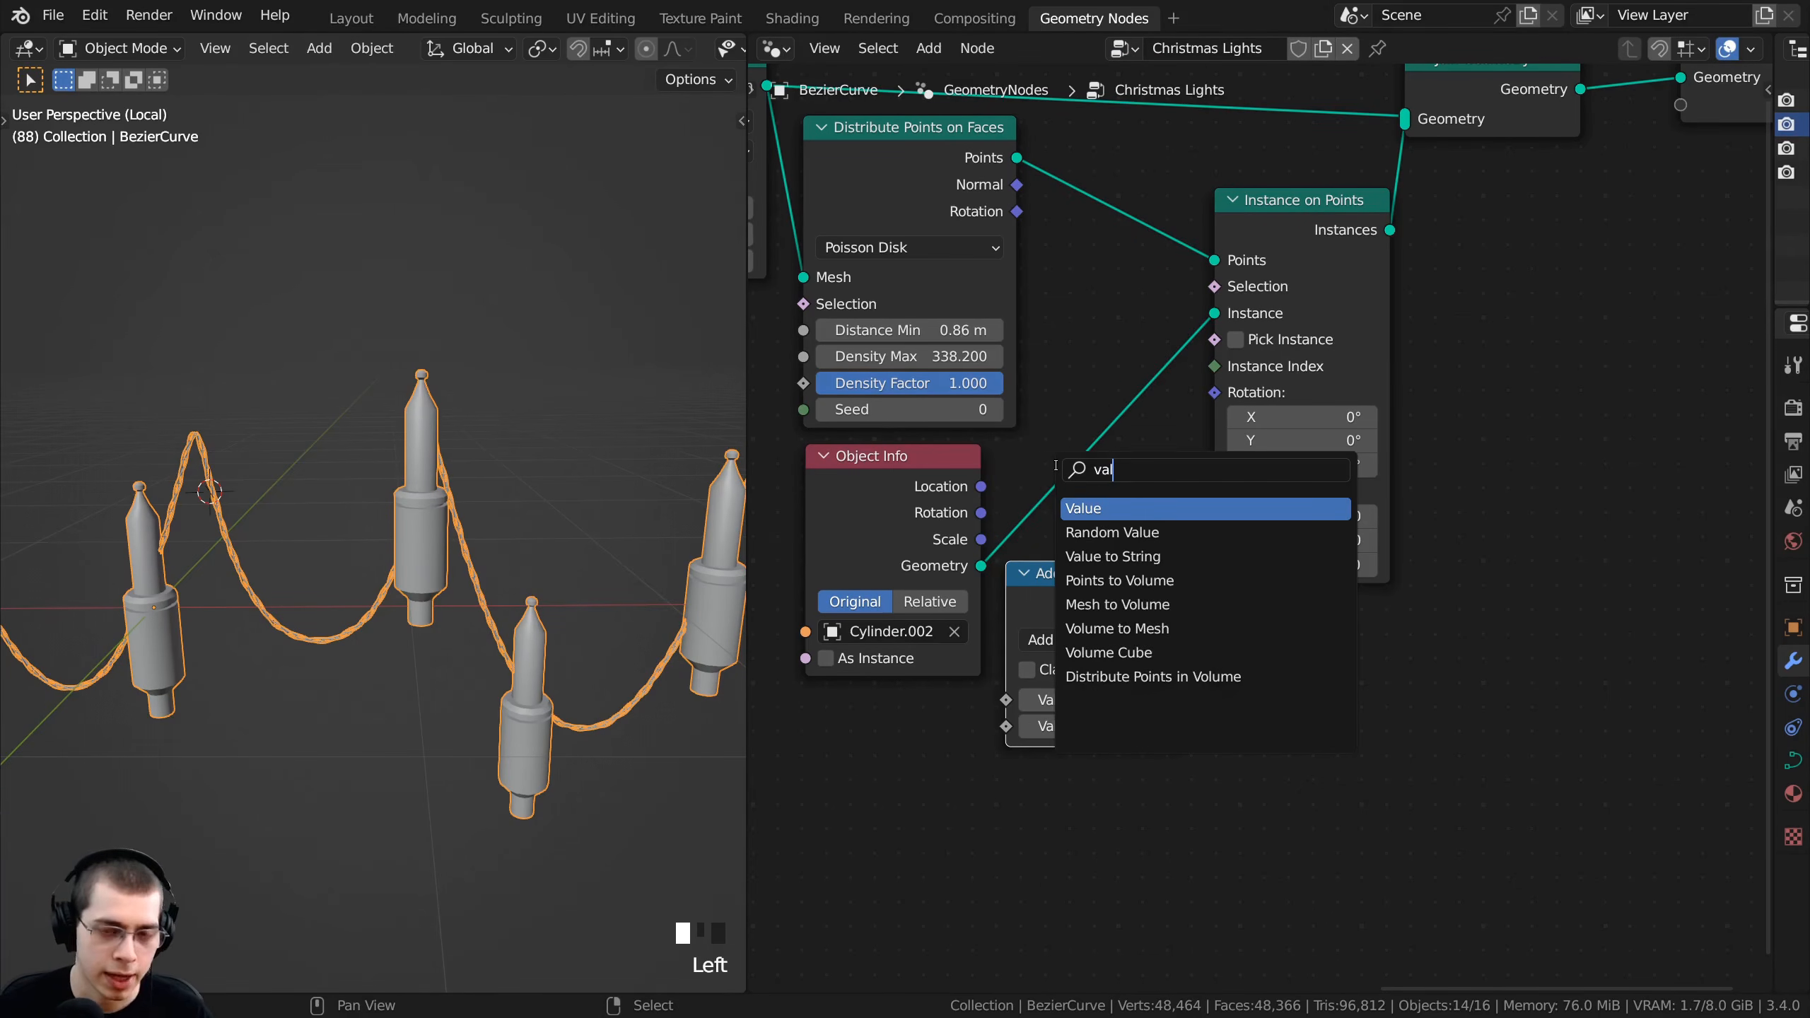
{"action": "key", "text": "Return"}
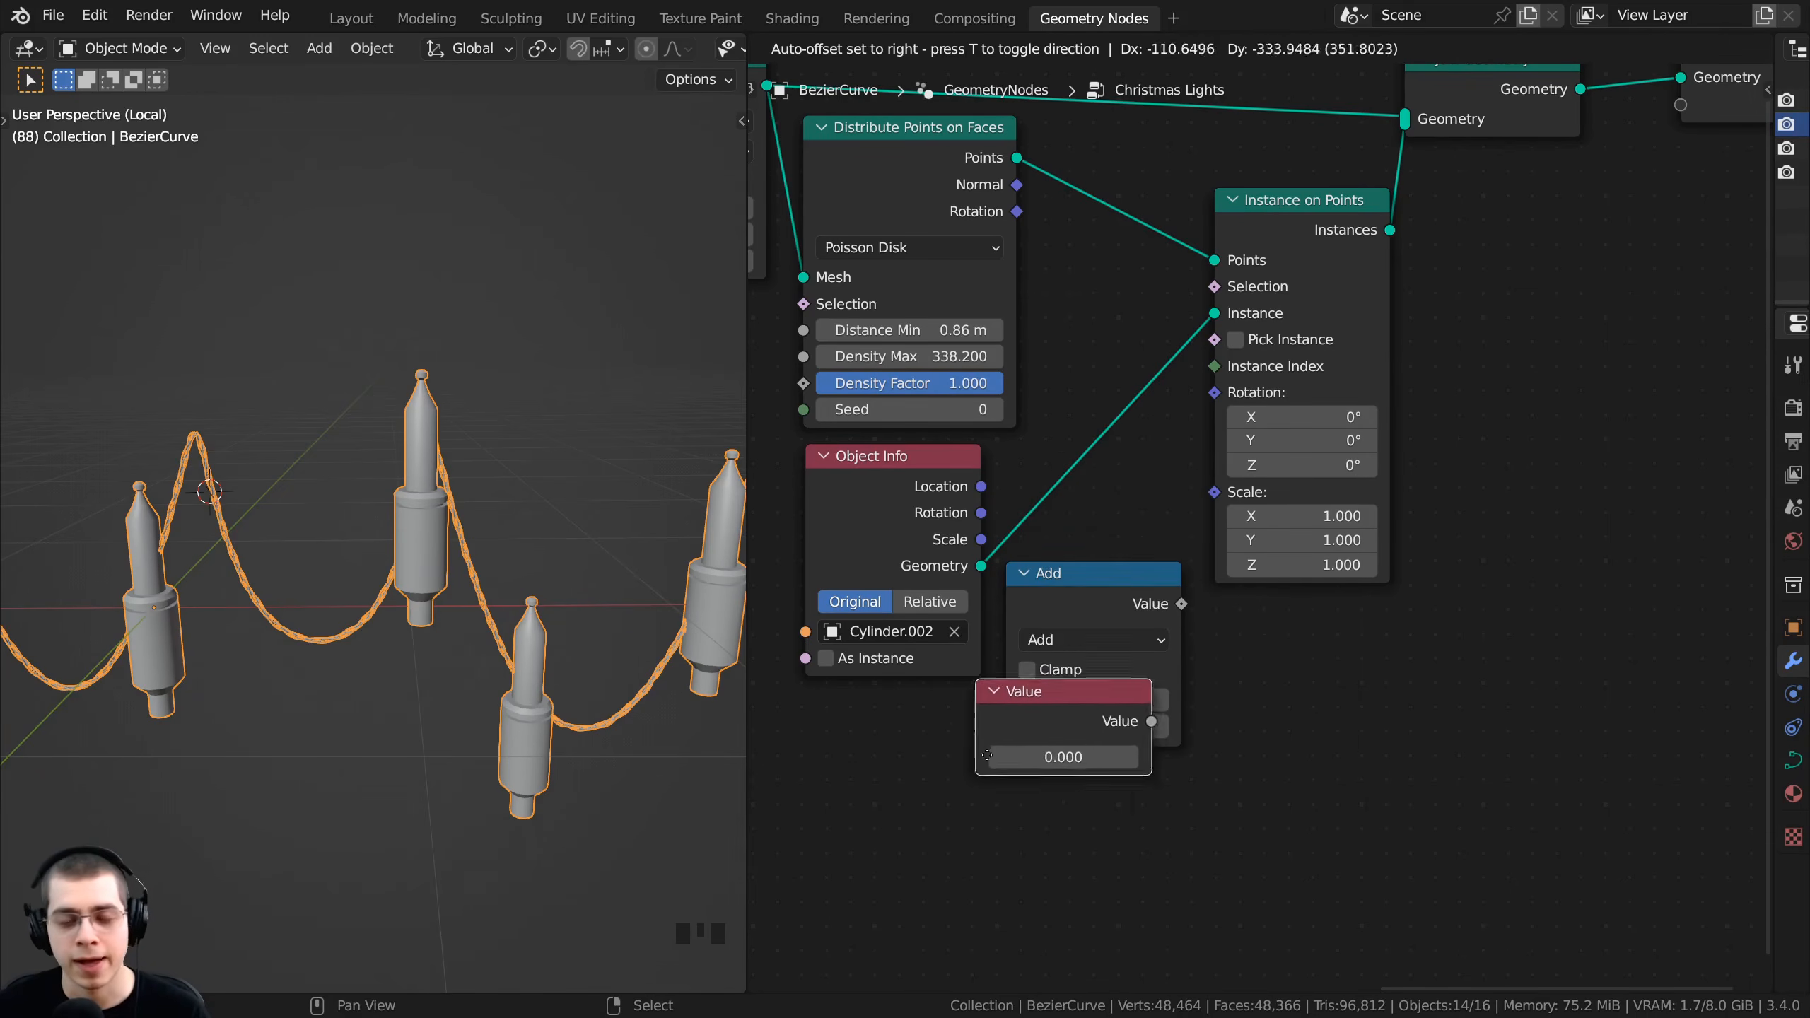
{"action": "left_click_drag", "start_coordinate": [1118, 783], "coordinate": [1235, 810]}
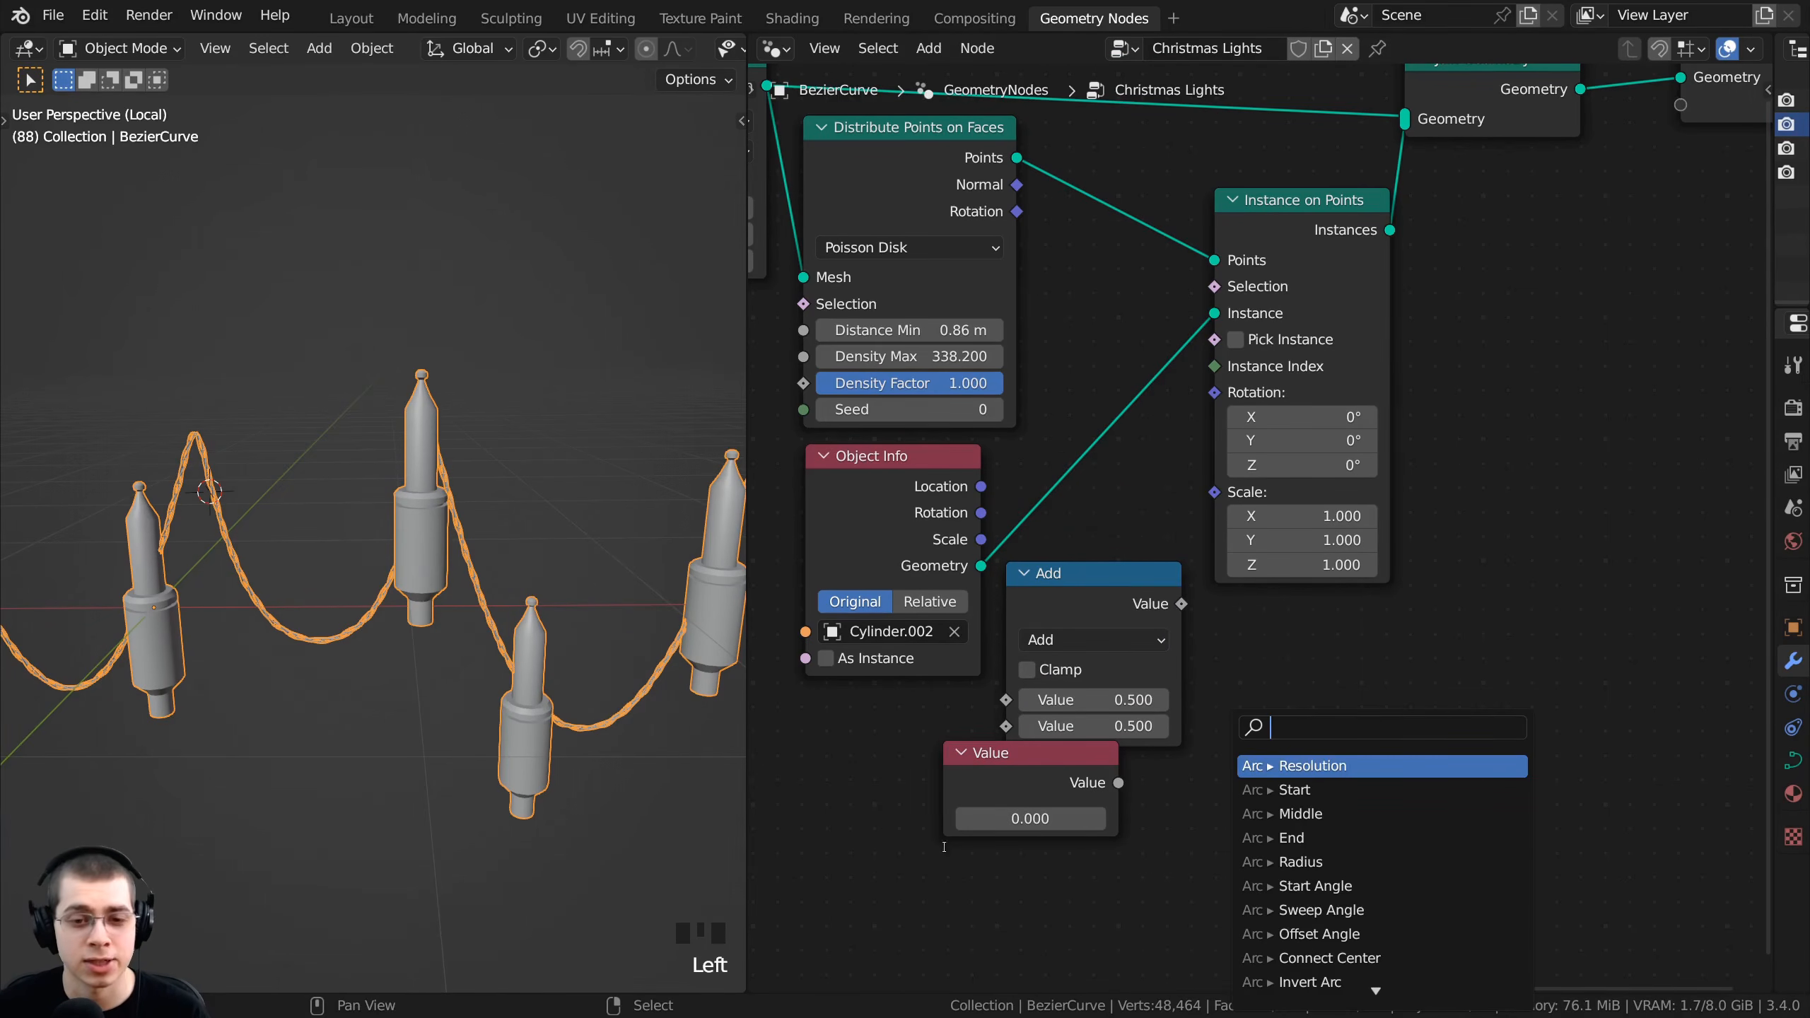
{"action": "left_click", "coordinate": [1005, 796]}
{"action": "left_click", "coordinate": [1003, 790]}
{"action": "scroll", "coordinate": [1086, 677], "scroll_direction": "up", "scroll_amount": 2}
{"action": "left_click_drag", "start_coordinate": [1068, 623], "coordinate": [1078, 603]}
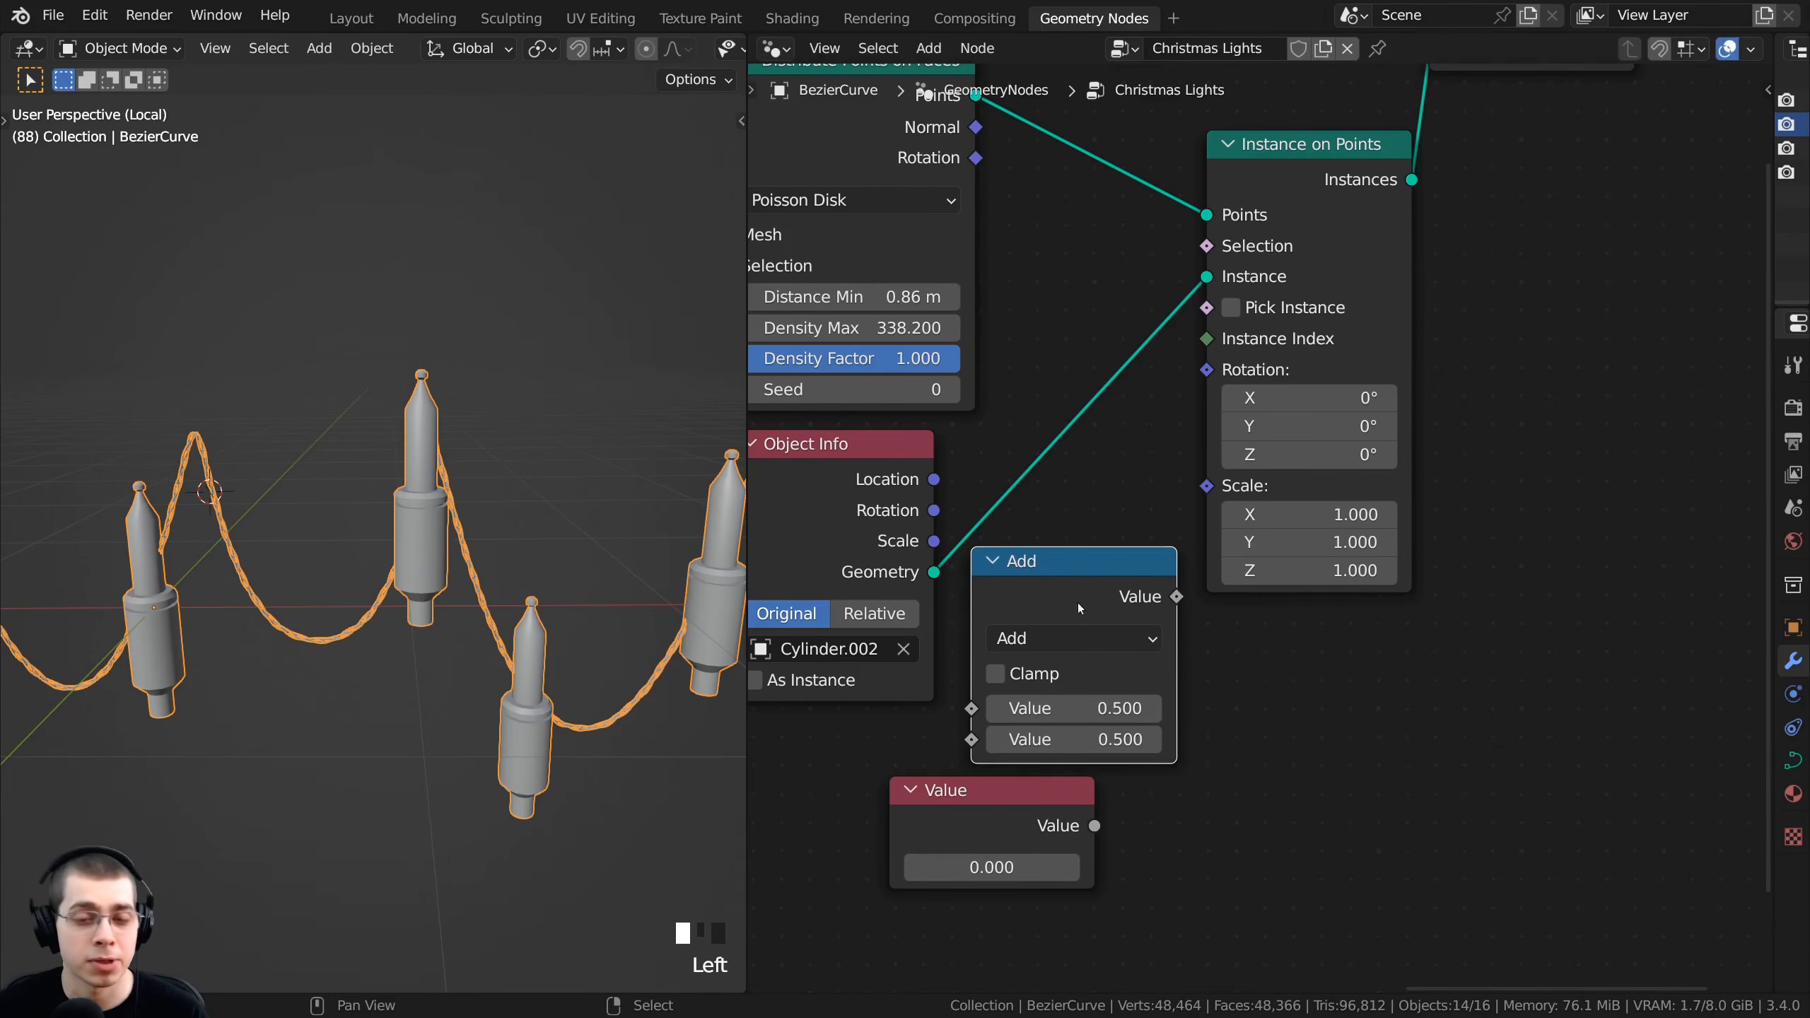
{"action": "scroll", "coordinate": [1176, 596], "scroll_direction": "down", "scroll_amount": 1}
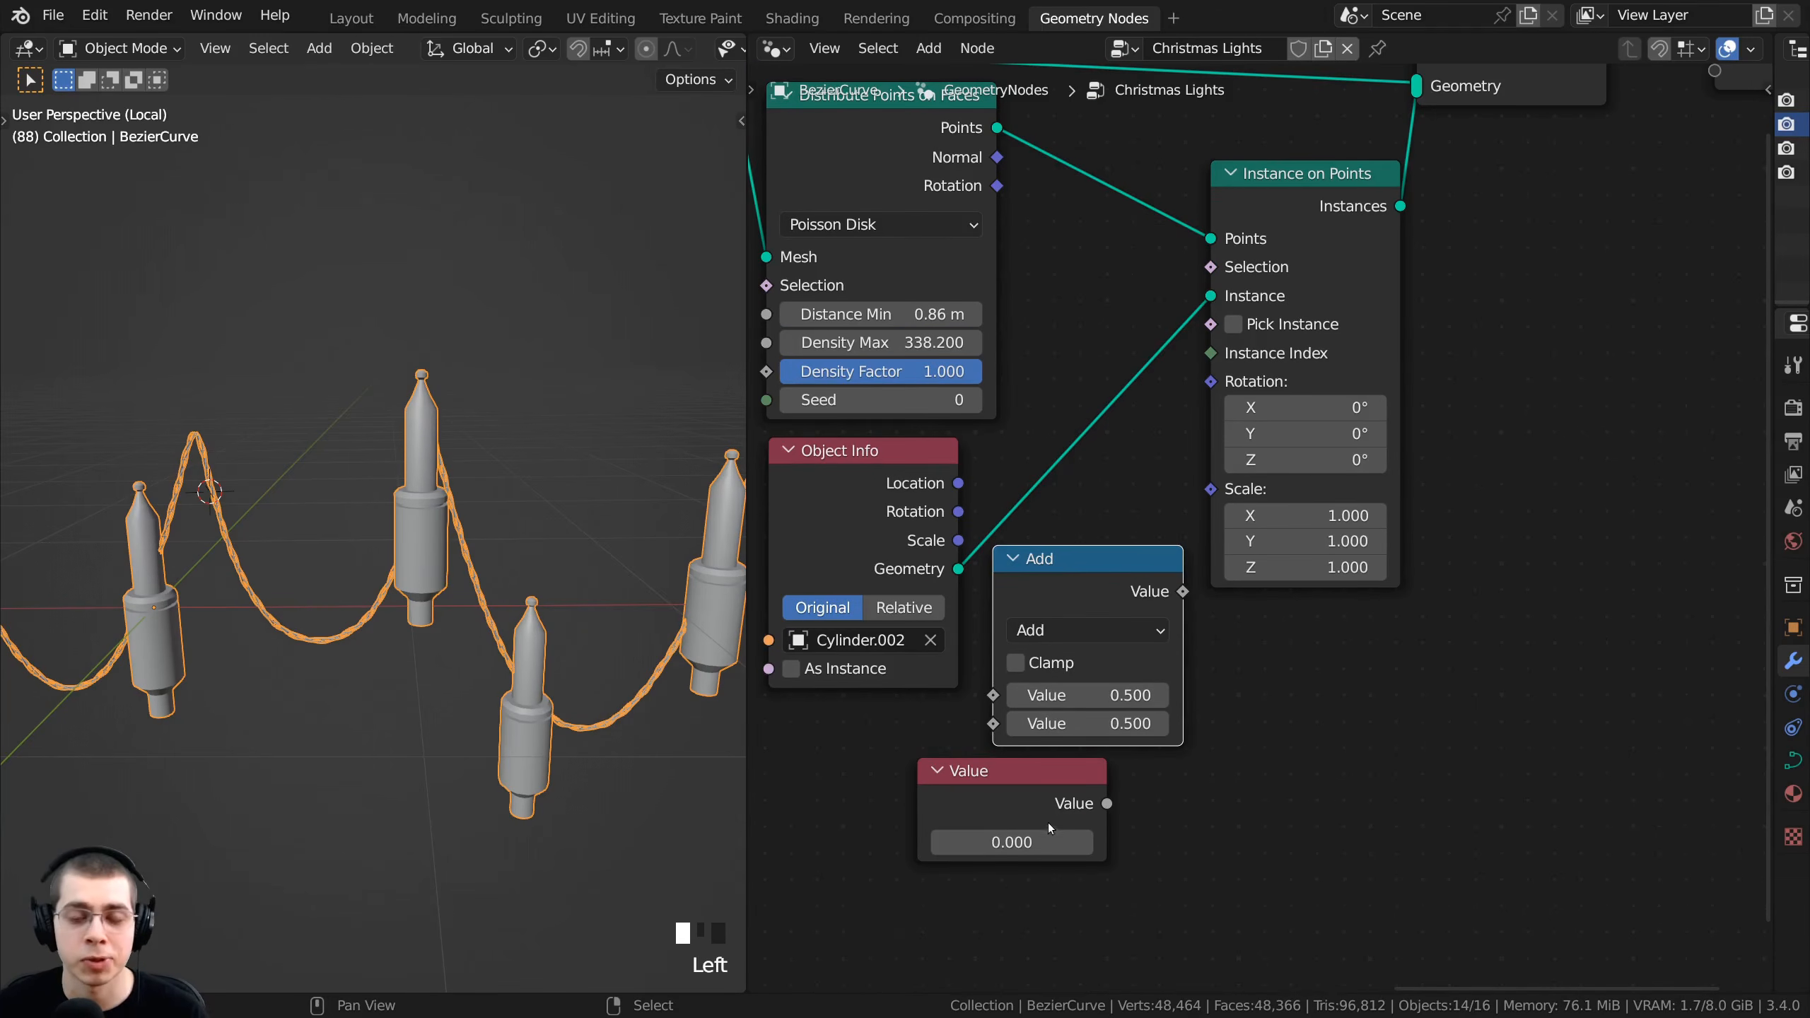
{"action": "left_click", "coordinate": [1012, 787]}
{"action": "key", "text": "x"}
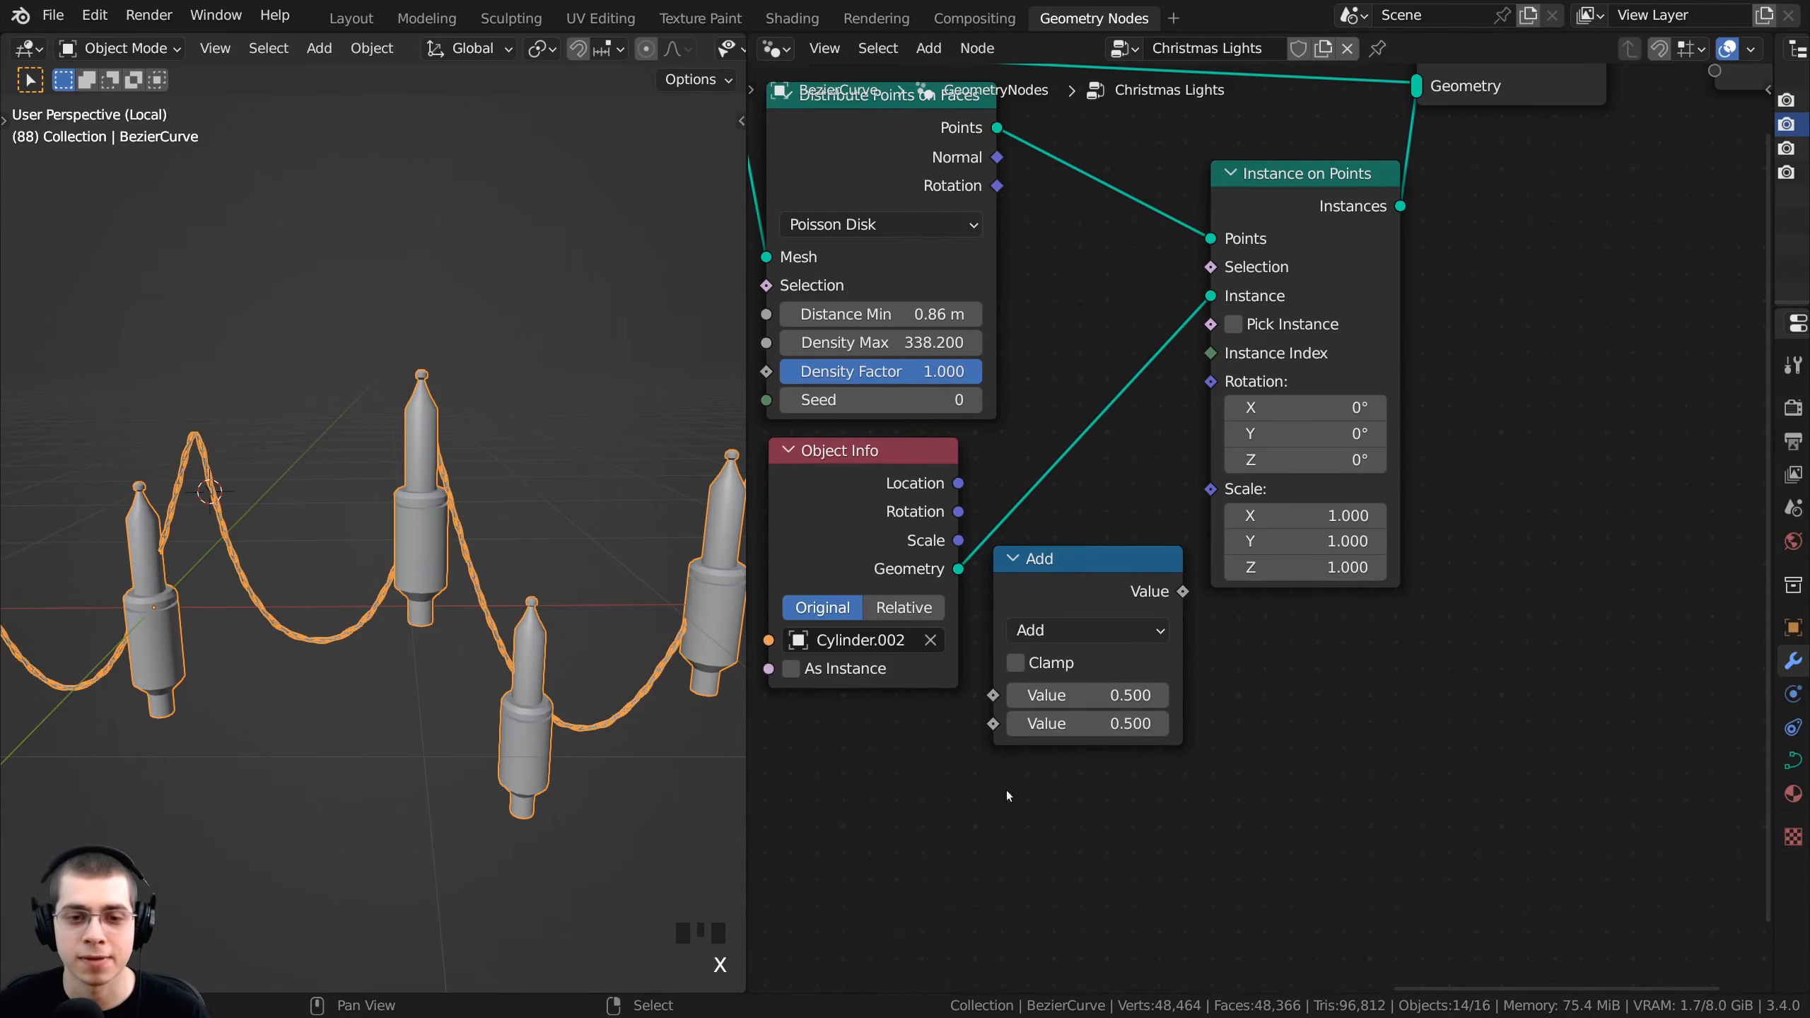
- Move the Add math node slightly lower and link its Value output to the Scale input of Instance on Points
{"action": "left_click_drag", "start_coordinate": [1079, 568], "coordinate": [1062, 596]}
{"action": "scroll", "coordinate": [1056, 686], "scroll_direction": "up", "scroll_amount": 1}
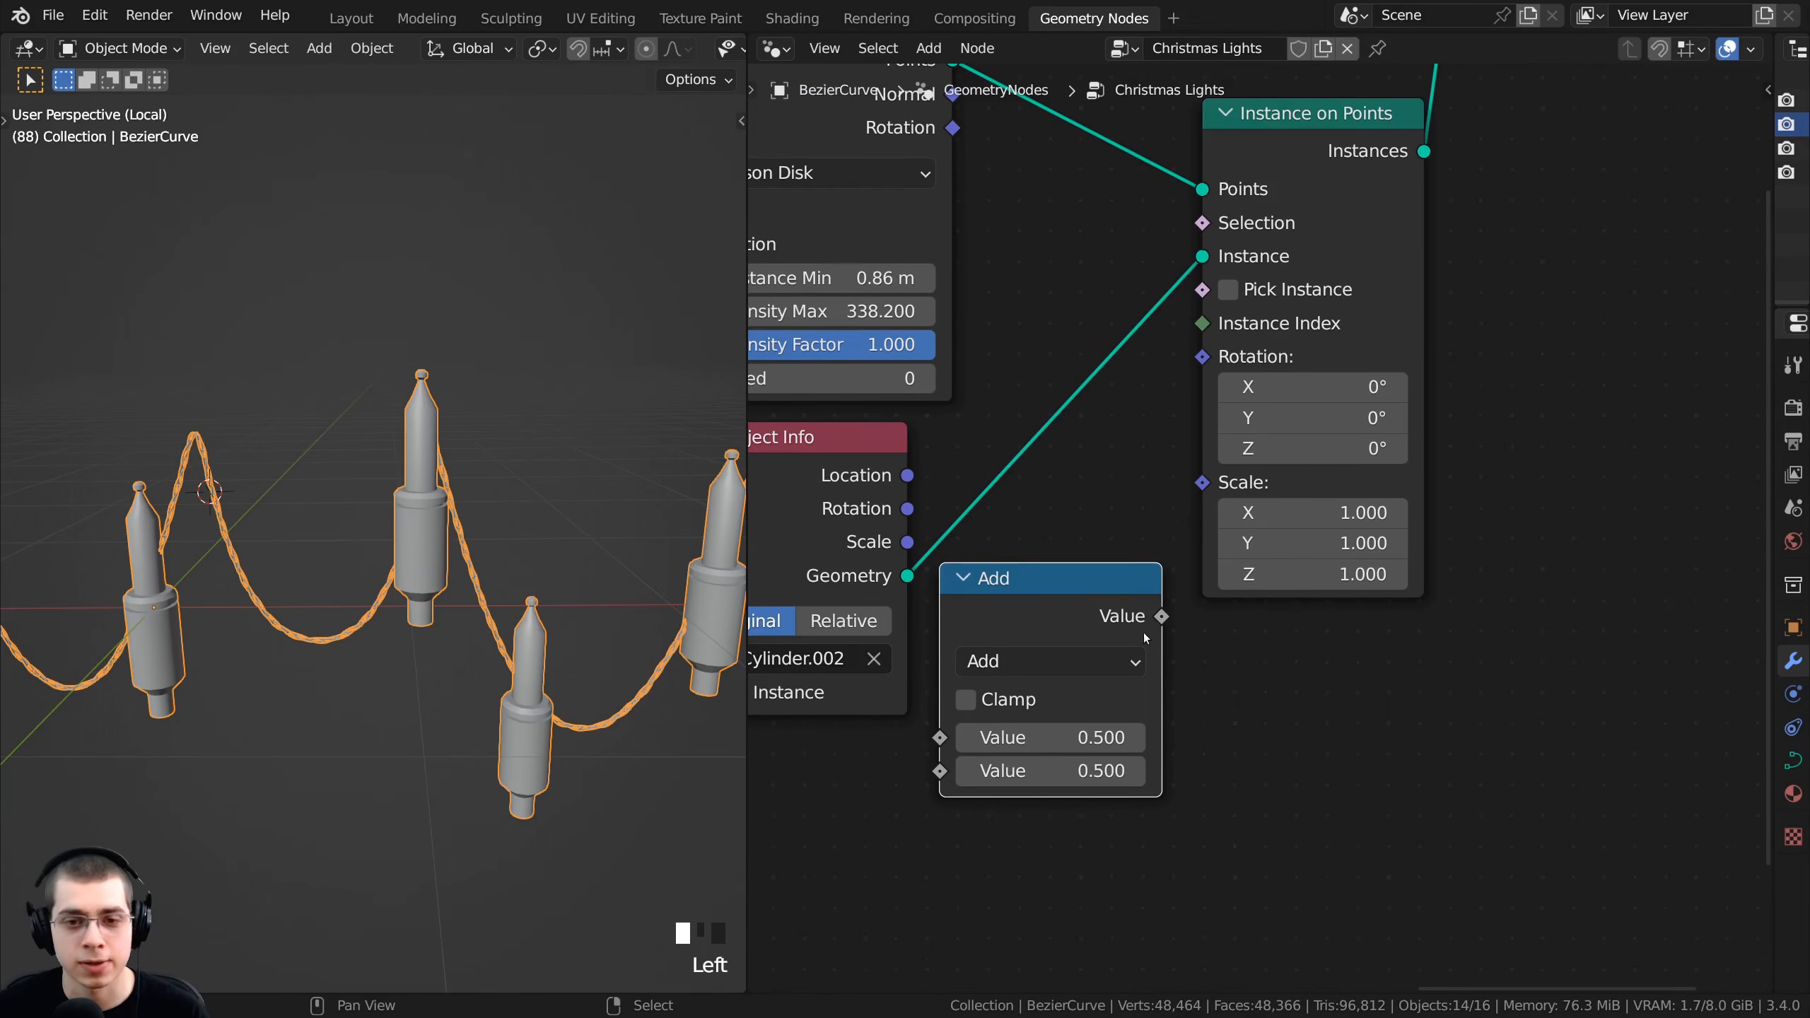
{"action": "left_click_drag", "start_coordinate": [1162, 616], "coordinate": [1189, 487]}
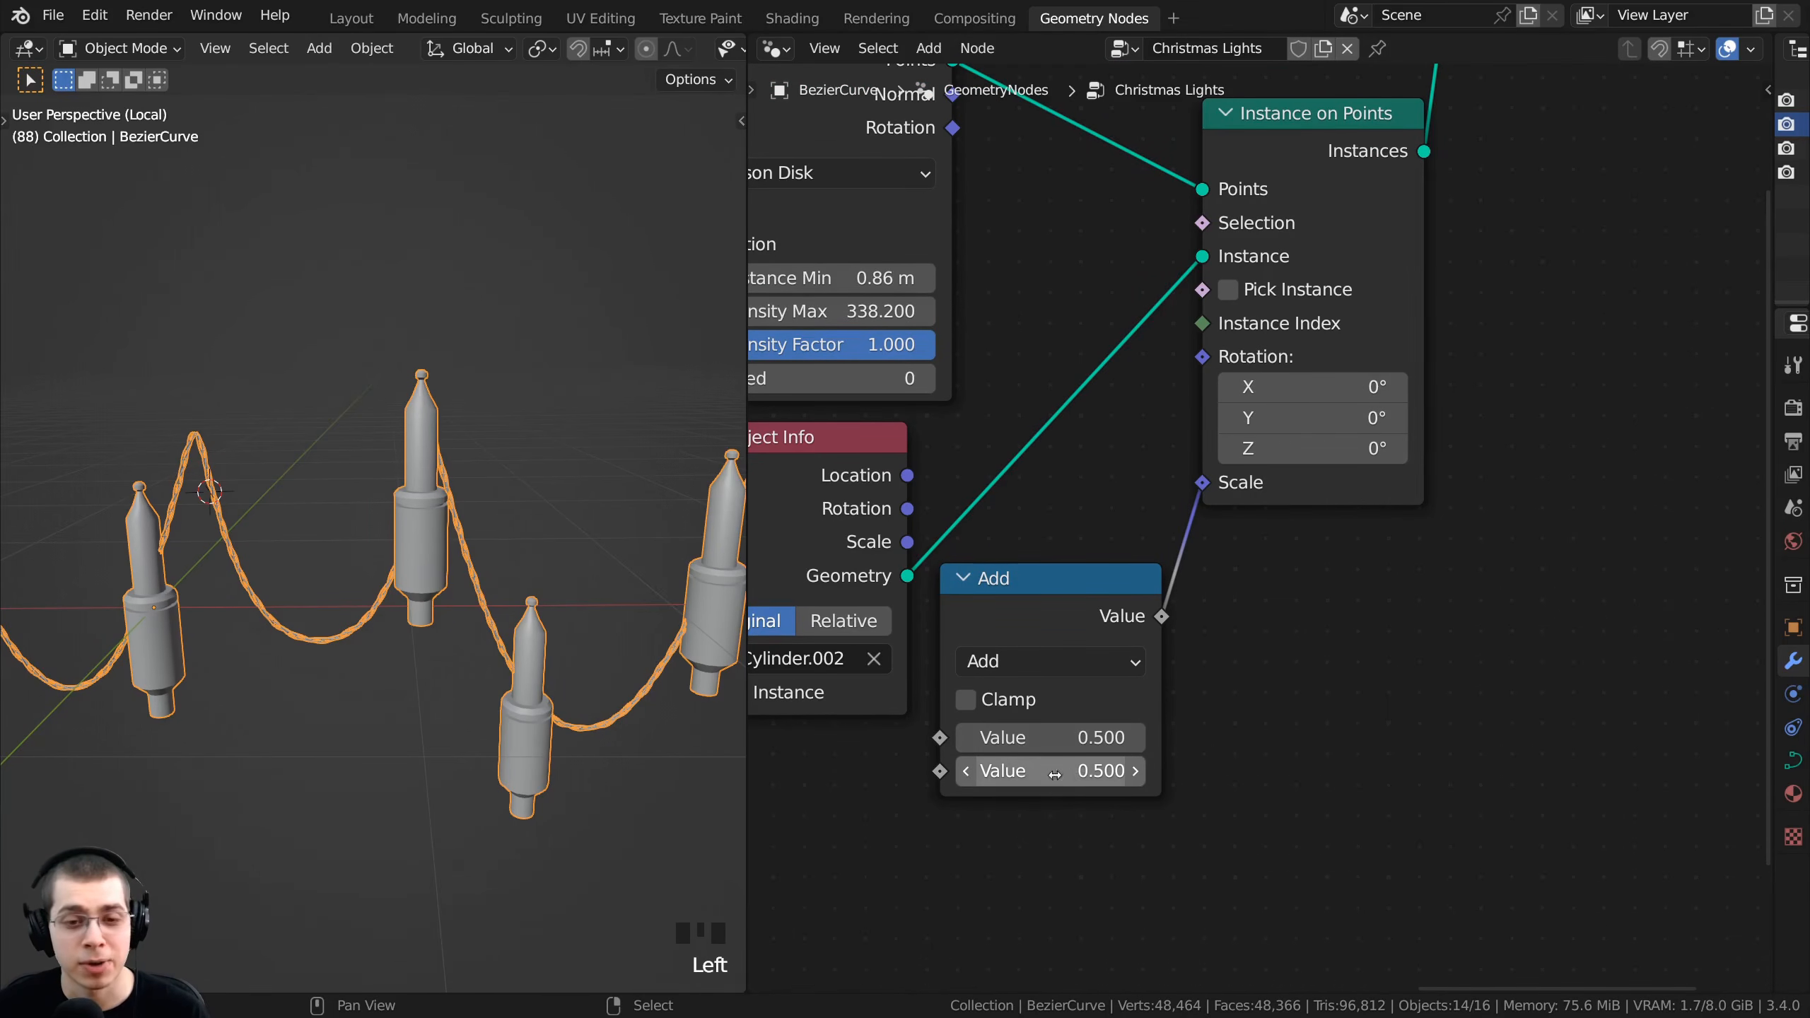
- Set the Add math node's second value to 0 and its first value to 0.140 to shrink the bulbs
{"action": "left_click", "coordinate": [1033, 773]}
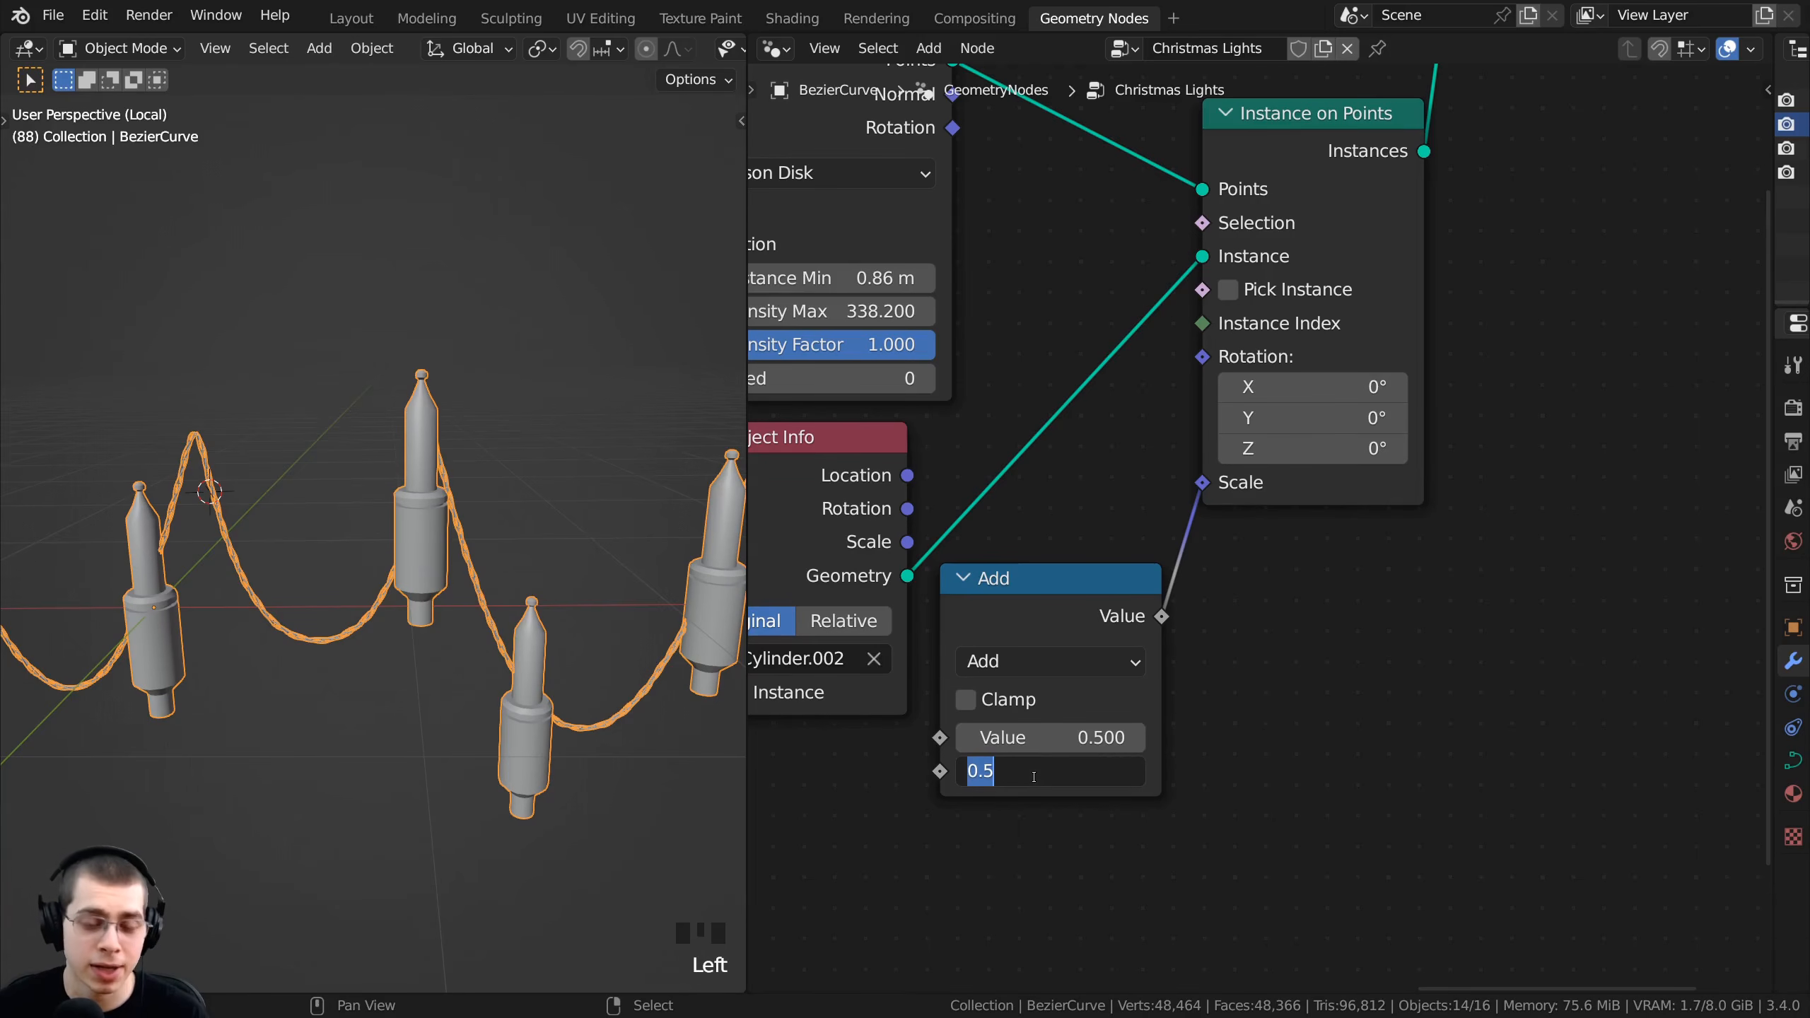
{"action": "type", "text": "0"}
{"action": "key", "text": "Return"}
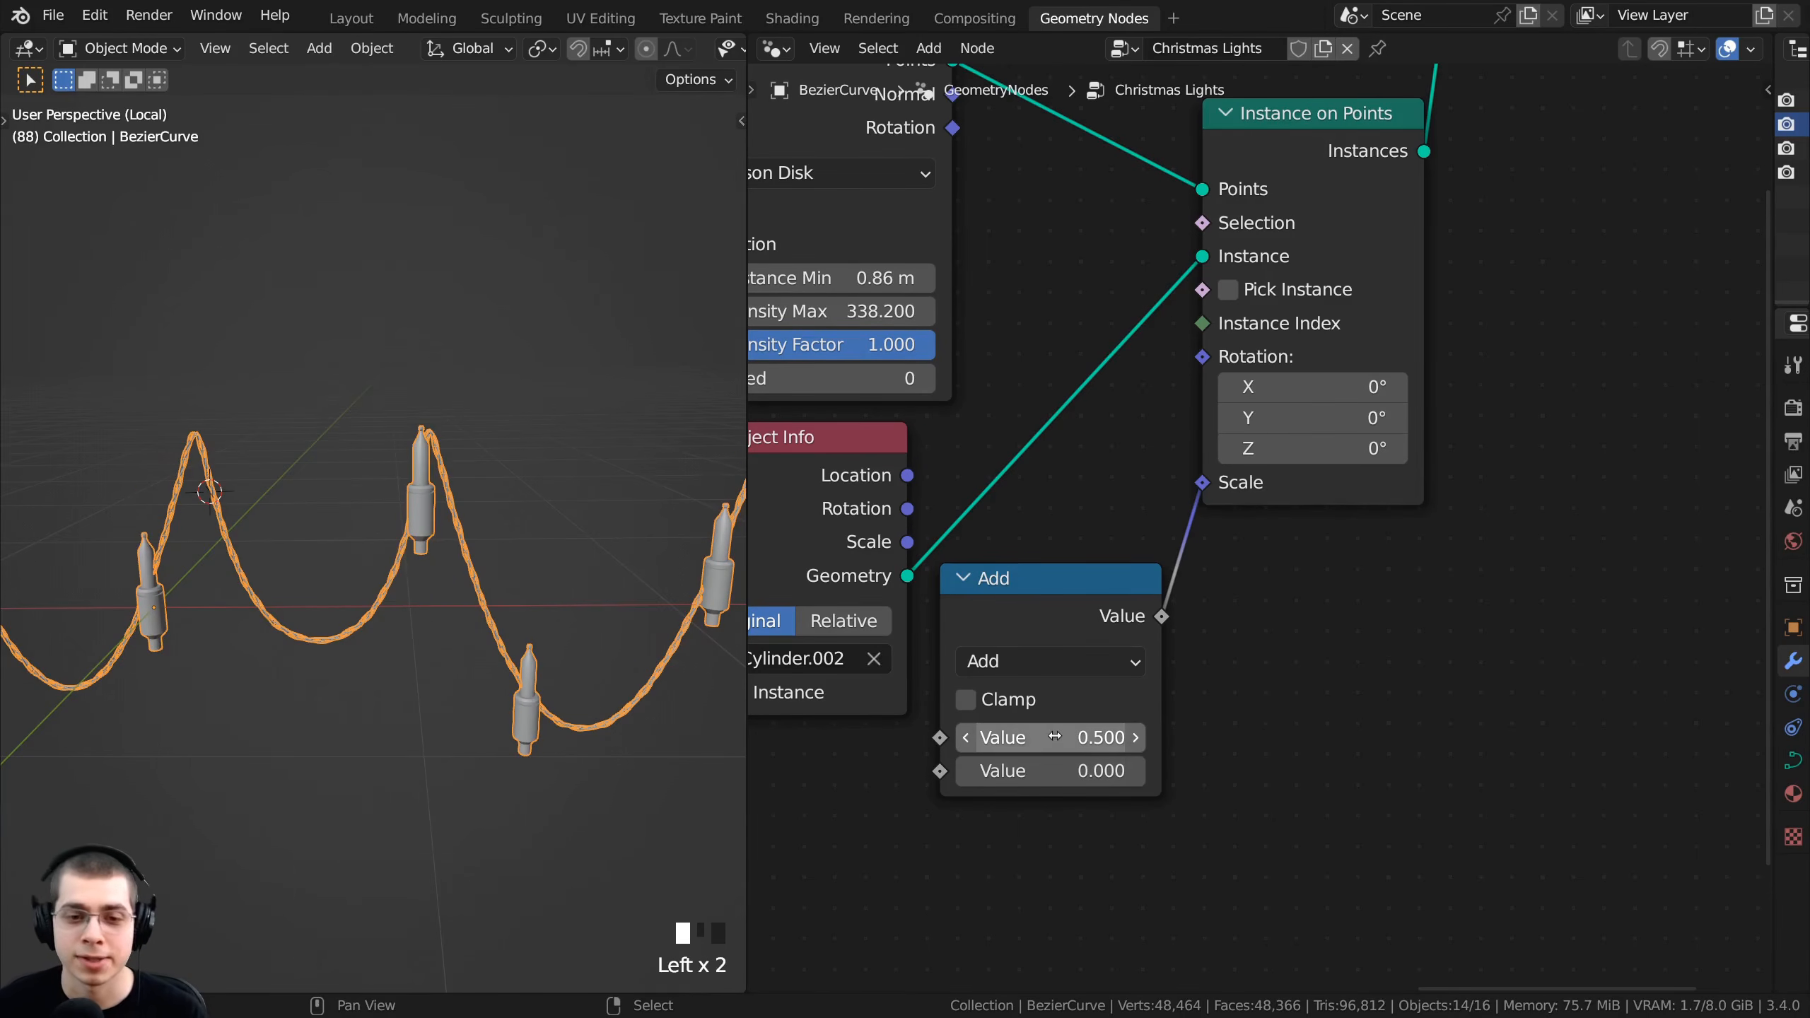
{"action": "mouse_move", "coordinate": [1060, 740]}
{"action": "left_mouse_down", "text": "shift"}
{"action": "mouse_move", "coordinate": [1024, 740]}
{"action": "mouse_move", "coordinate": [1133, 740]}
{"action": "mouse_move", "coordinate": [1002, 740]}
{"action": "mouse_move", "coordinate": [1026, 740]}
{"action": "left_mouse_up", "text": "shift"}
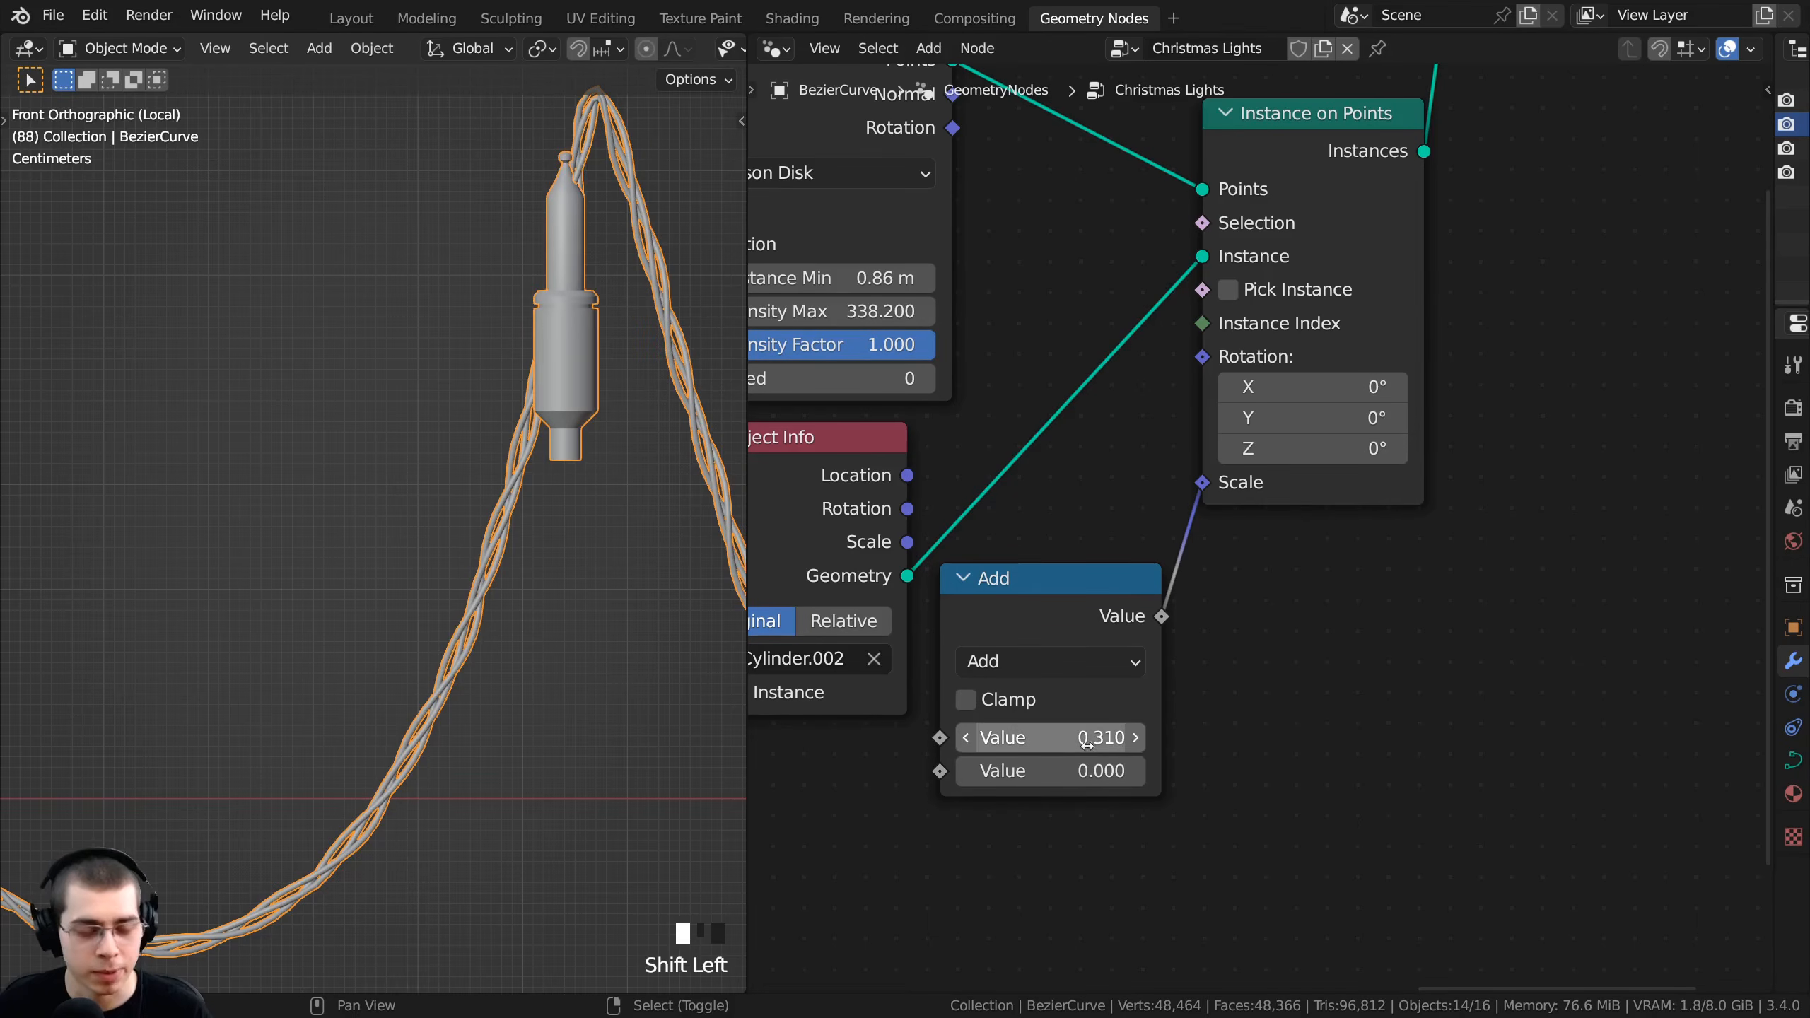
{"action": "left_click_drag", "start_coordinate": [1048, 737], "coordinate": [1000, 738], "text": "shift"}
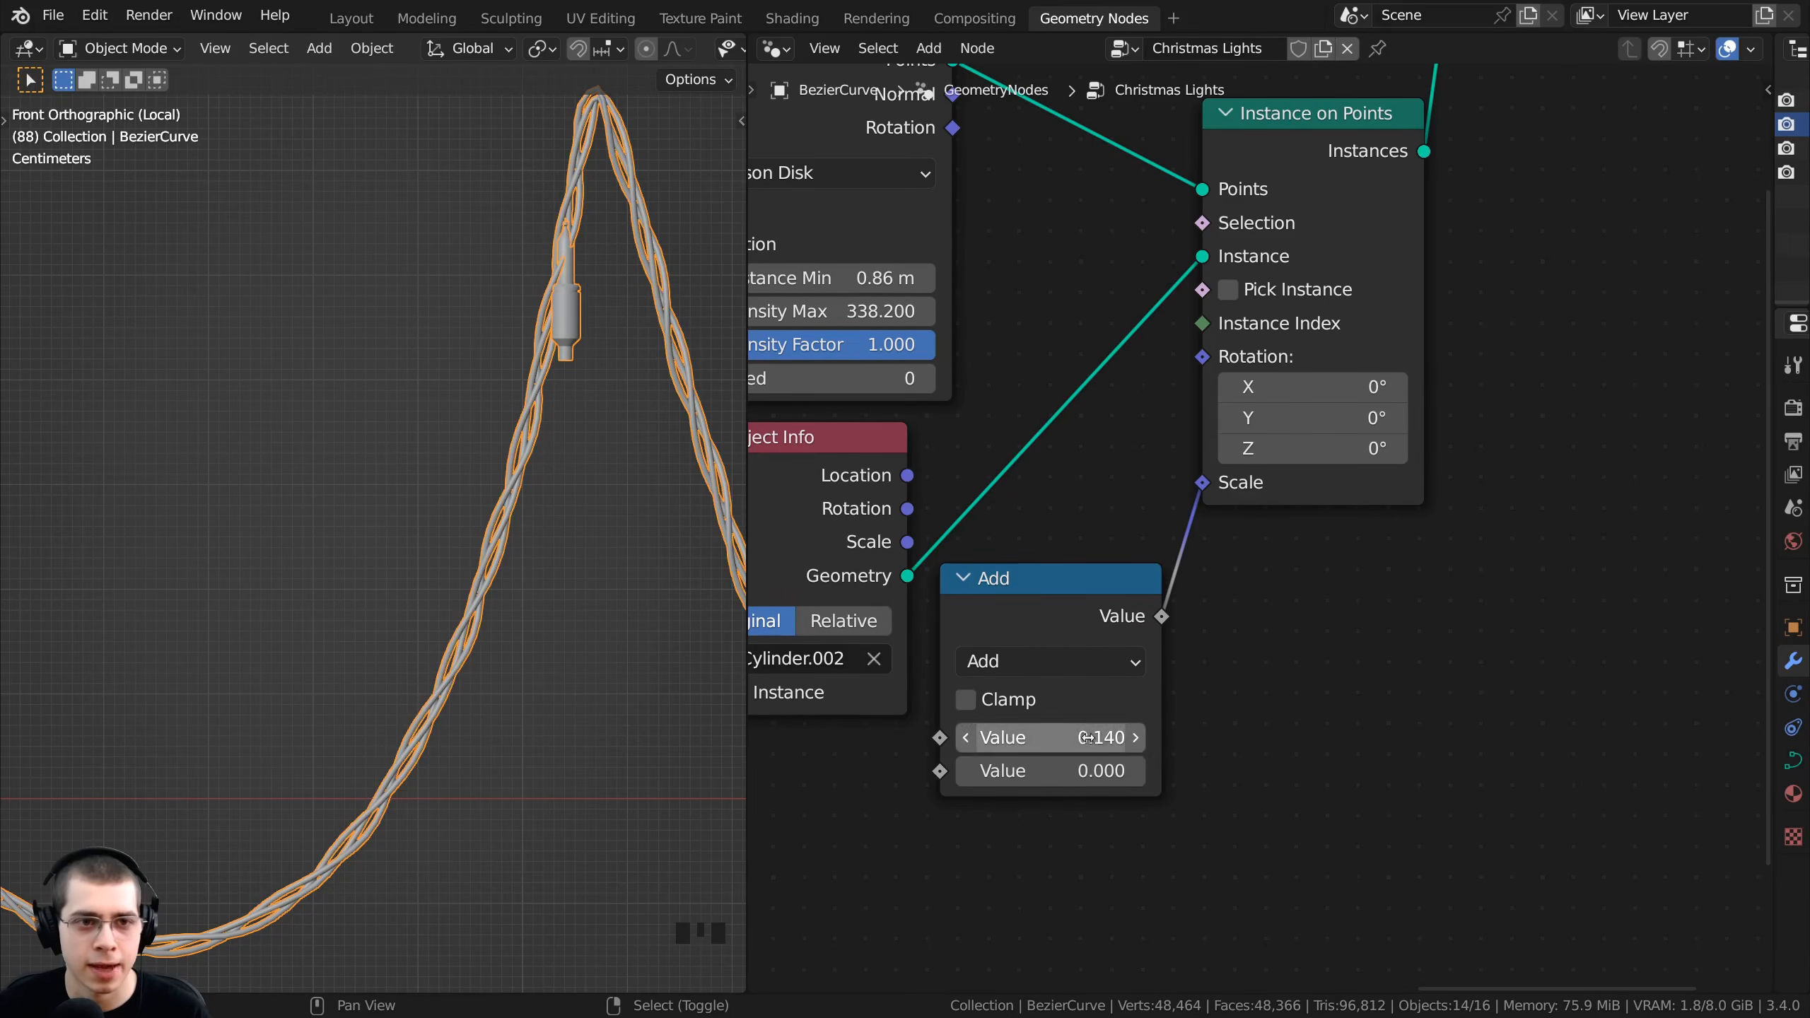
- Examine the bulbs' size against the twisted wires at several places along the curve
{"action": "scroll", "coordinate": [561, 637], "scroll_direction": "down", "scroll_amount": 4}
{"action": "middle_click_drag", "start_coordinate": [594, 585], "coordinate": [322, 389], "text": "shift"}
{"action": "scroll", "coordinate": [350, 574], "scroll_direction": "up", "scroll_amount": 9}
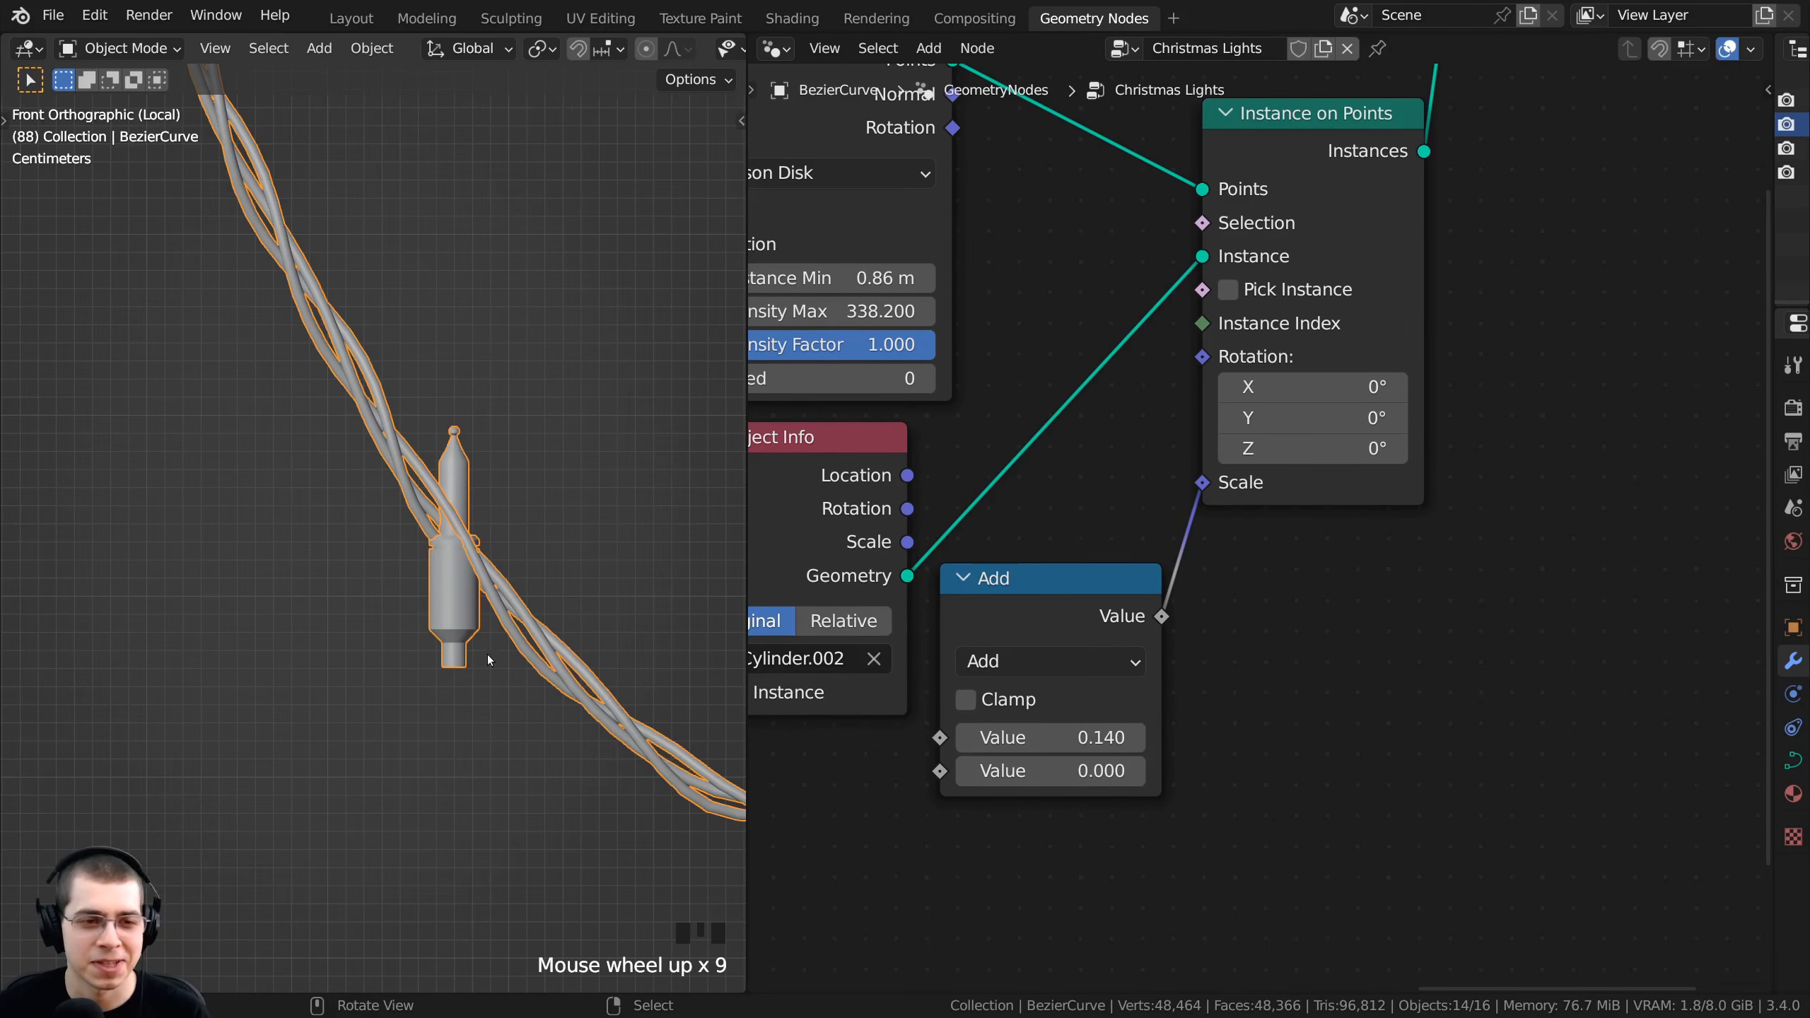
{"action": "scroll", "coordinate": [278, 361], "scroll_direction": "down", "scroll_amount": 4}
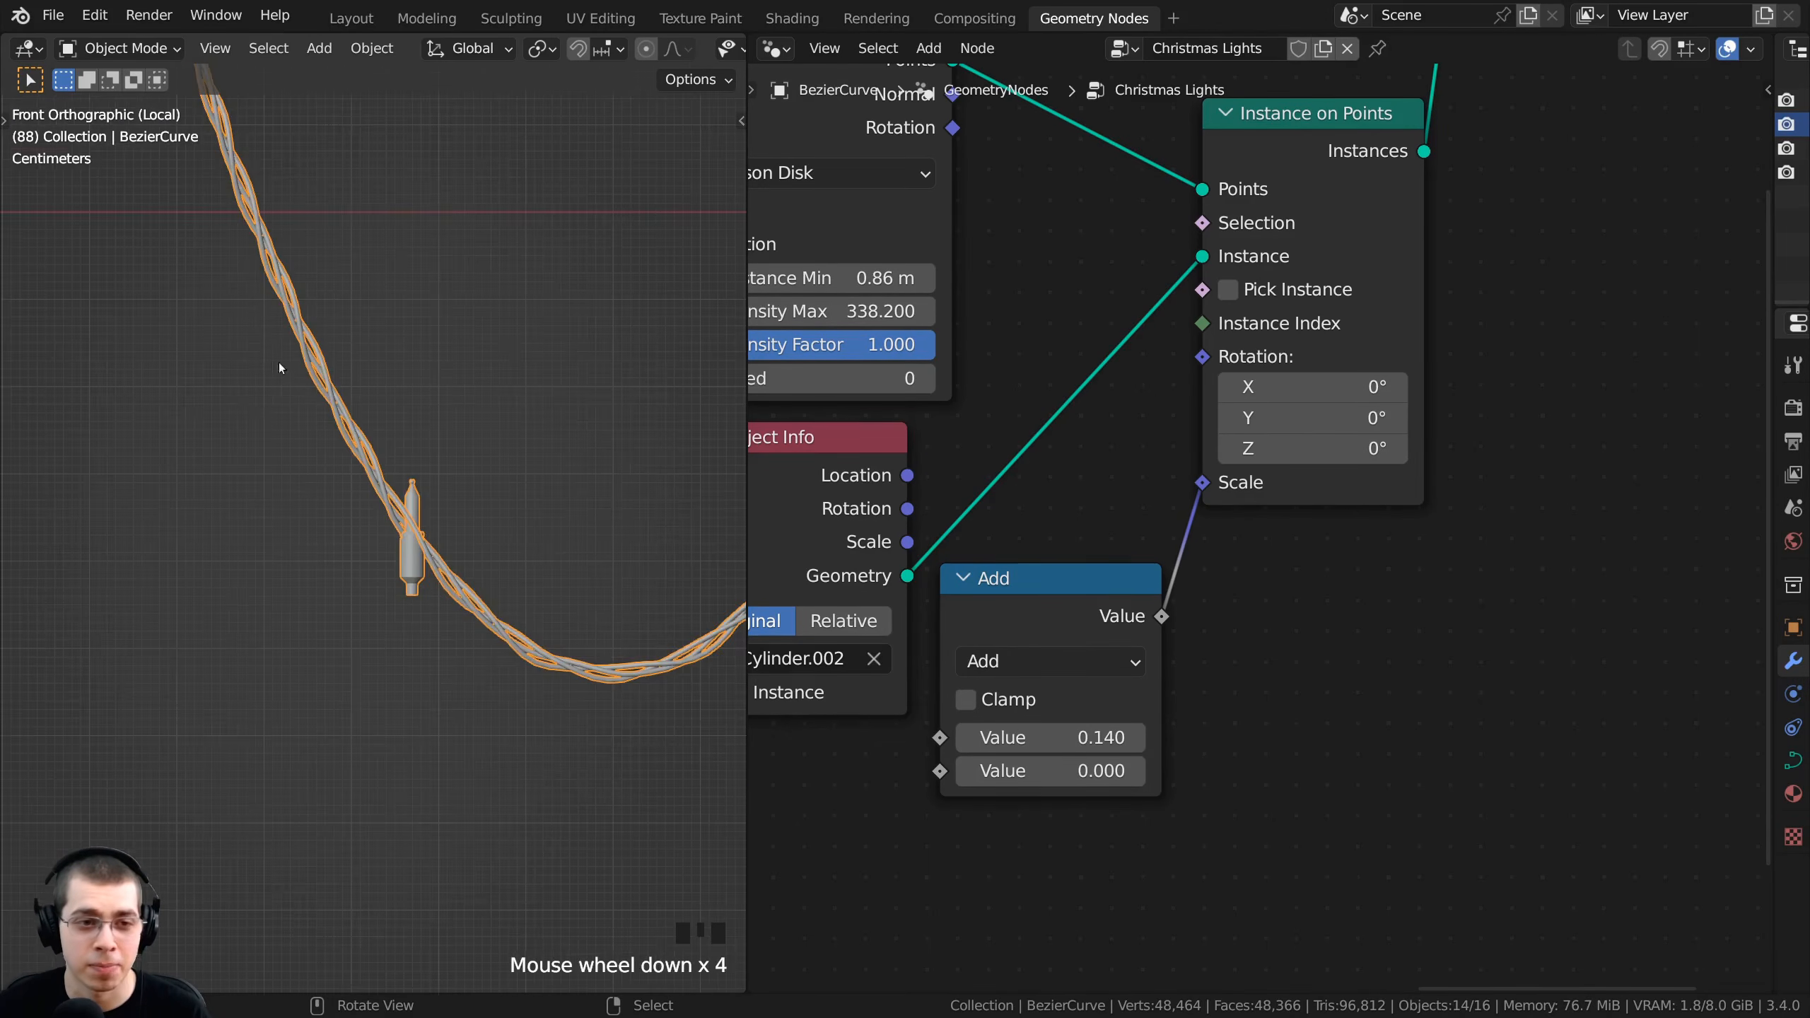
{"action": "middle_click_drag", "start_coordinate": [279, 362], "coordinate": [585, 748], "text": "shift"}
{"action": "middle_click_drag", "start_coordinate": [398, 428], "coordinate": [478, 820], "text": "shift"}
{"action": "scroll", "coordinate": [475, 704], "scroll_direction": "up", "scroll_amount": 4}
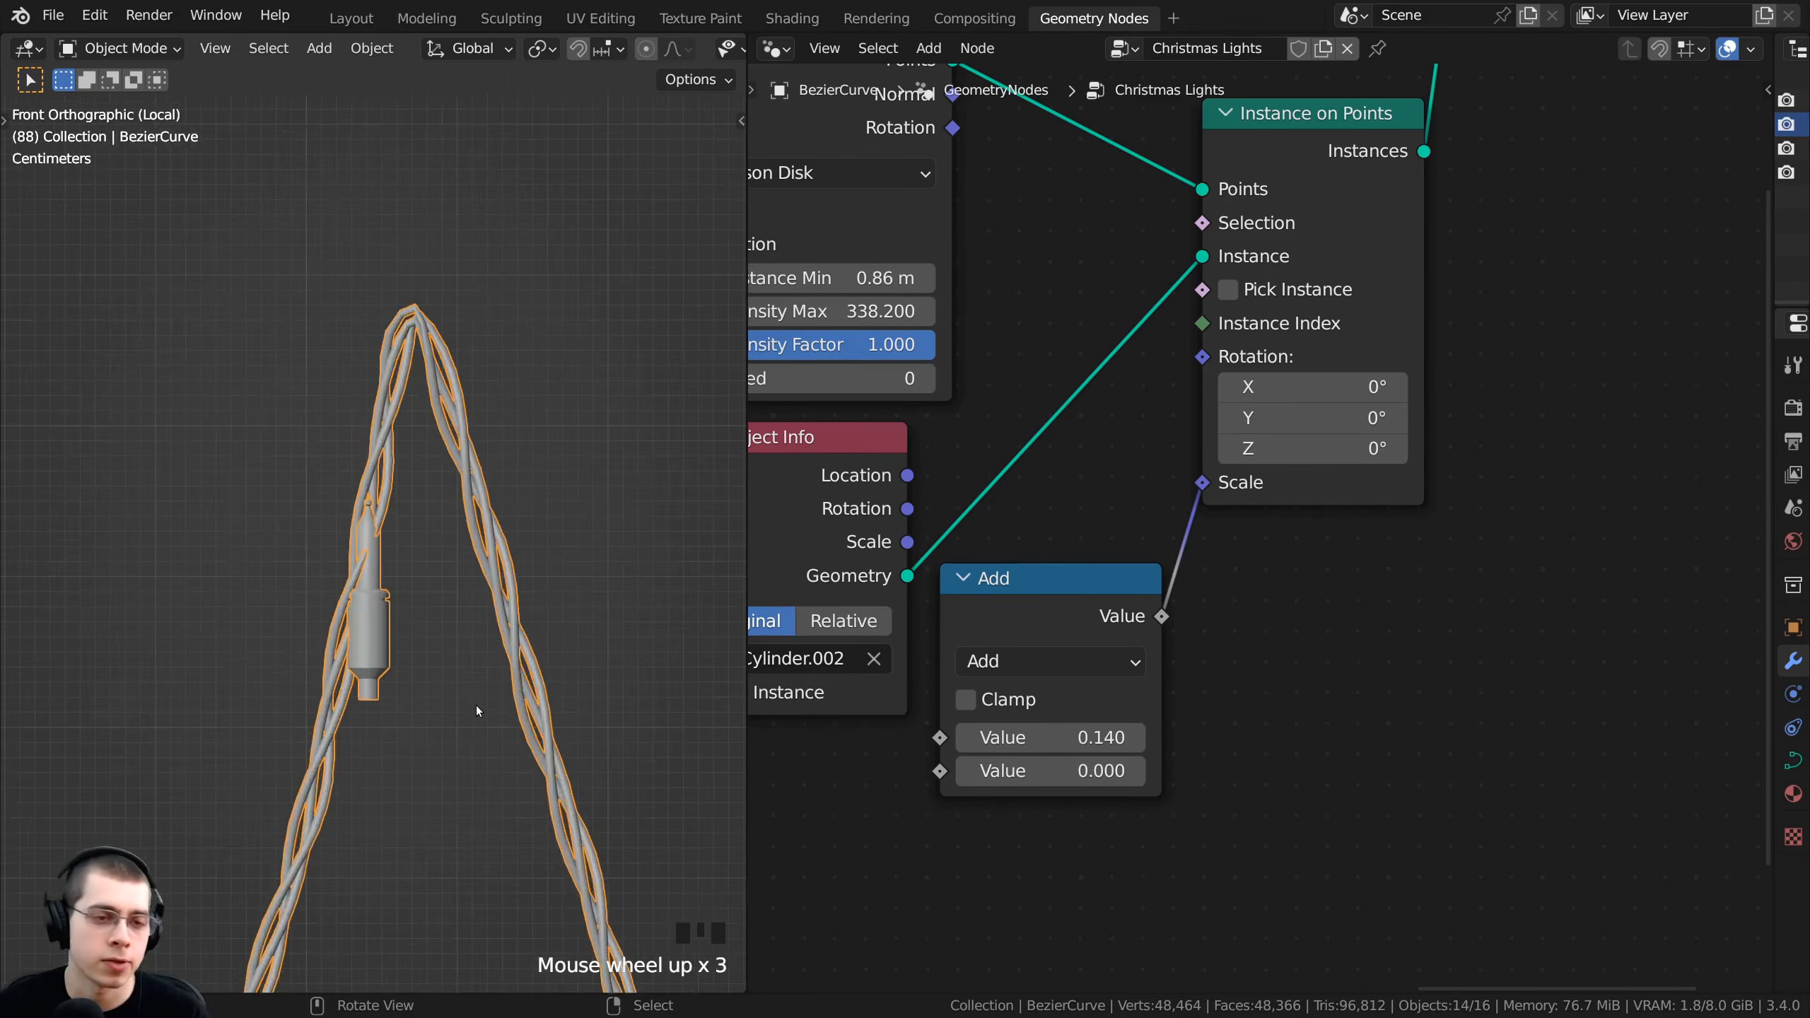
{"action": "scroll", "coordinate": [1032, 765], "scroll_direction": "up", "scroll_amount": 2}
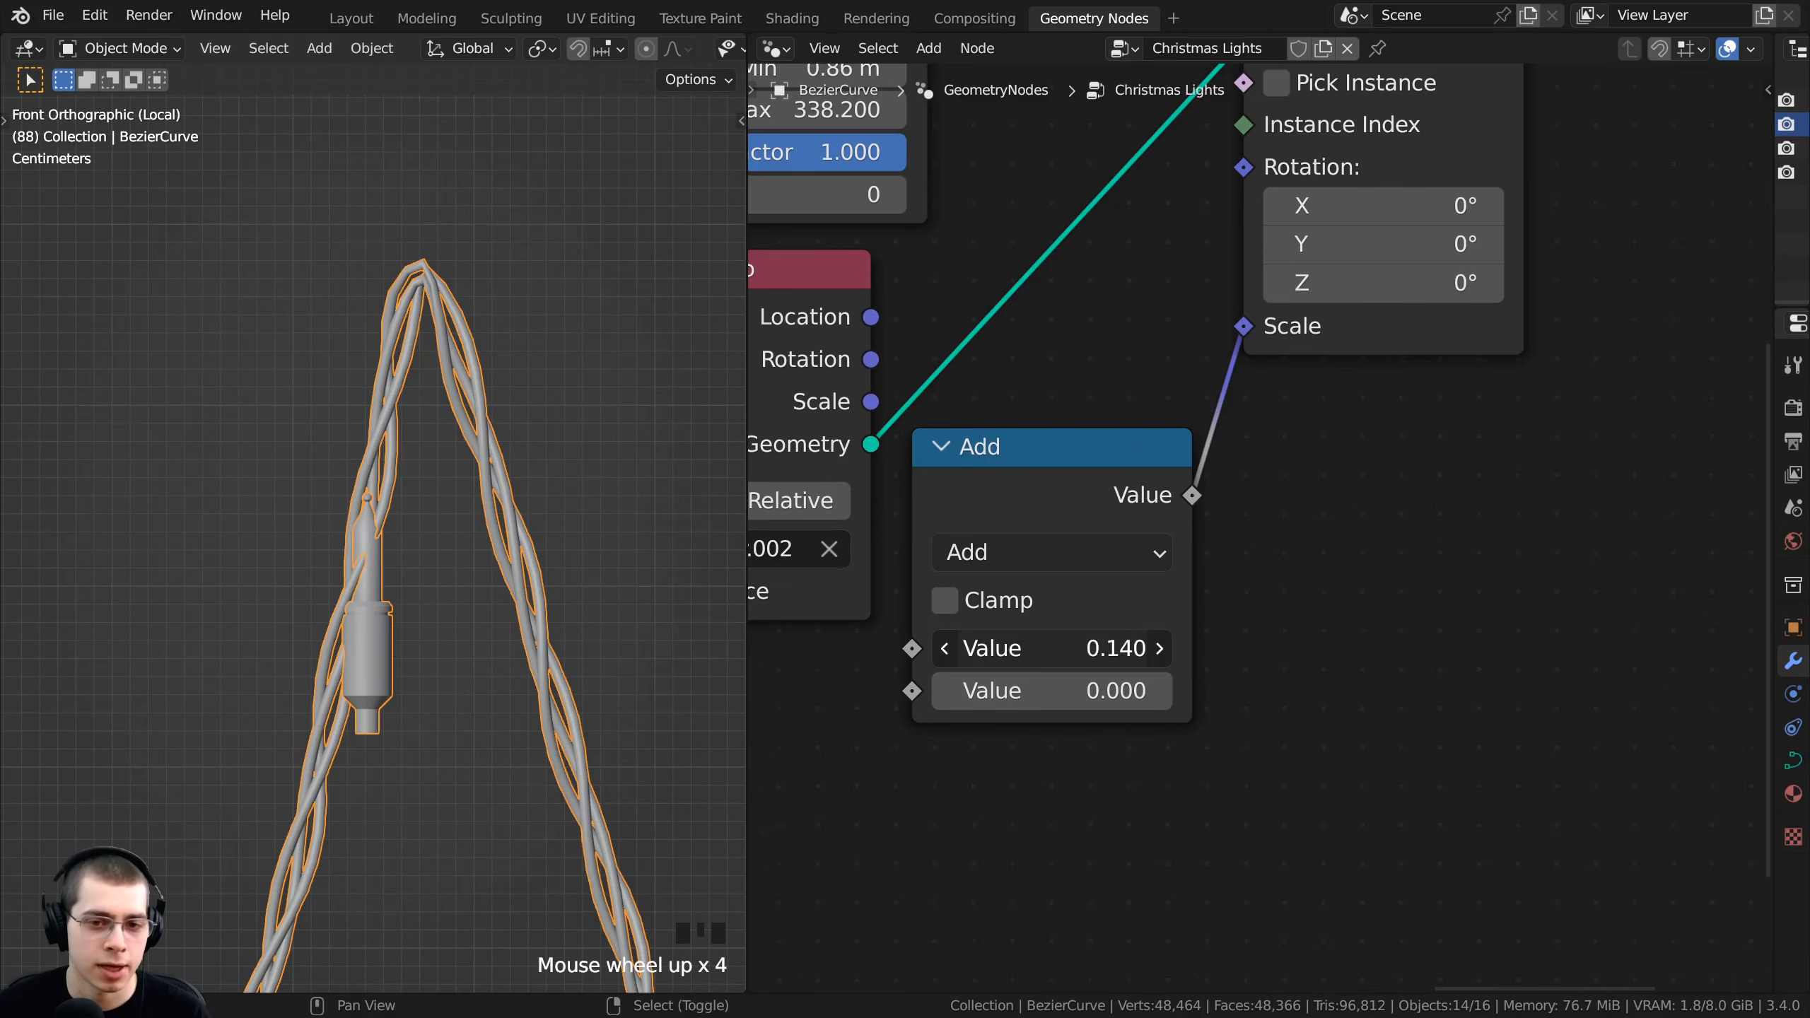
{"action": "mouse_move", "coordinate": [1038, 663]}
{"action": "left_mouse_down", "text": "shift"}
{"action": "mouse_move", "coordinate": [1054, 663]}
{"action": "mouse_move", "coordinate": [997, 663]}
{"action": "mouse_move", "coordinate": [1038, 663]}
{"action": "left_mouse_up", "text": "shift"}
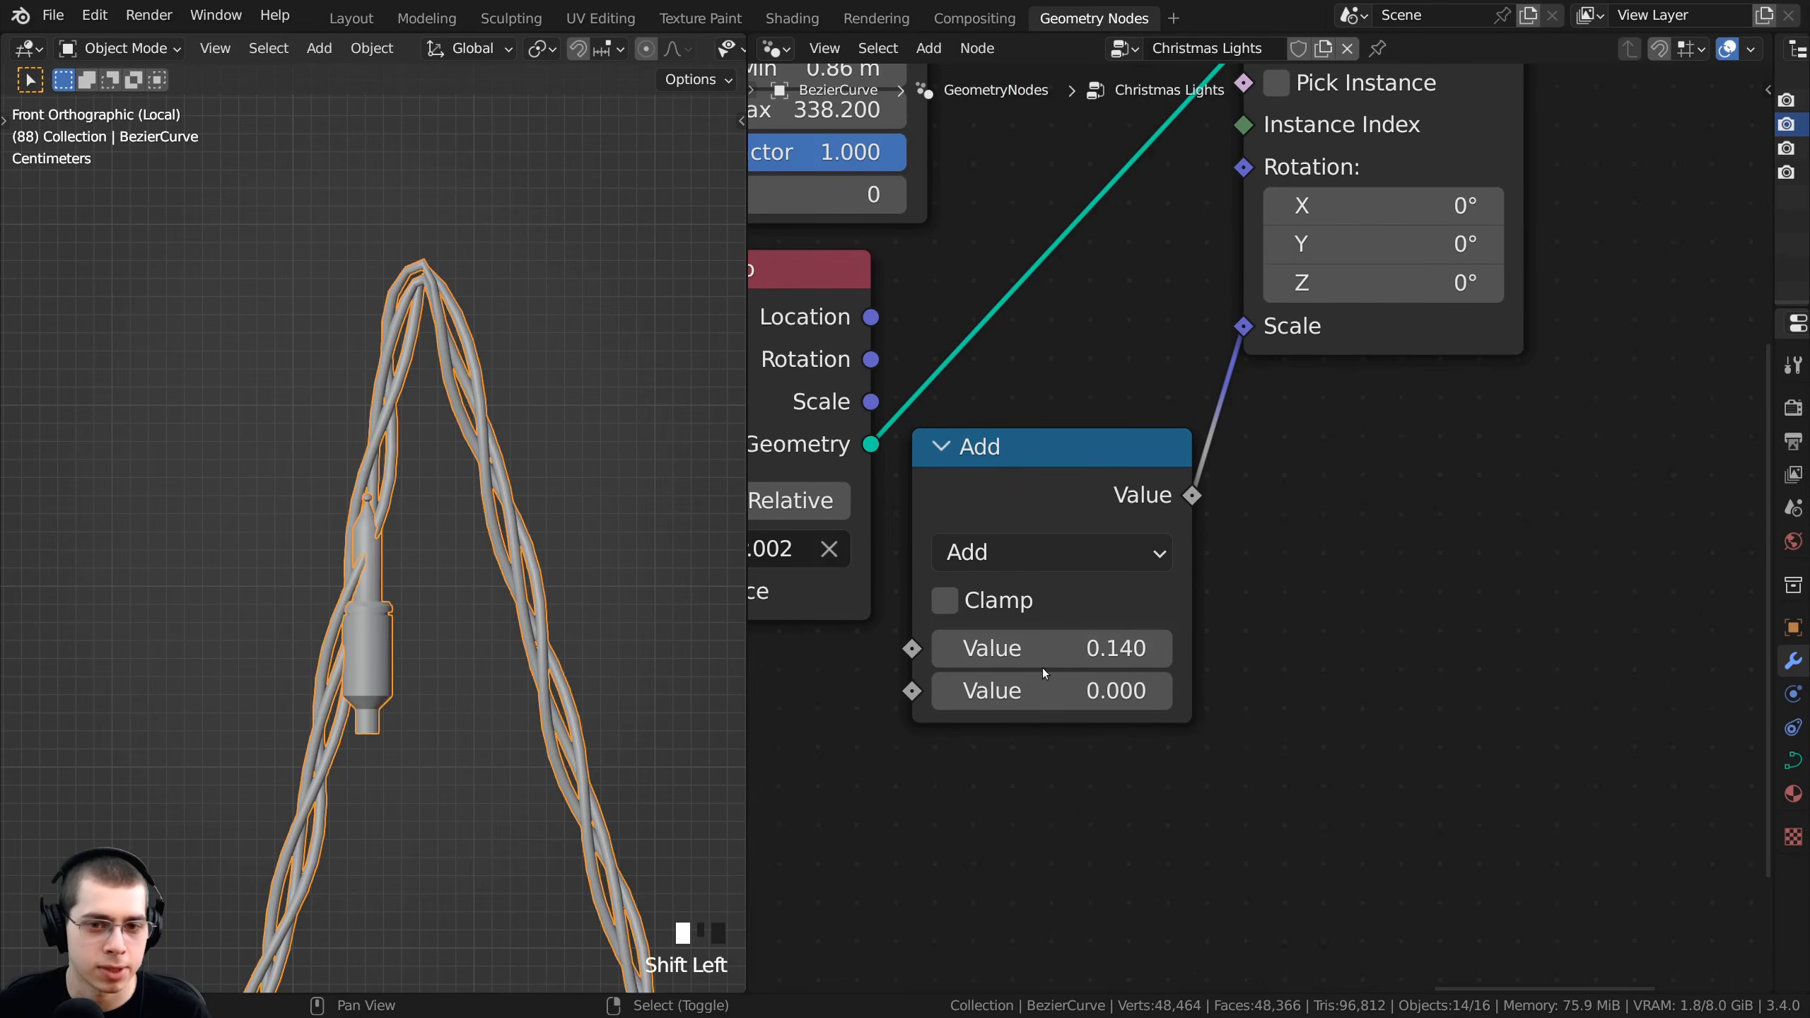
{"action": "left_click", "coordinate": [1038, 663]}
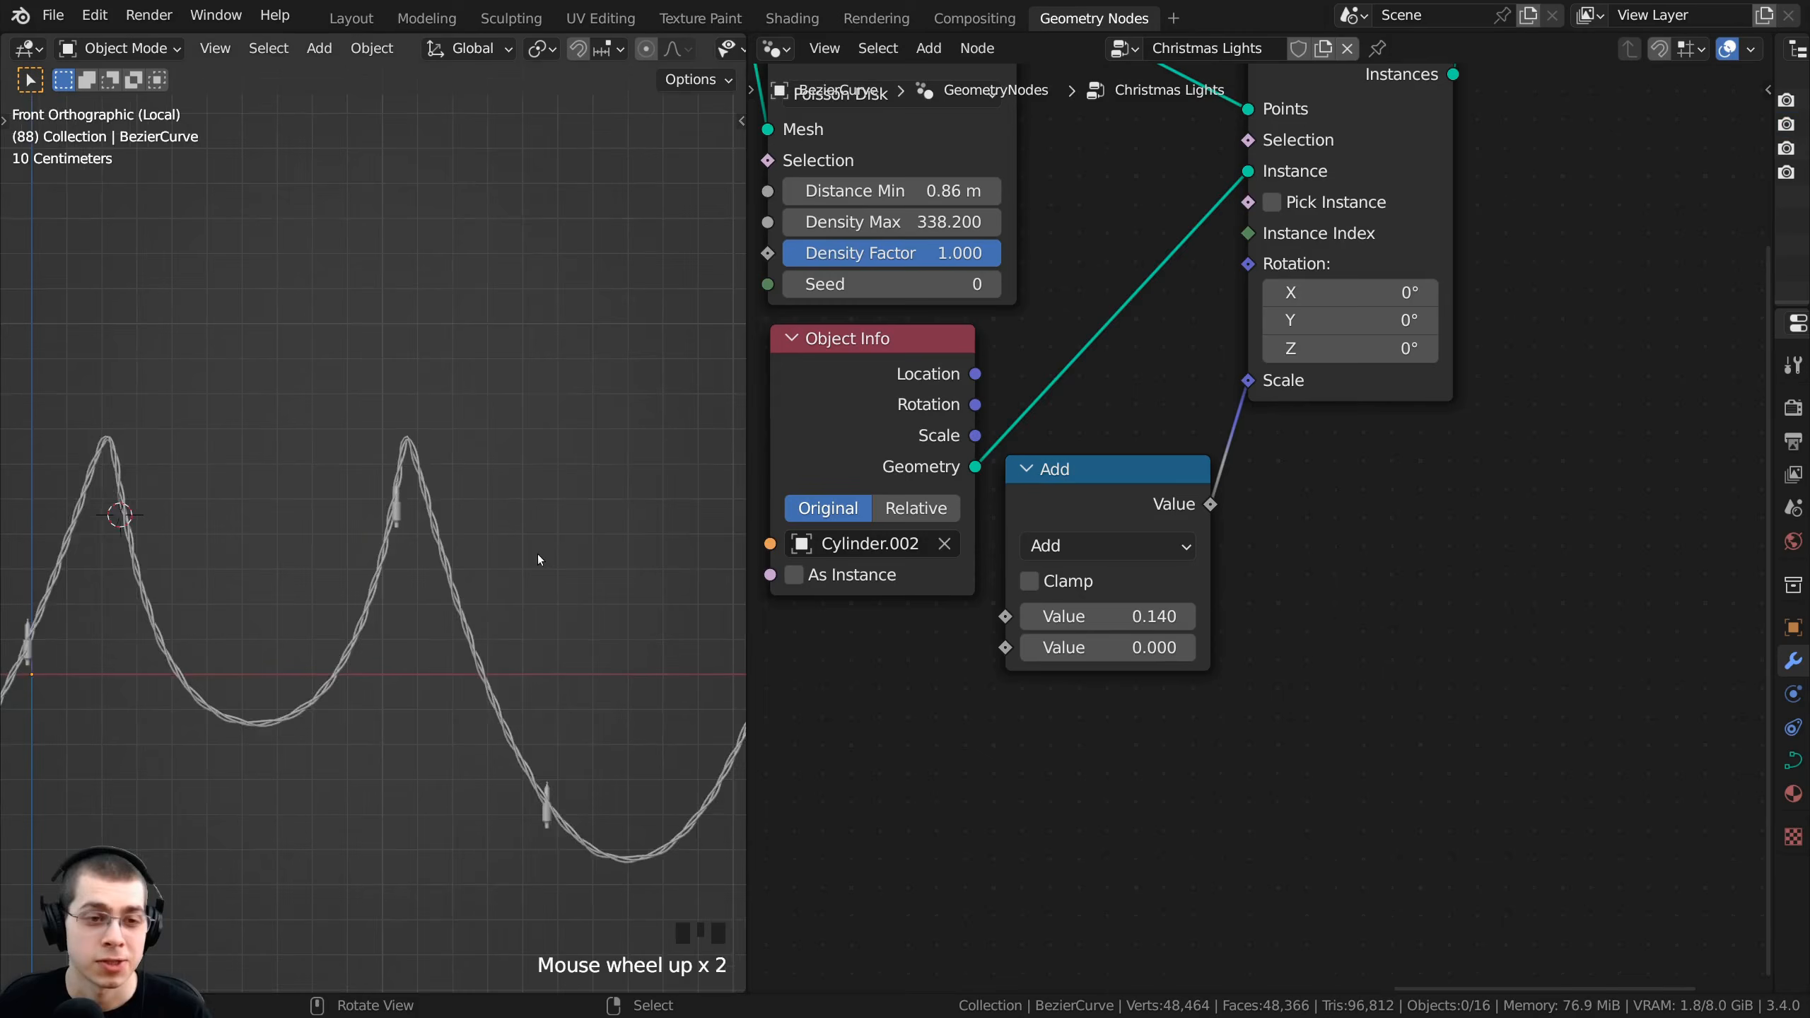
{"action": "scroll", "coordinate": [537, 560], "scroll_direction": "up", "scroll_amount": 3}
{"action": "scroll", "coordinate": [957, 394], "scroll_direction": "down", "scroll_amount": 3}
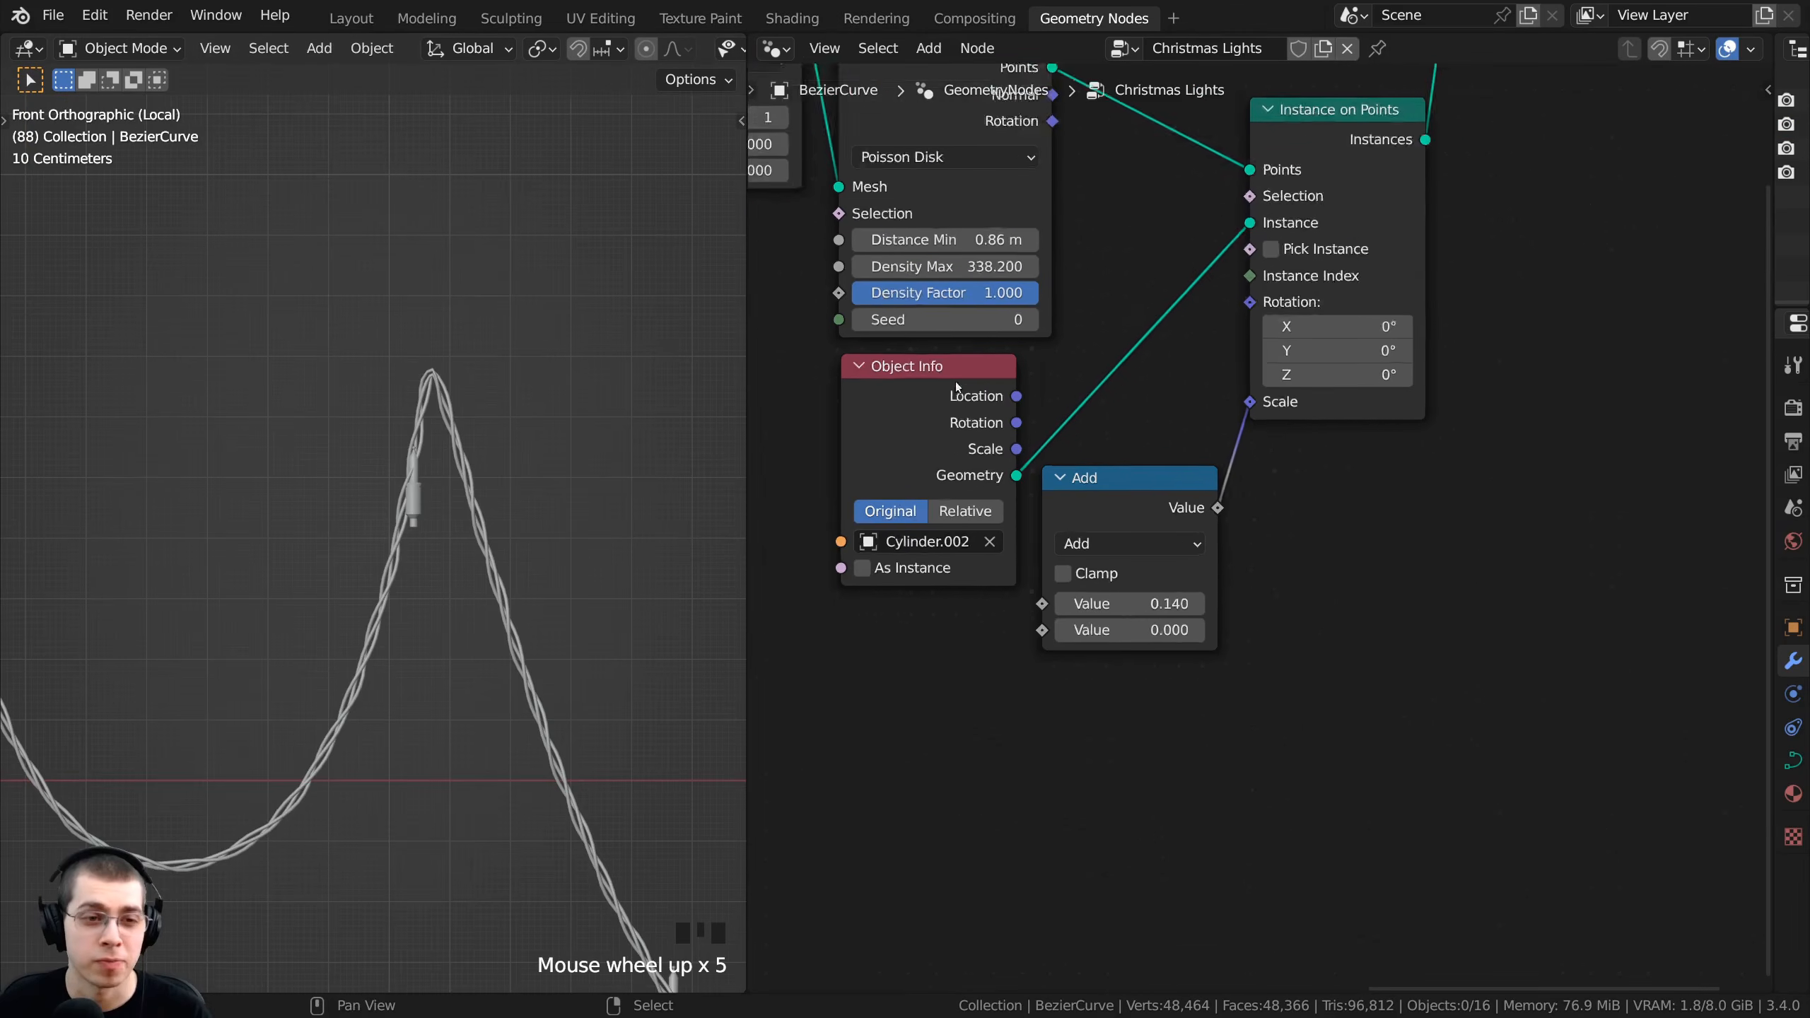
- Move the Distribute Points on Faces node slightly closer to Subdivision Surface
{"action": "middle_click_drag", "start_coordinate": [976, 253], "coordinate": [1194, 524]}
{"action": "scroll", "coordinate": [1193, 528], "scroll_direction": "up", "scroll_amount": 3}
{"action": "left_click_drag", "start_coordinate": [1160, 306], "coordinate": [1136, 291]}
{"action": "middle_click_drag", "start_coordinate": [417, 482], "coordinate": [447, 562]}
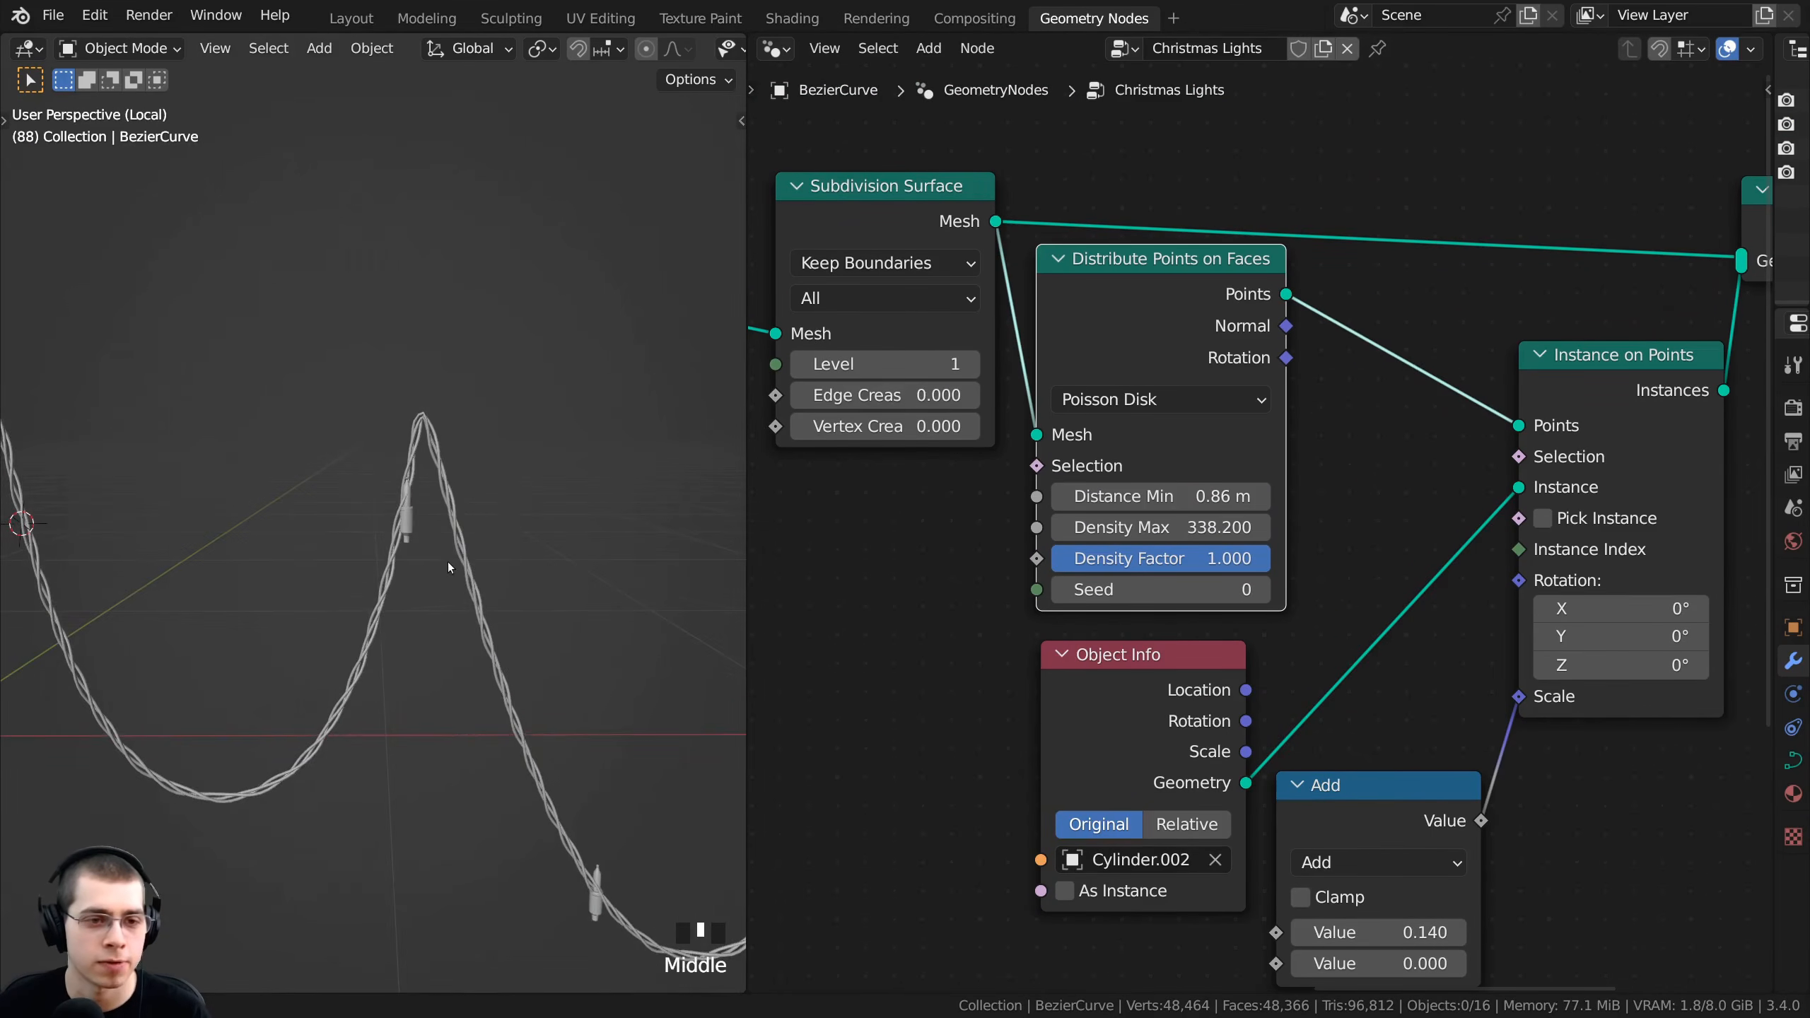
- Set the Density Max of the Distribute Points on Faces node to 10000
{"action": "scroll", "coordinate": [322, 547], "scroll_direction": "down", "scroll_amount": 3}
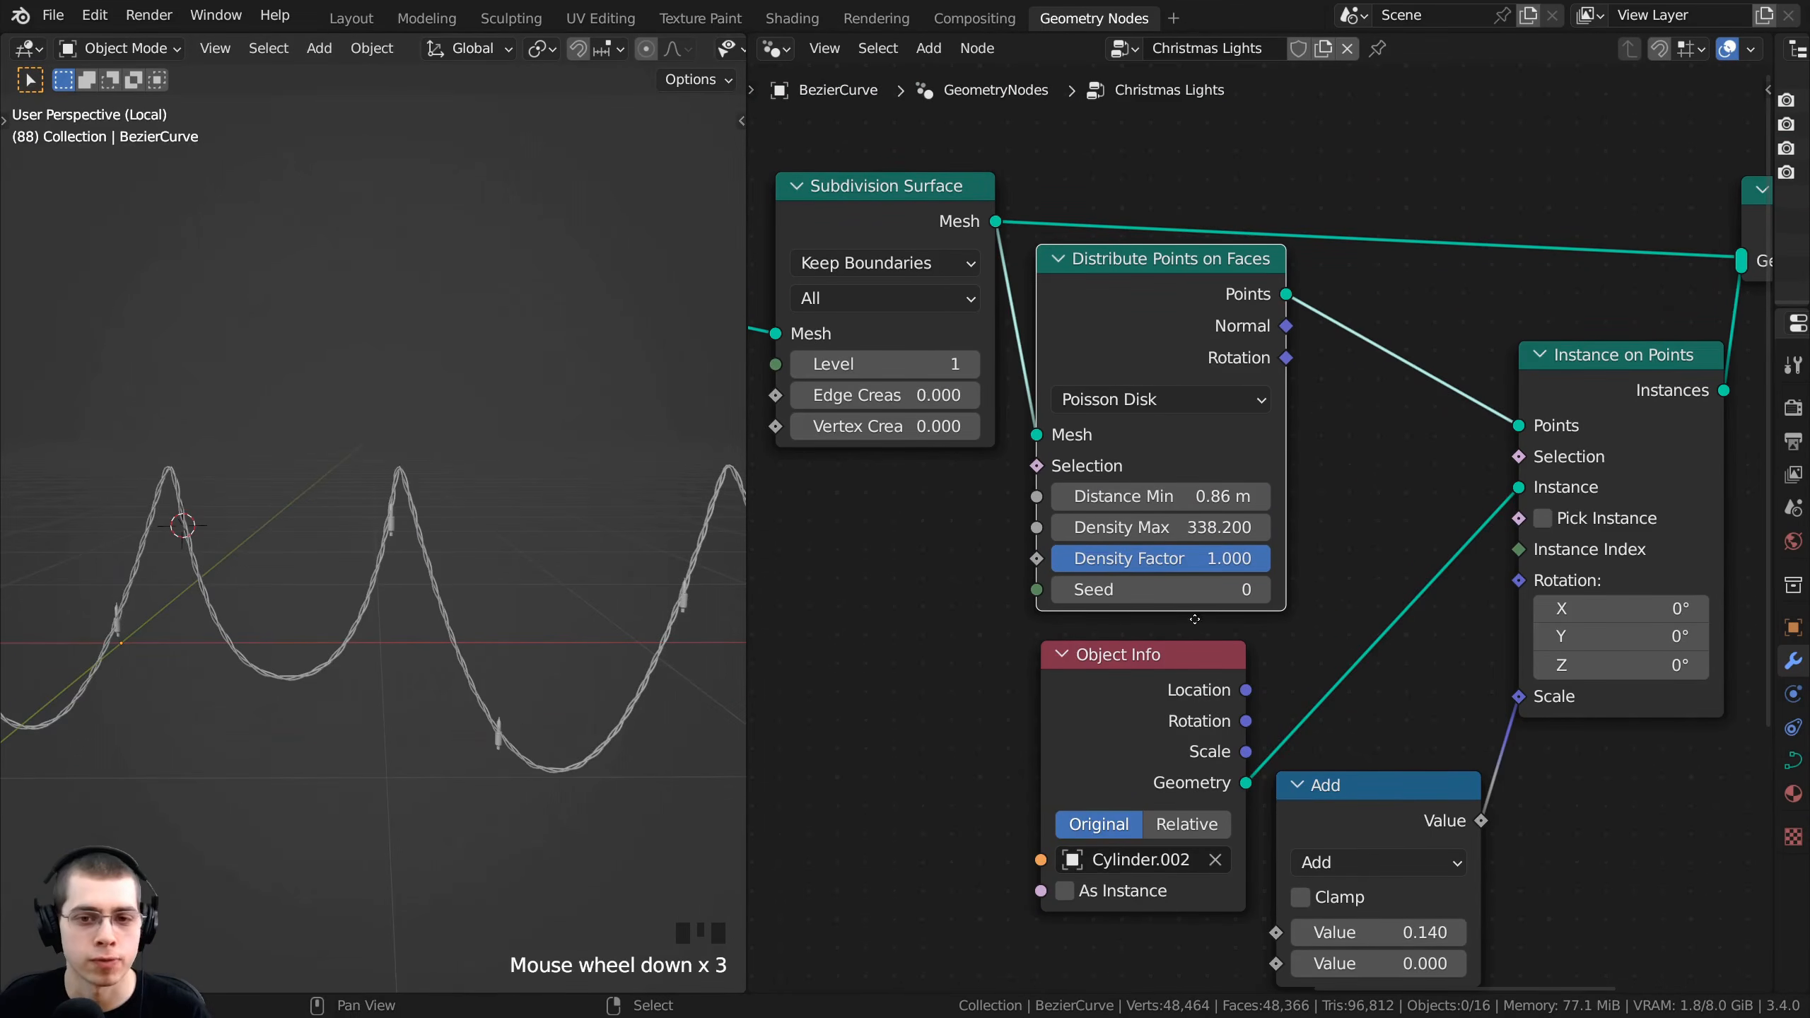
{"action": "middle_click_drag", "start_coordinate": [1194, 619], "coordinate": [1168, 626]}
{"action": "scroll", "coordinate": [1168, 626], "scroll_direction": "up", "scroll_amount": 1}
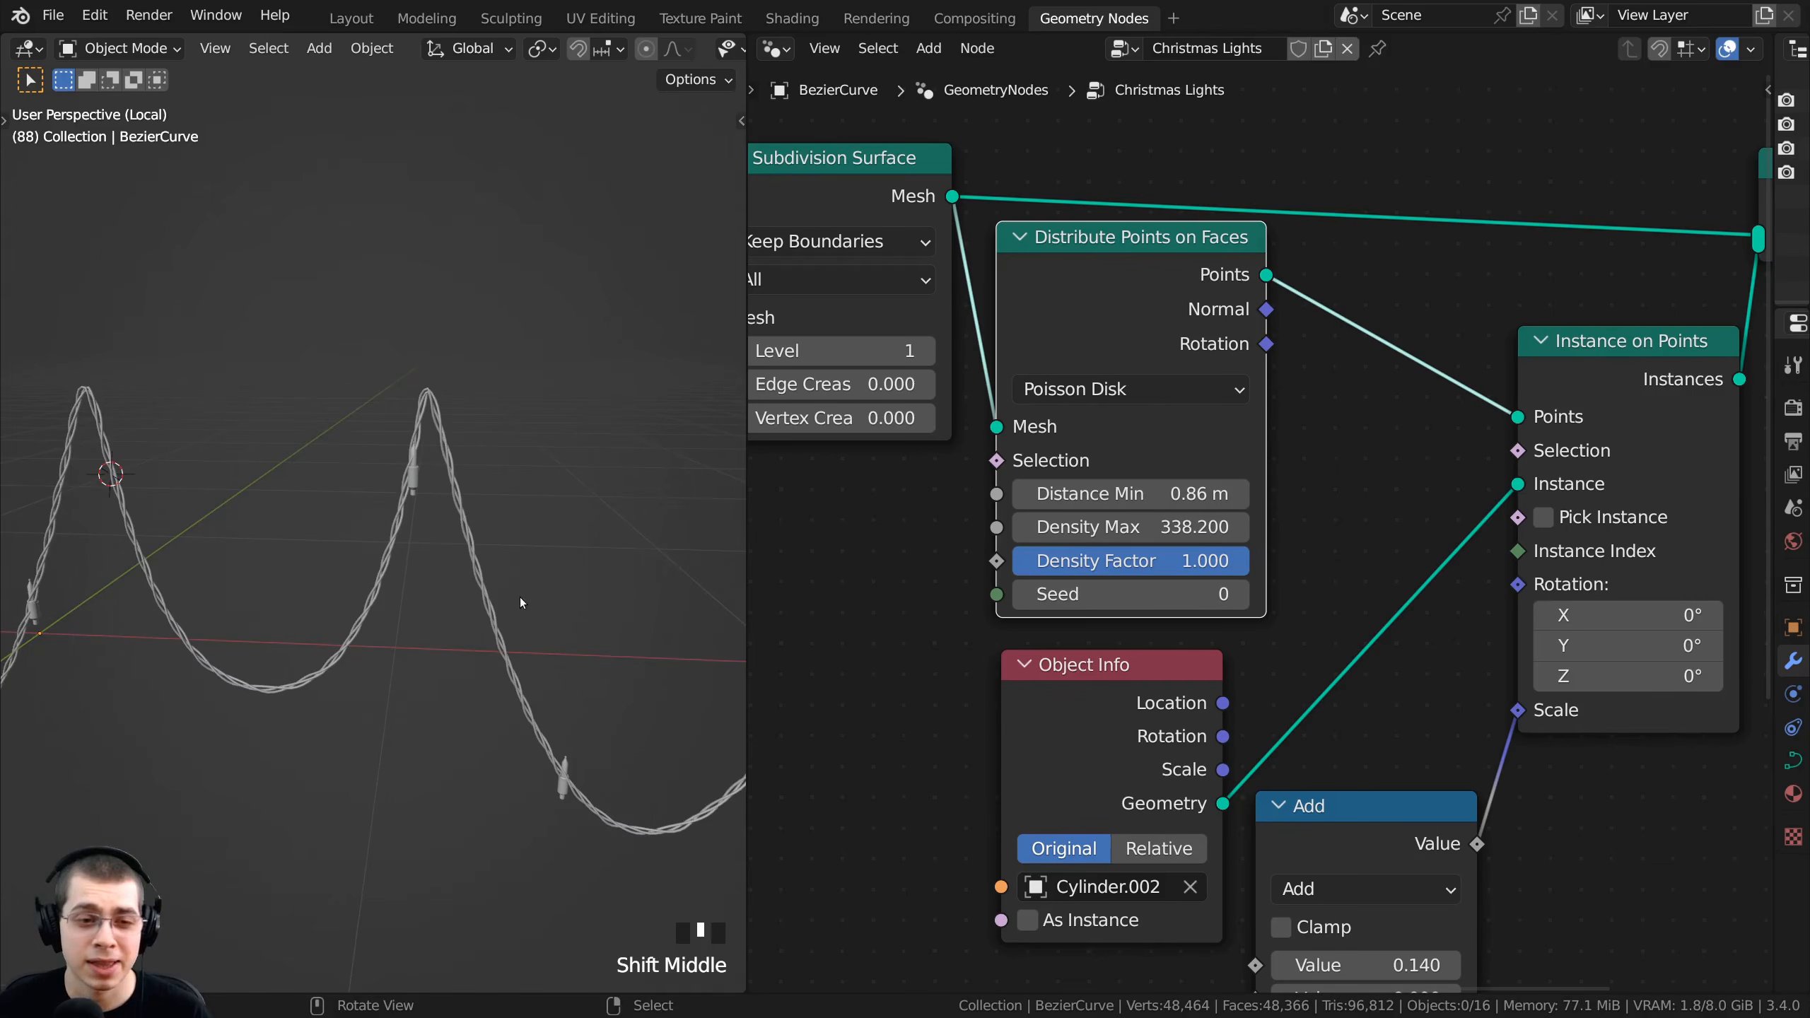
{"action": "middle_click_drag", "start_coordinate": [520, 603], "coordinate": [546, 580], "text": "shift"}
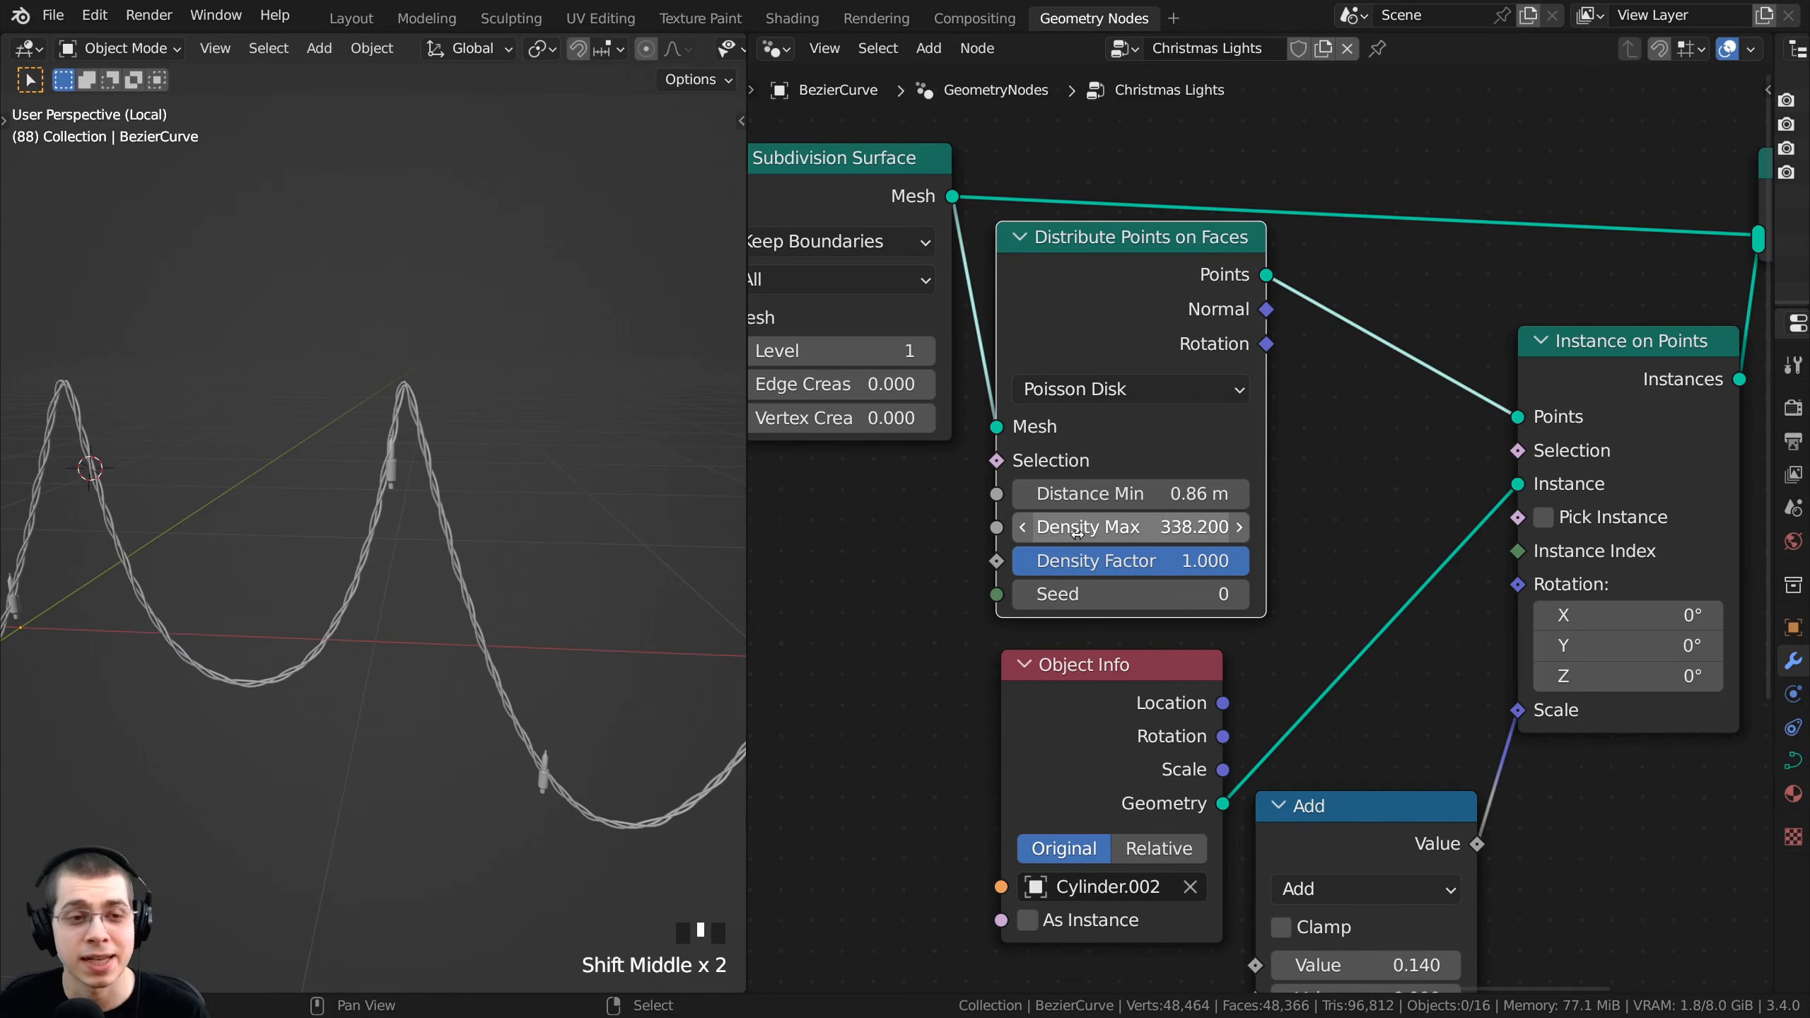
{"action": "left_click_drag", "start_coordinate": [1085, 523], "coordinate": [1125, 528]}
{"action": "left_click", "coordinate": [1125, 528]}
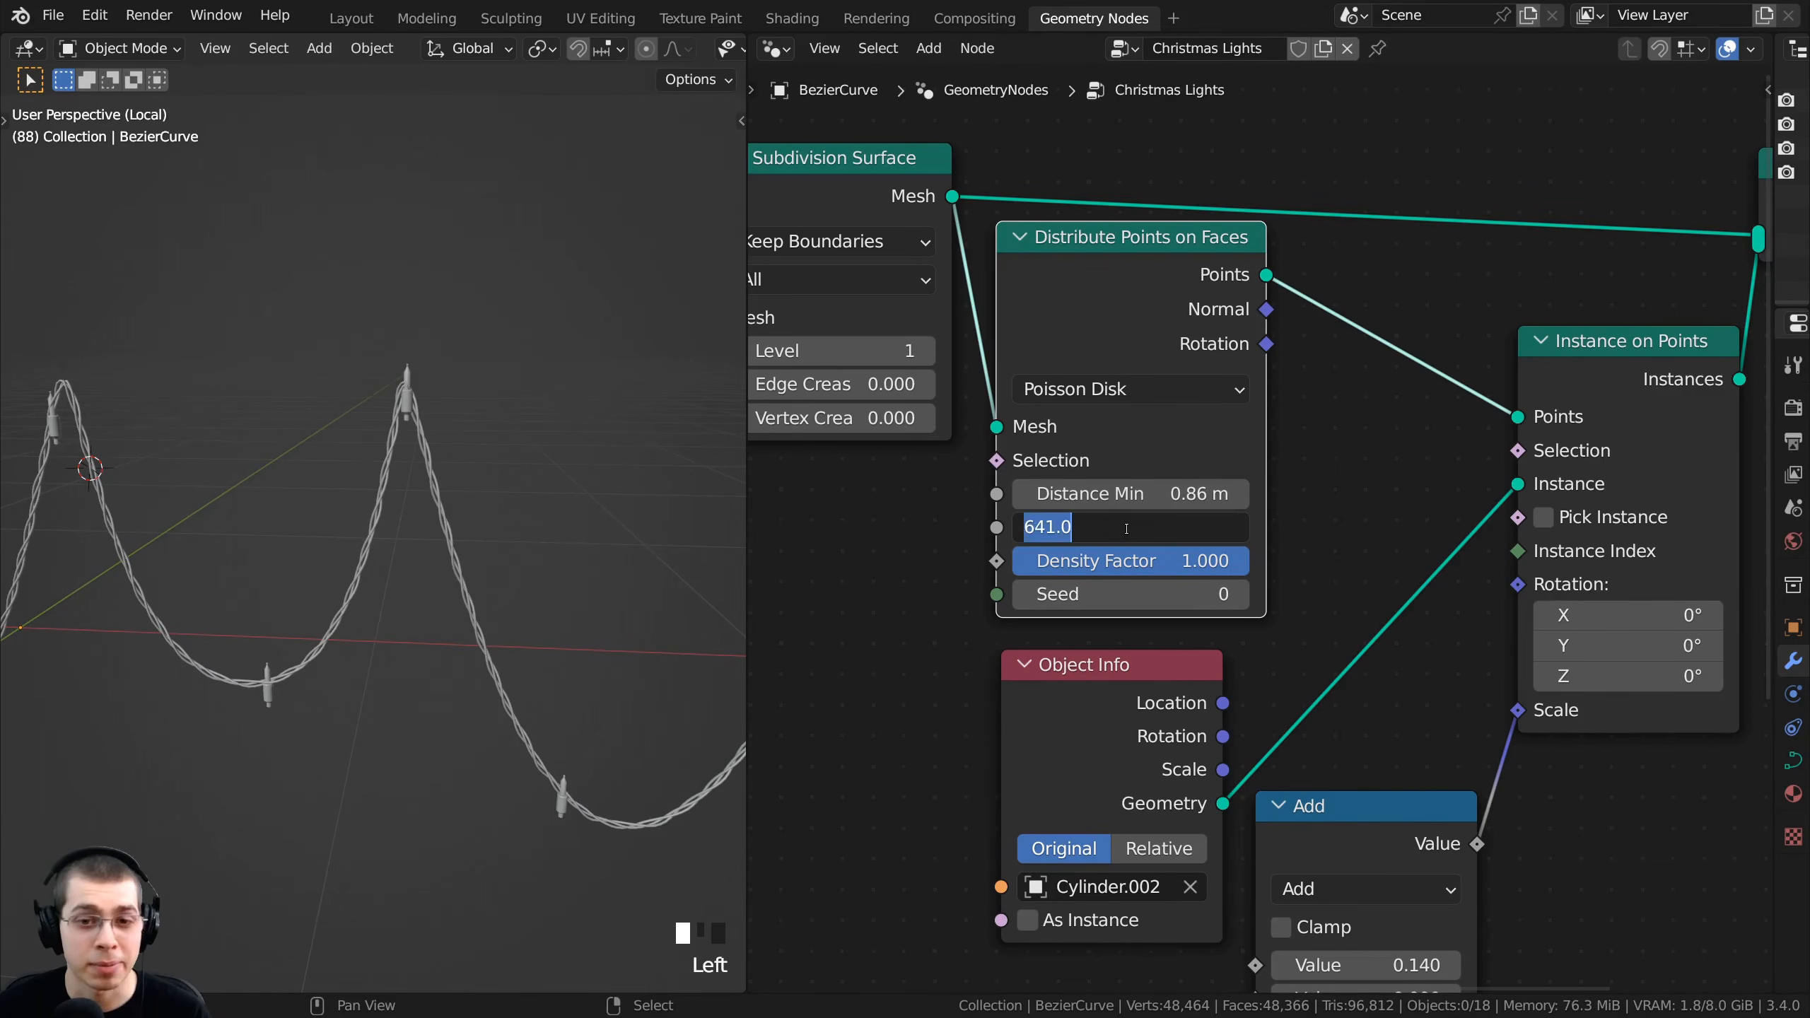
{"action": "type", "text": "10"}
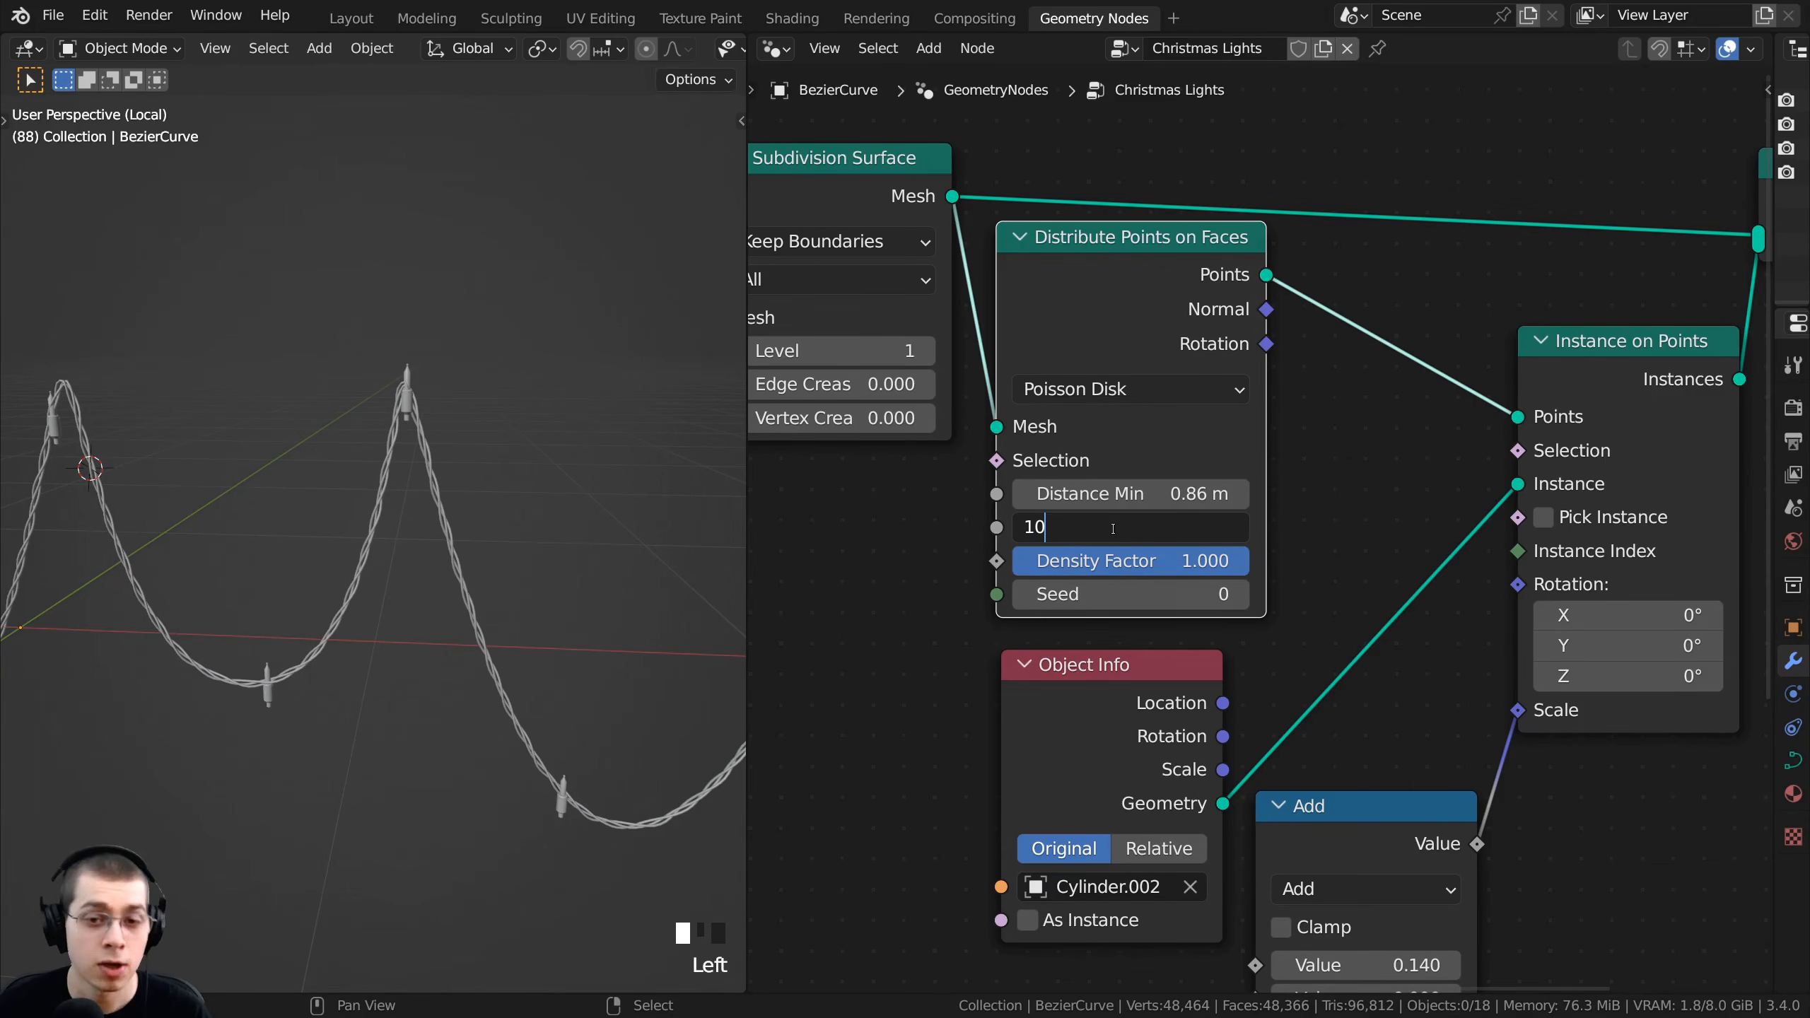
{"action": "type", "text": "000"}
{"action": "key", "text": "Return"}
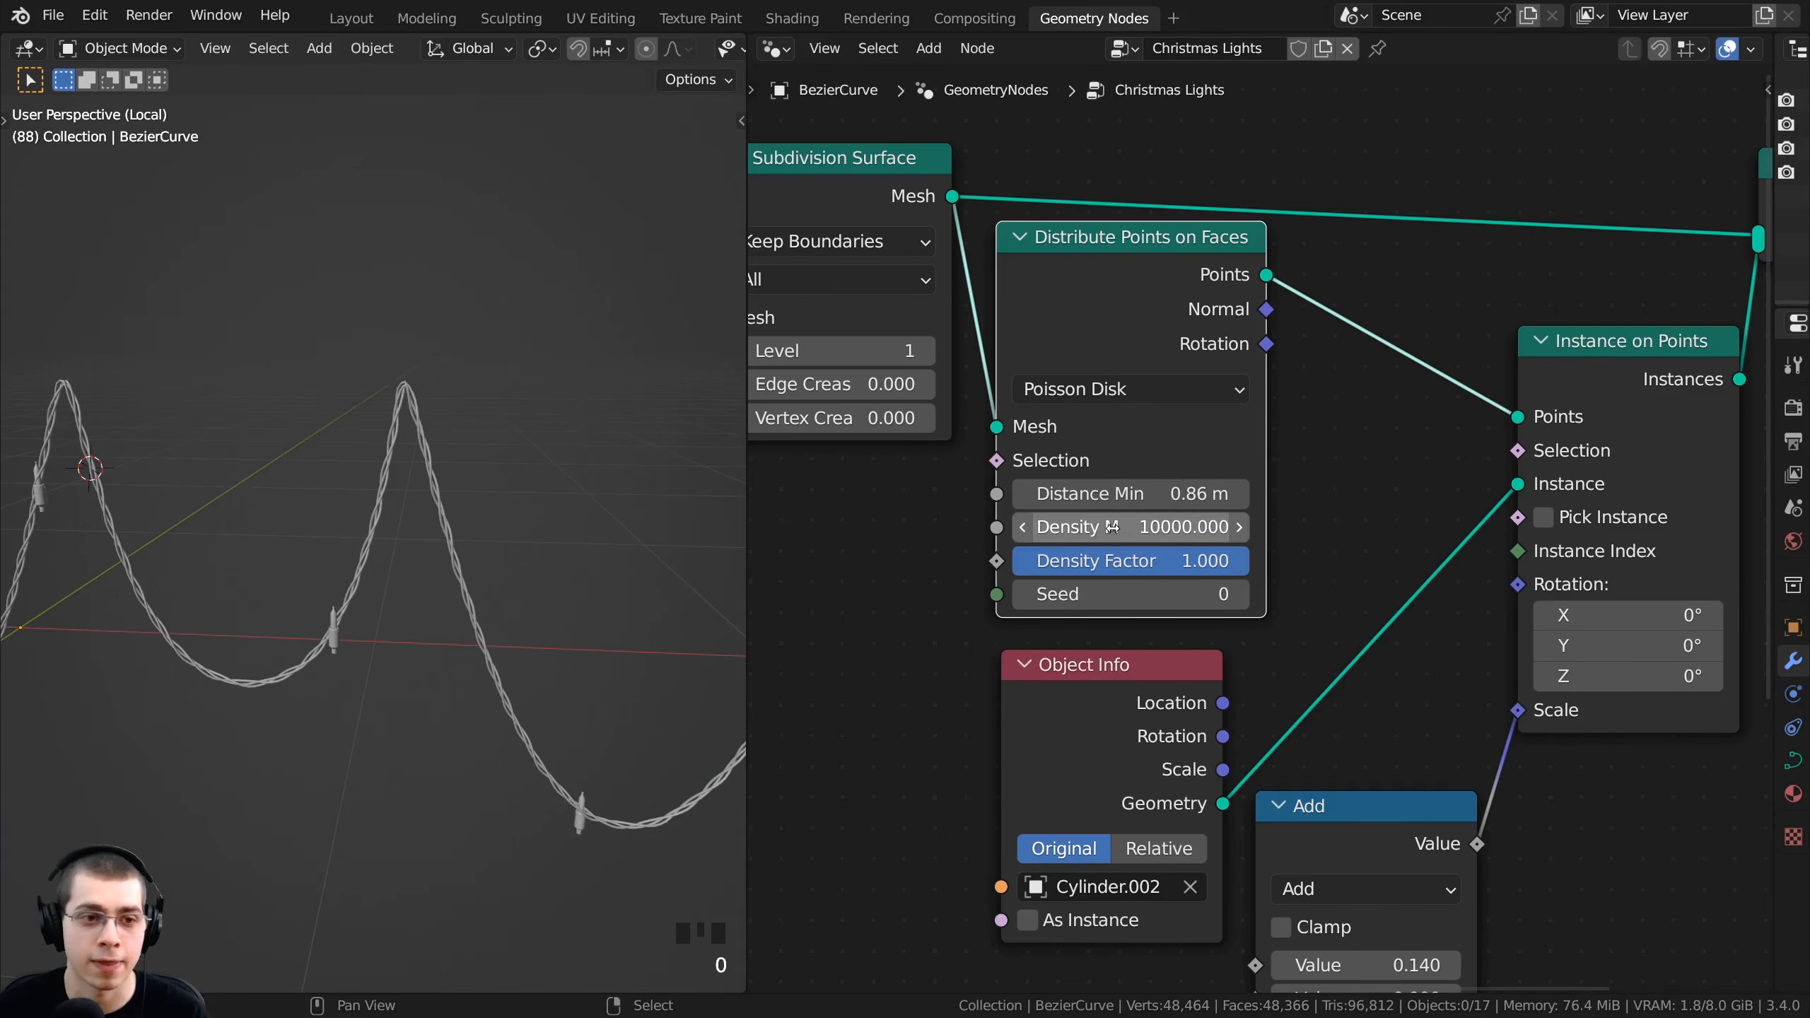
- Reduce the Distance Min of the Distribute Points on Faces node to 0.2 m to place the bulbs closer together
{"action": "scroll", "coordinate": [522, 579], "scroll_direction": "down", "scroll_amount": 4}
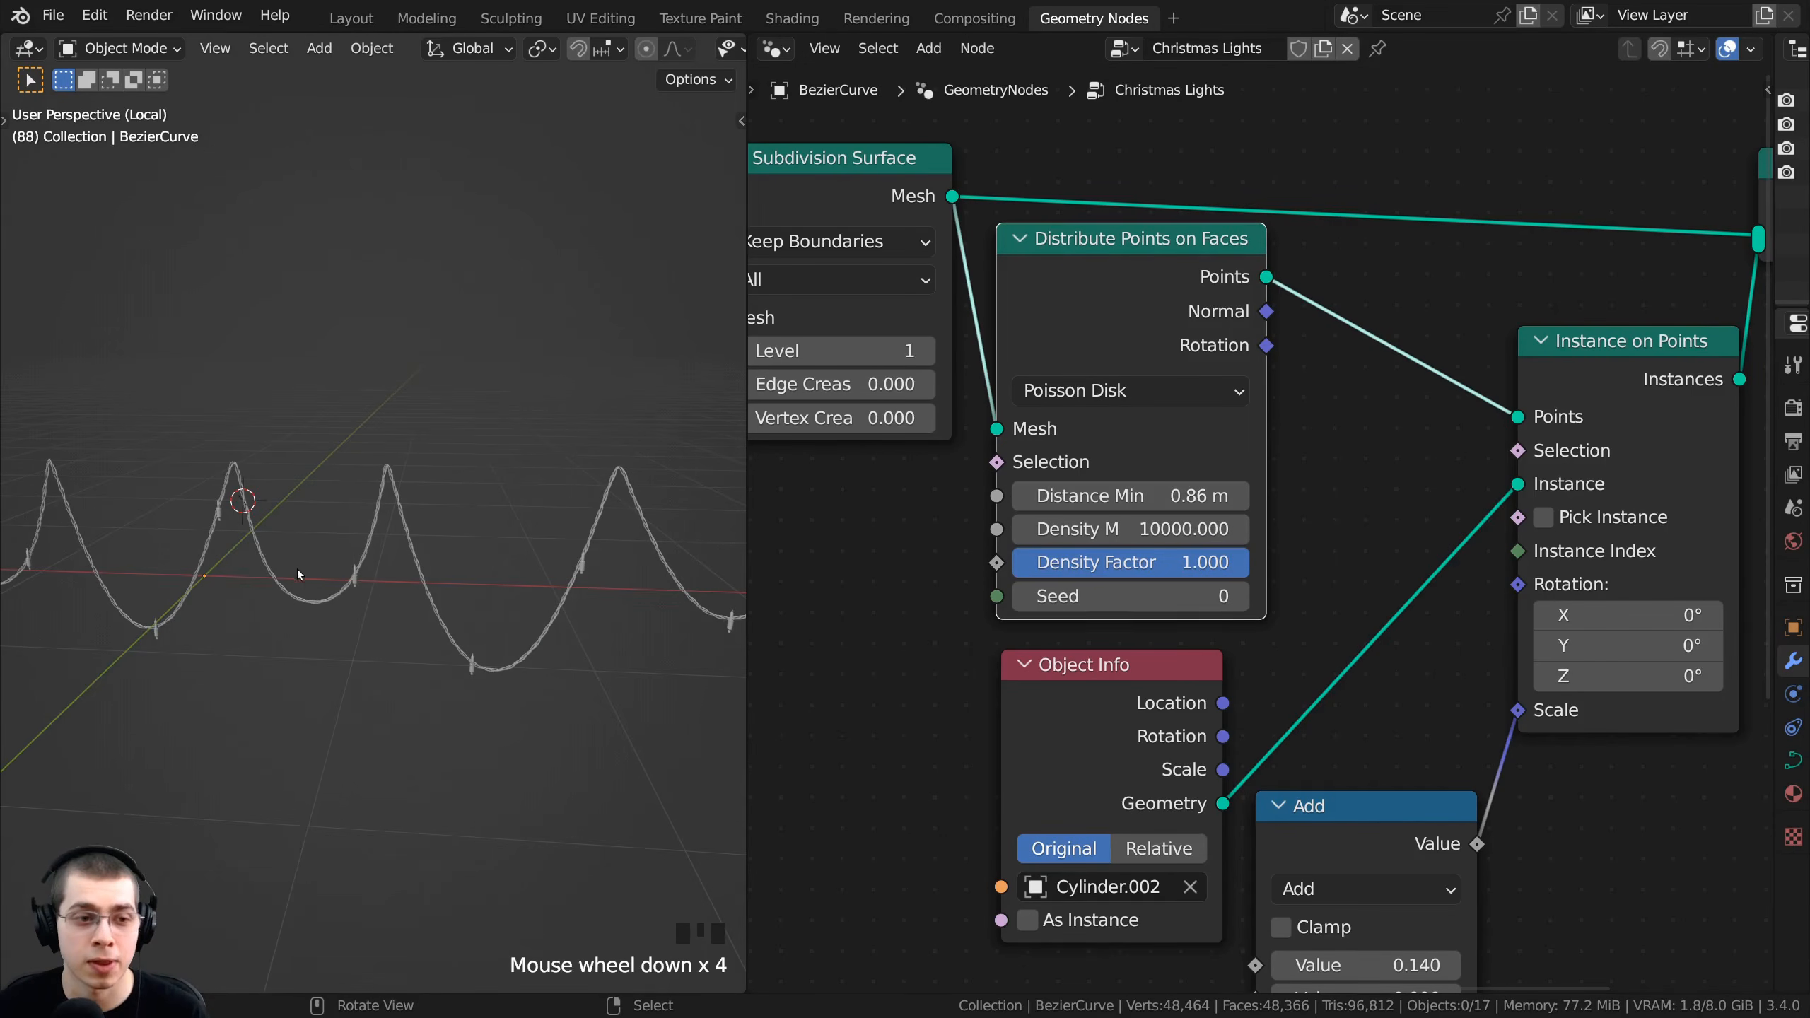
{"action": "middle_click_drag", "start_coordinate": [297, 569], "coordinate": [396, 520], "text": "shift"}
{"action": "scroll", "coordinate": [184, 472], "scroll_direction": "up", "scroll_amount": 2}
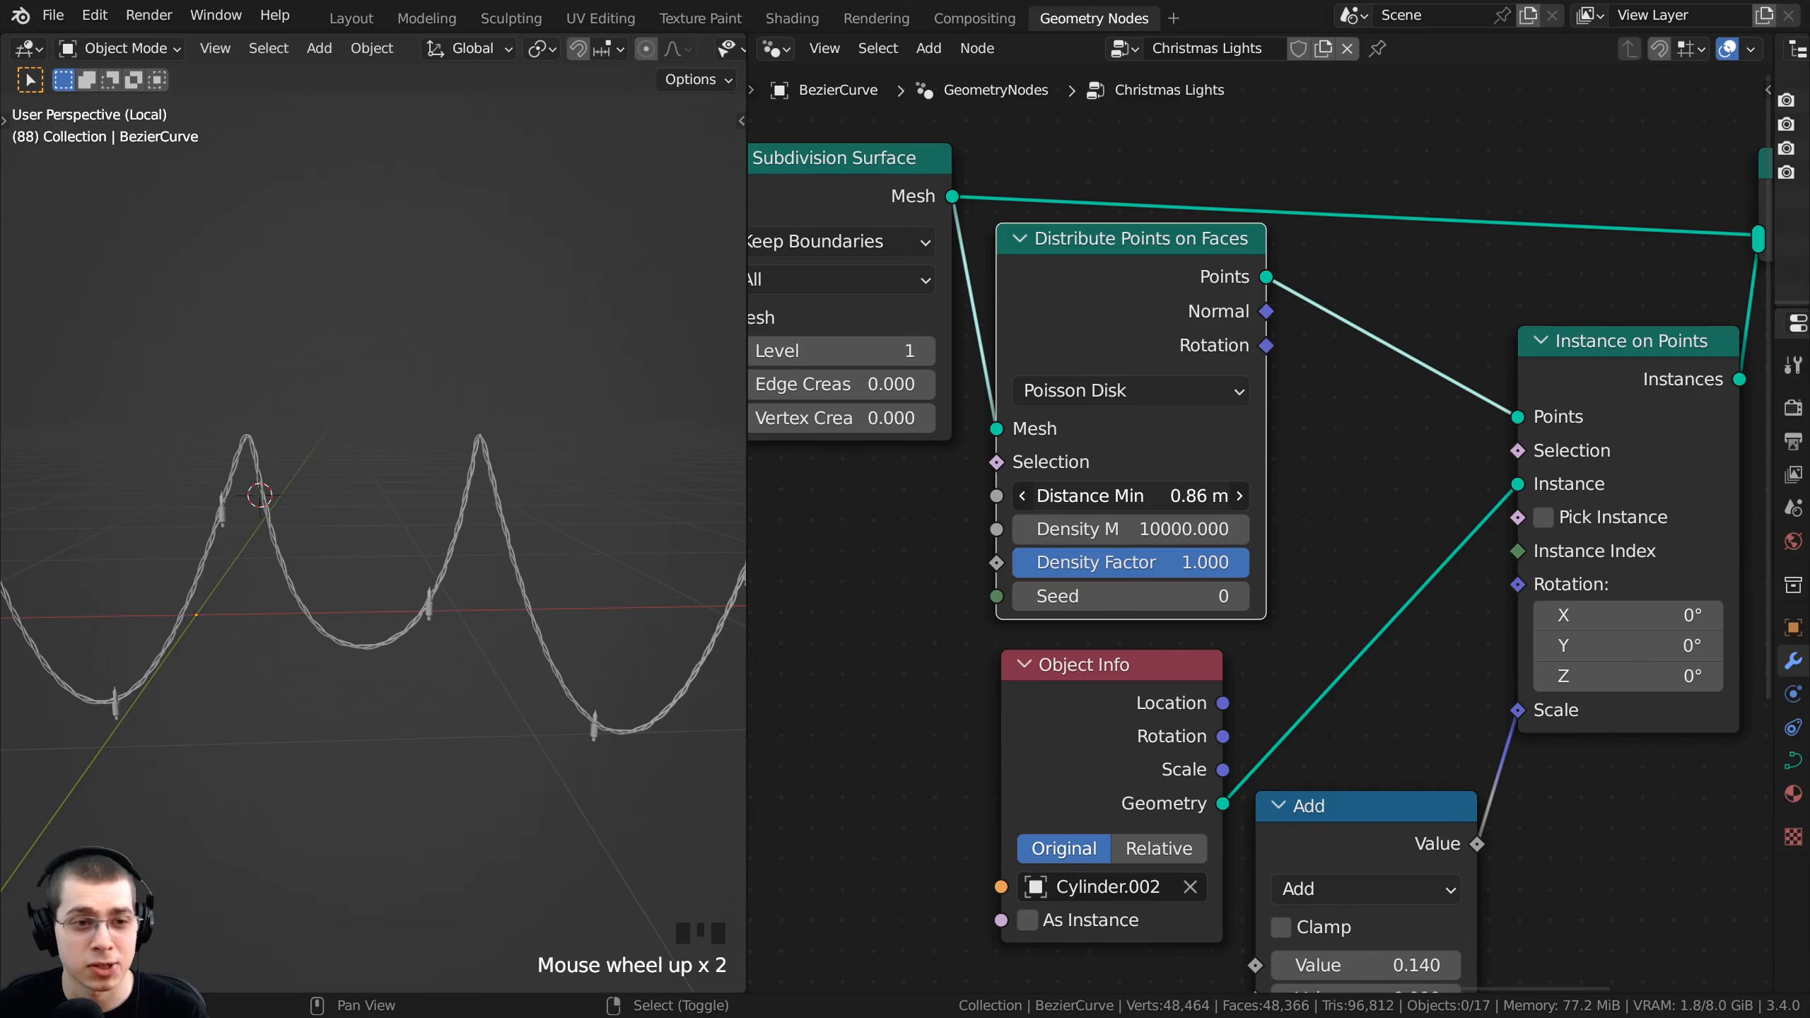
{"action": "left_click_drag", "start_coordinate": [1203, 496], "coordinate": [926, 496], "text": "shift"}
{"action": "middle_click_drag", "start_coordinate": [388, 578], "coordinate": [376, 587]}
{"action": "scroll", "coordinate": [408, 566], "scroll_direction": "up", "scroll_amount": 4}
{"action": "scroll", "coordinate": [545, 429], "scroll_direction": "up", "scroll_amount": 2}
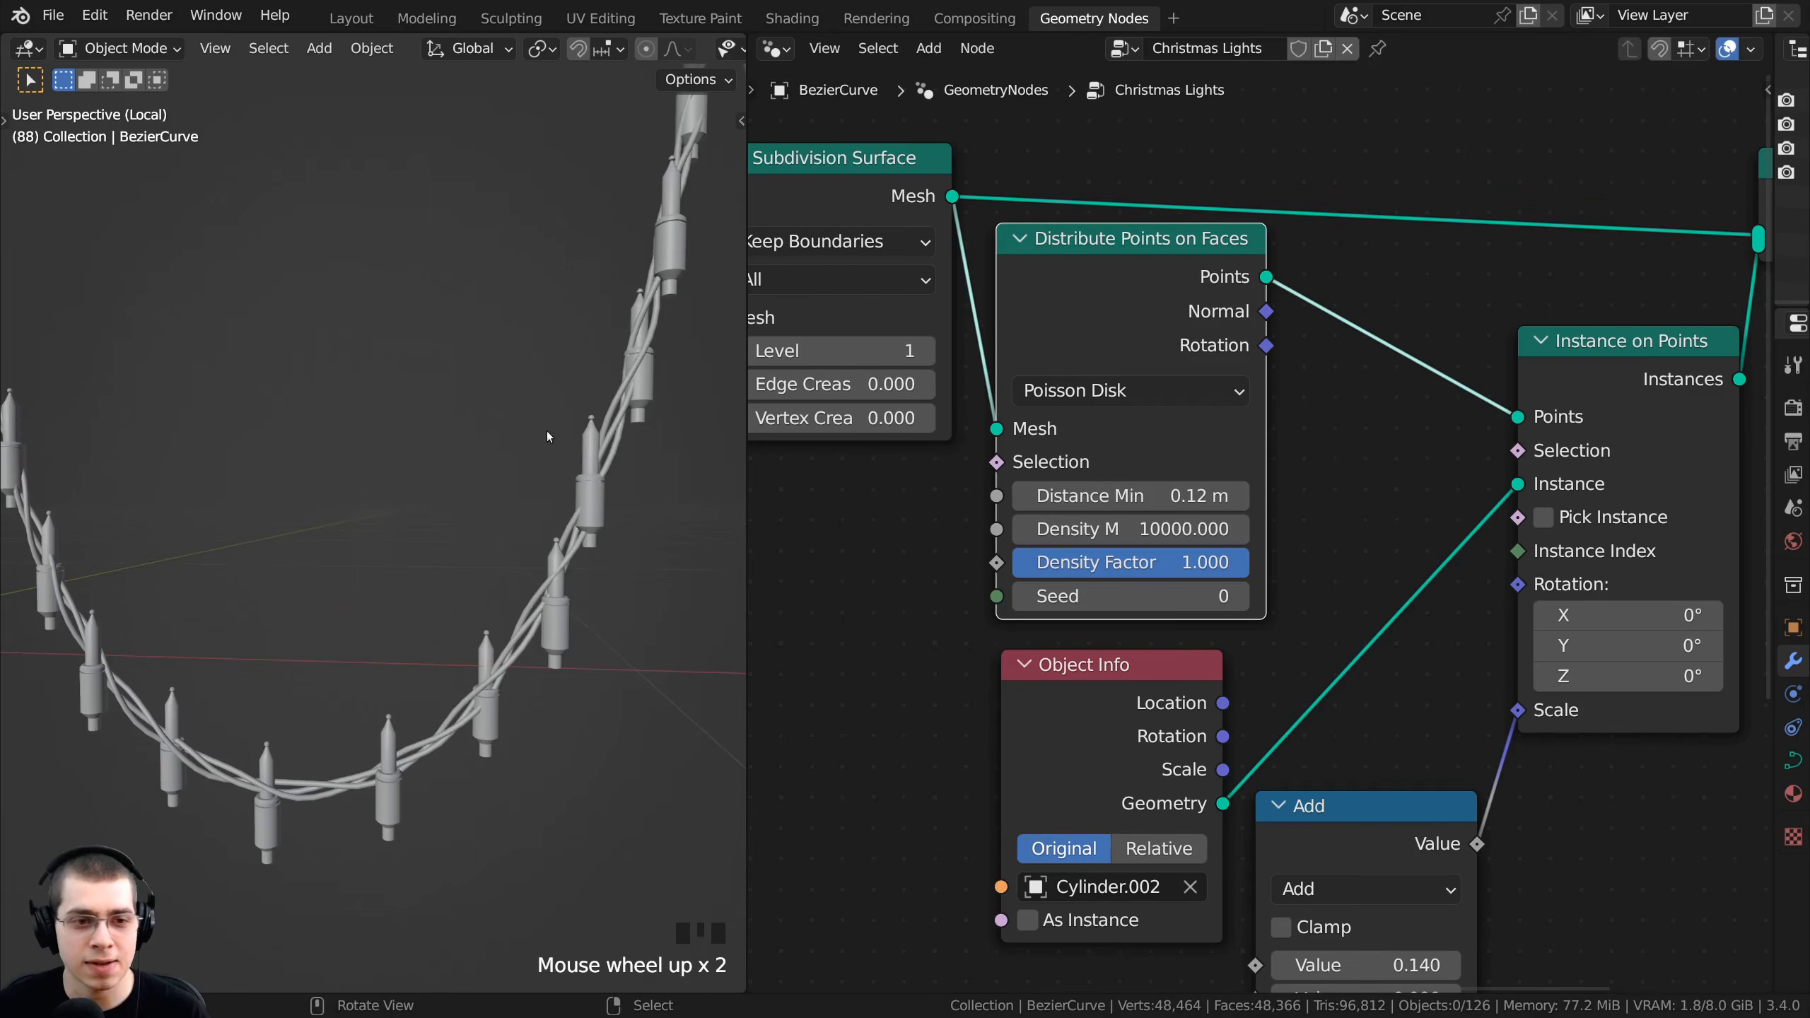
{"action": "scroll", "coordinate": [548, 436], "scroll_direction": "down", "scroll_amount": 3}
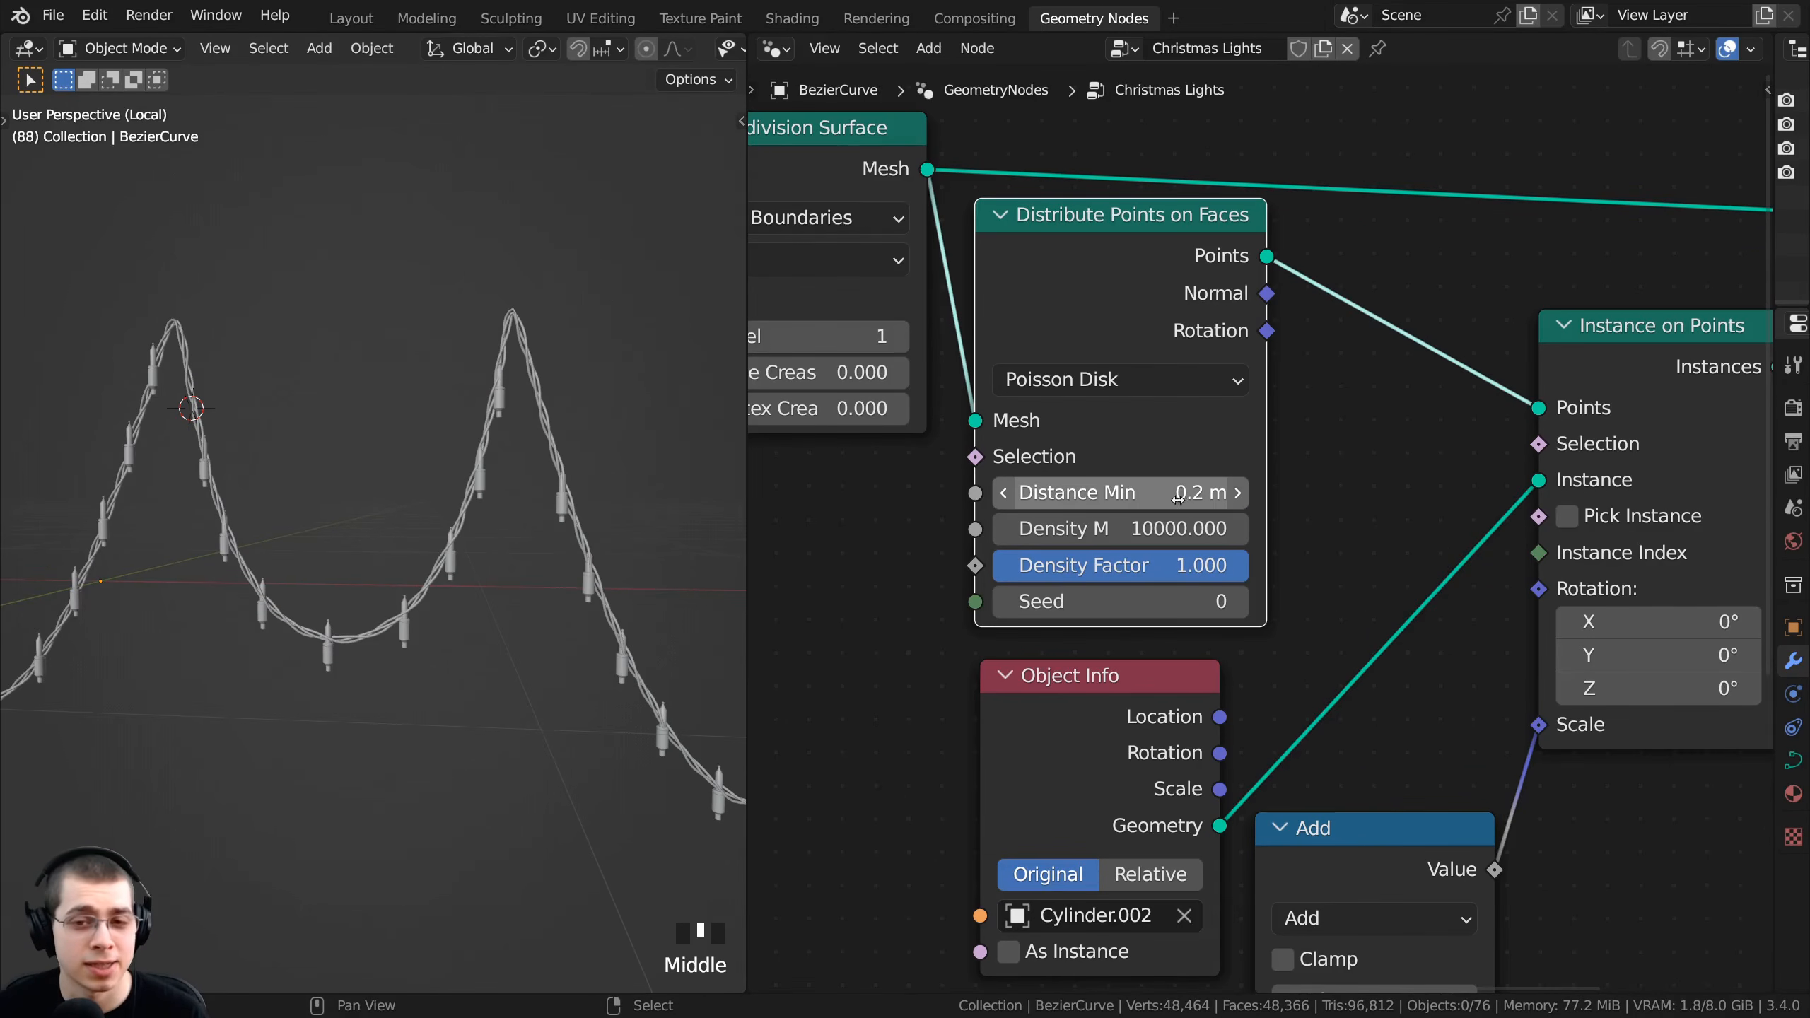
{"action": "left_click", "coordinate": [1191, 503]}
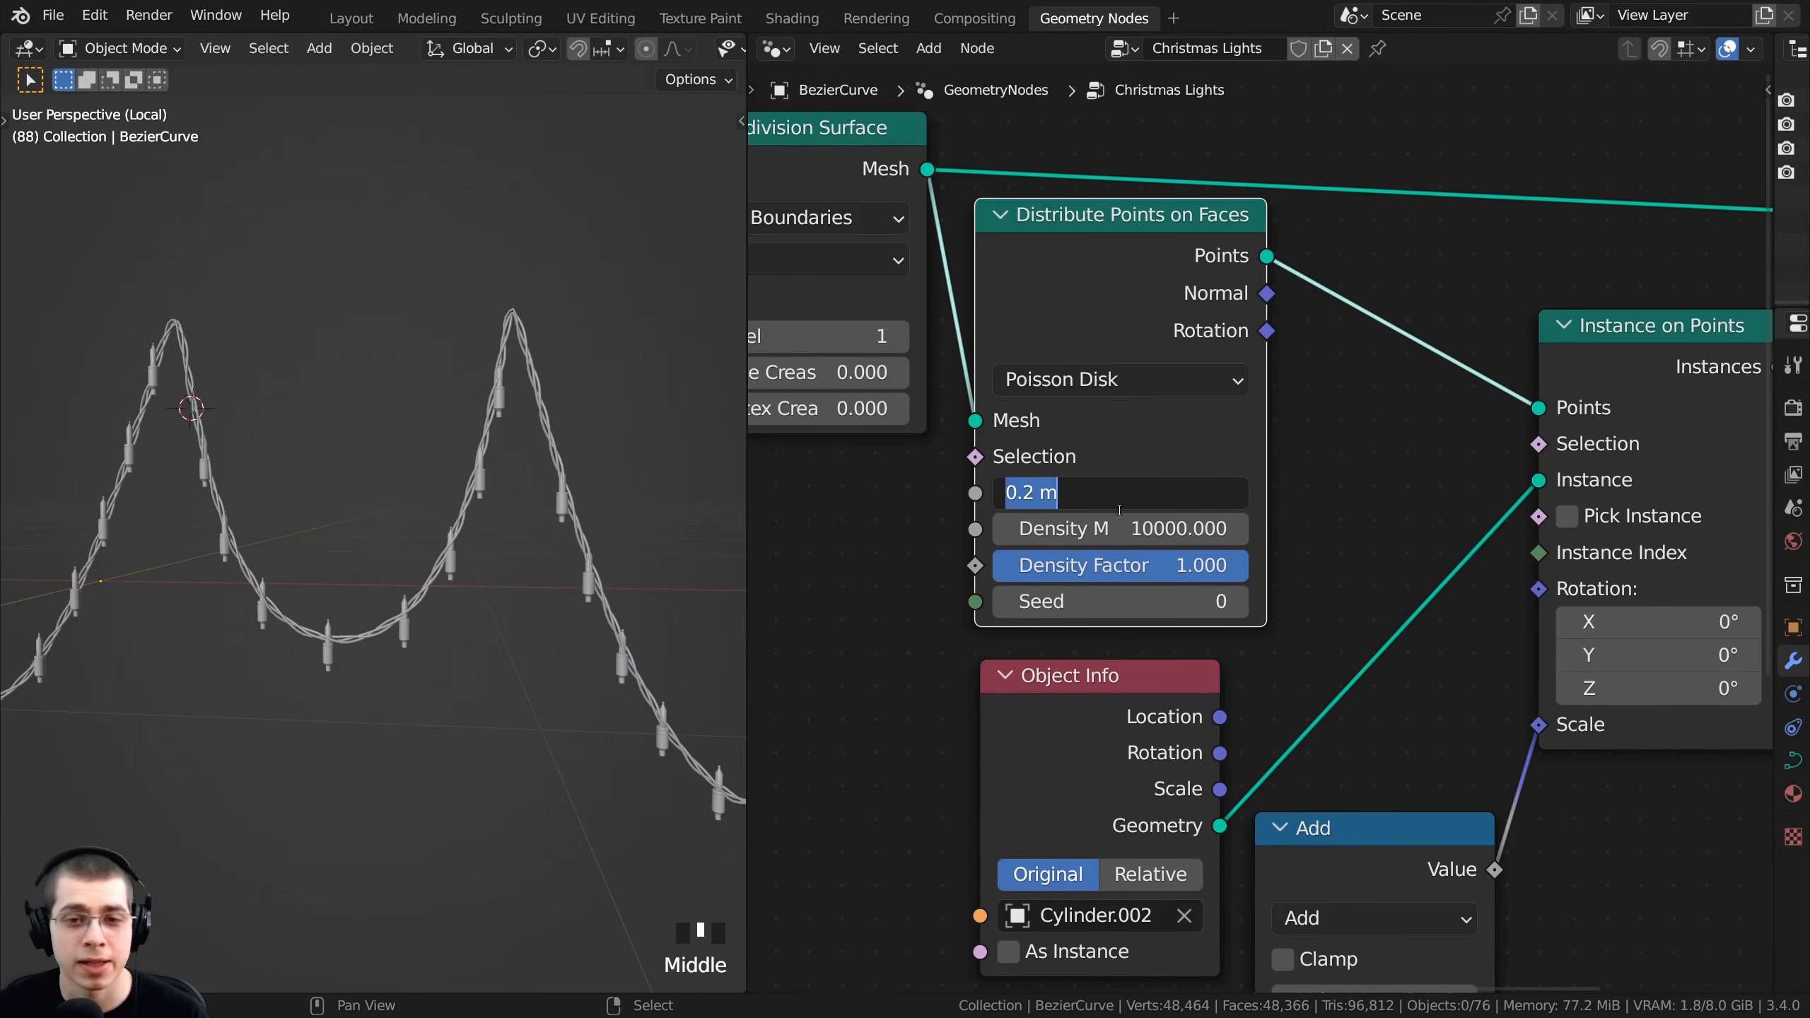
{"action": "left_click", "coordinate": [559, 592]}
- Examine the spacing of the bulbs along the twisted wires, both up close and across the whole curve
{"action": "scroll", "coordinate": [514, 592], "scroll_direction": "up", "scroll_amount": 5}
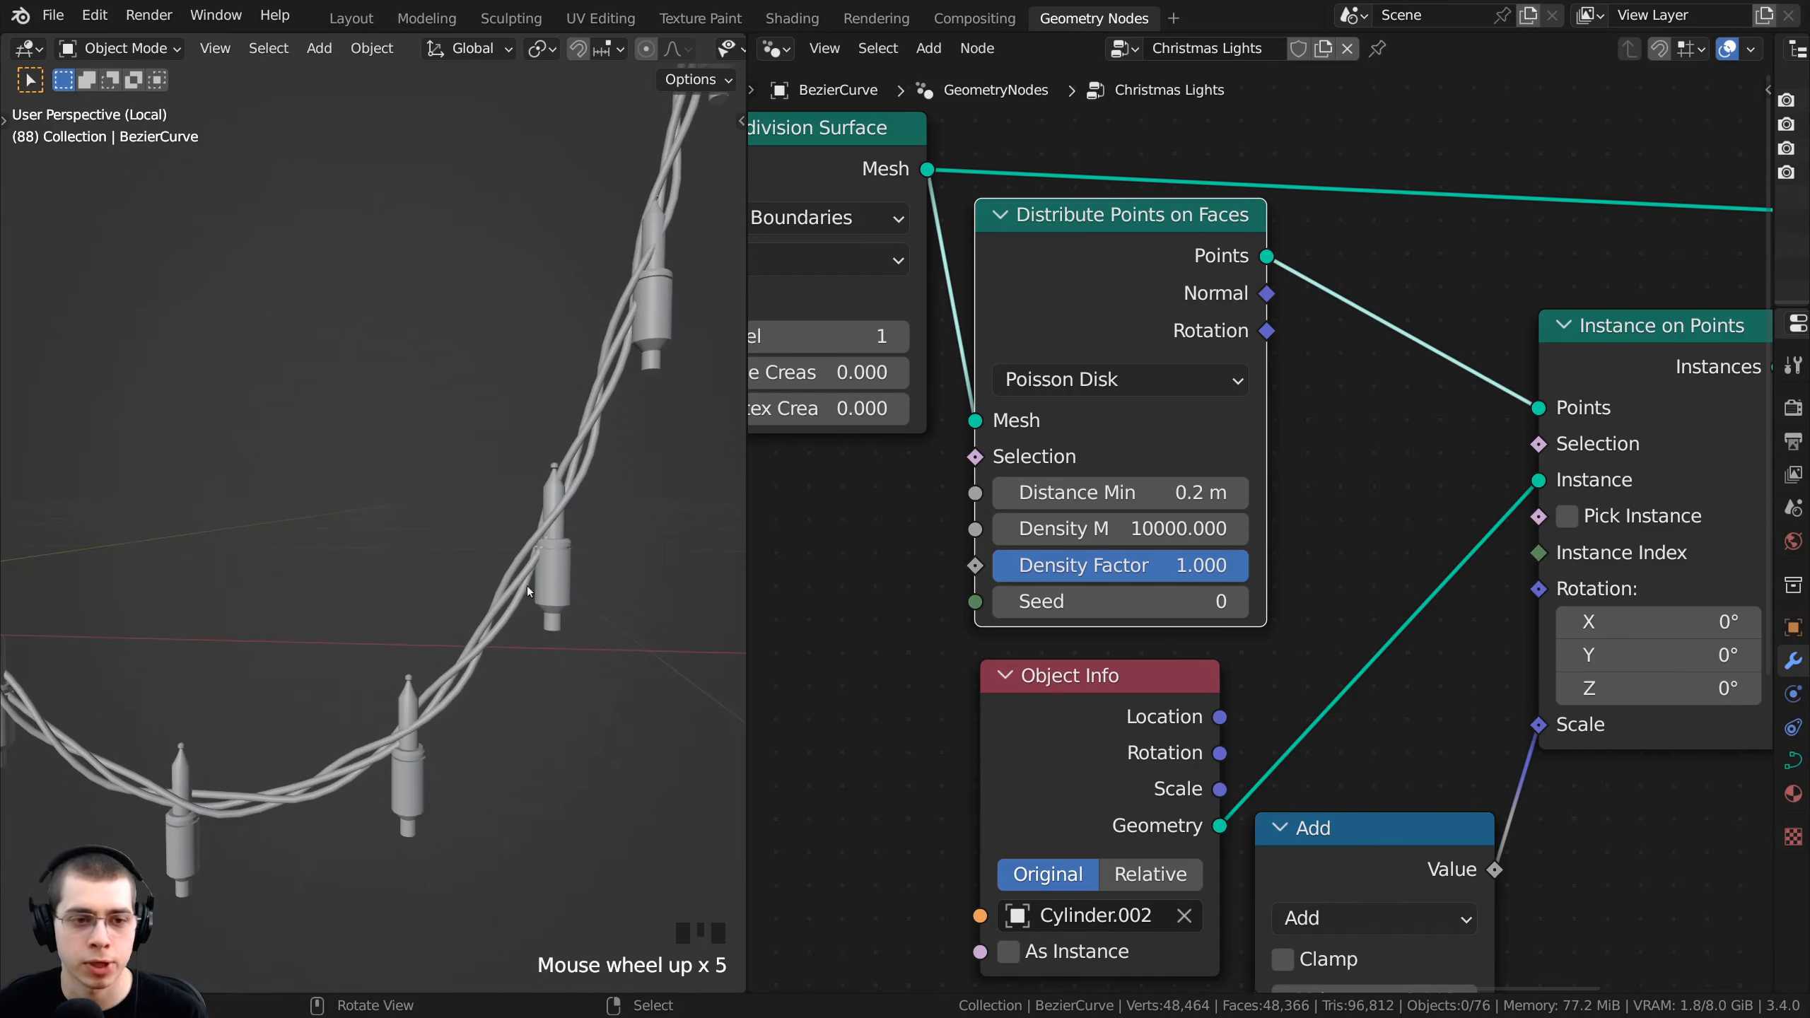
{"action": "scroll", "coordinate": [499, 563], "scroll_direction": "down", "scroll_amount": 6}
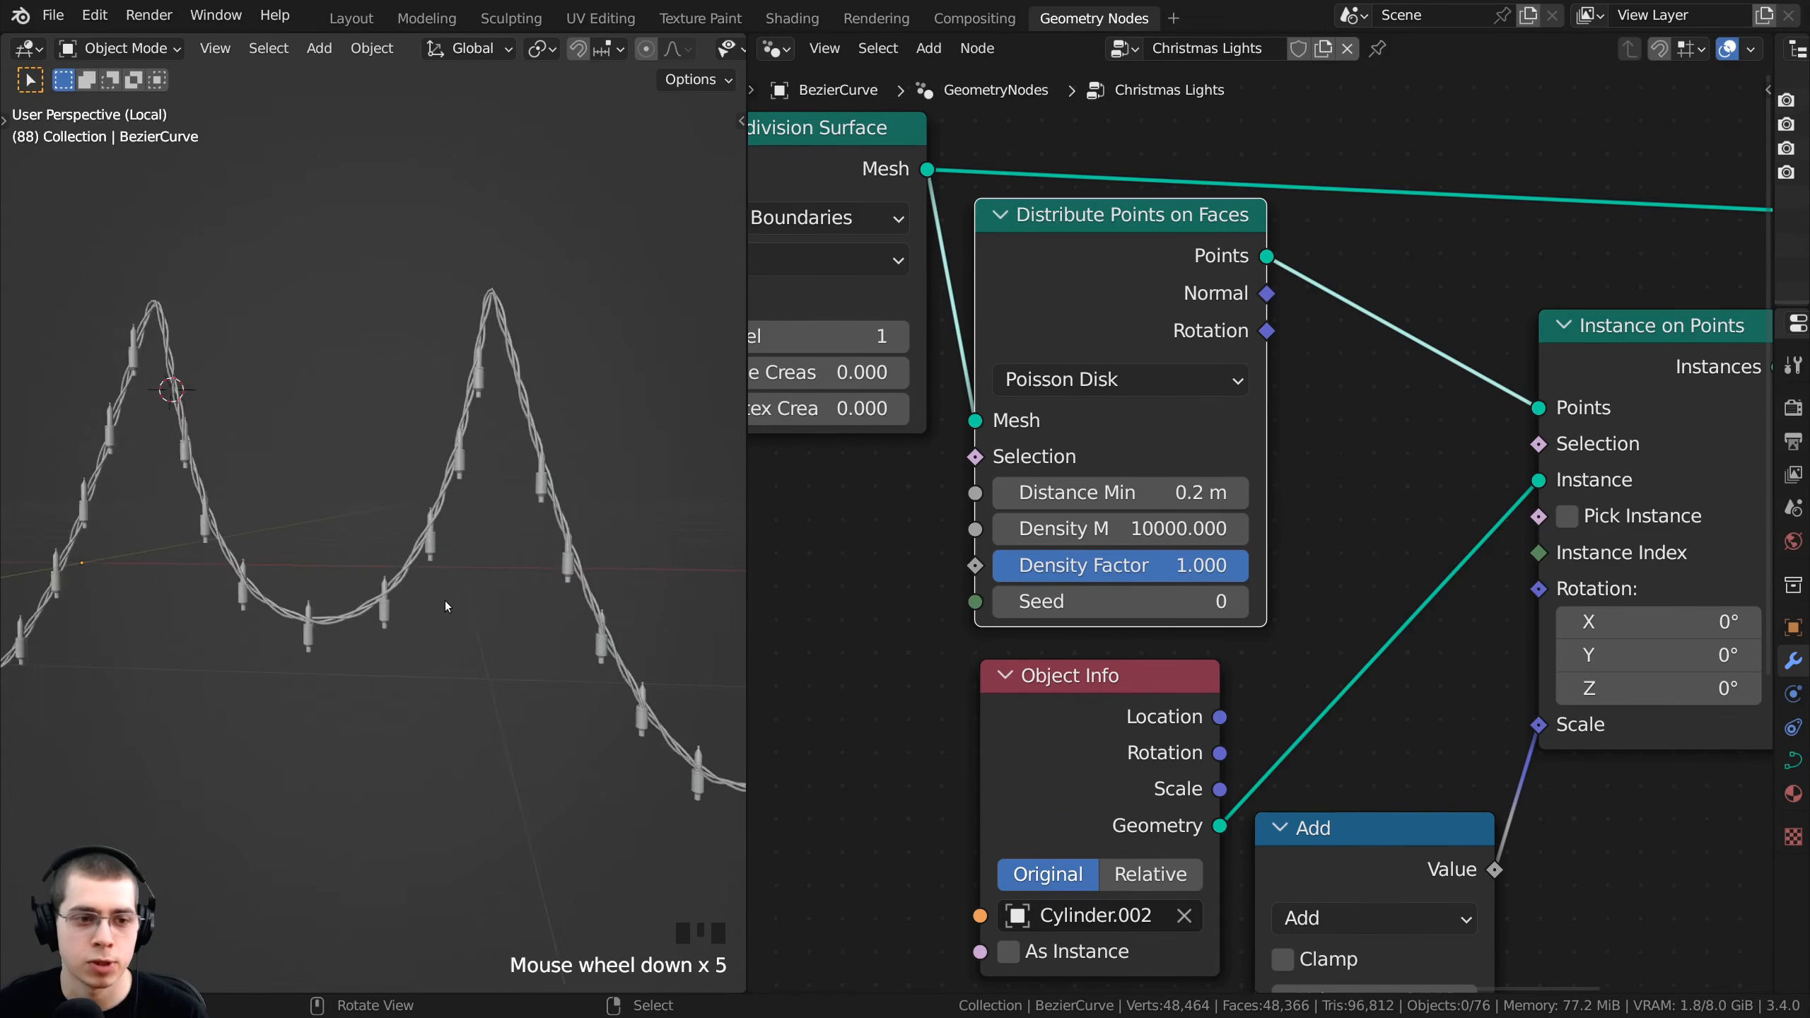
{"action": "middle_click_drag", "start_coordinate": [444, 599], "coordinate": [458, 600]}
{"action": "mouse_move", "coordinate": [1125, 492]}
{"action": "left_mouse_down", "text": "shift"}
{"action": "mouse_move", "coordinate": [1155, 492]}
{"action": "mouse_move", "coordinate": [1097, 492]}
{"action": "mouse_move", "coordinate": [1126, 492]}
{"action": "left_mouse_up", "text": "shift"}
{"action": "middle_click_drag", "start_coordinate": [415, 611], "coordinate": [430, 616]}
{"action": "scroll", "coordinate": [416, 417], "scroll_direction": "up", "scroll_amount": 3}
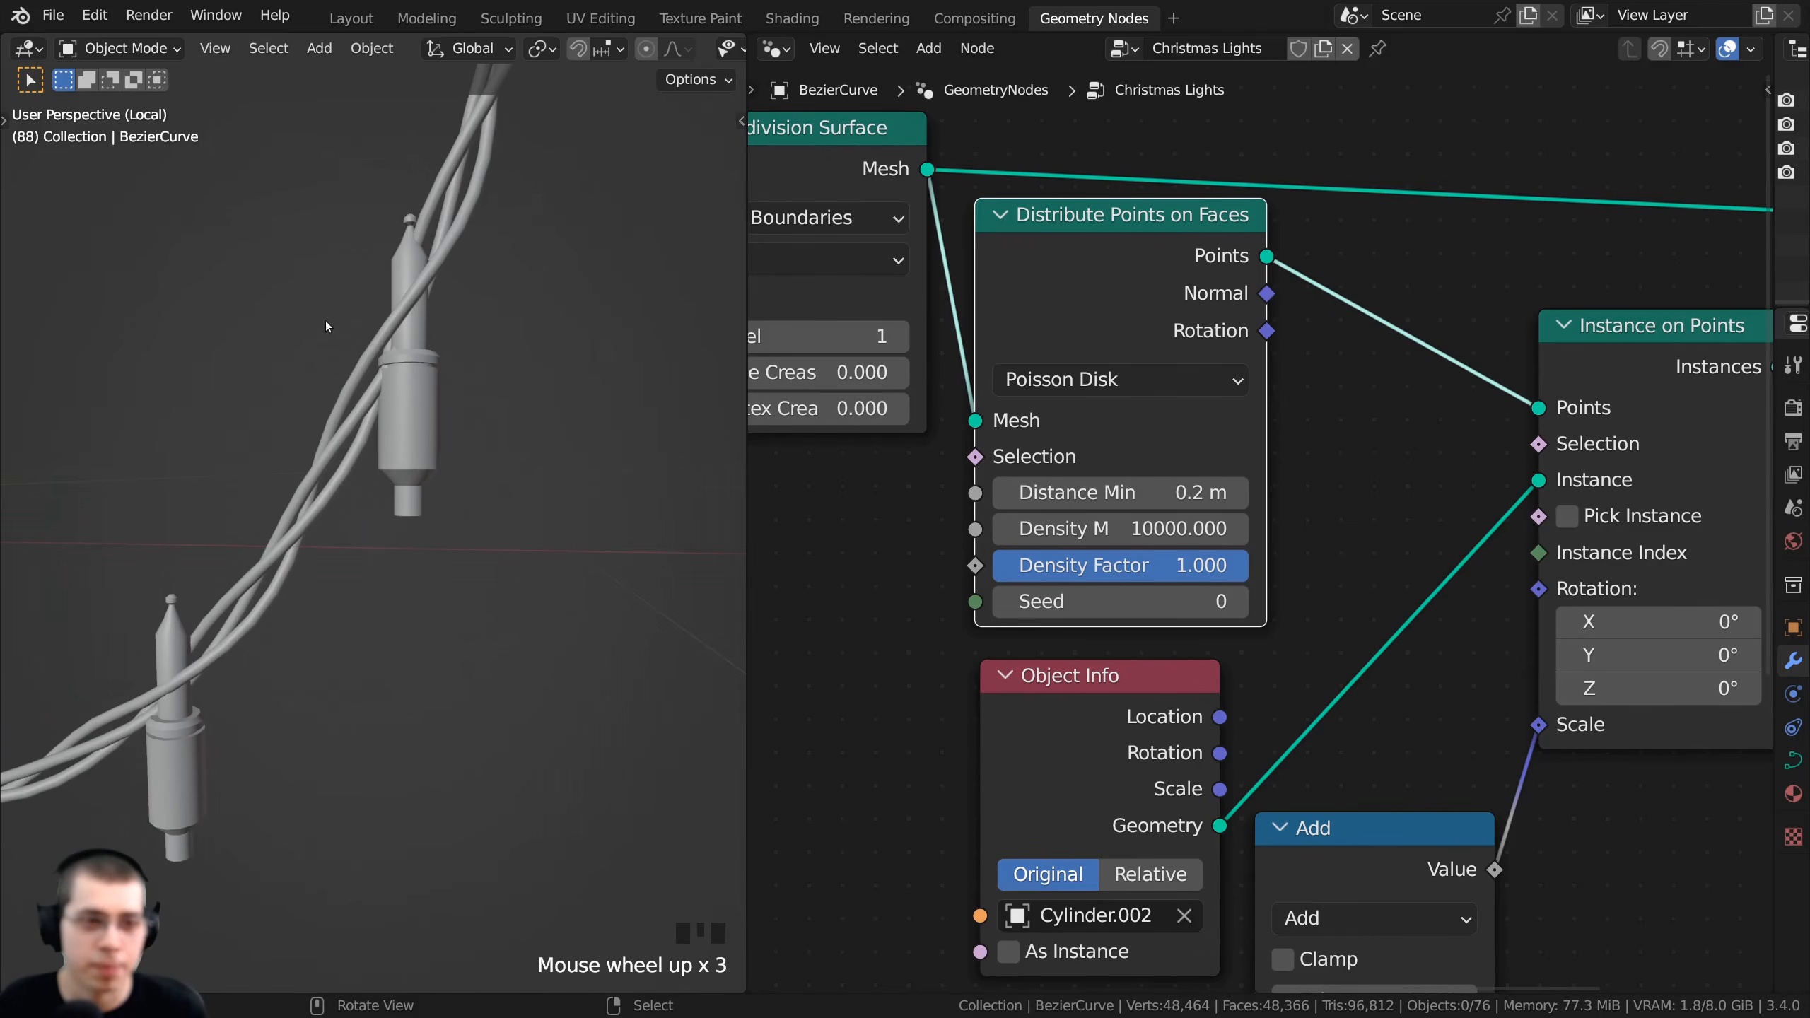
{"action": "scroll", "coordinate": [410, 495], "scroll_direction": "up", "scroll_amount": 1}
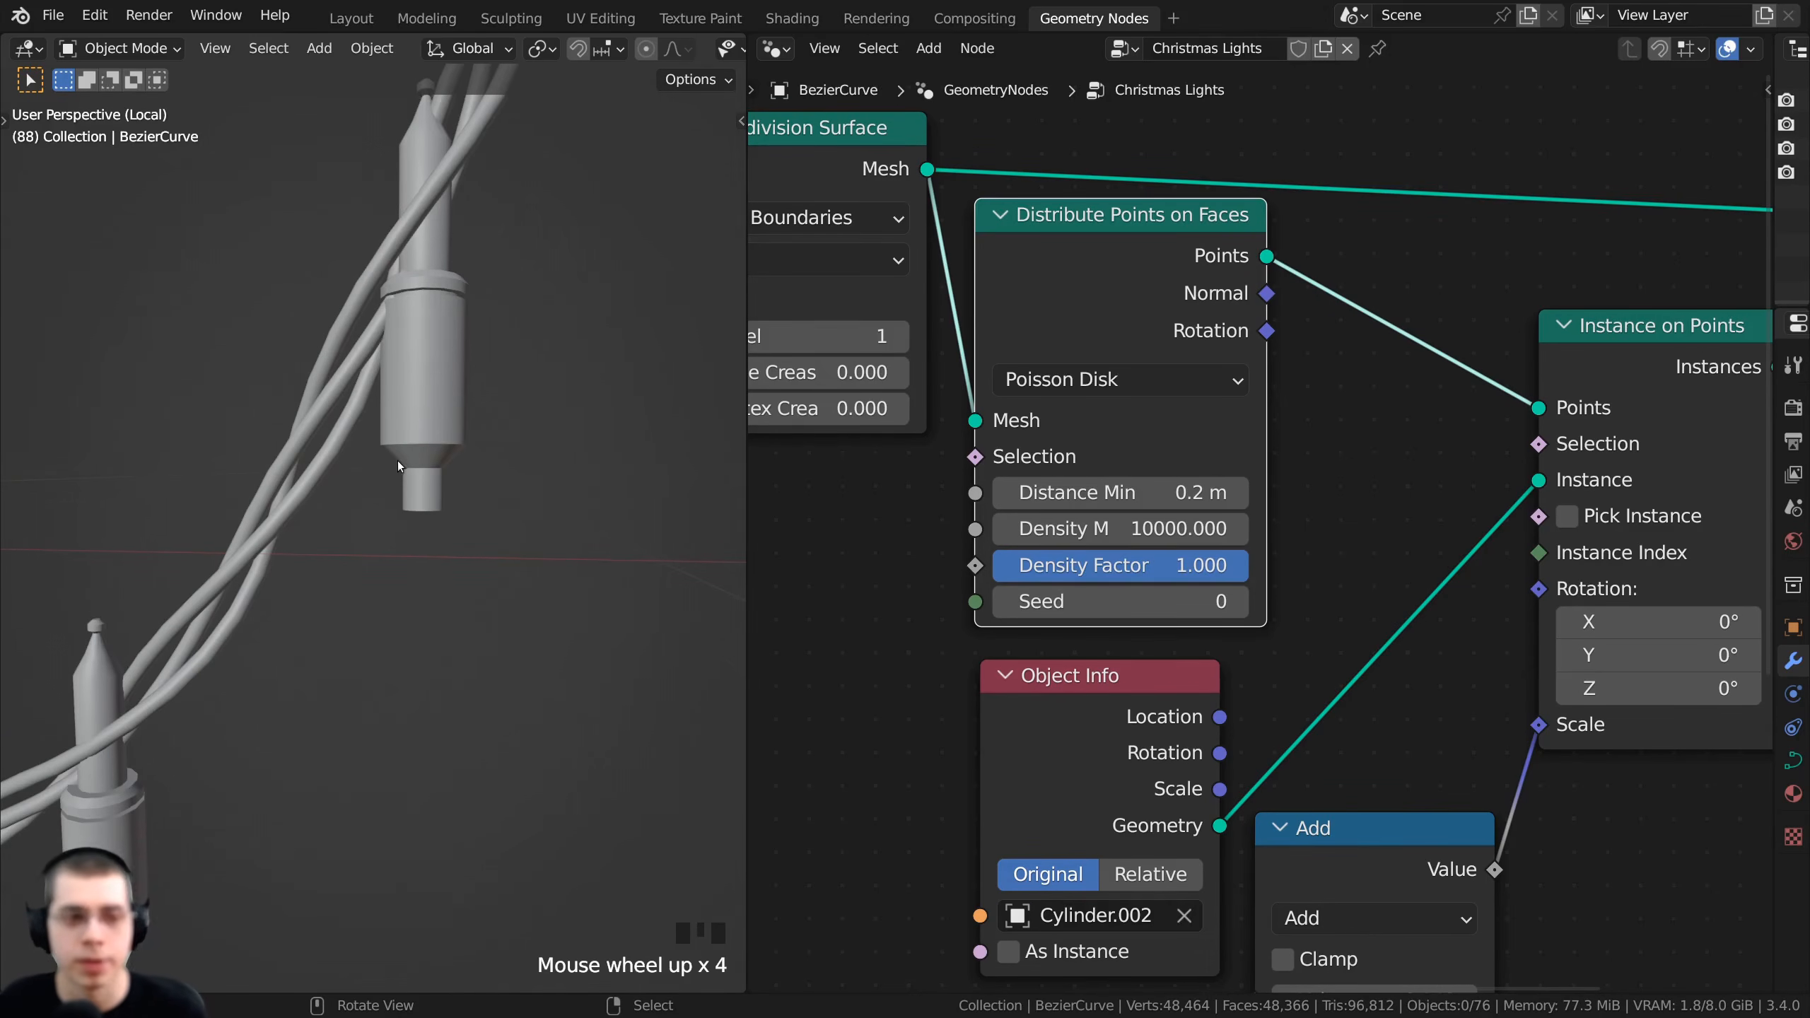
- Examine where the bulbs' centres and bases sit relative to the twisted wires from several distances and angles
{"action": "scroll", "coordinate": [397, 461], "scroll_direction": "down", "scroll_amount": 6}
{"action": "middle_click_drag", "start_coordinate": [397, 461], "coordinate": [402, 506]}
{"action": "scroll", "coordinate": [401, 506], "scroll_direction": "down", "scroll_amount": 1}
{"action": "scroll", "coordinate": [507, 513], "scroll_direction": "up", "scroll_amount": 2}
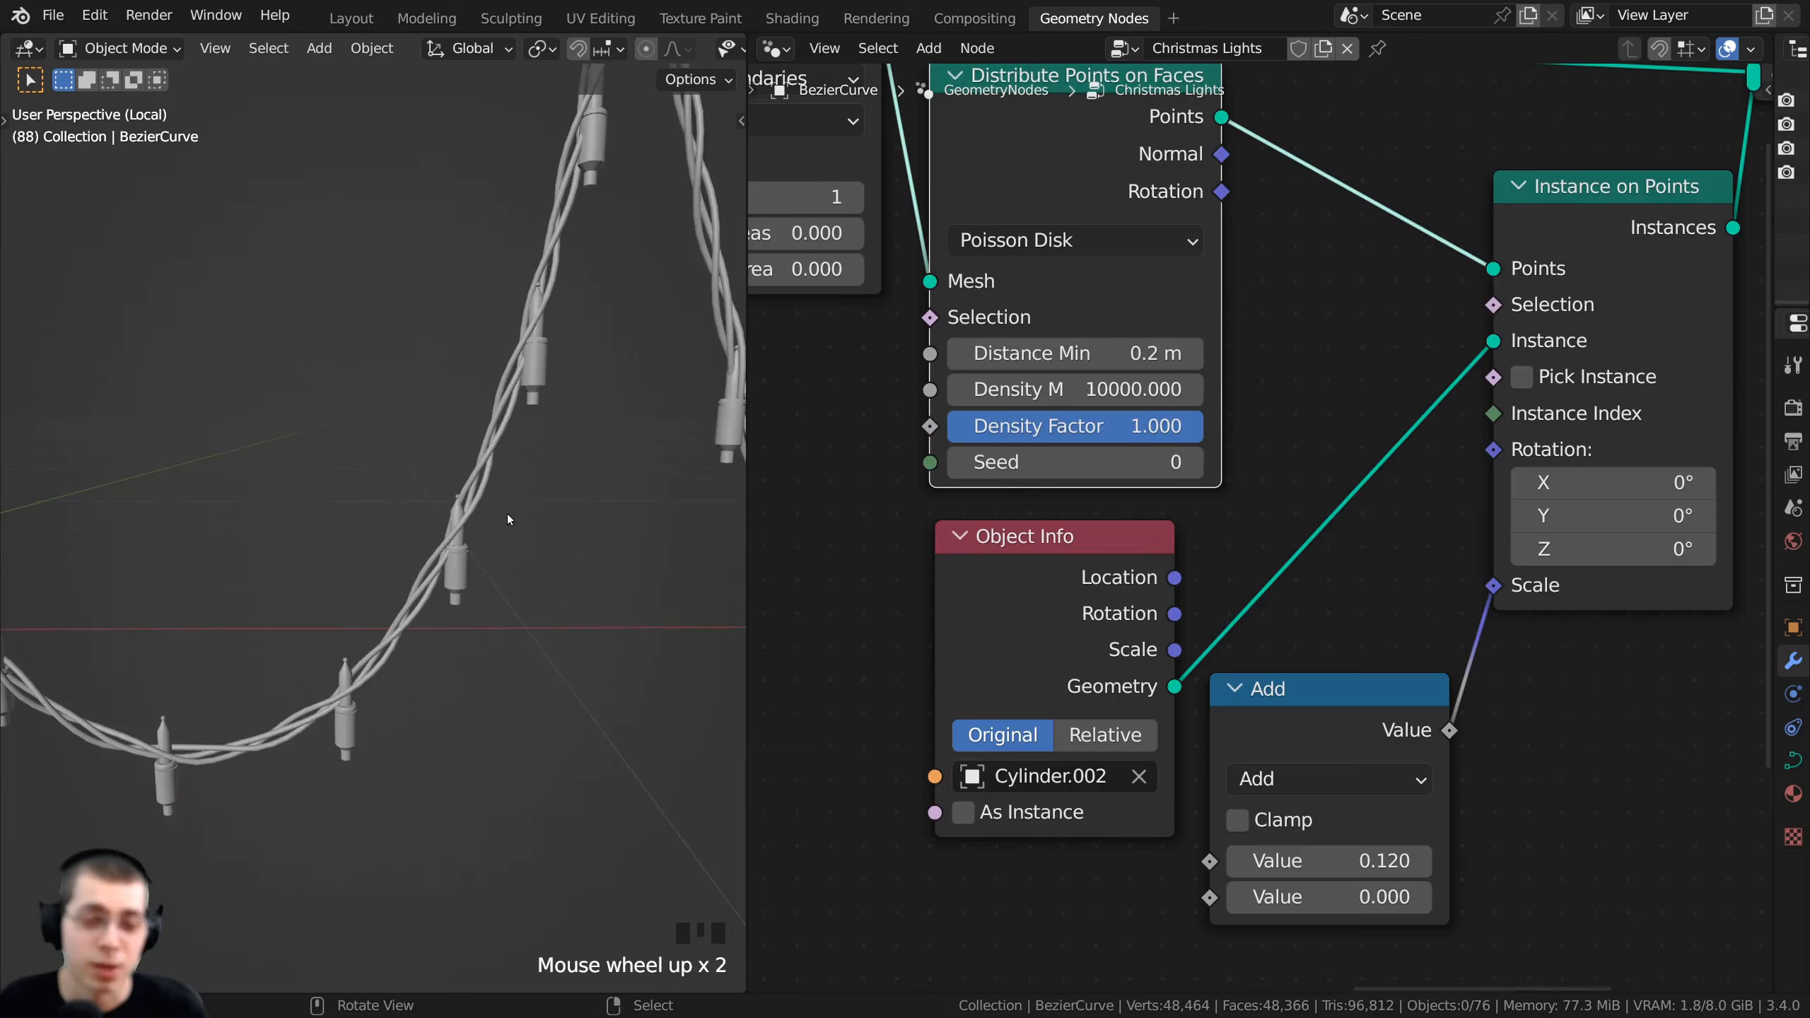
{"action": "middle_click_drag", "start_coordinate": [507, 519], "coordinate": [487, 450]}
{"action": "scroll", "coordinate": [508, 453], "scroll_direction": "up", "scroll_amount": 2}
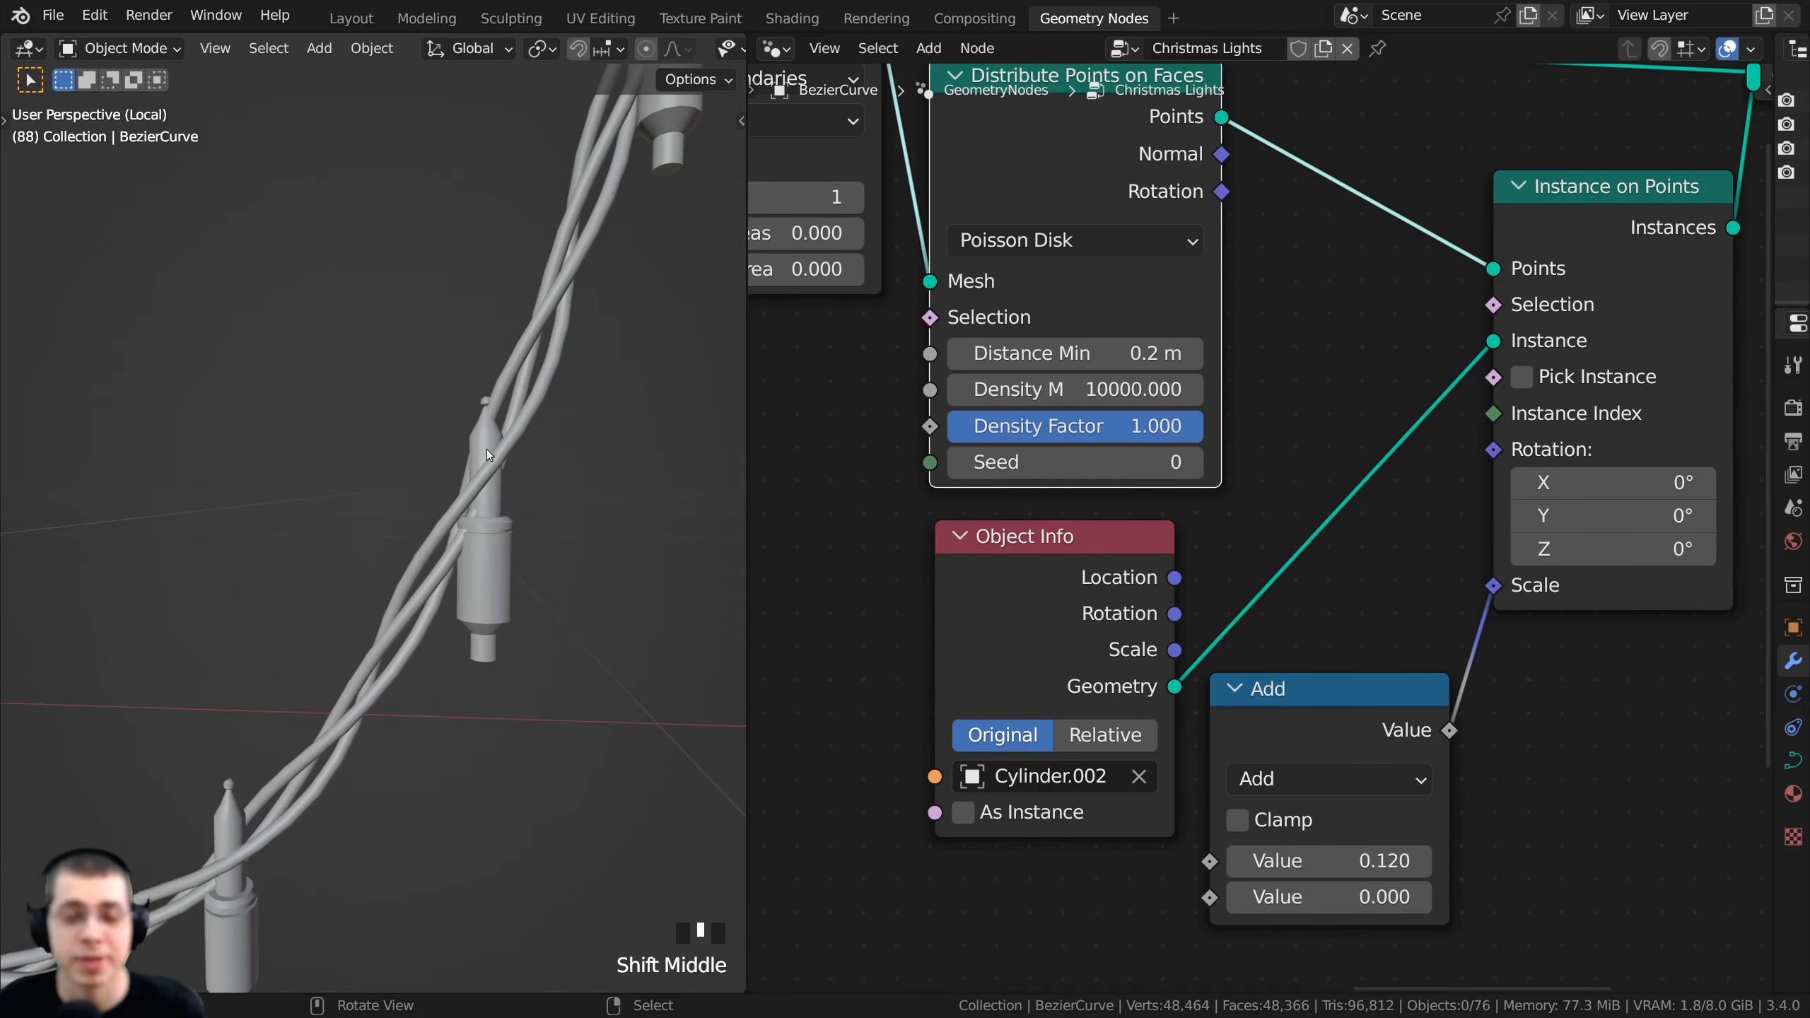
{"action": "scroll", "coordinate": [518, 472], "scroll_direction": "up", "scroll_amount": 1}
{"action": "scroll", "coordinate": [514, 449], "scroll_direction": "down", "scroll_amount": 2}
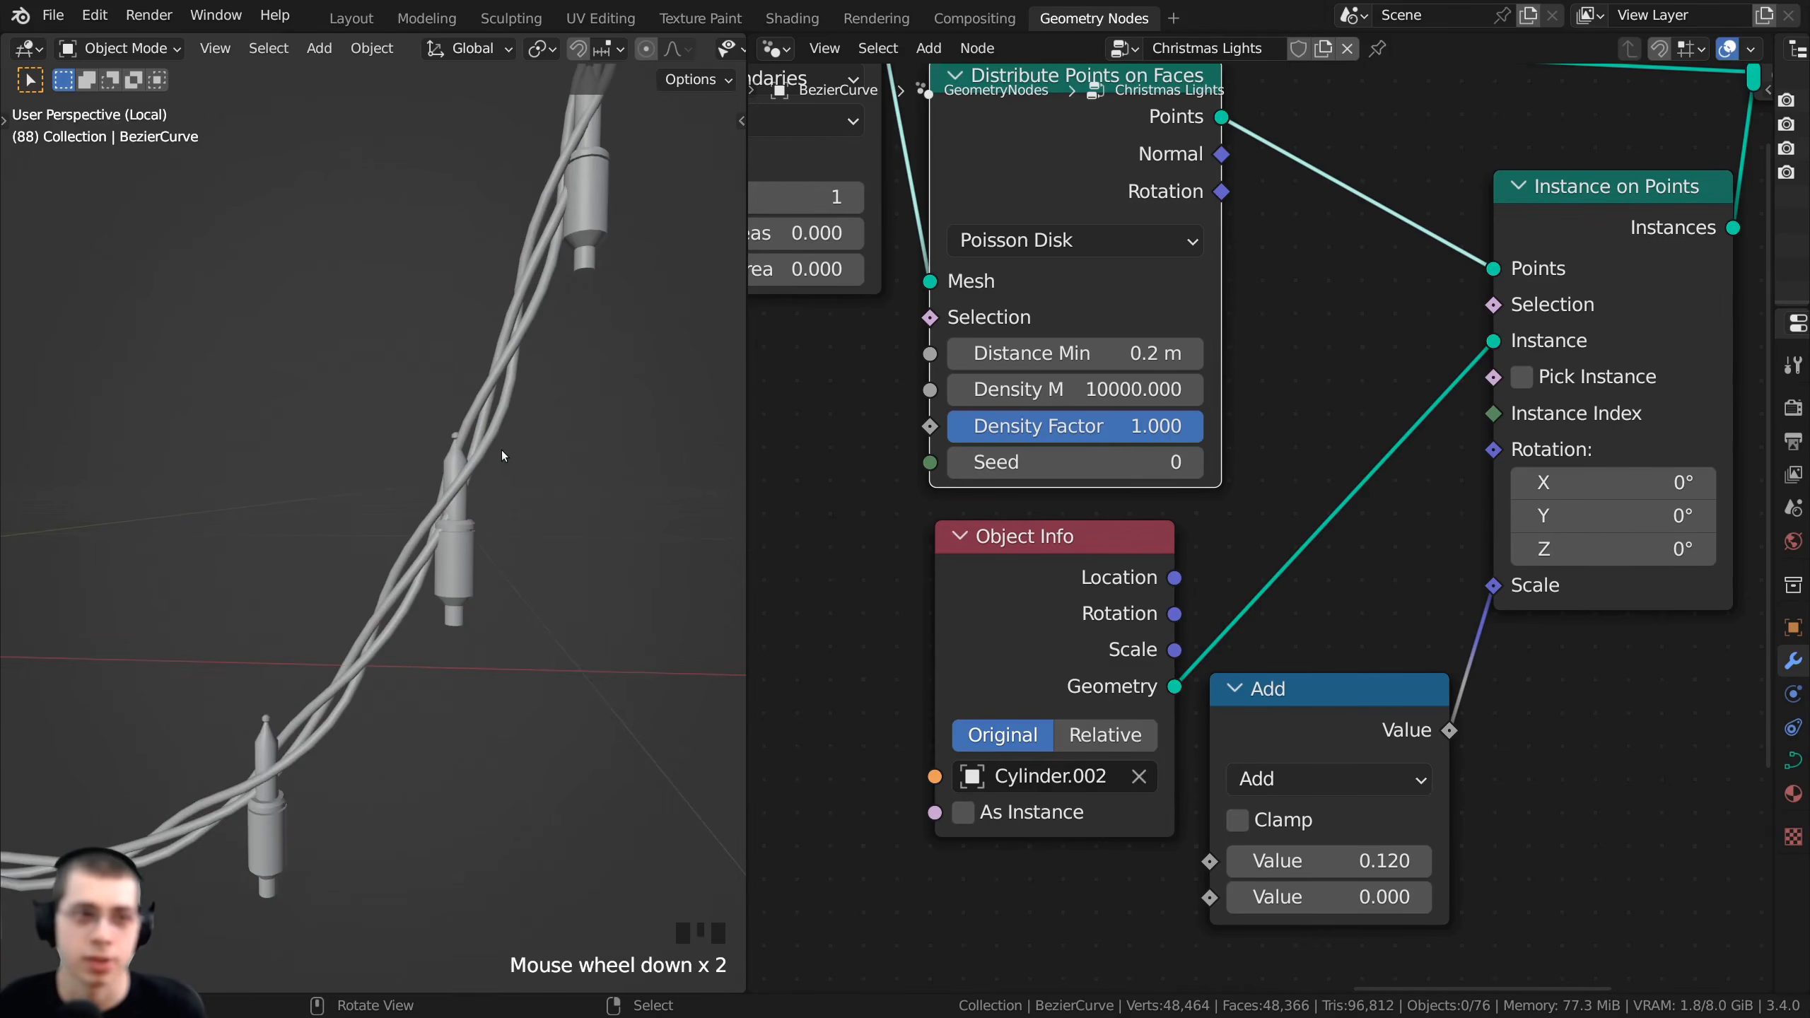
{"action": "scroll", "coordinate": [503, 517], "scroll_direction": "up", "scroll_amount": 2}
{"action": "scroll", "coordinate": [467, 531], "scroll_direction": "up", "scroll_amount": 1}
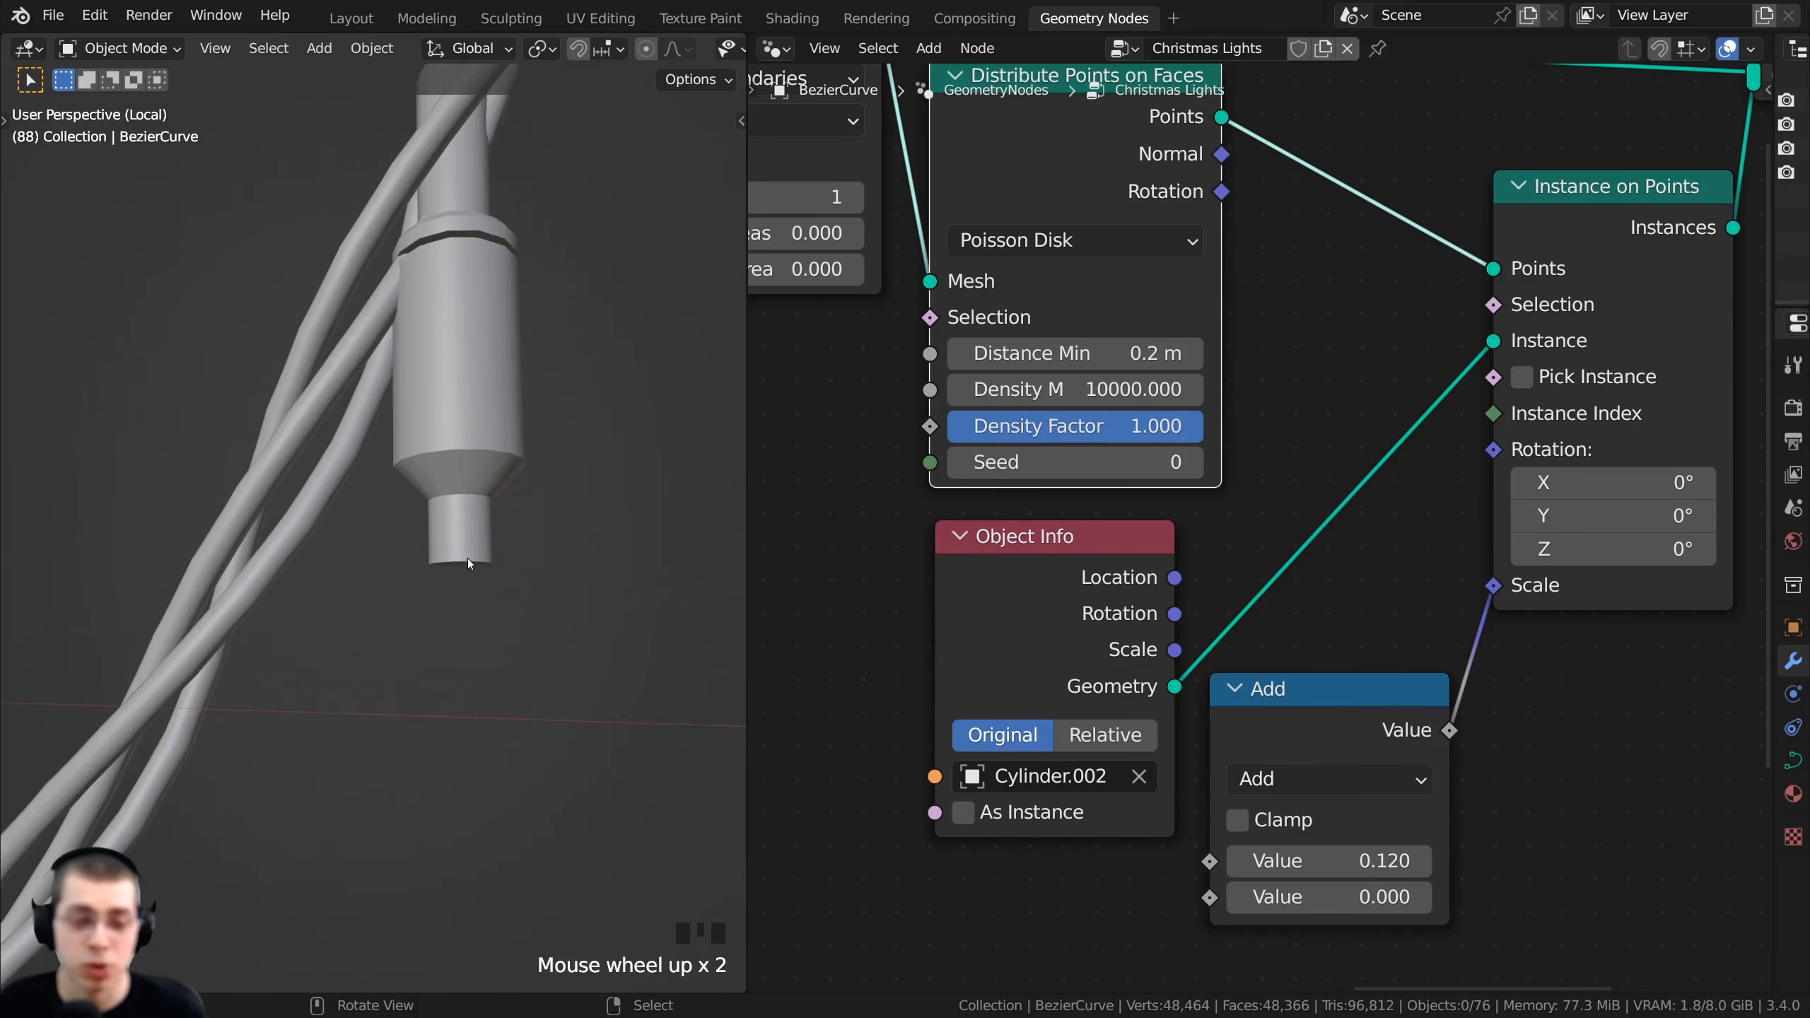
{"action": "scroll", "coordinate": [351, 359], "scroll_direction": "down", "scroll_amount": 2}
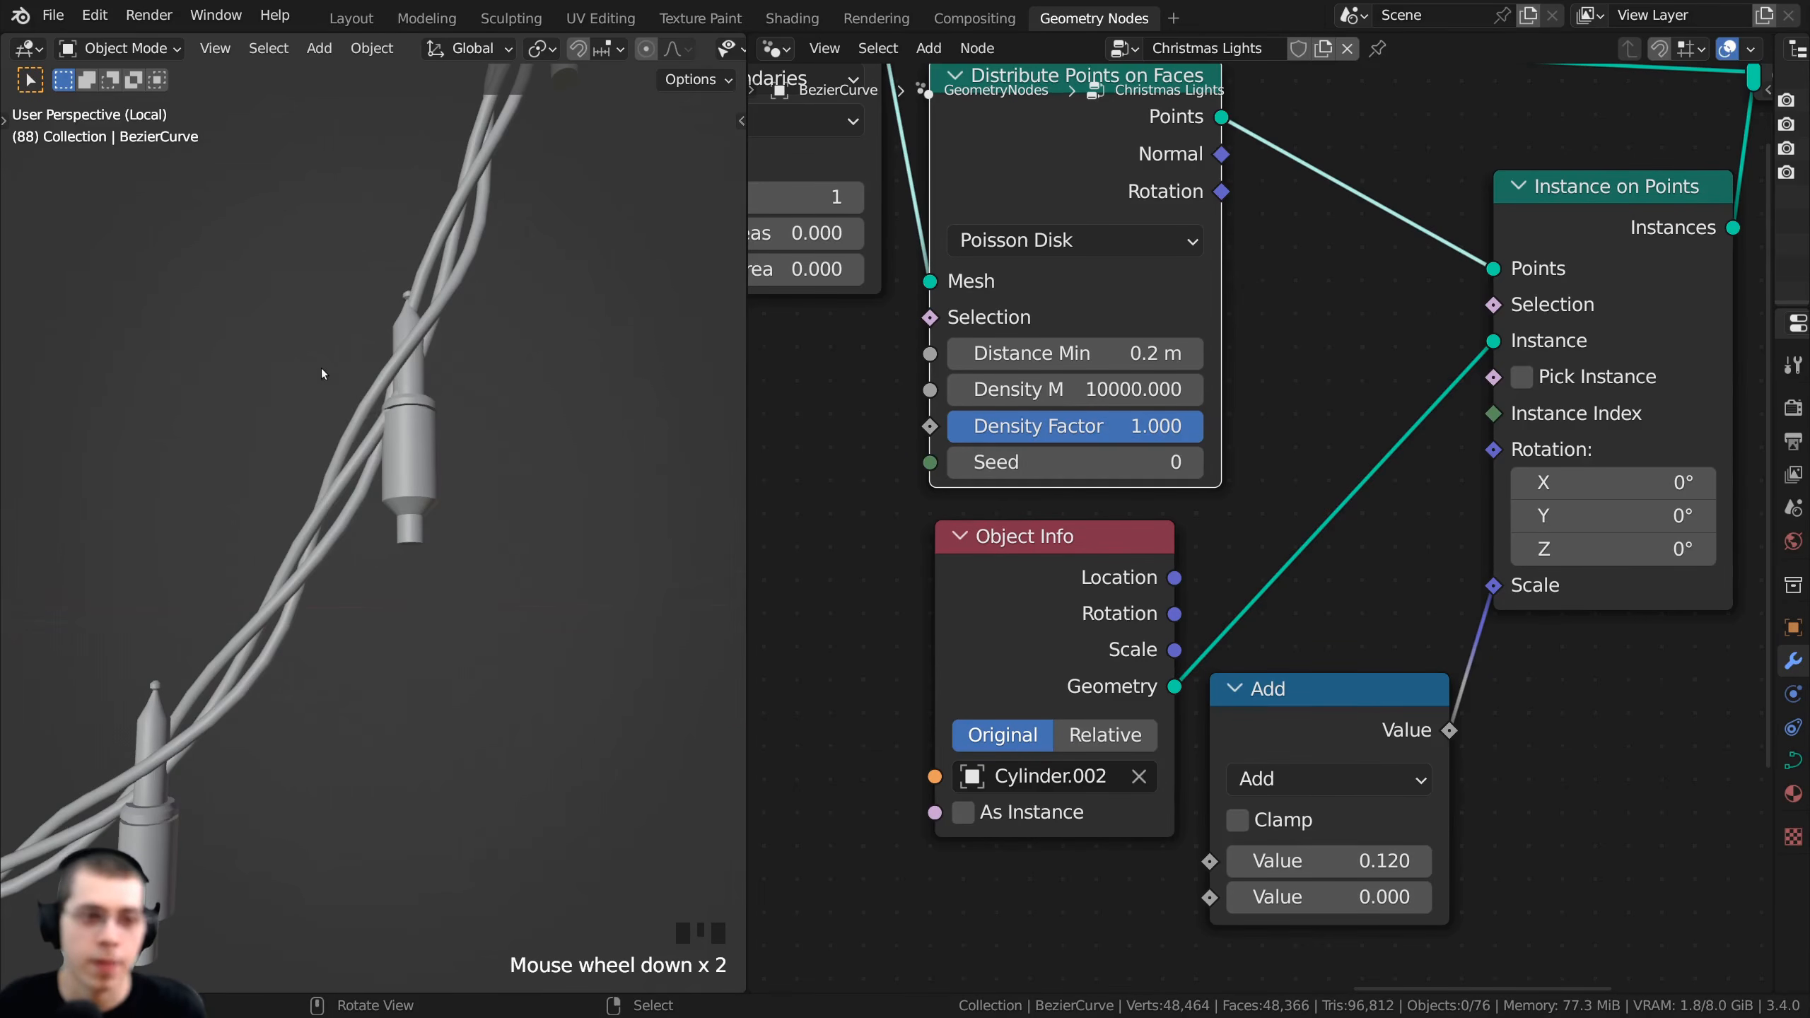
{"action": "middle_click_drag", "start_coordinate": [321, 368], "coordinate": [410, 462]}
{"action": "scroll", "coordinate": [385, 425], "scroll_direction": "down", "scroll_amount": 2}
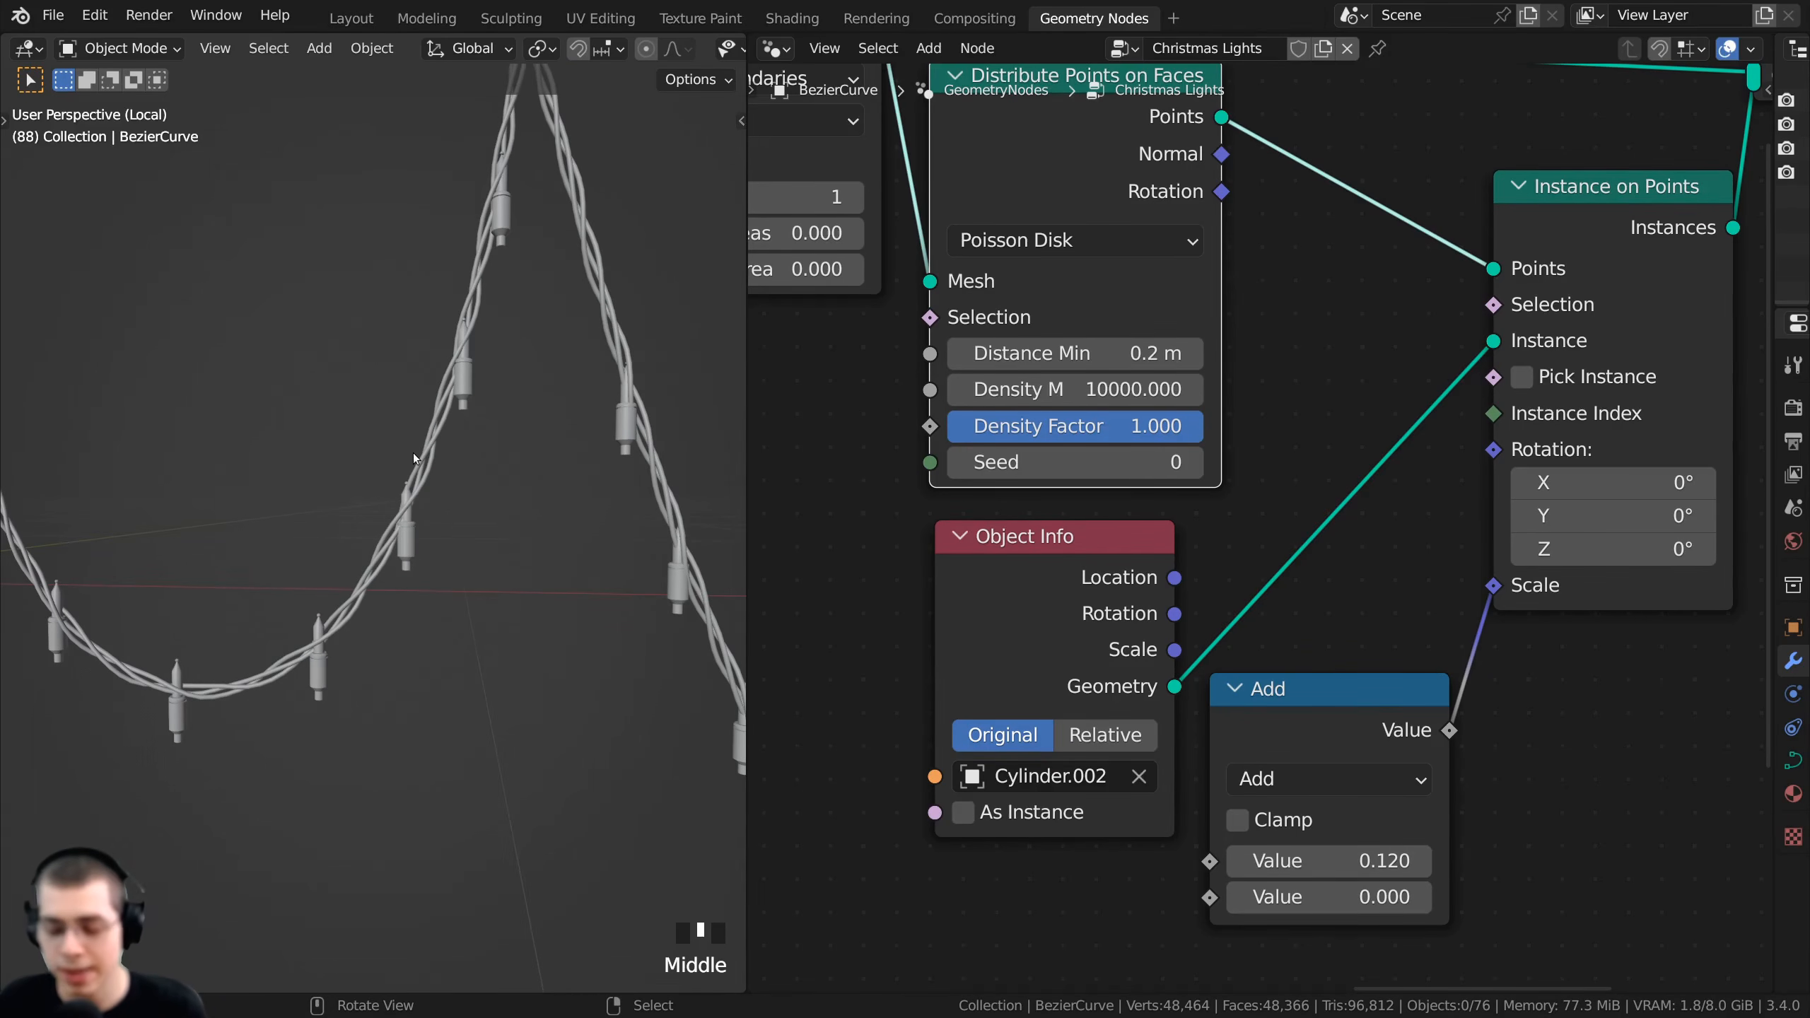
- Exit local view to show the whole scene and widen the 3D viewport
{"action": "key", "text": "KP_Divide"}
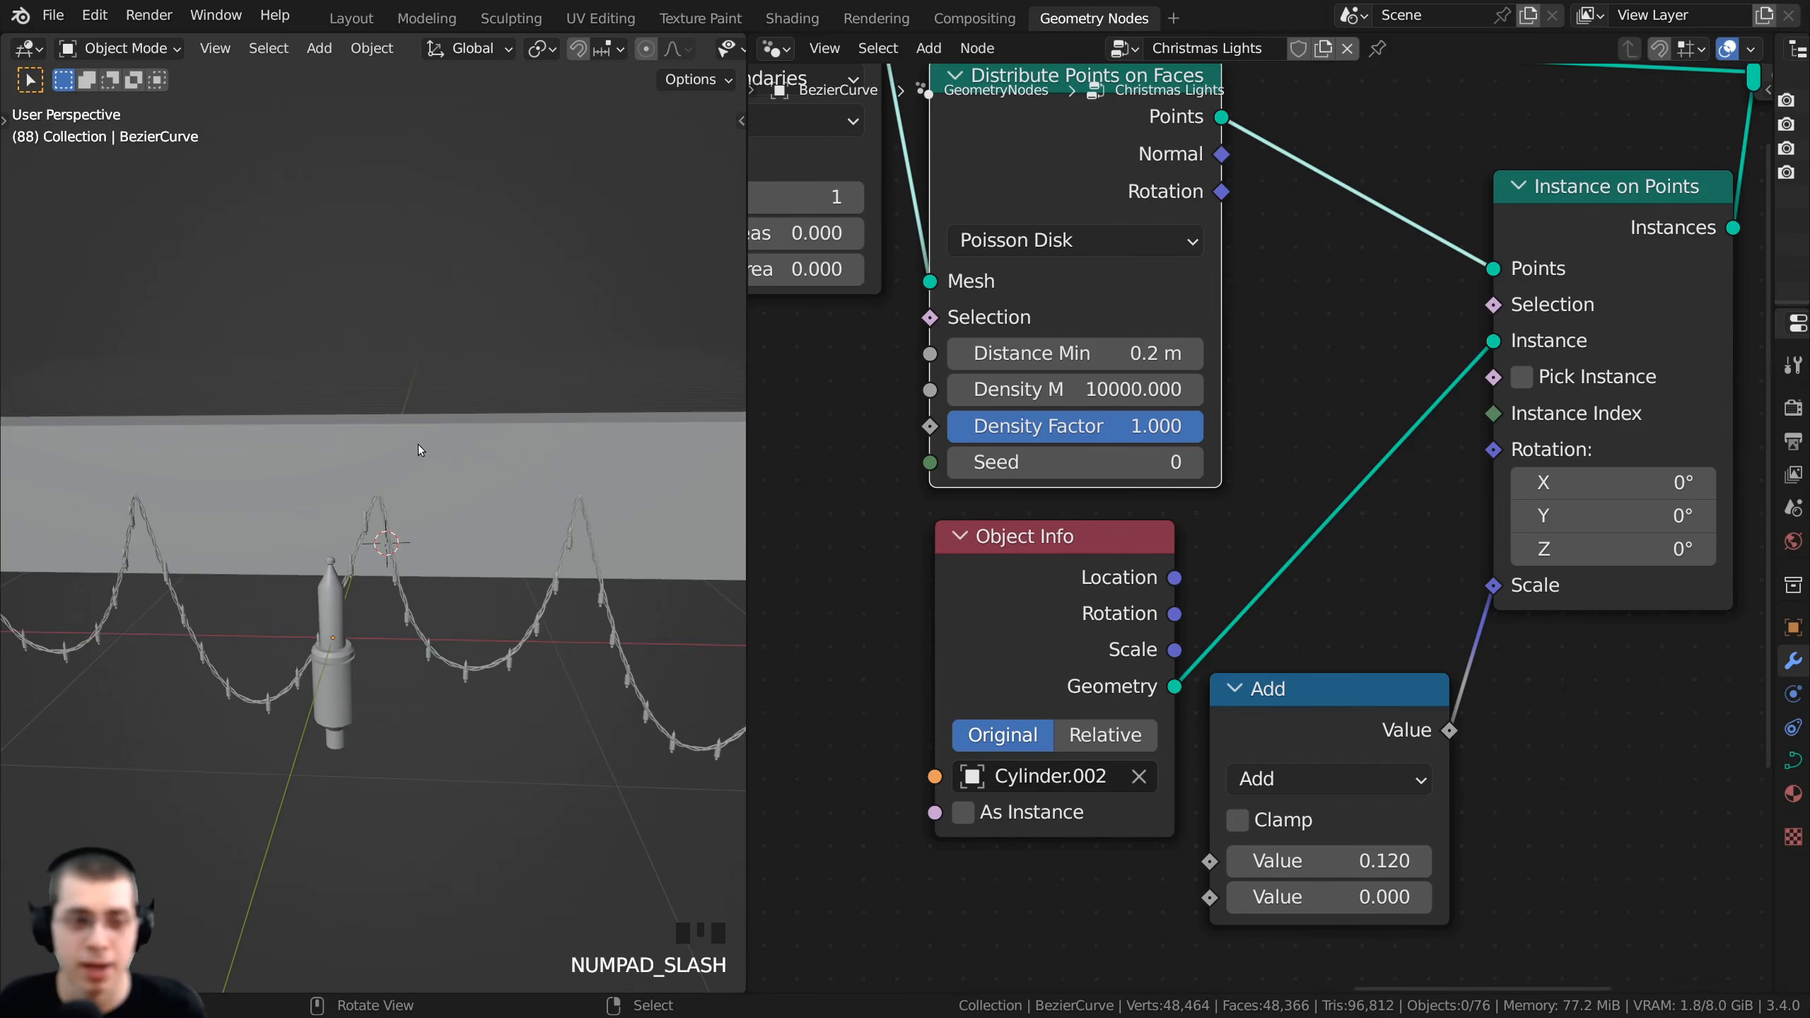
{"action": "middle_click_drag", "start_coordinate": [331, 547], "coordinate": [475, 509]}
{"action": "scroll", "coordinate": [422, 576], "scroll_direction": "up", "scroll_amount": 3}
{"action": "left_click_drag", "start_coordinate": [749, 463], "coordinate": [1224, 445]}
{"action": "middle_click_drag", "start_coordinate": [722, 654], "coordinate": [671, 504], "text": "shift"}
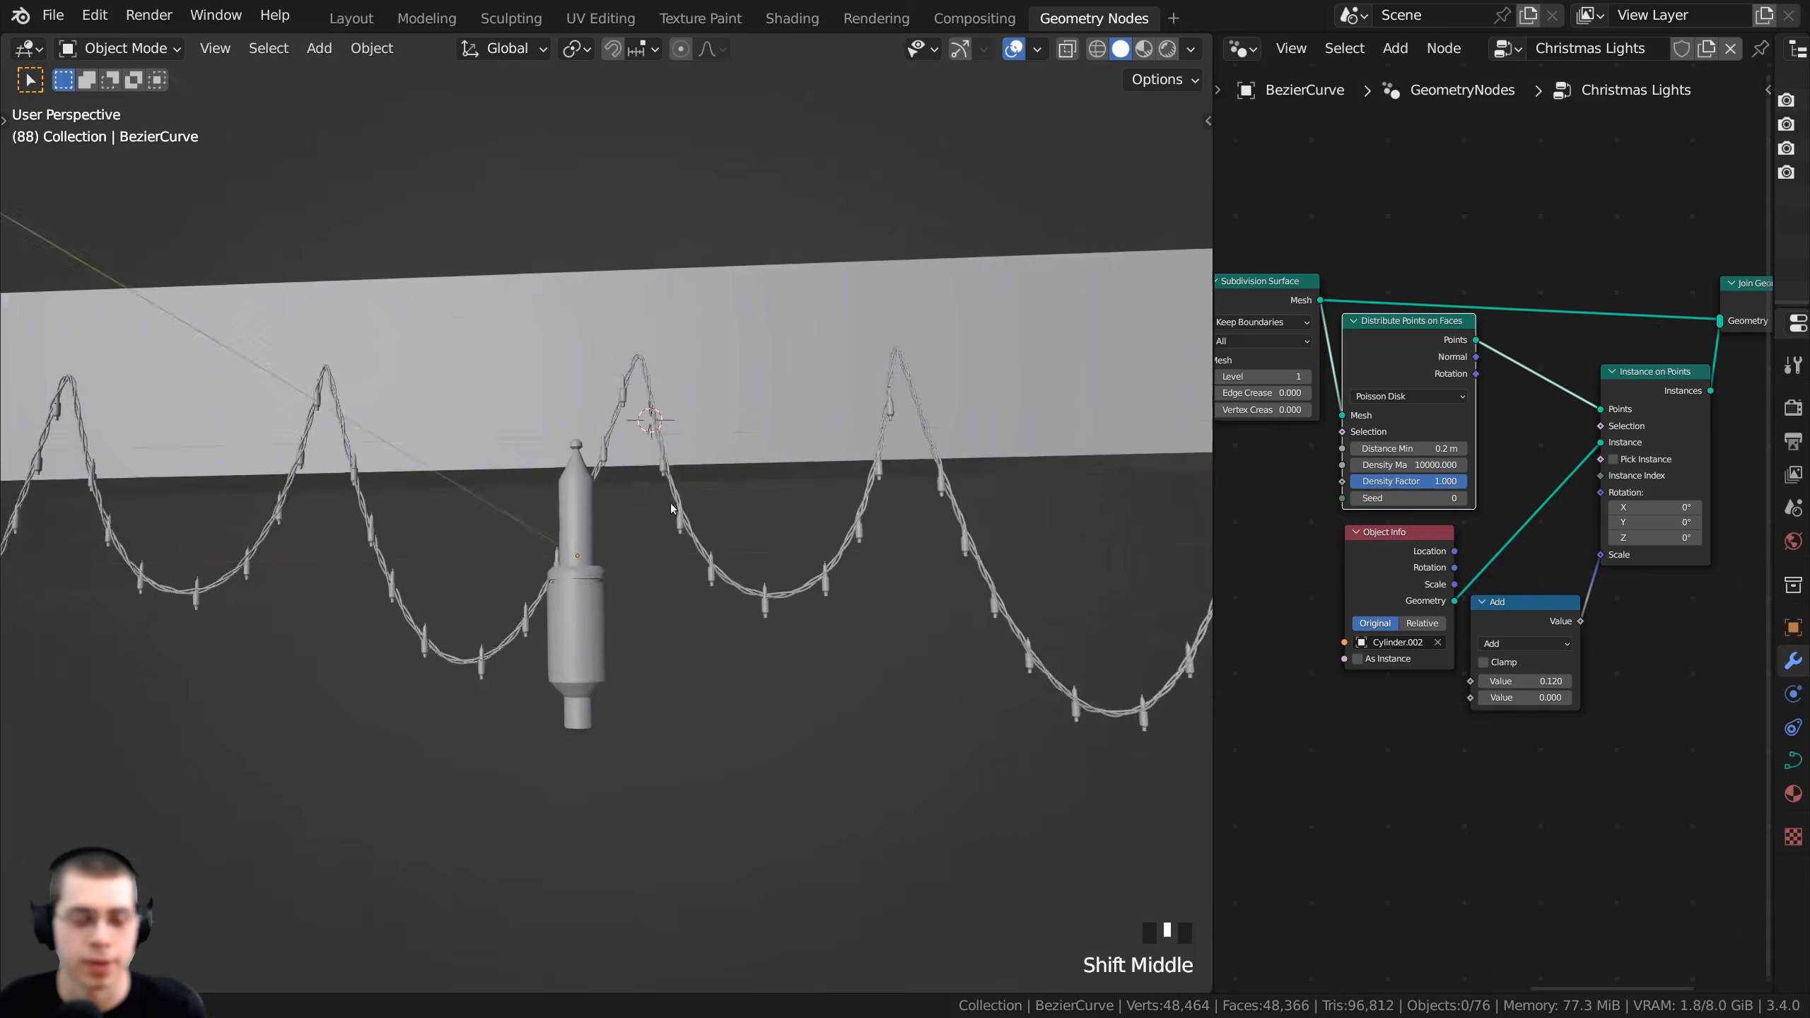
- Select the original light bulb object, Cylinder.002, and inspect where its origin point lies
{"action": "scroll", "coordinate": [638, 578], "scroll_direction": "up", "scroll_amount": 4}
{"action": "right_click", "coordinate": [575, 422]}
{"action": "scroll", "coordinate": [542, 471], "scroll_direction": "up", "scroll_amount": 3}
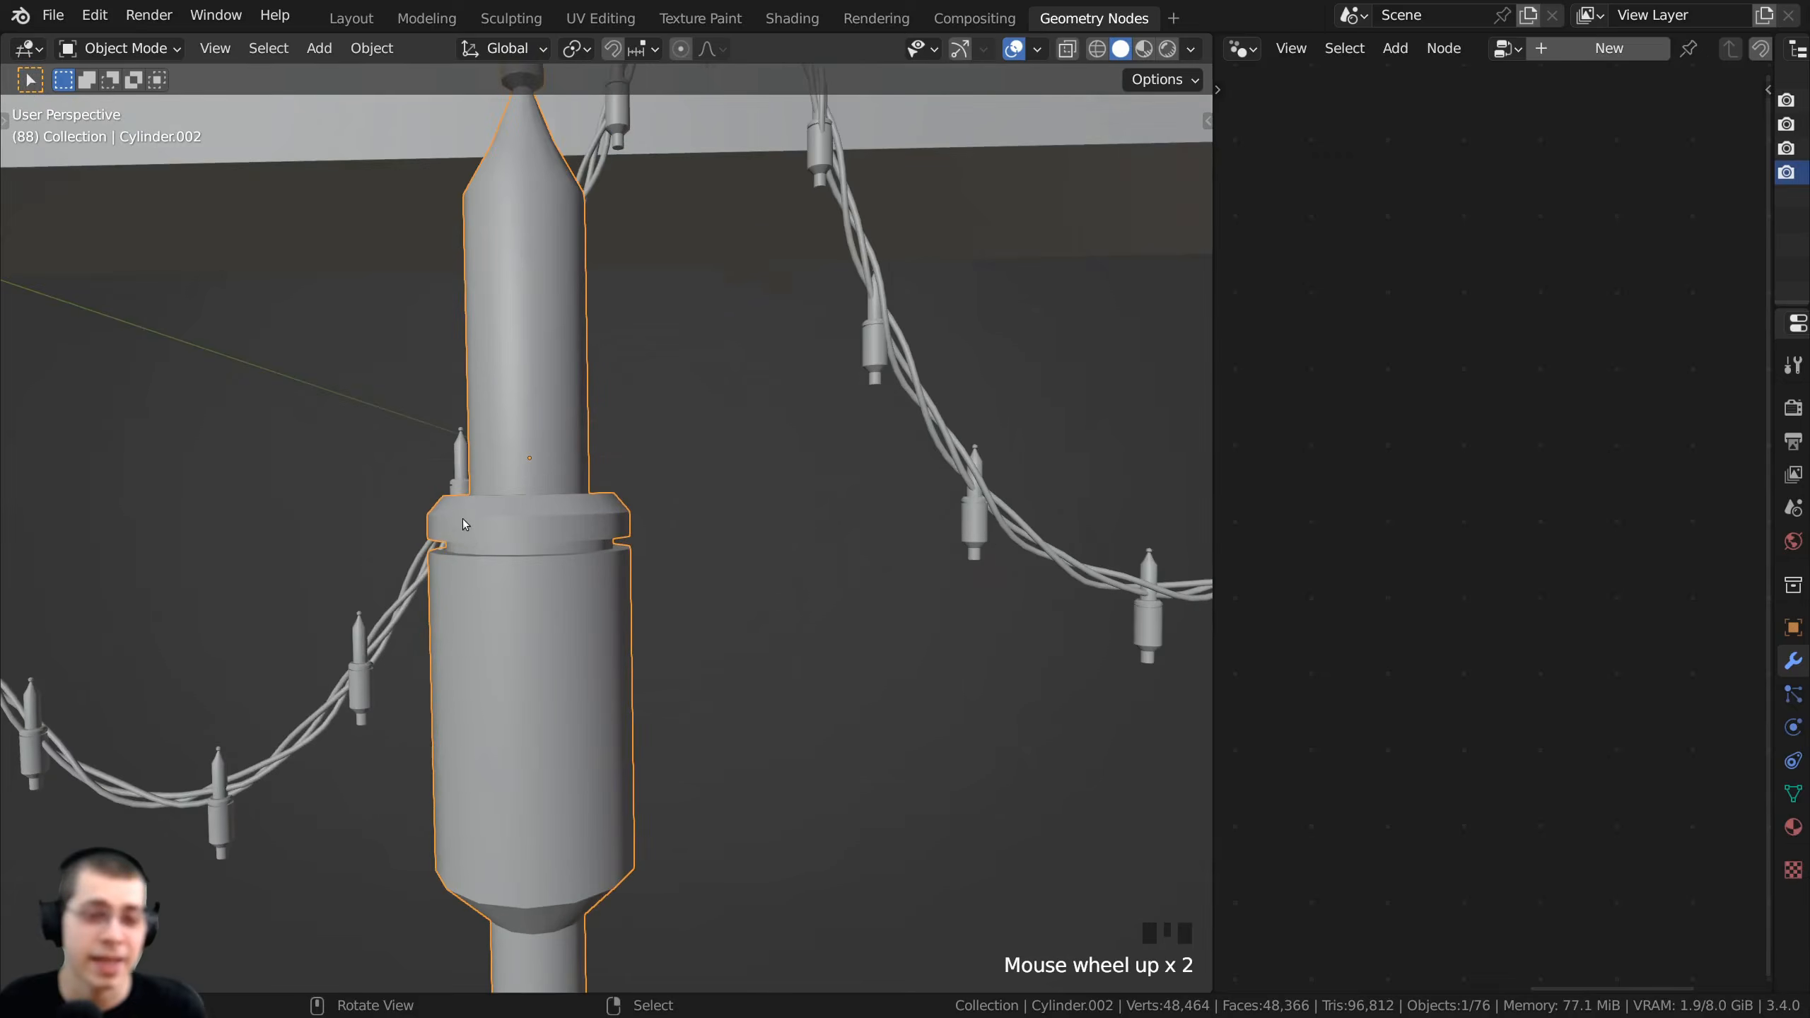
{"action": "middle_click_drag", "start_coordinate": [495, 444], "coordinate": [516, 447]}
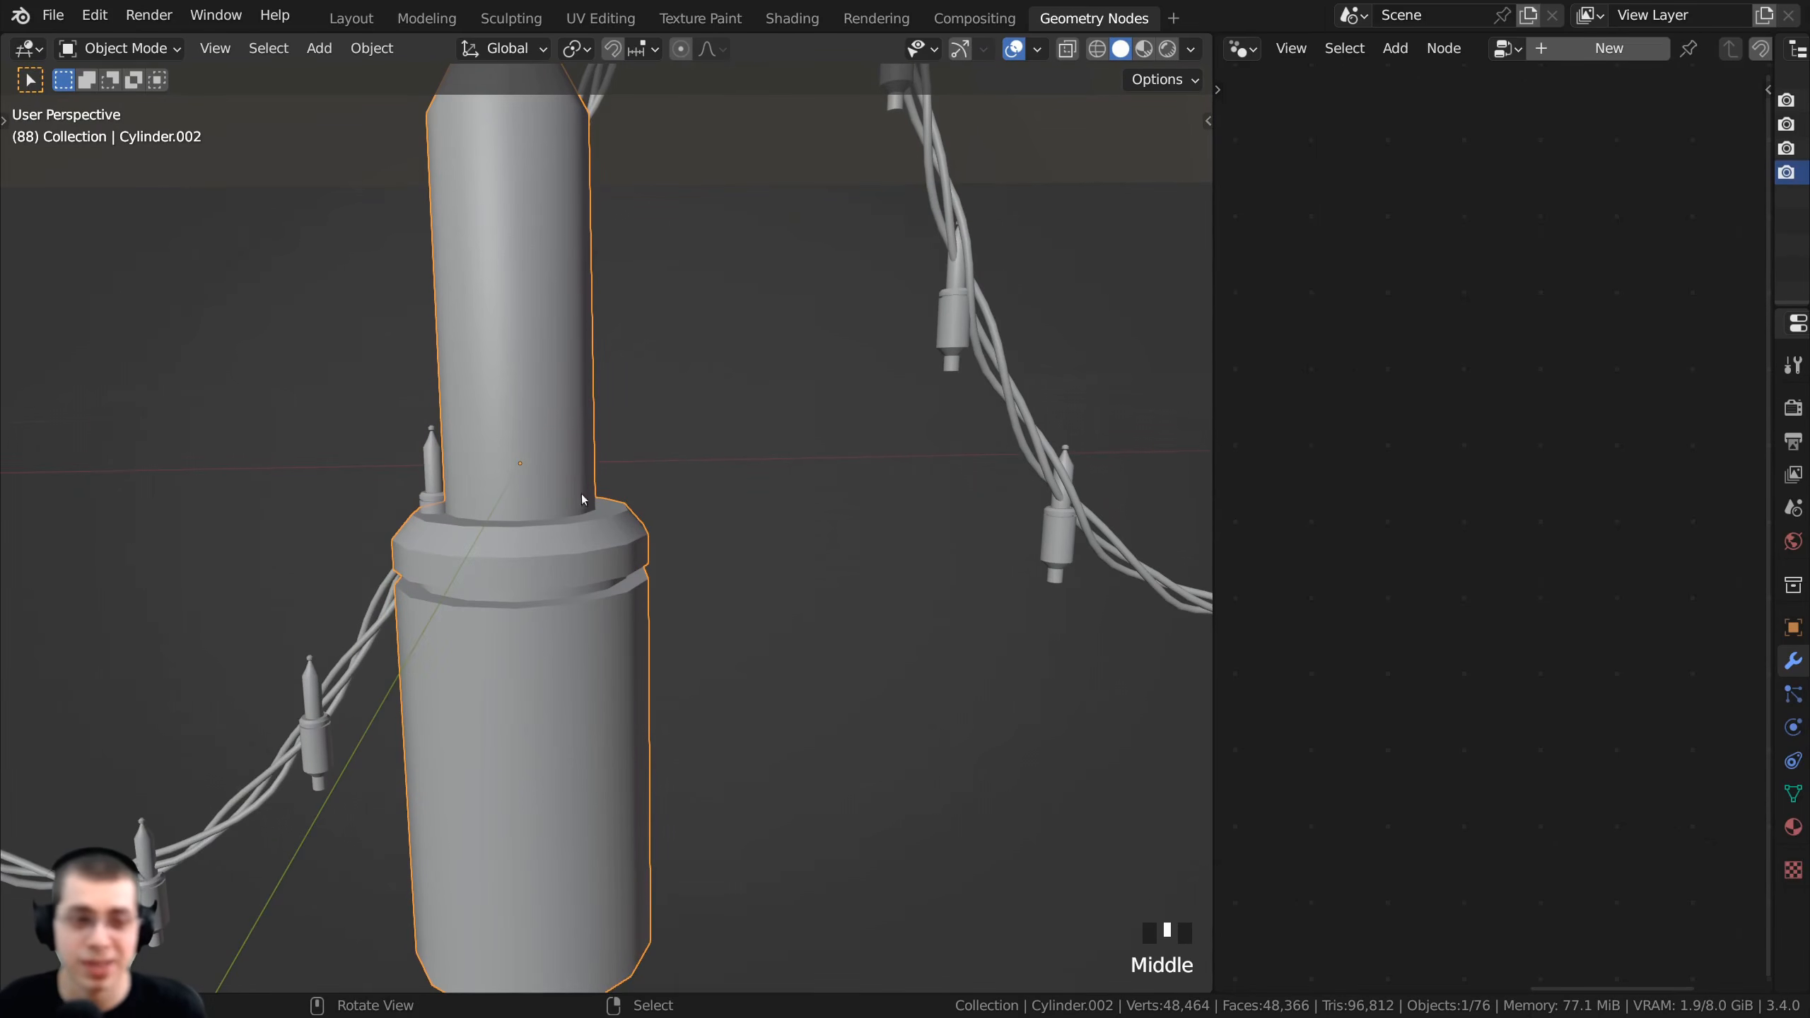
{"action": "scroll", "coordinate": [531, 463], "scroll_direction": "down", "scroll_amount": 3}
{"action": "middle_click_drag", "start_coordinate": [554, 571], "coordinate": [766, 428]}
{"action": "middle_click_drag", "start_coordinate": [582, 532], "coordinate": [556, 499], "text": "shift"}
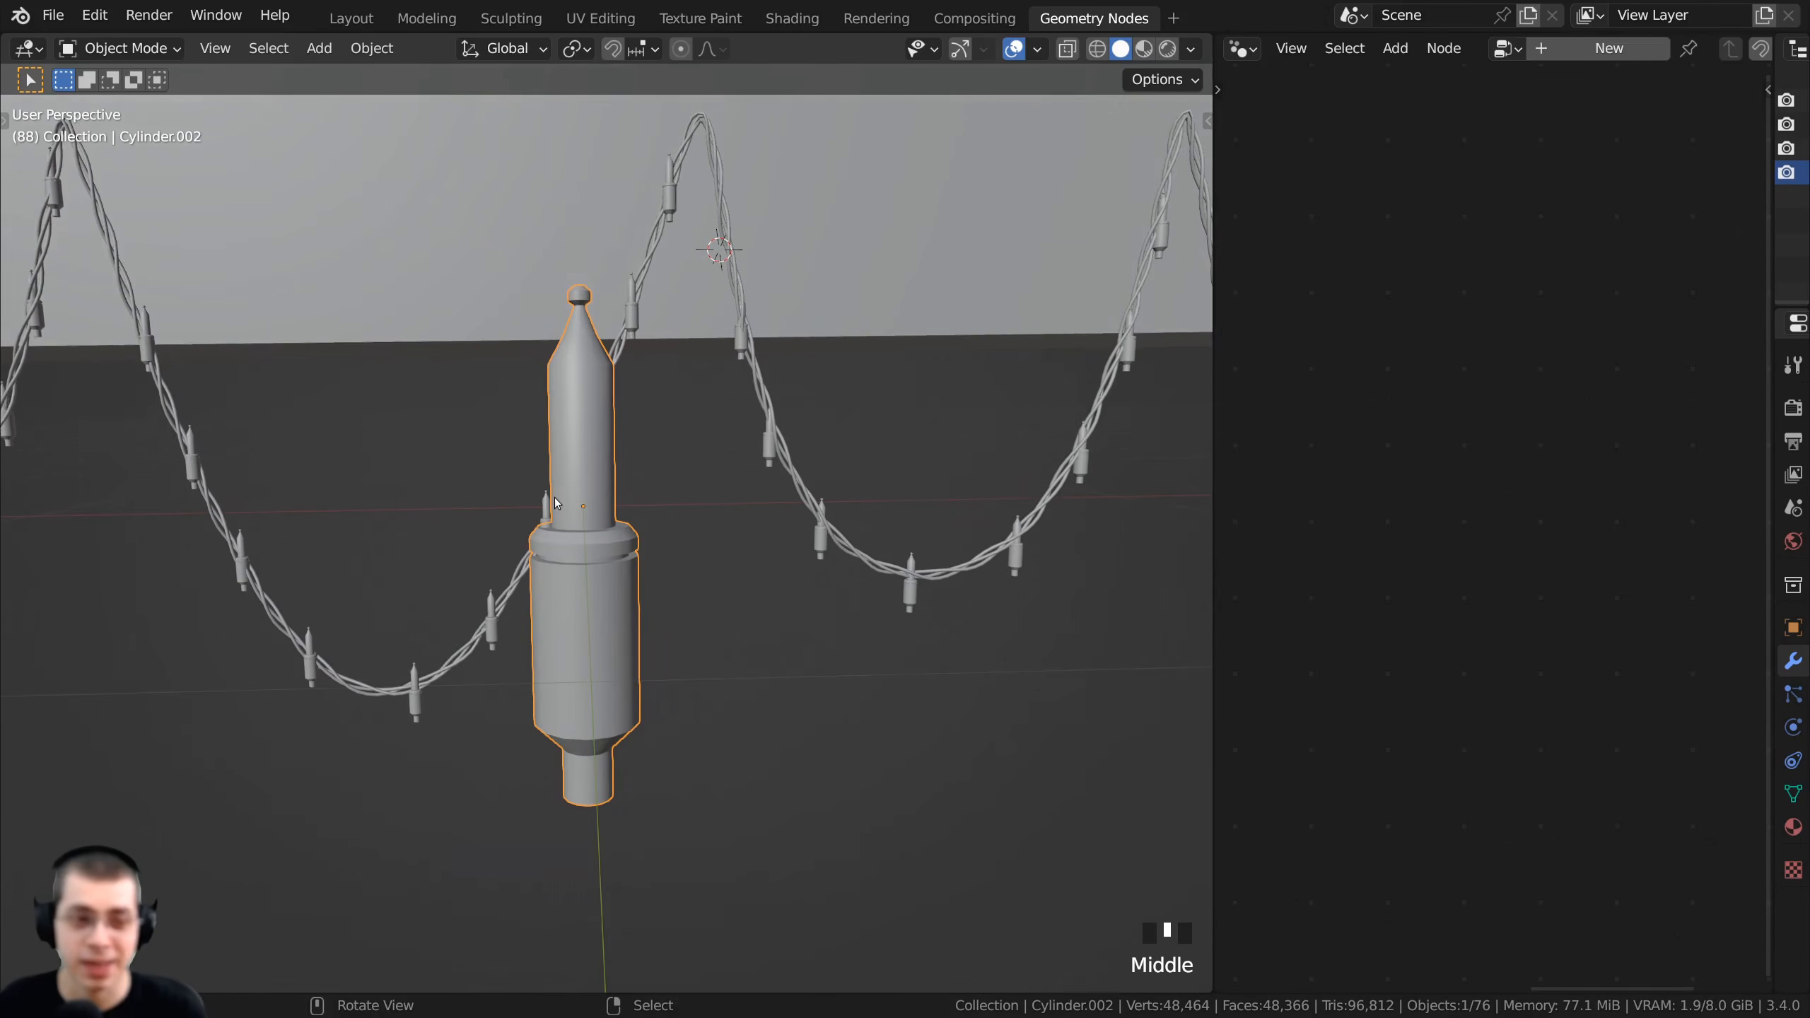
- In Edit Mode, move the bulb's entire mesh up about 0.55 m along Z, bringing its base to the origin
{"action": "key", "text": "Tab"}
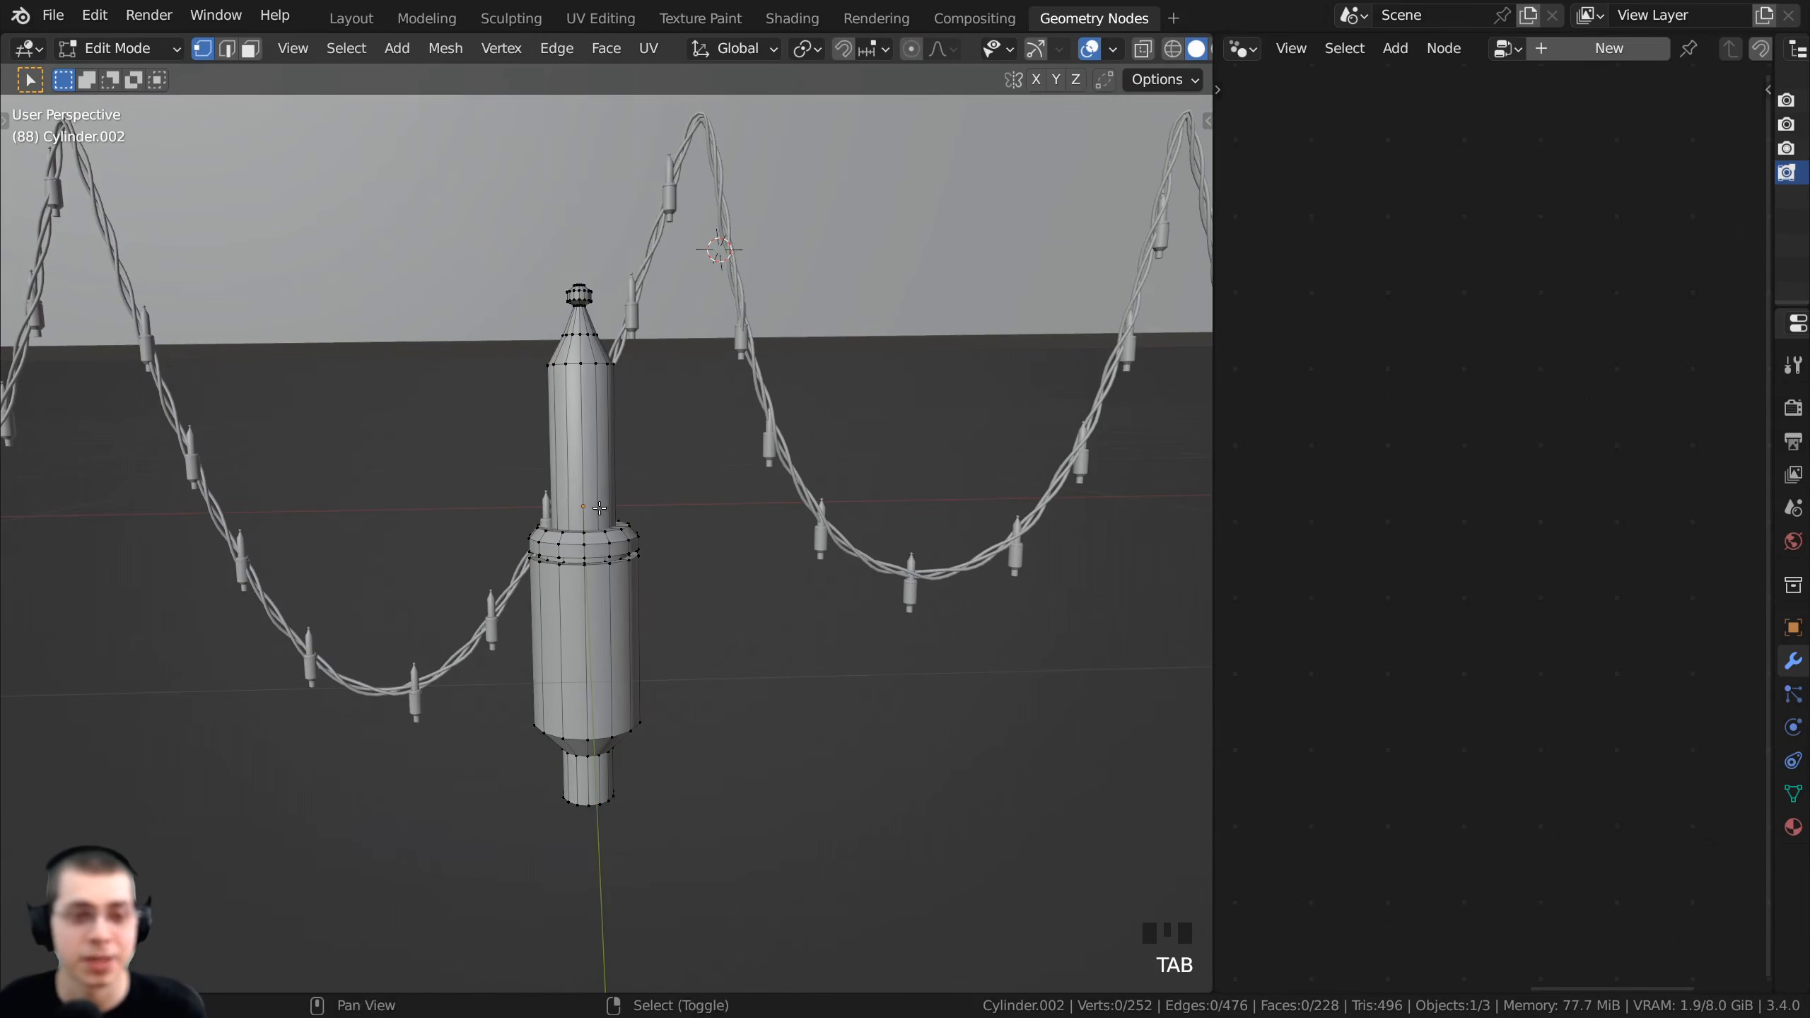
{"action": "scroll", "coordinate": [596, 539], "scroll_direction": "up", "scroll_amount": 2}
{"action": "key", "text": "a"}
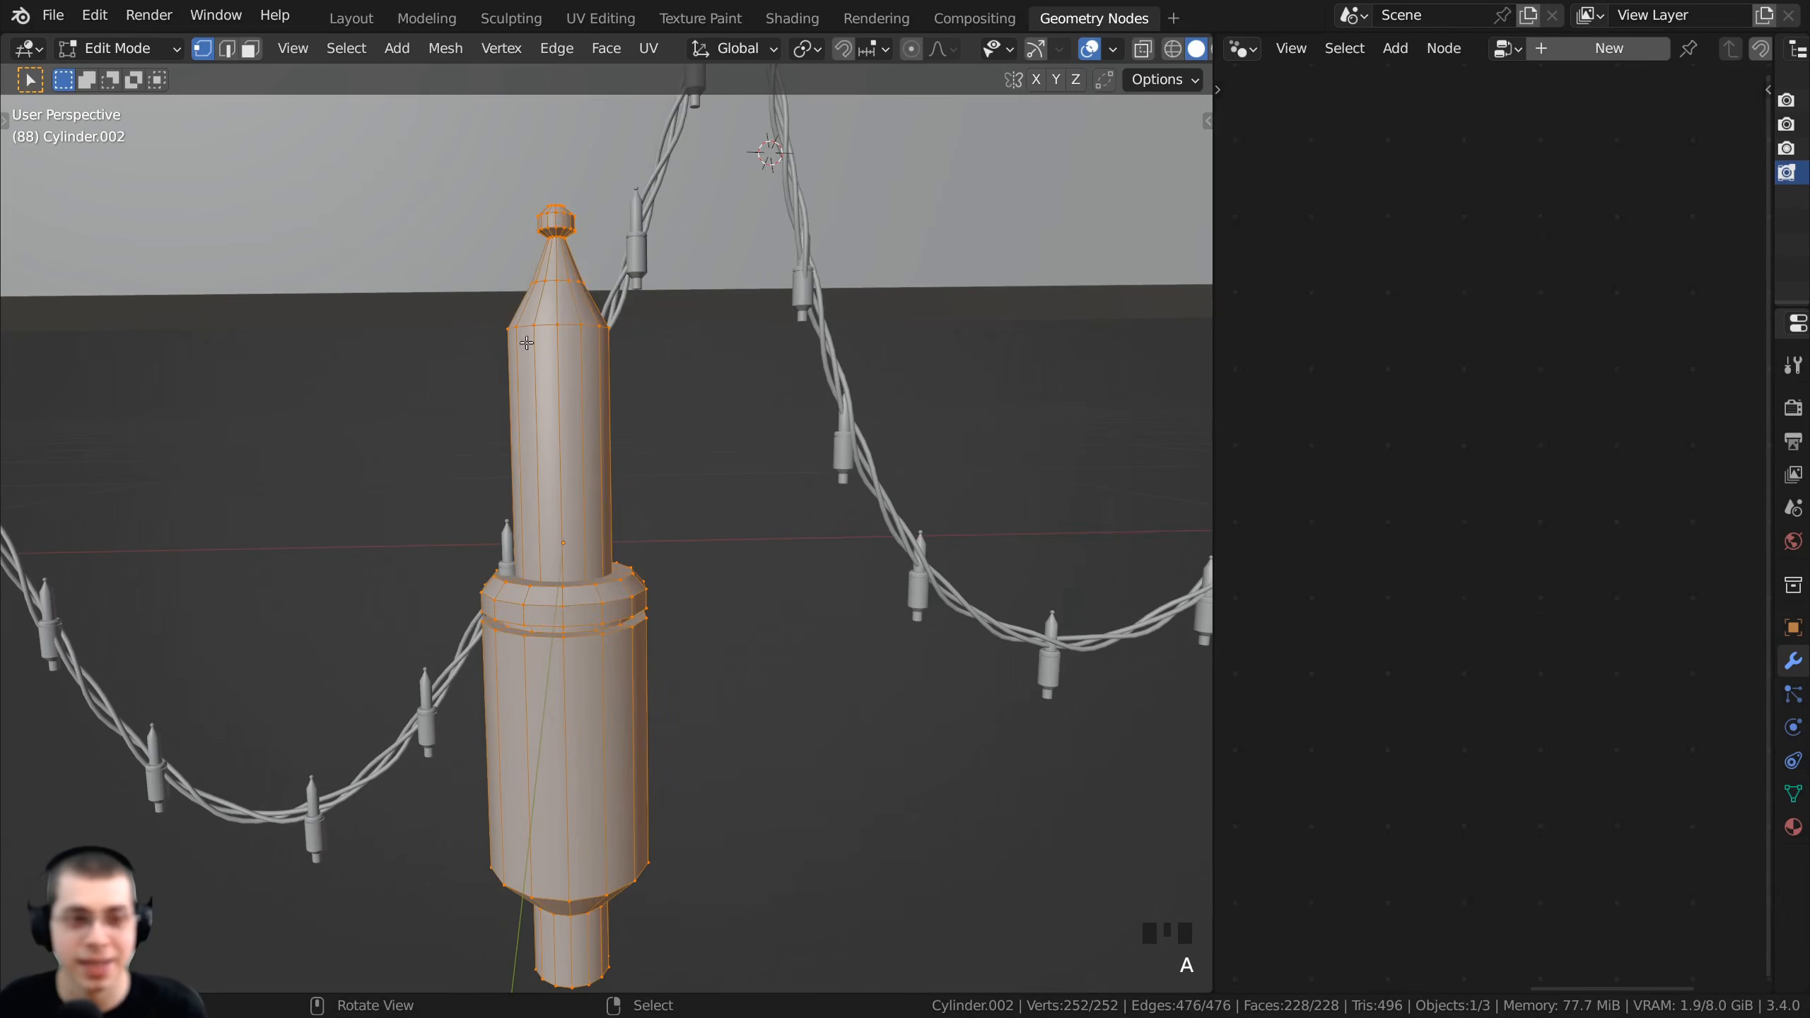
{"action": "scroll", "coordinate": [596, 539], "scroll_direction": "down", "scroll_amount": 1}
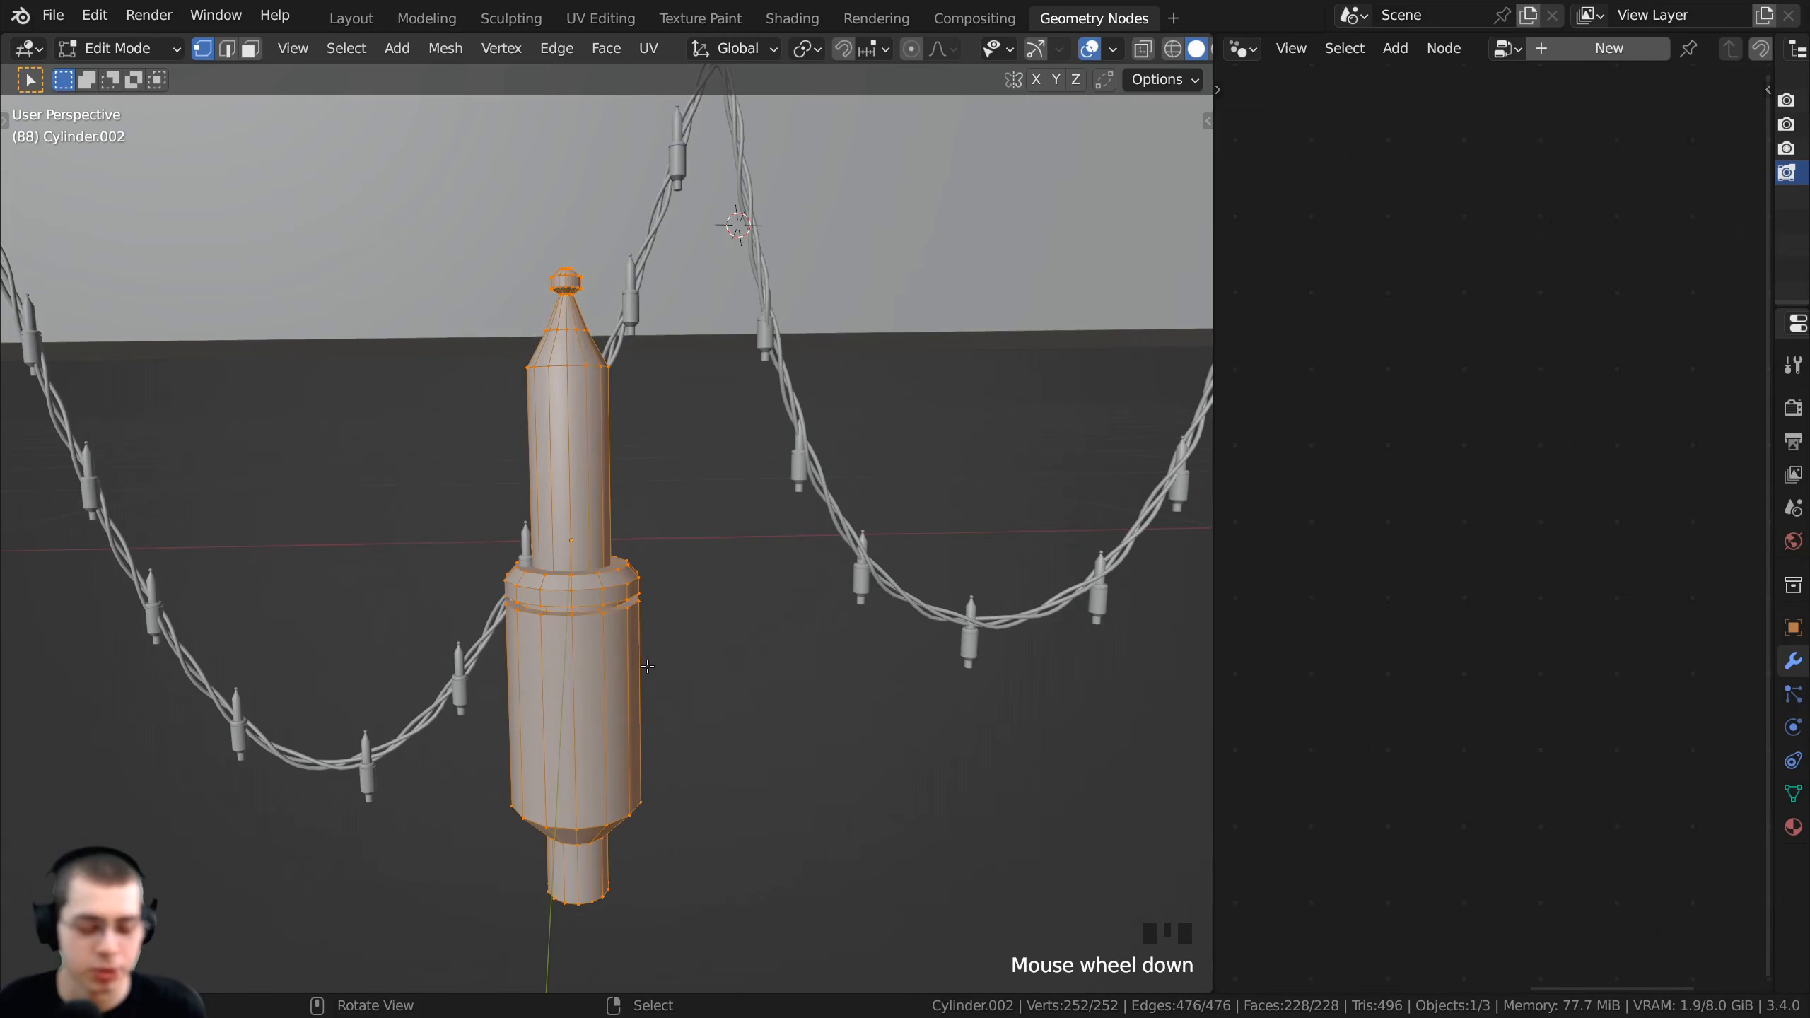
{"action": "scroll", "coordinate": [647, 666], "scroll_direction": "down", "scroll_amount": 1}
{"action": "scroll", "coordinate": [646, 666], "scroll_direction": "up", "scroll_amount": 1}
{"action": "key", "text": "g"}
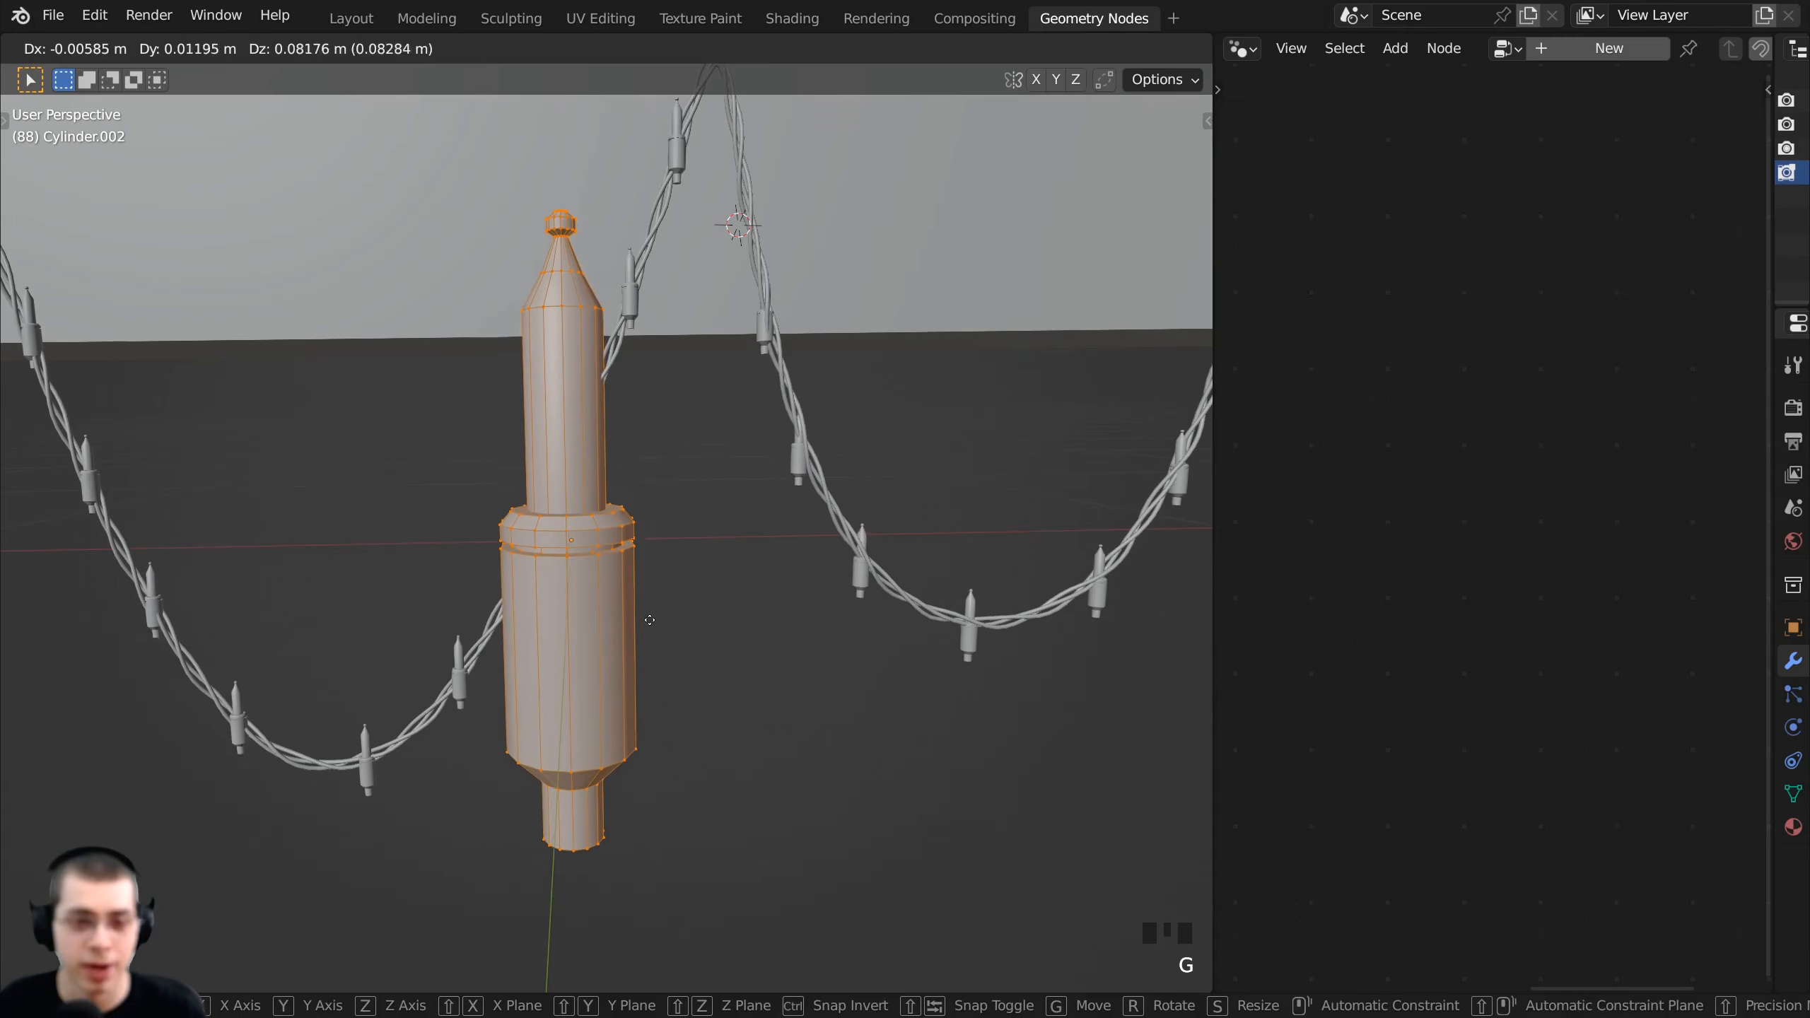
{"action": "key", "text": "z"}
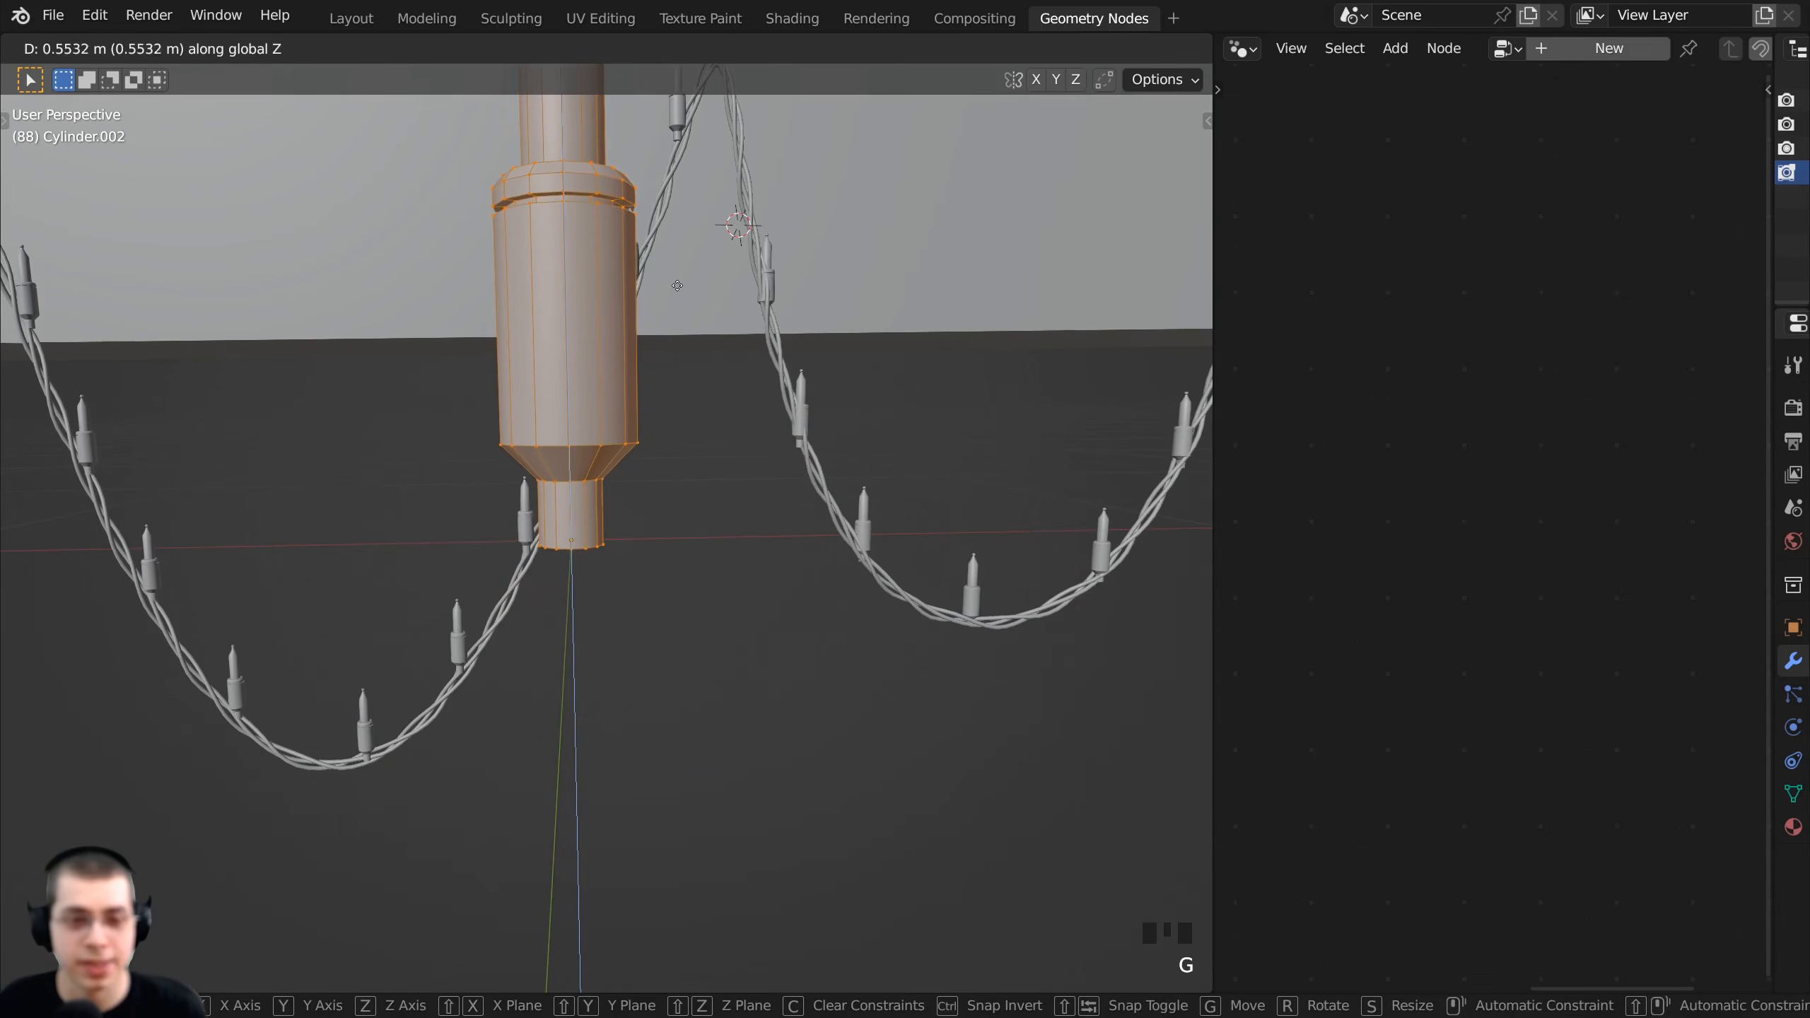
{"action": "left_click", "coordinate": [676, 285]}
- Fine-tune the bulb mesh's height along Z so its base sits just above the object's origin
{"action": "middle_click_drag", "start_coordinate": [677, 285], "coordinate": [665, 261]}
{"action": "key", "text": "g"}
{"action": "key", "text": "z"}
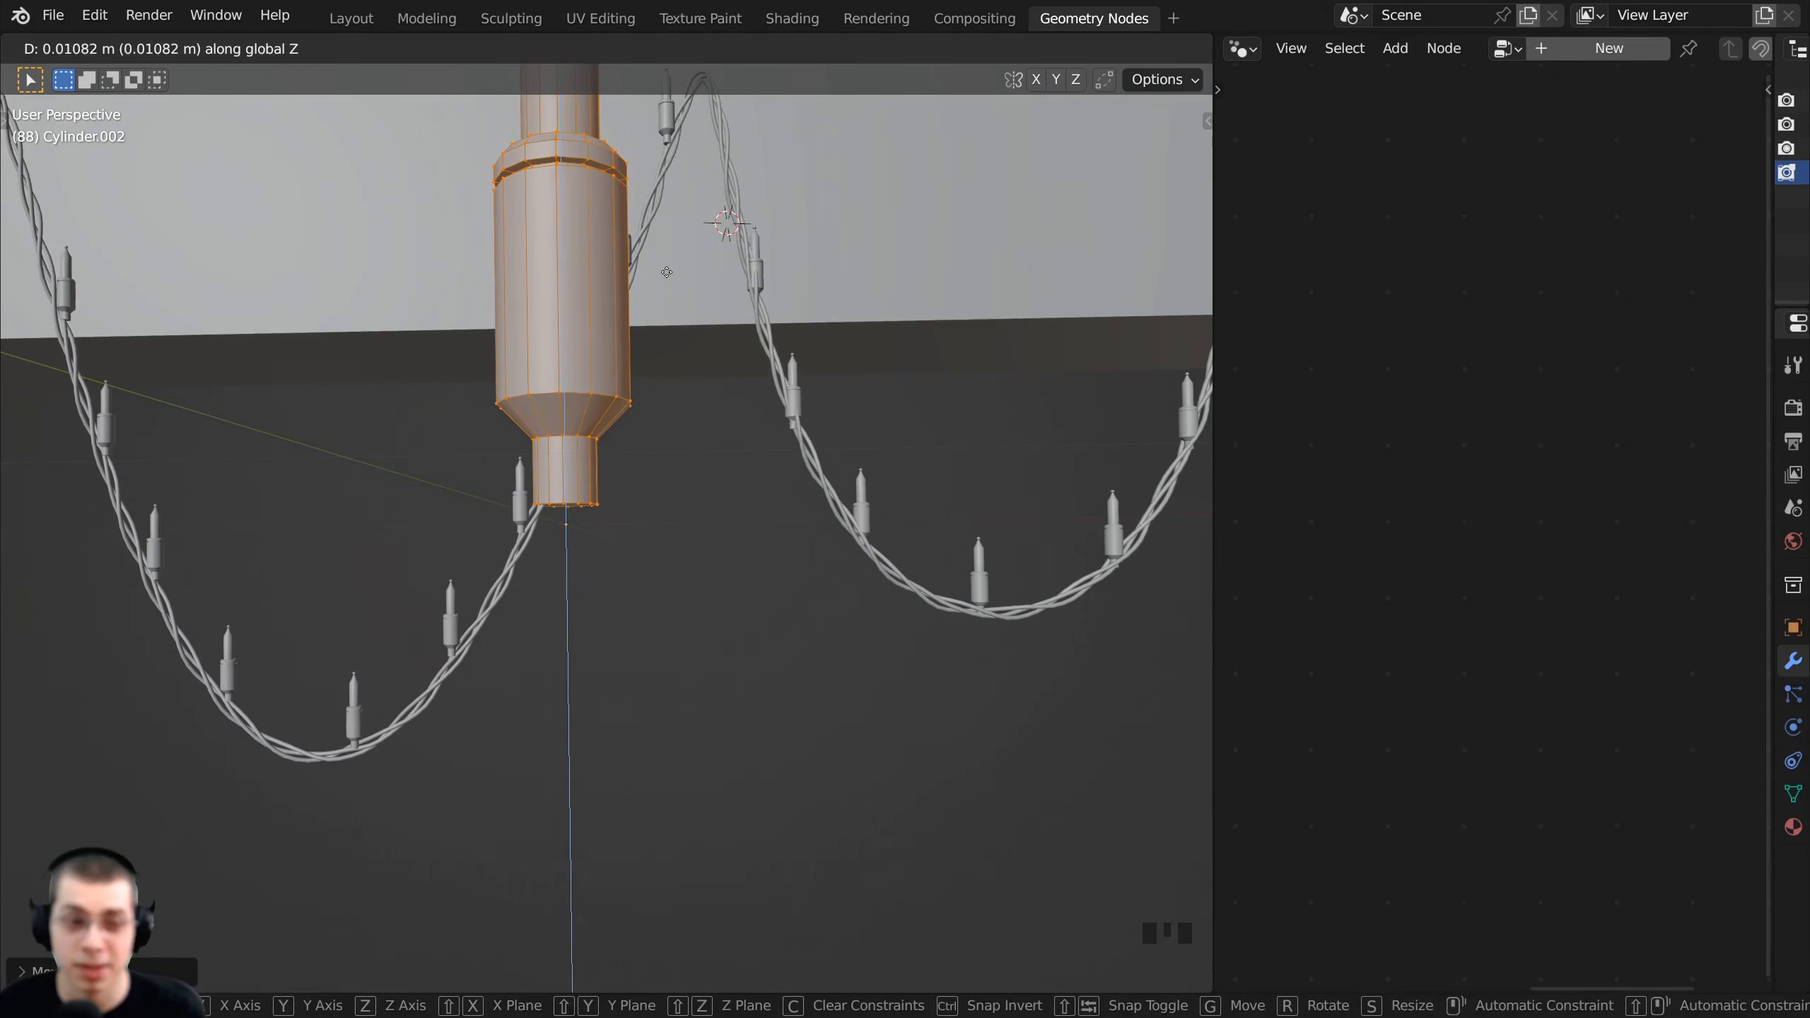
{"action": "left_click", "coordinate": [666, 267]}
{"action": "middle_click_drag", "start_coordinate": [599, 434], "coordinate": [613, 434], "text": "shift"}
{"action": "scroll", "coordinate": [613, 434], "scroll_direction": "up", "scroll_amount": 4}
{"action": "key", "text": "g"}
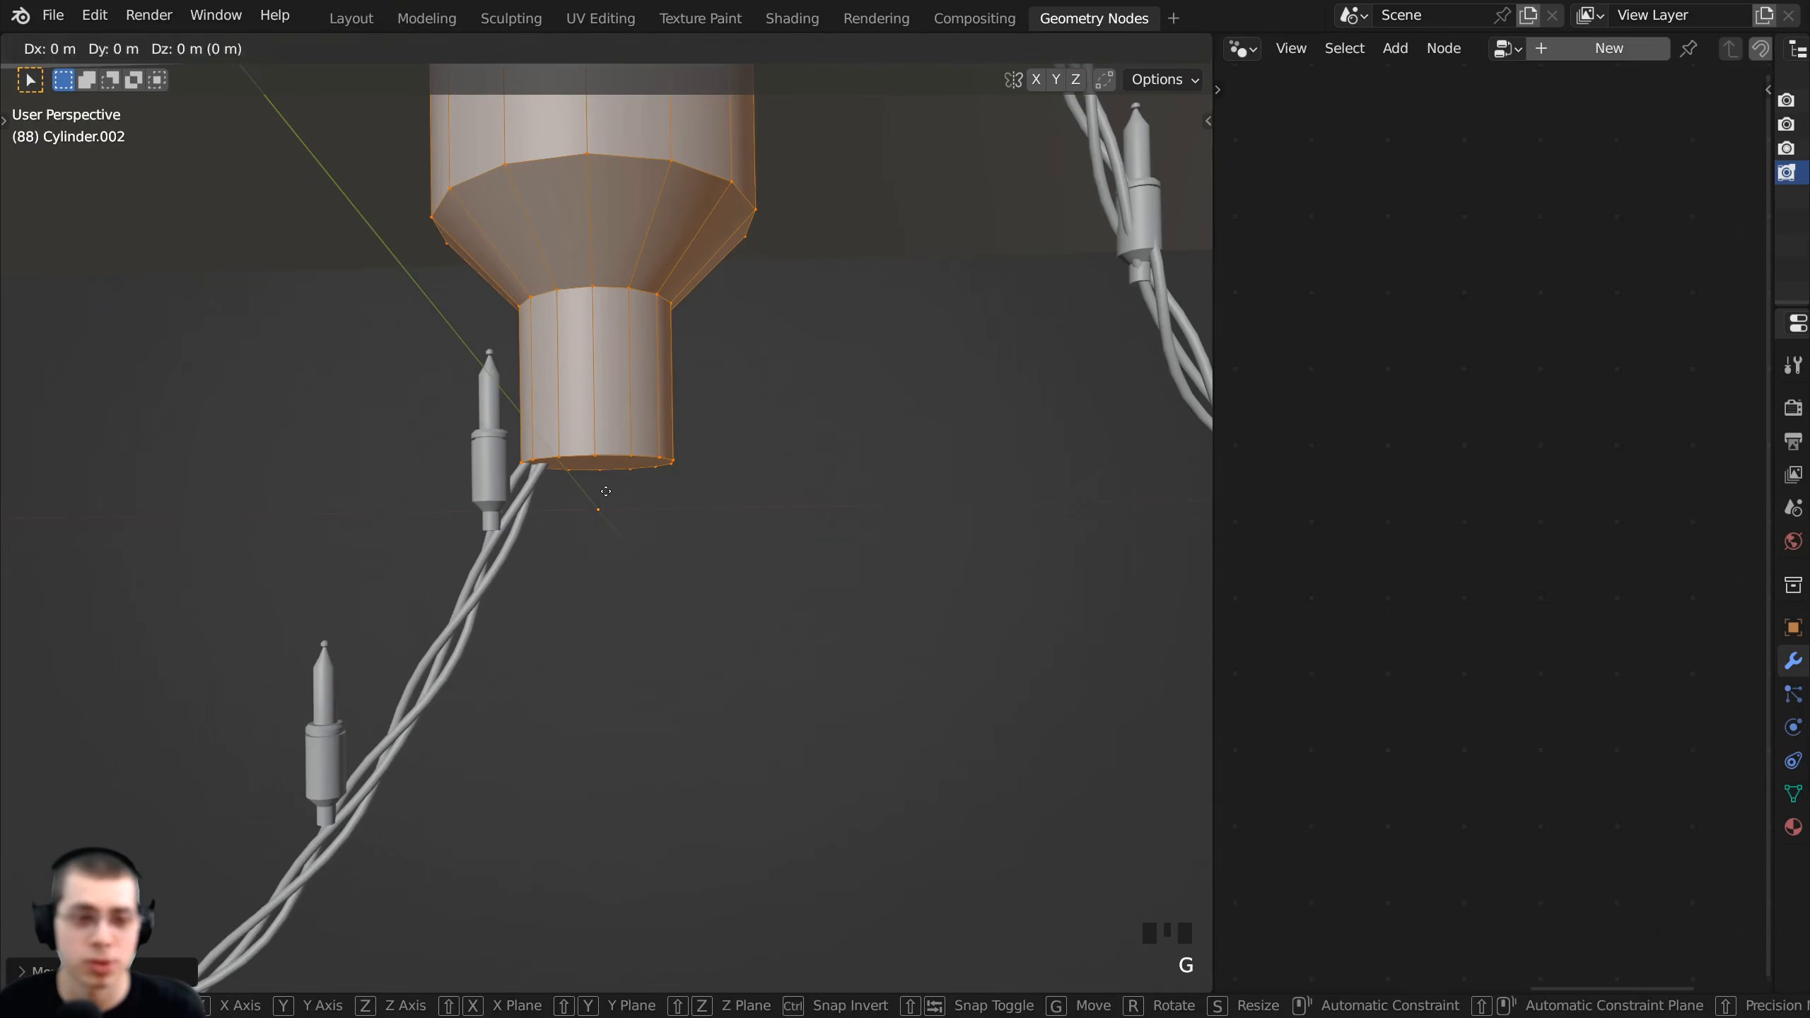
{"action": "key", "text": "z"}
{"action": "left_click", "coordinate": [605, 502]}
- Adjust the bulb mesh's height along Z while comparing how the instanced bulb bases meet the twisted wires
{"action": "scroll", "coordinate": [605, 501], "scroll_direction": "down", "scroll_amount": 3}
{"action": "middle_click_drag", "start_coordinate": [604, 507], "coordinate": [824, 710]}
{"action": "scroll", "coordinate": [421, 555], "scroll_direction": "up", "scroll_amount": 4}
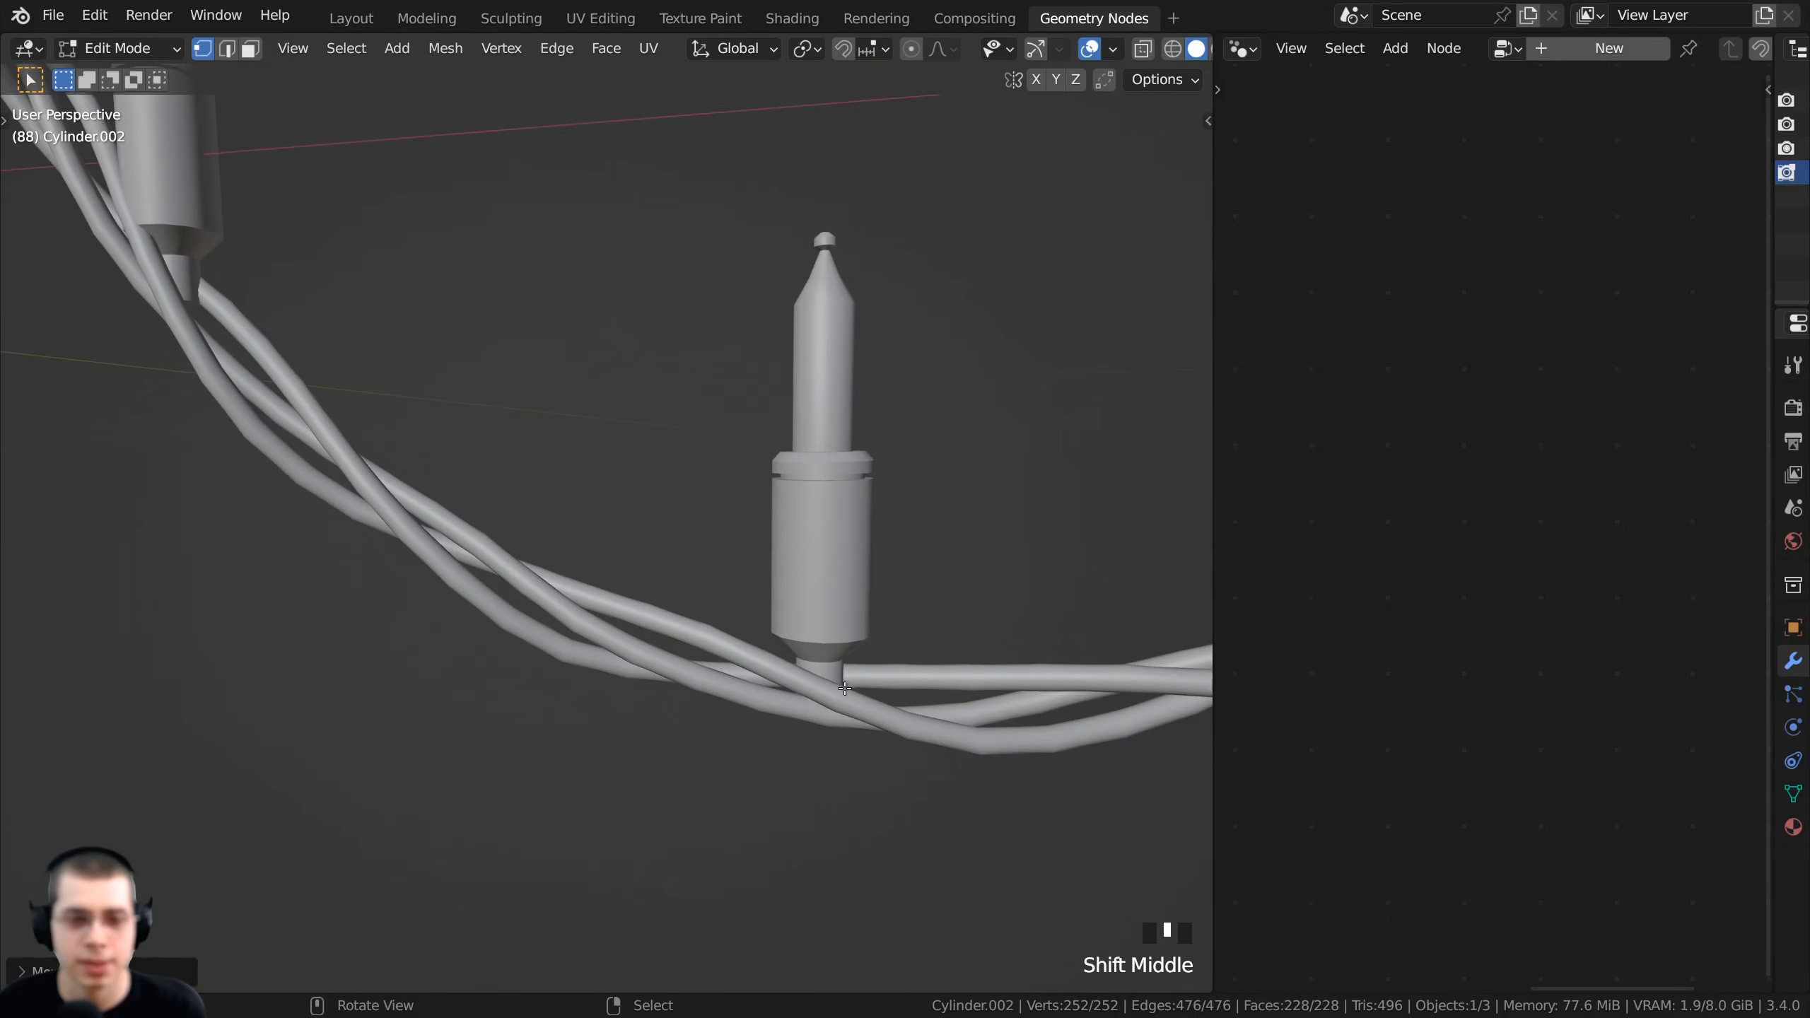
{"action": "scroll", "coordinate": [862, 653], "scroll_direction": "down", "scroll_amount": 5}
{"action": "middle_click_drag", "start_coordinate": [883, 524], "coordinate": [1085, 610], "text": "shift"}
{"action": "key", "text": "g"}
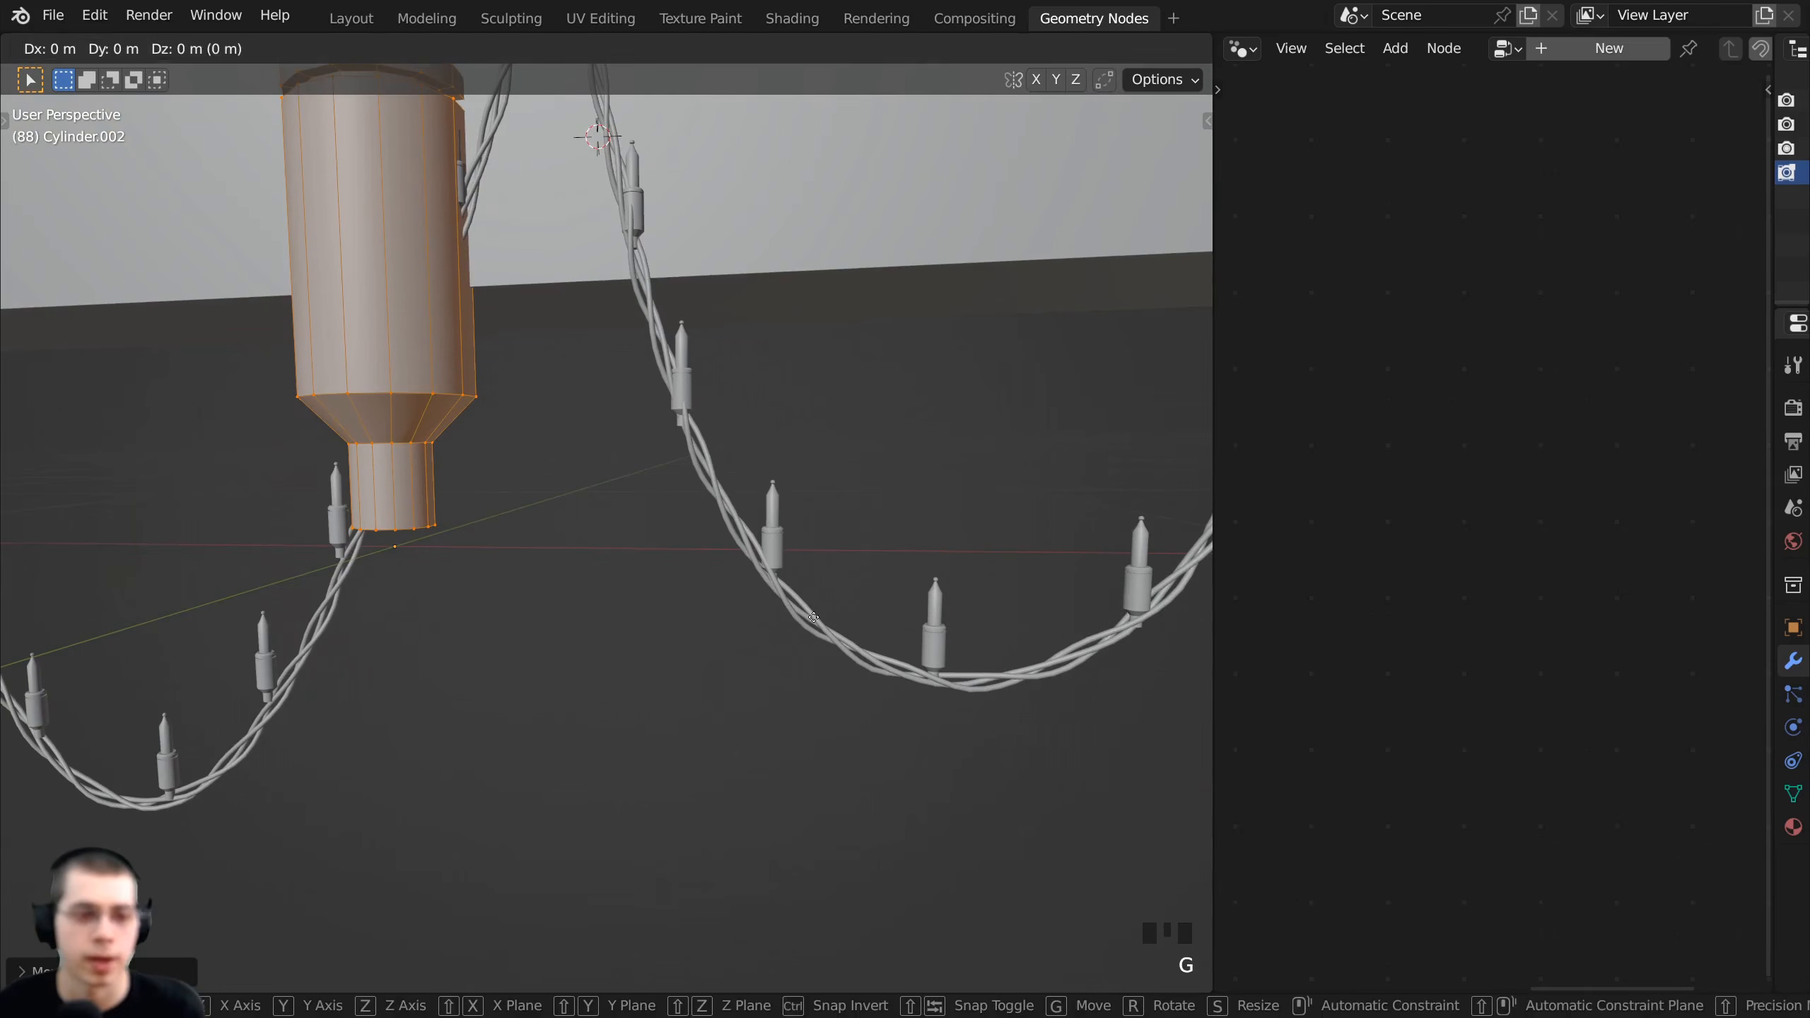
{"action": "key", "text": "z"}
{"action": "left_click", "coordinate": [809, 612]}
- Reposition the bulb mesh along Z with its base close to the object's origin, and return to Object Mode
{"action": "scroll", "coordinate": [638, 547], "scroll_direction": "down", "scroll_amount": 3}
{"action": "middle_click_drag", "start_coordinate": [638, 547], "coordinate": [674, 554]}
{"action": "key", "text": "g"}
{"action": "key", "text": "z"}
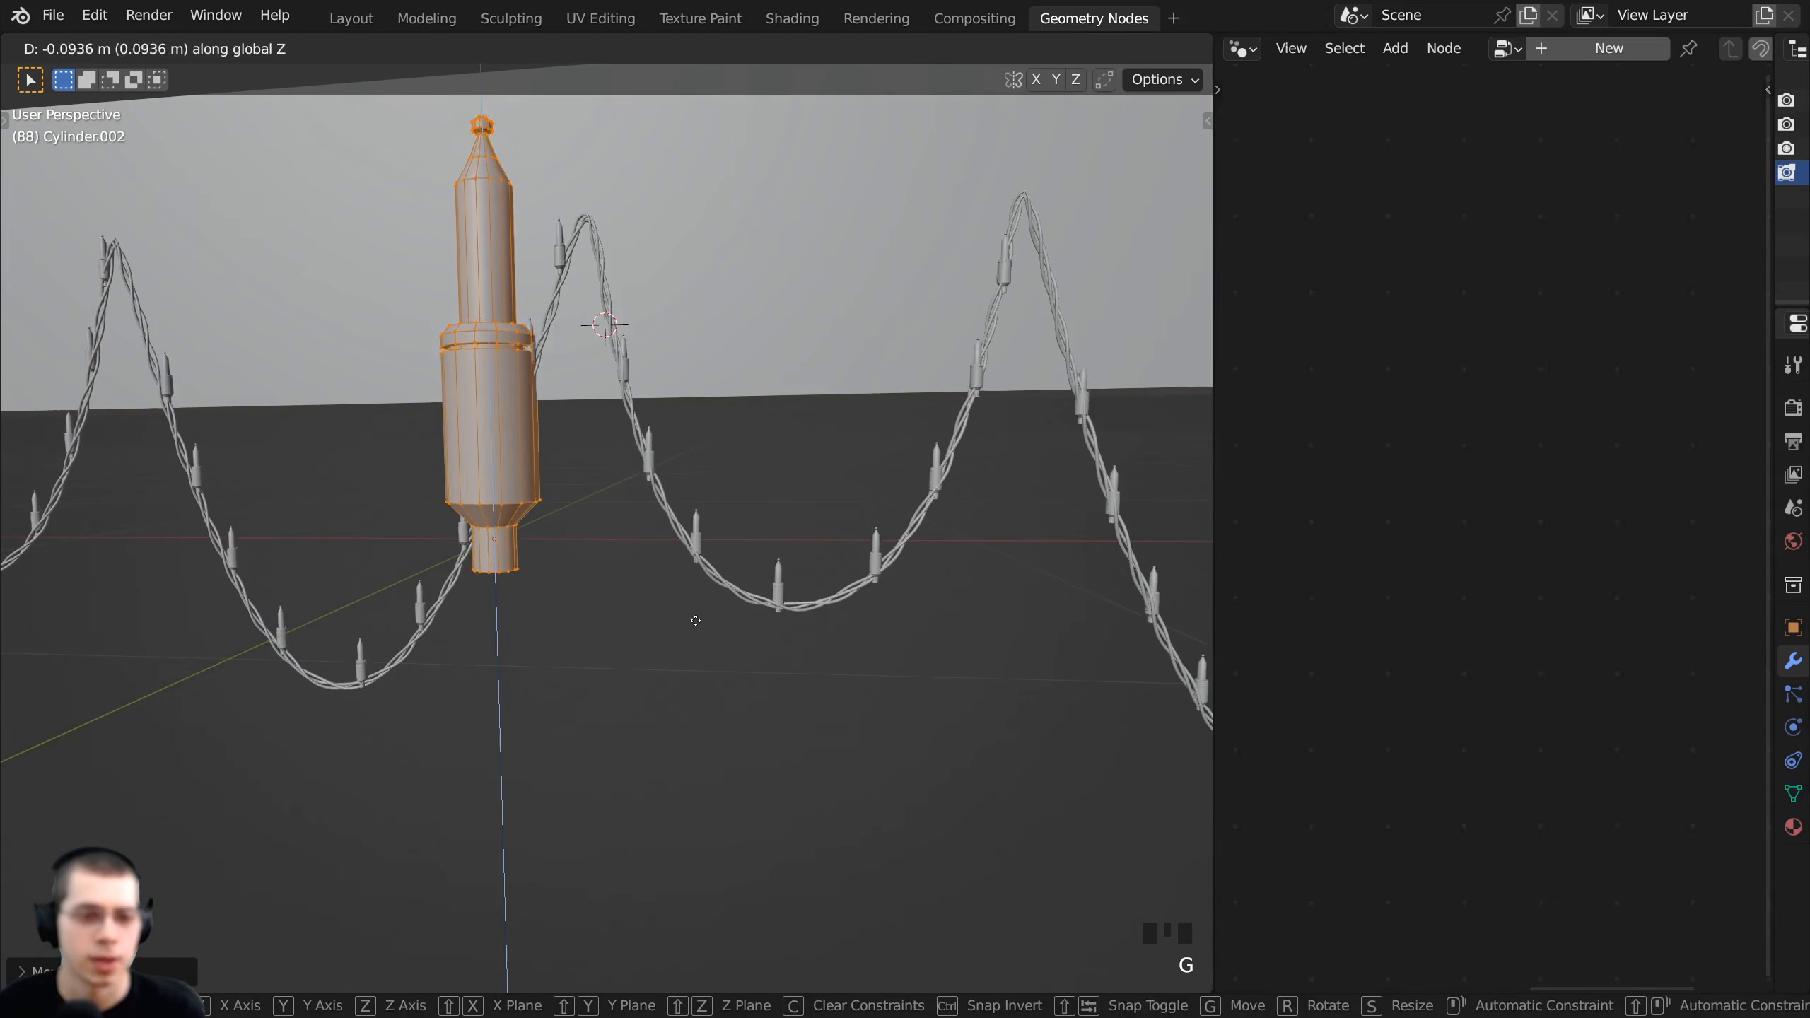
{"action": "left_click", "coordinate": [651, 583]}
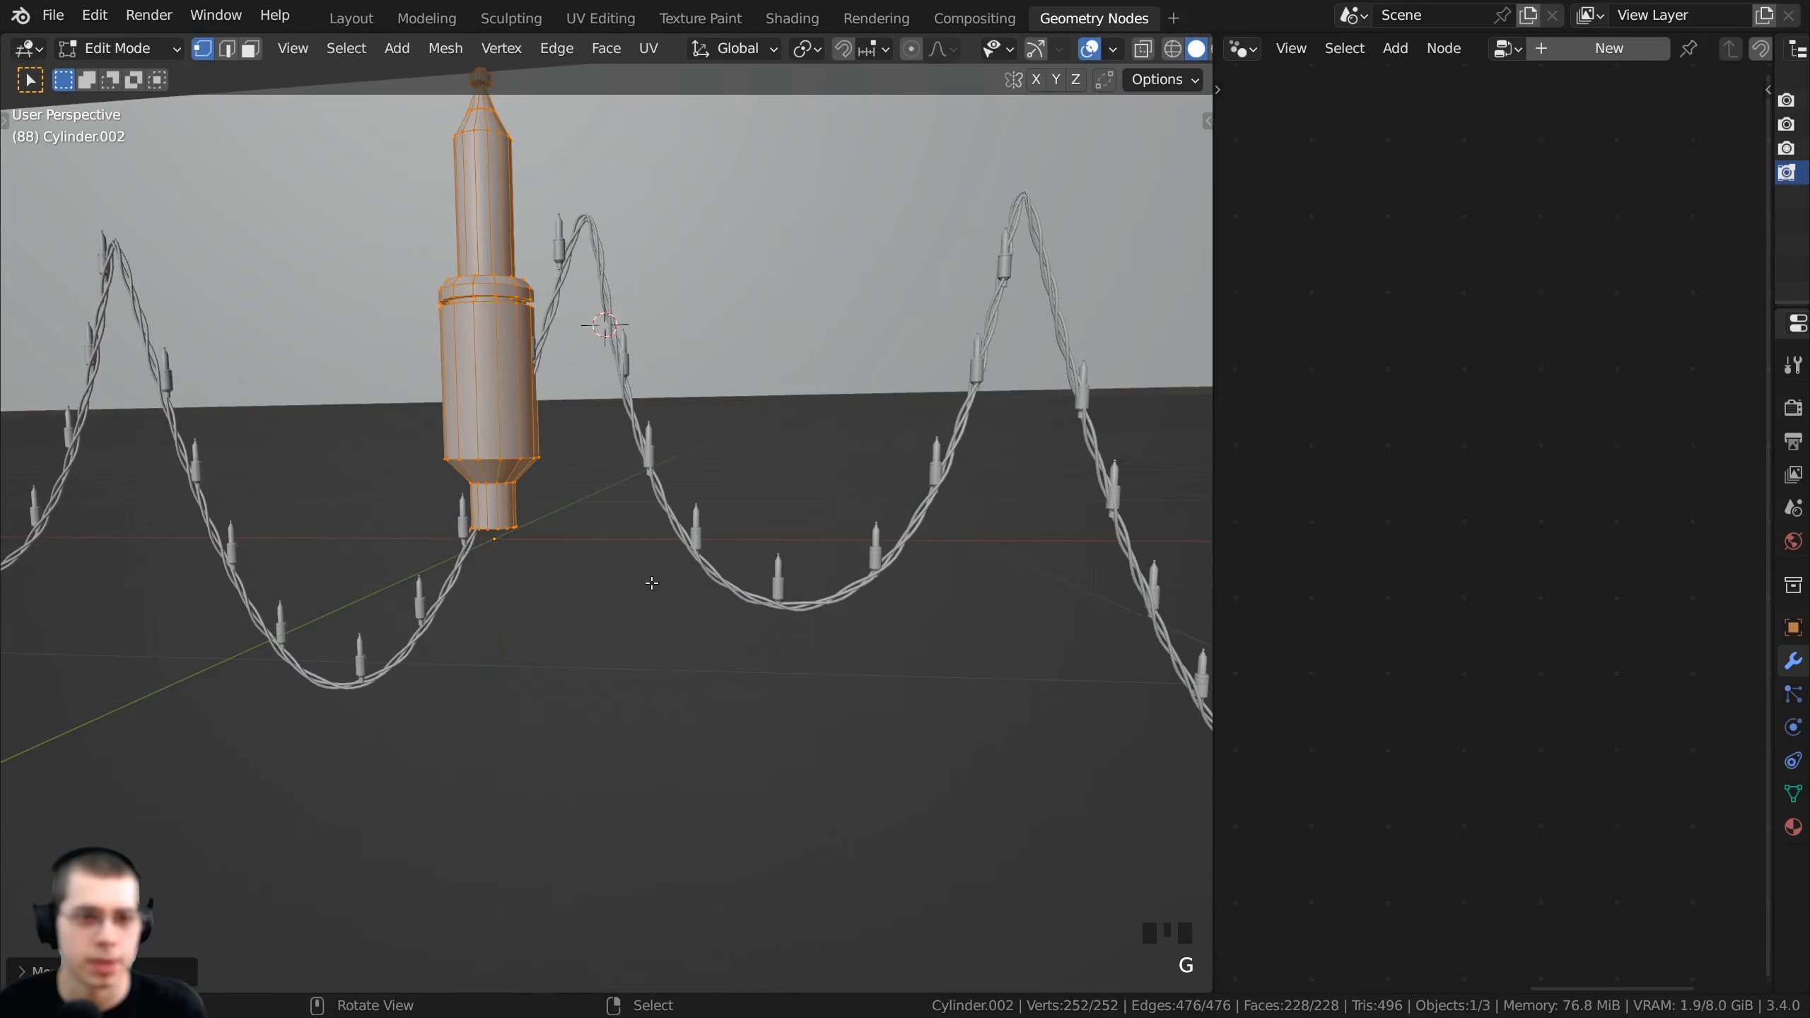
{"action": "middle_click_drag", "start_coordinate": [651, 583], "coordinate": [570, 542]}
{"action": "key", "text": "Tab"}
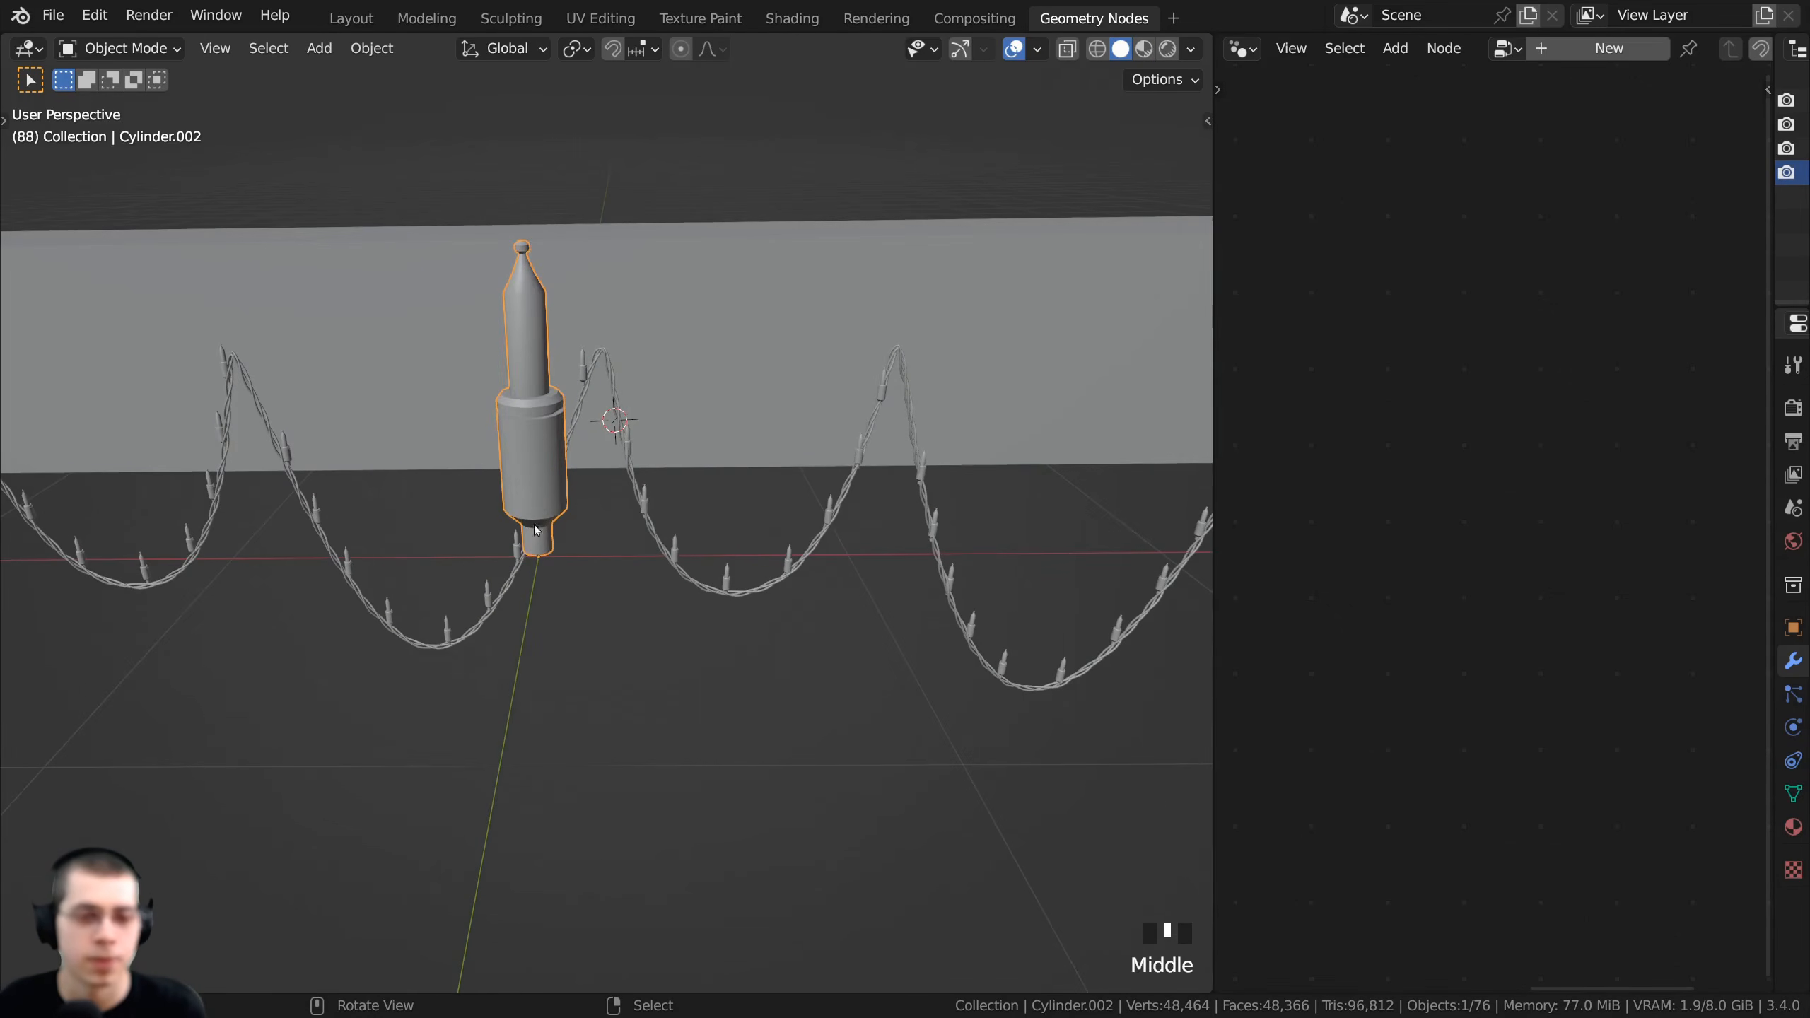
- Deselect the bulb, then enlarge the node editor and select the light string, BezierCurve
{"action": "key", "text": "alt+a"}
{"action": "left_click_drag", "start_coordinate": [1214, 427], "coordinate": [715, 428]}
{"action": "middle_click_drag", "start_coordinate": [620, 487], "coordinate": [662, 492]}
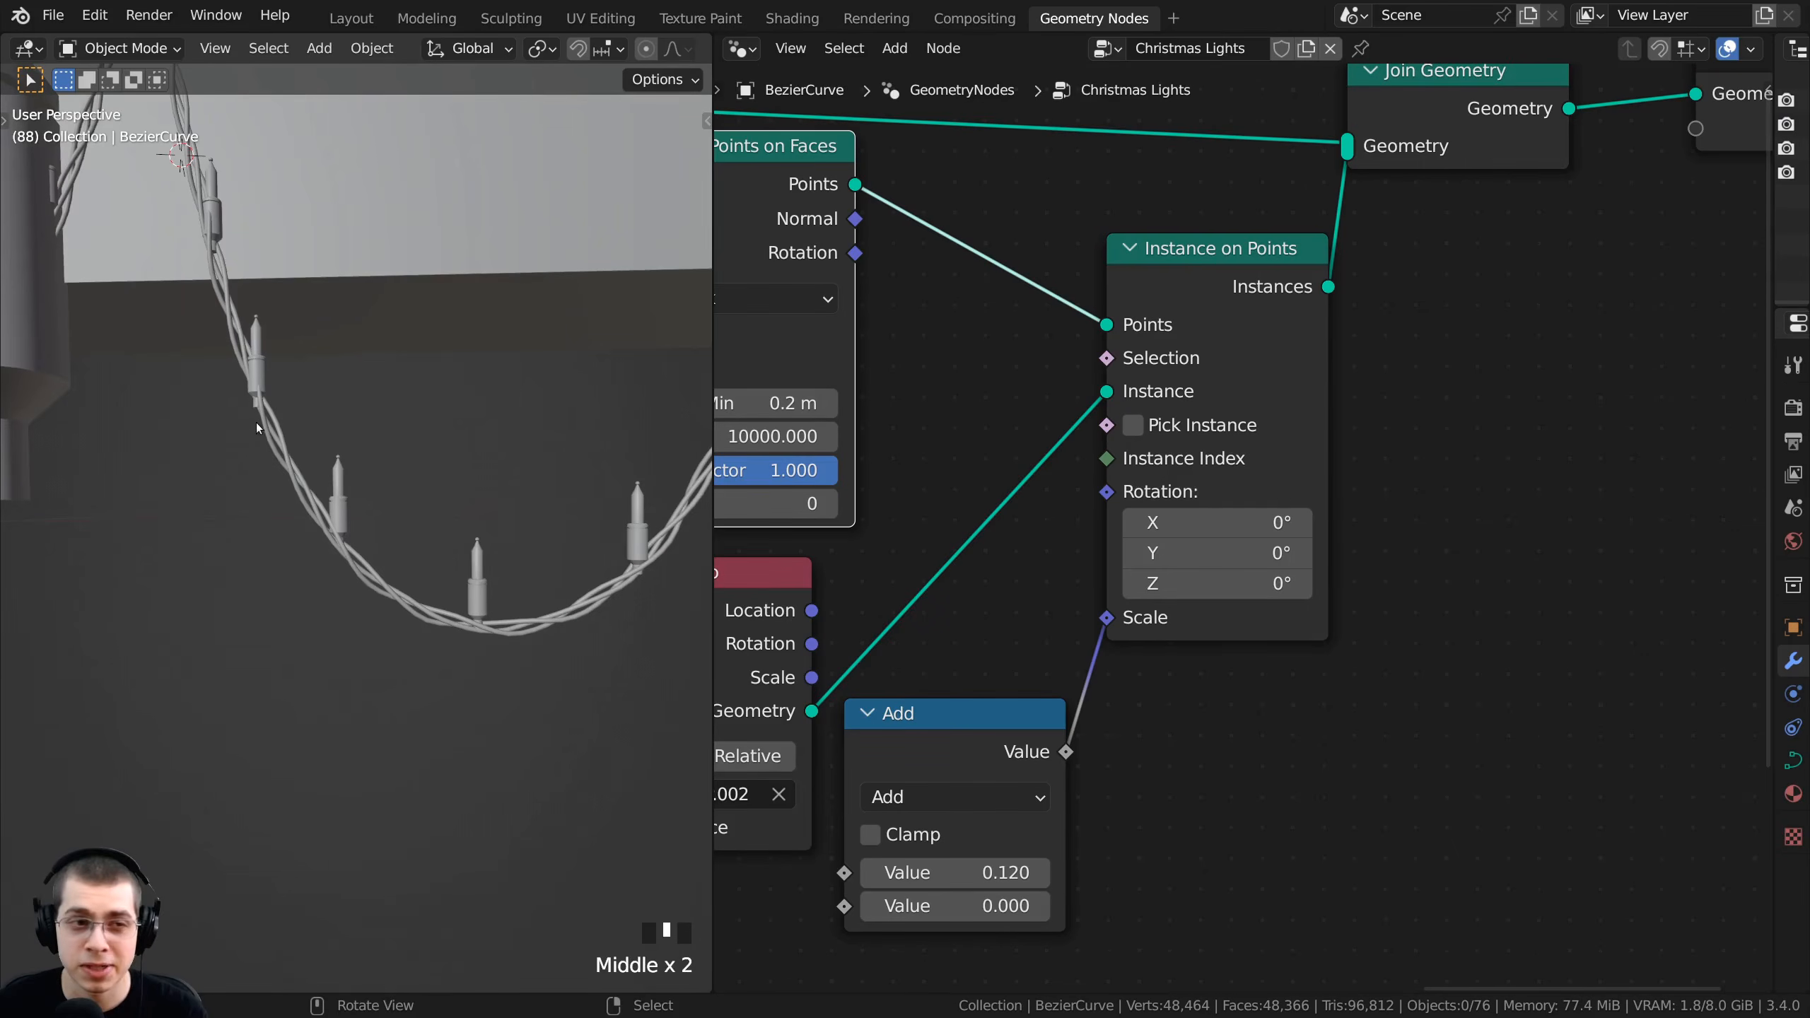
{"action": "right_click", "coordinate": [258, 428]}
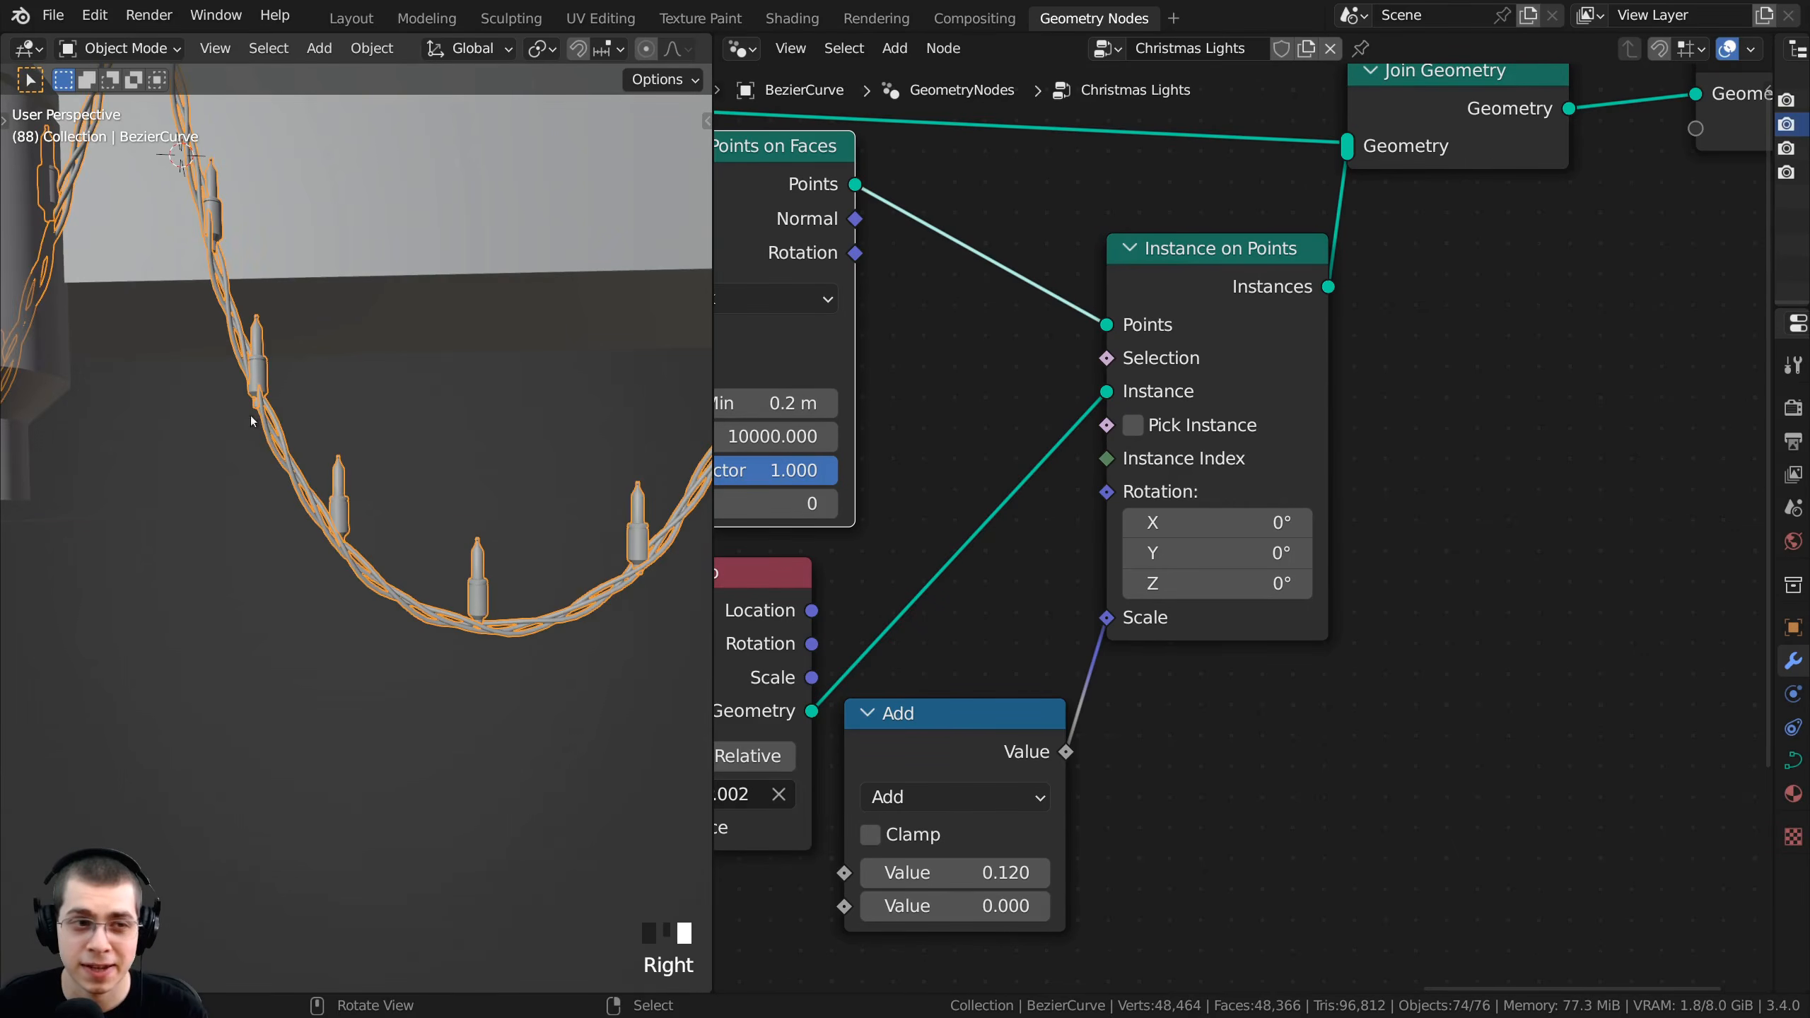
- Examine how the bulb bases attach to the twisted wires and how the bulbs are oriented along the string
{"action": "scroll", "coordinate": [299, 456], "scroll_direction": "down", "scroll_amount": 2}
{"action": "scroll", "coordinate": [477, 688], "scroll_direction": "up", "scroll_amount": 3}
{"action": "middle_click_drag", "start_coordinate": [482, 690], "coordinate": [396, 711], "text": "shift"}
{"action": "scroll", "coordinate": [396, 643], "scroll_direction": "up", "scroll_amount": 2}
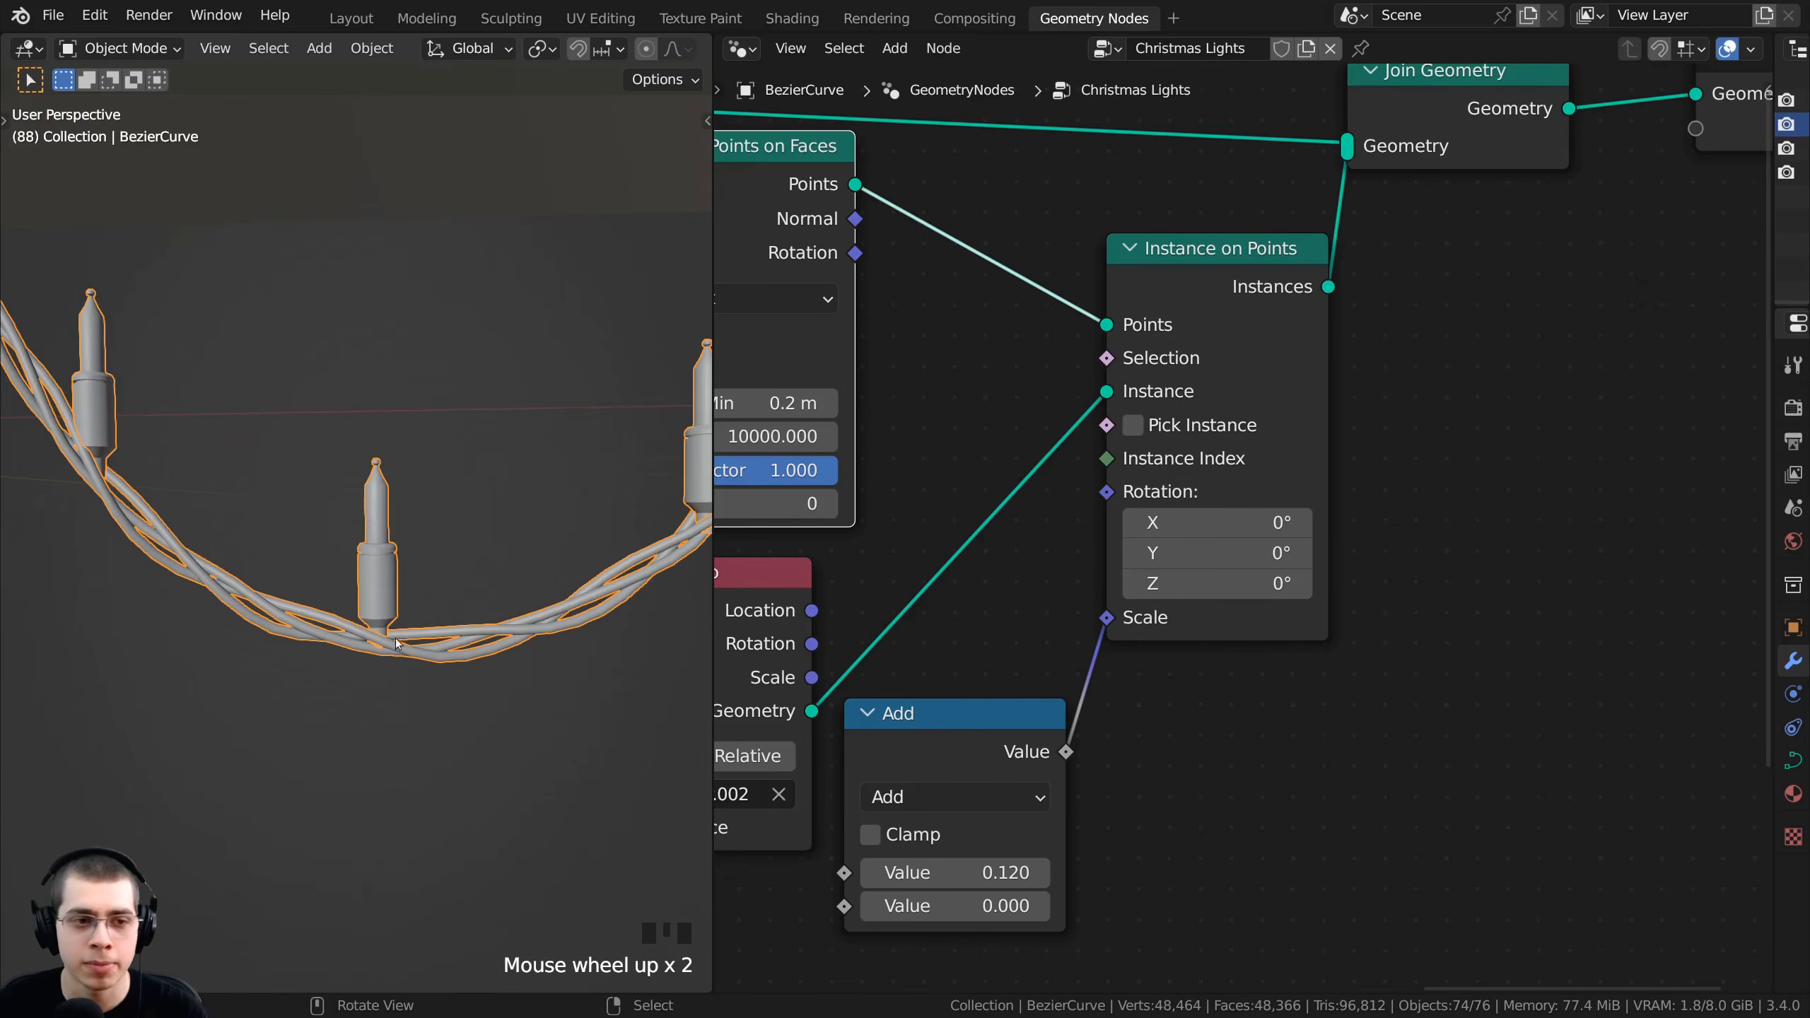
{"action": "scroll", "coordinate": [372, 651], "scroll_direction": "down", "scroll_amount": 3}
{"action": "middle_click_drag", "start_coordinate": [372, 650], "coordinate": [452, 606]}
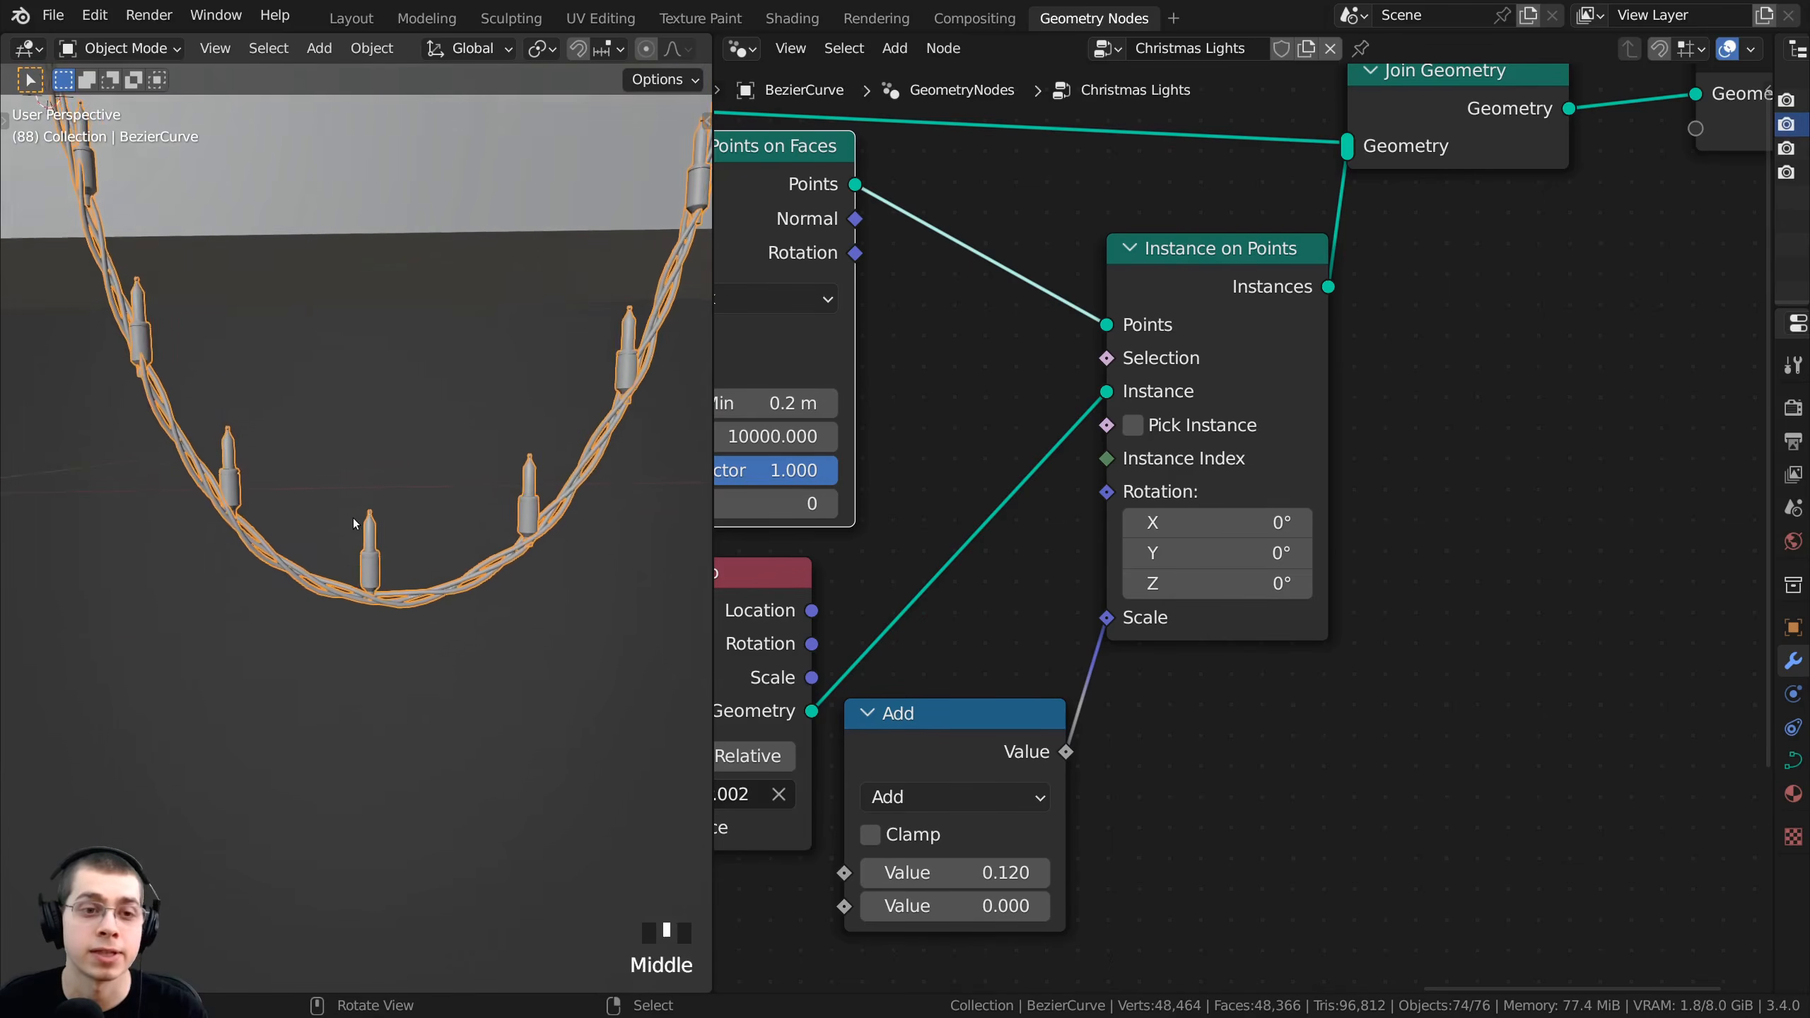
{"action": "scroll", "coordinate": [452, 606], "scroll_direction": "down", "scroll_amount": 1}
{"action": "scroll", "coordinate": [1277, 593], "scroll_direction": "down", "scroll_amount": 3}
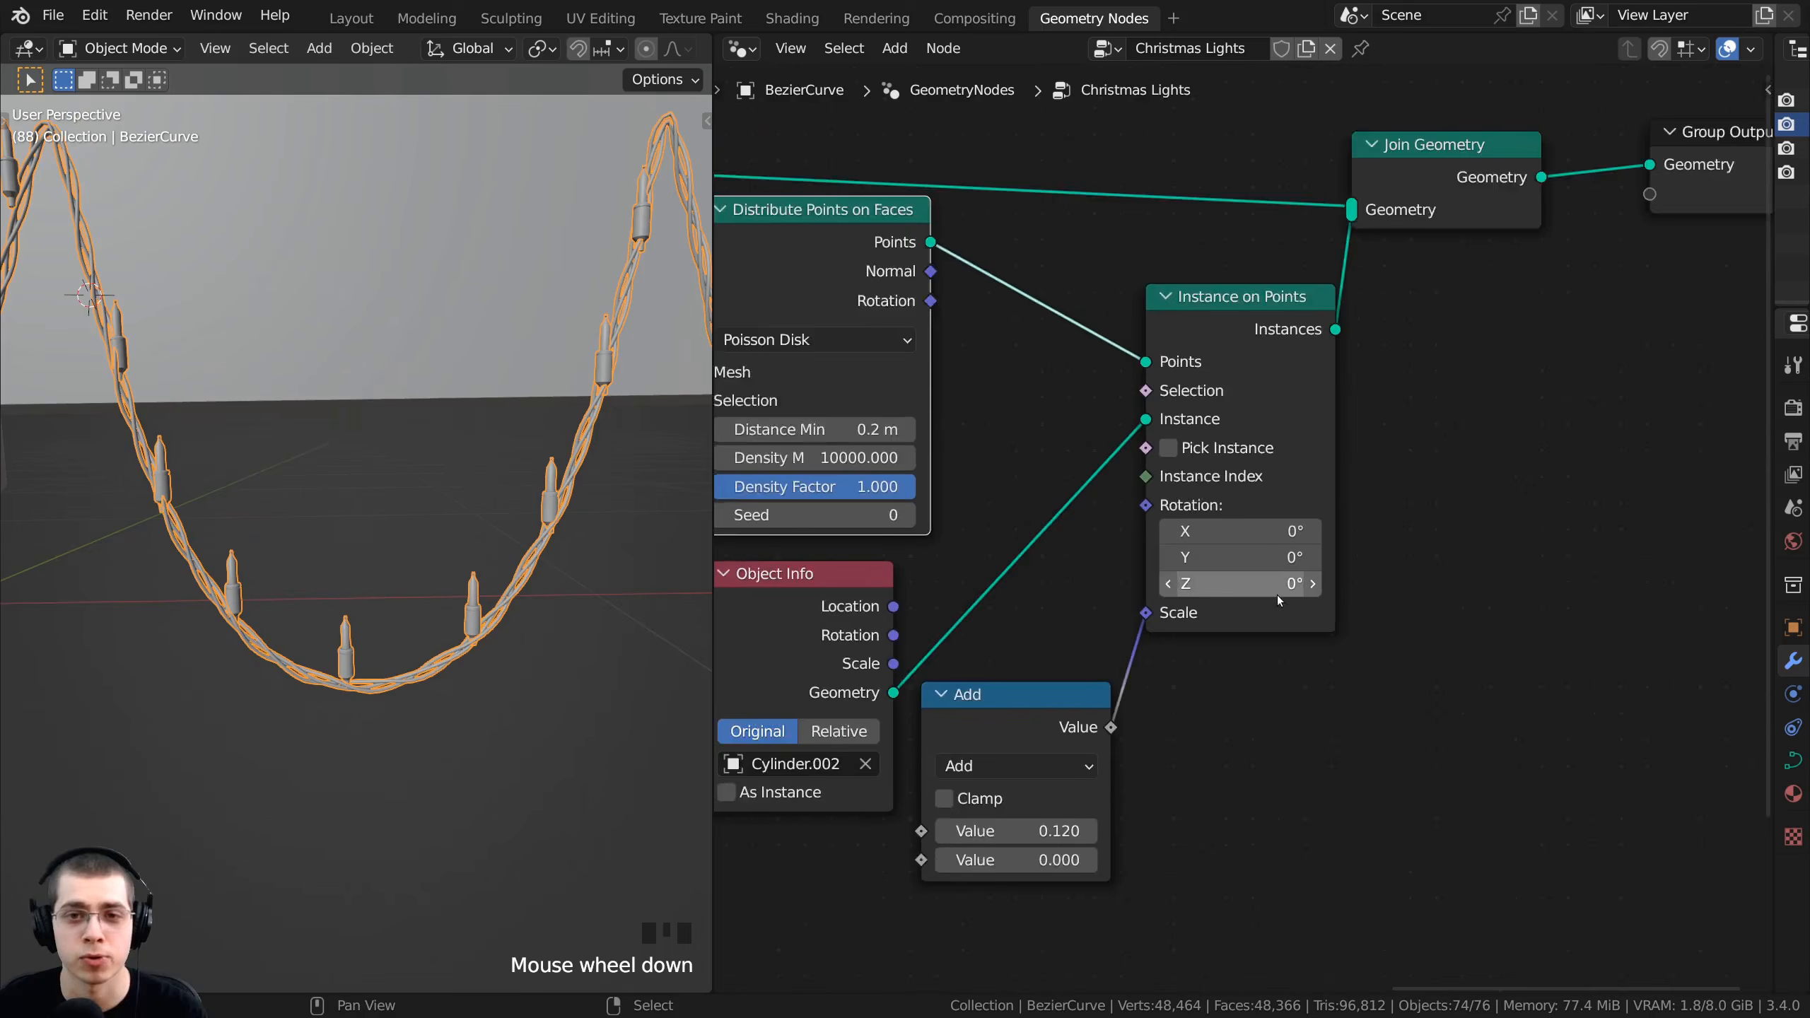
- Try out X and Y rotation of the bulbs on the Instance on Points node, cancelling each change
{"action": "left_click", "coordinate": [1239, 341]}
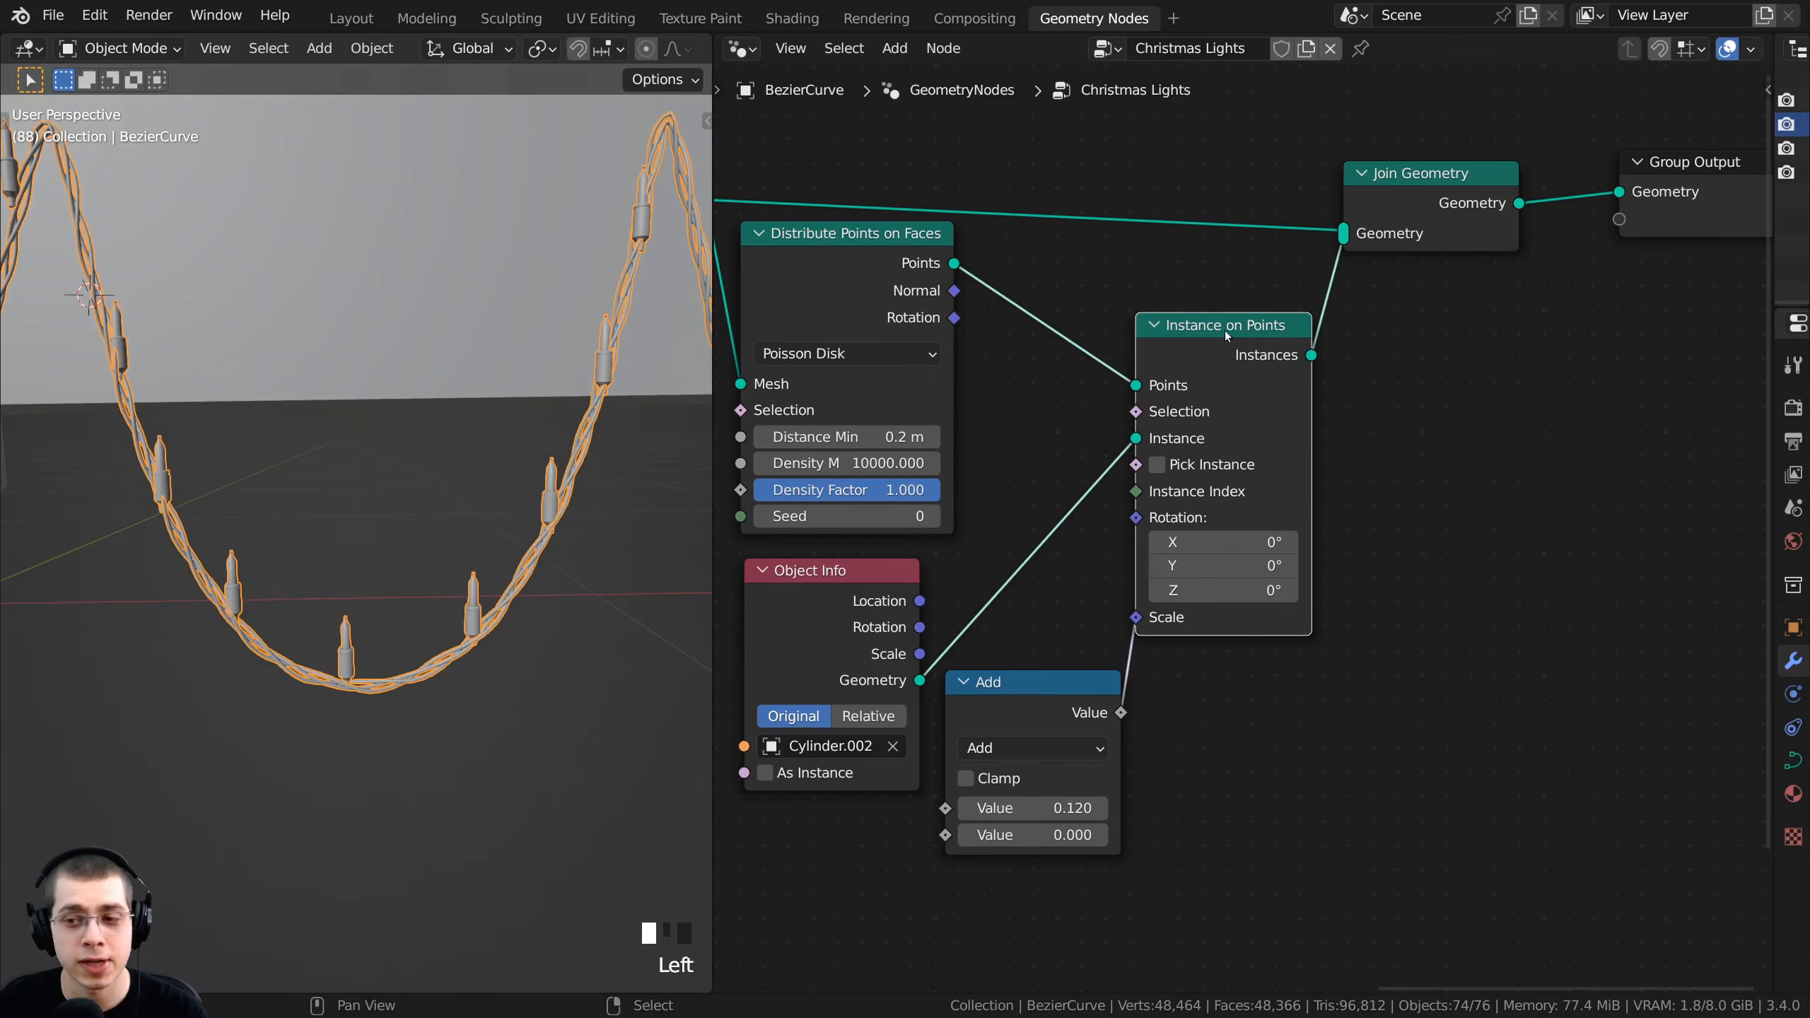
{"action": "scroll", "coordinate": [1225, 331], "scroll_direction": "up", "scroll_amount": 1}
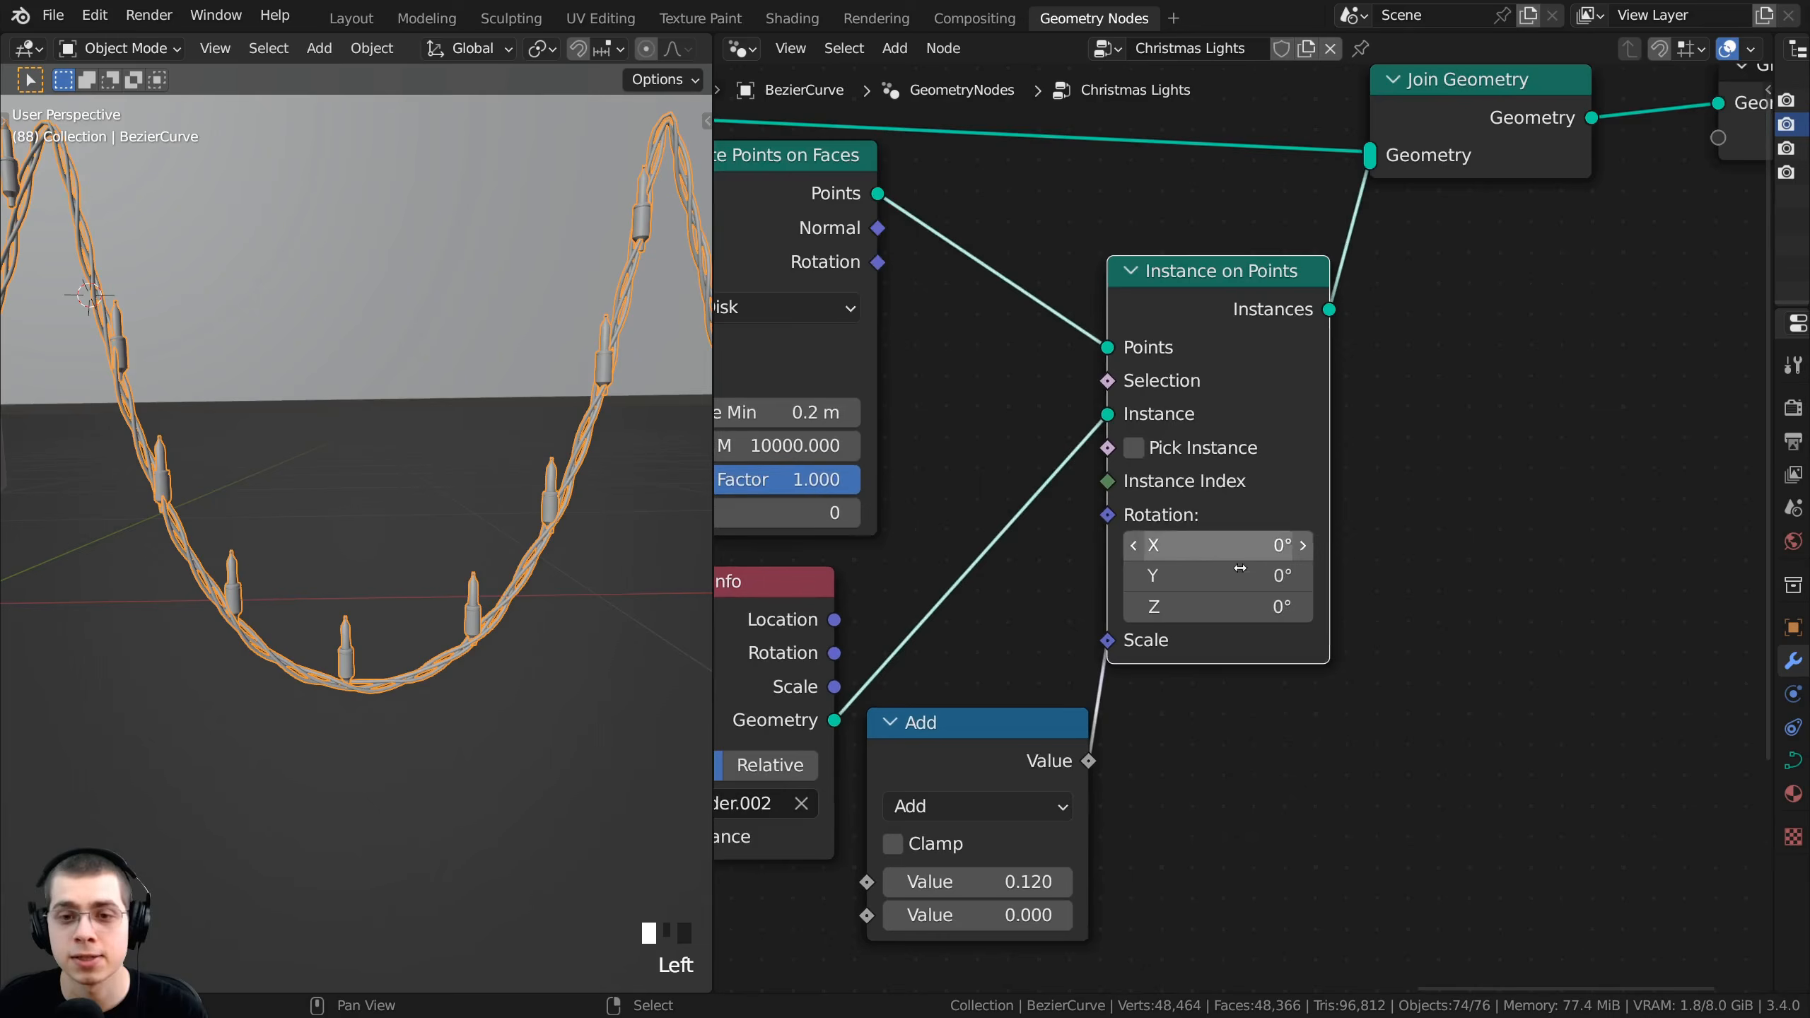
{"action": "left_click_drag", "start_coordinate": [1180, 543], "coordinate": [1296, 543]}
{"action": "right_click", "coordinate": [1180, 543]}
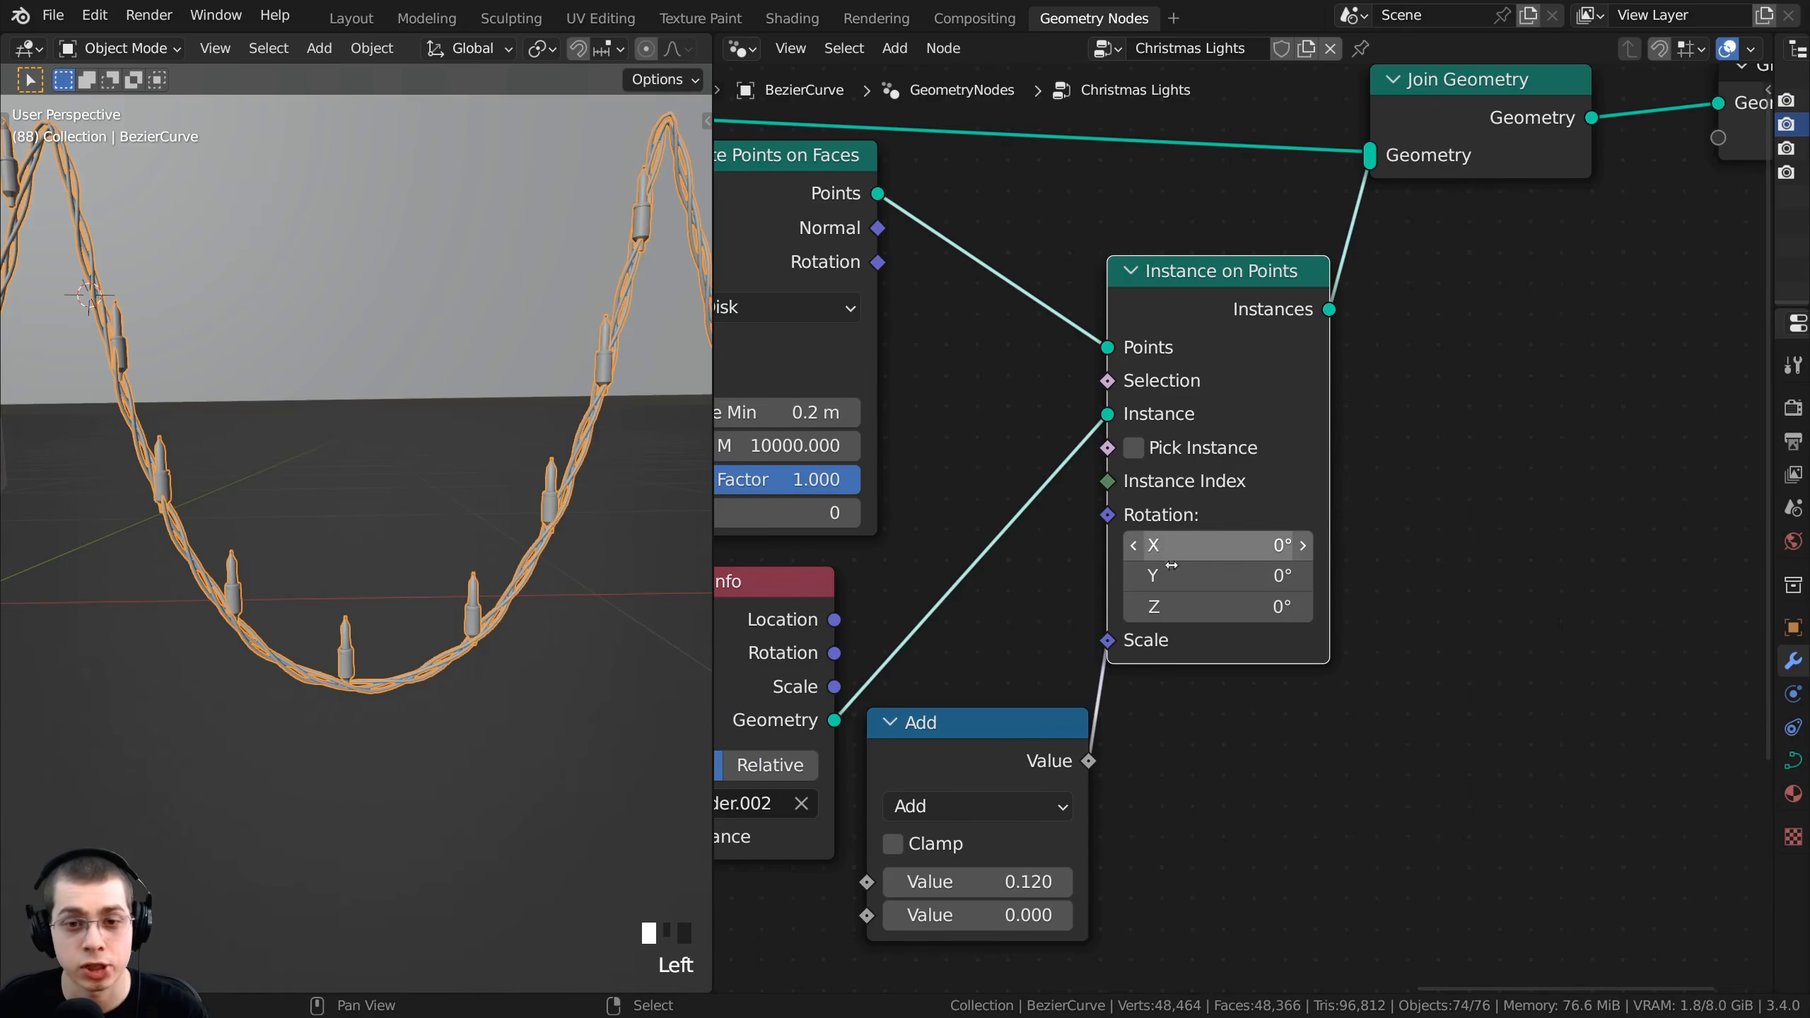
{"action": "left_click_drag", "start_coordinate": [1173, 574], "coordinate": [1197, 574]}
{"action": "right_click", "coordinate": [1173, 574]}
{"action": "scroll", "coordinate": [246, 589], "scroll_direction": "down", "scroll_amount": 1}
{"action": "middle_click_drag", "start_coordinate": [246, 589], "coordinate": [220, 651]}
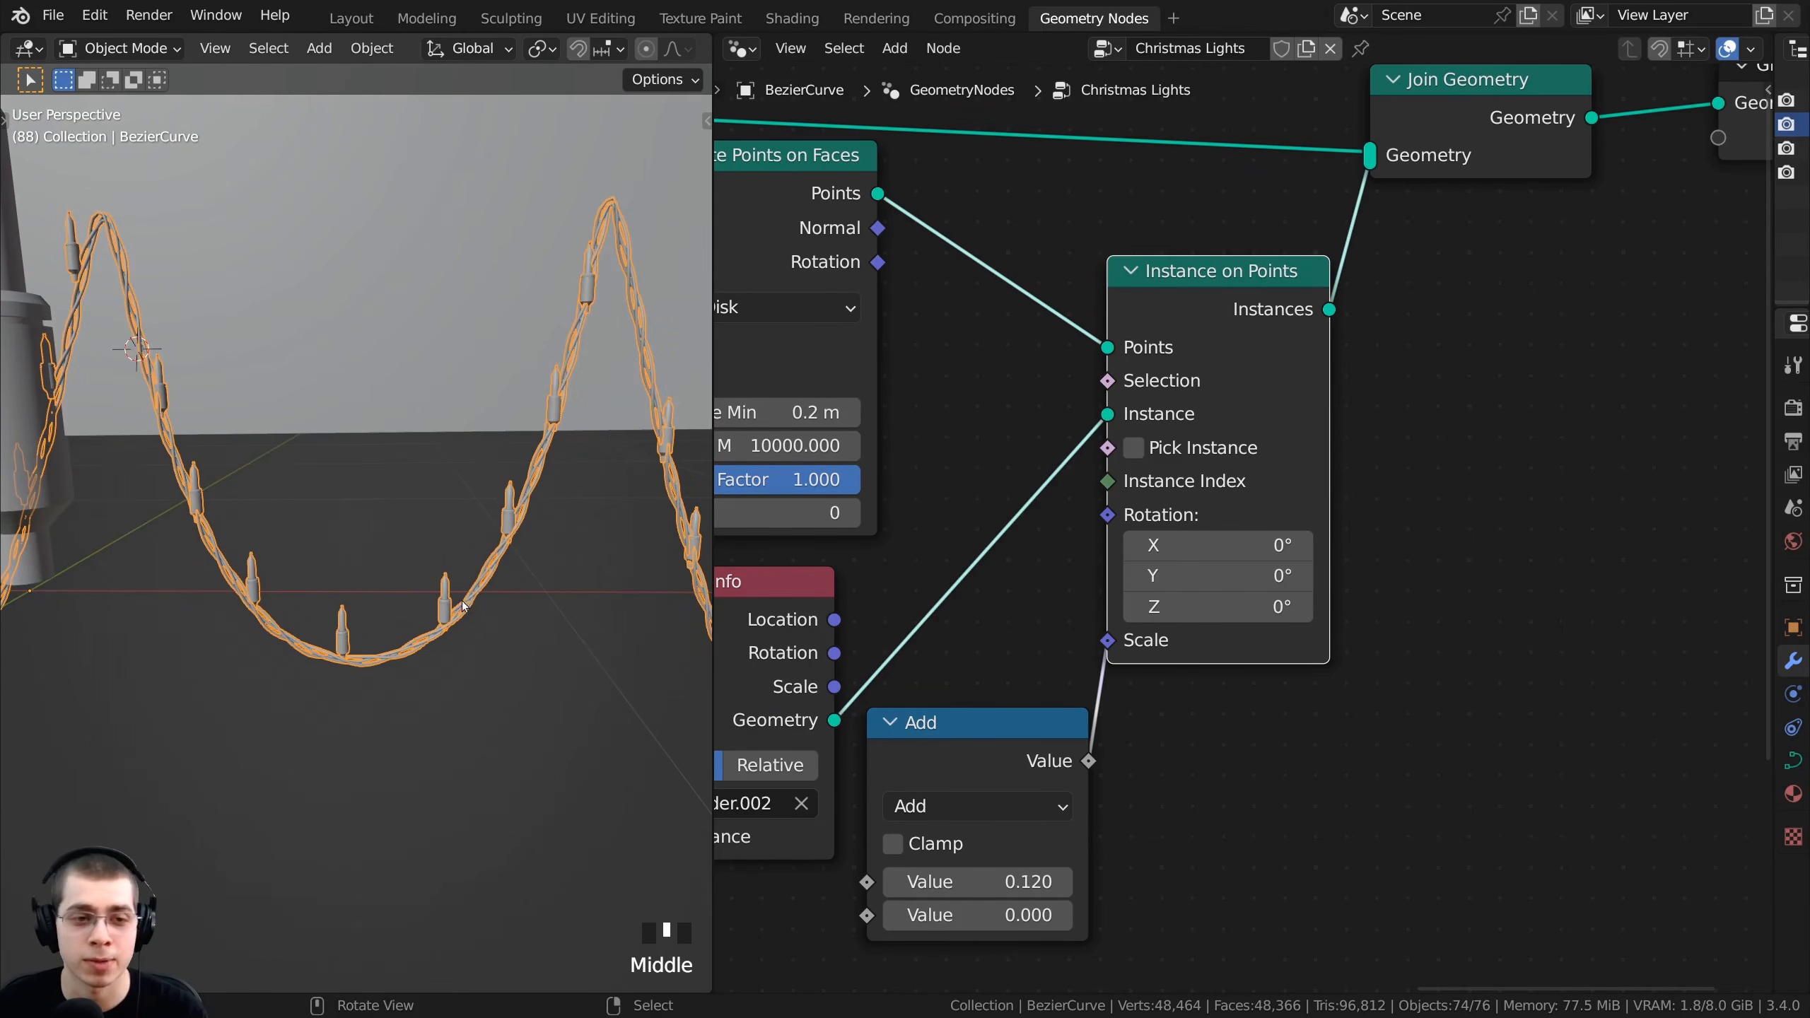
{"action": "middle_click_drag", "start_coordinate": [385, 650], "coordinate": [387, 618]}
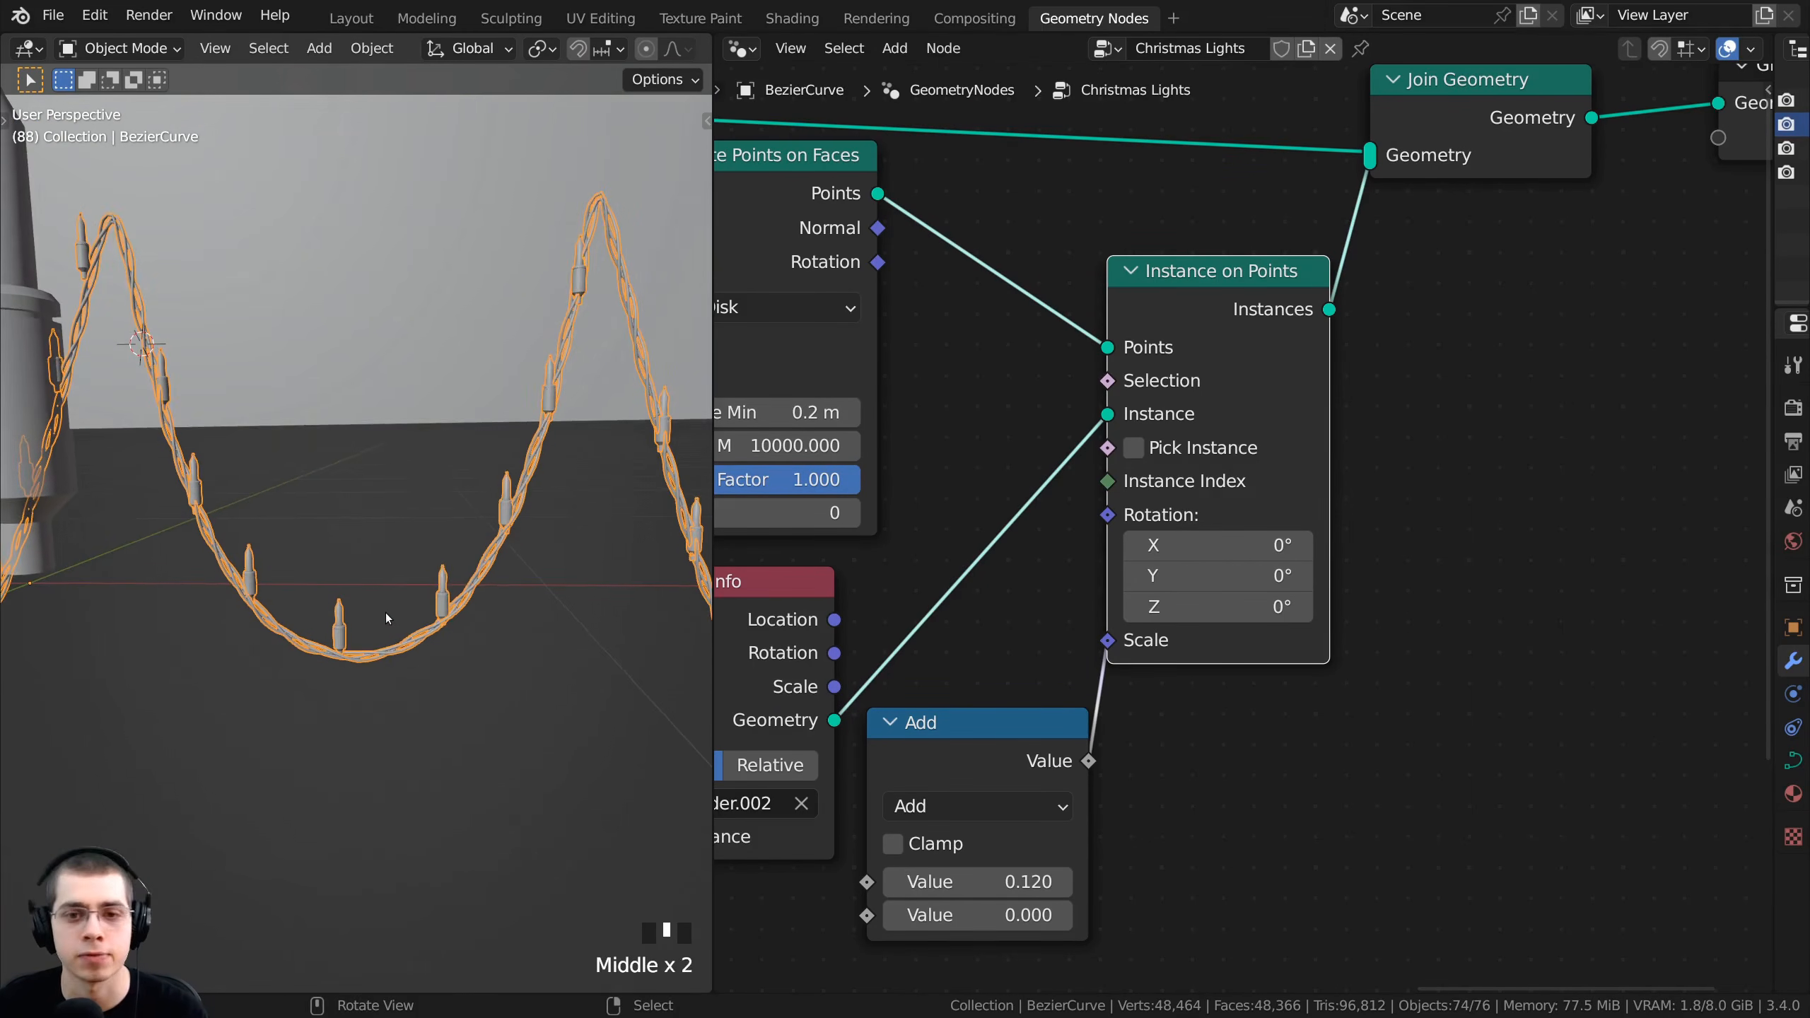
- Add a Random Value node to the Christmas Lights tree and place it below the Object Info node
{"action": "scroll", "coordinate": [900, 586], "scroll_direction": "down", "scroll_amount": 4}
{"action": "middle_click_drag", "start_coordinate": [902, 534], "coordinate": [990, 407]}
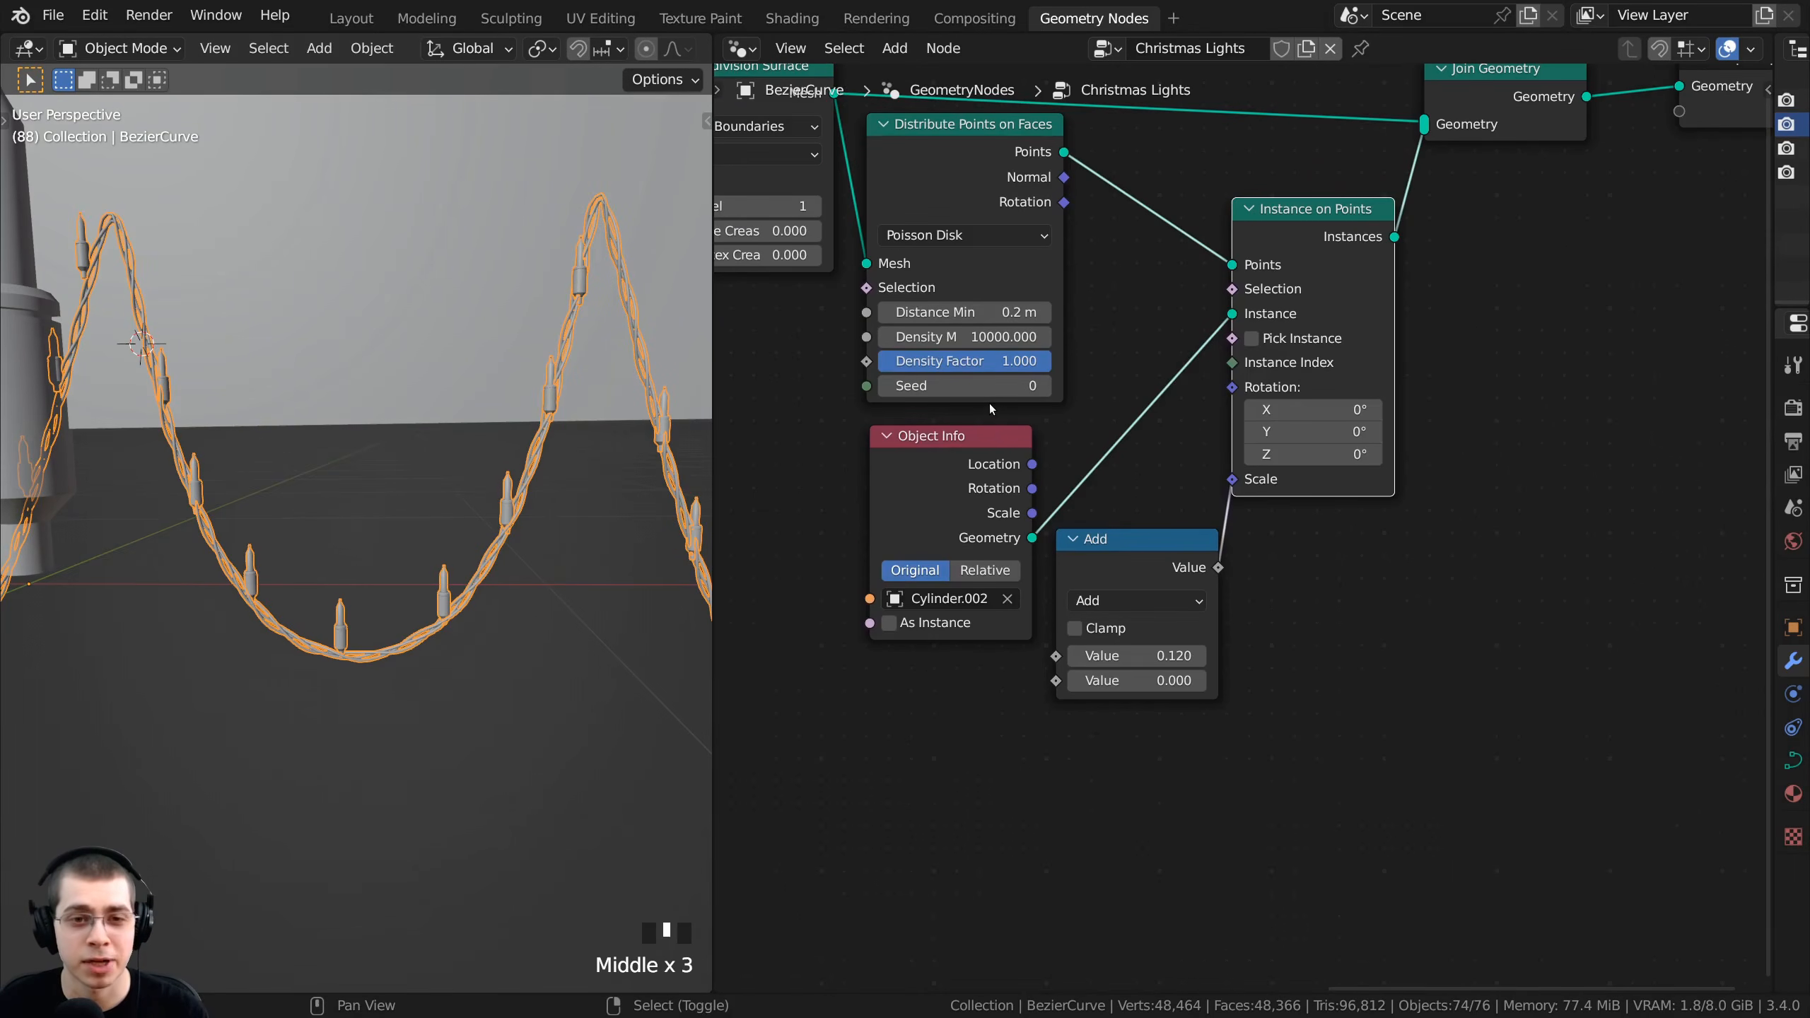
{"action": "key", "text": "shift+a"}
{"action": "left_click", "coordinate": [991, 406]}
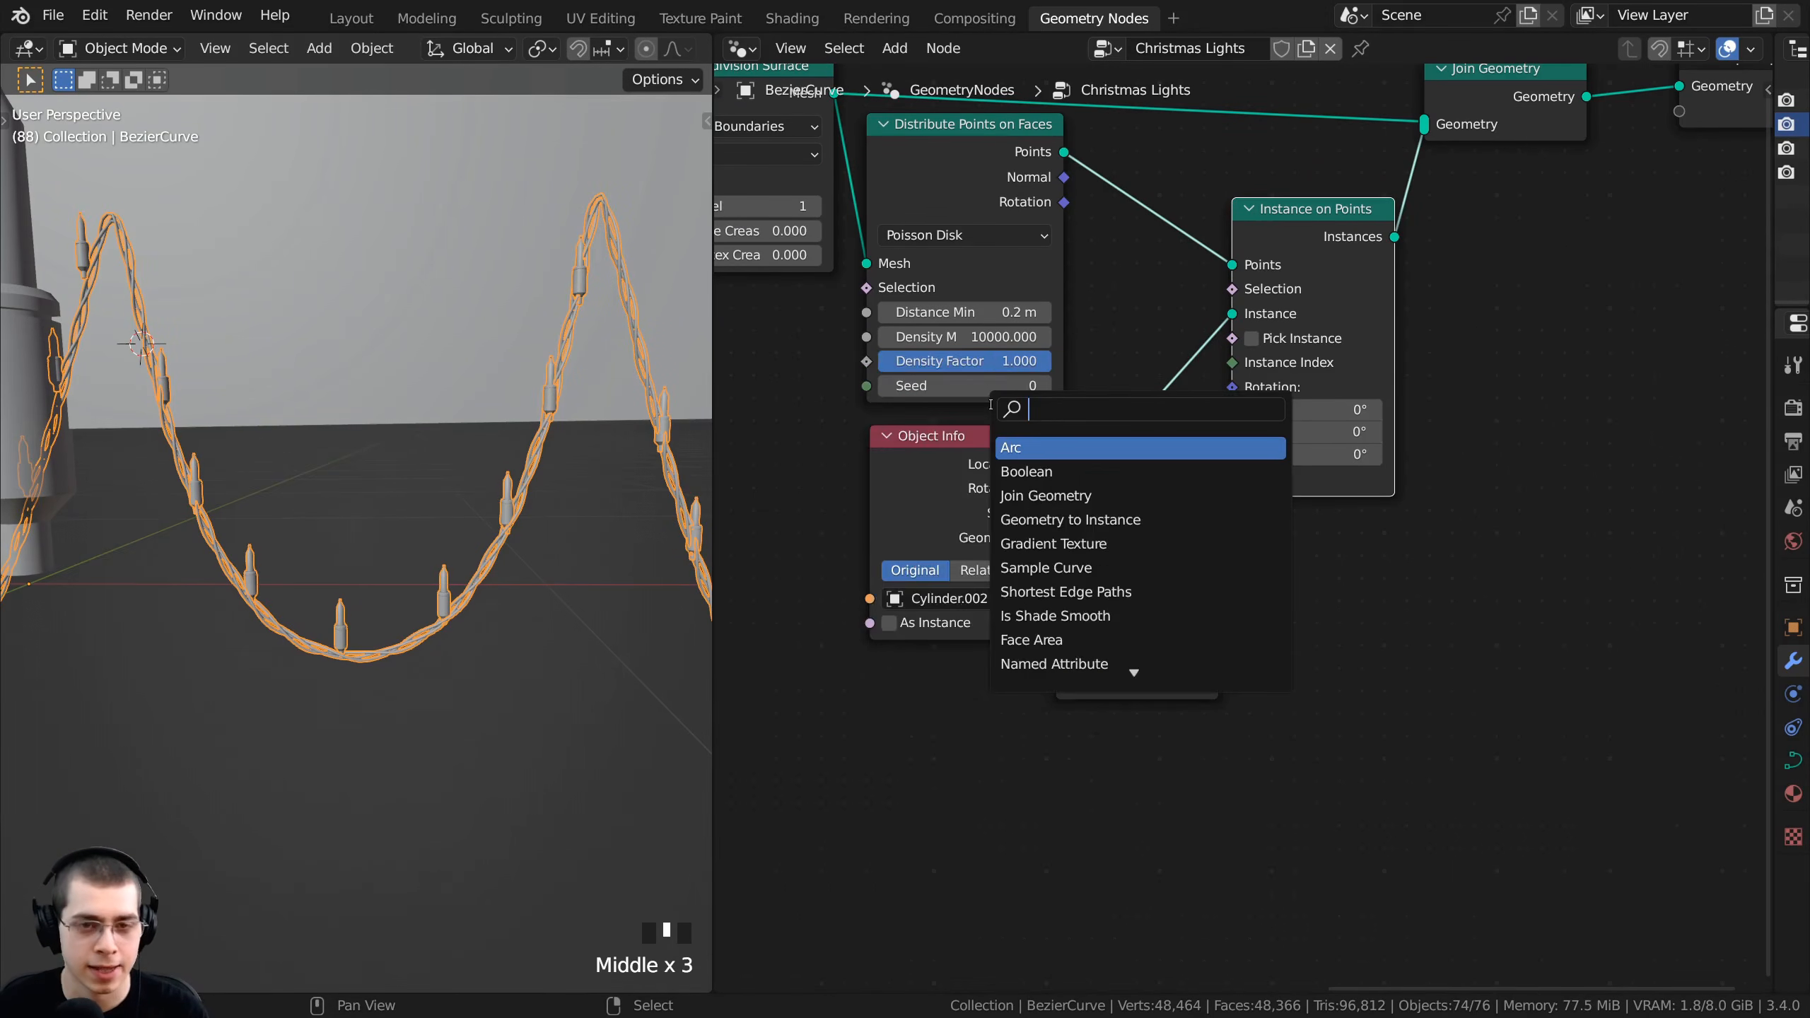
{"action": "type", "text": "rando"}
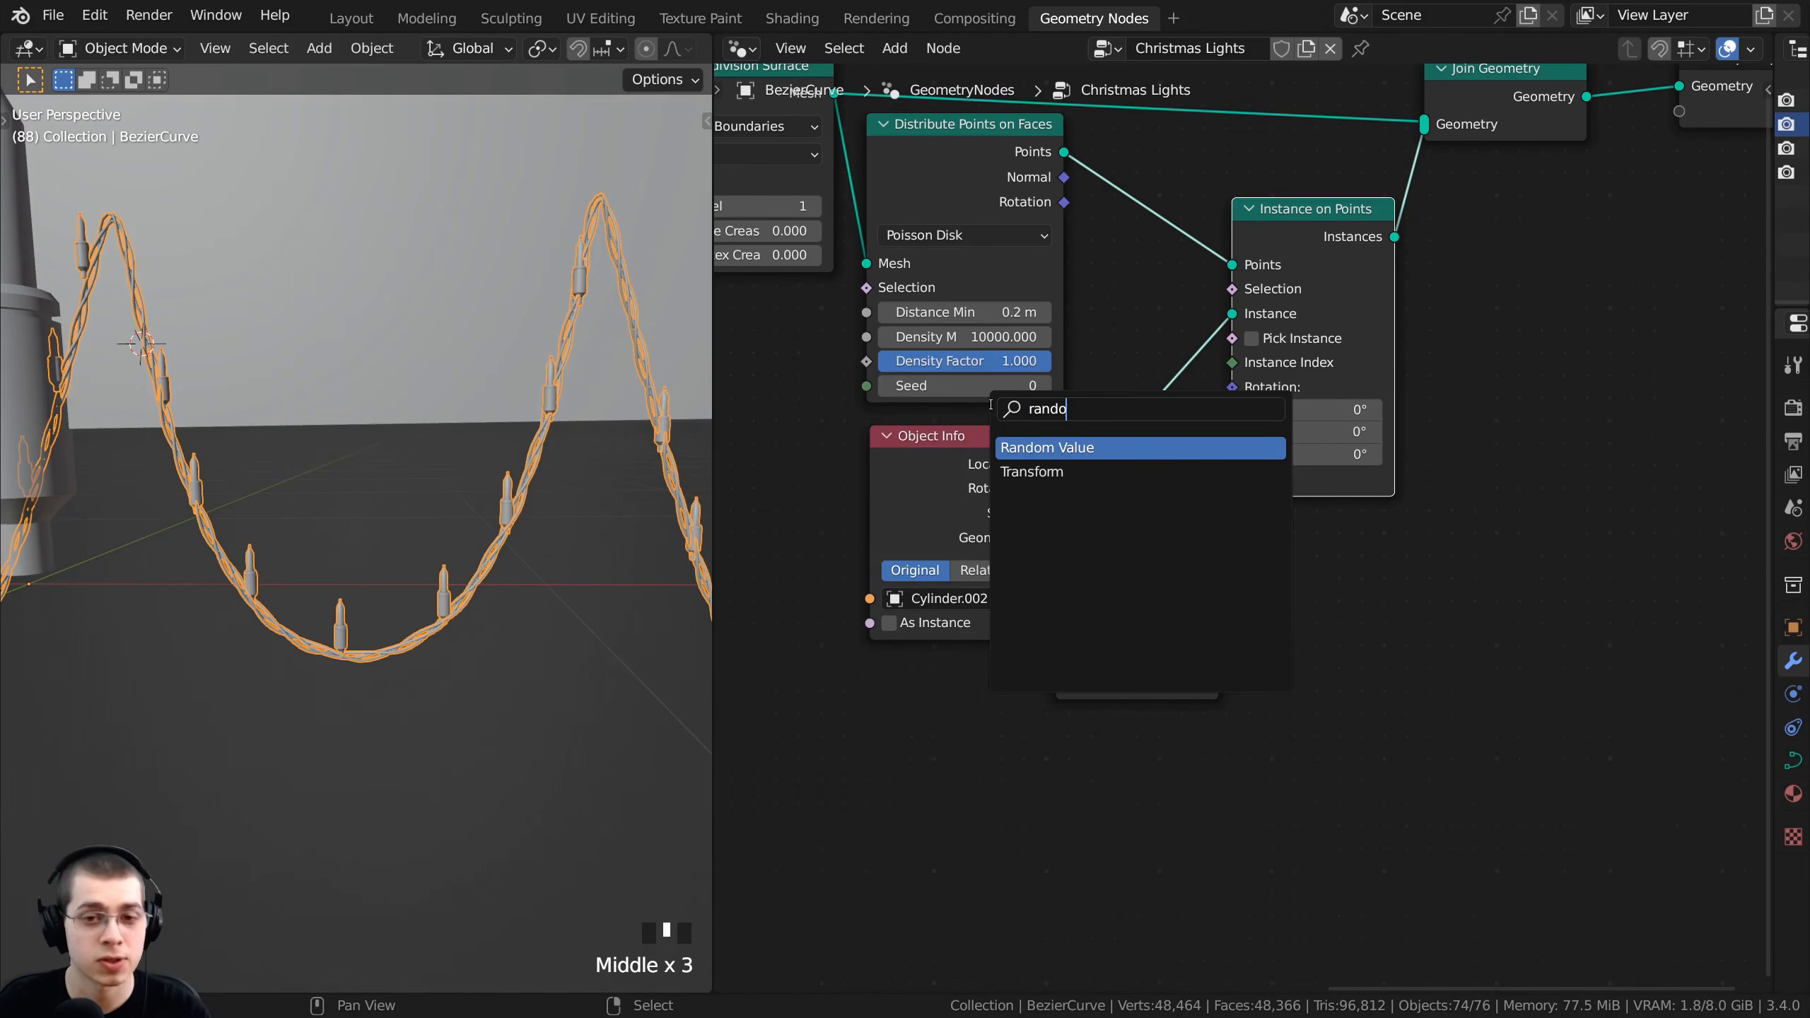
{"action": "left_click", "coordinate": [1053, 446]}
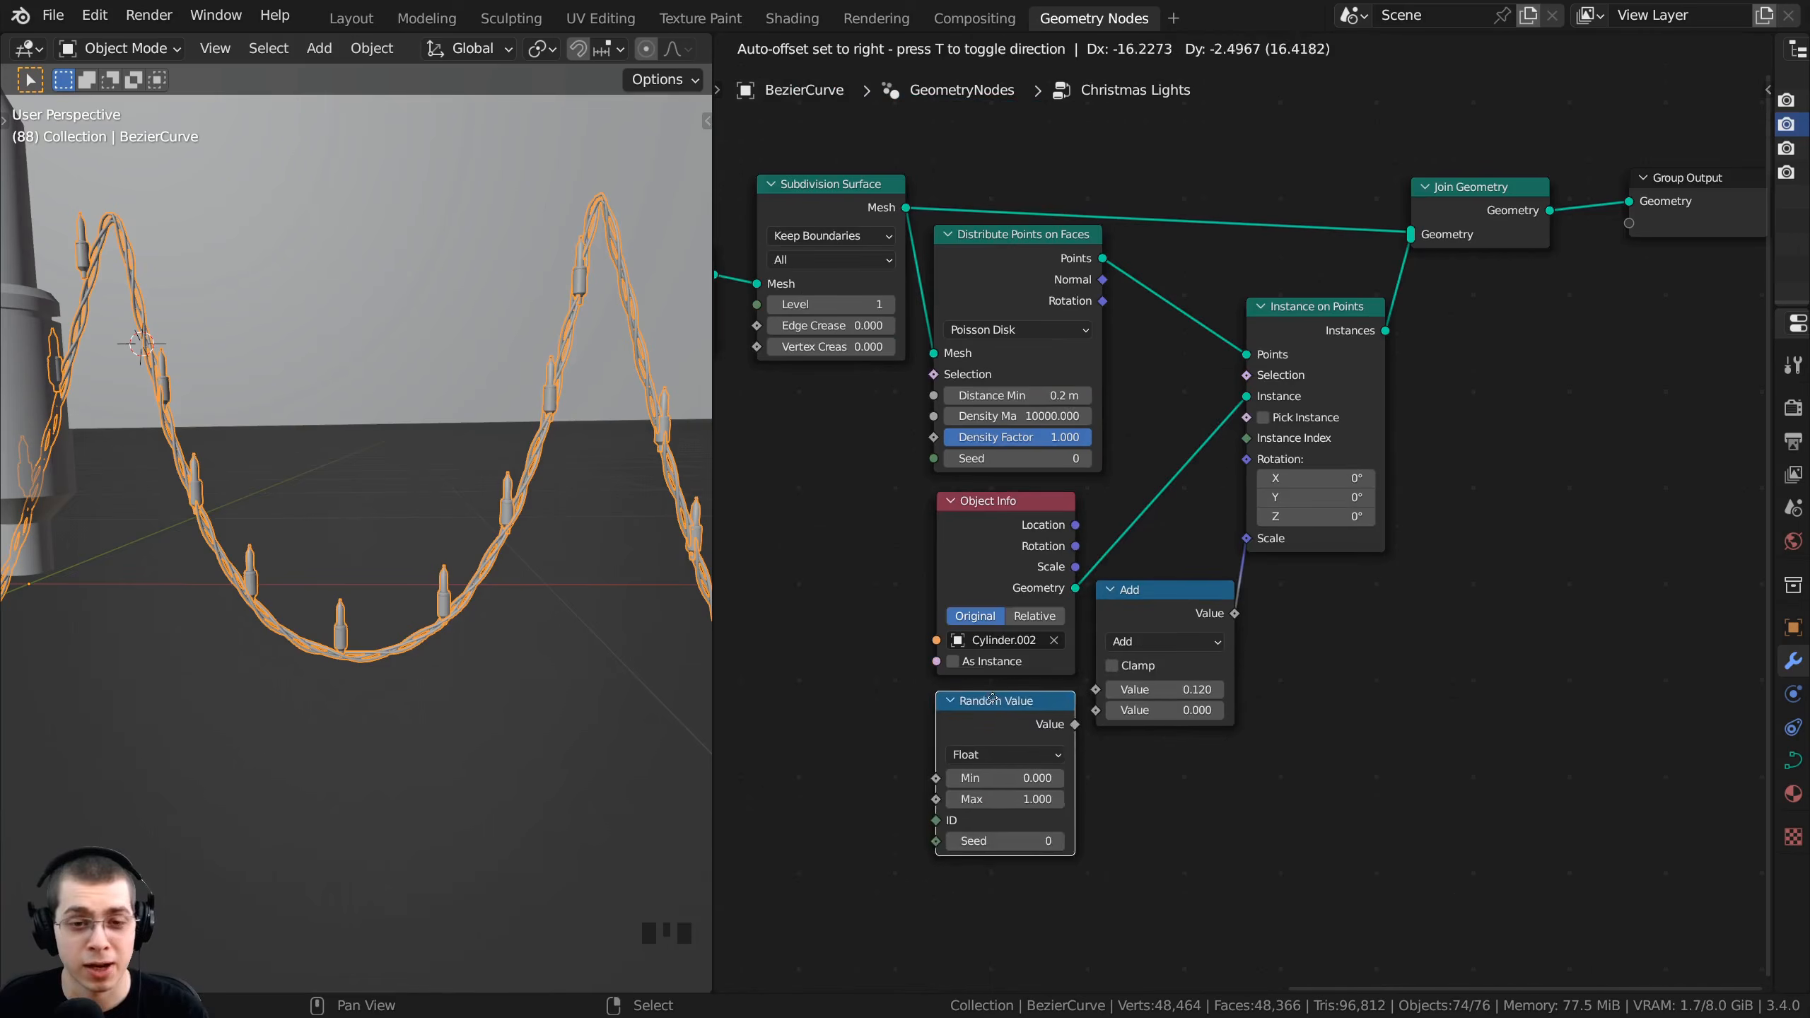
{"action": "left_click_drag", "start_coordinate": [988, 692], "coordinate": [981, 699]}
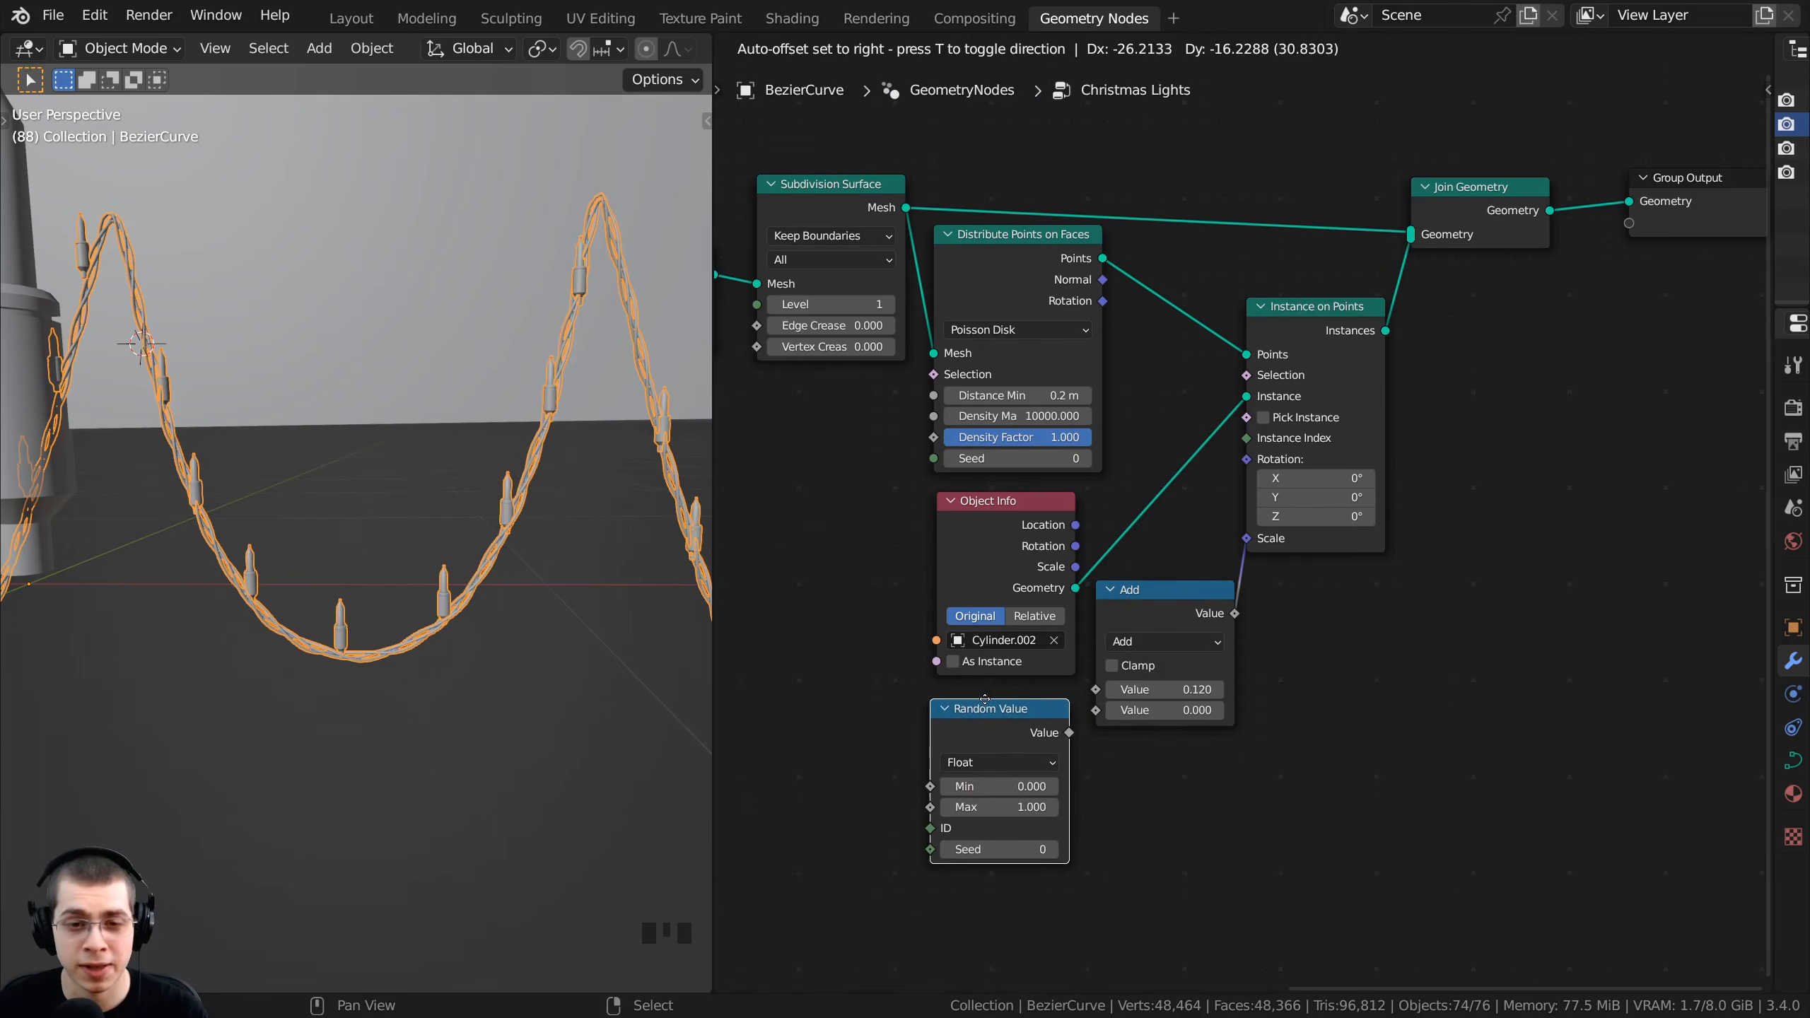
- Rearrange the Object Info and Instance on Points nodes, and move Random Value beneath Distribute Points on Faces
{"action": "middle_click_drag", "start_coordinate": [997, 642], "coordinate": [1033, 671]}
{"action": "middle_click_drag", "start_coordinate": [1035, 590], "coordinate": [1047, 611]}
{"action": "left_click_drag", "start_coordinate": [1058, 591], "coordinate": [867, 490]}
{"action": "left_click_drag", "start_coordinate": [1344, 360], "coordinate": [1352, 418]}
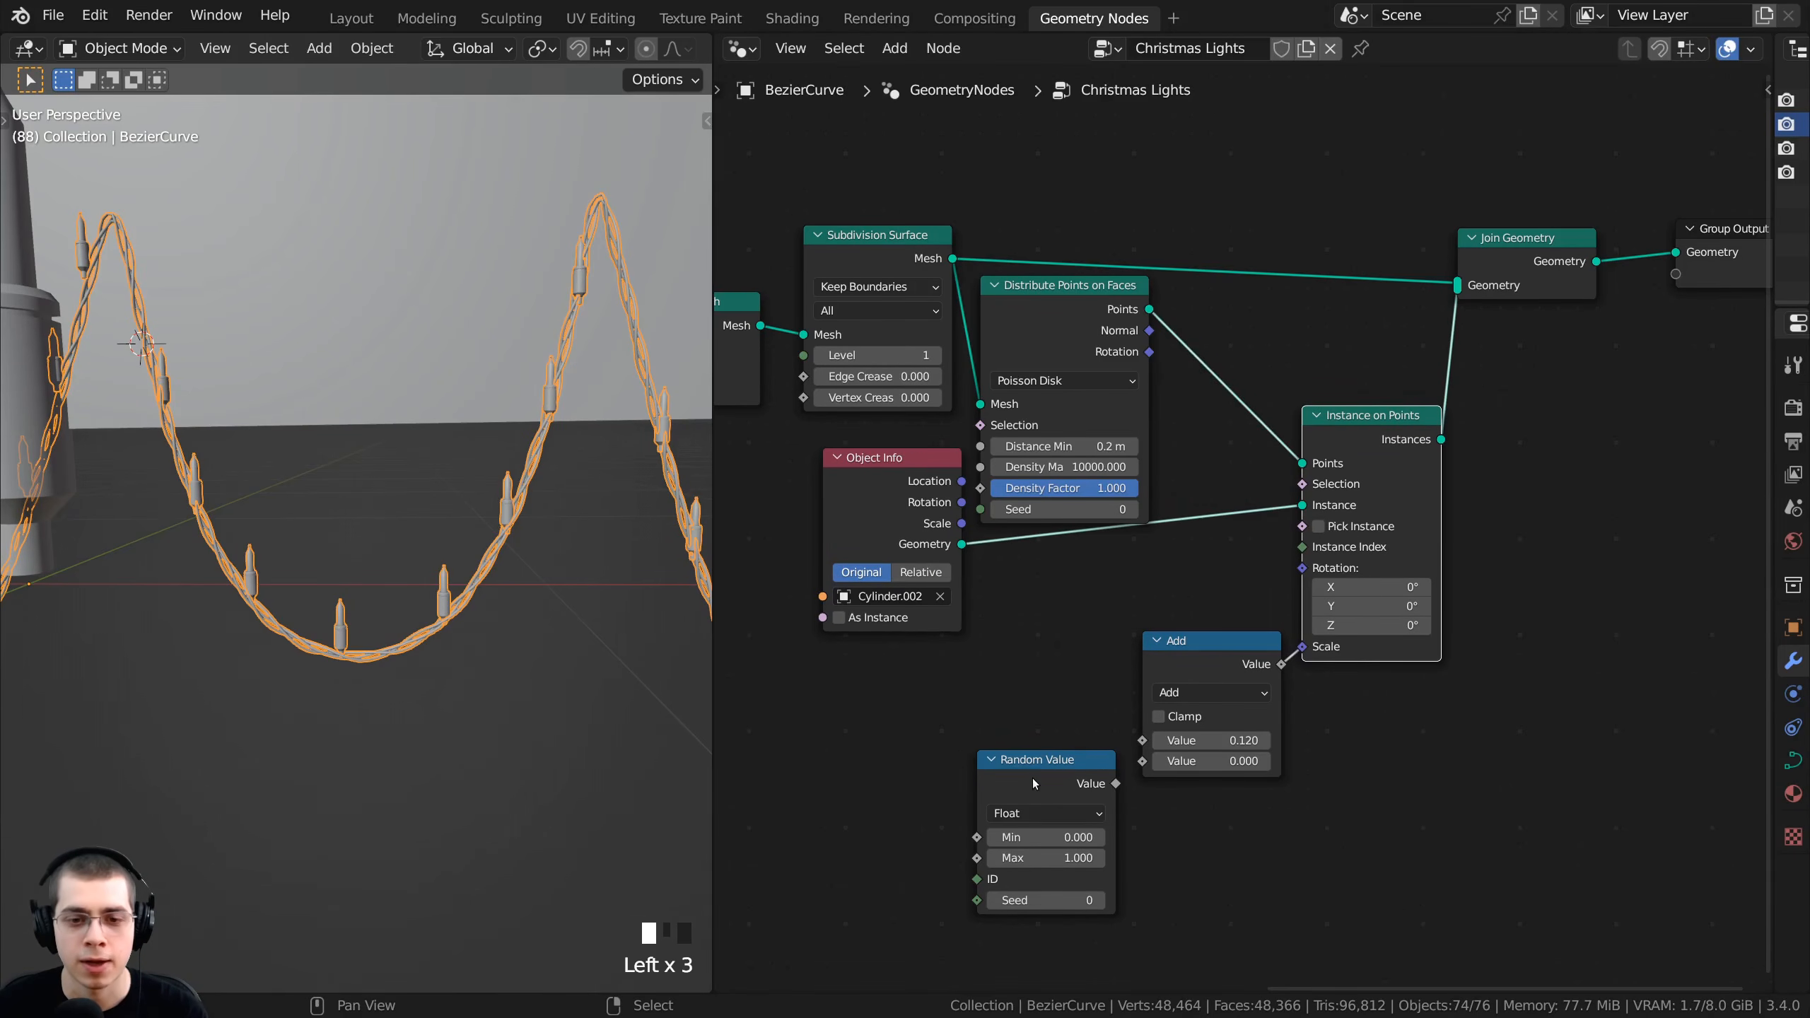
{"action": "left_click_drag", "start_coordinate": [1032, 778], "coordinate": [1187, 610]}
{"action": "scroll", "coordinate": [1026, 633], "scroll_direction": "up", "scroll_amount": 2}
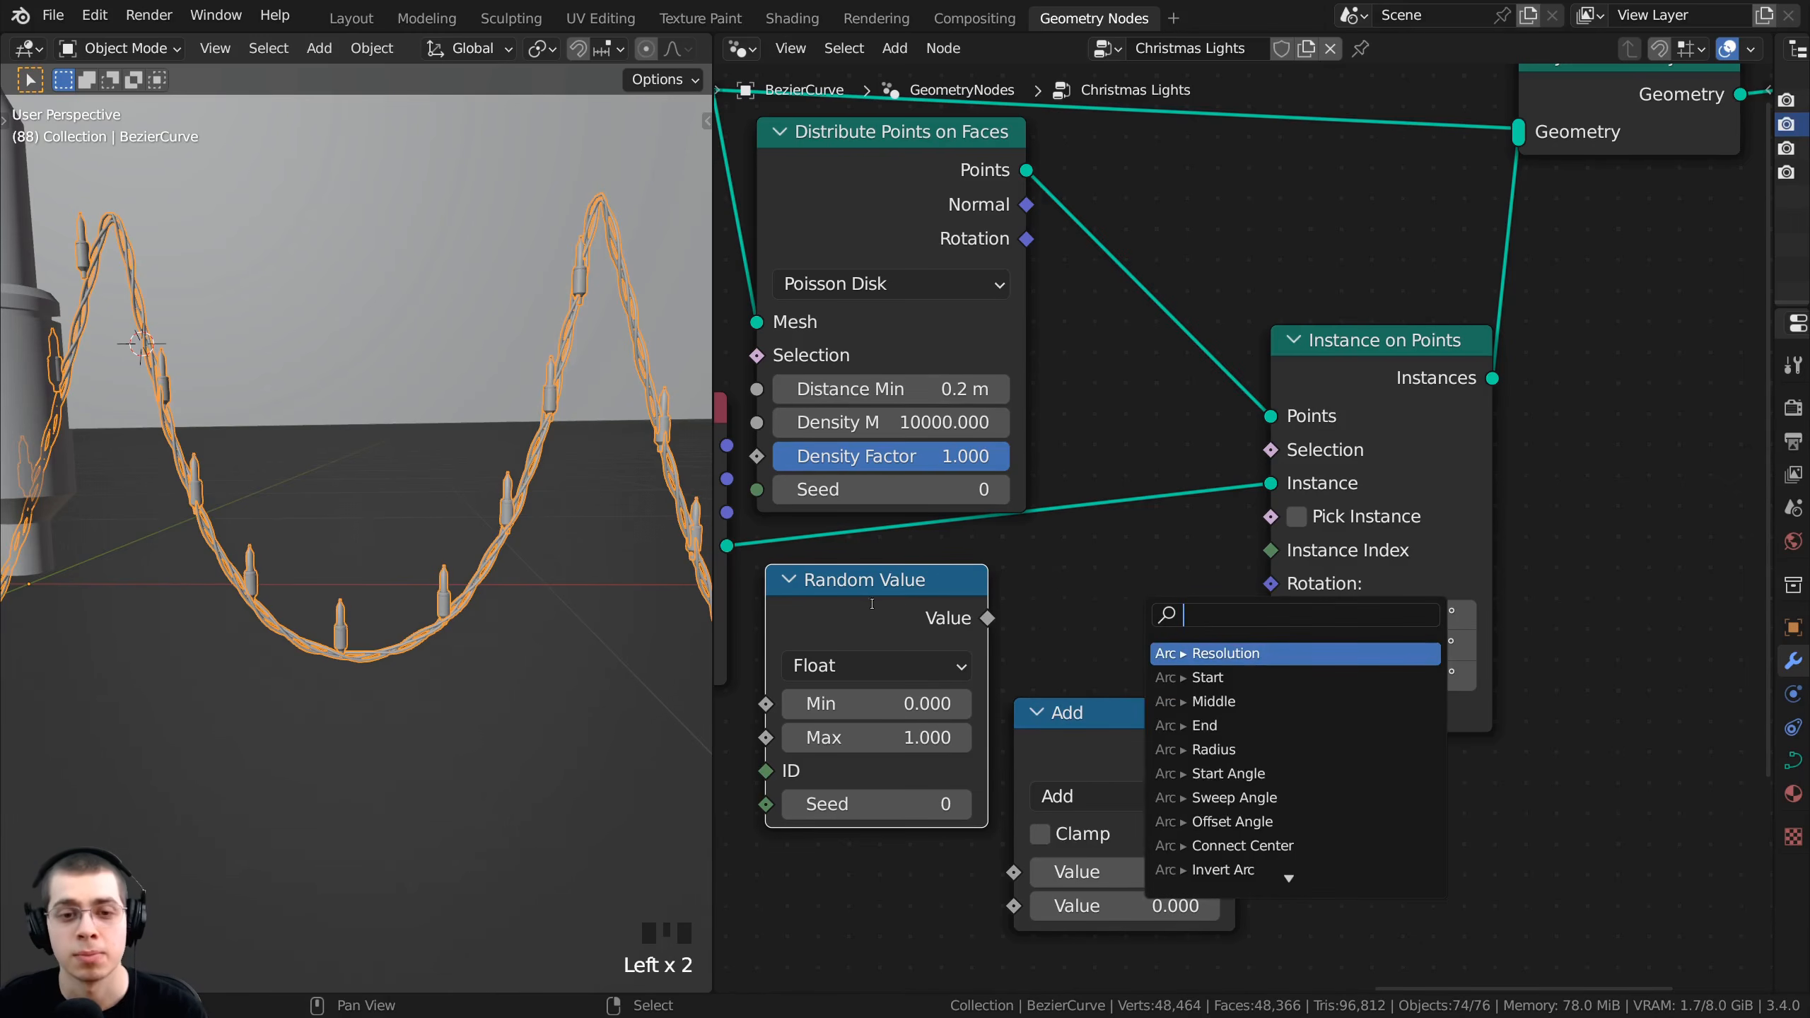
{"action": "key", "text": "Escape"}
- Open the data type choices of the Random Value node
{"action": "middle_click_drag", "start_coordinate": [854, 655], "coordinate": [989, 537]}
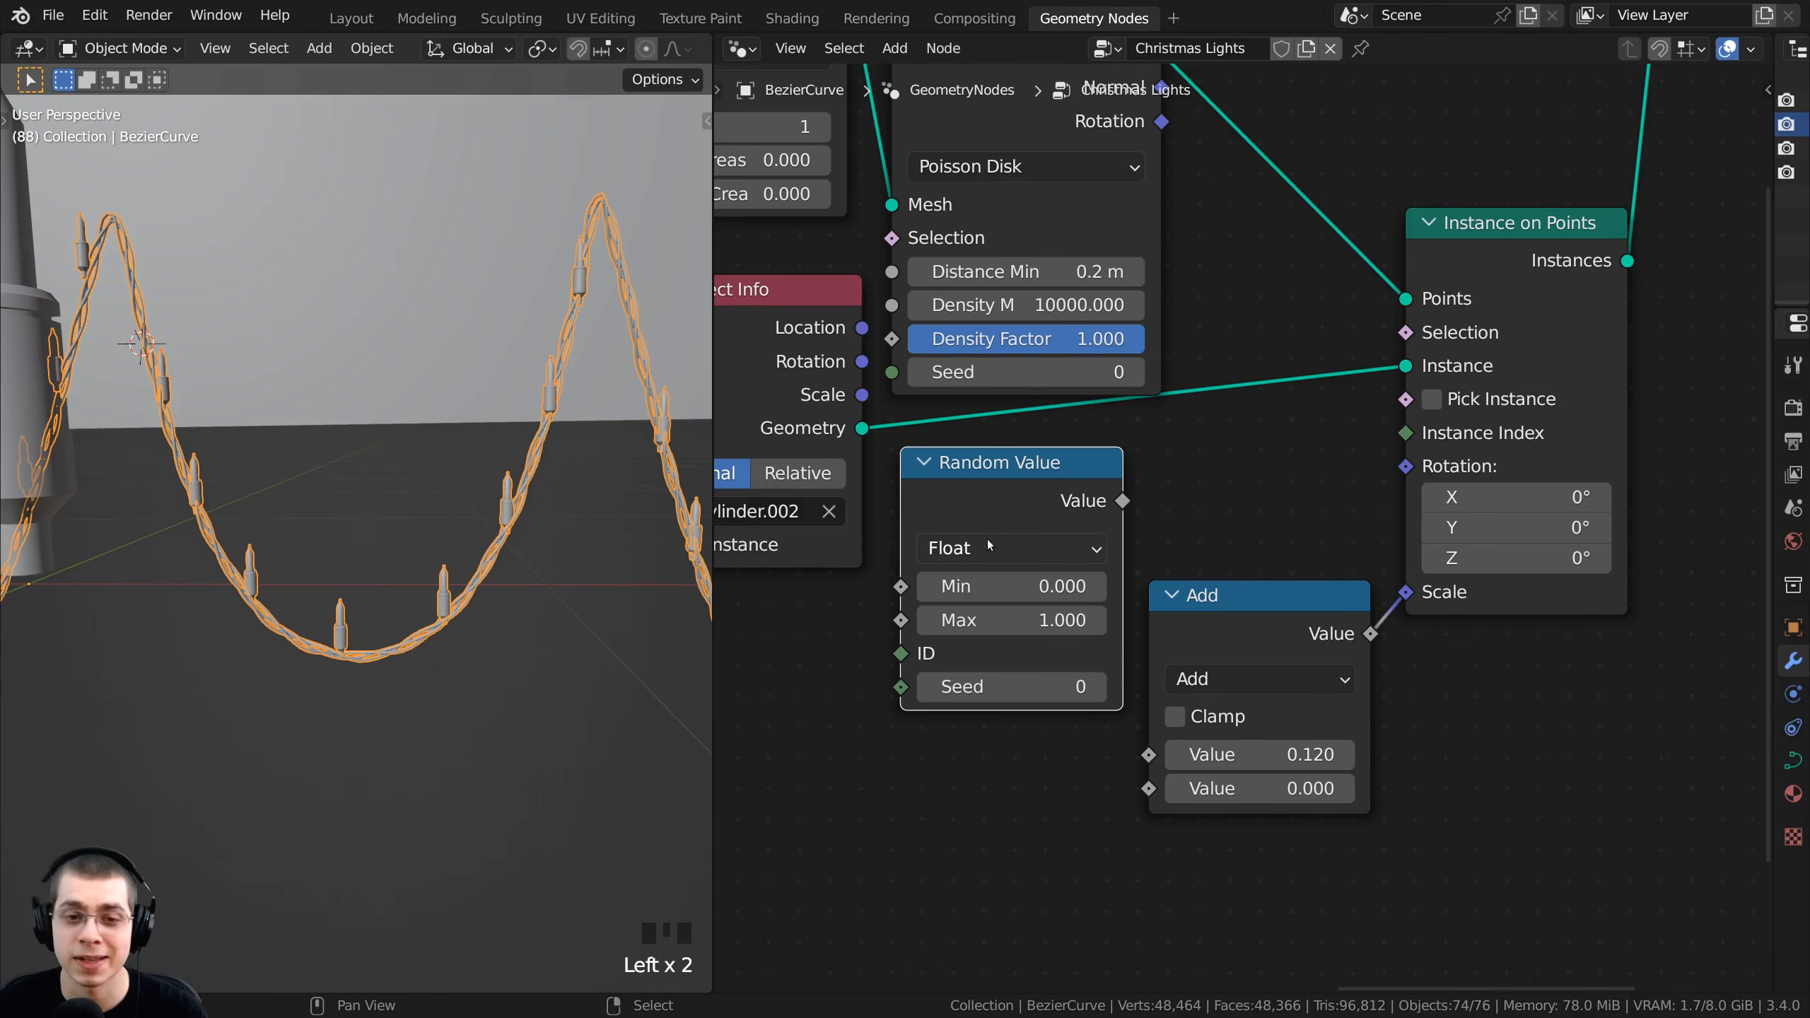
{"action": "left_click", "coordinate": [987, 543]}
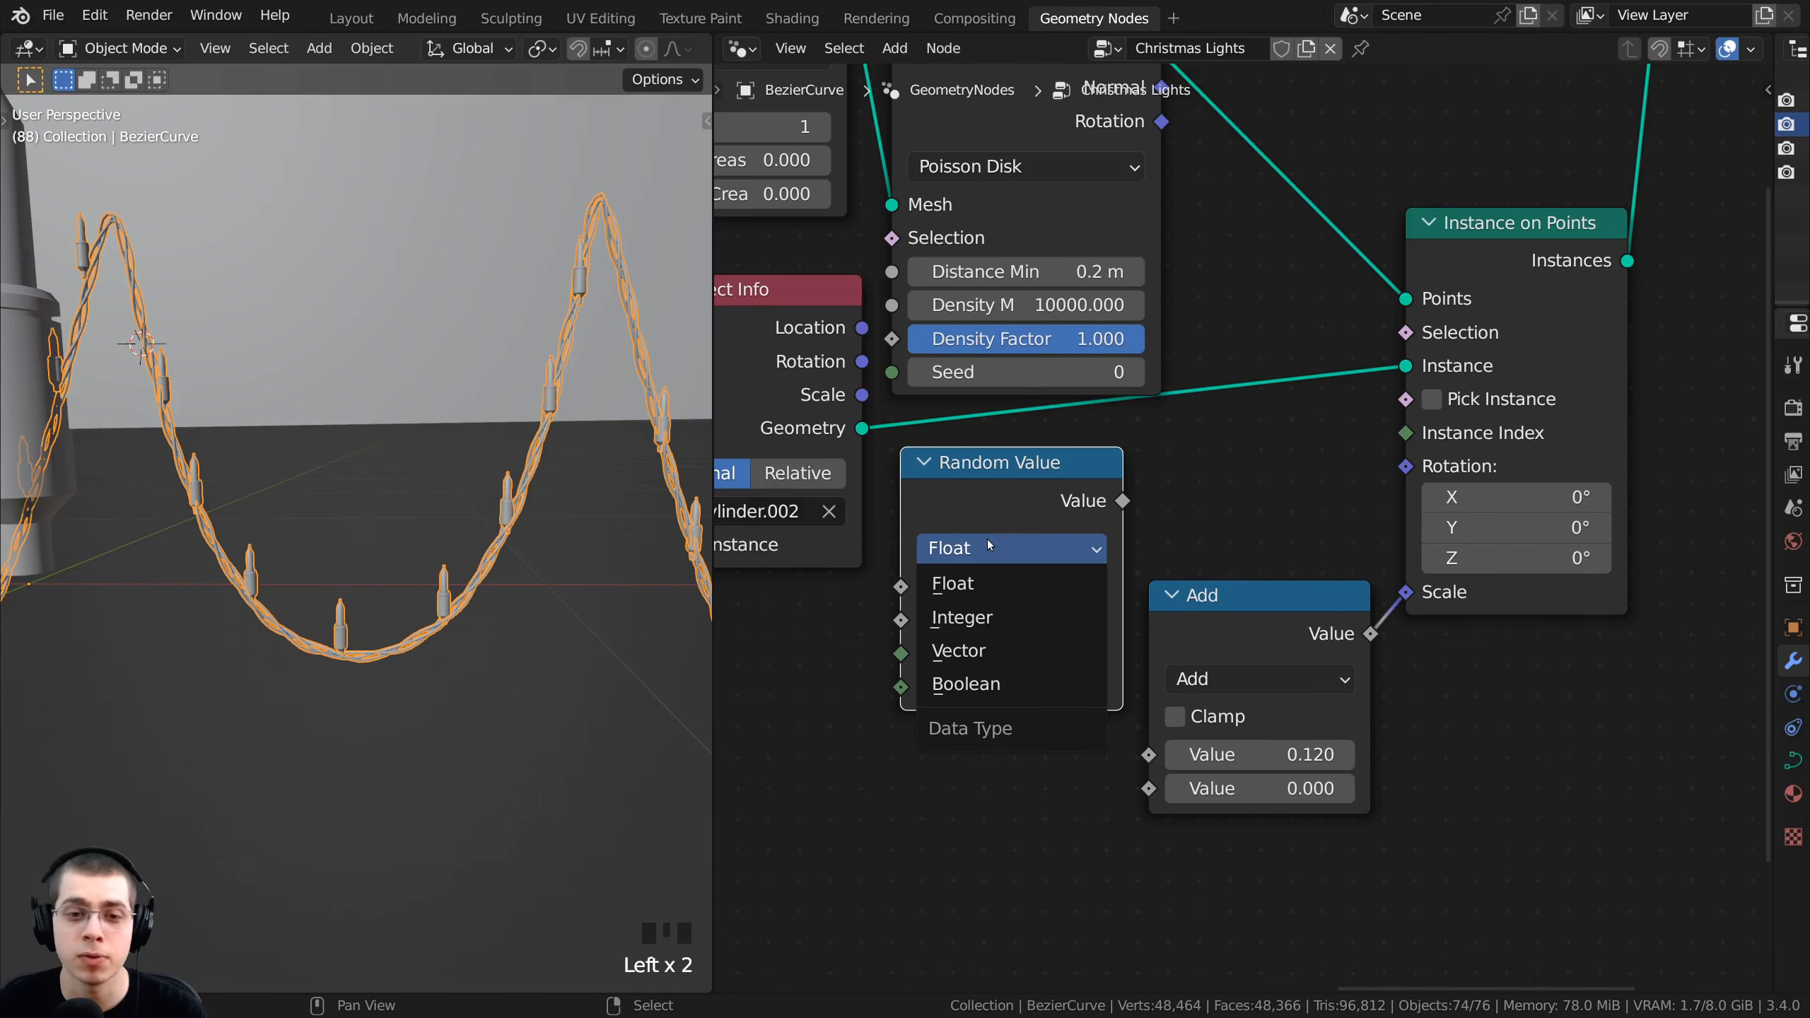
- Set the Random Value node's data type to Vector and connect its value to the Rotation input of Instance on Points
{"action": "left_click", "coordinate": [984, 651]}
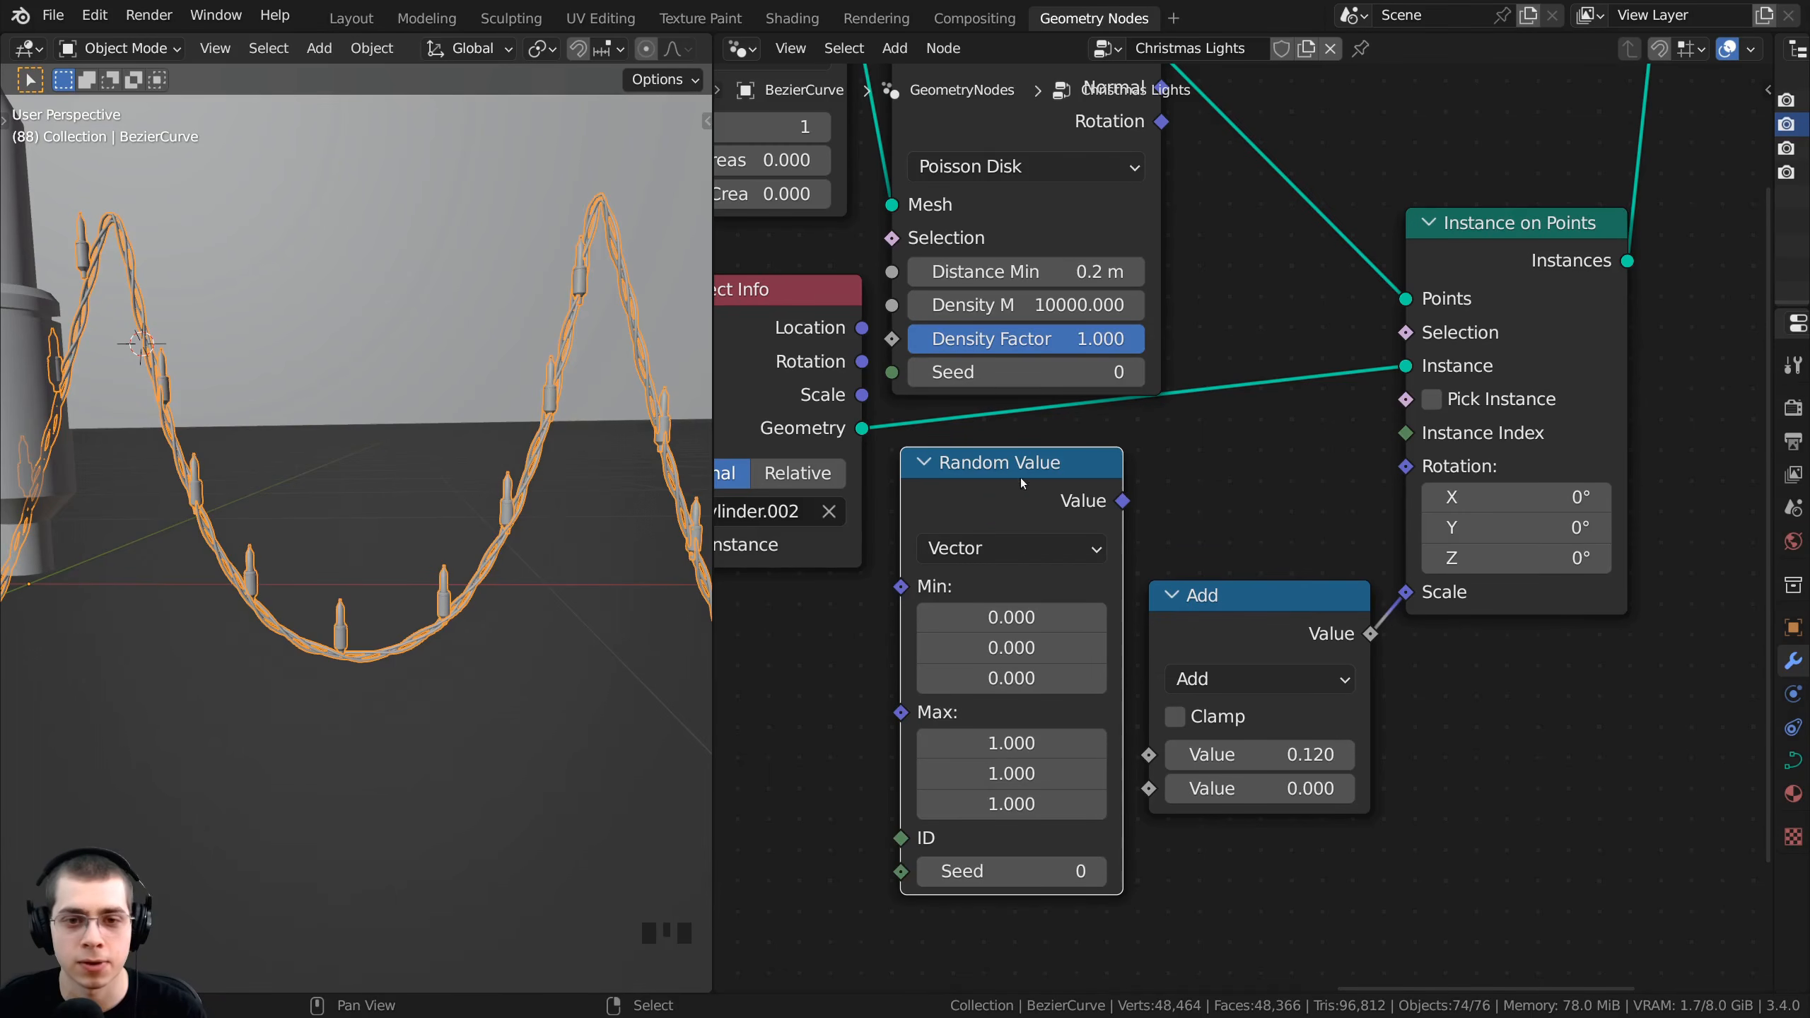
{"action": "left_click_drag", "start_coordinate": [1120, 503], "coordinate": [1426, 472]}
{"action": "middle_click_drag", "start_coordinate": [574, 582], "coordinate": [584, 620]}
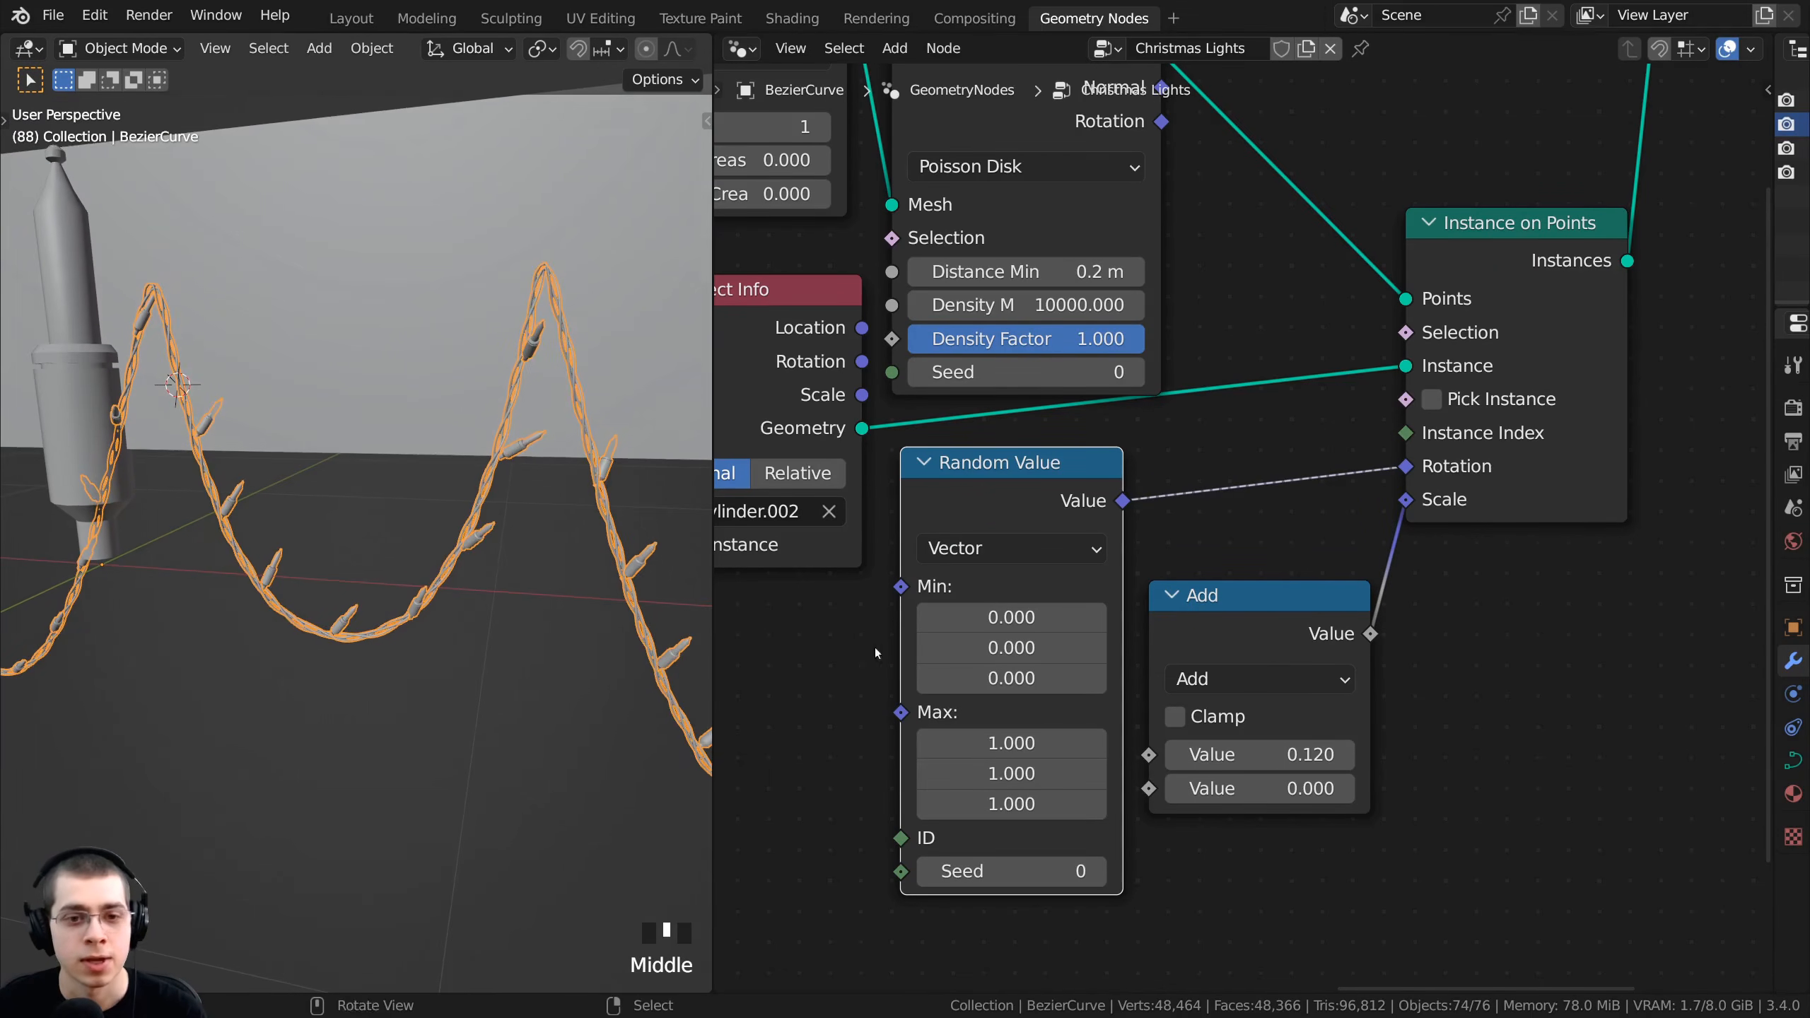
{"action": "middle_click_drag", "start_coordinate": [874, 648], "coordinate": [1040, 502]}
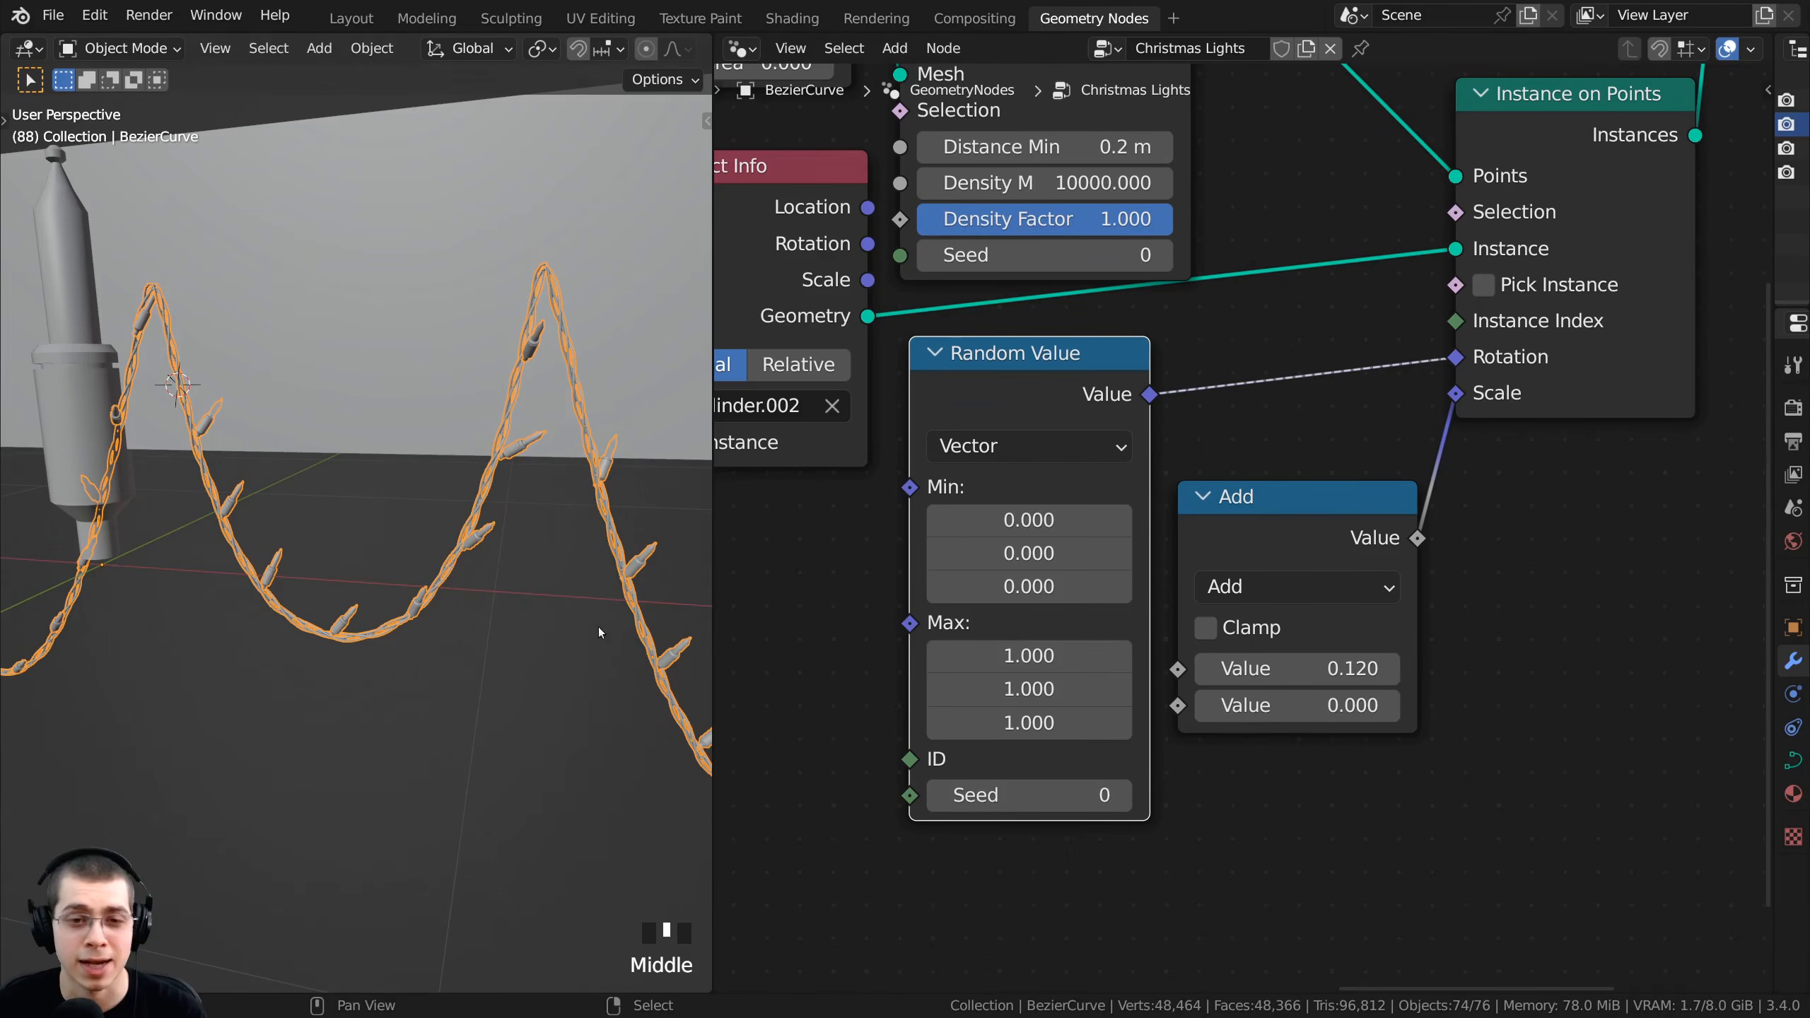
{"action": "middle_click_drag", "start_coordinate": [598, 626], "coordinate": [520, 663]}
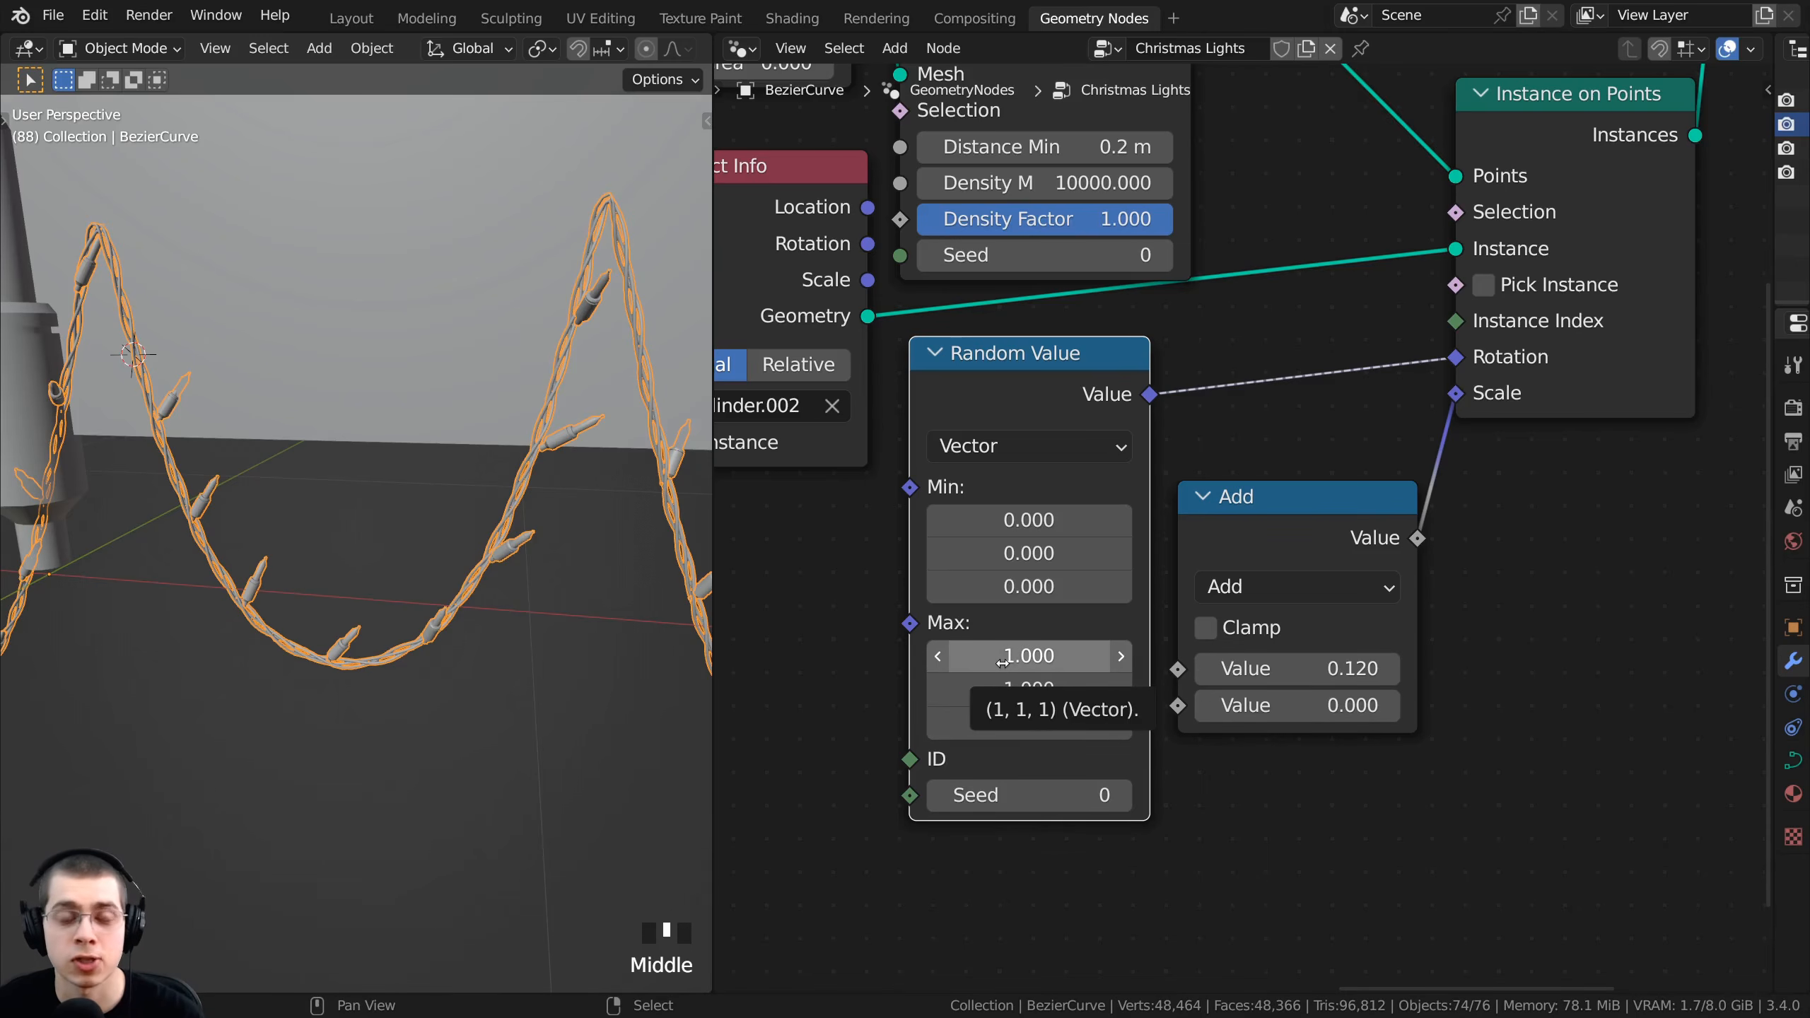
- Set all three Max components of the Random Value node to 100
{"action": "scroll", "coordinate": [605, 587], "scroll_direction": "down", "scroll_amount": 2}
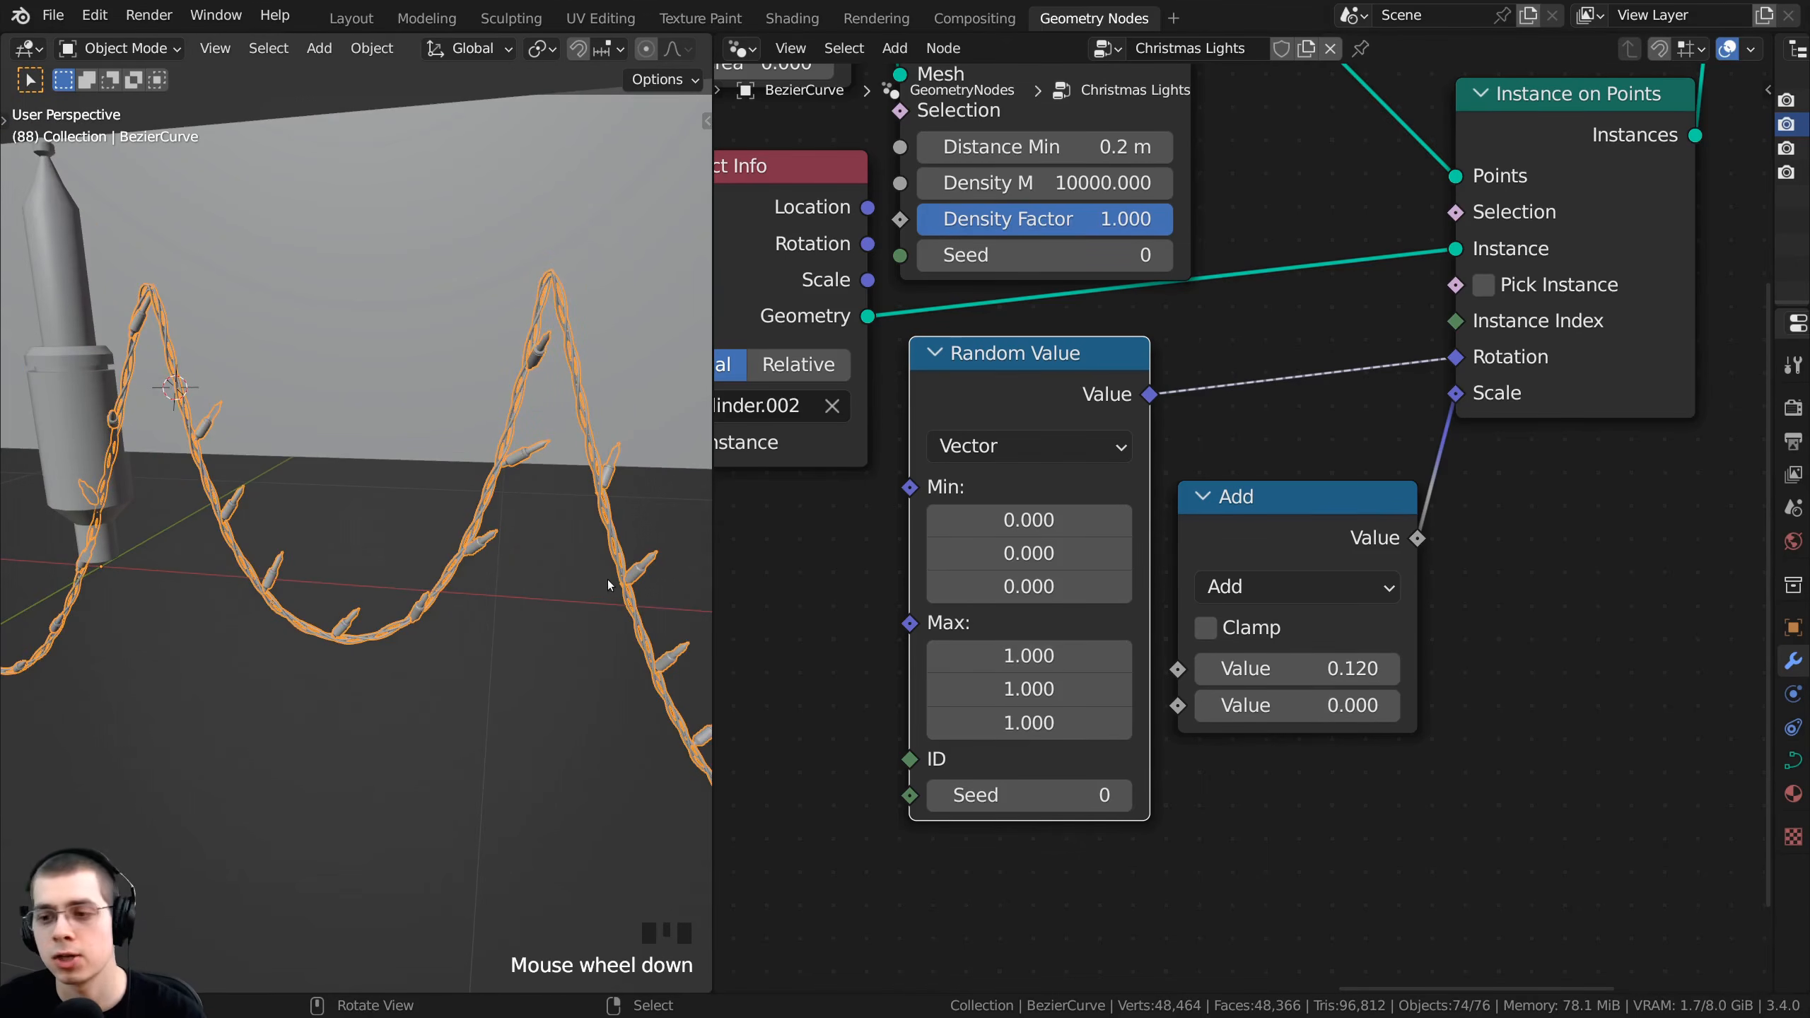
{"action": "middle_click_drag", "start_coordinate": [937, 656], "coordinate": [939, 637]}
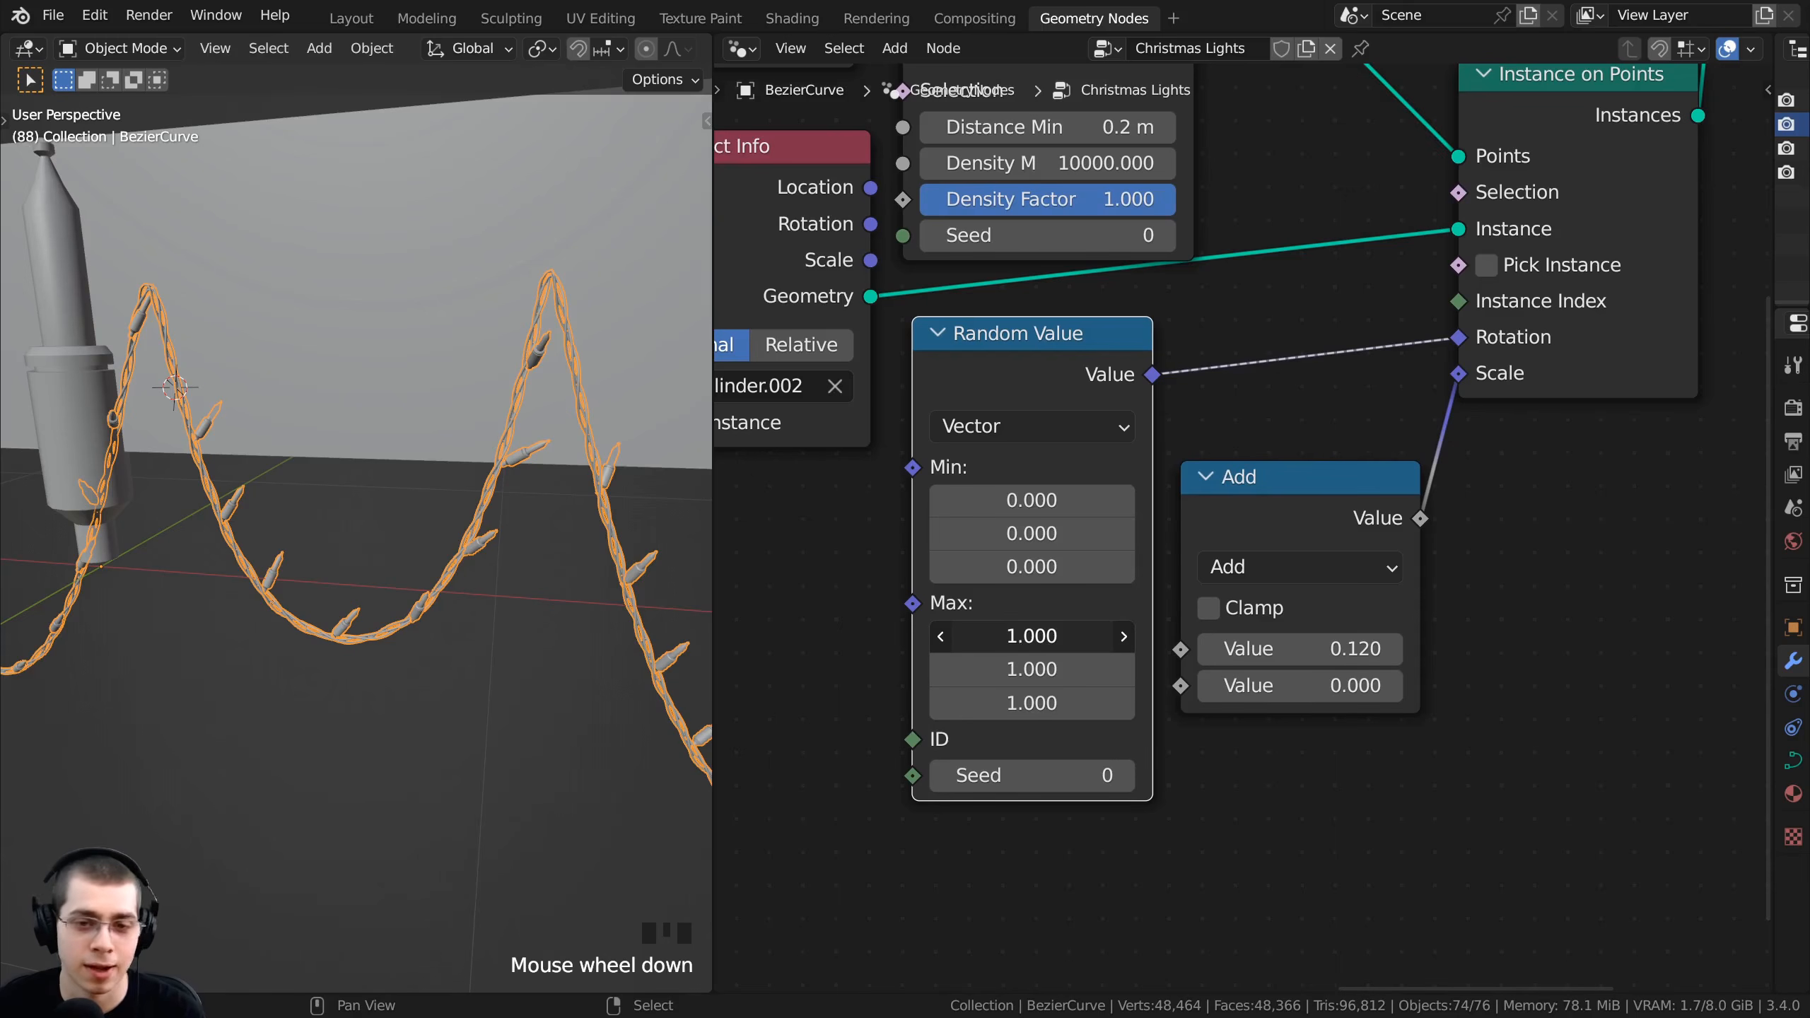
{"action": "left_click", "coordinate": [1020, 637]}
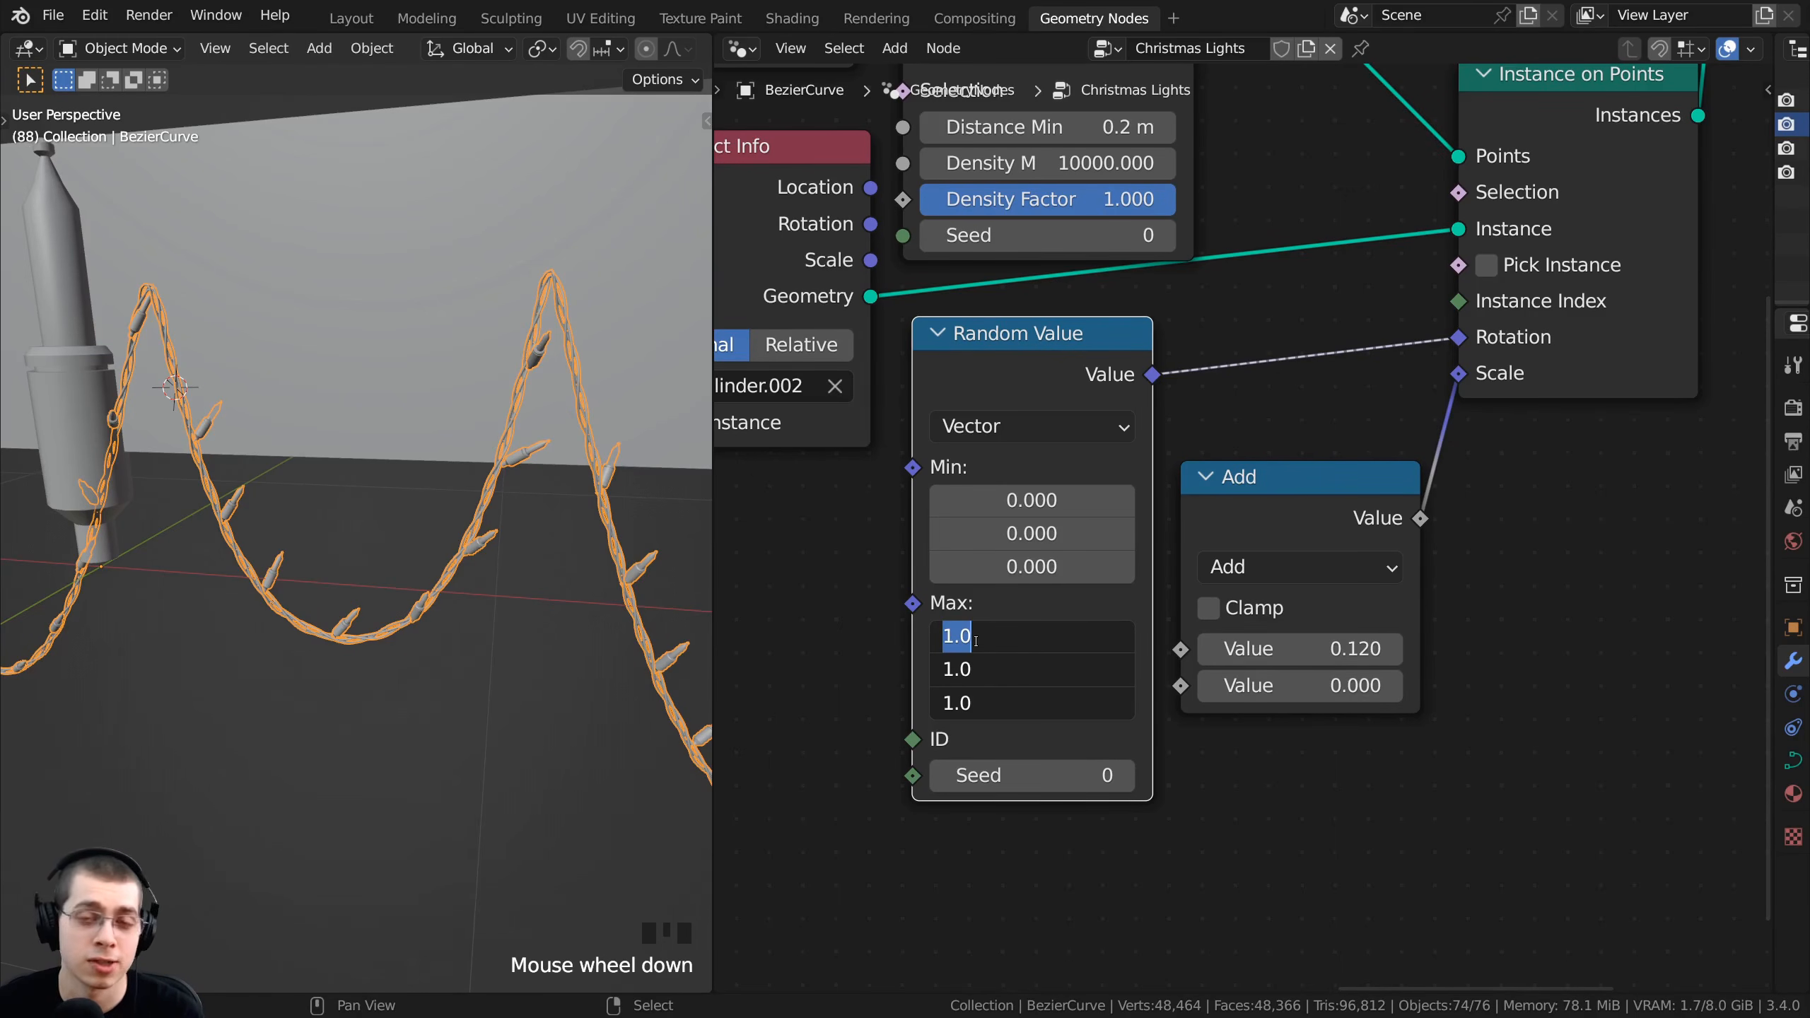
{"action": "type", "text": "1"}
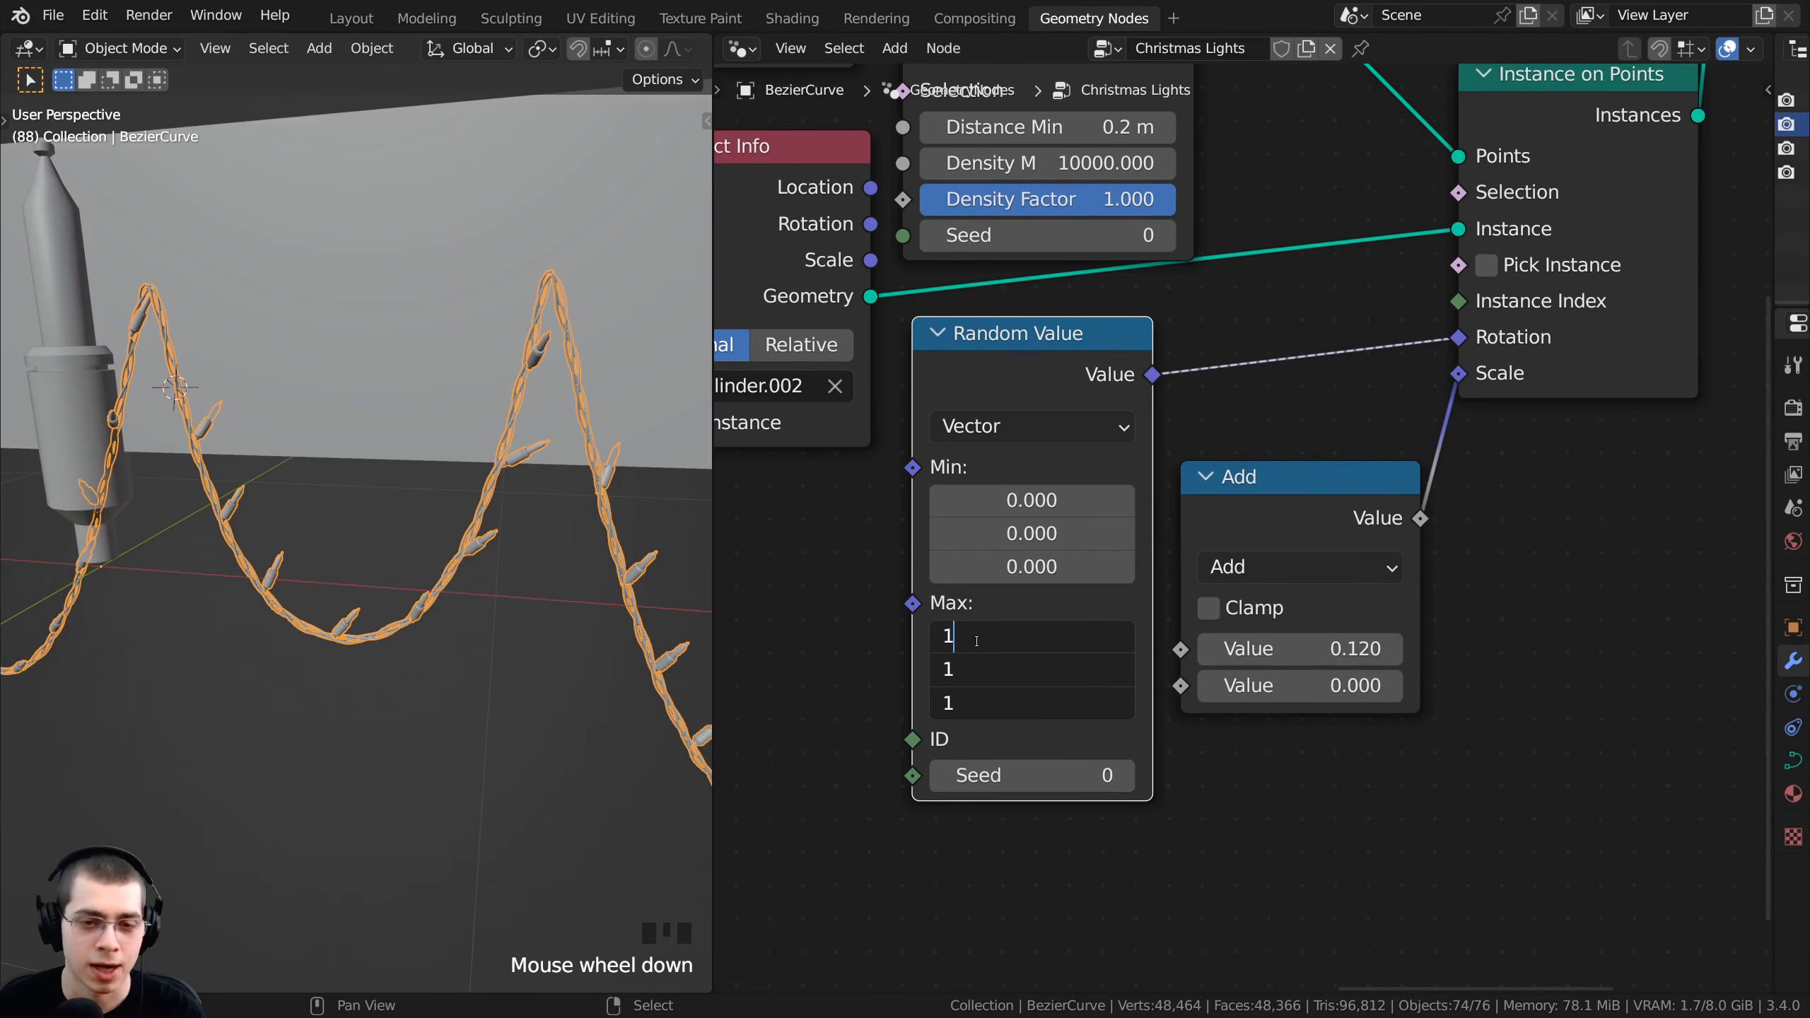
{"action": "type", "text": "000"}
{"action": "scroll", "coordinate": [399, 621], "scroll_direction": "down", "scroll_amount": 2}
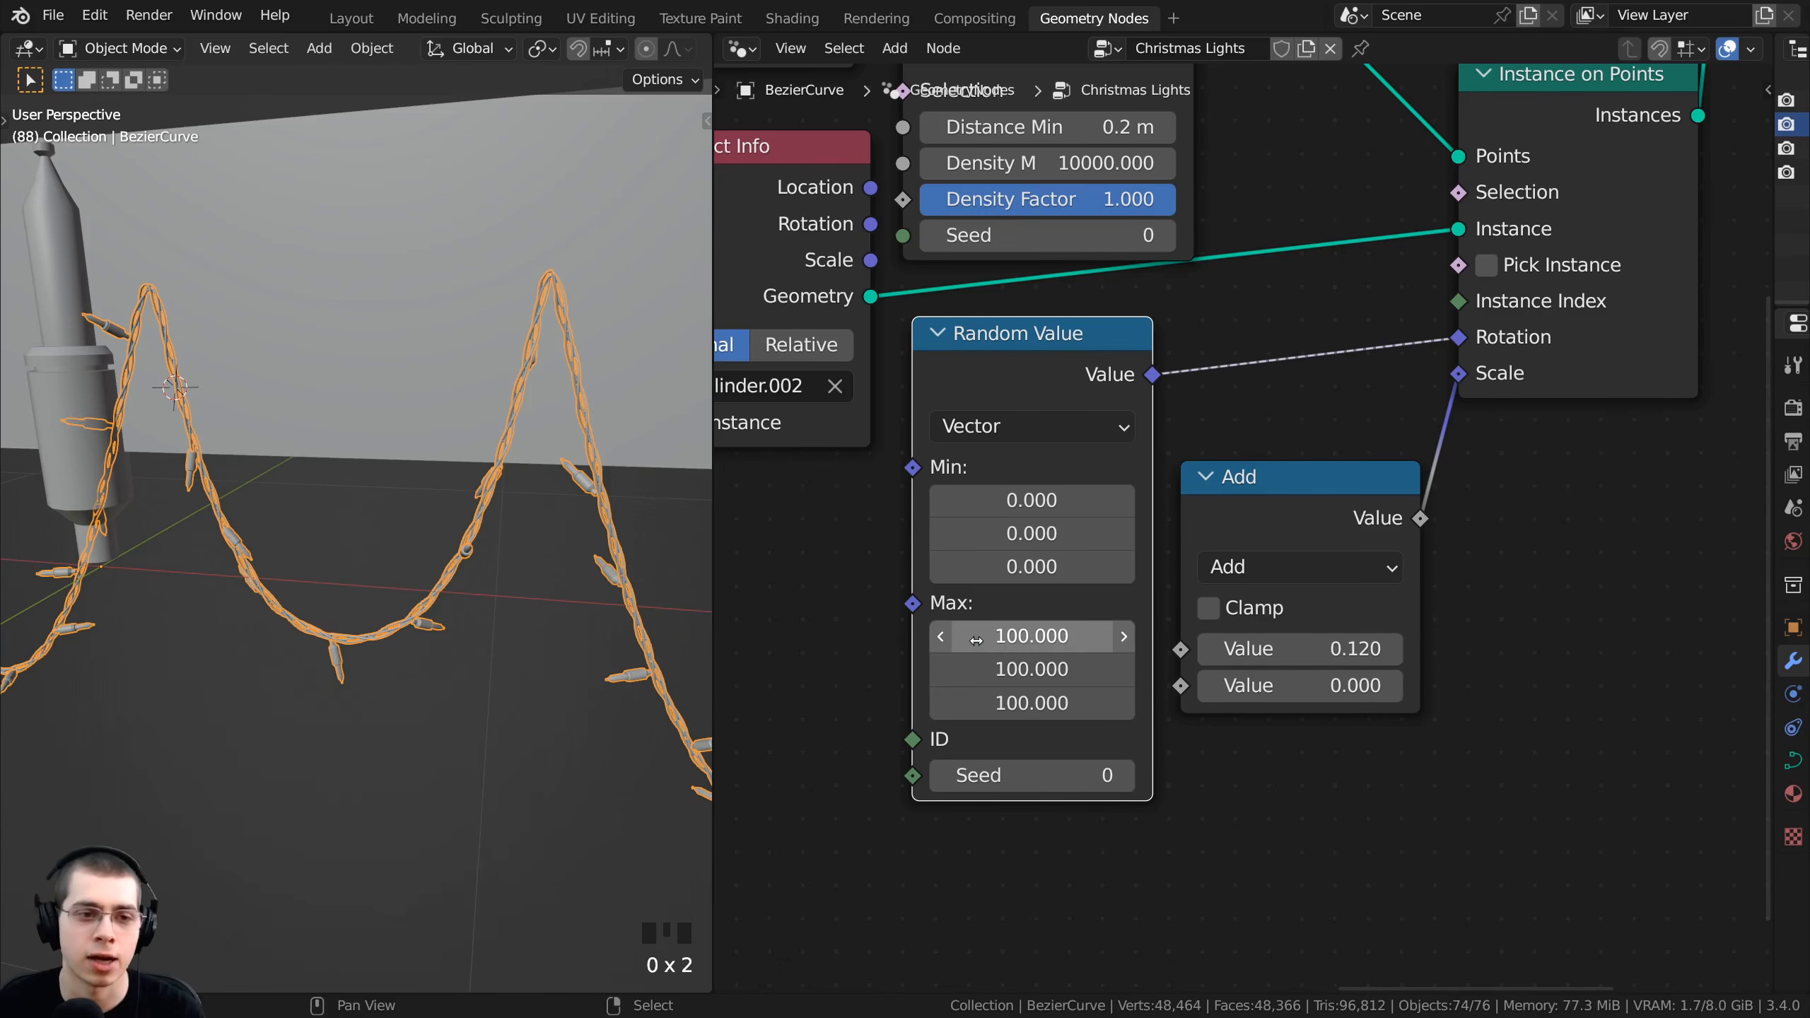
- Examine the random rotation of the bulbs along the wire from several angles, along with the Random Value seed and the node tree
{"action": "middle_click_drag", "start_coordinate": [329, 646], "coordinate": [413, 458]}
{"action": "scroll", "coordinate": [413, 458], "scroll_direction": "up", "scroll_amount": 4}
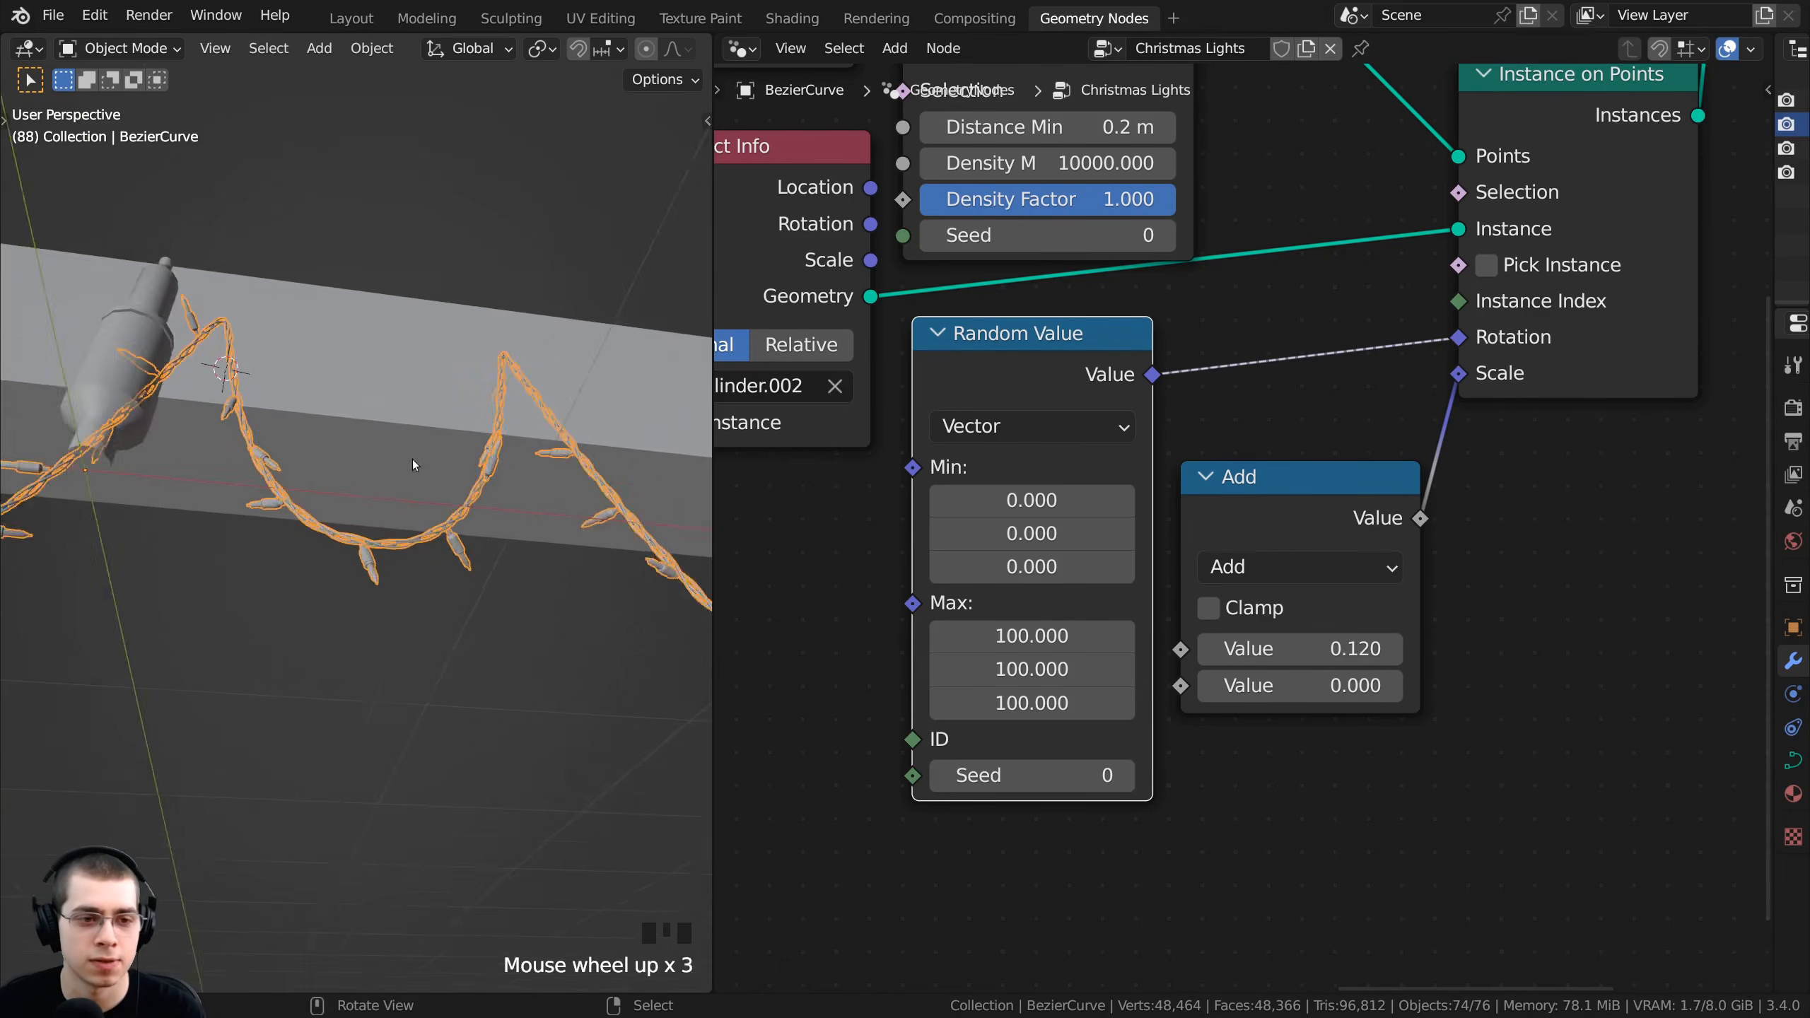
{"action": "middle_click_drag", "start_coordinate": [447, 552], "coordinate": [286, 657]}
{"action": "scroll", "coordinate": [263, 581], "scroll_direction": "up", "scroll_amount": 3}
{"action": "scroll", "coordinate": [263, 581], "scroll_direction": "up", "scroll_amount": 1}
{"action": "middle_click_drag", "start_coordinate": [334, 546], "coordinate": [345, 605]}
{"action": "scroll", "coordinate": [171, 547], "scroll_direction": "down", "scroll_amount": 3}
{"action": "middle_click_drag", "start_coordinate": [1020, 776], "coordinate": [1021, 693]}
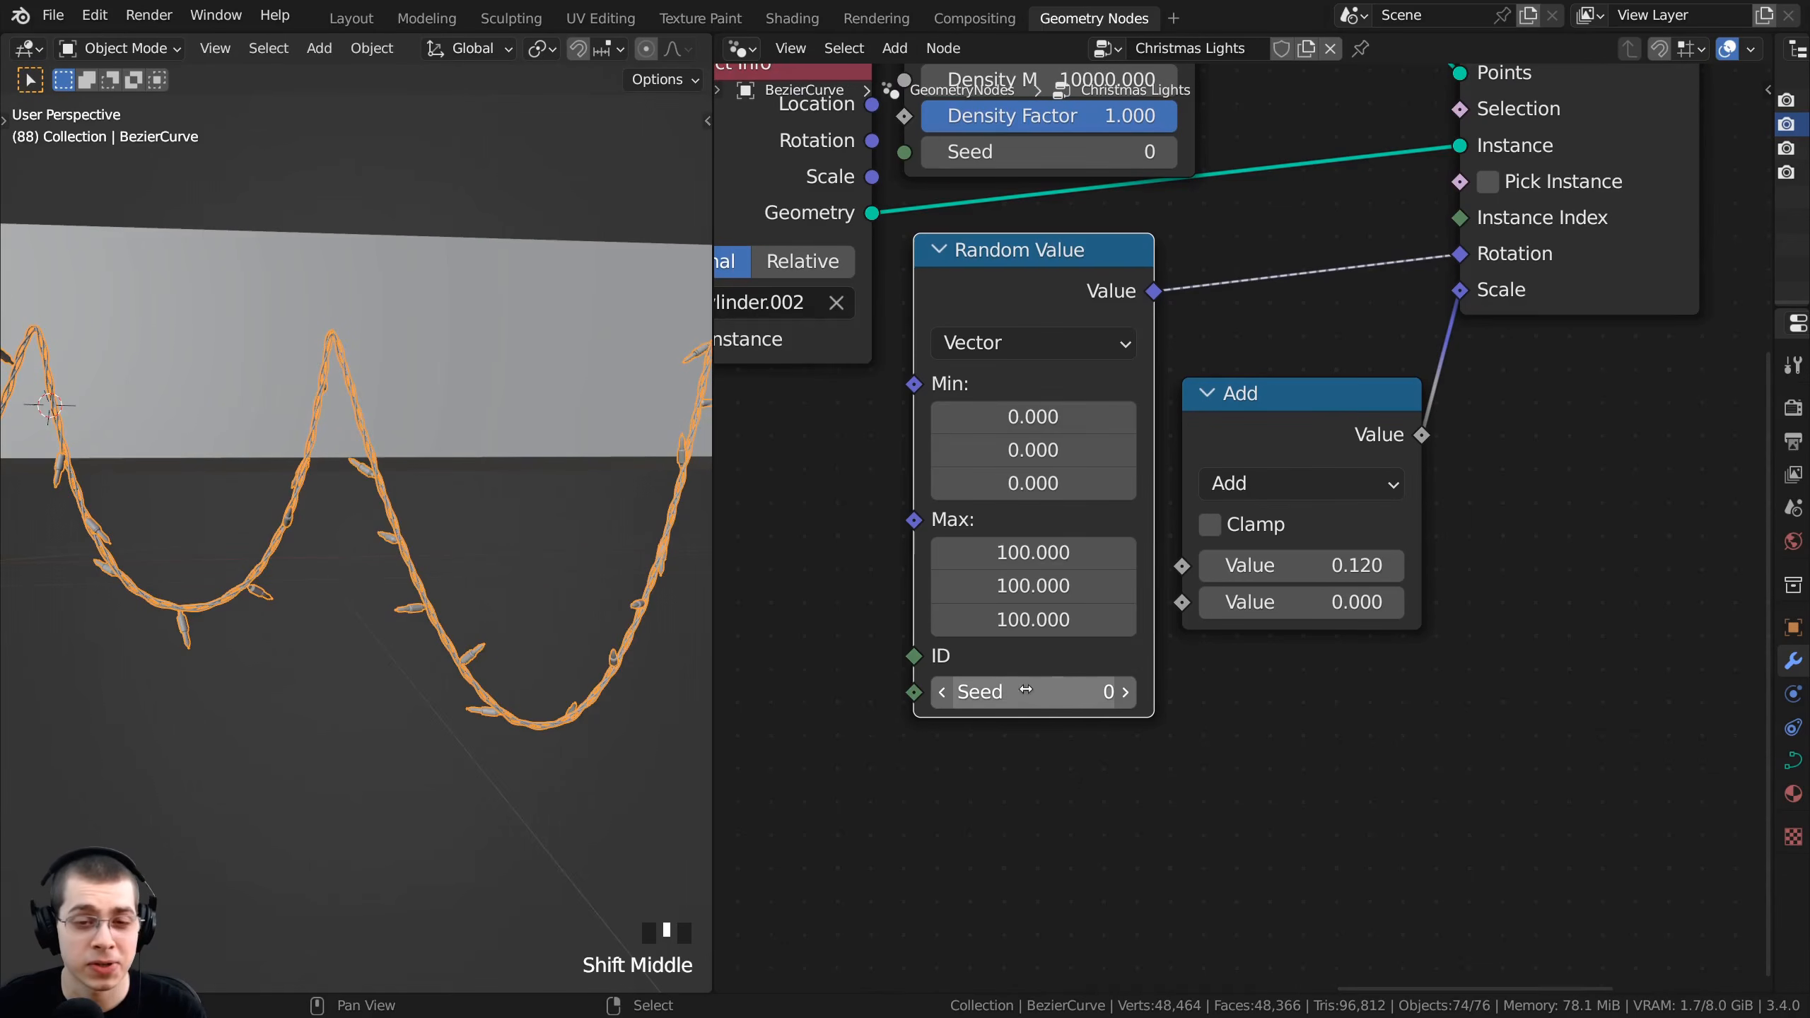
{"action": "mouse_move", "coordinate": [1024, 690]}
{"action": "left_mouse_down"}
{"action": "mouse_move", "coordinate": [1139, 690]}
{"action": "mouse_move", "coordinate": [997, 690]}
{"action": "mouse_move", "coordinate": [1023, 712]}
{"action": "left_mouse_up"}
{"action": "left_click", "coordinate": [1023, 717]}
{"action": "scroll", "coordinate": [598, 735], "scroll_direction": "down", "scroll_amount": 1}
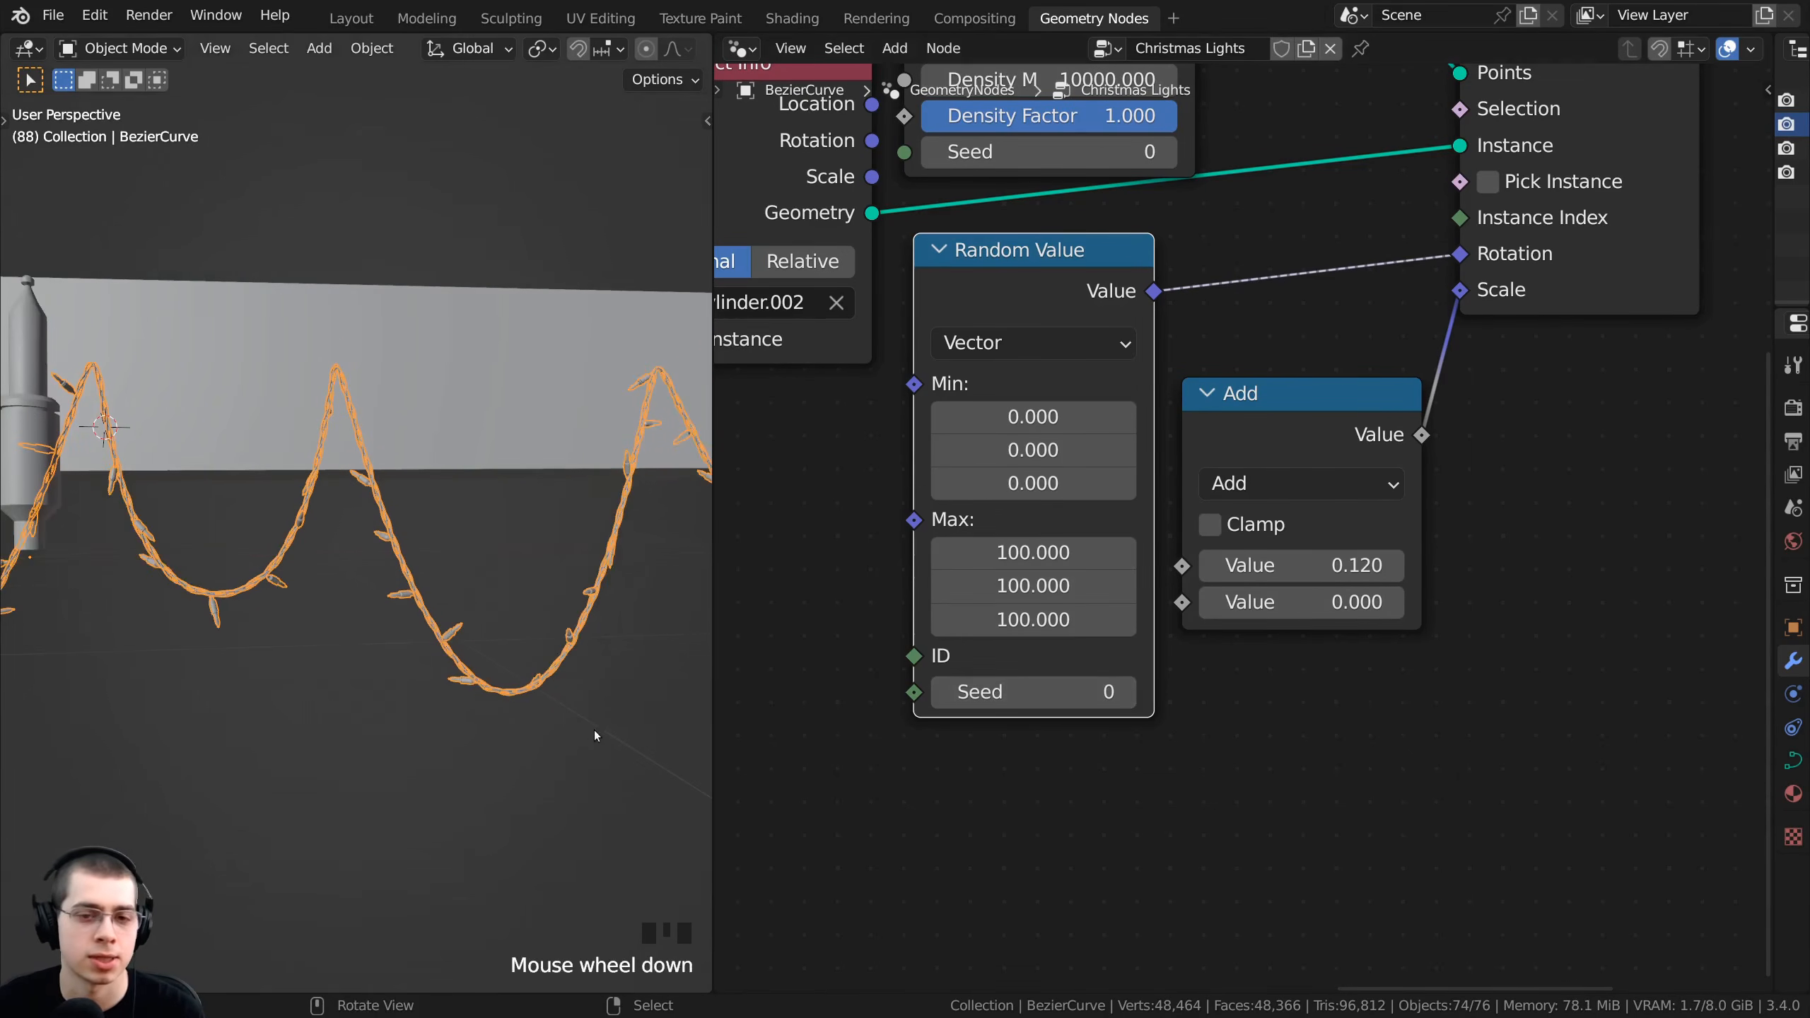
{"action": "middle_click_drag", "start_coordinate": [840, 677], "coordinate": [873, 728]}
{"action": "middle_click_drag", "start_coordinate": [520, 482], "coordinate": [538, 519]}
{"action": "middle_click_drag", "start_coordinate": [538, 519], "coordinate": [569, 539], "text": "shift"}
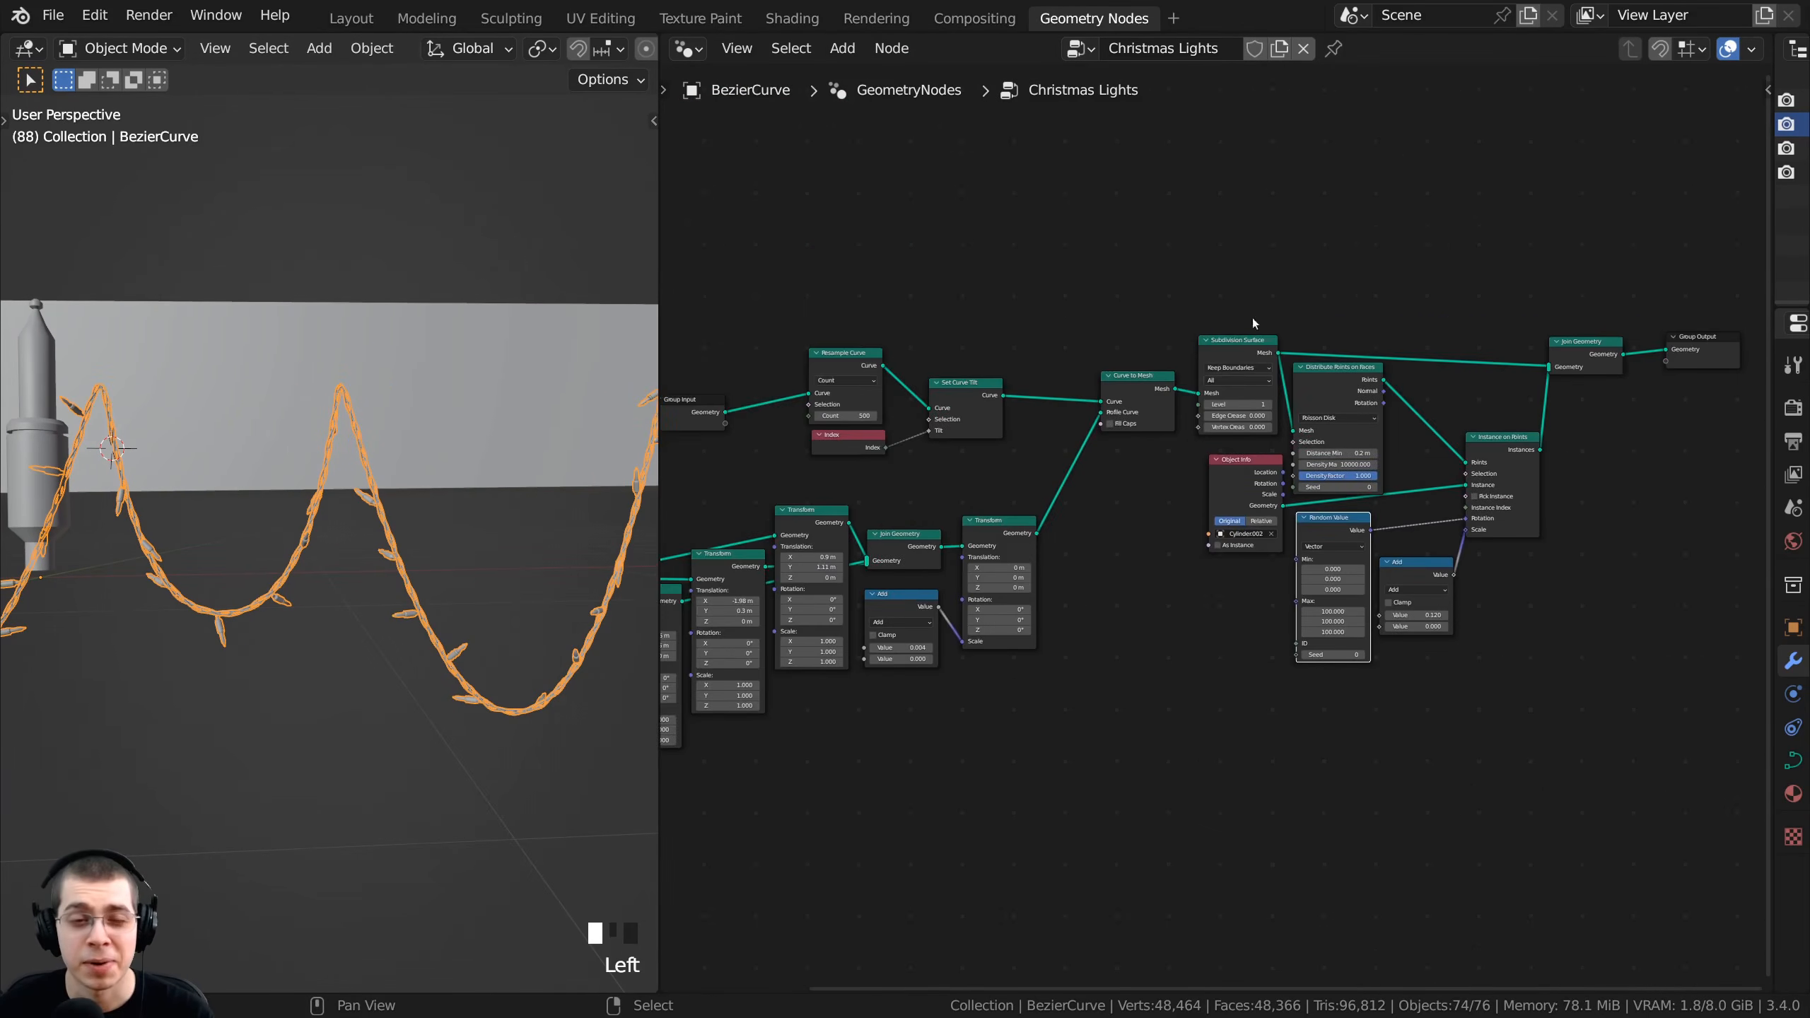
{"action": "scroll", "coordinate": [1252, 318], "scroll_direction": "down", "scroll_amount": 5}
{"action": "scroll", "coordinate": [1024, 504], "scroll_direction": "up", "scroll_amount": 2}
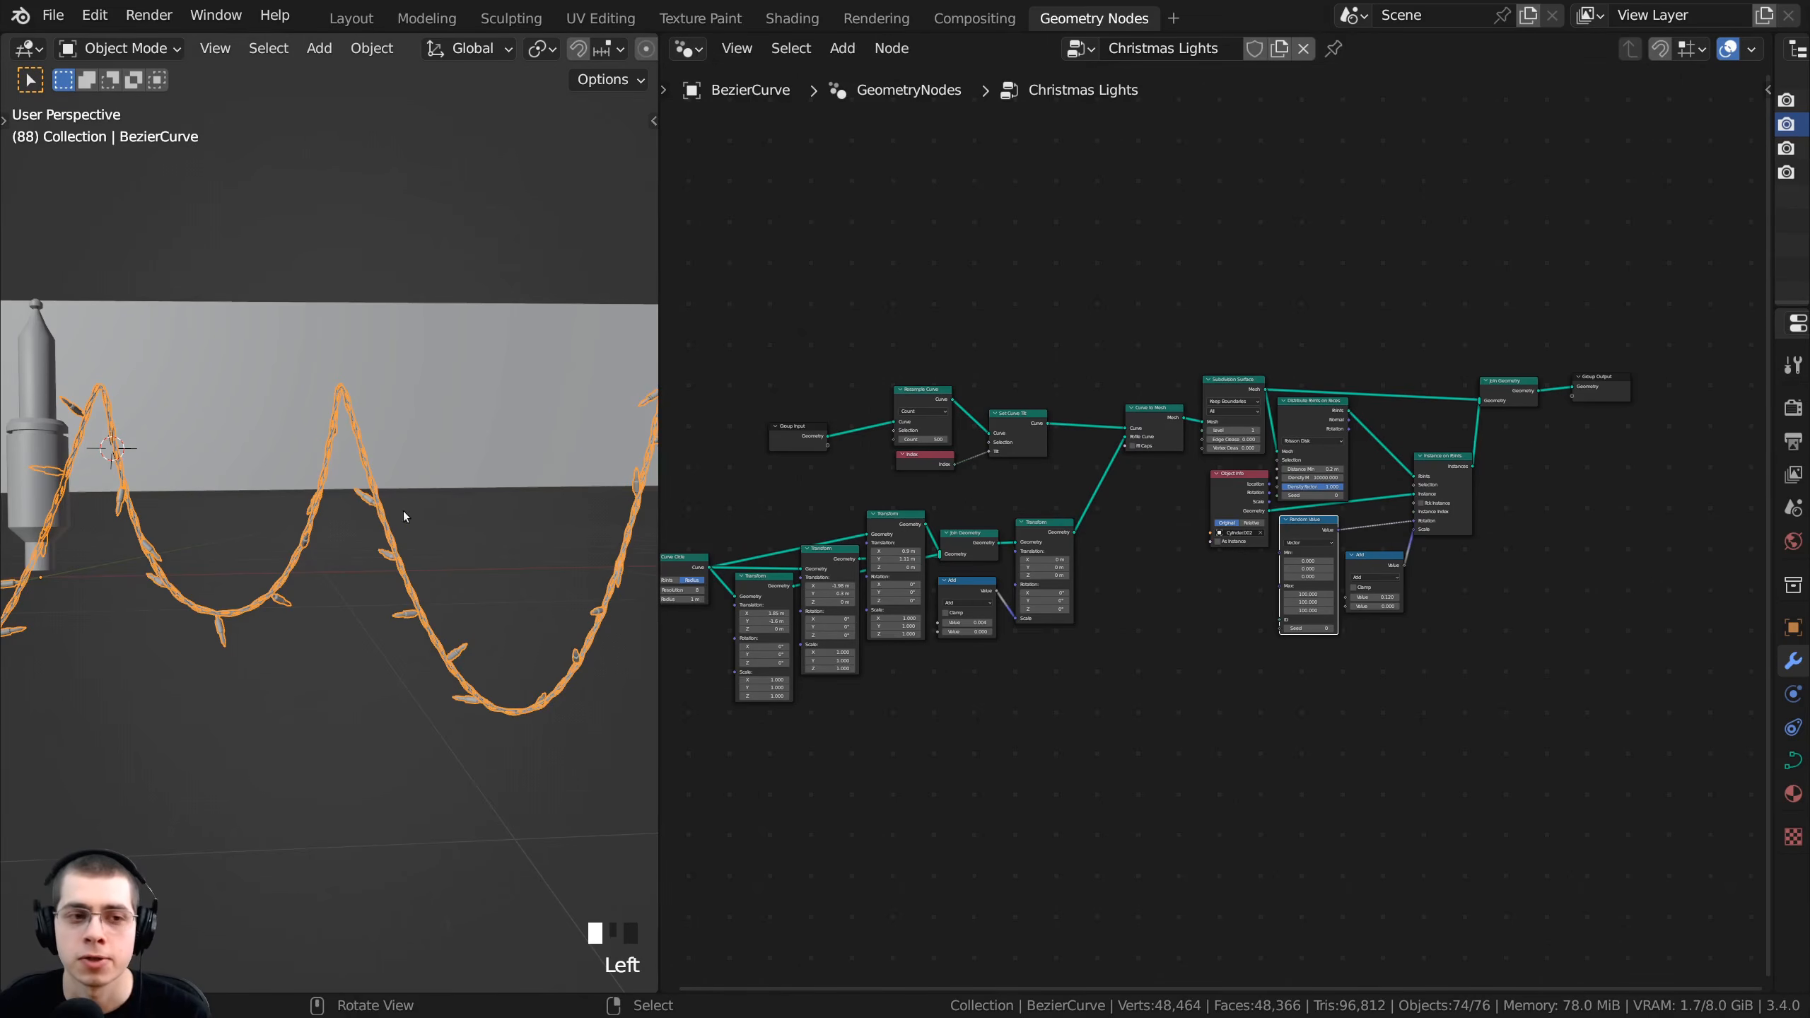
- Deselect all objects and view the twisted wire and its bulbs up close without the selection outline
{"action": "key", "text": "a"}
{"action": "mouse_move", "coordinate": [402, 510]}
{"action": "middle_mouse_down"}
{"action": "mouse_move", "coordinate": [388, 497]}
{"action": "mouse_move", "coordinate": [458, 533]}
{"action": "mouse_move", "coordinate": [410, 512]}
{"action": "middle_mouse_up"}
{"action": "scroll", "coordinate": [400, 522], "scroll_direction": "up", "scroll_amount": 1}
{"action": "scroll", "coordinate": [411, 511], "scroll_direction": "down", "scroll_amount": 1}
{"action": "middle_click_drag", "start_coordinate": [410, 512], "coordinate": [281, 452], "text": "shift"}
{"action": "scroll", "coordinate": [281, 452], "scroll_direction": "up", "scroll_amount": 2}
{"action": "middle_click_drag", "start_coordinate": [857, 531], "coordinate": [905, 547]}
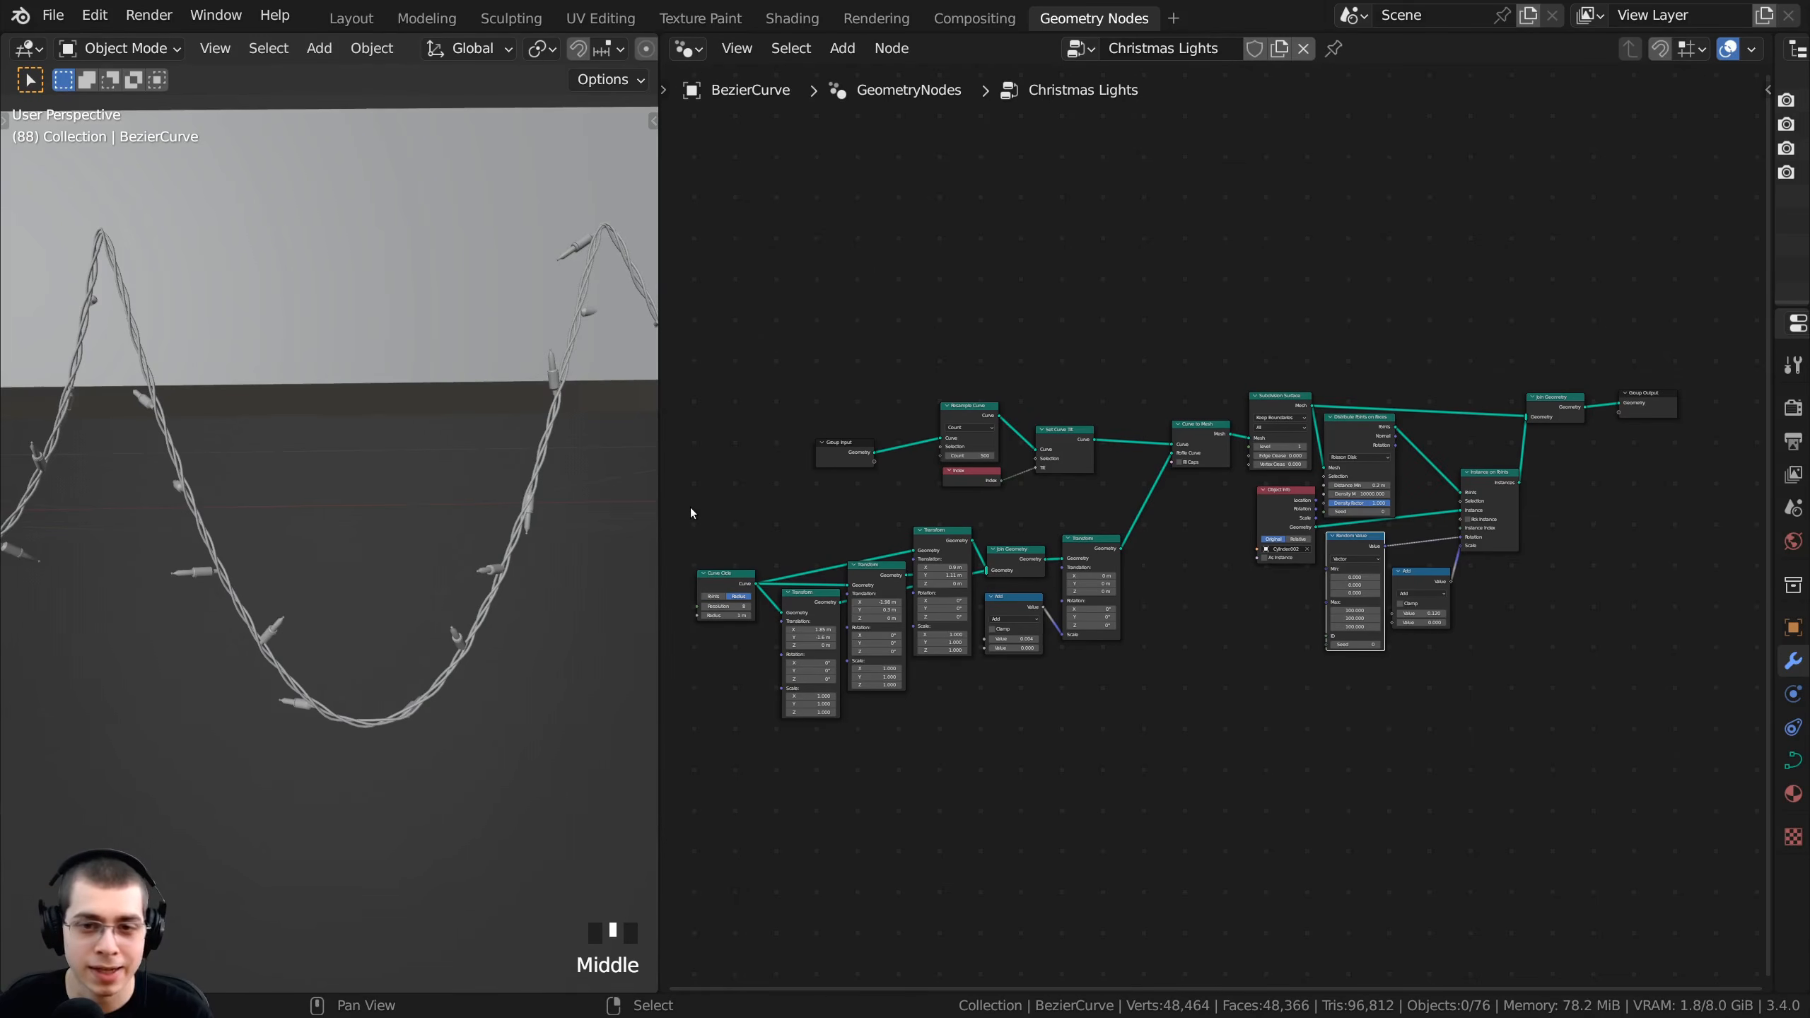
- Select every node except Group Input and Group Output and combine them into a node group
{"action": "left_click_drag", "start_coordinate": [690, 509], "coordinate": [1617, 724]}
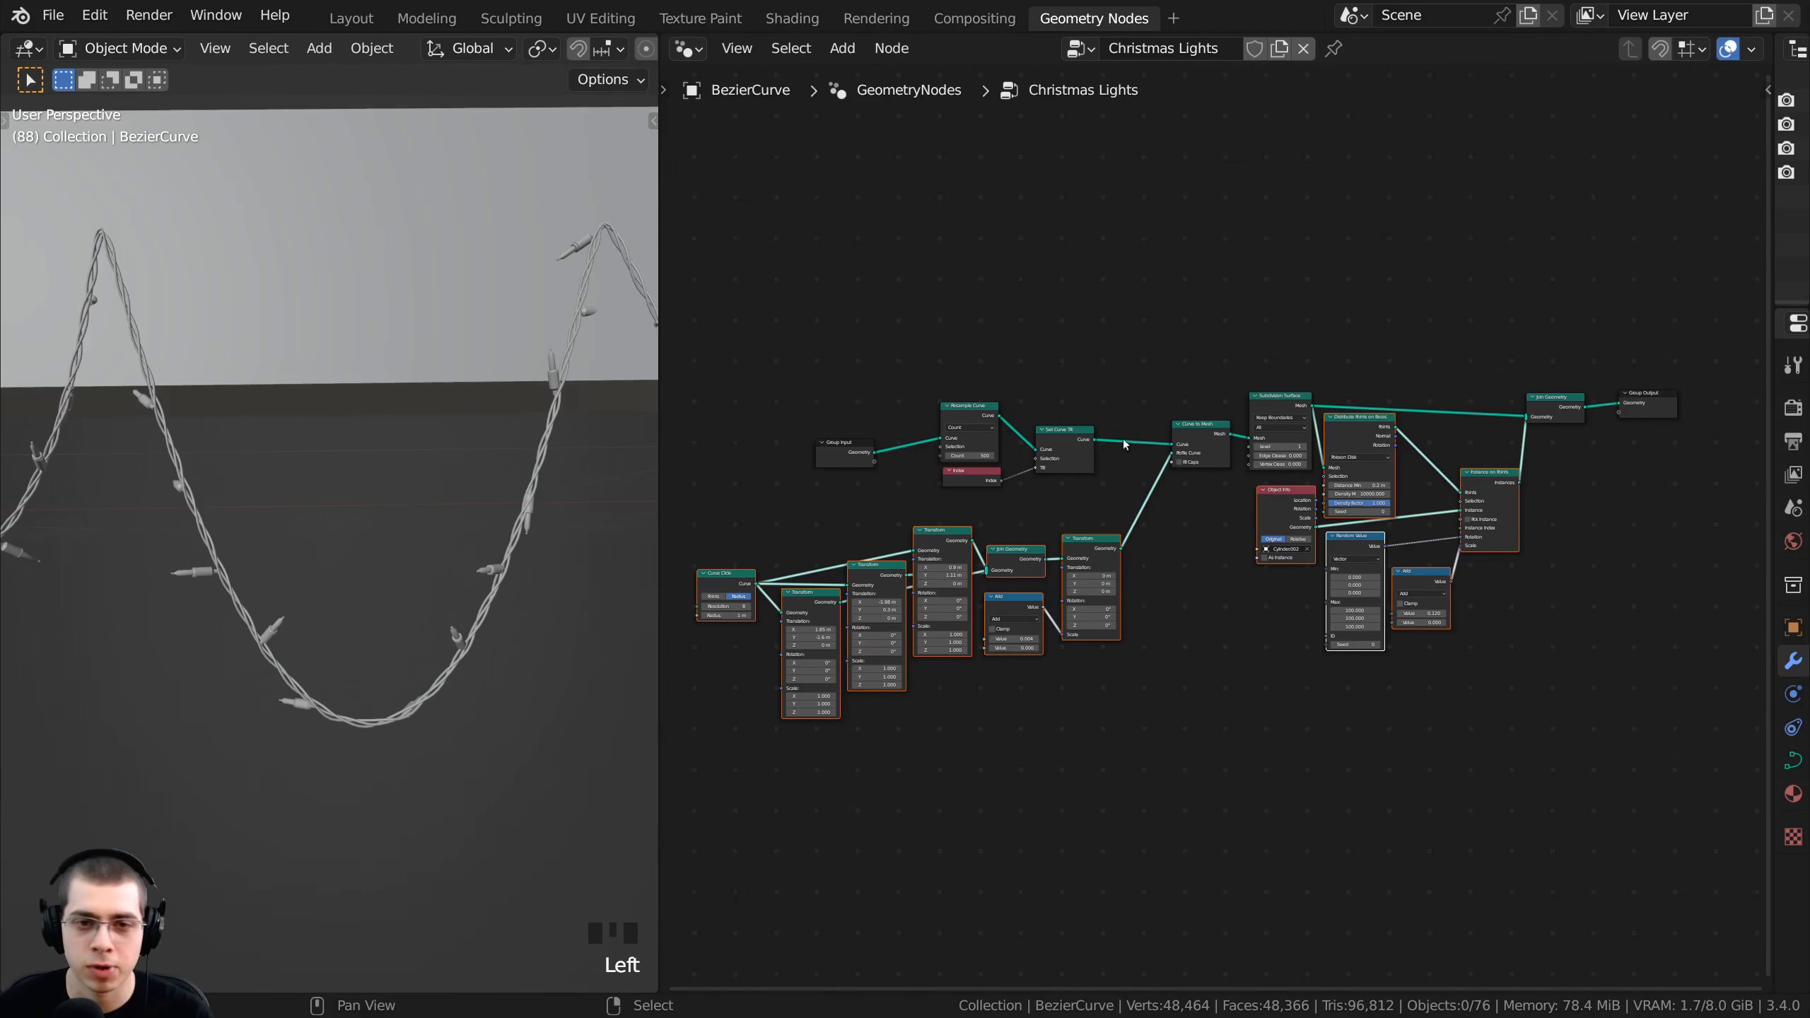
{"action": "key", "text": "b"}
{"action": "left_click_drag", "start_coordinate": [912, 186], "coordinate": [1566, 709]}
{"action": "key", "text": "b"}
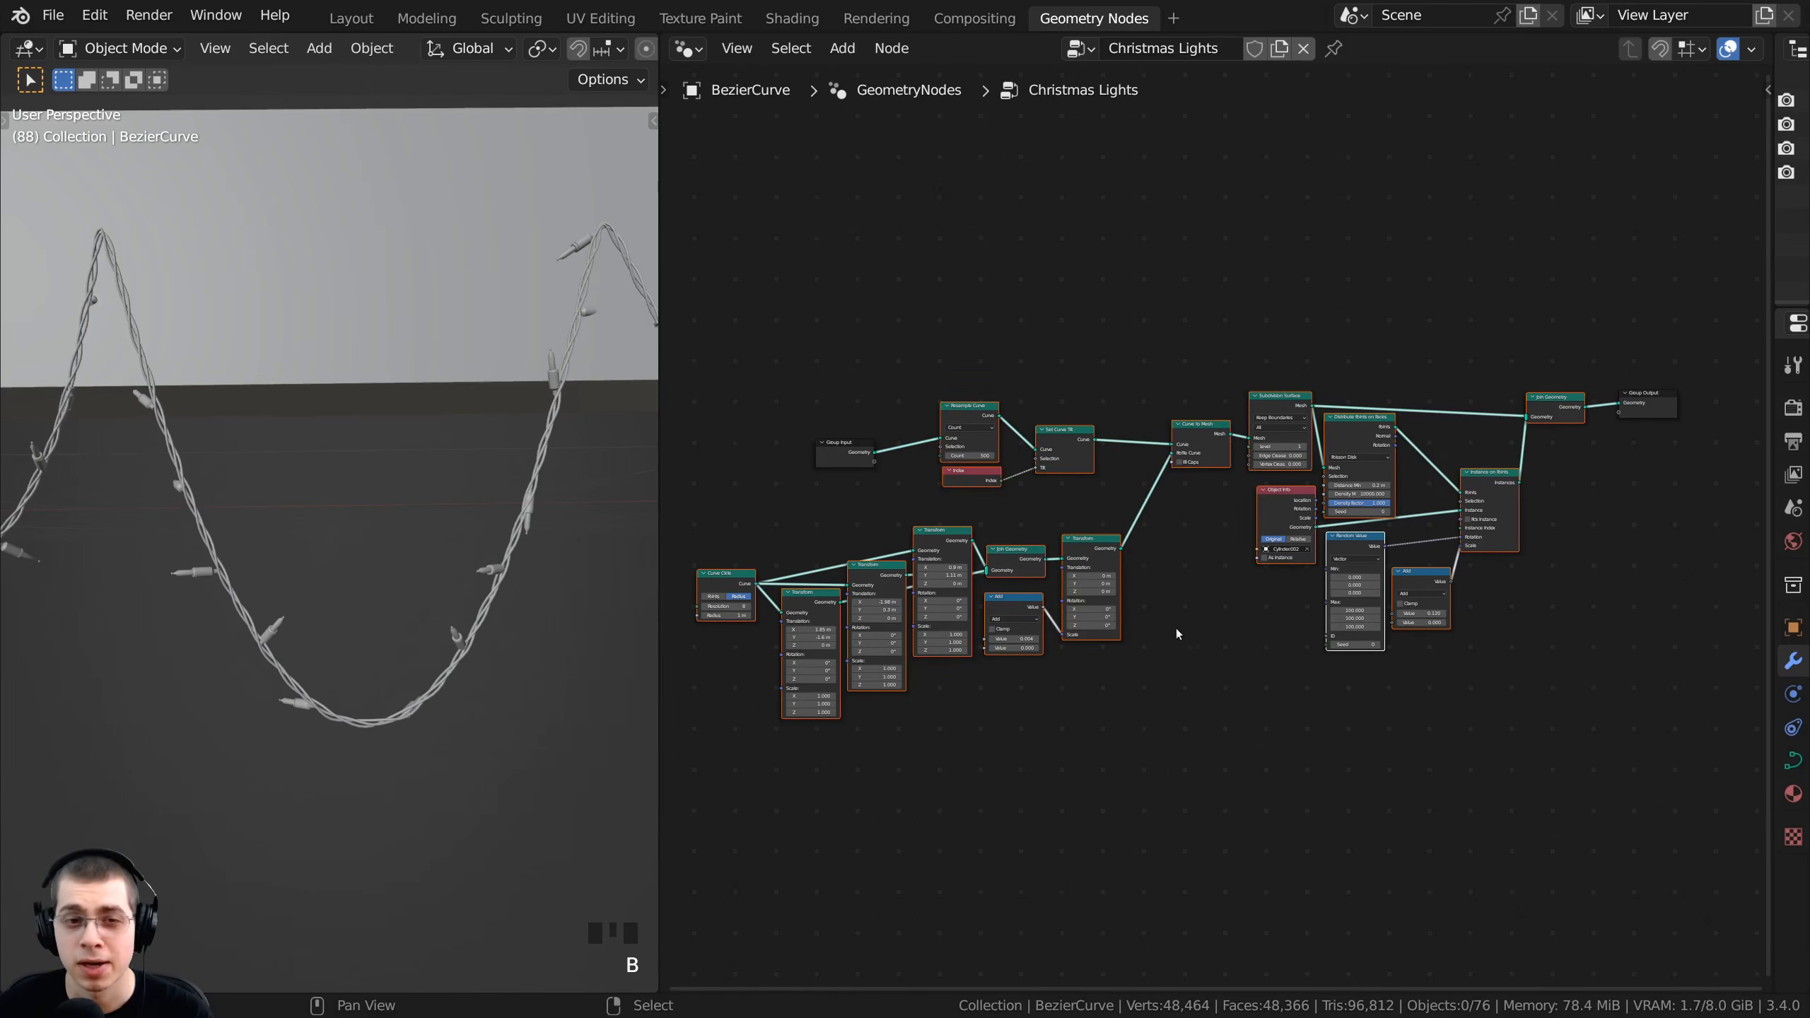
{"action": "middle_click_drag", "start_coordinate": [944, 574], "coordinate": [907, 606]}
{"action": "middle_click_drag", "start_coordinate": [761, 717], "coordinate": [808, 723]}
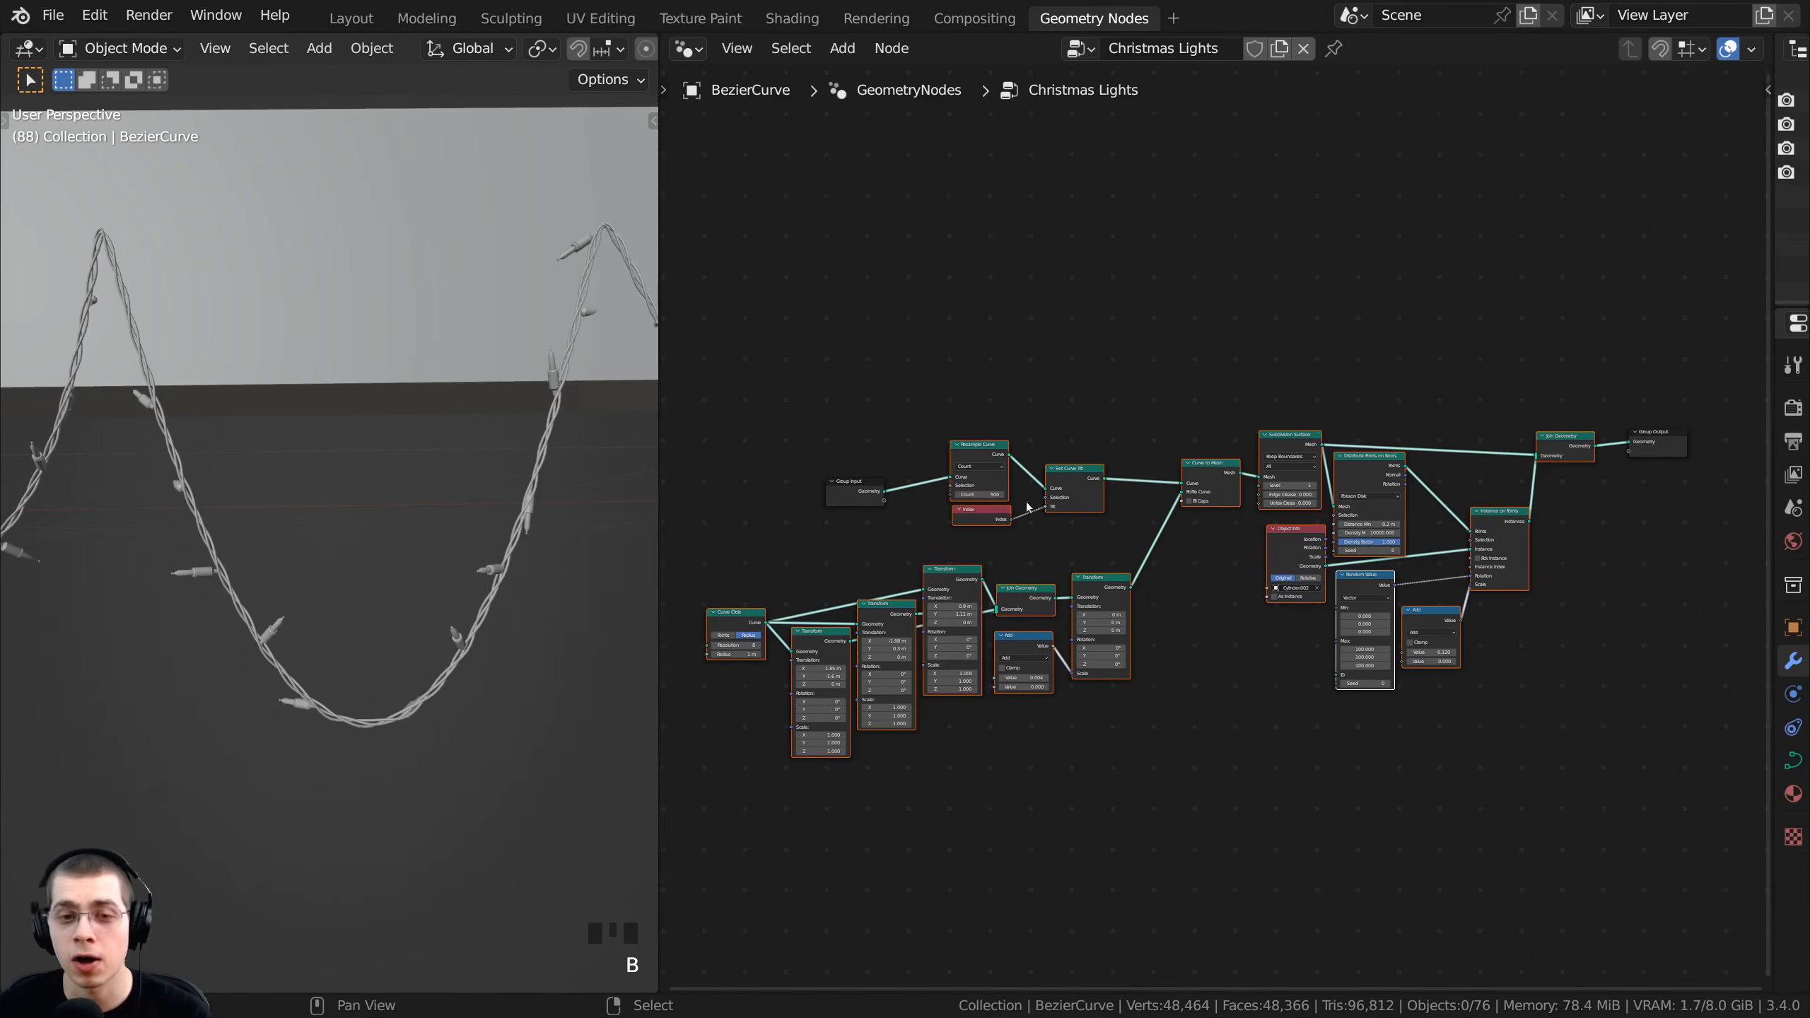
{"action": "scroll", "coordinate": [1026, 507], "scroll_direction": "up", "scroll_amount": 5}
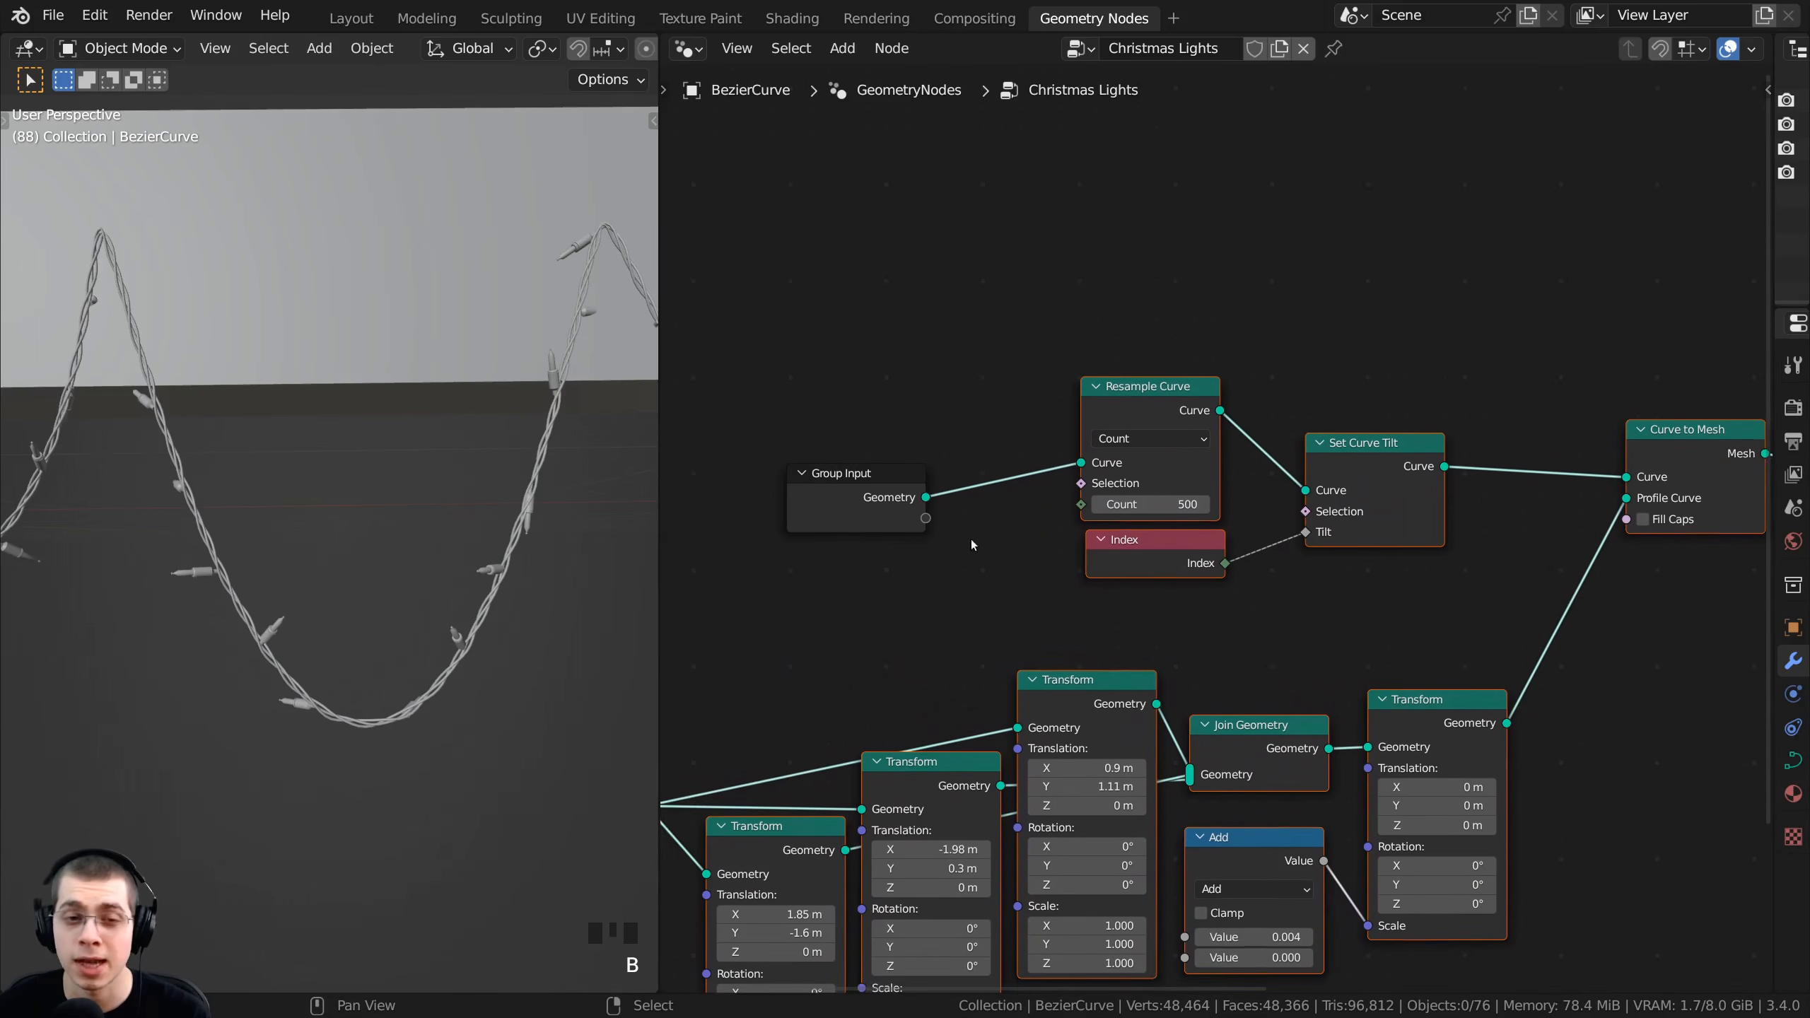
{"action": "scroll", "coordinate": [1495, 519], "scroll_direction": "down", "scroll_amount": 4}
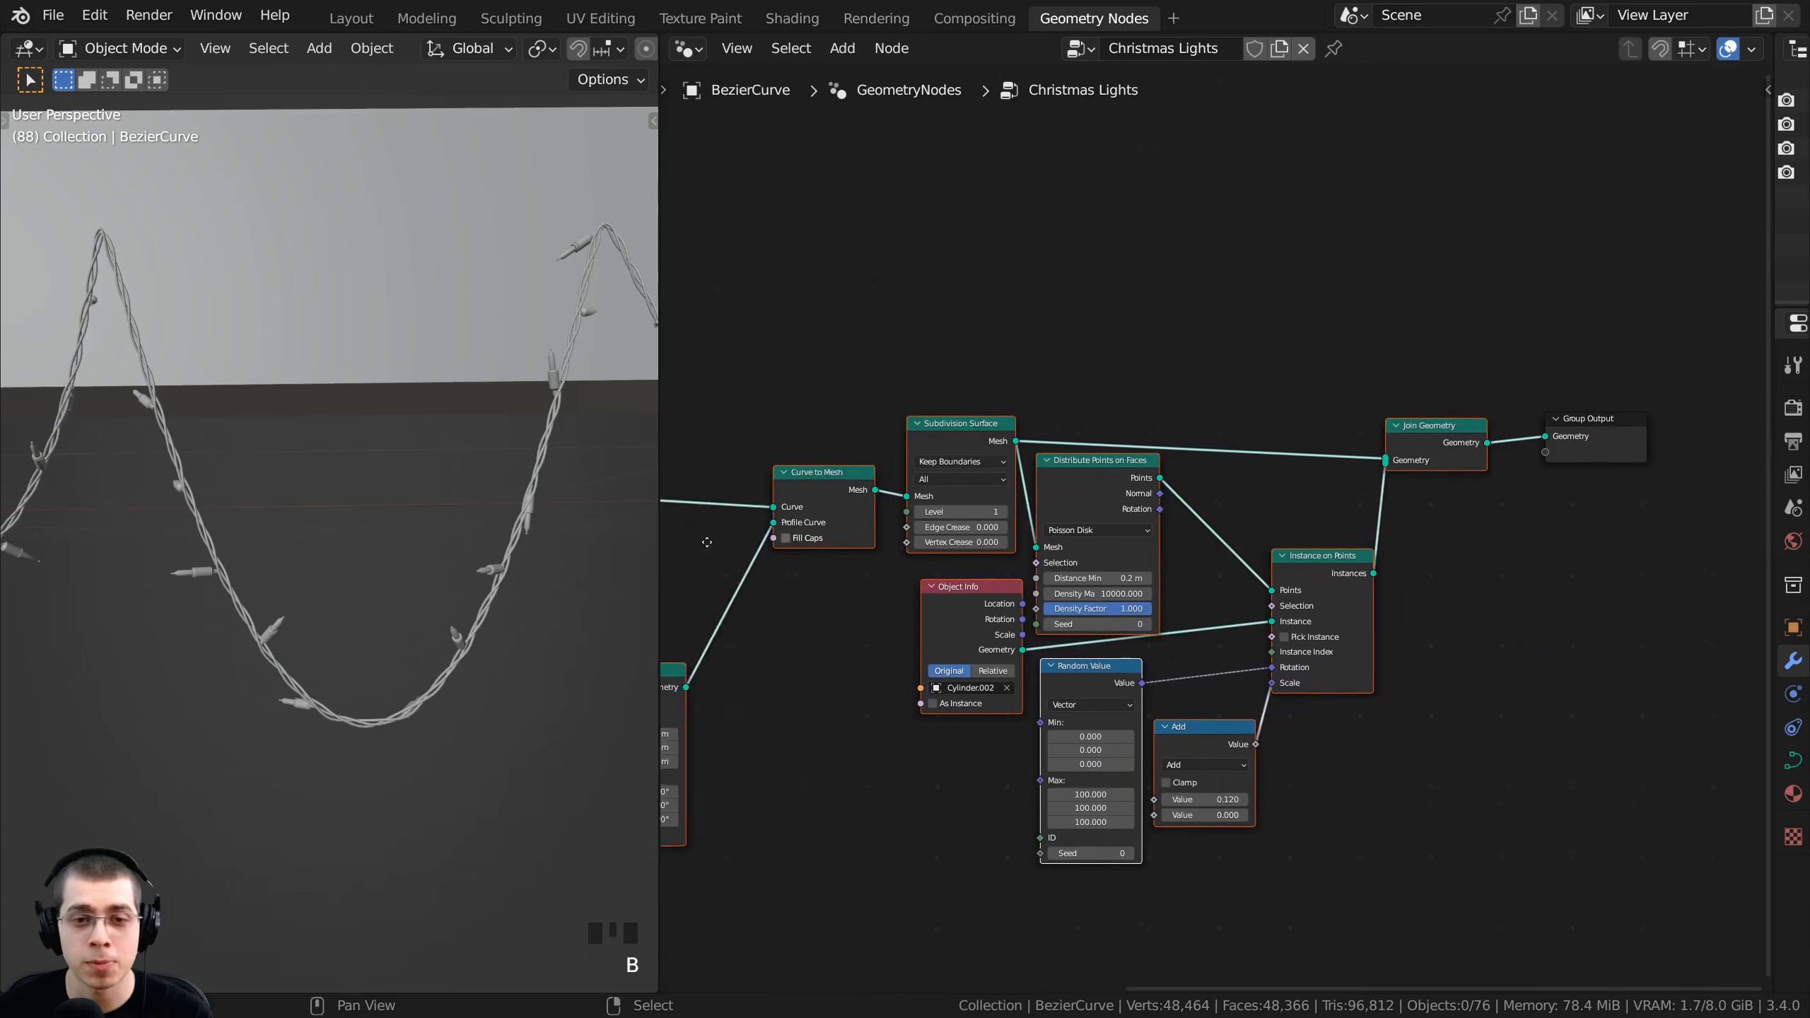
{"action": "scroll", "coordinate": [1217, 525], "scroll_direction": "down", "scroll_amount": 2}
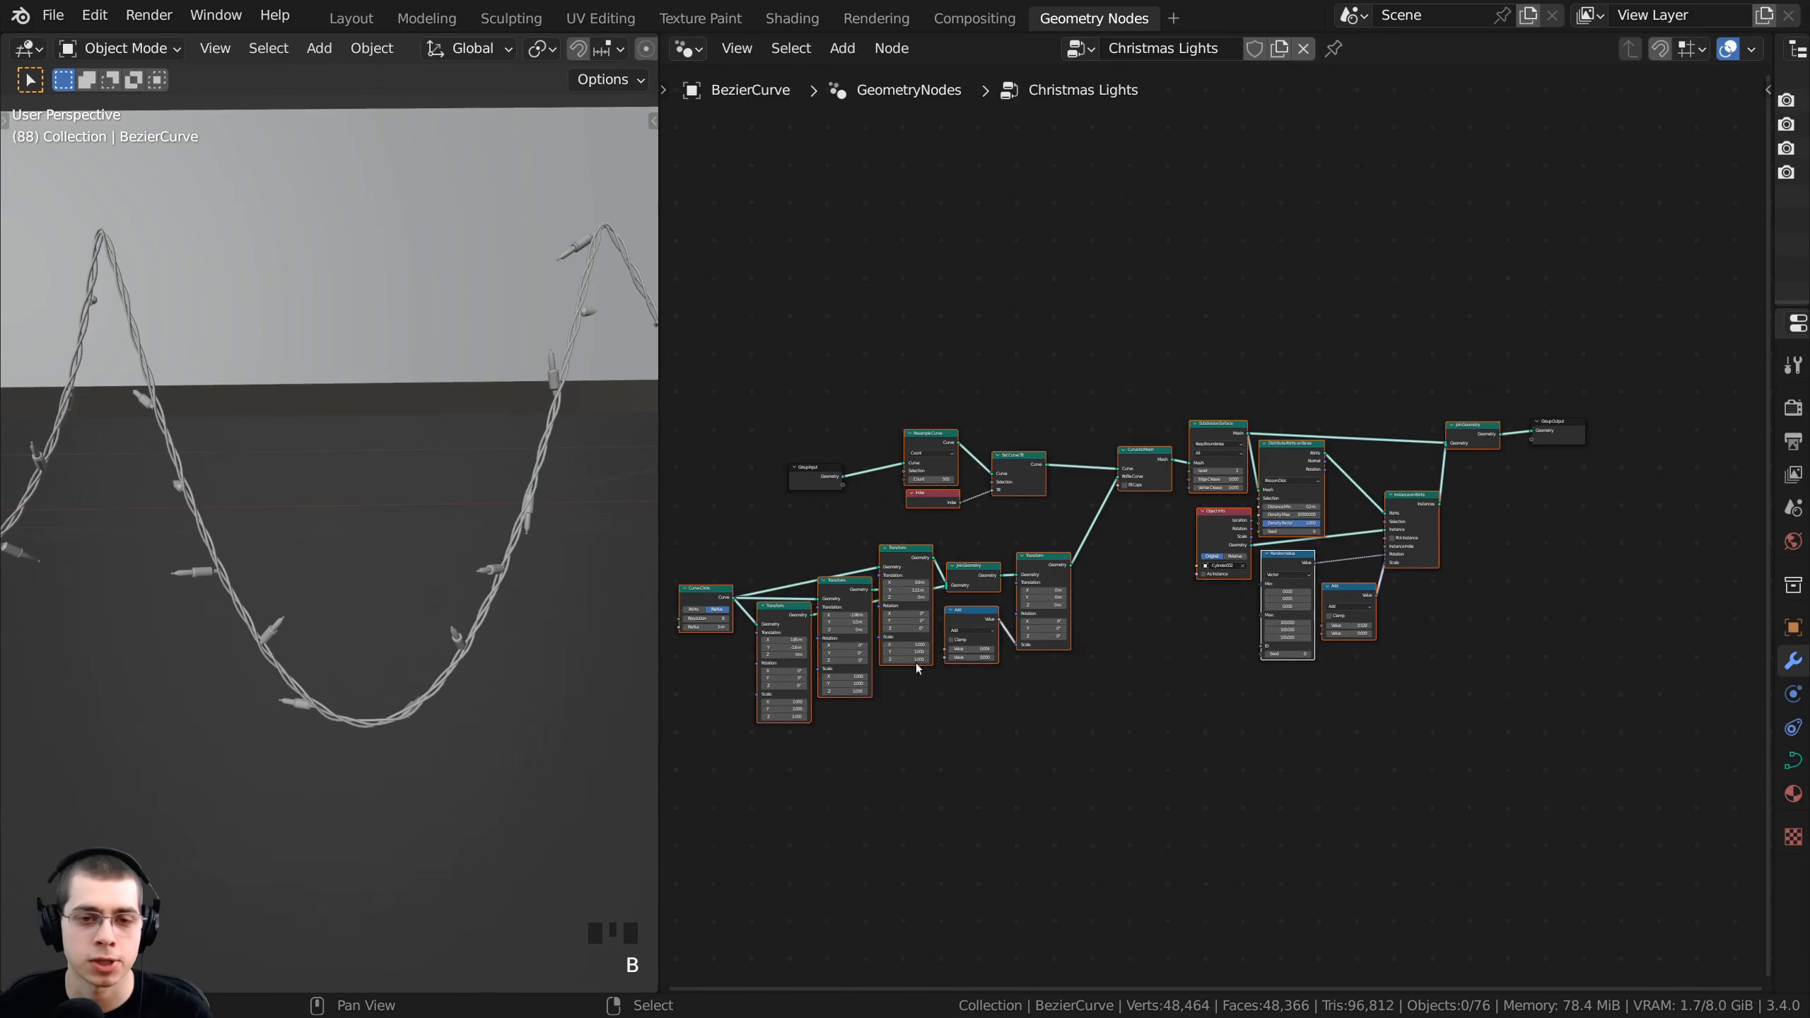
{"action": "middle_click_drag", "start_coordinate": [1206, 562], "coordinate": [1204, 578]}
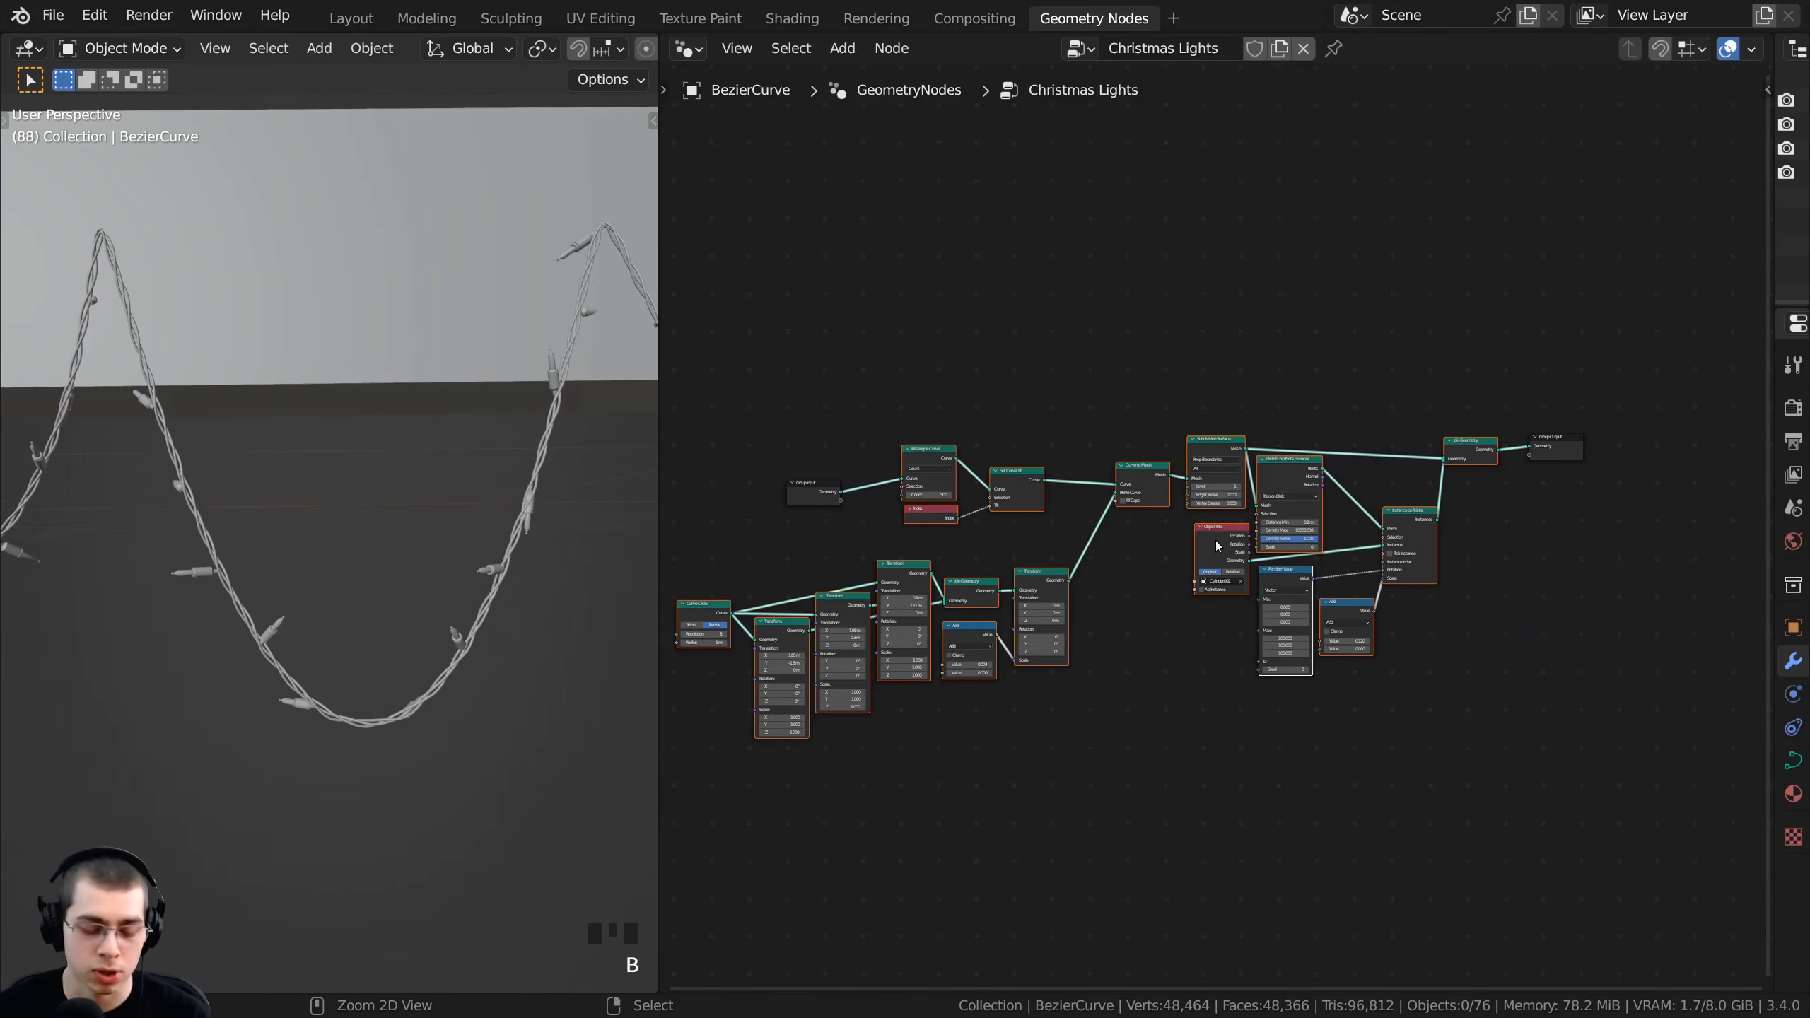
{"action": "key", "text": "ctrl+g"}
- Save the file and leave the new node group to return to the Christmas Lights node tree
{"action": "middle_click_drag", "start_coordinate": [1285, 444], "coordinate": [1068, 315]}
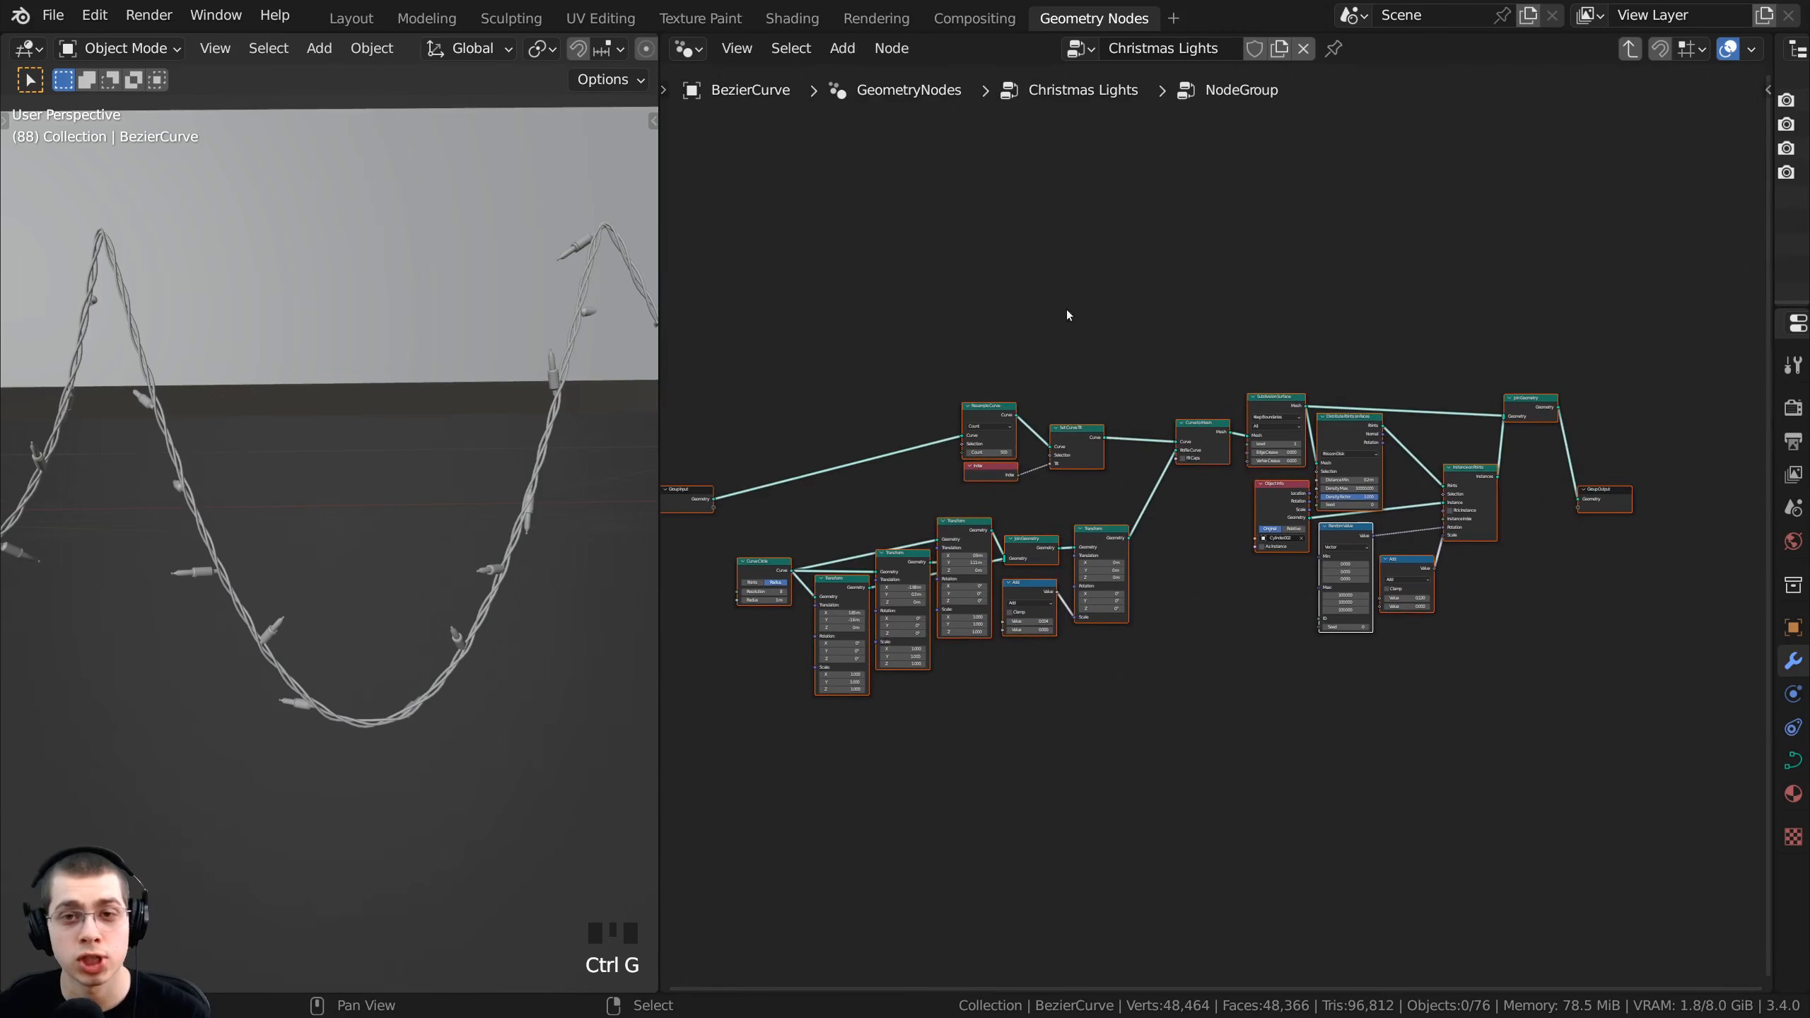
{"action": "right_click", "coordinate": [1169, 275]}
{"action": "middle_click_drag", "start_coordinate": [1195, 280], "coordinate": [1249, 369]}
{"action": "key", "text": "ctrl+s"}
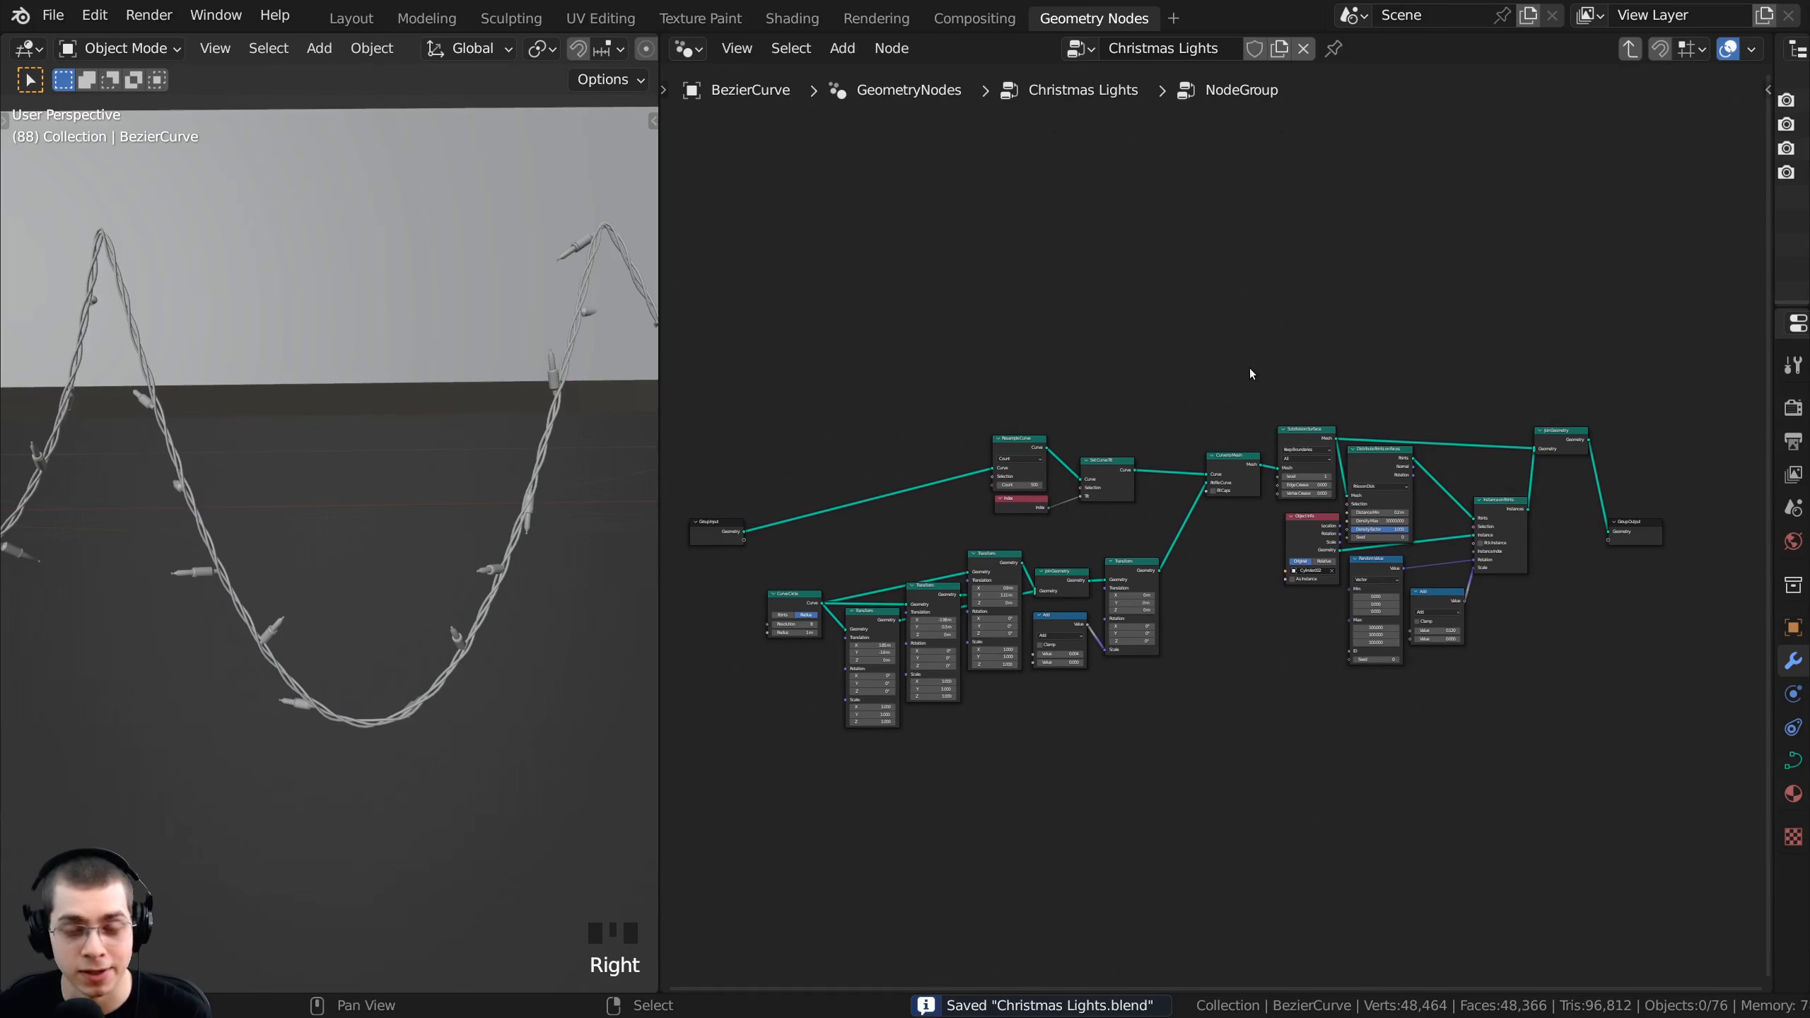
{"action": "key", "text": "Tab"}
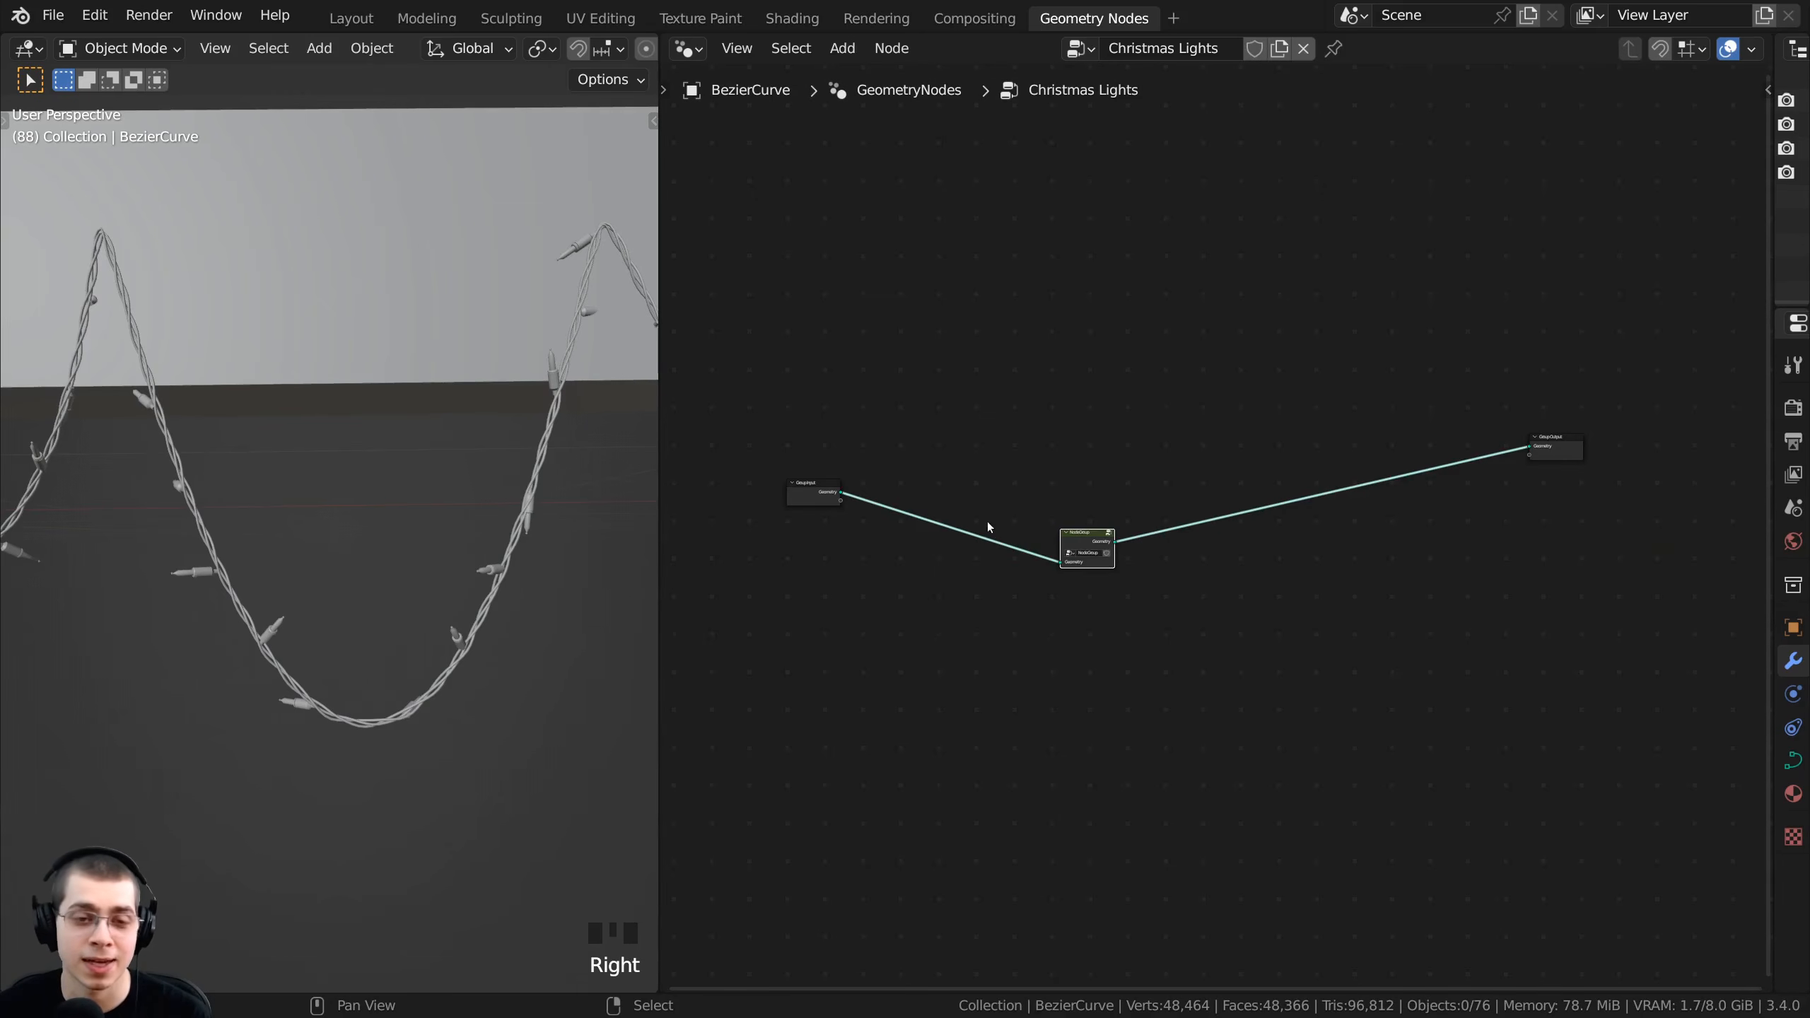
- Move the Group Input and Group Output nodes close to either side of the NodeGroup node
{"action": "left_click_drag", "start_coordinate": [818, 502], "coordinate": [988, 544]}
{"action": "left_click_drag", "start_coordinate": [1567, 451], "coordinate": [1193, 539]}
{"action": "middle_click_drag", "start_coordinate": [1132, 553], "coordinate": [1276, 488]}
{"action": "scroll", "coordinate": [1254, 491], "scroll_direction": "up", "scroll_amount": 8}
{"action": "left_click_drag", "start_coordinate": [1055, 431], "coordinate": [1102, 465]}
{"action": "middle_click_drag", "start_coordinate": [1152, 502], "coordinate": [1098, 592]}
{"action": "scroll", "coordinate": [1111, 588], "scroll_direction": "up", "scroll_amount": 4}
{"action": "left_click_drag", "start_coordinate": [1416, 508], "coordinate": [1394, 534]}
{"action": "scroll", "coordinate": [1204, 527], "scroll_direction": "up", "scroll_amount": 1}
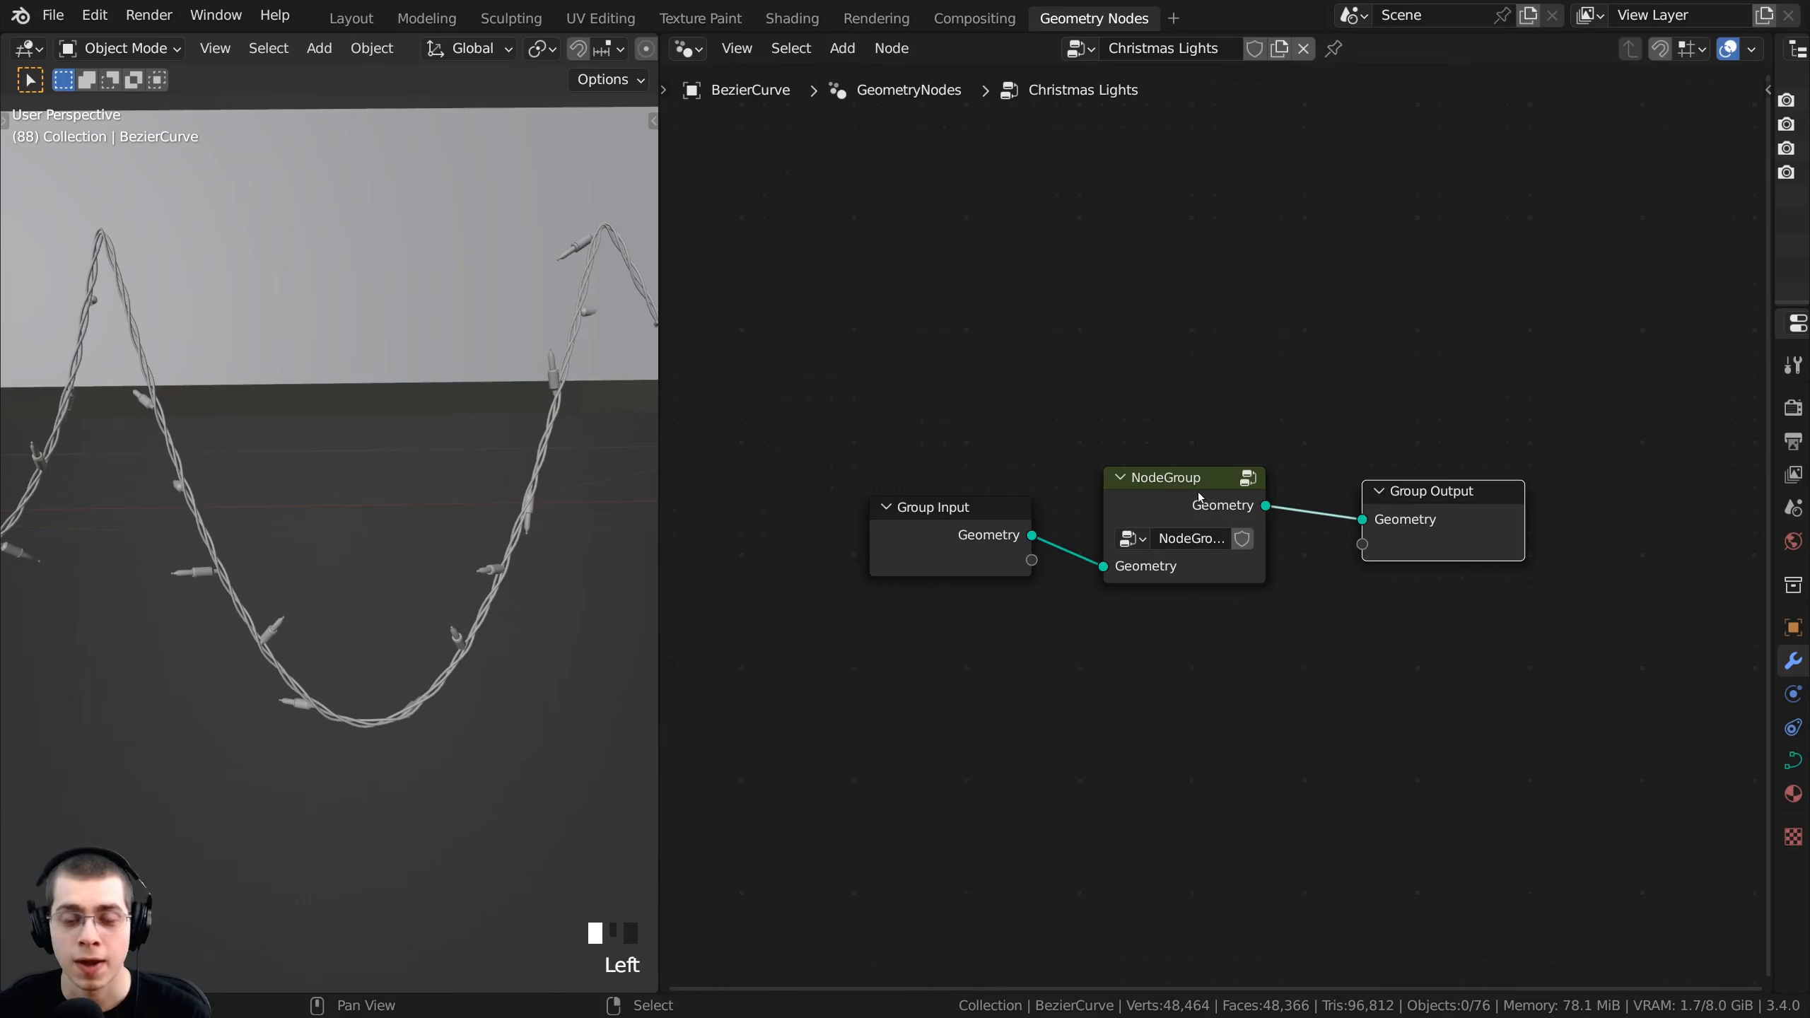
{"action": "left_click", "coordinate": [1194, 493]}
{"action": "left_click_drag", "start_coordinate": [1188, 493], "coordinate": [1193, 493]}
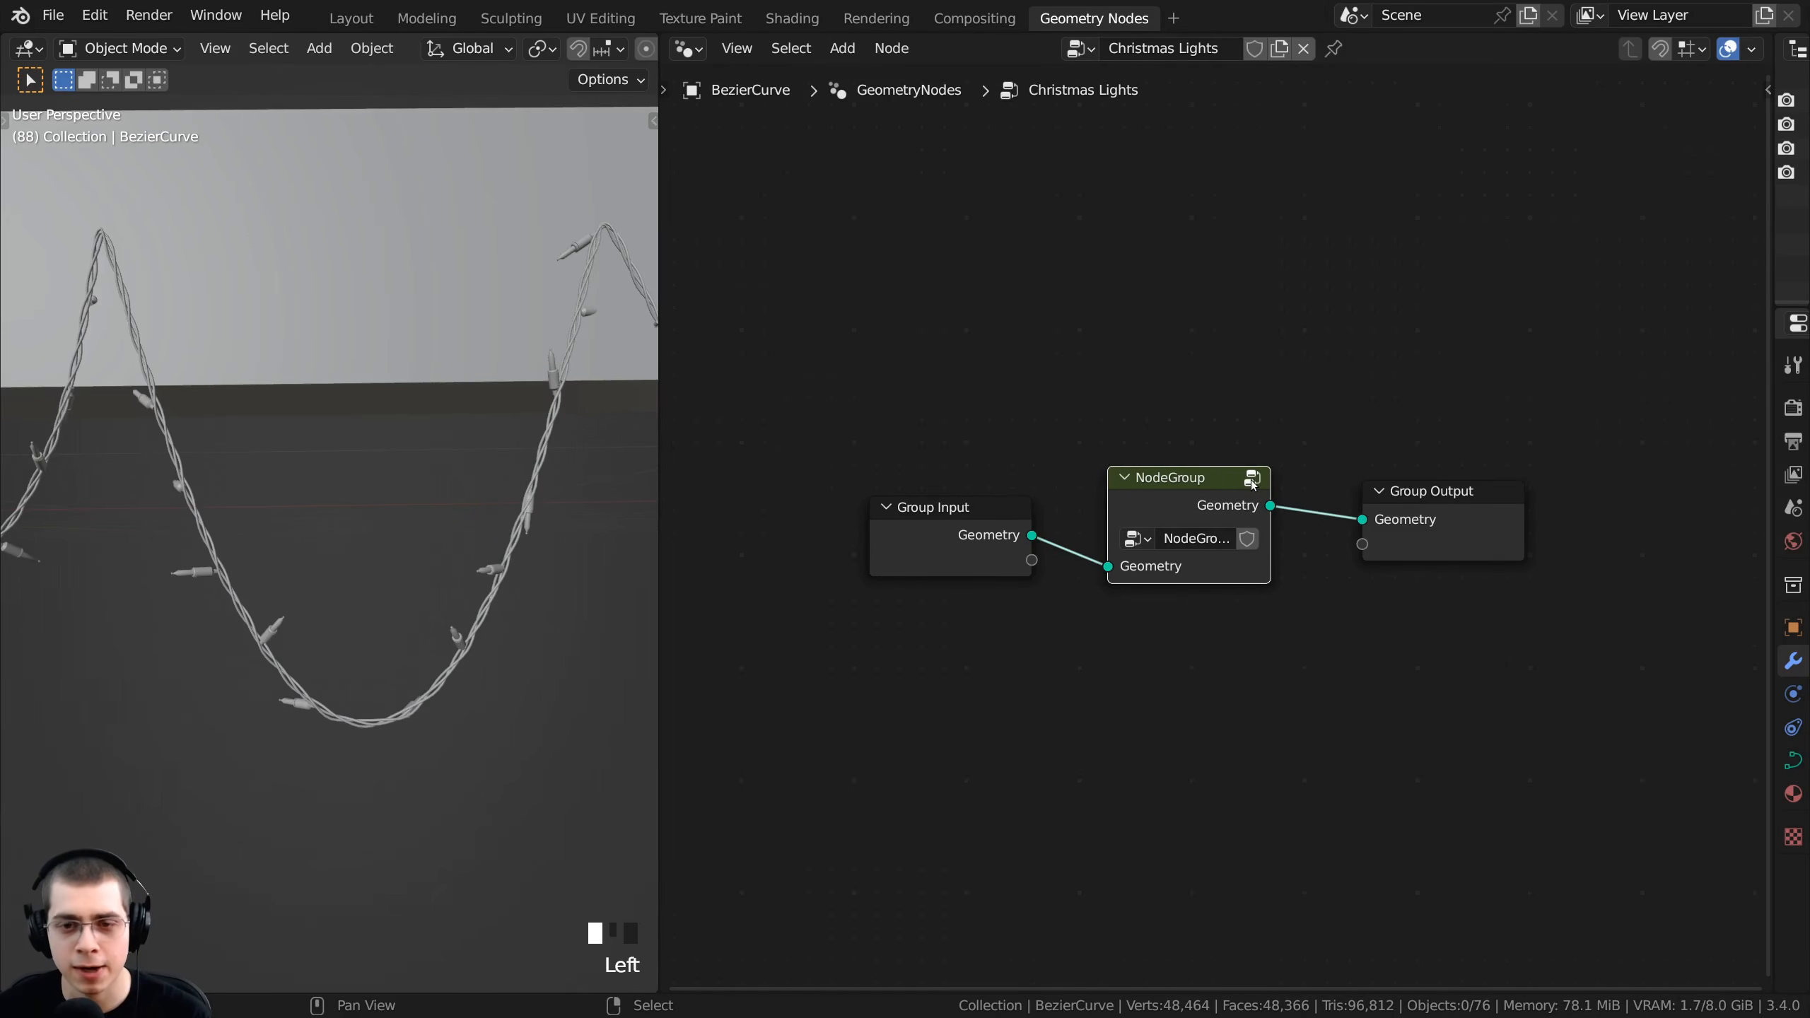
- Open the node group to view its contents and return to the parent node tree
{"action": "double_click", "coordinate": [1252, 479]}
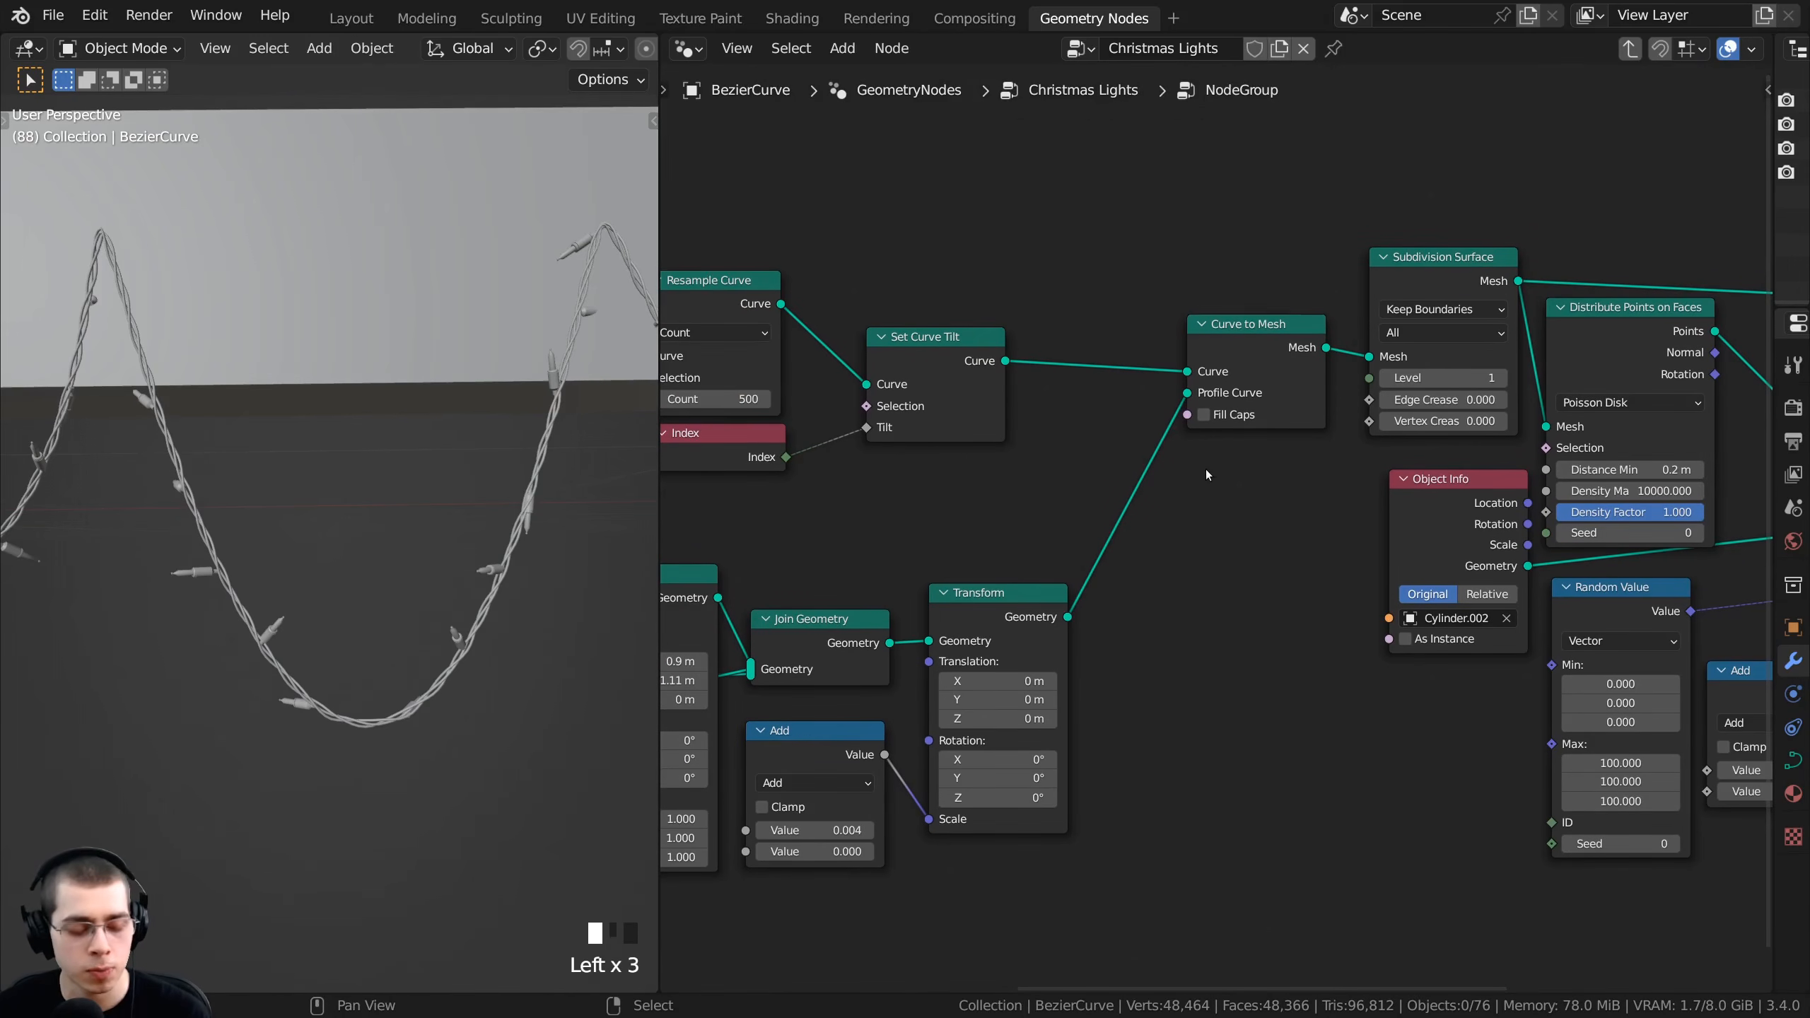
{"action": "key", "text": "Tab"}
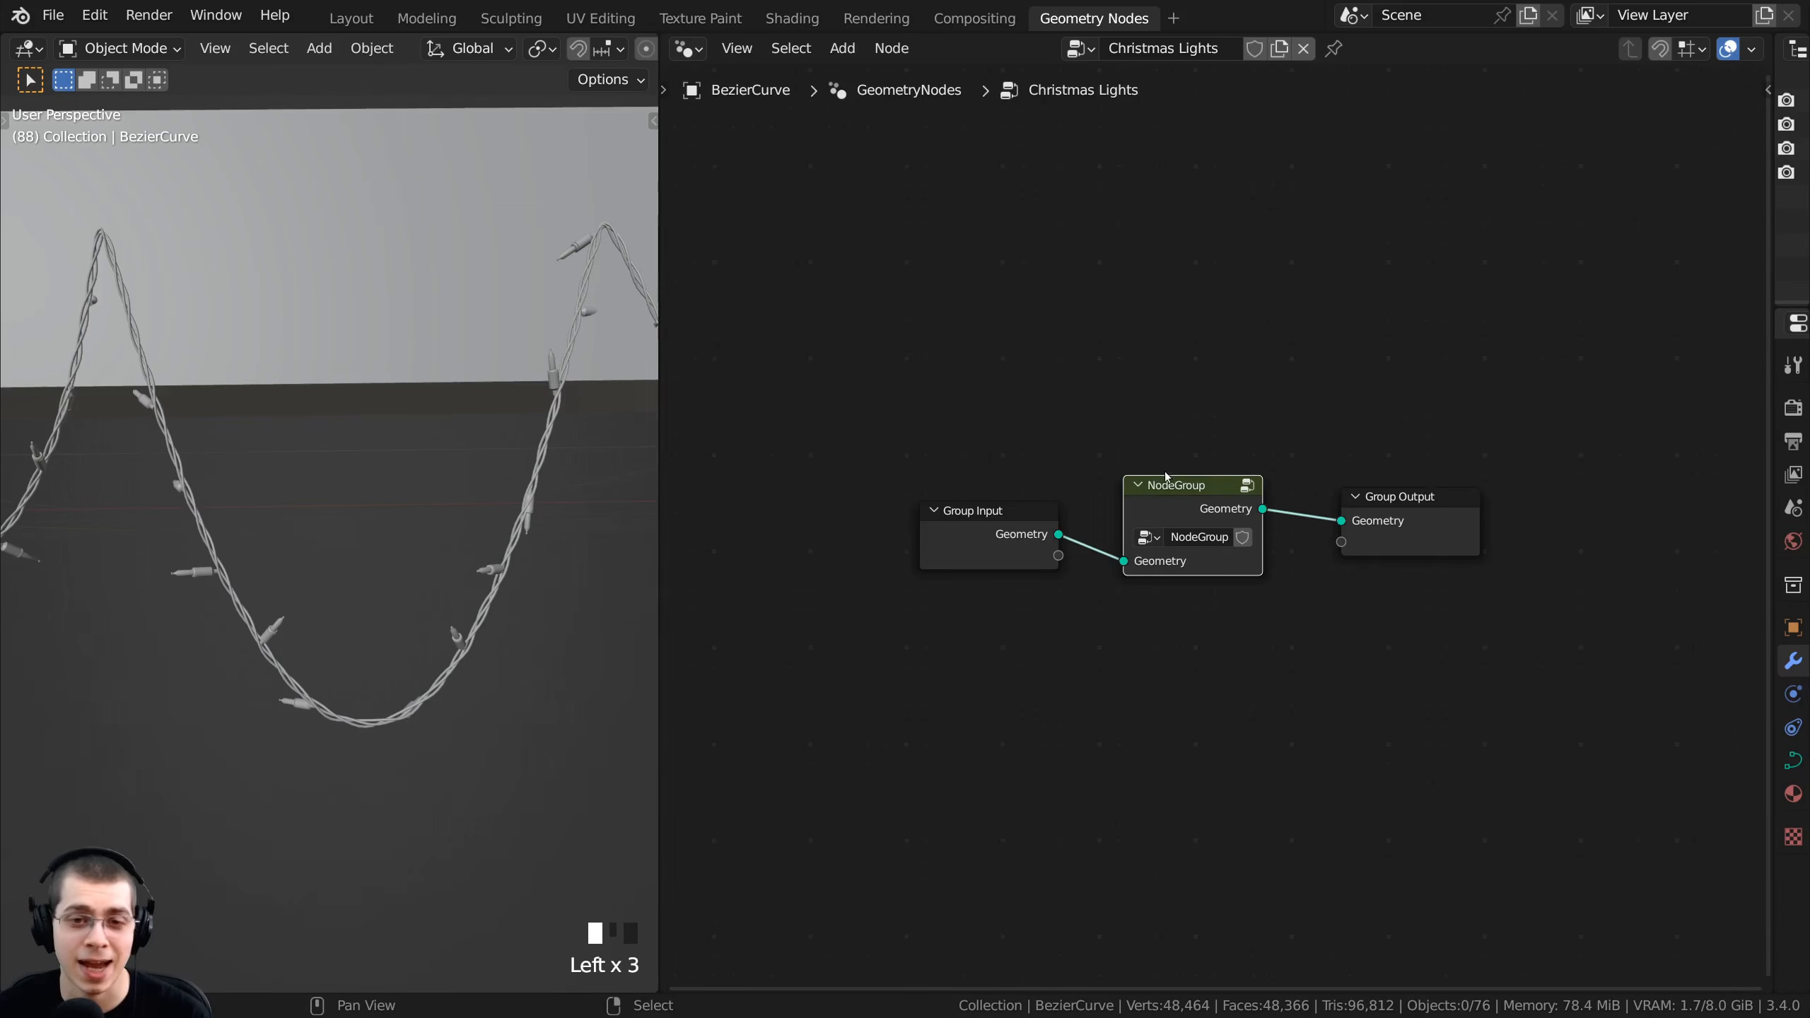
{"action": "left_click_drag", "start_coordinate": [1169, 476], "coordinate": [1174, 497]}
{"action": "scroll", "coordinate": [1182, 493], "scroll_direction": "up", "scroll_amount": 2}
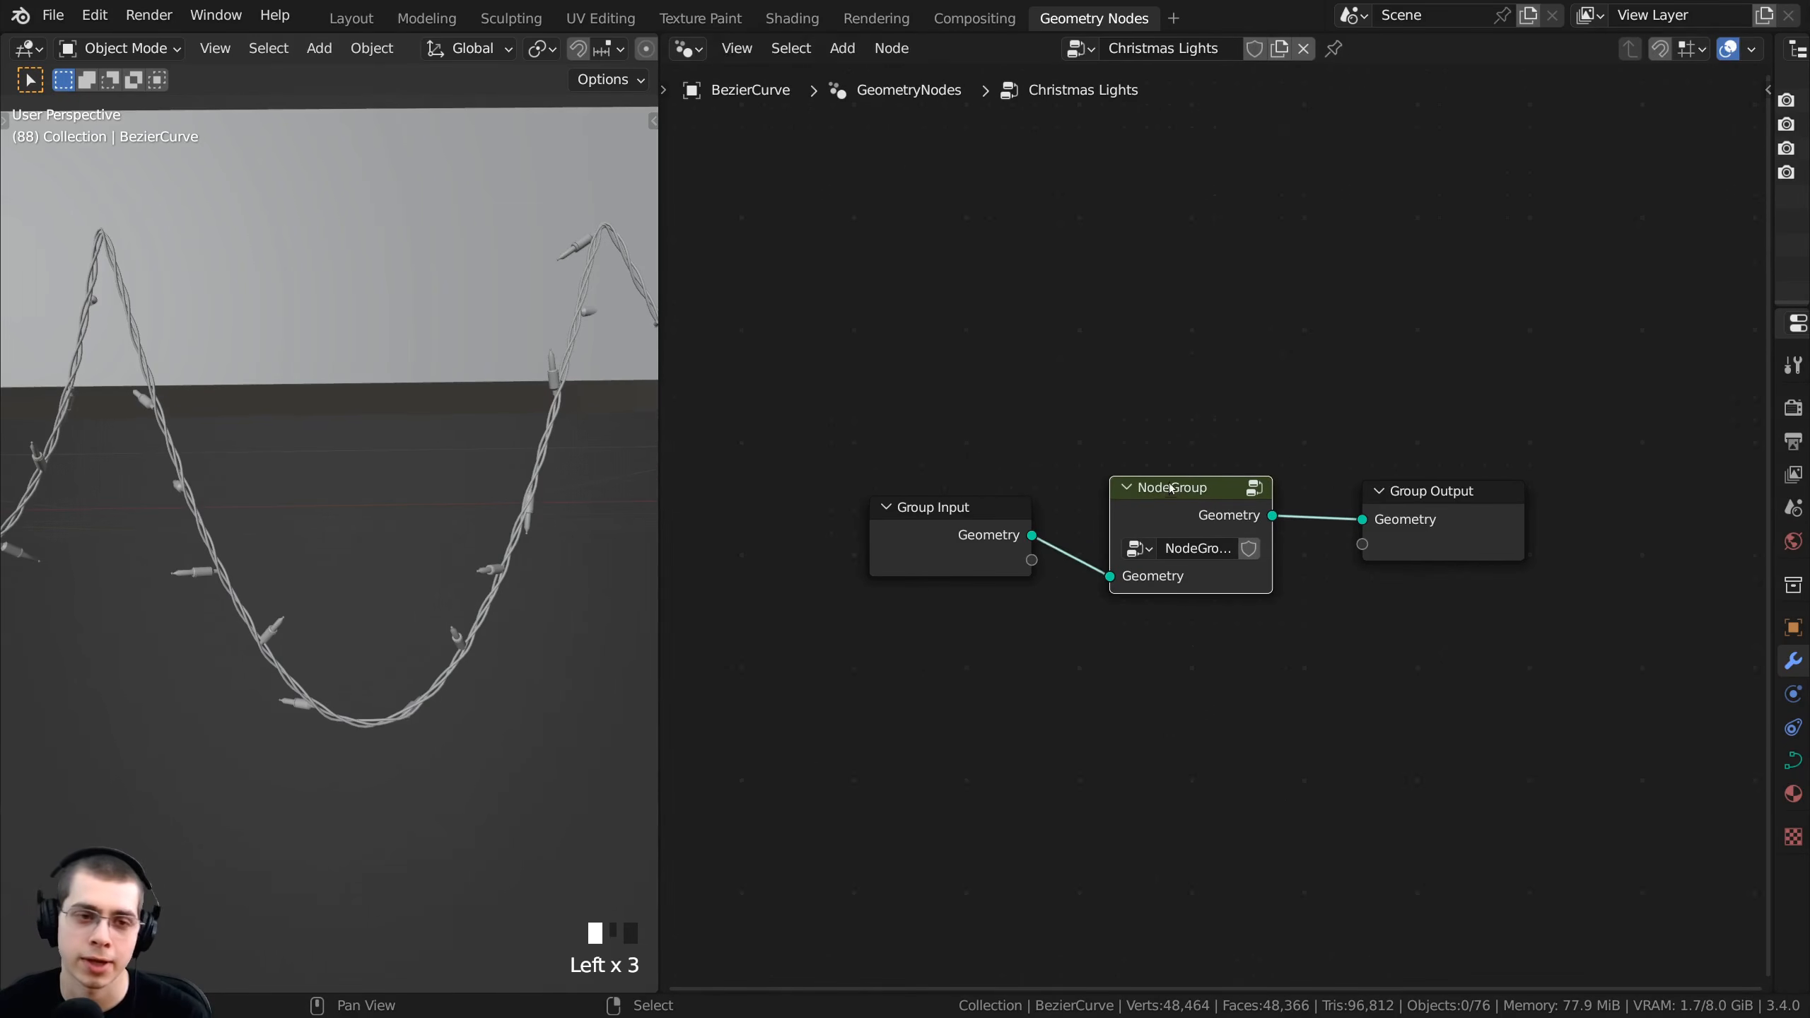
- Select the wall cube and switch it into Edit Mode and back to Object Mode
{"action": "scroll", "coordinate": [484, 342], "scroll_direction": "down", "scroll_amount": 3}
{"action": "right_click", "coordinate": [424, 306]}
{"action": "middle_click_drag", "start_coordinate": [426, 309], "coordinate": [421, 472]}
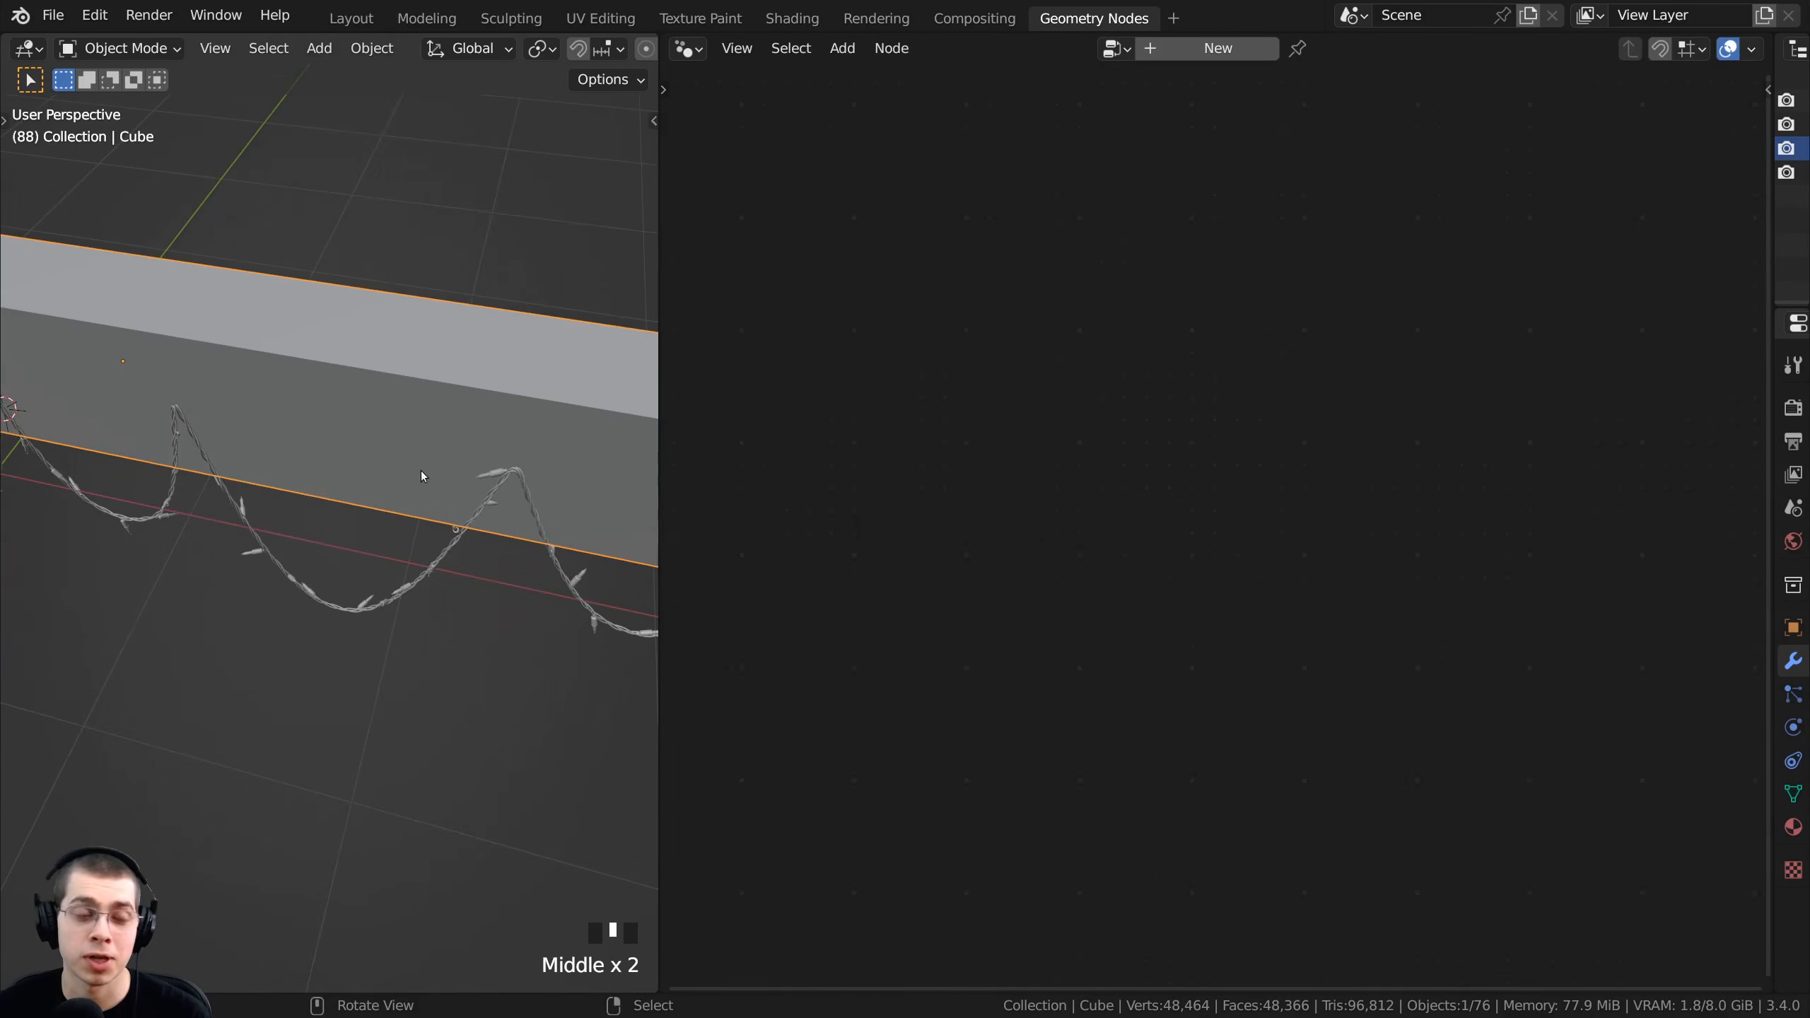
{"action": "key", "text": "Tab"}
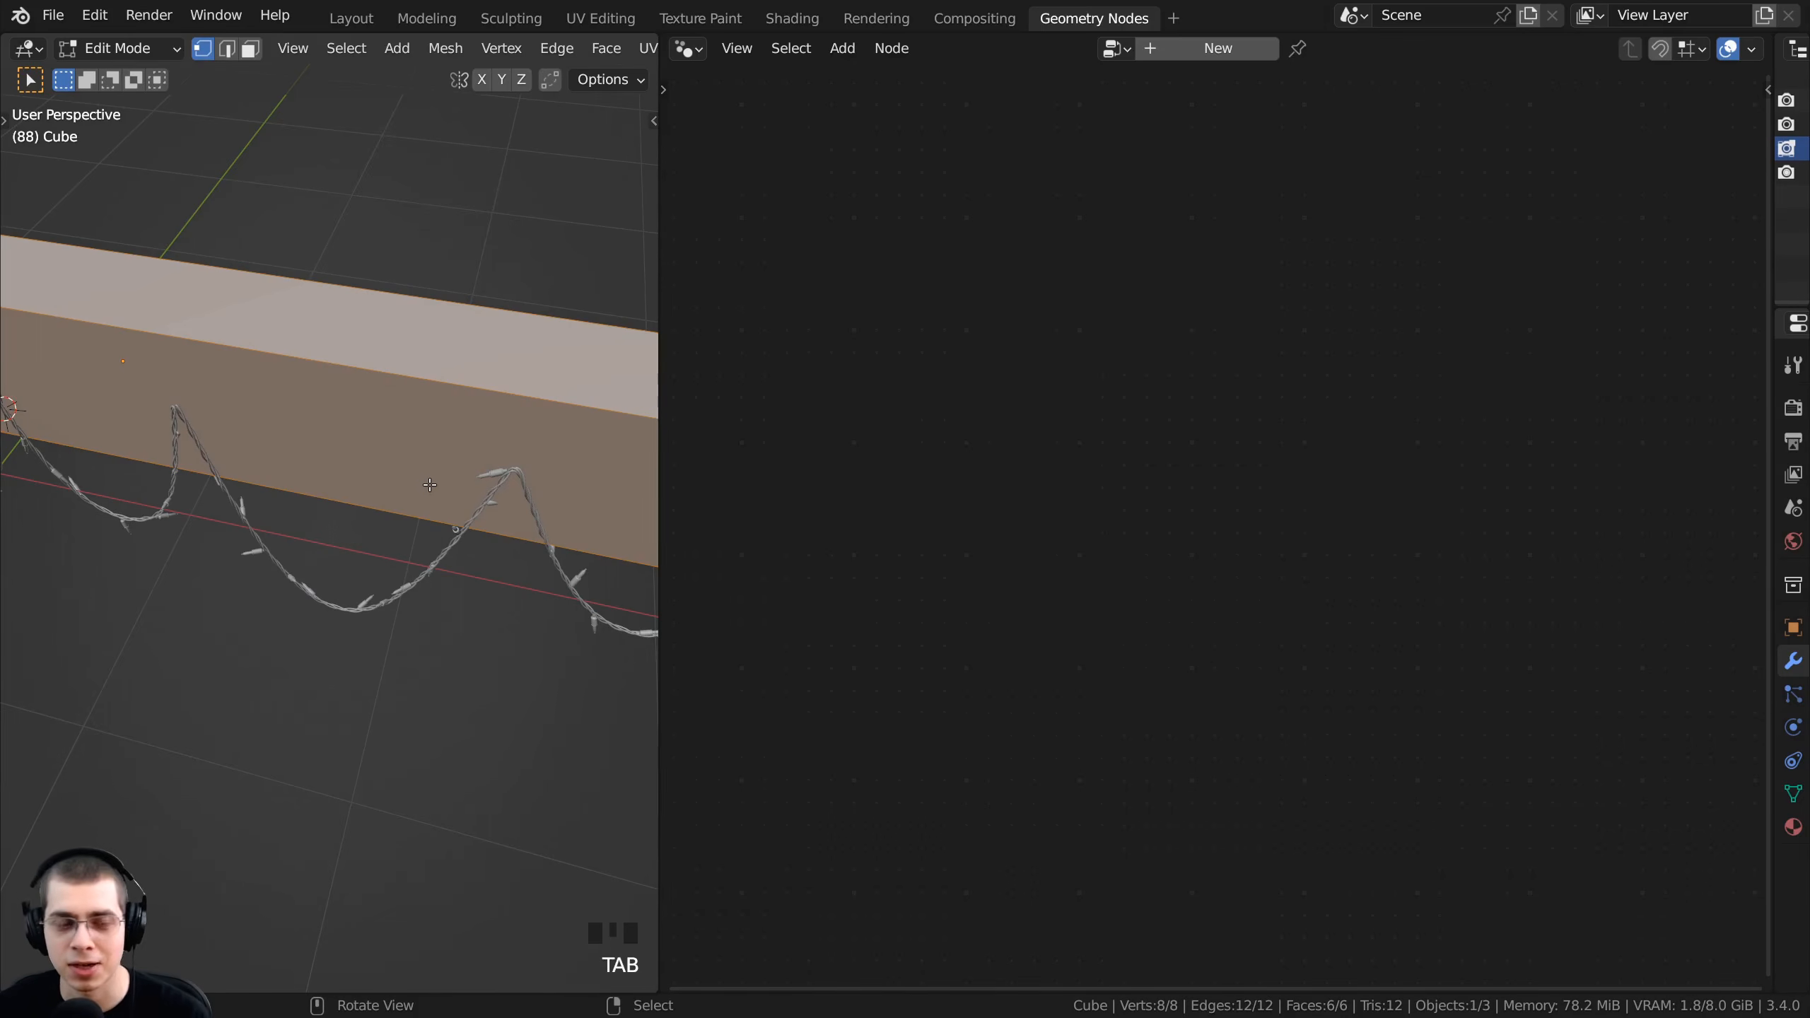
{"action": "key", "text": "Tab"}
{"action": "key", "text": "Tab"}
- Select the Christmas lights curve and open its node group for editing
{"action": "left_click", "coordinate": [420, 569]}
{"action": "middle_click_drag", "start_coordinate": [420, 569], "coordinate": [418, 481]}
{"action": "scroll", "coordinate": [399, 458], "scroll_direction": "up", "scroll_amount": 2}
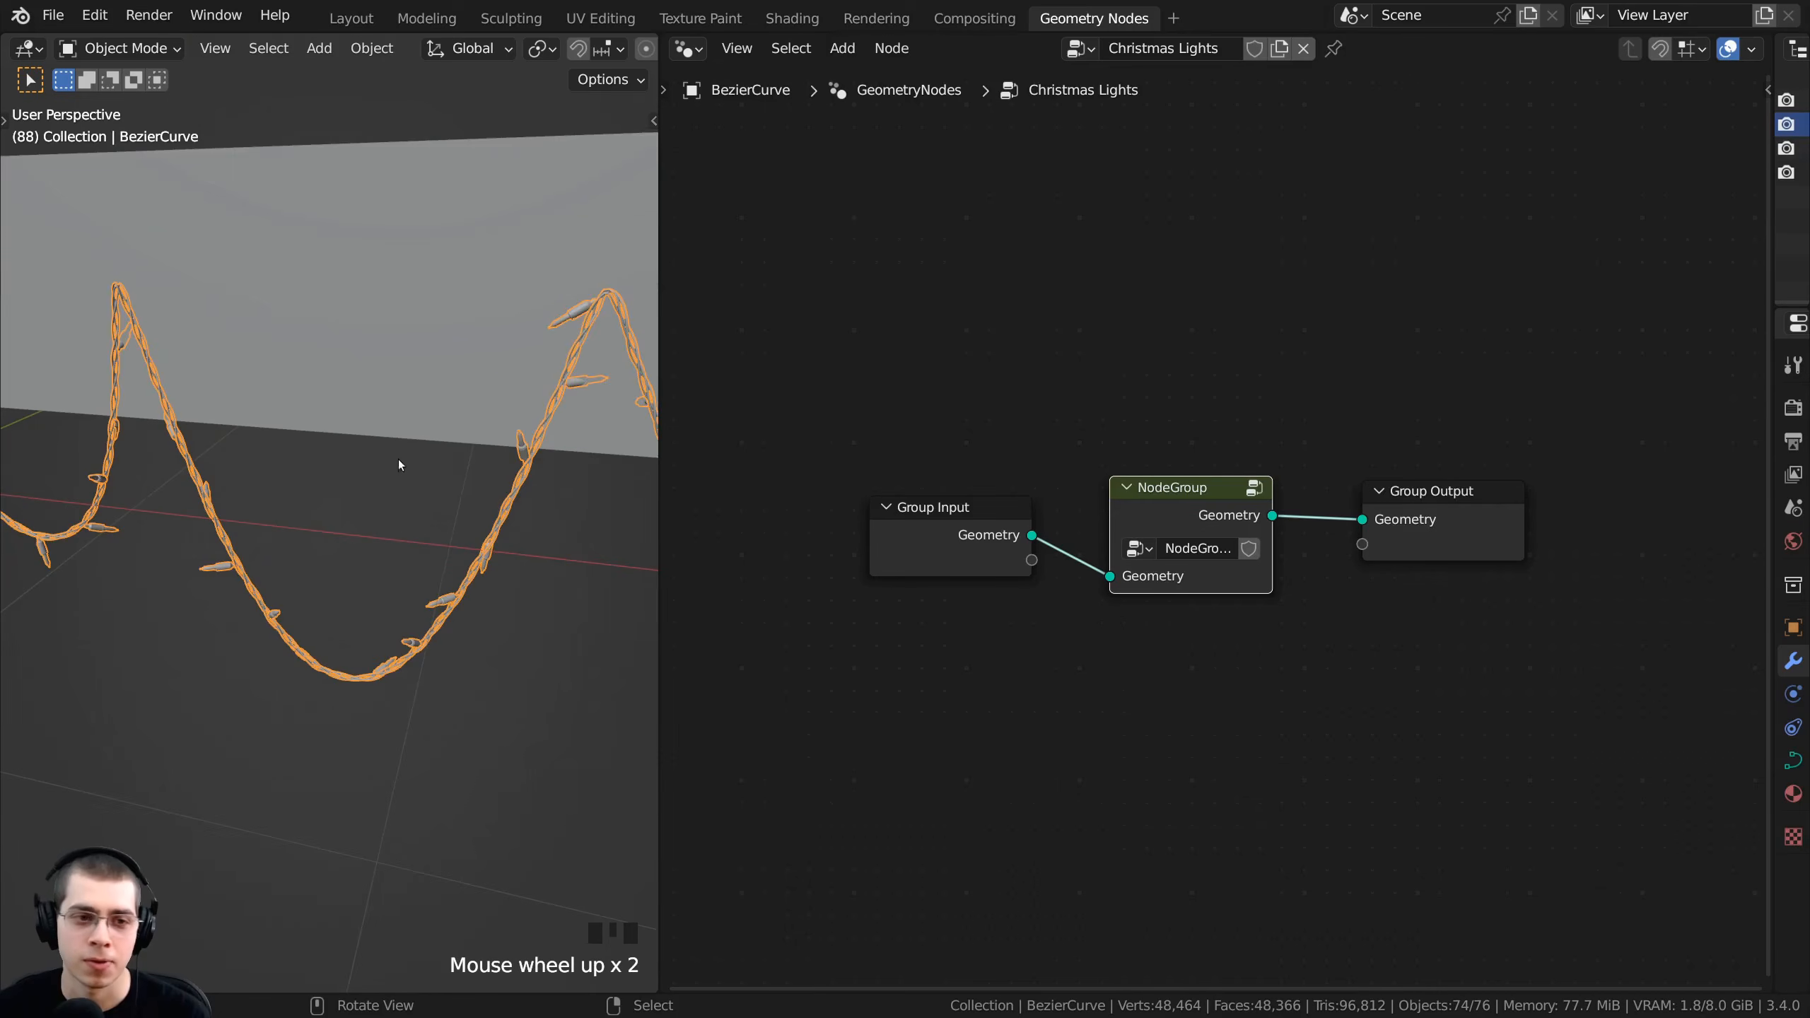
{"action": "mouse_move", "coordinate": [1181, 501]}
{"action": "left_mouse_down"}
{"action": "mouse_move", "coordinate": [1142, 493]}
{"action": "mouse_move", "coordinate": [1175, 494]}
{"action": "left_mouse_up"}
{"action": "key", "text": "Tab"}
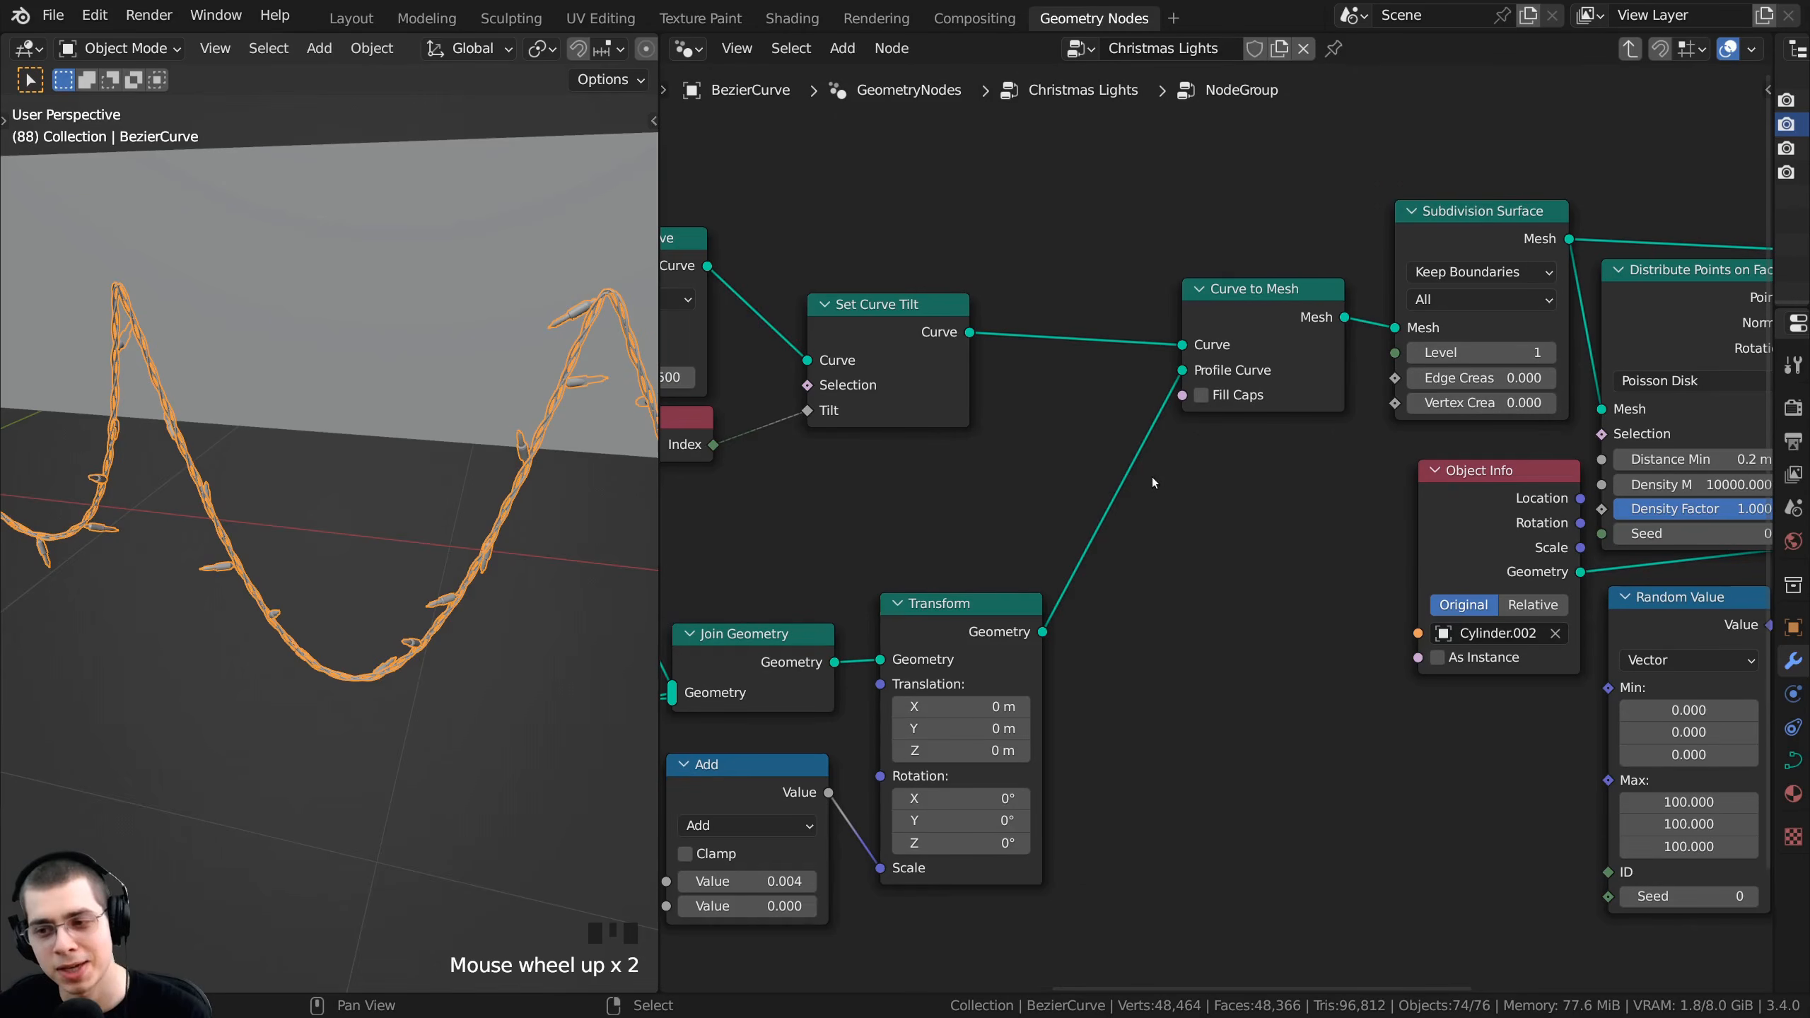
{"action": "scroll", "coordinate": [1069, 490], "scroll_direction": "down", "scroll_amount": 1}
{"action": "scroll", "coordinate": [1222, 524], "scroll_direction": "down", "scroll_amount": 2}
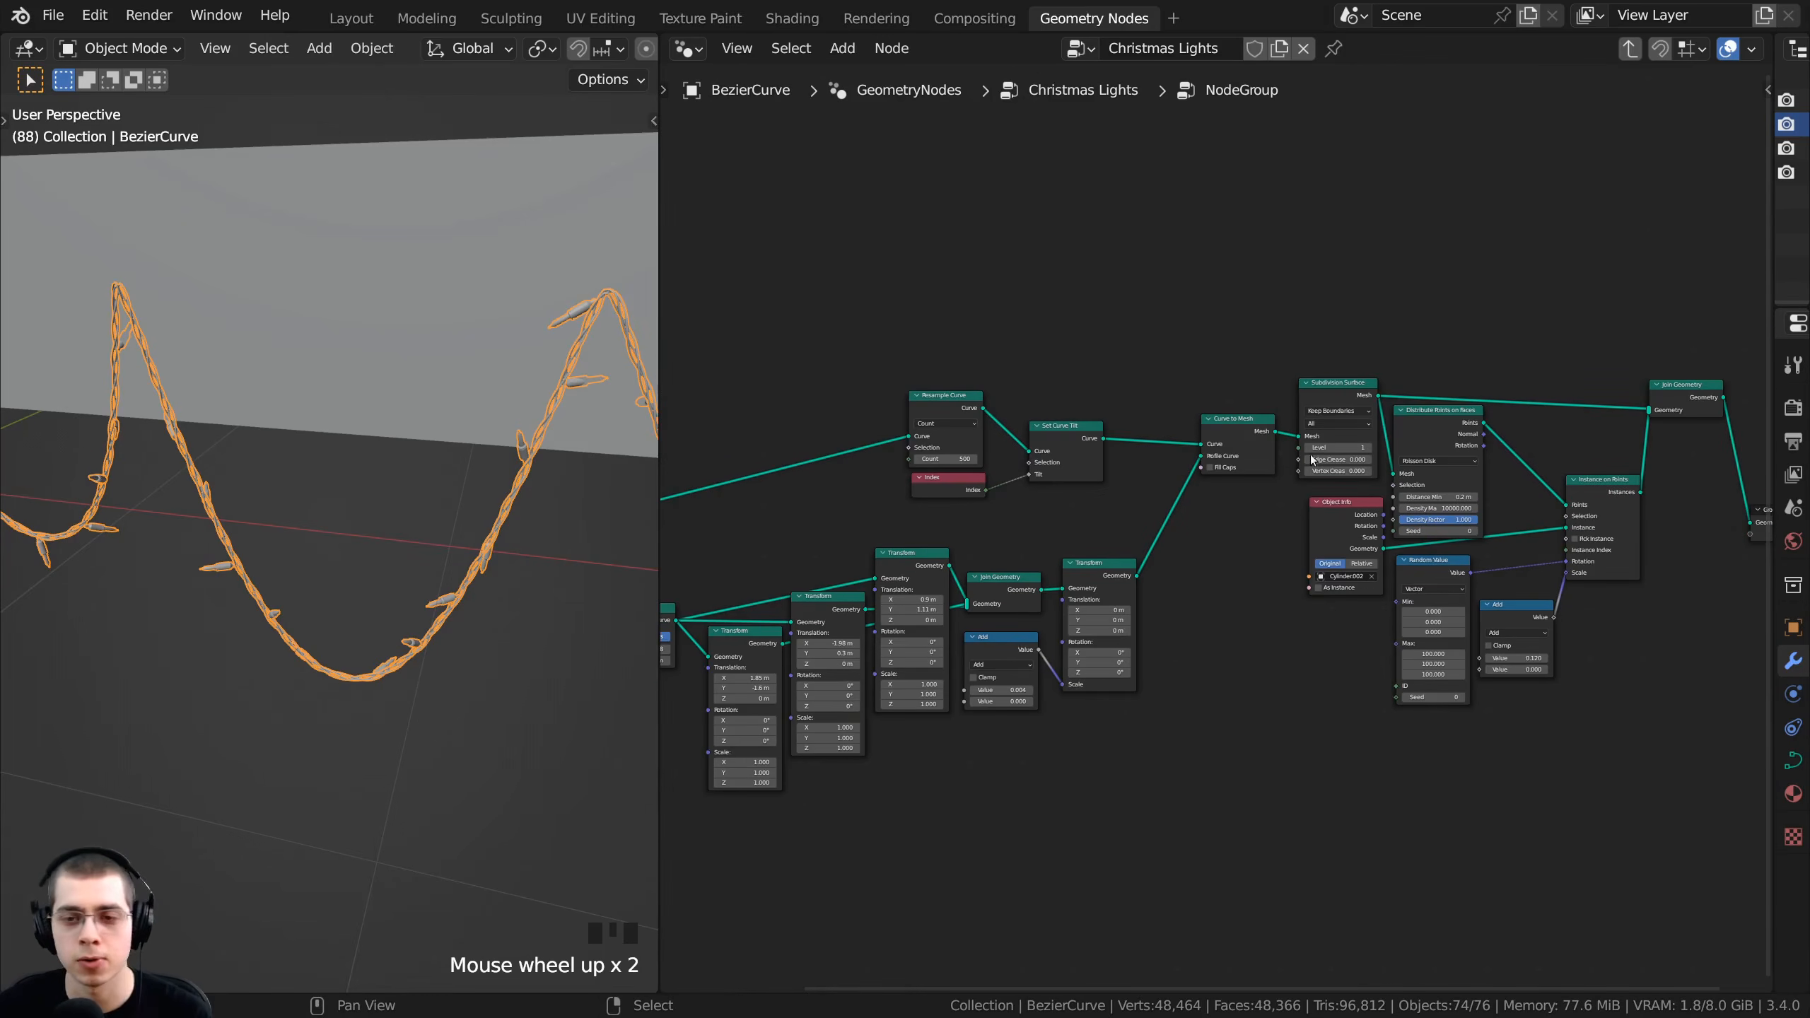
- Return to the parent node tree and rename the NodeGroup node group as Christmas Light
{"action": "middle_click_drag", "start_coordinate": [1189, 434], "coordinate": [1160, 453]}
{"action": "middle_click_drag", "start_coordinate": [999, 654], "coordinate": [1060, 607]}
{"action": "key", "text": "Tab"}
{"action": "left_click", "coordinate": [1188, 504]}
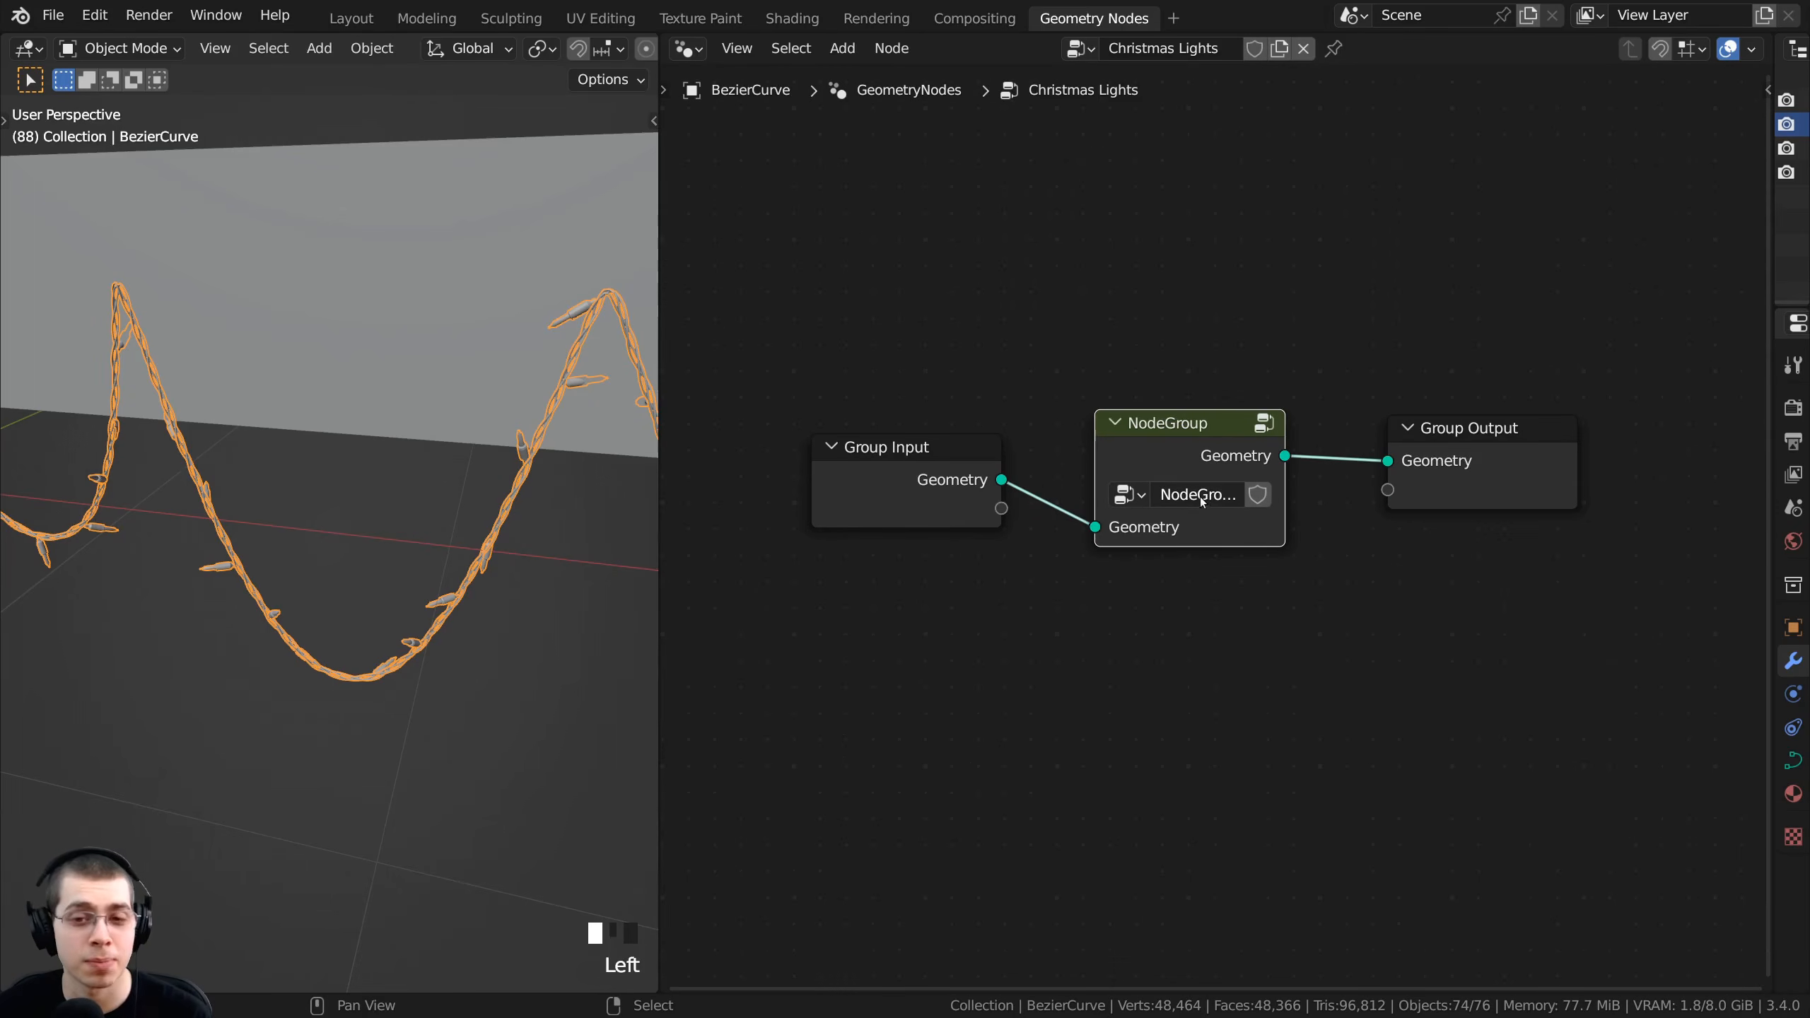
{"action": "left_click", "coordinate": [1179, 498]}
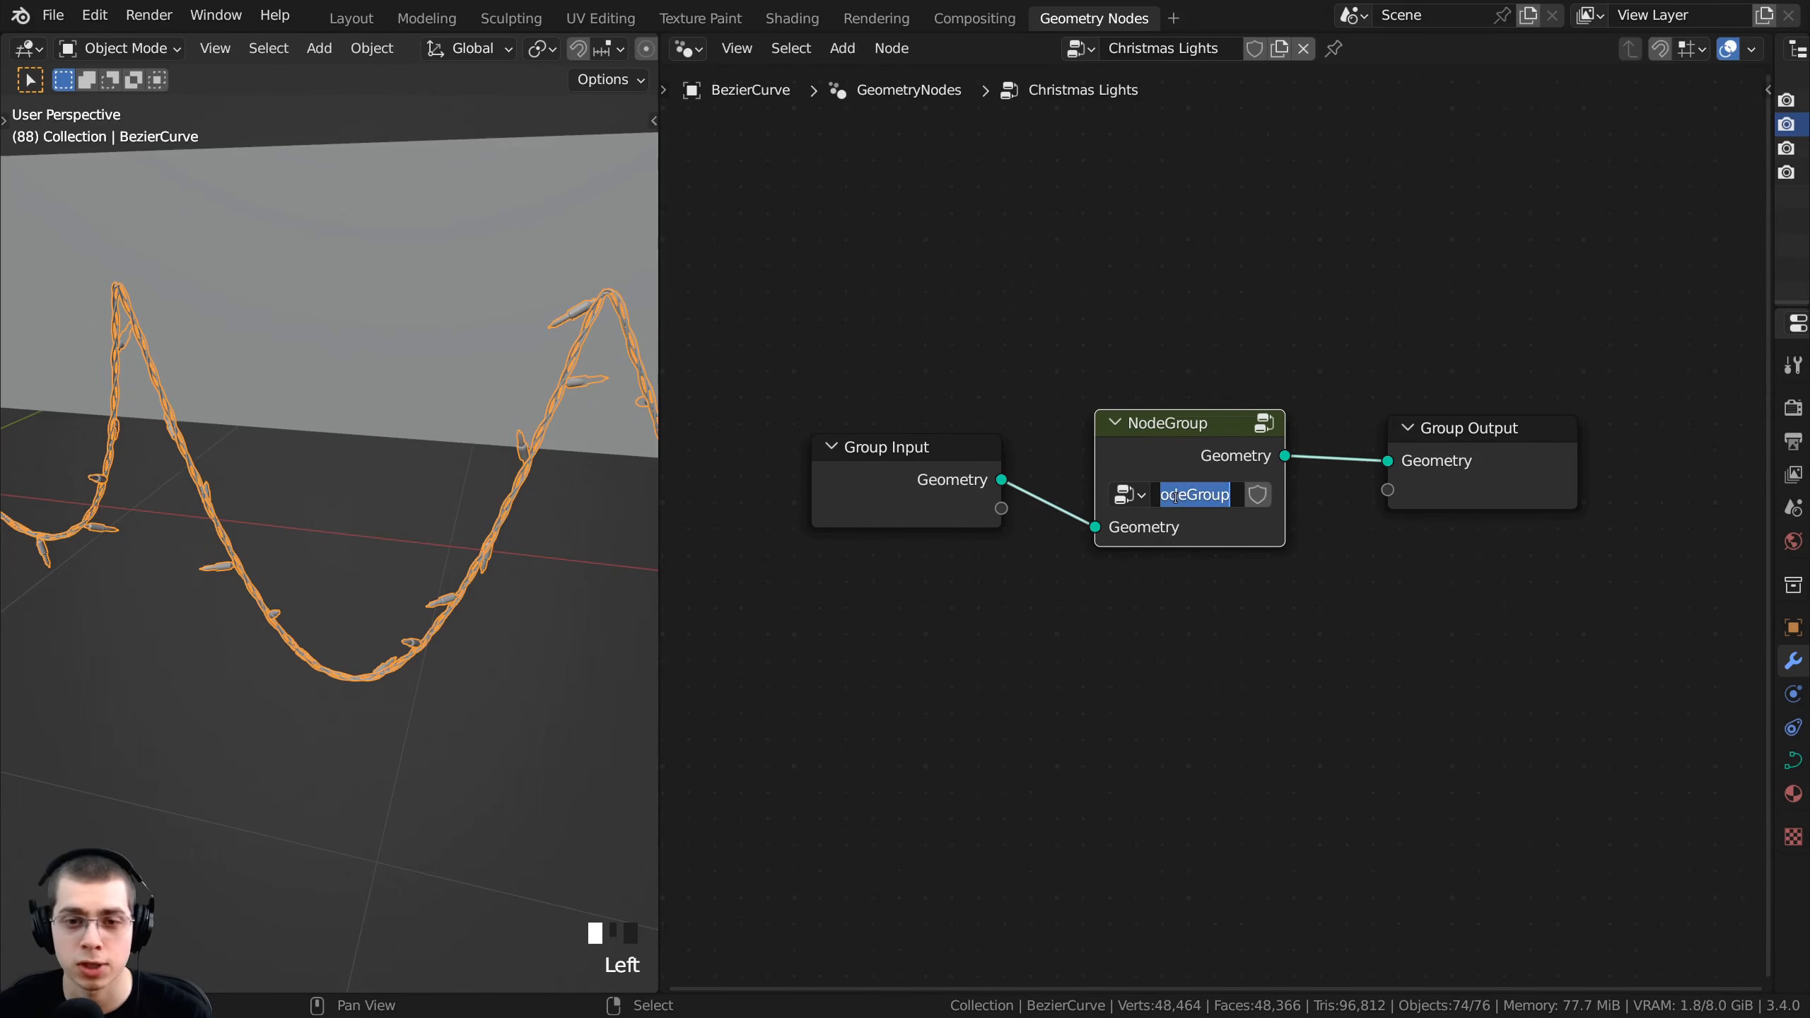
{"action": "type", "text": "Christmas Light"}
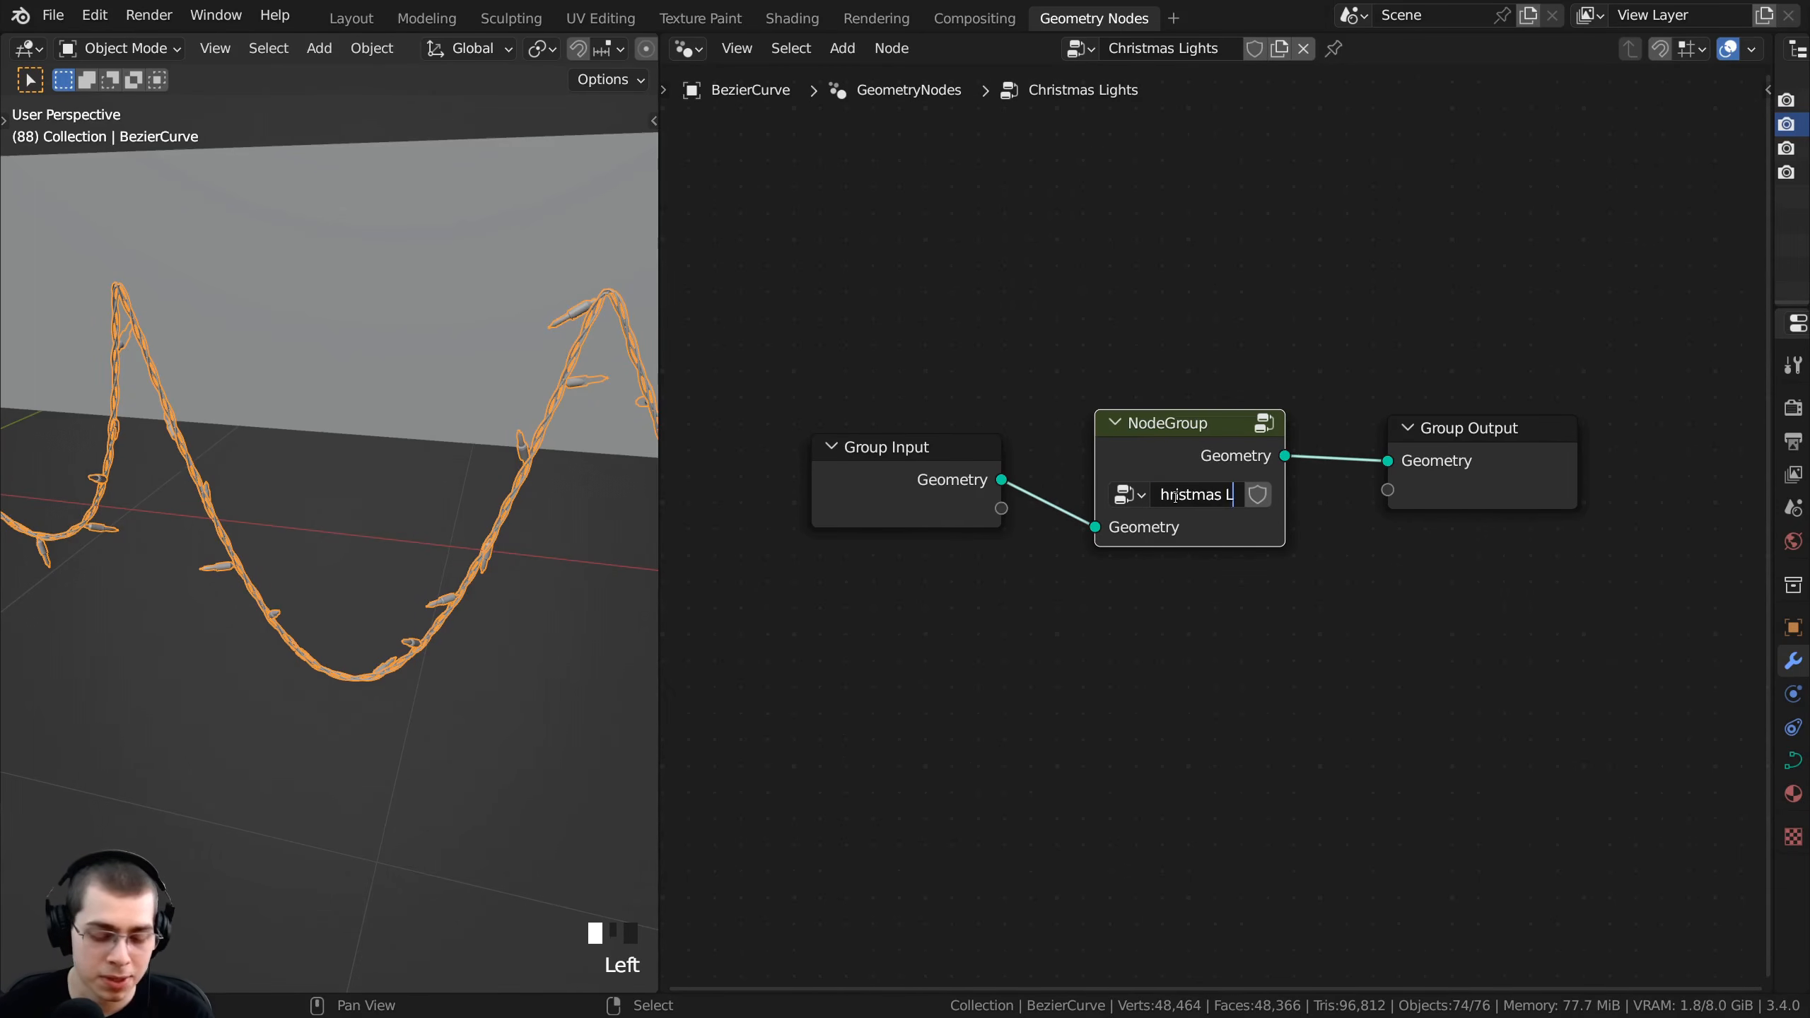
{"action": "key", "text": "Return"}
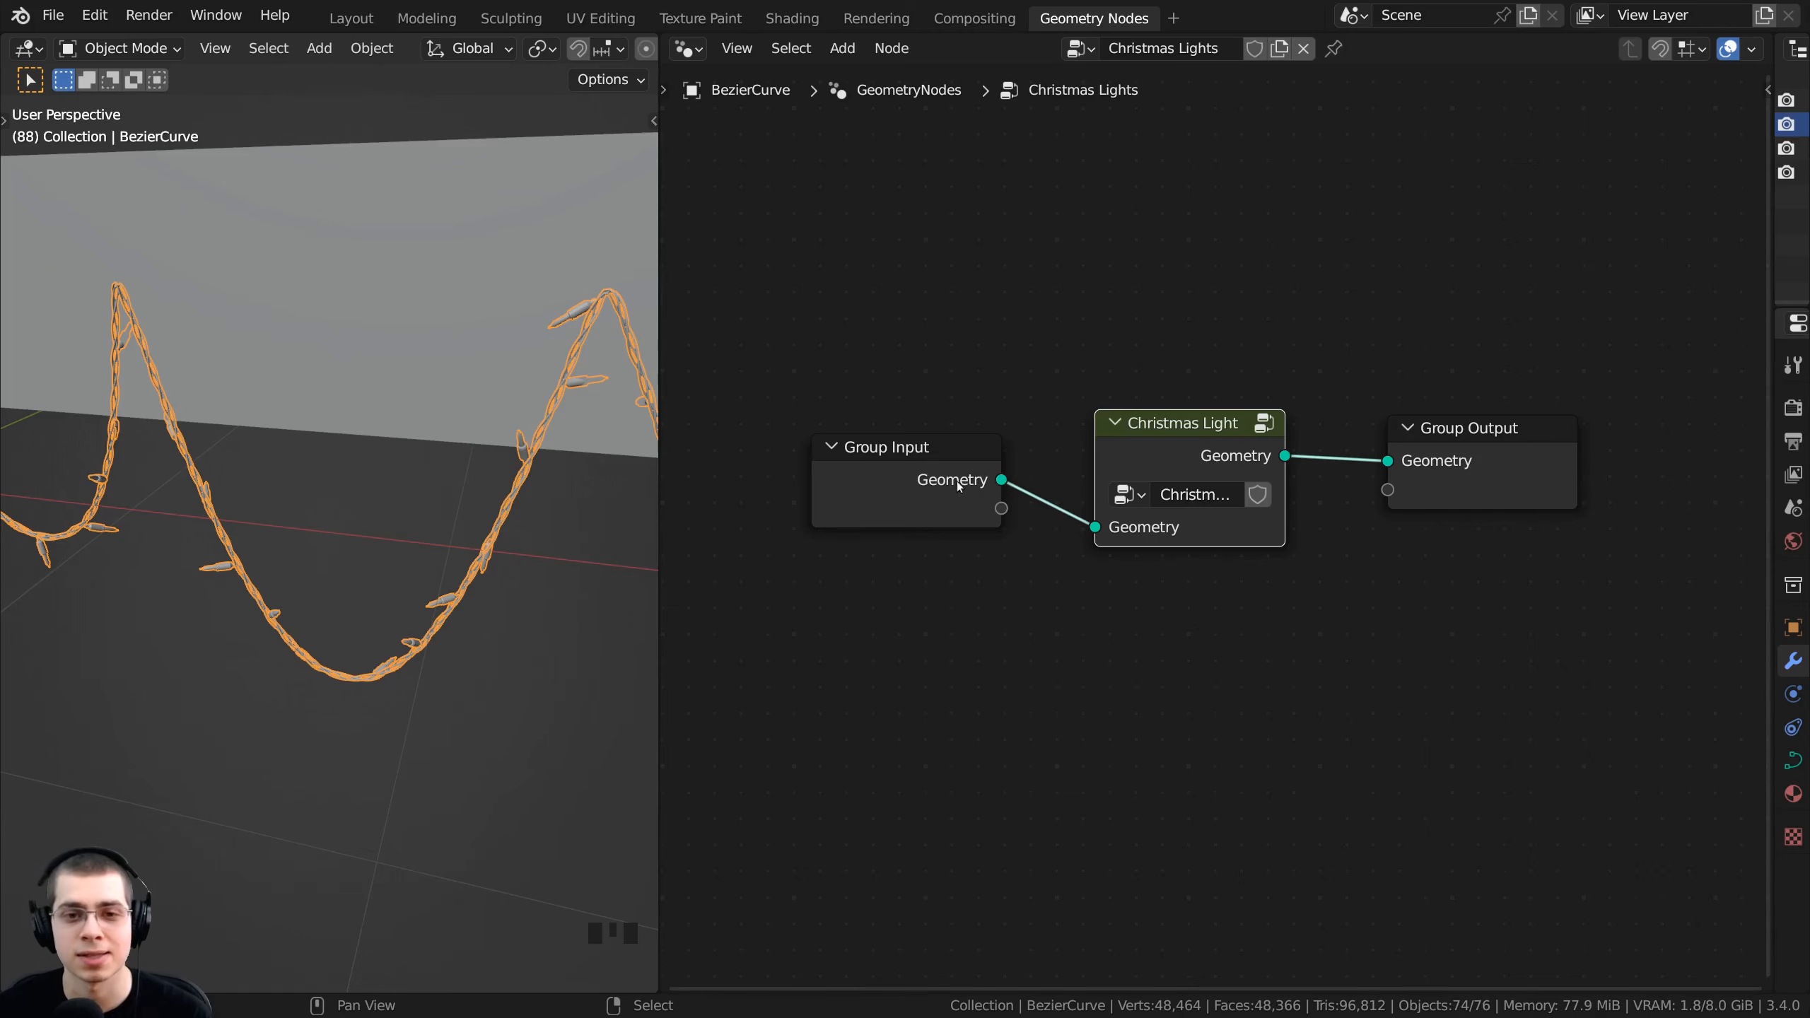
- Move the Group Input node aside and widen the Christmas Light node so its full name fits between input and output
{"action": "left_click_drag", "start_coordinate": [958, 485], "coordinate": [837, 480]}
{"action": "left_click_drag", "start_coordinate": [1092, 441], "coordinate": [911, 464]}
{"action": "left_click", "coordinate": [942, 494]}
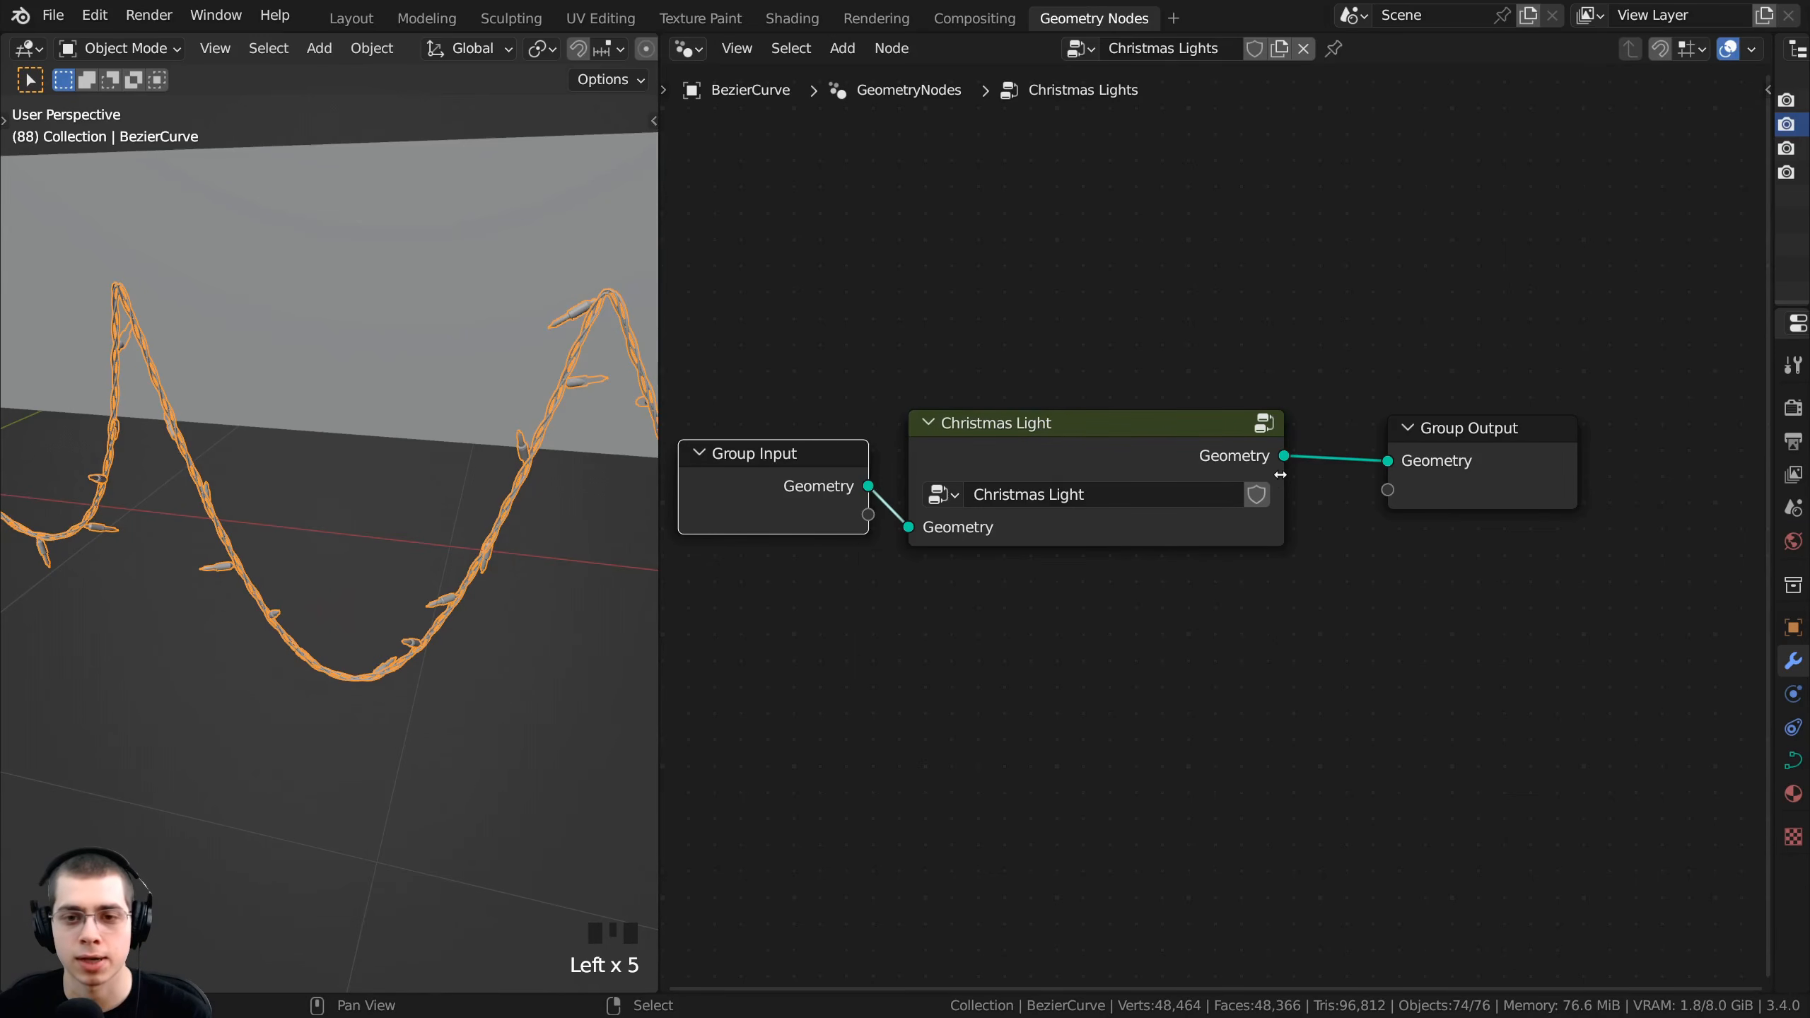
{"action": "left_click_drag", "start_coordinate": [1280, 475], "coordinate": [1293, 476]}
{"action": "scroll", "coordinate": [1293, 477], "scroll_direction": "down", "scroll_amount": 1}
{"action": "mouse_move", "coordinate": [1293, 478]}
{"action": "middle_mouse_down"}
{"action": "mouse_move", "coordinate": [1248, 508]}
{"action": "mouse_move", "coordinate": [1264, 479]}
{"action": "middle_mouse_up"}
{"action": "scroll", "coordinate": [1264, 480], "scroll_direction": "up", "scroll_amount": 1}
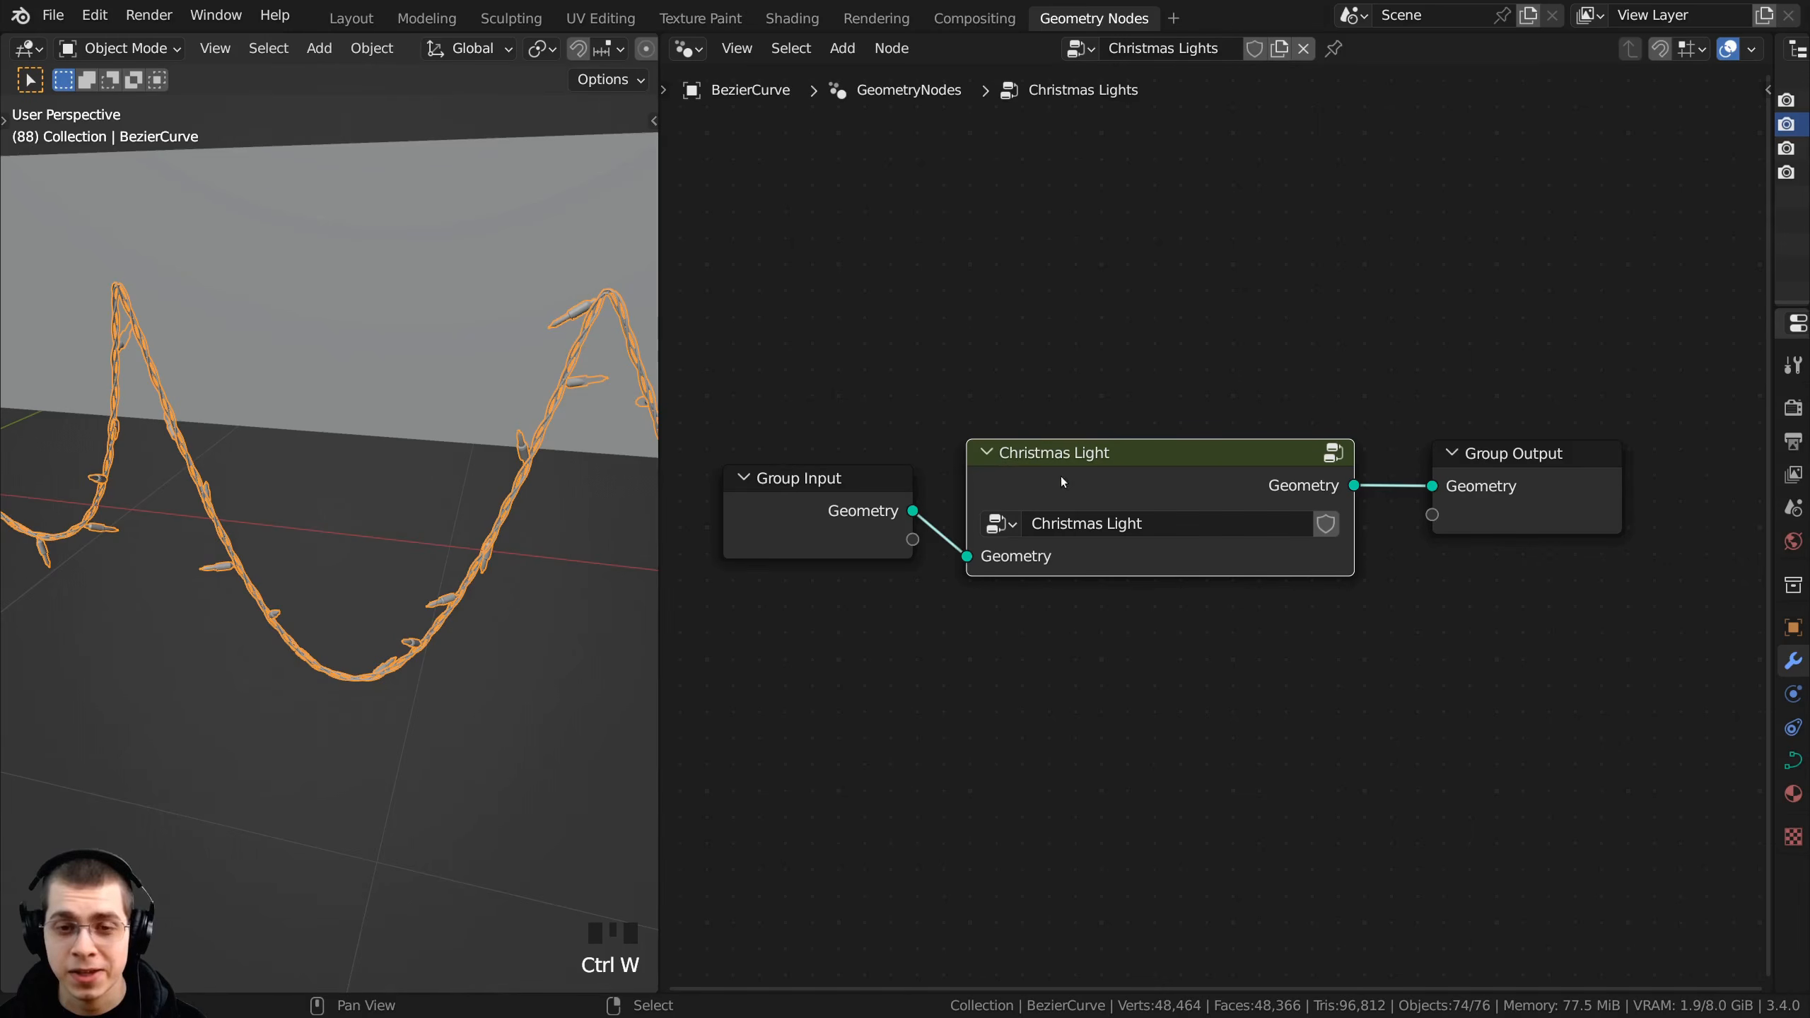
{"action": "left_click_drag", "start_coordinate": [1115, 462], "coordinate": [1145, 468]}
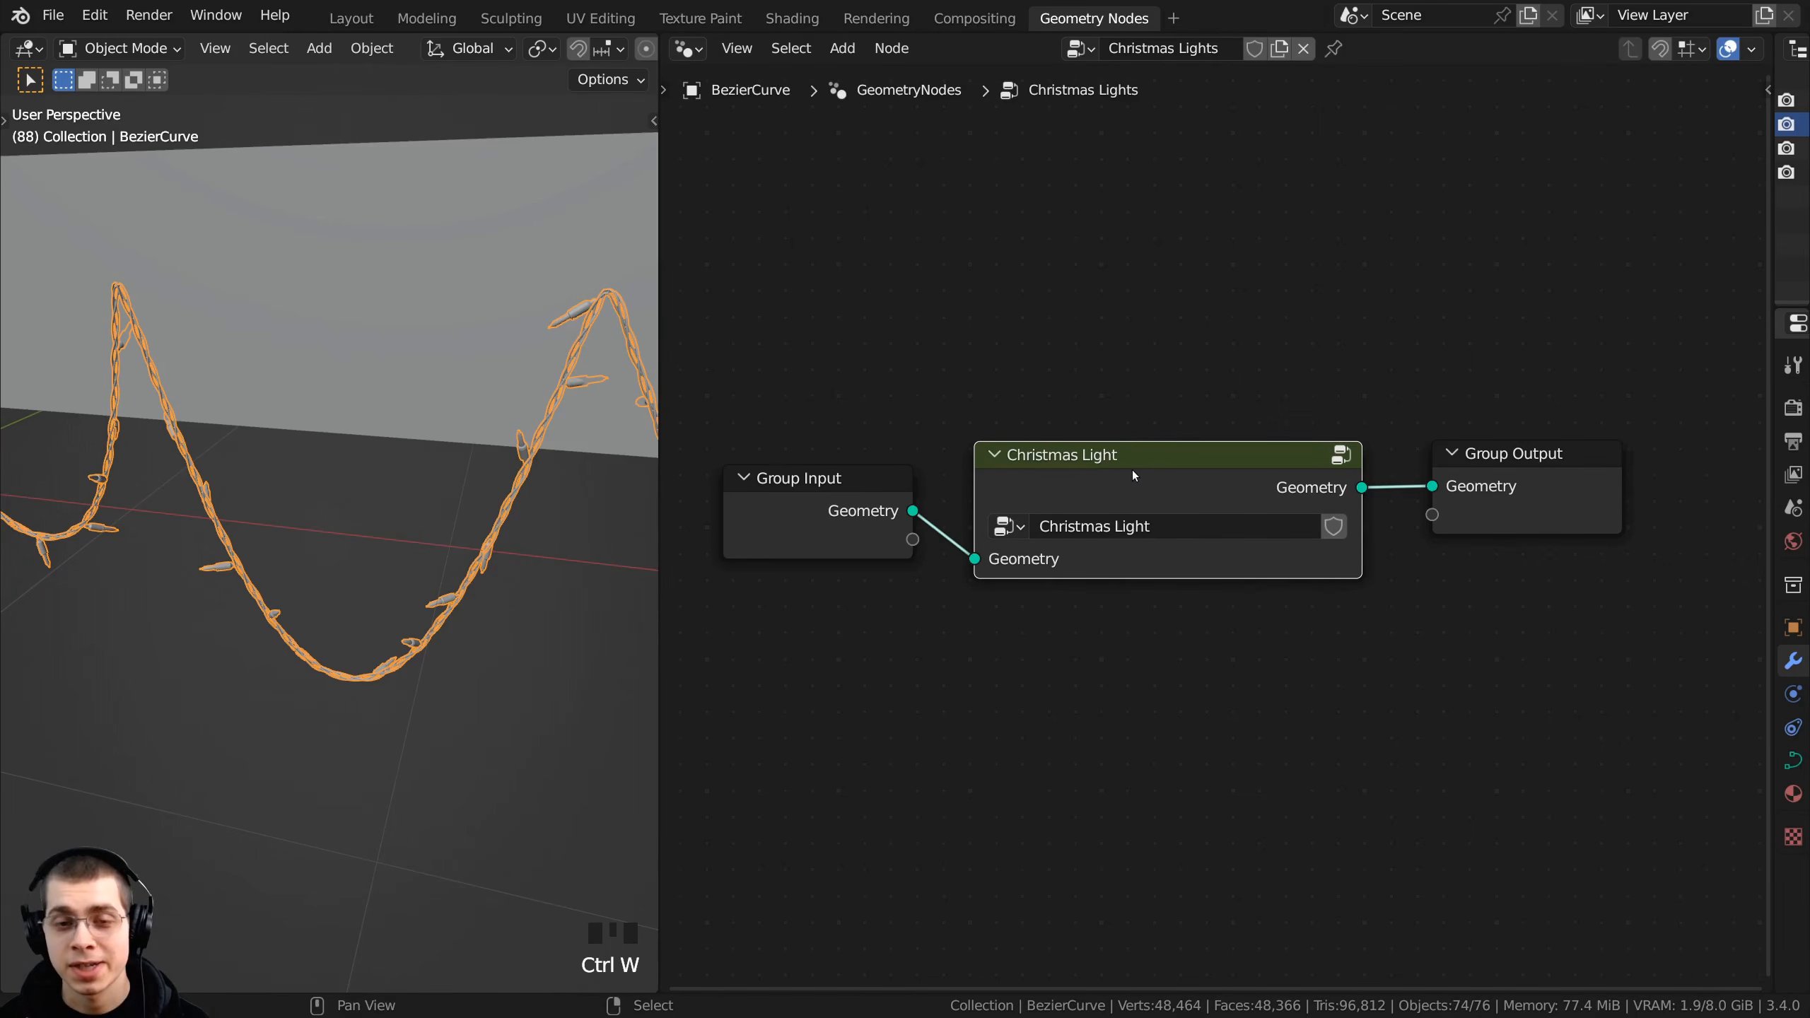
{"action": "middle_click_drag", "start_coordinate": [1132, 471], "coordinate": [1113, 458]}
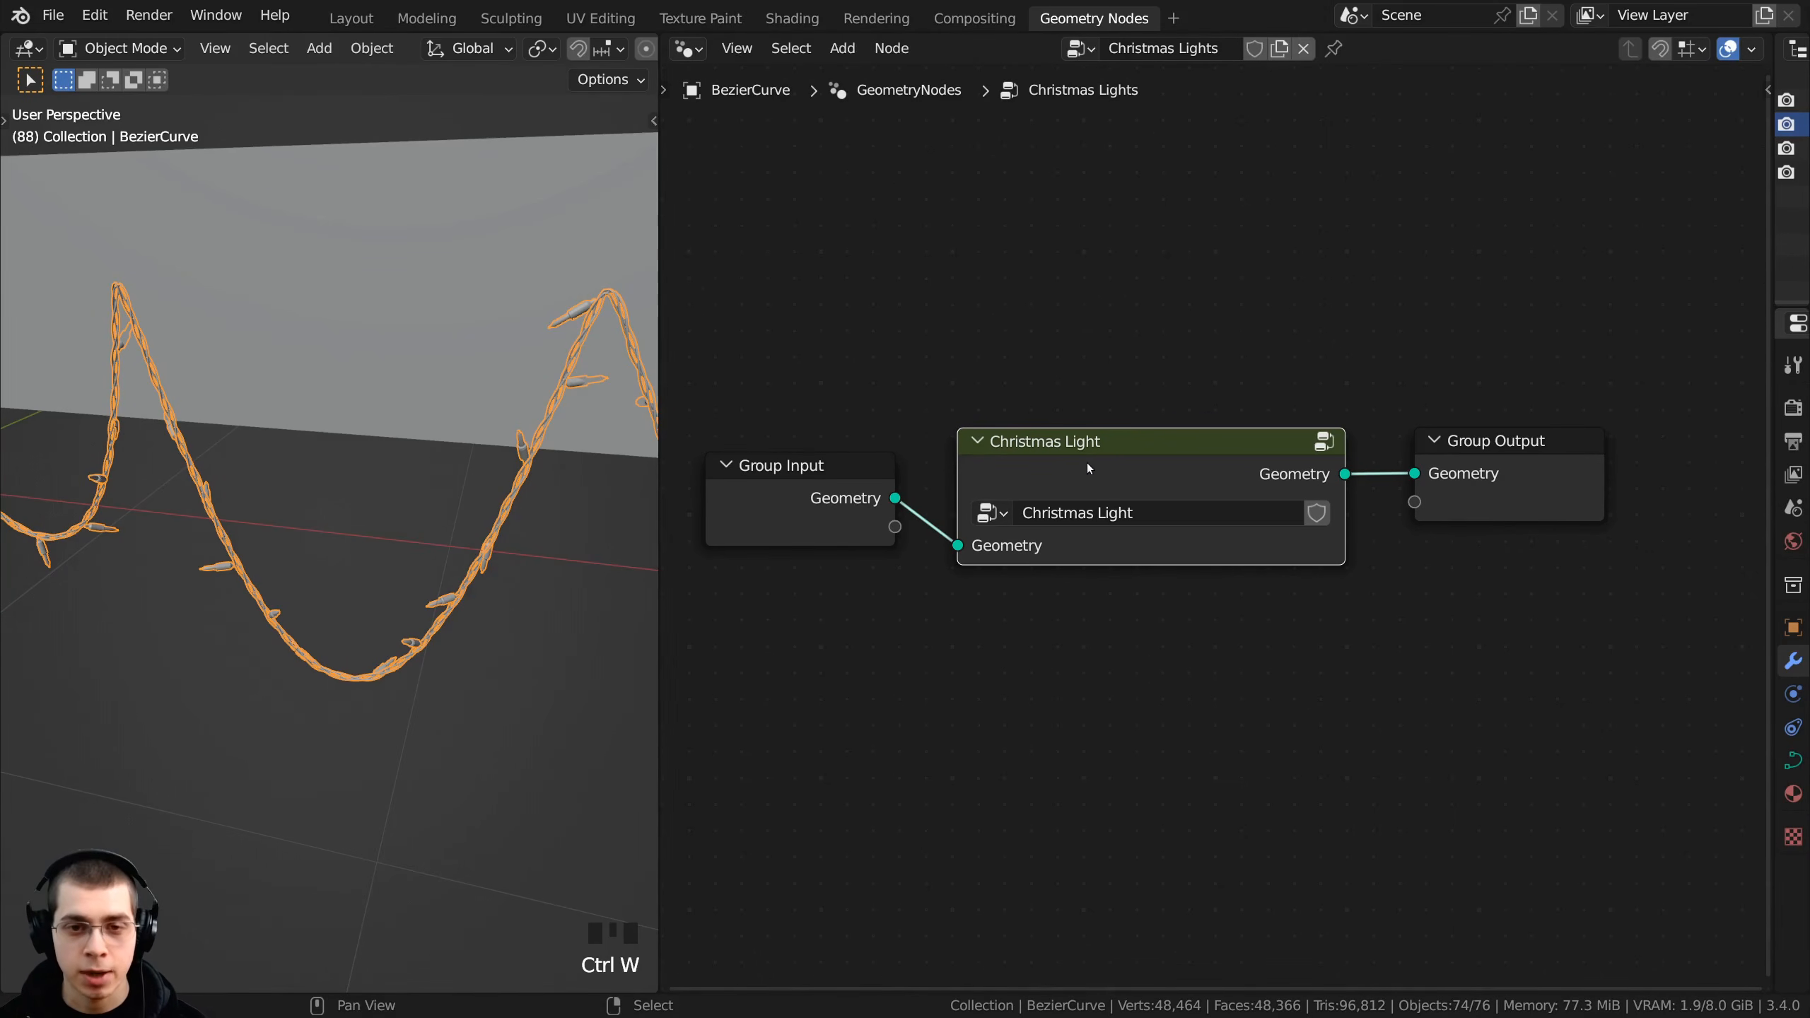
- Inside the Christmas Light group, connect the Subdivision Surface node's Level to a new socket on the Group Input node
{"action": "scroll", "coordinate": [1159, 467], "scroll_direction": "down", "scroll_amount": 2}
{"action": "key", "text": "Tab"}
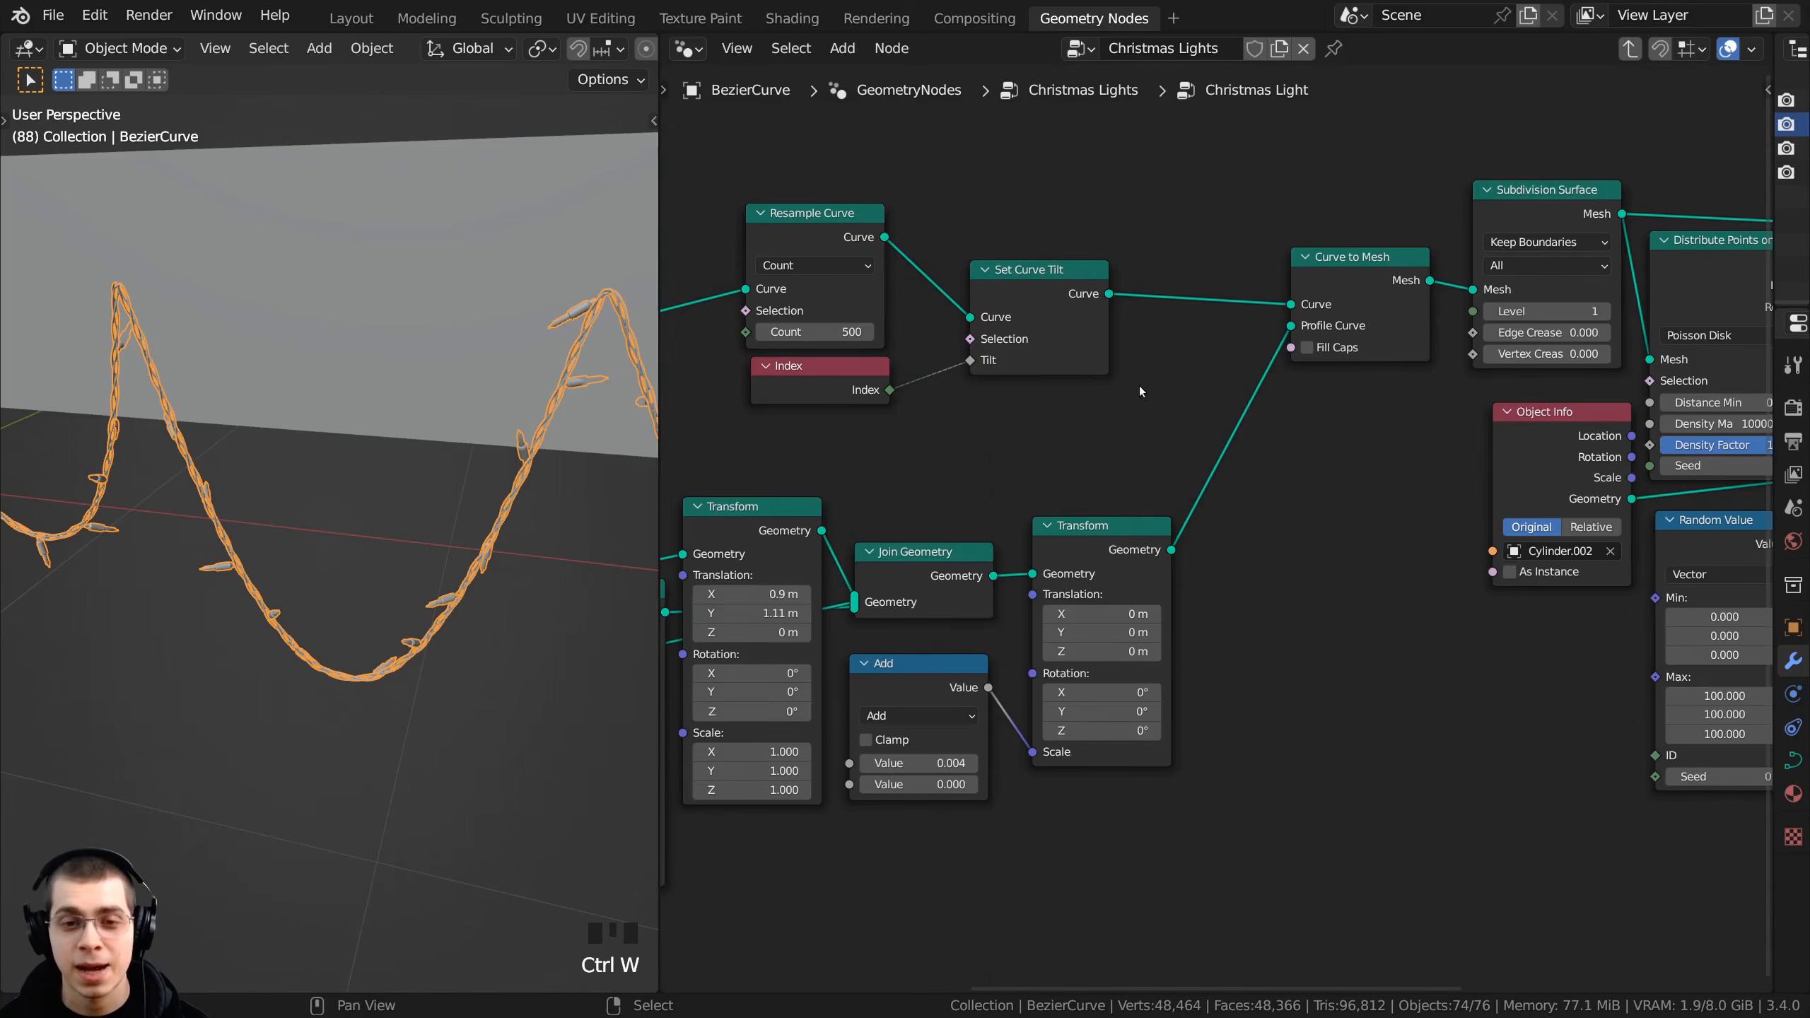
{"action": "scroll", "coordinate": [1265, 484], "scroll_direction": "down", "scroll_amount": 1}
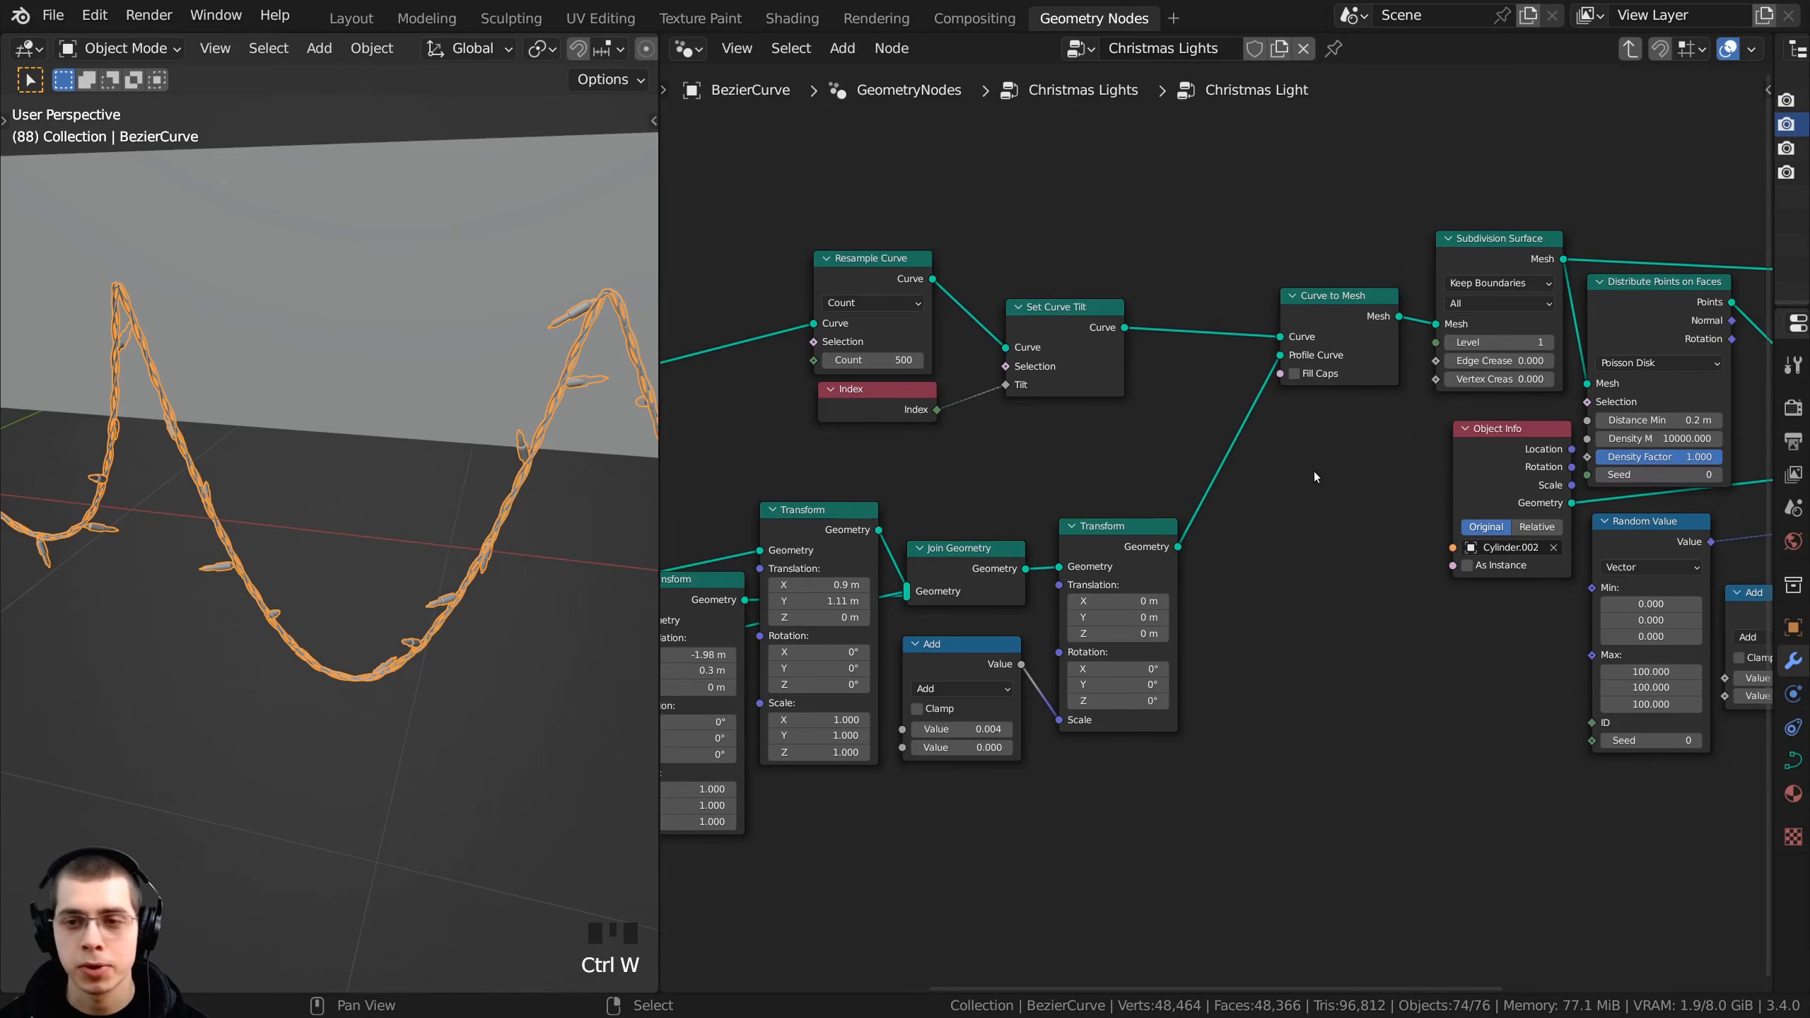
{"action": "scroll", "coordinate": [1285, 425], "scroll_direction": "down", "scroll_amount": 1}
{"action": "scroll", "coordinate": [1157, 528], "scroll_direction": "down", "scroll_amount": 2}
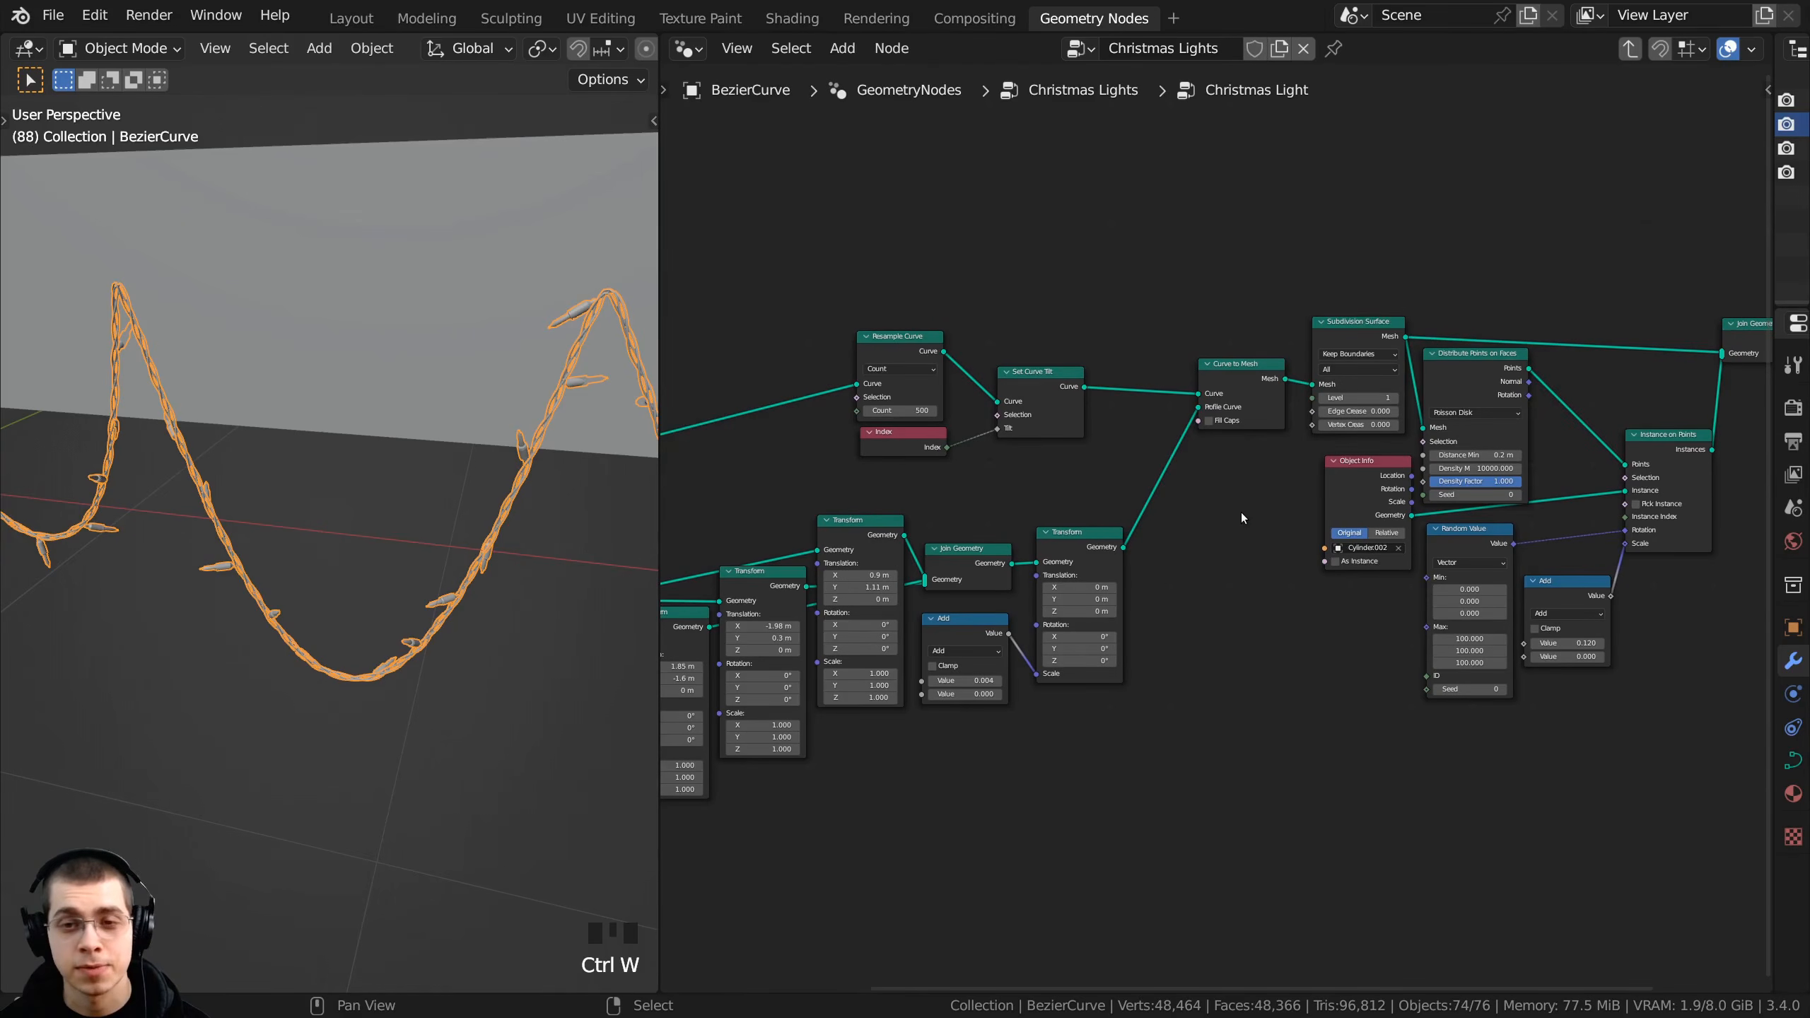
{"action": "scroll", "coordinate": [1134, 511], "scroll_direction": "down", "scroll_amount": 1}
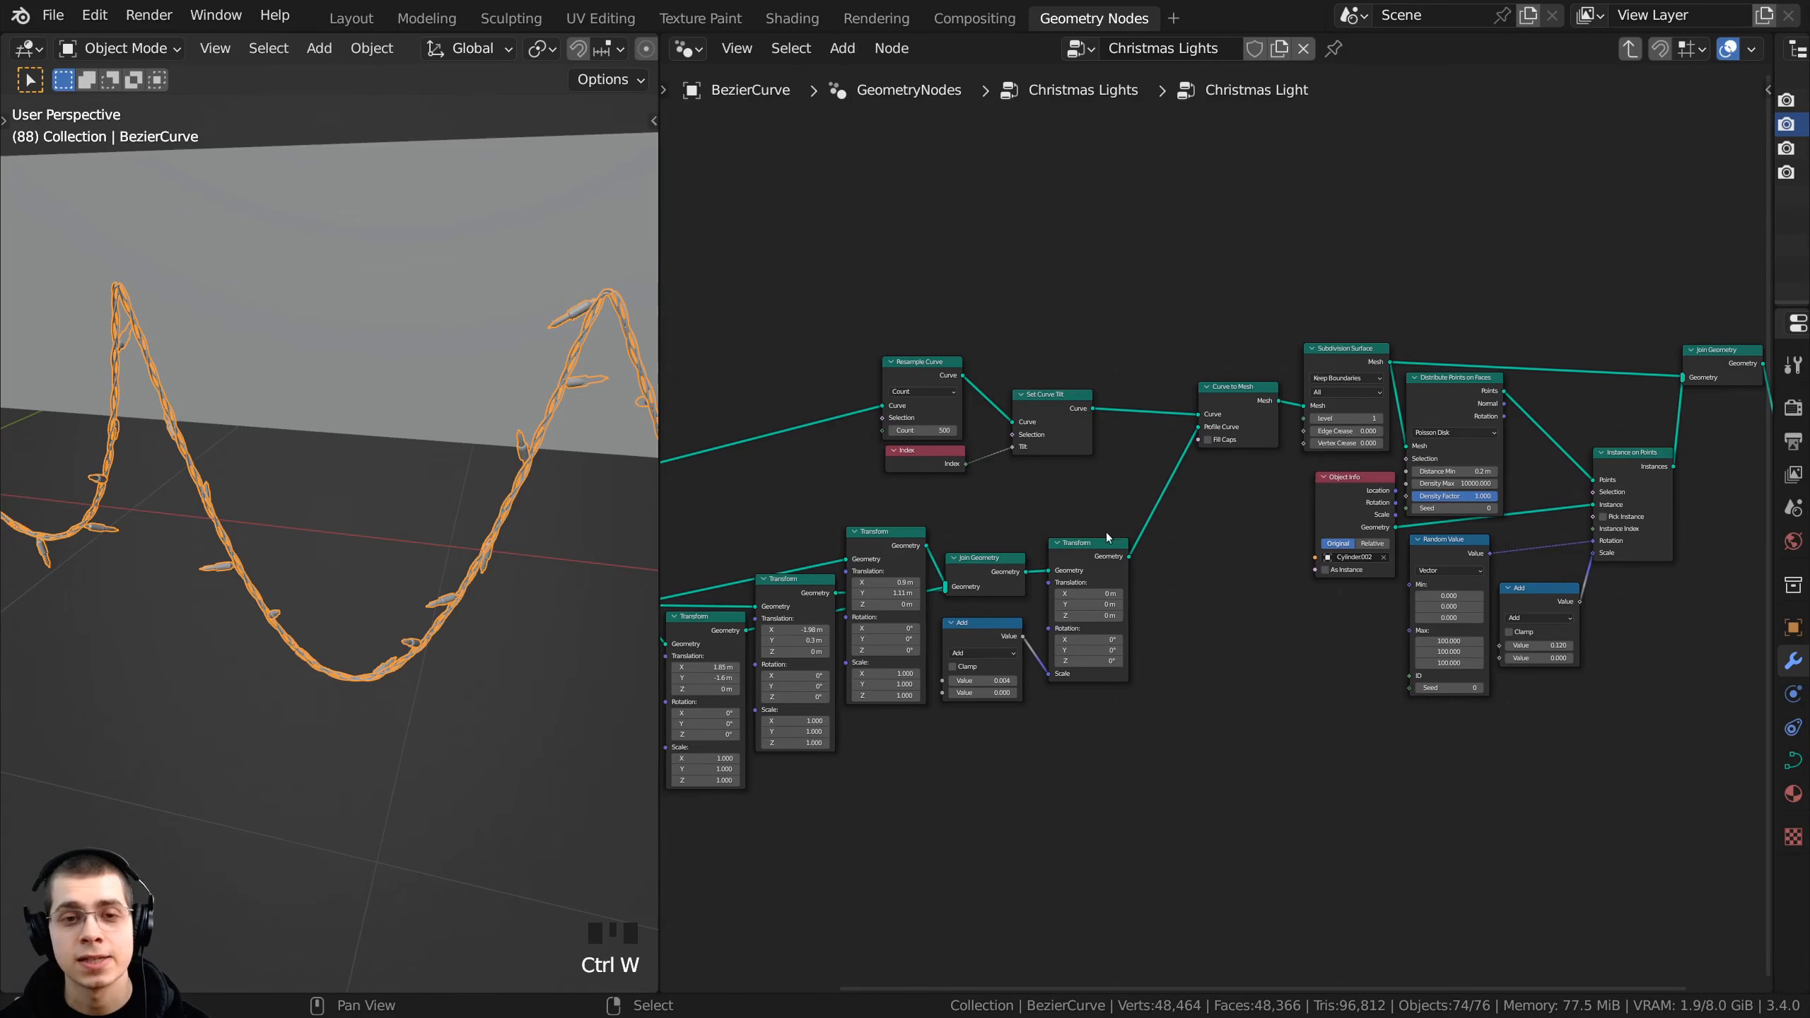
{"action": "scroll", "coordinate": [1358, 499], "scroll_direction": "up", "scroll_amount": 4}
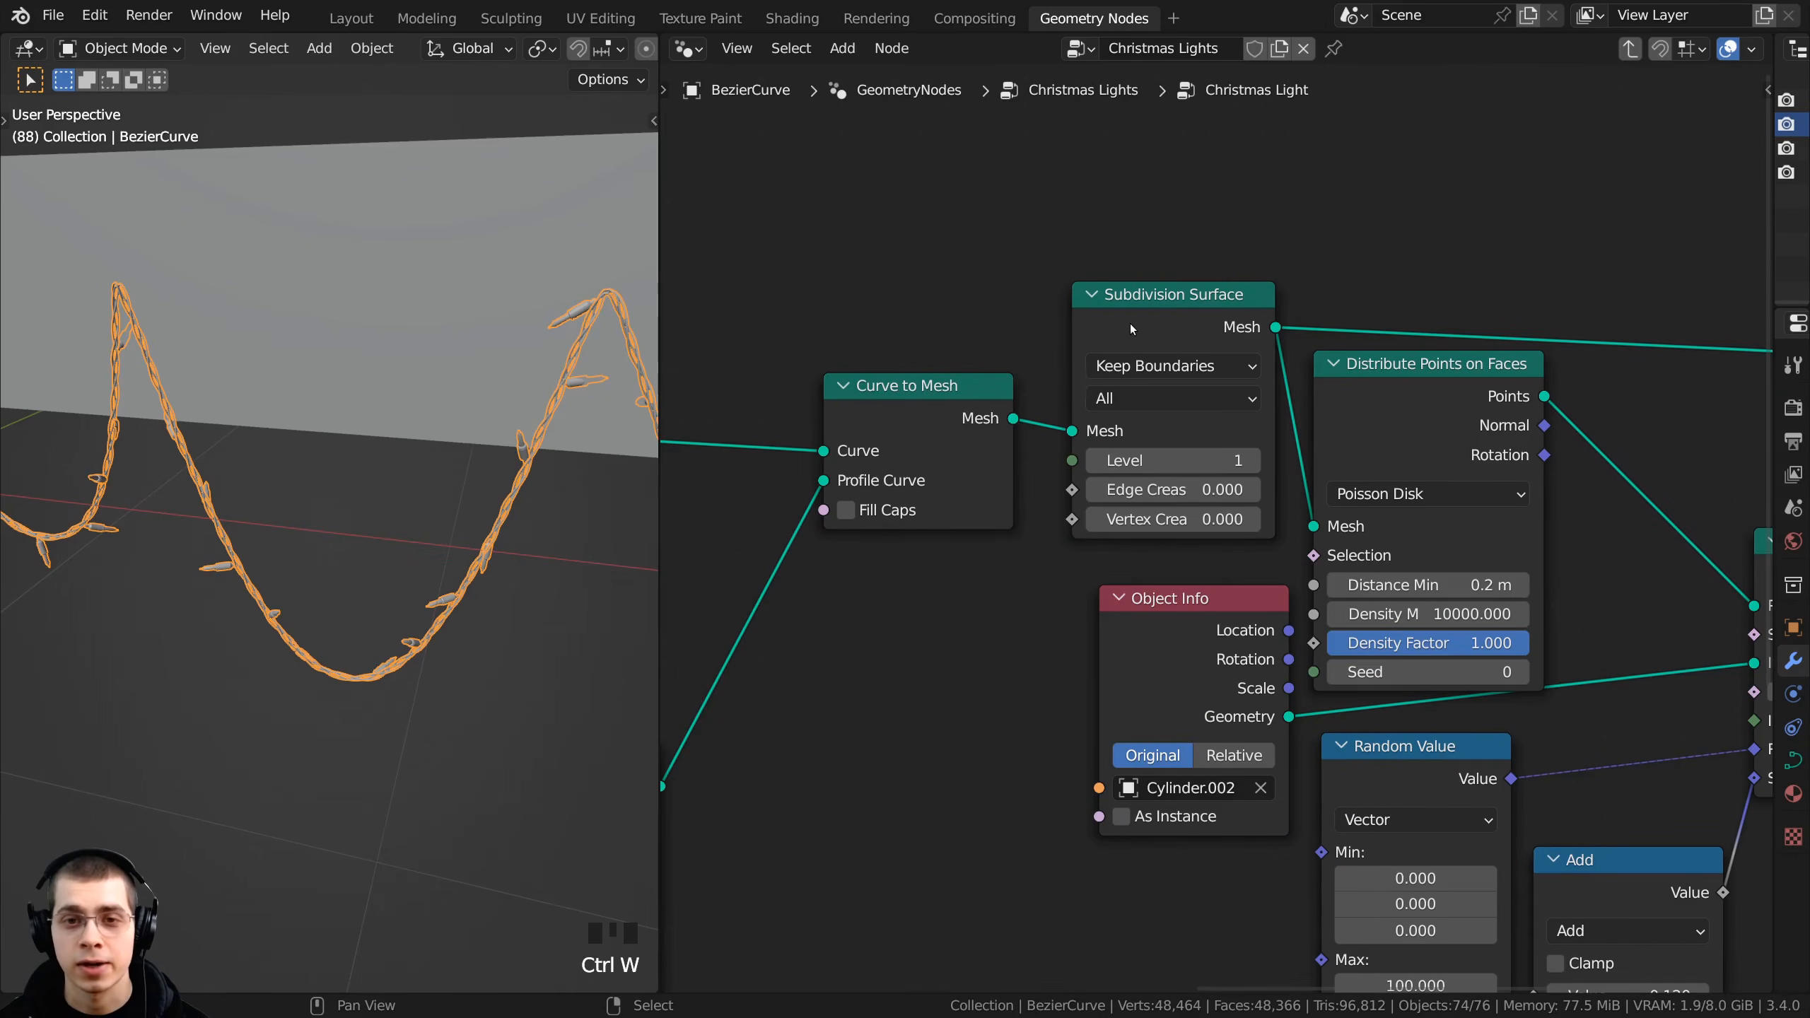
{"action": "left_click", "coordinate": [1132, 329]}
{"action": "scroll", "coordinate": [1101, 491], "scroll_direction": "up", "scroll_amount": 1}
{"action": "middle_click_drag", "start_coordinate": [1100, 491], "coordinate": [1210, 424]}
{"action": "scroll", "coordinate": [1149, 446], "scroll_direction": "down", "scroll_amount": 3}
{"action": "left_click_drag", "start_coordinate": [1237, 389], "coordinate": [947, 579]}
{"action": "middle_click_drag", "start_coordinate": [953, 741], "coordinate": [921, 734]}
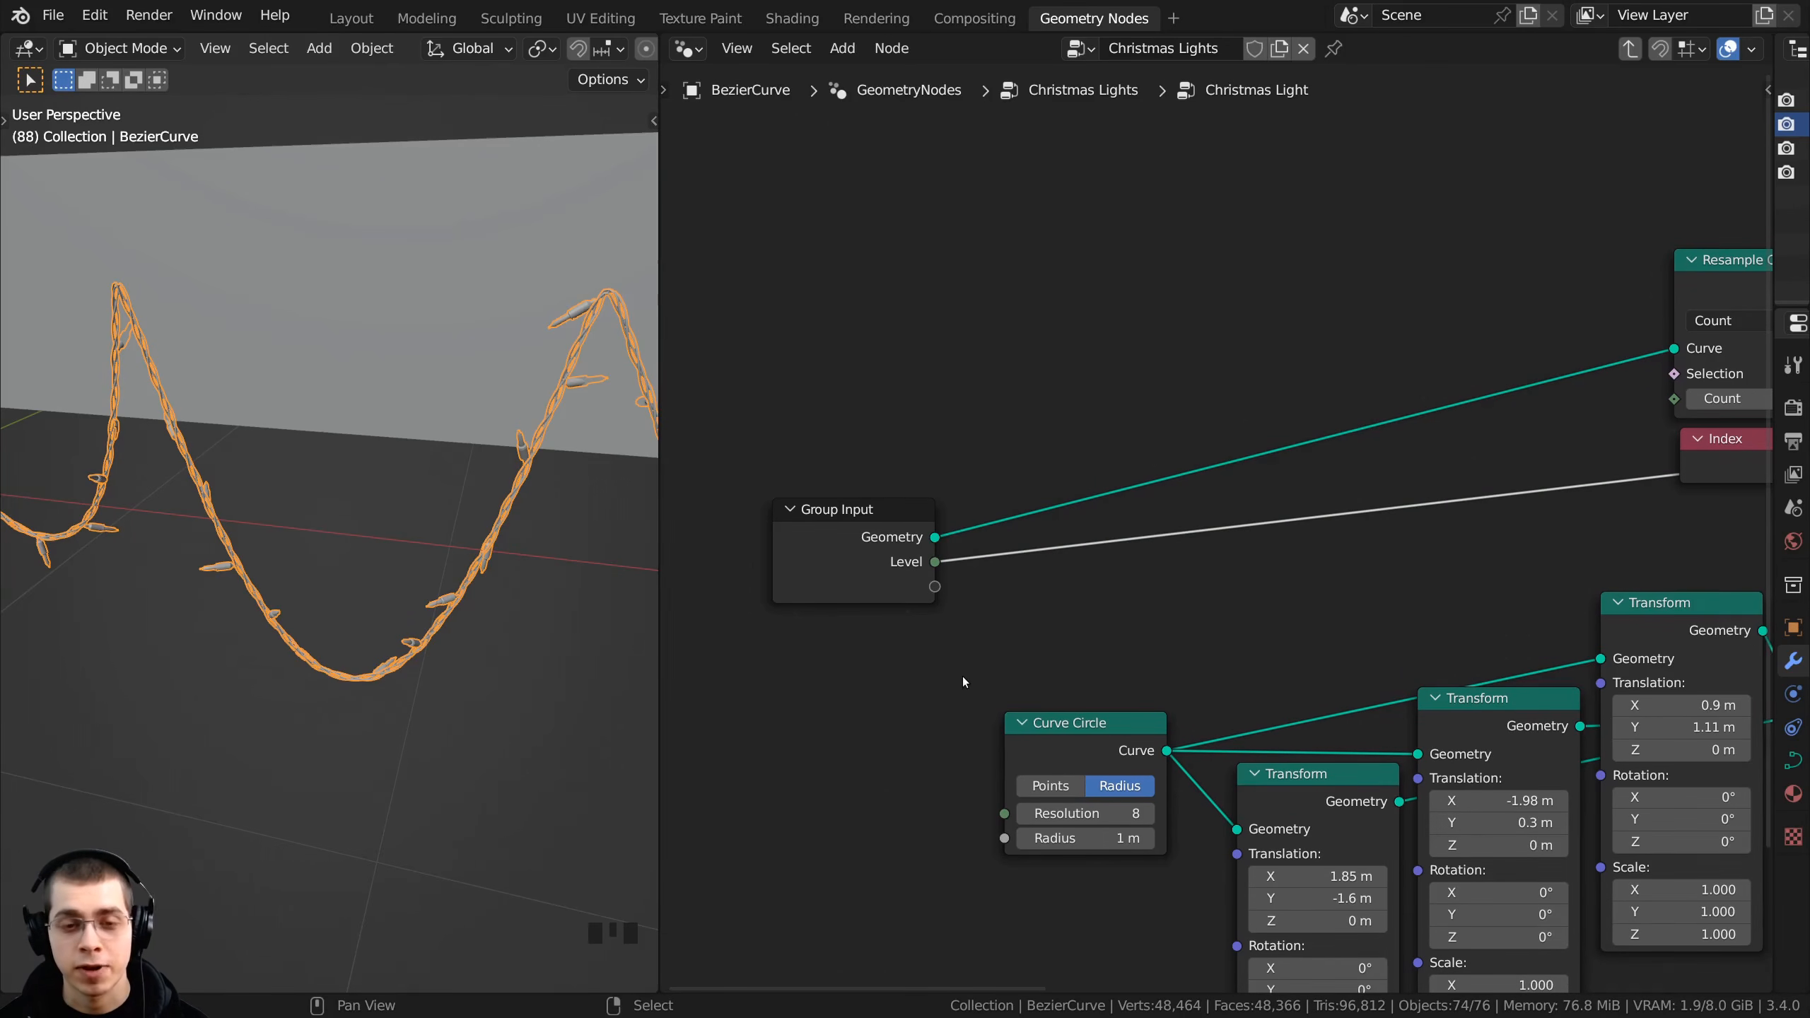
- In the parent tree, try the Christmas Light node's Level at 2 and 0, and set it back to 1
{"action": "key", "text": "Tab"}
{"action": "key", "text": "Home"}
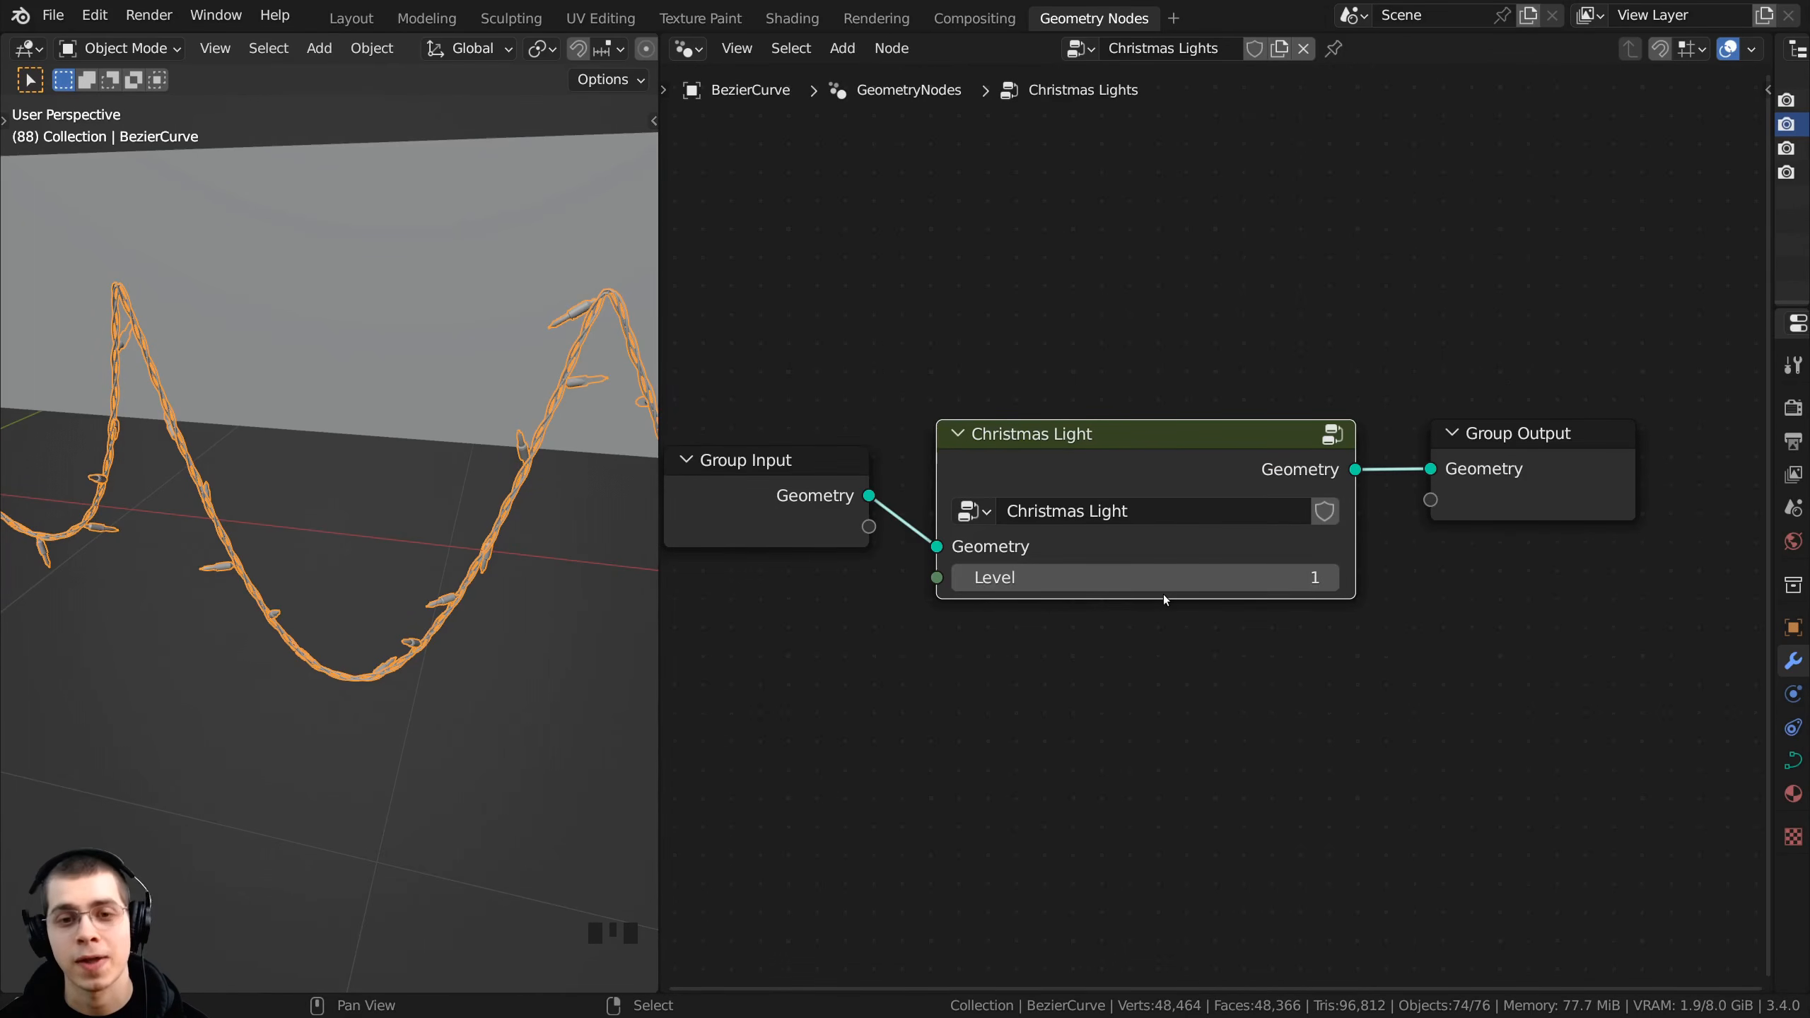
{"action": "middle_click_drag", "start_coordinate": [542, 535], "coordinate": [379, 506], "text": "shift"}
{"action": "scroll", "coordinate": [466, 589], "scroll_direction": "up", "scroll_amount": 5}
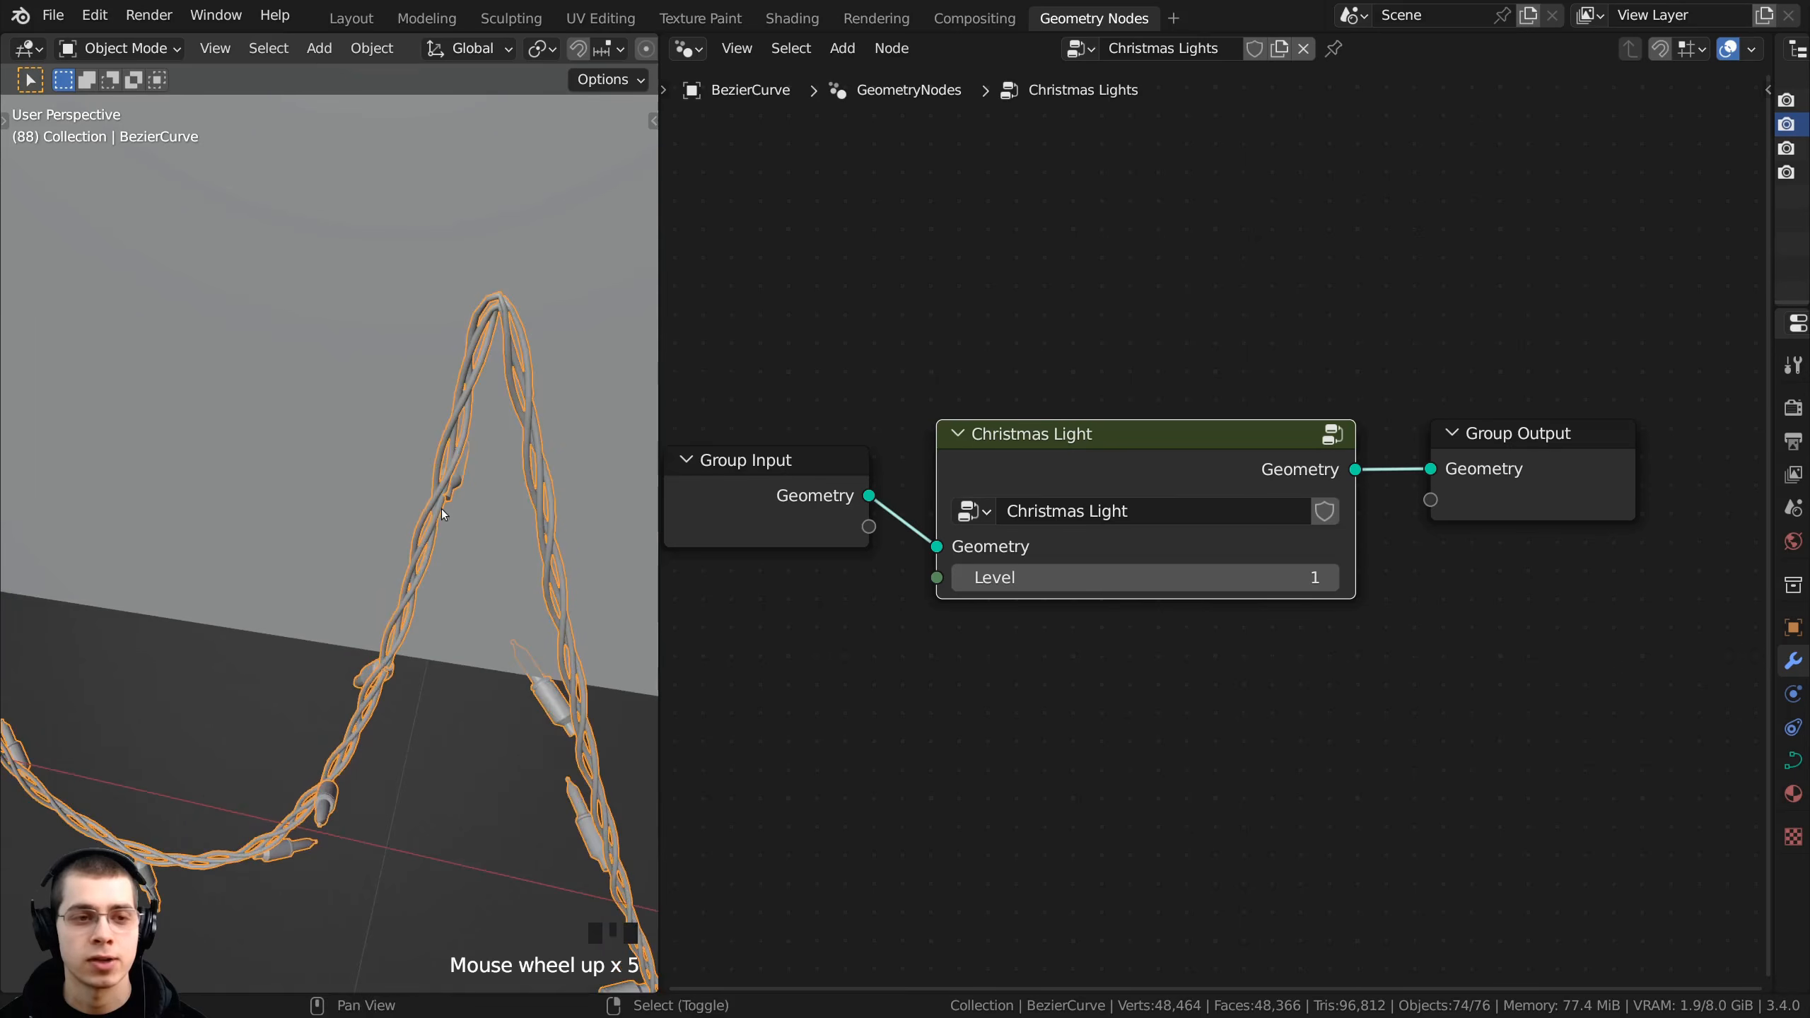
{"action": "scroll", "coordinate": [390, 564], "scroll_direction": "up", "scroll_amount": 2}
{"action": "left_click_drag", "start_coordinate": [1061, 576], "coordinate": [1078, 576]}
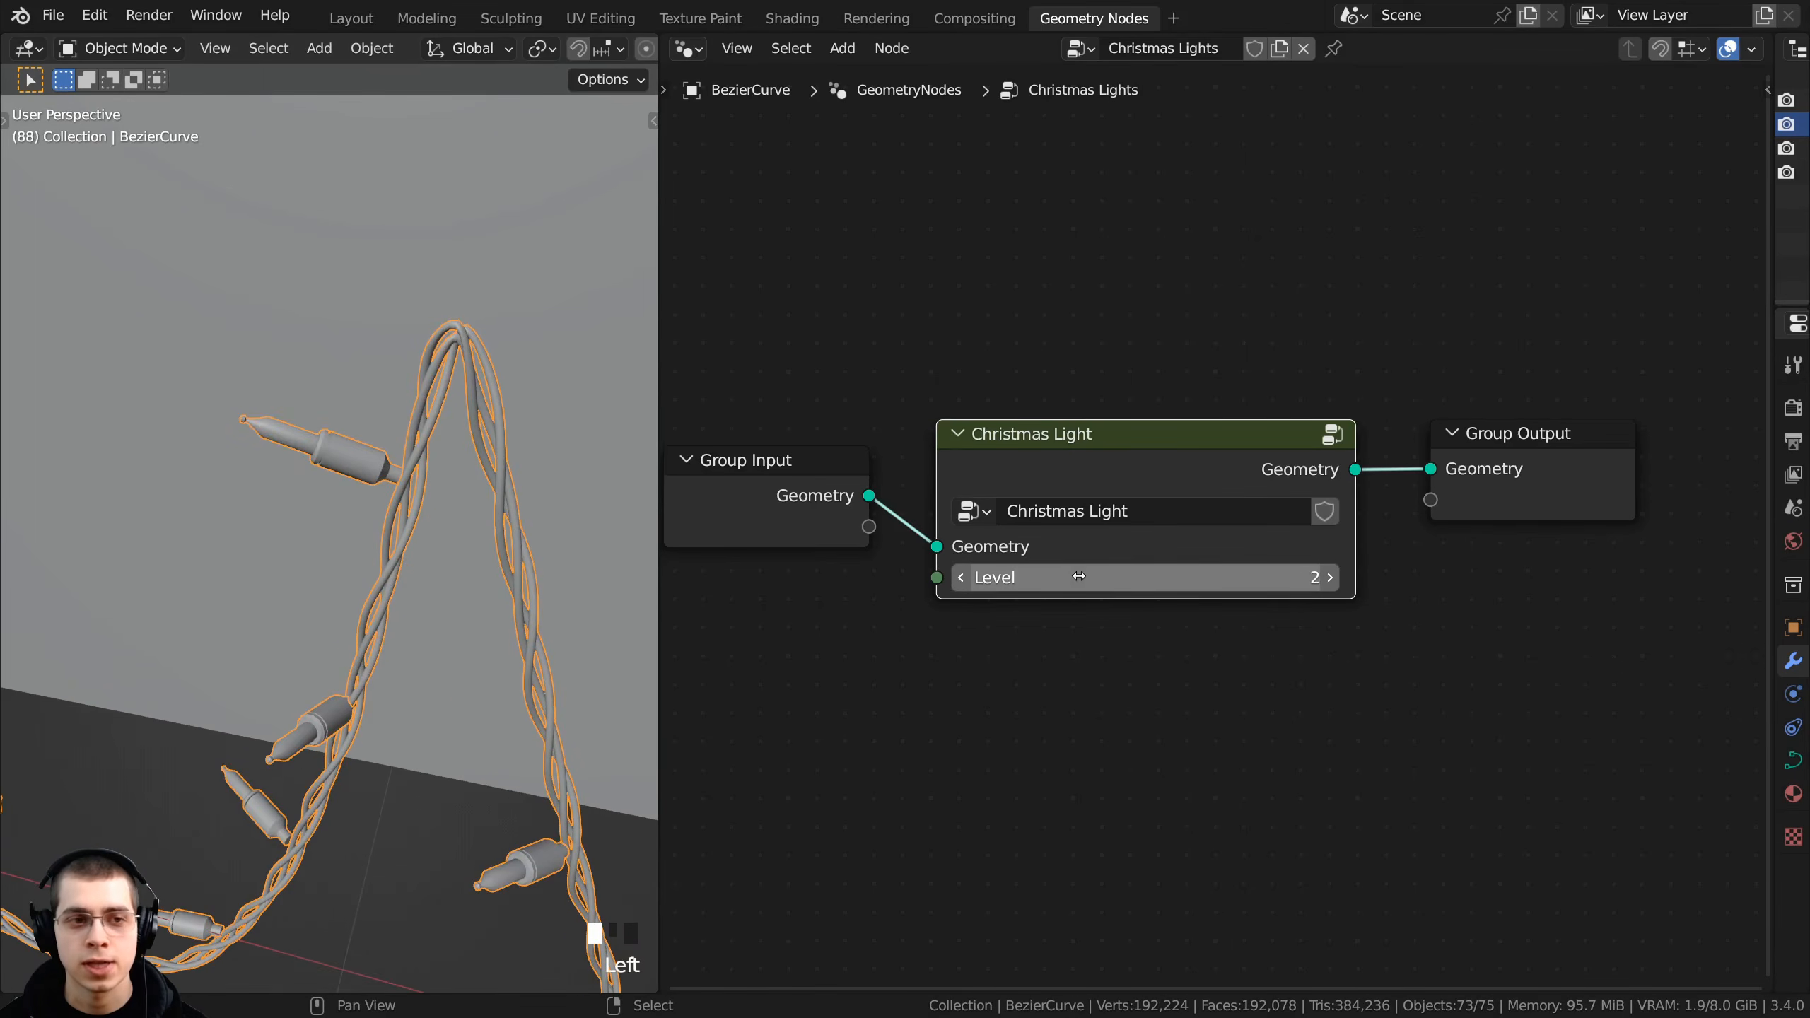
{"action": "left_click", "coordinate": [979, 577]}
{"action": "left_click", "coordinate": [979, 578]}
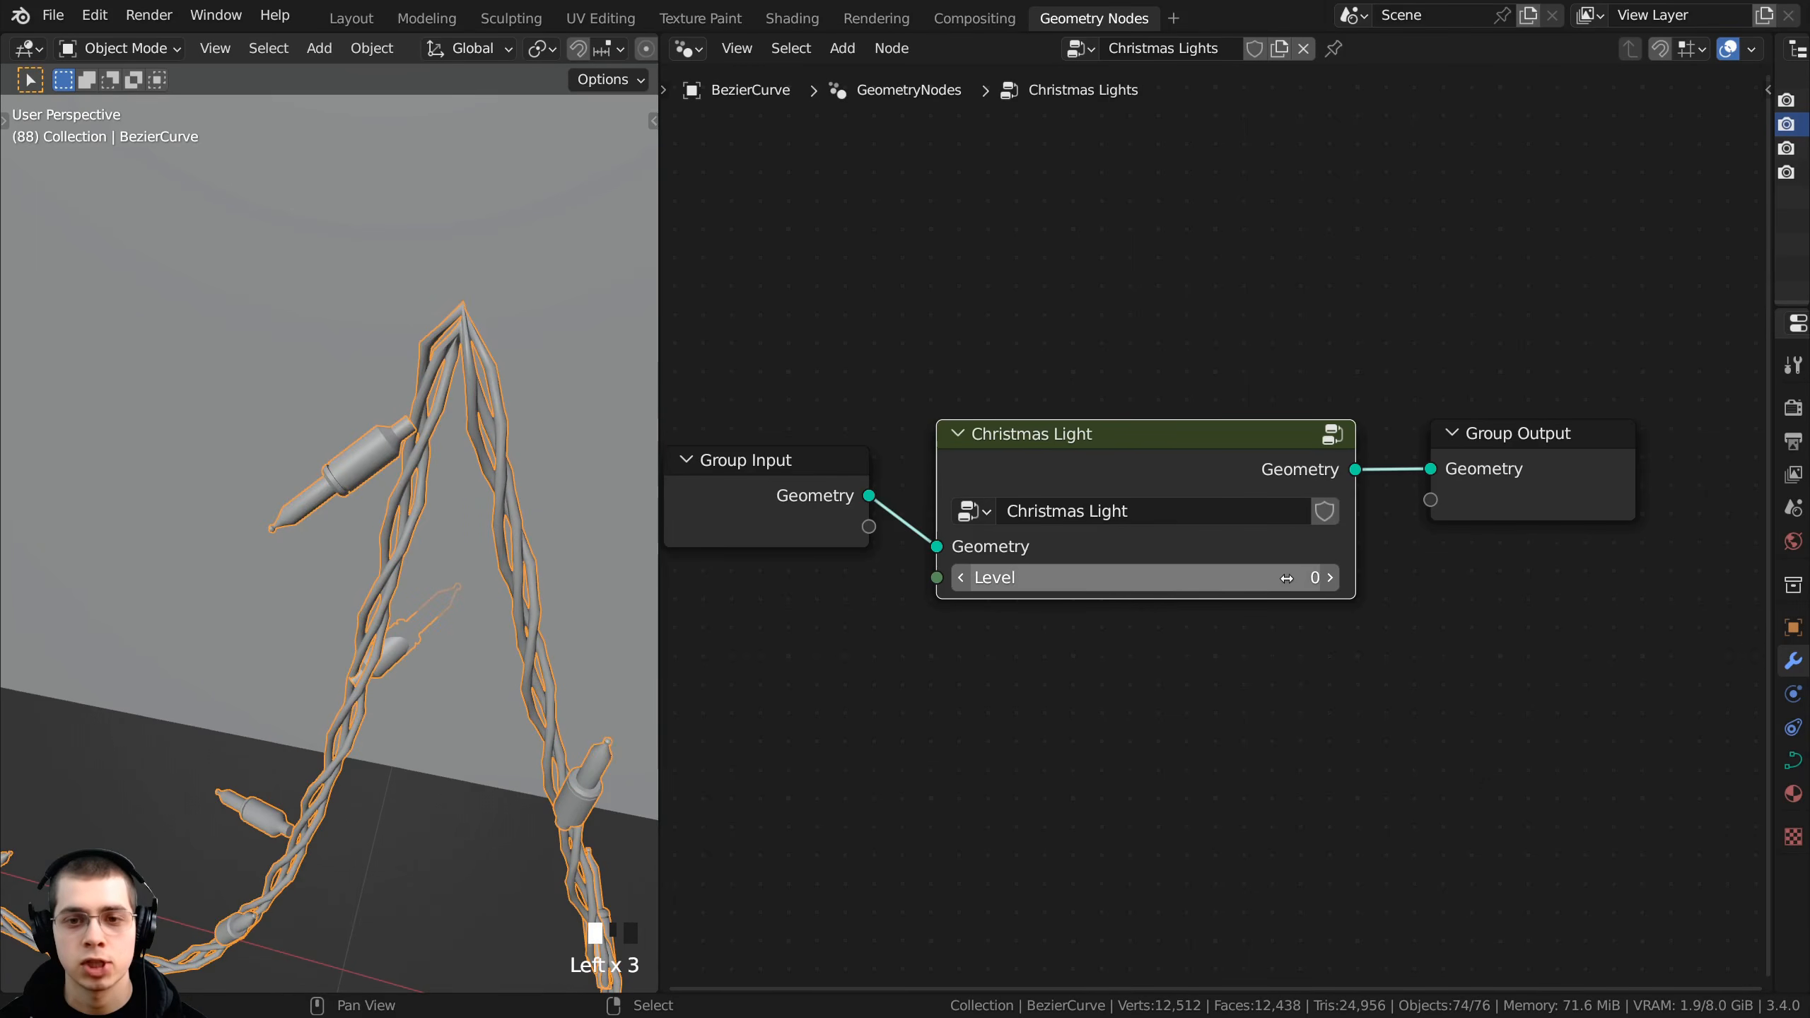
{"action": "left_click", "coordinate": [1330, 577]}
{"action": "left_click_drag", "start_coordinate": [1134, 480], "coordinate": [1084, 447]}
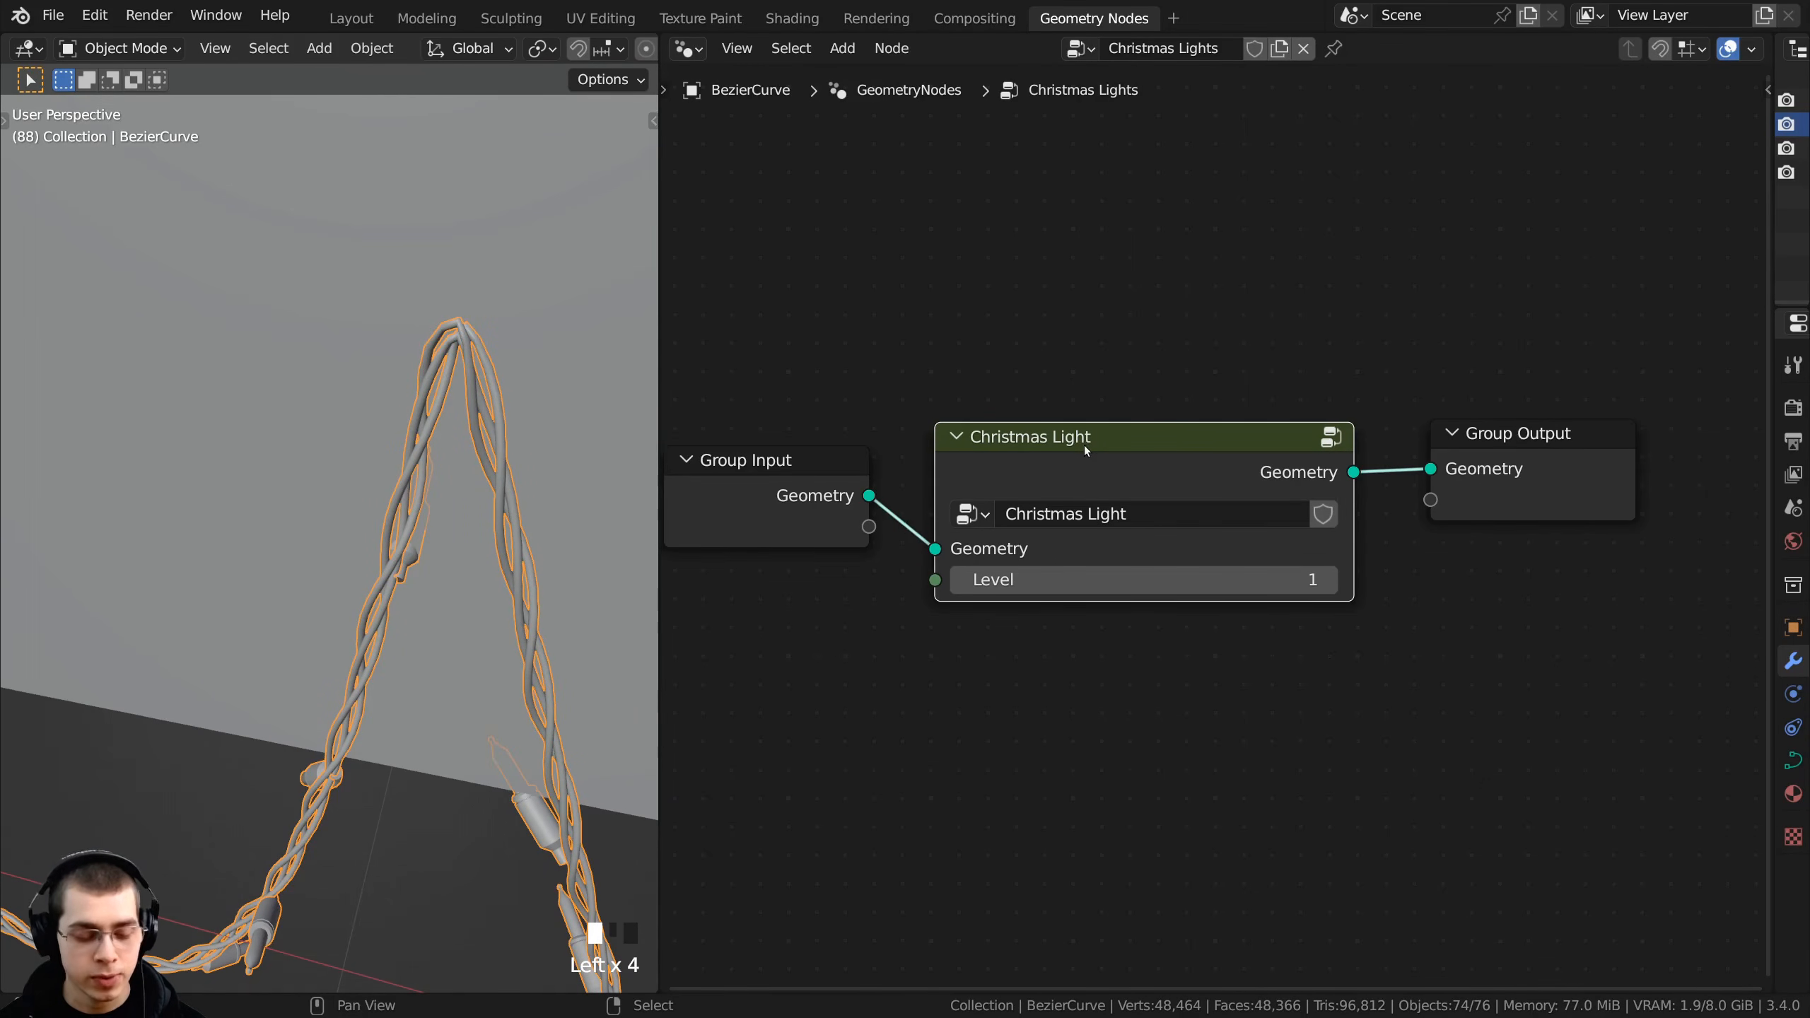
- Rename the Christmas Light group's Level input as Wire Subsurf and return to the parent node tree
{"action": "key", "text": "Tab"}
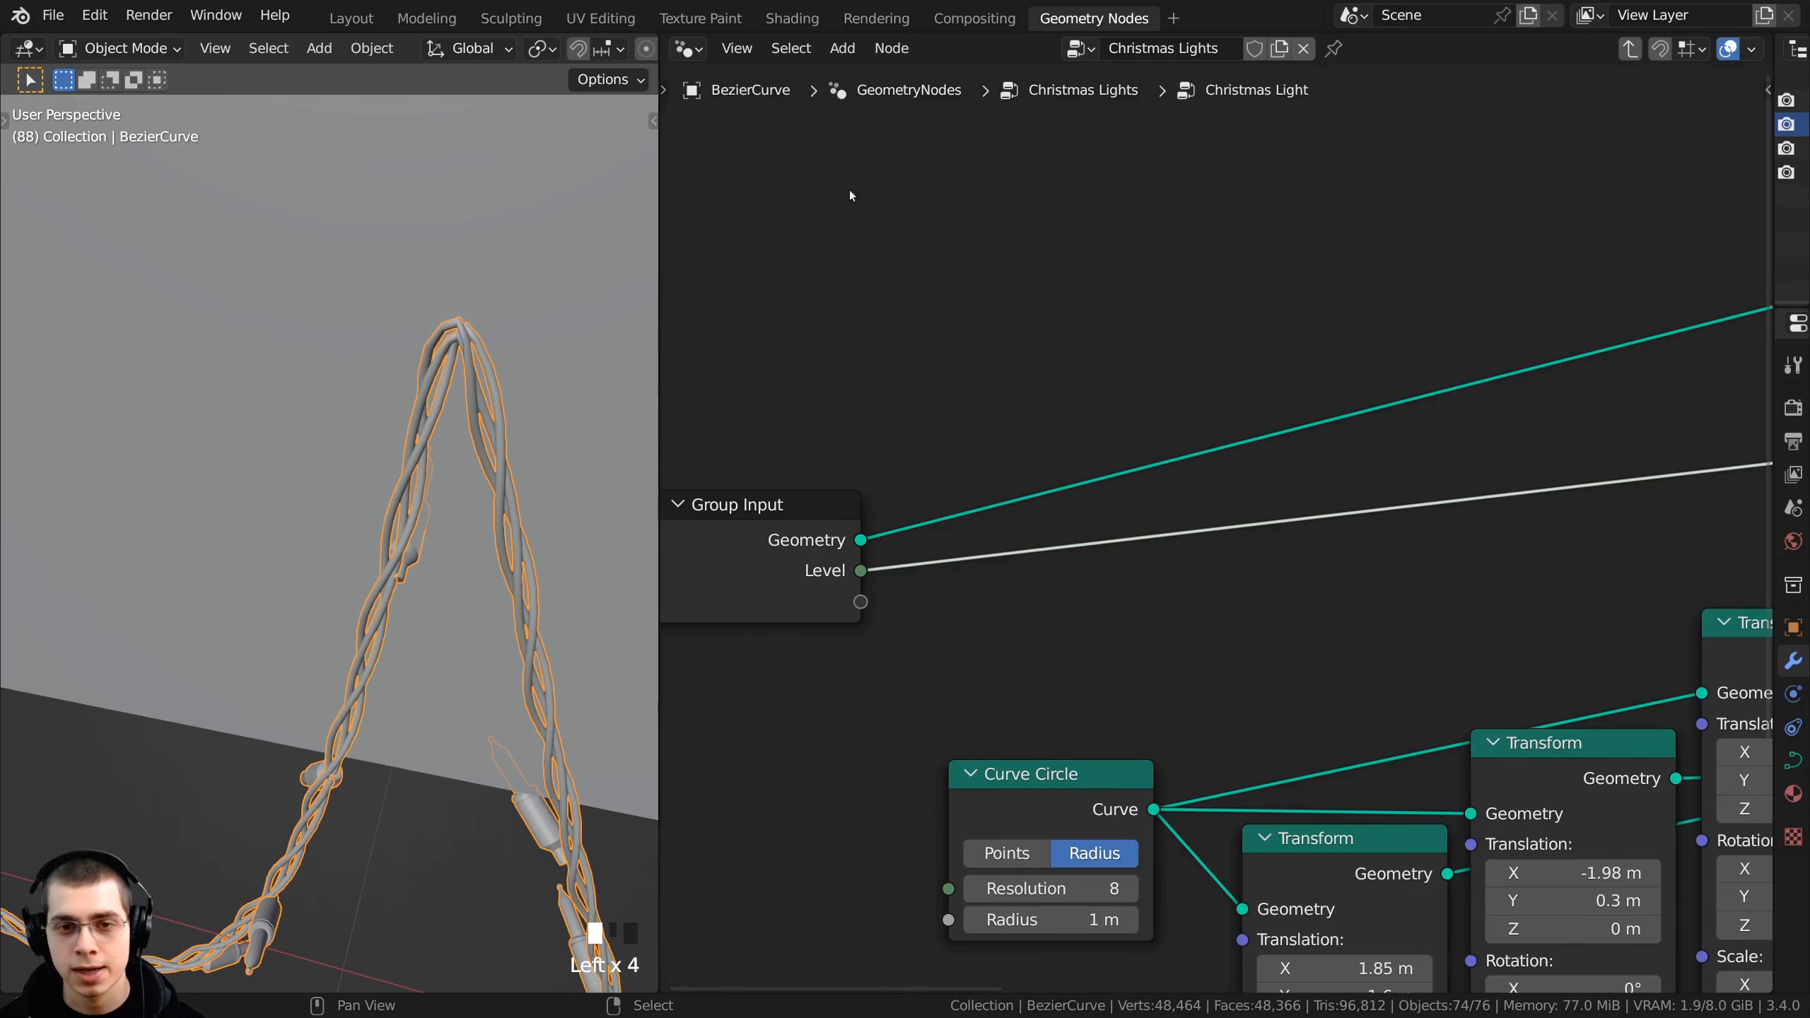
{"action": "scroll", "coordinate": [1090, 420], "scroll_direction": "down", "scroll_amount": 3, "text": "ctrl"}
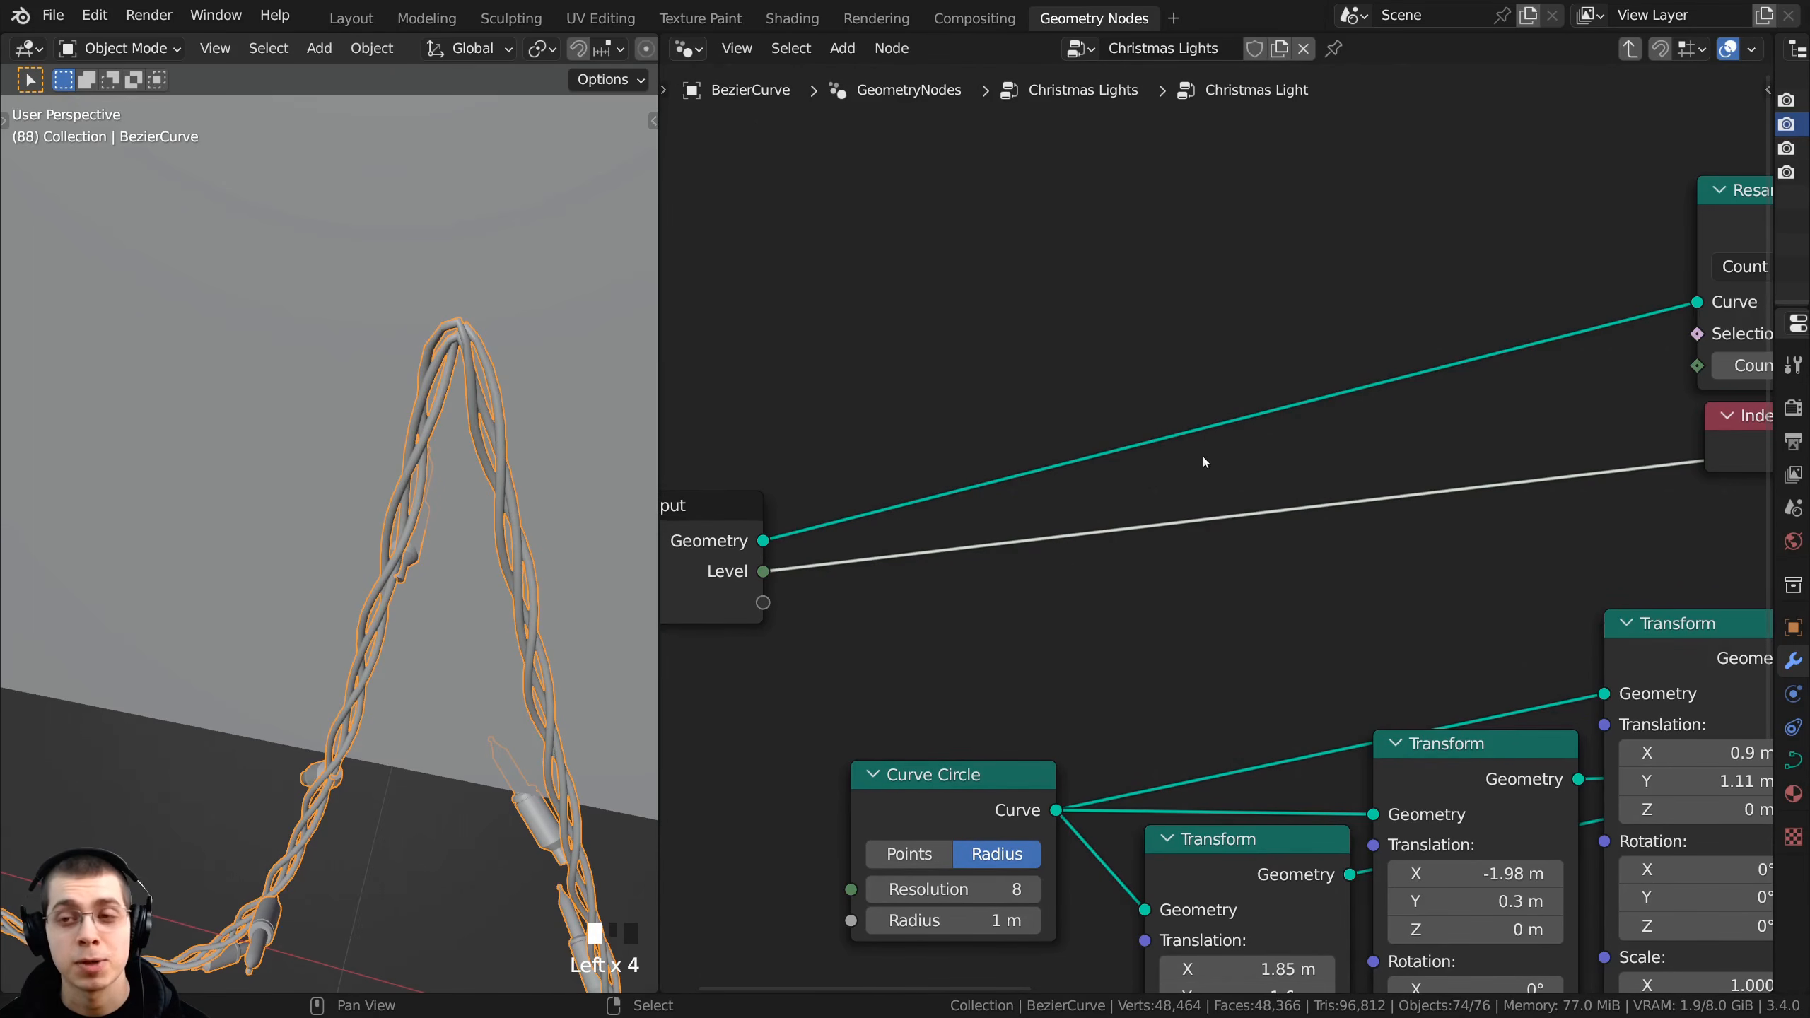
{"action": "key", "text": "n"}
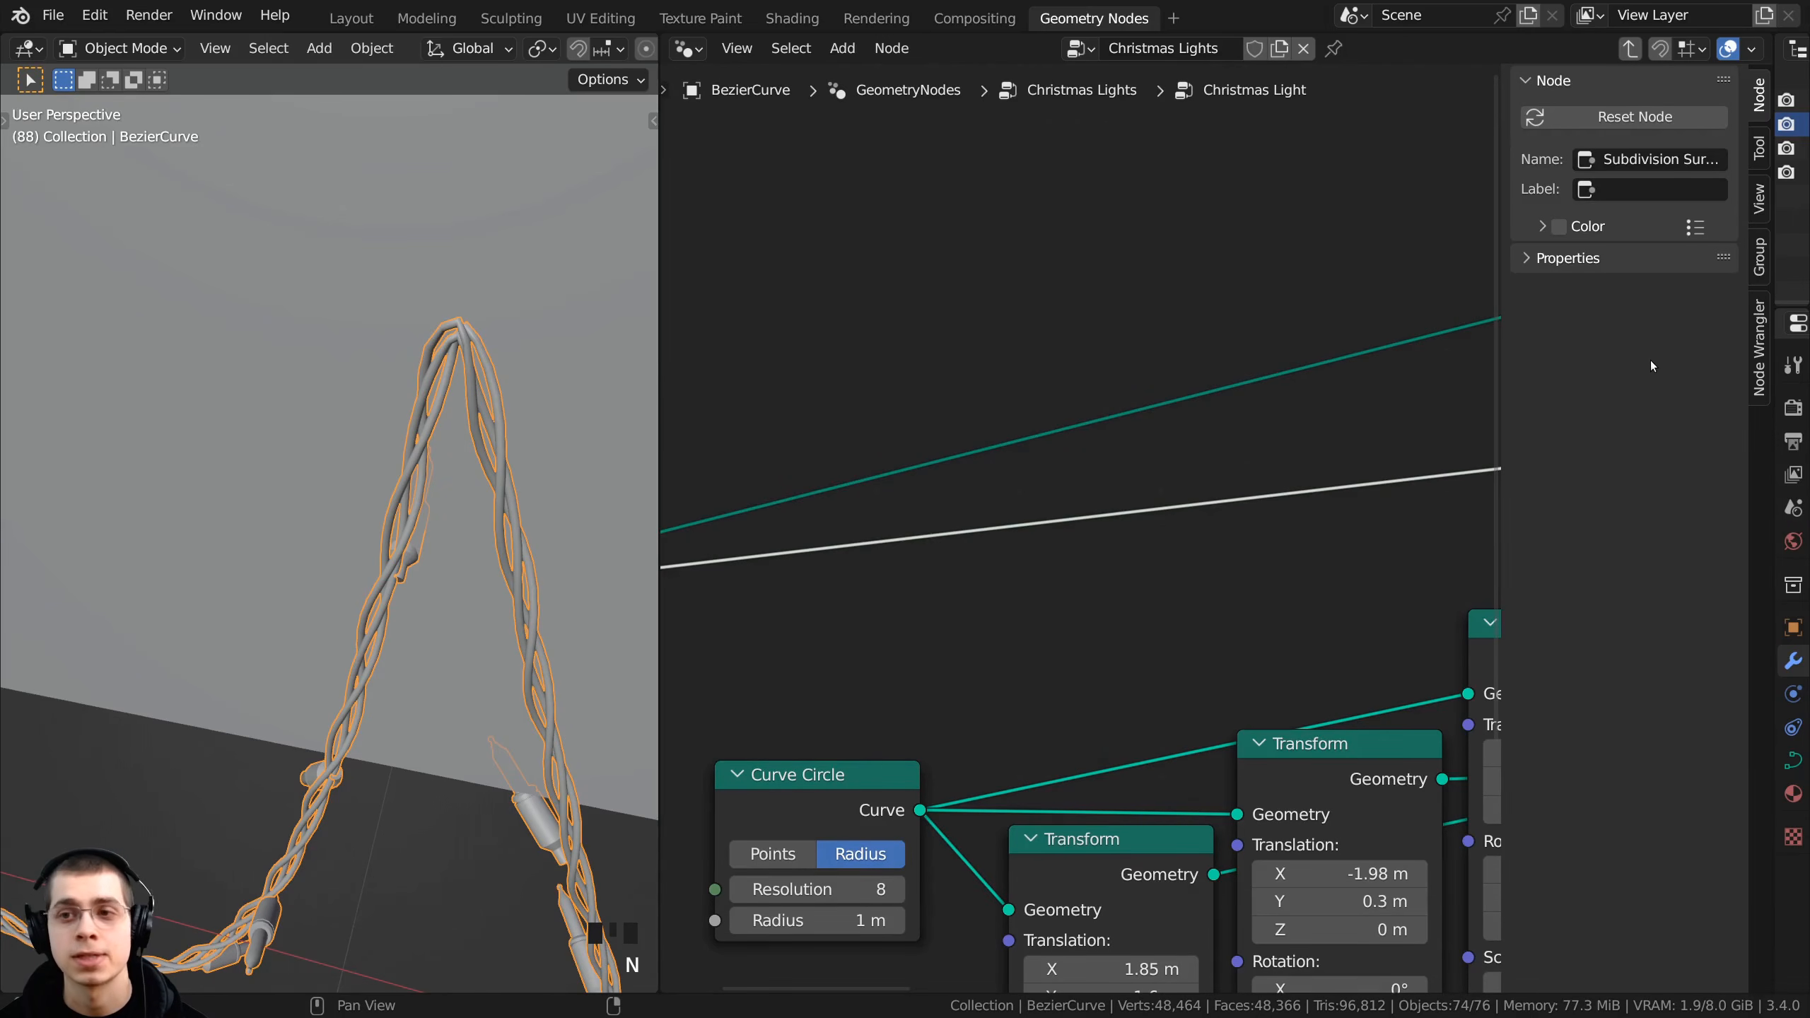
{"action": "left_click", "coordinate": [1758, 261]}
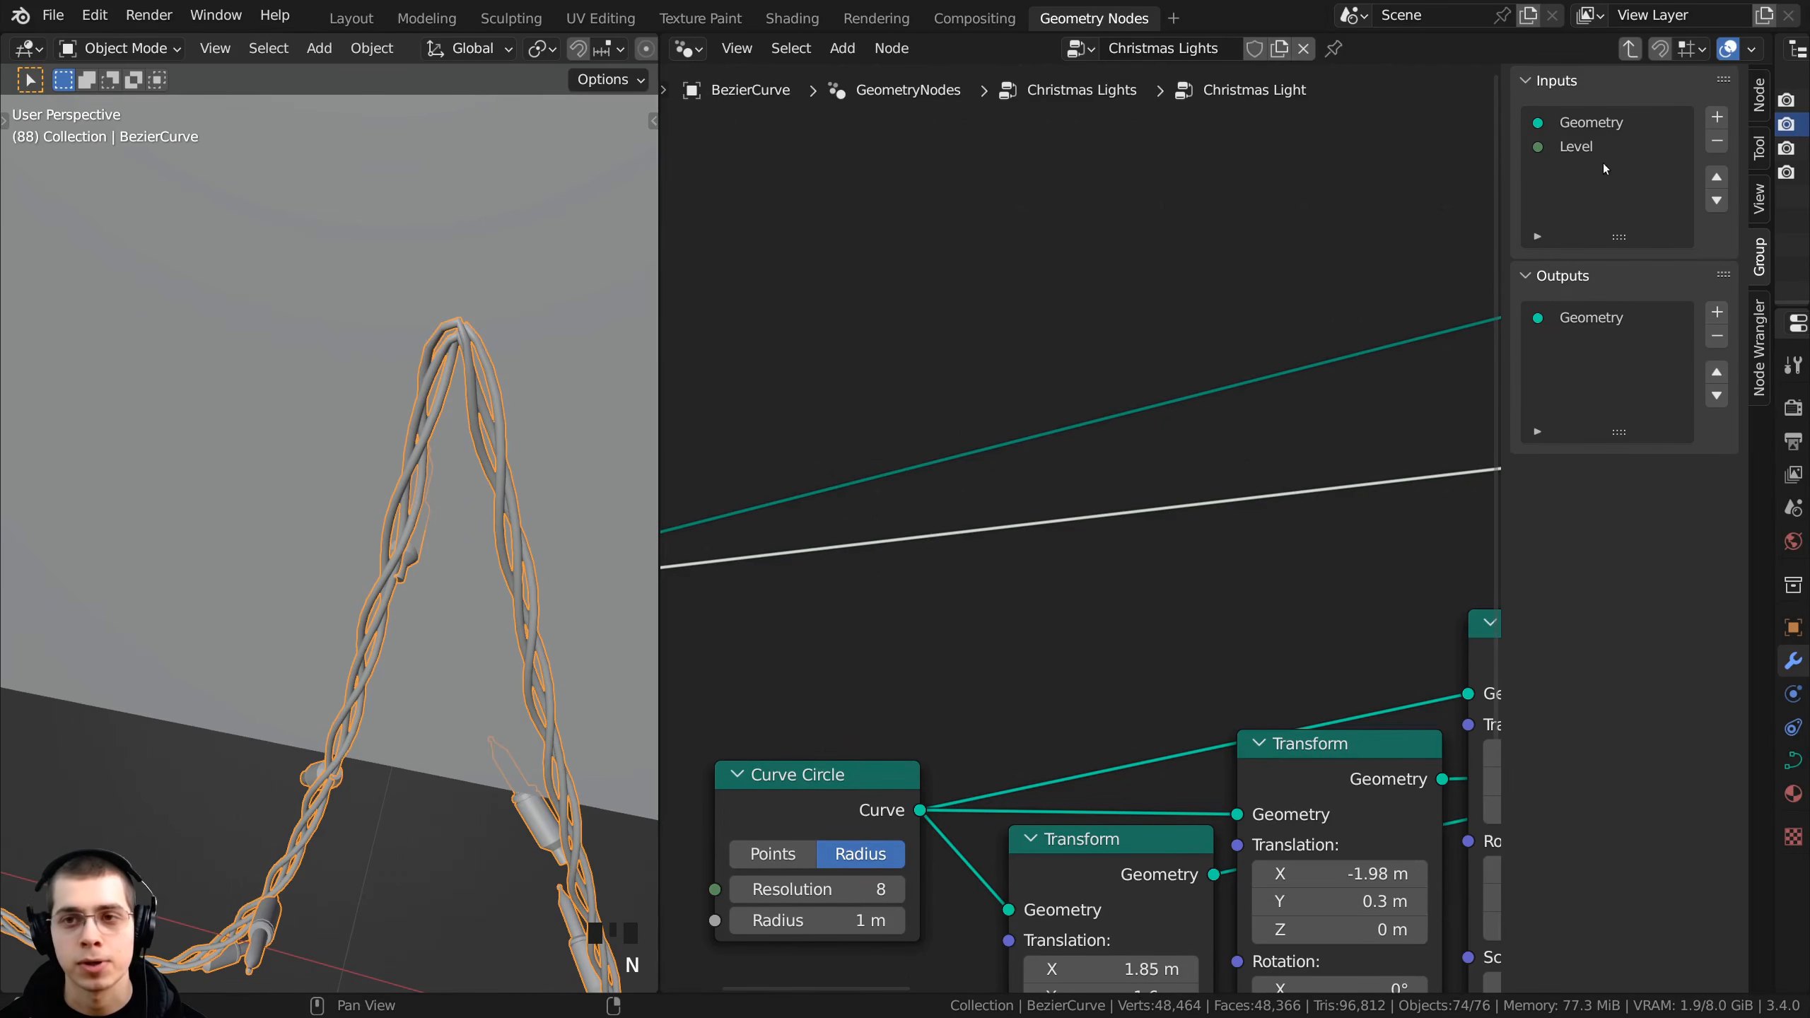
{"action": "left_click", "coordinate": [1589, 147]}
{"action": "left_click", "coordinate": [1576, 148]}
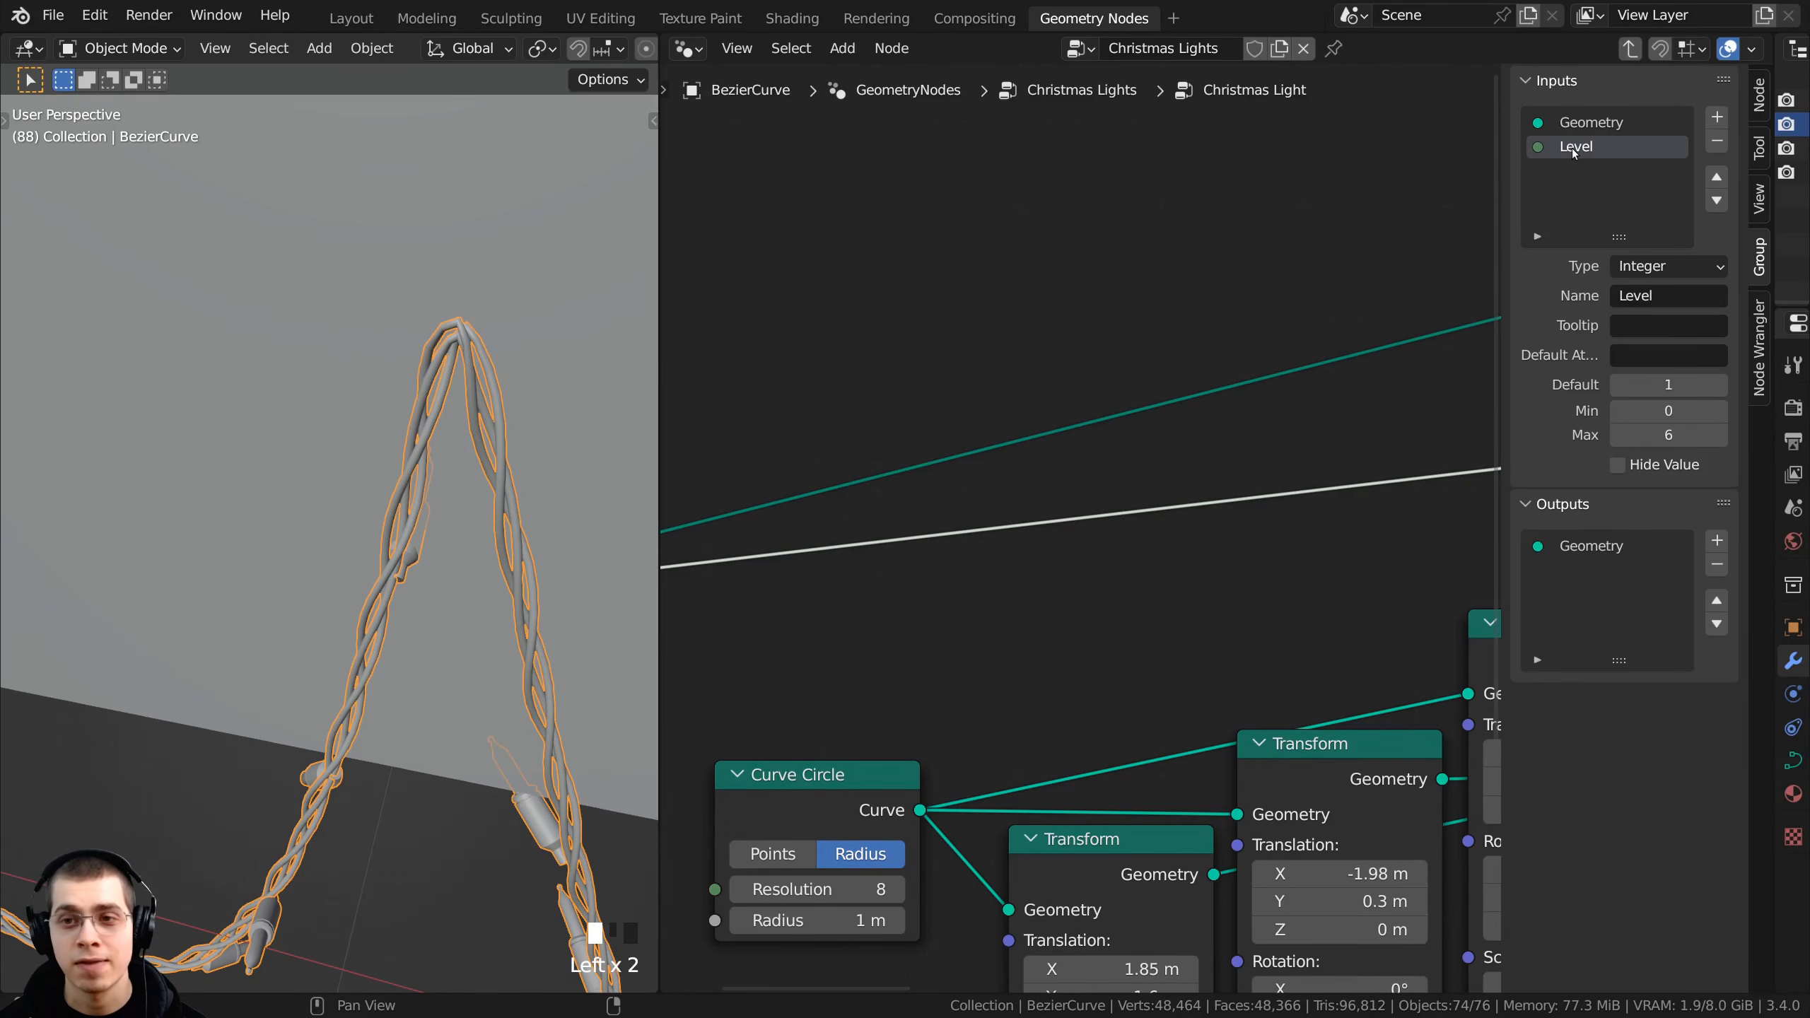
{"action": "double_click", "coordinate": [1572, 148]}
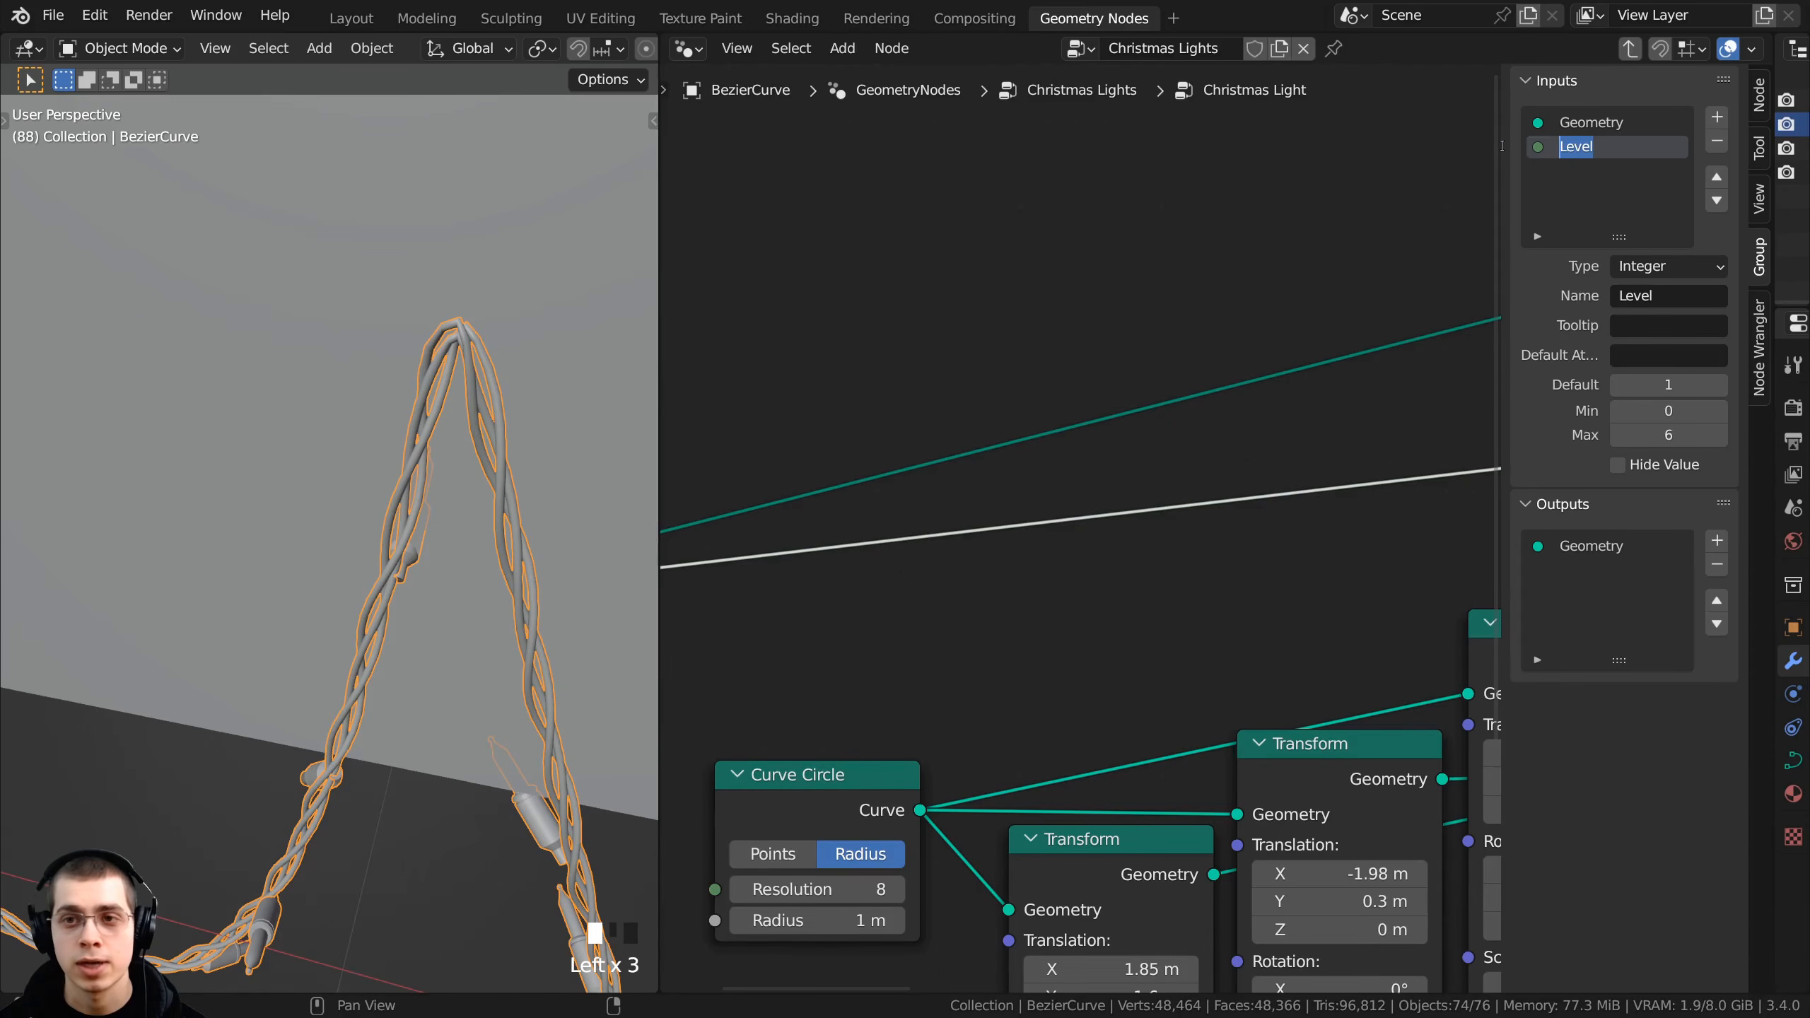
{"action": "type", "text": "Wire Subsurf"}
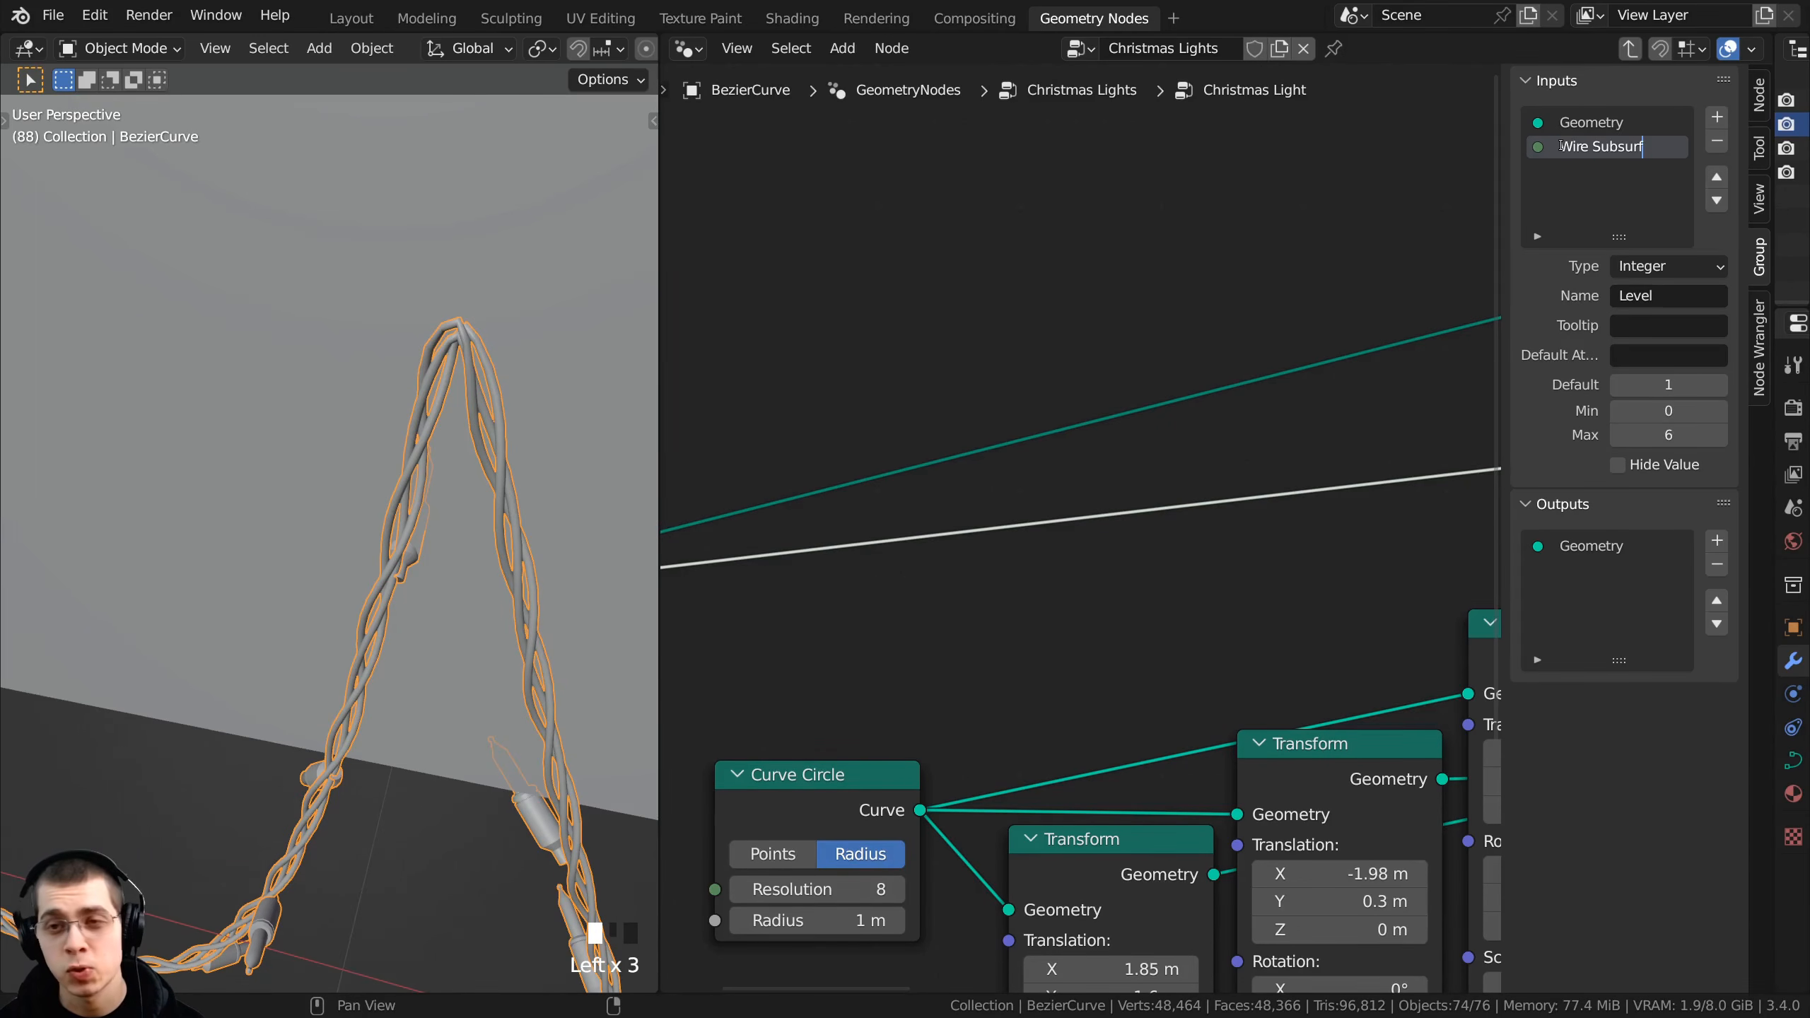
{"action": "key", "text": "Return"}
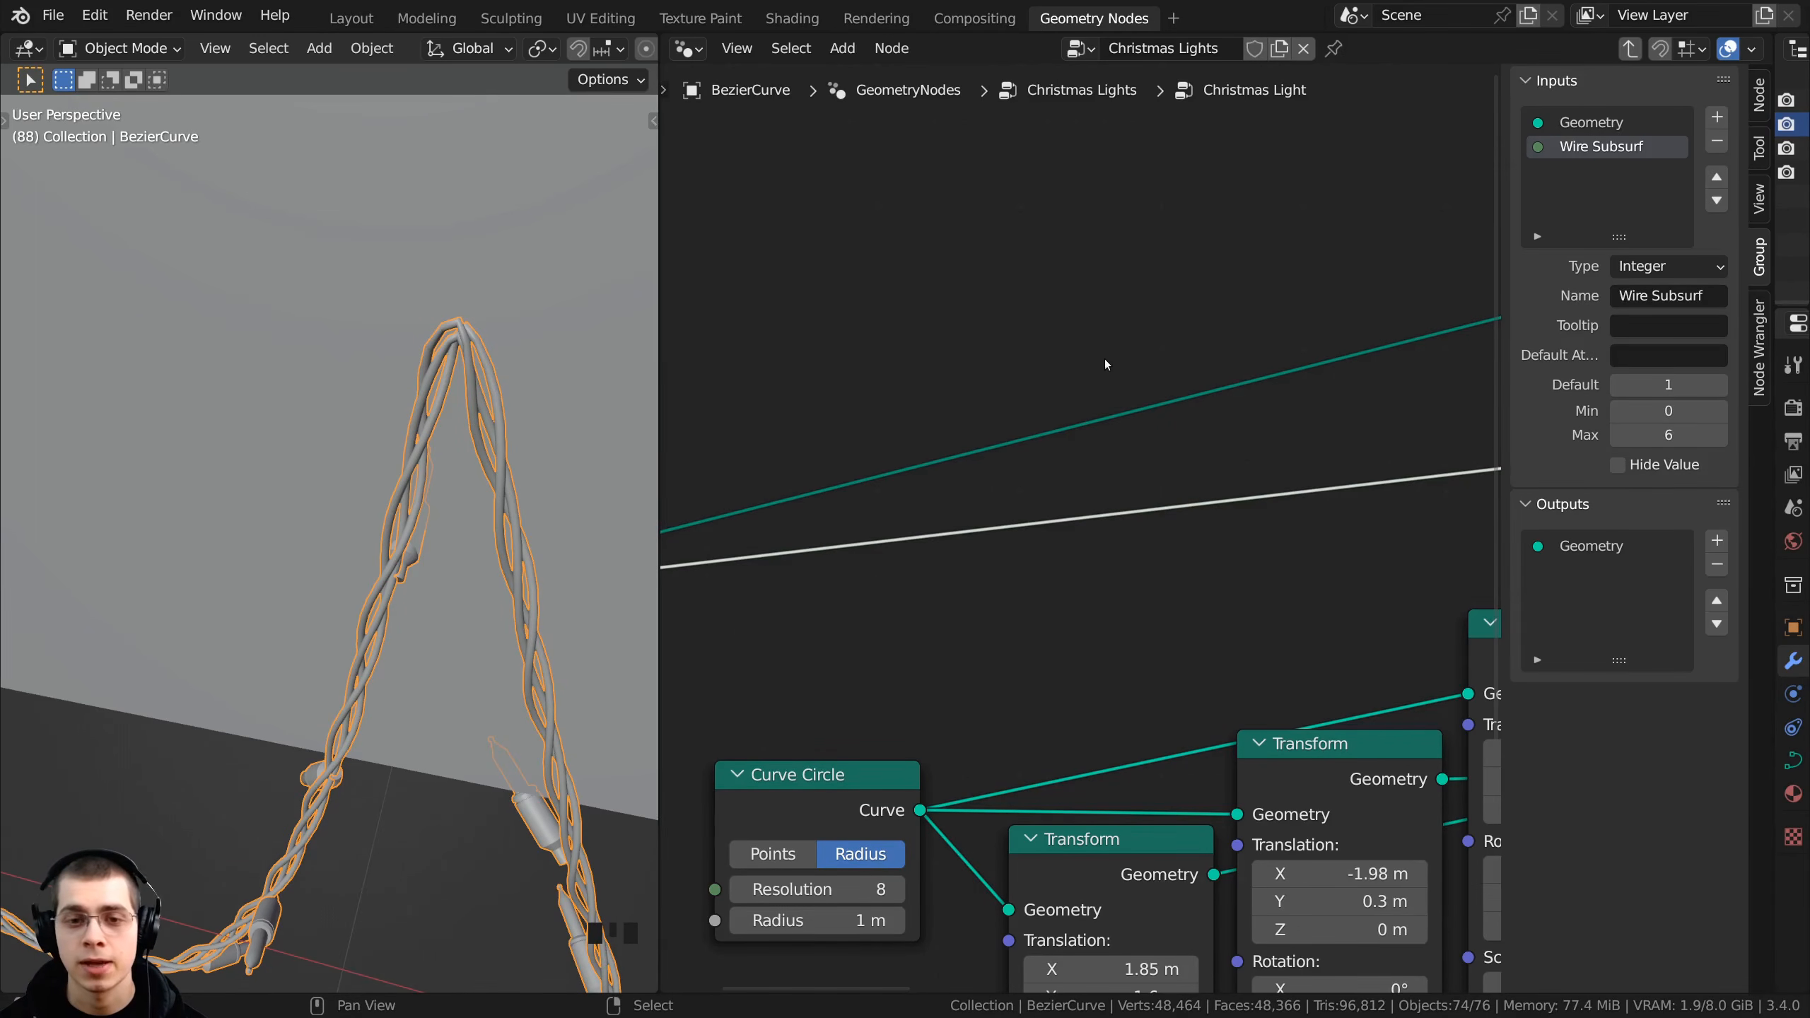
{"action": "middle_click_drag", "start_coordinate": [1106, 360], "coordinate": [1110, 344]}
{"action": "key", "text": "Tab"}
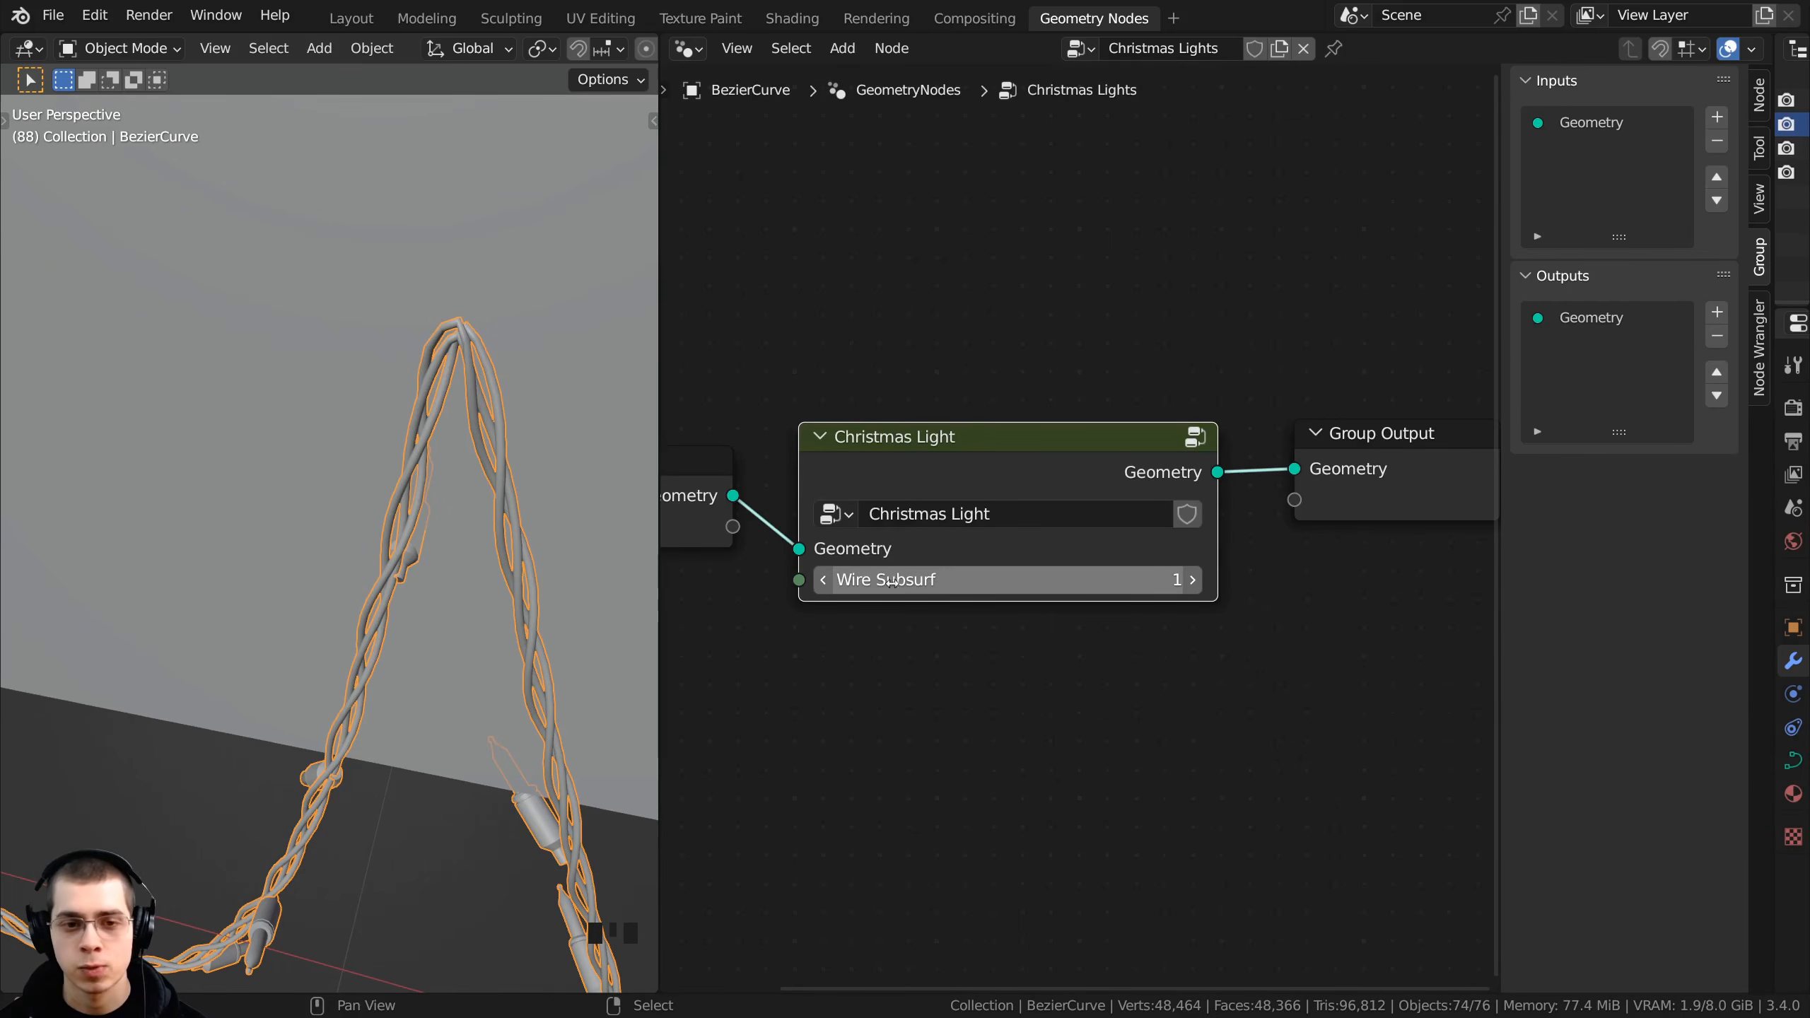
{"action": "left_click_drag", "start_coordinate": [995, 487], "coordinate": [1003, 475]}
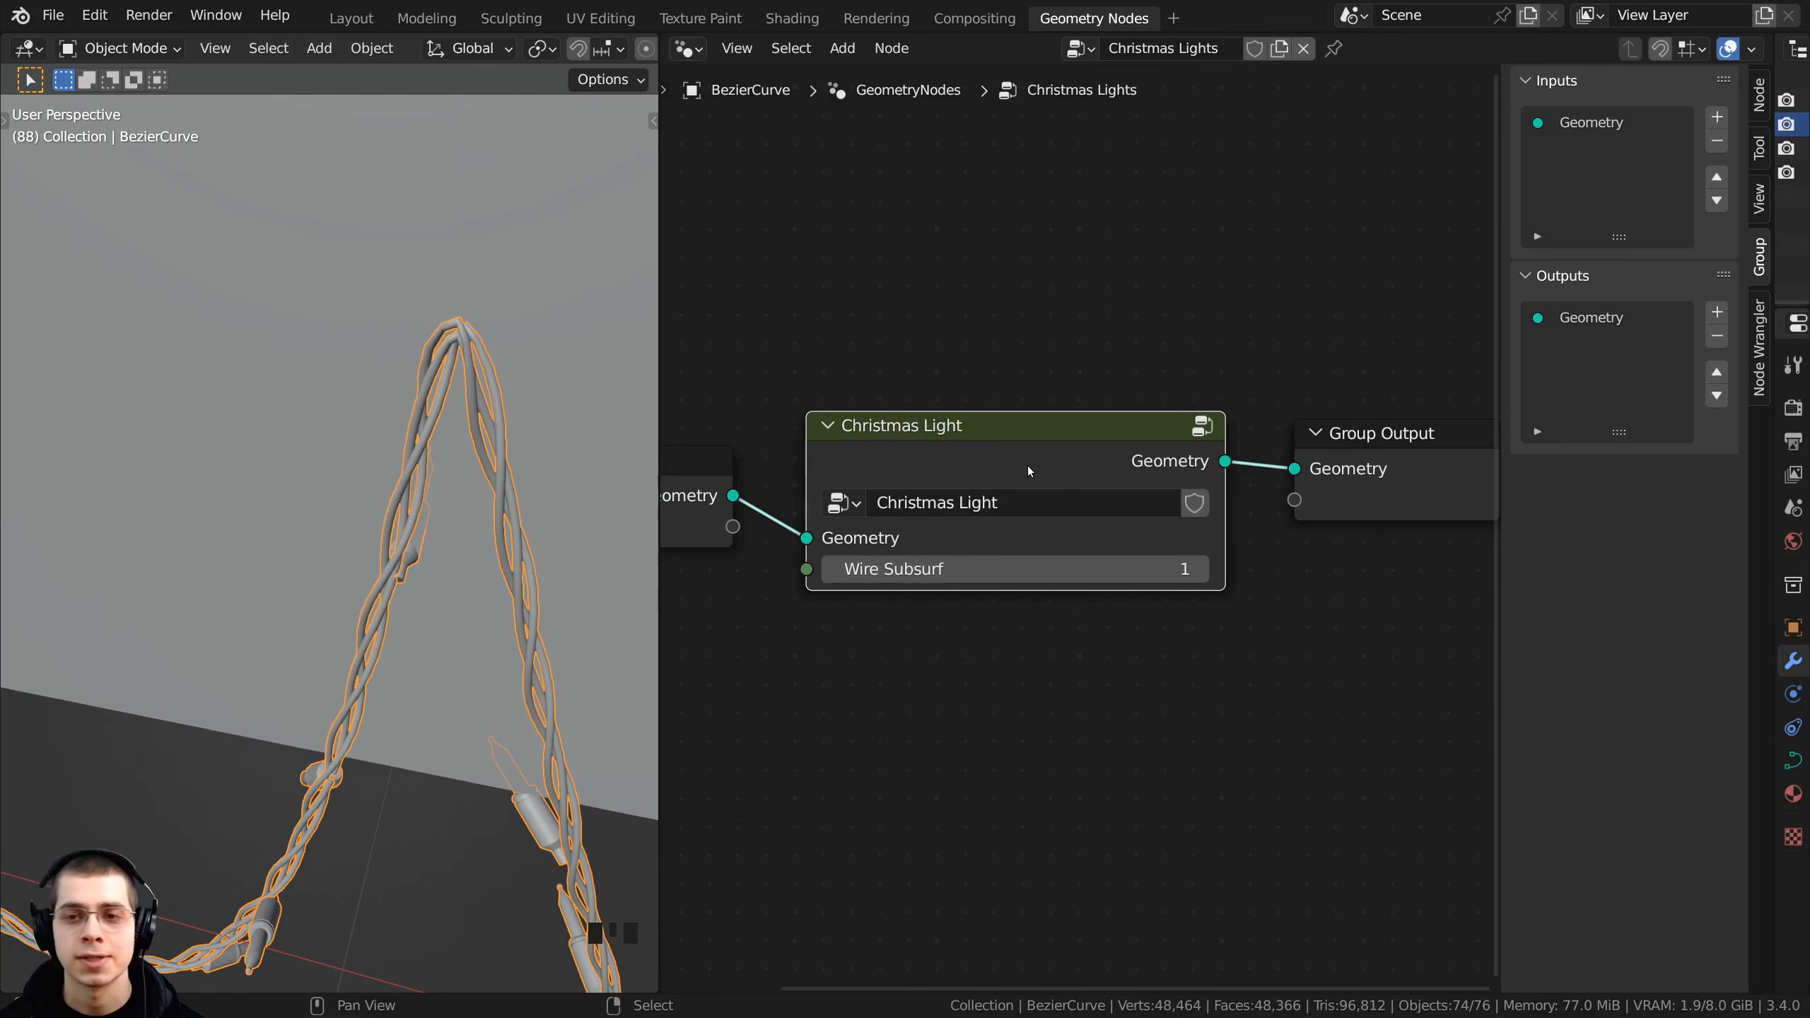
- Open the Christmas Light group and enlarge the node editor to inspect the Distribute Points on Faces and Instance on Points nodes
{"action": "key", "text": "Tab"}
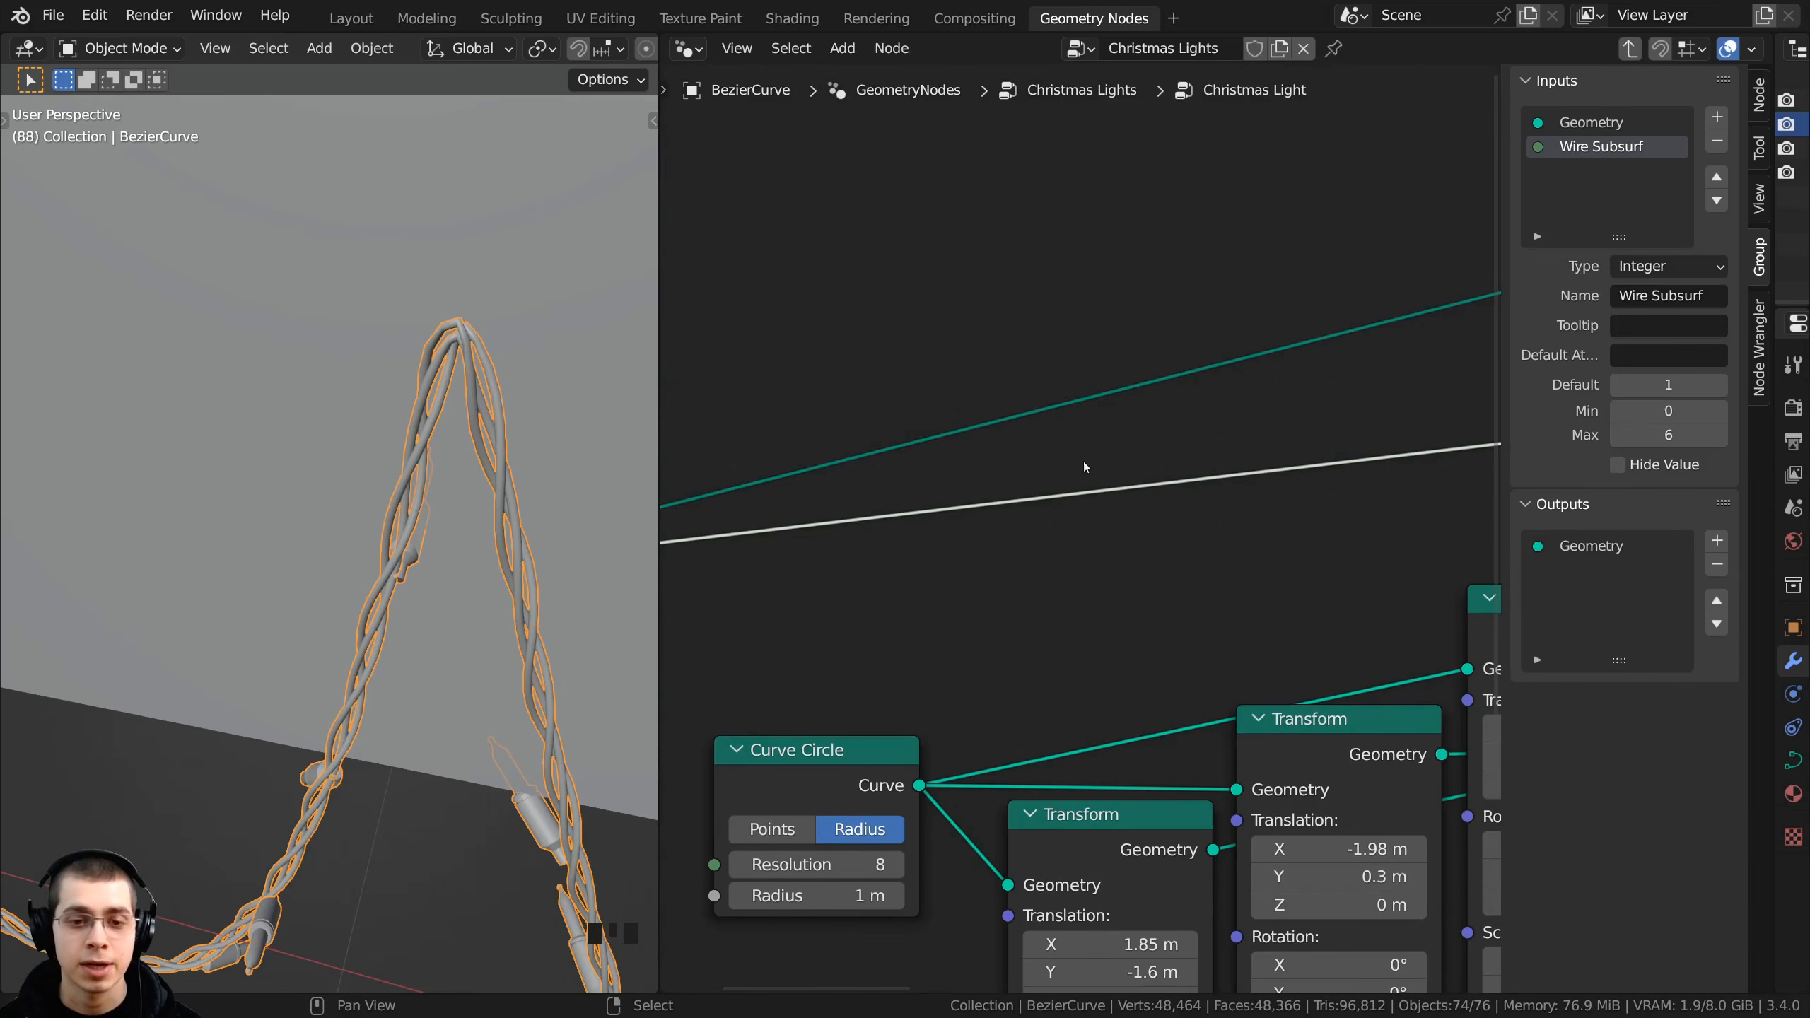
{"action": "scroll", "coordinate": [1083, 467], "scroll_direction": "down", "scroll_amount": 6}
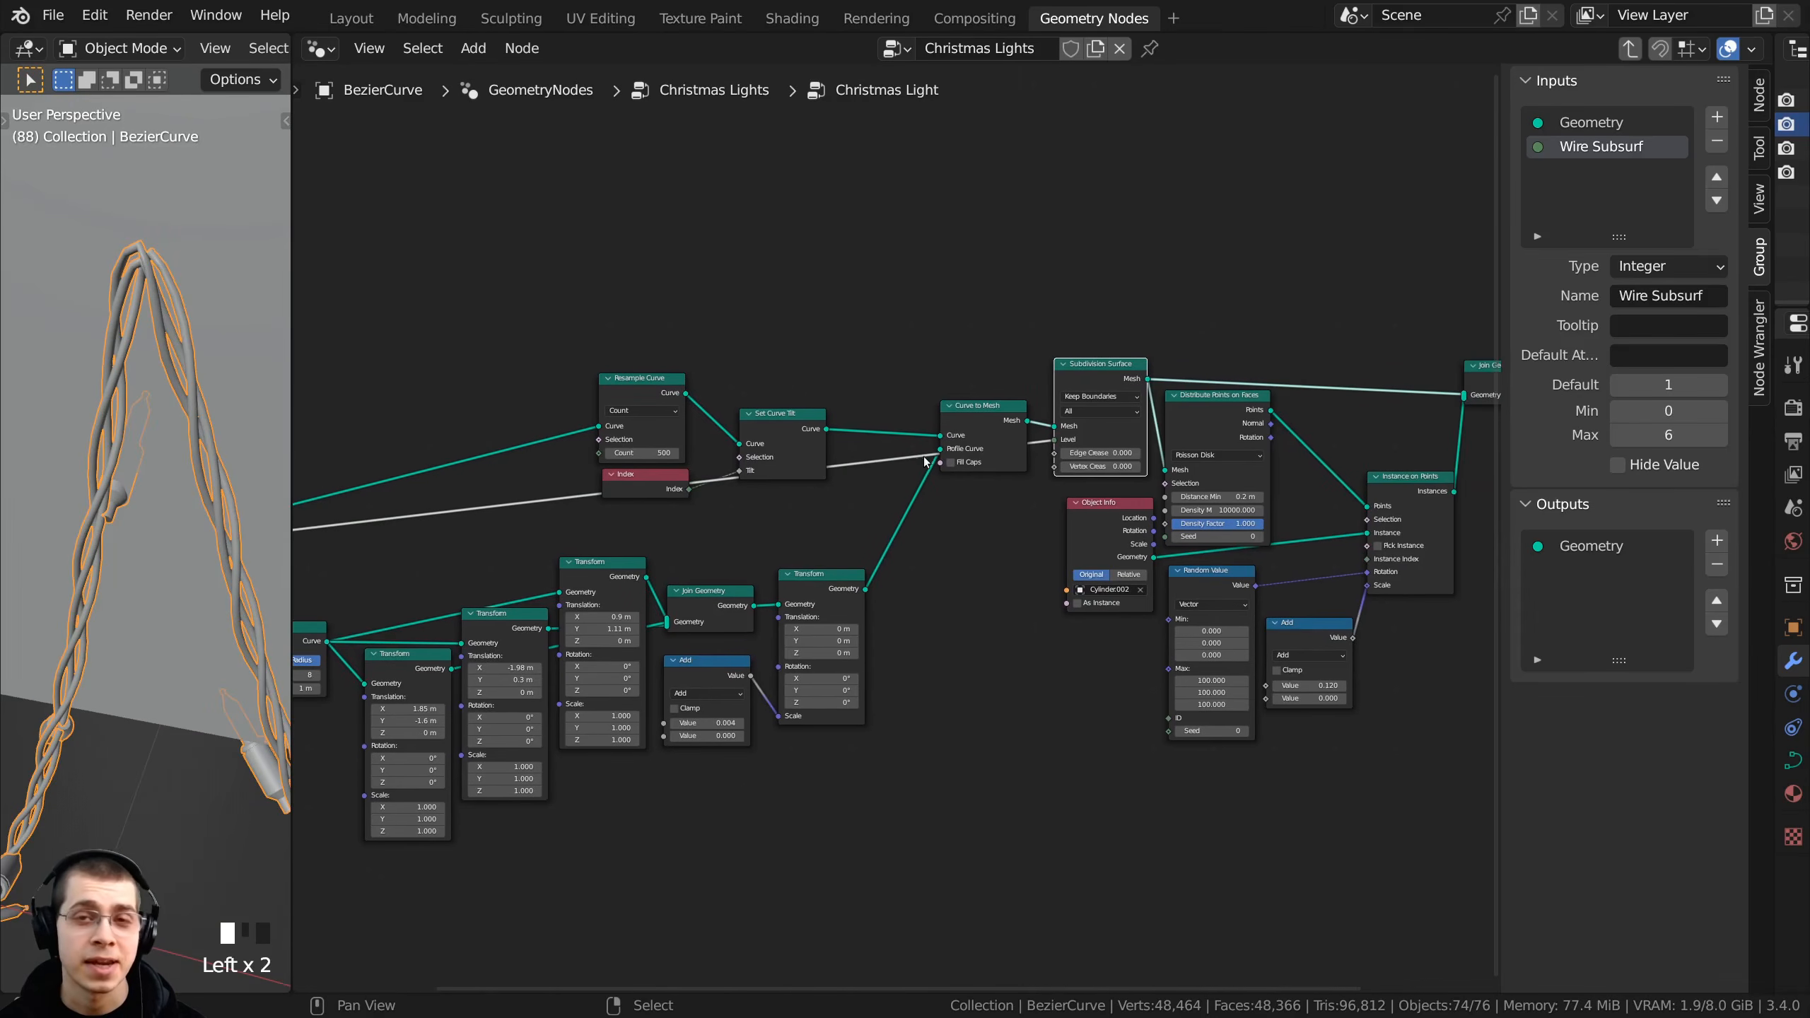
{"action": "scroll", "coordinate": [923, 461], "scroll_direction": "up", "scroll_amount": 1}
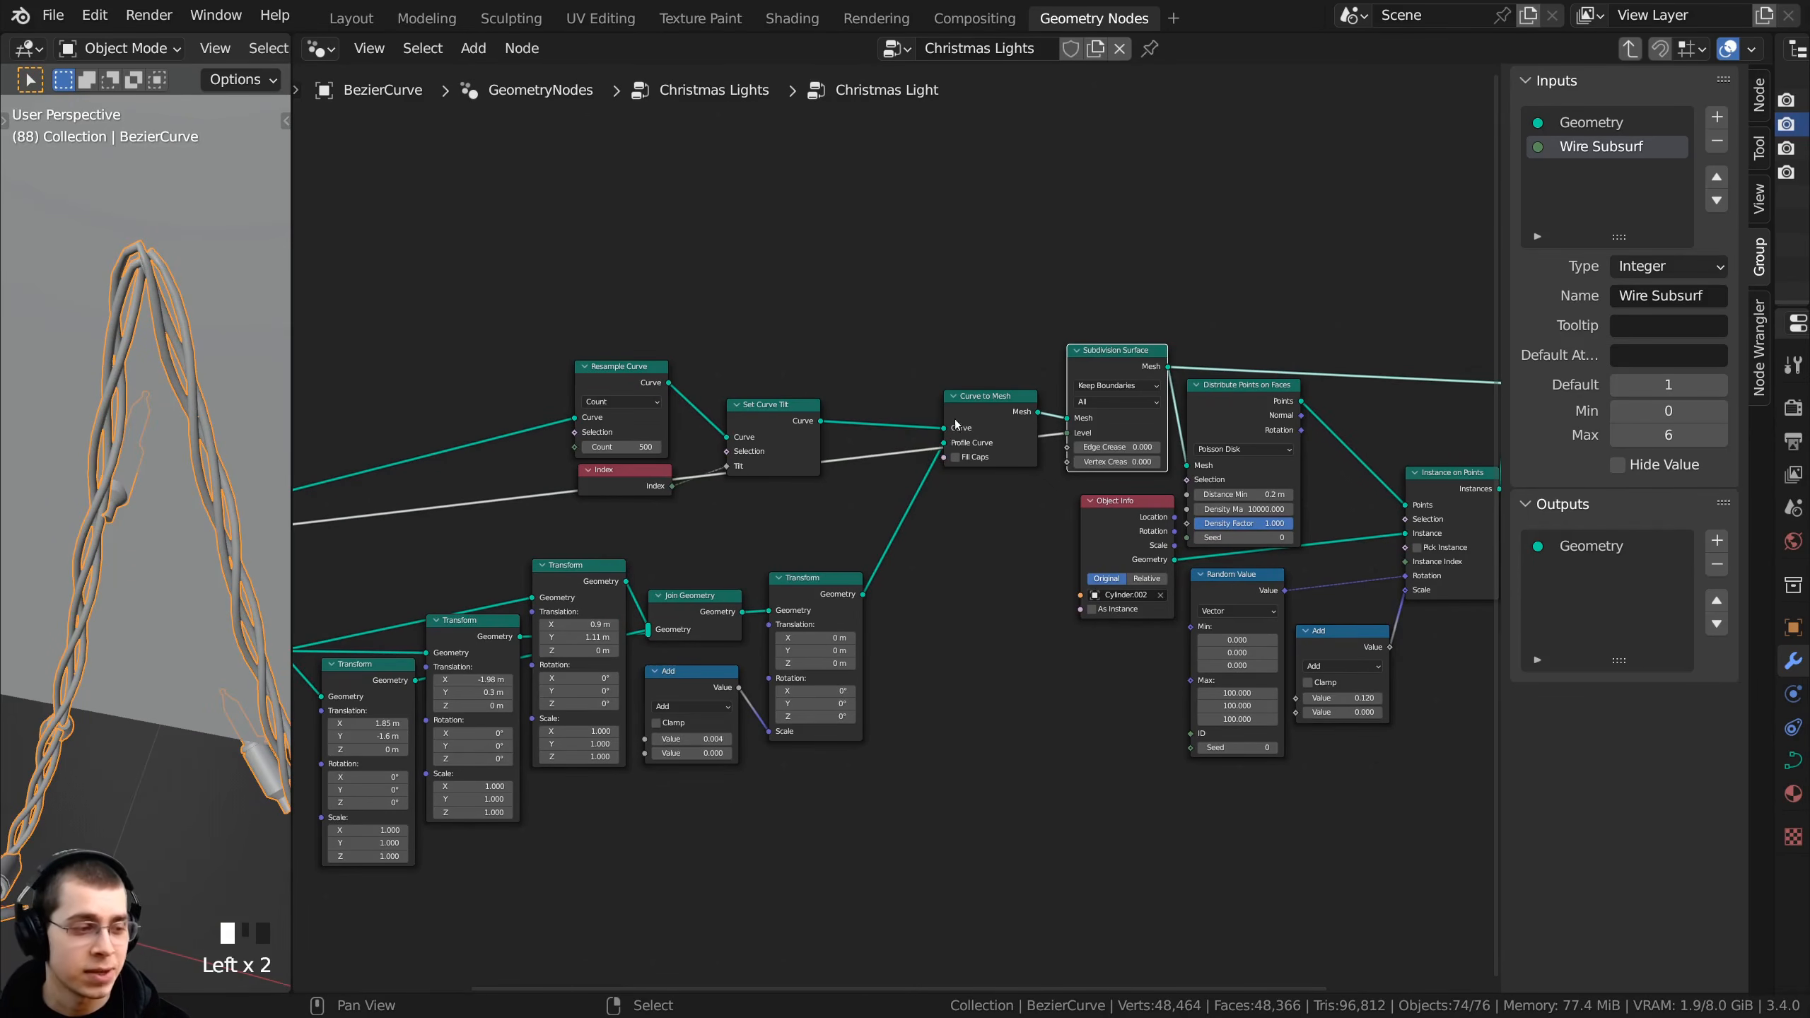
{"action": "scroll", "coordinate": [979, 429], "scroll_direction": "up", "scroll_amount": 1}
{"action": "middle_click_drag", "start_coordinate": [1204, 469], "coordinate": [804, 456]}
{"action": "scroll", "coordinate": [804, 457], "scroll_direction": "up", "scroll_amount": 2}
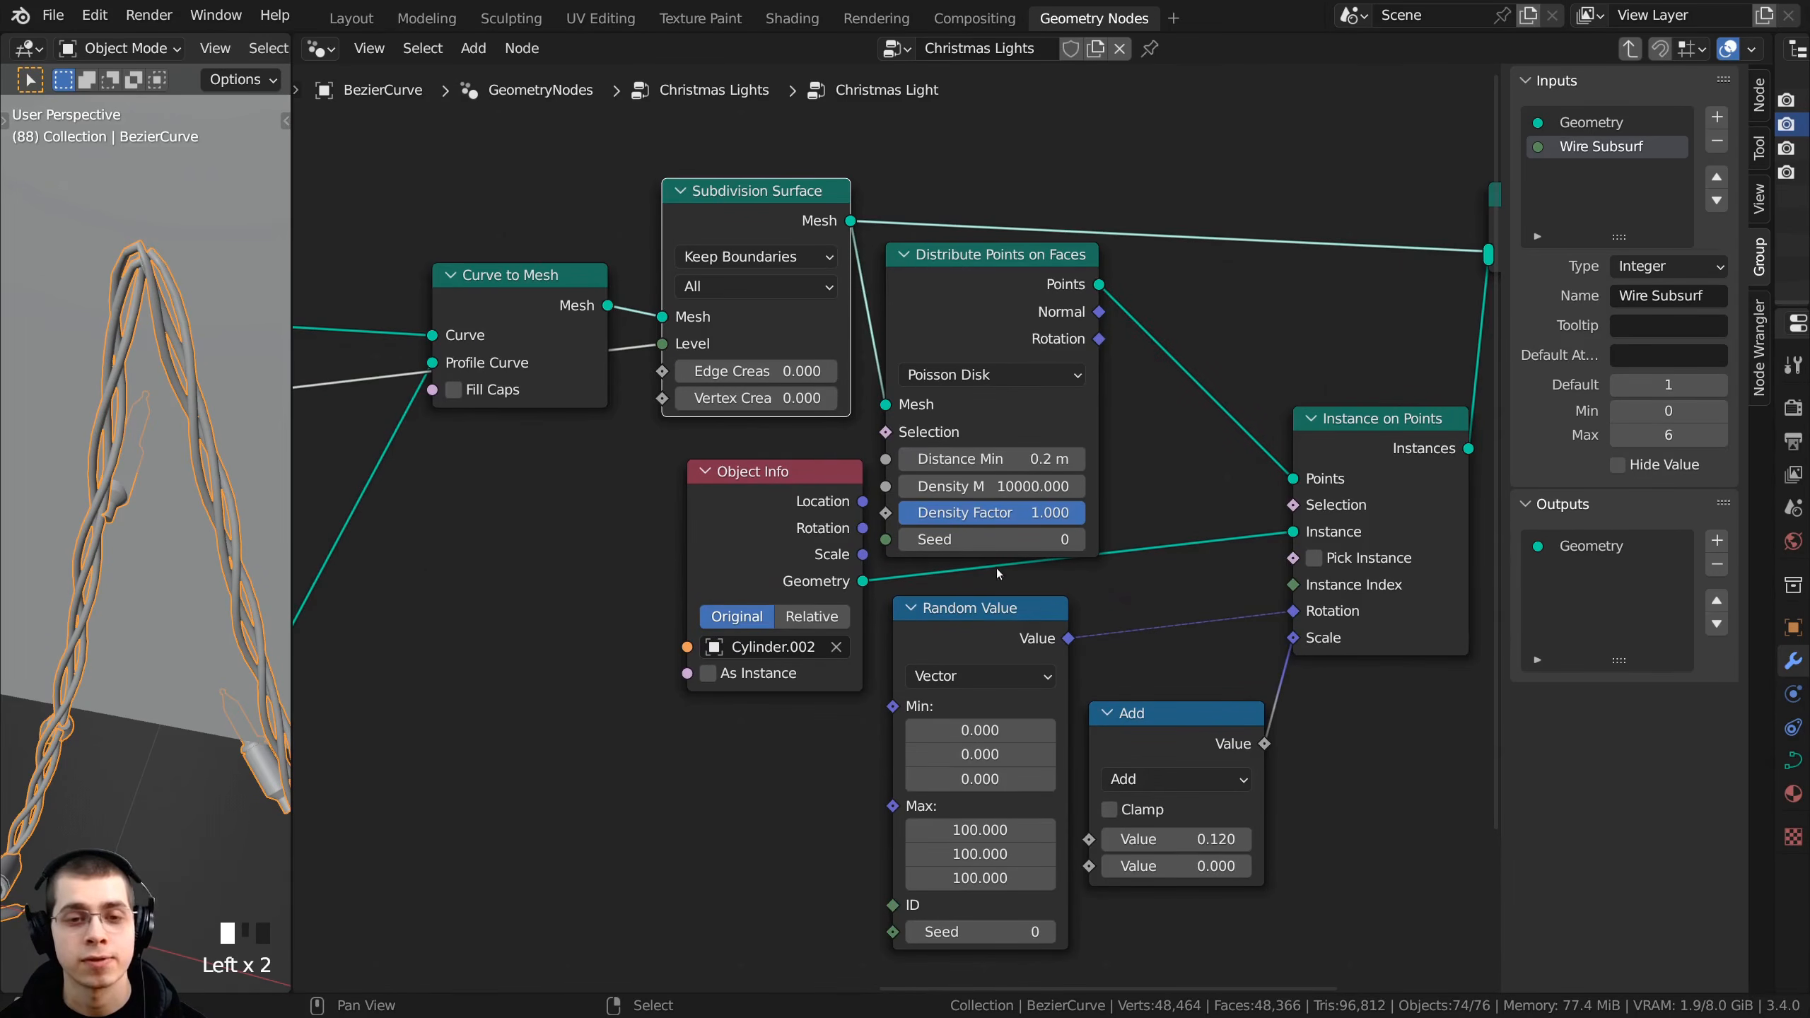
- Try other Seed values on the Distribute Points on Faces node and enlarge the 3D view to judge the light placement
{"action": "scroll", "coordinate": [150, 542], "scroll_direction": "down", "scroll_amount": 4}
{"action": "middle_click_drag", "start_coordinate": [154, 706], "coordinate": [154, 538], "text": "shift"}
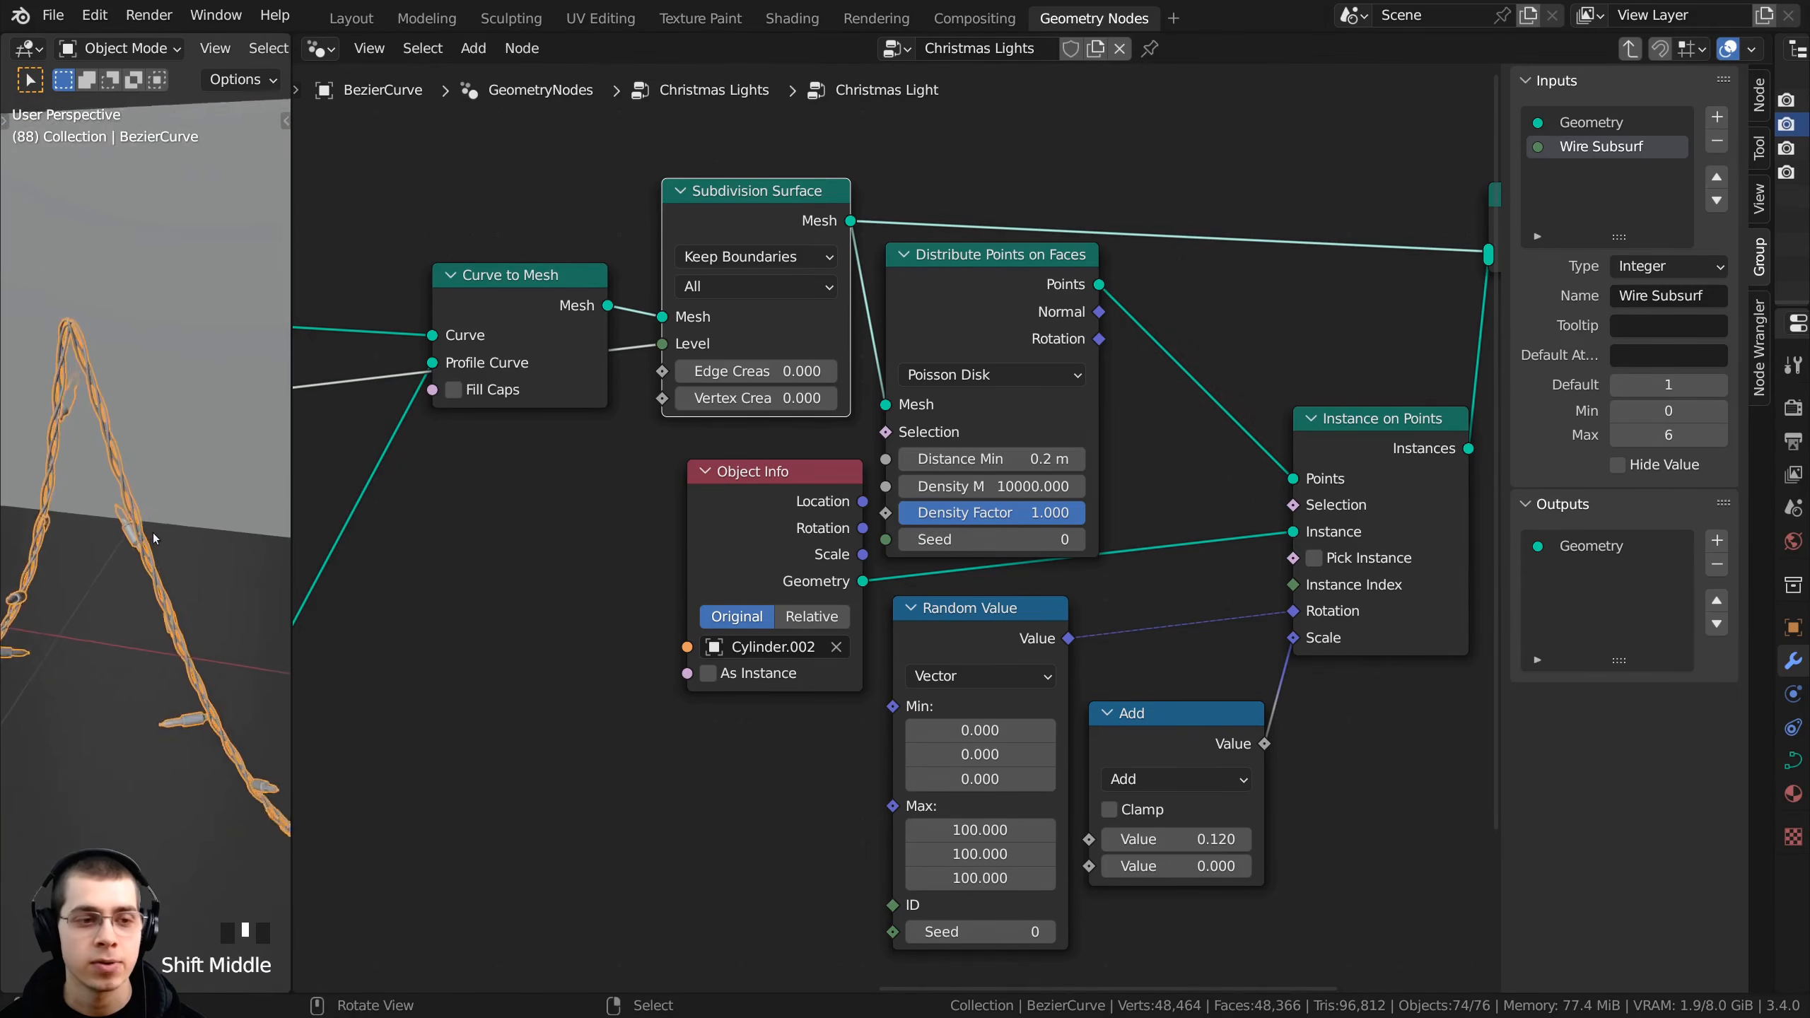
{"action": "scroll", "coordinate": [154, 539], "scroll_direction": "up", "scroll_amount": 2}
{"action": "mouse_move", "coordinate": [997, 538]}
{"action": "left_mouse_down"}
{"action": "mouse_move", "coordinate": [905, 539]}
{"action": "mouse_move", "coordinate": [992, 539]}
{"action": "left_mouse_up"}
{"action": "right_click", "coordinate": [992, 538]}
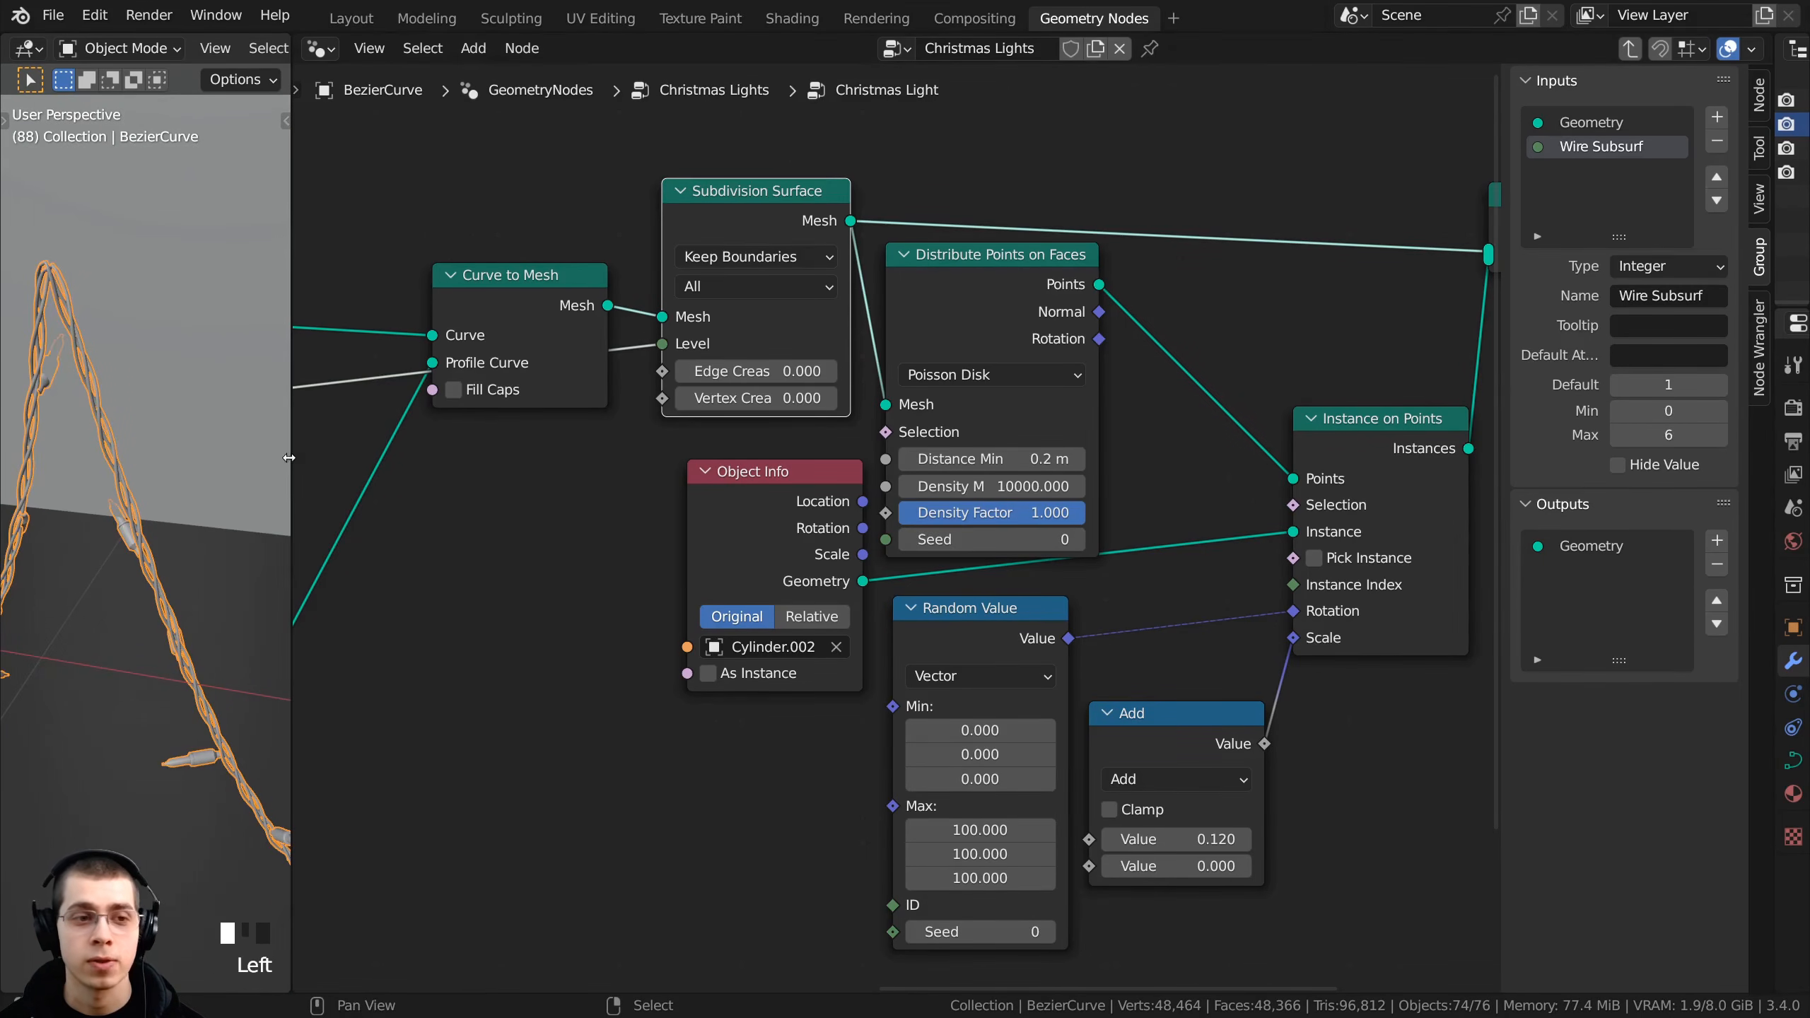
{"action": "left_click_drag", "start_coordinate": [289, 457], "coordinate": [380, 458]}
{"action": "scroll", "coordinate": [1011, 463], "scroll_direction": "down", "scroll_amount": 3}
{"action": "scroll", "coordinate": [926, 570], "scroll_direction": "up", "scroll_amount": 3}
- Connect the Distribute Points on Faces node's Seed to a new Group Input socket and rename that input Random Light Placement
{"action": "middle_click_drag", "start_coordinate": [988, 508], "coordinate": [1194, 451]}
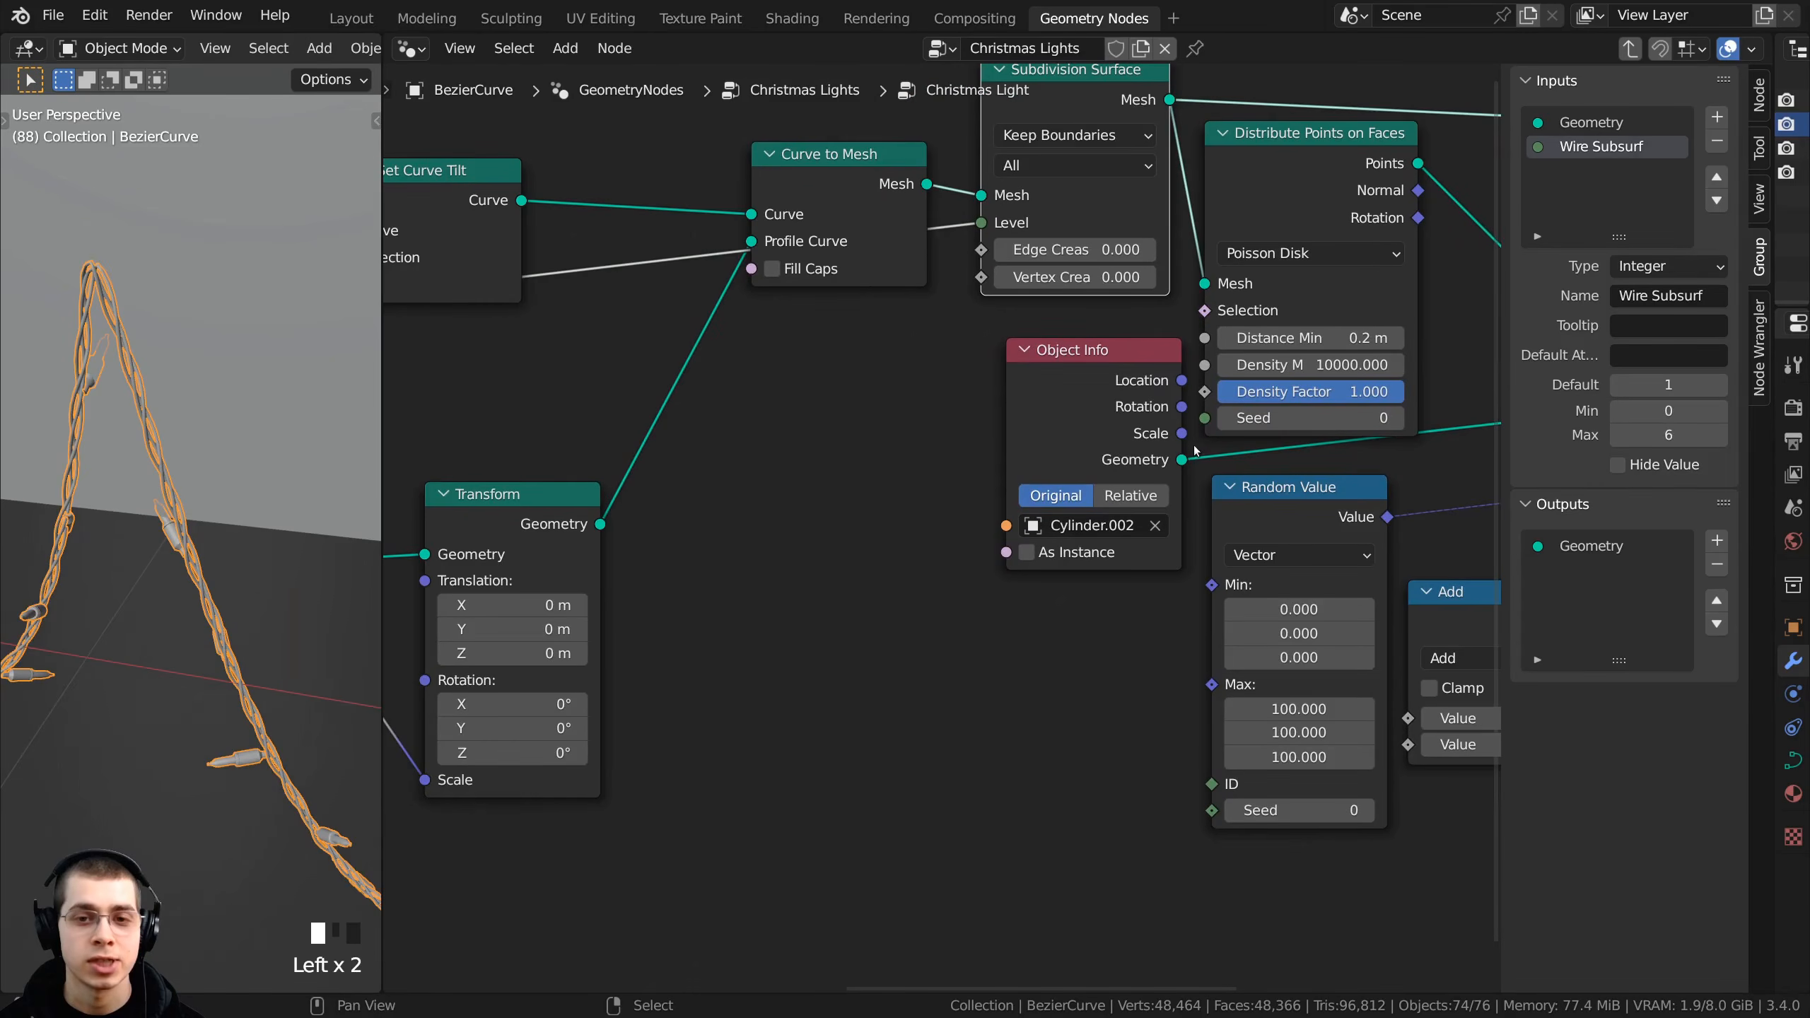
{"action": "left_click_drag", "start_coordinate": [1204, 419], "coordinate": [897, 460]}
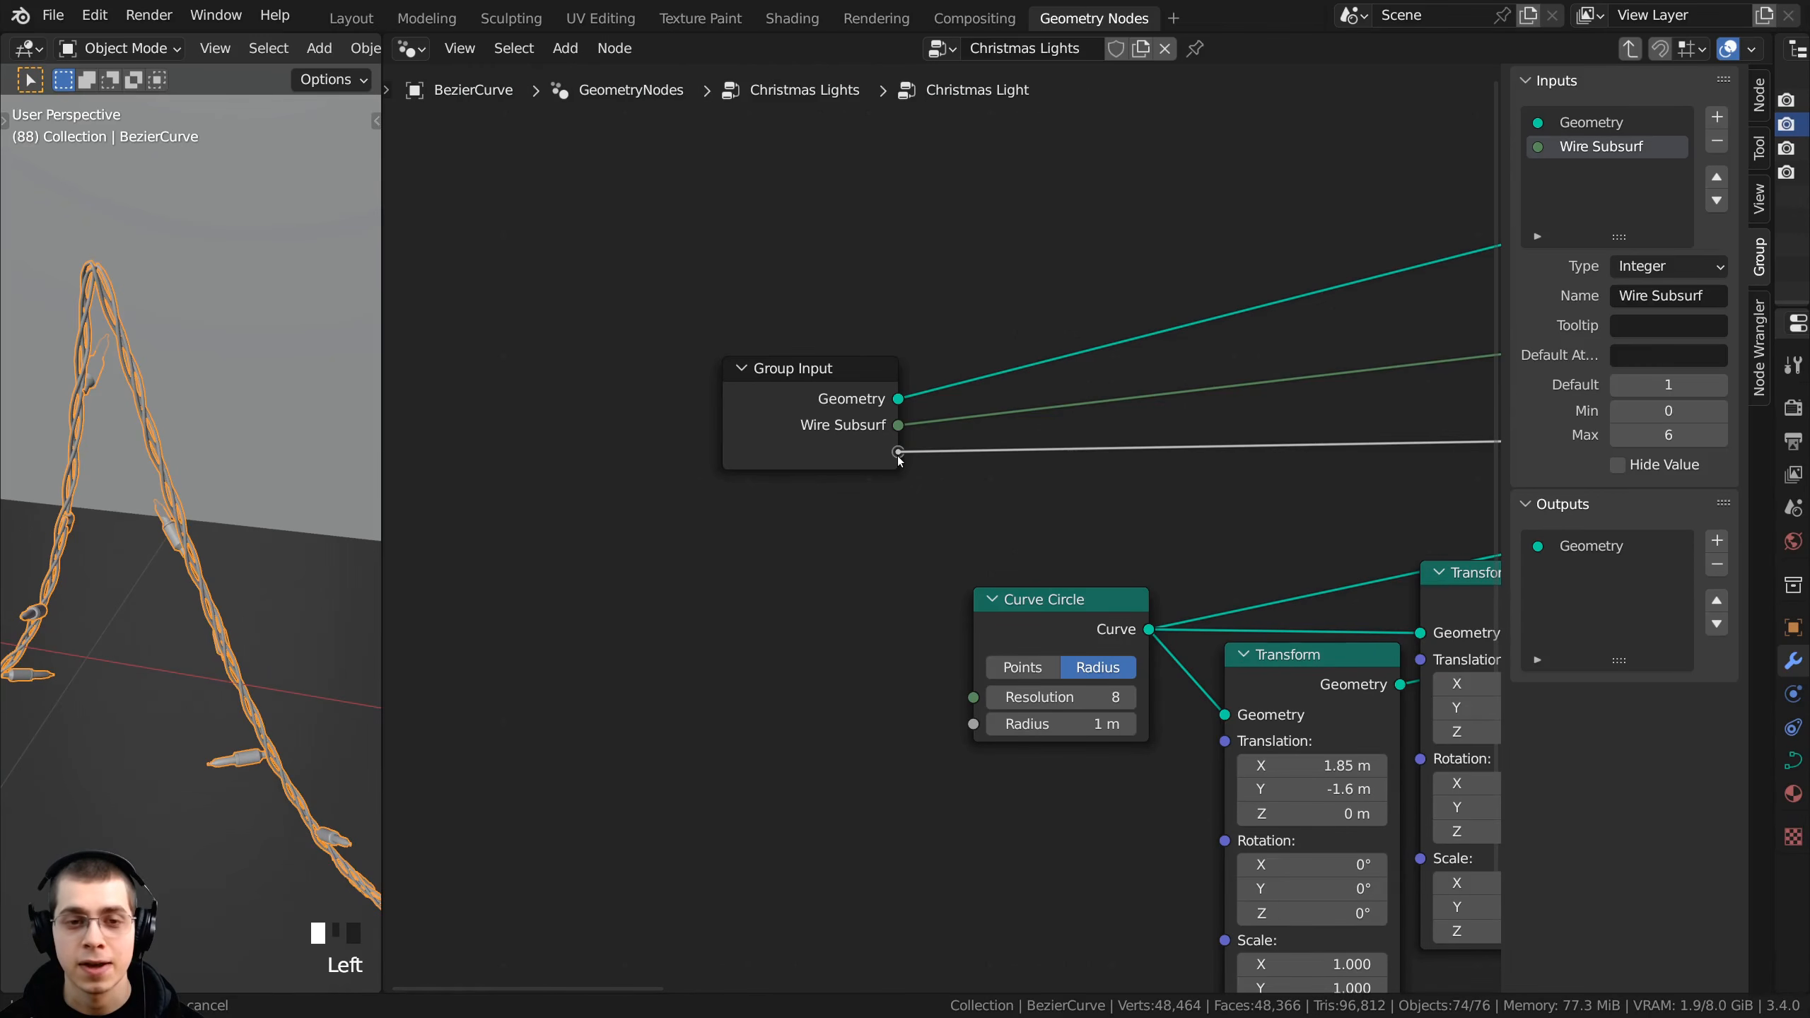
{"action": "left_click_drag", "start_coordinate": [900, 458], "coordinate": [898, 453]}
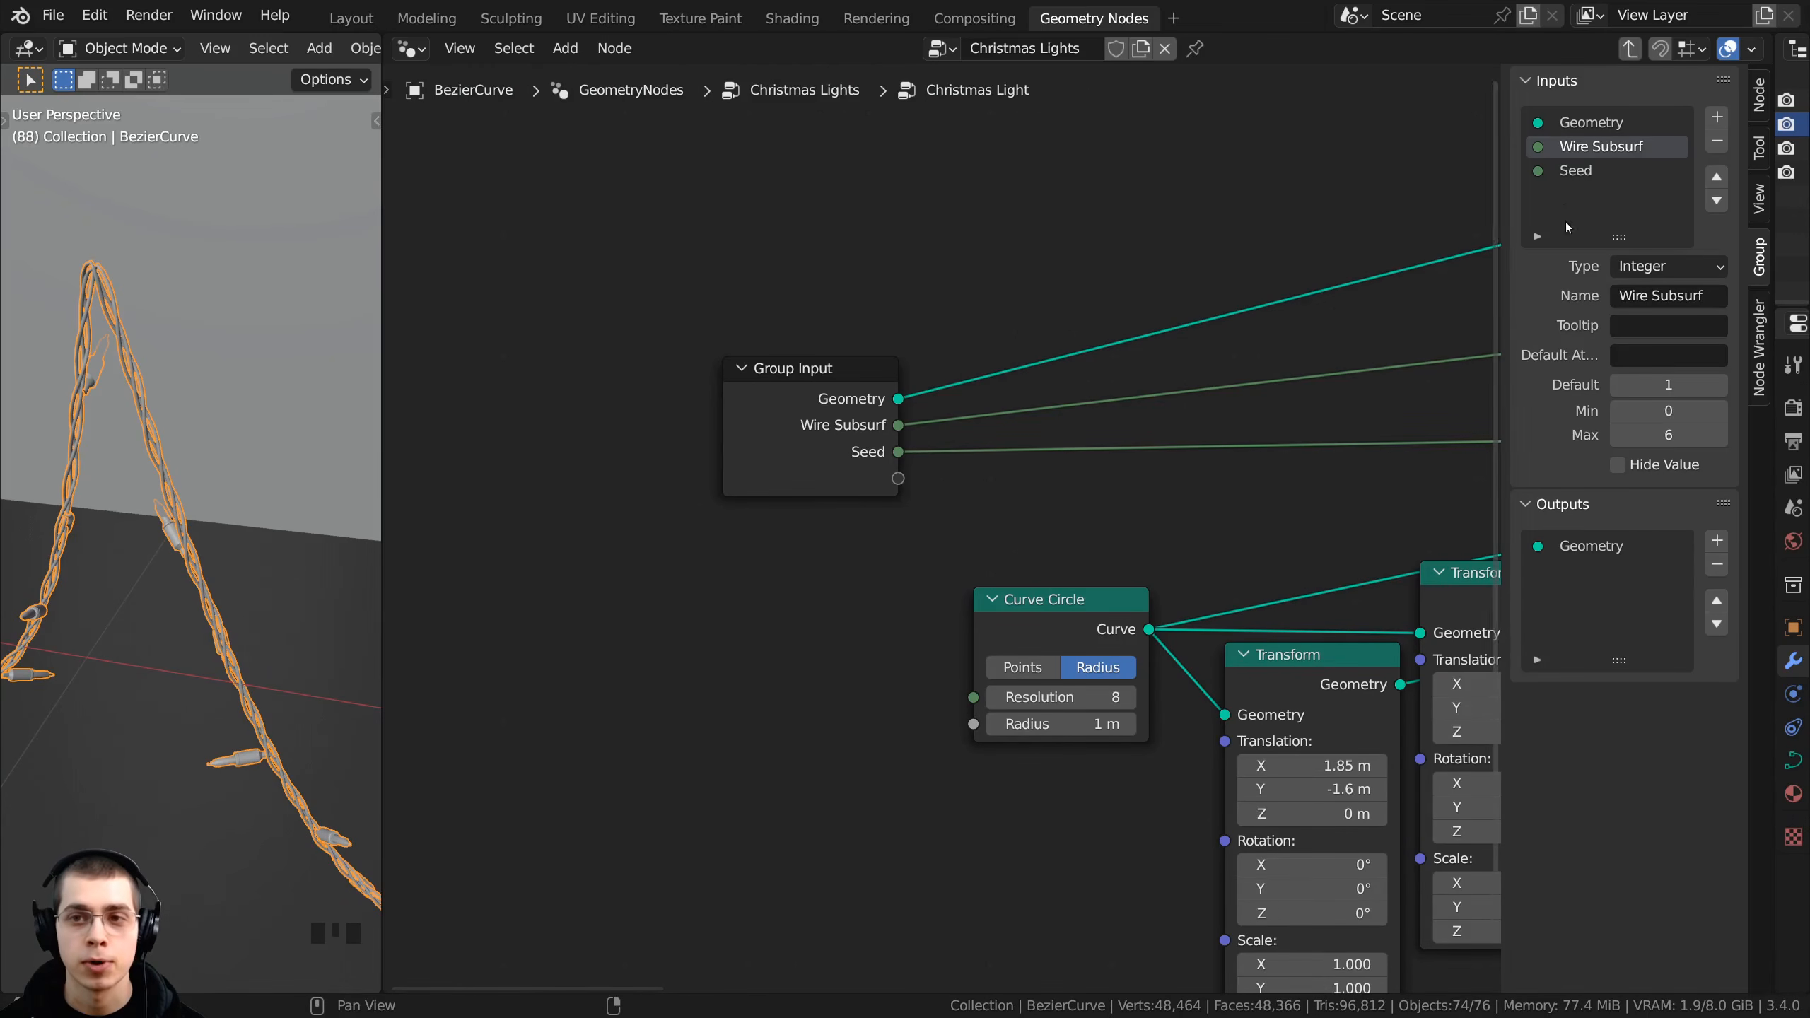
{"action": "left_click", "coordinate": [1579, 173]}
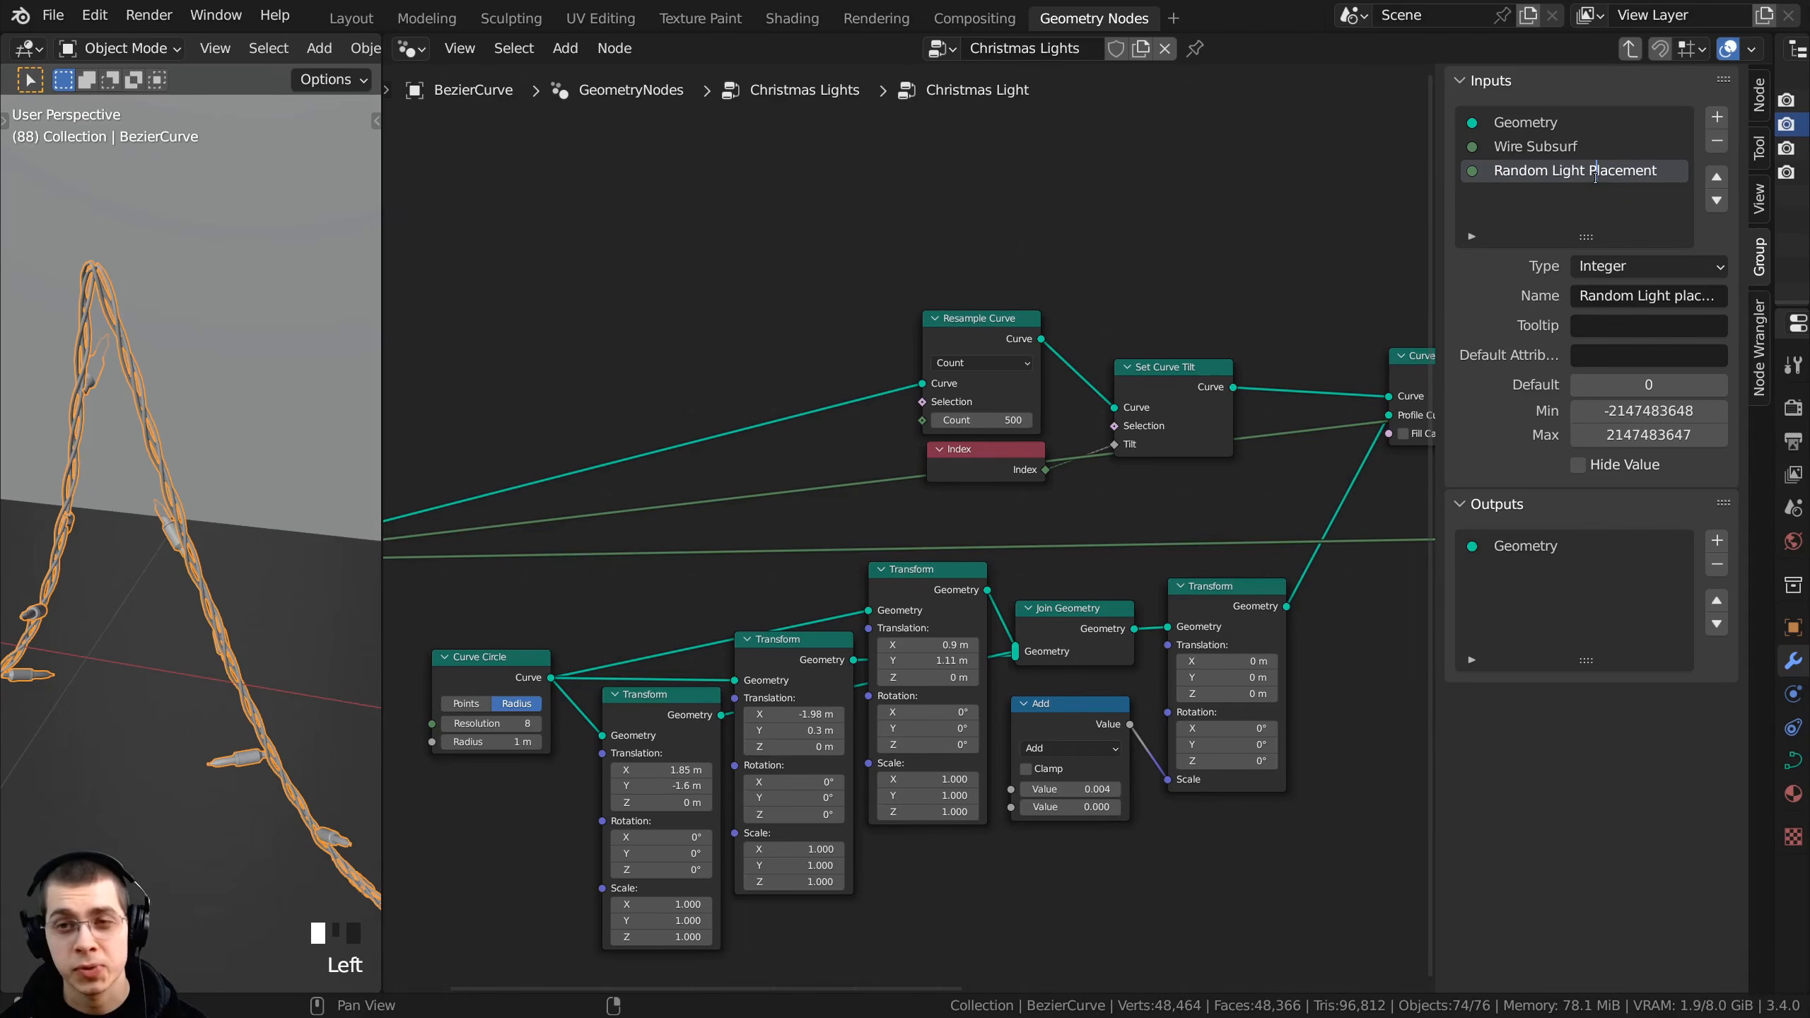
{"action": "key", "text": "Return"}
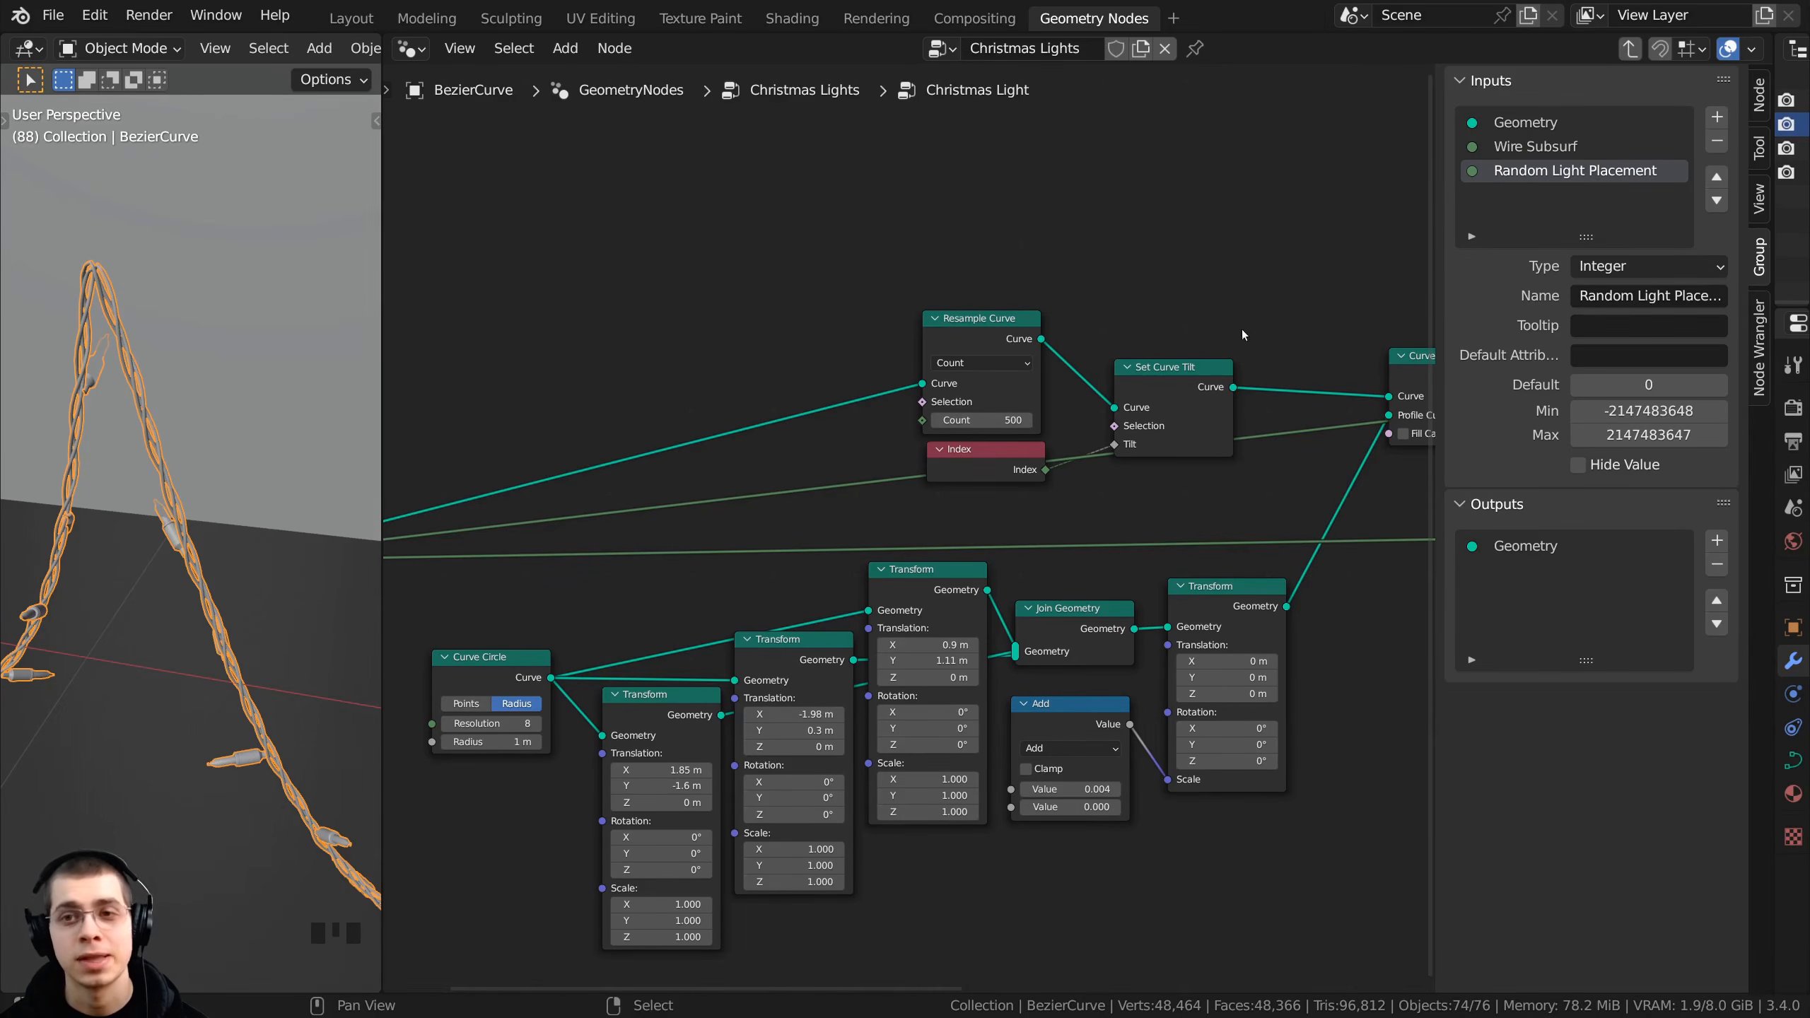
- Return to the parent node tree and try different Random Light Placement values on the Christmas Light node
{"action": "middle_click_drag", "start_coordinate": [1155, 416], "coordinate": [1140, 371]}
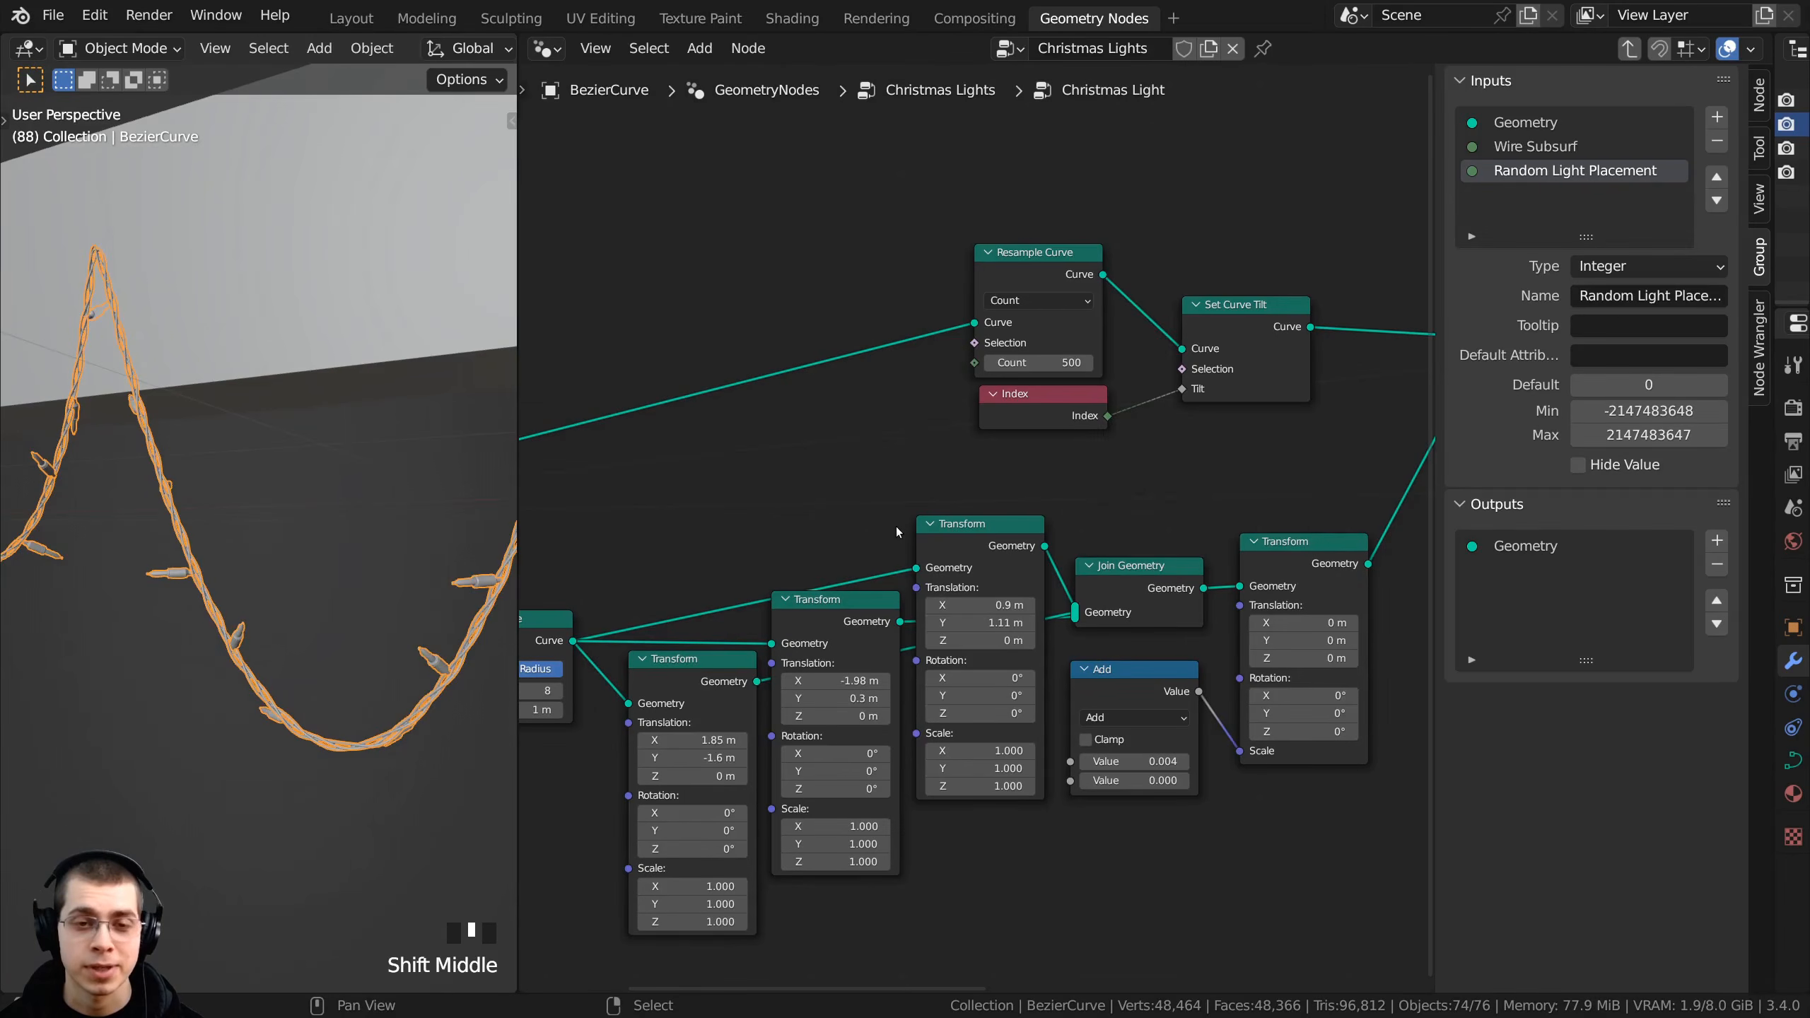
{"action": "key", "text": "Tab"}
{"action": "scroll", "coordinate": [420, 558], "scroll_direction": "down", "scroll_amount": 1}
{"action": "scroll", "coordinate": [944, 568], "scroll_direction": "up", "scroll_amount": 5}
{"action": "middle_click_drag", "start_coordinate": [944, 568], "coordinate": [943, 519]}
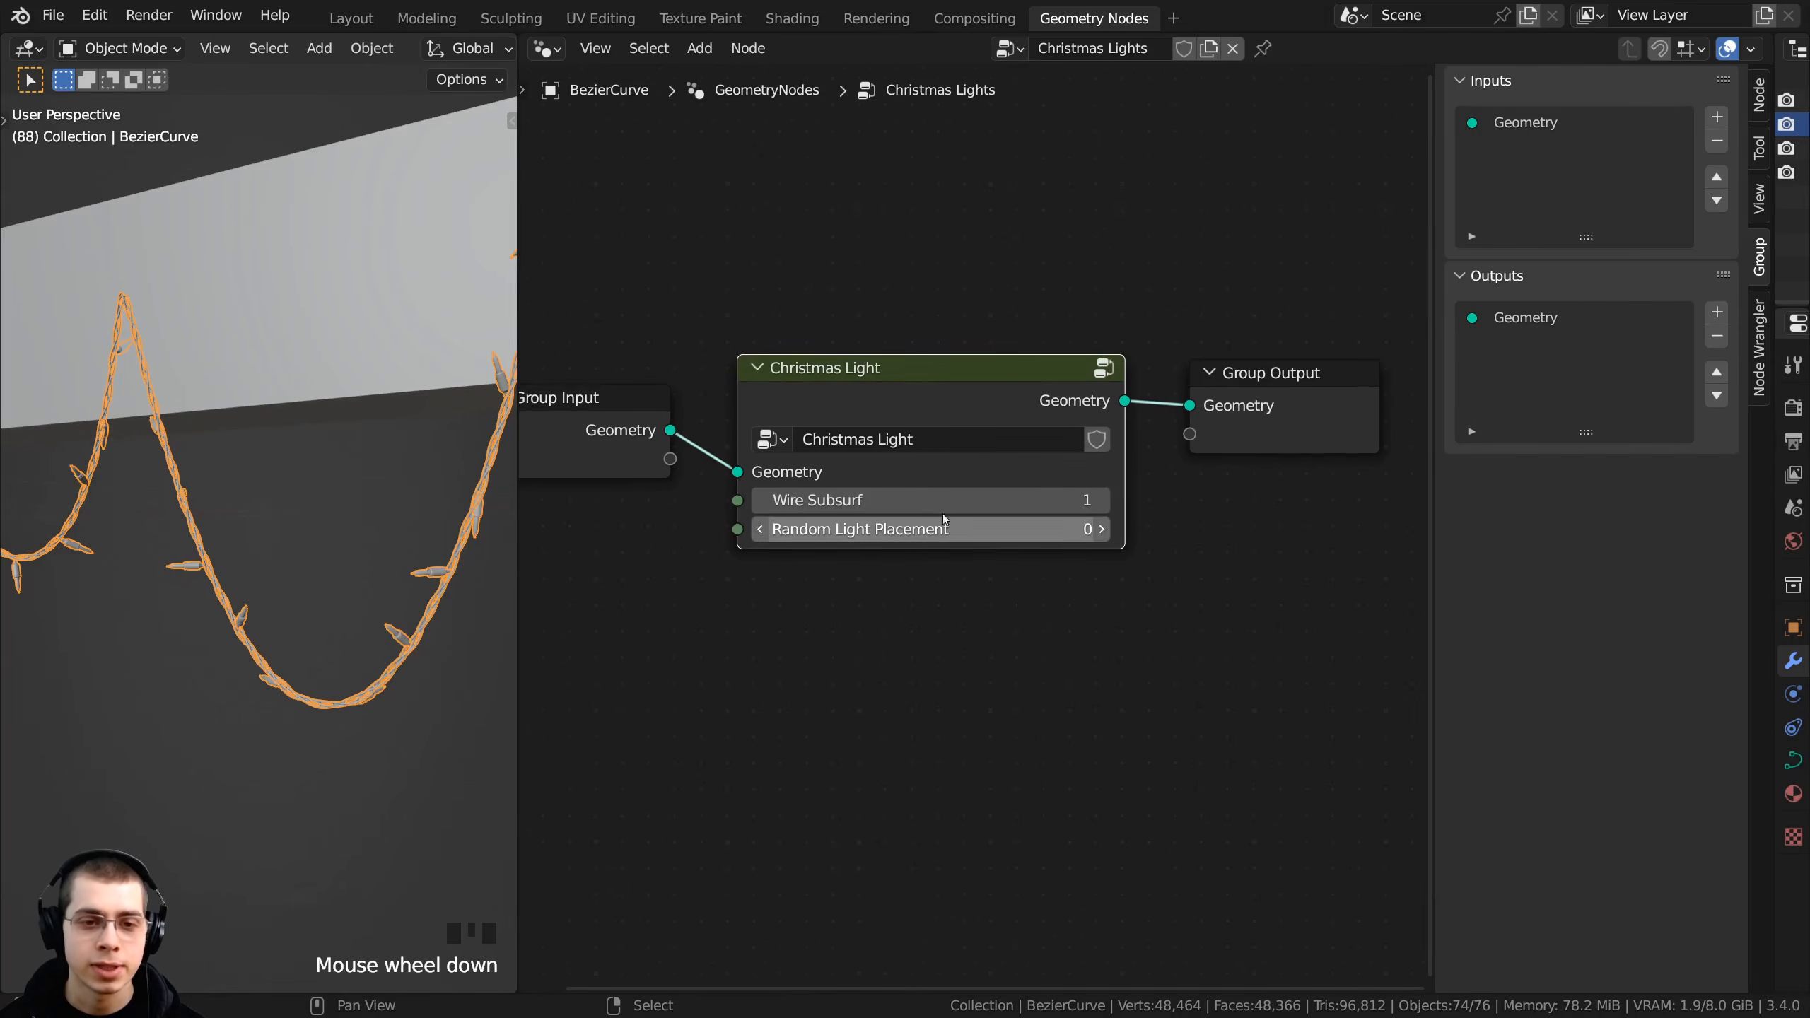
{"action": "left_click_drag", "start_coordinate": [861, 531], "coordinate": [1017, 531]}
{"action": "right_click", "coordinate": [1018, 530]}
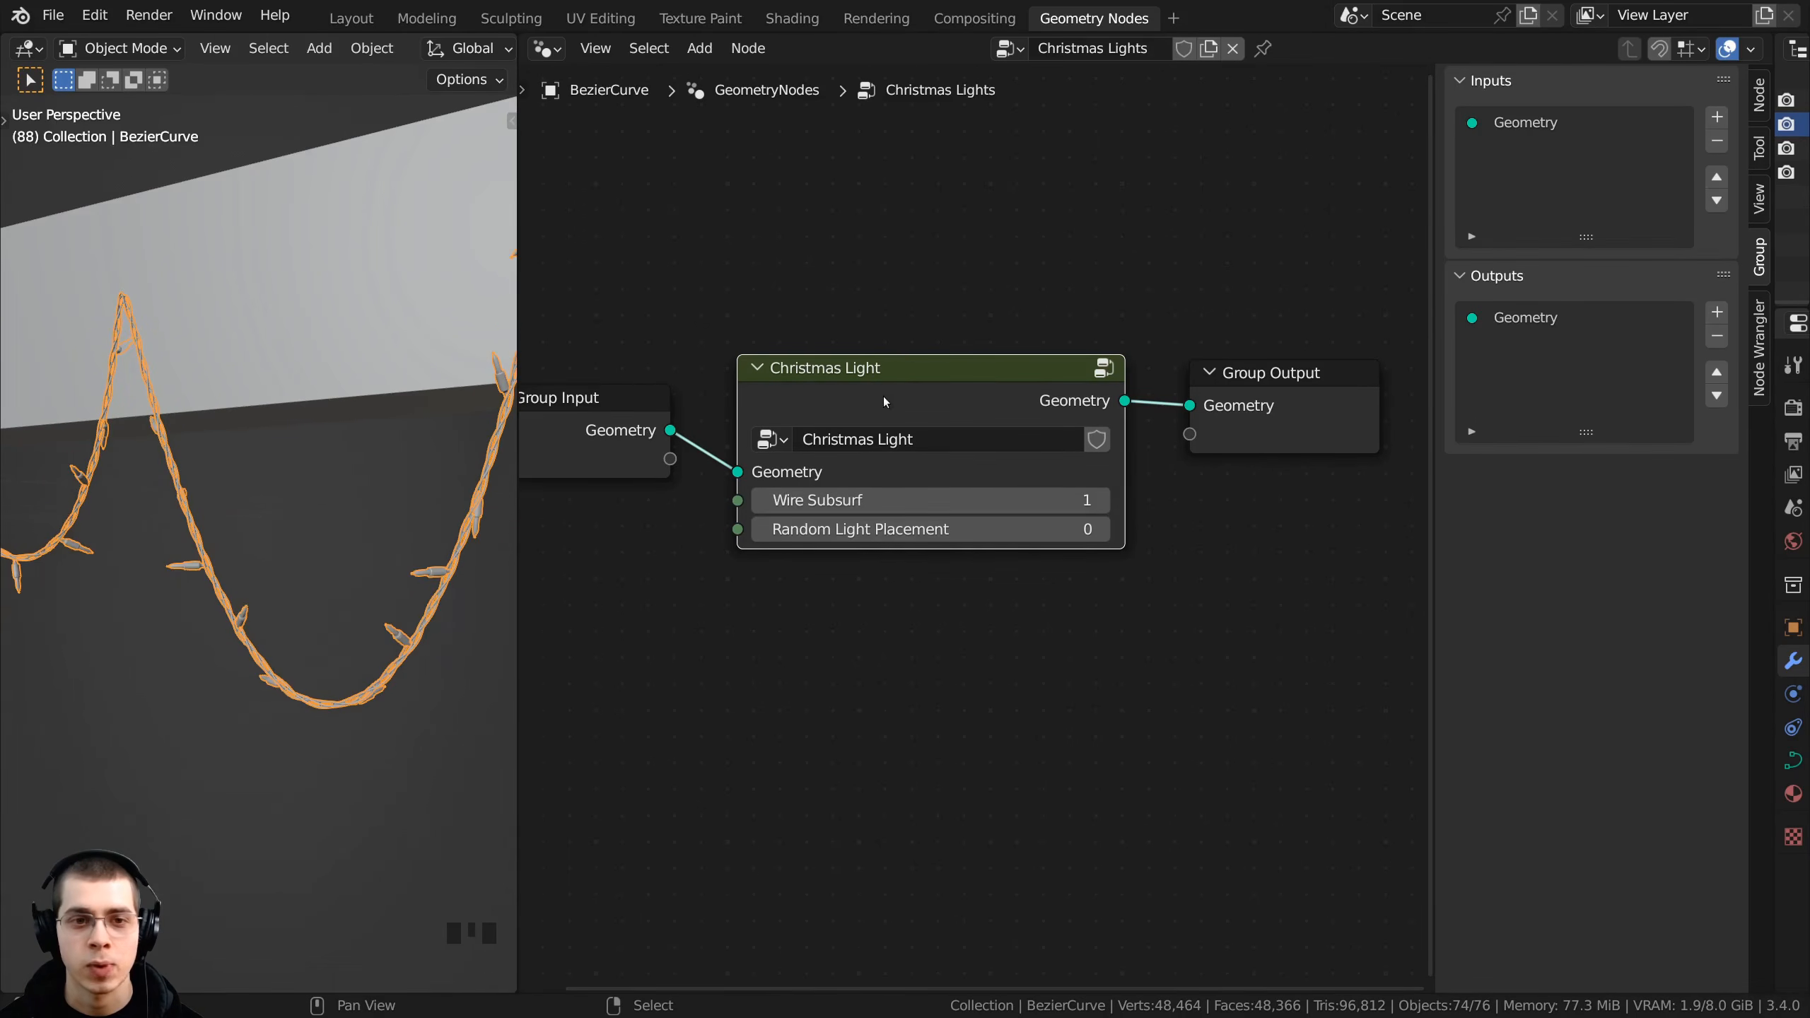
- Open the Christmas Light group and connect the Random Value node's Seed to a new socket on the Group Input node
{"action": "left_click_drag", "start_coordinate": [880, 393], "coordinate": [879, 391]}
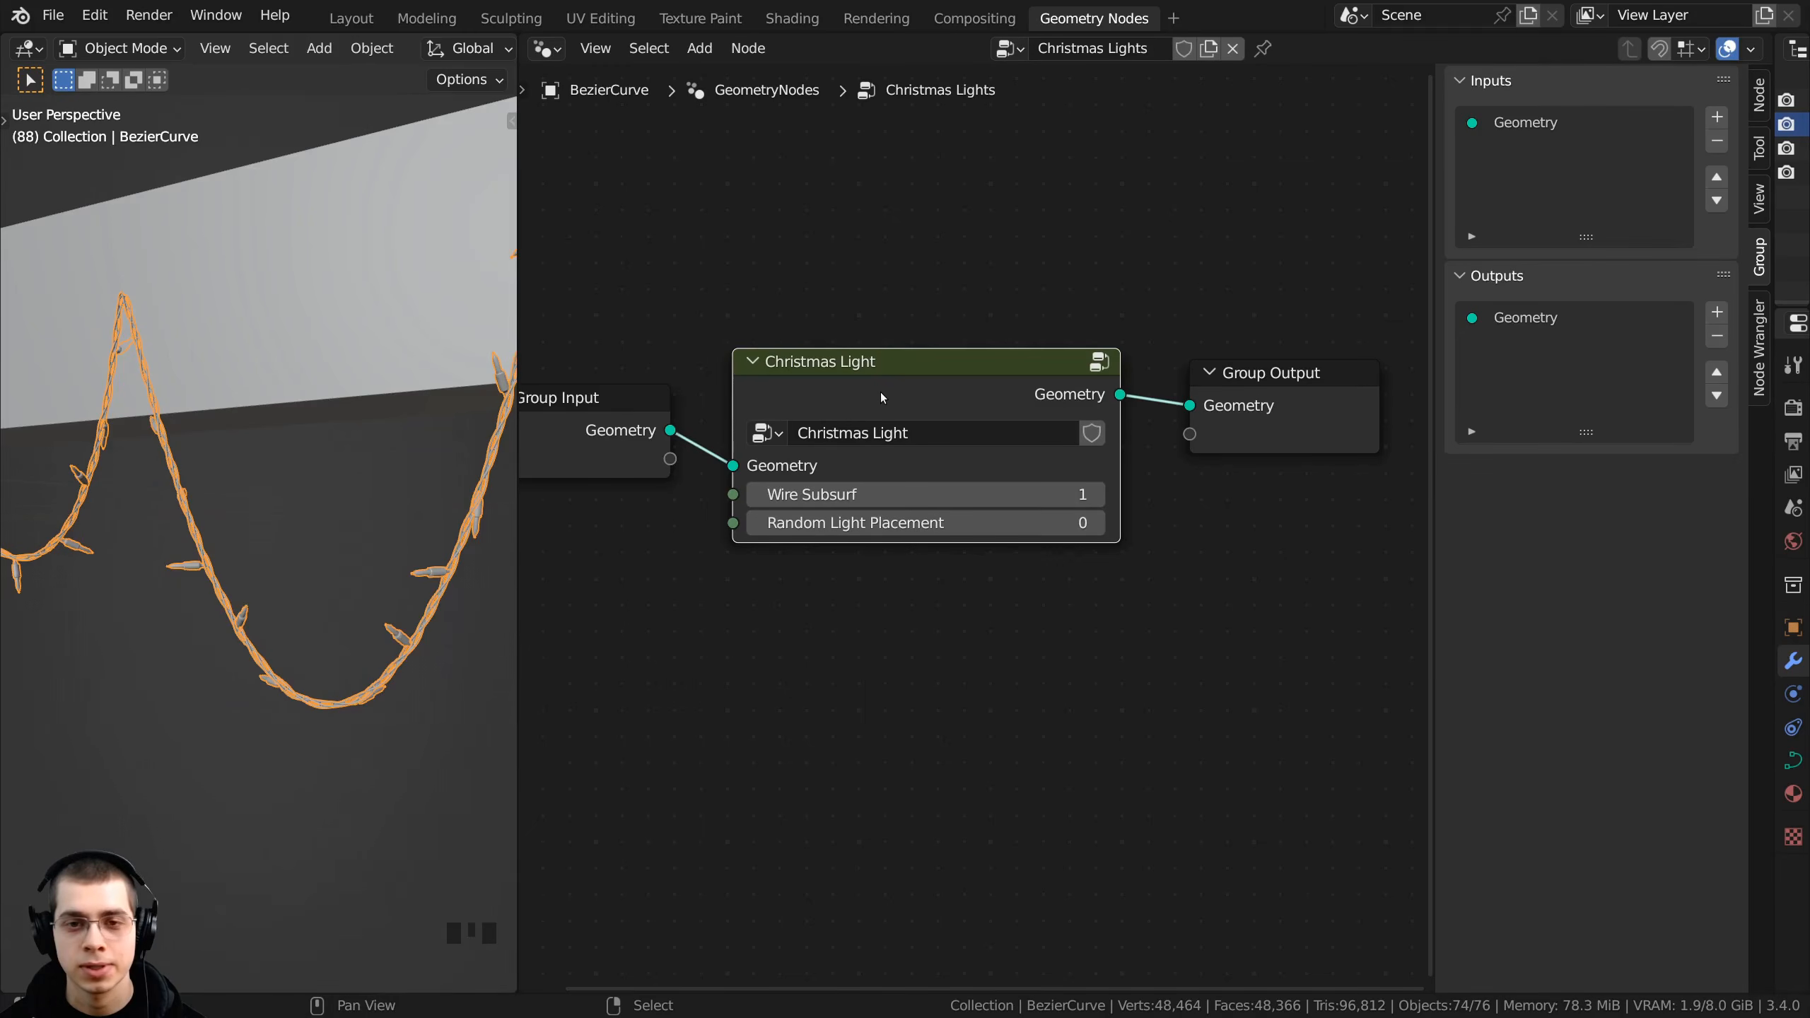
{"action": "key", "text": "Tab"}
{"action": "middle_click_drag", "start_coordinate": [1045, 465], "coordinate": [889, 429], "text": "shift"}
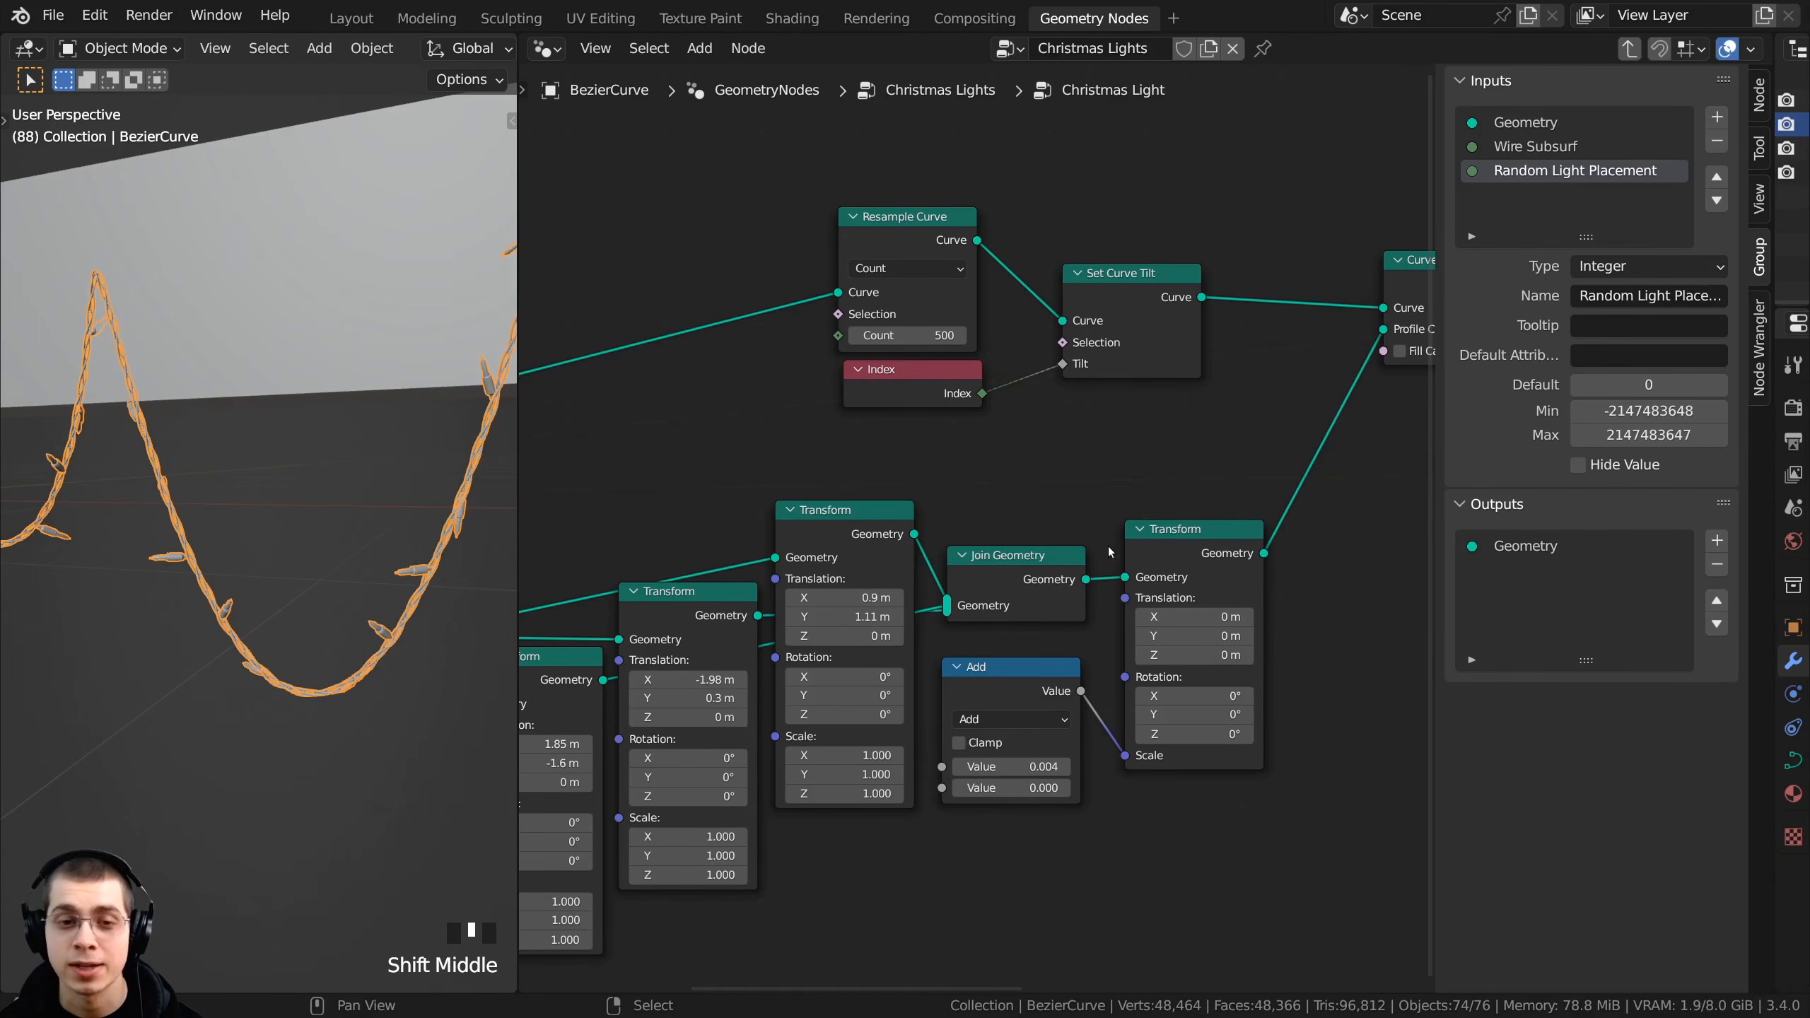
{"action": "scroll", "coordinate": [1149, 532], "scroll_direction": "down", "scroll_amount": 4}
{"action": "middle_click_drag", "start_coordinate": [1149, 532], "coordinate": [810, 492], "text": "shift"}
{"action": "middle_click_drag", "start_coordinate": [1237, 512], "coordinate": [906, 397], "text": "shift"}
{"action": "scroll", "coordinate": [930, 429], "scroll_direction": "up", "scroll_amount": 5}
{"action": "left_click", "coordinate": [971, 369]}
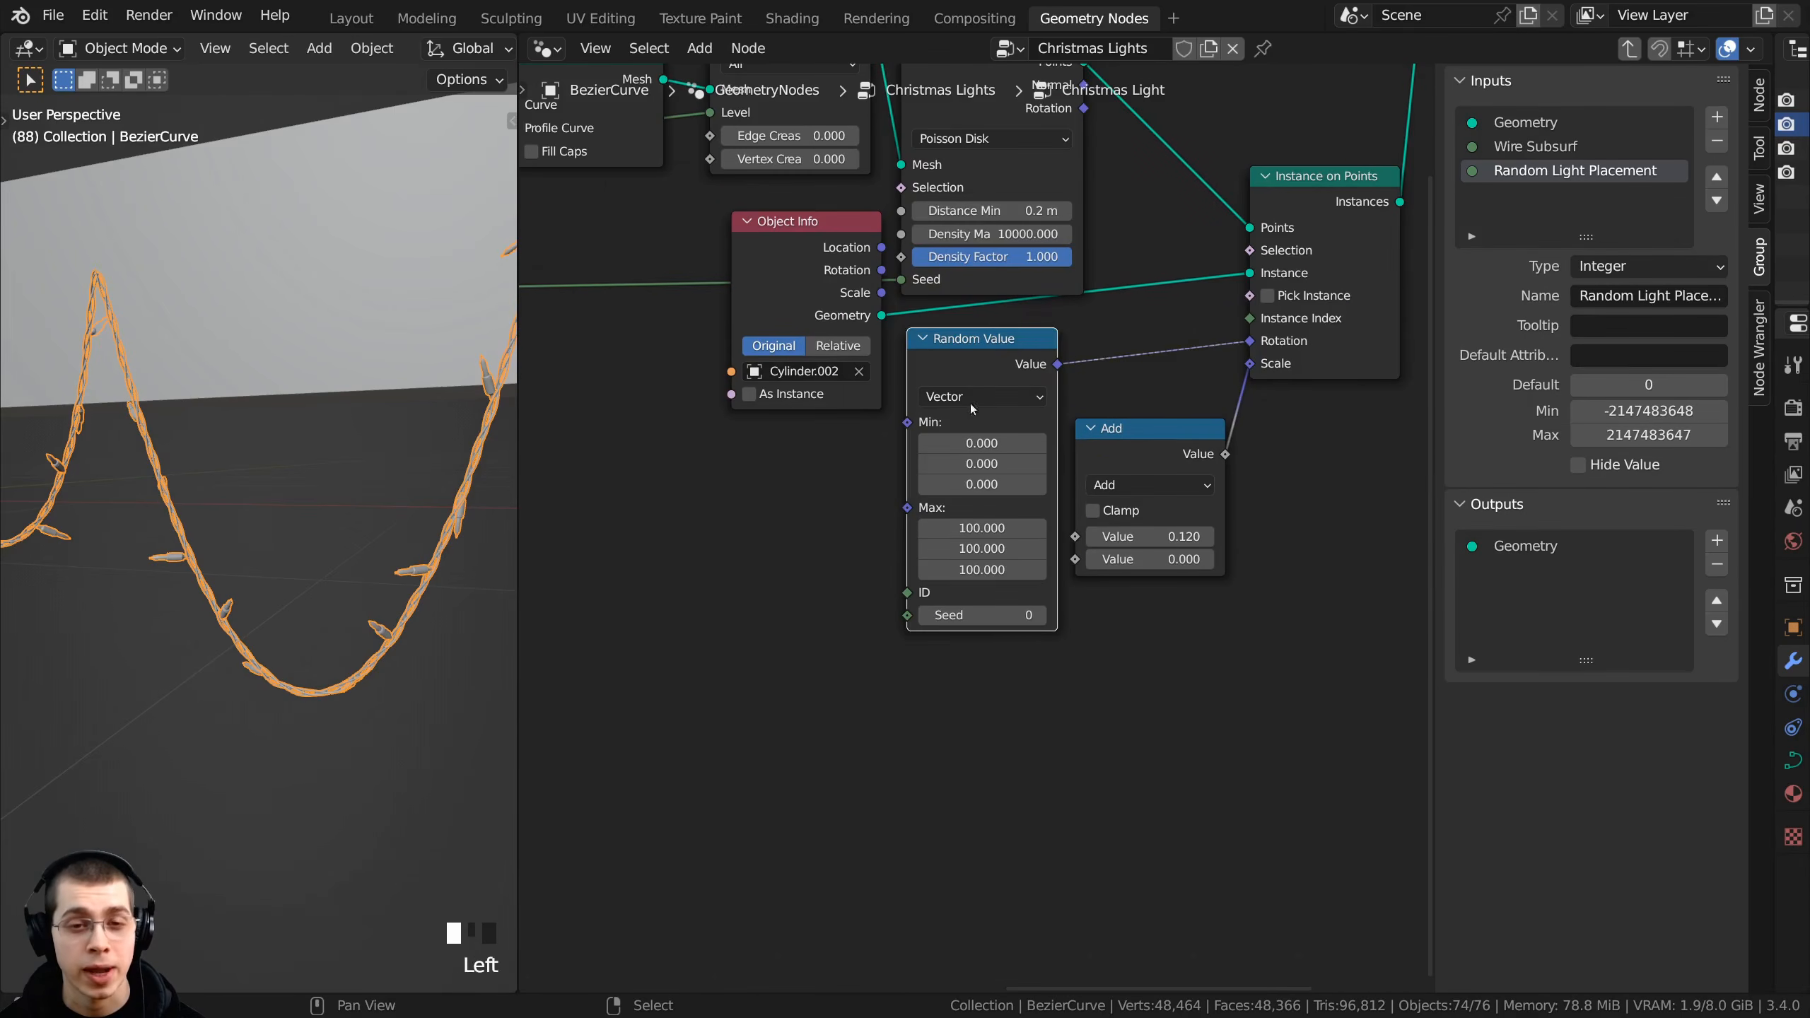
{"action": "scroll", "coordinate": [954, 624], "scroll_direction": "up", "scroll_amount": 2}
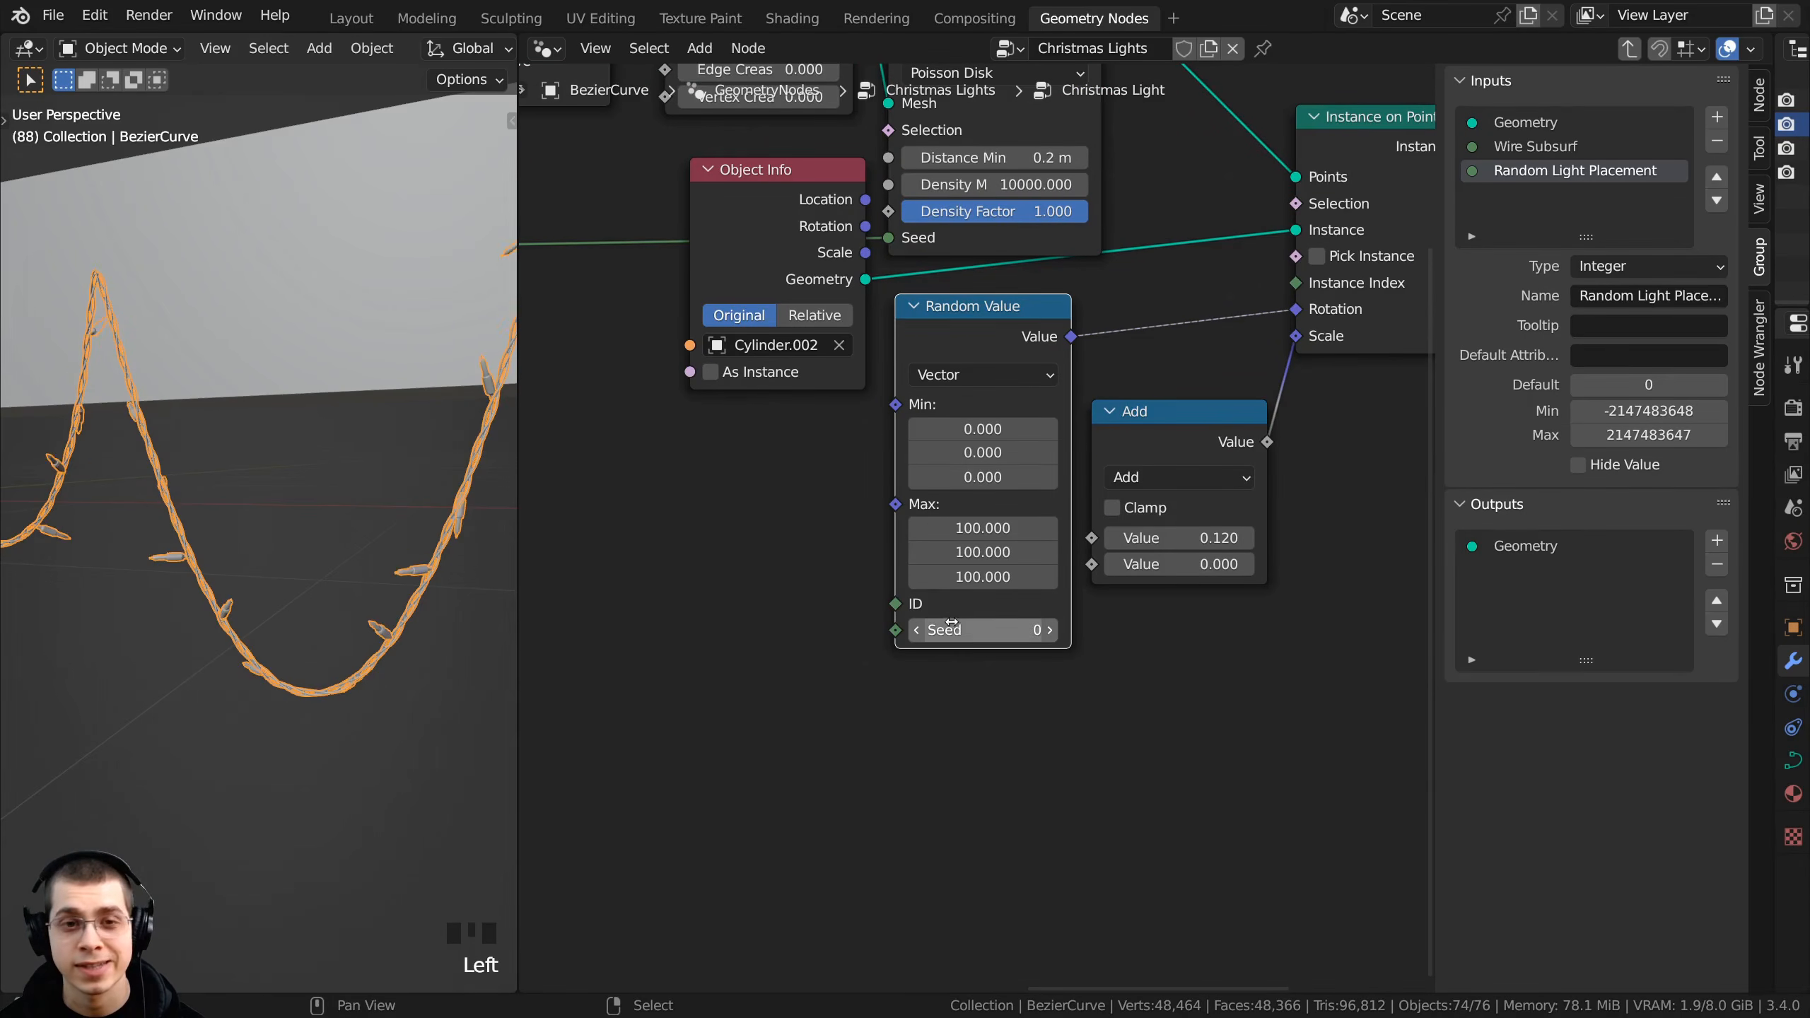
{"action": "scroll", "coordinate": [962, 634], "scroll_direction": "down", "scroll_amount": 2}
{"action": "middle_click_drag", "start_coordinate": [965, 640], "coordinate": [1042, 614], "text": "shift"}
{"action": "left_click_drag", "start_coordinate": [1043, 602], "coordinate": [951, 359]}
{"action": "middle_click_drag", "start_coordinate": [1256, 376], "coordinate": [1232, 369]}
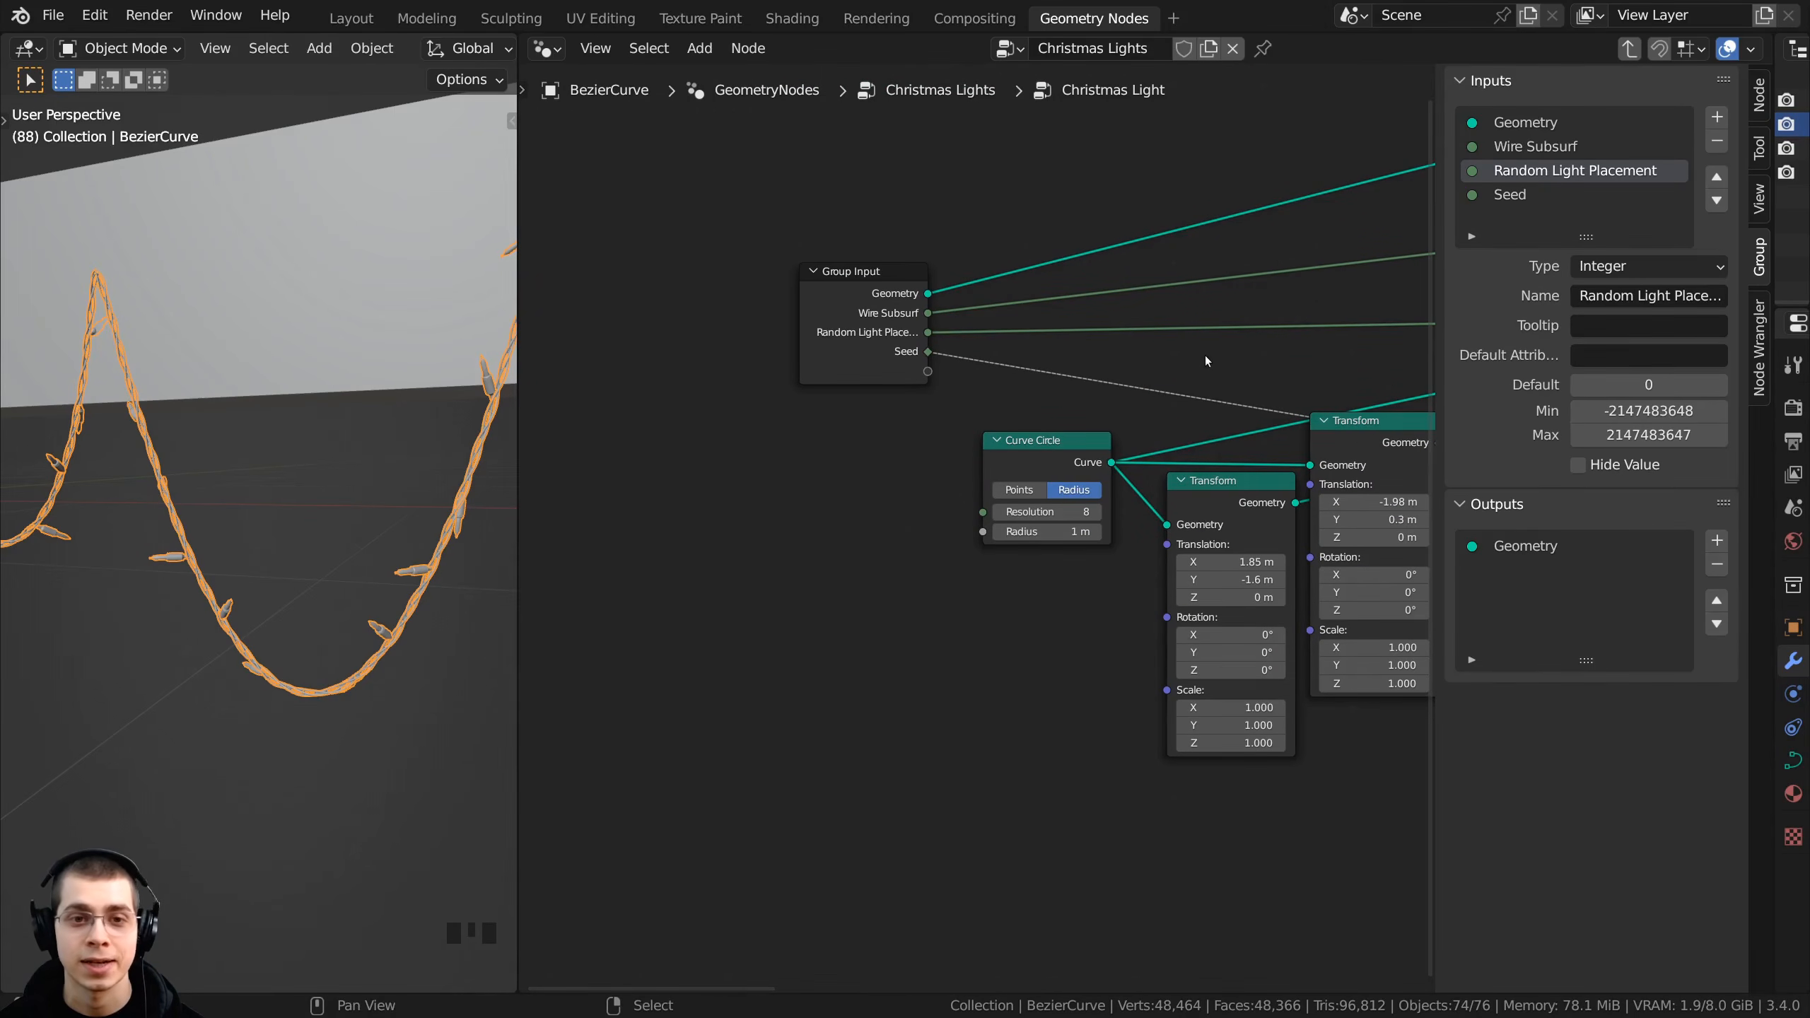
- Rename the Christmas Light group's new Seed input as Random Light Rotation
{"action": "double_click", "coordinate": [1524, 196]}
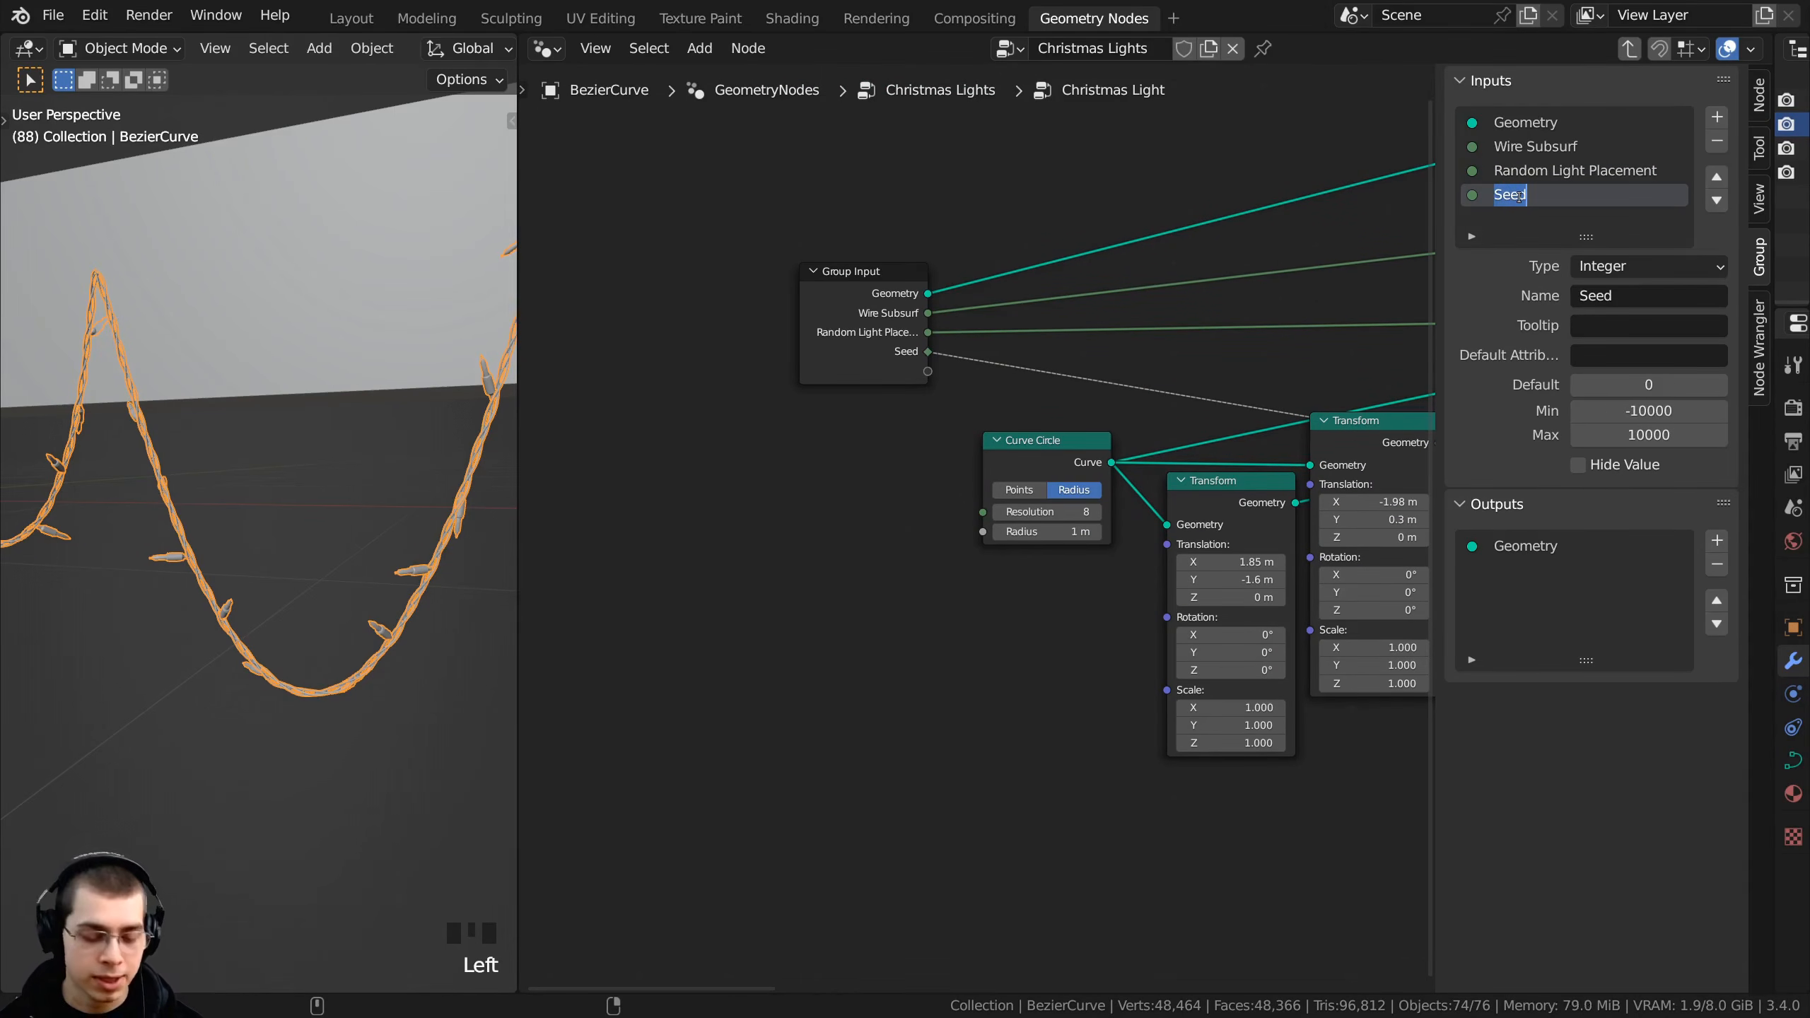
{"action": "type", "text": "Random Light Rotation"}
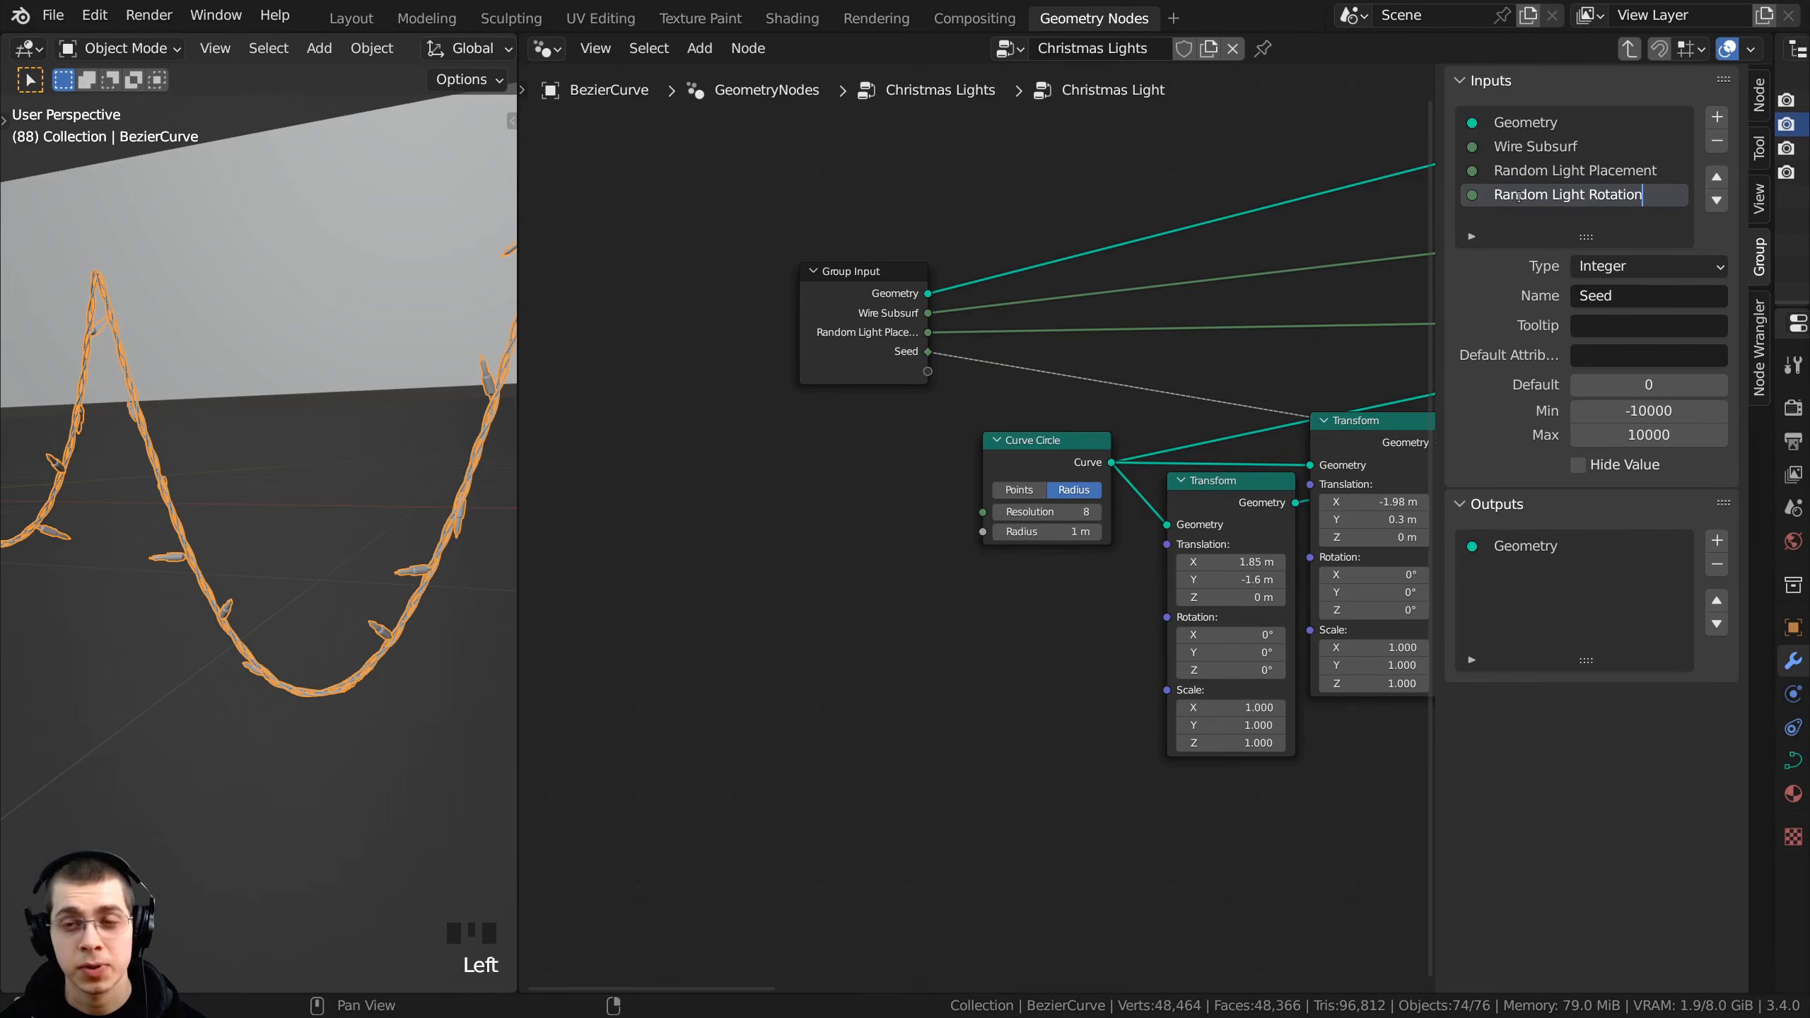
{"action": "key", "text": "Return"}
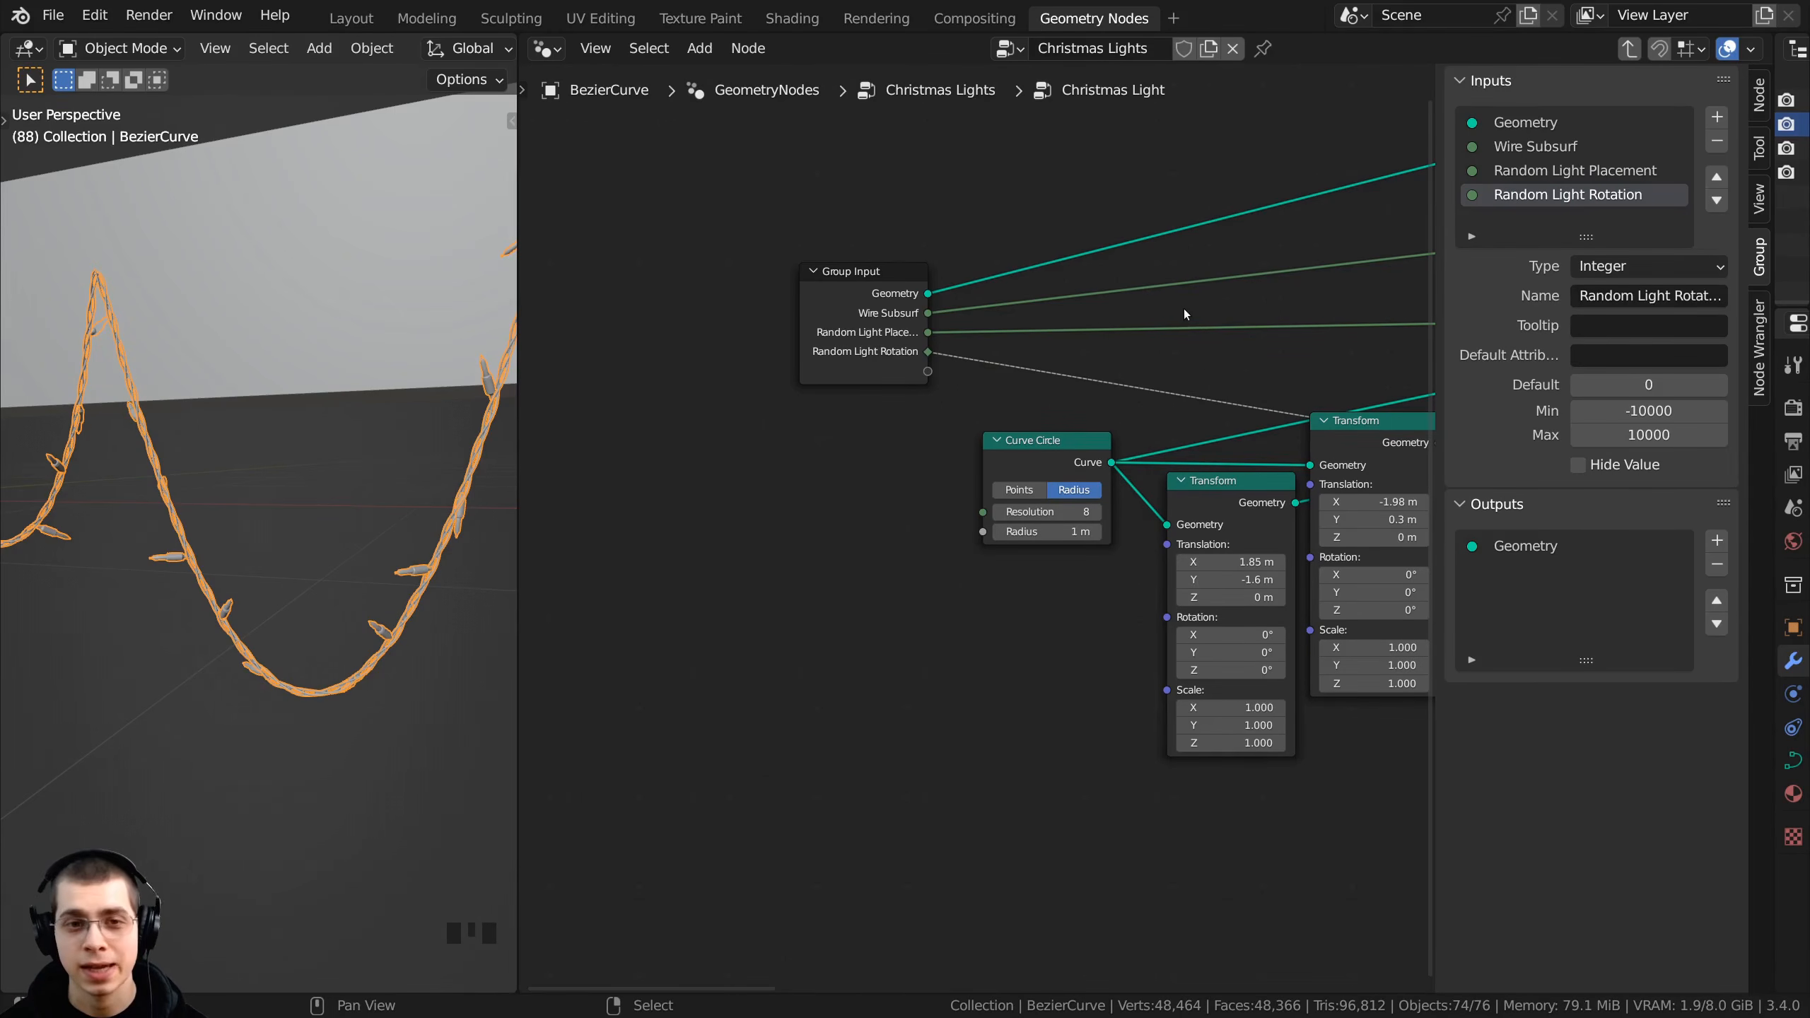
- Go back to the parent node tree and try different Random Light Rotation values on the Christmas Light node
{"action": "scroll", "coordinate": [1204, 300], "scroll_direction": "down", "scroll_amount": 3}
{"action": "middle_click_drag", "start_coordinate": [1240, 285], "coordinate": [901, 340]}
{"action": "middle_click_drag", "start_coordinate": [1219, 457], "coordinate": [1158, 446]}
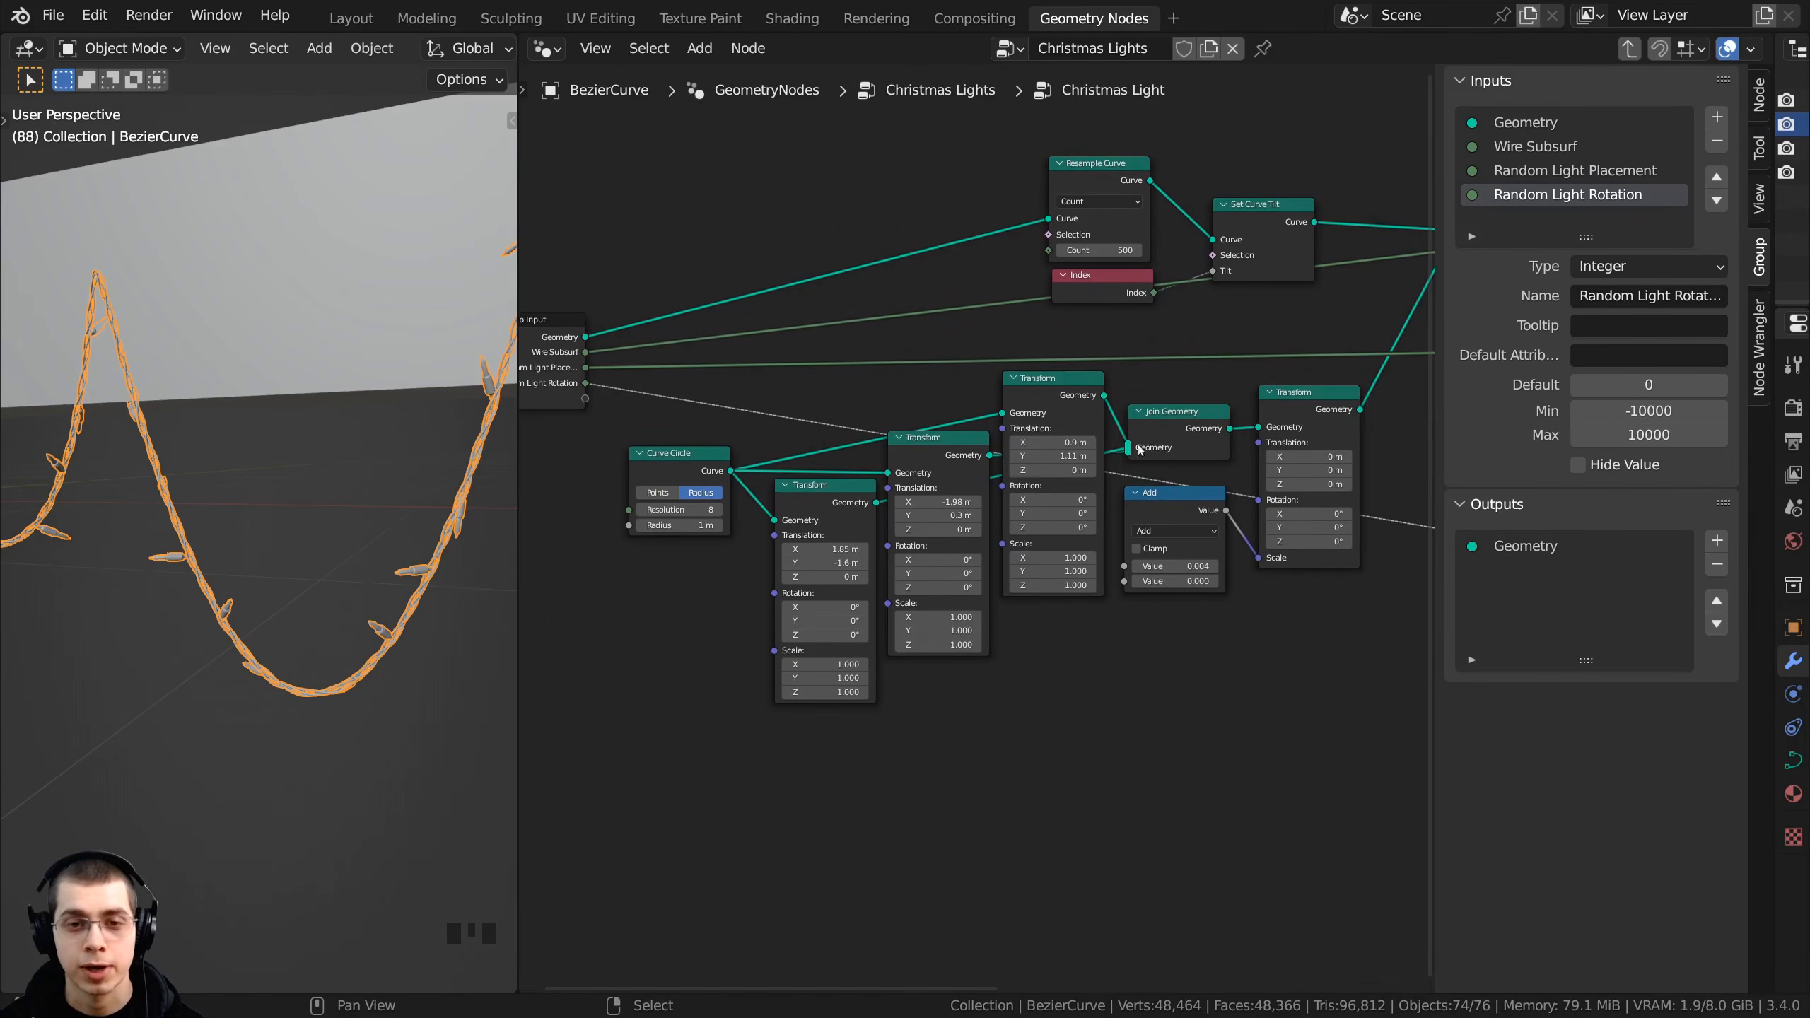
{"action": "key", "text": "Tab"}
{"action": "left_click_drag", "start_coordinate": [919, 552], "coordinate": [1311, 552]}
{"action": "right_click", "coordinate": [859, 551]}
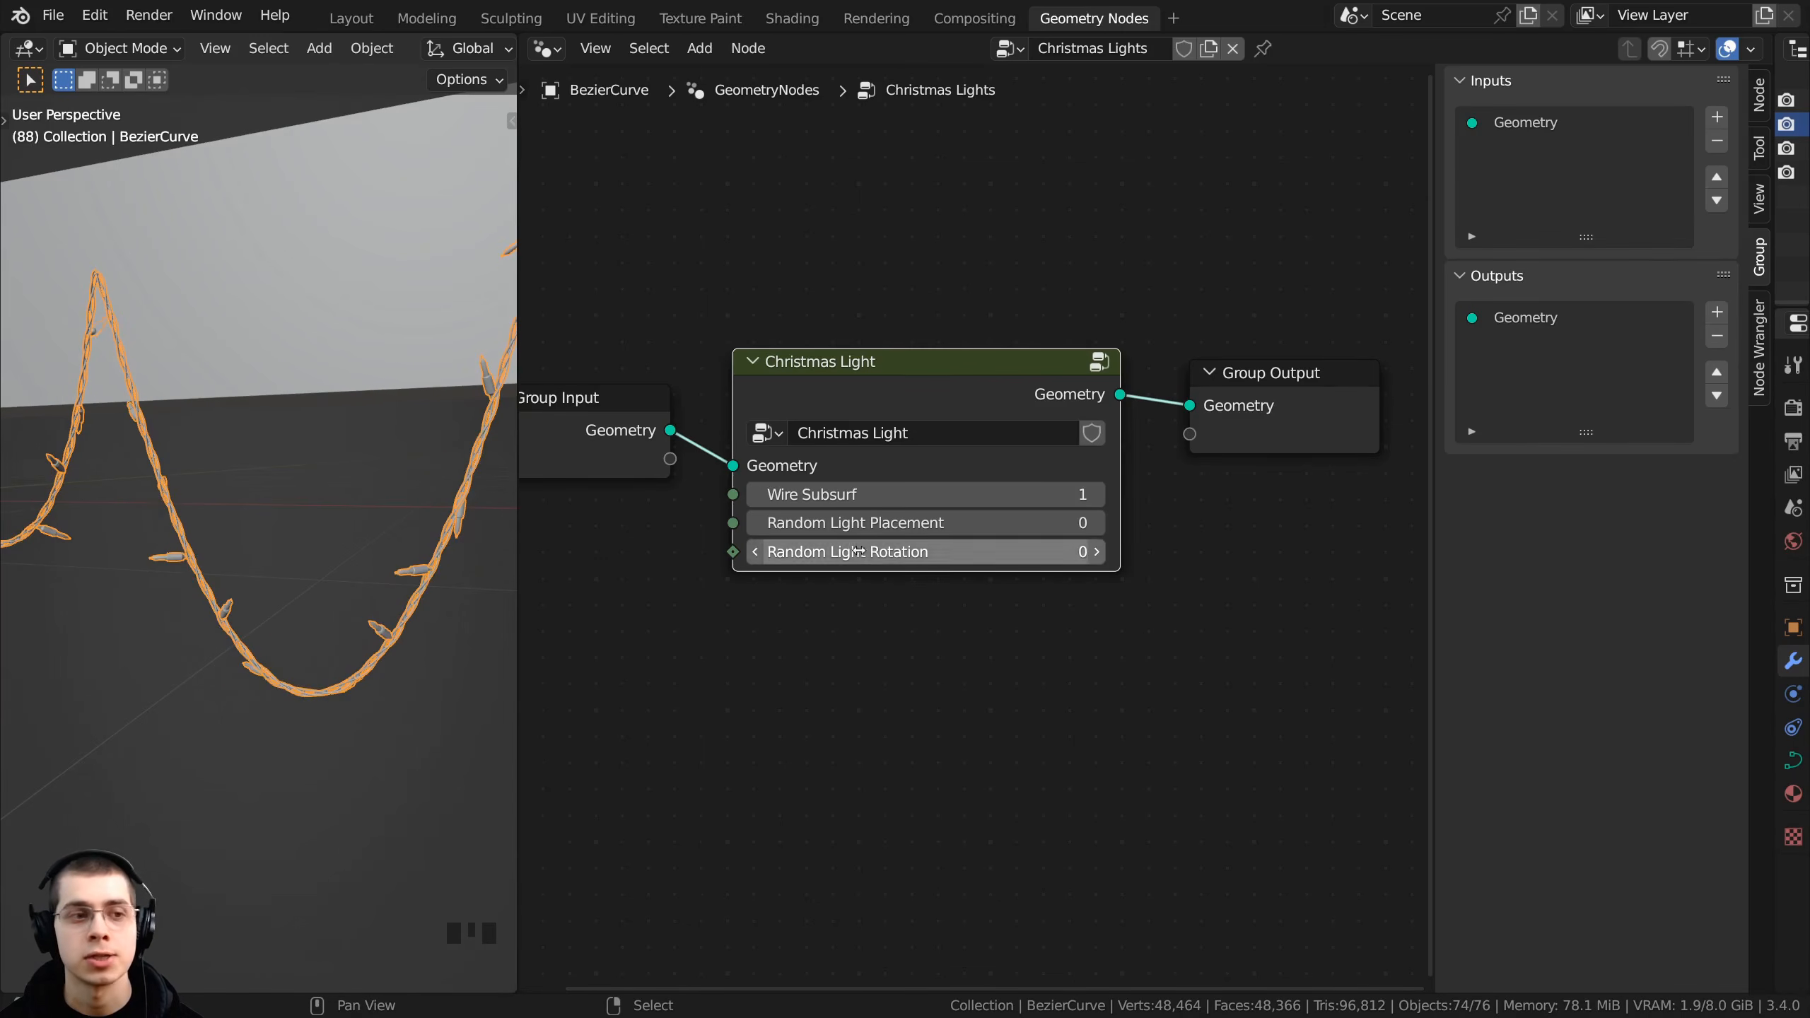
- Reopen the Christmas Light group and bring the Resample Curve node and a close-up of the twisted wires into view
{"action": "left_click", "coordinate": [884, 408]}
{"action": "key", "text": "Tab"}
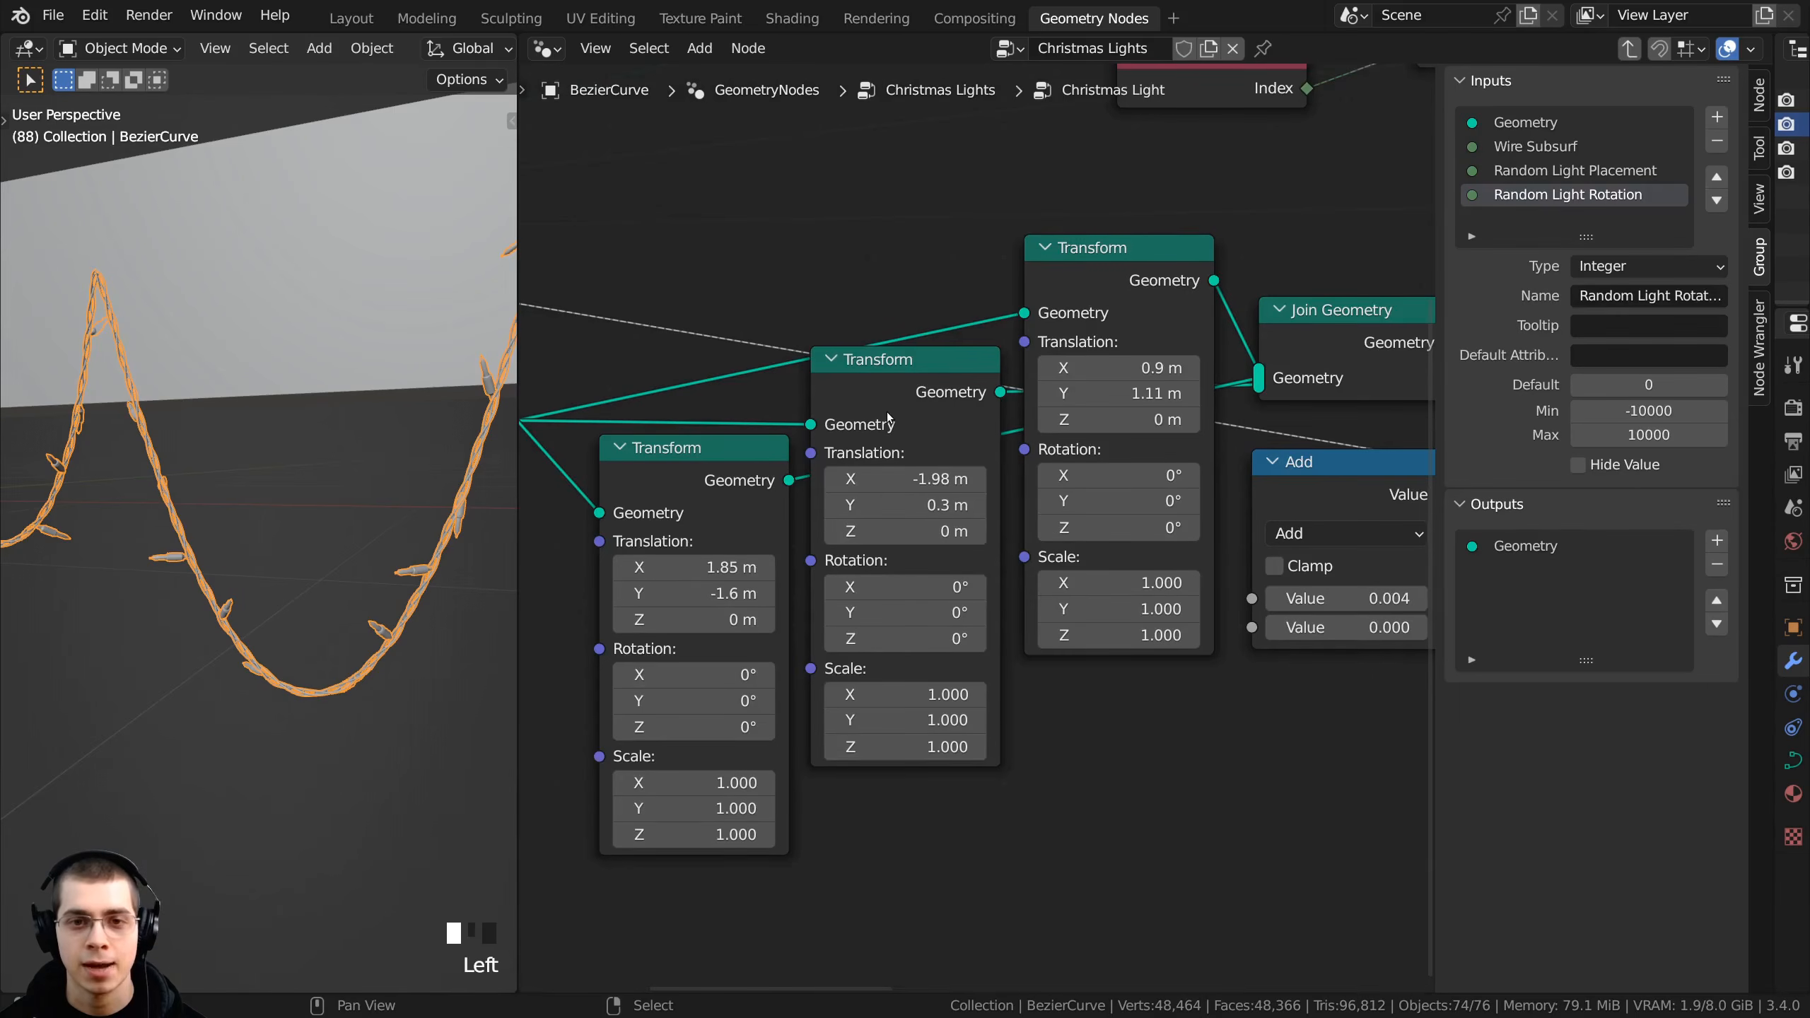
{"action": "scroll", "coordinate": [886, 412], "scroll_direction": "down", "scroll_amount": 3}
{"action": "scroll", "coordinate": [431, 265], "scroll_direction": "up", "scroll_amount": 4}
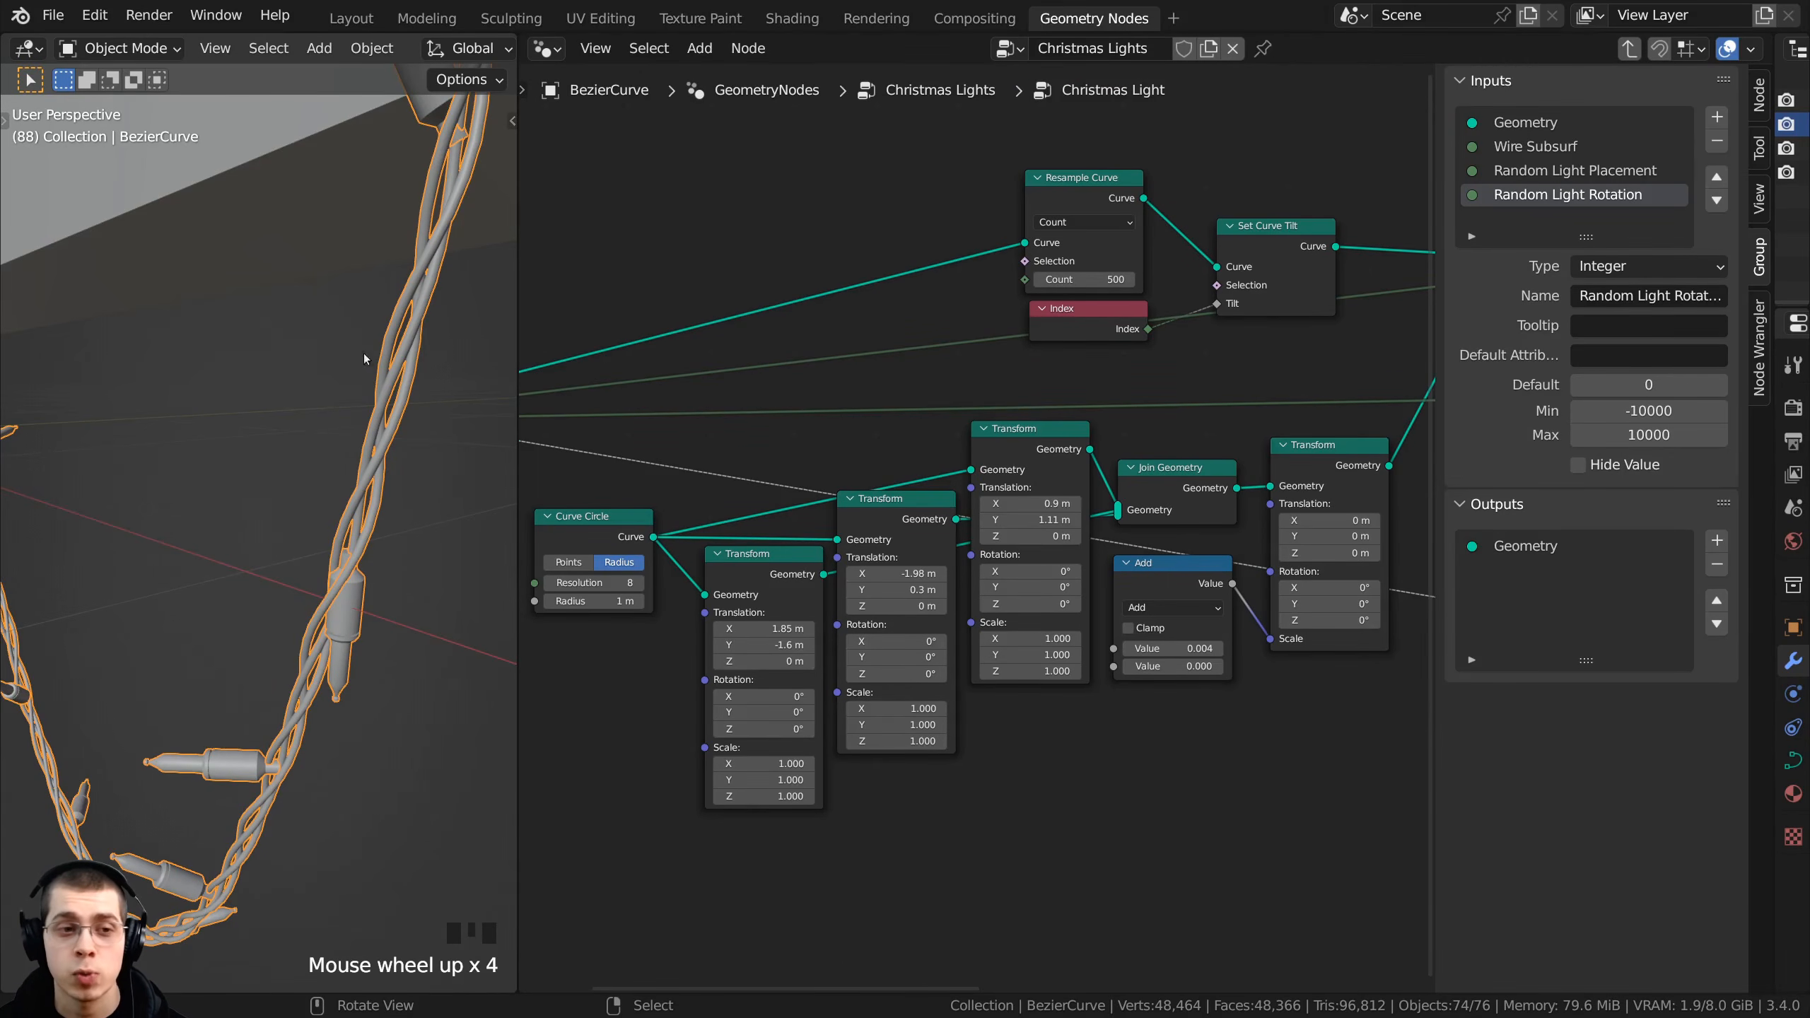
{"action": "scroll", "coordinate": [1148, 347], "scroll_direction": "down", "scroll_amount": 2}
{"action": "middle_click_drag", "start_coordinate": [1104, 384], "coordinate": [998, 564]}
{"action": "scroll", "coordinate": [997, 563], "scroll_direction": "up", "scroll_amount": 7}
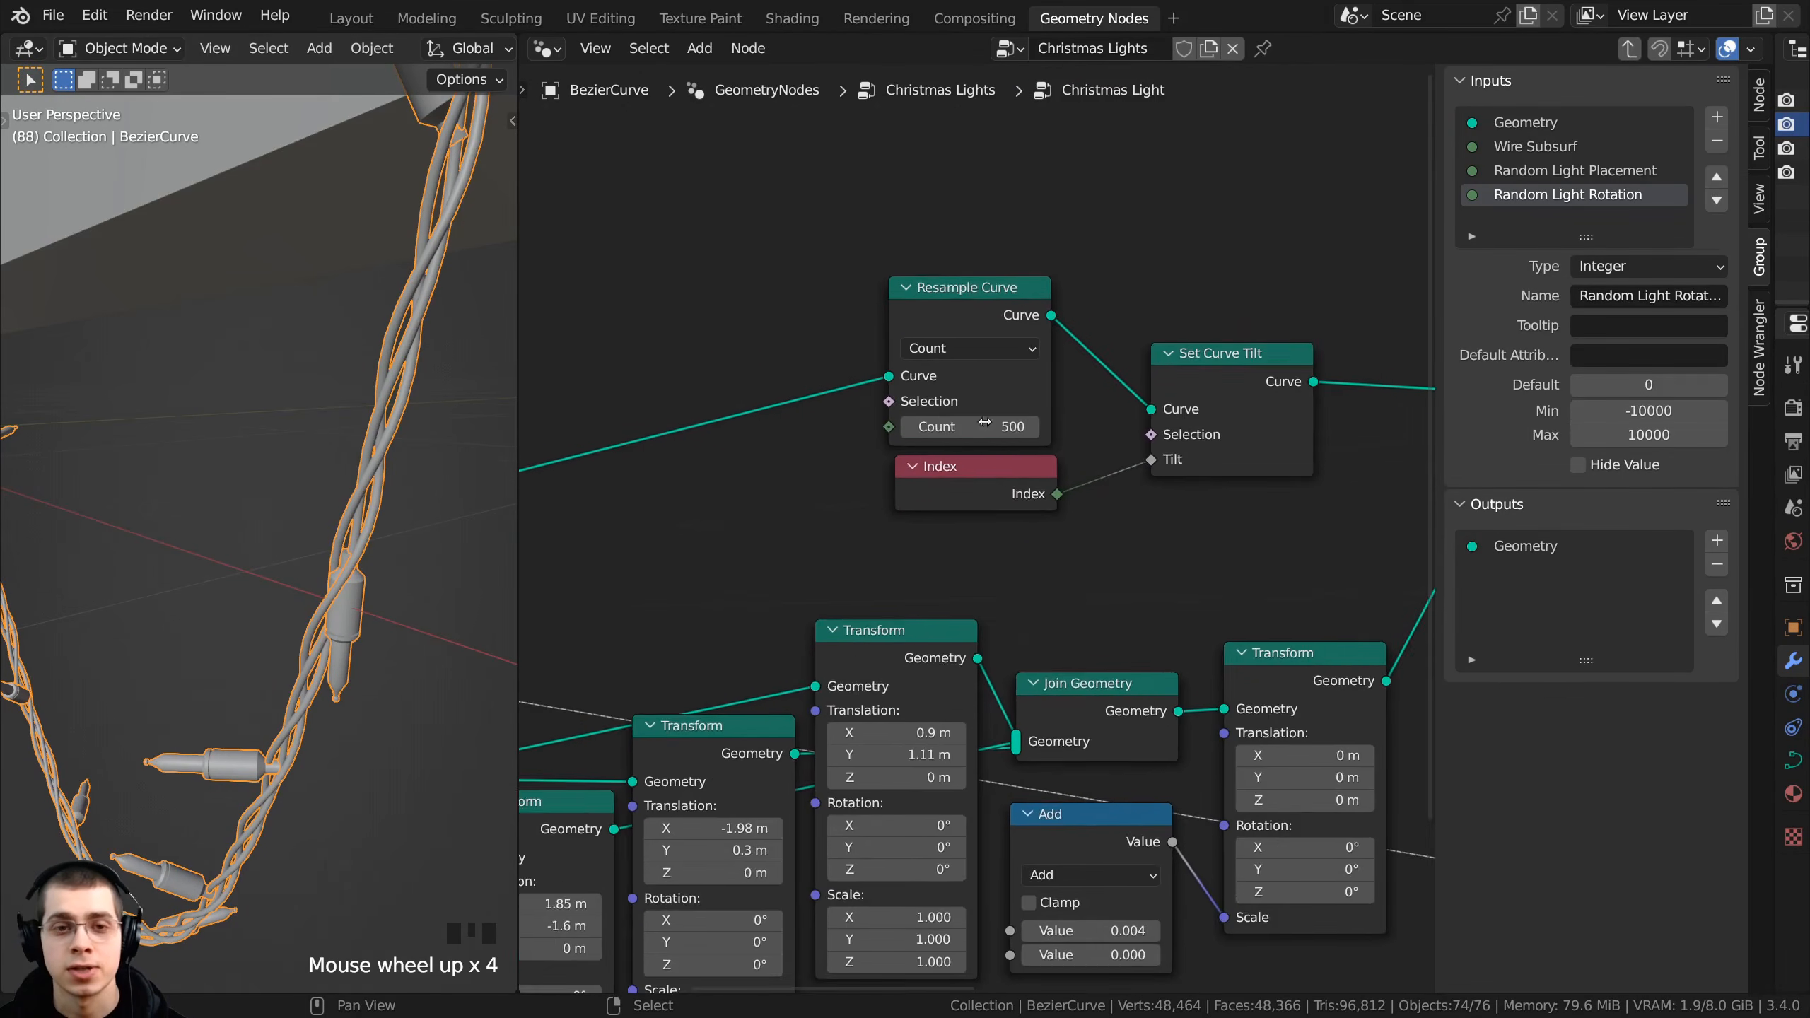
- Try raising the Resample Curve node's Count to about 1262 to check the wire twist
{"action": "left_click", "coordinate": [936, 288]}
{"action": "middle_click_drag", "start_coordinate": [982, 385], "coordinate": [1037, 359]}
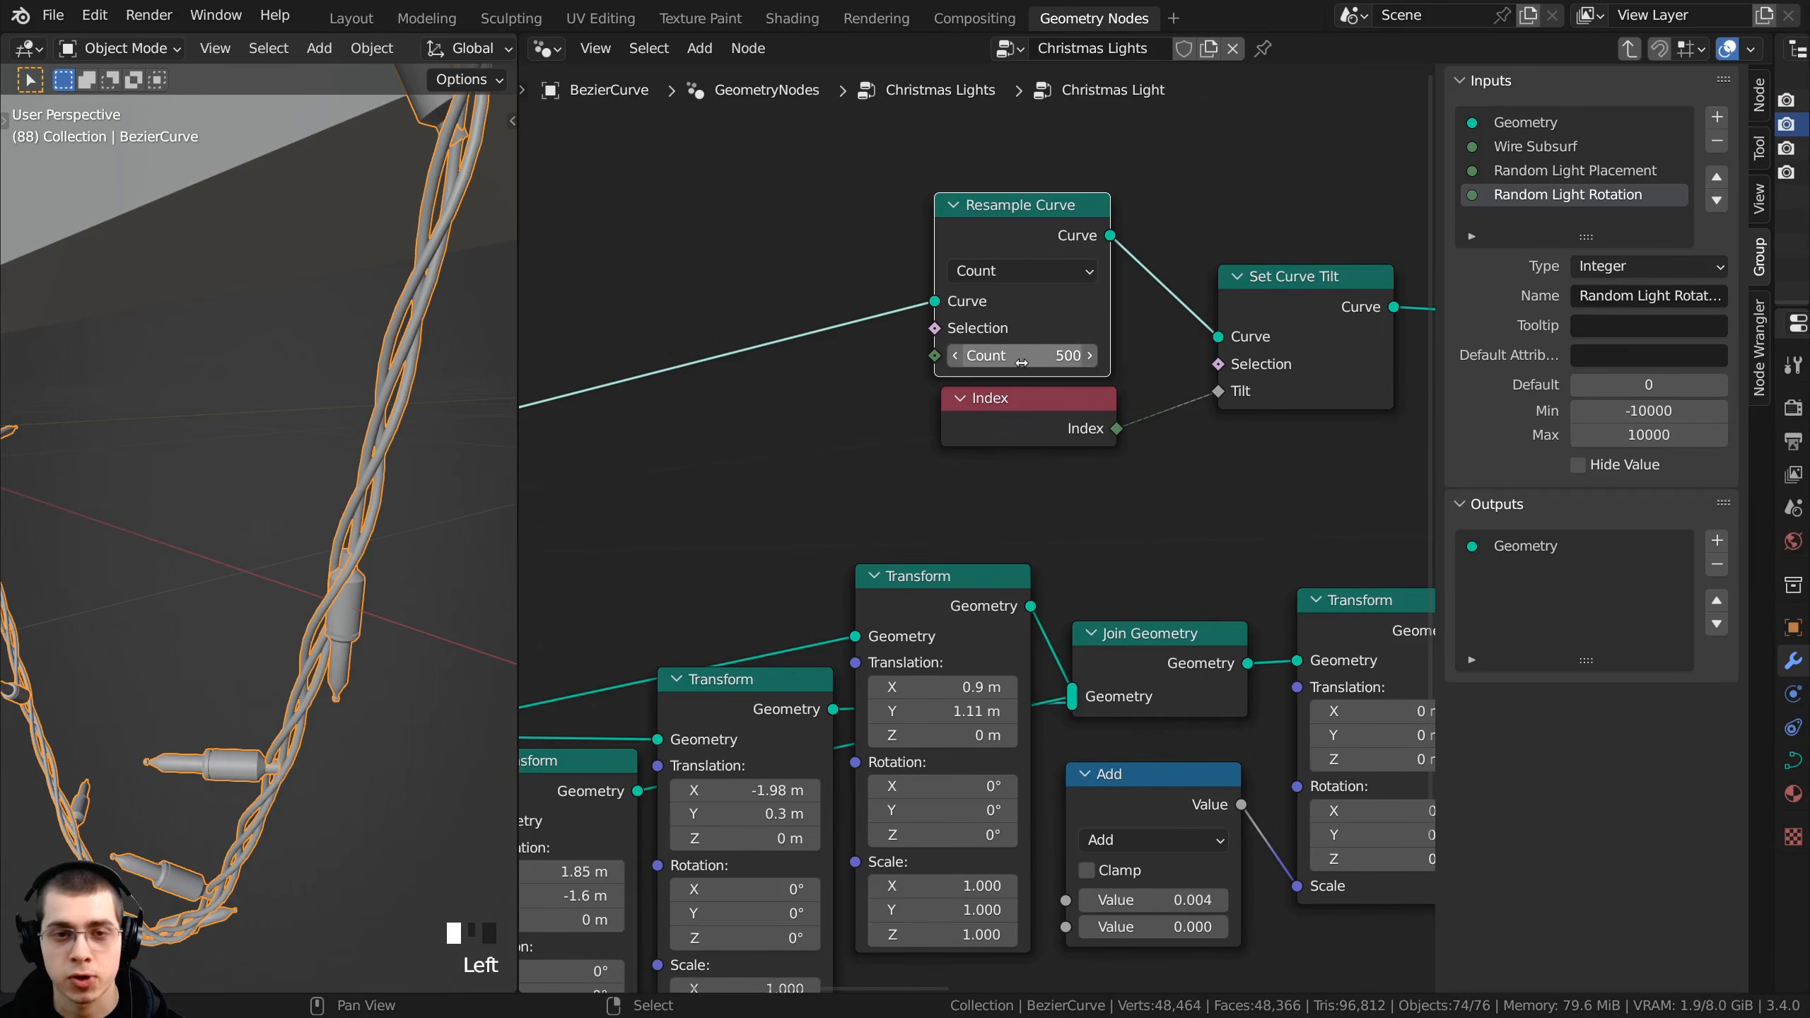
{"action": "left_click_drag", "start_coordinate": [1036, 354], "coordinate": [1168, 354]}
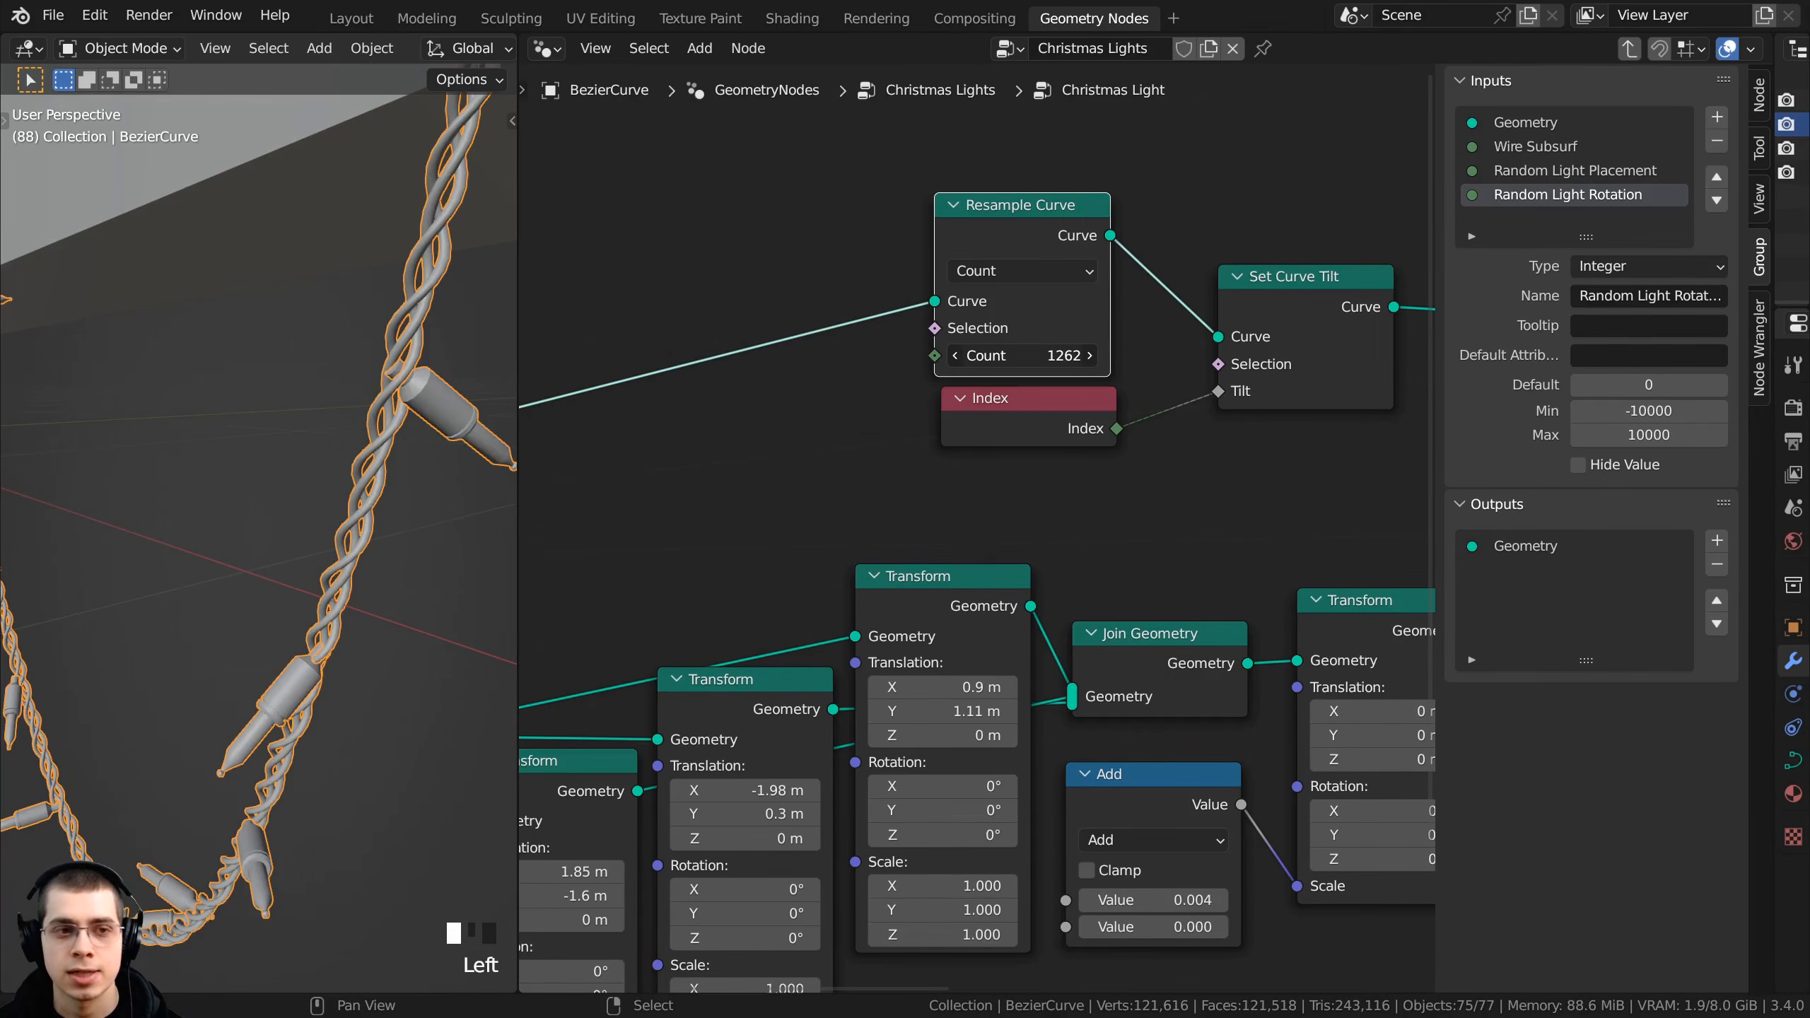
{"action": "right_click", "coordinate": [962, 364]}
- Connect the Resample Curve node's Count to a new Group Input socket and rename that input Wire Twist
{"action": "left_click_drag", "start_coordinate": [934, 355], "coordinate": [957, 617]}
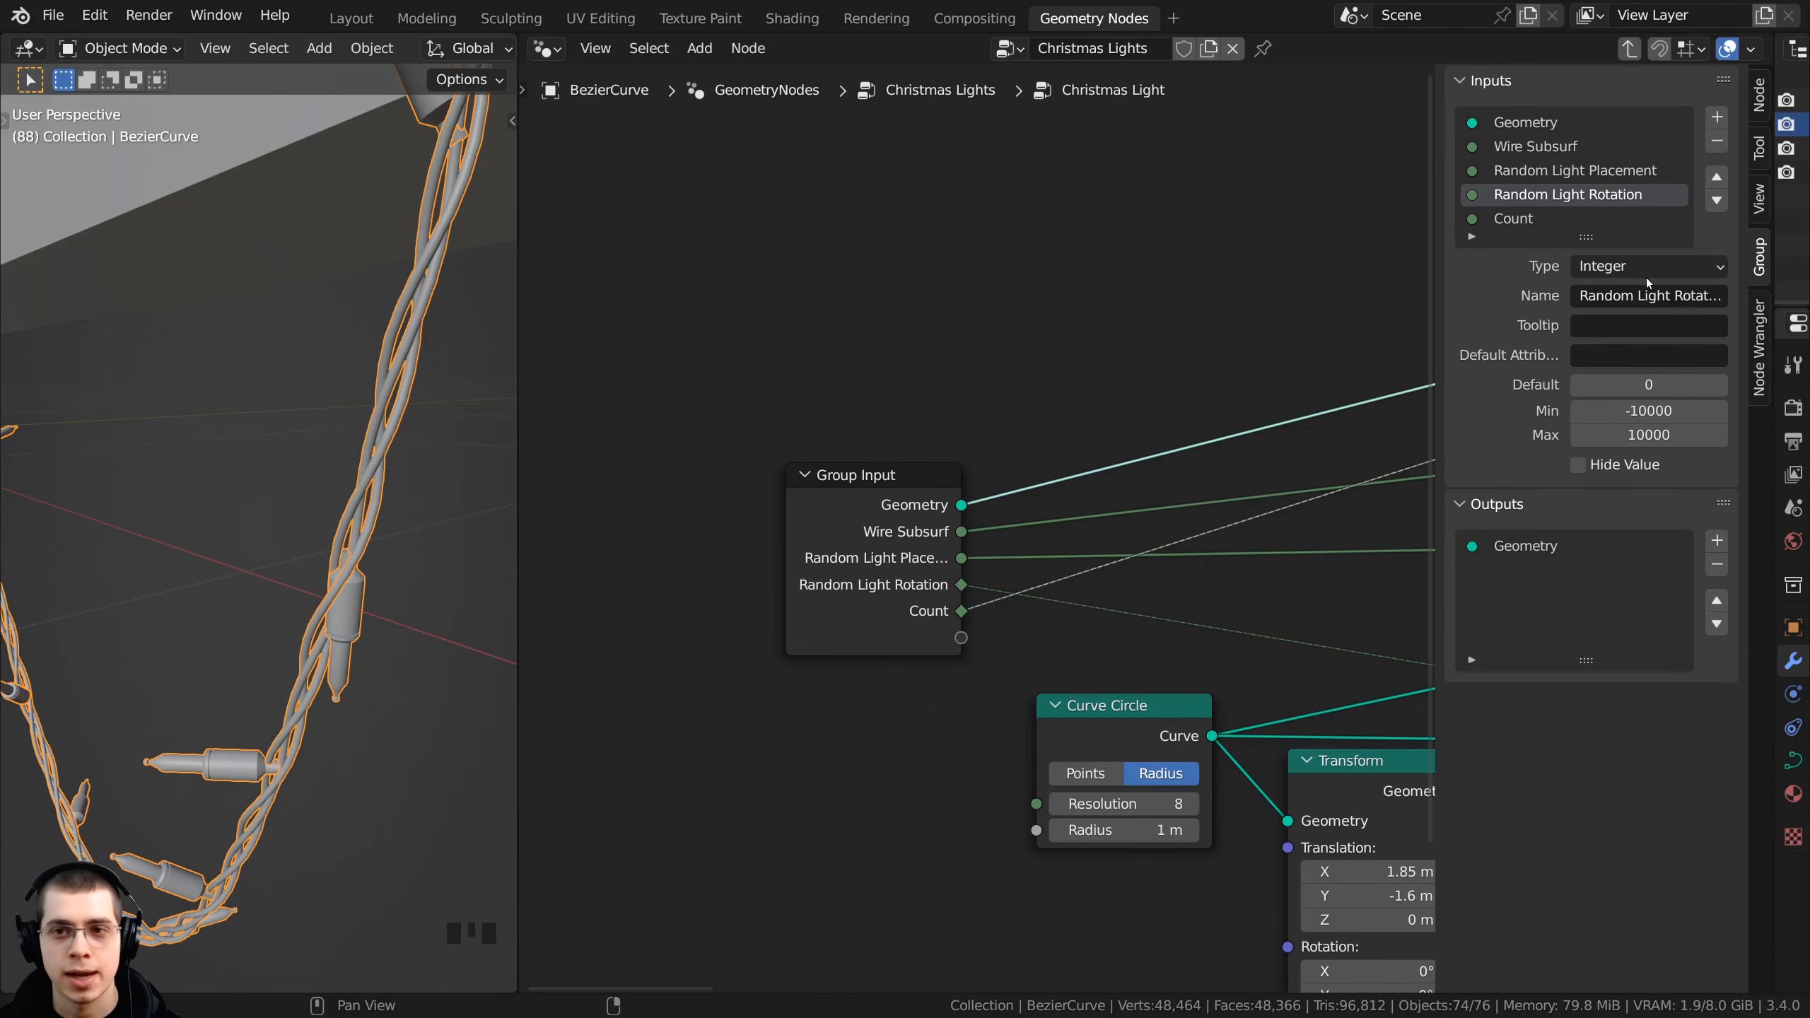
{"action": "left_click", "coordinate": [1521, 220]}
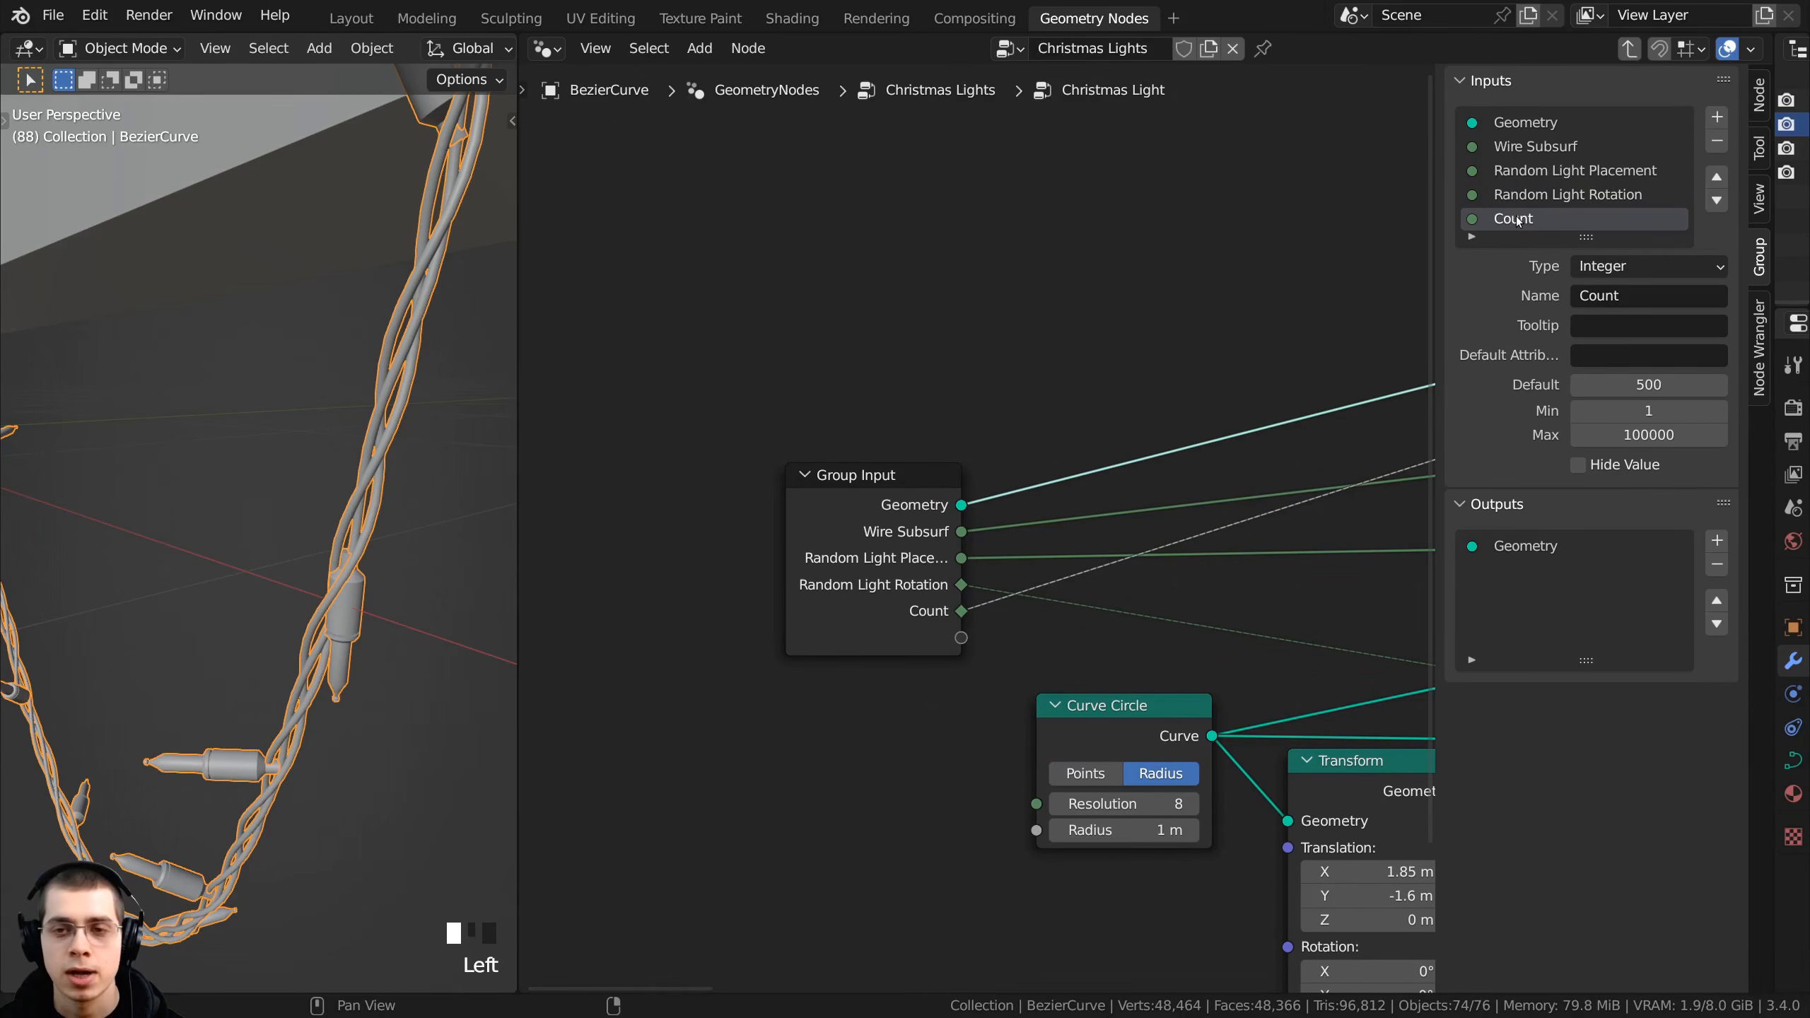
{"action": "double_click", "coordinate": [1519, 220]}
{"action": "key", "text": "BackSpace"}
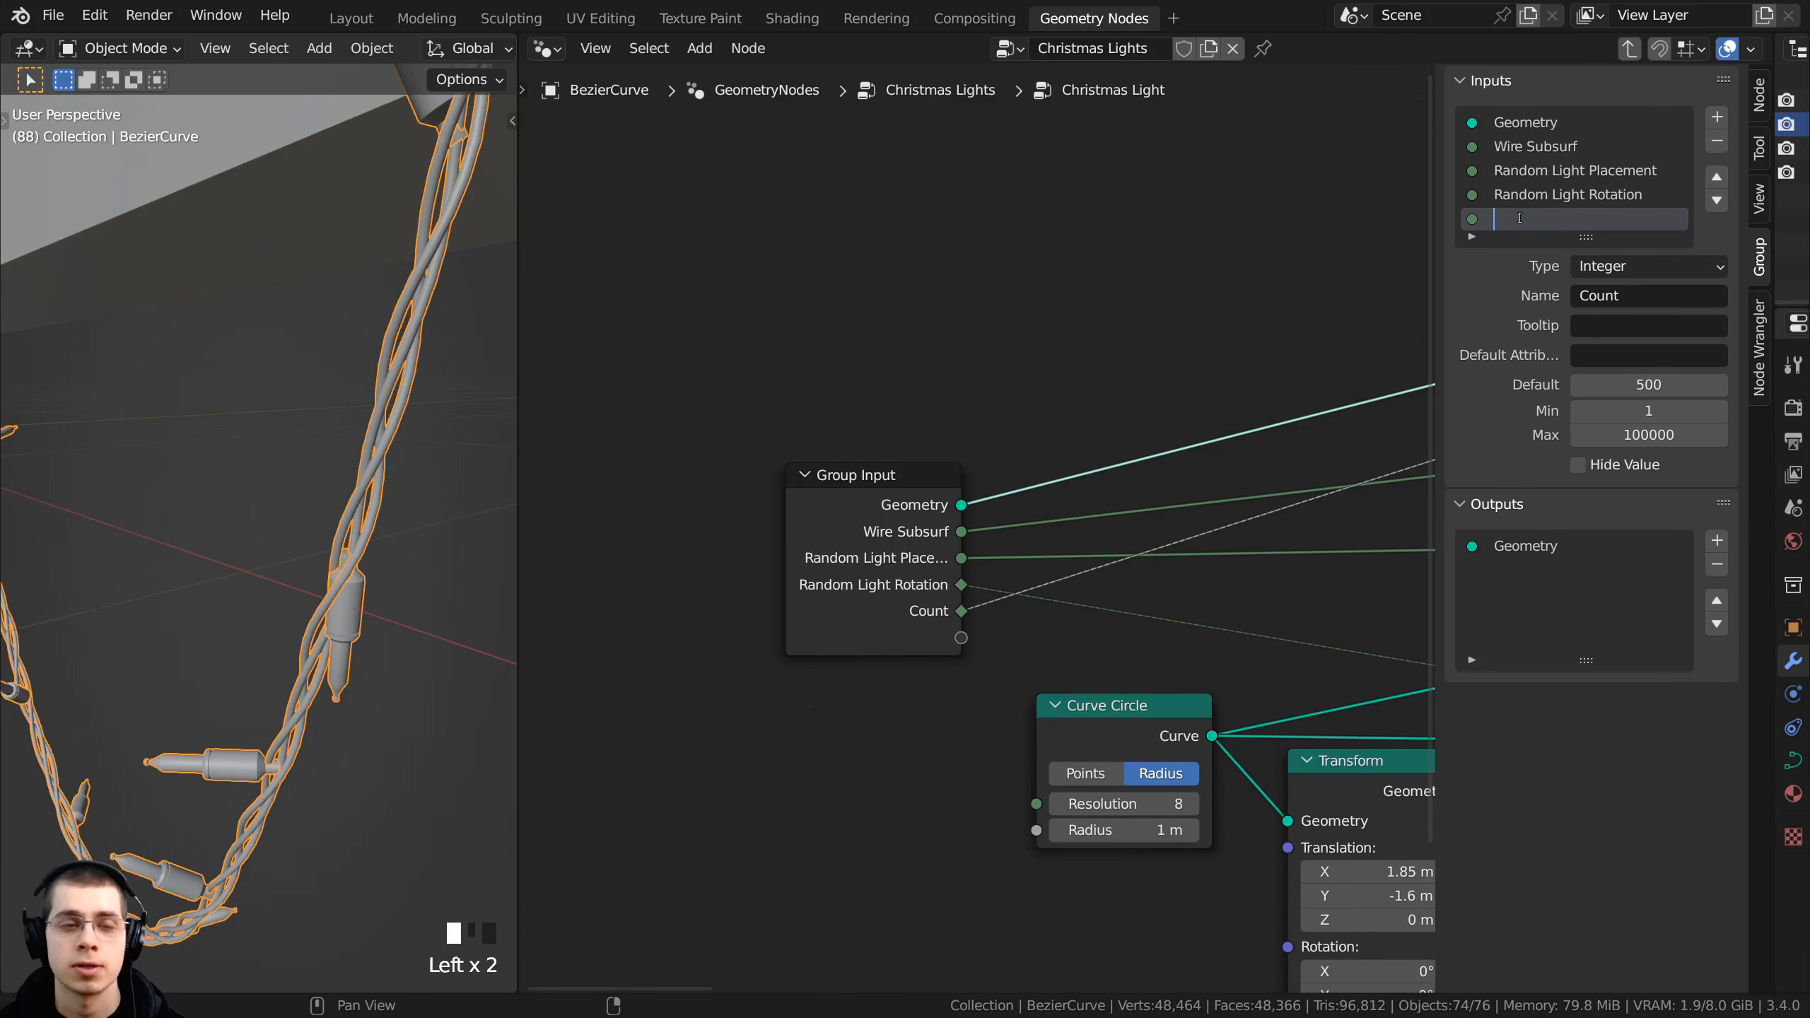
{"action": "type", "text": "Wire Twist"}
{"action": "key", "text": "Return"}
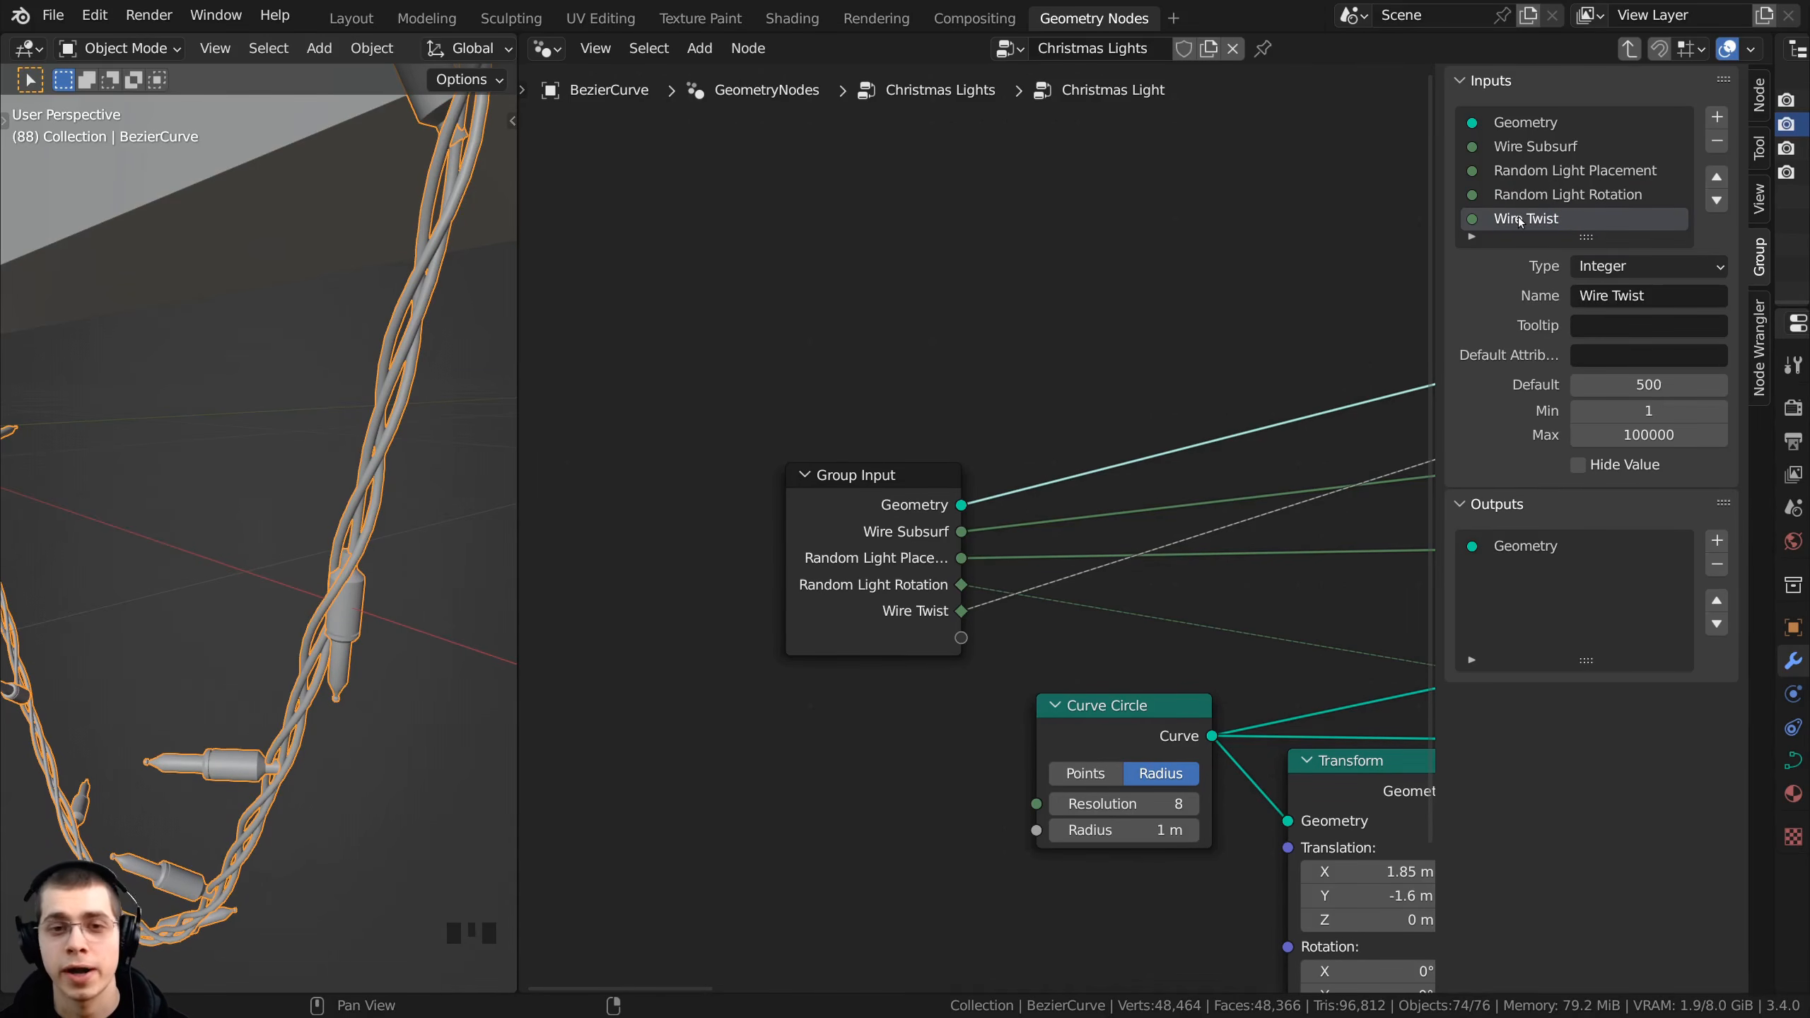
- Connect the Curve Circle node's Radius to a new socket on the Group Input node
{"action": "scroll", "coordinate": [1274, 655], "scroll_direction": "down", "scroll_amount": 3}
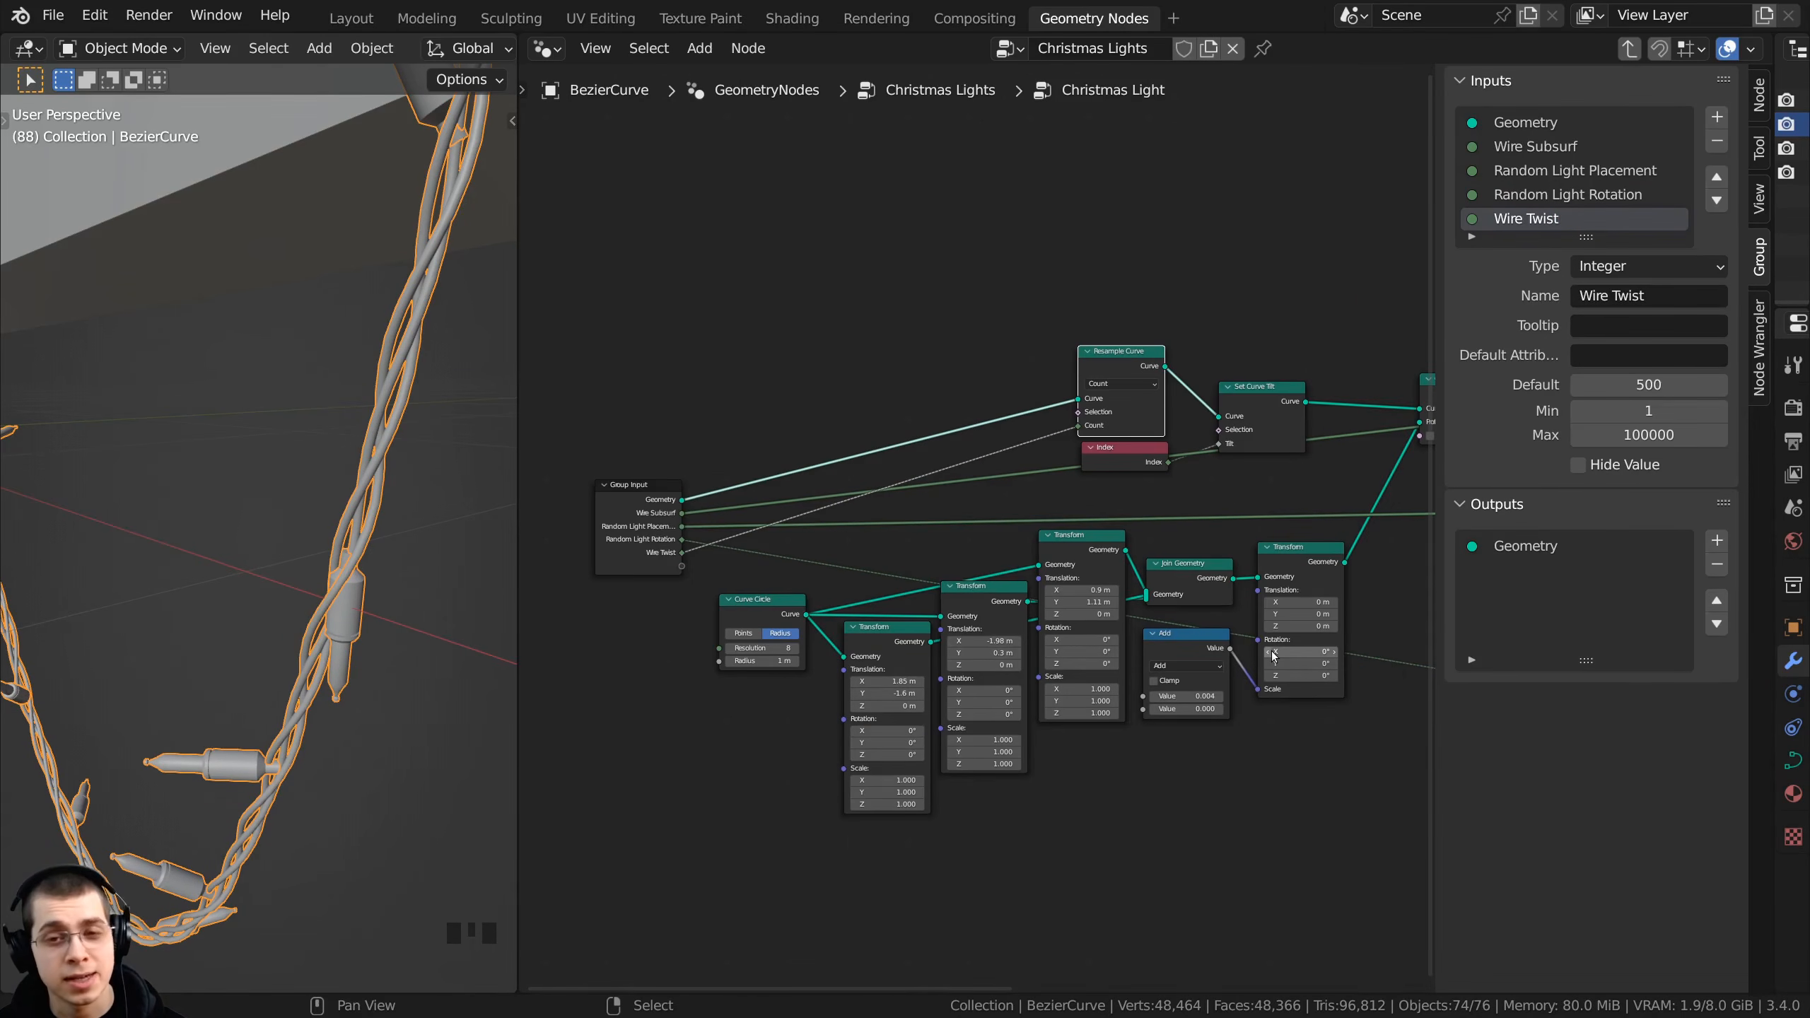
{"action": "scroll", "coordinate": [1275, 677], "scroll_direction": "down", "scroll_amount": 2}
{"action": "middle_click_drag", "start_coordinate": [1275, 677], "coordinate": [1046, 558]}
{"action": "middle_click_drag", "start_coordinate": [944, 579], "coordinate": [1155, 572]}
{"action": "scroll", "coordinate": [833, 557], "scroll_direction": "up", "scroll_amount": 5}
{"action": "middle_click_drag", "start_coordinate": [791, 574], "coordinate": [1068, 512]}
{"action": "scroll", "coordinate": [987, 552], "scroll_direction": "up", "scroll_amount": 6}
{"action": "left_click_drag", "start_coordinate": [1025, 519], "coordinate": [1038, 503]}
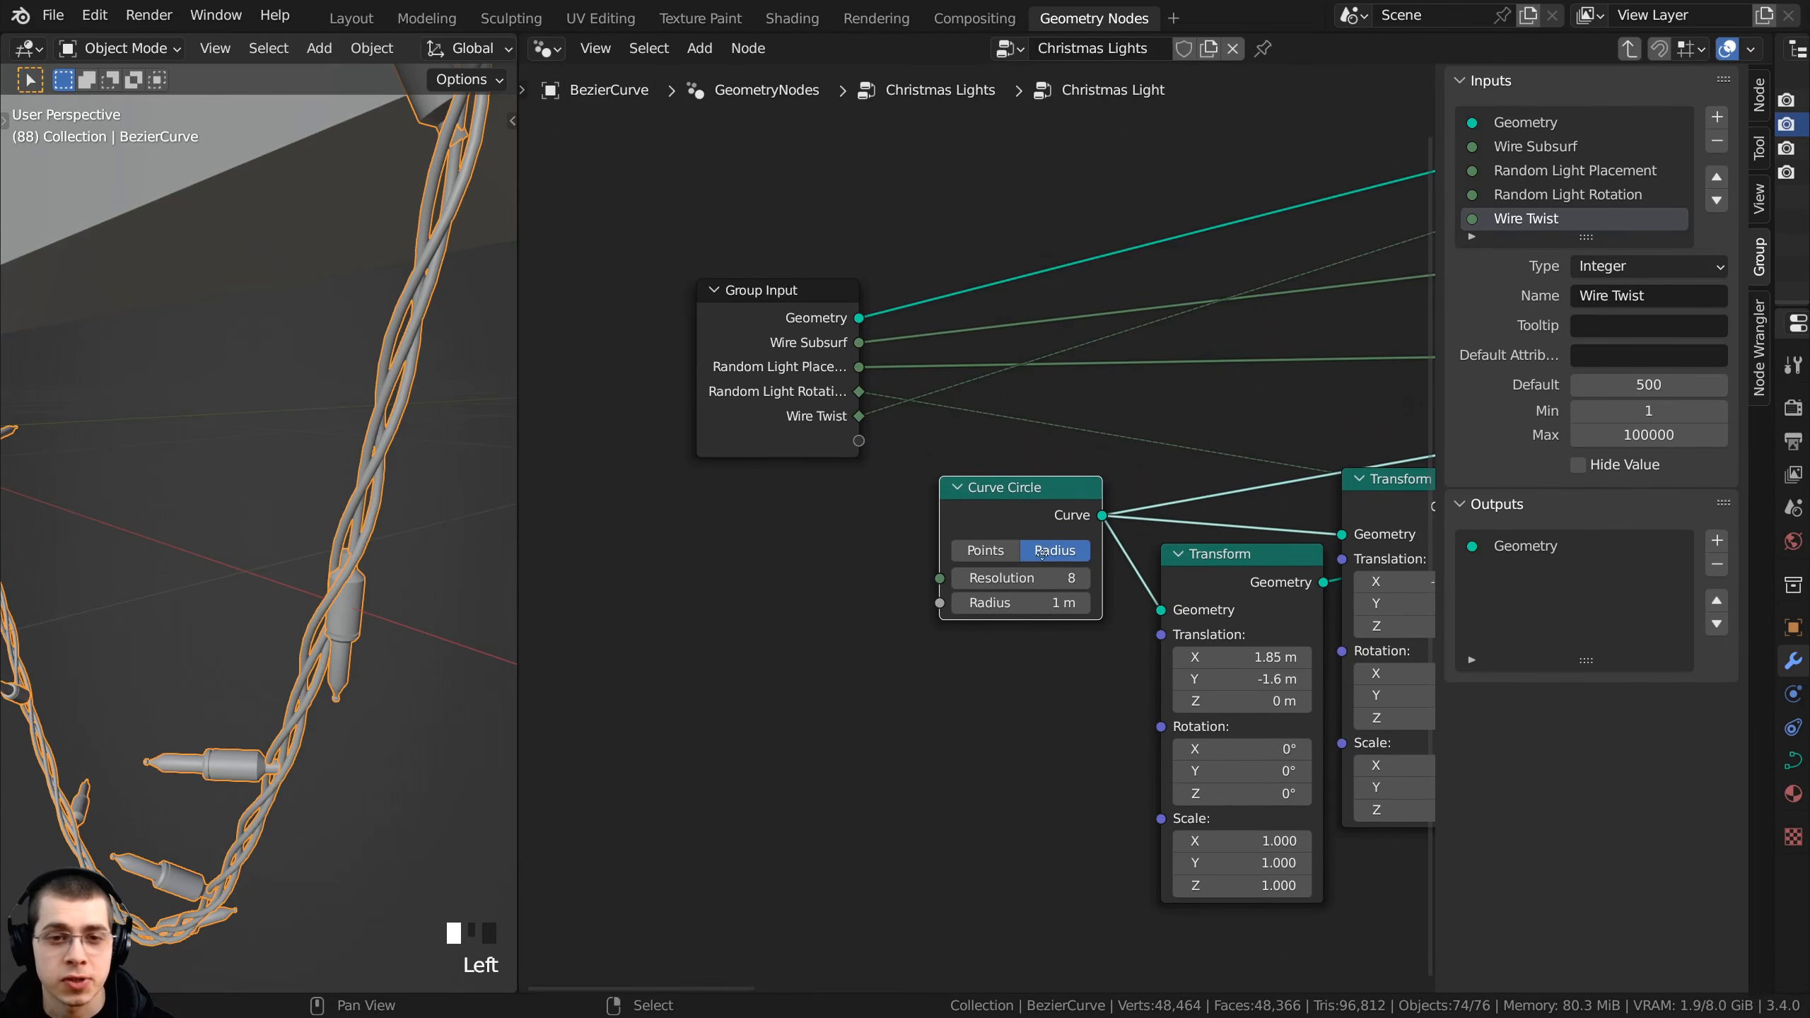
{"action": "scroll", "coordinate": [1025, 602], "scroll_direction": "up", "scroll_amount": 1}
{"action": "left_click_drag", "start_coordinate": [1012, 612], "coordinate": [816, 419]}
{"action": "right_click", "coordinate": [1012, 611]}
- Lengthen the group's input list and rename the Radius input as Wire Thickness
{"action": "left_click", "coordinate": [1525, 216]}
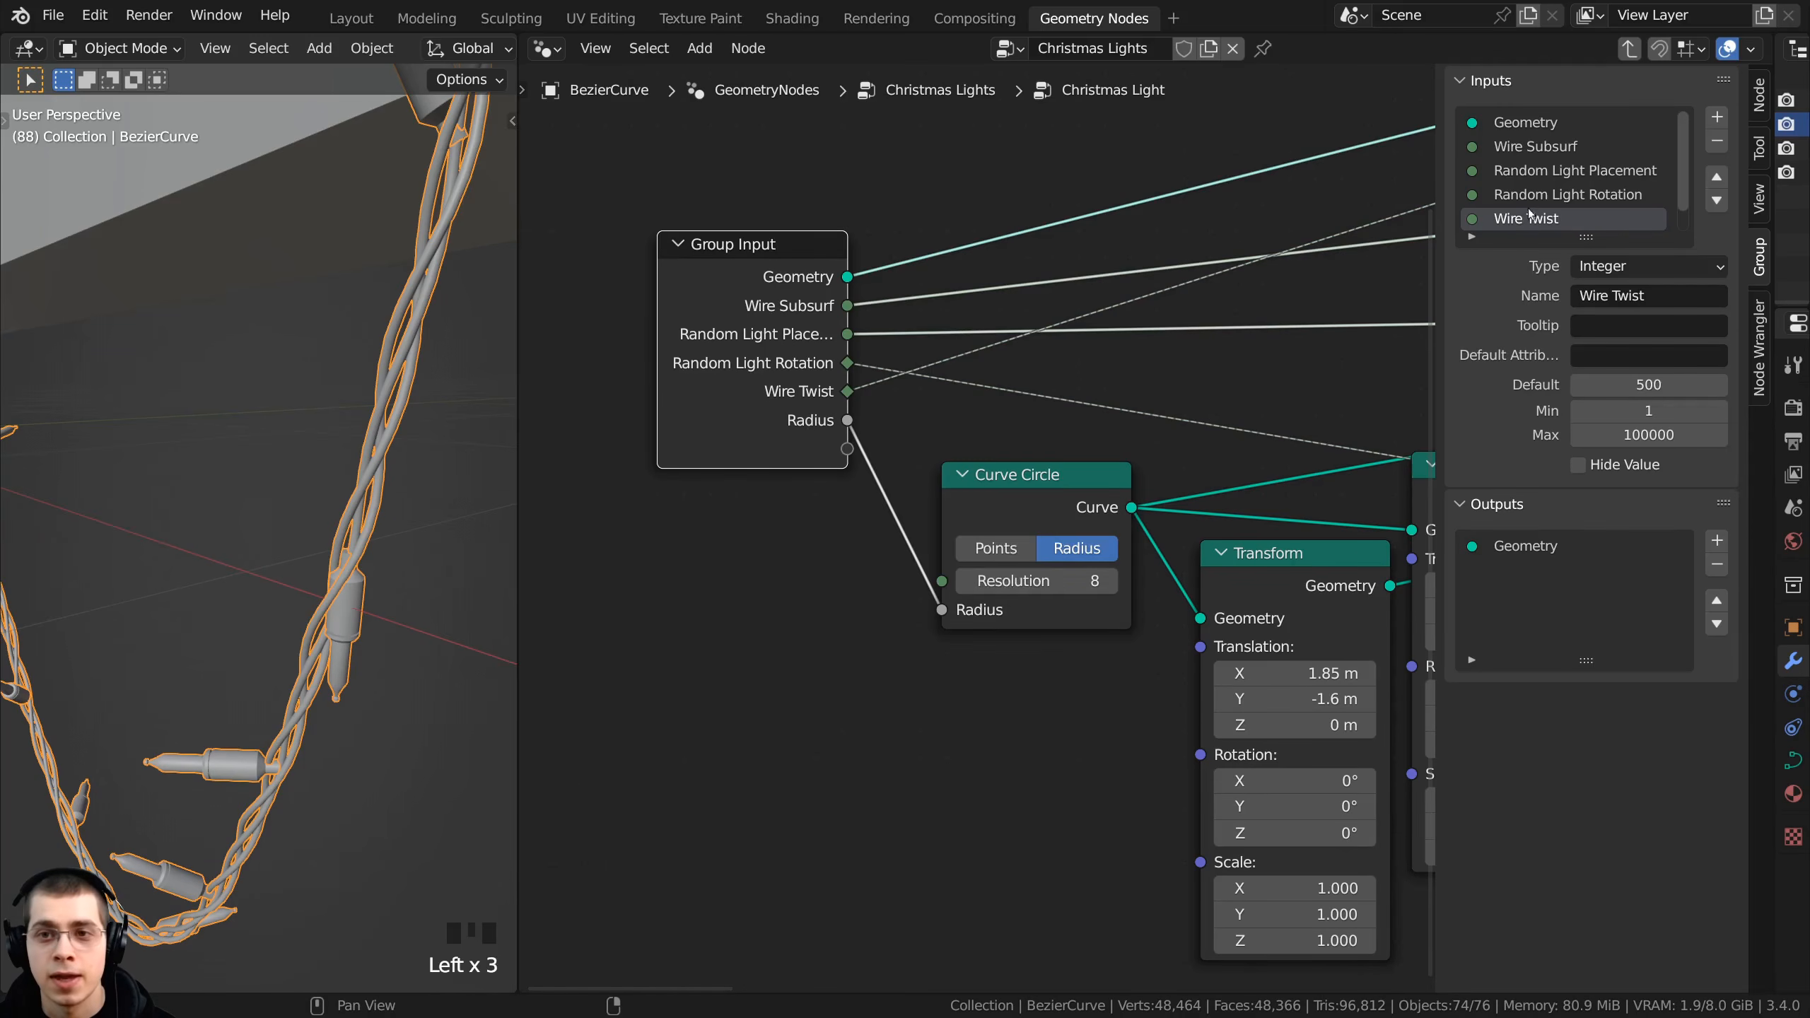
{"action": "left_click_drag", "start_coordinate": [1590, 258], "coordinate": [1590, 402]}
{"action": "double_click", "coordinate": [1518, 244]}
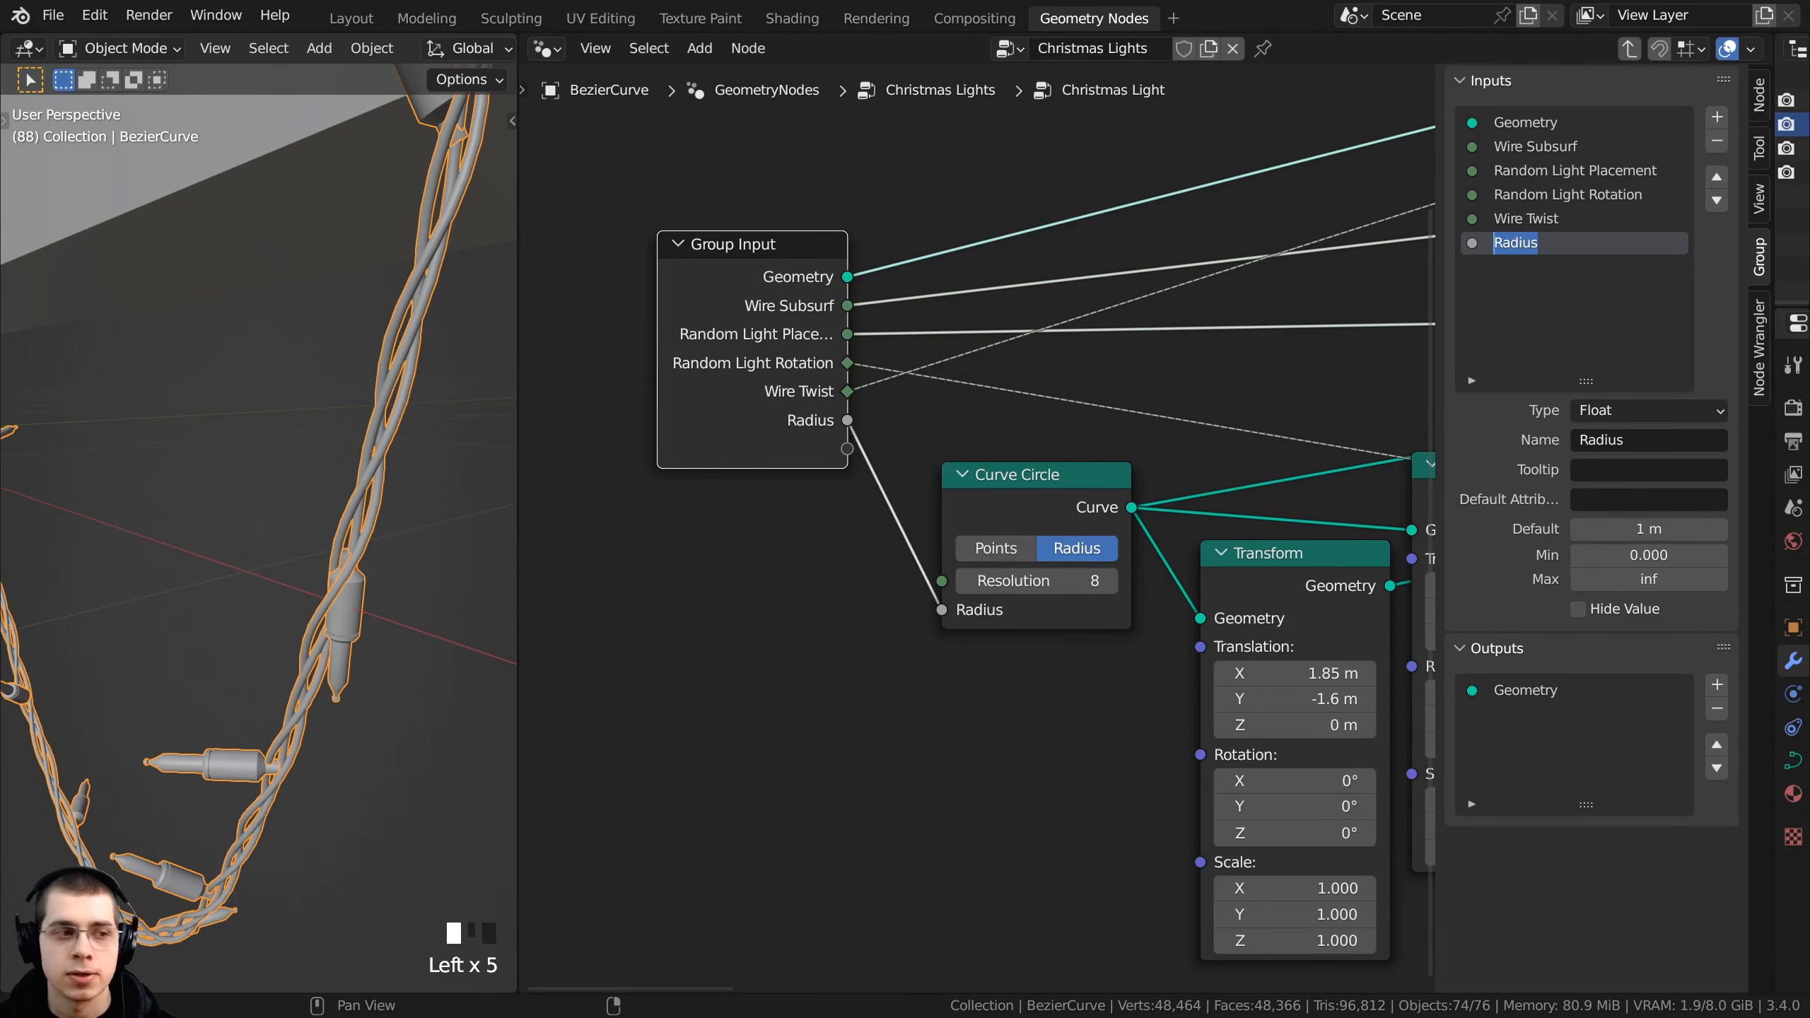
{"action": "type", "text": "Wire Thickness"}
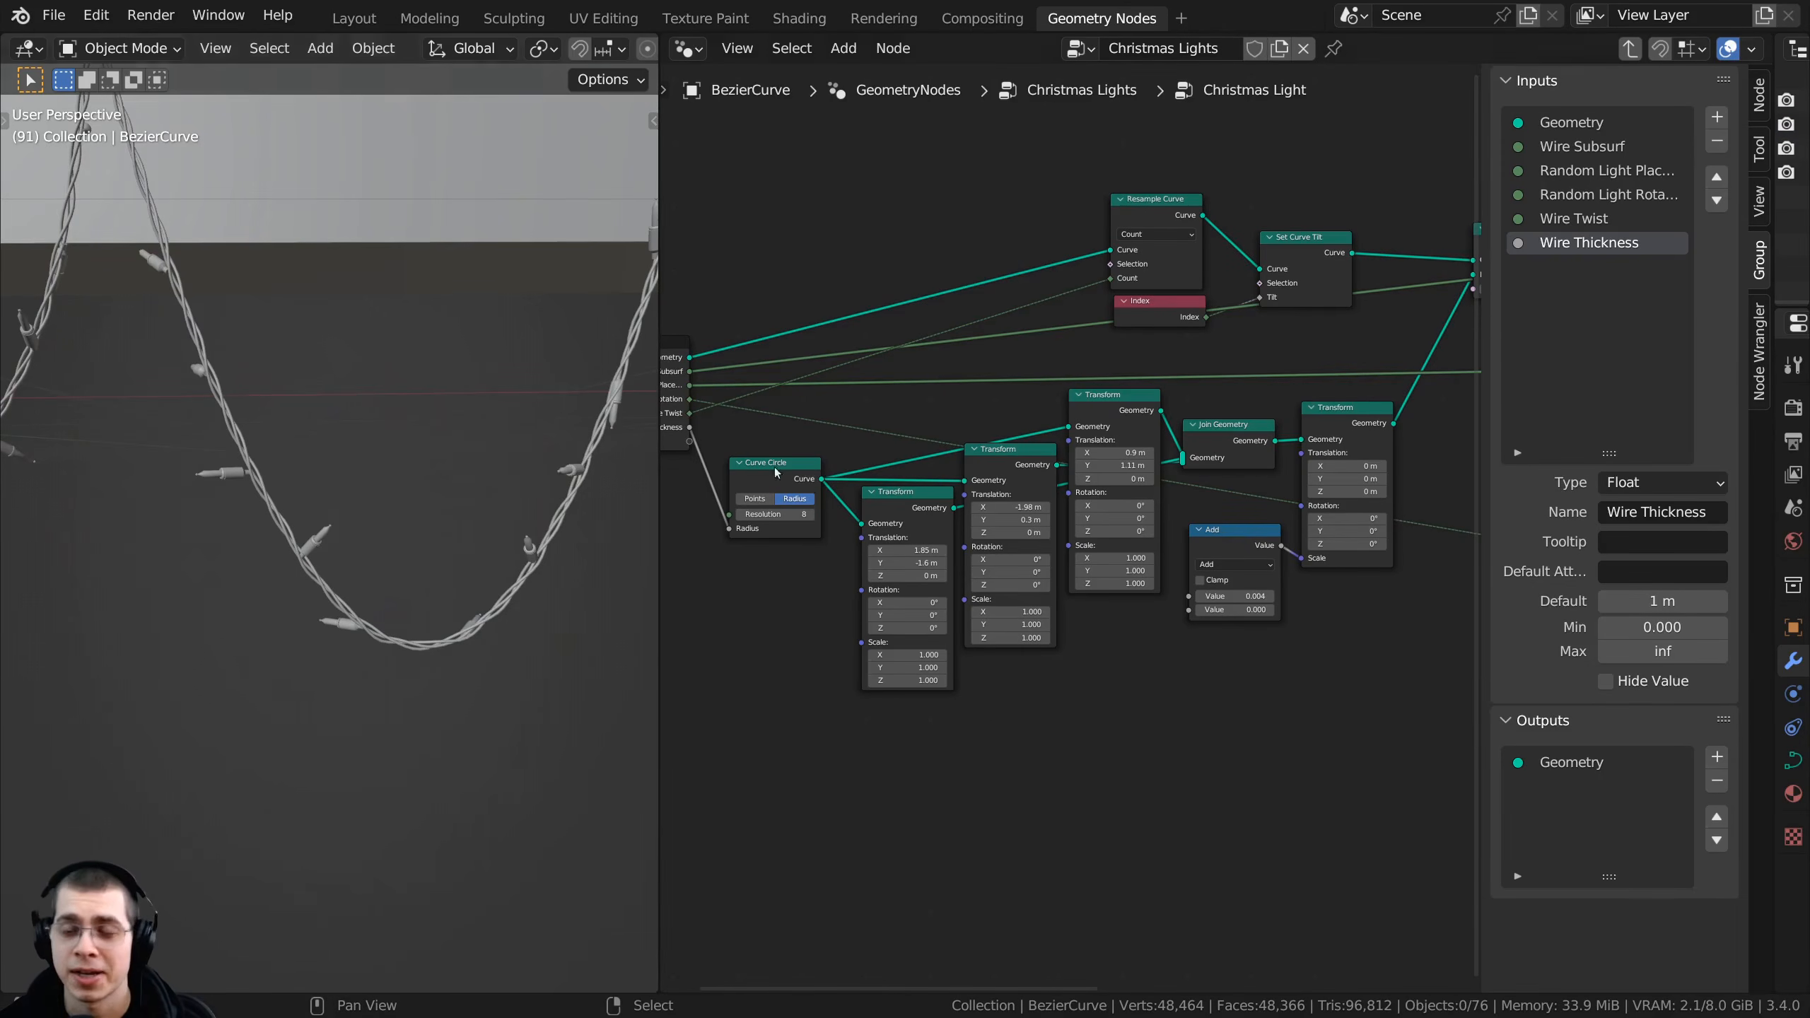
{"action": "scroll", "coordinate": [976, 454], "scroll_direction": "down", "scroll_amount": 1}
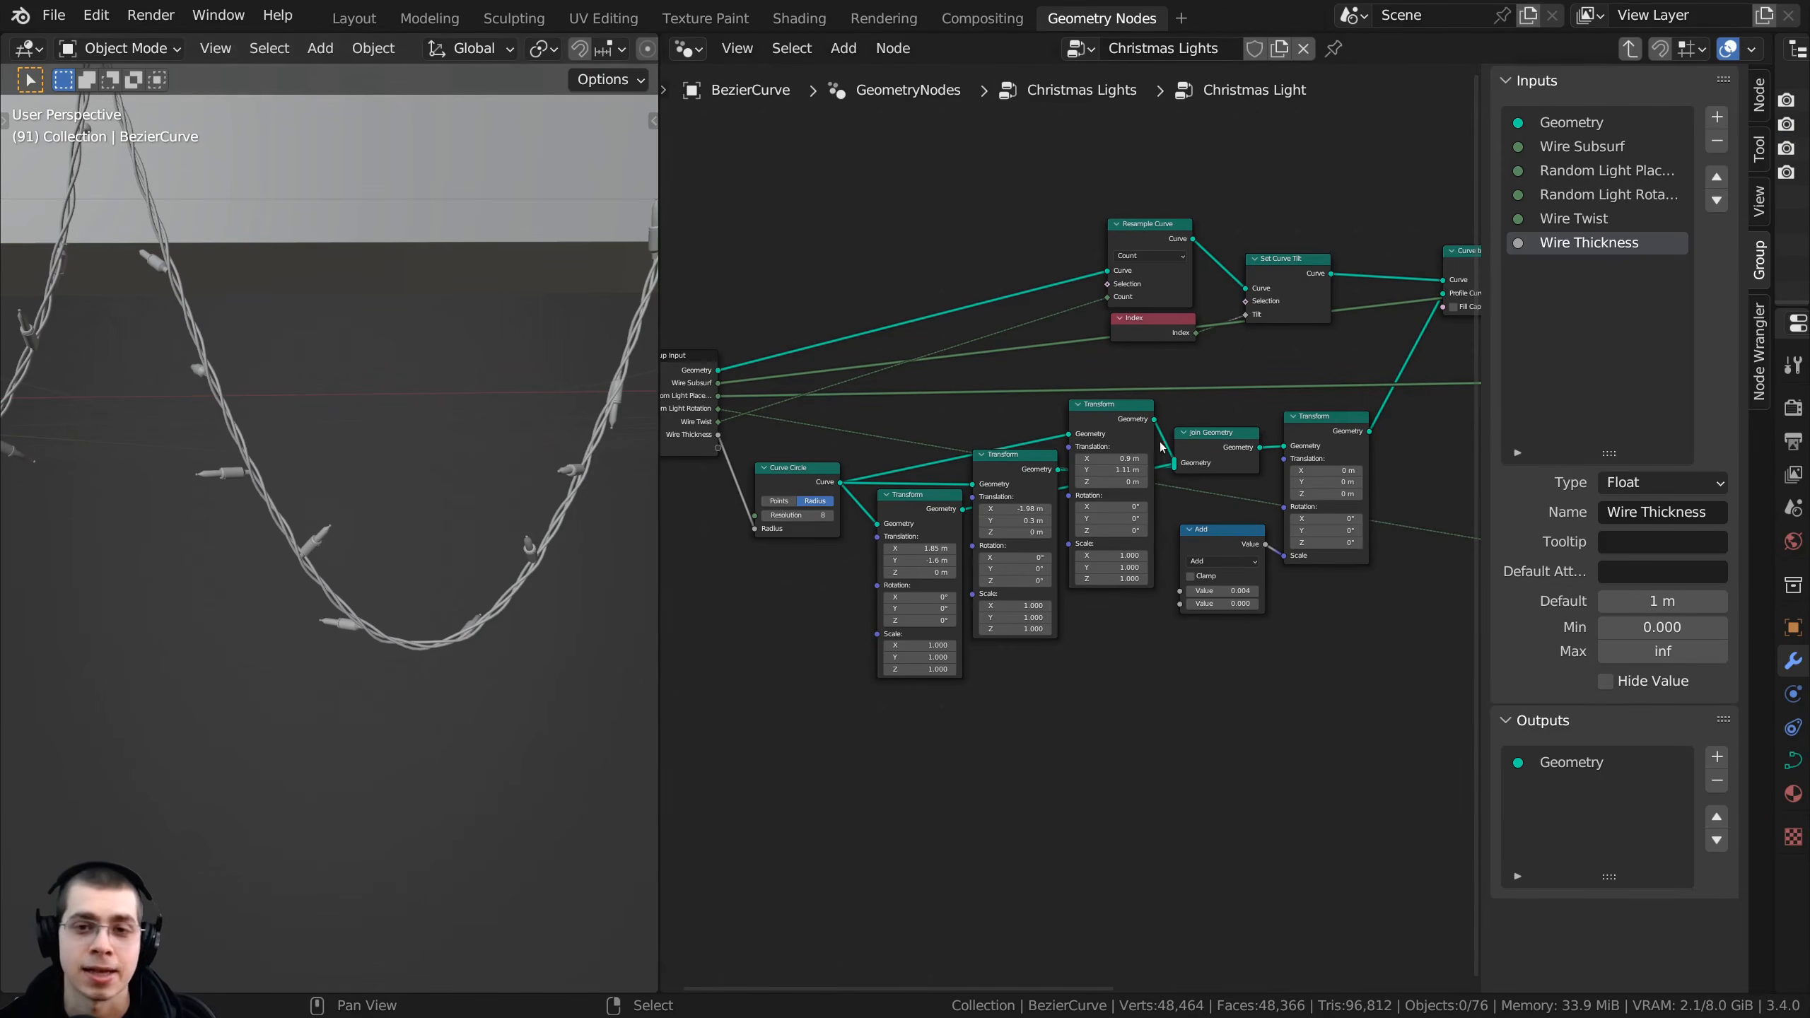
- Try lowering the Distribute Points on Faces node's Distance Min to 0.1 m to check the light spacing
{"action": "scroll", "coordinate": [1159, 447], "scroll_direction": "down", "scroll_amount": 1}
{"action": "middle_click_drag", "start_coordinate": [1447, 431], "coordinate": [1033, 539]}
{"action": "scroll", "coordinate": [1054, 536], "scroll_direction": "up", "scroll_amount": 4}
{"action": "scroll", "coordinate": [1224, 444], "scroll_direction": "up", "scroll_amount": 3}
{"action": "middle_click_drag", "start_coordinate": [1307, 402], "coordinate": [1233, 364]}
{"action": "left_click", "coordinate": [1245, 350]}
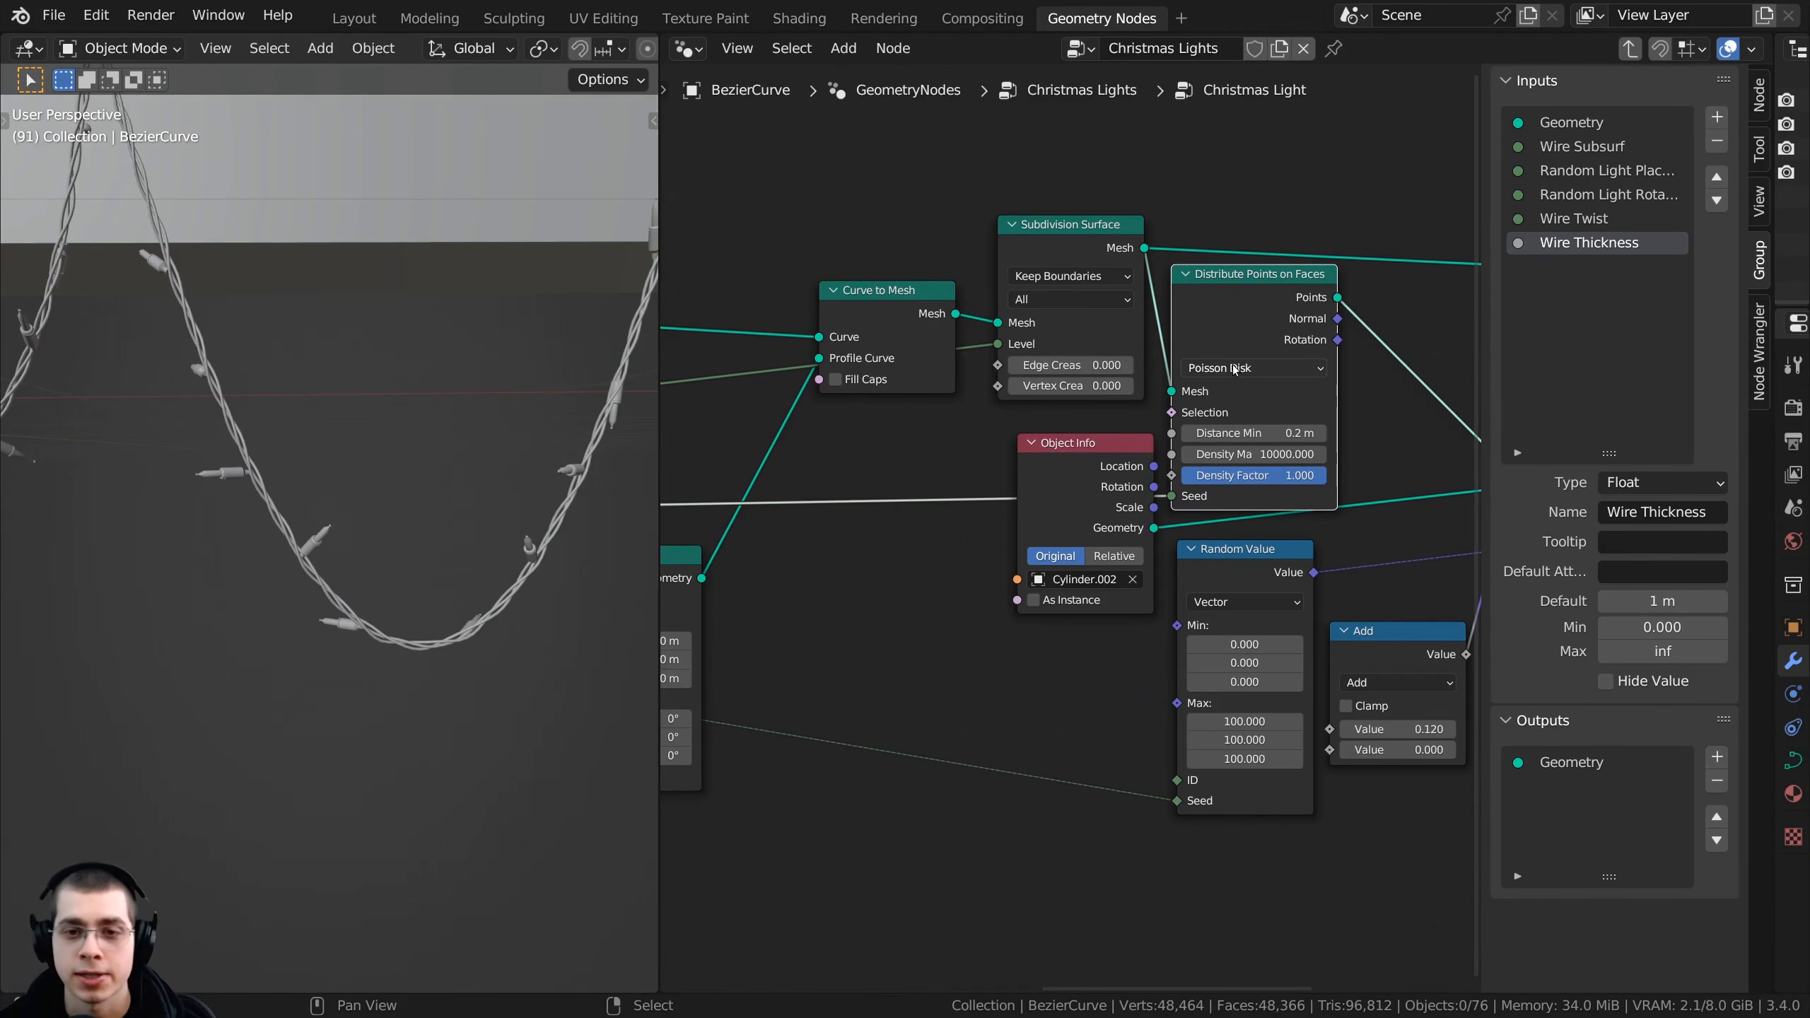
{"action": "mouse_move", "coordinate": [1169, 463]}
{"action": "left_mouse_down"}
{"action": "mouse_move", "coordinate": [1133, 463]}
{"action": "mouse_move", "coordinate": [1176, 463]}
{"action": "mouse_move", "coordinate": [1140, 463]}
{"action": "mouse_move", "coordinate": [1161, 463]}
{"action": "left_mouse_up"}
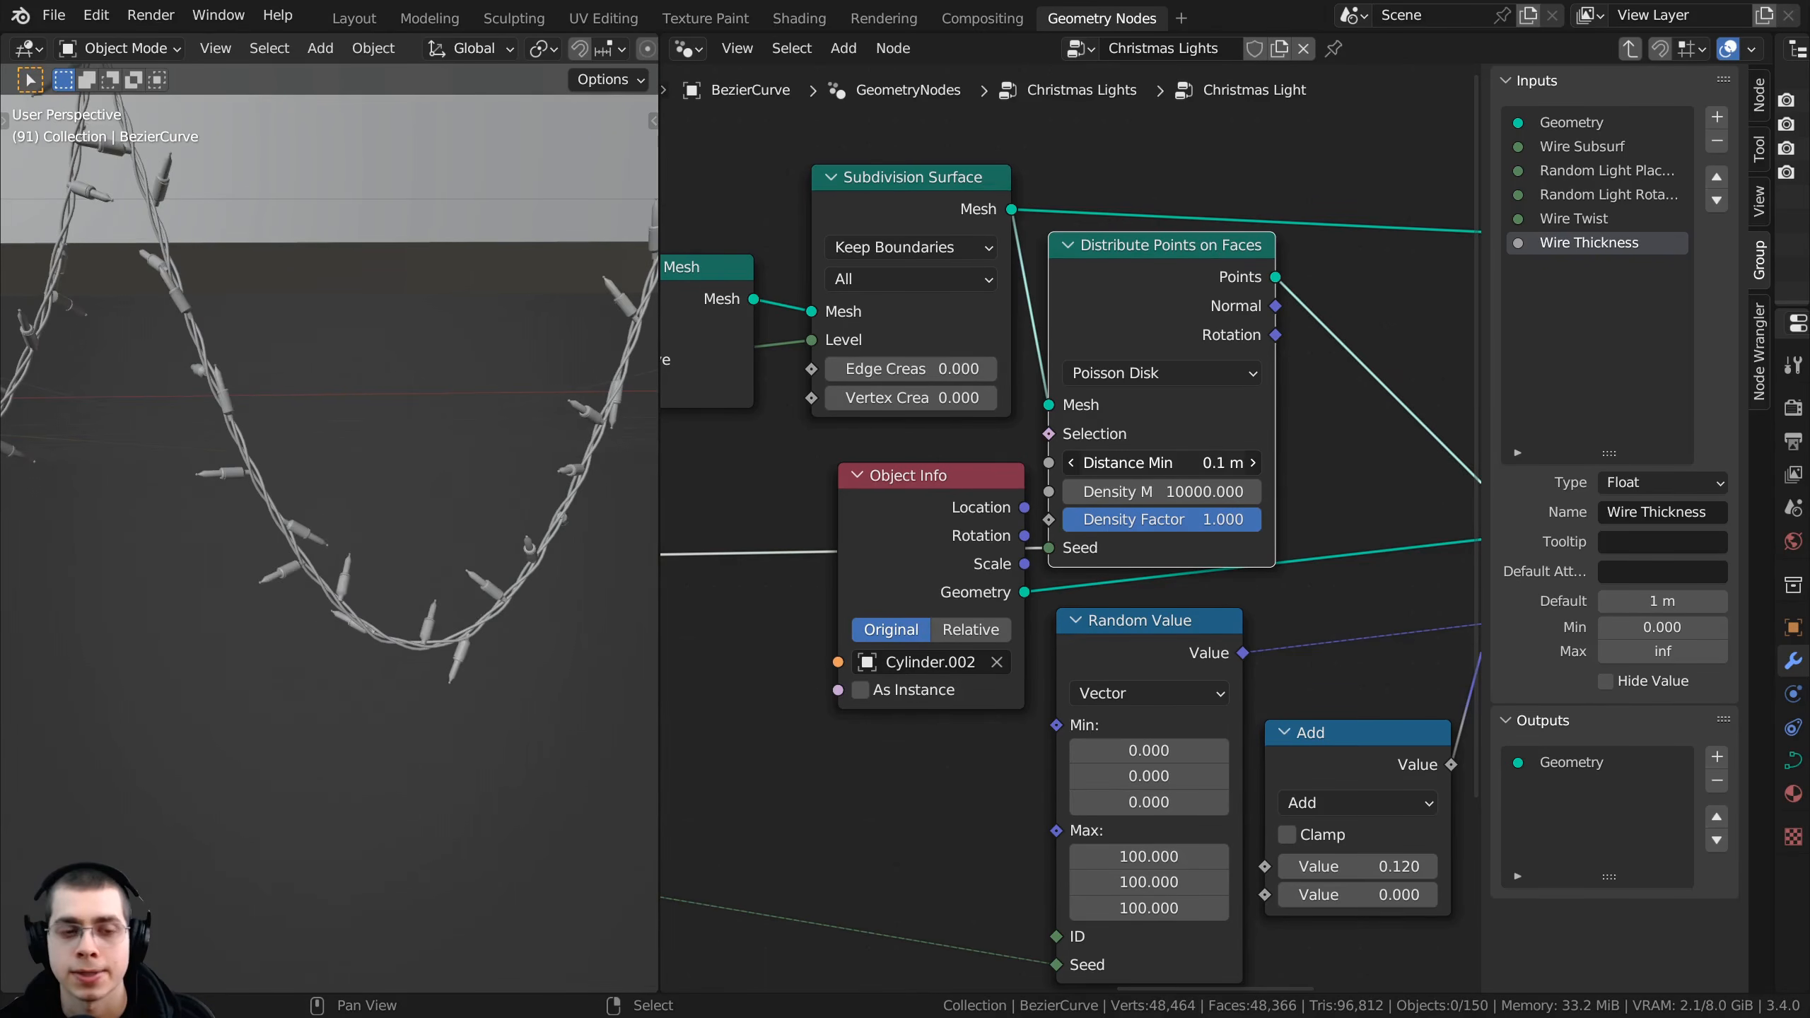
- Connect the Distribute Points on Faces node's Distance Min to a new Group Input socket and rename that input Lights Amount
{"action": "scroll", "coordinate": [1167, 472], "scroll_direction": "down", "scroll_amount": 2}
{"action": "middle_click_drag", "start_coordinate": [1008, 511], "coordinate": [1104, 509]}
{"action": "scroll", "coordinate": [1104, 509], "scroll_direction": "up", "scroll_amount": 1}
{"action": "scroll", "coordinate": [1105, 508], "scroll_direction": "up", "scroll_amount": 1}
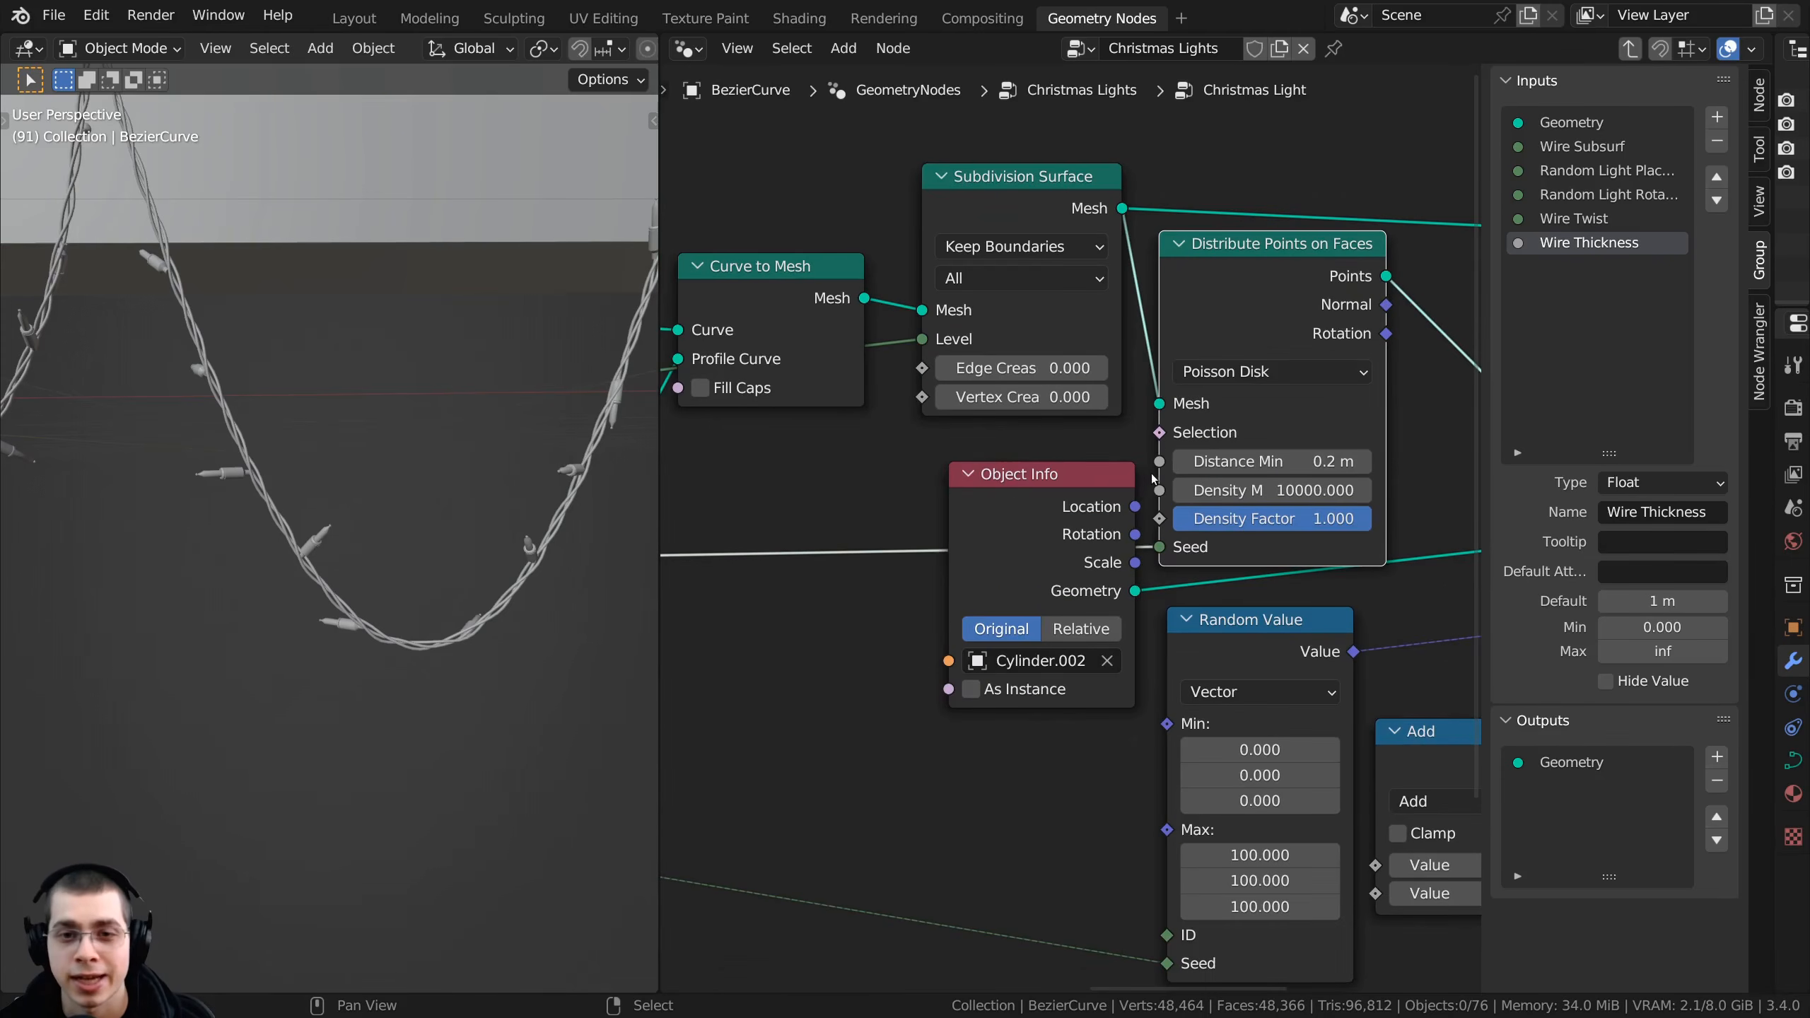
{"action": "left_click_drag", "start_coordinate": [783, 461], "coordinate": [1053, 695]}
{"action": "left_click_drag", "start_coordinate": [994, 668], "coordinate": [978, 664]}
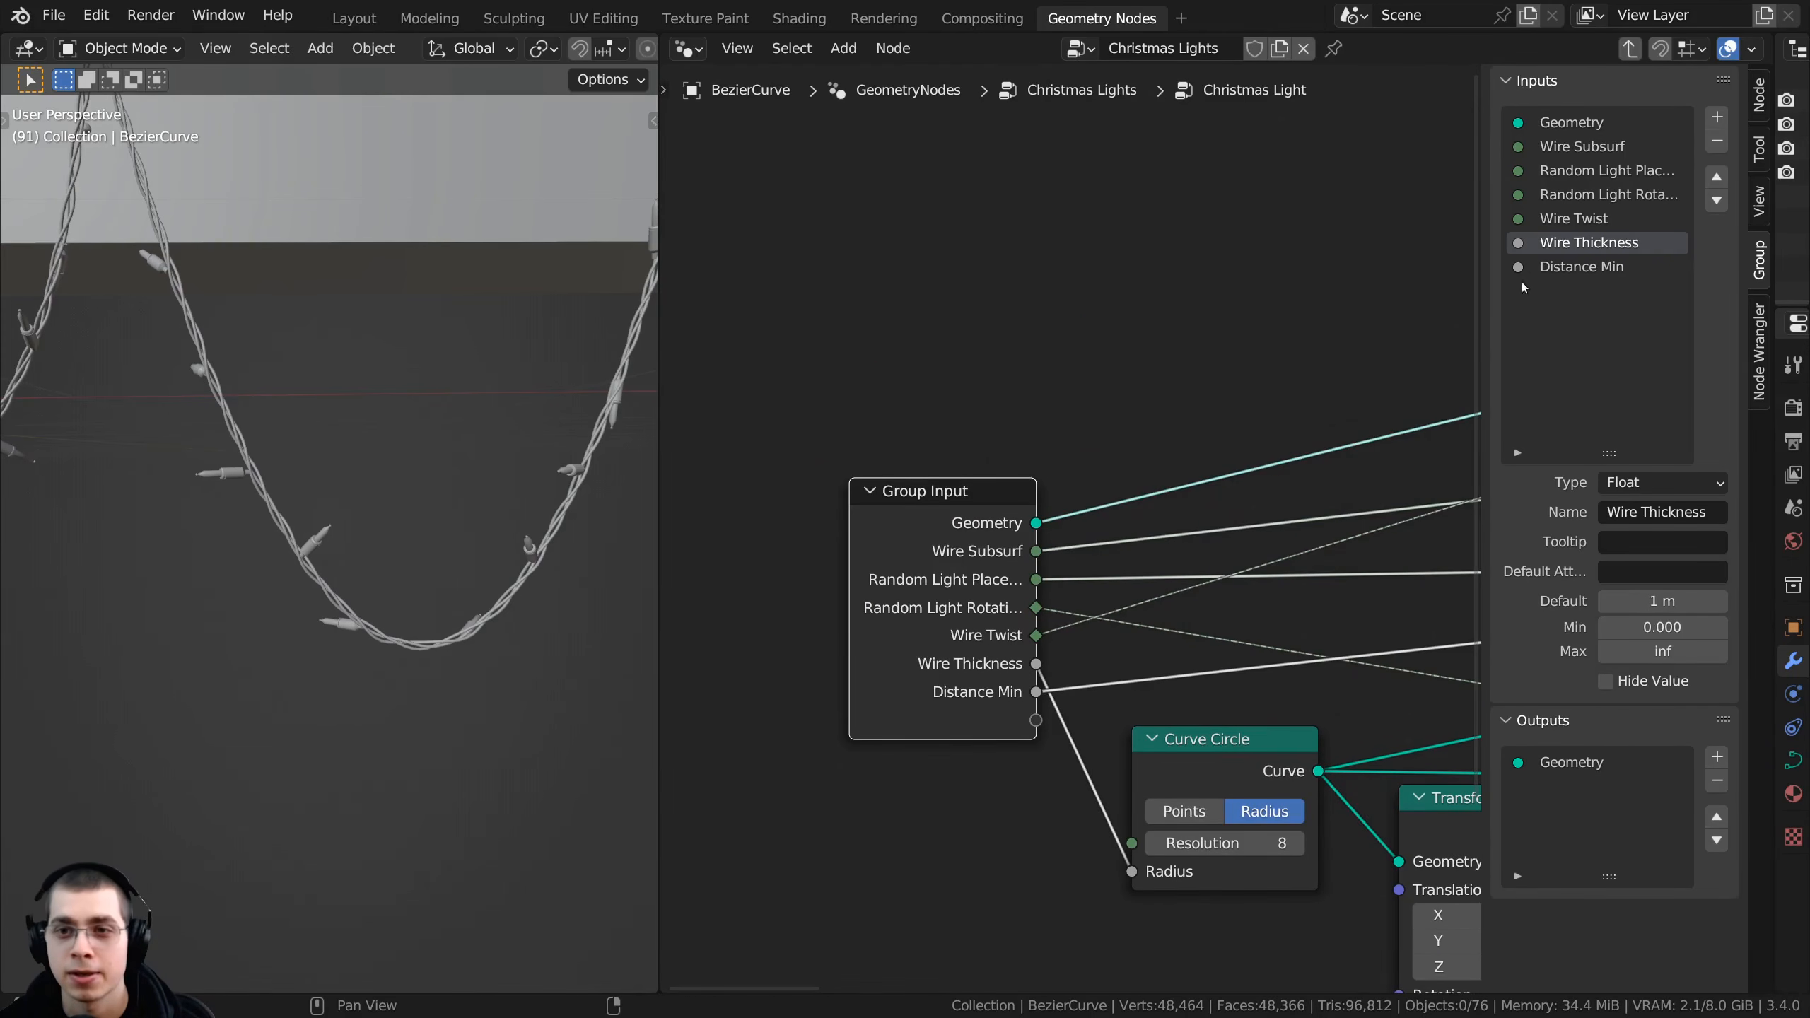
{"action": "double_click", "coordinate": [1573, 268]}
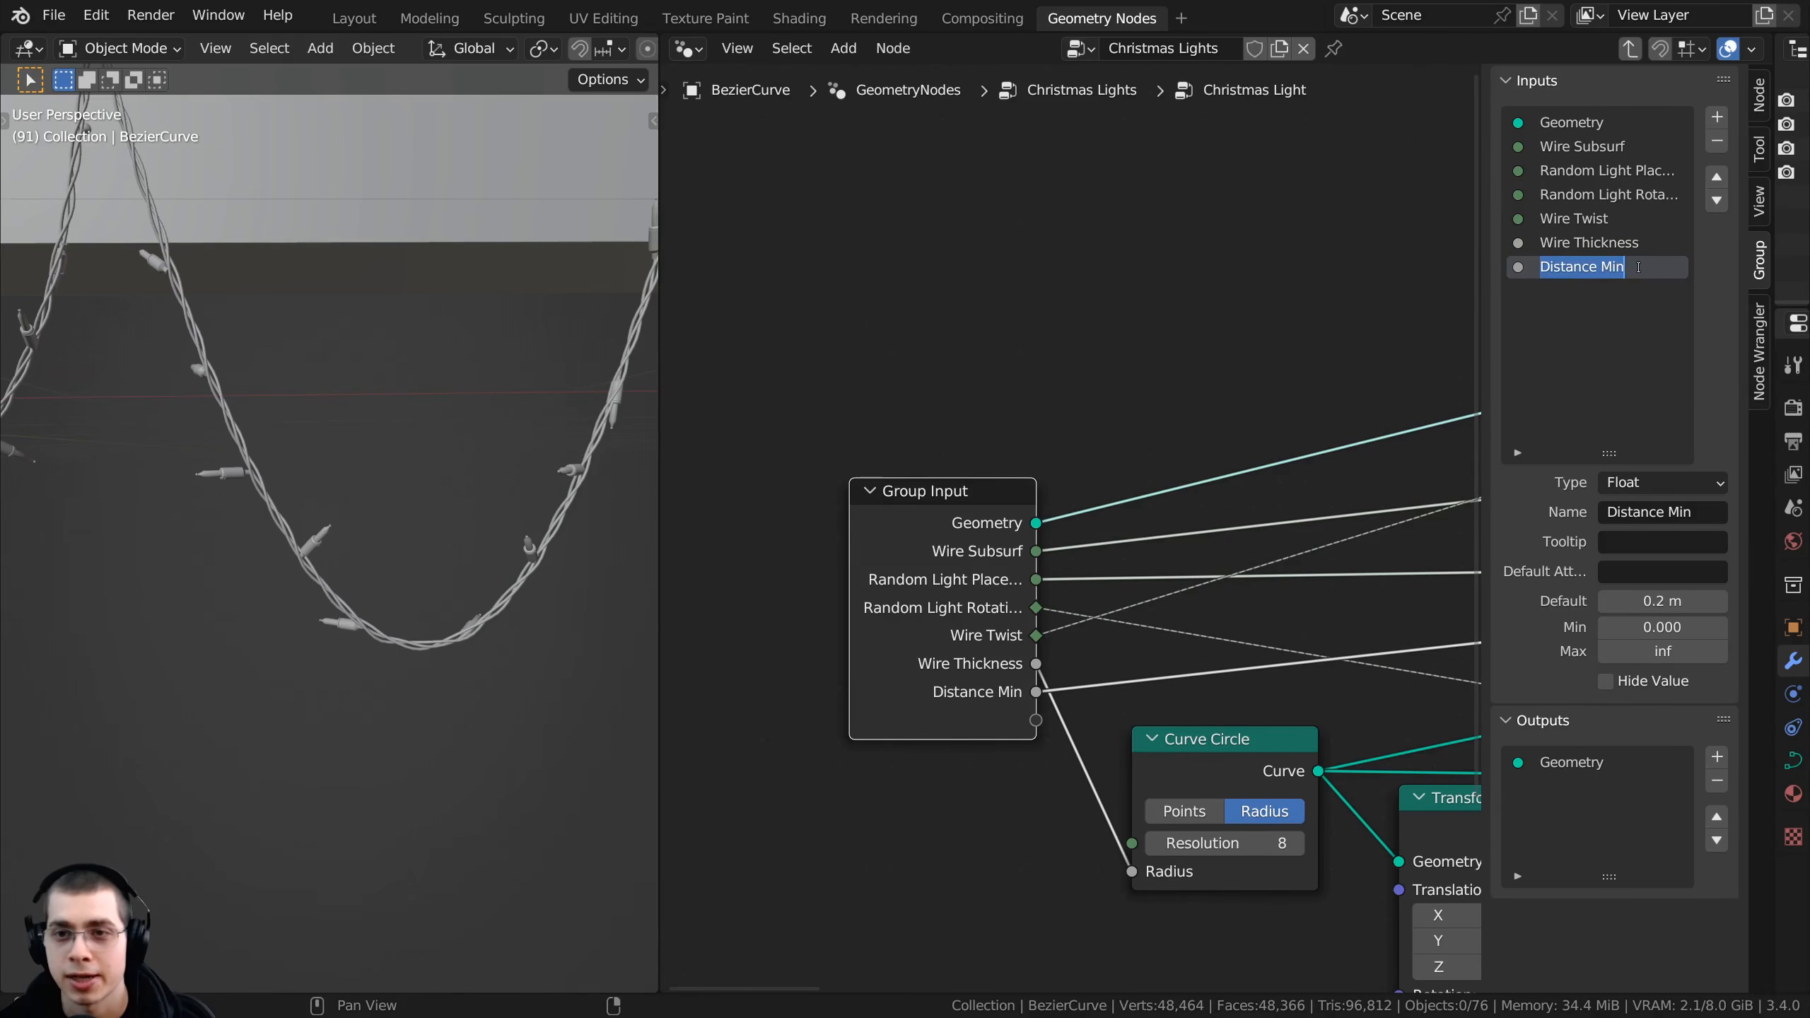
{"action": "type", "text": "Lights Amount"}
{"action": "key", "text": "Return"}
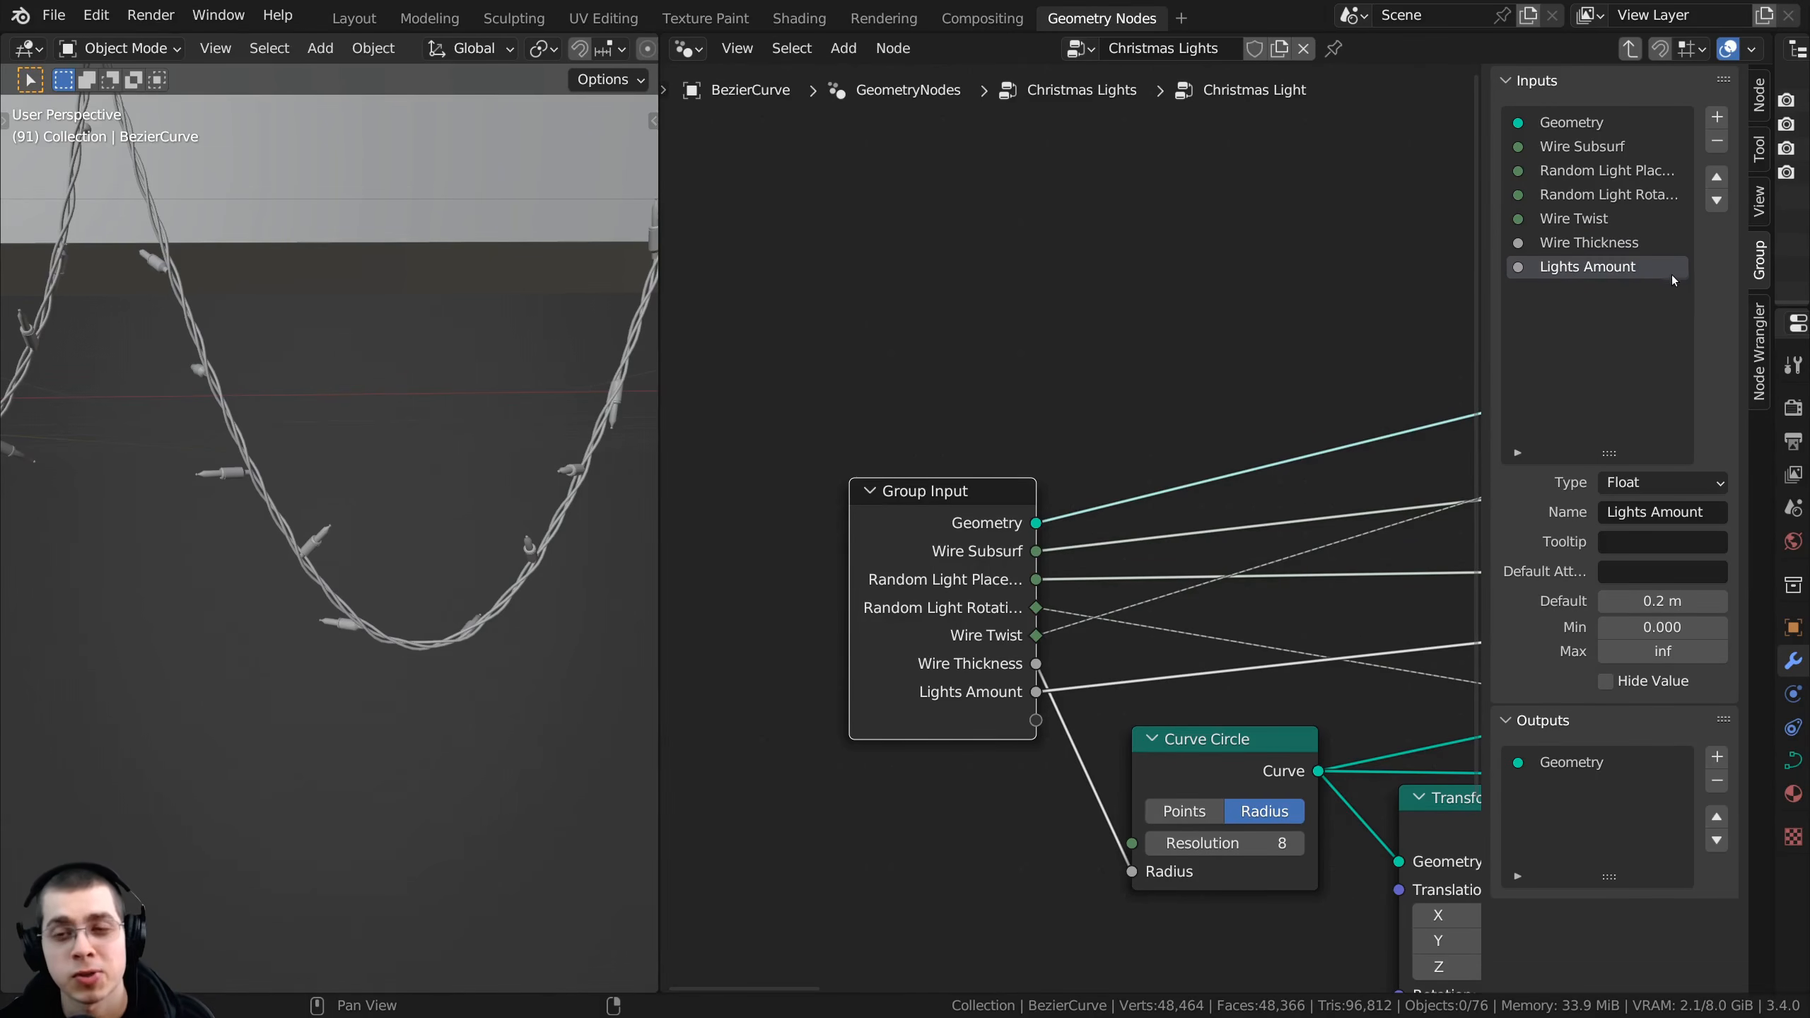
- Try changing the first Value of the Add node that drives the Instance on Points scale to check the light size
{"action": "scroll", "coordinate": [1111, 592], "scroll_direction": "down", "scroll_amount": 3}
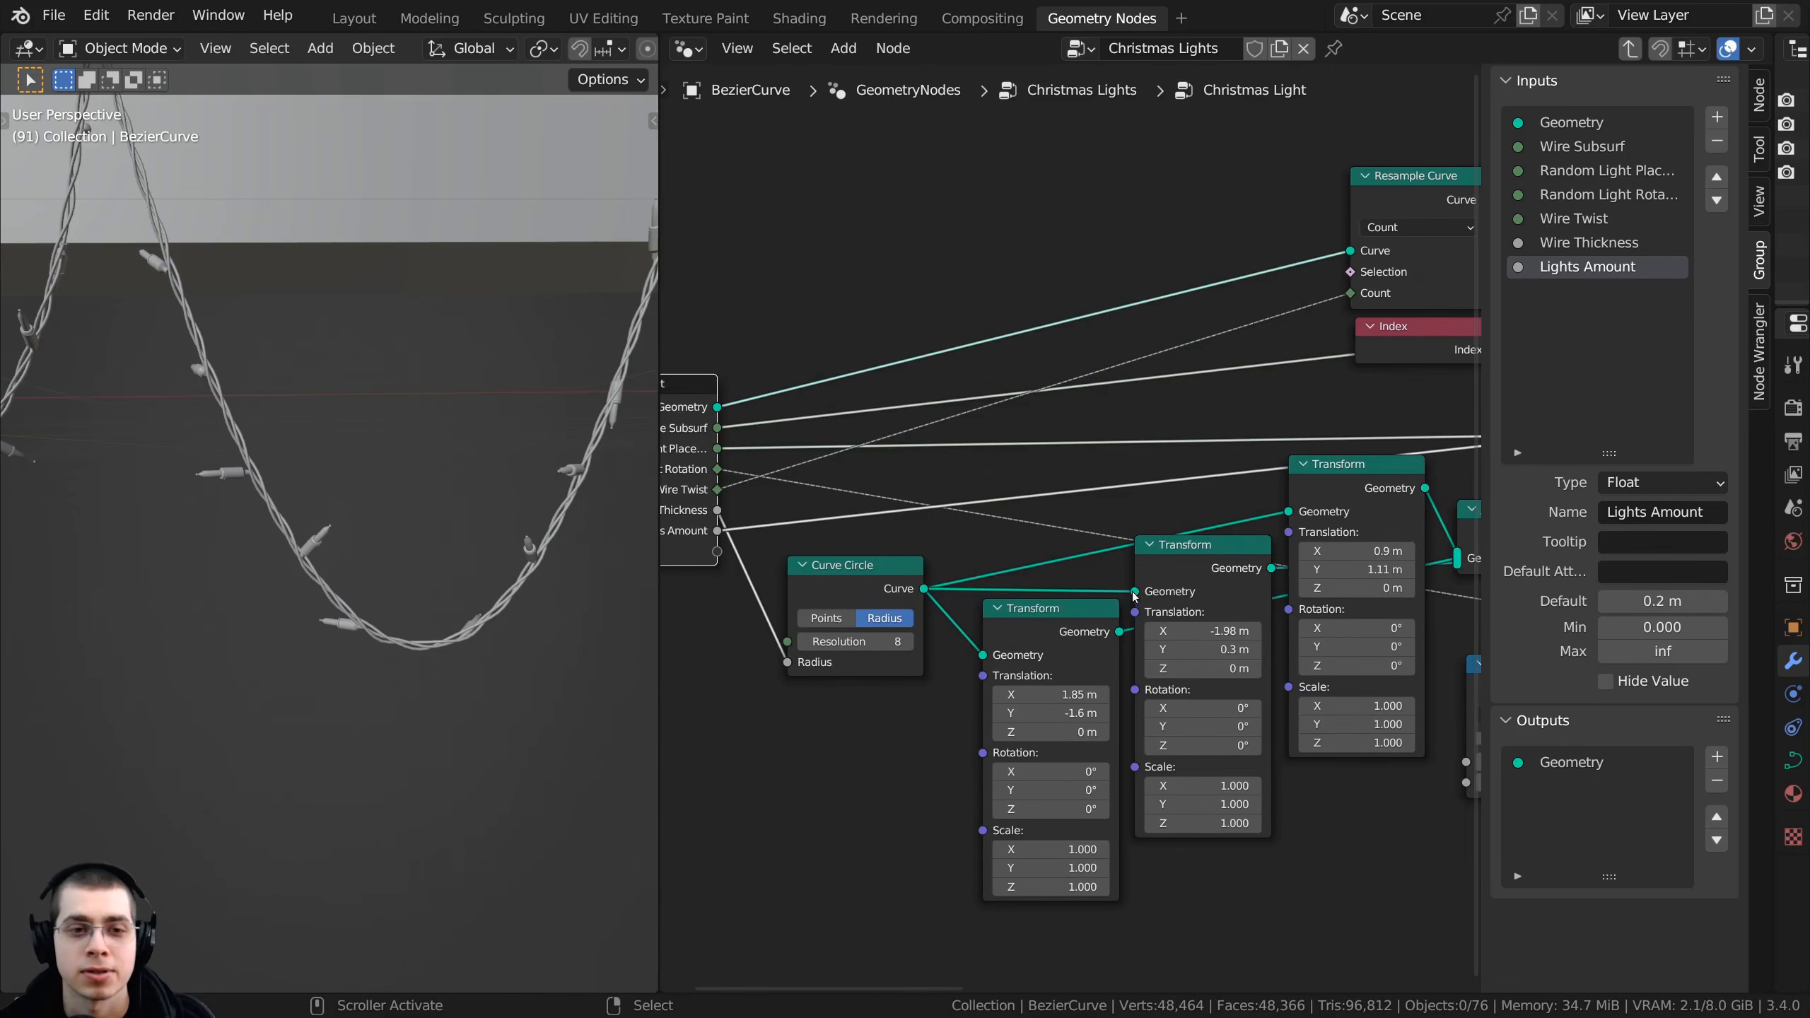
{"action": "scroll", "coordinate": [1147, 534], "scroll_direction": "down", "scroll_amount": 2}
{"action": "middle_click_drag", "start_coordinate": [1163, 519], "coordinate": [1070, 508]}
{"action": "scroll", "coordinate": [1325, 556], "scroll_direction": "down", "scroll_amount": 1}
{"action": "middle_click_drag", "start_coordinate": [1354, 555], "coordinate": [1000, 557]}
{"action": "middle_click_drag", "start_coordinate": [1131, 578], "coordinate": [688, 546]}
{"action": "scroll", "coordinate": [776, 582], "scroll_direction": "up", "scroll_amount": 7}
{"action": "middle_click_drag", "start_coordinate": [1252, 444], "coordinate": [1080, 455]}
{"action": "left_click_drag", "start_coordinate": [1171, 275], "coordinate": [1163, 251]}
{"action": "scroll", "coordinate": [1114, 378], "scroll_direction": "up", "scroll_amount": 3}
{"action": "scroll", "coordinate": [1134, 391], "scroll_direction": "down", "scroll_amount": 2}
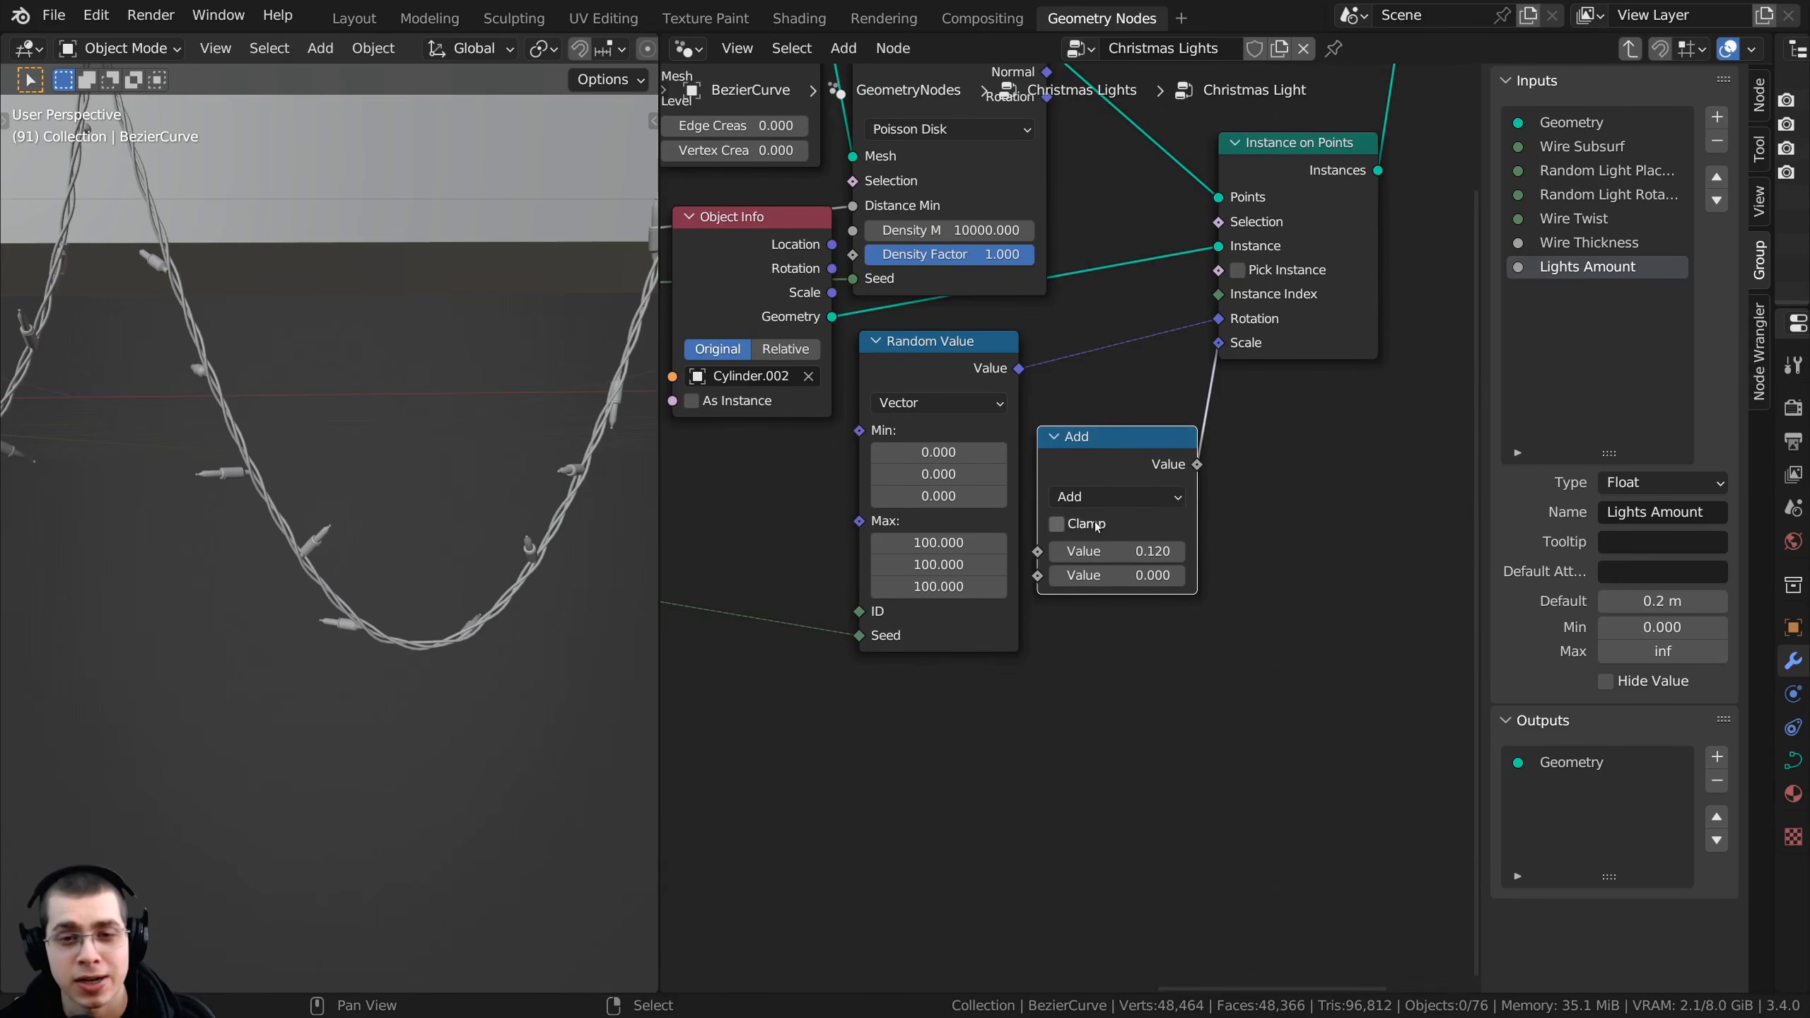
{"action": "left_click_drag", "start_coordinate": [1097, 544], "coordinate": [1167, 548]}
{"action": "right_click", "coordinate": [1097, 543]}
{"action": "right_click", "coordinate": [1167, 548]}
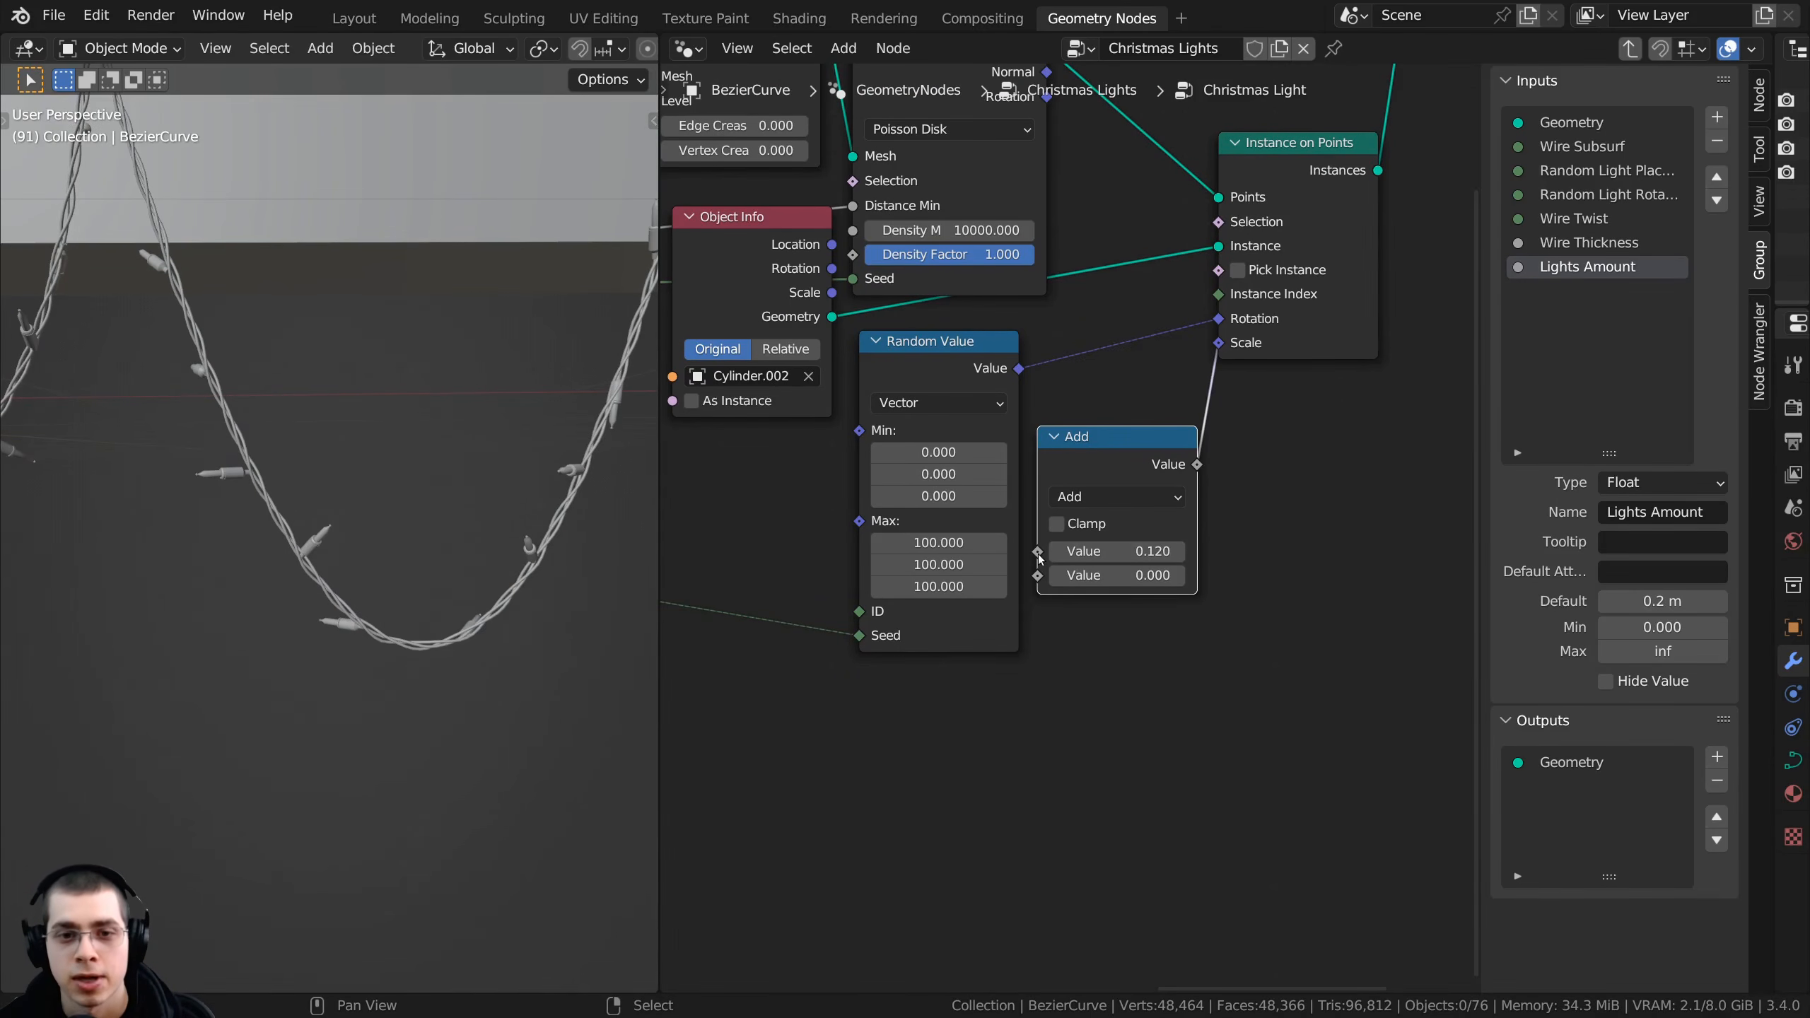
- Connect the first Value of the Add node driving the instance scale to a new Group Input socket and rename that input Lights Size
{"action": "left_click_drag", "start_coordinate": [1037, 553], "coordinate": [1078, 427]}
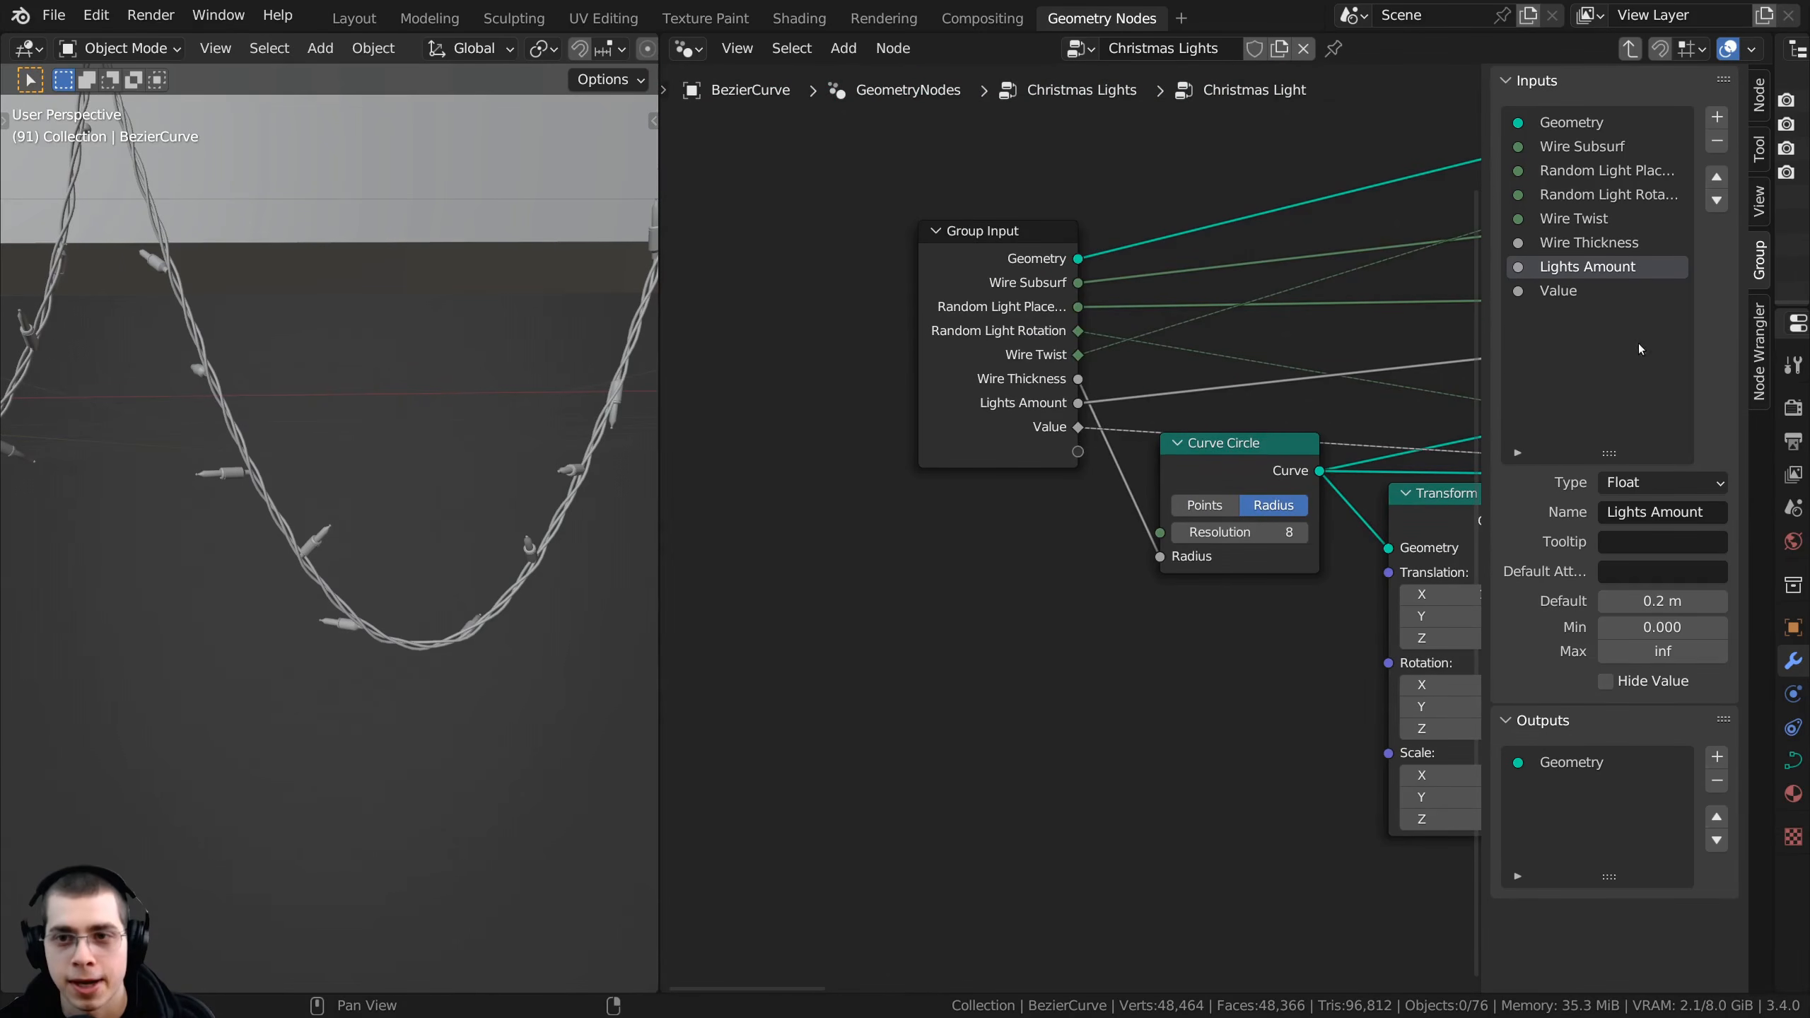
{"action": "double_click", "coordinate": [1563, 292]}
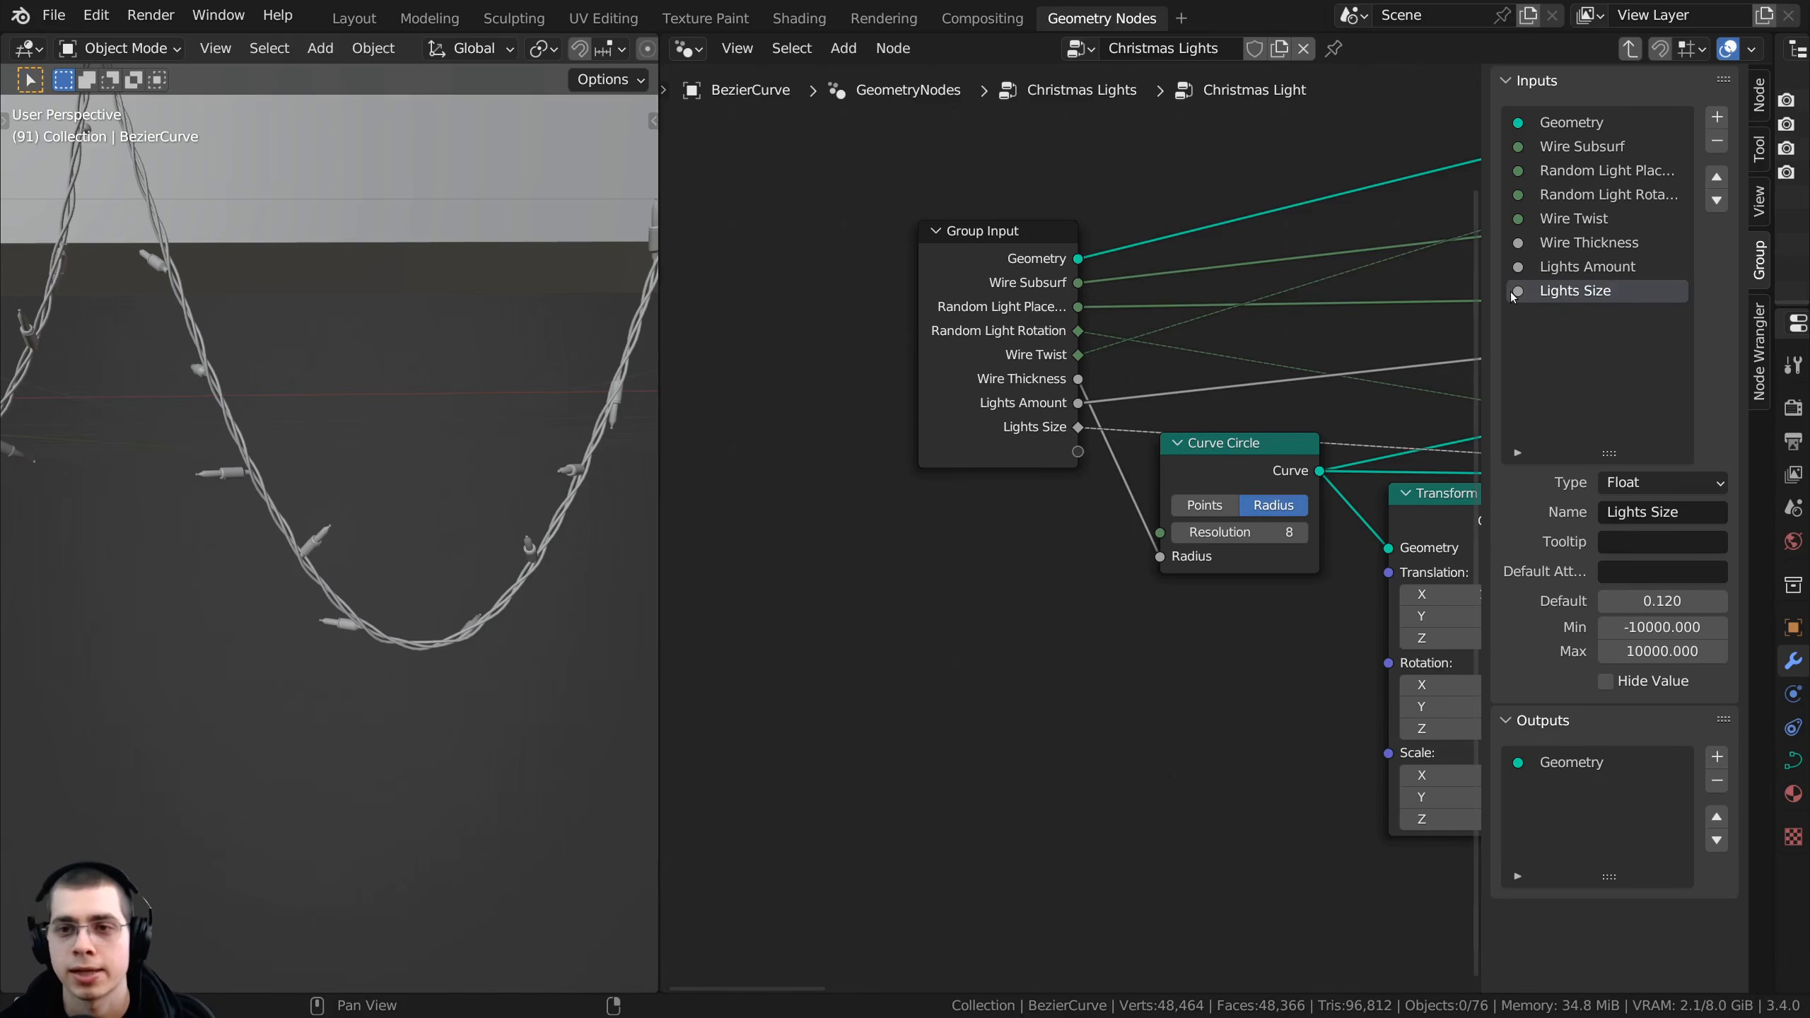
- Try varying the wire Transform nodes' translations, such as about 3.21 m in Y on the one nearest Join Geometry
{"action": "scroll", "coordinate": [1013, 397], "scroll_direction": "down", "scroll_amount": 1}
{"action": "middle_click_drag", "start_coordinate": [903, 433], "coordinate": [885, 440]}
{"action": "scroll", "coordinate": [1250, 475], "scroll_direction": "down", "scroll_amount": 1}
{"action": "middle_click_drag", "start_coordinate": [1250, 475], "coordinate": [973, 490]}
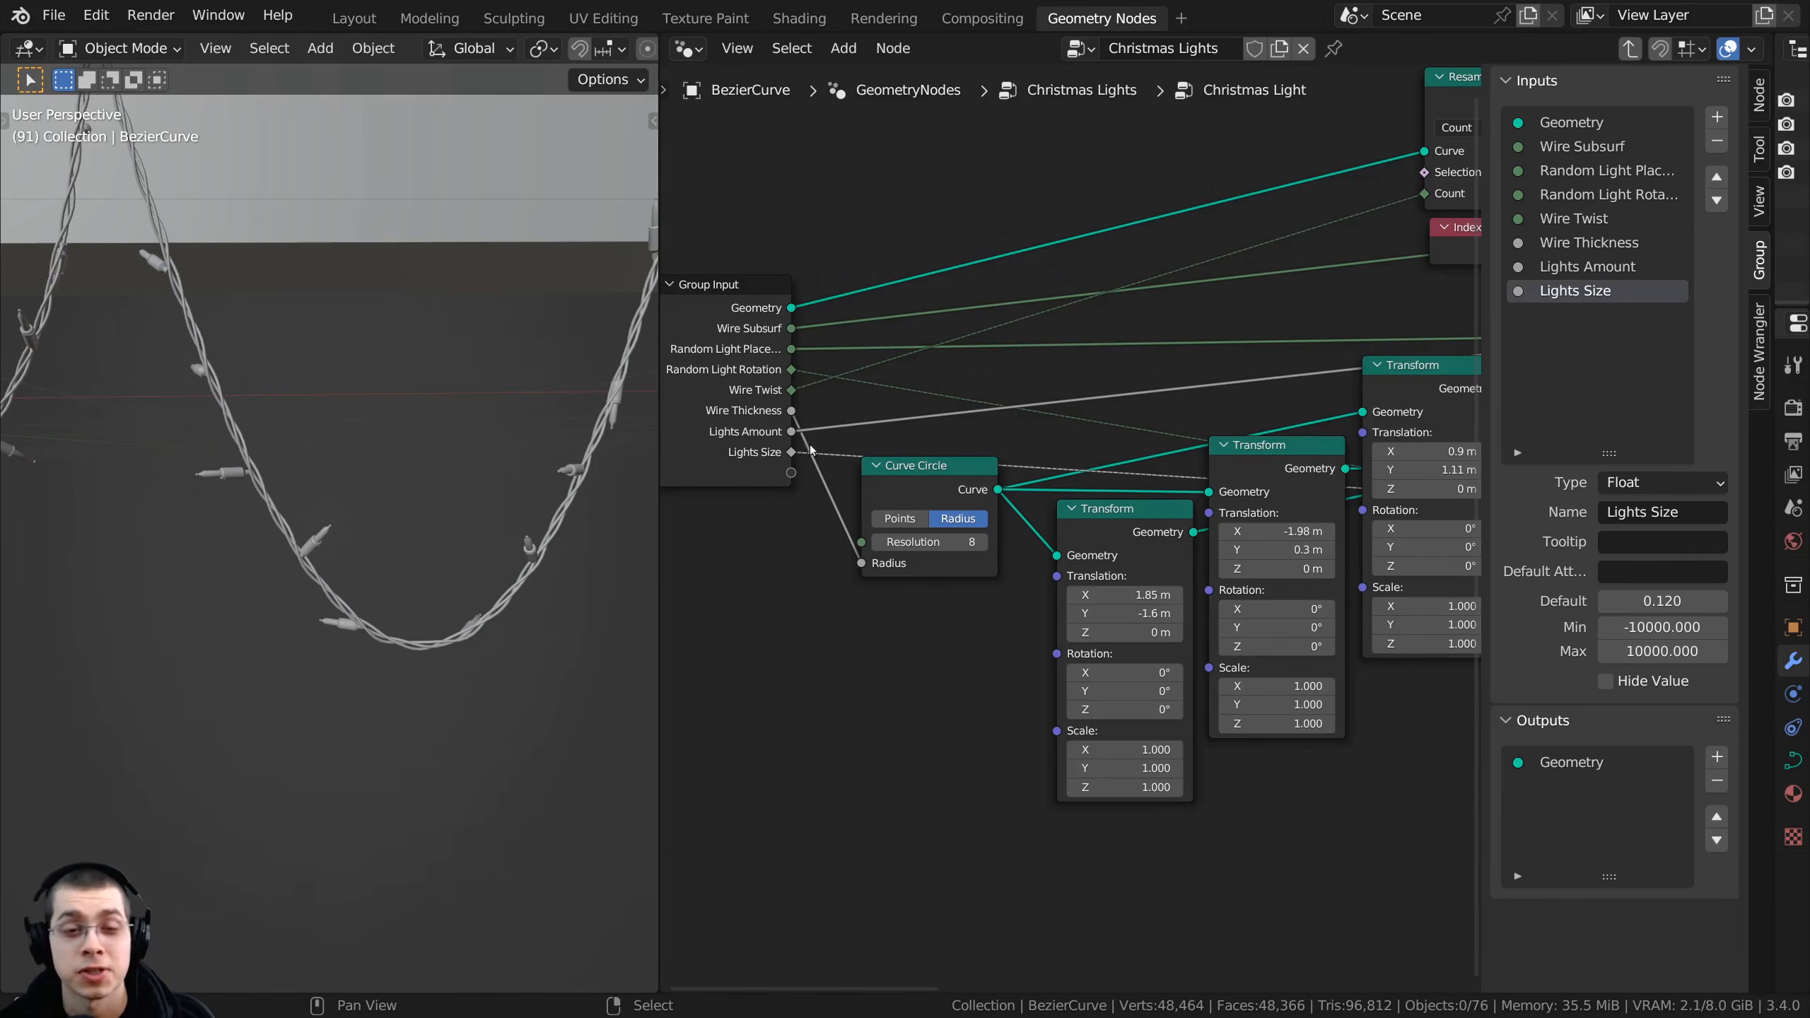
{"action": "middle_click_drag", "start_coordinate": [1099, 468], "coordinate": [844, 389]}
{"action": "scroll", "coordinate": [1079, 432], "scroll_direction": "up", "scroll_amount": 3}
{"action": "left_click_drag", "start_coordinate": [1255, 323], "coordinate": [1396, 322]}
{"action": "right_click", "coordinate": [1255, 328]}
{"action": "scroll", "coordinate": [1258, 336], "scroll_direction": "down", "scroll_amount": 4}
{"action": "middle_click_drag", "start_coordinate": [1258, 335], "coordinate": [1240, 415]}
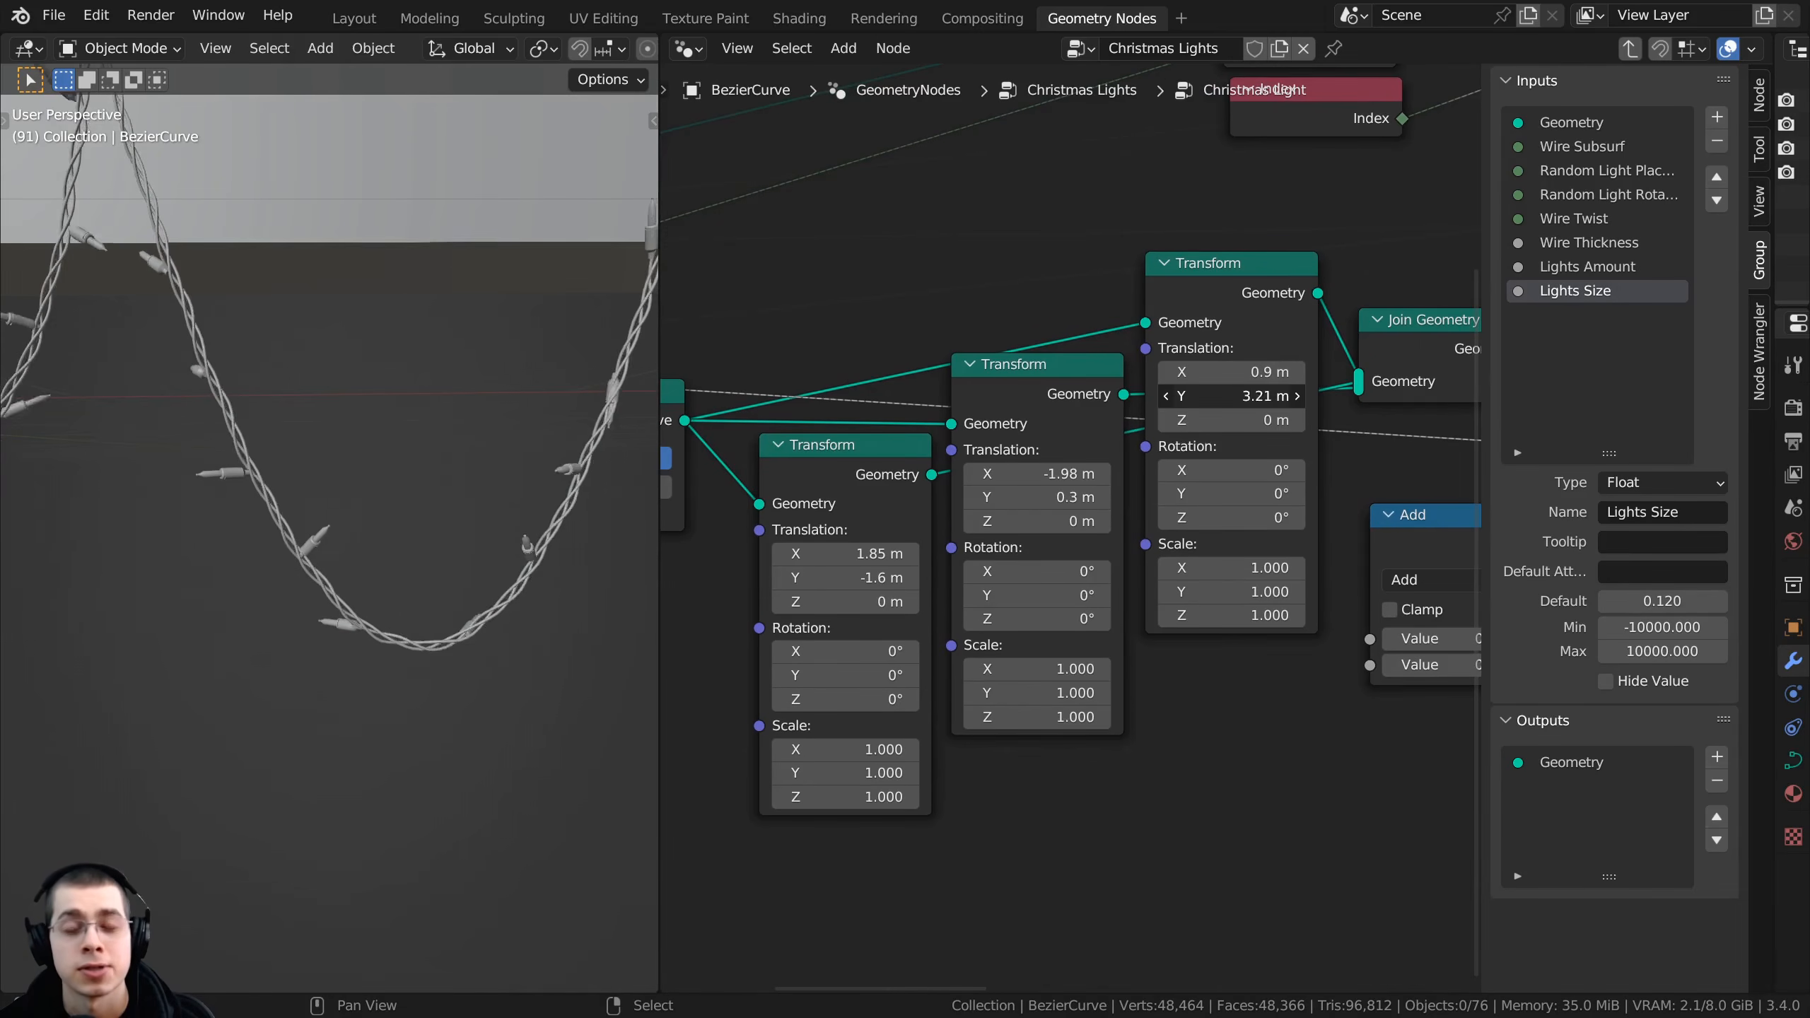
{"action": "left_click_drag", "start_coordinate": [1225, 396], "coordinate": [1289, 395]}
{"action": "right_click", "coordinate": [1227, 396]}
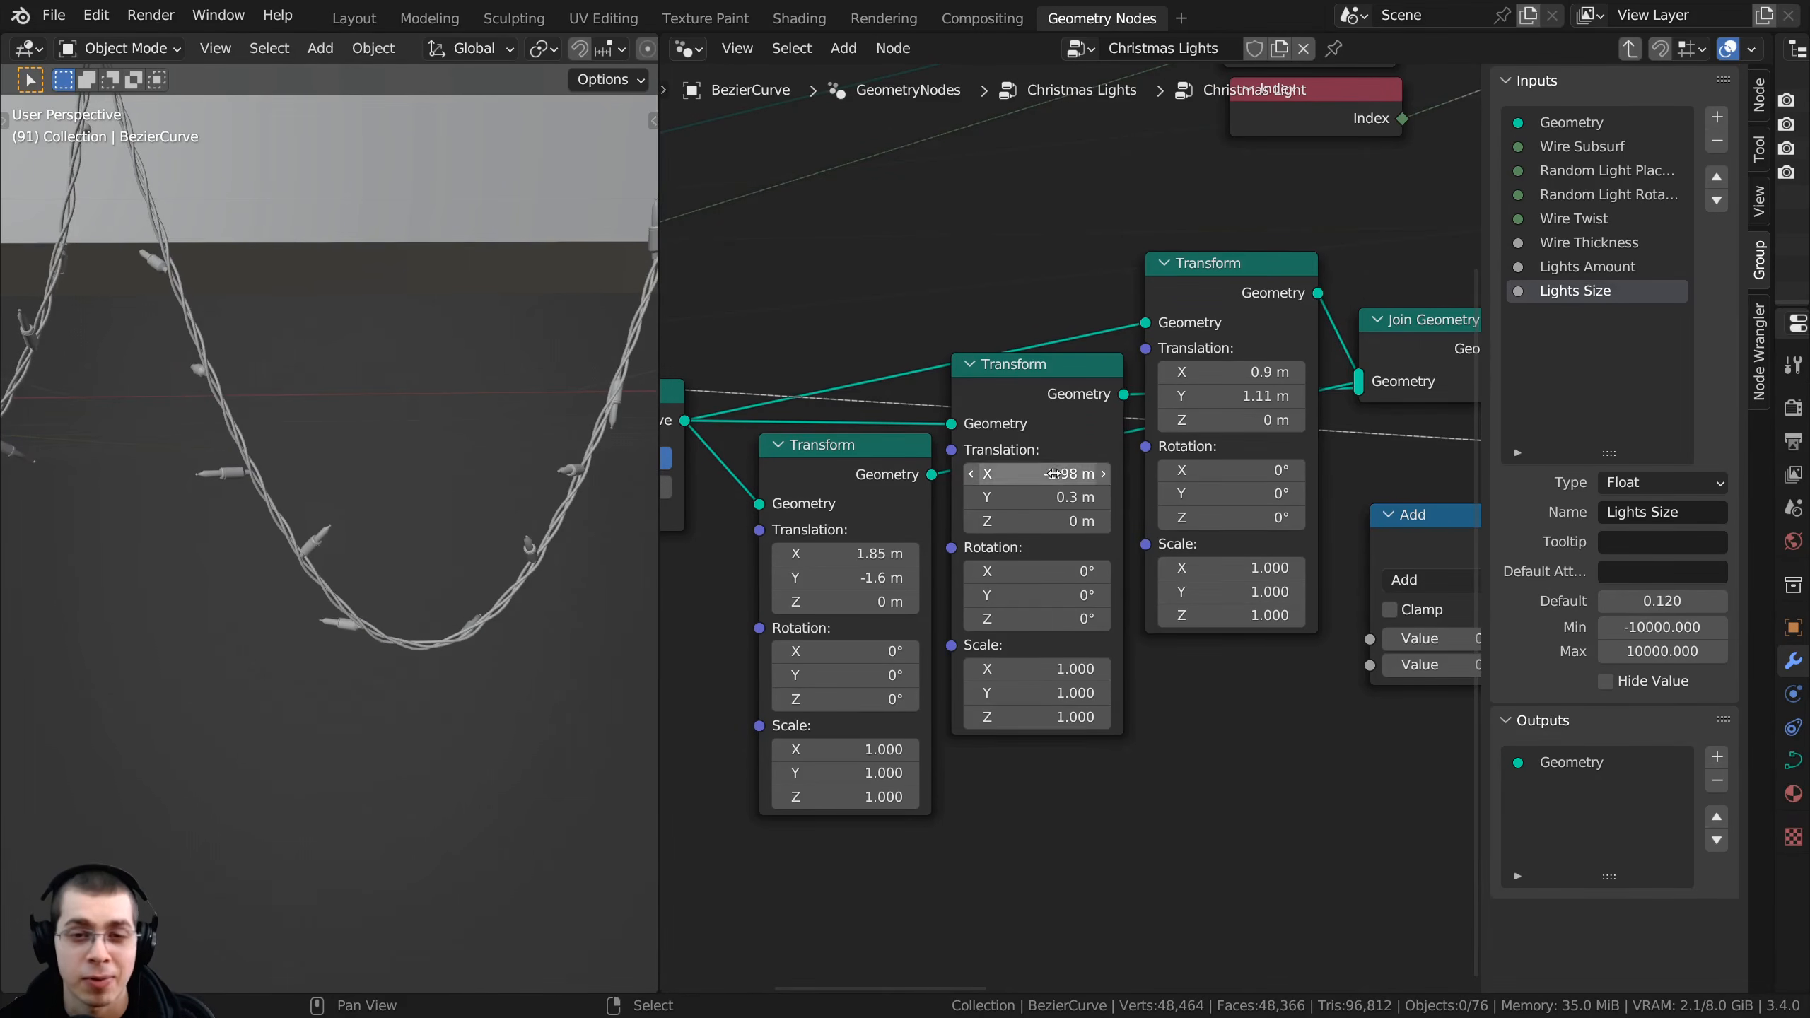
{"action": "mouse_move", "coordinate": [1017, 475]}
{"action": "left_mouse_down"}
{"action": "mouse_move", "coordinate": [1126, 475]}
{"action": "mouse_move", "coordinate": [1022, 476]}
{"action": "left_mouse_up"}
{"action": "right_click", "coordinate": [1017, 478]}
- Connect the Translation of each of the three wire Transform nodes to its own new socket on the Group Input node
{"action": "scroll", "coordinate": [1015, 490], "scroll_direction": "down", "scroll_amount": 4}
{"action": "middle_click_drag", "start_coordinate": [1015, 489], "coordinate": [1159, 469]}
{"action": "left_click_drag", "start_coordinate": [661, 456], "coordinate": [587, 456]}
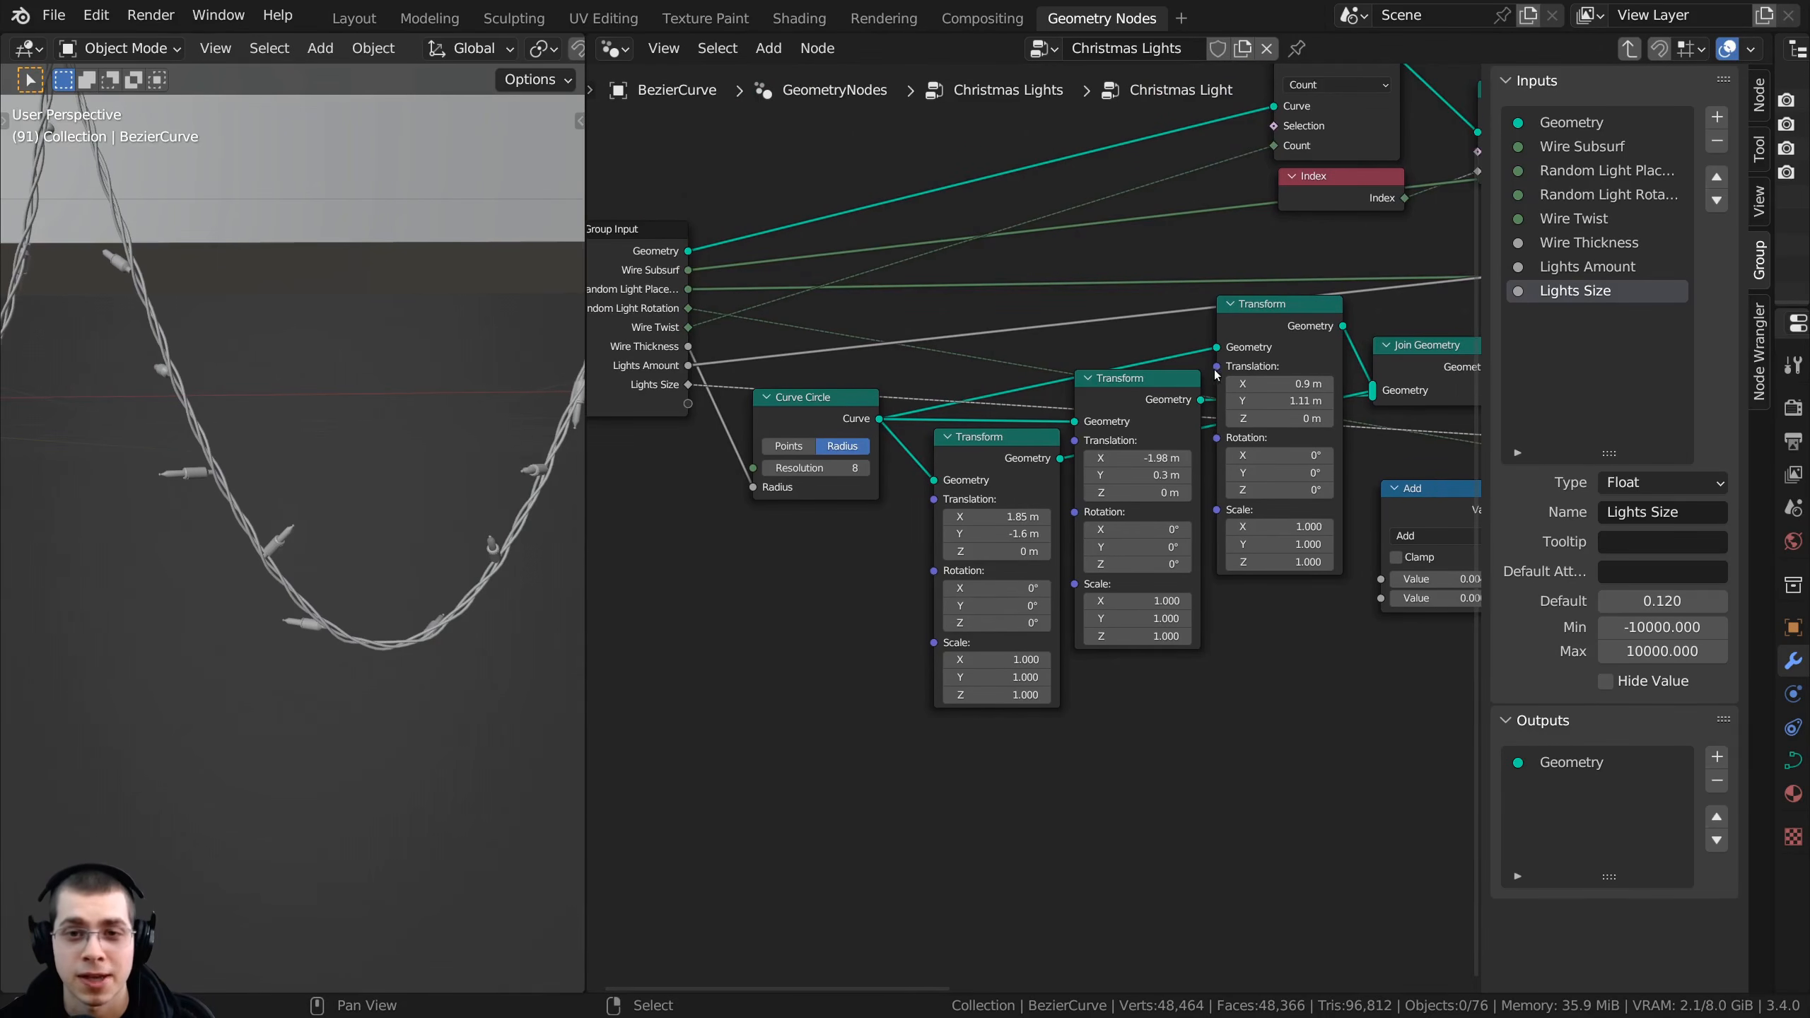
{"action": "left_click_drag", "start_coordinate": [1216, 367], "coordinate": [1231, 320]}
{"action": "left_click_drag", "start_coordinate": [964, 334], "coordinate": [688, 403]}
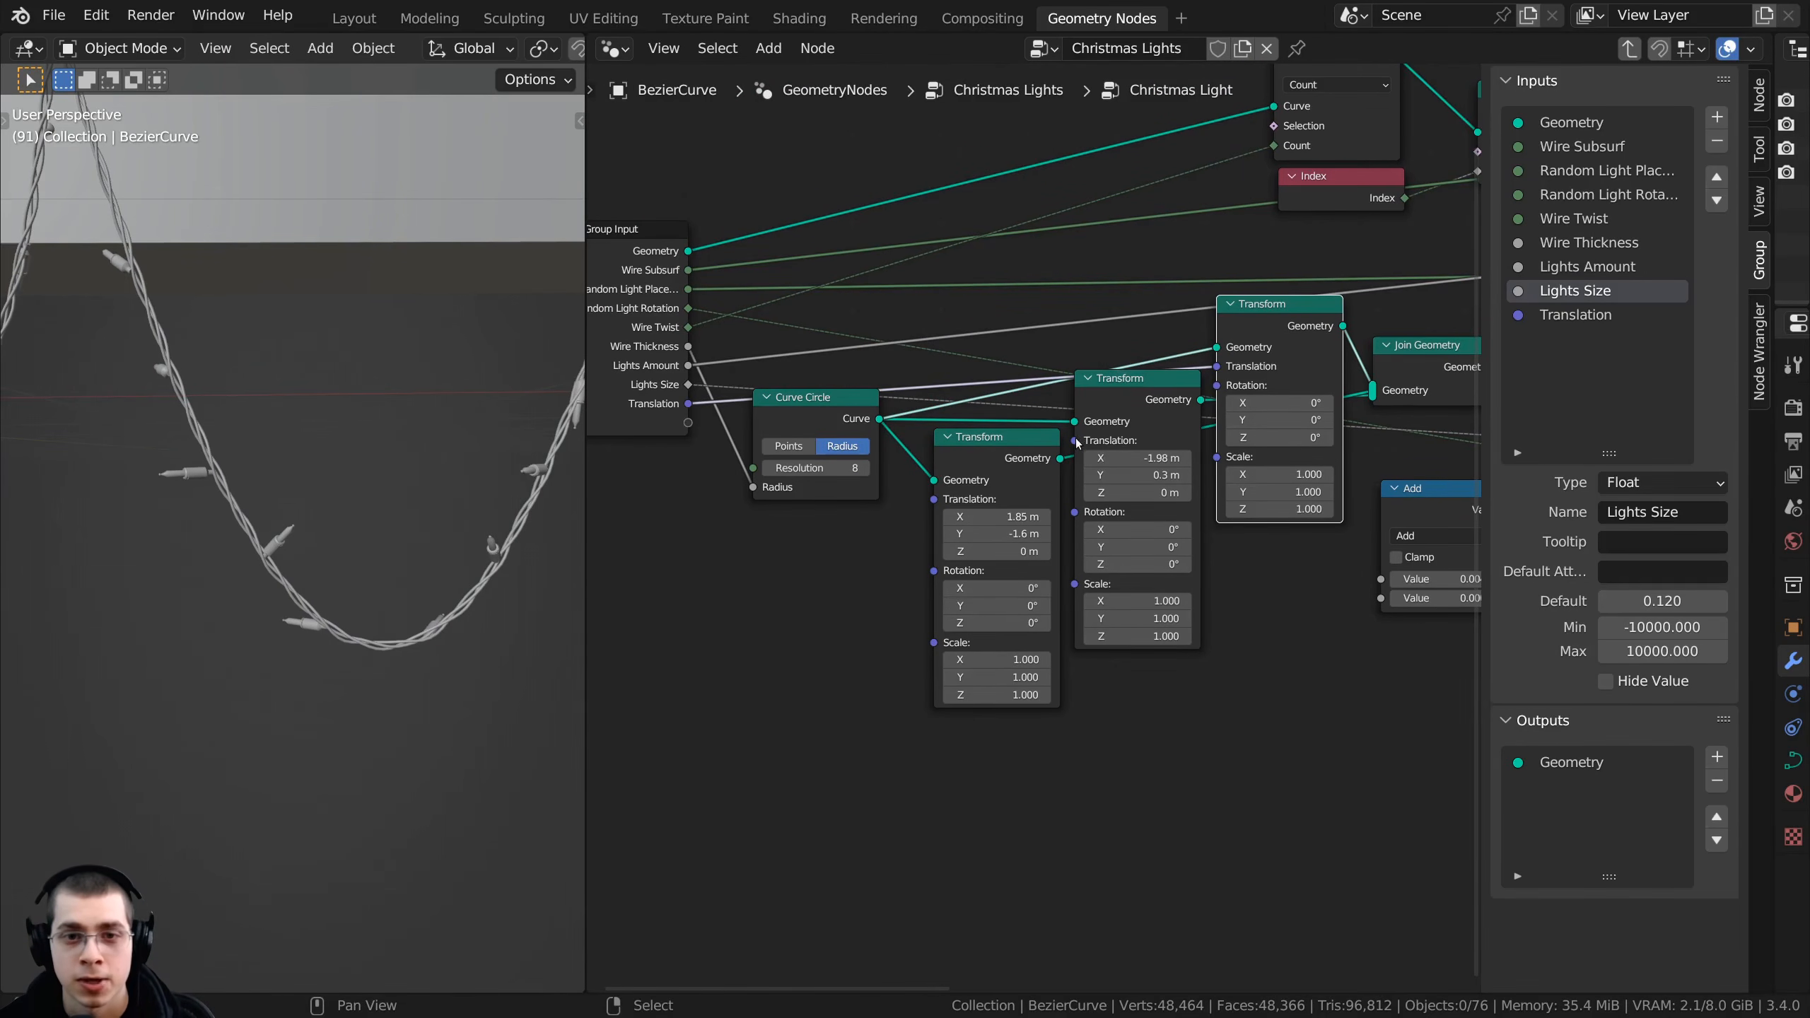
{"action": "left_click_drag", "start_coordinate": [1074, 441], "coordinate": [688, 422]}
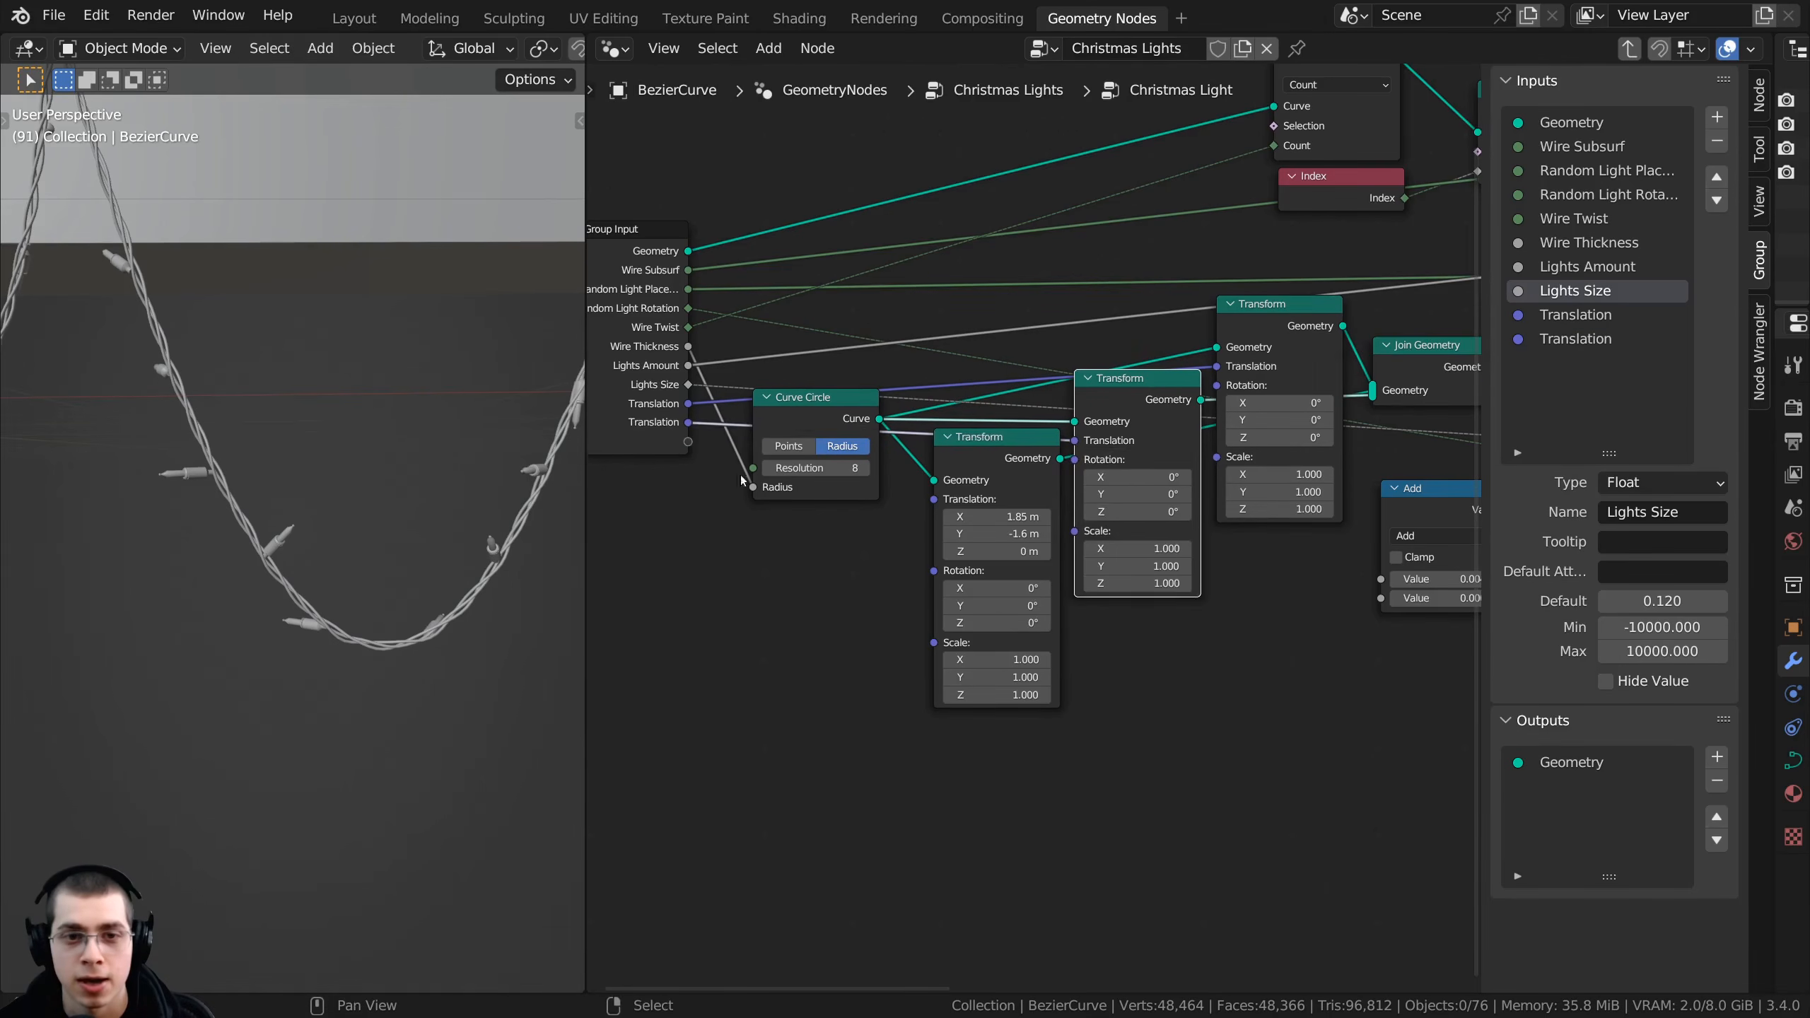
{"action": "middle_click_drag", "start_coordinate": [863, 503], "coordinate": [1055, 468]}
{"action": "scroll", "coordinate": [1054, 468], "scroll_direction": "up", "scroll_amount": 2}
{"action": "left_click_drag", "start_coordinate": [1103, 466], "coordinate": [815, 400]}
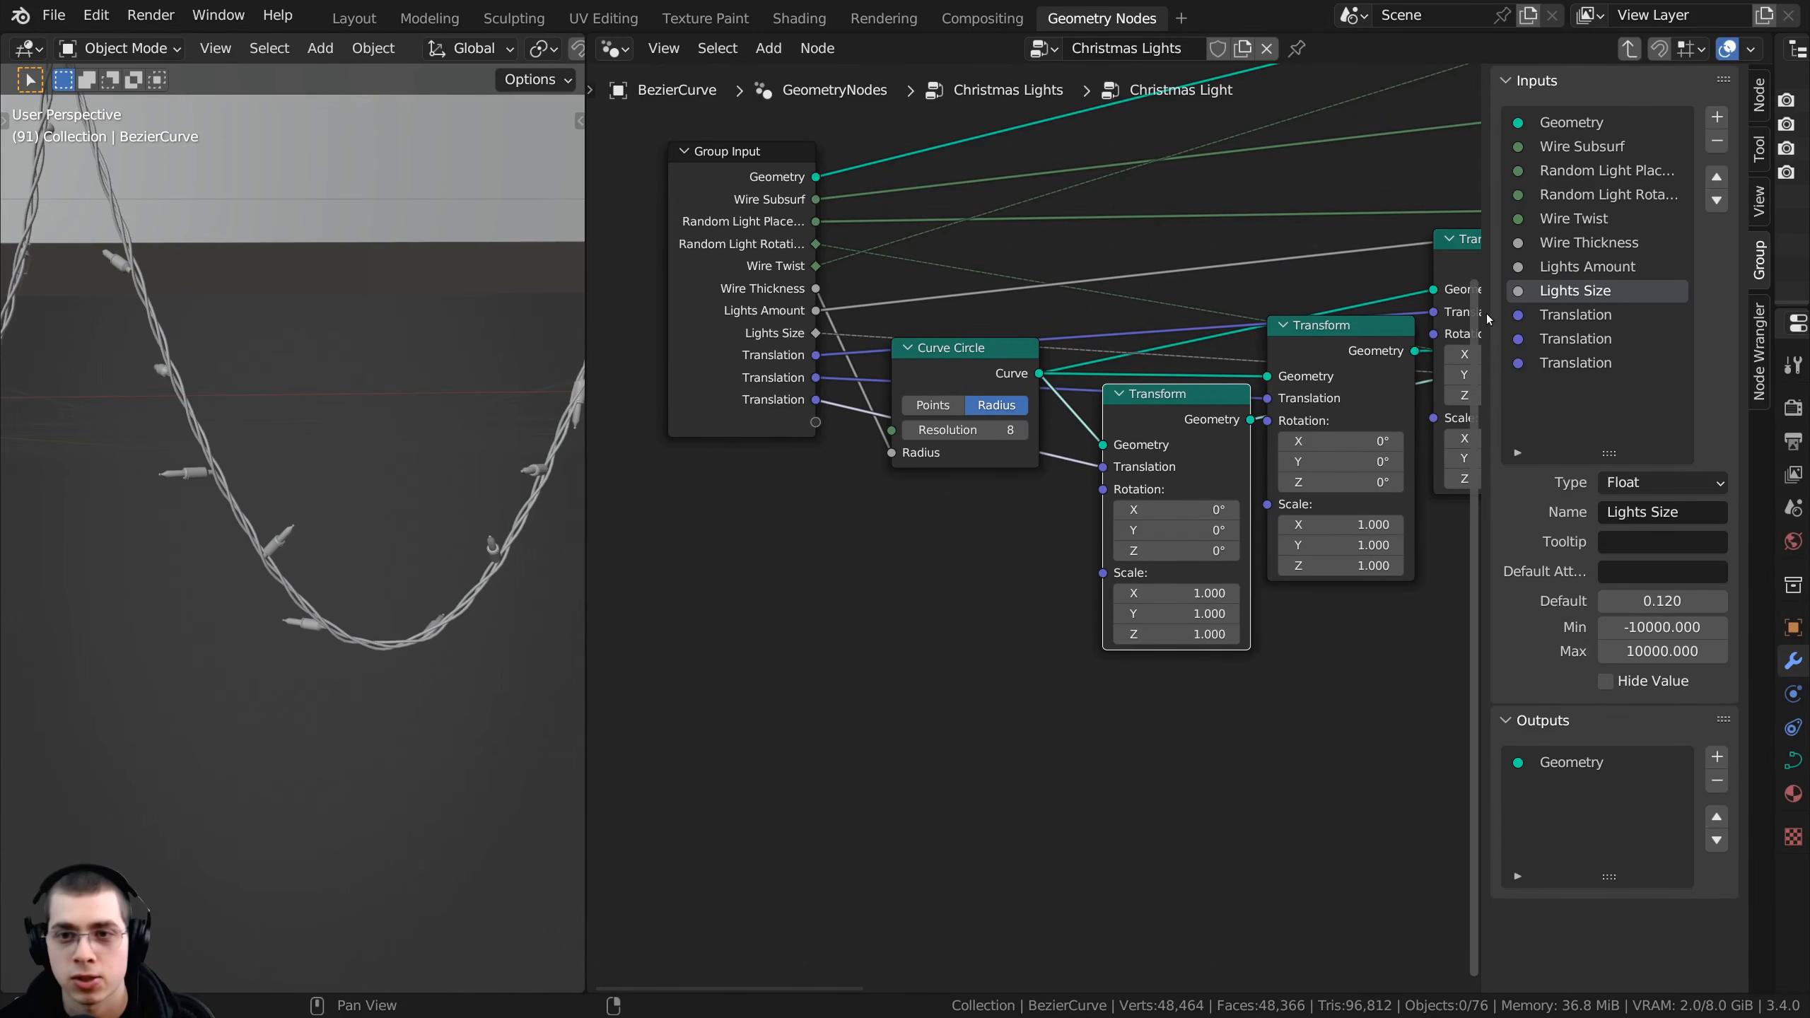
- Widen the sidebar to show full input names and rename the first Translation input as Wire Randomize 1
{"action": "left_click_drag", "start_coordinate": [1482, 311], "coordinate": [1332, 314]}
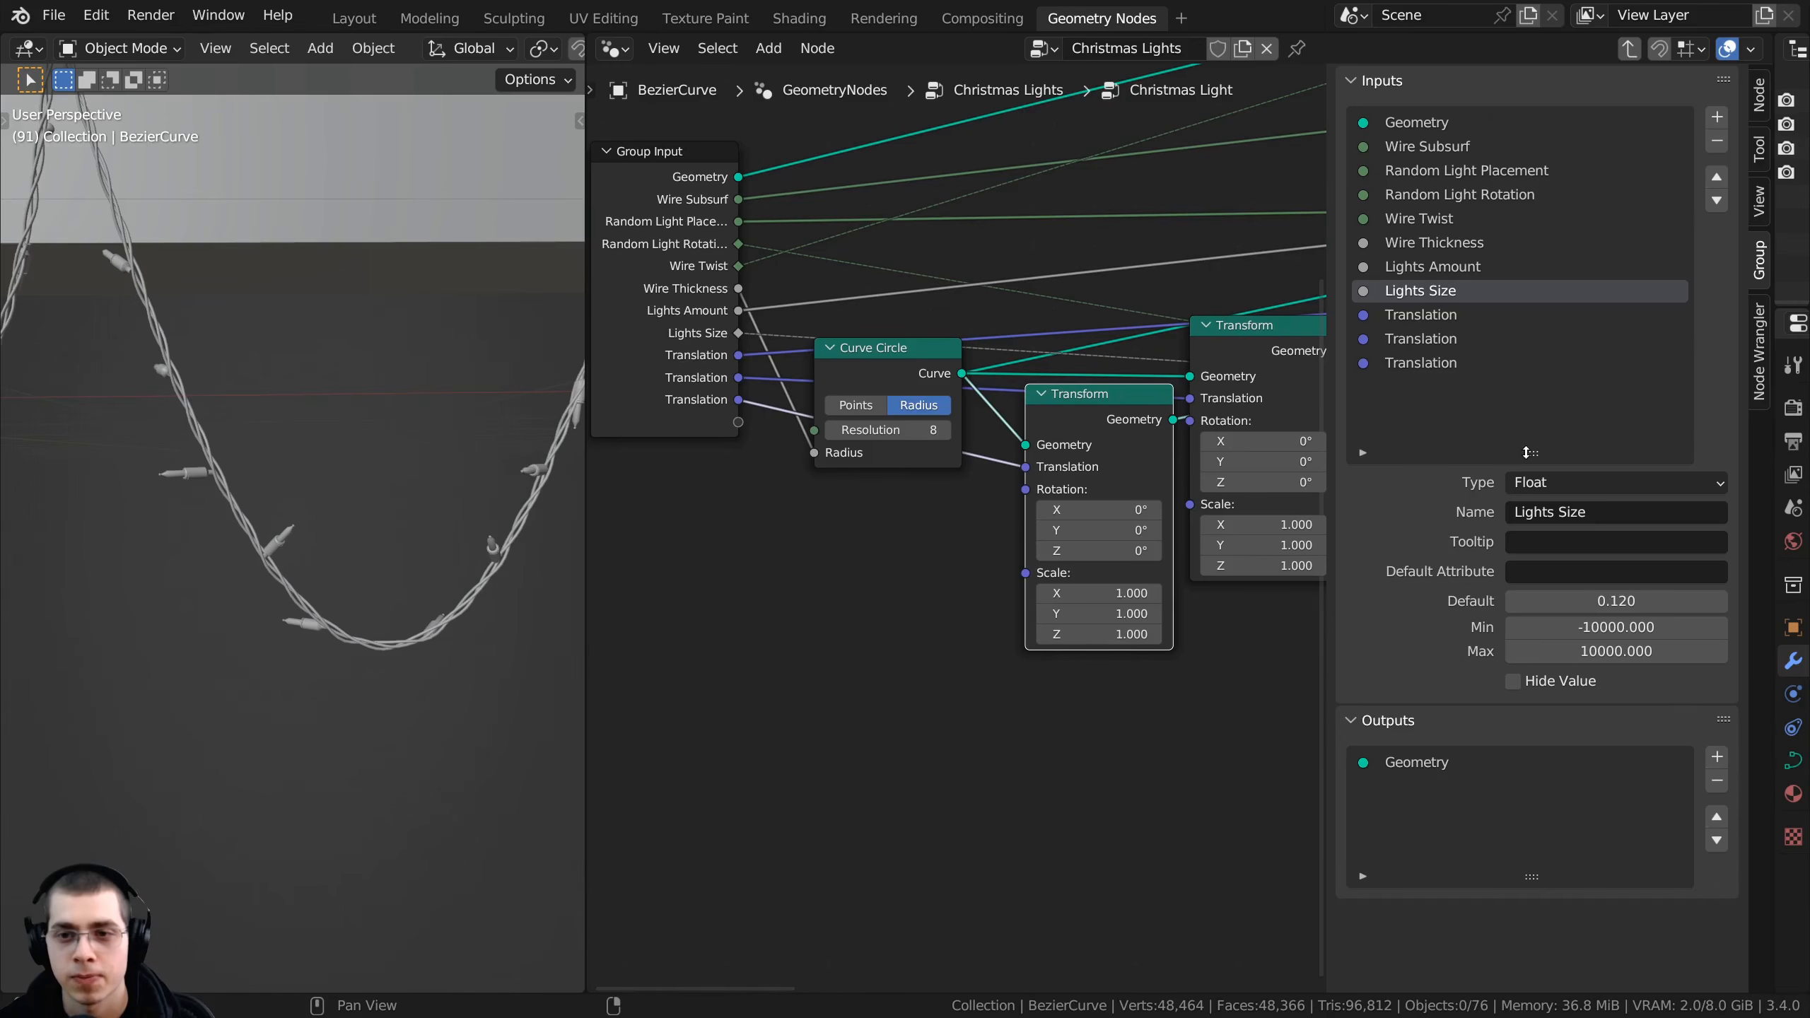
{"action": "mouse_move", "coordinate": [1525, 453]}
{"action": "left_mouse_down"}
{"action": "mouse_move", "coordinate": [1526, 548]}
{"action": "mouse_move", "coordinate": [1526, 452]}
{"action": "left_mouse_up"}
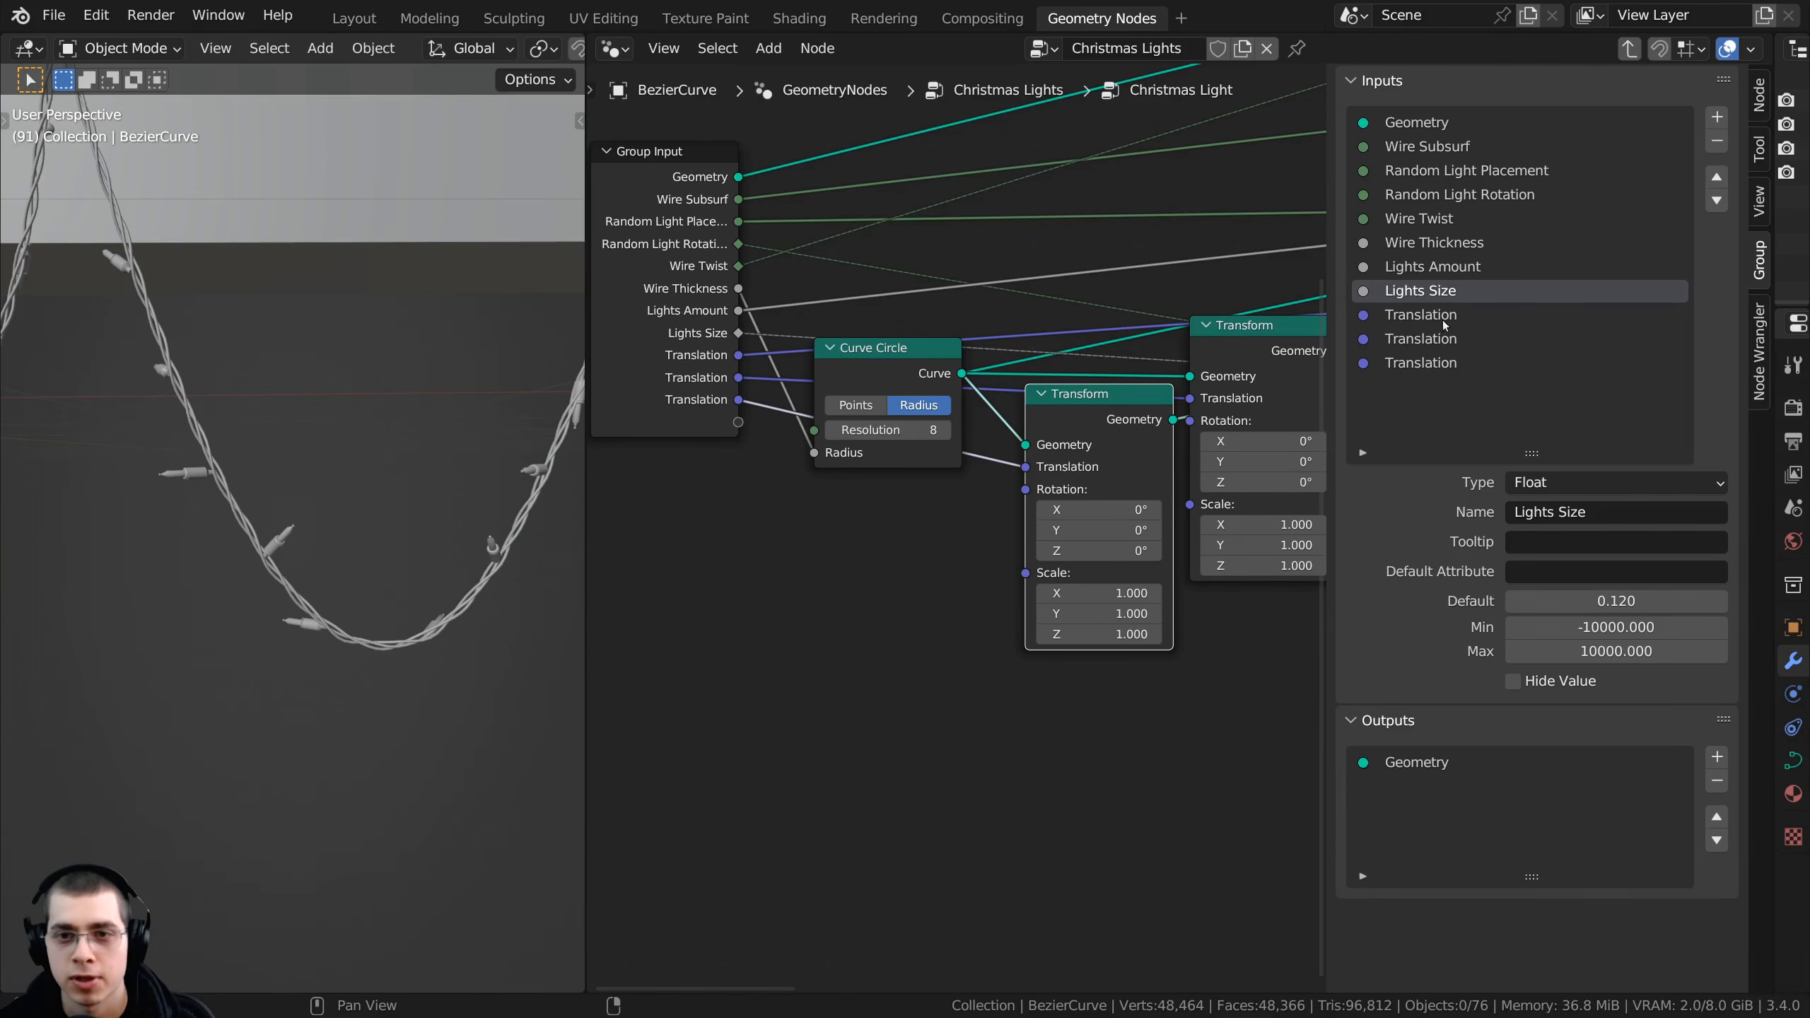
{"action": "double_click", "coordinate": [1418, 316]}
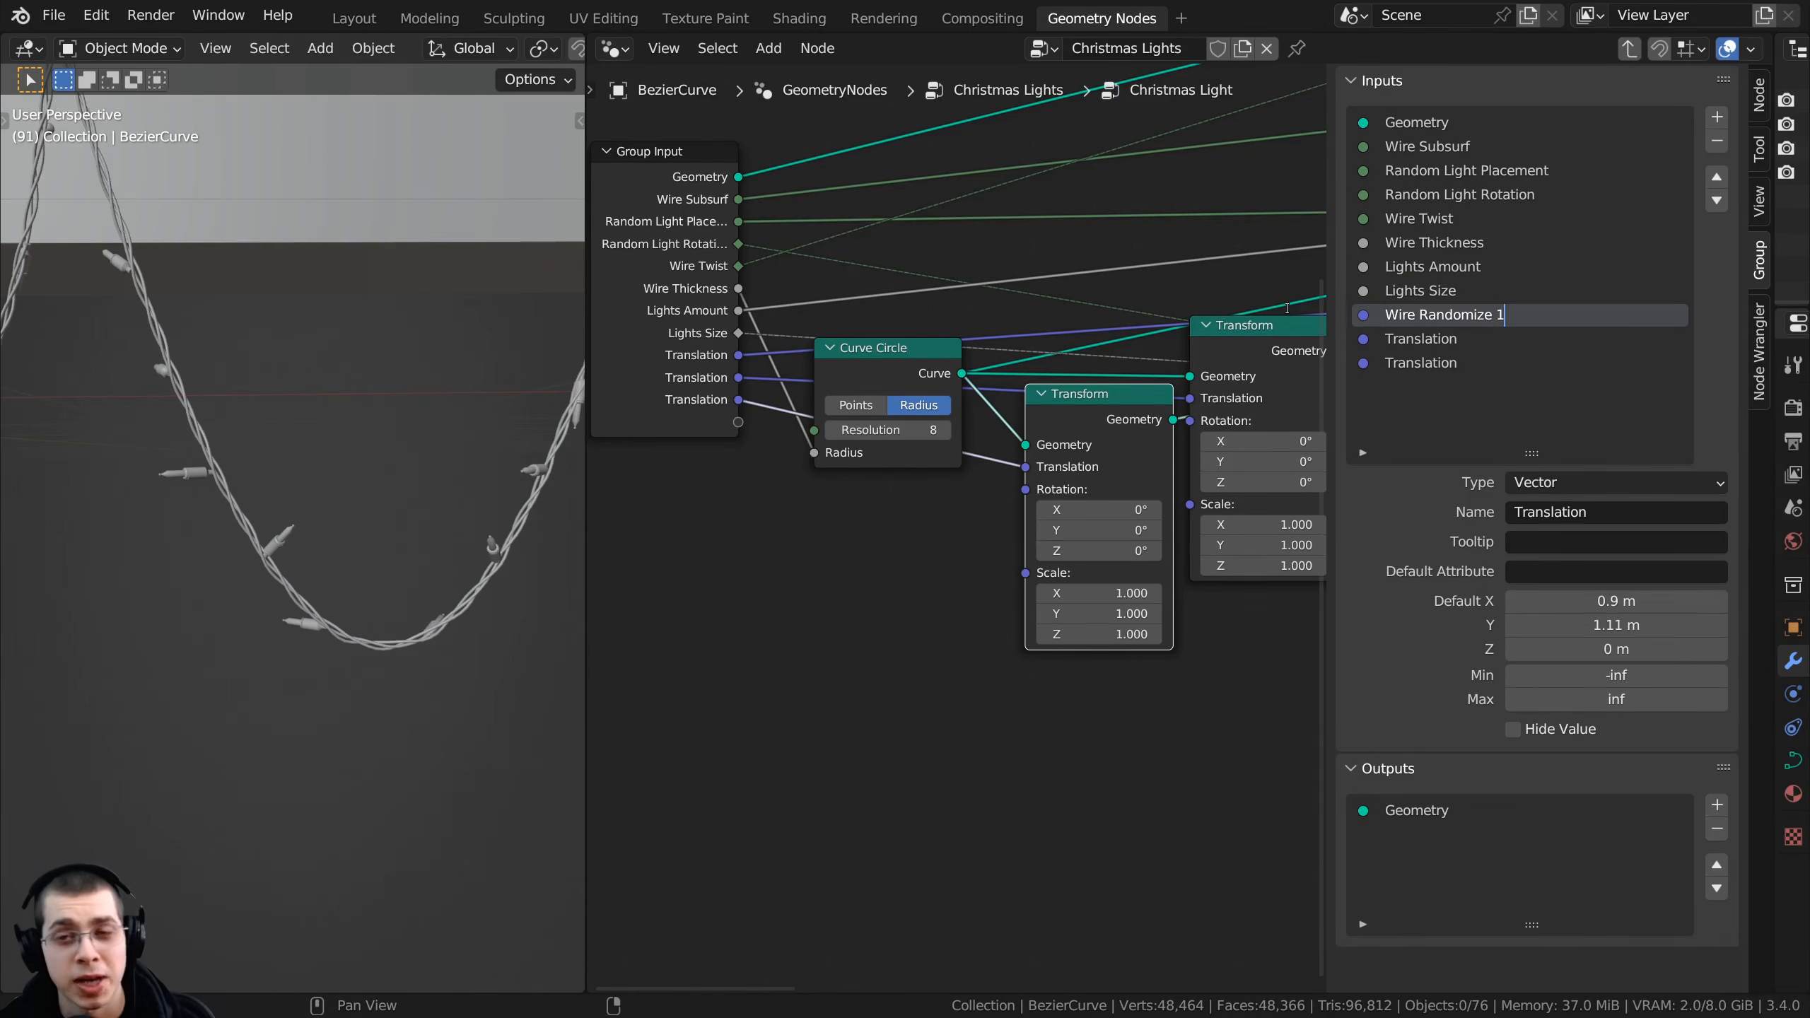
{"action": "key", "text": "Return"}
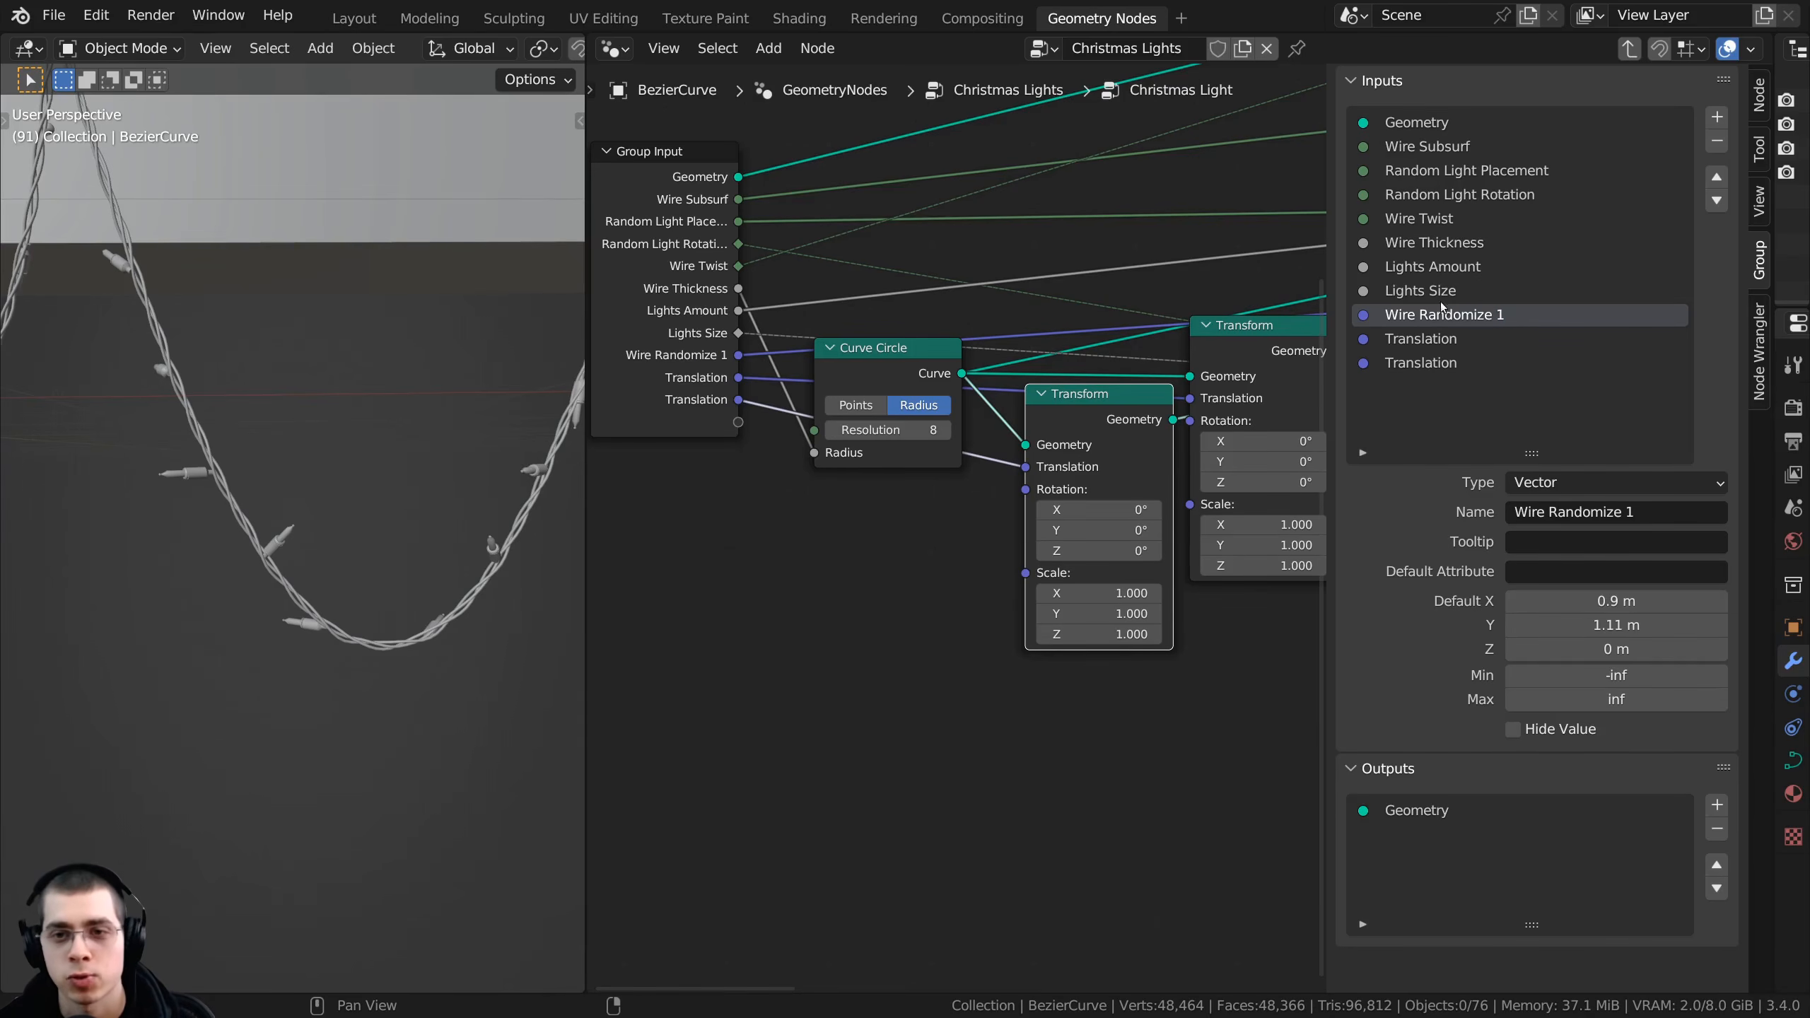
- Reuse the copied name to rename the remaining two Translation inputs as Wire Randomize 2 and Wire Randomize 3
{"action": "double_click", "coordinate": [1458, 316]}
{"action": "key", "text": "ctrl+c"}
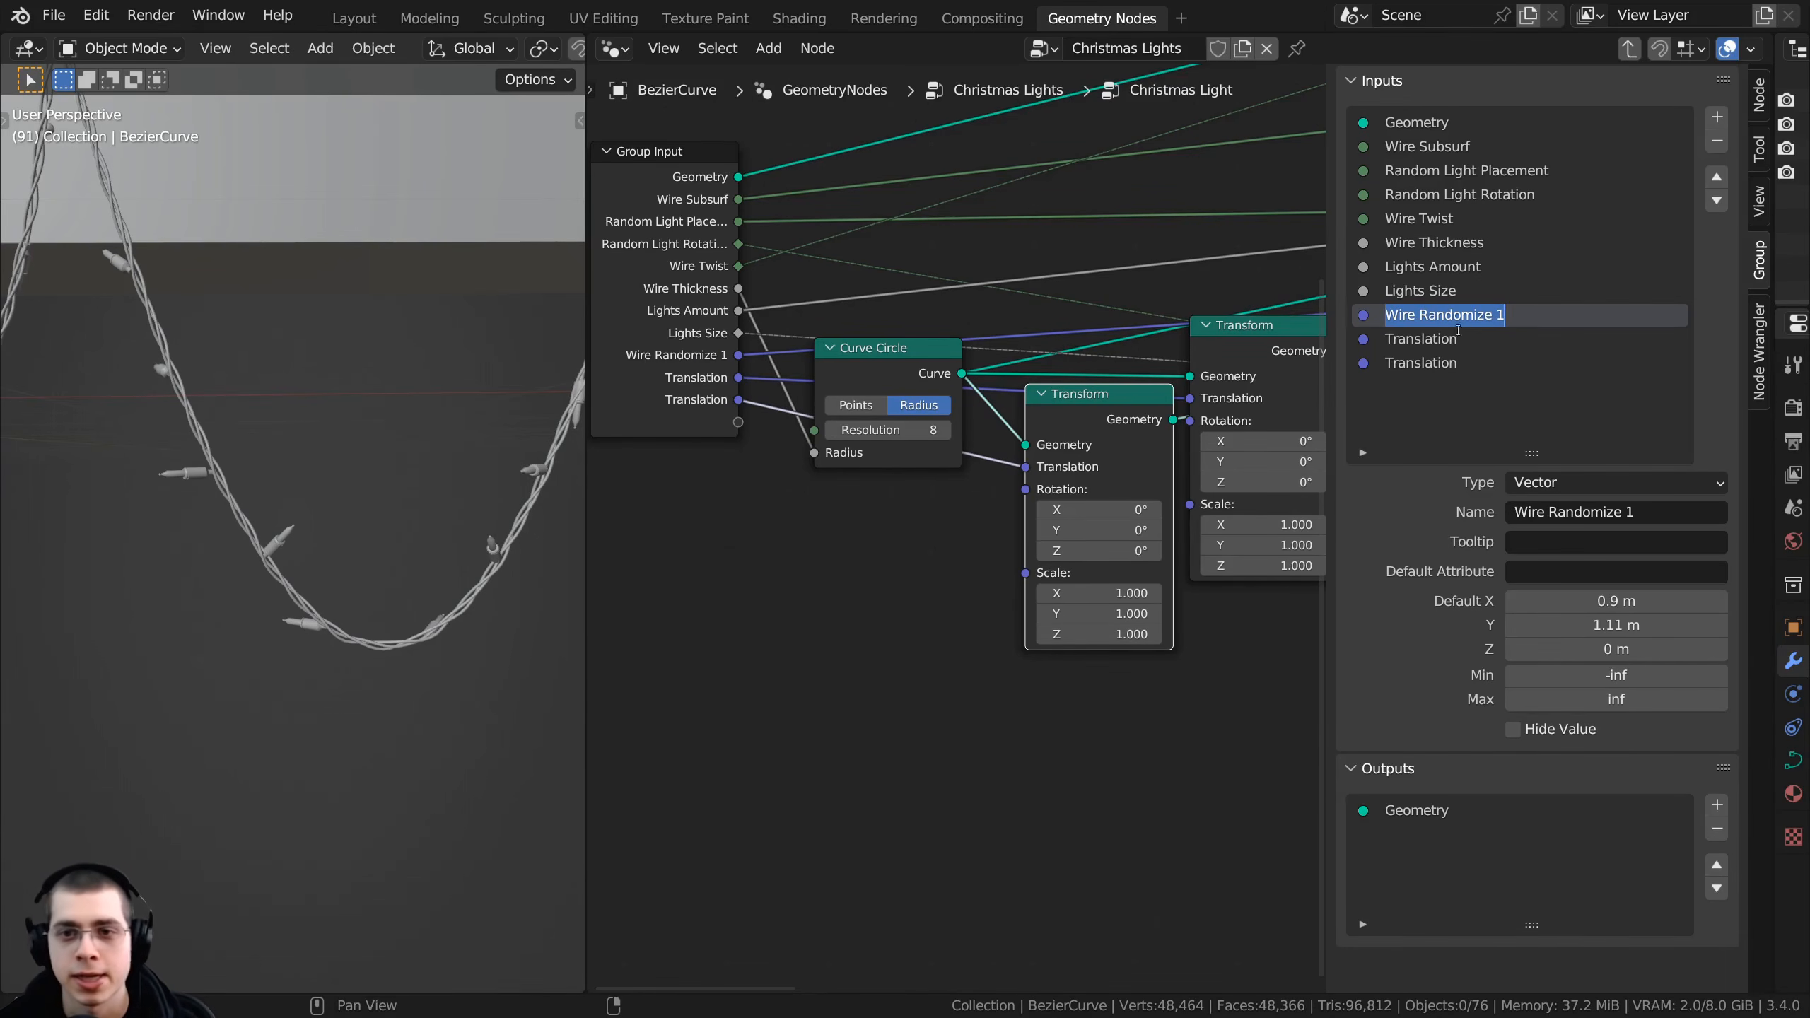
{"action": "double_click", "coordinate": [1411, 340]}
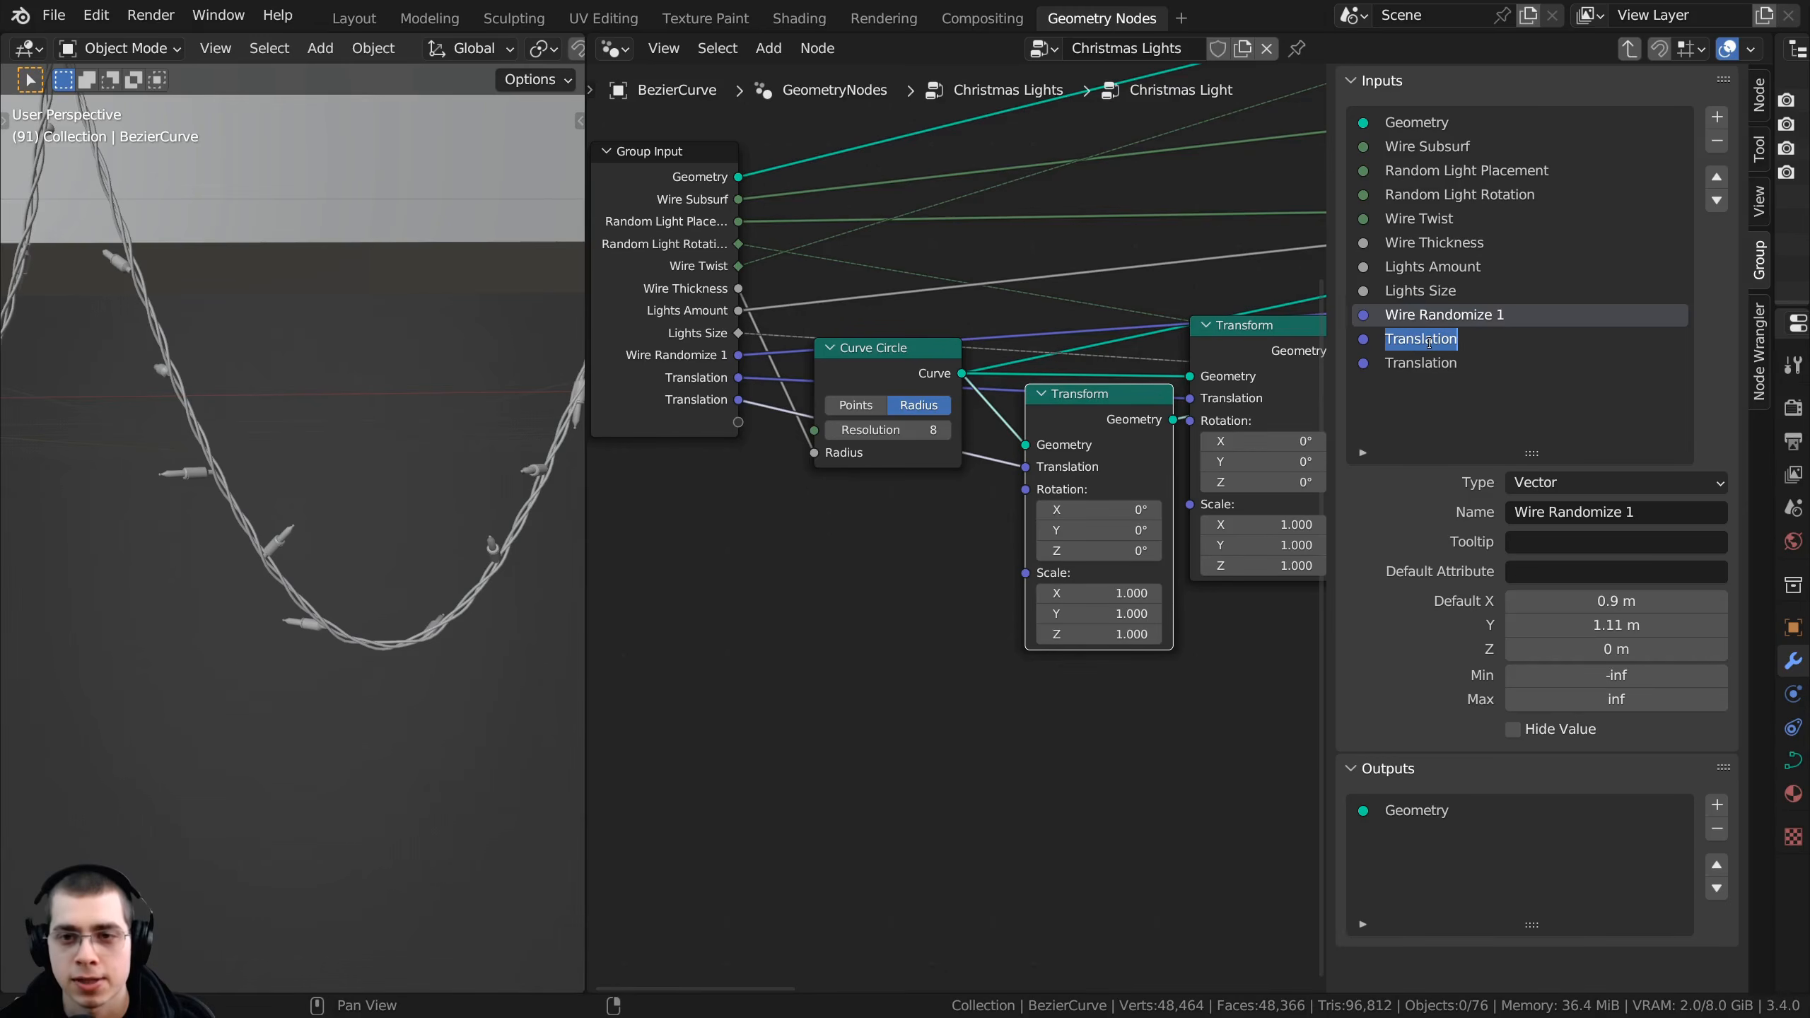
{"action": "key", "text": "ctrl+v"}
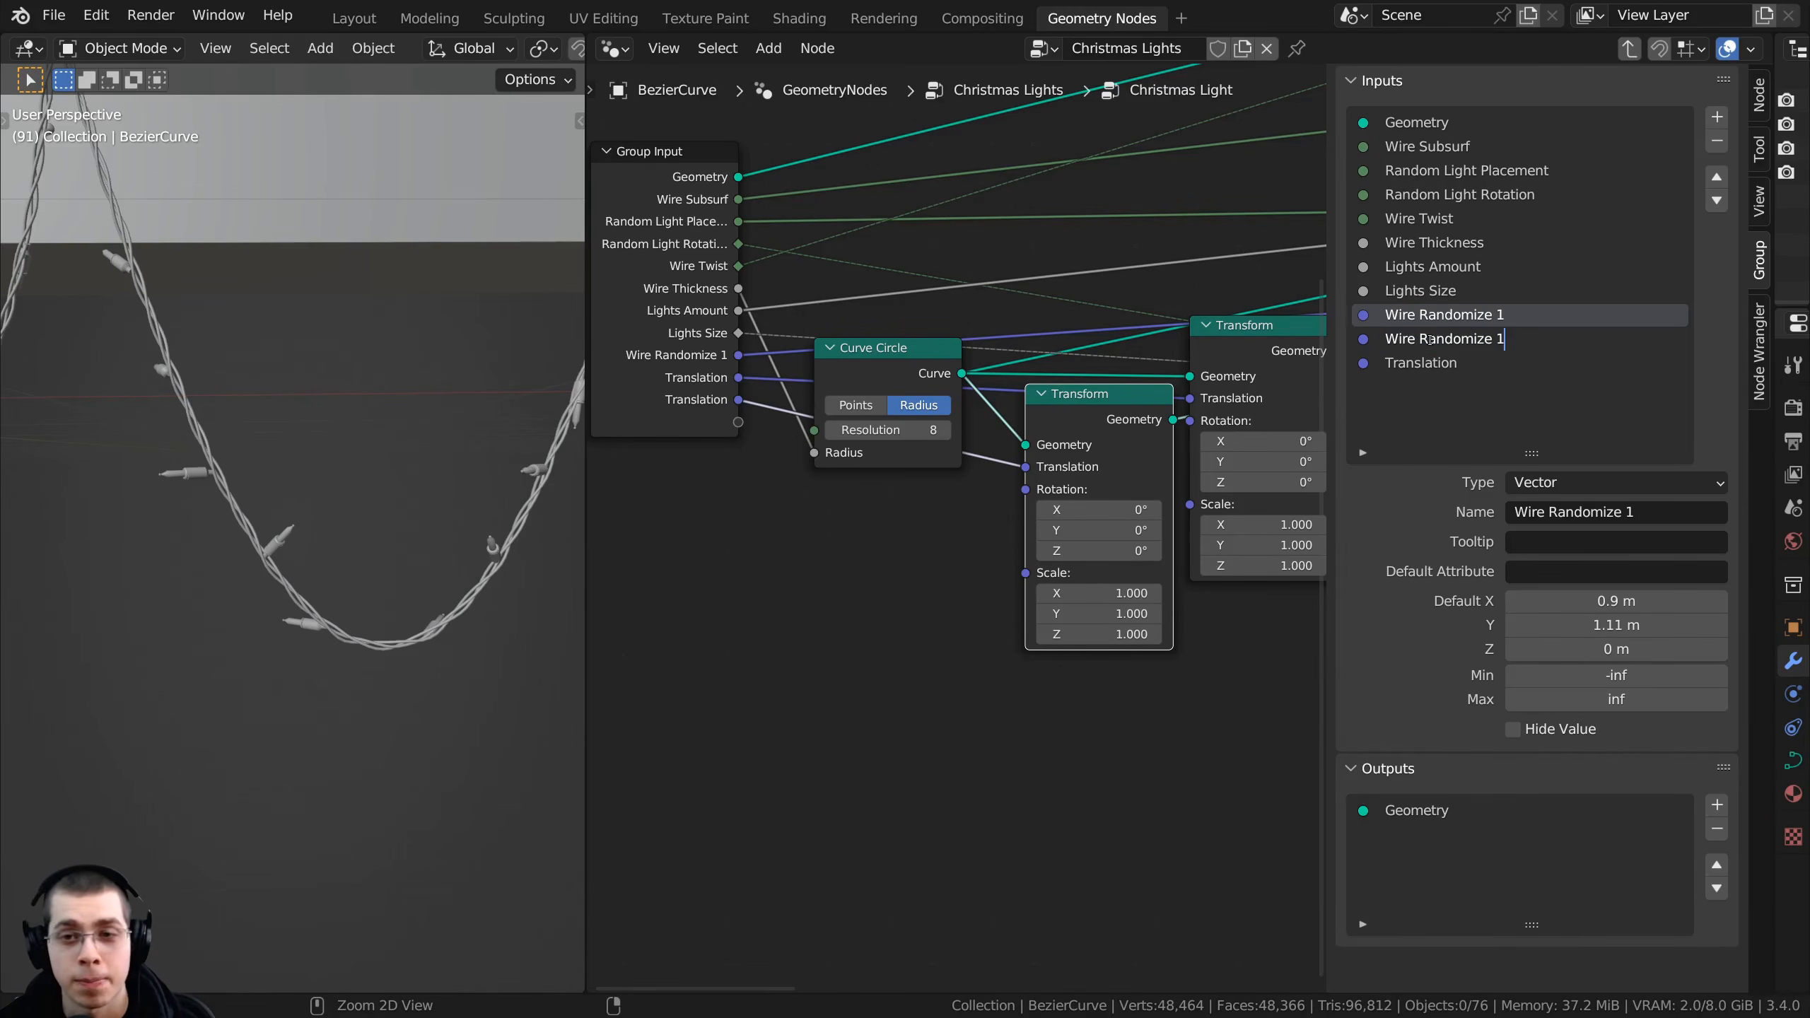
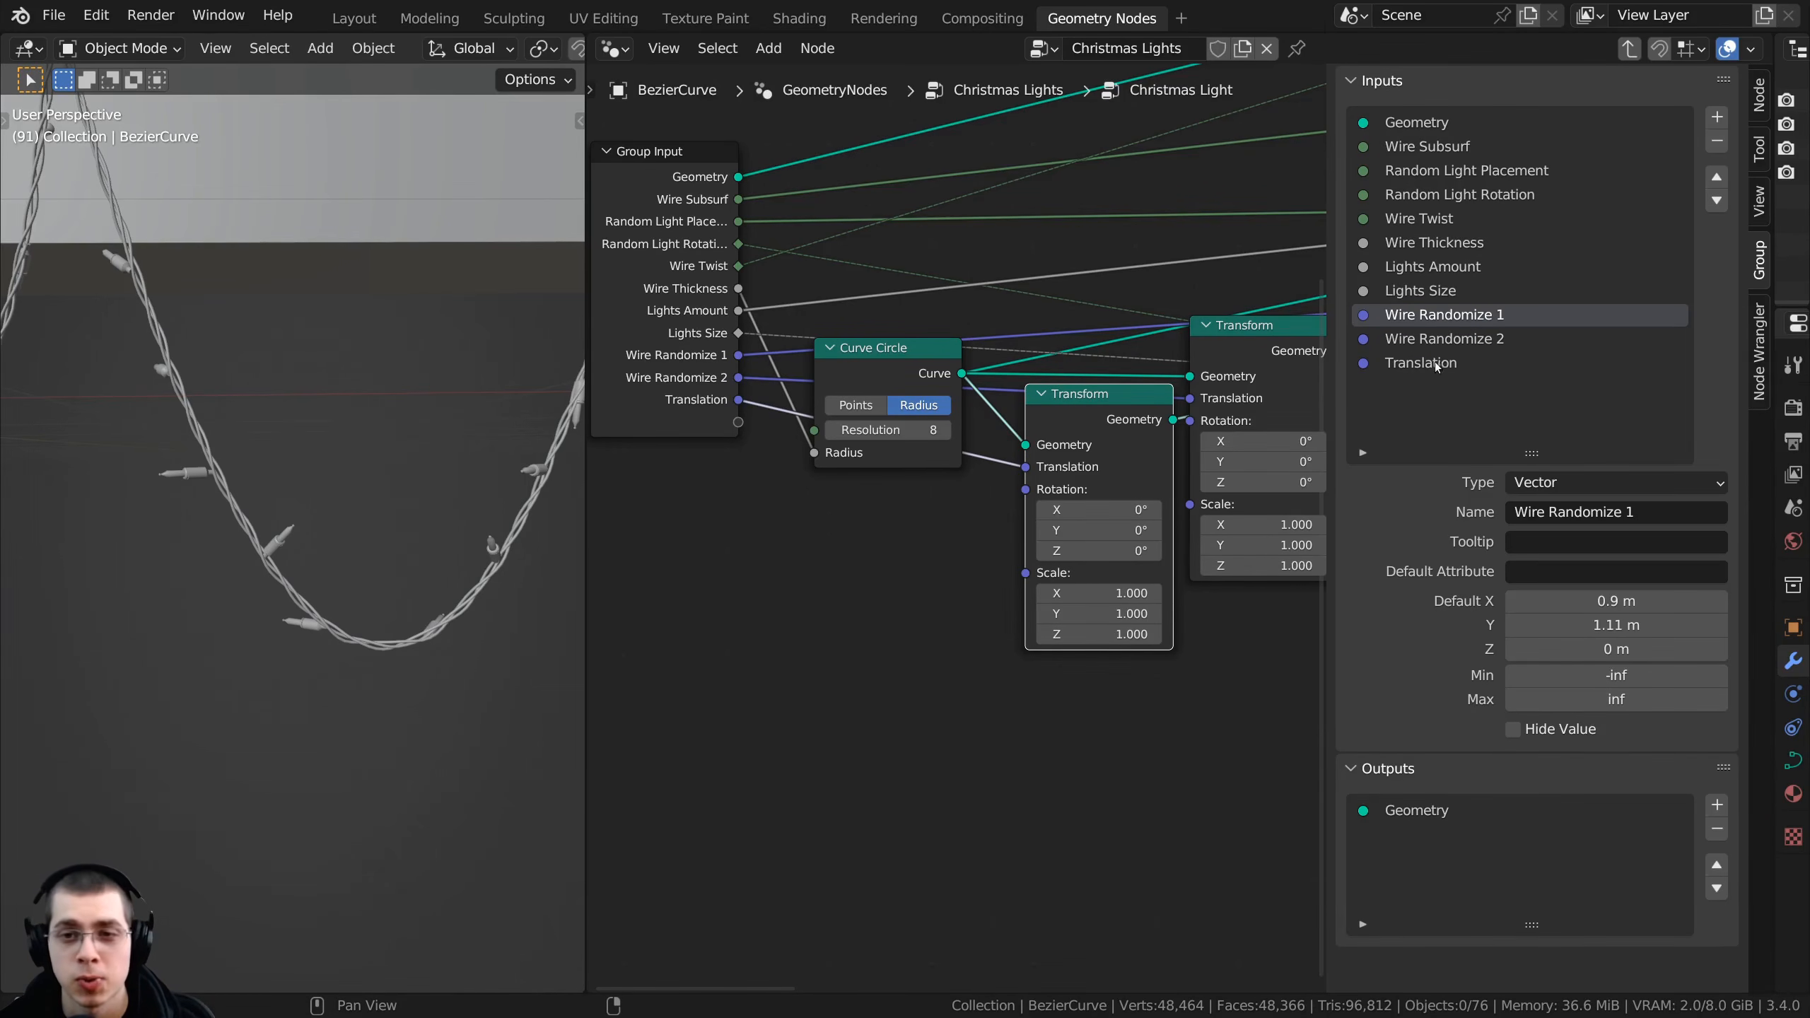
{"action": "double_click", "coordinate": [1422, 364]}
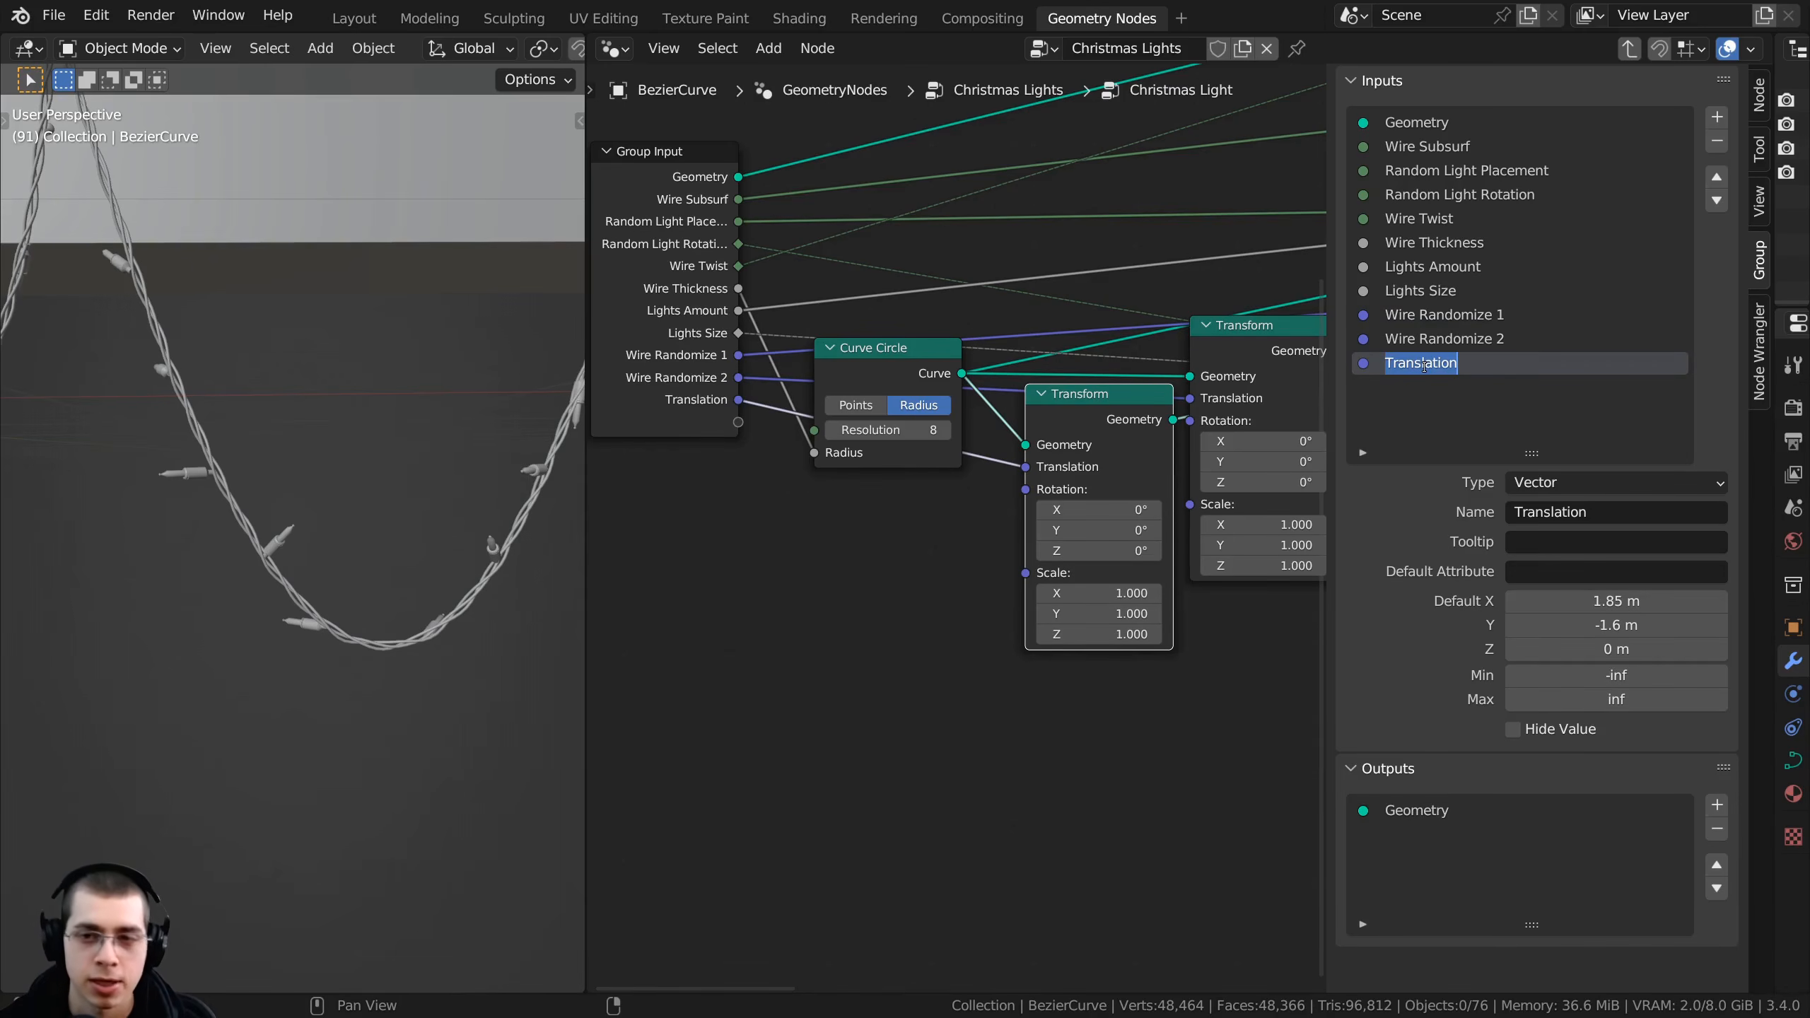
{"action": "type", "text": "Wire Randomize 1"}
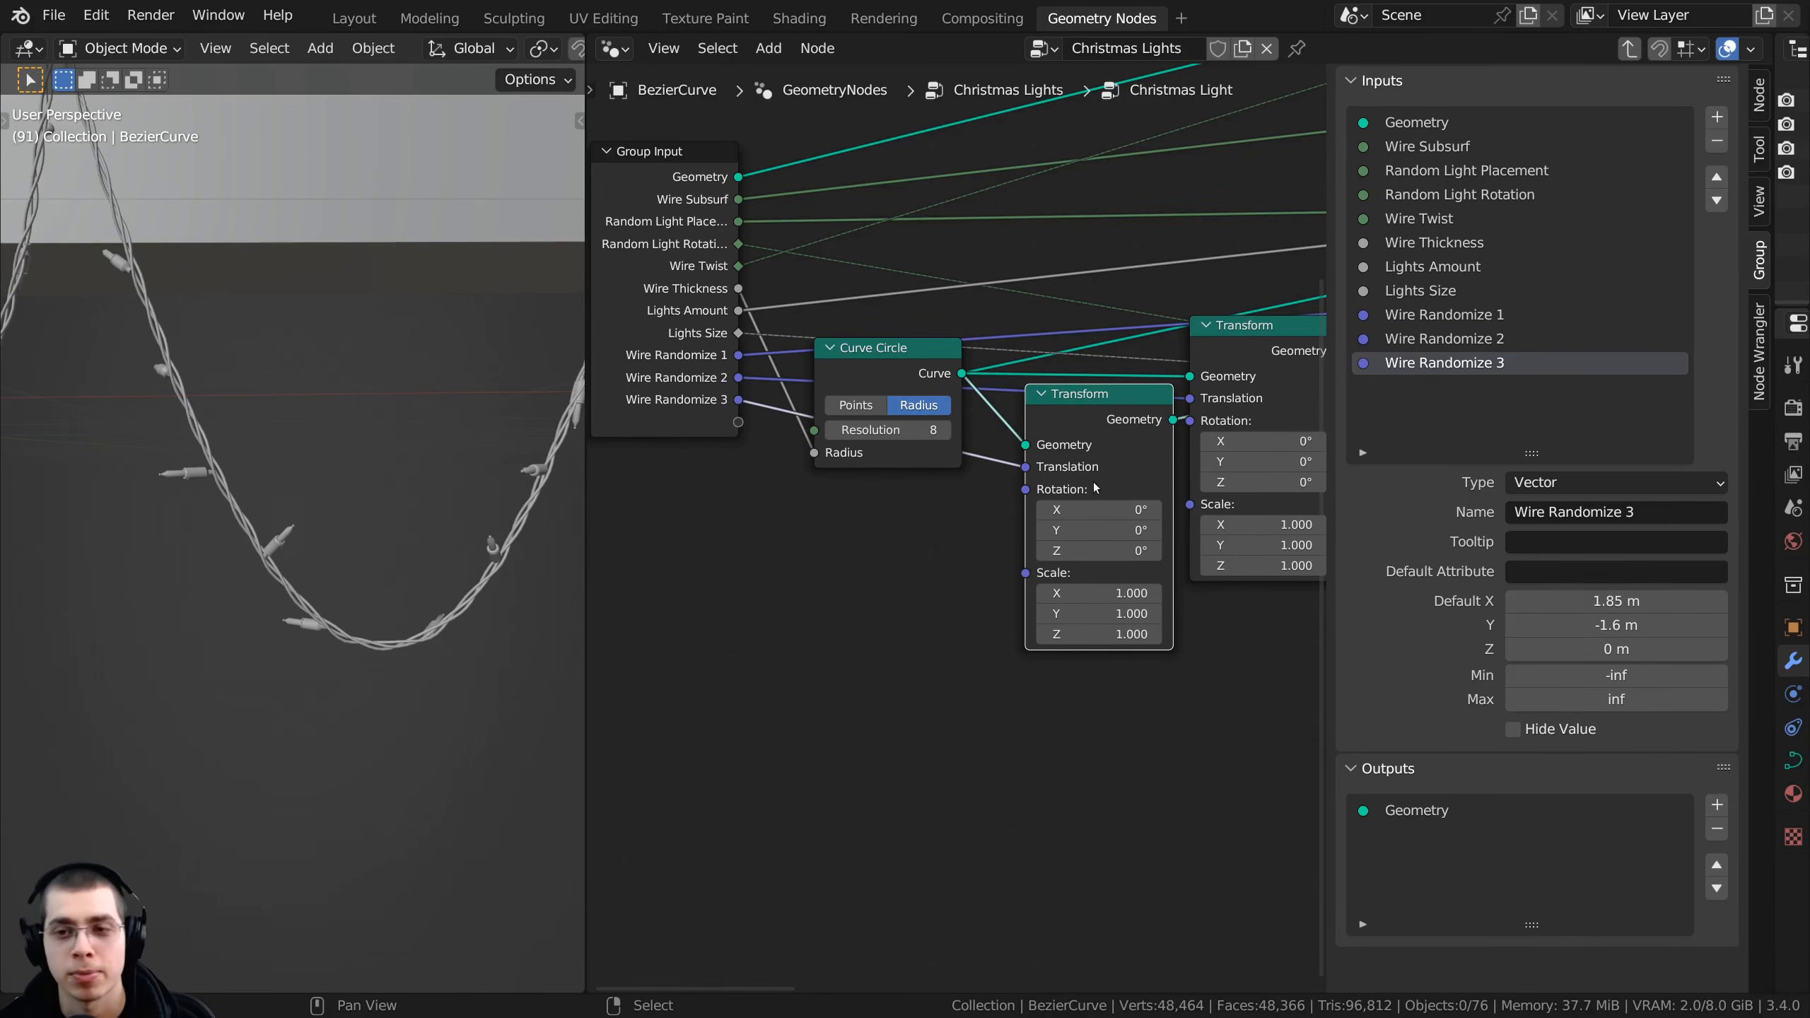
- Save the Christmas Lights.blend file
{"action": "middle_click_drag", "start_coordinate": [981, 476], "coordinate": [989, 504]}
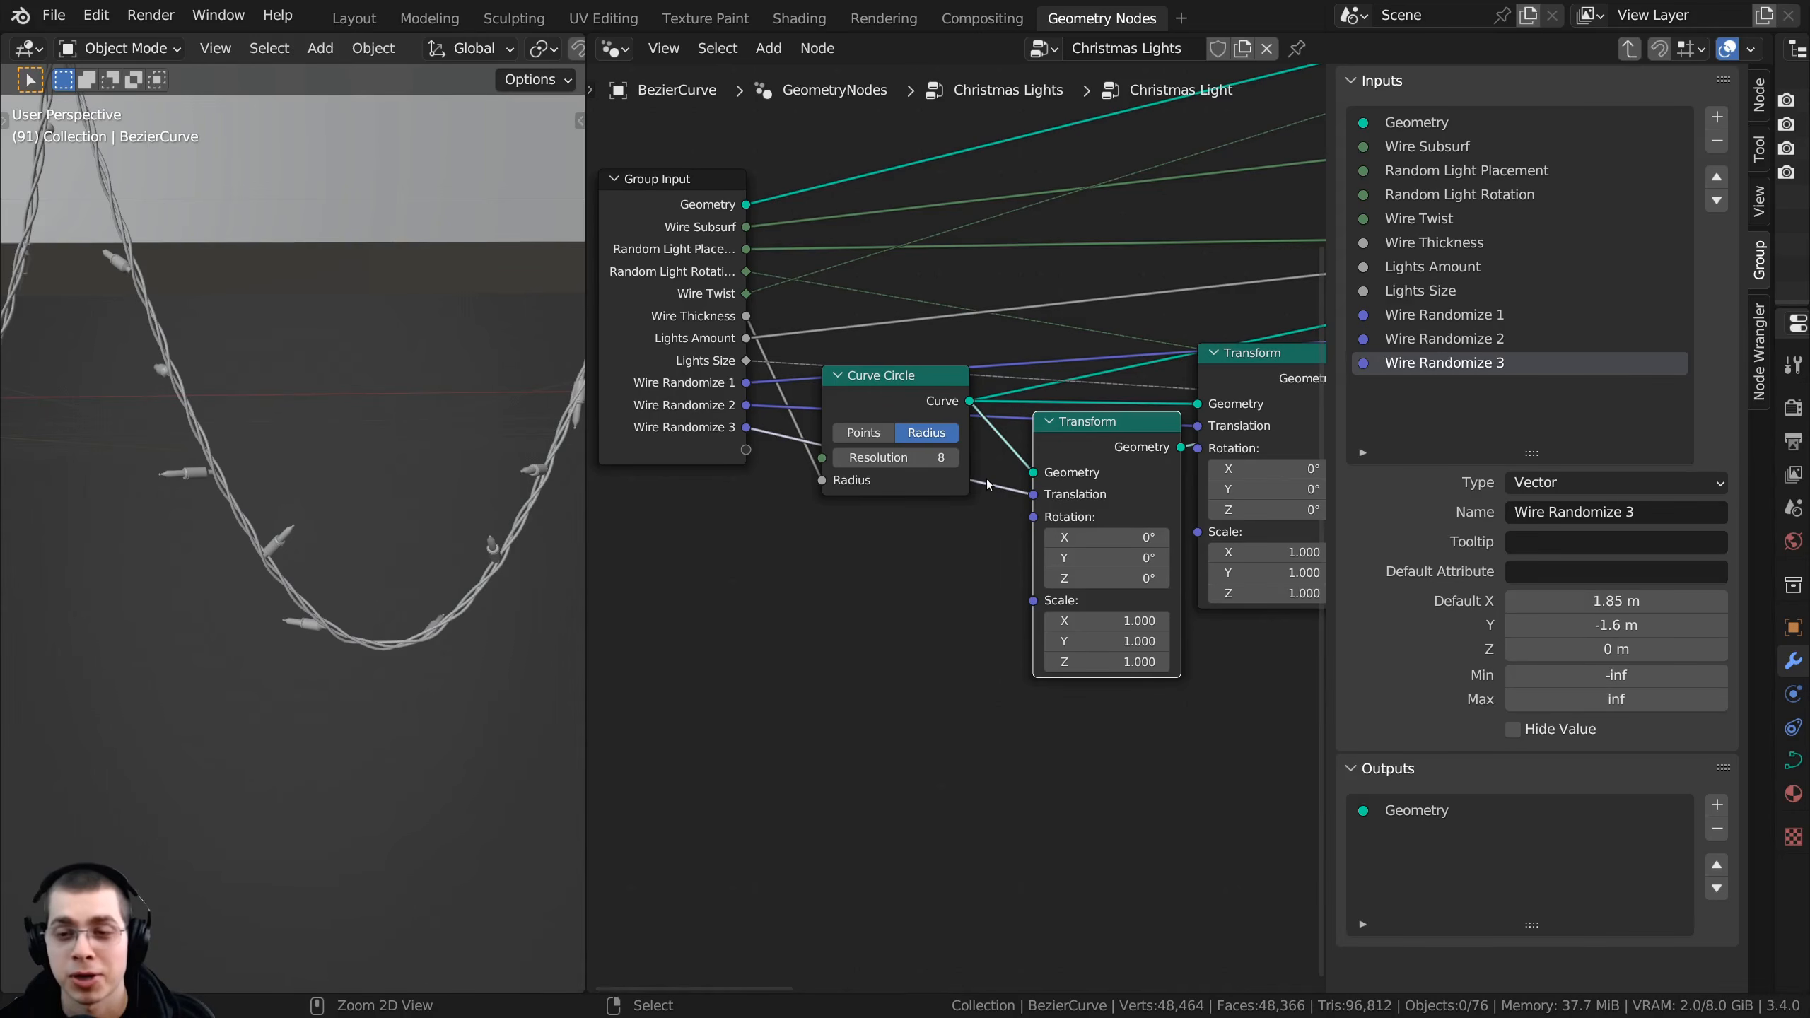
{"action": "key", "text": "ctrl+s"}
{"action": "scroll", "coordinate": [987, 483], "scroll_direction": "down", "scroll_amount": 1}
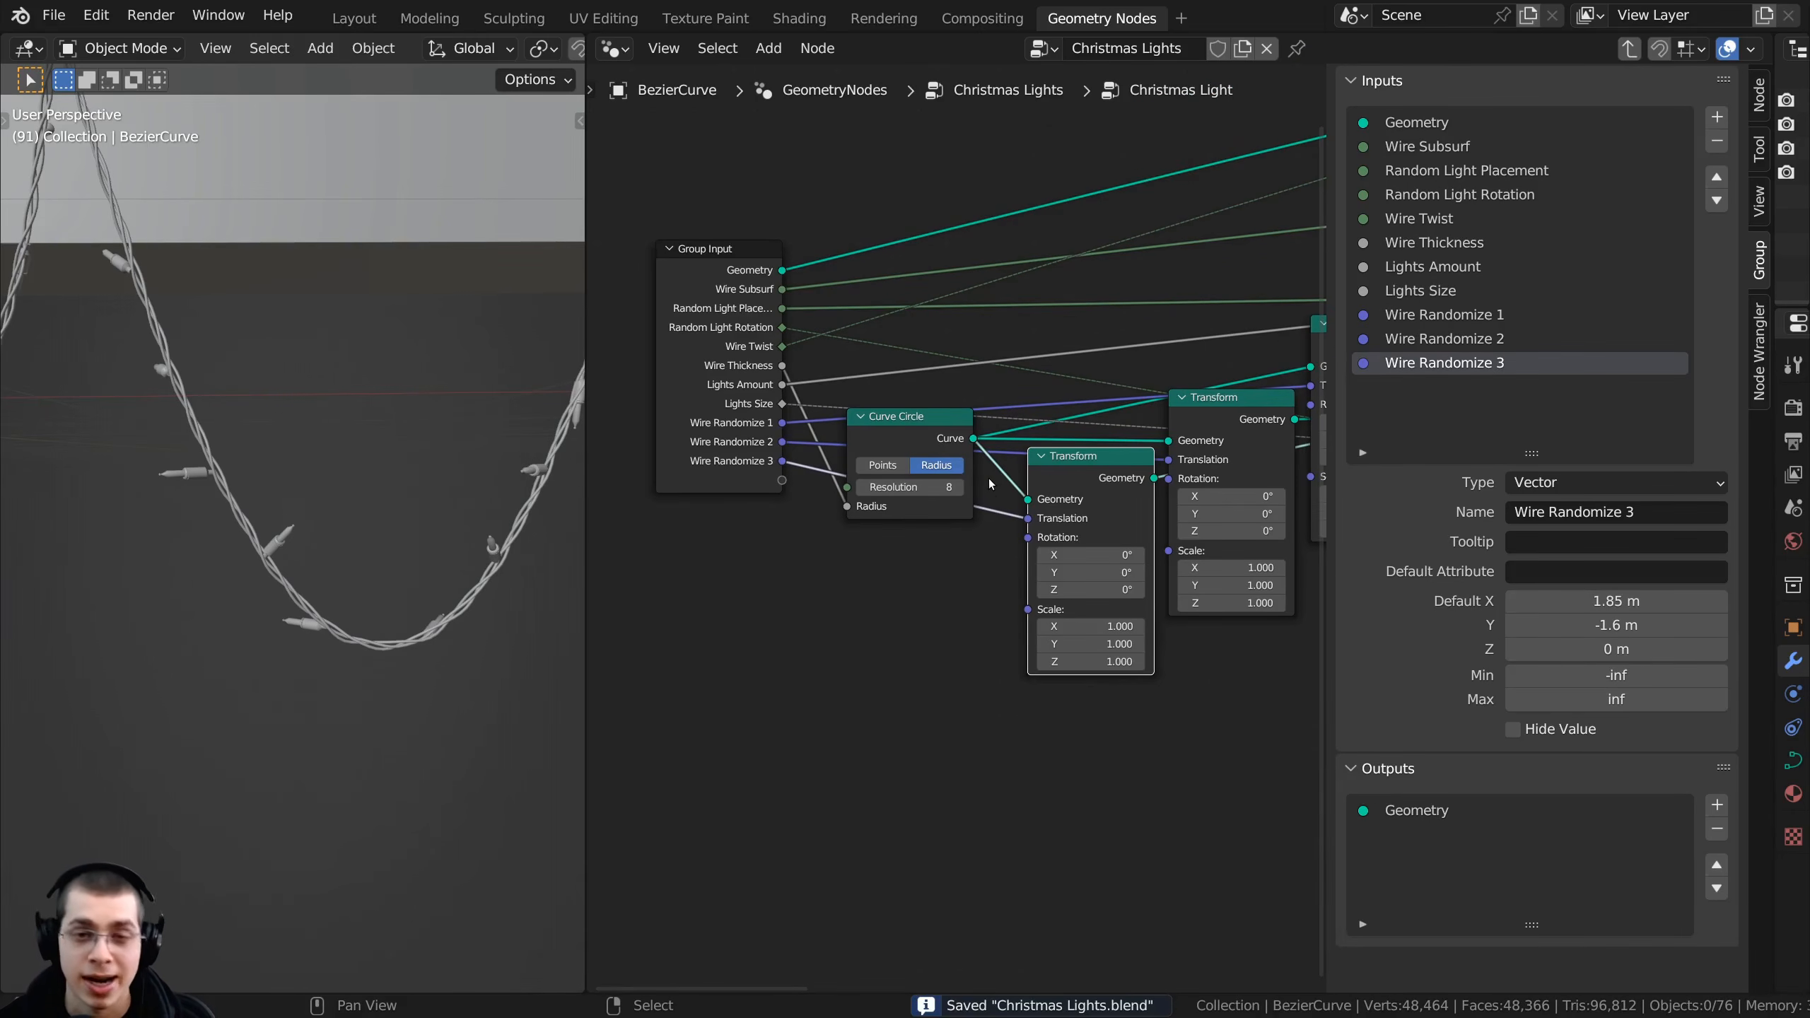
- Exit the Christmas Light group and hide the node editor's sidebar, framing the parent node tree
{"action": "key", "text": "Tab"}
{"action": "key", "text": "Home"}
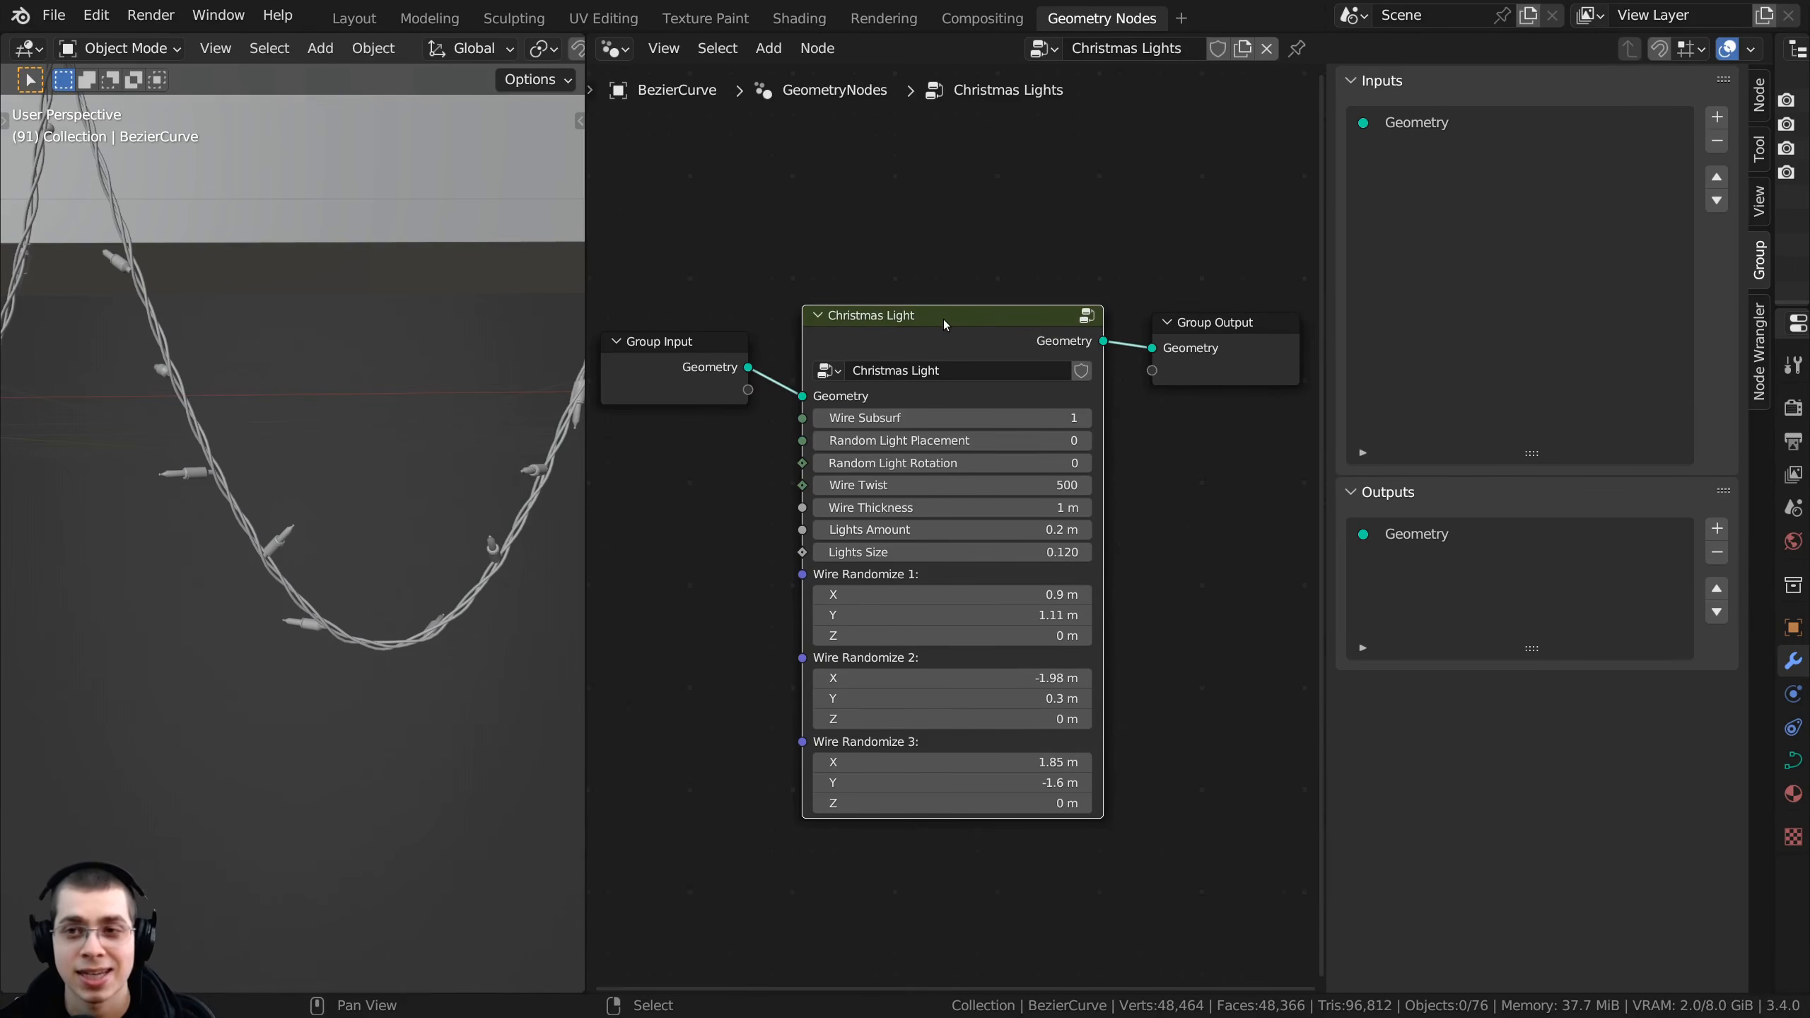
{"action": "key", "text": "n"}
{"action": "key", "text": "Home"}
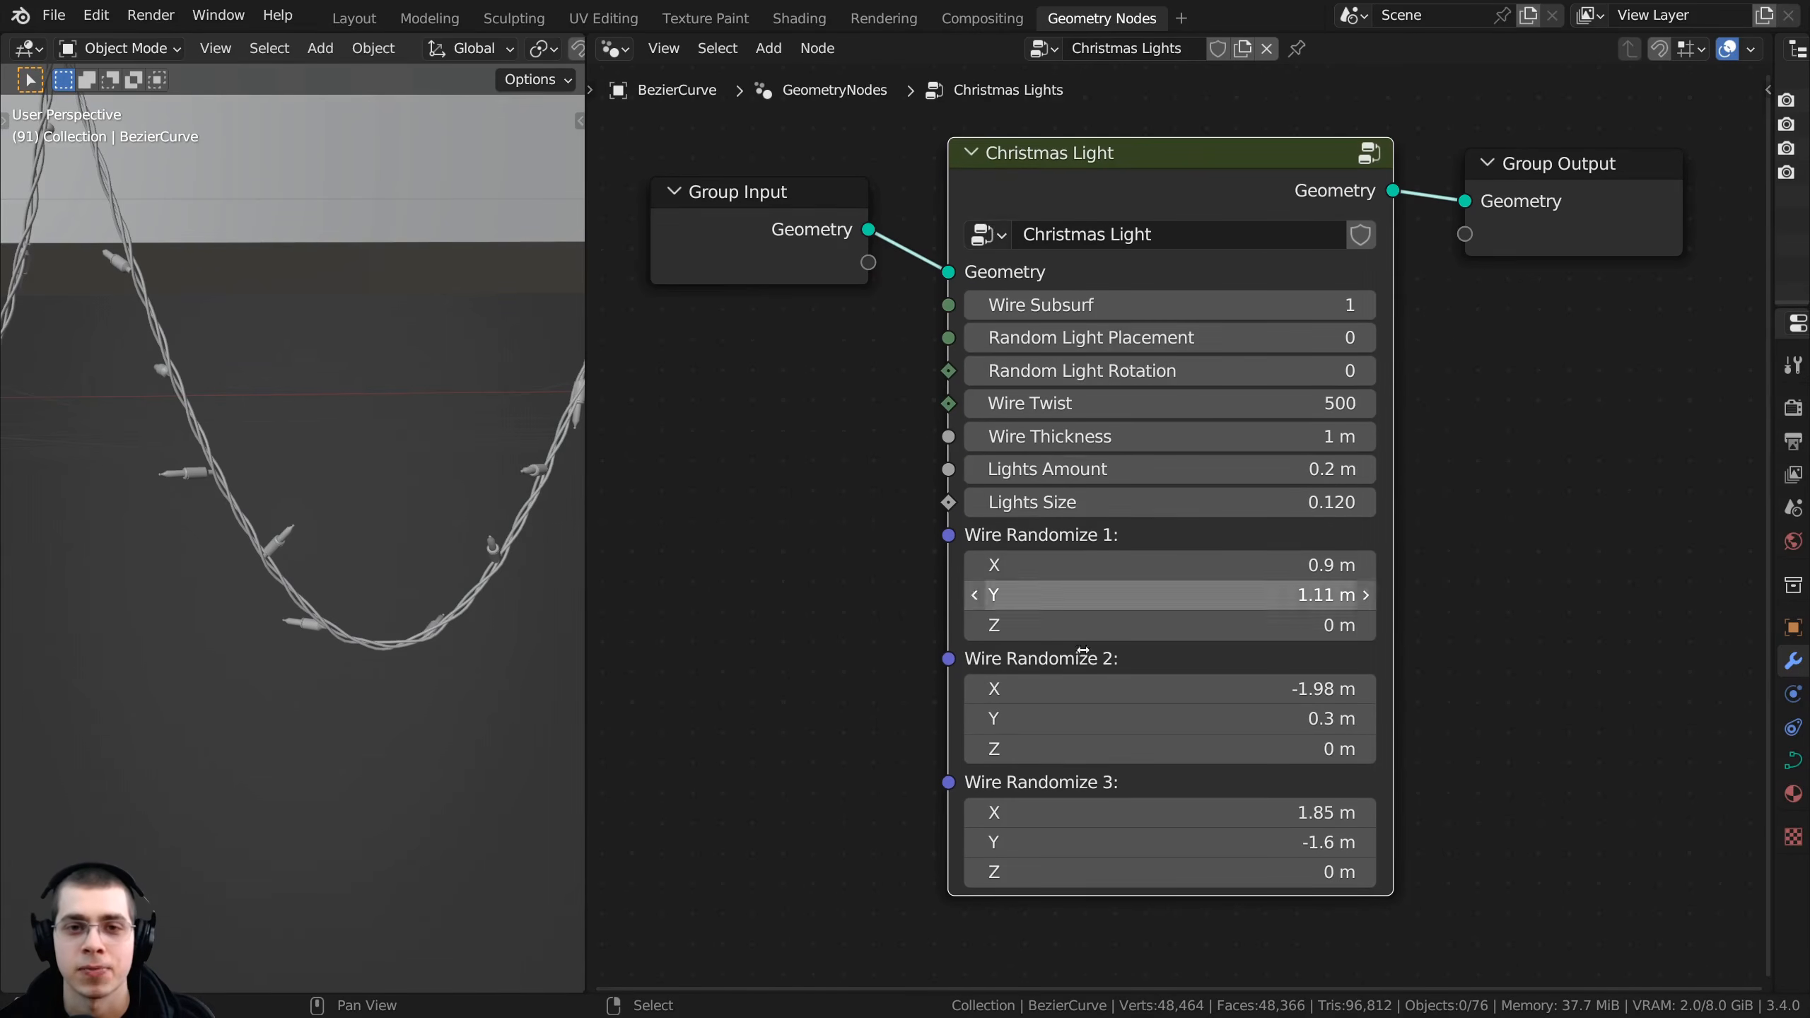
{"action": "scroll", "coordinate": [614, 646], "scroll_direction": "down", "scroll_amount": 1}
{"action": "scroll", "coordinate": [521, 563], "scroll_direction": "down", "scroll_amount": 1}
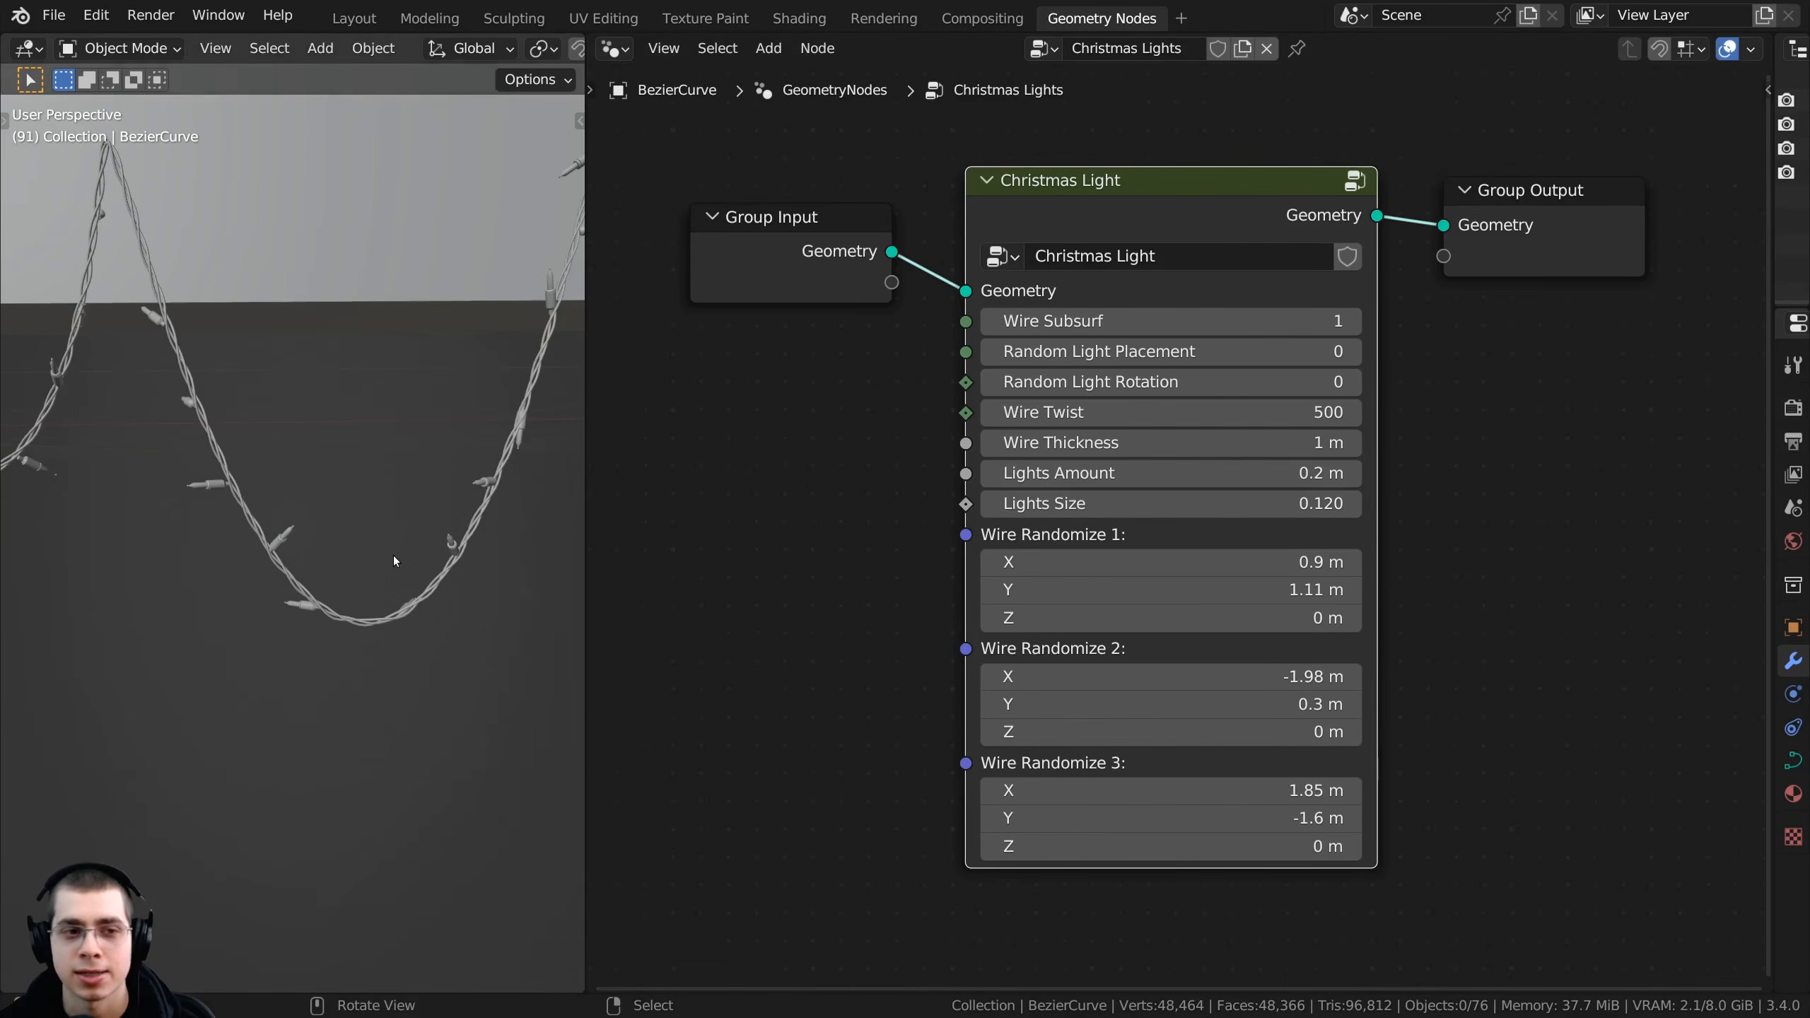
- Try raising the Christmas Light node's Wire Subsurf by one level and return it to 1
{"action": "scroll", "coordinate": [399, 552], "scroll_direction": "up", "scroll_amount": 1}
{"action": "middle_click_drag", "start_coordinate": [466, 533], "coordinate": [444, 518], "text": "shift"}
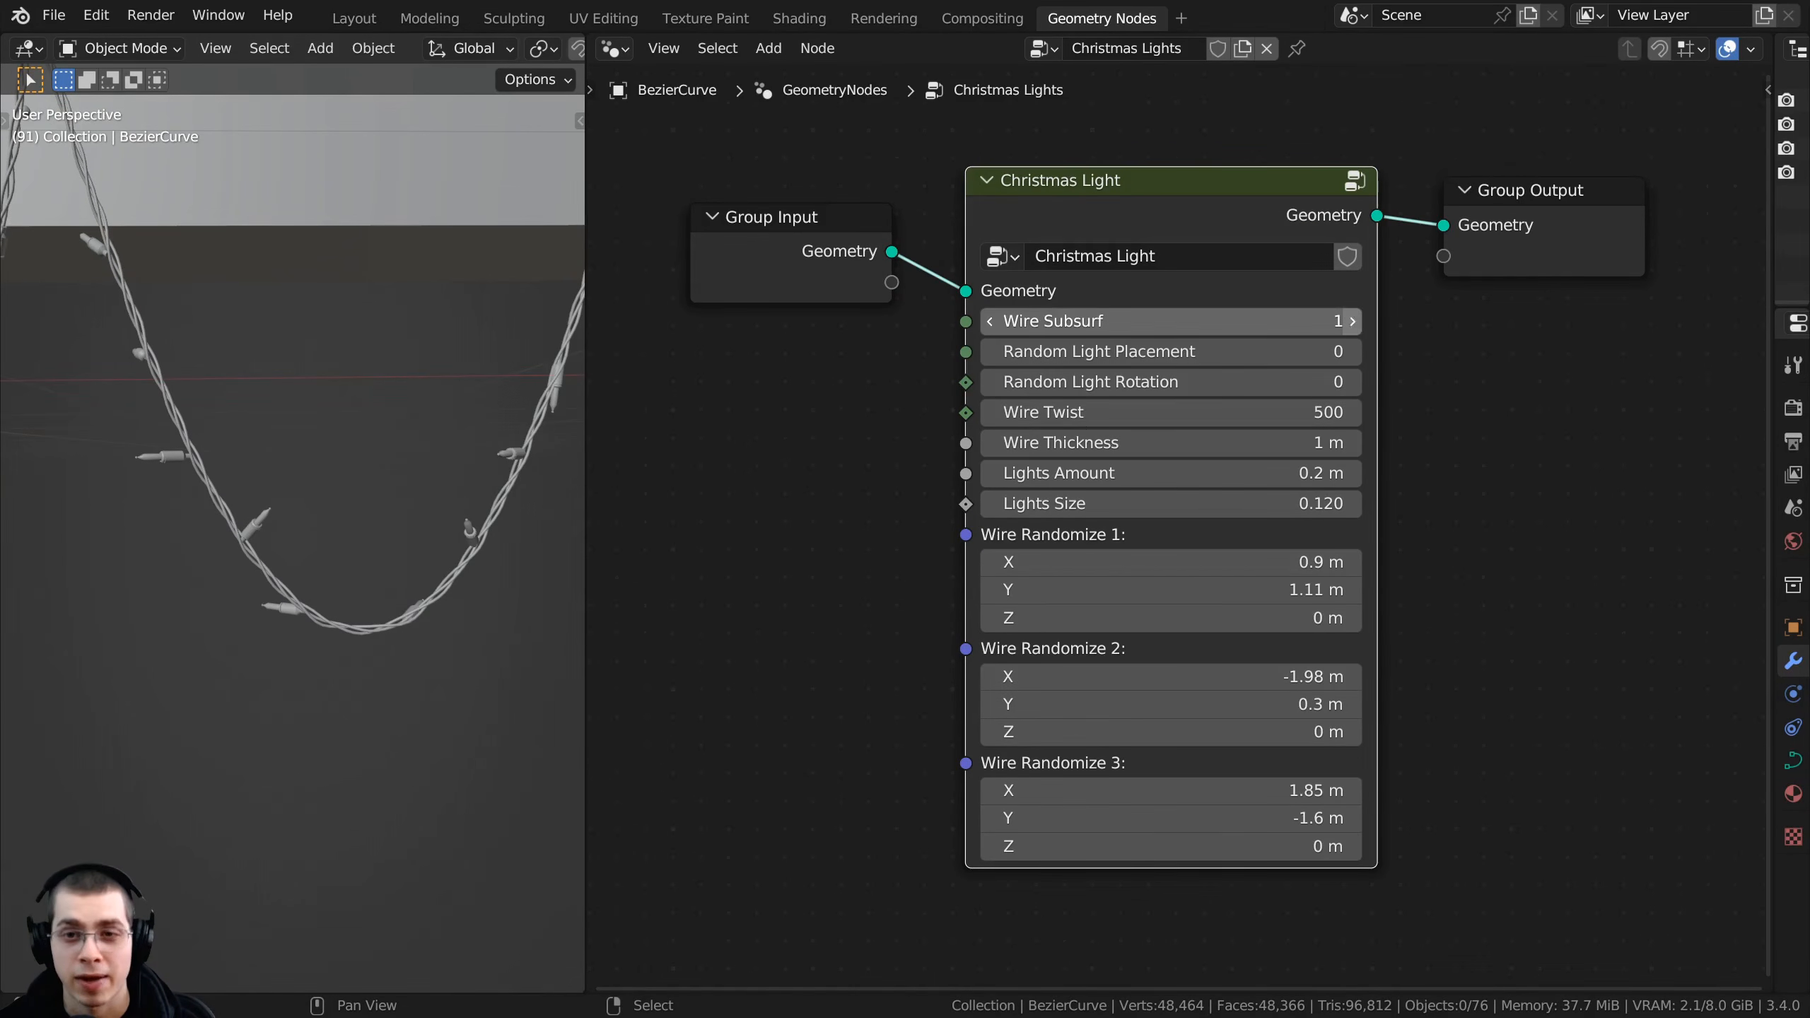
{"action": "left_click", "coordinate": [1351, 322]}
{"action": "left_click", "coordinate": [990, 322]}
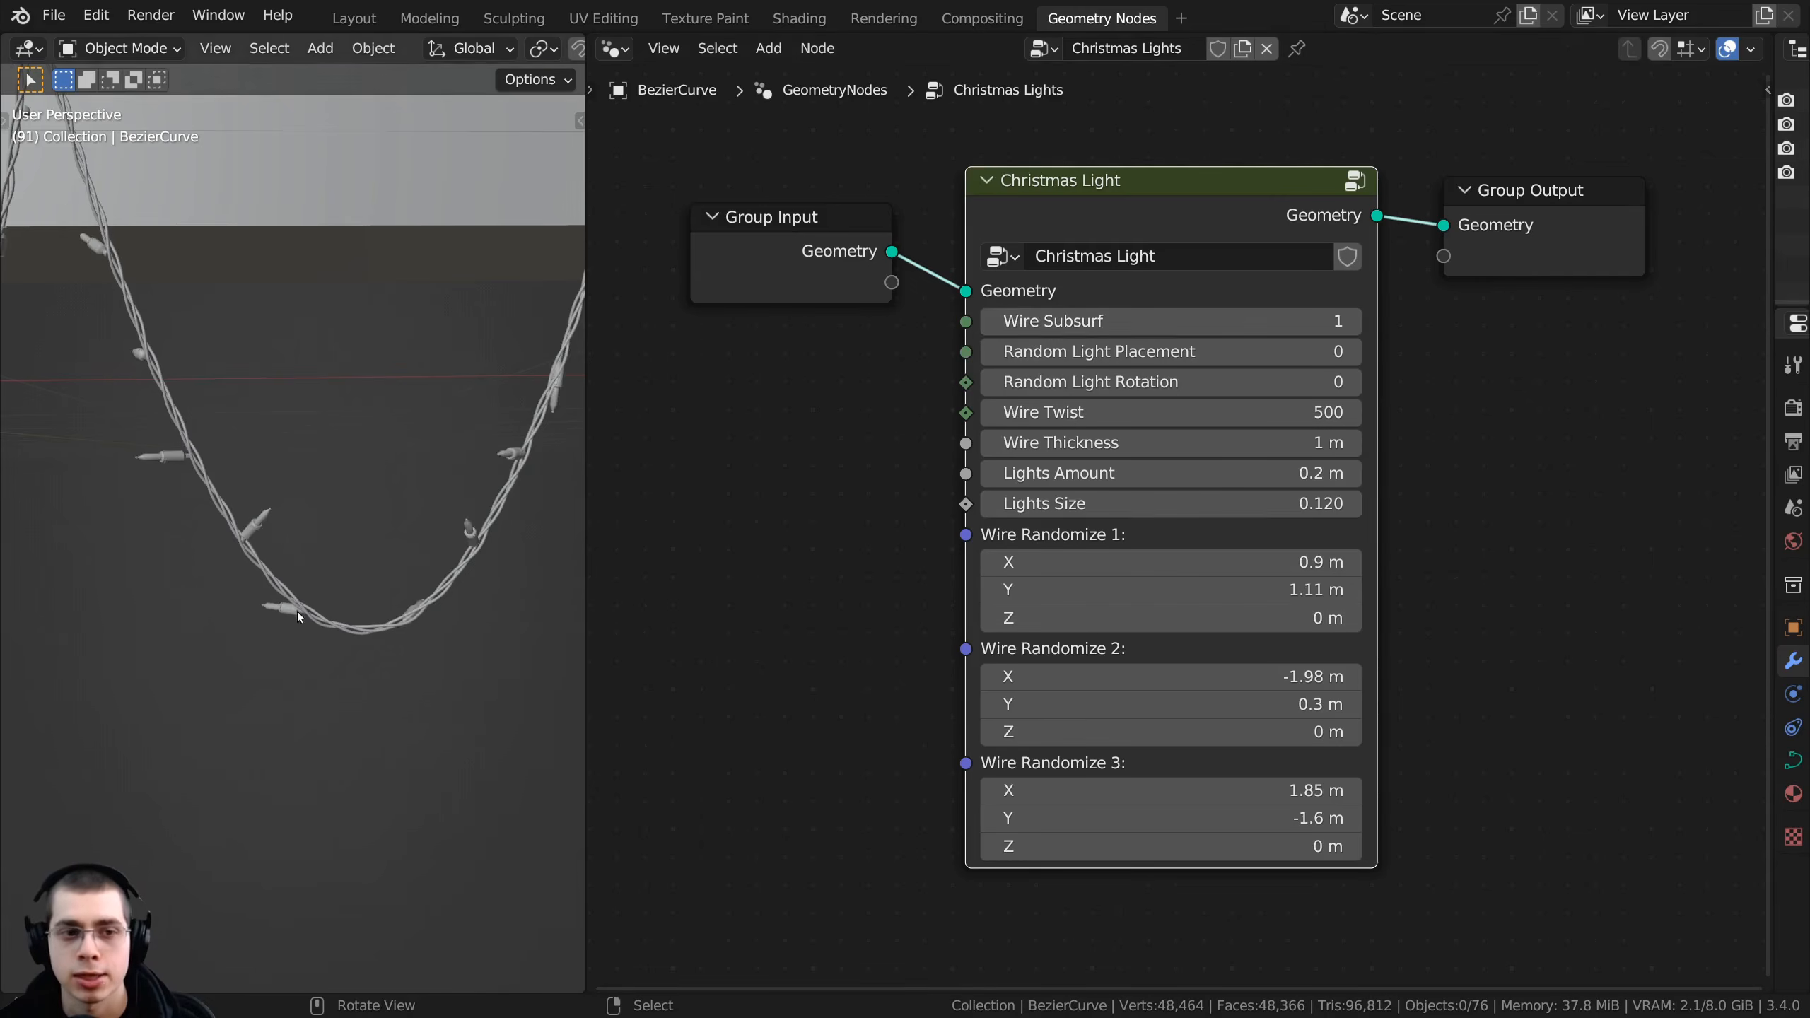
- Try other values for the Christmas Light node's Random Light Placement, Random Light Rotation, Wire Twist and Wire Thickness, cancelling each change
{"action": "scroll", "coordinate": [303, 617], "scroll_direction": "up", "scroll_amount": 3}
{"action": "left_click_drag", "start_coordinate": [1136, 352], "coordinate": [1003, 415]}
{"action": "right_click", "coordinate": [1136, 355]}
{"action": "scroll", "coordinate": [448, 545], "scroll_direction": "down", "scroll_amount": 3}
{"action": "right_click", "coordinate": [1142, 380]}
{"action": "right_click", "coordinate": [1133, 413]}
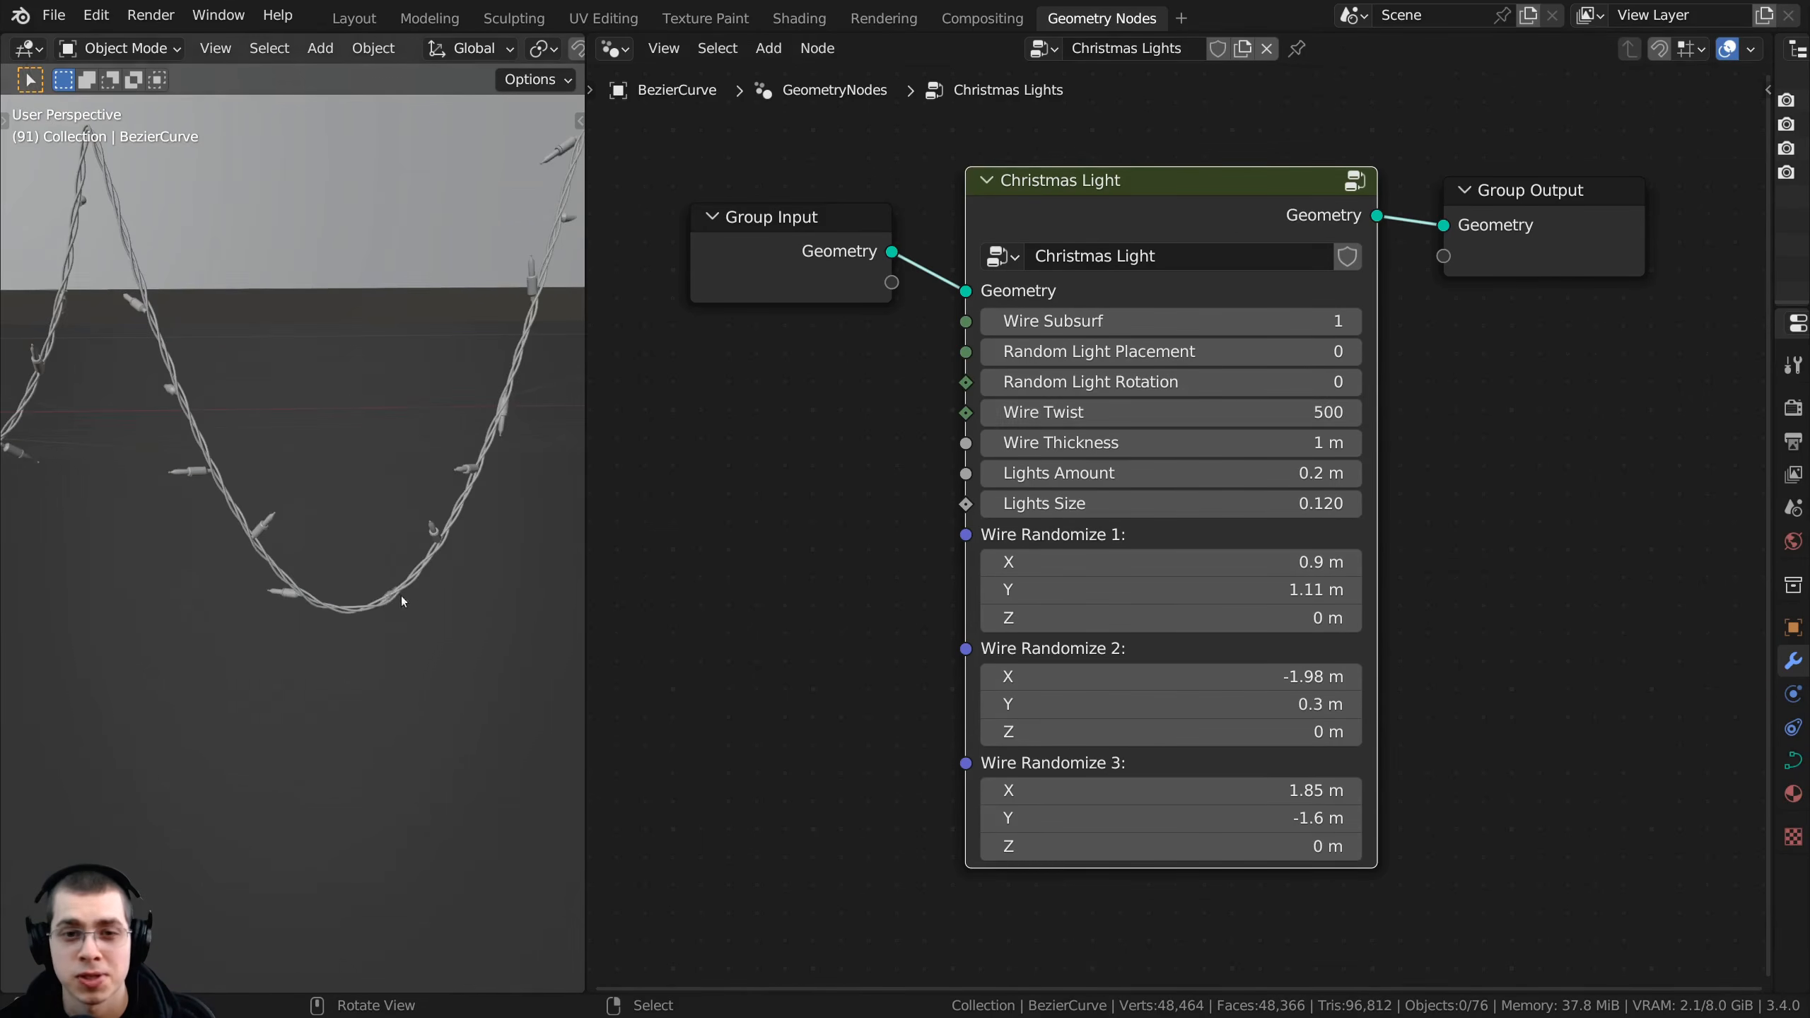
{"action": "mouse_move", "coordinate": [1101, 452]}
{"action": "left_mouse_down"}
{"action": "mouse_move", "coordinate": [1354, 453]}
{"action": "mouse_move", "coordinate": [1117, 452]}
{"action": "left_mouse_up"}
{"action": "right_click", "coordinate": [1117, 452]}
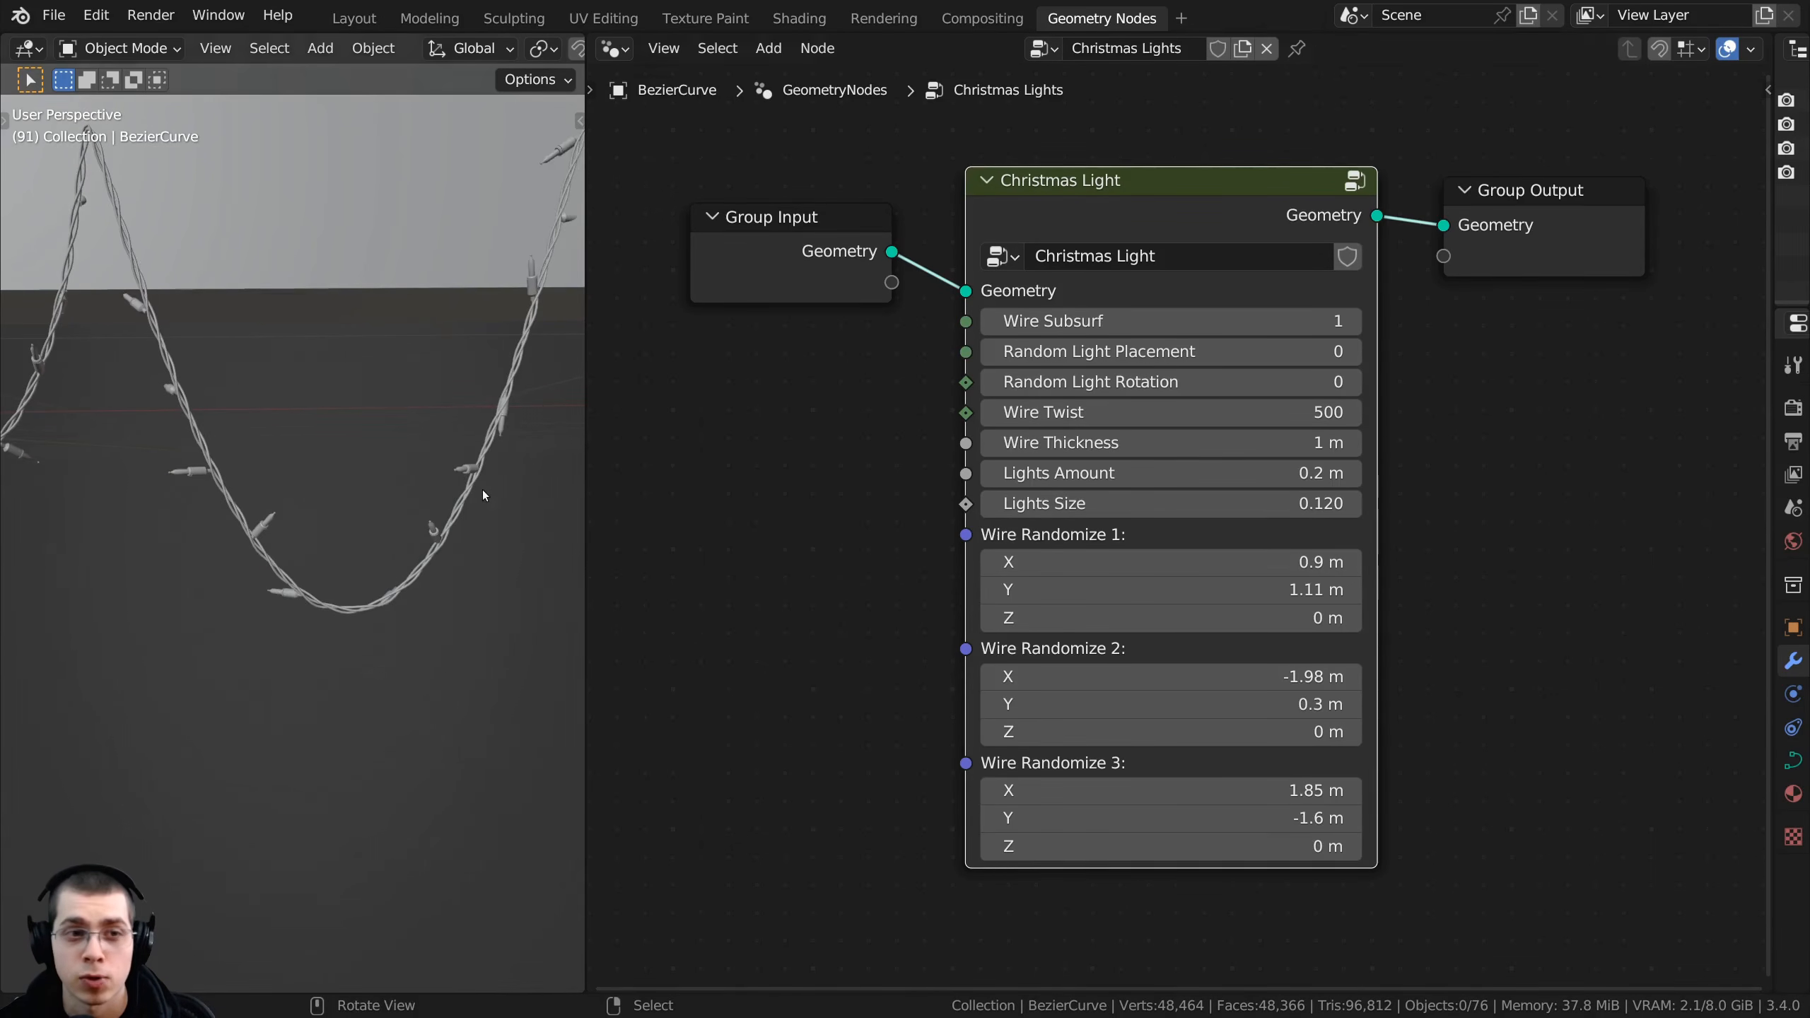
- In Edit Mode, try thickening the wire at the BezierCurve's end control points with Shrink/Fatten and cancel the change
{"action": "scroll", "coordinate": [482, 490], "scroll_direction": "down", "scroll_amount": 5}
{"action": "middle_click_drag", "start_coordinate": [449, 440], "coordinate": [399, 475], "text": "shift"}
{"action": "key", "text": "a"}
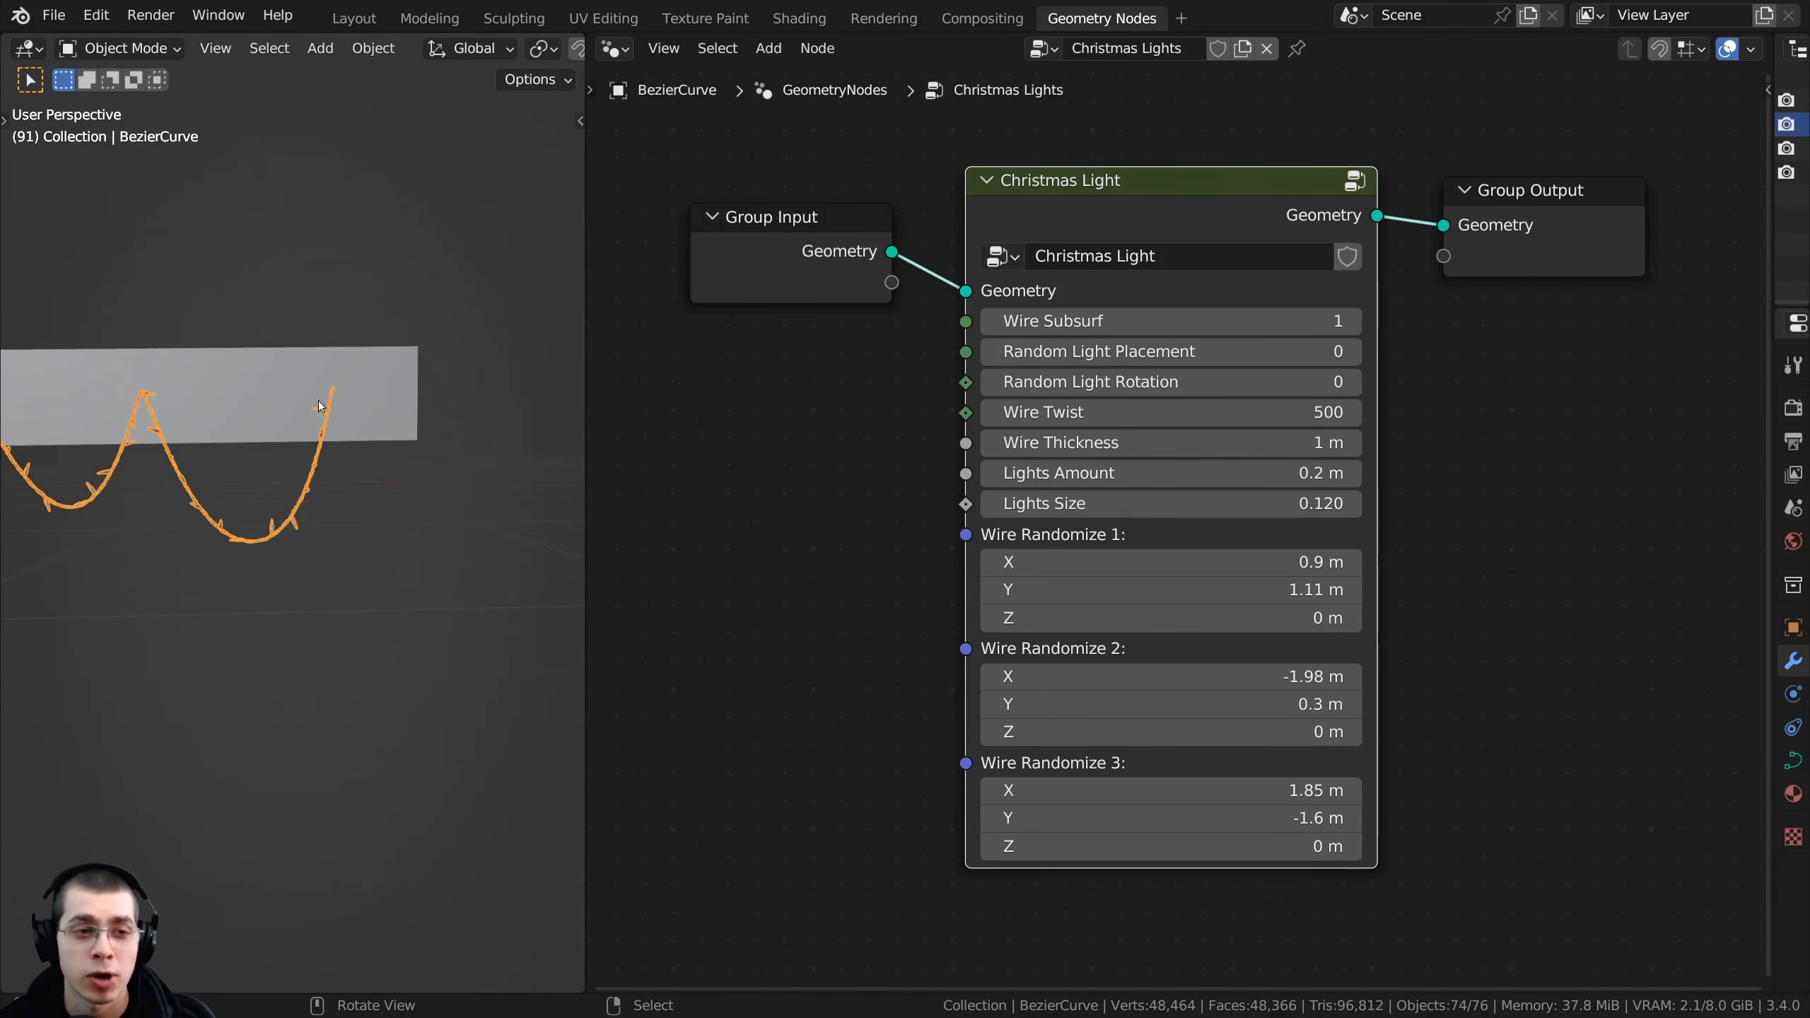
{"action": "middle_click_drag", "start_coordinate": [201, 511], "coordinate": [273, 489]}
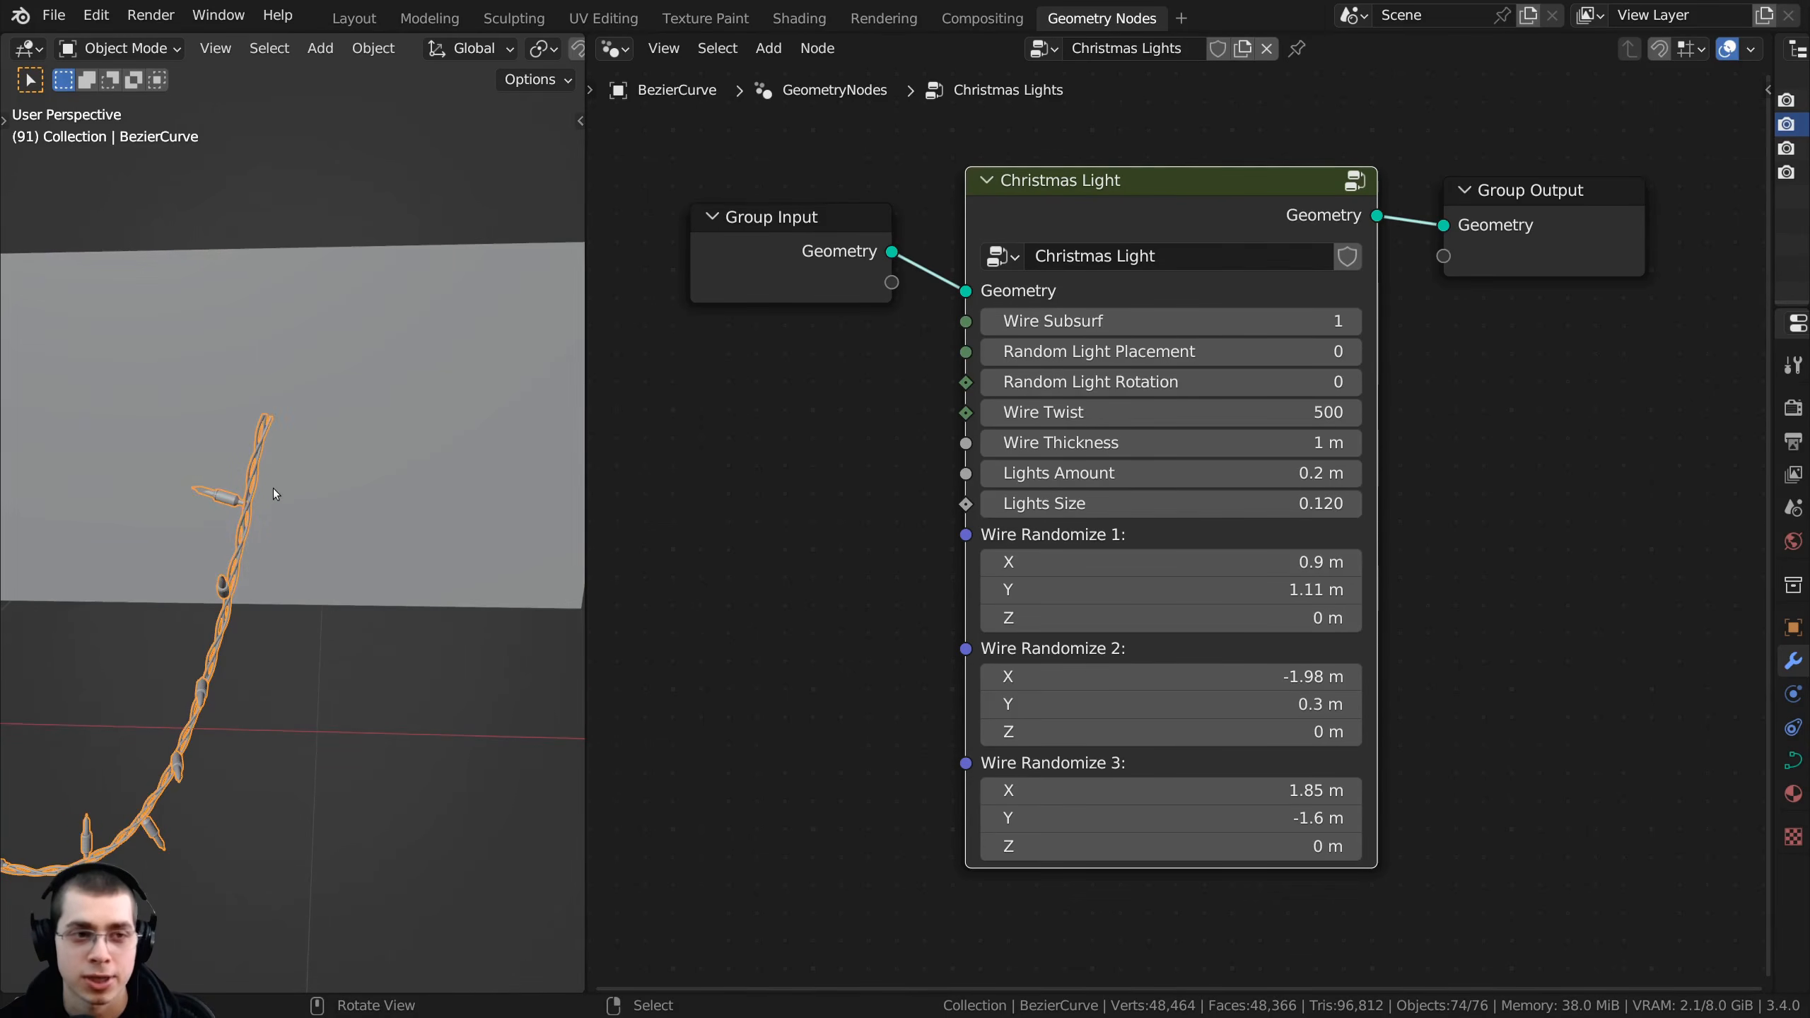
{"action": "key", "text": "Tab"}
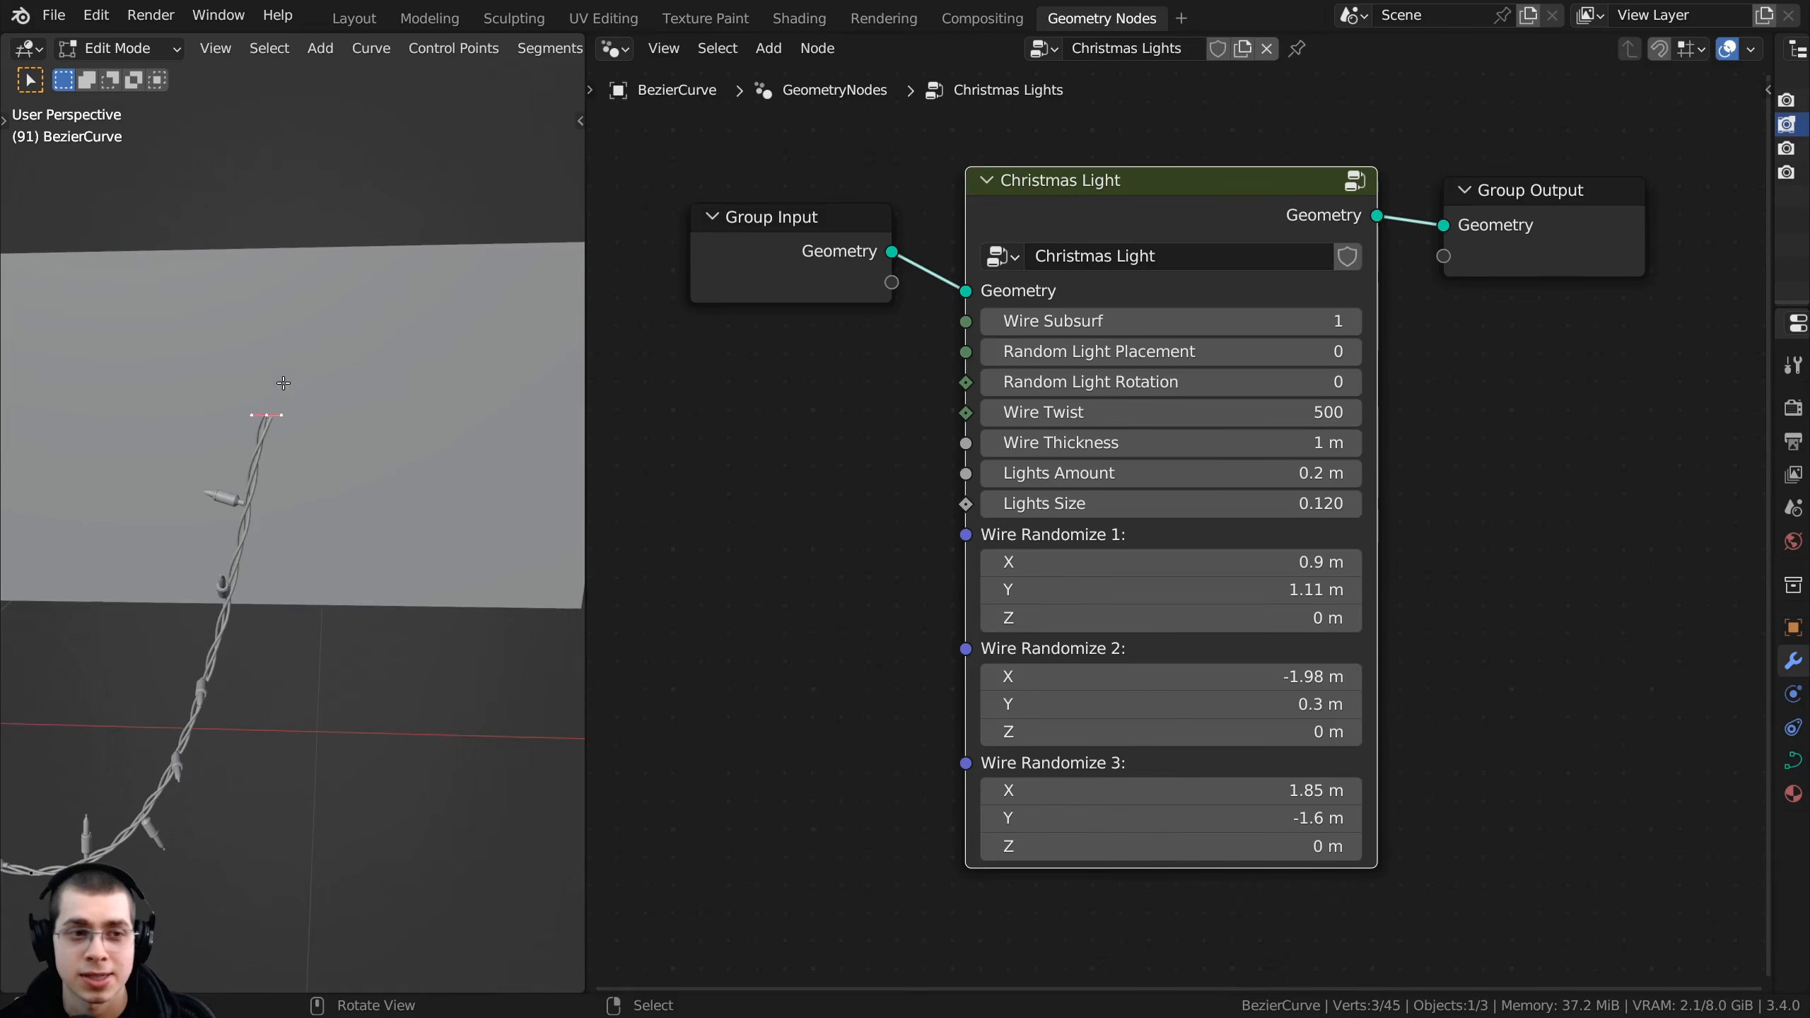
{"action": "middle_click_drag", "start_coordinate": [282, 383], "coordinate": [168, 713]}
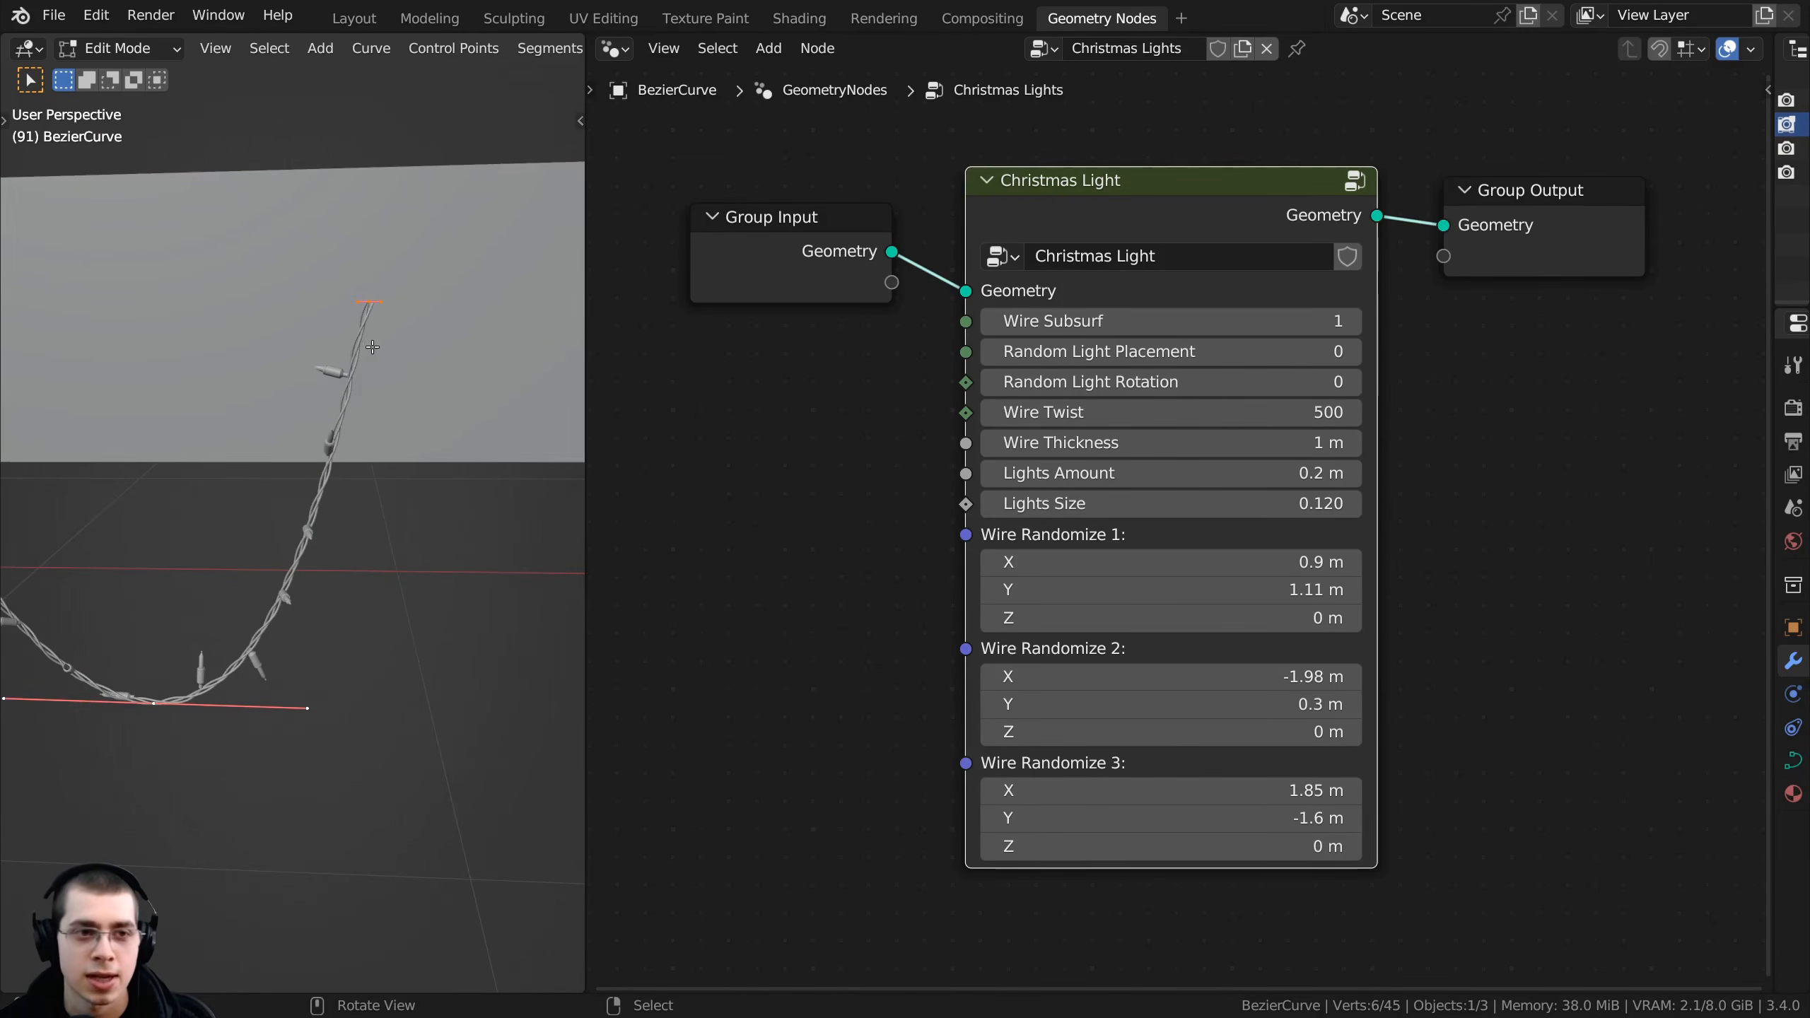
{"action": "middle_click_drag", "start_coordinate": [213, 607], "coordinate": [239, 604]}
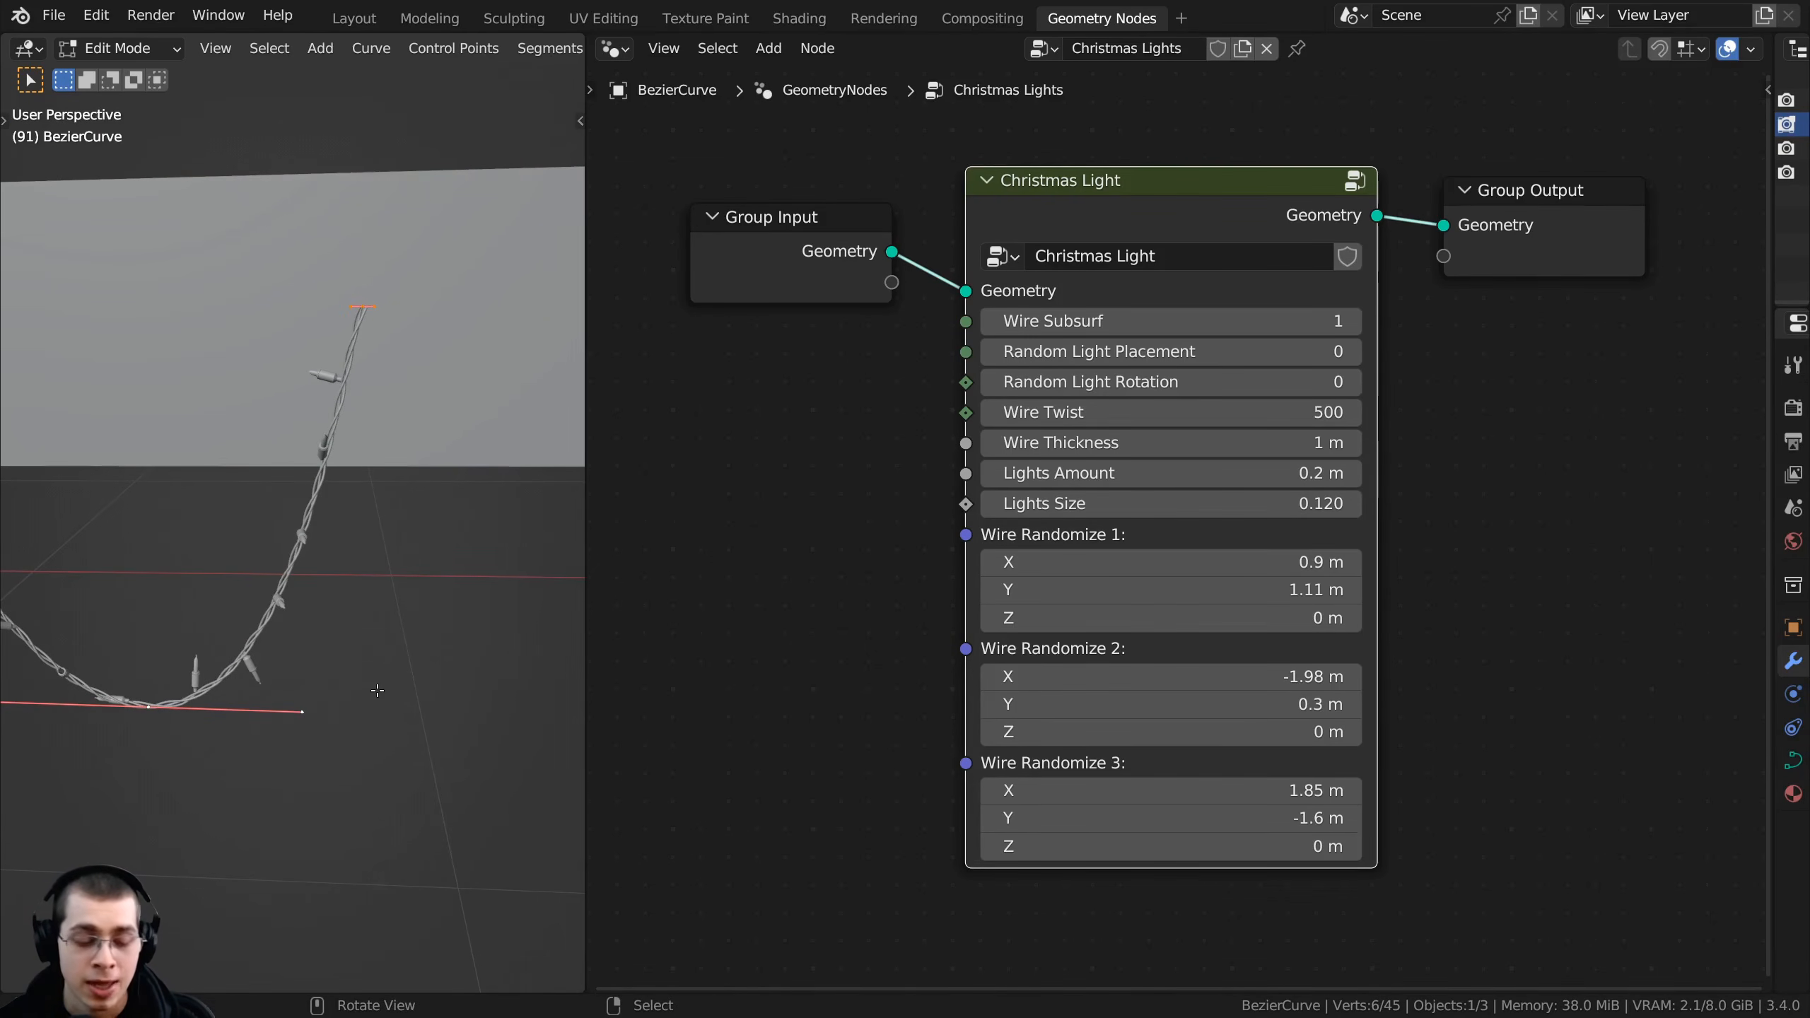
{"action": "key", "text": "alt+s"}
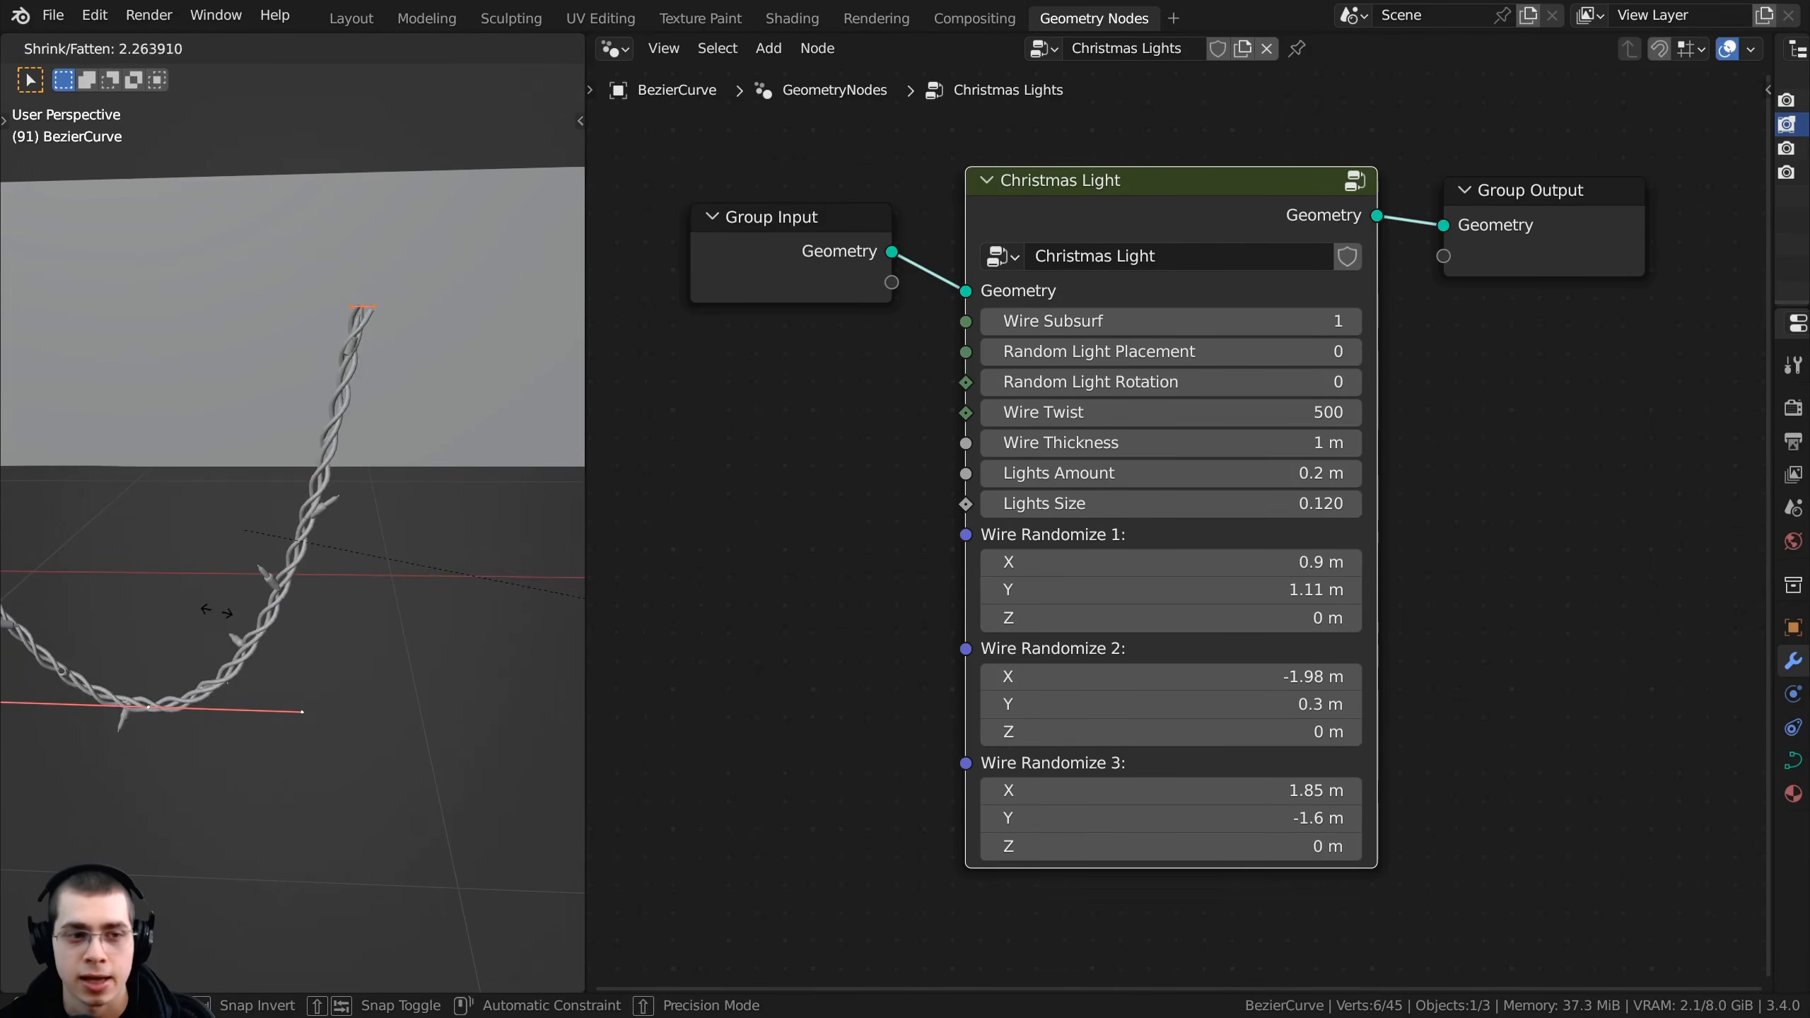
{"action": "key", "text": "Escape"}
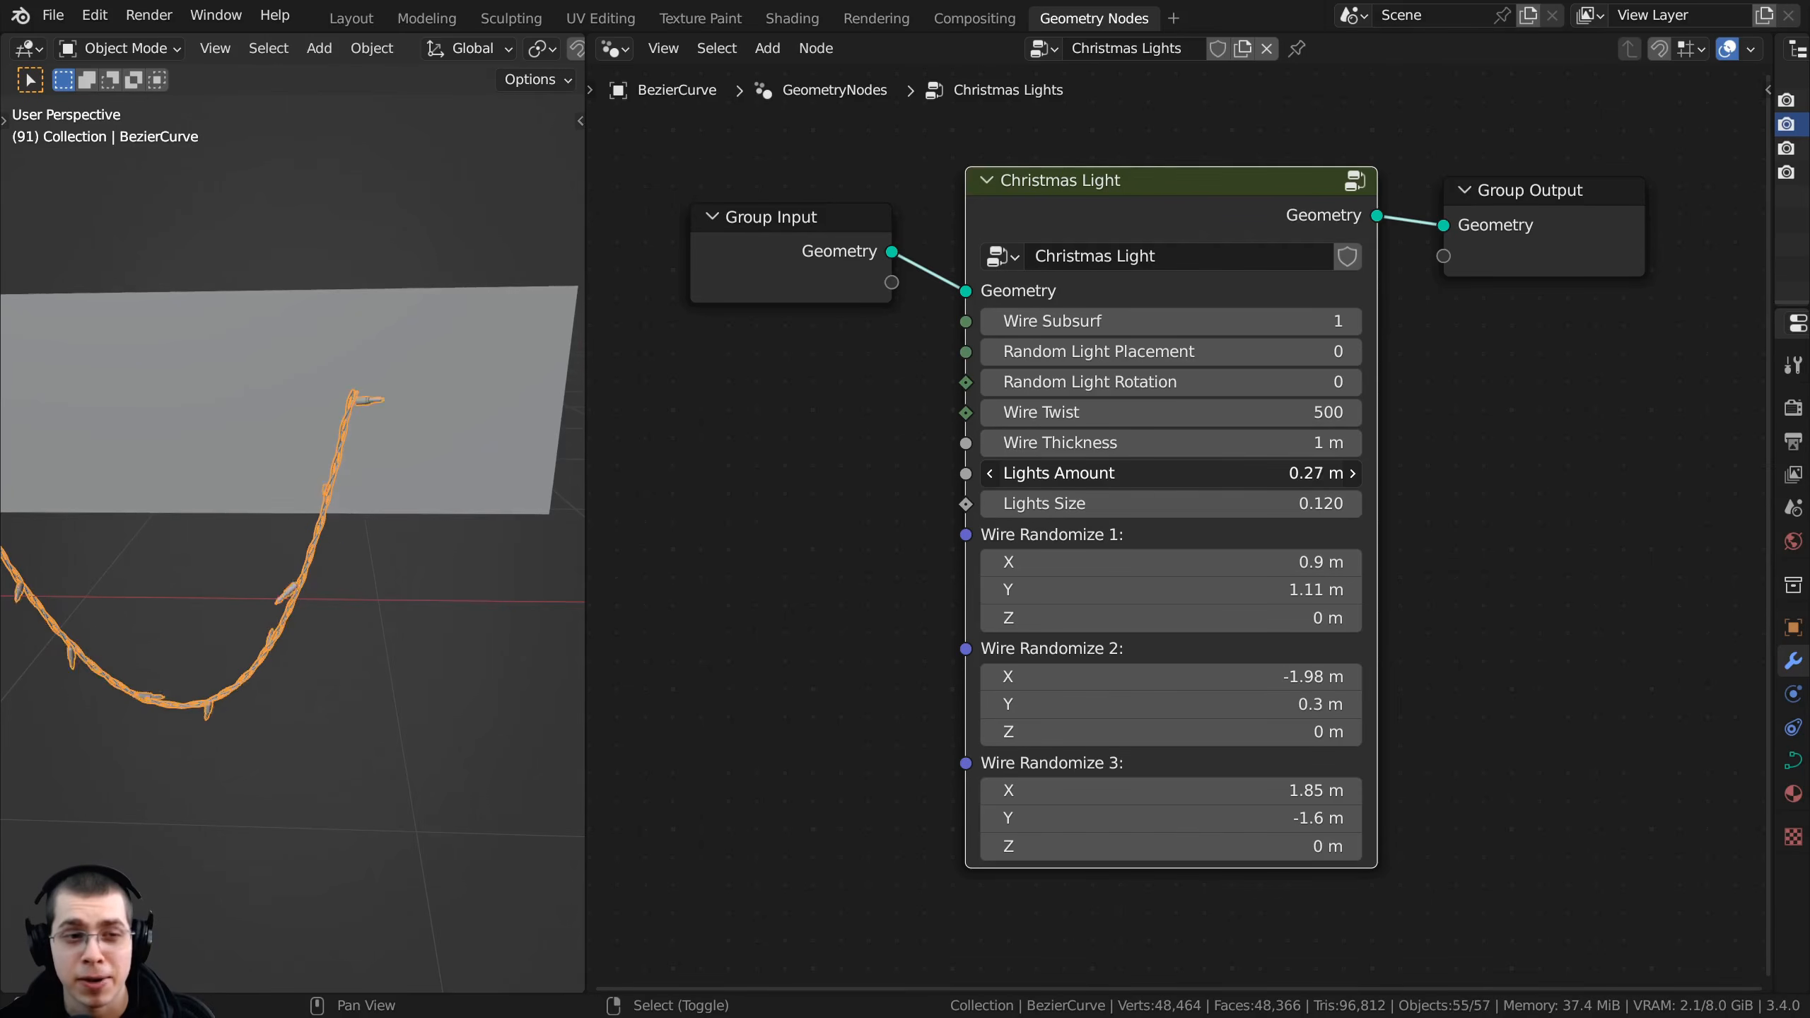
- Try a Lights Amount of 0.27 m on the Christmas Light node and return it to 0.2 m
{"action": "mouse_move", "coordinate": [1171, 474]}
{"action": "left_mouse_down"}
{"action": "mouse_move", "coordinate": [1131, 473]}
{"action": "mouse_move", "coordinate": [1161, 474]}
{"action": "left_mouse_up"}
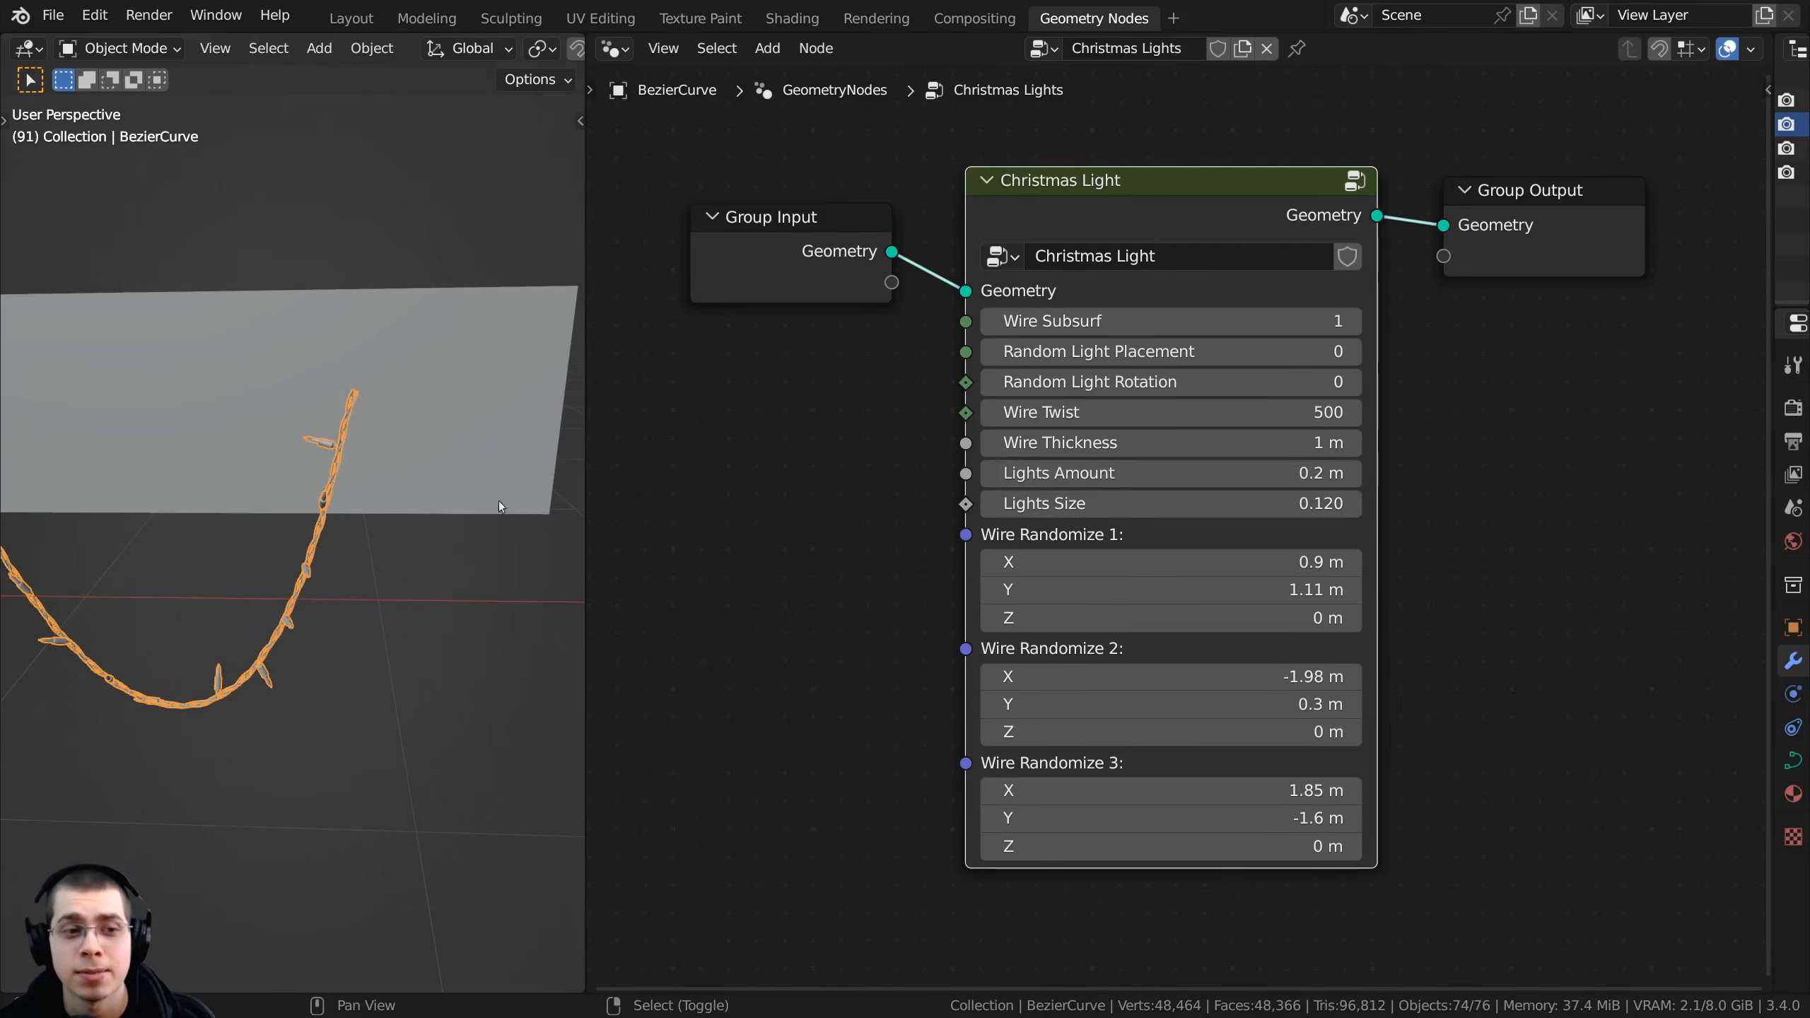
{"action": "middle_click_drag", "start_coordinate": [250, 519], "coordinate": [291, 501]}
{"action": "left_click_drag", "start_coordinate": [1140, 474], "coordinate": [1131, 510]}
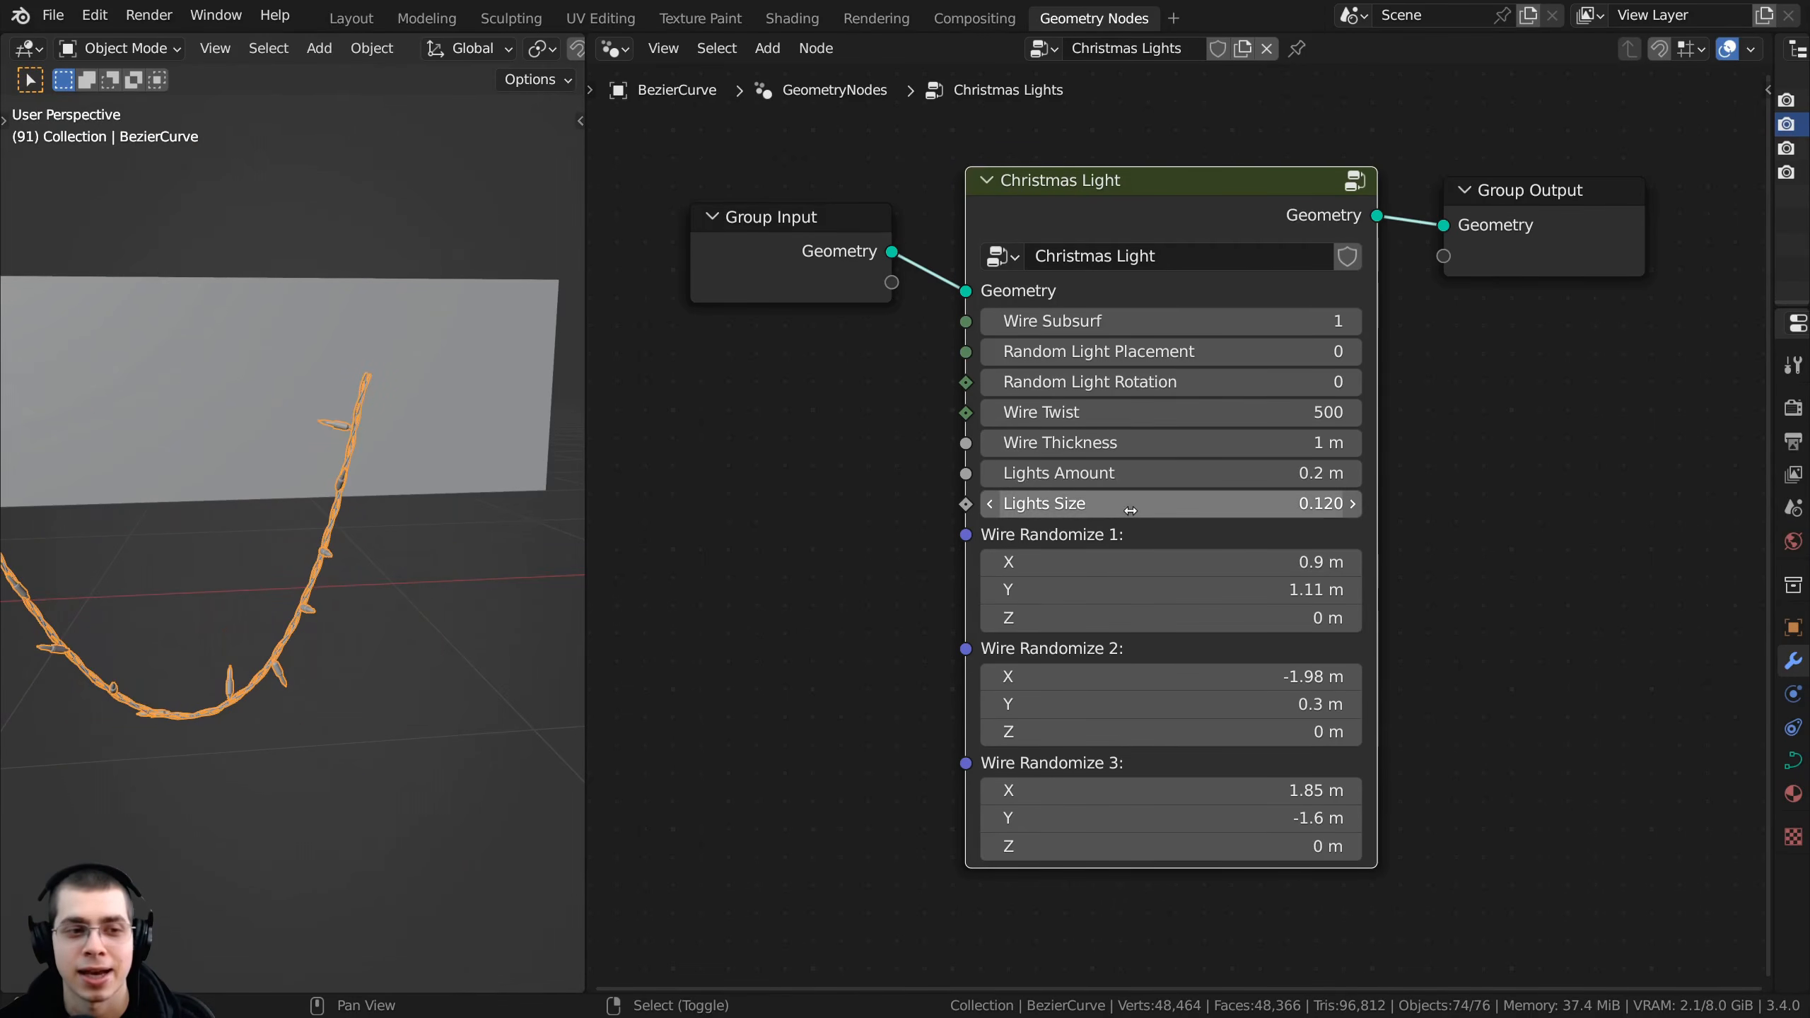
- Try shifting the Wire Randomize 1 offsets on the Christmas Light node, restoring the original values after each test
{"action": "scroll", "coordinate": [288, 571], "scroll_direction": "up", "scroll_amount": 5}
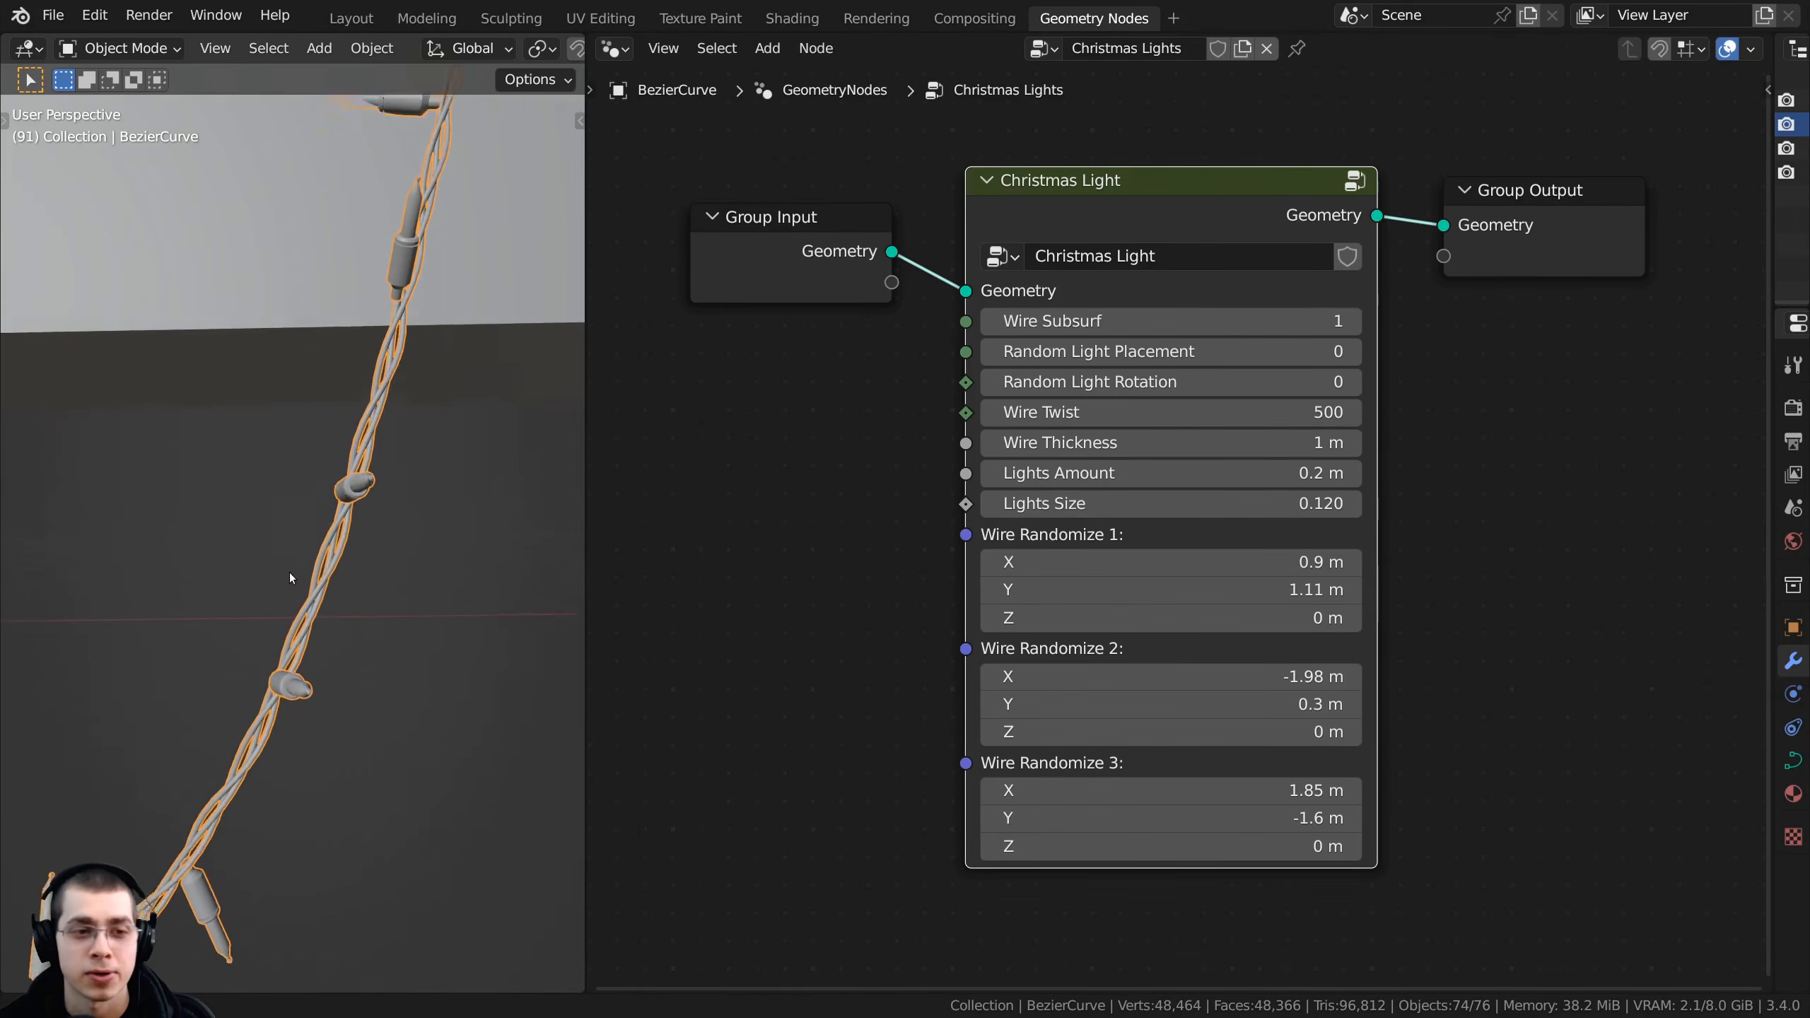
{"action": "middle_click_drag", "start_coordinate": [289, 572], "coordinate": [356, 579]}
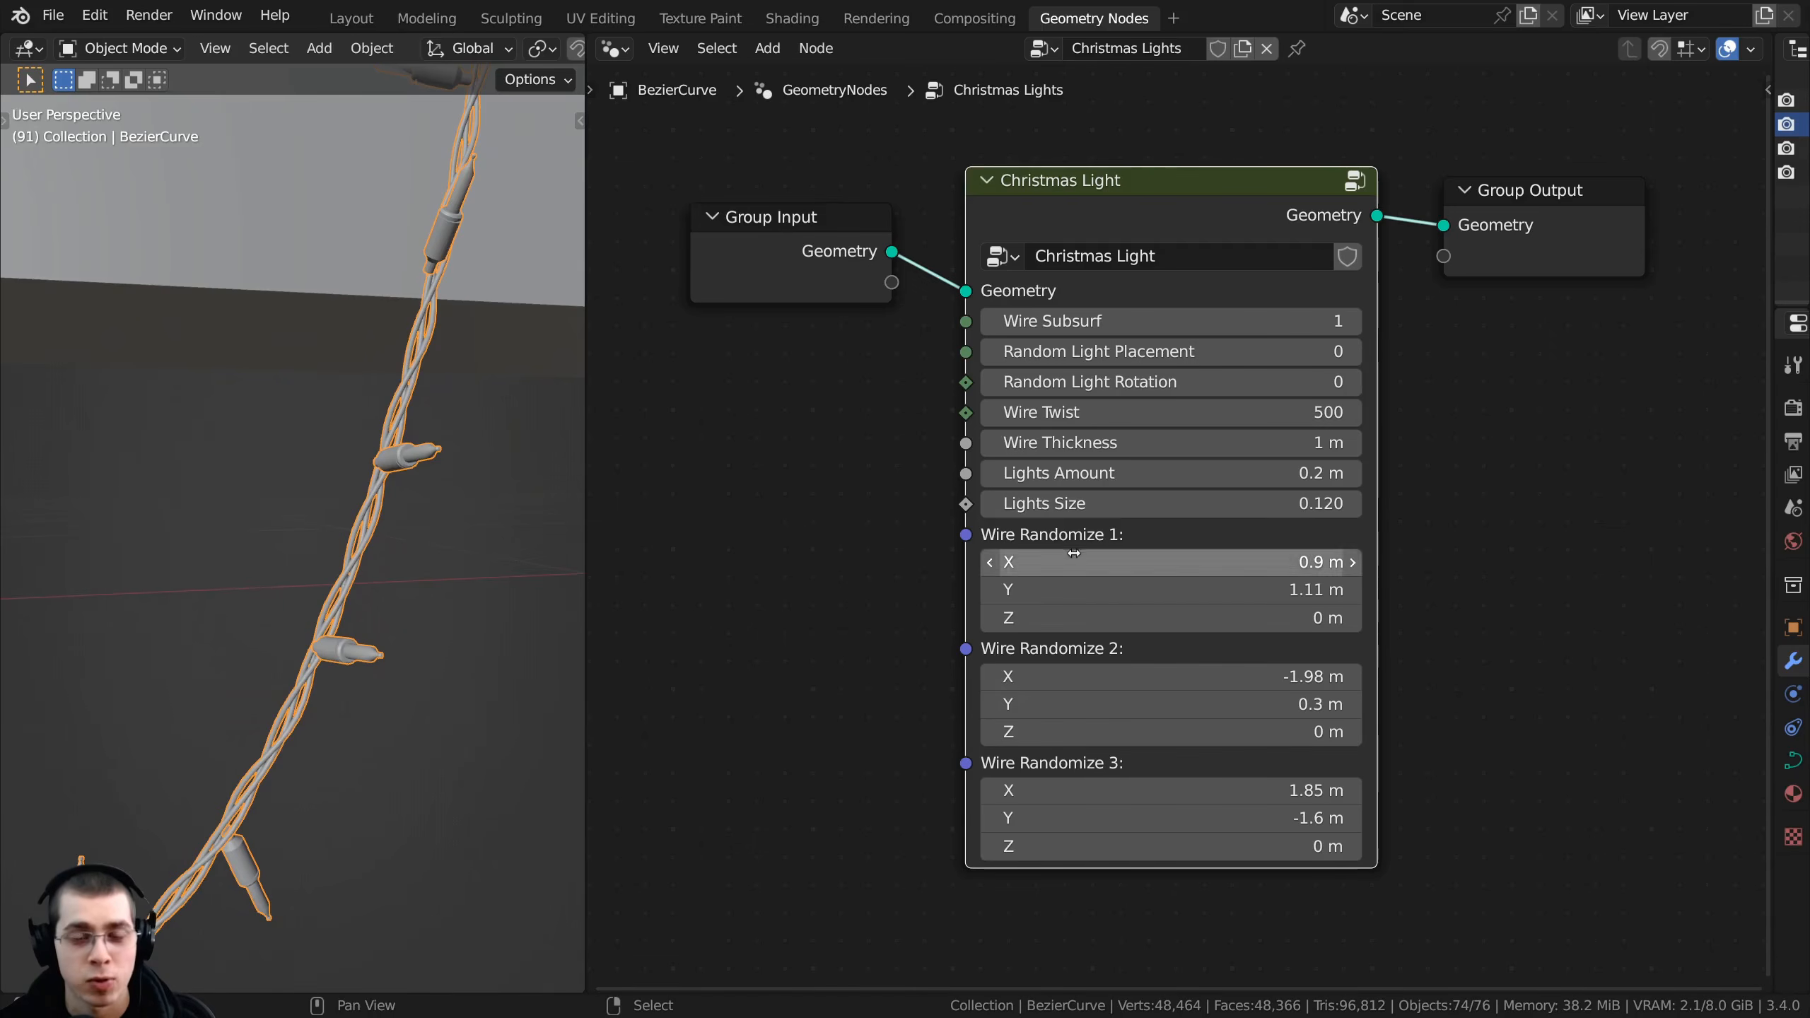
{"action": "left_click_drag", "start_coordinate": [1138, 607], "coordinate": [1097, 606]}
{"action": "right_click", "coordinate": [1139, 607]}
{"action": "middle_click_drag", "start_coordinate": [374, 388], "coordinate": [523, 407]}
{"action": "left_click_drag", "start_coordinate": [1040, 617], "coordinate": [1111, 589]}
{"action": "key", "text": "Escape"}
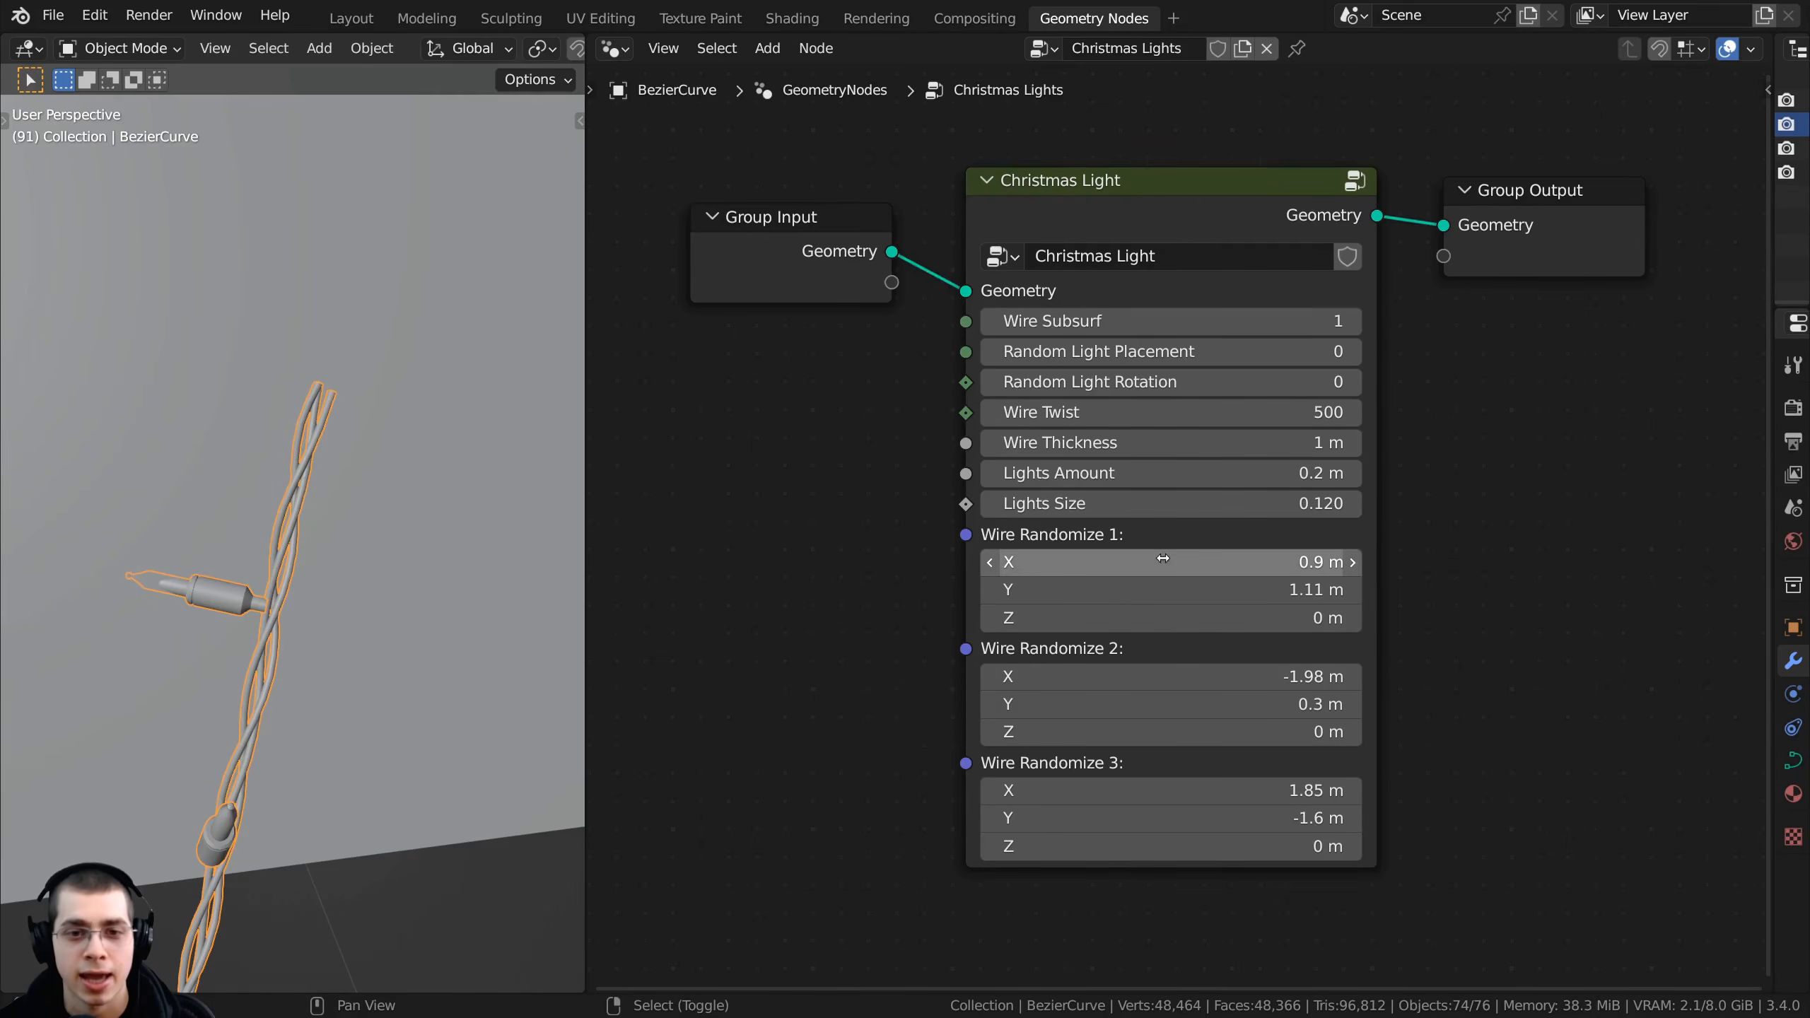
{"action": "mouse_move", "coordinate": [1085, 562]}
{"action": "left_mouse_down"}
{"action": "mouse_move", "coordinate": [1204, 562]}
{"action": "mouse_move", "coordinate": [1069, 562]}
{"action": "left_mouse_up"}
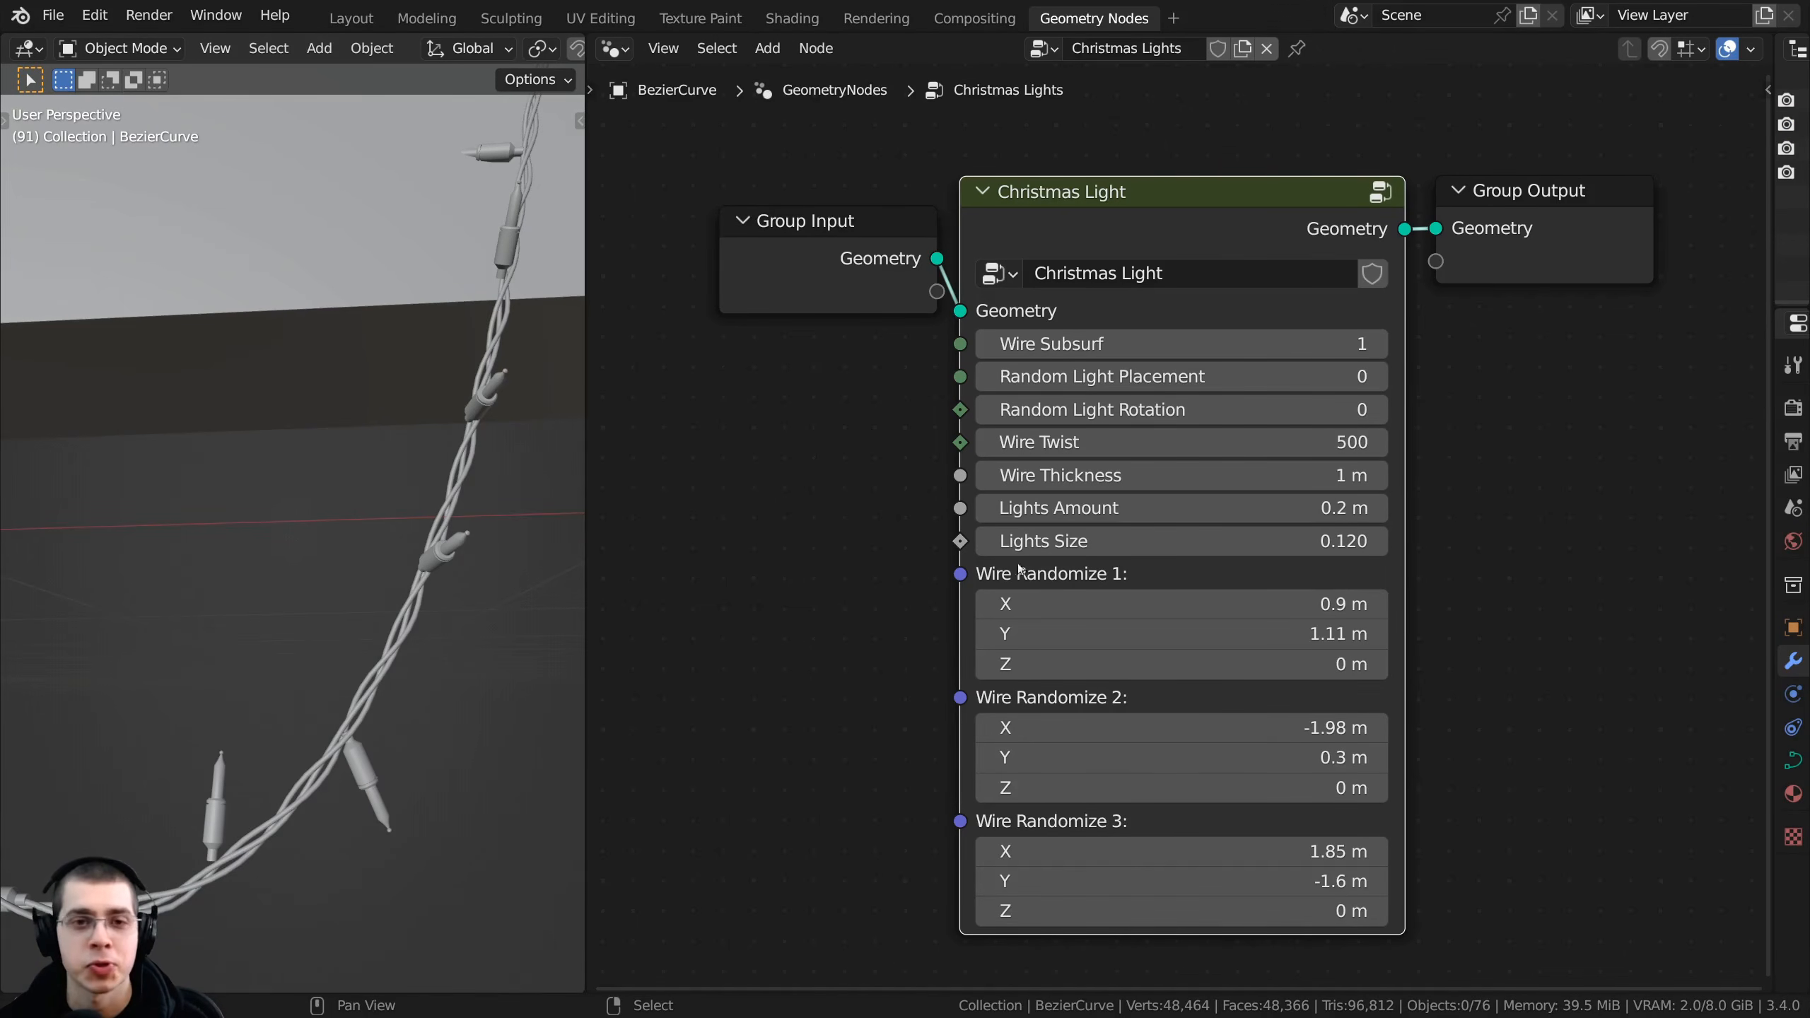
- Save the Christmas Lights.blend file with the tested node group
{"action": "scroll", "coordinate": [1184, 521], "scroll_direction": "down", "scroll_amount": 1}
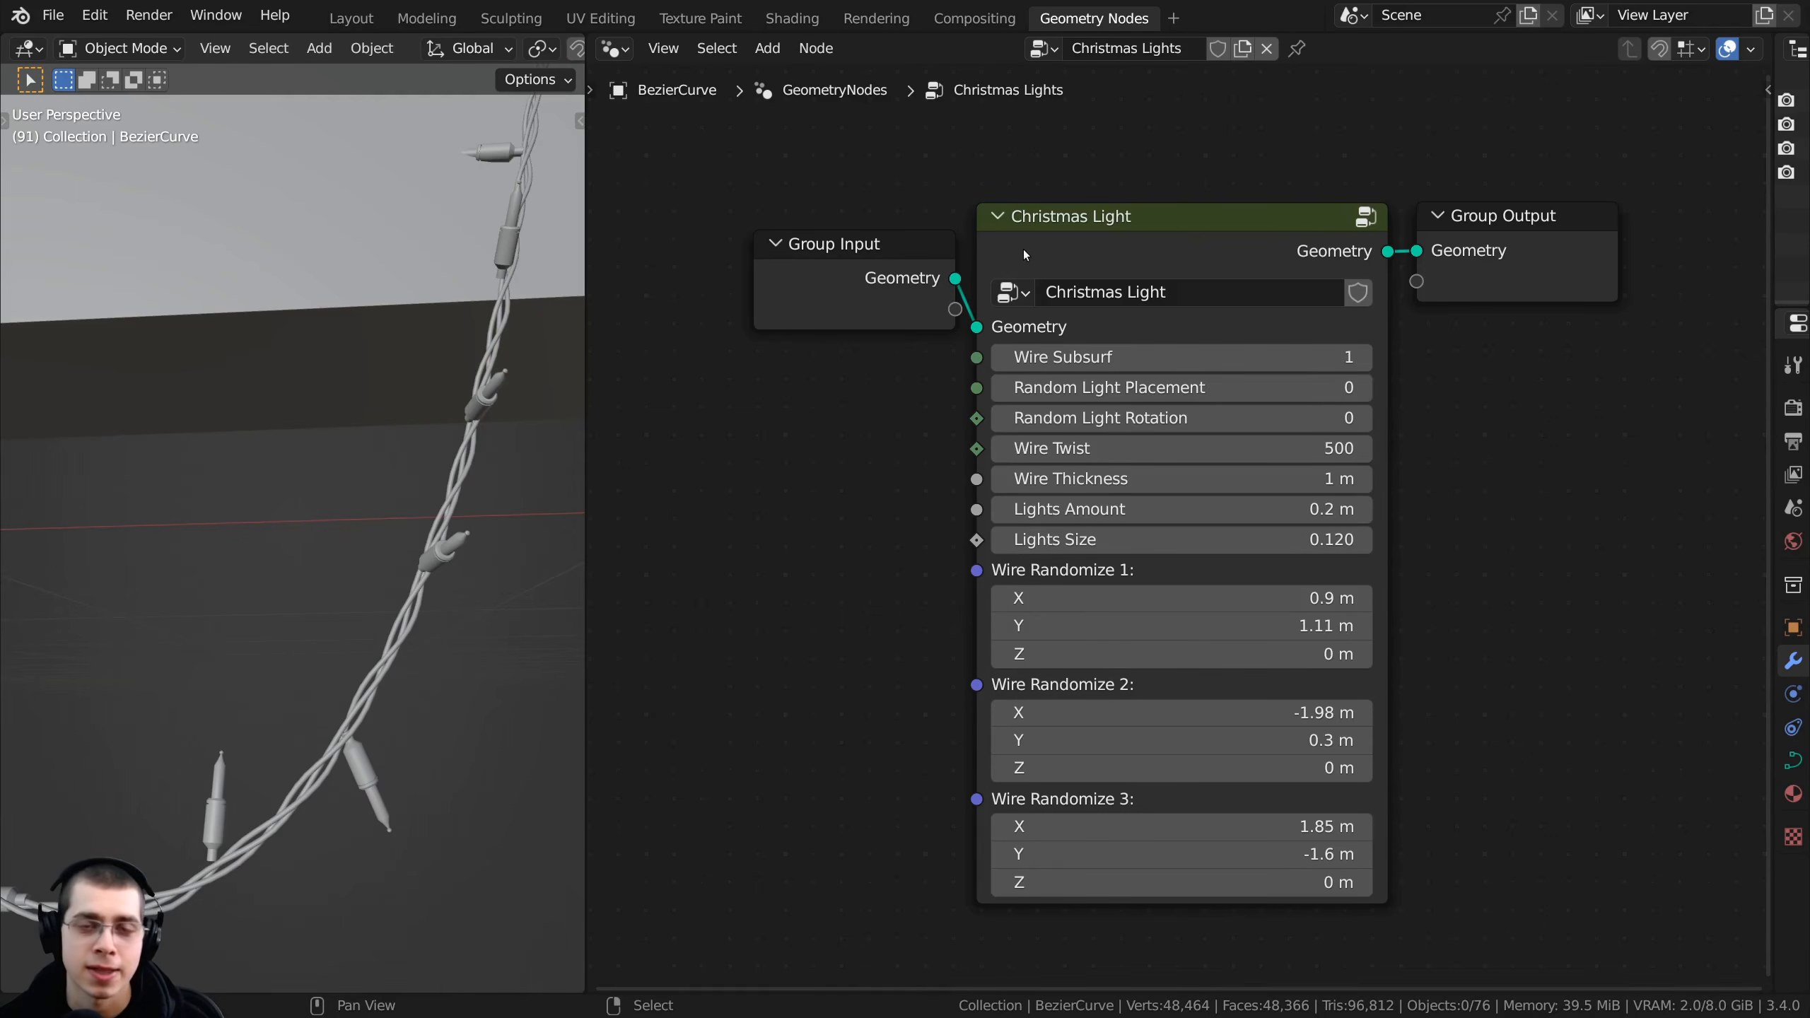
{"action": "middle_click_drag", "start_coordinate": [542, 400], "coordinate": [419, 463]}
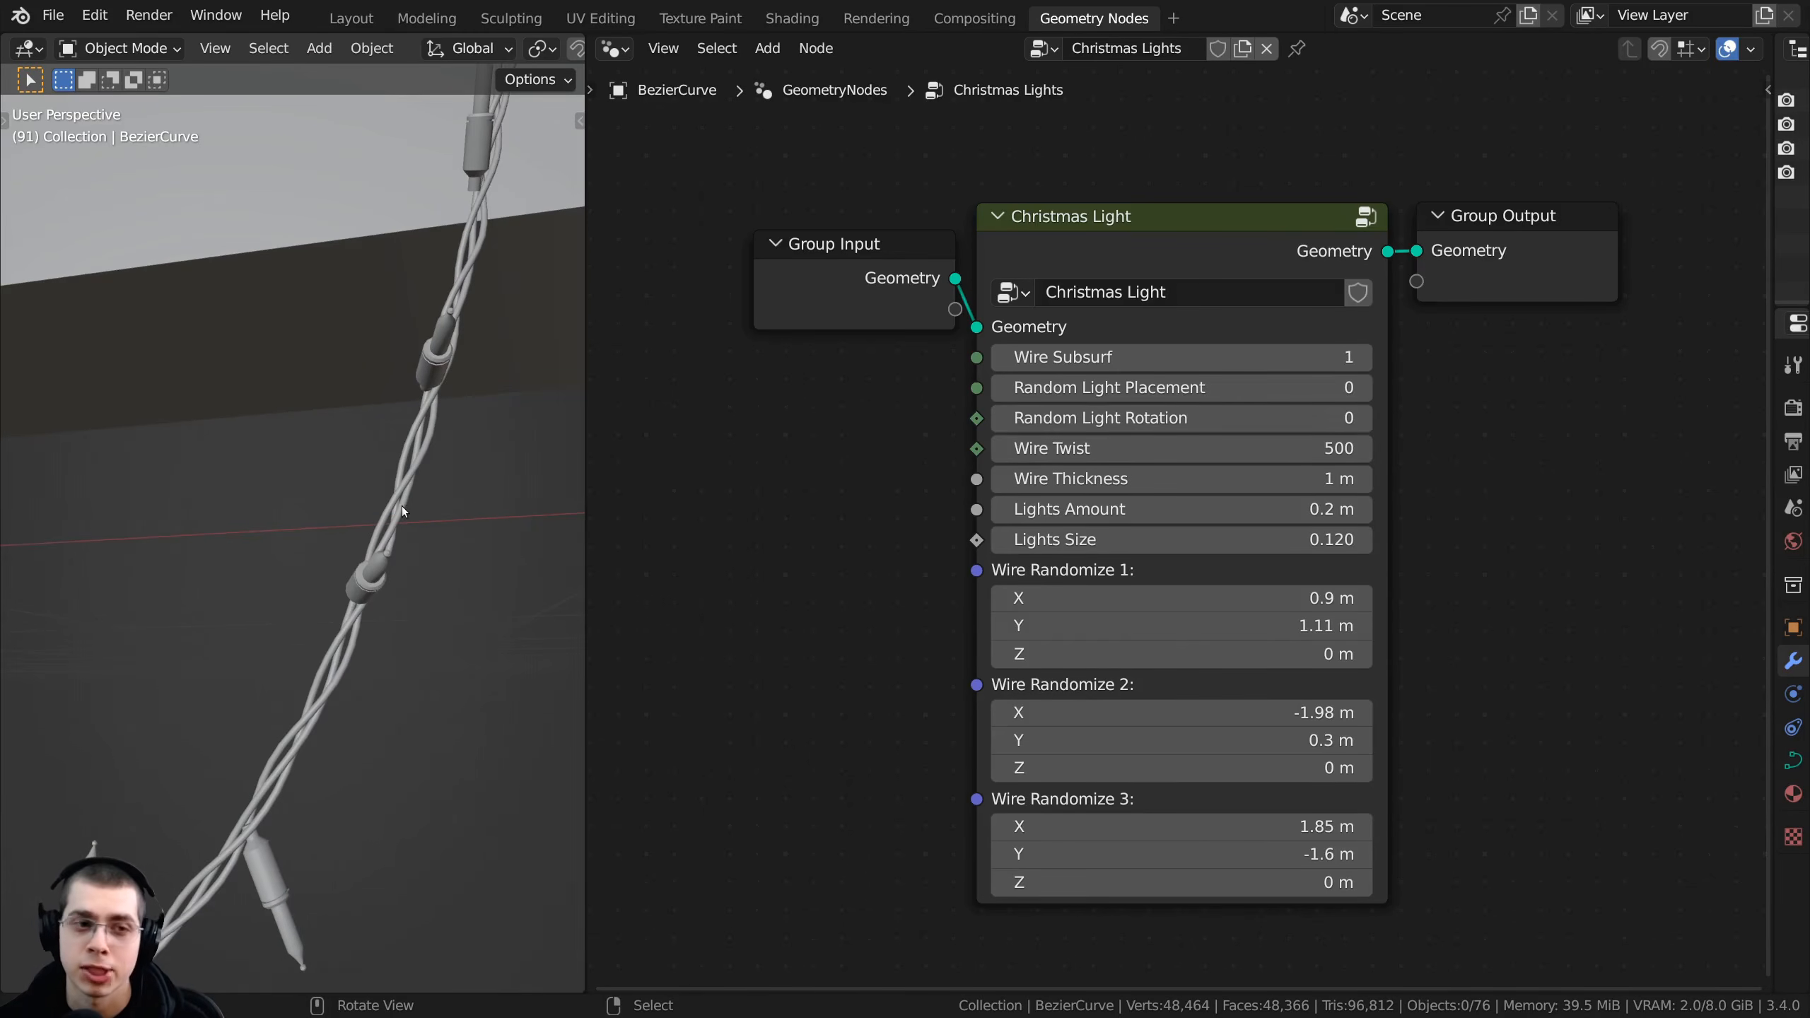
{"action": "scroll", "coordinate": [807, 585], "scroll_direction": "up", "scroll_amount": 1}
{"action": "middle_click_drag", "start_coordinate": [808, 585], "coordinate": [810, 570]}
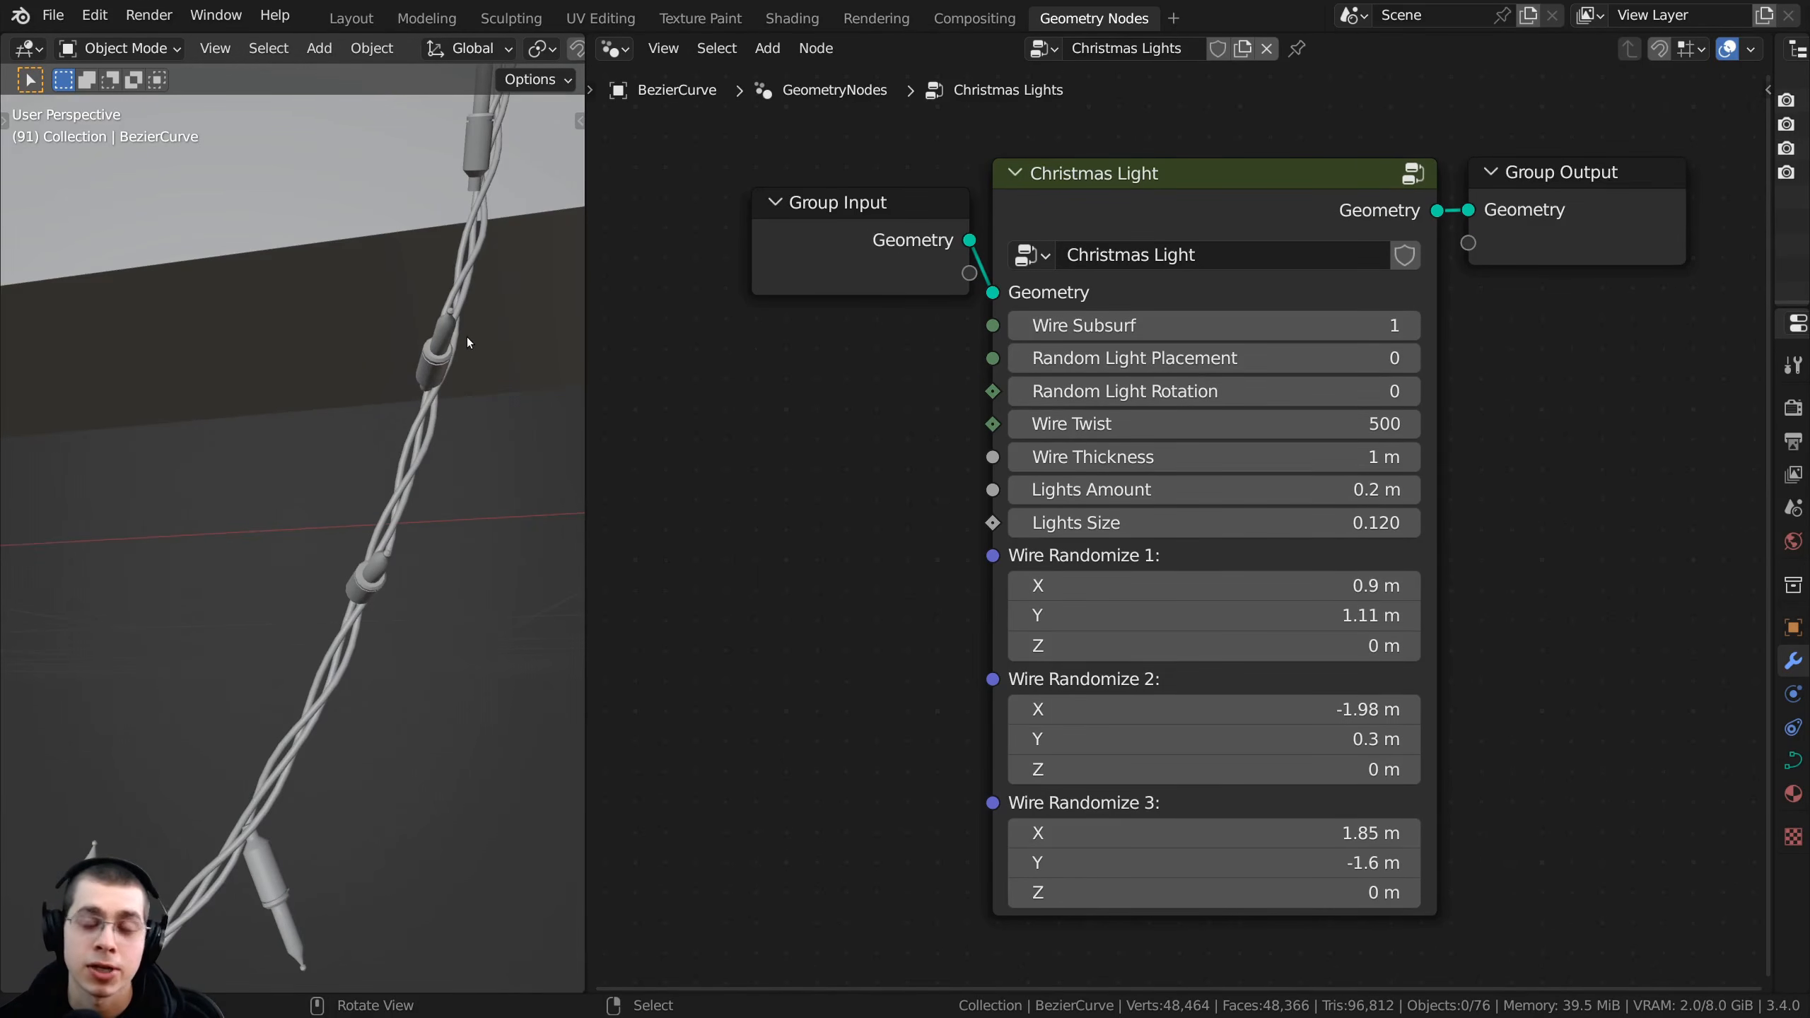
{"action": "middle_click_drag", "start_coordinate": [466, 343], "coordinate": [497, 439]}
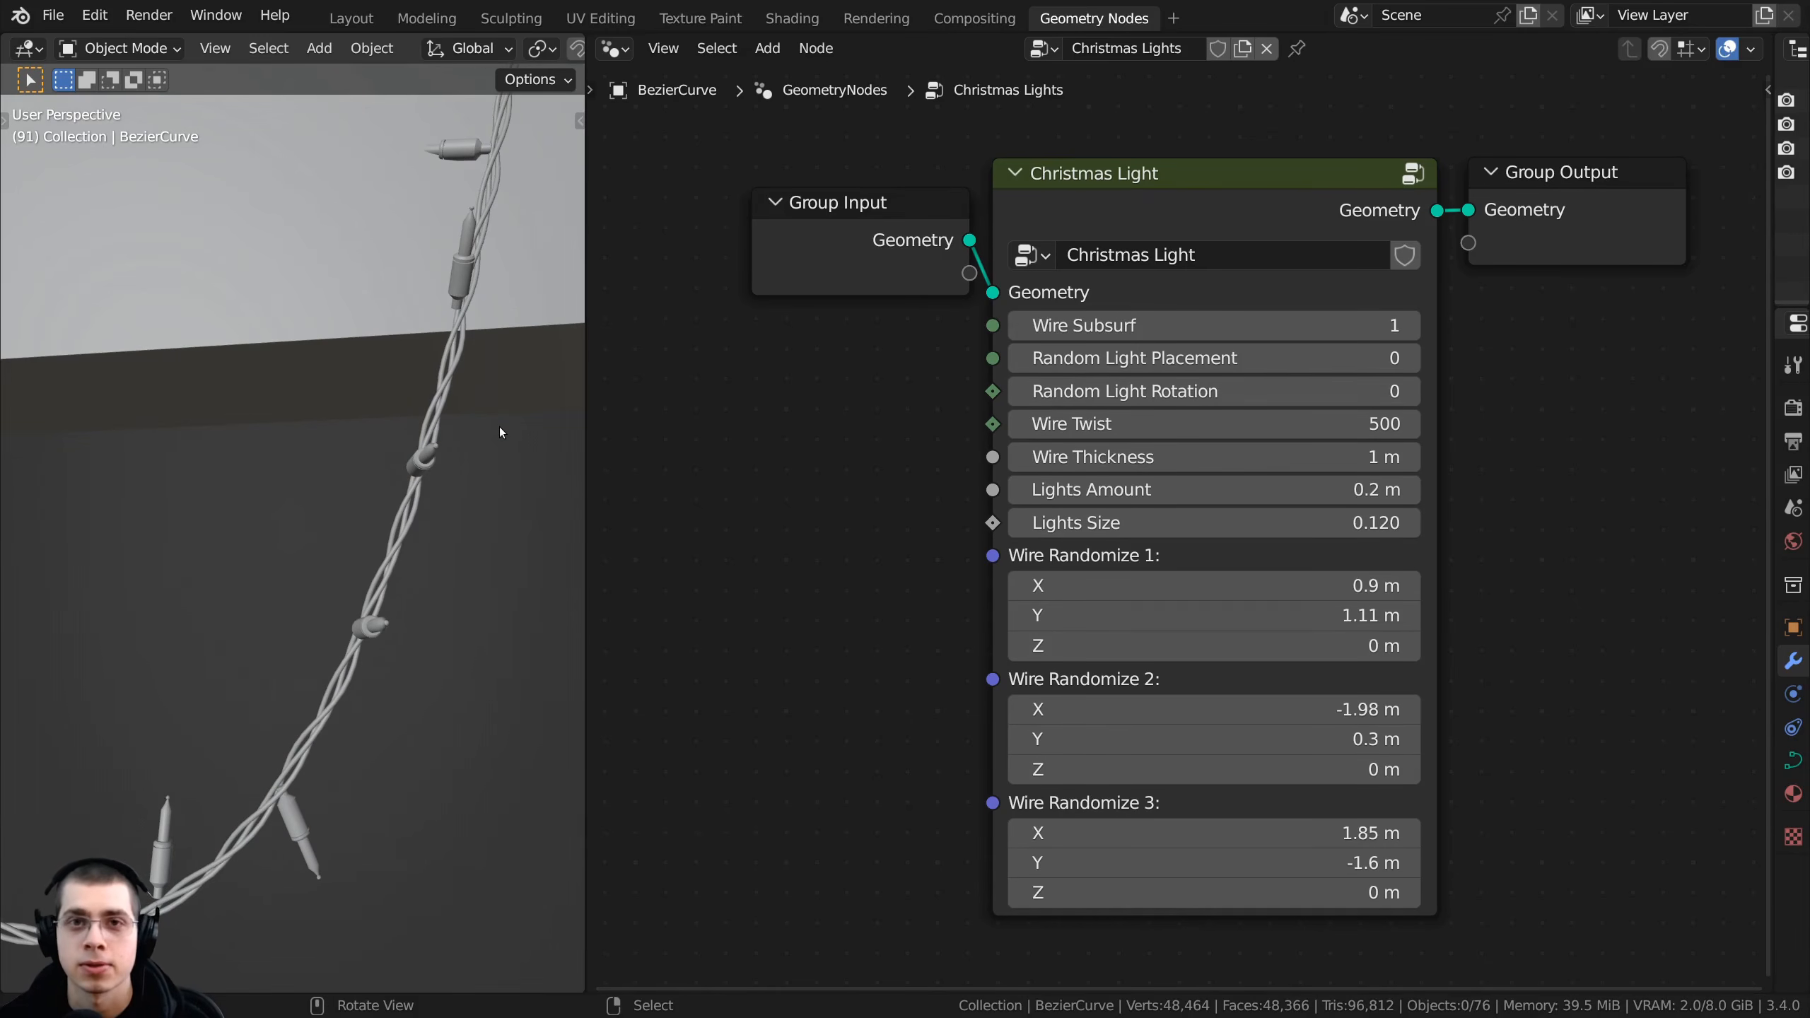
{"action": "key", "text": "ctrl+s"}
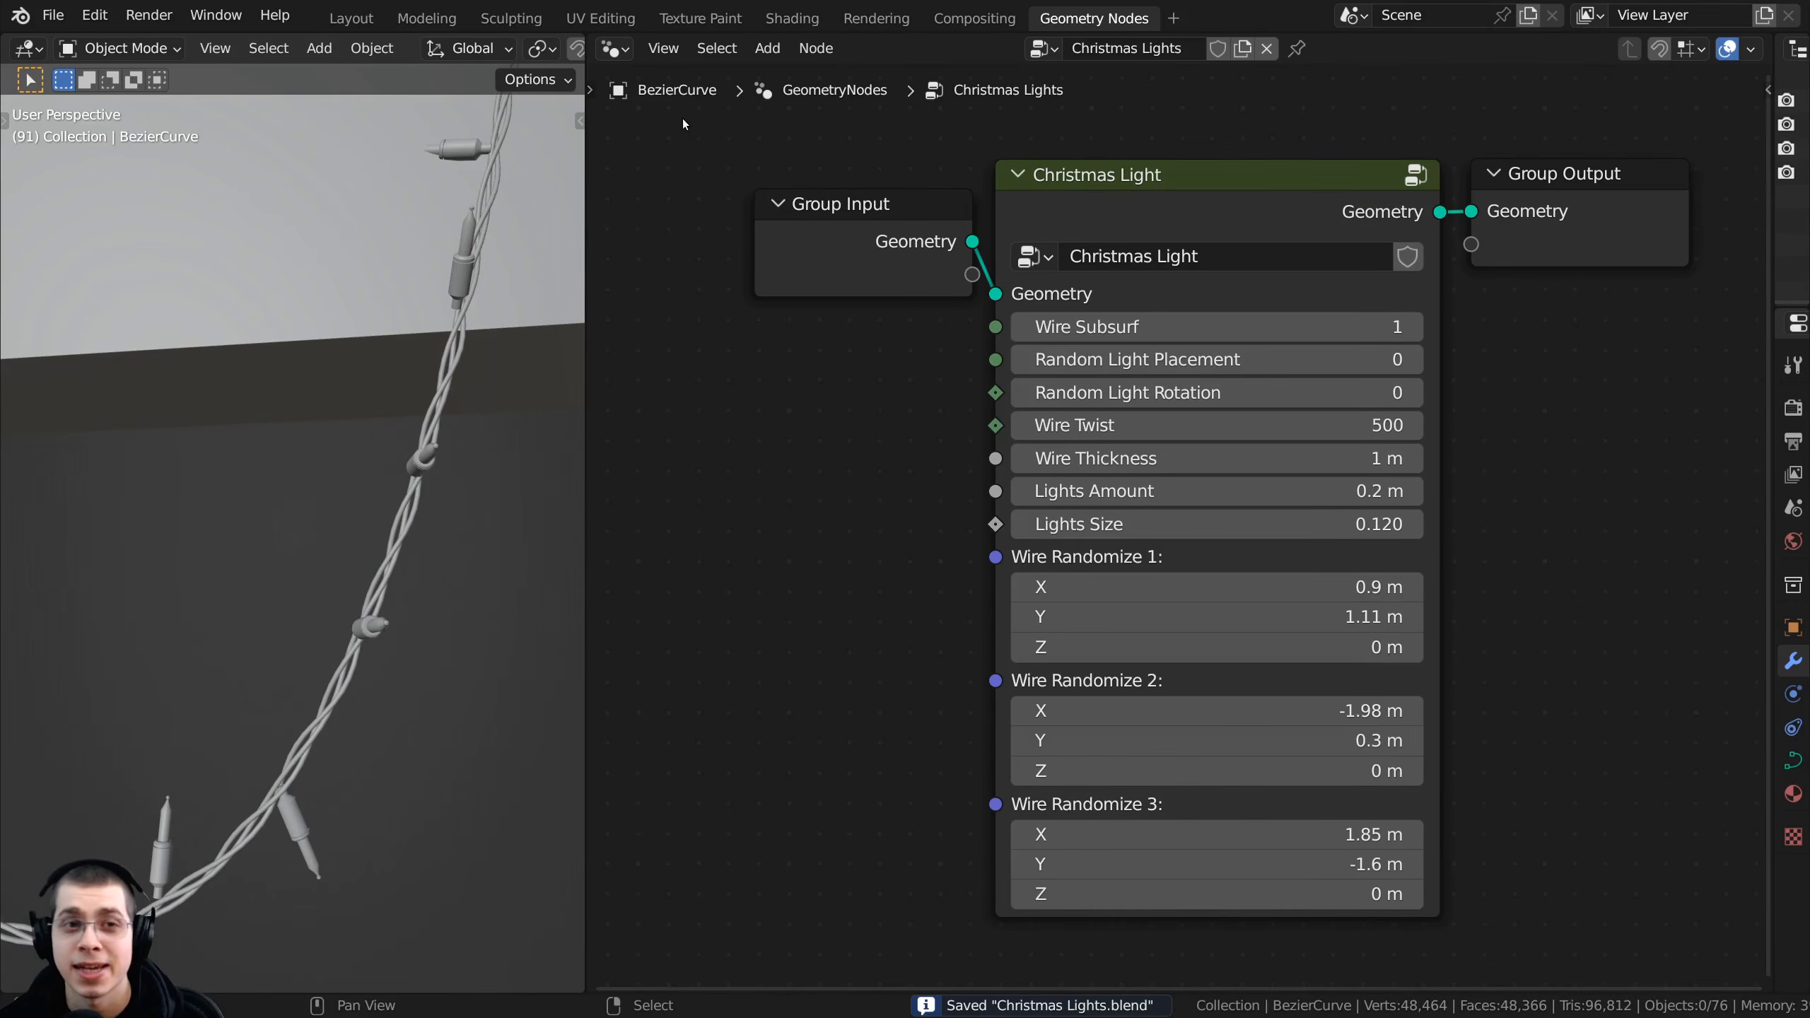
- Switch to the Shading workspace and display the 3D viewport in Material Preview
{"action": "left_click", "coordinate": [790, 18]}
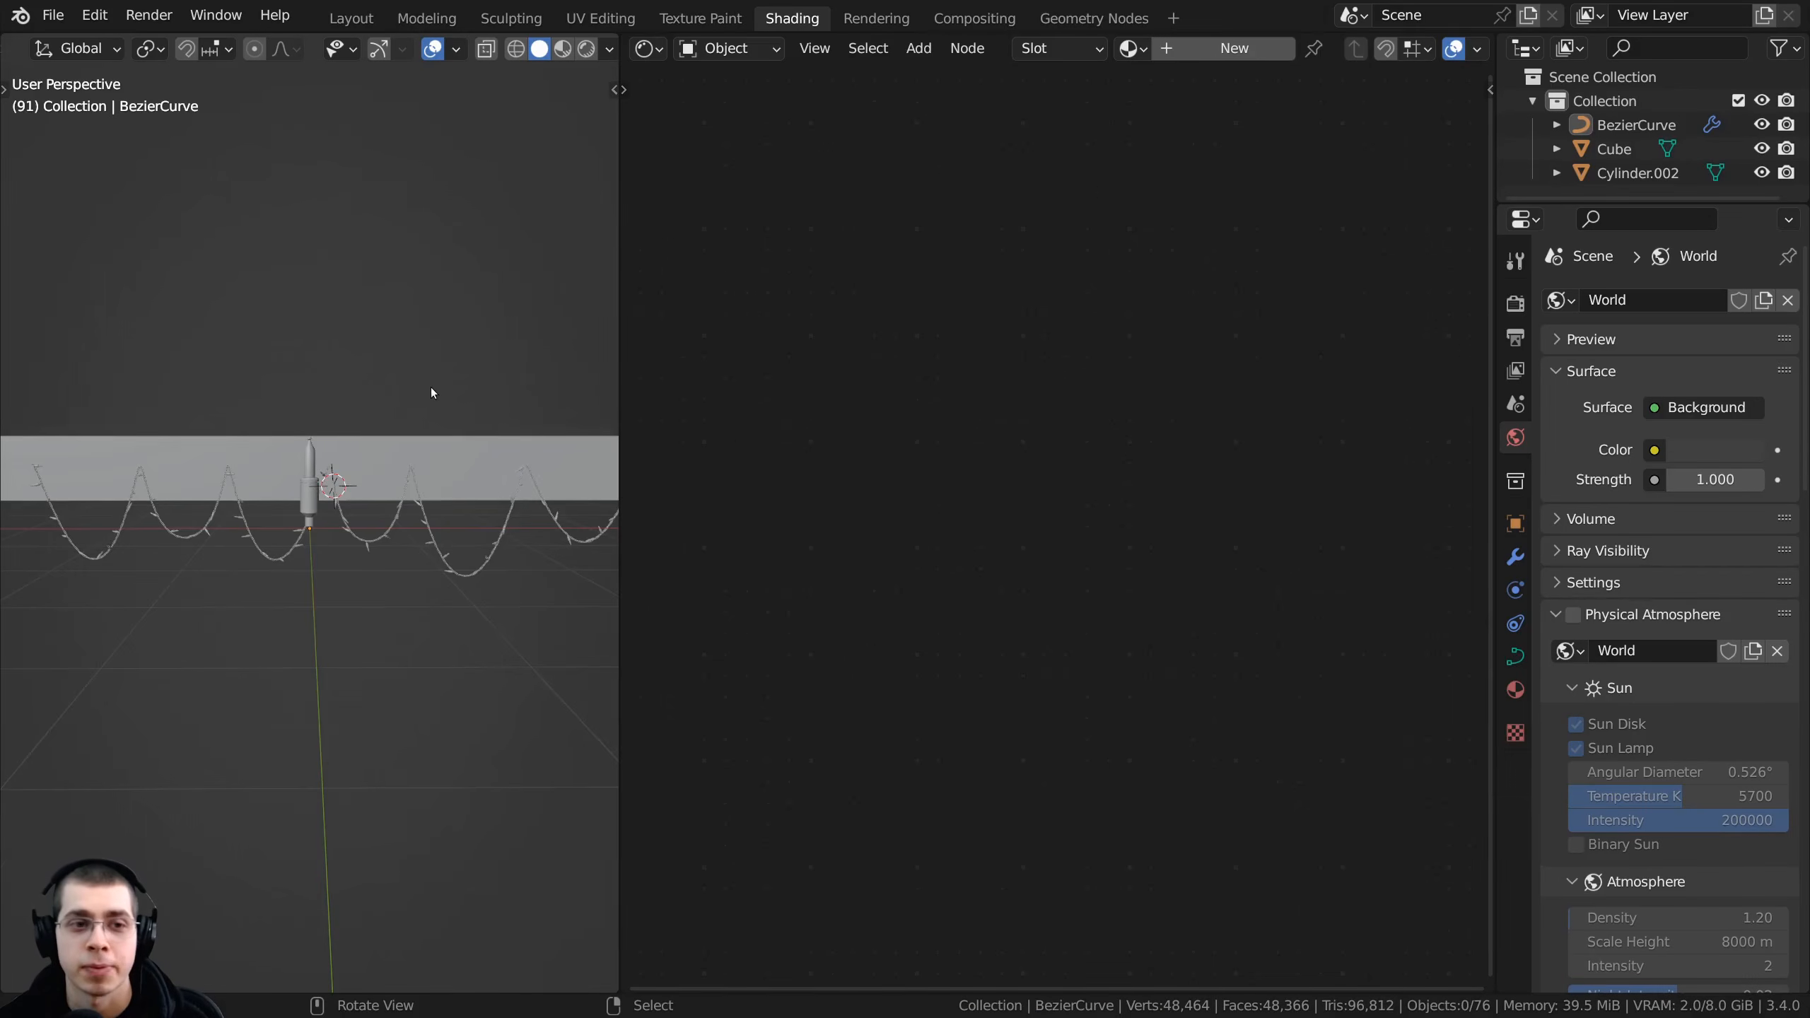
{"action": "key", "text": "z"}
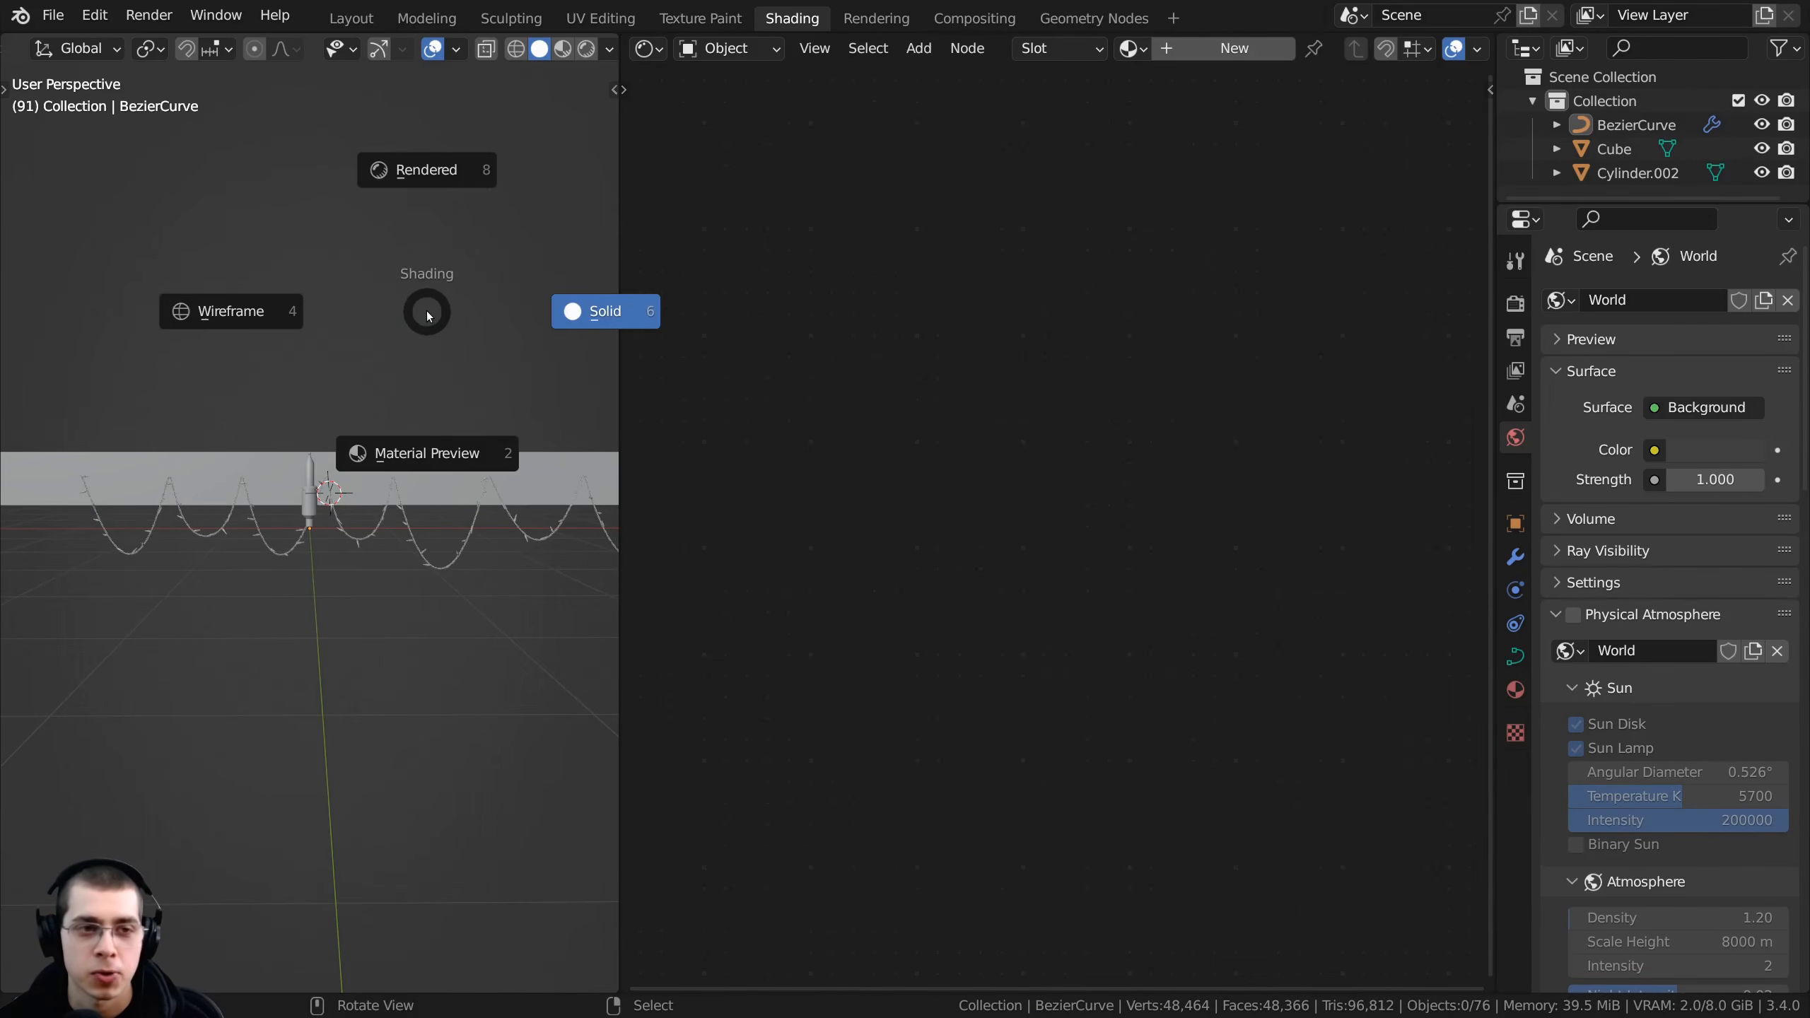
{"action": "left_click", "coordinate": [437, 452]}
{"action": "mouse_move", "coordinate": [437, 447]}
{"action": "middle_mouse_down"}
{"action": "mouse_move", "coordinate": [418, 444]}
{"action": "mouse_move", "coordinate": [791, 408]}
{"action": "mouse_move", "coordinate": [490, 384]}
{"action": "middle_mouse_up"}
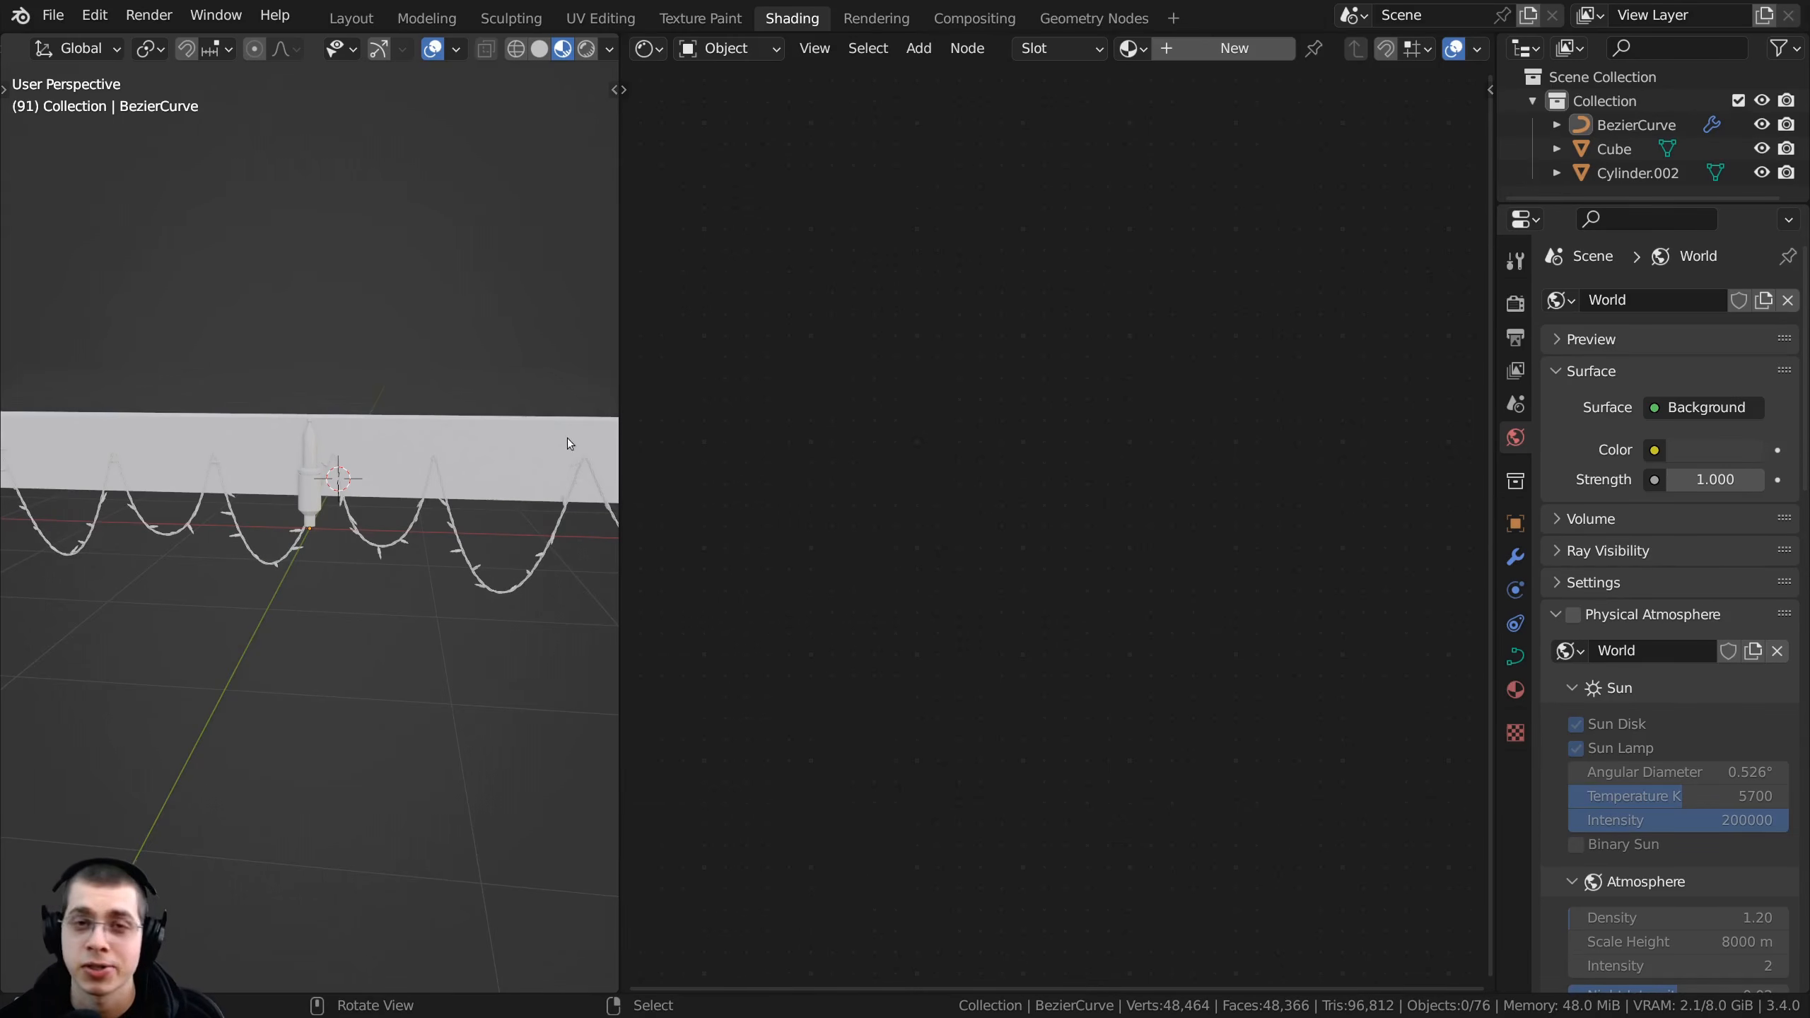
- Widen the 3D viewport and hide the Cube behind the light string
{"action": "left_click_drag", "start_coordinate": [621, 363], "coordinate": [689, 377]}
{"action": "middle_click_drag", "start_coordinate": [554, 408], "coordinate": [354, 438]}
{"action": "left_click", "coordinate": [334, 356]}
{"action": "key", "text": "h"}
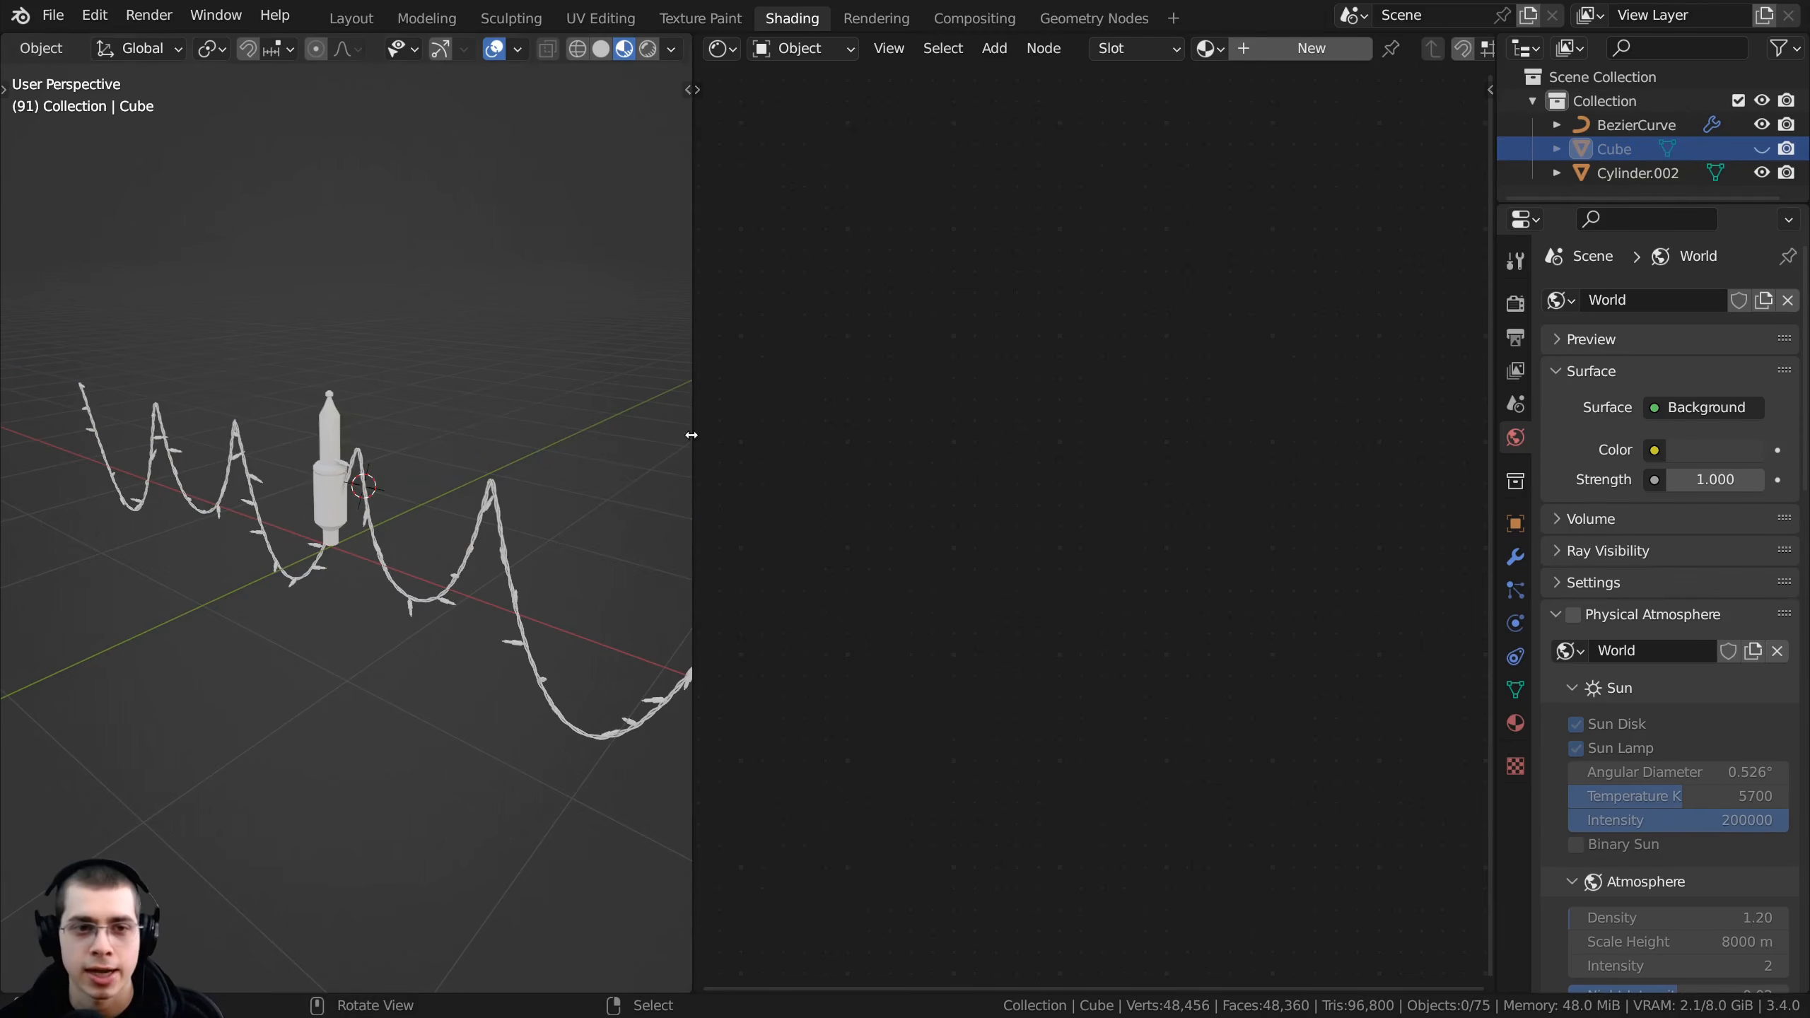
{"action": "left_click_drag", "start_coordinate": [691, 435], "coordinate": [748, 435]}
- Keep the Cylinder.002 bulb visible and move it about 0.75 m so it sits above the light string
{"action": "left_click", "coordinate": [354, 453]}
{"action": "key", "text": "h"}
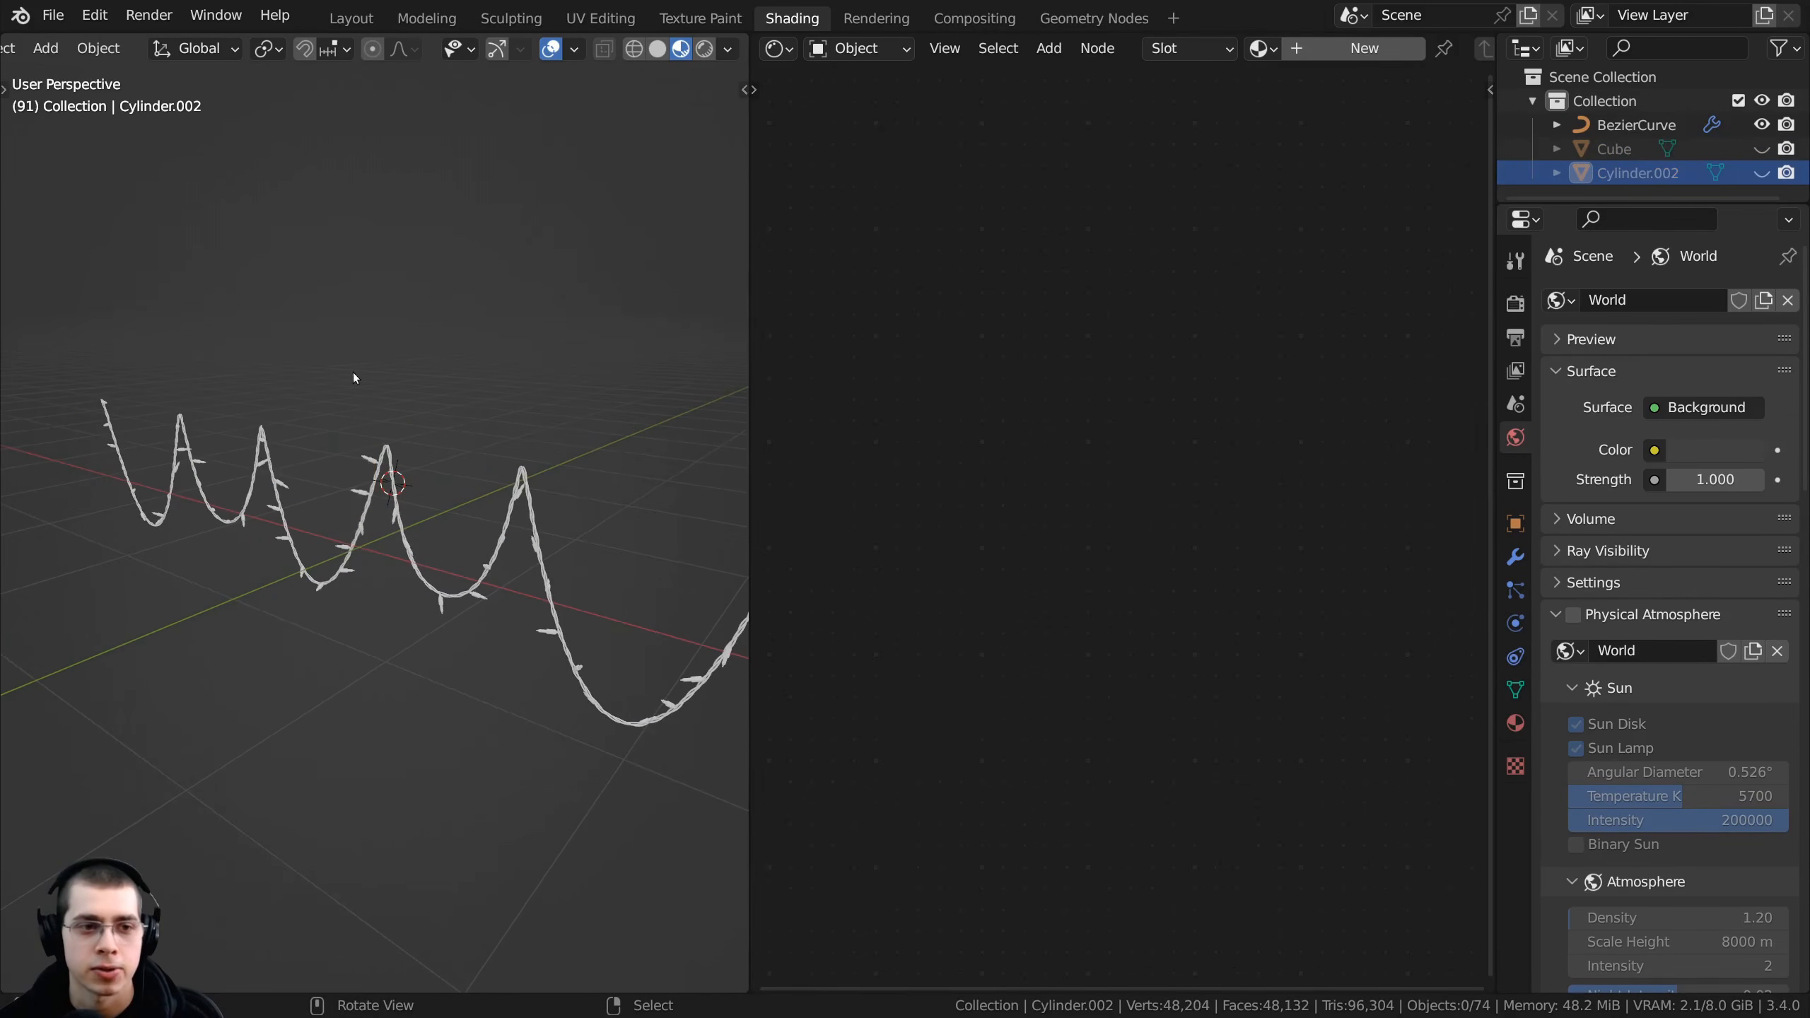
{"action": "key", "text": "alt+h"}
{"action": "middle_click_drag", "start_coordinate": [408, 470], "coordinate": [426, 445]}
{"action": "key", "text": "g"}
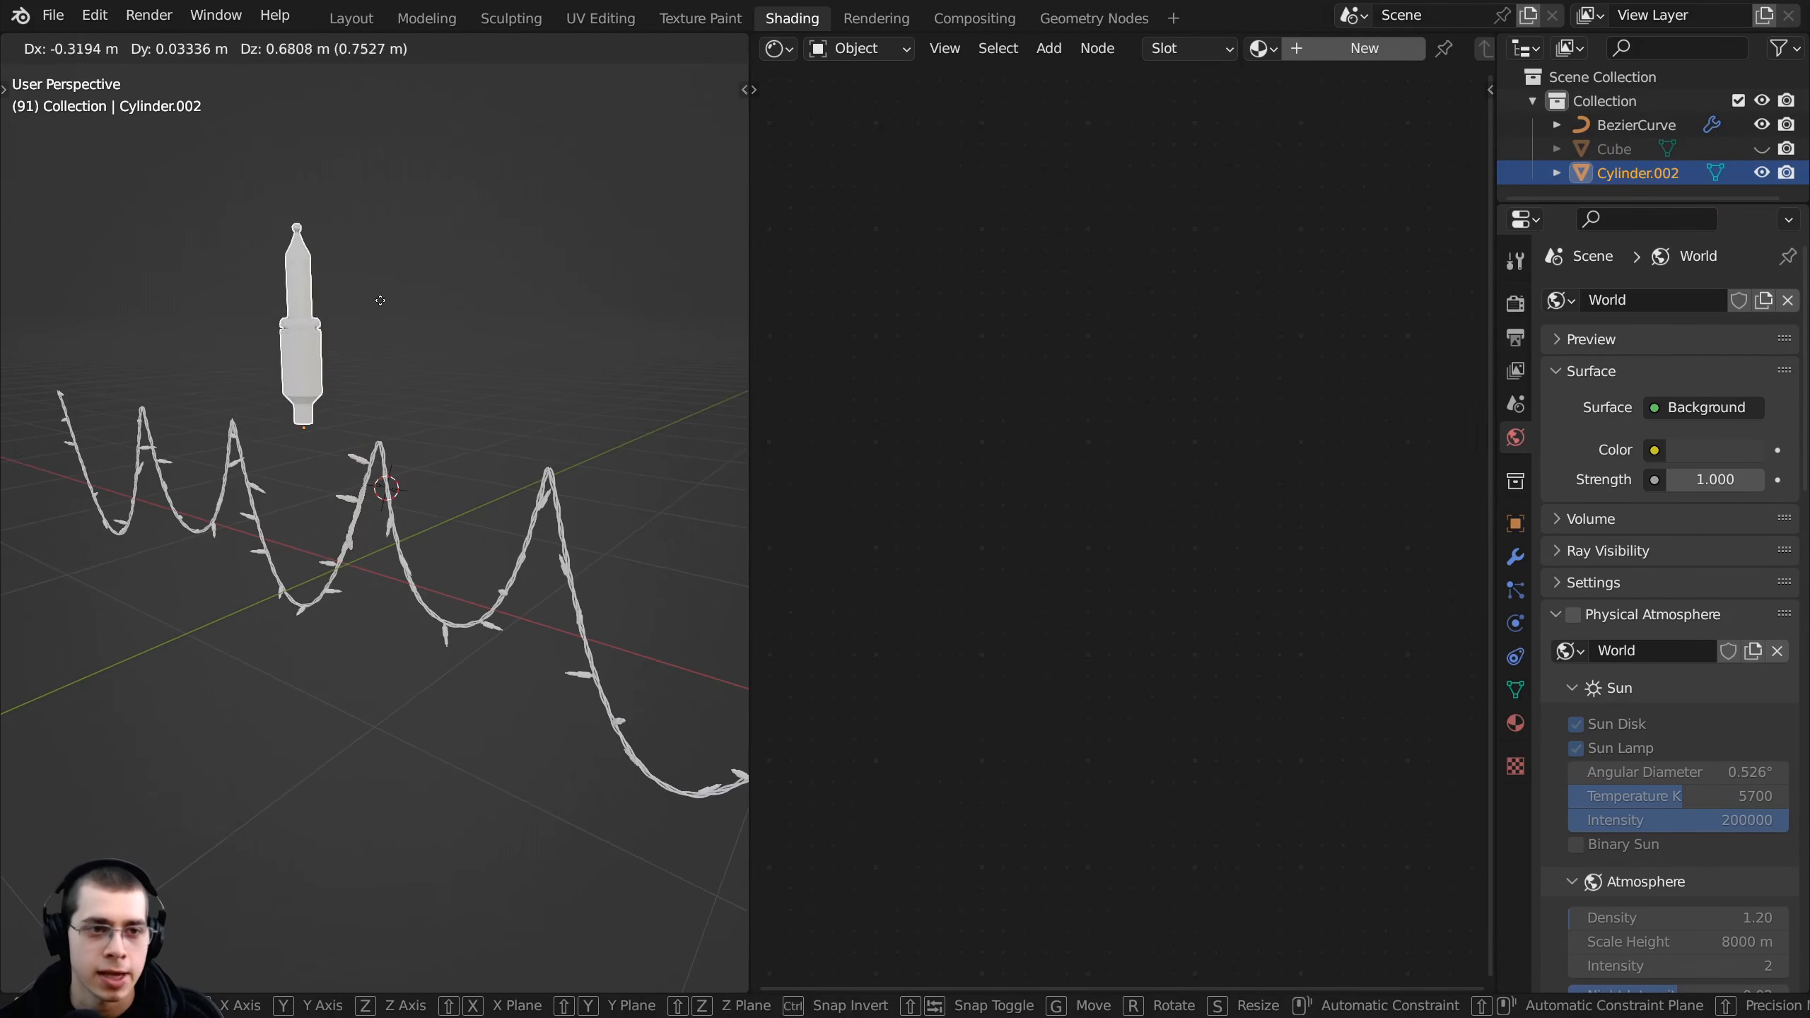
{"action": "left_click", "coordinate": [380, 301]}
{"action": "middle_click_drag", "start_coordinate": [369, 315], "coordinate": [494, 402]}
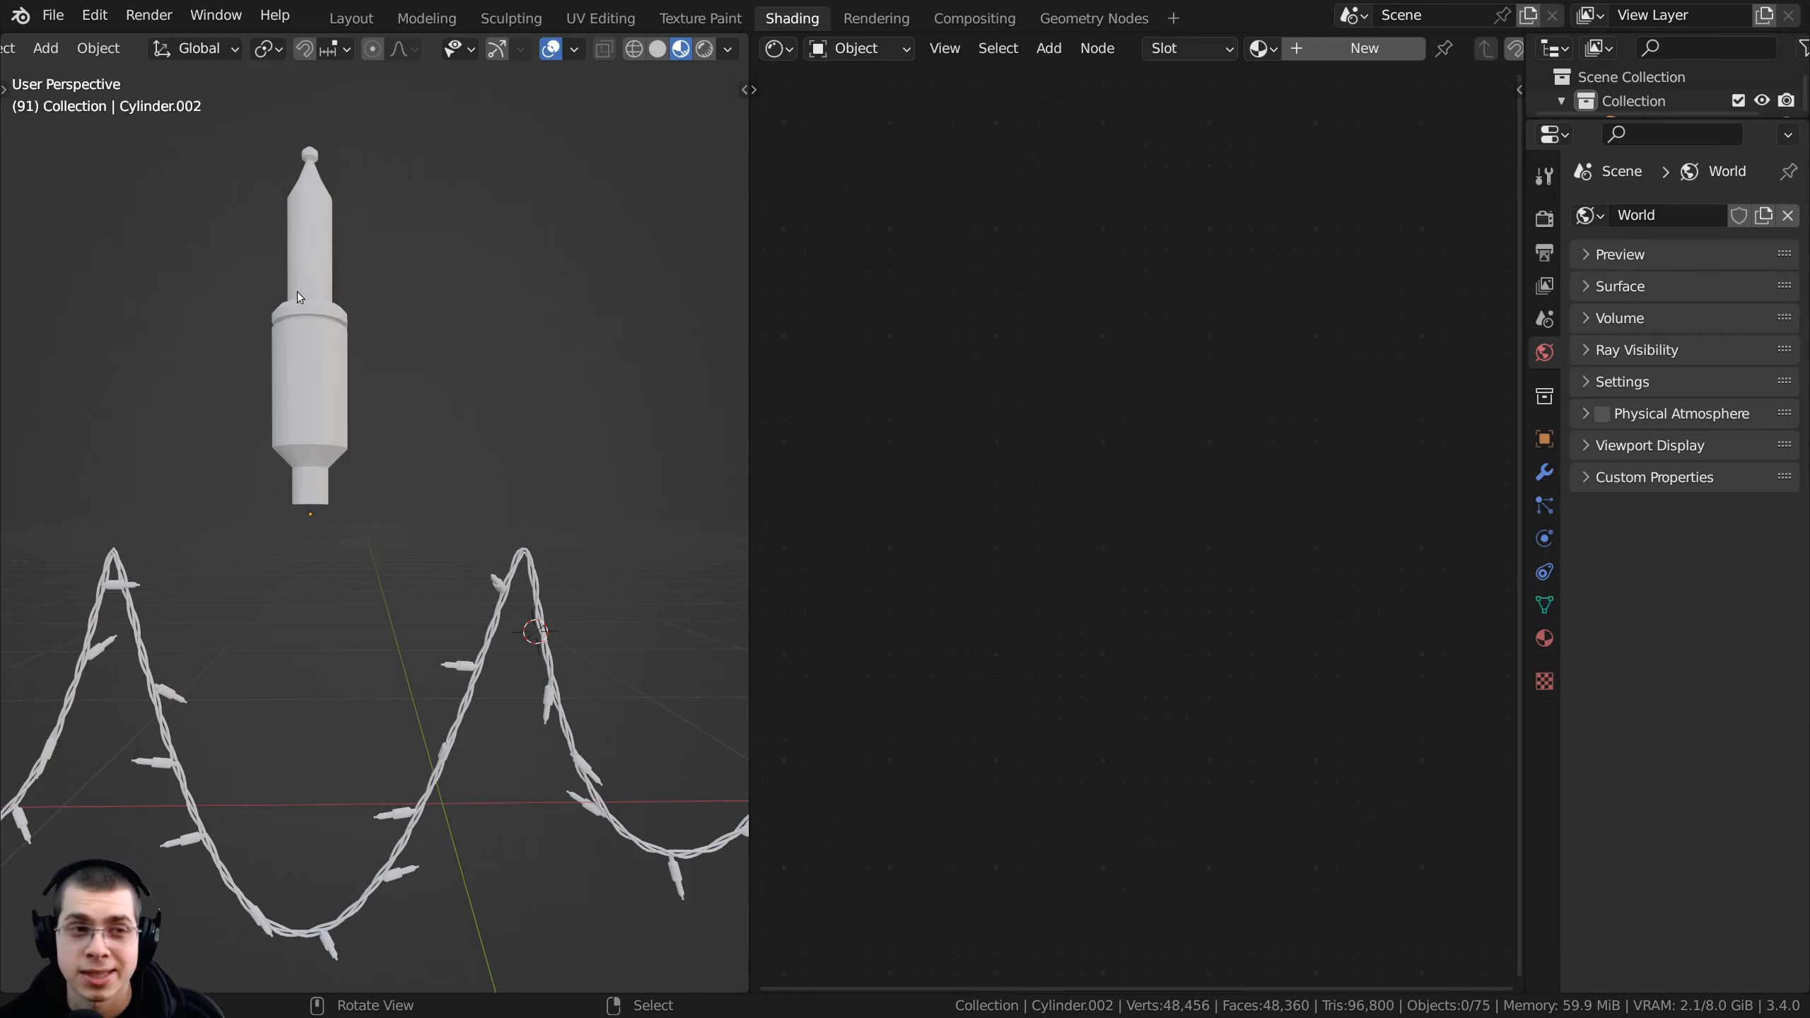
- Create a new material on the Cylinder.002 bulb and name it Wire
{"action": "left_click", "coordinate": [297, 291]}
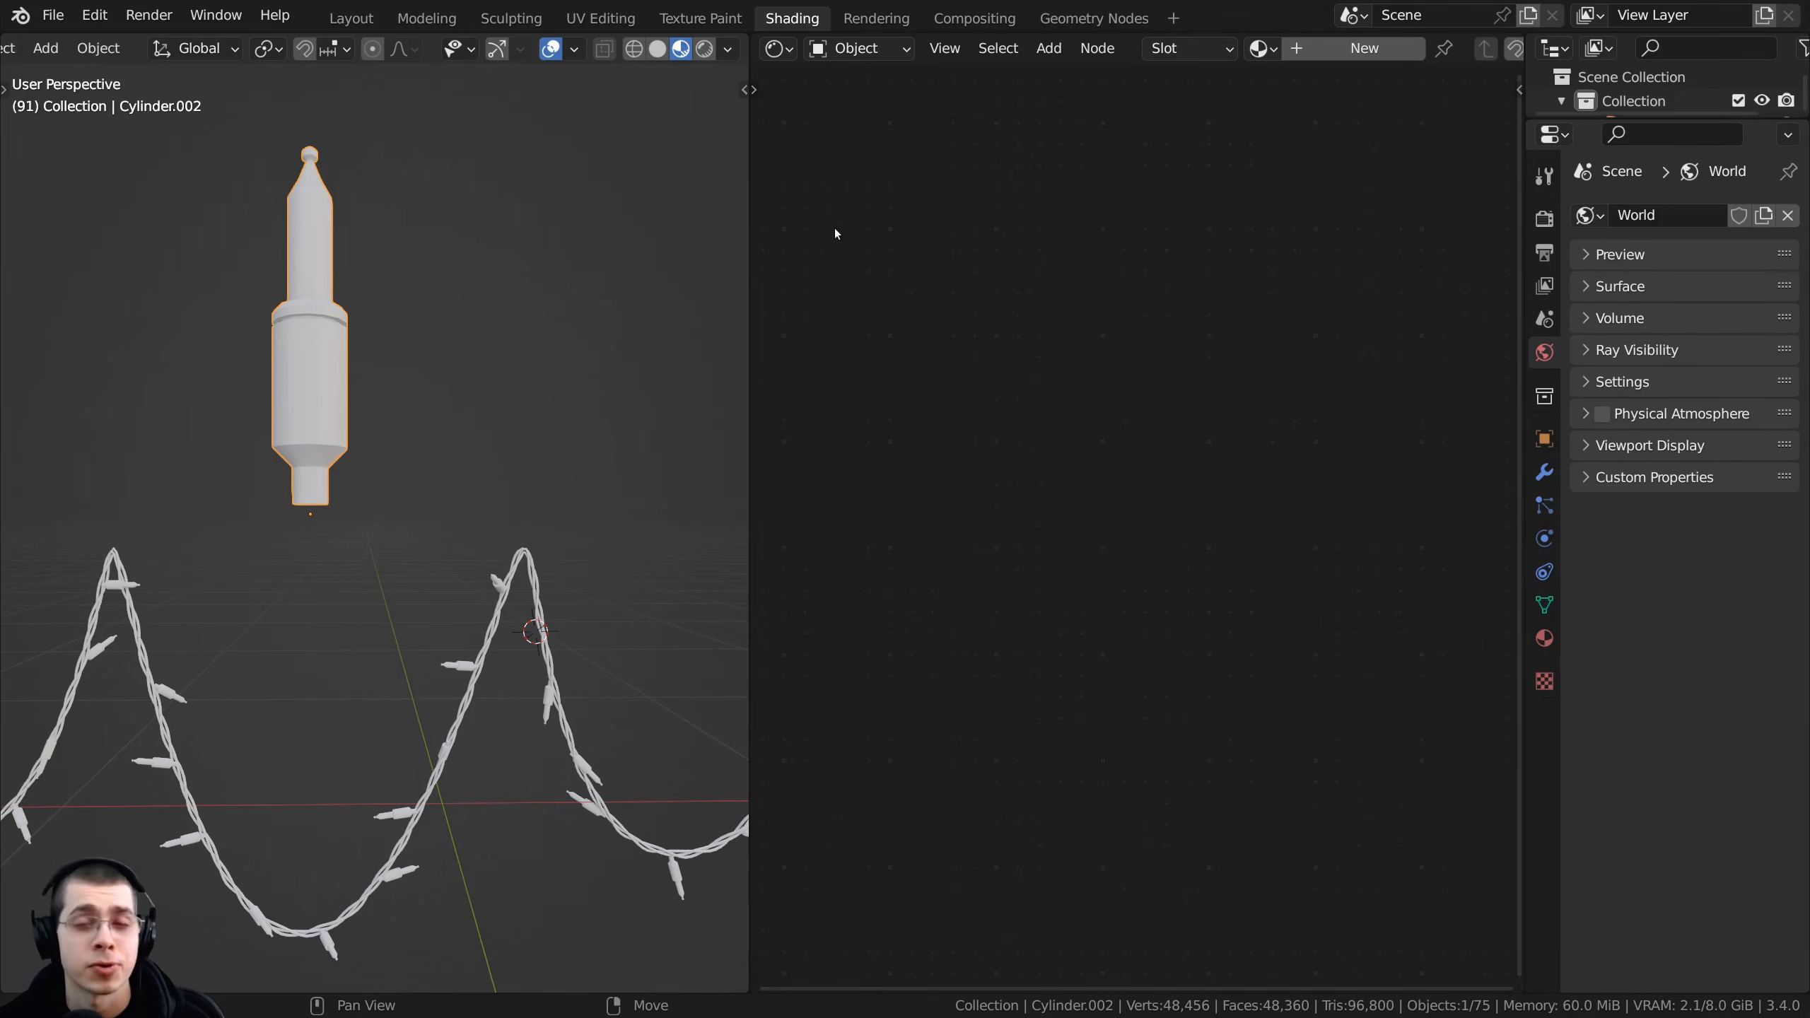
{"action": "scroll", "coordinate": [1069, 50], "scroll_direction": "down", "scroll_amount": 2}
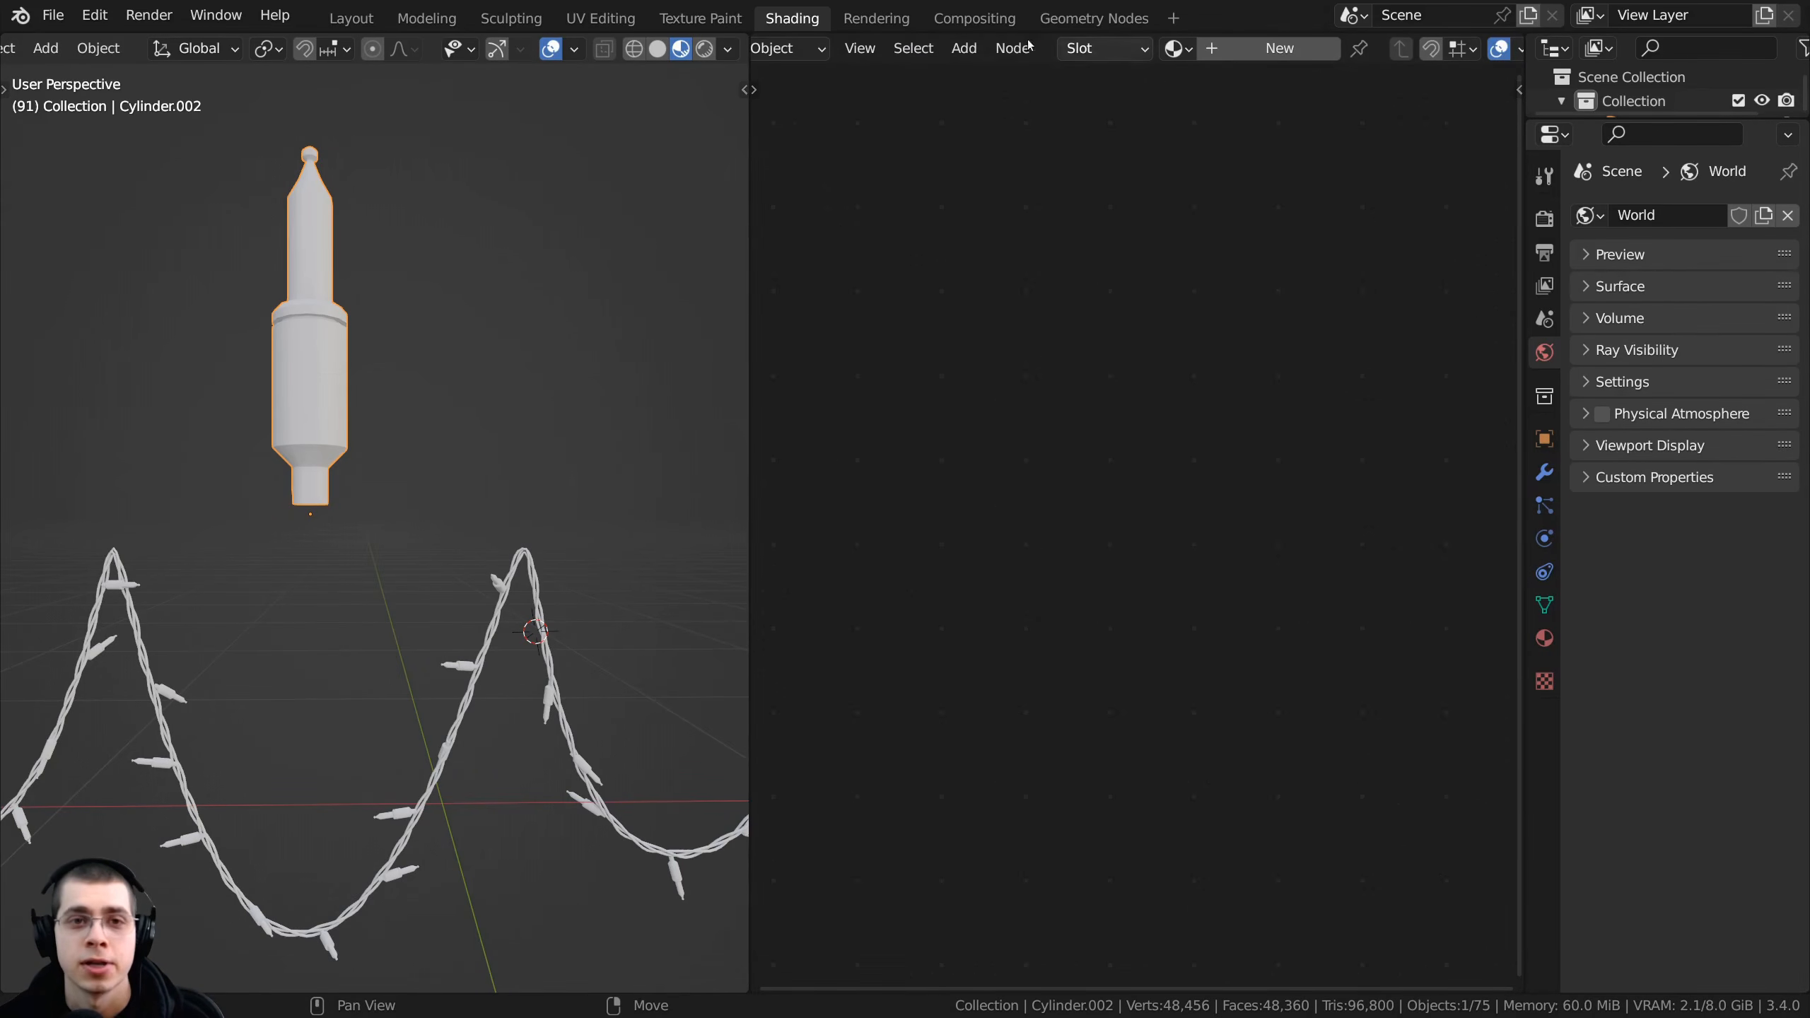
{"action": "left_click", "coordinate": [1325, 50]}
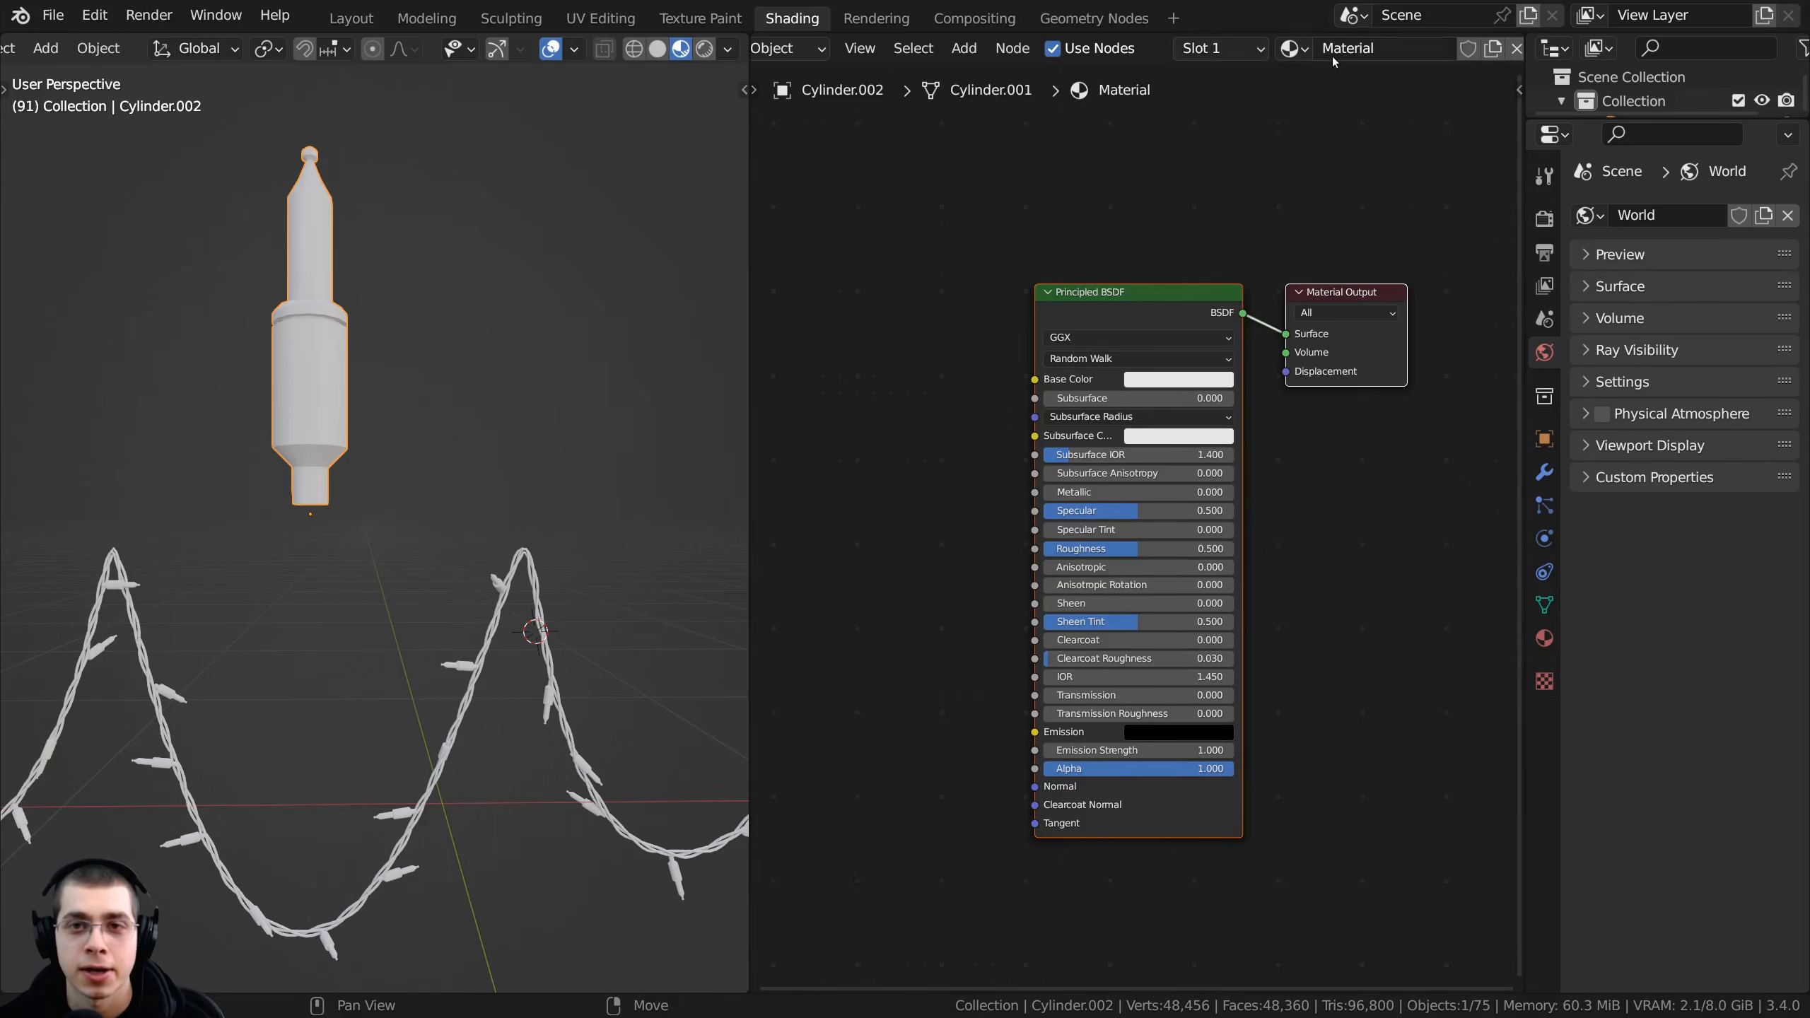
{"action": "double_click", "coordinate": [1334, 55]}
{"action": "type", "text": "Wire"}
{"action": "key", "text": "Return"}
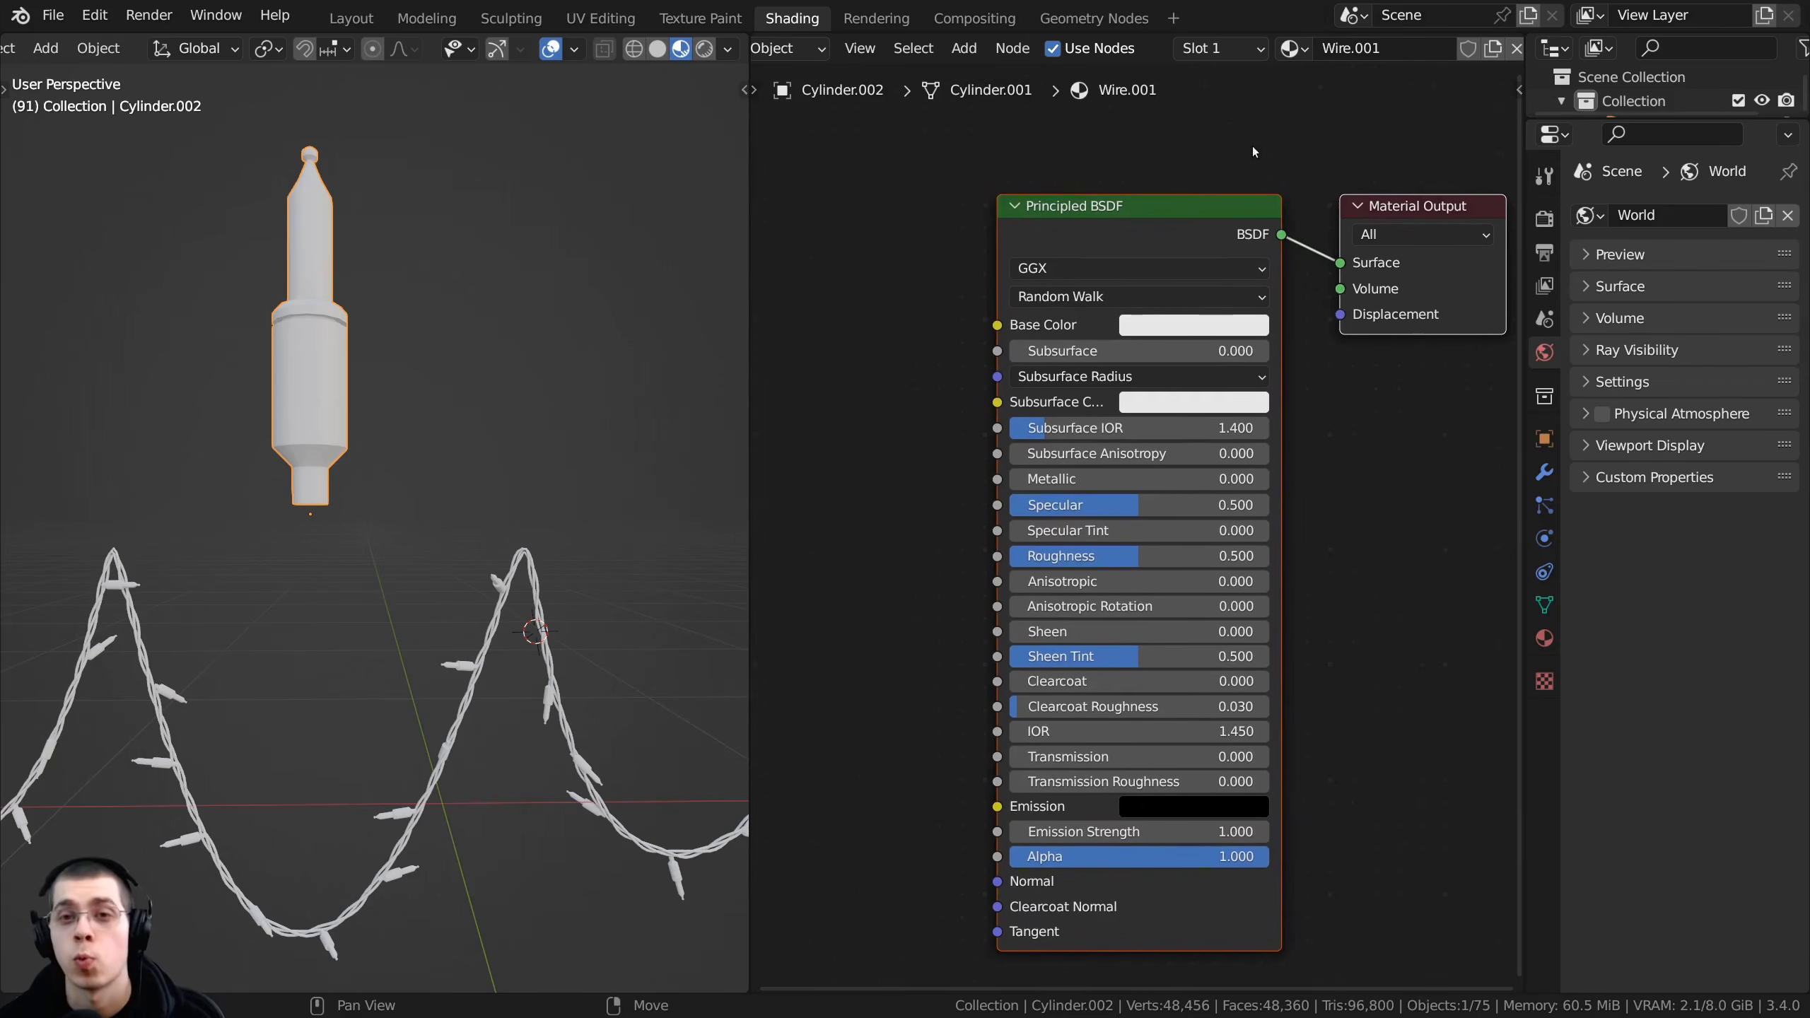
- Set the Wire material's Base Color to a very dark green, hex 053000
{"action": "middle_click_drag", "start_coordinate": [1253, 145], "coordinate": [1238, 142]}
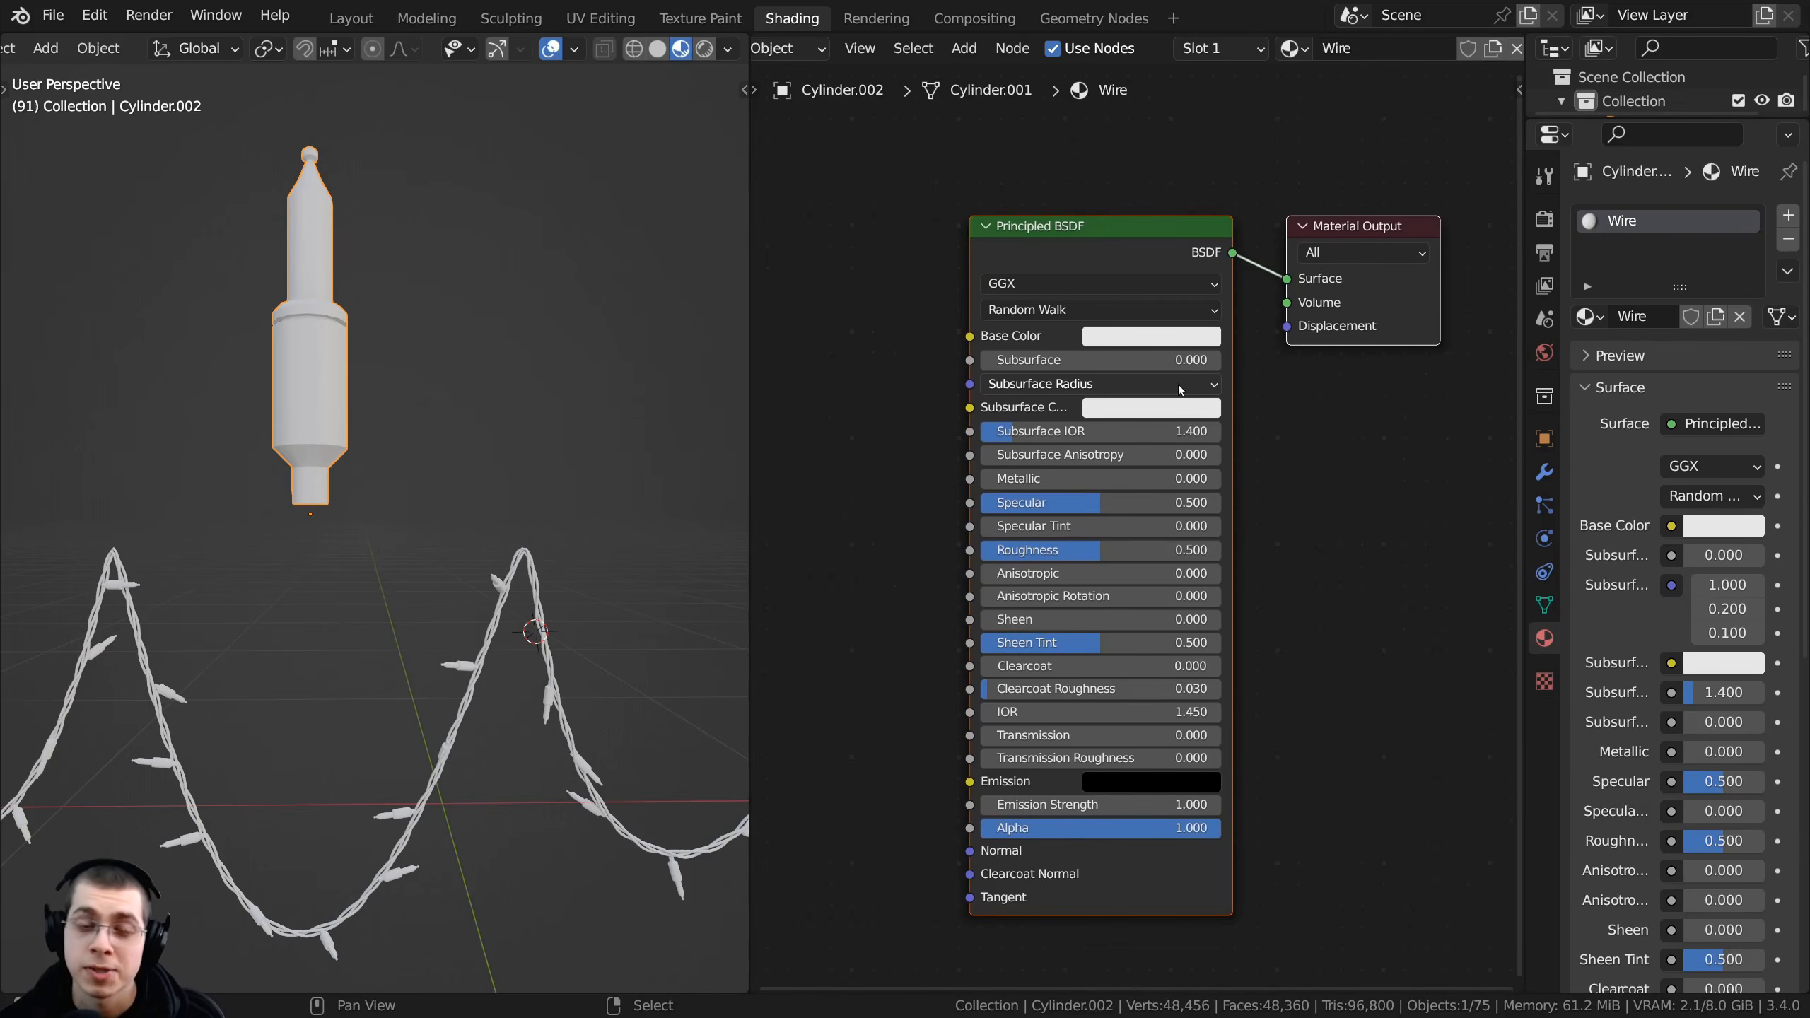
{"action": "scroll", "coordinate": [1161, 394], "scroll_direction": "up", "scroll_amount": 1}
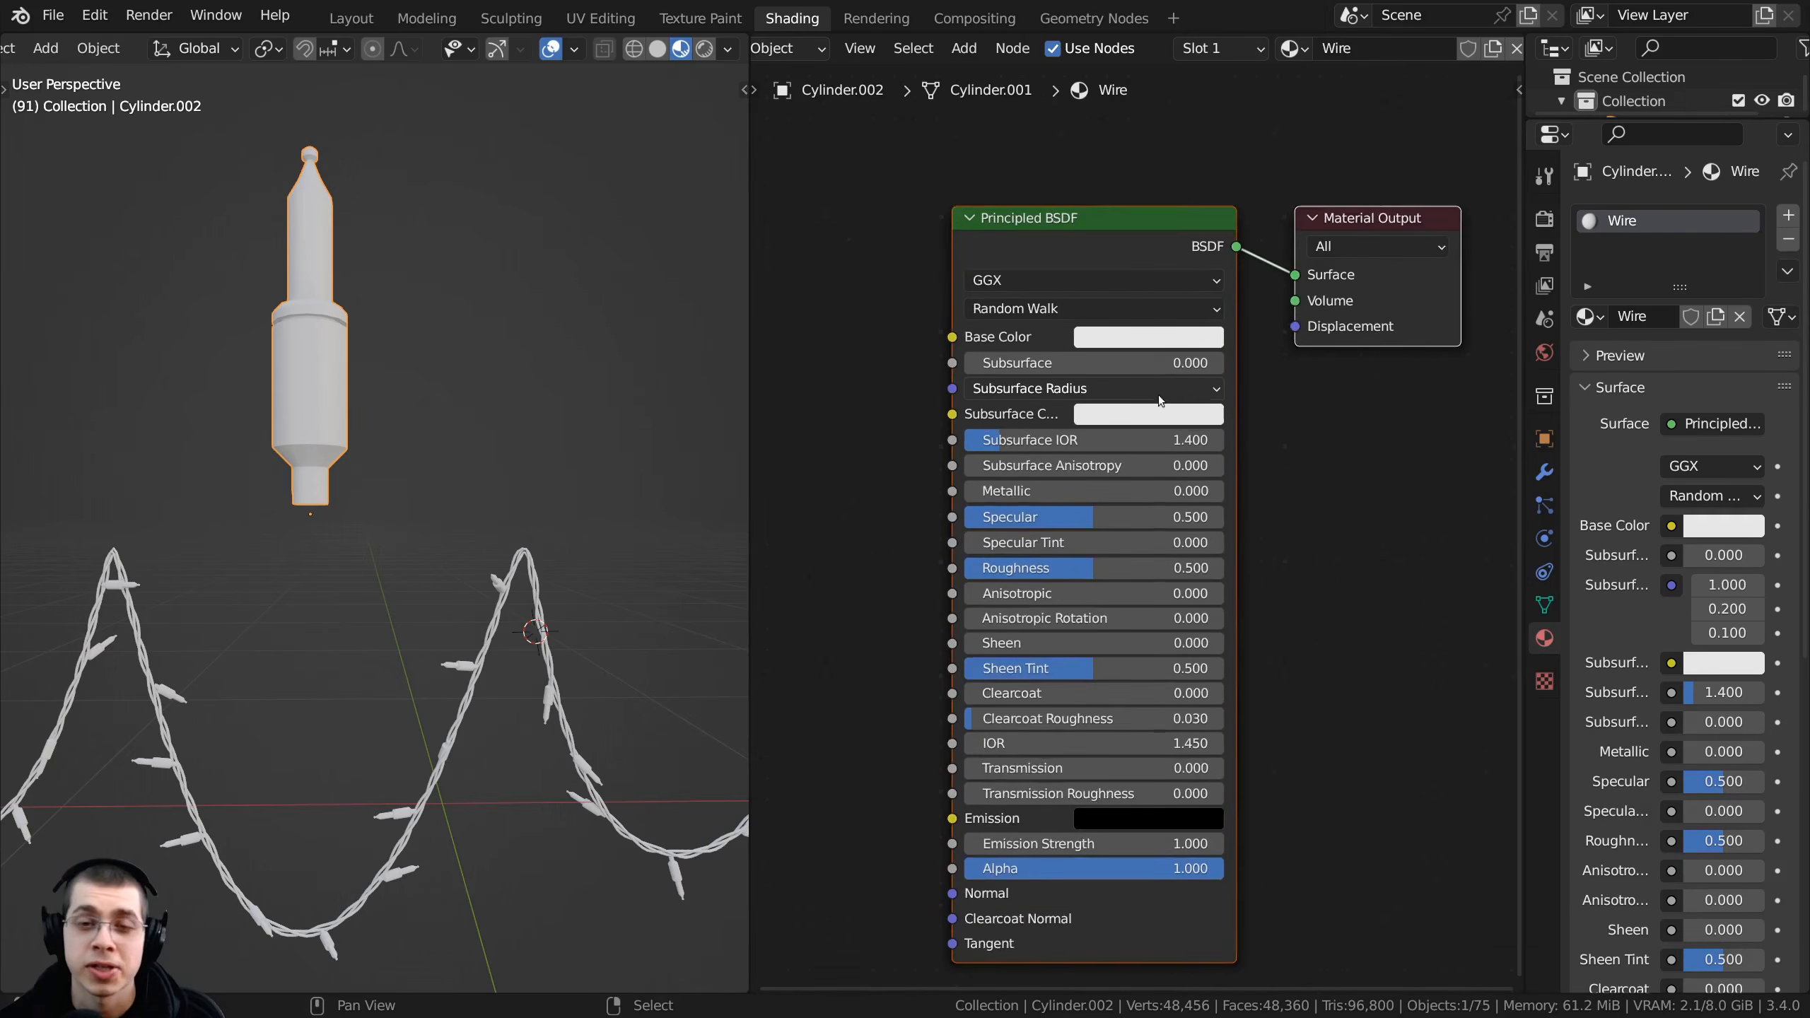
{"action": "scroll", "coordinate": [1158, 396], "scroll_direction": "up", "scroll_amount": 1}
{"action": "middle_click_drag", "start_coordinate": [1097, 346], "coordinate": [1086, 321]}
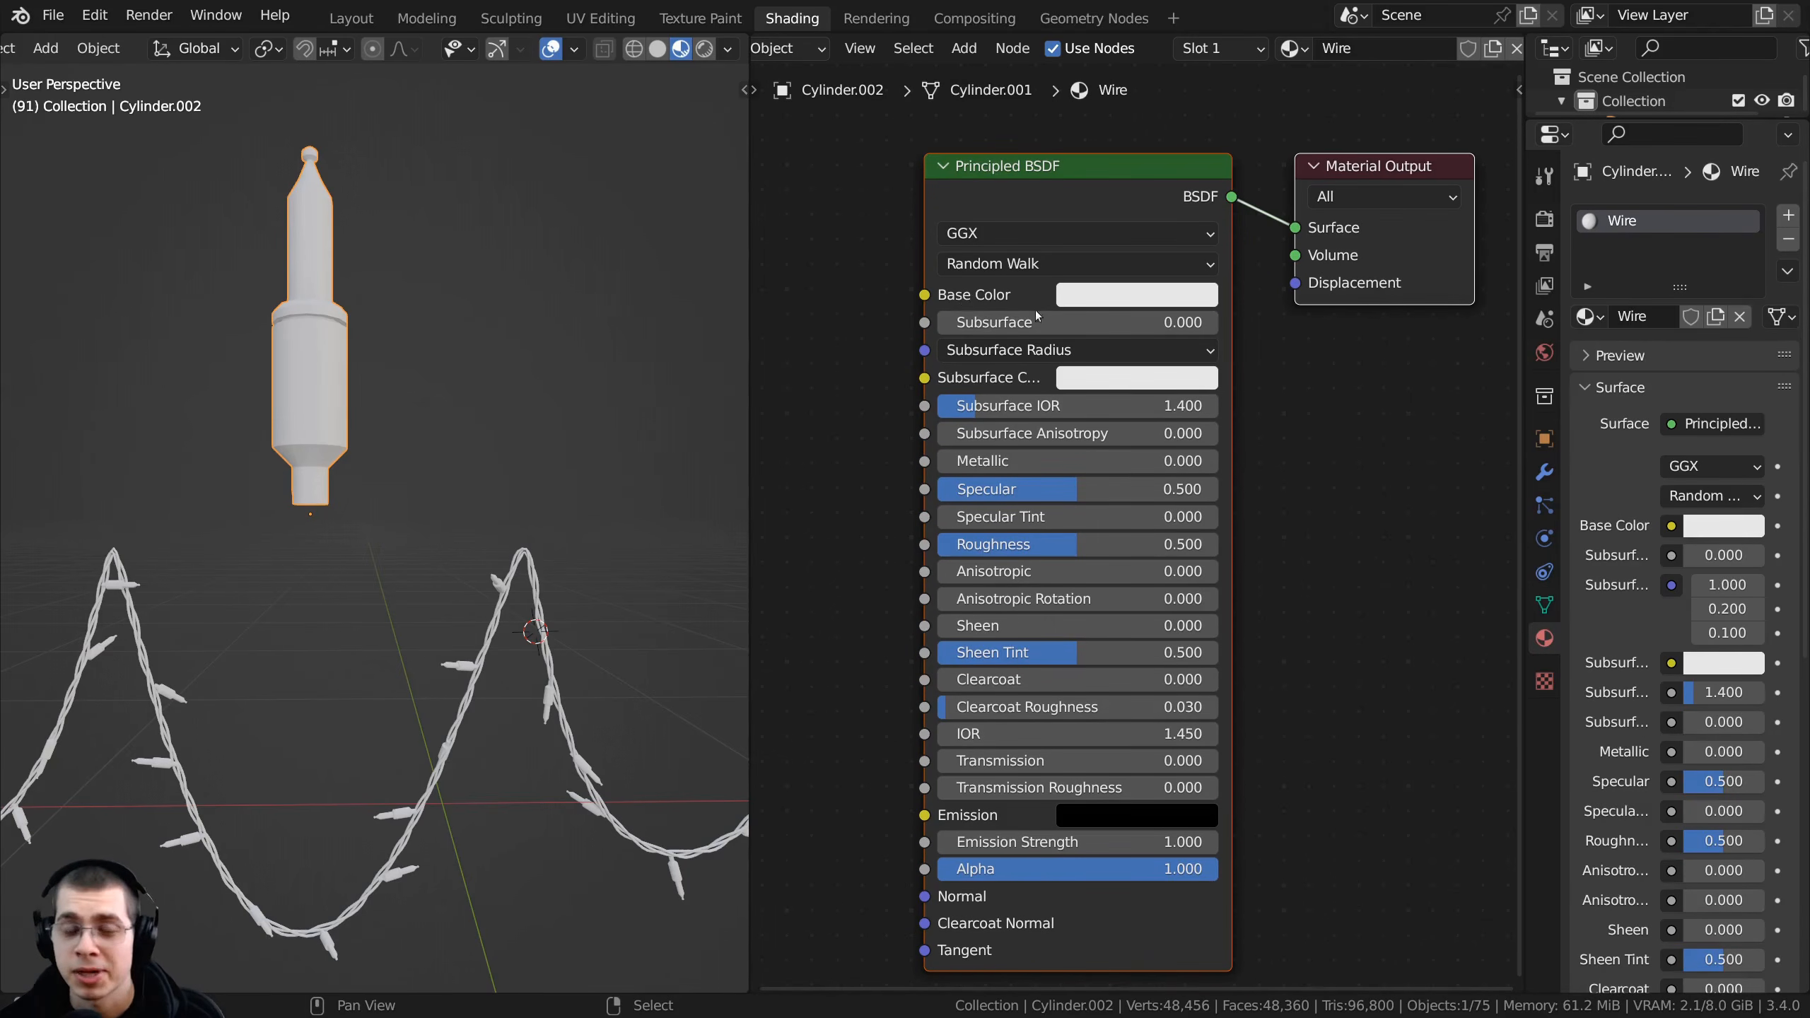
{"action": "left_click", "coordinate": [1097, 298]}
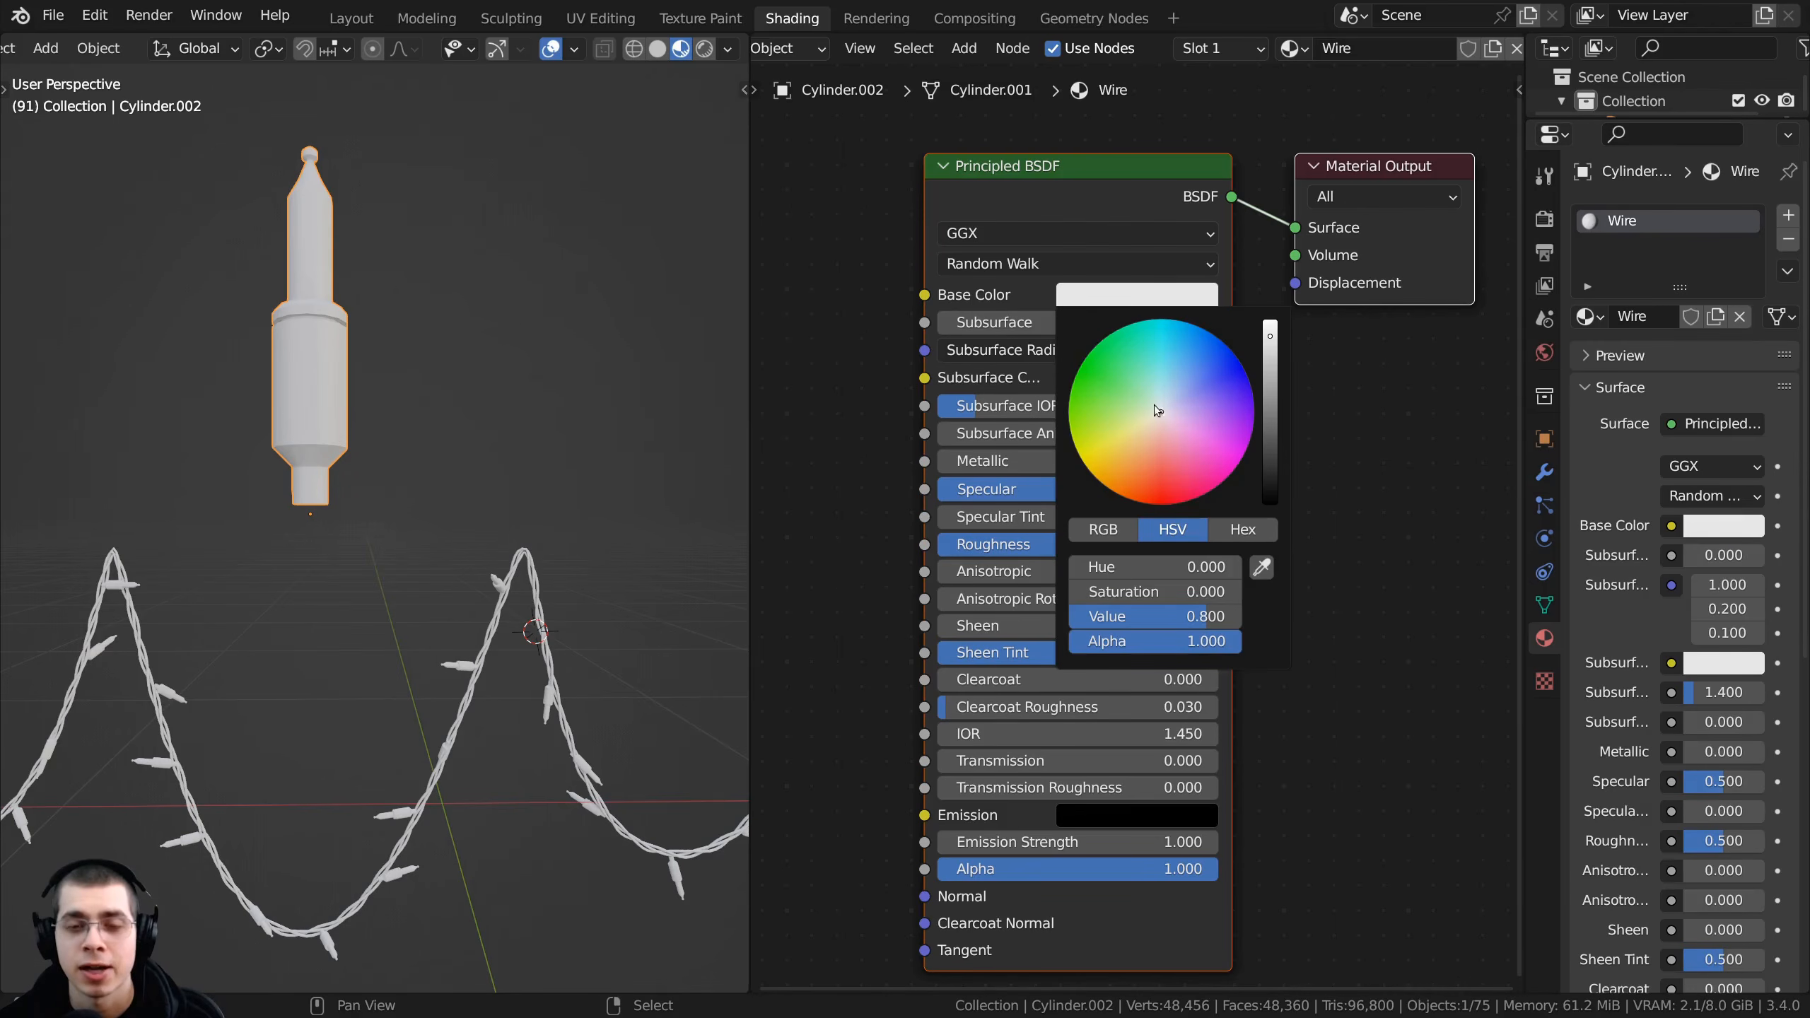
{"action": "left_click_drag", "start_coordinate": [1158, 411], "coordinate": [1090, 379]}
{"action": "left_click_drag", "start_coordinate": [1275, 366], "coordinate": [1269, 431]}
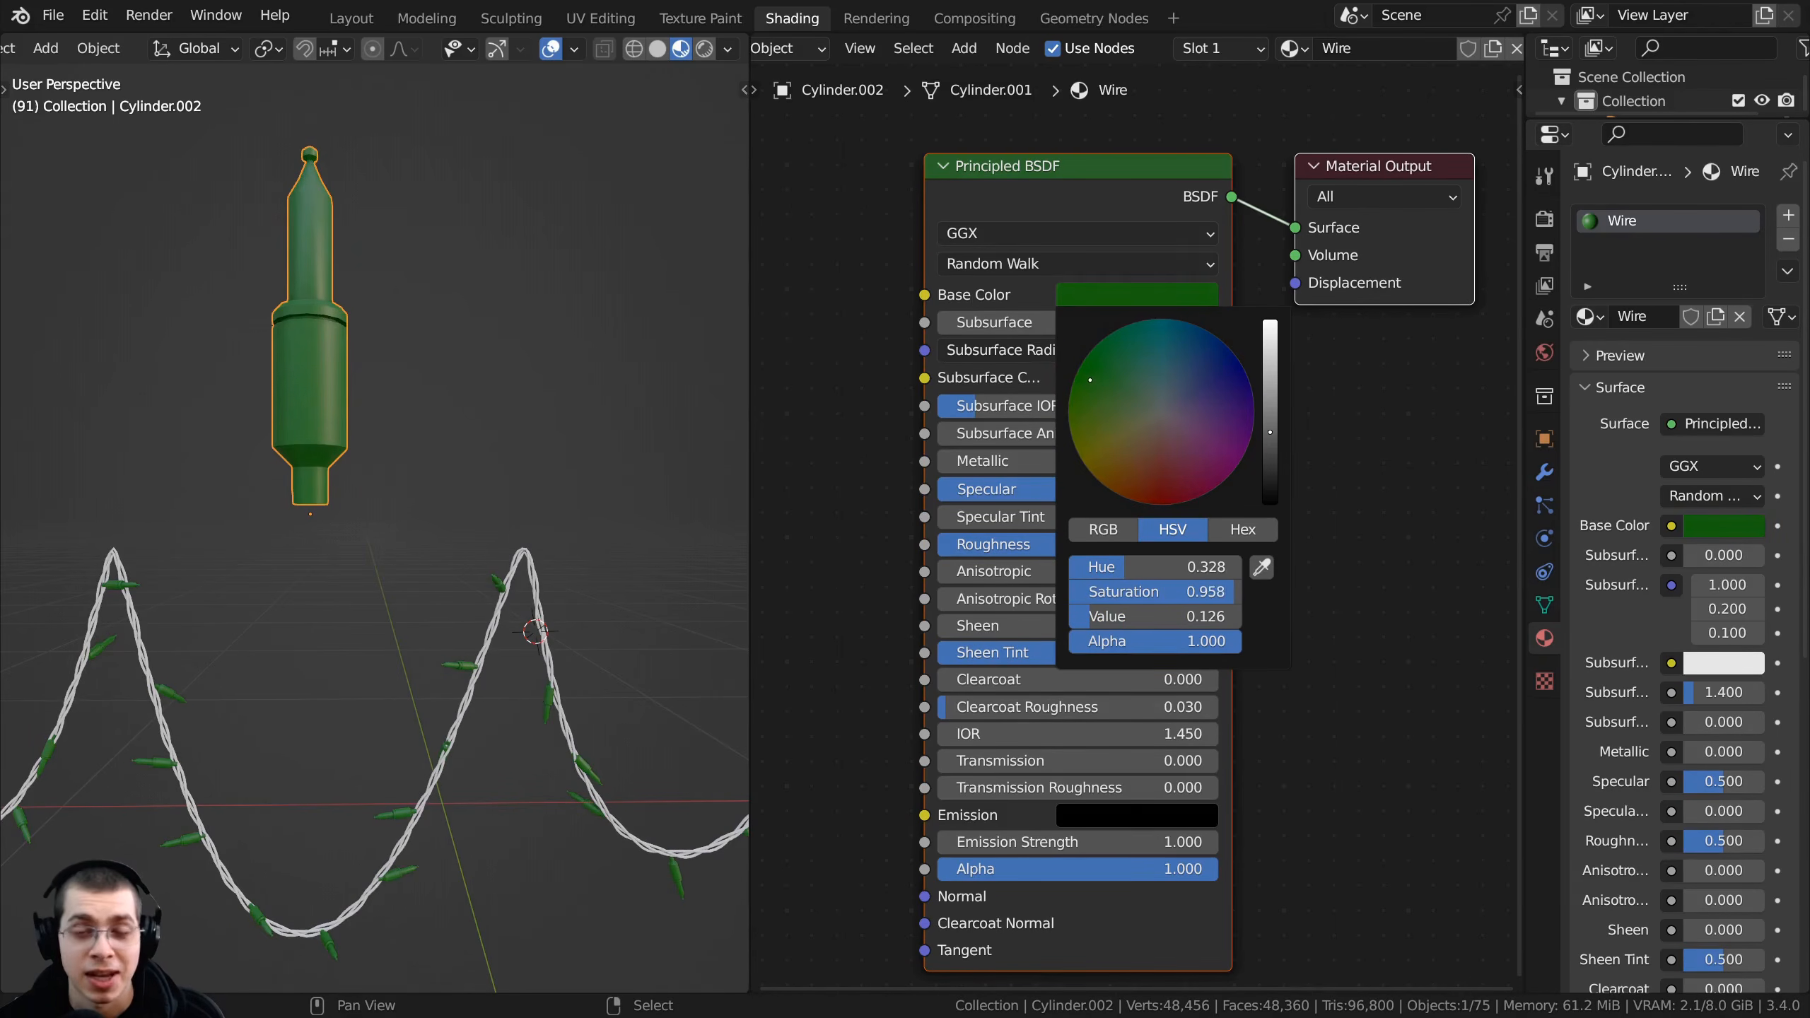
{"action": "left_click_drag", "start_coordinate": [1090, 380], "coordinate": [1082, 377]}
{"action": "left_click_drag", "start_coordinate": [1270, 432], "coordinate": [1269, 439]}
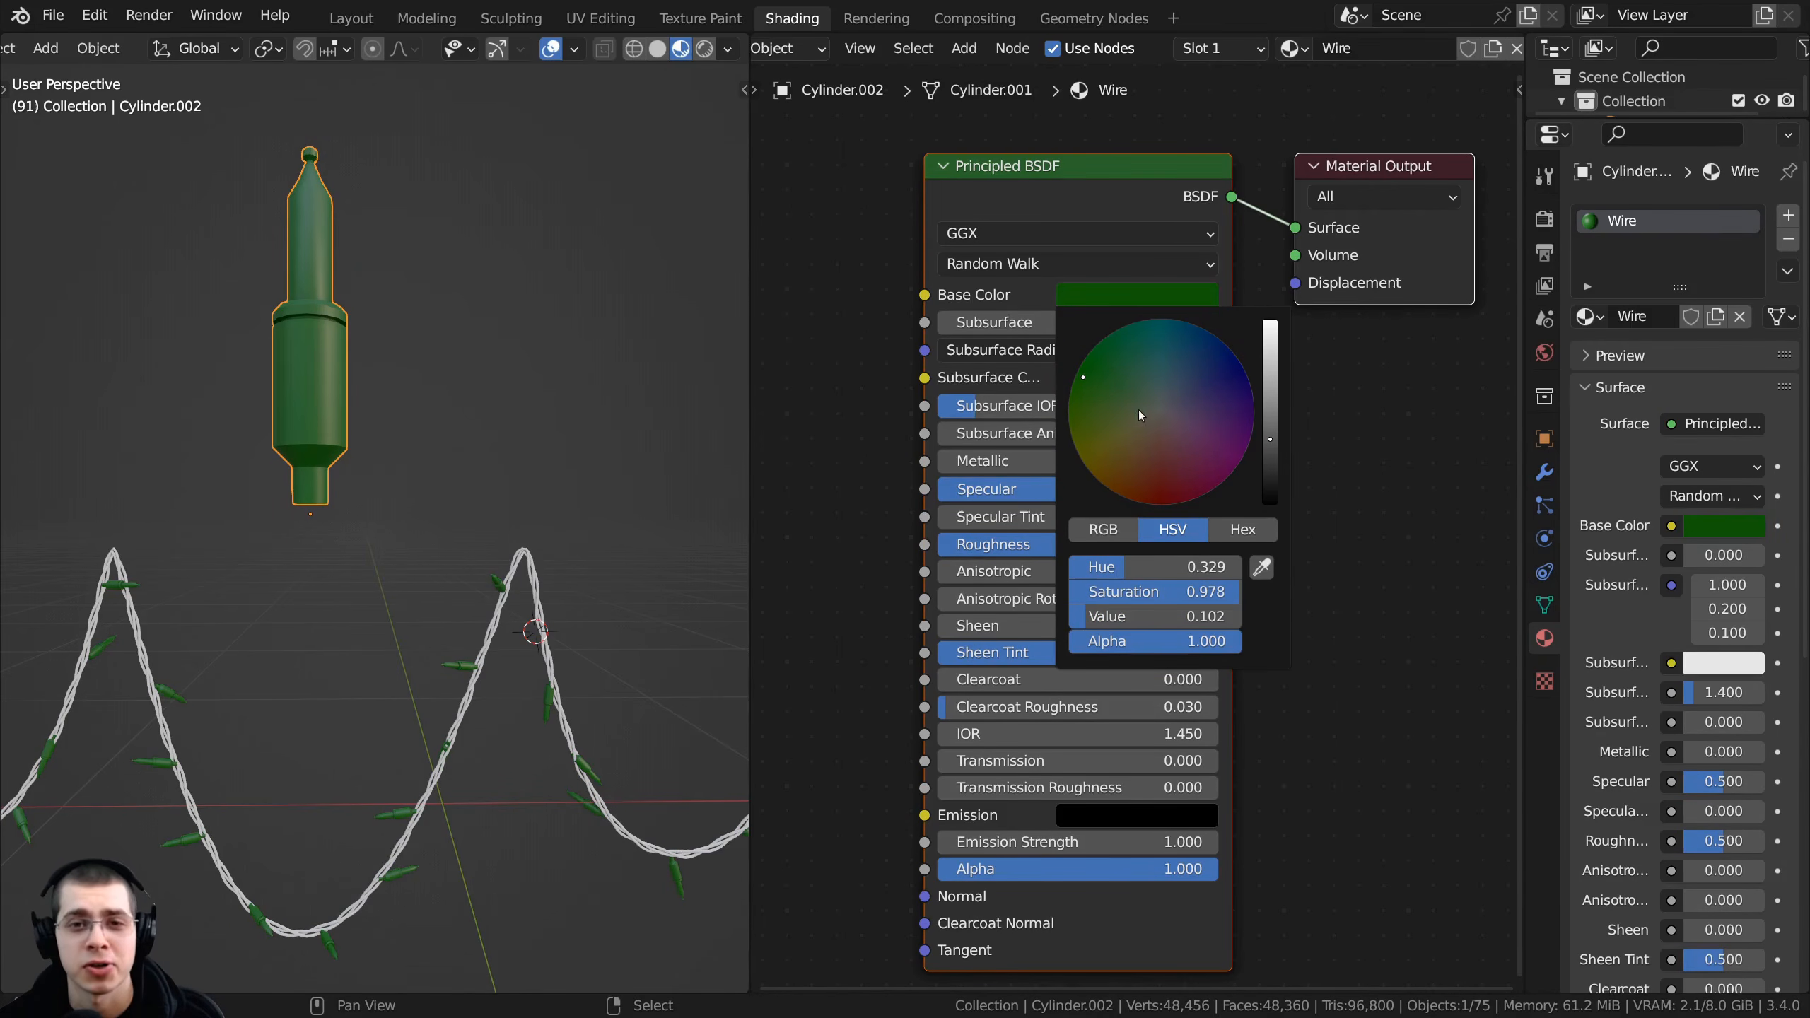
{"action": "left_click_drag", "start_coordinate": [1084, 377], "coordinate": [1080, 372]}
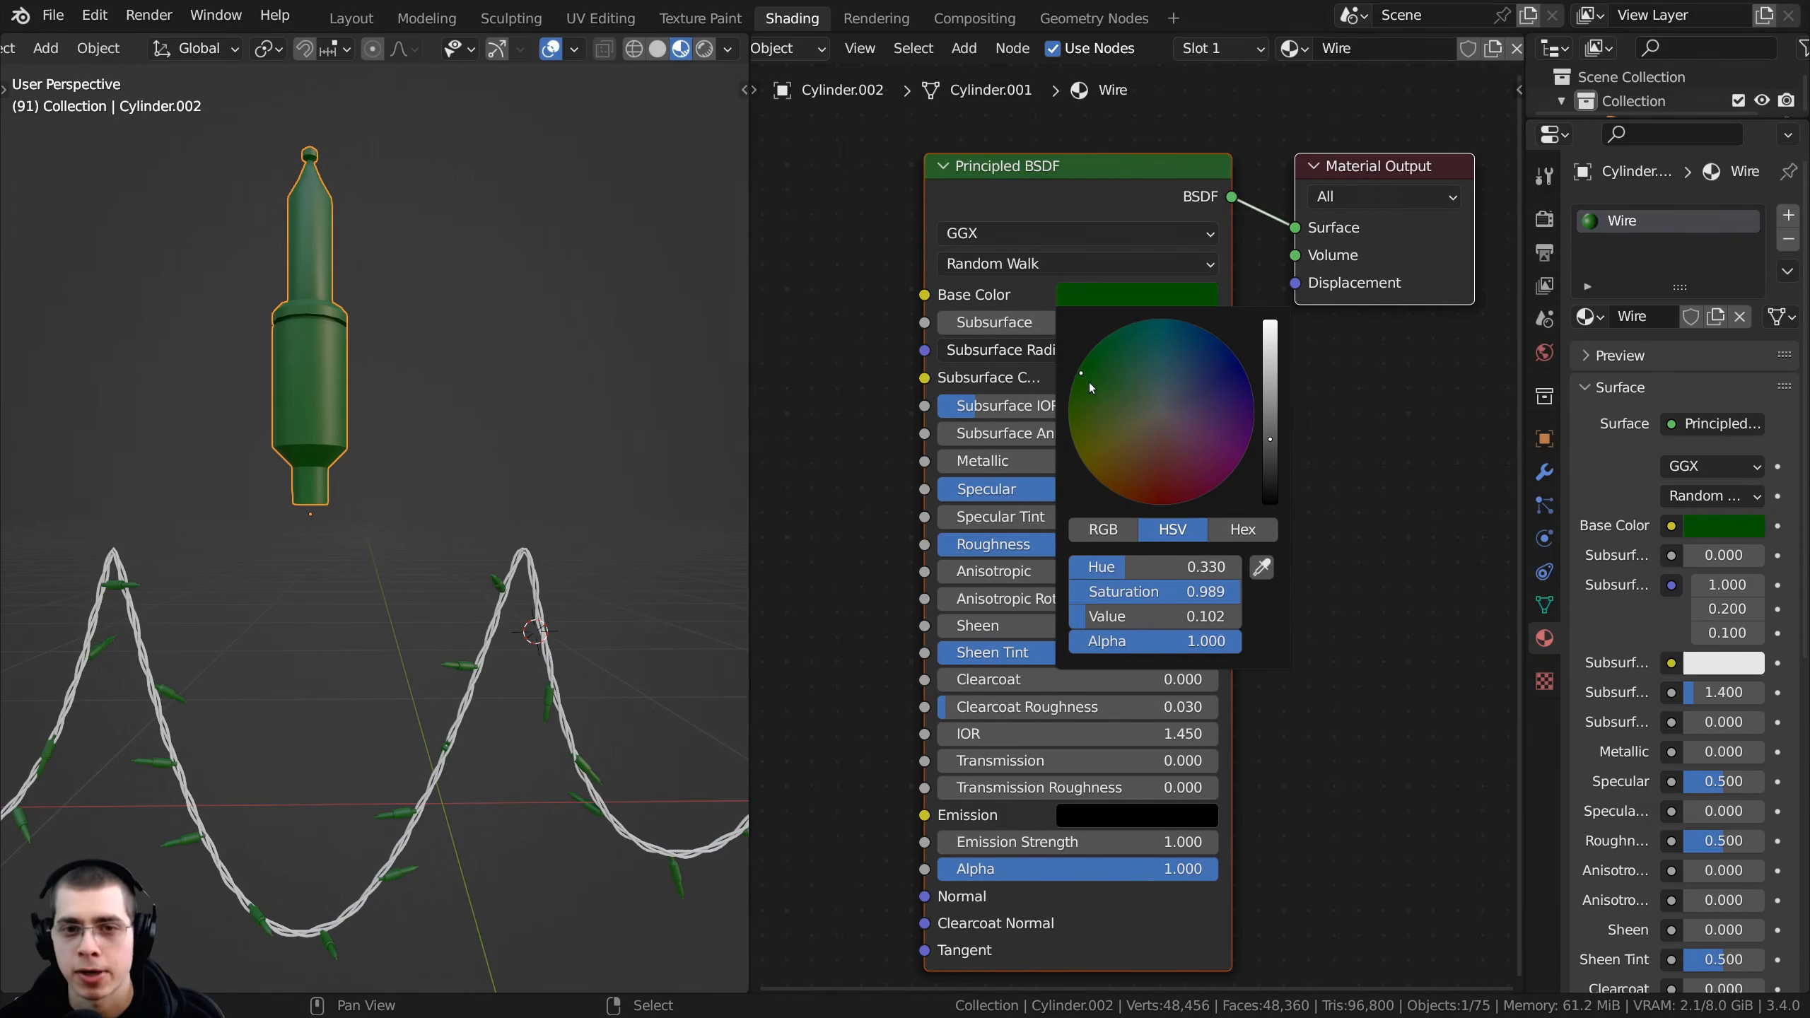
{"action": "left_click_drag", "start_coordinate": [1269, 446], "coordinate": [1272, 465]}
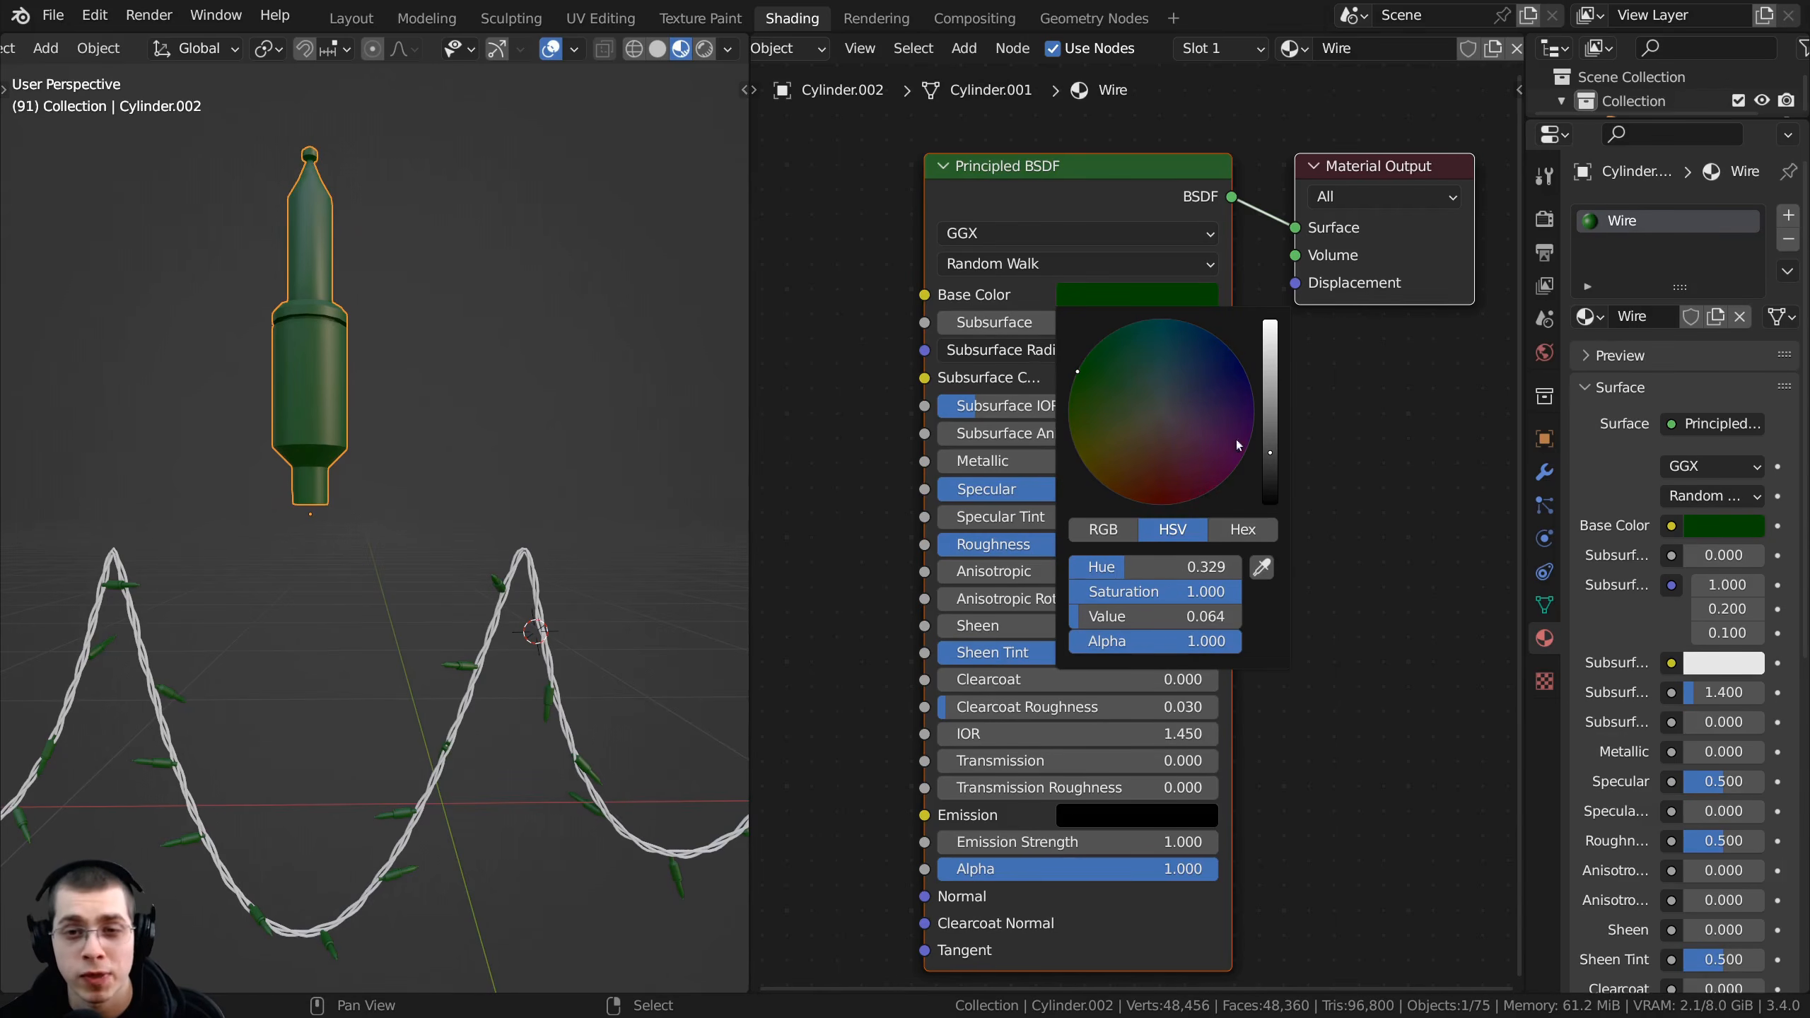
{"action": "left_click", "coordinate": [1079, 370]}
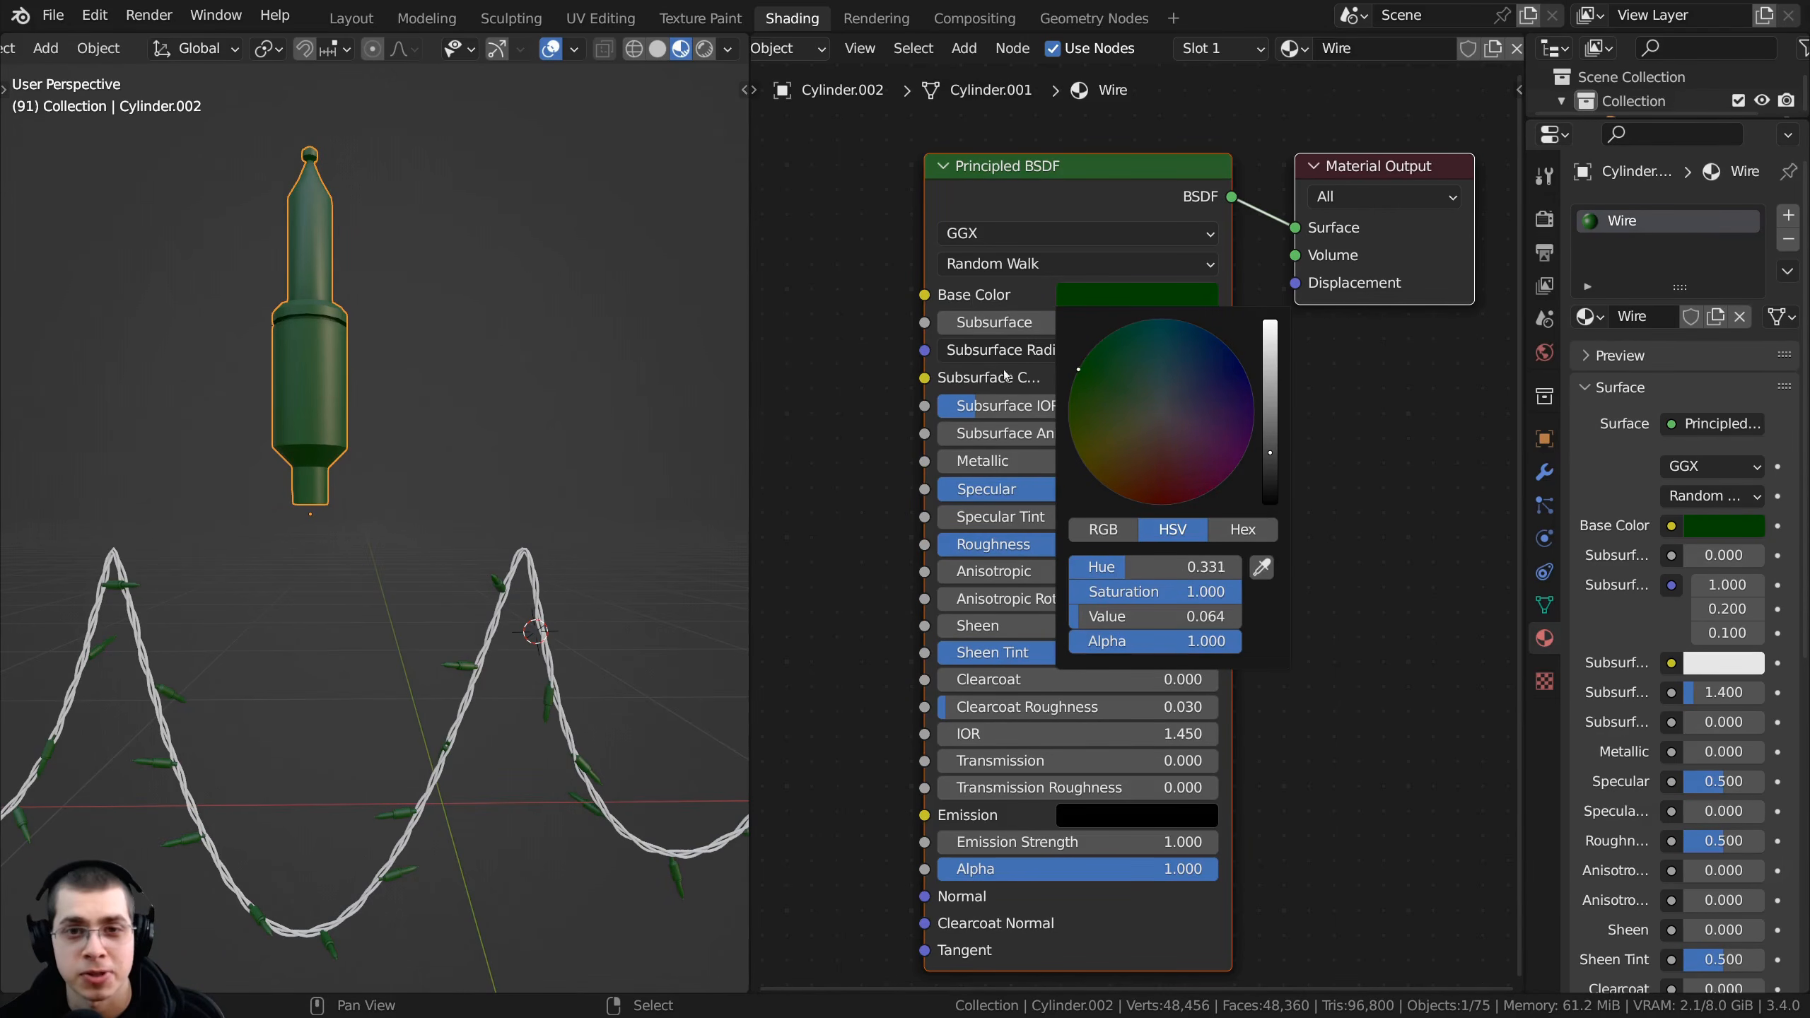
{"action": "middle_click_drag", "start_coordinate": [552, 392], "coordinate": [532, 401]}
{"action": "left_click", "coordinate": [1143, 288]}
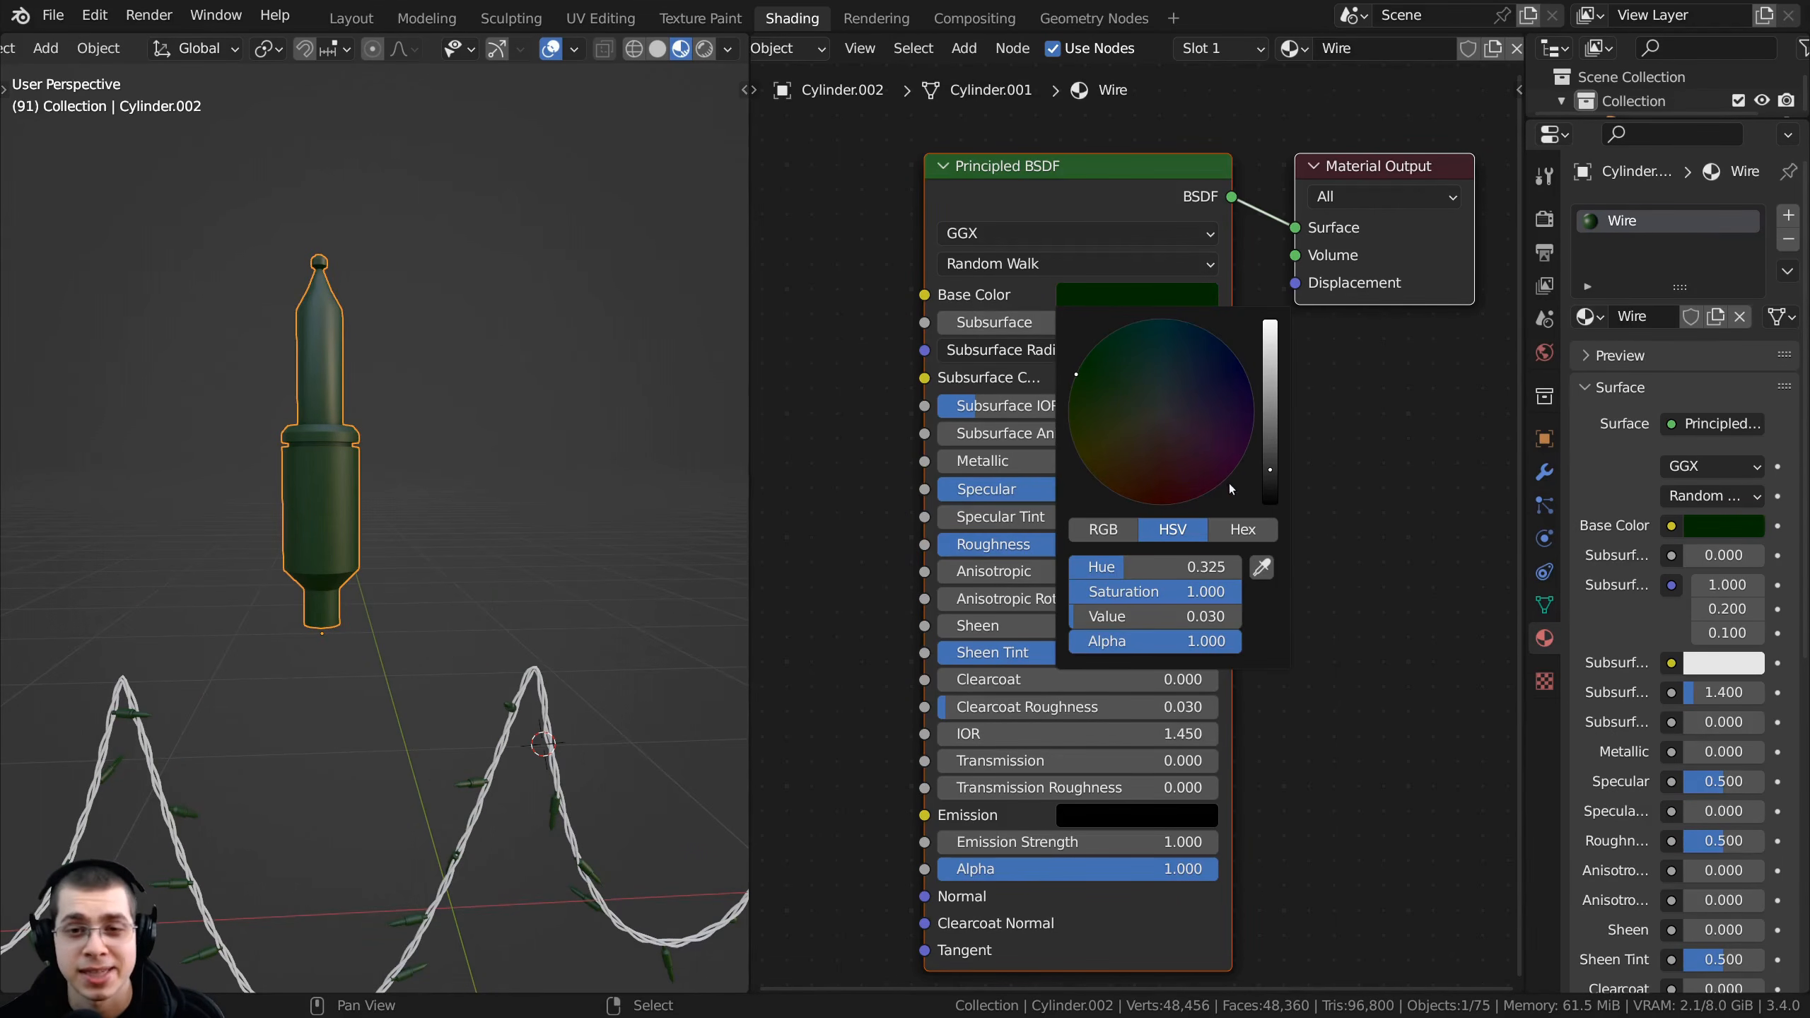
{"action": "left_click", "coordinate": [1247, 531]}
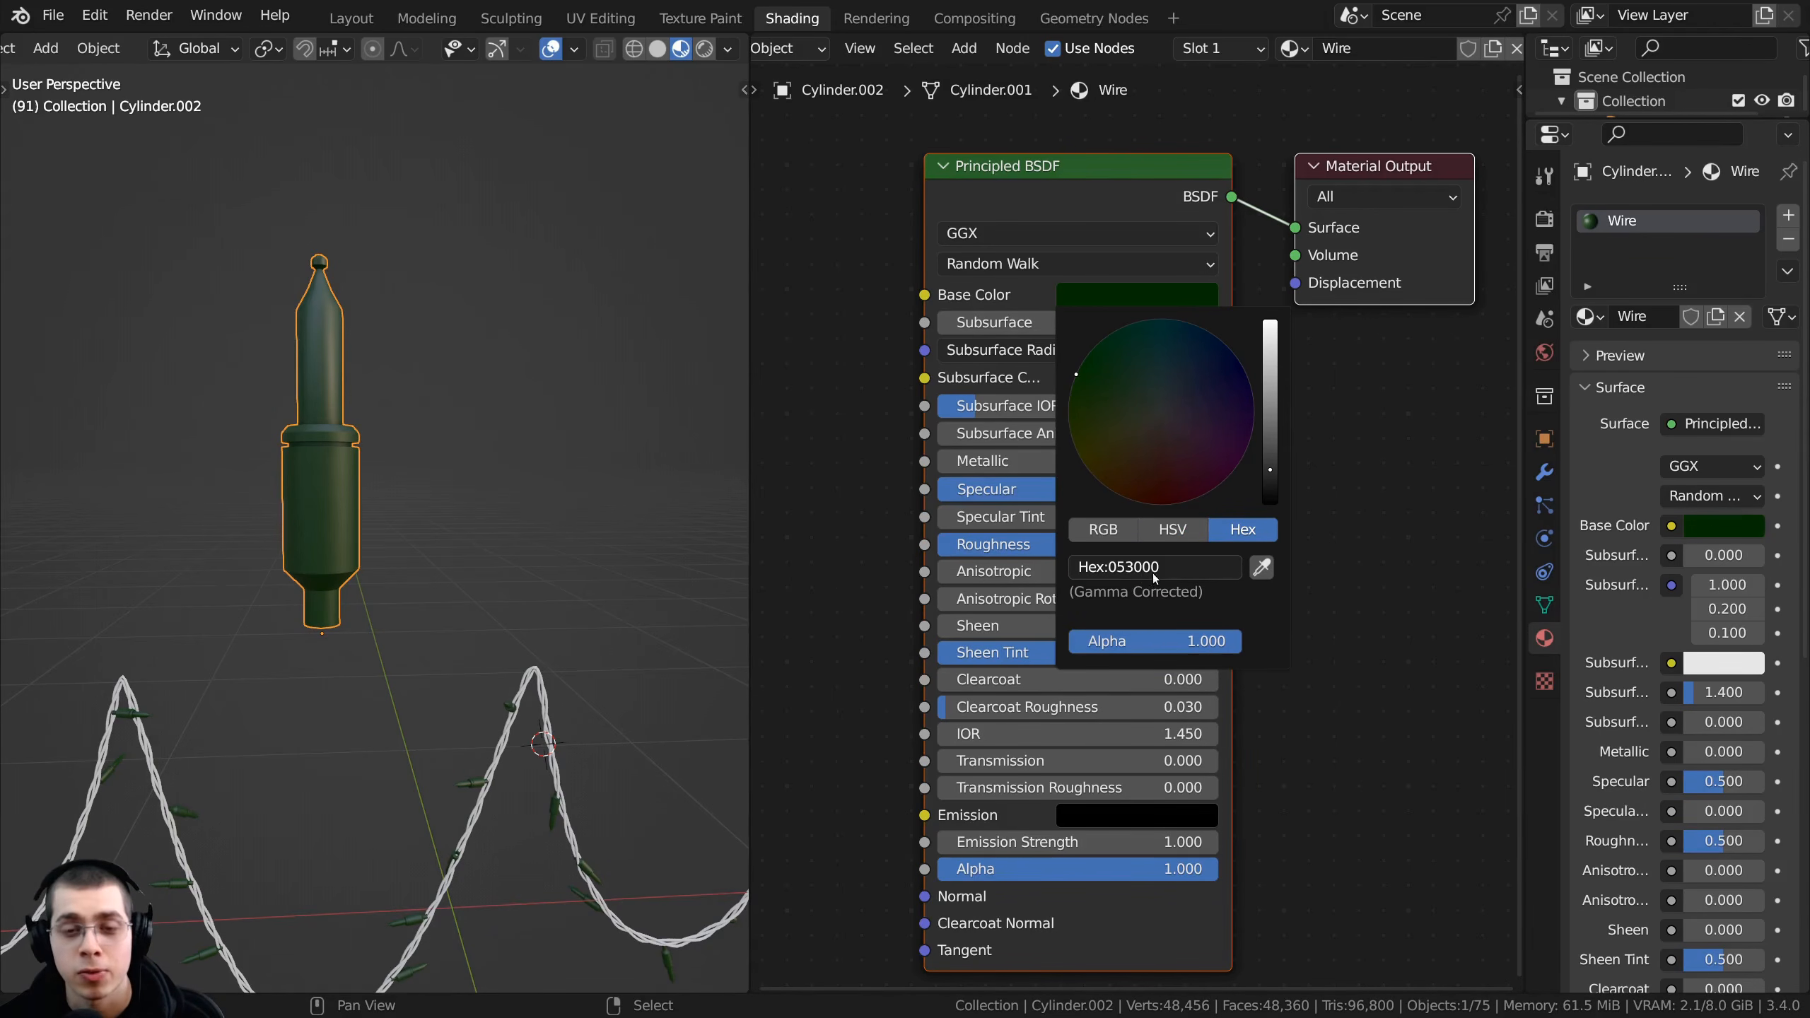
- Try a lower Roughness on the Wire material's Principled BSDF
{"action": "scroll", "coordinate": [430, 357], "scroll_direction": "up", "scroll_amount": 5}
{"action": "middle_click_drag", "start_coordinate": [433, 391], "coordinate": [537, 400]}
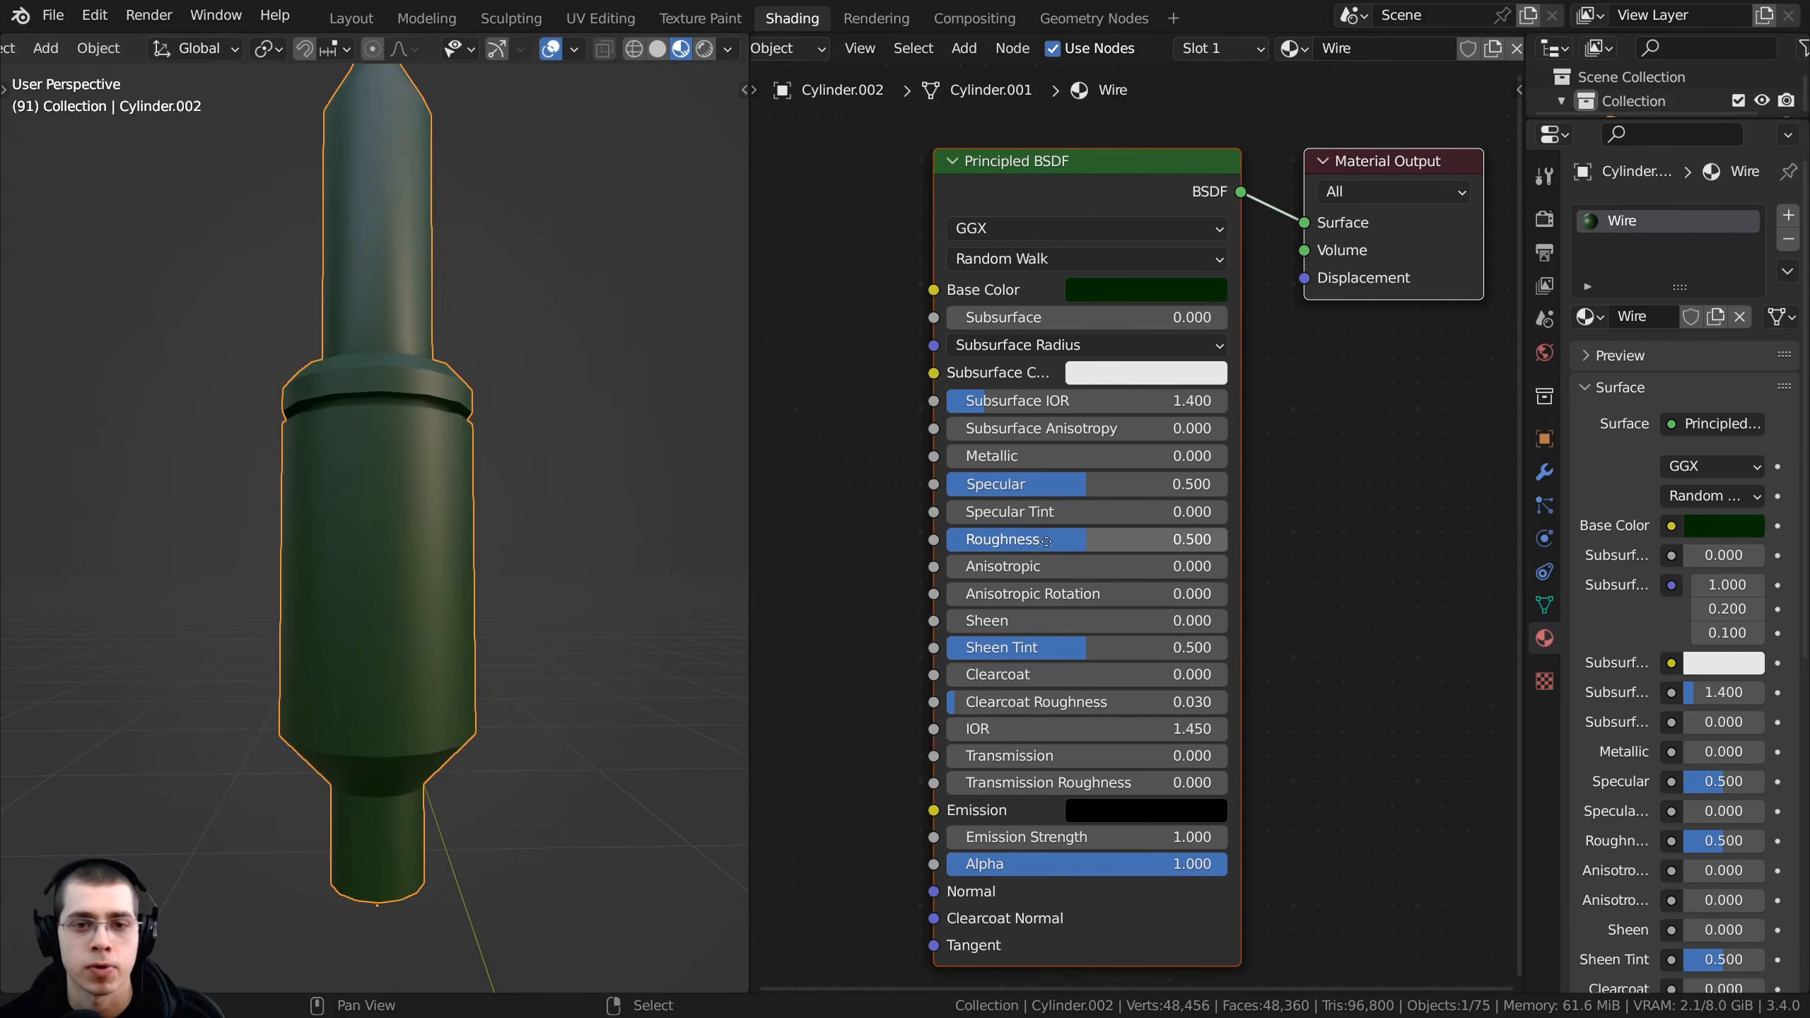
{"action": "middle_click_drag", "start_coordinate": [1047, 547], "coordinate": [1078, 523]}
{"action": "scroll", "coordinate": [1050, 523], "scroll_direction": "up", "scroll_amount": 1}
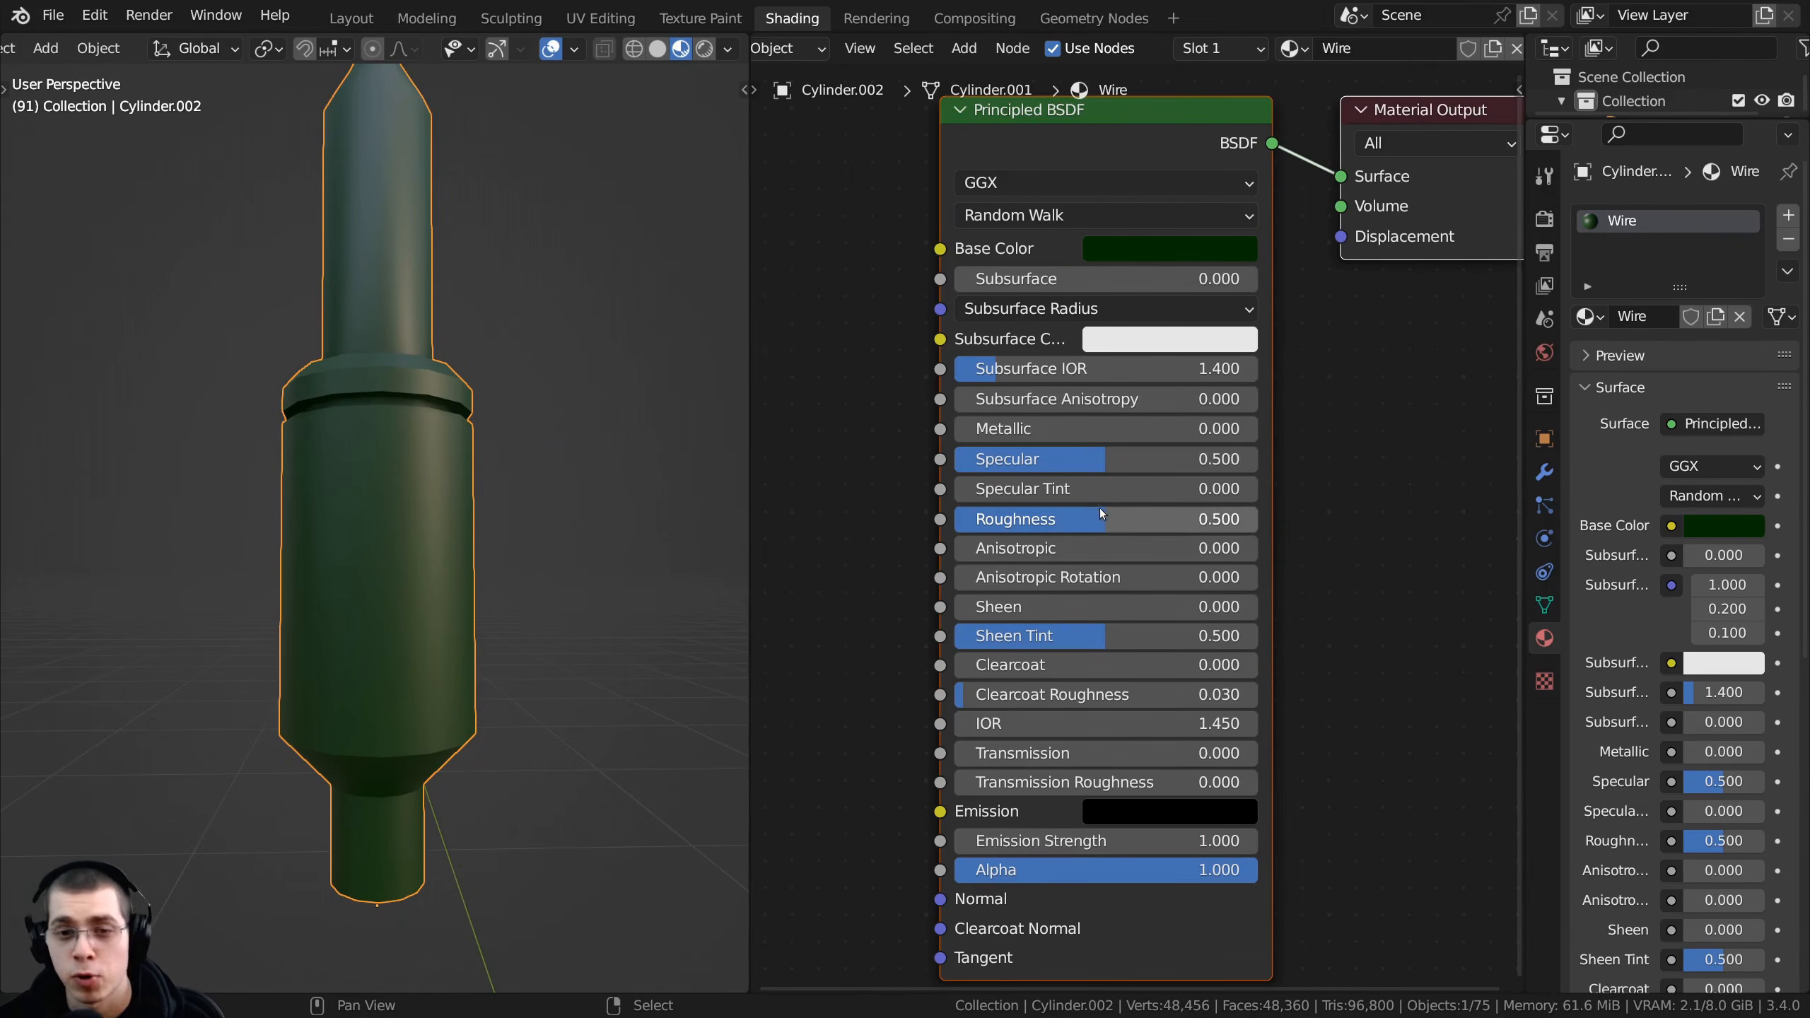
{"action": "left_click_drag", "start_coordinate": [1080, 526], "coordinate": [1019, 526]}
{"action": "right_click", "coordinate": [1044, 523]}
{"action": "scroll", "coordinate": [1082, 515], "scroll_direction": "down", "scroll_amount": 3}
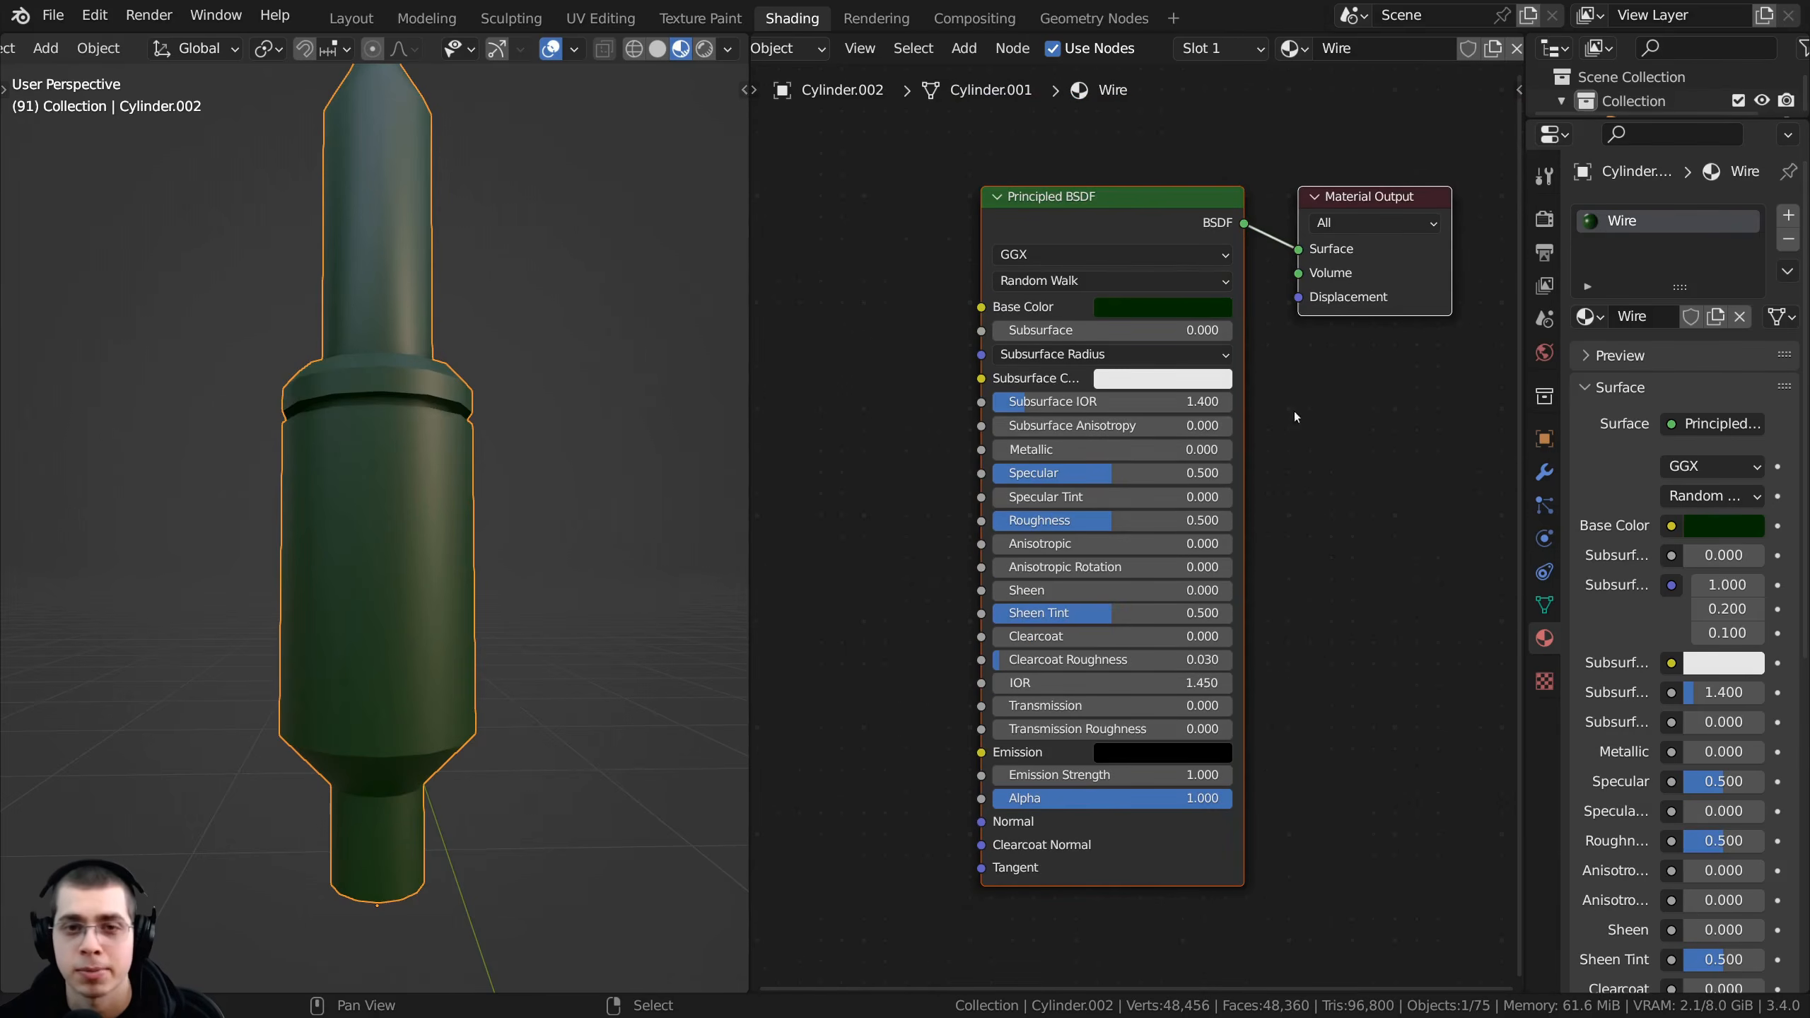
{"action": "left_click_drag", "start_coordinate": [1126, 220], "coordinate": [1144, 227]}
{"action": "scroll", "coordinate": [1111, 238], "scroll_direction": "down", "scroll_amount": 1}
{"action": "middle_click_drag", "start_coordinate": [639, 321], "coordinate": [602, 336]}
{"action": "middle_click_drag", "start_coordinate": [1166, 125], "coordinate": [1085, 128]}
{"action": "left_click", "coordinate": [1084, 129]}
{"action": "scroll", "coordinate": [506, 272], "scroll_direction": "down", "scroll_amount": 2}
{"action": "middle_click_drag", "start_coordinate": [419, 185], "coordinate": [404, 286], "text": "shift"}
{"action": "scroll", "coordinate": [404, 285], "scroll_direction": "up", "scroll_amount": 1}
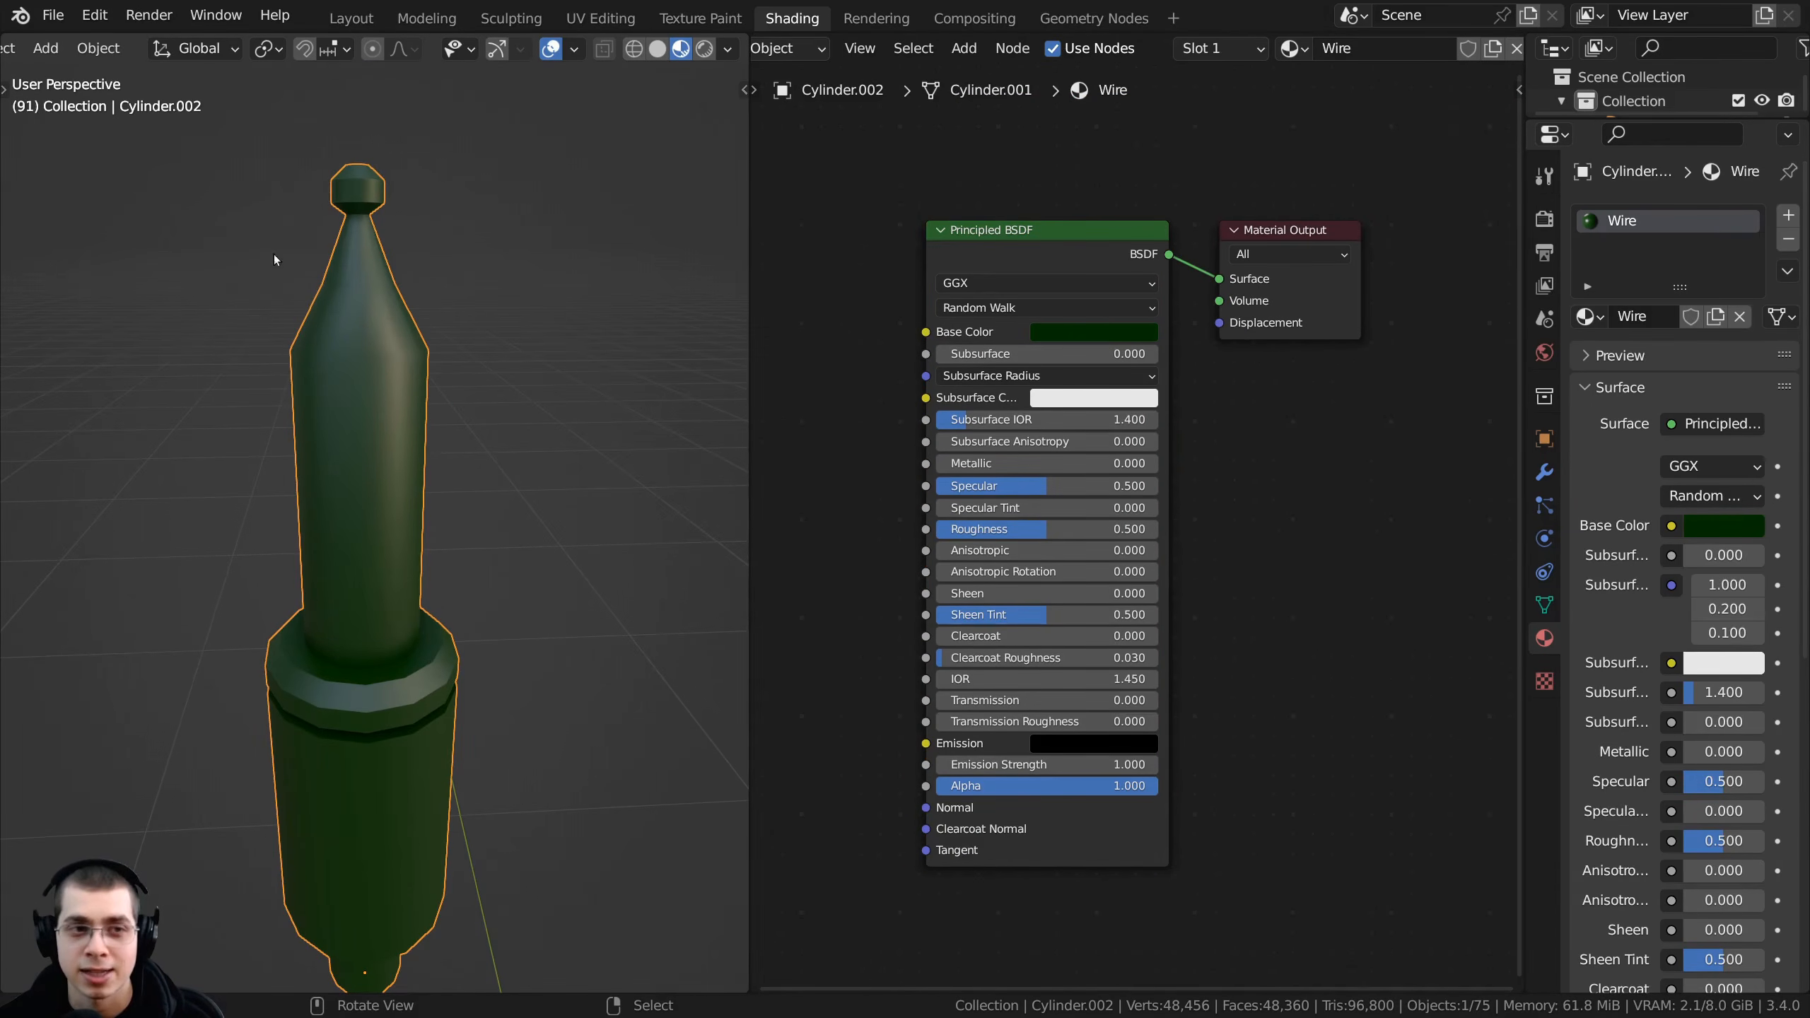
{"action": "middle_click_drag", "start_coordinate": [436, 447], "coordinate": [462, 370]}
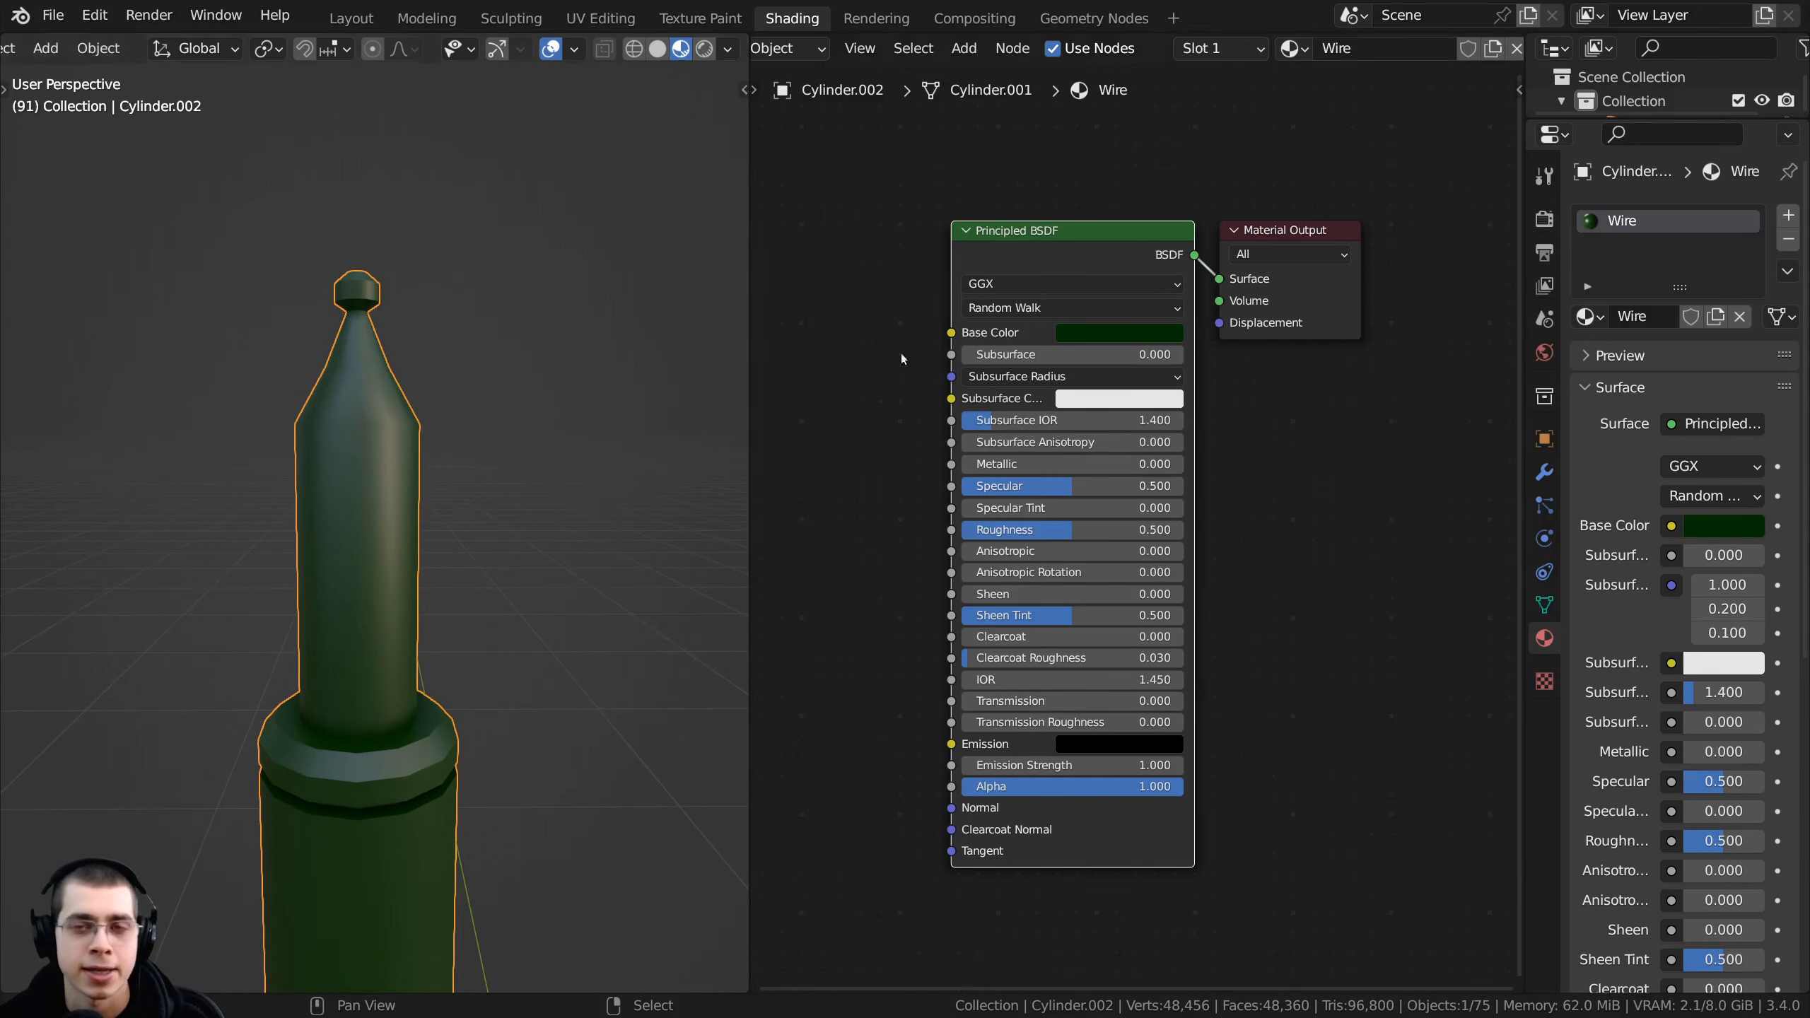
{"action": "left_click_drag", "start_coordinate": [1077, 238], "coordinate": [1083, 246]}
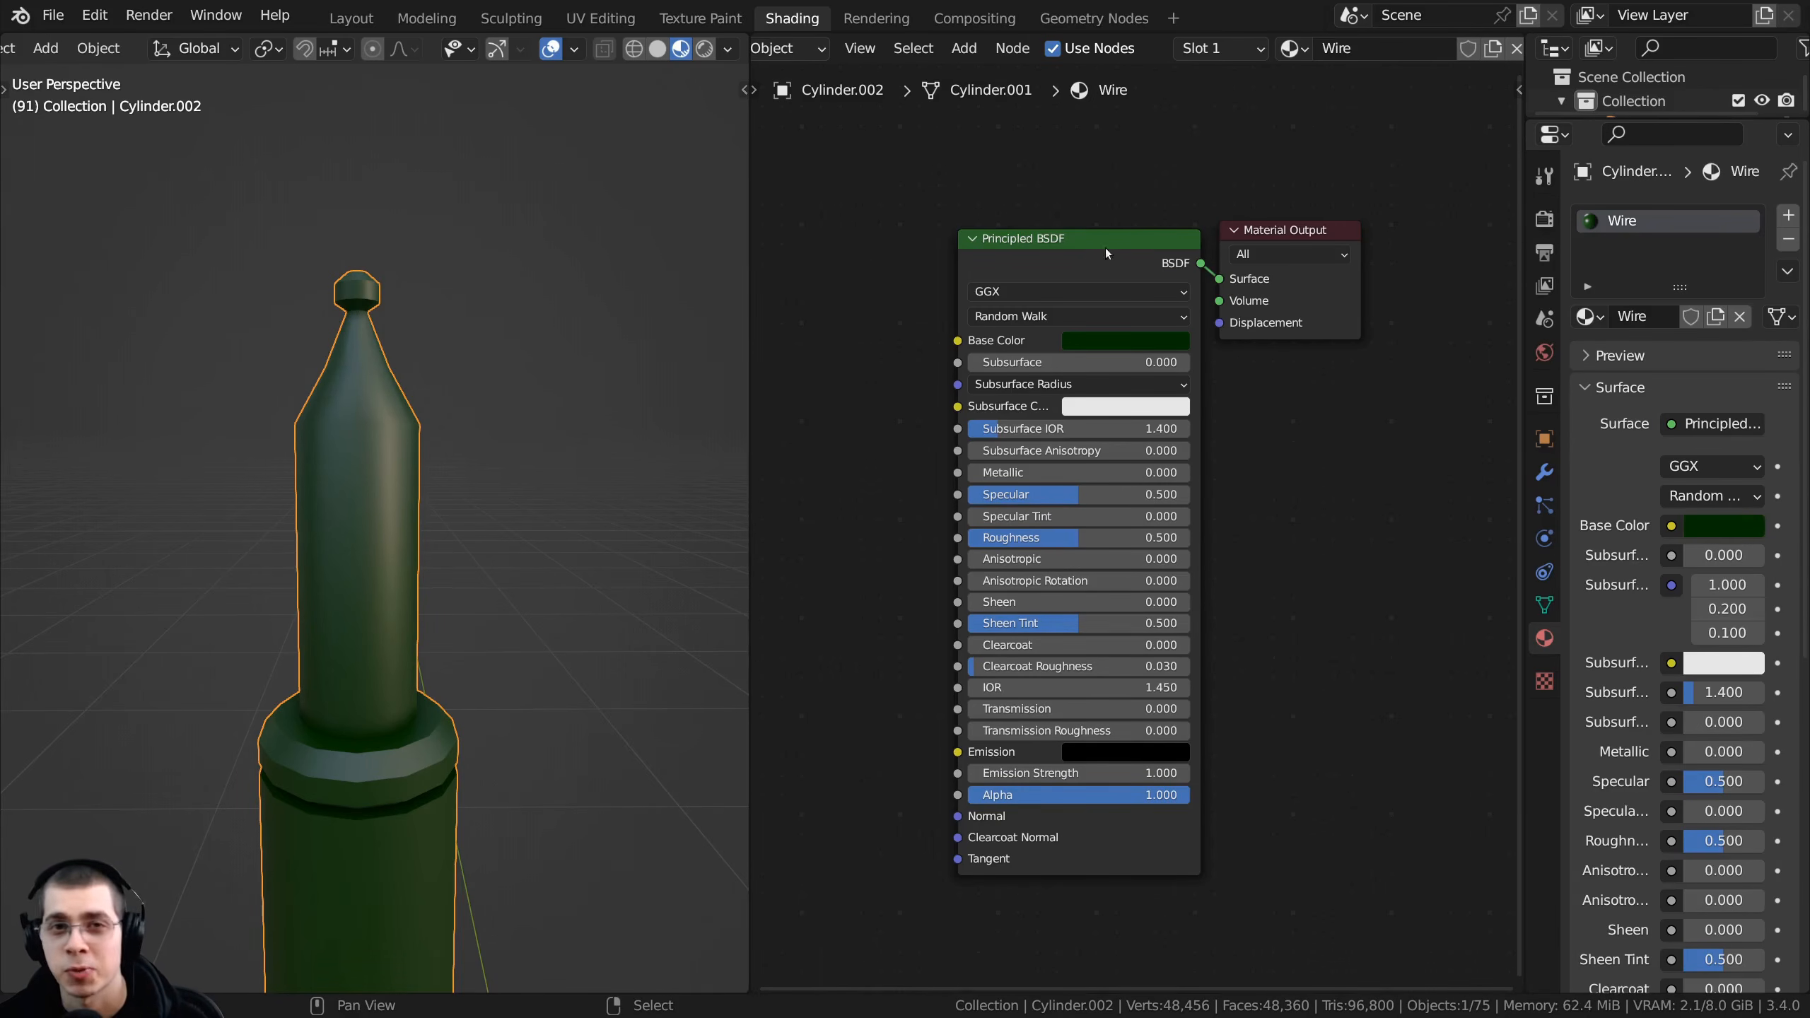
{"action": "left_click_drag", "start_coordinate": [1106, 247], "coordinate": [1100, 241]}
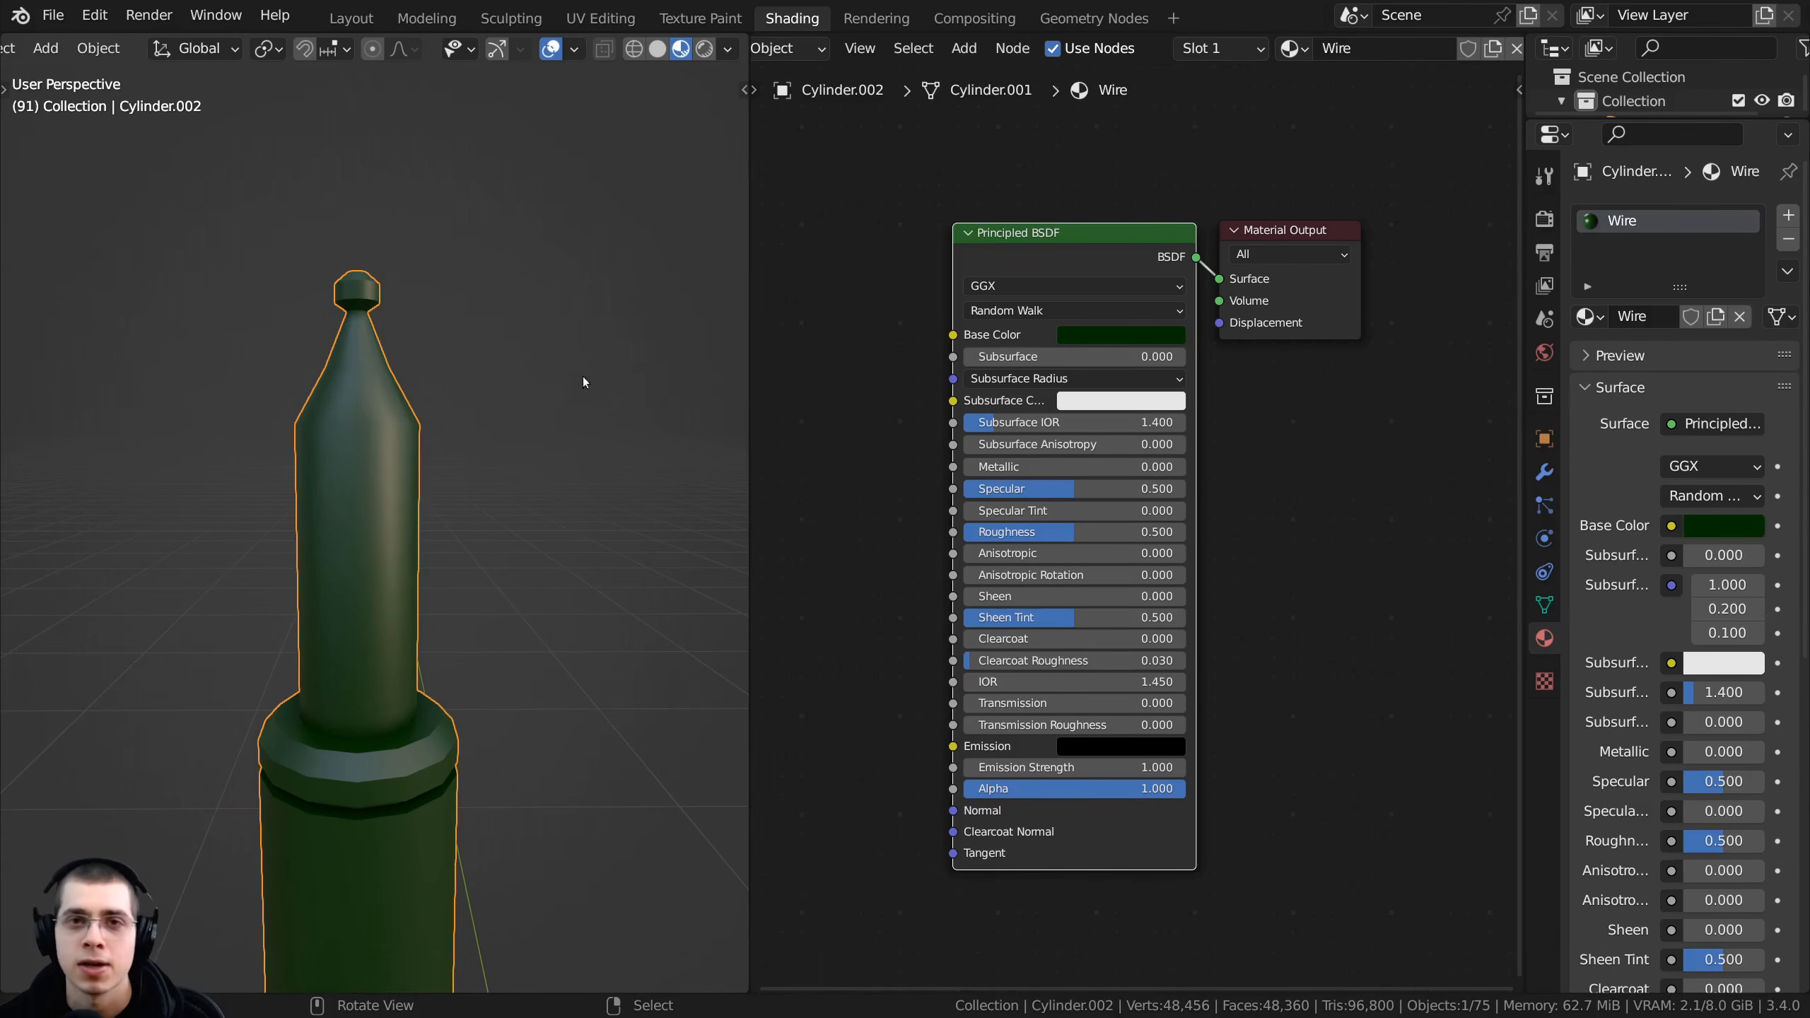
{"action": "middle_click_drag", "start_coordinate": [318, 380], "coordinate": [371, 333]}
{"action": "middle_click_drag", "start_coordinate": [484, 424], "coordinate": [438, 419]}
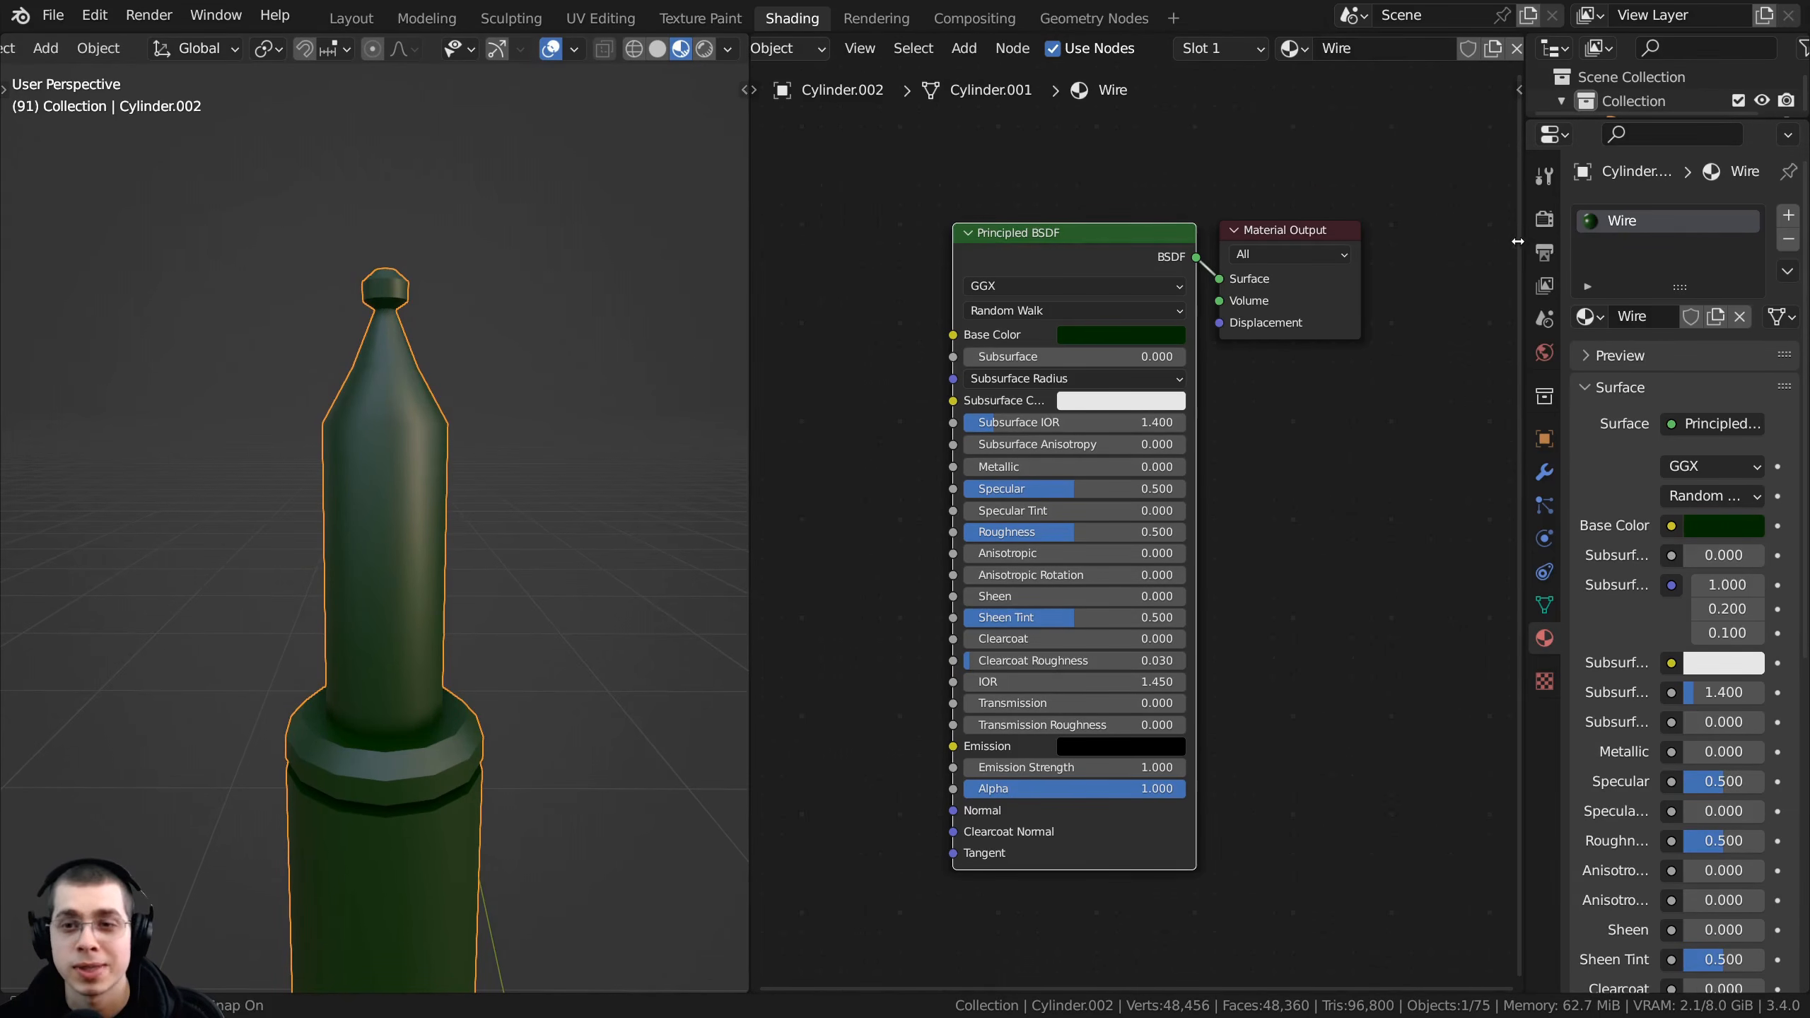
- Add a second material slot to the Cylinder.002 bulb with a new material named Glass
{"action": "left_click_drag", "start_coordinate": [1522, 238], "coordinate": [1473, 238]}
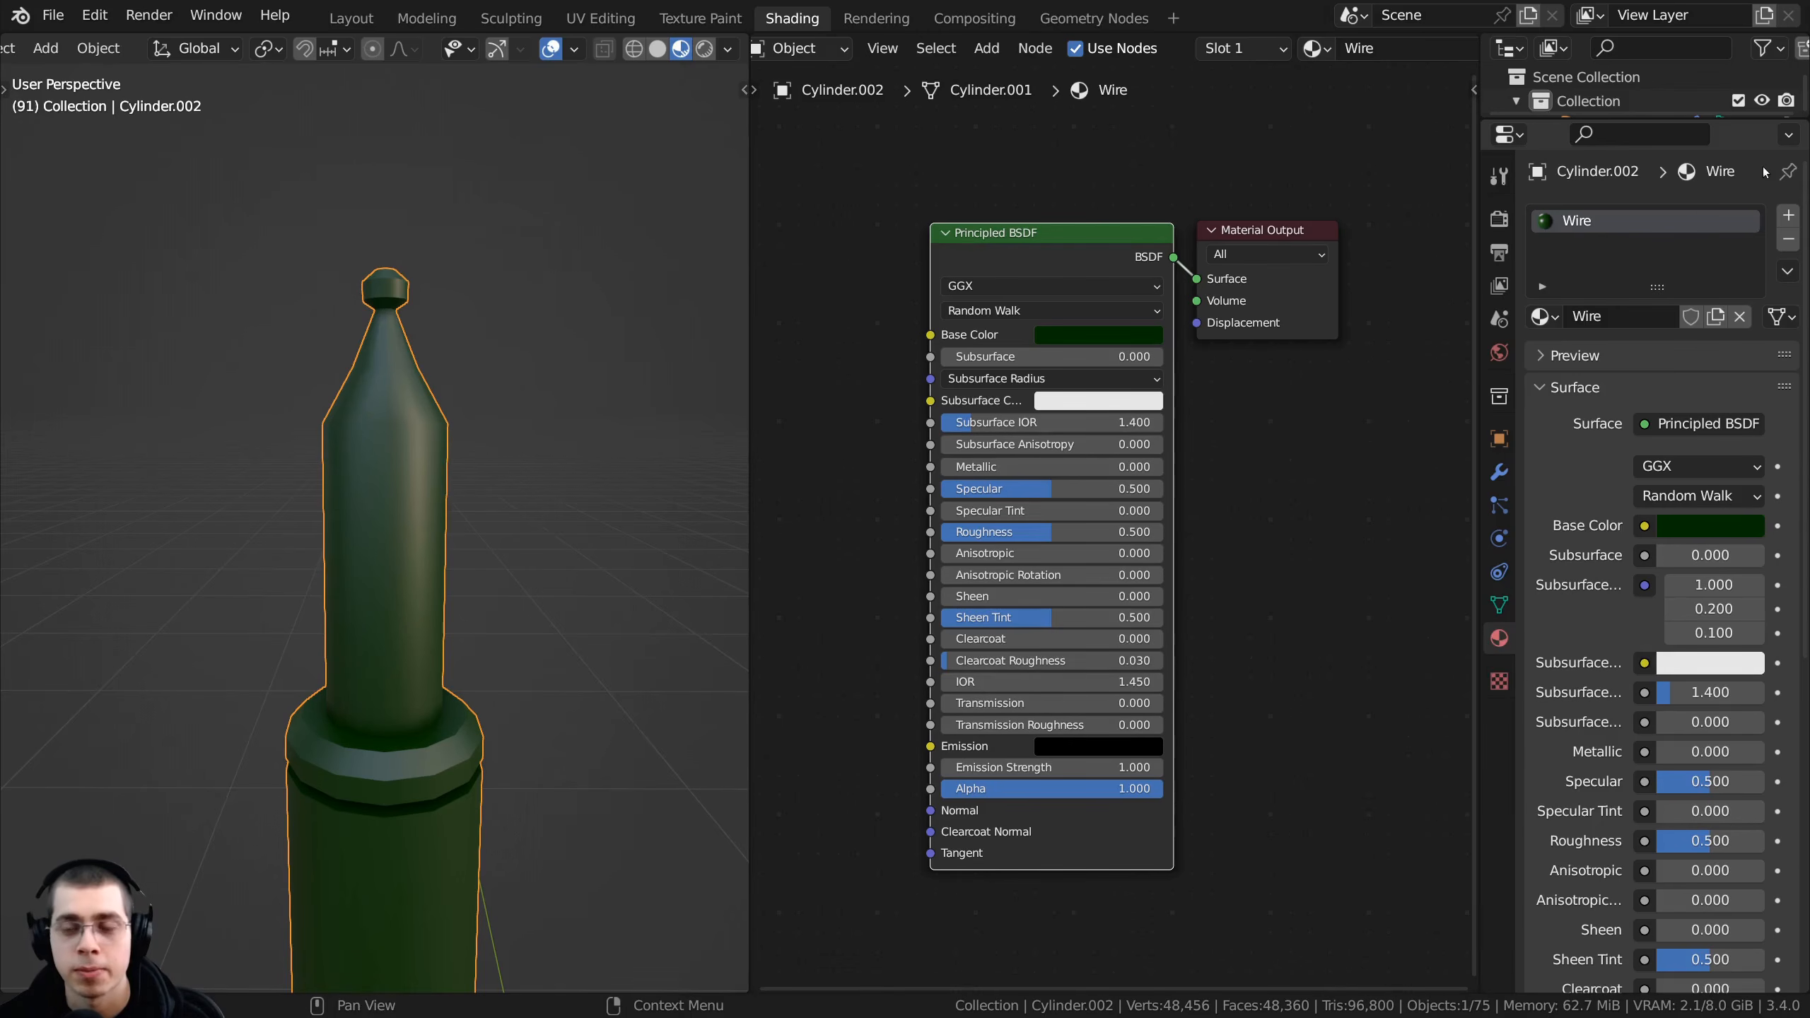
{"action": "left_click", "coordinate": [1787, 216]}
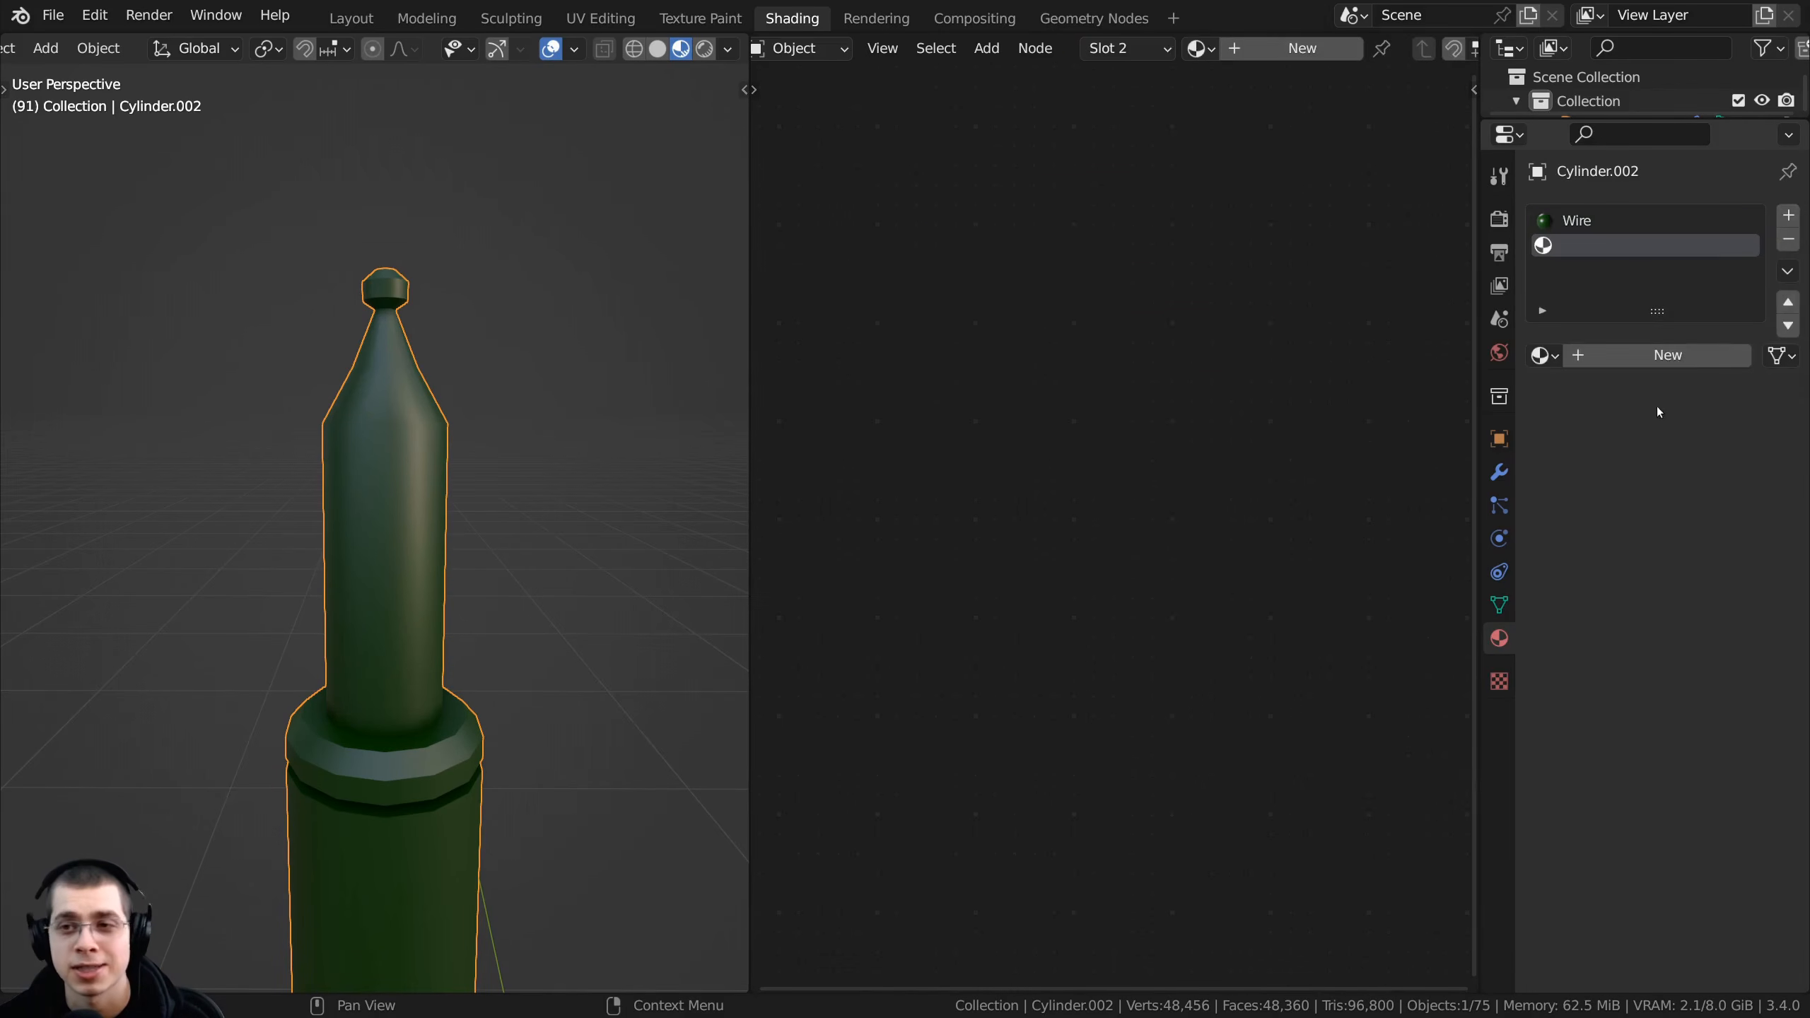
{"action": "left_click", "coordinate": [1639, 360]}
{"action": "double_click", "coordinate": [1618, 358]}
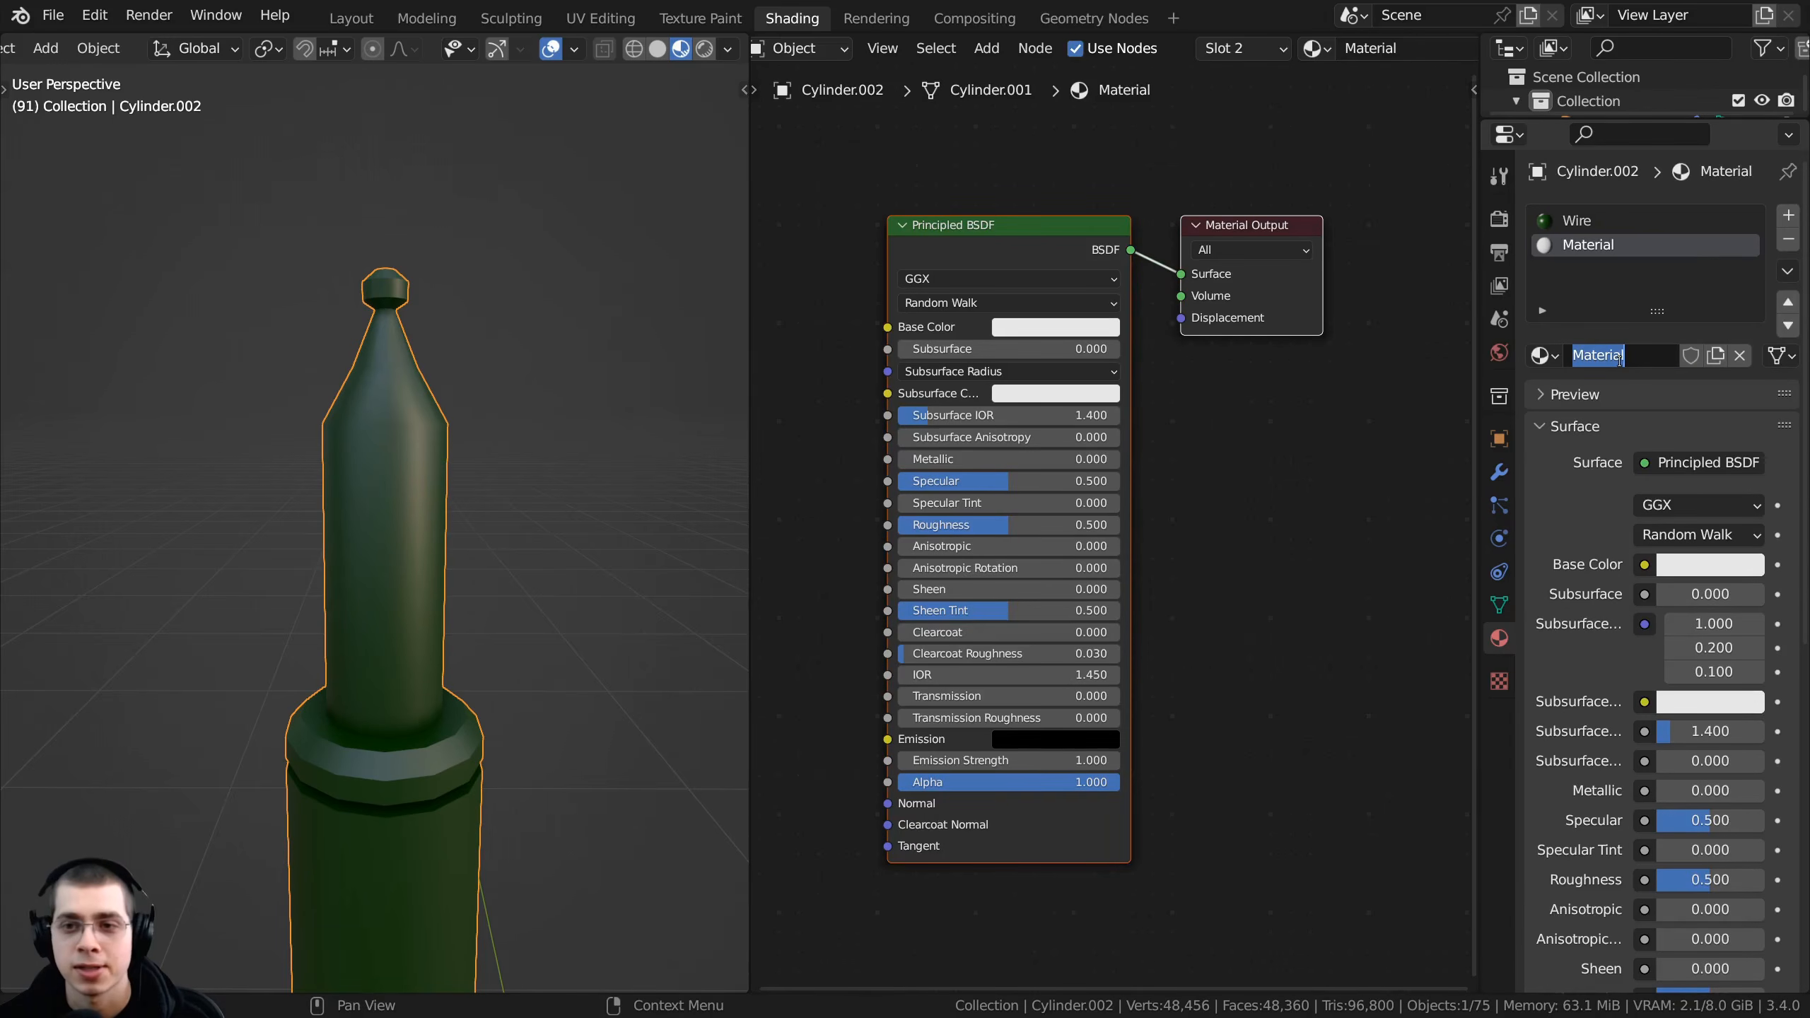
{"action": "type", "text": "Glass"}
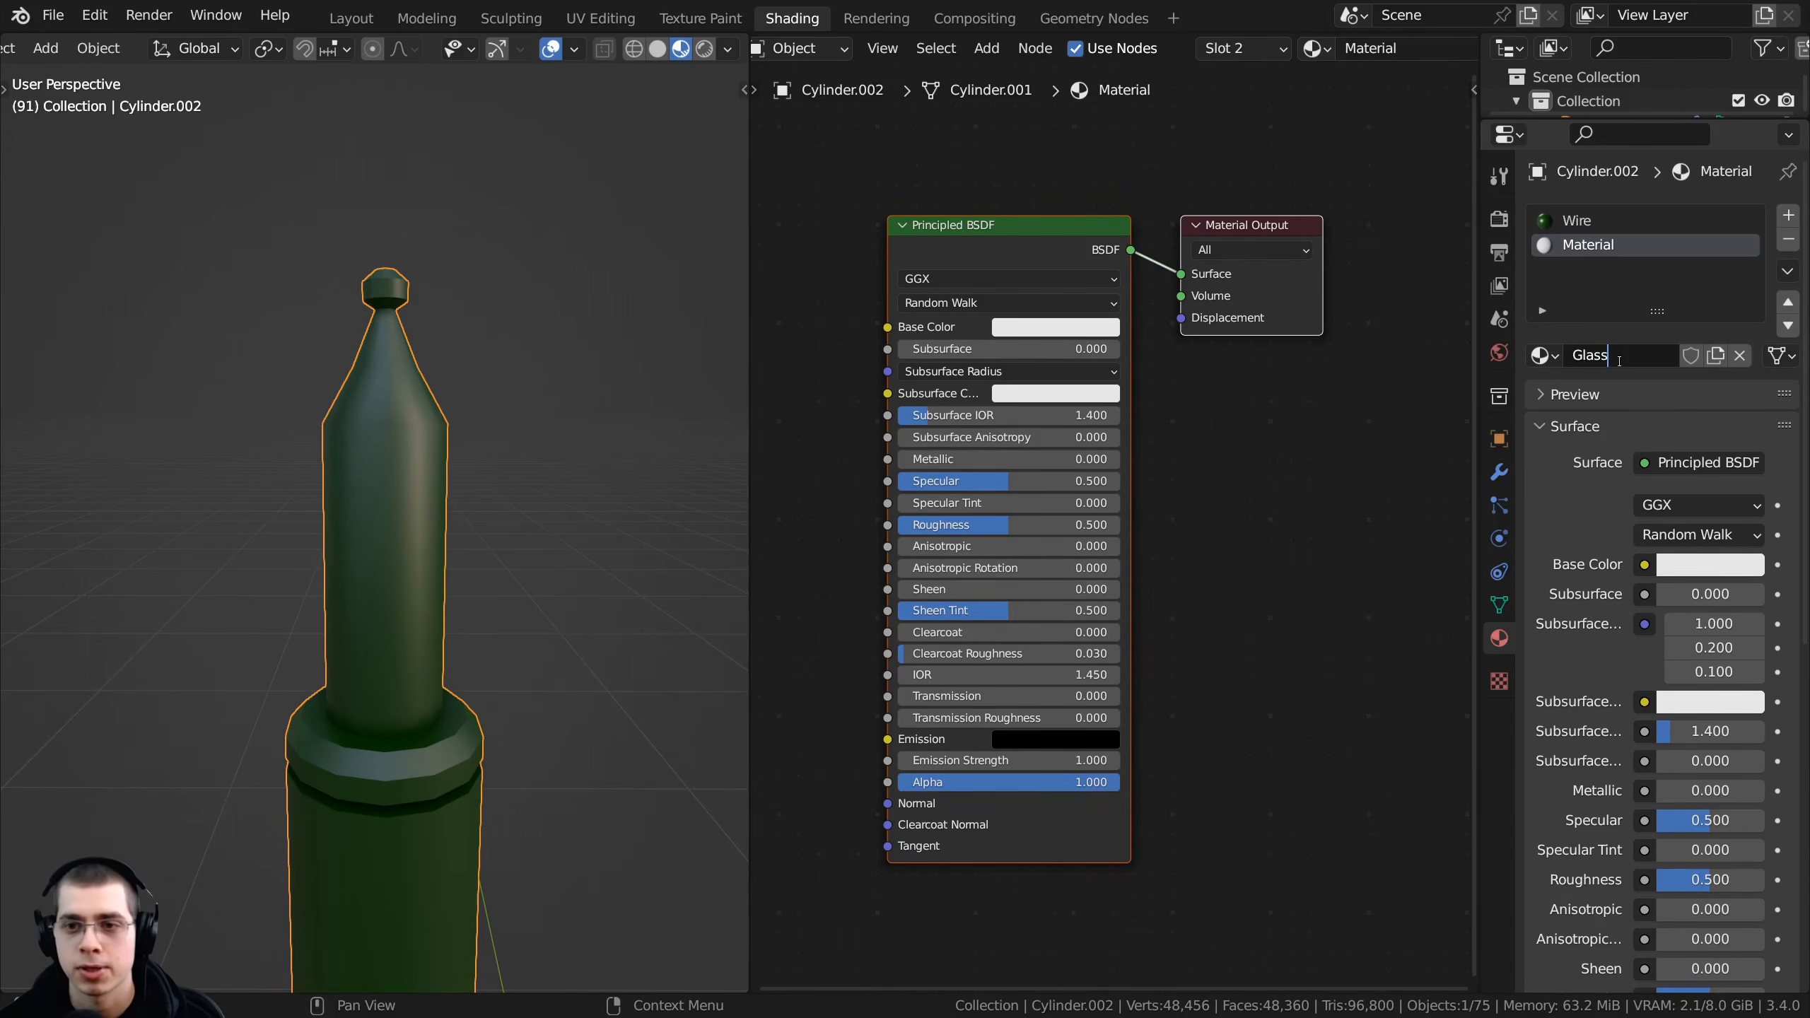
{"action": "key", "text": "Return"}
- Assign the Glass material to the linked faces of the bulb's narrow upper part, including its tip
{"action": "middle_click_drag", "start_coordinate": [277, 301], "coordinate": [385, 488]}
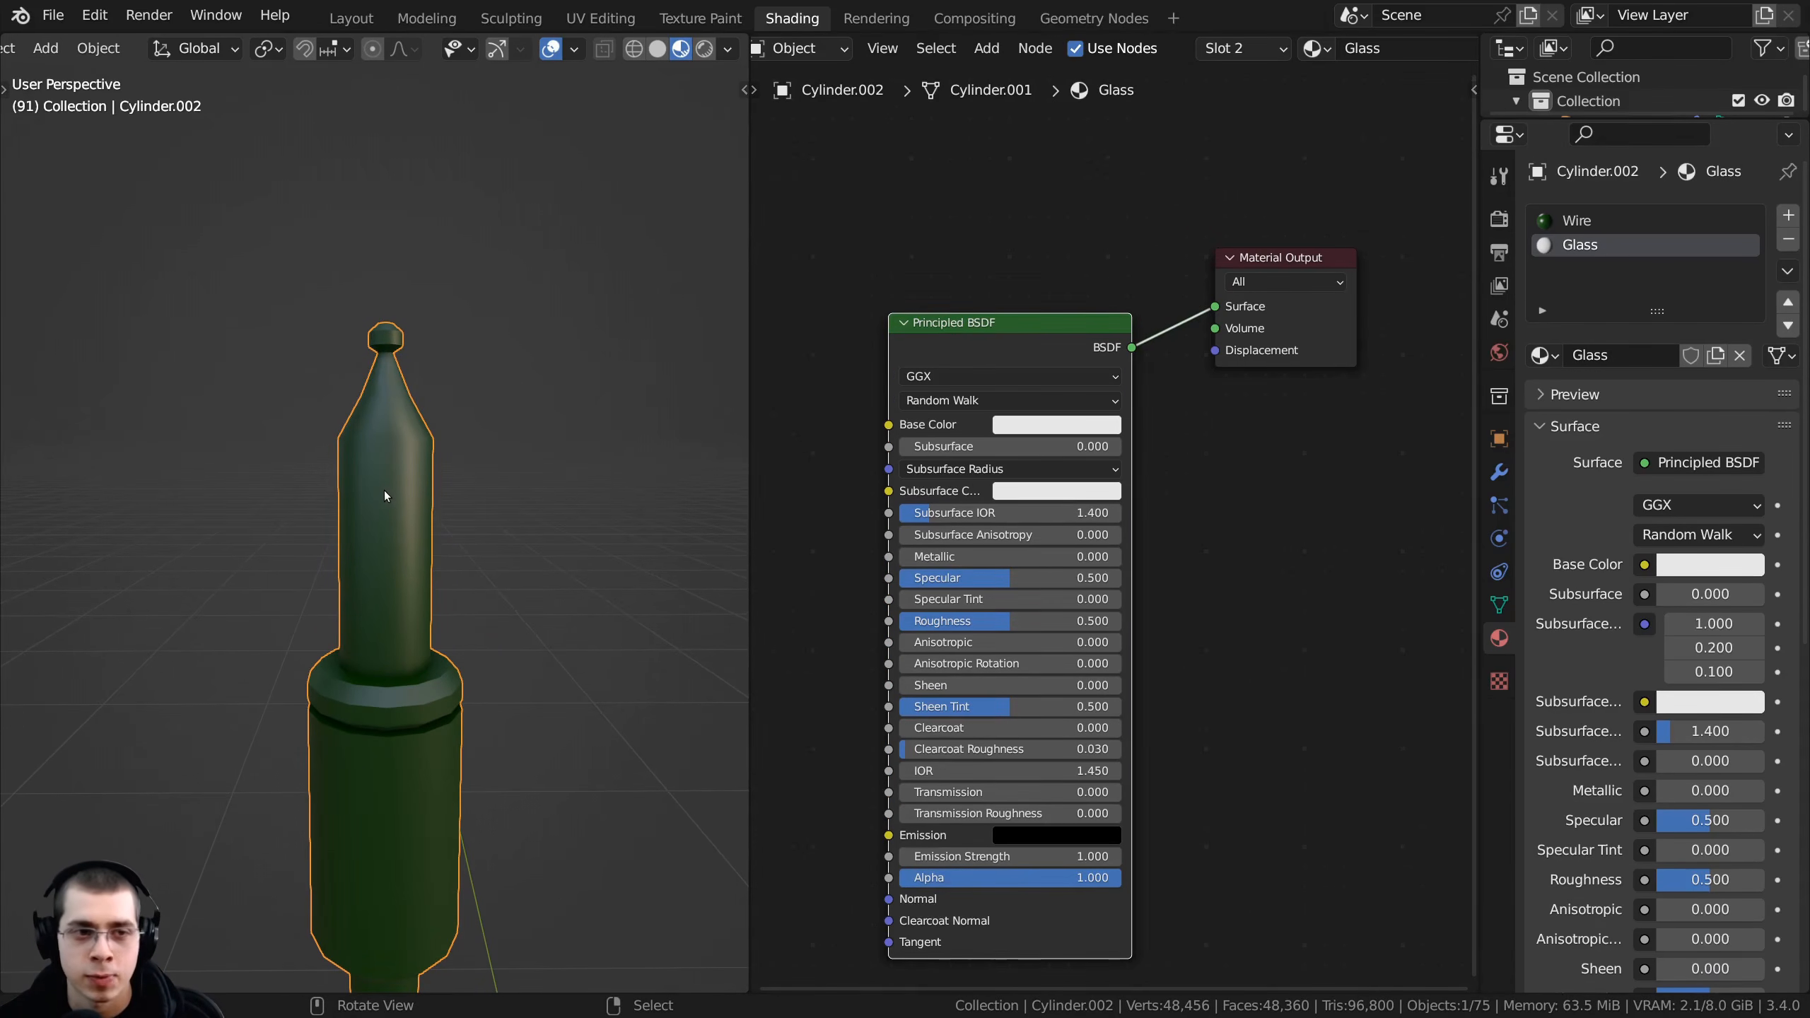
{"action": "key", "text": "Tab"}
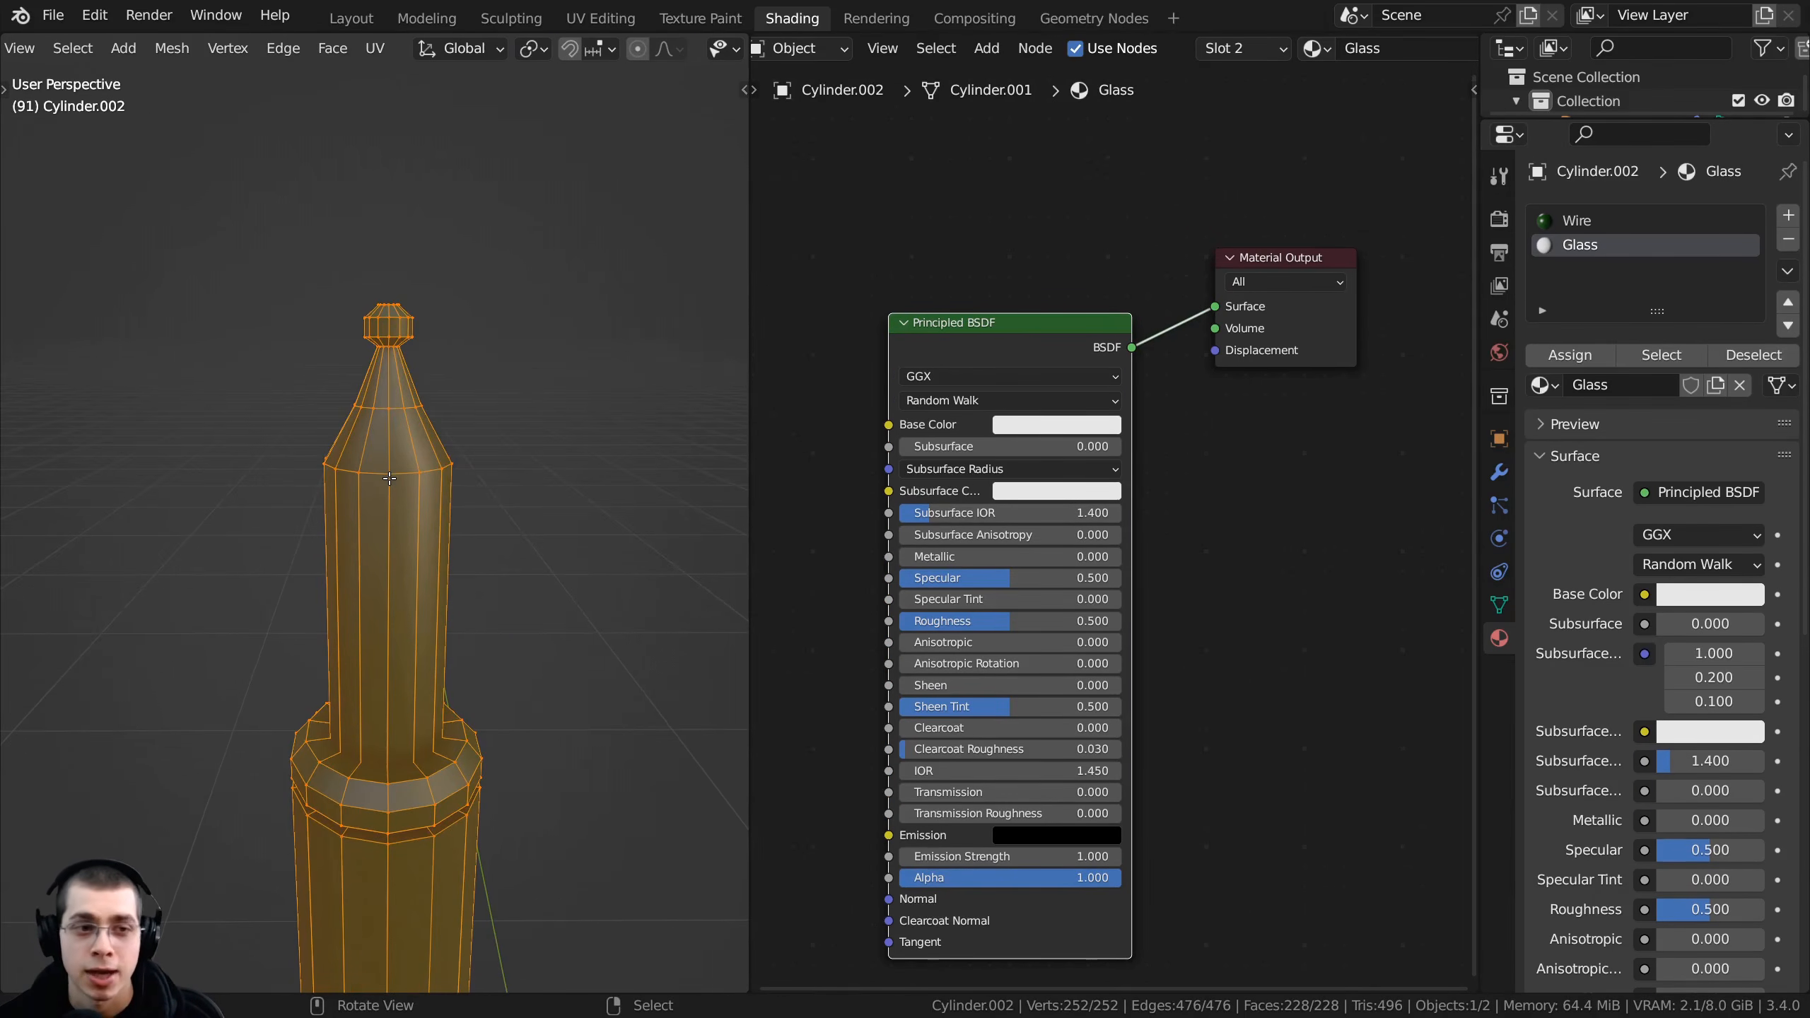
{"action": "key", "text": "alt+a"}
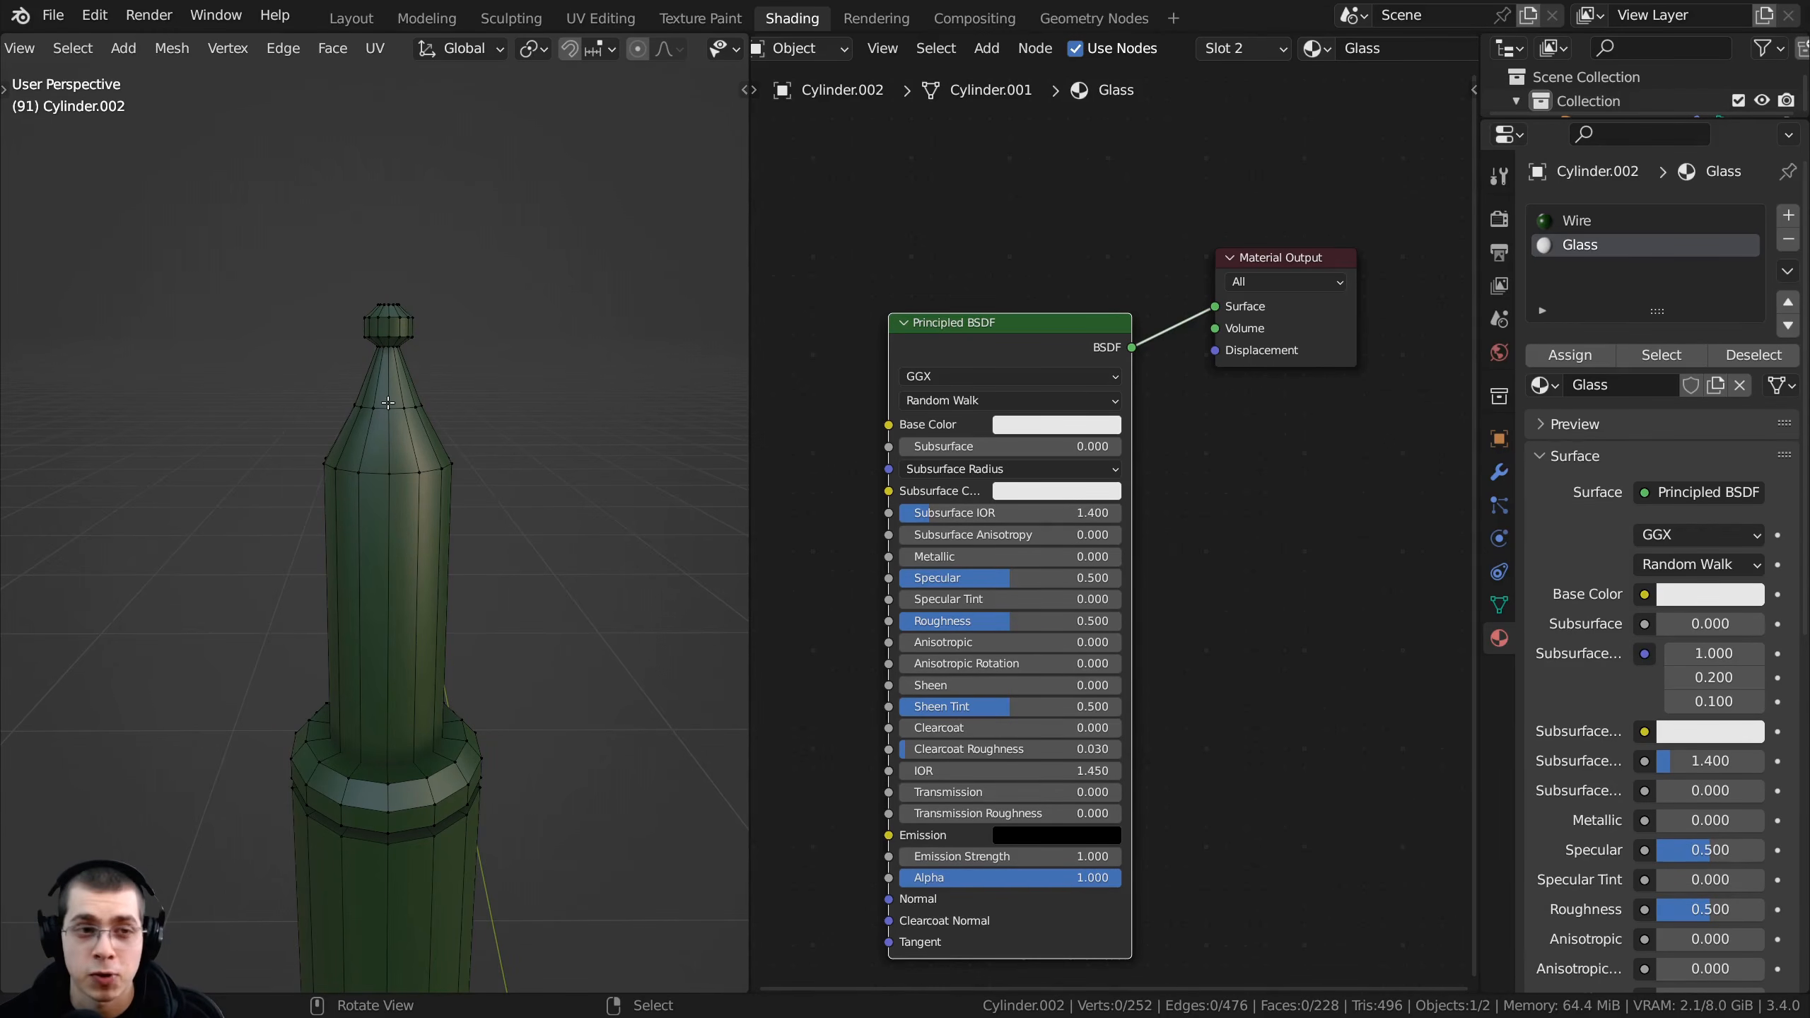
{"action": "scroll", "coordinate": [386, 403], "scroll_direction": "up", "scroll_amount": 2}
{"action": "key", "text": "l"}
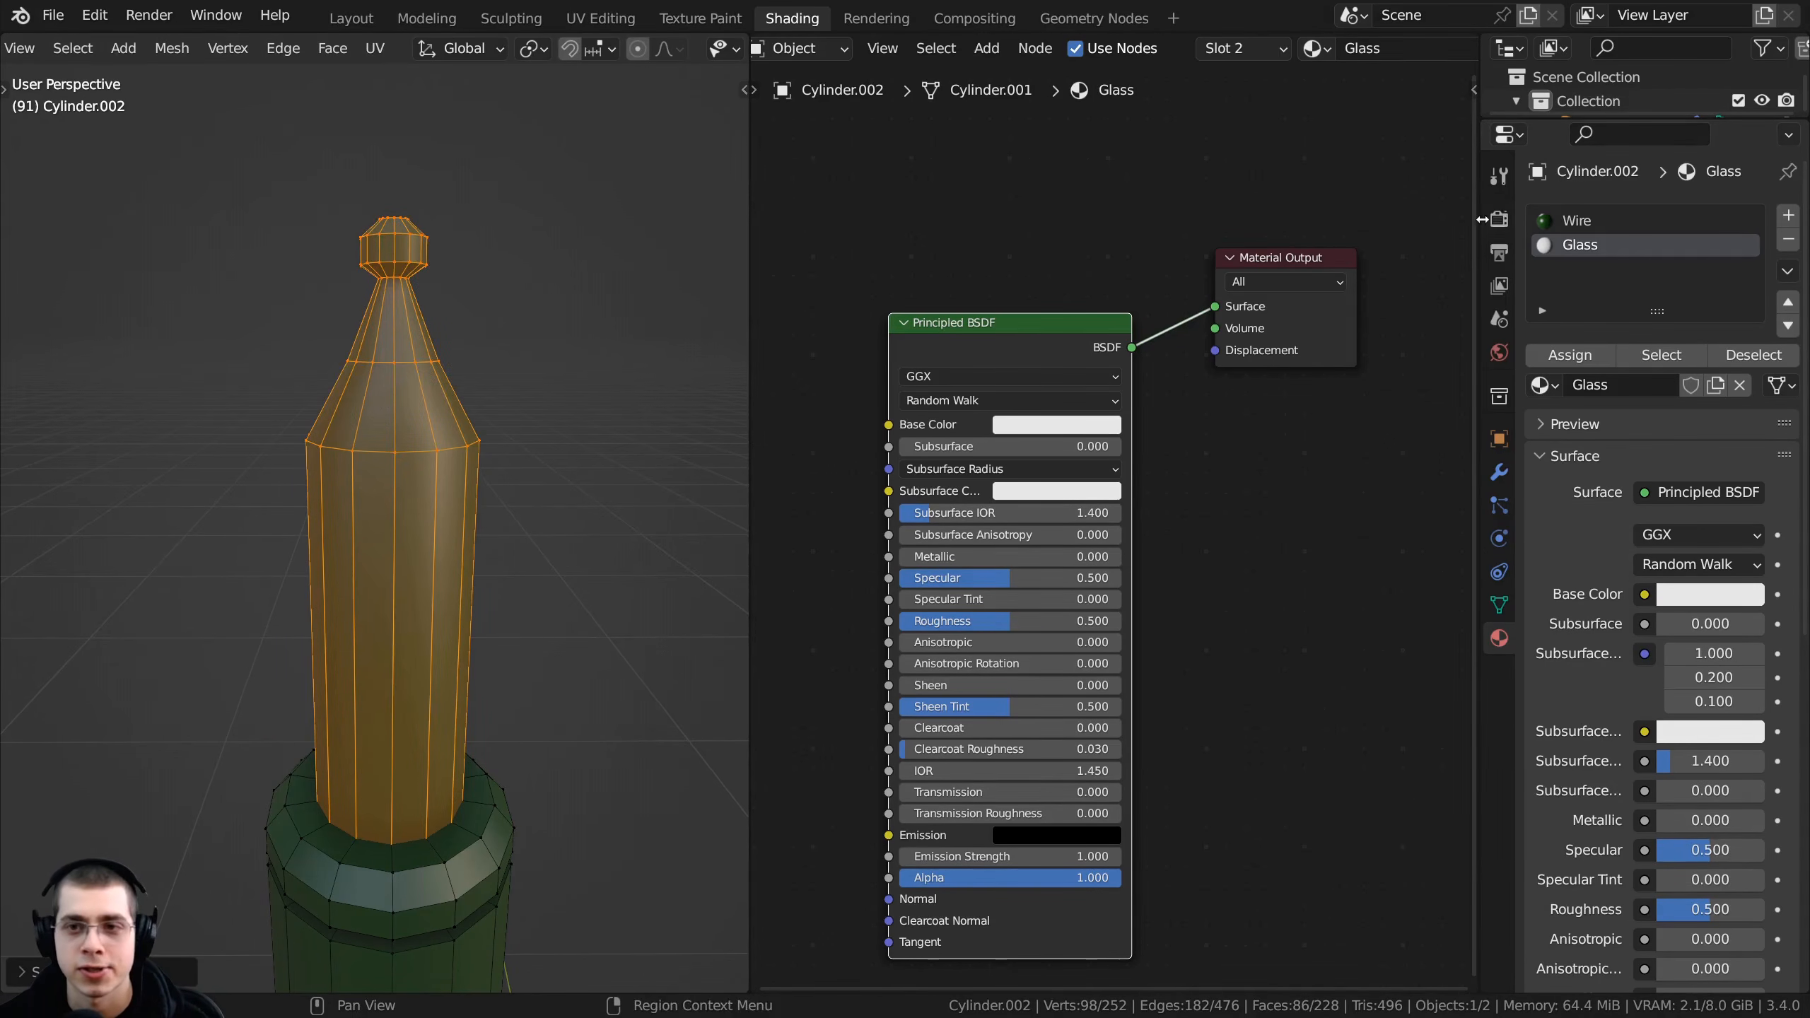
{"action": "left_click_drag", "start_coordinate": [1480, 236], "coordinate": [1418, 237]}
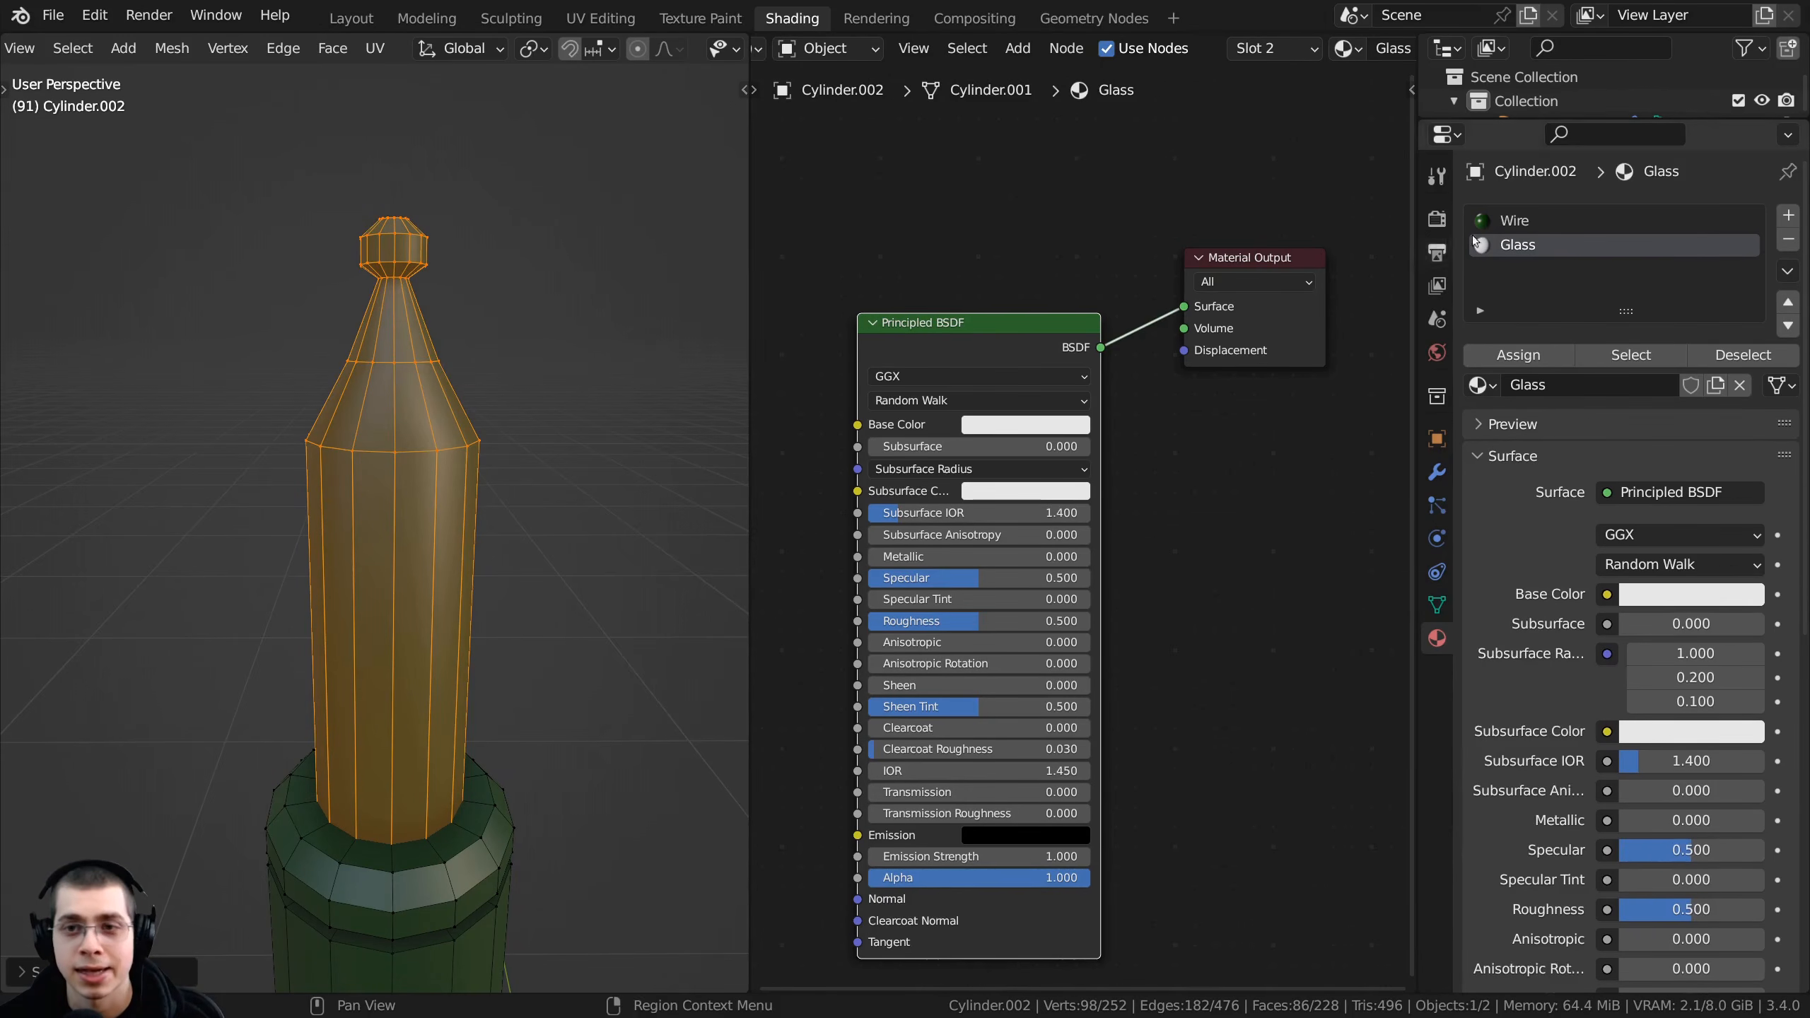
{"action": "left_click", "coordinate": [1513, 360]}
{"action": "middle_click_drag", "start_coordinate": [339, 509], "coordinate": [512, 545]}
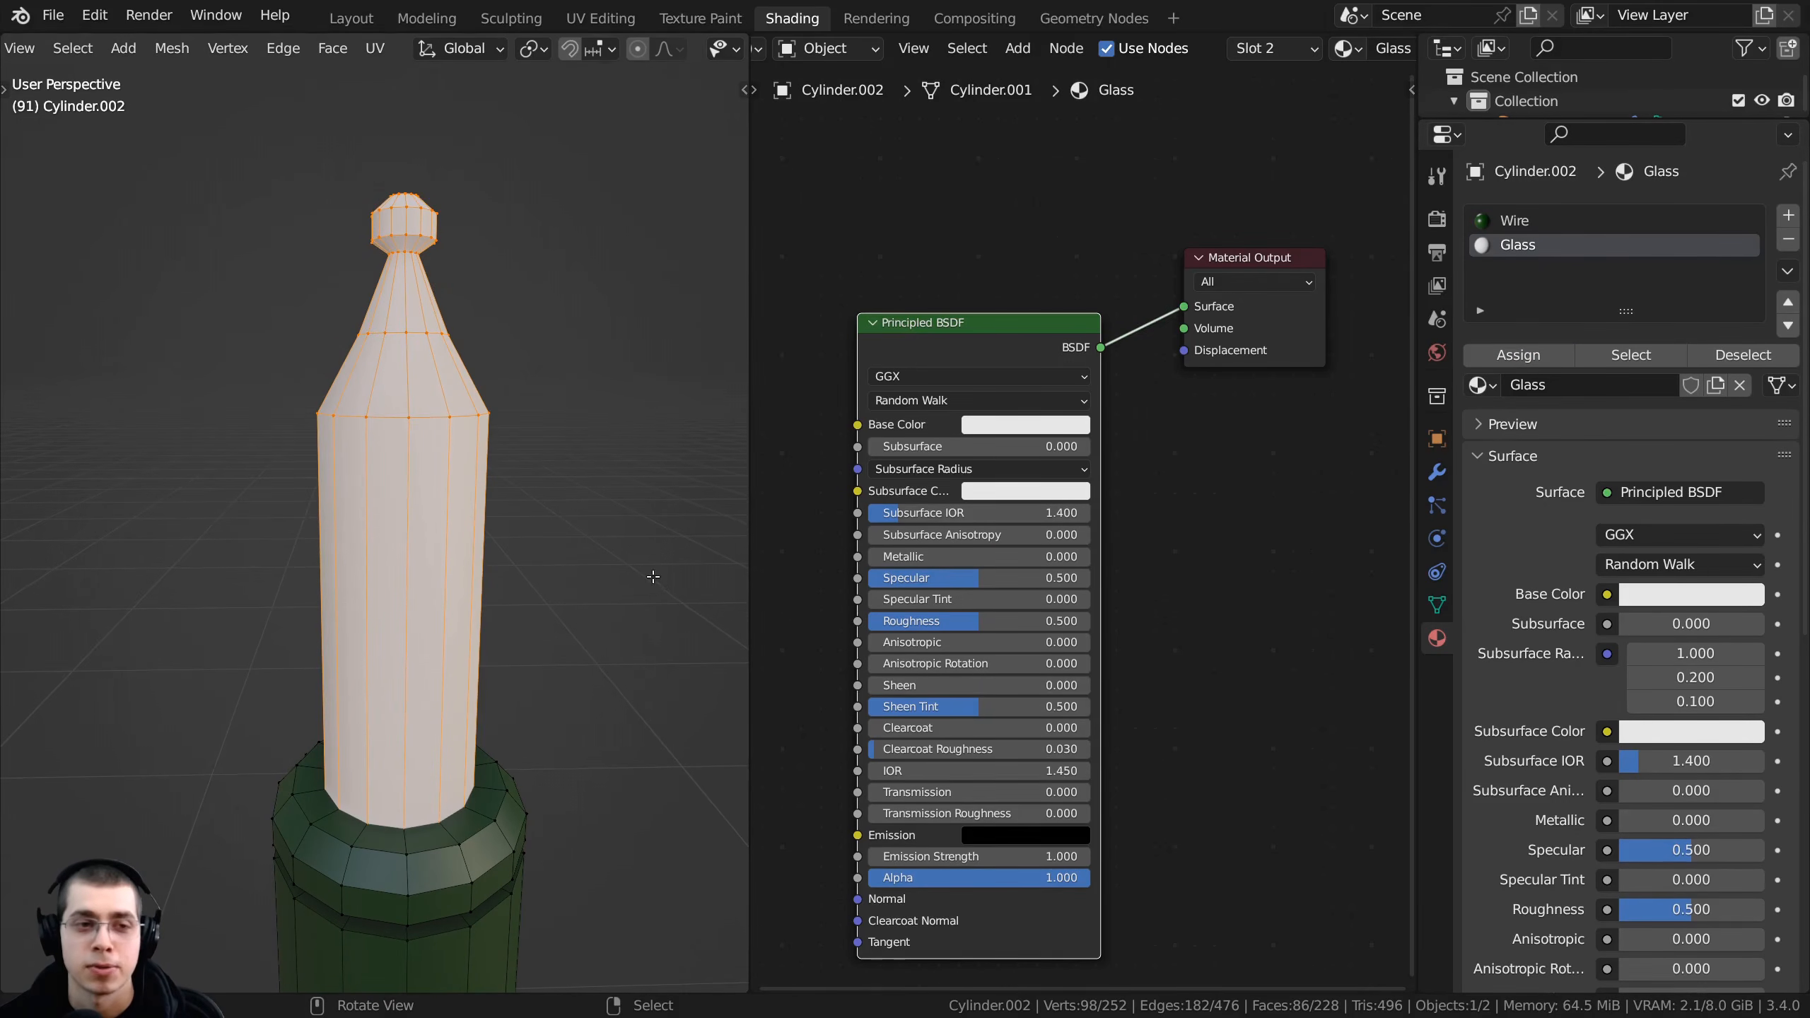
{"action": "key", "text": "Tab"}
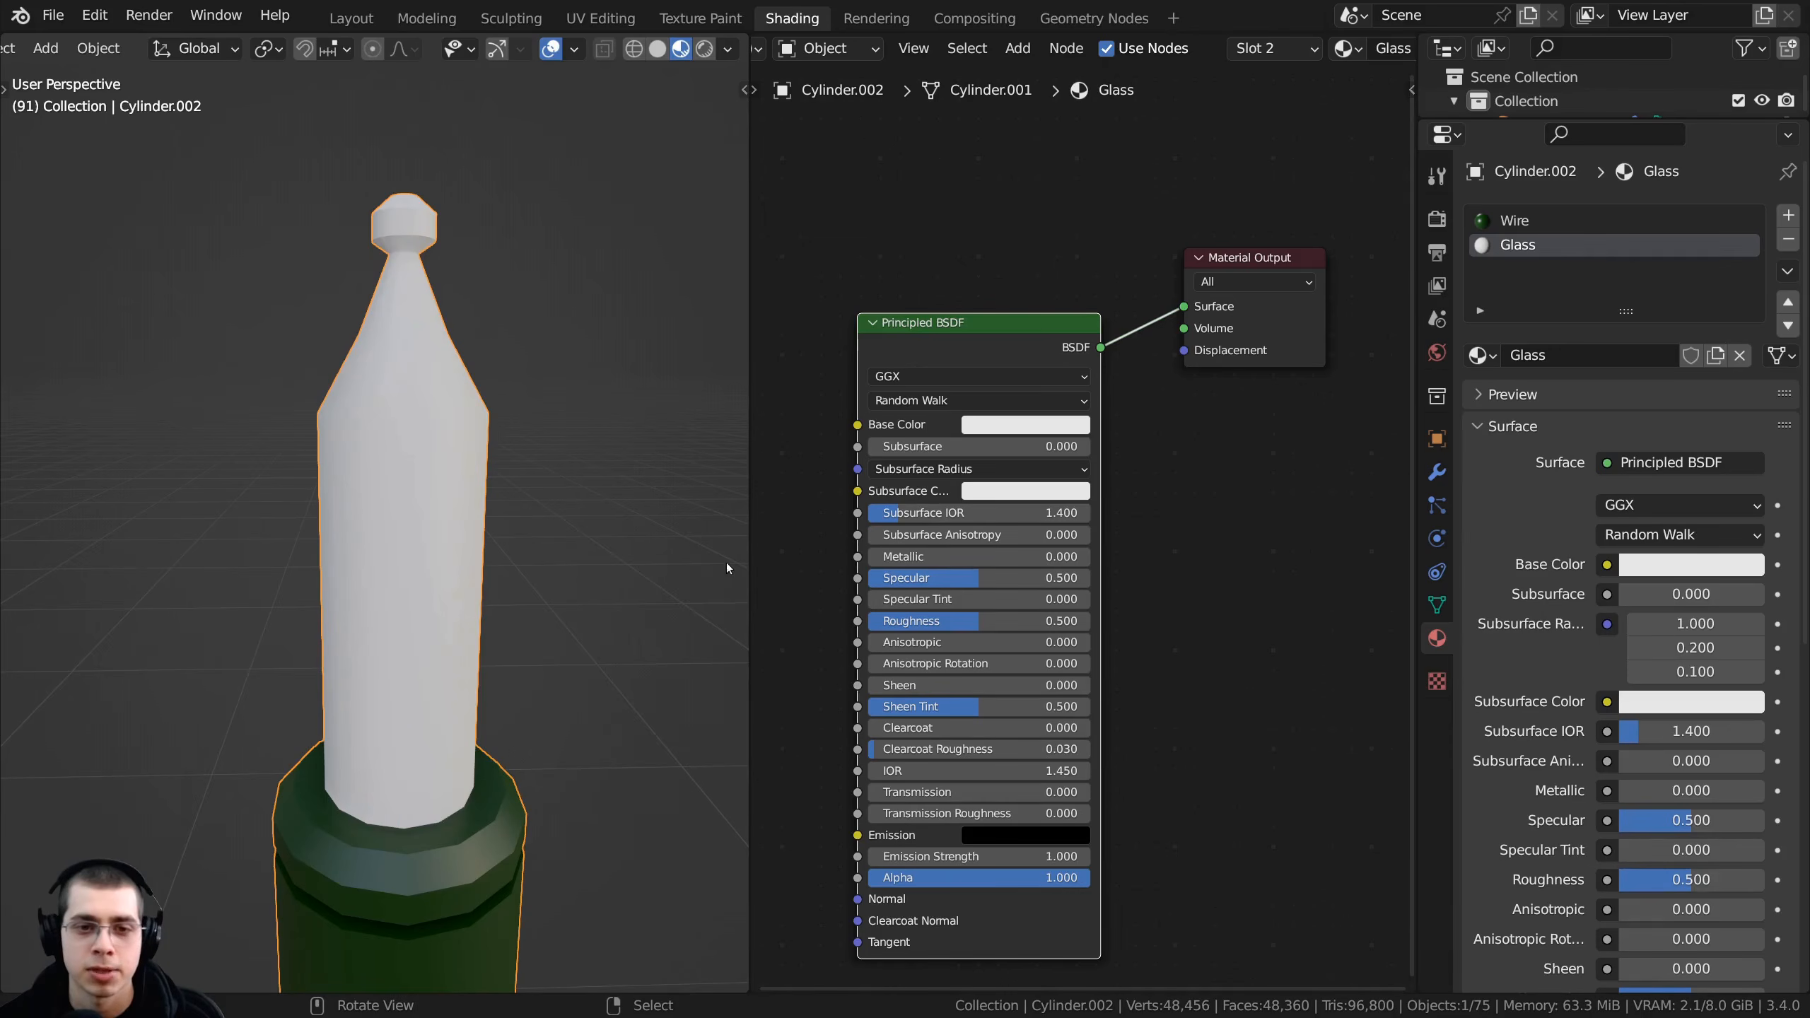
- Set the Glass material's Transmission to 1.000
{"action": "scroll", "coordinate": [797, 489], "scroll_direction": "down", "scroll_amount": 1}
{"action": "middle_click_drag", "start_coordinate": [797, 489], "coordinate": [888, 433]}
{"action": "scroll", "coordinate": [1061, 546], "scroll_direction": "up", "scroll_amount": 4}
{"action": "middle_click_drag", "start_coordinate": [1061, 546], "coordinate": [1069, 488]}
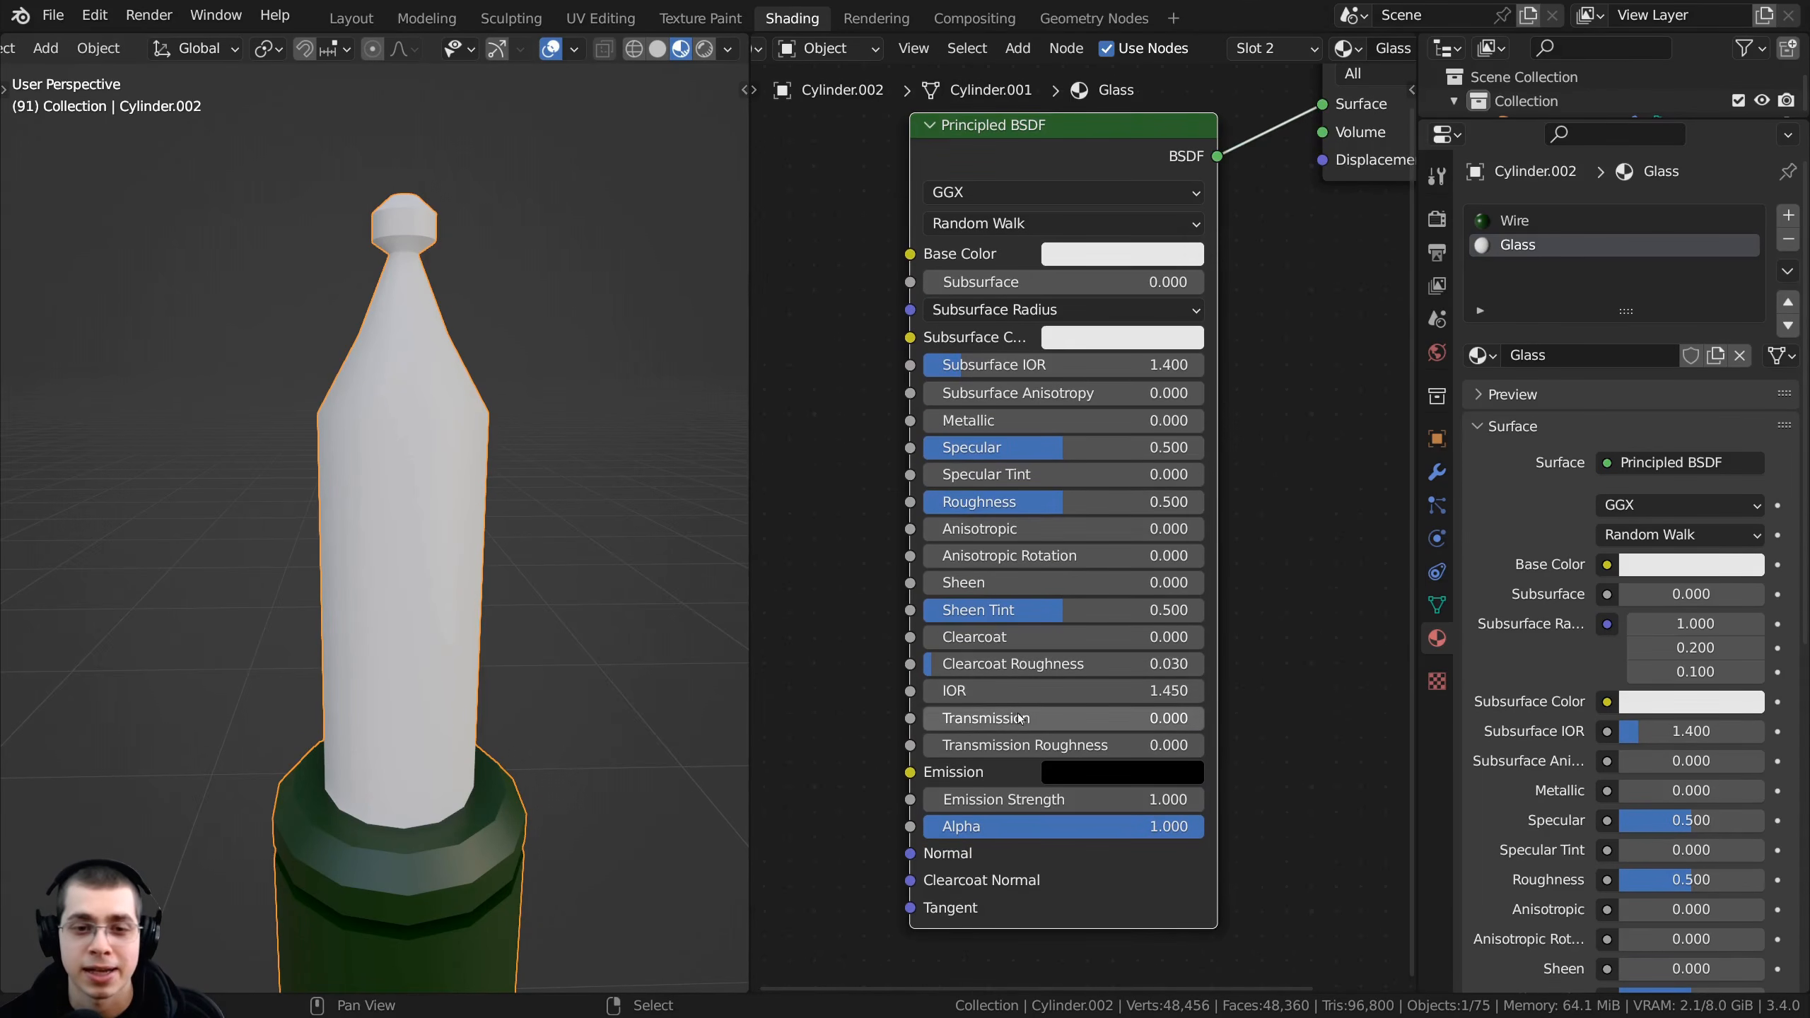
{"action": "left_click", "coordinate": [967, 718]}
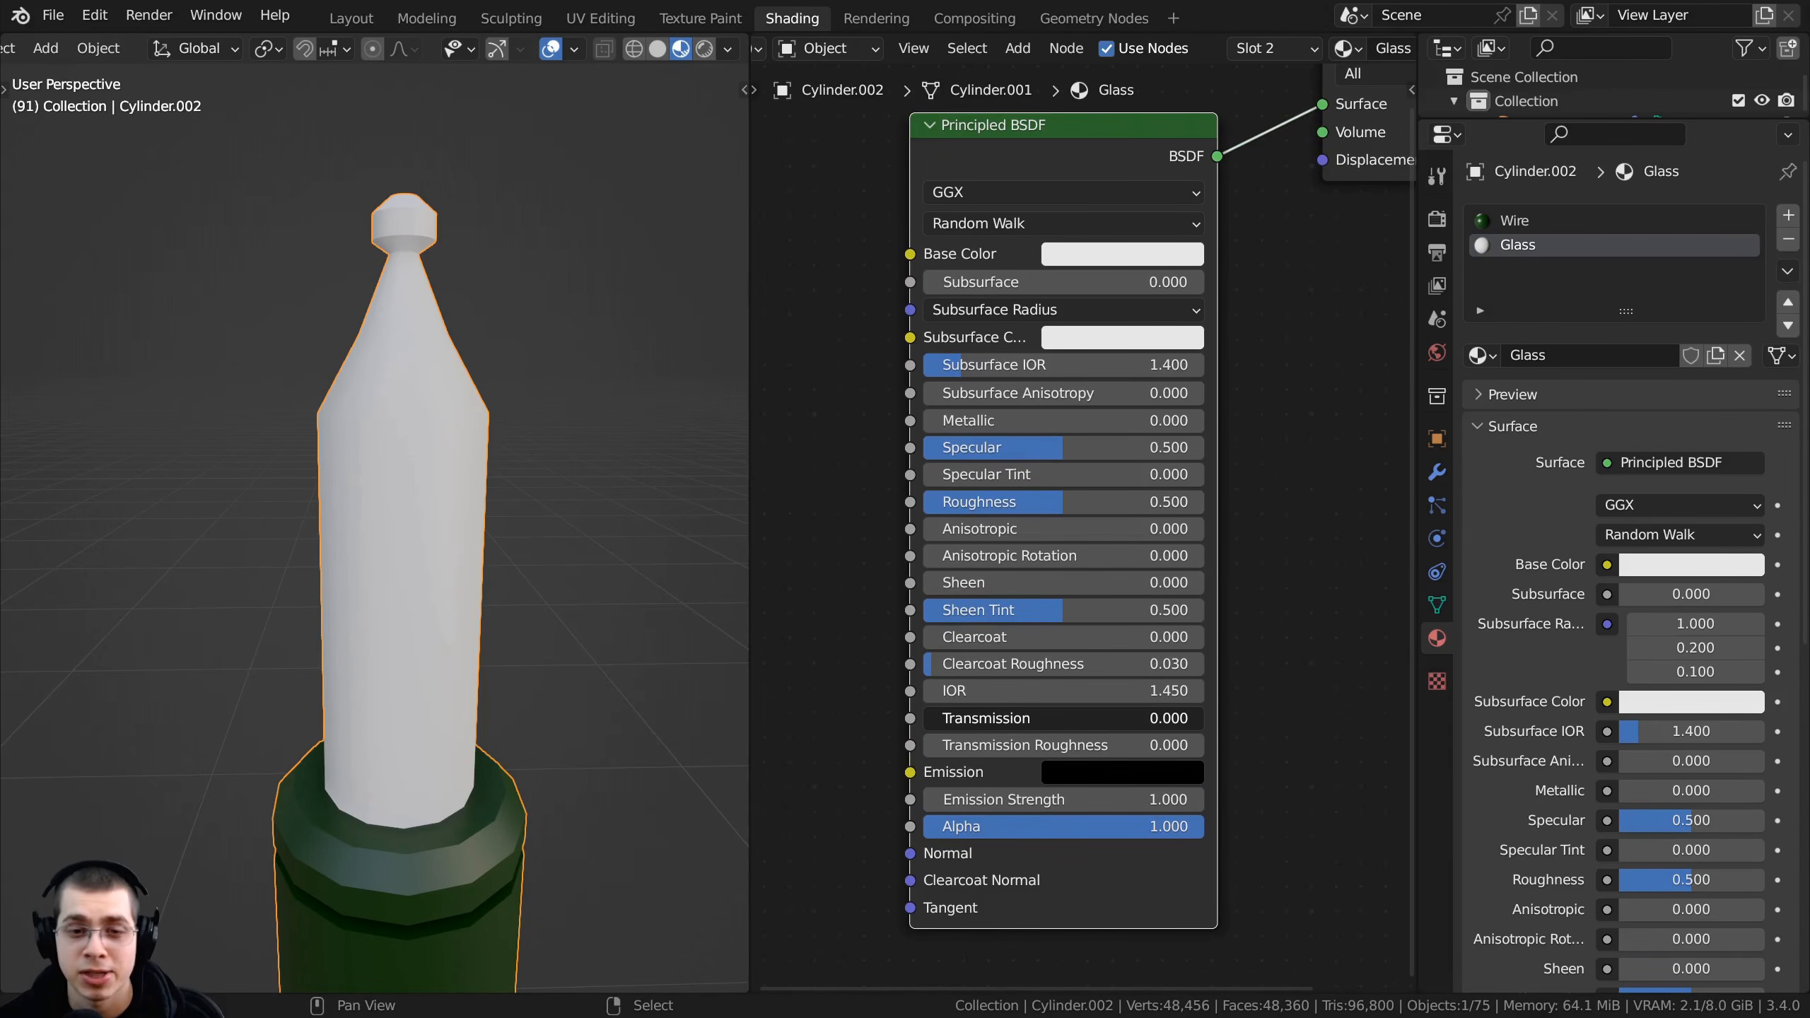
{"action": "left_click_drag", "start_coordinate": [967, 718], "coordinate": [1203, 718]}
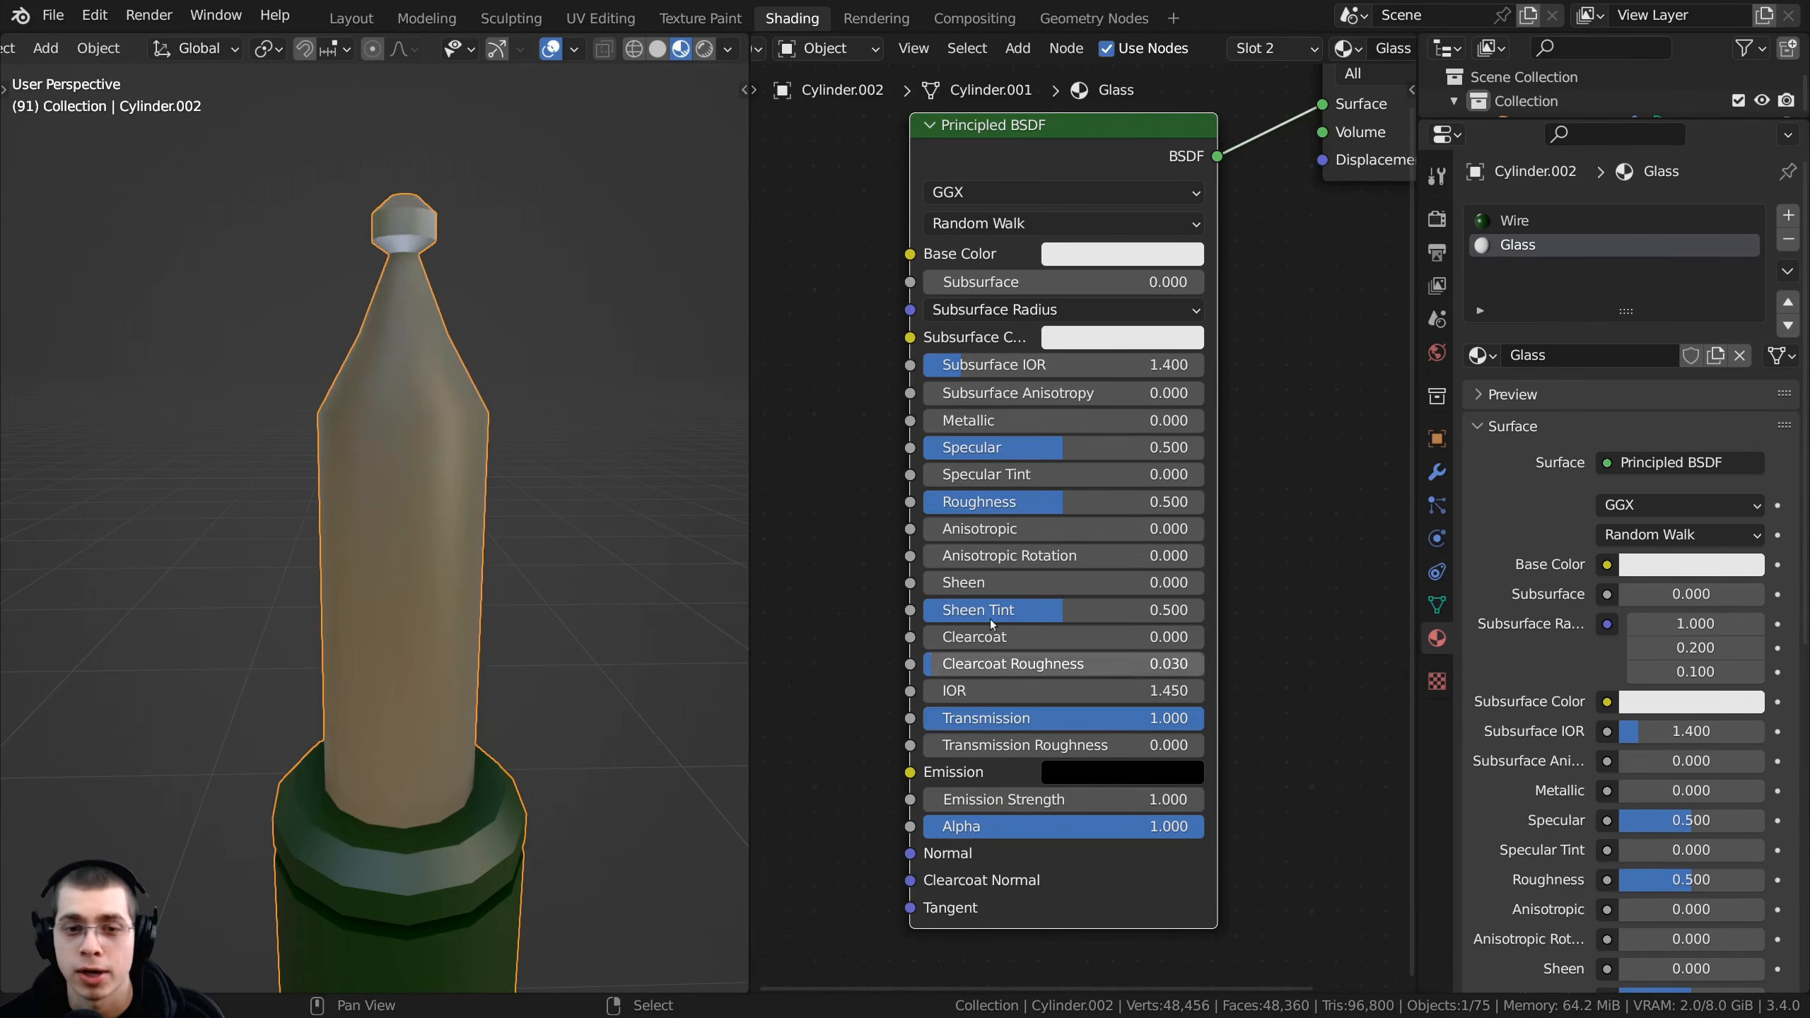
- Set the Glass material's Roughness to 0.000
{"action": "middle_click_drag", "start_coordinate": [370, 463], "coordinate": [345, 526]}
{"action": "scroll", "coordinate": [387, 478], "scroll_direction": "down", "scroll_amount": 4}
{"action": "scroll", "coordinate": [388, 492], "scroll_direction": "up", "scroll_amount": 2}
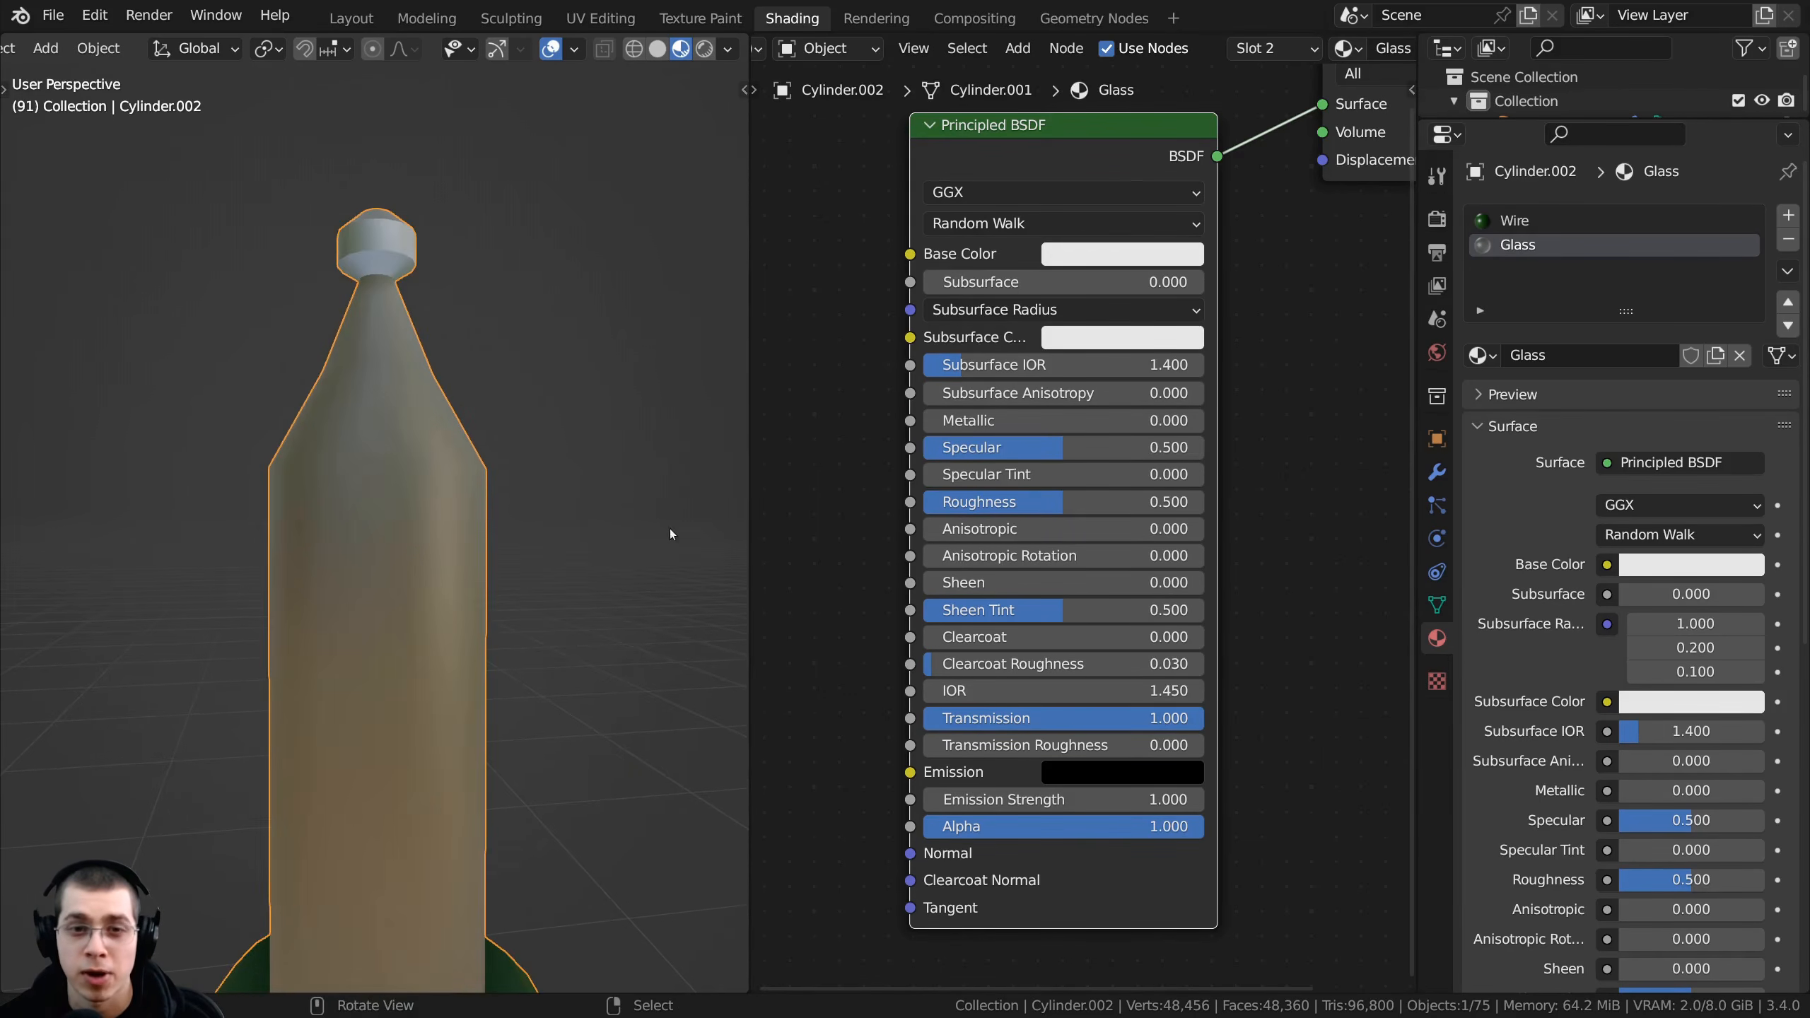
{"action": "scroll", "coordinate": [1062, 684], "scroll_direction": "up", "scroll_amount": 2}
{"action": "left_click_drag", "start_coordinate": [1024, 478], "coordinate": [869, 478]}
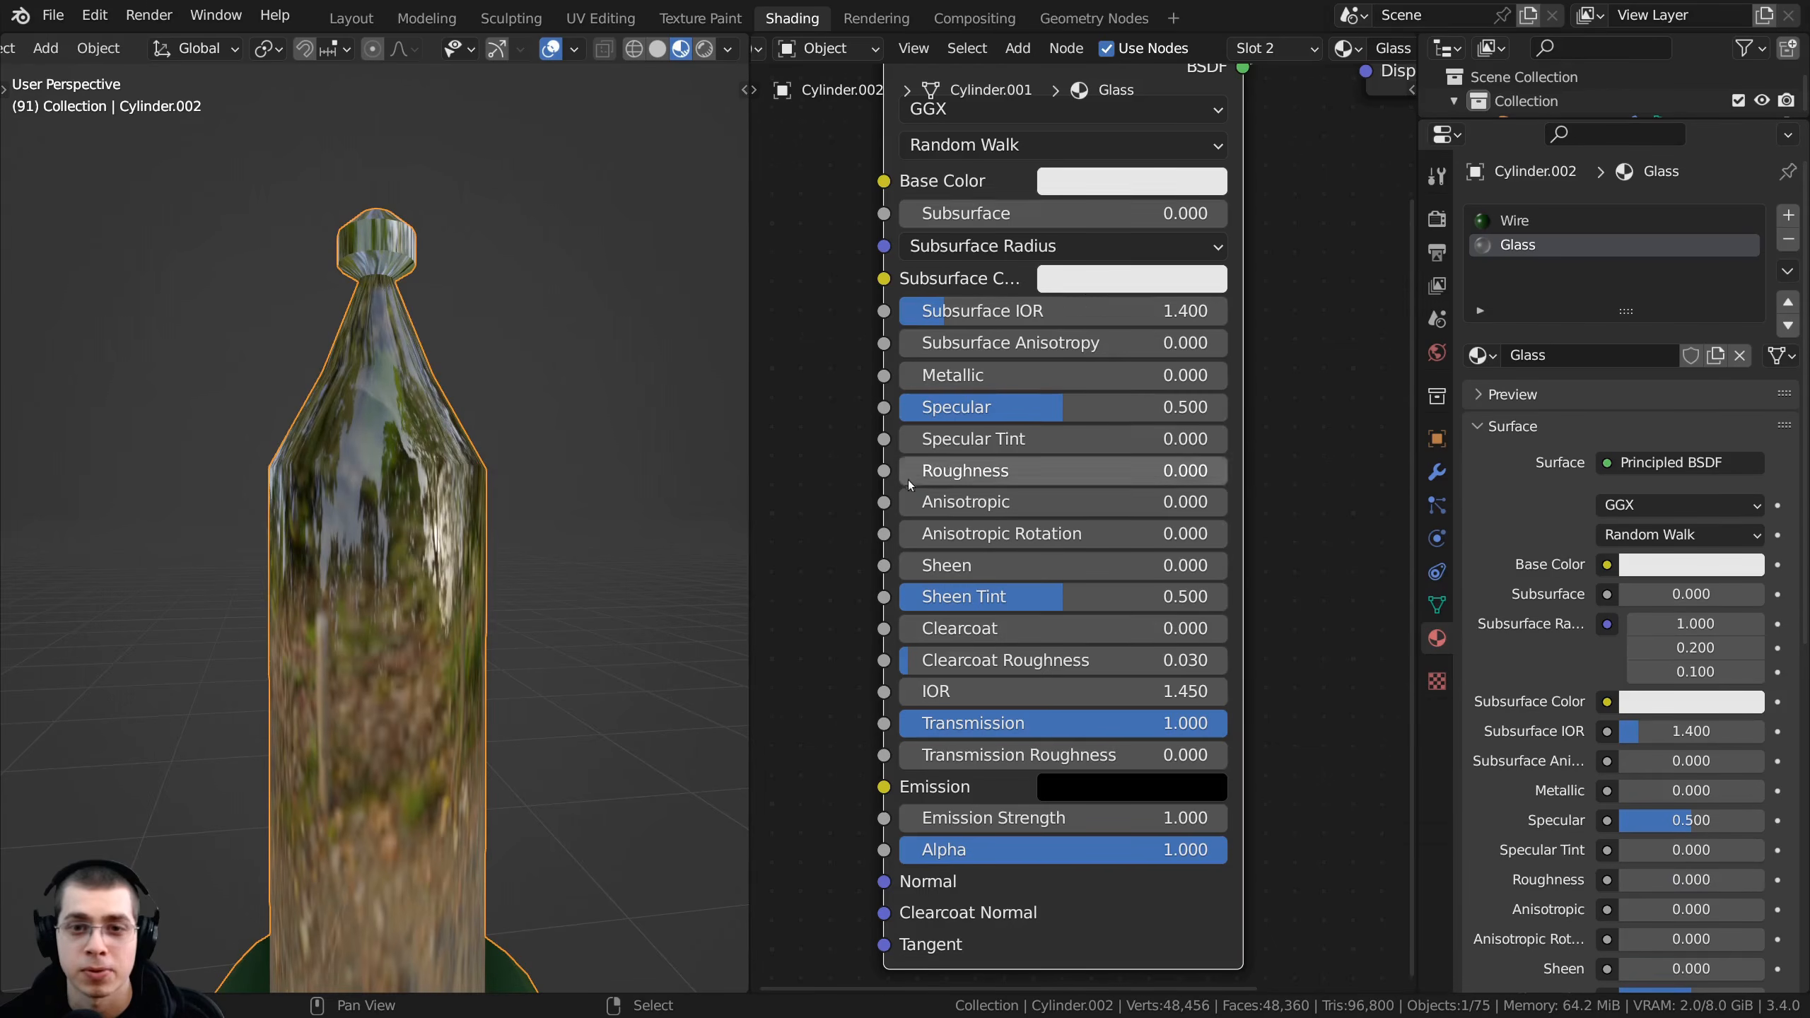
- Add a Transparent BSDF node above the Principled BSDF in the Glass material
{"action": "scroll", "coordinate": [977, 381], "scroll_direction": "down", "scroll_amount": 3}
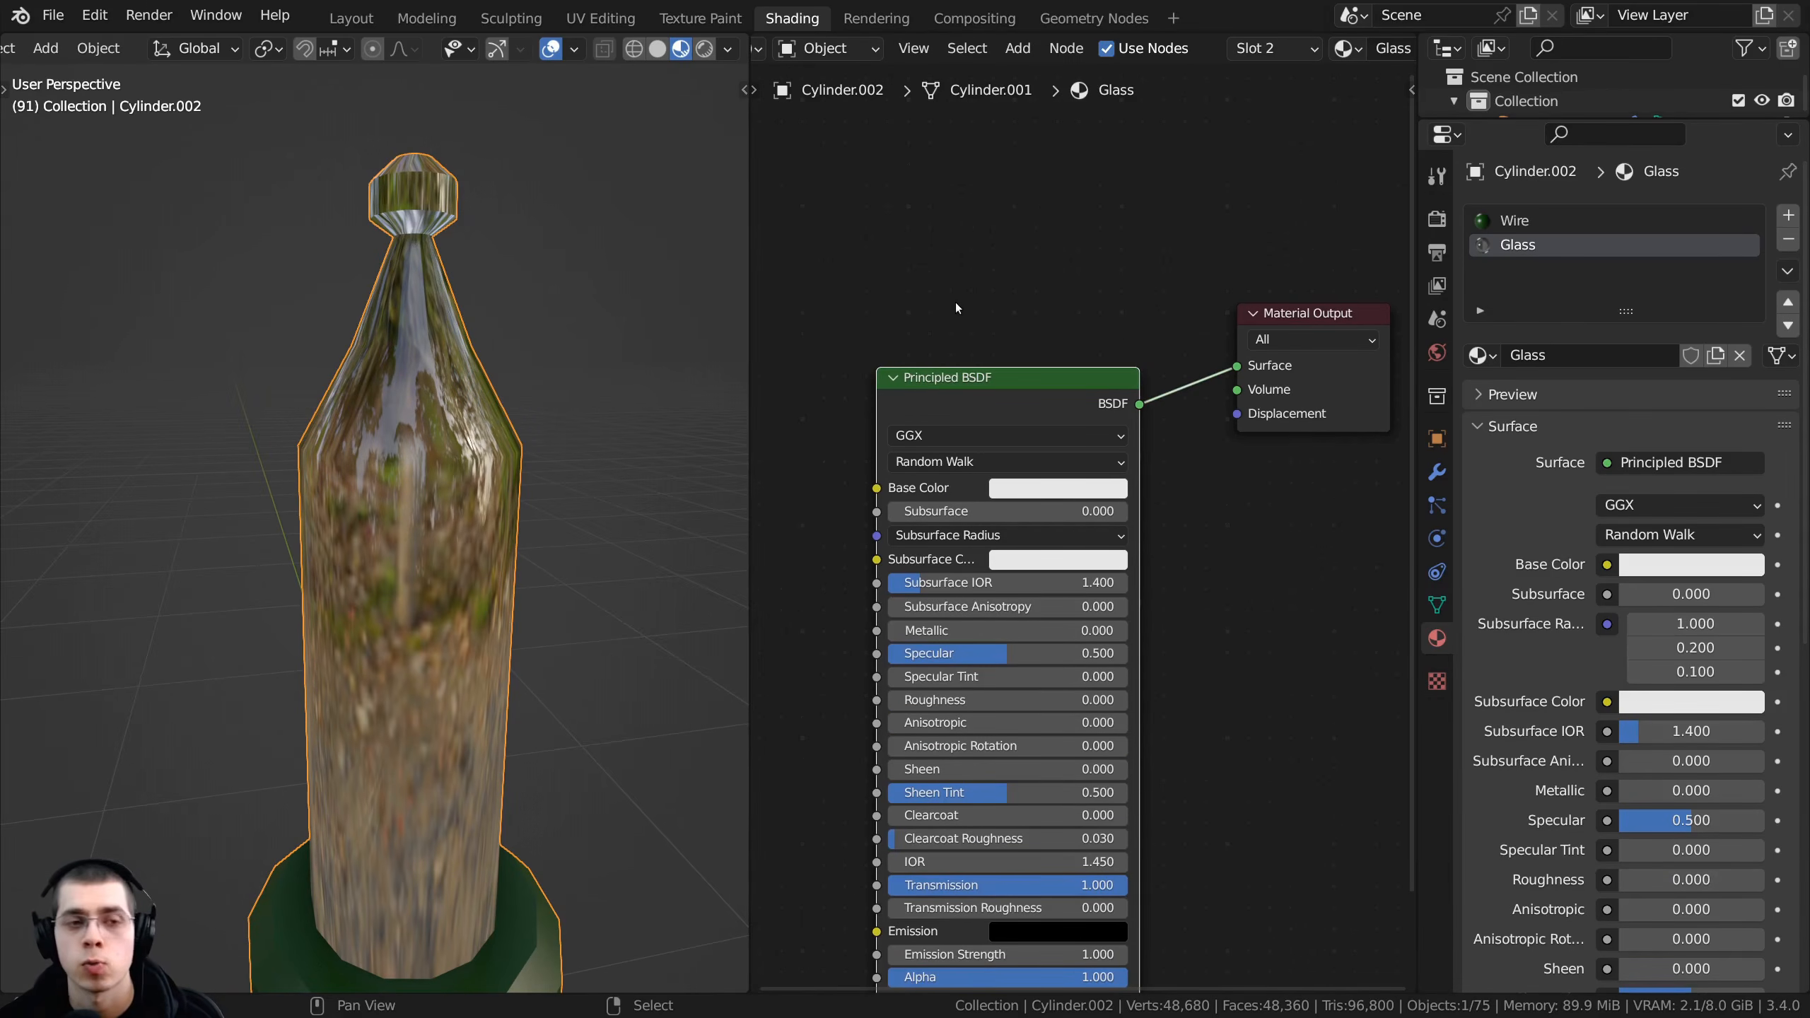
{"action": "key", "text": "shift+a"}
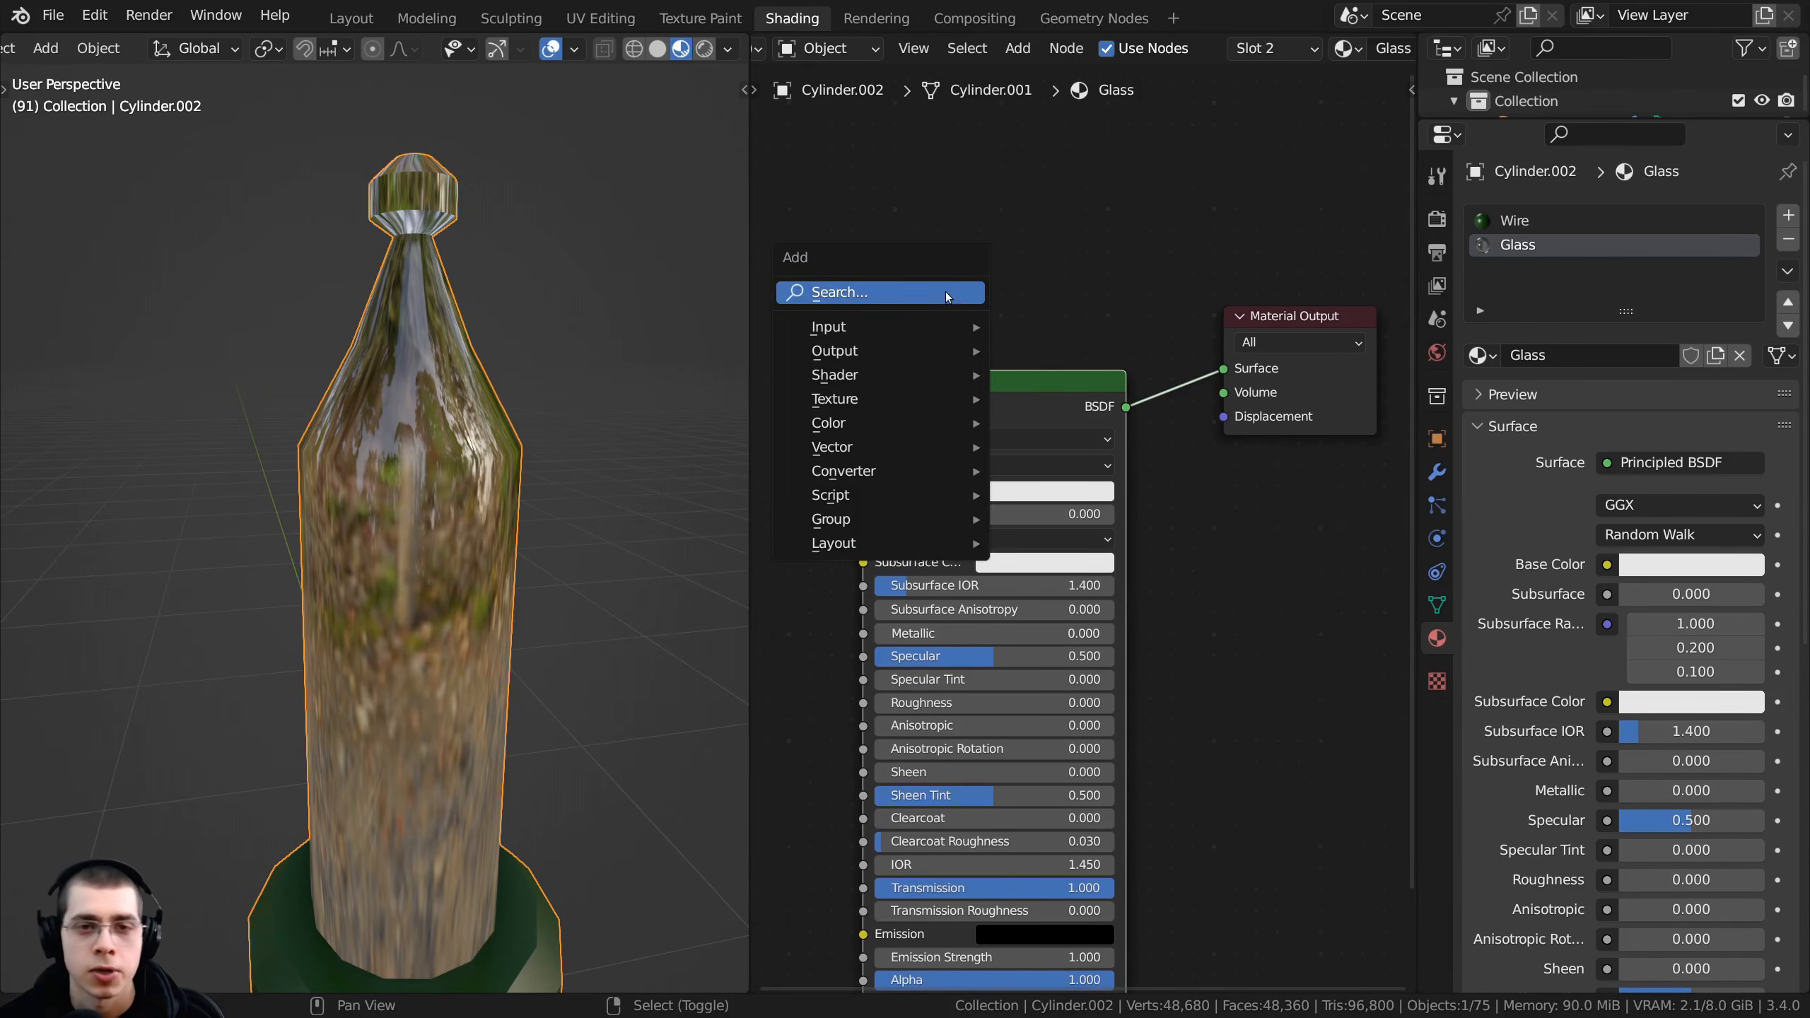
{"action": "left_click", "coordinate": [919, 292]}
{"action": "type", "text": "tra"}
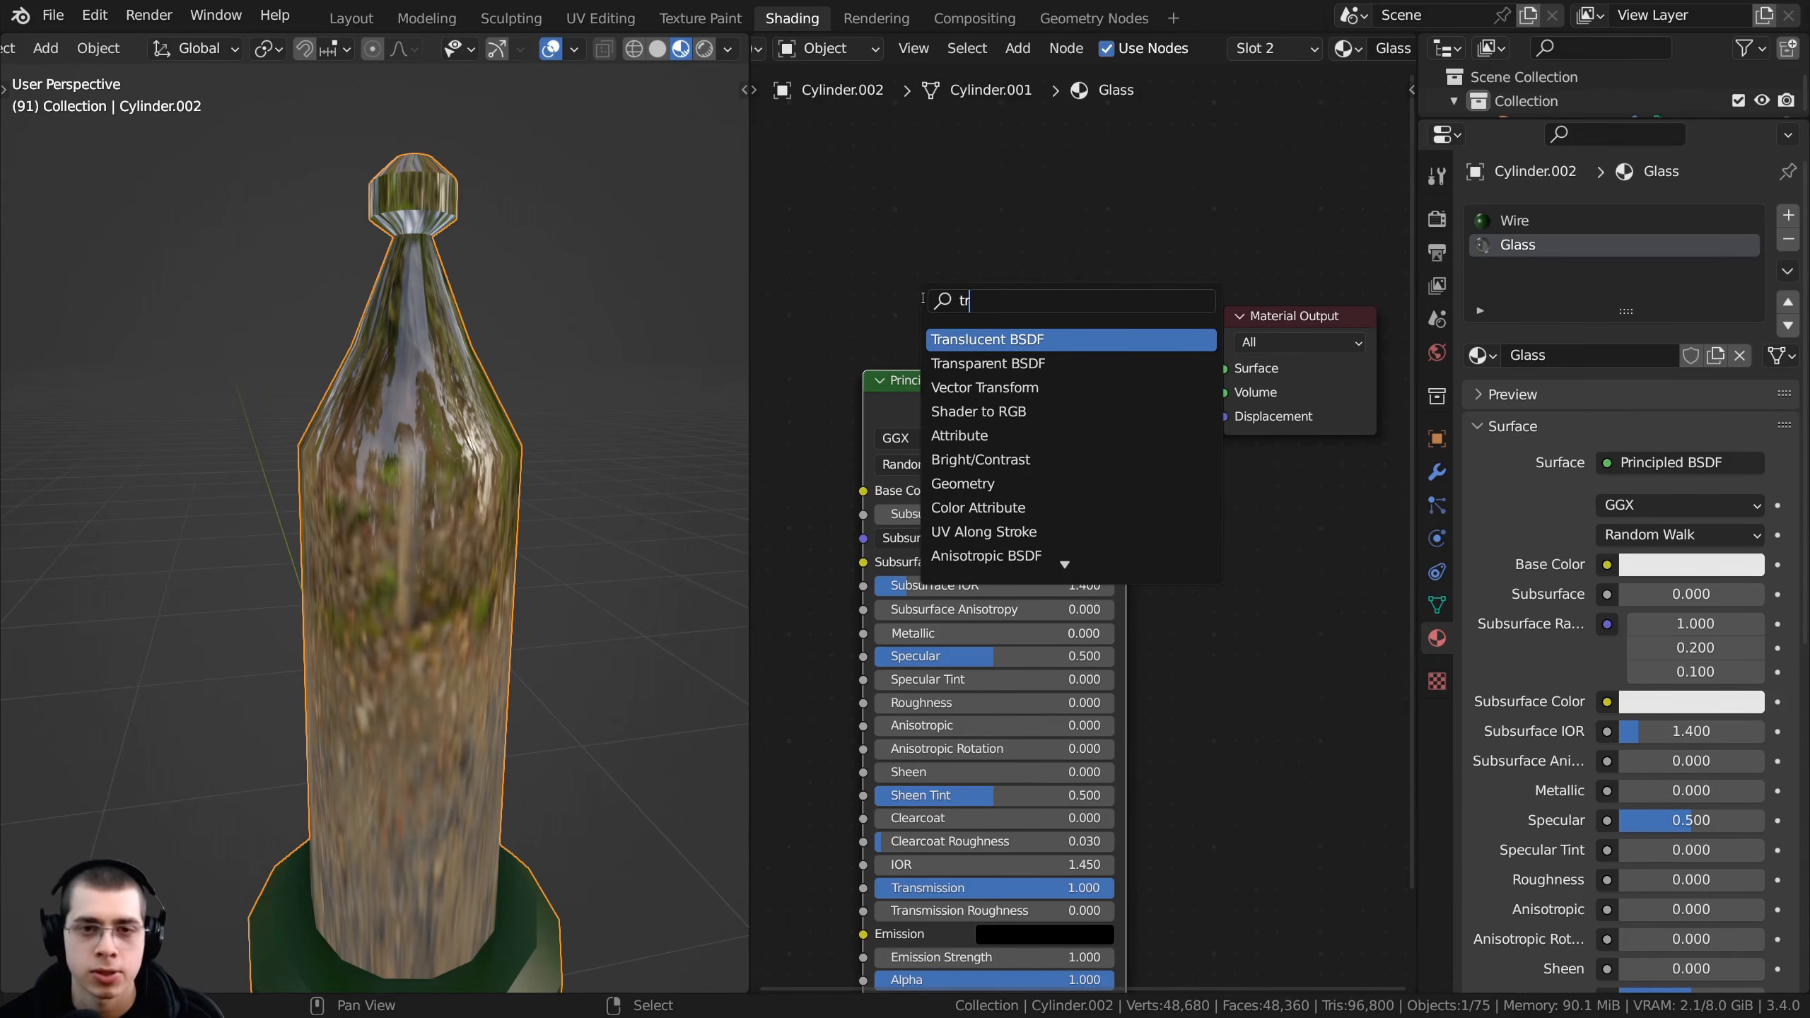
{"action": "left_click", "coordinate": [975, 362]}
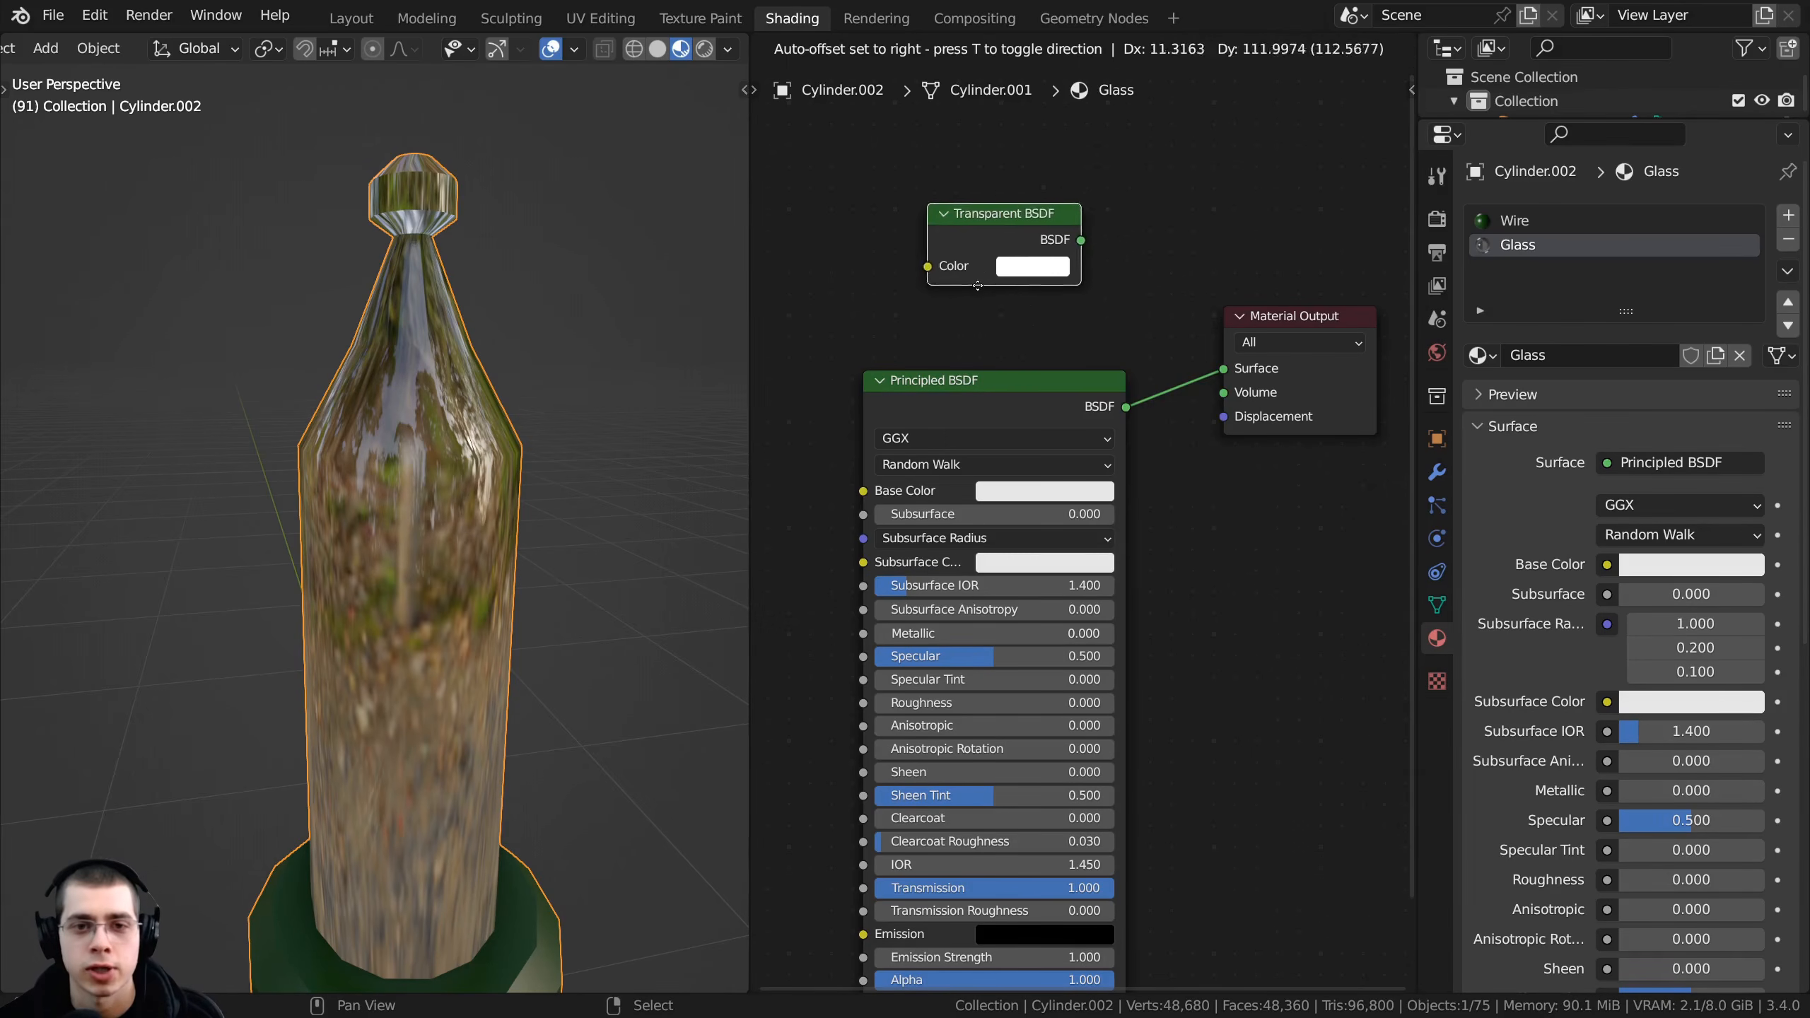
{"action": "left_click", "coordinate": [951, 342]}
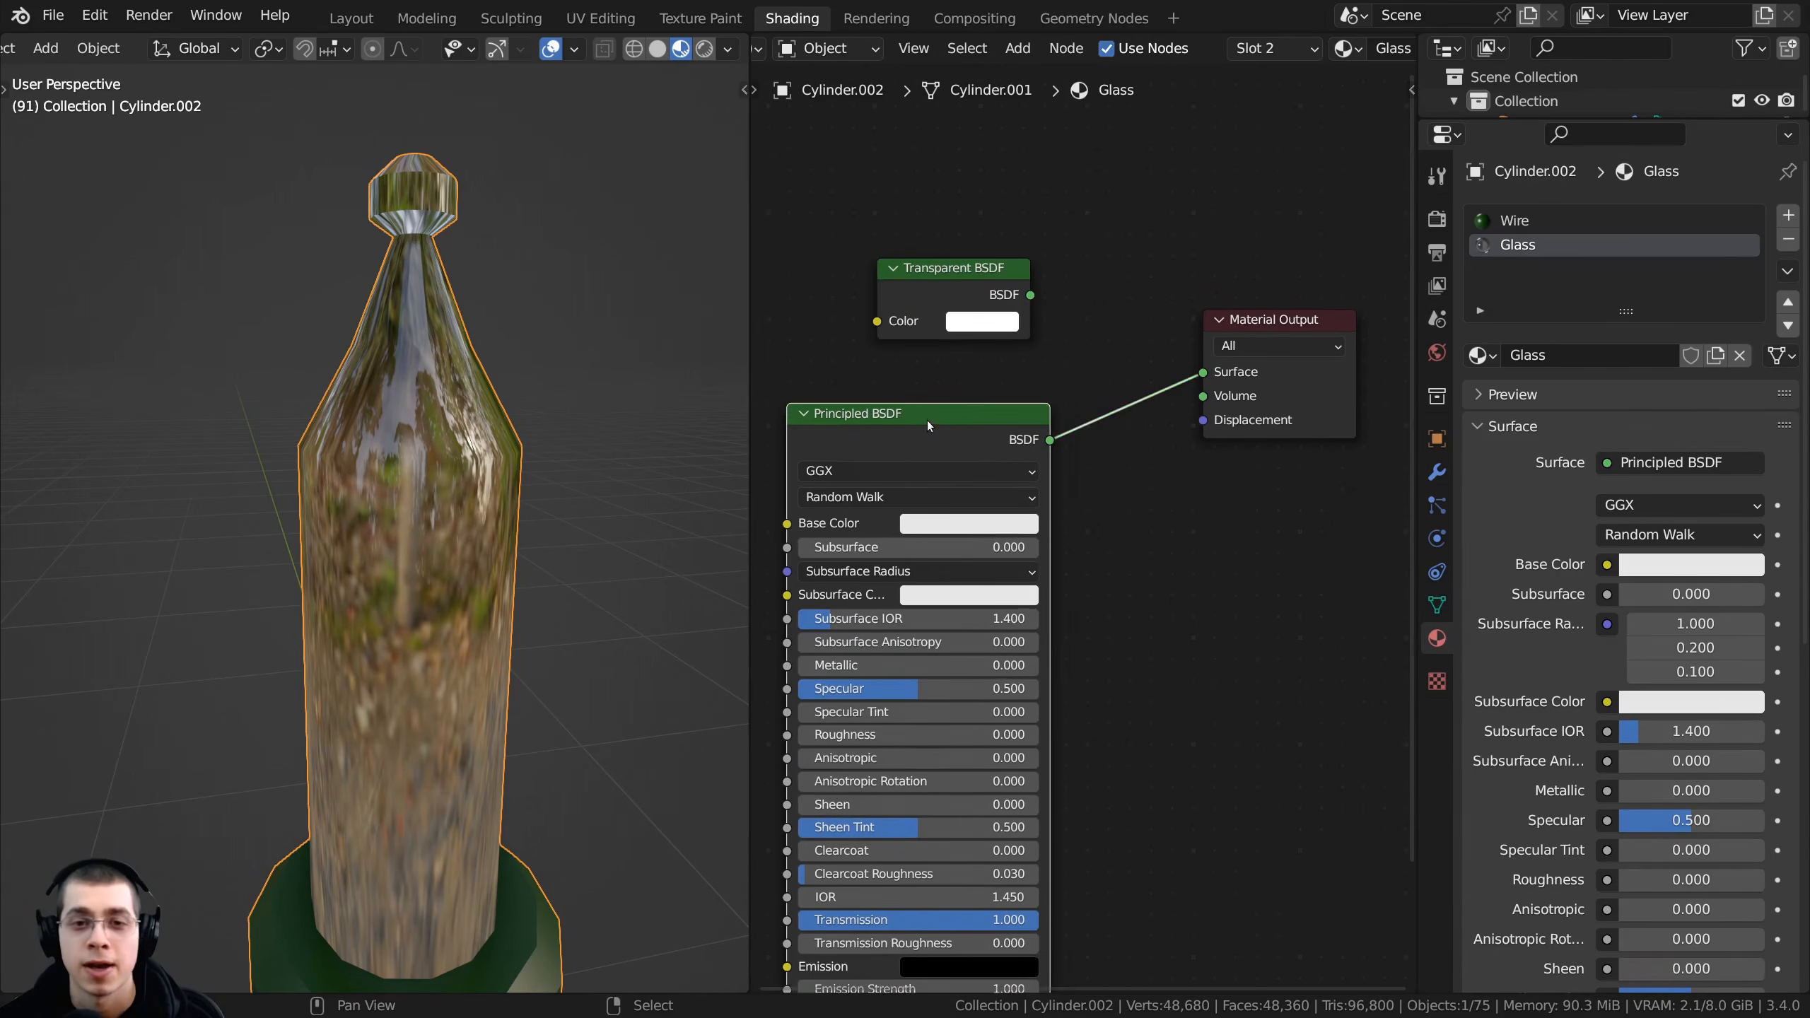
{"action": "left_click_drag", "start_coordinate": [918, 314], "coordinate": [901, 321]}
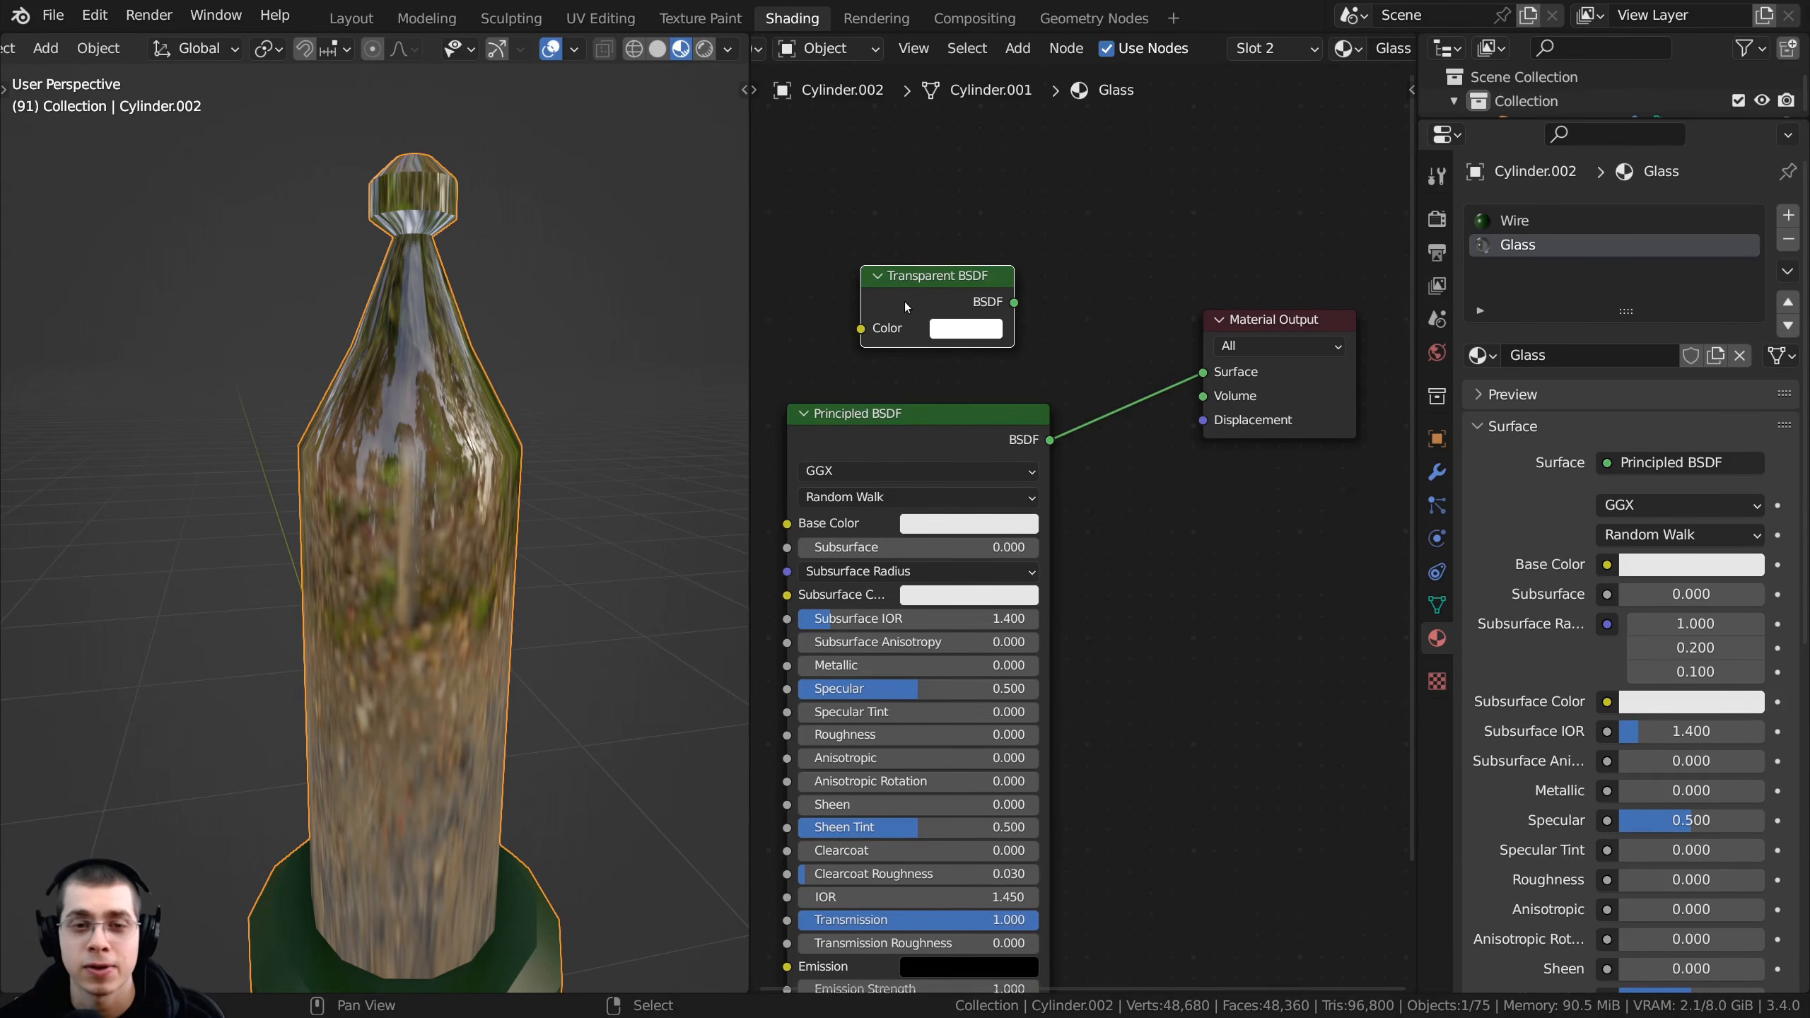
- Combine the Transparent BSDF and Principled BSDF through a Mix Shader placed before the Material Output
{"action": "left_click", "coordinate": [890, 421], "text": "shift"}
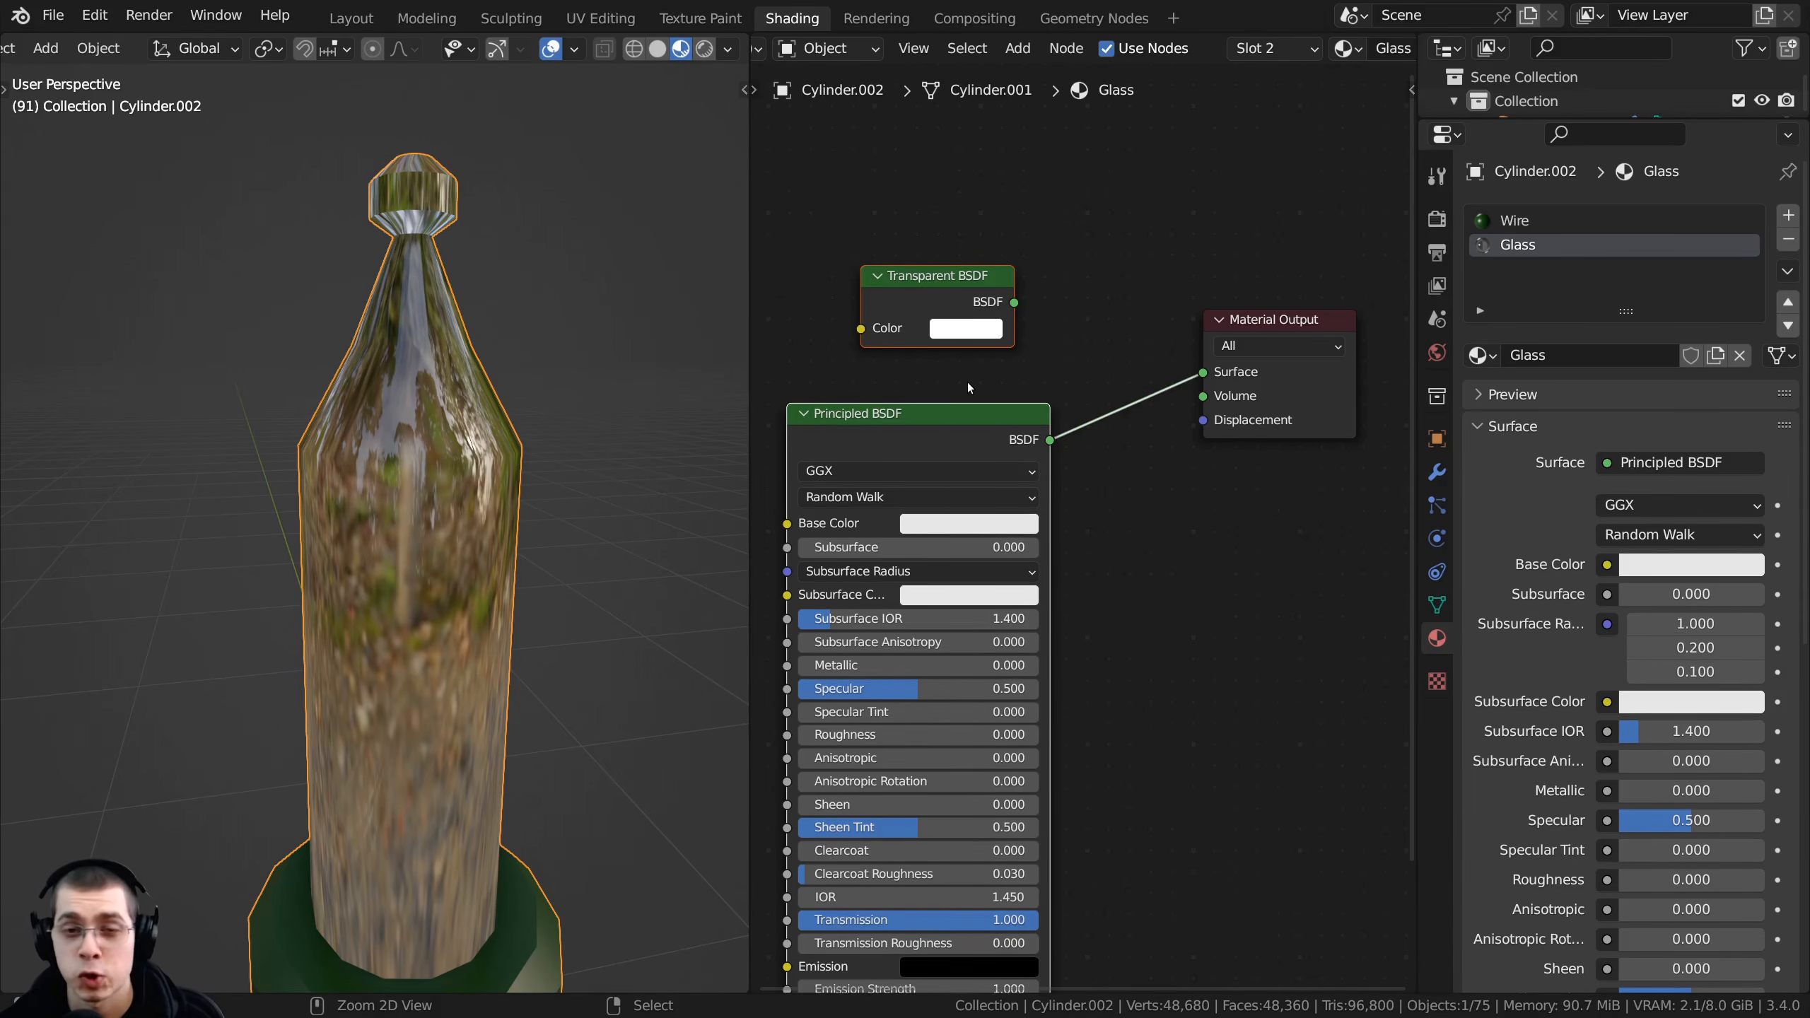
{"action": "key", "text": "ctrl+0"}
{"action": "middle_click_drag", "start_coordinate": [1228, 343], "coordinate": [1103, 384]}
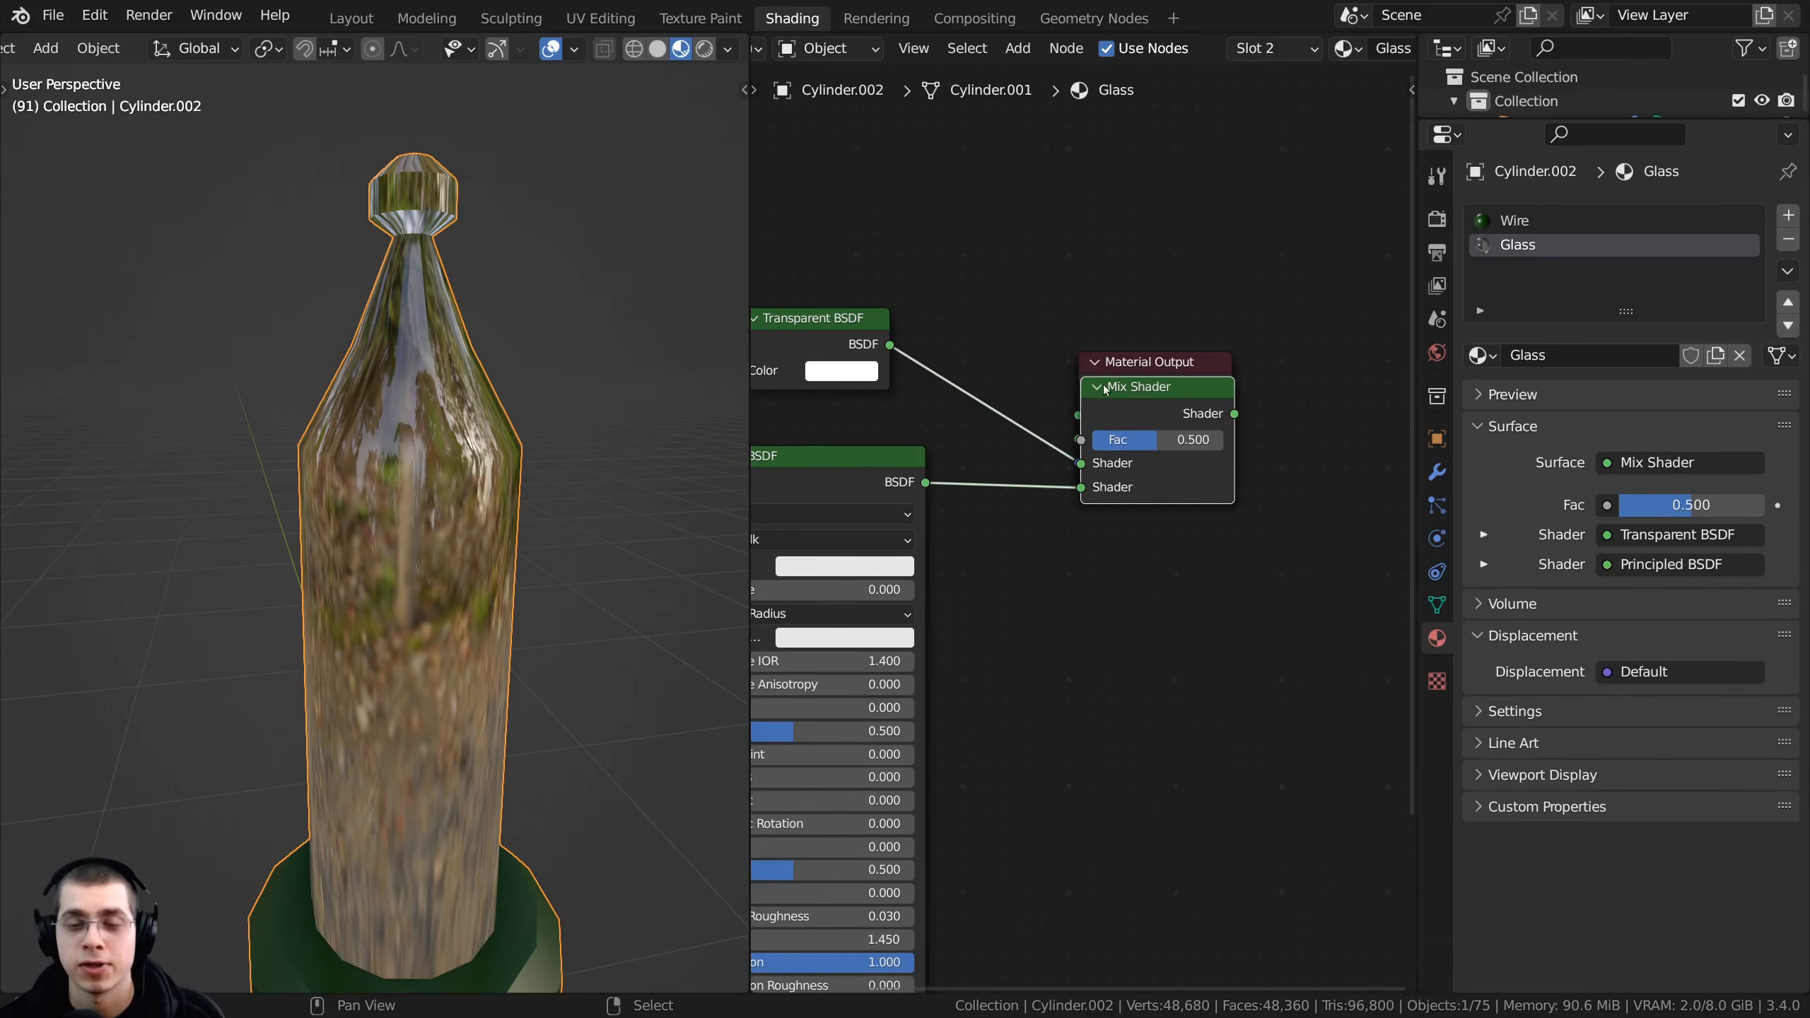
{"action": "left_click_drag", "start_coordinate": [1105, 389], "coordinate": [1050, 362]}
{"action": "middle_click_drag", "start_coordinate": [885, 356], "coordinate": [989, 337]}
{"action": "middle_click_drag", "start_coordinate": [1267, 388], "coordinate": [1221, 396]}
- Tidy the Glass node layout by repositioning the Material Output, Transparent BSDF and Principled BSDF around the Mix Shader
{"action": "left_click", "coordinate": [1363, 356]}
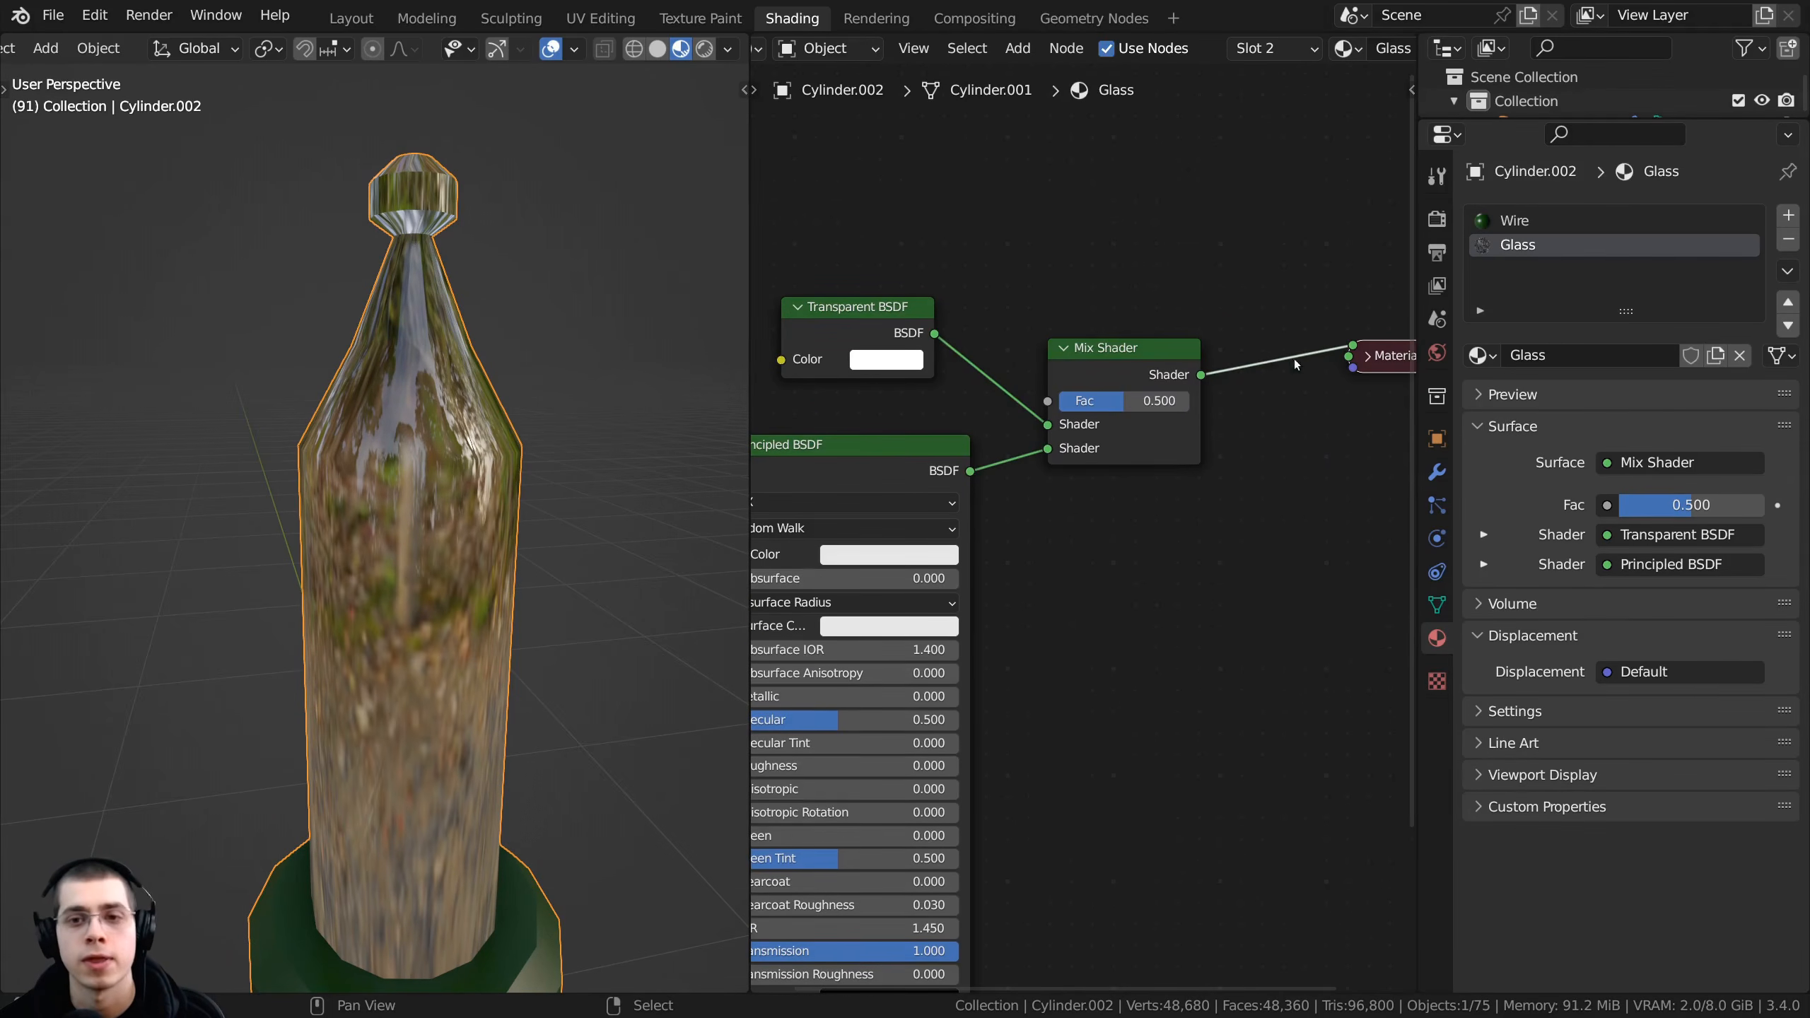
{"action": "key", "text": "h"}
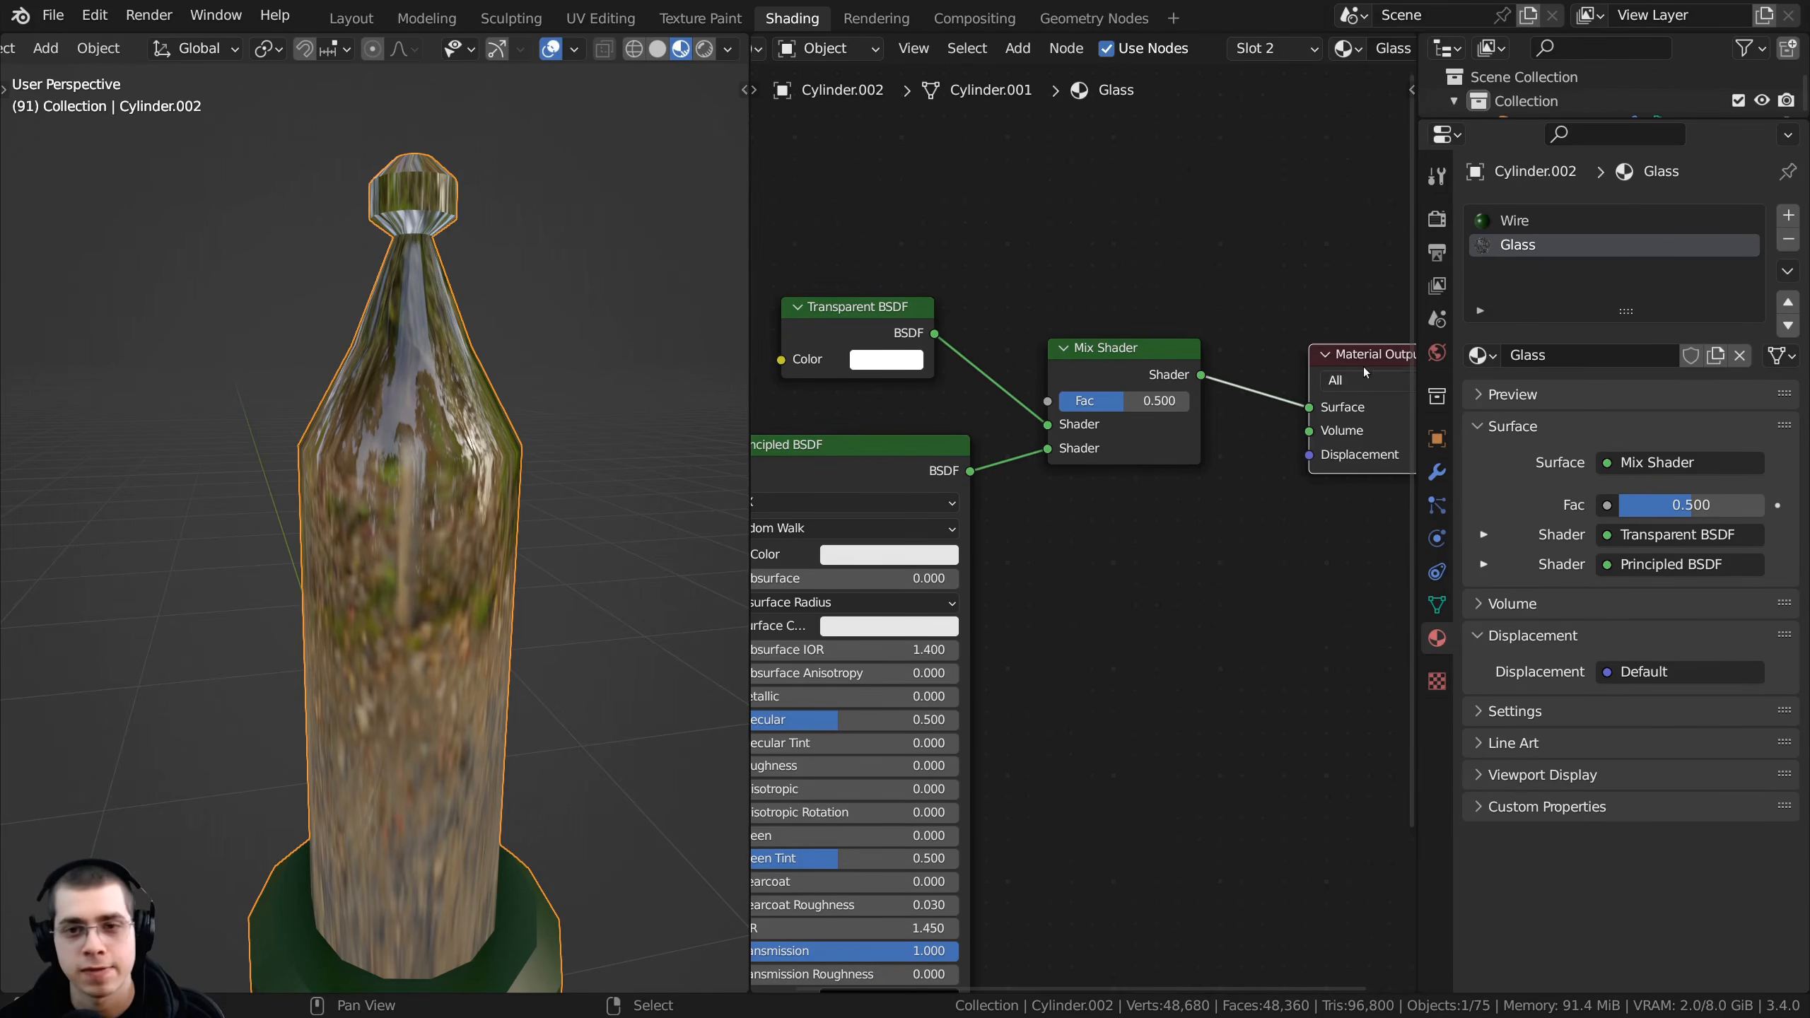
{"action": "left_click_drag", "start_coordinate": [1364, 364], "coordinate": [1313, 356]}
{"action": "left_click_drag", "start_coordinate": [895, 313], "coordinate": [889, 330]}
{"action": "middle_click_drag", "start_coordinate": [890, 357], "coordinate": [1007, 324]}
{"action": "left_click_drag", "start_coordinate": [977, 405], "coordinate": [1015, 391]}
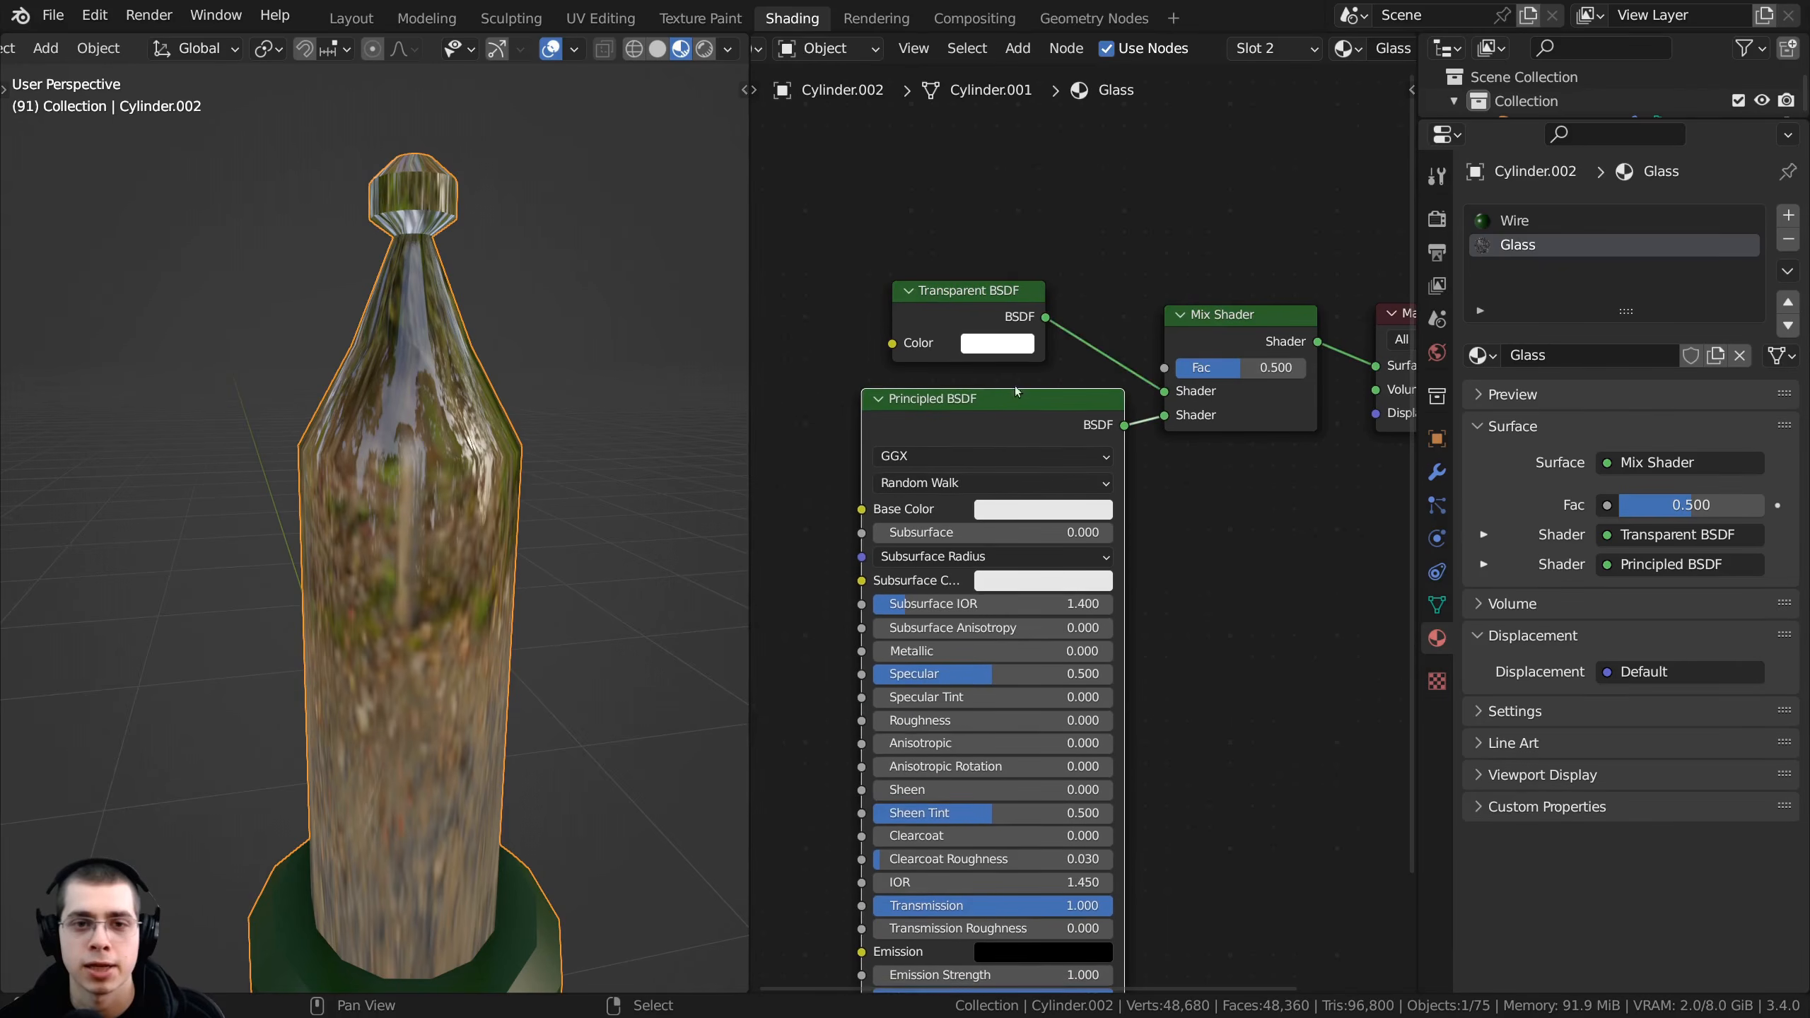
- Set the Principled BSDF's Base Color to pure white, matching the Transparent BSDF's color
{"action": "scroll", "coordinate": [953, 335], "scroll_direction": "up", "scroll_amount": 2}
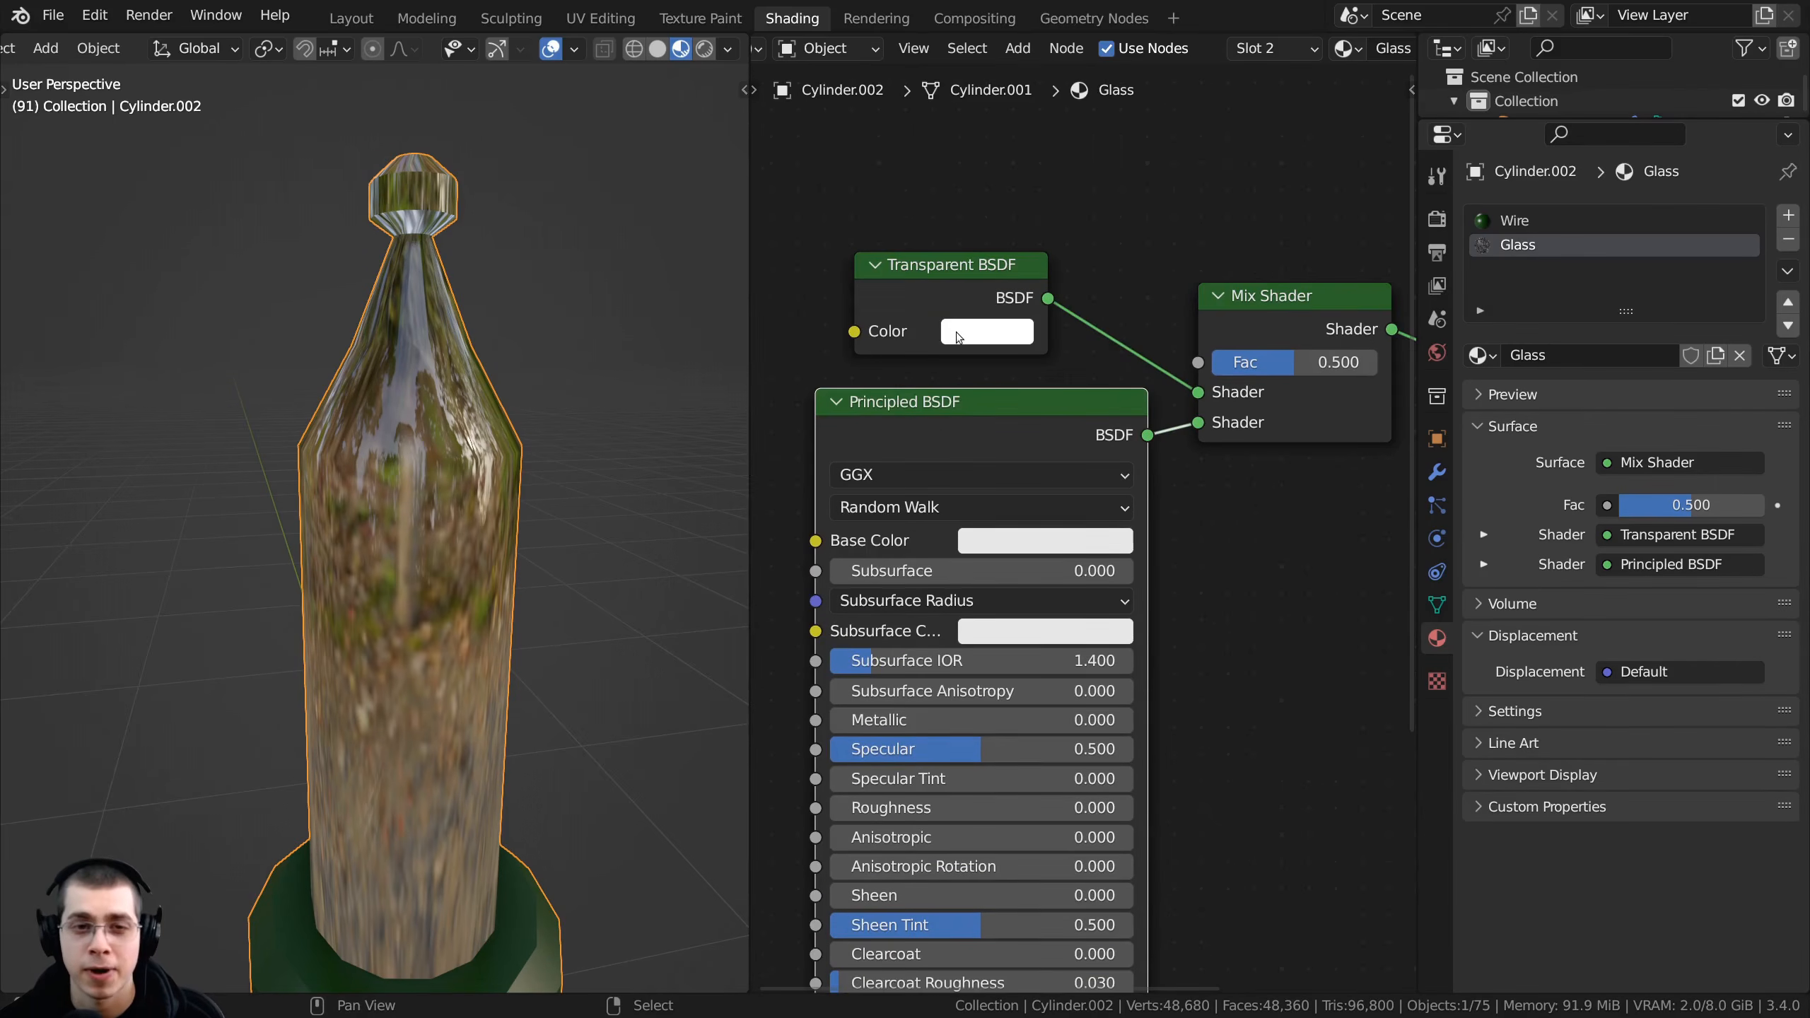
{"action": "left_click", "coordinate": [987, 331]}
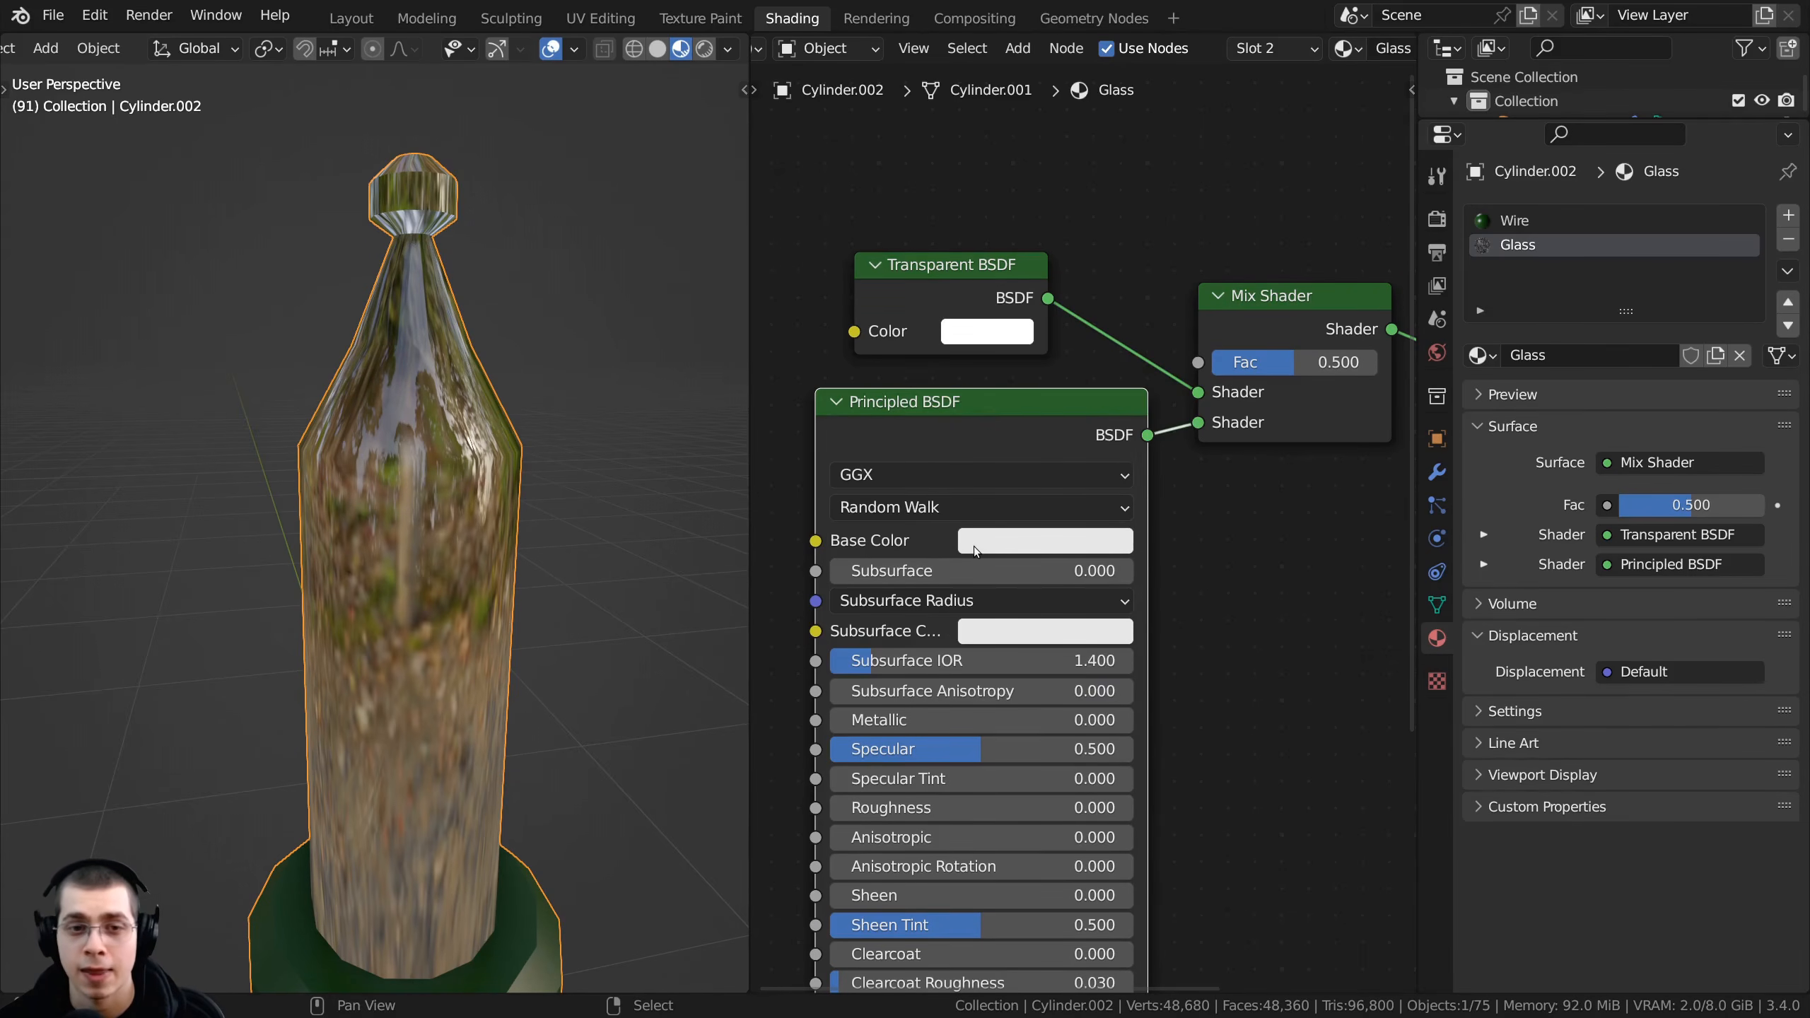
{"action": "left_click", "coordinate": [973, 546]}
{"action": "scroll", "coordinate": [972, 546], "scroll_direction": "up", "scroll_amount": 2}
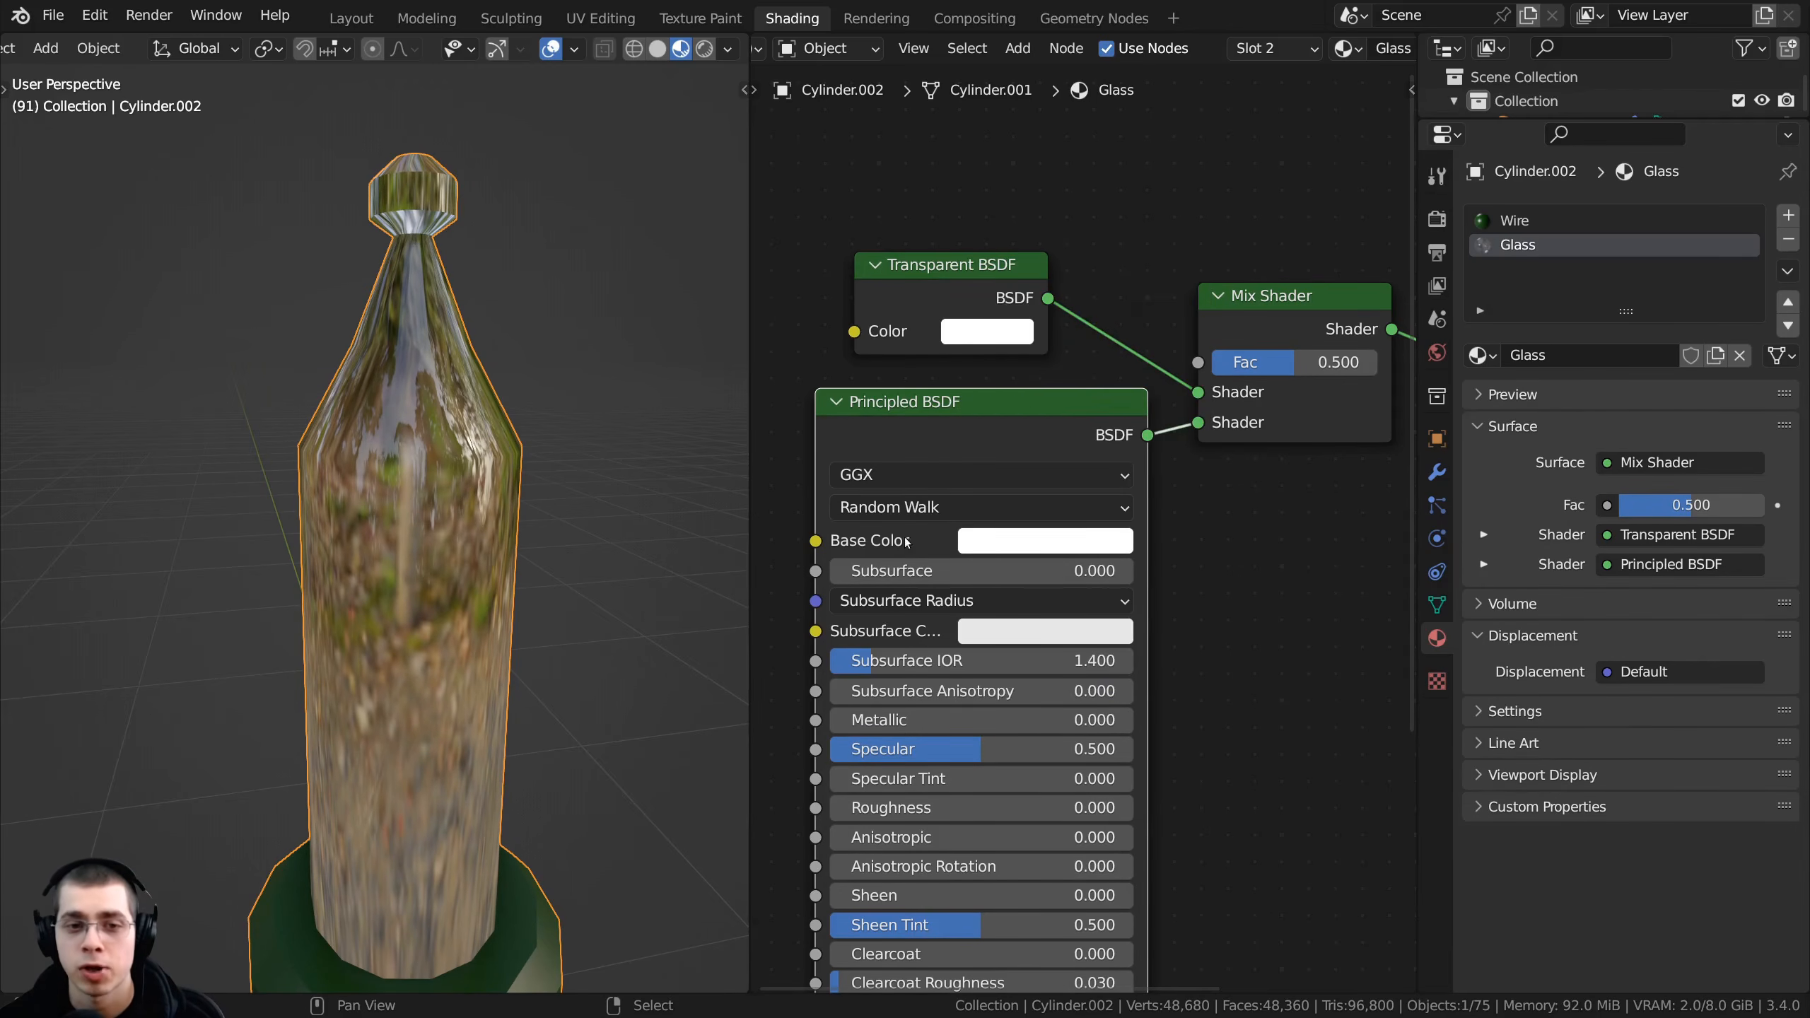
{"action": "left_click", "coordinate": [1034, 541]}
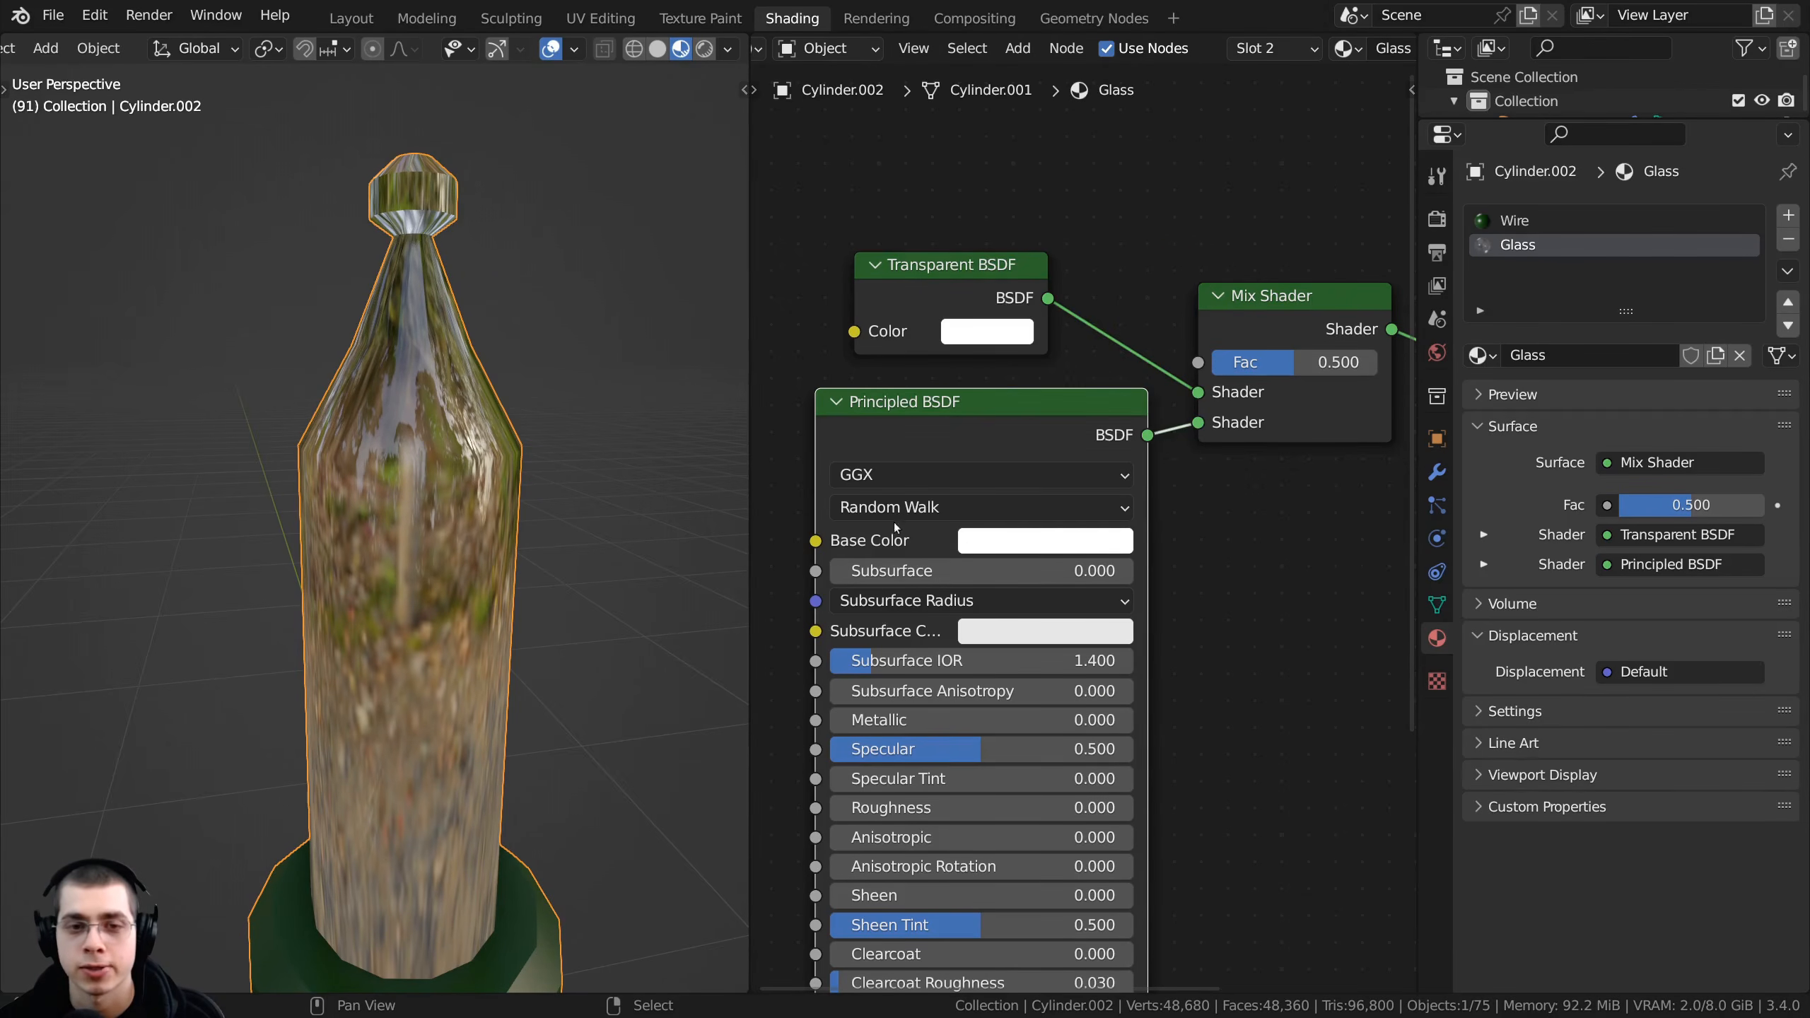
{"action": "left_click", "coordinate": [995, 332]}
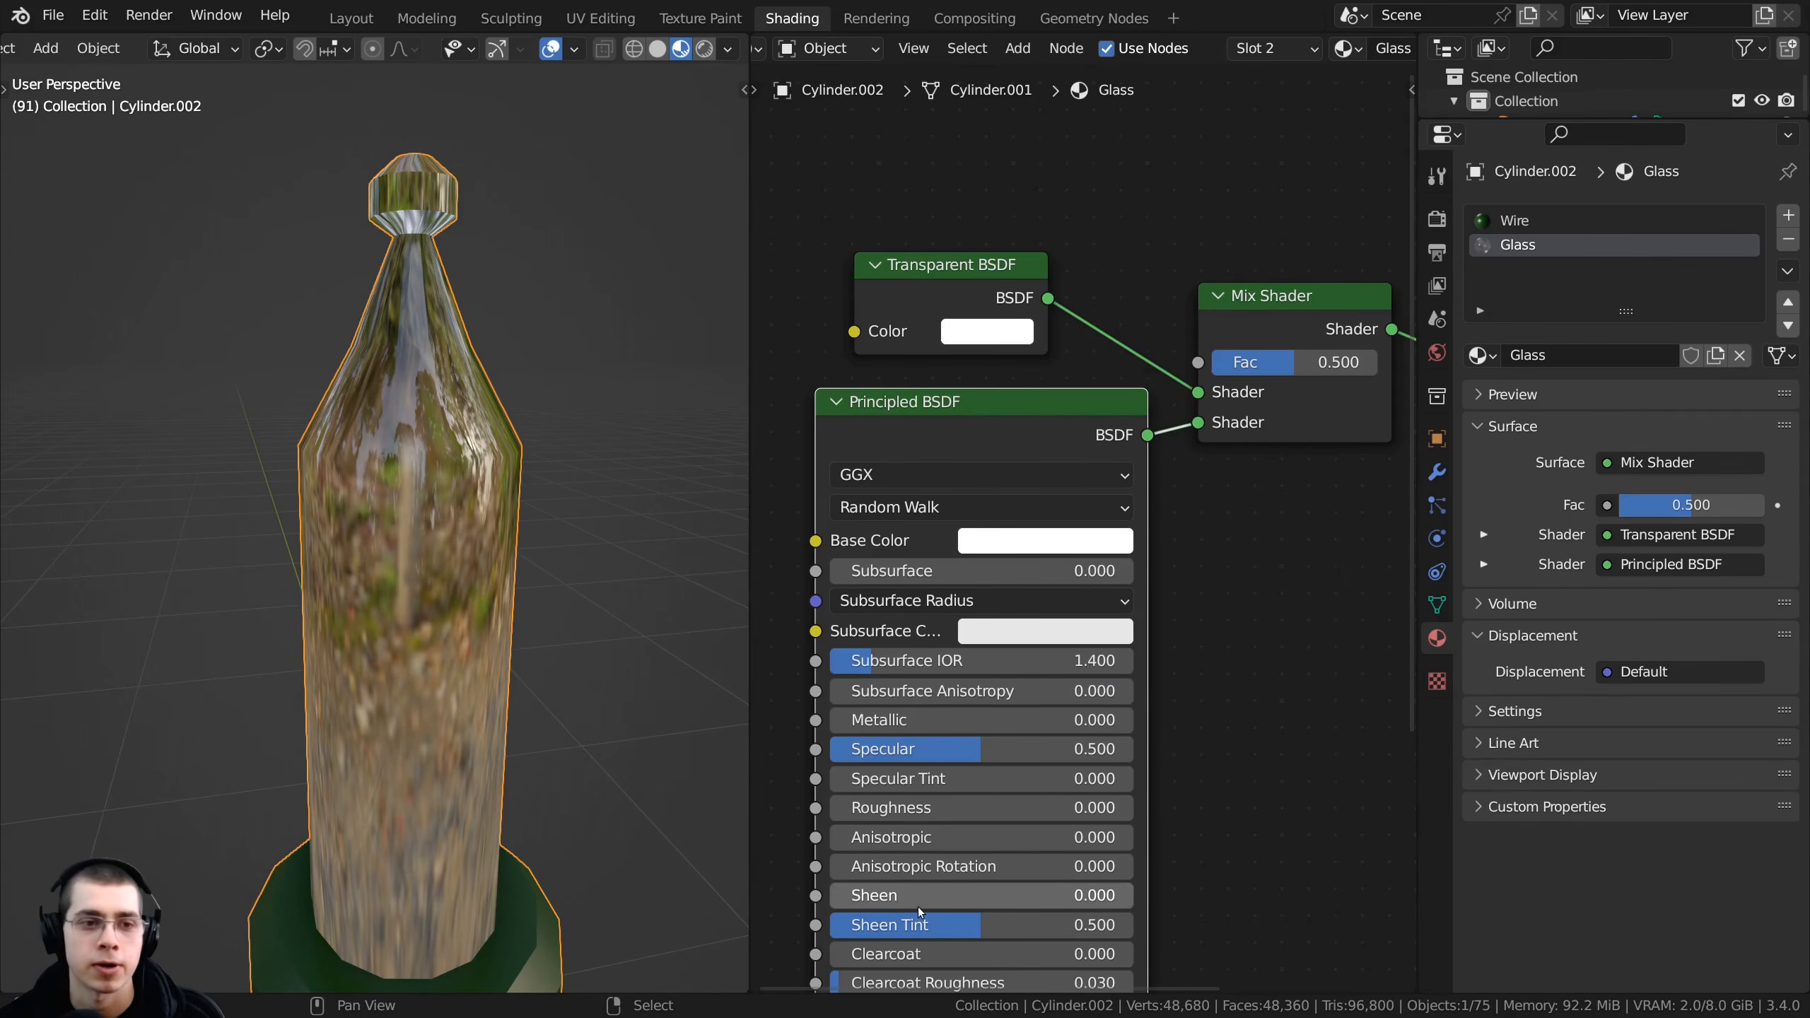
{"action": "middle_click_drag", "start_coordinate": [1055, 200], "coordinate": [1040, 292]}
{"action": "key", "text": "shift+a"}
{"action": "left_click", "coordinate": [1027, 288]}
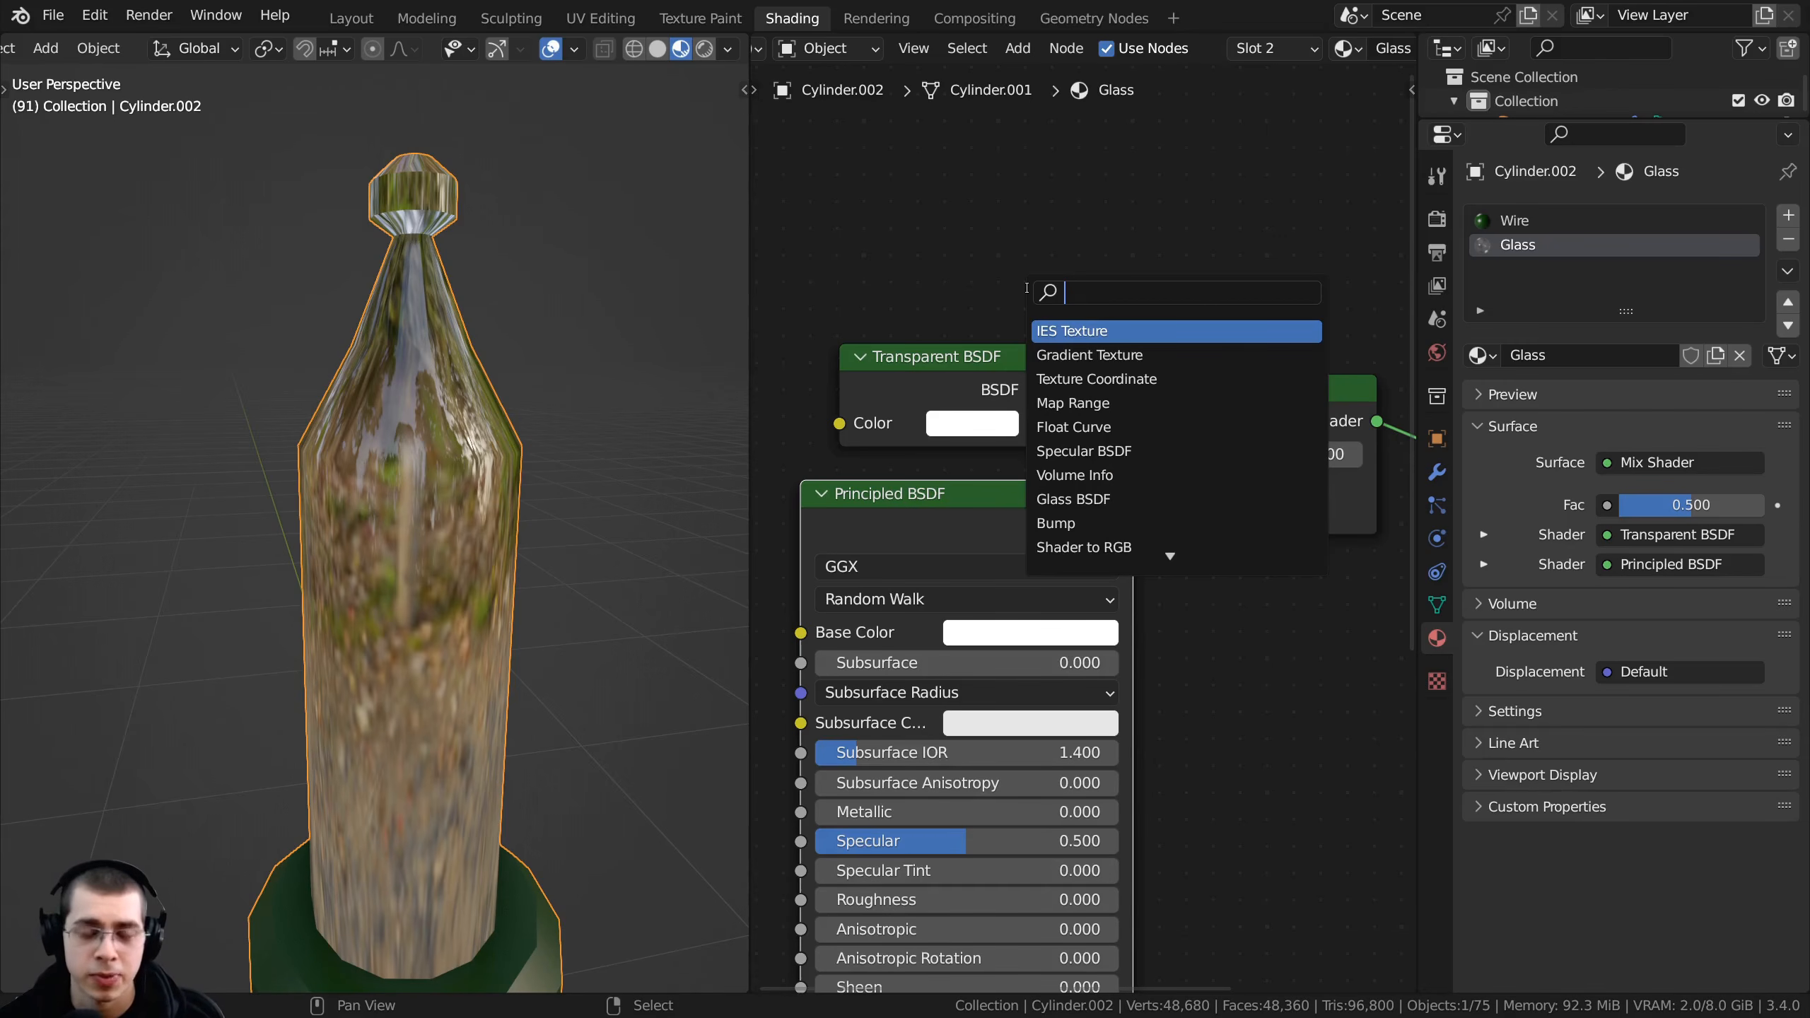
{"action": "type", "text": "glas"}
{"action": "key", "text": "Return"}
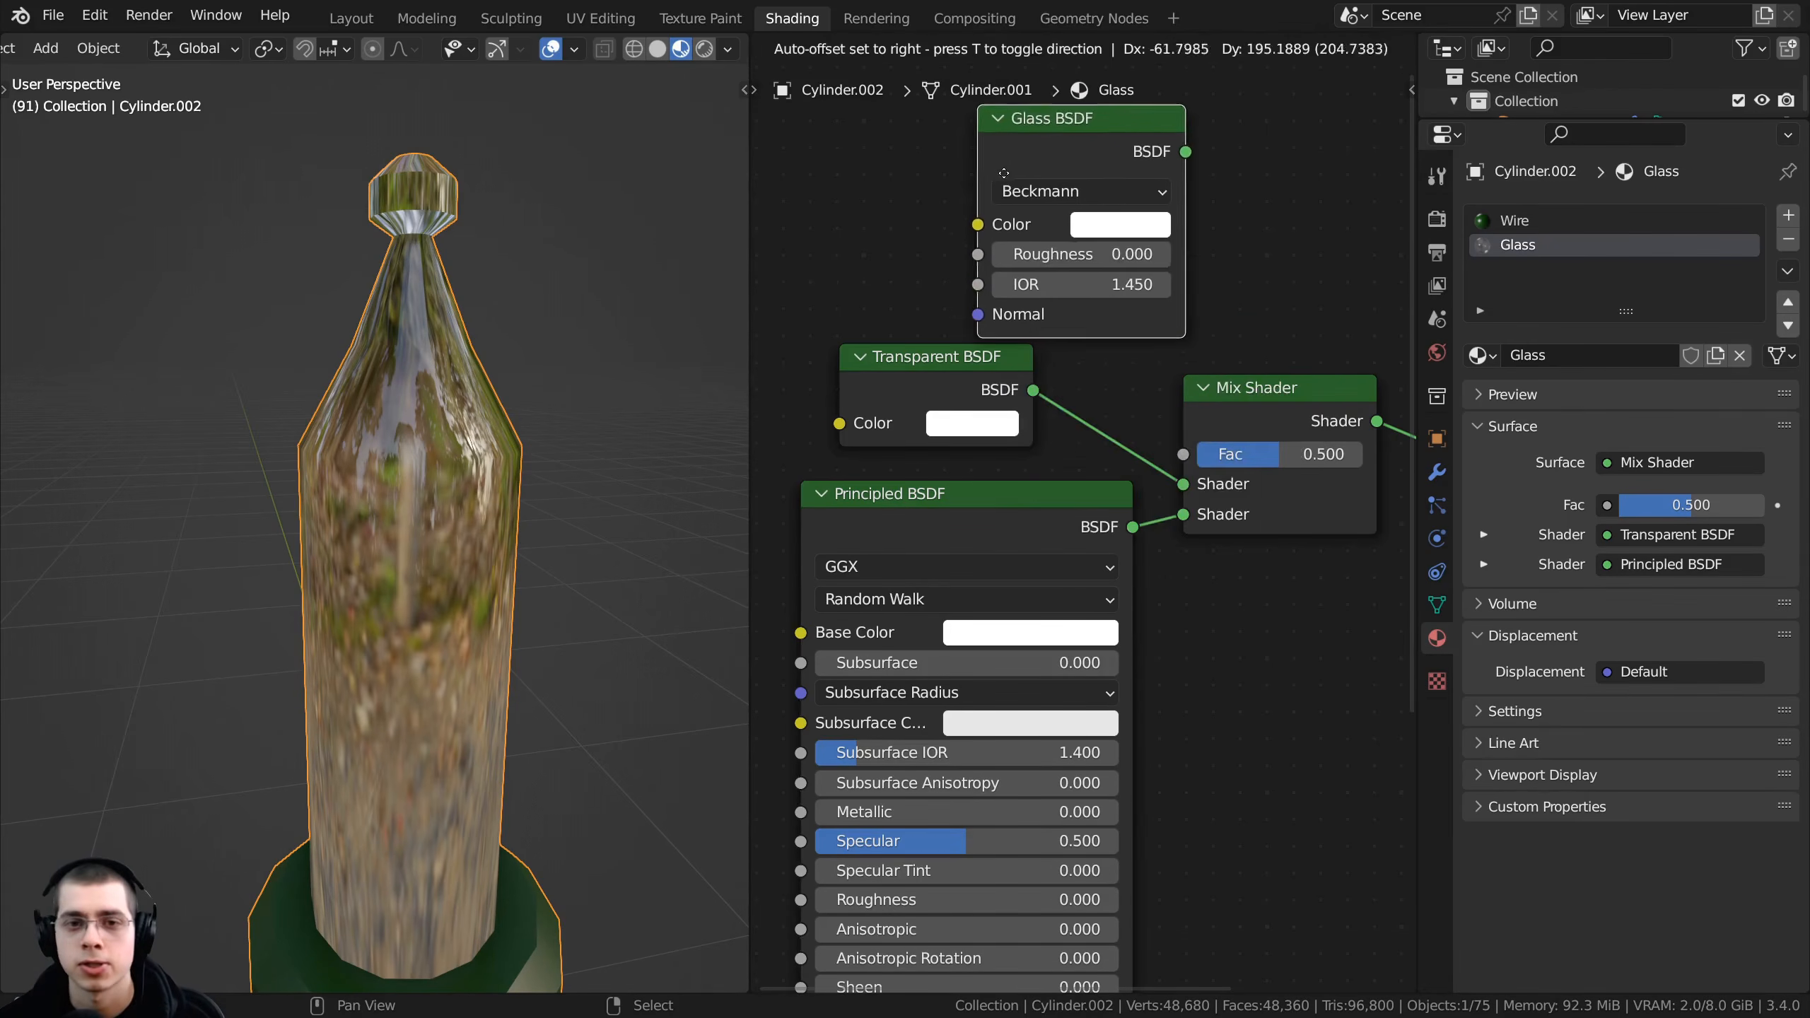
{"action": "left_click", "coordinate": [1048, 204]}
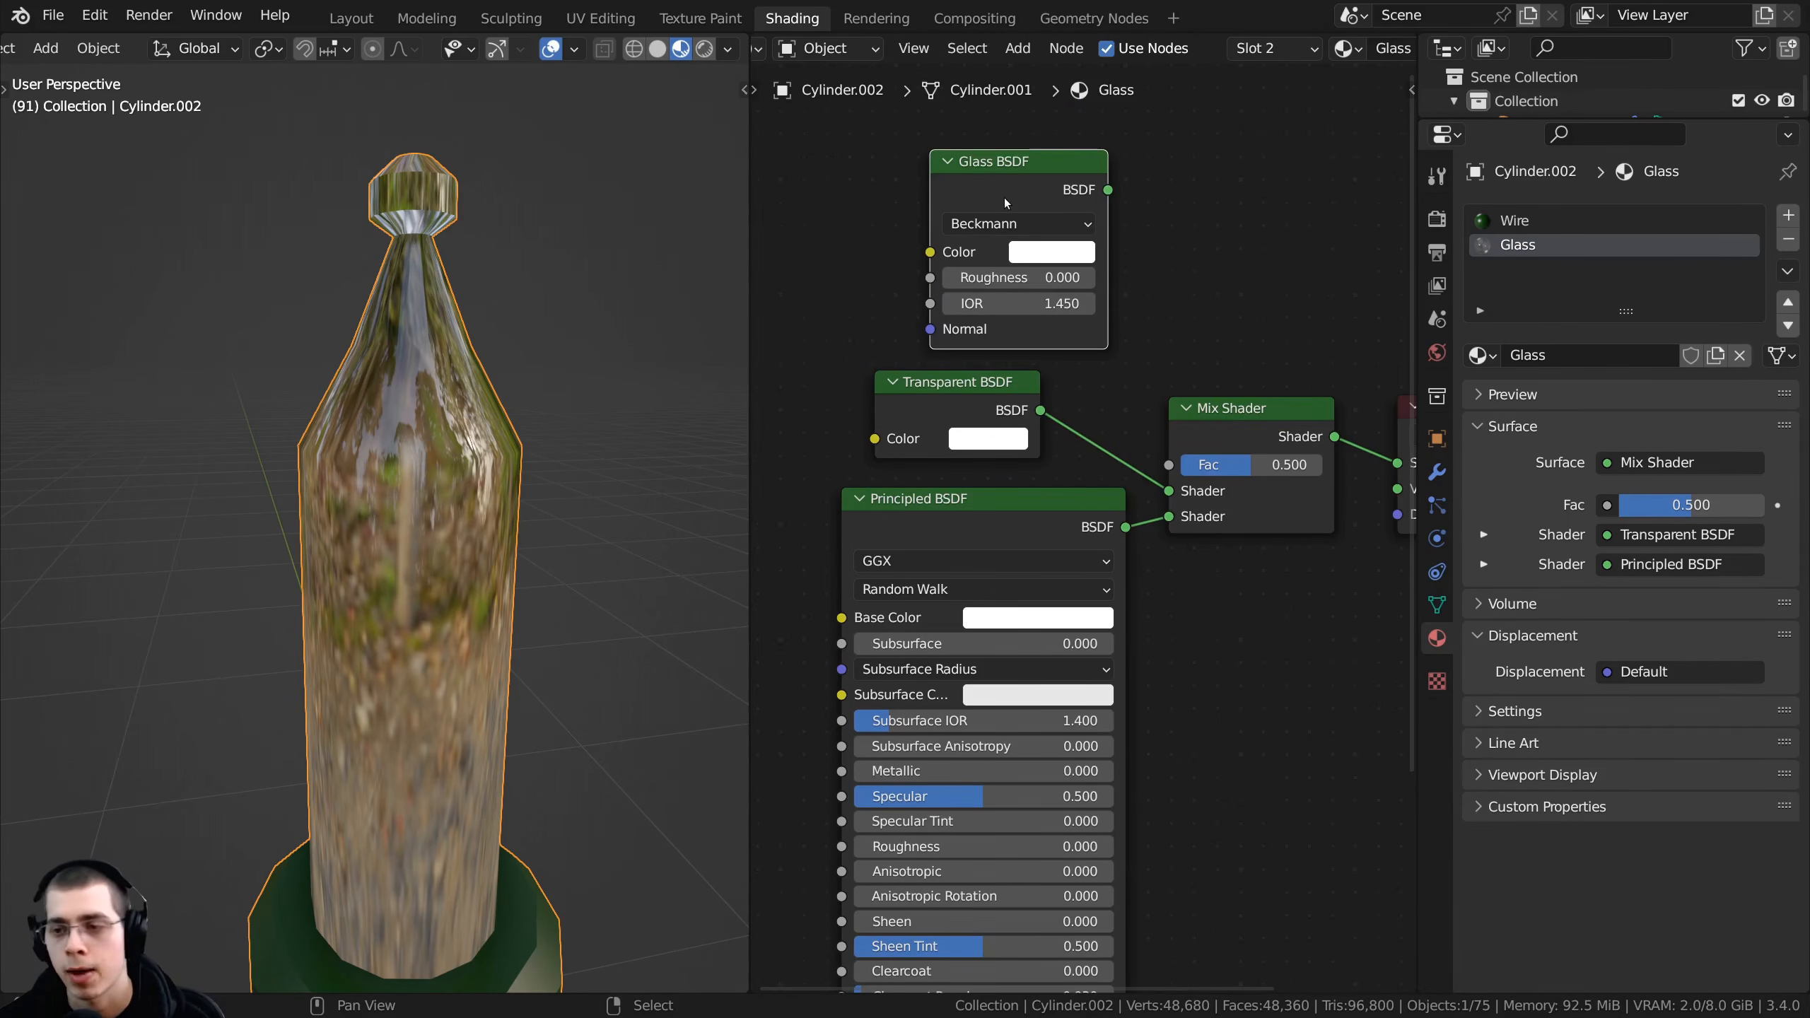
{"action": "key", "text": "x"}
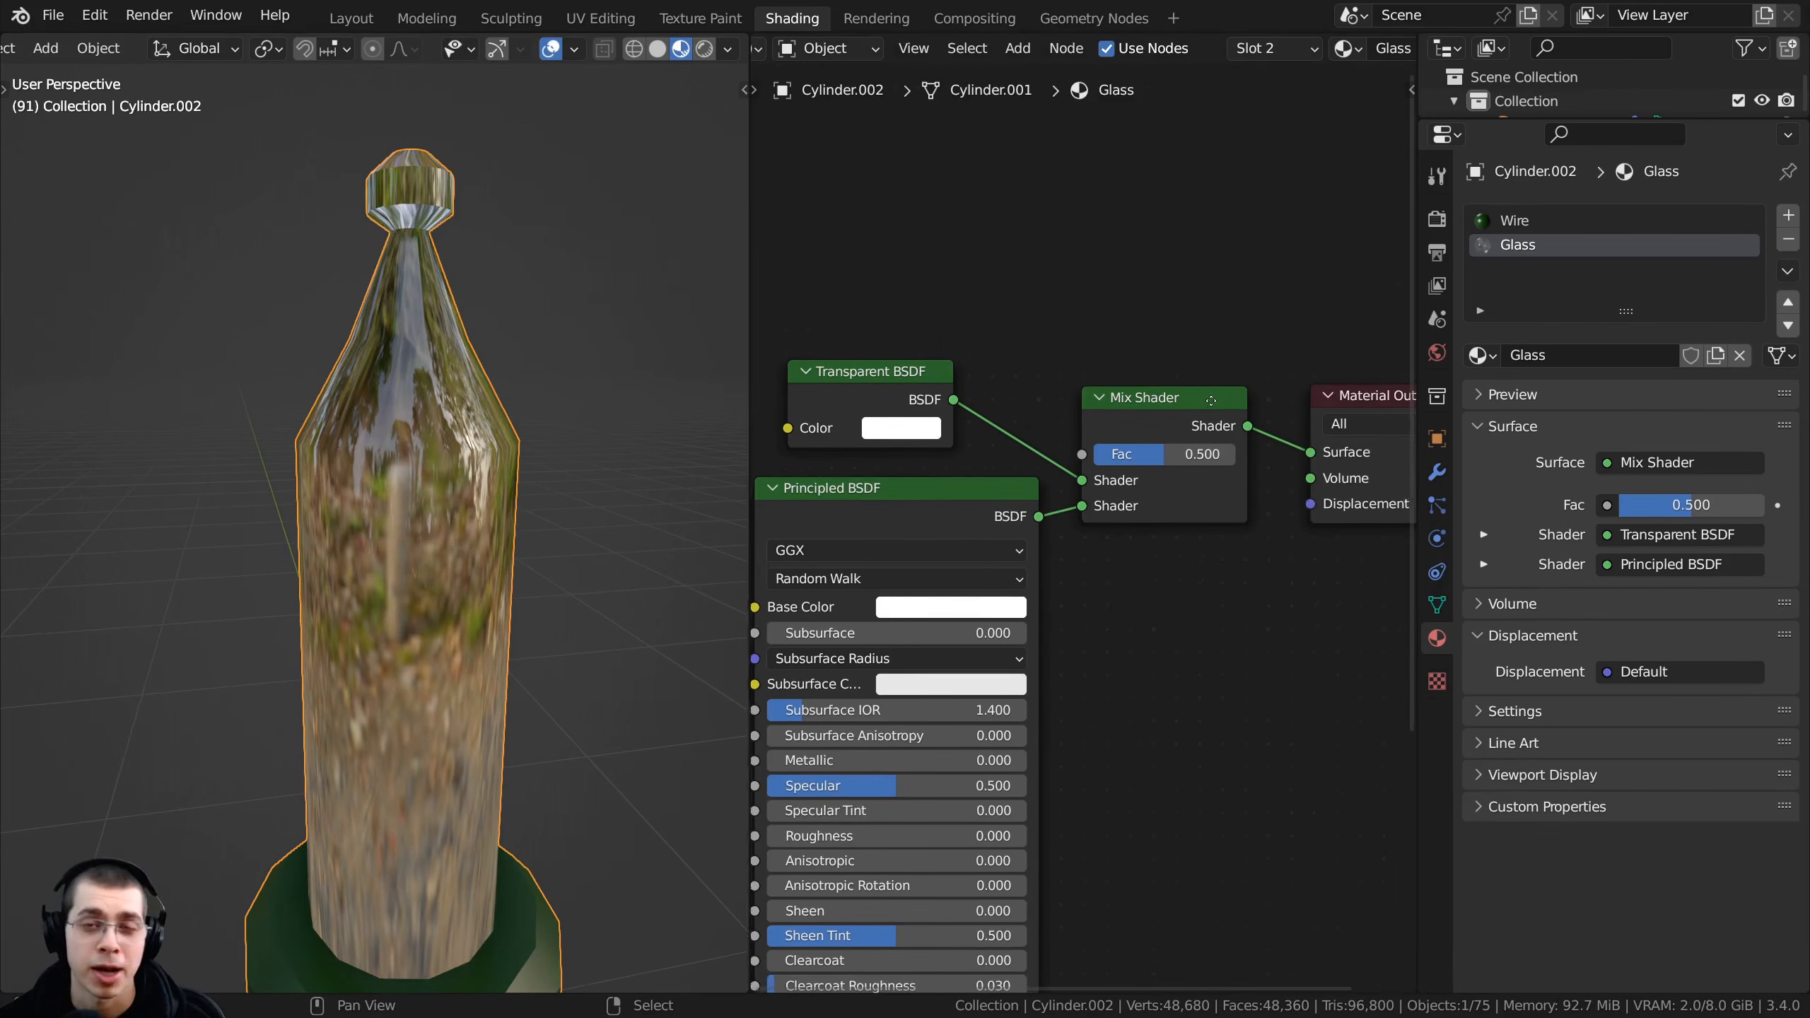
- Move the Material Output node closer to the Mix Shader
{"action": "middle_click_drag", "start_coordinate": [1346, 397], "coordinate": [1333, 394]}
{"action": "left_click_drag", "start_coordinate": [1334, 395], "coordinate": [1304, 389]}
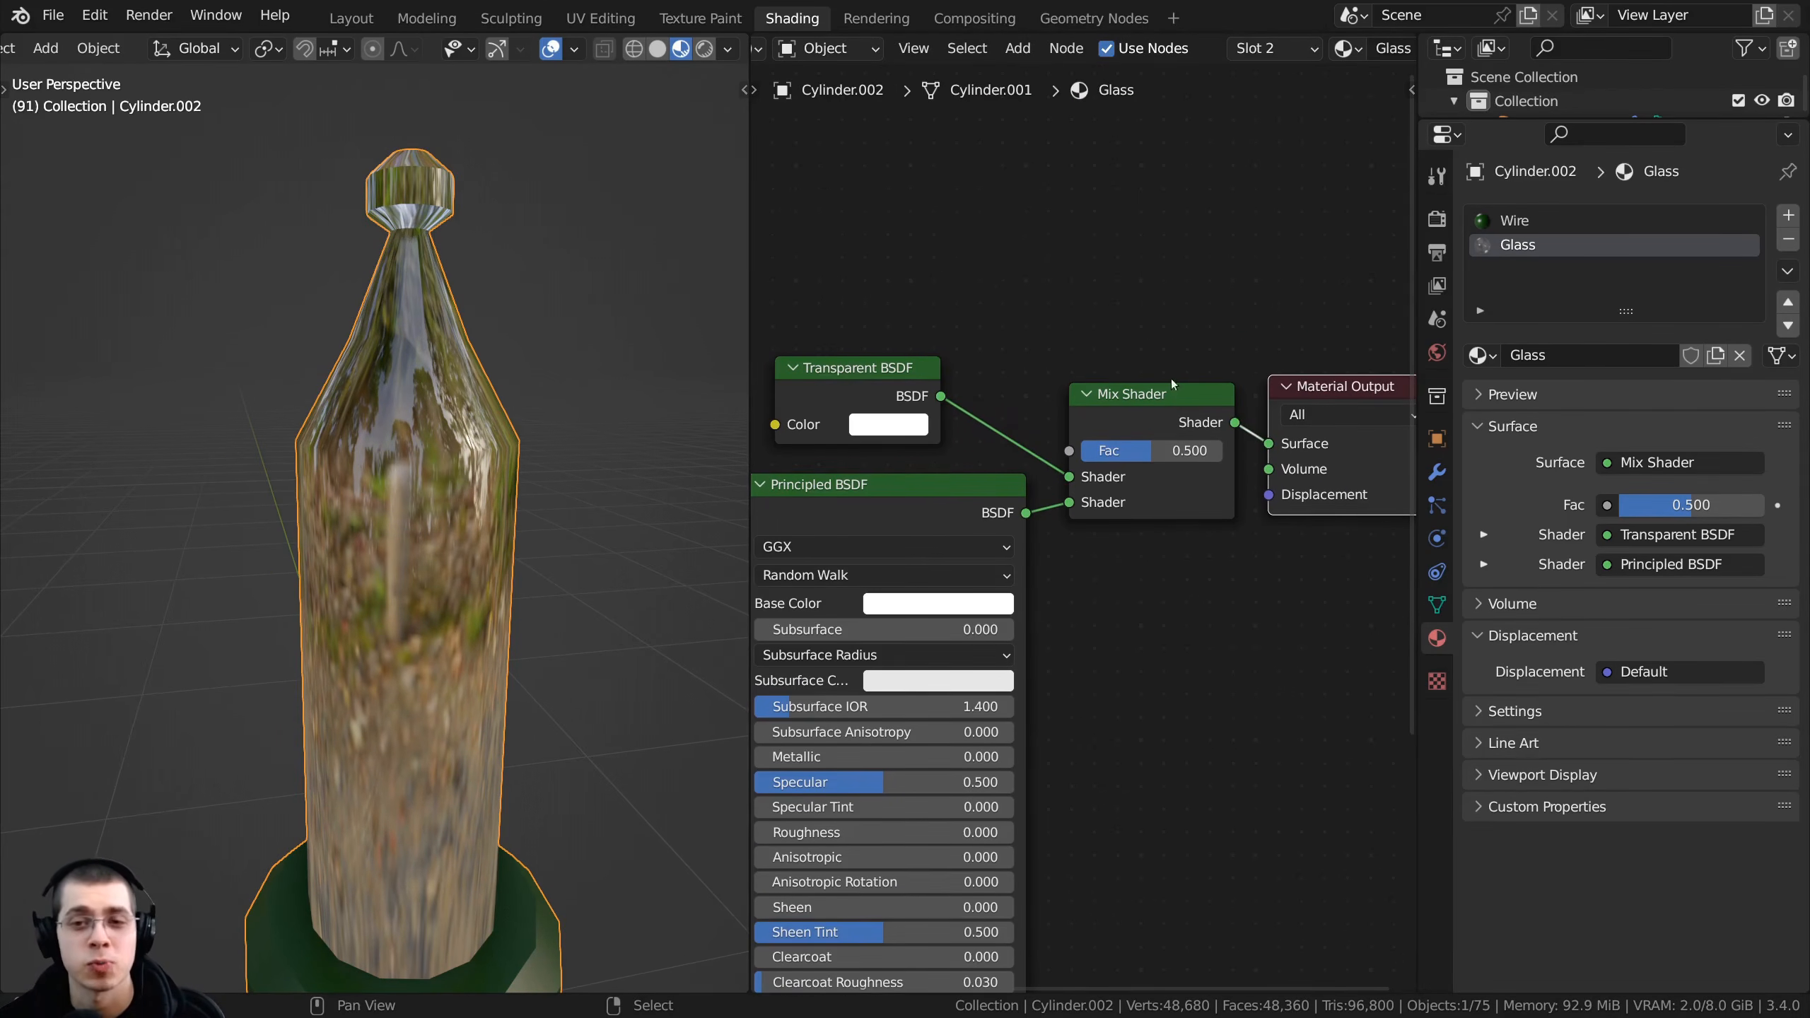
{"action": "scroll", "coordinate": [1044, 449], "scroll_direction": "down", "scroll_amount": 2}
{"action": "left_click", "coordinate": [1122, 353]}
{"action": "middle_click_drag", "start_coordinate": [1033, 439], "coordinate": [1167, 337]}
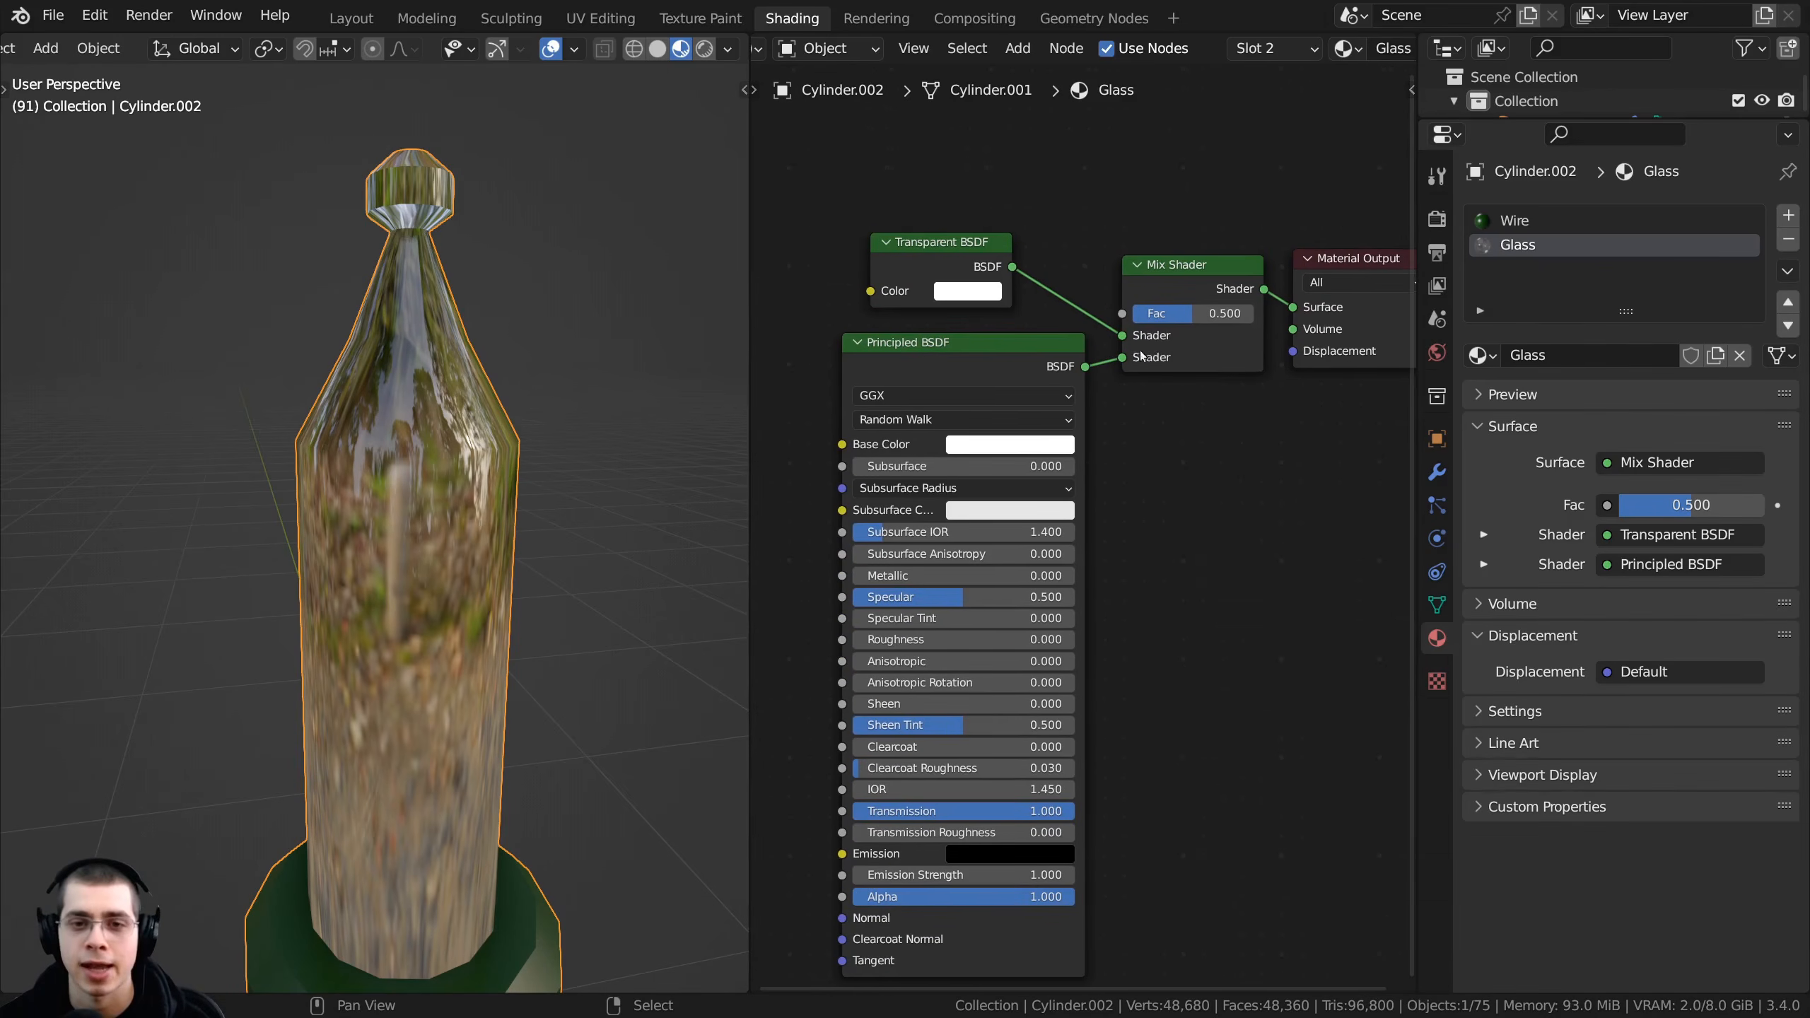
{"action": "middle_click_drag", "start_coordinate": [1083, 469], "coordinate": [1027, 456]}
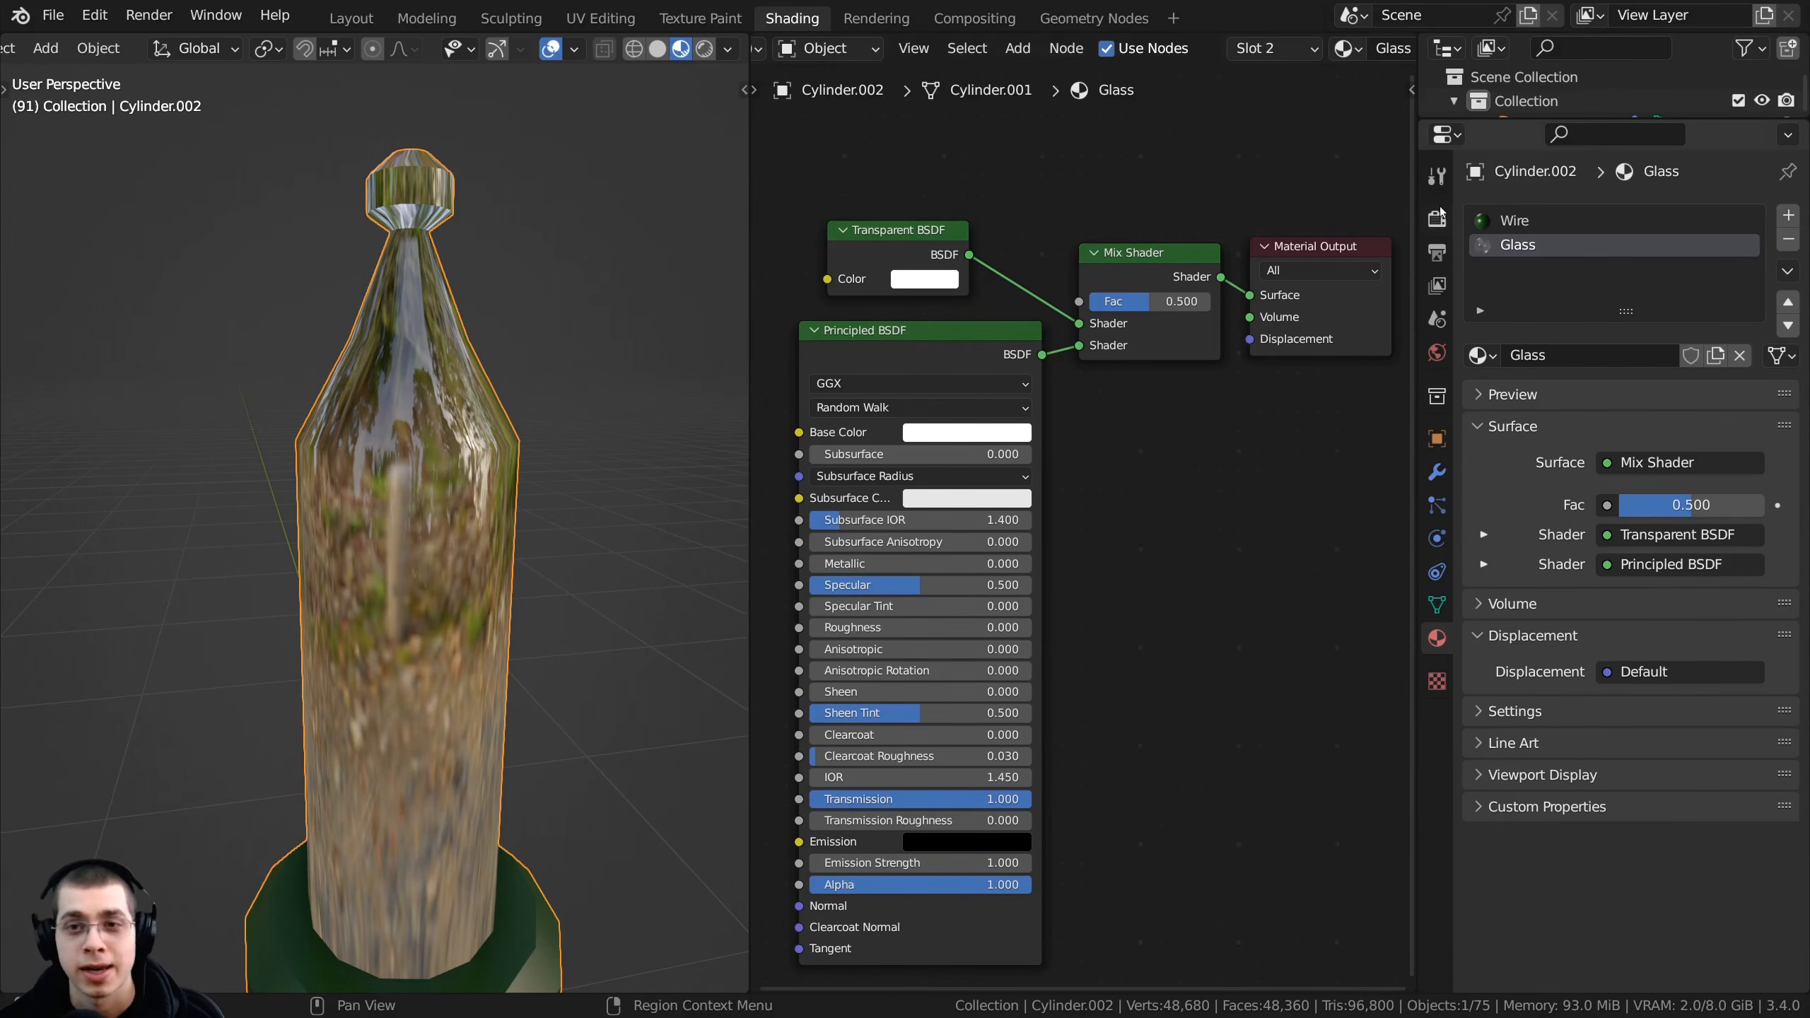
- Set the scene's render engine to Eevee
{"action": "left_click", "coordinate": [1438, 216]}
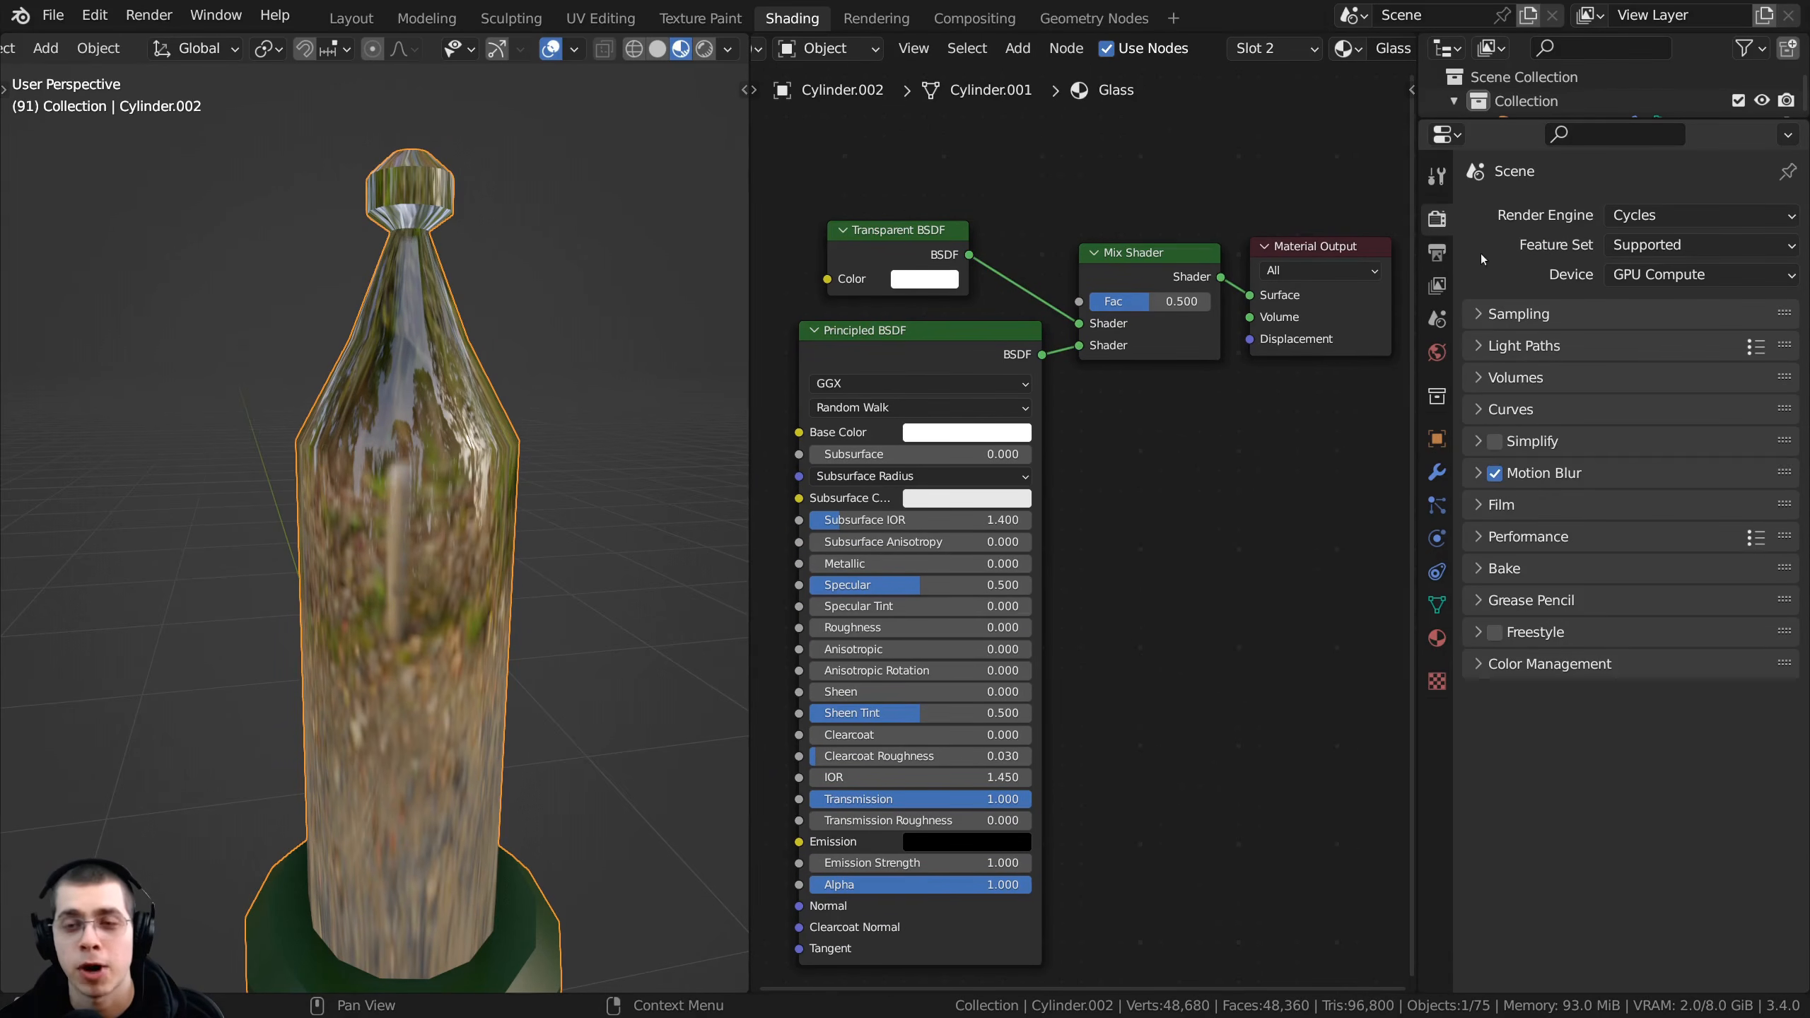
{"action": "left_click", "coordinate": [1637, 215]}
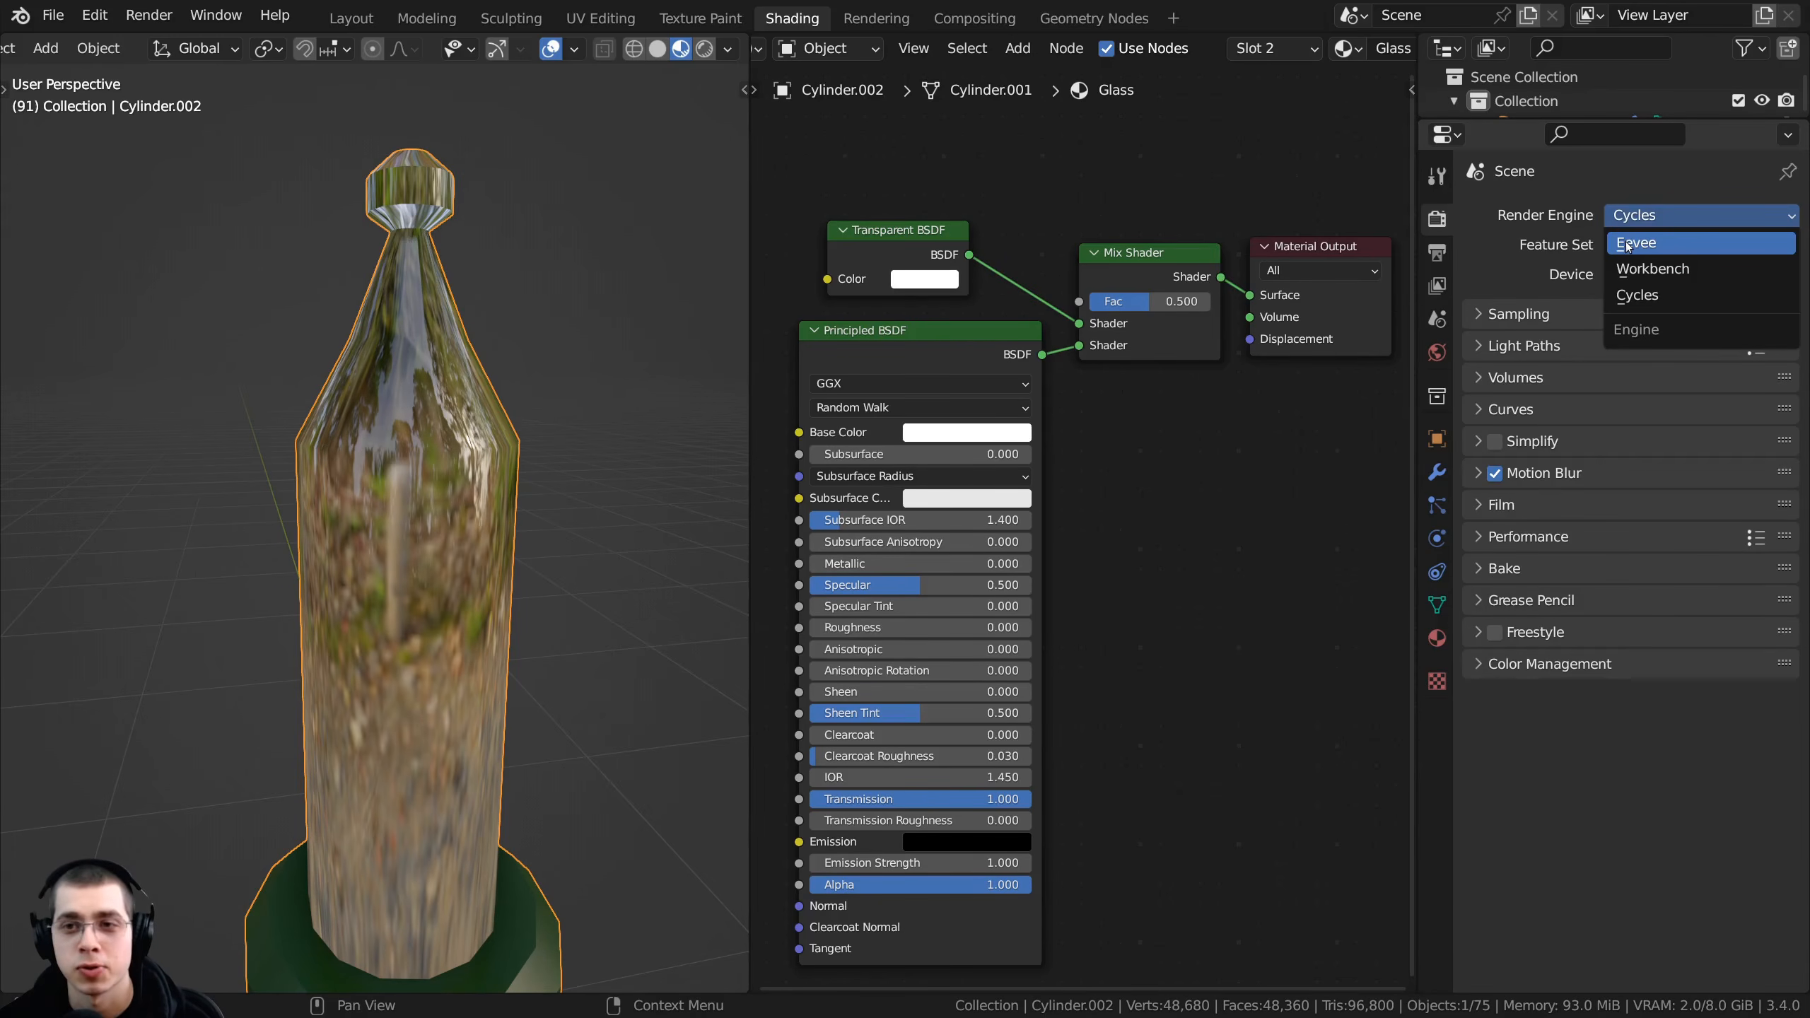
{"action": "left_click", "coordinate": [1627, 245]}
- Switch the viewport to Rendered shading and inspect the glass bulb
{"action": "scroll", "coordinate": [451, 563], "scroll_direction": "down", "scroll_amount": 3}
{"action": "key", "text": "z"}
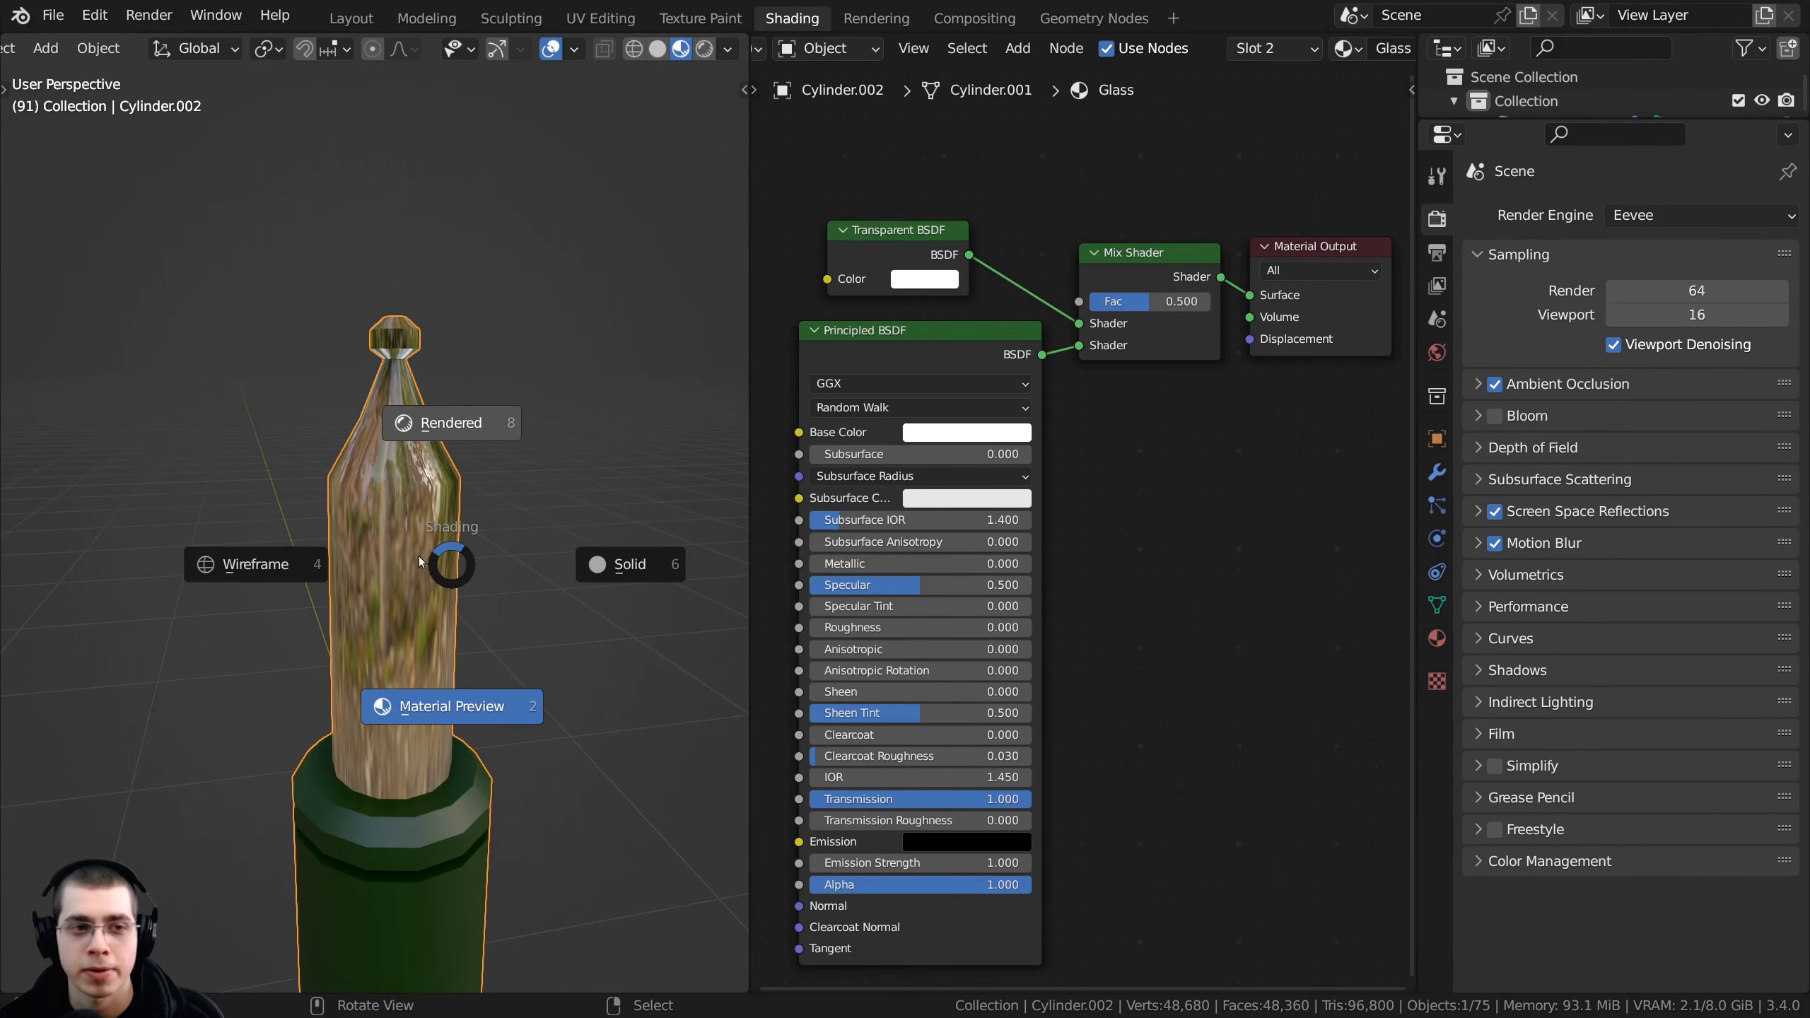
{"action": "left_click", "coordinate": [418, 556]}
{"action": "mouse_move", "coordinate": [402, 486]}
{"action": "middle_mouse_down"}
{"action": "mouse_move", "coordinate": [254, 618]}
{"action": "mouse_move", "coordinate": [314, 451]}
{"action": "mouse_move", "coordinate": [548, 752]}
{"action": "middle_mouse_up"}
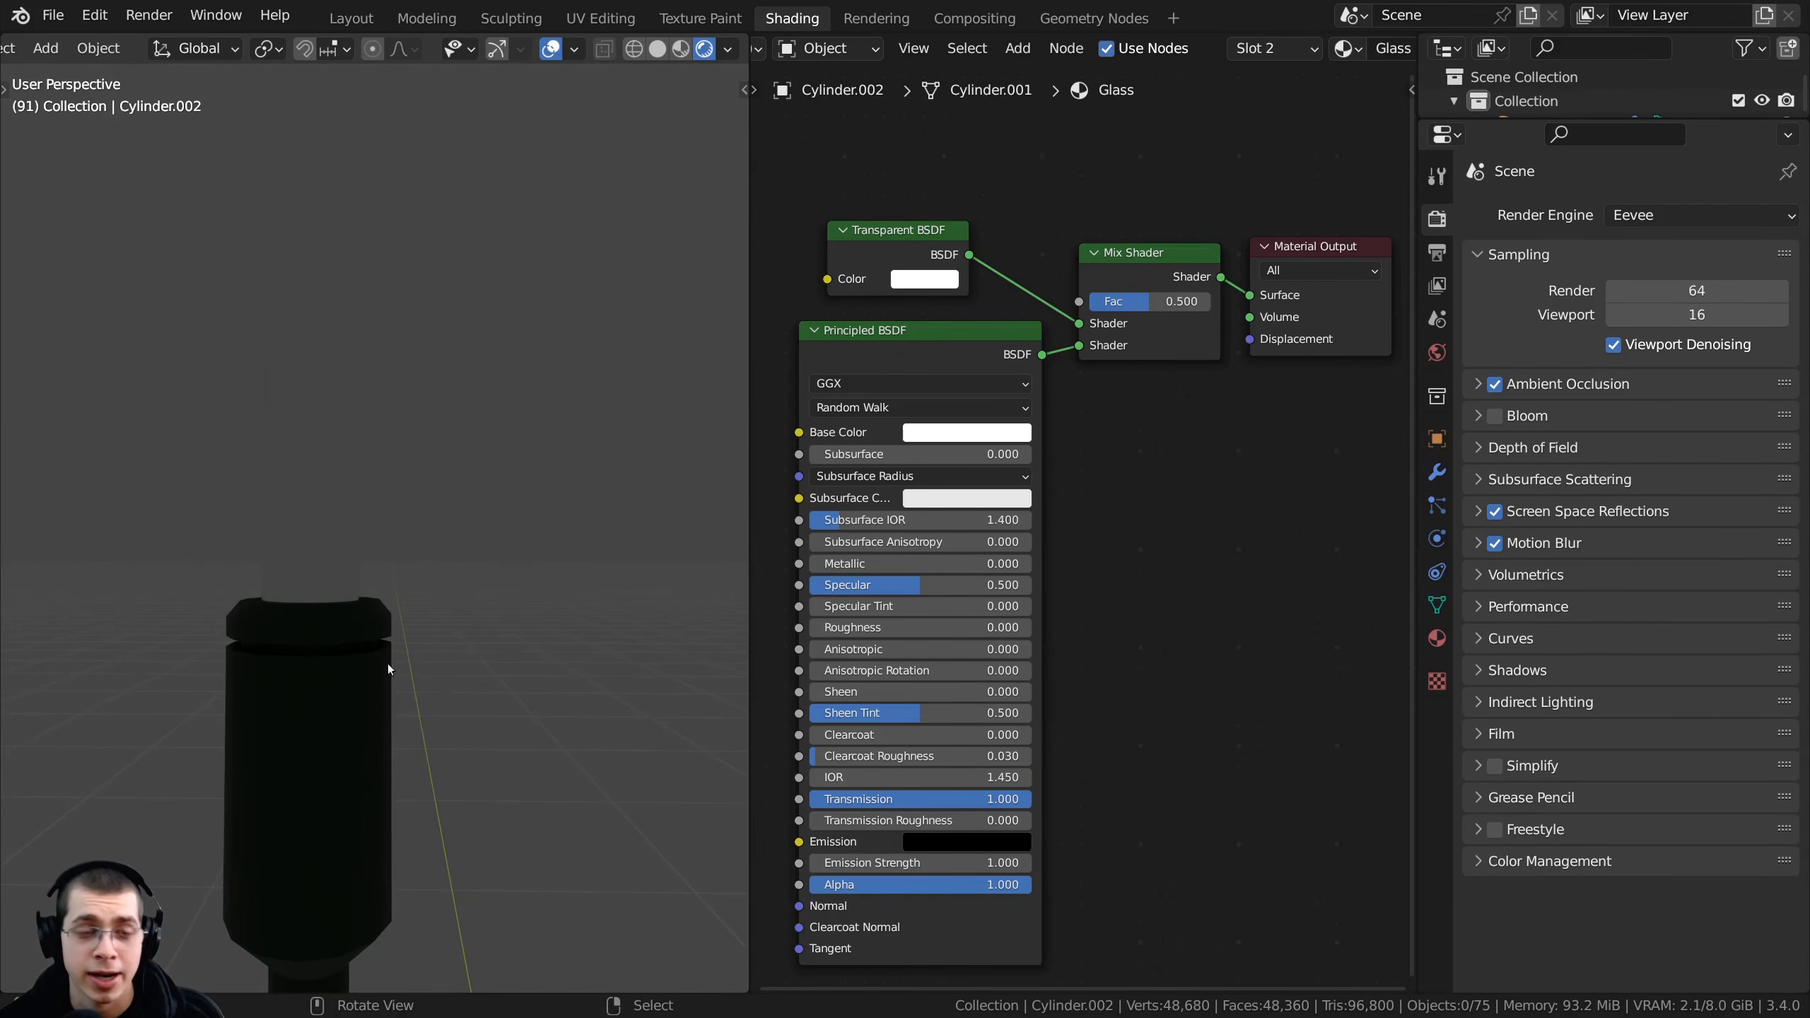
{"action": "middle_click_drag", "start_coordinate": [388, 665], "coordinate": [456, 528]}
{"action": "middle_click_drag", "start_coordinate": [428, 654], "coordinate": [375, 626]}
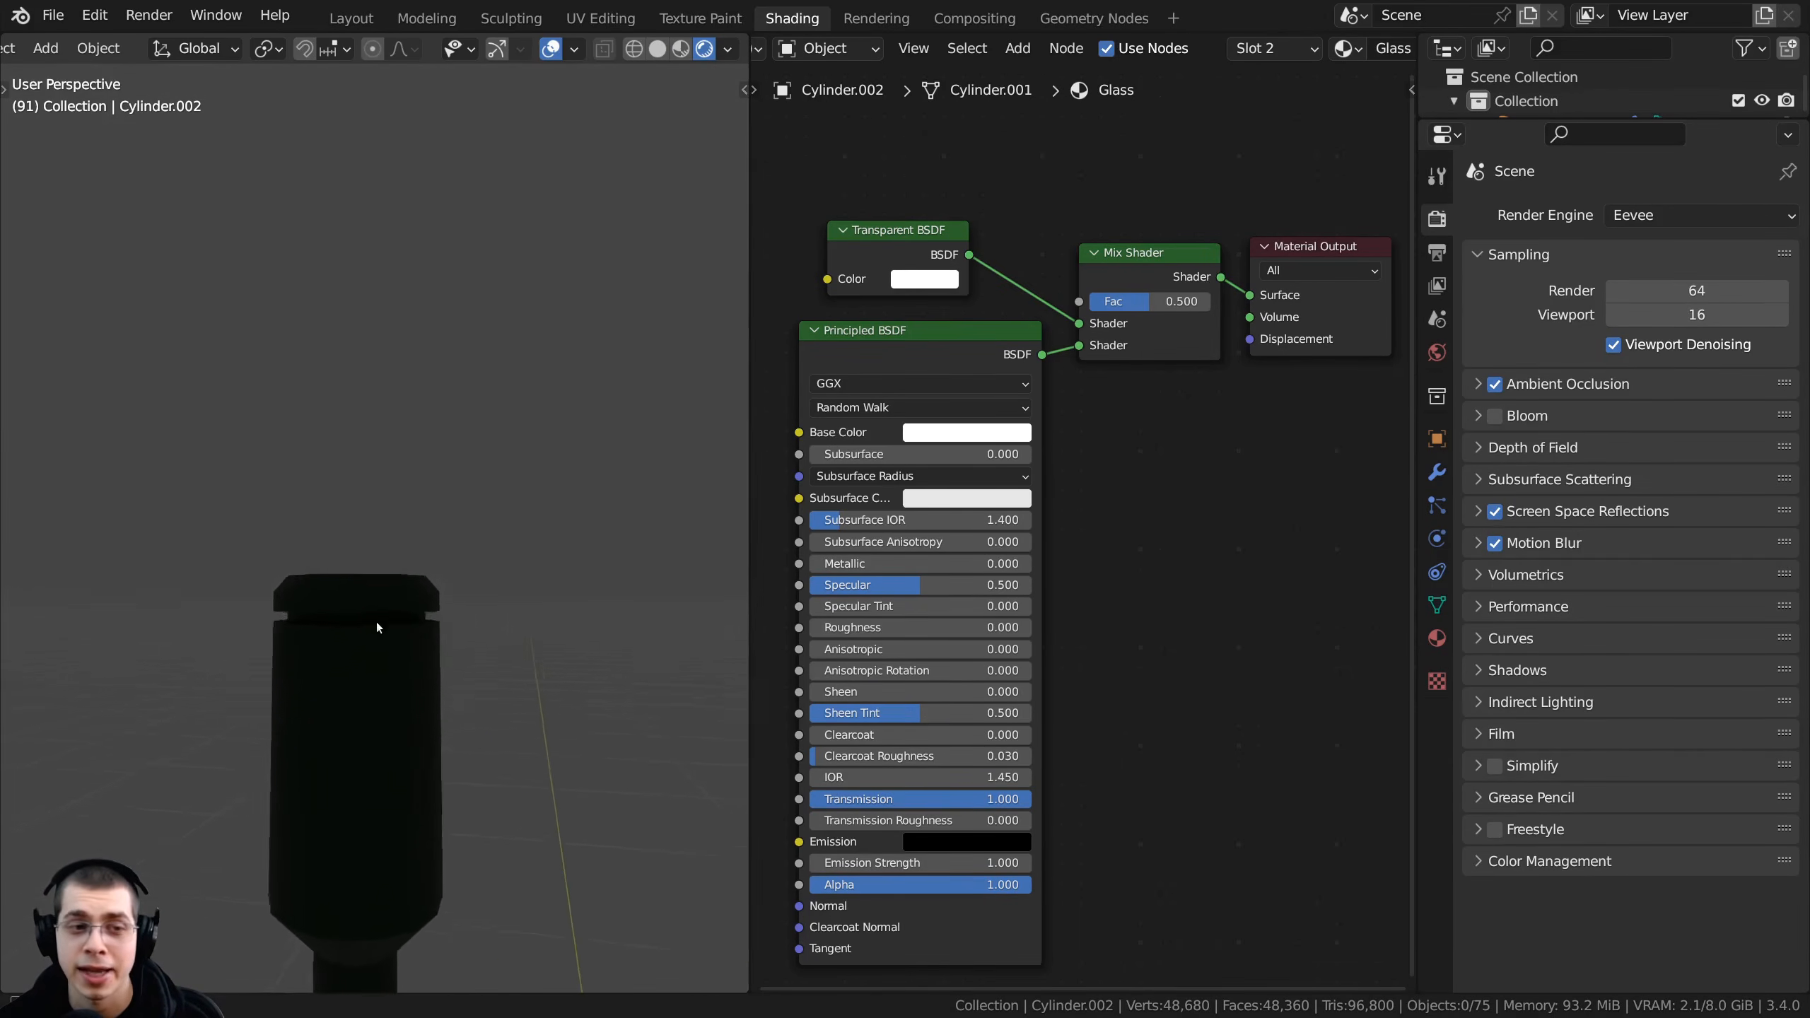
{"action": "scroll", "coordinate": [388, 626], "scroll_direction": "up", "scroll_amount": 2}
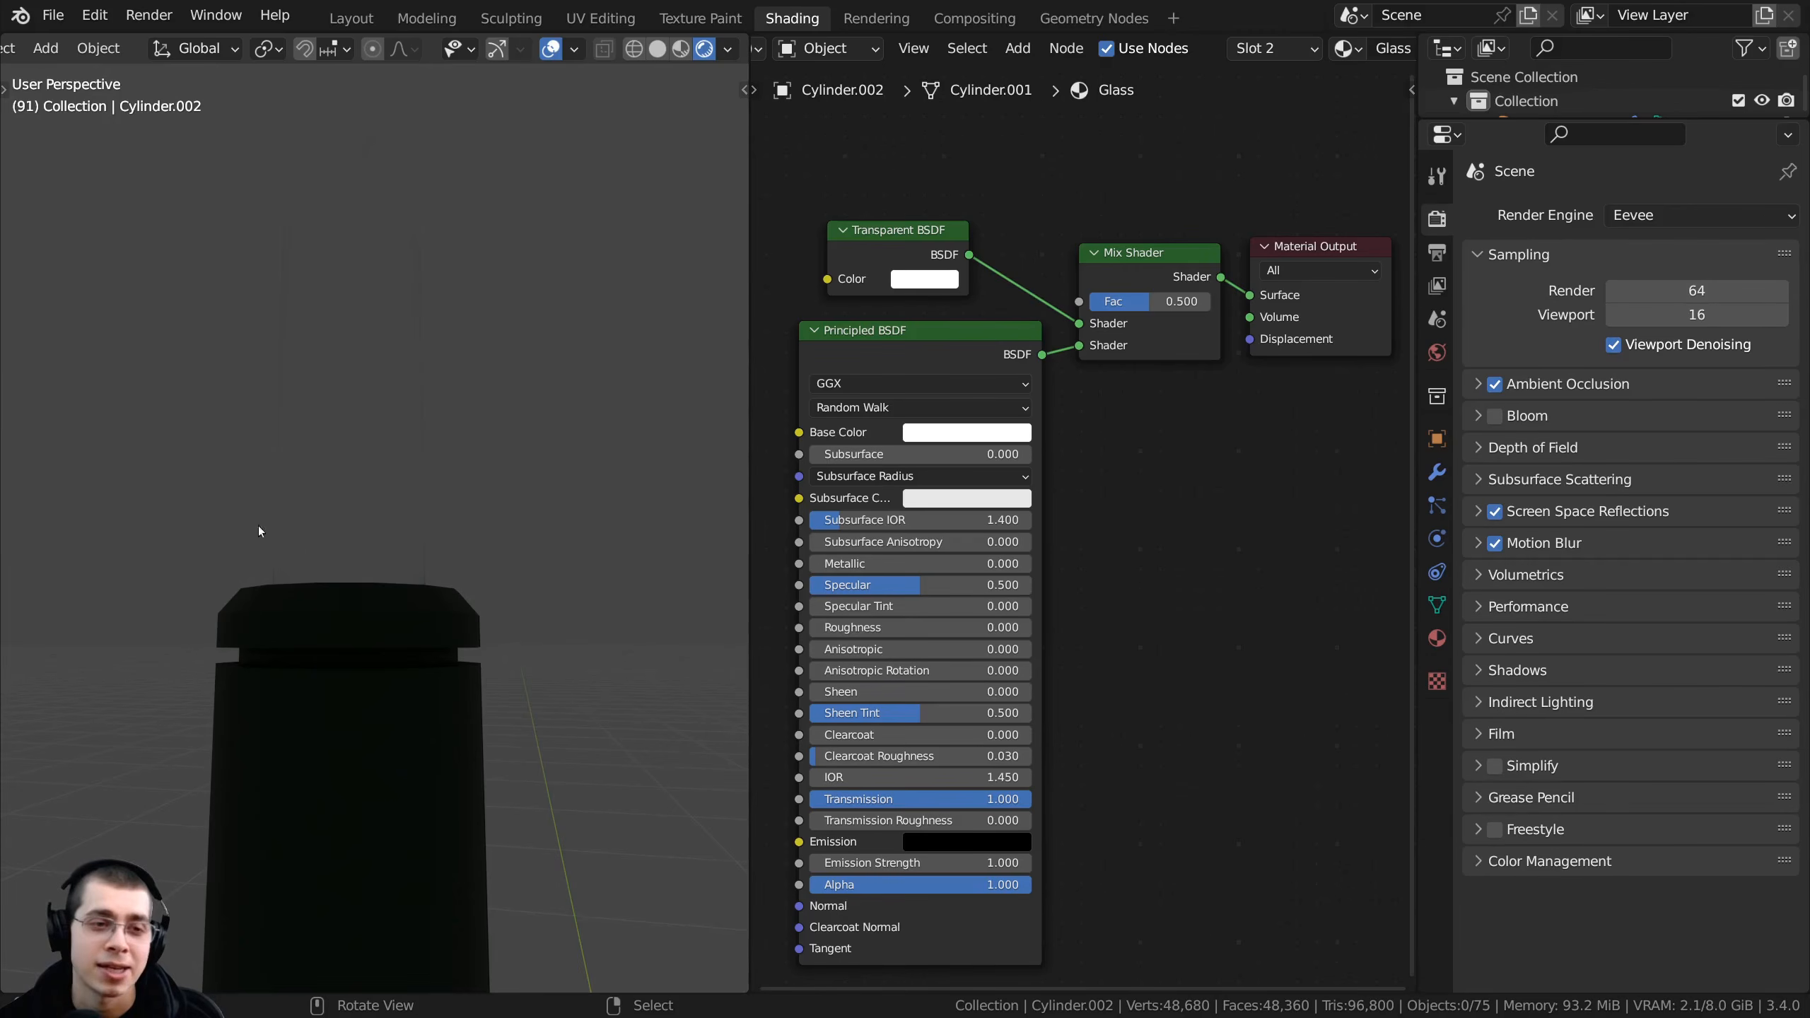
{"action": "middle_click_drag", "start_coordinate": [257, 526], "coordinate": [424, 380]}
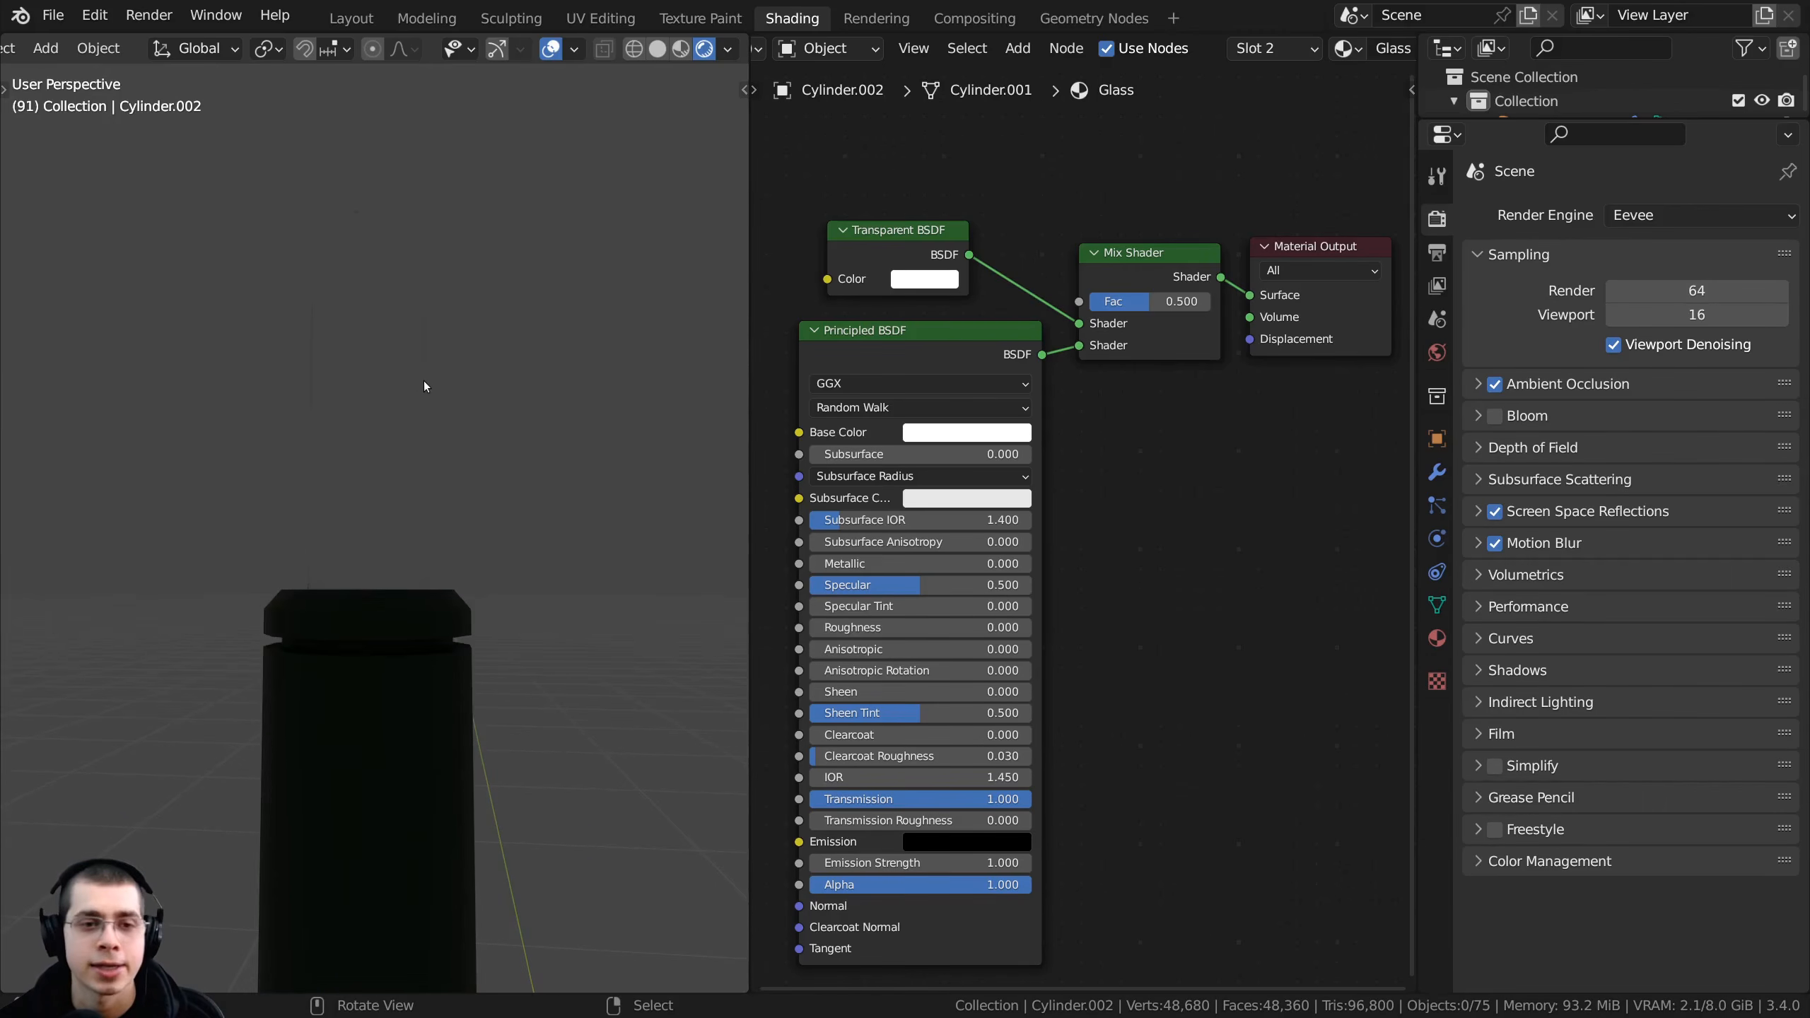
- Light the world with an Environment Texture using christmas_photo_studio_04_1k.hdr as the background color, and inspect the bulb
{"action": "left_click", "coordinate": [1436, 353]}
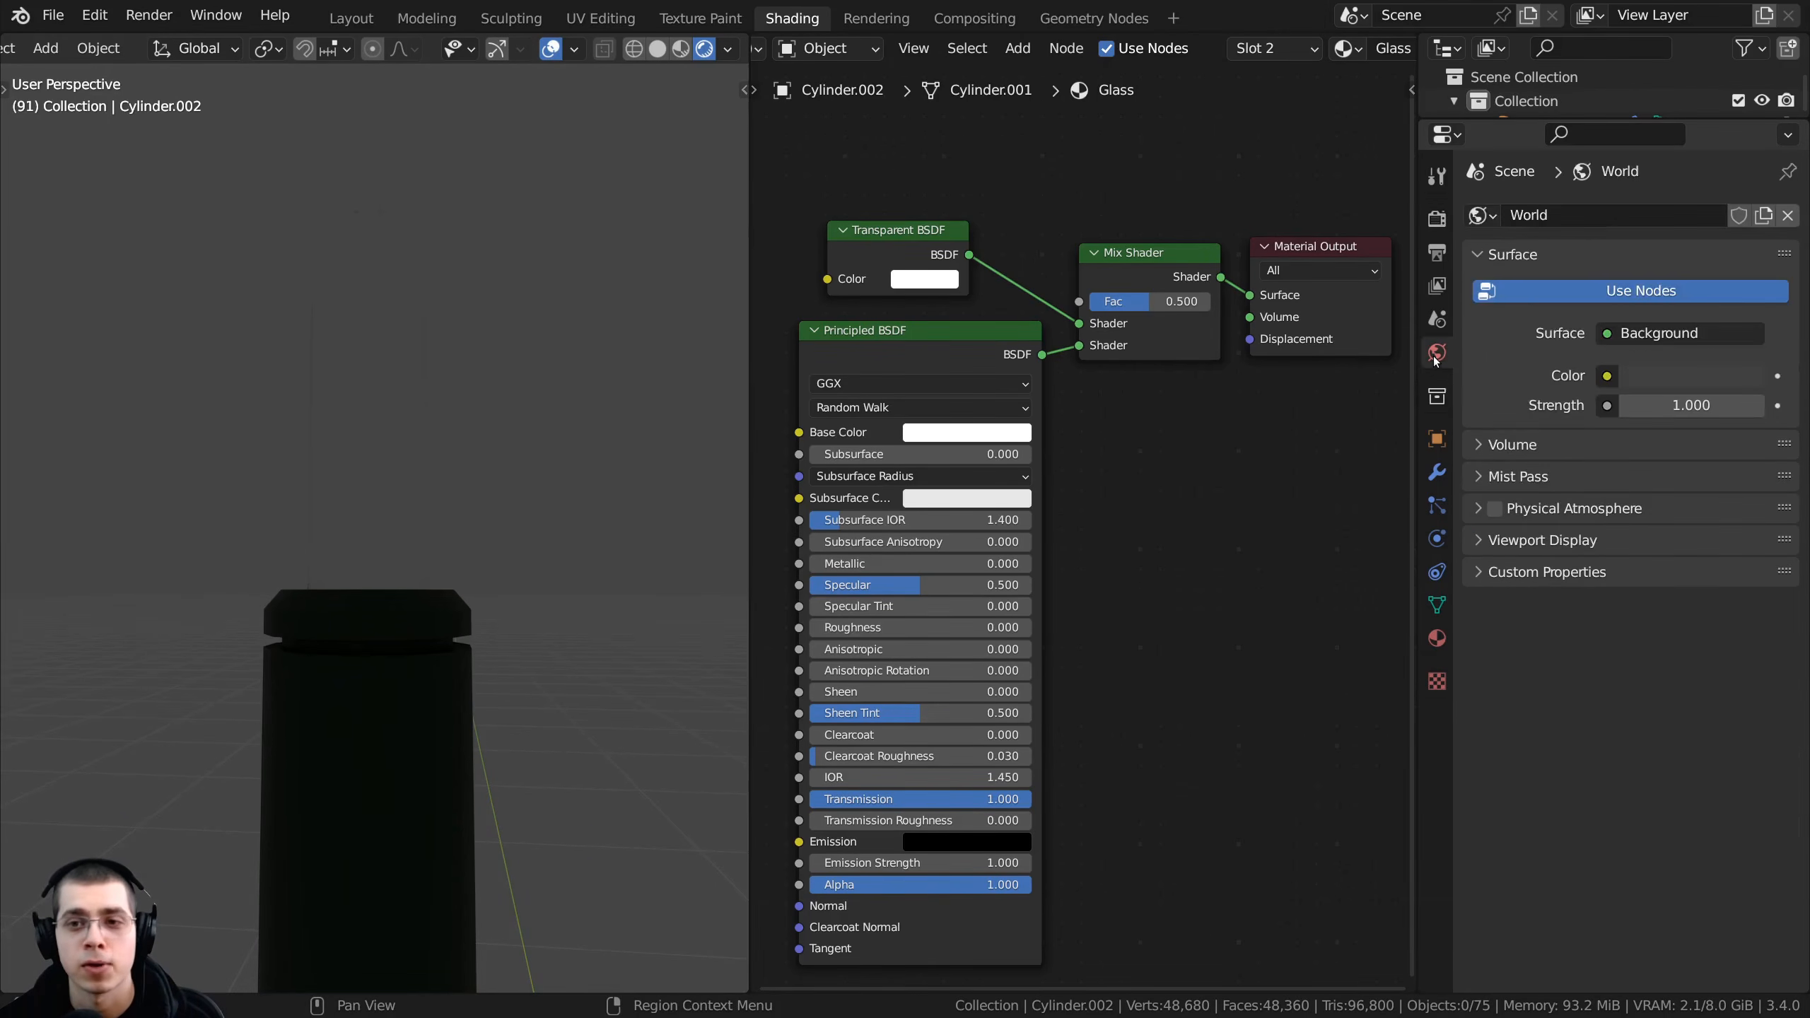
{"action": "left_click", "coordinate": [1607, 376]}
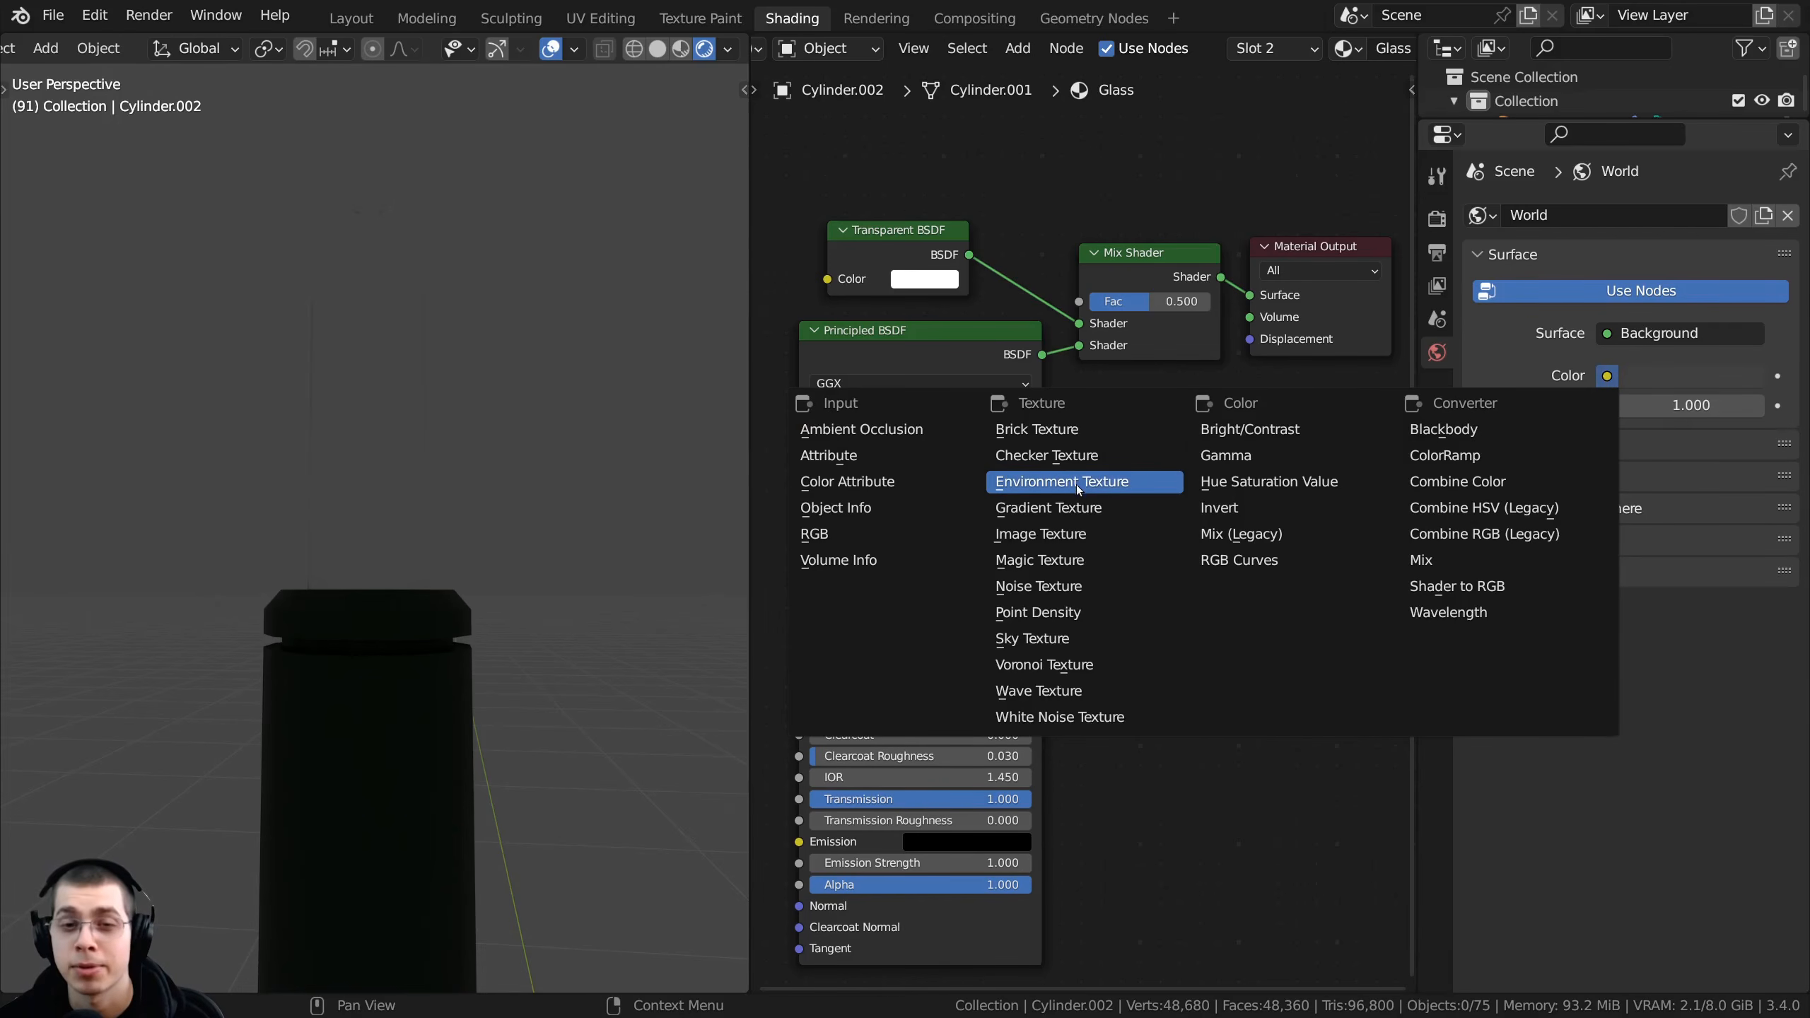
{"action": "left_click", "coordinate": [1169, 502]}
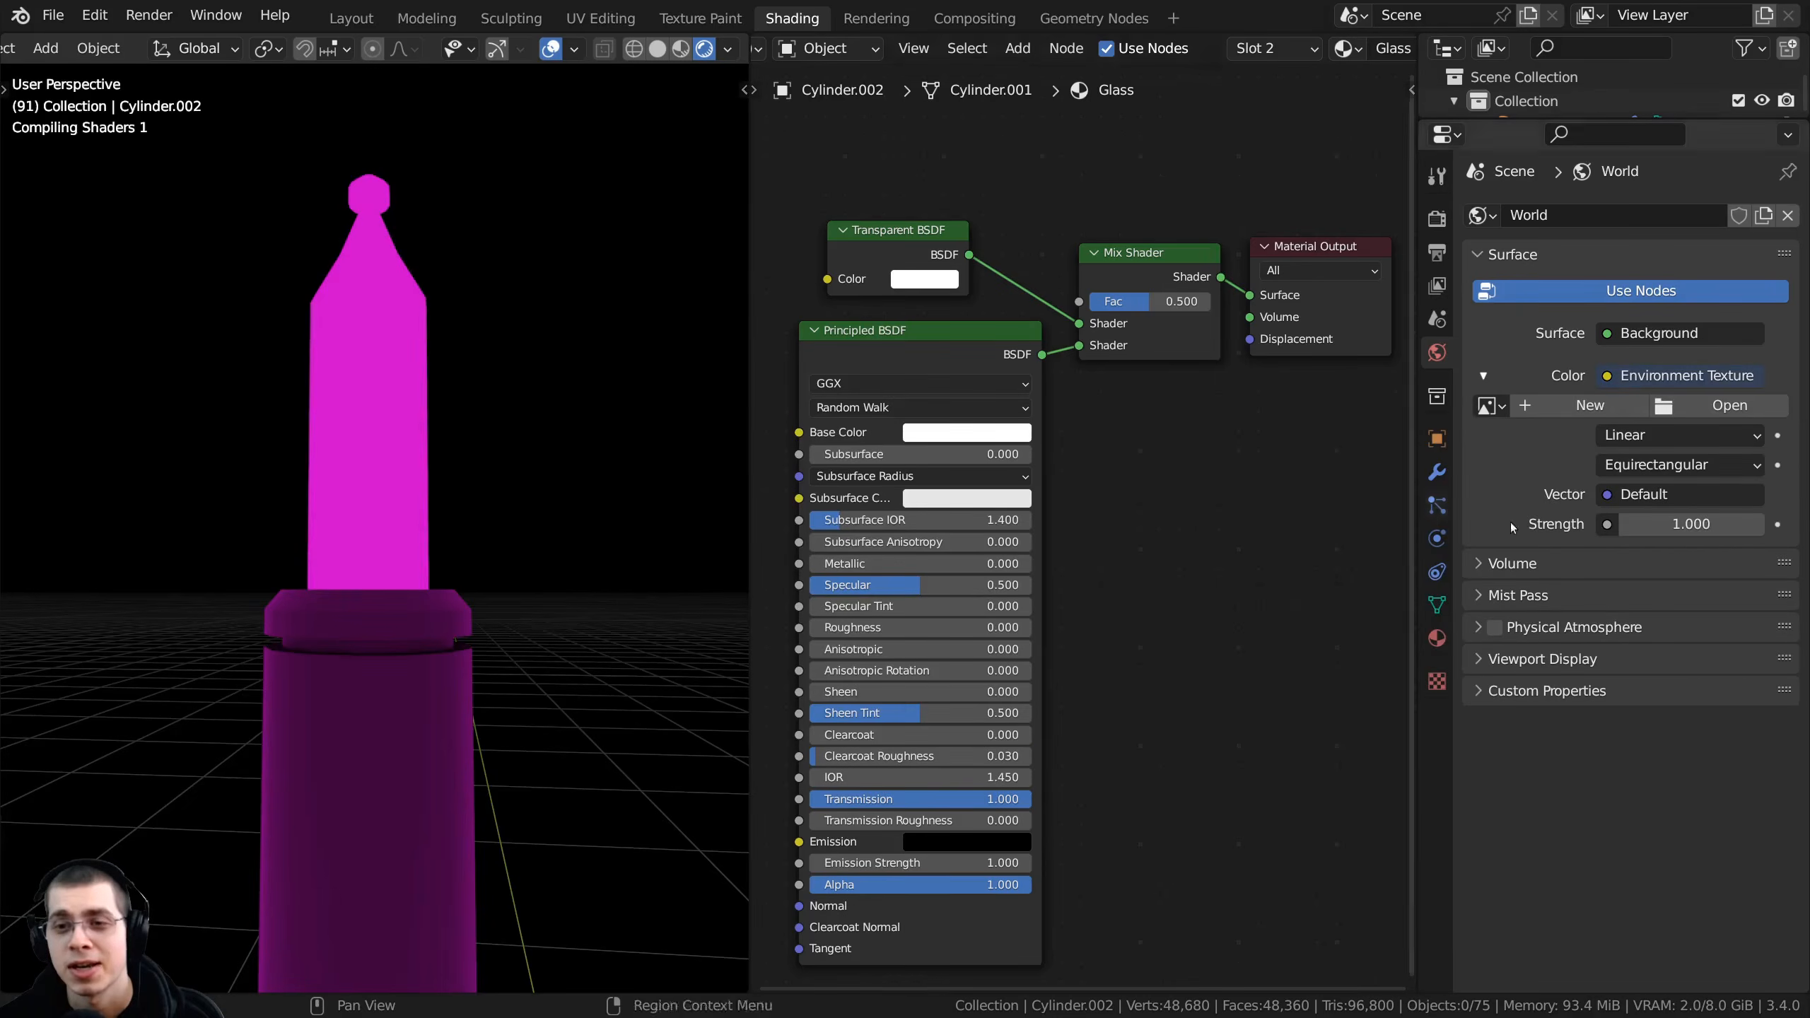
{"action": "left_click", "coordinate": [1730, 405]}
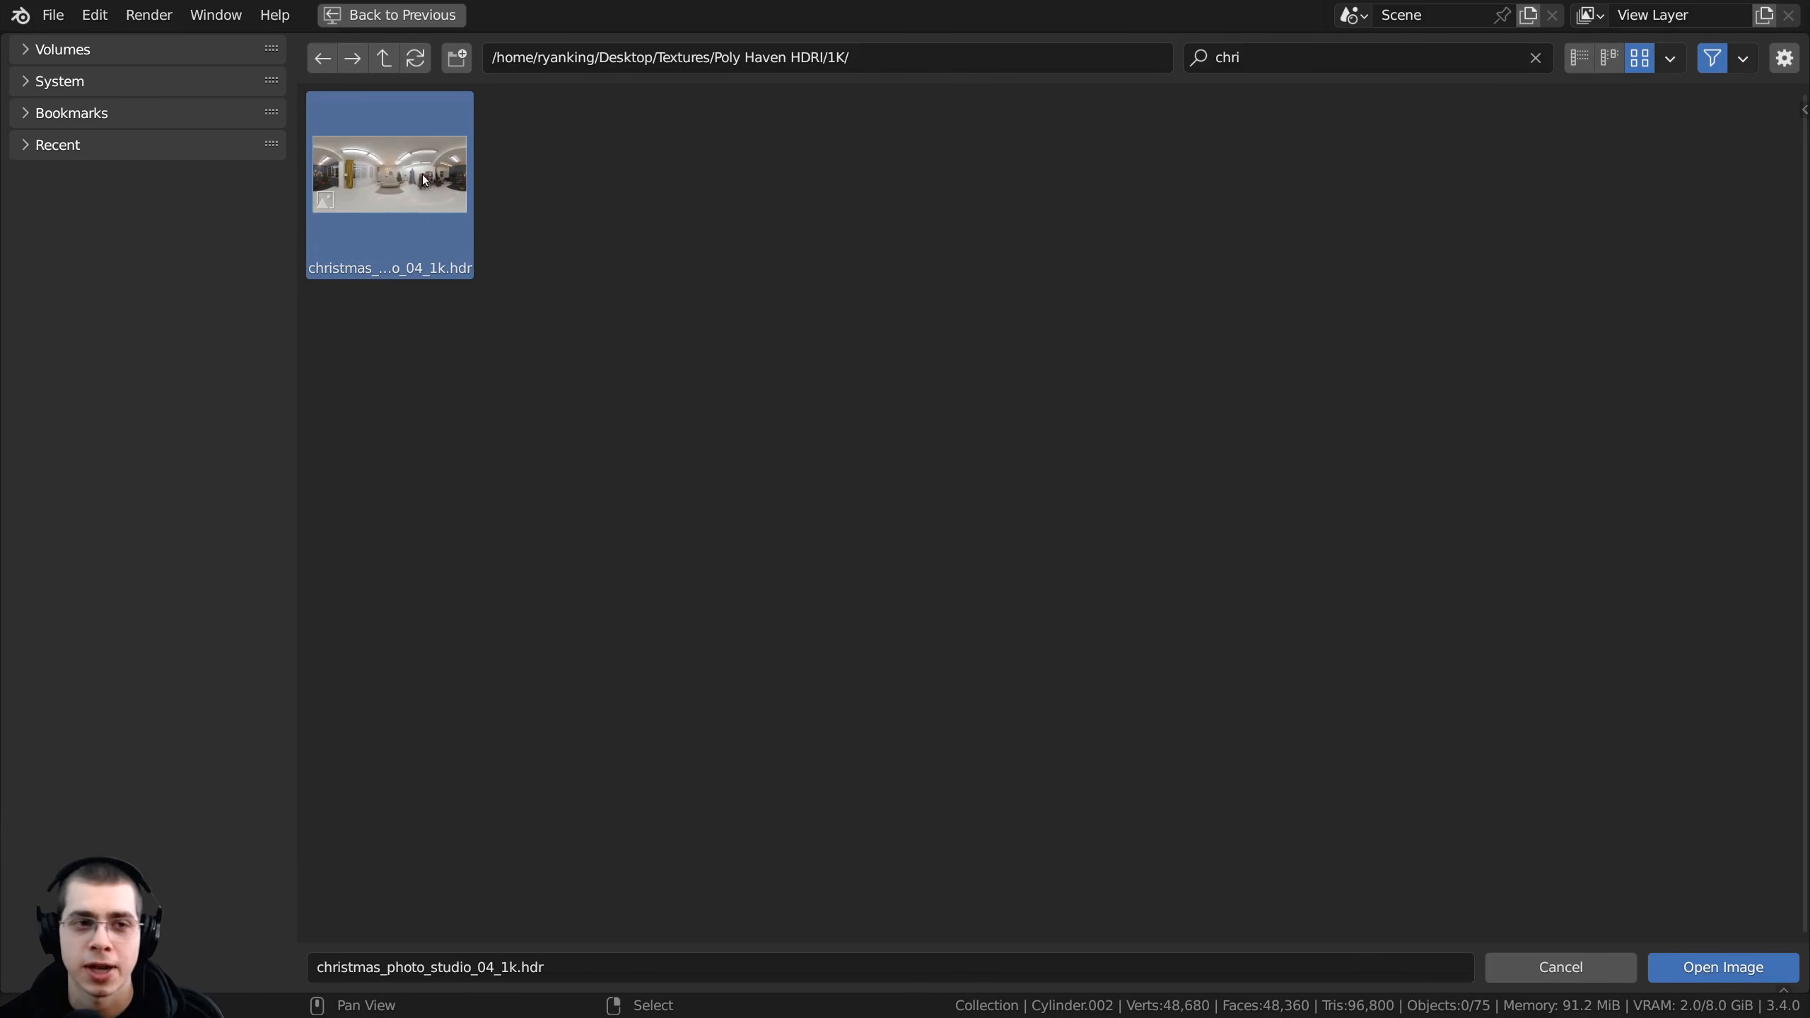
{"action": "left_click", "coordinate": [1687, 972]}
{"action": "middle_click_drag", "start_coordinate": [427, 591], "coordinate": [466, 635]}
{"action": "scroll", "coordinate": [390, 640], "scroll_direction": "up", "scroll_amount": 4}
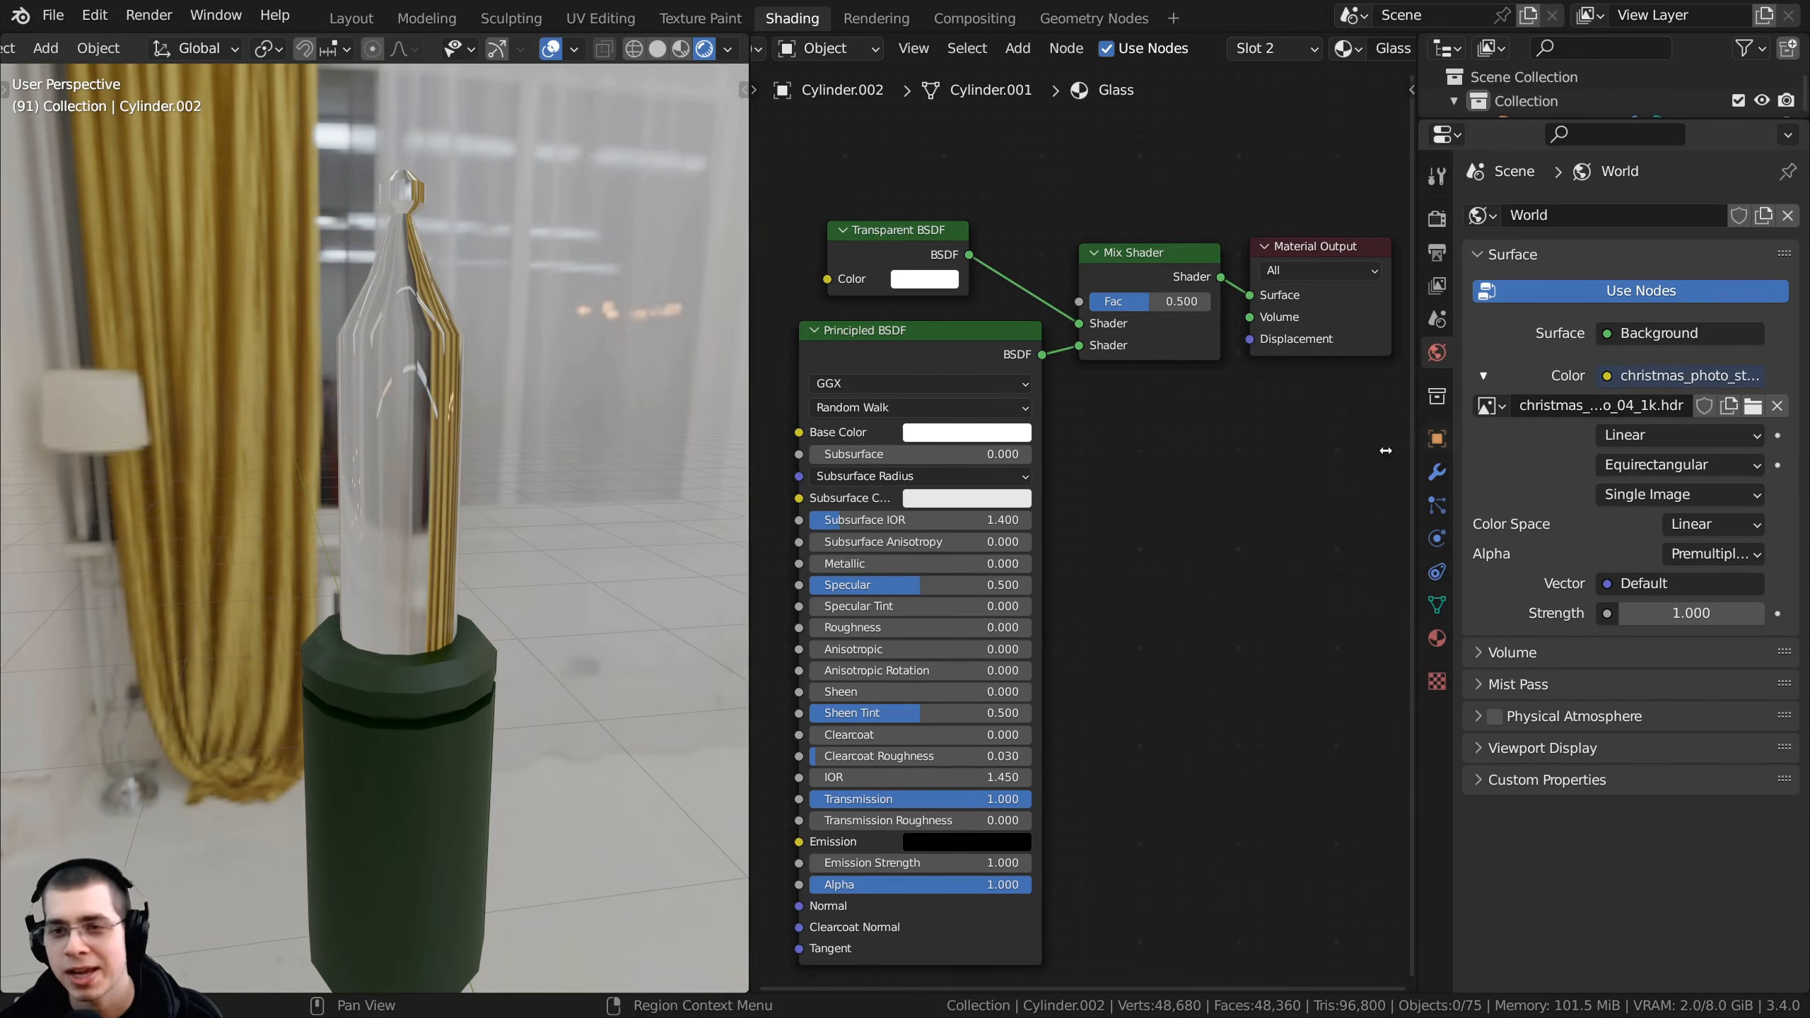
- Set the Glass material's Blend Mode and Shadow Mode to Alpha Hashed
{"action": "middle_click_drag", "start_coordinate": [408, 426], "coordinate": [399, 537]}
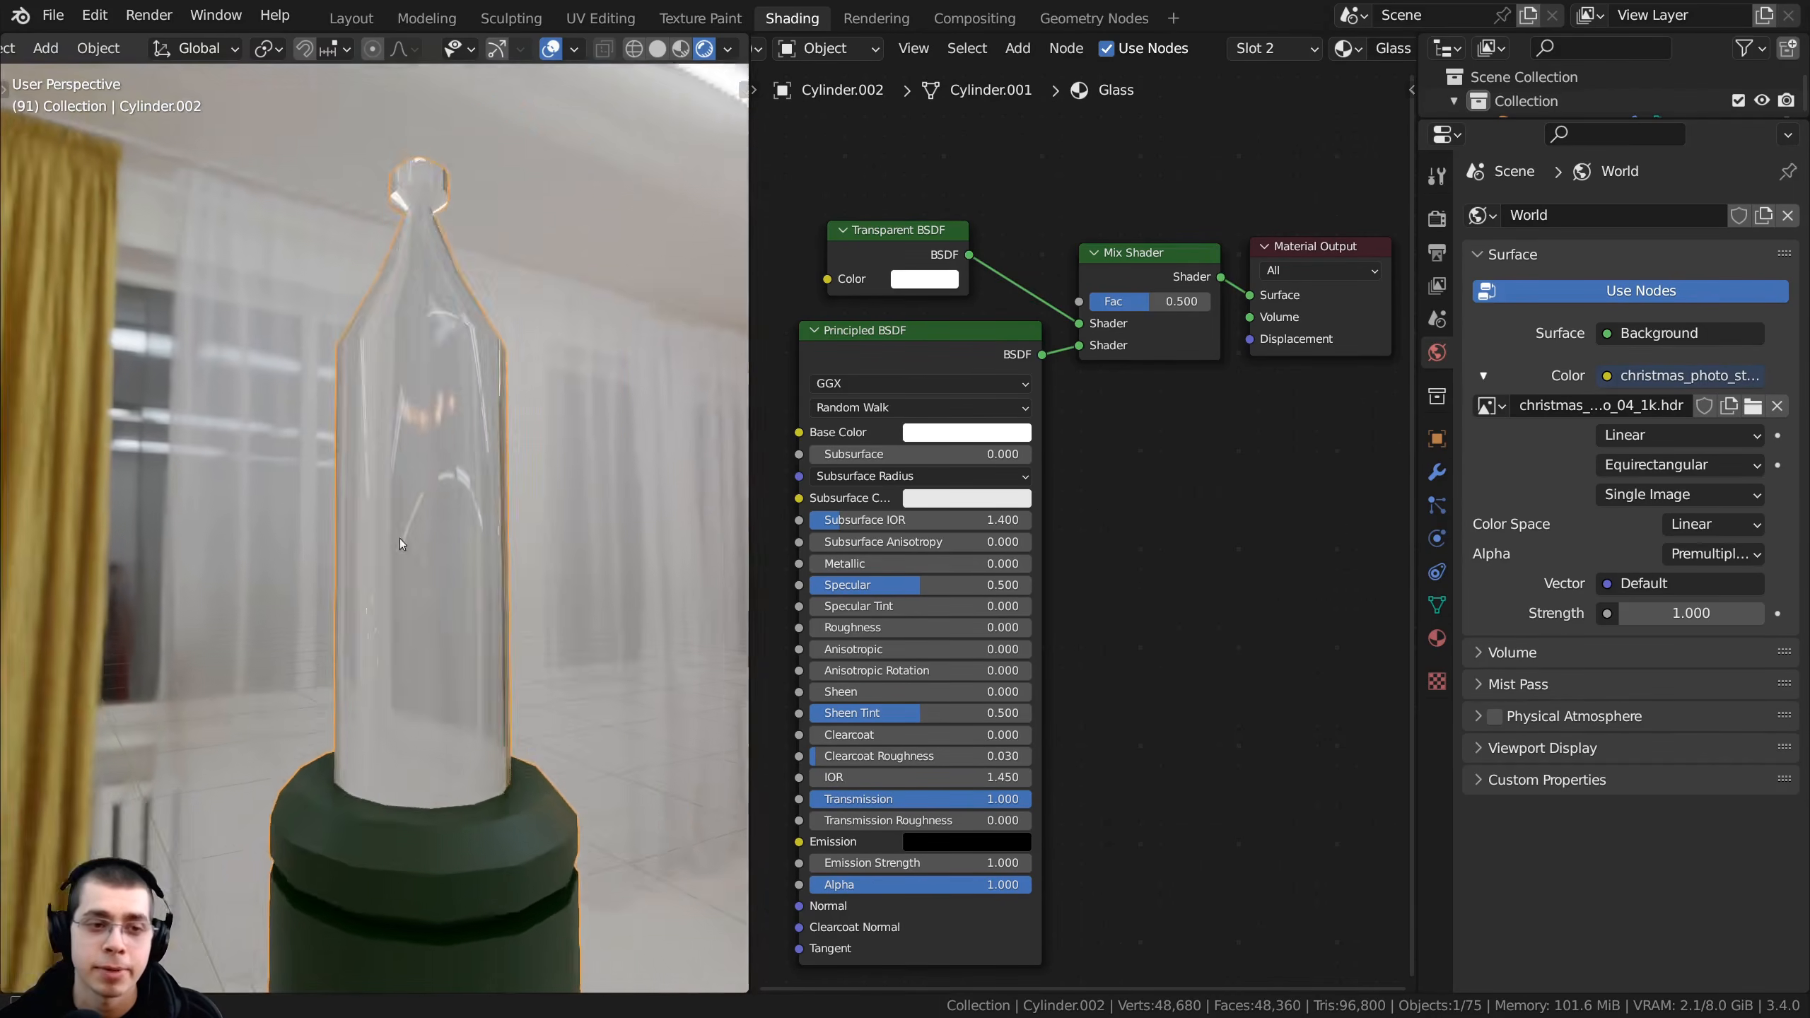
{"action": "left_click", "coordinate": [399, 540]}
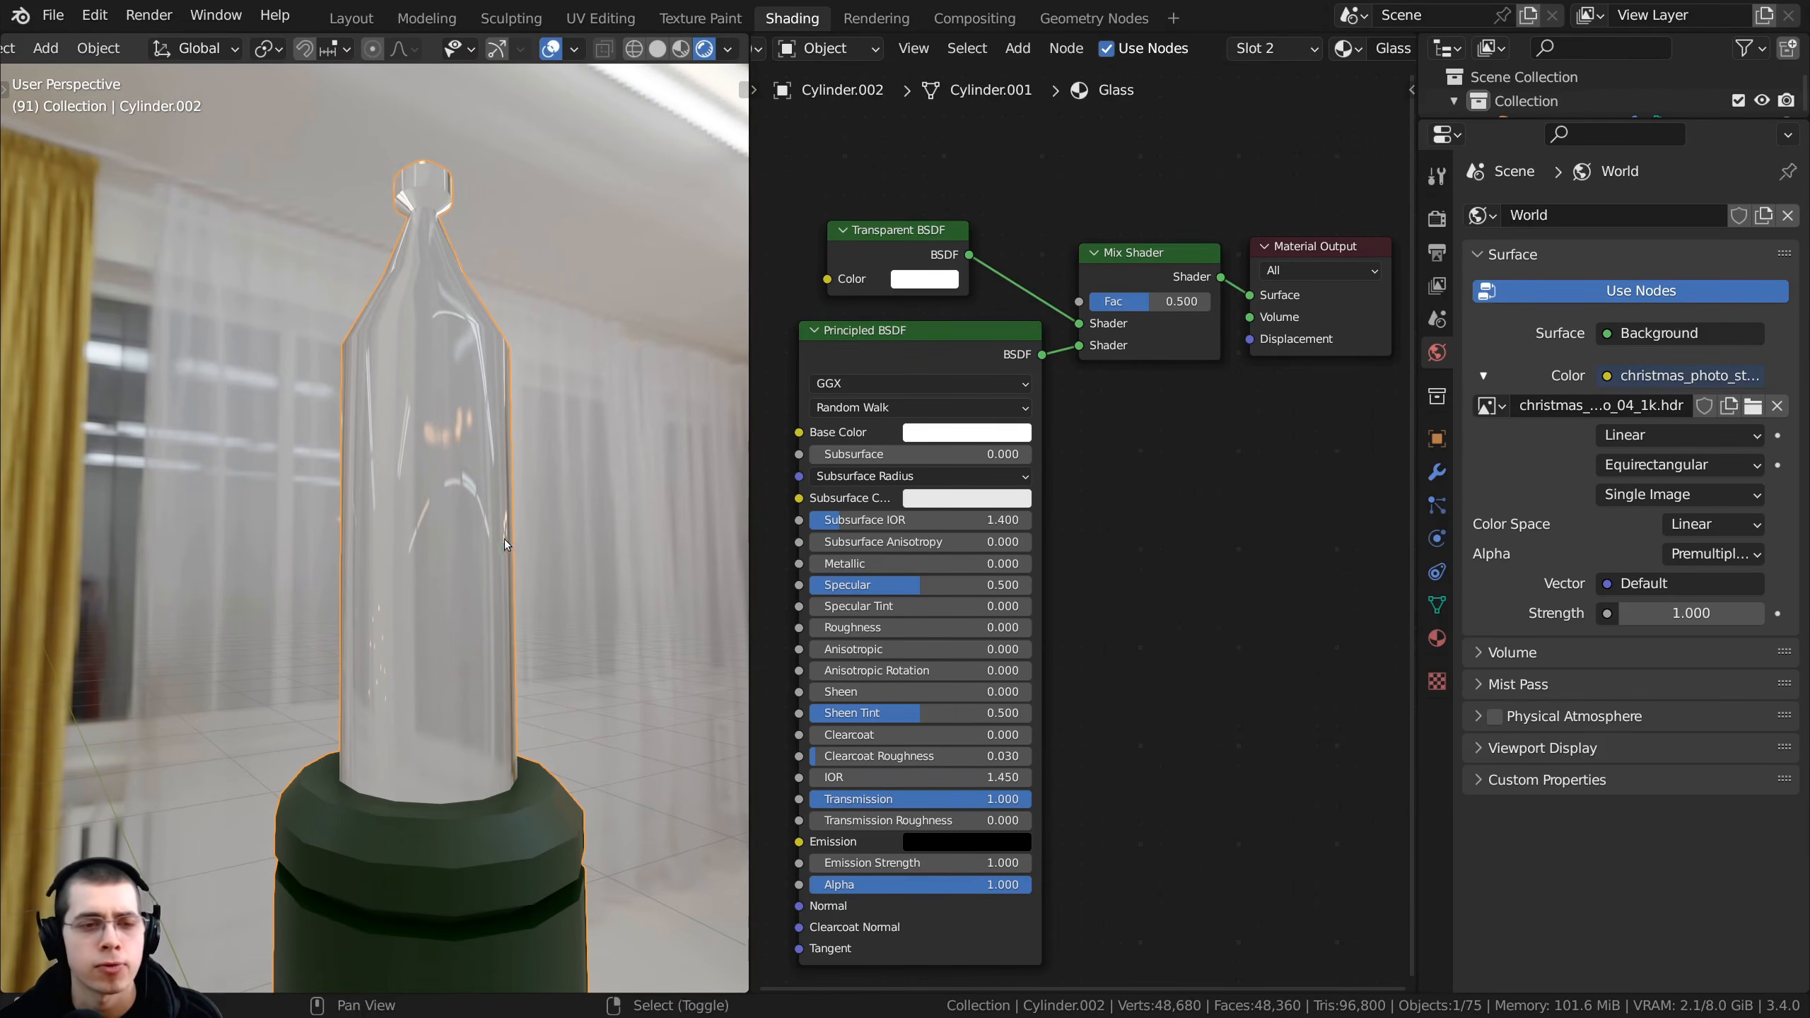
{"action": "left_click", "coordinate": [1436, 638]}
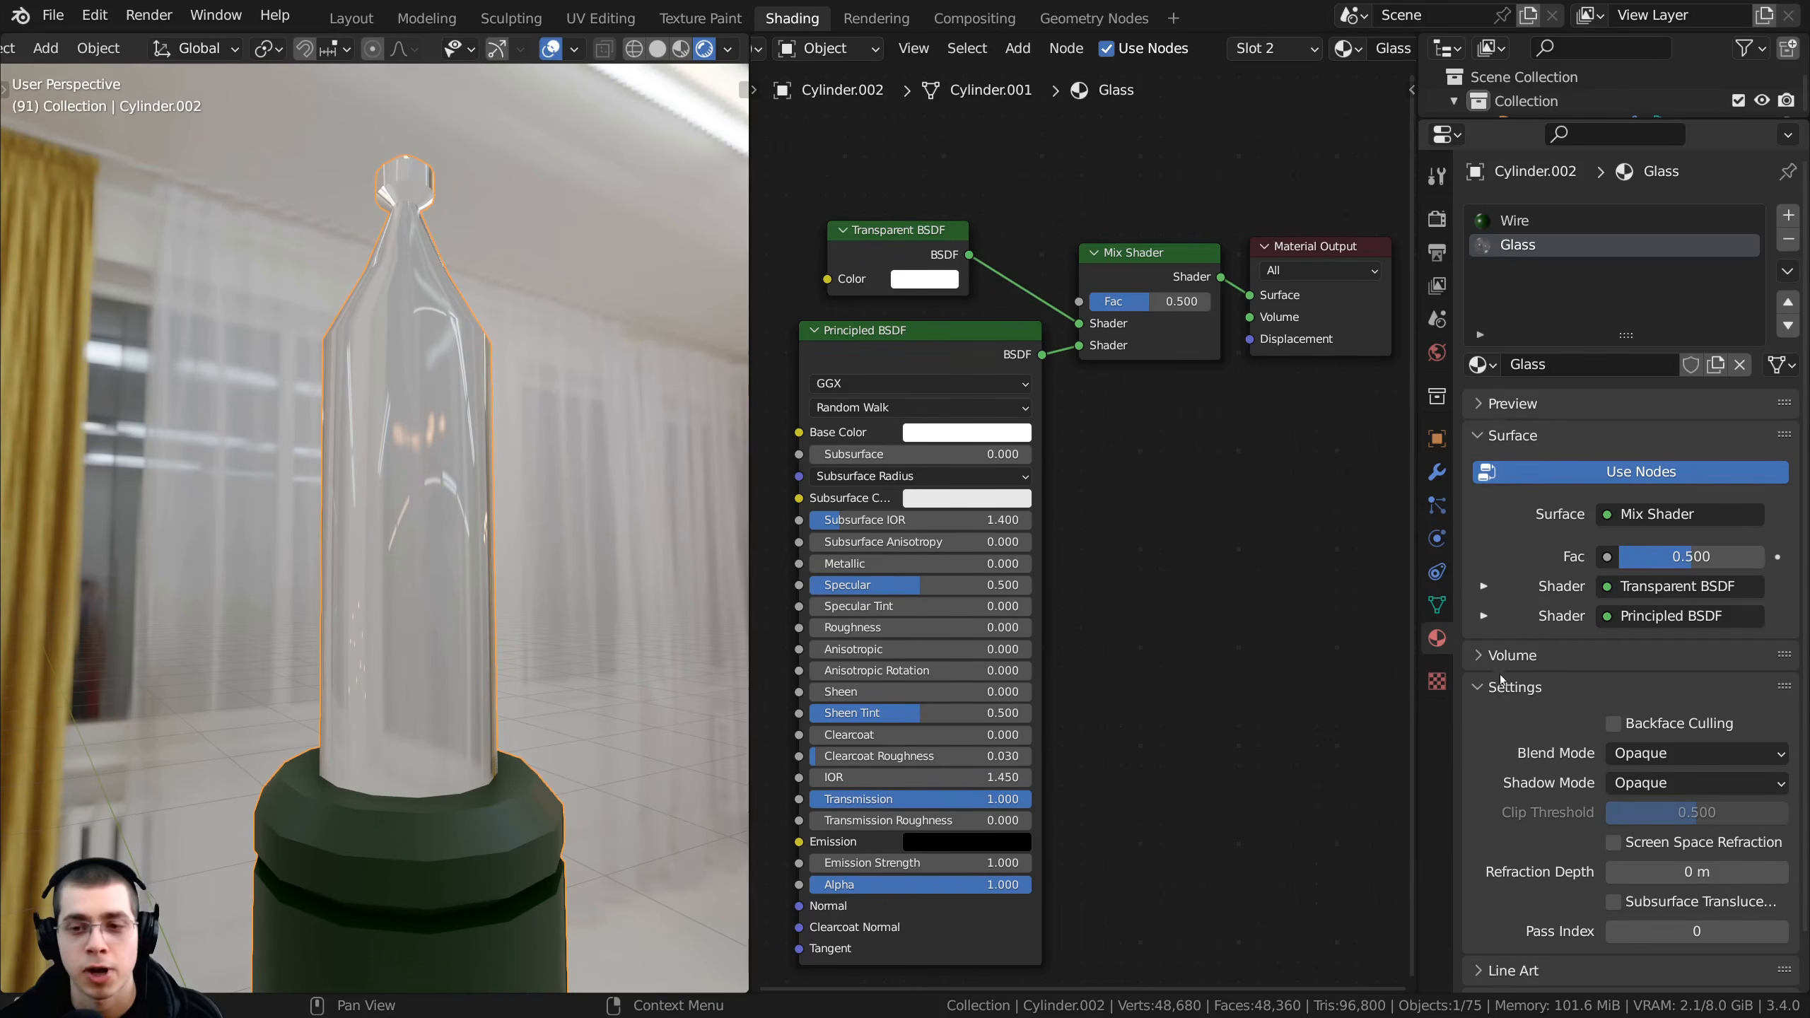
{"action": "scroll", "coordinate": [1567, 668], "scroll_direction": "down", "scroll_amount": 2}
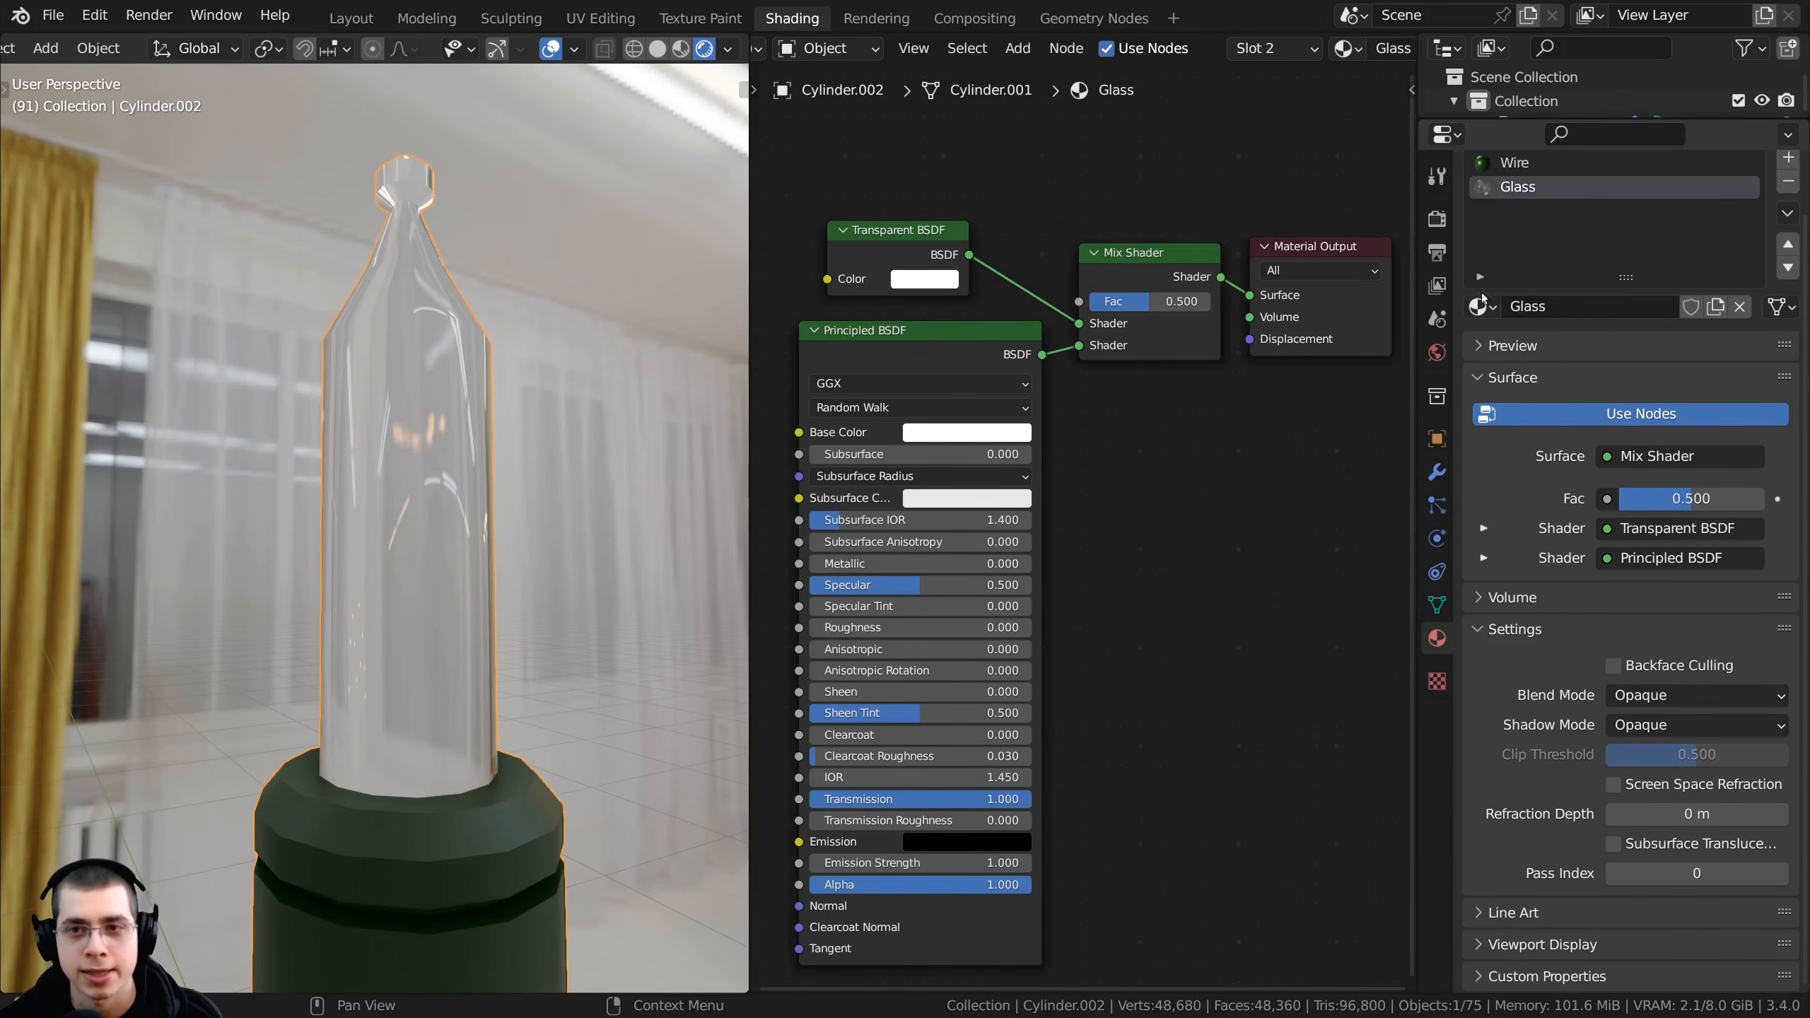
{"action": "scroll", "coordinate": [1518, 263], "scroll_direction": "up", "scroll_amount": 2}
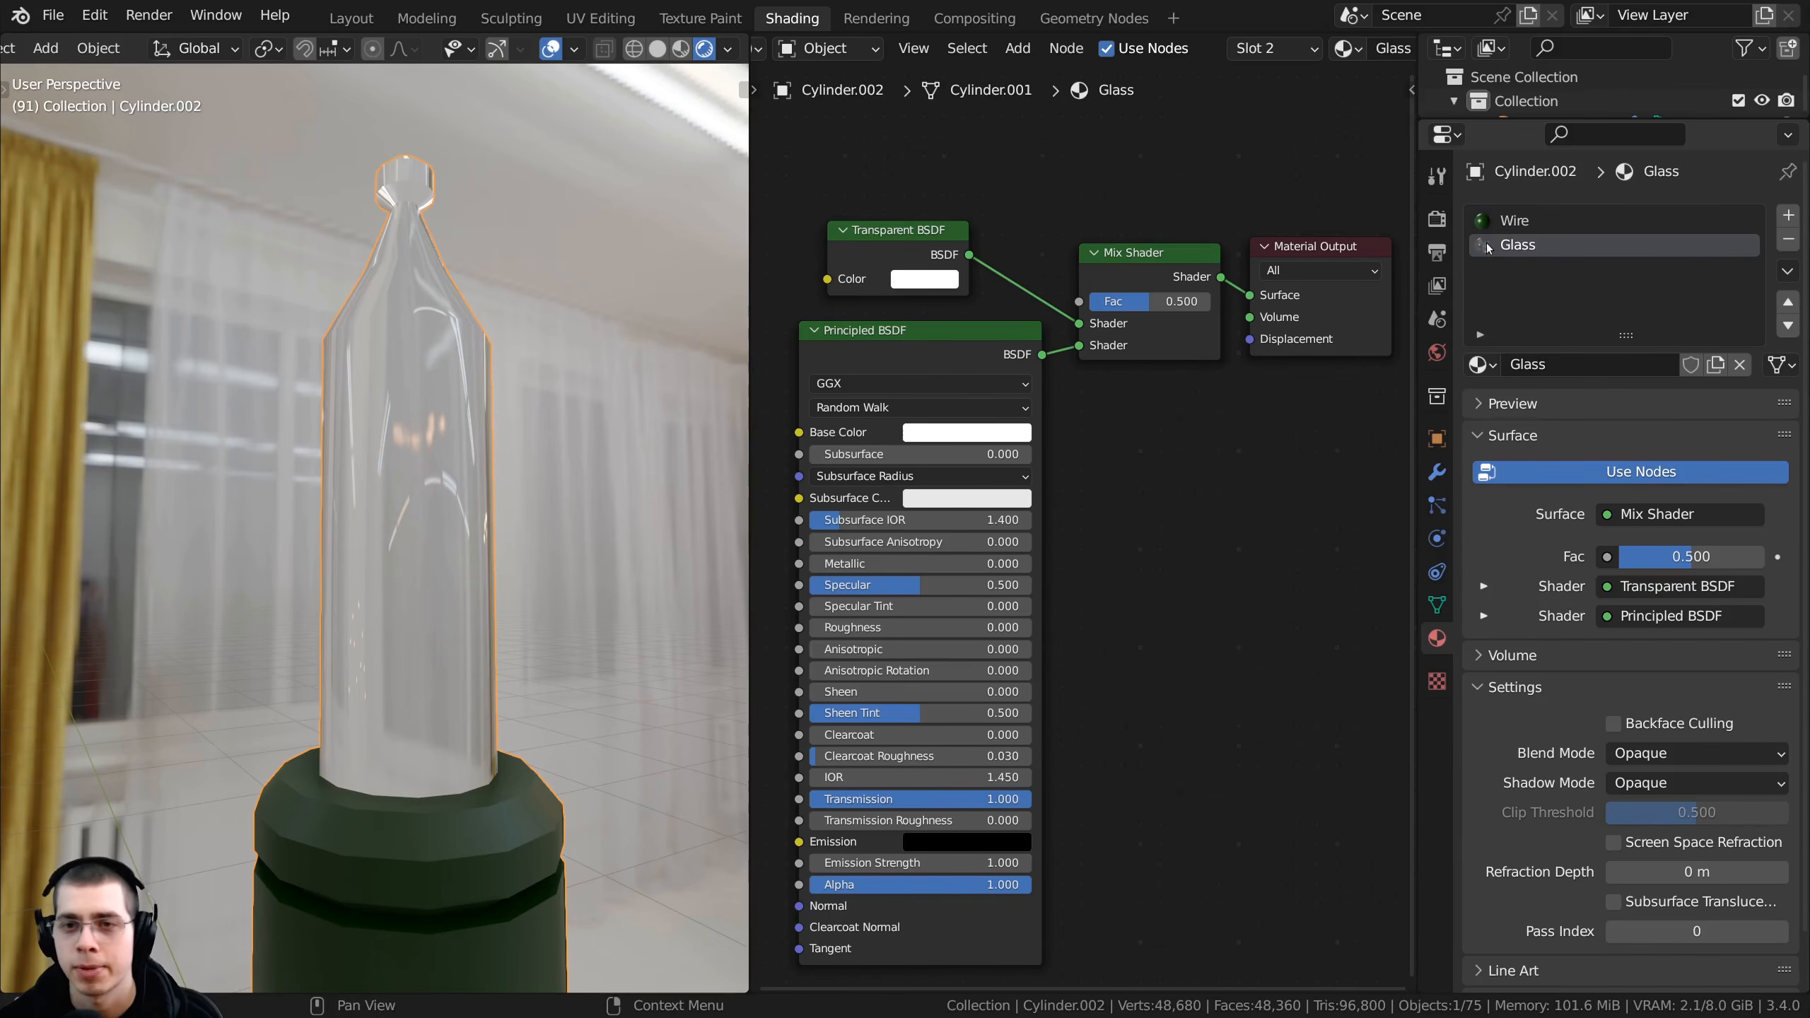
{"action": "scroll", "coordinate": [1530, 273], "scroll_direction": "down", "scroll_amount": 2}
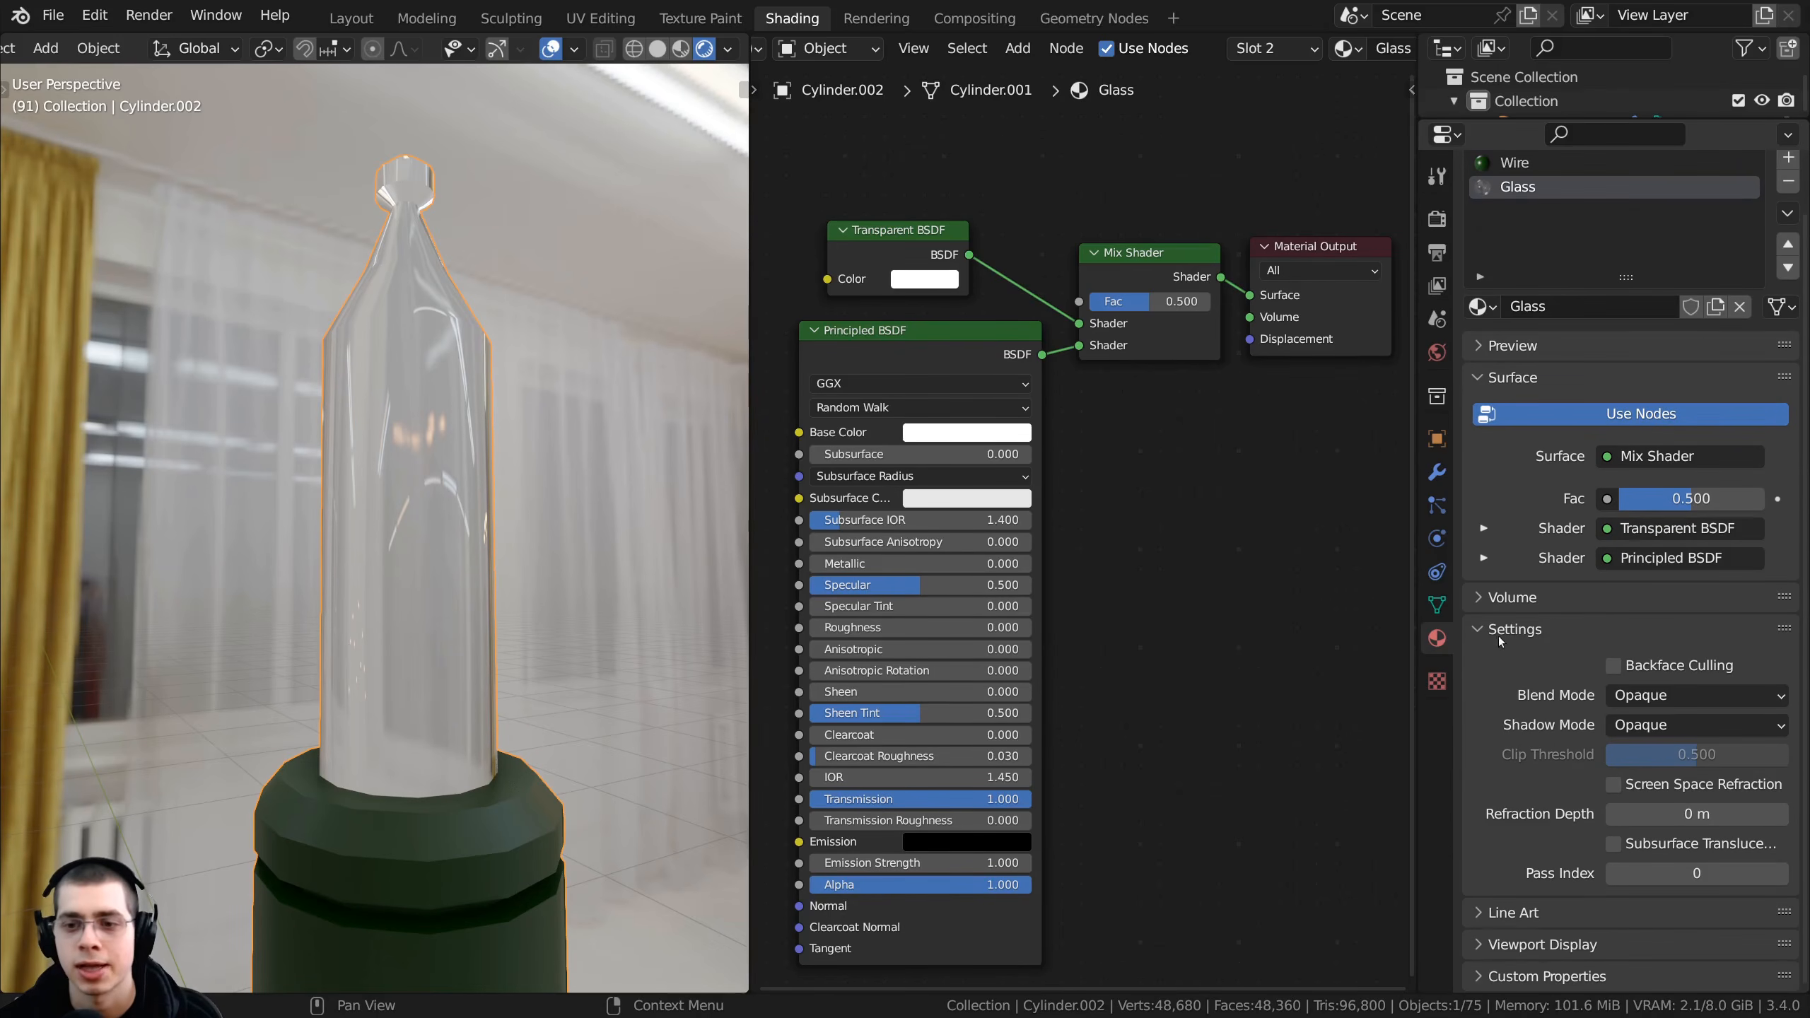
{"action": "left_click", "coordinate": [1636, 695]}
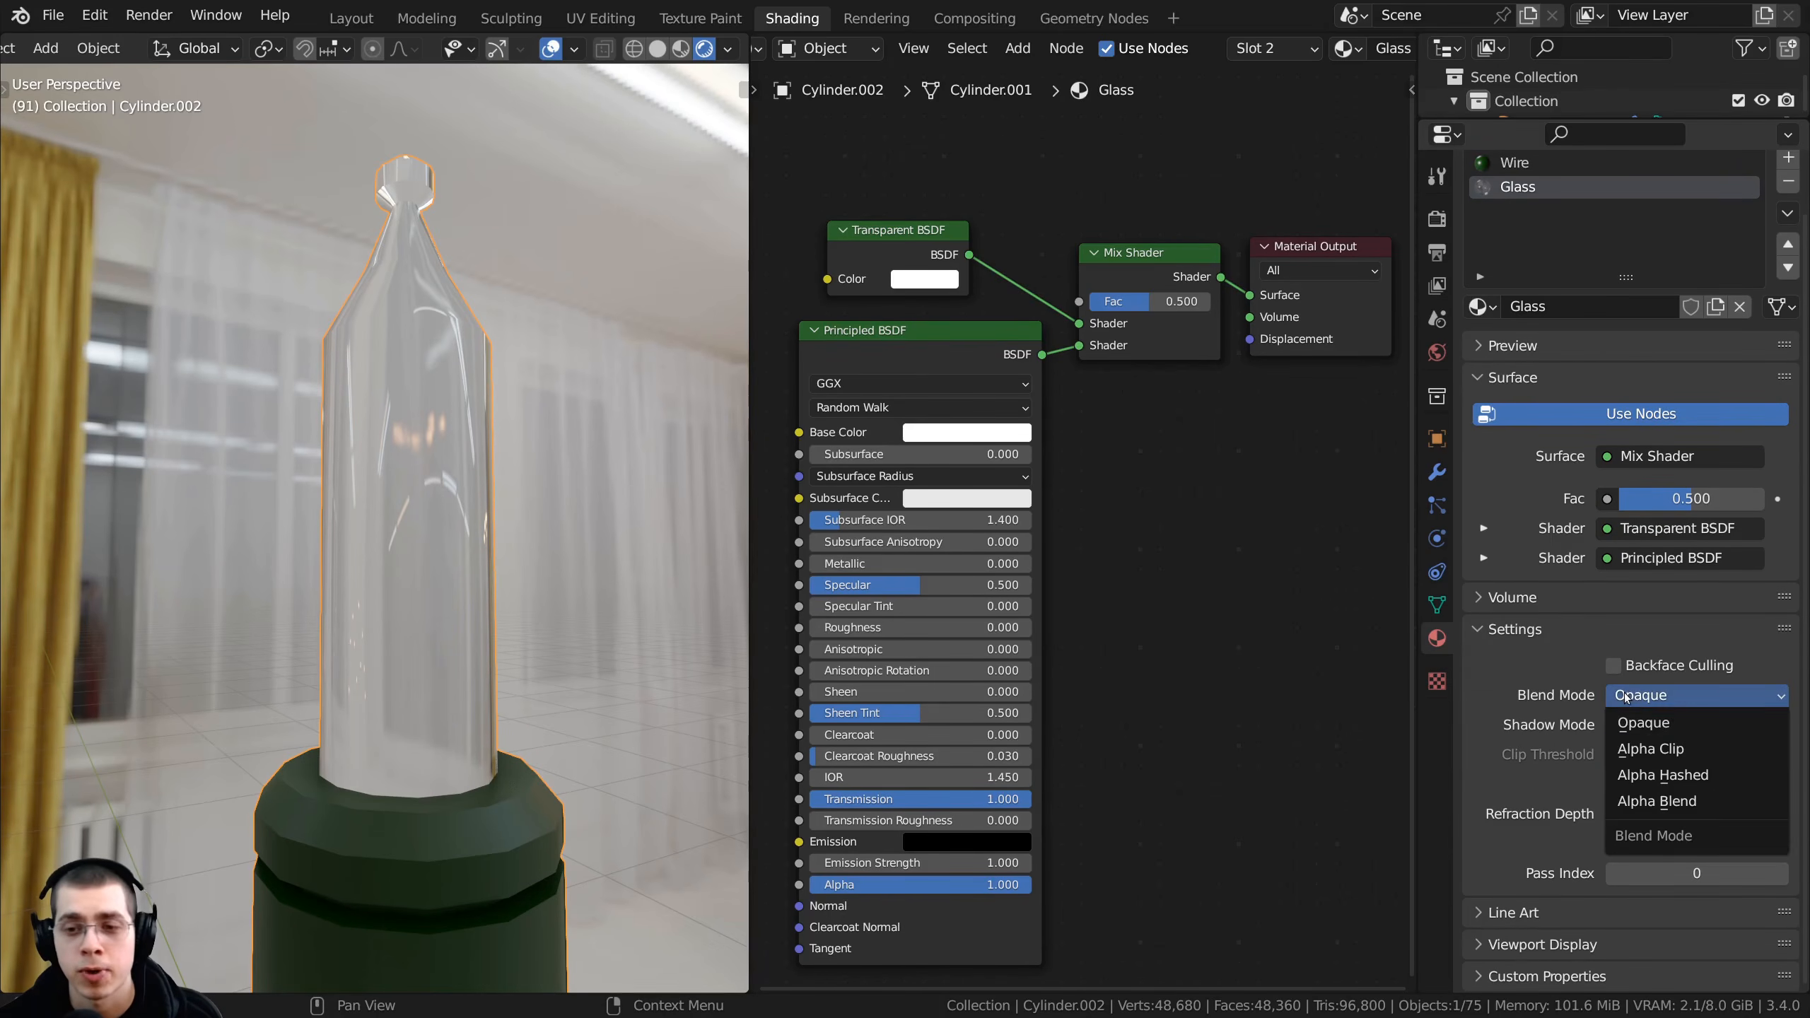
{"action": "left_click", "coordinate": [1651, 783]}
{"action": "left_click", "coordinate": [1635, 727]}
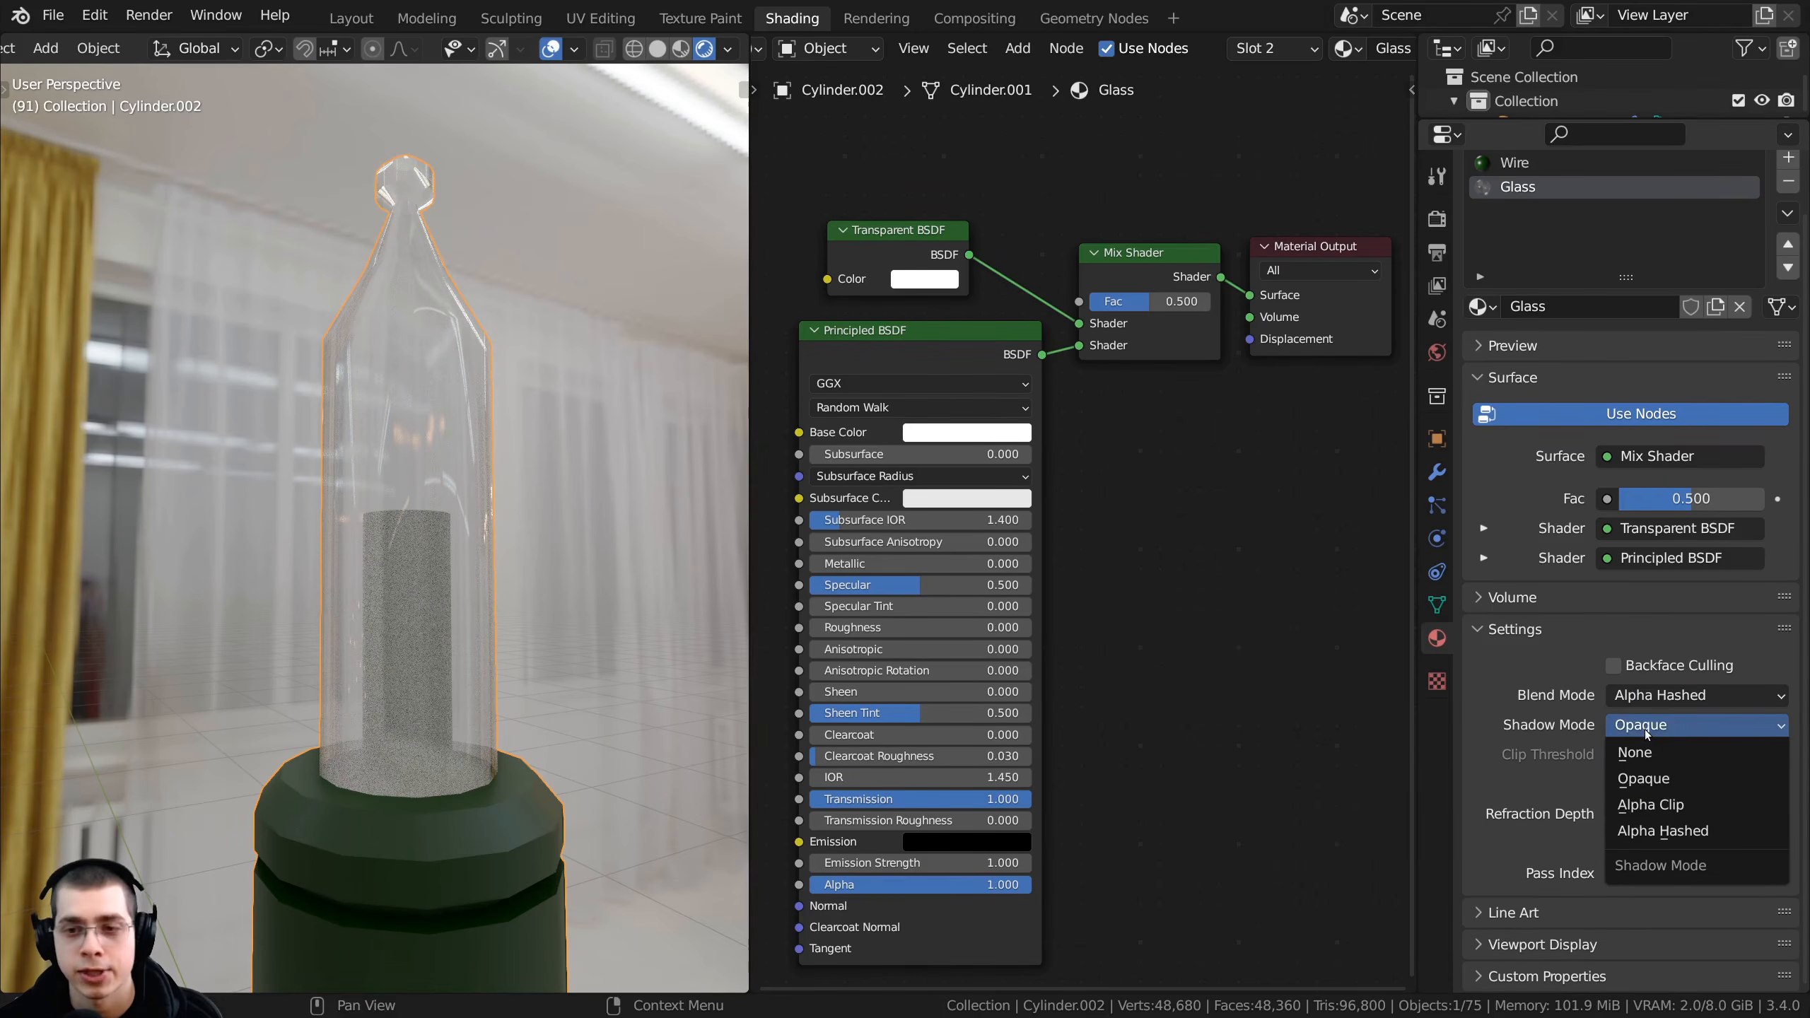
{"action": "left_click", "coordinate": [1663, 830]}
{"action": "middle_click_drag", "start_coordinate": [266, 495], "coordinate": [592, 405]}
- Enable Bloom and turn on Refraction for Screen Space Reflections in the Eevee render settings
{"action": "scroll", "coordinate": [1567, 285], "scroll_direction": "up", "scroll_amount": 2}
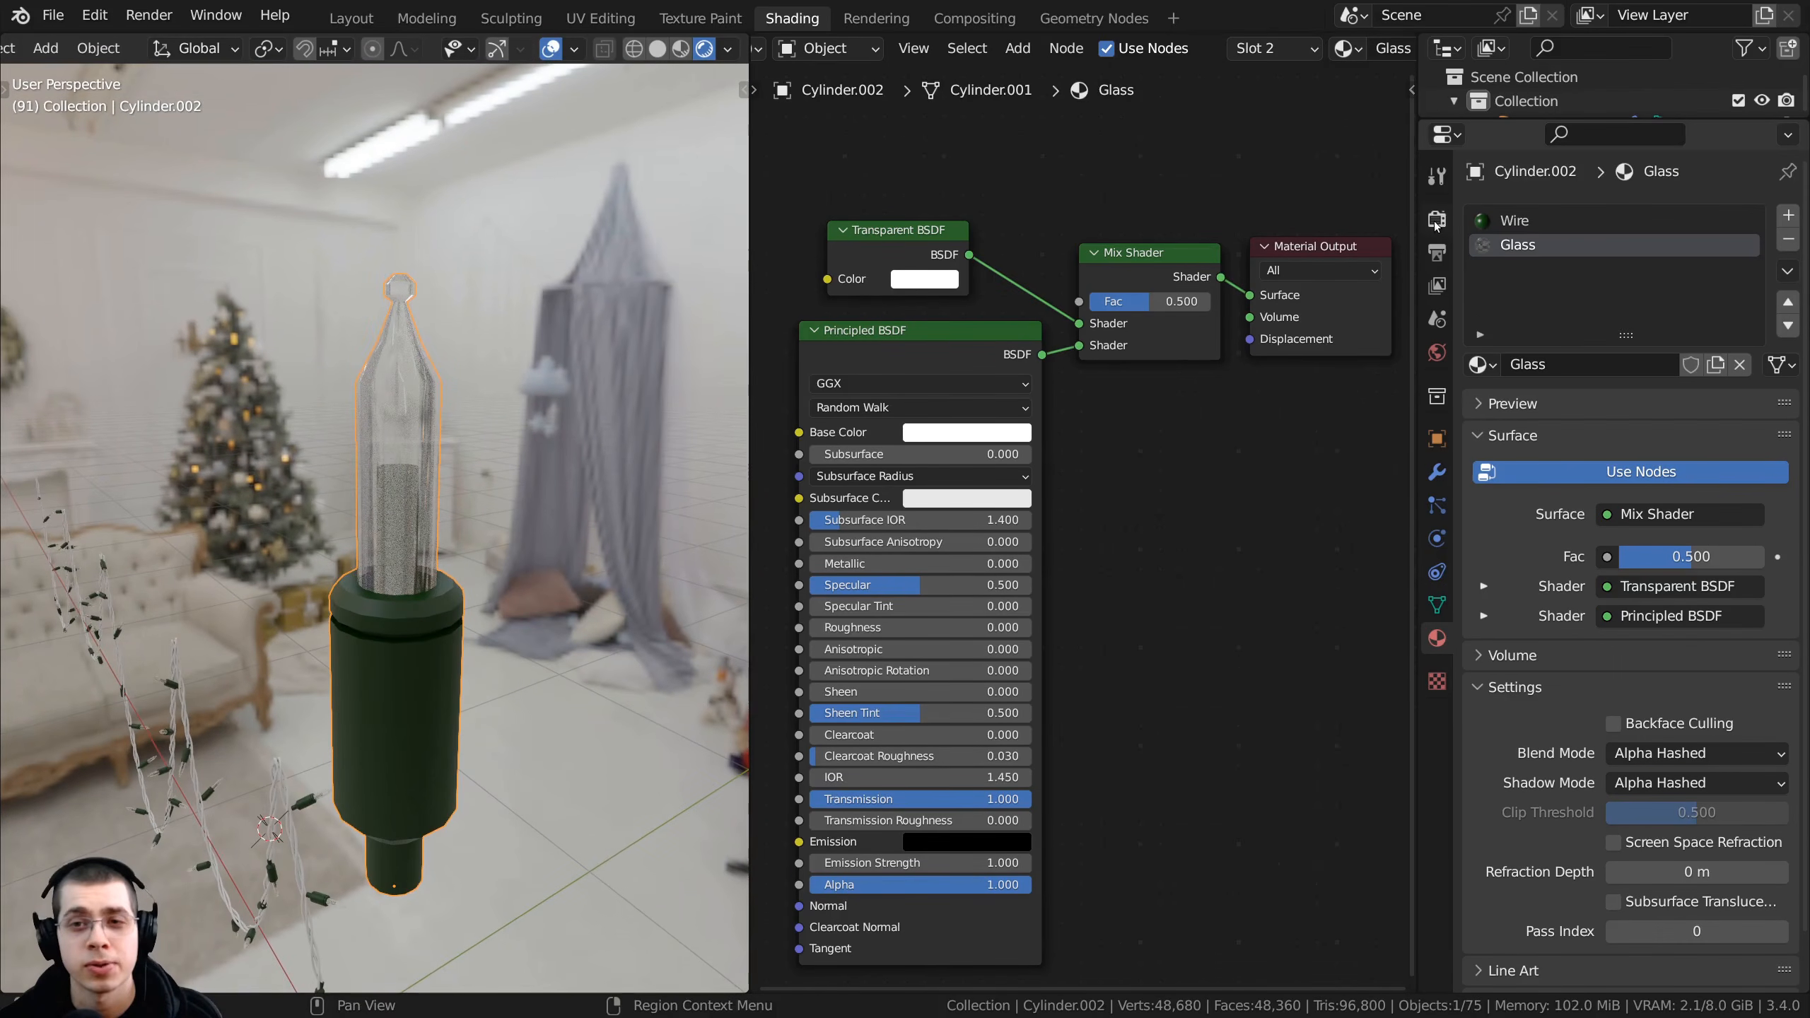
{"action": "left_click", "coordinate": [1437, 221]}
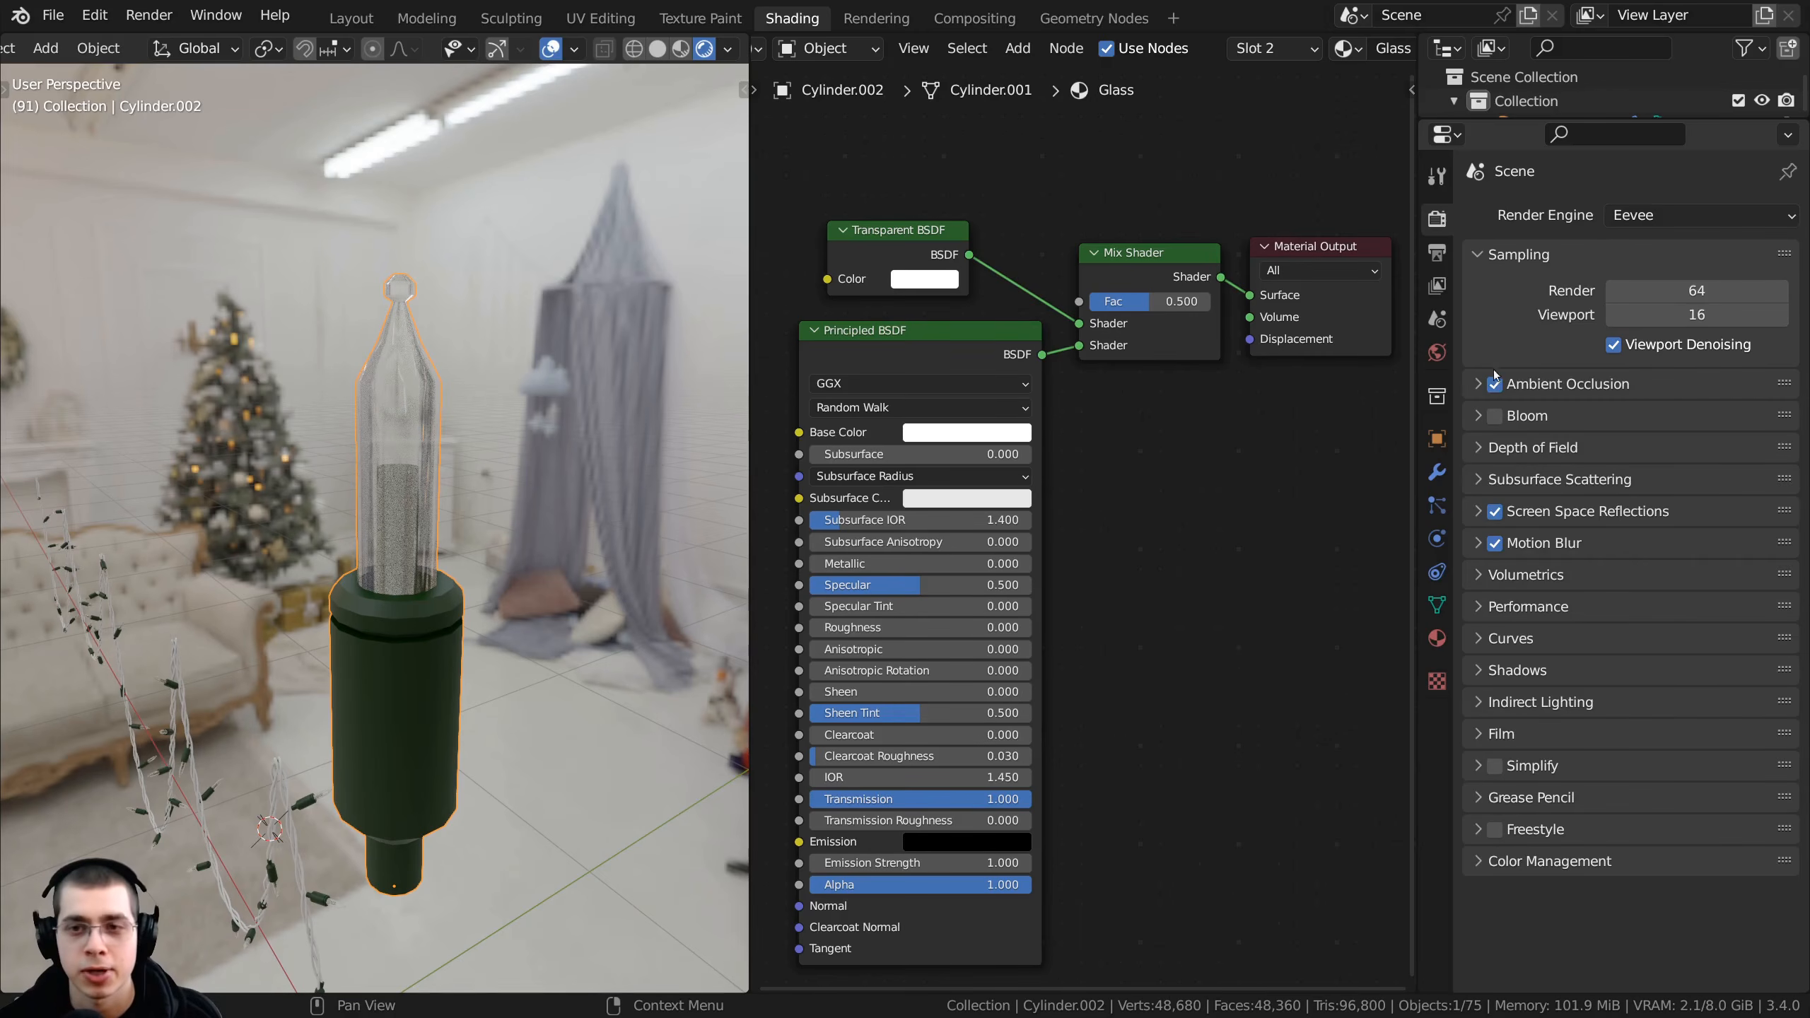
{"action": "left_click", "coordinate": [1495, 416]}
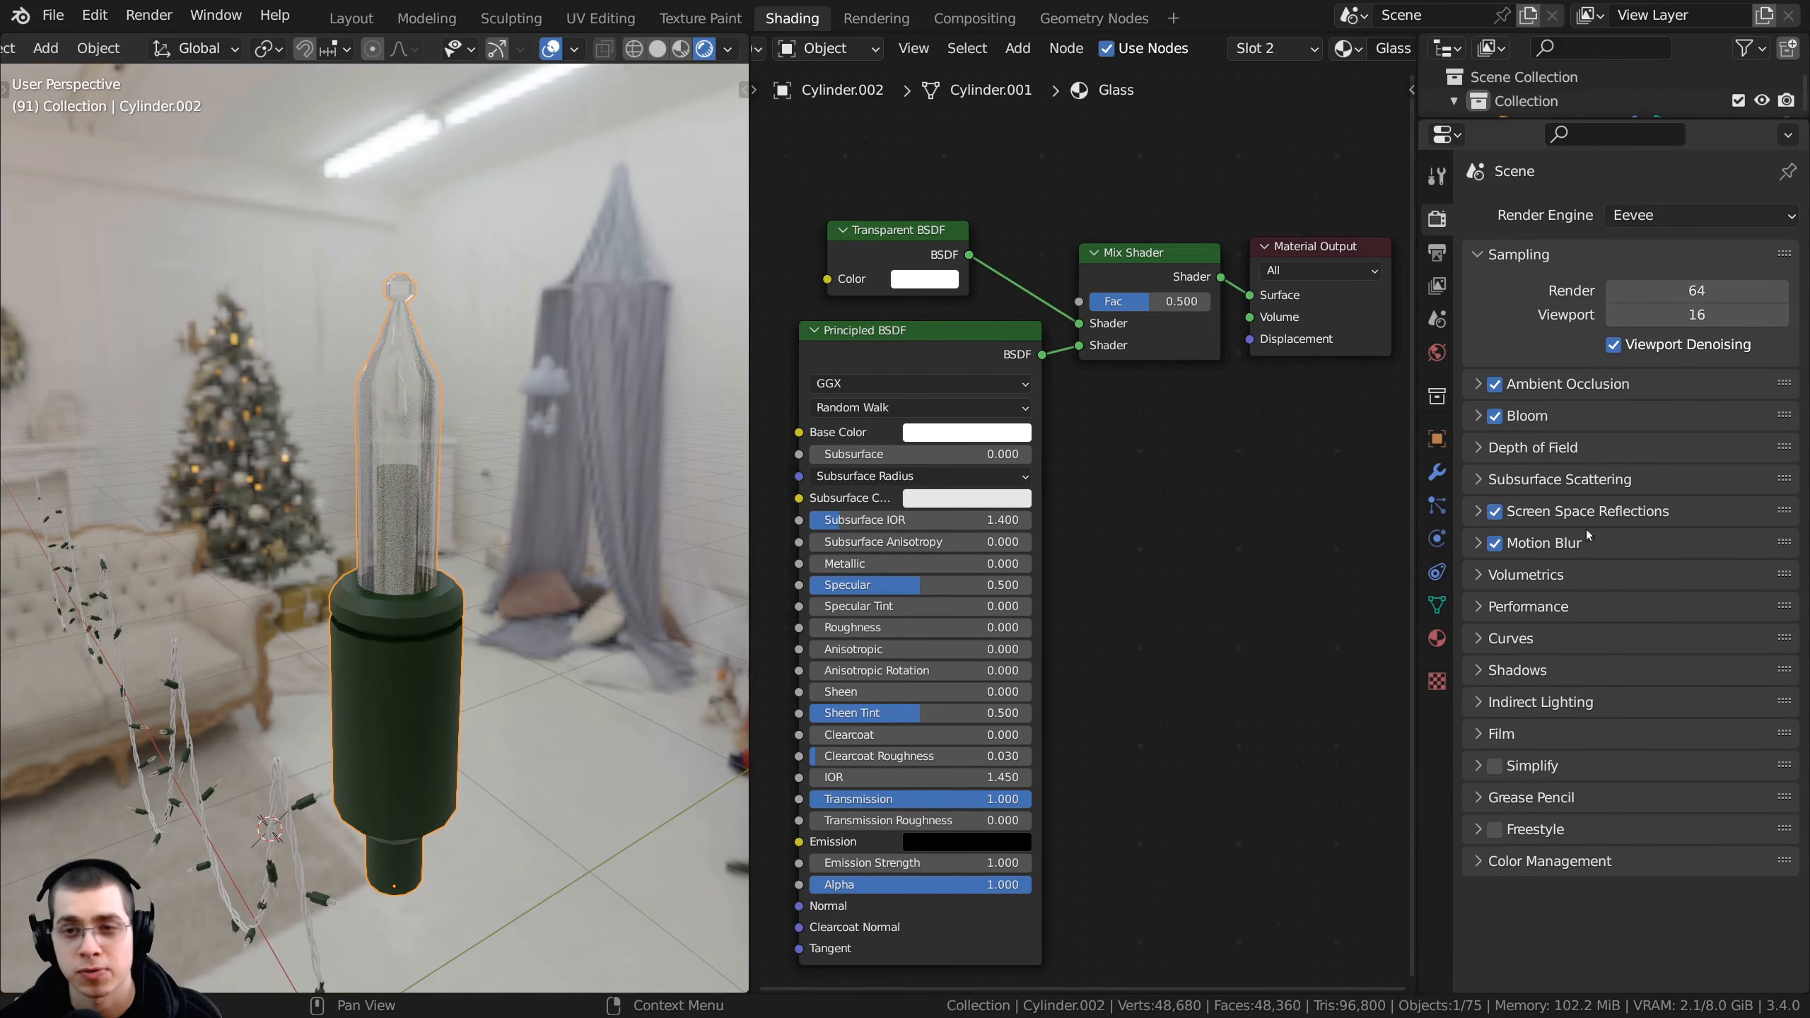
{"action": "left_click", "coordinate": [1476, 511]}
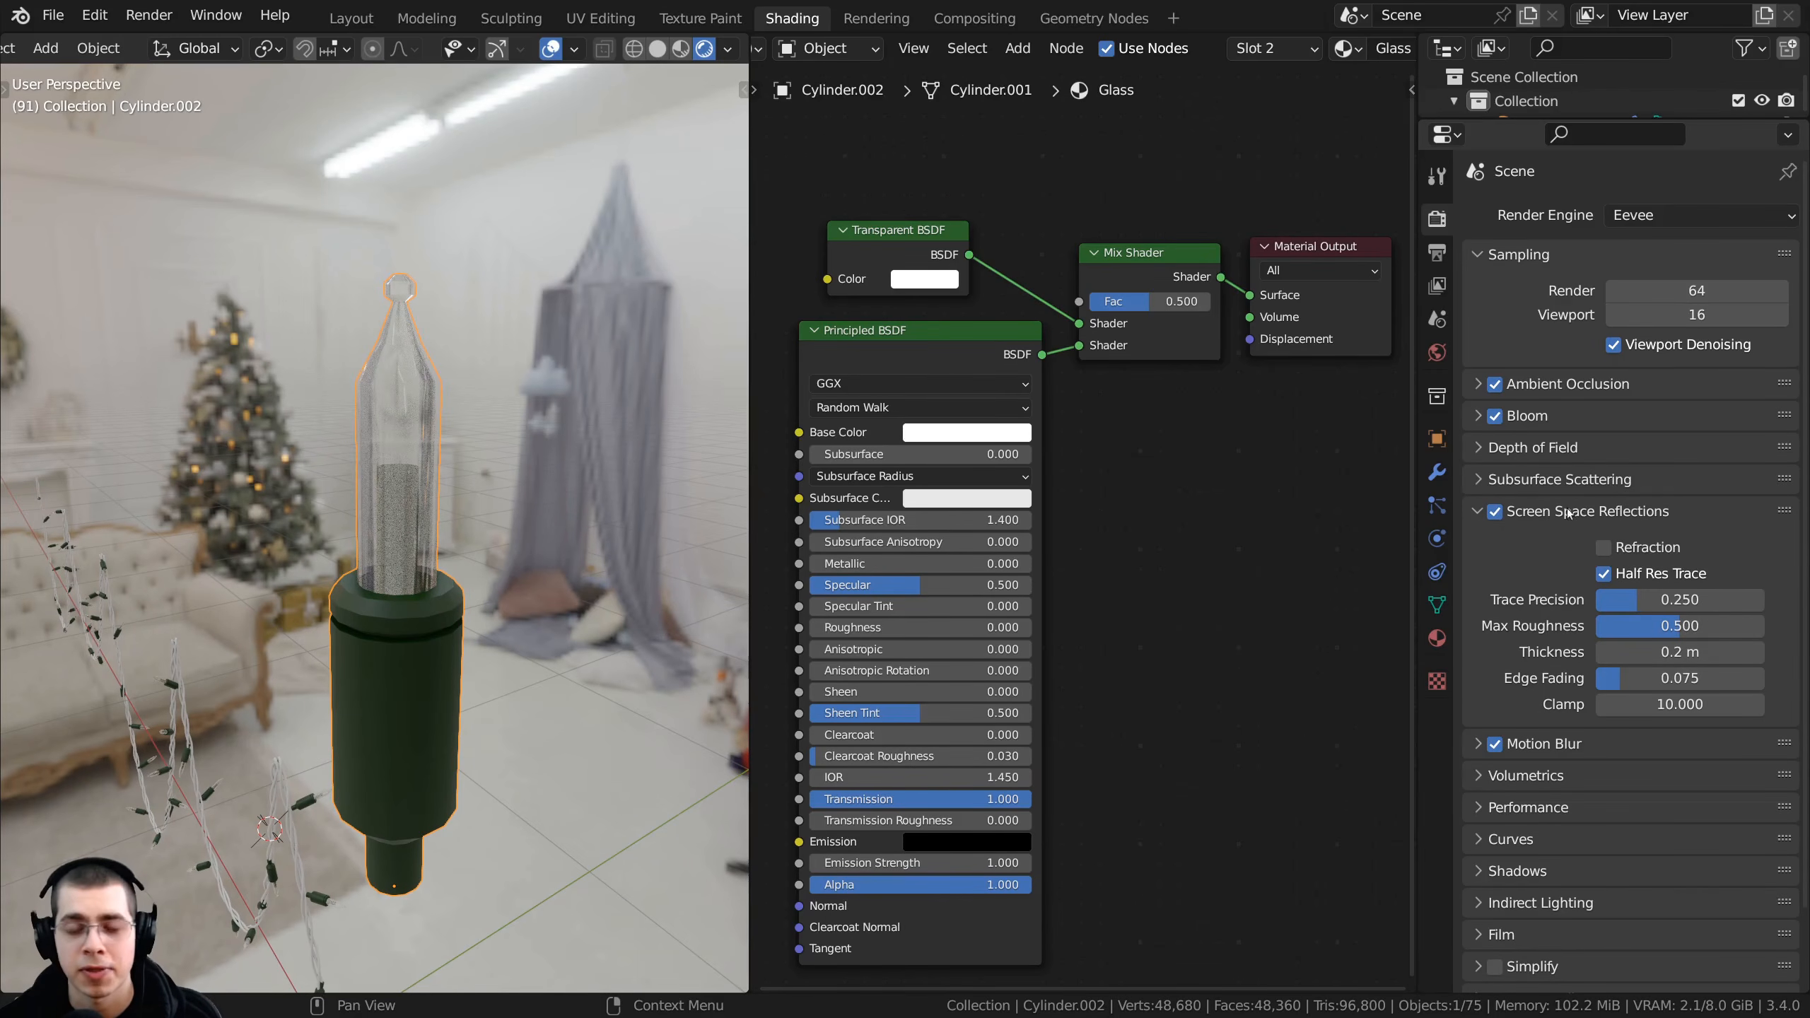
{"action": "left_click", "coordinate": [1604, 547]}
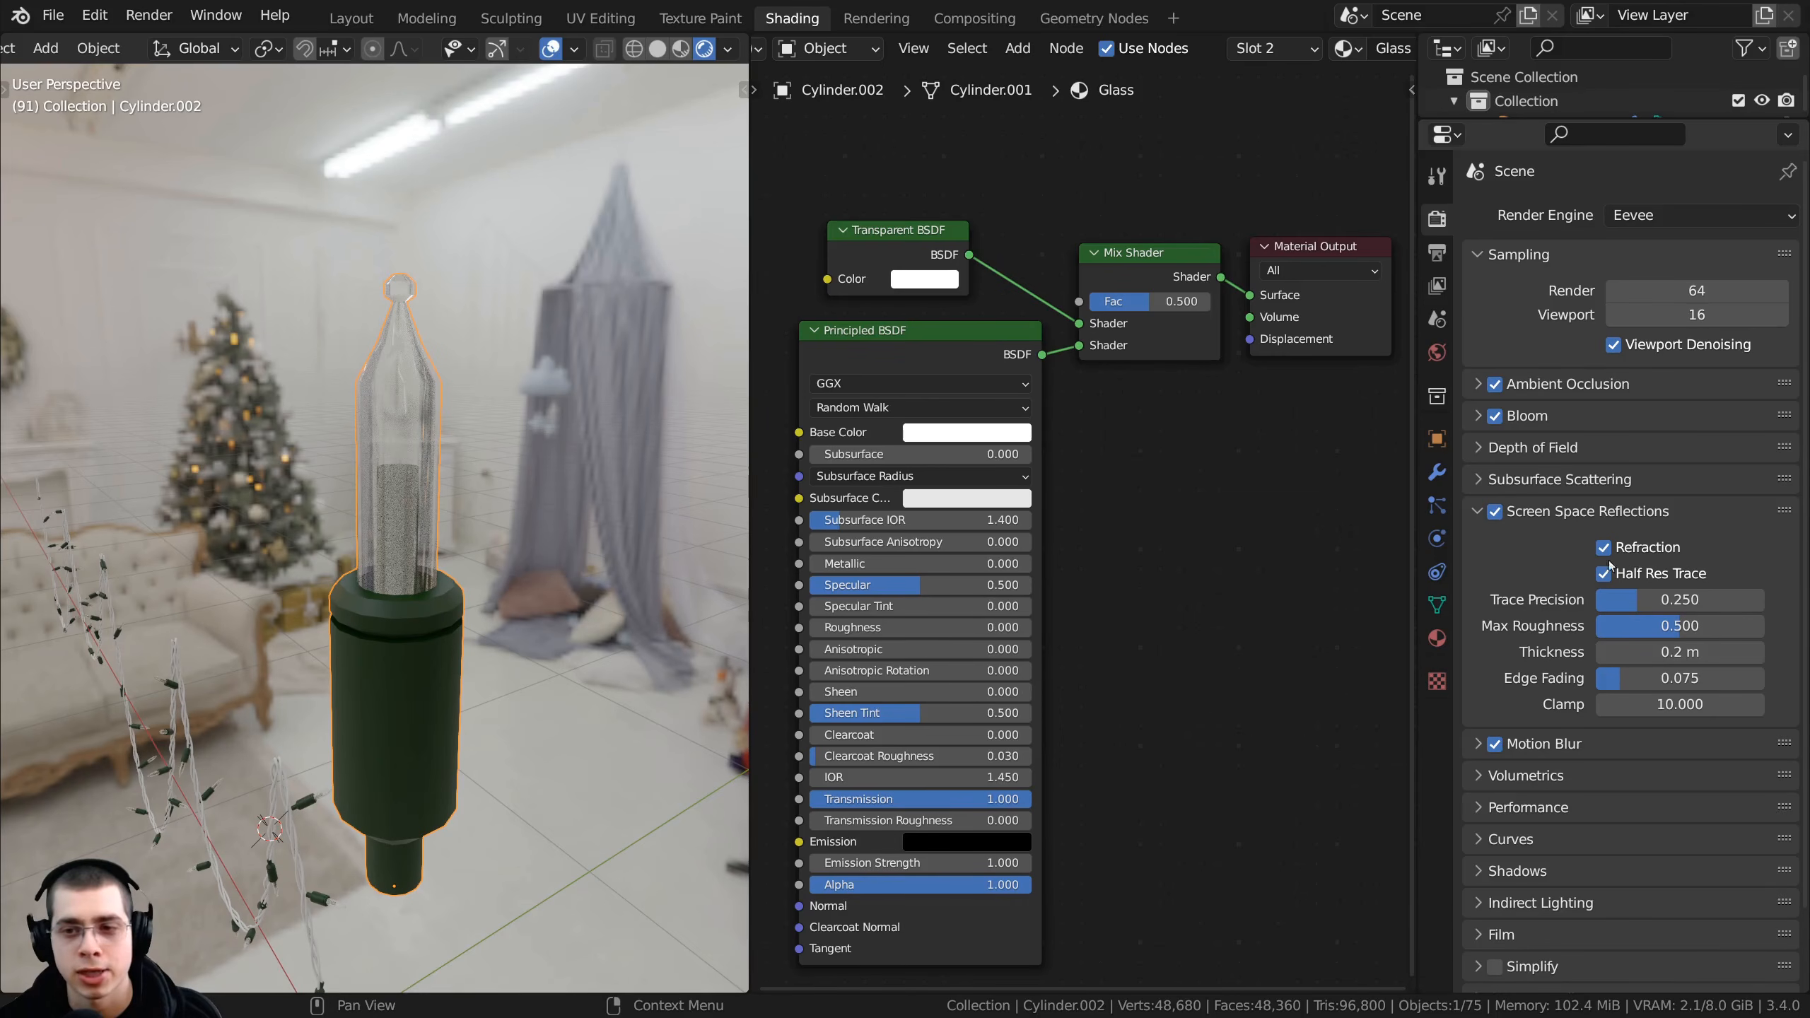
{"action": "left_click", "coordinate": [1477, 511]}
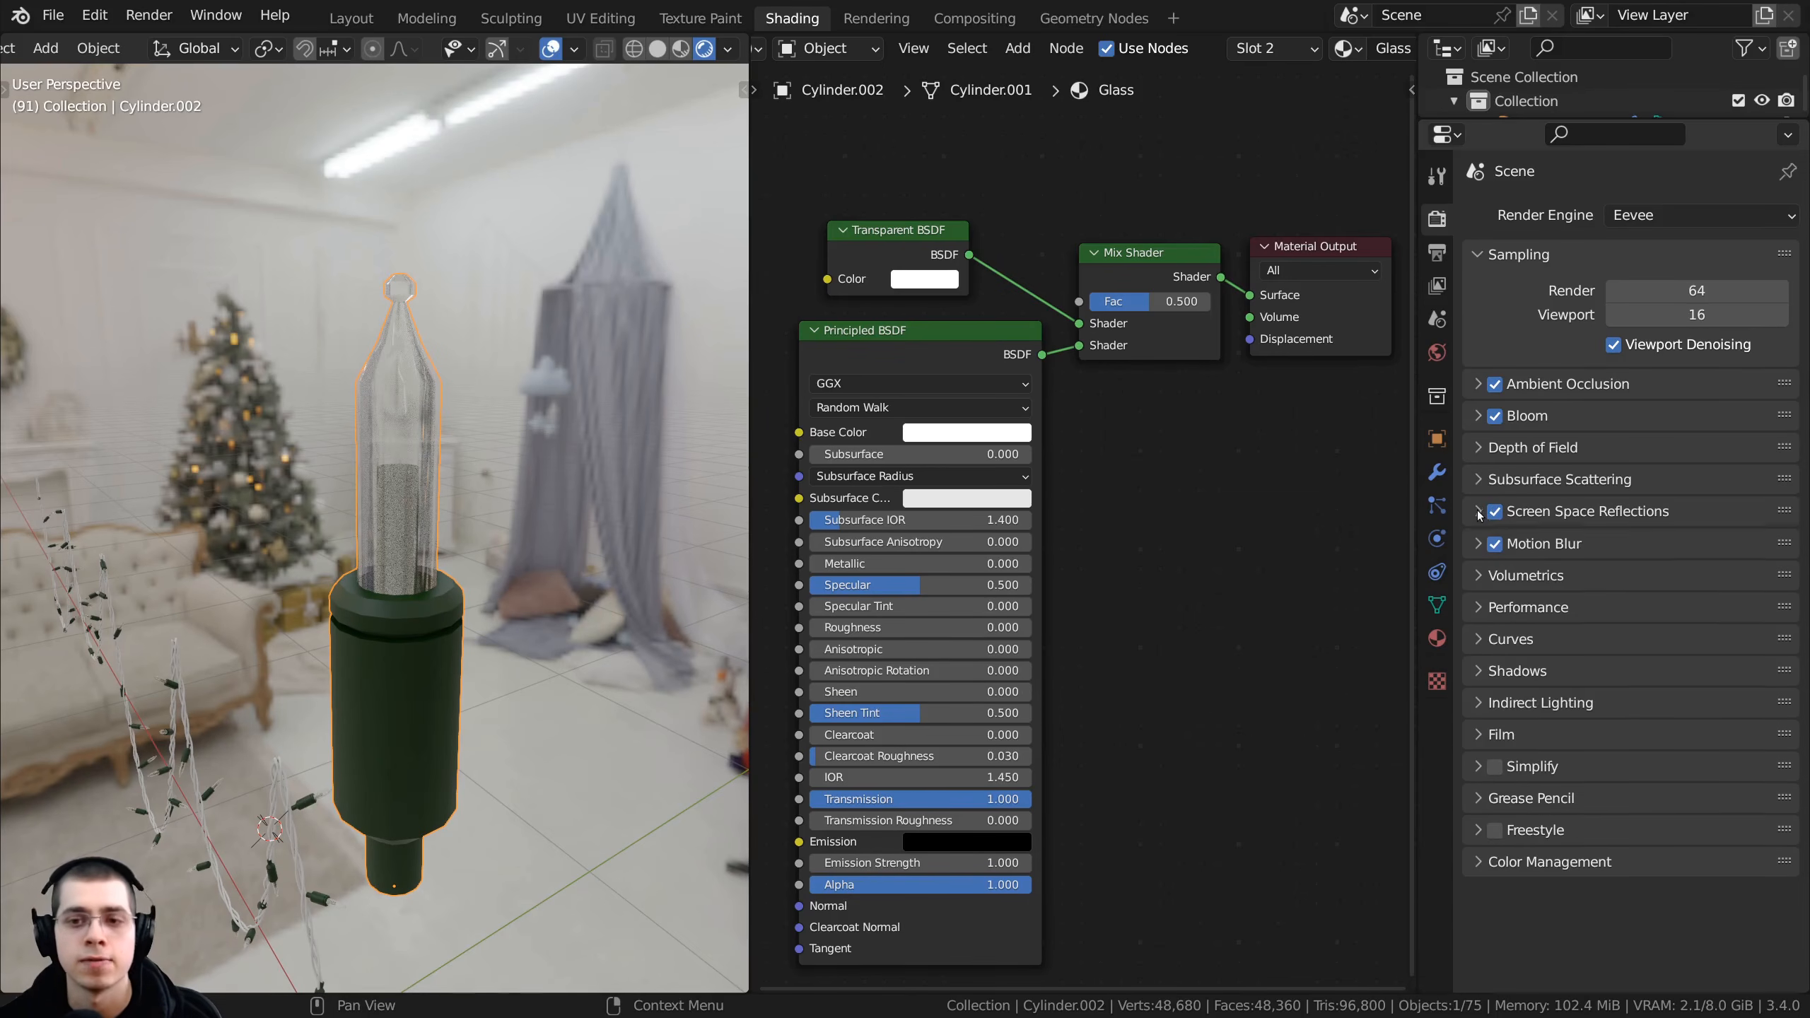
- In Edit Mode, lower the top face of the small cylinder inside the bulb by about 0.031 m along Z
{"action": "middle_click_drag", "start_coordinate": [378, 300], "coordinate": [365, 425]}
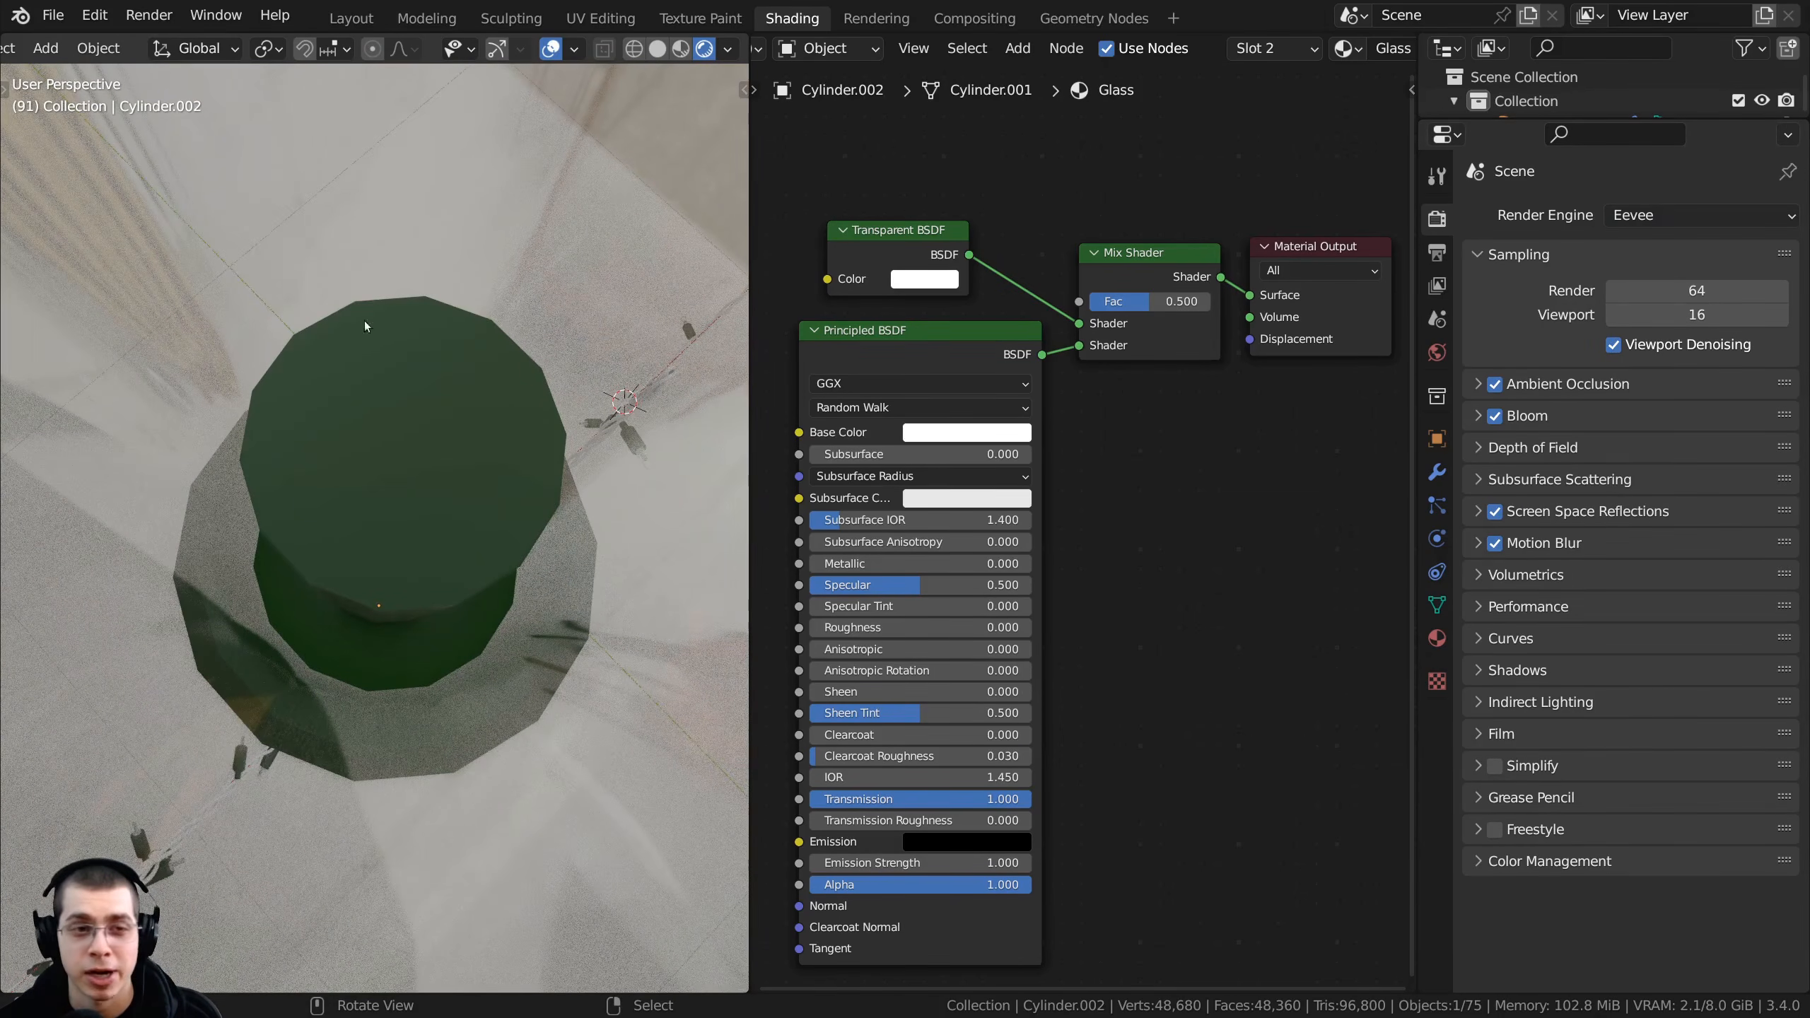
{"action": "middle_click_drag", "start_coordinate": [558, 397], "coordinate": [390, 337]}
{"action": "key", "text": "Tab"}
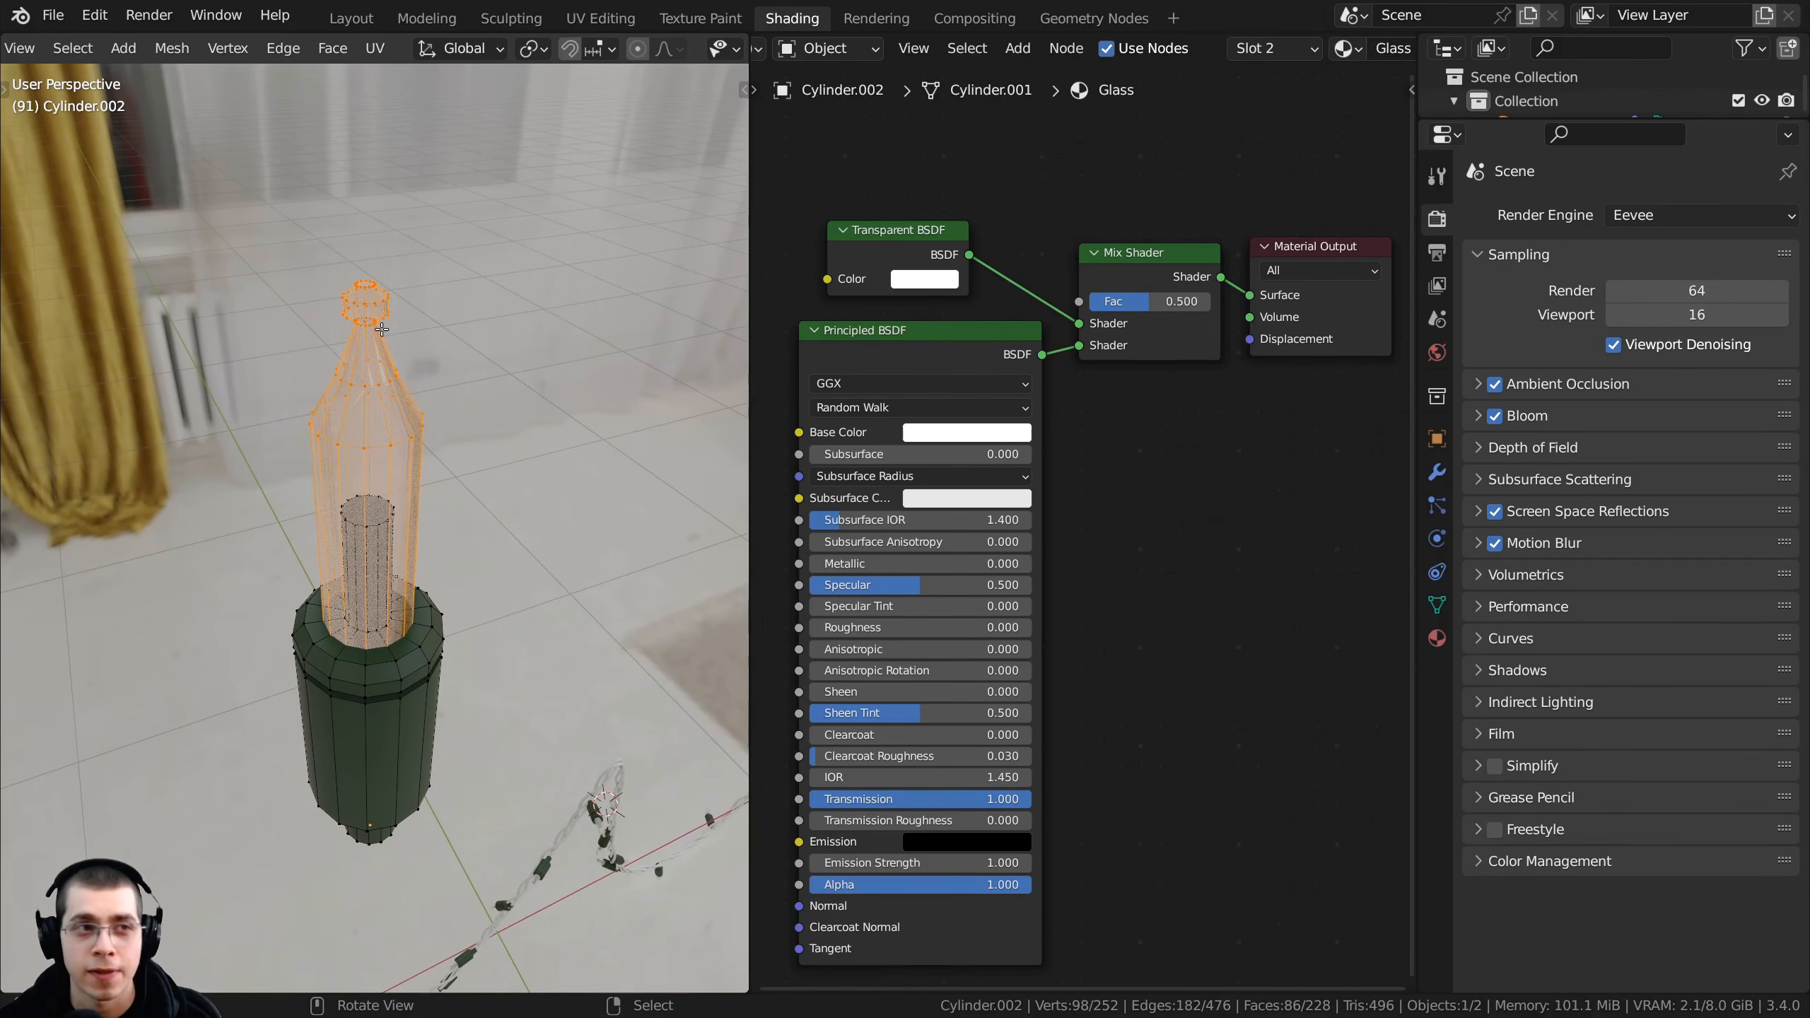
{"action": "scroll", "coordinate": [395, 281], "scroll_direction": "up", "scroll_amount": 4}
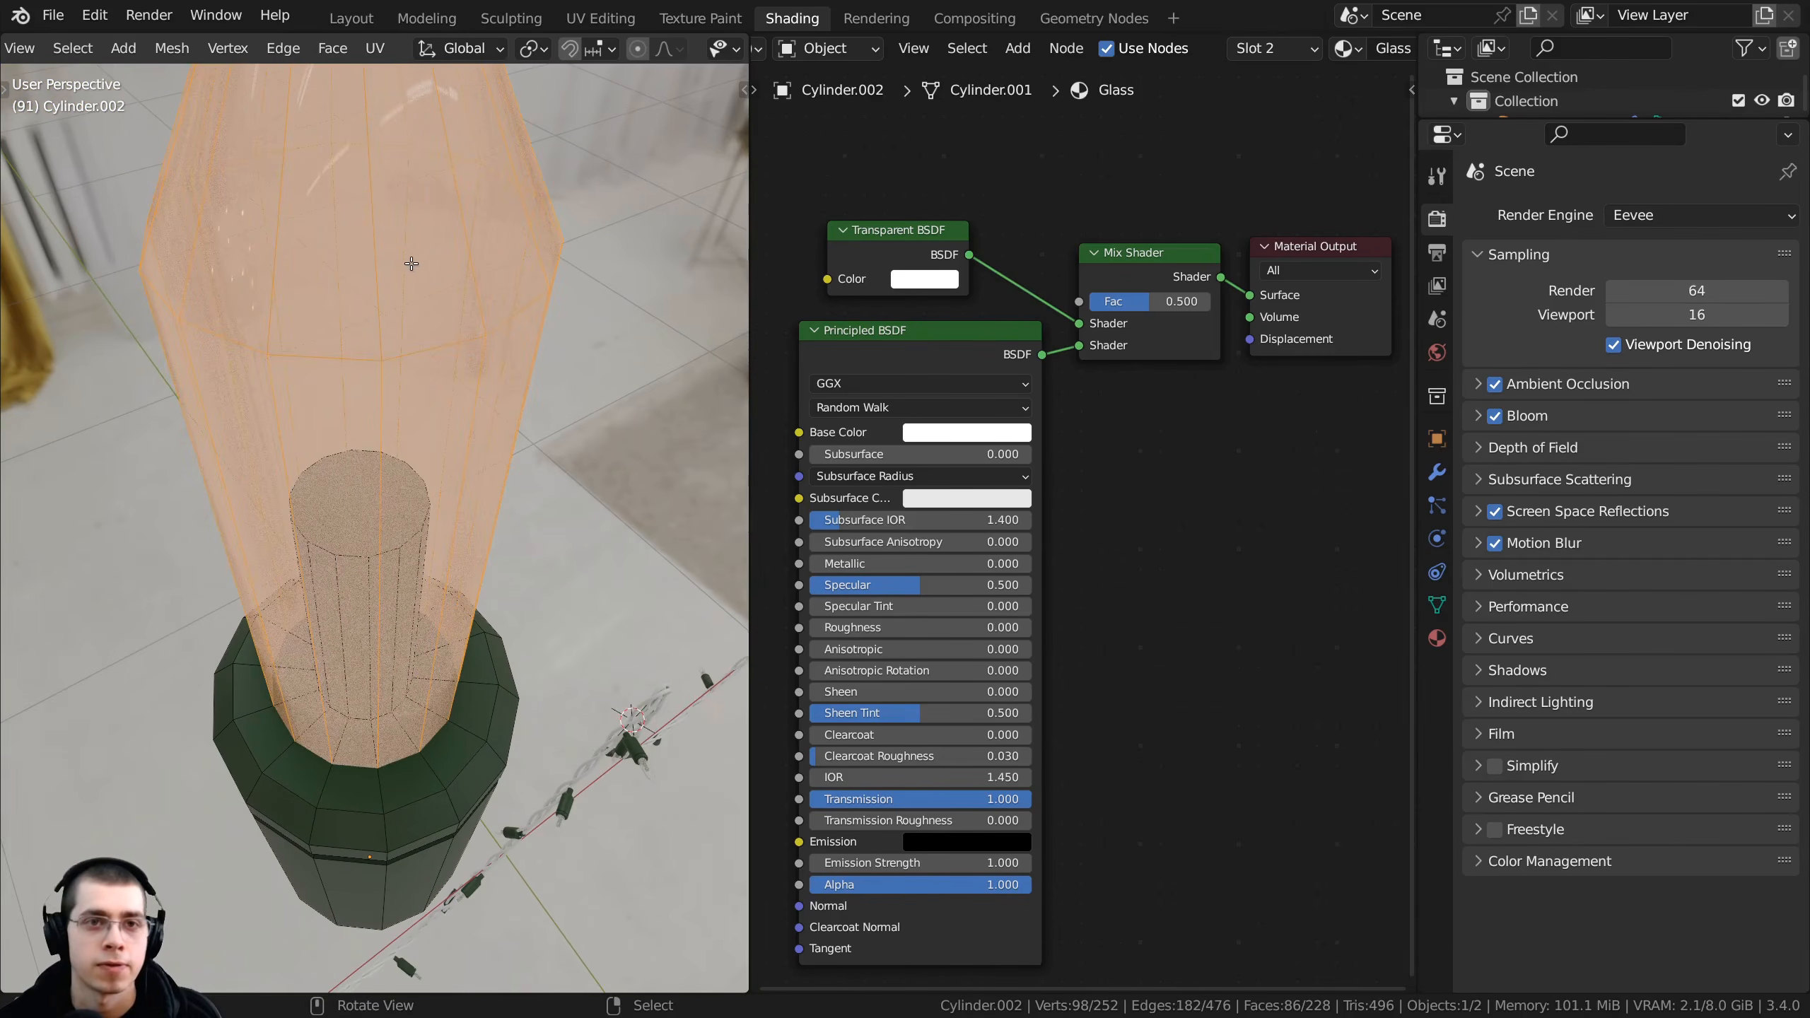
{"action": "scroll", "coordinate": [411, 263], "scroll_direction": "down", "scroll_amount": 1}
{"action": "middle_click_drag", "start_coordinate": [356, 265], "coordinate": [364, 367], "text": "shift"}
{"action": "scroll", "coordinate": [321, 49], "scroll_direction": "up", "scroll_amount": 5}
{"action": "scroll", "coordinate": [210, 53], "scroll_direction": "up", "scroll_amount": 2}
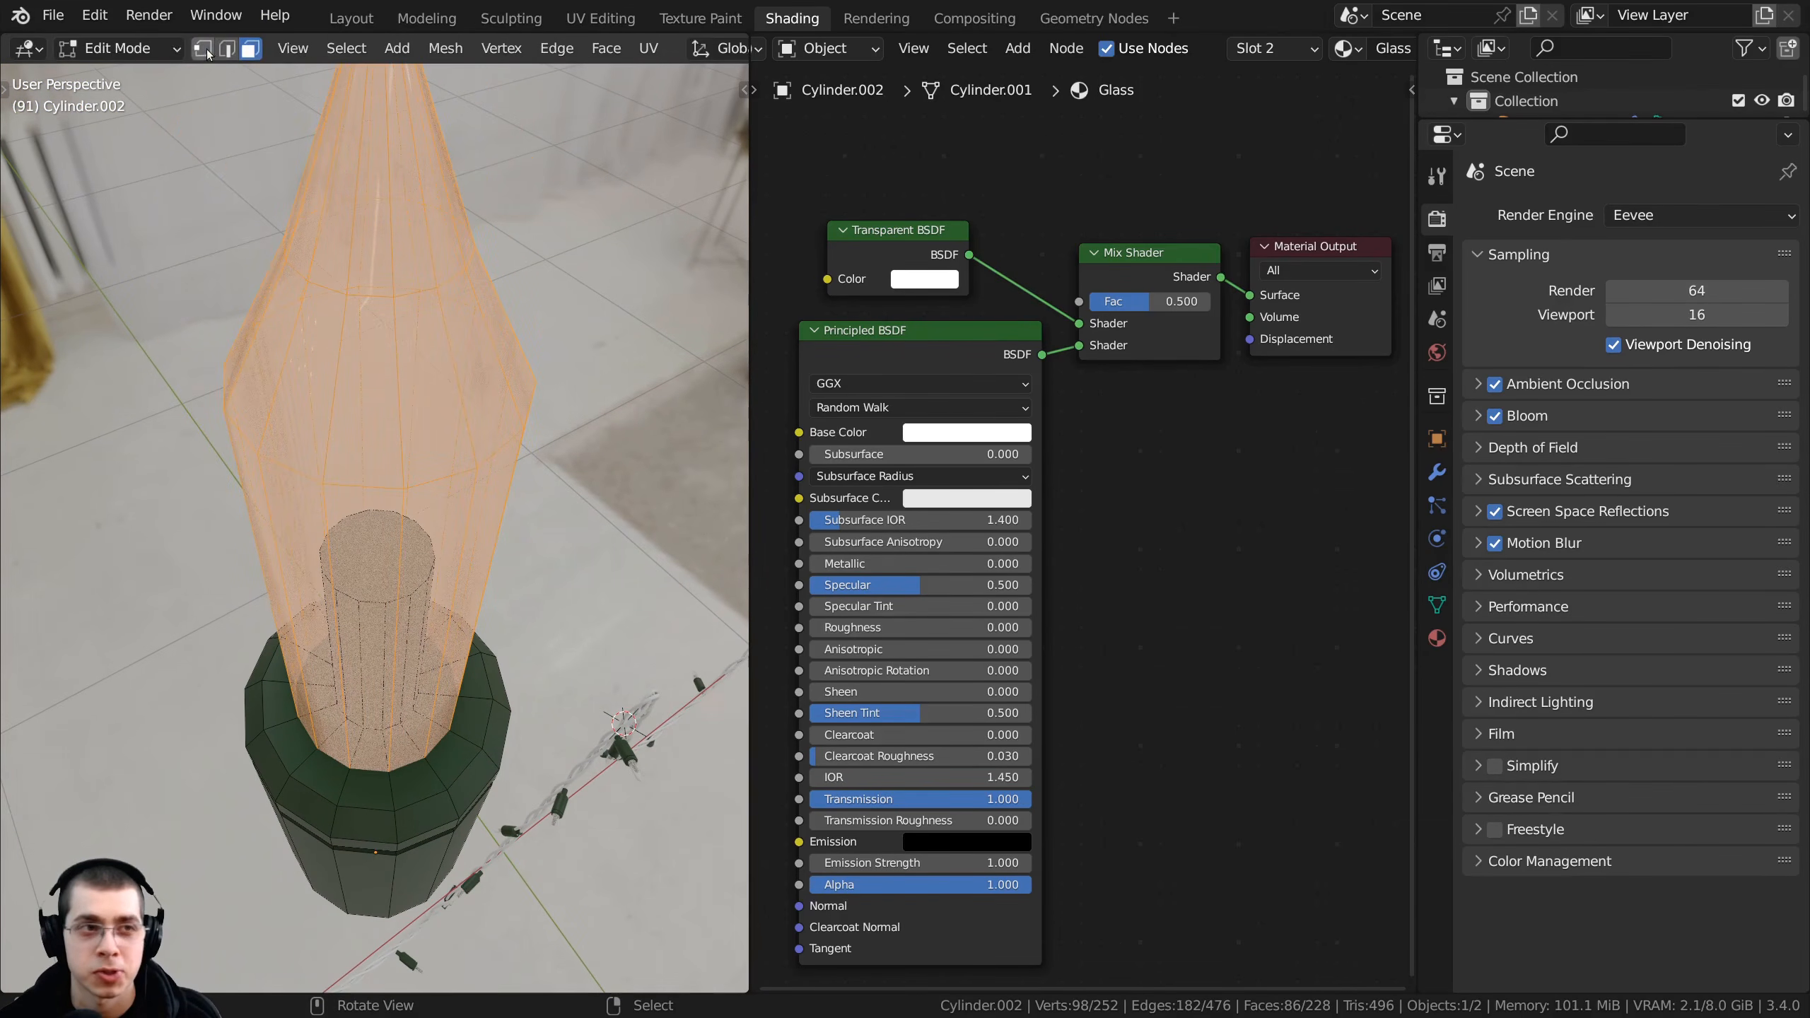
{"action": "left_click", "coordinate": [248, 49]}
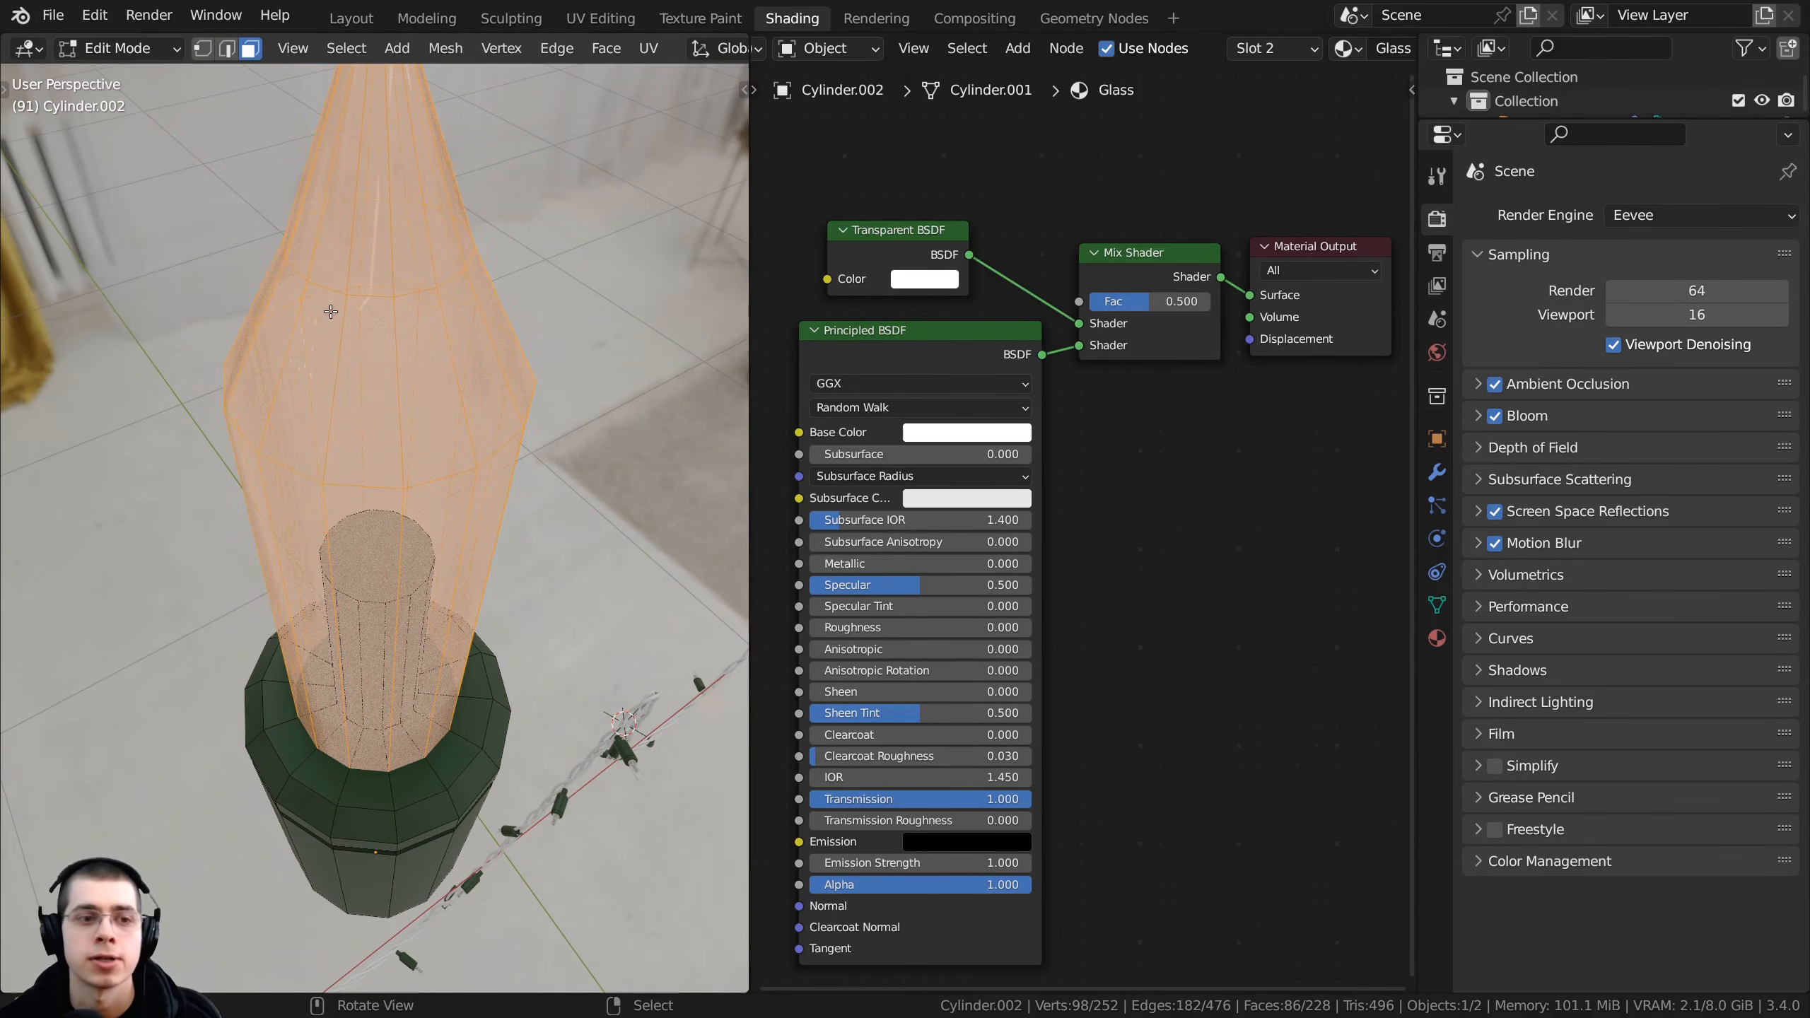
{"action": "middle_click_drag", "start_coordinate": [330, 311], "coordinate": [408, 564]}
{"action": "left_click", "coordinate": [381, 582]}
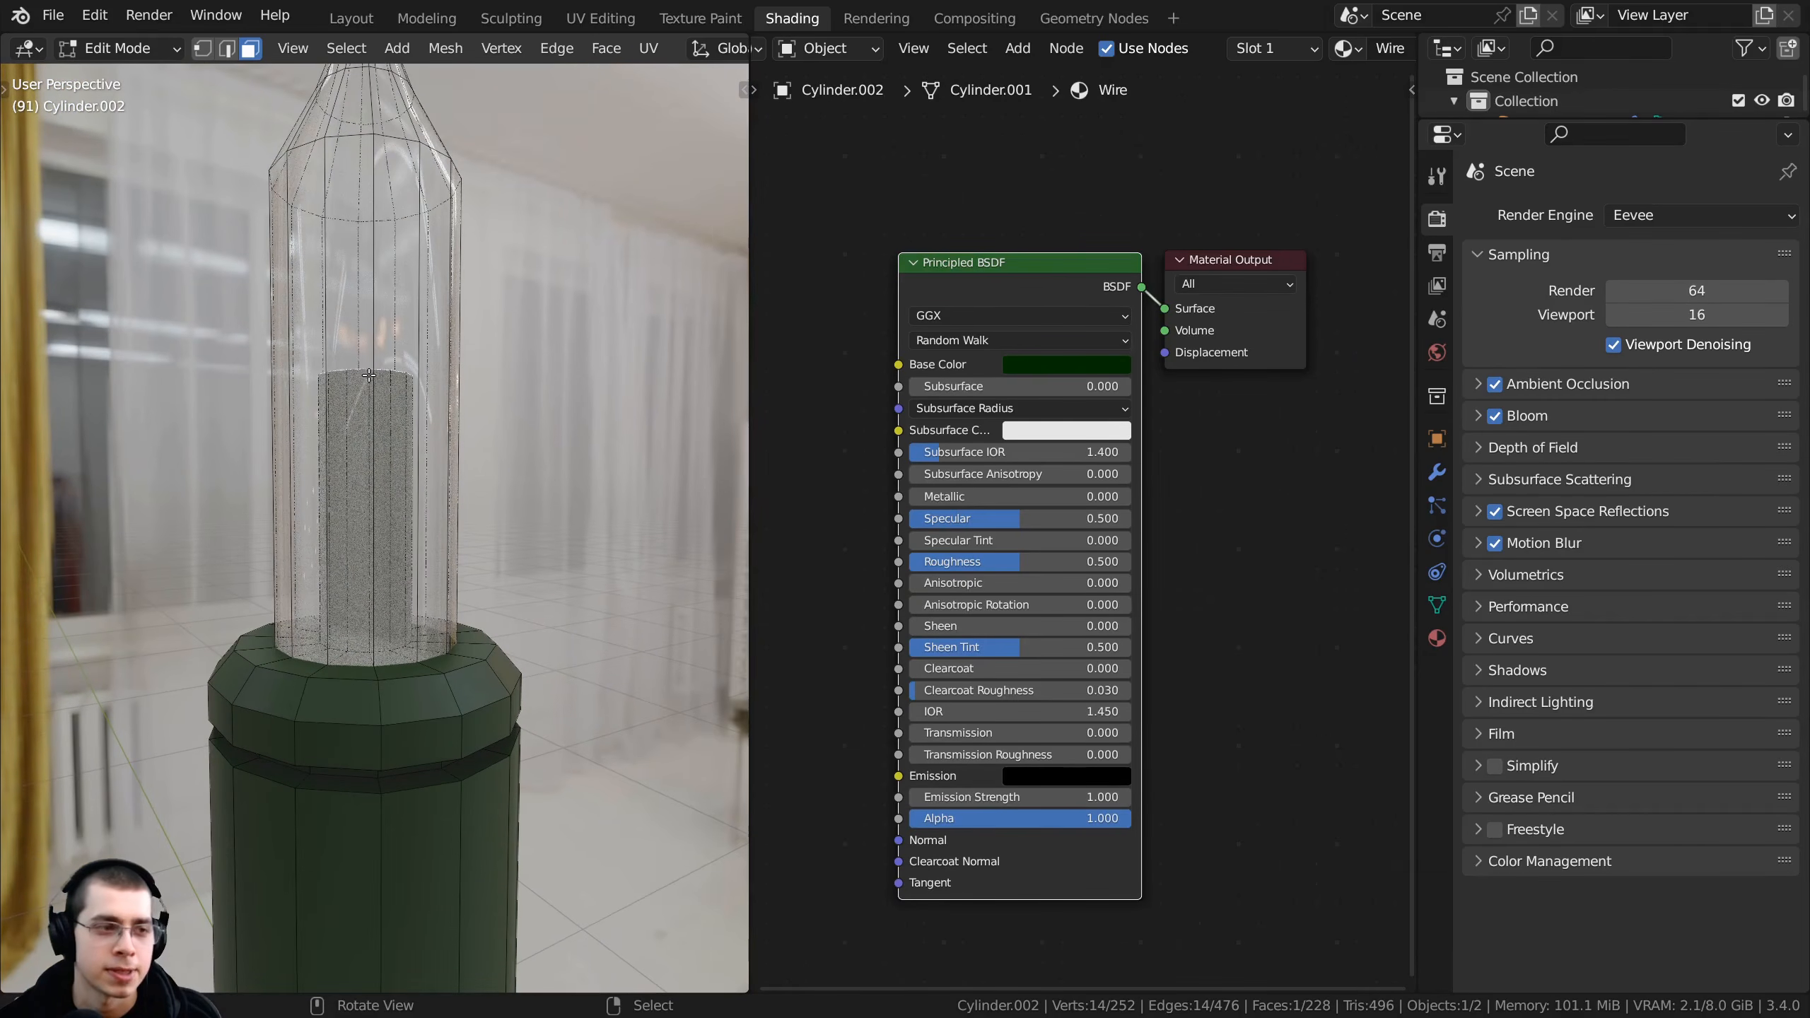
{"action": "key", "text": "g"}
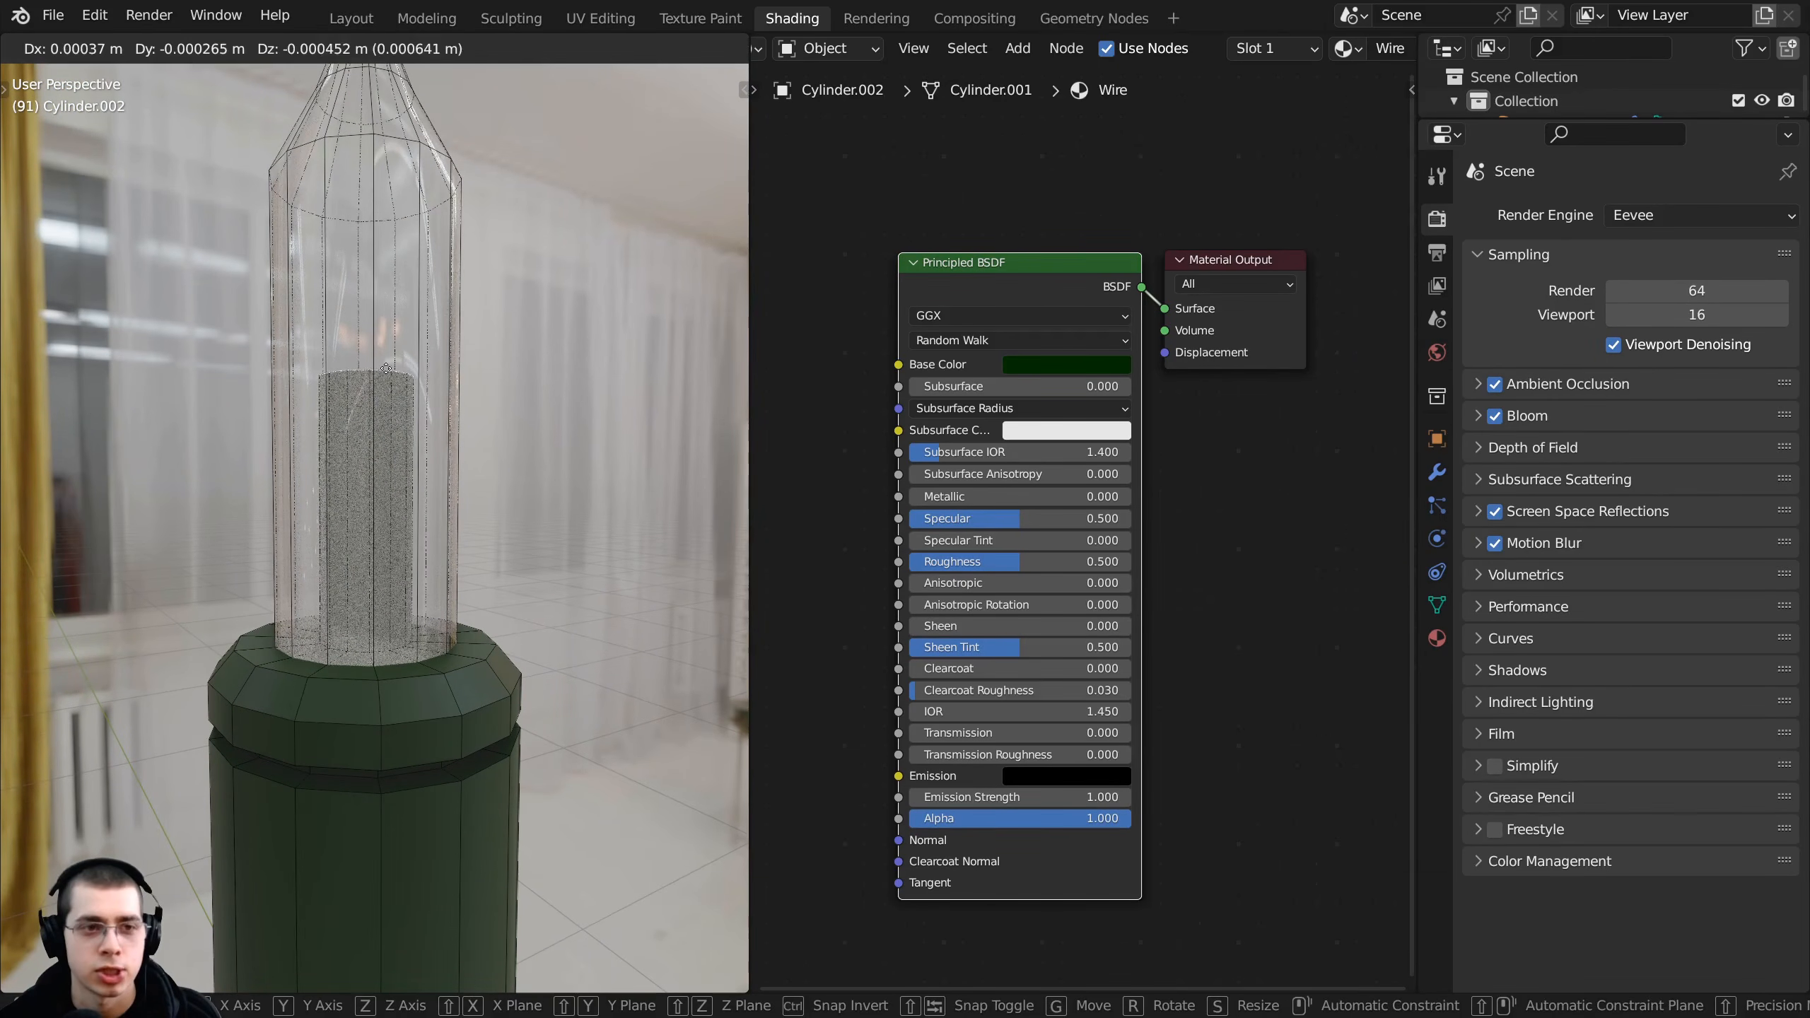
{"action": "key", "text": "z"}
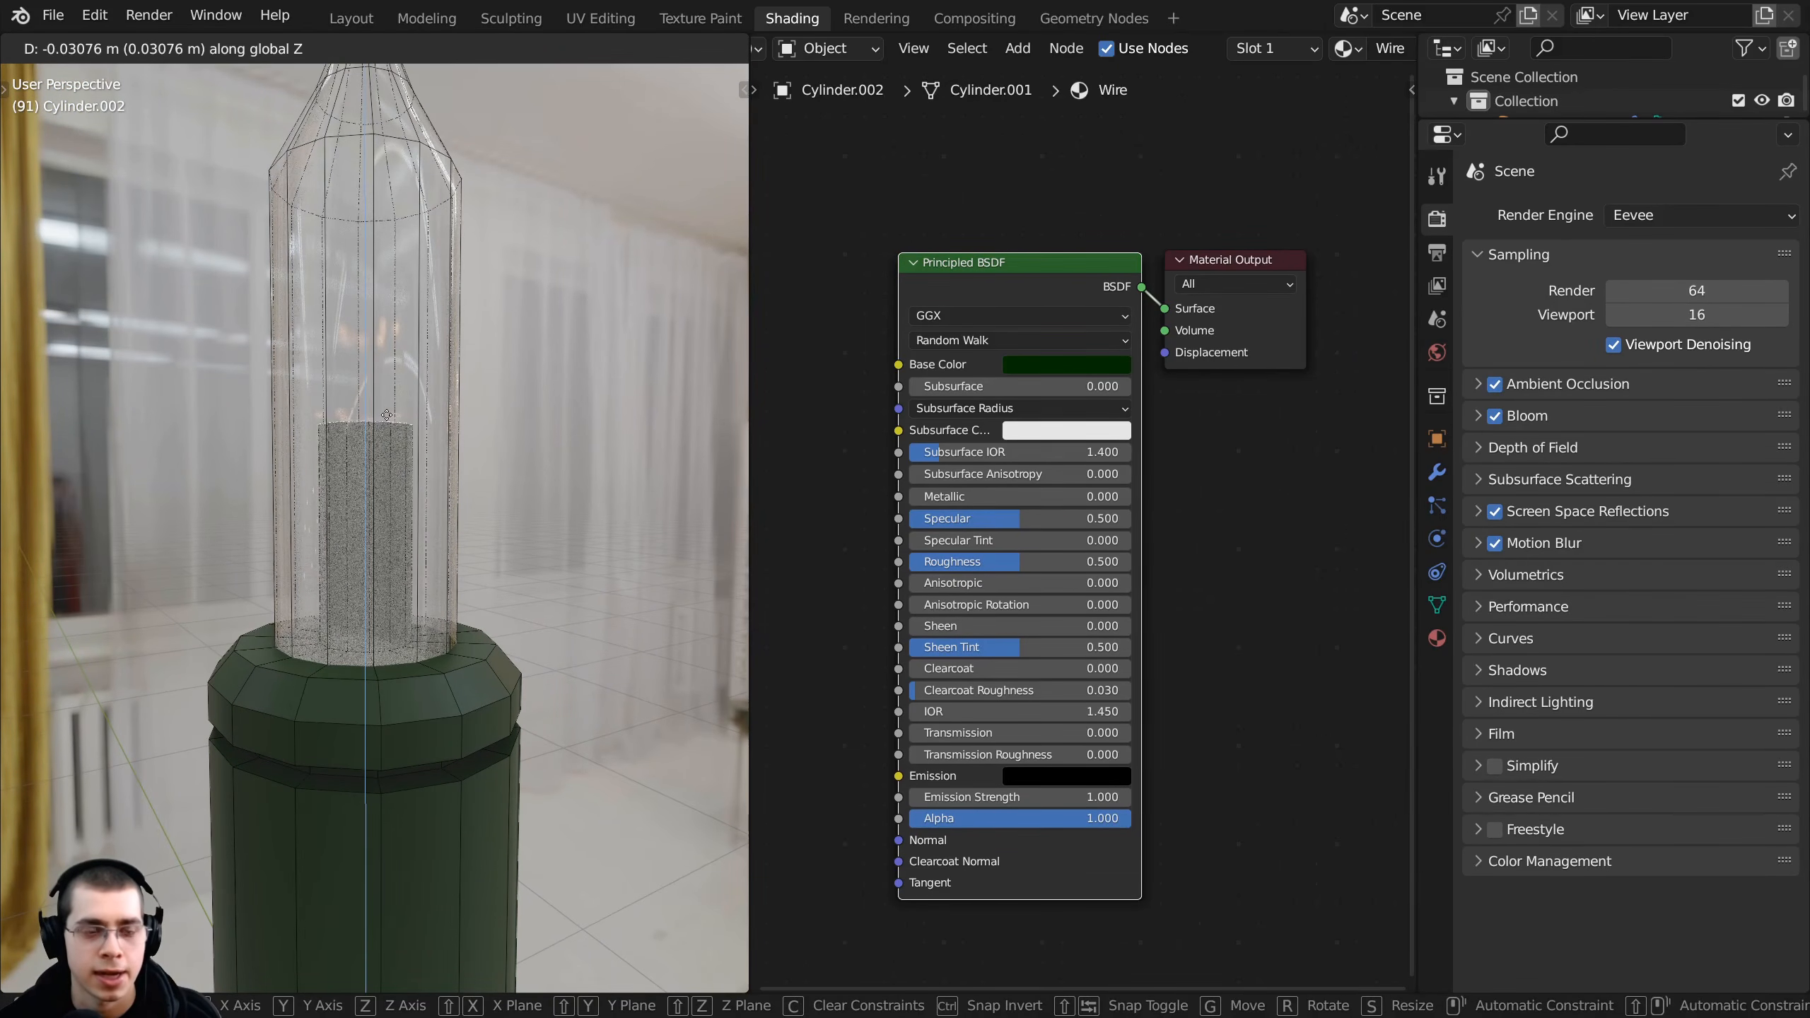
{"action": "left_click", "coordinate": [386, 415]}
- Switch the viewport to Solid shading and hide the glass face loop surrounding the inner cylinder
{"action": "middle_click_drag", "start_coordinate": [386, 415], "coordinate": [443, 238]}
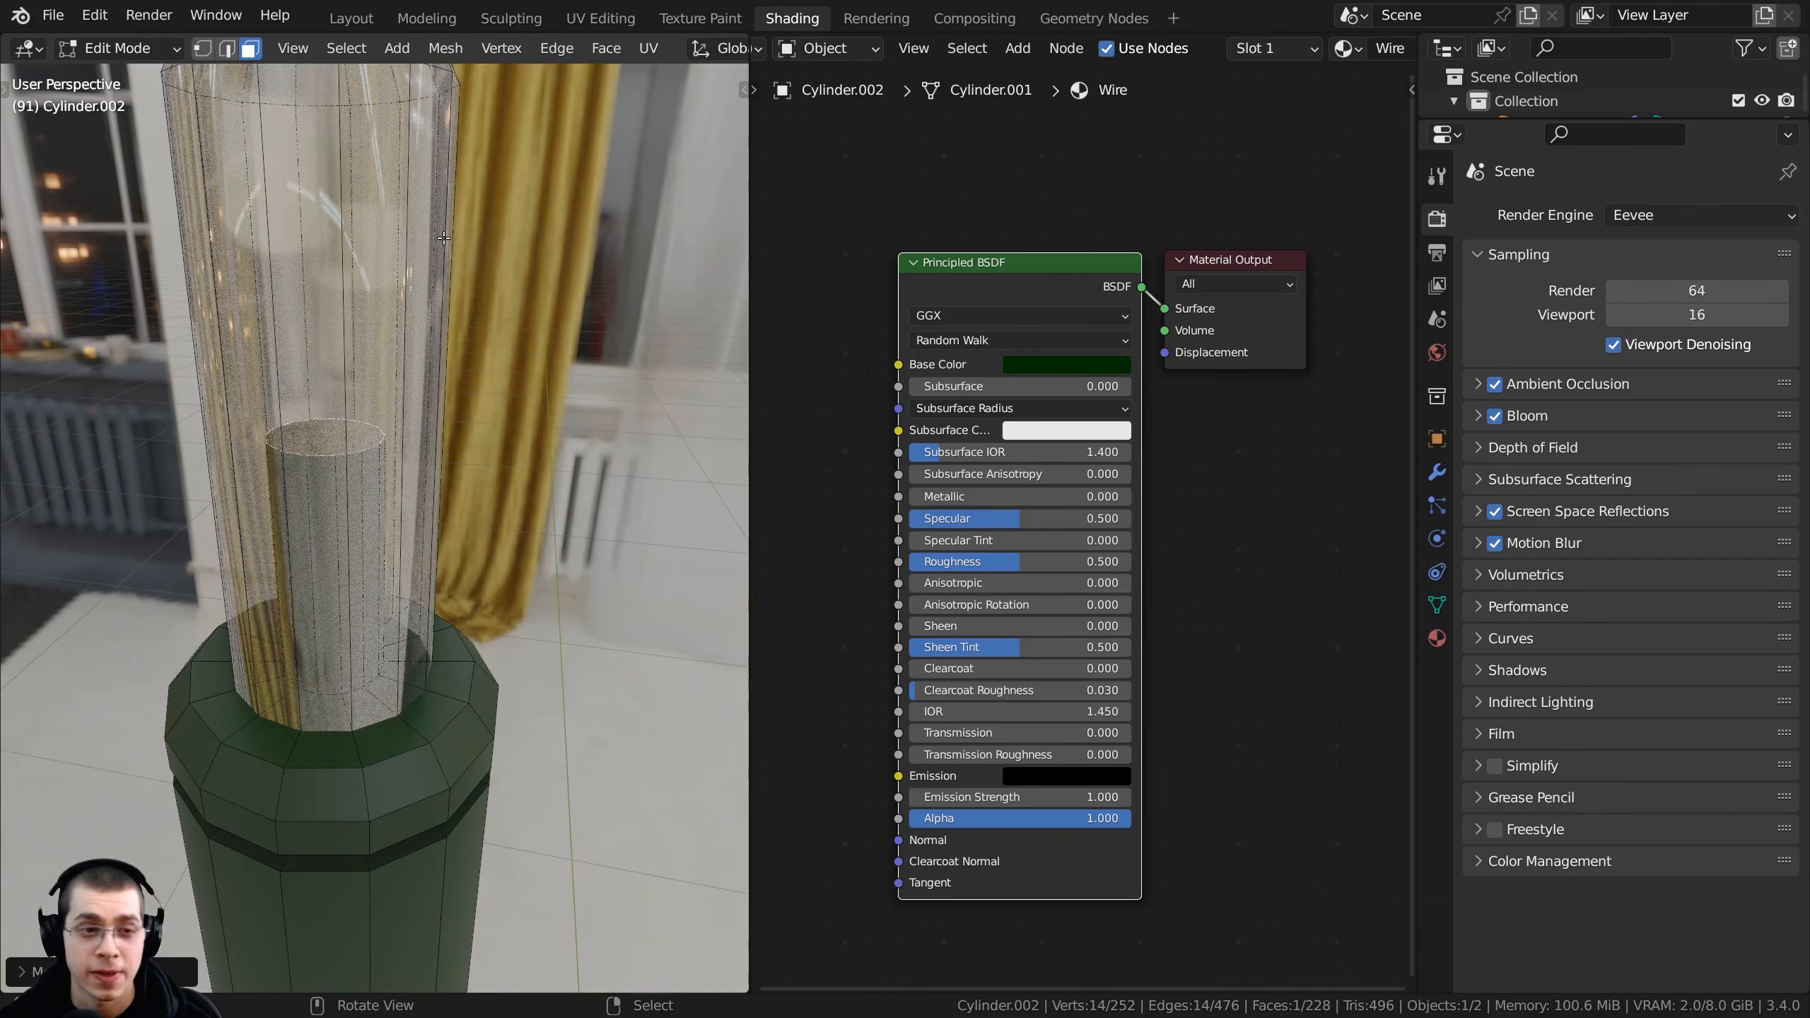
{"action": "key", "text": "z"}
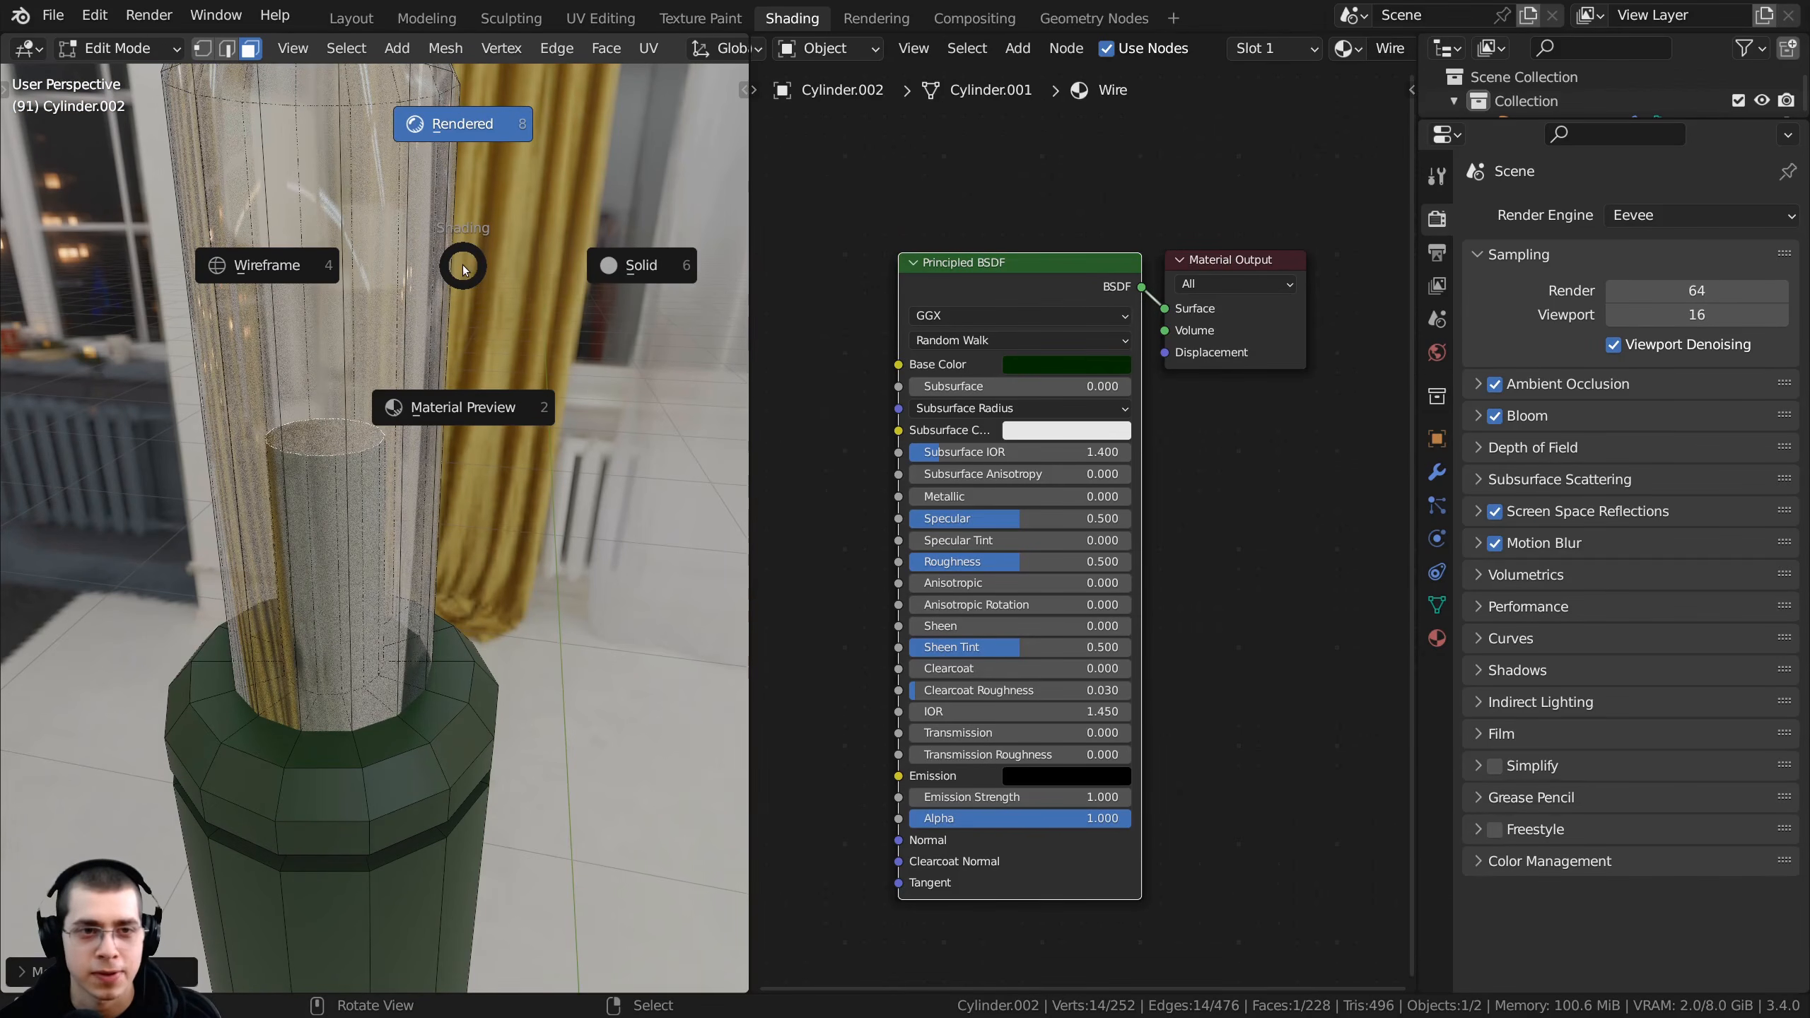
{"action": "left_click", "coordinate": [685, 271]}
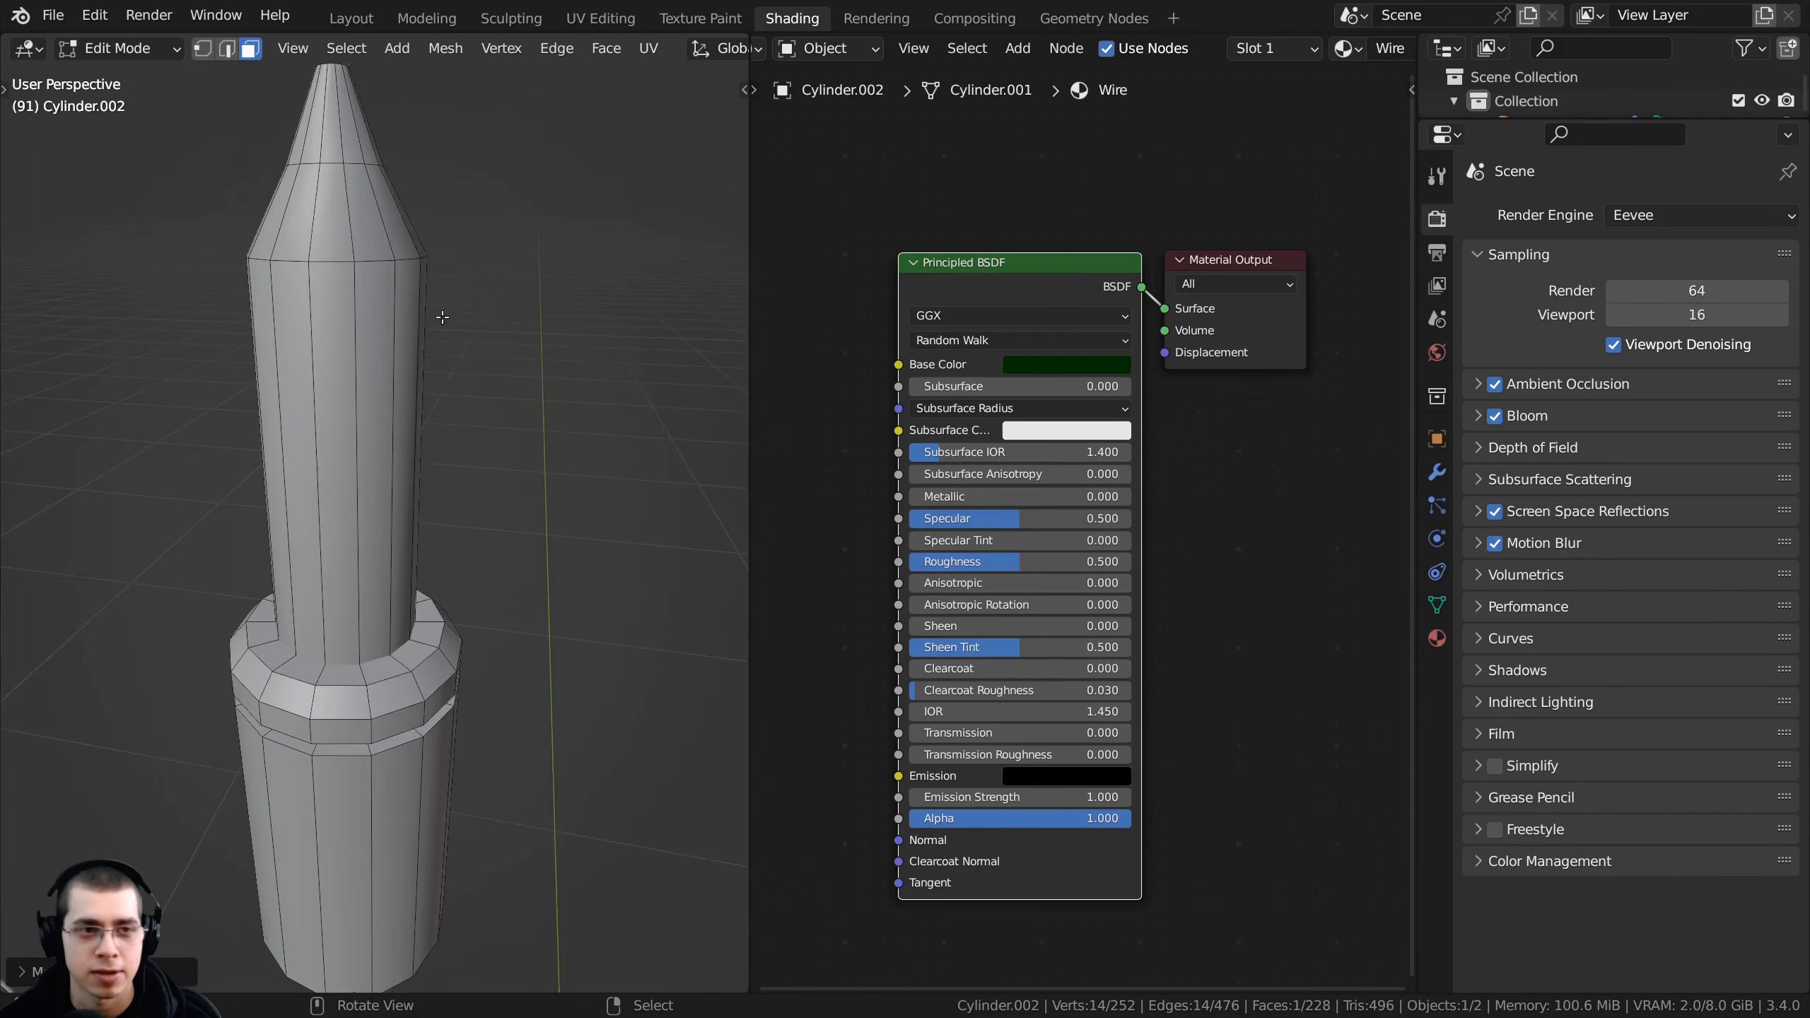
{"action": "left_click", "coordinate": [394, 315], "text": "alt"}
{"action": "middle_click_drag", "start_coordinate": [394, 314], "coordinate": [379, 407]}
{"action": "scroll", "coordinate": [420, 327], "scroll_direction": "up", "scroll_amount": 2}
{"action": "key", "text": "h"}
- Select the inner cylinder's top face together with the full loop of its side faces
{"action": "left_click", "coordinate": [380, 407]}
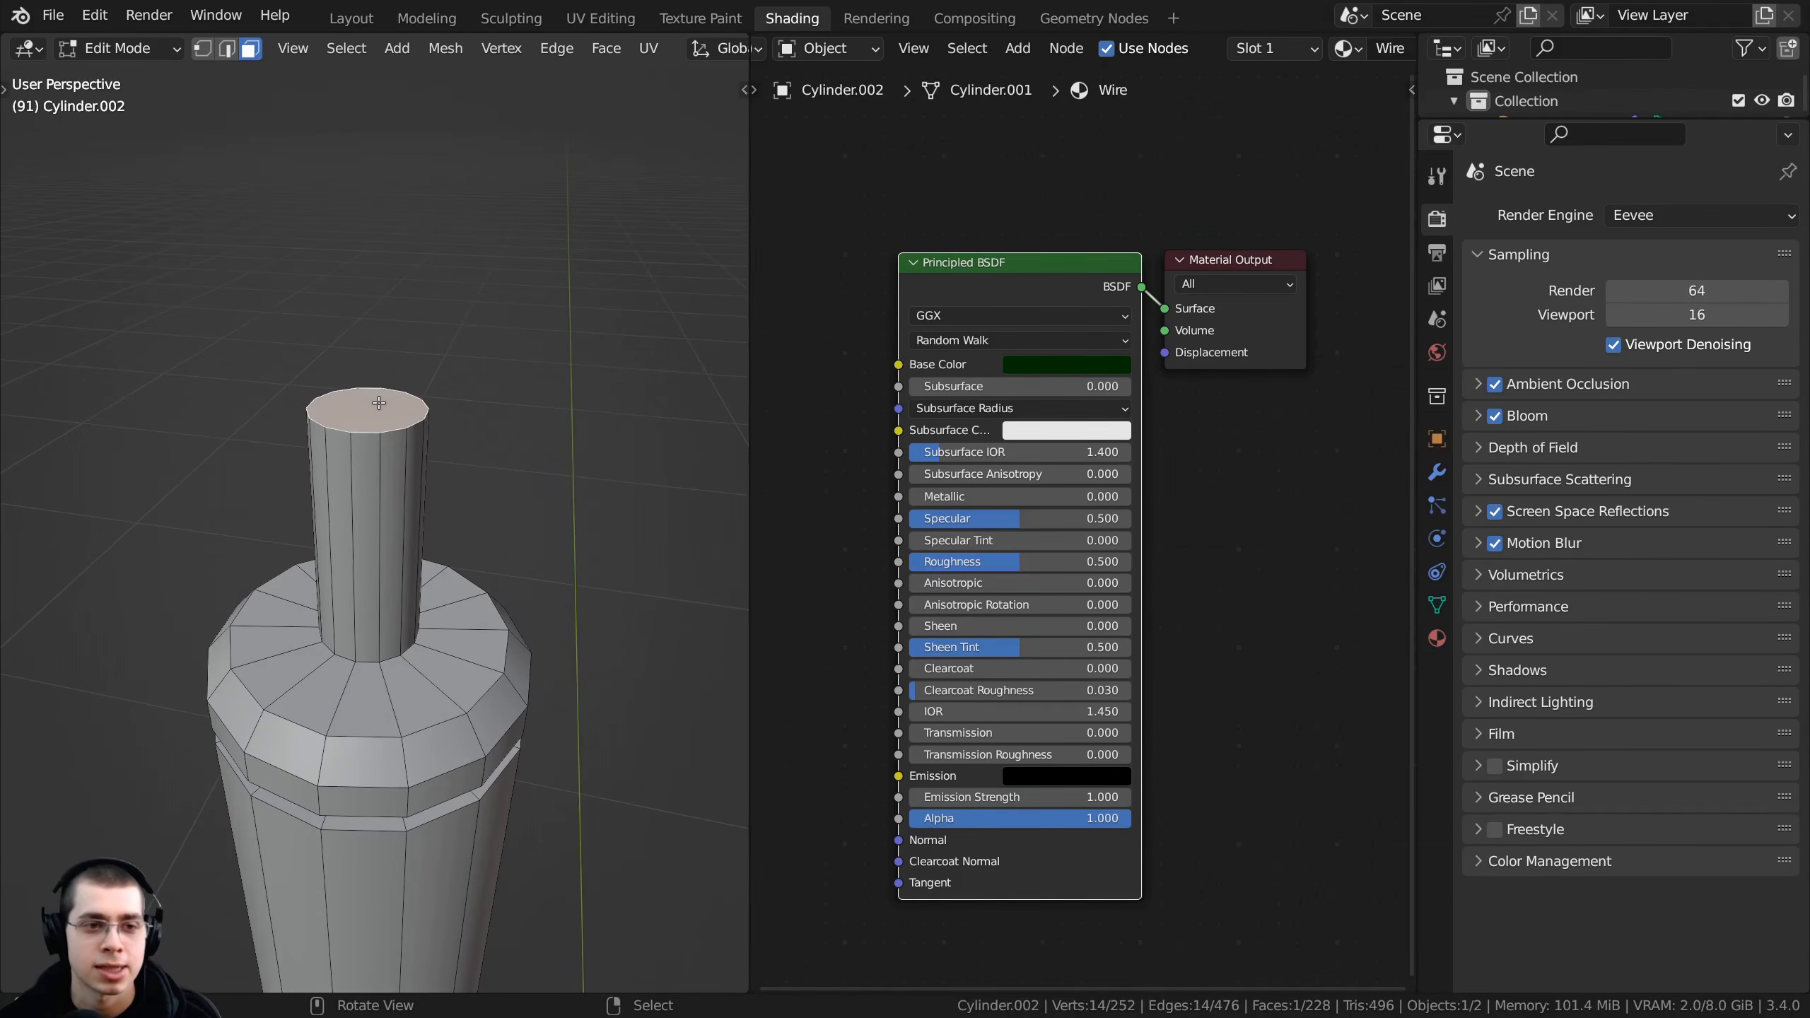
{"action": "scroll", "coordinate": [371, 476], "scroll_direction": "up", "scroll_amount": 1}
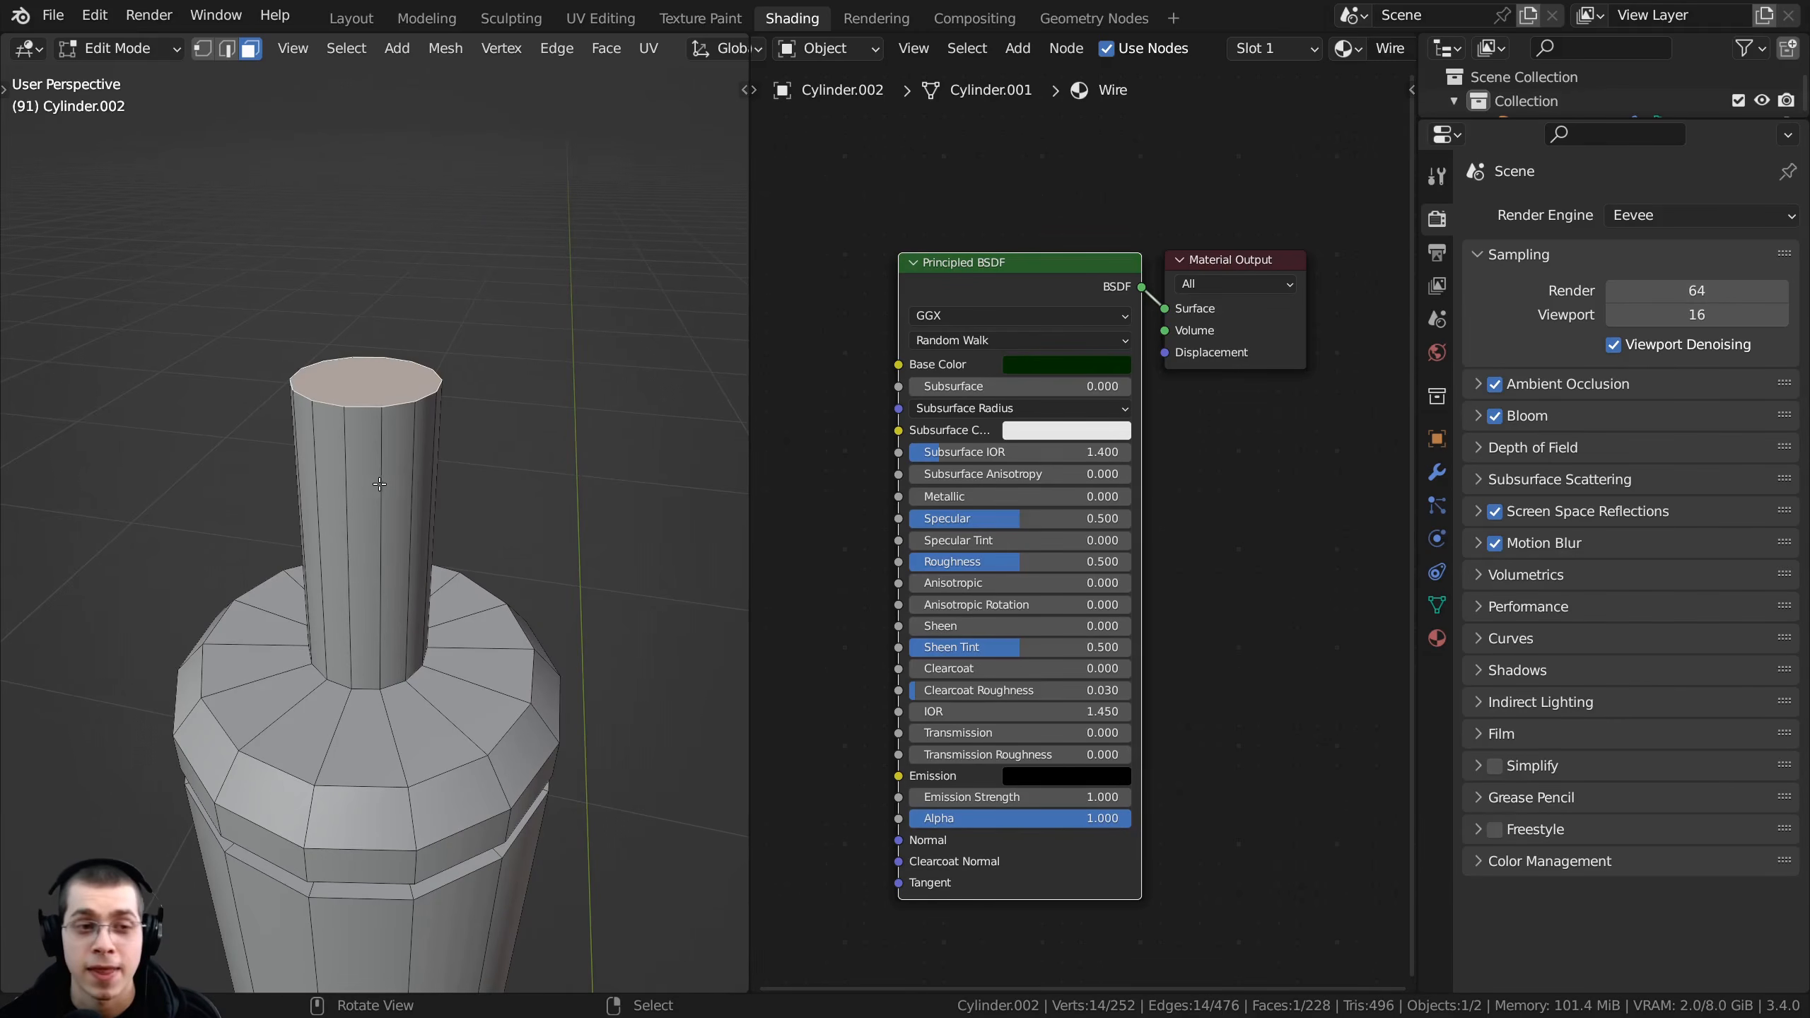
{"action": "left_click", "coordinate": [379, 480], "text": "alt+shift"}
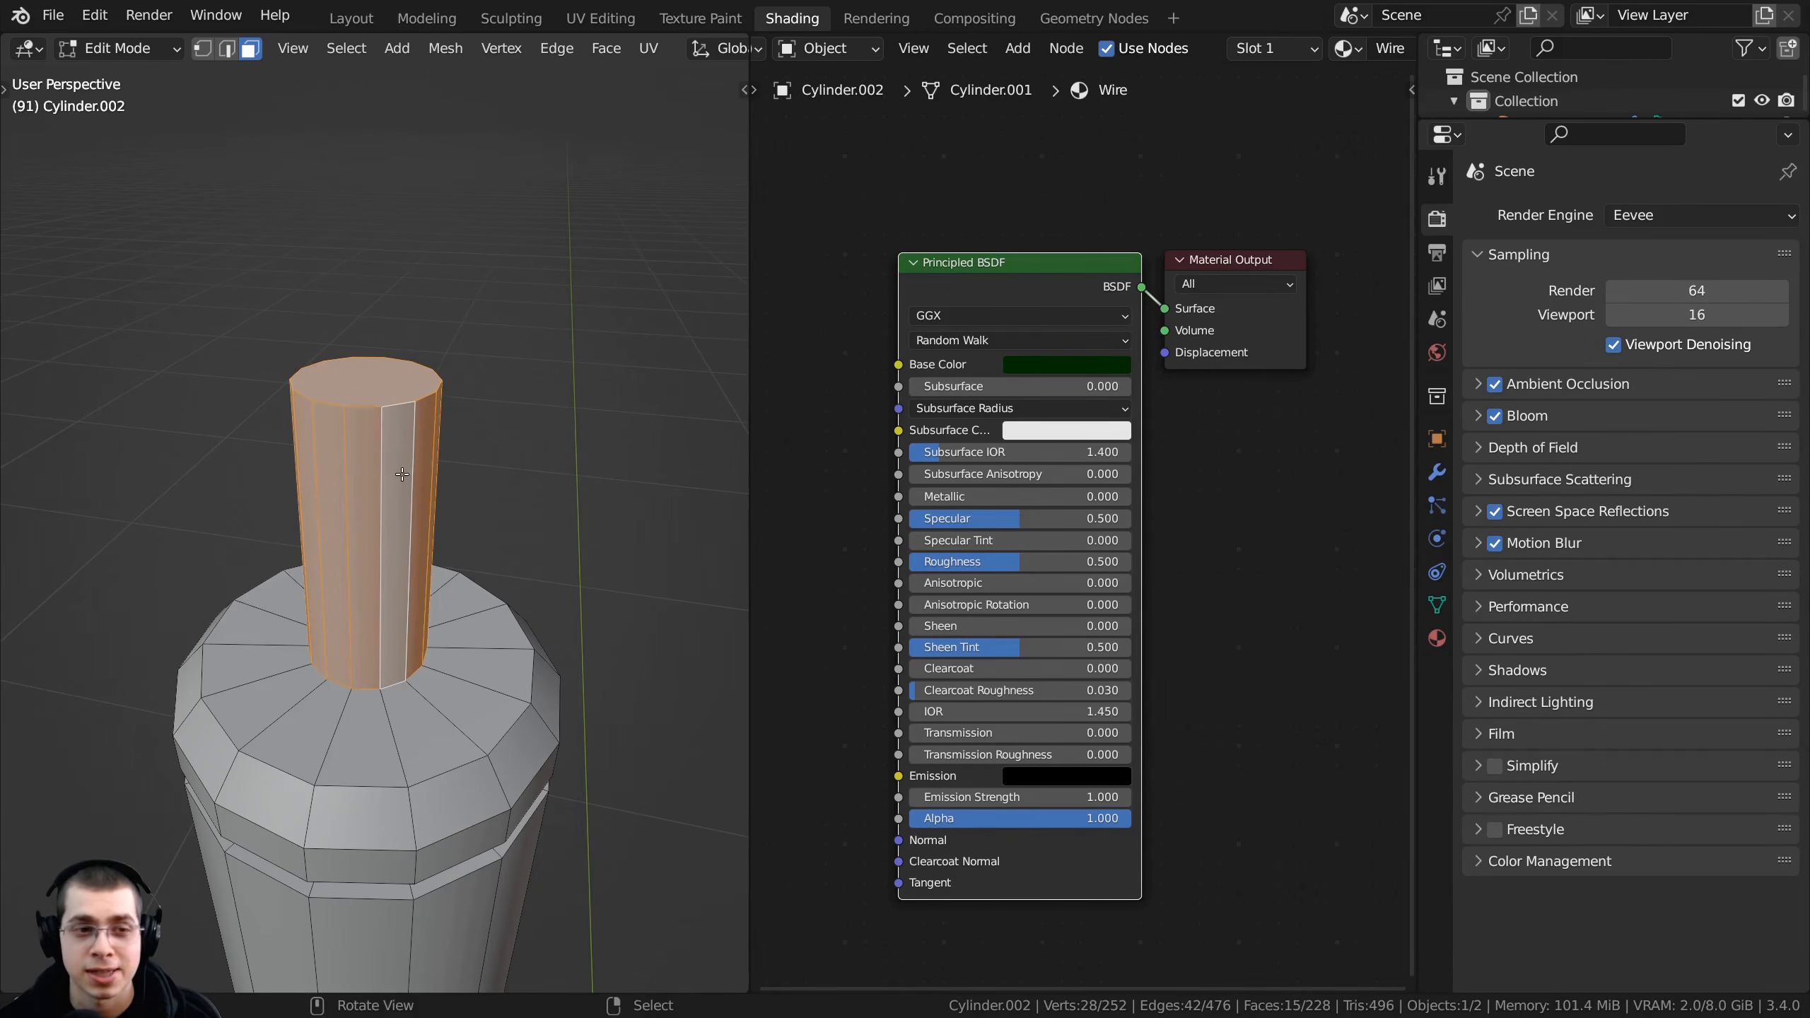
{"action": "middle_click_drag", "start_coordinate": [401, 476], "coordinate": [442, 471]}
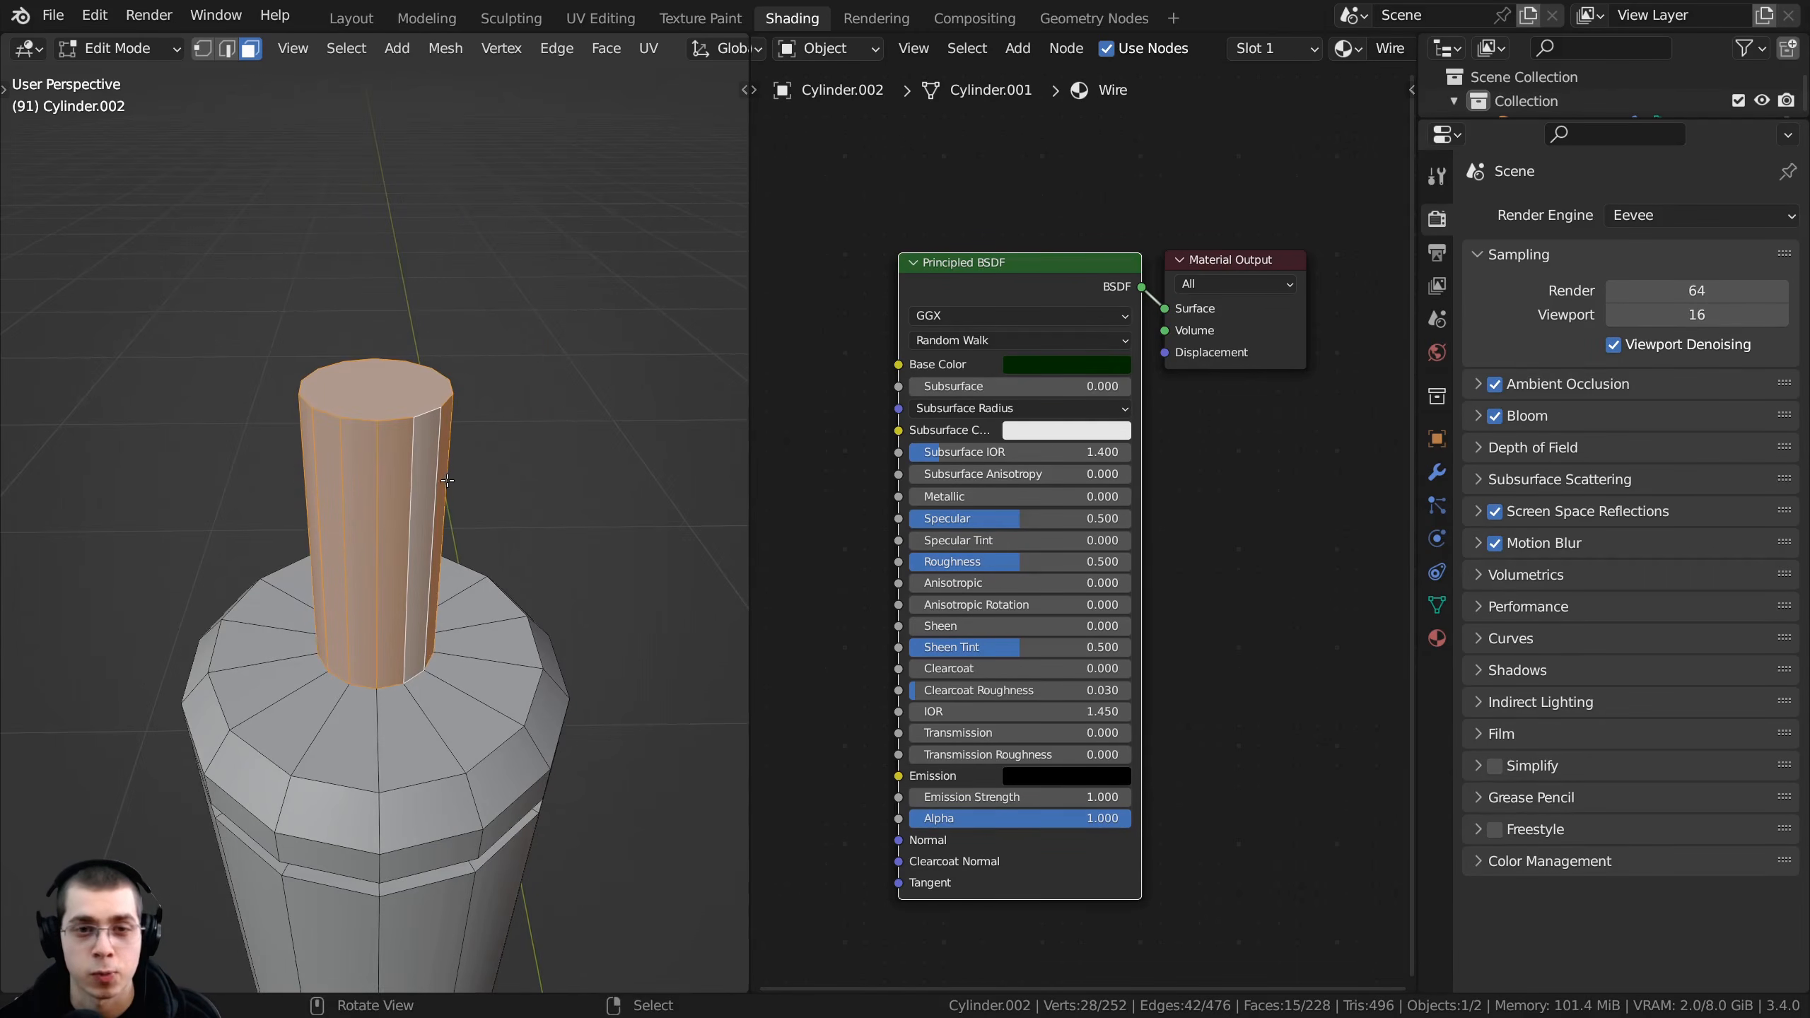
- Add a third material named Light and assign it to the selected inner cylinder faces
{"action": "left_click", "coordinate": [1431, 641]}
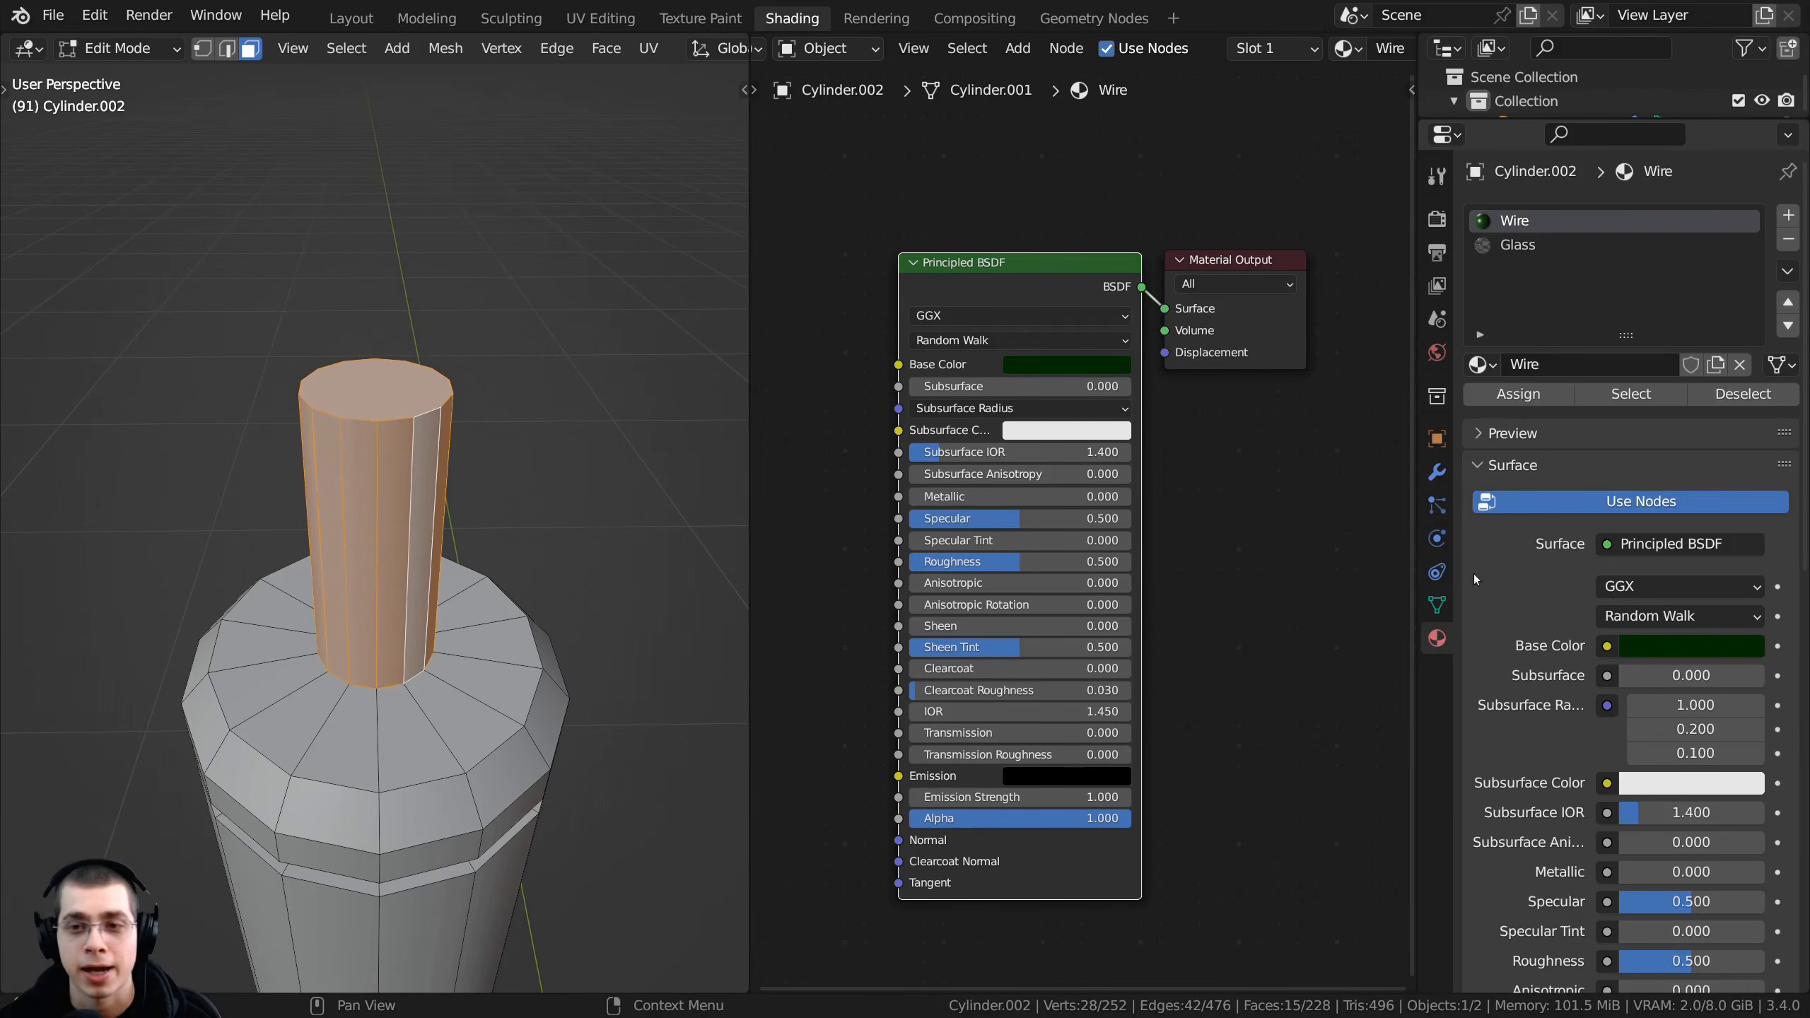
{"action": "left_click", "coordinate": [1788, 216]}
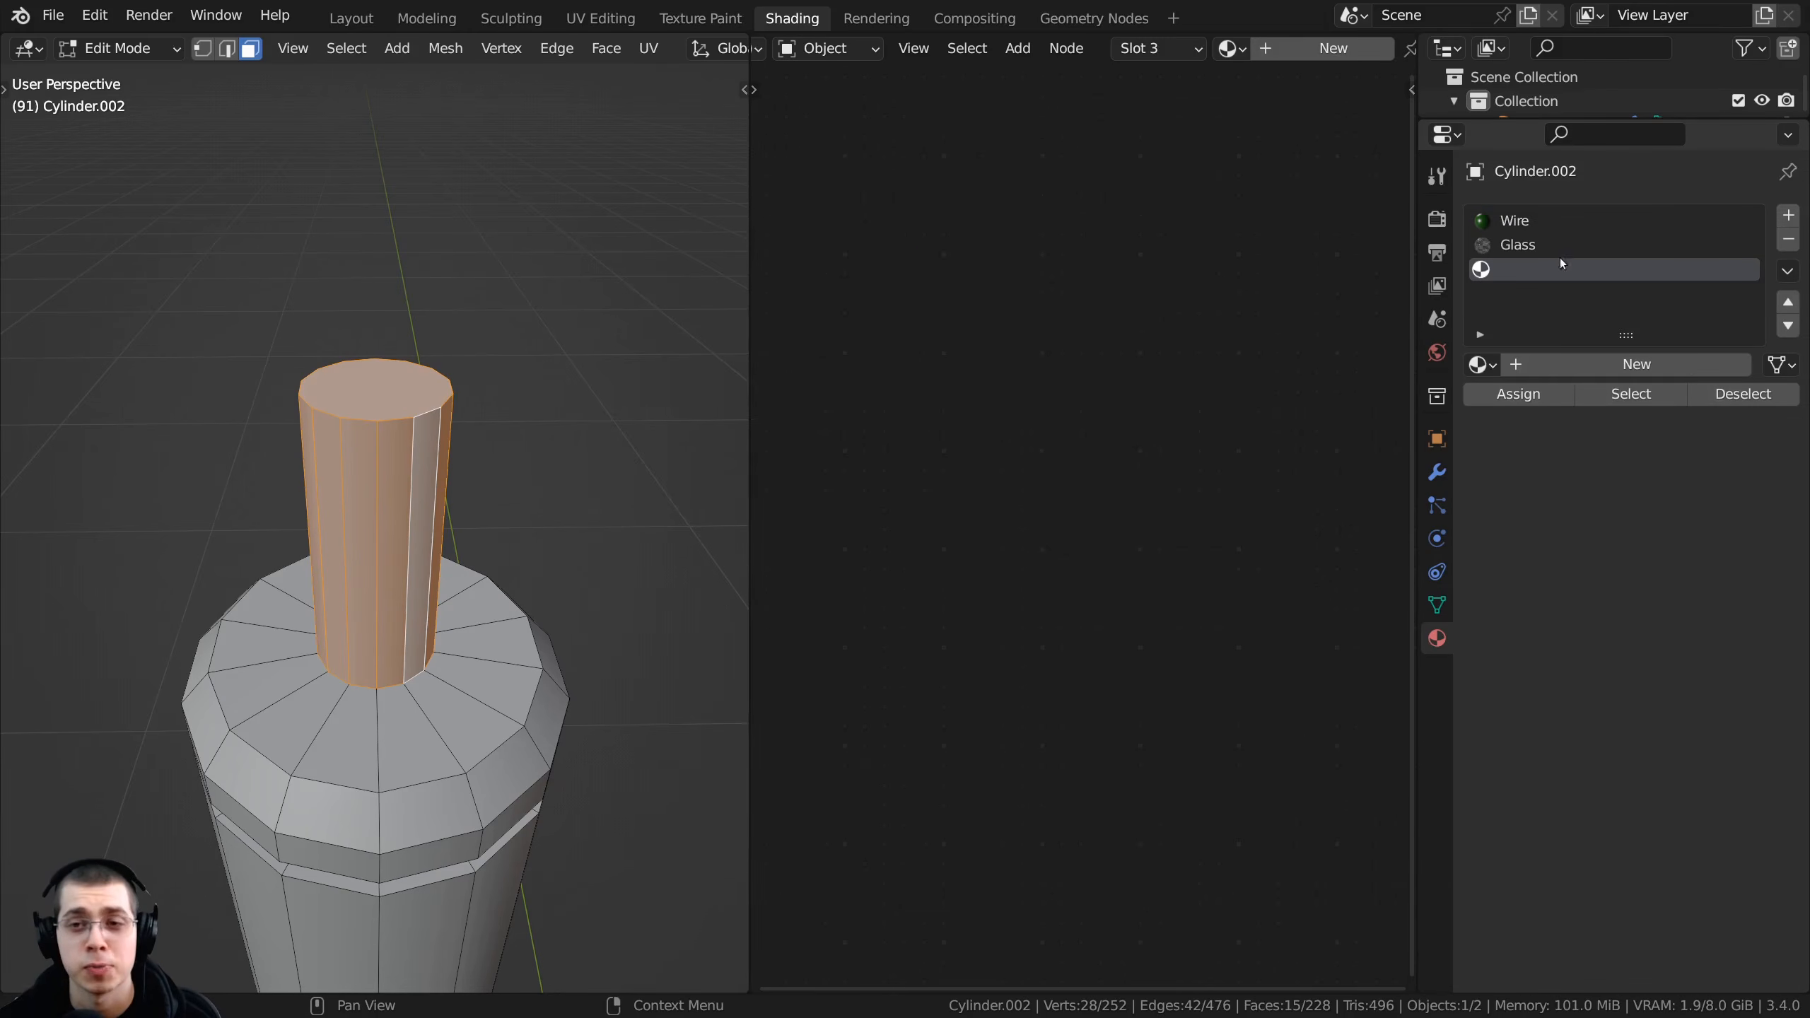
{"action": "left_click", "coordinate": [1577, 360]}
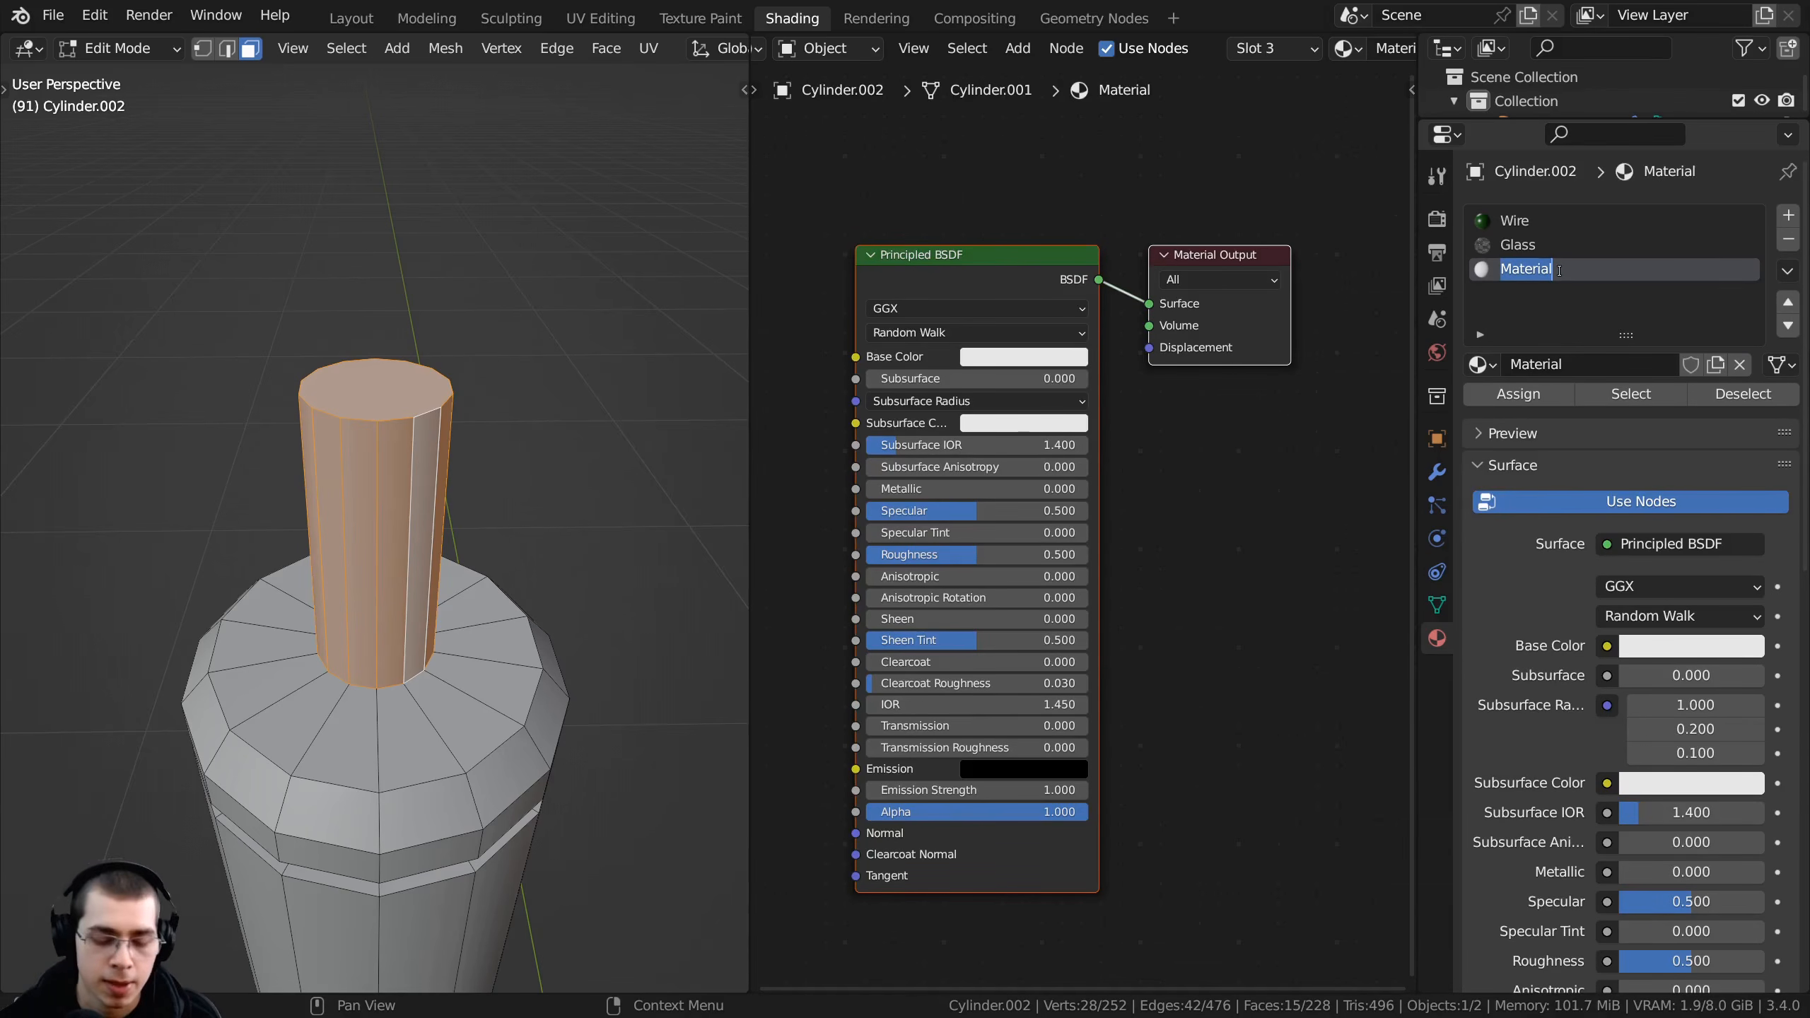
{"action": "type", "text": "Light"}
{"action": "key", "text": "Return"}
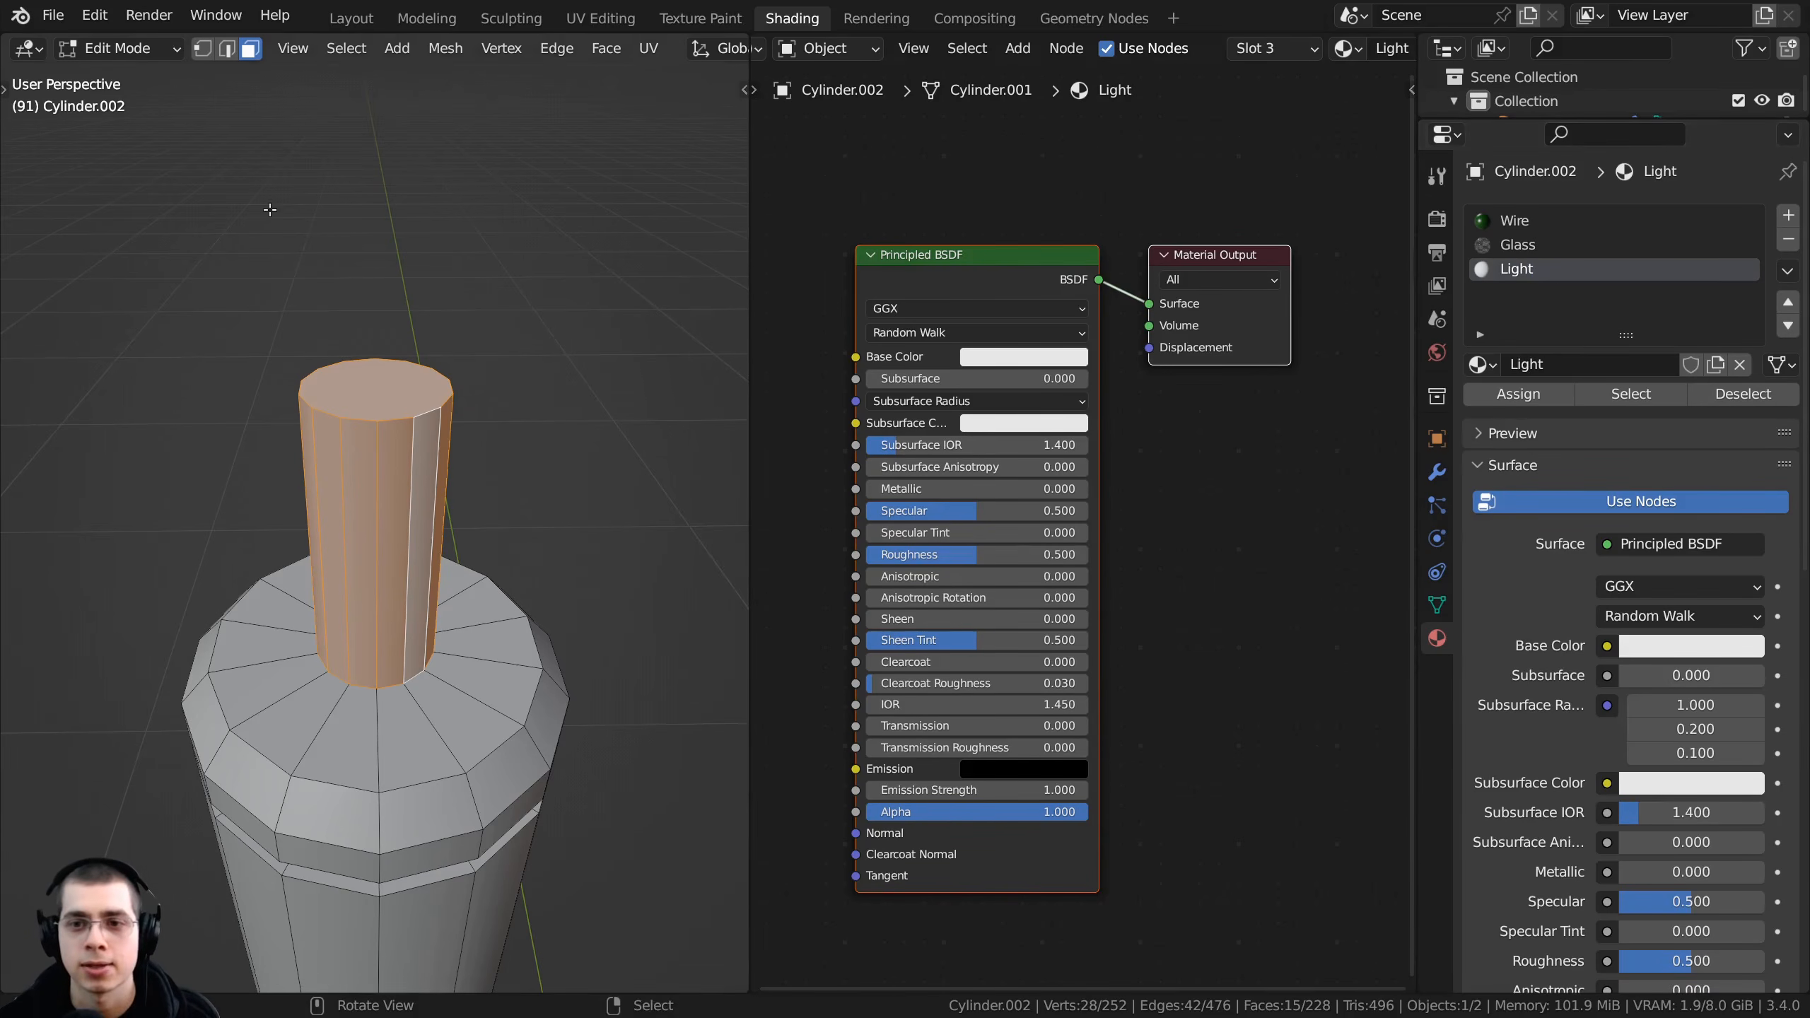
{"action": "mouse_move", "coordinate": [428, 445]}
{"action": "middle_mouse_down"}
{"action": "mouse_move", "coordinate": [469, 433]}
{"action": "mouse_move", "coordinate": [434, 465]}
{"action": "middle_mouse_up"}
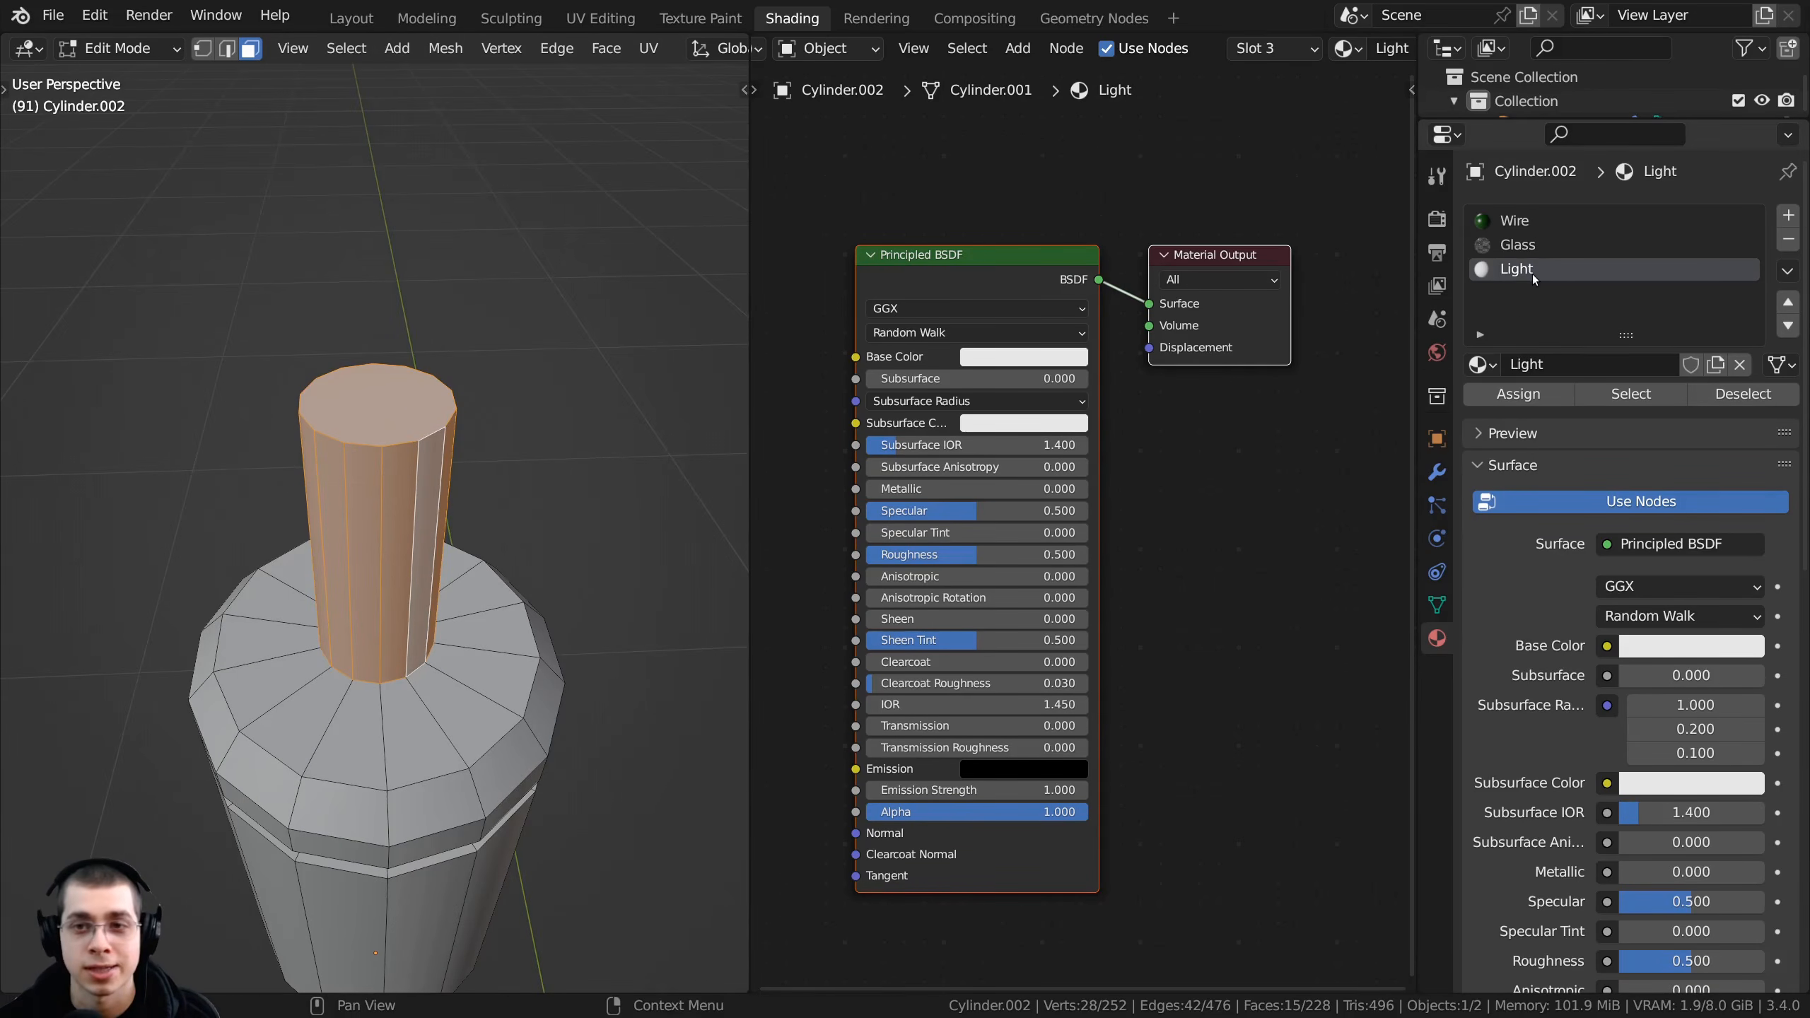
{"action": "left_click", "coordinate": [1520, 394]}
{"action": "key", "text": "KP_Decimal"}
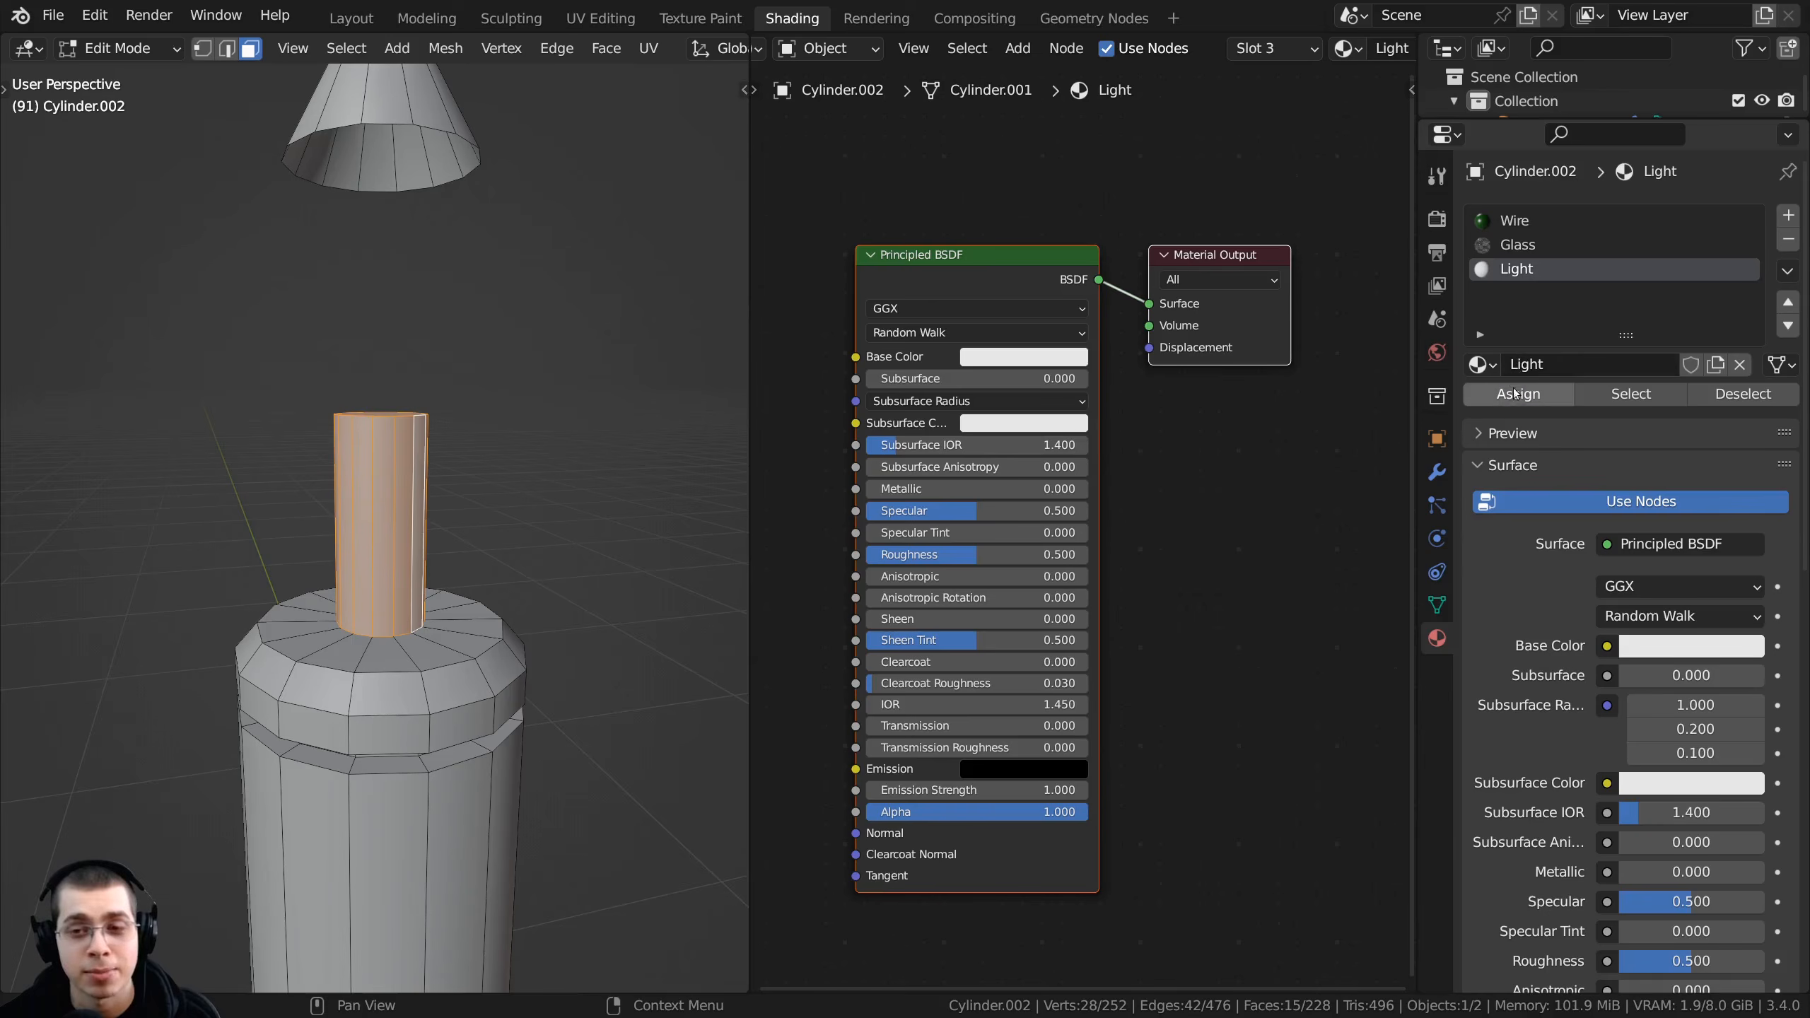
- Reveal the hidden glass faces, return to Object Mode and switch the viewport to Rendered shading
{"action": "middle_click_drag", "start_coordinate": [347, 597], "coordinate": [459, 566]}
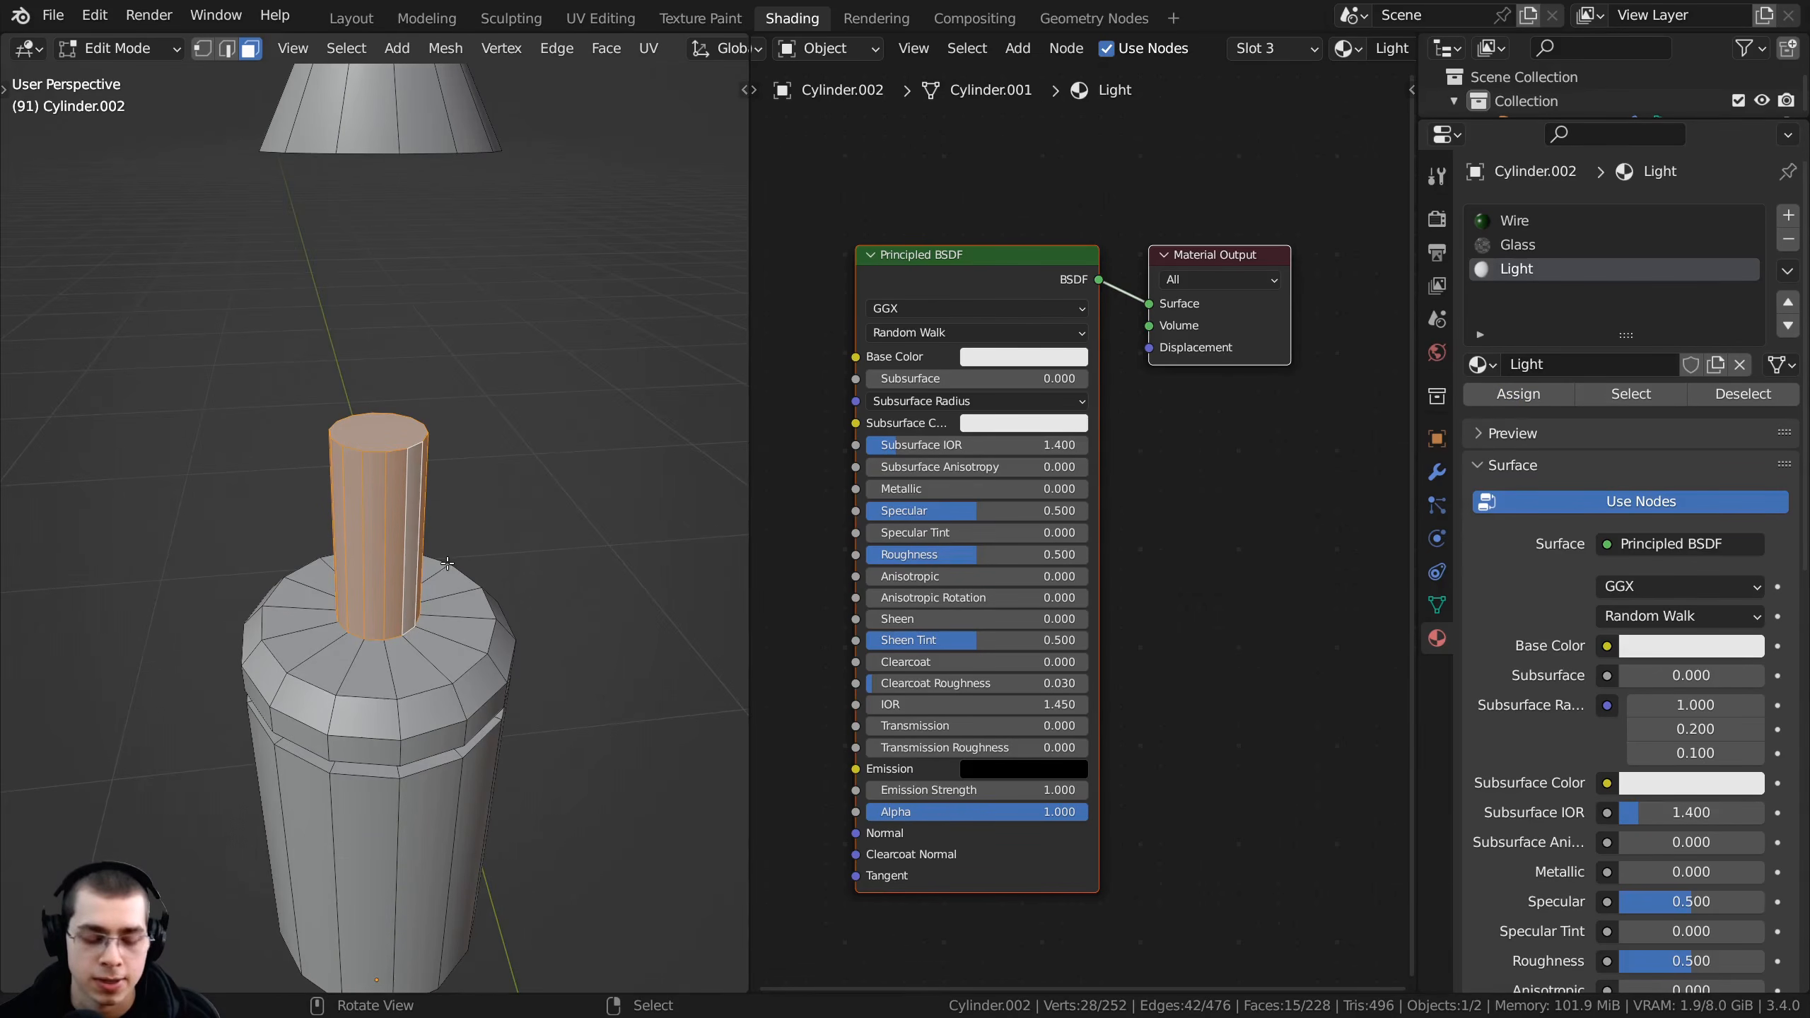
{"action": "key", "text": "alt+h"}
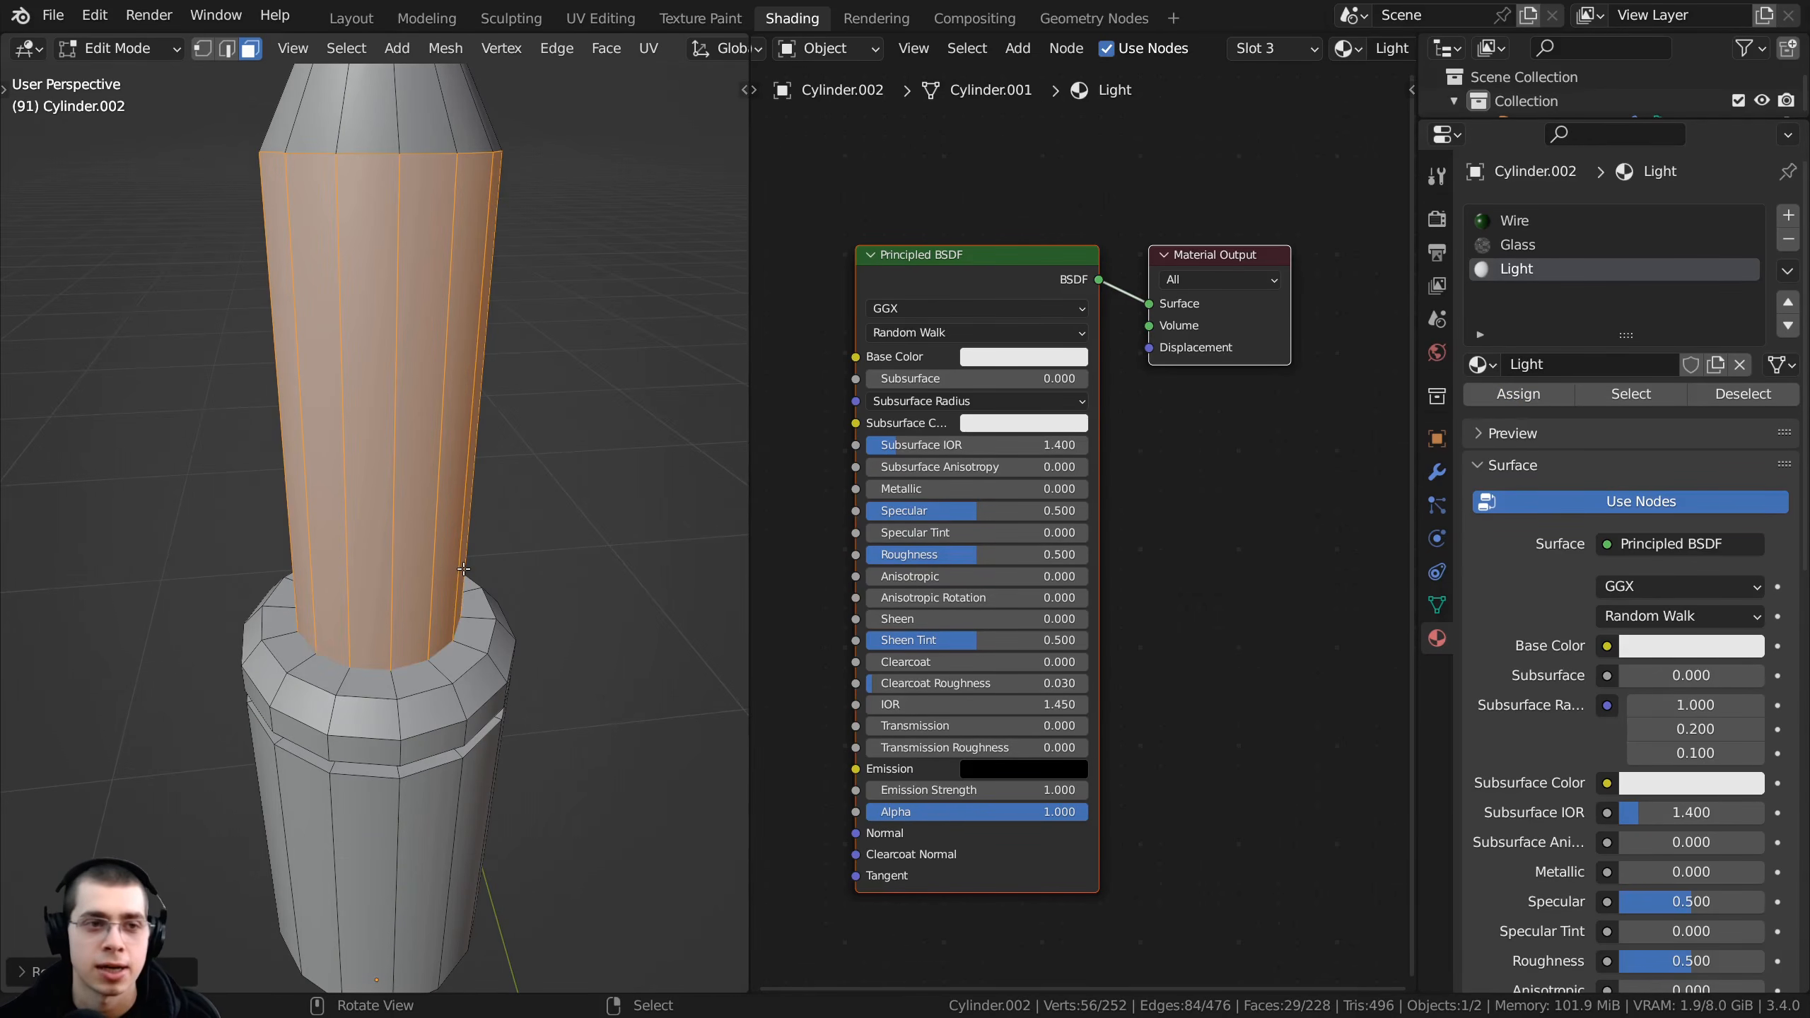
{"action": "scroll", "coordinate": [459, 567], "scroll_direction": "down", "scroll_amount": 2}
{"action": "key", "text": "Tab"}
{"action": "key", "text": "z"}
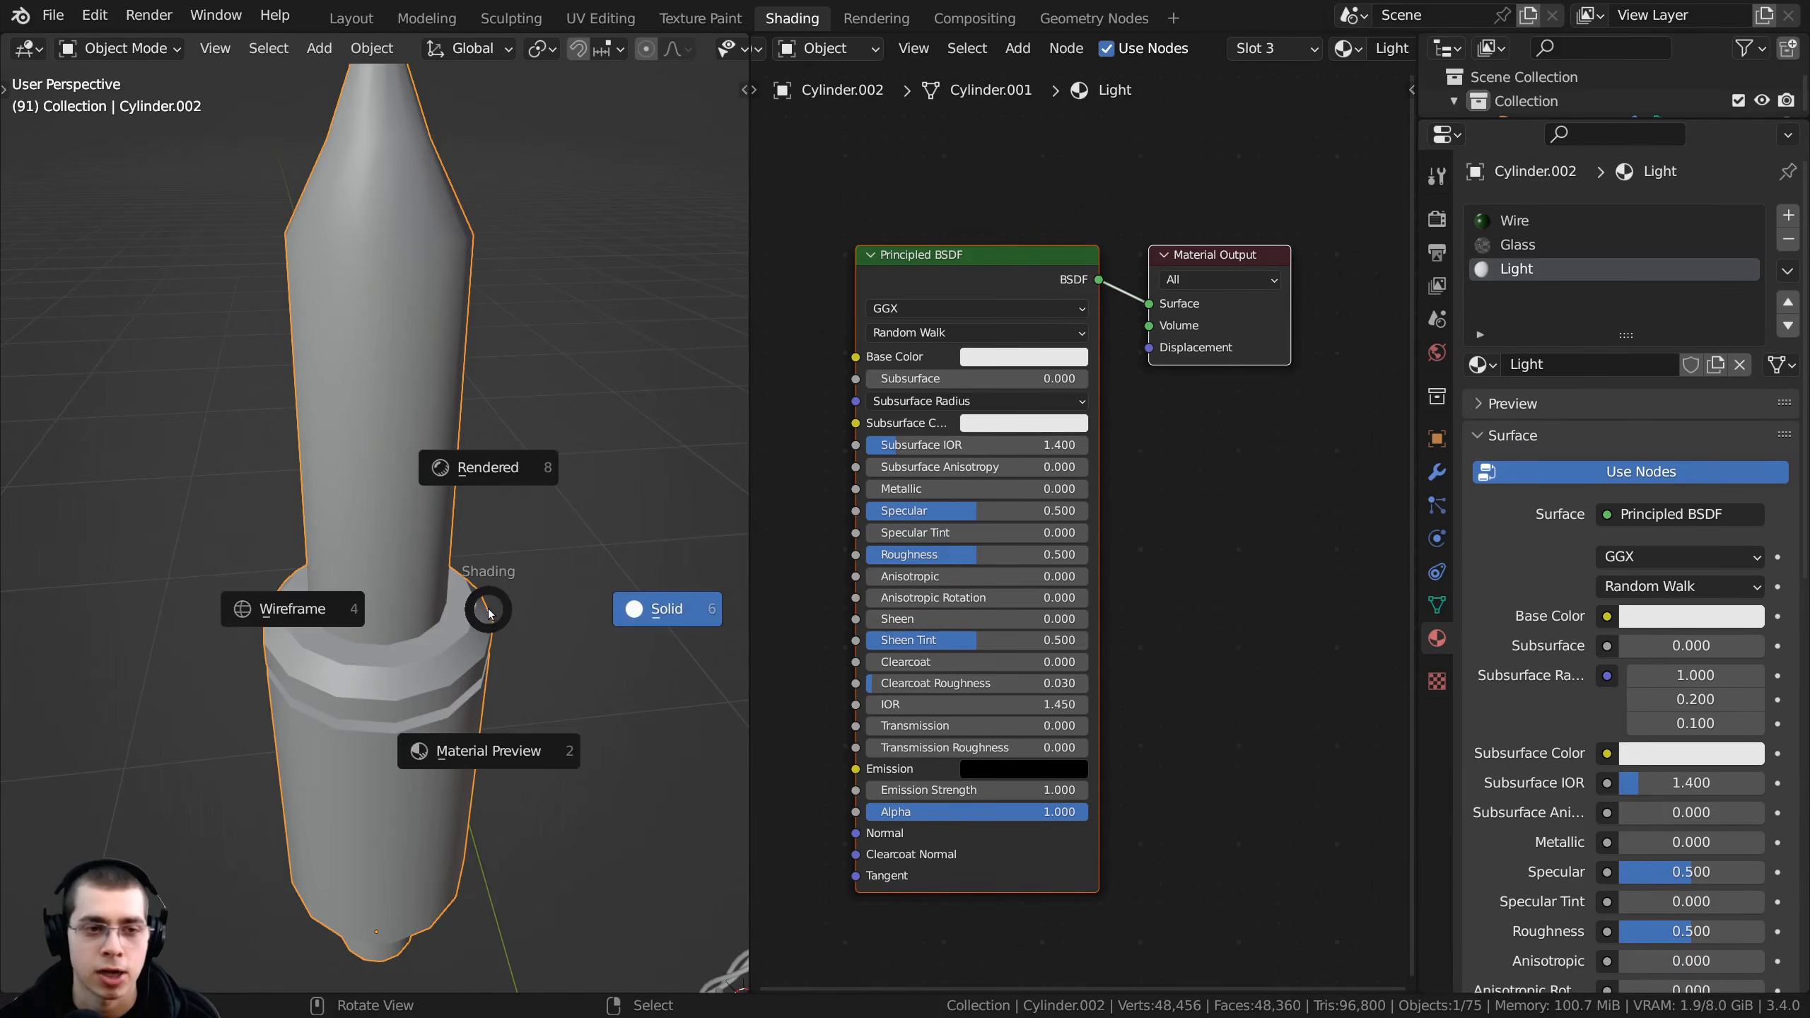
{"action": "left_click", "coordinate": [484, 493]}
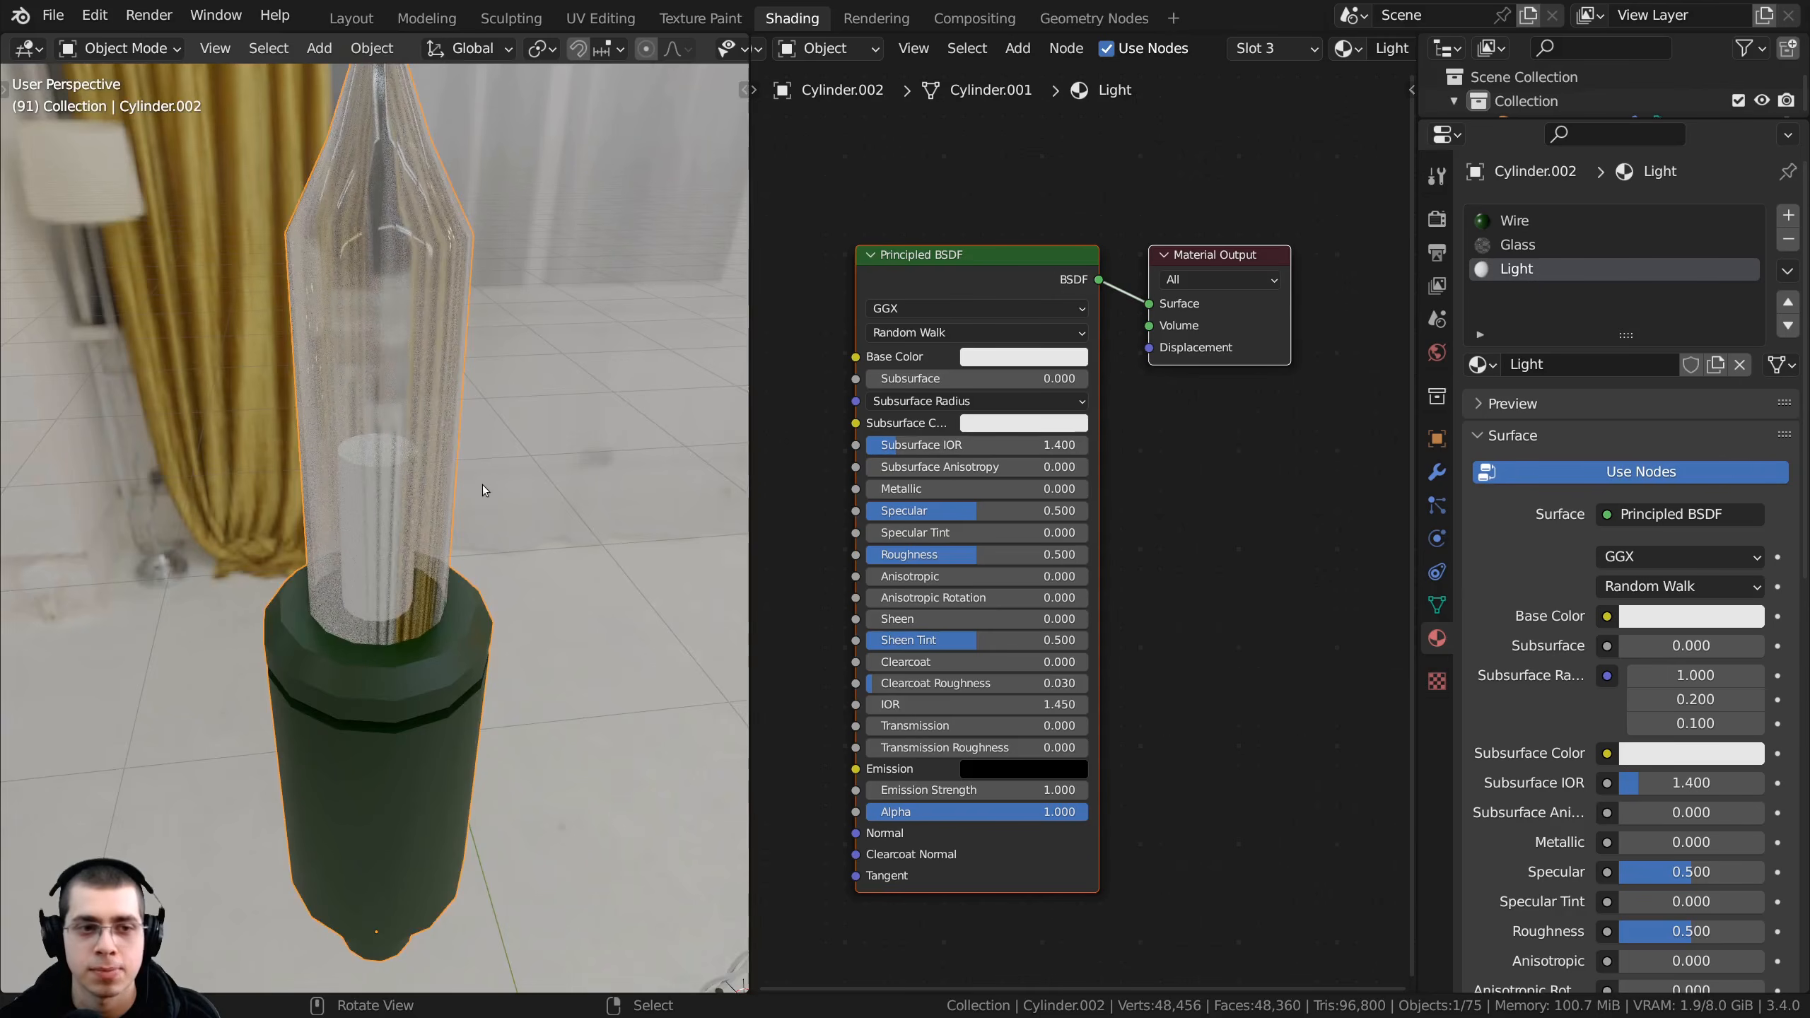
{"action": "scroll", "coordinate": [978, 341], "scroll_direction": "up", "scroll_amount": 1}
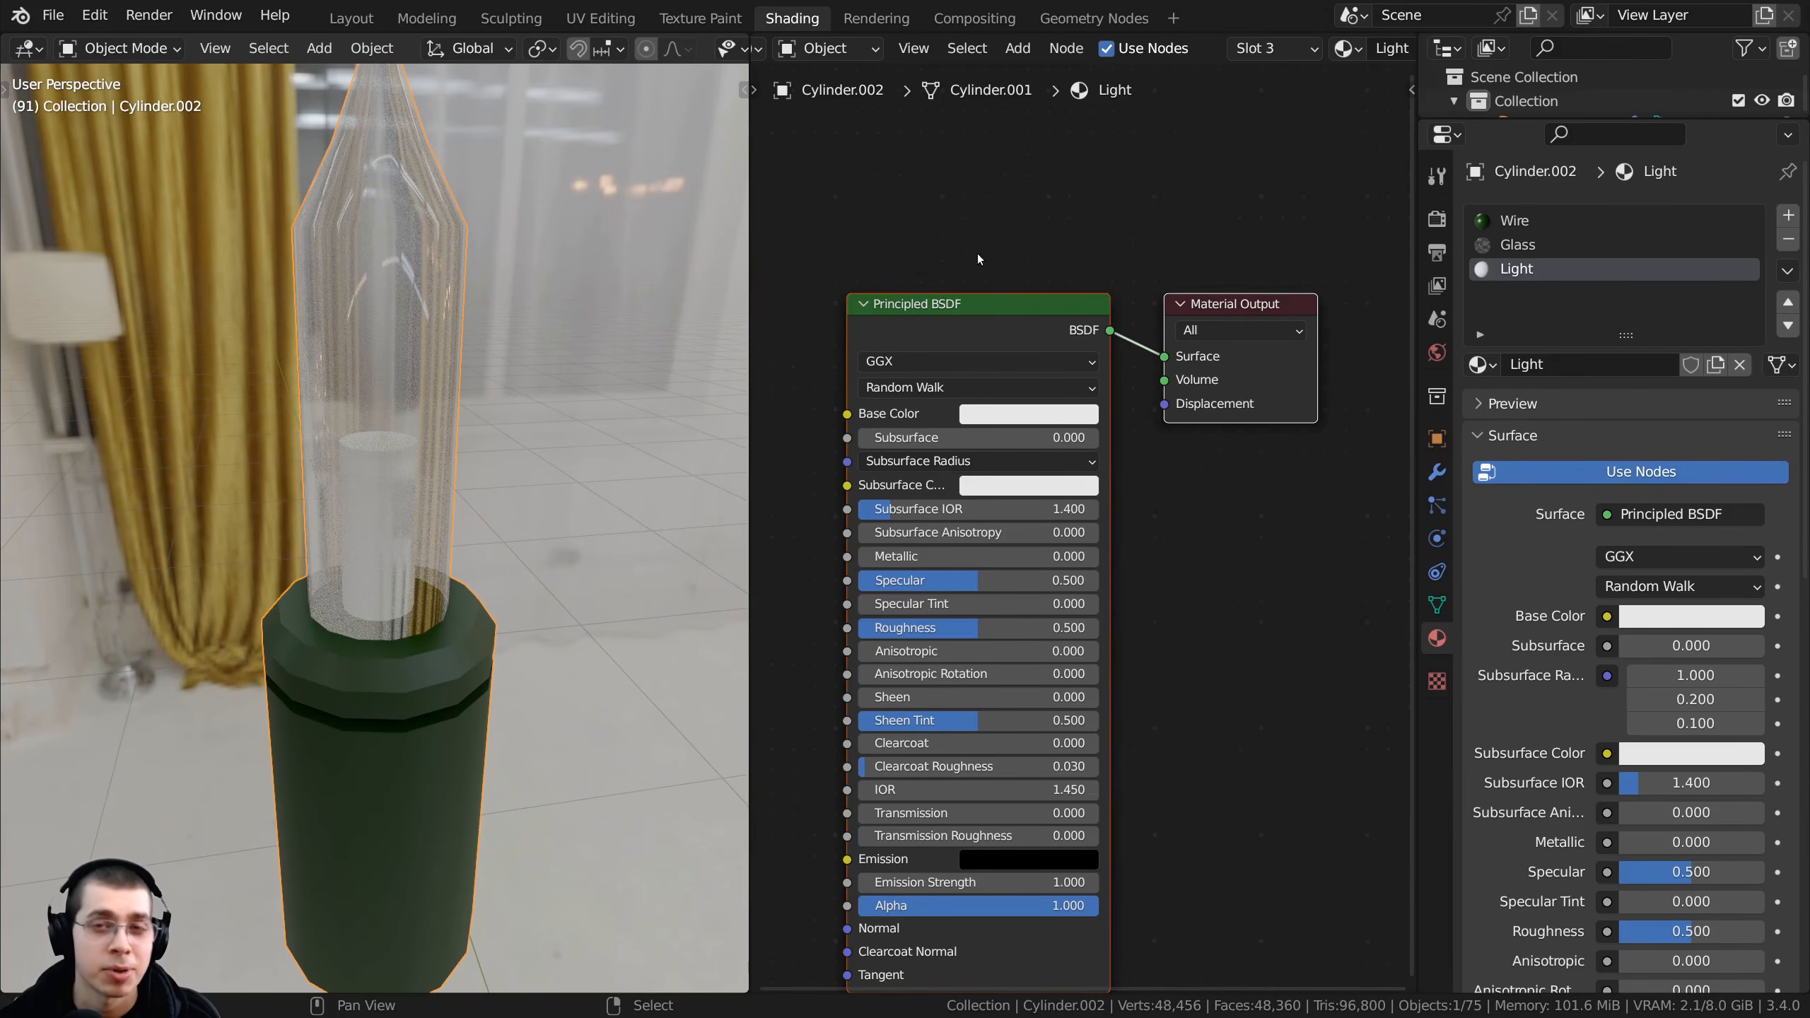
- Replace the Light material's Principled BSDF with an Emission shader connected to the Material Output's Surface input
{"action": "middle_click_drag", "start_coordinate": [971, 238], "coordinate": [984, 257]}
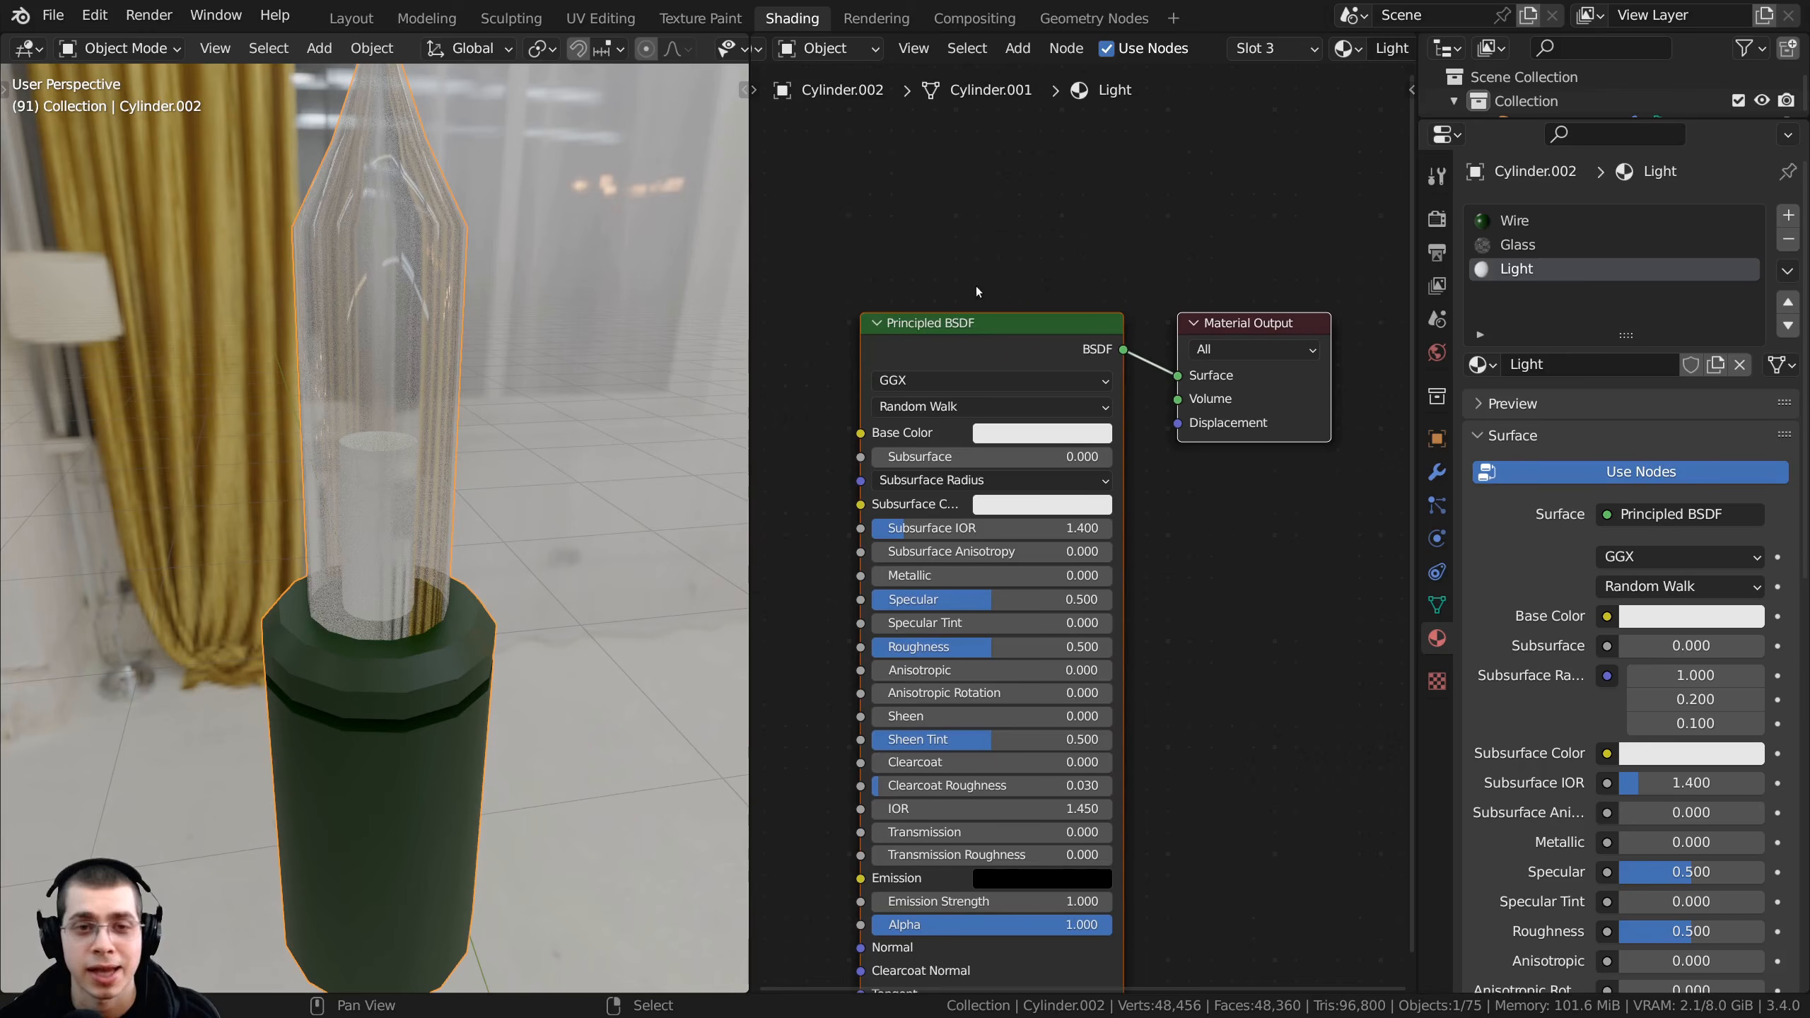
{"action": "left_click", "coordinate": [951, 325]}
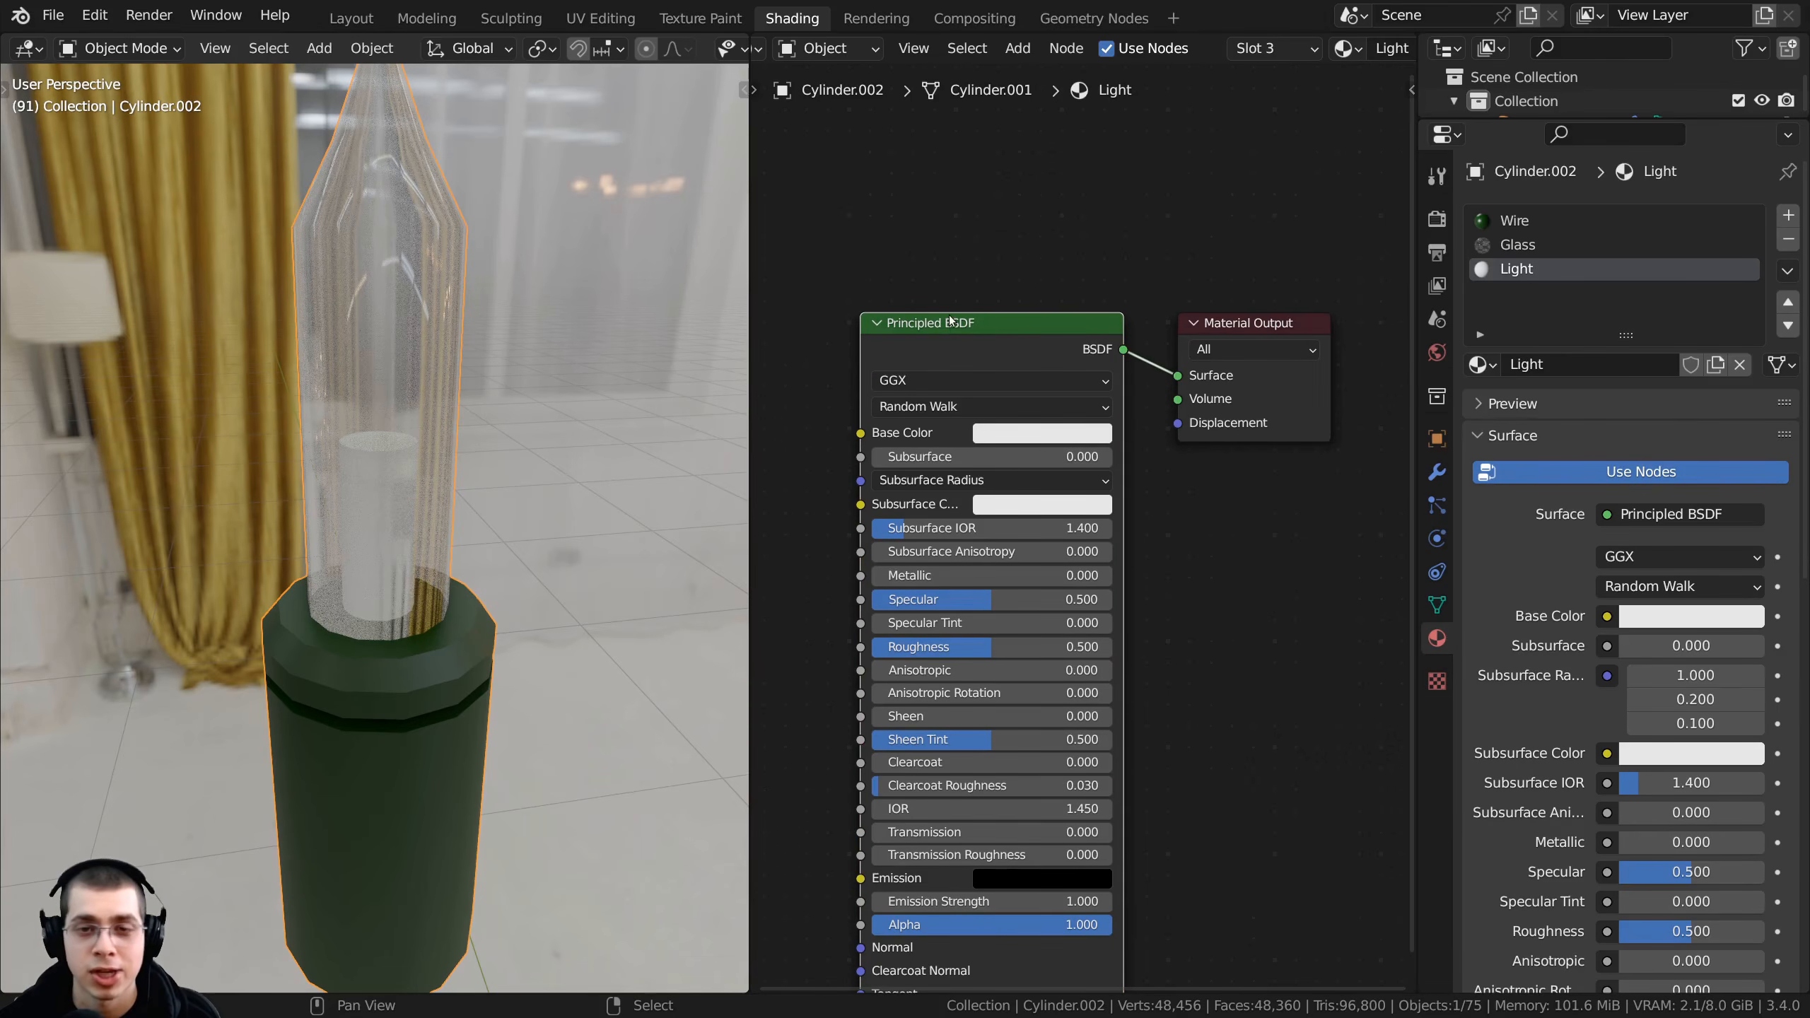
{"action": "key", "text": "x"}
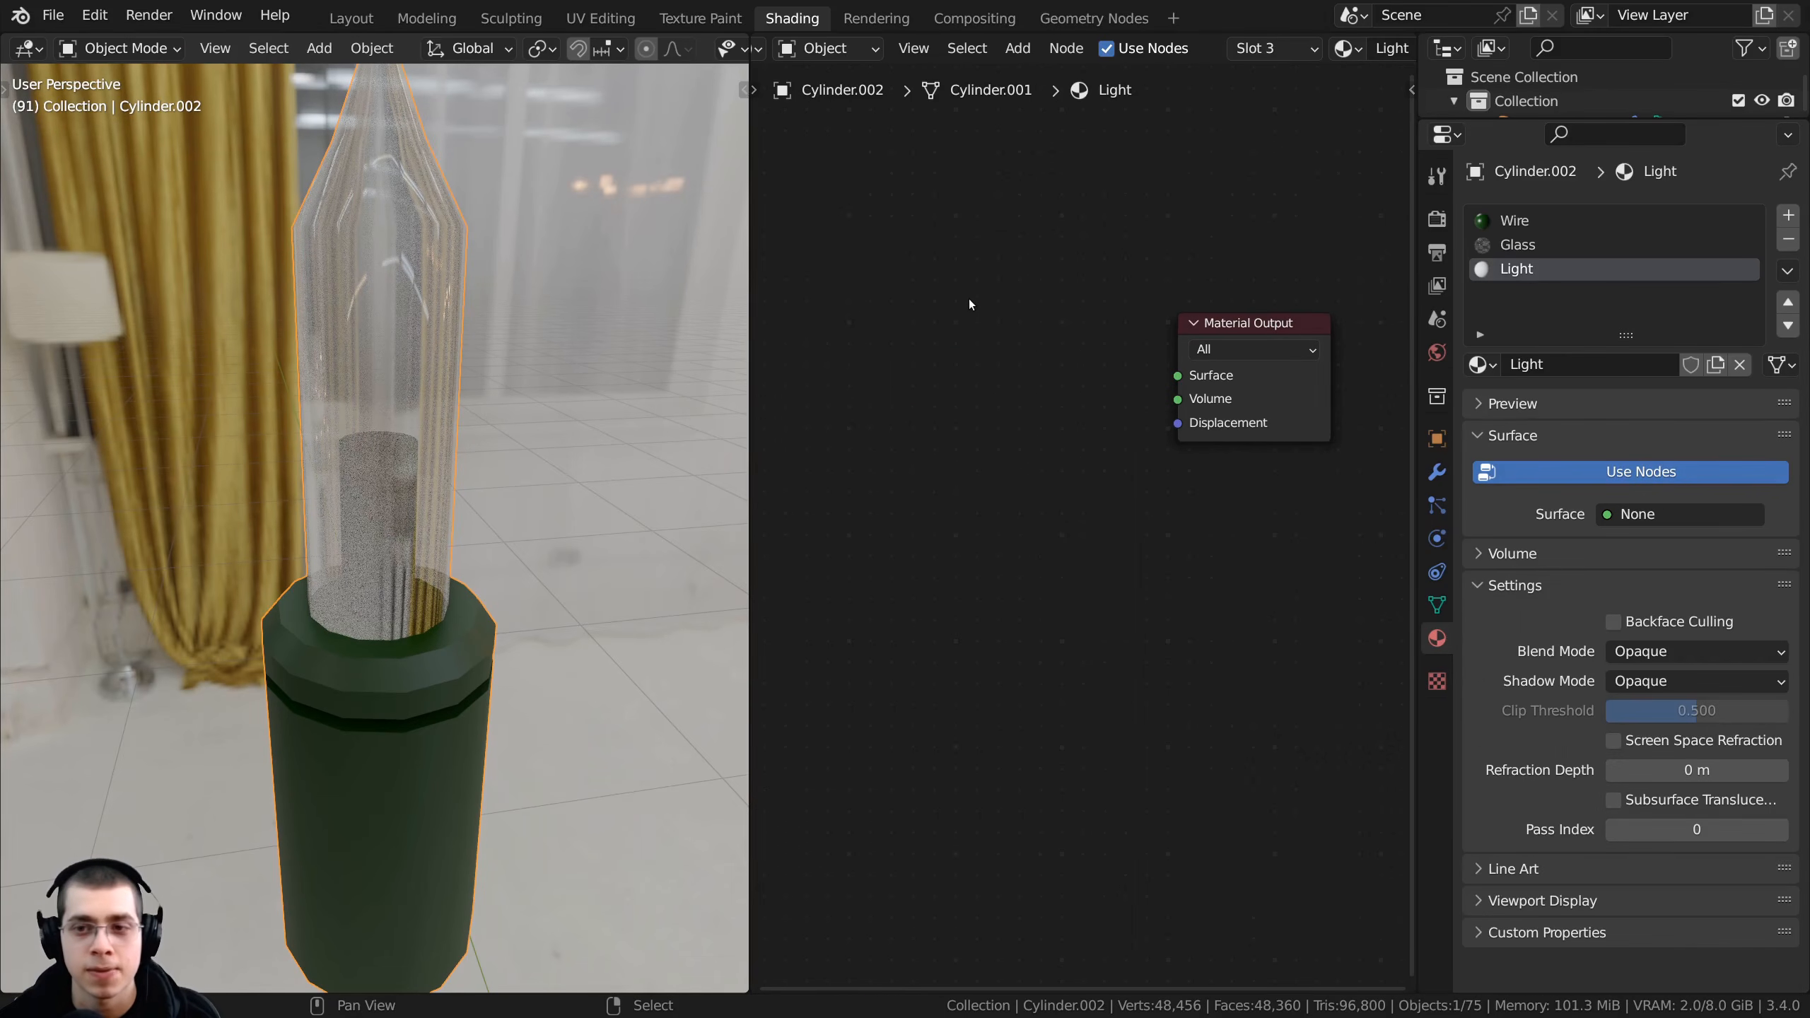
{"action": "key", "text": "shift+a"}
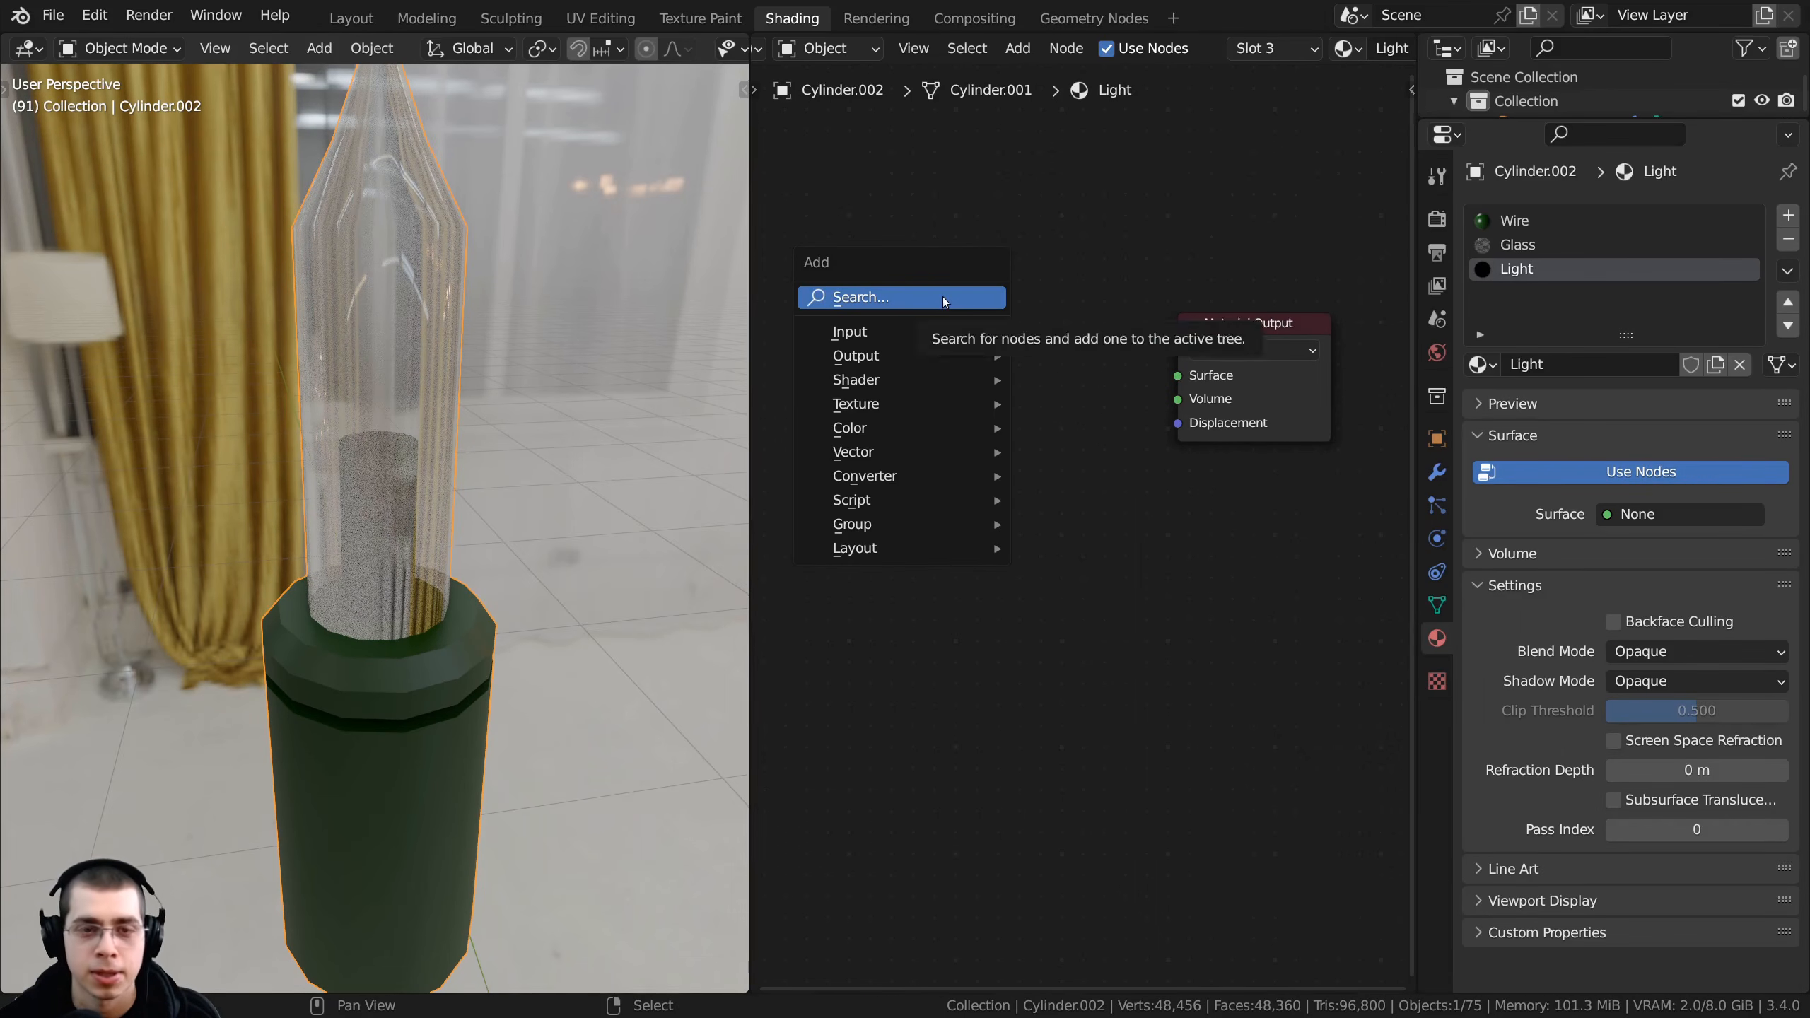
{"action": "left_click", "coordinate": [941, 298]}
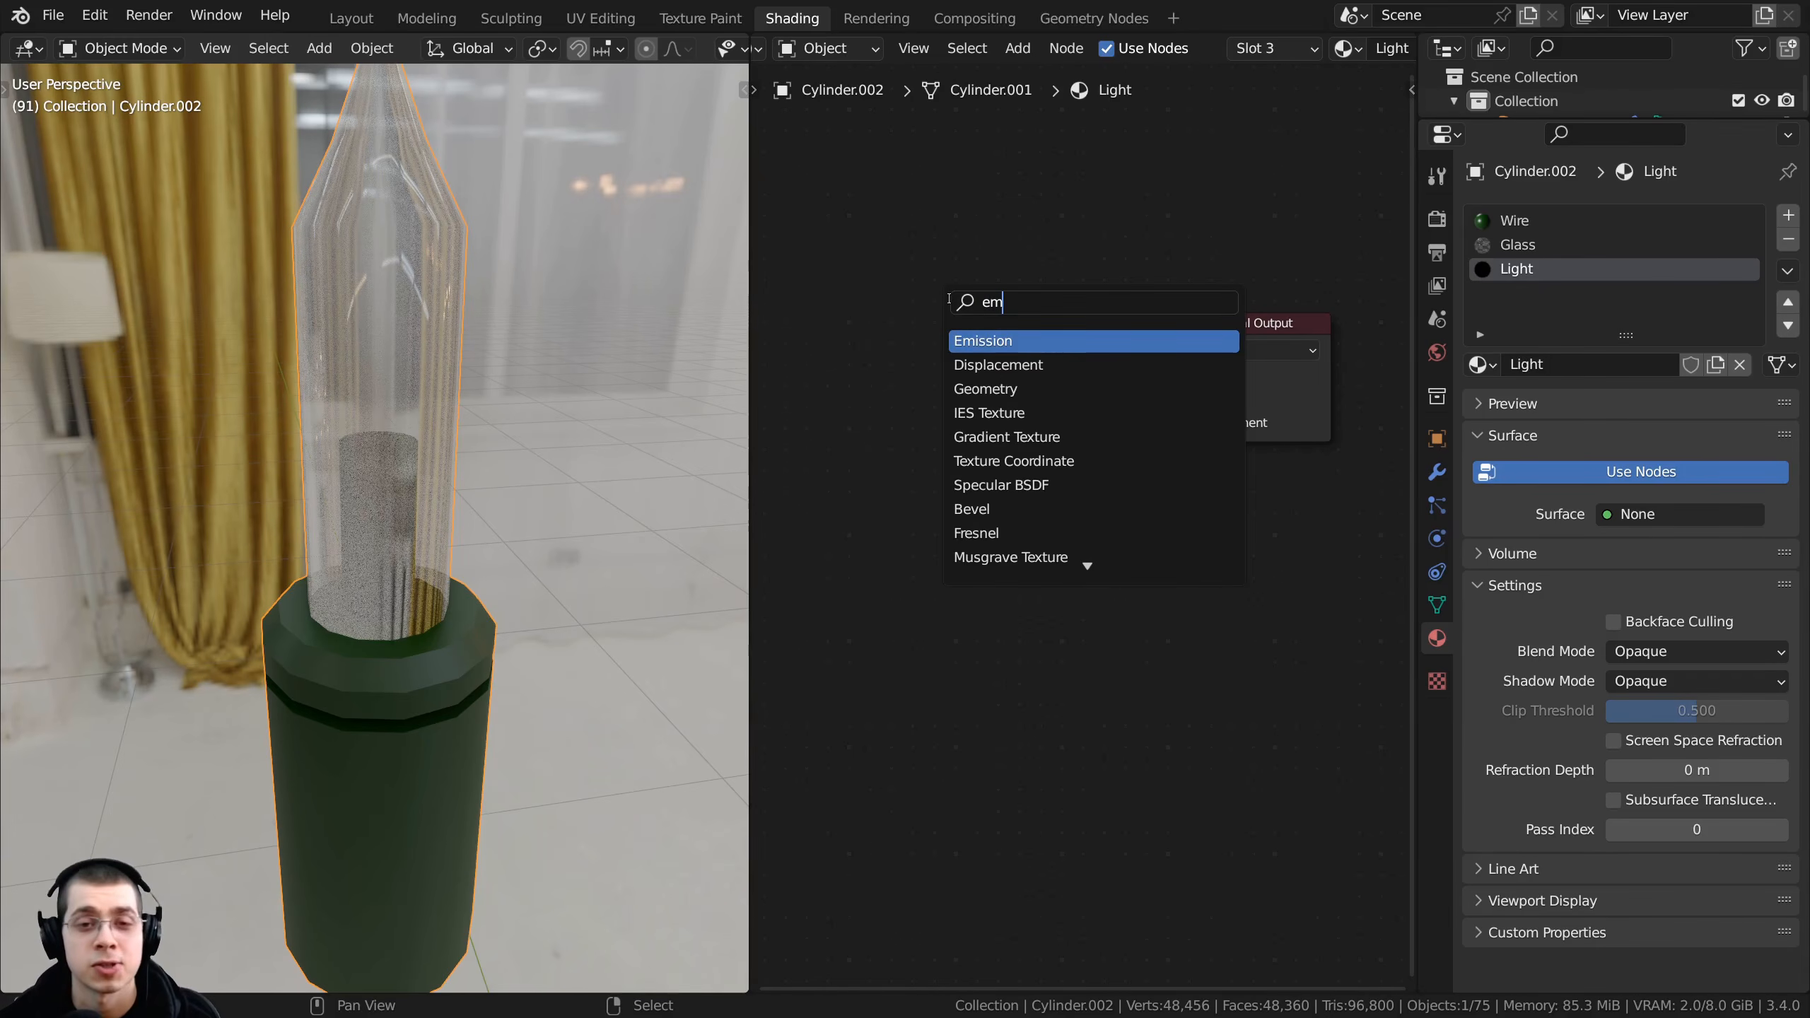
{"action": "left_click", "coordinate": [984, 343]}
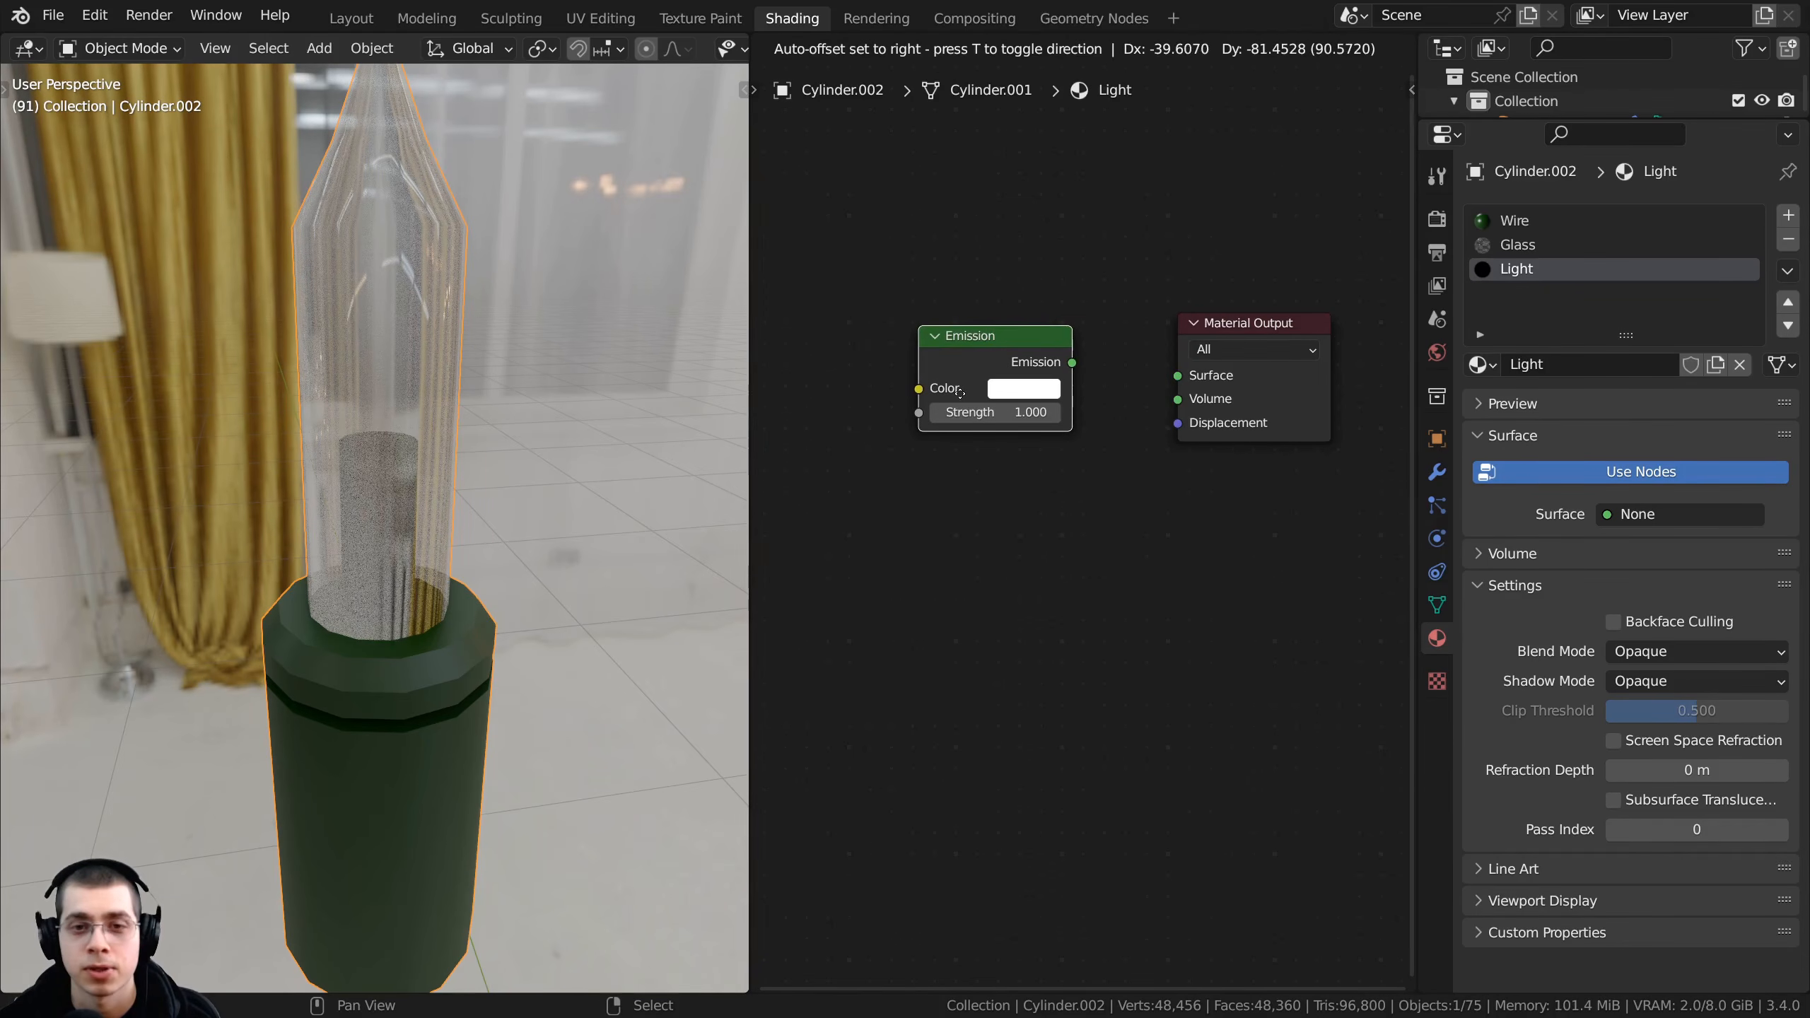
{"action": "left_click", "coordinate": [1051, 351]}
{"action": "left_click_drag", "start_coordinate": [1070, 334], "coordinate": [1193, 349]}
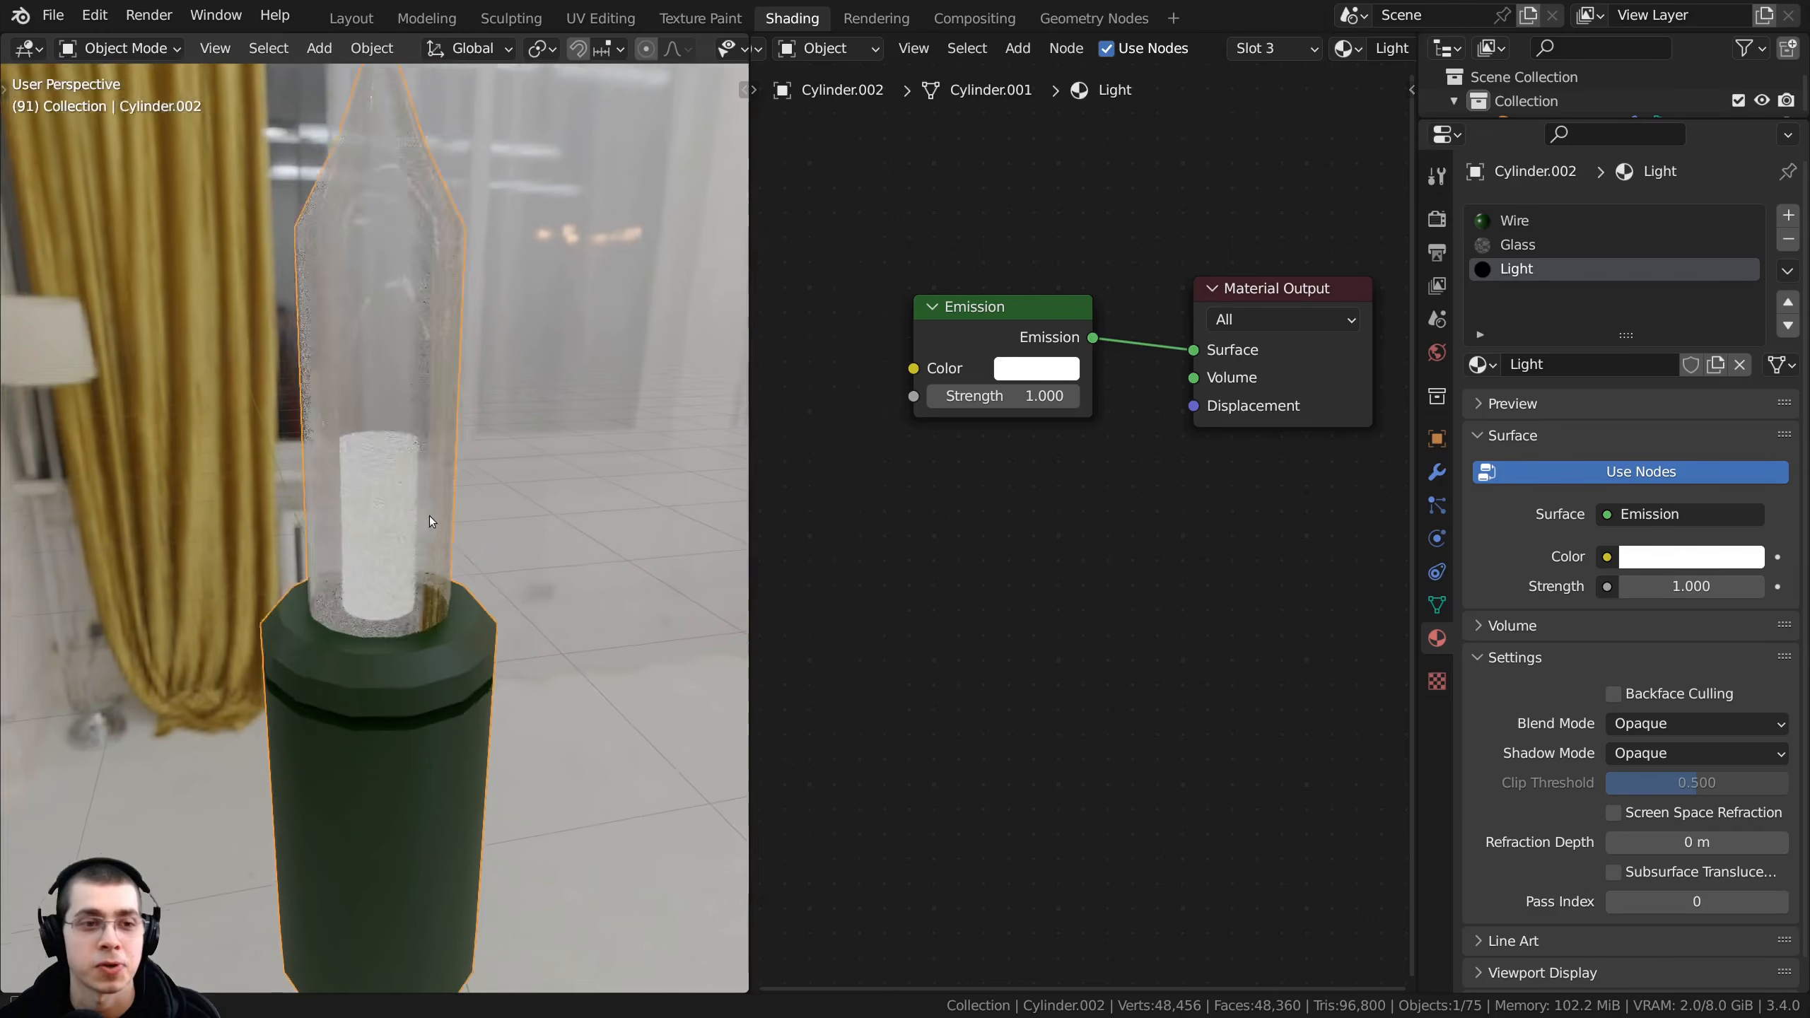
- Rename the Light material to Christmas Lights
{"action": "double_click", "coordinate": [1516, 270]}
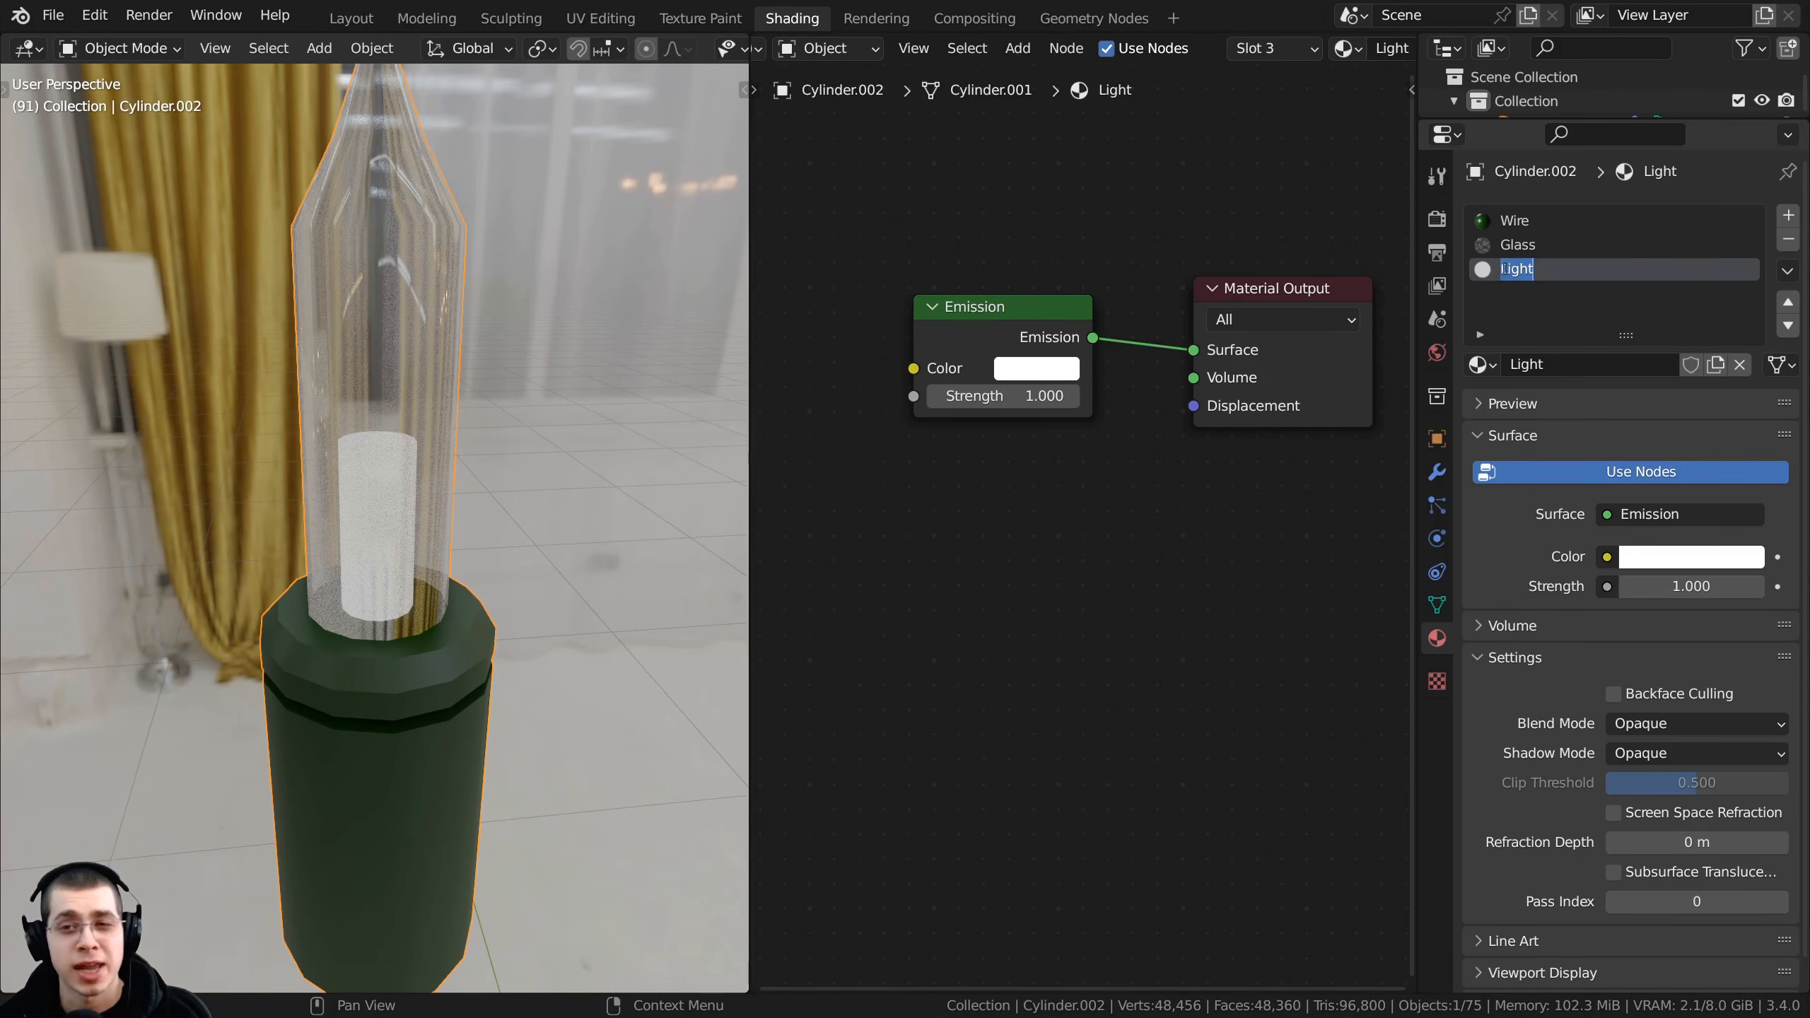
{"action": "left_click", "coordinate": [1499, 270]}
{"action": "type", "text": "Christmas"}
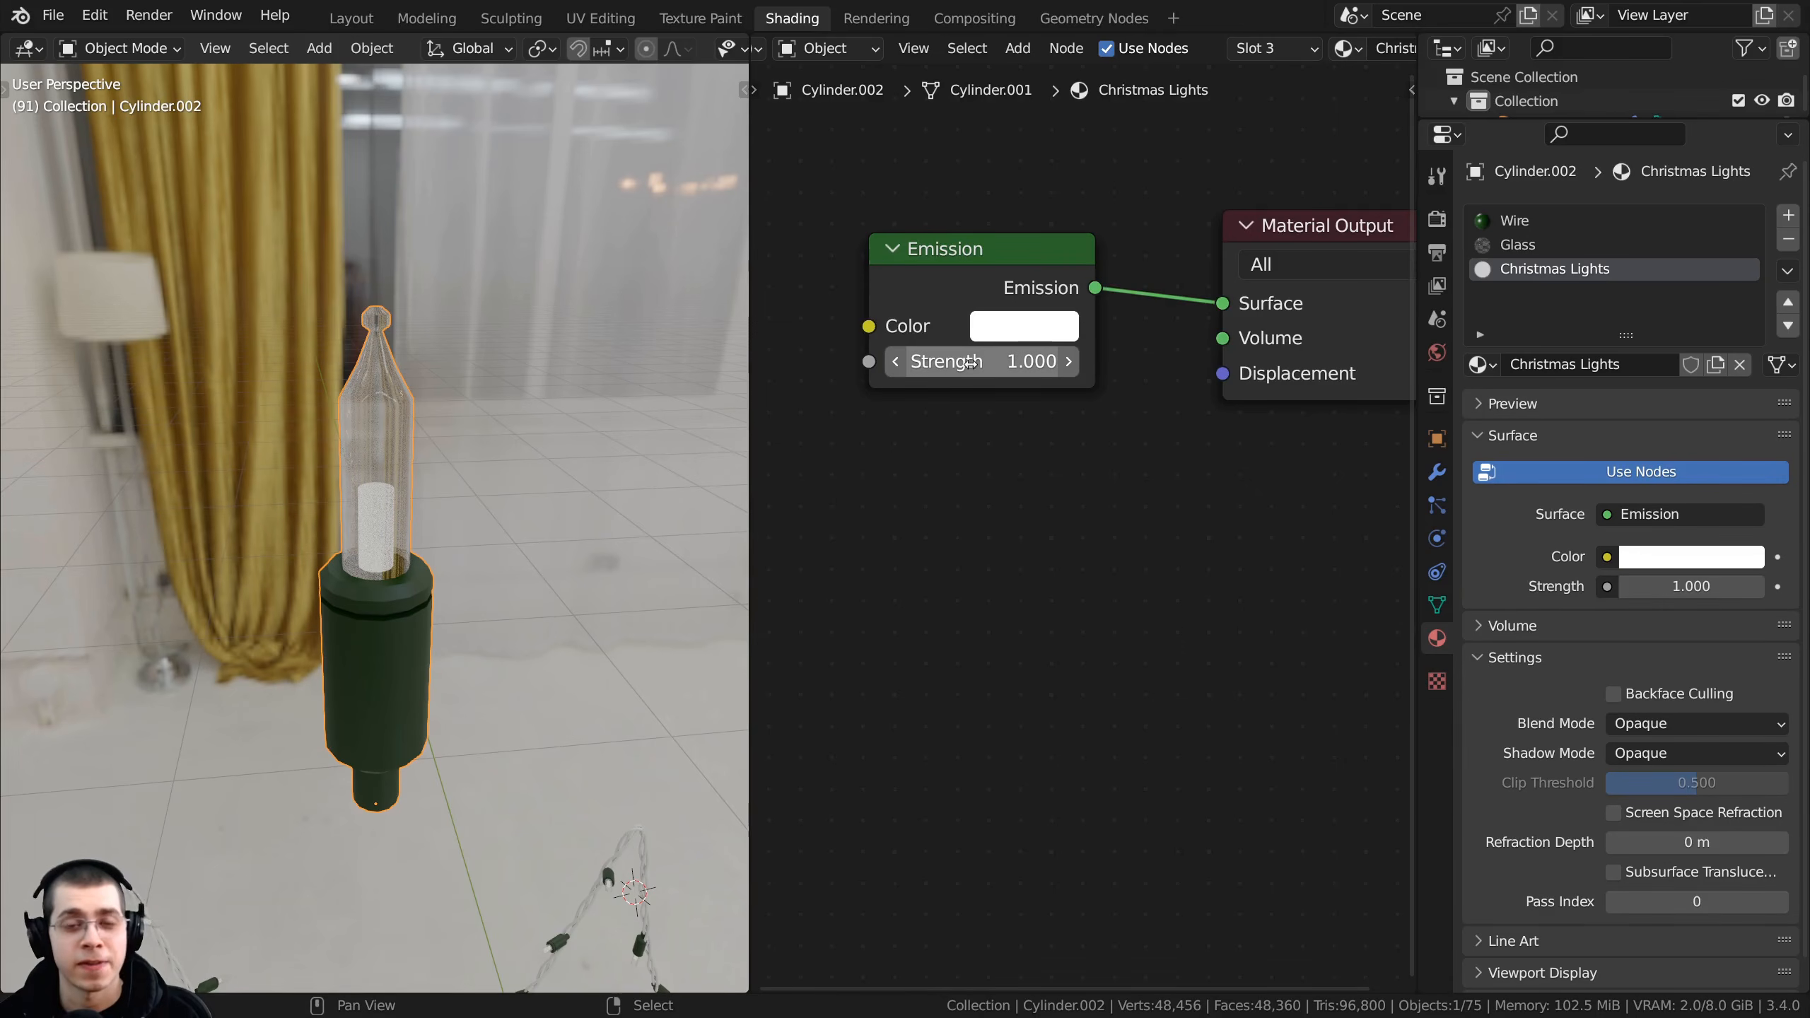
- Set the Emission node's strength to 100 in the Christmas Lights material
{"action": "left_click", "coordinate": [962, 362]}
{"action": "type", "text": "100"}
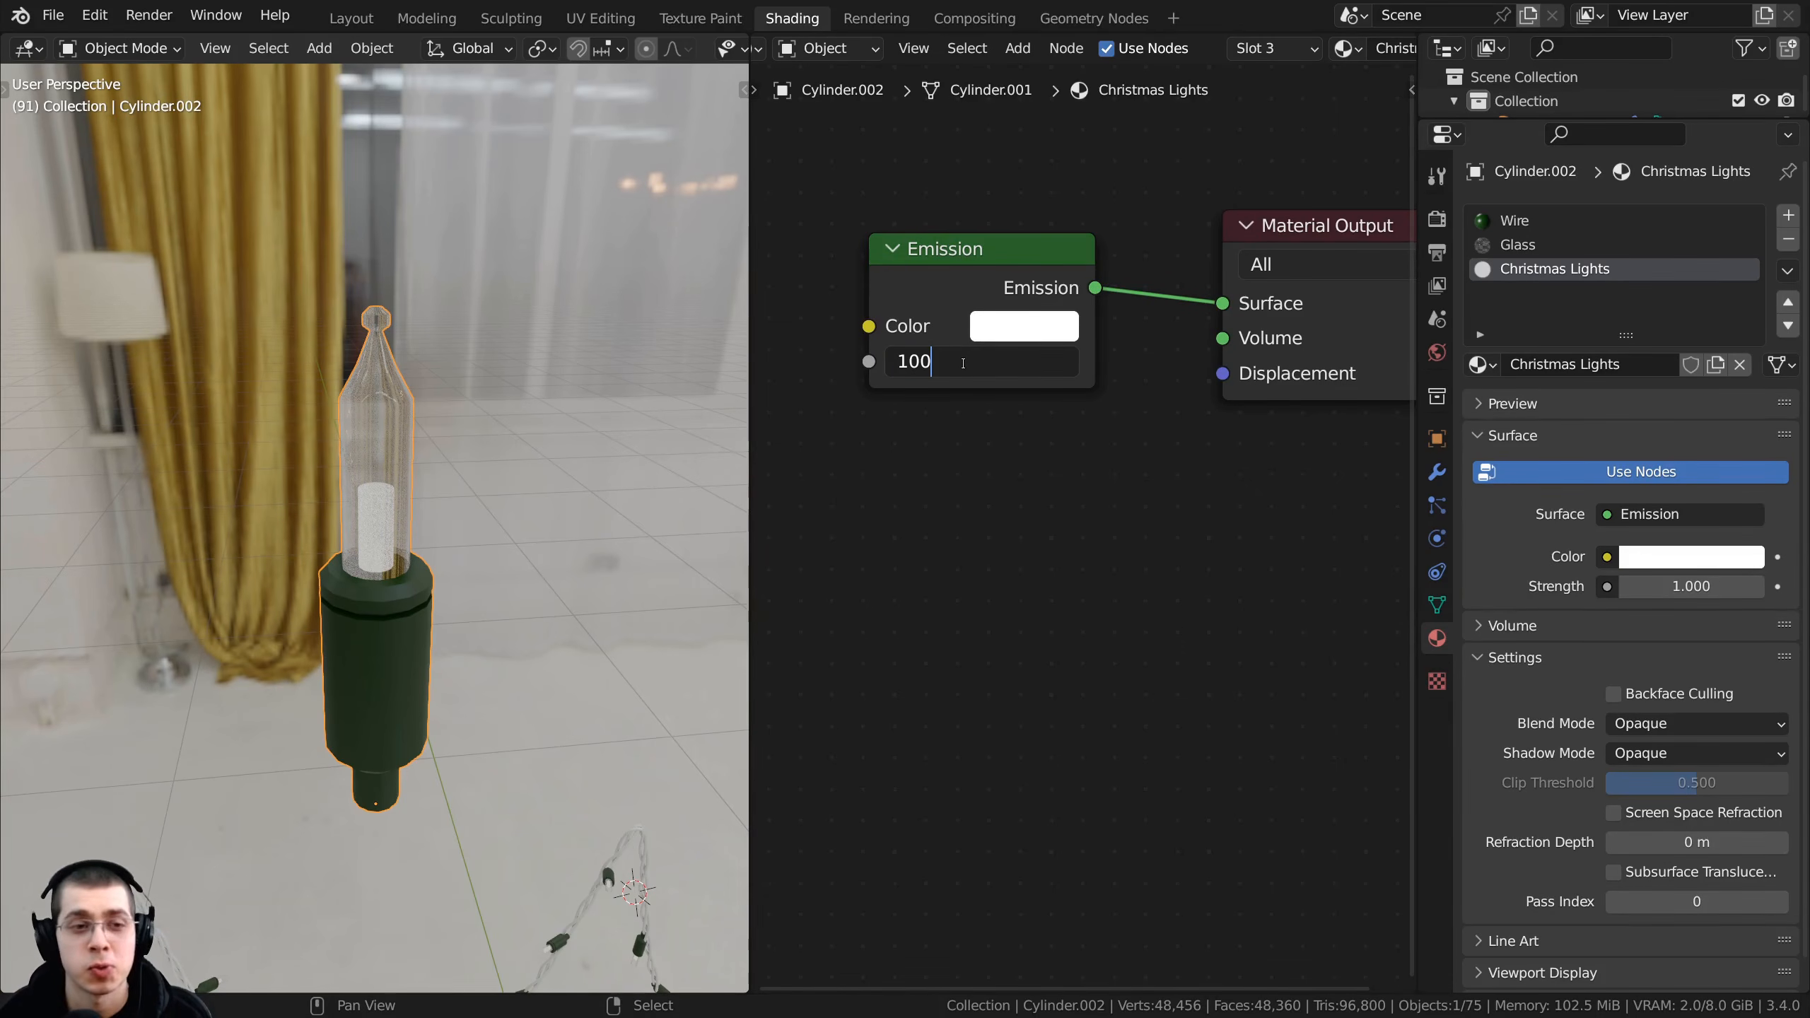
{"action": "key", "text": "Return"}
- Examine the glowing inner cylinder and the glass bulb from several angles and distances
{"action": "middle_click_drag", "start_coordinate": [456, 541], "coordinate": [504, 435]}
{"action": "scroll", "coordinate": [470, 471], "scroll_direction": "up", "scroll_amount": 2}
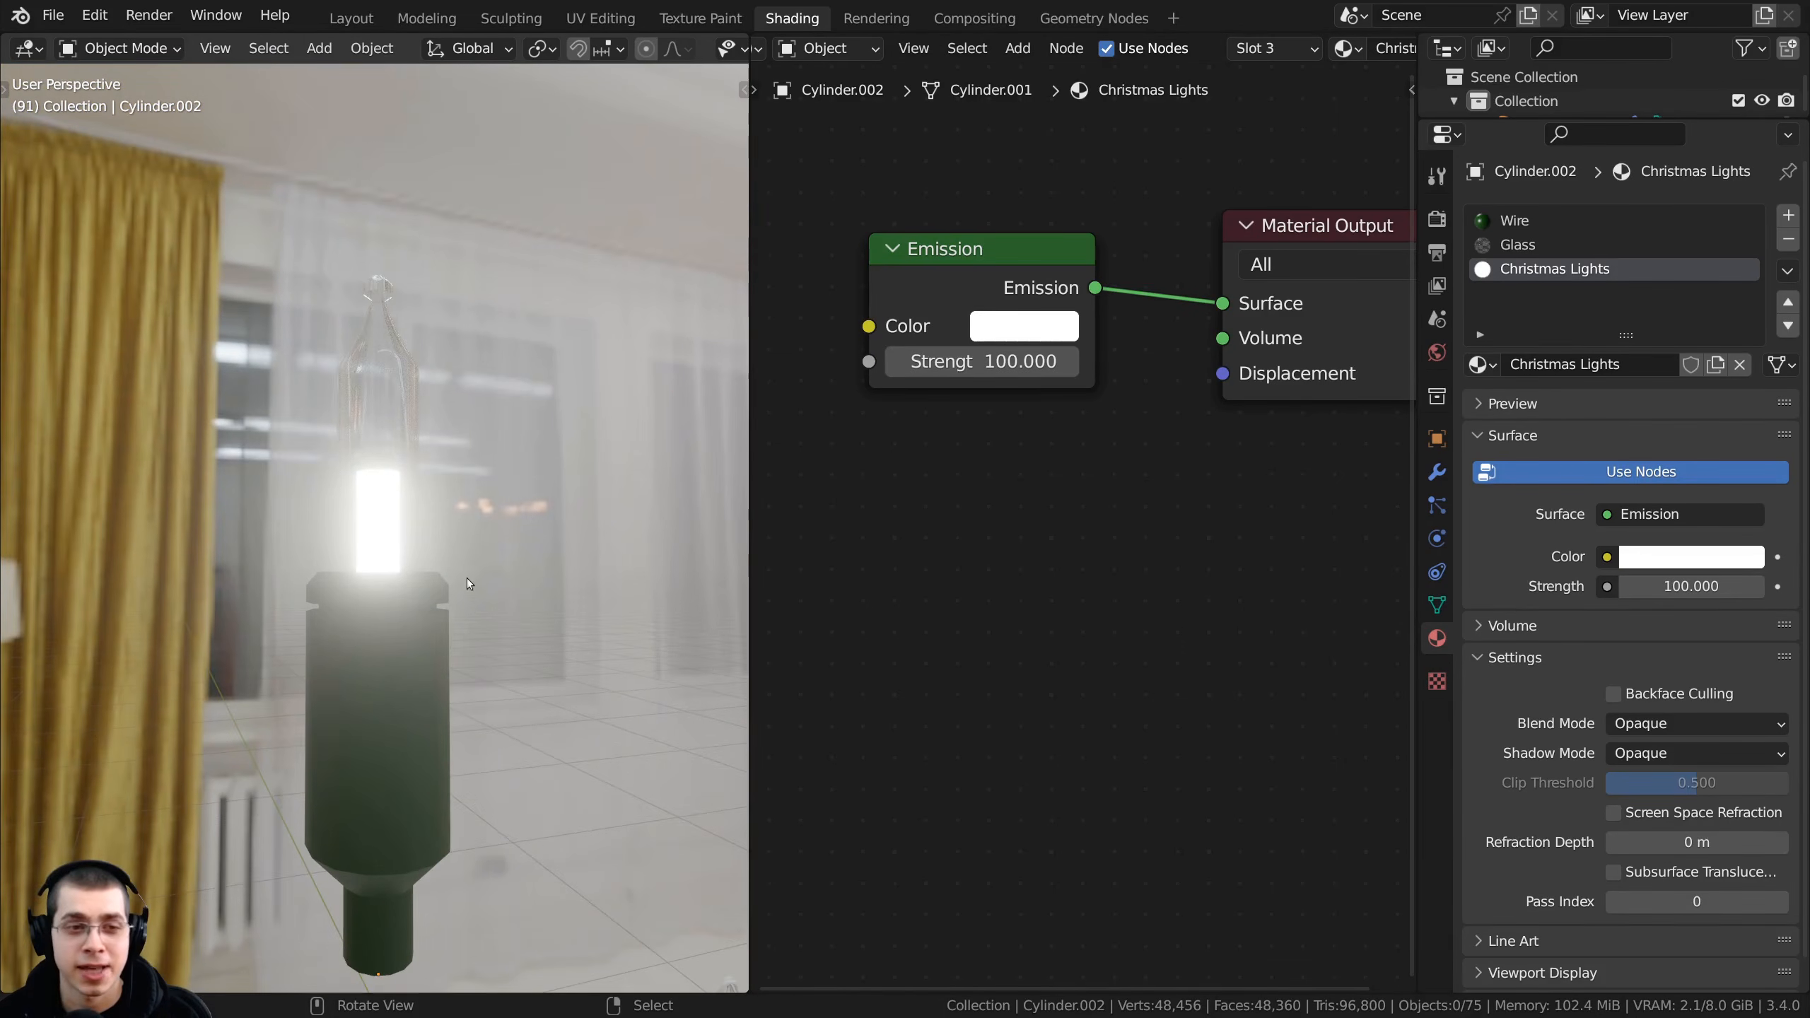
{"action": "scroll", "coordinate": [468, 595], "scroll_direction": "up", "scroll_amount": 2}
{"action": "scroll", "coordinate": [418, 643], "scroll_direction": "up", "scroll_amount": 1}
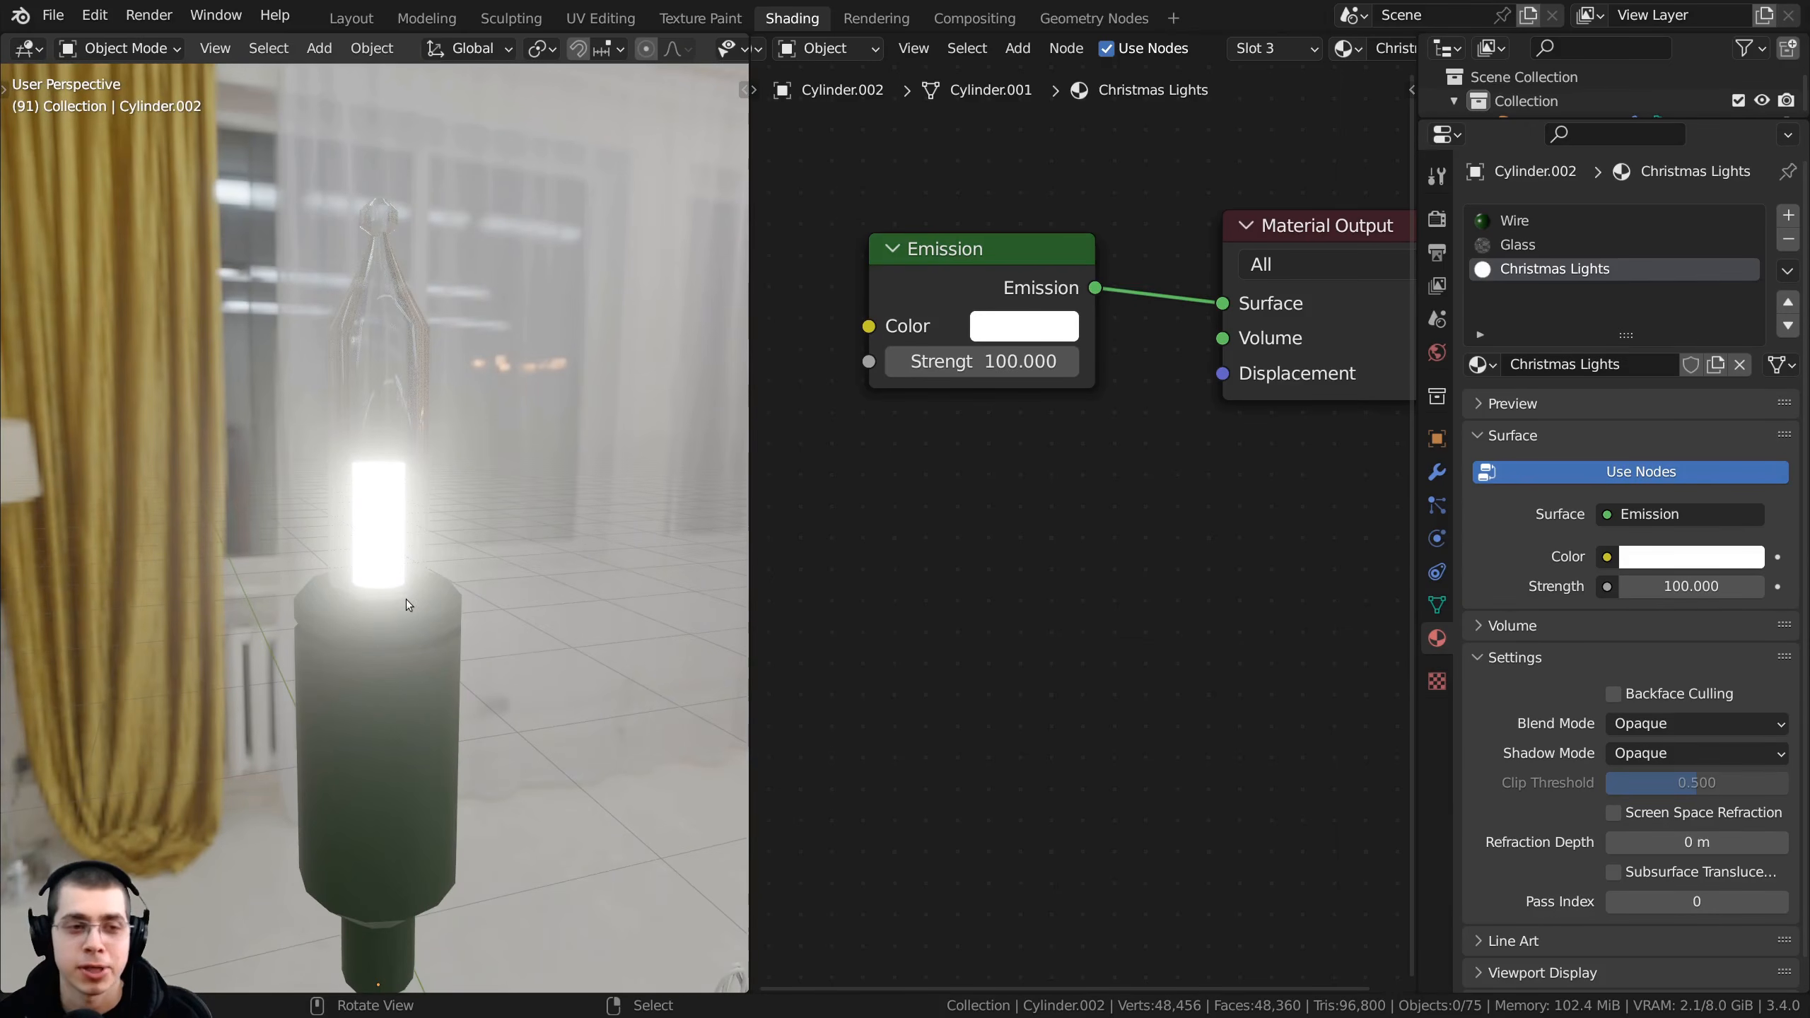
{"action": "middle_click_drag", "start_coordinate": [406, 600], "coordinate": [425, 486]}
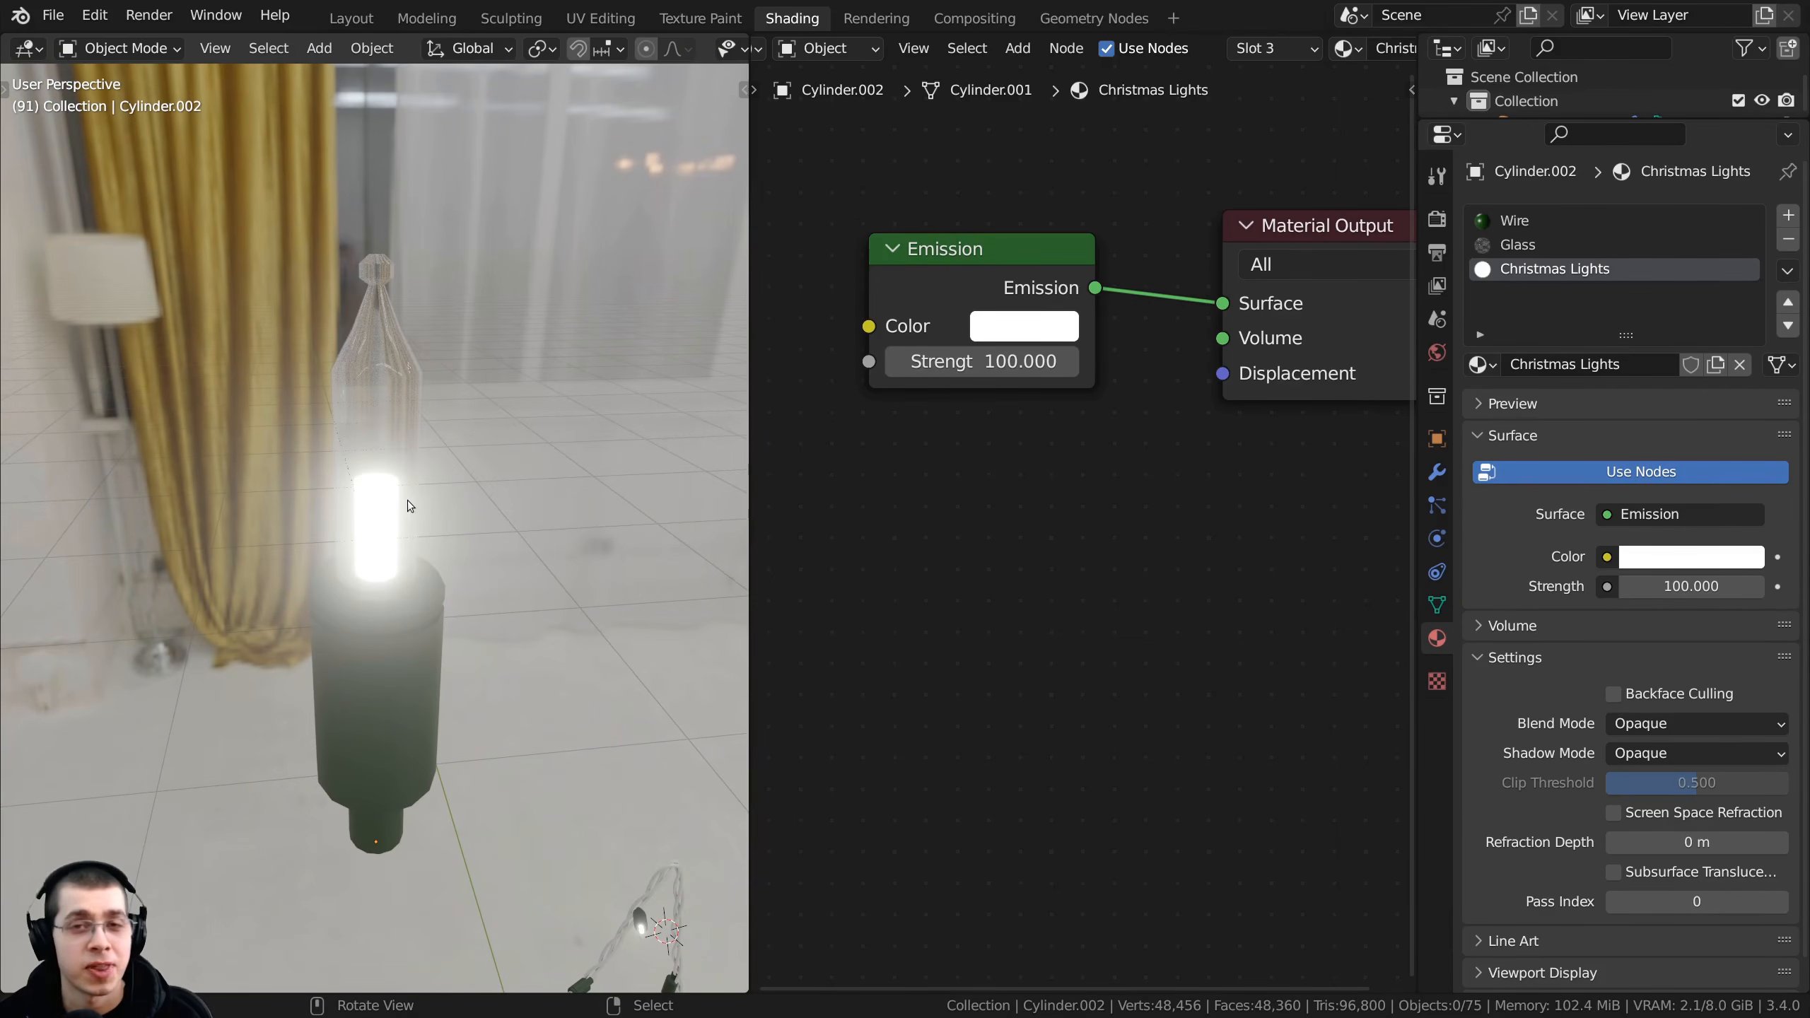
{"action": "middle_click_drag", "start_coordinate": [363, 558], "coordinate": [451, 587]}
{"action": "scroll", "coordinate": [370, 449], "scroll_direction": "up", "scroll_amount": 2}
{"action": "scroll", "coordinate": [387, 647], "scroll_direction": "down", "scroll_amount": 3}
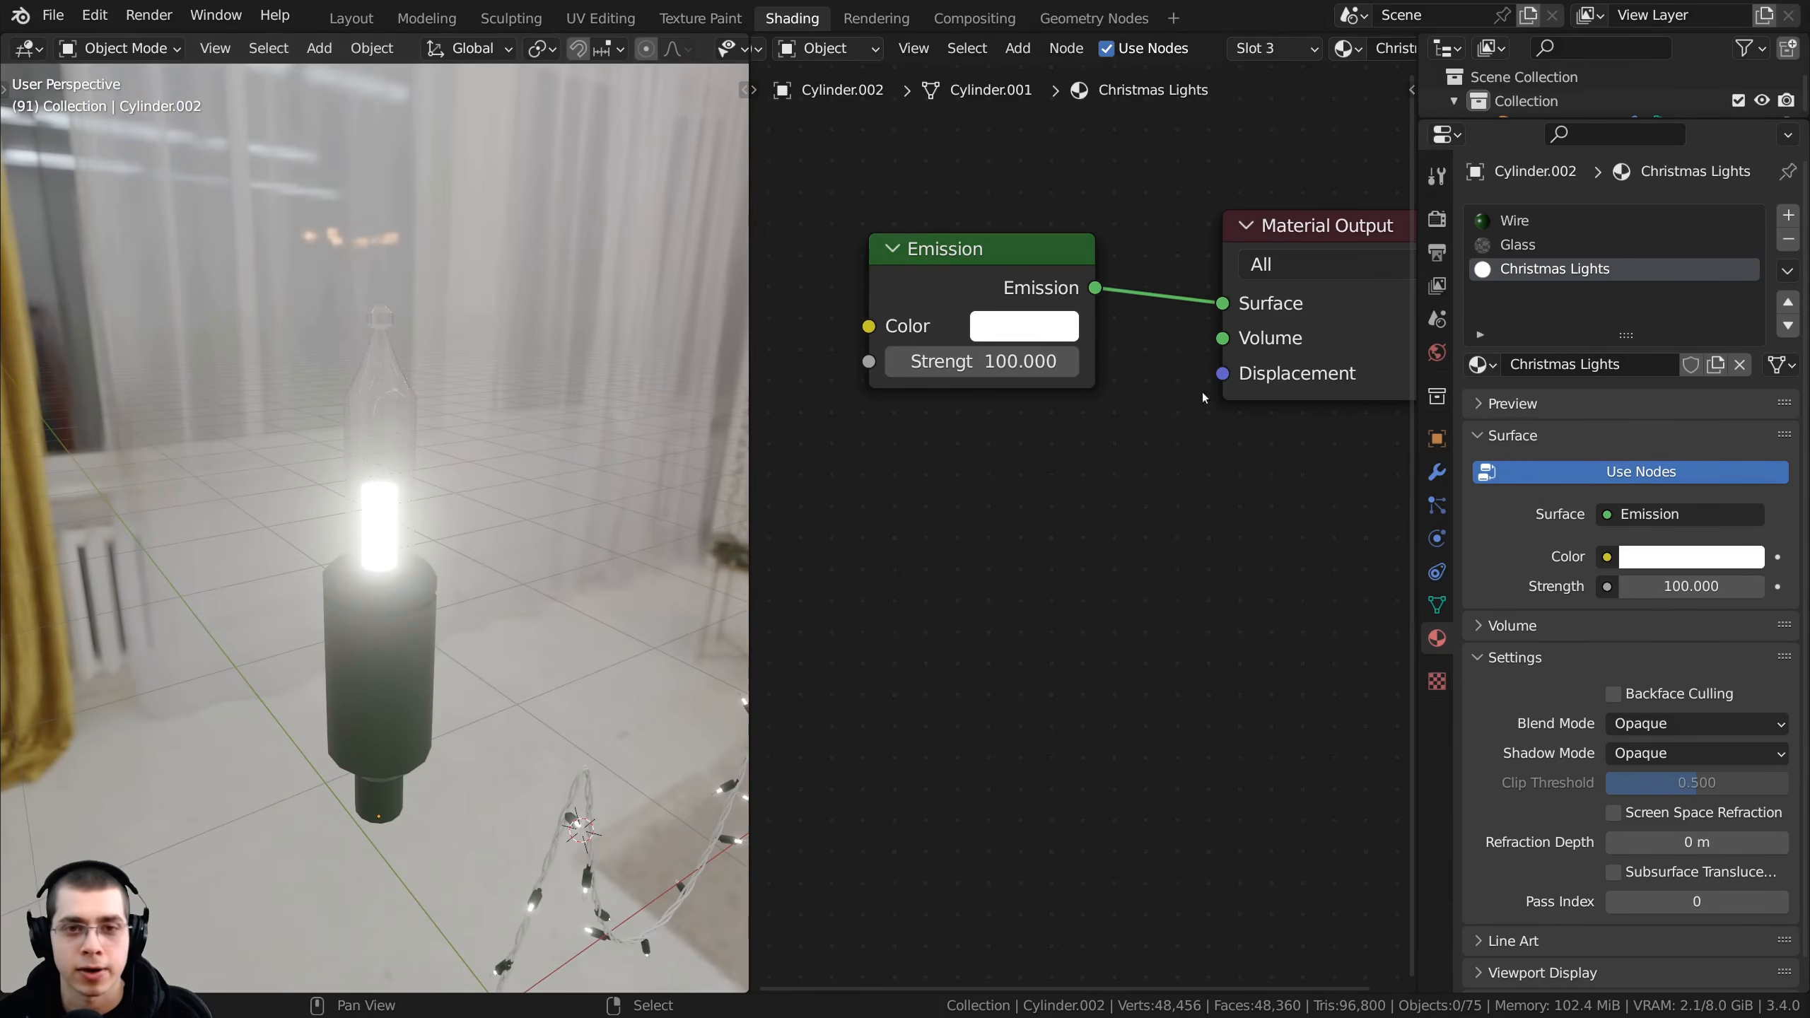
- In Eevee's Bloom settings, raise the radius to about 8.575 and the intensity to 0.1
{"action": "left_click", "coordinate": [1436, 220]}
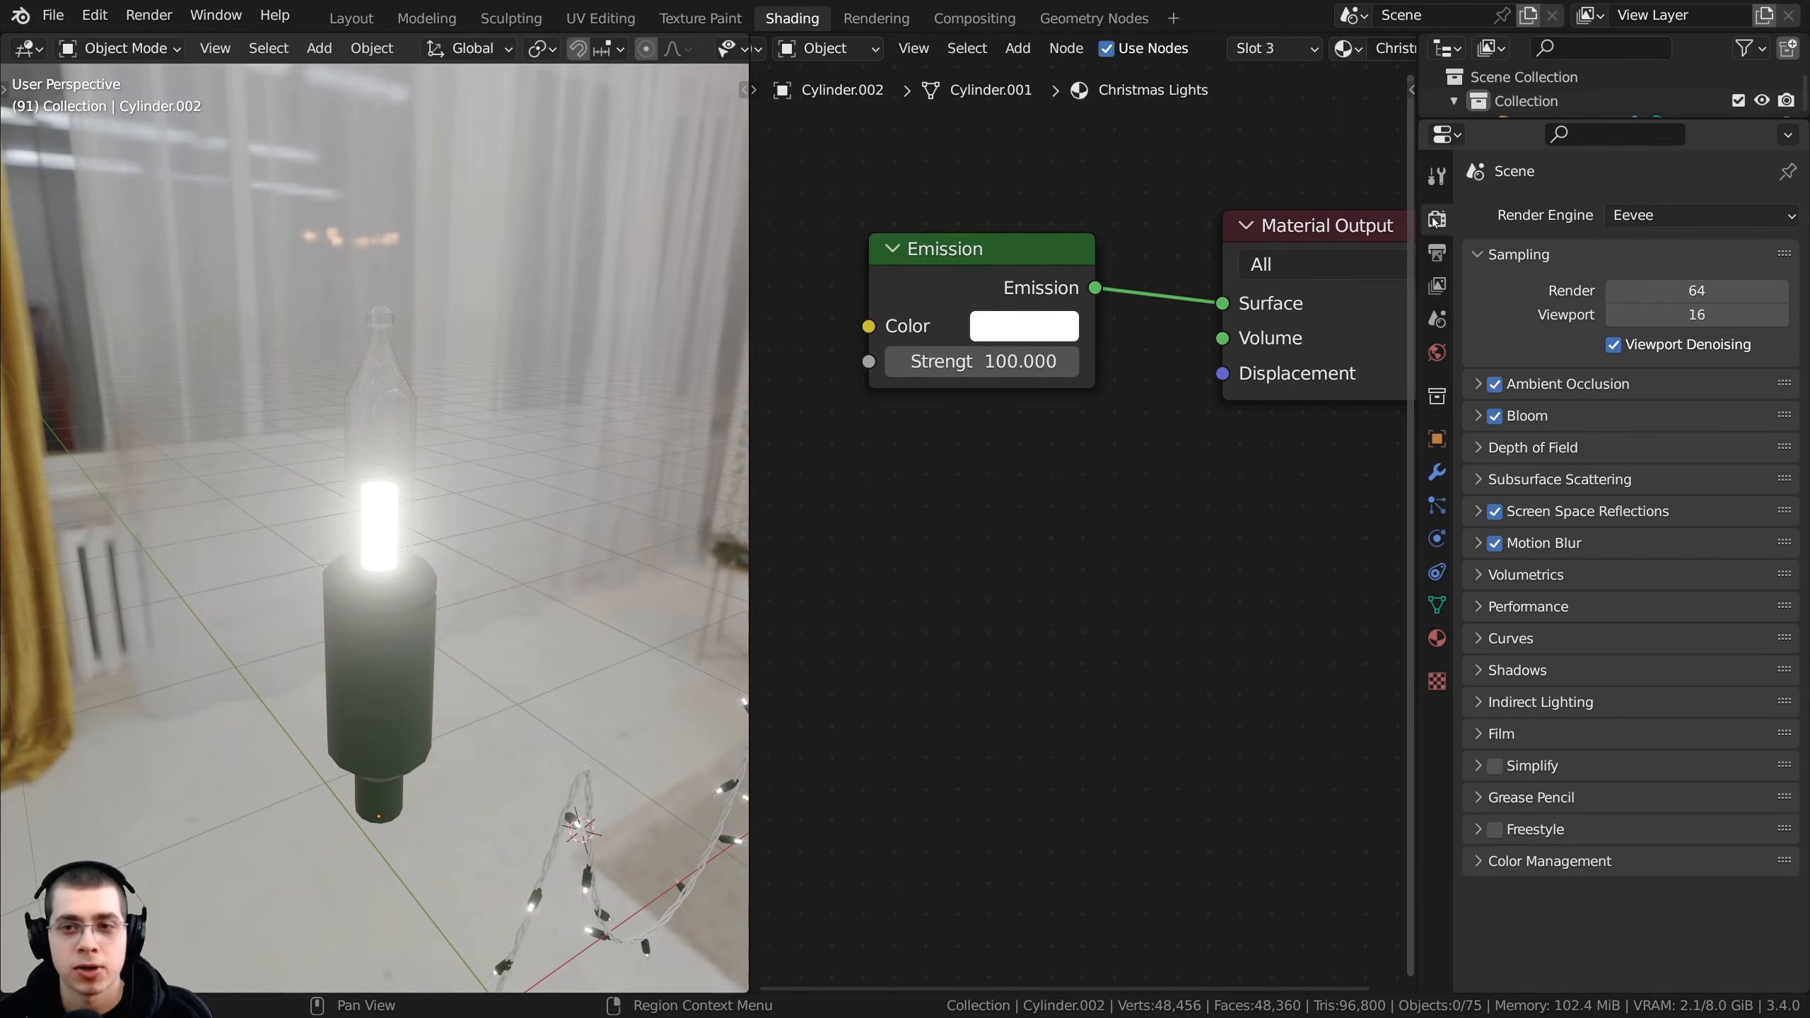
{"action": "left_click", "coordinate": [1478, 417]}
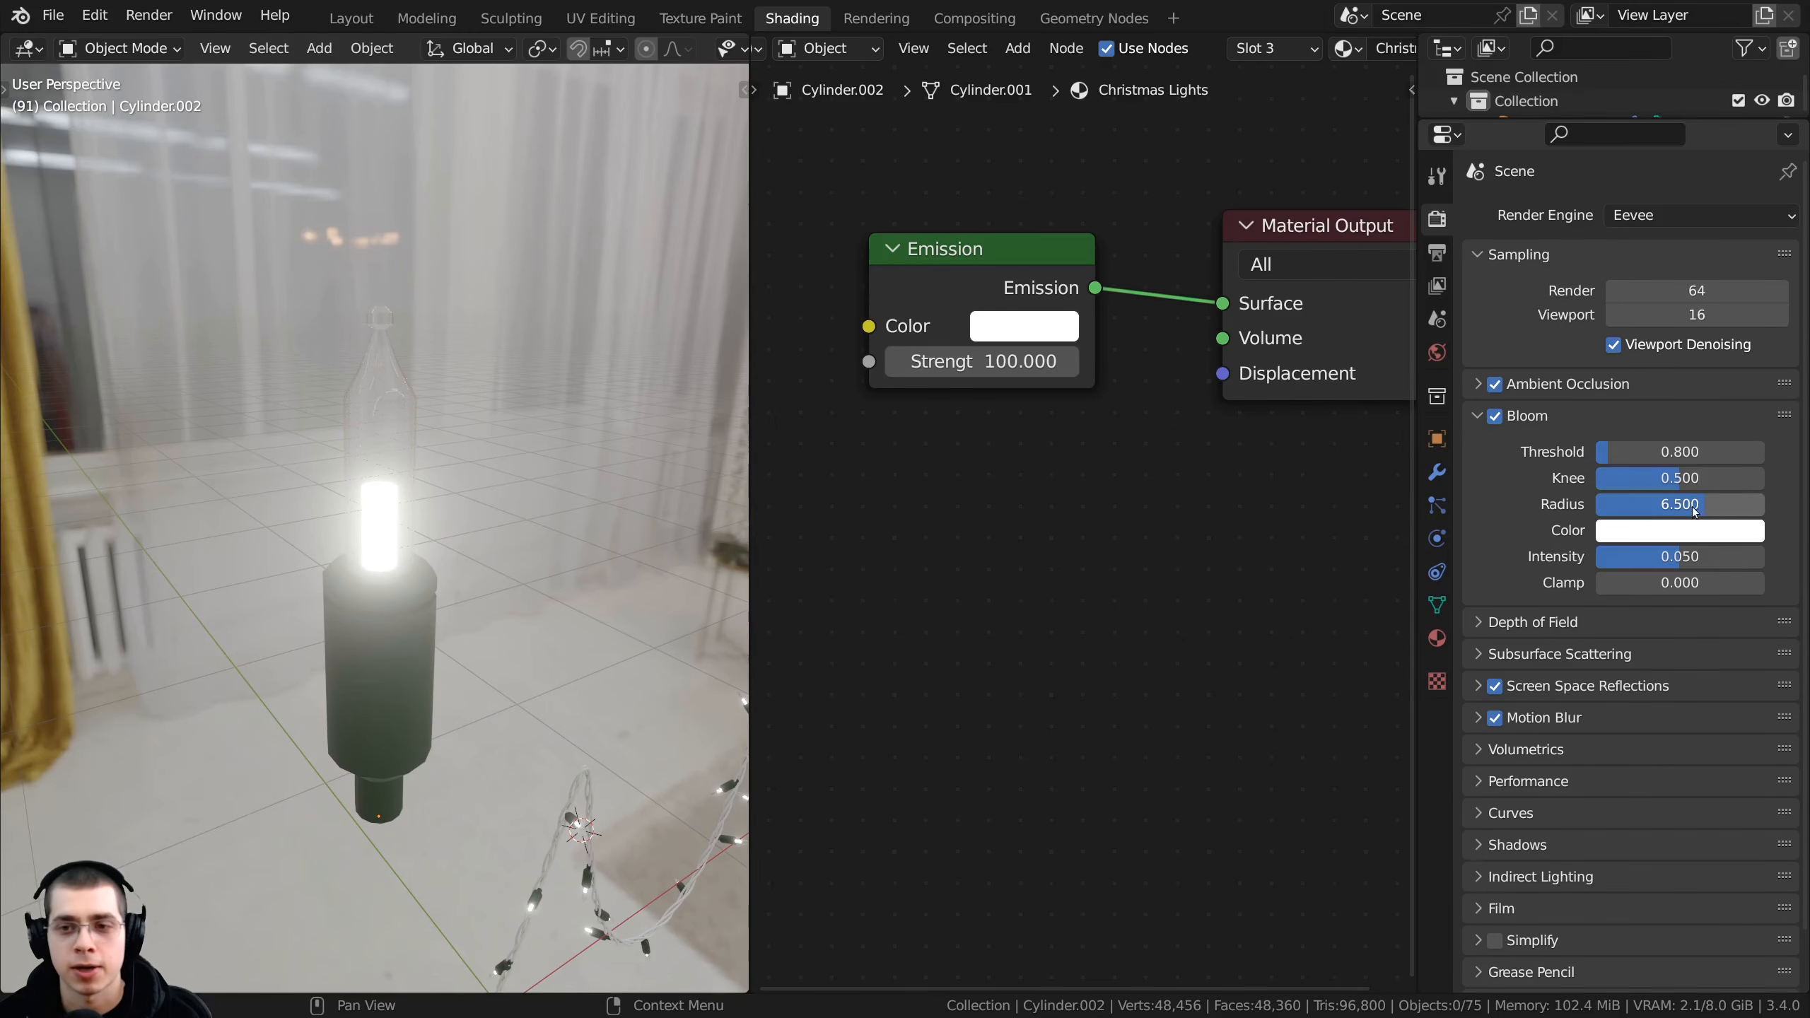
{"action": "left_click_drag", "start_coordinate": [1695, 511], "coordinate": [1621, 512]}
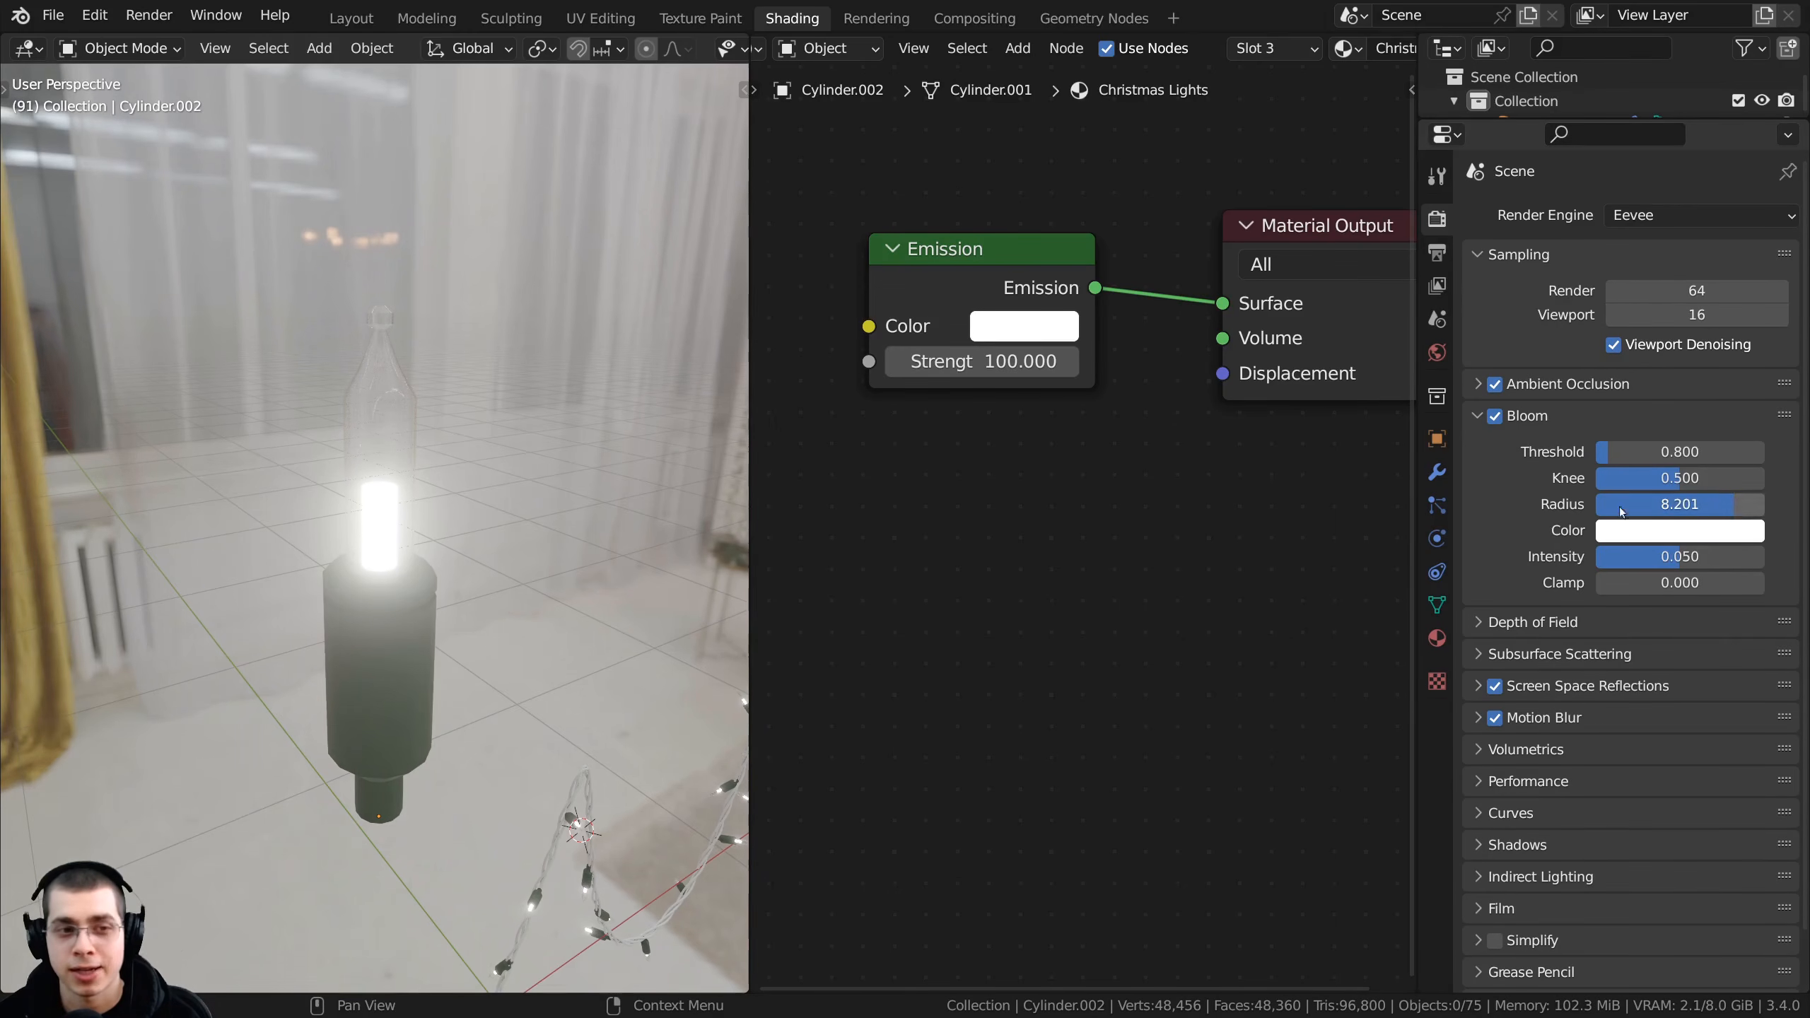
{"action": "scroll", "coordinate": [526, 568], "scroll_direction": "down", "scroll_amount": 4}
{"action": "middle_click_drag", "start_coordinate": [526, 568], "coordinate": [562, 560]}
{"action": "left_click_drag", "start_coordinate": [1742, 513], "coordinate": [1750, 513]}
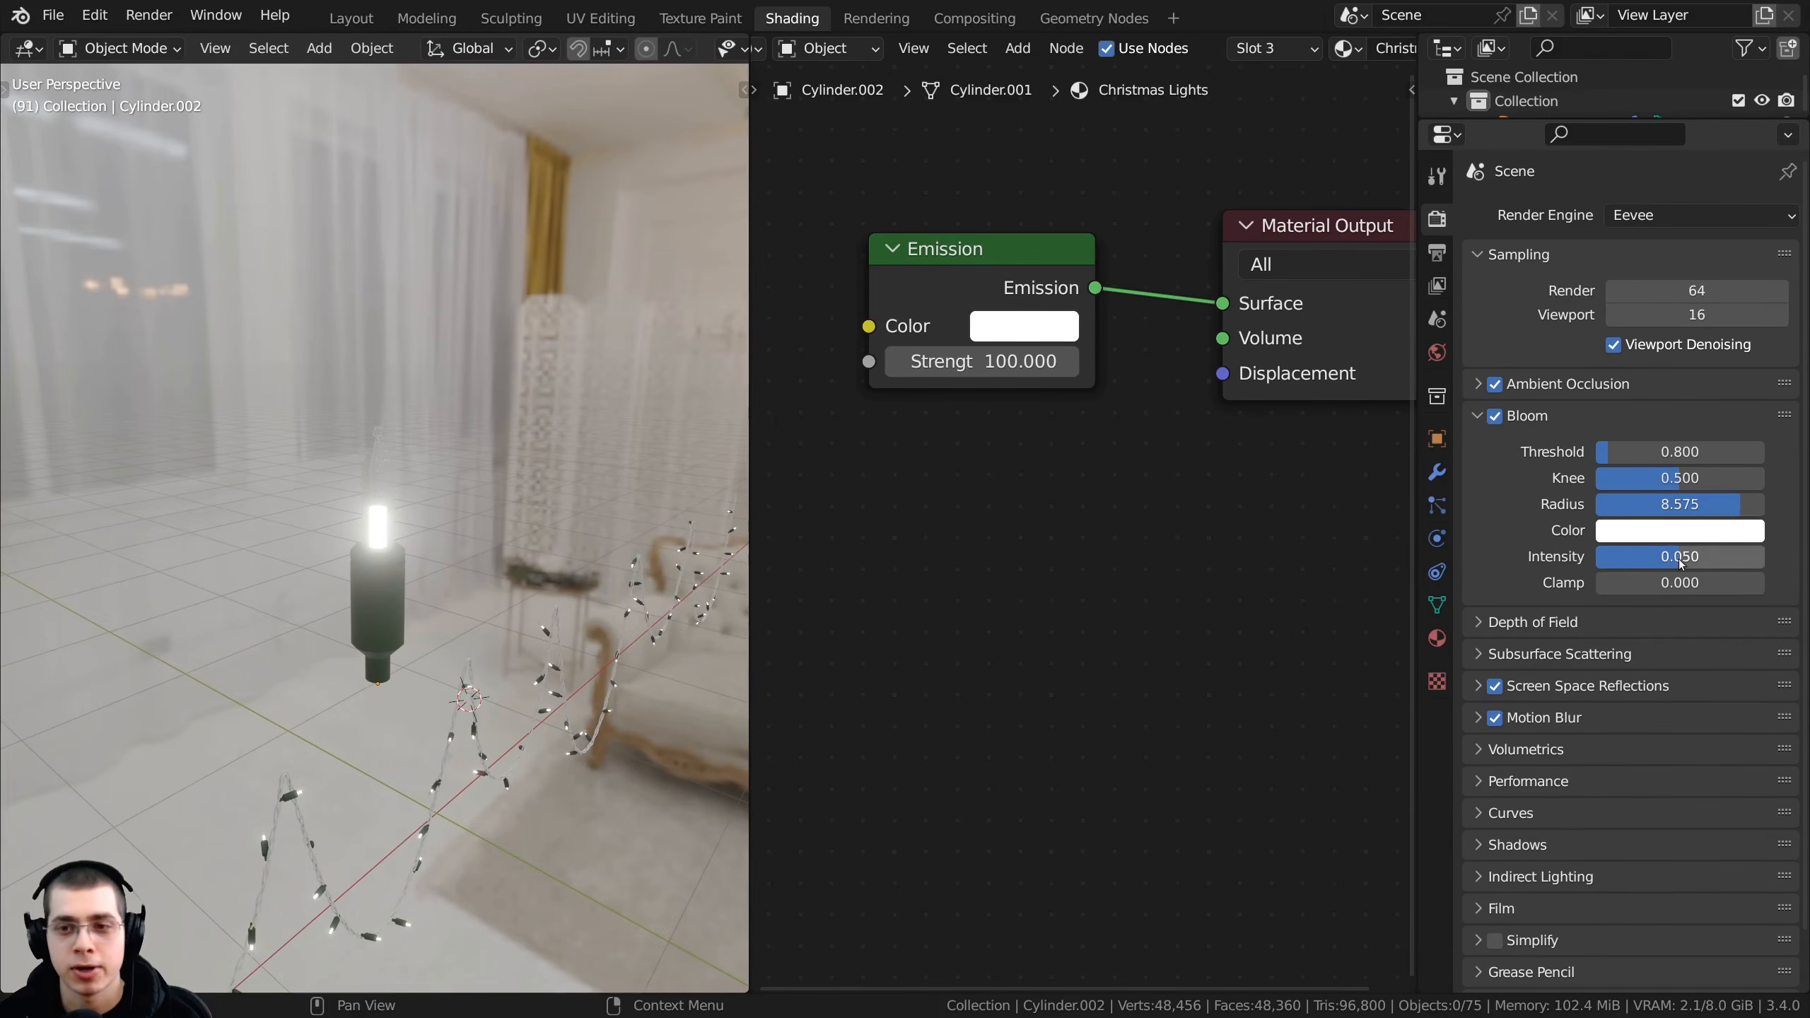
{"action": "mouse_move", "coordinate": [1680, 563]}
{"action": "left_mouse_down"}
{"action": "mouse_move", "coordinate": [1706, 563]}
{"action": "mouse_move", "coordinate": [1687, 563]}
{"action": "left_mouse_up"}
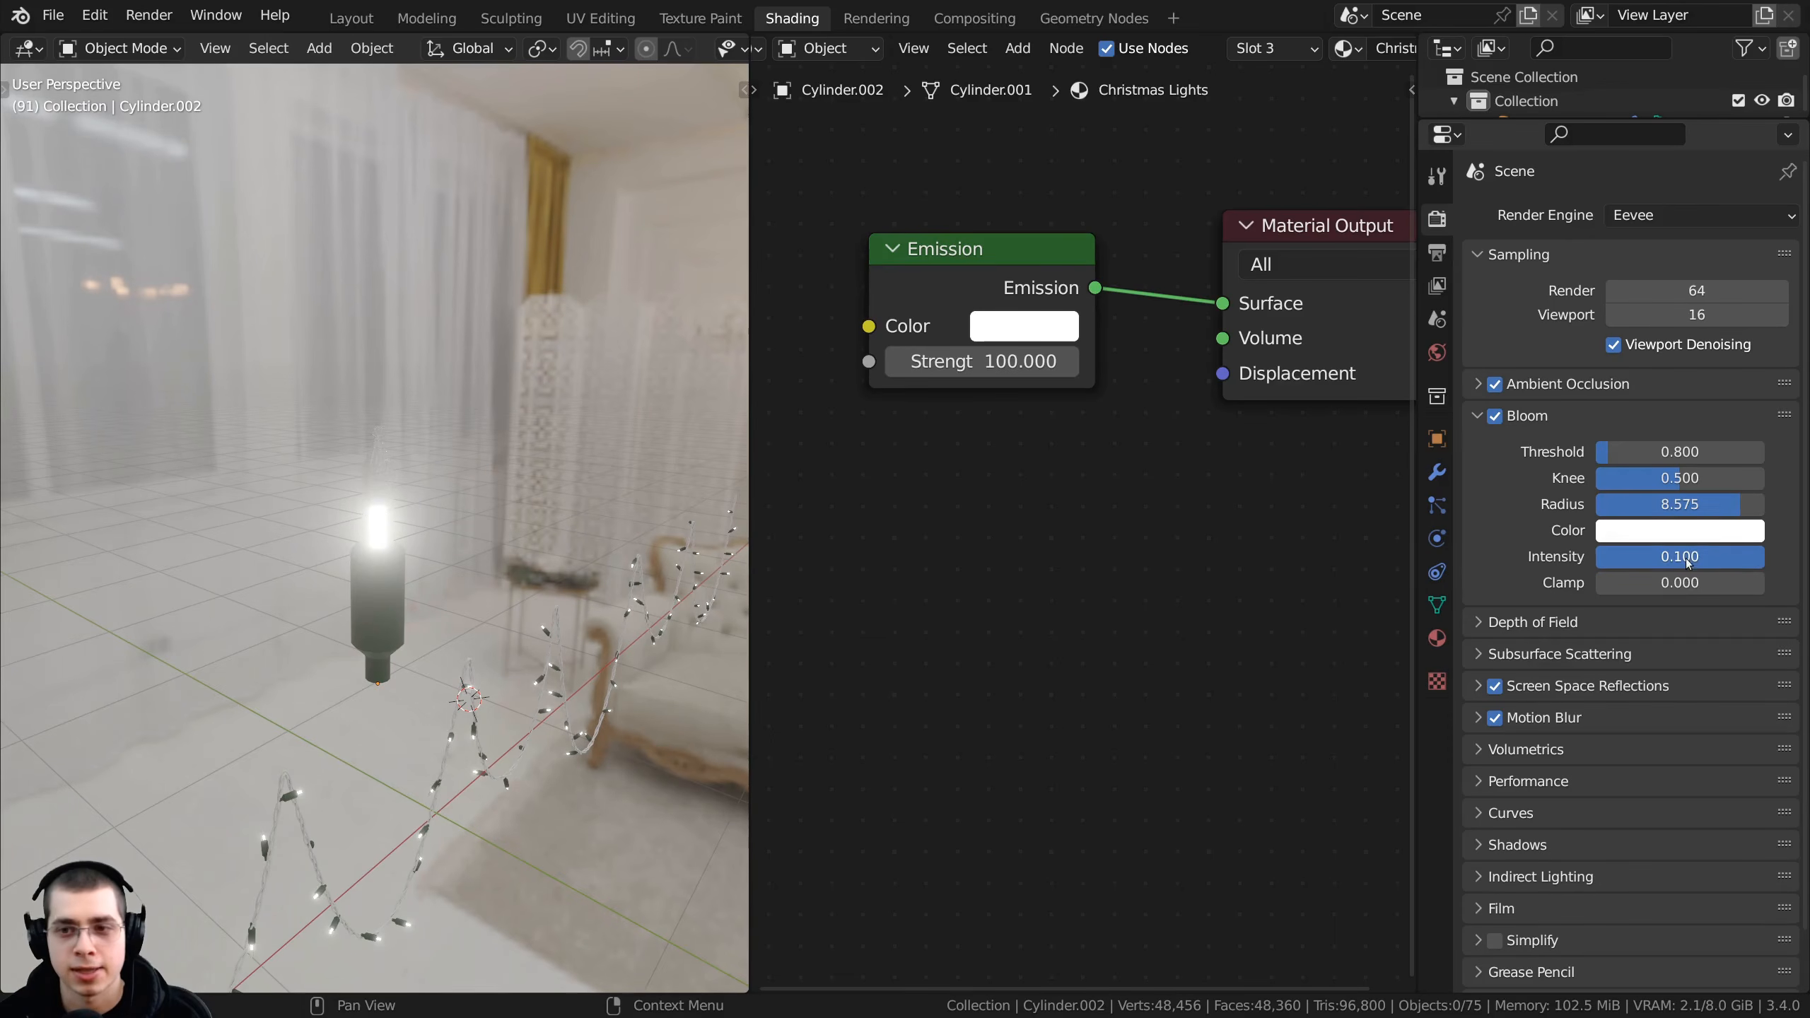
{"action": "left_click", "coordinate": [1686, 561]}
- Dim the world's HDRI background by setting its strength to 0.22
{"action": "left_click", "coordinate": [1436, 352]}
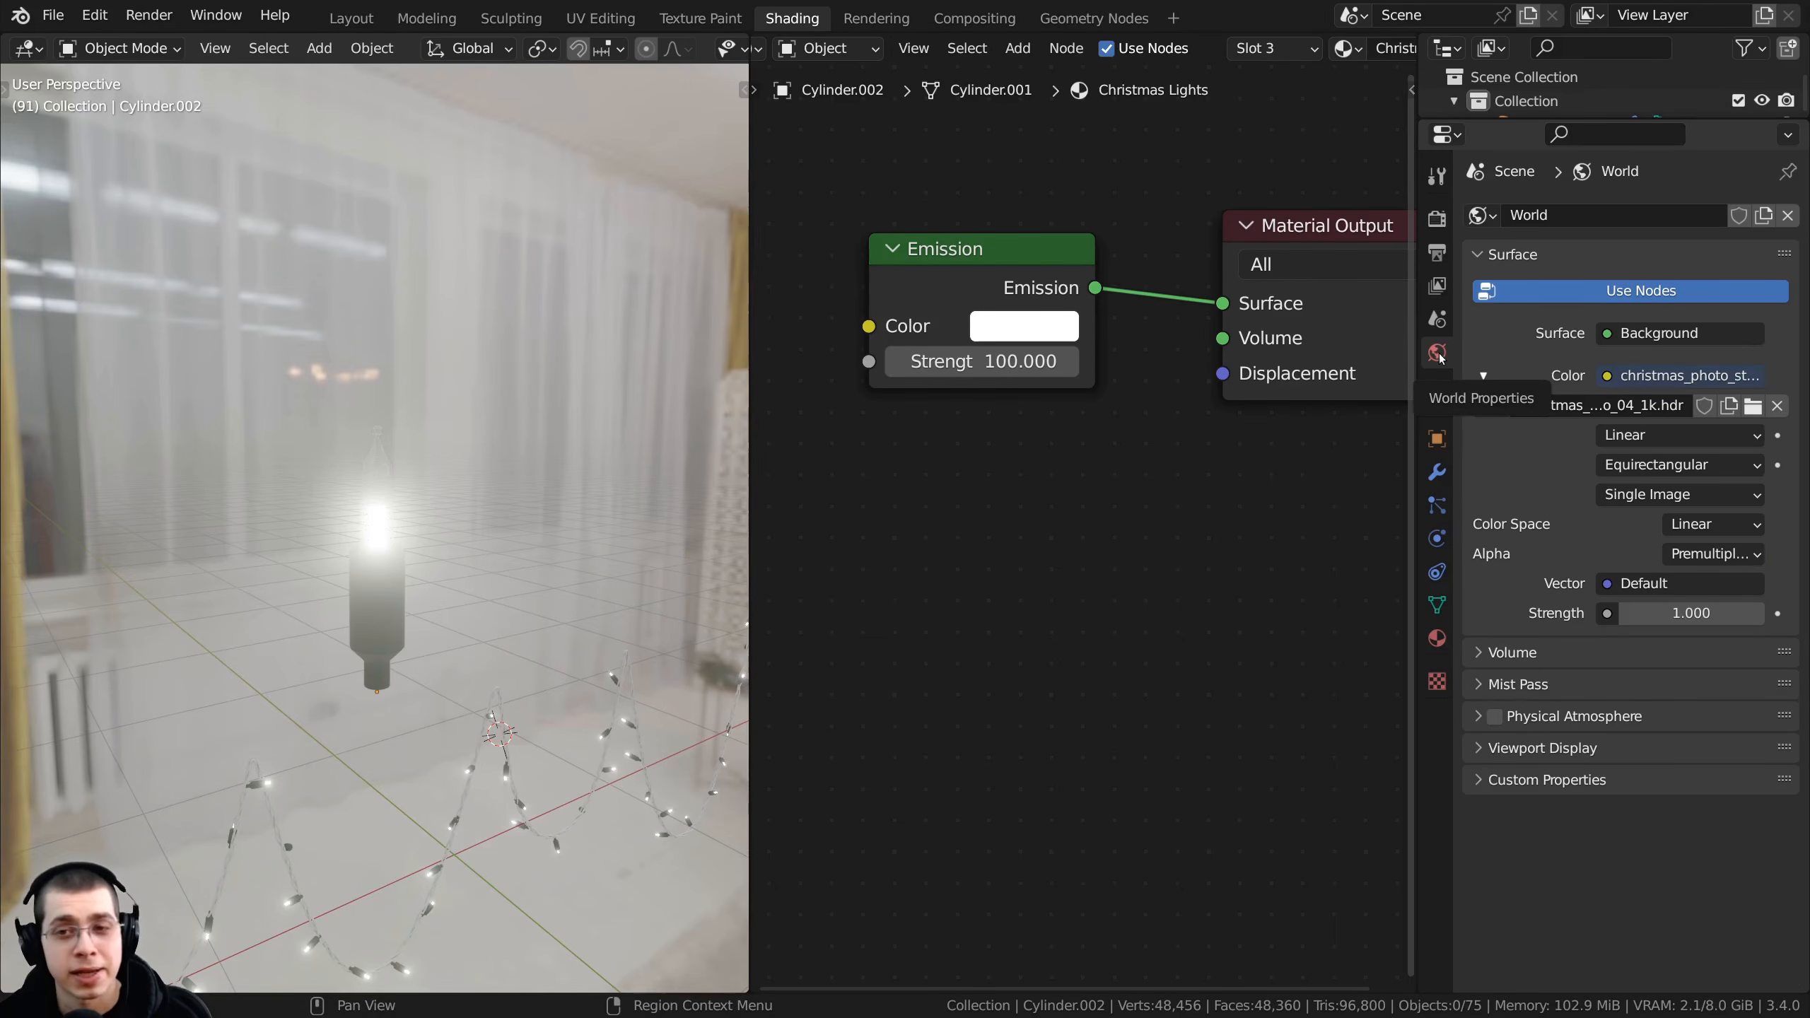
{"action": "middle_click_drag", "start_coordinate": [213, 370], "coordinate": [167, 207]}
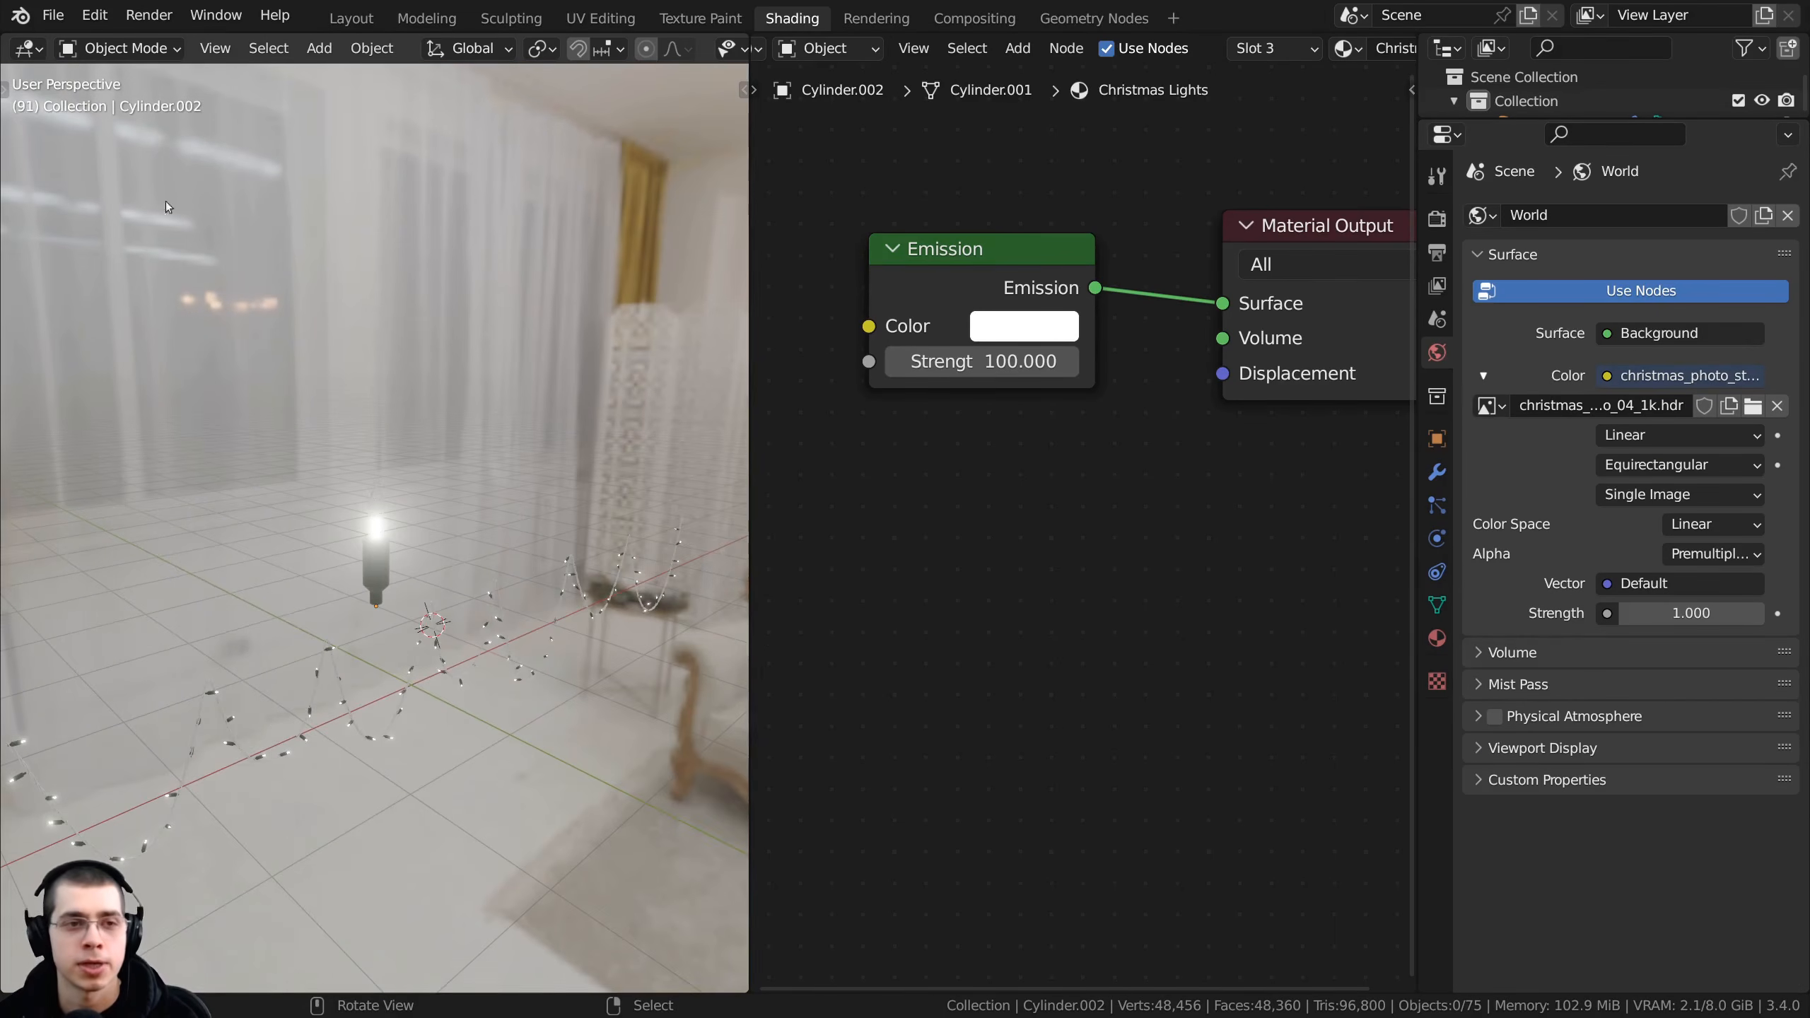
{"action": "middle_click_drag", "start_coordinate": [351, 392], "coordinate": [288, 381]}
{"action": "scroll", "coordinate": [290, 592], "scroll_direction": "up", "scroll_amount": 7}
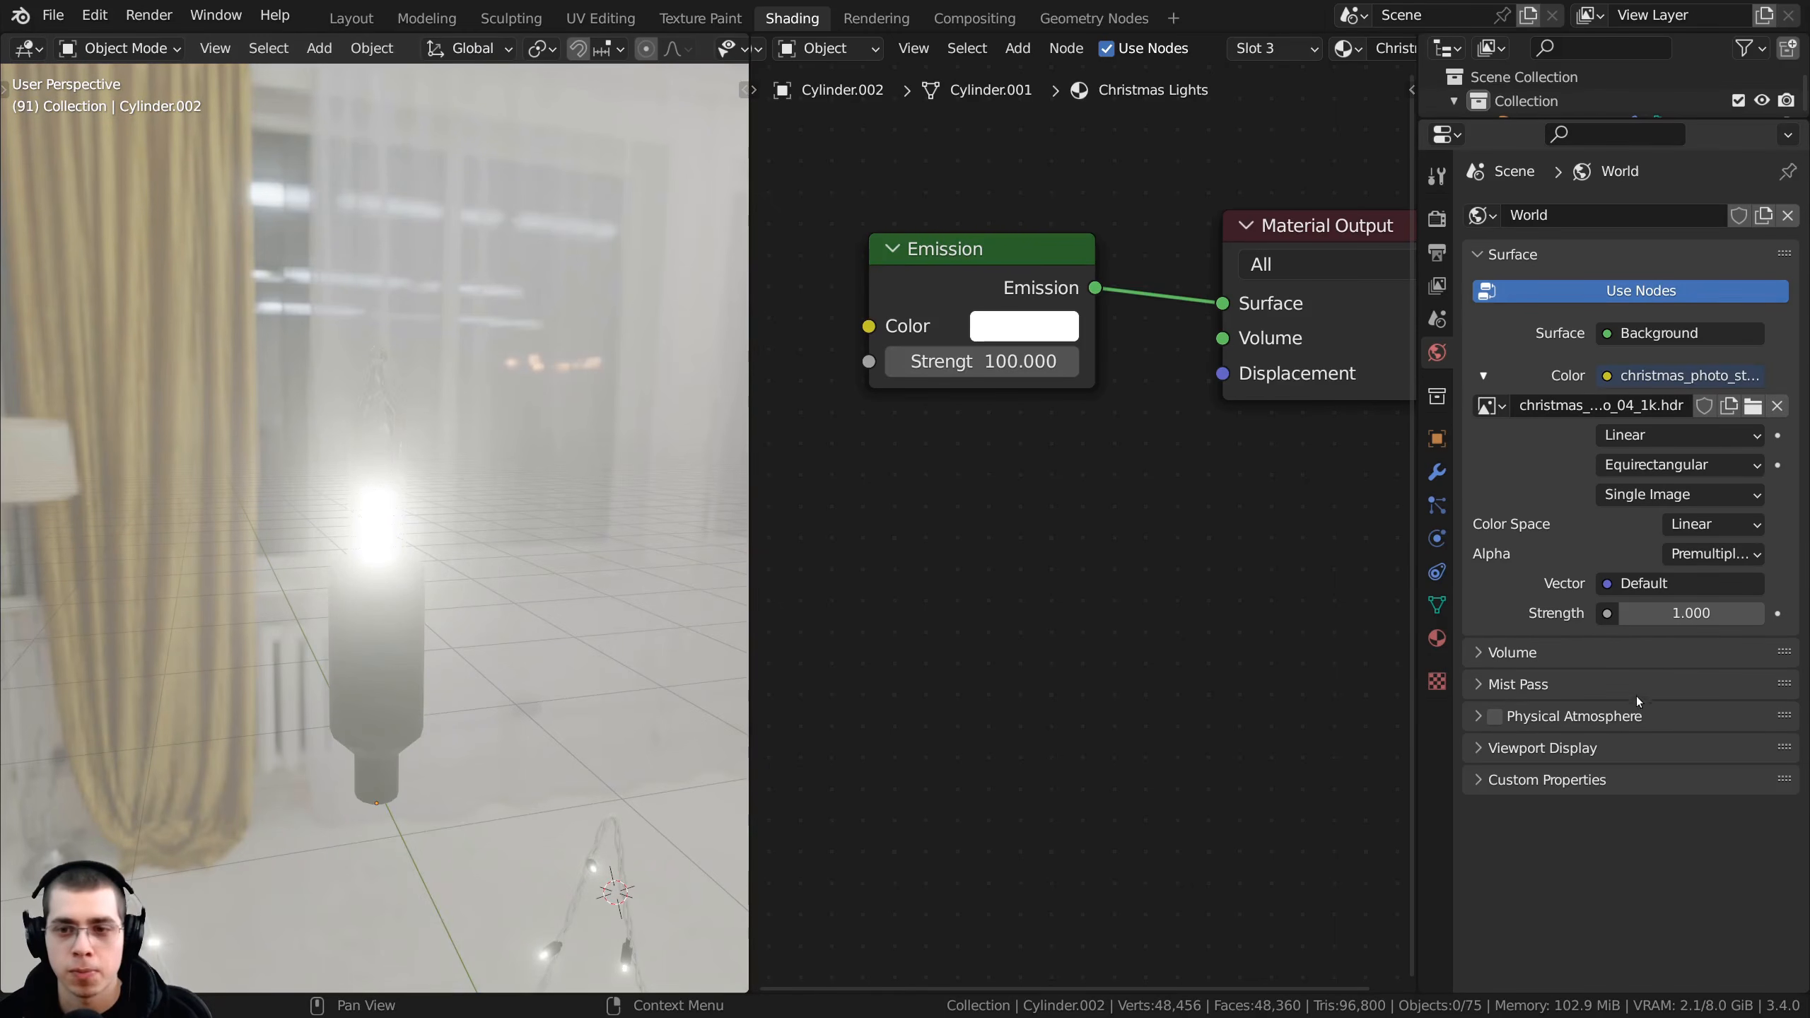
{"action": "left_click", "coordinate": [1694, 613]}
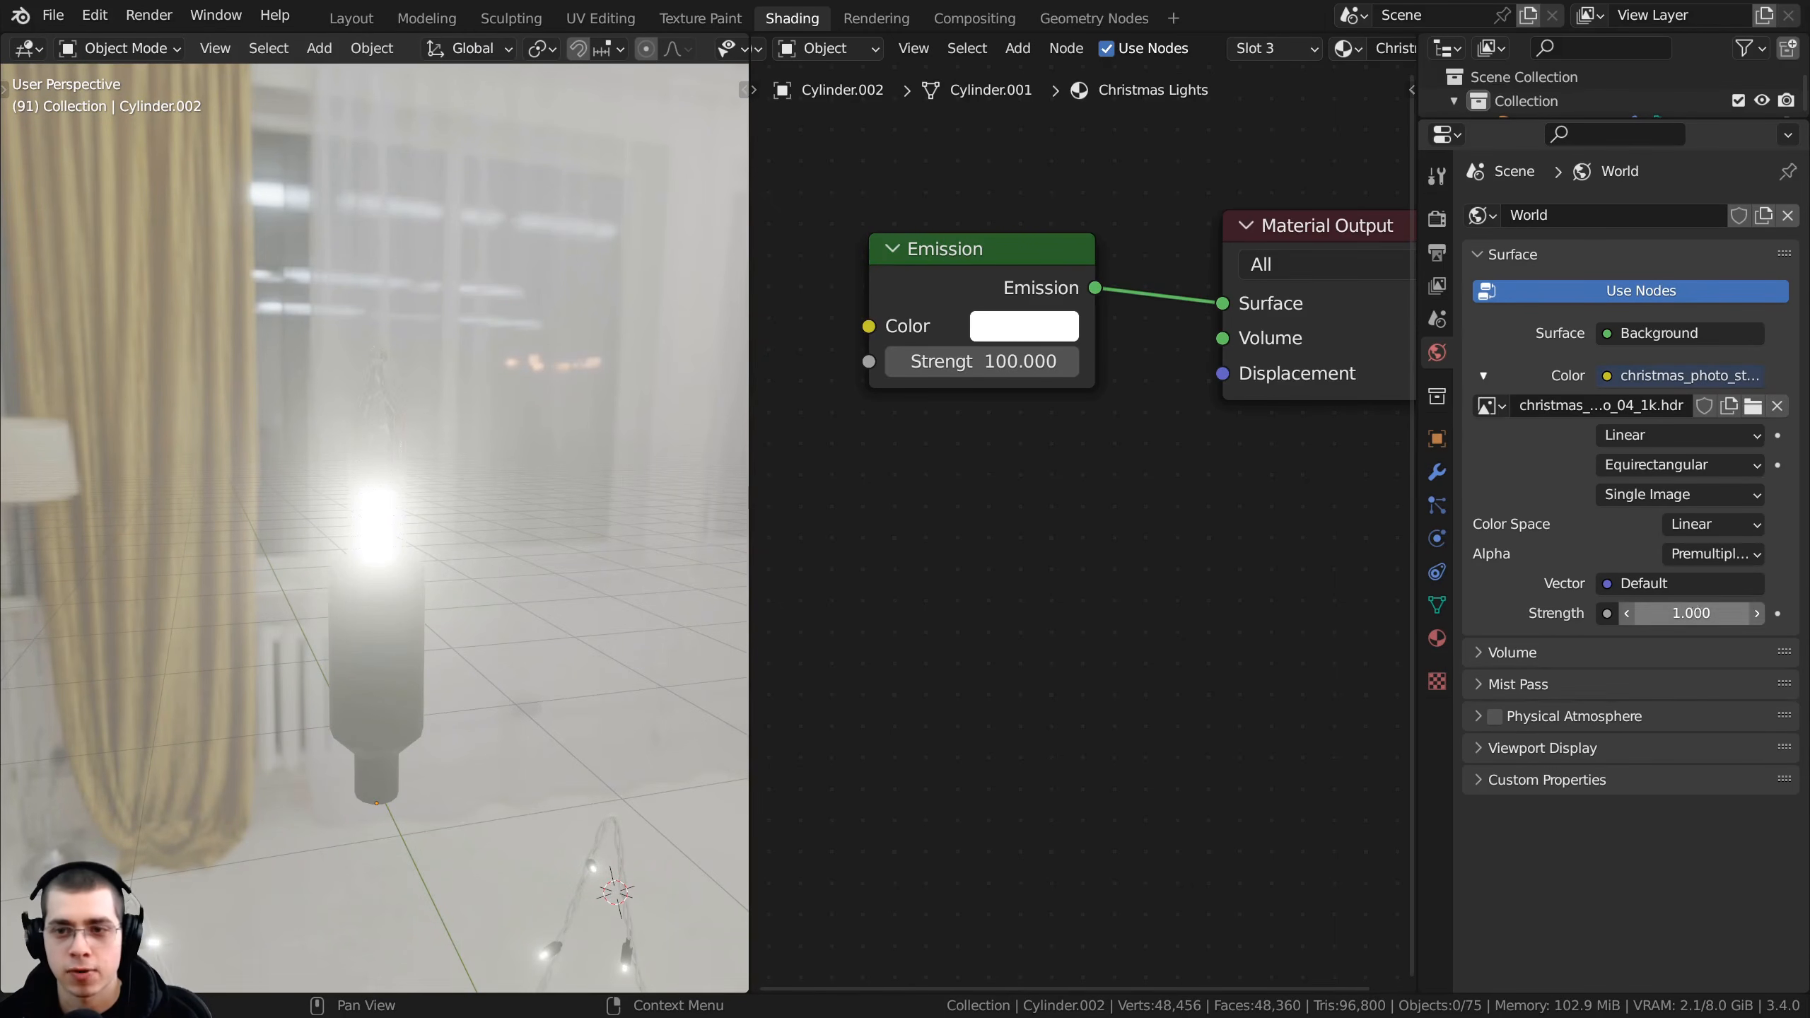
{"action": "type", "text": "0.2"}
{"action": "key", "text": "Return"}
{"action": "left_click_drag", "start_coordinate": [1693, 613], "coordinate": [1700, 612]}
{"action": "scroll", "coordinate": [416, 582], "scroll_direction": "down", "scroll_amount": 7}
{"action": "middle_click_drag", "start_coordinate": [417, 583], "coordinate": [585, 572]}
{"action": "left_click_drag", "start_coordinate": [1692, 613], "coordinate": [1690, 613]}
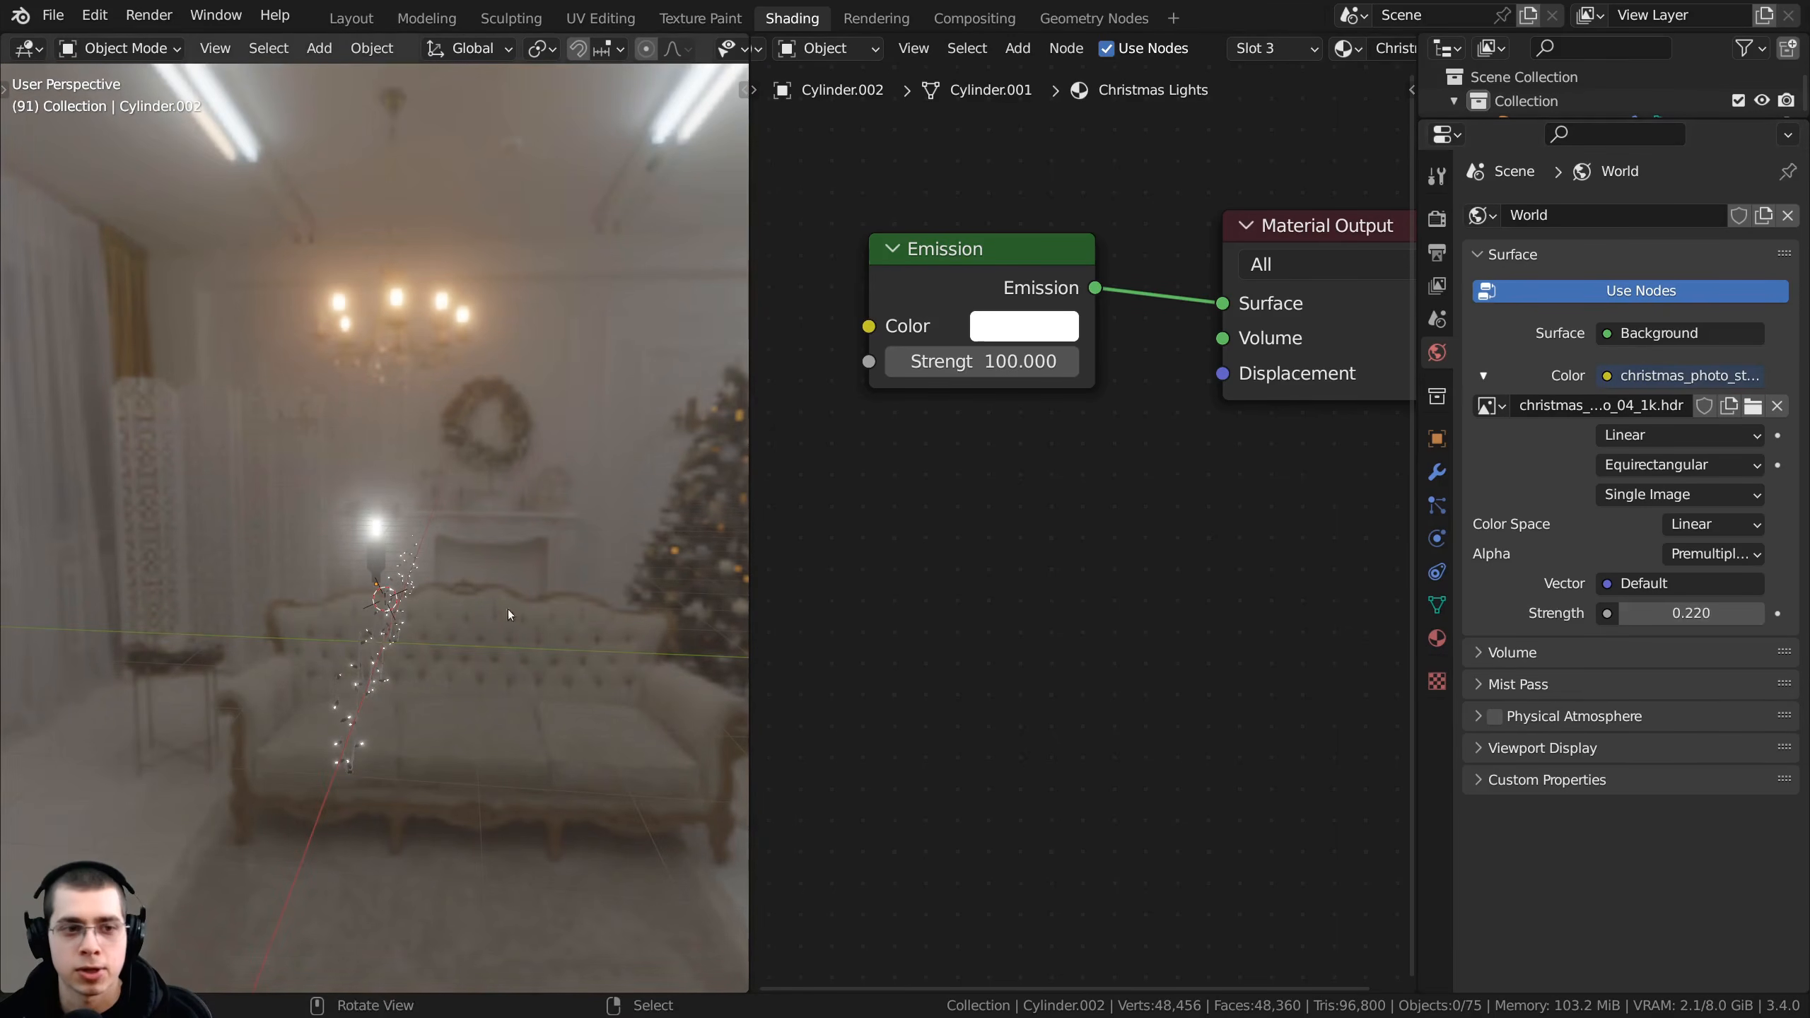
{"action": "middle_click_drag", "start_coordinate": [506, 614], "coordinate": [585, 755]}
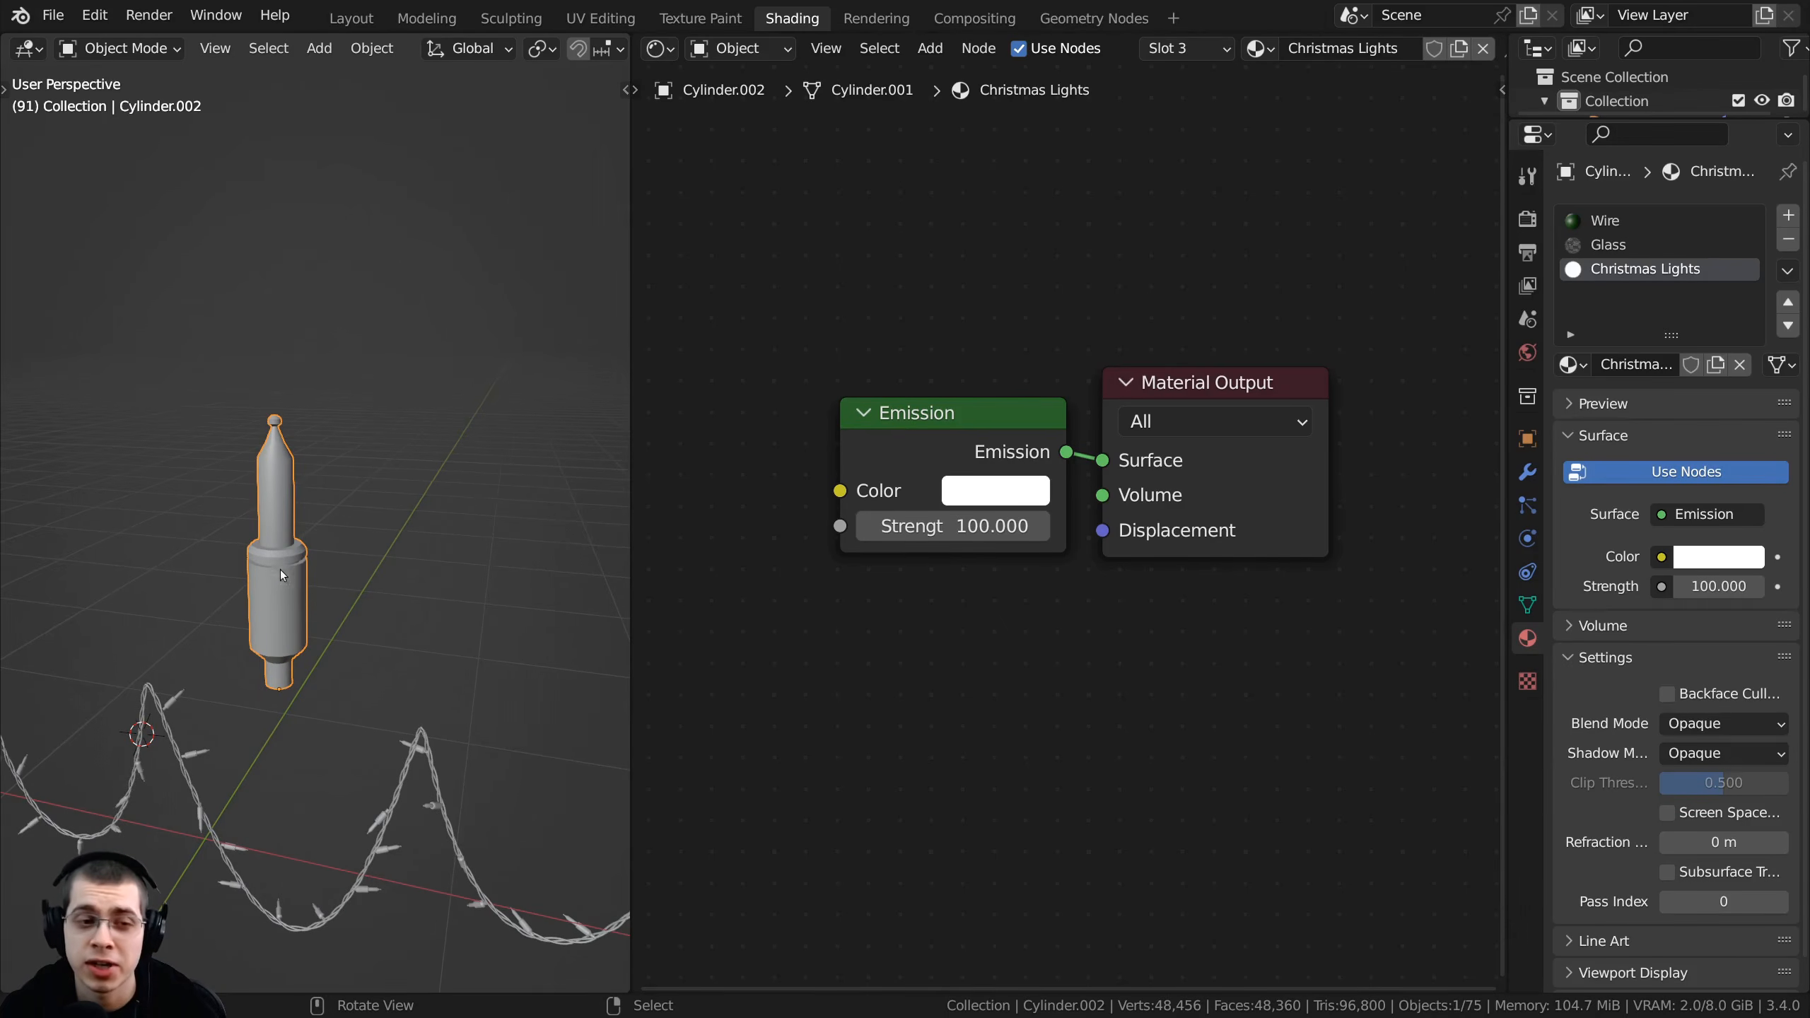
- Switch the viewport to Rendered shading and frame the string of lights below the large bulb
{"action": "mouse_move", "coordinate": [365, 684]}
{"action": "middle_mouse_down"}
{"action": "mouse_move", "coordinate": [342, 657]}
{"action": "mouse_move", "coordinate": [433, 626]}
{"action": "mouse_move", "coordinate": [349, 589]}
{"action": "mouse_move", "coordinate": [377, 454]}
{"action": "mouse_move", "coordinate": [359, 450]}
{"action": "mouse_move", "coordinate": [387, 434]}
{"action": "middle_mouse_up"}
{"action": "key", "text": "z"}
{"action": "left_click", "coordinate": [424, 490]}
{"action": "scroll", "coordinate": [1140, 492], "scroll_direction": "down", "scroll_amount": 2}
- Add an Object Info node to the Christmas Lights material, placed before the Emission node
{"action": "middle_click_drag", "start_coordinate": [1167, 485], "coordinate": [1211, 474]}
{"action": "scroll", "coordinate": [1211, 473], "scroll_direction": "down", "scroll_amount": 1}
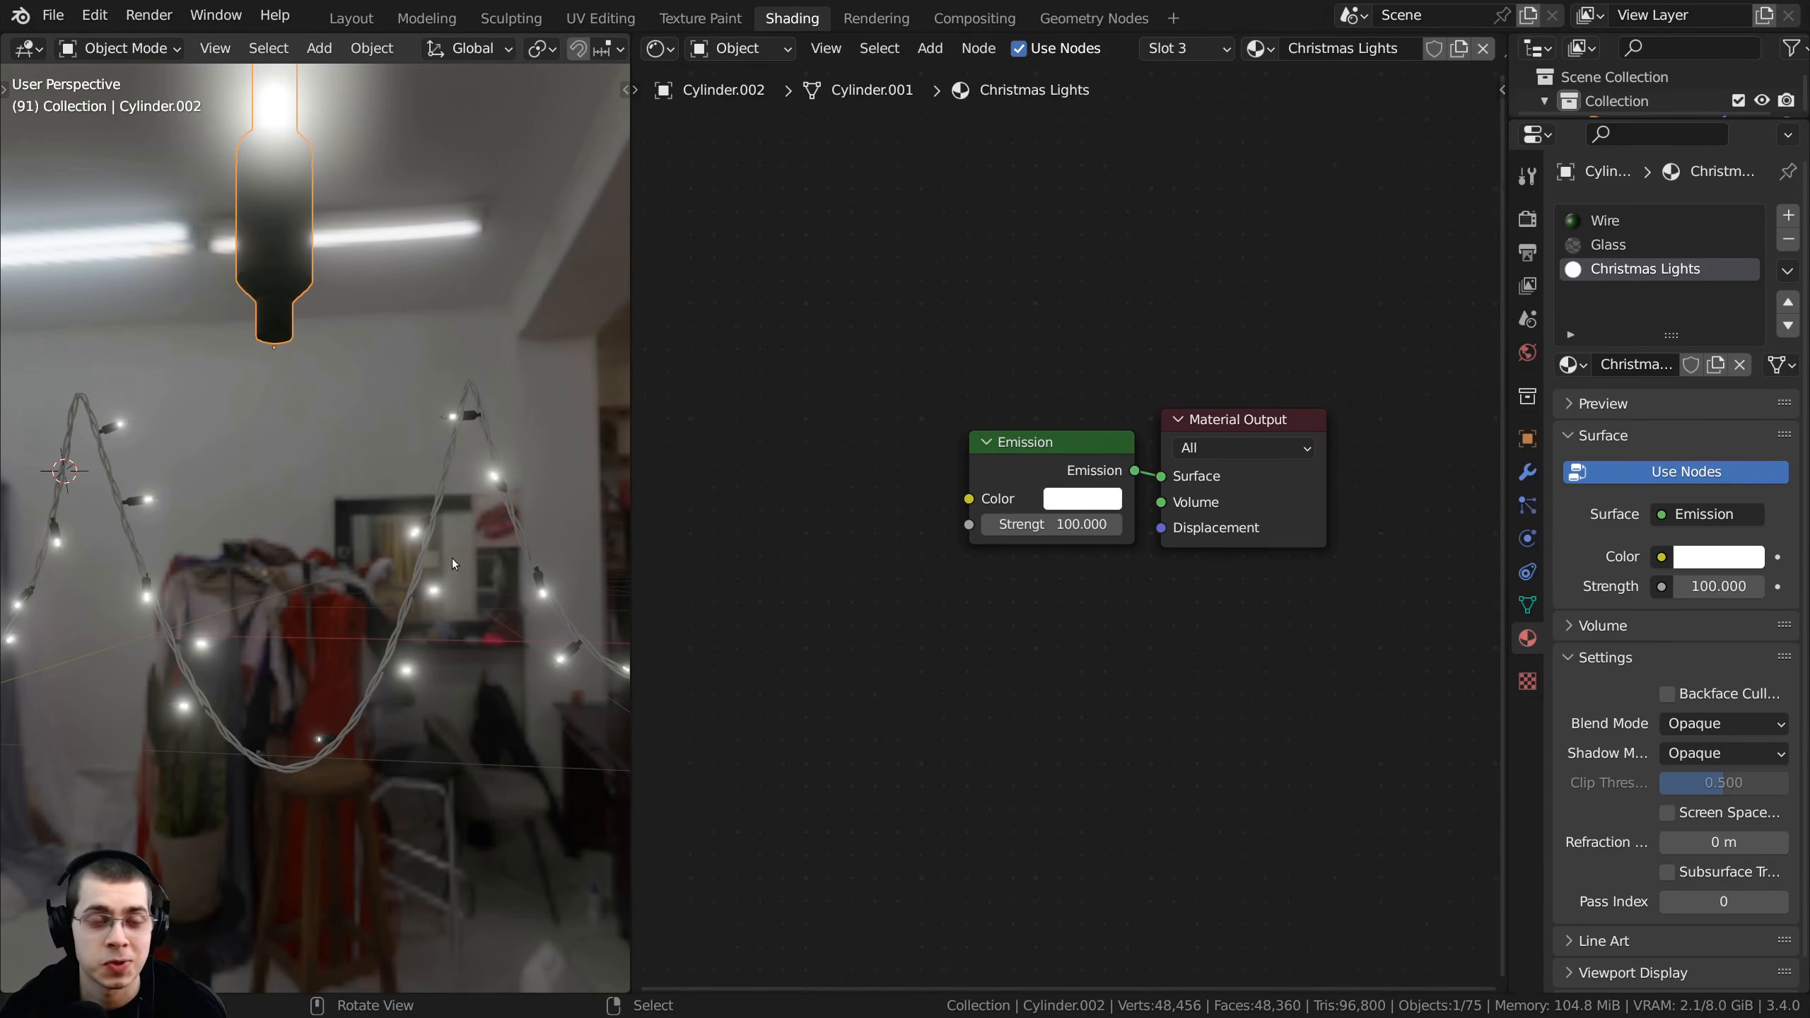
{"action": "middle_click_drag", "start_coordinate": [749, 462], "coordinate": [770, 465]}
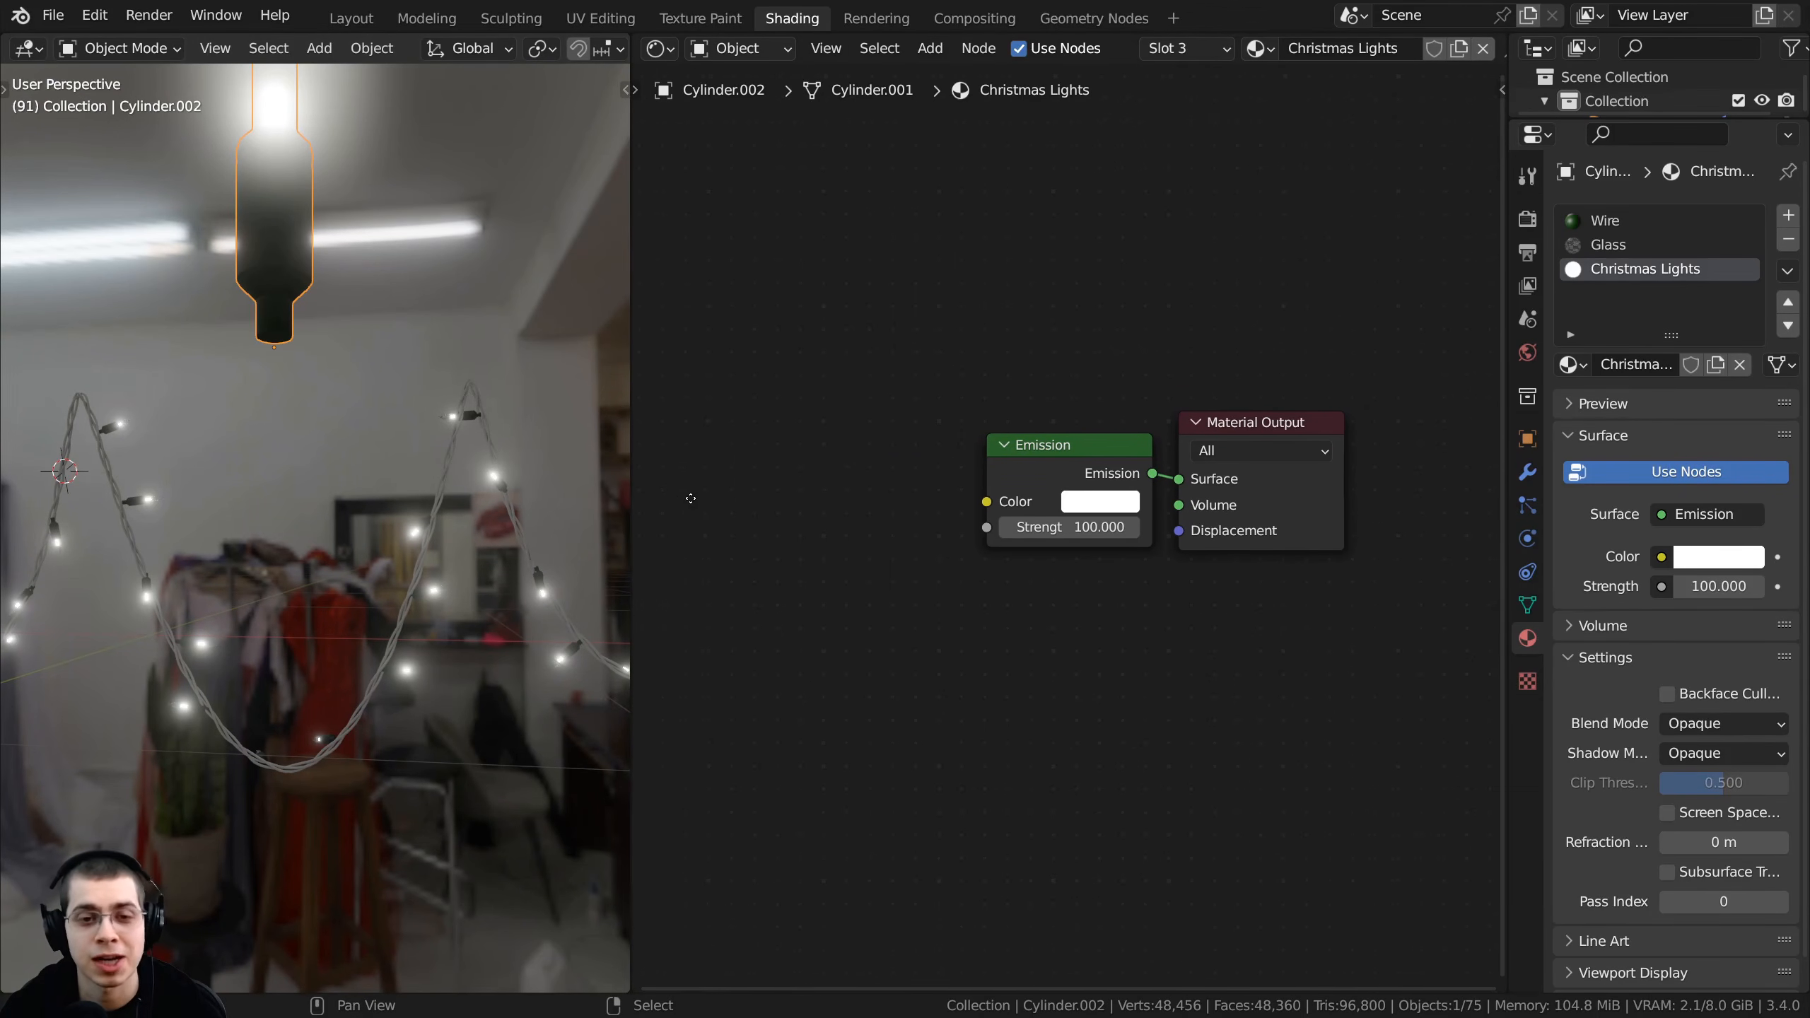
{"action": "key", "text": "shift+a"}
{"action": "left_click", "coordinate": [773, 460]}
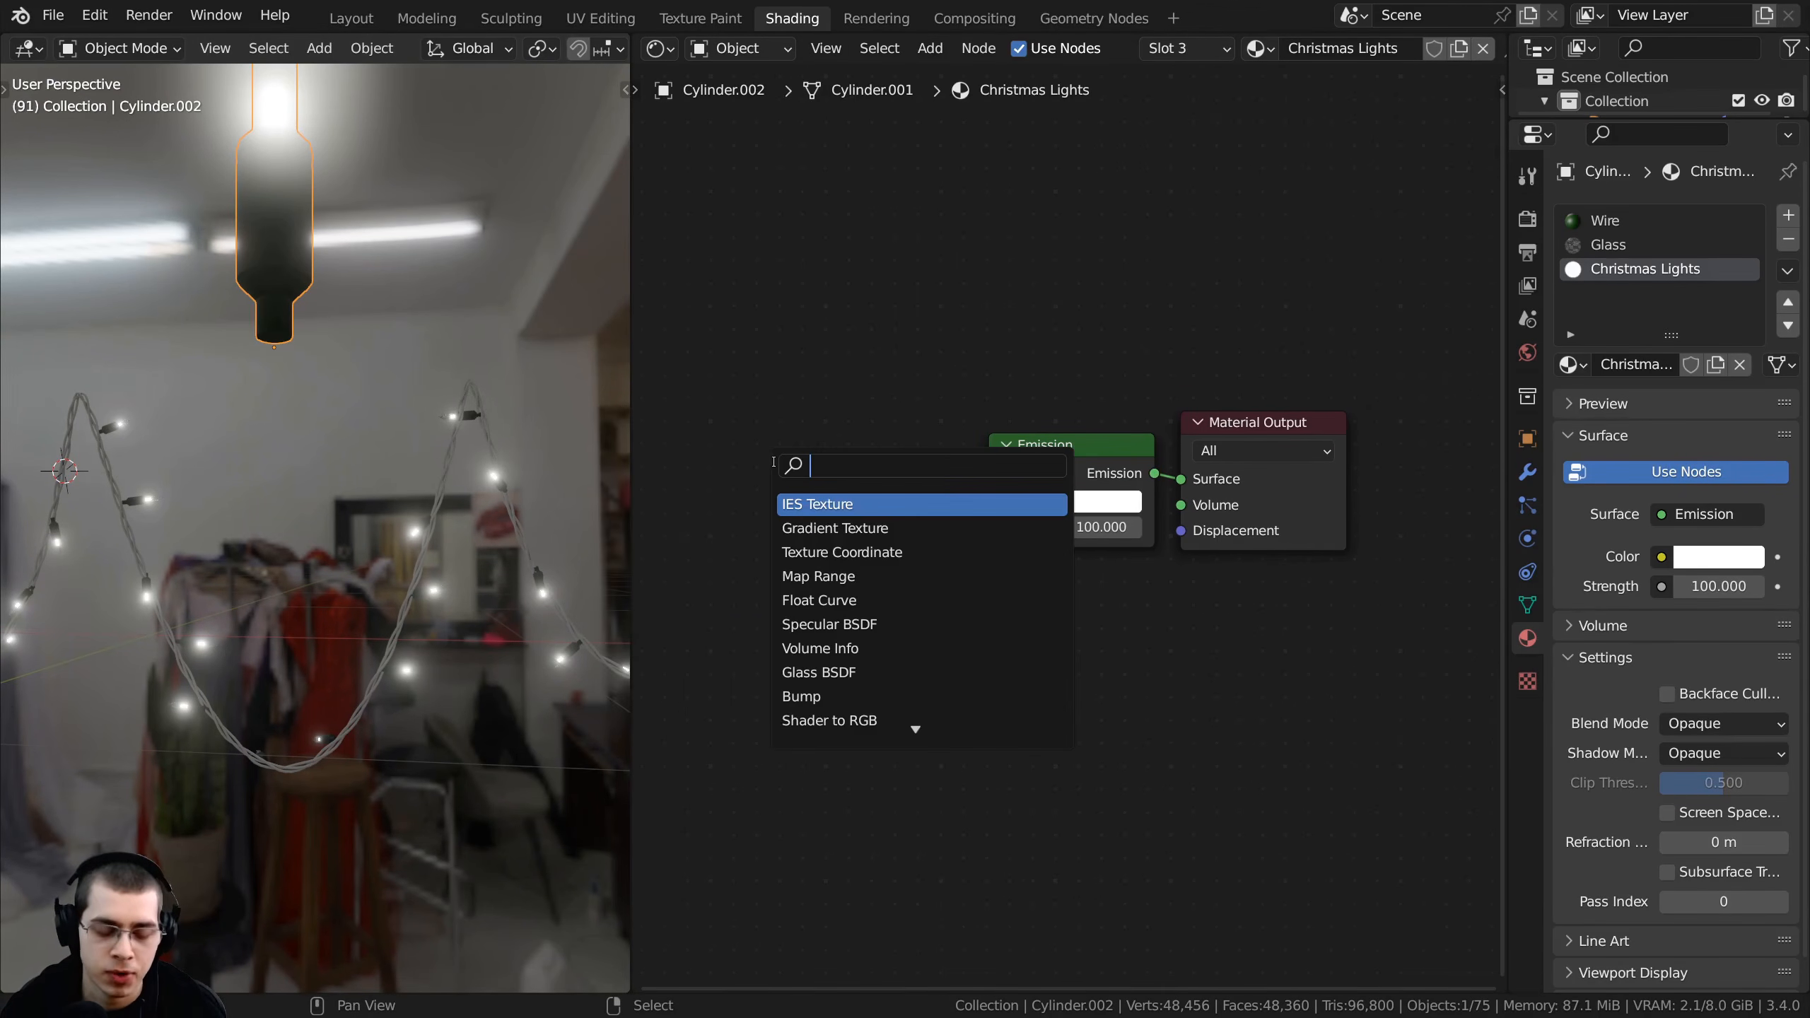
{"action": "type", "text": "ob"}
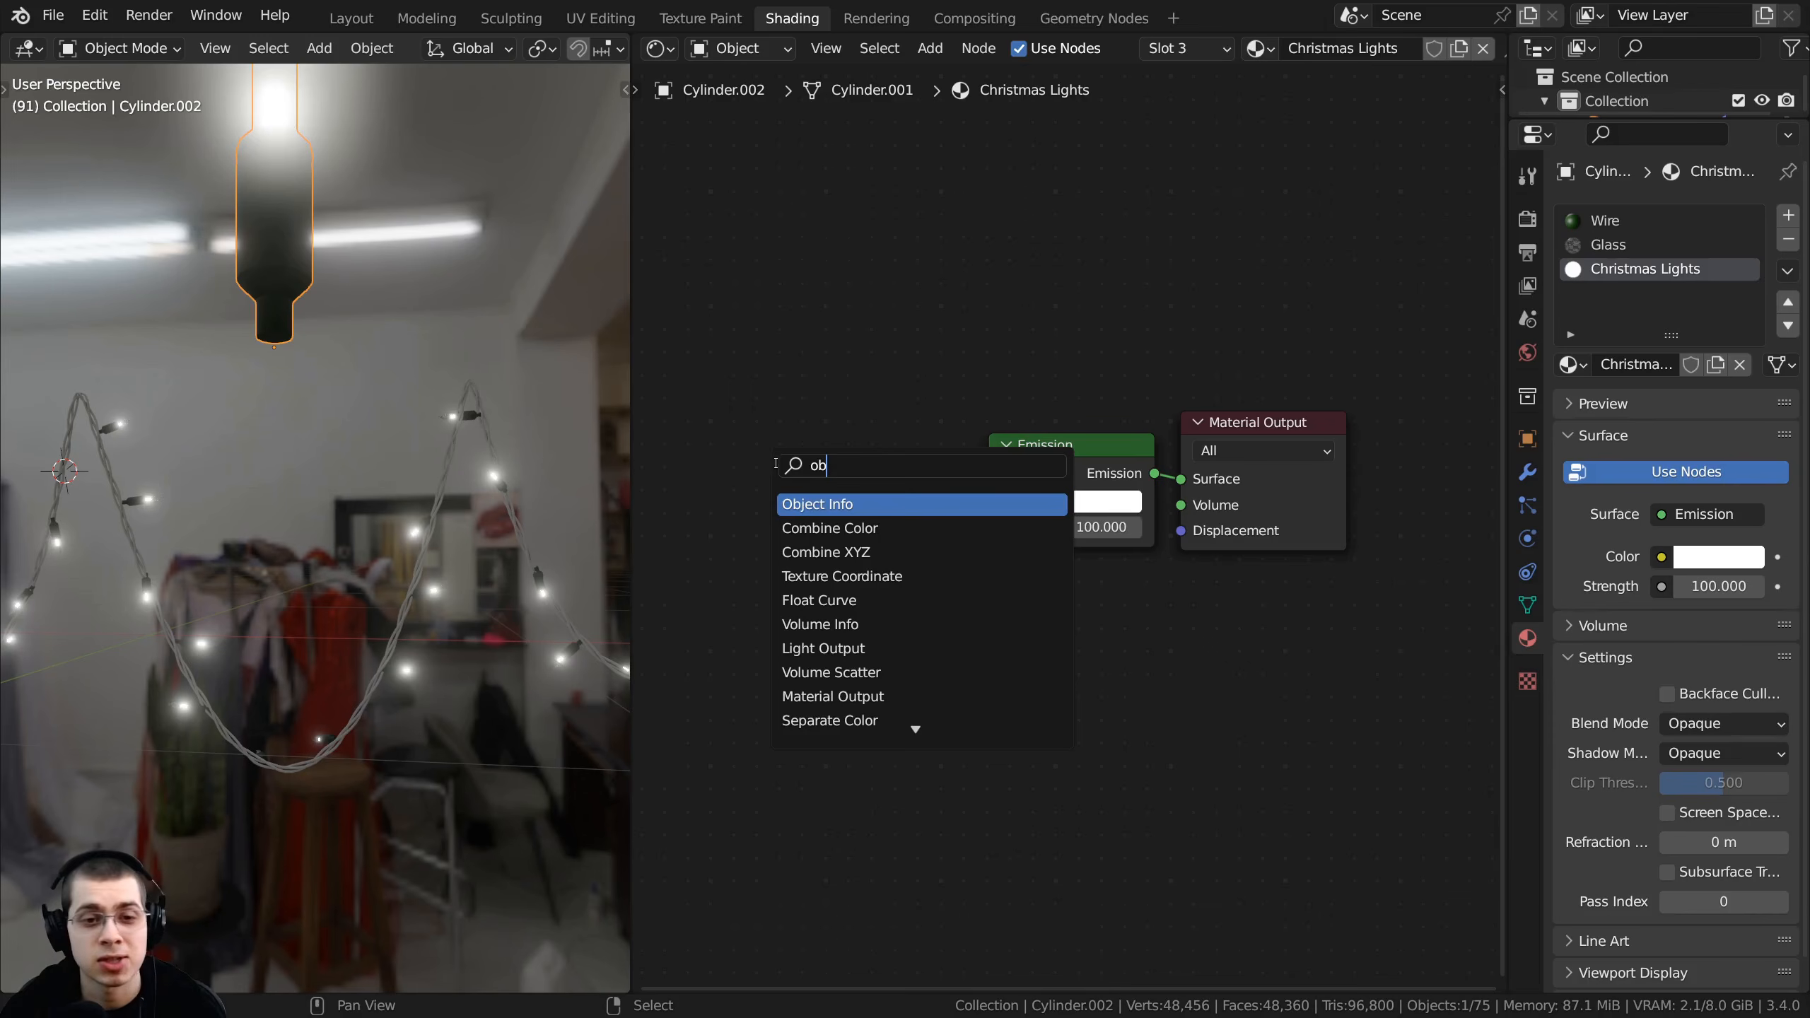
{"action": "left_click", "coordinate": [819, 501]}
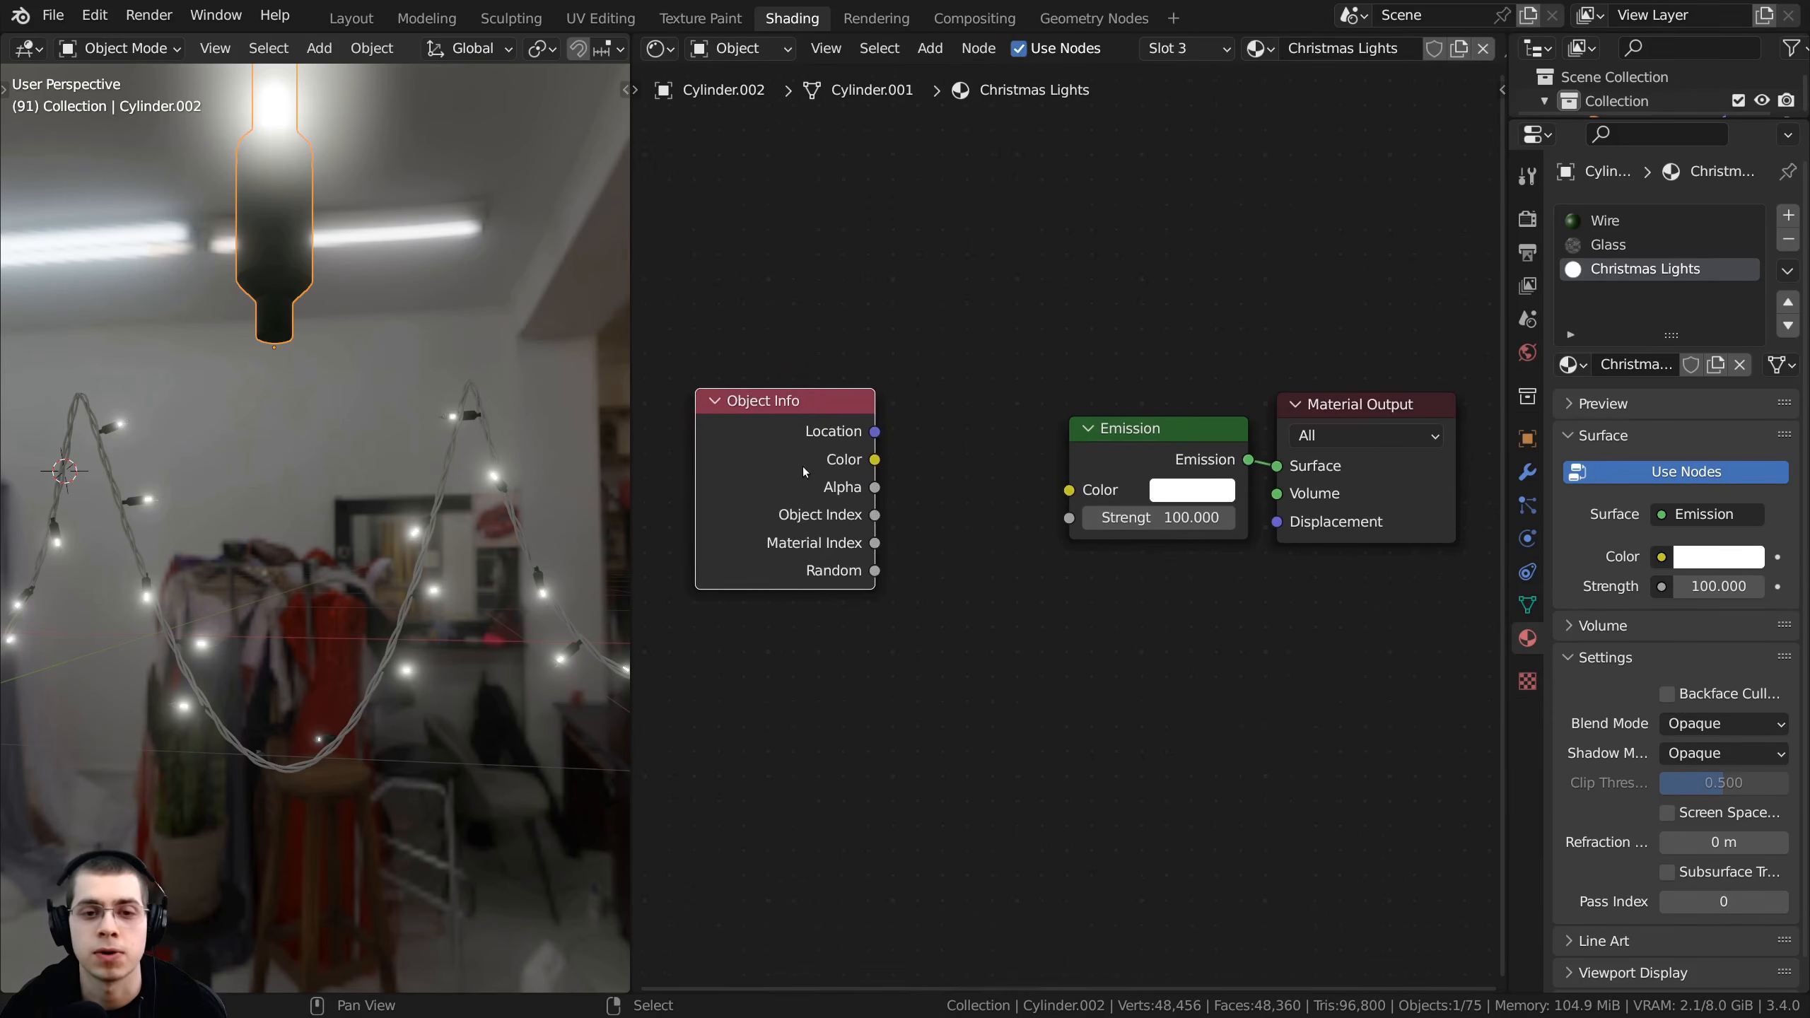
- Link the Object Info node's Random output to the Emission node's Color and check the string of lights
{"action": "left_click", "coordinate": [727, 449]}
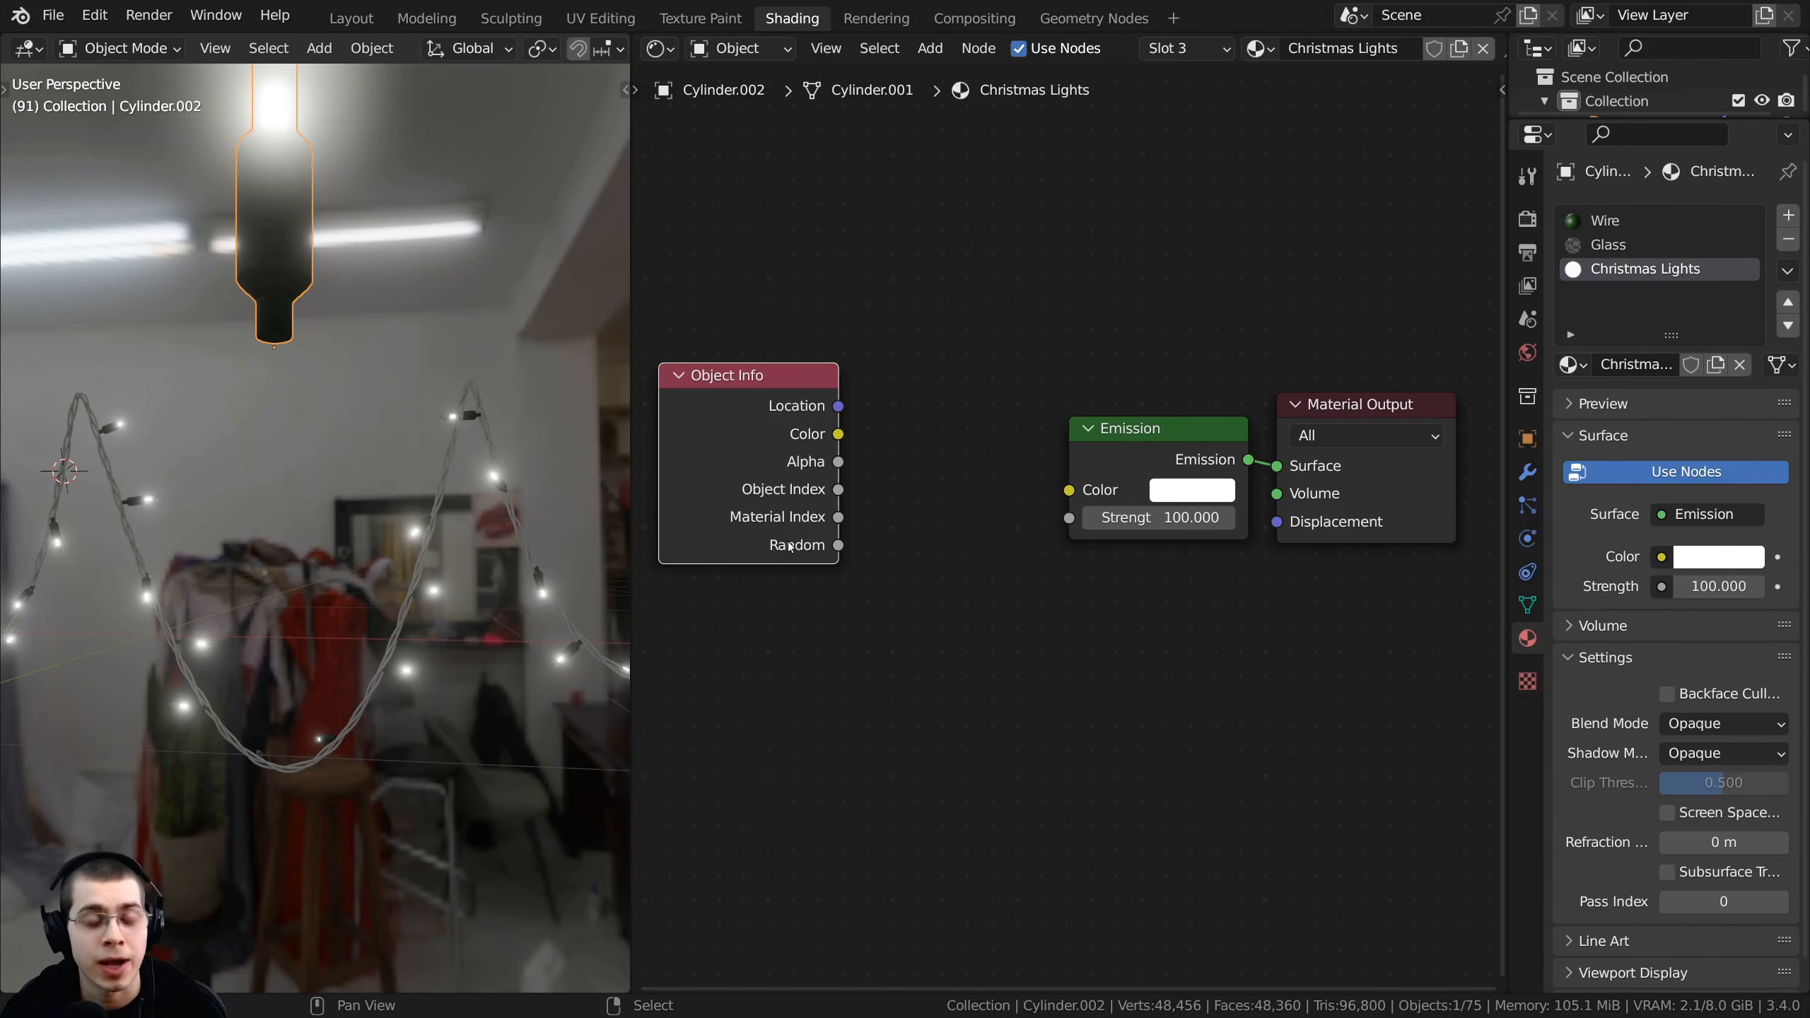
{"action": "left_click_drag", "start_coordinate": [838, 546], "coordinate": [1070, 490]}
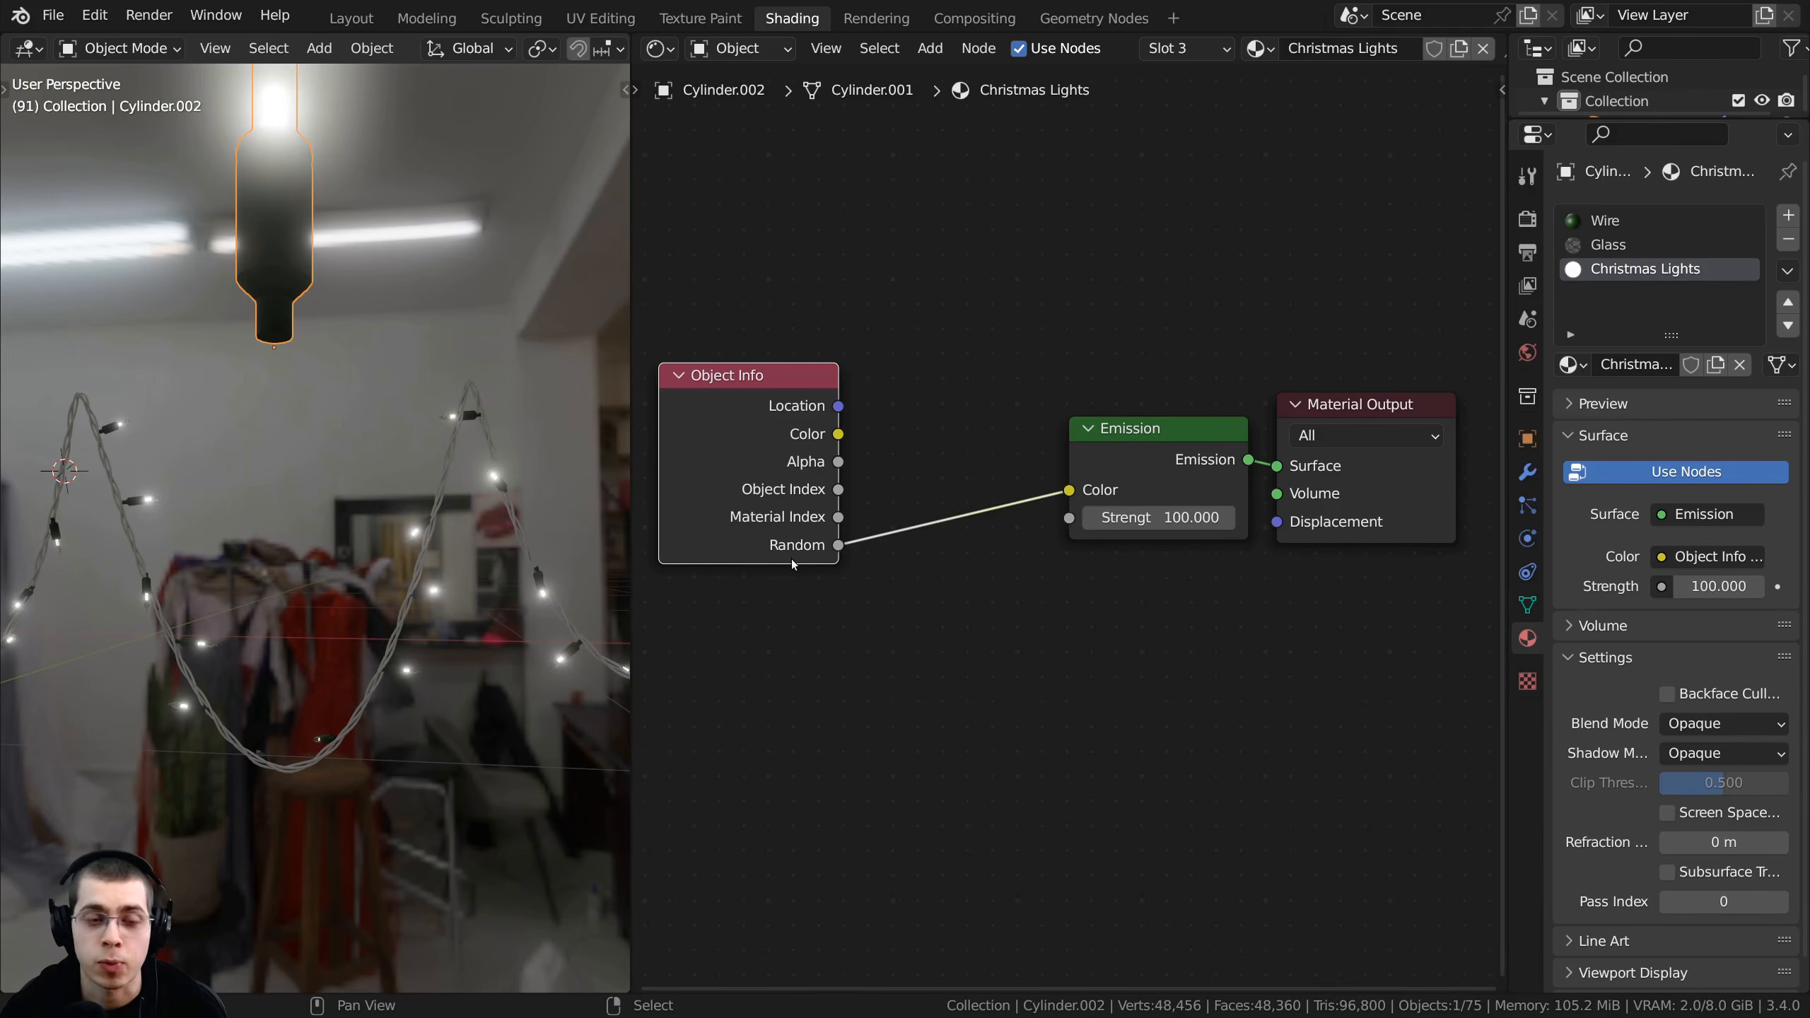
{"action": "scroll", "coordinate": [777, 570], "scroll_direction": "up", "scroll_amount": 1}
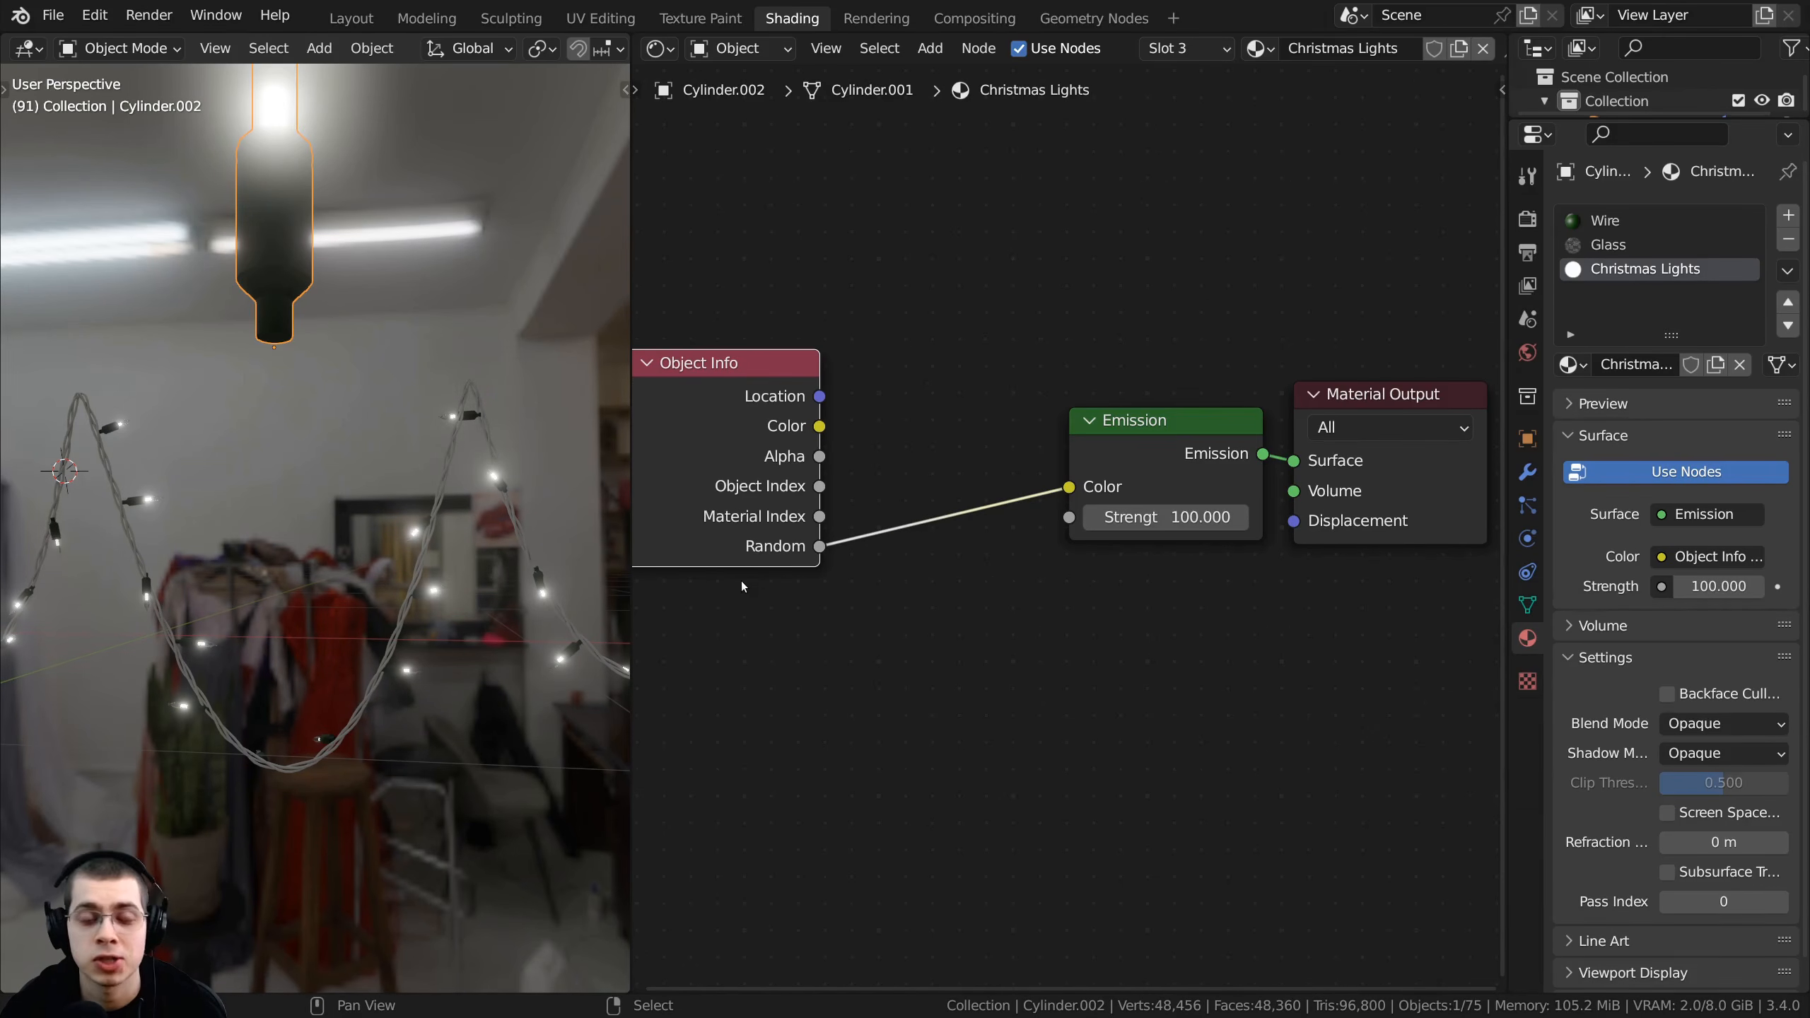
{"action": "scroll", "coordinate": [419, 593], "scroll_direction": "down", "scroll_amount": 3}
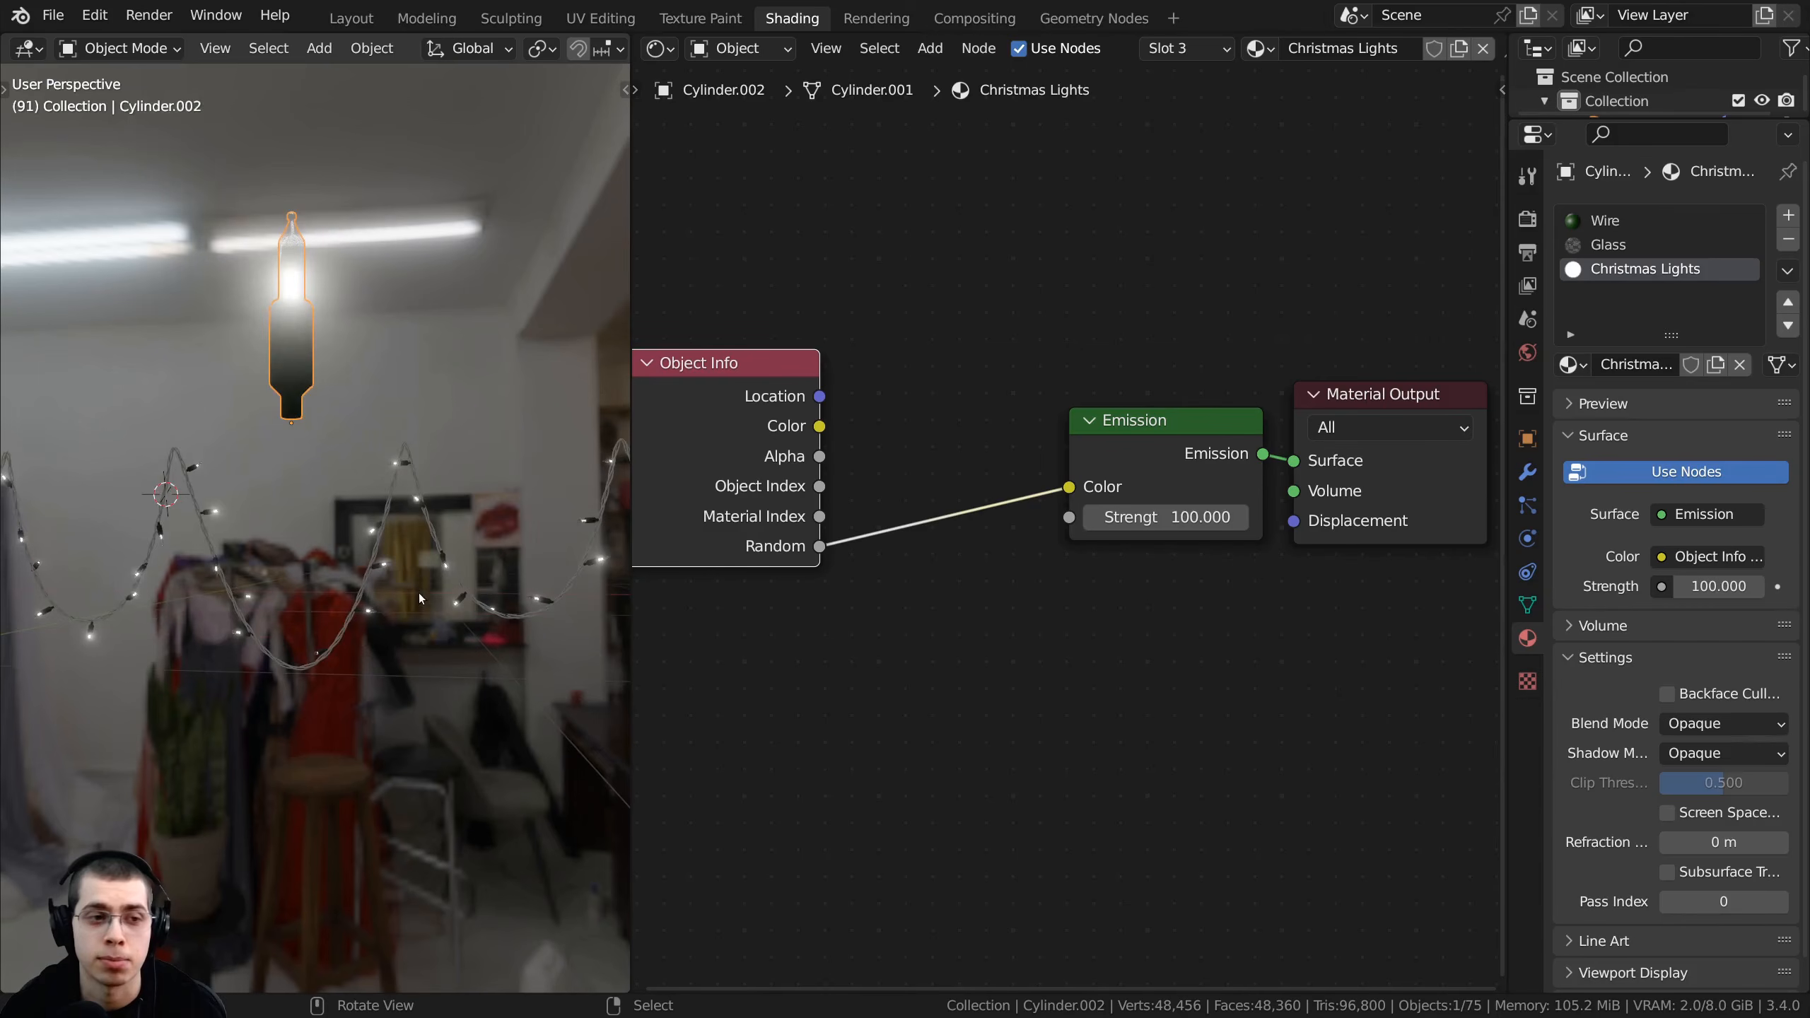
{"action": "scroll", "coordinate": [380, 590], "scroll_direction": "up", "scroll_amount": 5}
{"action": "scroll", "coordinate": [801, 551], "scroll_direction": "down", "scroll_amount": 3}
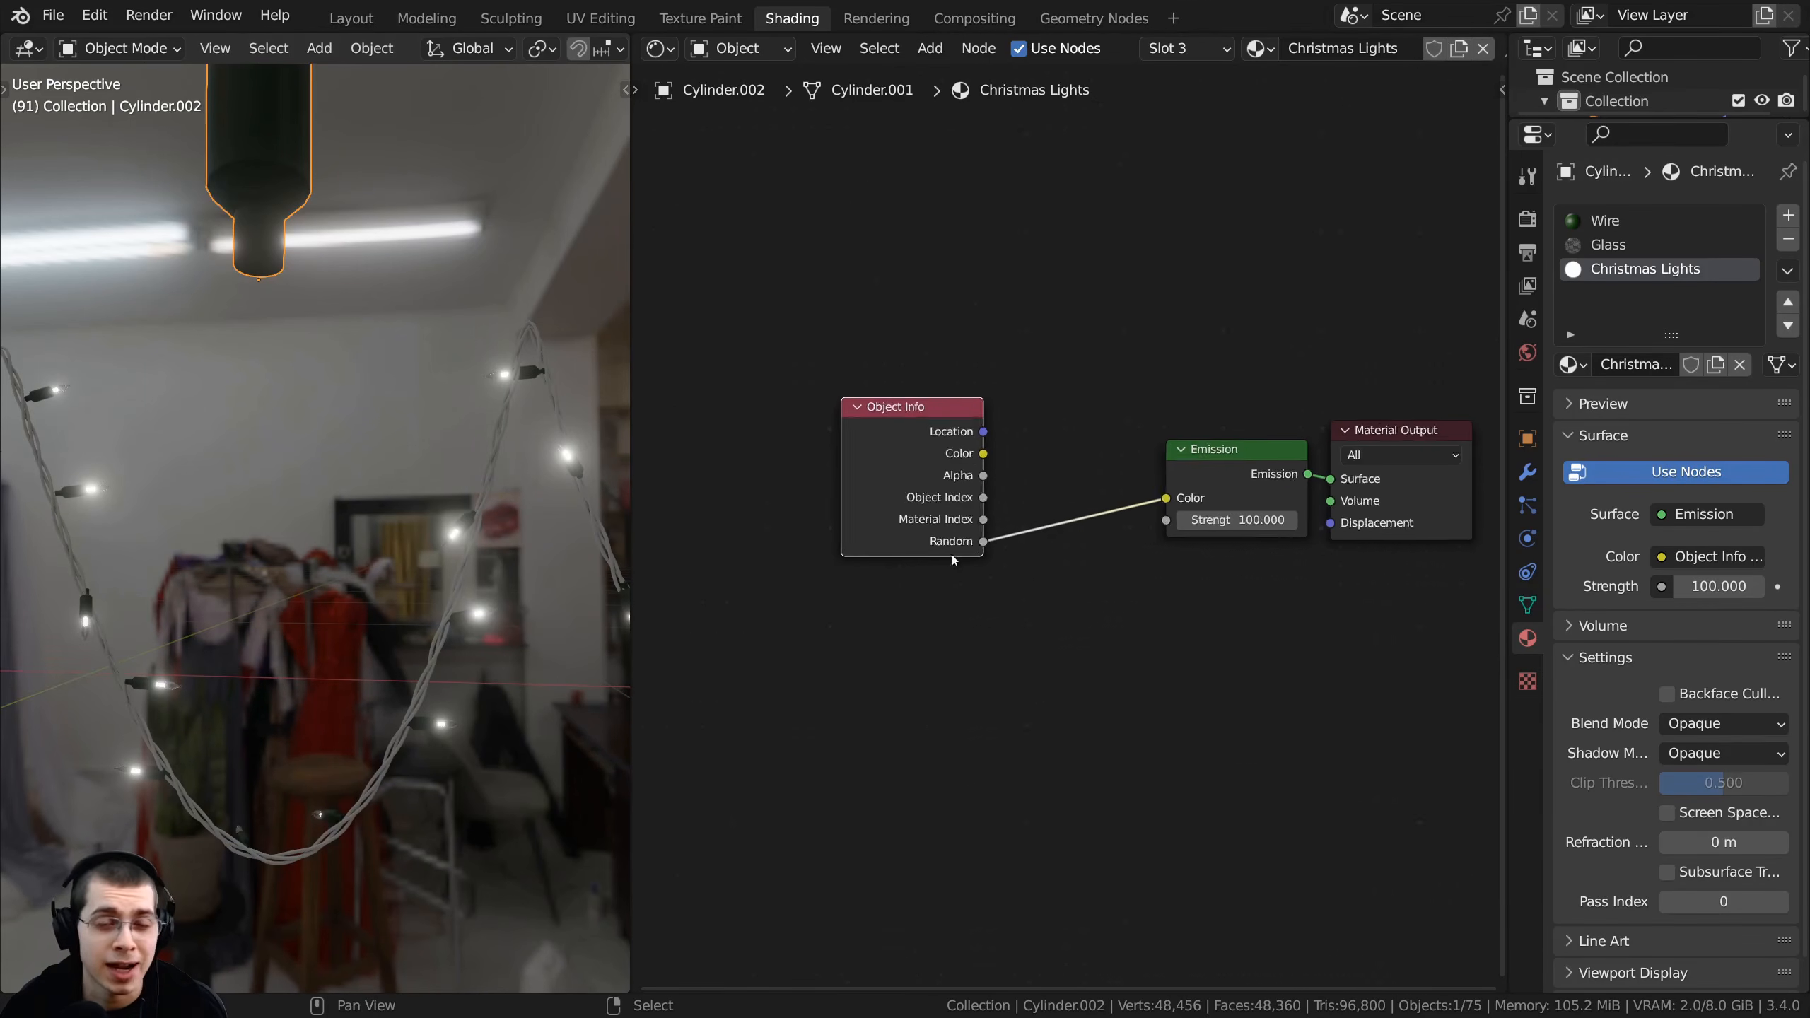
{"action": "scroll", "coordinate": [354, 612], "scroll_direction": "up", "scroll_amount": 2}
{"action": "middle_click_drag", "start_coordinate": [354, 607], "coordinate": [345, 641]}
- Make room beside the Object Info node and insert a ColorRamp between its Random output and the Emission Color
{"action": "left_click_drag", "start_coordinate": [867, 481], "coordinate": [782, 485]}
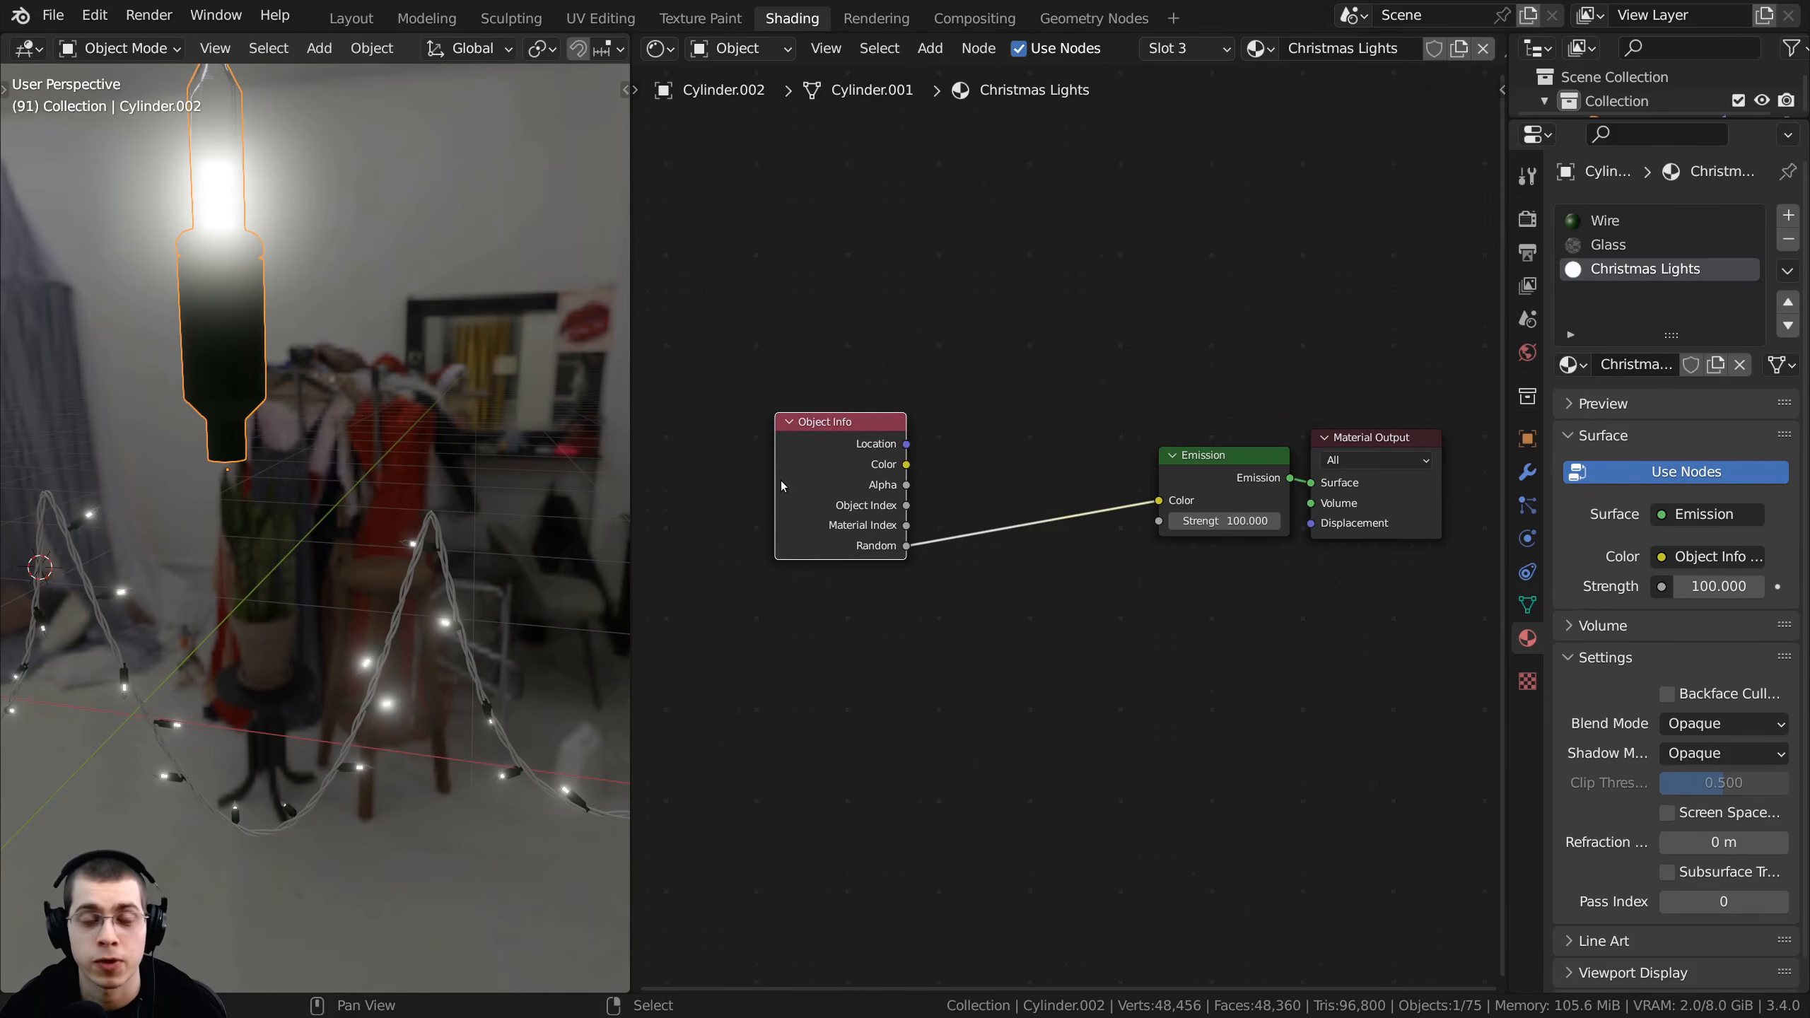
{"action": "scroll", "coordinate": [945, 495], "scroll_direction": "up", "scroll_amount": 1}
{"action": "middle_click_drag", "start_coordinate": [945, 496], "coordinate": [920, 509]}
{"action": "key", "text": "shift+a"}
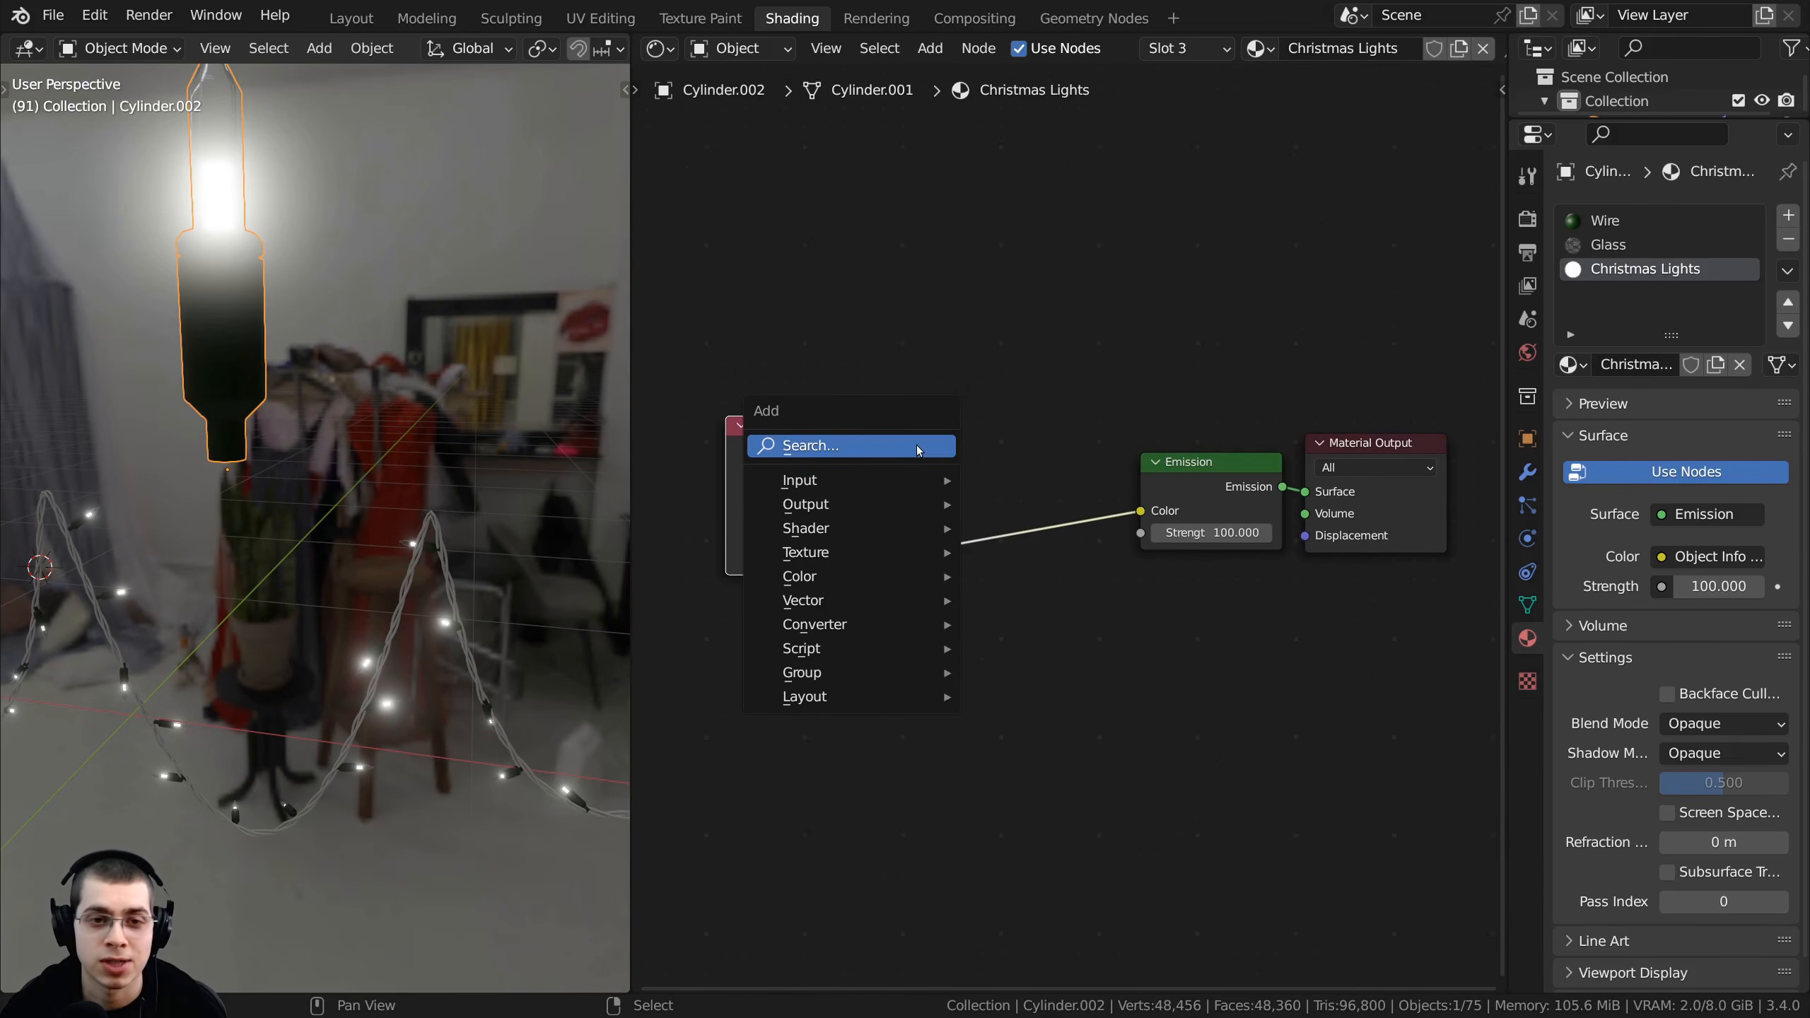
{"action": "left_click", "coordinate": [895, 448]}
{"action": "type", "text": "col"}
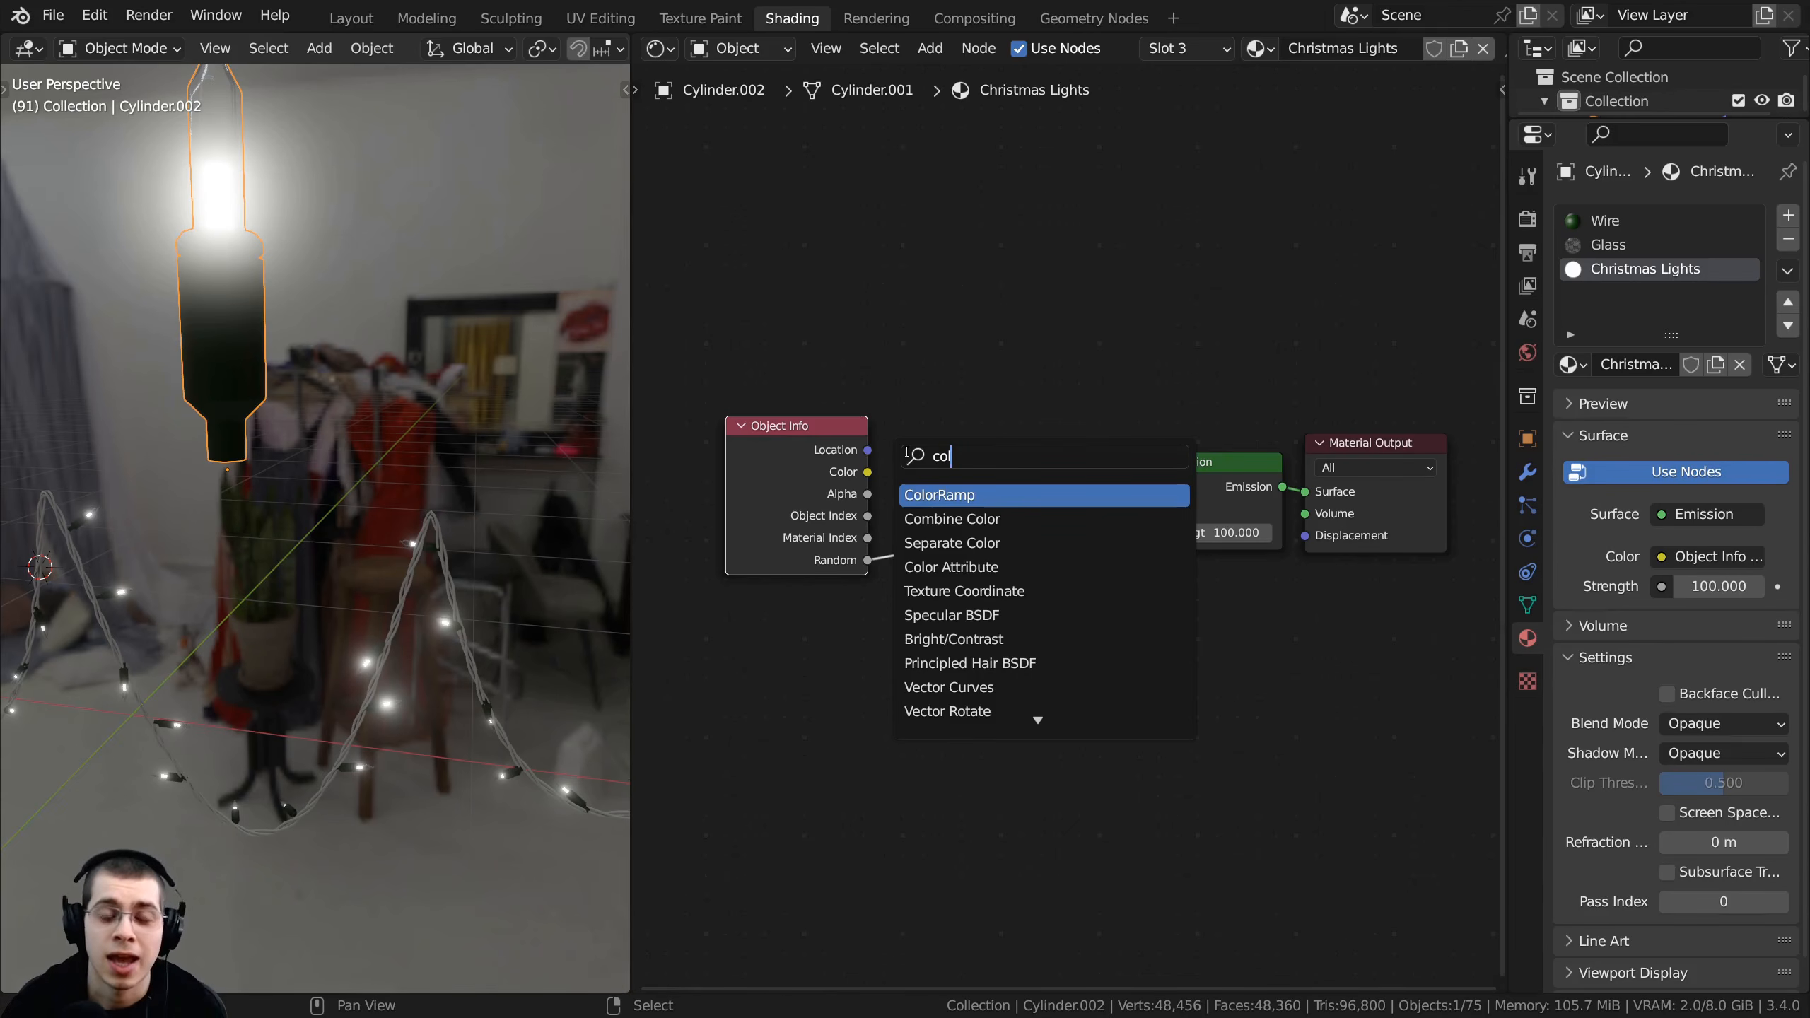
{"action": "left_click", "coordinate": [930, 494]}
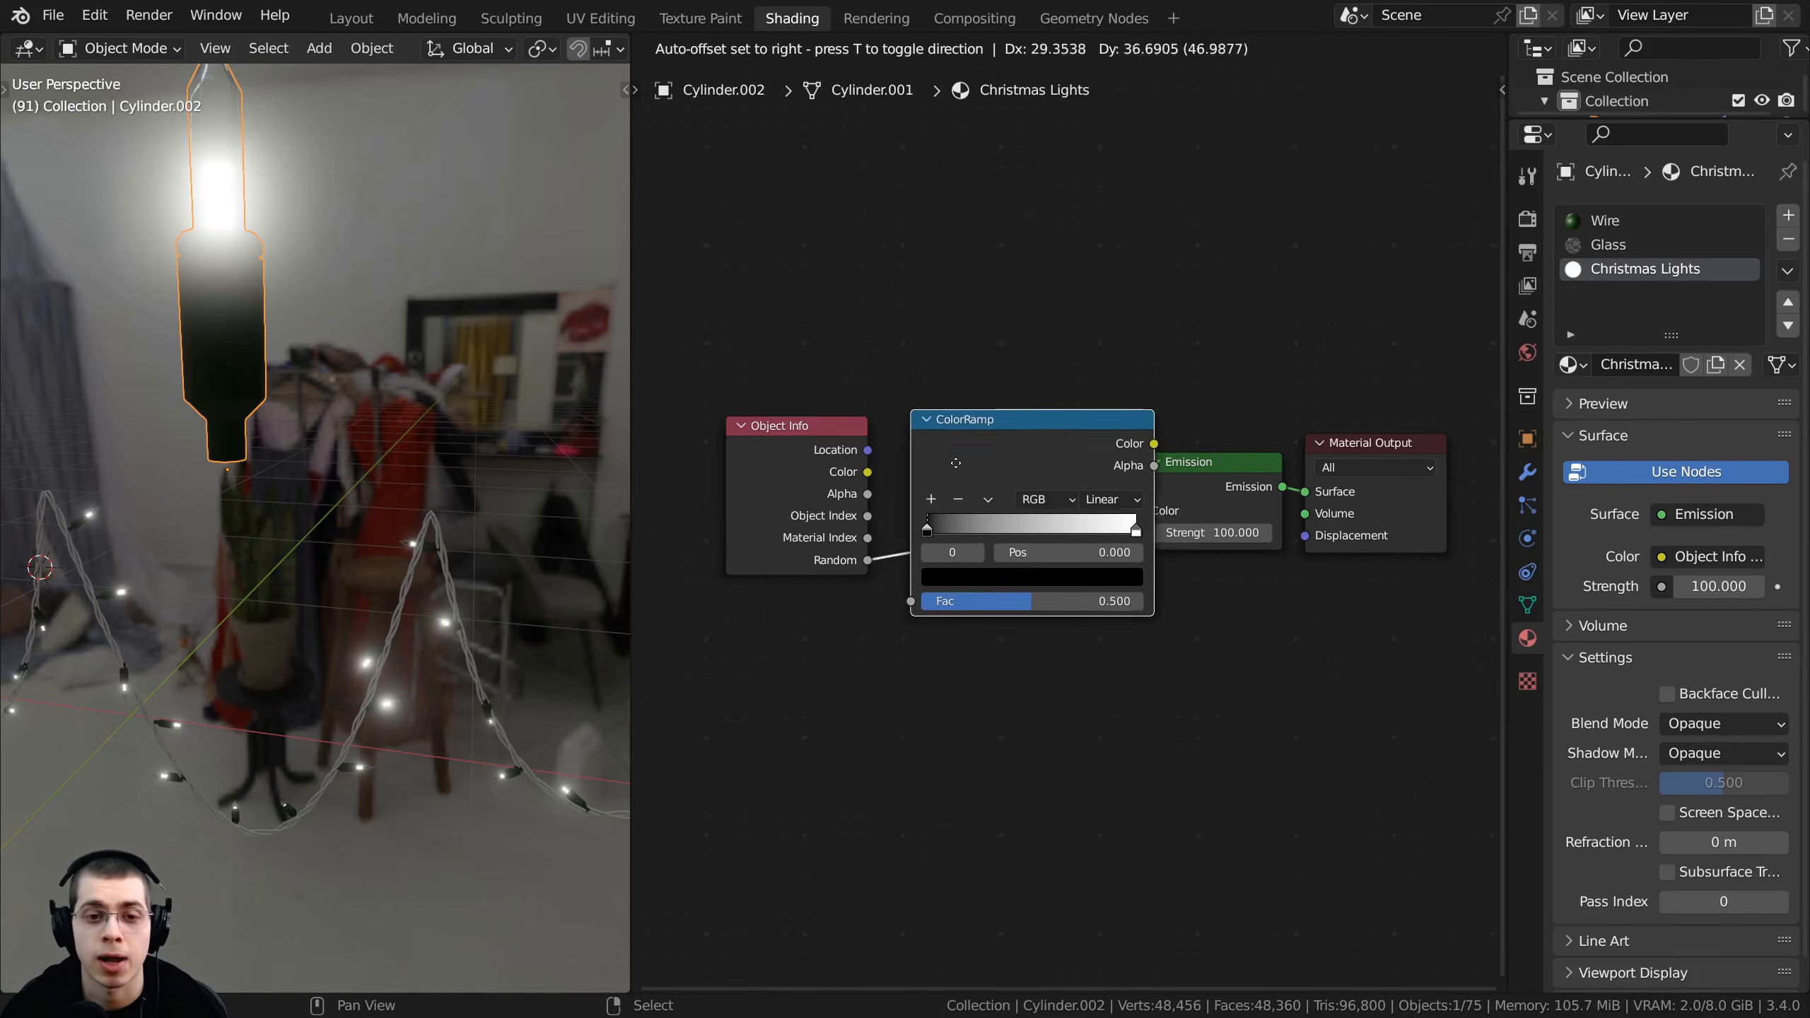
{"action": "left_click", "coordinate": [998, 492]}
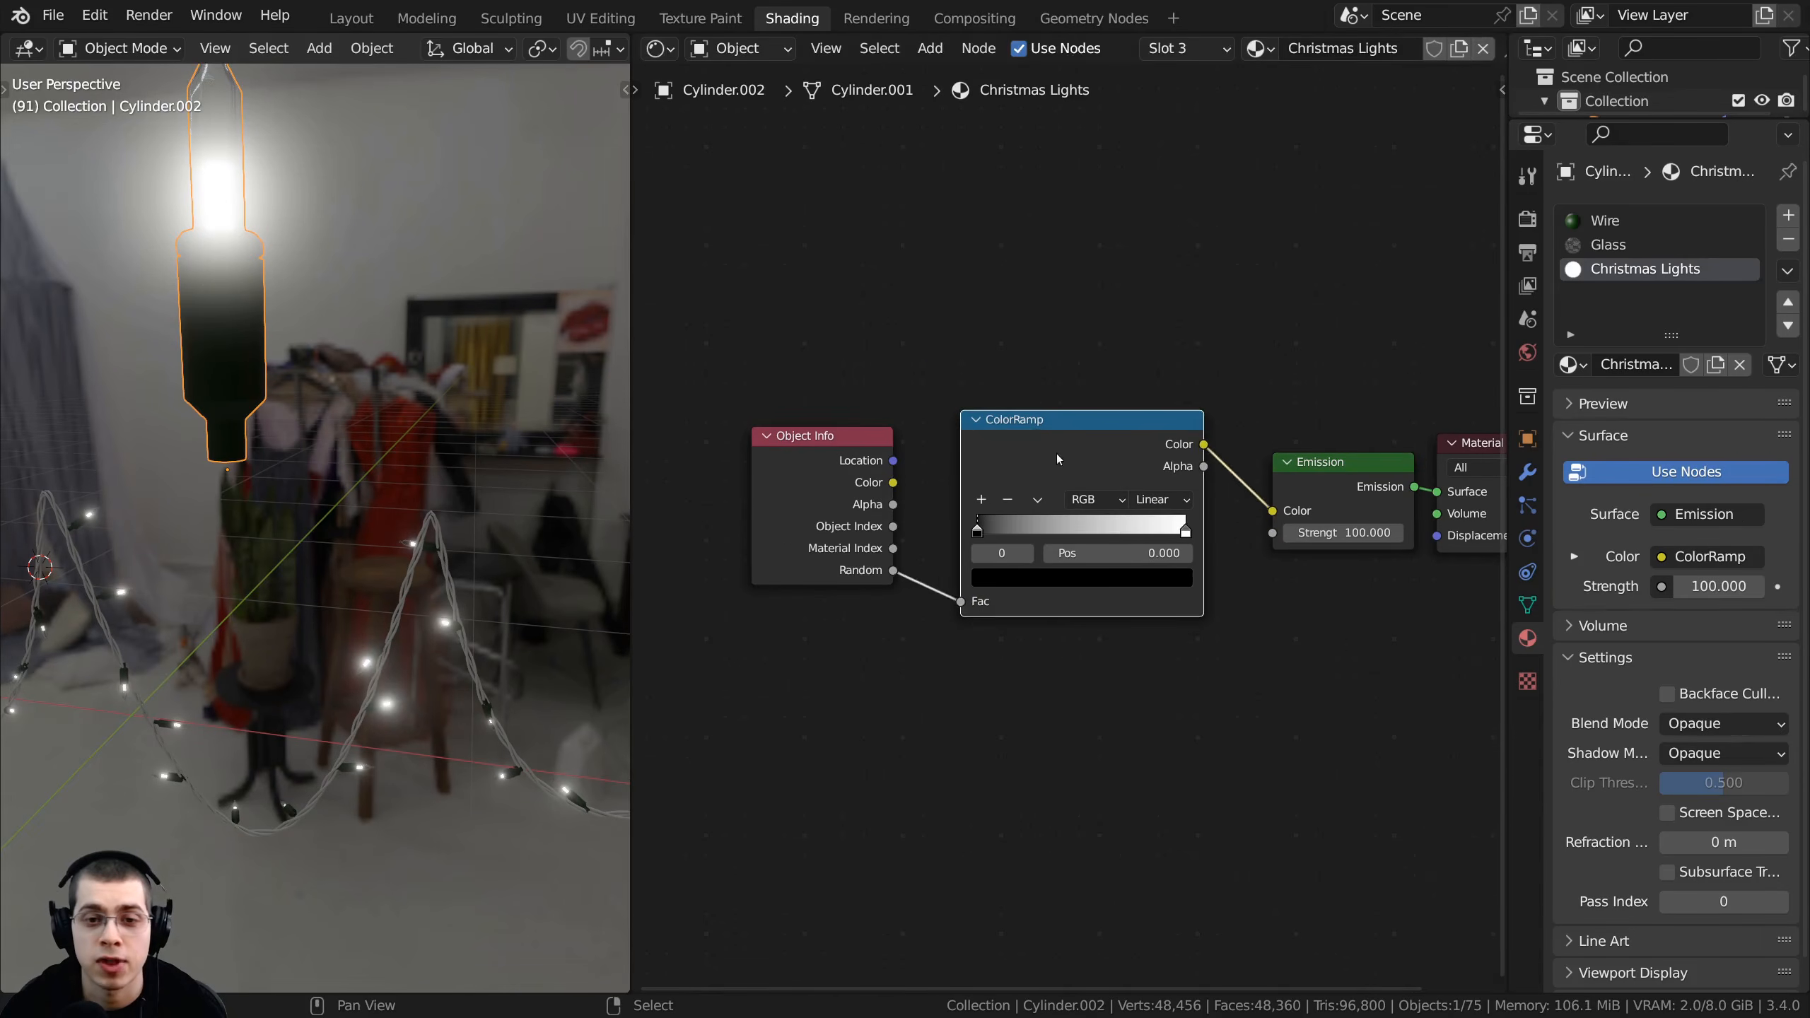
- Set the ColorRamp's interpolation to Constant
{"action": "scroll", "coordinate": [996, 513], "scroll_direction": "up", "scroll_amount": 2}
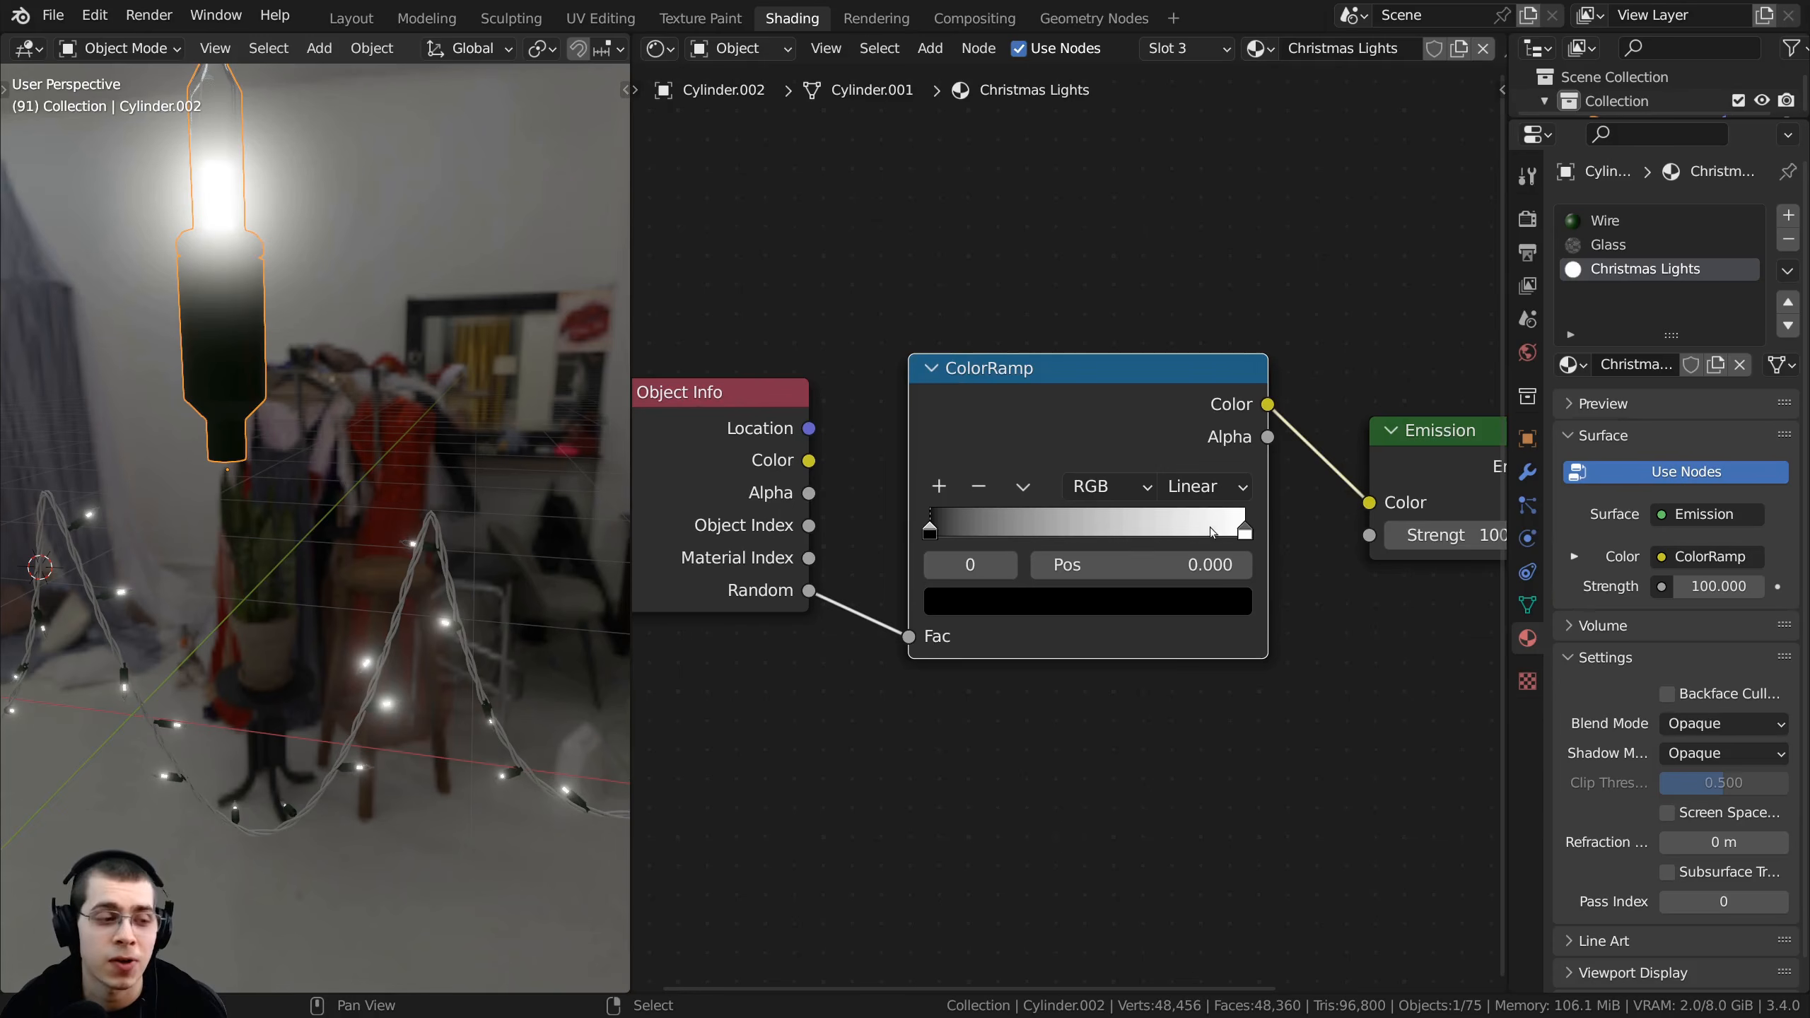
{"action": "scroll", "coordinate": [1068, 564], "scroll_direction": "down", "scroll_amount": 2}
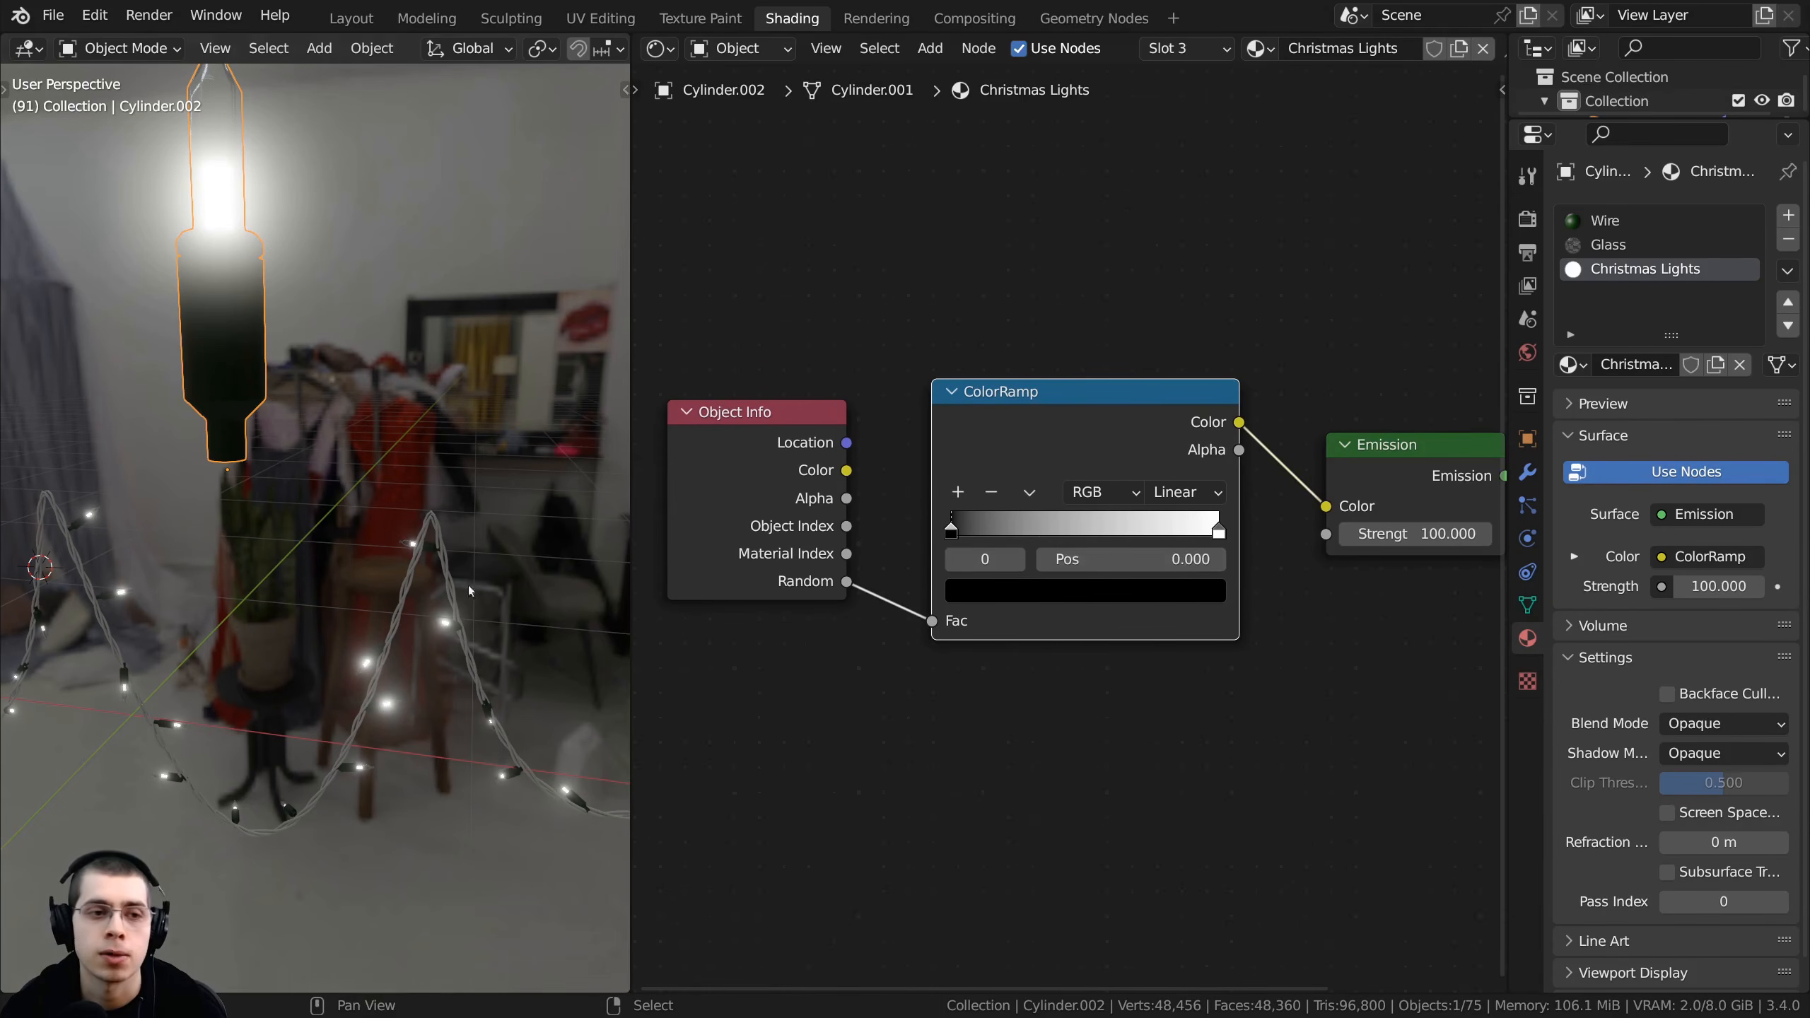
{"action": "mouse_move", "coordinate": [356, 625]}
{"action": "middle_mouse_down"}
{"action": "mouse_move", "coordinate": [362, 588]}
{"action": "mouse_move", "coordinate": [368, 640]}
{"action": "middle_mouse_up"}
{"action": "scroll", "coordinate": [1069, 528], "scroll_direction": "up", "scroll_amount": 5}
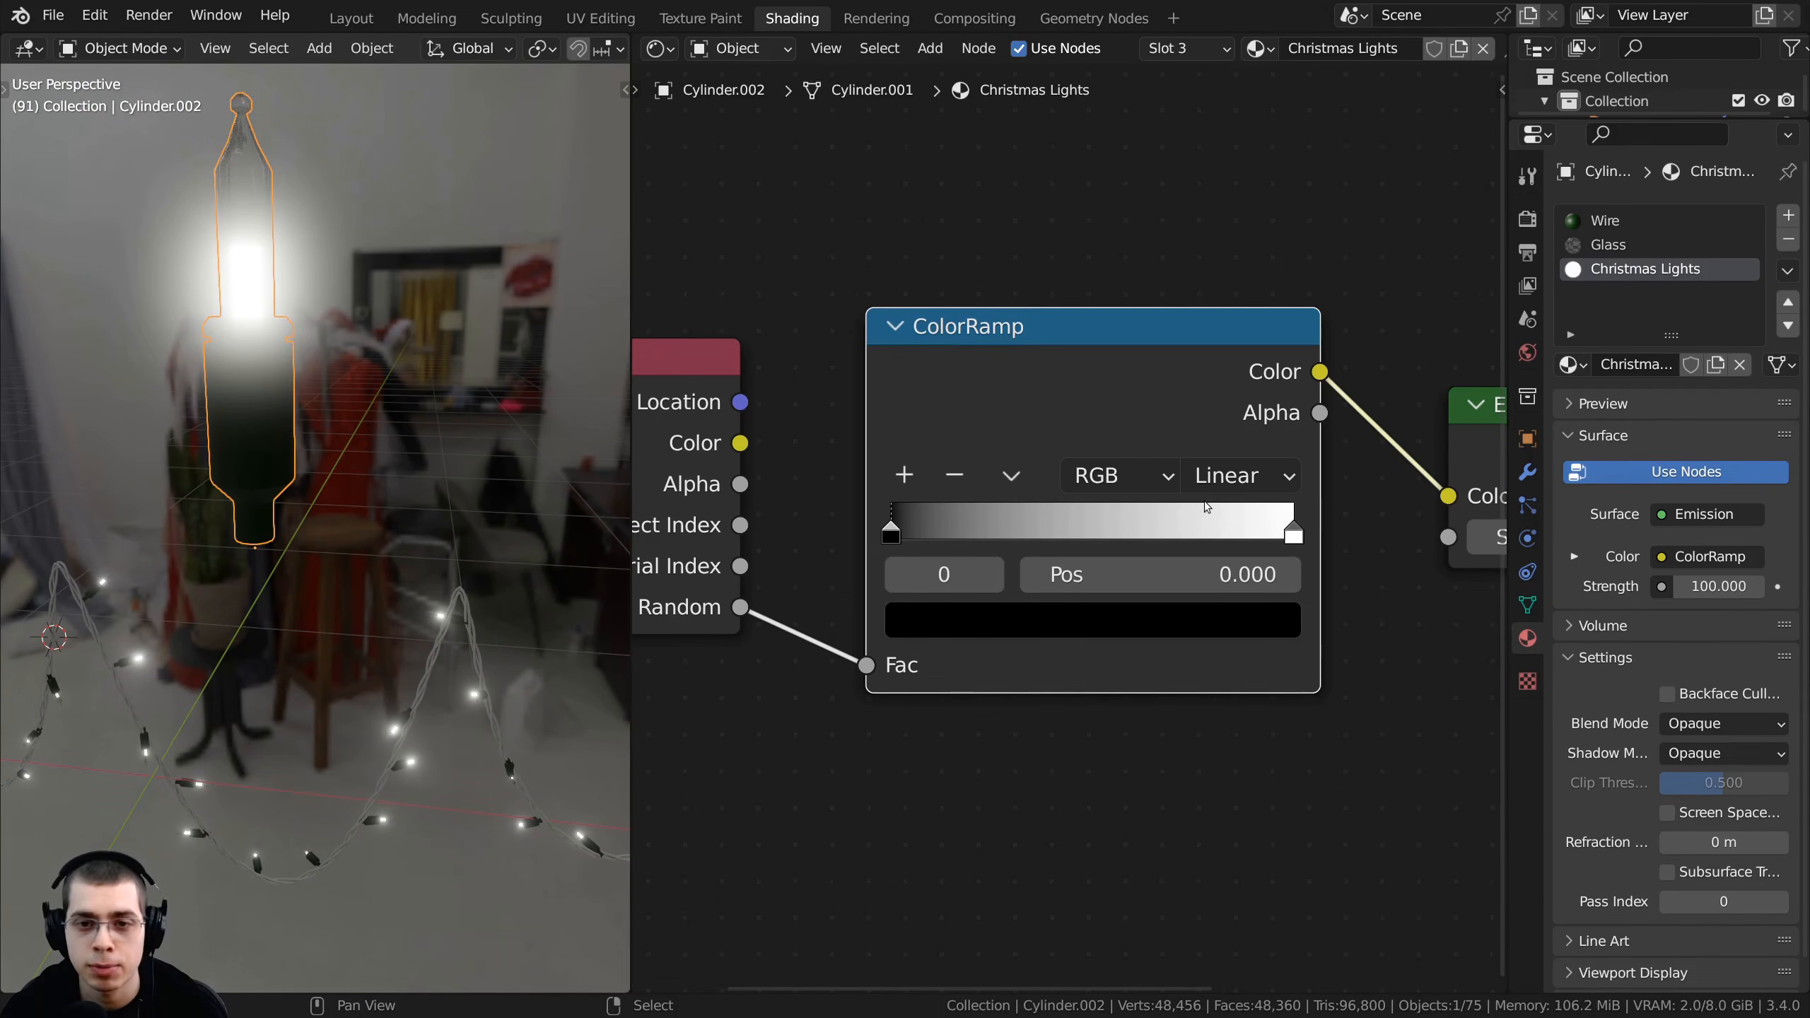
{"action": "left_click", "coordinate": [1215, 478]}
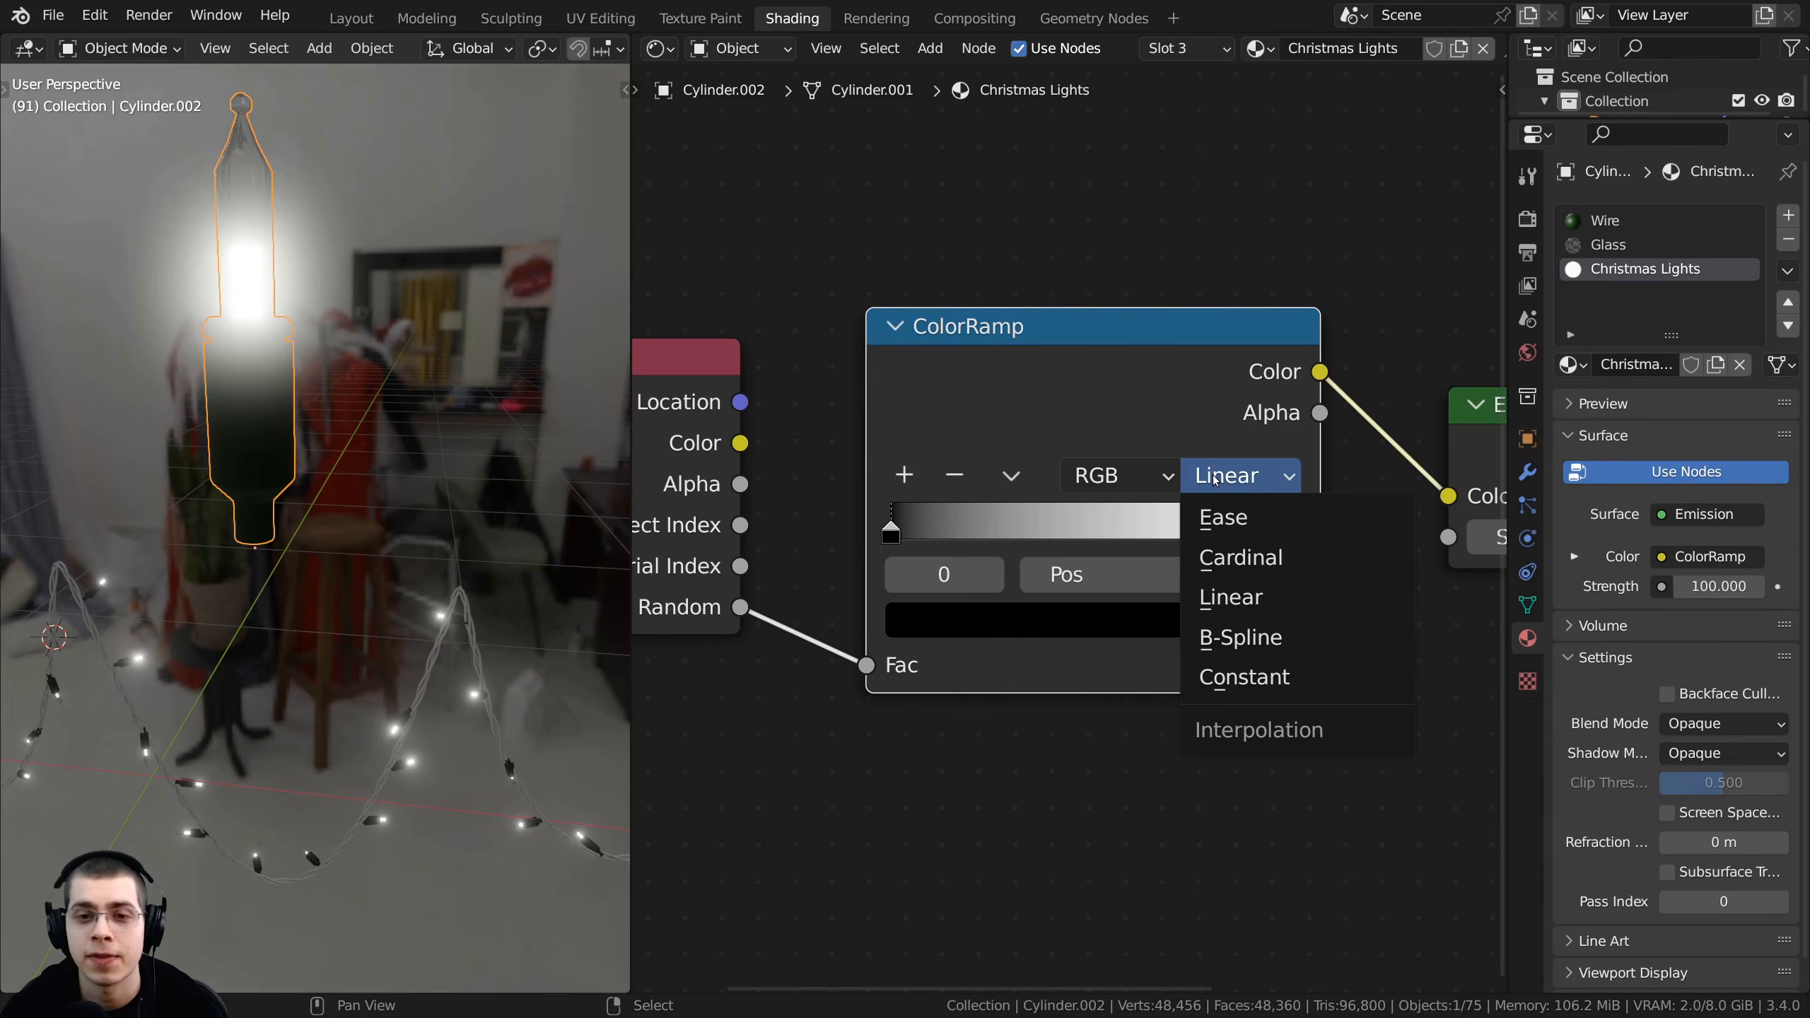
{"action": "left_click", "coordinate": [1266, 674]}
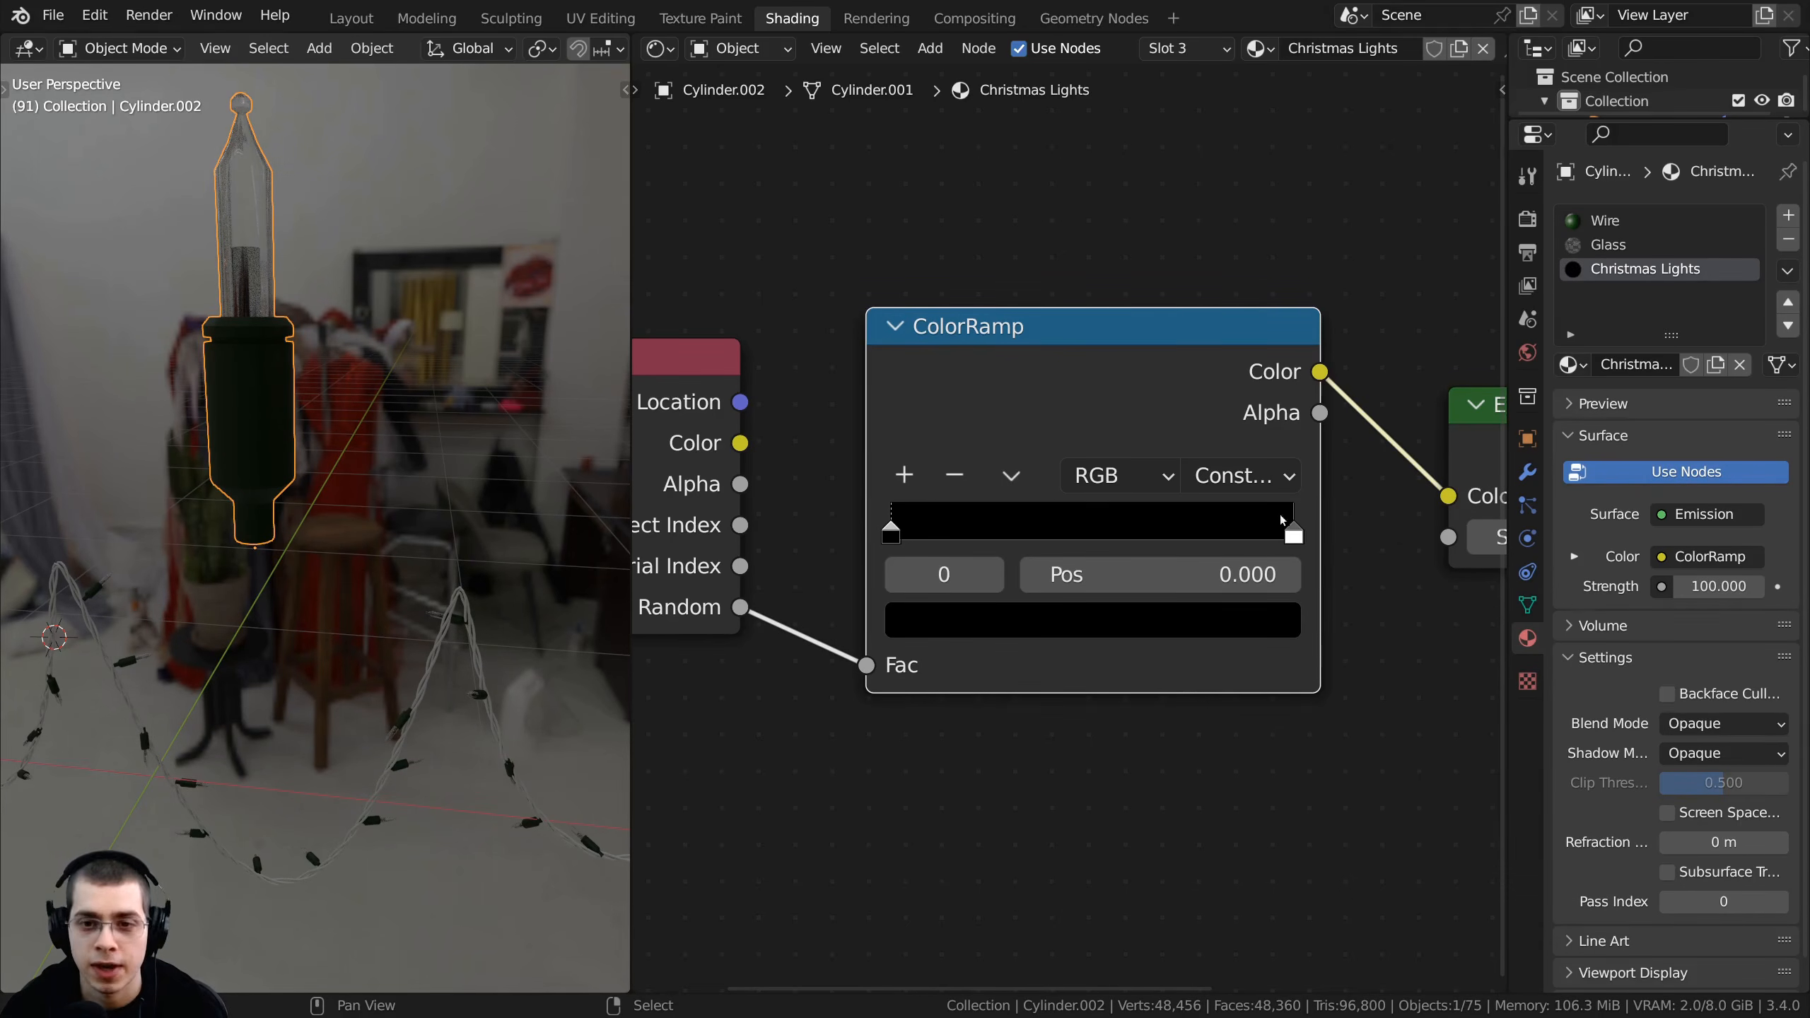
- Move the ColorRamp's white stop to 0.920 and add a purple stop at 0.775
{"action": "left_click_drag", "start_coordinate": [1292, 529], "coordinate": [1261, 530]}
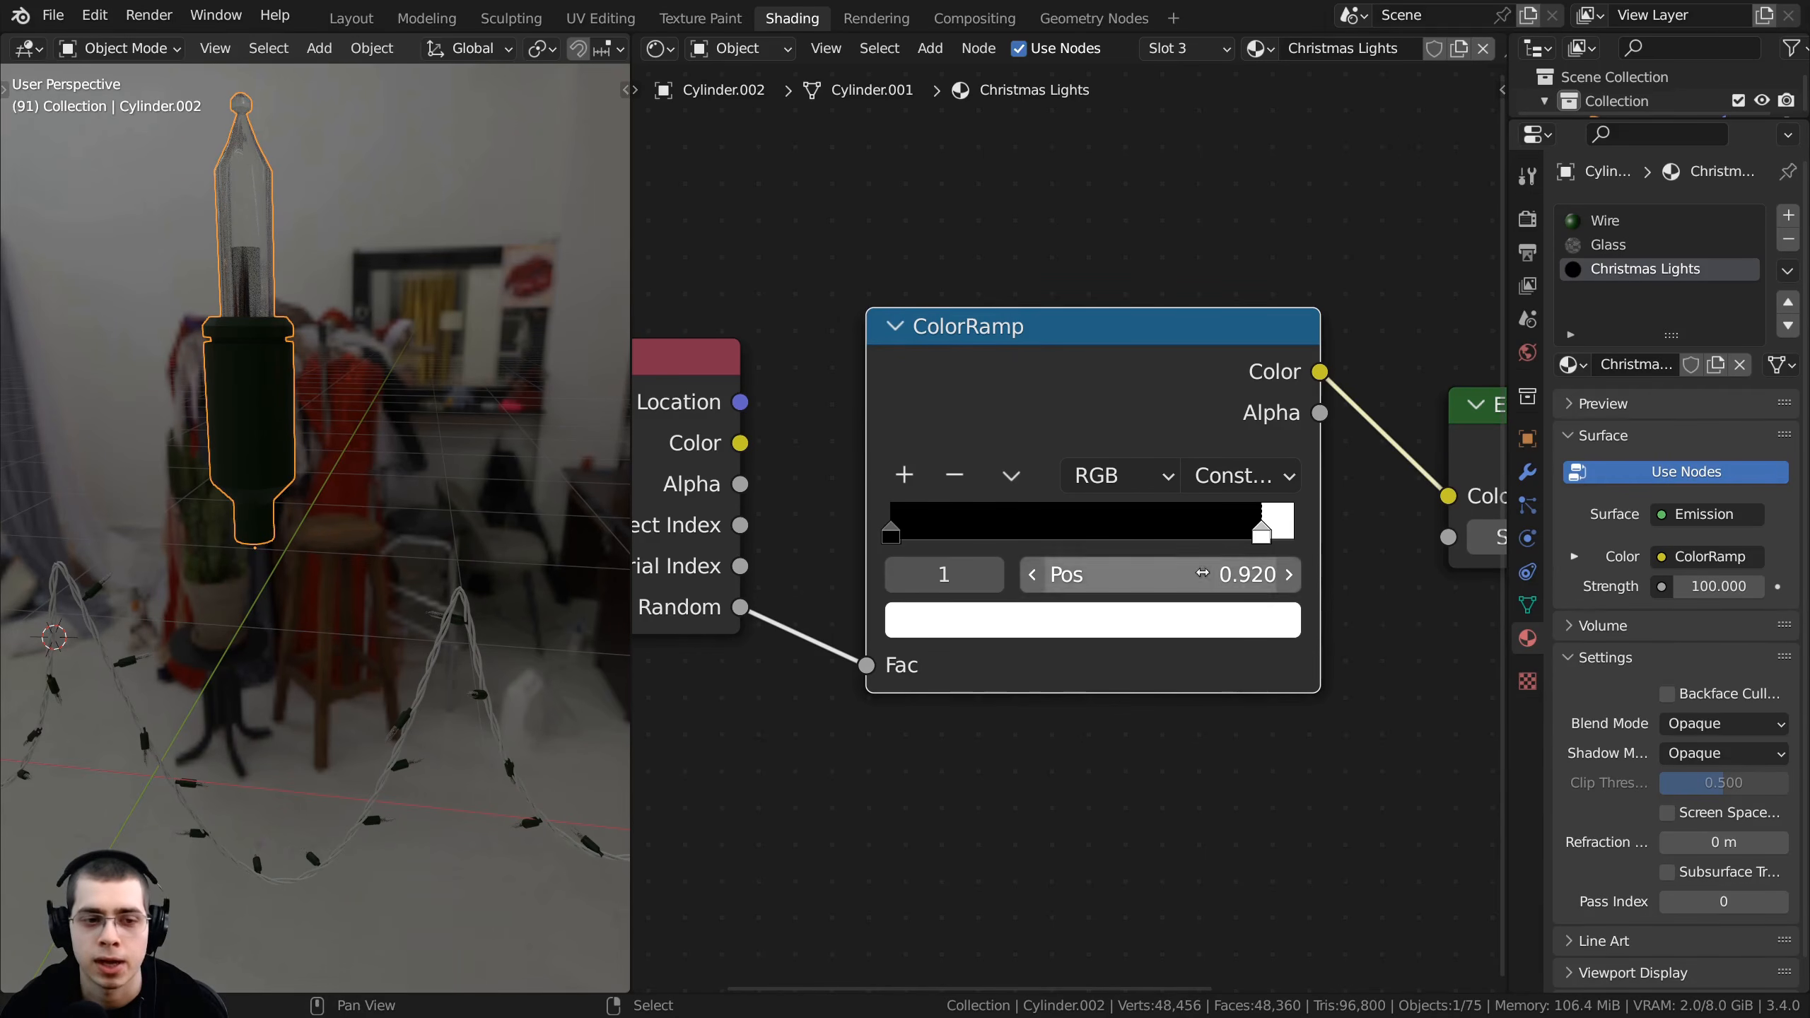
{"action": "left_click", "coordinate": [1202, 527], "text": "ctrl"}
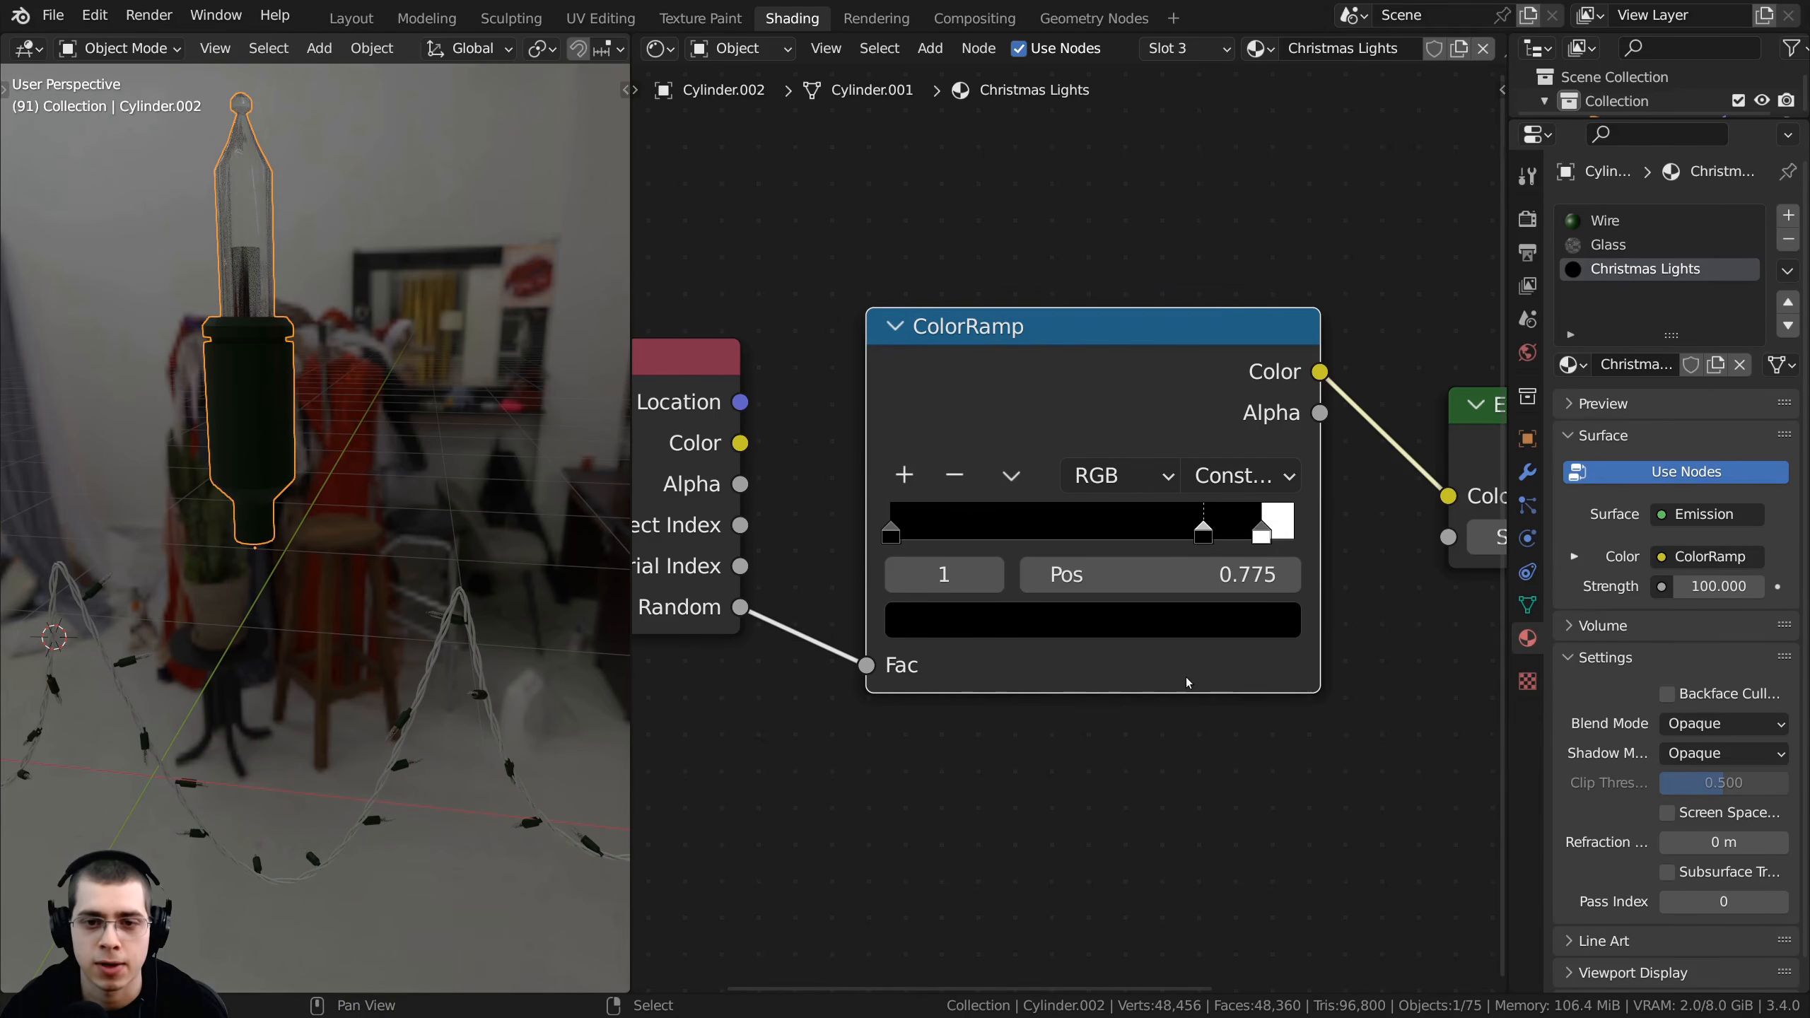
{"action": "left_click", "coordinate": [1155, 628]}
{"action": "left_click_drag", "start_coordinate": [1201, 182], "coordinate": [1201, 86]}
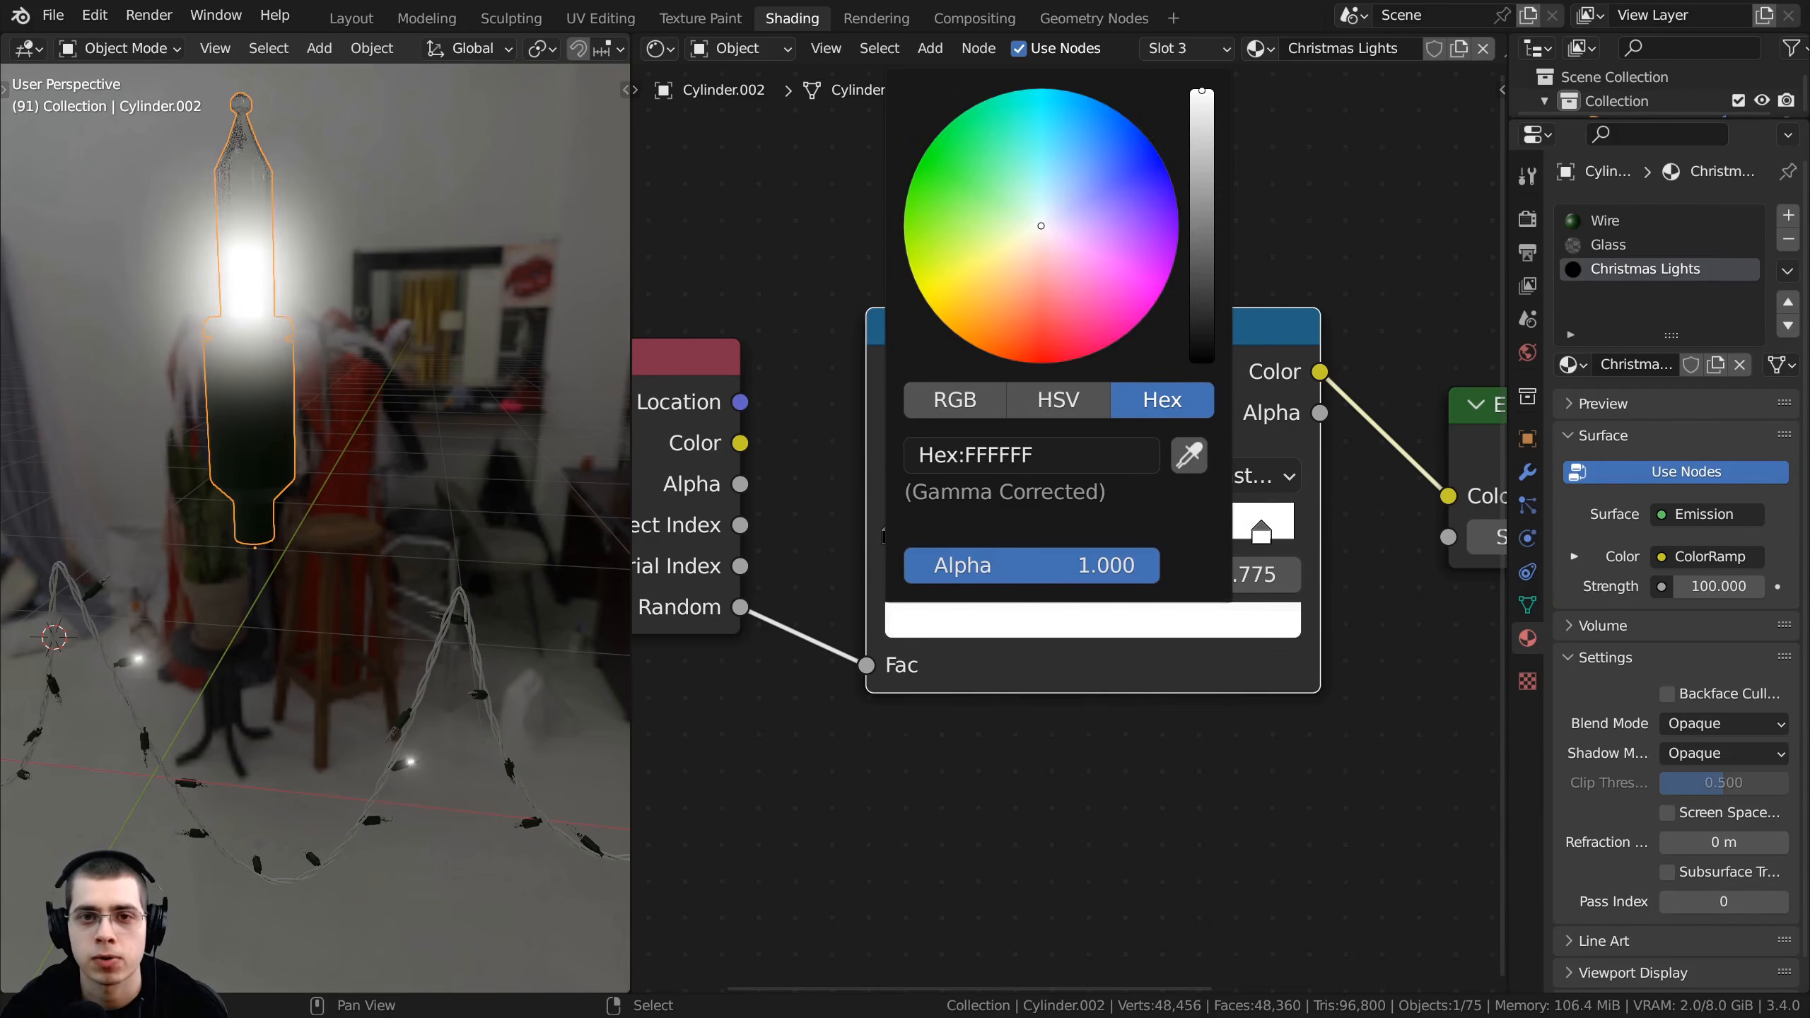
{"action": "left_click_drag", "start_coordinate": [1079, 215], "coordinate": [1177, 216]}
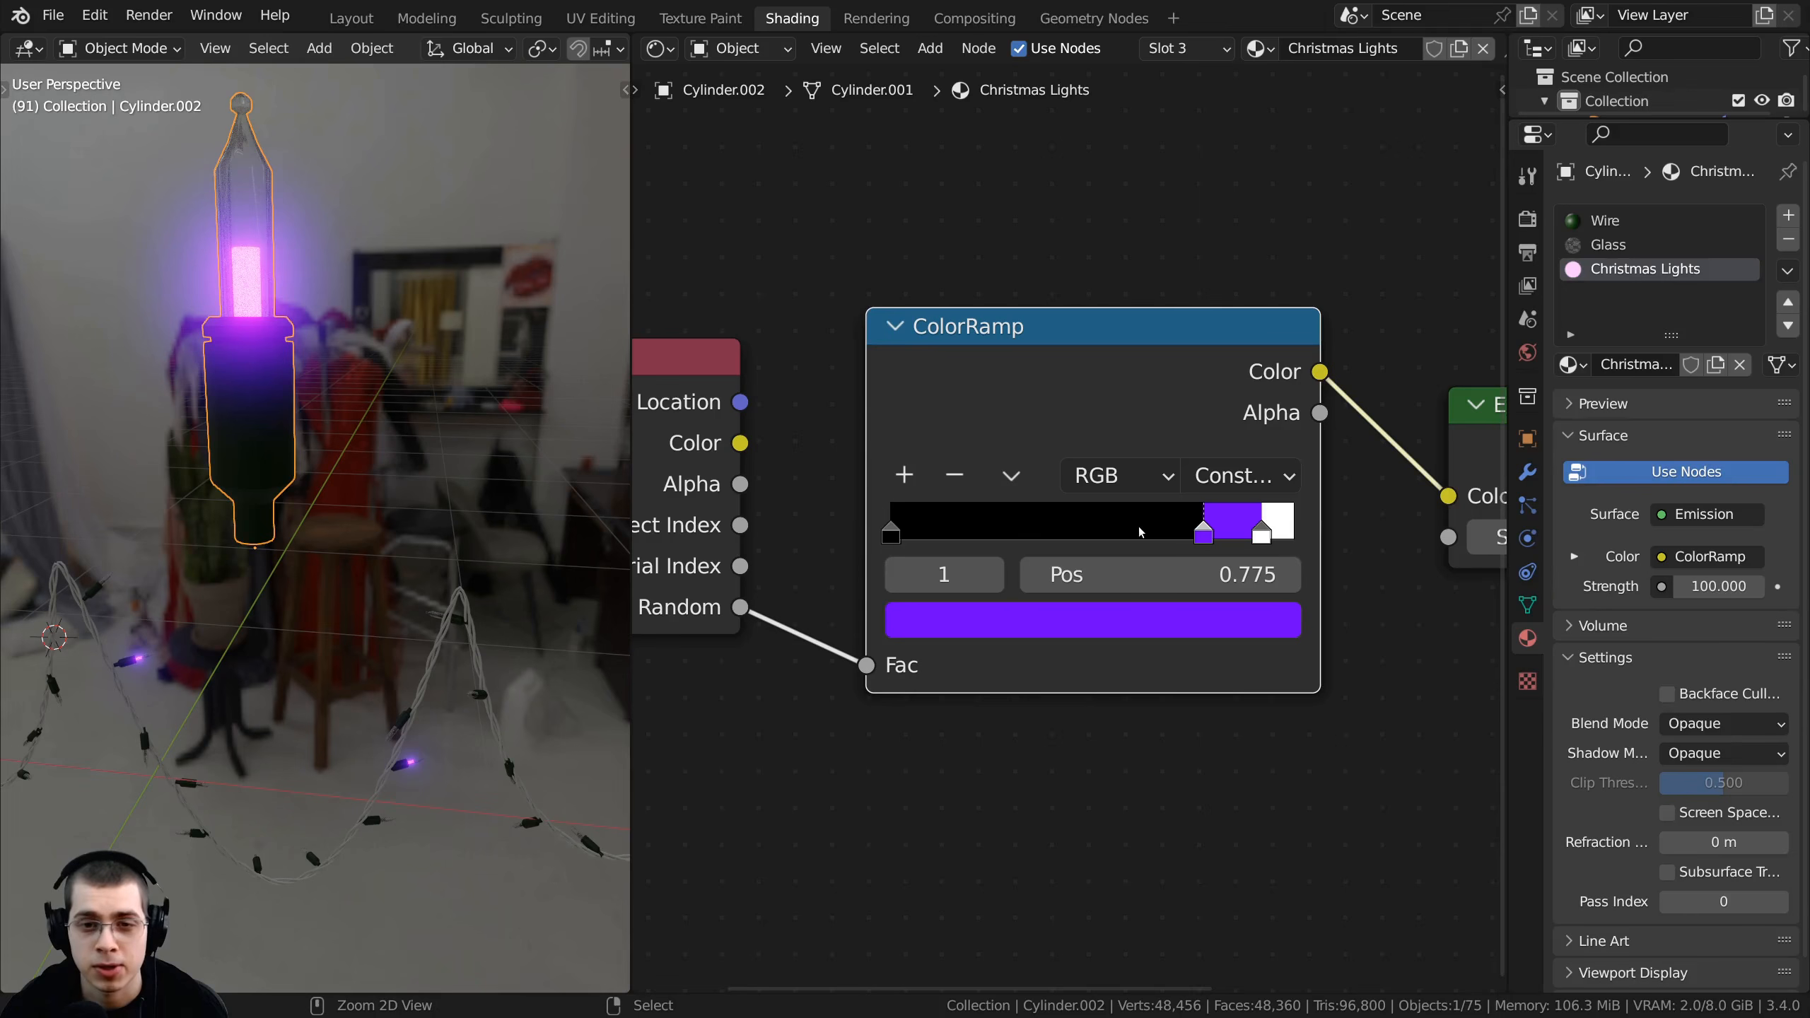
- Add a ColorRamp stop at 0.611 and colour it deep blue, hex 0031FF
{"action": "left_click", "coordinate": [1139, 526], "text": "ctrl"}
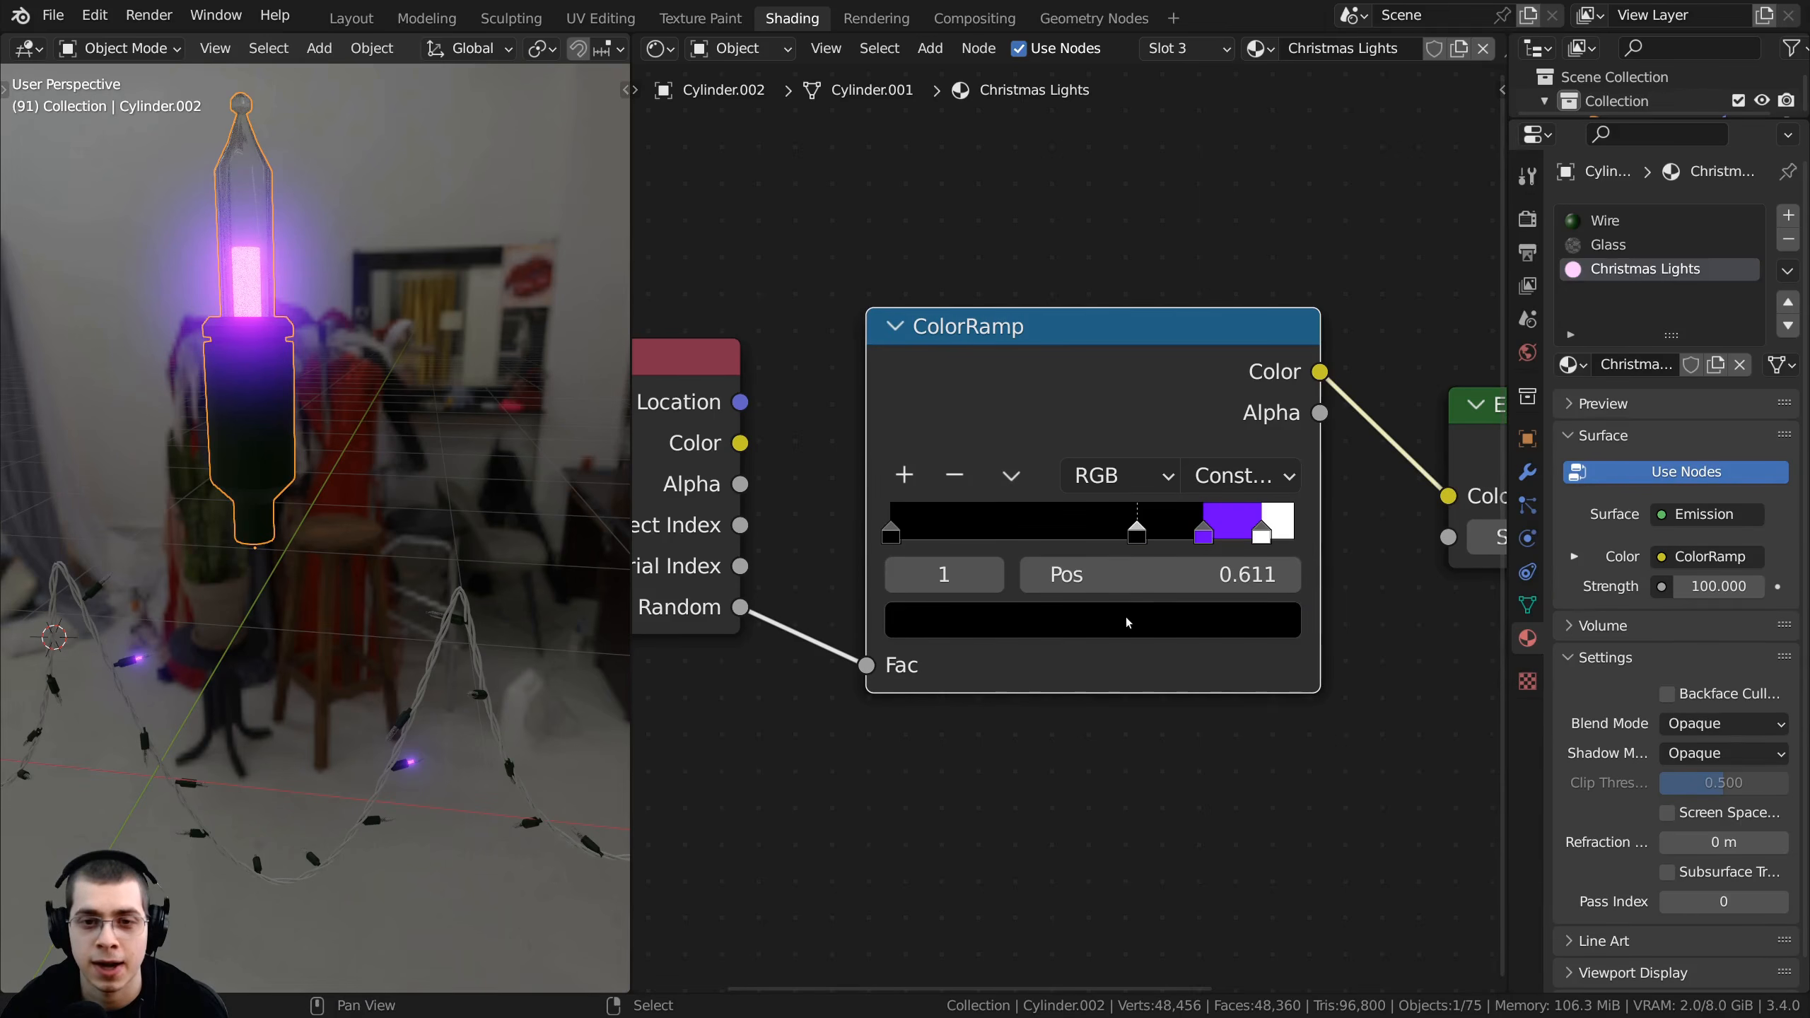
{"action": "left_click", "coordinate": [1125, 617]}
{"action": "left_click_drag", "start_coordinate": [1201, 358], "coordinate": [1201, 91]}
{"action": "left_click_drag", "start_coordinate": [1061, 207], "coordinate": [1144, 135]}
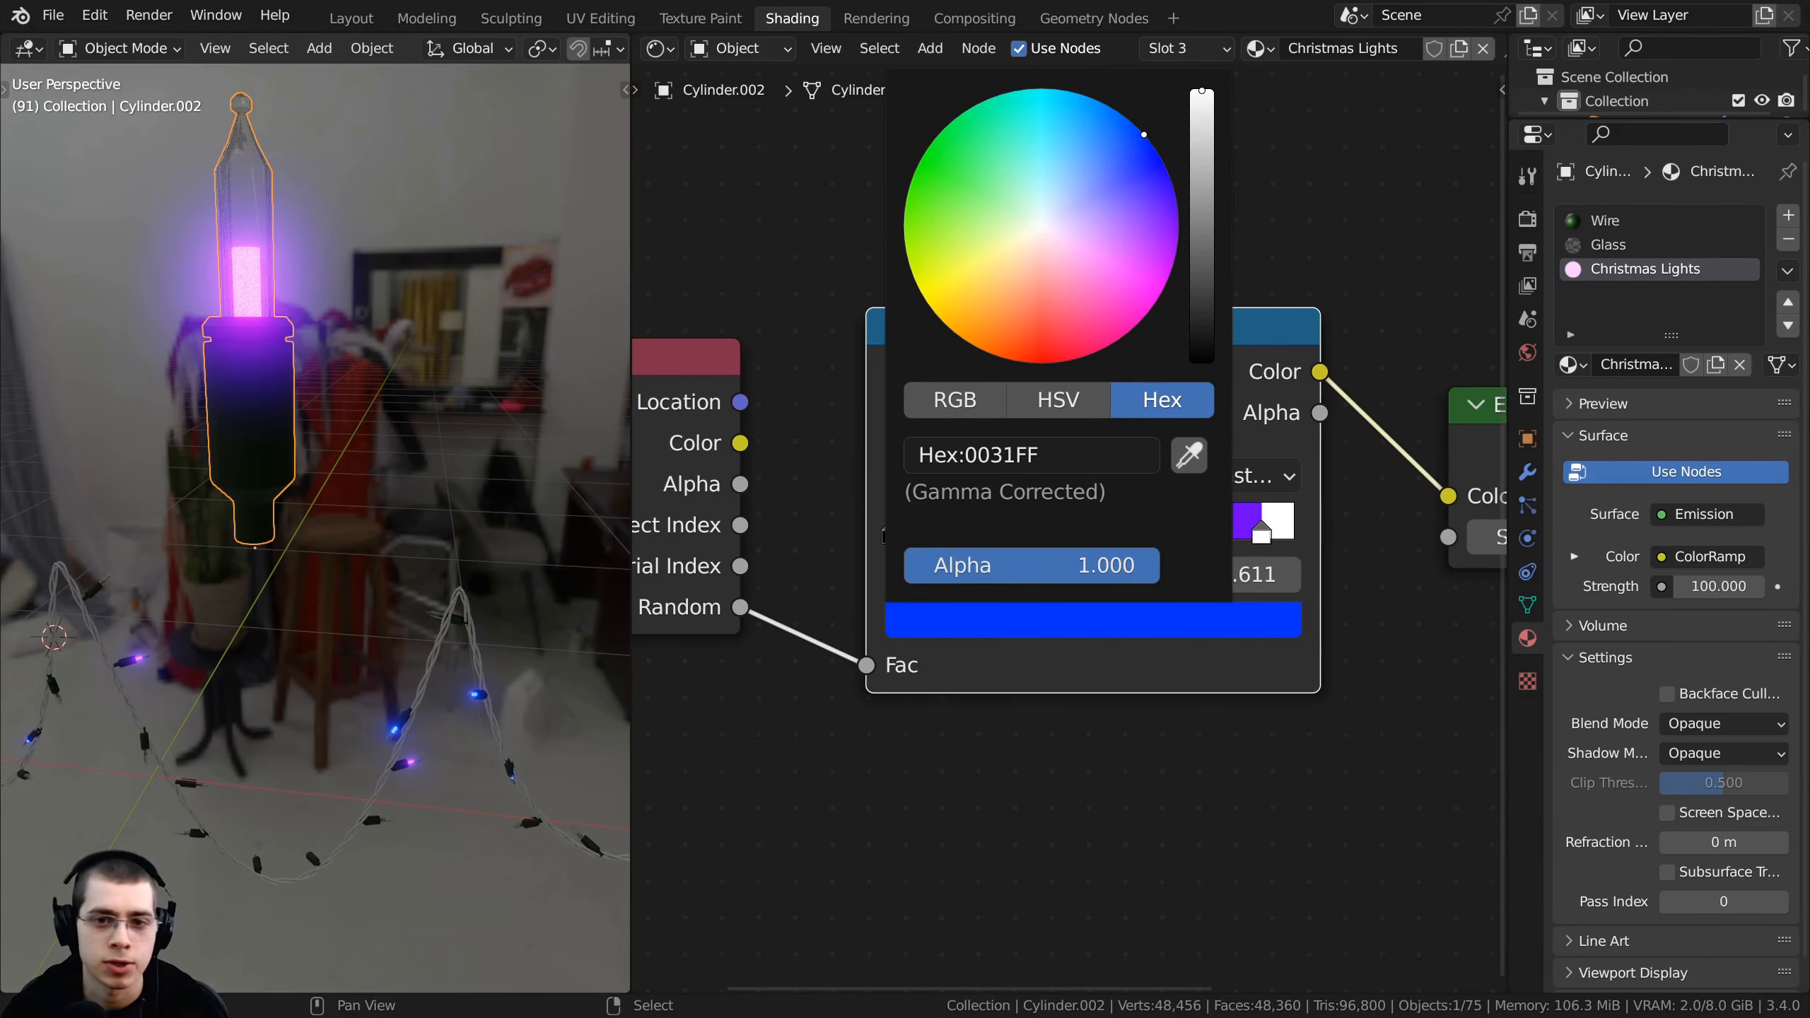
- Add a ColorRamp stop at 0.461 and give it a bright light-blue colour
{"action": "scroll", "coordinate": [1072, 557], "scroll_direction": "down", "scroll_amount": 2}
{"action": "middle_click_drag", "start_coordinate": [1074, 560], "coordinate": [1099, 624]}
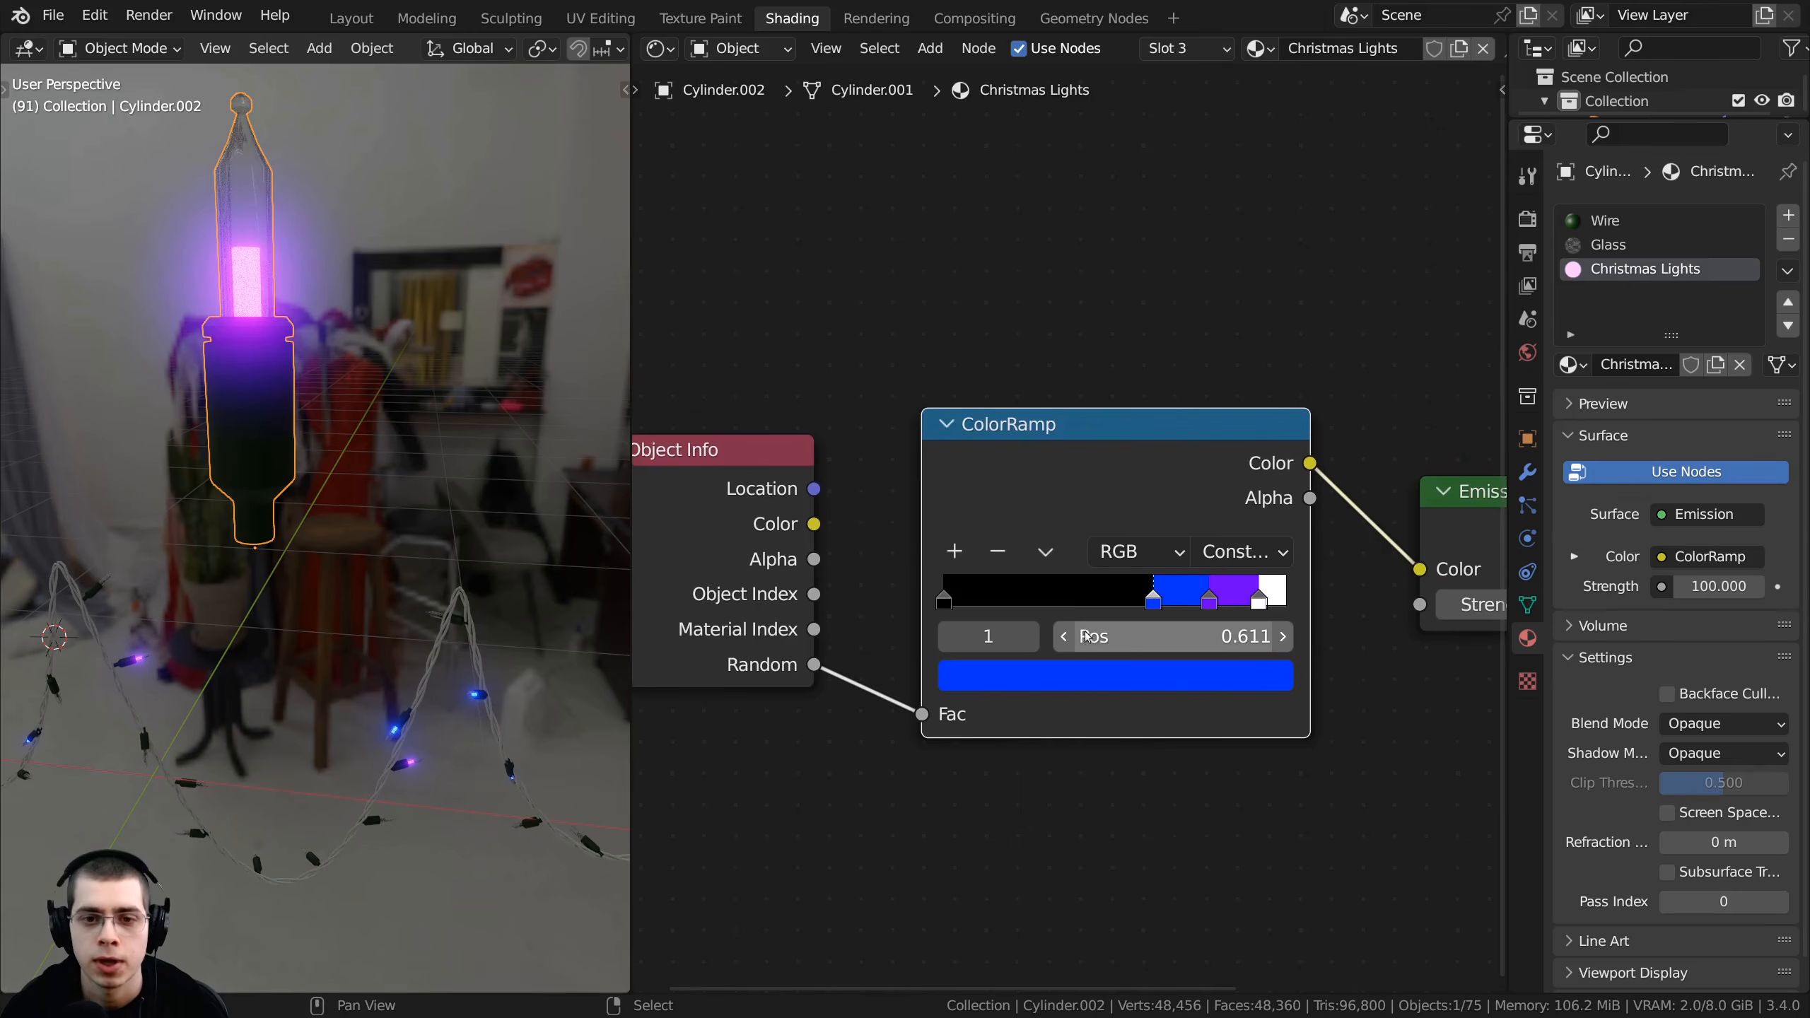
{"action": "left_click", "coordinate": [1102, 595], "text": "ctrl"}
{"action": "left_click", "coordinate": [1097, 674]}
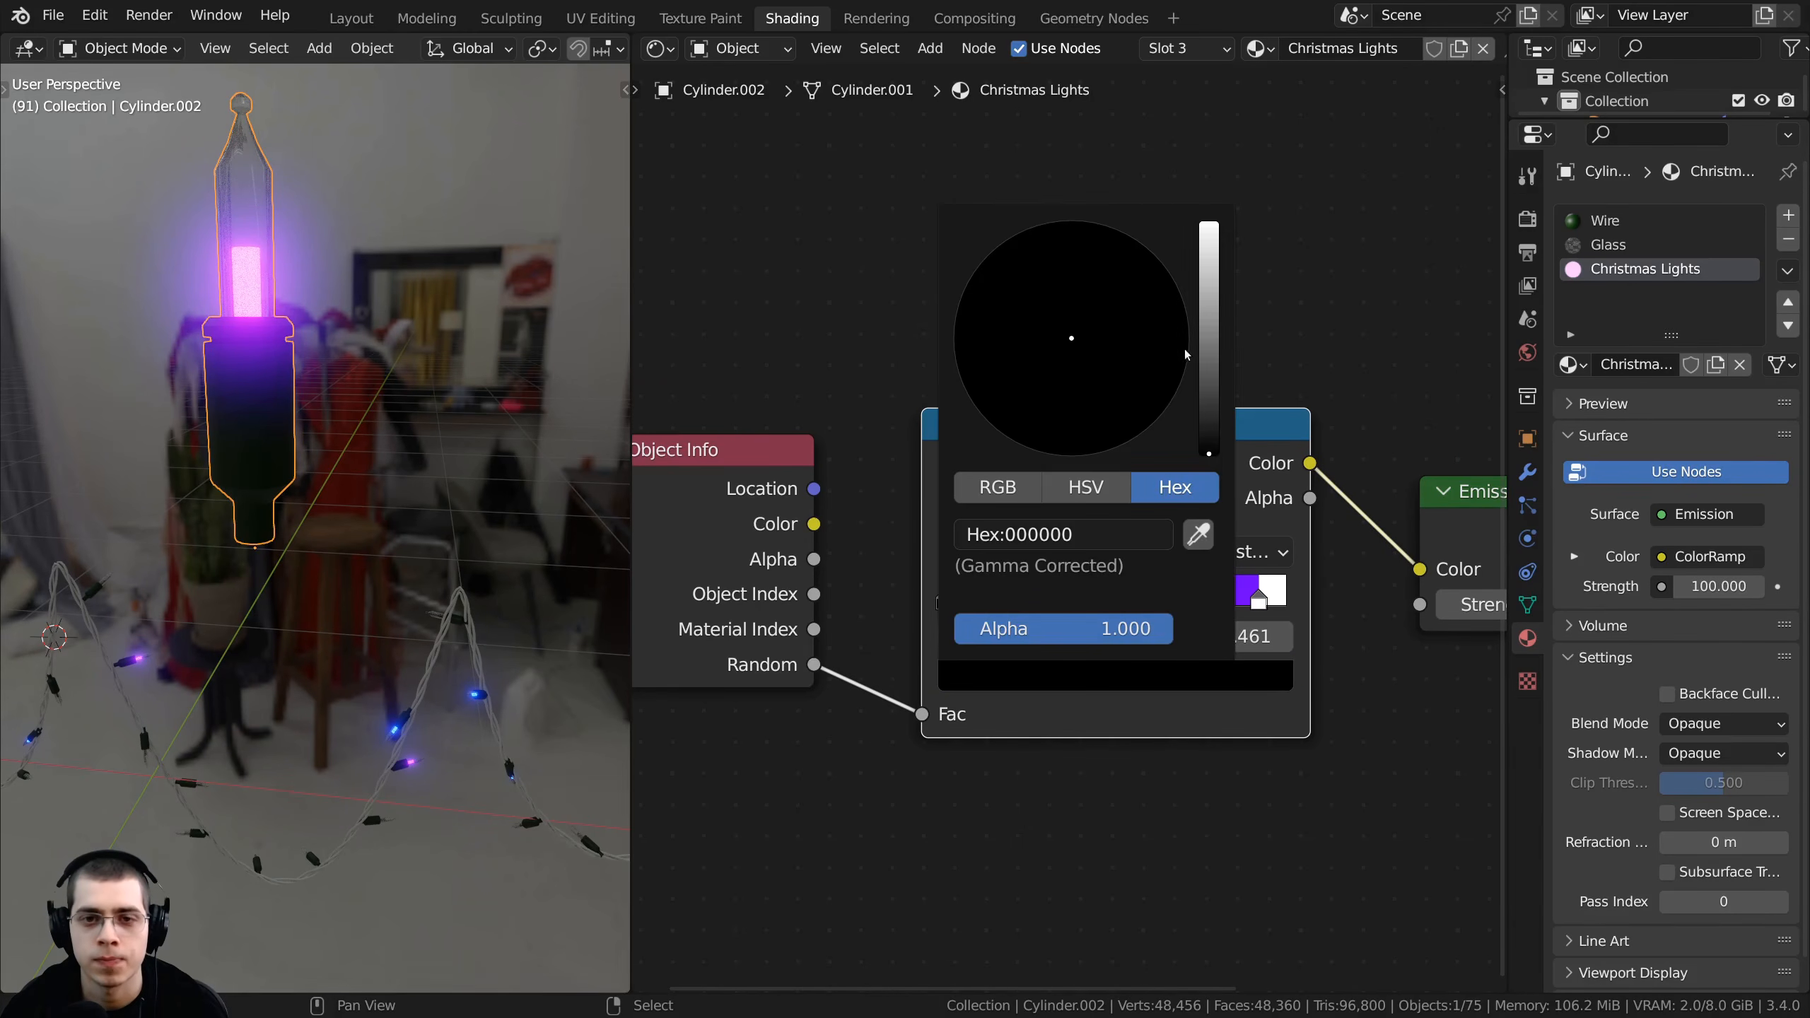
{"action": "left_click_drag", "start_coordinate": [1206, 373], "coordinate": [1208, 223]}
{"action": "left_click_drag", "start_coordinate": [1069, 335], "coordinate": [1105, 225]}
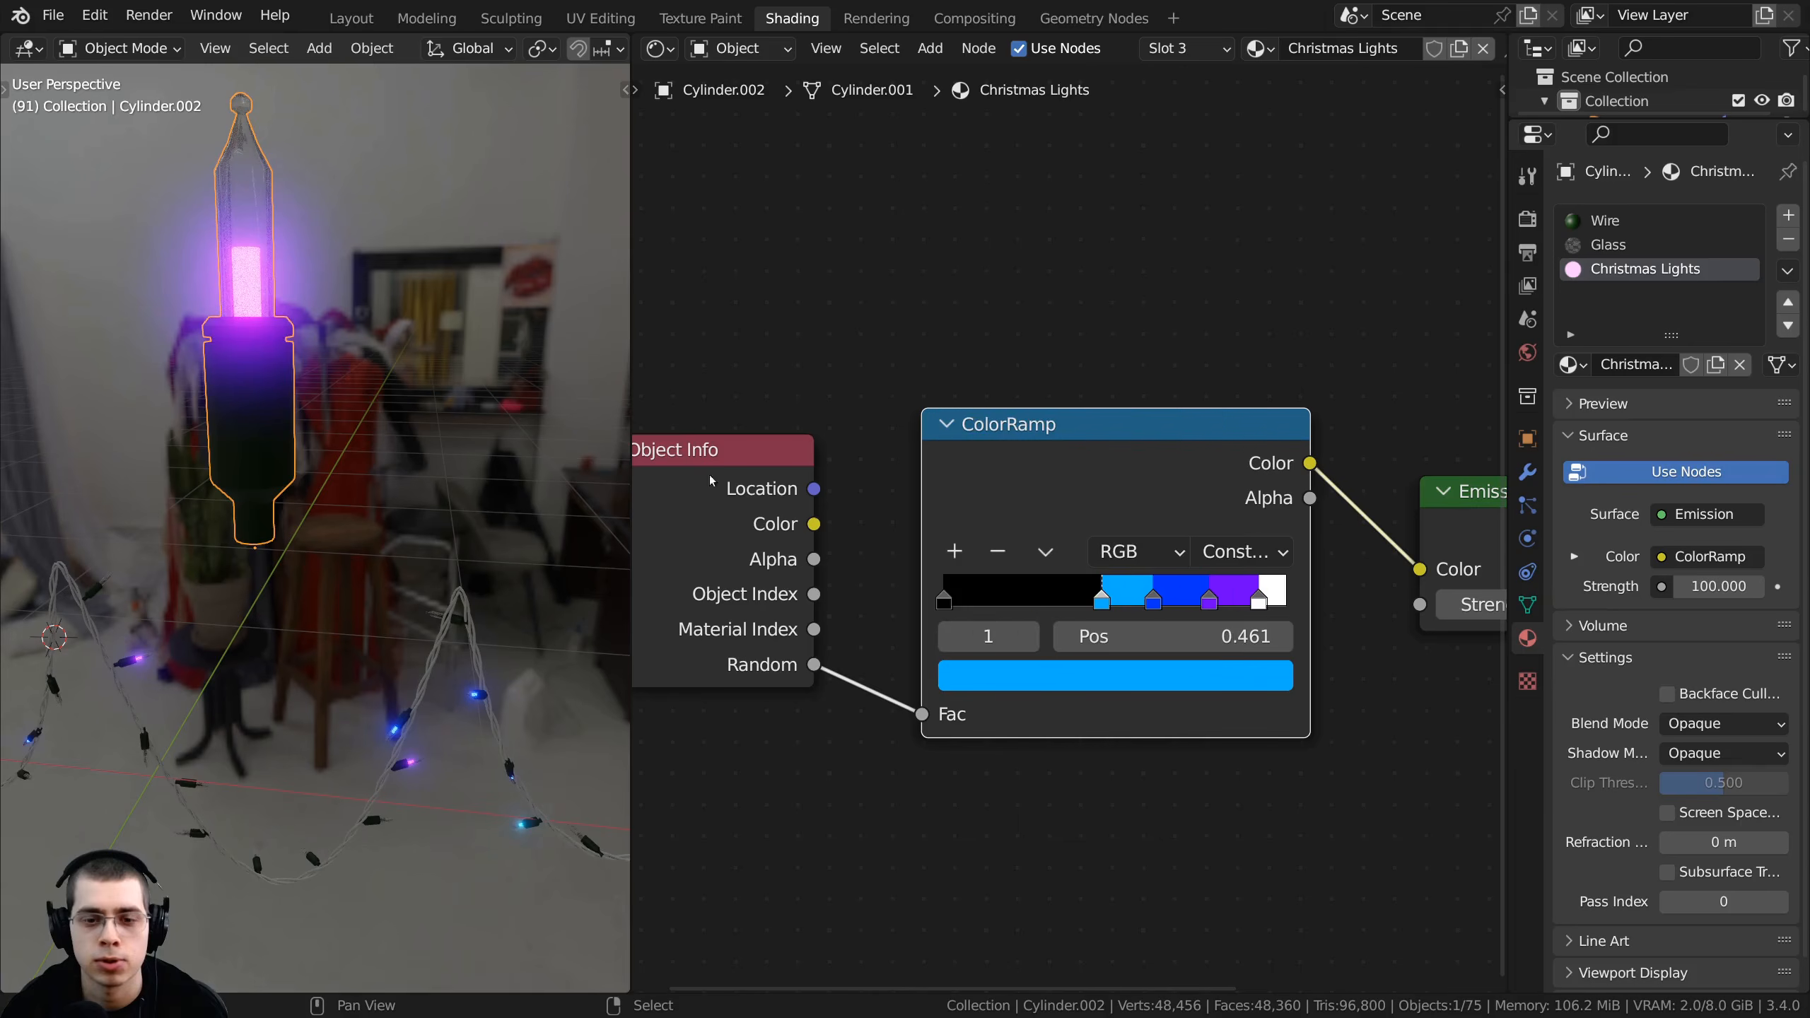
{"action": "scroll", "coordinate": [1018, 634], "scroll_direction": "up", "scroll_amount": 1}
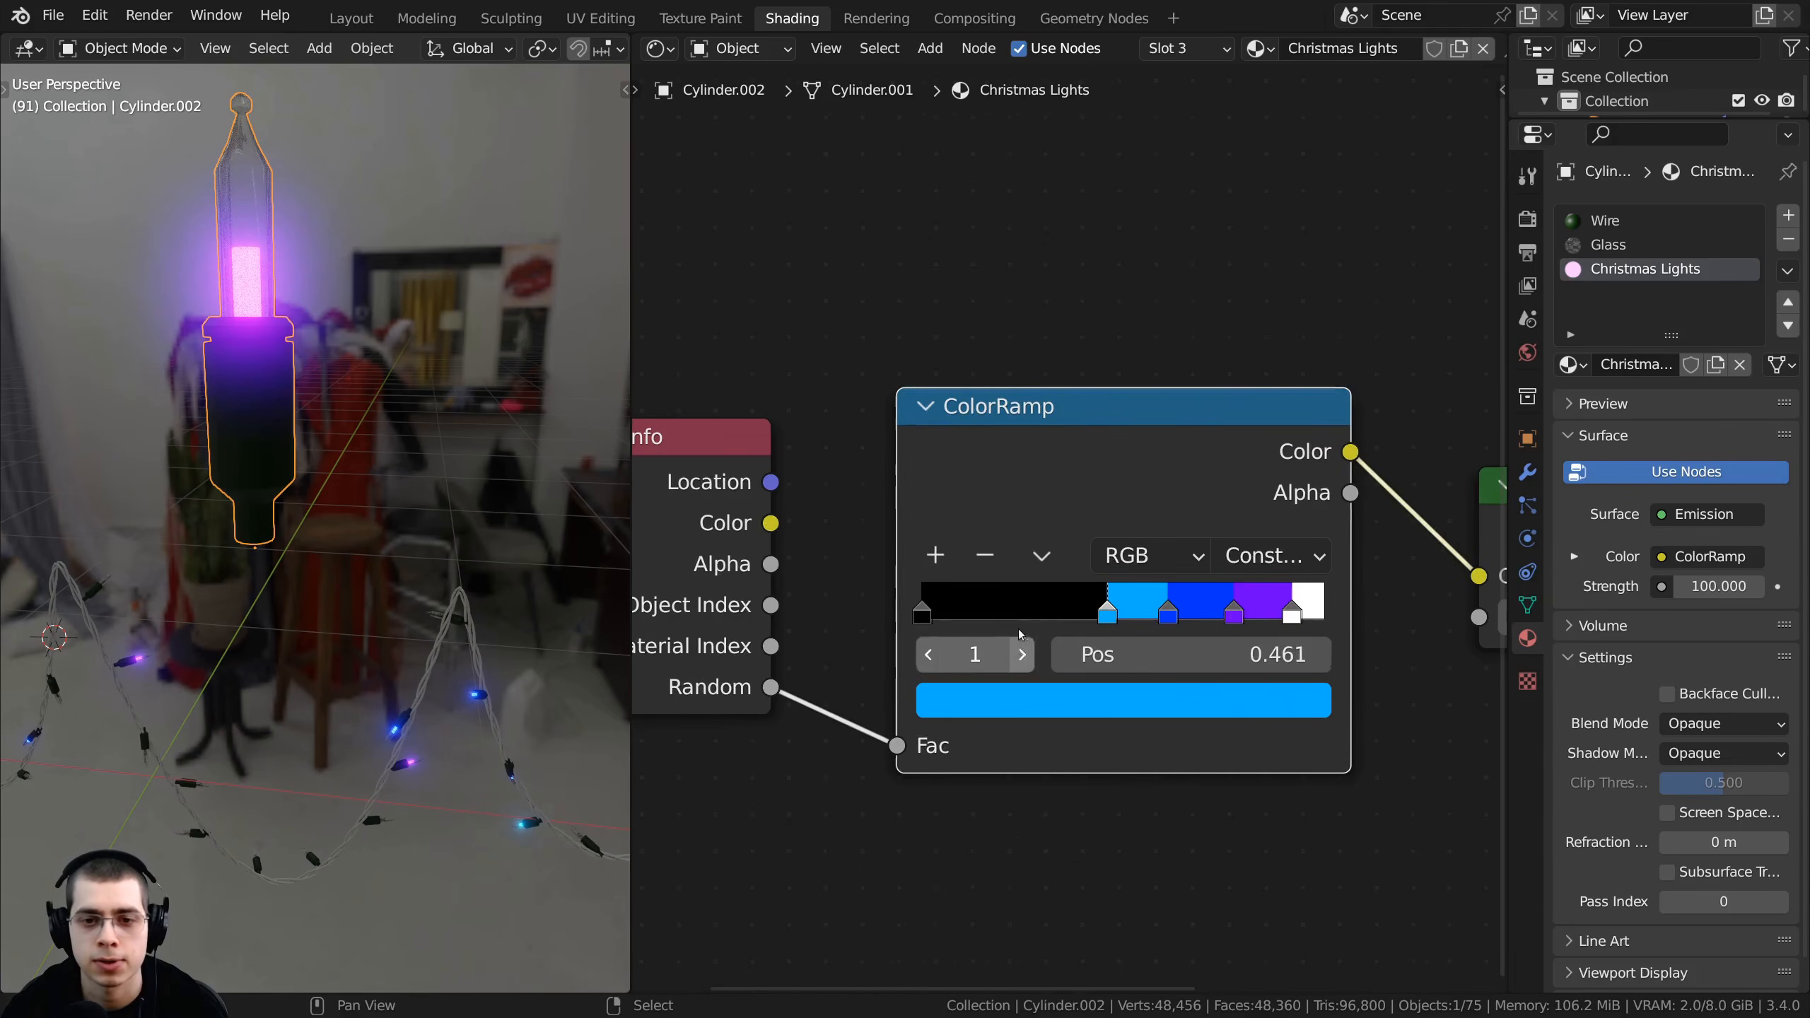
- Add a green color stop at about 0.31 on the ColorRamp, between the black and light blue stops
{"action": "left_click", "coordinate": [1053, 609], "text": "ctrl"}
{"action": "left_click", "coordinate": [1057, 702]}
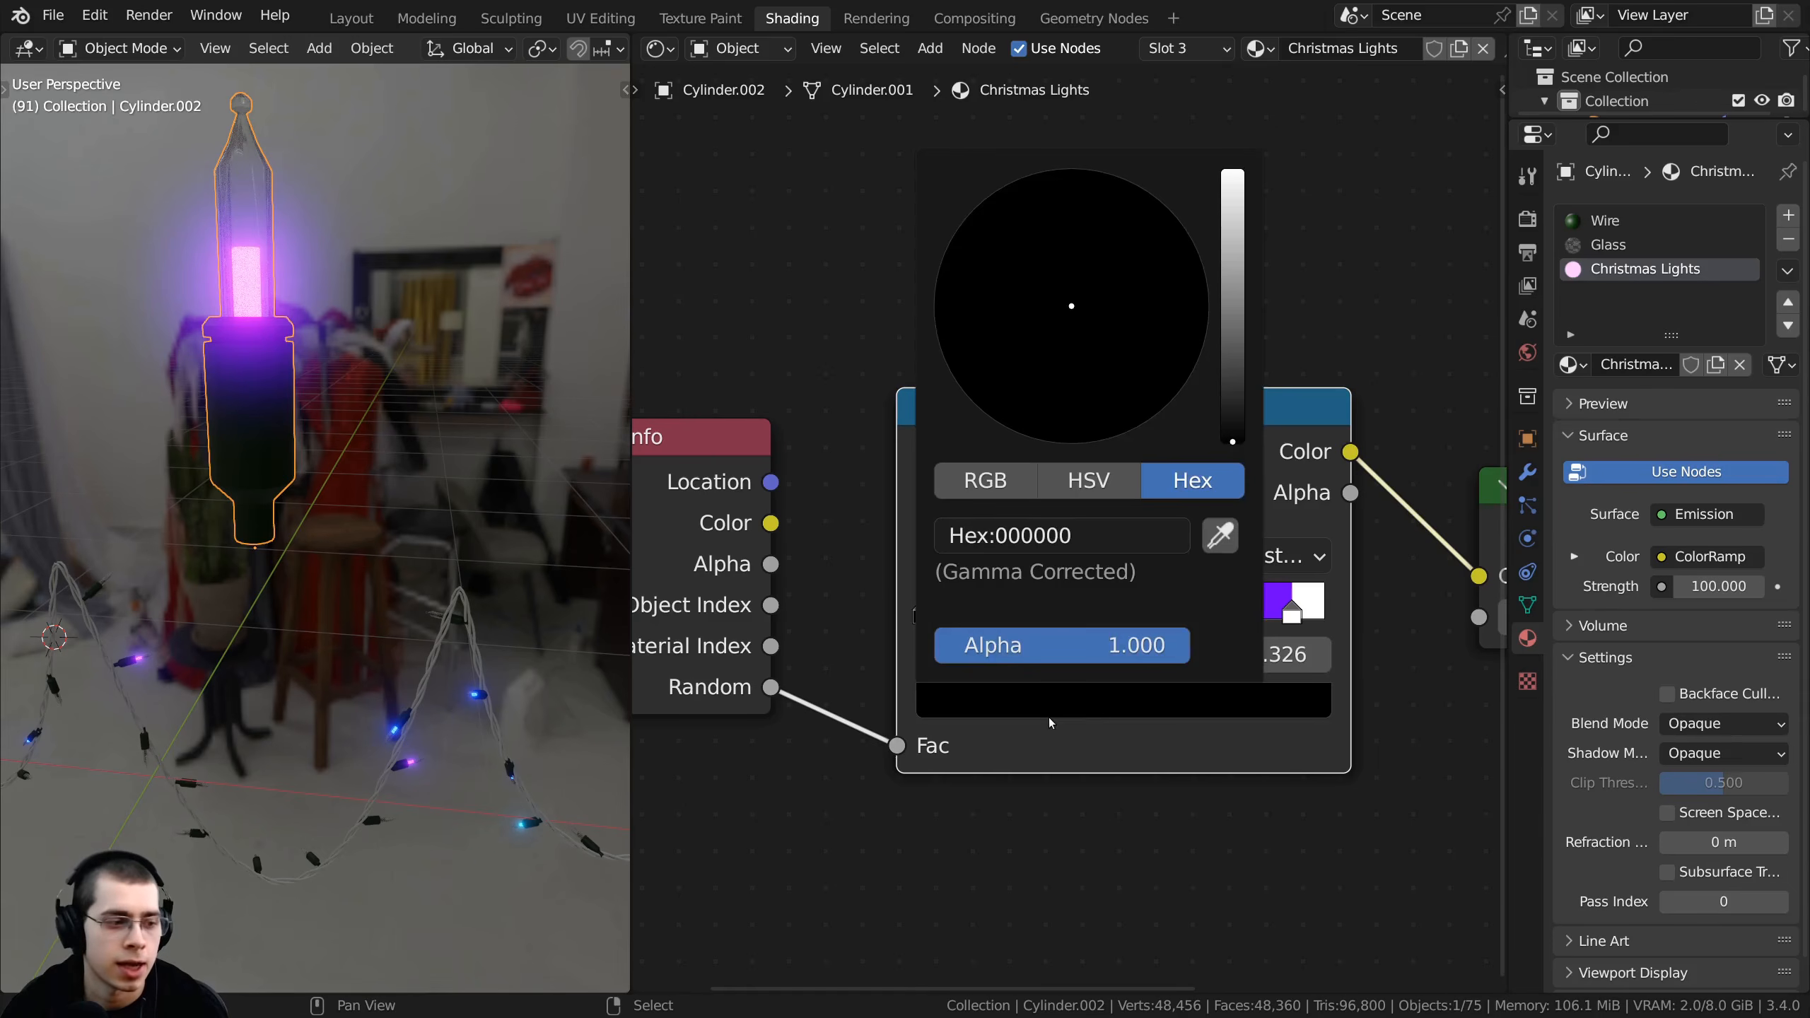
{"action": "left_click_drag", "start_coordinate": [1231, 328], "coordinate": [1232, 171]}
{"action": "left_click_drag", "start_coordinate": [955, 238], "coordinate": [956, 243]}
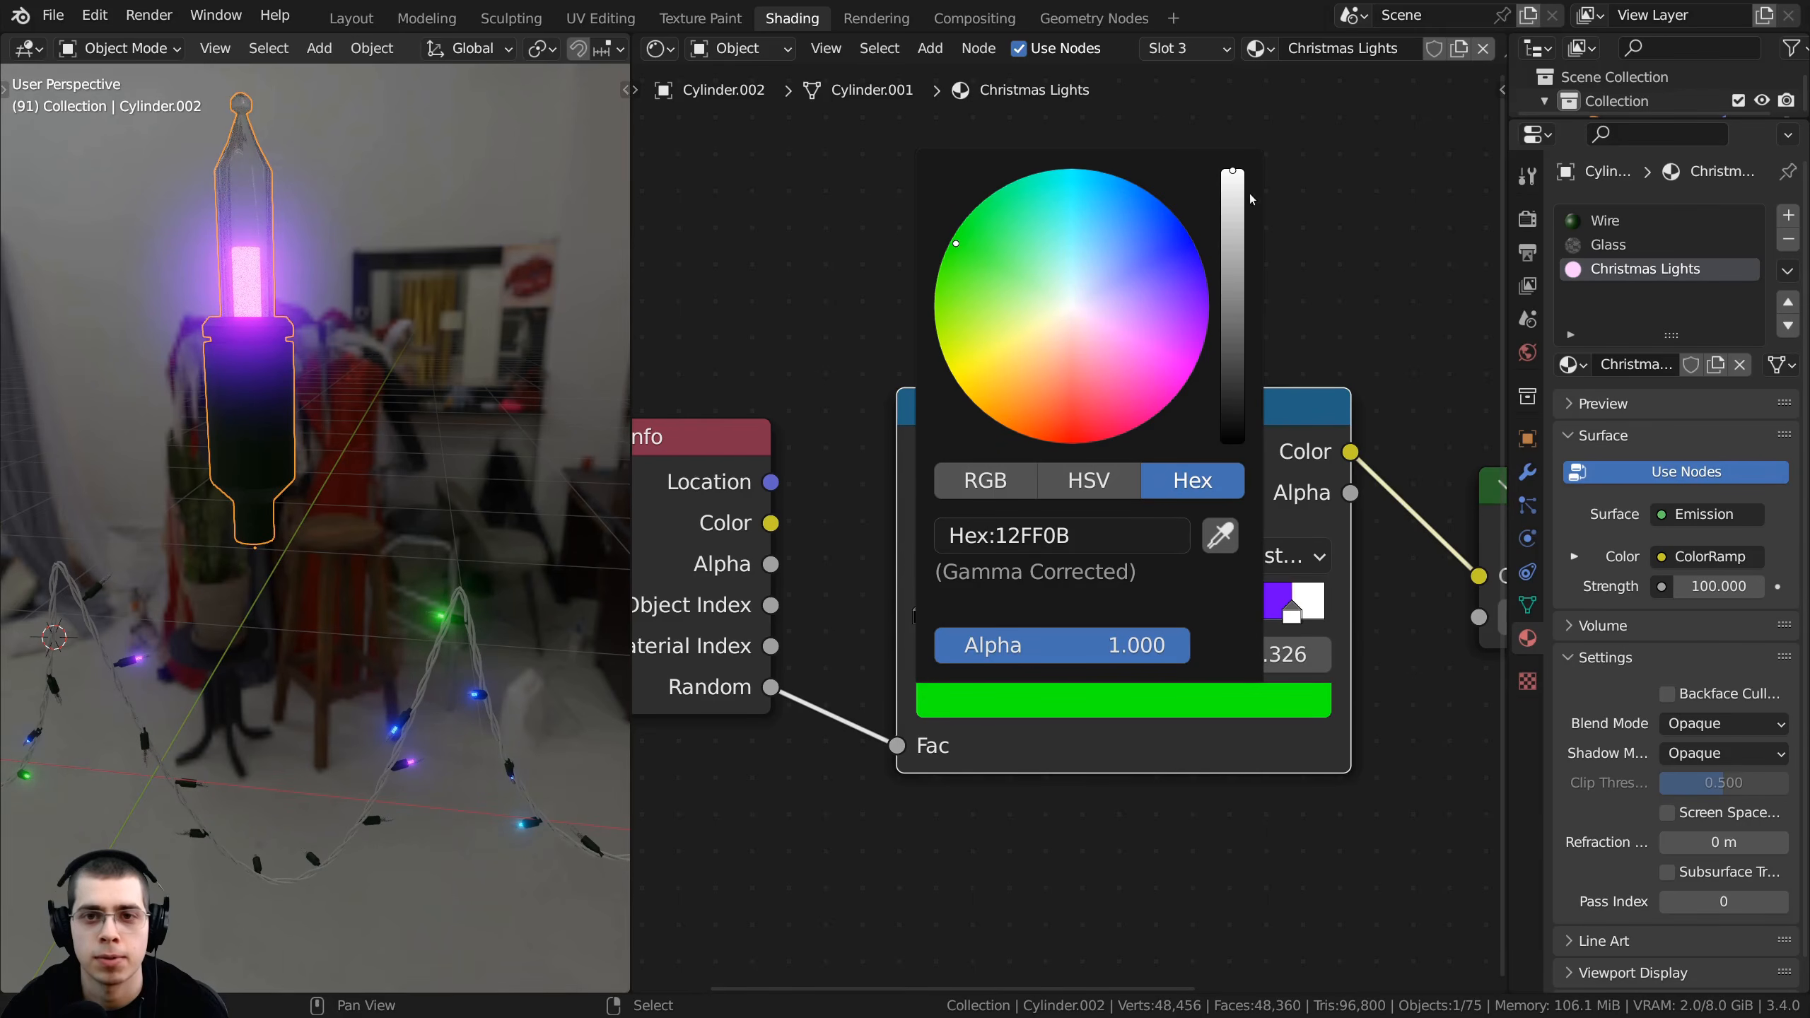
{"action": "left_click_drag", "start_coordinate": [1234, 172], "coordinate": [1233, 182]}
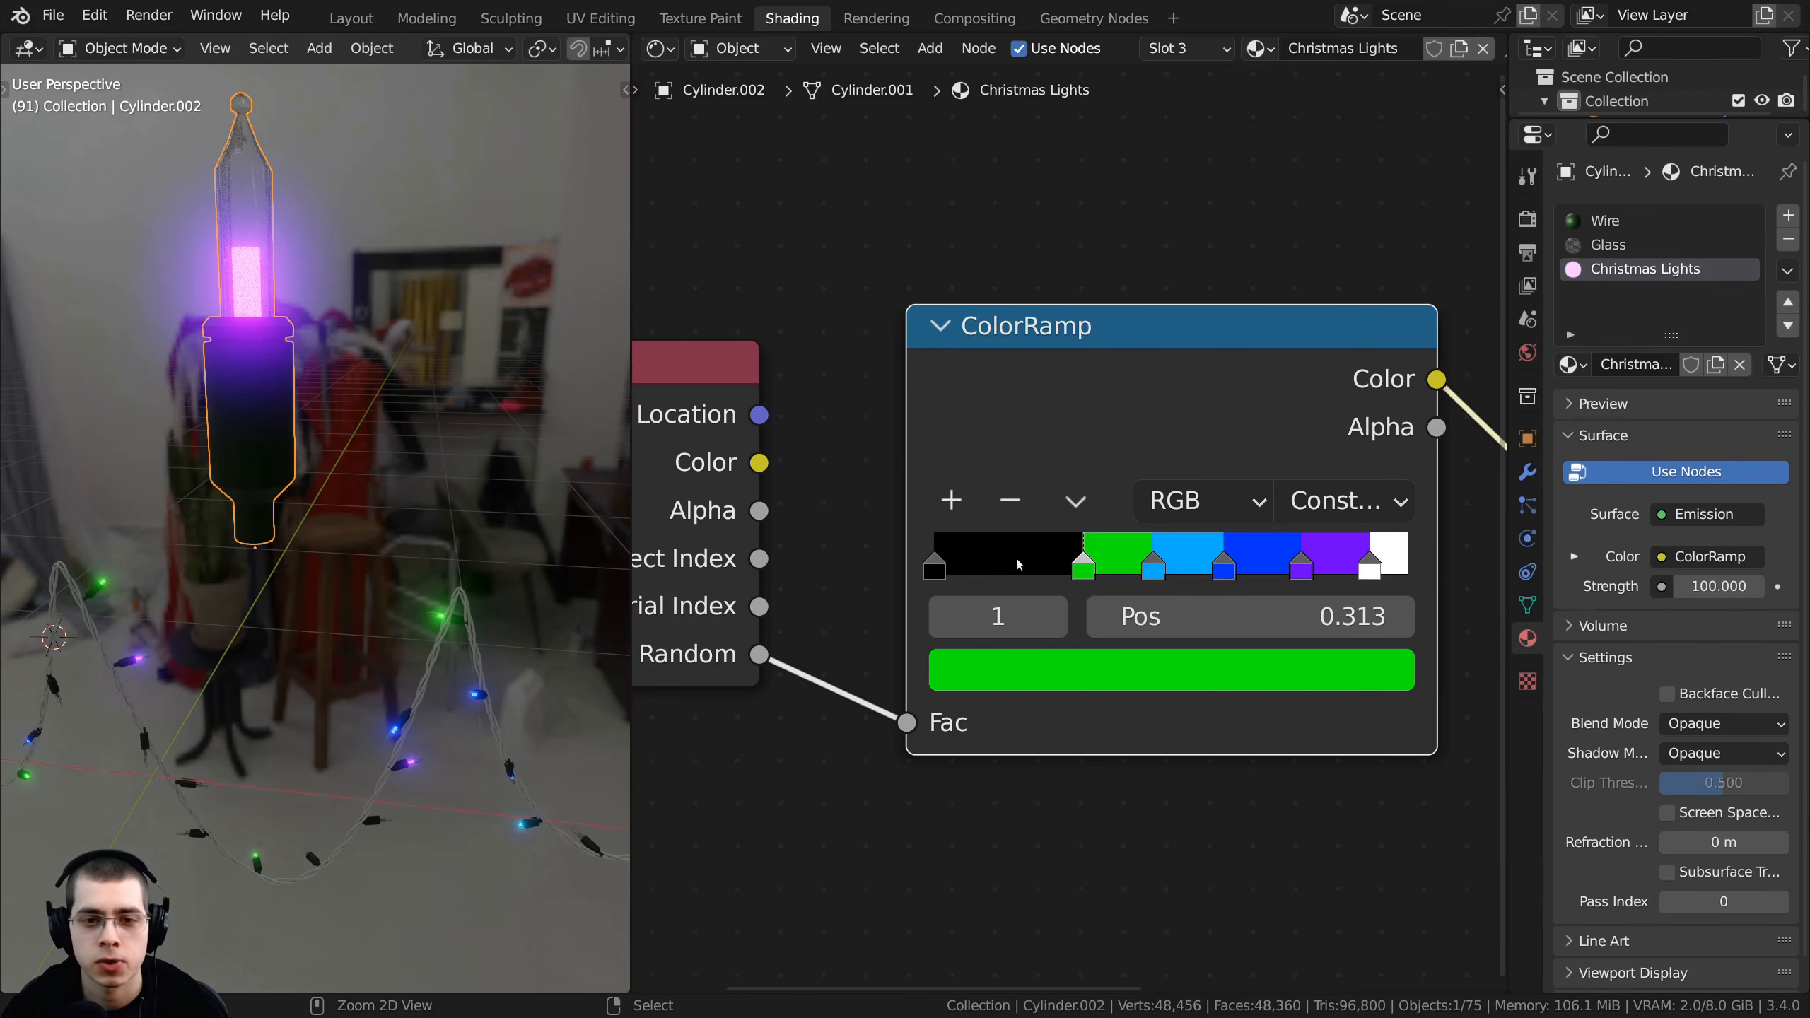
- Add a yellow color stop at about 0.18 on the ColorRamp, between the black and green stops
{"action": "left_click", "coordinate": [1019, 559], "text": "ctrl"}
{"action": "left_click", "coordinate": [1040, 666]}
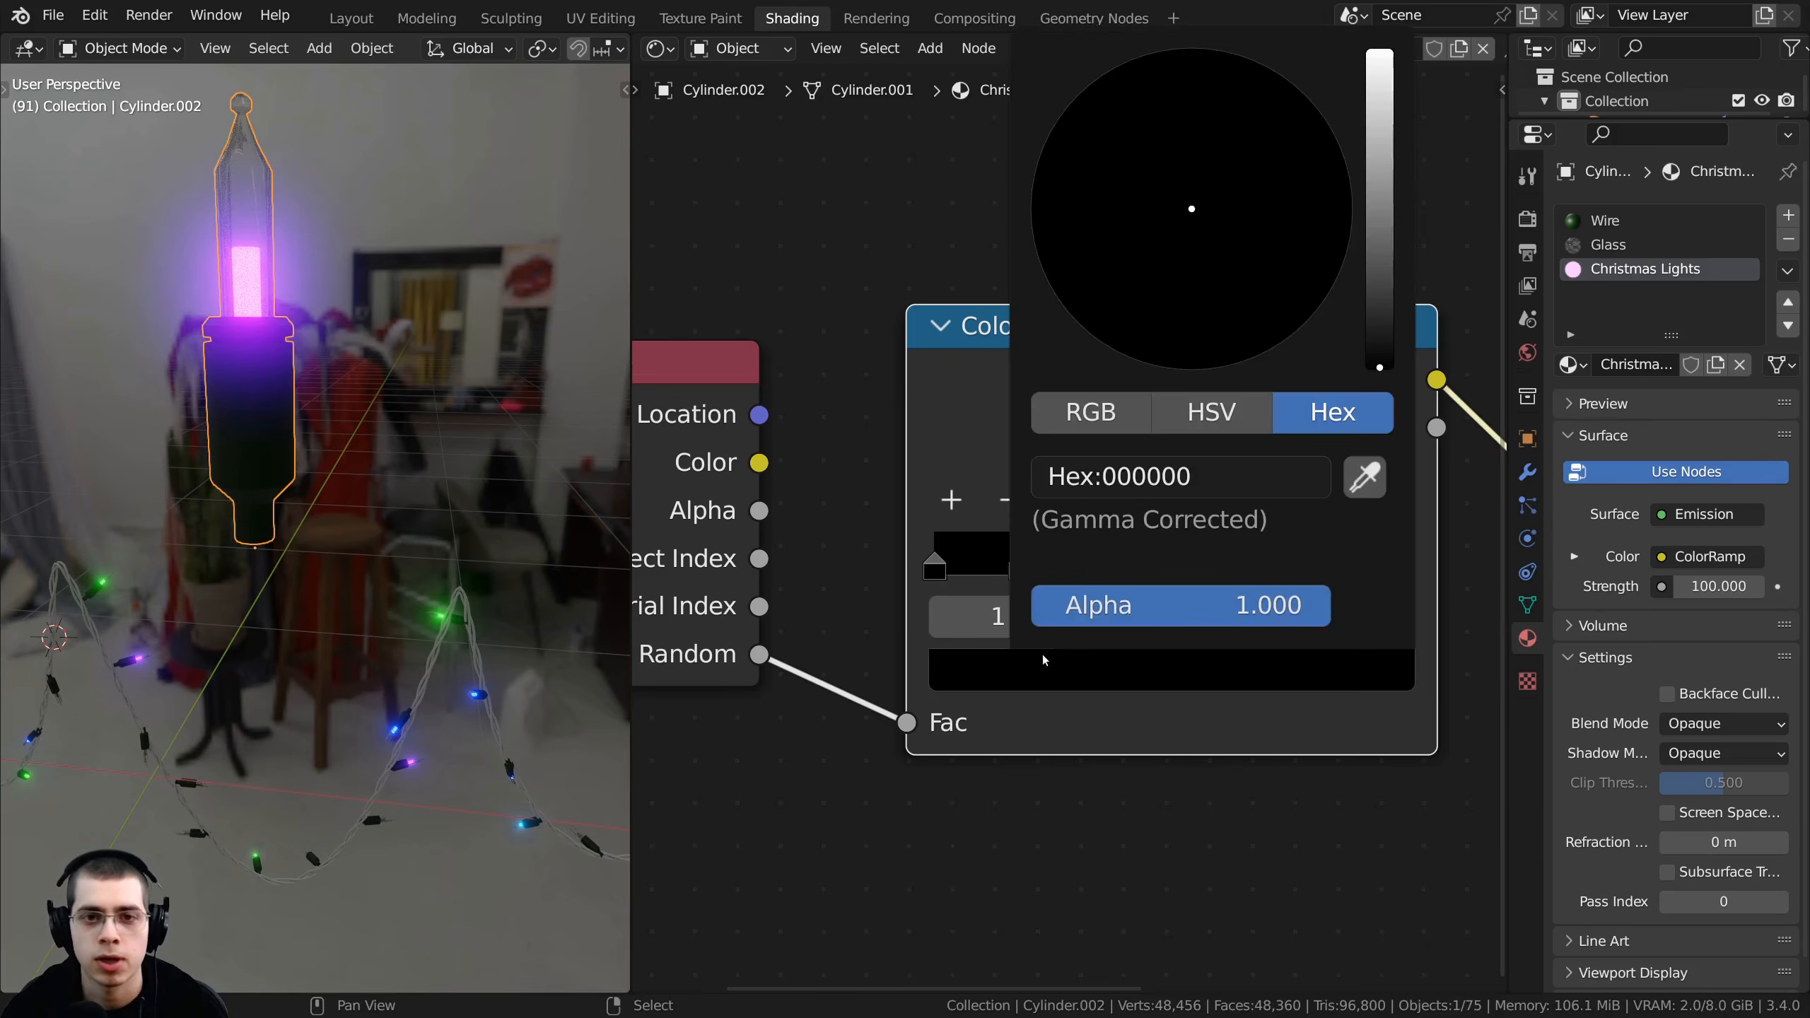
{"action": "left_click", "coordinate": [1062, 663]}
{"action": "left_click_drag", "start_coordinate": [1372, 156], "coordinate": [1379, 51]}
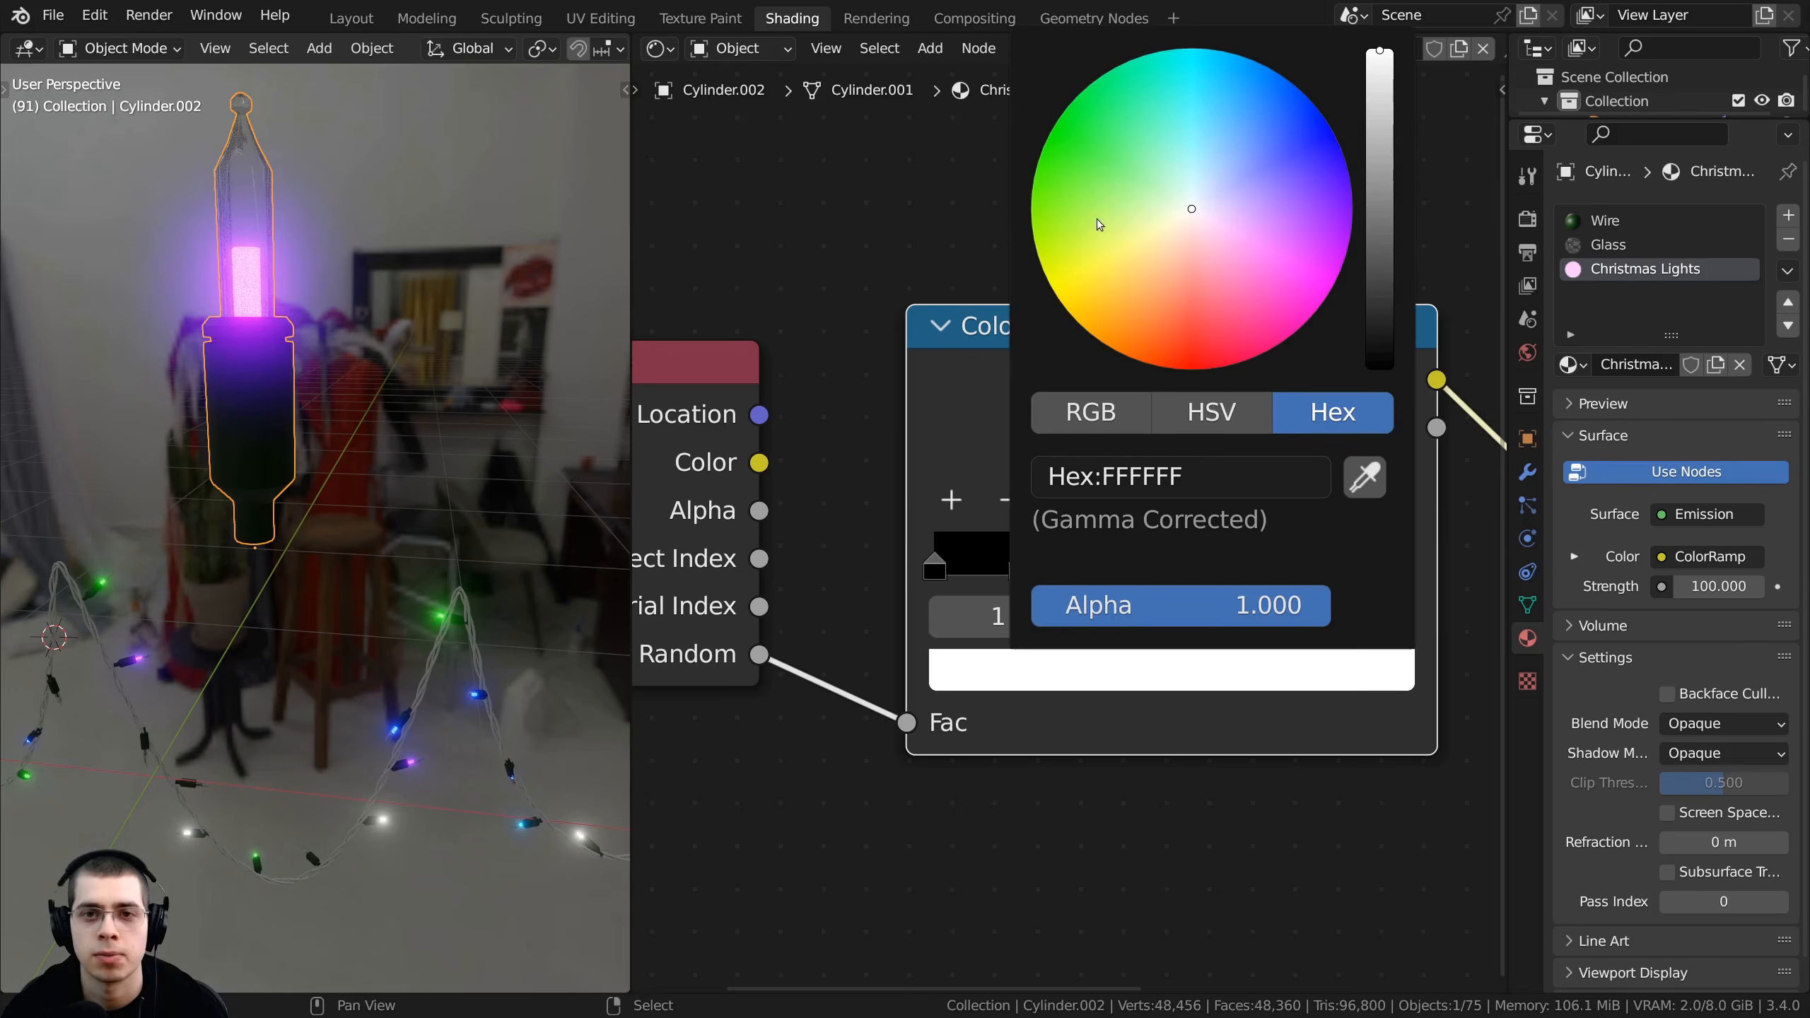
{"action": "left_click_drag", "start_coordinate": [1094, 219], "coordinate": [1063, 306]}
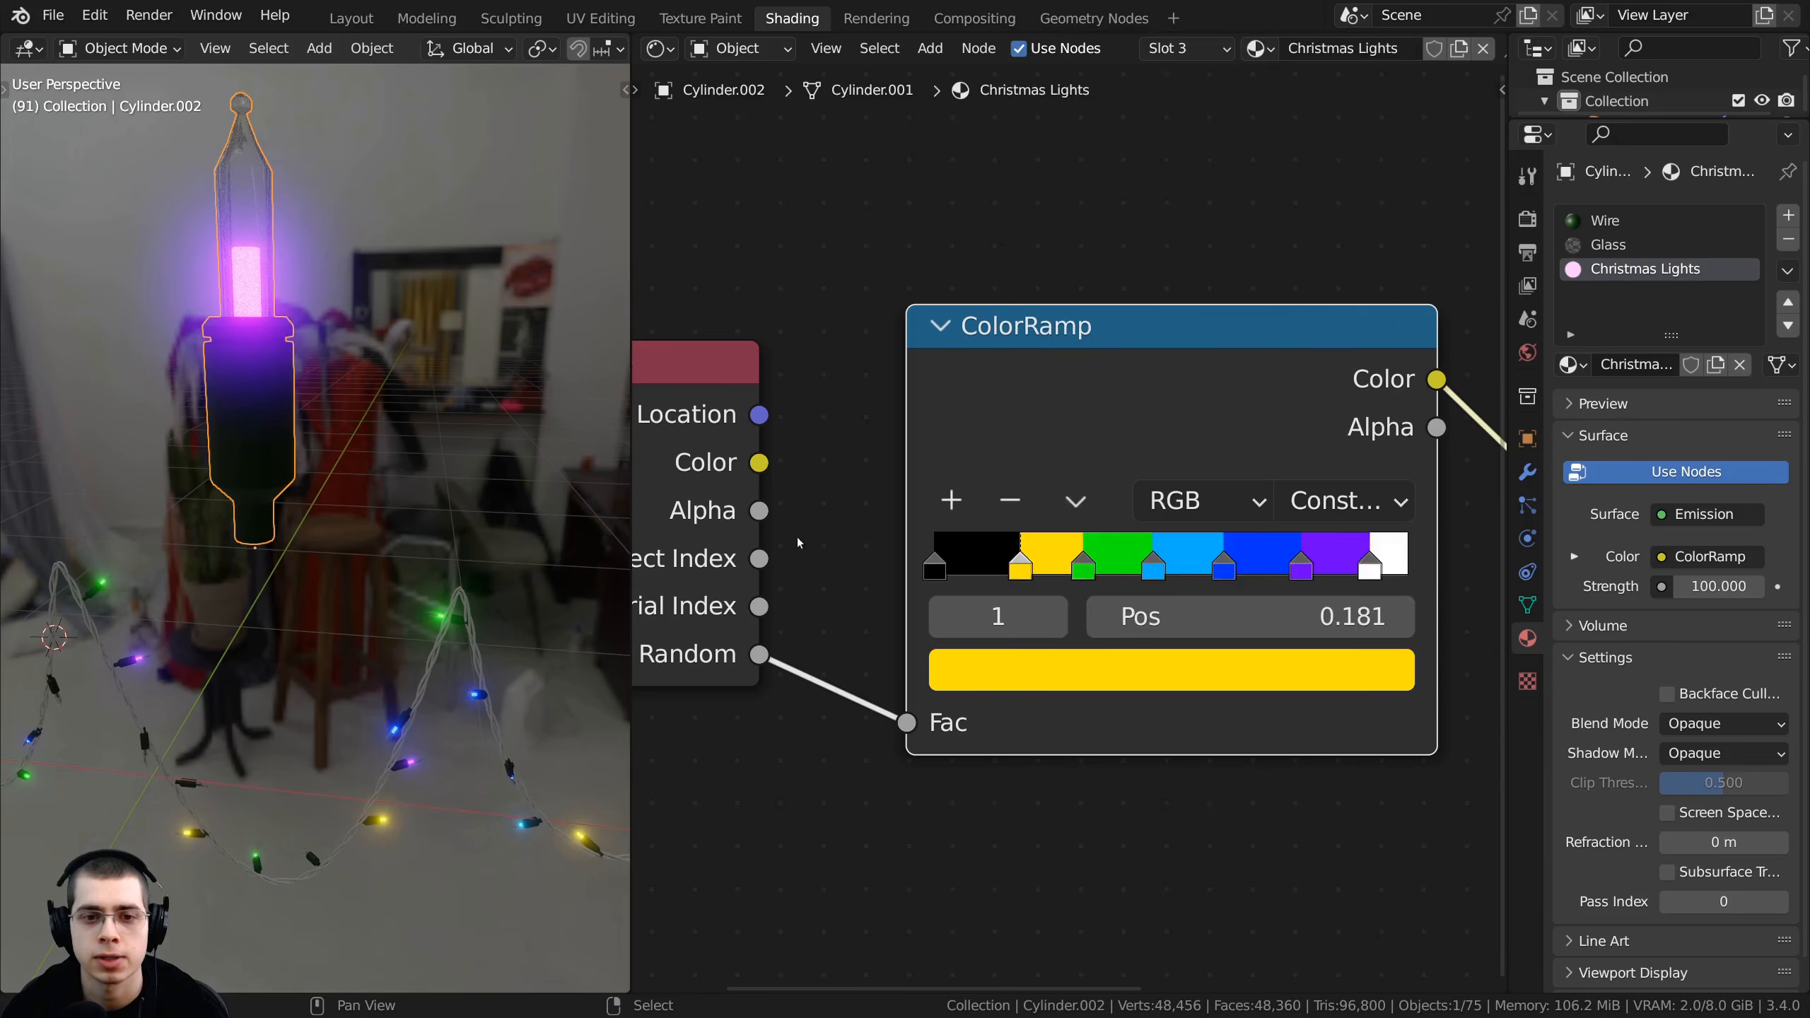
- Change the ColorRamp's first stop from black to a bright orange-red
{"action": "middle_click_drag", "start_coordinate": [940, 575], "coordinate": [924, 628]}
{"action": "left_click", "coordinate": [914, 621]}
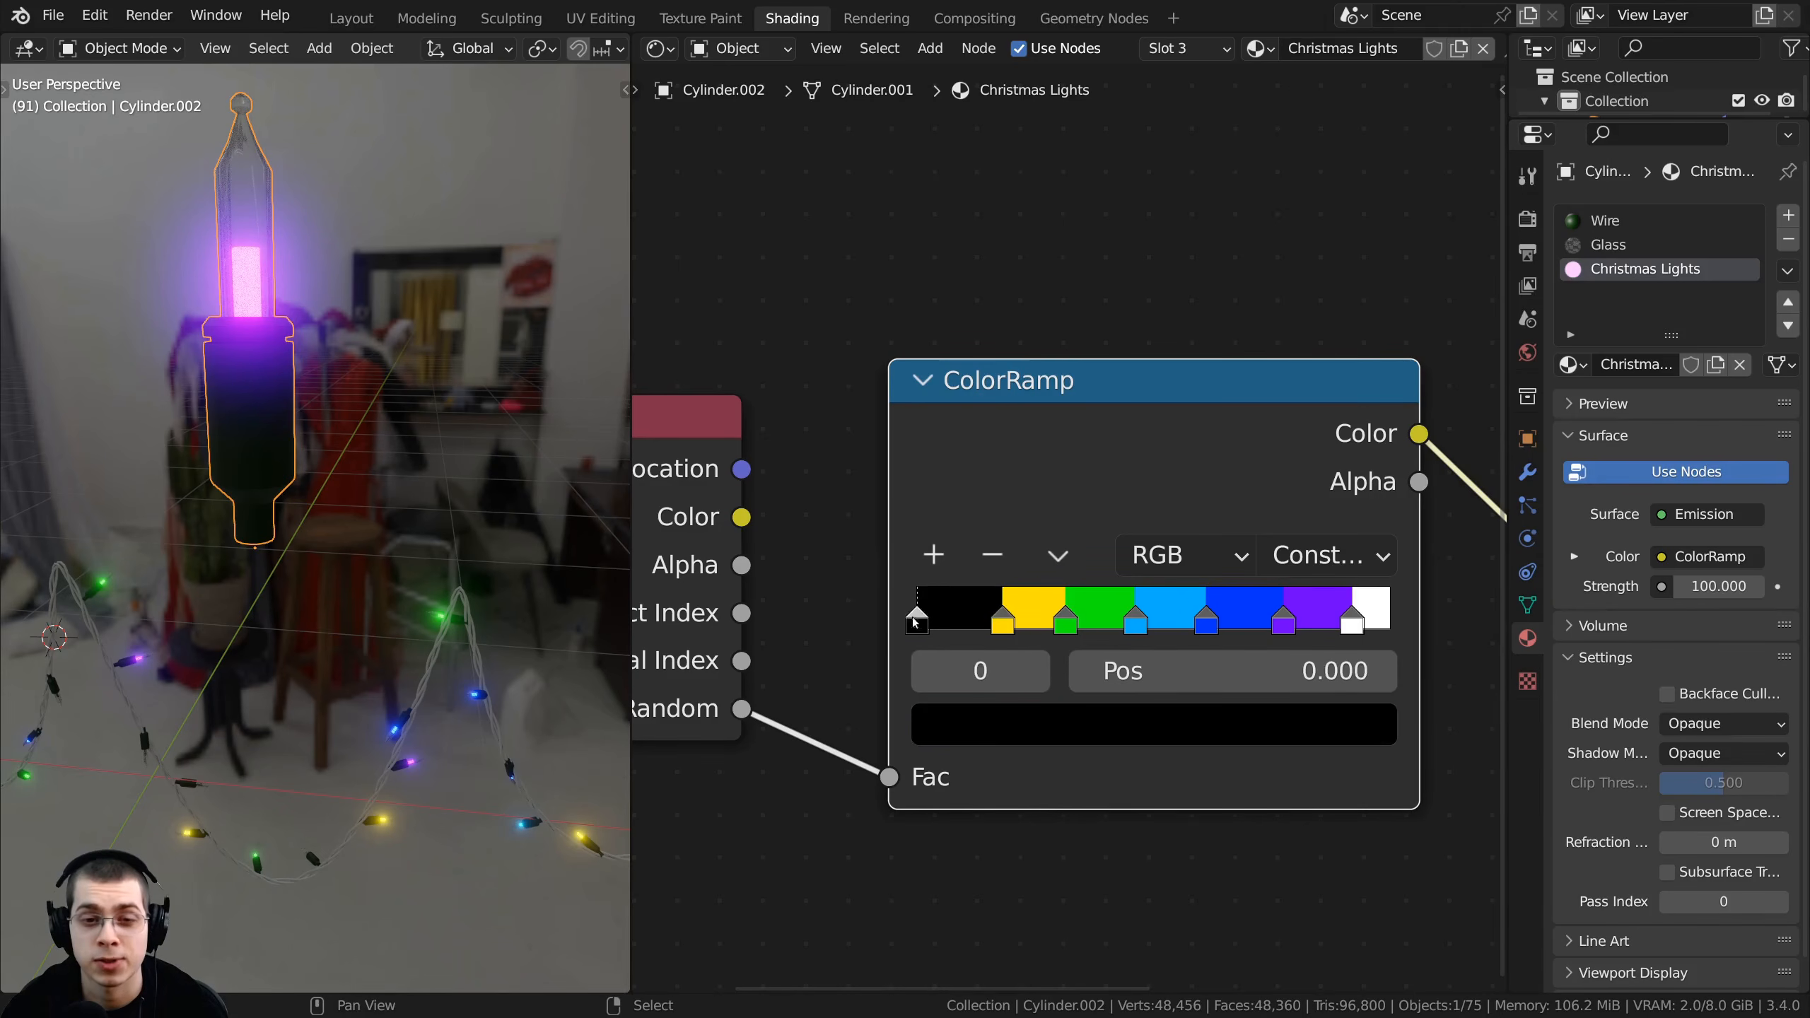
{"action": "scroll", "coordinate": [987, 739], "scroll_direction": "down", "scroll_amount": 1}
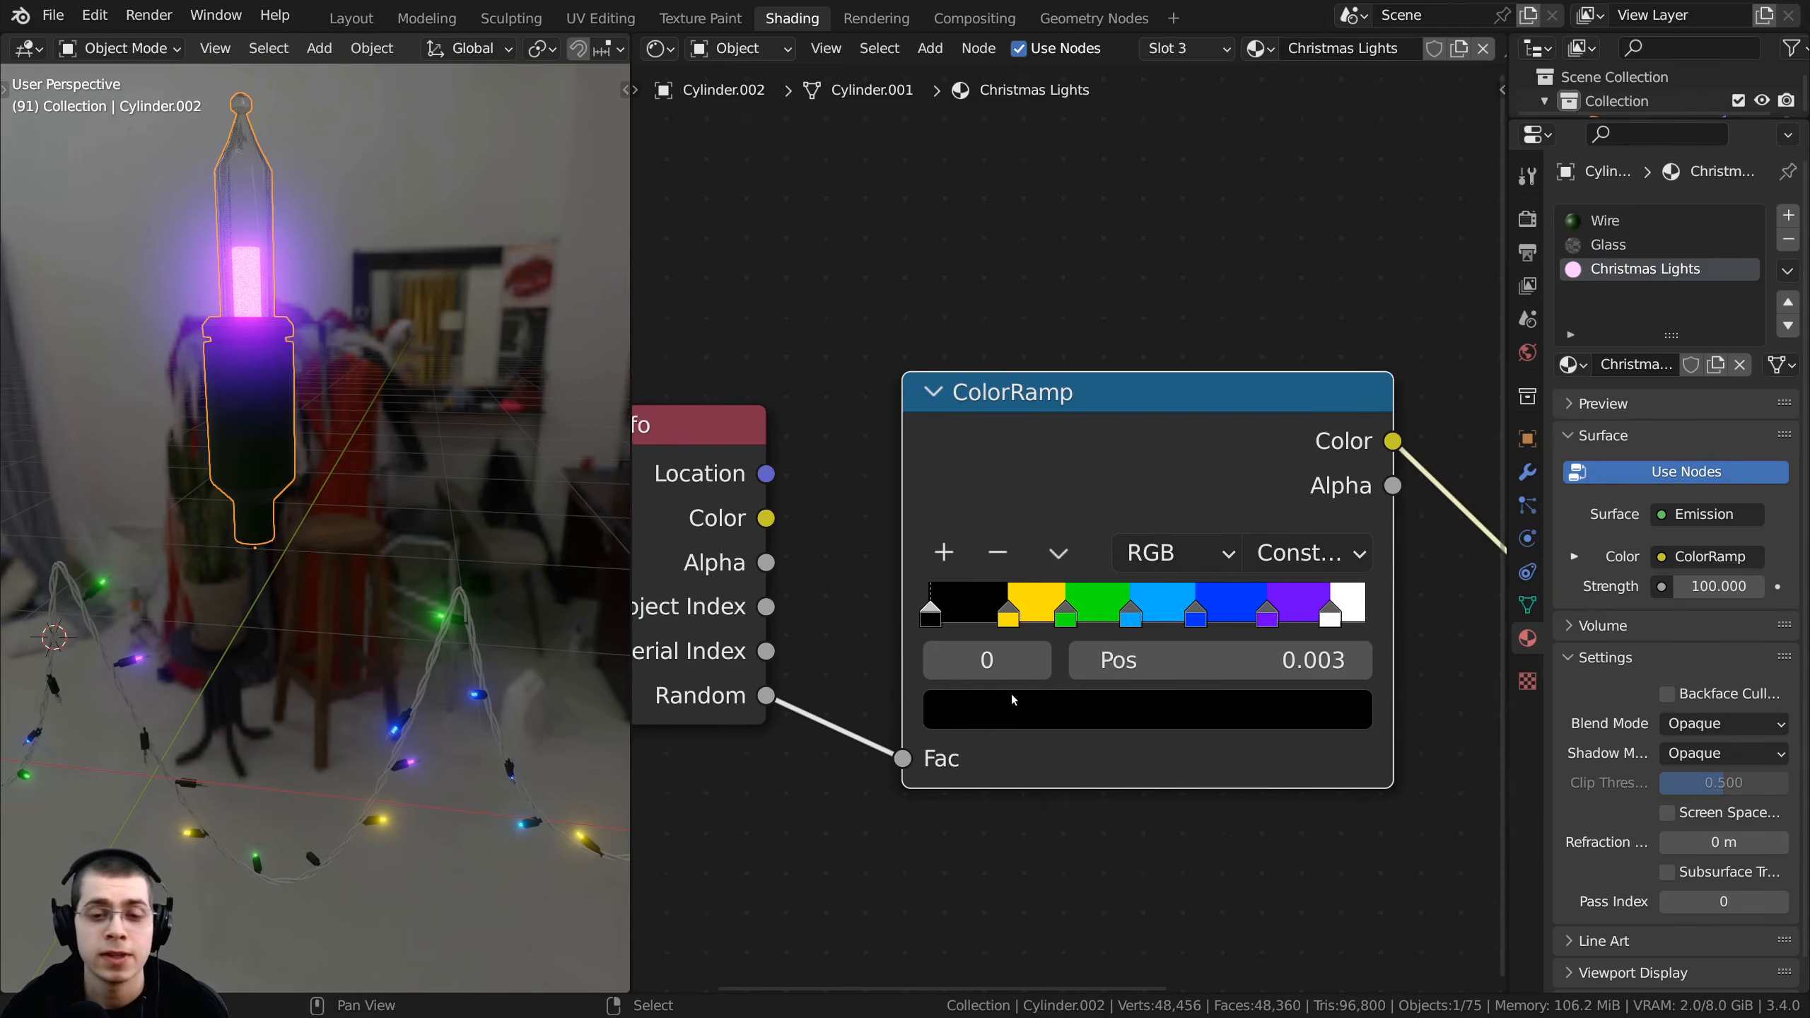
{"action": "left_click", "coordinate": [1023, 713]}
{"action": "left_click_drag", "start_coordinate": [1261, 298], "coordinate": [1265, 137]}
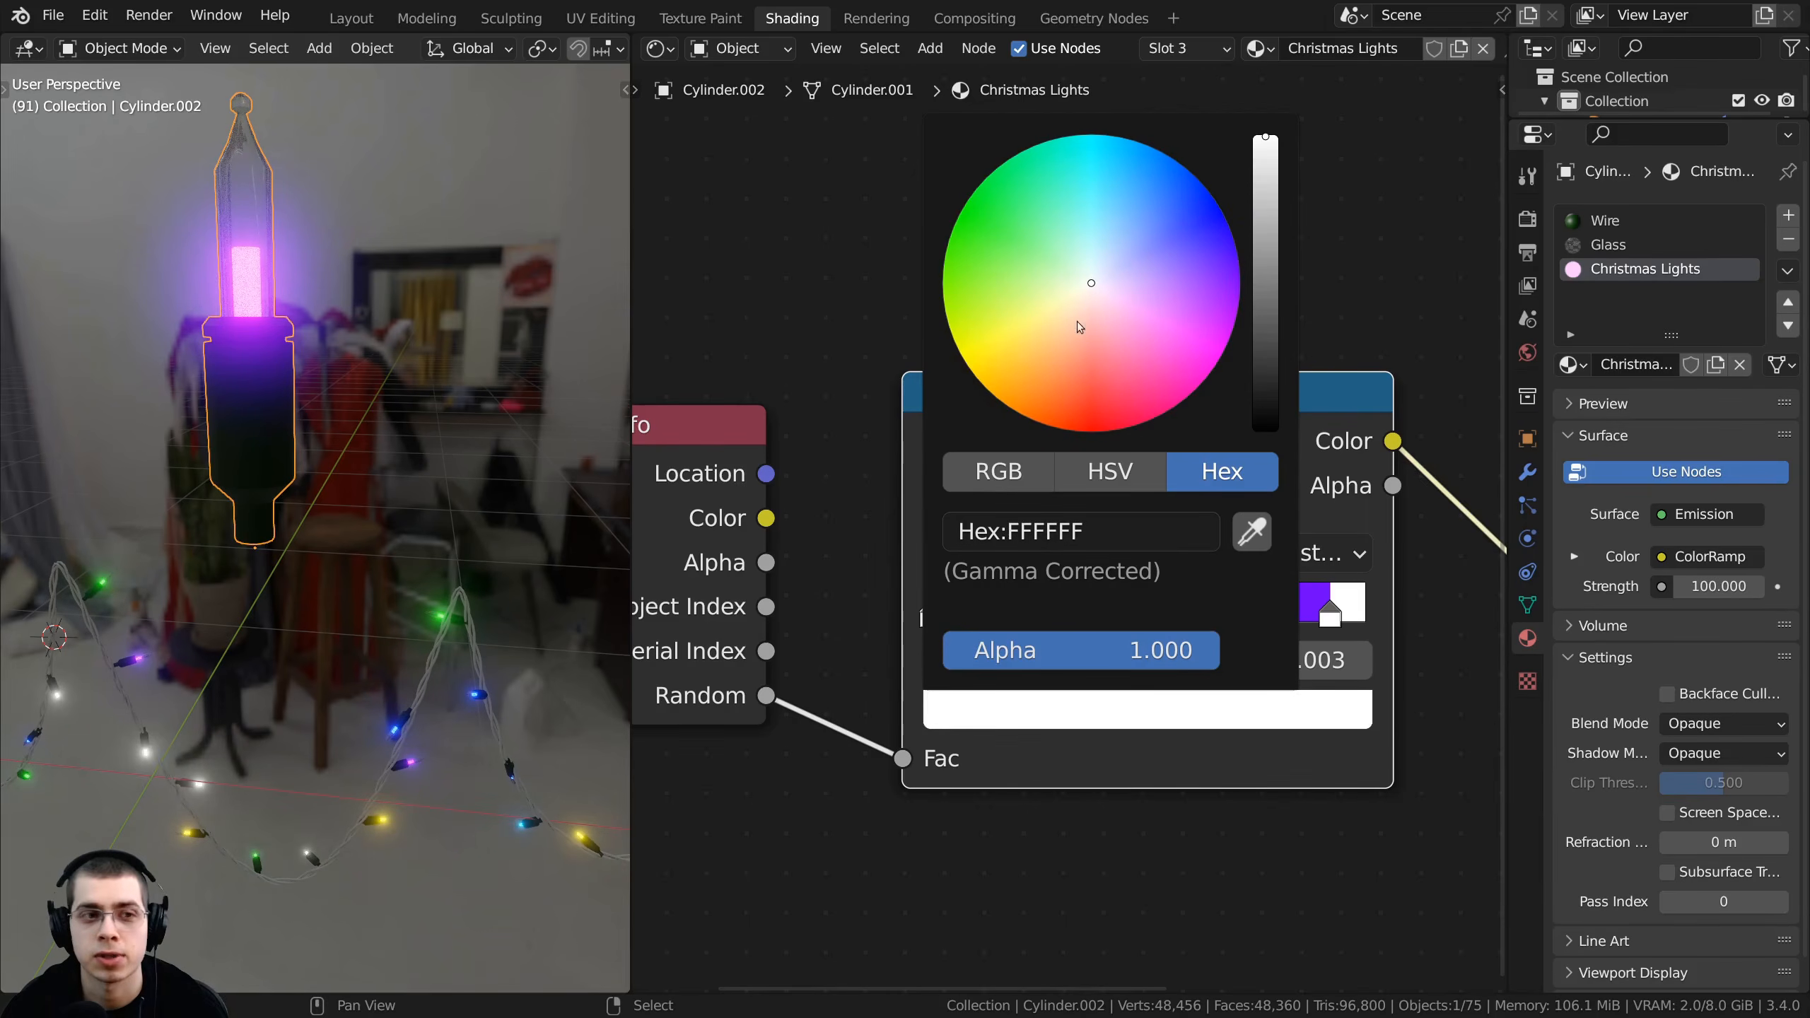
{"action": "left_click_drag", "start_coordinate": [1097, 285], "coordinate": [1073, 430]}
- Examine the colored bulbs along the wire in the viewport and the Object Info and ColorRamp nodes driving them
{"action": "scroll", "coordinate": [302, 791], "scroll_direction": "down", "scroll_amount": 3}
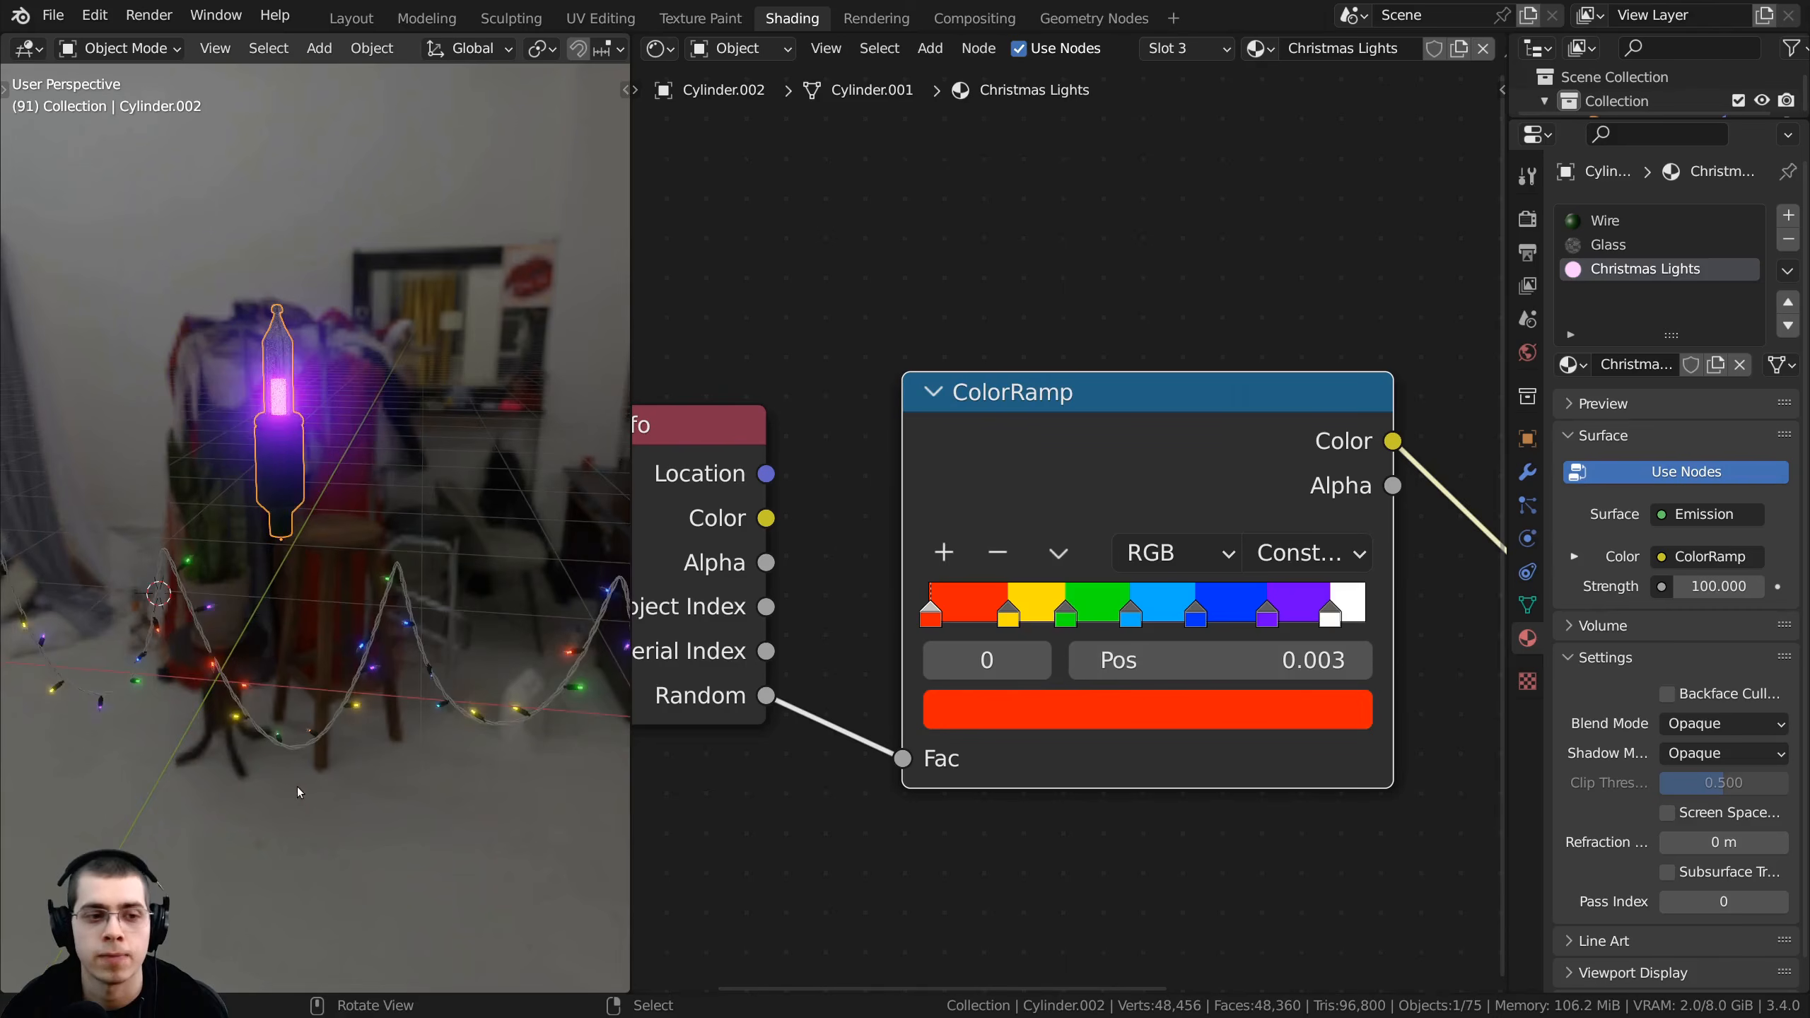
{"action": "middle_click_drag", "start_coordinate": [303, 791], "coordinate": [420, 630], "text": "shift"}
{"action": "scroll", "coordinate": [459, 640], "scroll_direction": "up", "scroll_amount": 2}
{"action": "scroll", "coordinate": [1091, 694], "scroll_direction": "down", "scroll_amount": 1}
{"action": "middle_click_drag", "start_coordinate": [1093, 699], "coordinate": [1298, 602]}
{"action": "left_click_drag", "start_coordinate": [986, 594], "coordinate": [1026, 612]}
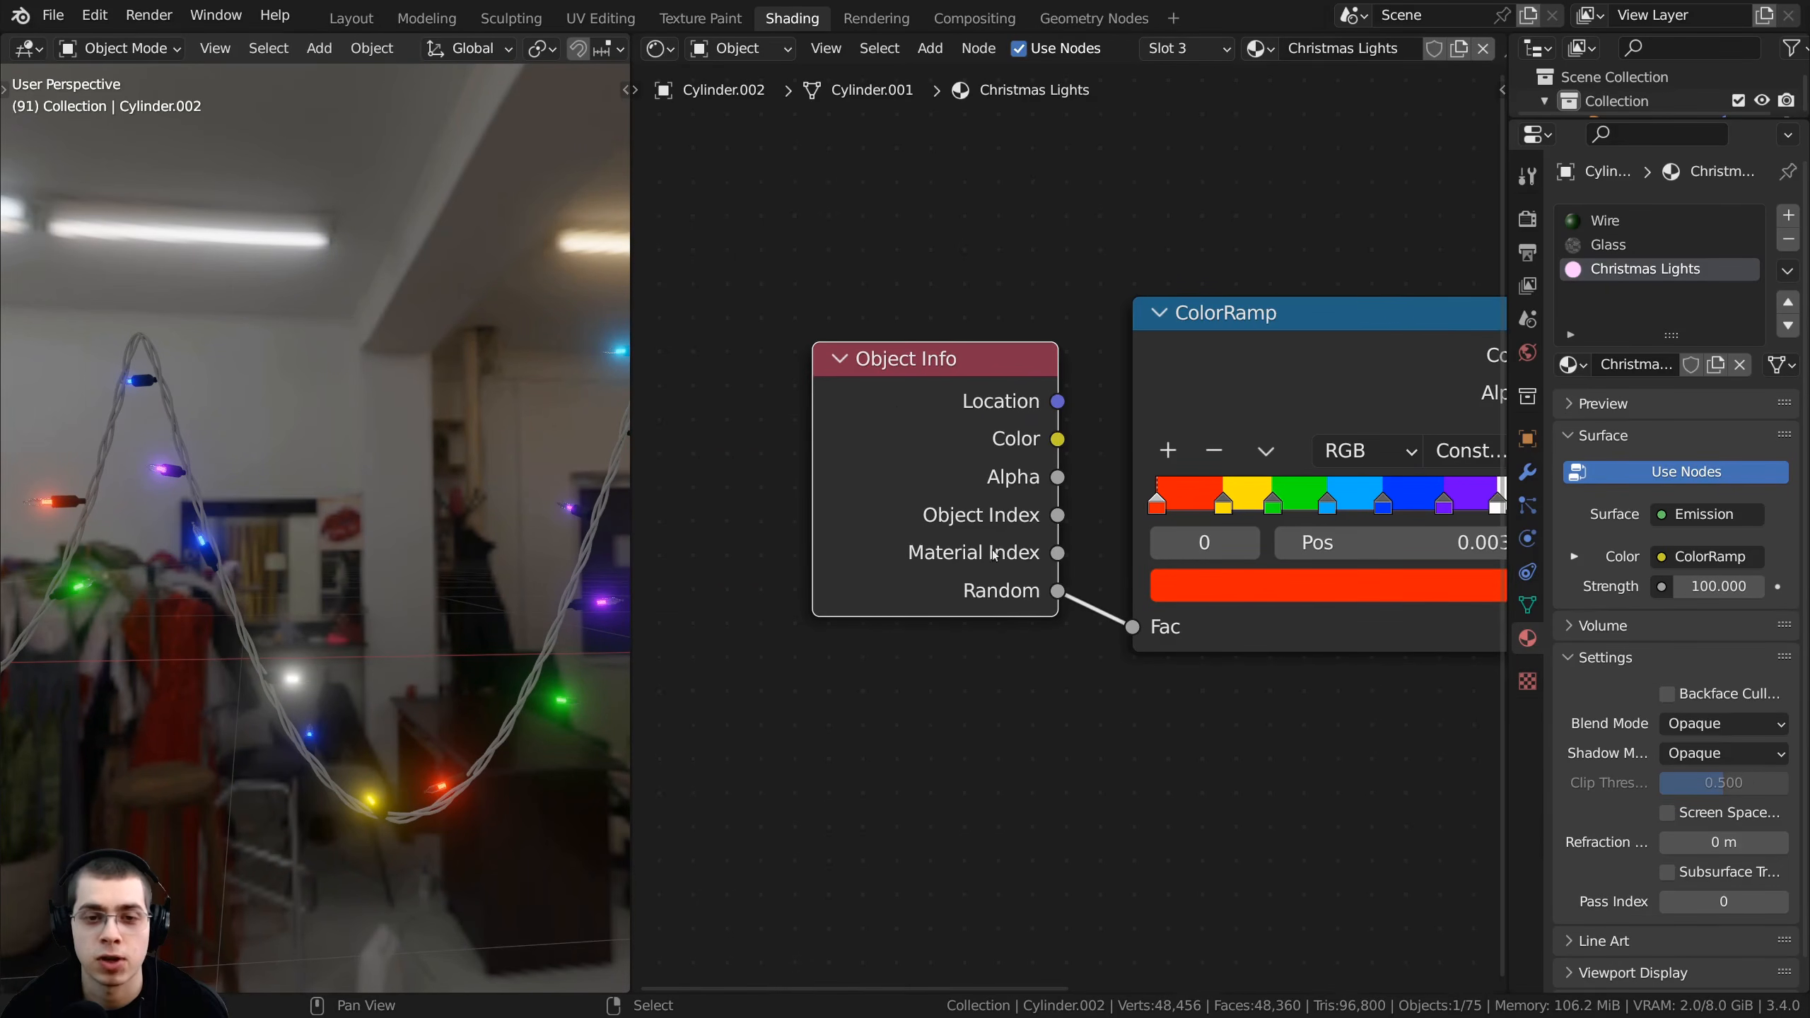
{"action": "middle_click_drag", "start_coordinate": [236, 642], "coordinate": [92, 745]}
{"action": "scroll", "coordinate": [883, 462], "scroll_direction": "down", "scroll_amount": 3}
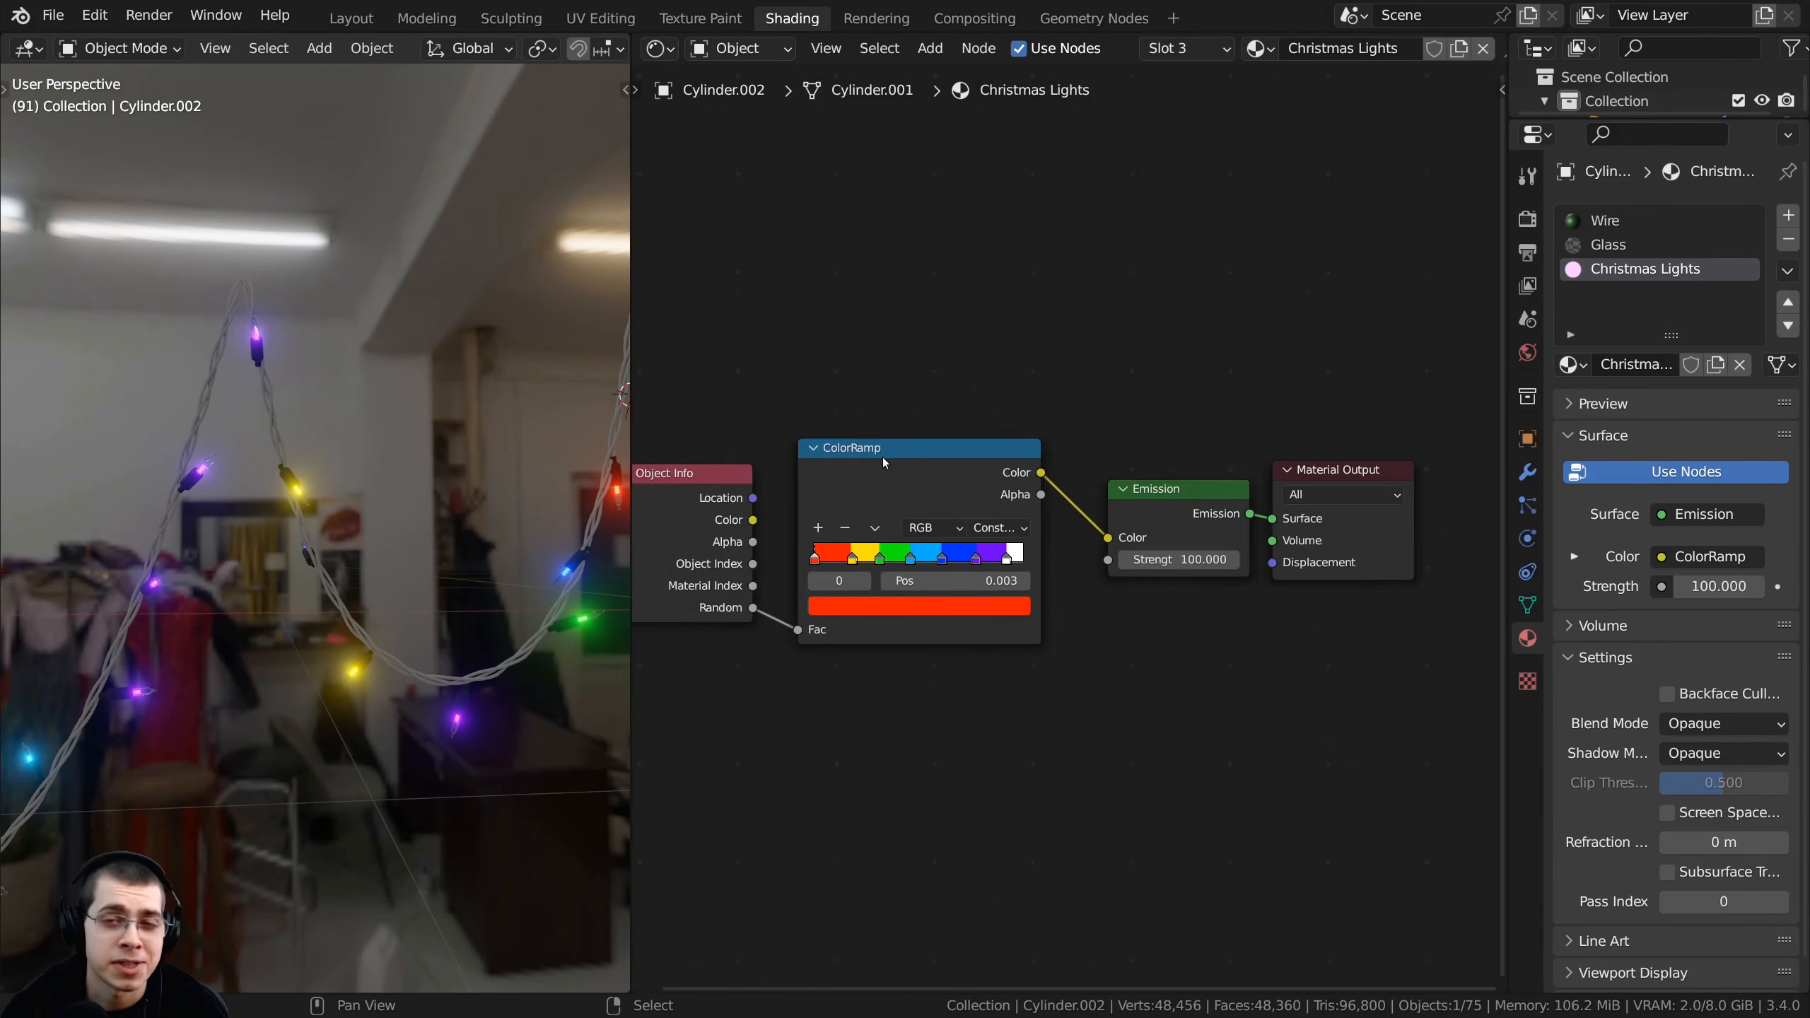
{"action": "scroll", "coordinate": [884, 462], "scroll_direction": "down", "scroll_amount": 1}
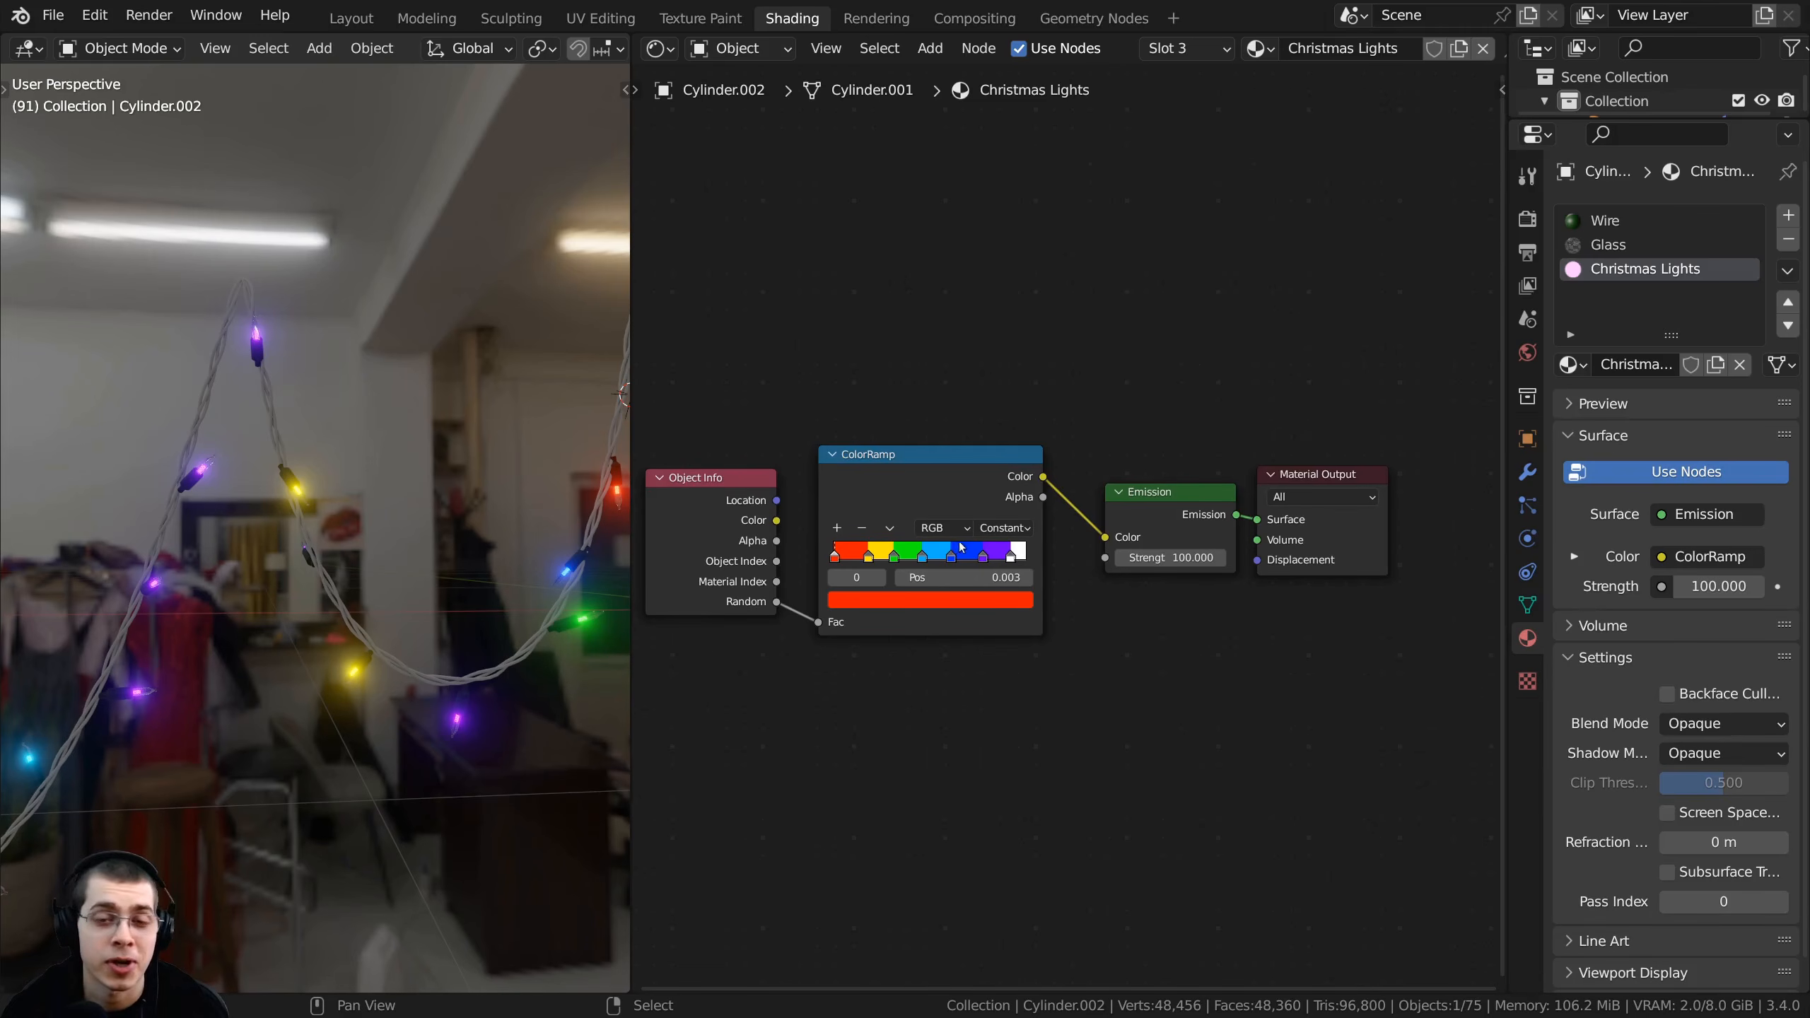
- Combine the Object Info, ColorRamp and Emission nodes into one node group and return to the material's main node tree
{"action": "left_click_drag", "start_coordinate": [1177, 488], "coordinate": [1145, 485]}
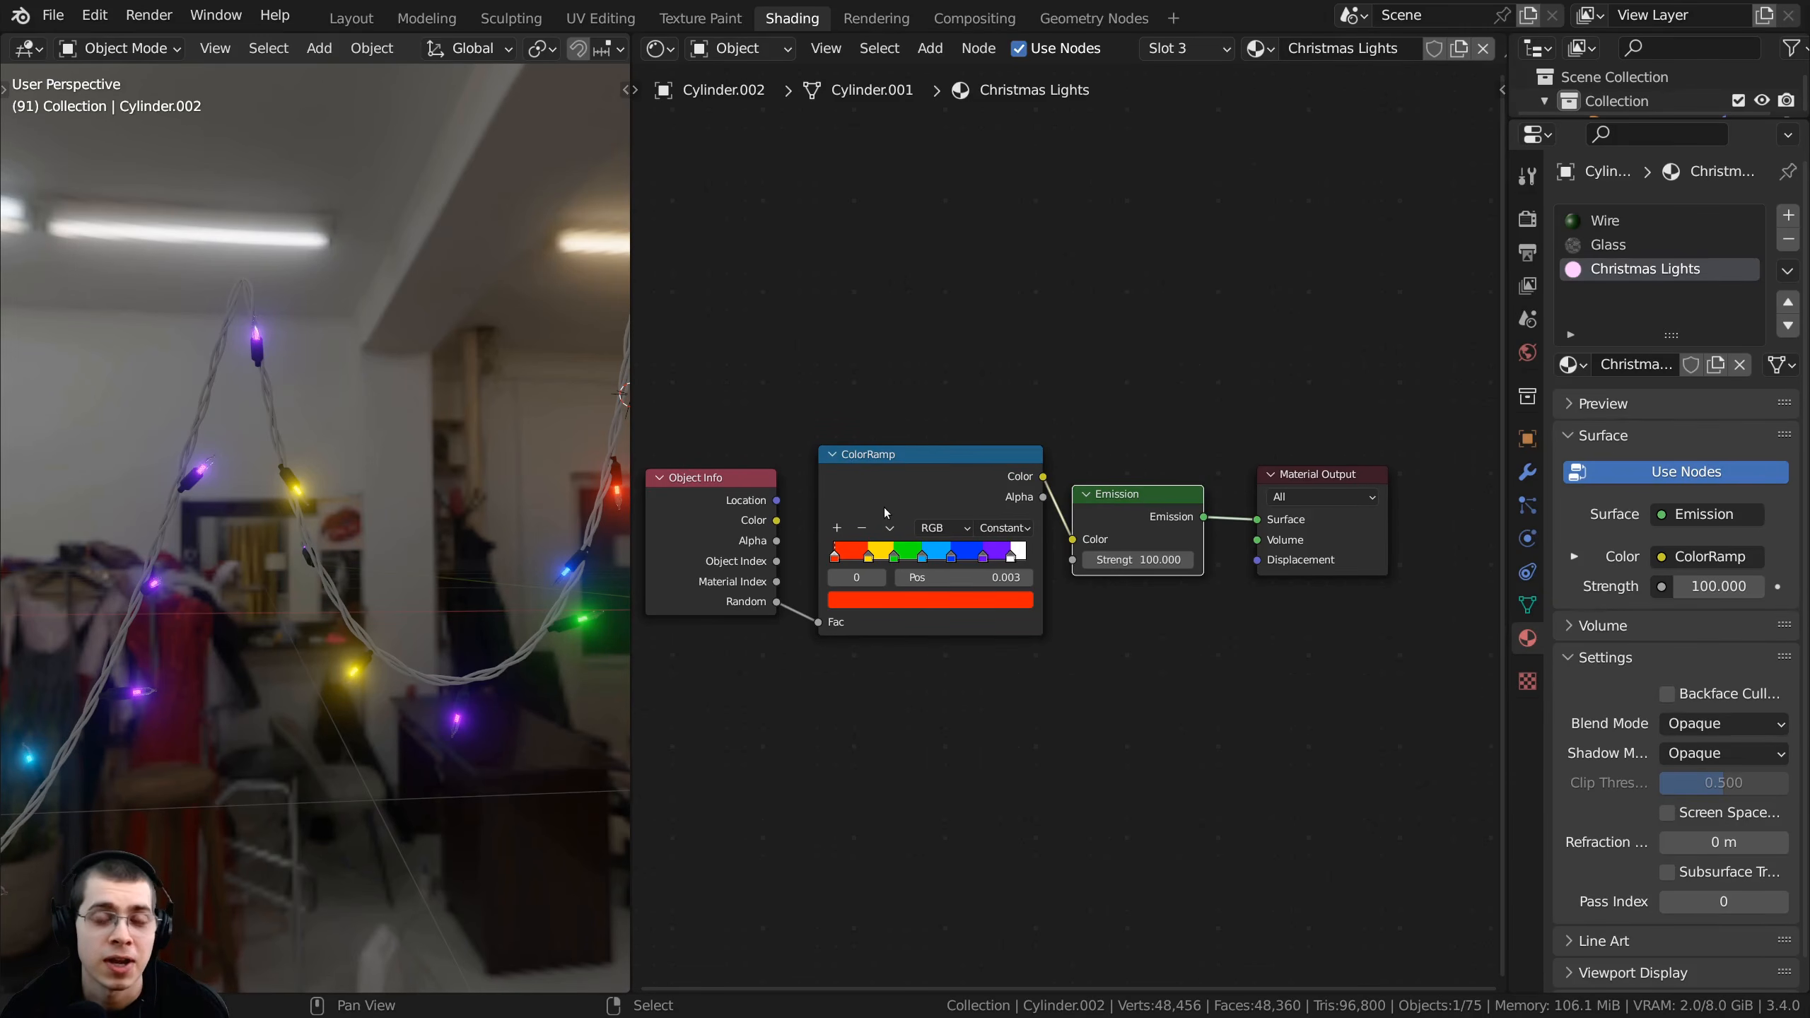
{"action": "scroll", "coordinate": [886, 512], "scroll_direction": "down", "scroll_amount": 1}
{"action": "middle_click_drag", "start_coordinate": [416, 528], "coordinate": [386, 558]}
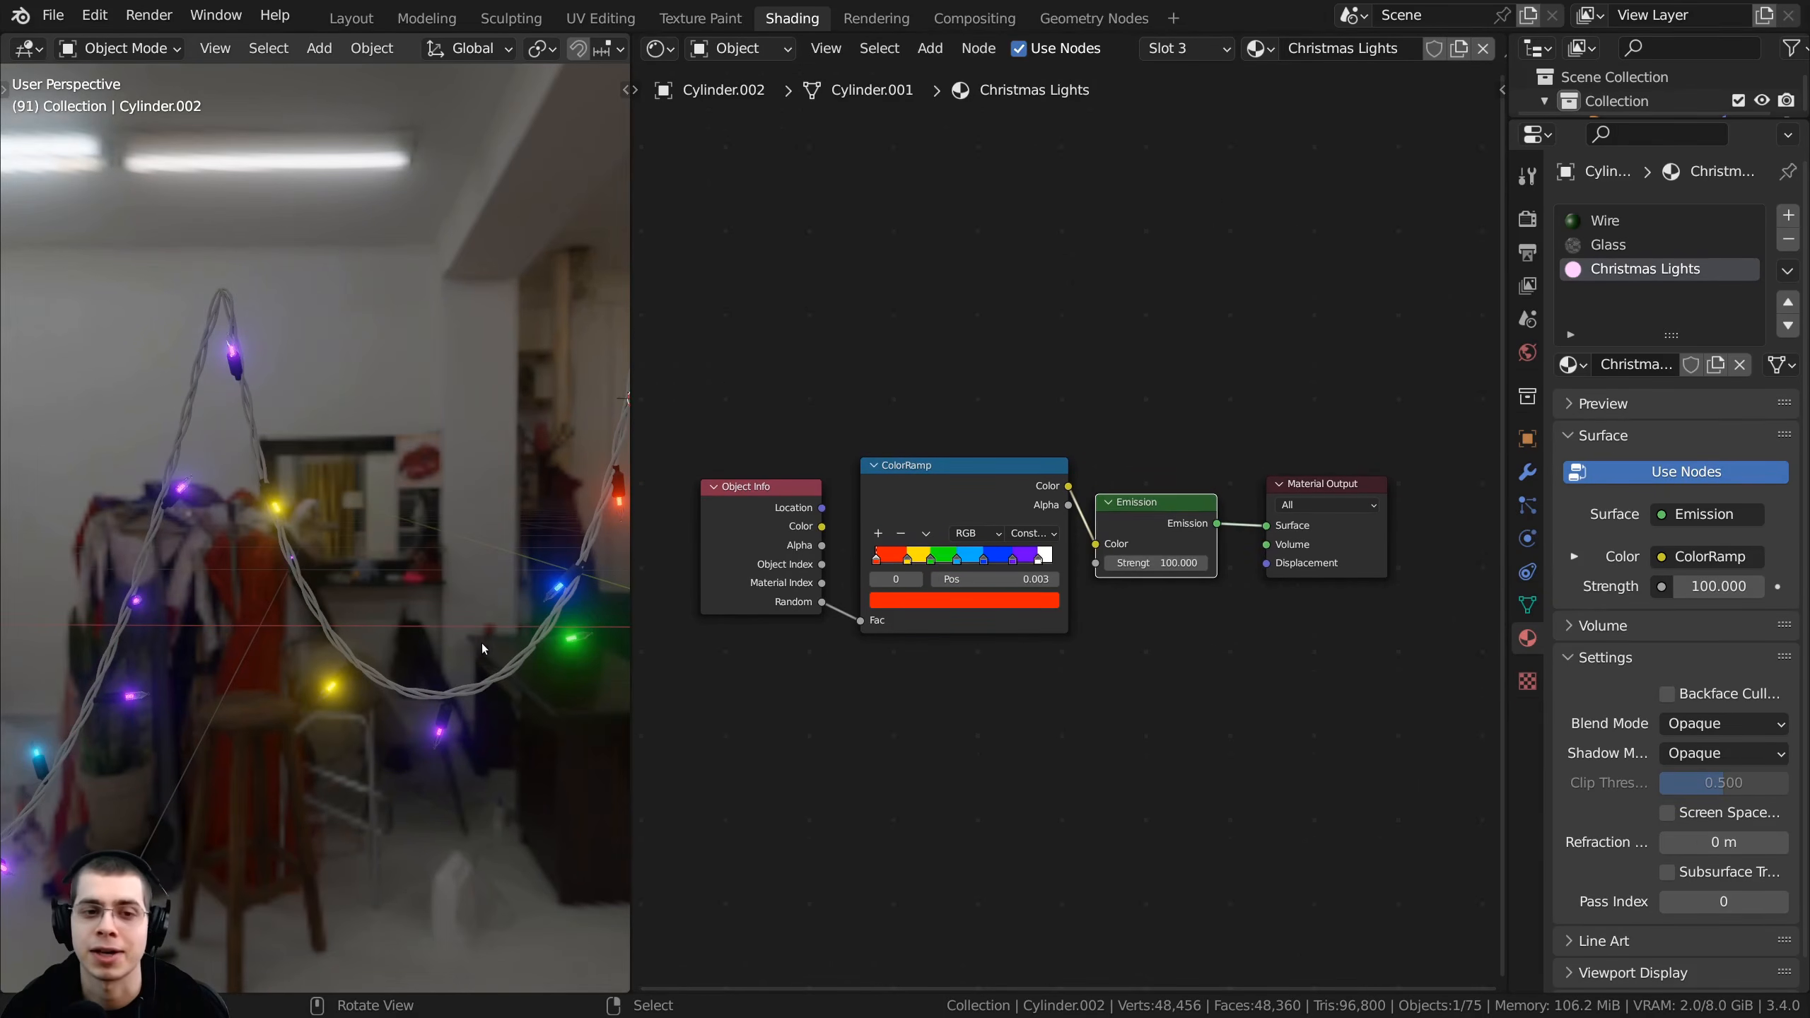
{"action": "middle_click_drag", "start_coordinate": [481, 642], "coordinate": [477, 645]}
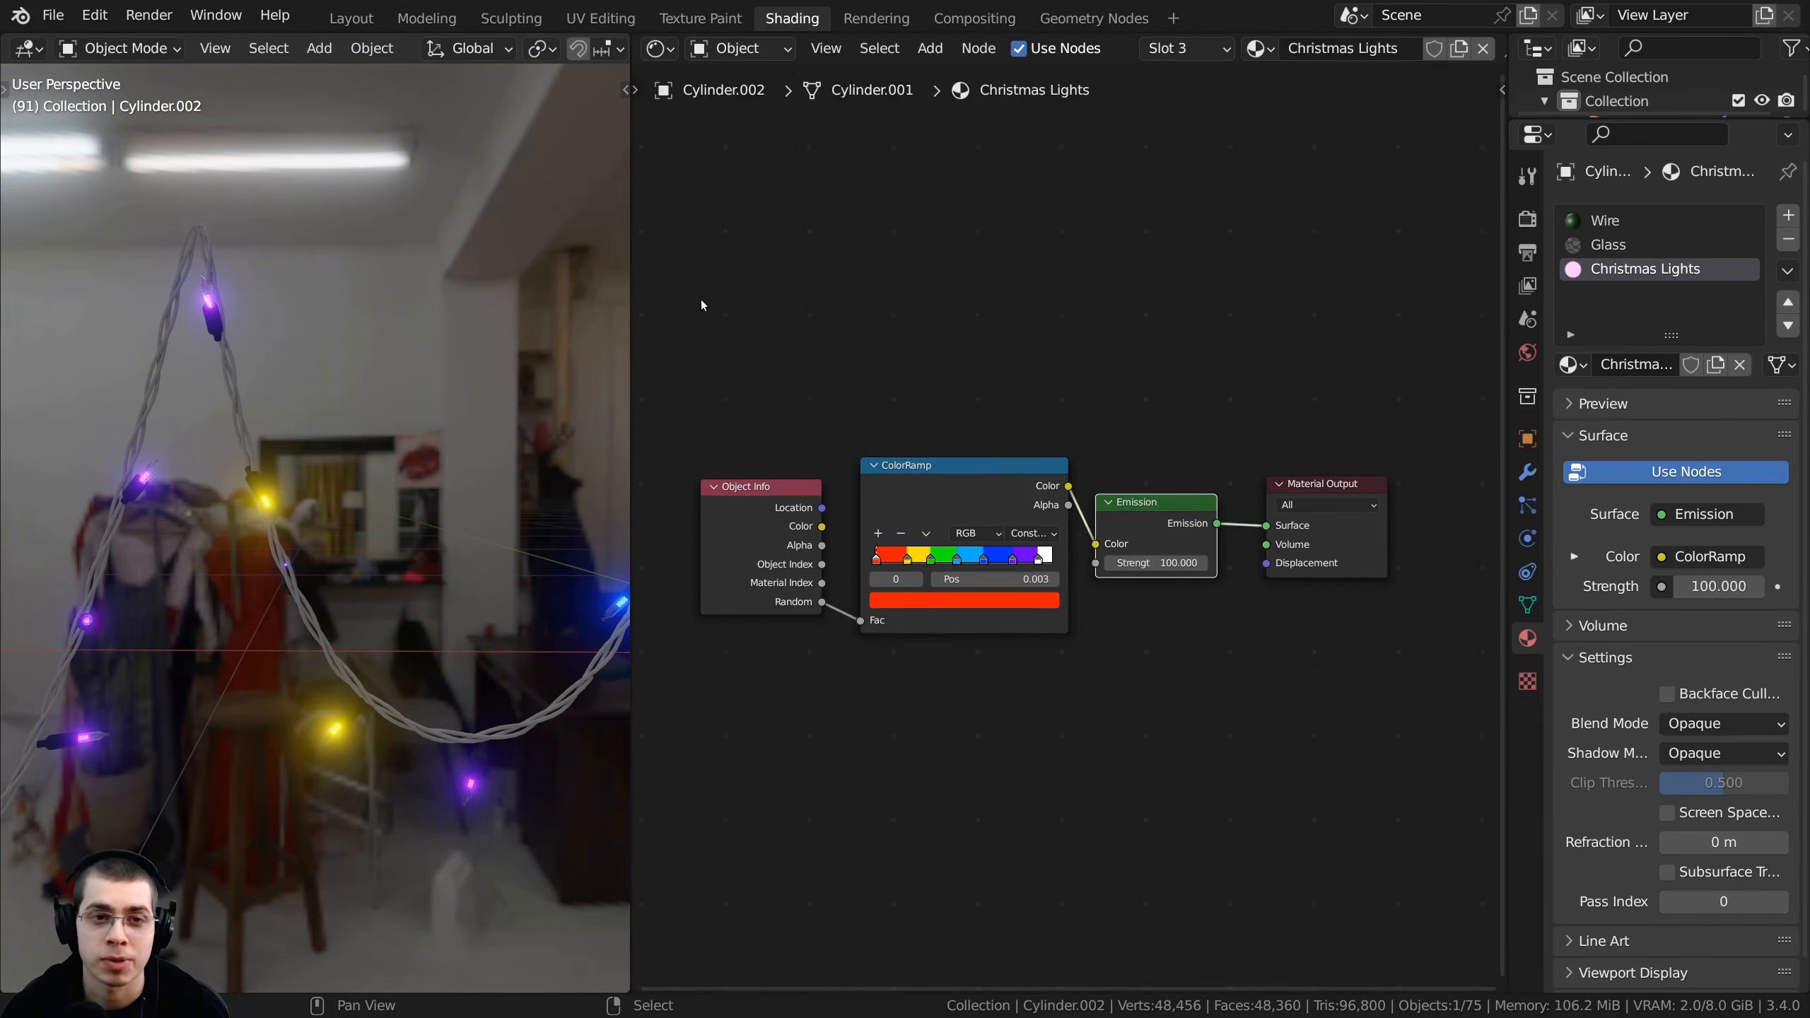
{"action": "left_click_drag", "start_coordinate": [701, 300], "coordinate": [1259, 738]}
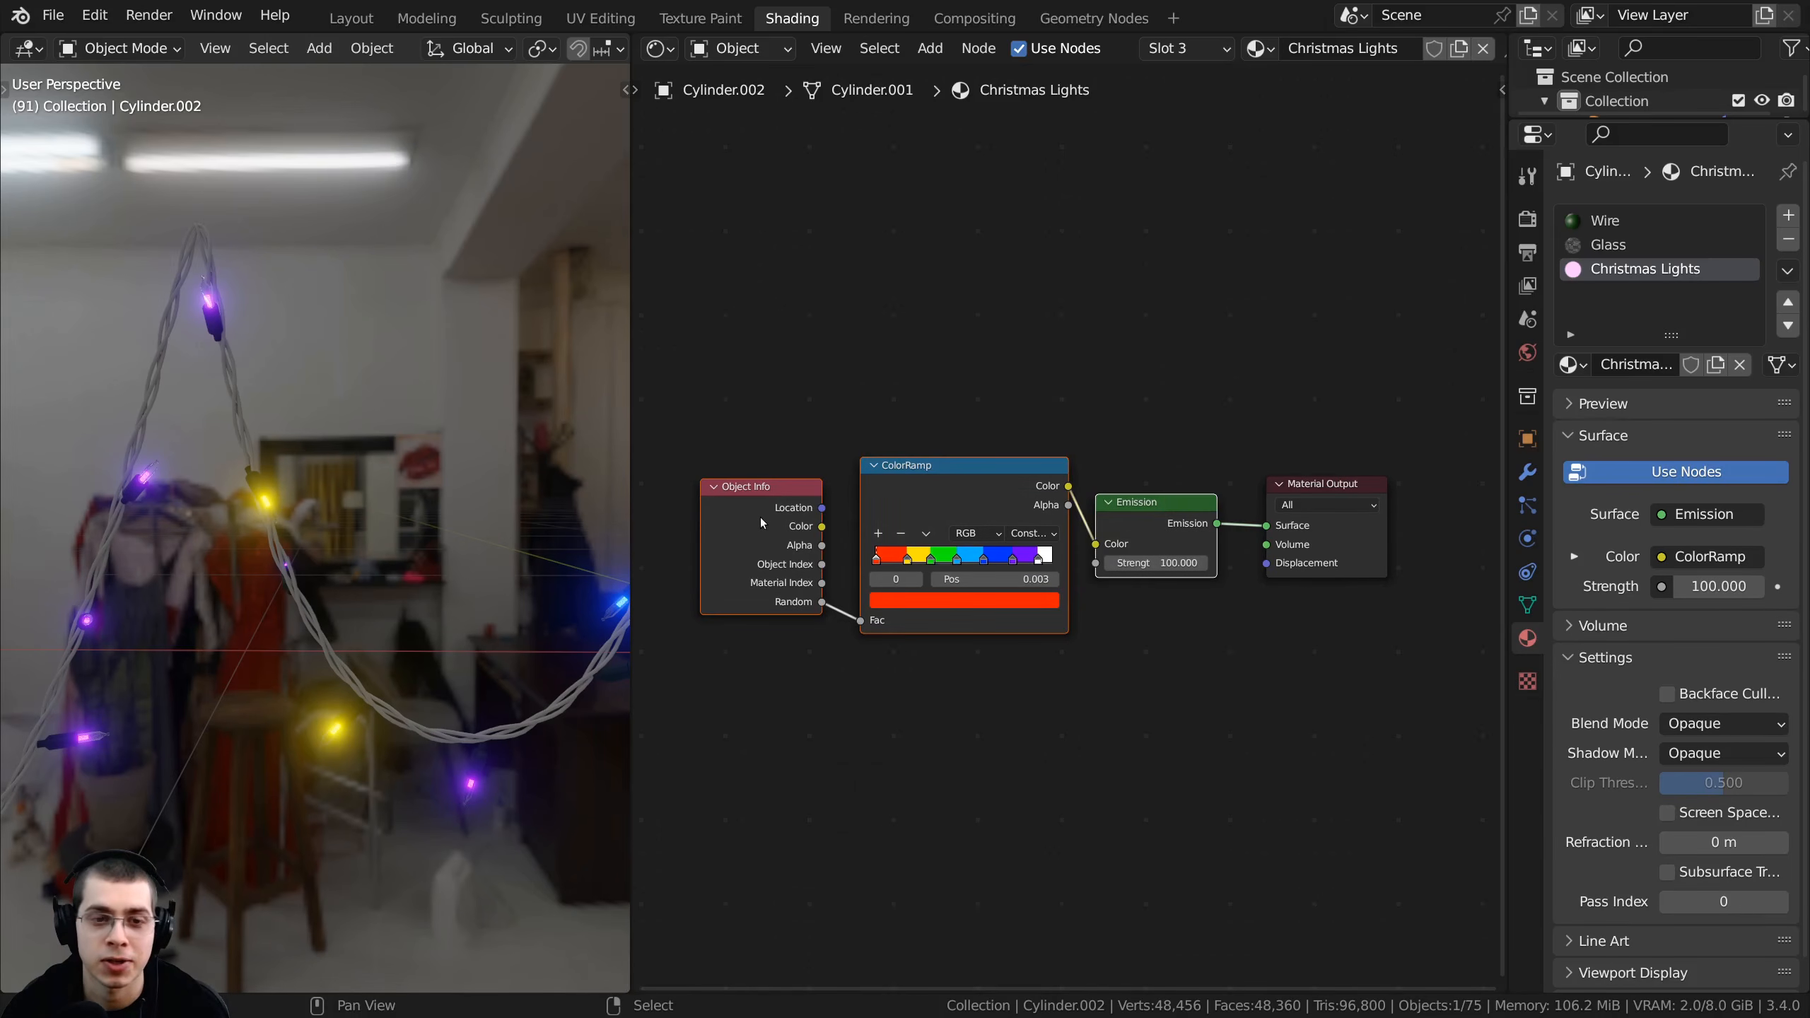
{"action": "left_click_drag", "start_coordinate": [760, 518], "coordinate": [747, 509]}
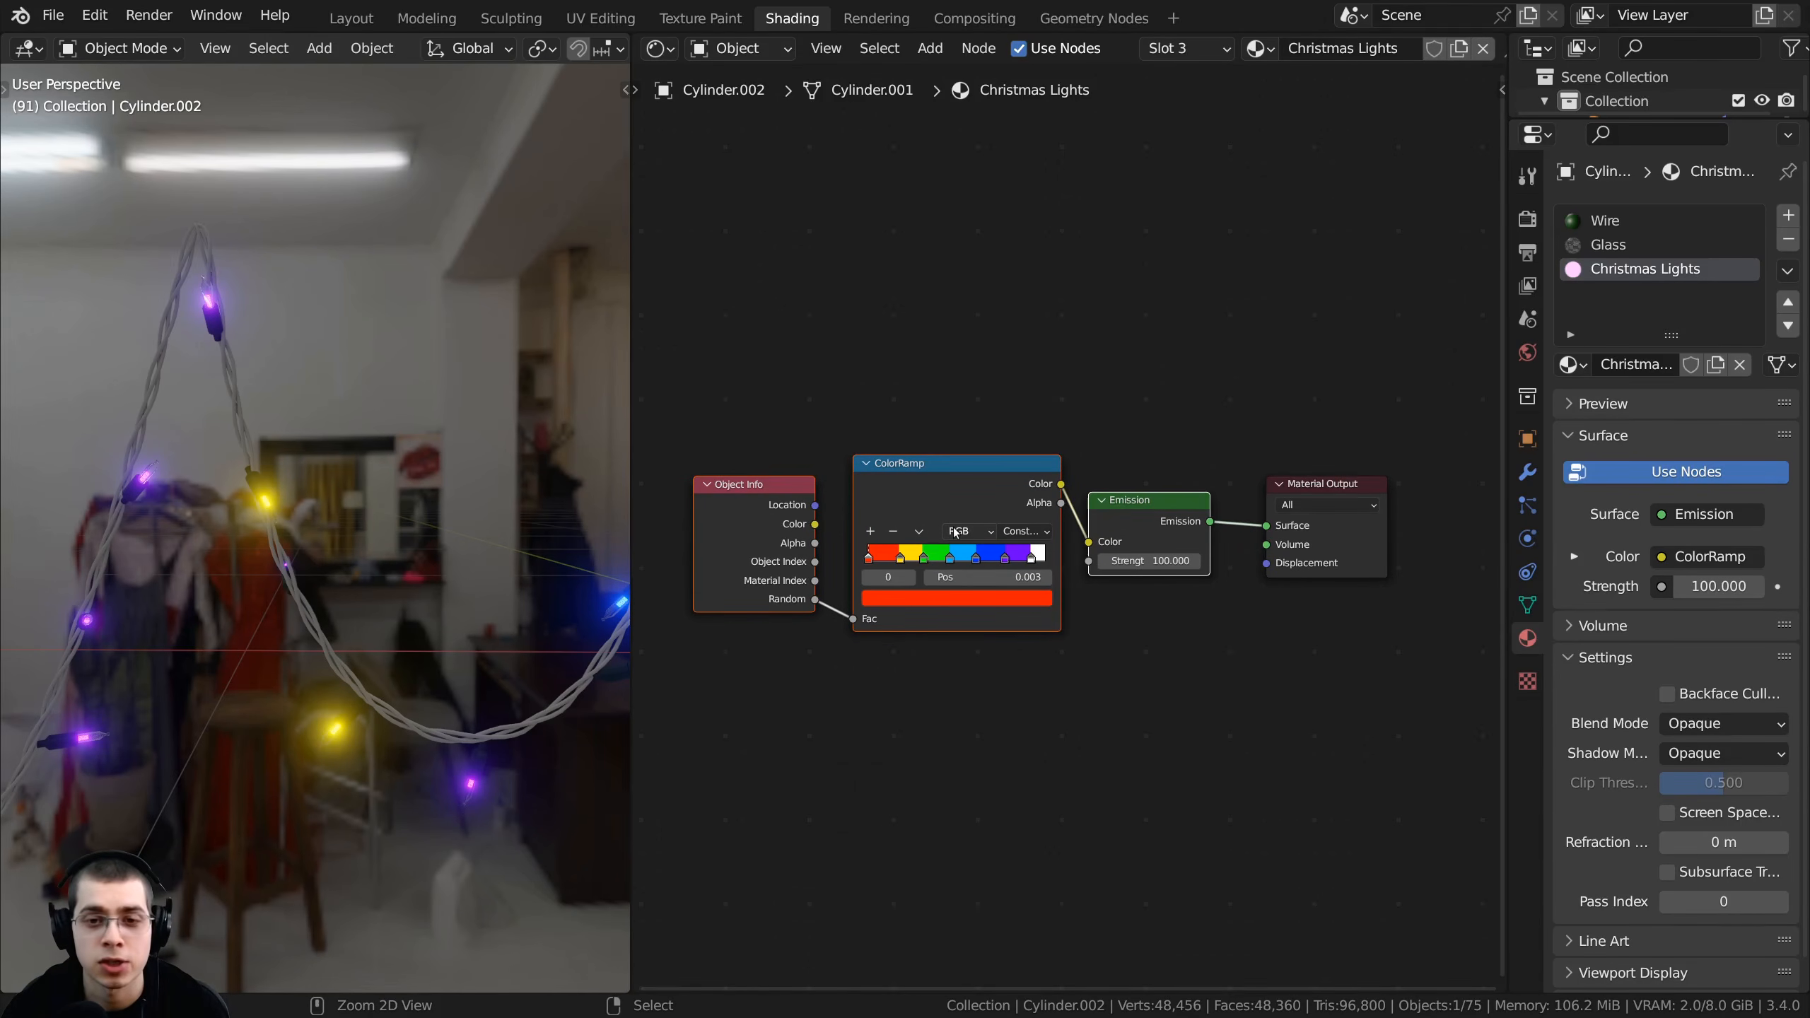
{"action": "key", "text": "ctrl+g"}
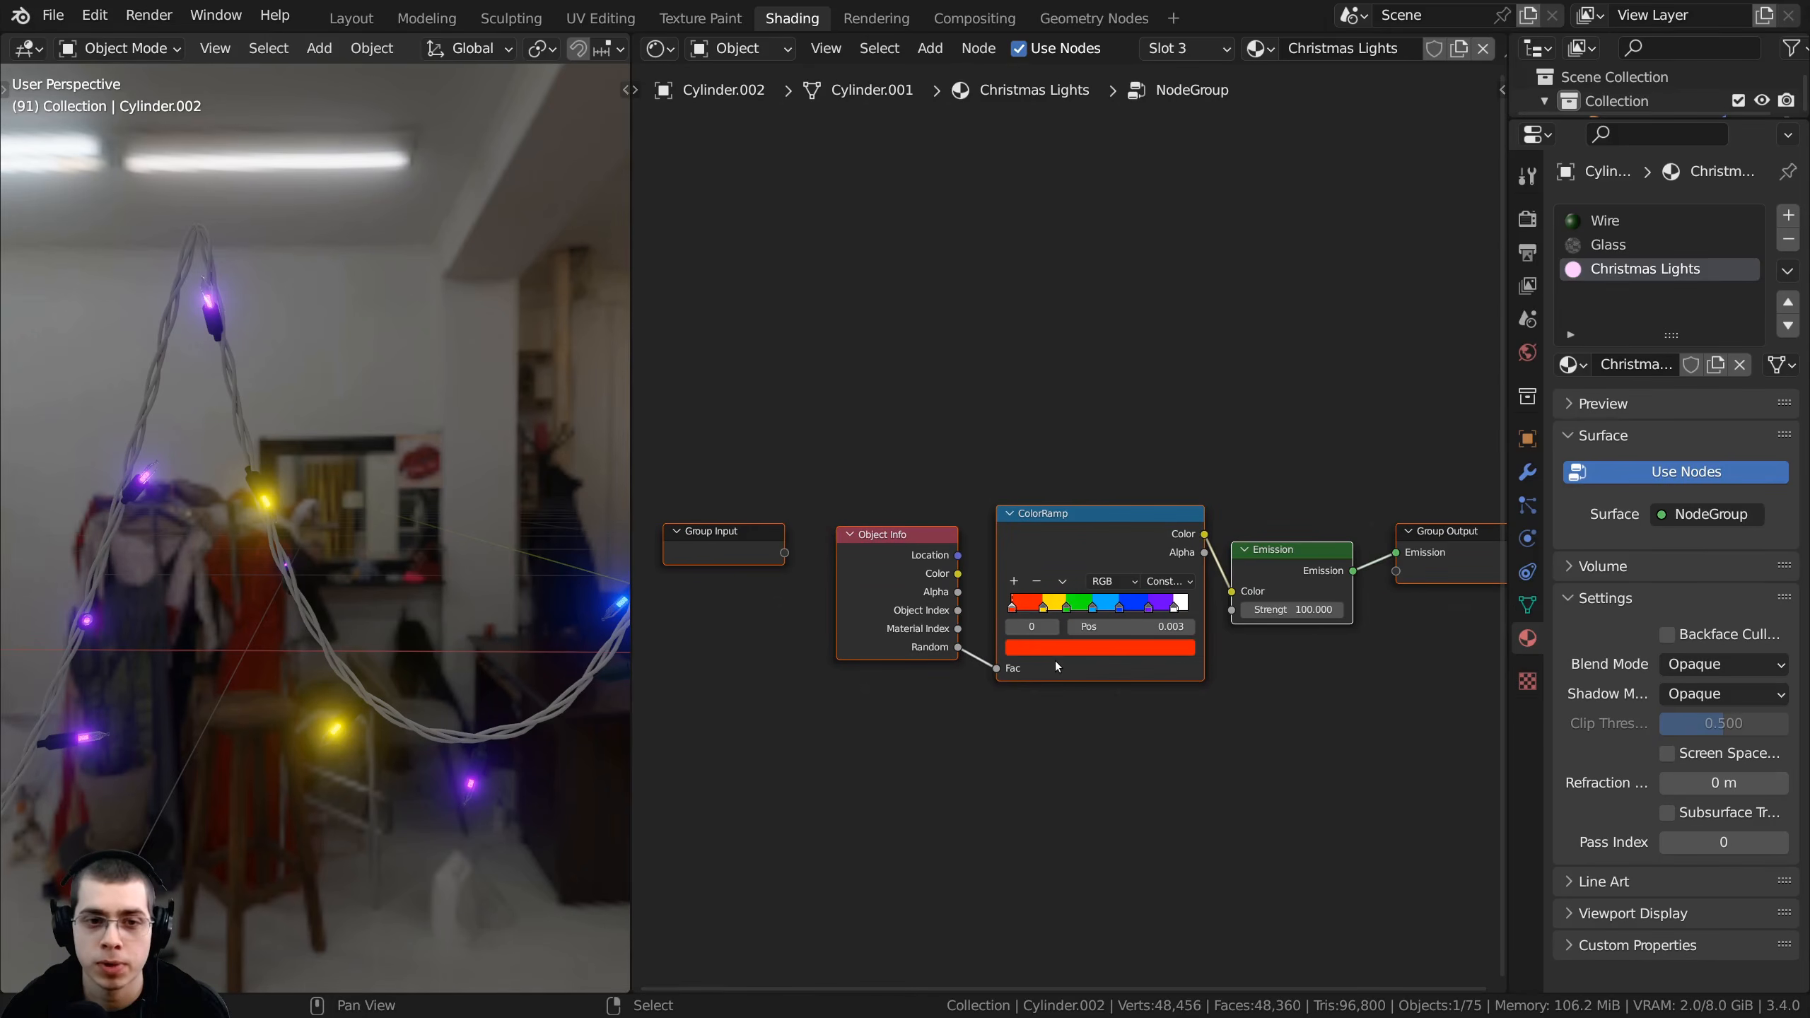
{"action": "key", "text": "Tab"}
- Rename the new node group to Christmas Lights
{"action": "scroll", "coordinate": [1049, 609], "scroll_direction": "up", "scroll_amount": 4}
{"action": "left_click_drag", "start_coordinate": [853, 515], "coordinate": [885, 522]}
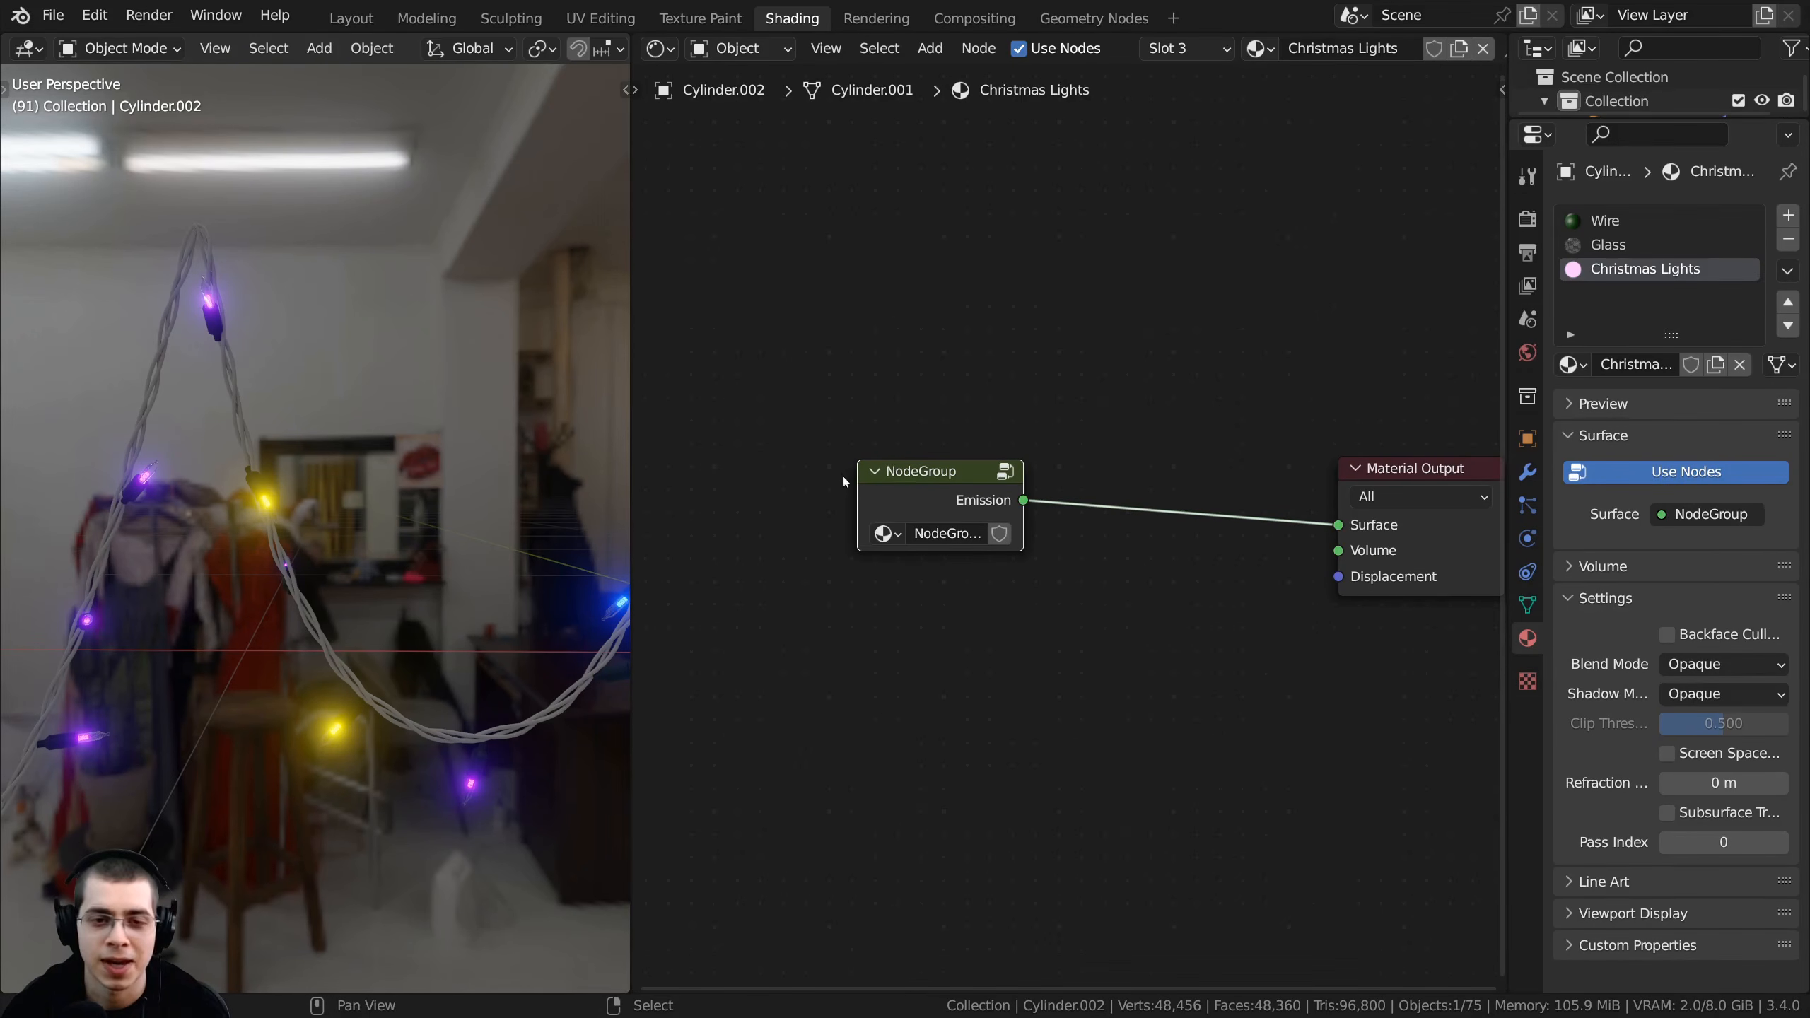
{"action": "double_click", "coordinate": [944, 533]}
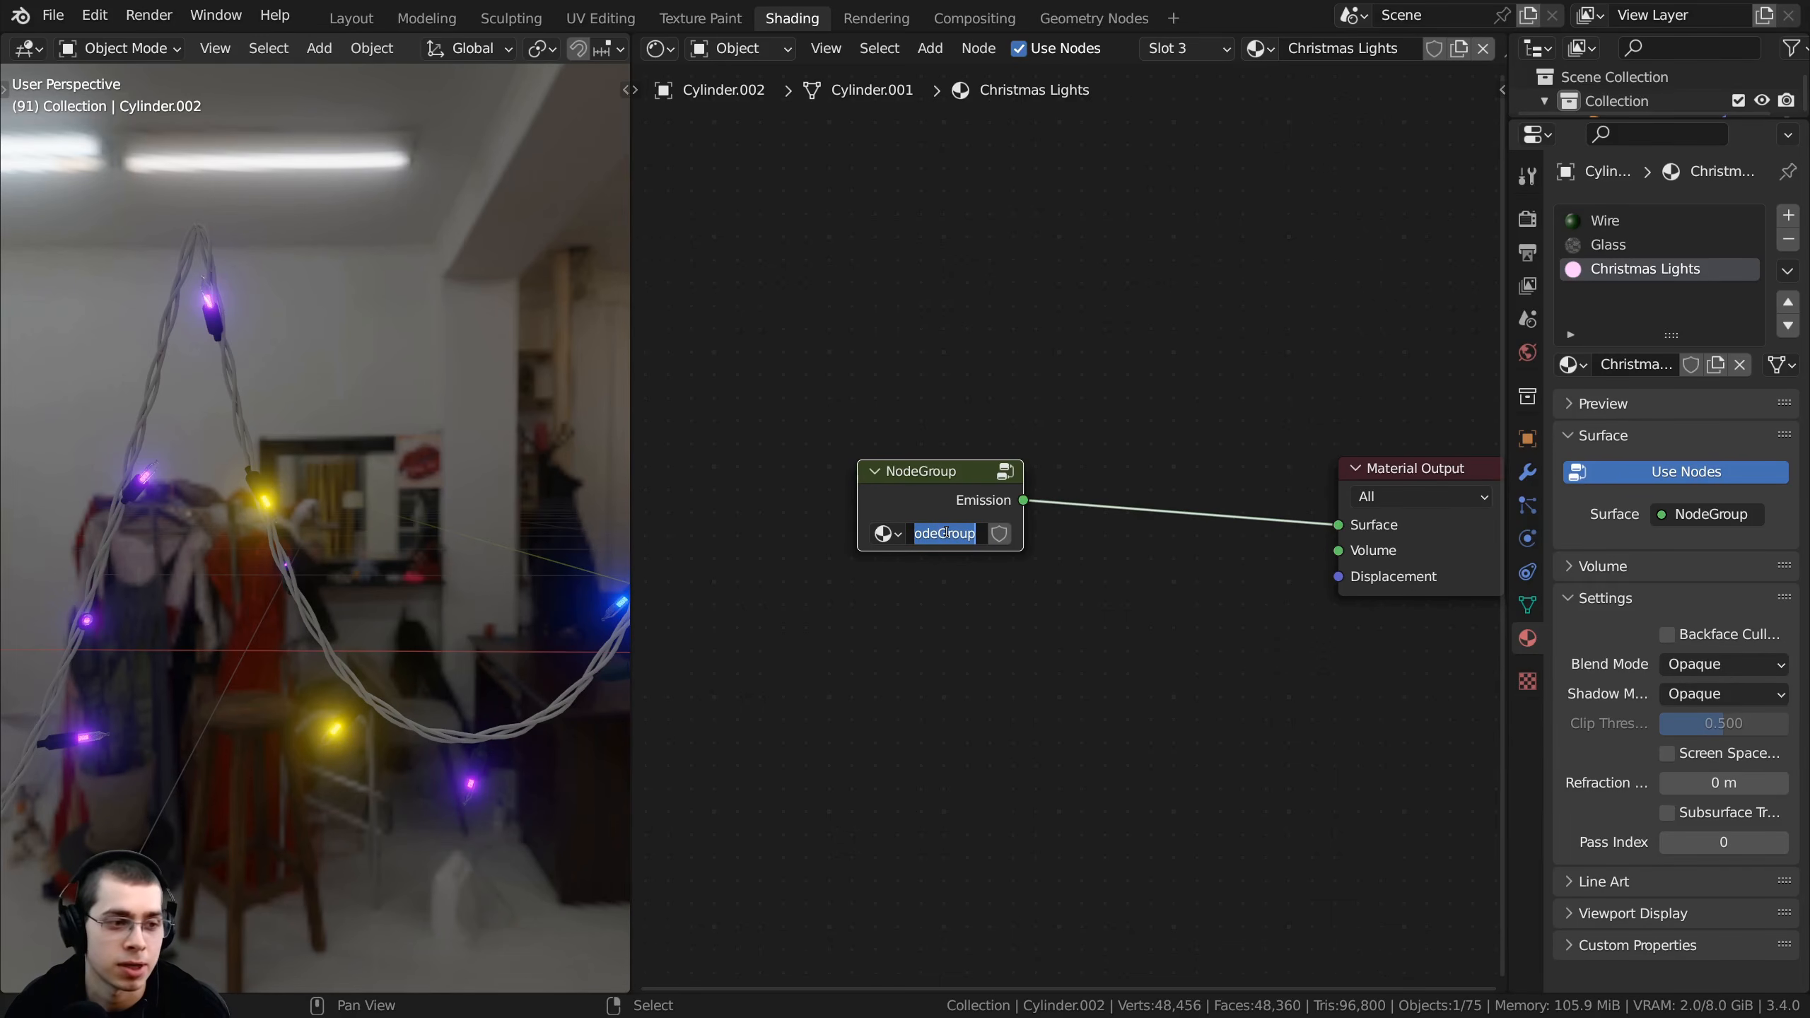
{"action": "type", "text": "Christmas Lights"}
{"action": "key", "text": "Return"}
- Widen the Christmas Lights group node to fit its full name and place it close to the Material Output node
{"action": "scroll", "coordinate": [1014, 476], "scroll_direction": "up", "scroll_amount": 1}
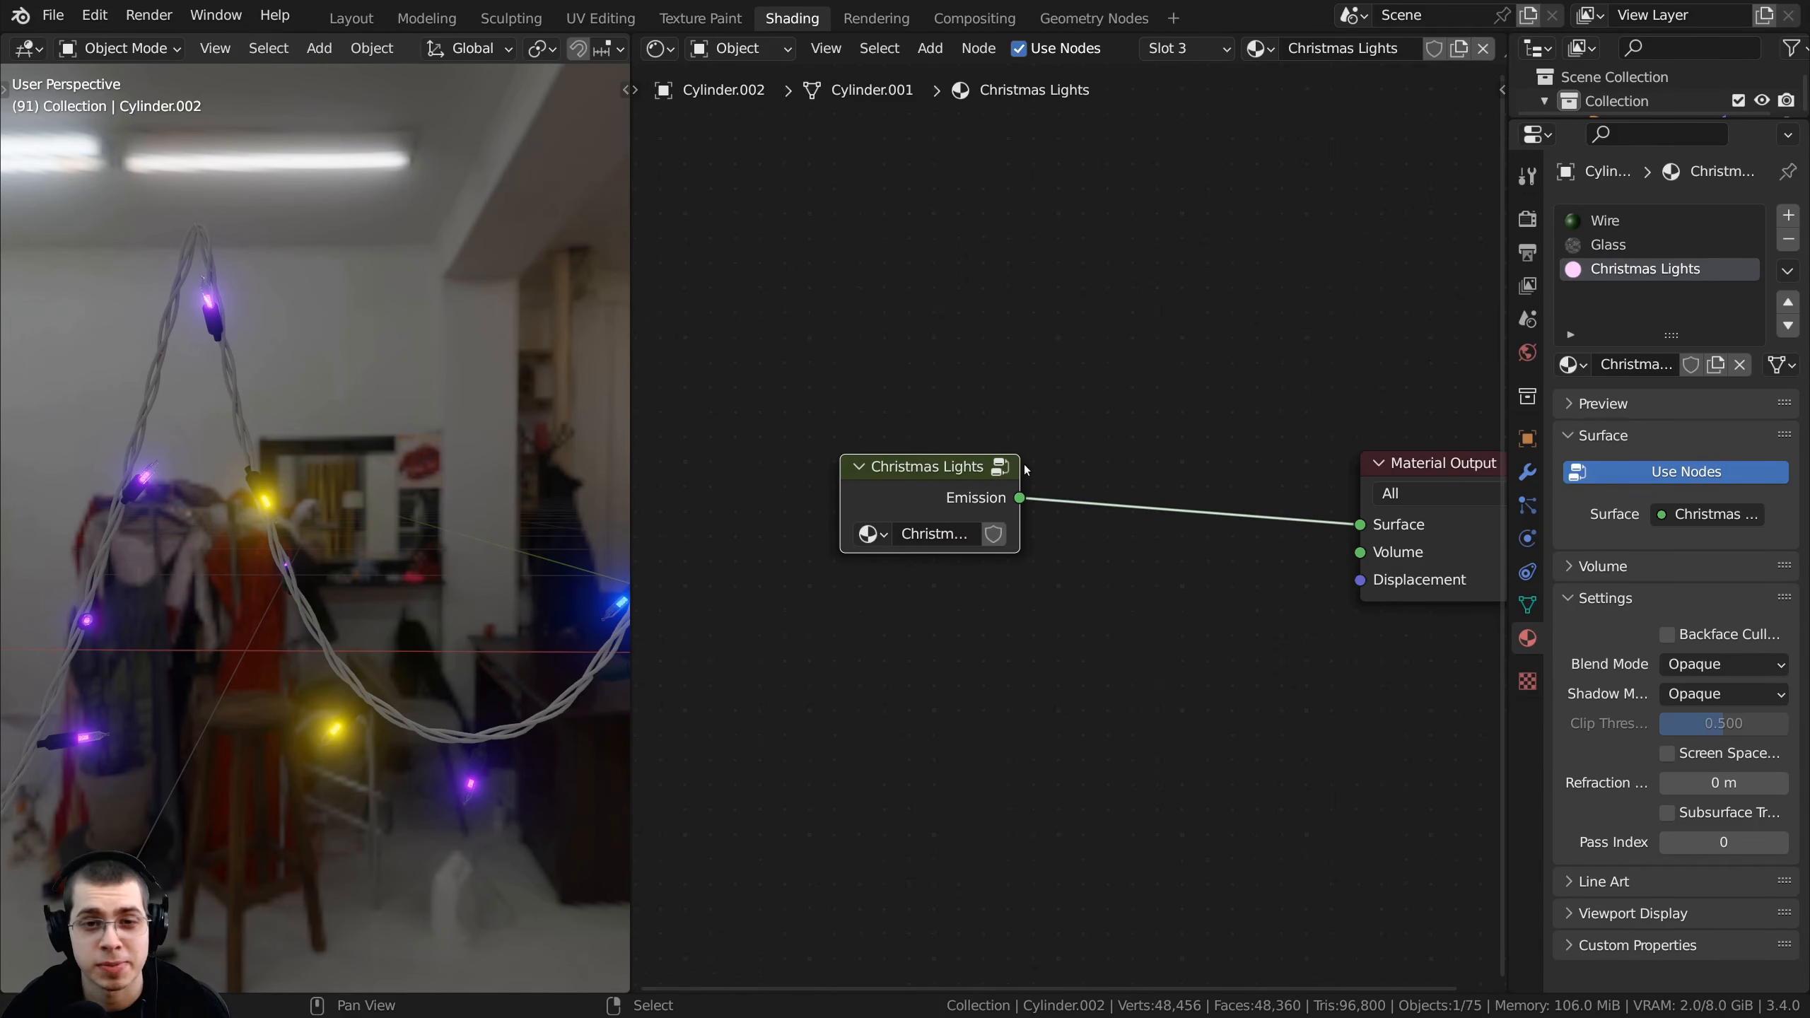
{"action": "left_click_drag", "start_coordinate": [1018, 463], "coordinate": [1122, 463]}
{"action": "mouse_move", "coordinate": [978, 489]}
{"action": "left_mouse_down"}
{"action": "mouse_move", "coordinate": [1127, 507]}
{"action": "mouse_move", "coordinate": [984, 489]}
{"action": "left_mouse_up"}
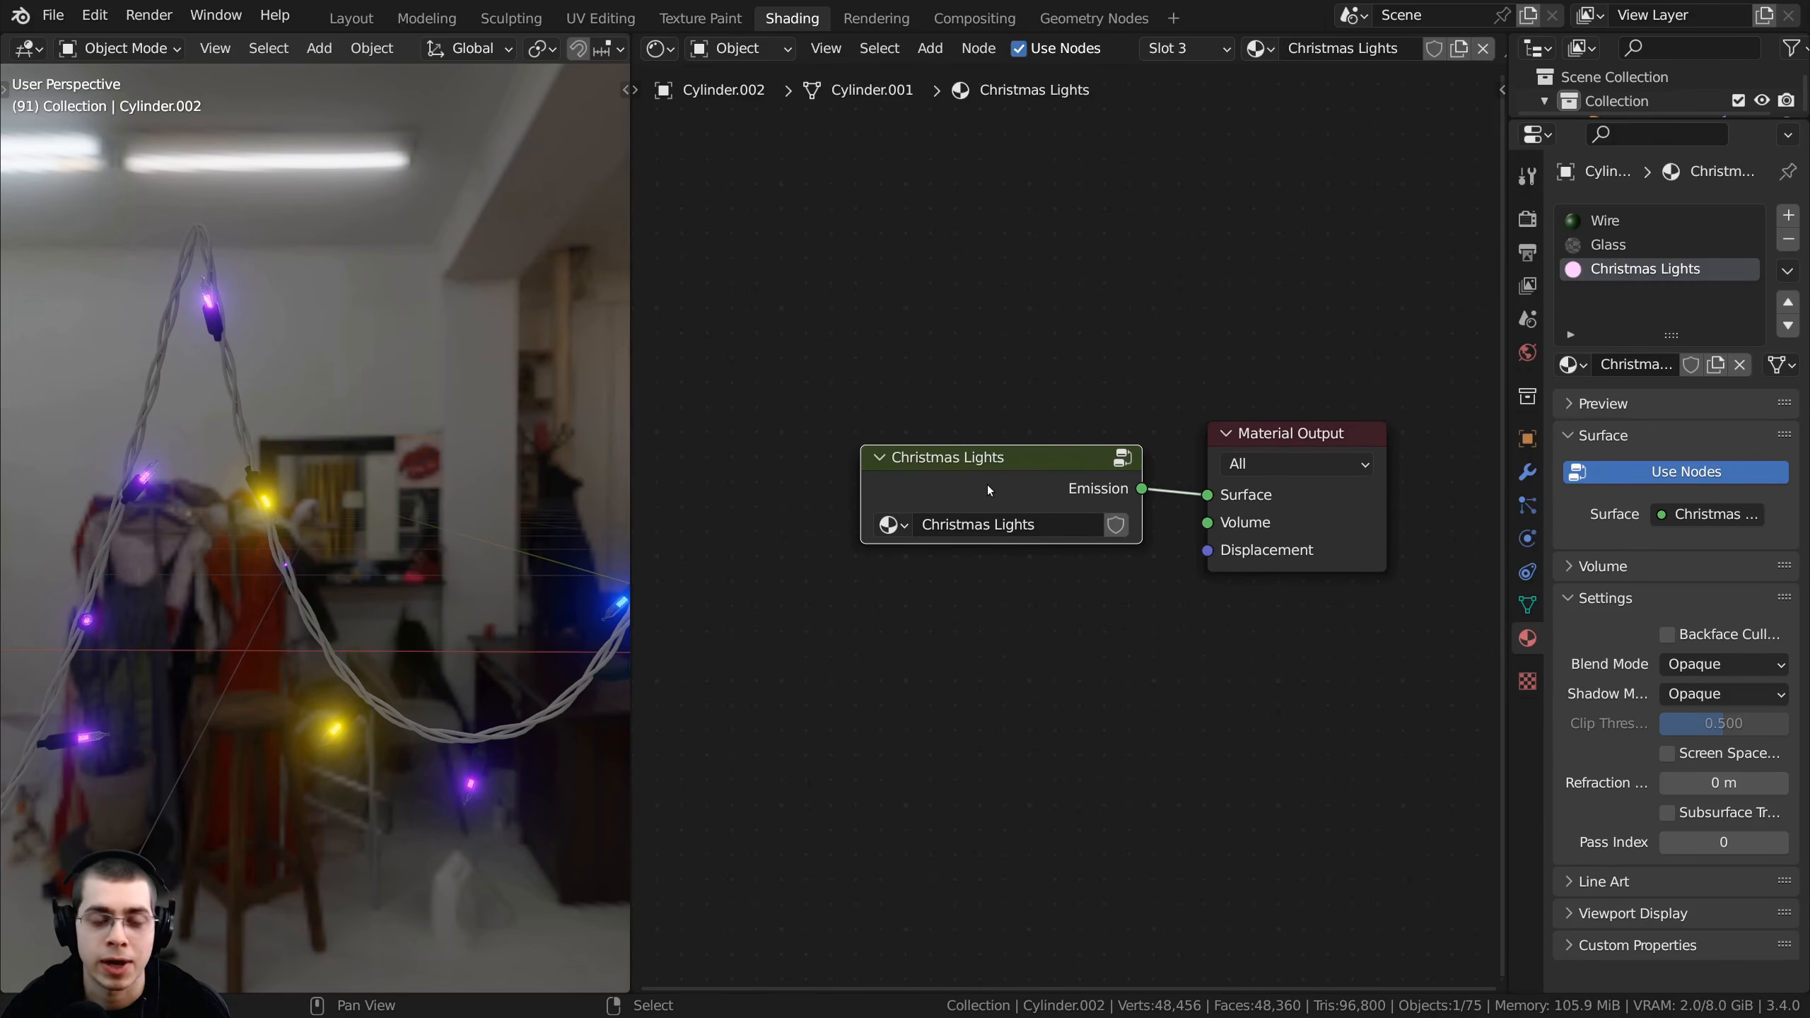
- Review the nodes inside the Christmas Lights group, including the Emission strength and Group Input, and return to the main tree
{"action": "key", "text": "Tab"}
{"action": "scroll", "coordinate": [1021, 543], "scroll_direction": "down", "scroll_amount": 2}
{"action": "scroll", "coordinate": [967, 528], "scroll_direction": "up", "scroll_amount": 1}
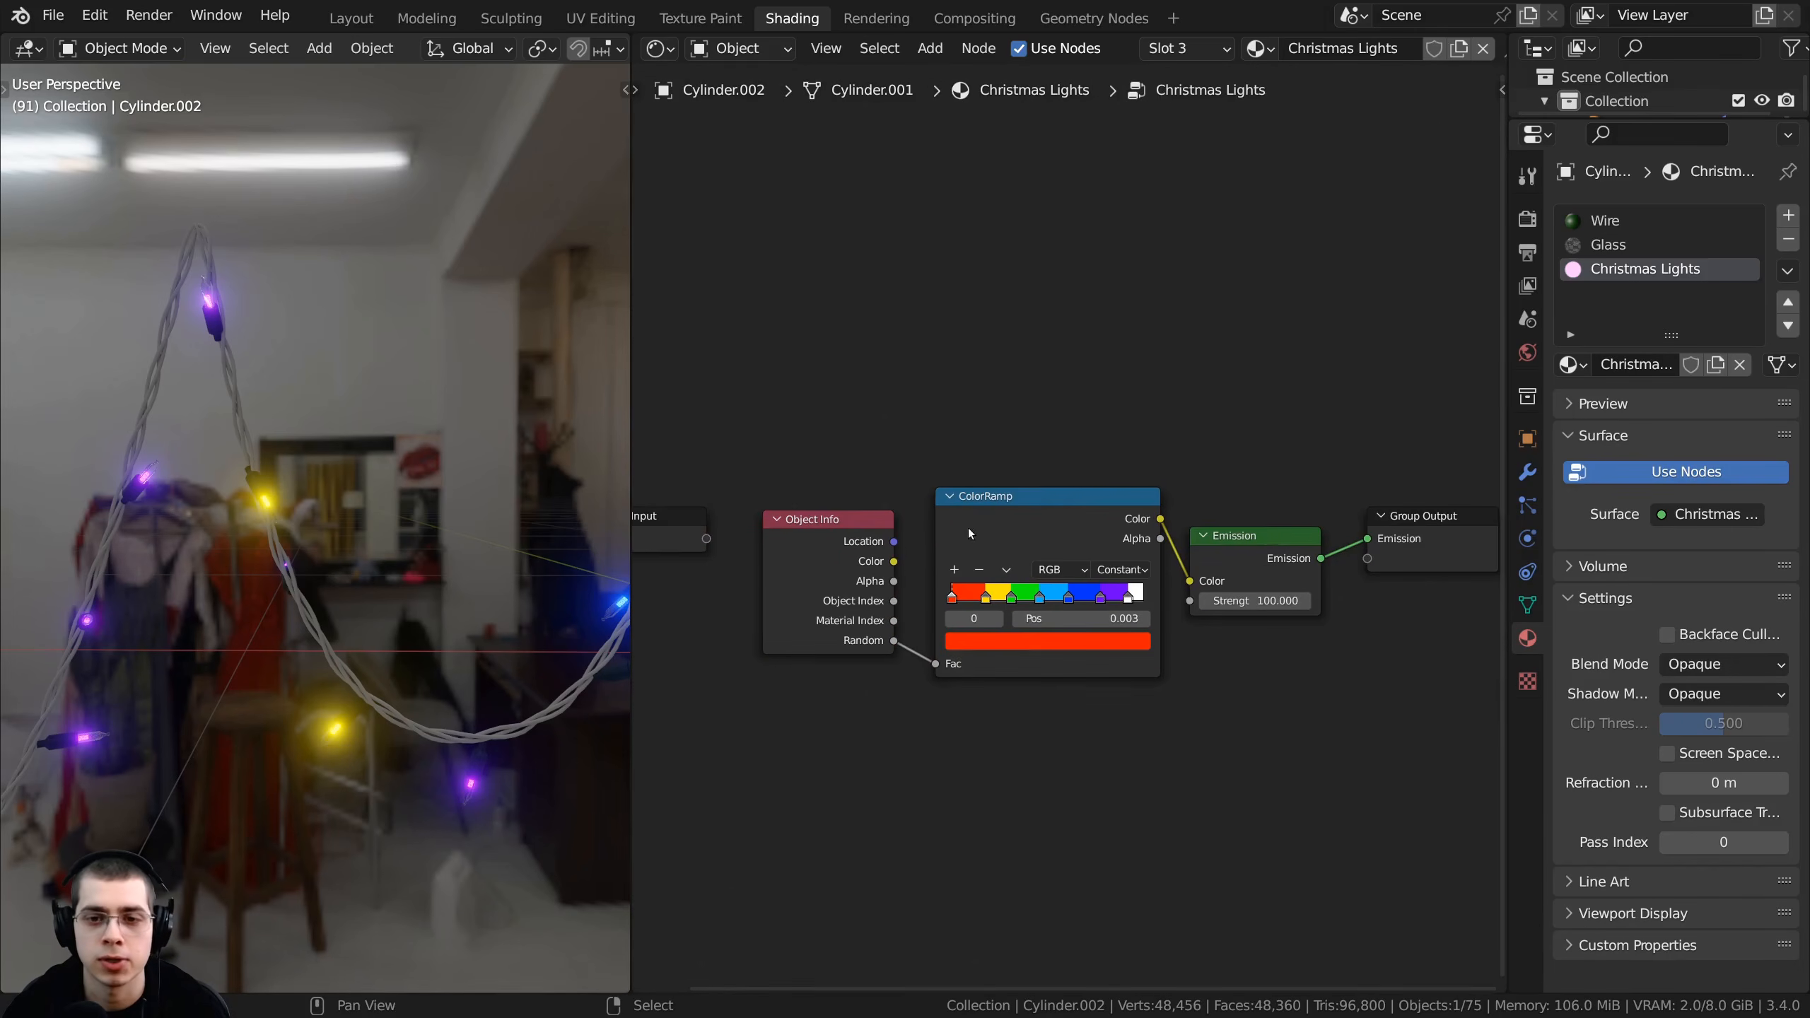
{"action": "middle_click_drag", "start_coordinate": [1128, 812], "coordinate": [1063, 823]}
{"action": "middle_click_drag", "start_coordinate": [911, 694], "coordinate": [998, 667]}
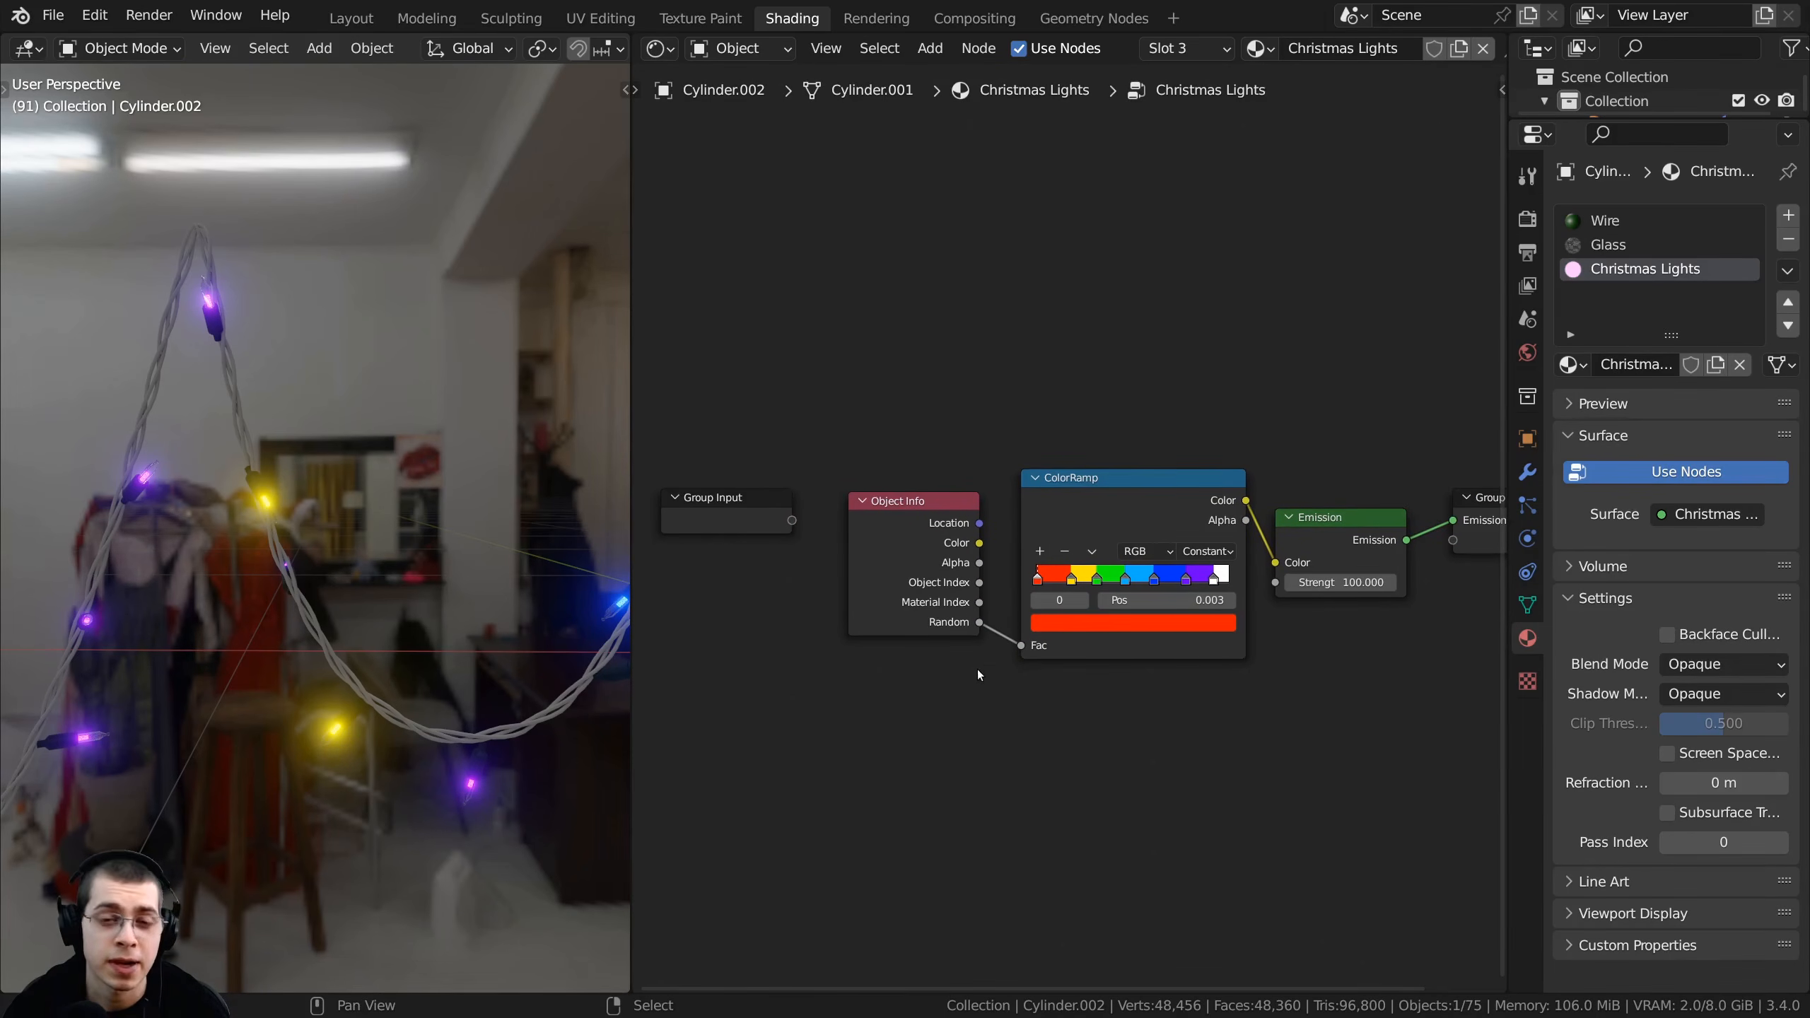
{"action": "scroll", "coordinate": [1111, 641], "scroll_direction": "up", "scroll_amount": 1}
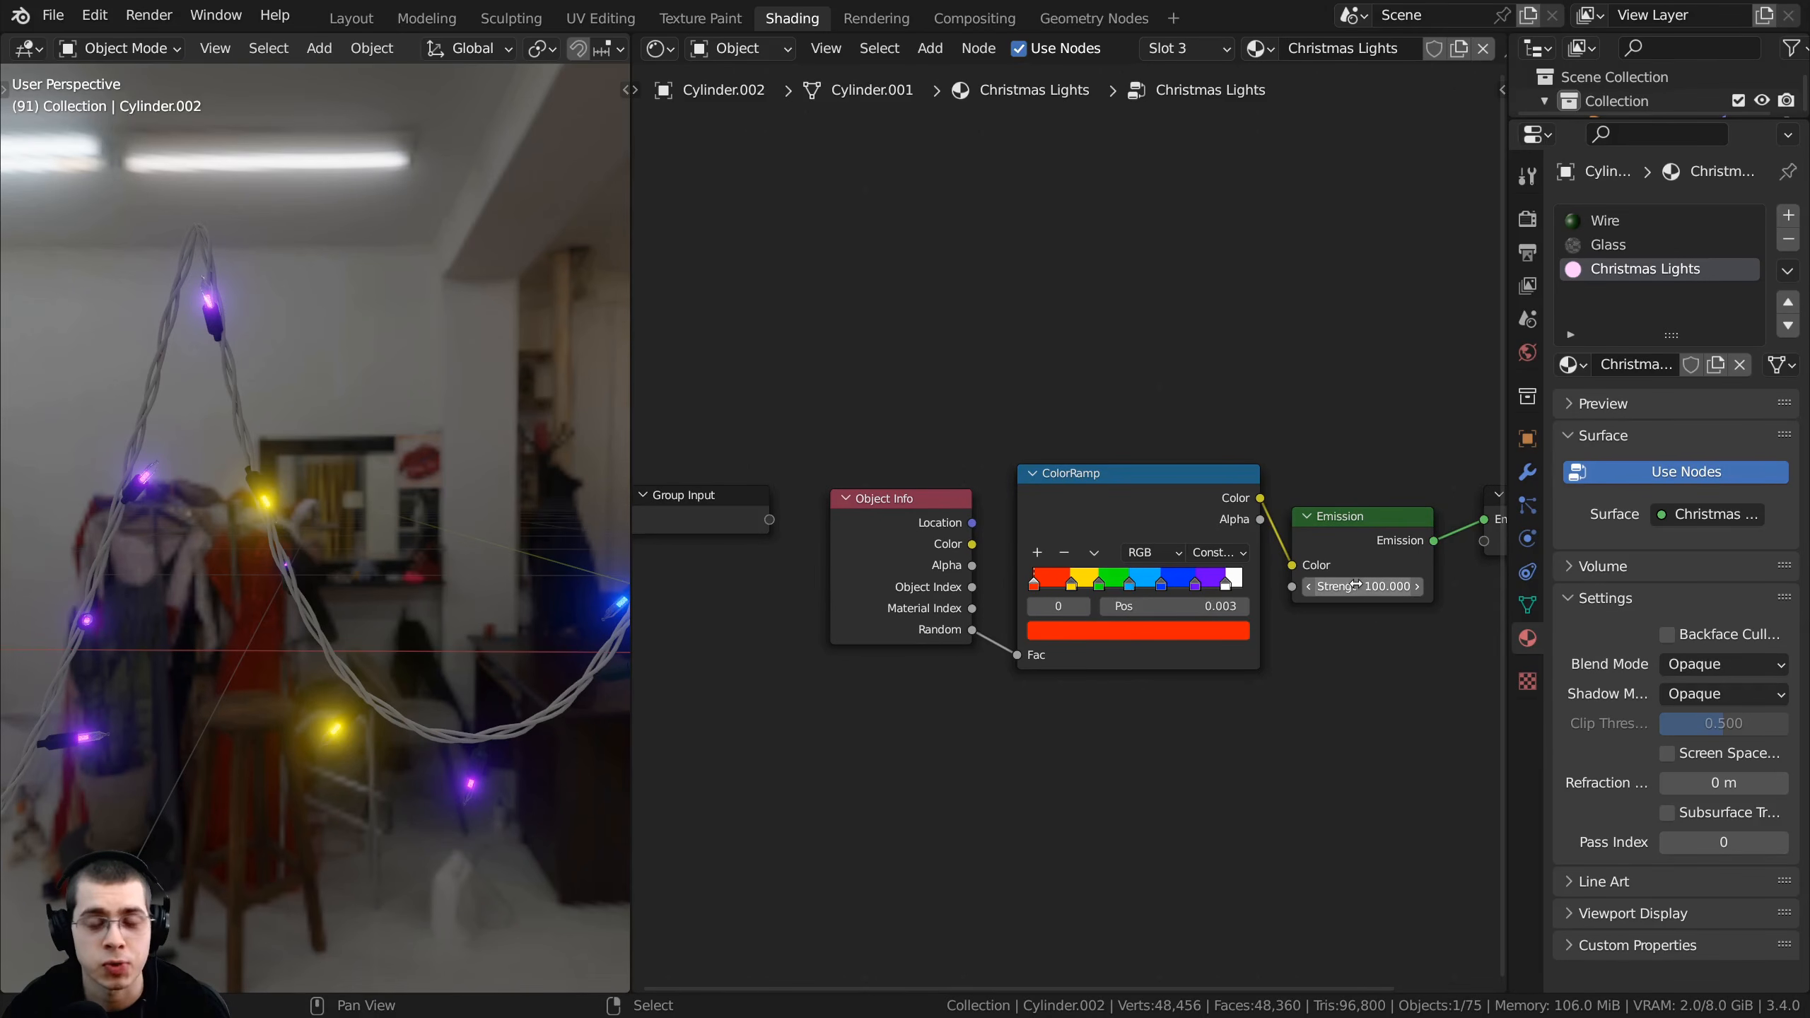
{"action": "left_click_drag", "start_coordinate": [713, 528], "coordinate": [695, 533]}
{"action": "middle_click_drag", "start_coordinate": [987, 576], "coordinate": [1002, 567]}
{"action": "key", "text": "Tab"}
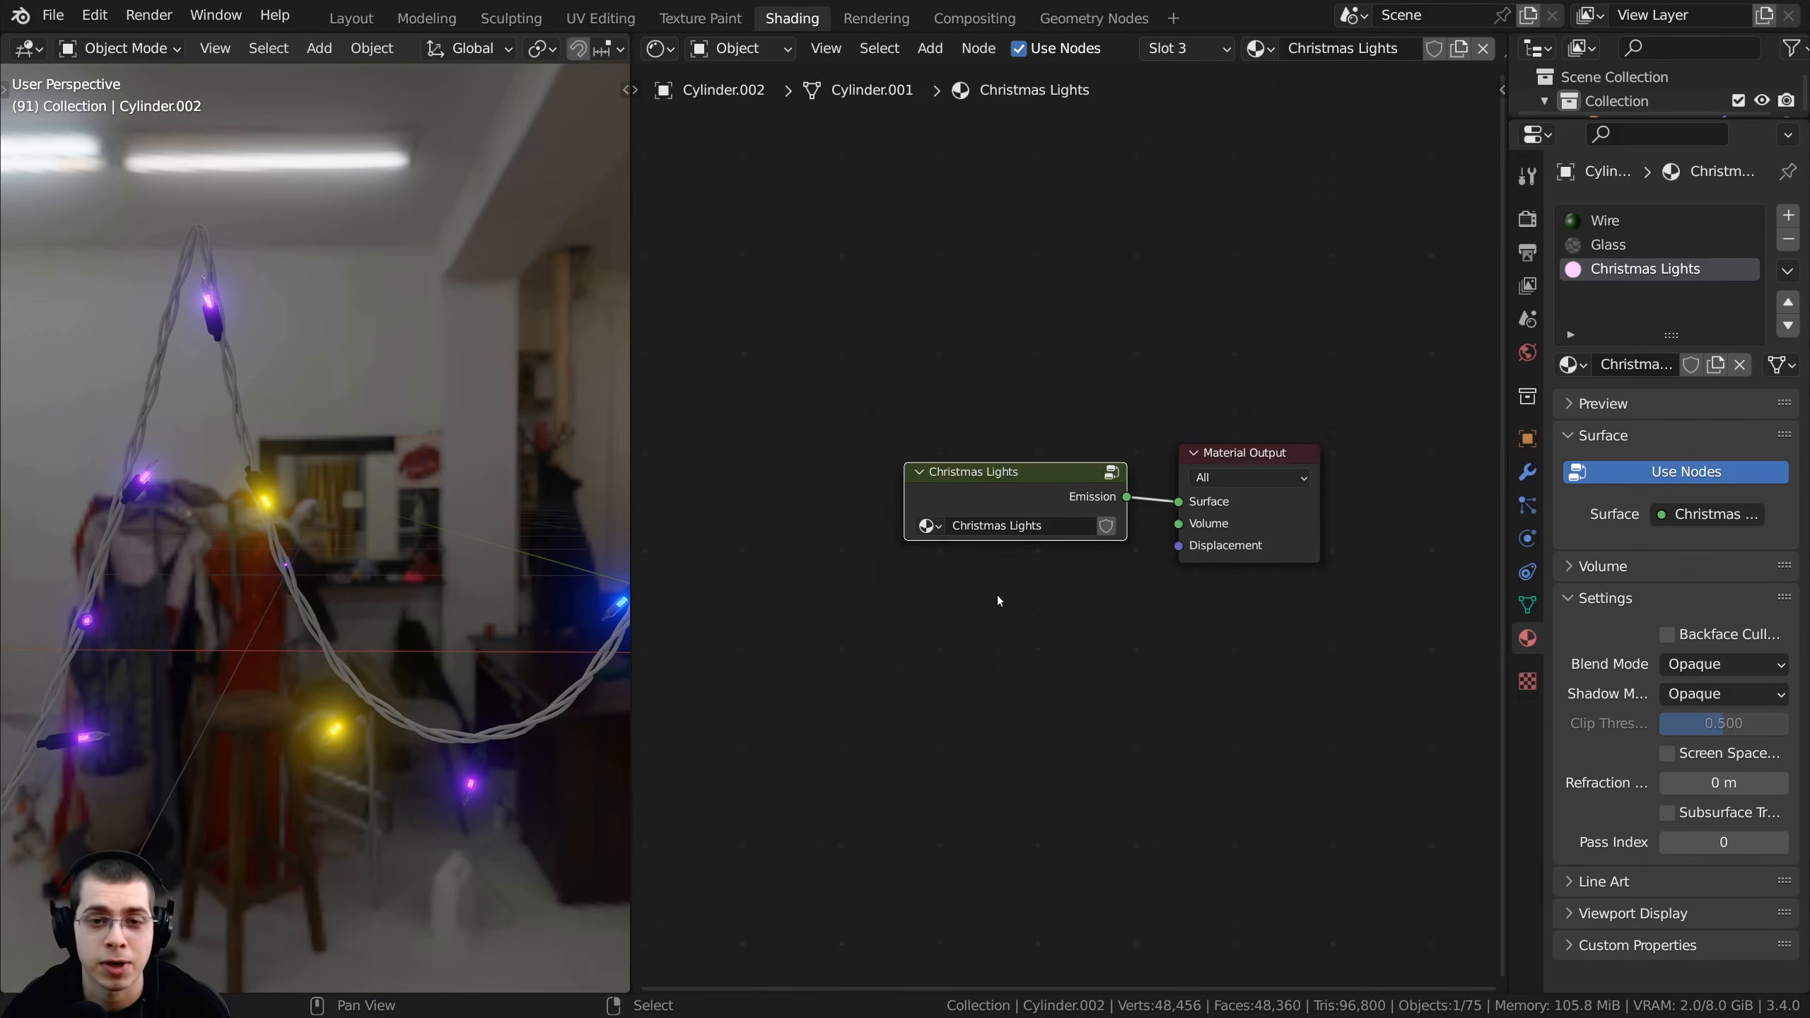
- Inside the Christmas Lights group, expose the Emission node's Strength by linking it to the Group Input
{"action": "scroll", "coordinate": [875, 555], "scroll_direction": "up", "scroll_amount": 2}
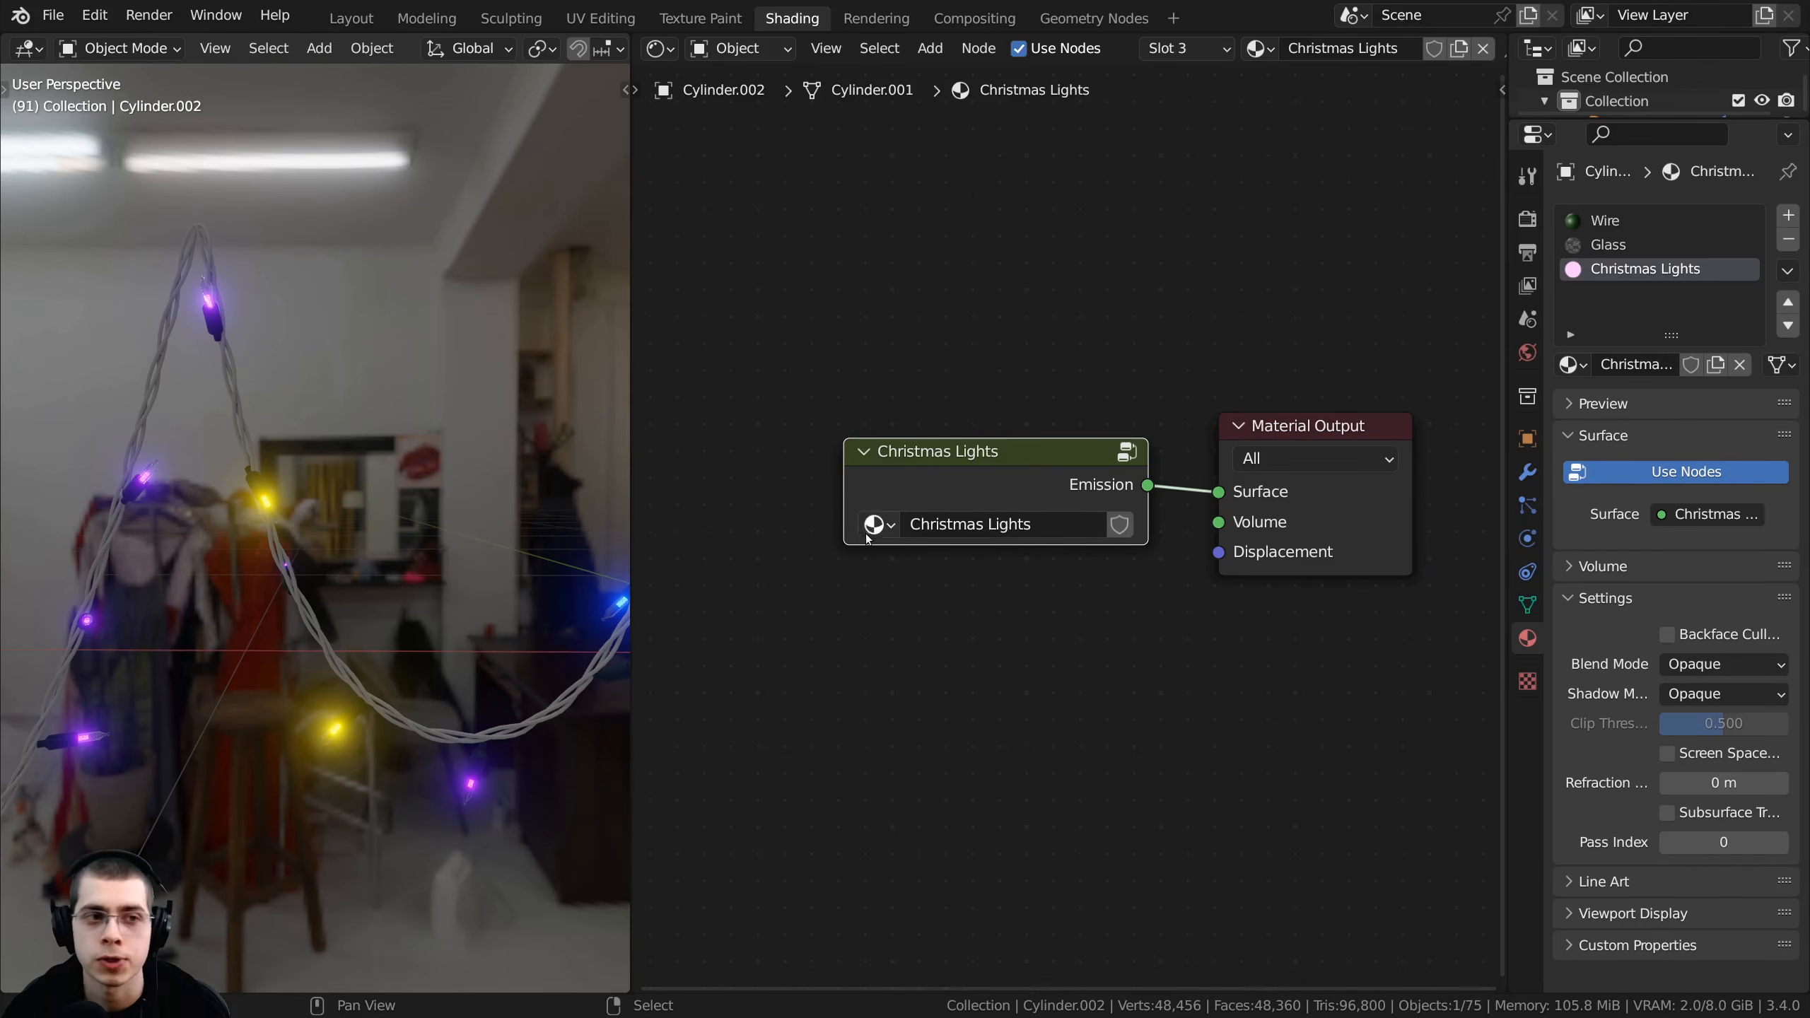
{"action": "left_click_drag", "start_coordinate": [935, 489], "coordinate": [929, 490]}
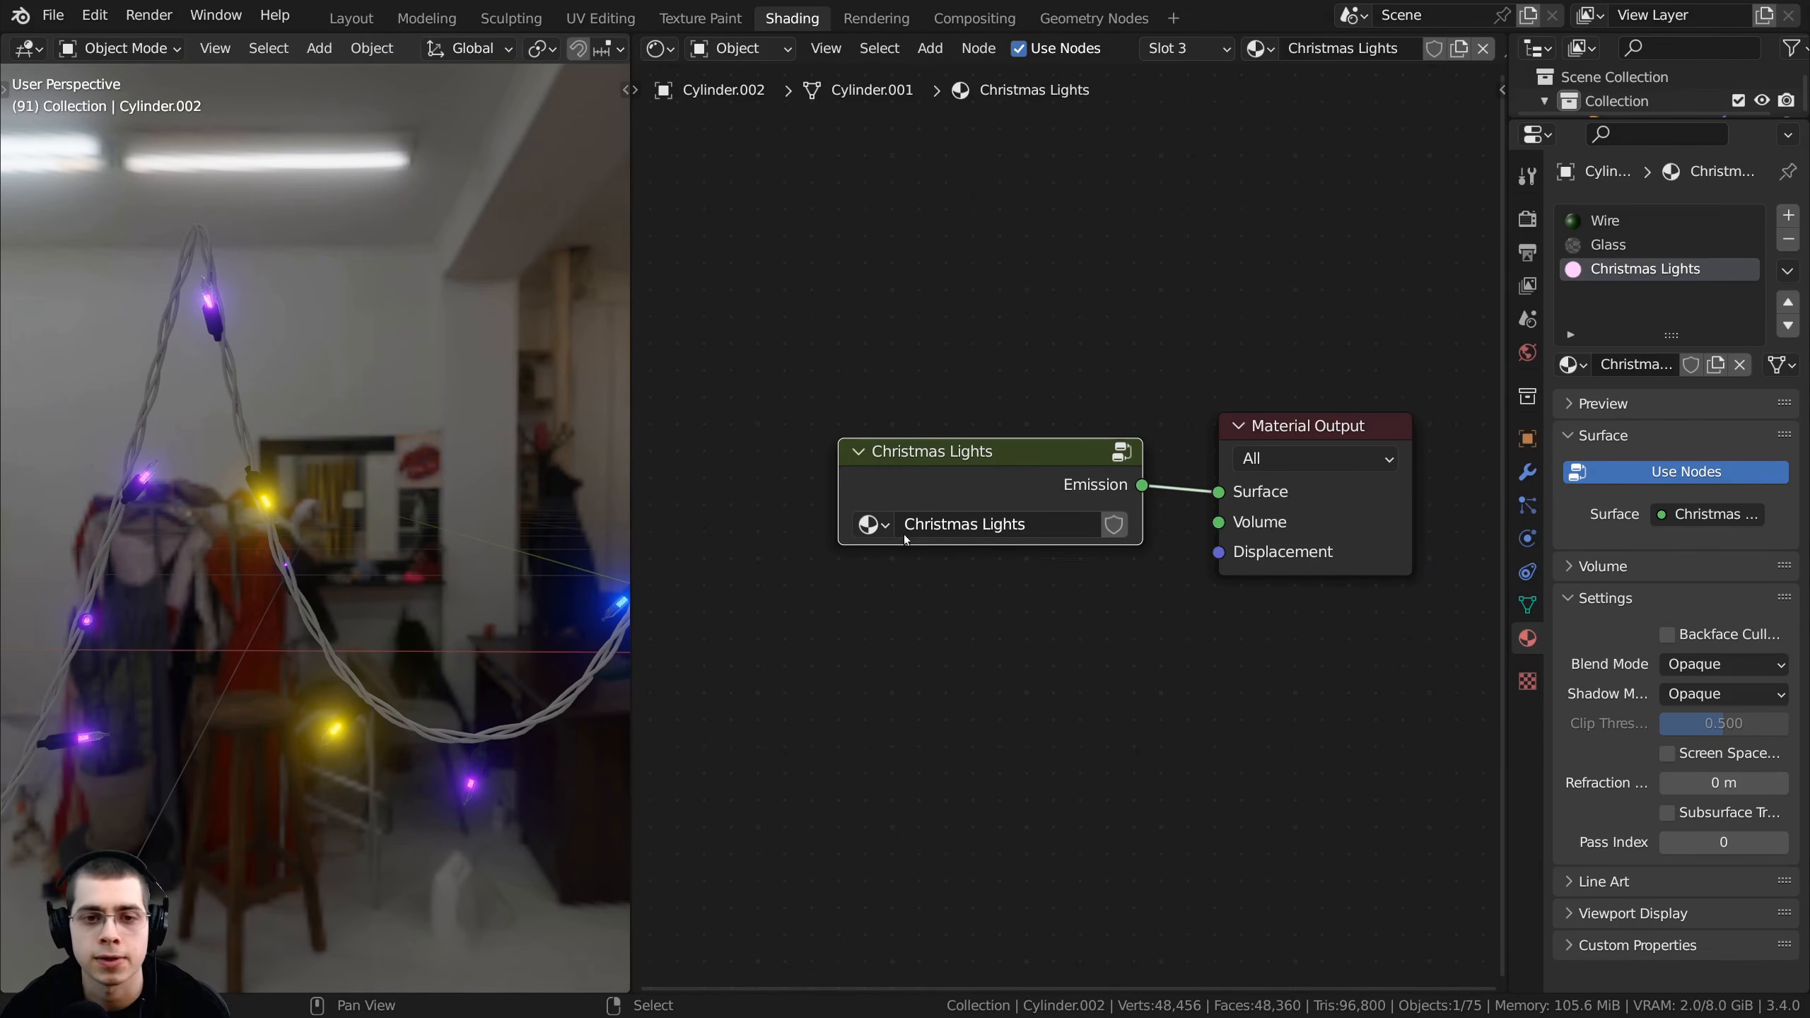
{"action": "key", "text": "Tab"}
{"action": "scroll", "coordinate": [975, 503], "scroll_direction": "down", "scroll_amount": 1}
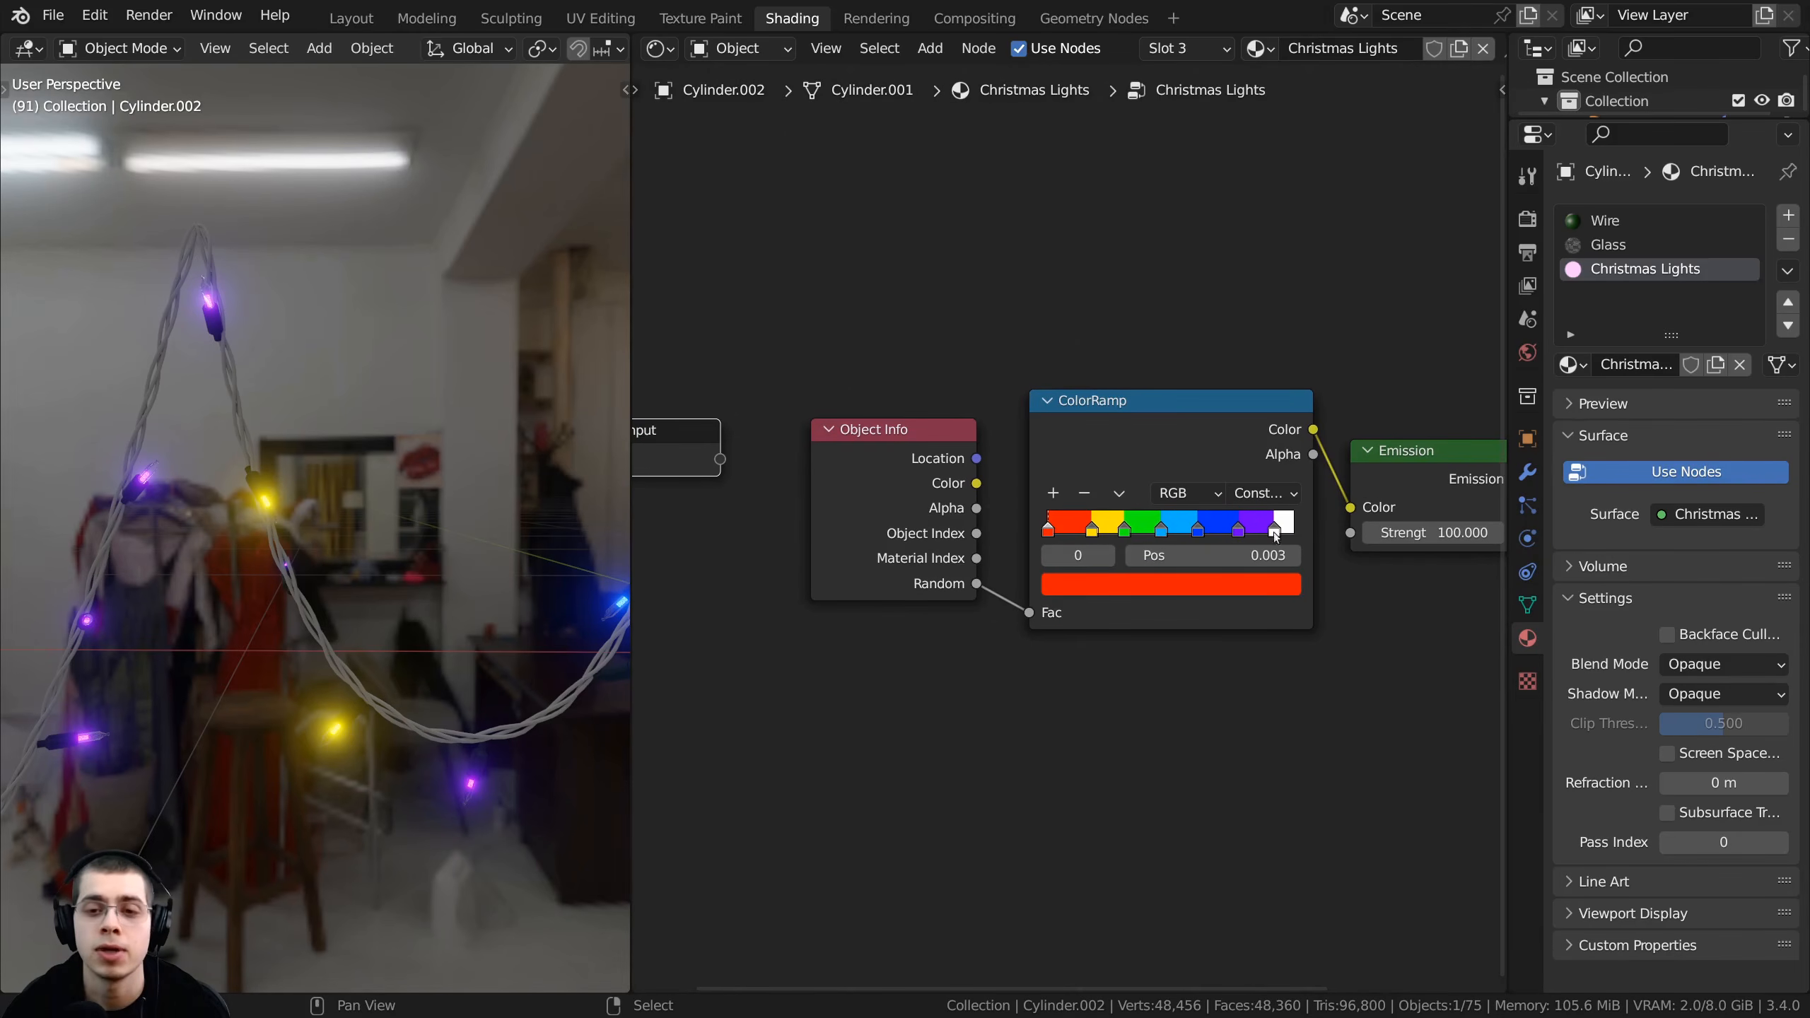
{"action": "left_click_drag", "start_coordinate": [1325, 531], "coordinate": [700, 459]}
{"action": "middle_click_drag", "start_coordinate": [699, 459], "coordinate": [865, 477]}
{"action": "left_click_drag", "start_coordinate": [784, 460], "coordinate": [772, 481]}
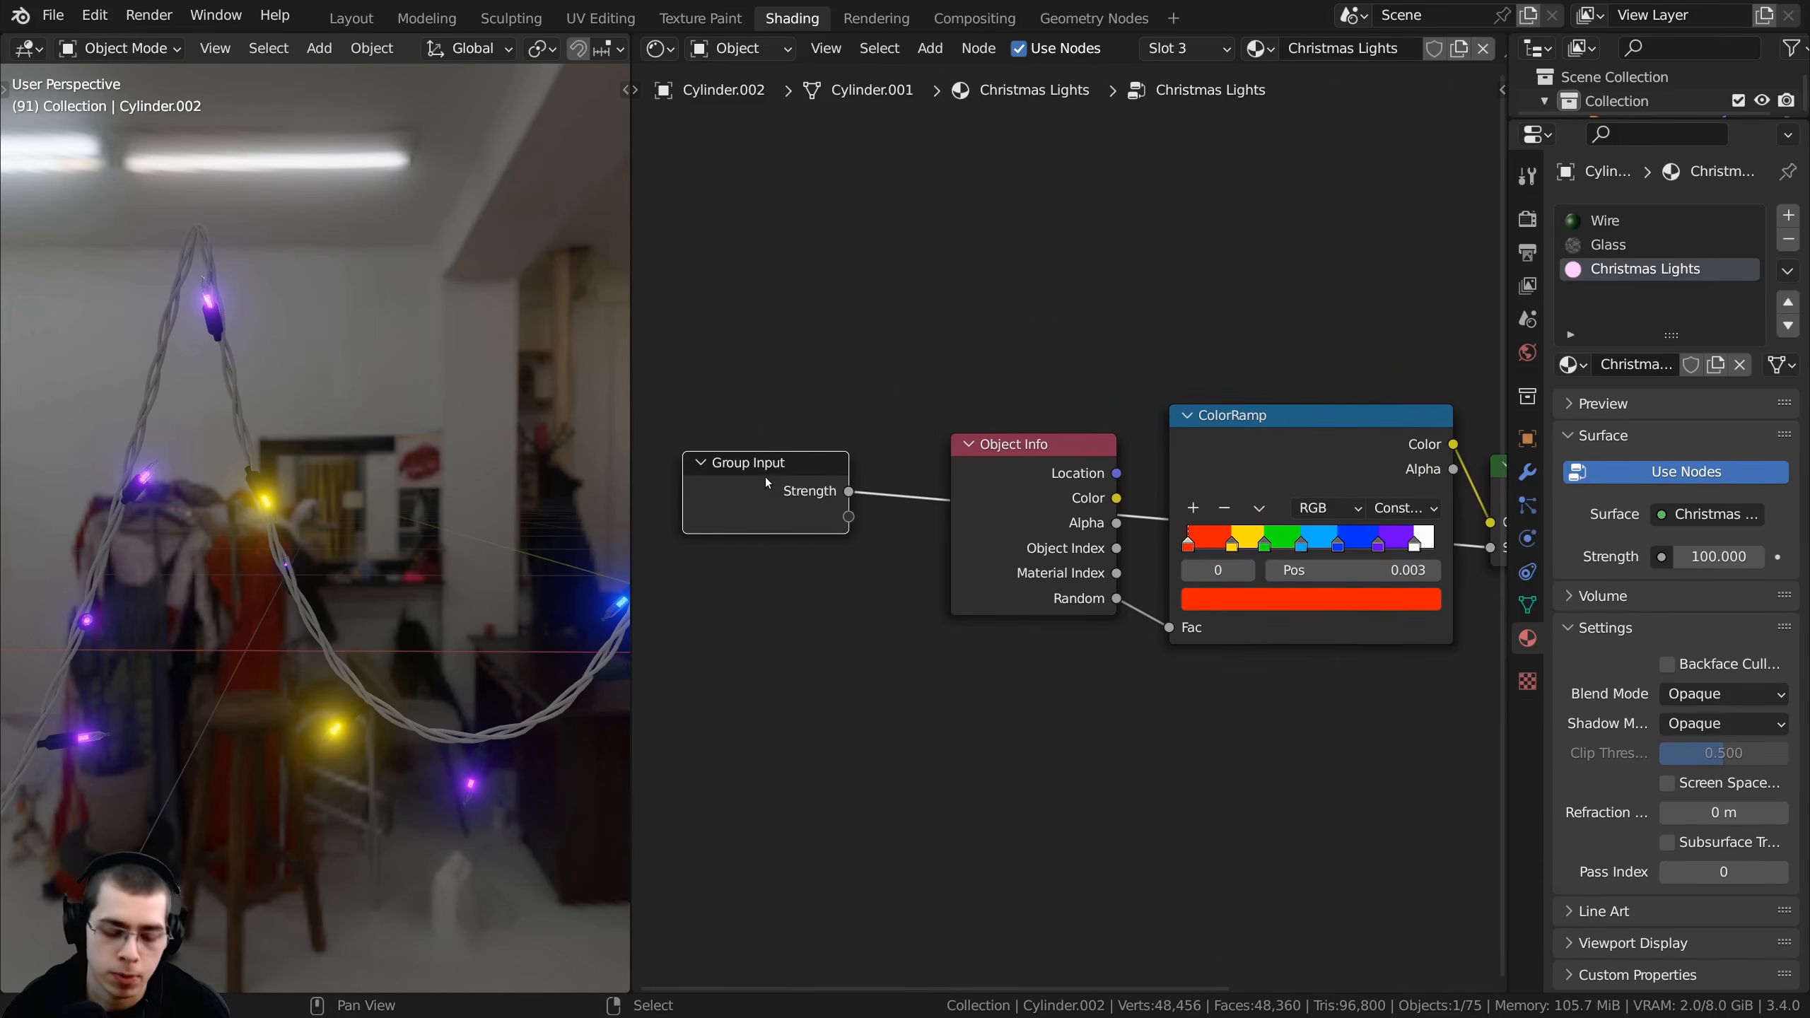
- Rename the group's Strength input to Light Strength
{"action": "key", "text": "n"}
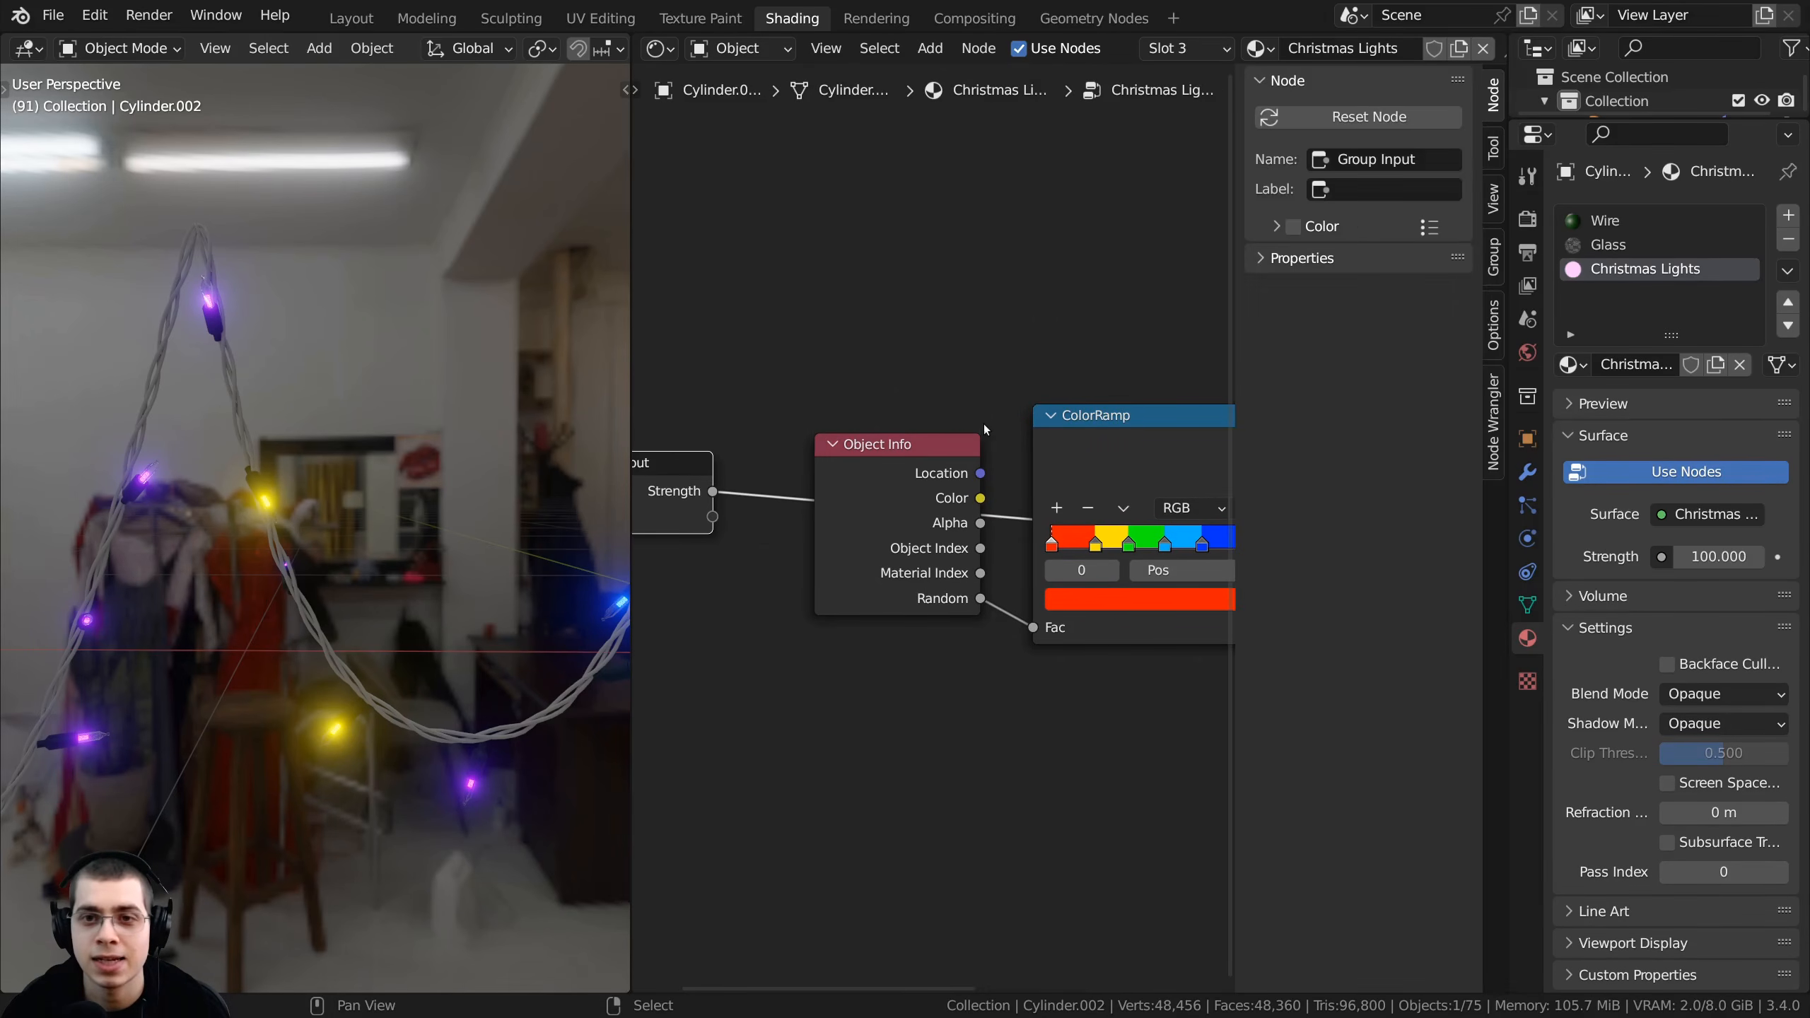
{"action": "left_click", "coordinate": [1495, 274]}
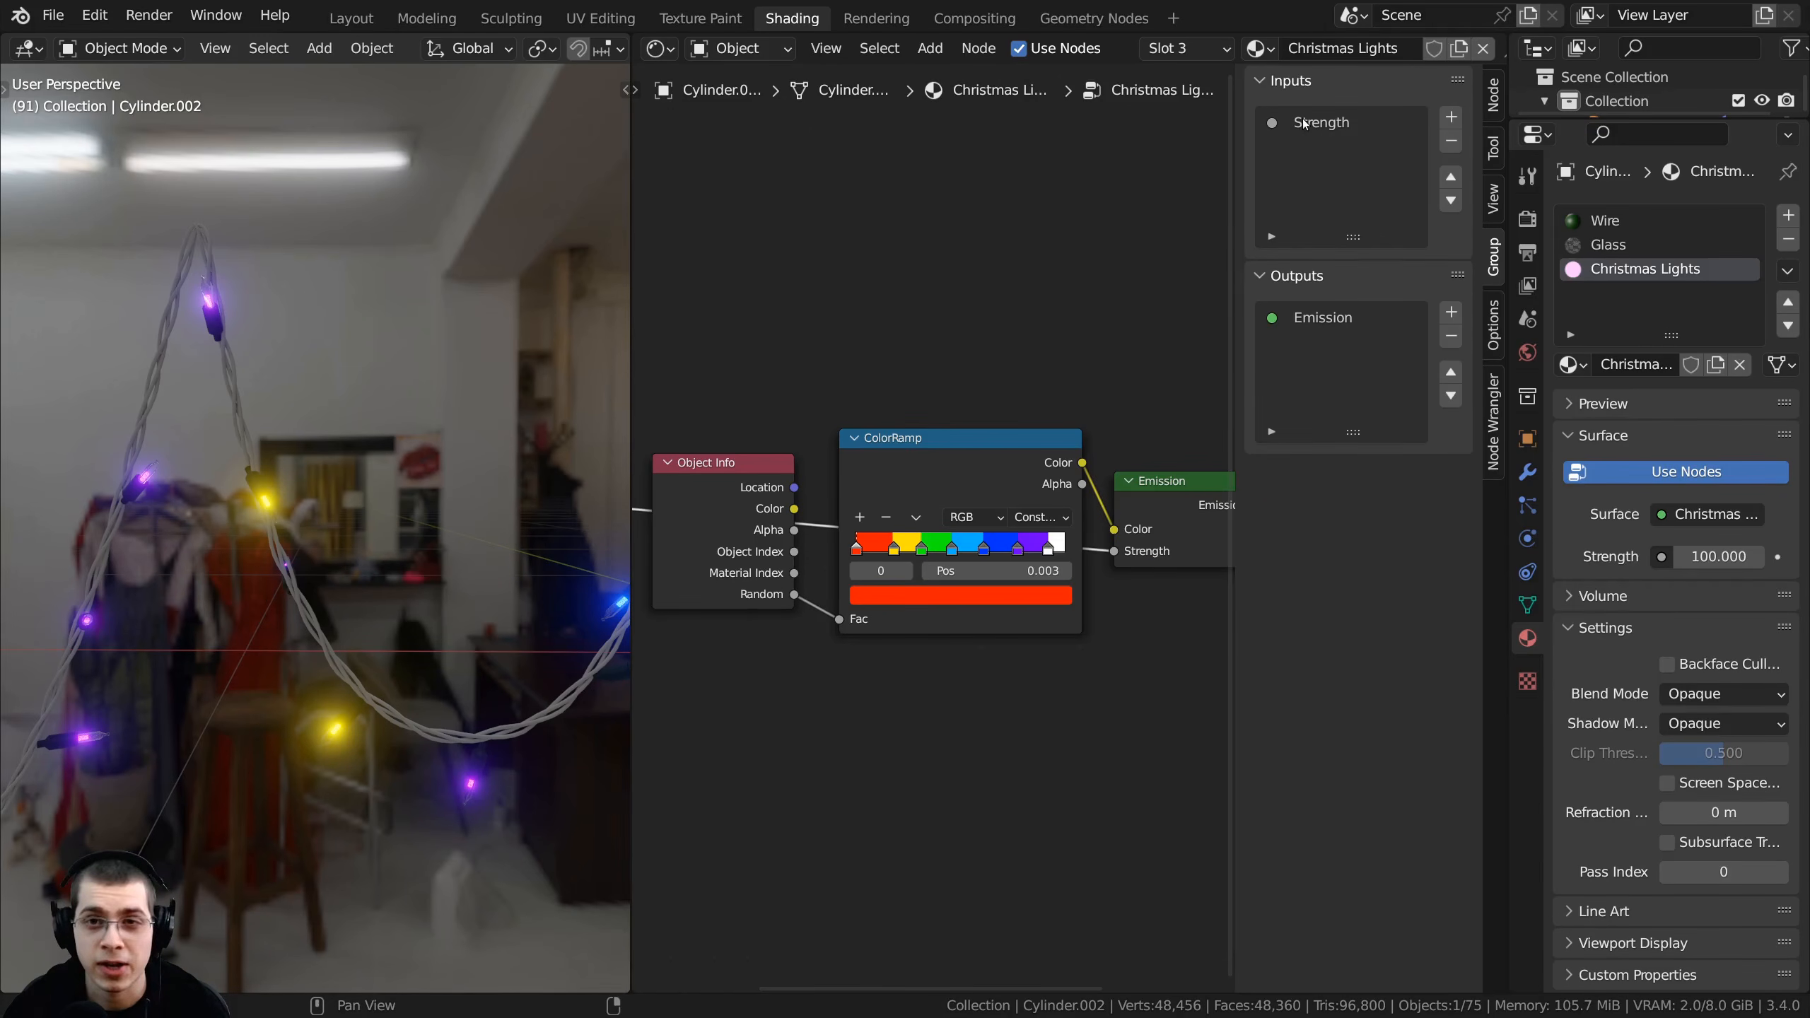
{"action": "left_click", "coordinate": [1303, 122]}
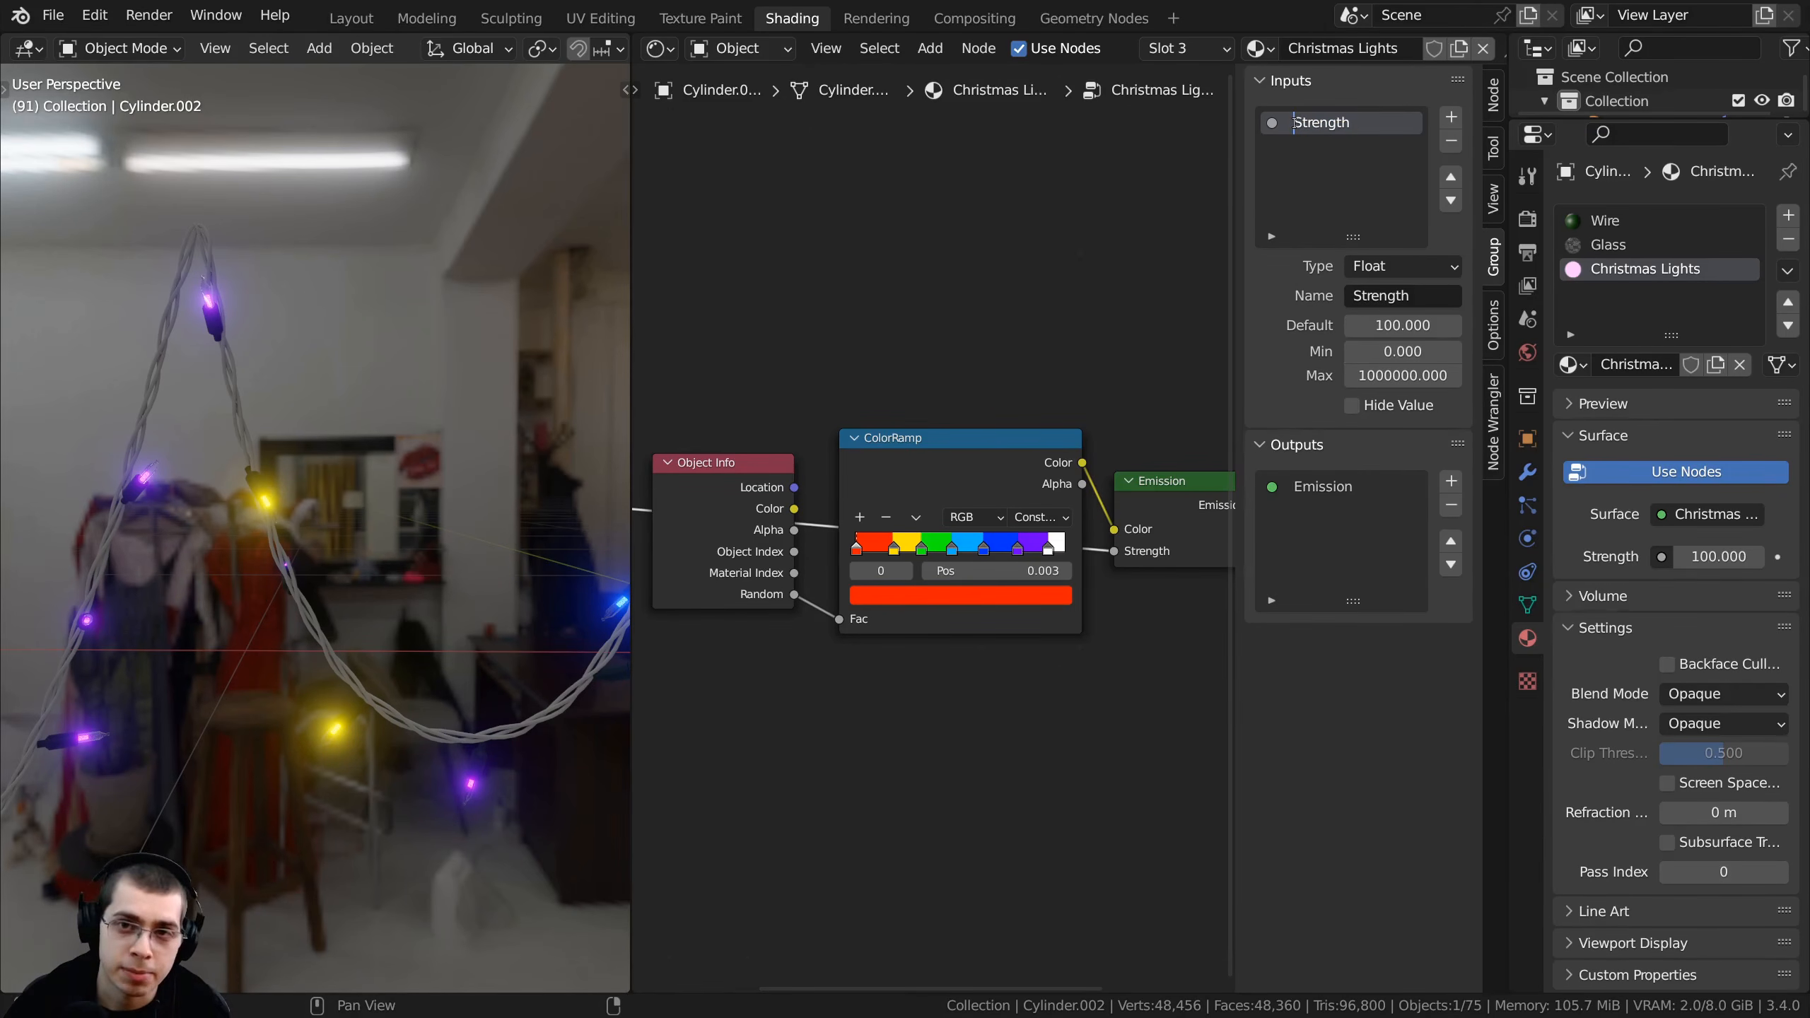
{"action": "type", "text": "Light"}
{"action": "key", "text": "Return"}
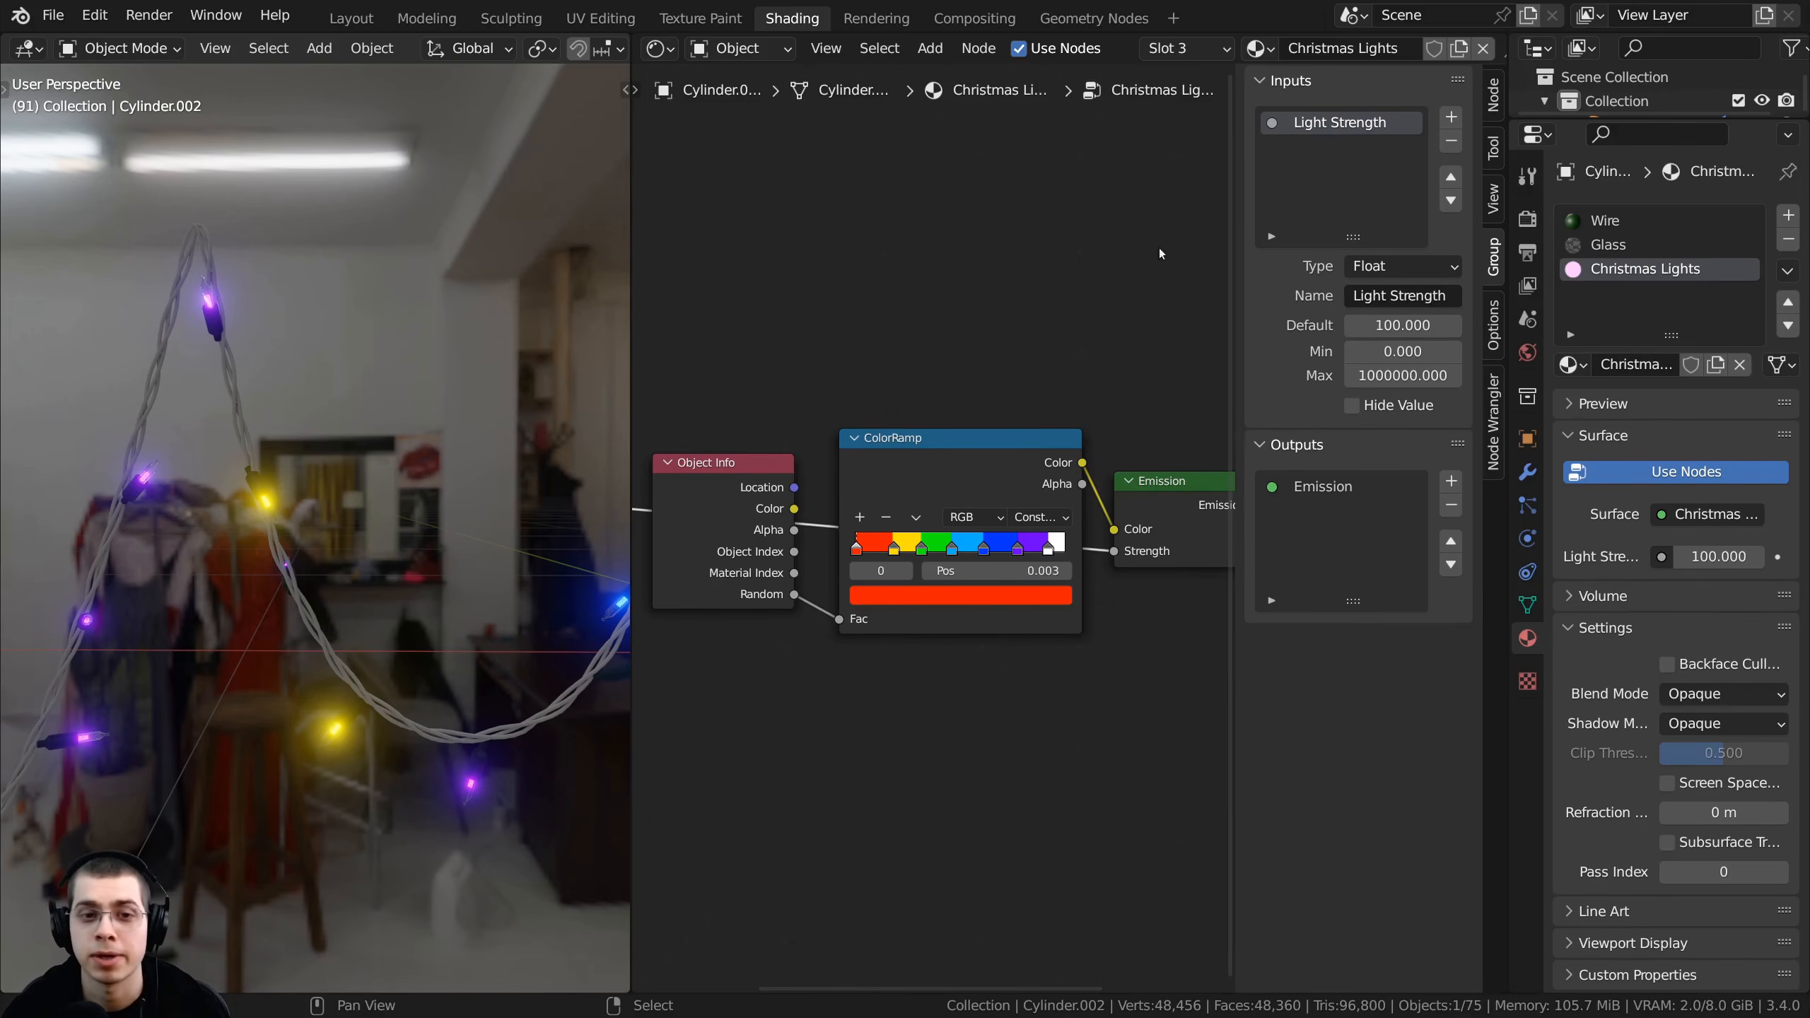
- Try out a different Light Strength on the Christmas Lights group in the main tree and move the node closer to Material Output
{"action": "scroll", "coordinate": [1155, 257], "scroll_direction": "up", "scroll_amount": 1}
{"action": "key", "text": "Tab"}
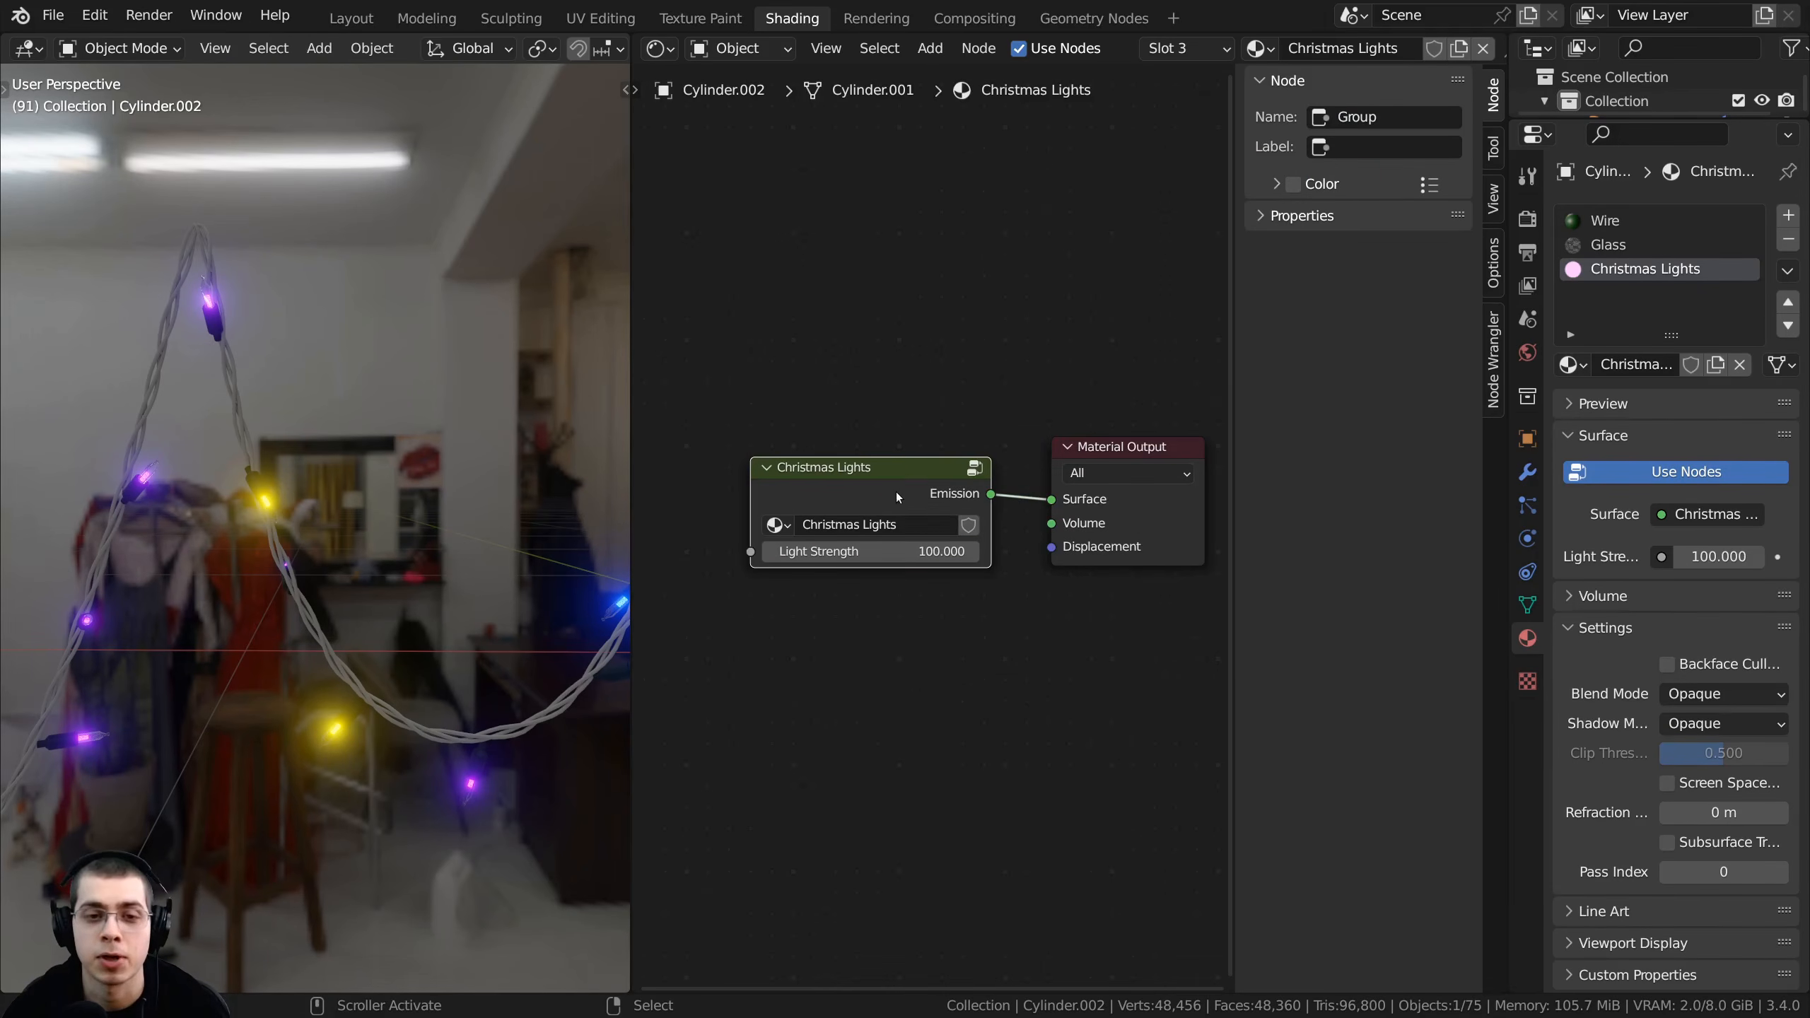
{"action": "scroll", "coordinate": [823, 512], "scroll_direction": "up", "scroll_amount": 1}
{"action": "left_click_drag", "start_coordinate": [841, 536], "coordinate": [1354, 535]}
{"action": "right_click", "coordinate": [849, 525]}
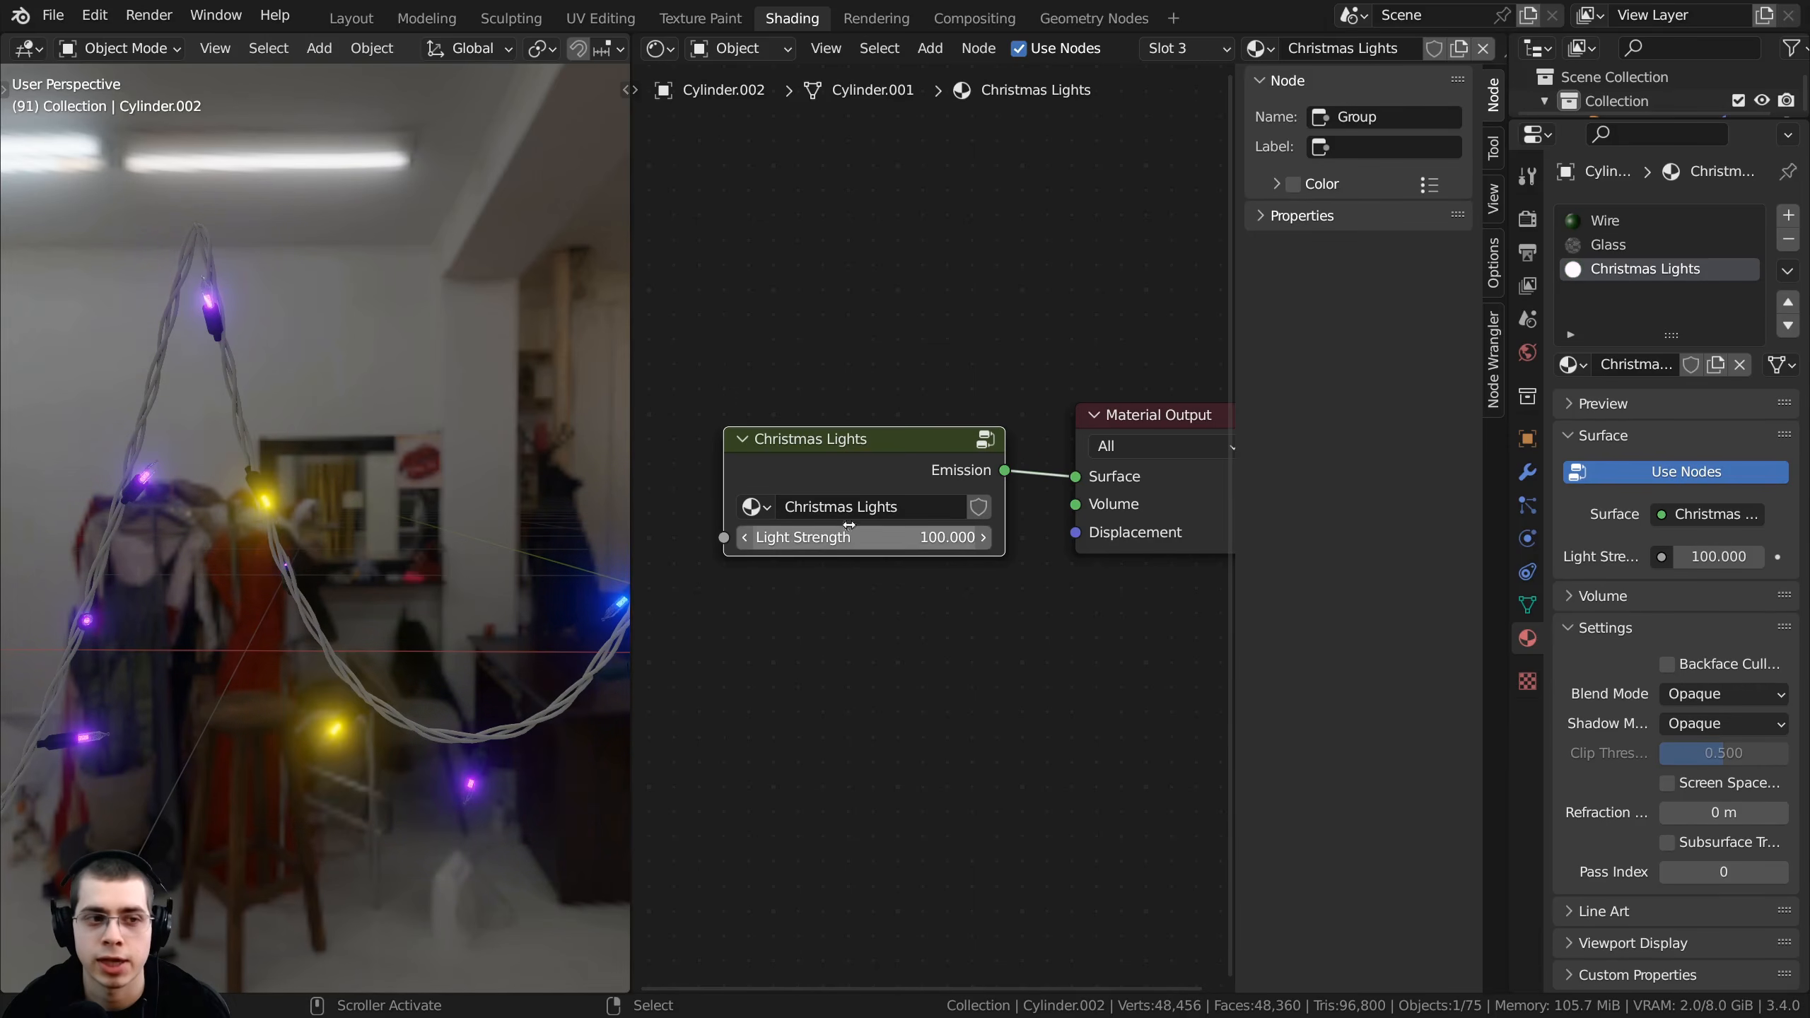
{"action": "left_click_drag", "start_coordinate": [798, 469], "coordinate": [827, 473]}
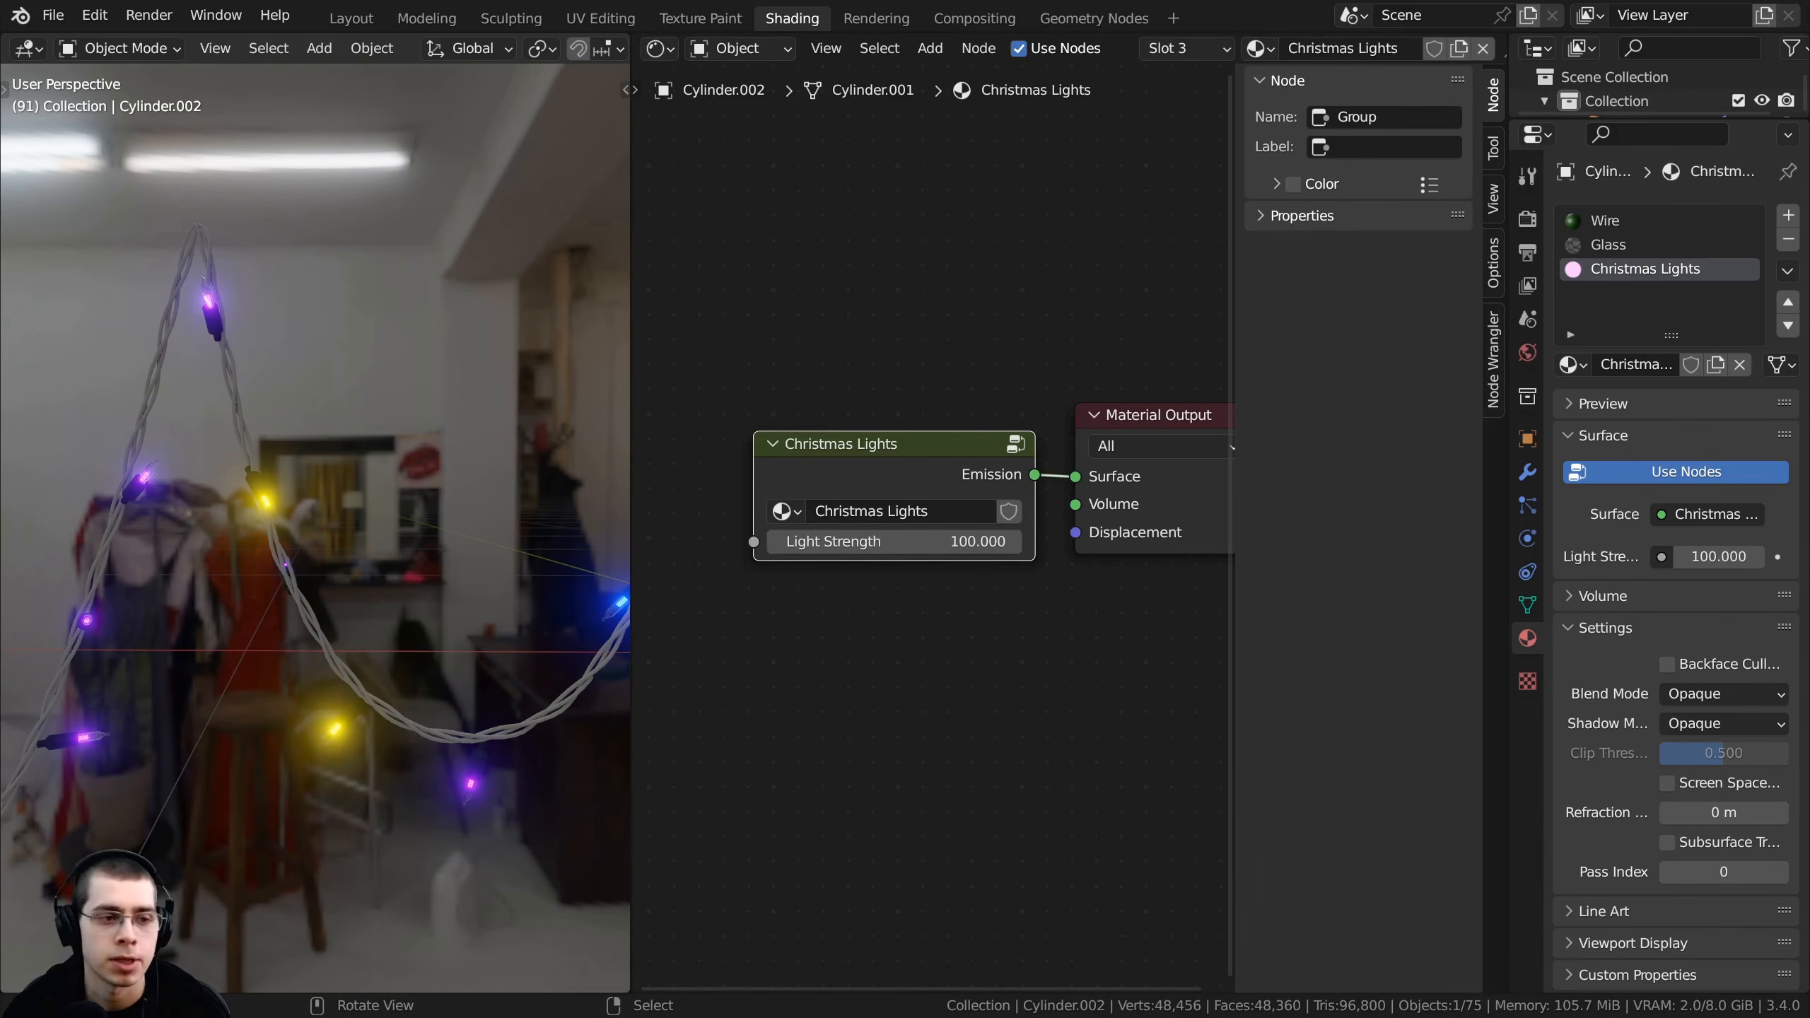
- Reopen the Christmas Lights group and enlarge the node editor on both sides, framing the string lights in the viewport
{"action": "key", "text": "Tab"}
{"action": "scroll", "coordinate": [905, 361], "scroll_direction": "down", "scroll_amount": 3}
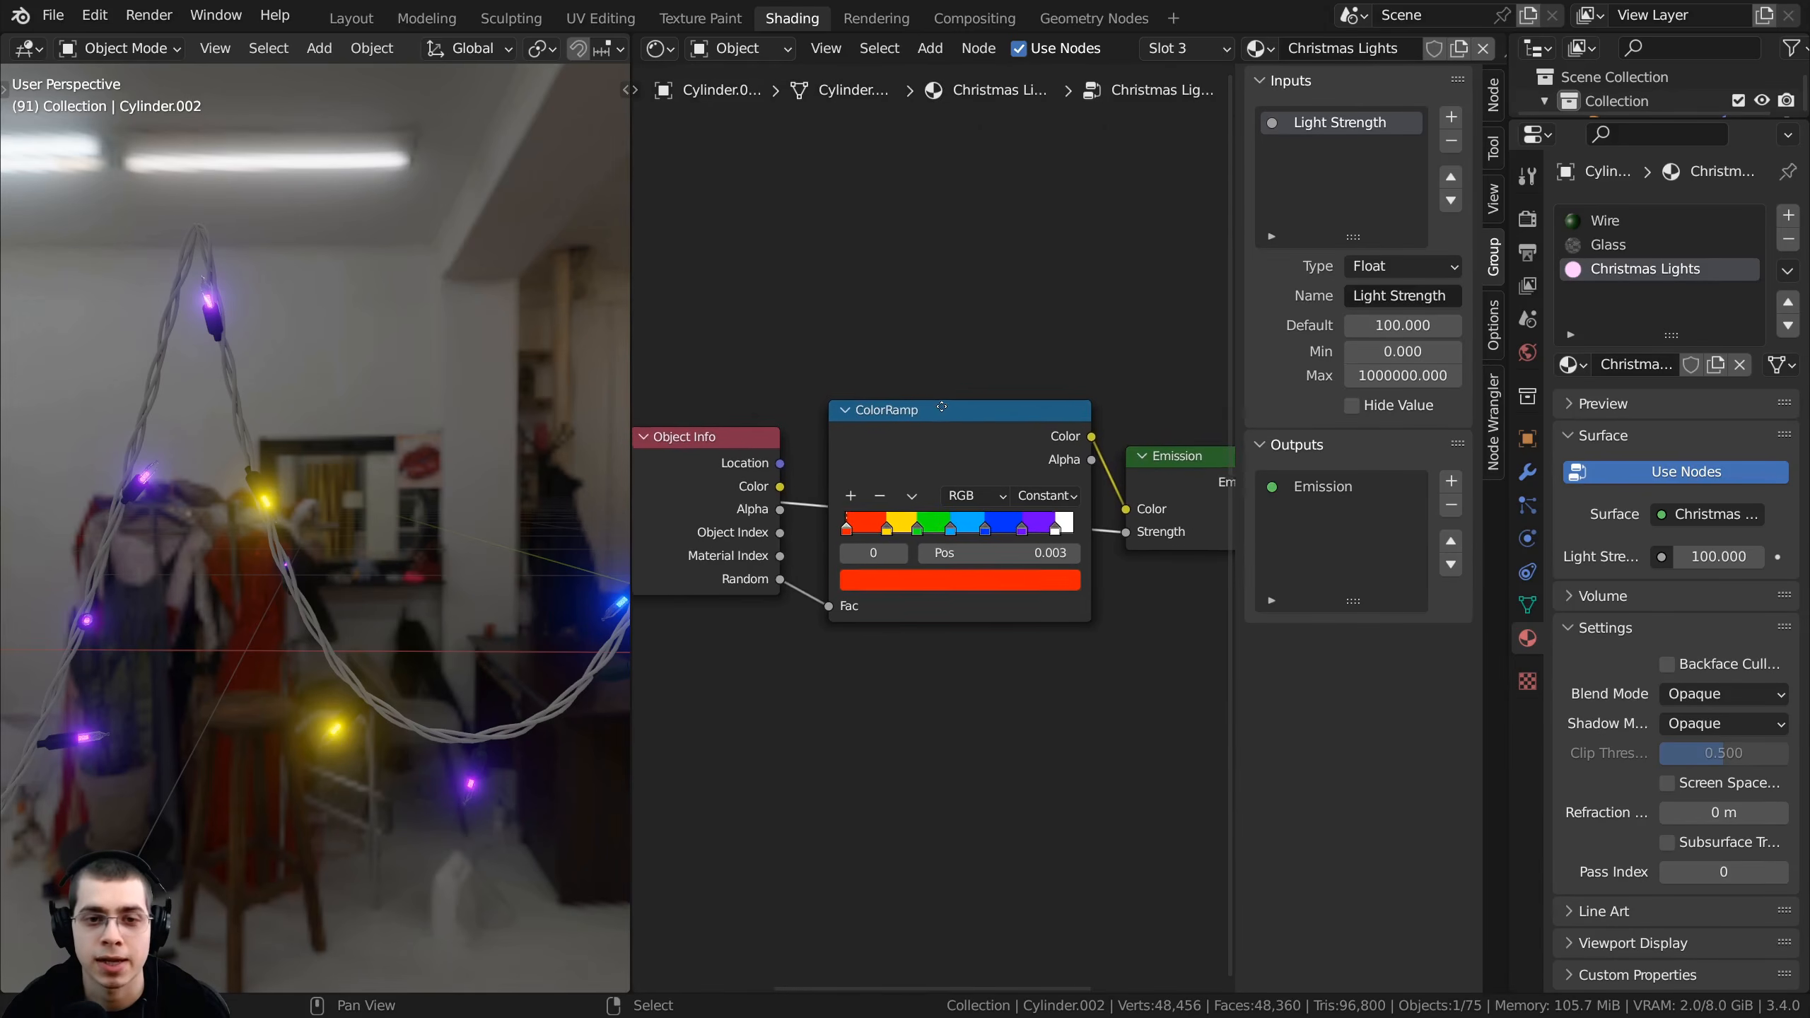
{"action": "left_click_drag", "start_coordinate": [1509, 353], "coordinate": [1754, 353]}
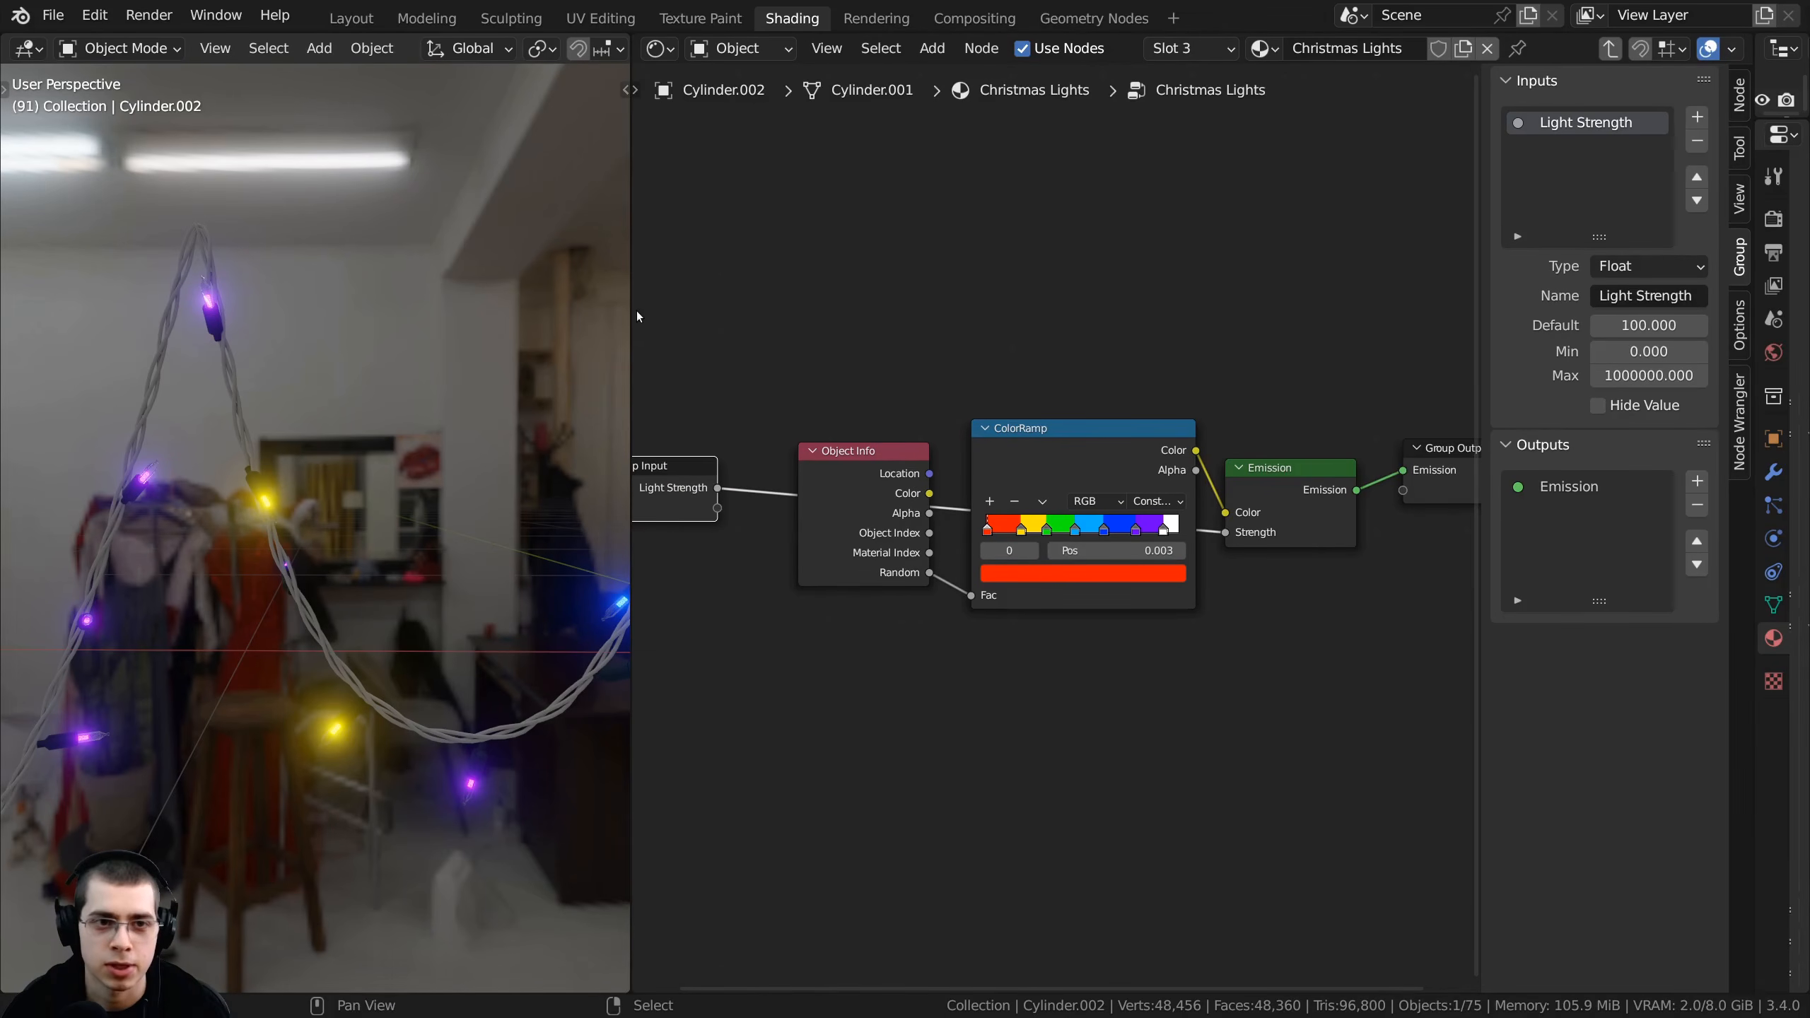
{"action": "left_click_drag", "start_coordinate": [629, 314], "coordinate": [458, 314]}
{"action": "middle_click_drag", "start_coordinate": [278, 606], "coordinate": [256, 558], "text": "shift"}
{"action": "middle_click_drag", "start_coordinate": [256, 558], "coordinate": [272, 549]}
{"action": "mouse_move", "coordinate": [872, 434]}
{"action": "middle_mouse_down"}
{"action": "mouse_move", "coordinate": [885, 423]}
{"action": "mouse_move", "coordinate": [873, 440]}
{"action": "middle_mouse_up"}
{"action": "right_click", "coordinate": [872, 440]}
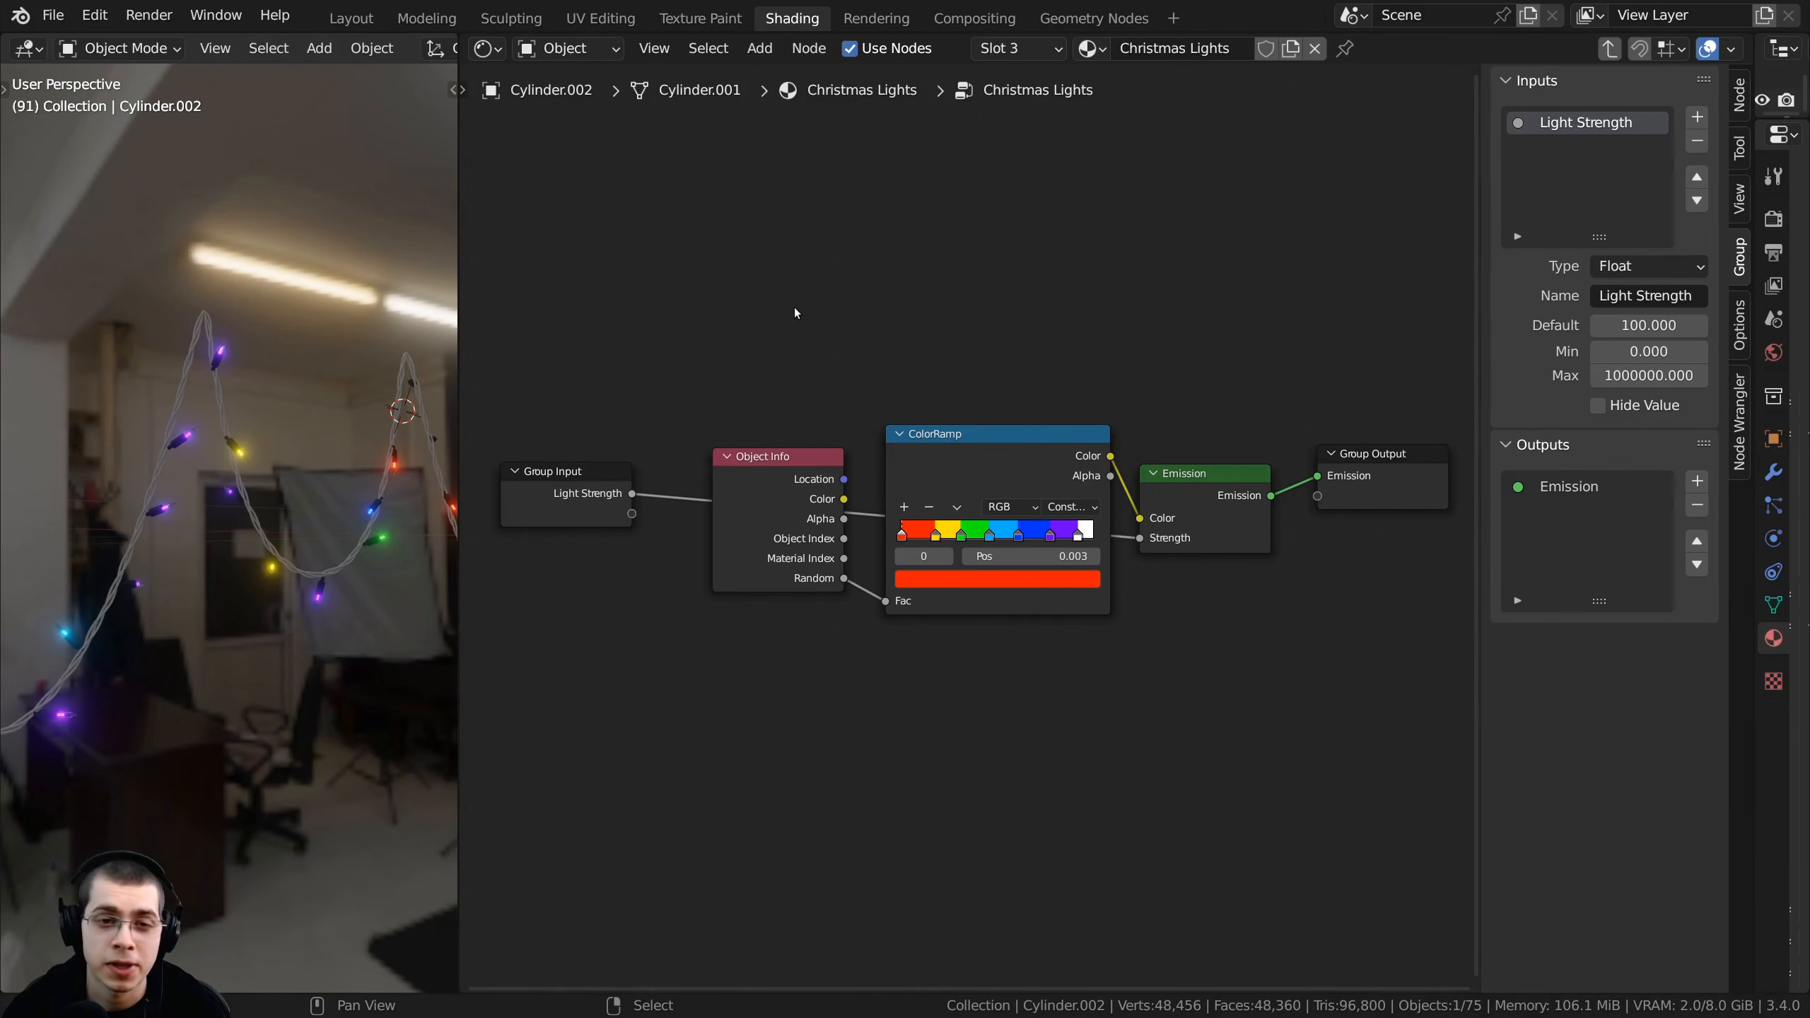
- Duplicate the ColorRamp and Emission nodes with their incoming links kept, placing the copies above the originals
{"action": "left_click", "coordinate": [974, 462]}
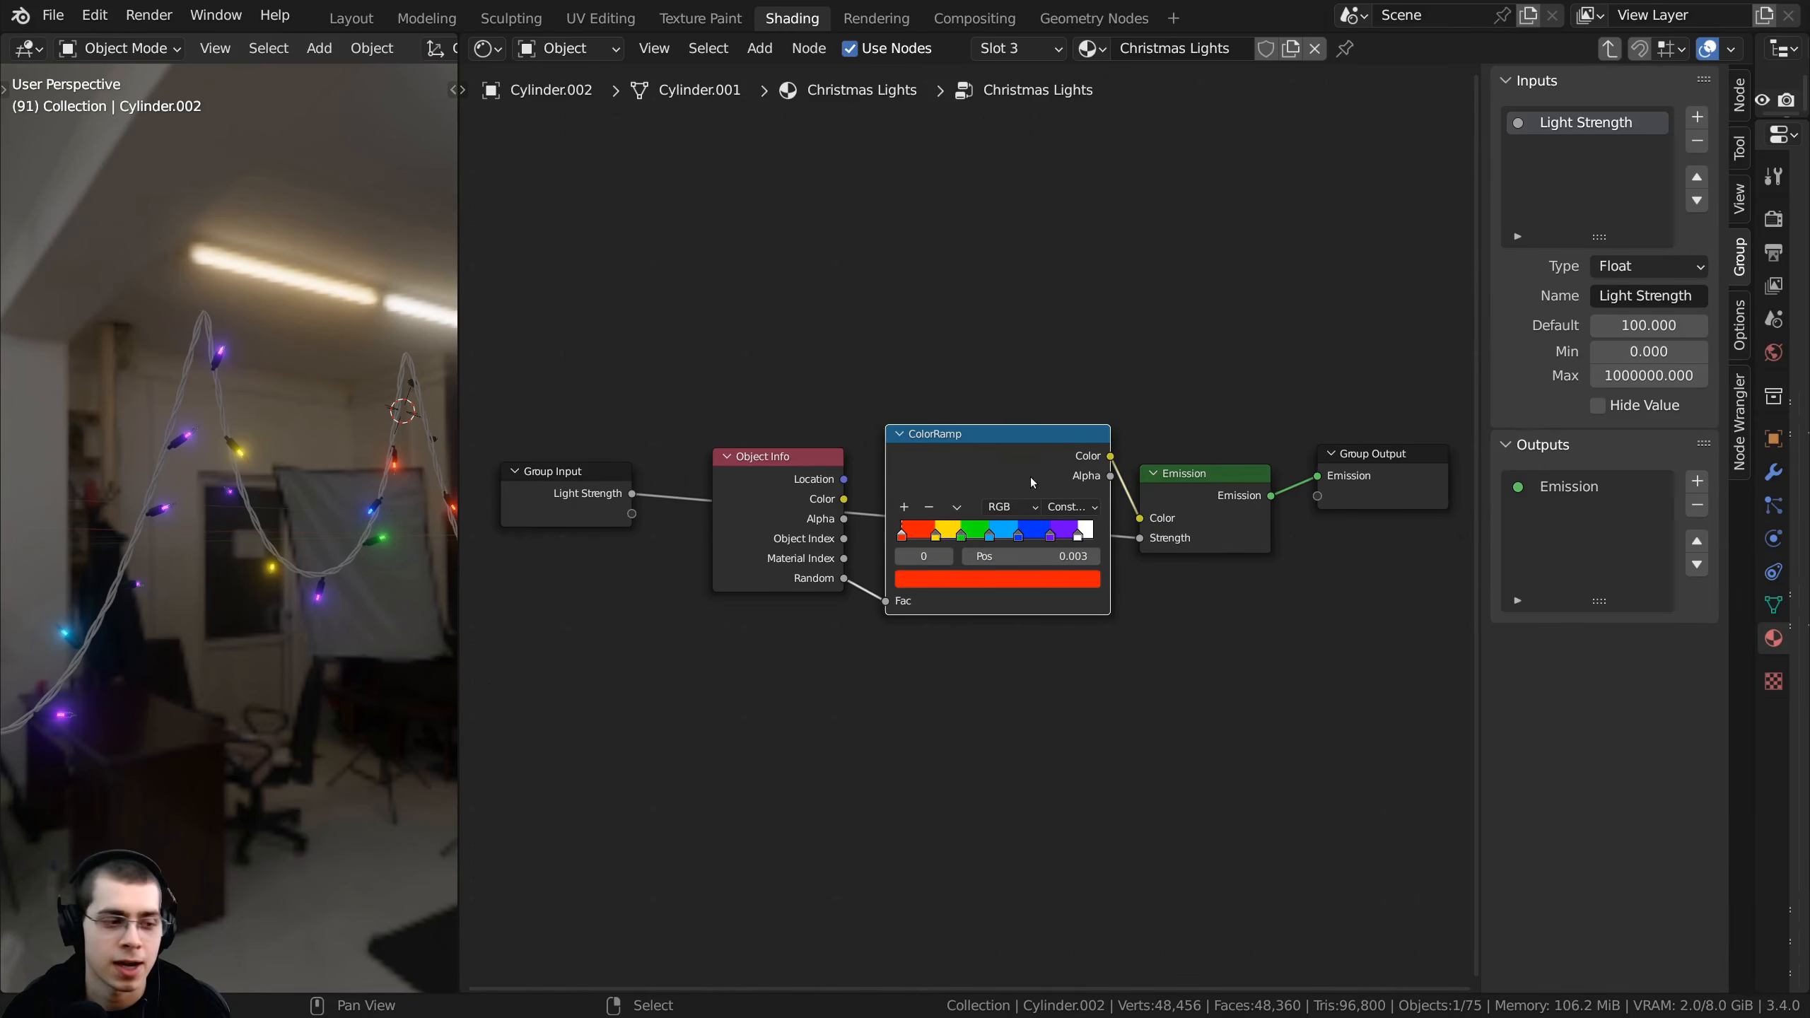
{"action": "left_click", "coordinate": [1213, 495], "text": "shift"}
{"action": "key", "text": "Home"}
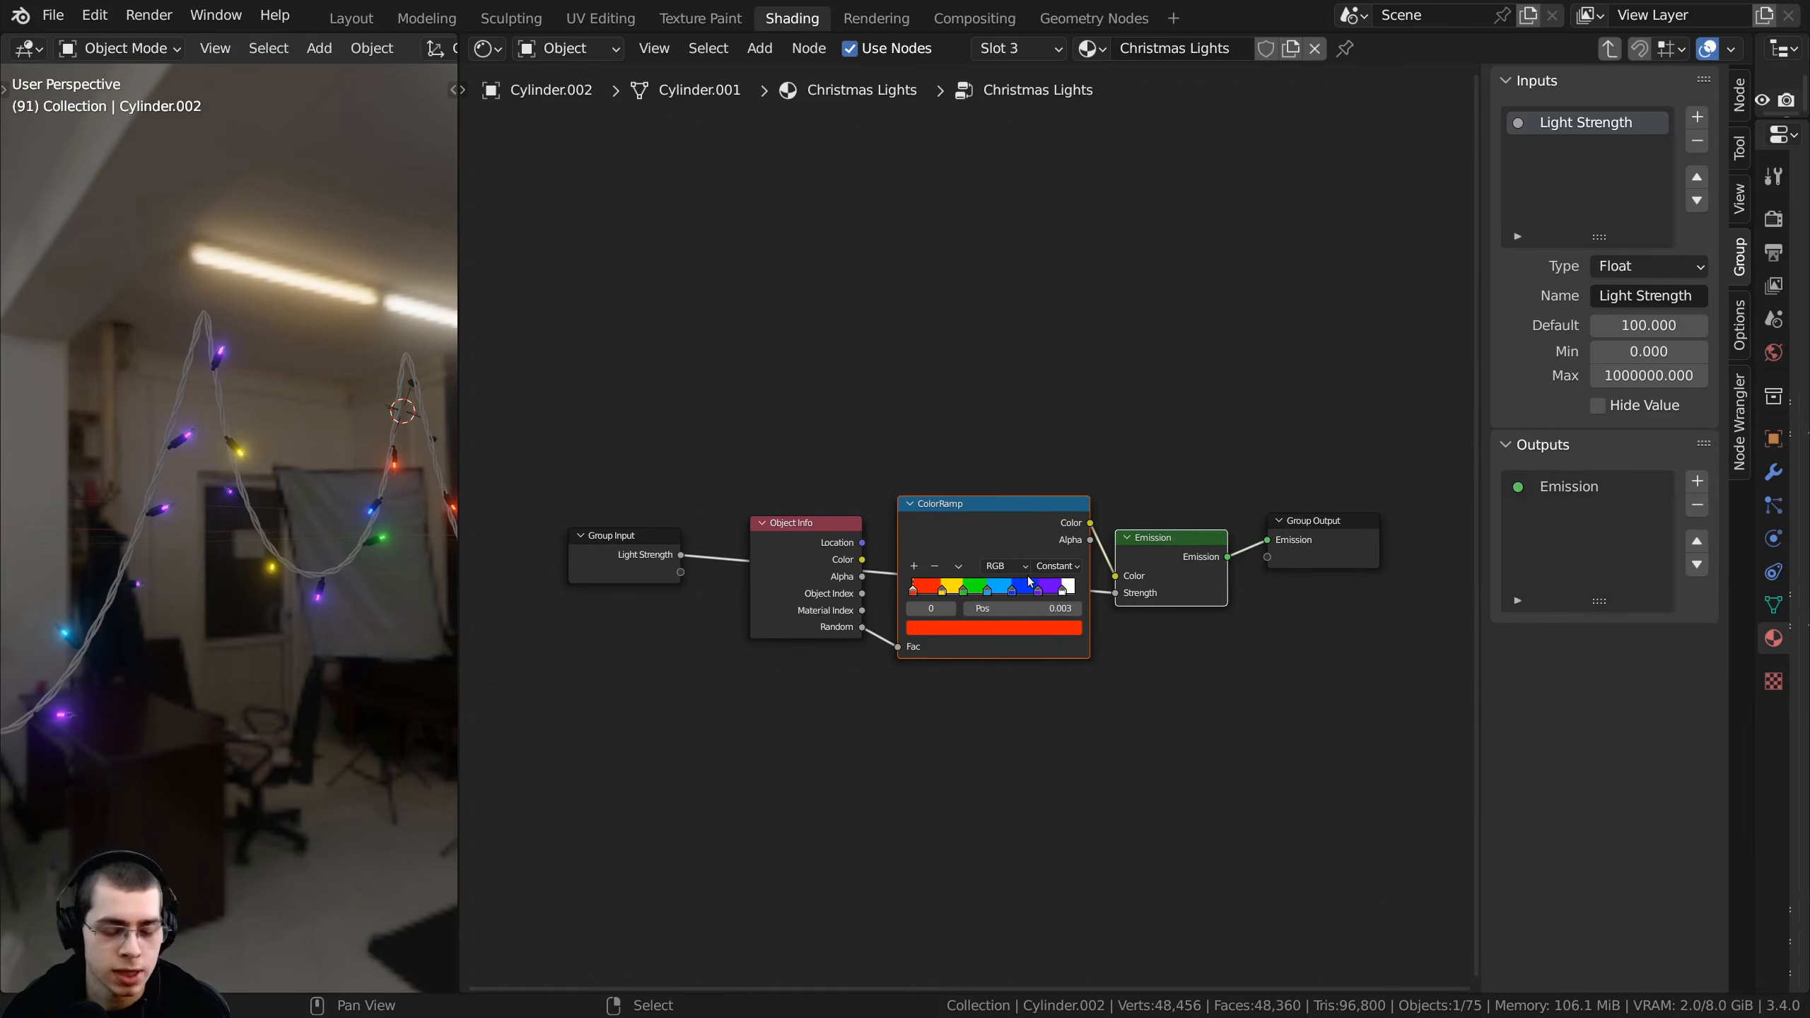
{"action": "key", "text": "shift+d"}
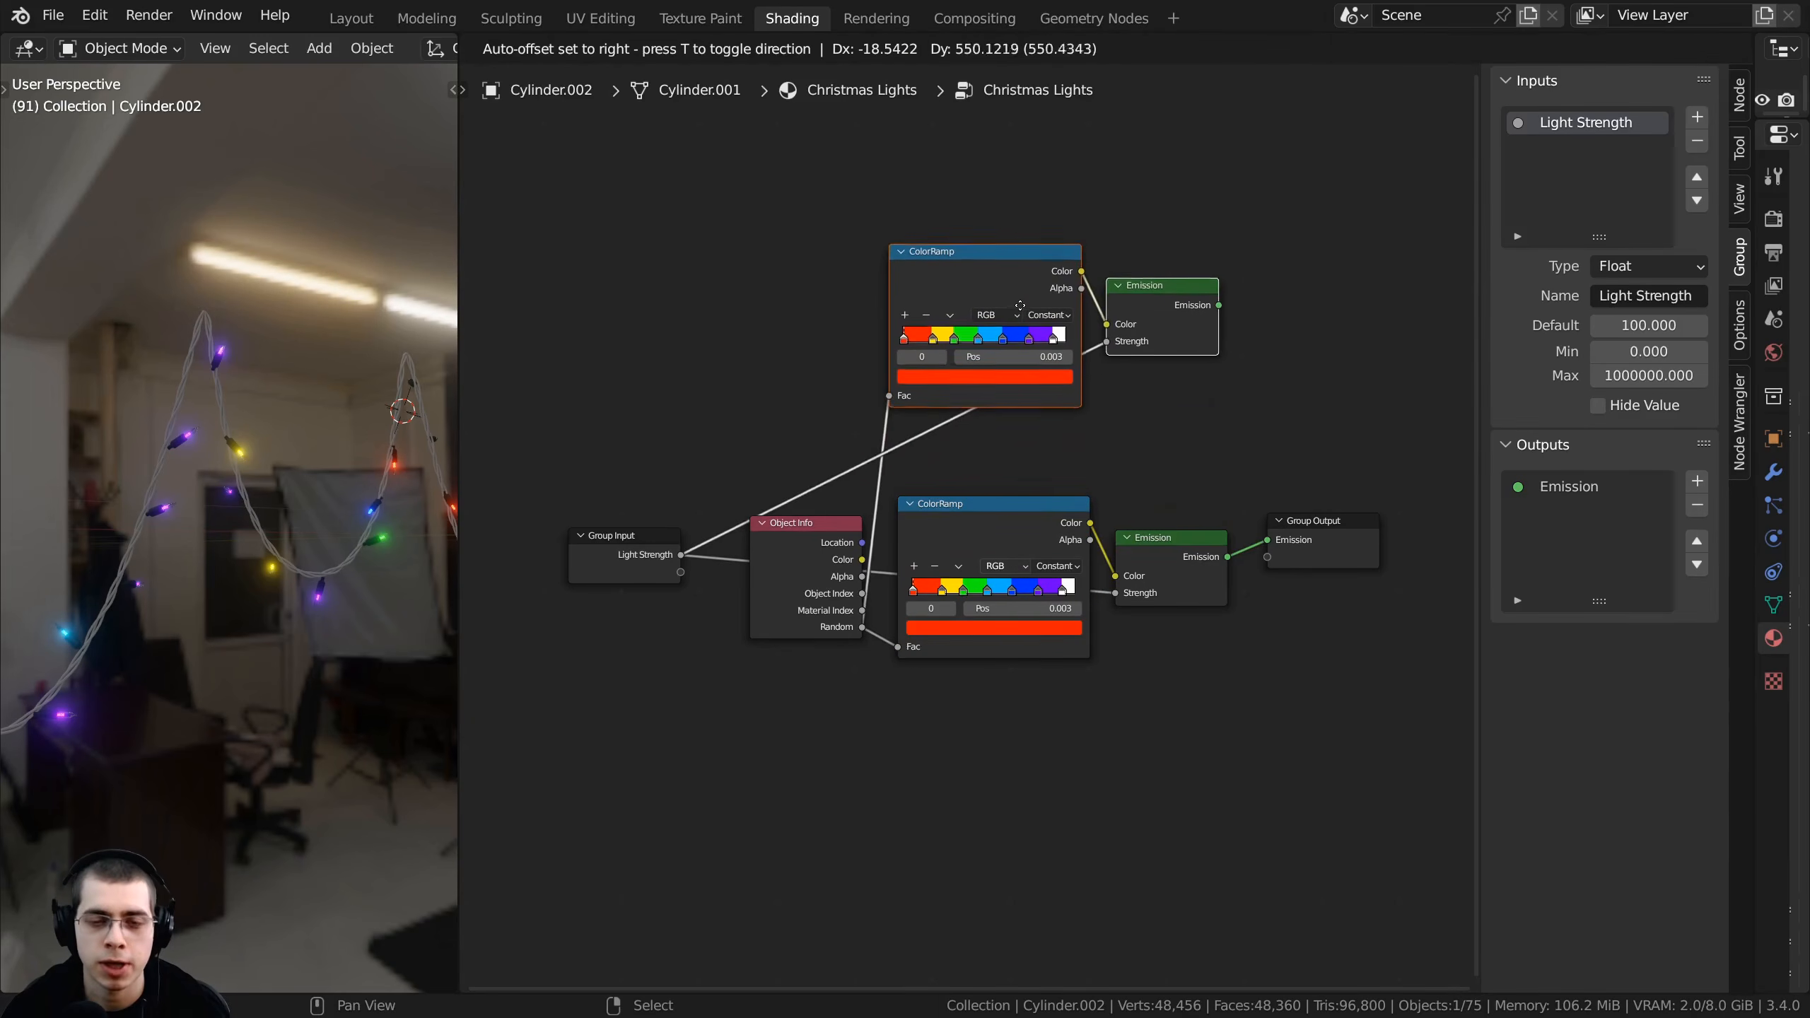
{"action": "left_click", "coordinate": [1016, 294]}
- Move the Object Info node directly above the Group Input node
{"action": "left_click_drag", "start_coordinate": [825, 557], "coordinate": [646, 432]}
{"action": "left_click", "coordinate": [630, 539]}
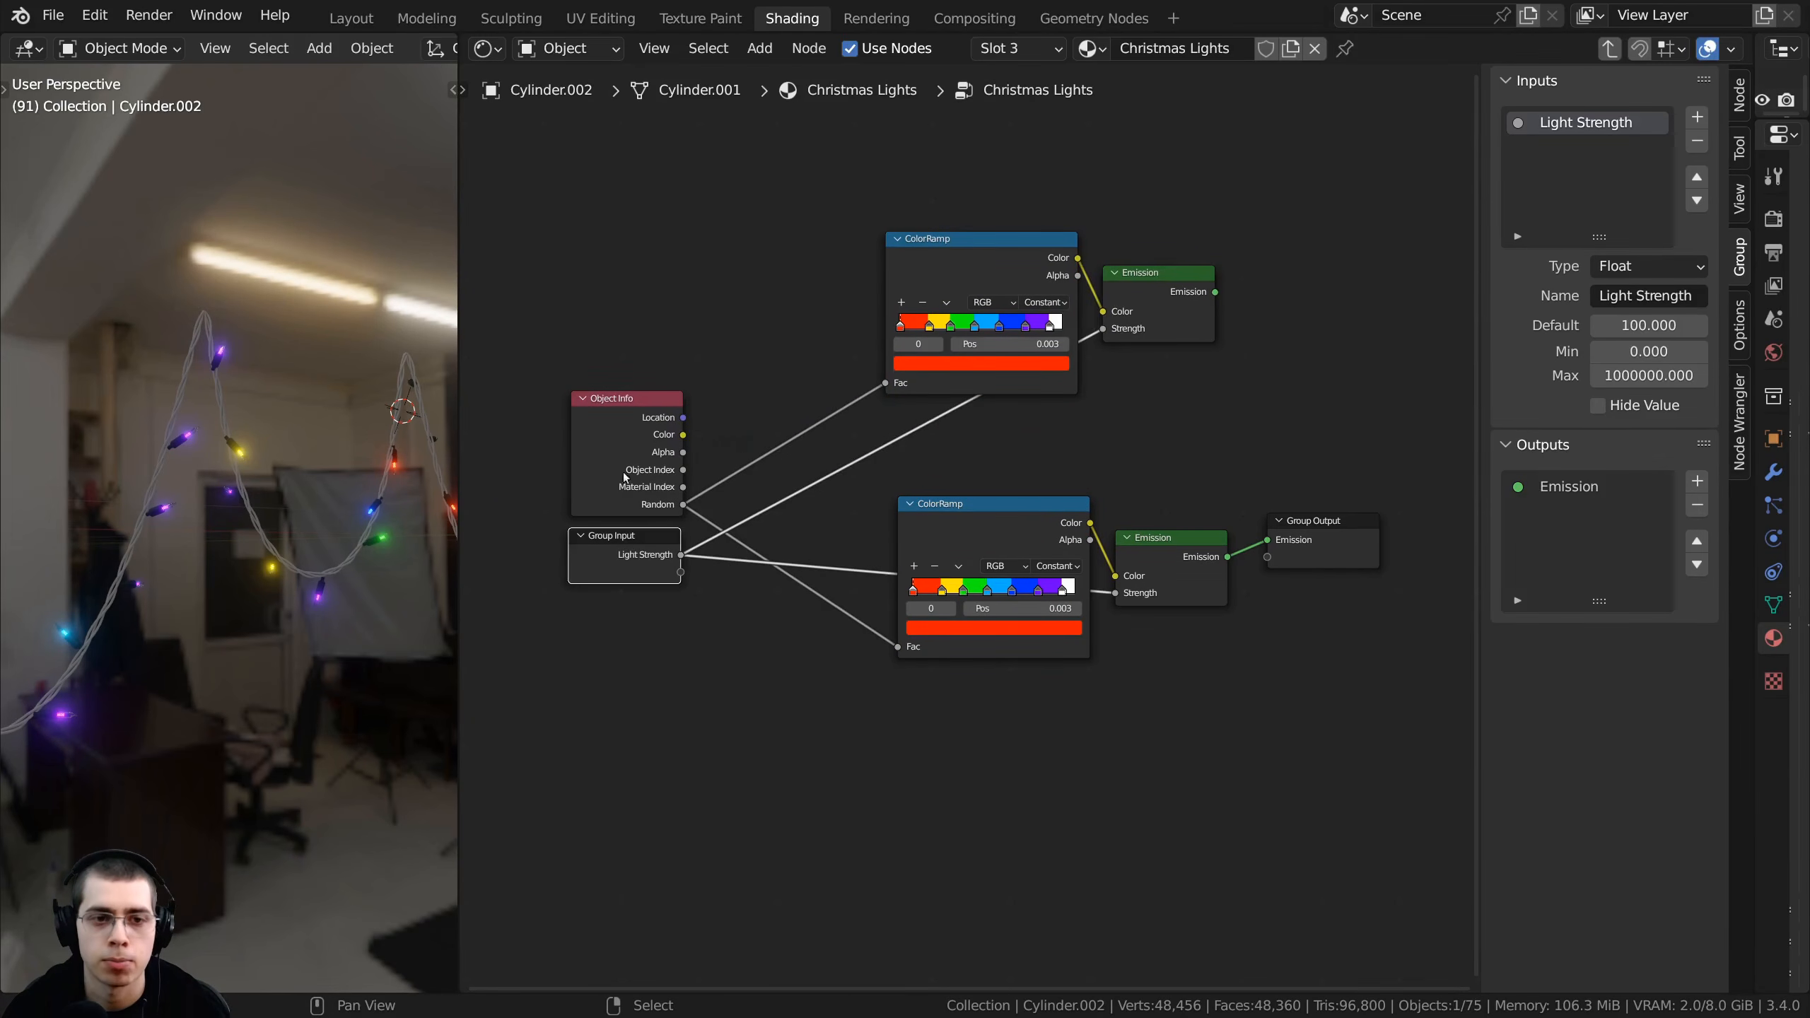
{"action": "left_click", "coordinate": [623, 457]}
{"action": "middle_click_drag", "start_coordinate": [635, 427], "coordinate": [635, 429]}
{"action": "key", "text": "alt+a"}
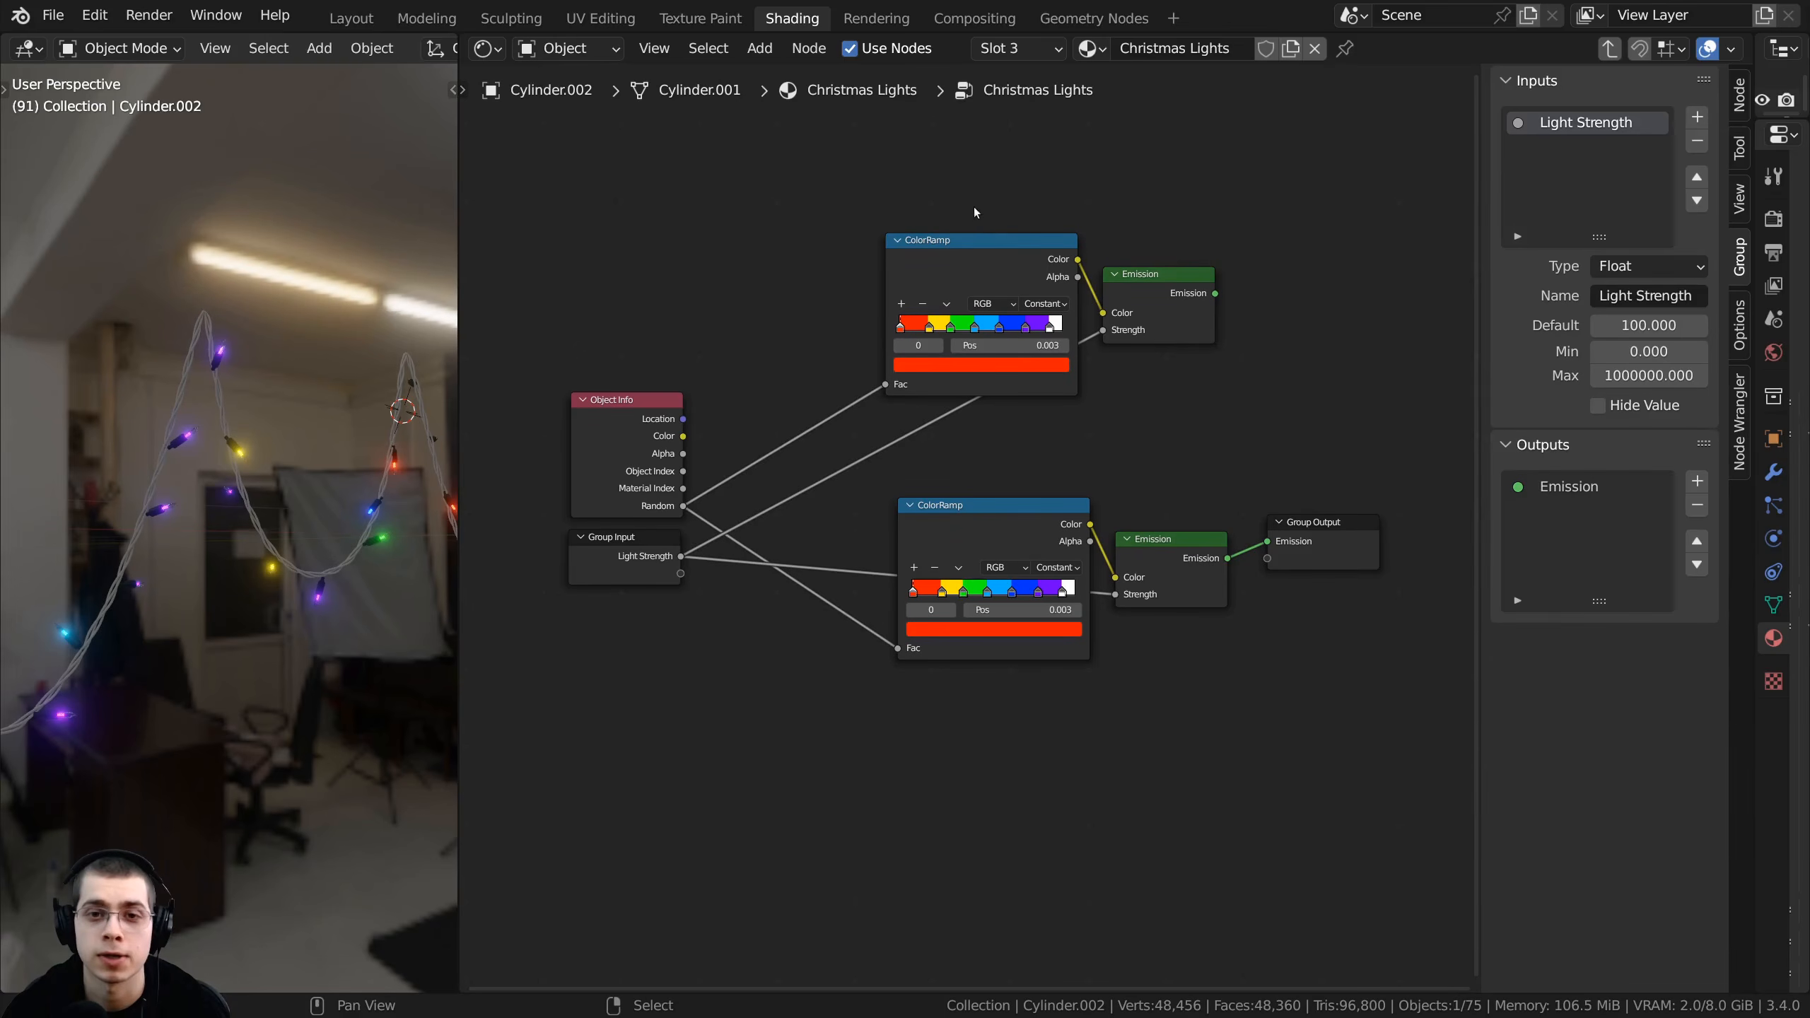
- Bring the duplicated ColorRamp and Emission nodes down to just above the original pair
{"action": "left_click_drag", "start_coordinate": [973, 209], "coordinate": [1128, 293]}
{"action": "key", "text": "g"}
{"action": "left_click", "coordinate": [1142, 383]}
{"action": "left_click", "coordinate": [1163, 373]}
{"action": "left_click_drag", "start_coordinate": [1164, 373], "coordinate": [1164, 409]}
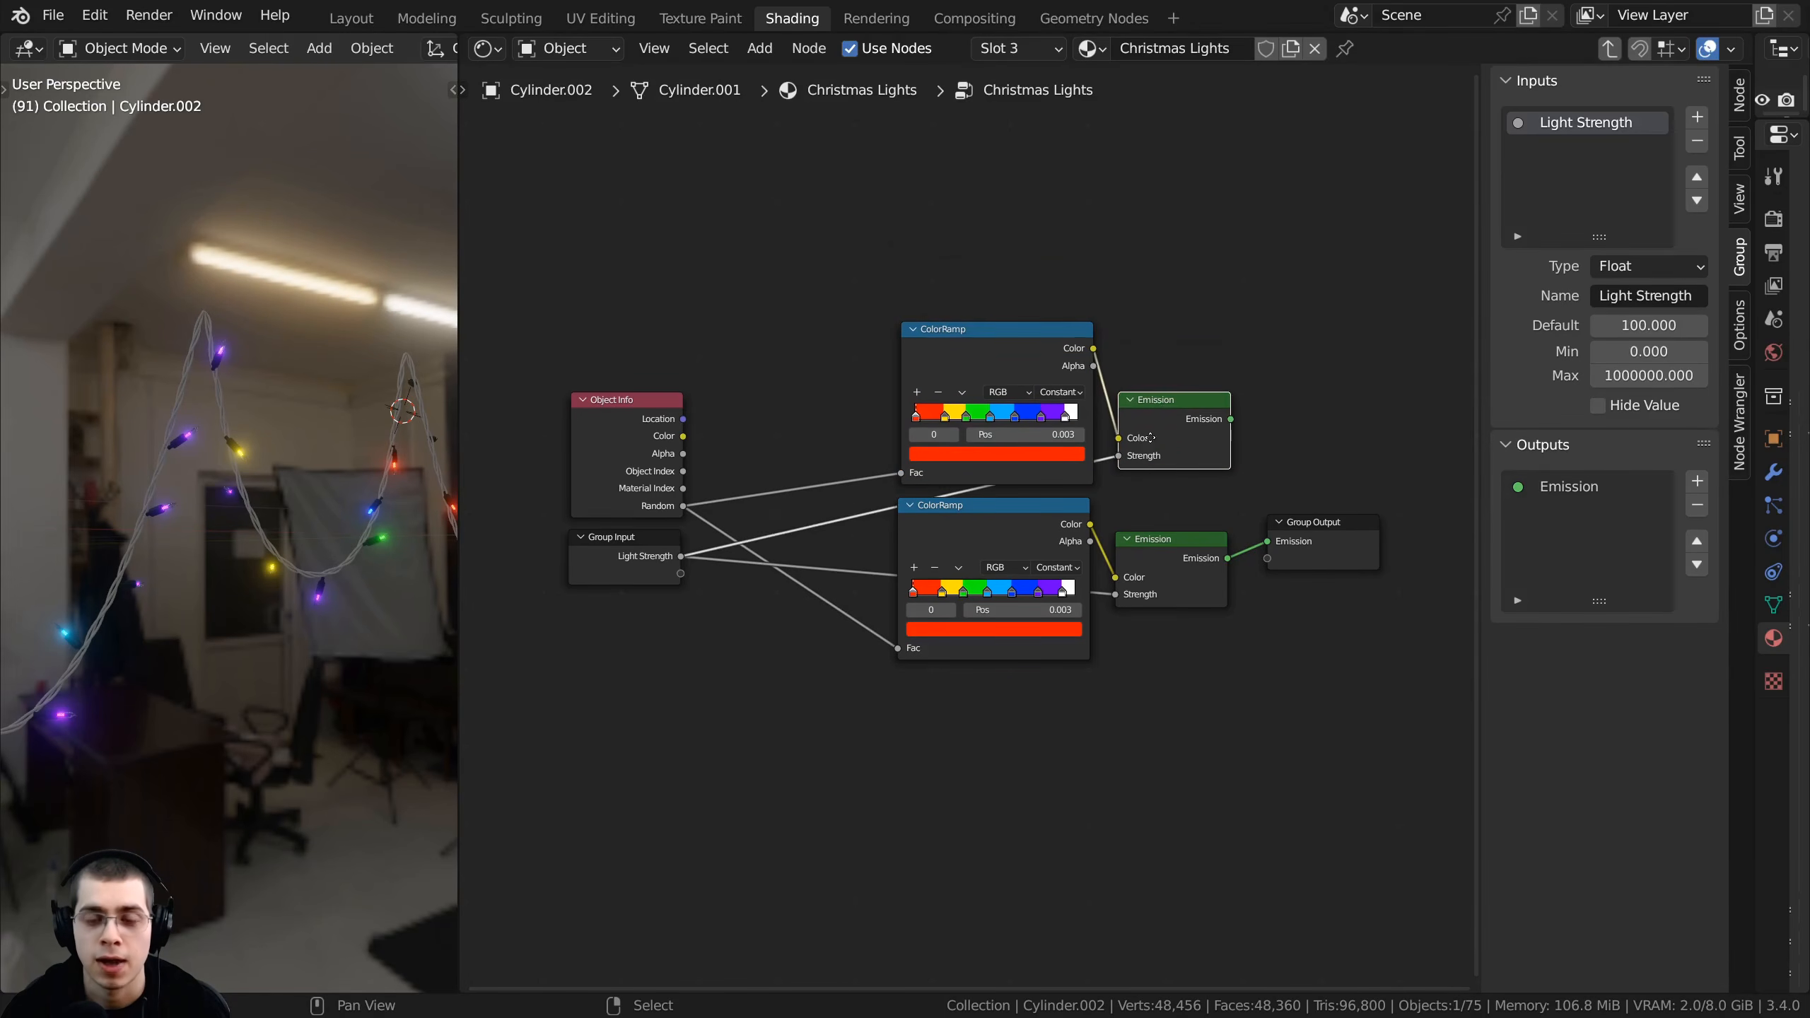
- Move the original Emission's link to a new second Group Output socket and connect the duplicated Emission to the first socket
{"action": "scroll", "coordinate": [1196, 390], "scroll_direction": "up", "scroll_amount": 5}
{"action": "middle_click_drag", "start_coordinate": [1196, 390], "coordinate": [1229, 301]}
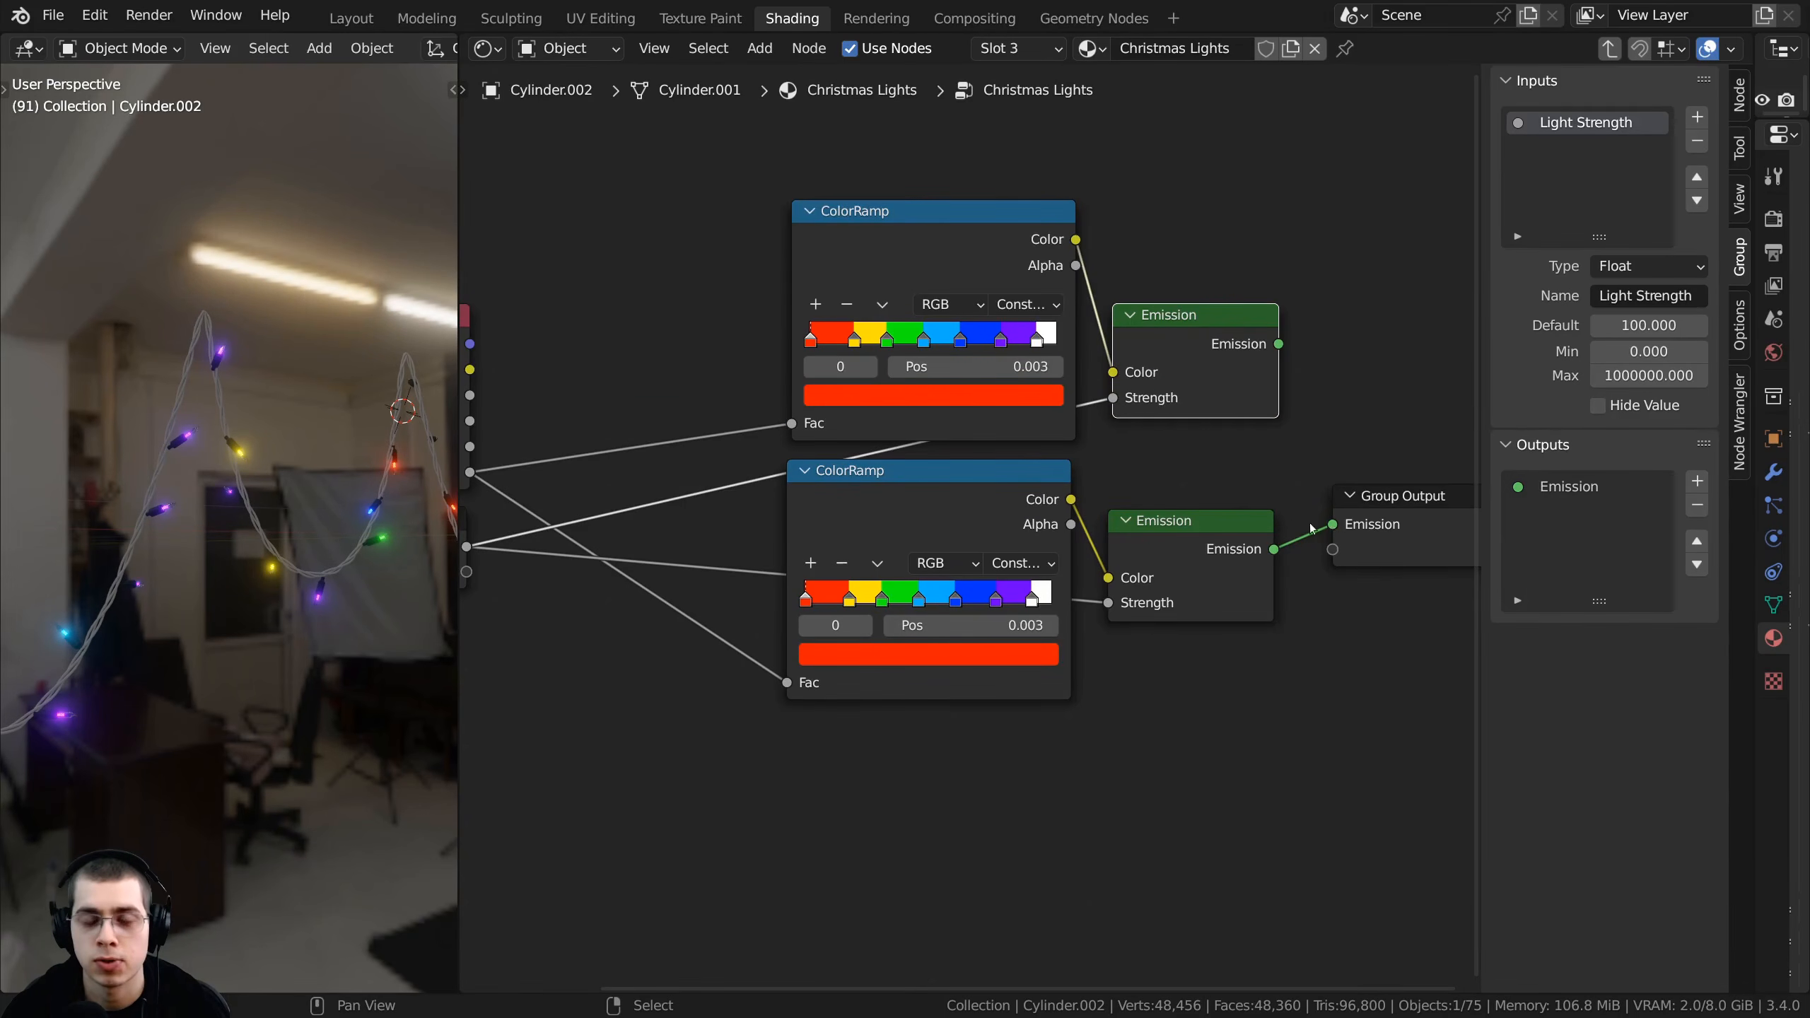
{"action": "middle_click_drag", "start_coordinate": [1311, 528], "coordinate": [1061, 462]}
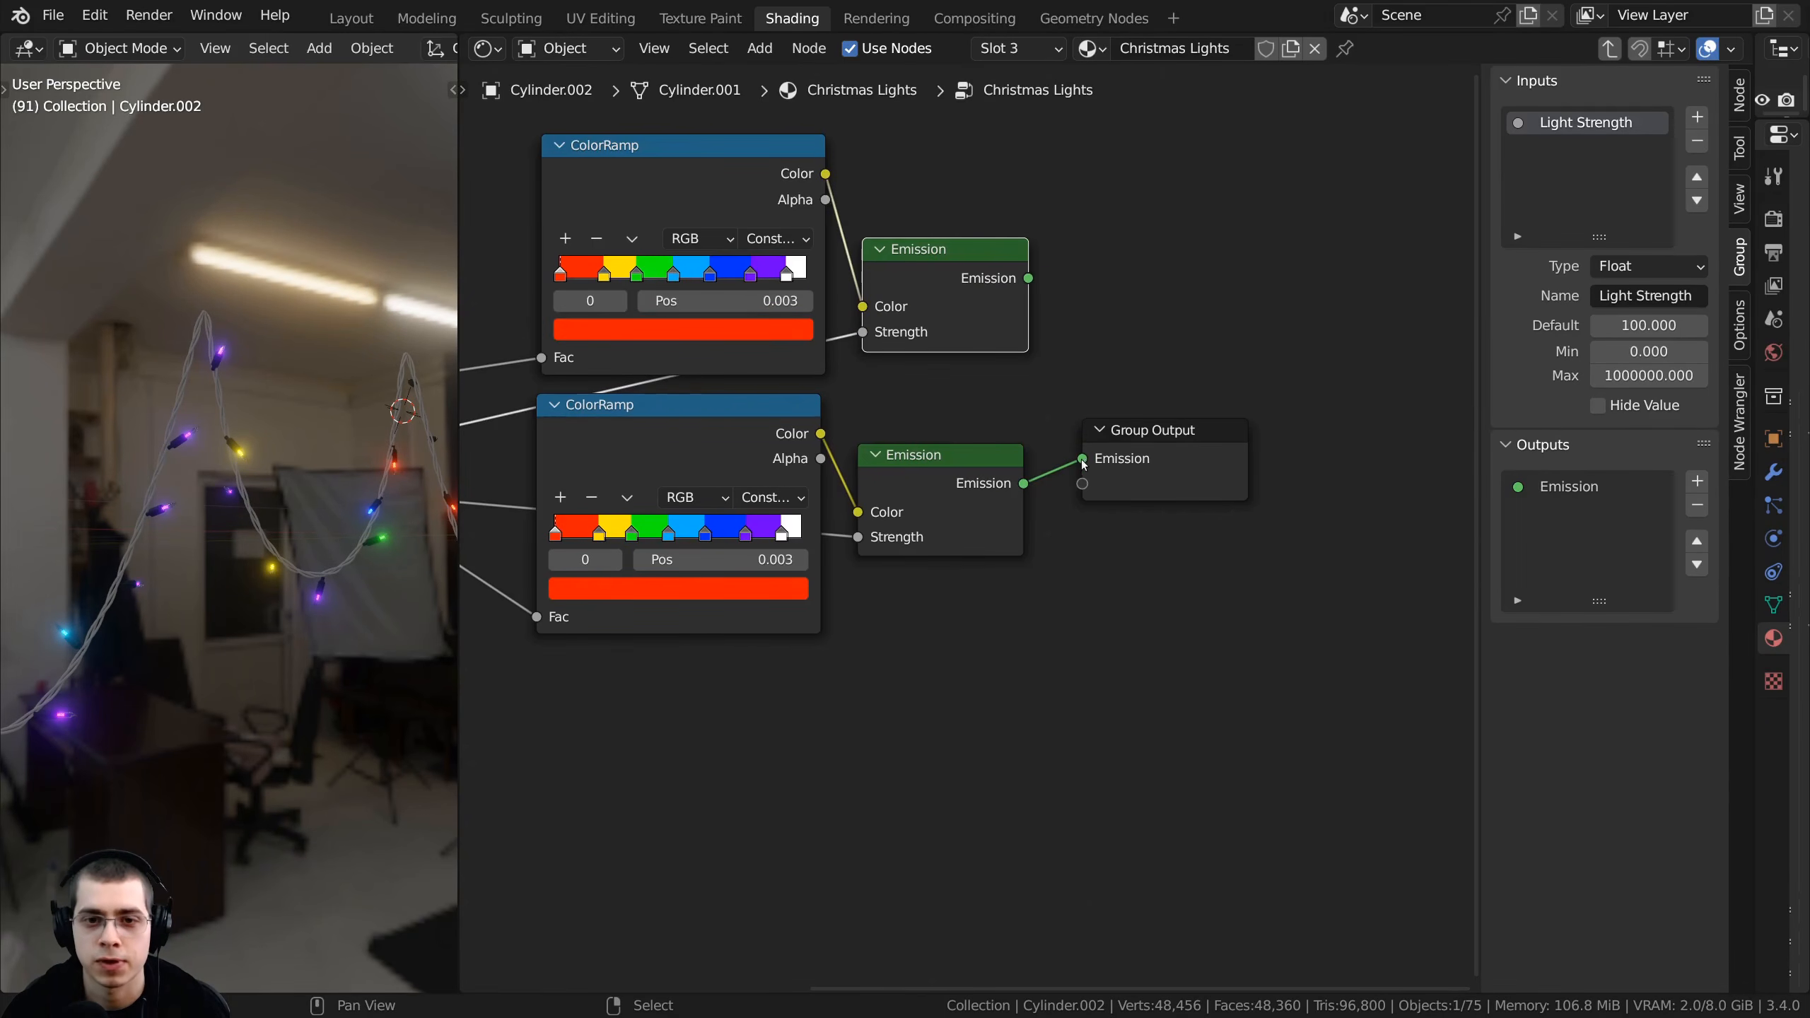
{"action": "left_click_drag", "start_coordinate": [1083, 460], "coordinate": [1083, 484]}
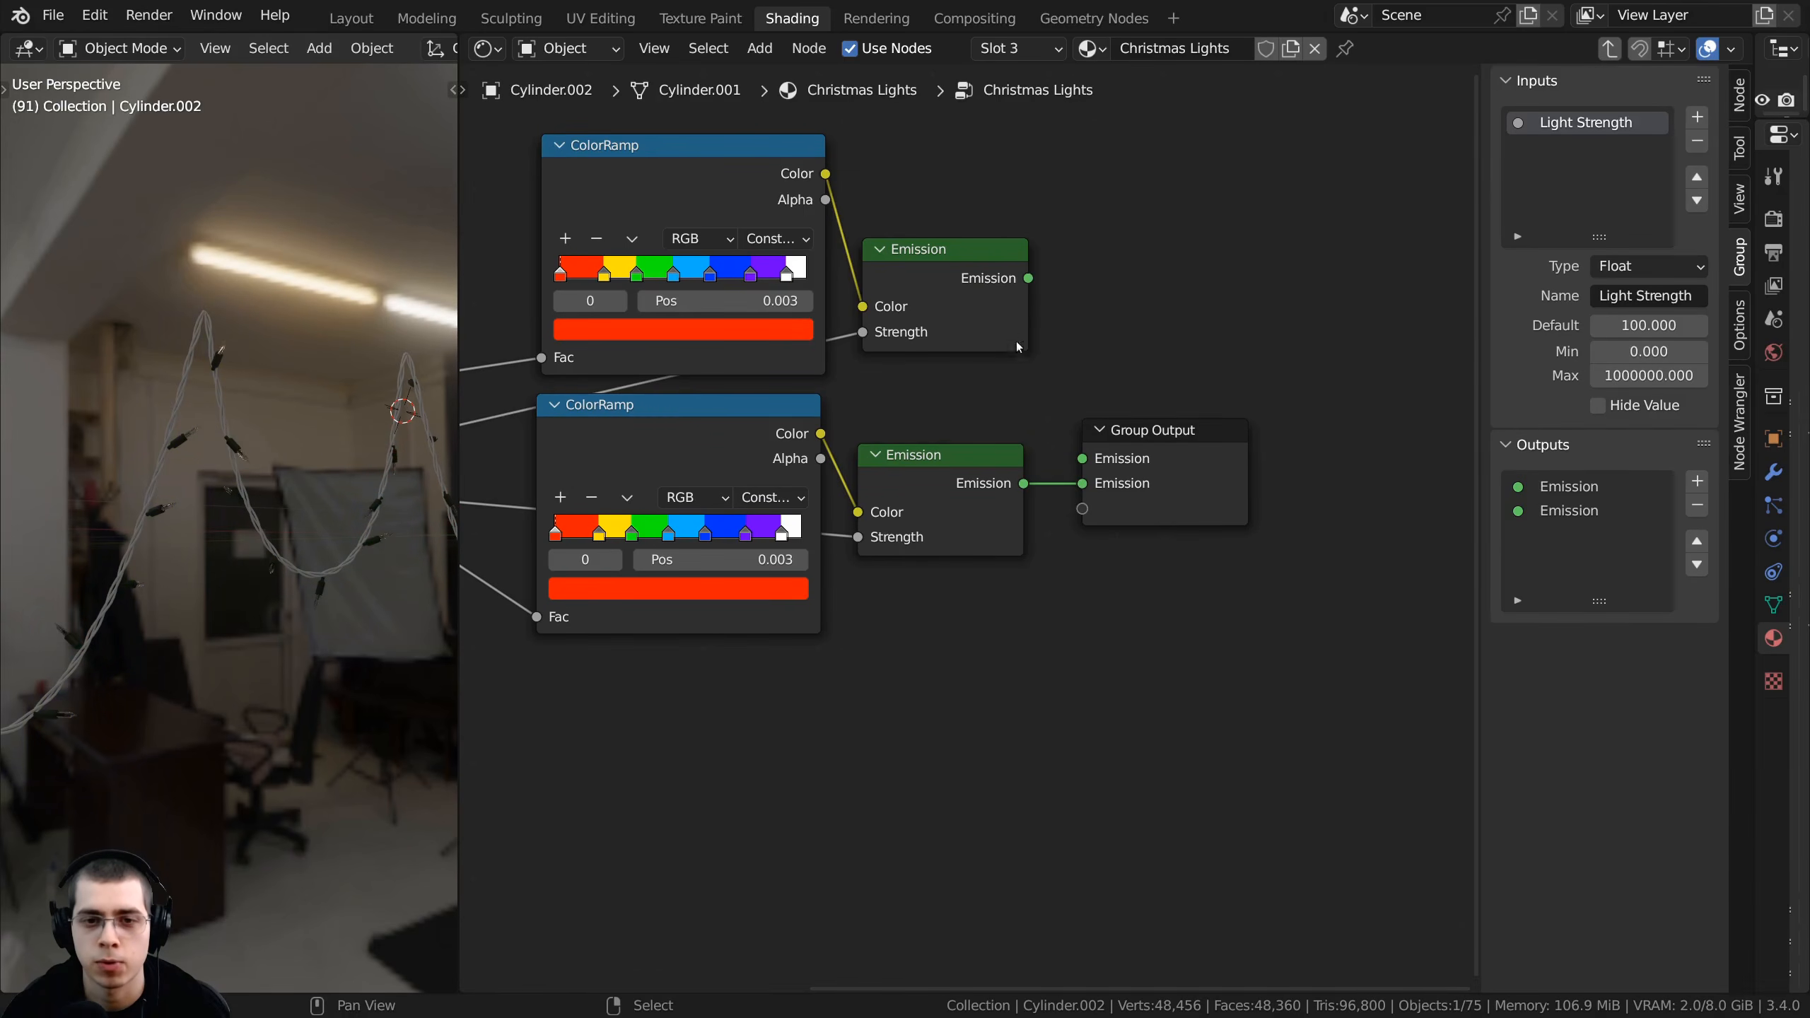
{"action": "left_click", "coordinate": [978, 279]}
{"action": "left_click_drag", "start_coordinate": [1028, 278], "coordinate": [1082, 458]}
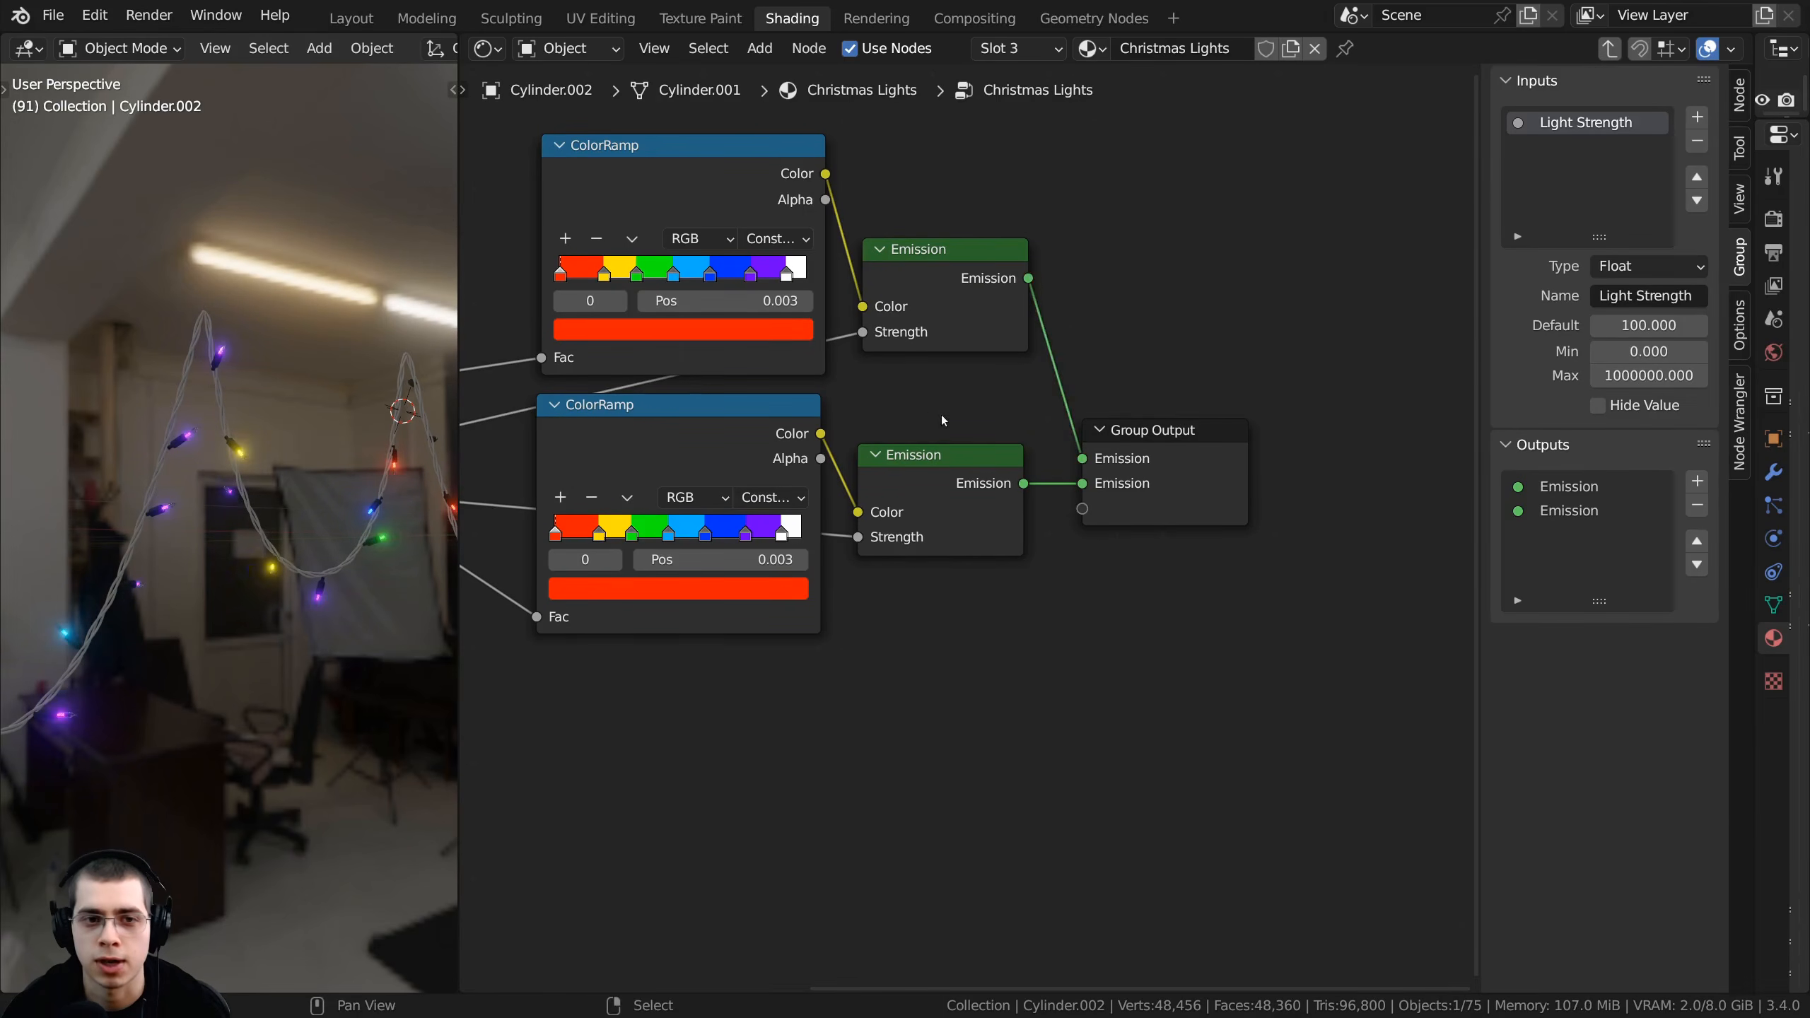
- Tidy the layout by nudging the Group Output node and the duplicated ColorRamp and Emission nodes
{"action": "scroll", "coordinate": [942, 415], "scroll_direction": "down", "scroll_amount": 2}
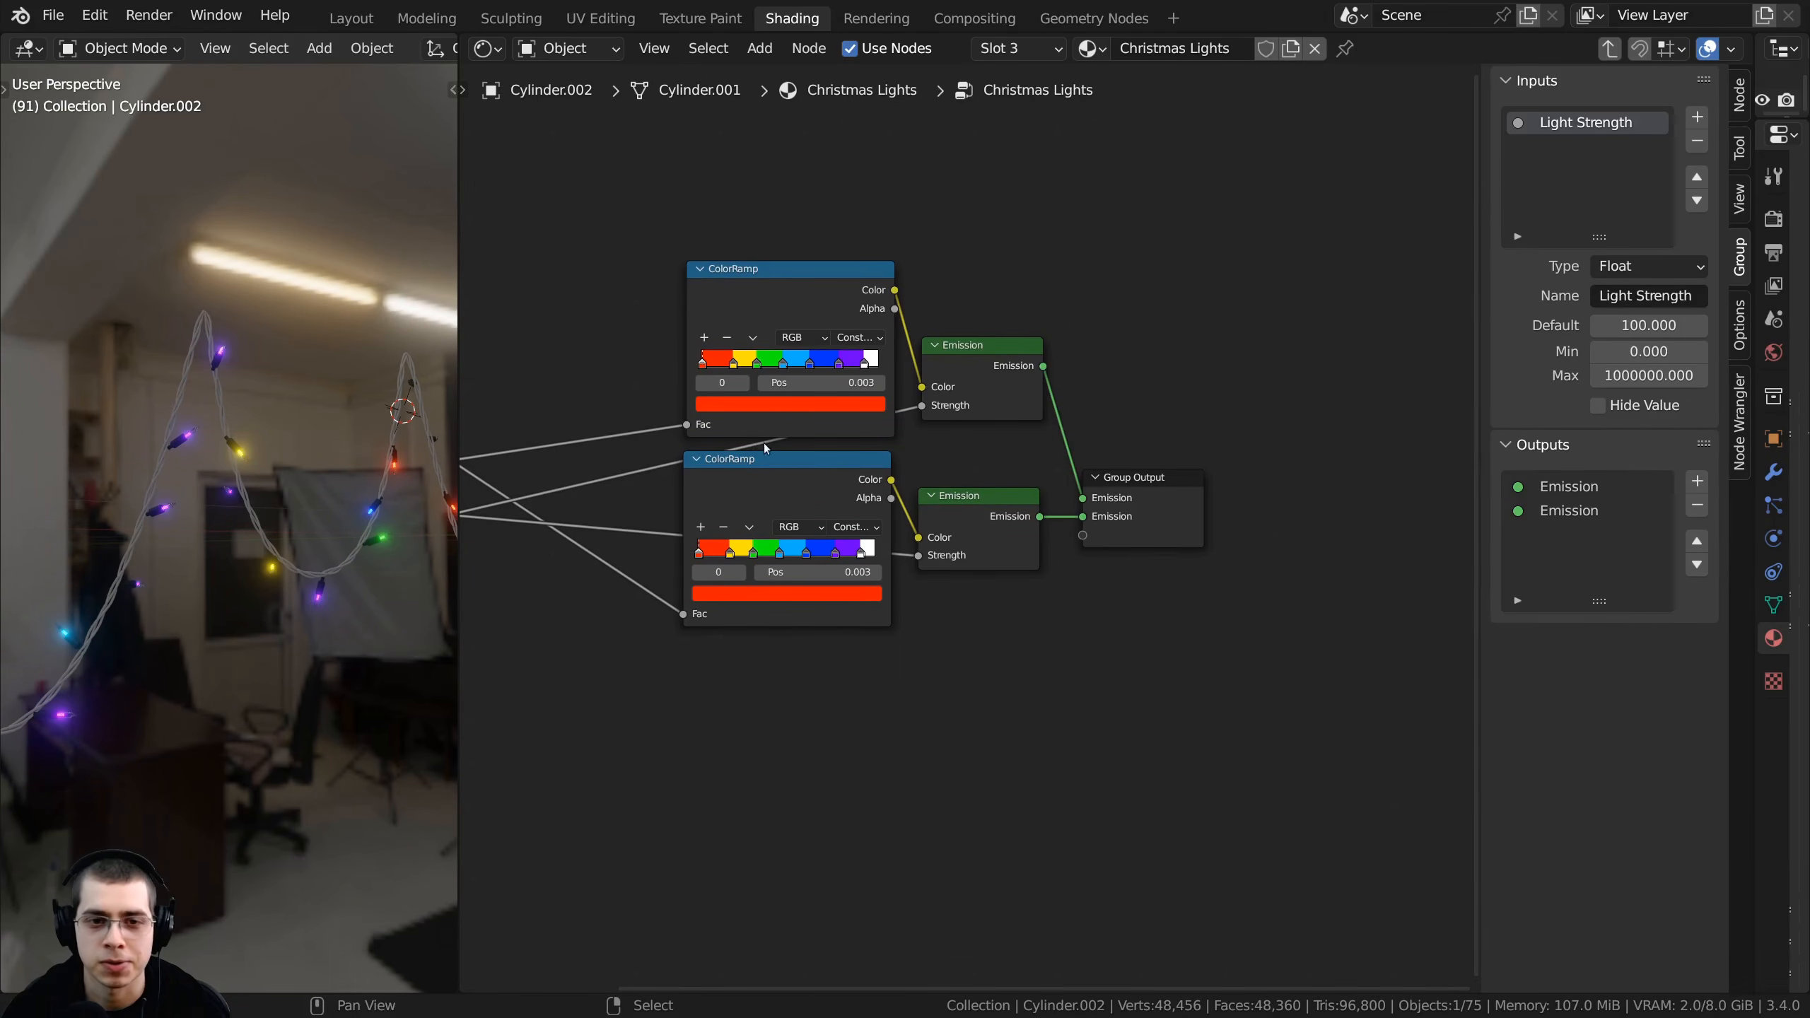
{"action": "left_click_drag", "start_coordinate": [1145, 489], "coordinate": [1152, 480]}
{"action": "middle_click_drag", "start_coordinate": [897, 423], "coordinate": [1023, 444]}
{"action": "scroll", "coordinate": [1023, 444], "scroll_direction": "down", "scroll_amount": 1}
{"action": "scroll", "coordinate": [997, 499], "scroll_direction": "down", "scroll_amount": 1}
{"action": "left_click_drag", "start_coordinate": [955, 349], "coordinate": [952, 357]}
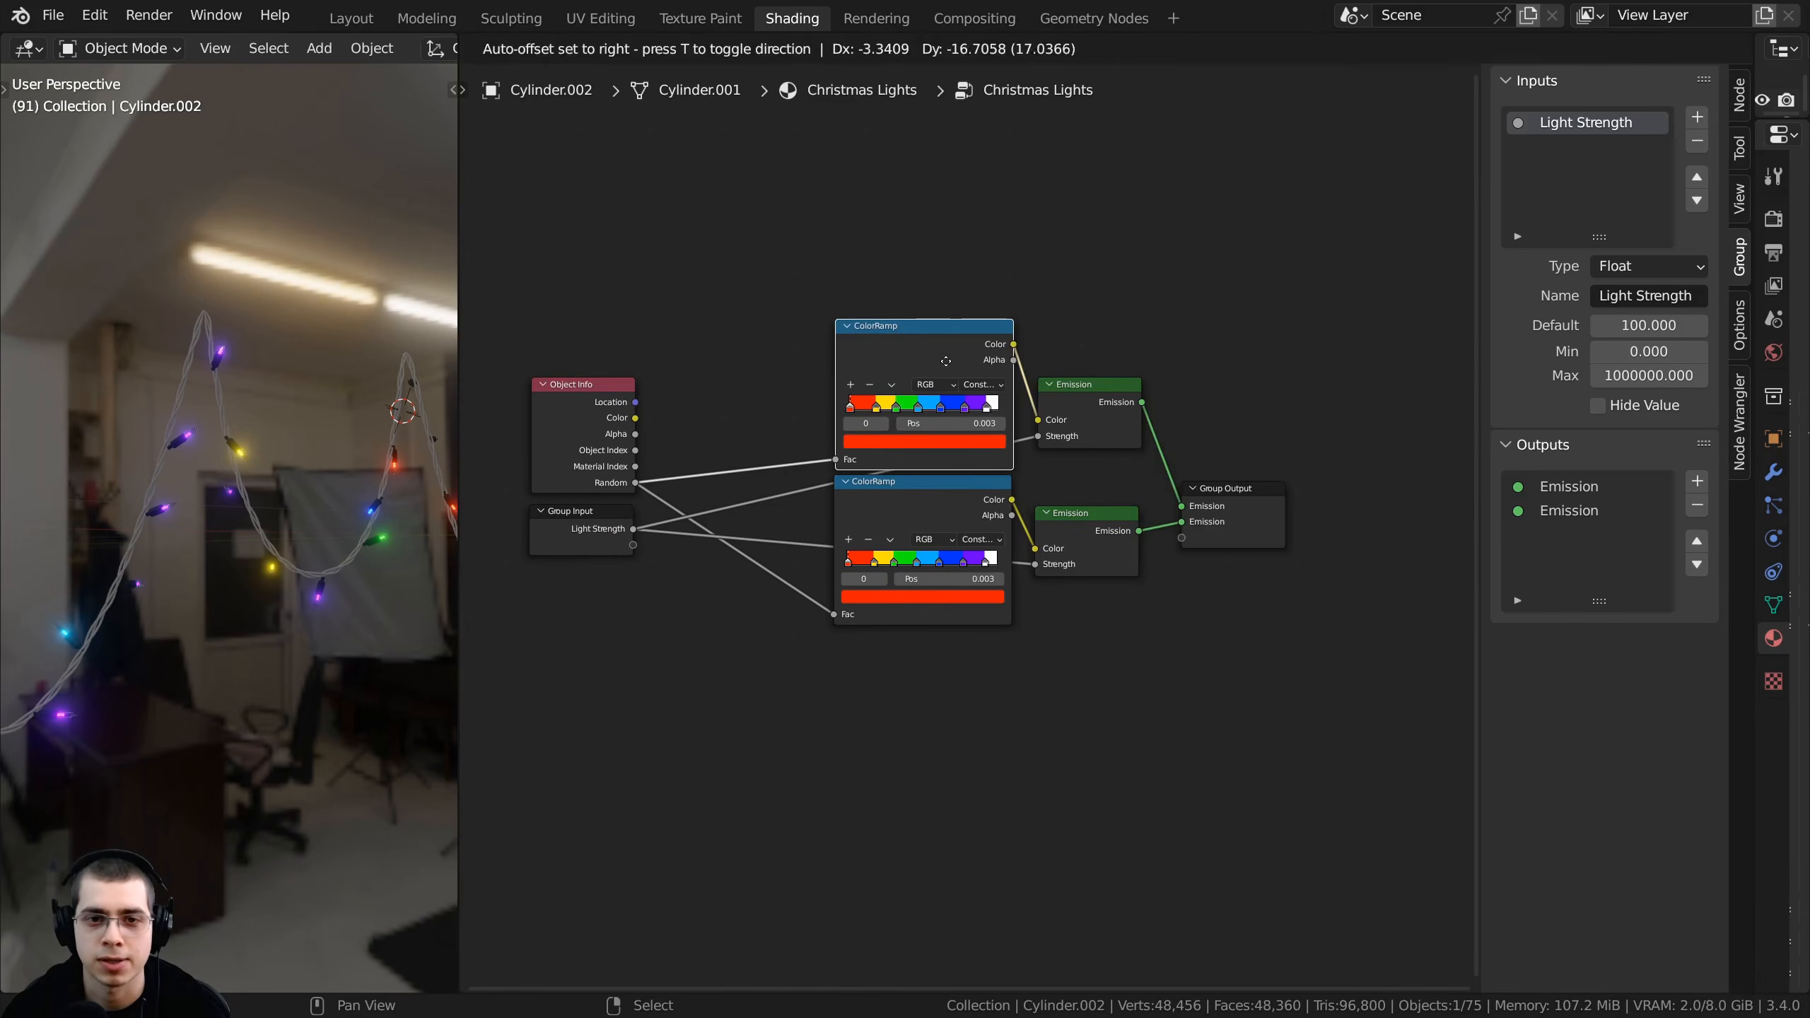
{"action": "left_click_drag", "start_coordinate": [1063, 386], "coordinate": [1064, 391]}
- Reset the duplicated ColorRamp to its defaults and set its interpolation to Constant
{"action": "scroll", "coordinate": [1097, 441], "scroll_direction": "up", "scroll_amount": 2}
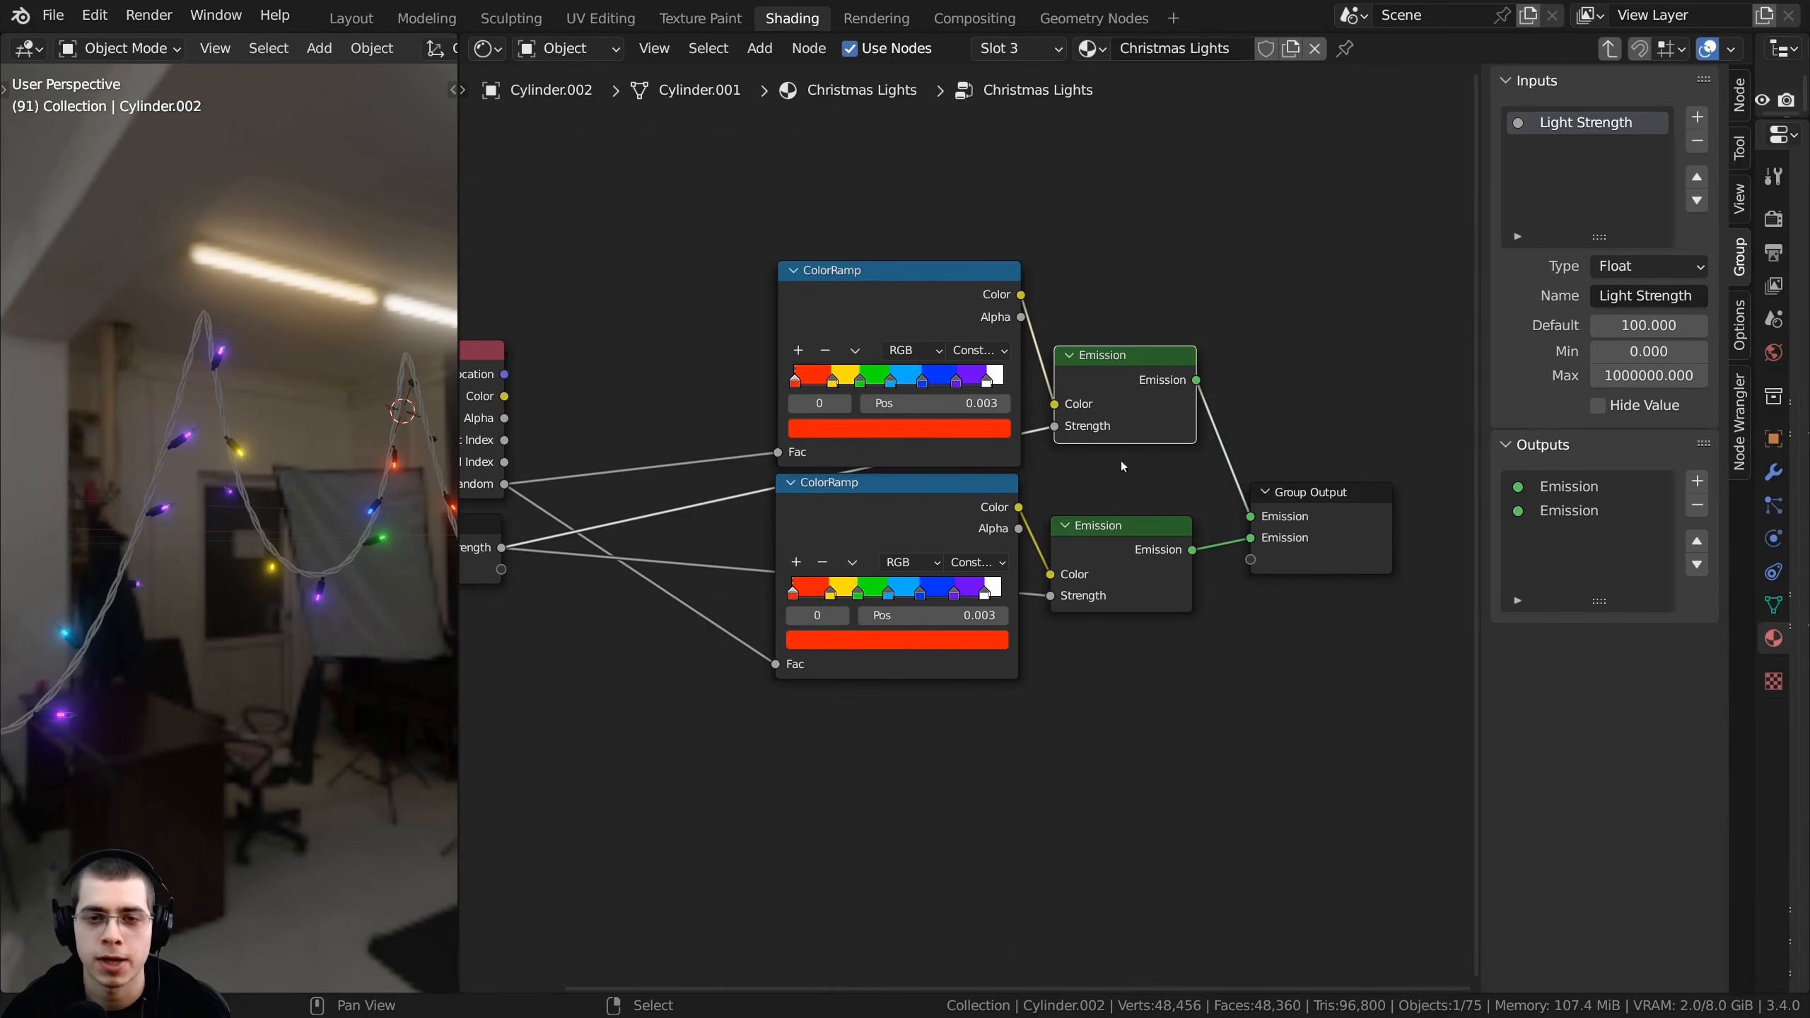
{"action": "scroll", "coordinate": [921, 322], "scroll_direction": "up", "scroll_amount": 1}
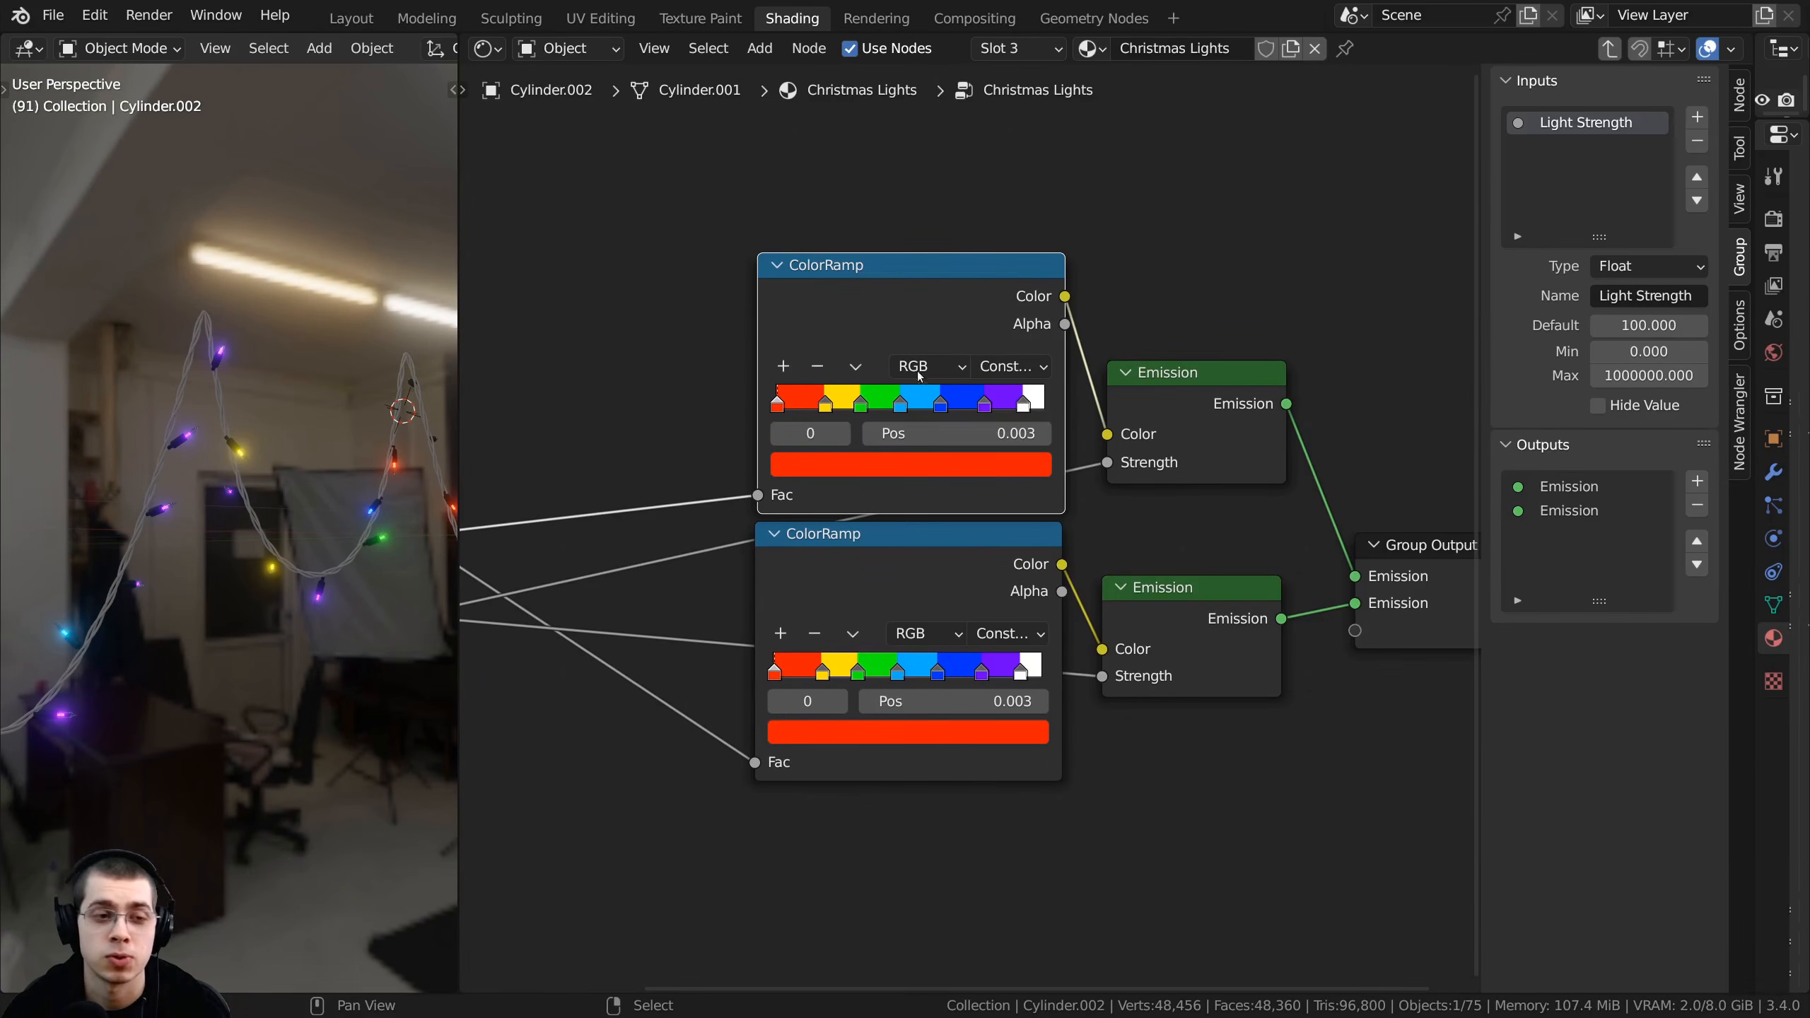
{"action": "scroll", "coordinate": [919, 375], "scroll_direction": "up", "scroll_amount": 1}
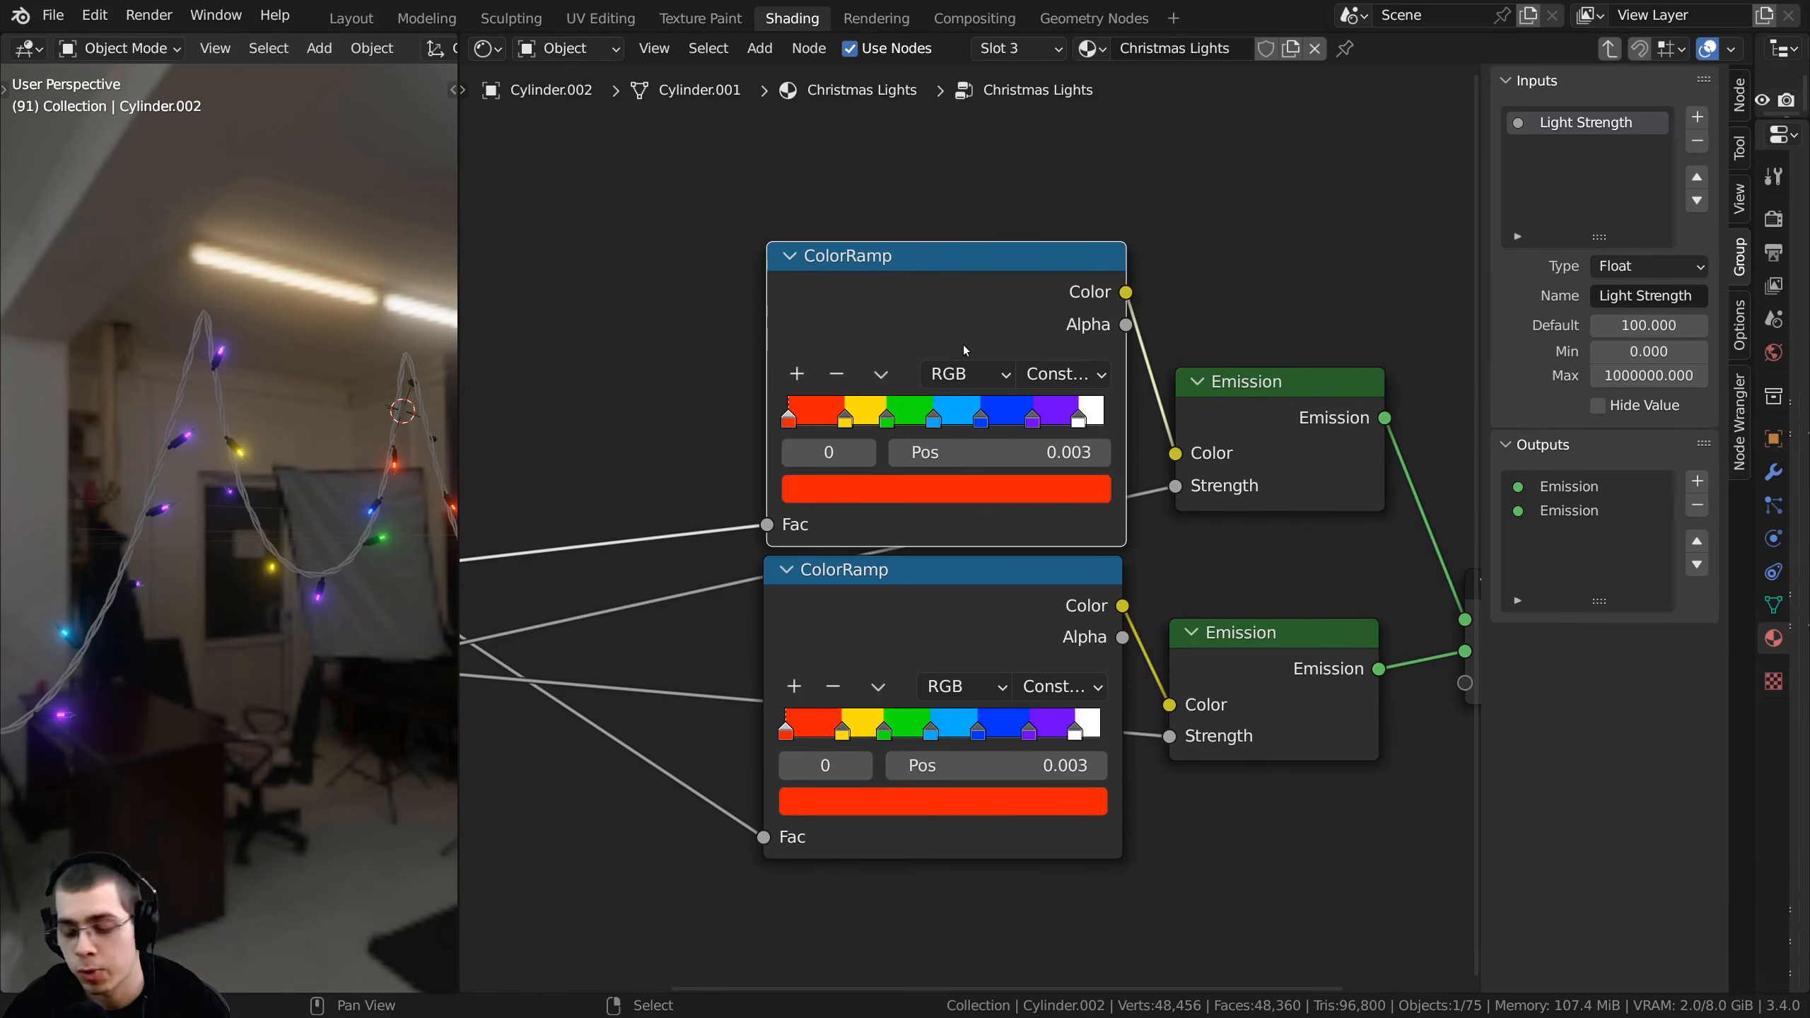
{"action": "left_click_drag", "start_coordinate": [961, 342], "coordinate": [910, 339]}
{"action": "key", "text": "BackSpace"}
{"action": "left_click", "coordinate": [1082, 368]}
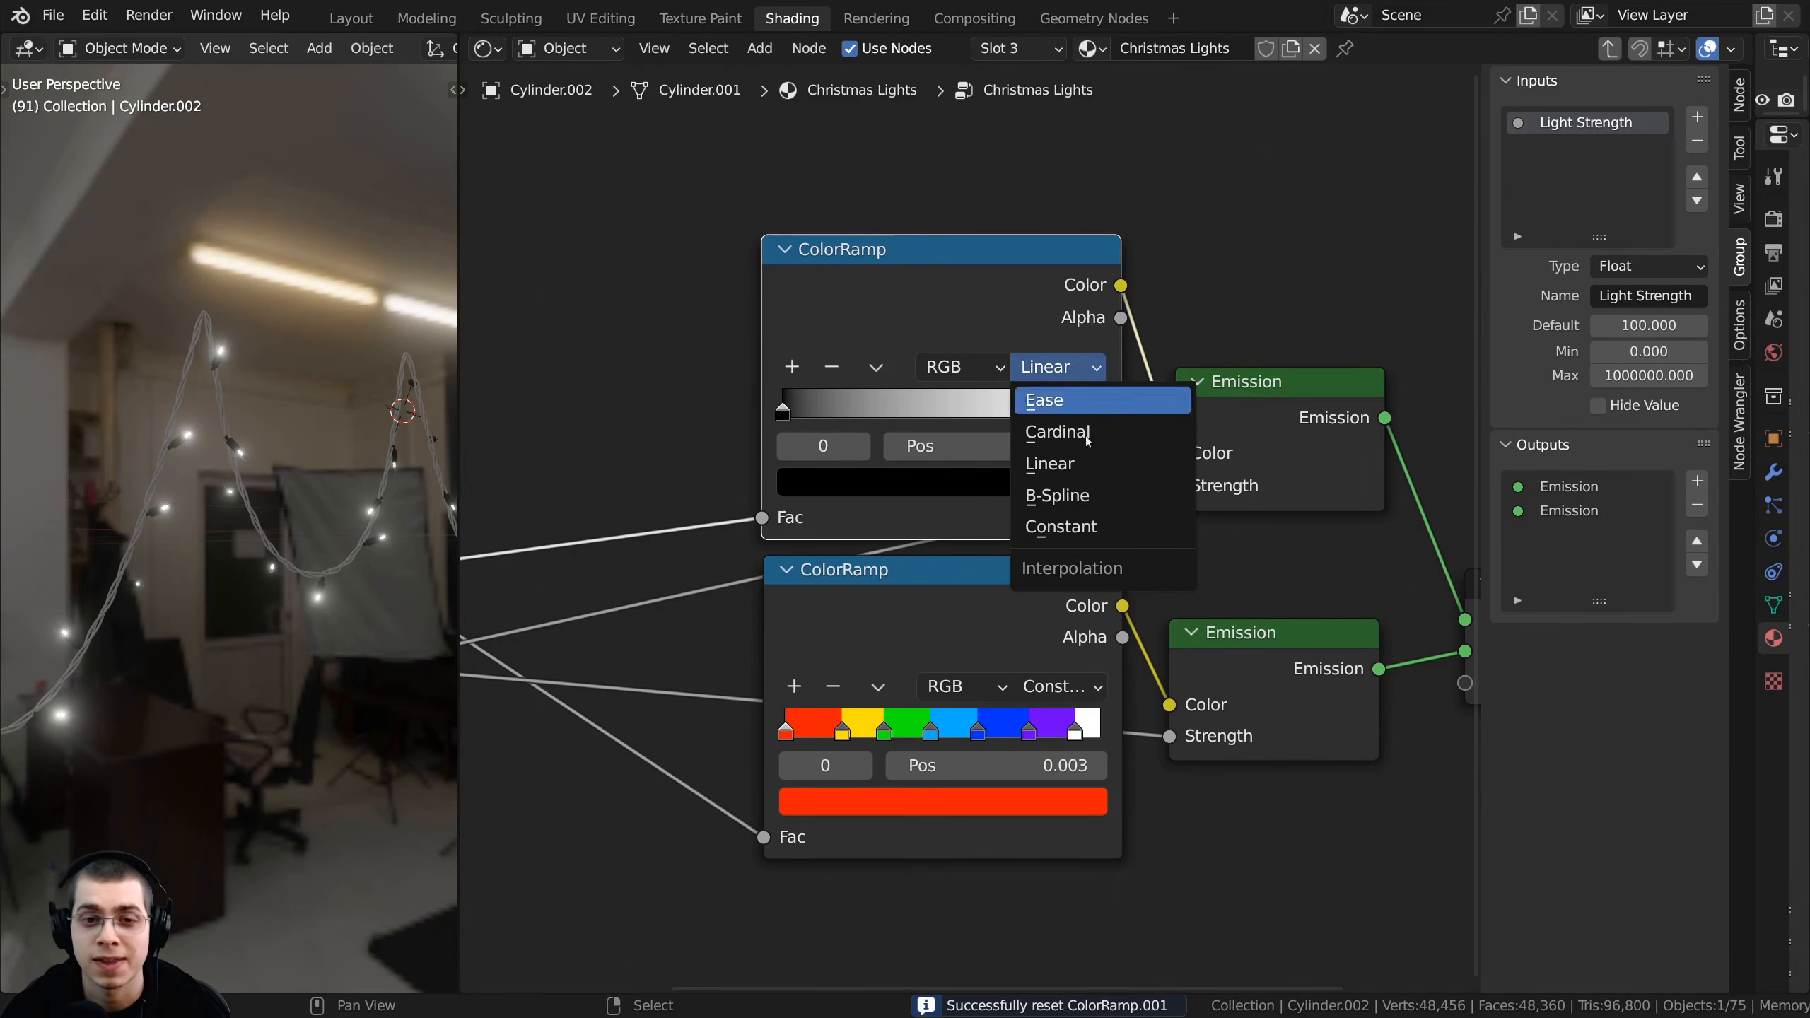
{"action": "left_click", "coordinate": [1080, 533]}
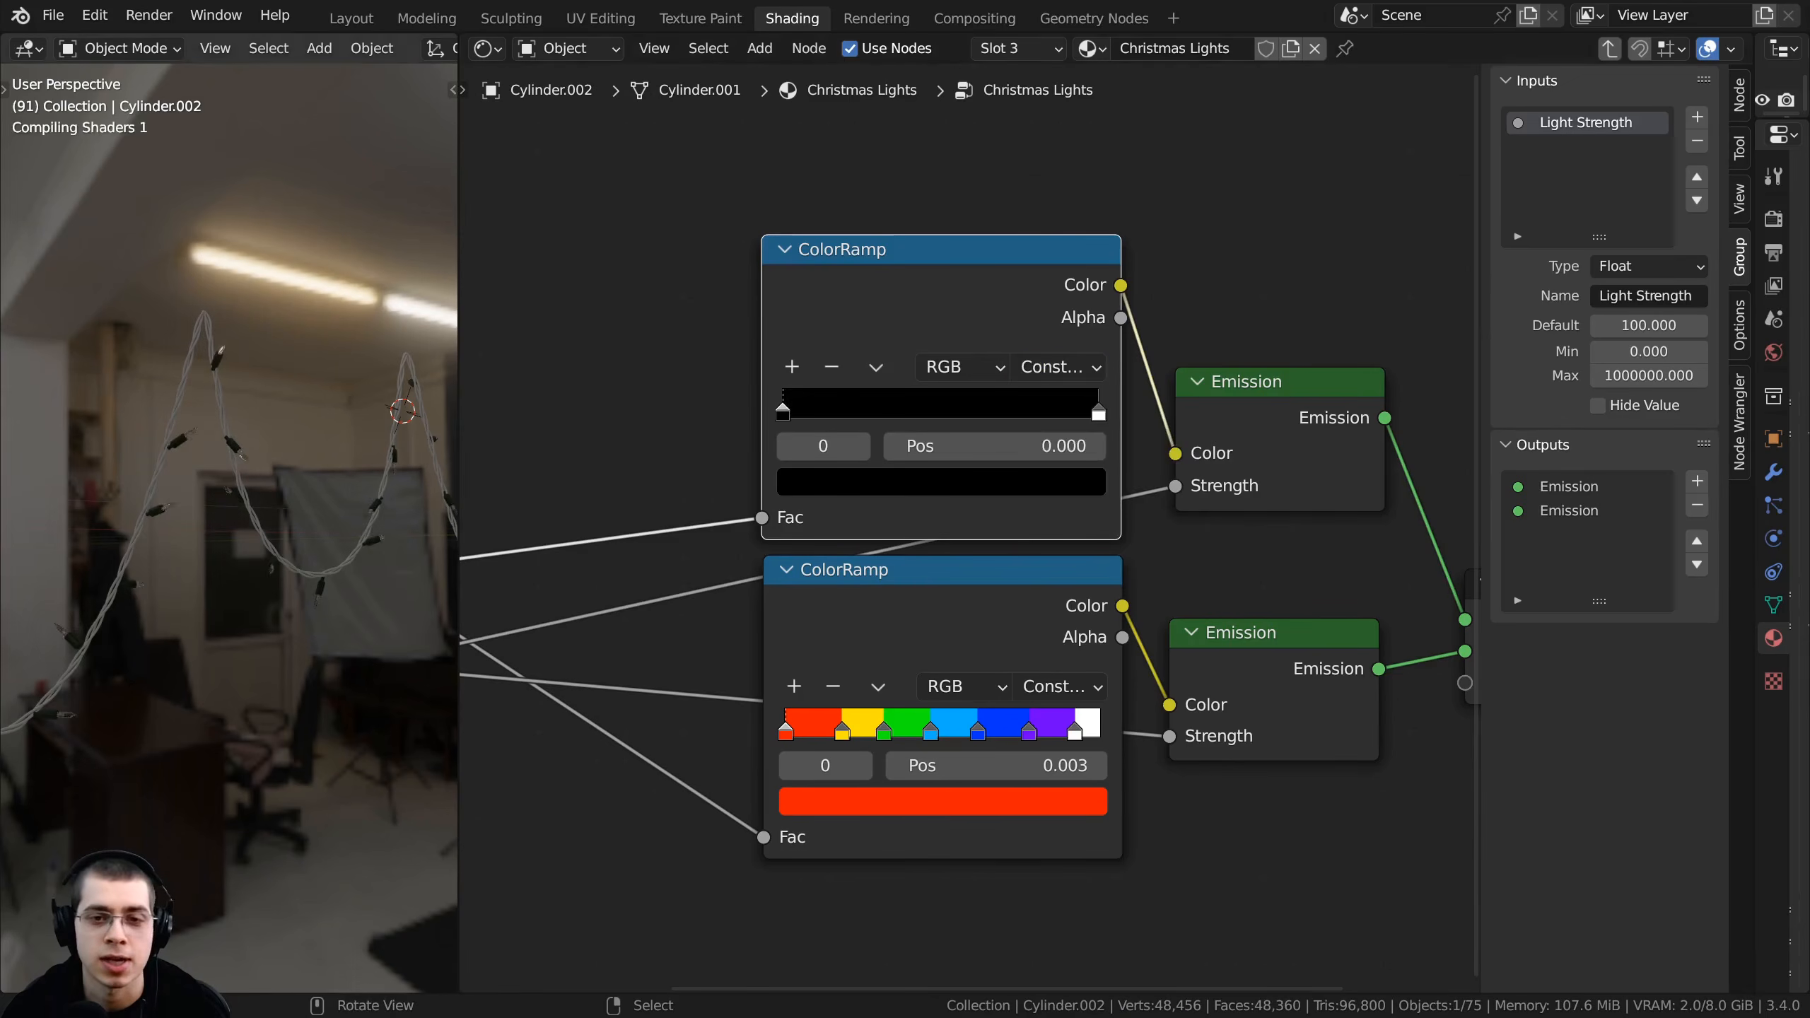
- On the duplicated ColorRamp, move the white stop to about 0.777 and color the first stop a warm yellow
{"action": "scroll", "coordinate": [931, 566], "scroll_direction": "up", "scroll_amount": 2, "text": "shift"}
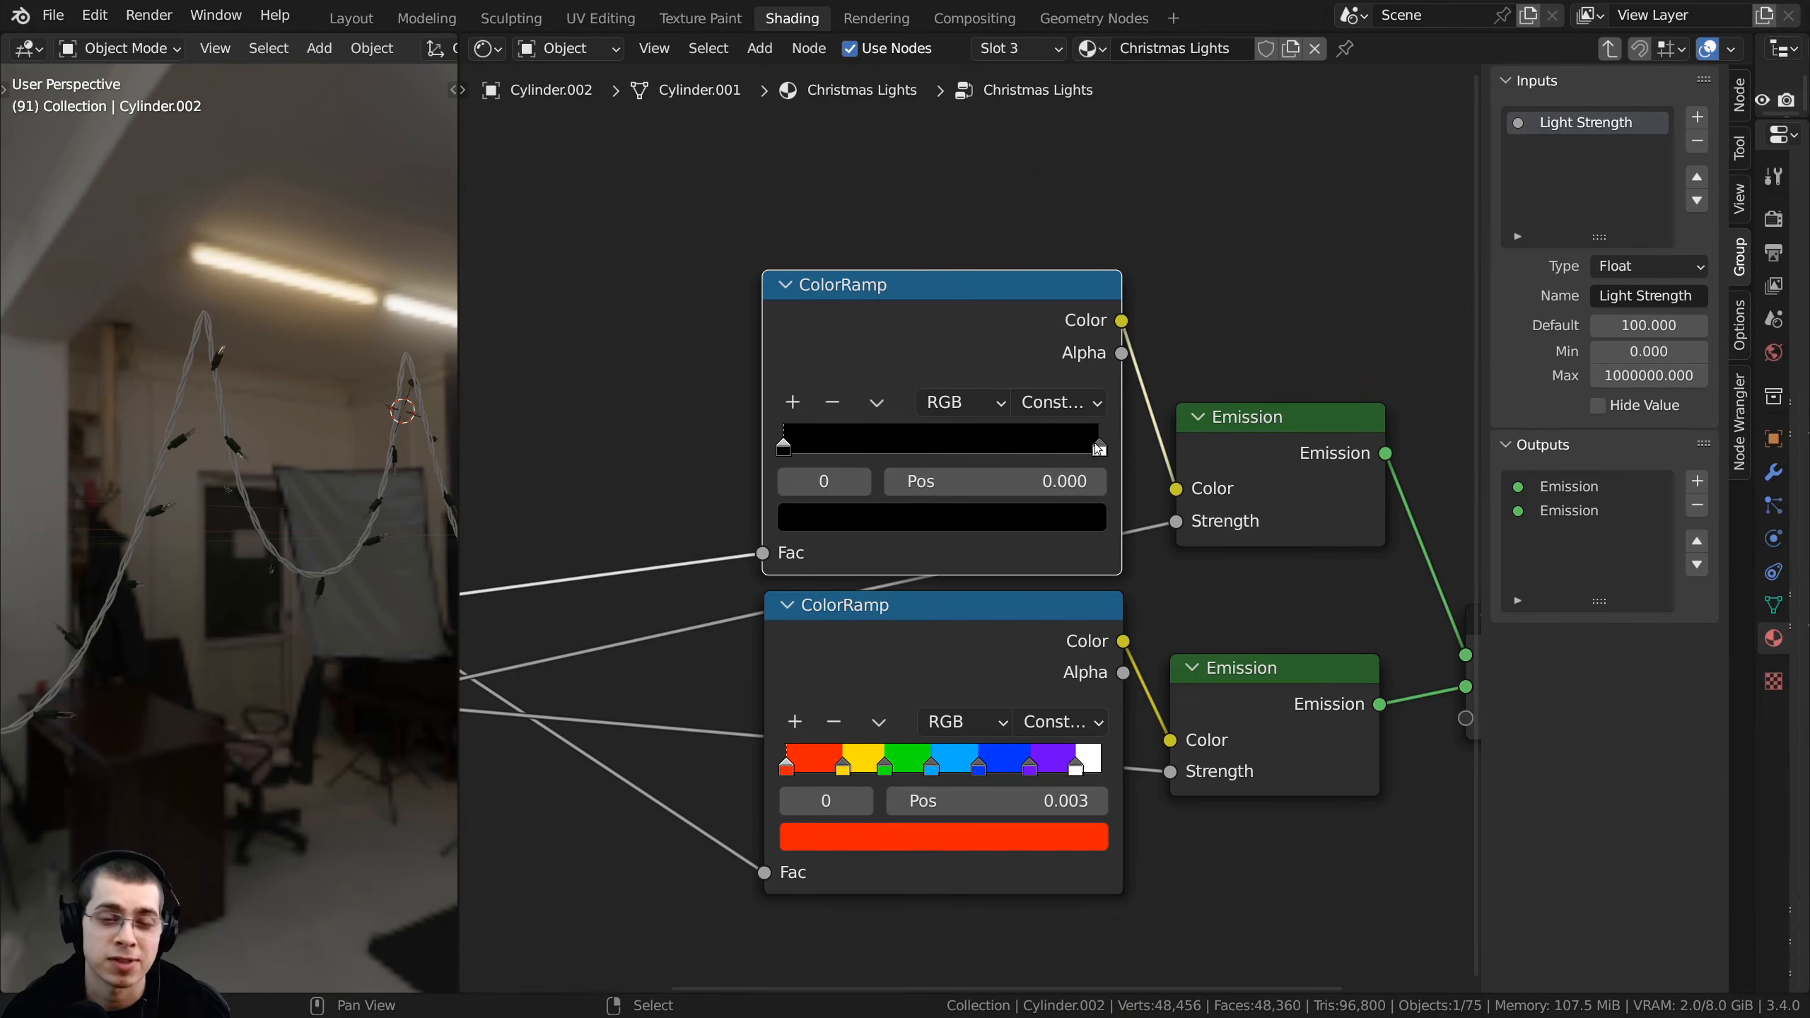
{"action": "left_click_drag", "start_coordinate": [1096, 445], "coordinate": [1029, 449]}
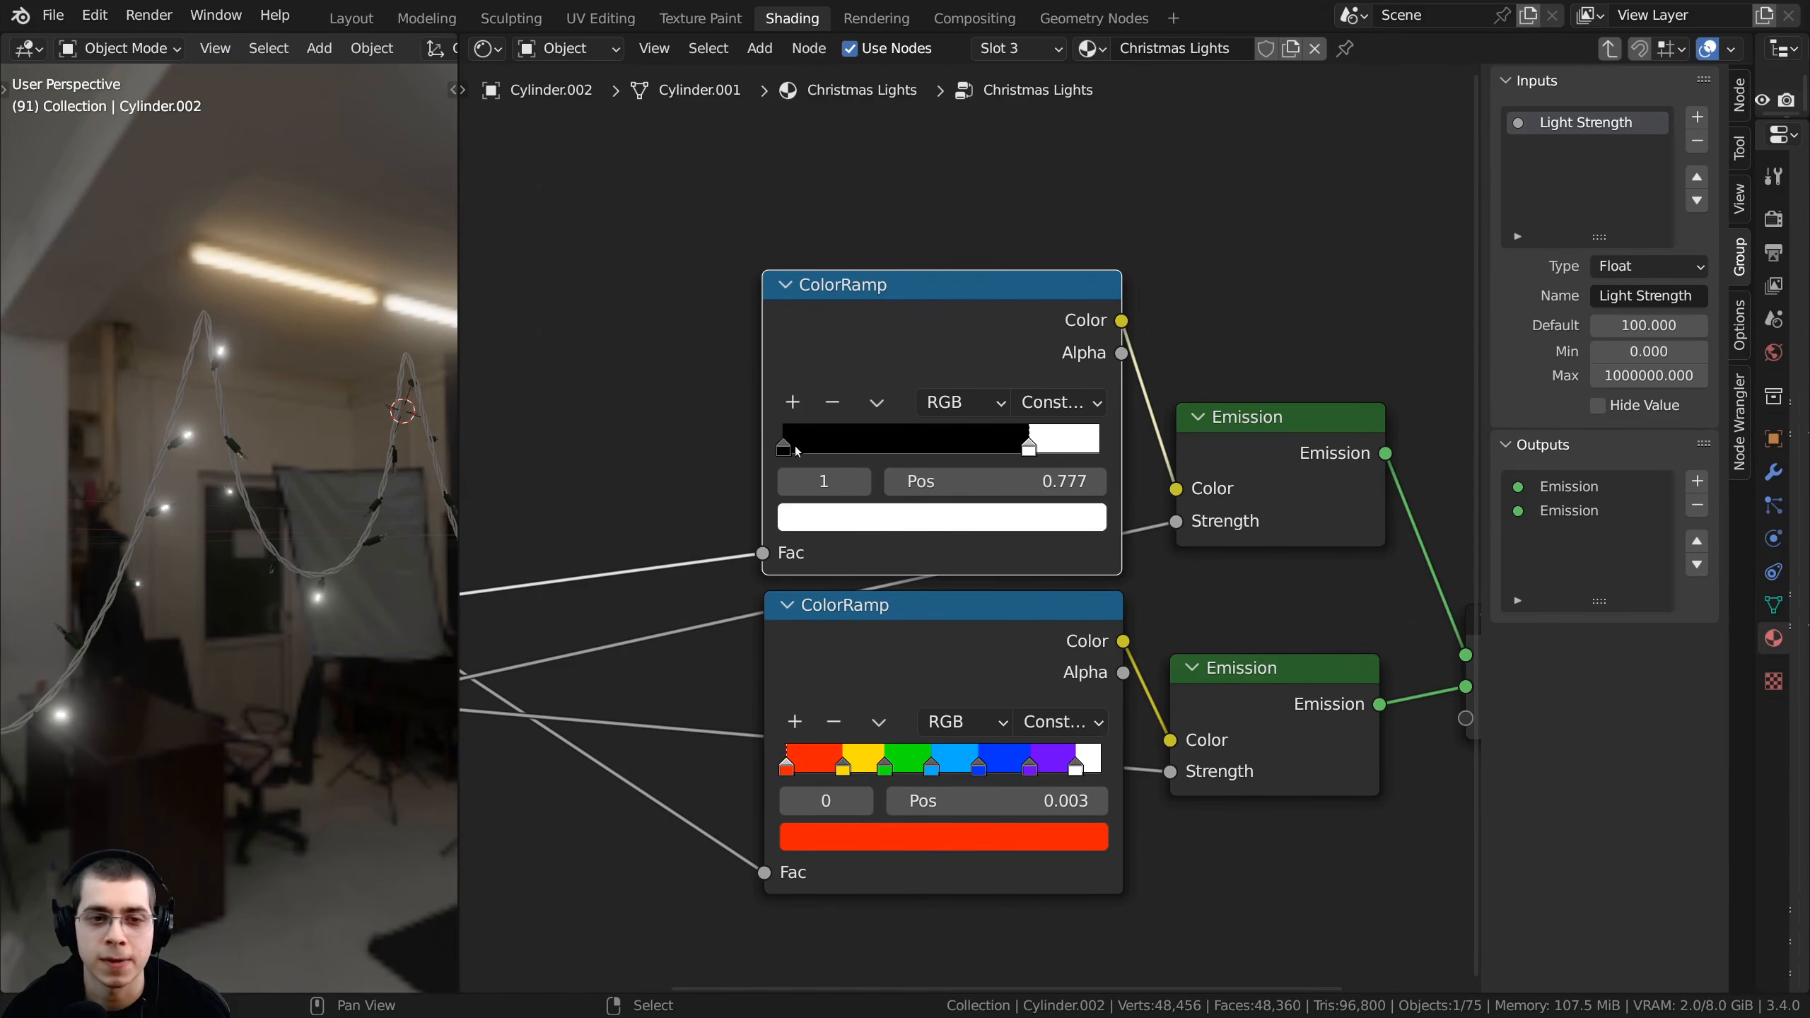
{"action": "left_click", "coordinate": [786, 447]}
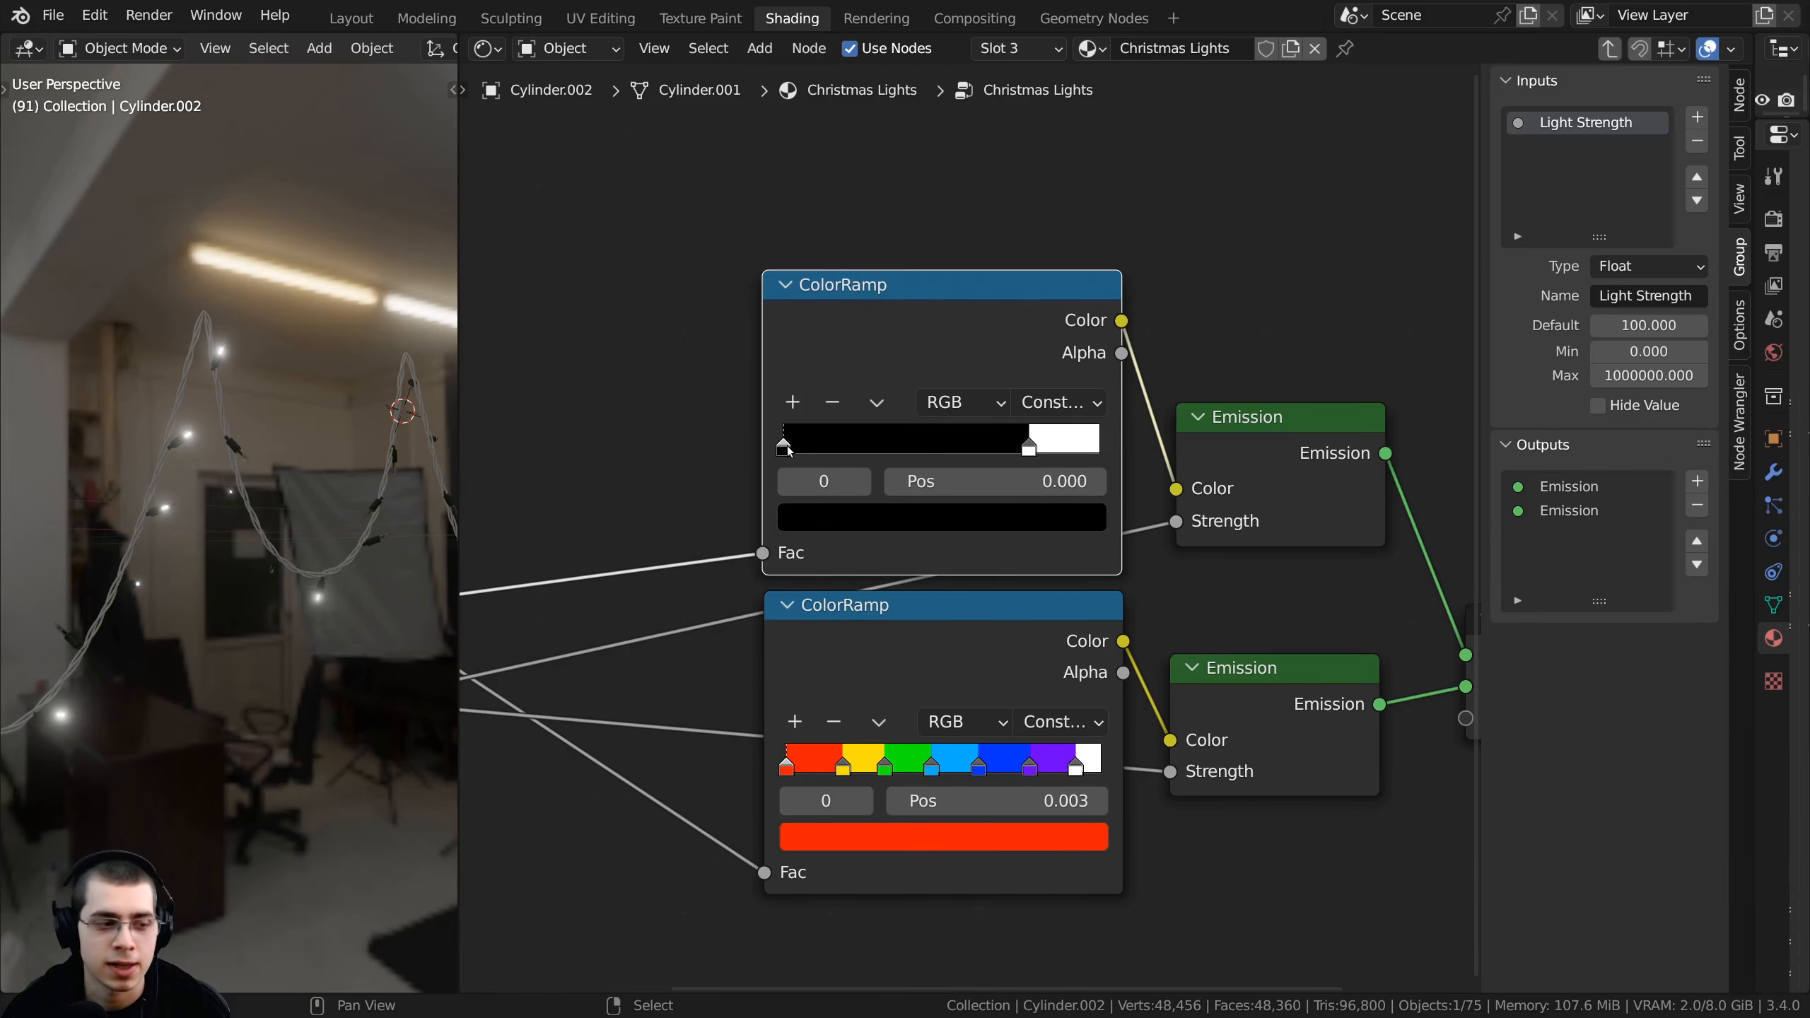
{"action": "left_click", "coordinate": [826, 516]}
{"action": "left_click_drag", "start_coordinate": [1027, 312], "coordinate": [1027, 98]}
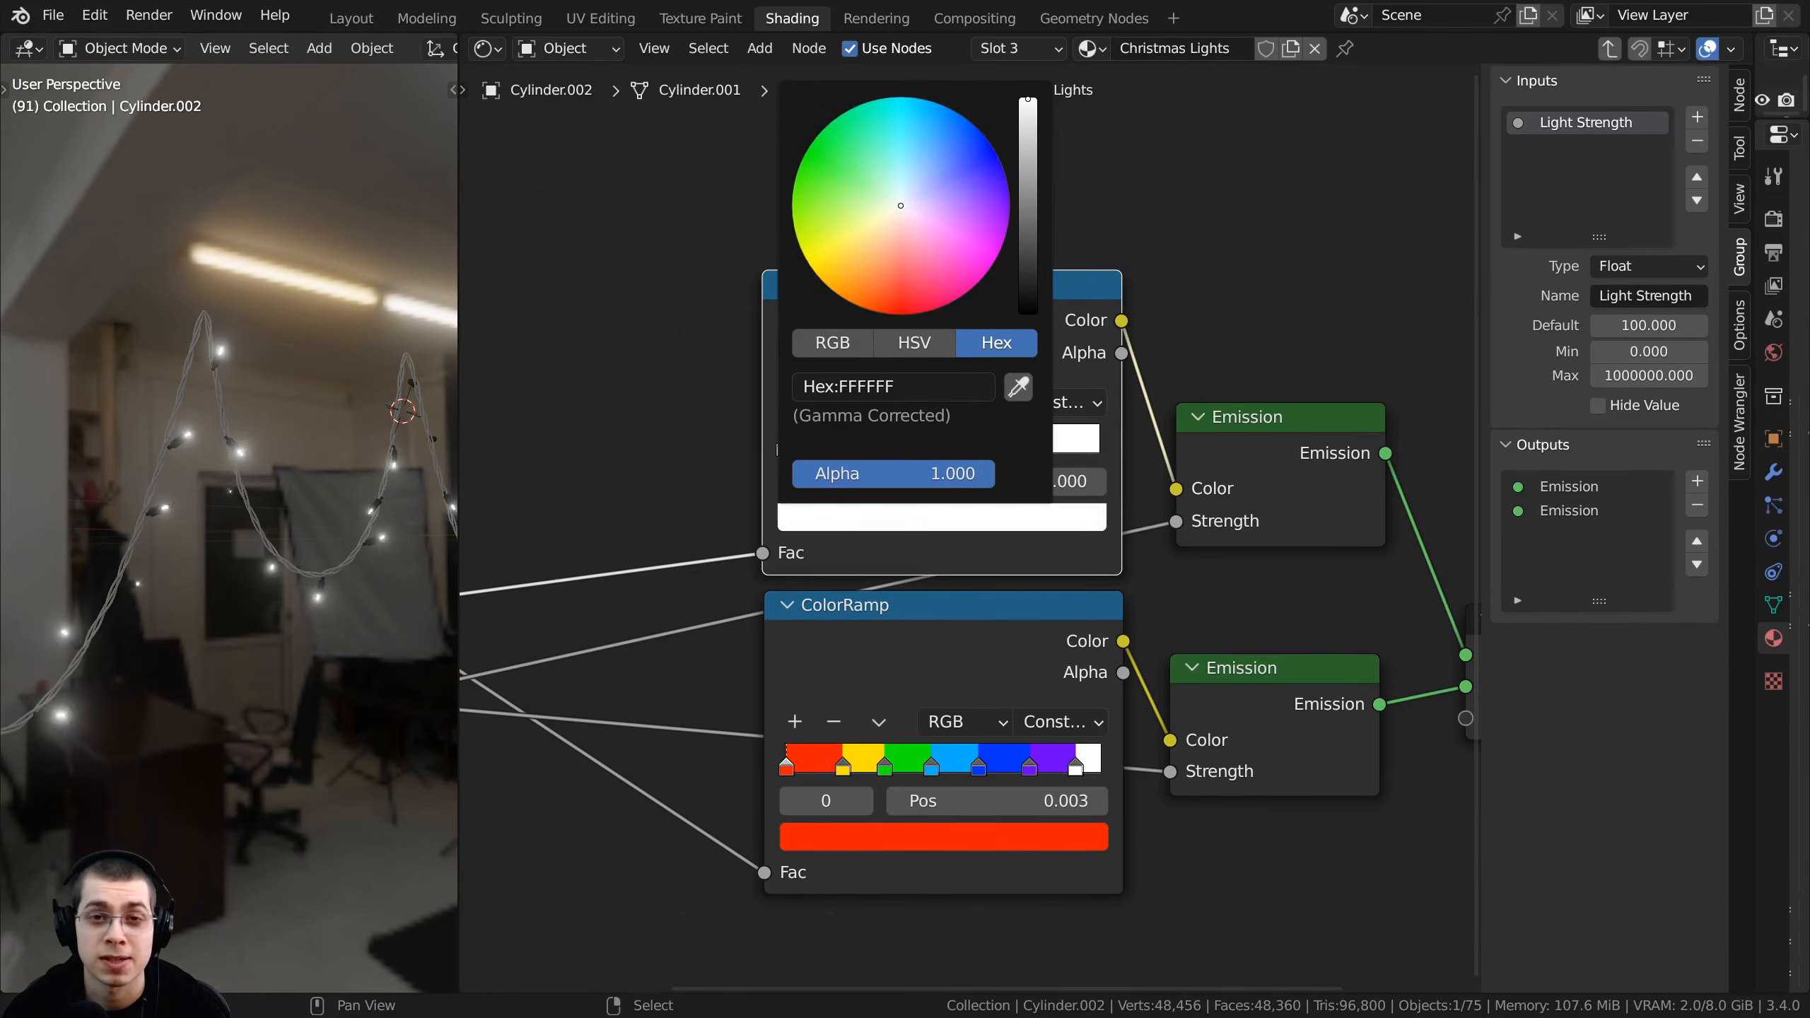
{"action": "left_click_drag", "start_coordinate": [903, 206], "coordinate": [852, 255]}
{"action": "middle_click_drag", "start_coordinate": [414, 612], "coordinate": [300, 587]}
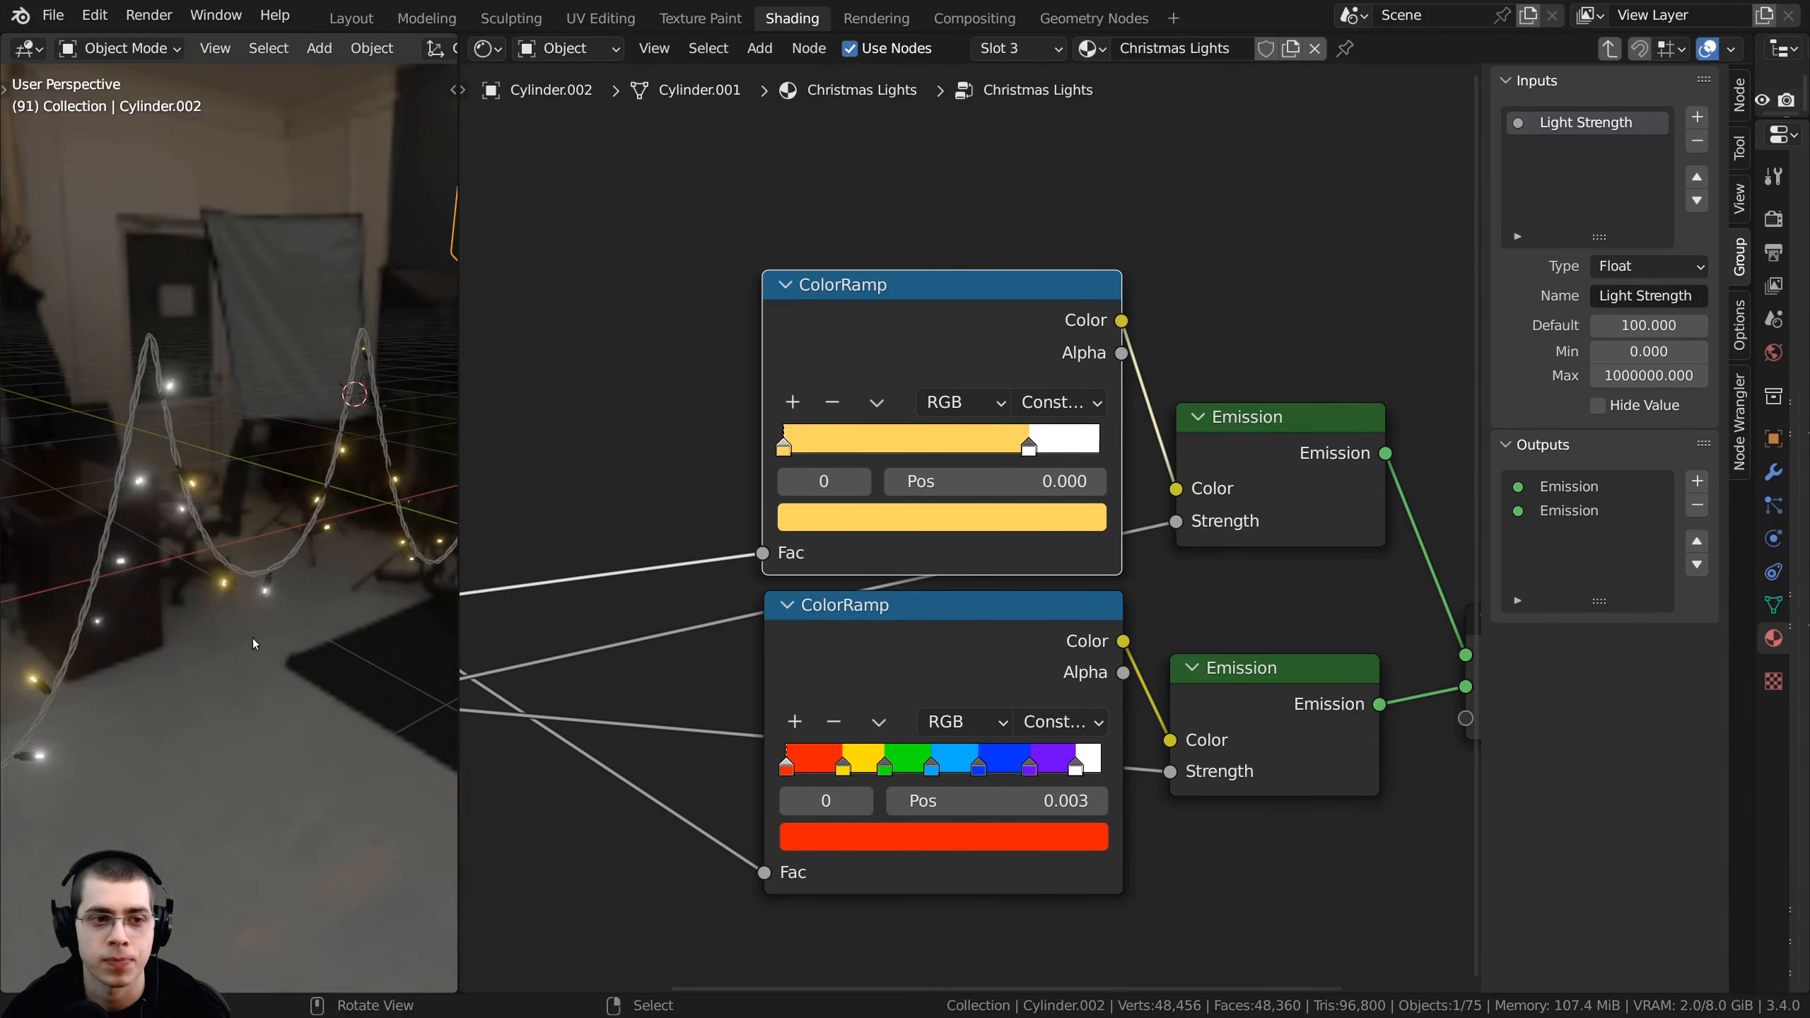
- Add a middle stop at about 0.381 to the duplicated ColorRamp and give it a paler yellow
{"action": "left_click", "coordinate": [910, 447], "text": "ctrl"}
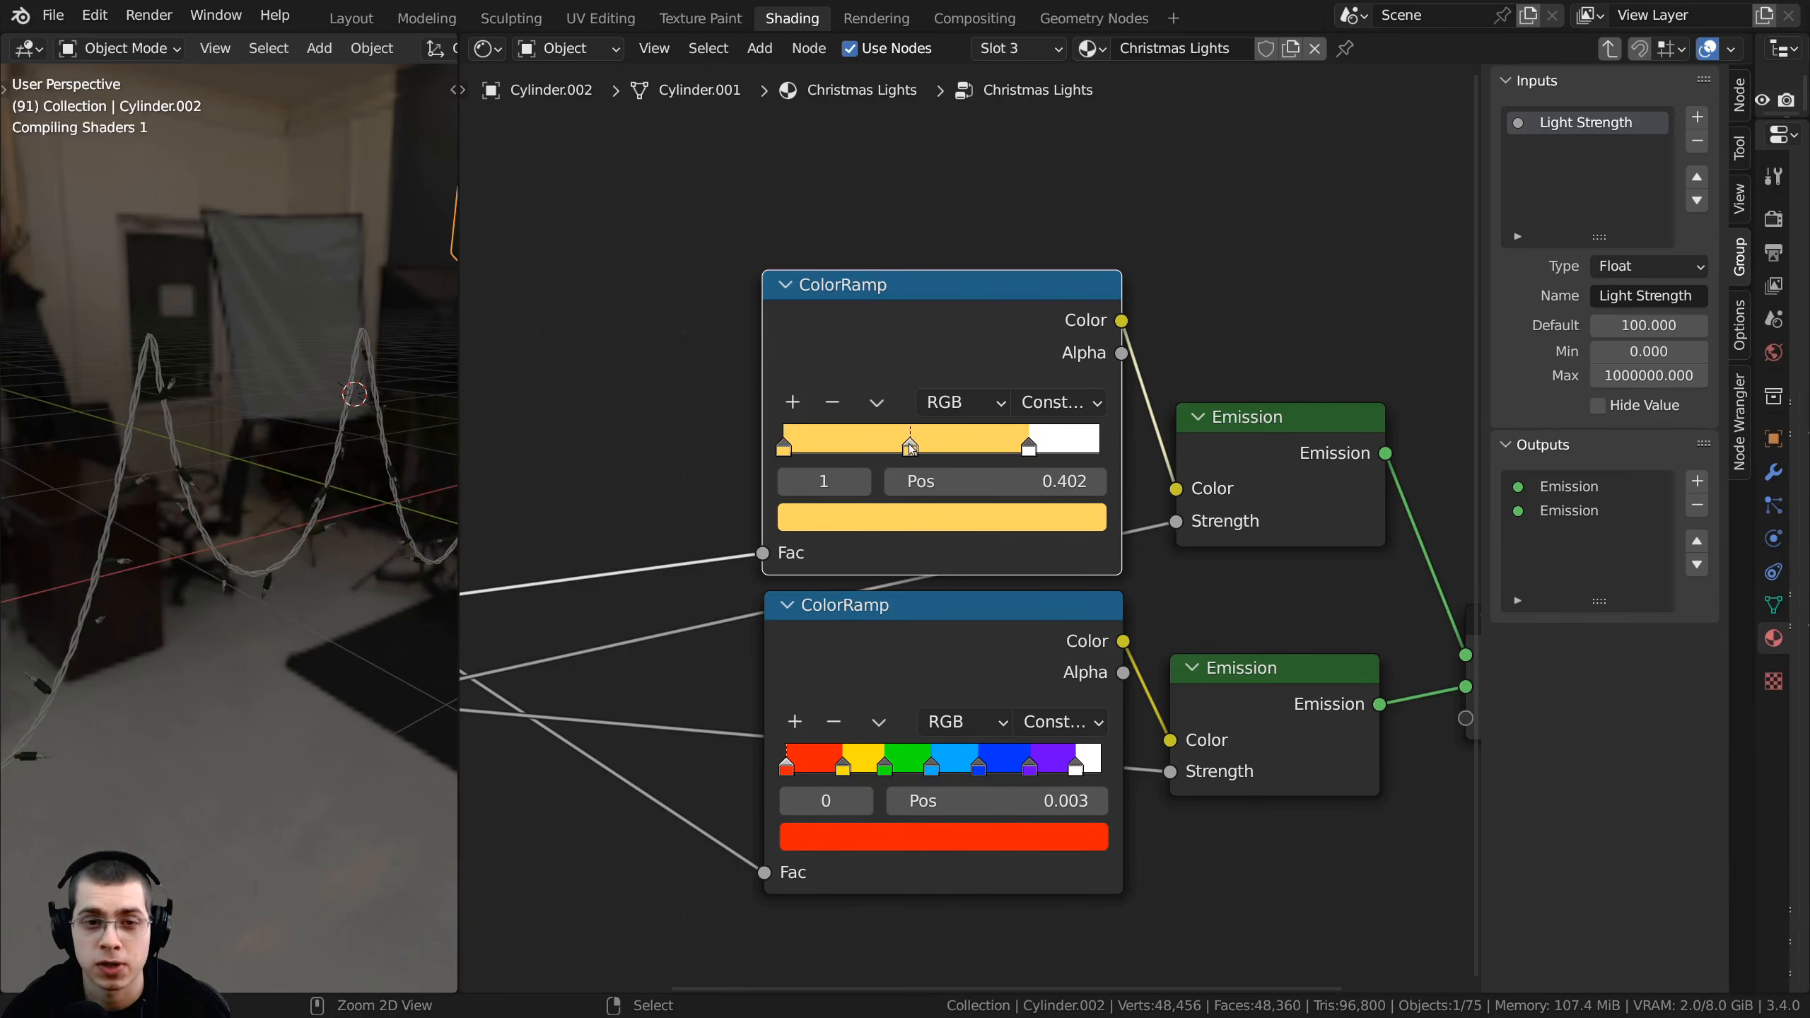
{"action": "scroll", "coordinate": [922, 509], "scroll_direction": "up", "scroll_amount": 1}
{"action": "left_click", "coordinate": [922, 509]}
{"action": "left_click_drag", "start_coordinate": [849, 246], "coordinate": [862, 210]}
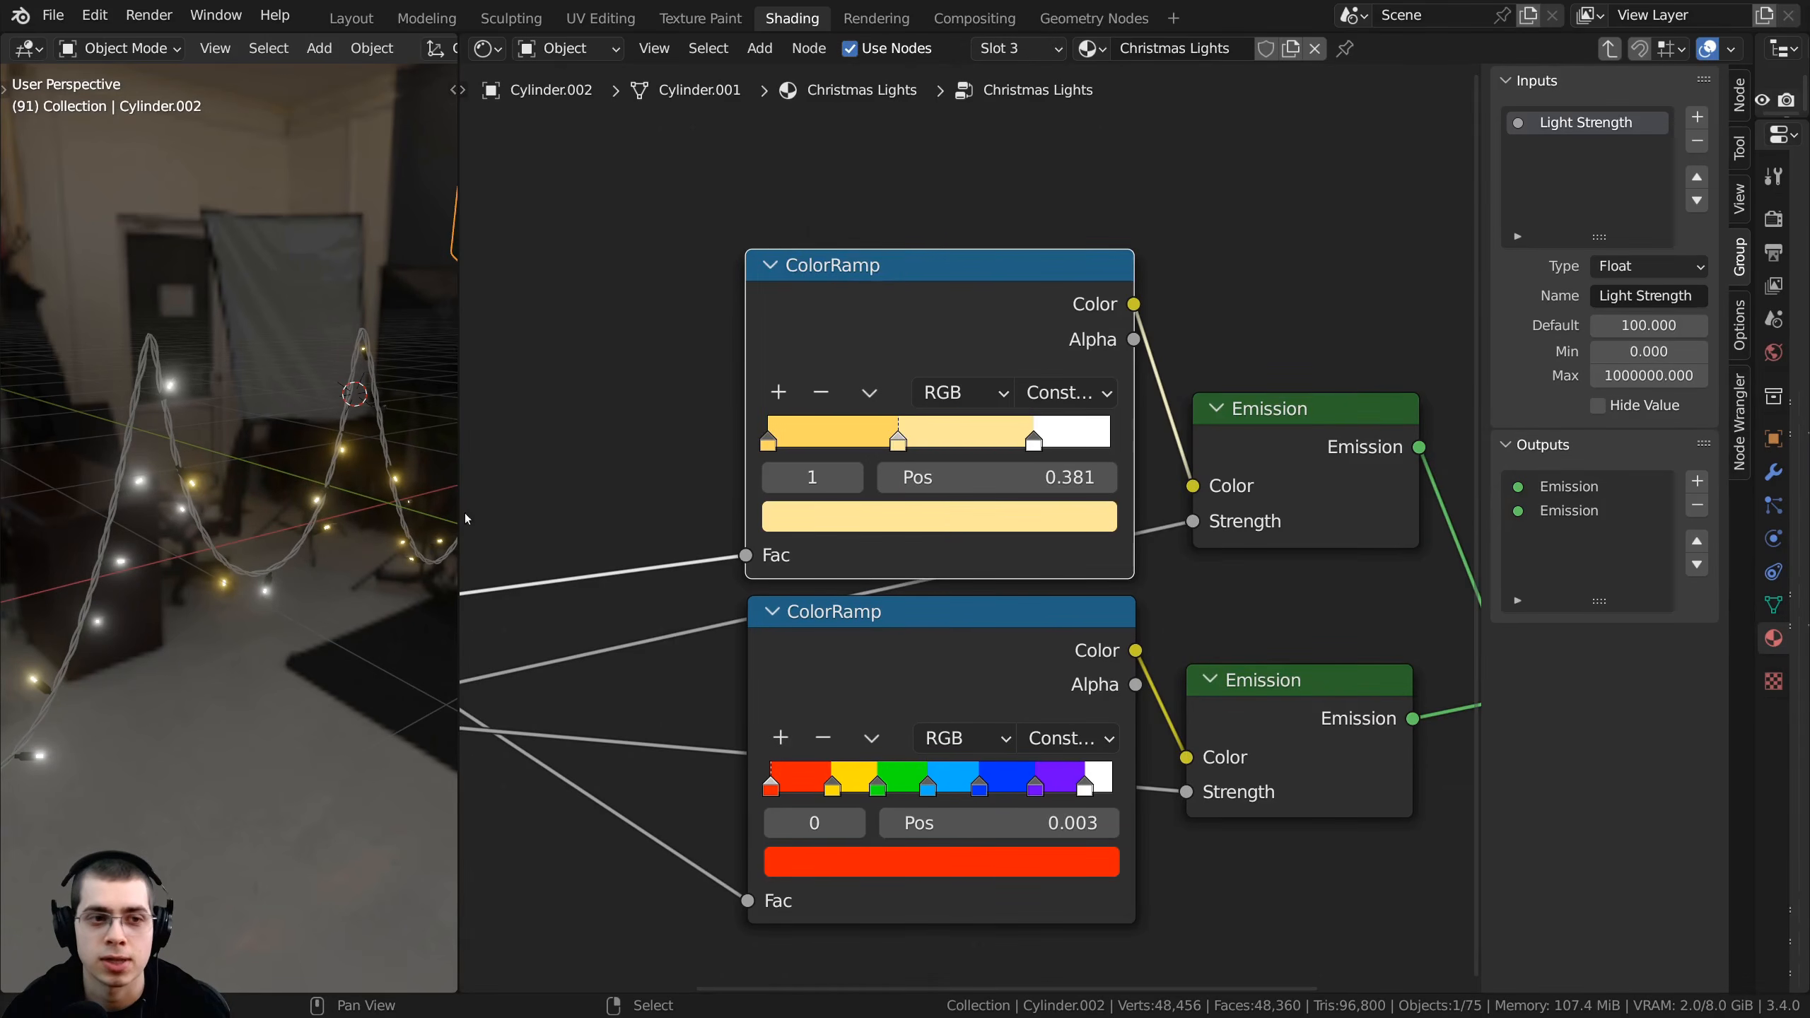
- Tint the duplicated ColorRamp's last stop pale cream (hex FFF4DB) and check the bulbs up close in the viewport
{"action": "scroll", "coordinate": [1032, 454], "scroll_direction": "down", "scroll_amount": 1}
{"action": "scroll", "coordinate": [1032, 453], "scroll_direction": "up", "scroll_amount": 2}
{"action": "left_click", "coordinate": [1042, 427]}
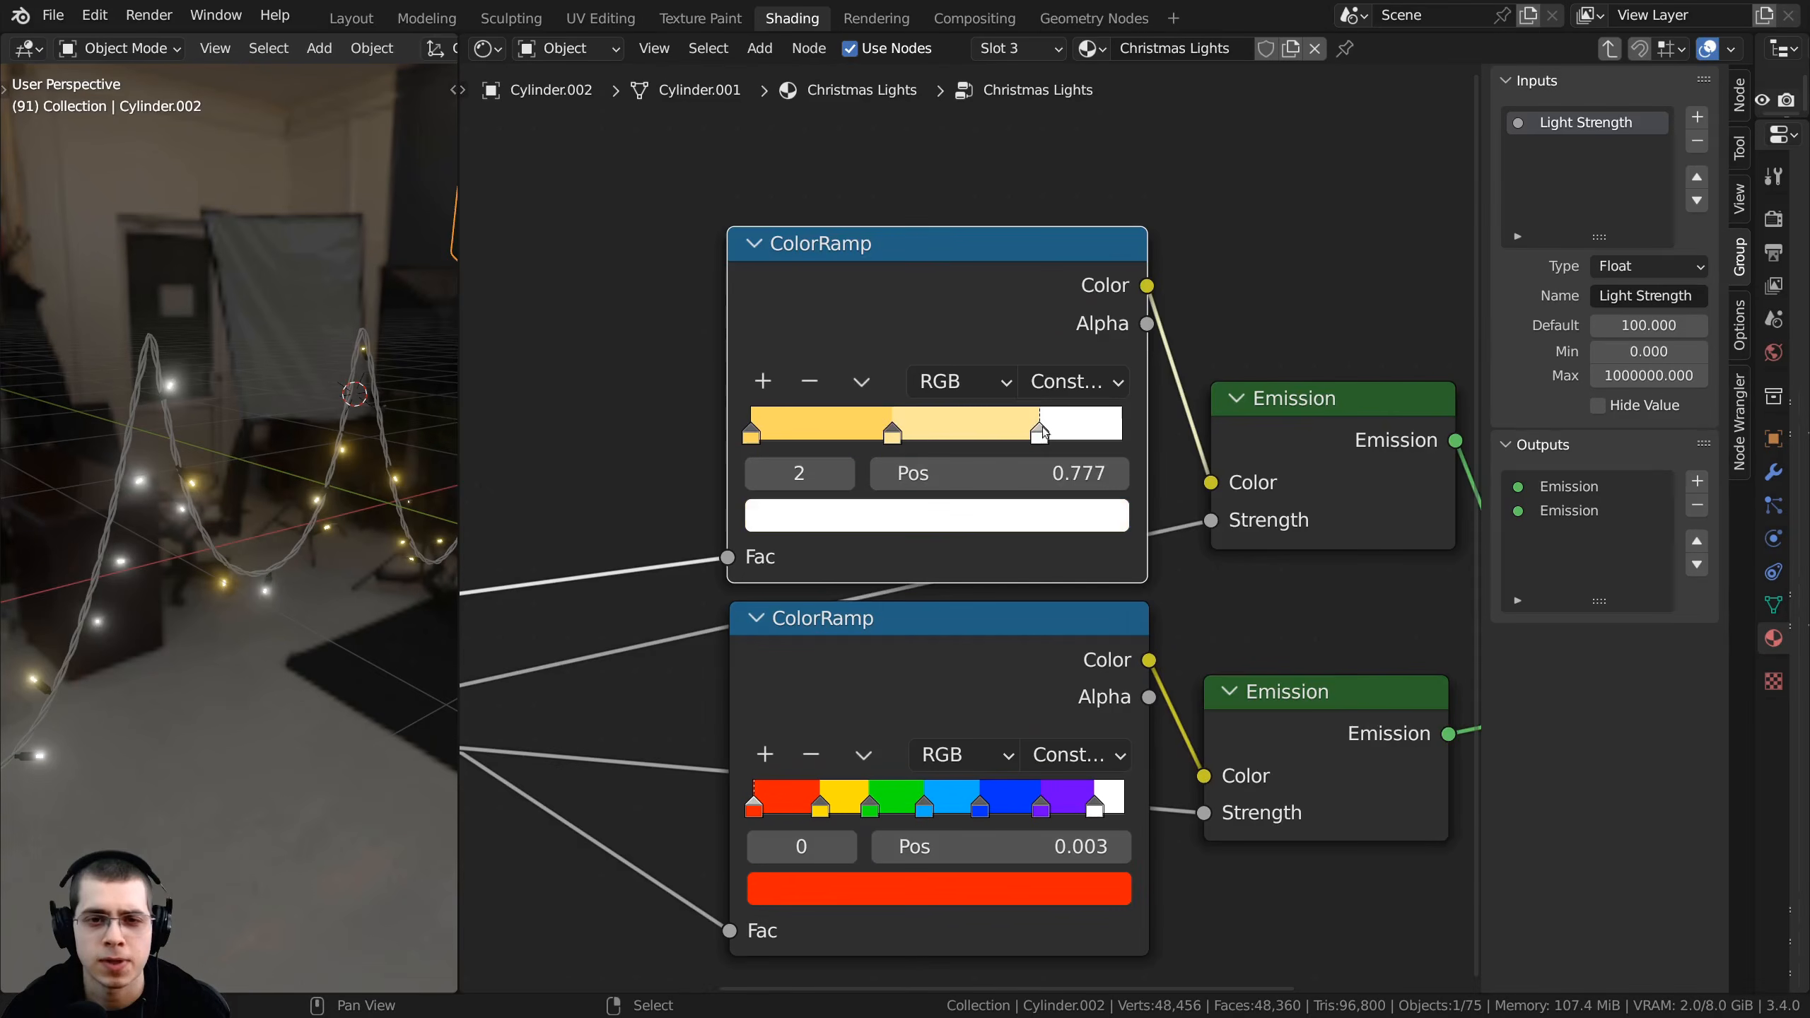
{"action": "left_click", "coordinate": [1005, 519]}
{"action": "left_click", "coordinate": [877, 164]}
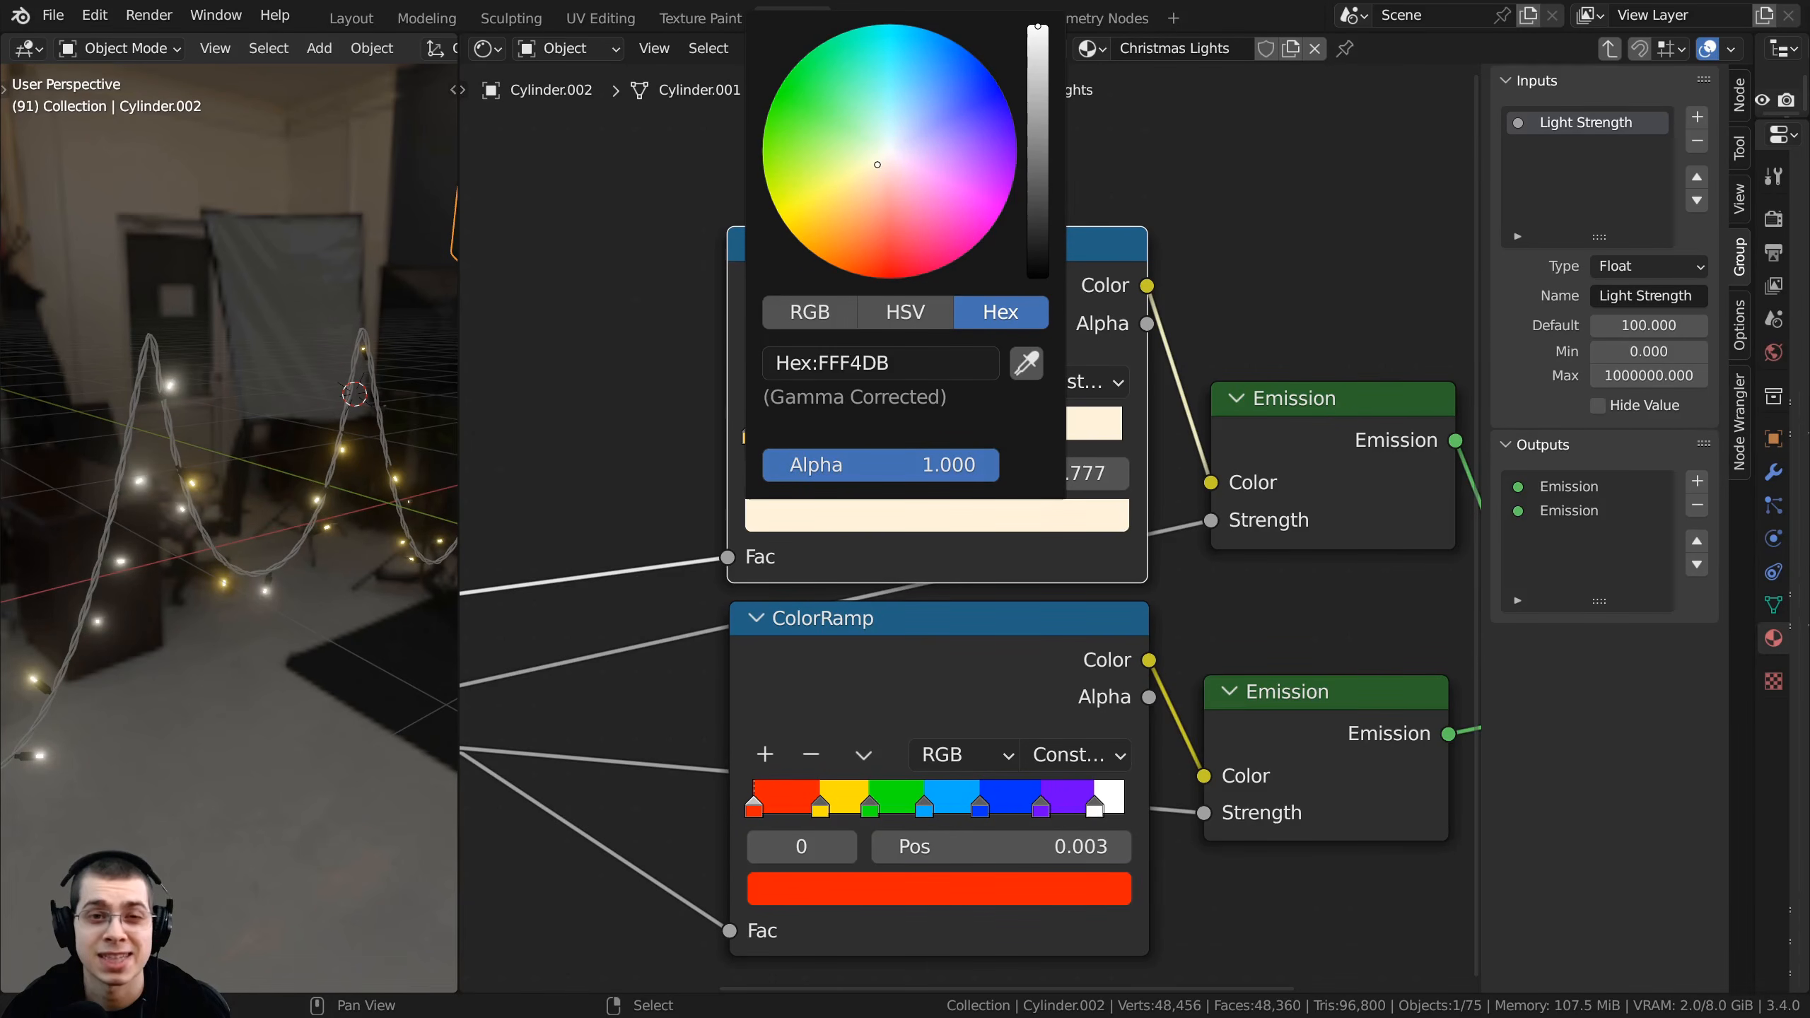
{"action": "mouse_move", "coordinate": [323, 589]}
{"action": "middle_mouse_down"}
{"action": "mouse_move", "coordinate": [348, 587]}
{"action": "mouse_move", "coordinate": [246, 516]}
{"action": "mouse_move", "coordinate": [219, 458]}
{"action": "mouse_move", "coordinate": [329, 562]}
{"action": "middle_mouse_up"}
{"action": "scroll", "coordinate": [242, 510], "scroll_direction": "up", "scroll_amount": 3}
{"action": "left_click_drag", "start_coordinate": [983, 357], "coordinate": [986, 357]}
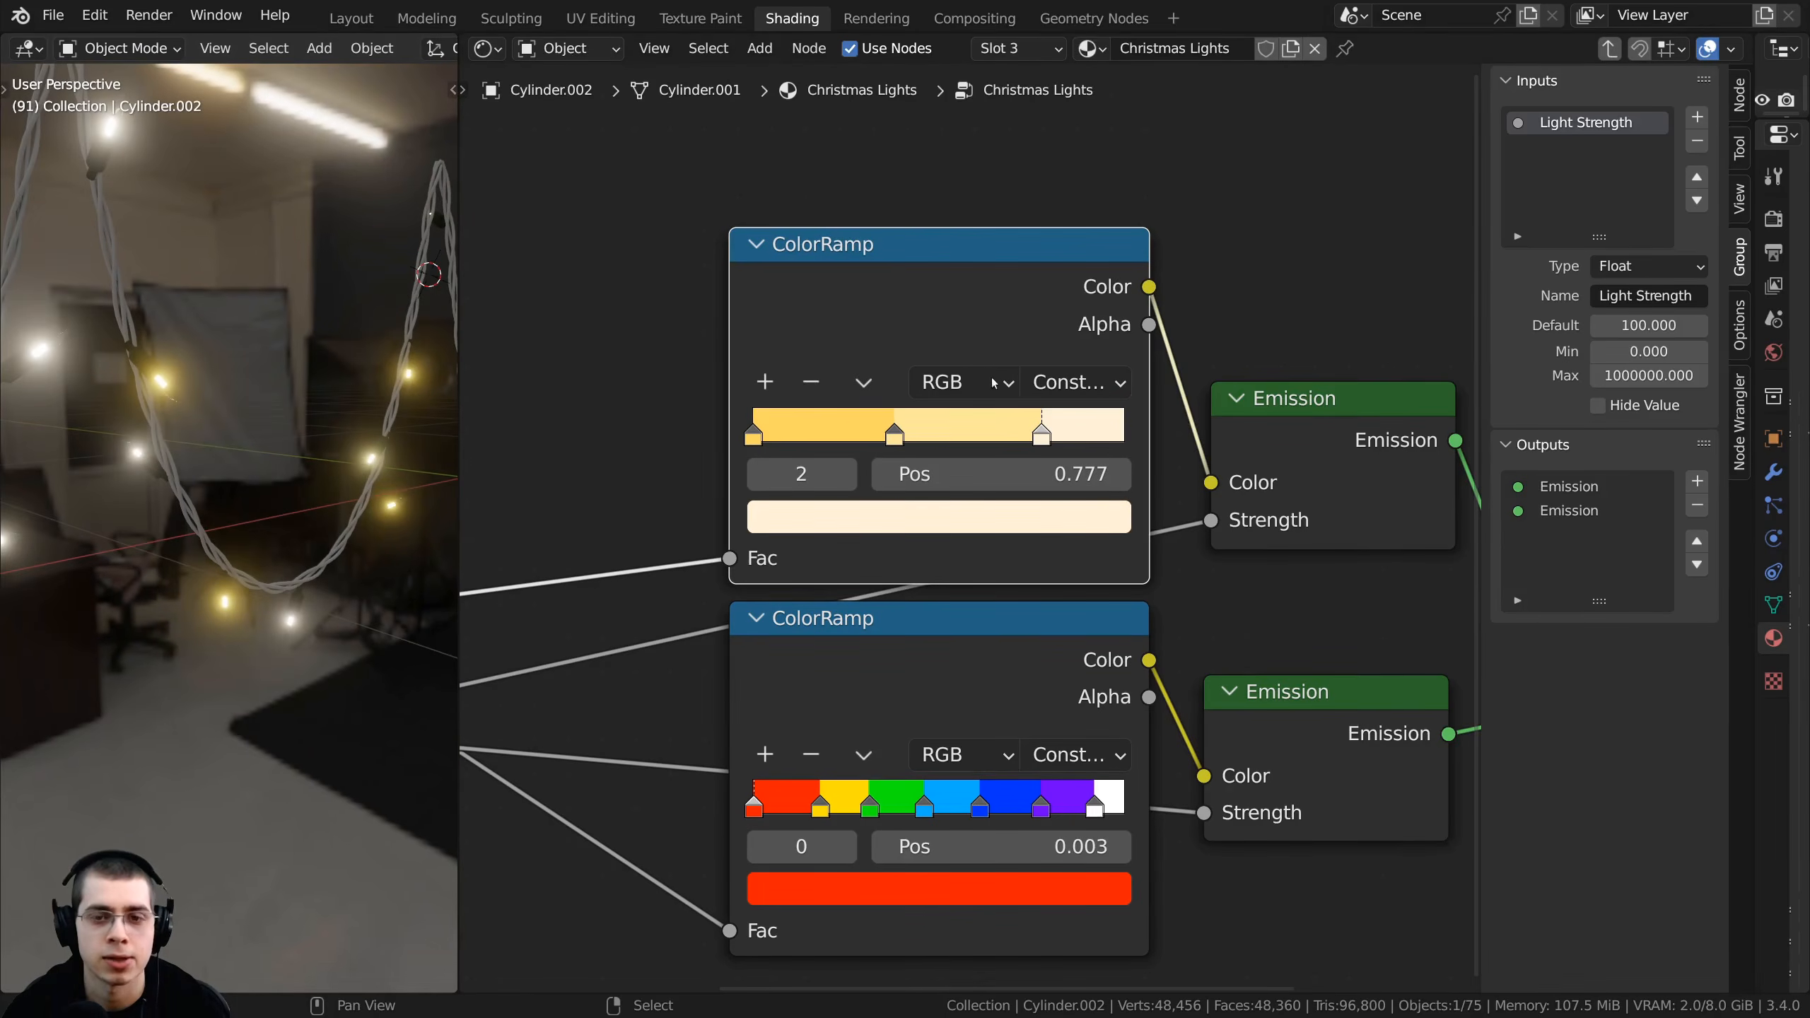
{"action": "scroll", "coordinate": [992, 386], "scroll_direction": "down", "scroll_amount": 4}
{"action": "middle_click_drag", "start_coordinate": [993, 385], "coordinate": [860, 431]}
{"action": "scroll", "coordinate": [842, 383], "scroll_direction": "up", "scroll_amount": 1}
{"action": "scroll", "coordinate": [1226, 427], "scroll_direction": "down", "scroll_amount": 1}
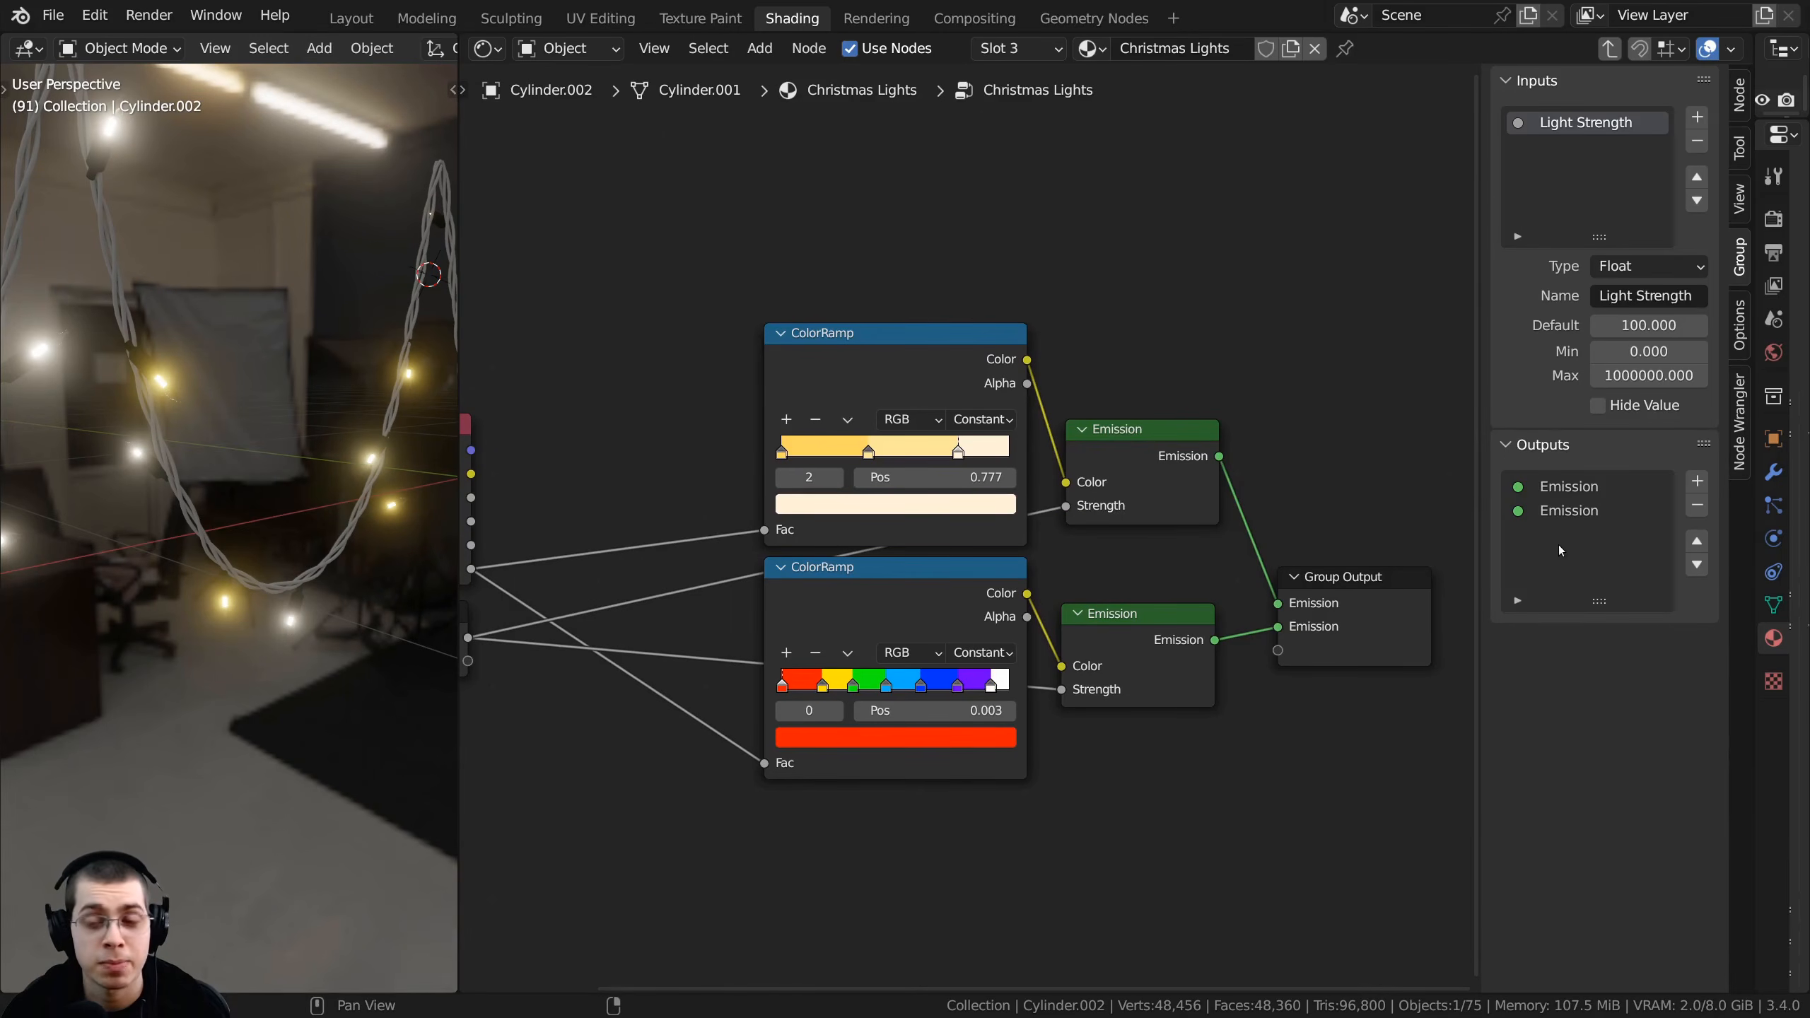
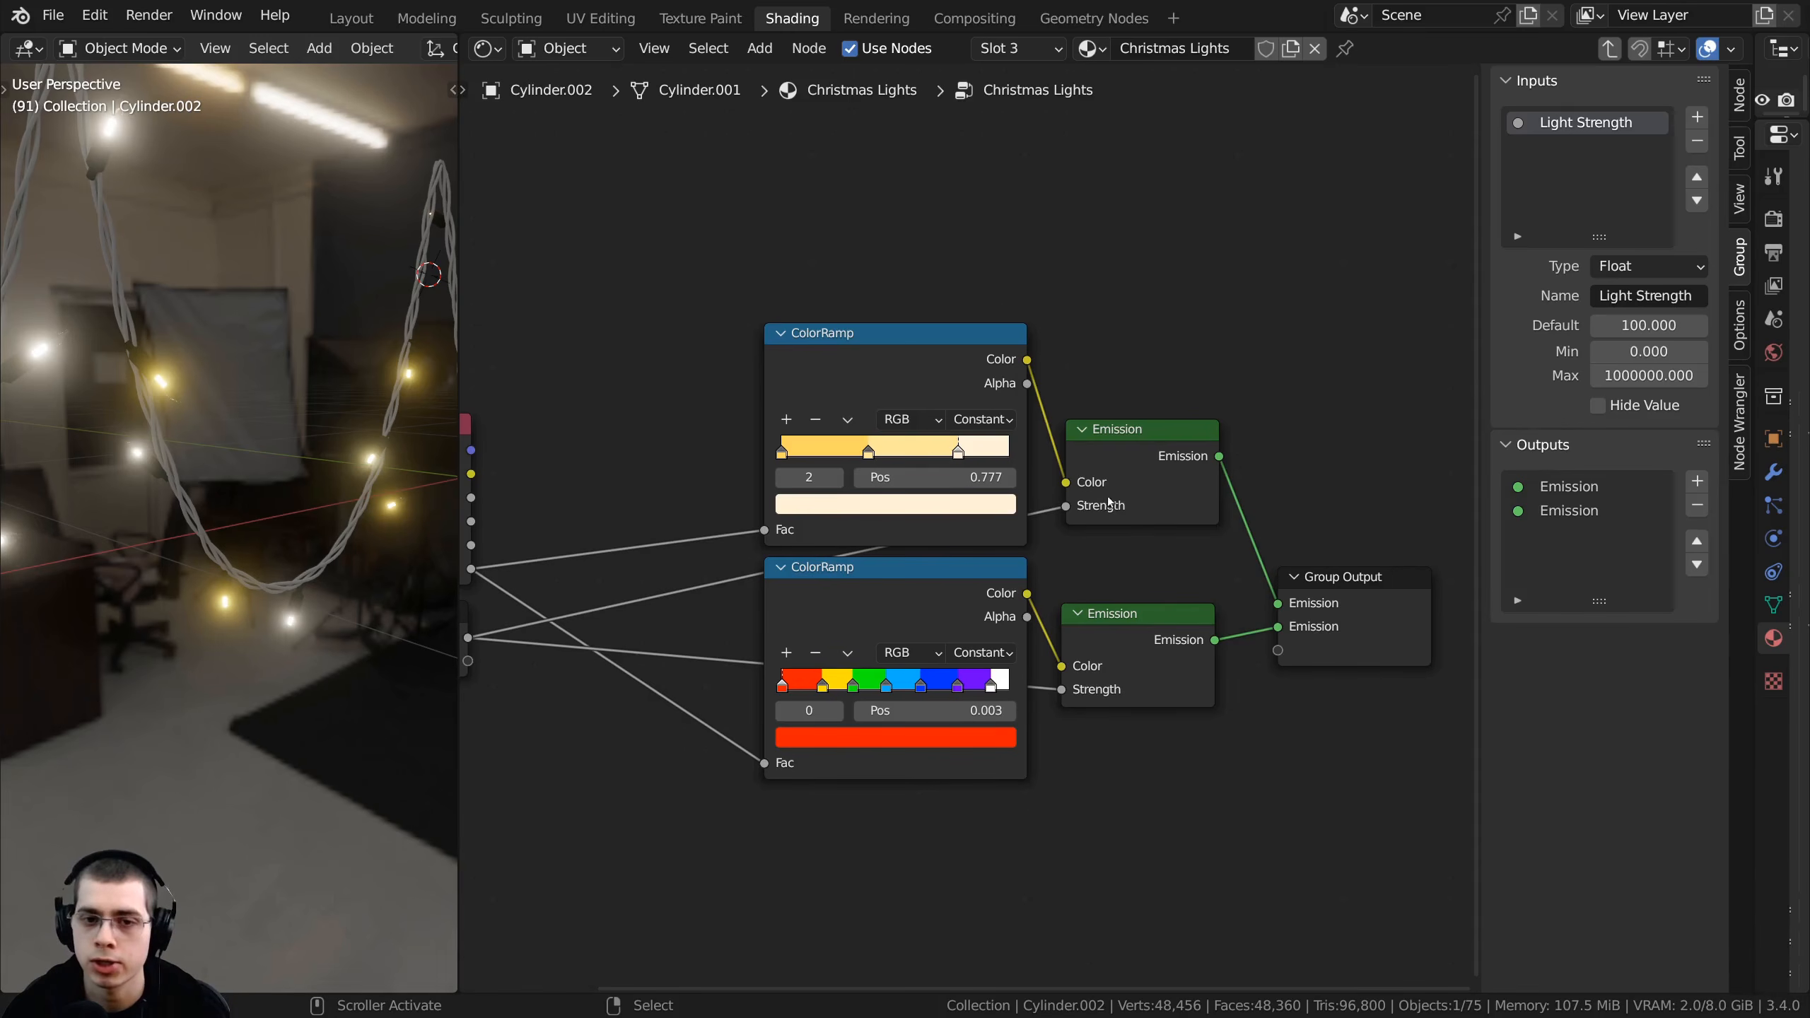
- Add a third Emission output to the Group Output, leaving its first socket free above the warm-white and multicolor connections
{"action": "scroll", "coordinate": [970, 482], "scroll_direction": "down", "scroll_amount": 1}
{"action": "middle_click_drag", "start_coordinate": [959, 493], "coordinate": [974, 527]}
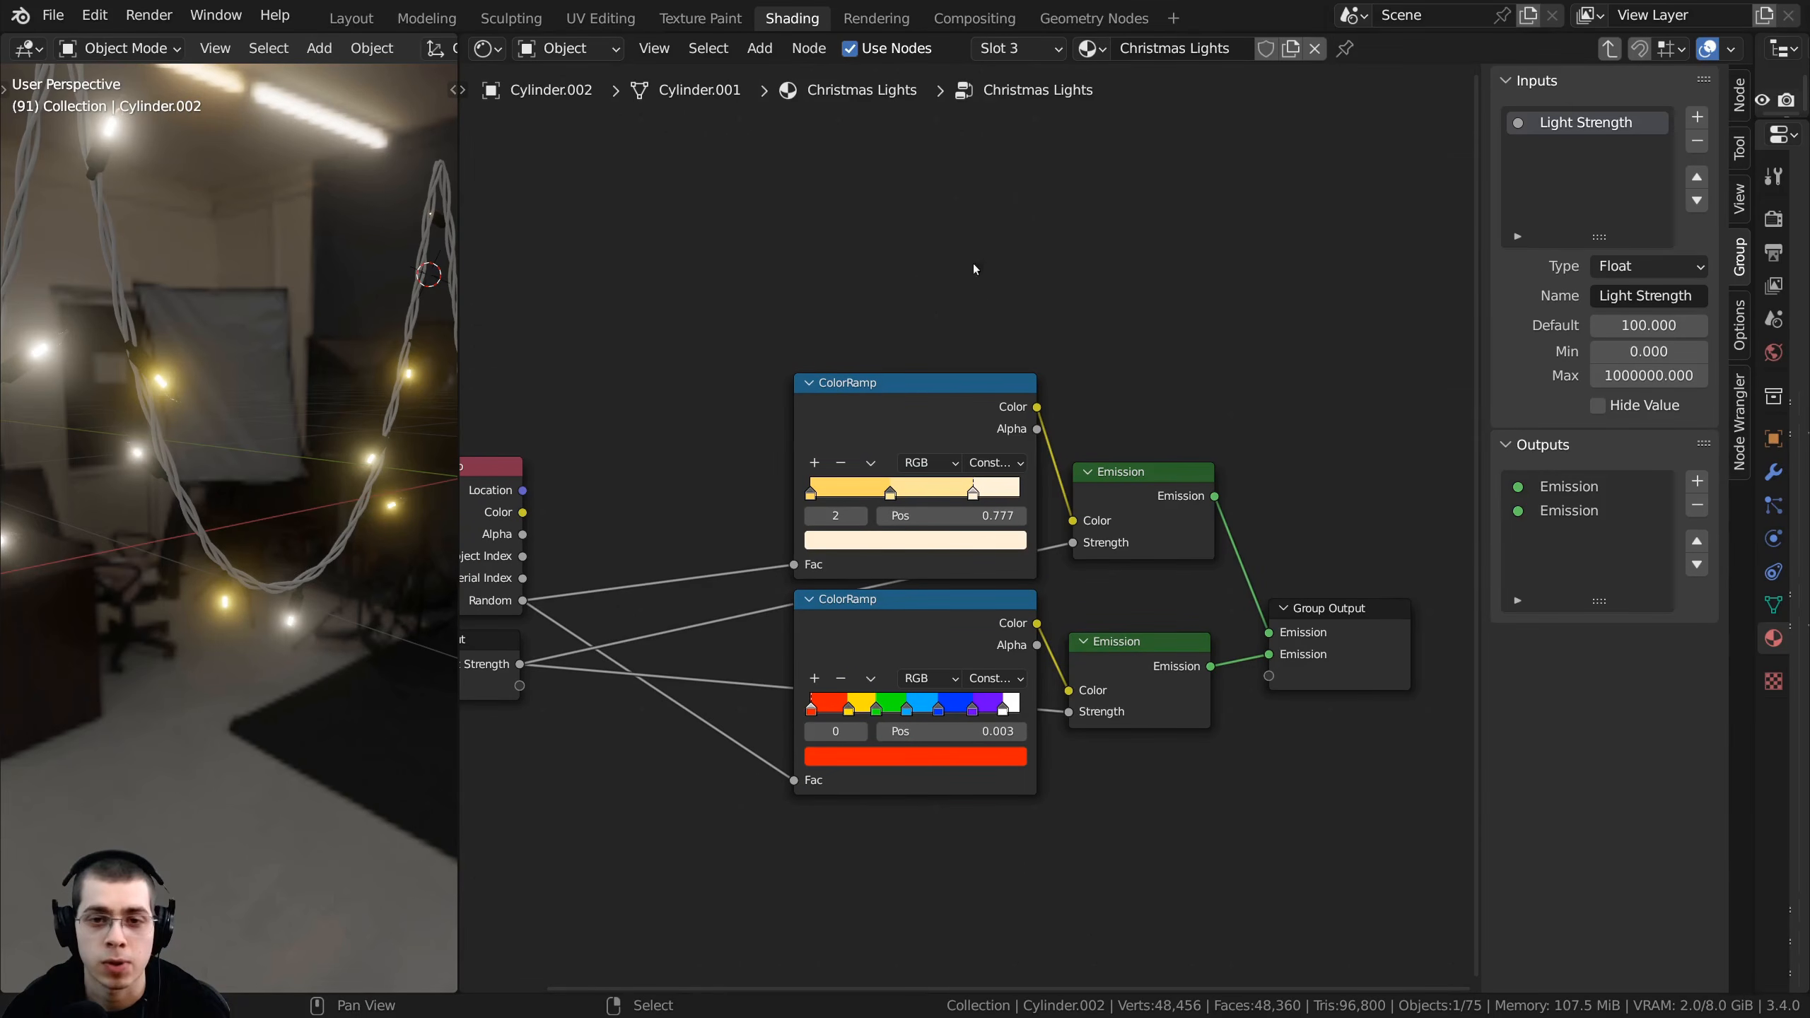
{"action": "scroll", "coordinate": [1264, 674], "scroll_direction": "up", "scroll_amount": 1}
{"action": "left_click_drag", "start_coordinate": [1319, 675], "coordinate": [1363, 610]}
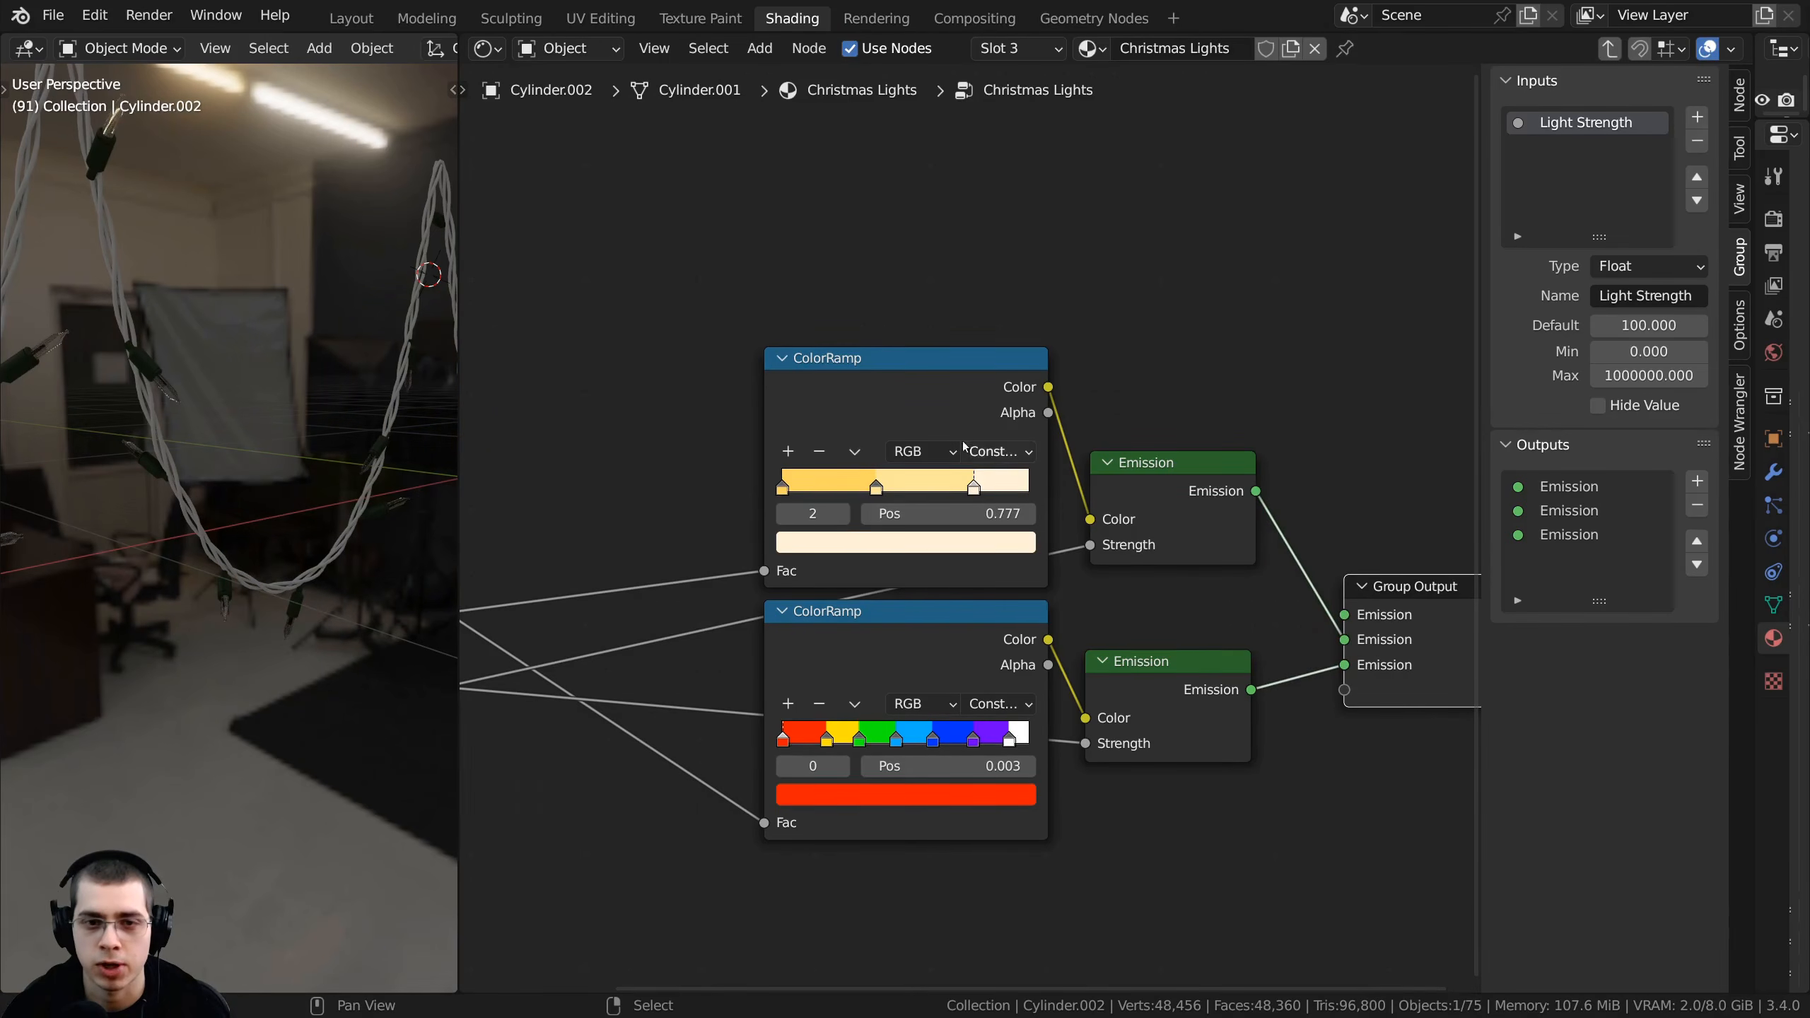
- Duplicate the warm-white ColorRamp and its Emission above the originals, connect the copy to the free first group output, and save the file
{"action": "scroll", "coordinate": [962, 450], "scroll_direction": "down", "scroll_amount": 1}
{"action": "left_click", "coordinate": [896, 449]}
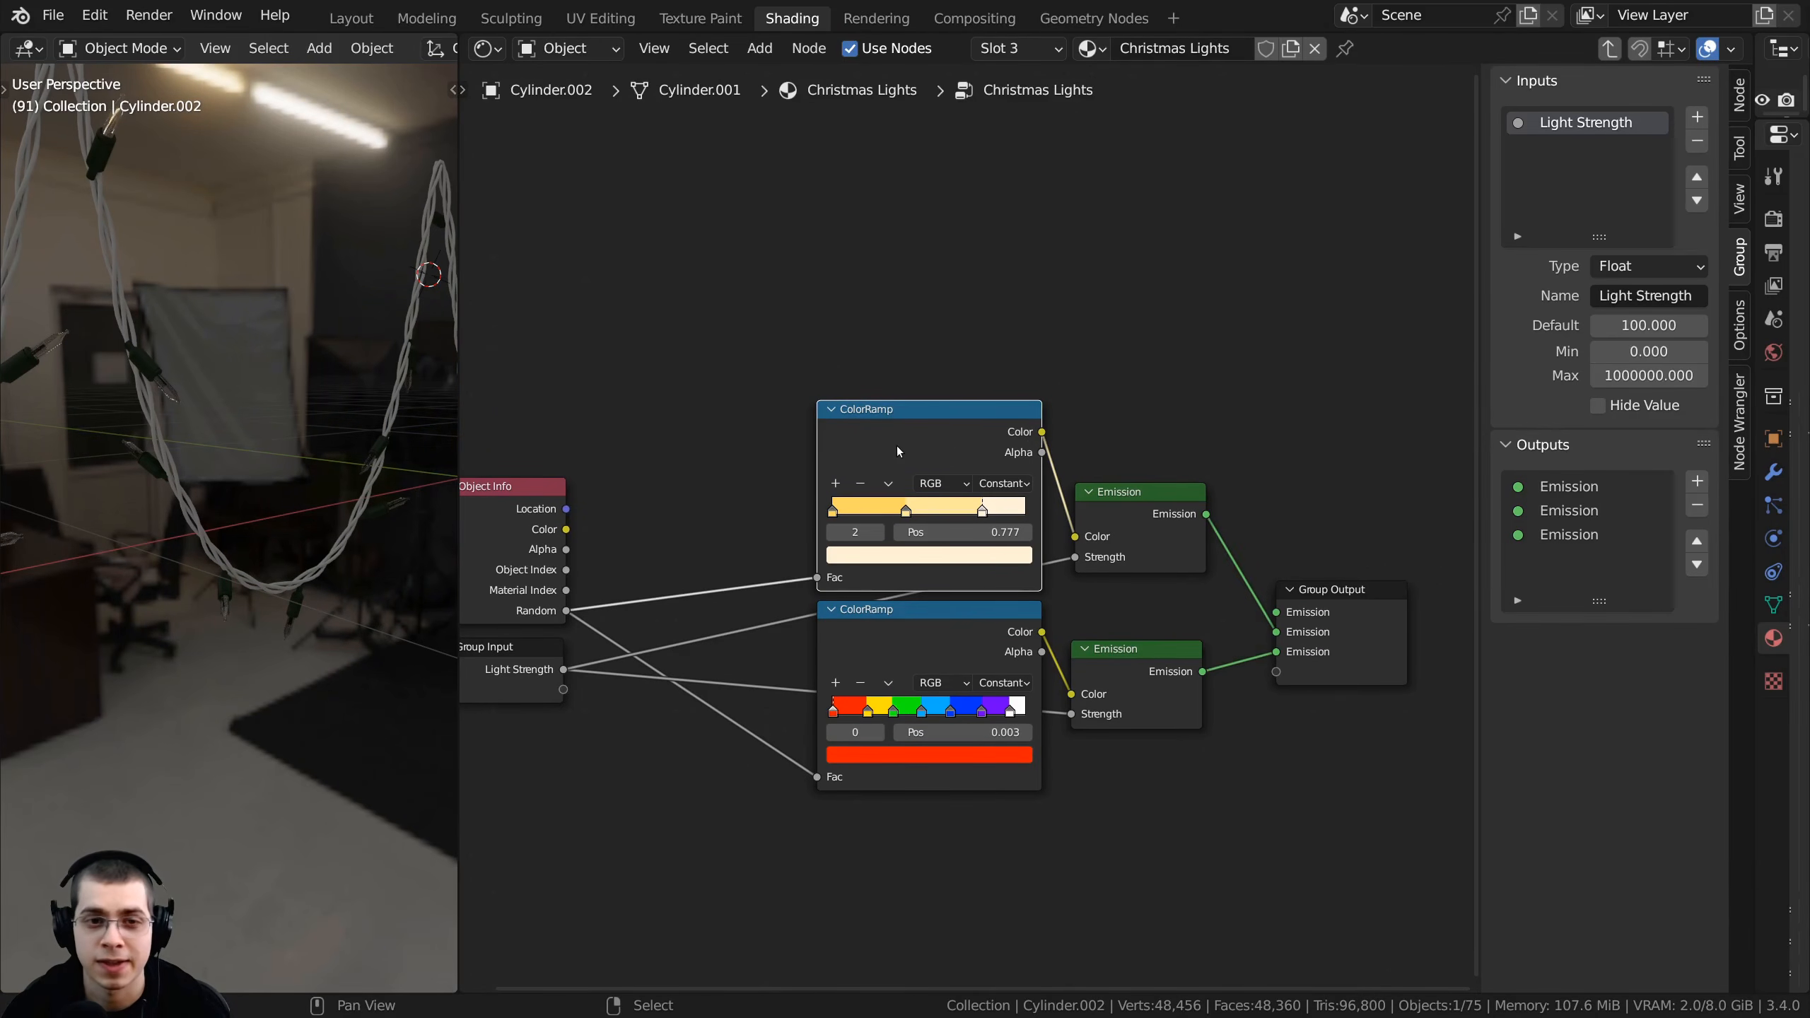
{"action": "left_click", "coordinate": [1105, 499], "text": "shift"}
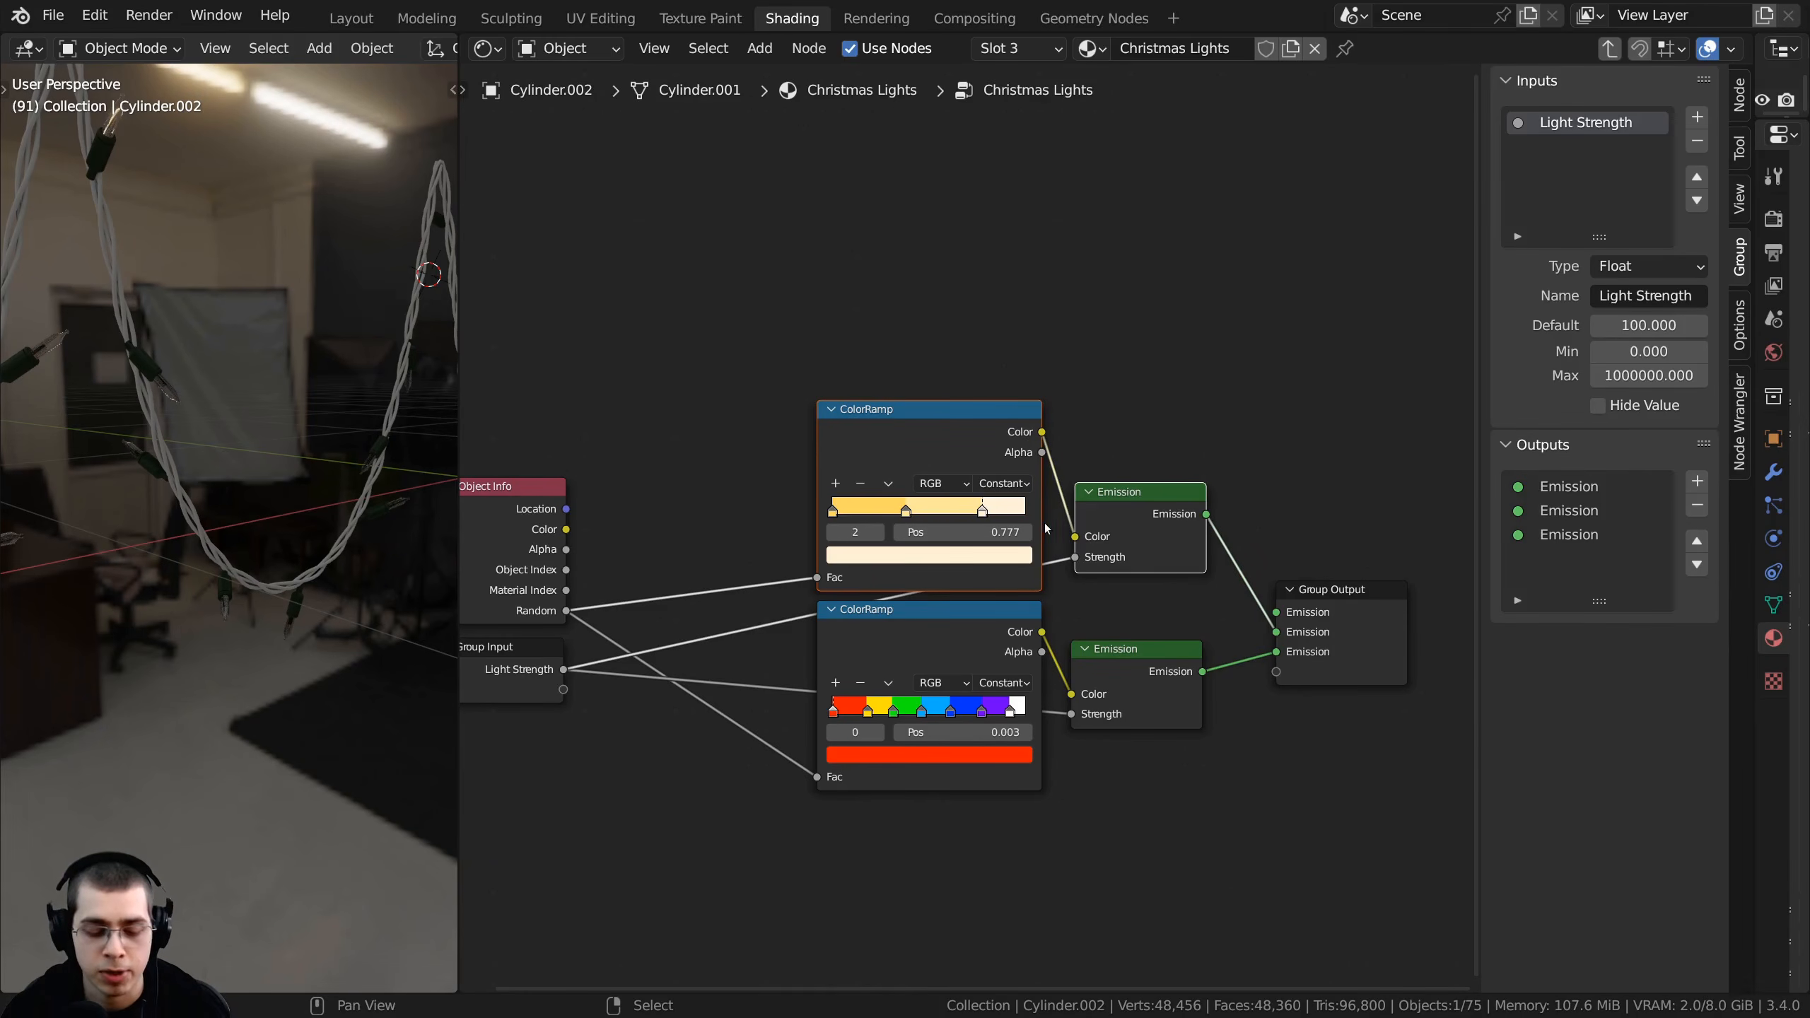
{"action": "key", "text": "shift+d"}
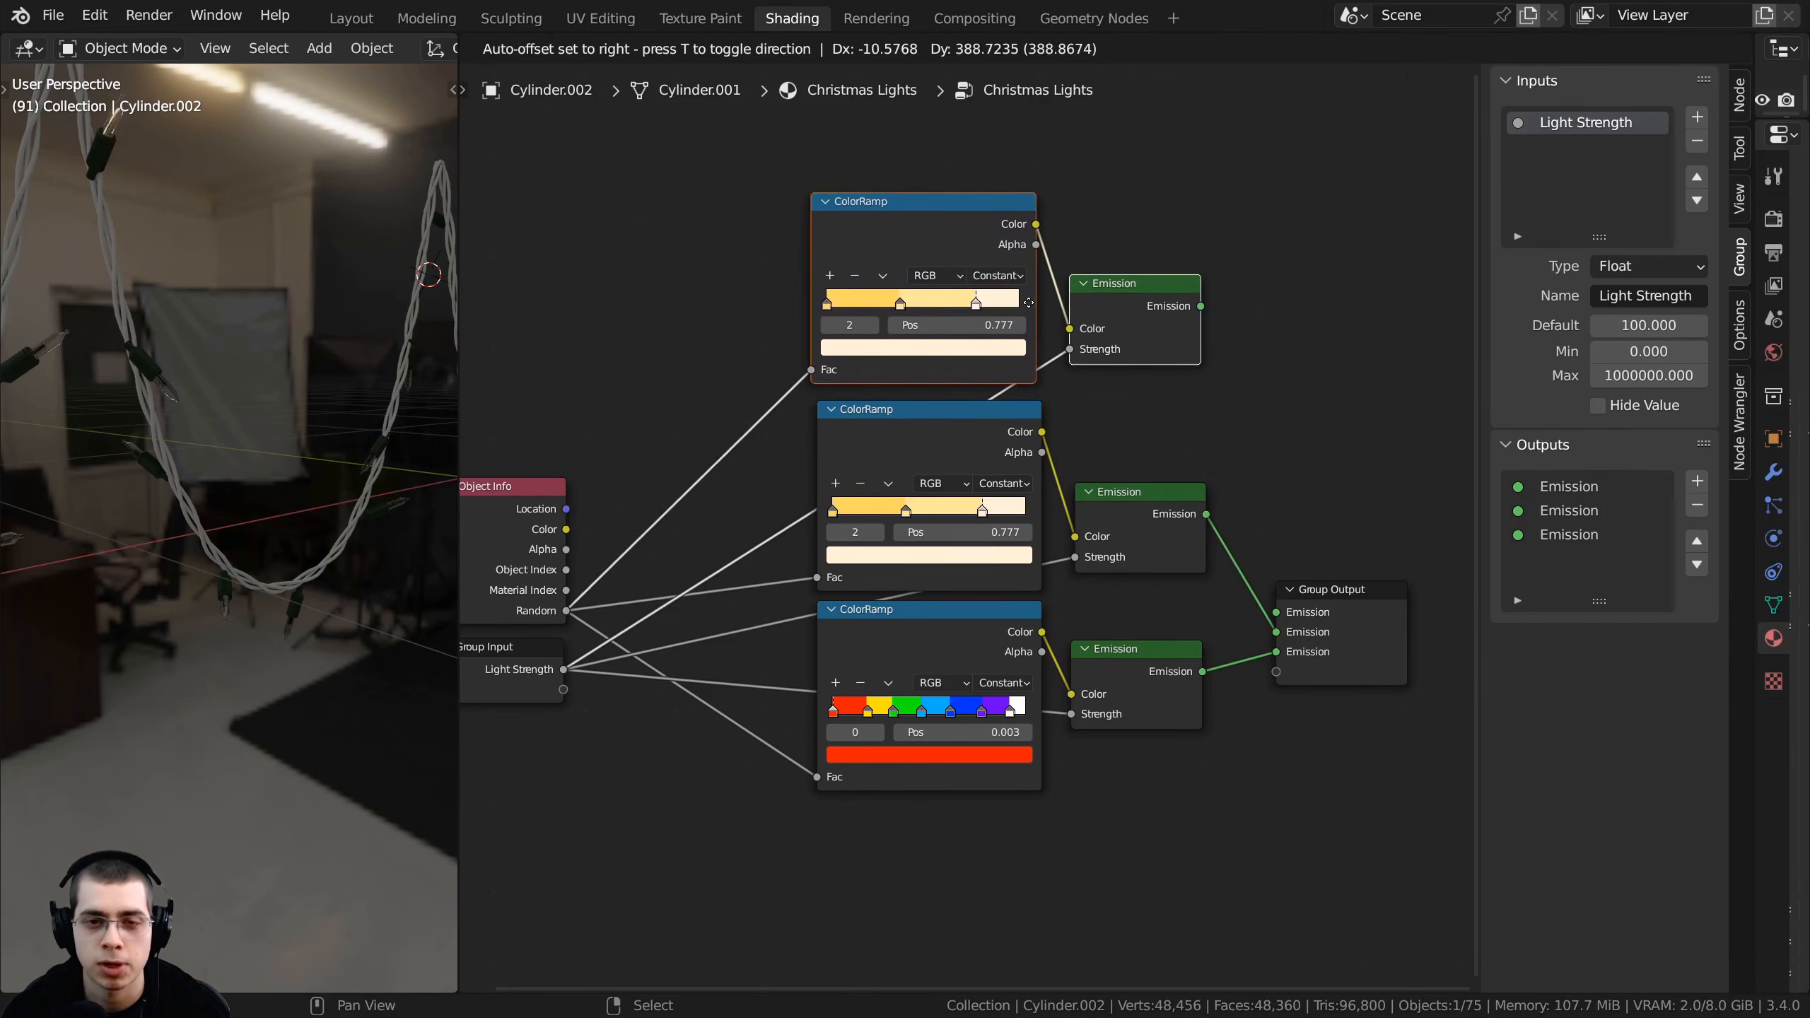
{"action": "left_click", "coordinate": [1029, 305]}
{"action": "left_click_drag", "start_coordinate": [1189, 319], "coordinate": [1344, 620]}
{"action": "key", "text": "ctrl+s"}
{"action": "scroll", "coordinate": [1065, 681], "scroll_direction": "up", "scroll_amount": 3}
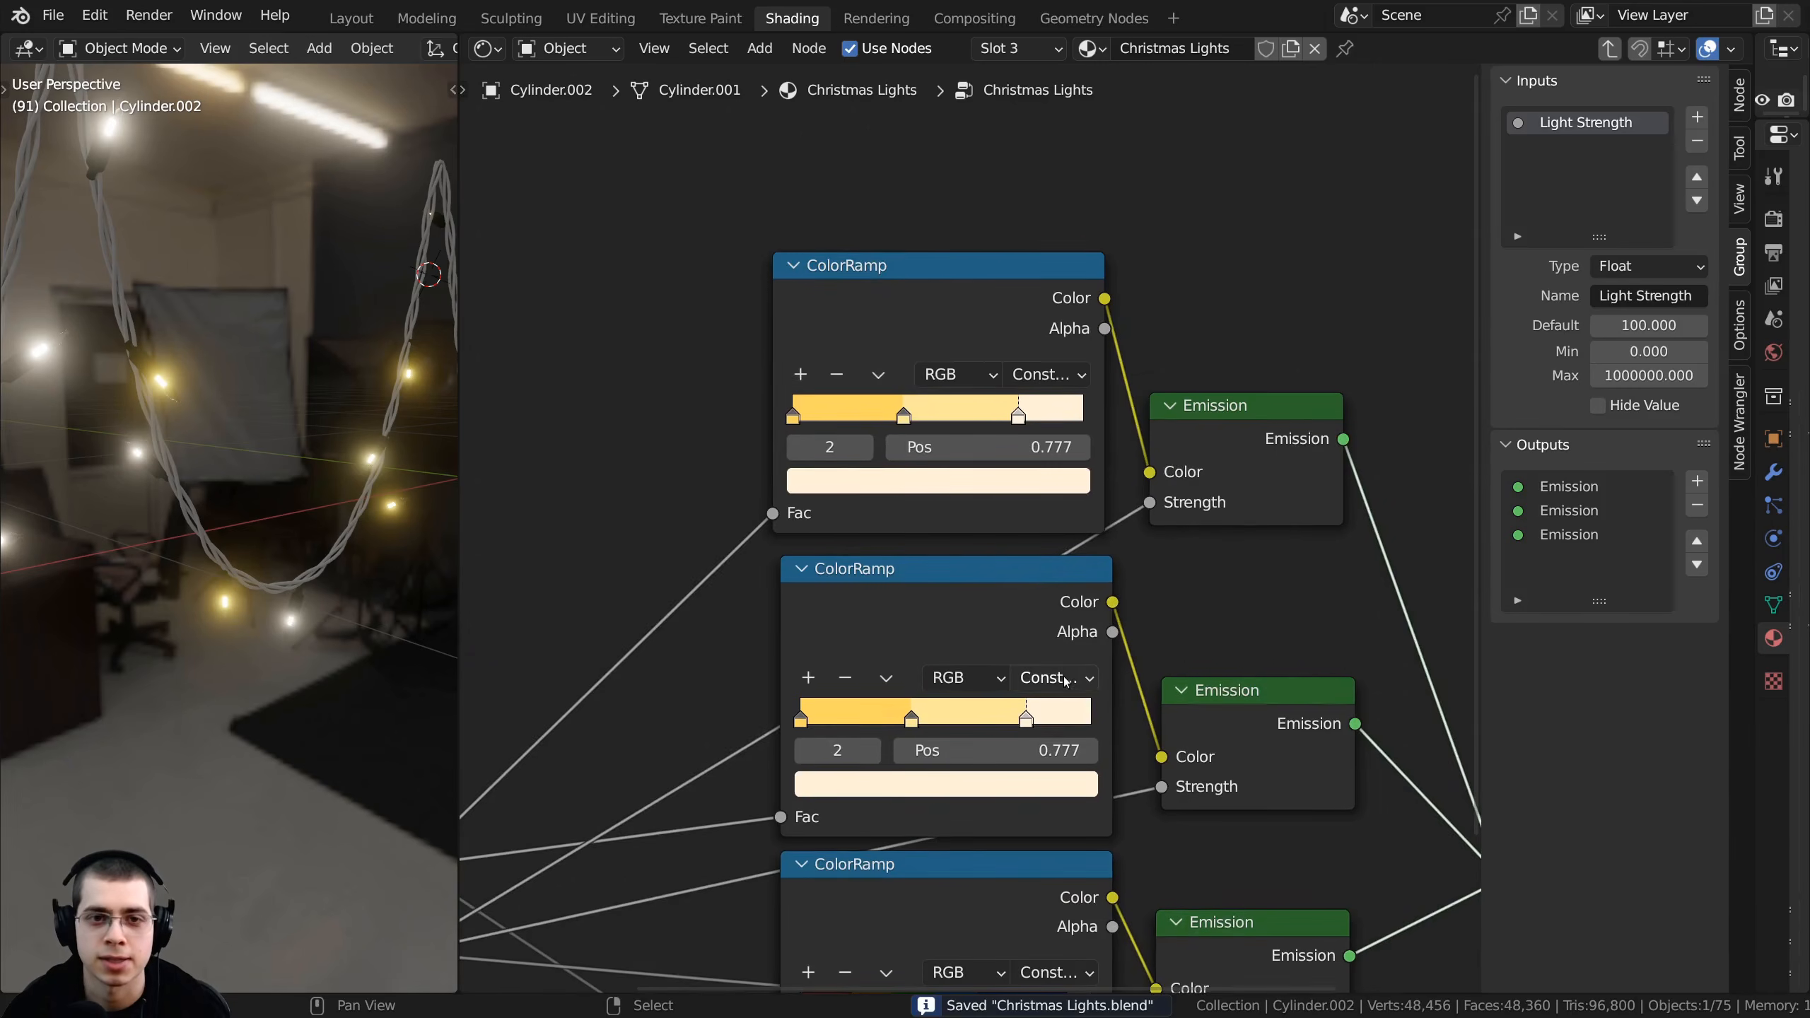
- On the newly copied ColorRamp, move the last stop to 0.780 and color it light blue
{"action": "left_click", "coordinate": [991, 332]}
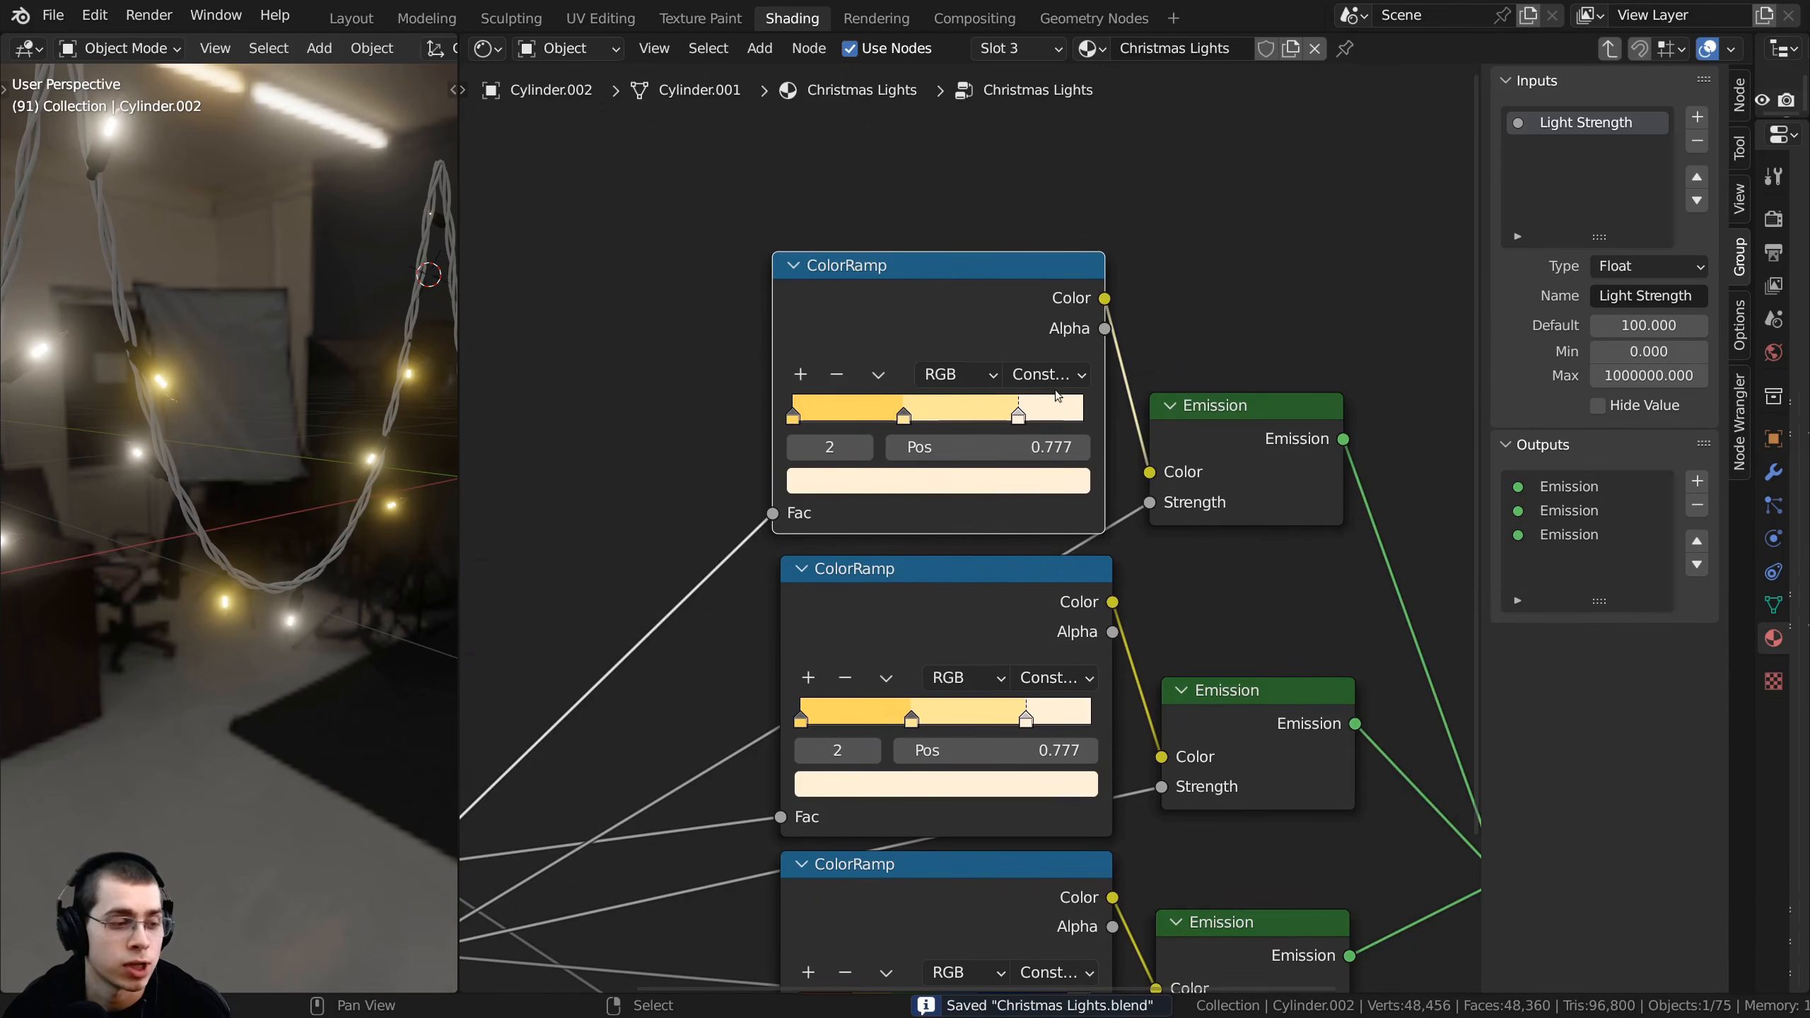
{"action": "left_click_drag", "start_coordinate": [1010, 451], "coordinate": [1013, 450]}
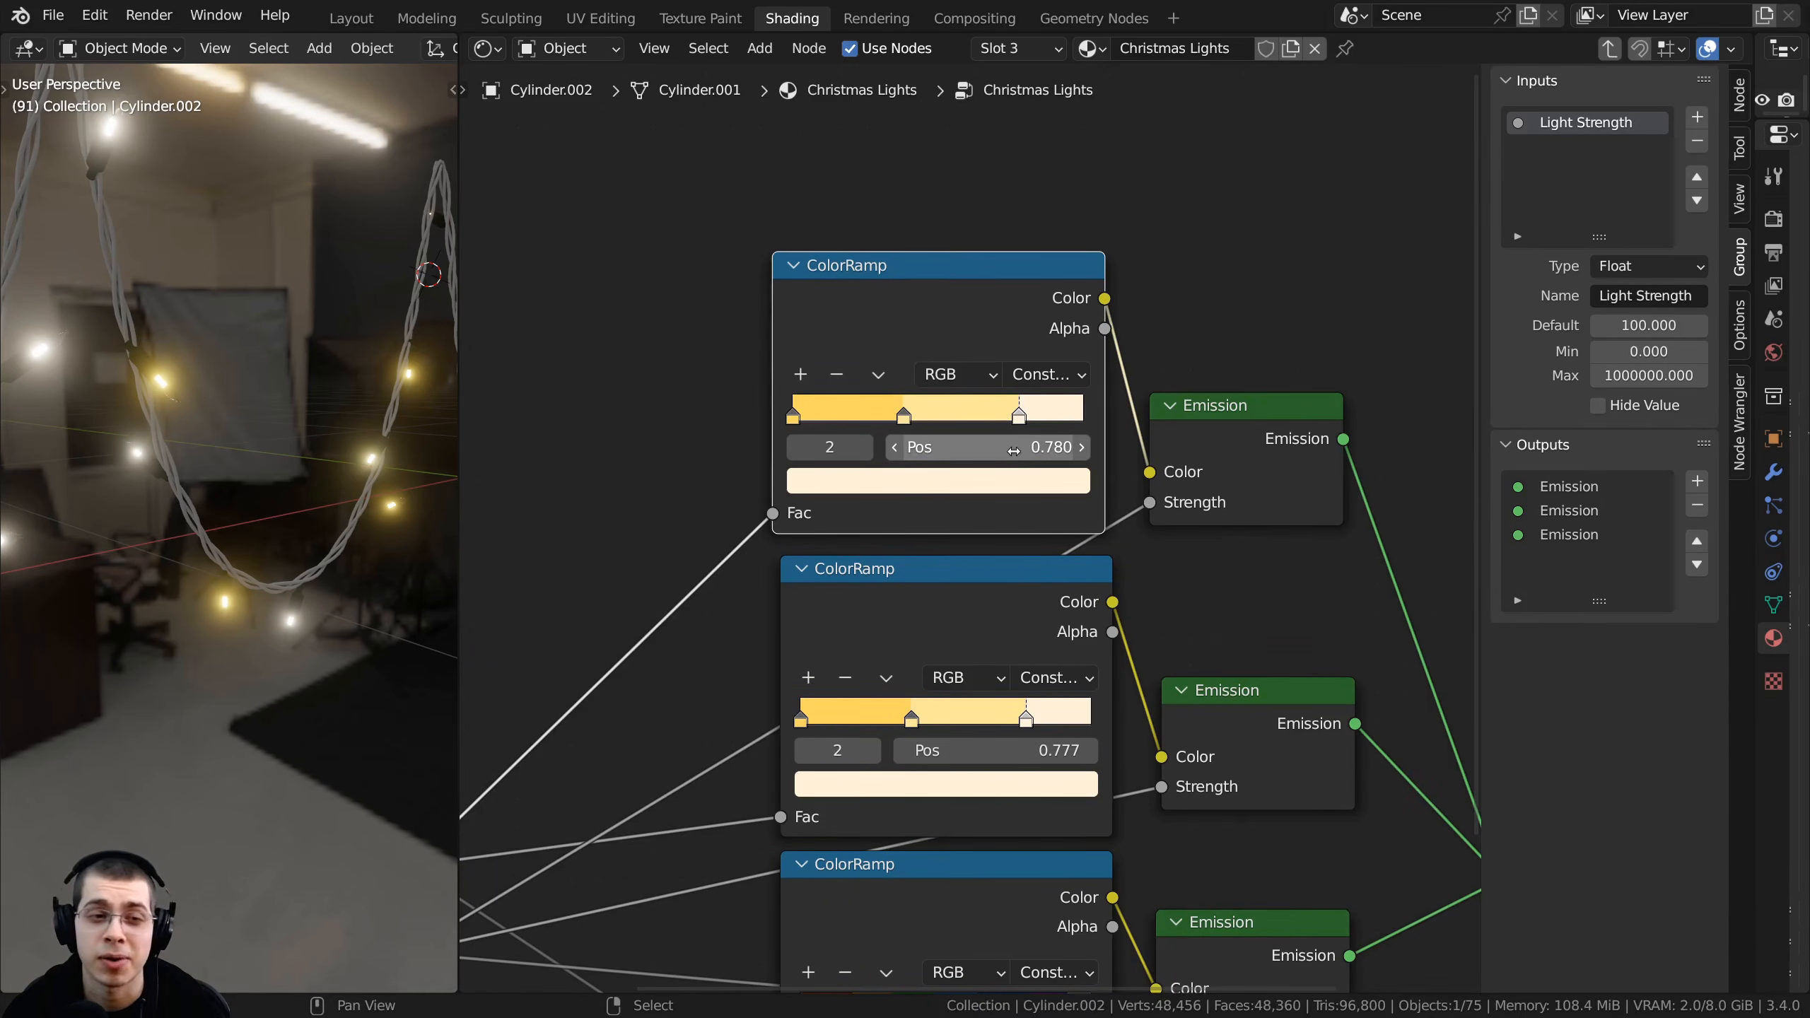
{"action": "scroll", "coordinate": [1001, 535], "scroll_direction": "down", "scroll_amount": 1}
{"action": "middle_click_drag", "start_coordinate": [1001, 534], "coordinate": [998, 590]}
{"action": "left_click", "coordinate": [987, 541]}
{"action": "left_click_drag", "start_coordinate": [932, 215], "coordinate": [933, 214]}
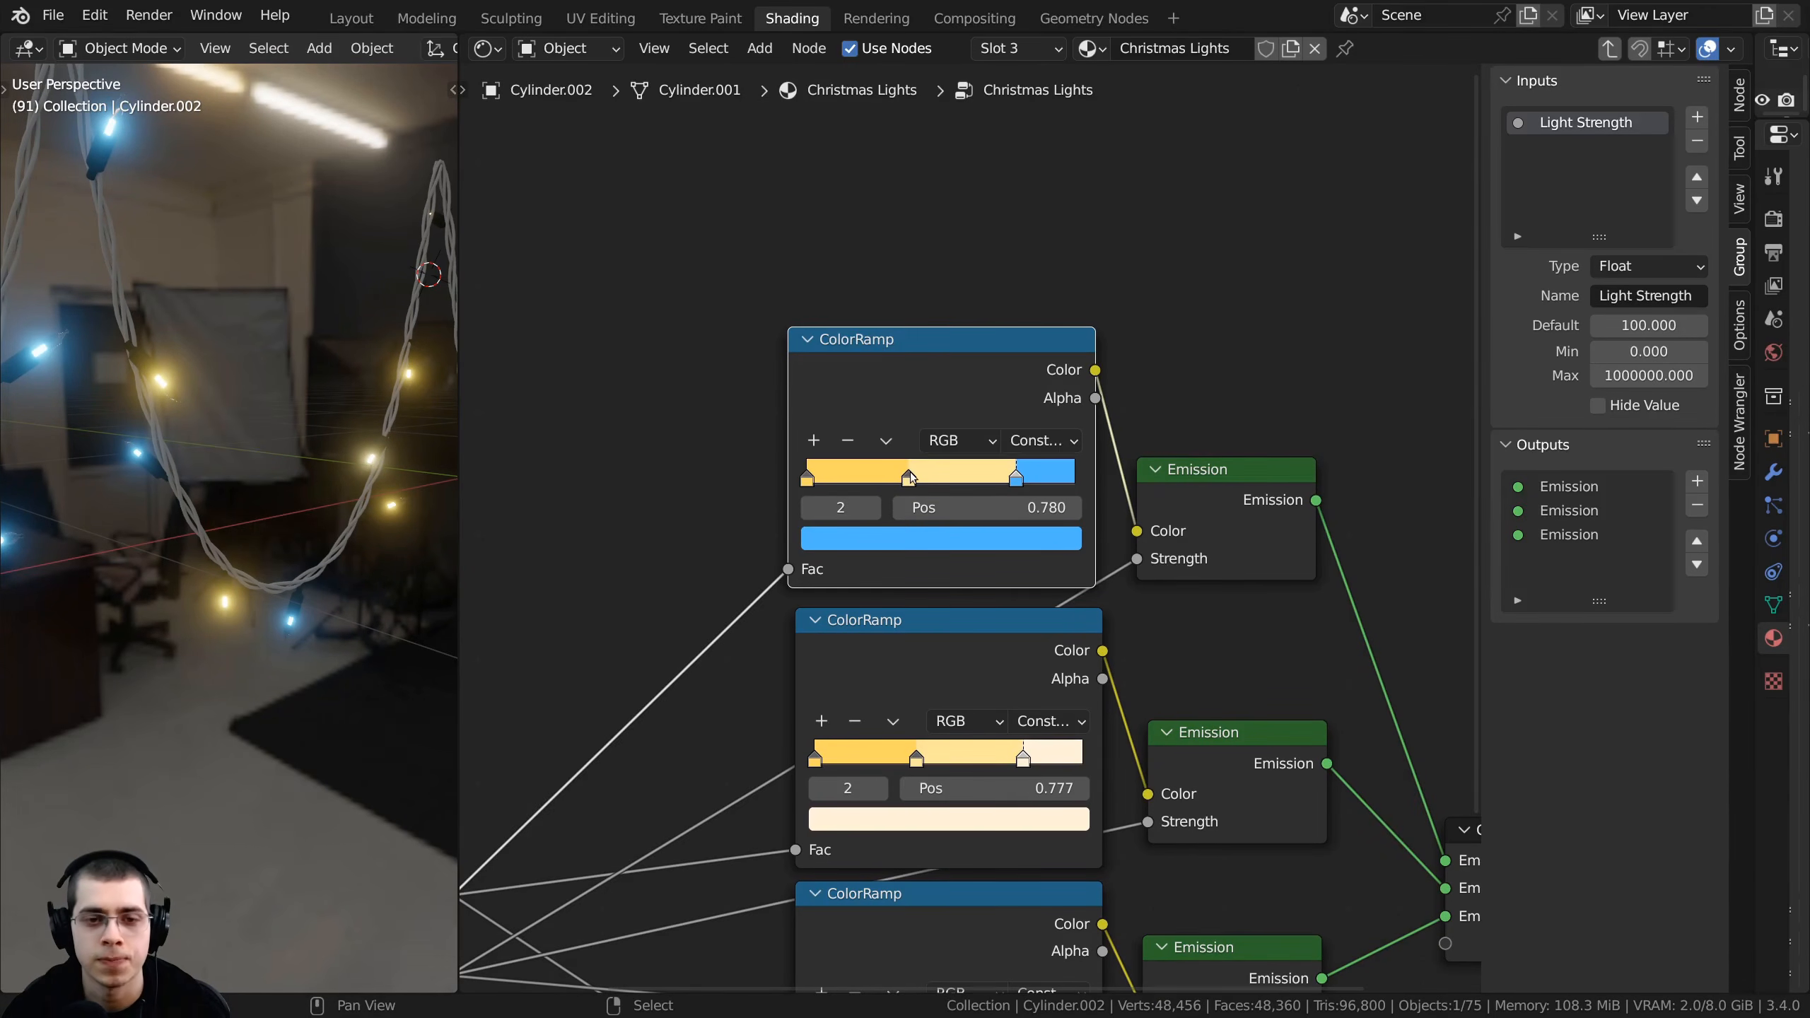
- Color the copied ColorRamp's middle stop a medium blue and its first stop a deep blue (hex 0025FF)
{"action": "left_click", "coordinate": [908, 477]}
{"action": "left_click", "coordinate": [900, 541]}
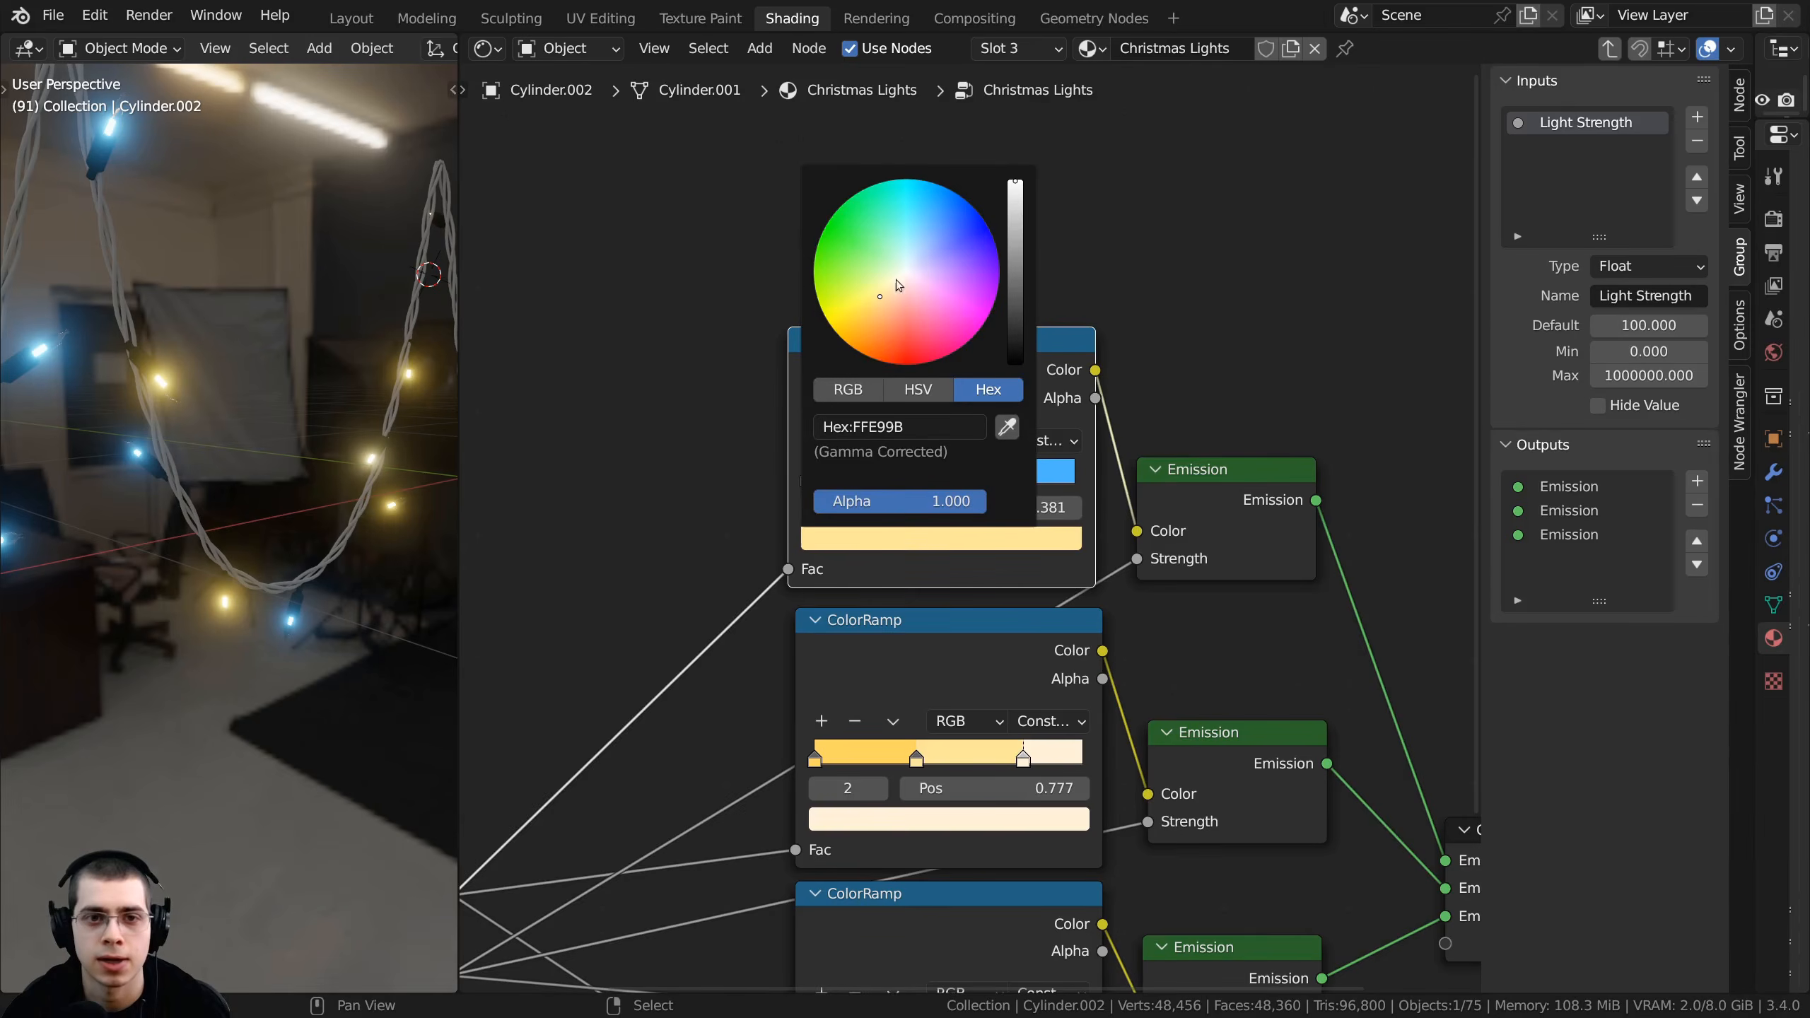
{"action": "left_click_drag", "start_coordinate": [895, 279], "coordinate": [954, 210]}
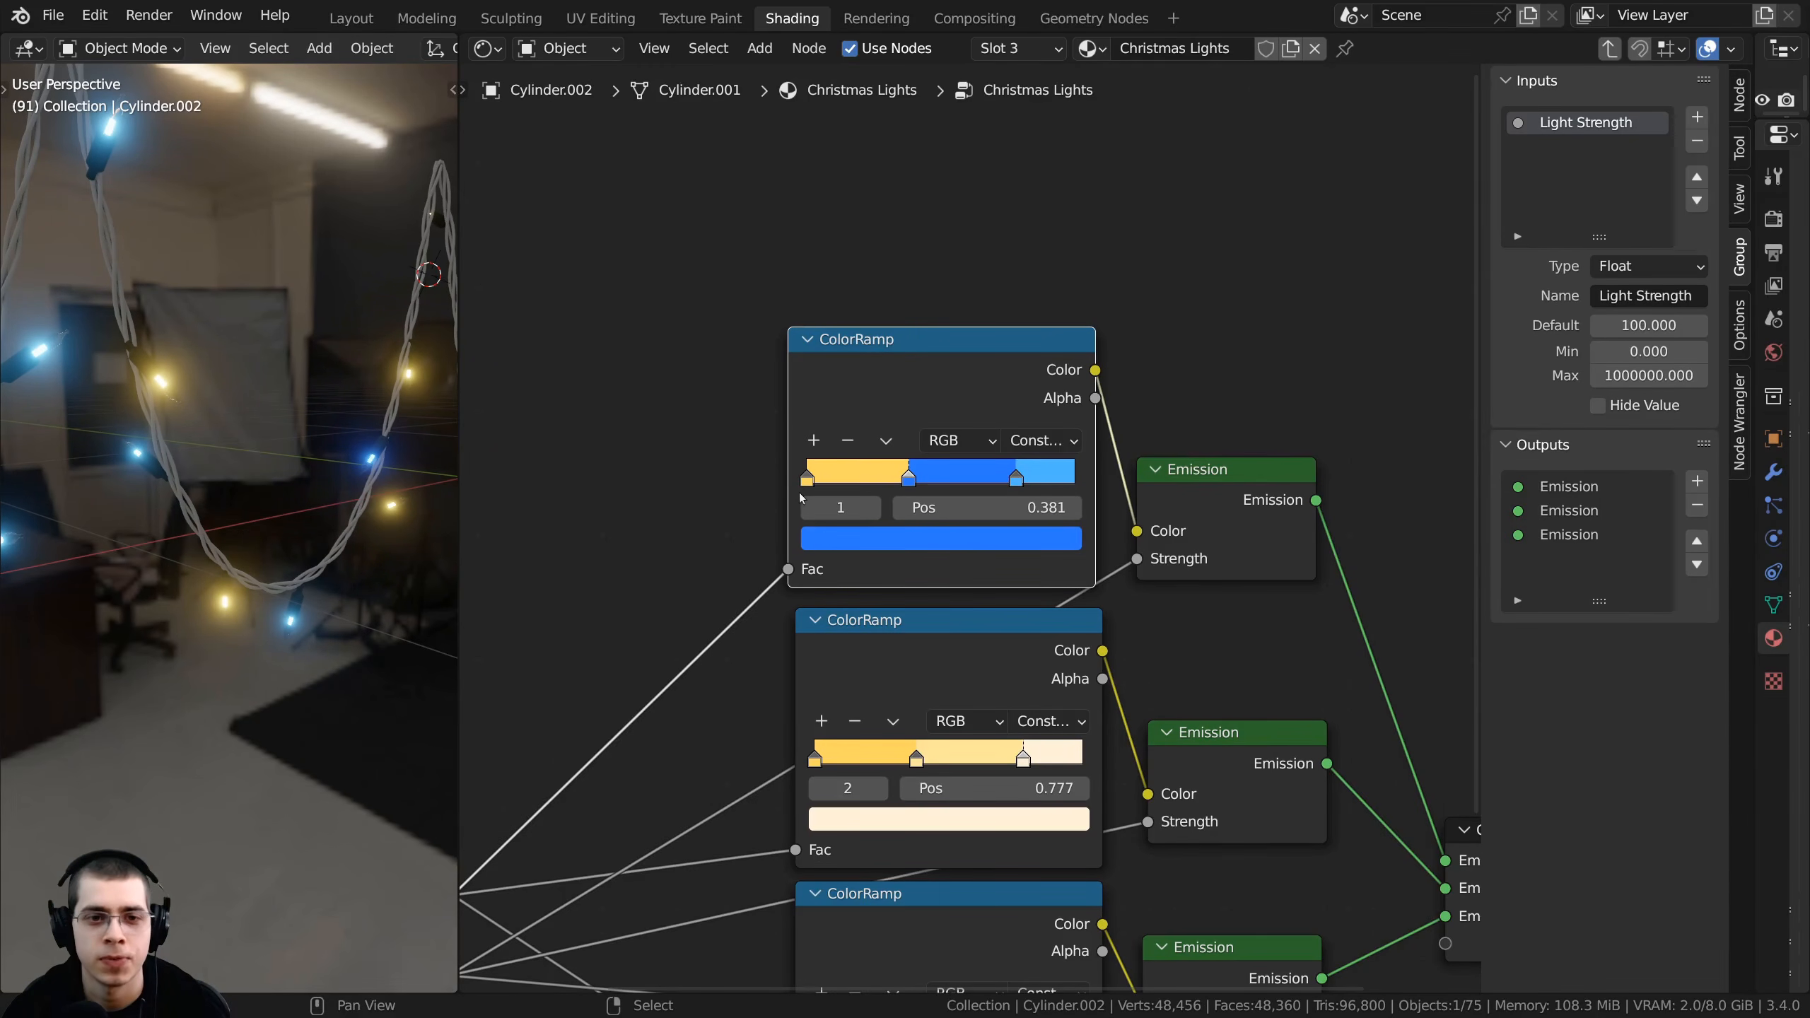
{"action": "left_click", "coordinate": [808, 480]}
{"action": "left_click", "coordinate": [825, 538]}
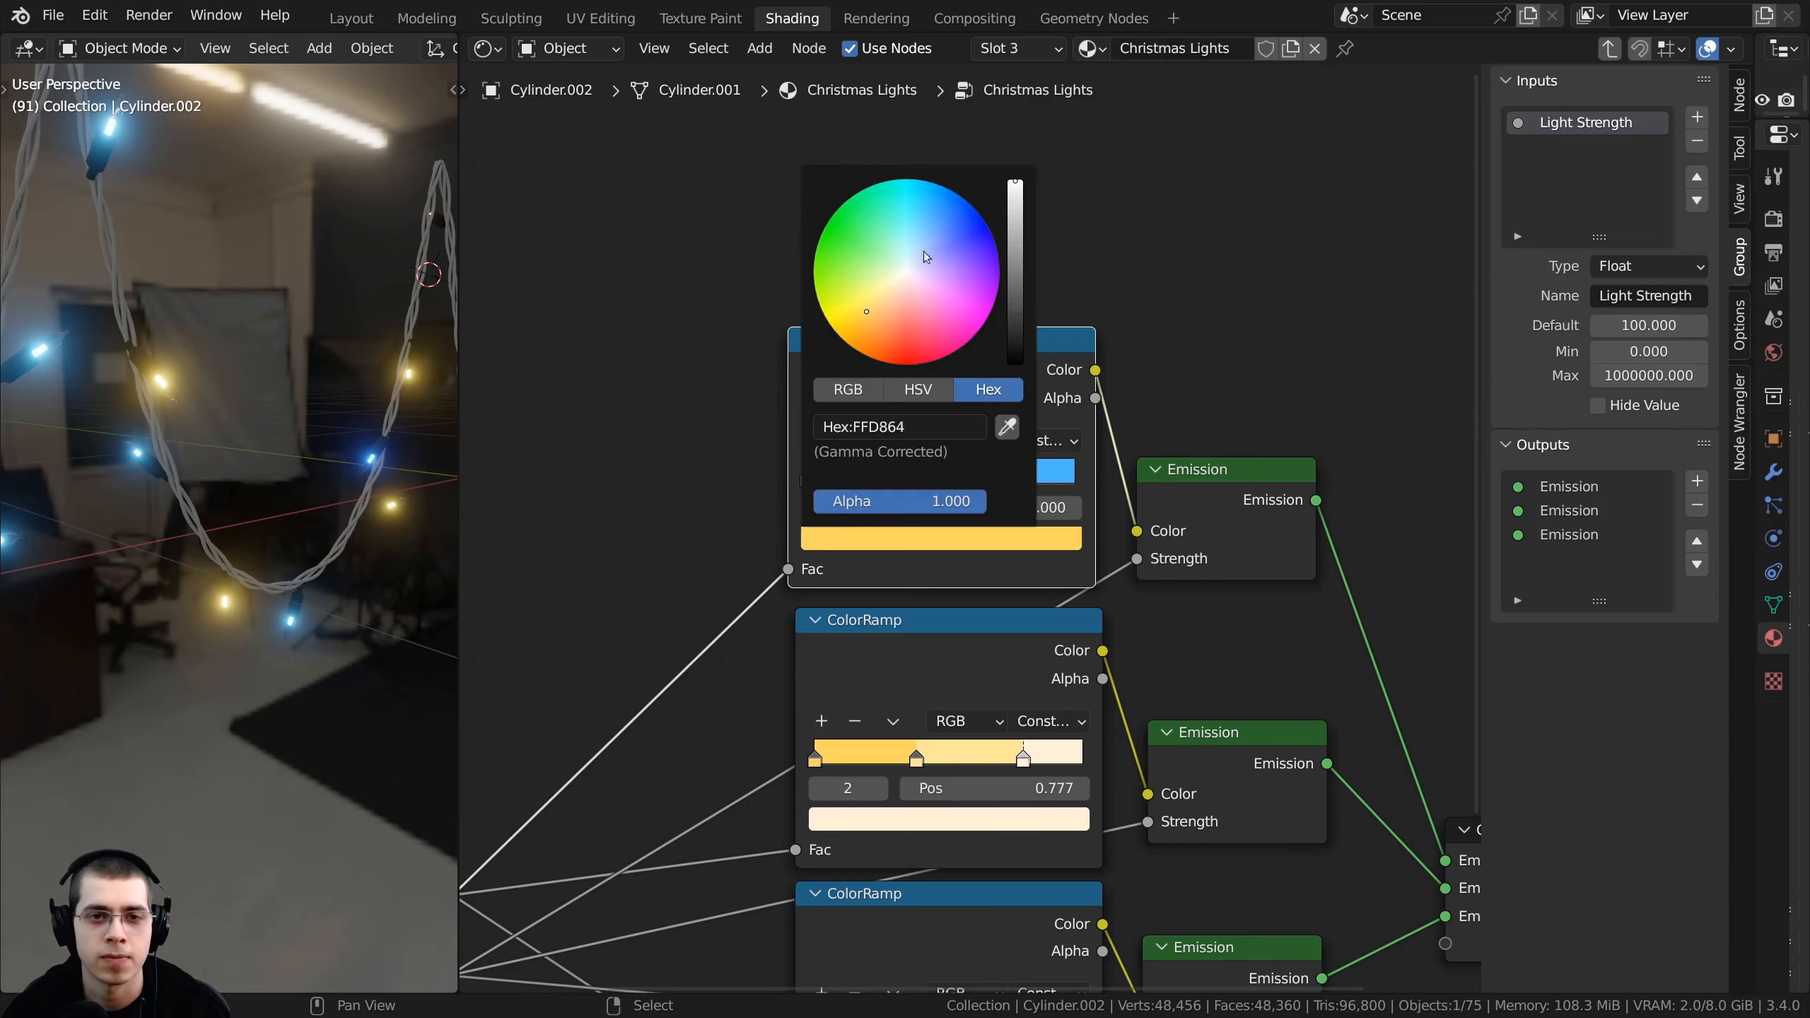
{"action": "left_click_drag", "start_coordinate": [958, 214], "coordinate": [978, 211]}
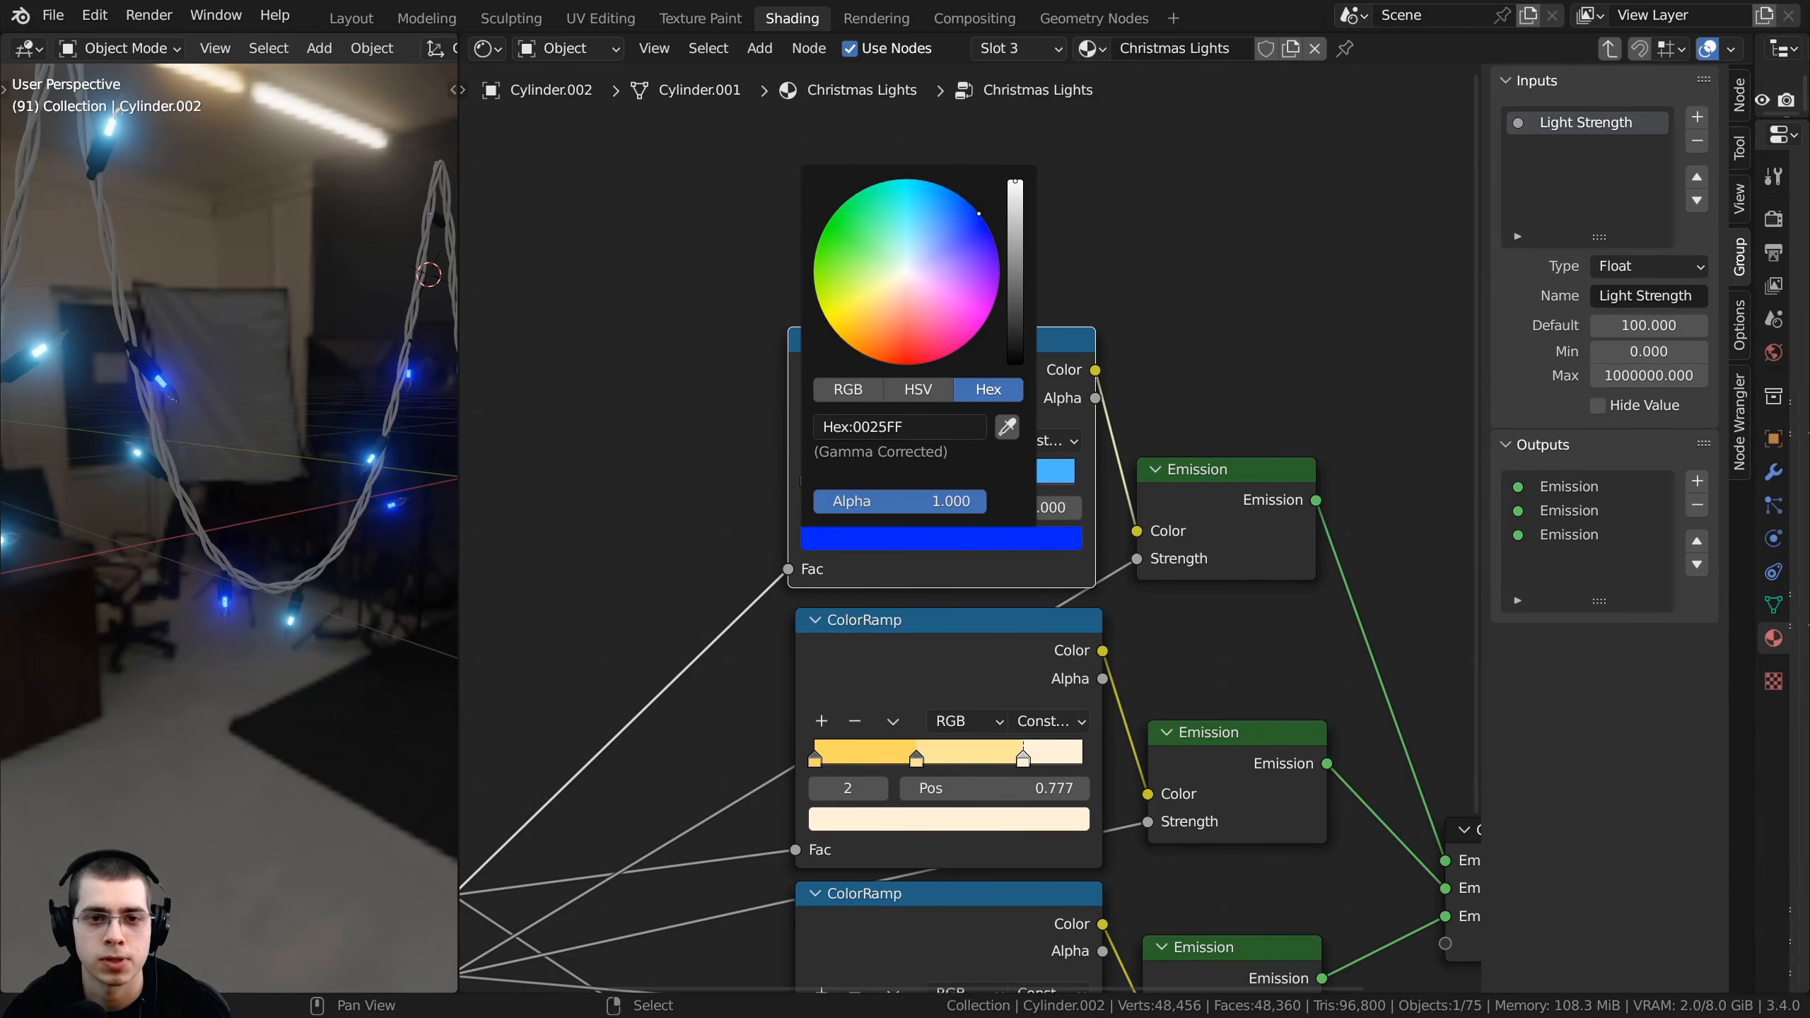
- Switch the viewport shading mode and examine the blue bulbs along the light string from several angles
{"action": "scroll", "coordinate": [247, 412], "scroll_direction": "down", "scroll_amount": 5}
{"action": "middle_click_drag", "start_coordinate": [246, 412], "coordinate": [251, 353]}
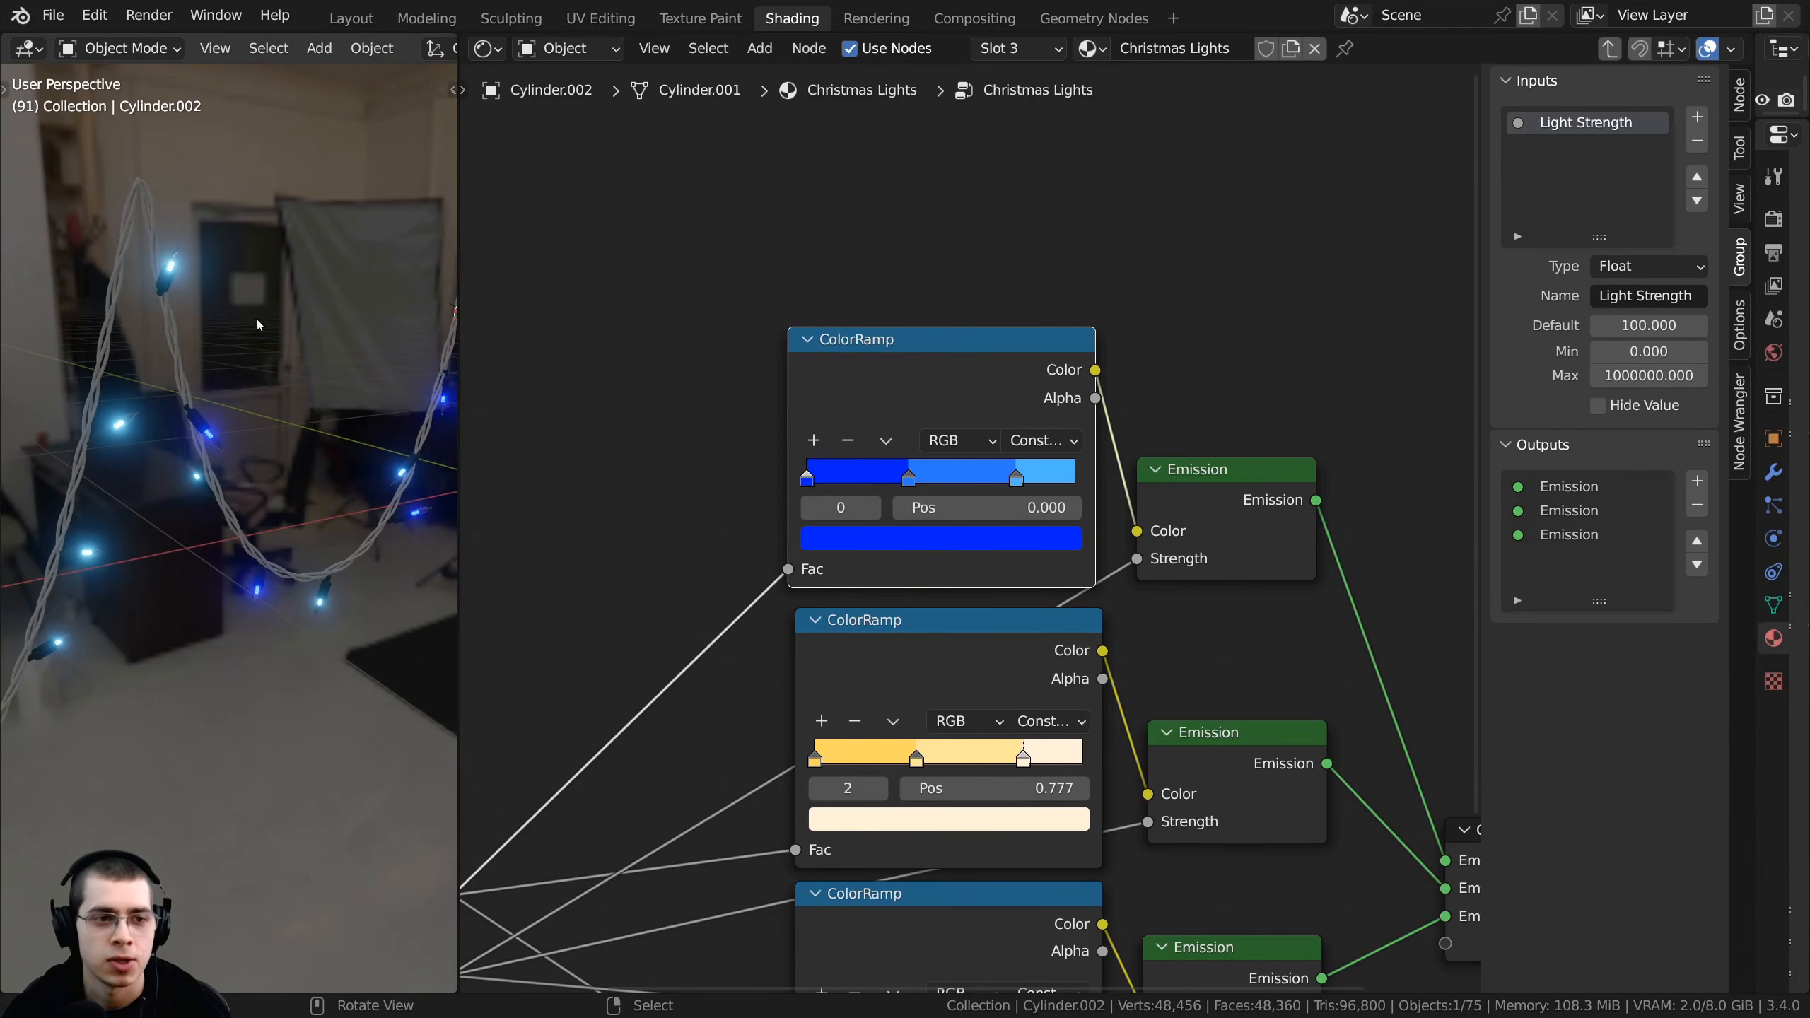
{"action": "key", "text": "z"}
{"action": "left_click", "coordinate": [258, 476]}
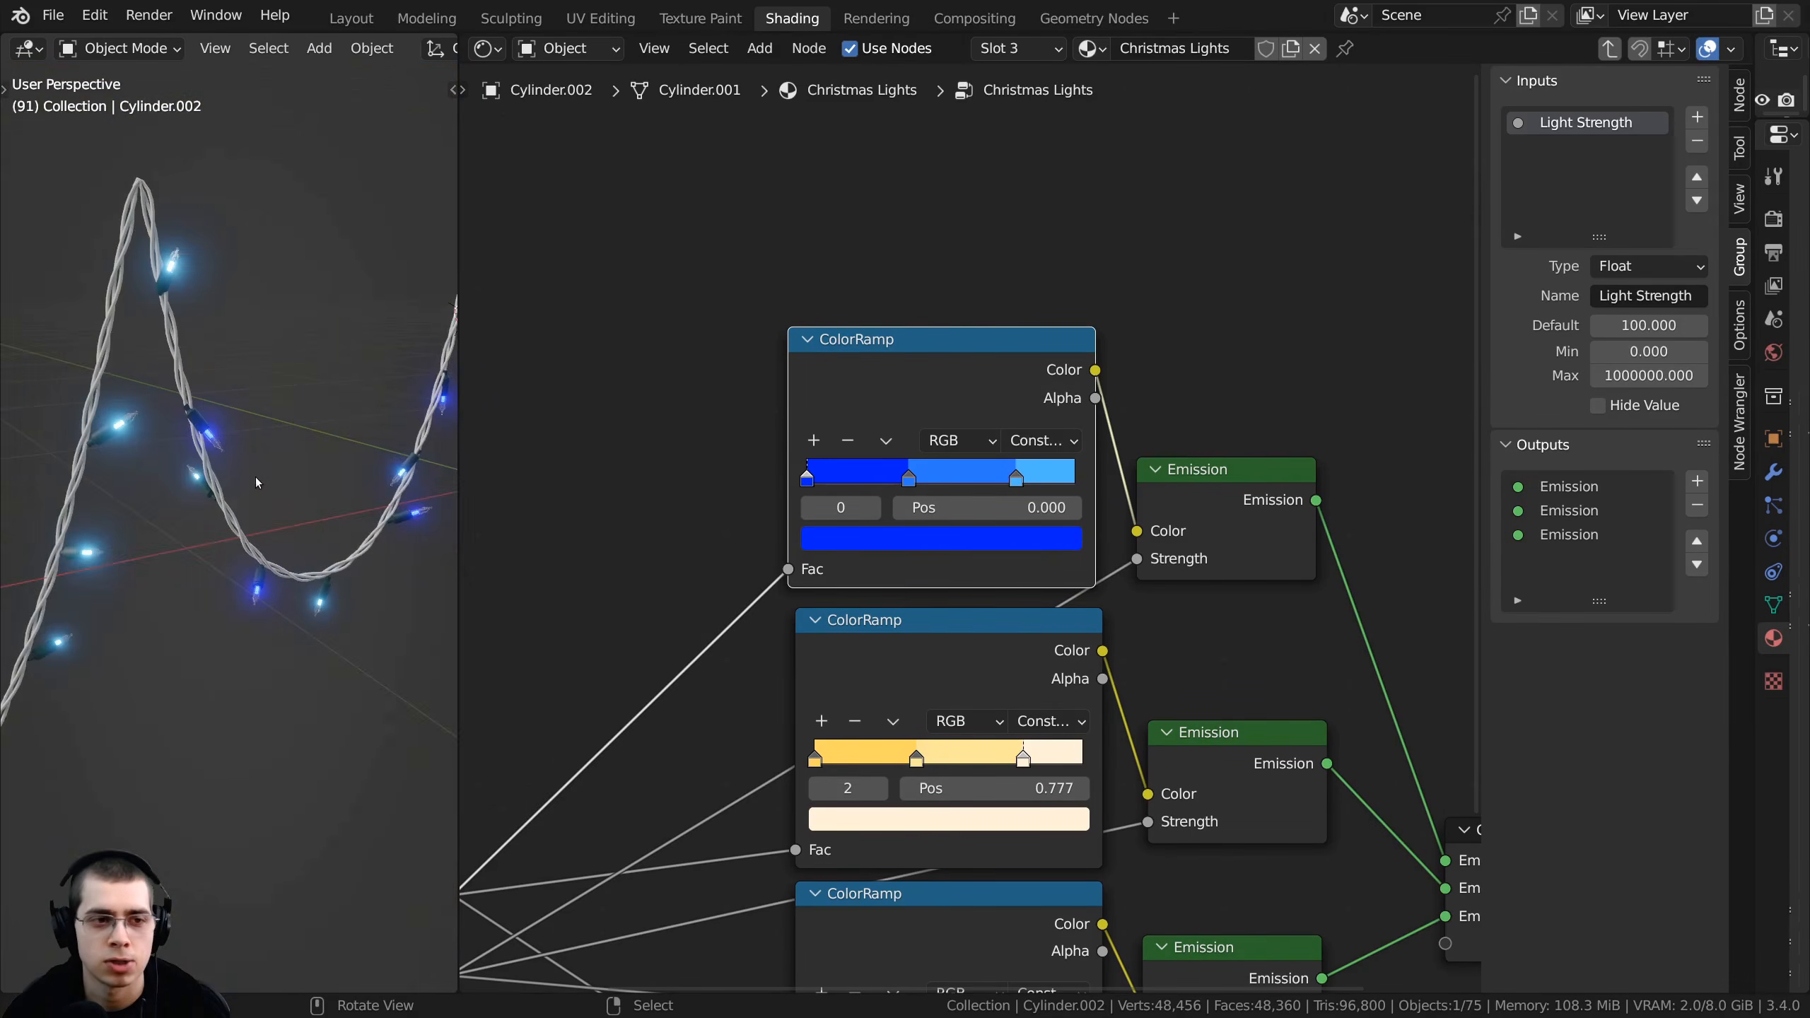
{"action": "middle_click_drag", "start_coordinate": [263, 481], "coordinate": [224, 462]}
{"action": "scroll", "coordinate": [313, 459], "scroll_direction": "up", "scroll_amount": 3}
{"action": "middle_click_drag", "start_coordinate": [224, 499], "coordinate": [242, 539]}
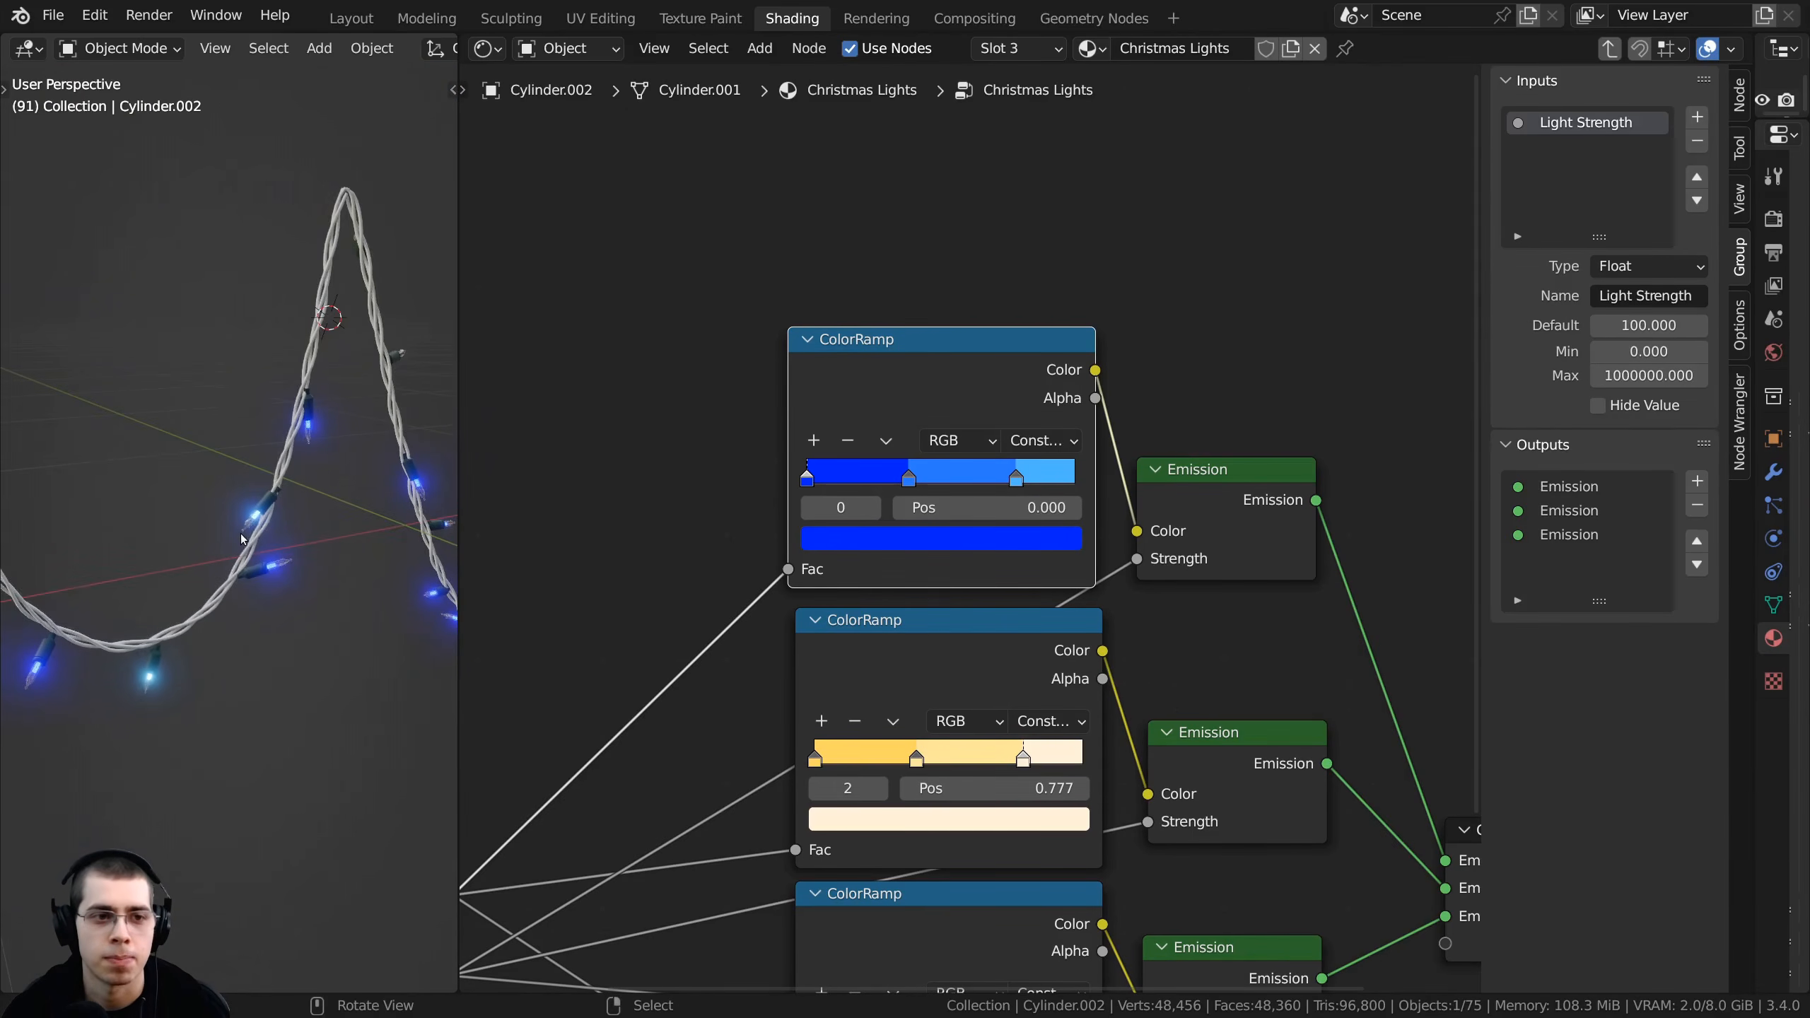
{"action": "middle_click_drag", "start_coordinate": [368, 567], "coordinate": [185, 456]}
{"action": "scroll", "coordinate": [112, 488], "scroll_direction": "down", "scroll_amount": 2}
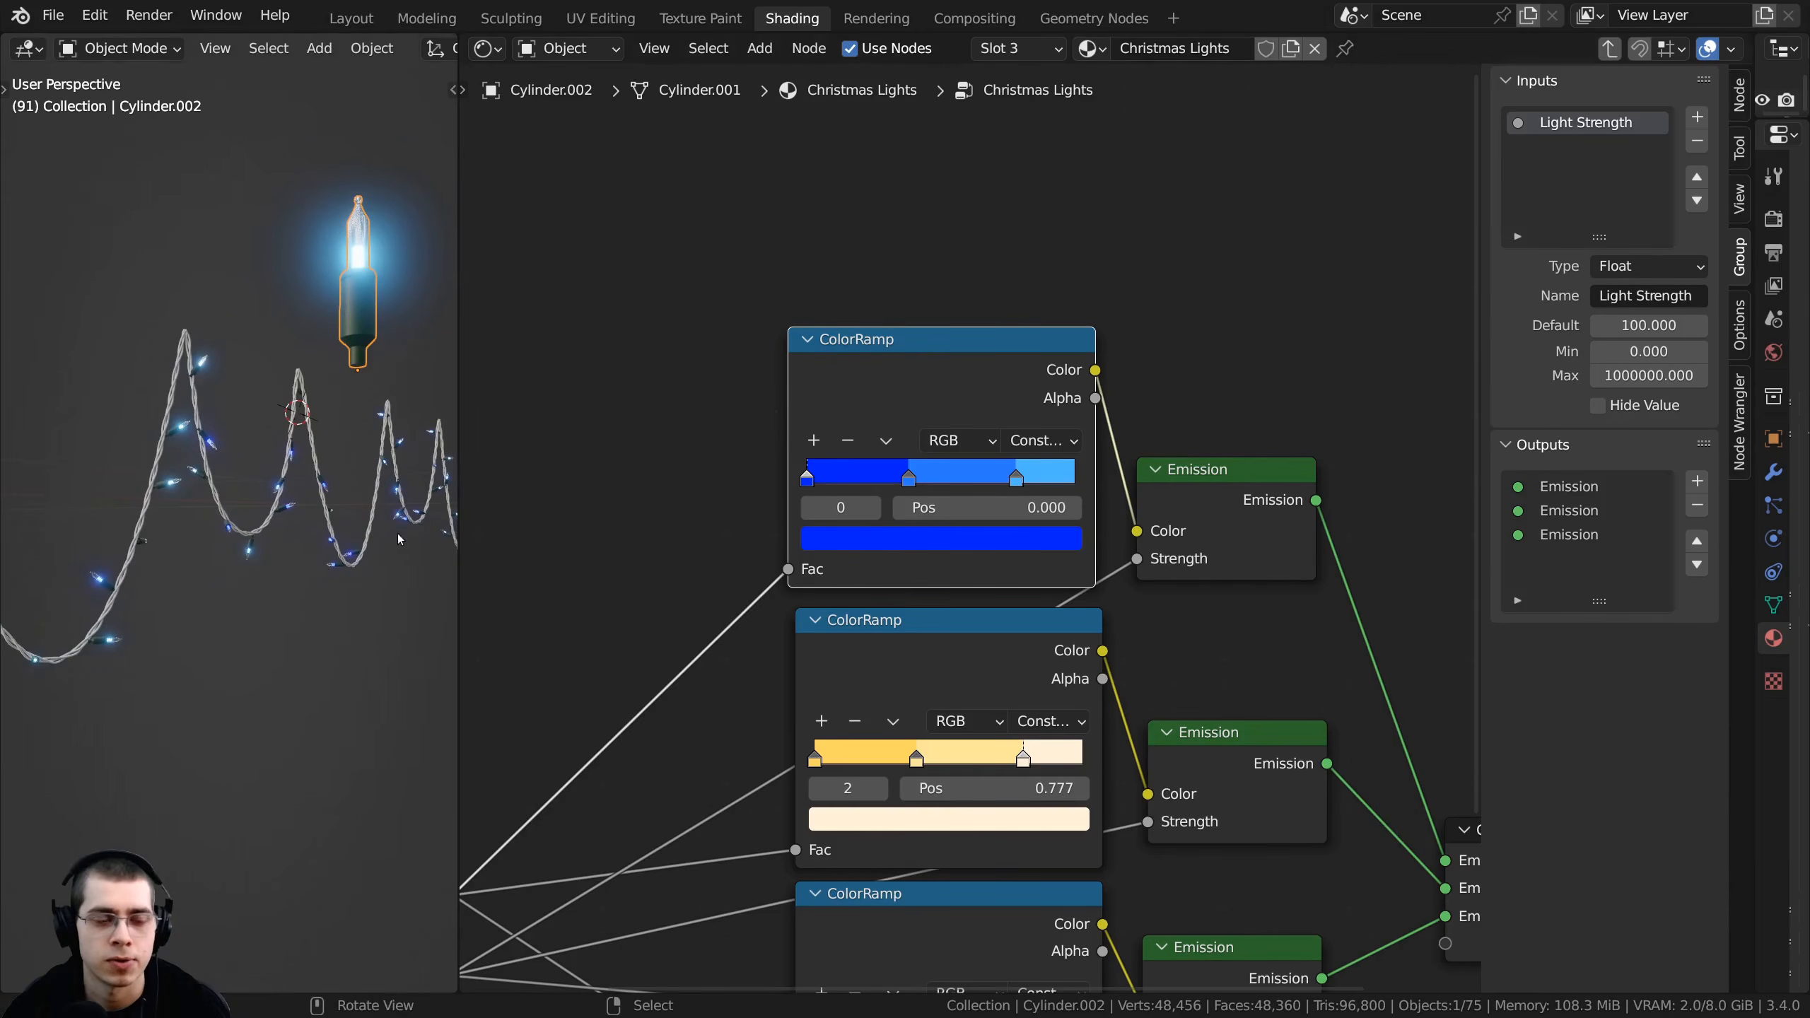
{"action": "scroll", "coordinate": [342, 492], "scroll_direction": "up", "scroll_amount": 1}
- Duplicate the multicolor ColorRamp with its Emission, place the copies below the originals, and move the copied Emission slightly up
{"action": "middle_click_drag", "start_coordinate": [974, 522], "coordinate": [902, 512]}
{"action": "scroll", "coordinate": [902, 512], "scroll_direction": "down", "scroll_amount": 5}
{"action": "middle_click_drag", "start_coordinate": [919, 685], "coordinate": [944, 432]}
{"action": "left_click", "coordinate": [955, 782]}
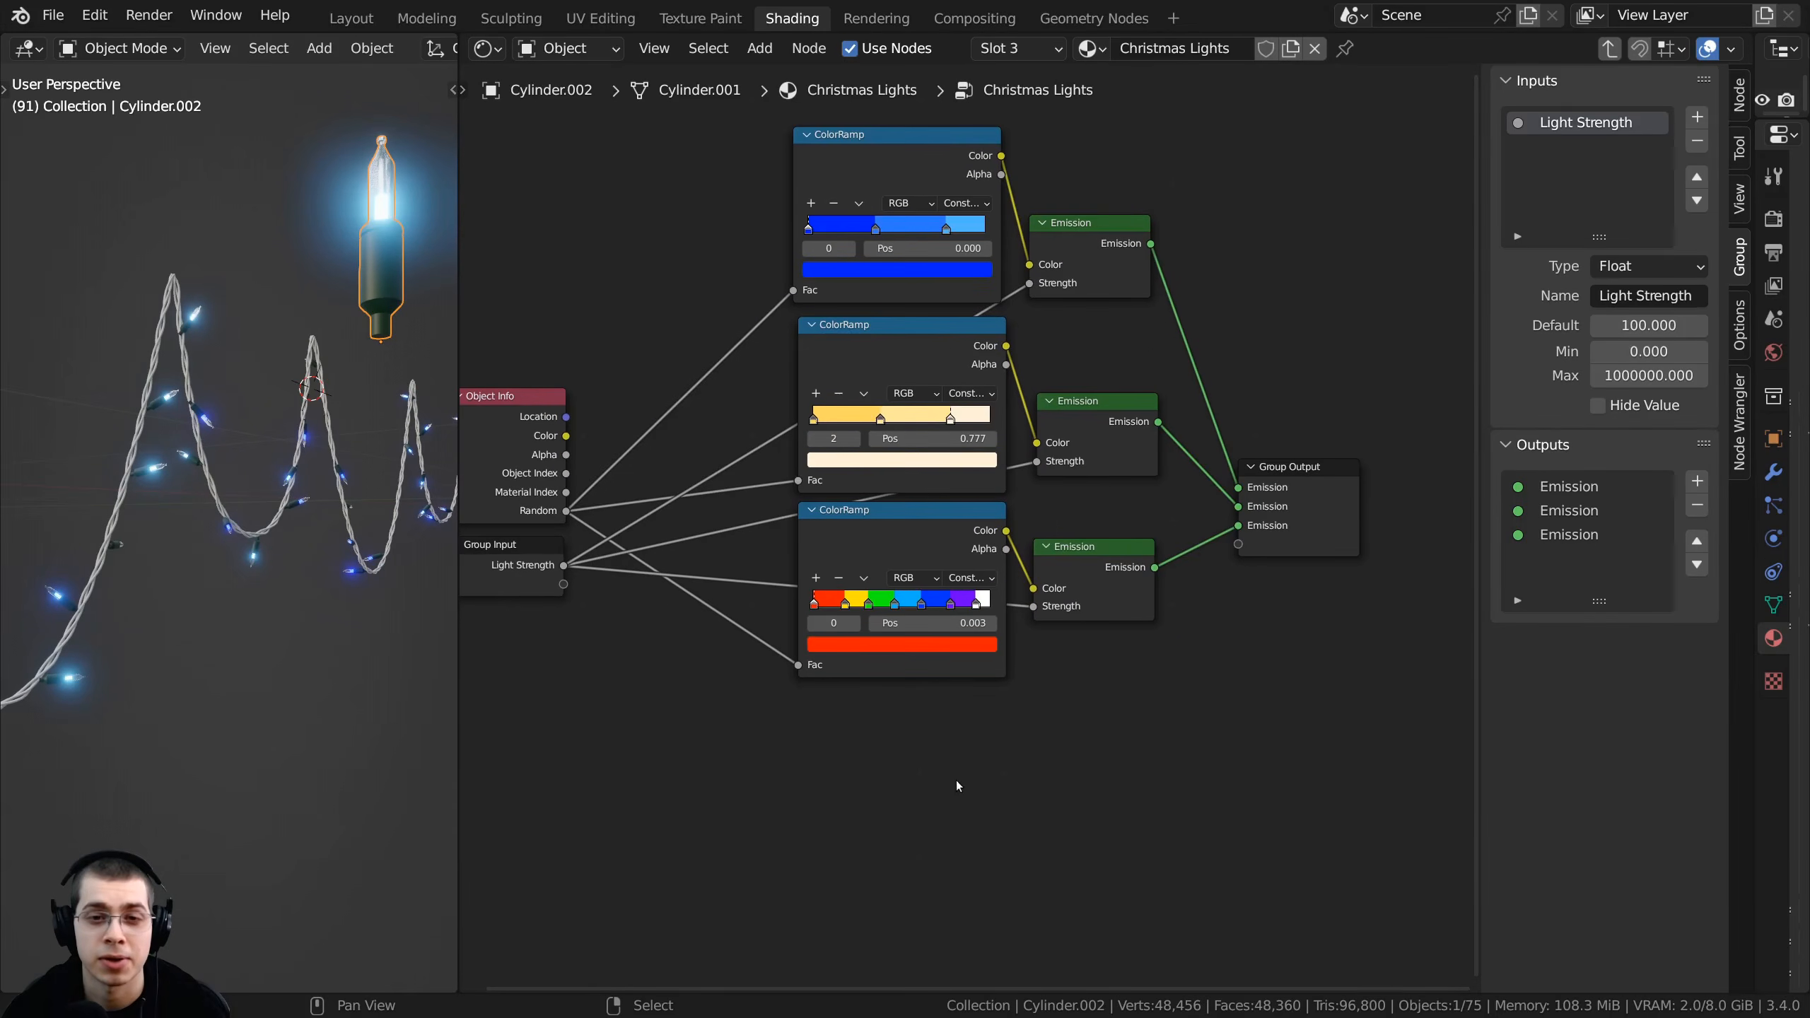
{"action": "scroll", "coordinate": [940, 782], "scroll_direction": "down", "scroll_amount": 2}
{"action": "middle_click_drag", "start_coordinate": [920, 783], "coordinate": [926, 680]}
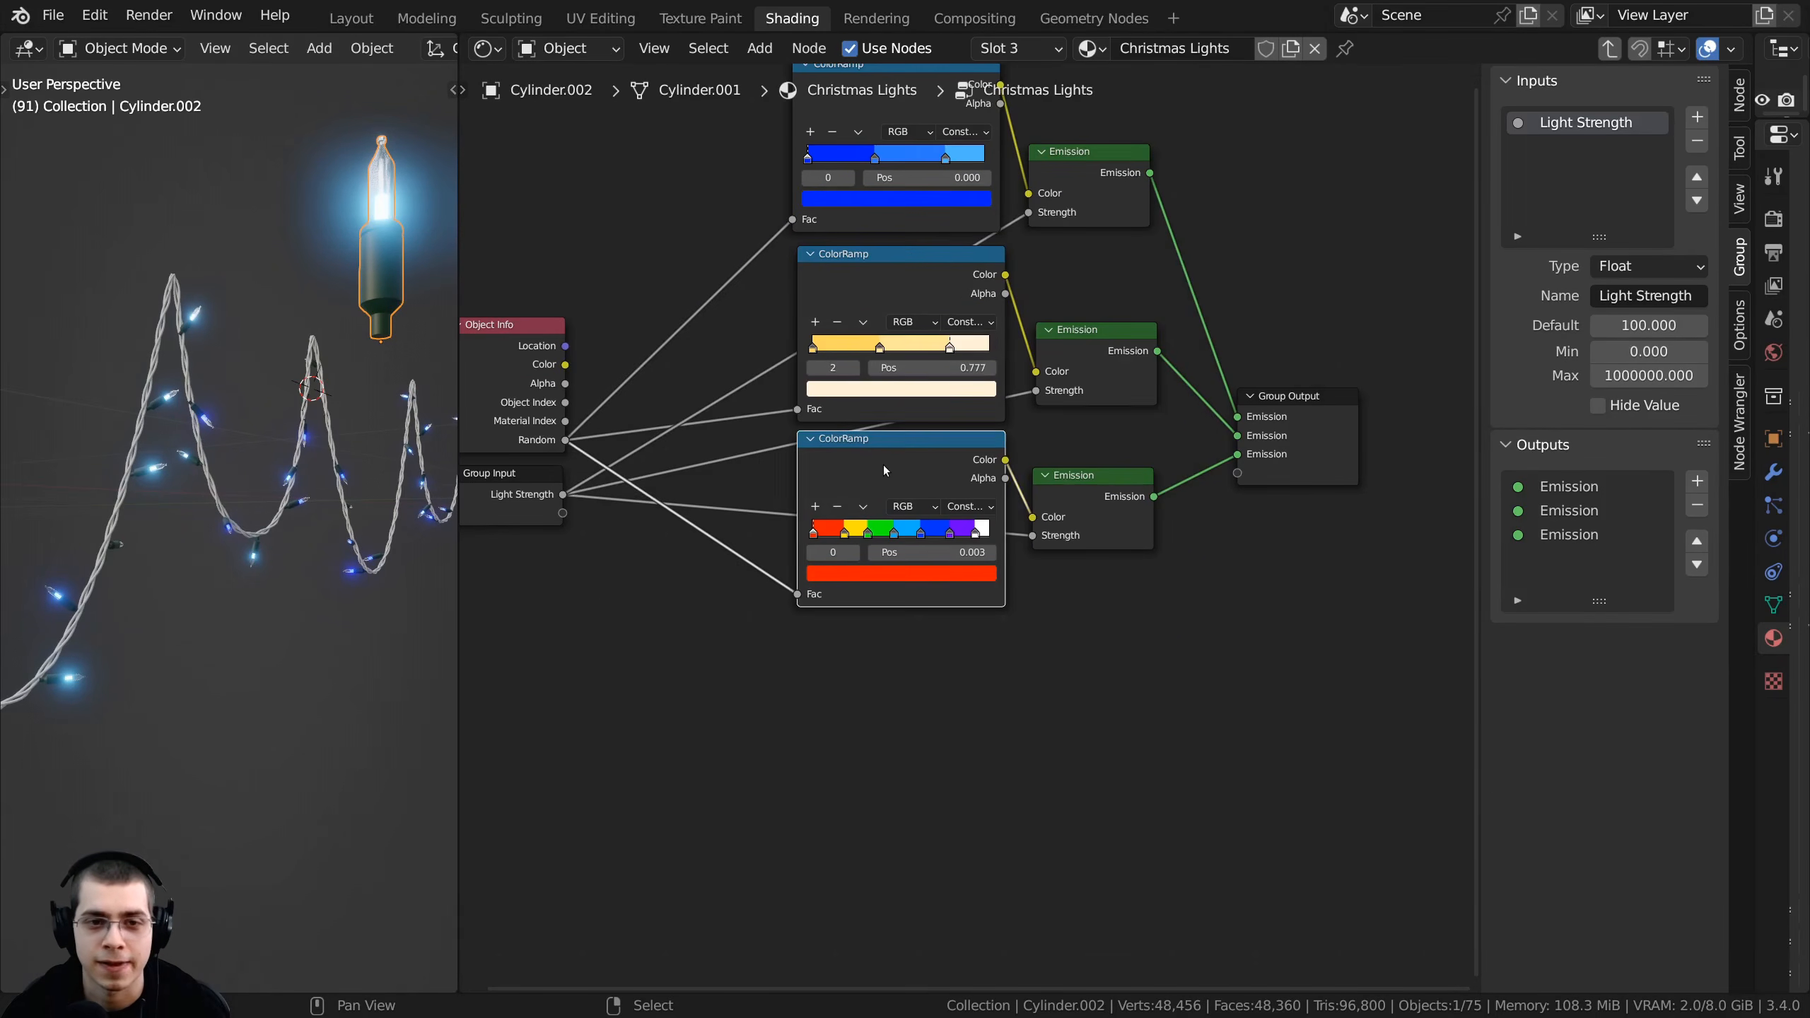
{"action": "scroll", "coordinate": [882, 464], "scroll_direction": "up", "scroll_amount": 2}
{"action": "left_click", "coordinate": [1077, 476], "text": "shift"}
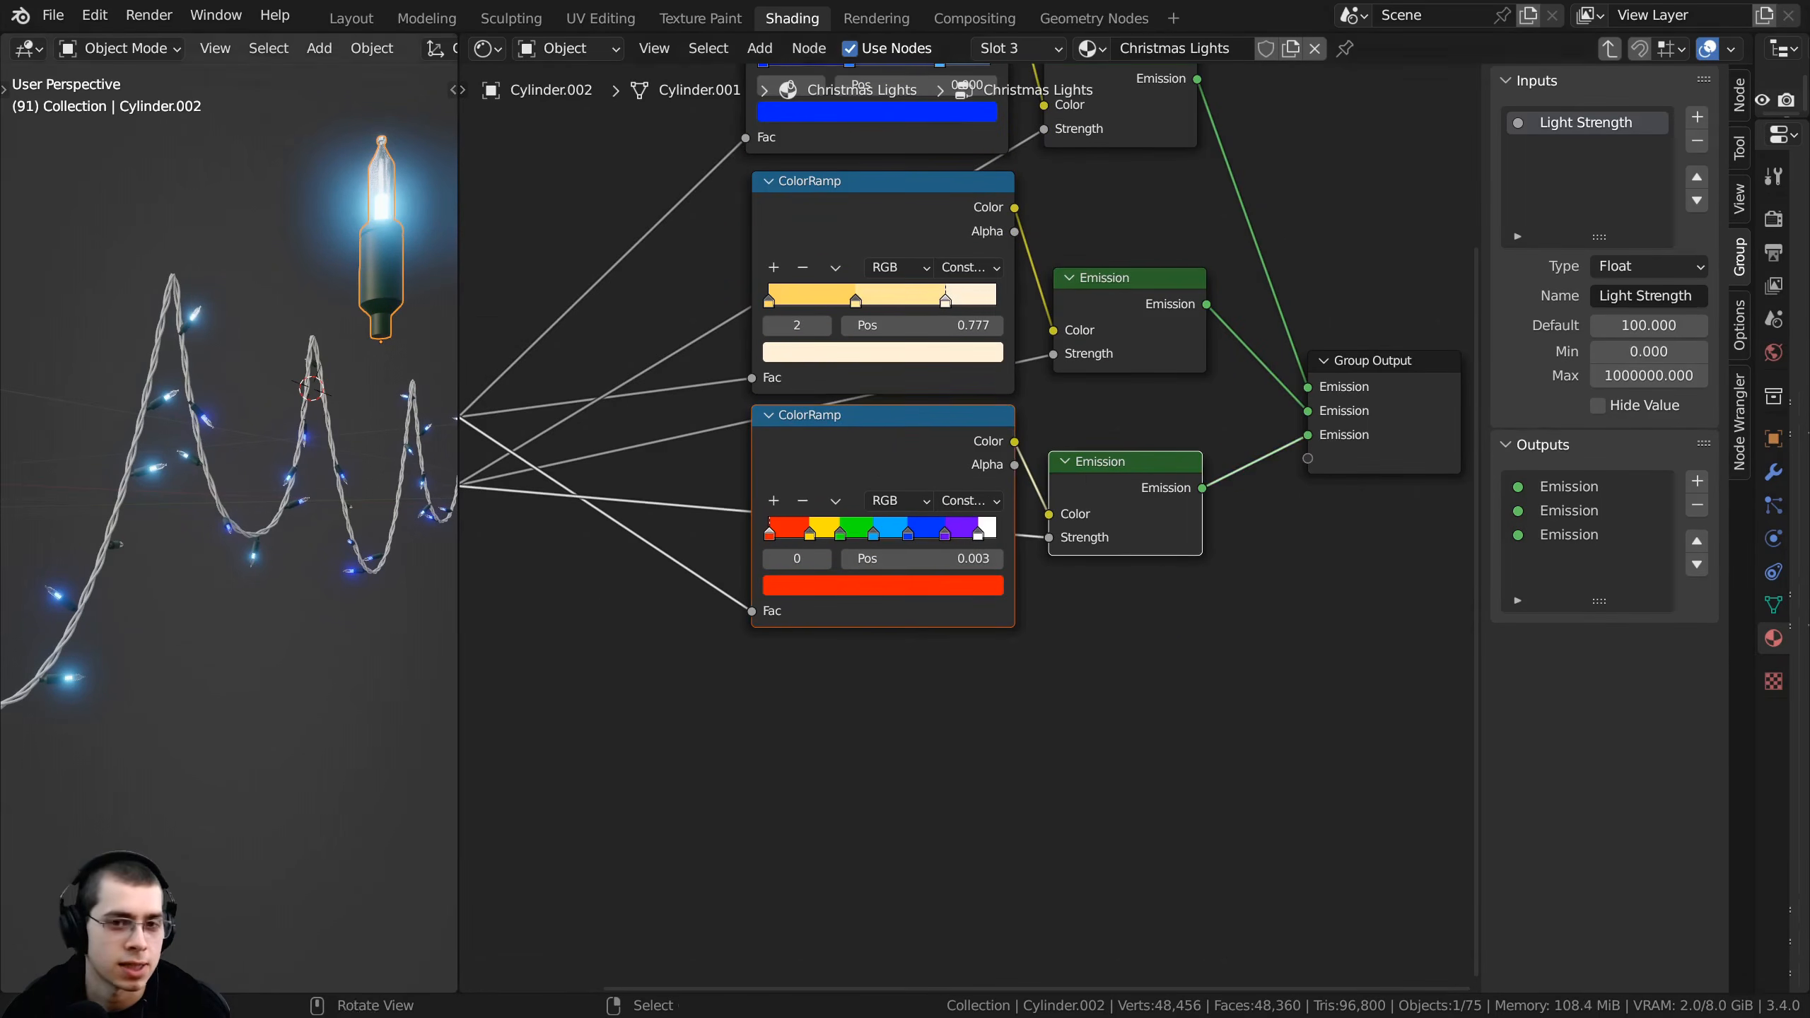
{"action": "scroll", "coordinate": [749, 782], "scroll_direction": "down", "scroll_amount": 1}
{"action": "middle_click_drag", "start_coordinate": [750, 782], "coordinate": [742, 633]}
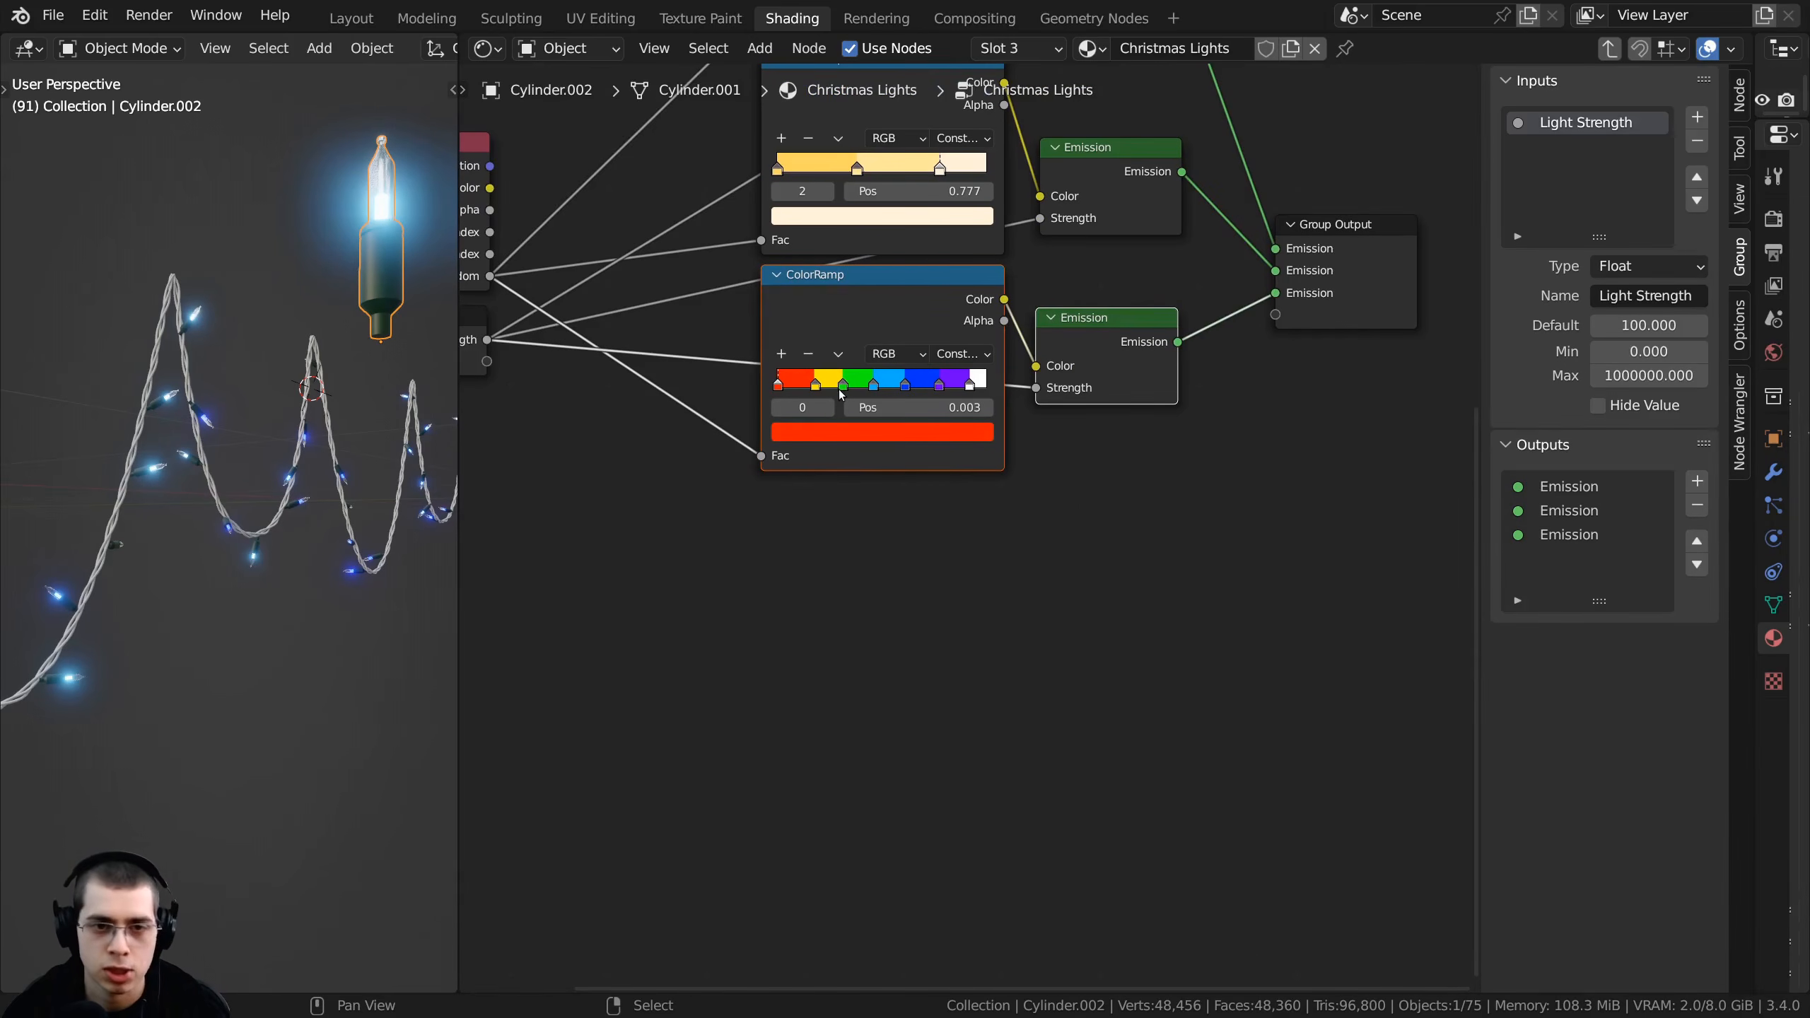
{"action": "key", "text": "shift+d"}
{"action": "left_click", "coordinate": [841, 660]}
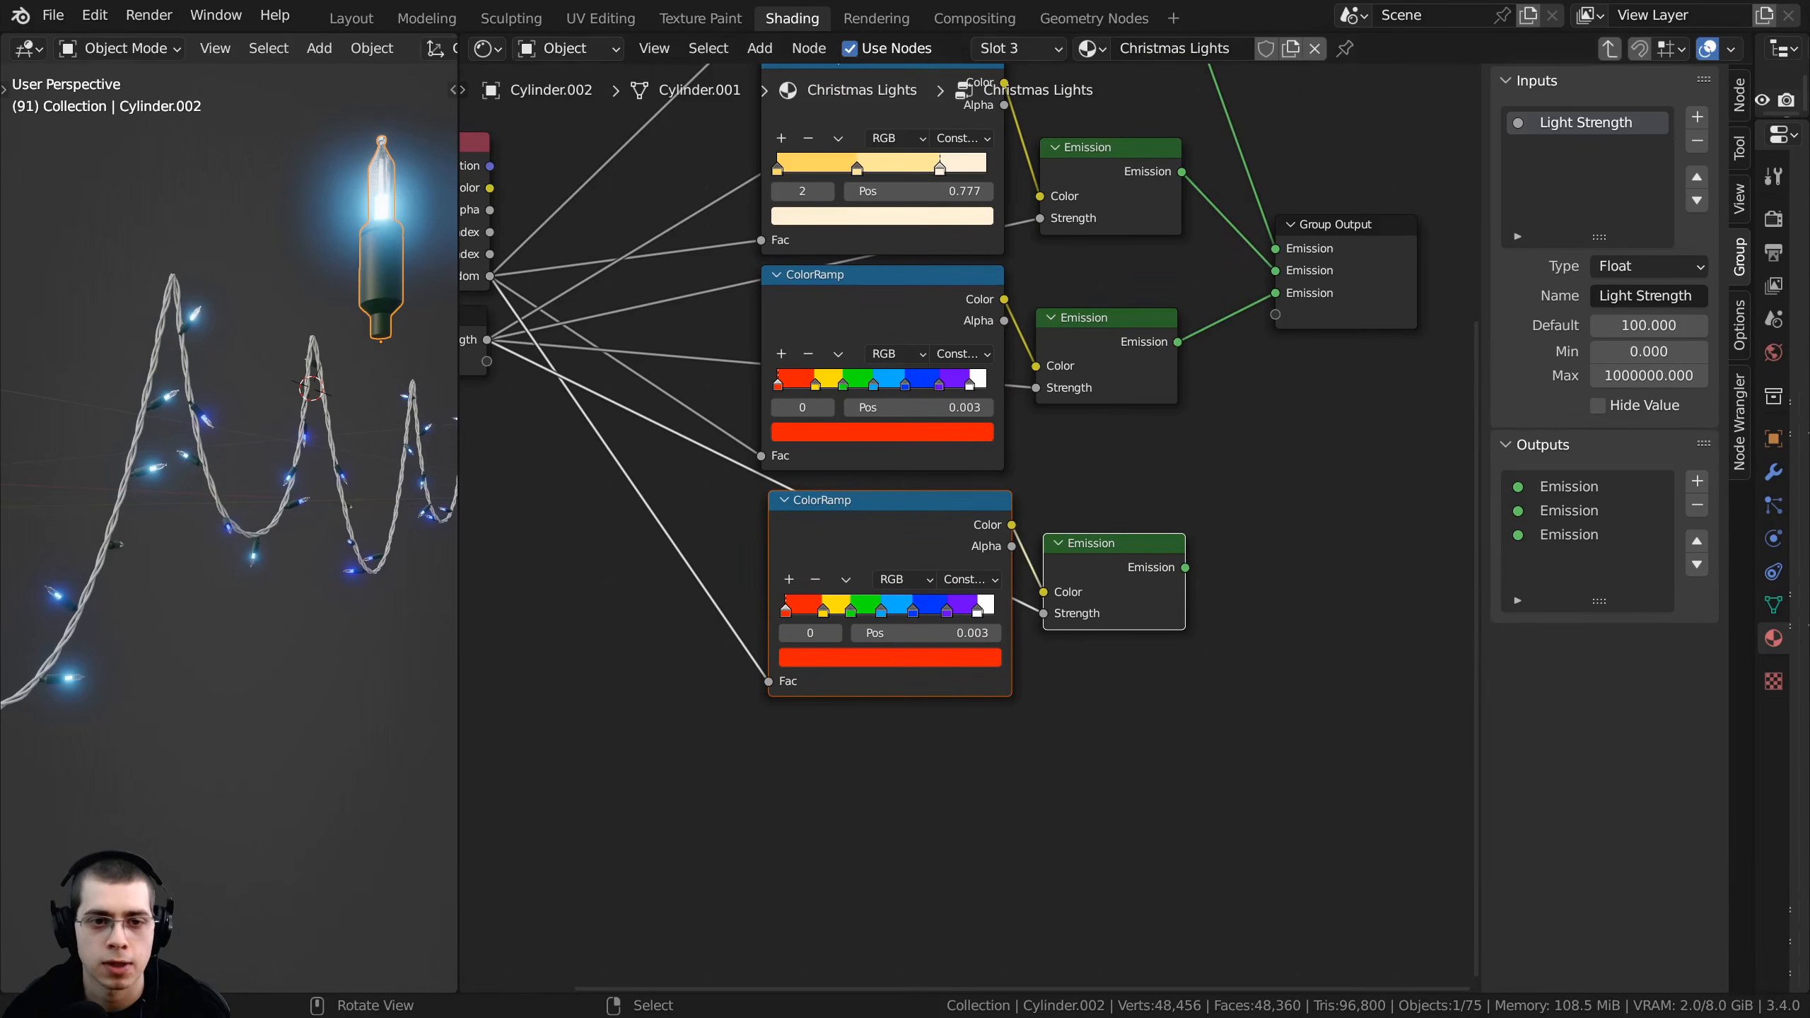
{"action": "scroll", "coordinate": [797, 763], "scroll_direction": "up", "scroll_amount": 3}
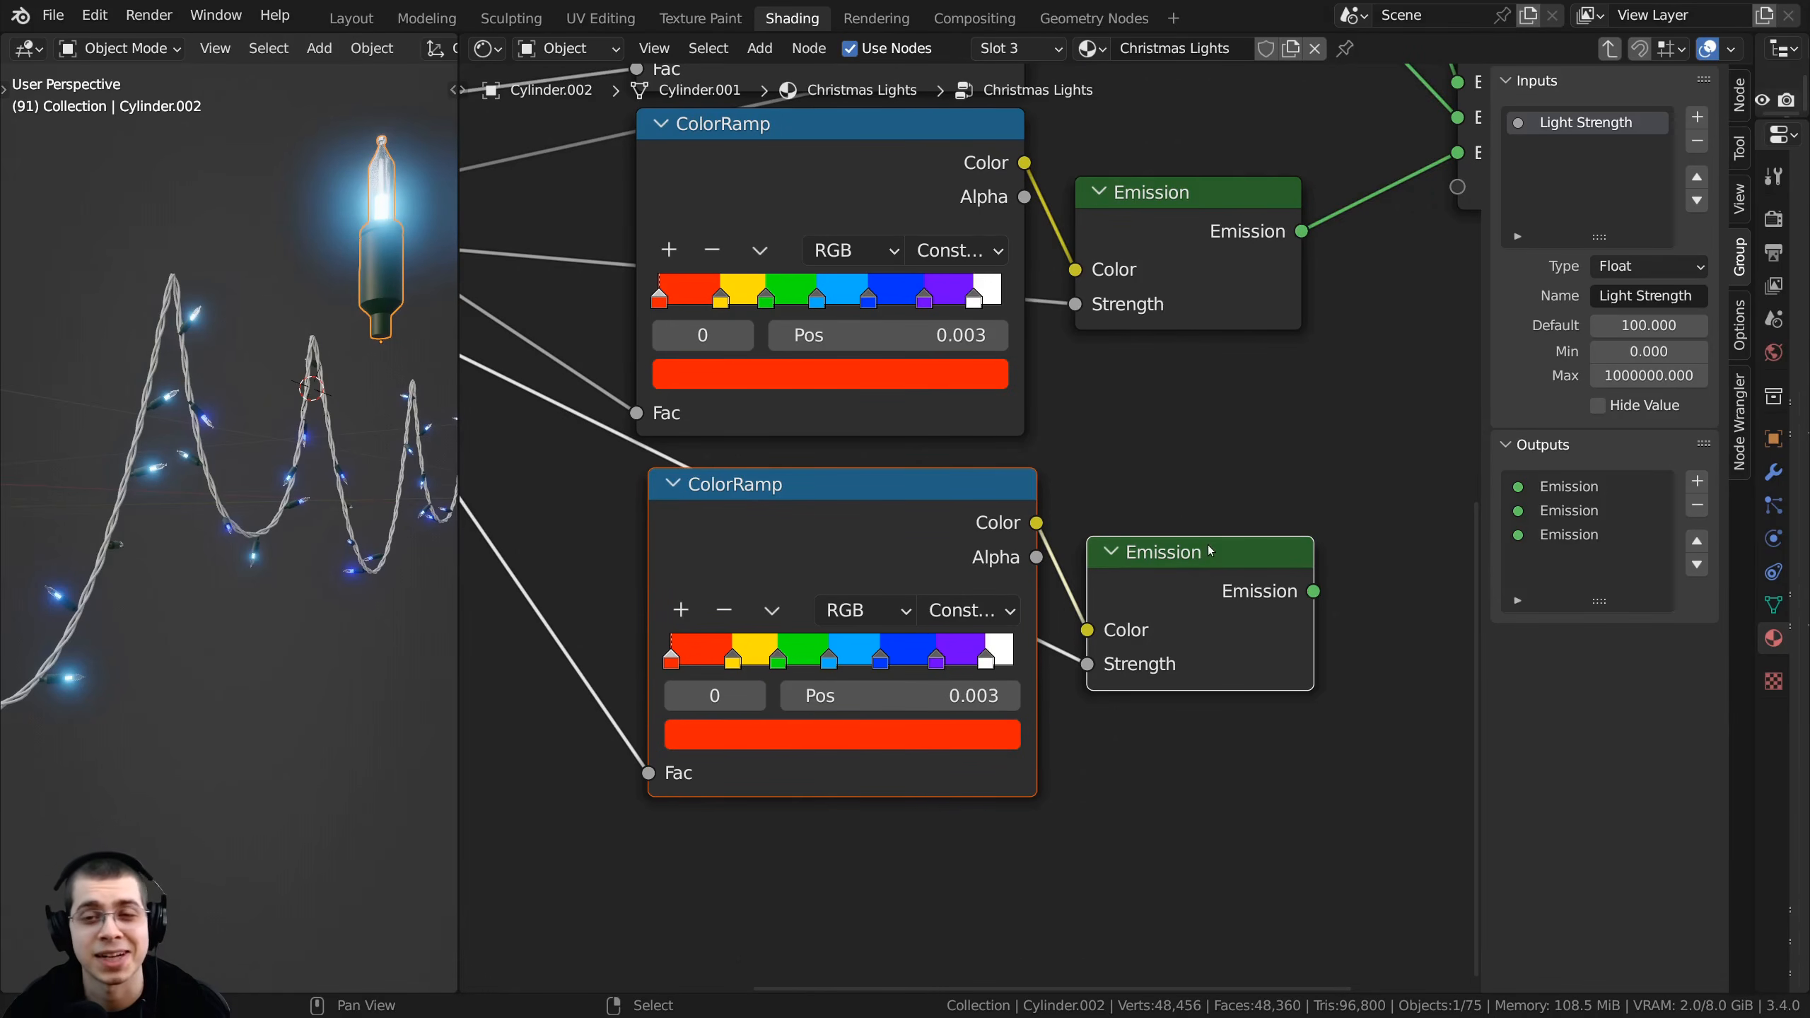
{"action": "left_click_drag", "start_coordinate": [1209, 551], "coordinate": [1208, 507]}
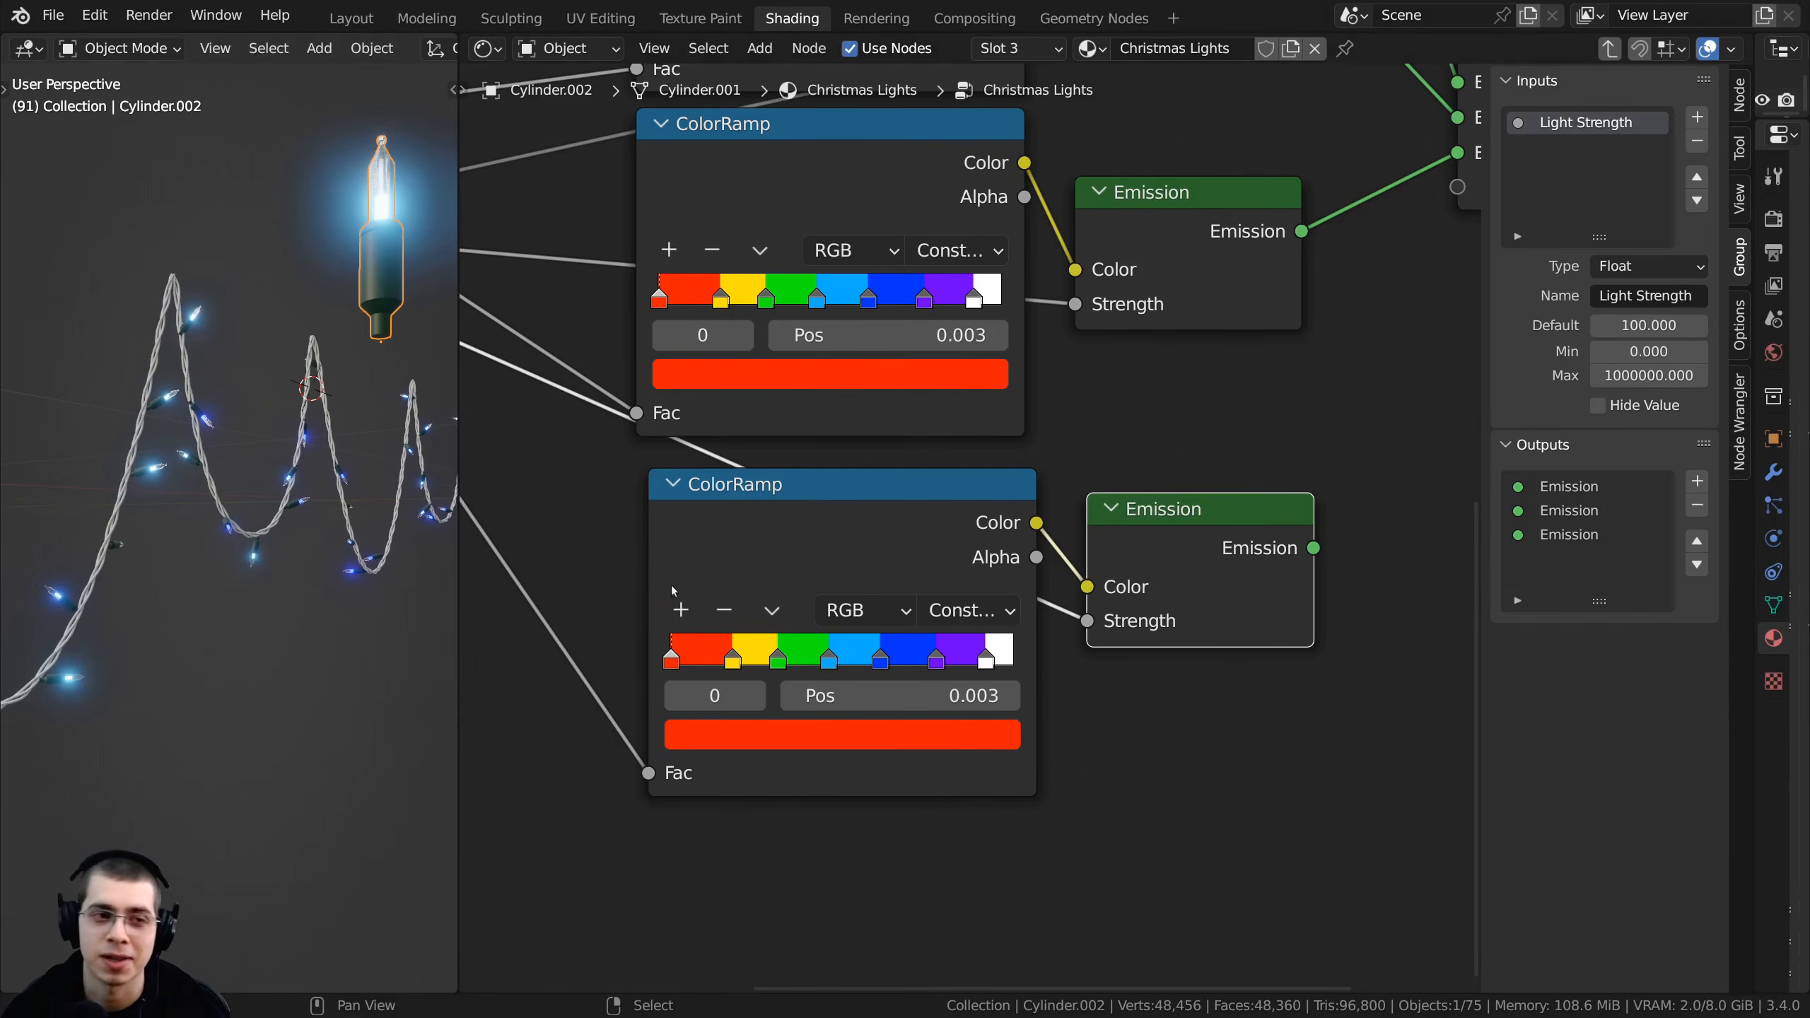
- Delete the purple, both blue, green and yellow stops from the copied multicolor ColorRamp, keeping only red and white
{"action": "left_click", "coordinate": [936, 663]}
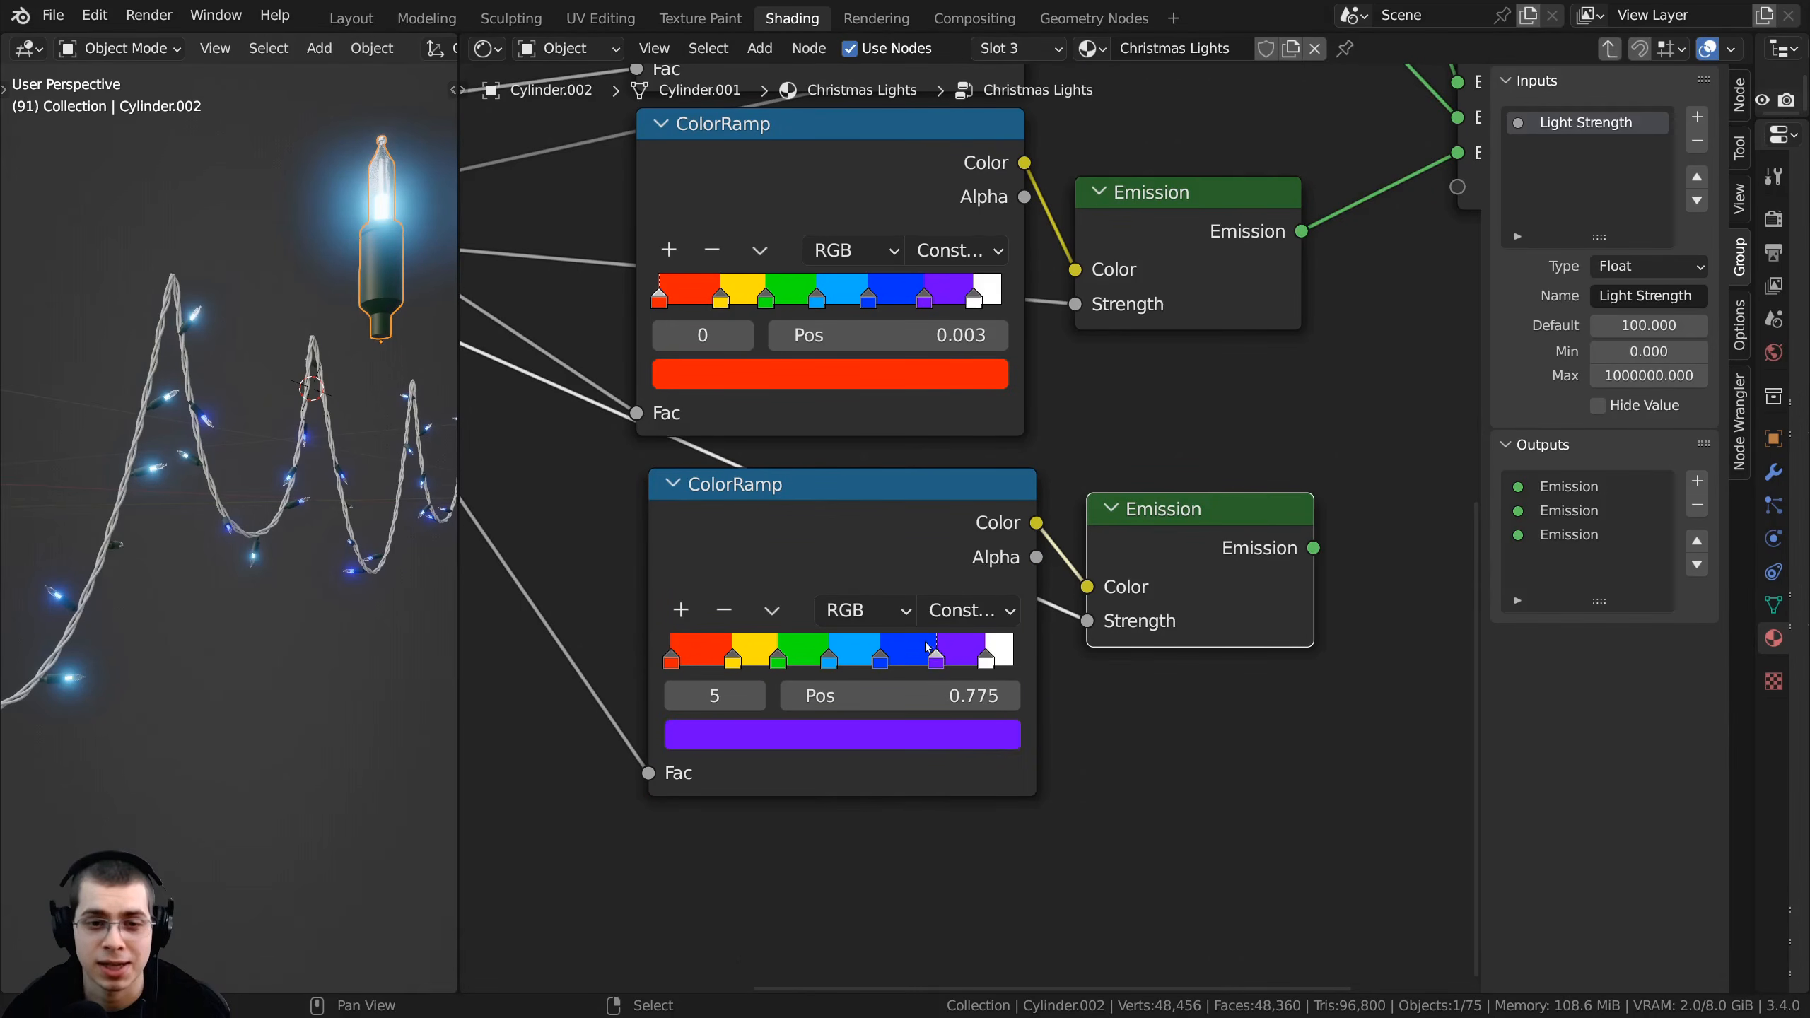
{"action": "left_click", "coordinate": [724, 610]}
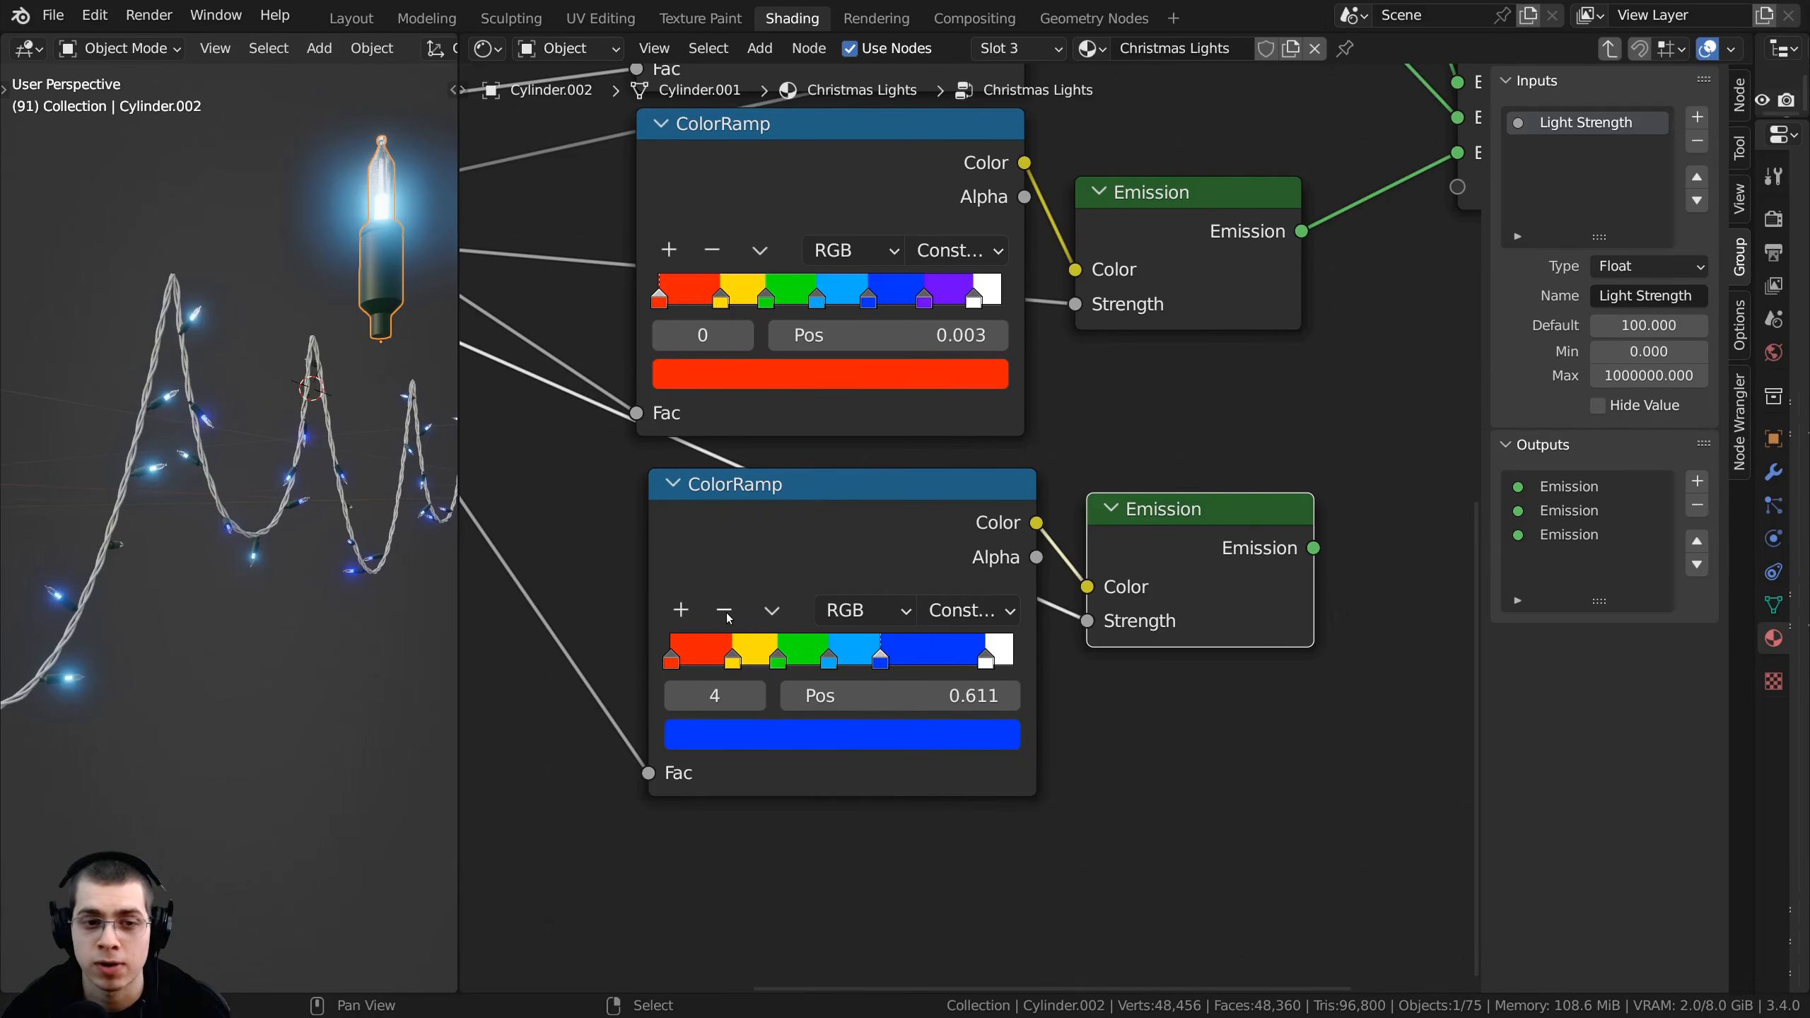
{"action": "left_click", "coordinate": [725, 610]}
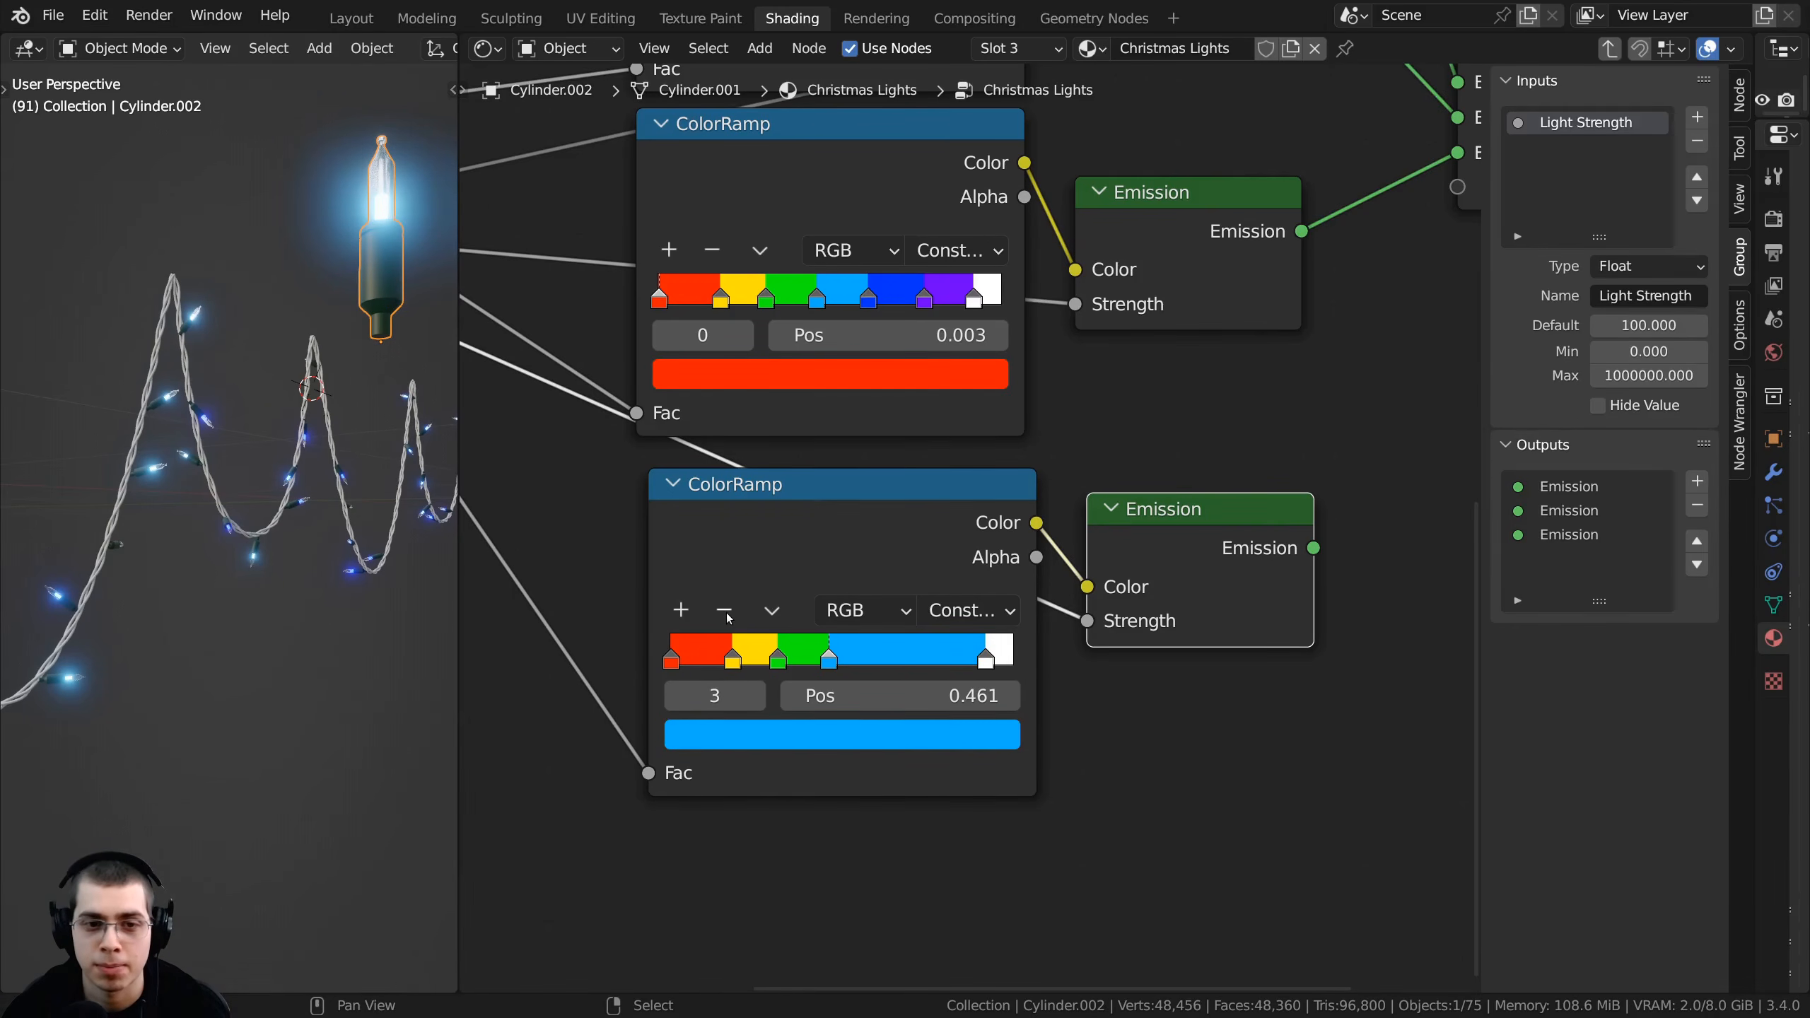
{"action": "left_click", "coordinate": [724, 611]}
{"action": "left_click", "coordinate": [725, 611]}
{"action": "left_click", "coordinate": [724, 611]}
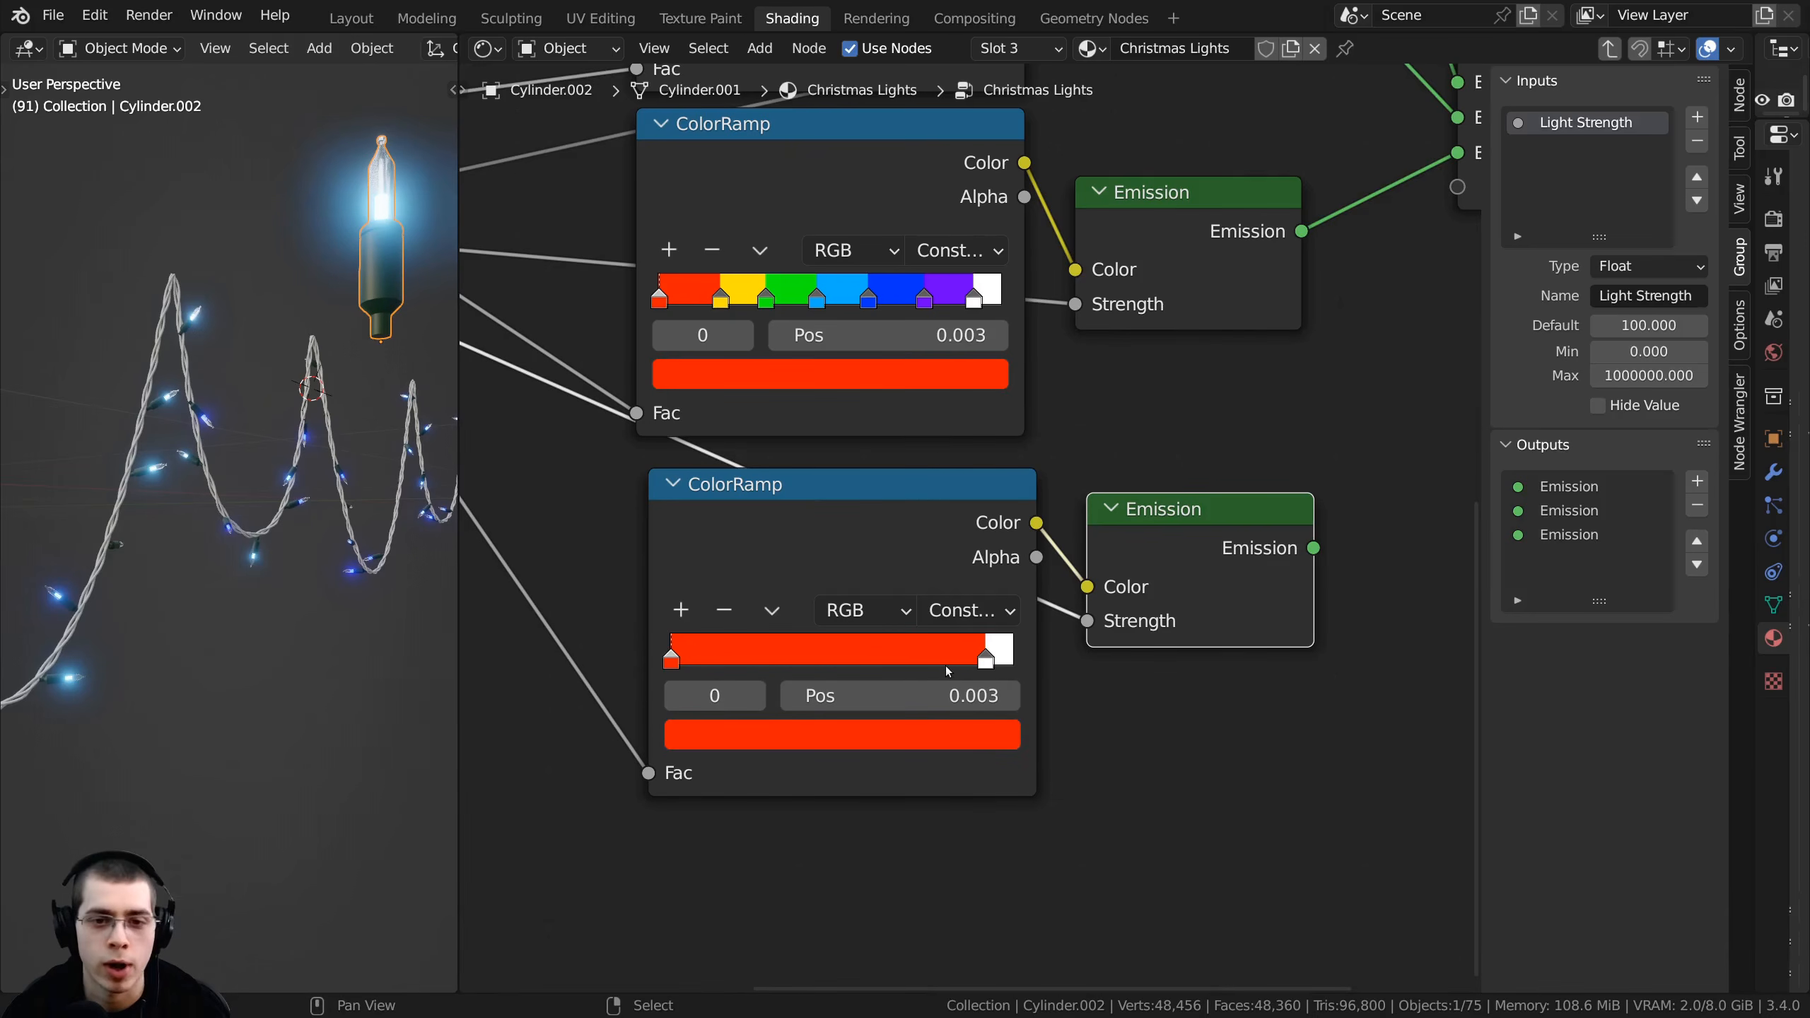
- Move the red and white ColorRamp's white stop to 0.495 and connect its Emission to a new fourth group output
{"action": "left_click_drag", "start_coordinate": [984, 662], "coordinate": [840, 662]}
{"action": "left_click", "coordinate": [670, 660]}
{"action": "scroll", "coordinate": [998, 588], "scroll_direction": "down", "scroll_amount": 2}
{"action": "middle_click_drag", "start_coordinate": [1067, 583], "coordinate": [912, 677]}
{"action": "left_click_drag", "start_coordinate": [1039, 637], "coordinate": [1181, 375]}
- Exit the node group and connect the Christmas Lights node's fourth Emission output to the Material Output's Surface
{"action": "middle_click_drag", "start_coordinate": [233, 597], "coordinate": [265, 577]}
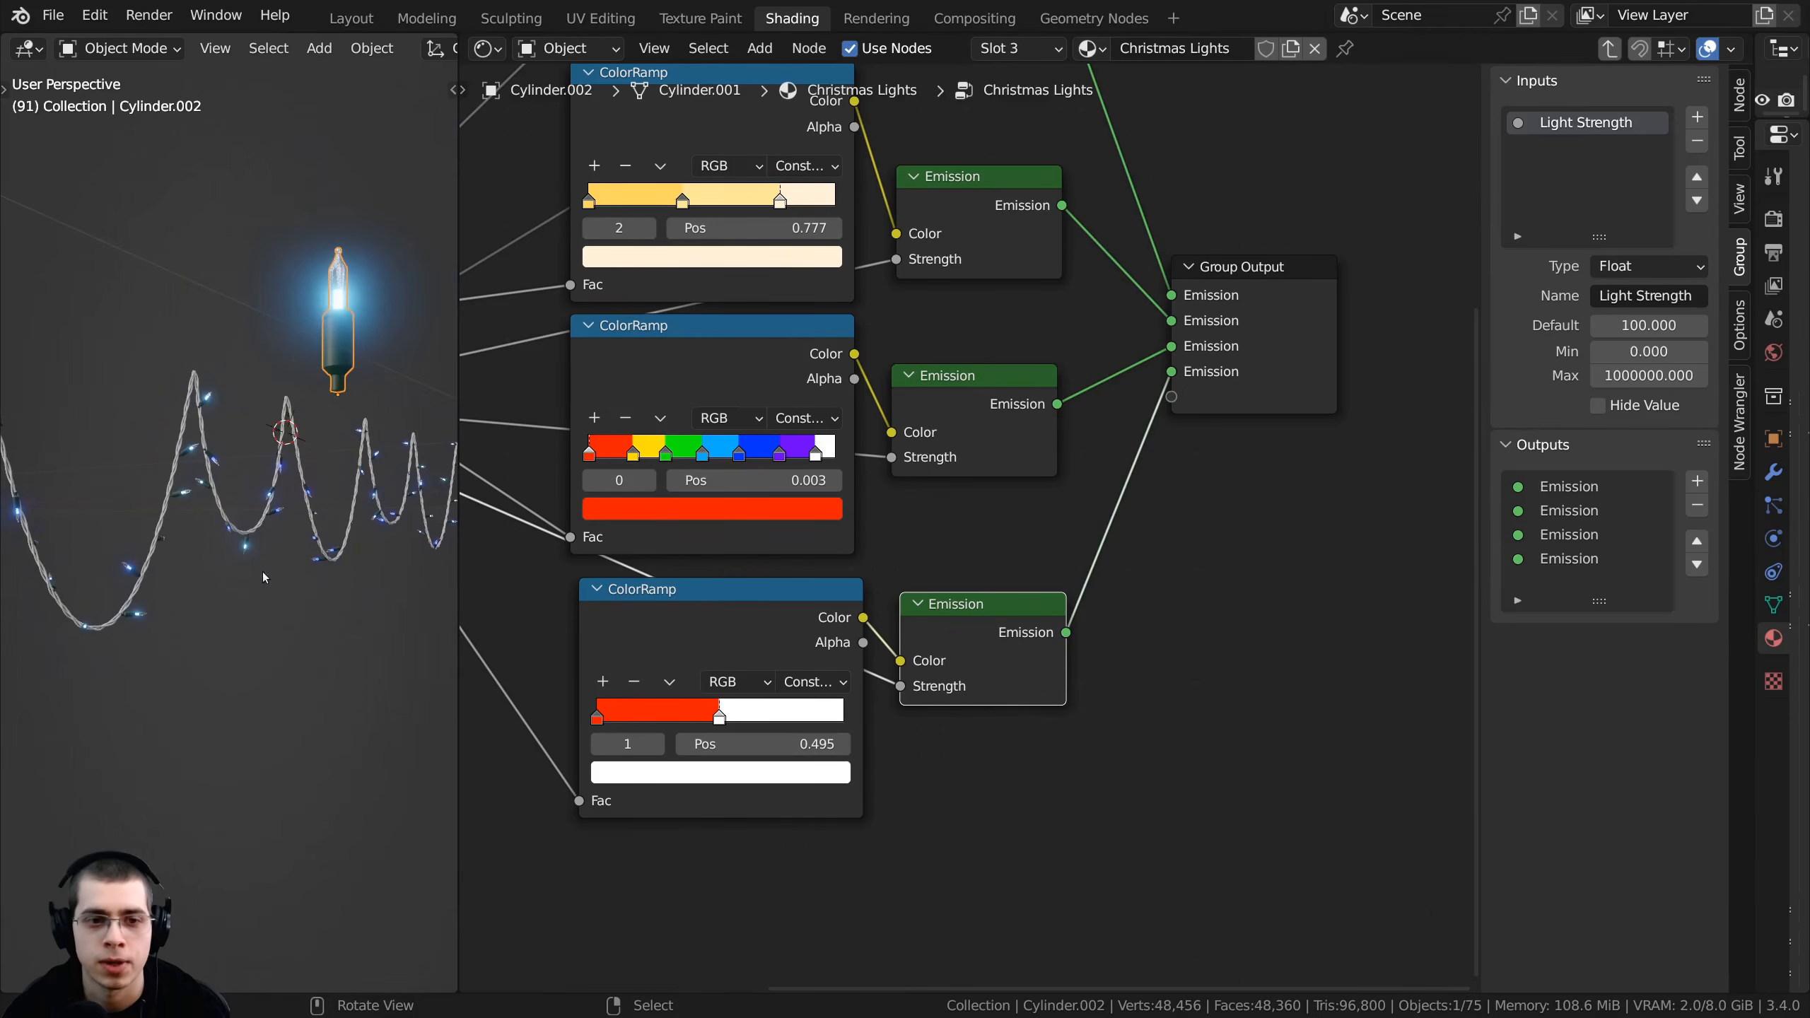
{"action": "middle_click_drag", "start_coordinate": [240, 384], "coordinate": [299, 414]}
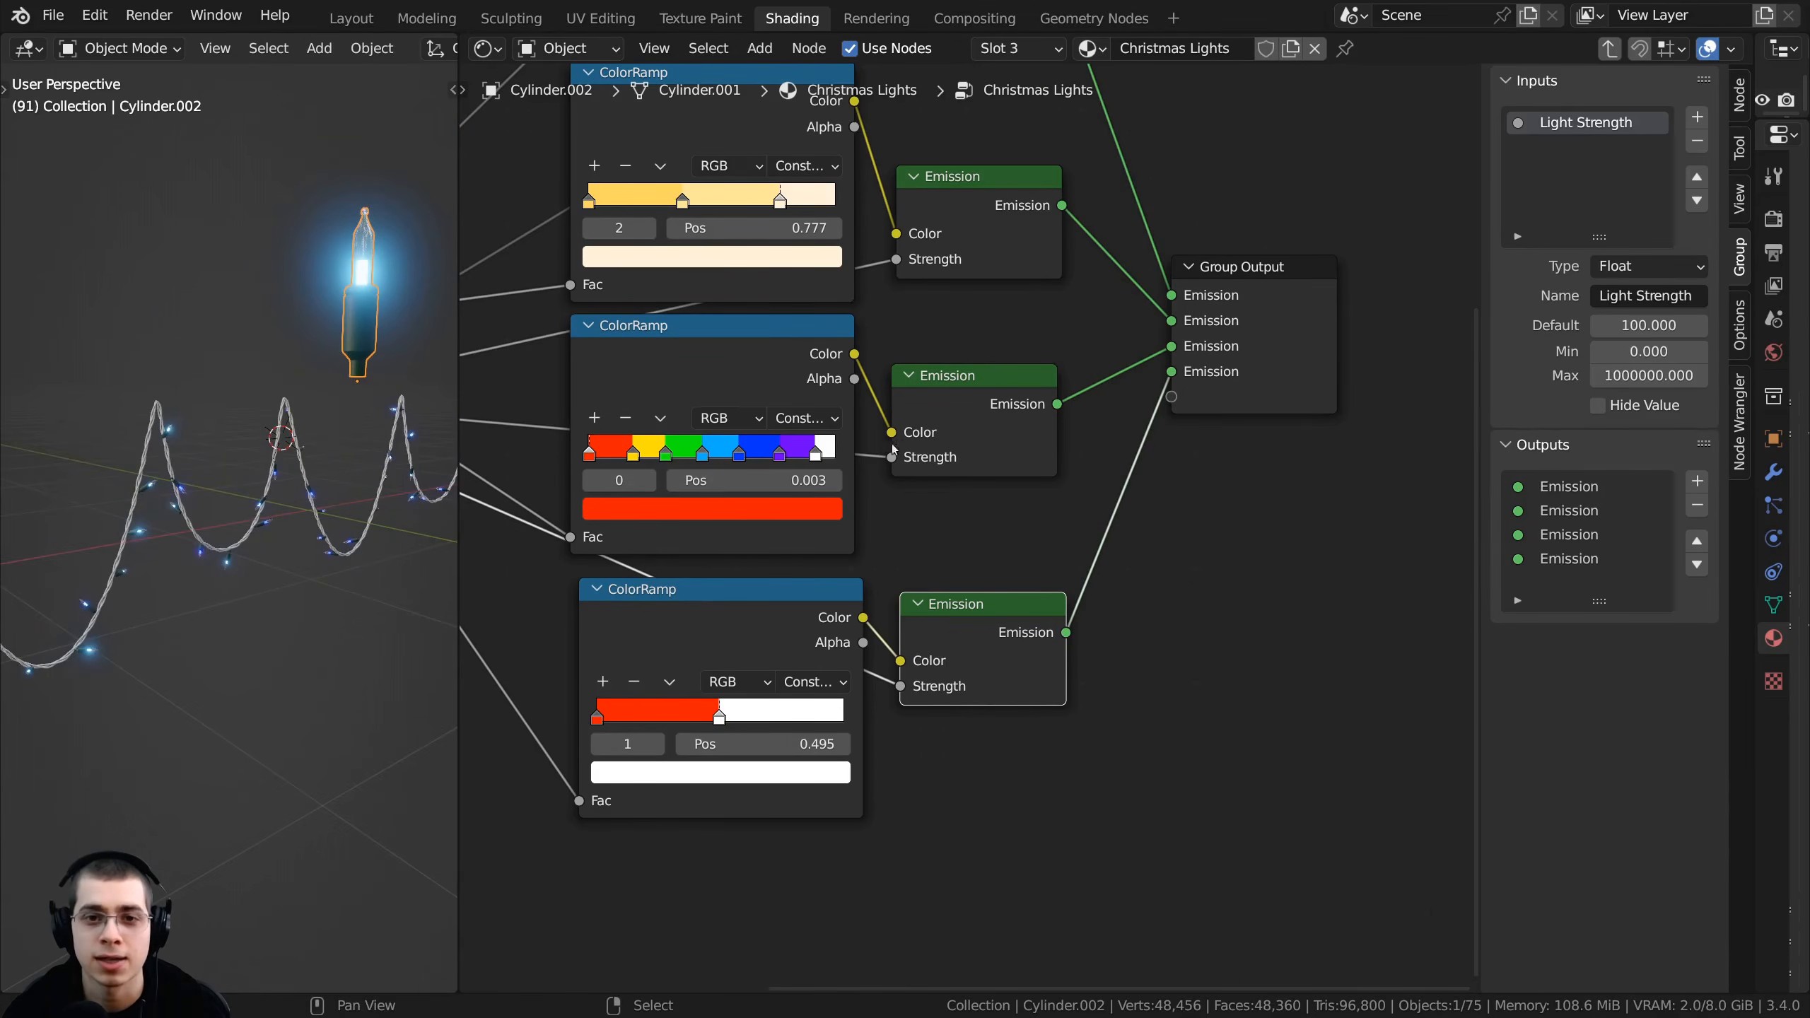
{"action": "middle_click_drag", "start_coordinate": [894, 449], "coordinate": [942, 451]}
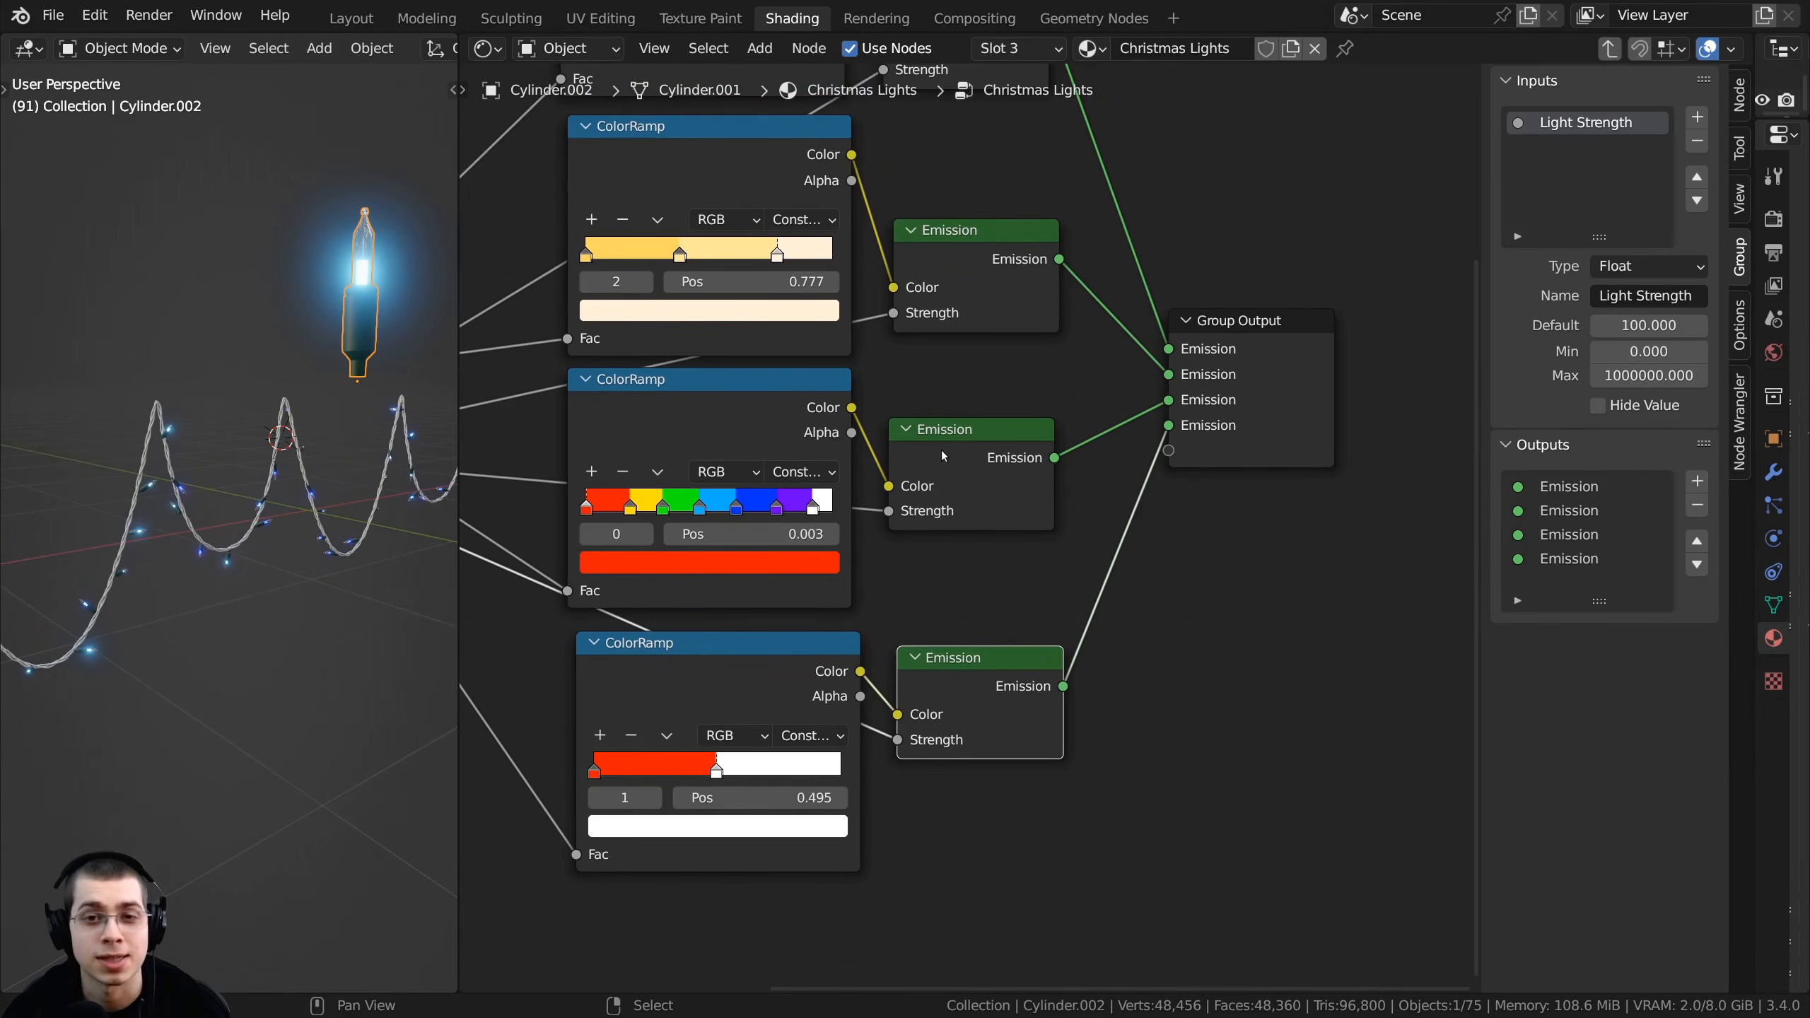
{"action": "key", "text": "Tab"}
{"action": "left_click_drag", "start_coordinate": [938, 472], "coordinate": [922, 450]}
{"action": "scroll", "coordinate": [901, 485], "scroll_direction": "up", "scroll_amount": 4}
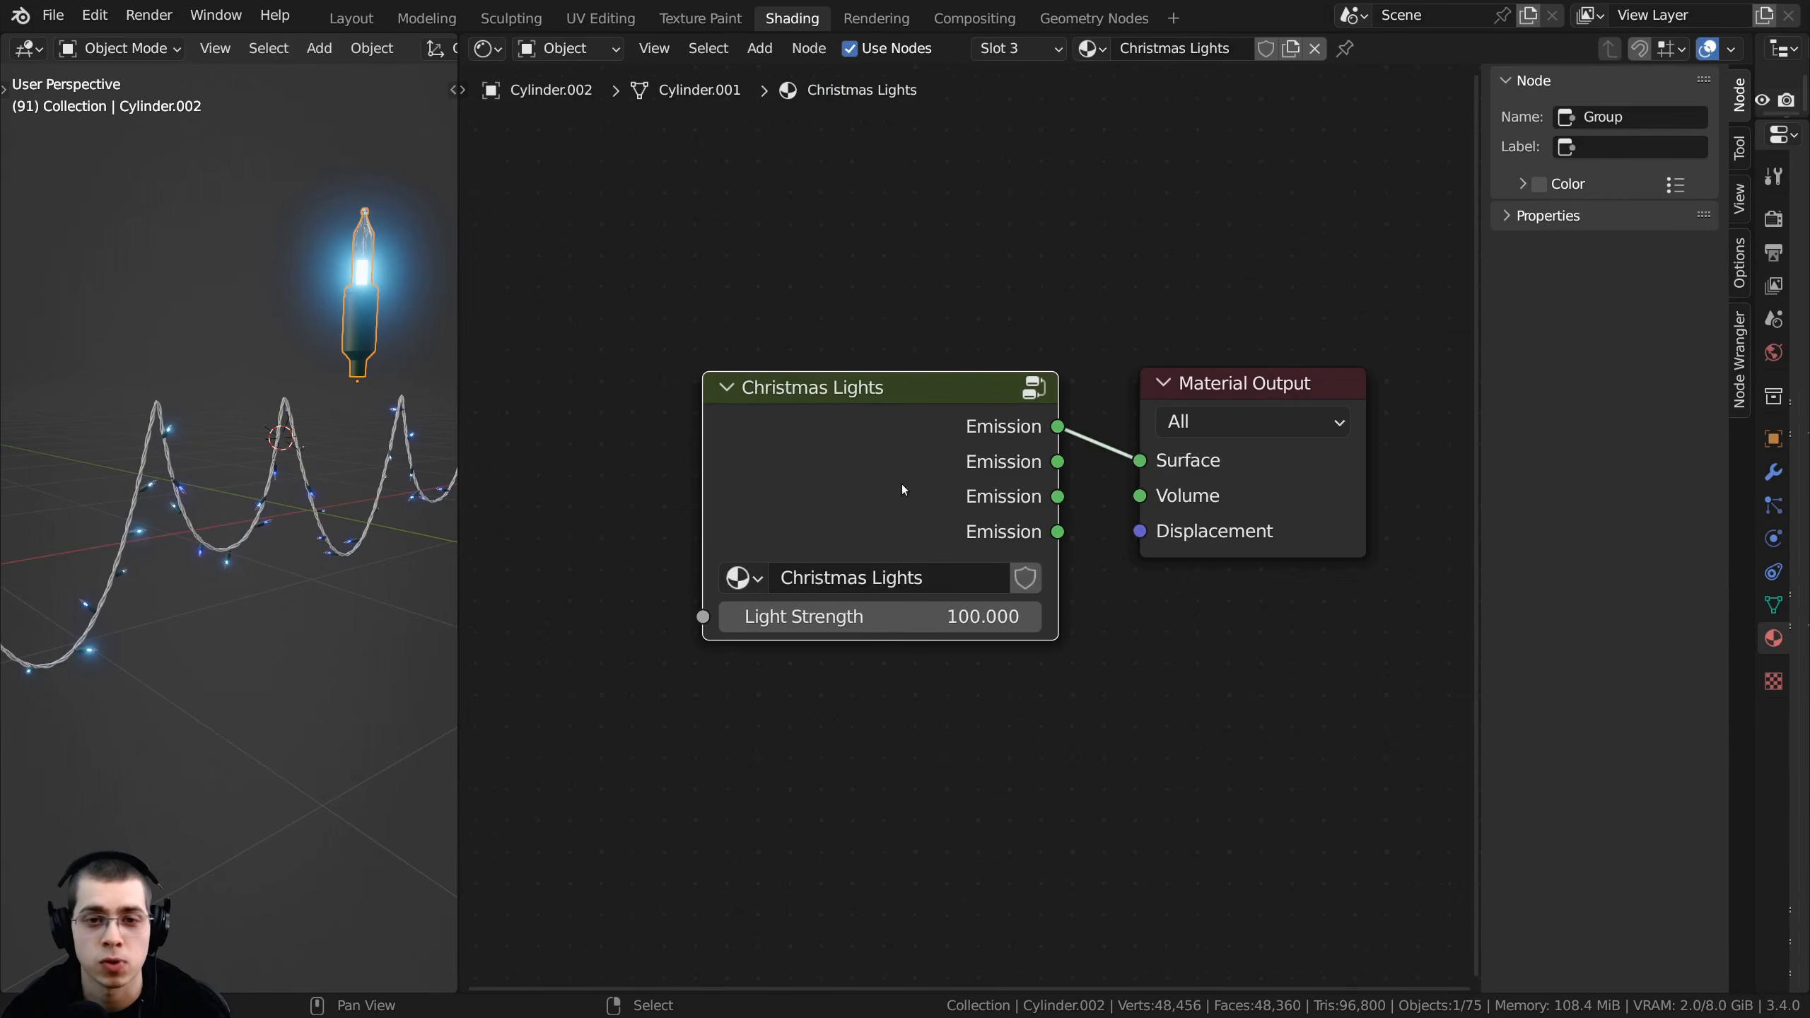
{"action": "left_click_drag", "start_coordinate": [1059, 532], "coordinate": [1141, 463]}
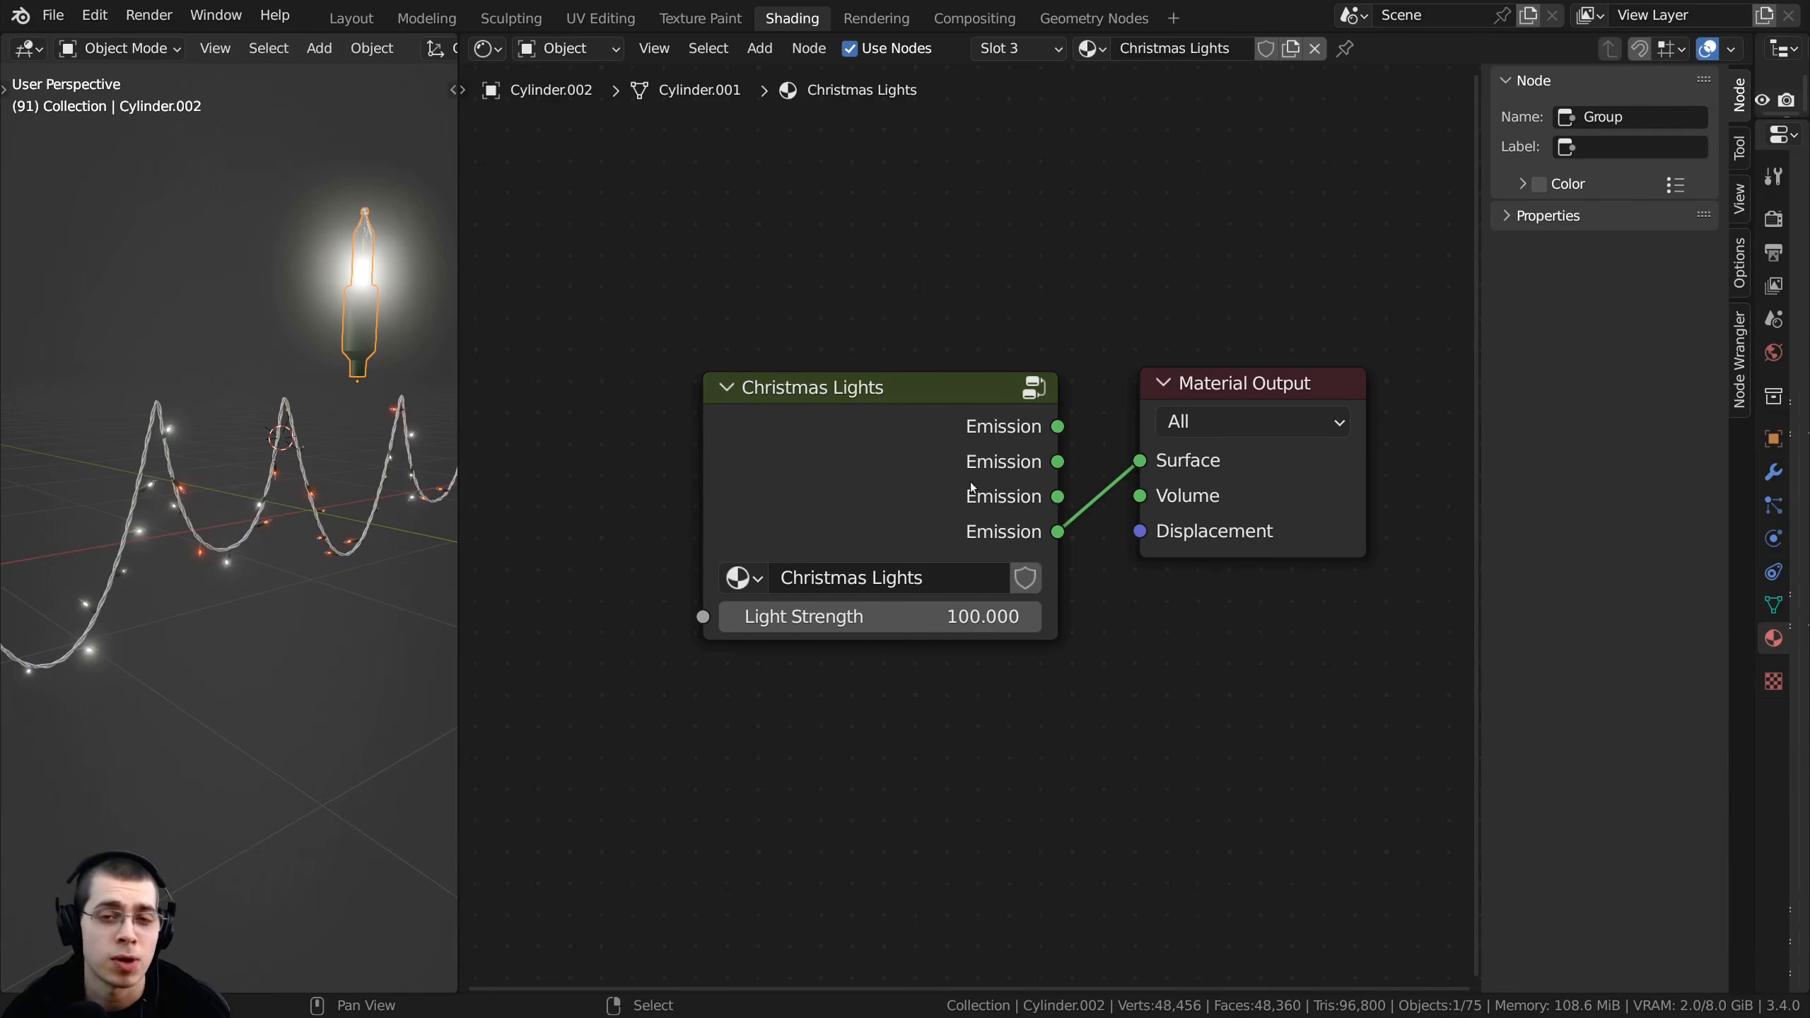
- Shift the Christmas Lights node slightly and inspect the red and white bulbs up close on the light string
{"action": "left_click_drag", "start_coordinate": [992, 494], "coordinate": [883, 459]}
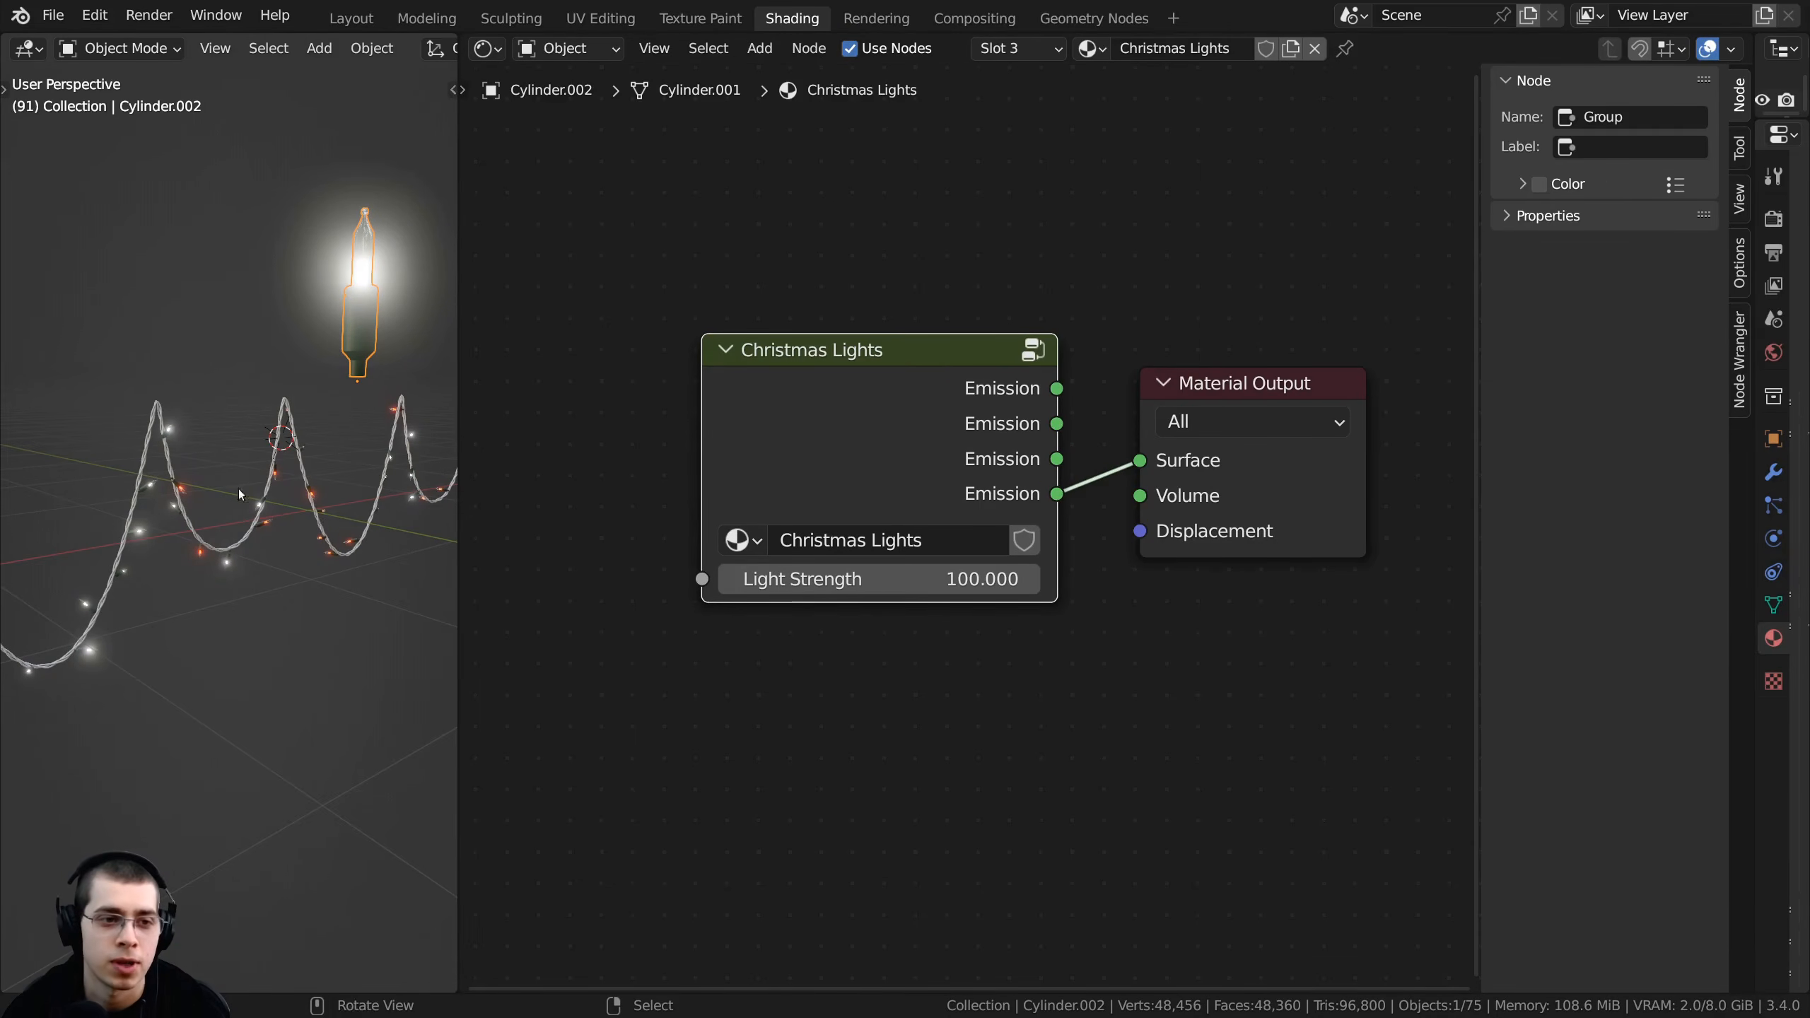
{"action": "middle_click_drag", "start_coordinate": [239, 494], "coordinate": [225, 423]}
{"action": "scroll", "coordinate": [332, 478], "scroll_direction": "up", "scroll_amount": 4}
{"action": "left_click_drag", "start_coordinate": [920, 431], "coordinate": [933, 447]}
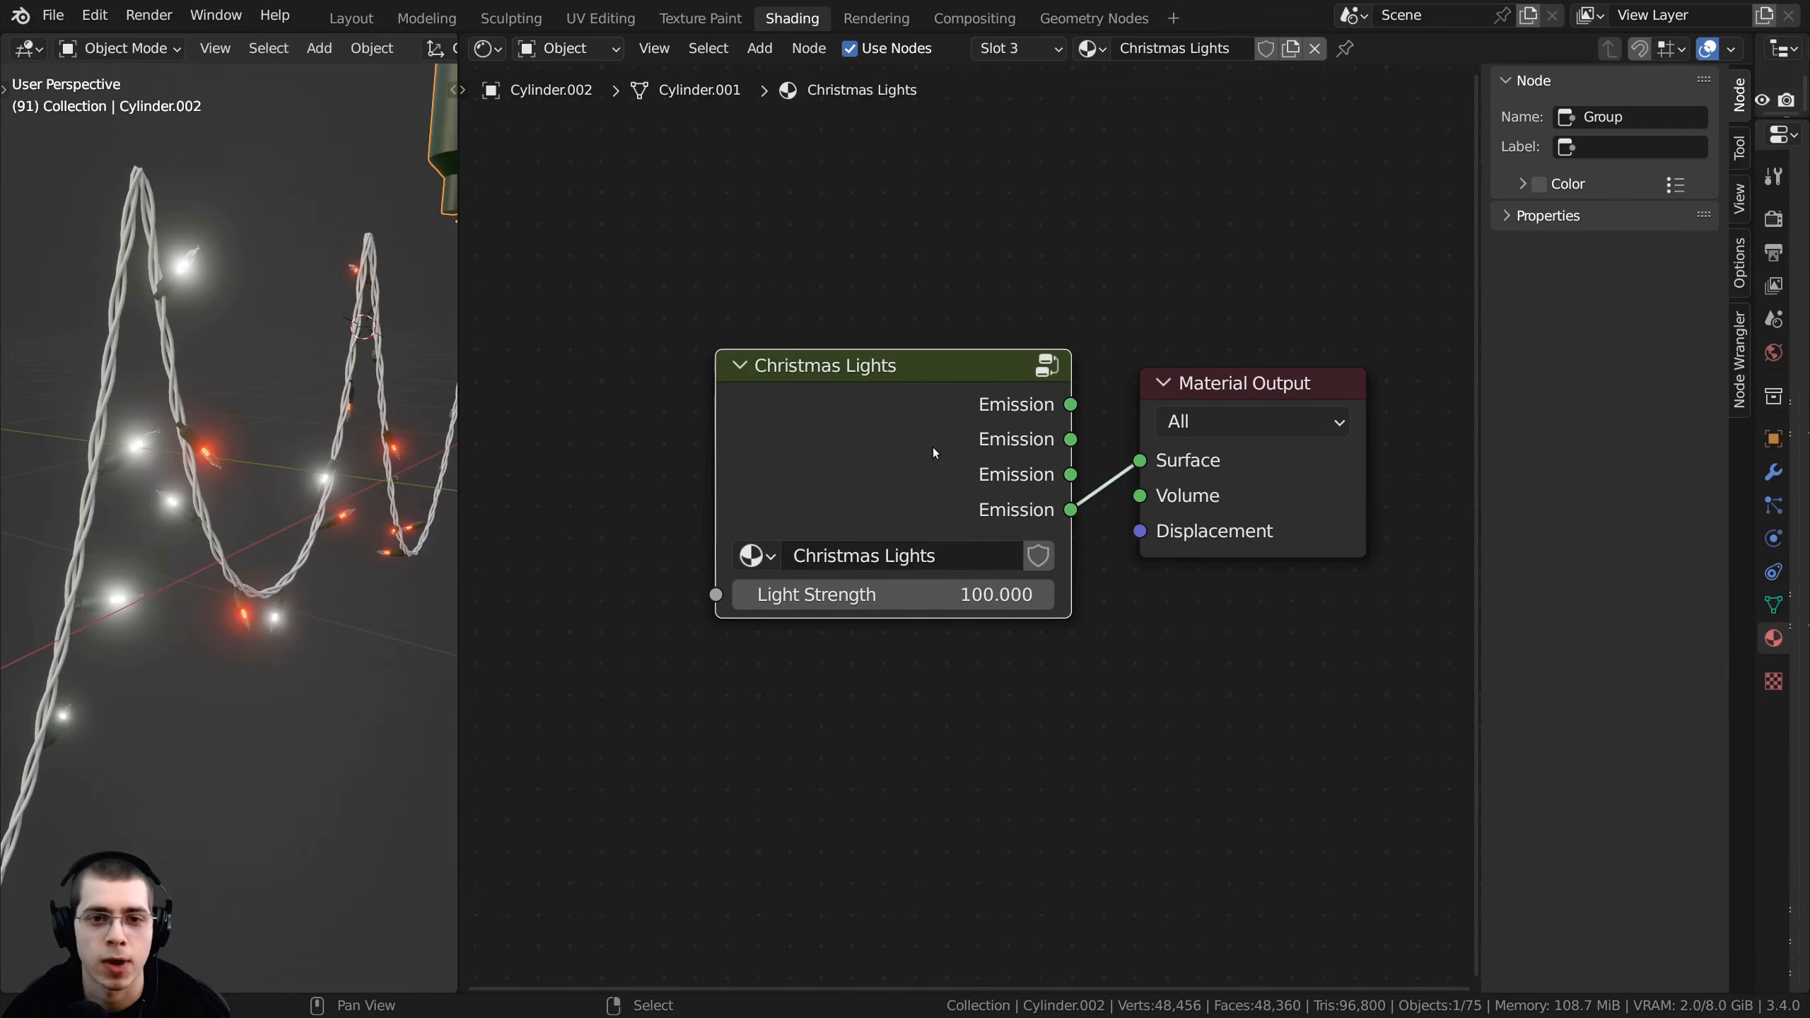
- Inside the Christmas Lights group, move the red and white ColorRamp's white stop to 0.710
{"action": "key", "text": "Tab"}
{"action": "scroll", "coordinate": [306, 542], "scroll_direction": "down", "scroll_amount": 4}
{"action": "middle_click_drag", "start_coordinate": [613, 613], "coordinate": [799, 463]}
{"action": "middle_click_drag", "start_coordinate": [257, 650], "coordinate": [274, 656]}
{"action": "left_click_drag", "start_coordinate": [787, 715], "coordinate": [918, 710]}
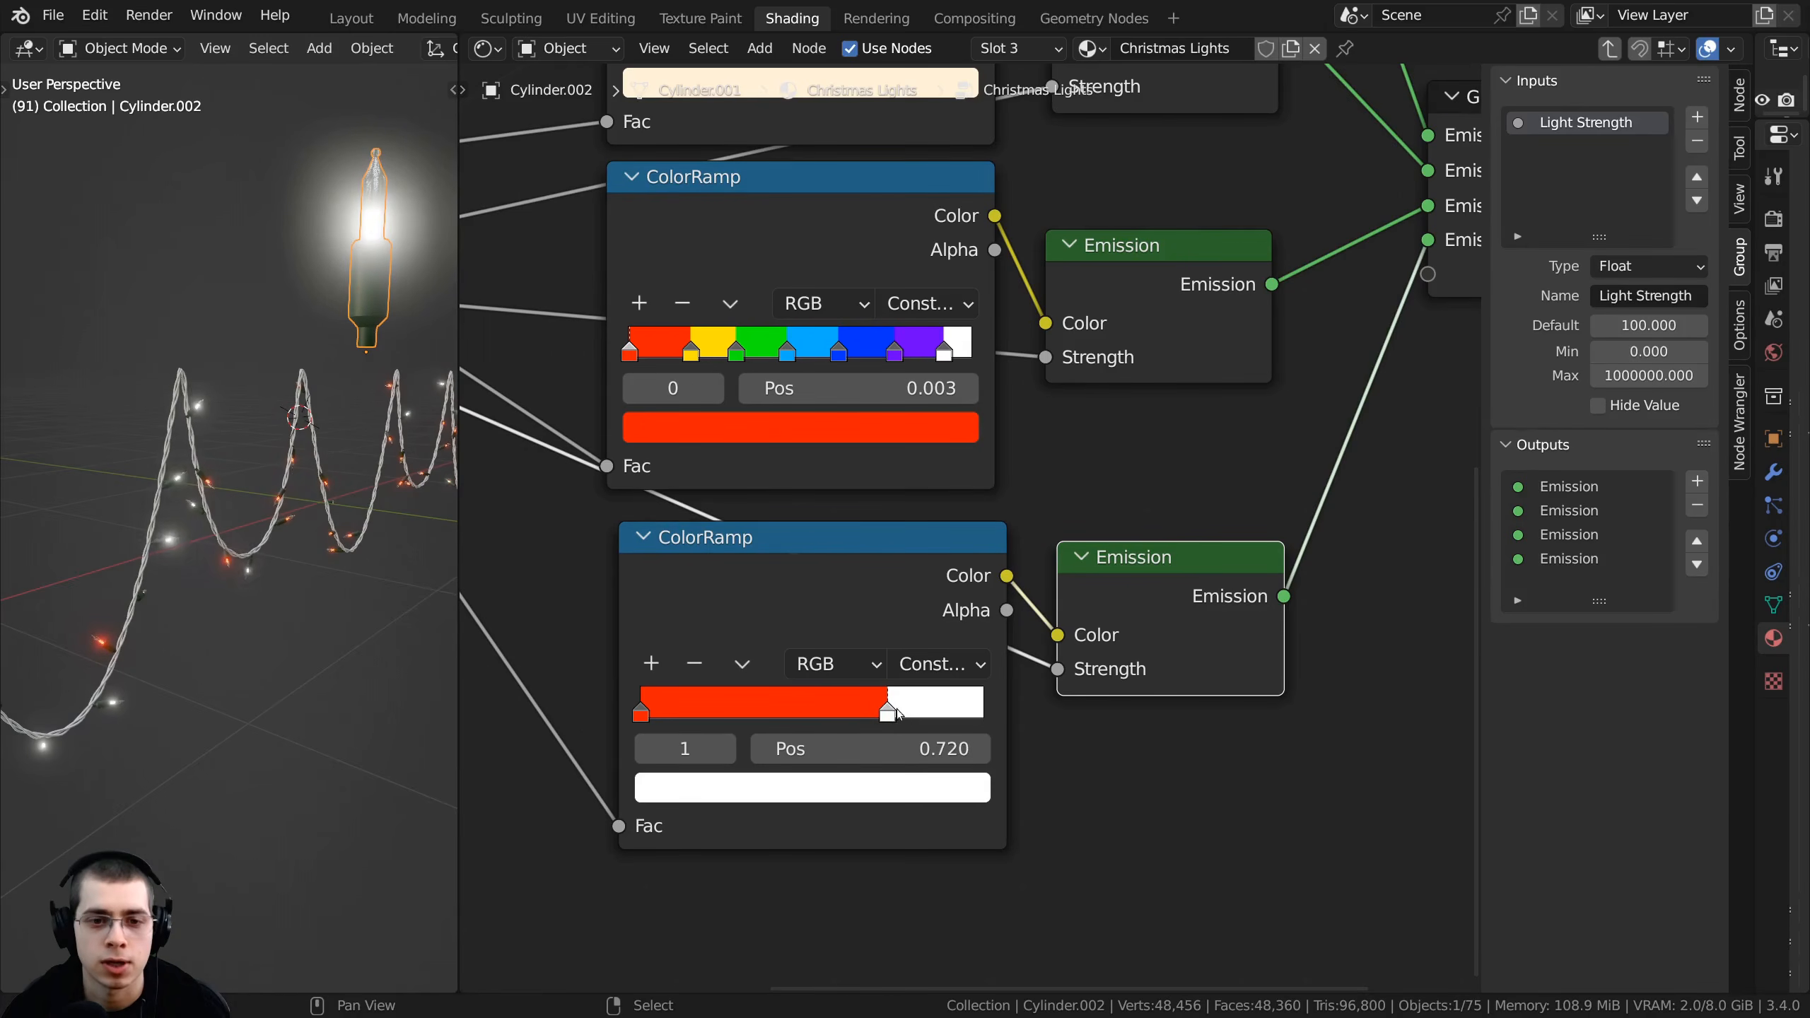
{"action": "mouse_move", "coordinate": [282, 613]}
{"action": "middle_mouse_down"}
{"action": "mouse_move", "coordinate": [178, 575]}
{"action": "mouse_move", "coordinate": [263, 597]}
{"action": "middle_mouse_up"}
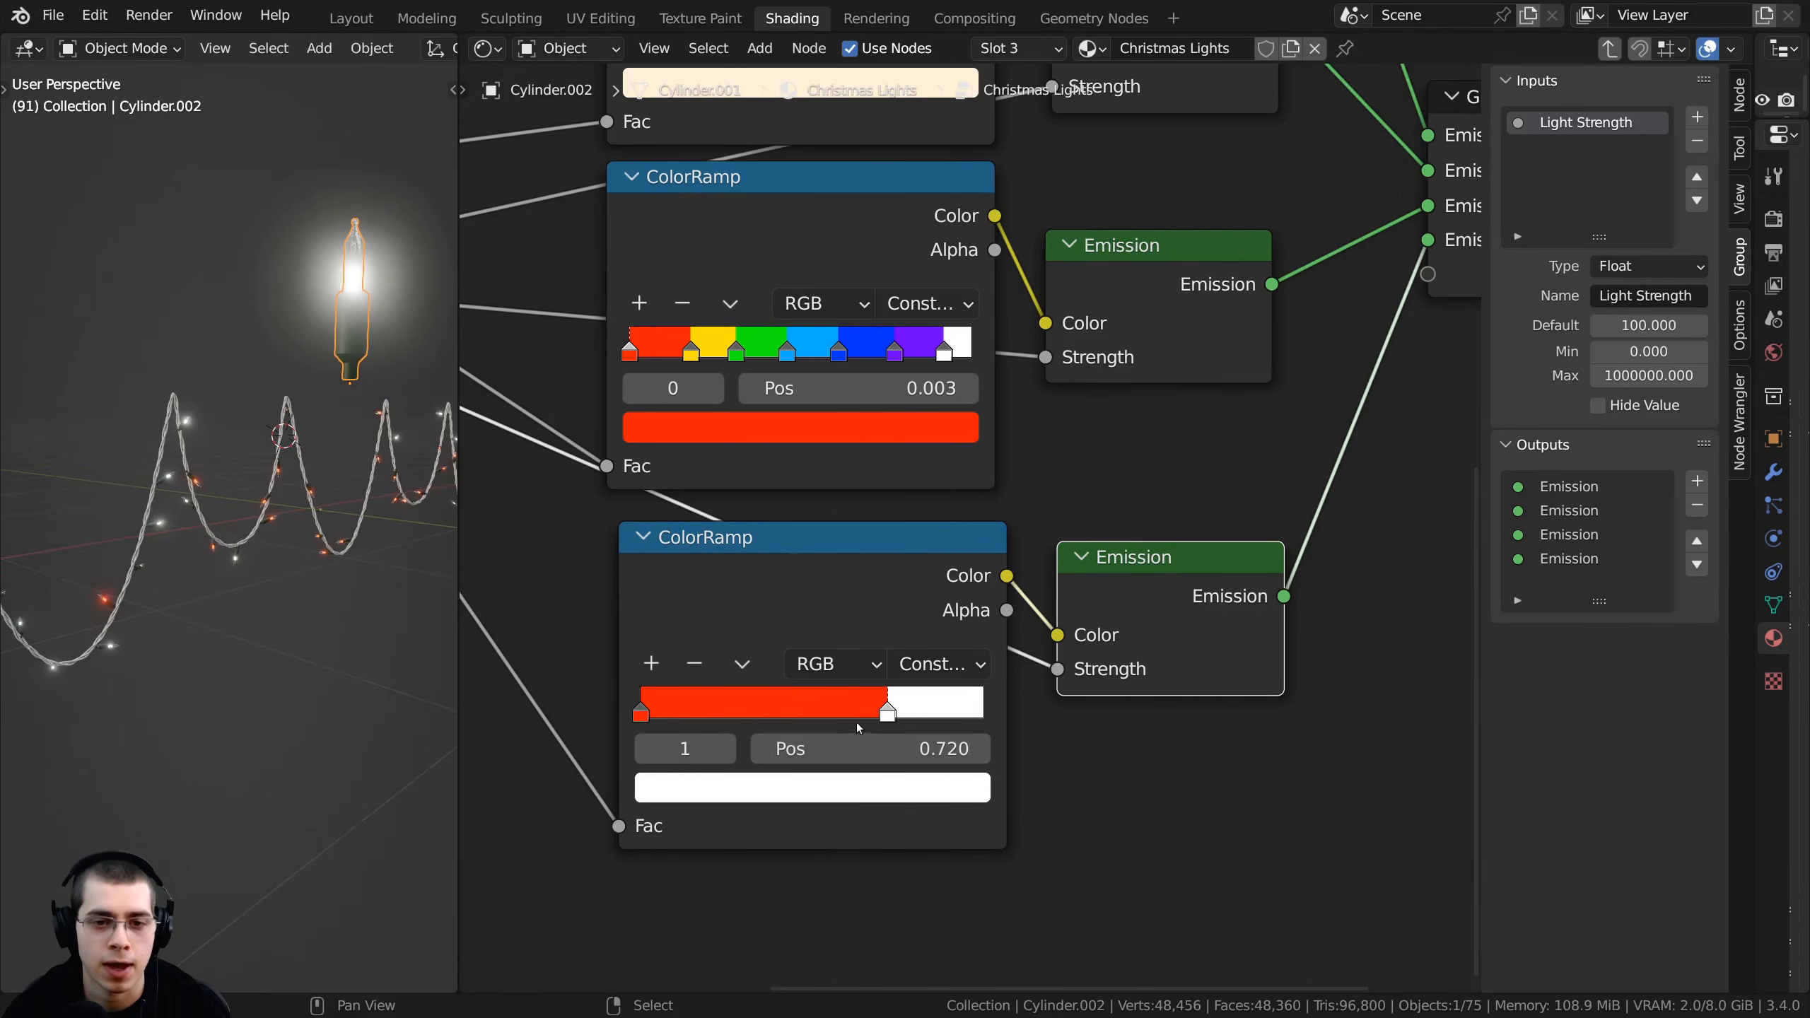
{"action": "scroll", "coordinate": [807, 594], "scroll_direction": "down", "scroll_amount": 2}
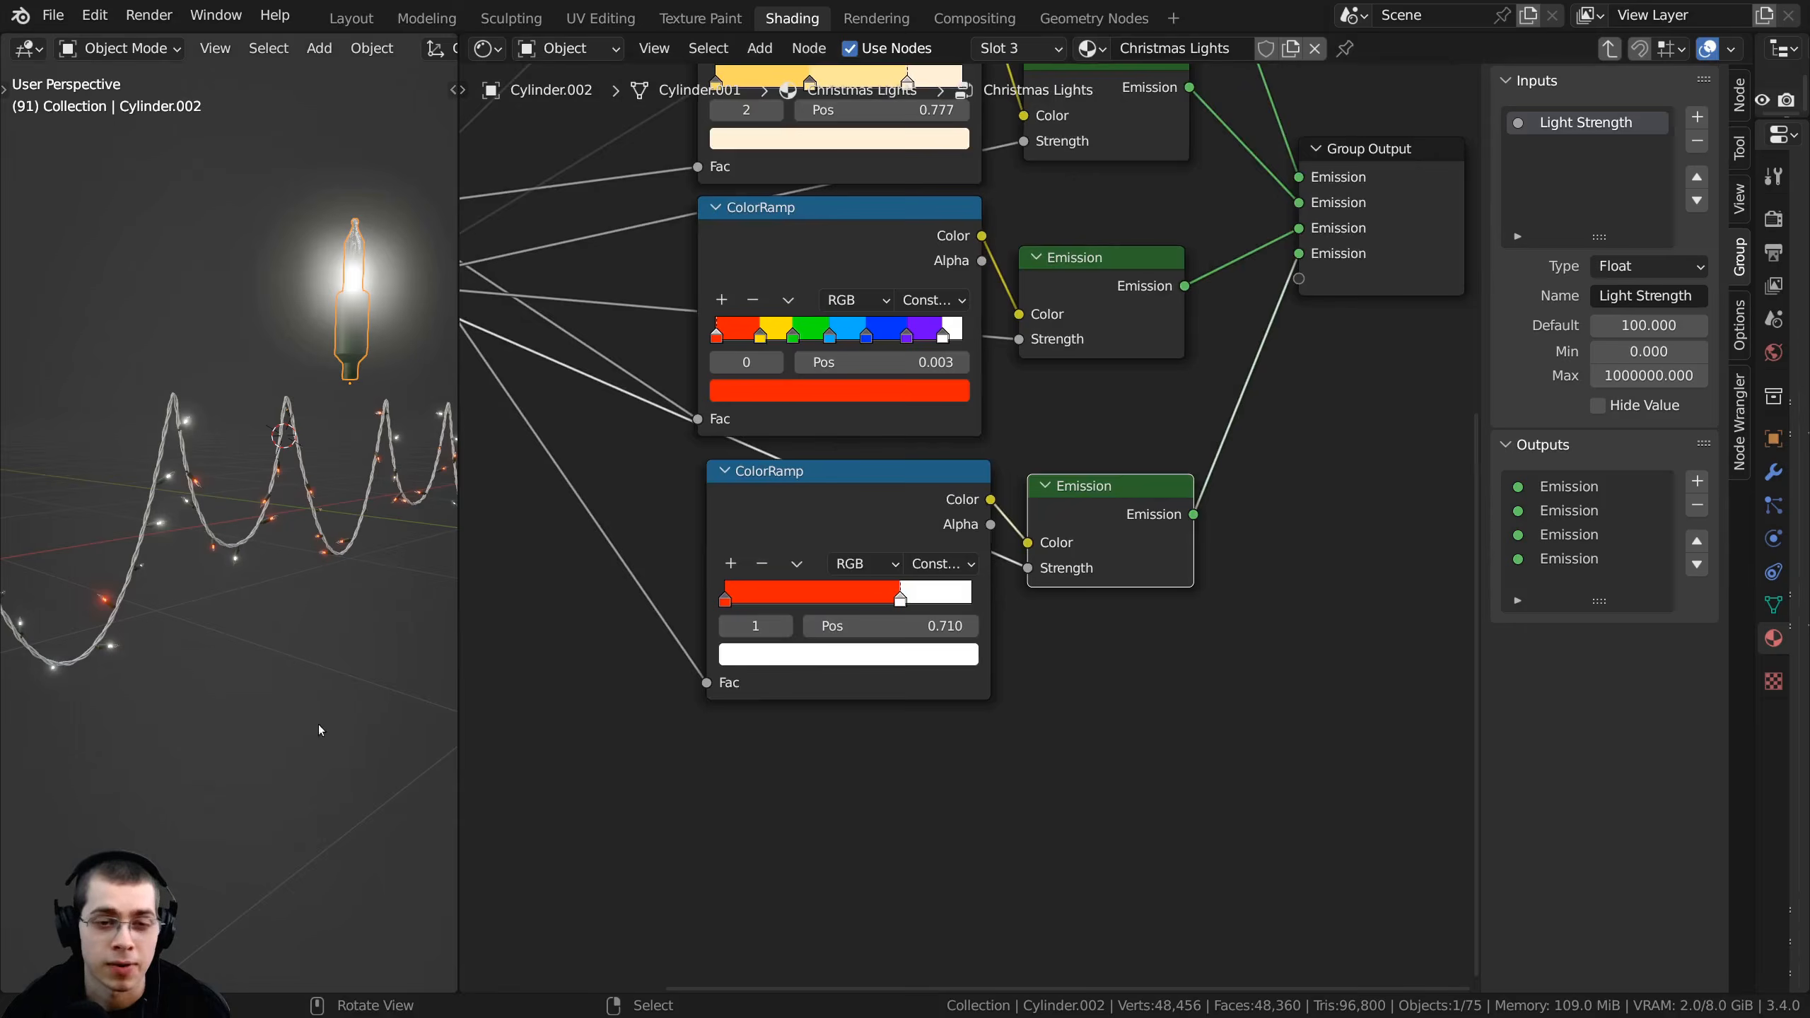
- Duplicate the red and white ColorRamp with its Emission below the originals and connect the copy to a new fifth group output
{"action": "left_click", "coordinate": [823, 507]}
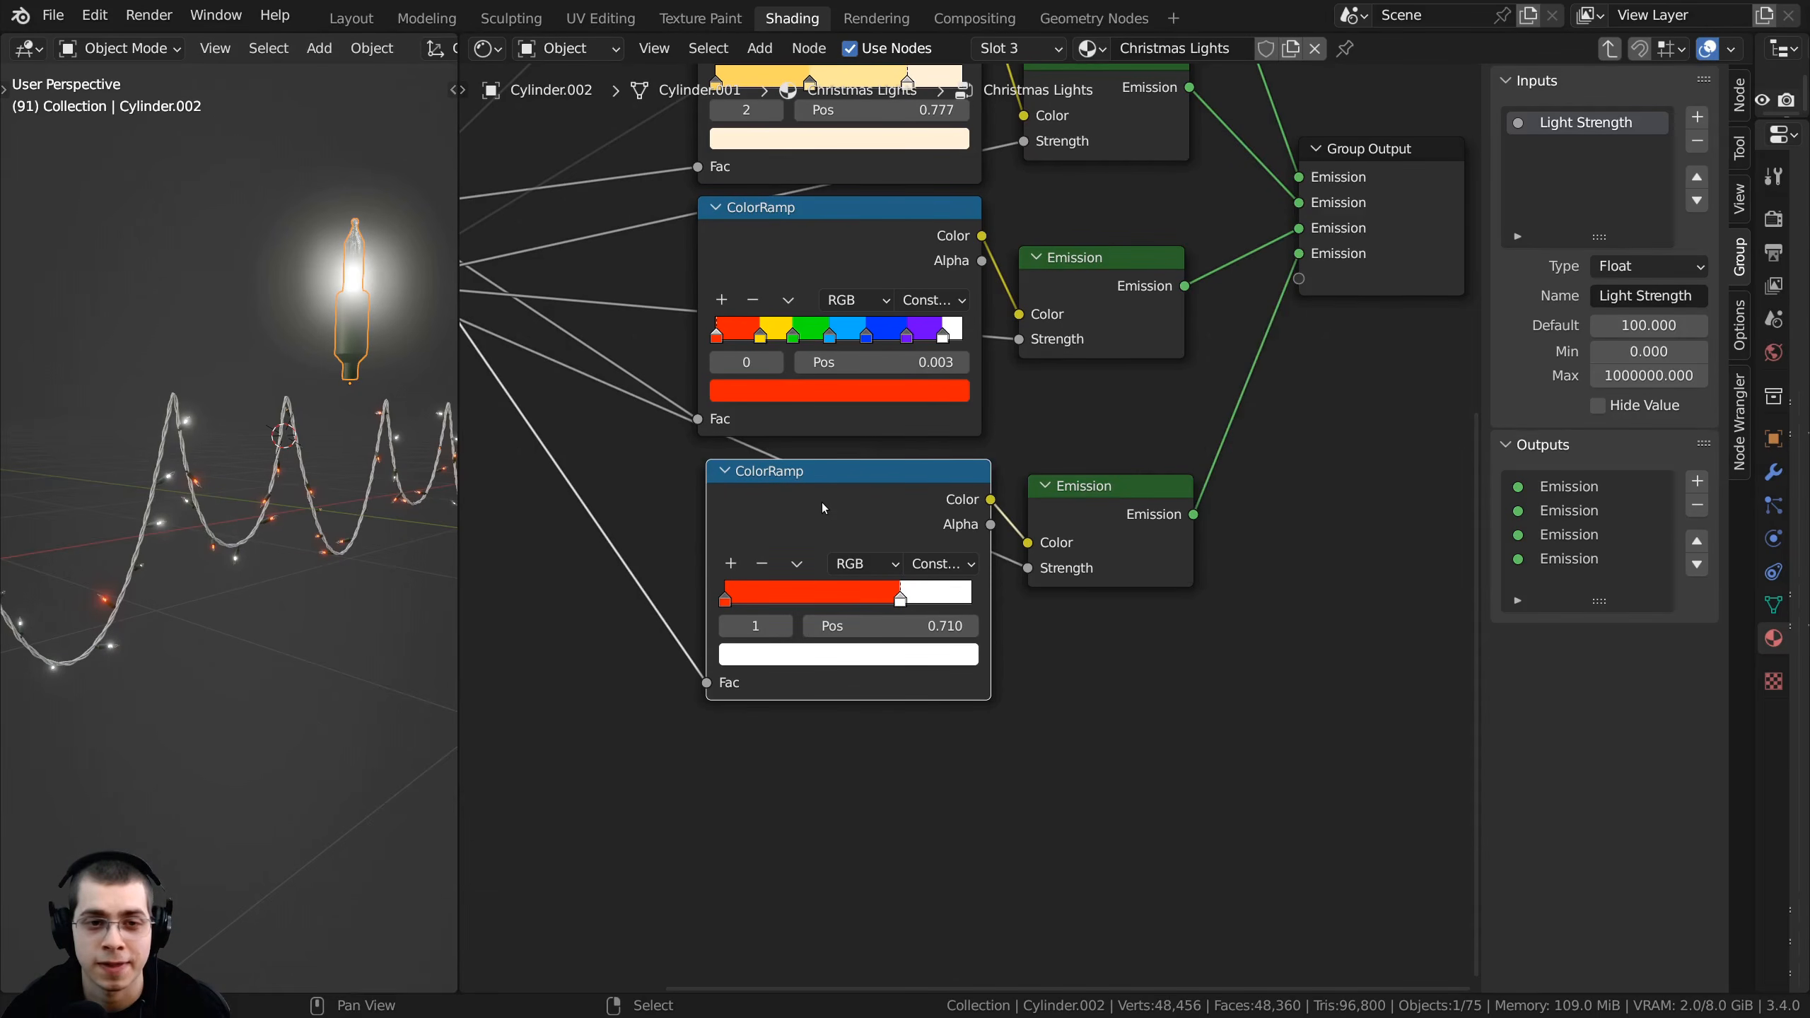
{"action": "left_click", "coordinate": [1083, 518], "text": "shift"}
{"action": "scroll", "coordinate": [1084, 518], "scroll_direction": "down", "scroll_amount": 2}
{"action": "key", "text": "shift+d"}
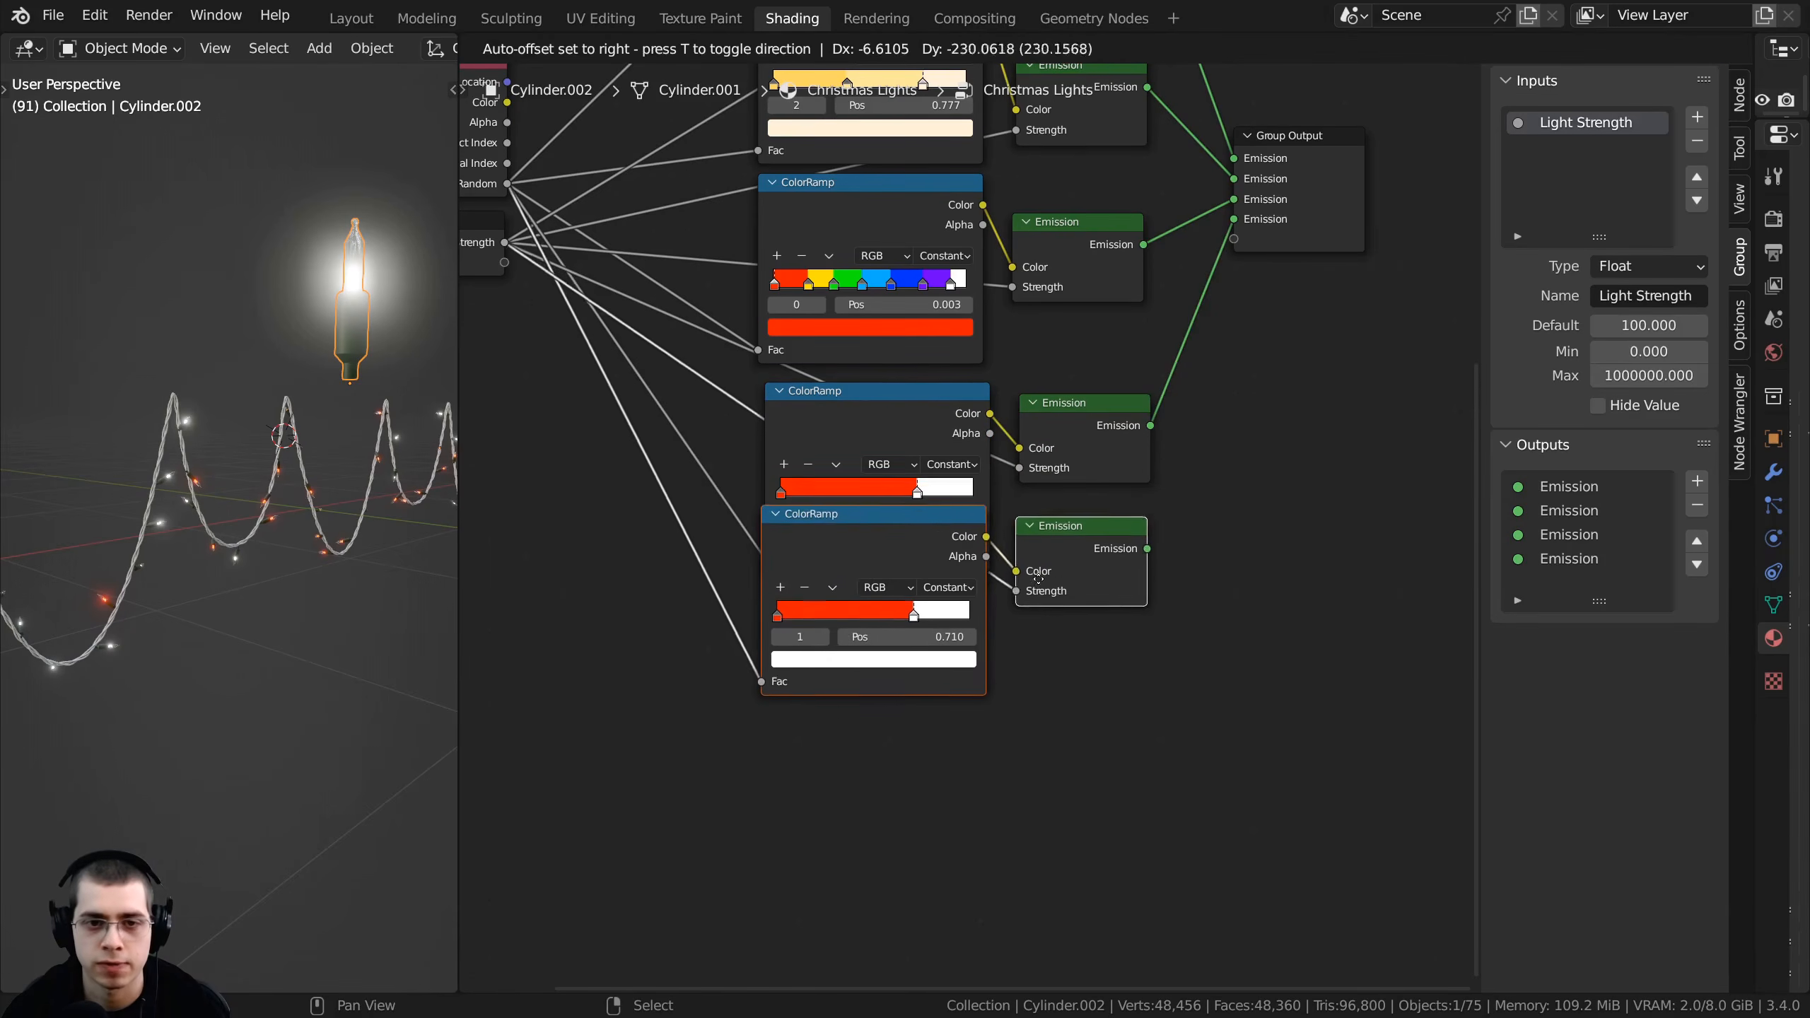
{"action": "left_click", "coordinate": [1043, 669]}
{"action": "middle_click_drag", "start_coordinate": [1060, 662], "coordinate": [1033, 699]}
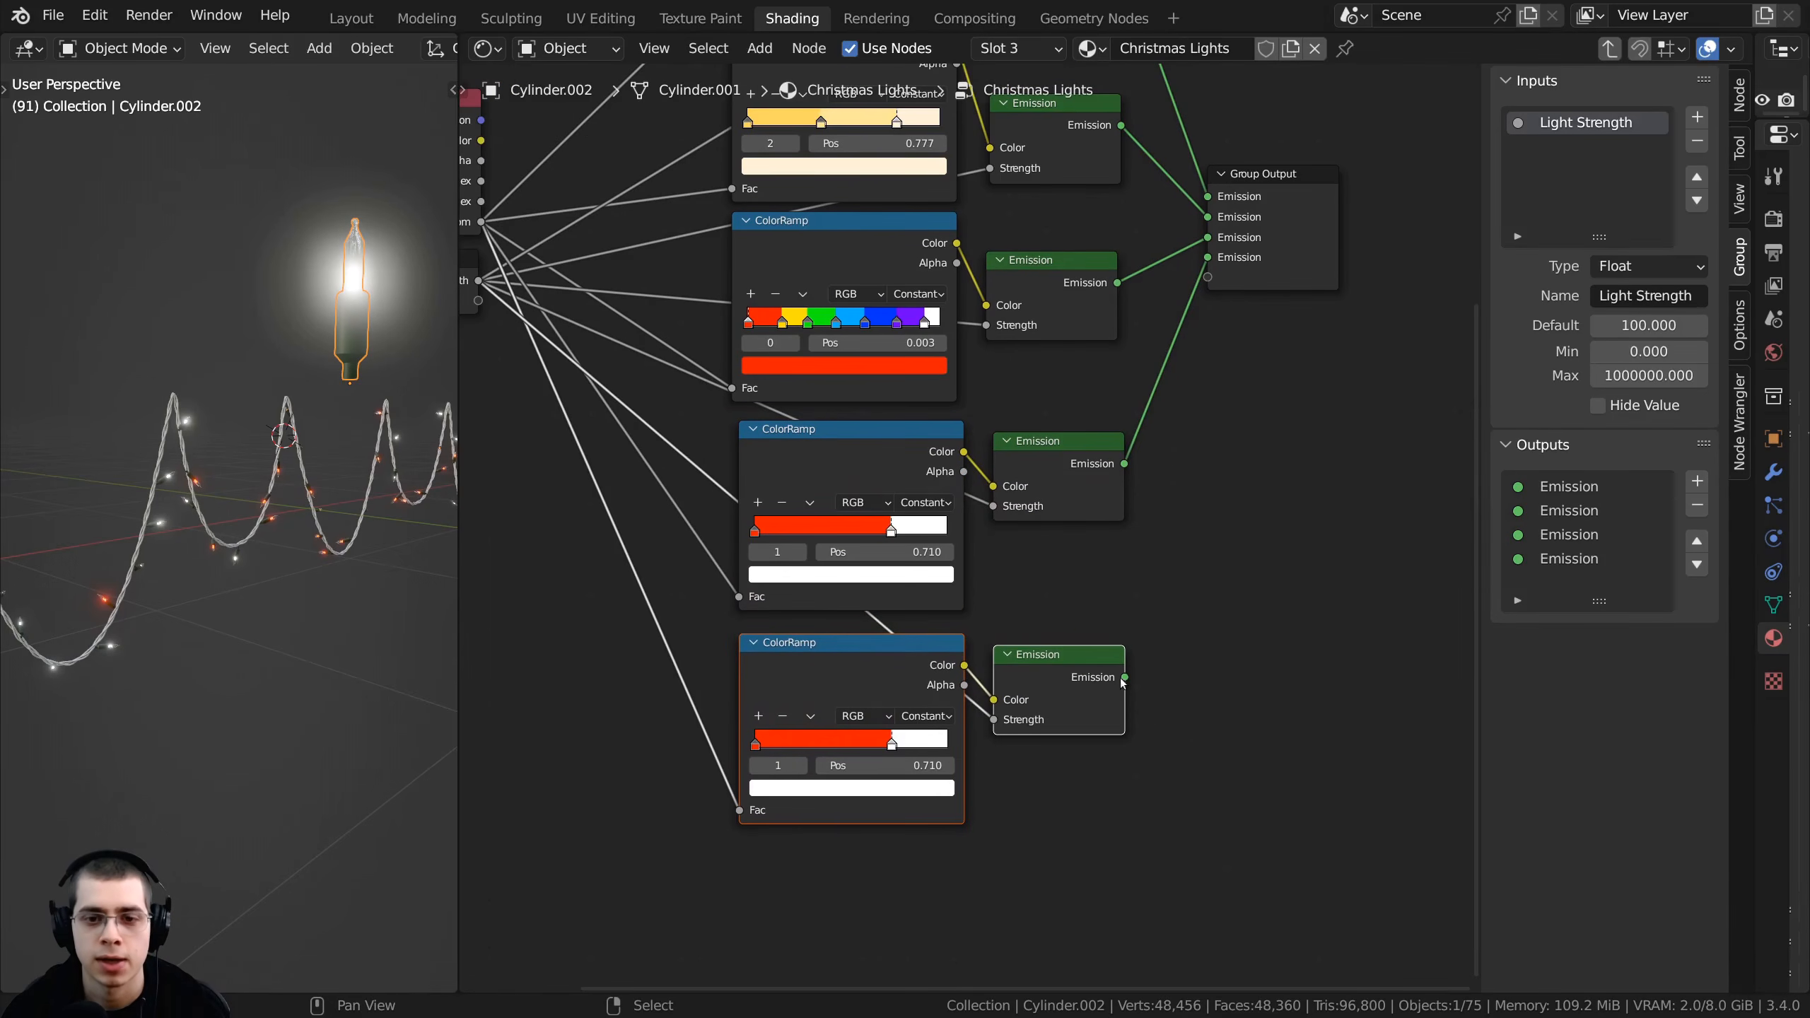
{"action": "left_click_drag", "start_coordinate": [1124, 677], "coordinate": [1207, 279]}
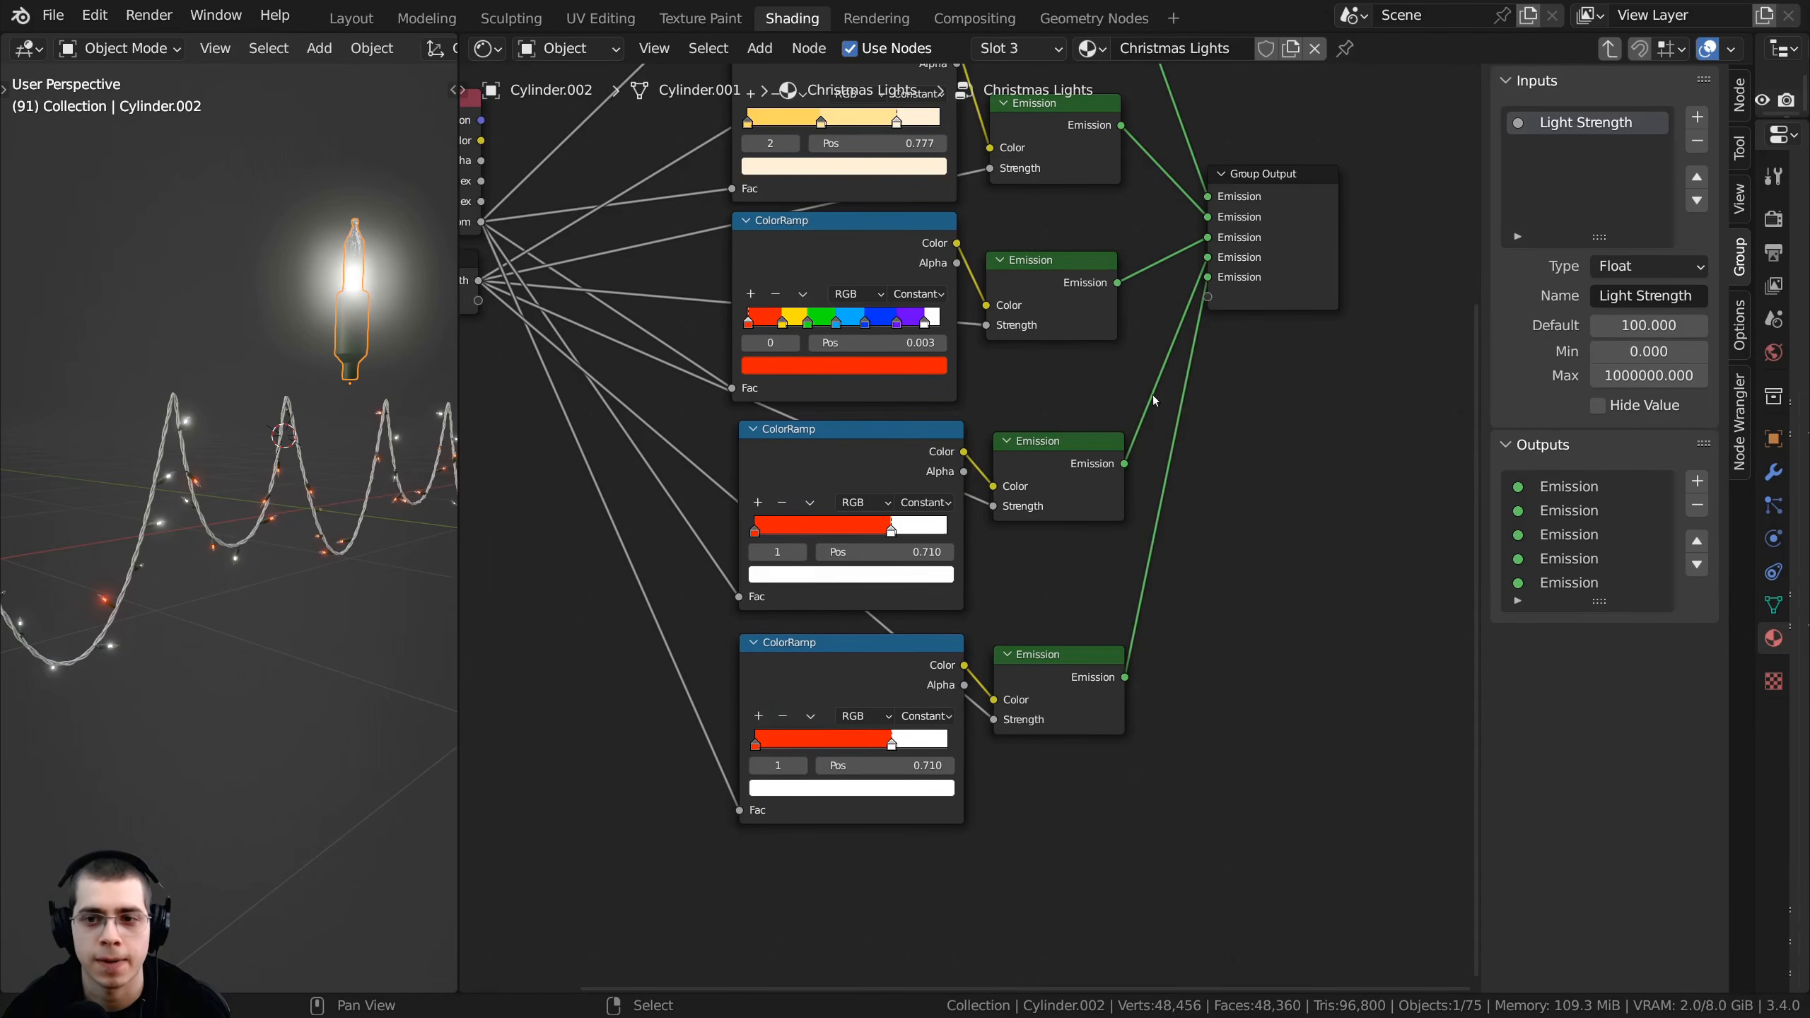
- Exit the node group, connect the fifth Emission output to the Material Output's Surface and shift the Christmas Lights node slightly up
{"action": "key", "text": "Tab"}
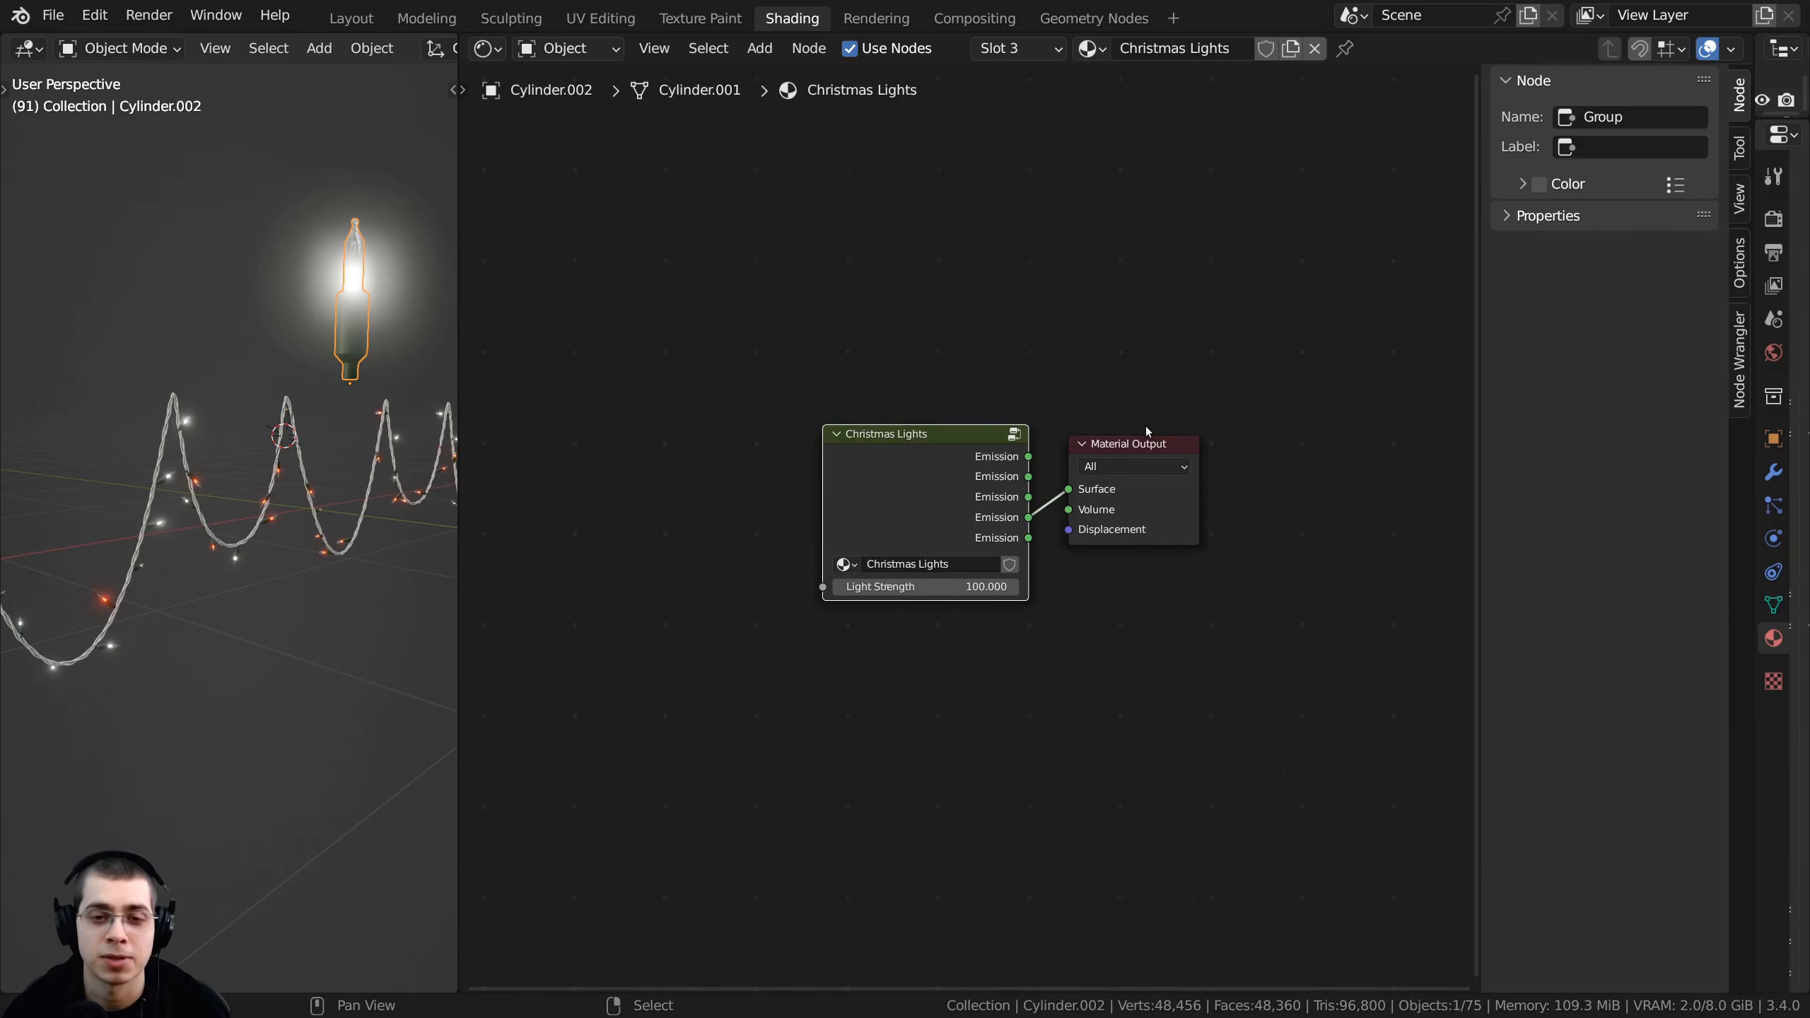
{"action": "scroll", "coordinate": [888, 468], "scroll_direction": "up", "scroll_amount": 2}
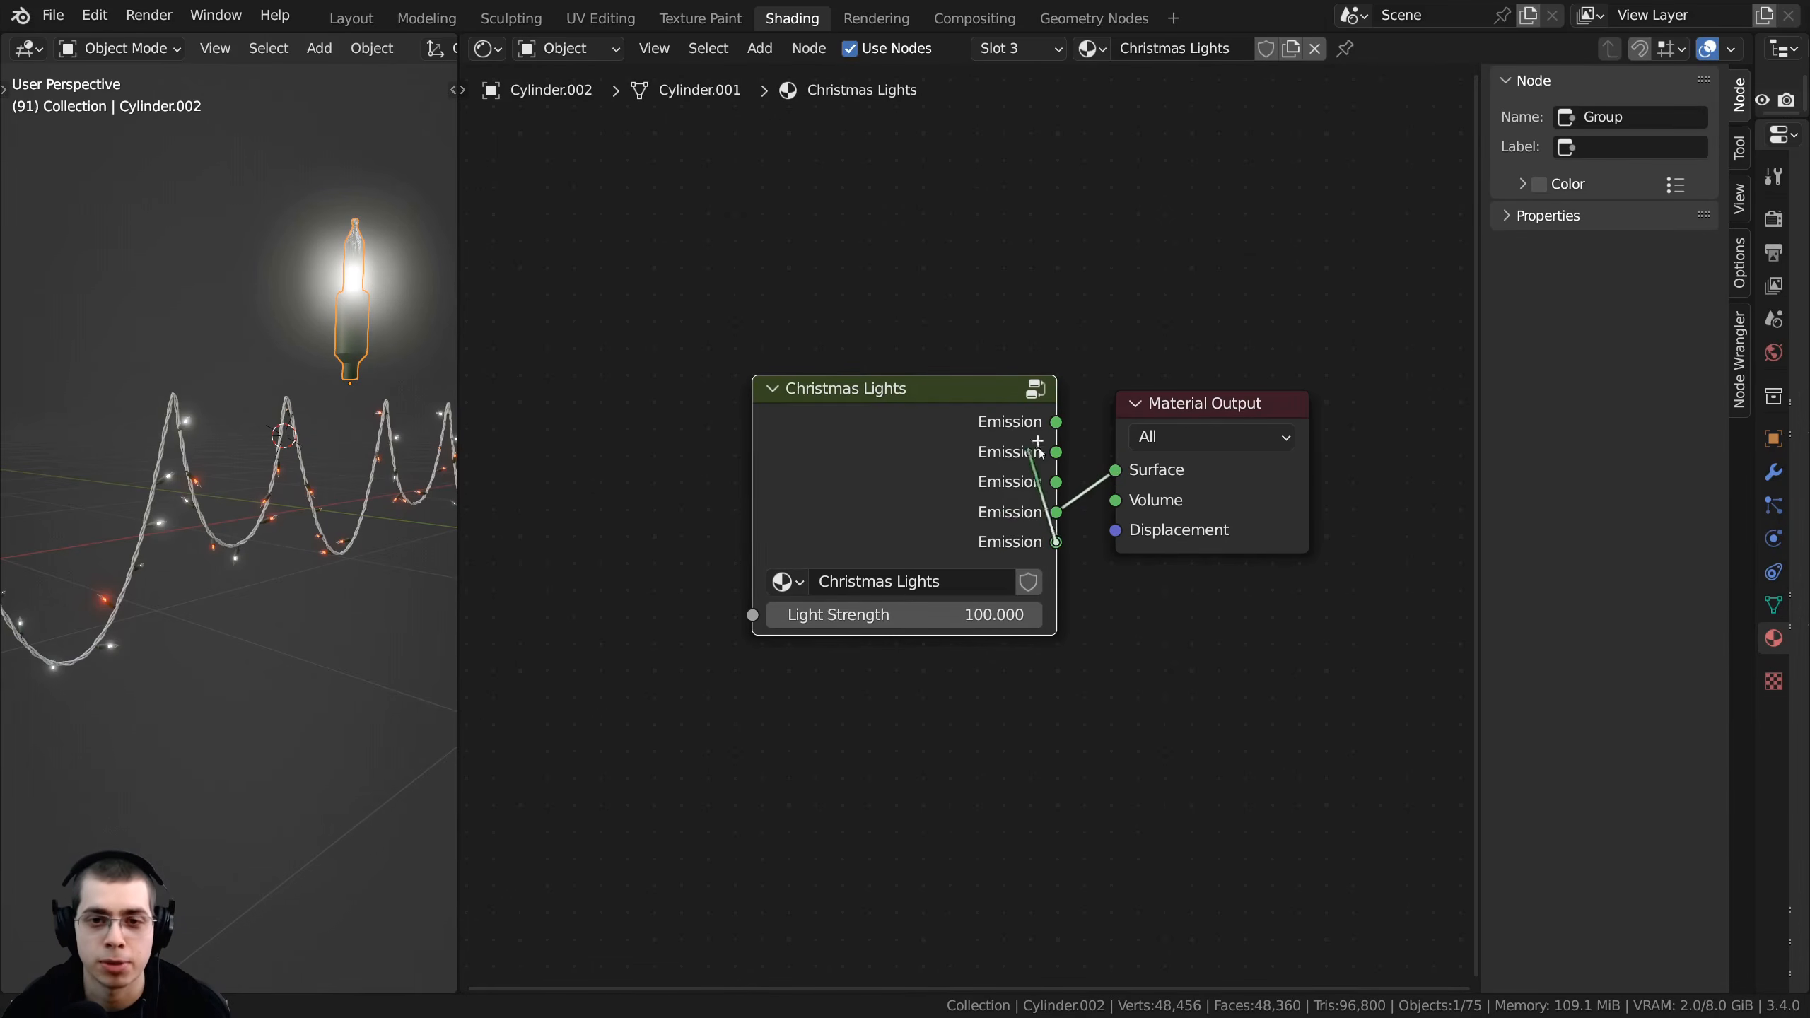
{"action": "left_click_drag", "start_coordinate": [1056, 541], "coordinate": [1115, 471]}
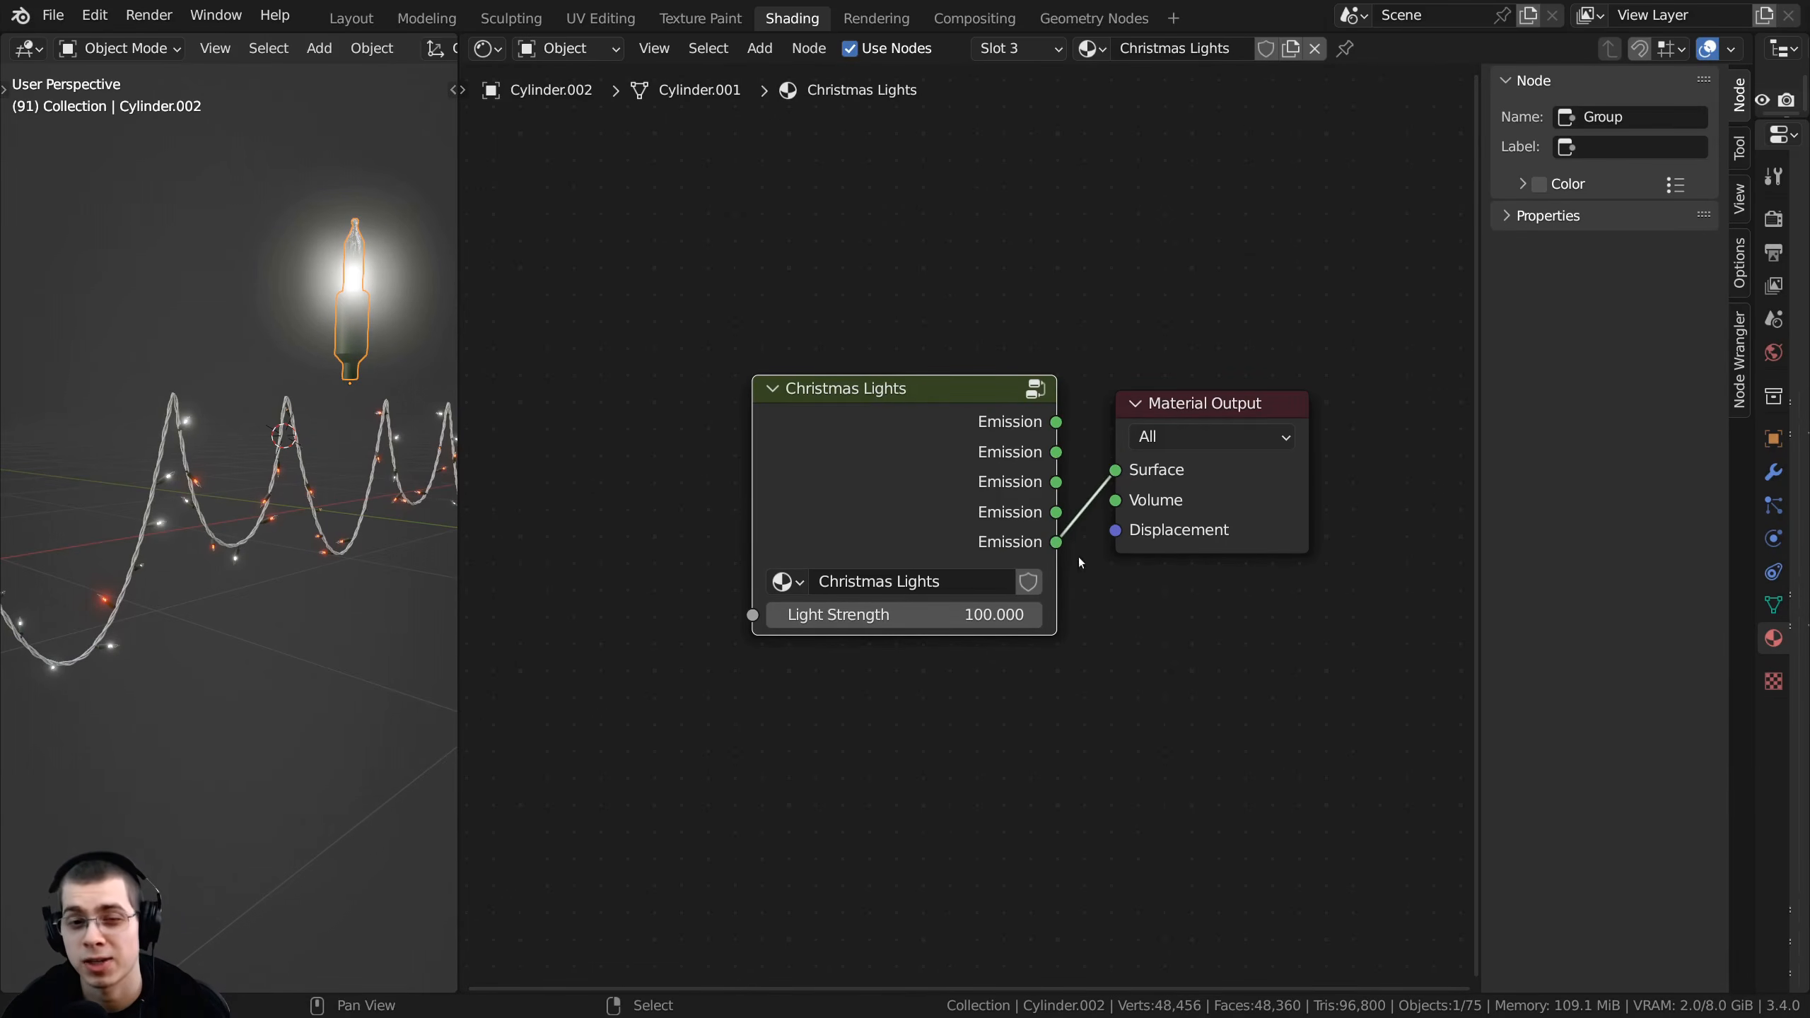
{"action": "left_click_drag", "start_coordinate": [960, 472], "coordinate": [959, 434]}
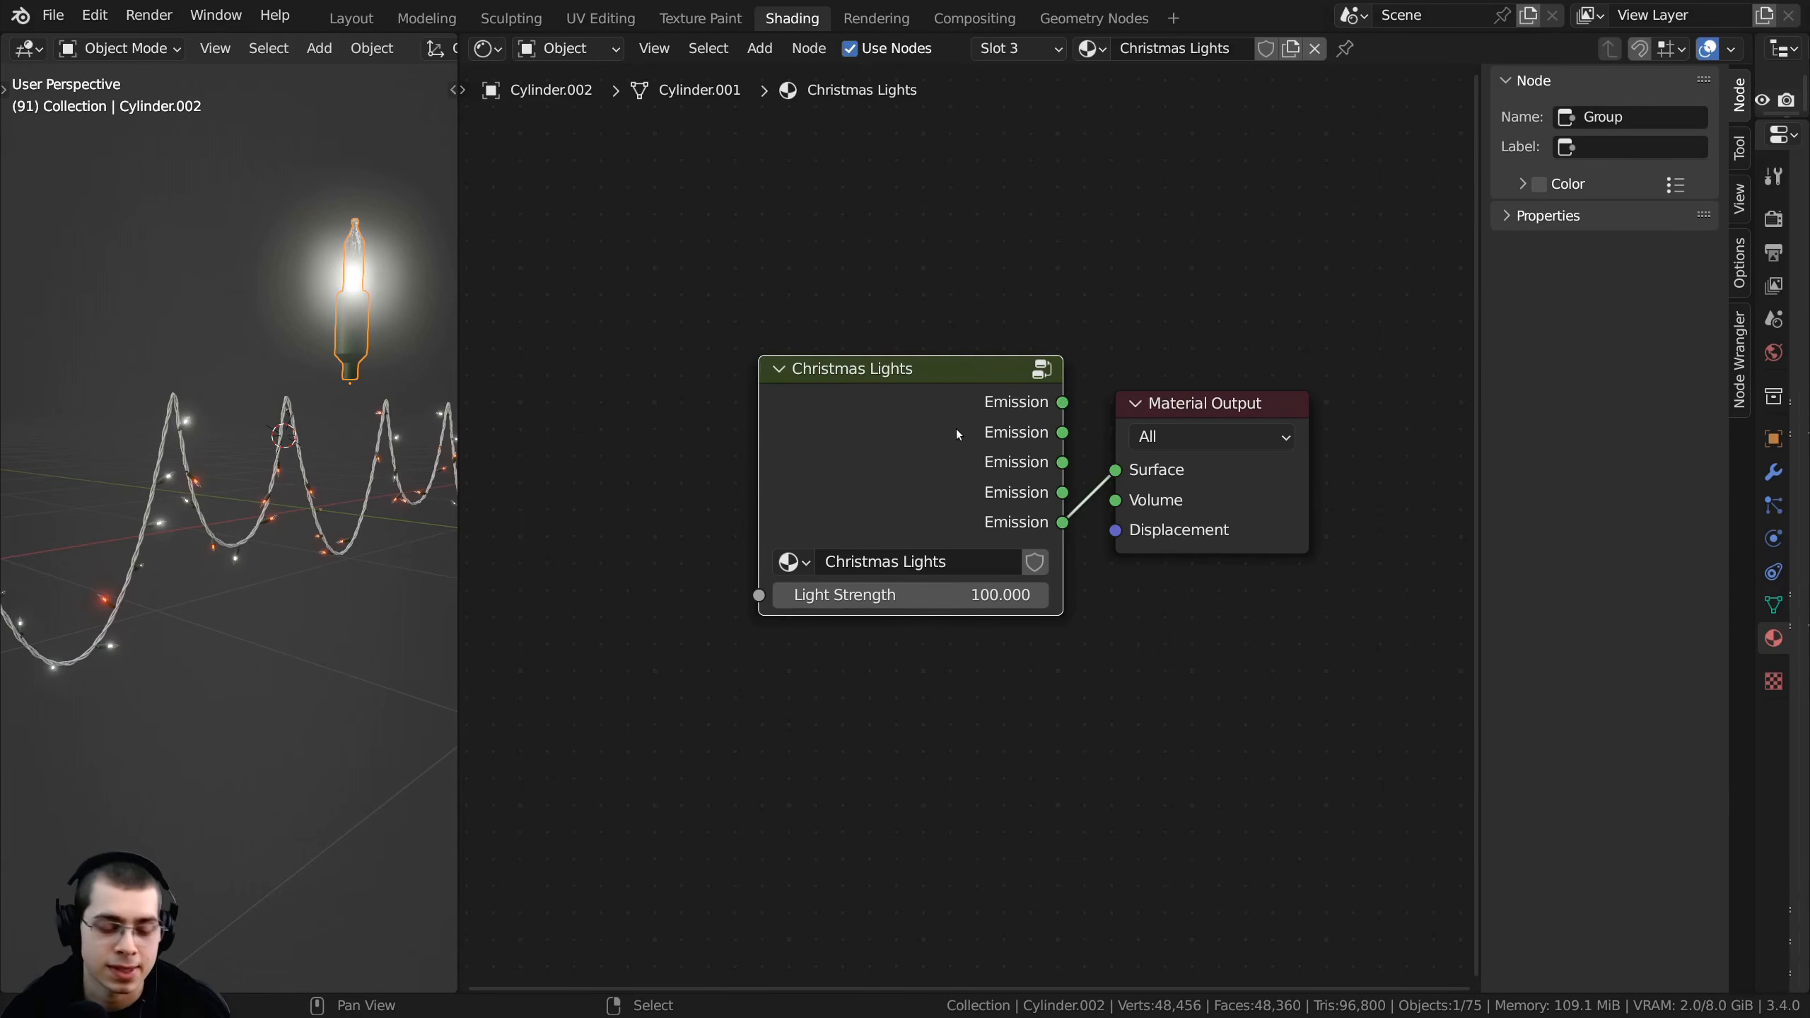
- Inside the group, delete the lowest ColorRamp's white stop, move its remaining stop to 1.000 and color it purple C12BFF
{"action": "key", "text": "Tab"}
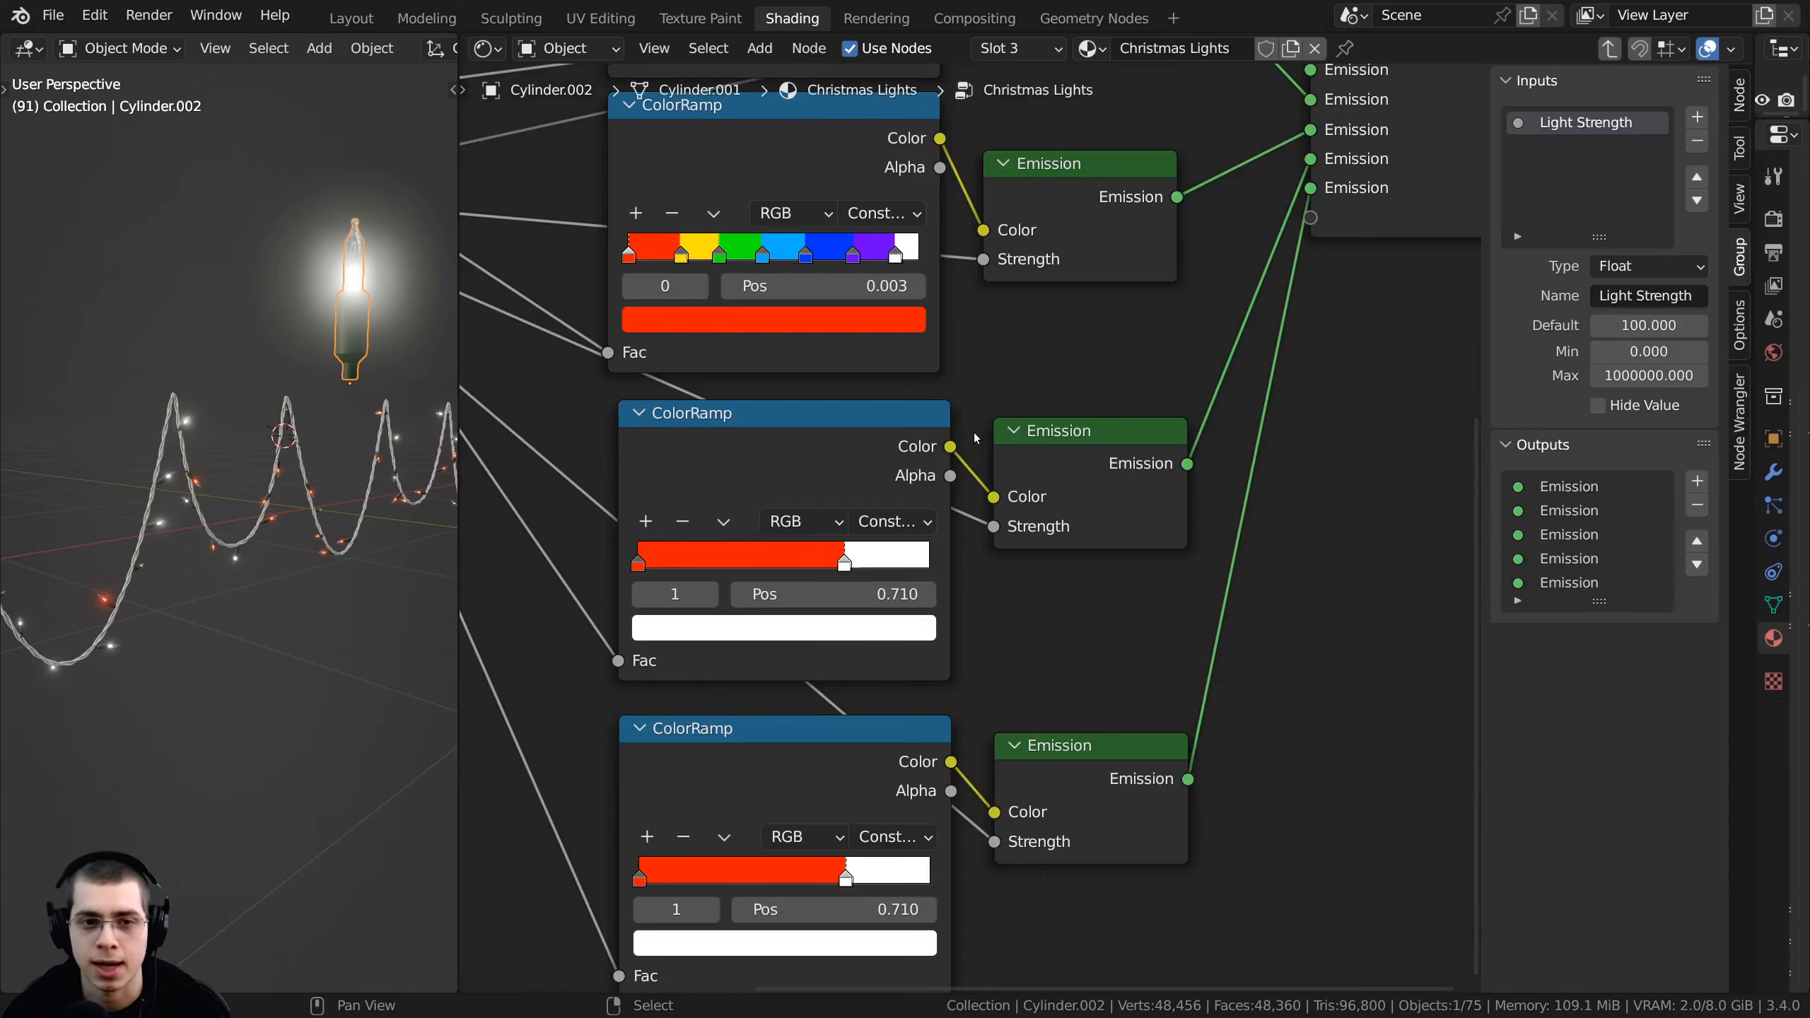
{"action": "middle_click_drag", "start_coordinate": [975, 433], "coordinate": [980, 215]}
{"action": "middle_click_drag", "start_coordinate": [920, 423], "coordinate": [980, 375]}
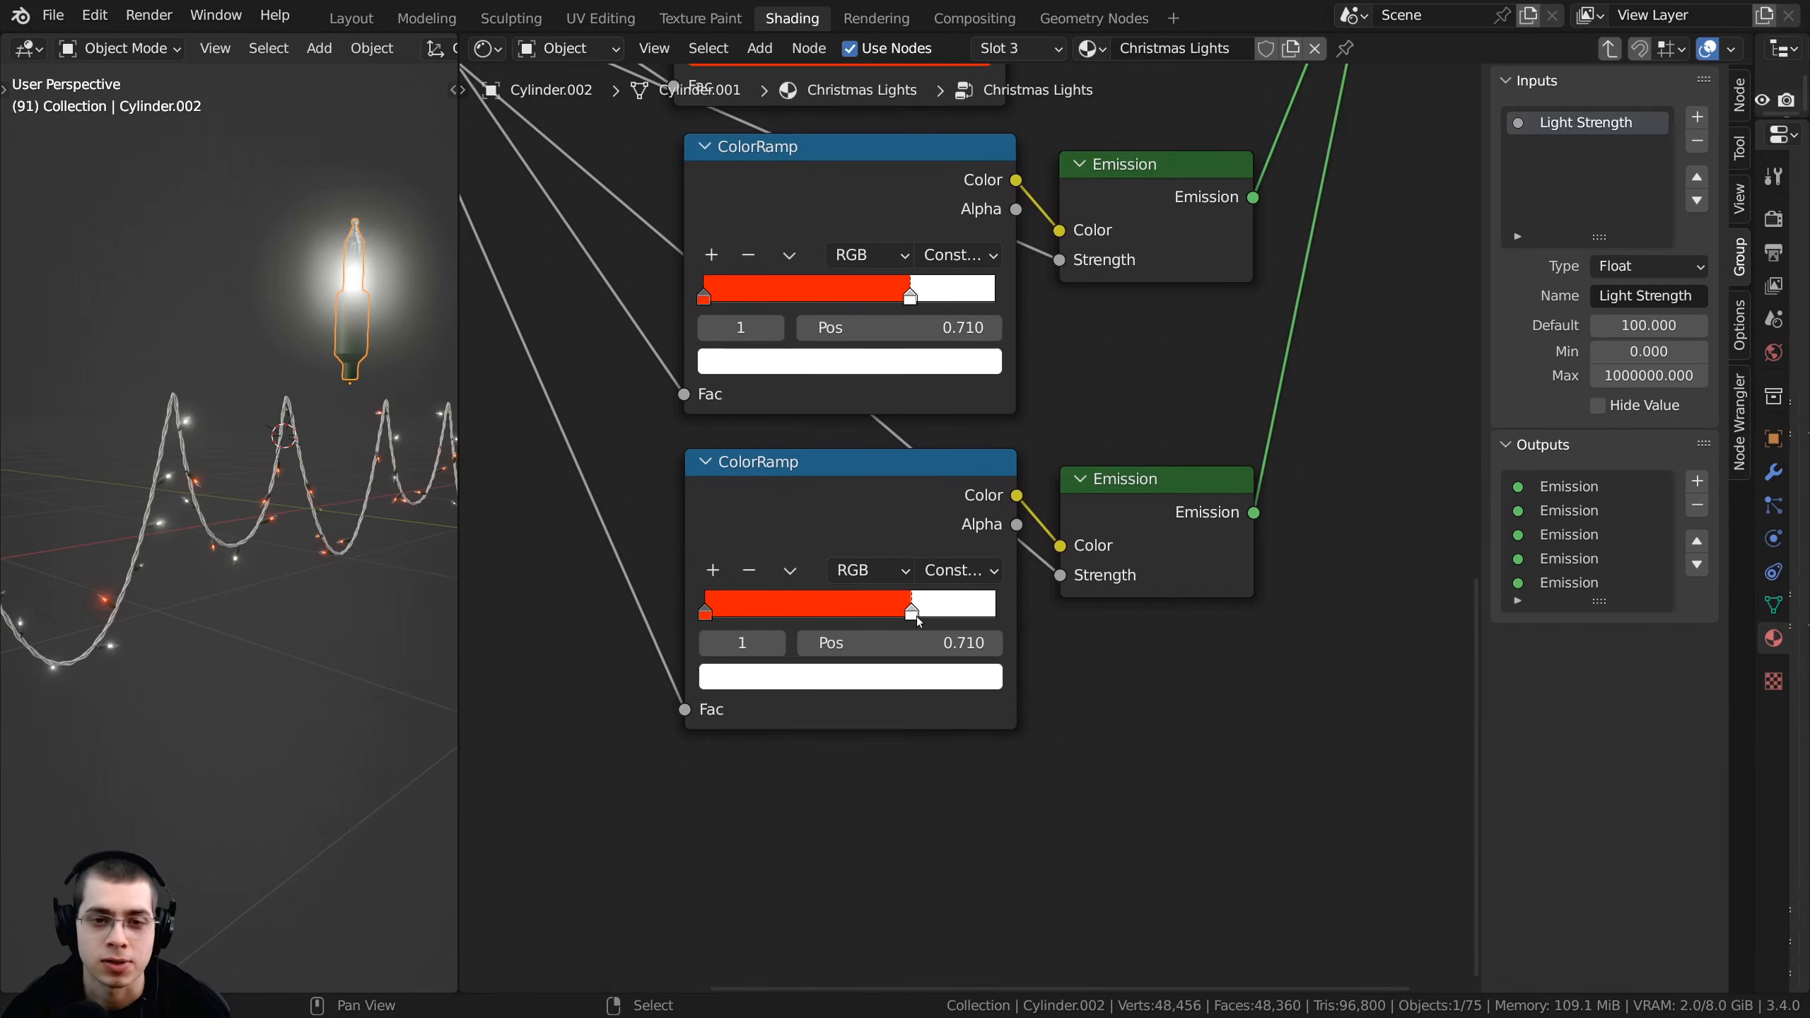
{"action": "left_click", "coordinate": [747, 570]}
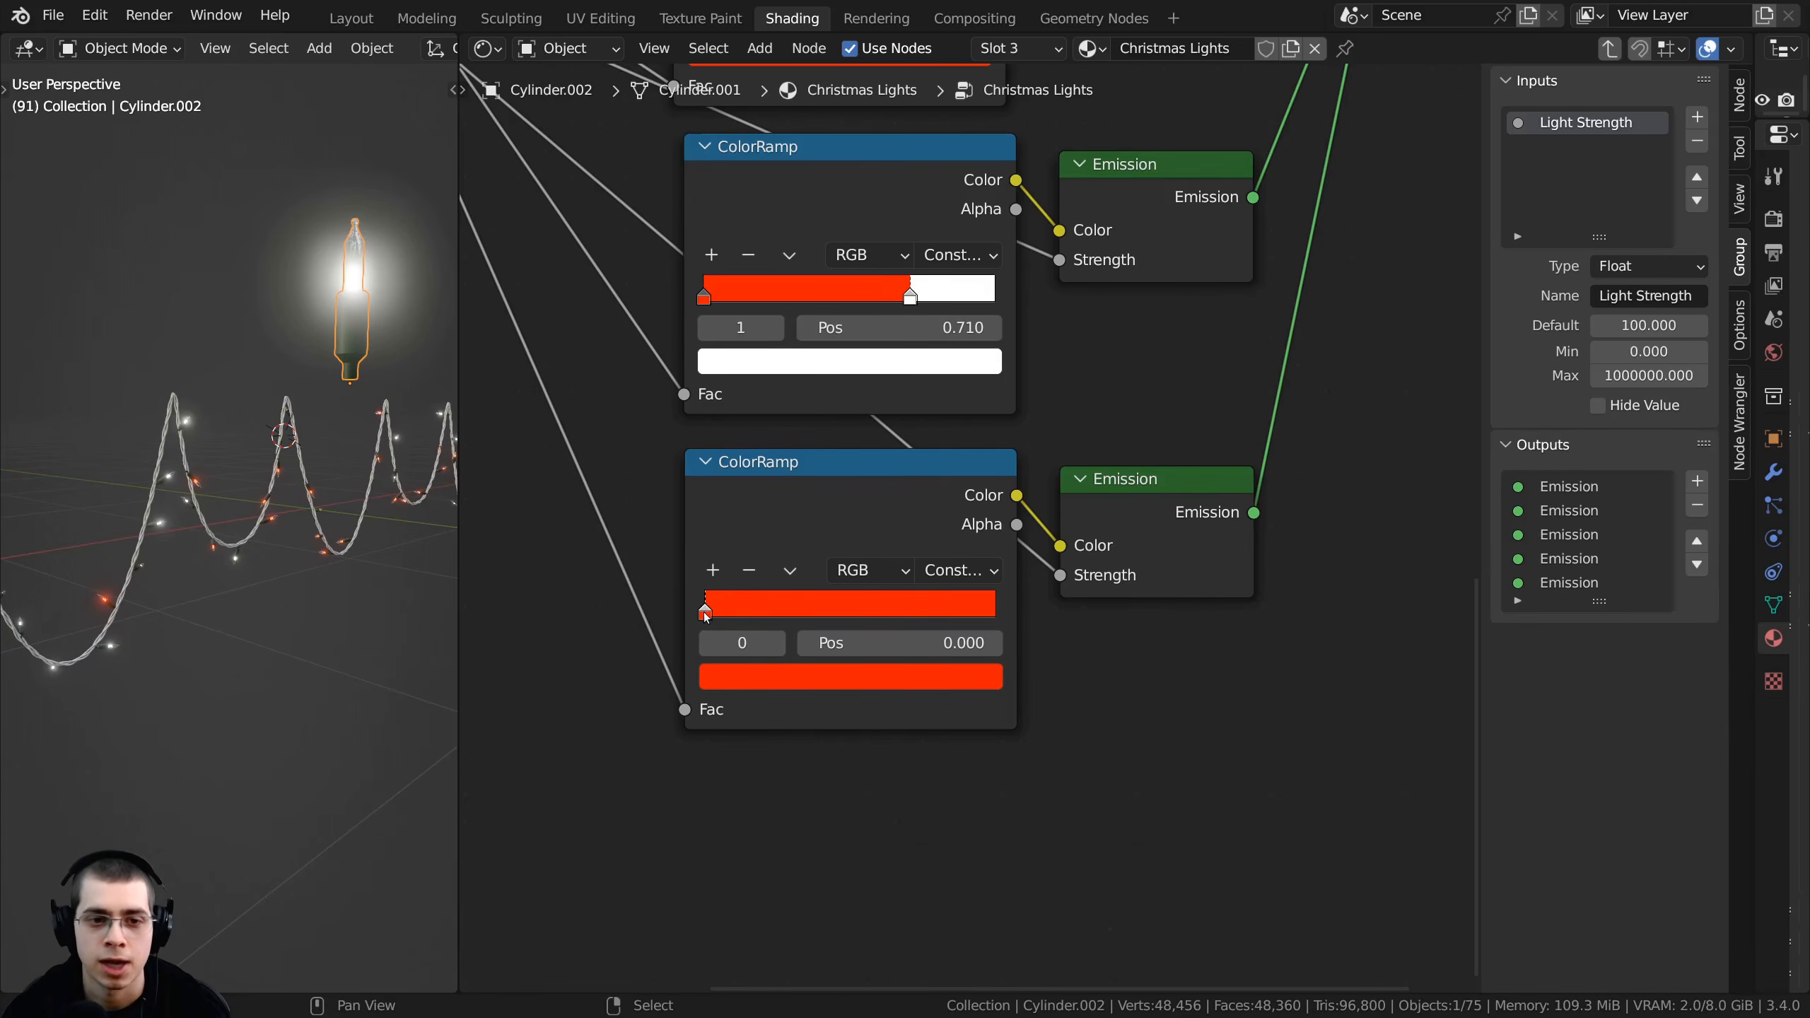
{"action": "left_click_drag", "start_coordinate": [705, 614], "coordinate": [1018, 619]}
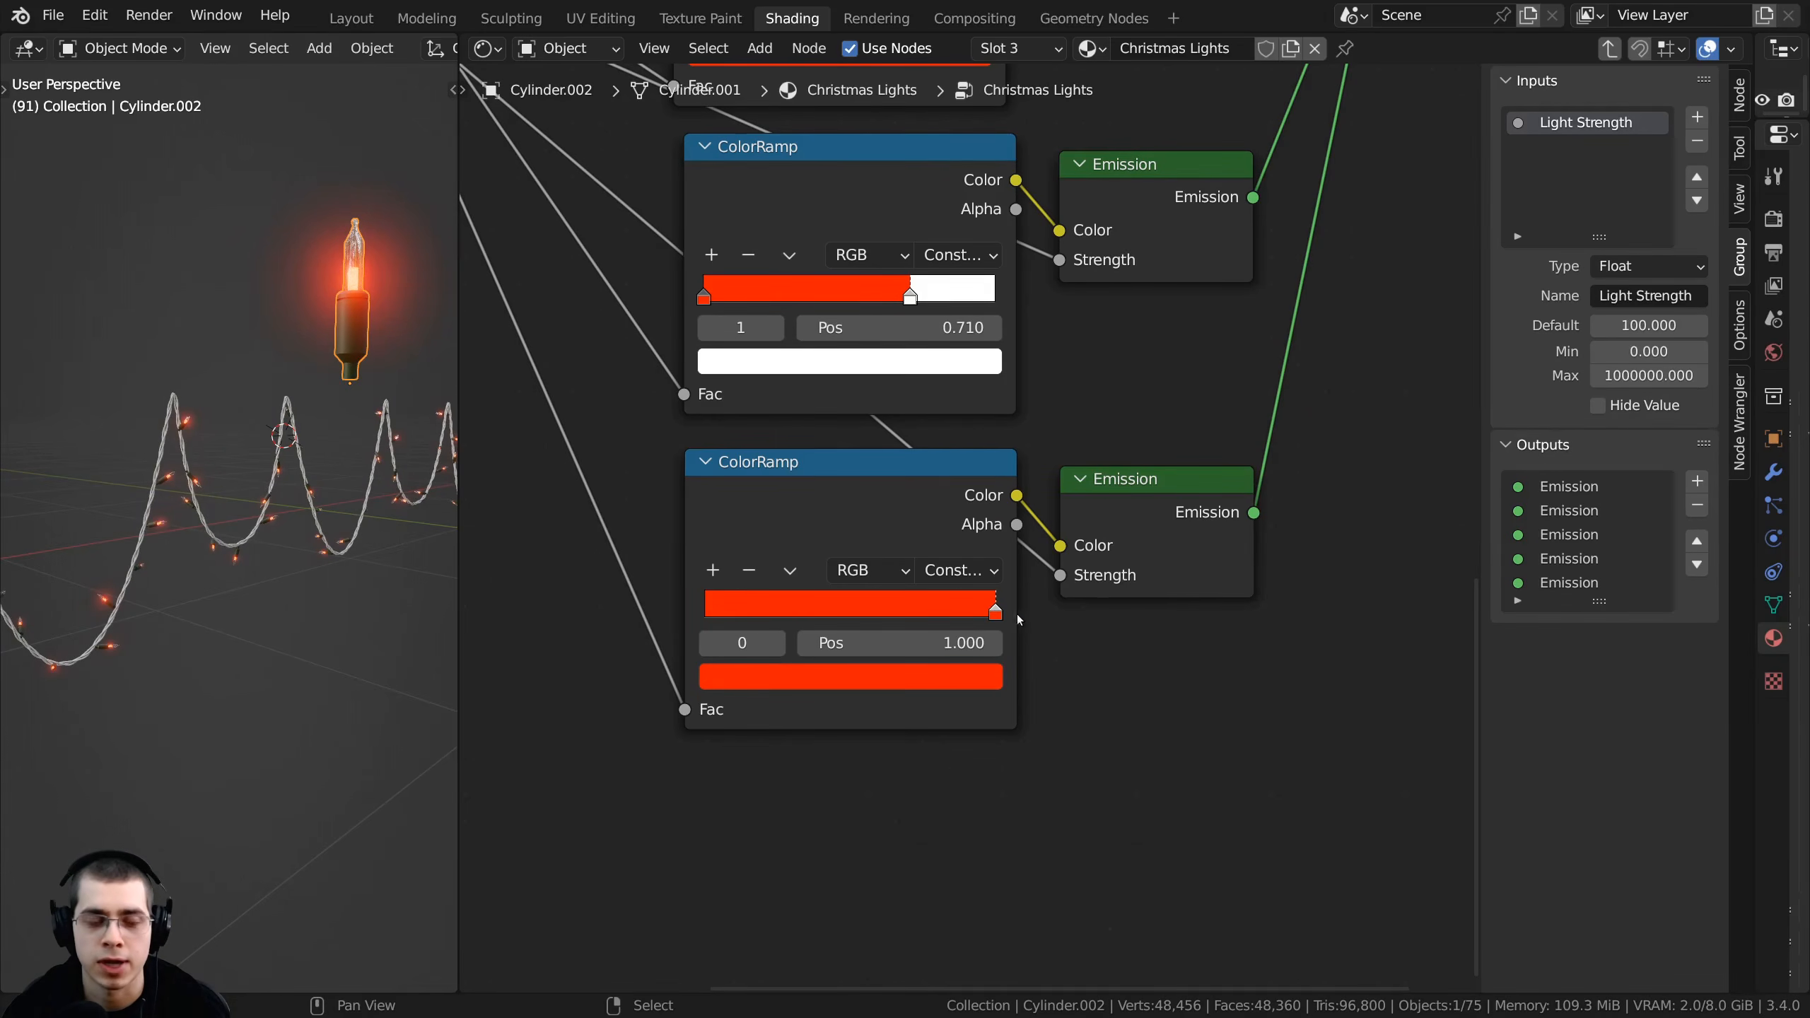
{"action": "left_click", "coordinate": [823, 679]}
{"action": "left_click_drag", "start_coordinate": [887, 411], "coordinate": [893, 404]}
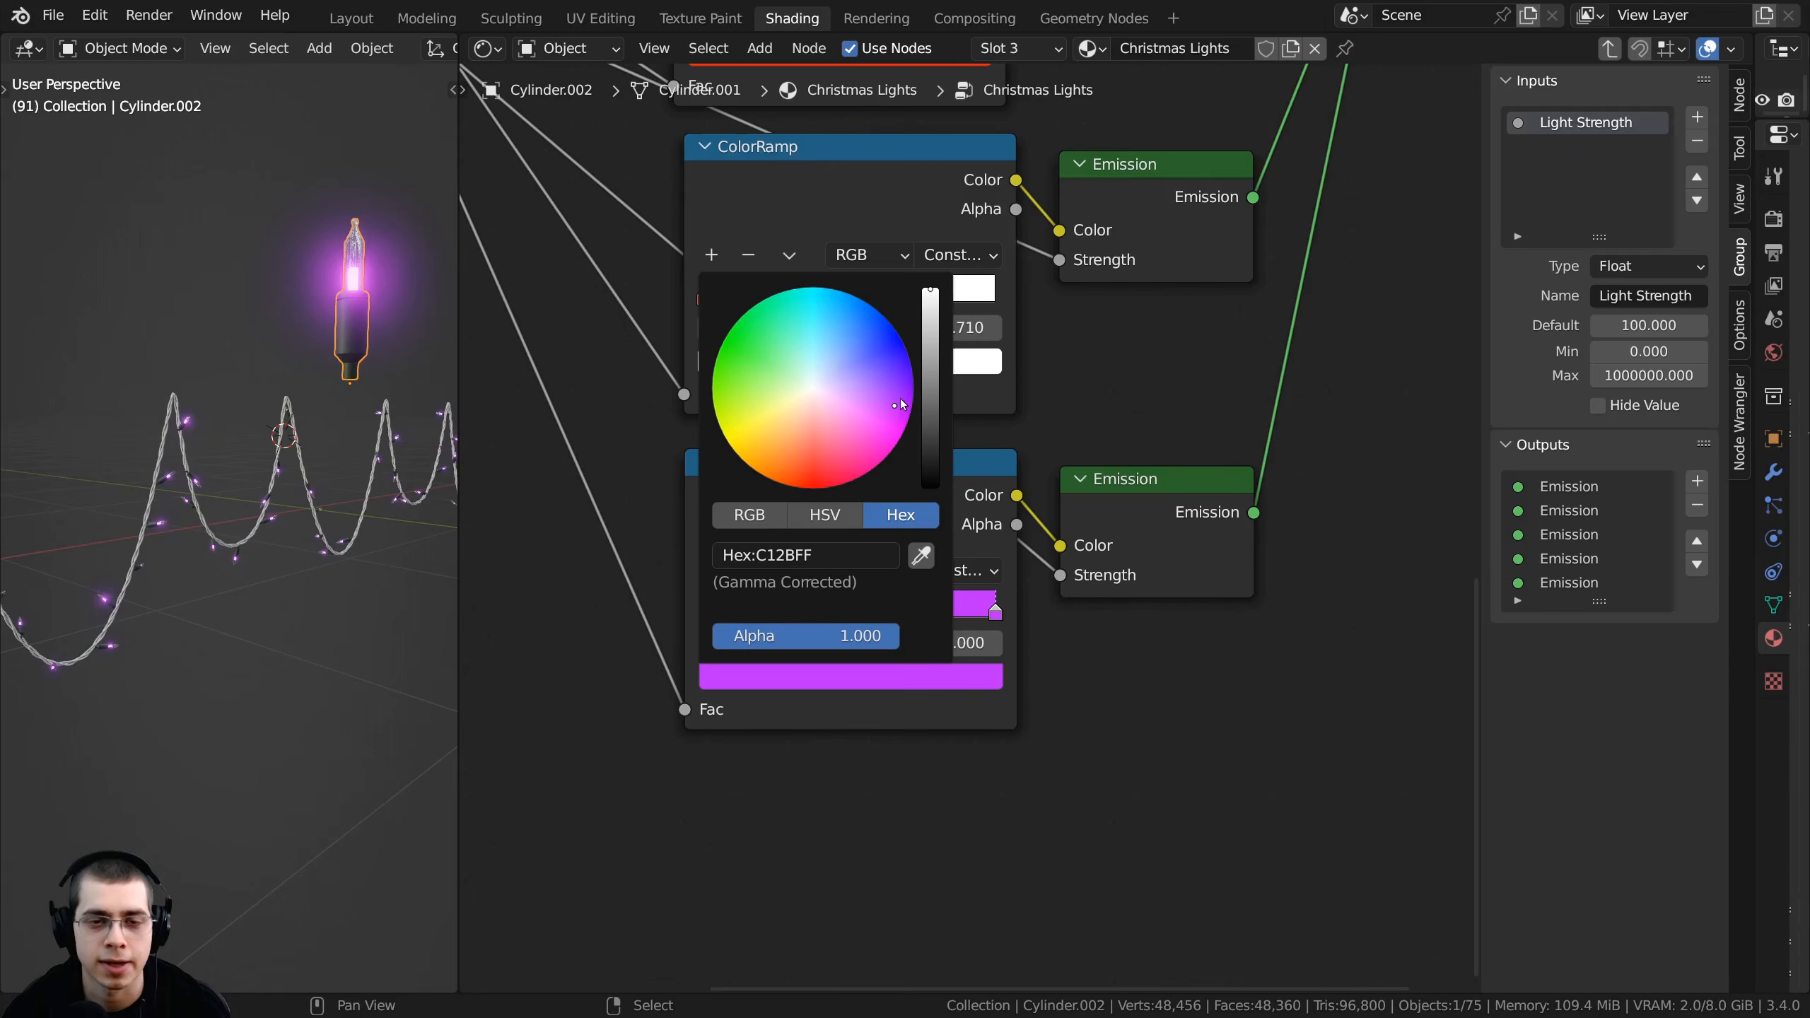
- Duplicate the purple ColorRamp together with its Emission node and place the copies directly below
{"action": "scroll", "coordinate": [194, 392], "scroll_direction": "down", "scroll_amount": 2}
{"action": "scroll", "coordinate": [194, 392], "scroll_direction": "up", "scroll_amount": 1}
{"action": "scroll", "coordinate": [938, 512], "scroll_direction": "down", "scroll_amount": 1}
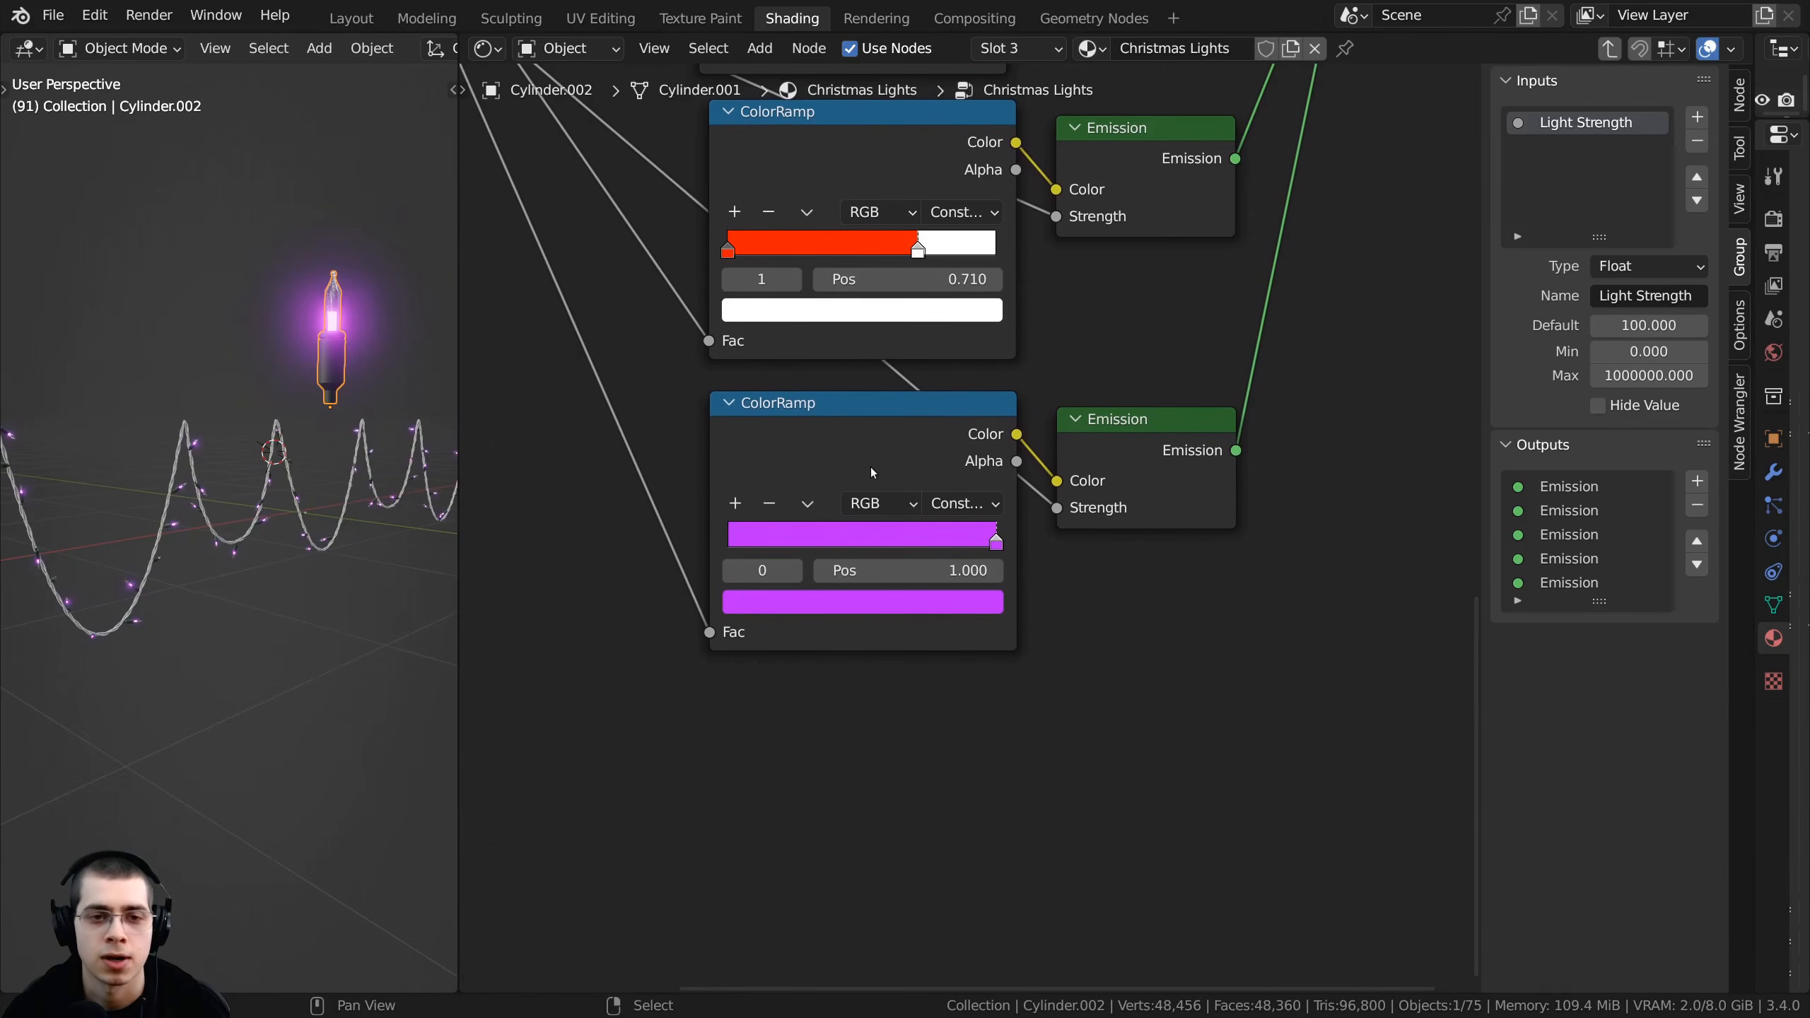
{"action": "left_click", "coordinate": [1114, 445], "text": "shift"}
{"action": "scroll", "coordinate": [1114, 442], "scroll_direction": "down", "scroll_amount": 2}
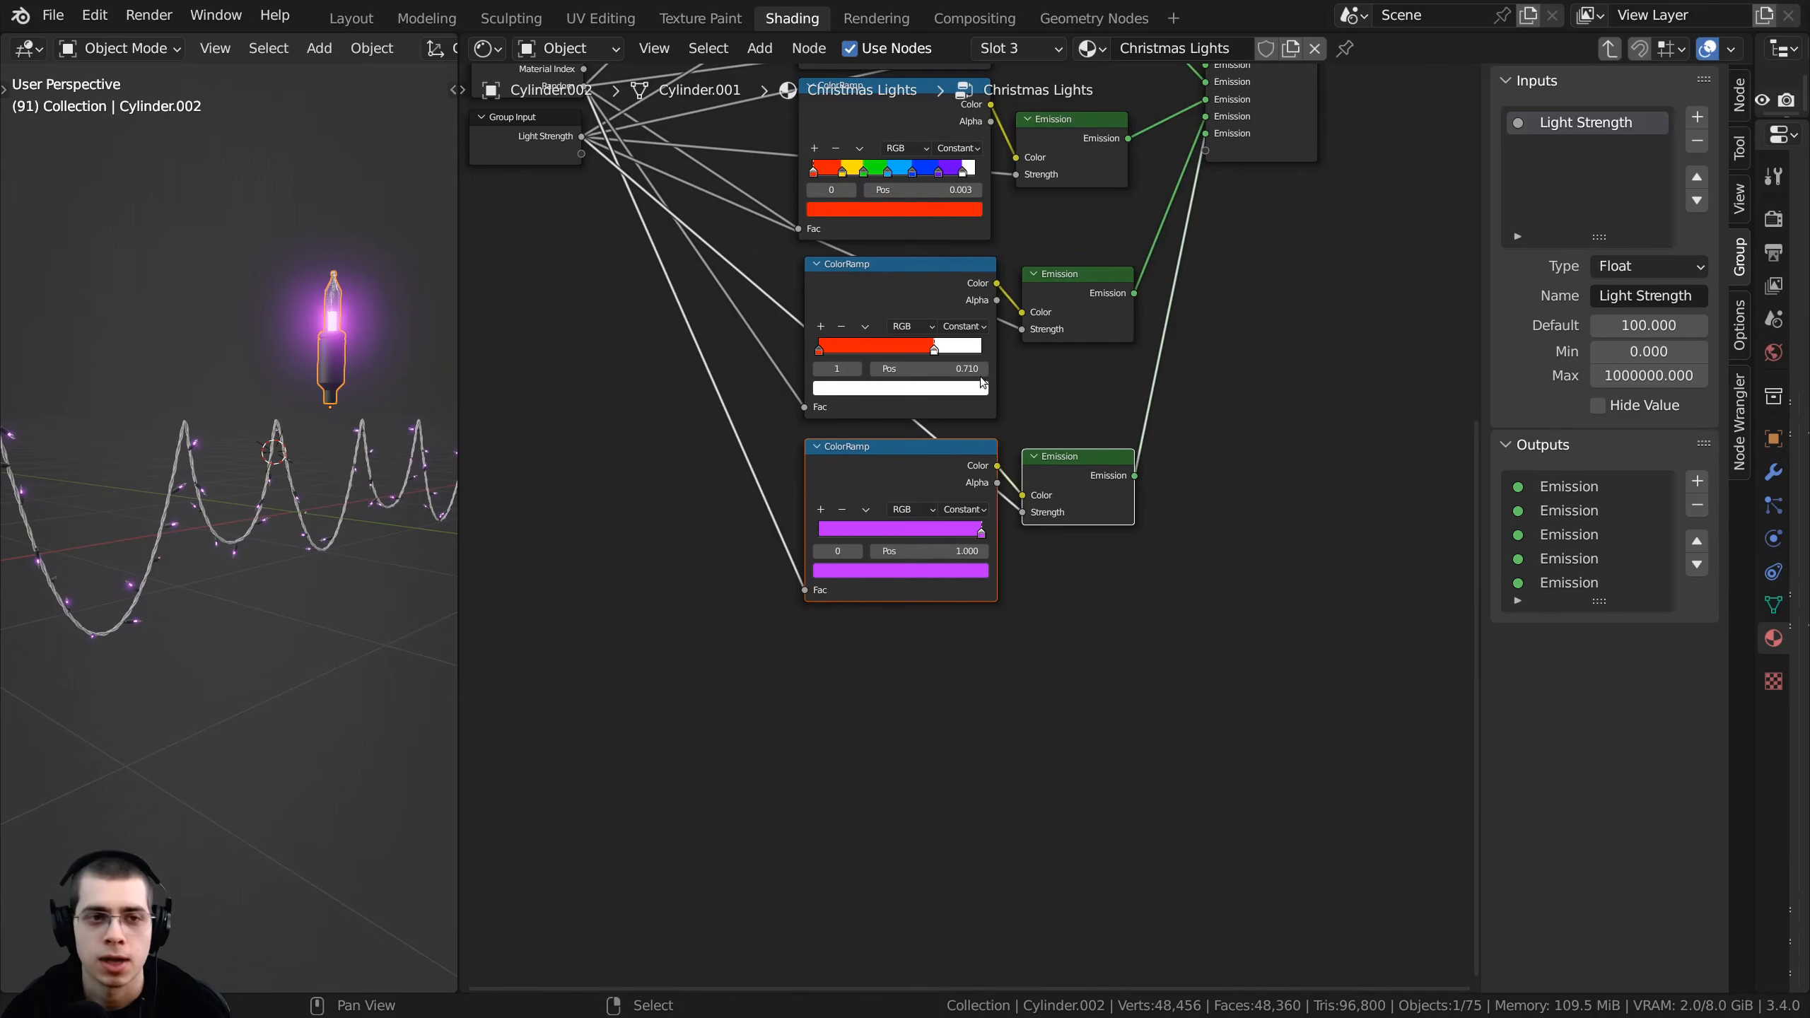
{"action": "key", "text": "shift+d"}
{"action": "left_click", "coordinate": [1018, 613]}
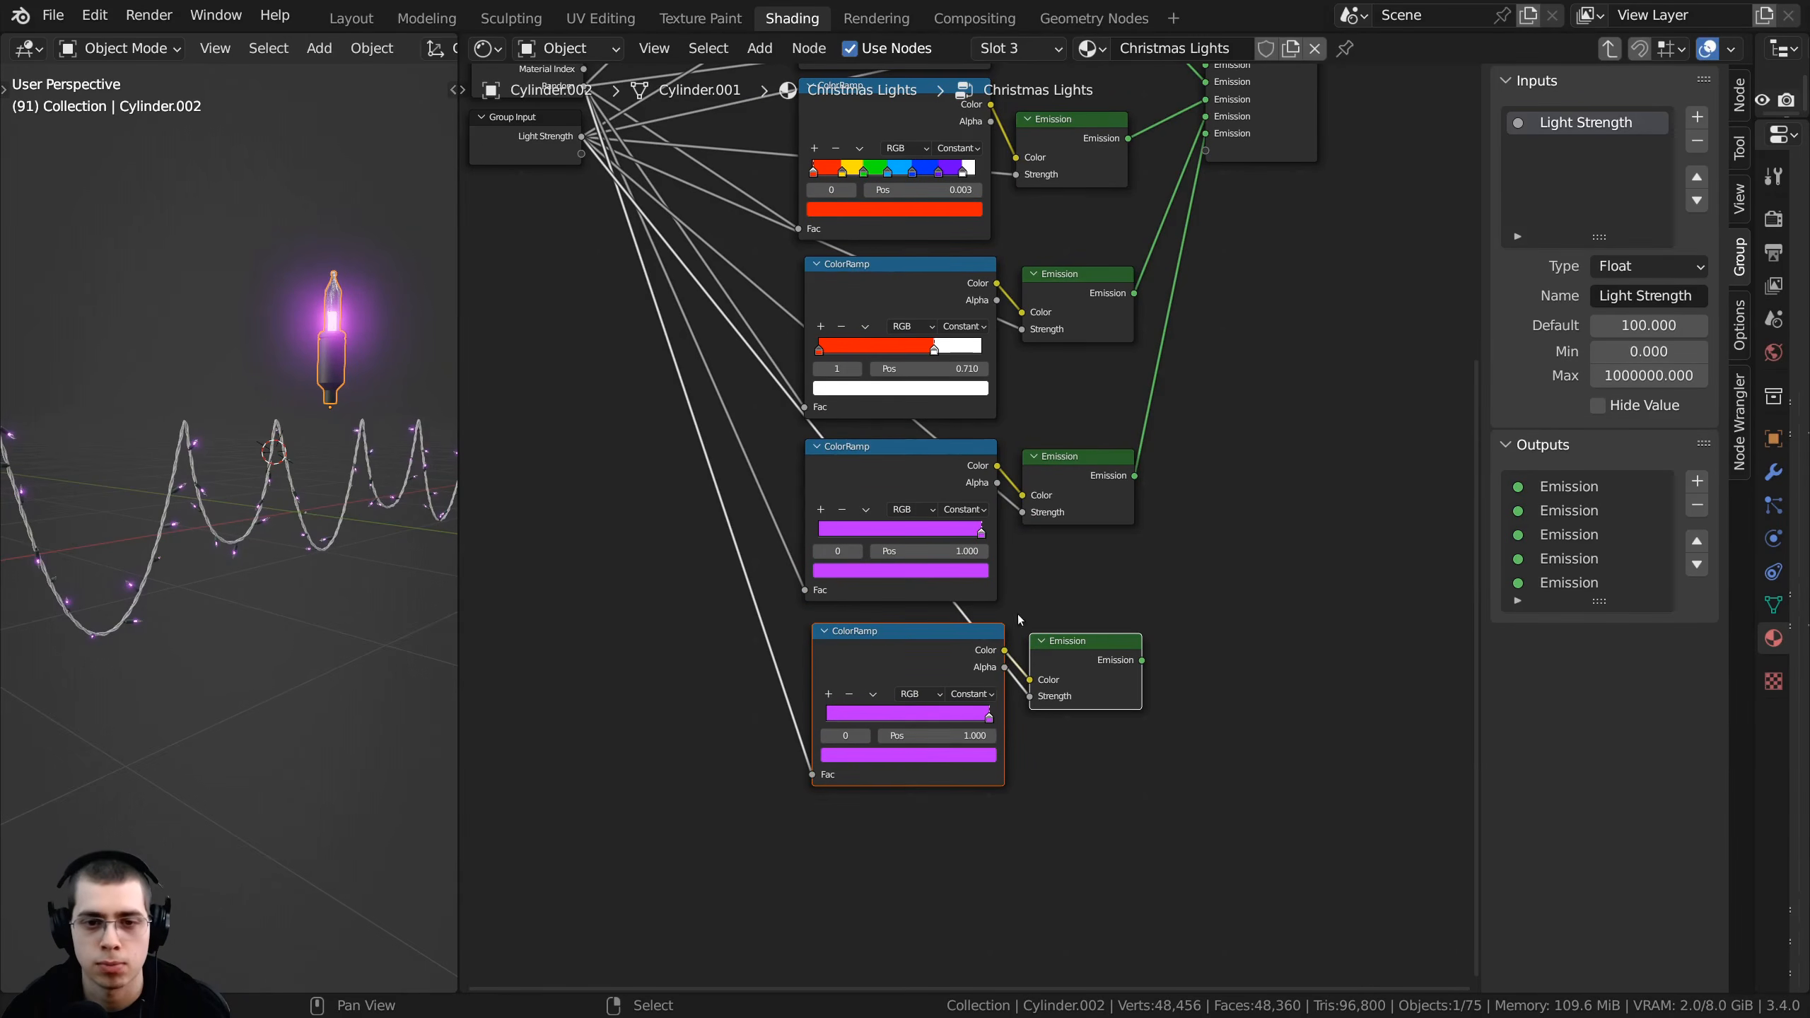
- Move the Group Output node down and connect the copied purple Emission to a new sixth group output
{"action": "left_click_drag", "start_coordinate": [1259, 136], "coordinate": [1323, 450]}
{"action": "scroll", "coordinate": [1260, 576], "scroll_direction": "up", "scroll_amount": 4}
{"action": "middle_click_drag", "start_coordinate": [1130, 667], "coordinate": [1043, 675]}
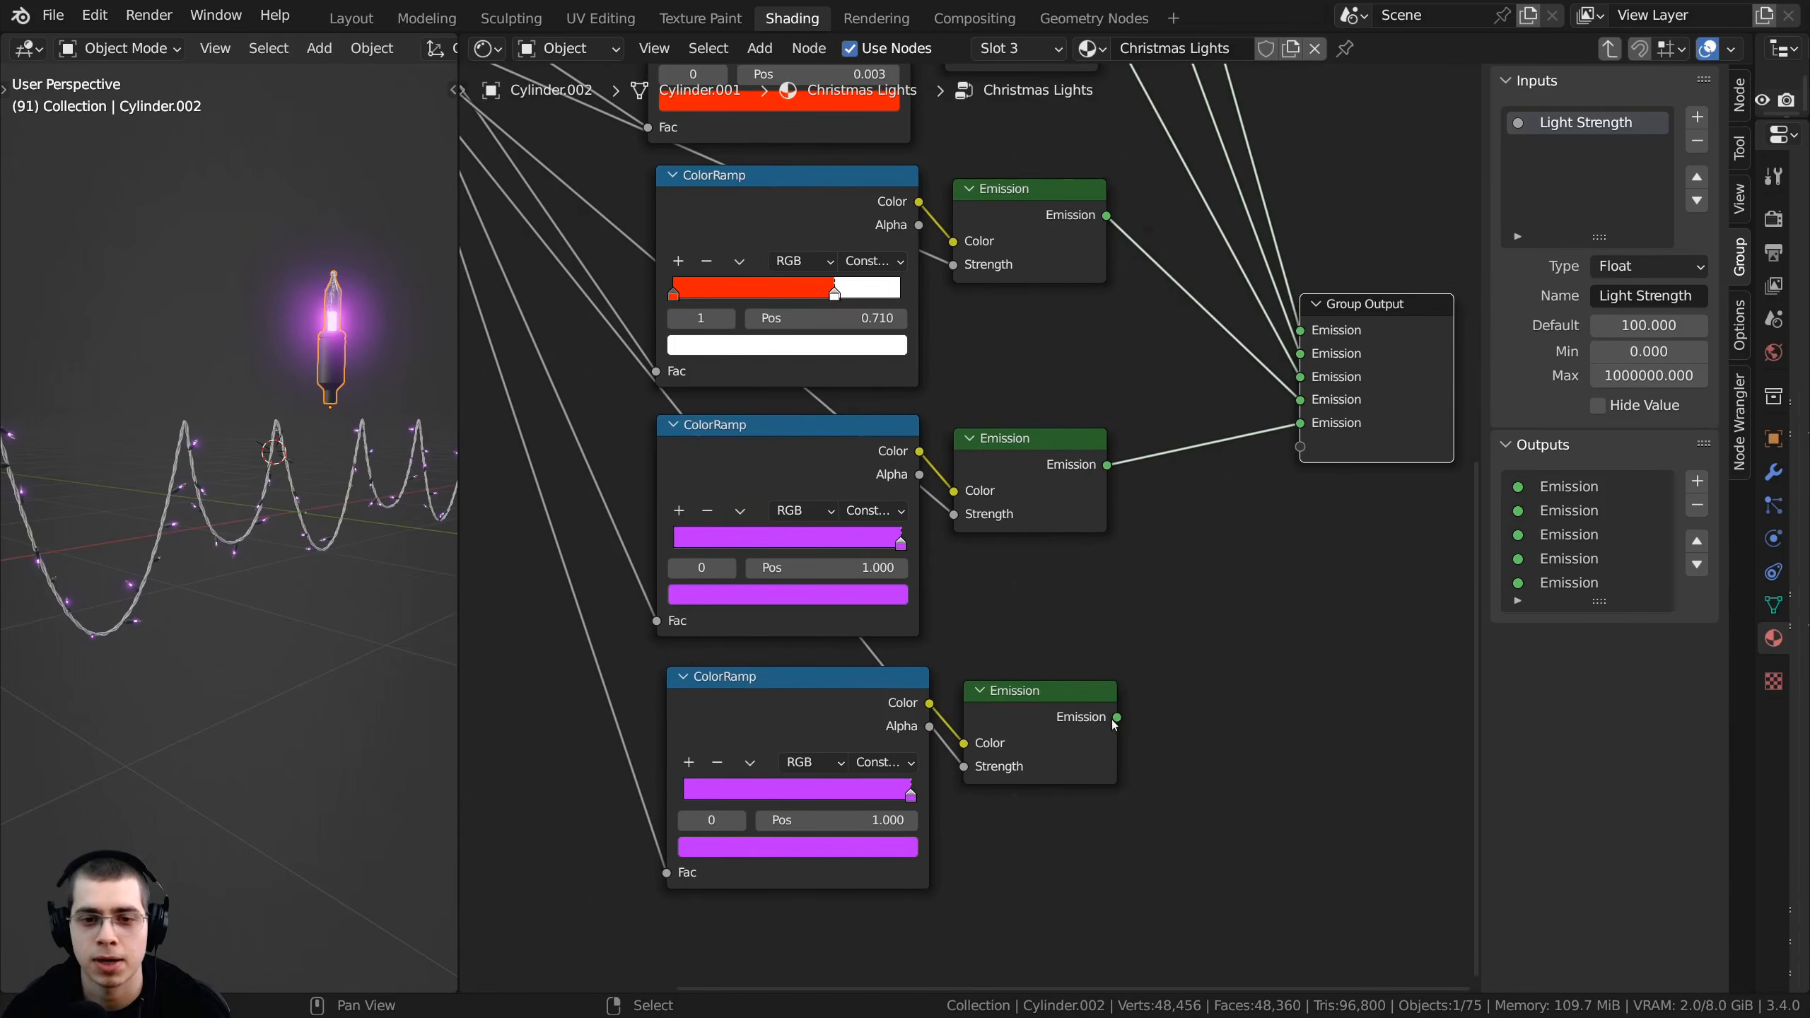
{"action": "left_click_drag", "start_coordinate": [1116, 716], "coordinate": [1300, 446]}
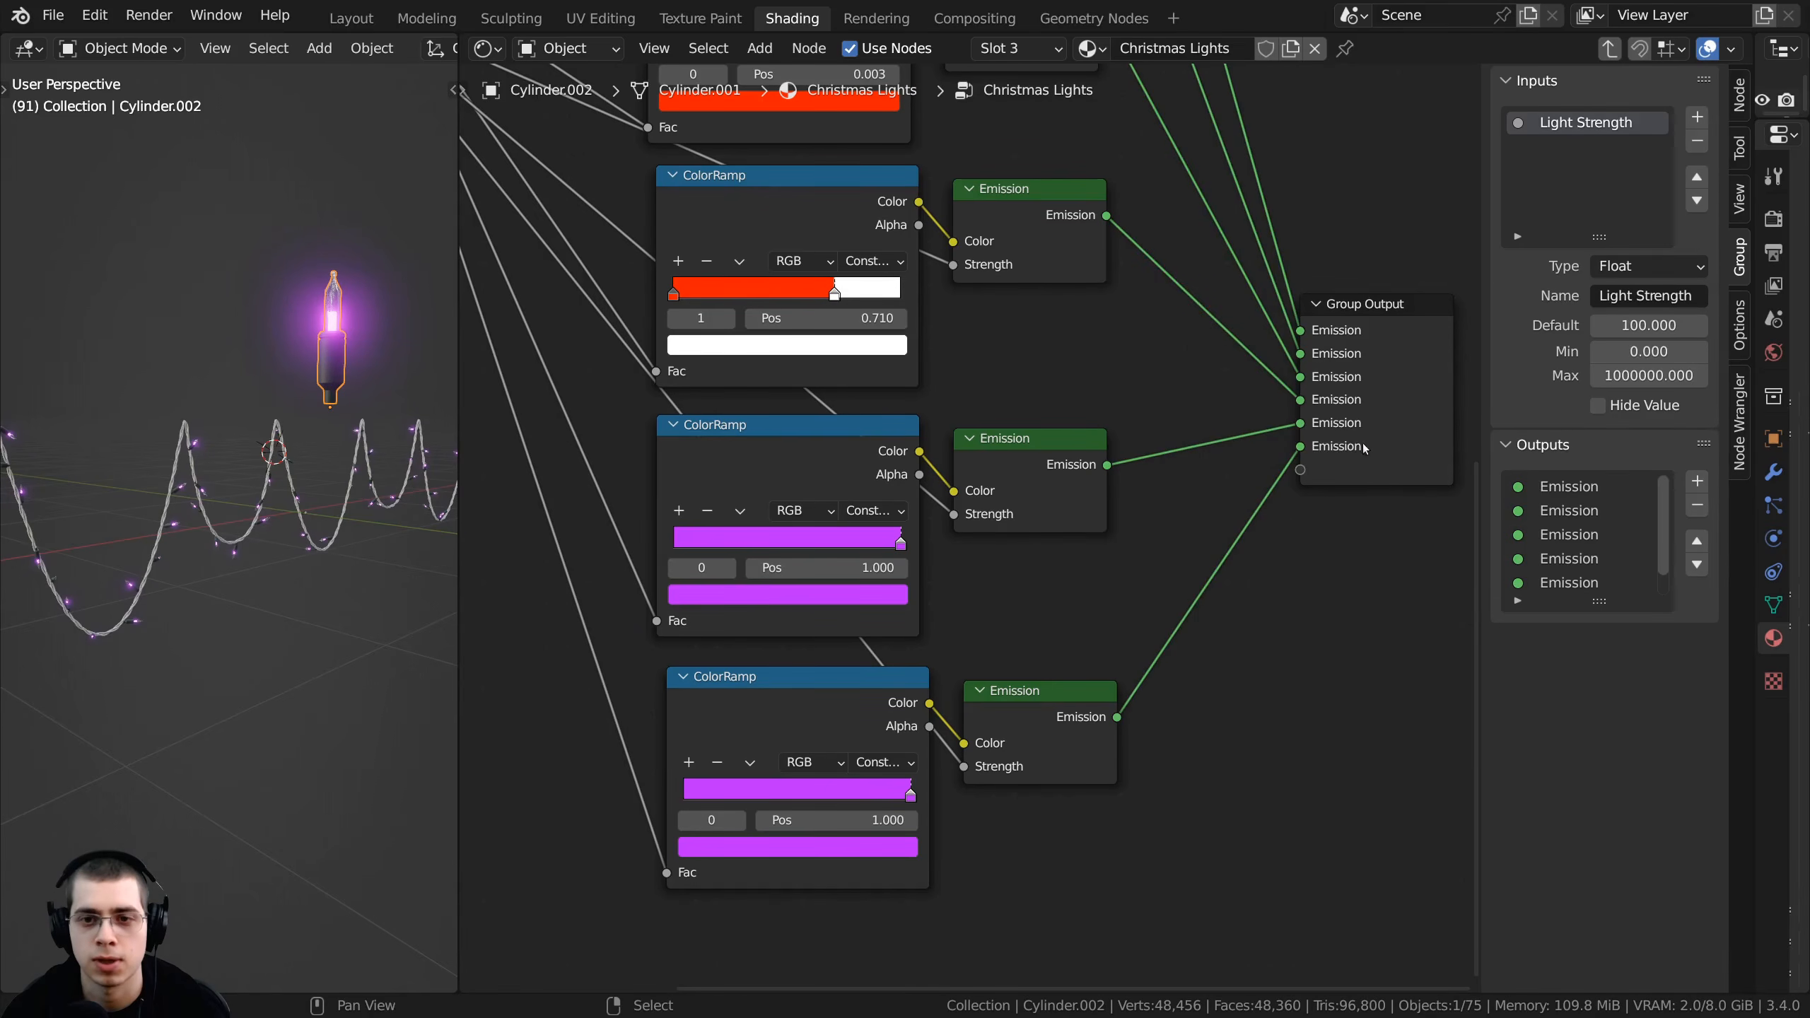
- Exit the node group and connect the Christmas Lights node's sixth Emission output to the Material Output's Surface
{"action": "key", "text": "Tab"}
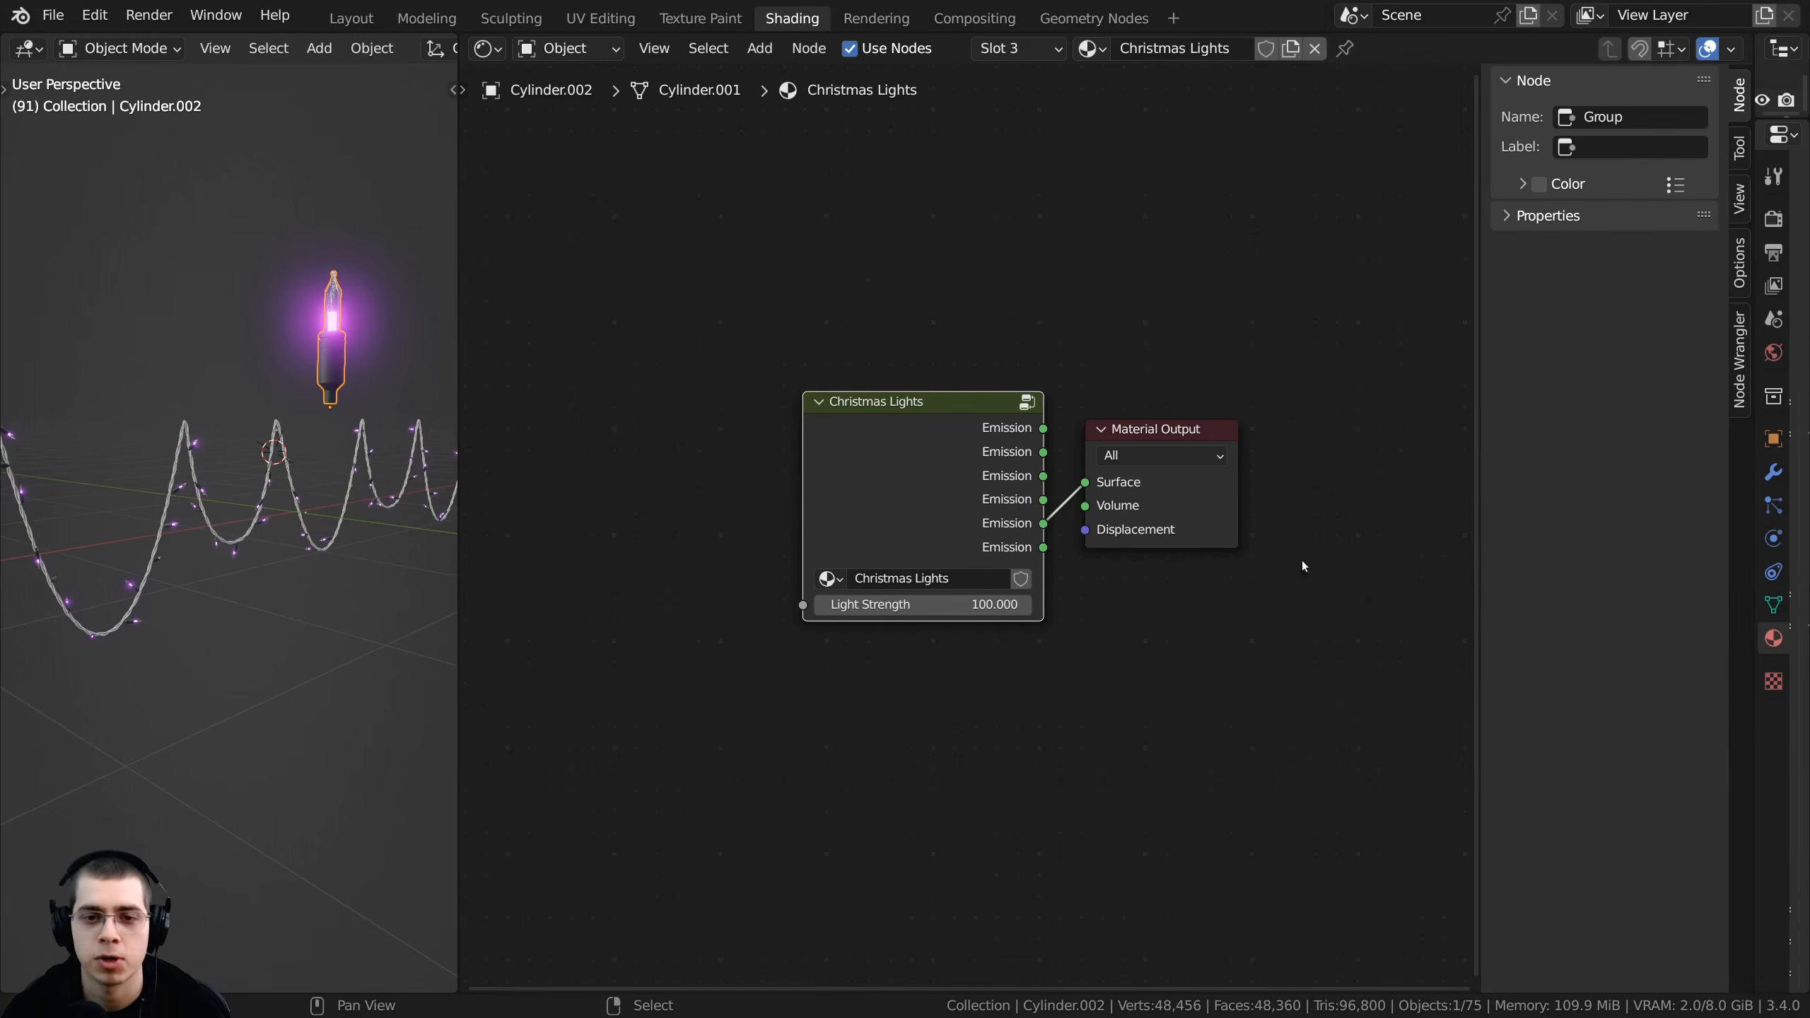
{"action": "left_click_drag", "start_coordinate": [840, 529], "coordinate": [832, 529]}
{"action": "scroll", "coordinate": [983, 563], "scroll_direction": "up", "scroll_amount": 2}
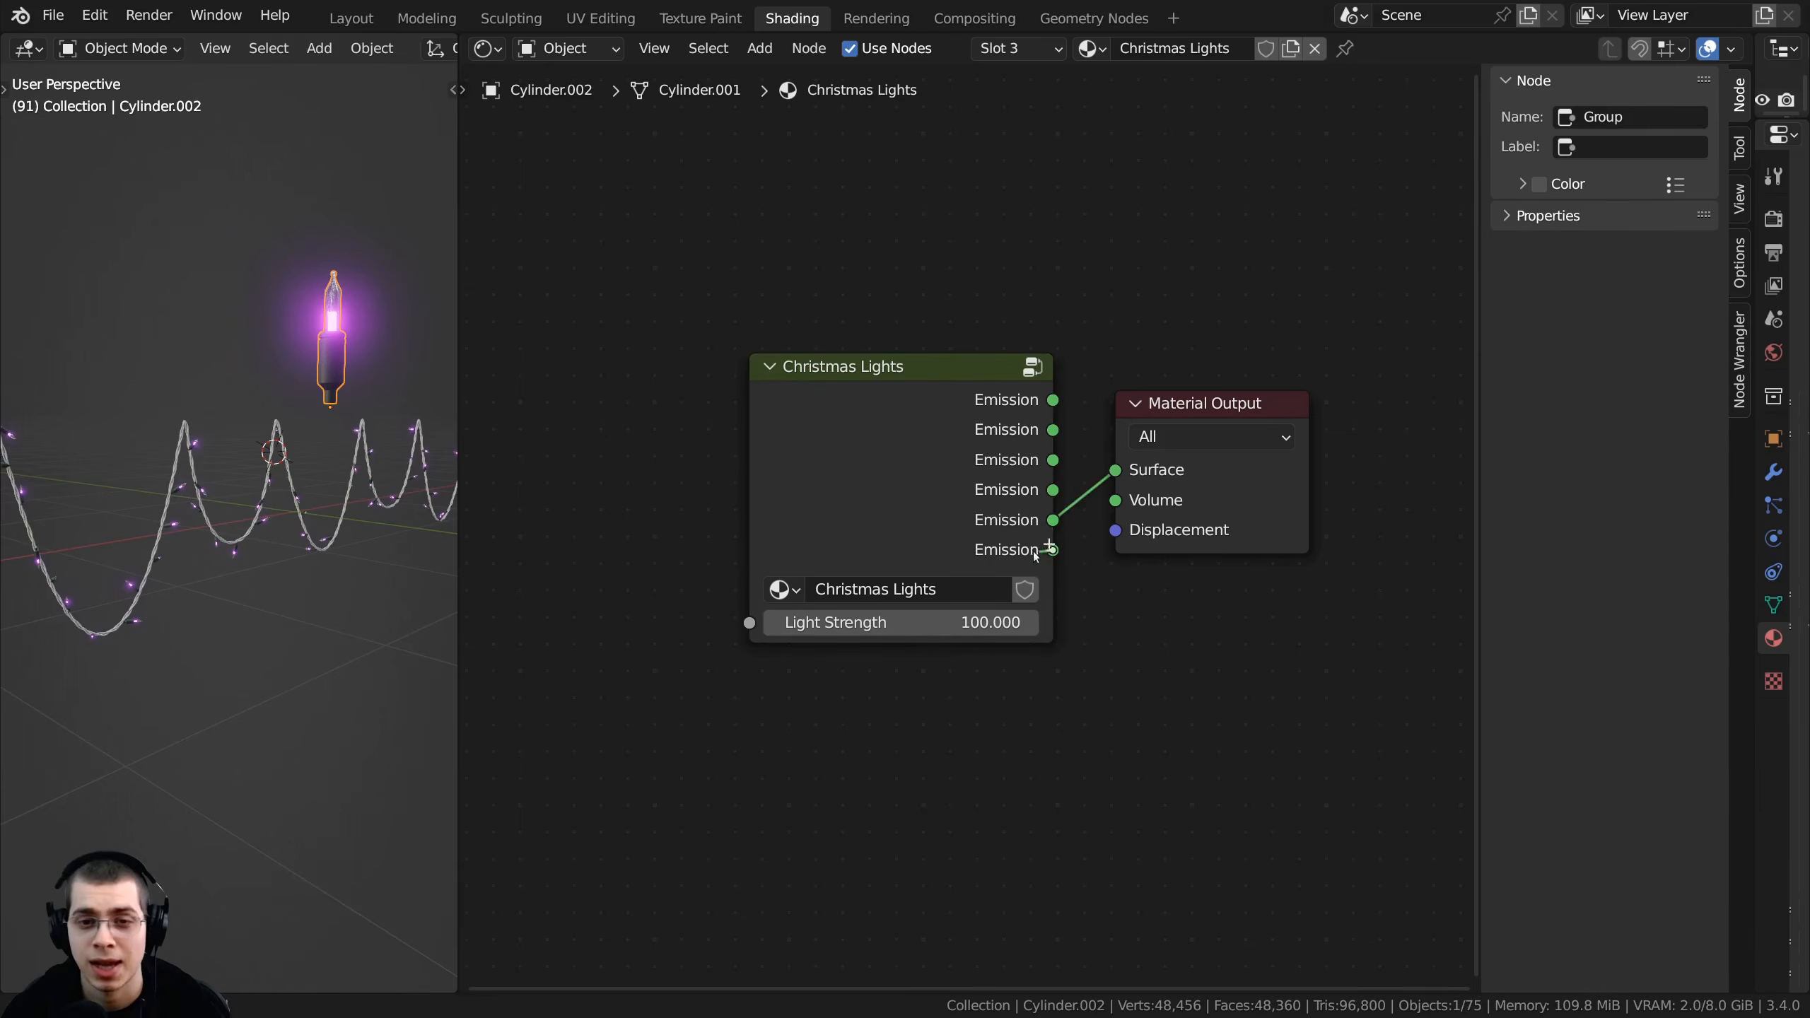
{"action": "left_click_drag", "start_coordinate": [1052, 550], "coordinate": [1117, 473]}
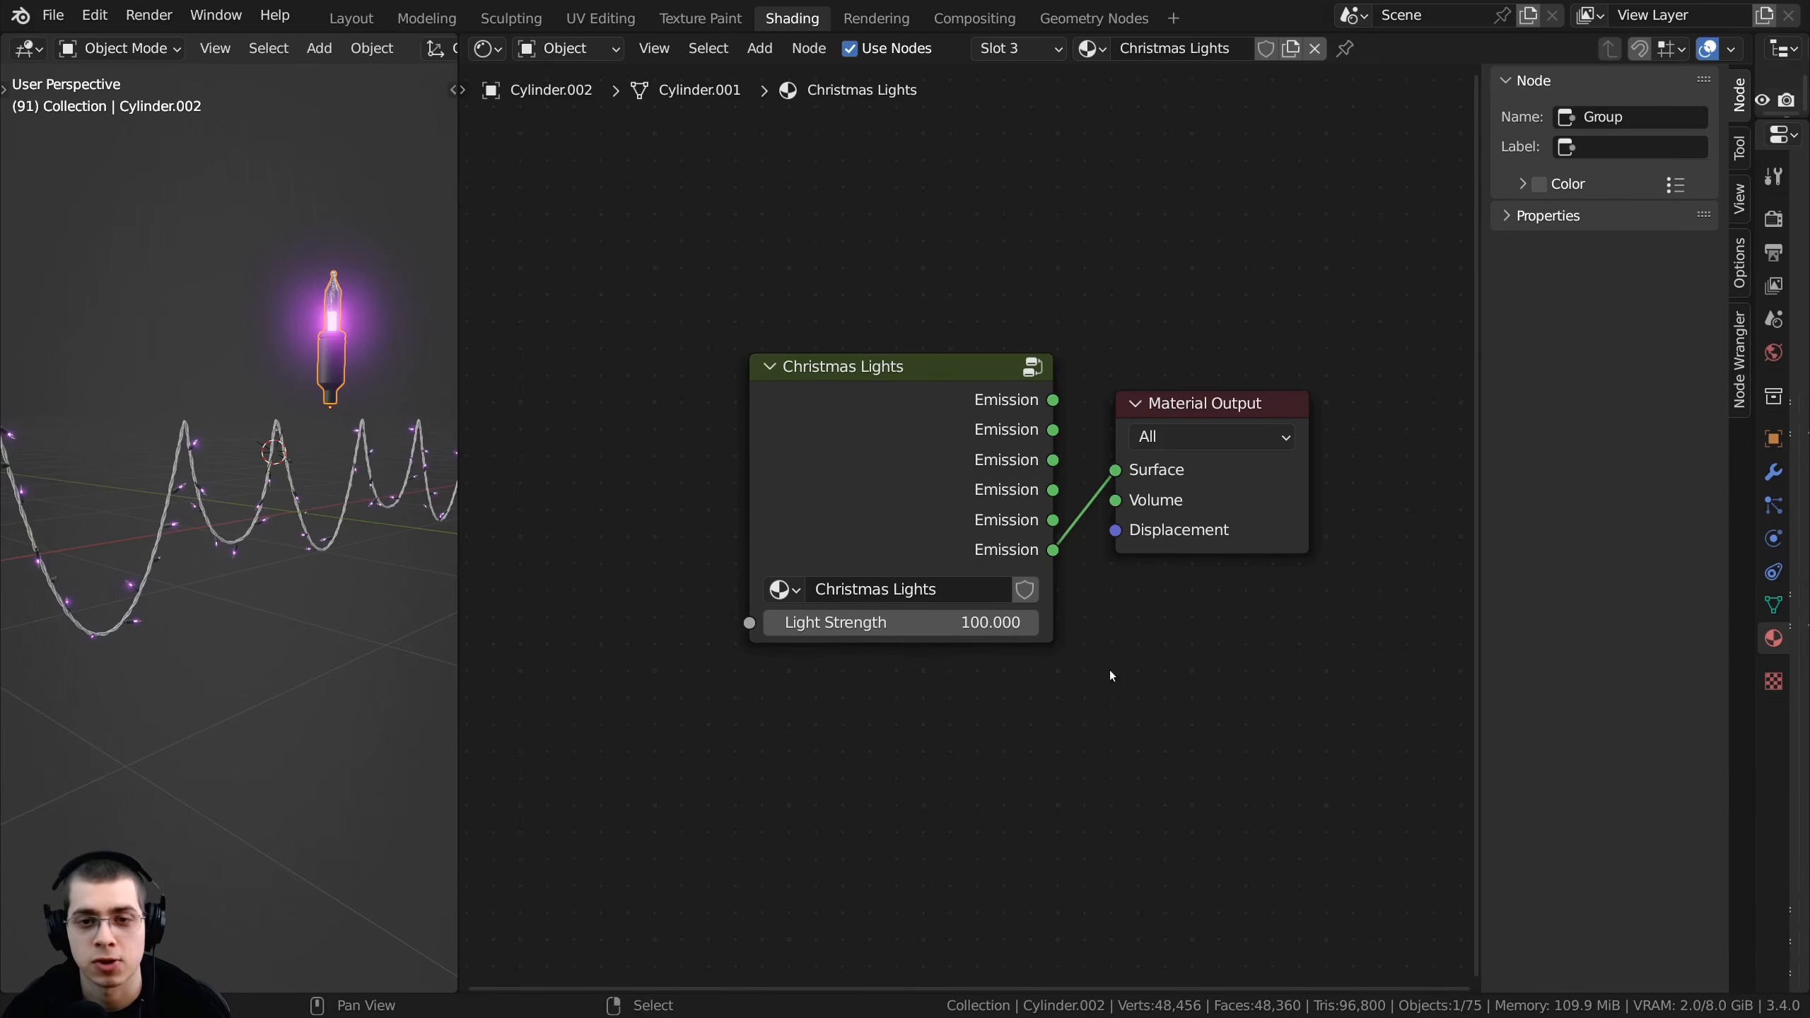
- Enter the Christmas Lights group again and tidy the placement of the lowest purple ColorRamp and Emission nodes
{"action": "left_click", "coordinate": [916, 474]}
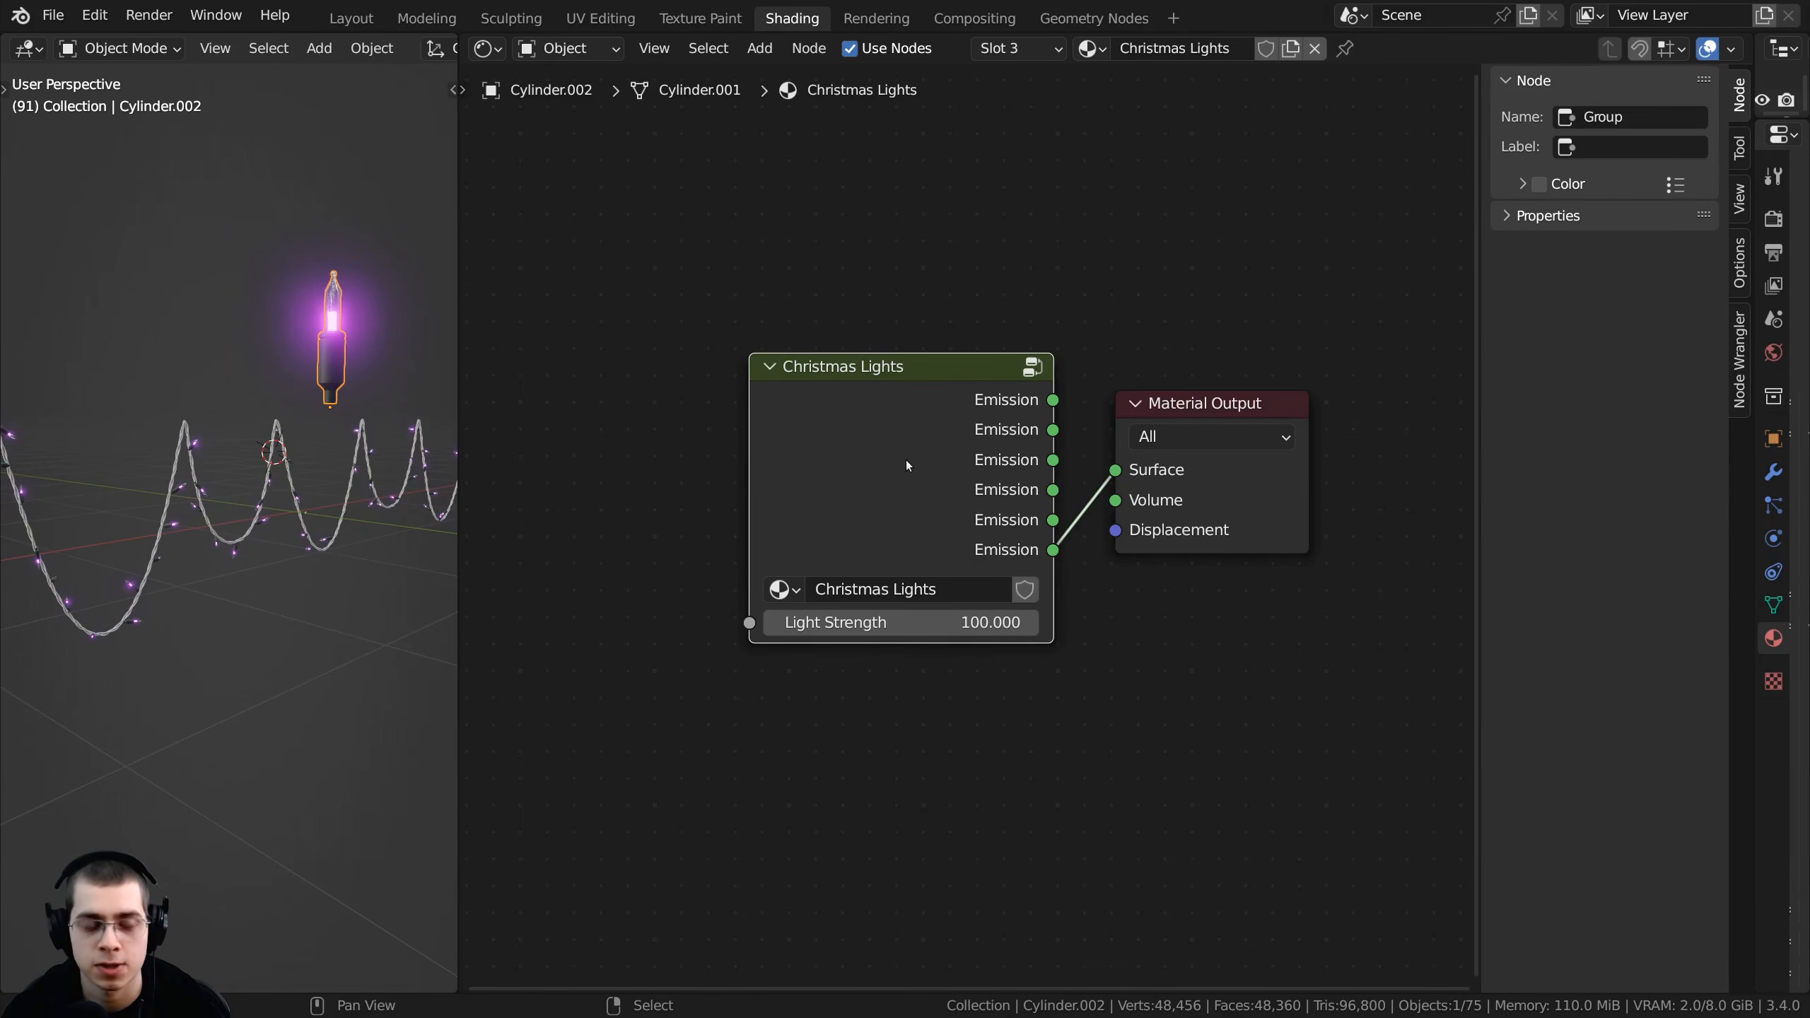
{"action": "key", "text": "Tab"}
{"action": "scroll", "coordinate": [869, 499], "scroll_direction": "down", "scroll_amount": 2}
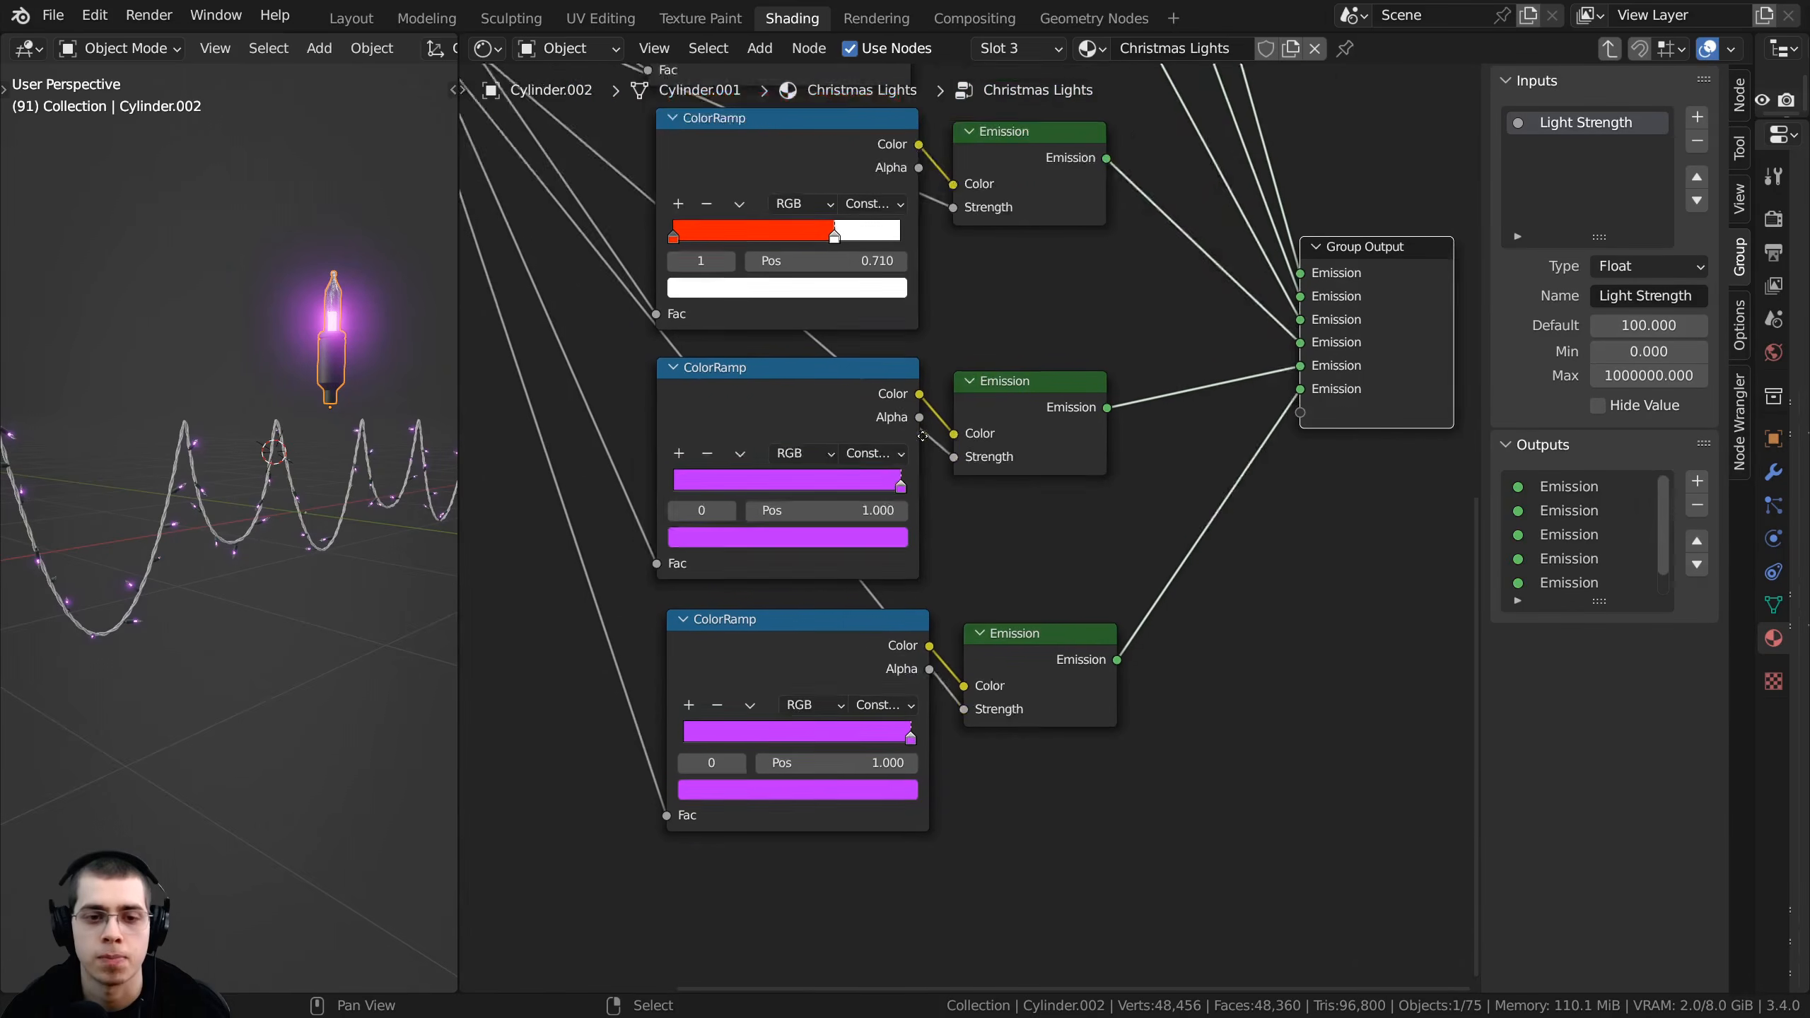
{"action": "left_click_drag", "start_coordinate": [845, 528], "coordinate": [836, 526]}
{"action": "left_click_drag", "start_coordinate": [1037, 538], "coordinate": [1043, 508]}
{"action": "left_click_drag", "start_coordinate": [886, 523], "coordinate": [889, 533]}
{"action": "scroll", "coordinate": [911, 524], "scroll_direction": "up", "scroll_amount": 1}
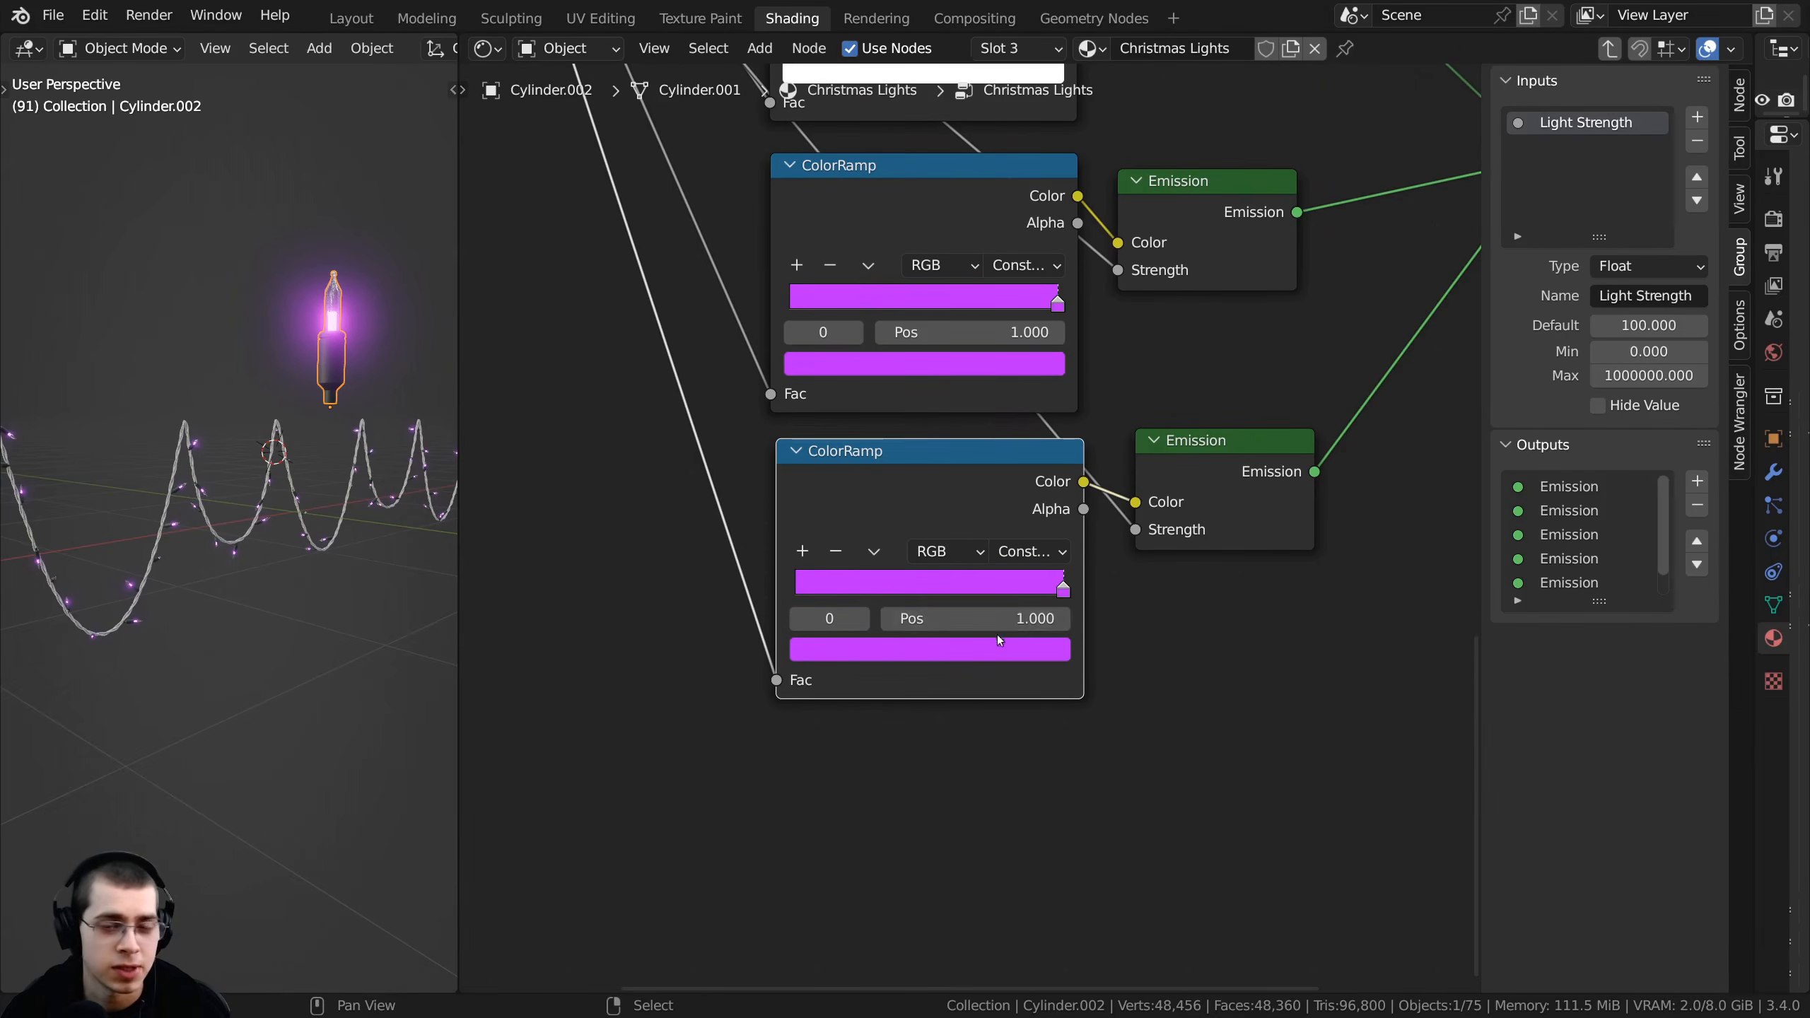
- Move the lowest ColorRamp's purple stop to 0.000 and add a second stop at 0.505
{"action": "scroll", "coordinate": [1062, 601], "scroll_direction": "up", "scroll_amount": 1}
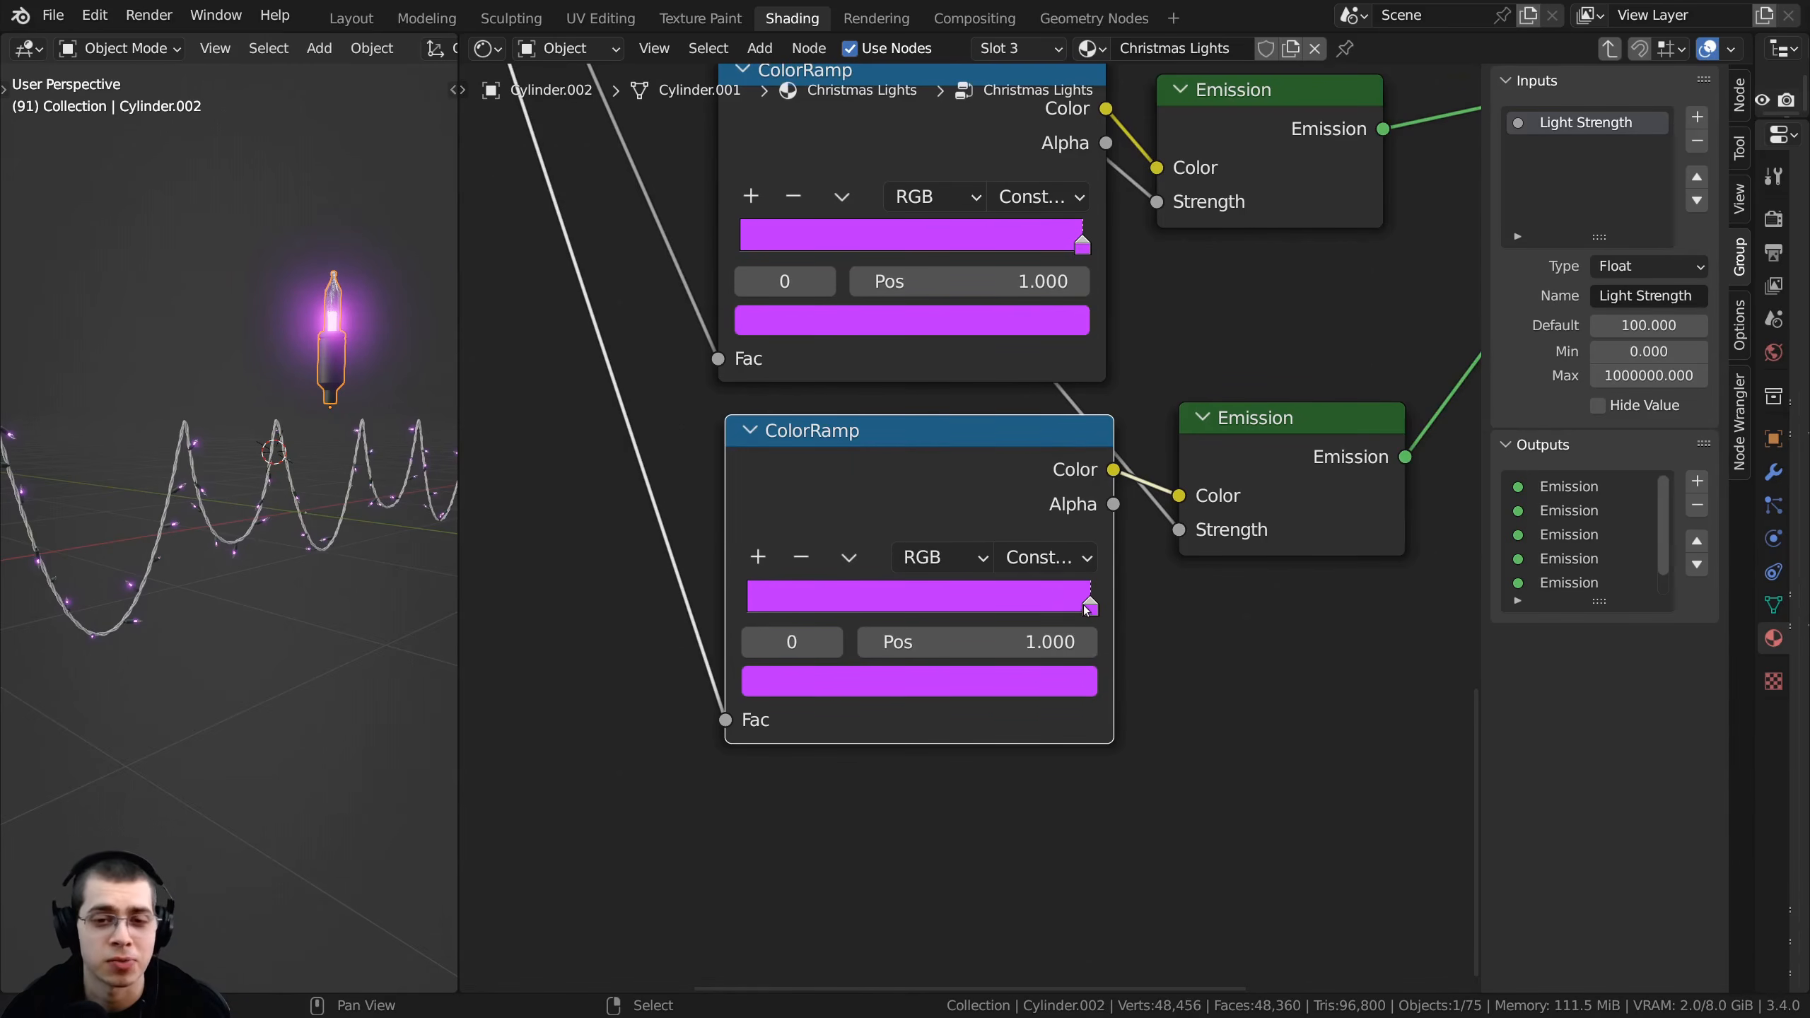
{"action": "left_click_drag", "start_coordinate": [1086, 608], "coordinate": [698, 612]}
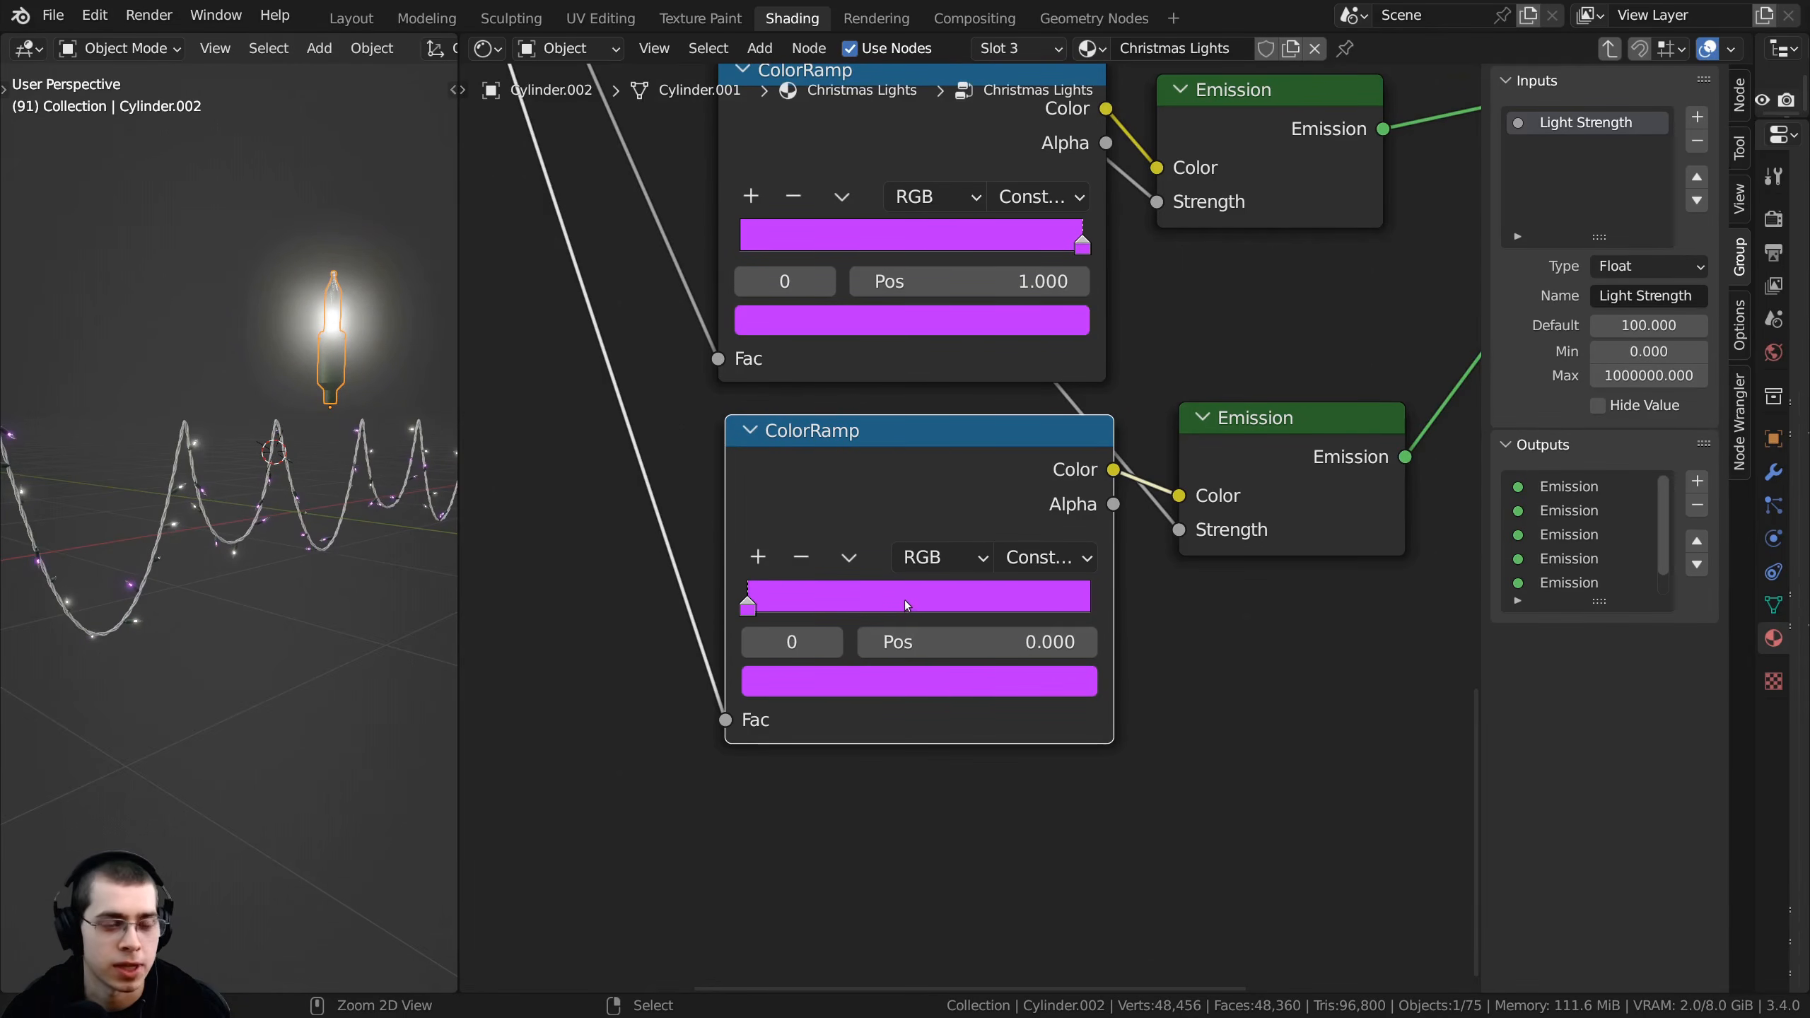
{"action": "left_click_drag", "start_coordinate": [902, 600], "coordinate": [919, 603], "text": "ctrl"}
{"action": "scroll", "coordinate": [946, 677], "scroll_direction": "down", "scroll_amount": 1}
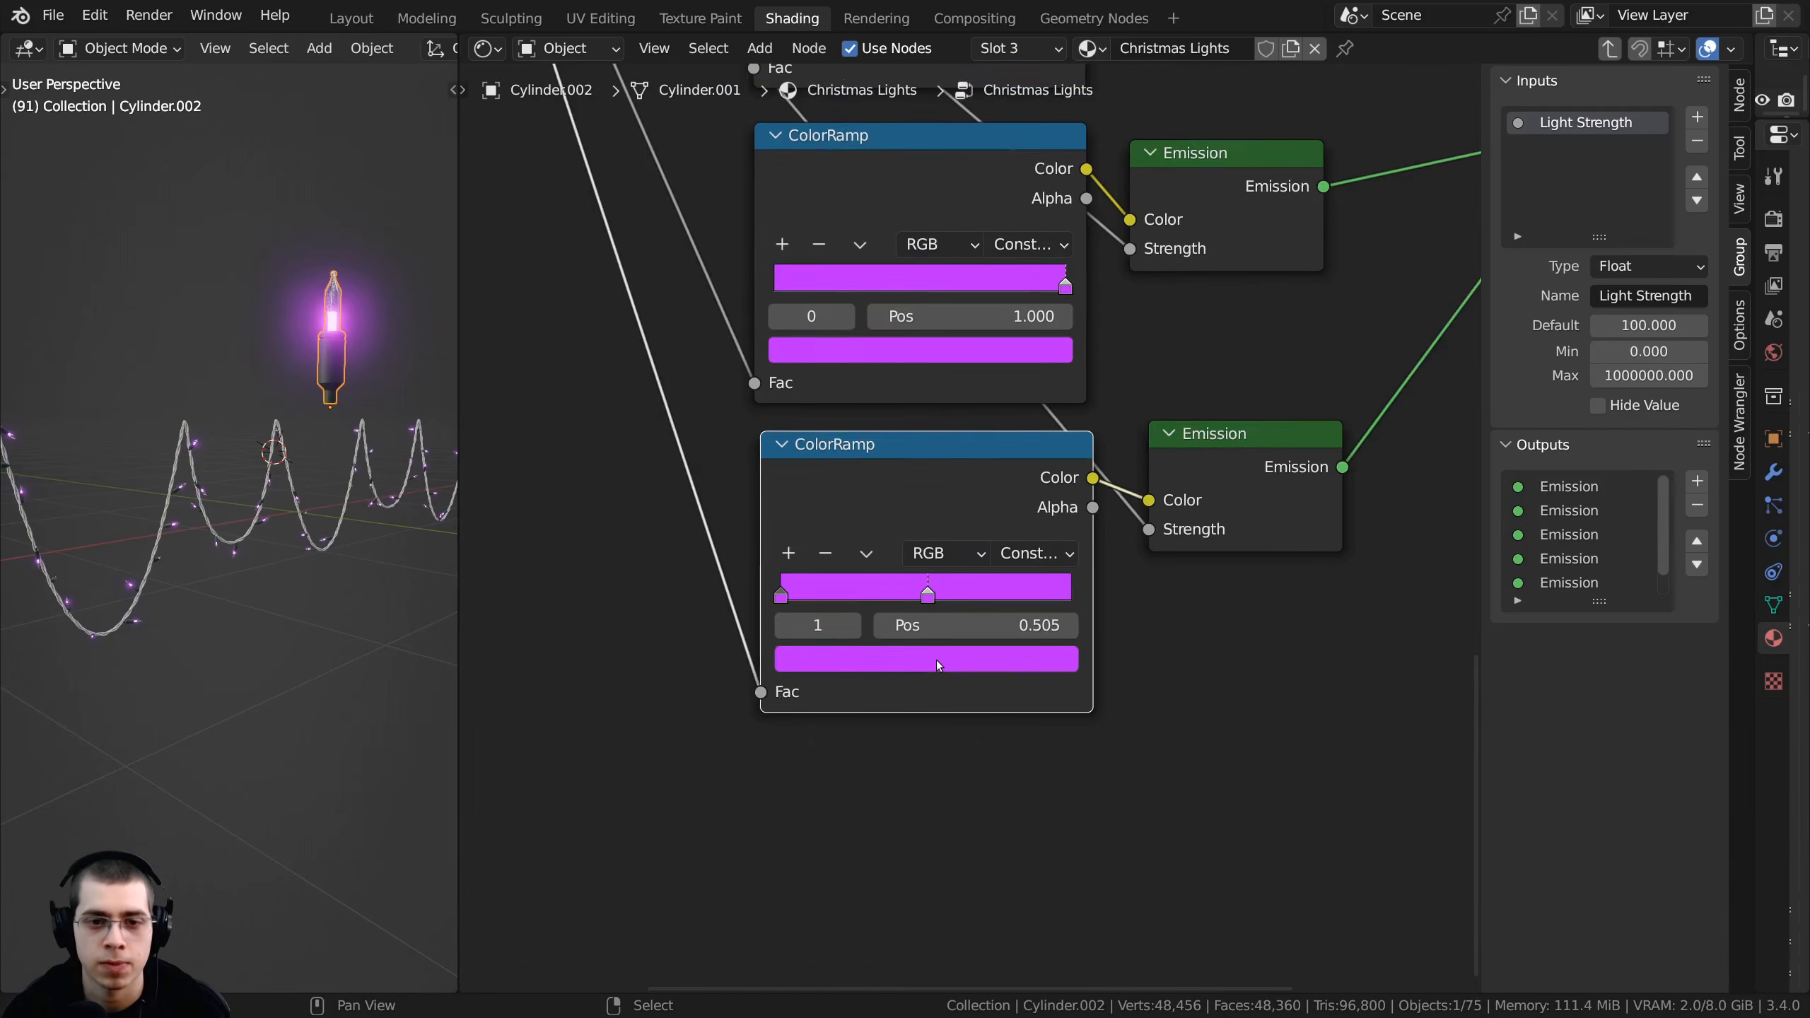
- Color the lowest ColorRamp's second stop red and its first stop green 16FF10
{"action": "left_click", "coordinate": [936, 659]}
{"action": "left_click_drag", "start_coordinate": [919, 379], "coordinate": [882, 467]}
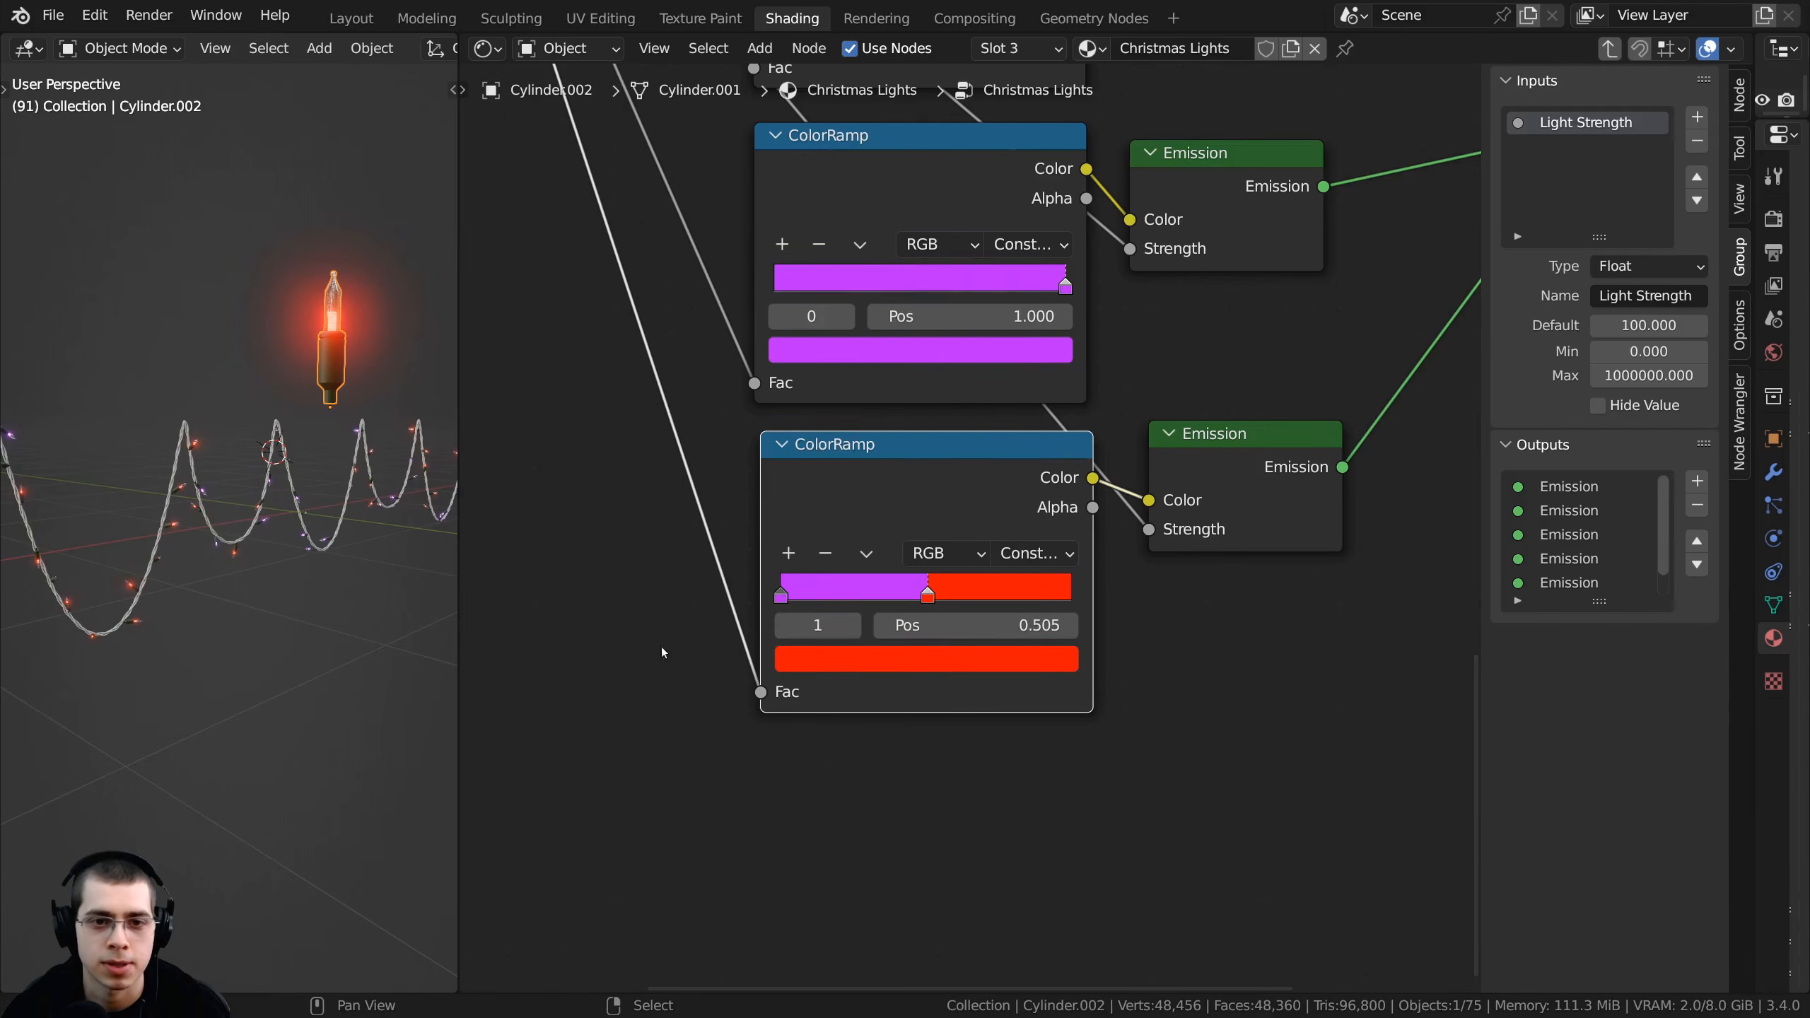
{"action": "left_click", "coordinate": [781, 593]}
{"action": "left_click", "coordinate": [815, 651]}
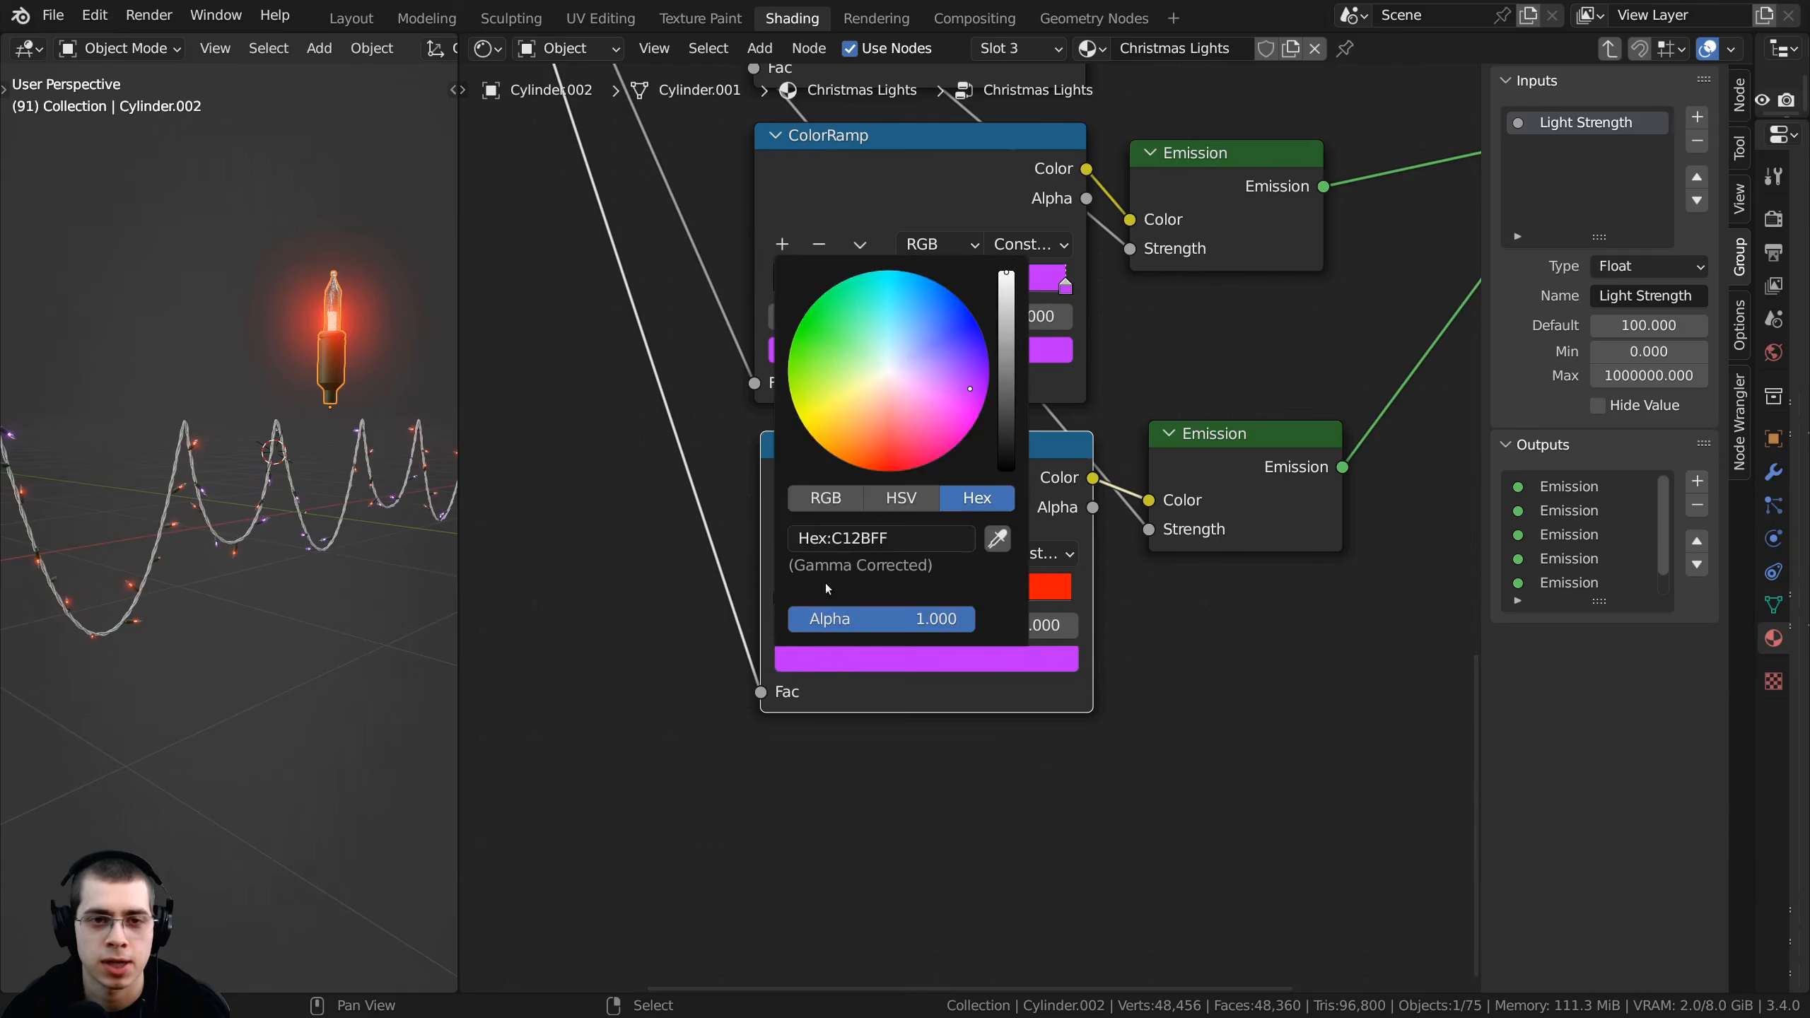
{"action": "left_click_drag", "start_coordinate": [885, 375], "coordinate": [805, 326]}
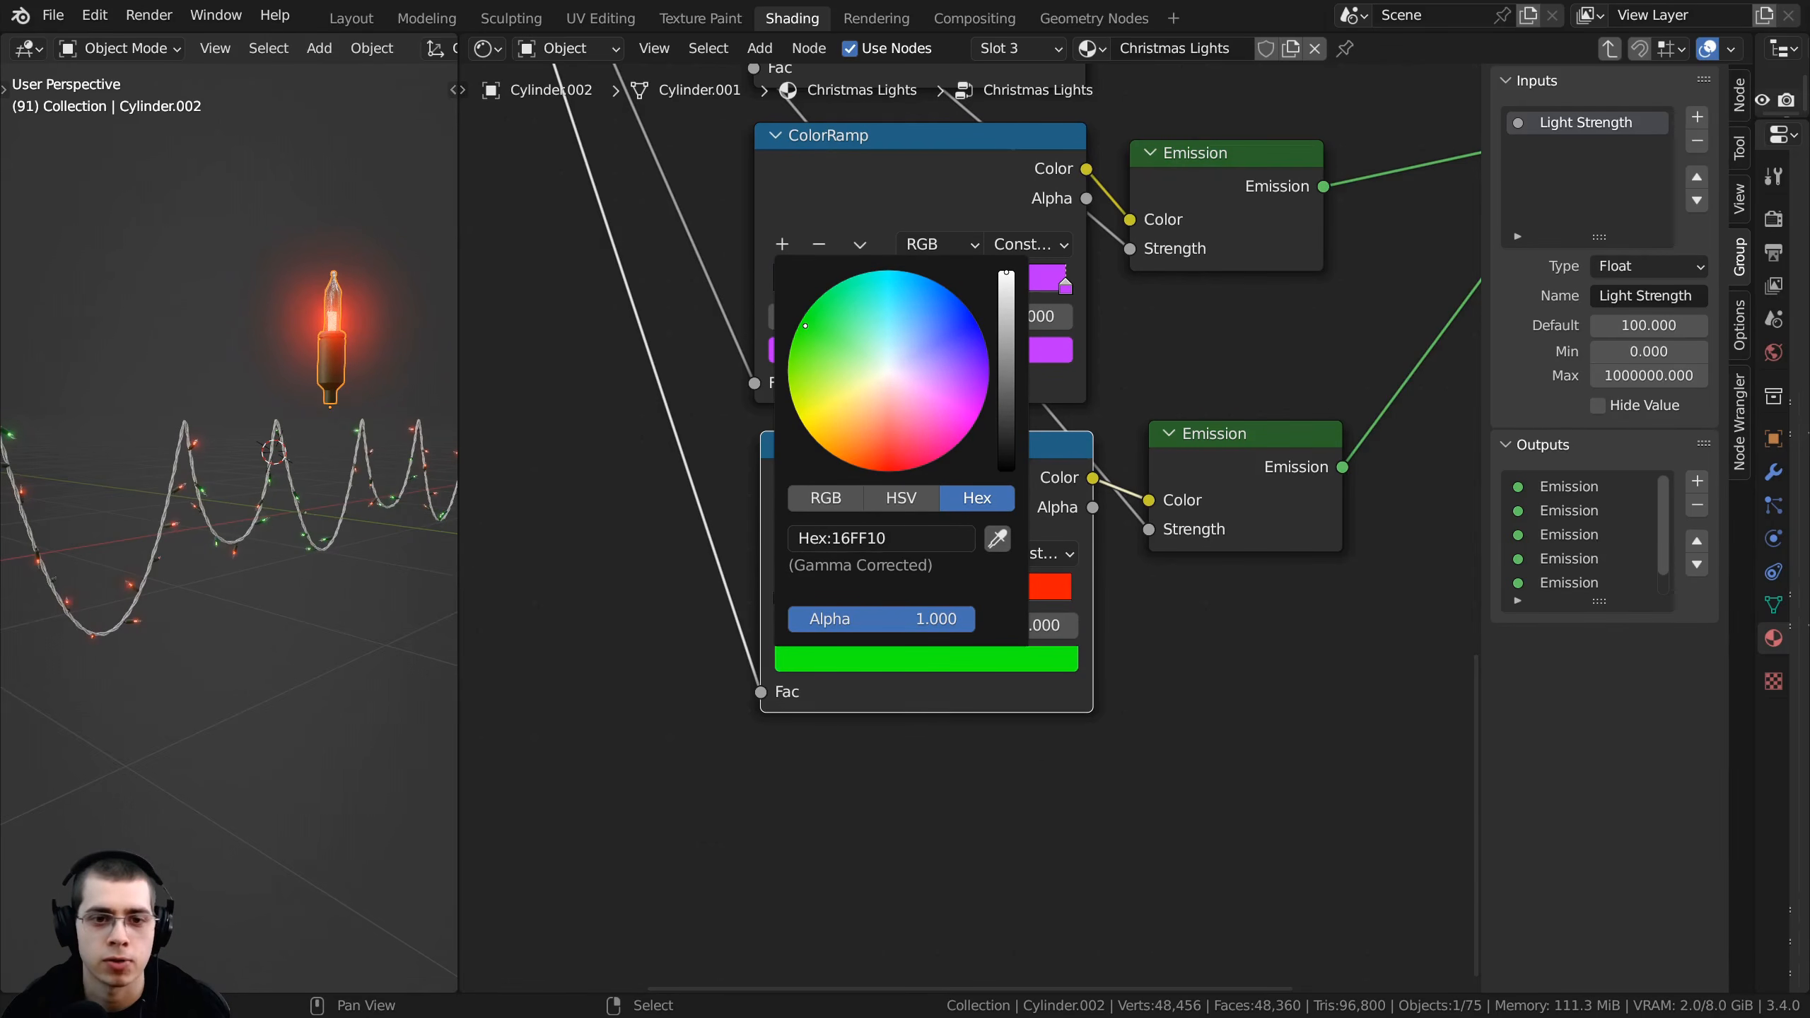
- Duplicate the green-red ColorRamp and Emission pair below the original and connect the copy's Emission to a new Group Output socket
{"action": "scroll", "coordinate": [887, 535], "scroll_direction": "down", "scroll_amount": 2}
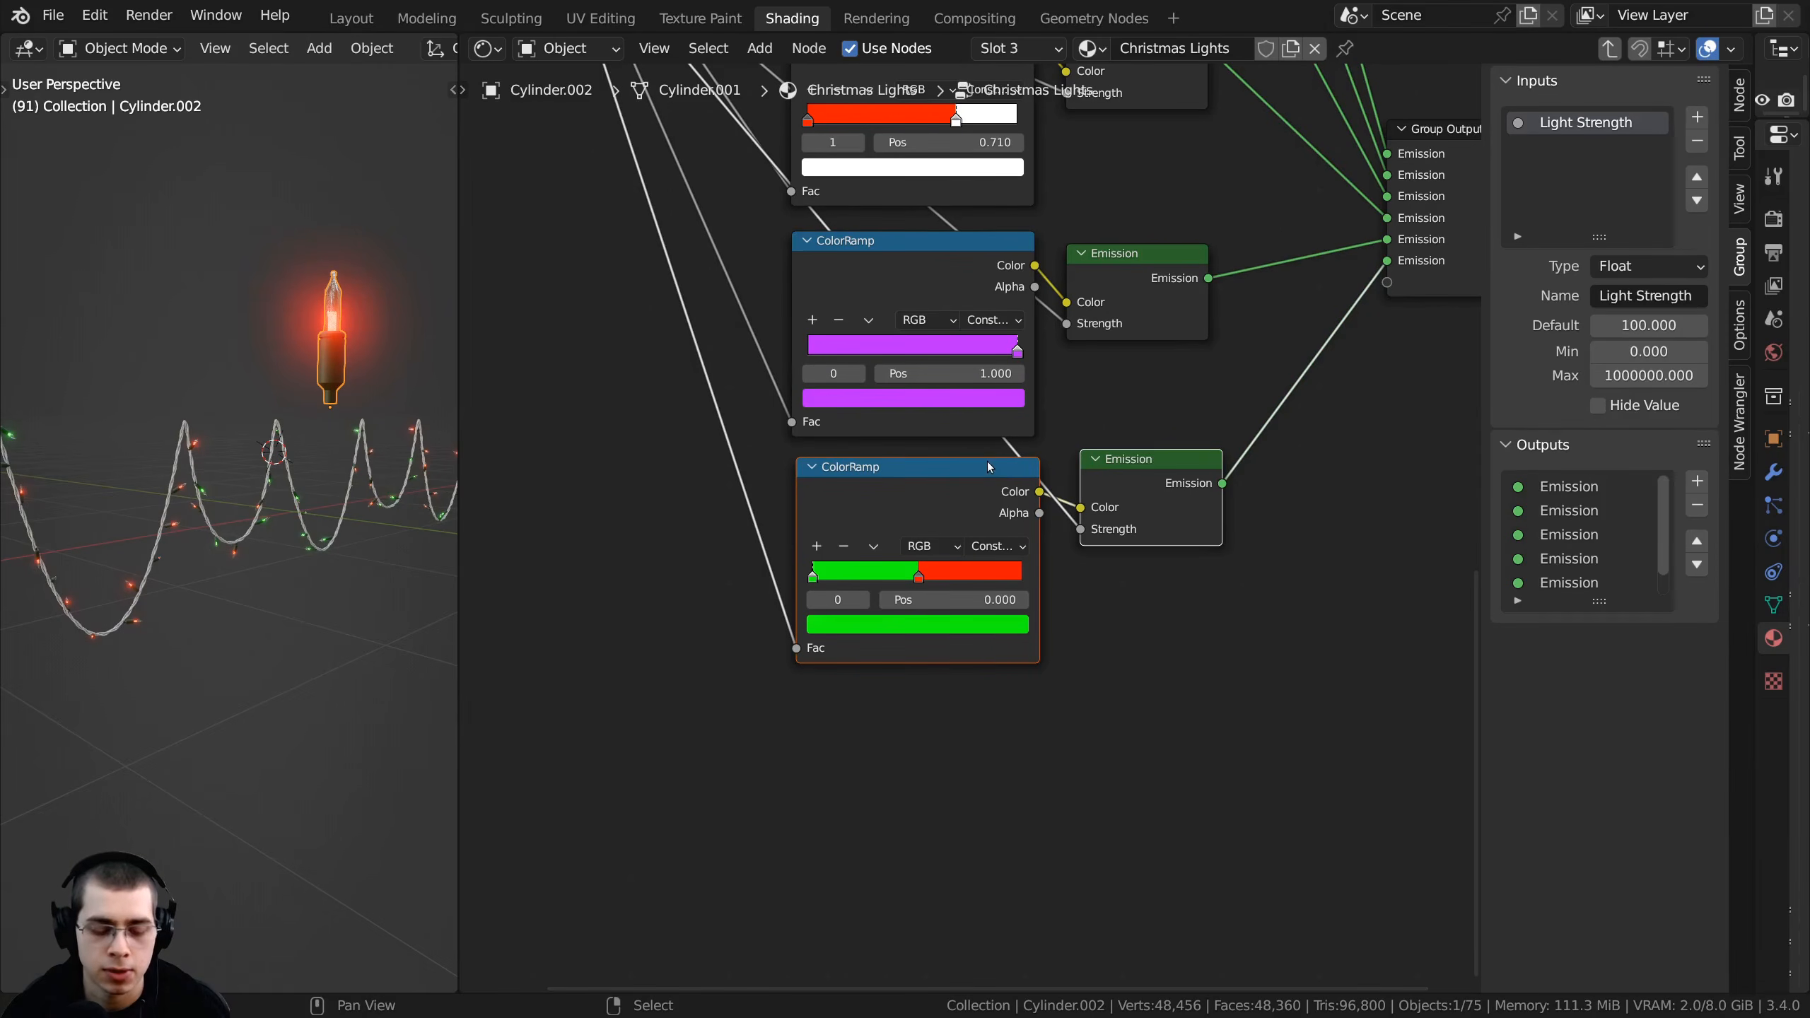
{"action": "key", "text": "shift+d"}
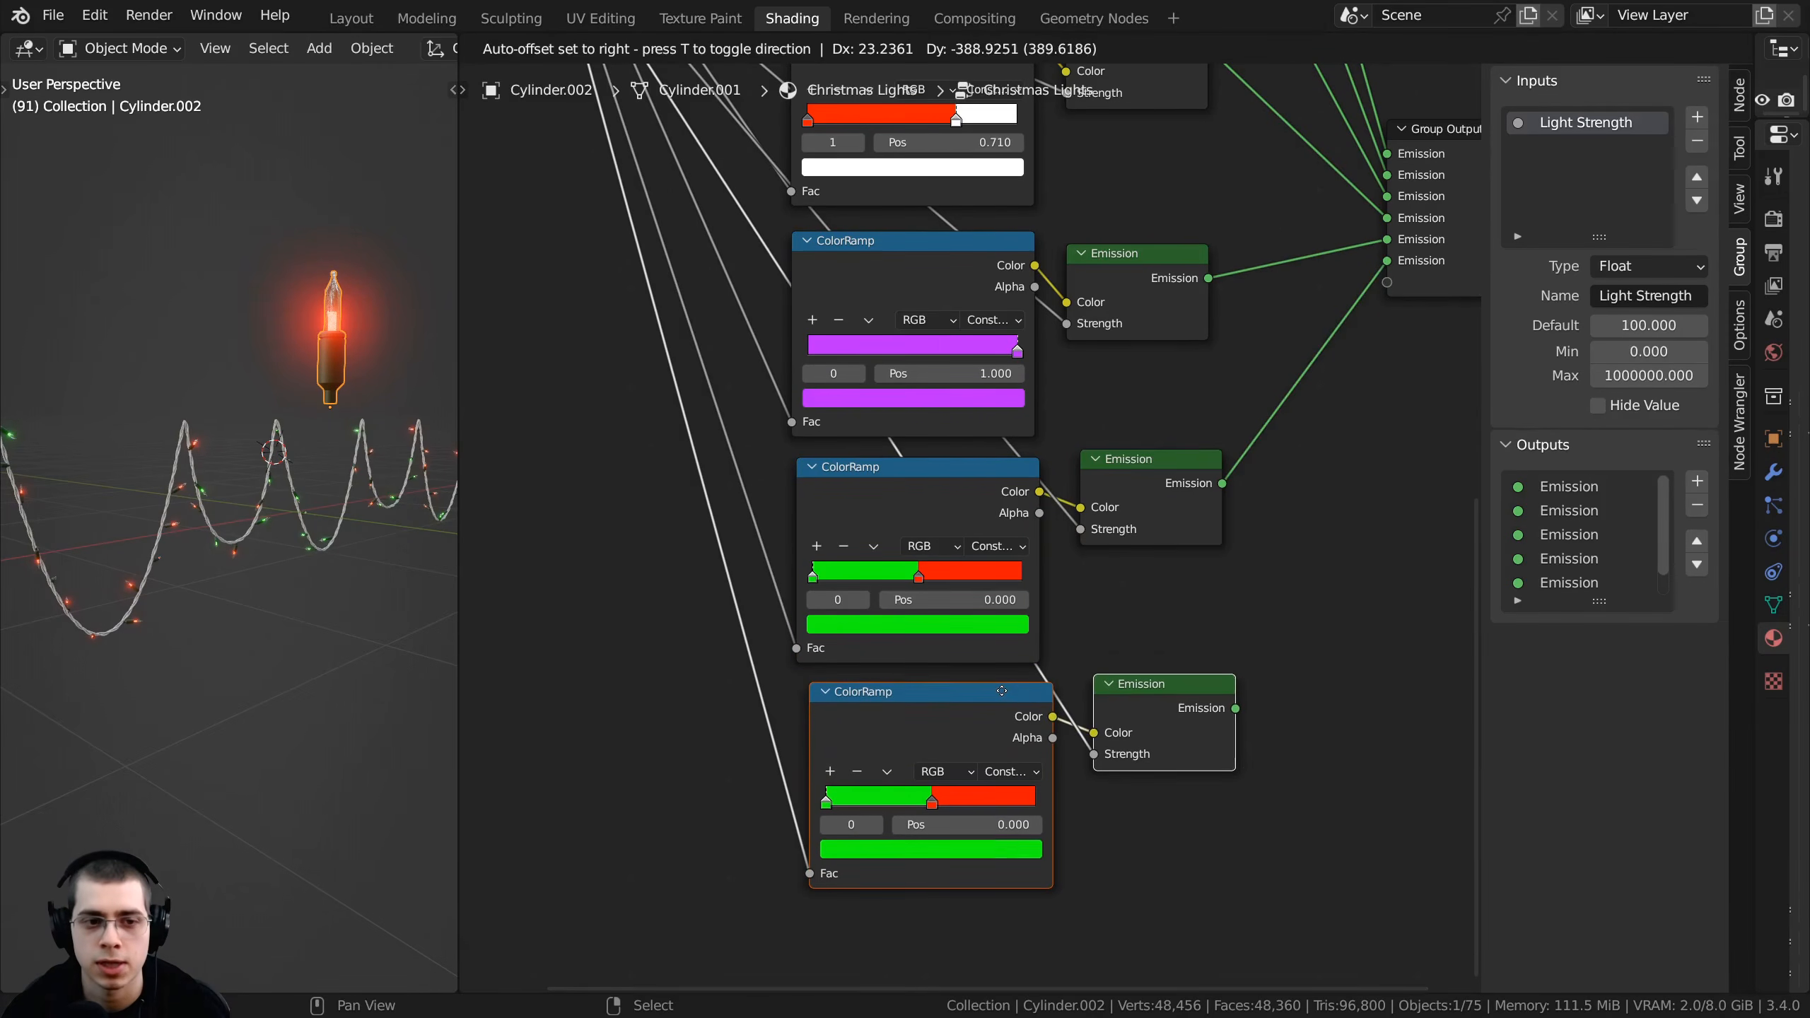
{"action": "left_click", "coordinate": [1000, 688]}
{"action": "middle_click_drag", "start_coordinate": [880, 727], "coordinate": [848, 573]}
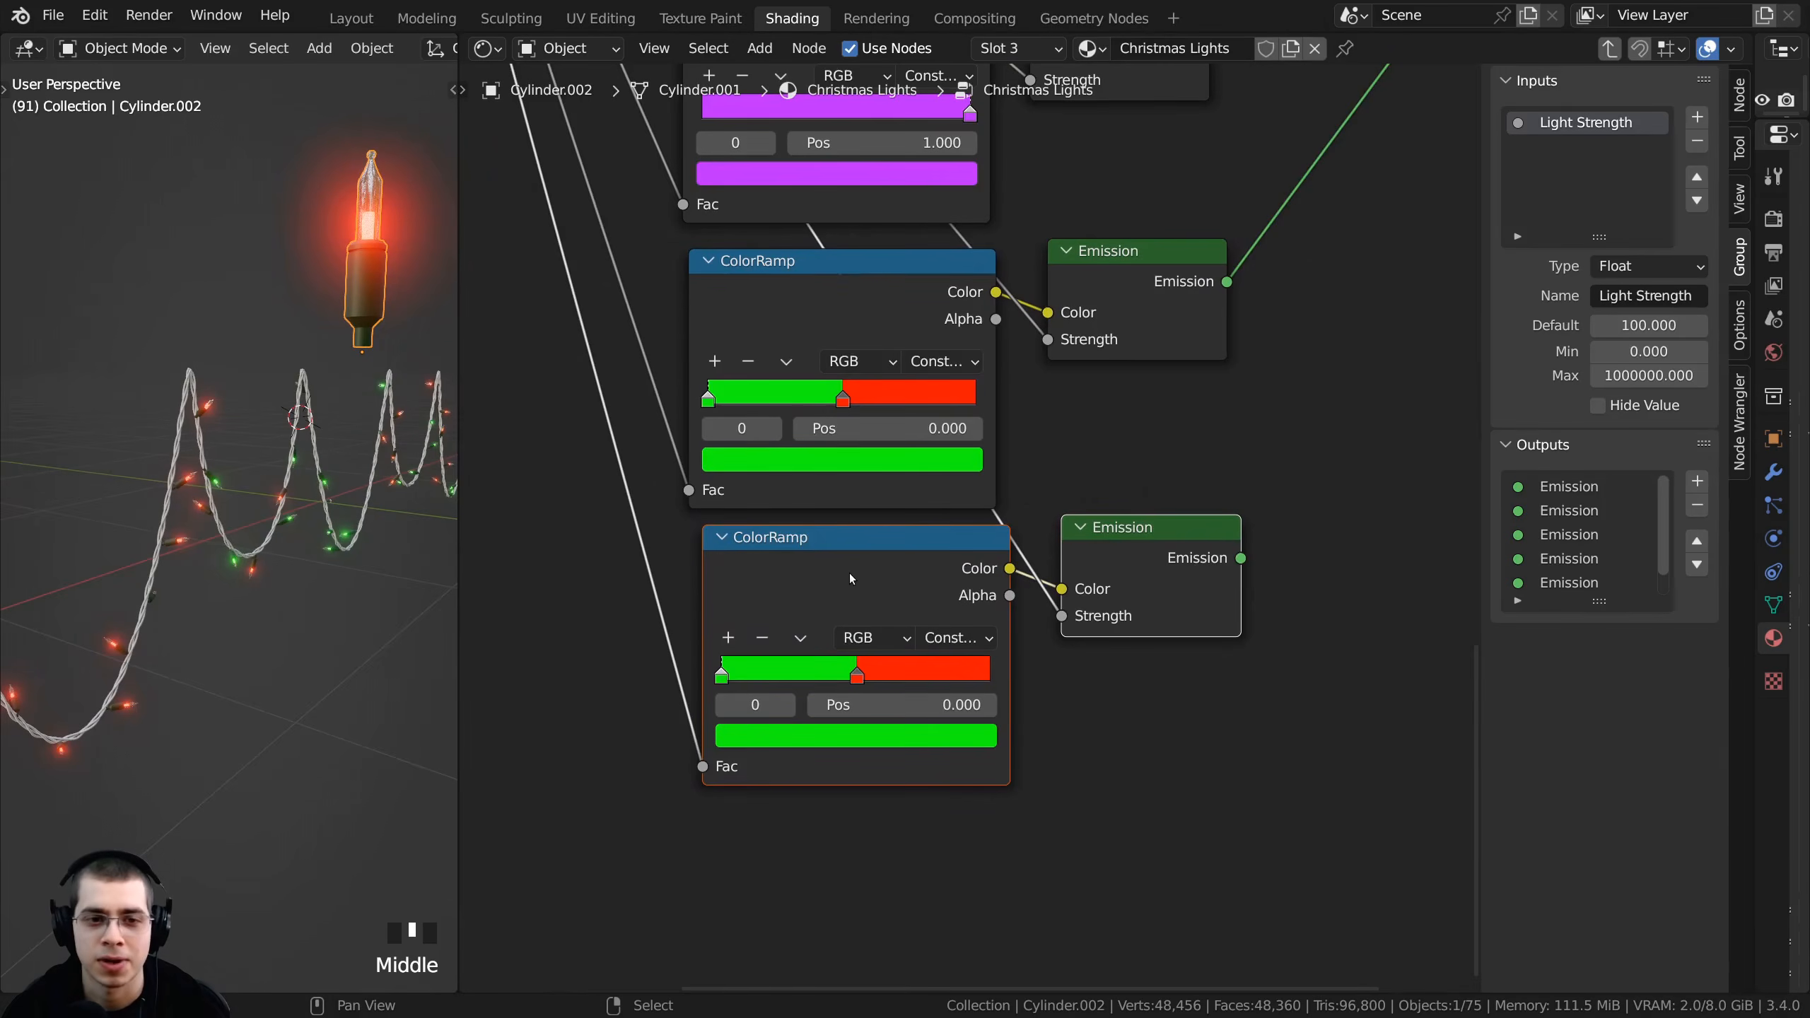
{"action": "scroll", "coordinate": [848, 573], "scroll_direction": "down", "scroll_amount": 4}
{"action": "left_click", "coordinate": [1080, 579]}
{"action": "left_click_drag", "start_coordinate": [1112, 569], "coordinate": [1245, 208]}
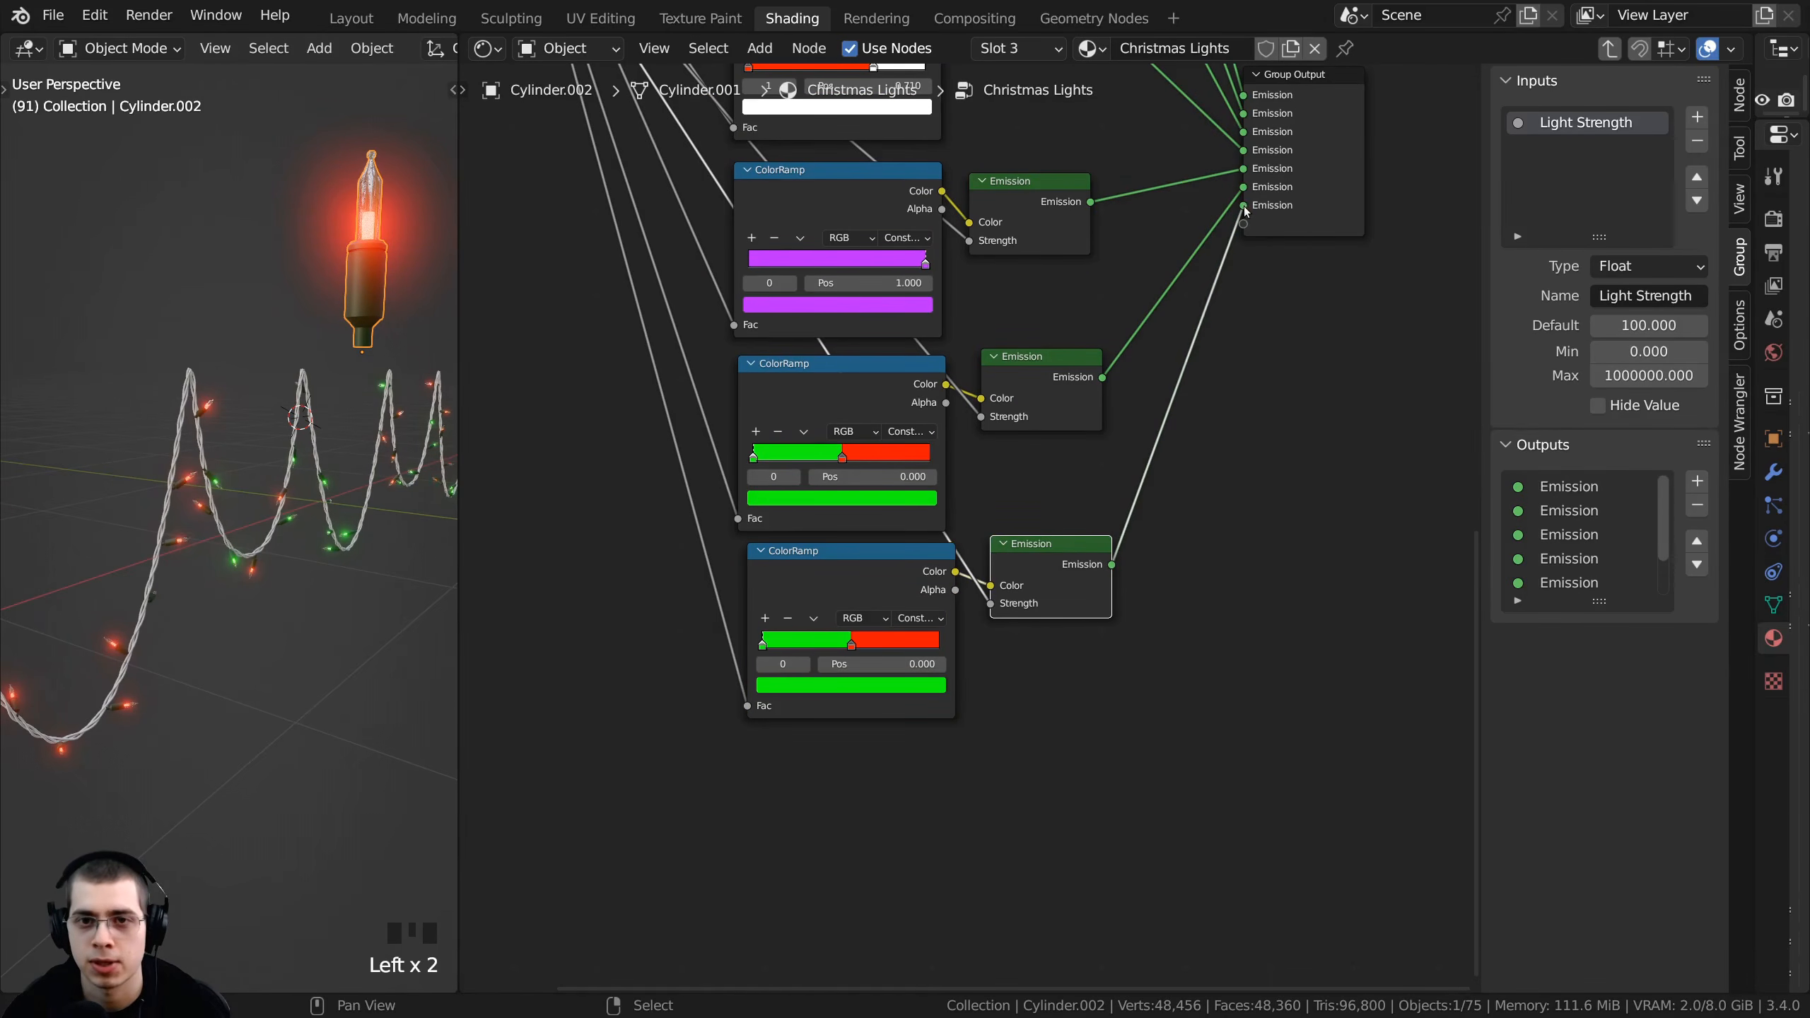
- Exit the node group and connect the Christmas Lights node's seventh Emission output to the Material Output's Surface
{"action": "key", "text": "Tab"}
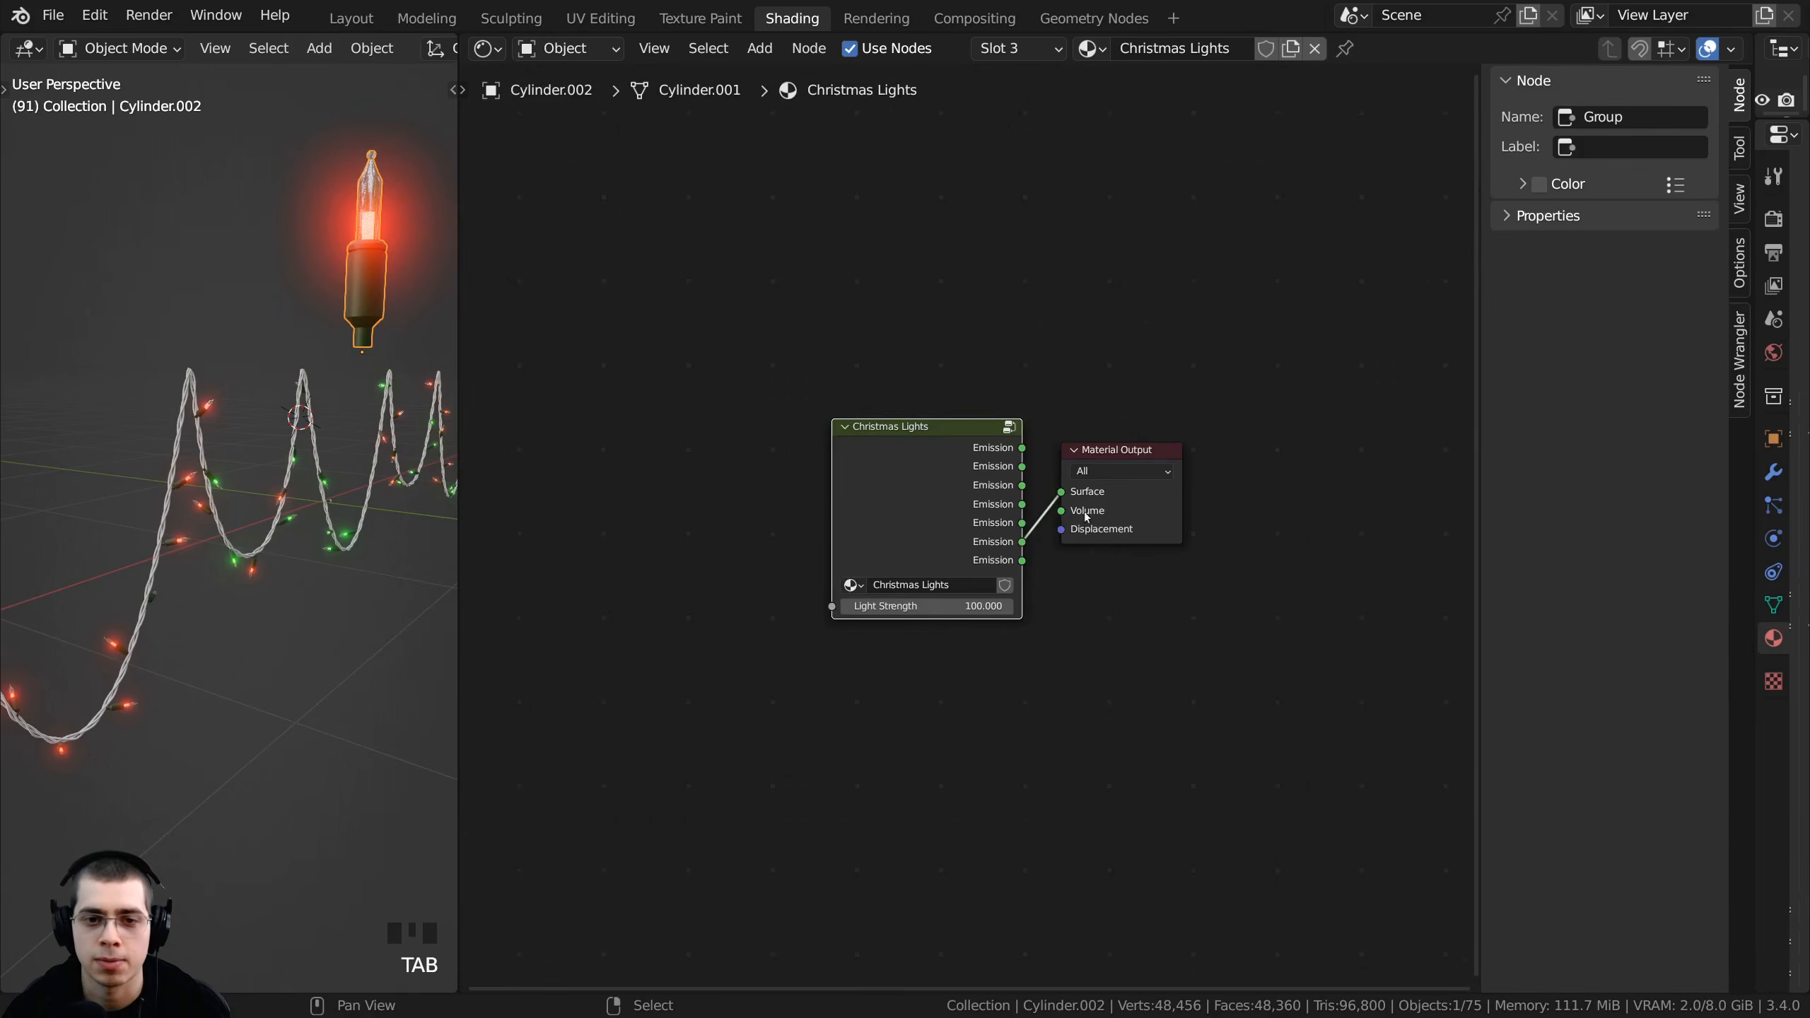
{"action": "scroll", "coordinate": [961, 535], "scroll_direction": "up", "scroll_amount": 4}
{"action": "left_click_drag", "start_coordinate": [962, 534], "coordinate": [955, 532]}
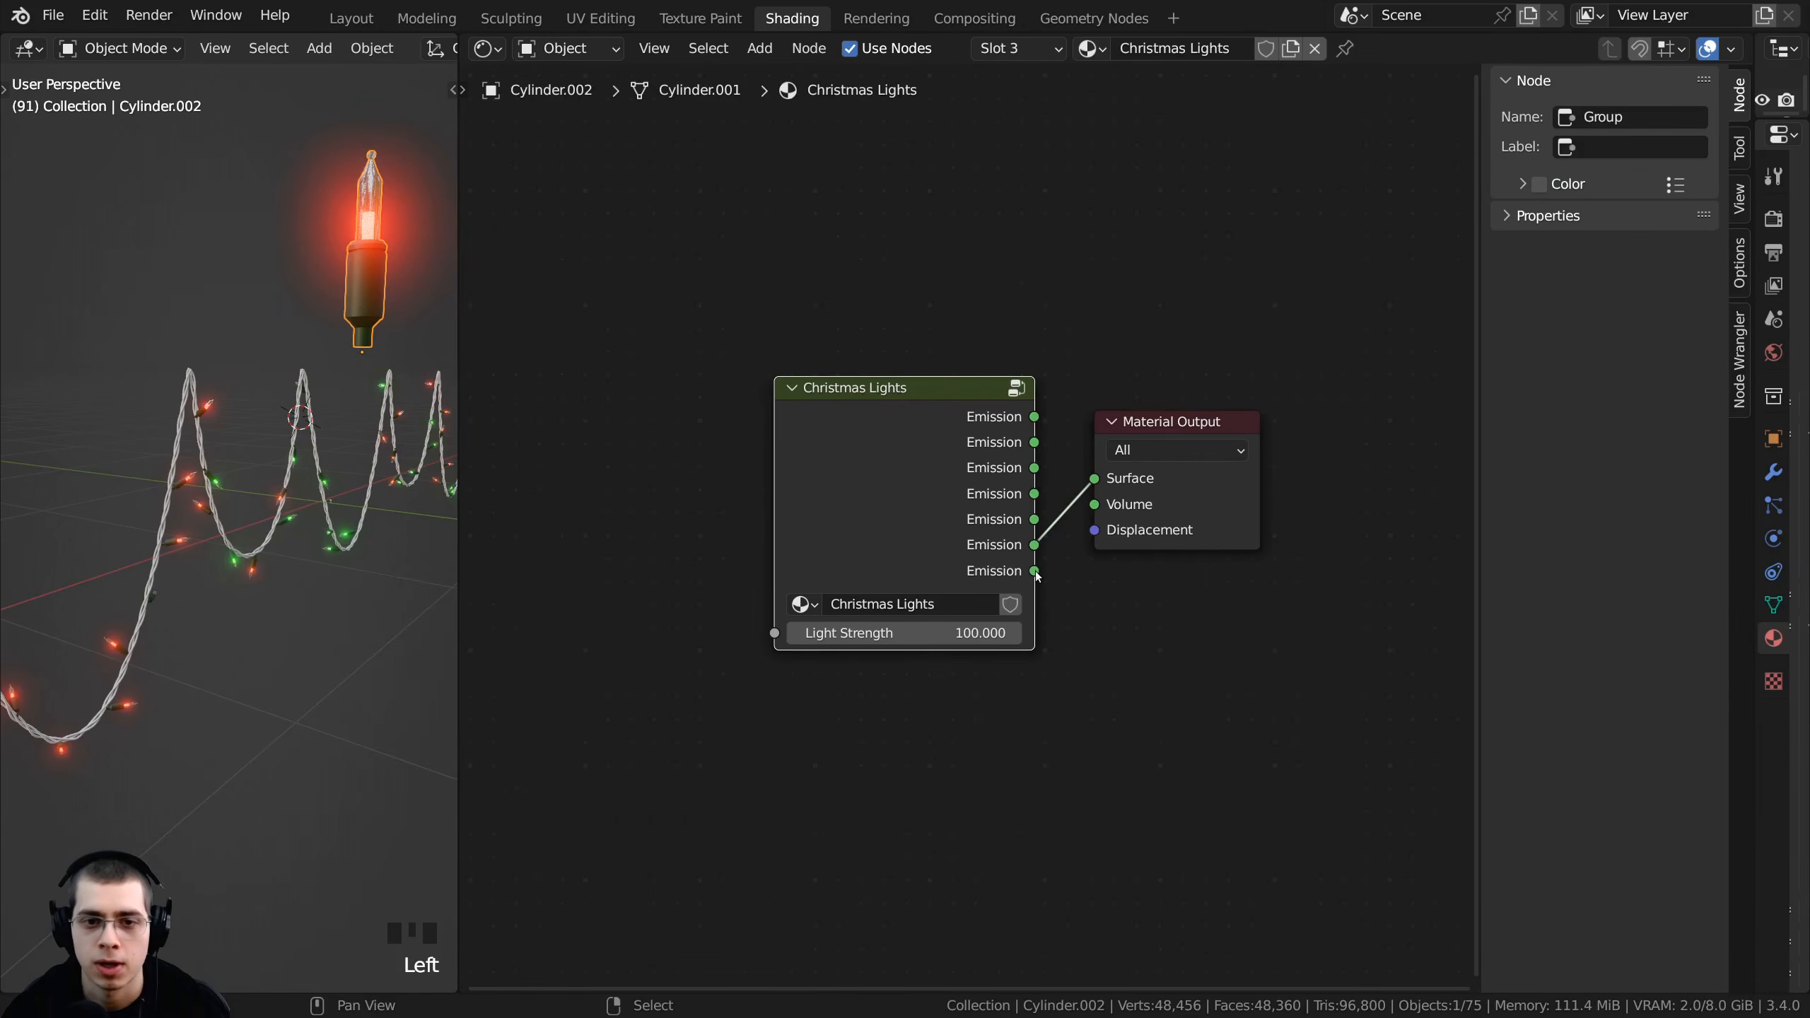
{"action": "left_click_drag", "start_coordinate": [1036, 574], "coordinate": [1102, 485]}
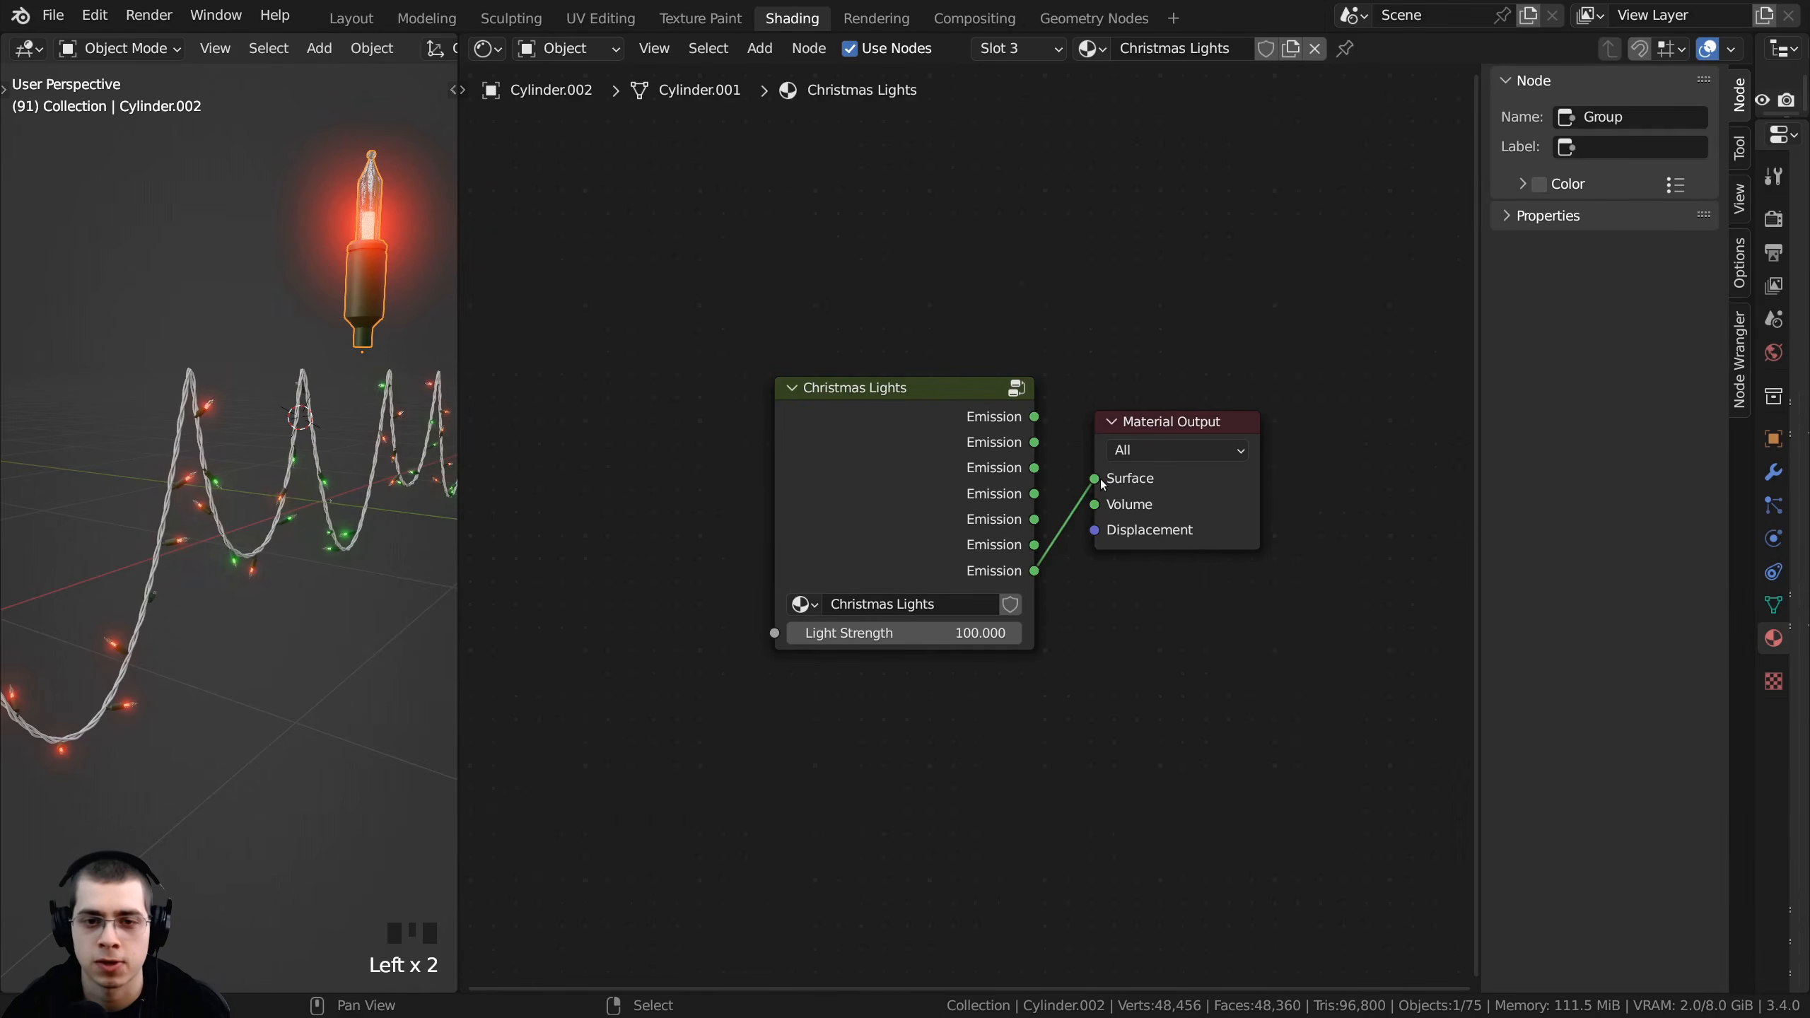
- Enter the Christmas Lights group, delete the lowest ColorRamp's green stop and move its red stop to 1.000
{"action": "left_click", "coordinate": [969, 394]}
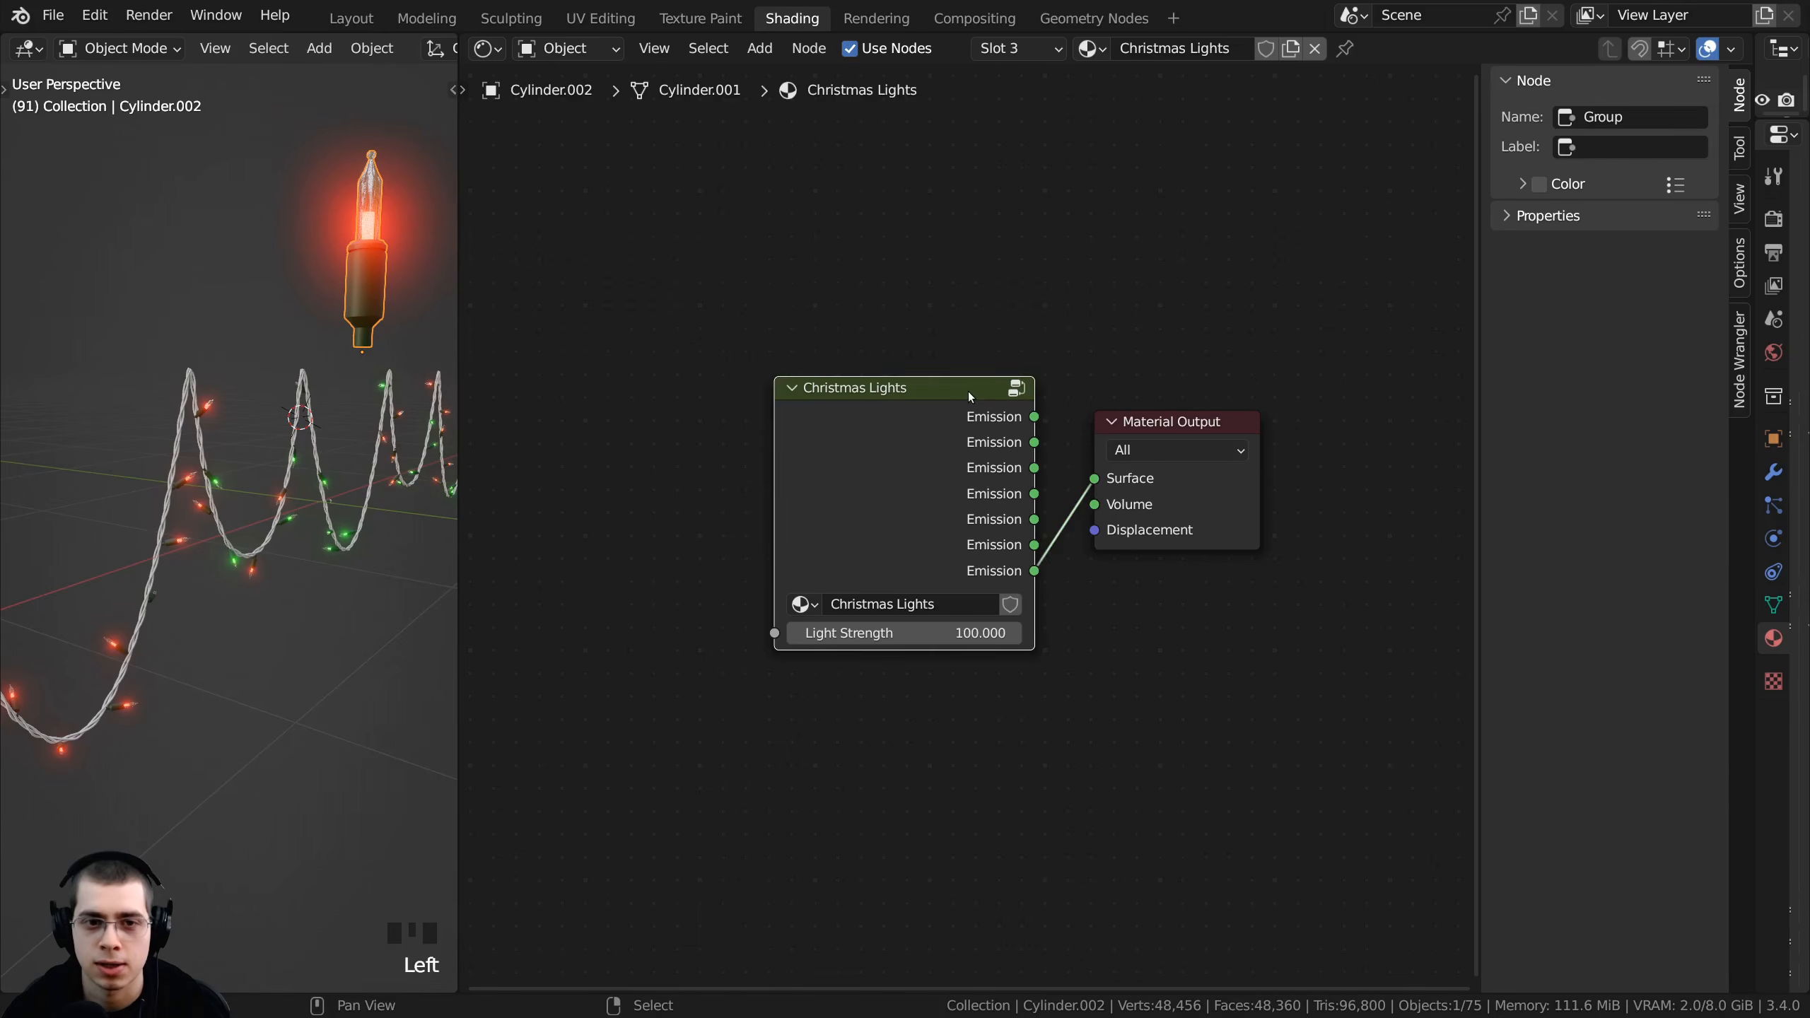
{"action": "key", "text": "Tab"}
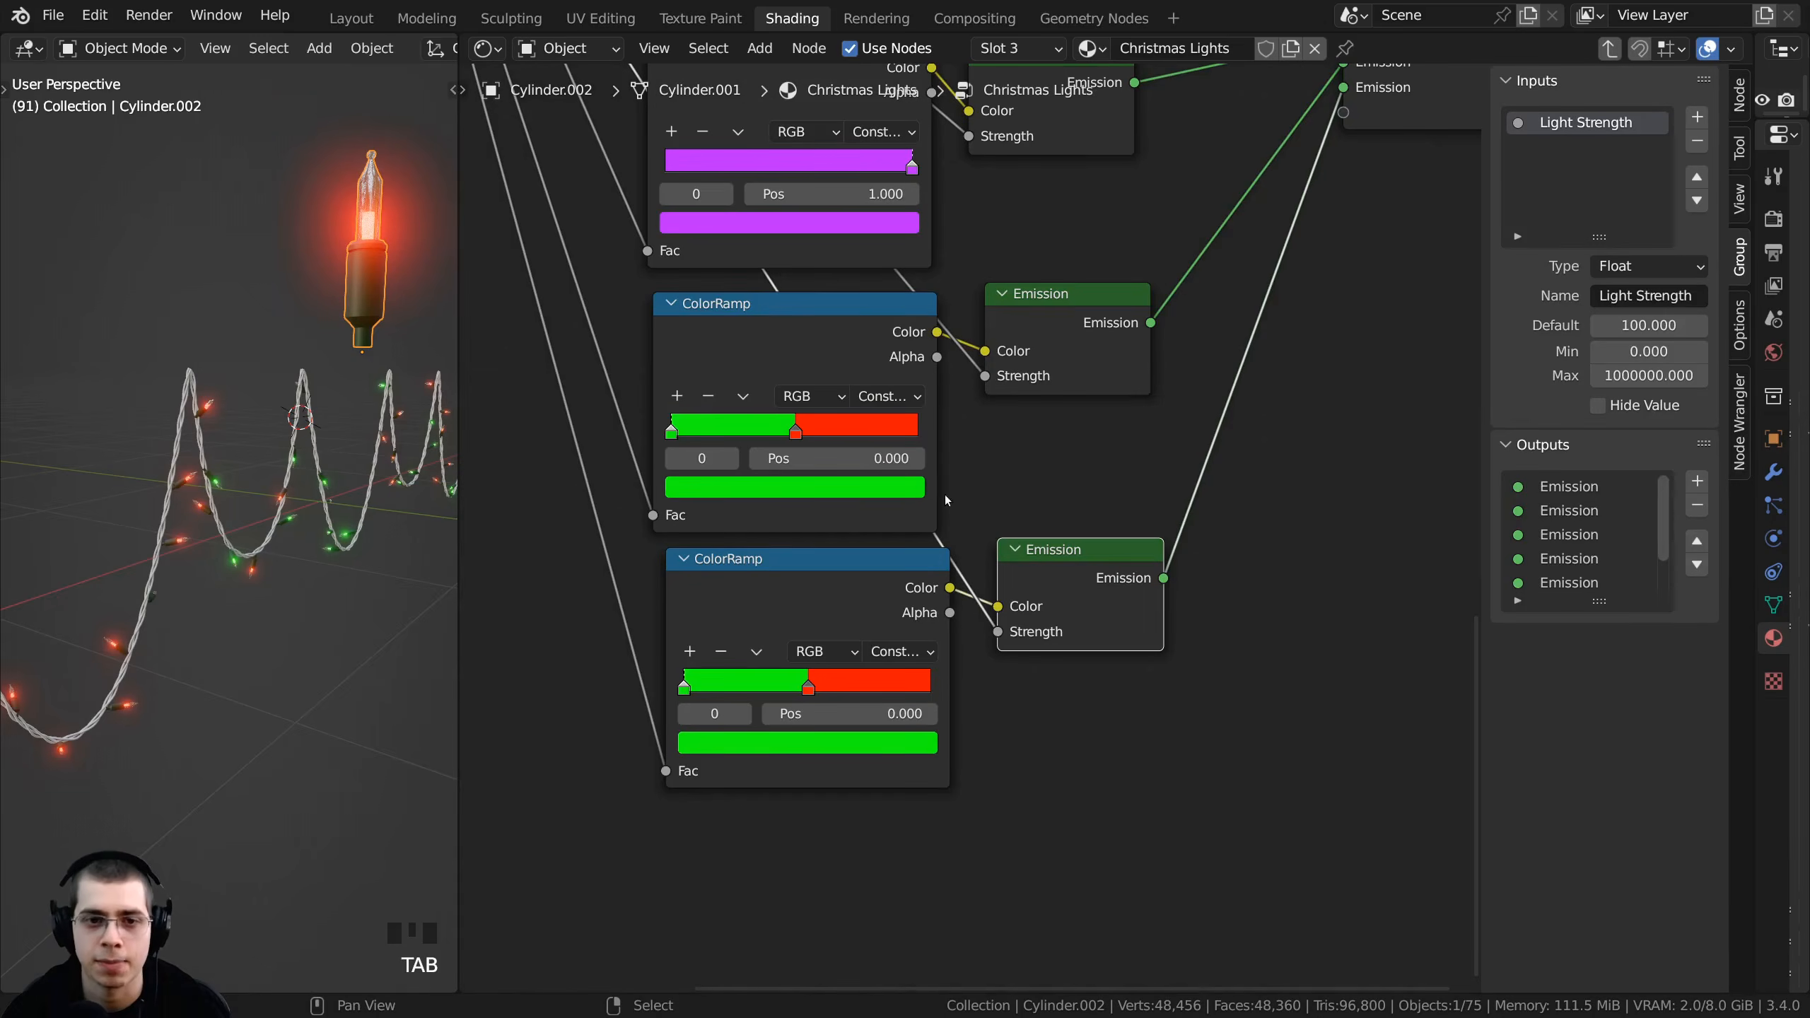
{"action": "scroll", "coordinate": [919, 492], "scroll_direction": "up", "scroll_amount": 3}
{"action": "middle_click_drag", "start_coordinate": [876, 494], "coordinate": [903, 510]}
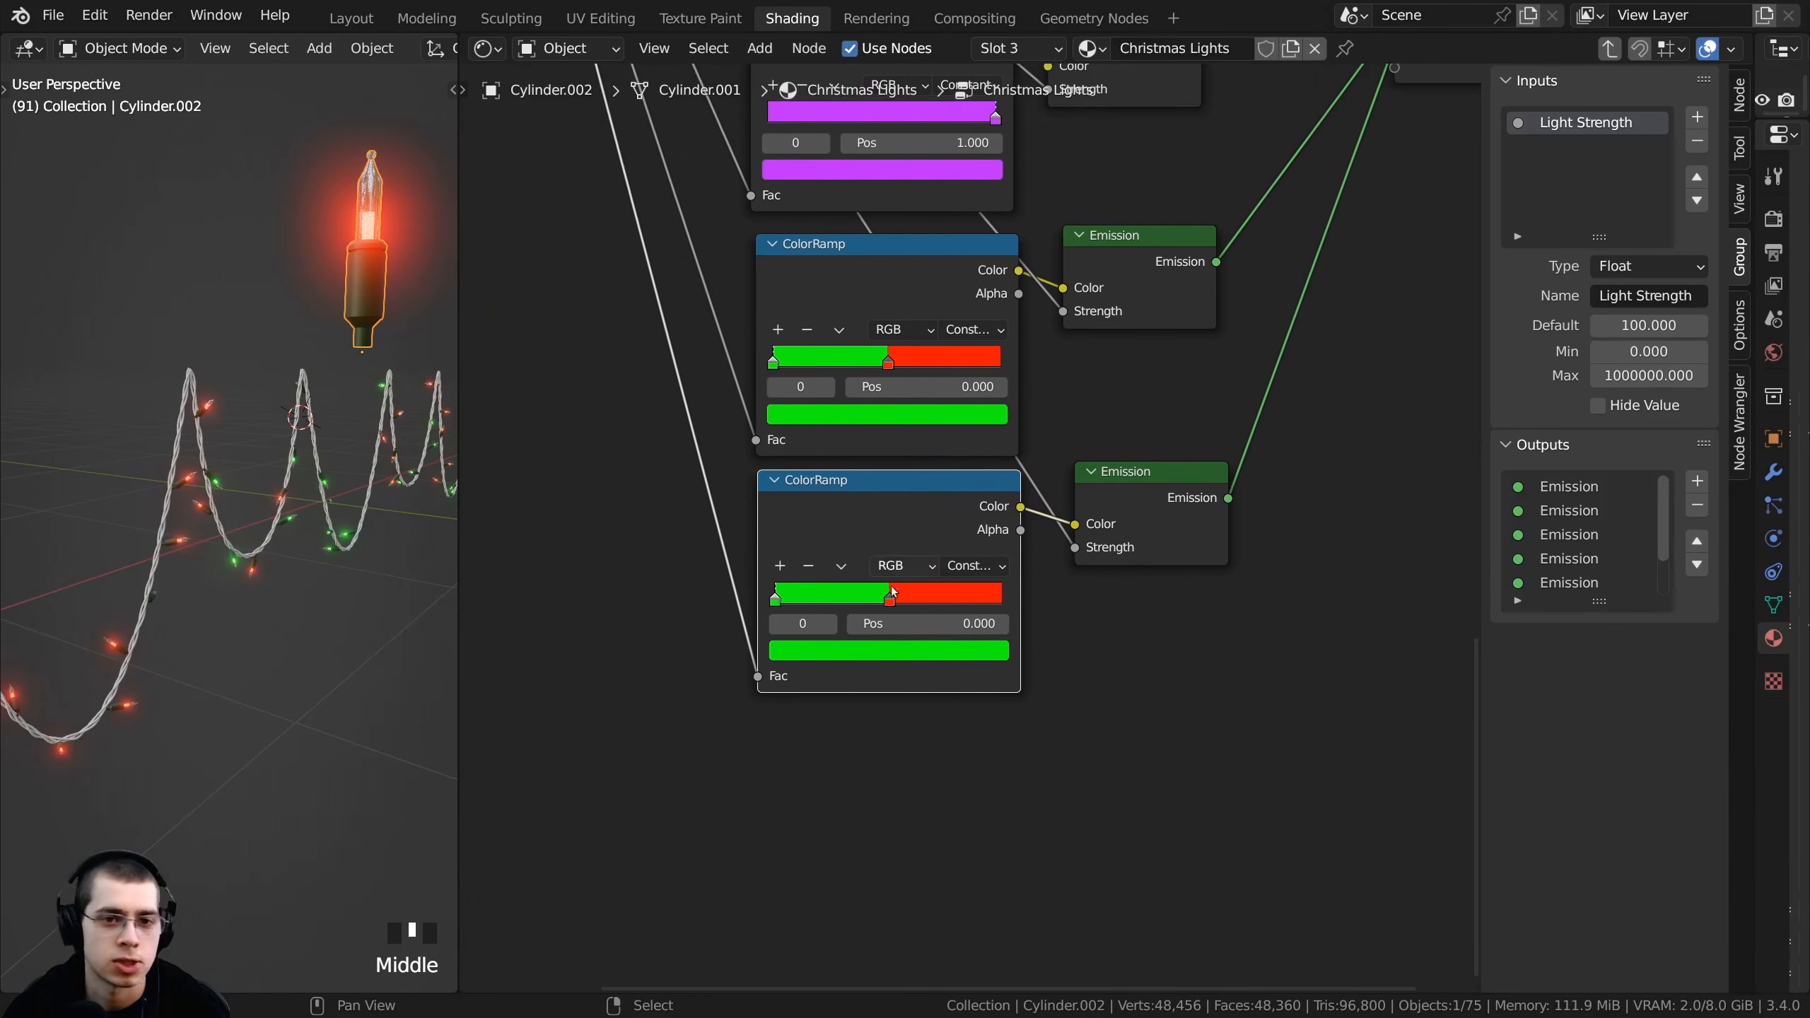
{"action": "scroll", "coordinate": [889, 609], "scroll_direction": "up", "scroll_amount": 4}
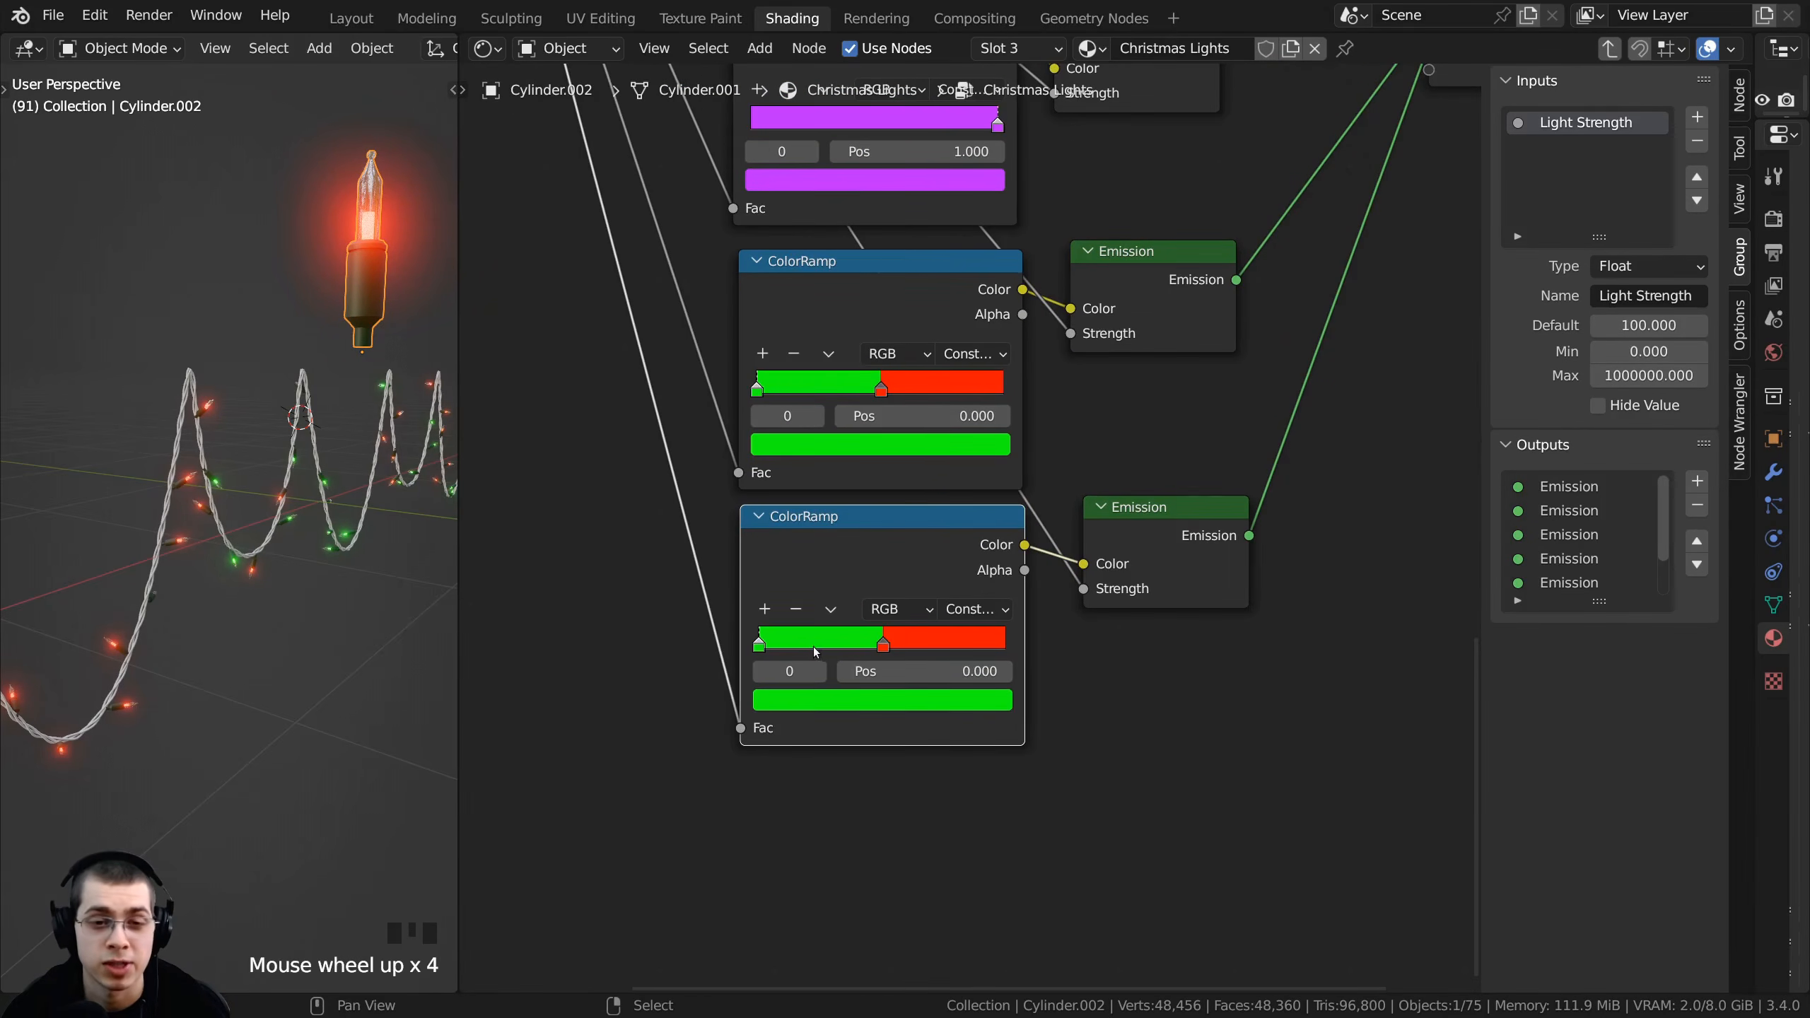
{"action": "left_click", "coordinate": [760, 645]}
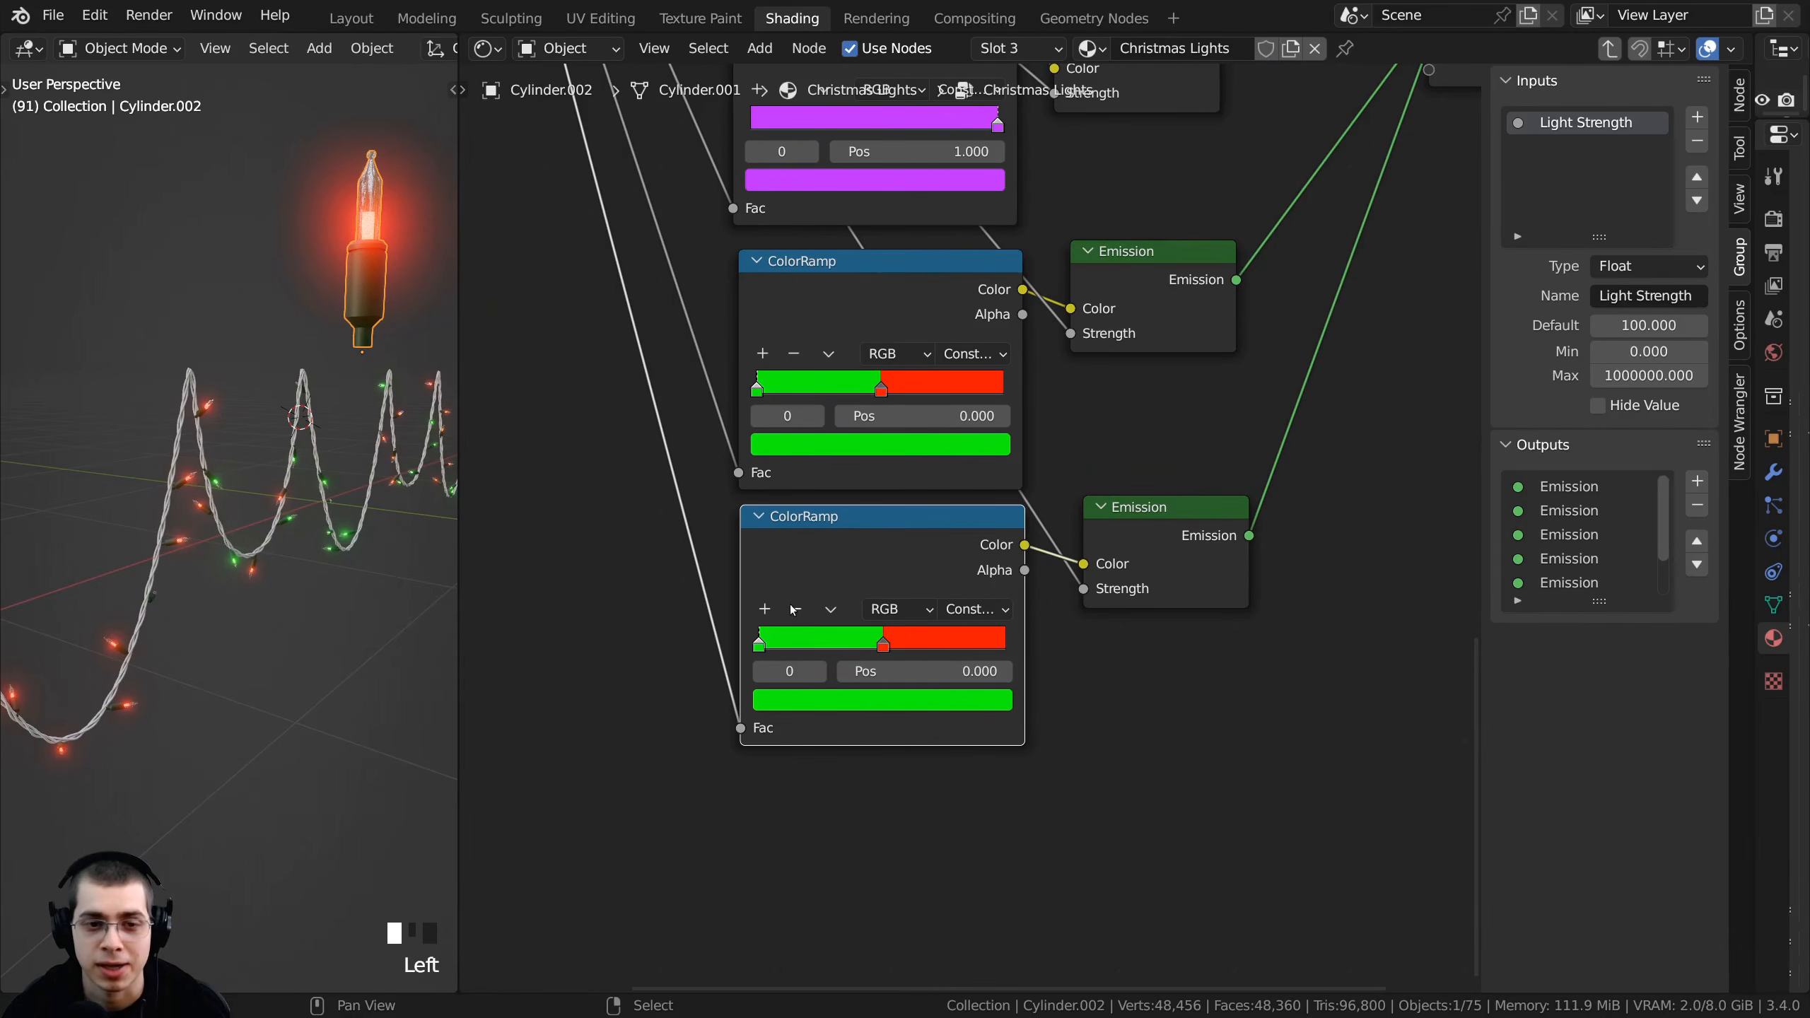
{"action": "left_click", "coordinate": [760, 645]}
{"action": "left_click", "coordinate": [795, 608]}
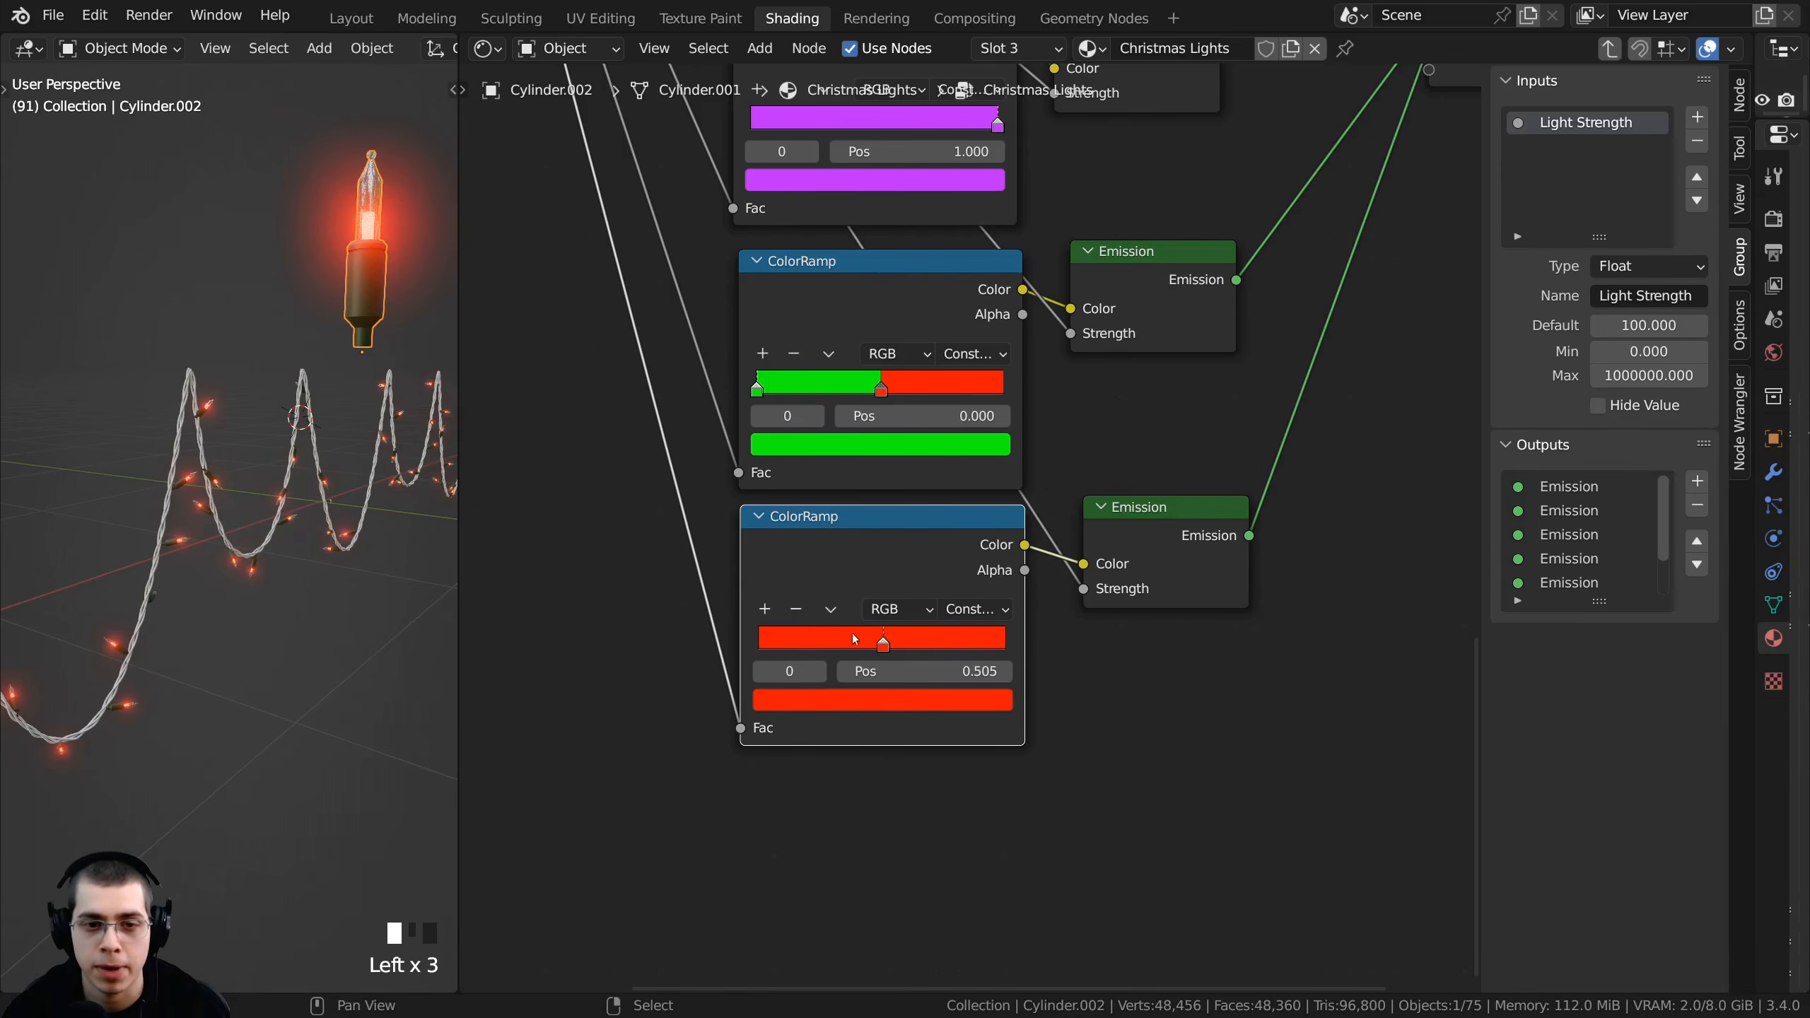
{"action": "left_click", "coordinate": [884, 646]}
{"action": "left_click_drag", "start_coordinate": [884, 645], "coordinate": [1018, 648]}
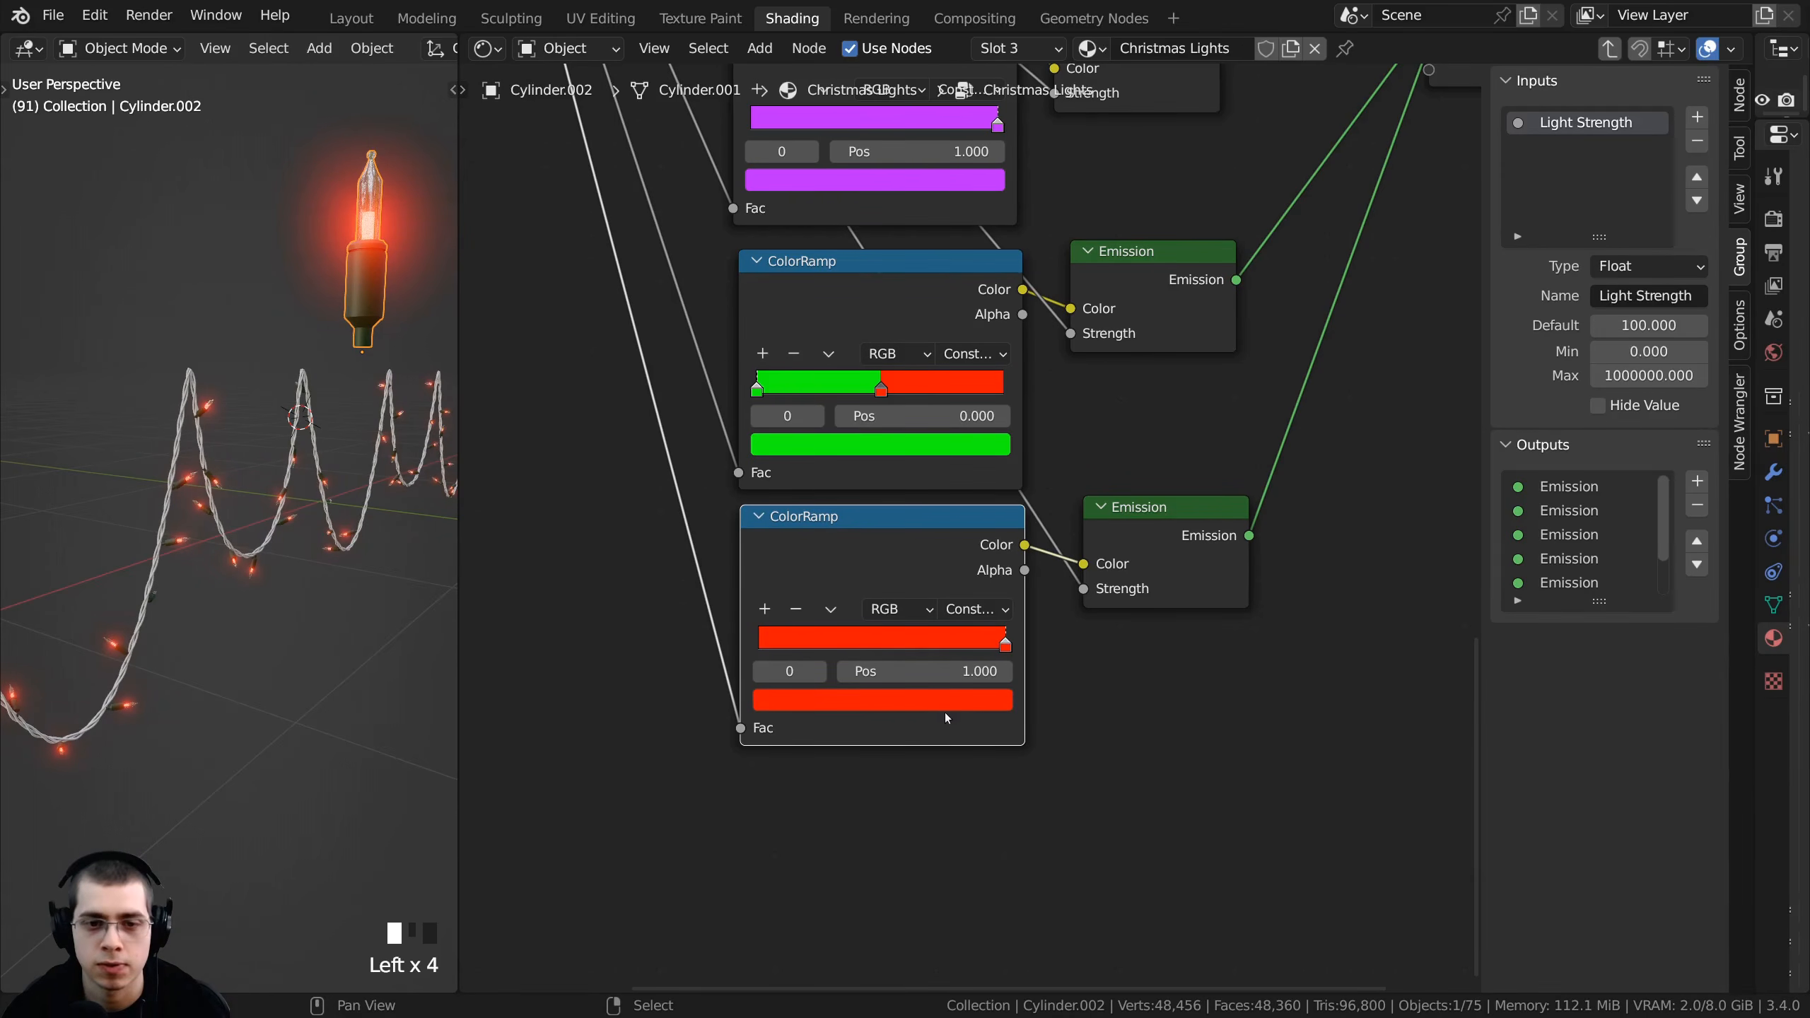
- Color the lowest ColorRamp's only stop light blue
{"action": "scroll", "coordinate": [945, 713], "scroll_direction": "down", "scroll_amount": 2}
{"action": "left_click", "coordinate": [890, 679]}
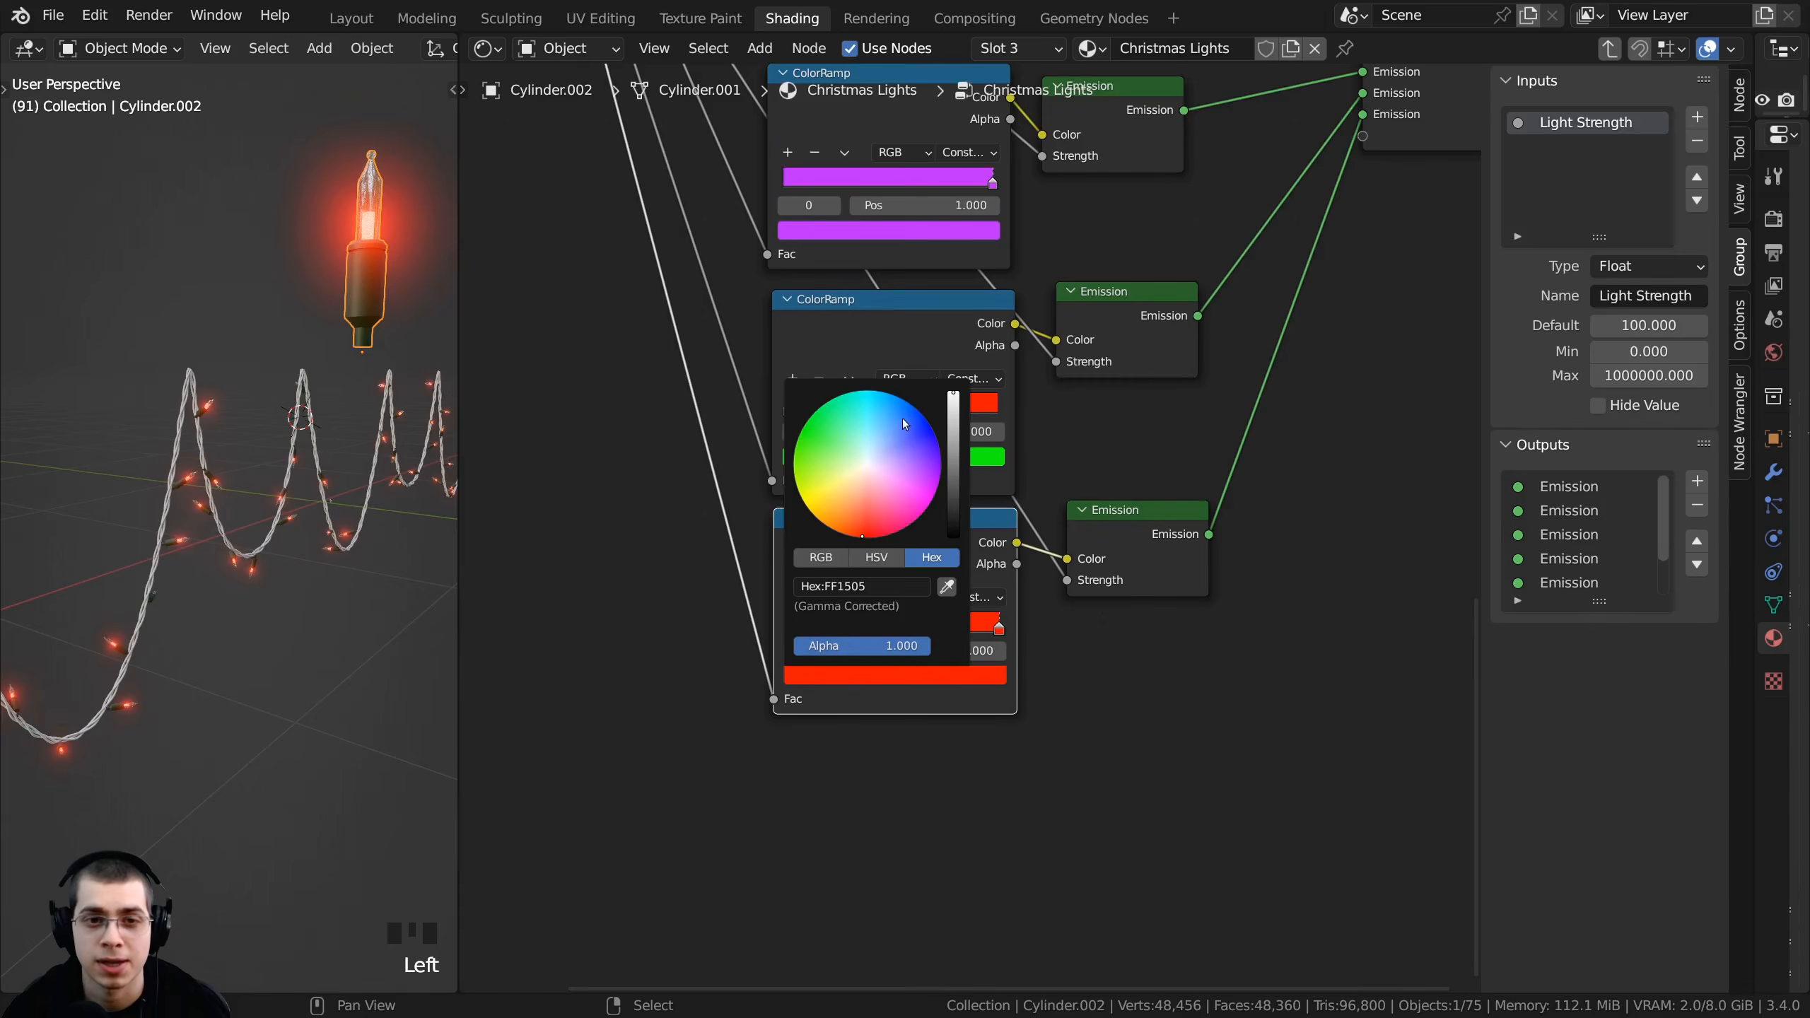
{"action": "left_click_drag", "start_coordinate": [881, 460], "coordinate": [885, 411]}
- Lengthen the group's Outputs list to show all seven Emission entries and widen the sidebar
{"action": "middle_click_drag", "start_coordinate": [905, 343], "coordinate": [899, 585]}
{"action": "middle_click_drag", "start_coordinate": [902, 356], "coordinate": [896, 598]}
{"action": "middle_click_drag", "start_coordinate": [901, 360], "coordinate": [894, 602]}
{"action": "scroll", "coordinate": [895, 602], "scroll_direction": "down", "scroll_amount": 4}
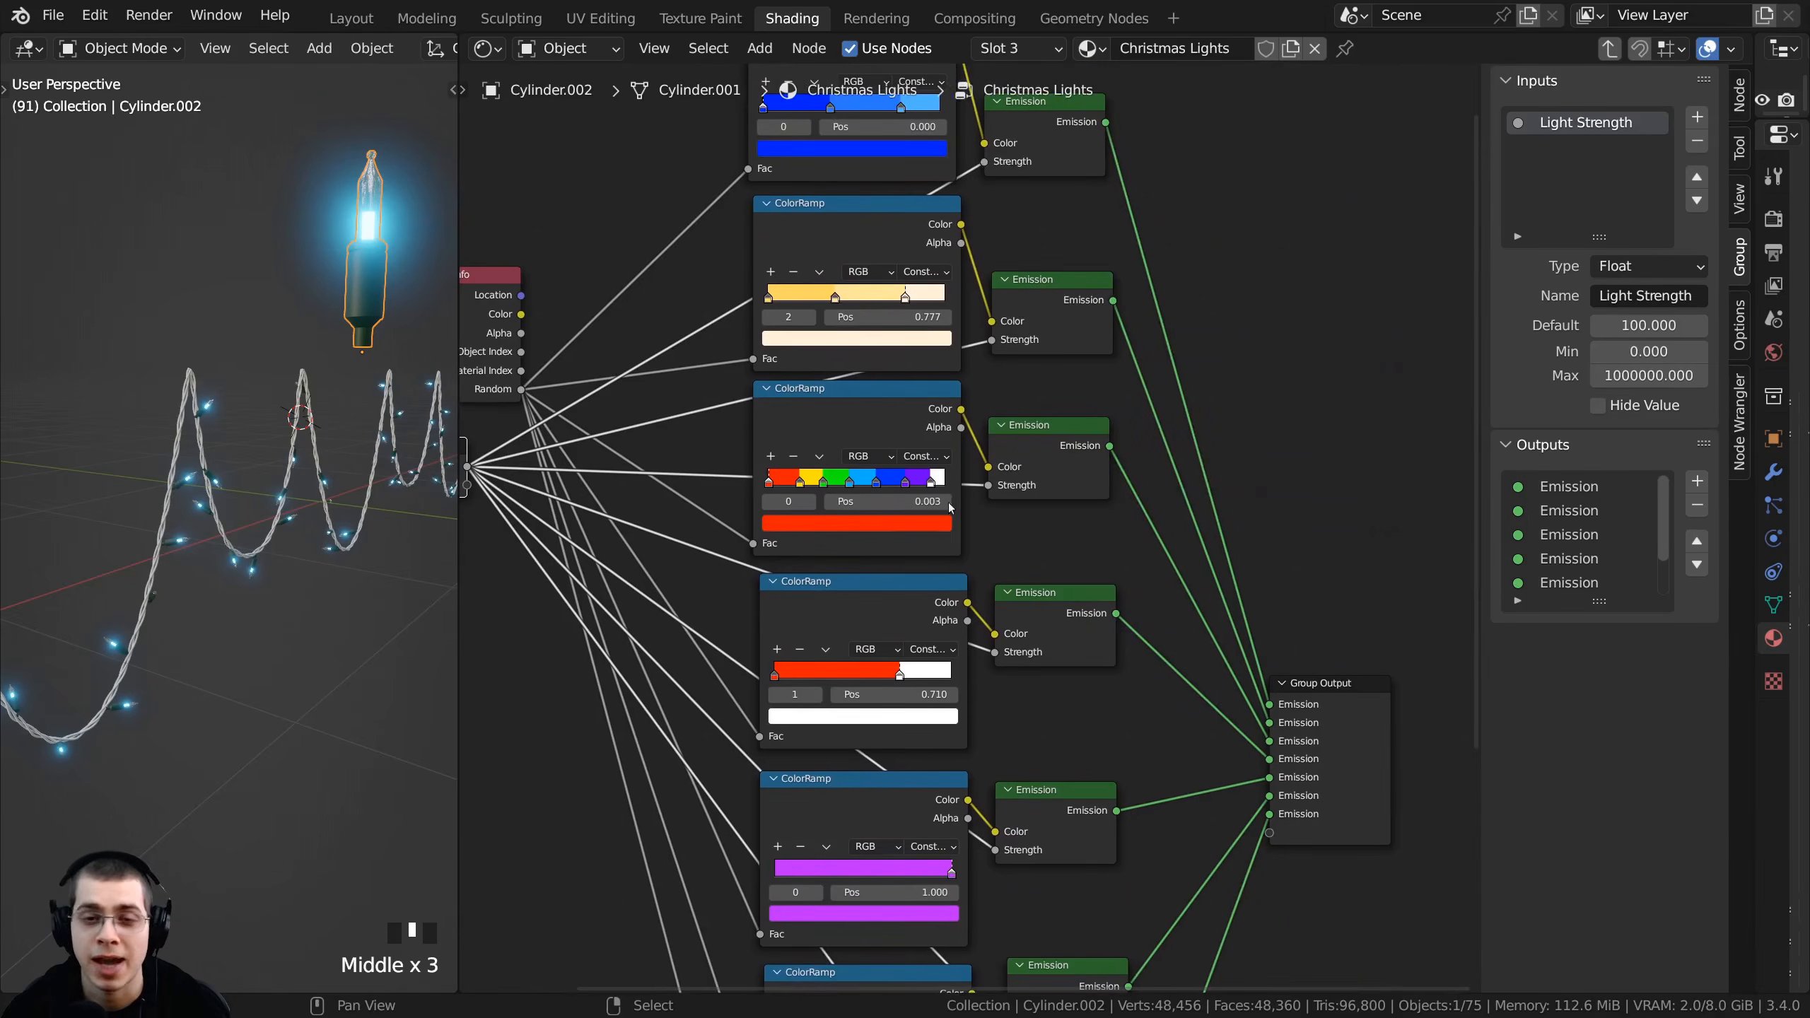
{"action": "middle_click_drag", "start_coordinate": [958, 417], "coordinate": [940, 308]}
{"action": "scroll", "coordinate": [878, 224], "scroll_direction": "down", "scroll_amount": 1}
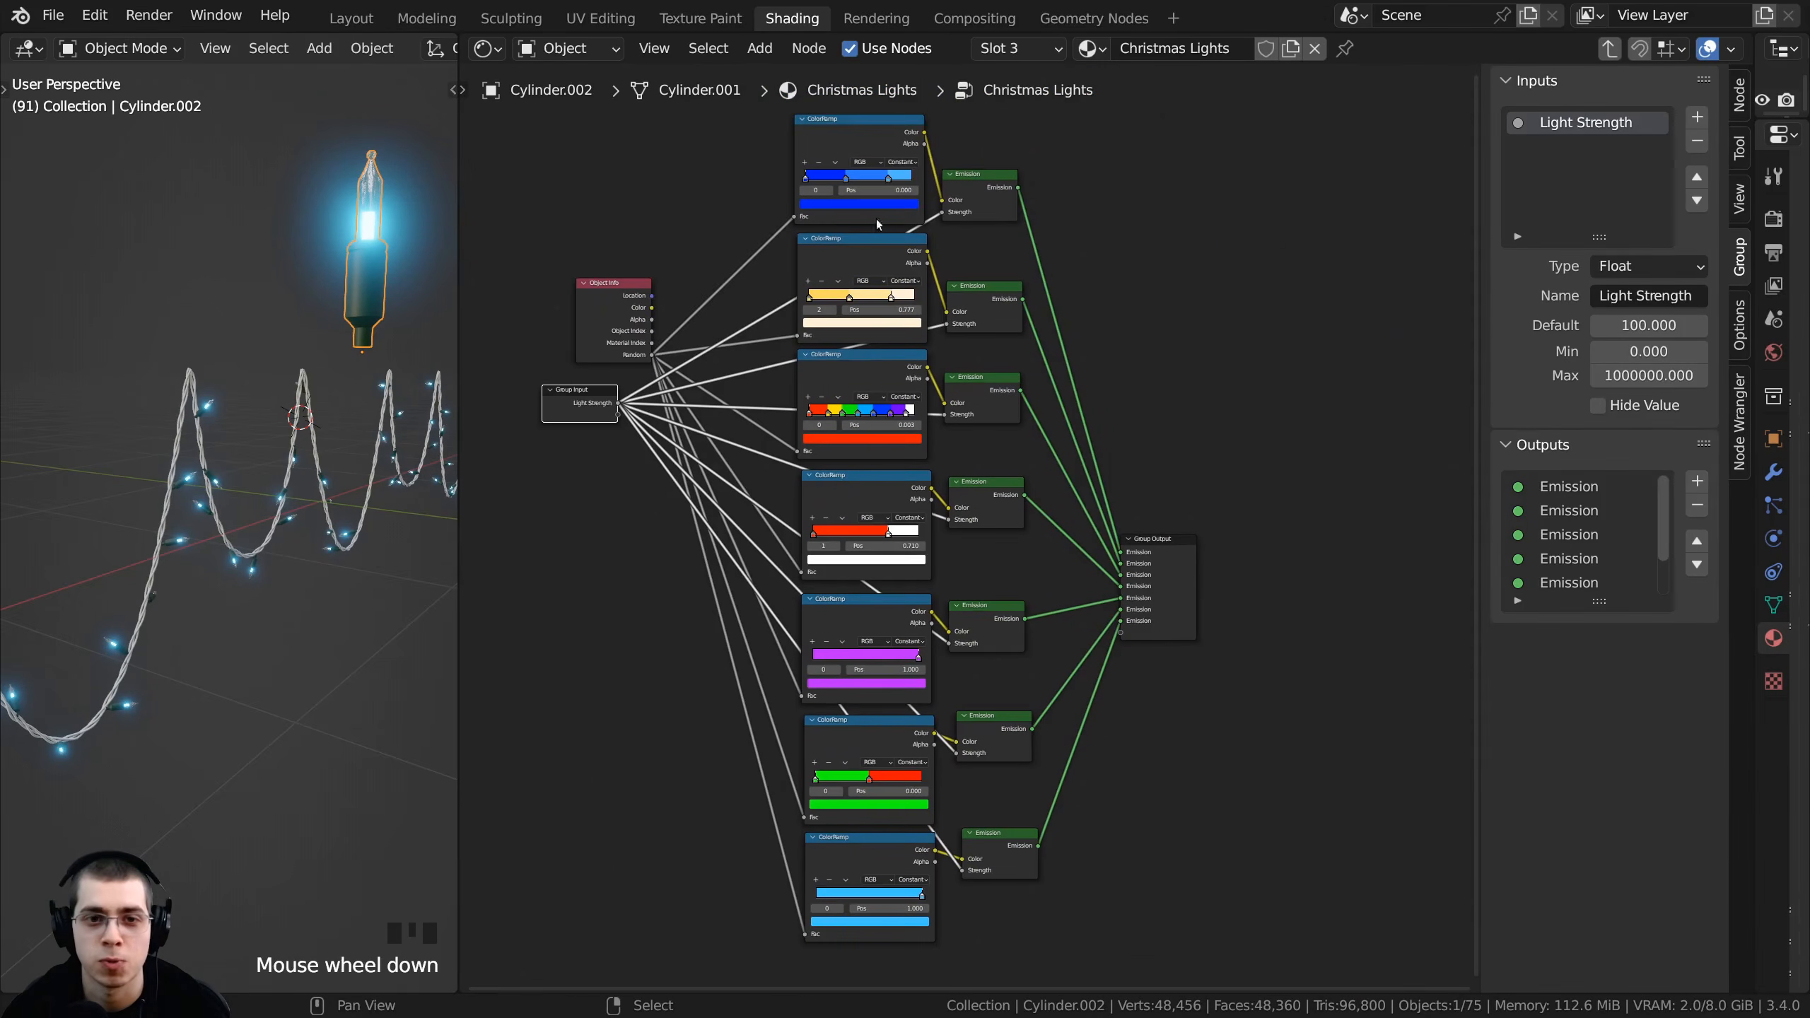
{"action": "middle_click_drag", "start_coordinate": [865, 775], "coordinate": [861, 776]}
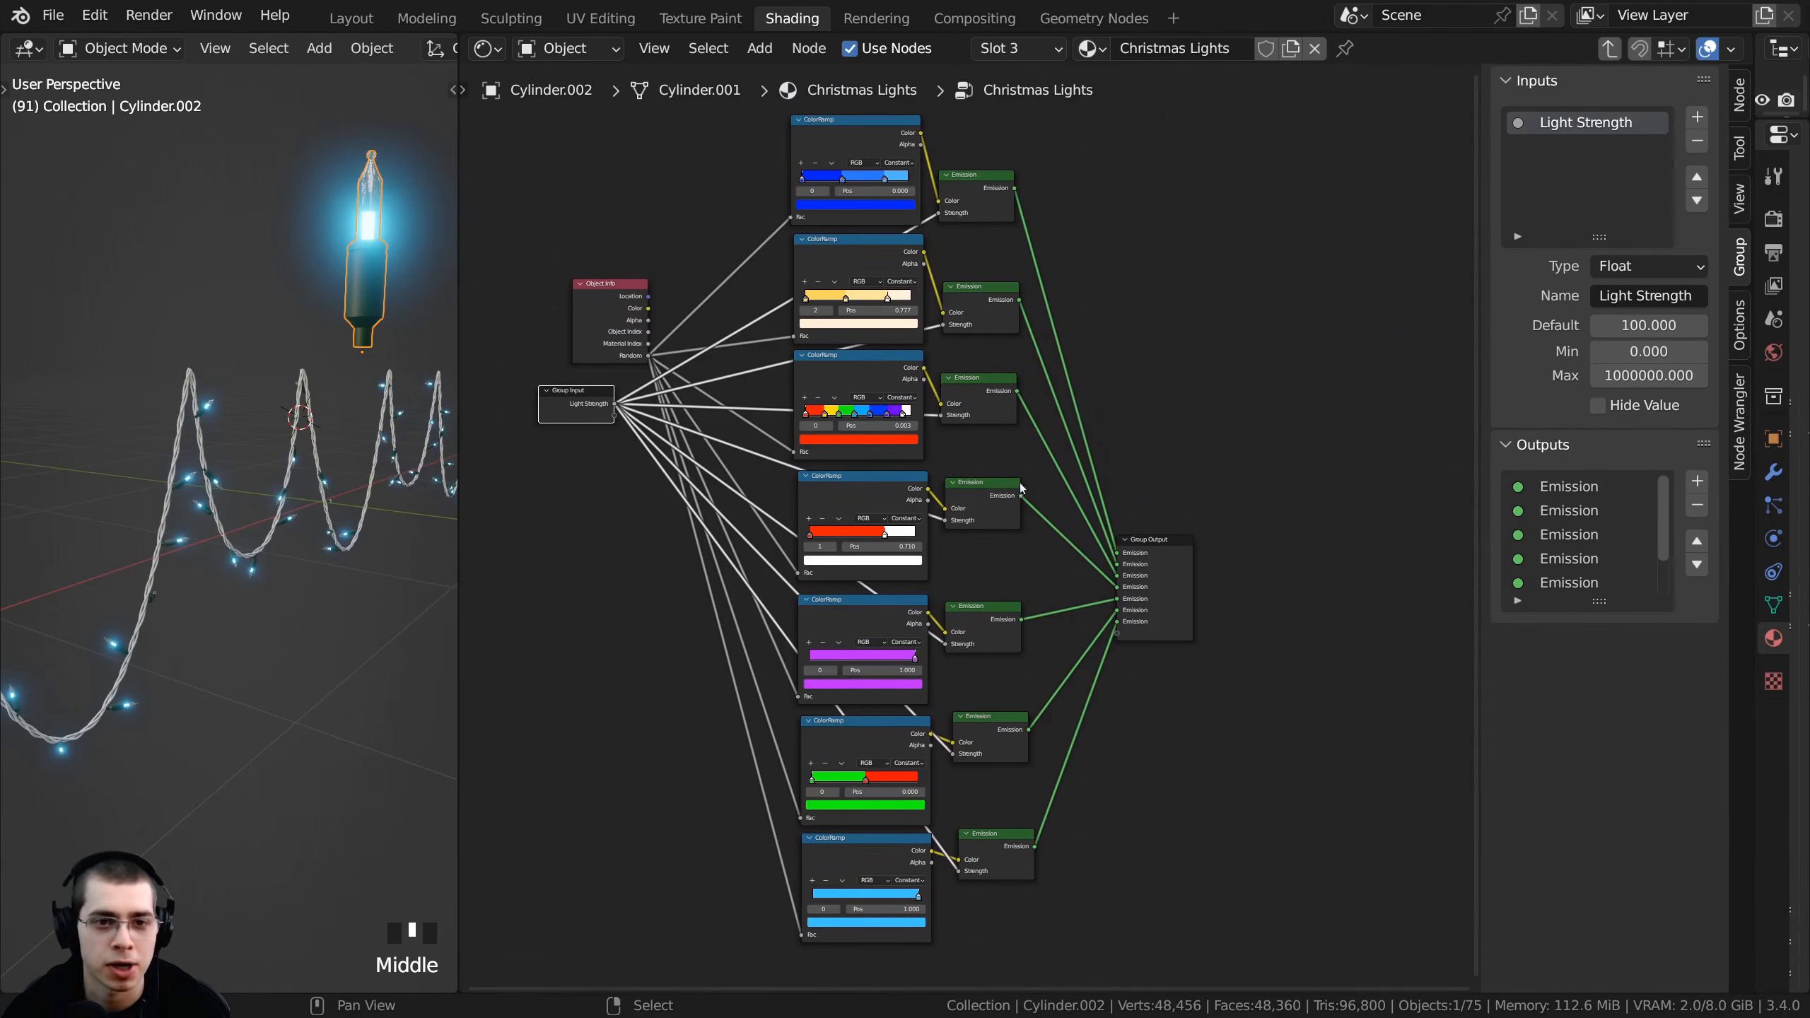
{"action": "left_click_drag", "start_coordinate": [1599, 600], "coordinate": [1599, 719]}
{"action": "left_click_drag", "start_coordinate": [1492, 605], "coordinate": [1404, 592]}
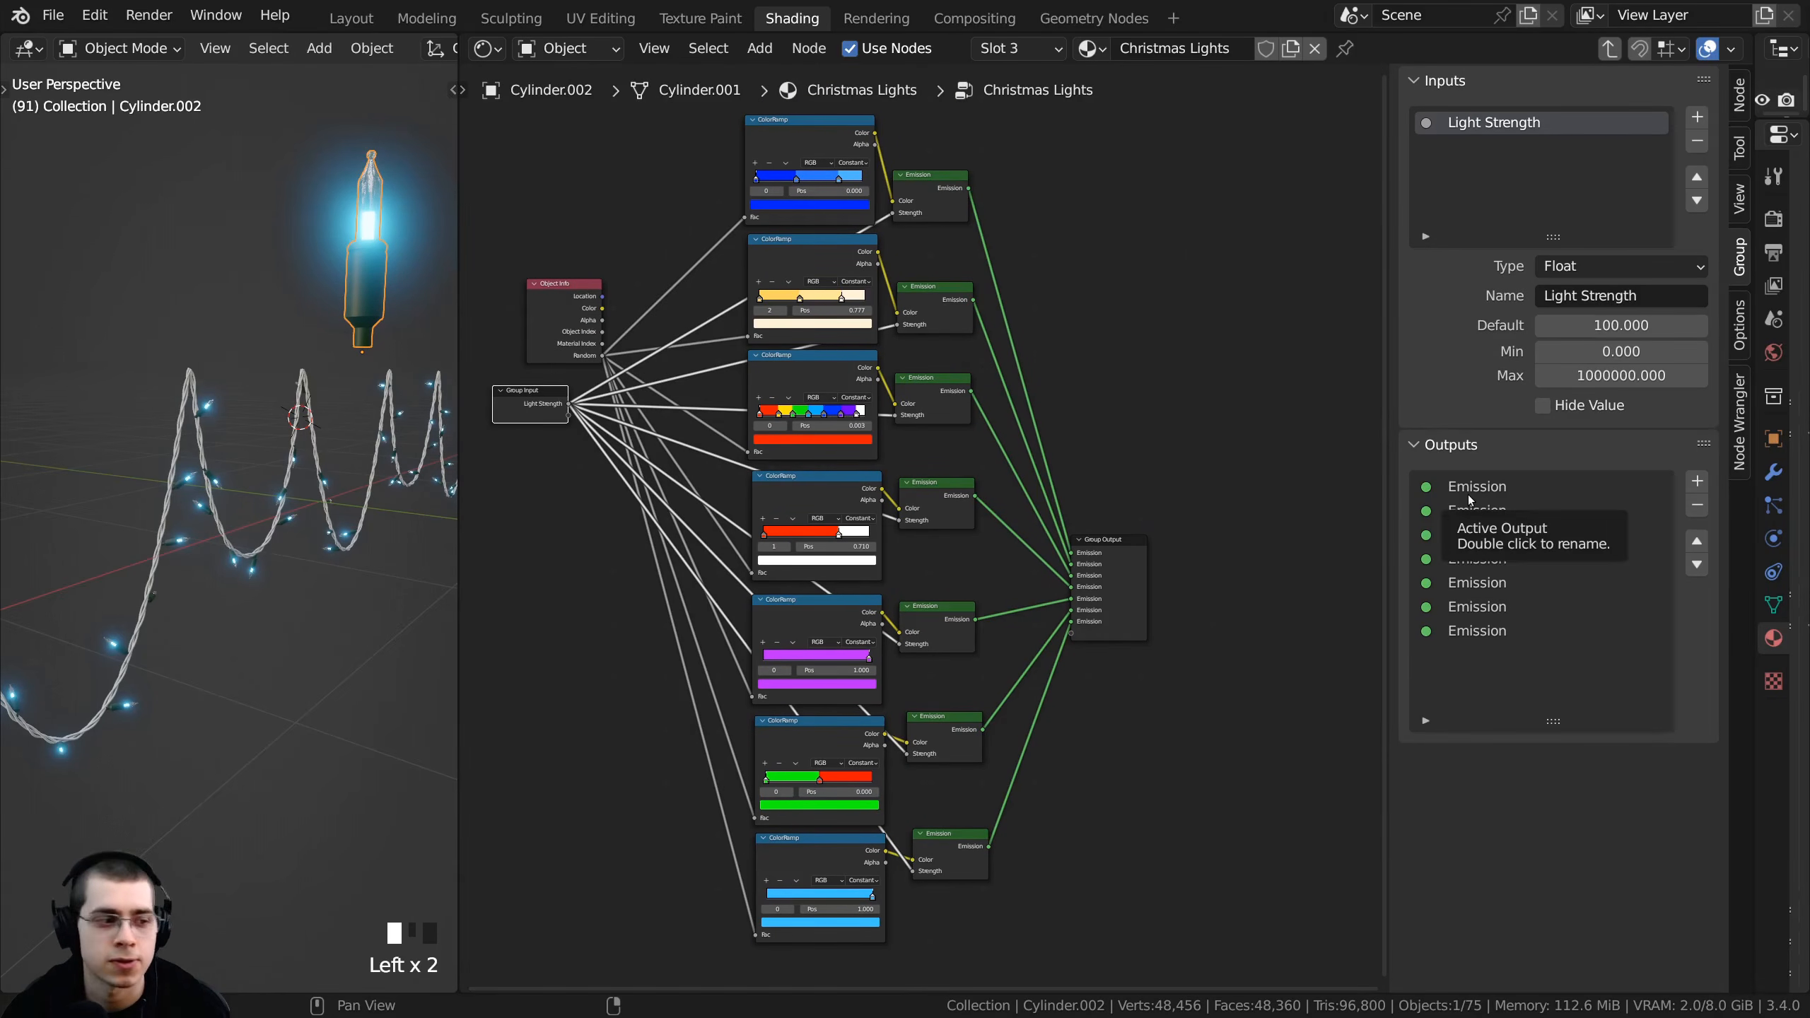
- Color the topmost ColorRamp's first stop violet-blue 3400FF and make its middle stop a deeper blue
{"action": "middle_click_drag", "start_coordinate": [896, 267], "coordinate": [895, 410]}
{"action": "scroll", "coordinate": [896, 410], "scroll_direction": "up", "scroll_amount": 5}
{"action": "scroll", "coordinate": [882, 443], "scroll_direction": "up", "scroll_amount": 6}
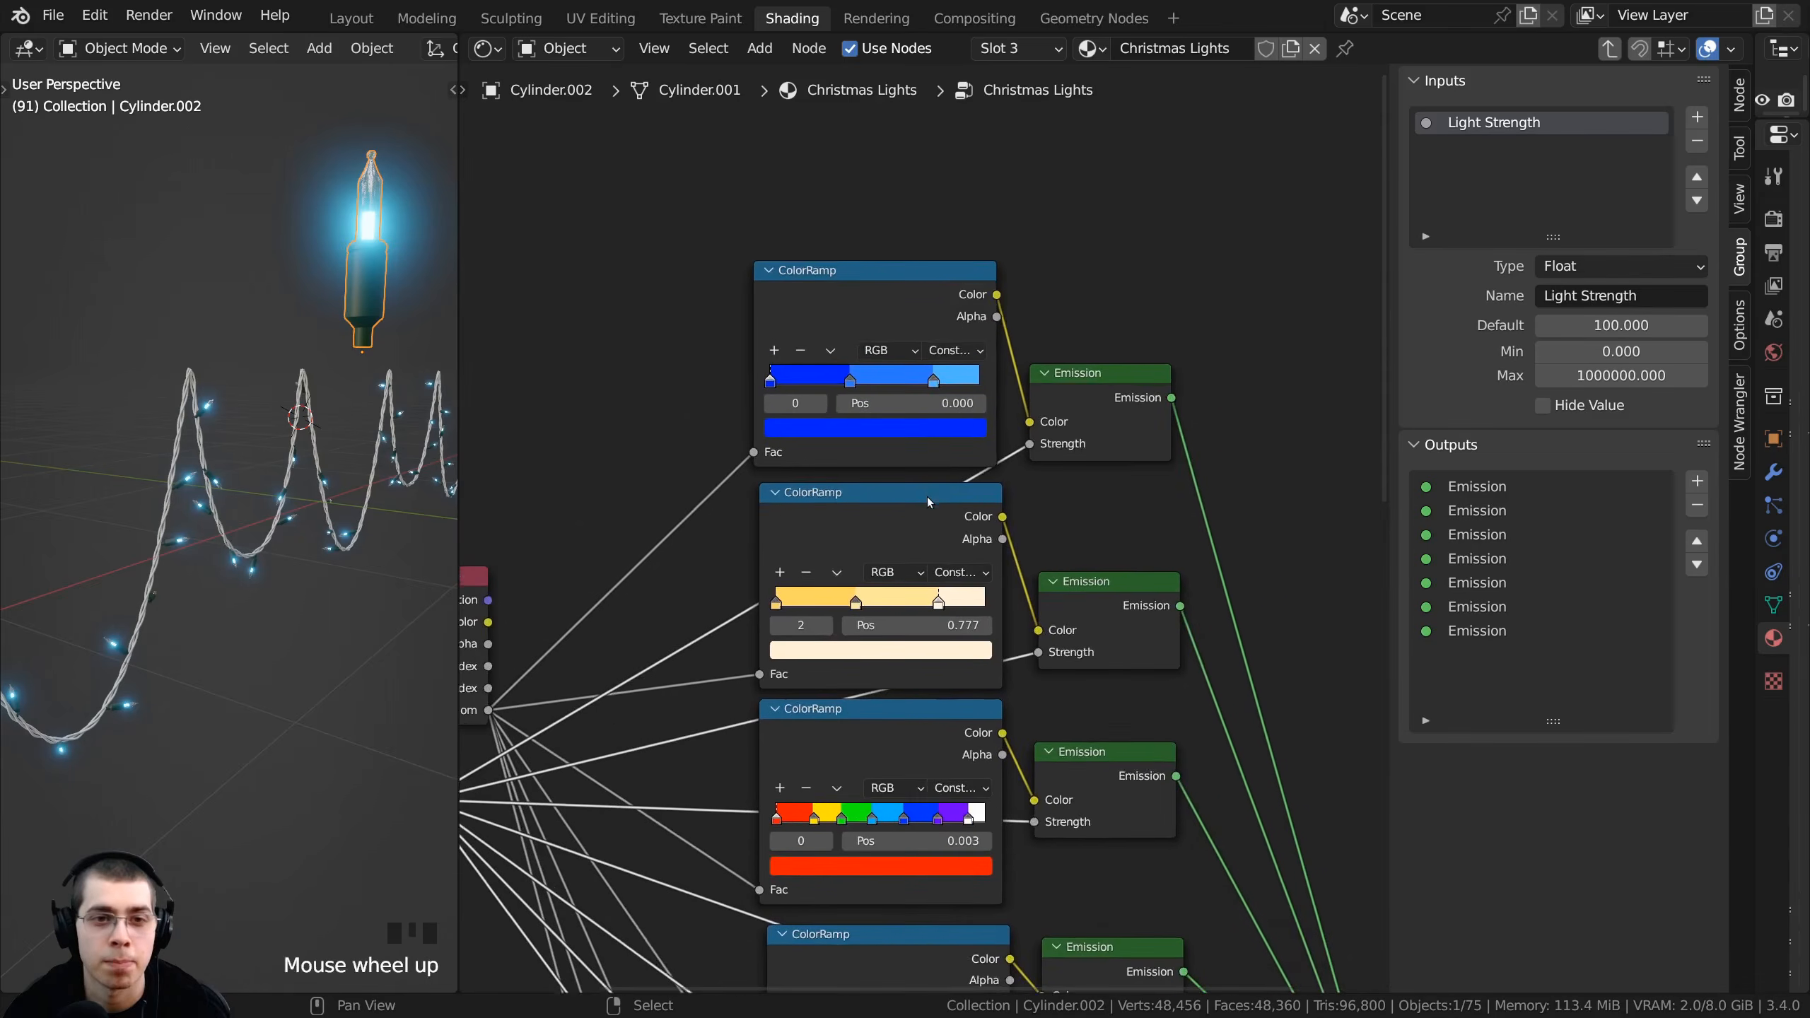
{"action": "left_click", "coordinate": [792, 387]}
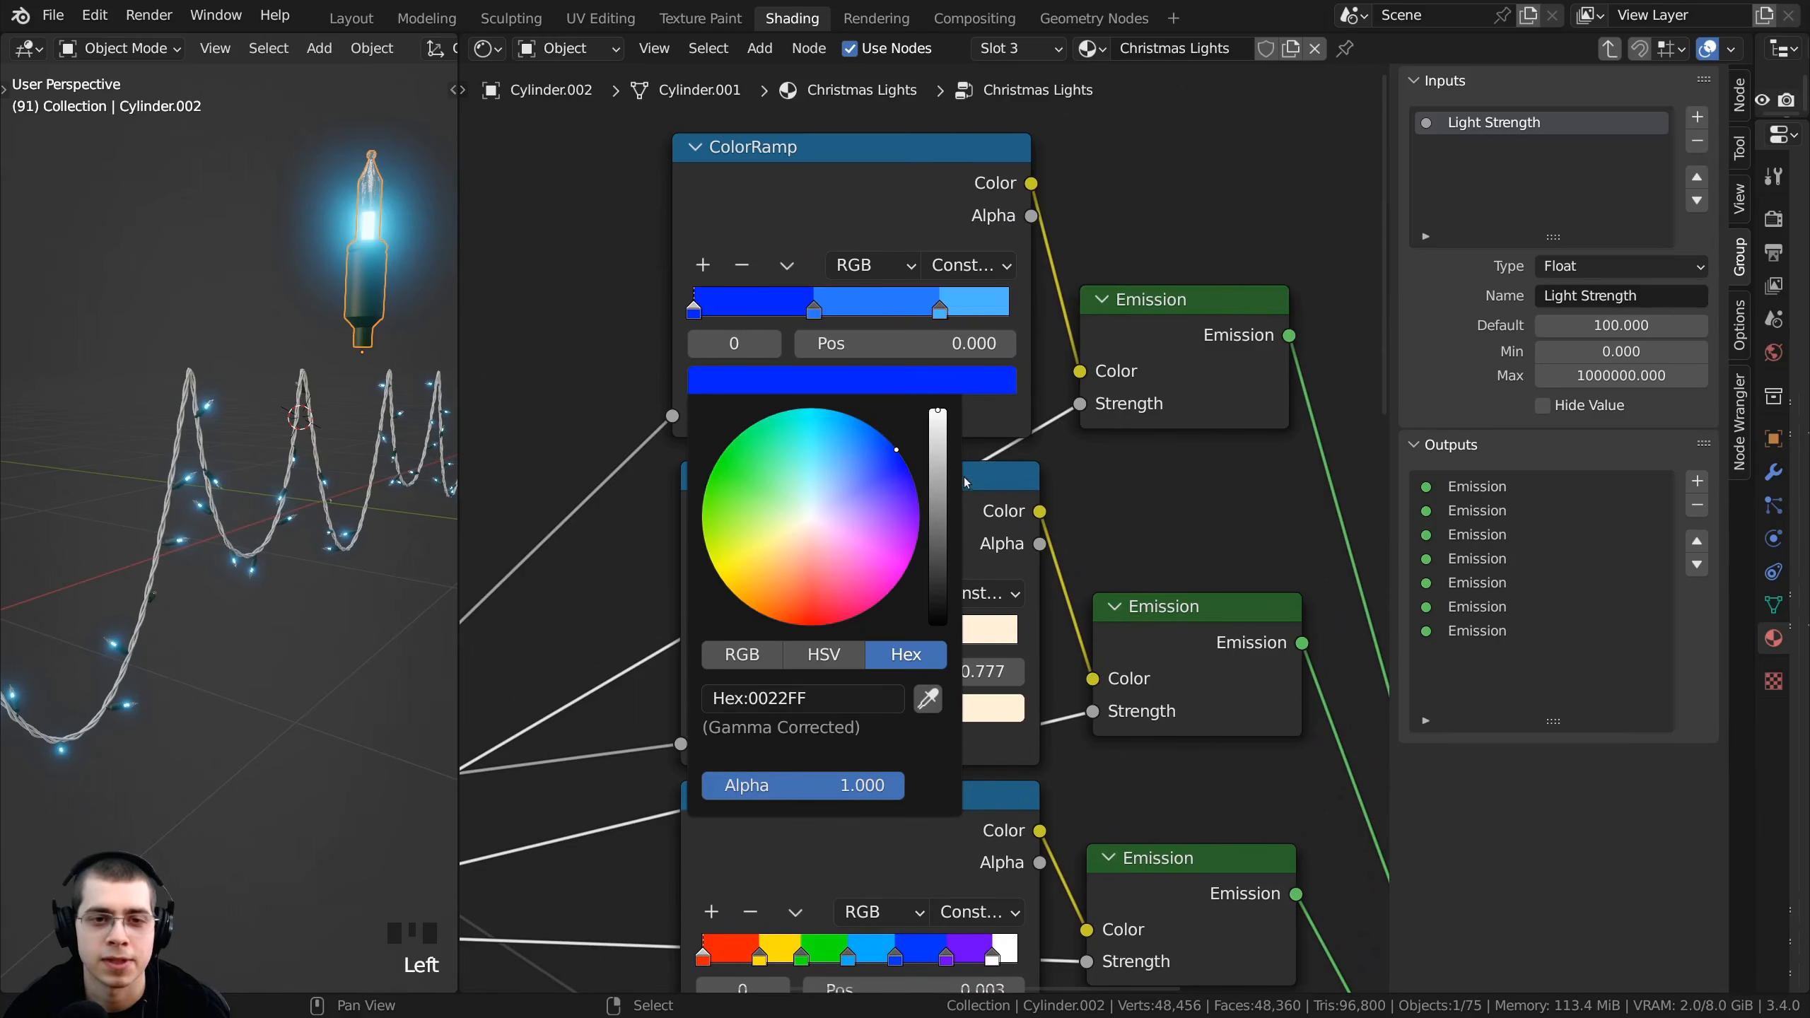
{"action": "left_click_drag", "start_coordinate": [896, 450], "coordinate": [914, 483]}
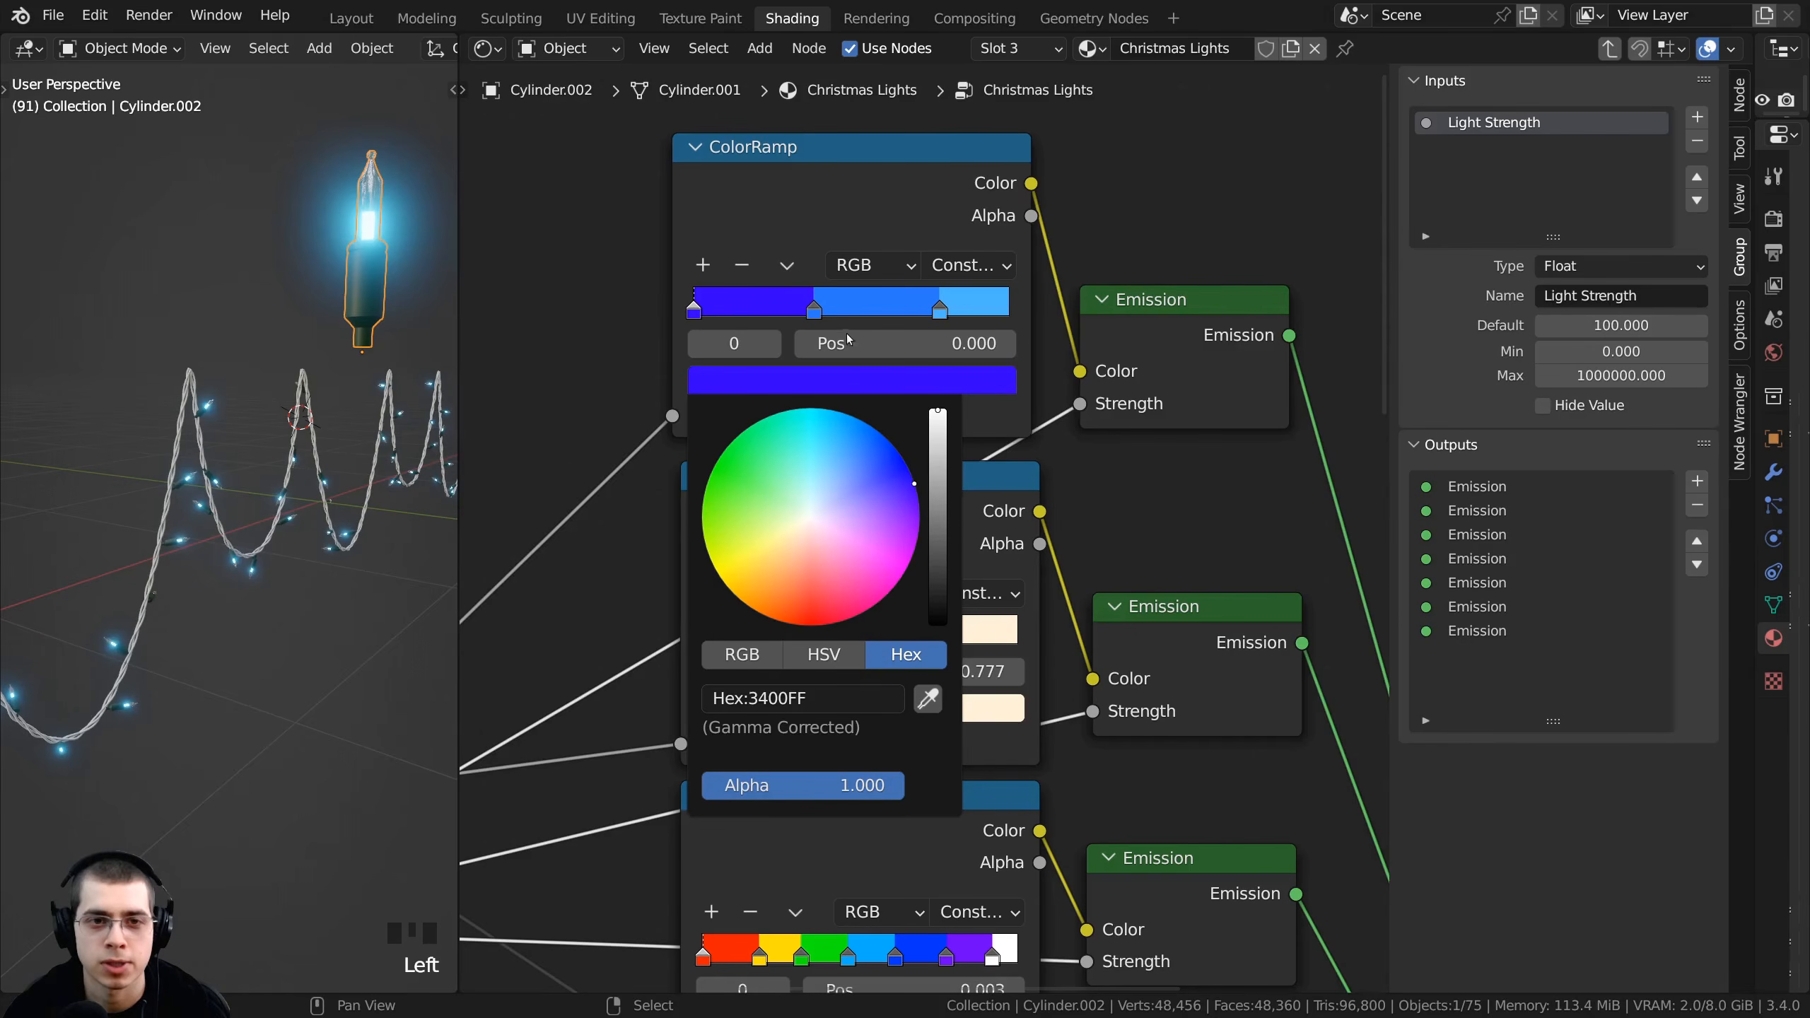
{"action": "left_click", "coordinate": [814, 308]}
{"action": "left_click", "coordinate": [814, 376]}
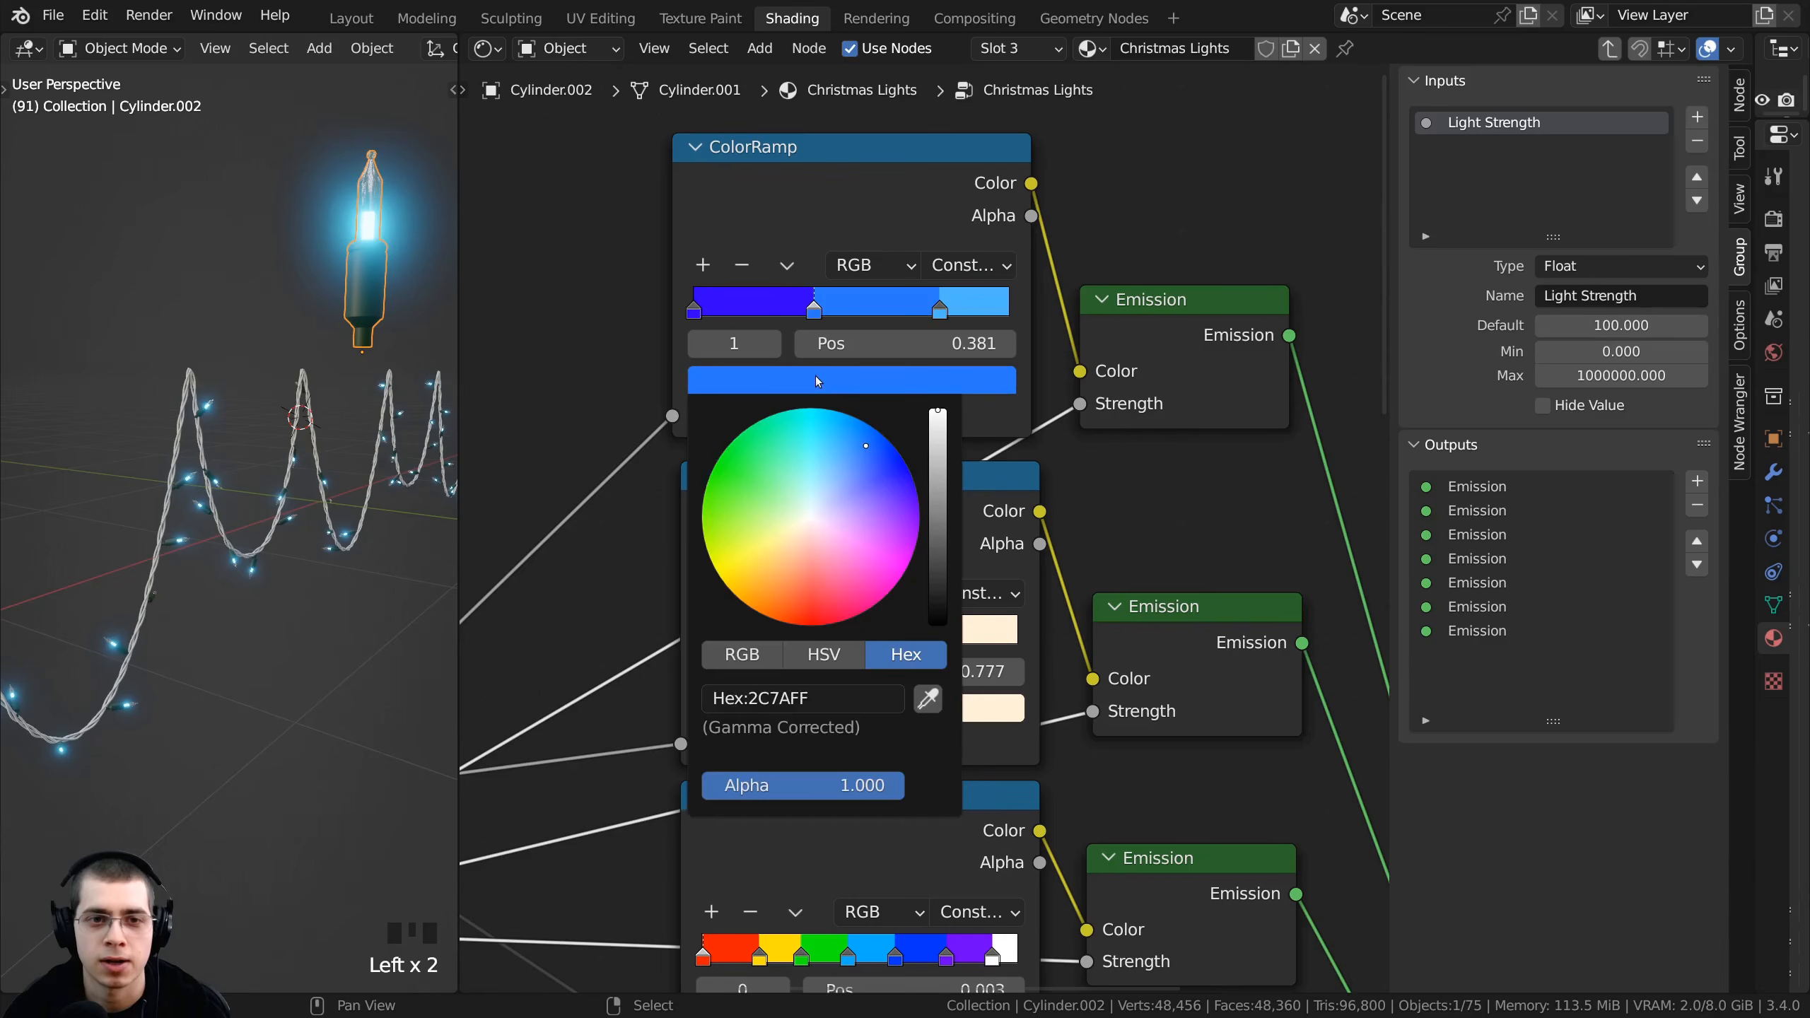
{"action": "left_click_drag", "start_coordinate": [871, 456], "coordinate": [874, 448]}
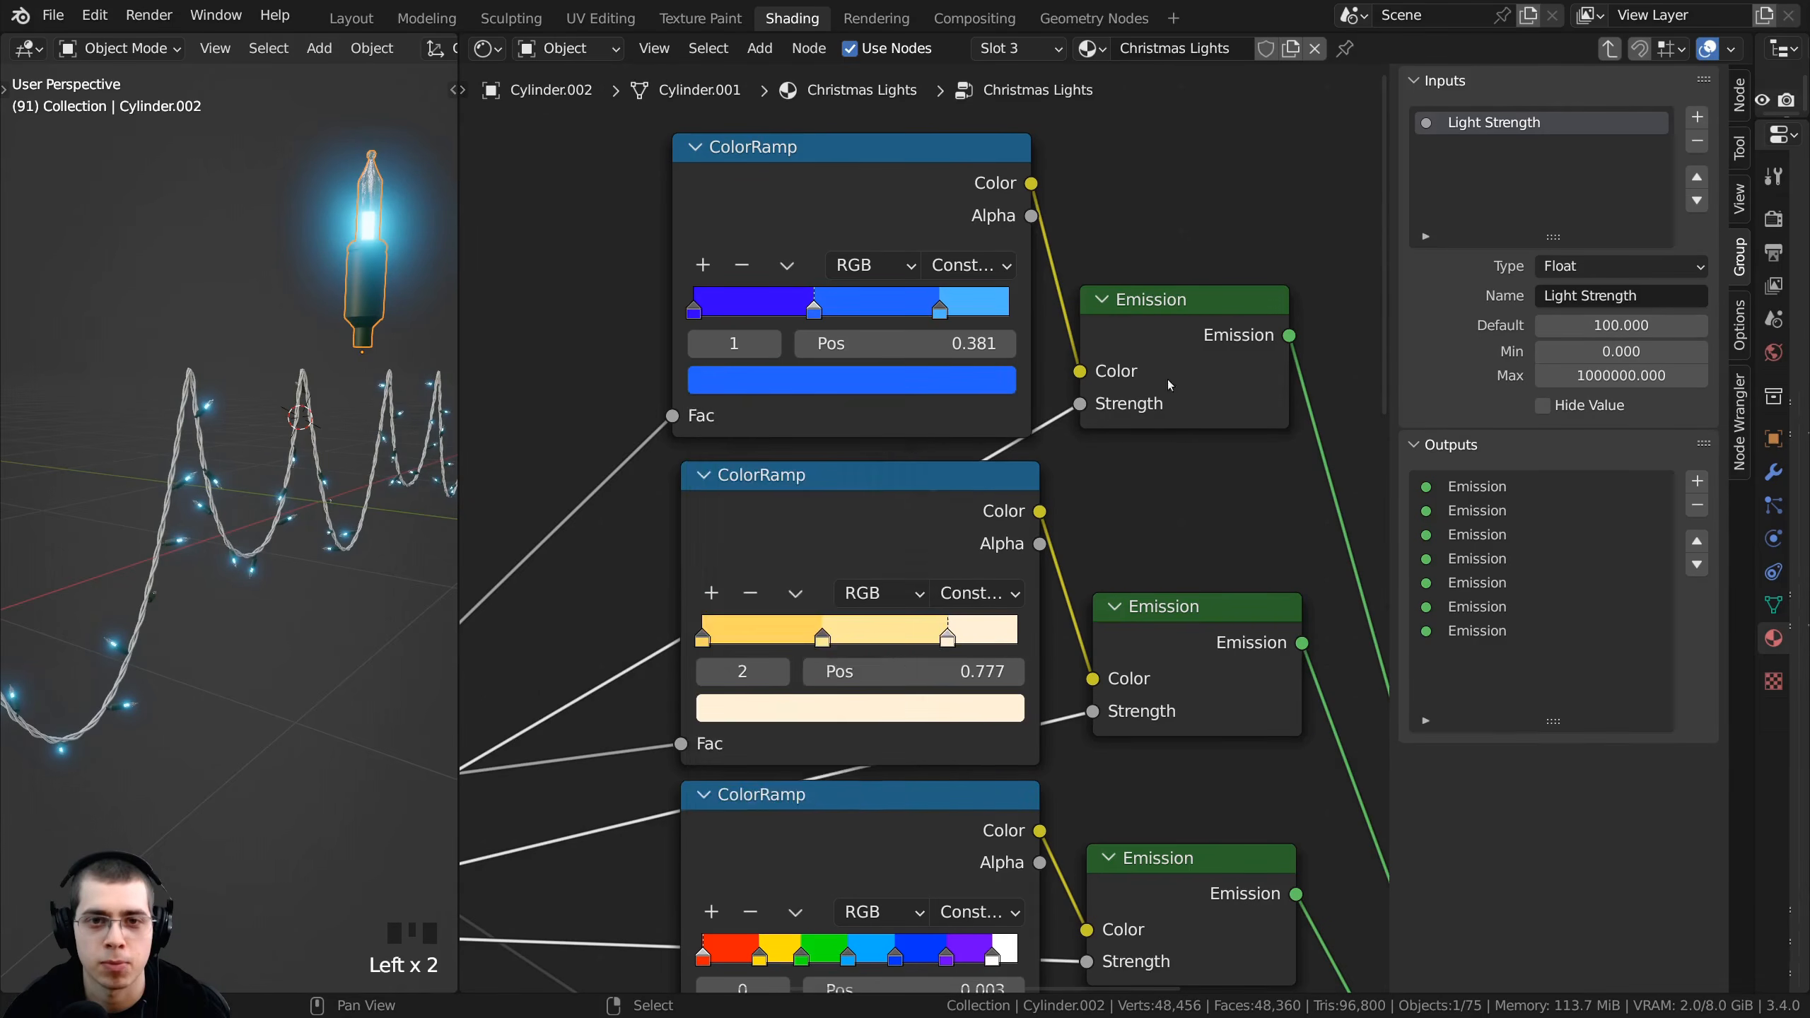
- Exit the node group and connect the Christmas Lights node's first Emission output to the Material Output's Surface
{"action": "scroll", "coordinate": [1167, 383], "scroll_direction": "down", "scroll_amount": 4}
{"action": "middle_click_drag", "start_coordinate": [1167, 384], "coordinate": [935, 394]}
{"action": "key", "text": "Tab"}
{"action": "scroll", "coordinate": [983, 456], "scroll_direction": "up", "scroll_amount": 3}
{"action": "left_click", "coordinate": [960, 397]}
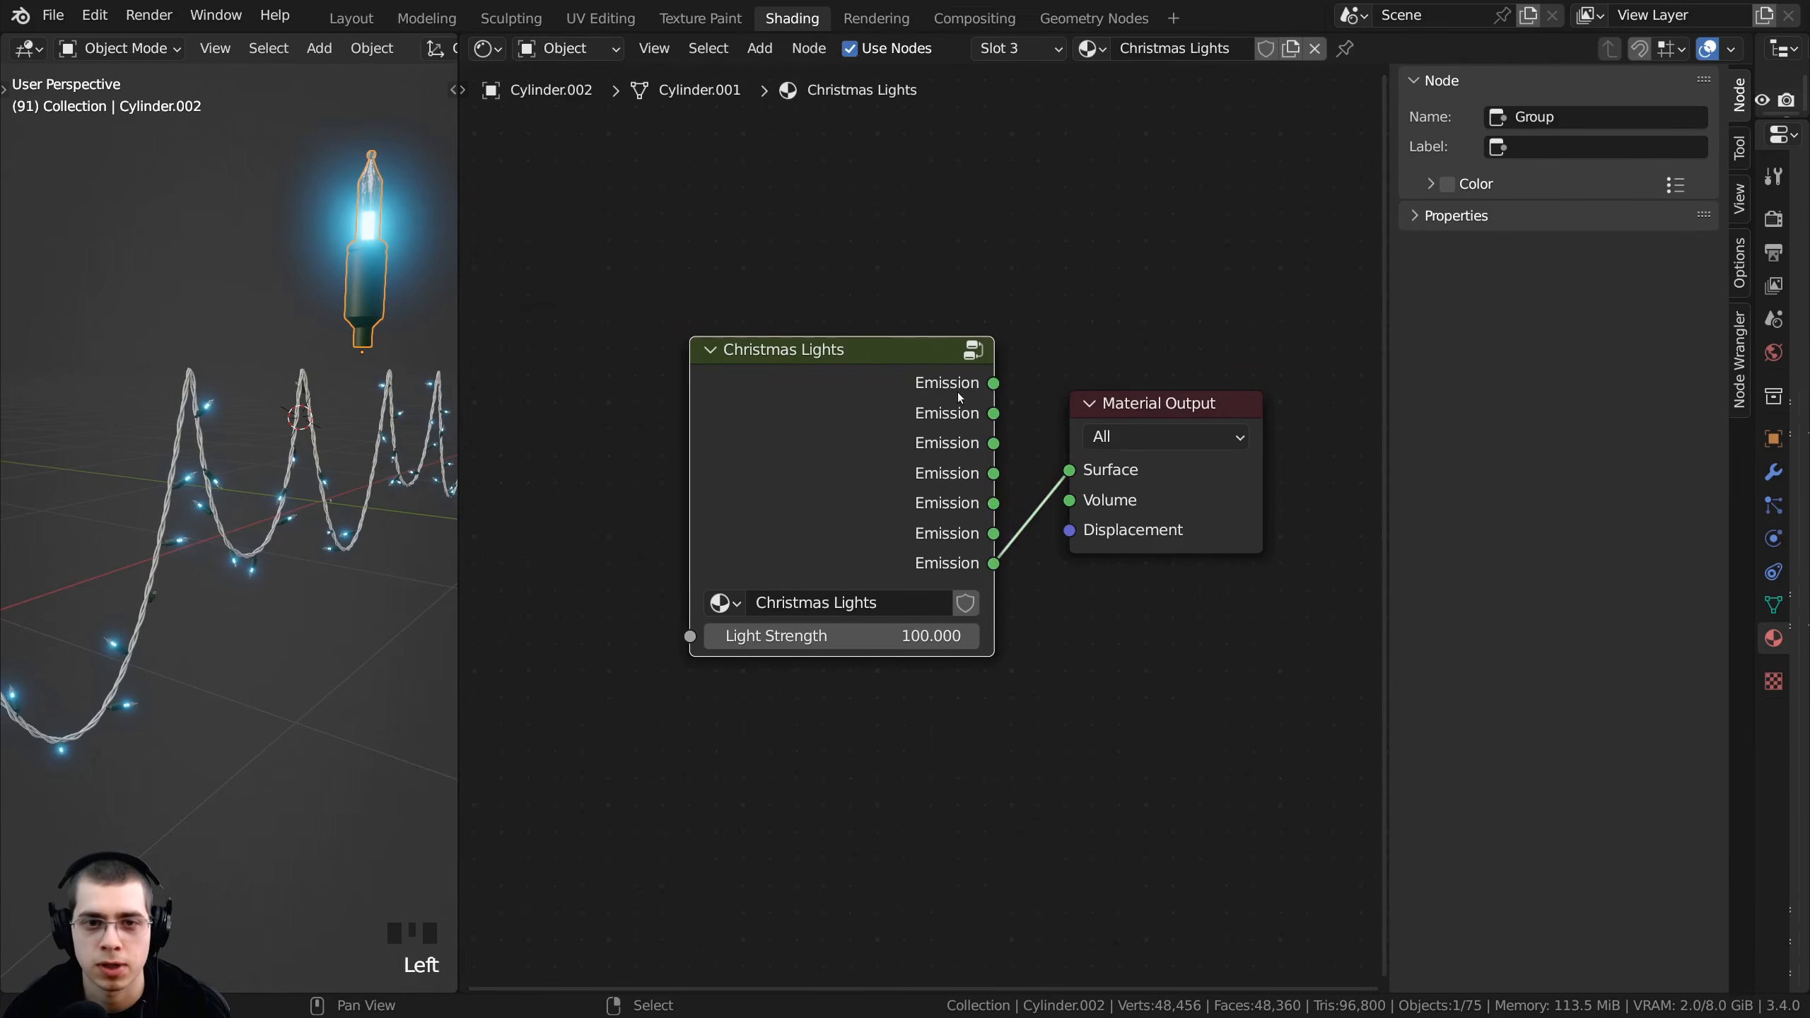
{"action": "left_click_drag", "start_coordinate": [994, 384], "coordinate": [1069, 470]}
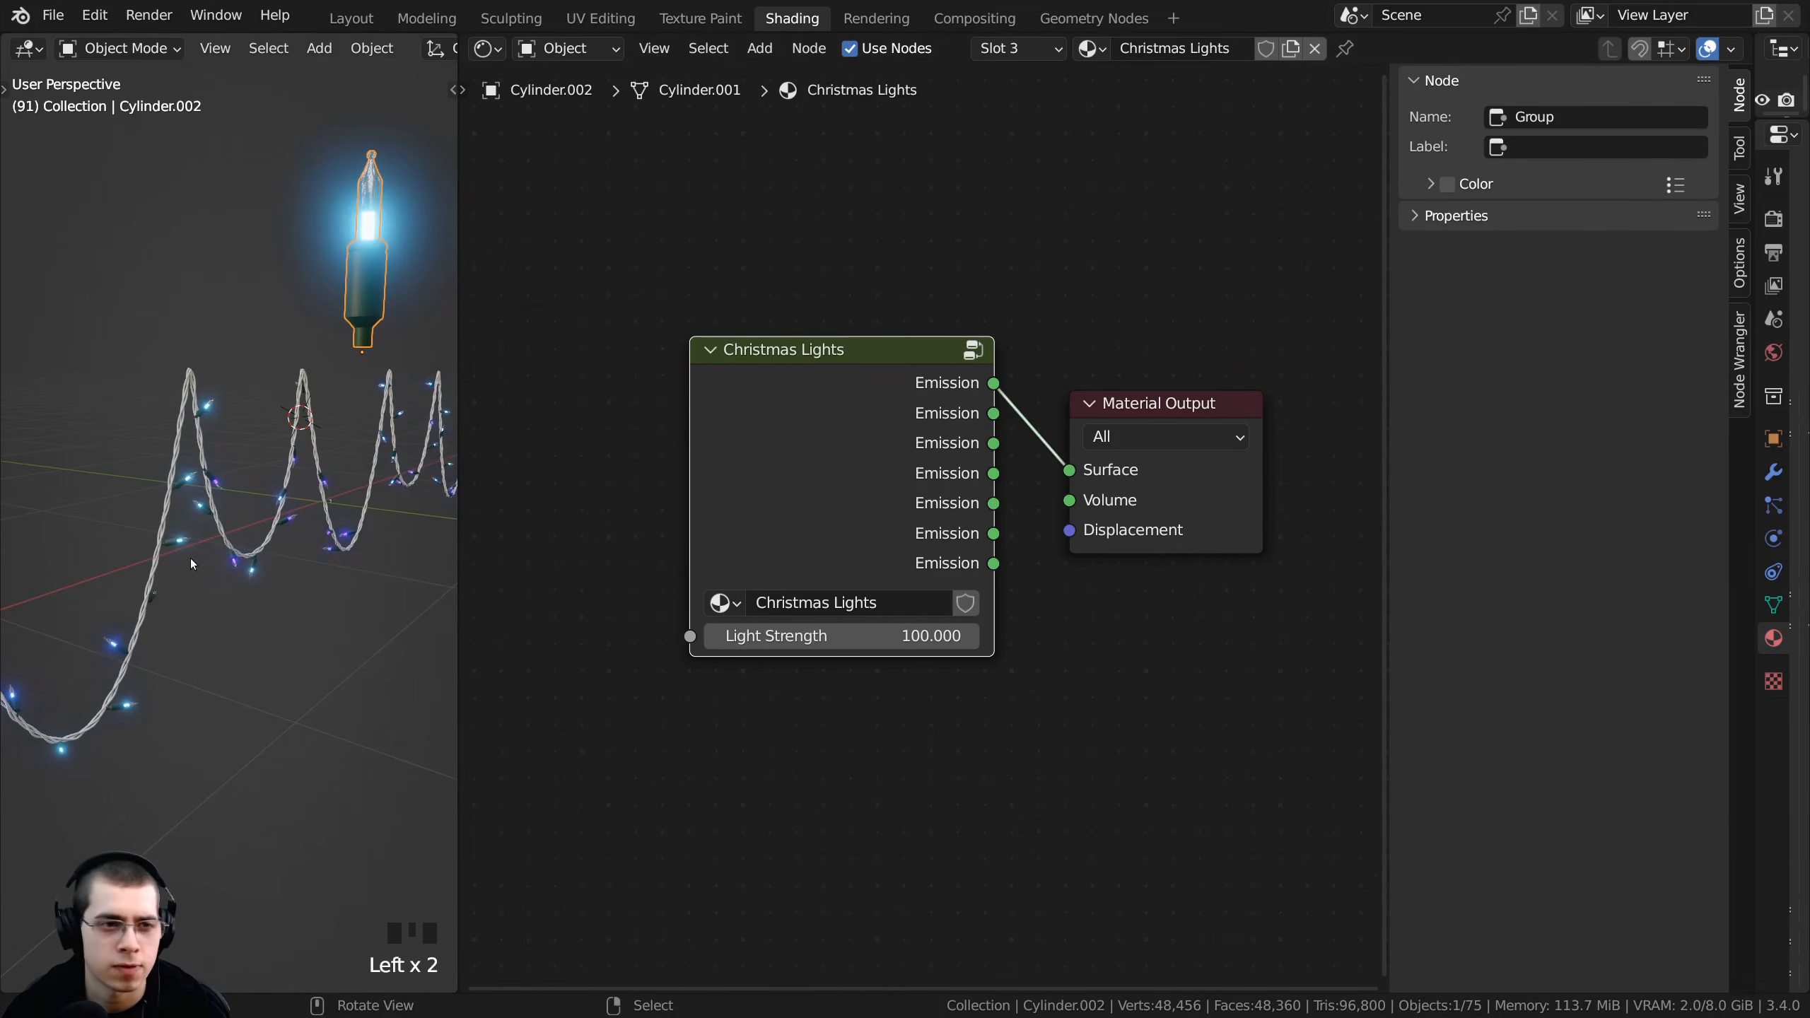
- Enter the Christmas Lights group again, shift the topmost ColorRamp's first stop to 0.003 and color it blue 0018FF
{"action": "scroll", "coordinate": [164, 546], "scroll_direction": "up", "scroll_amount": 3}
{"action": "middle_click_drag", "start_coordinate": [738, 545], "coordinate": [745, 548]}
{"action": "key", "text": "Tab"}
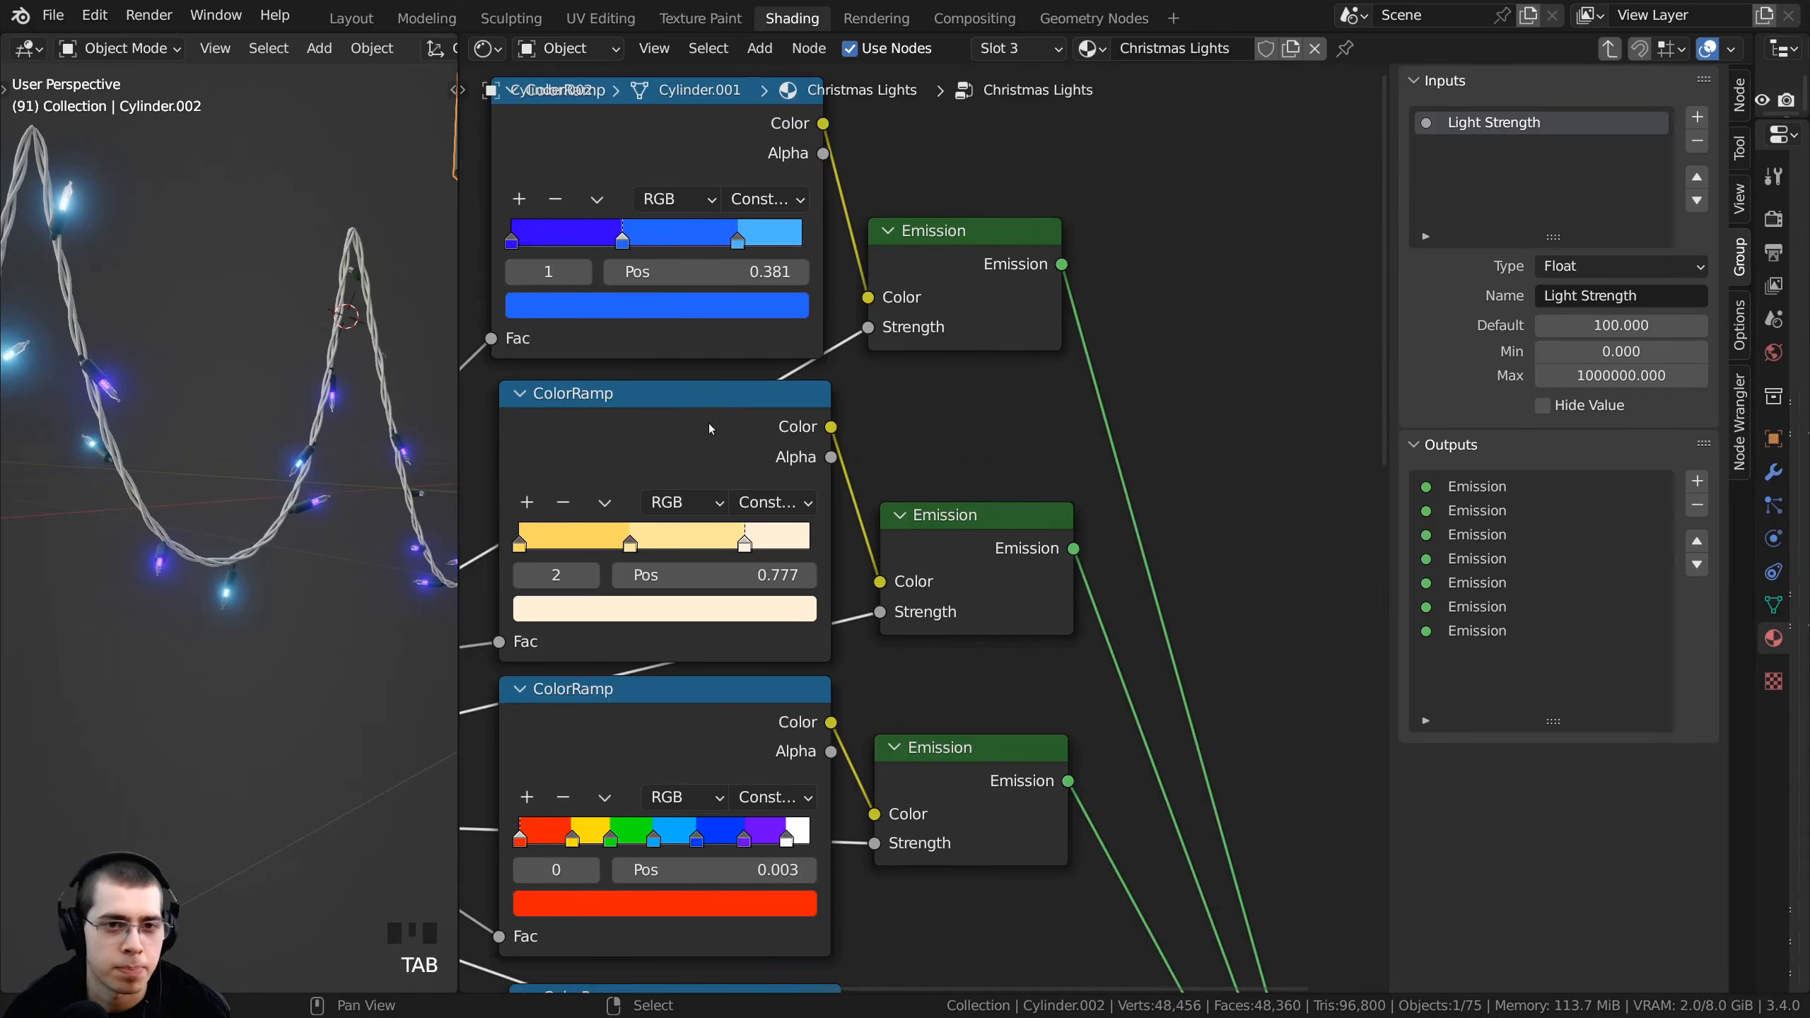
{"action": "middle_click_drag", "start_coordinate": [657, 351], "coordinate": [705, 411]}
{"action": "left_click", "coordinate": [686, 365]}
{"action": "scroll", "coordinate": [689, 365], "scroll_direction": "down", "scroll_amount": 1}
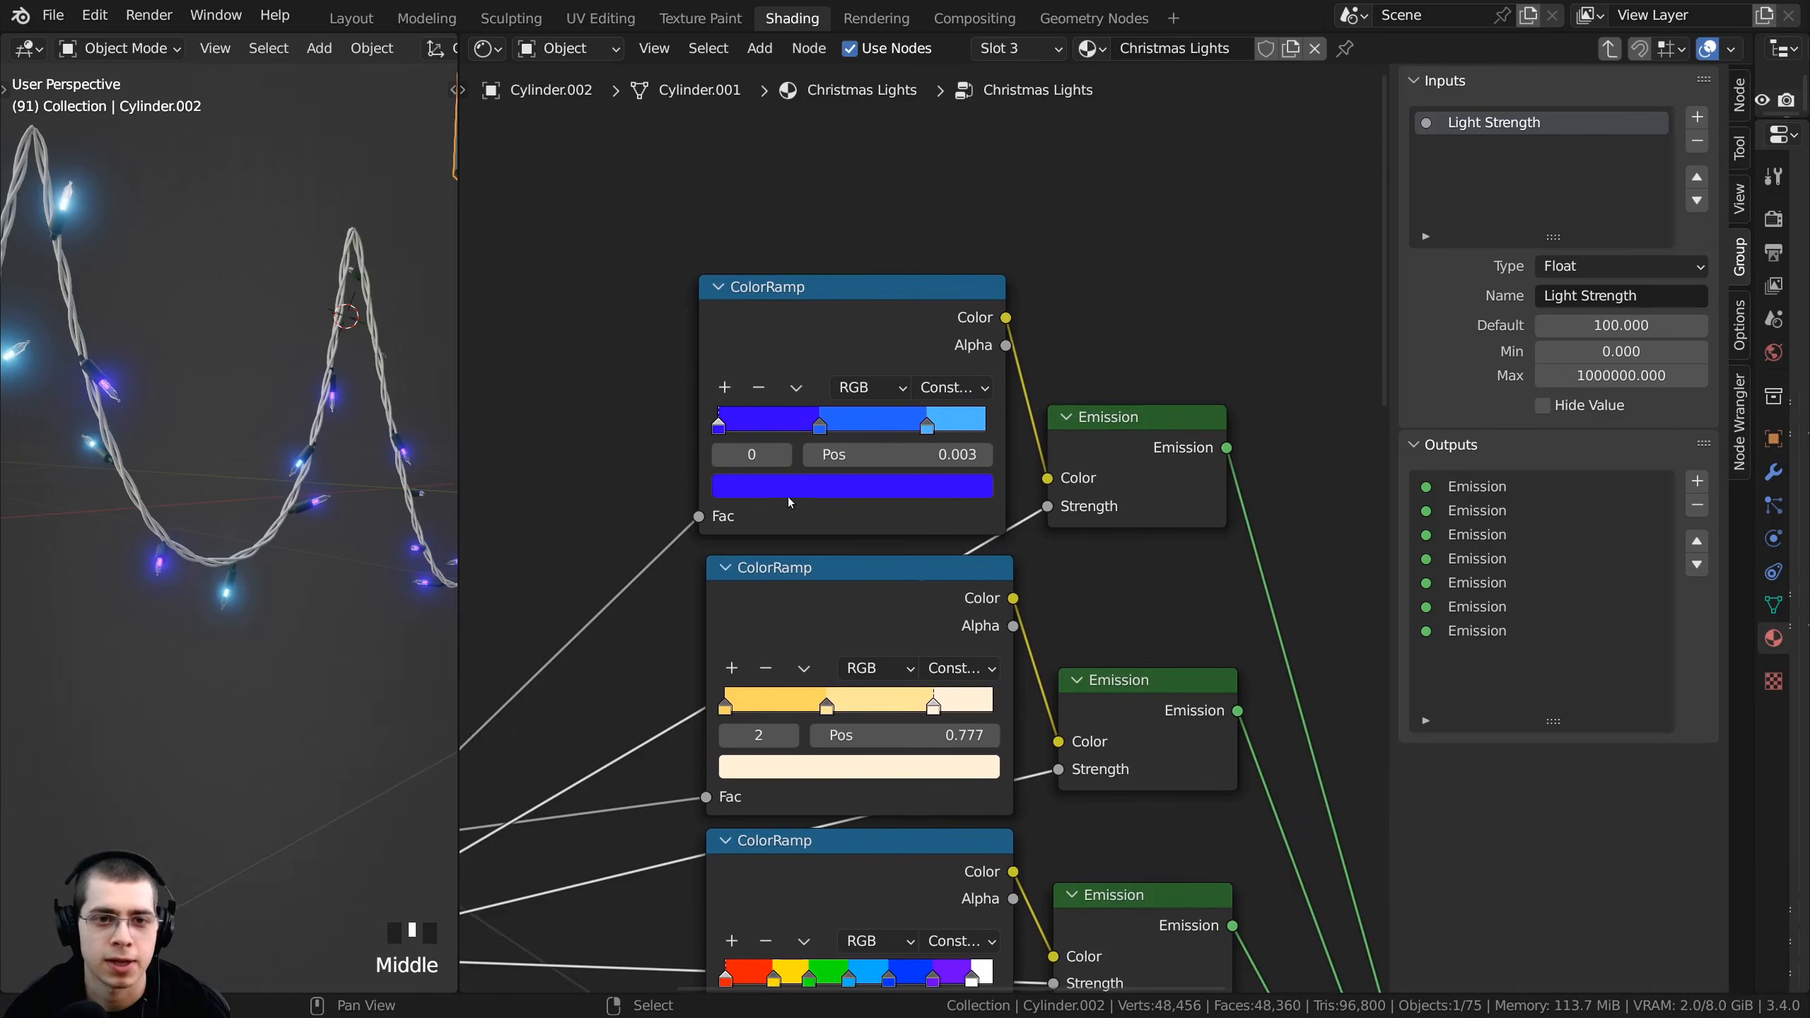
{"action": "left_click", "coordinate": [826, 486]}
{"action": "left_click_drag", "start_coordinate": [894, 200], "coordinate": [892, 164]}
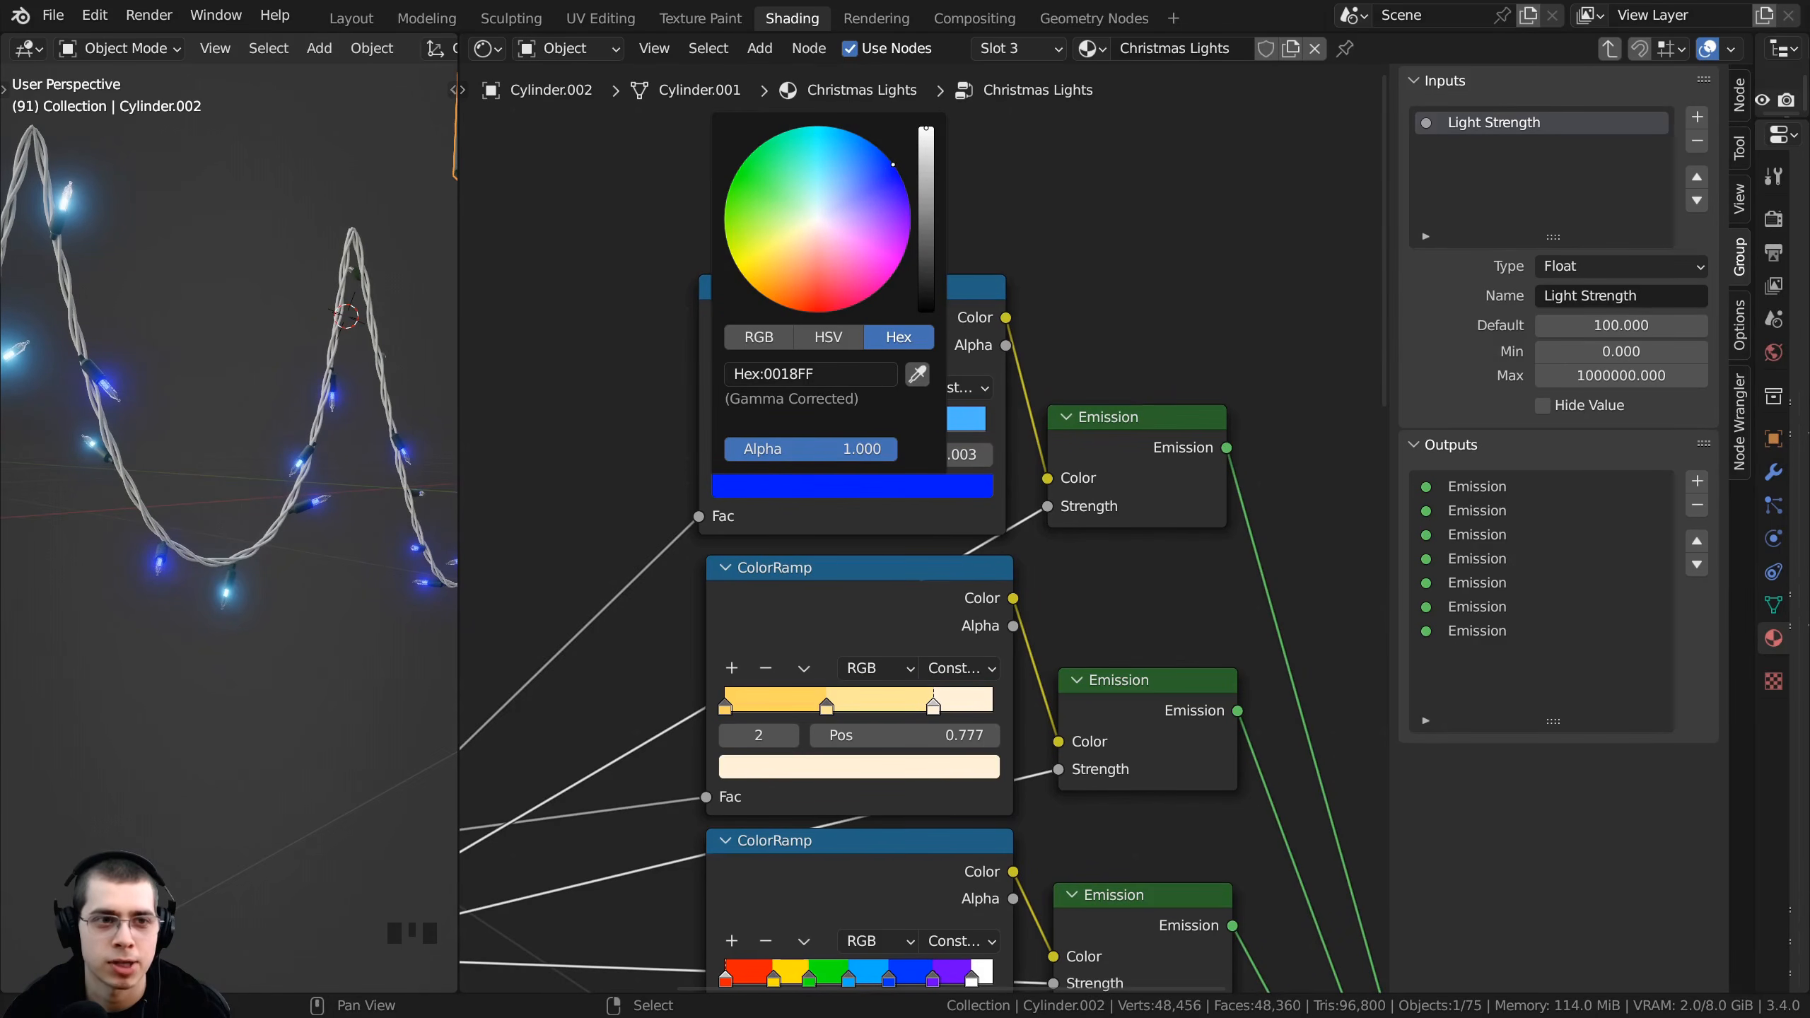
{"action": "mouse_move", "coordinate": [314, 400]}
{"action": "middle_mouse_down"}
{"action": "mouse_move", "coordinate": [278, 403]}
{"action": "mouse_move", "coordinate": [313, 413]}
{"action": "middle_mouse_up"}
{"action": "scroll", "coordinate": [278, 403], "scroll_direction": "down", "scroll_amount": 5}
{"action": "scroll", "coordinate": [313, 414], "scroll_direction": "up", "scroll_amount": 3}
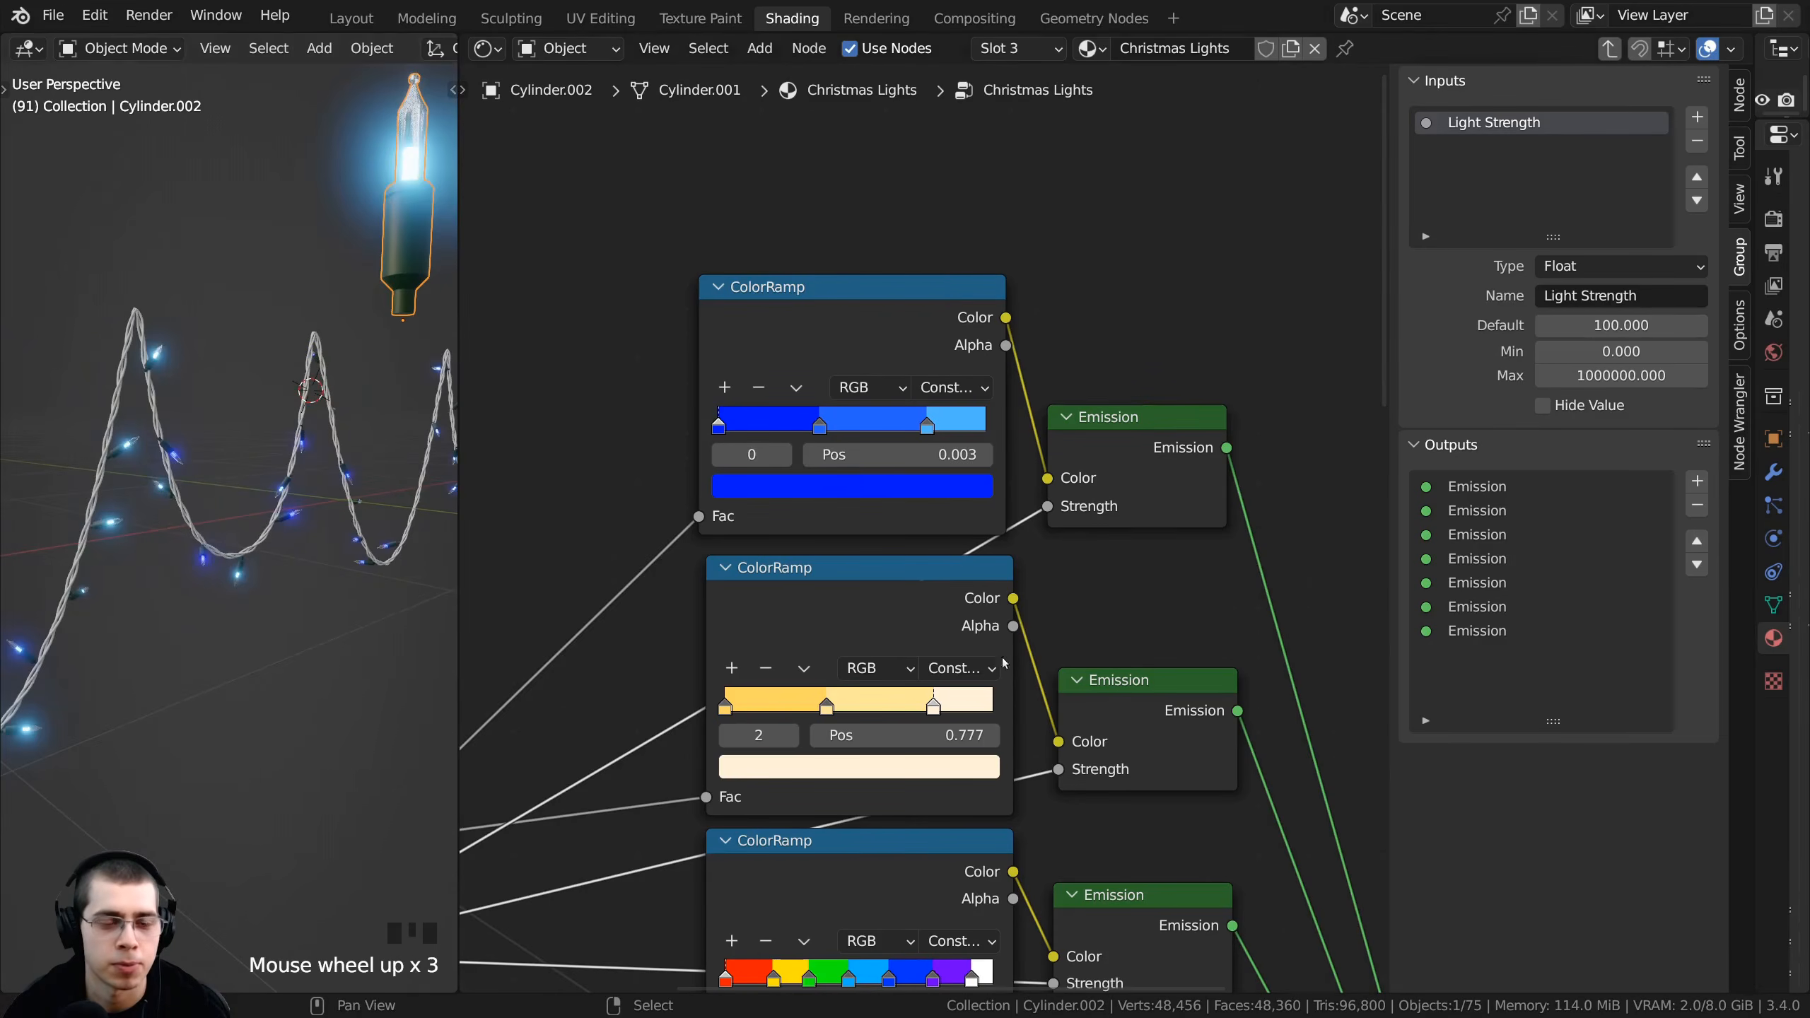
- Rename the group's first two Emission outputs as Blue/Purple and White/Yellow
{"action": "scroll", "coordinate": [1003, 662], "scroll_direction": "down", "scroll_amount": 6}
{"action": "middle_click_drag", "start_coordinate": [1073, 789], "coordinate": [969, 385]}
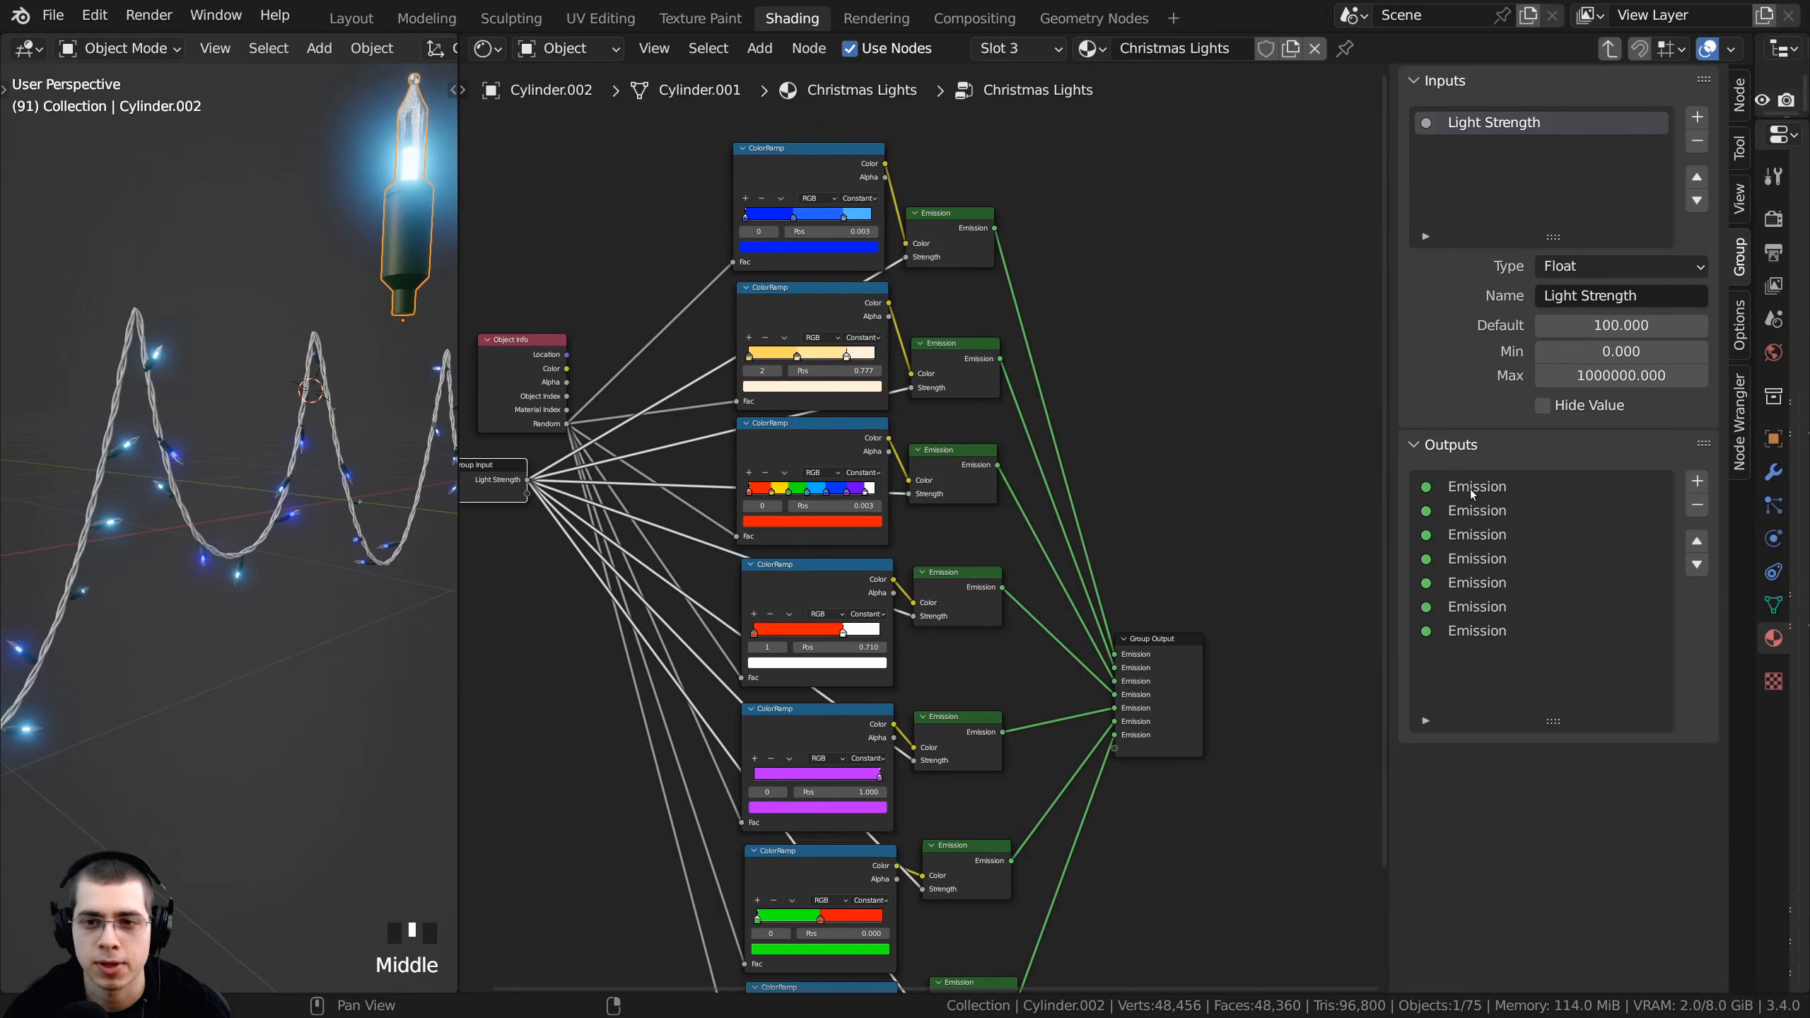
{"action": "triple_click", "coordinate": [1466, 487]}
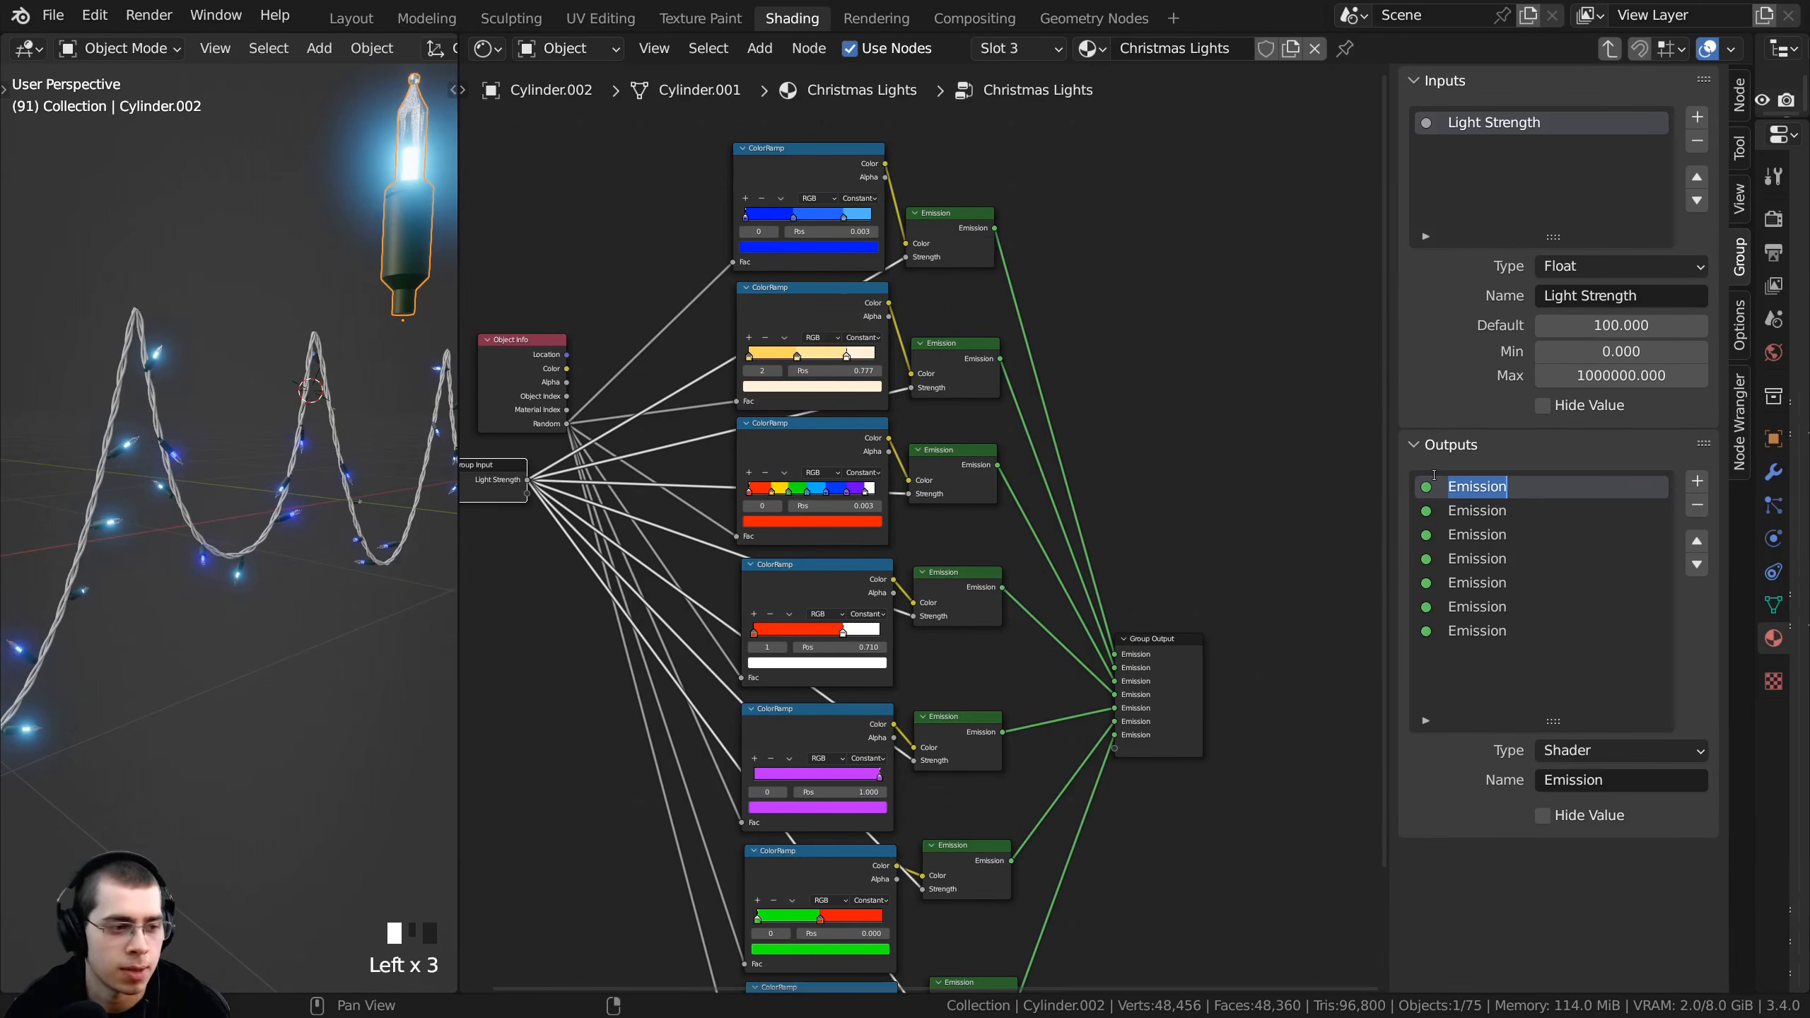
{"action": "type", "text": "Blue"}
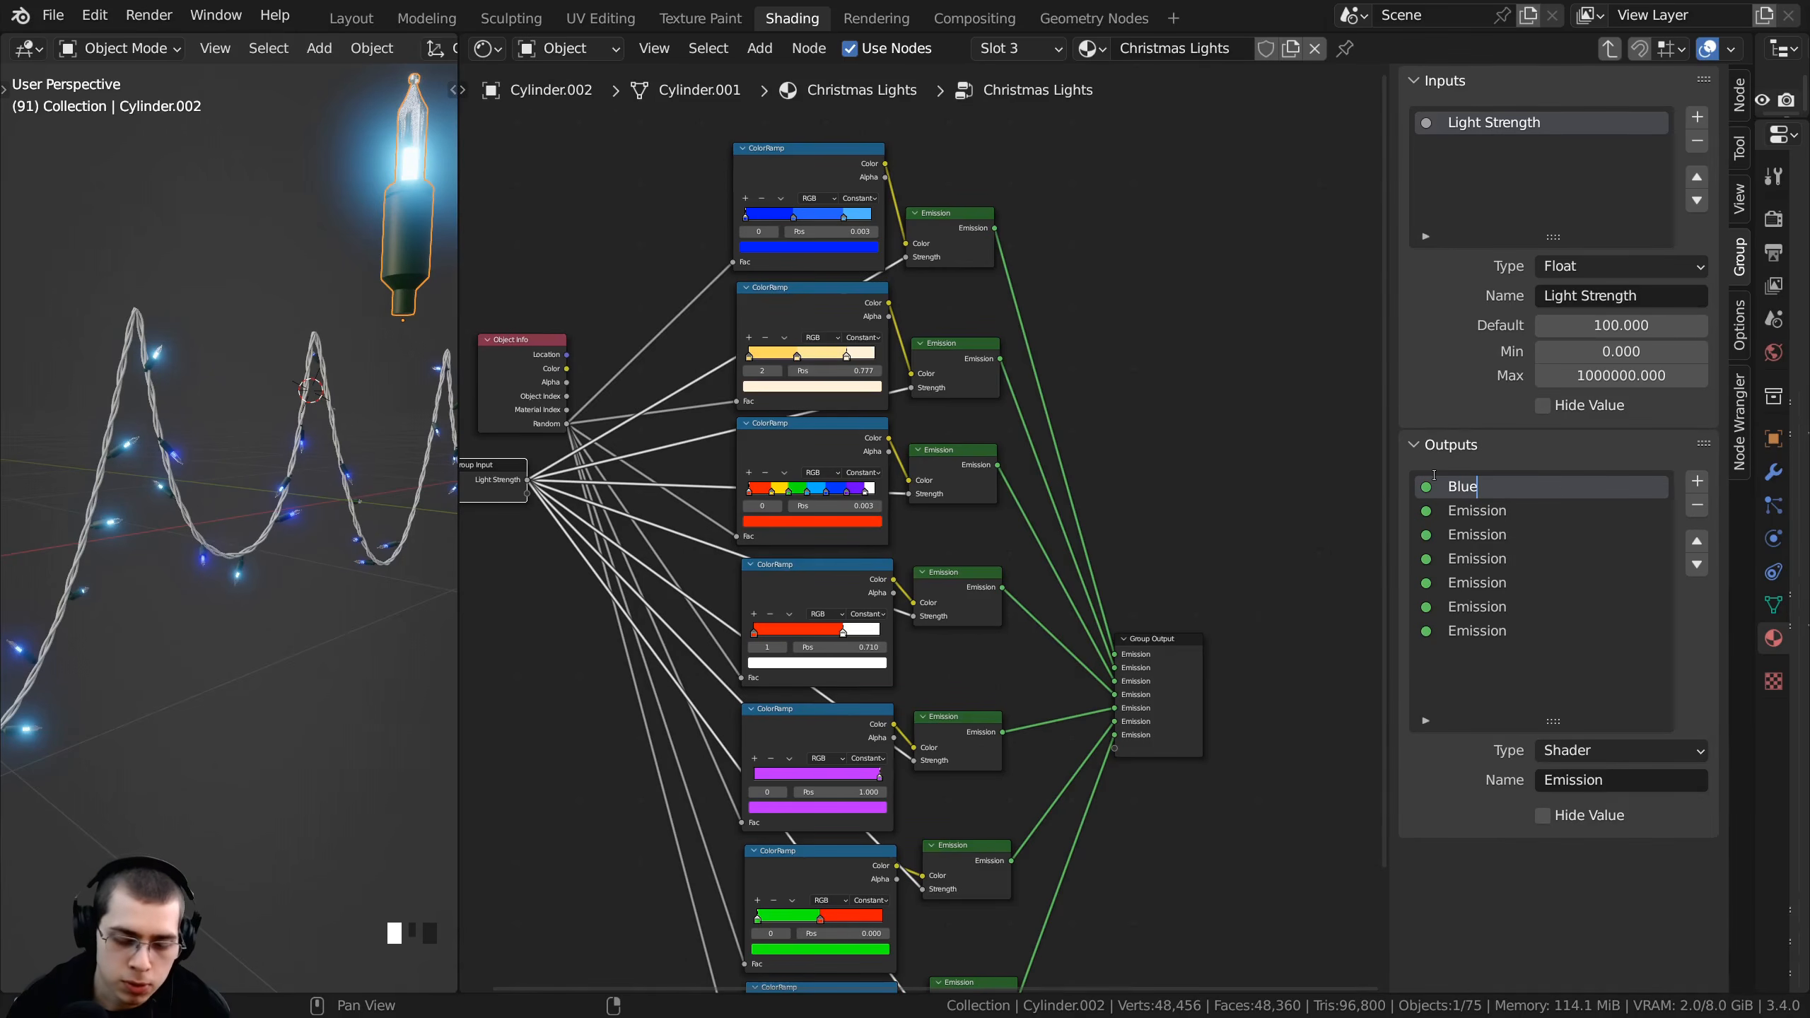
{"action": "type", "text": "/Purp"}
{"action": "triple_click", "coordinate": [1460, 511]}
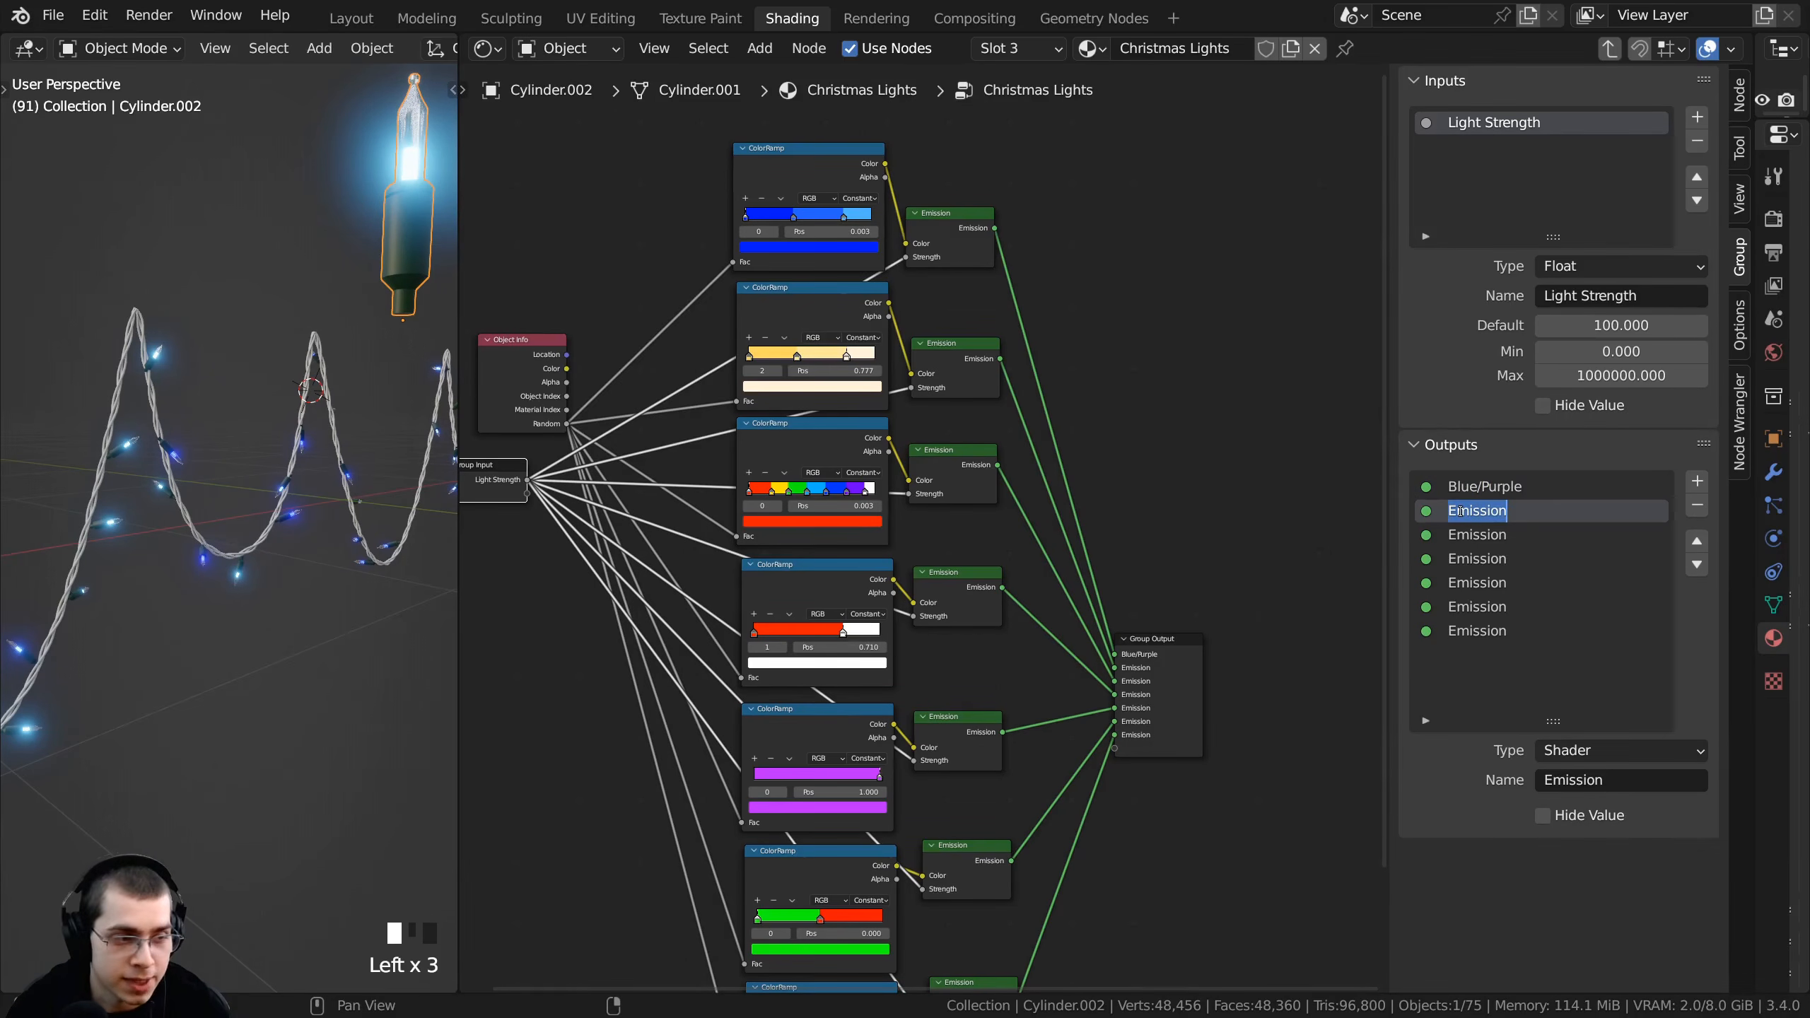
{"action": "type", "text": "White"}
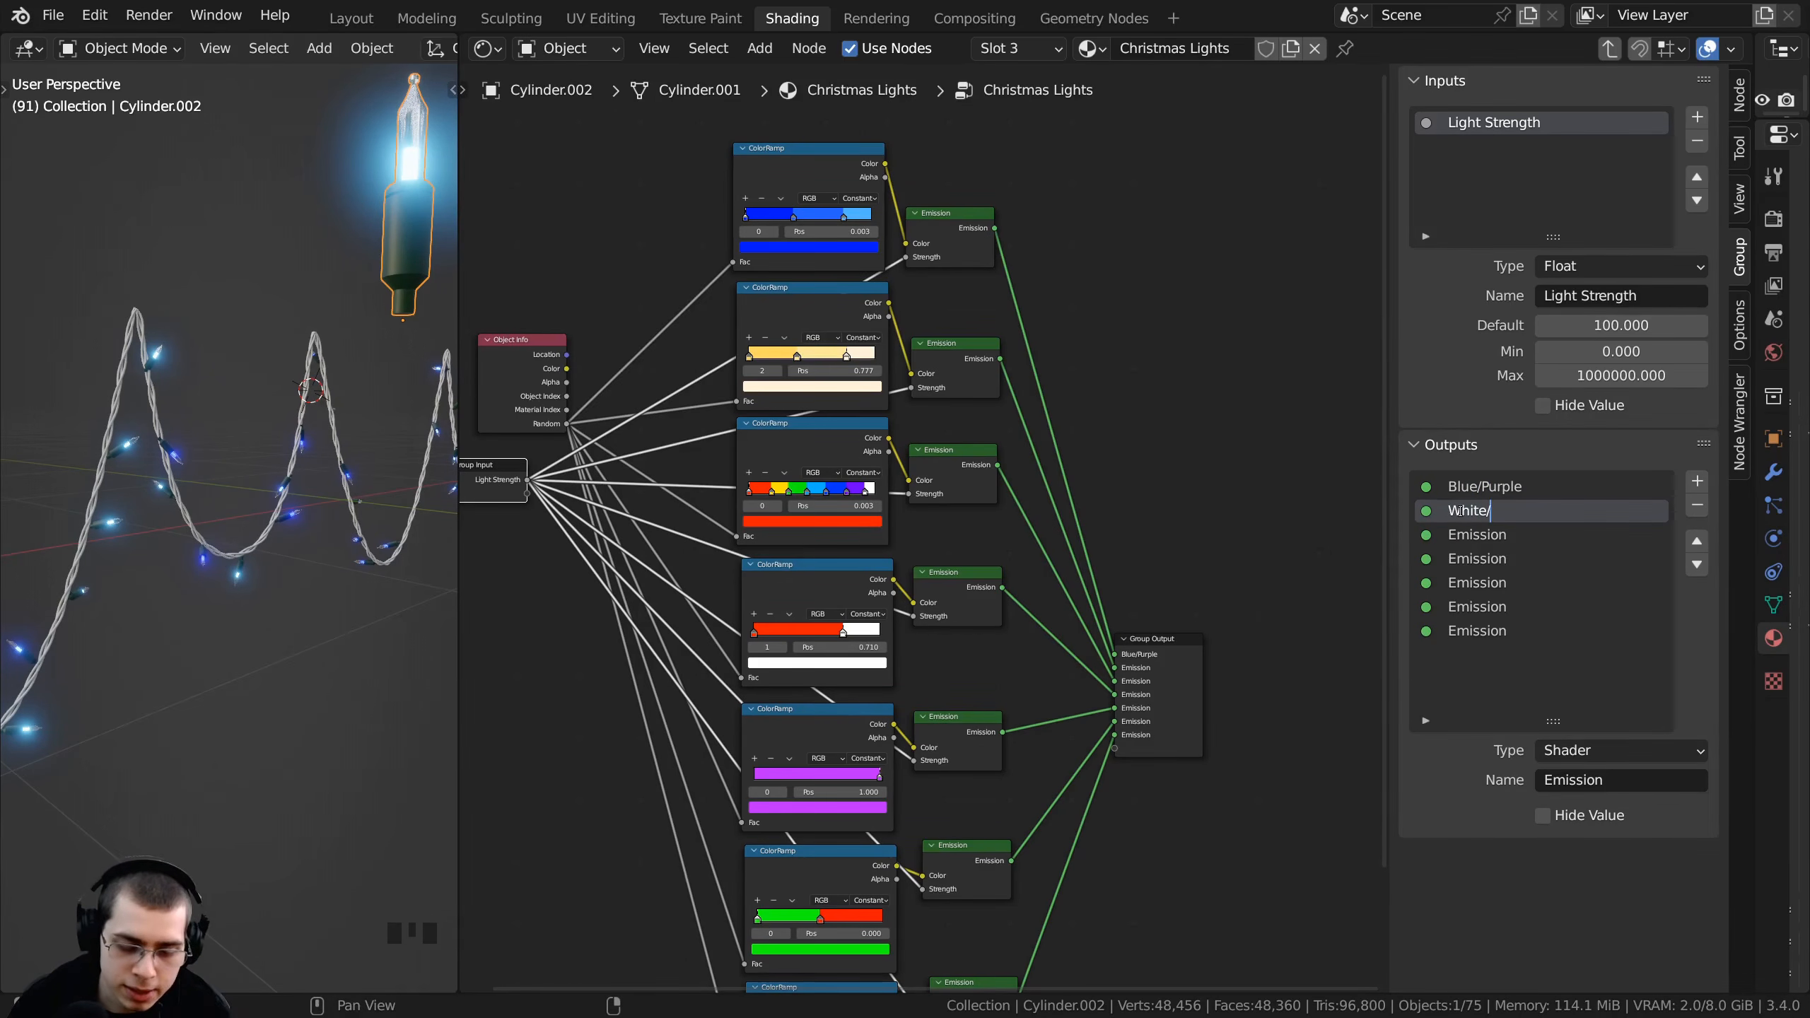
{"action": "type", "text": "/Yellow"}
{"action": "key", "text": "Return"}
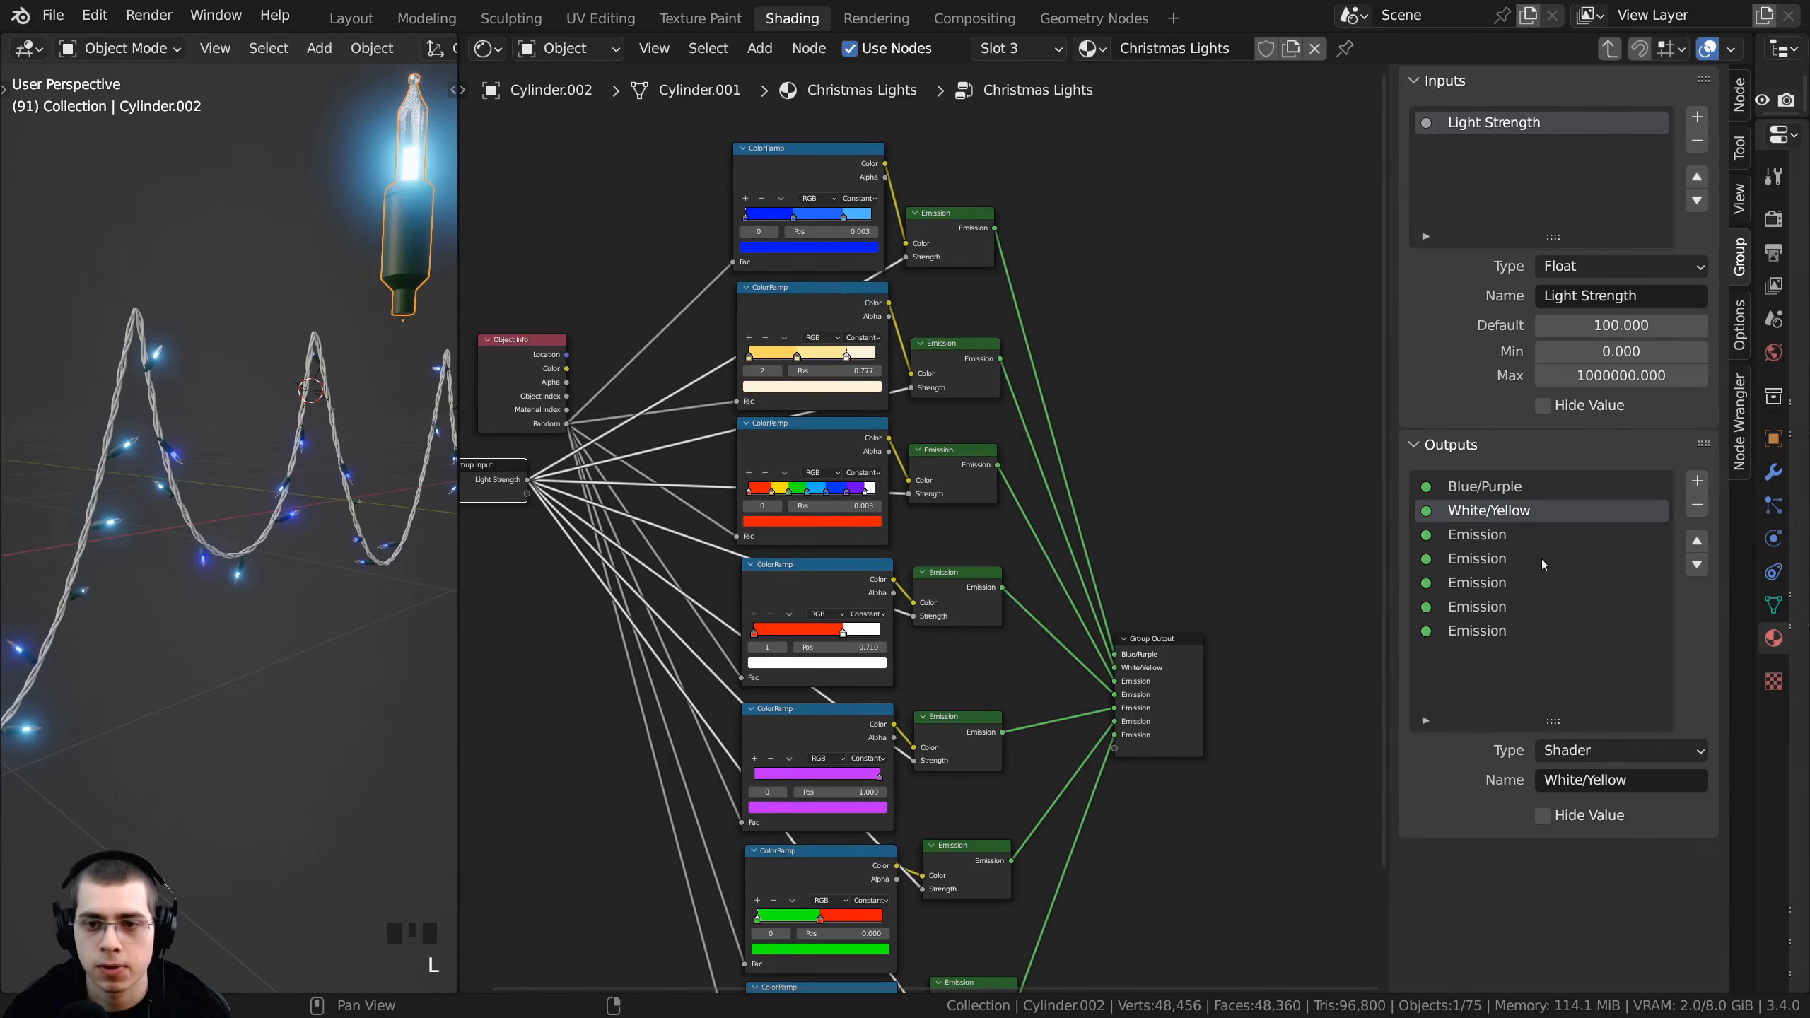
- Rename the group's third output as Colorful and its fourth output as Candy Cane
{"action": "left_click", "coordinate": [1506, 559]}
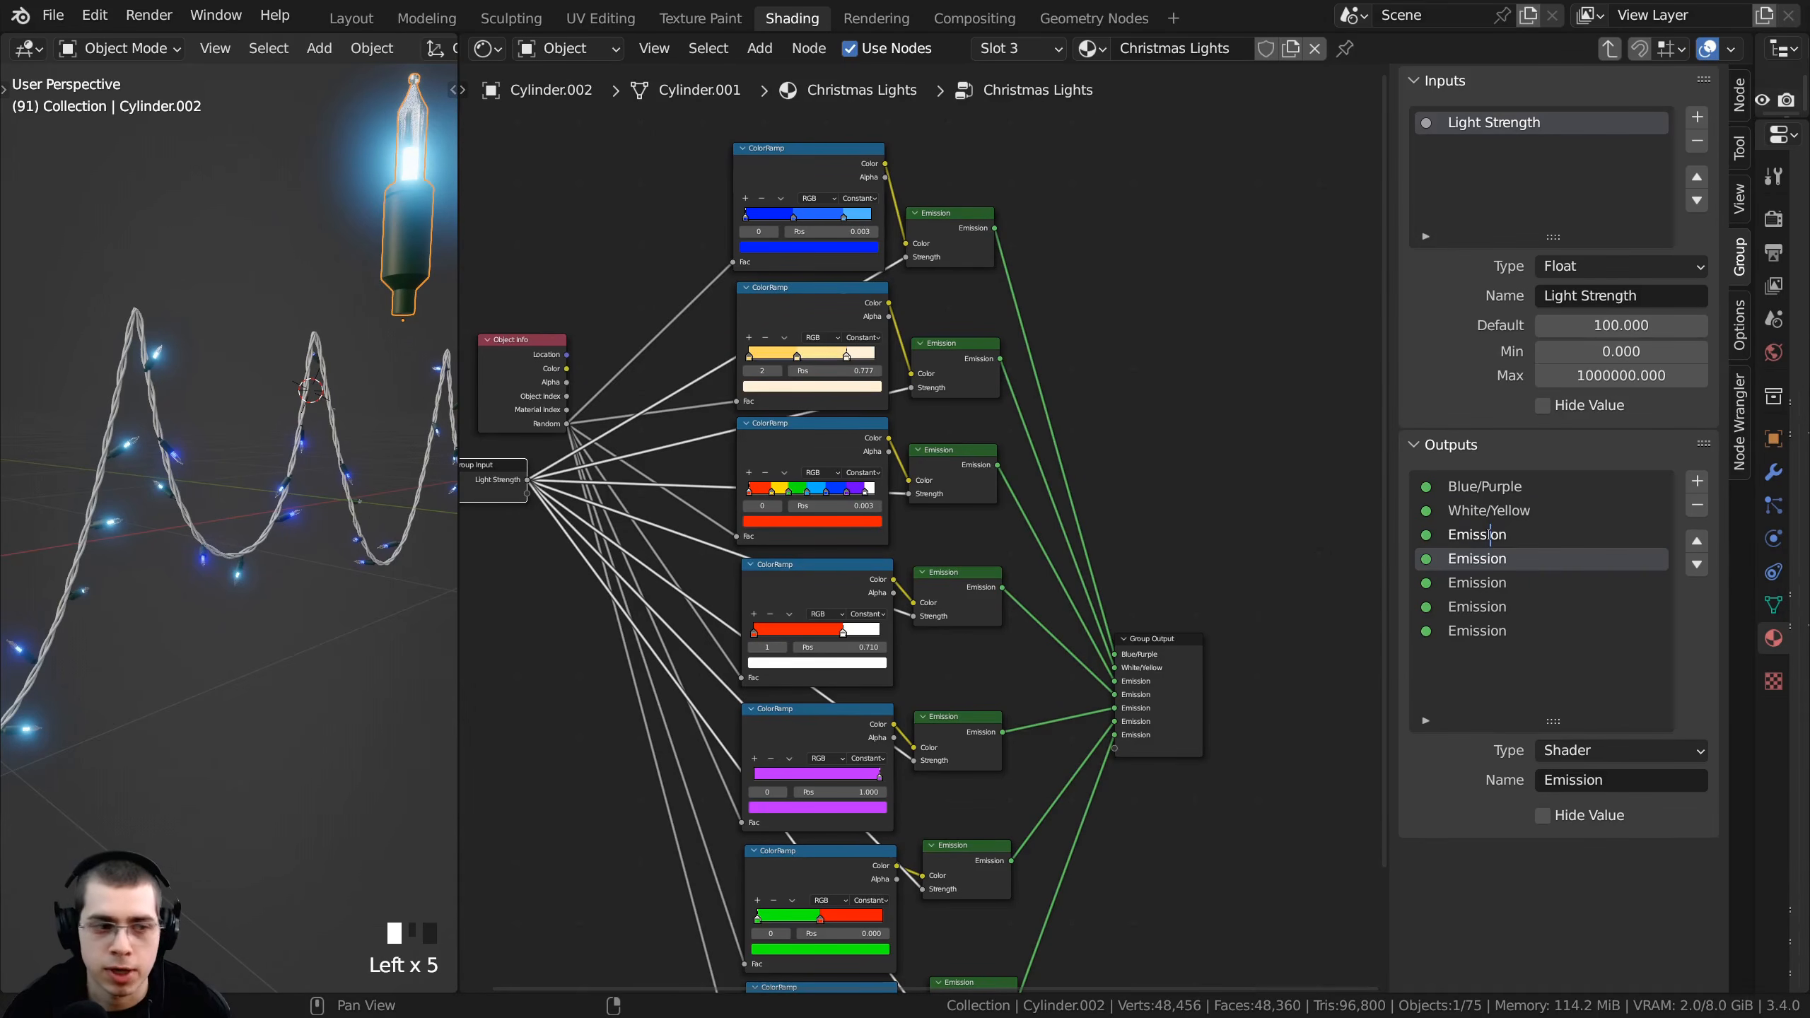
{"action": "left_click_drag", "start_coordinate": [1511, 533], "coordinate": [1418, 534]}
{"action": "type", "text": "Colorful"}
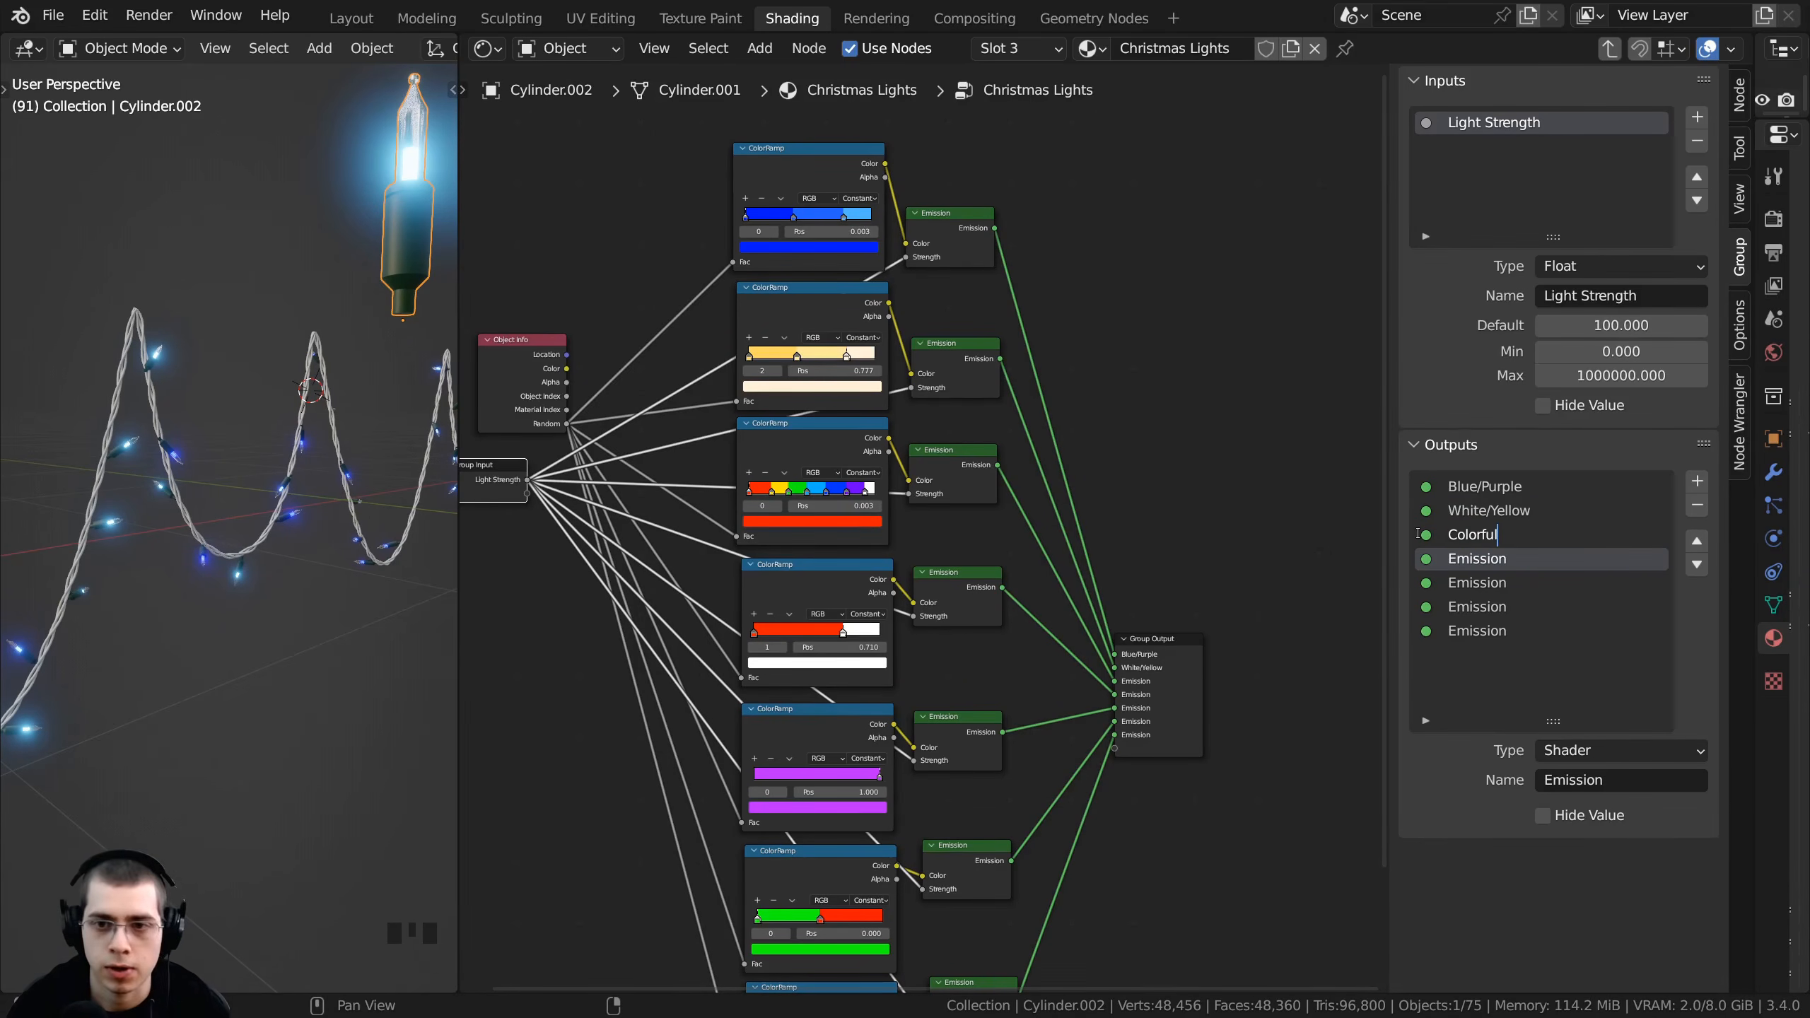
{"action": "key", "text": "Return"}
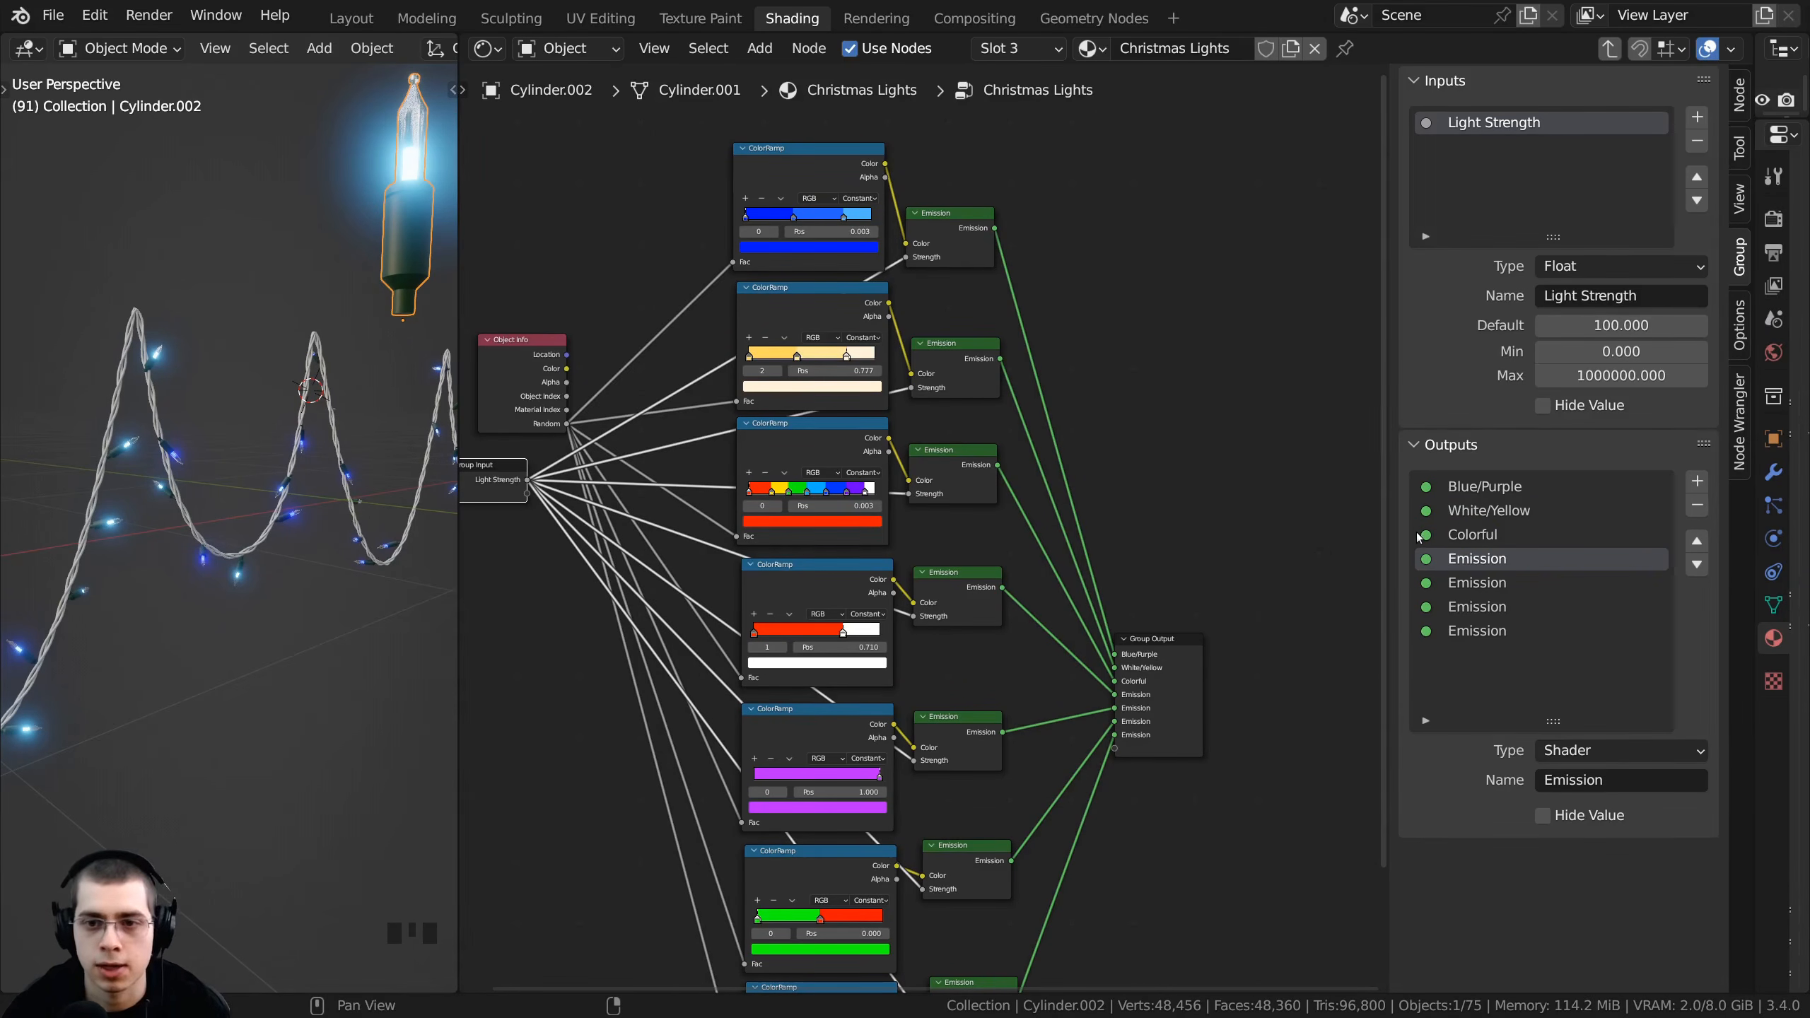
{"action": "double_click", "coordinate": [1461, 559]}
{"action": "type", "text": "Cand"}
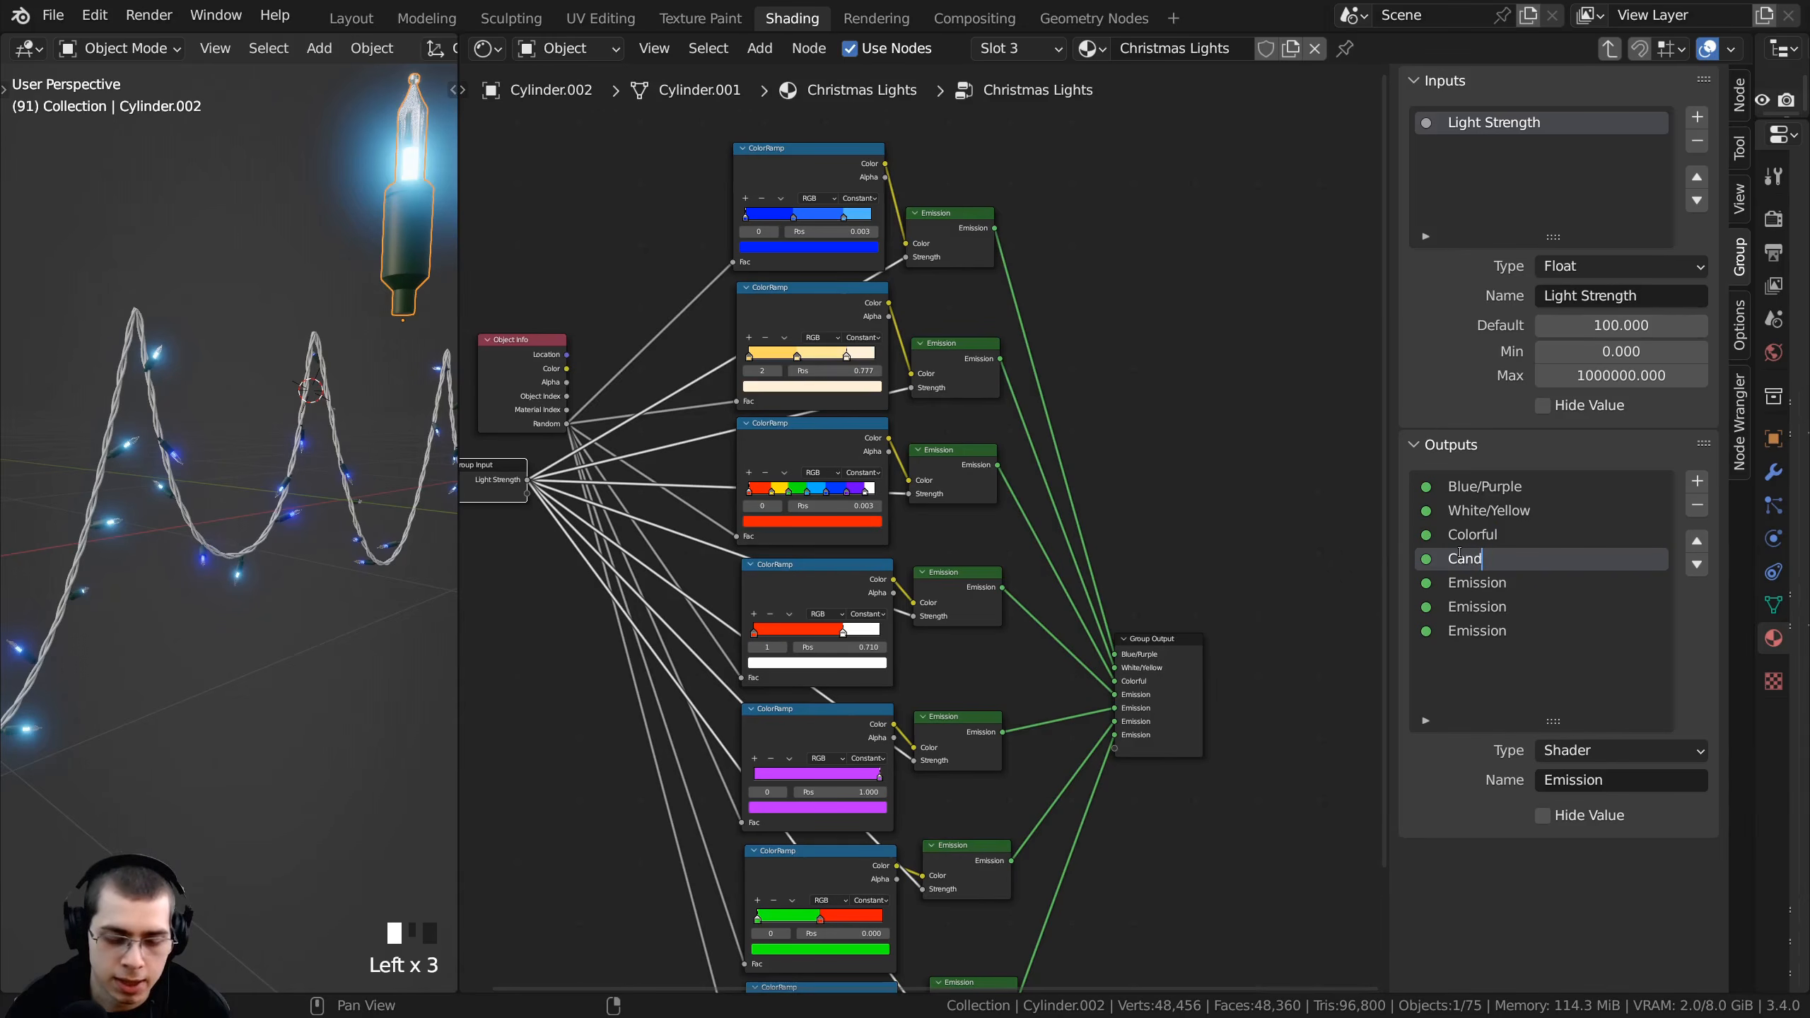
{"action": "type", "text": "y Cane"}
{"action": "key", "text": "Return"}
- Name the group's fifth output Pink and its sixth output Green/Red
{"action": "double_click", "coordinate": [1477, 584]}
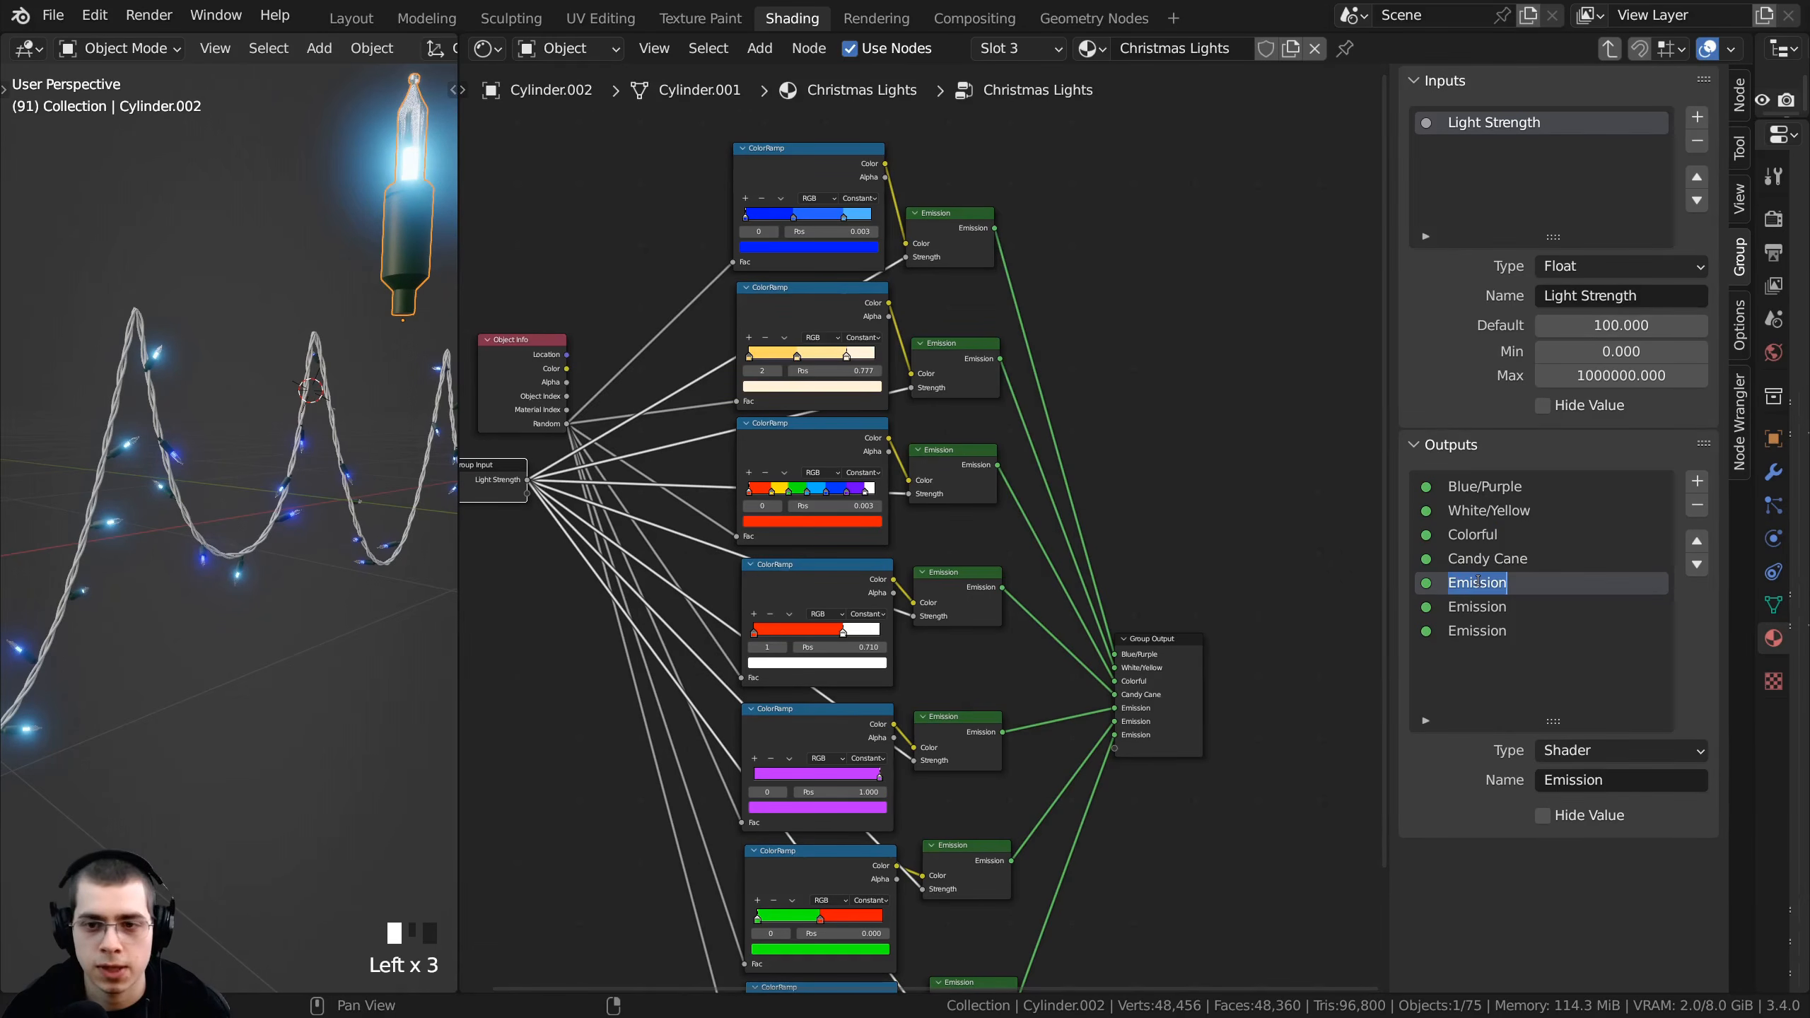
{"action": "type", "text": "Pink"}
{"action": "key", "text": "Return"}
{"action": "scroll", "coordinate": [838, 588], "scroll_direction": "up", "scroll_amount": 3}
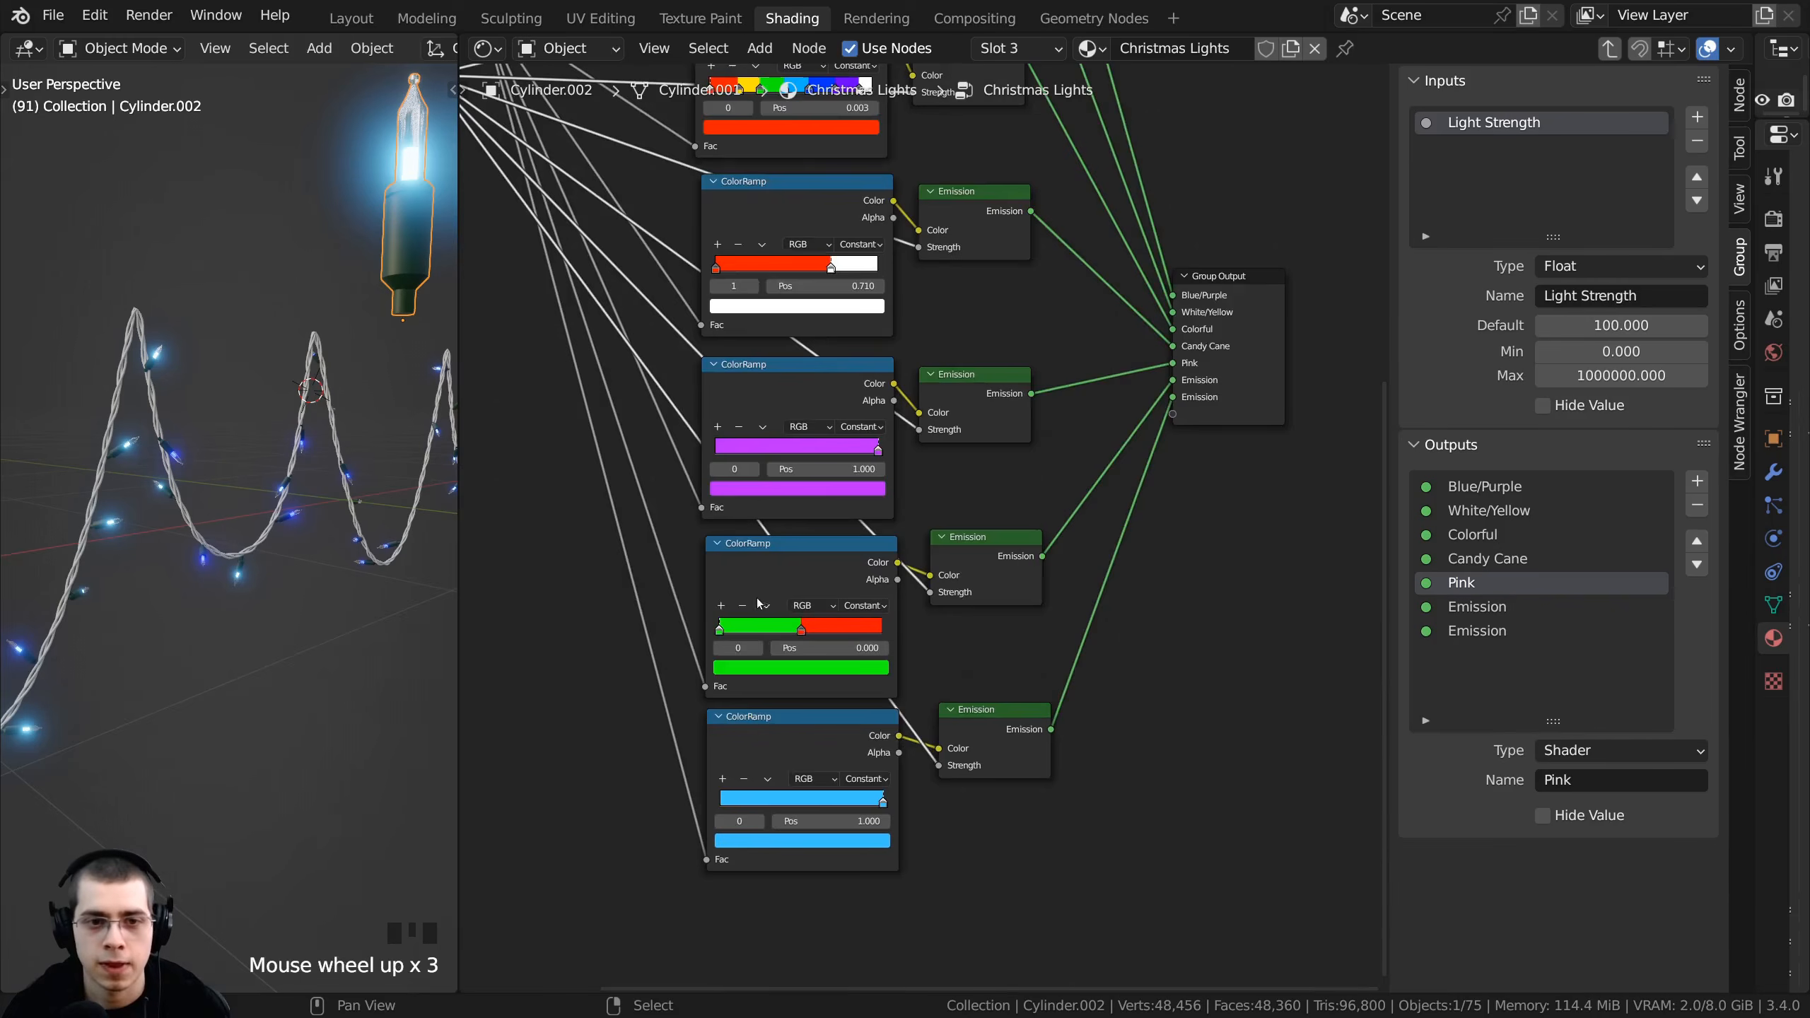
{"action": "left_click", "coordinate": [839, 589]}
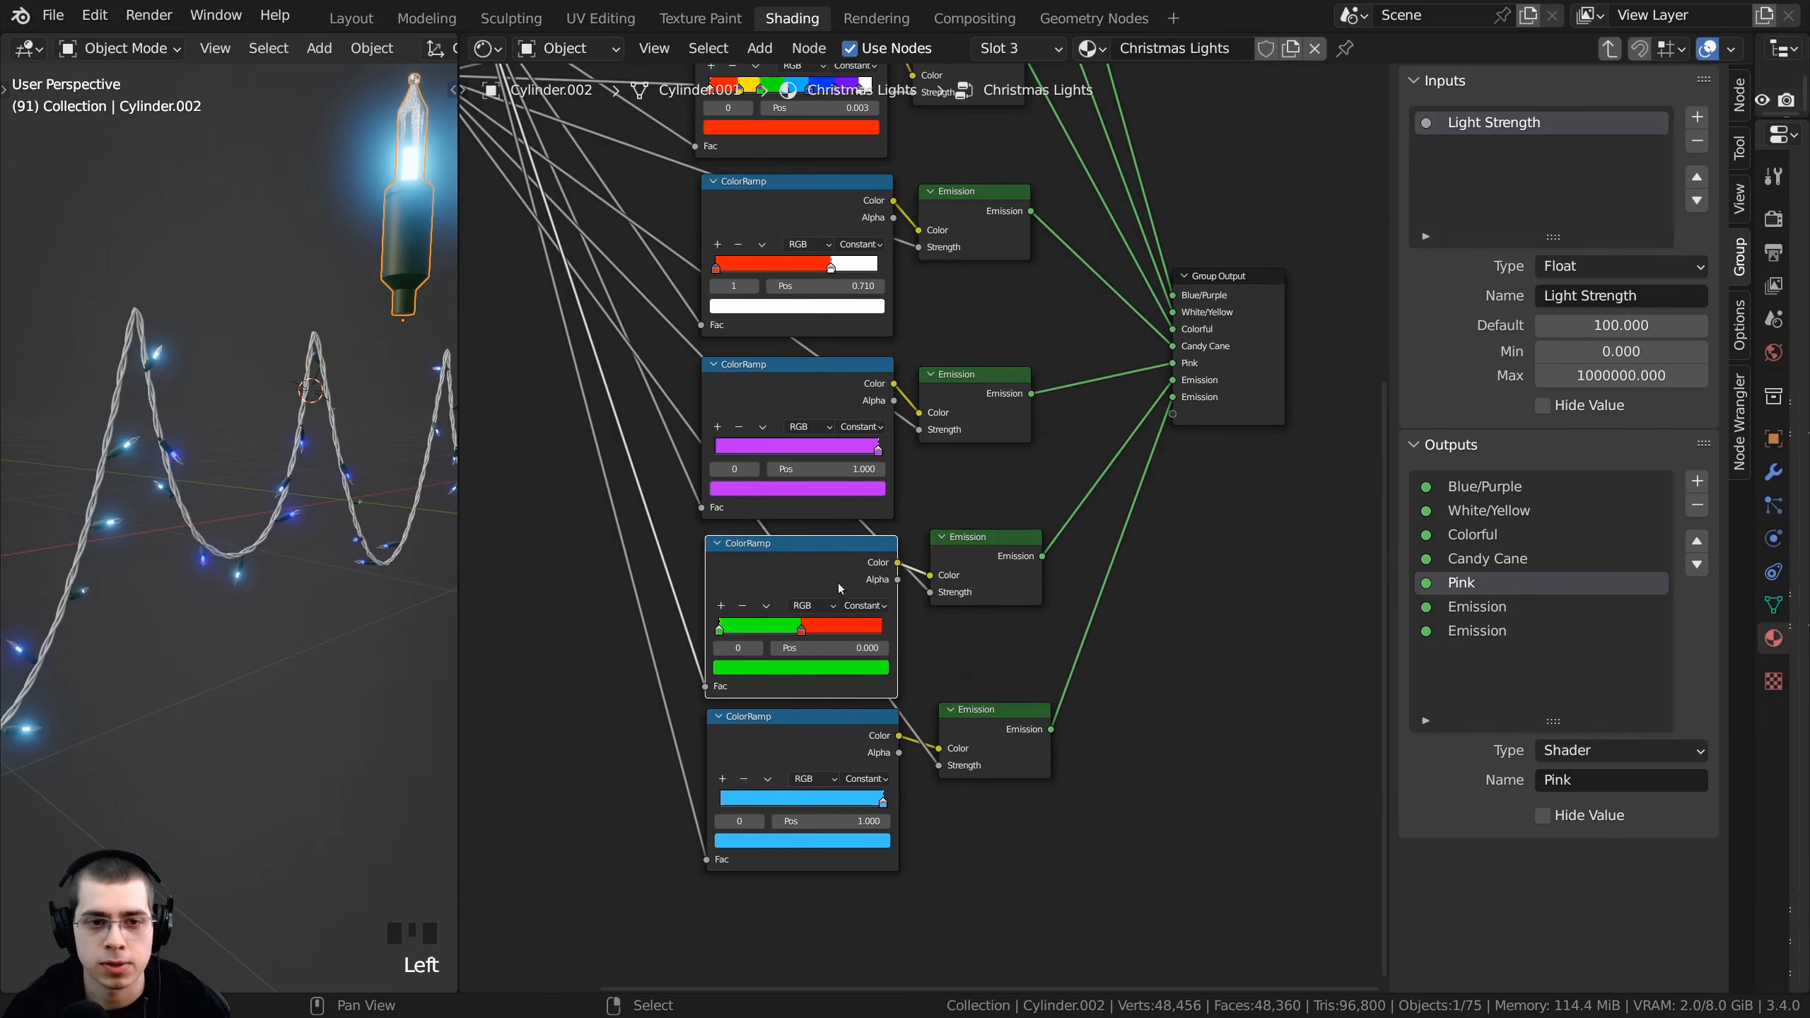
{"action": "double_click", "coordinate": [1477, 609]}
{"action": "type", "text": "G"}
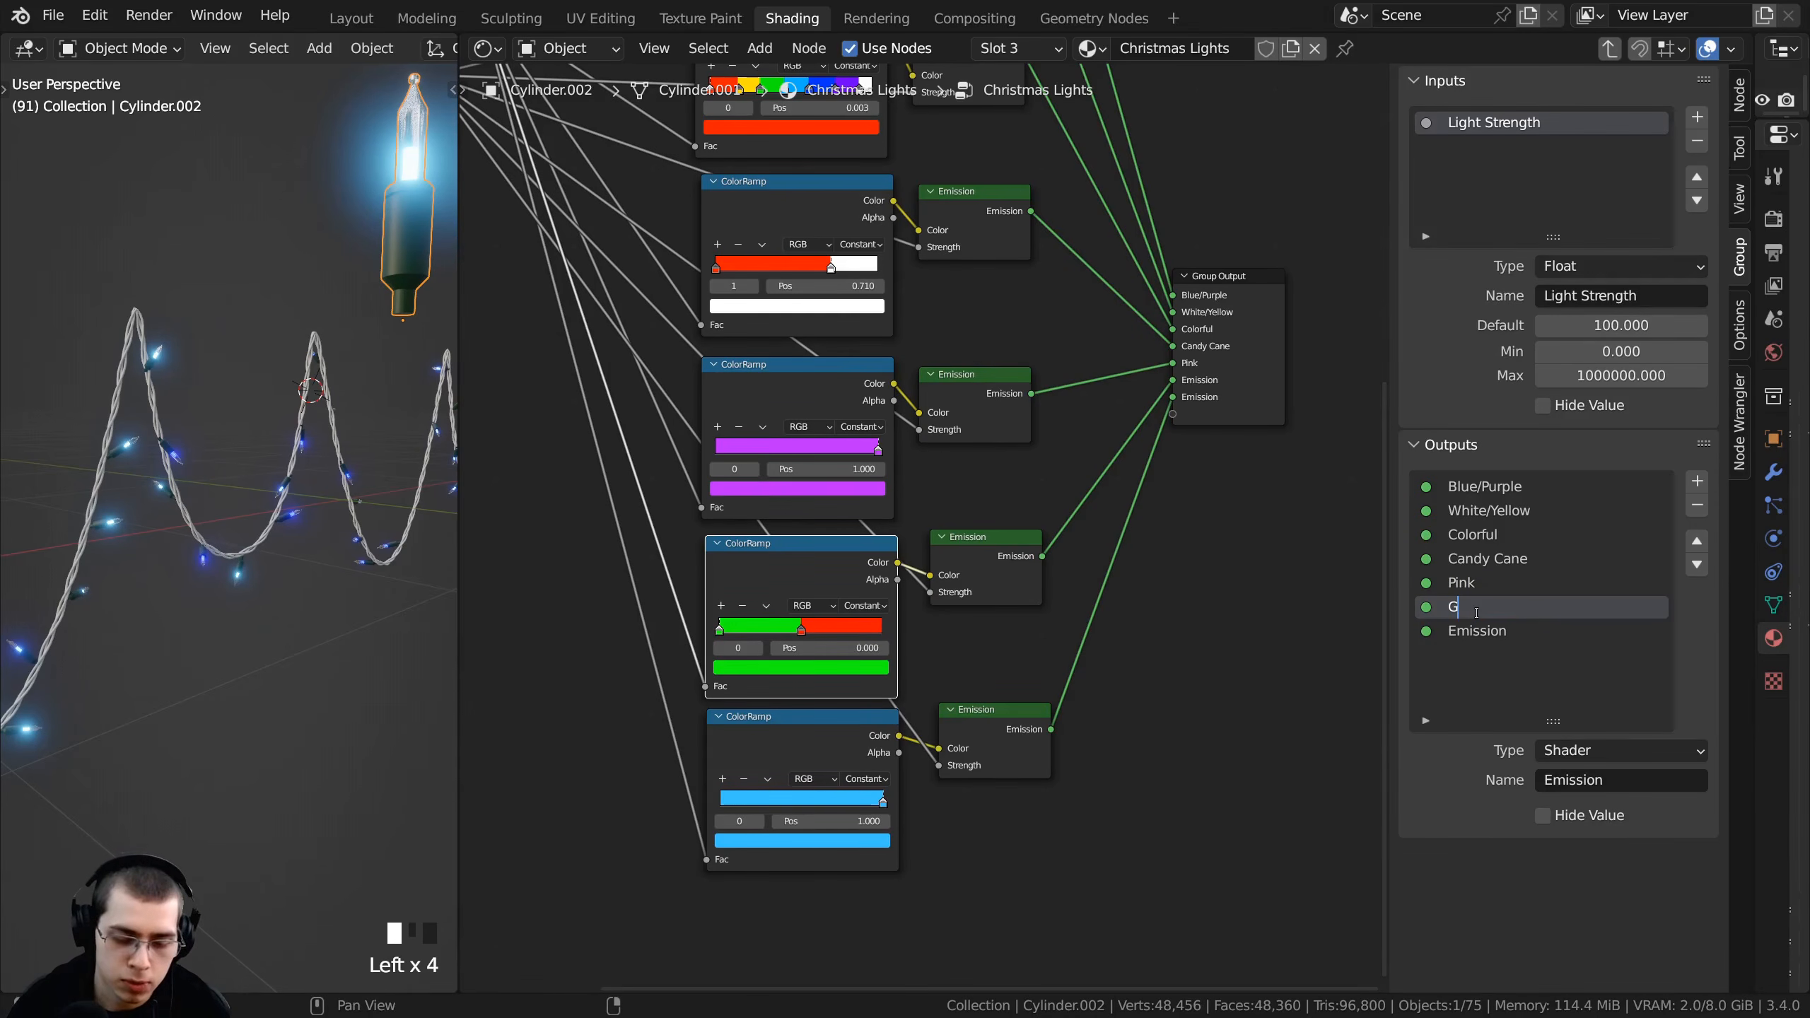
{"action": "type", "text": "reen/Red"}
{"action": "key", "text": "Return"}
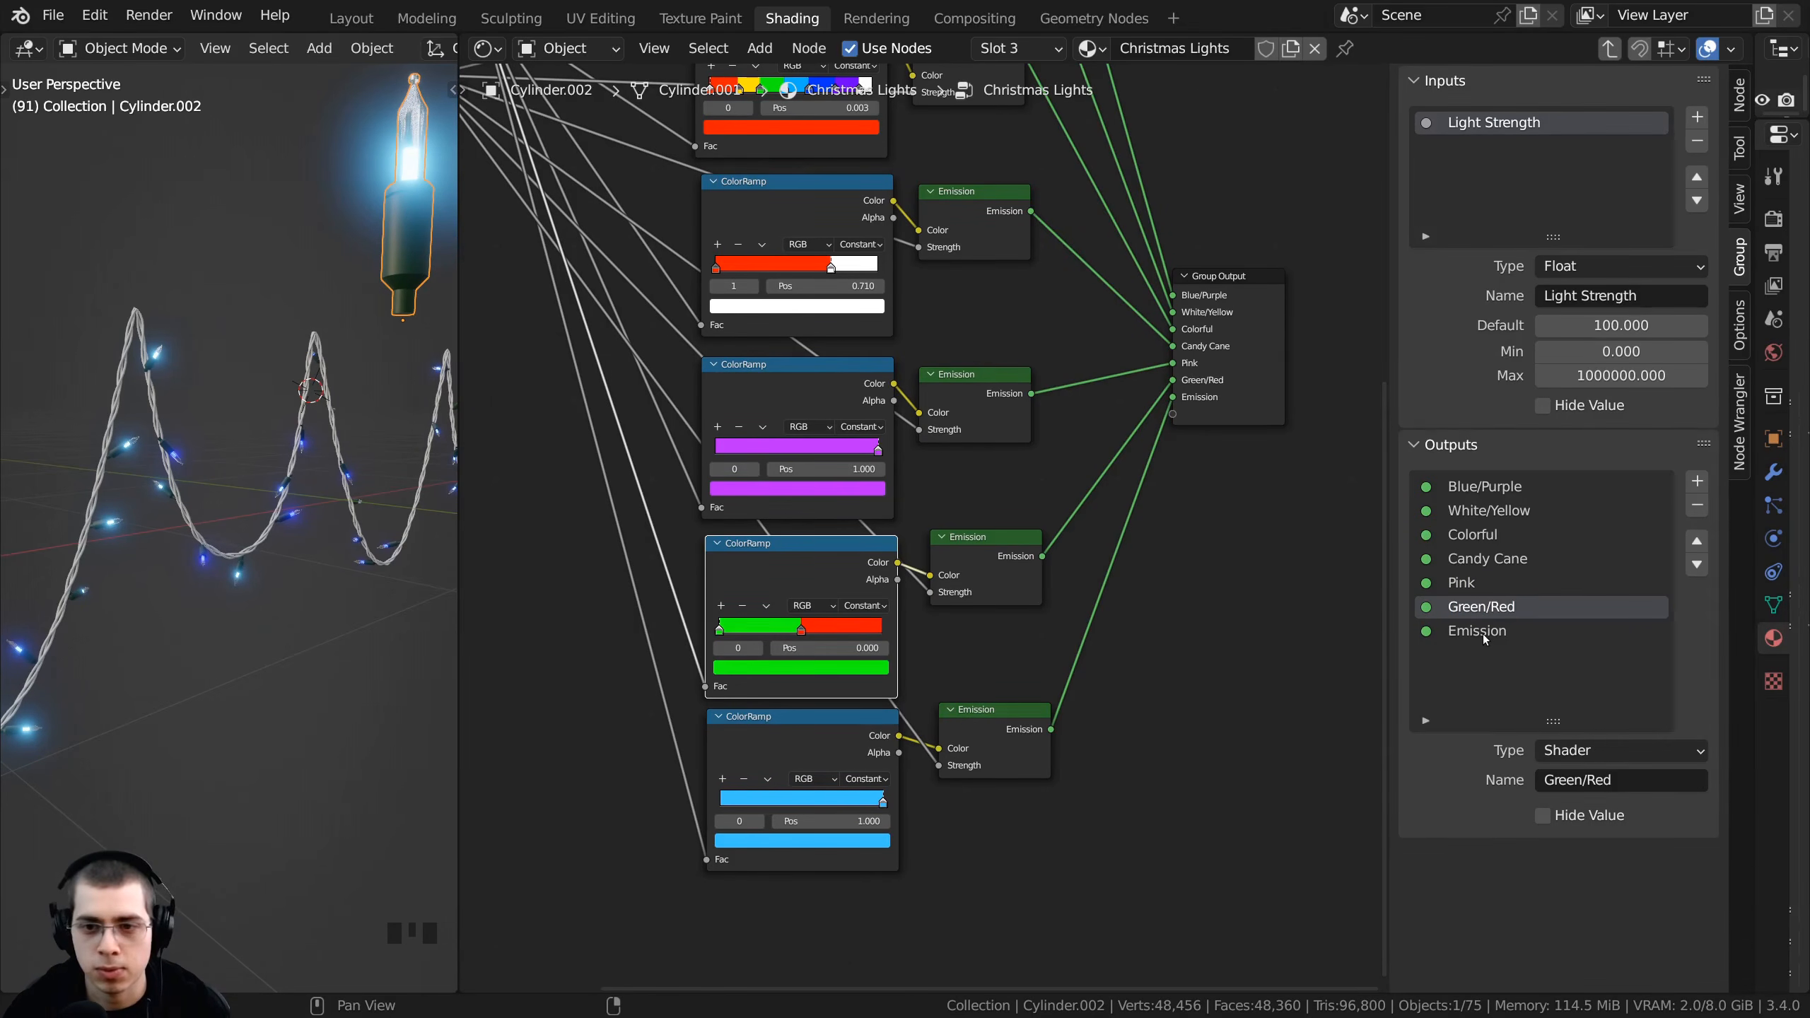
- Rename the group's last Emission output as Light Blue
{"action": "left_click", "coordinate": [1481, 634]}
{"action": "double_click", "coordinate": [1482, 633]}
{"action": "type", "text": "Light Blue"}
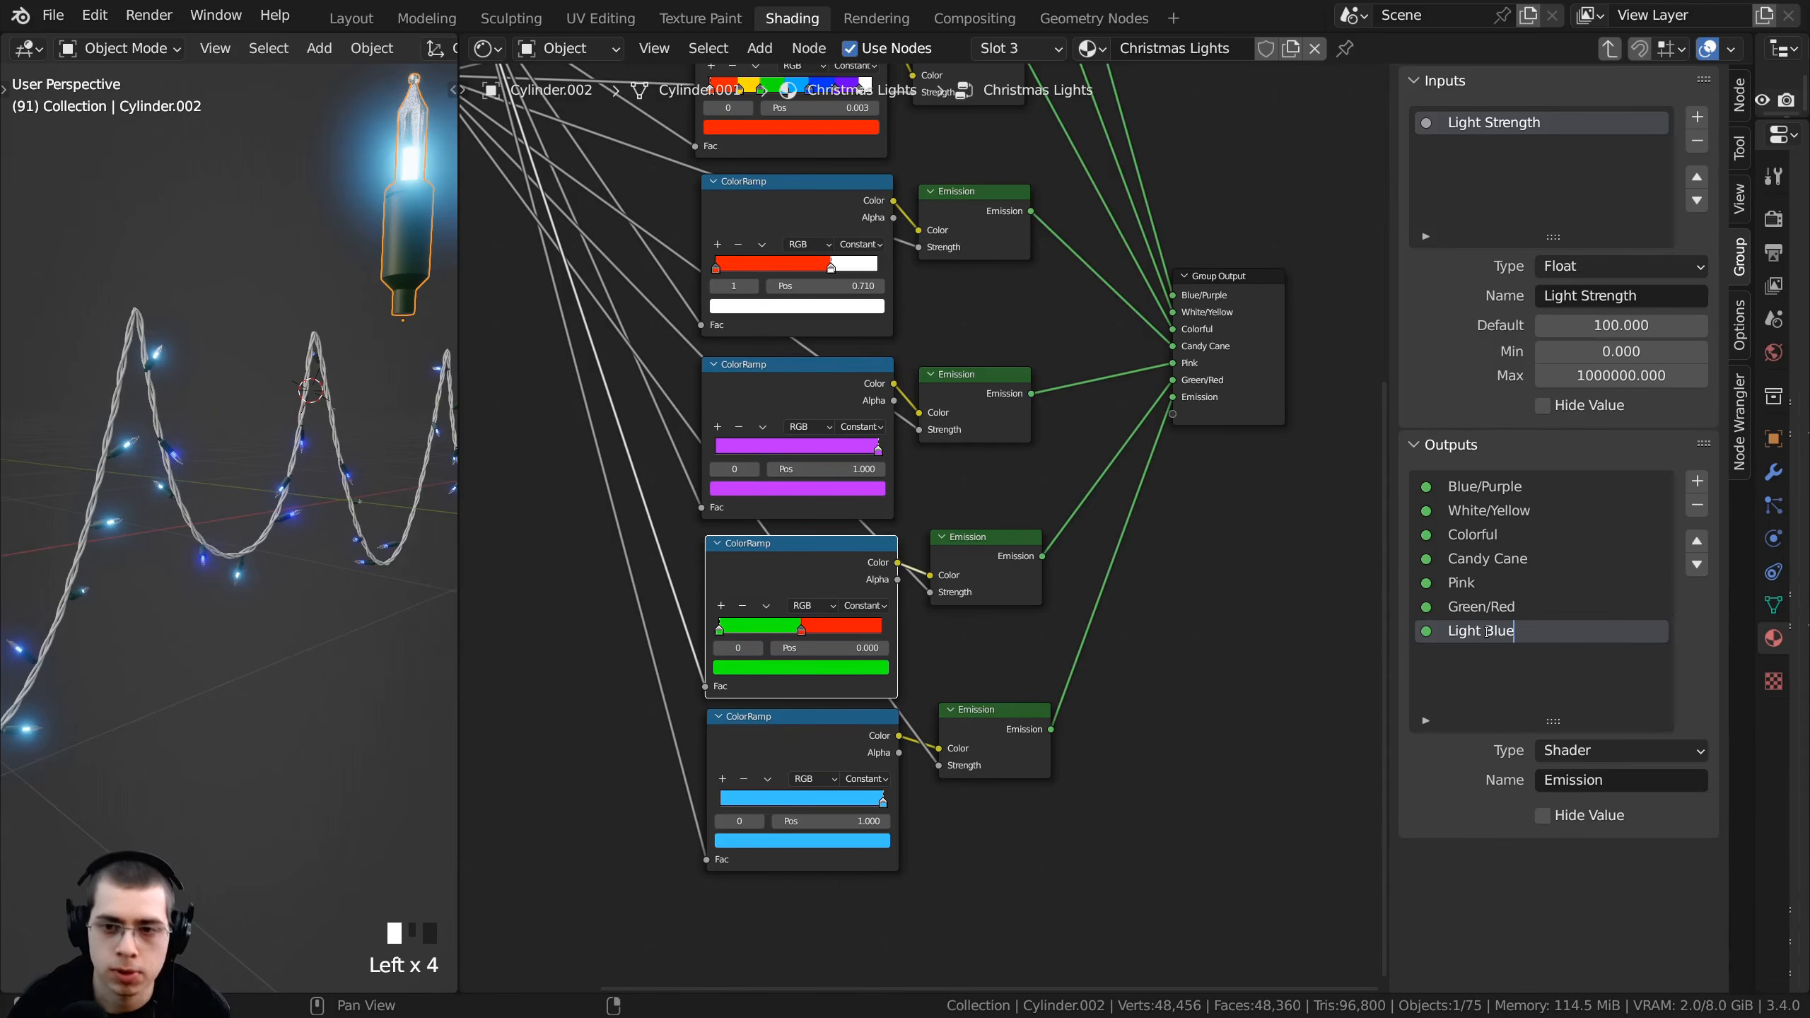
{"action": "key", "text": "Return"}
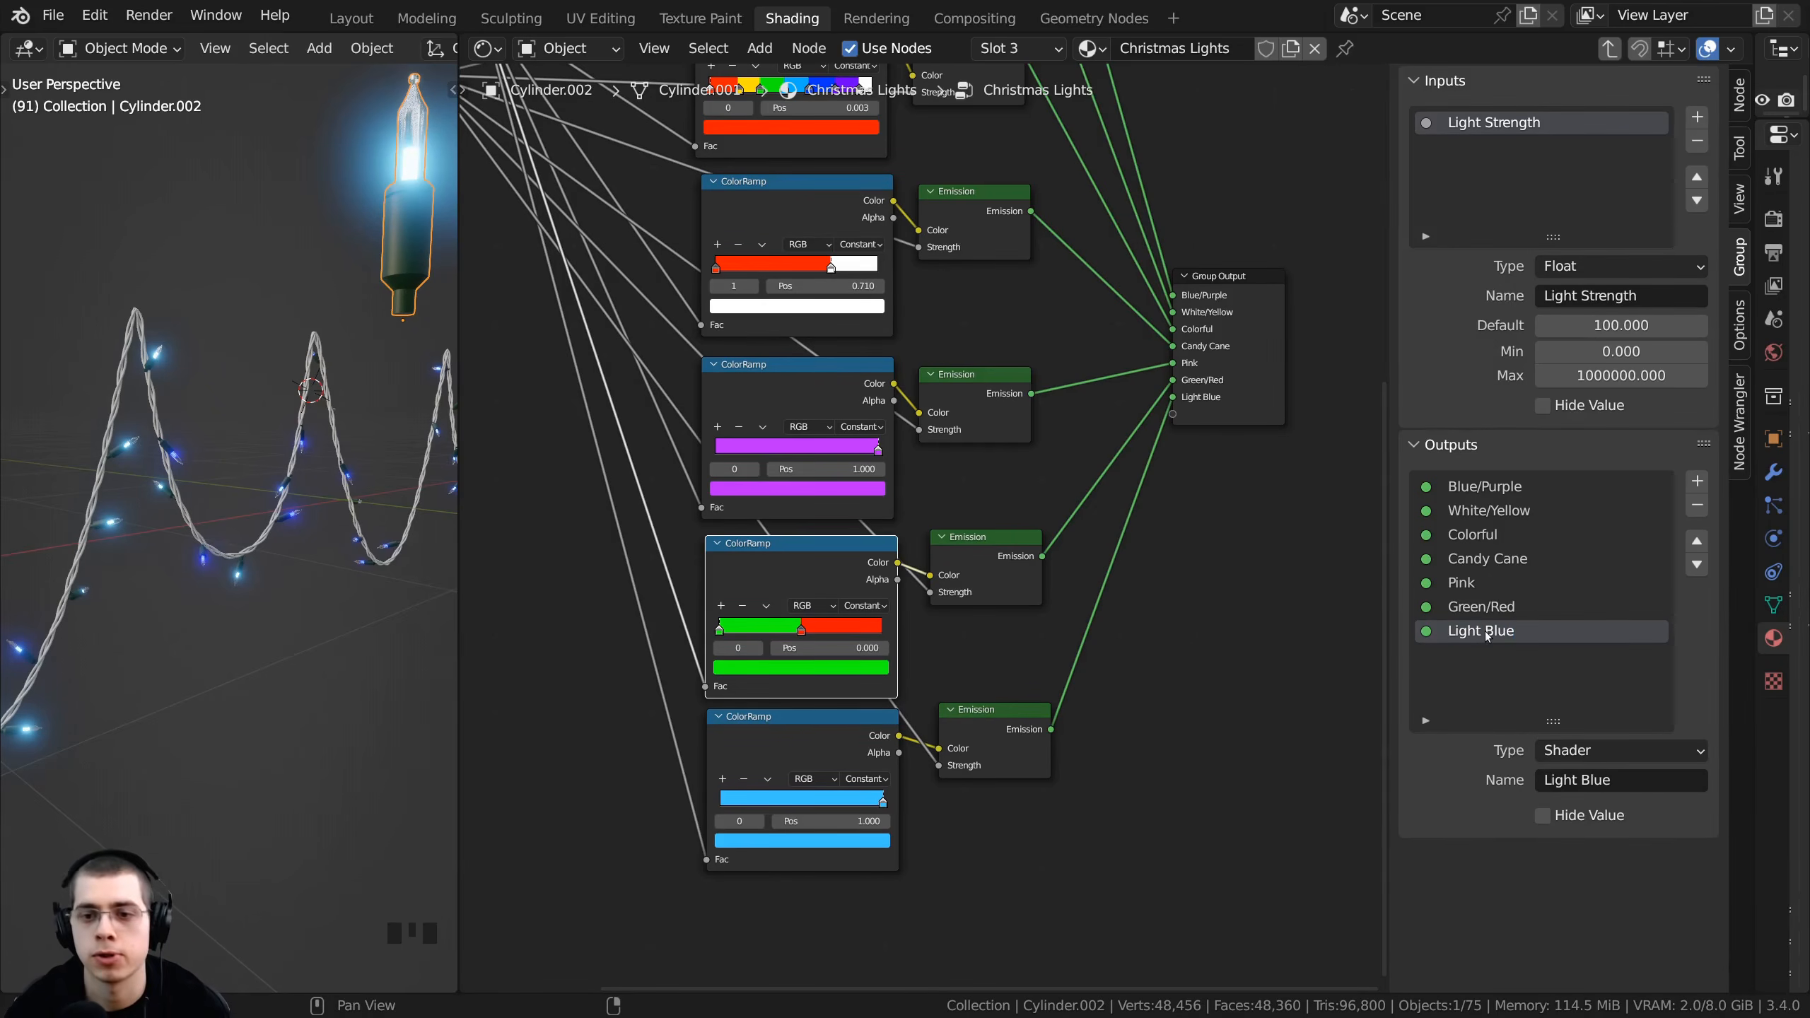
- Duplicate the light-blue variant's Emission node with its input links kept and place the copy below the lowest ColorRamp
{"action": "scroll", "coordinate": [768, 535], "scroll_direction": "down", "scroll_amount": 2}
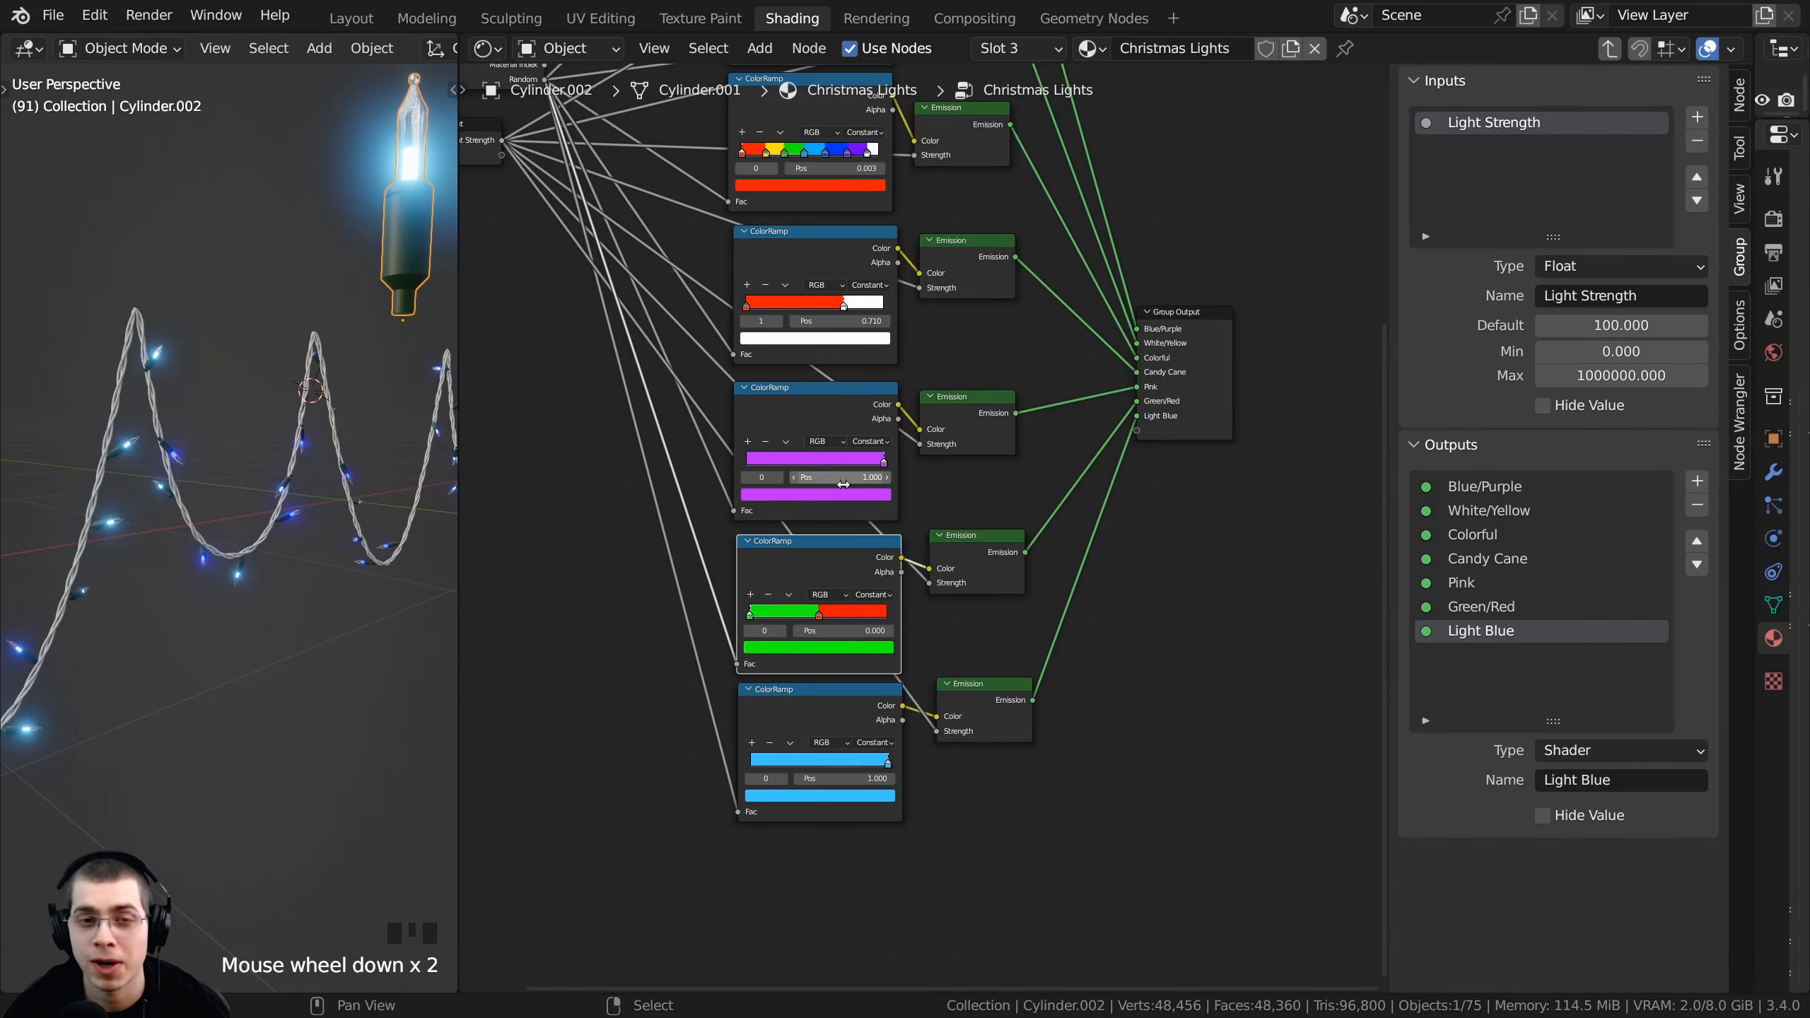
{"action": "scroll", "coordinate": [847, 513], "scroll_direction": "down", "scroll_amount": 1}
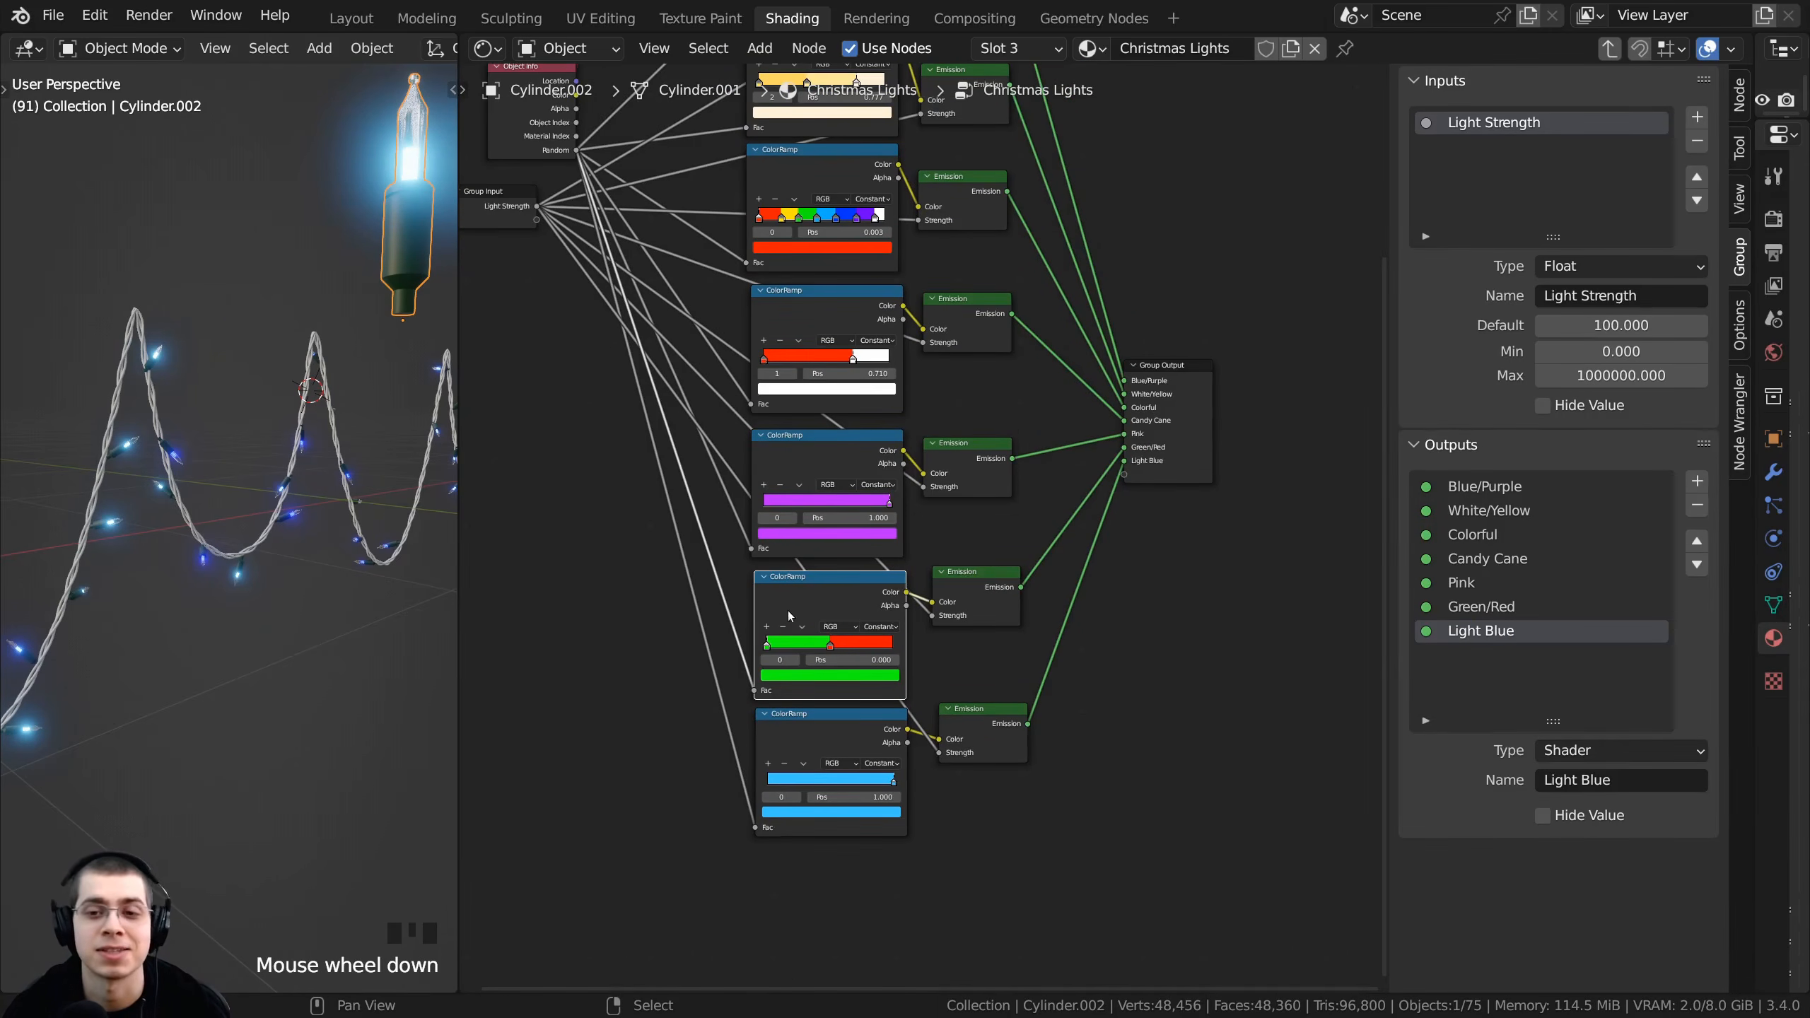
{"action": "middle_click_drag", "start_coordinate": [789, 615], "coordinate": [869, 415]}
{"action": "scroll", "coordinate": [1035, 525], "scroll_direction": "up", "scroll_amount": 2}
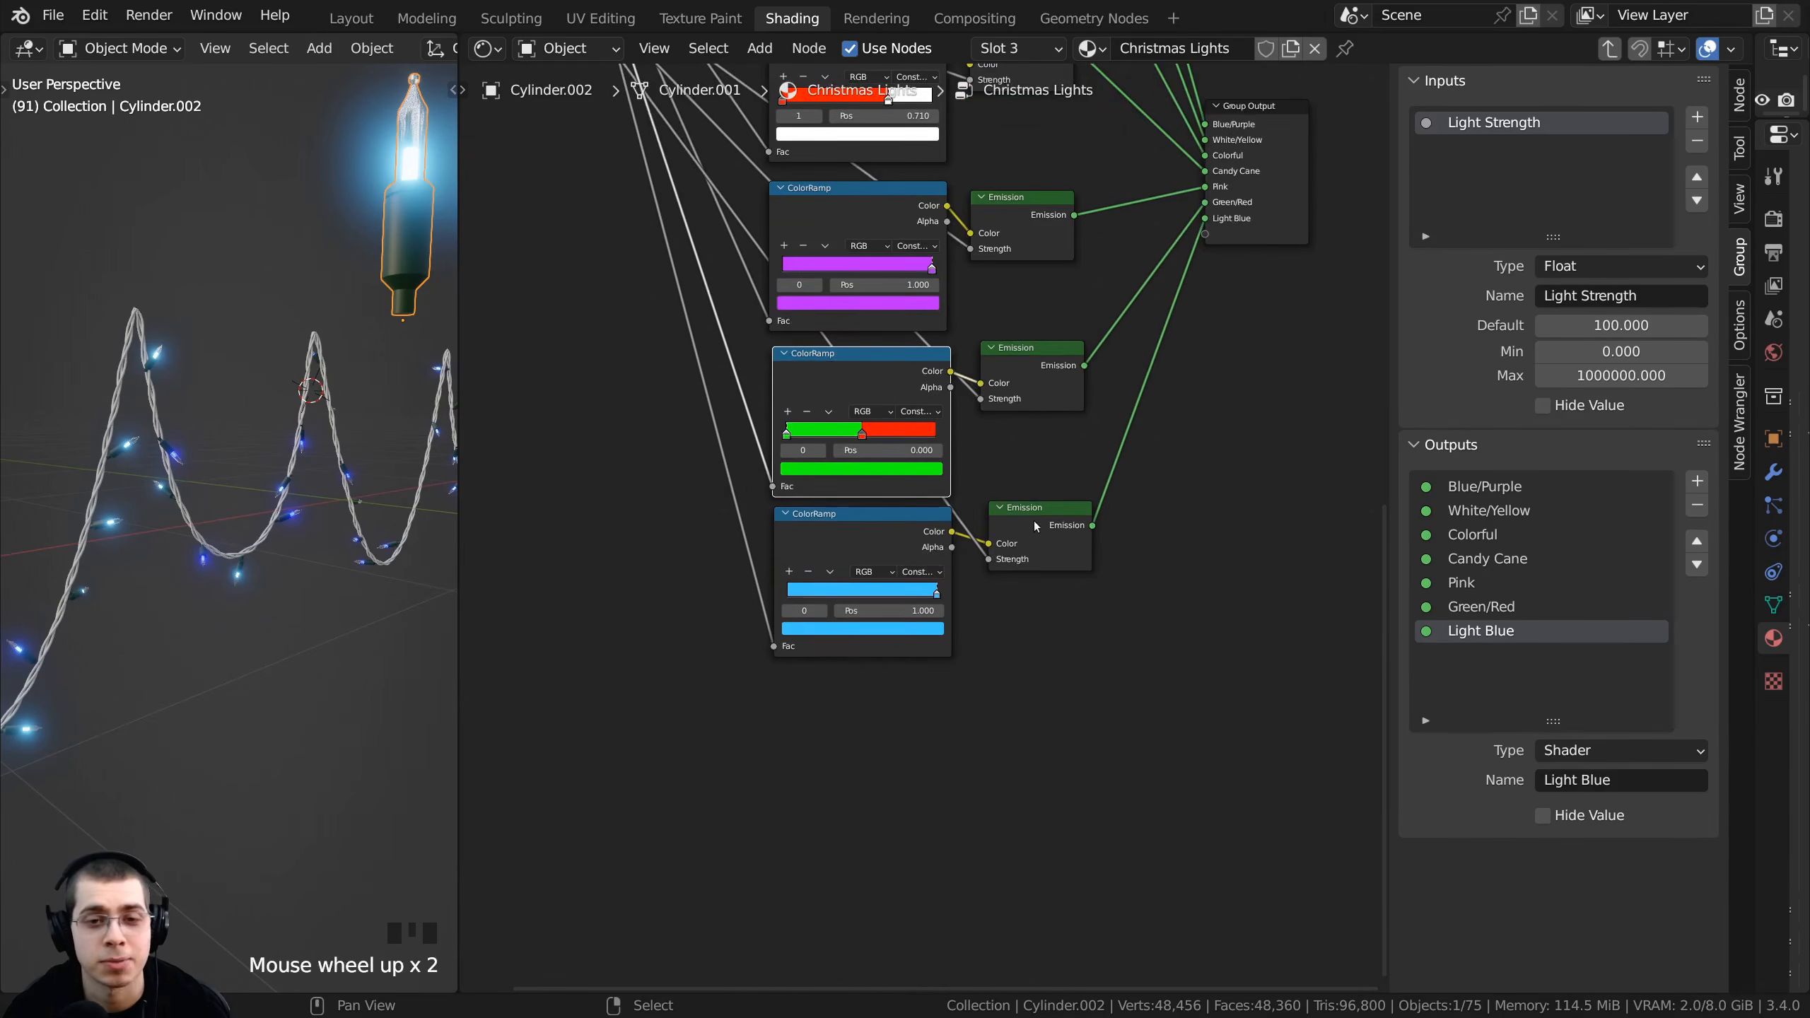
{"action": "left_click", "coordinate": [1033, 523]}
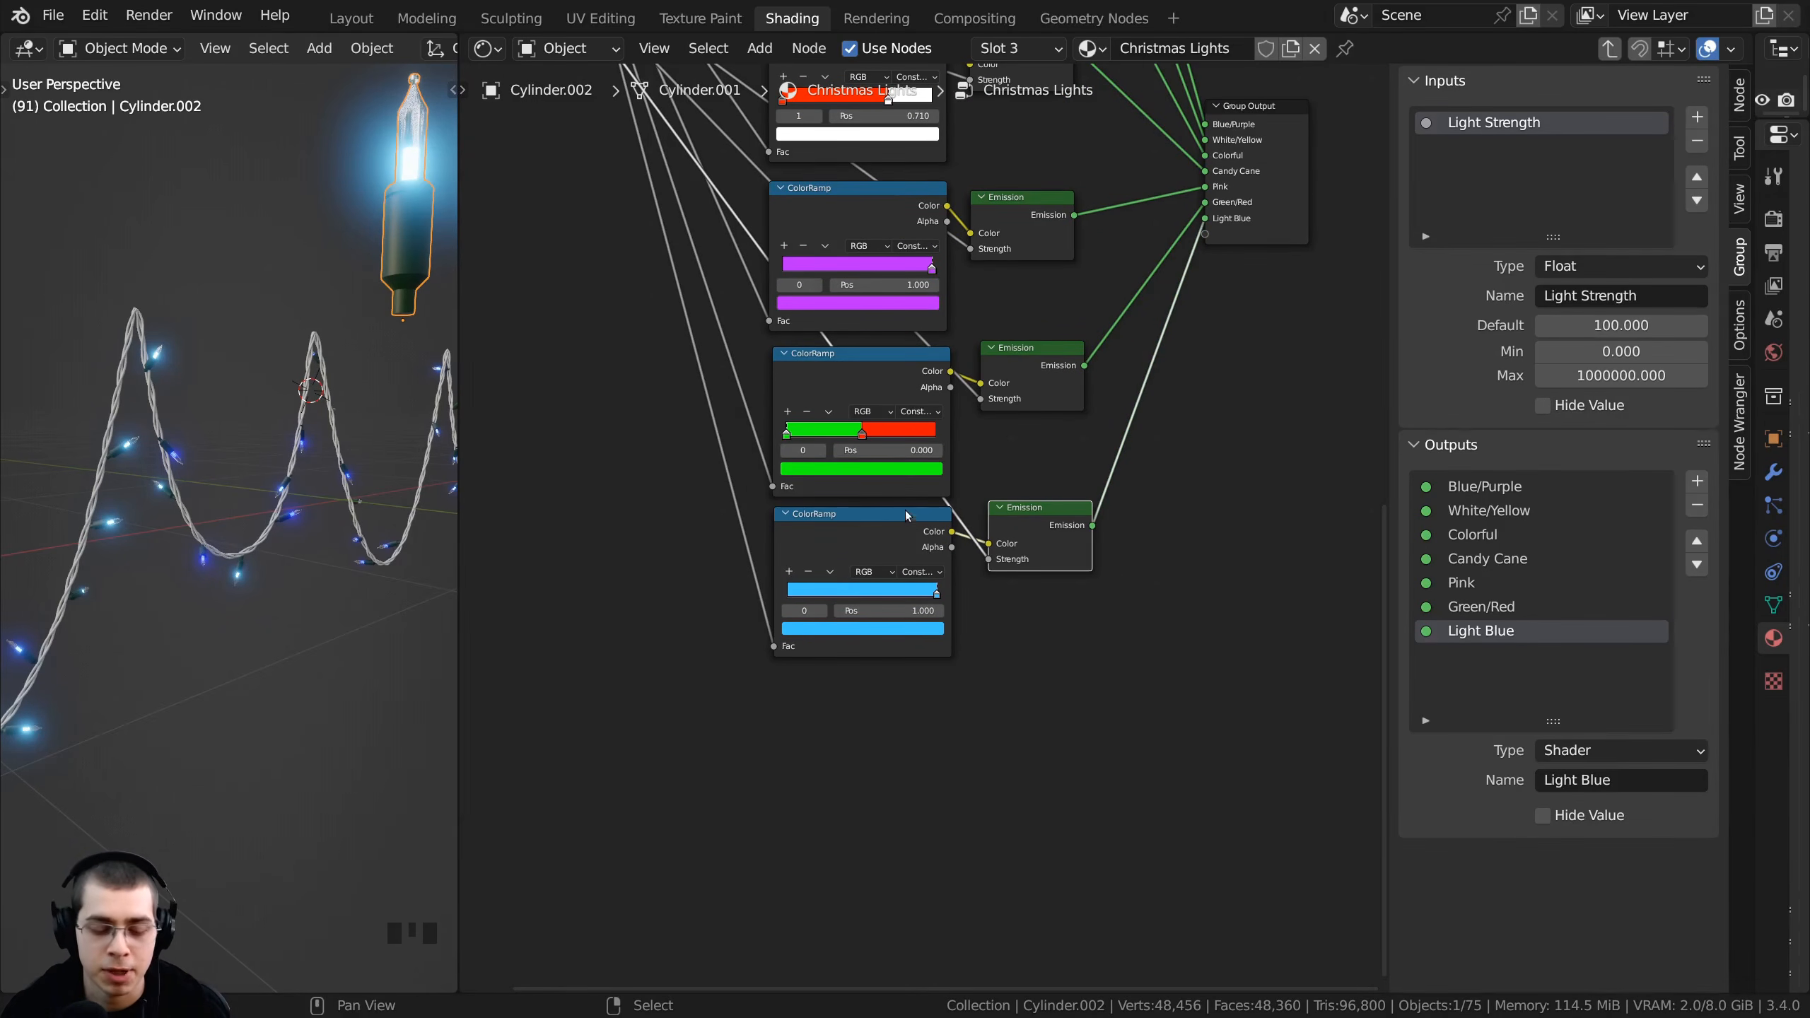
{"action": "key", "text": "ctrl+shift+d"}
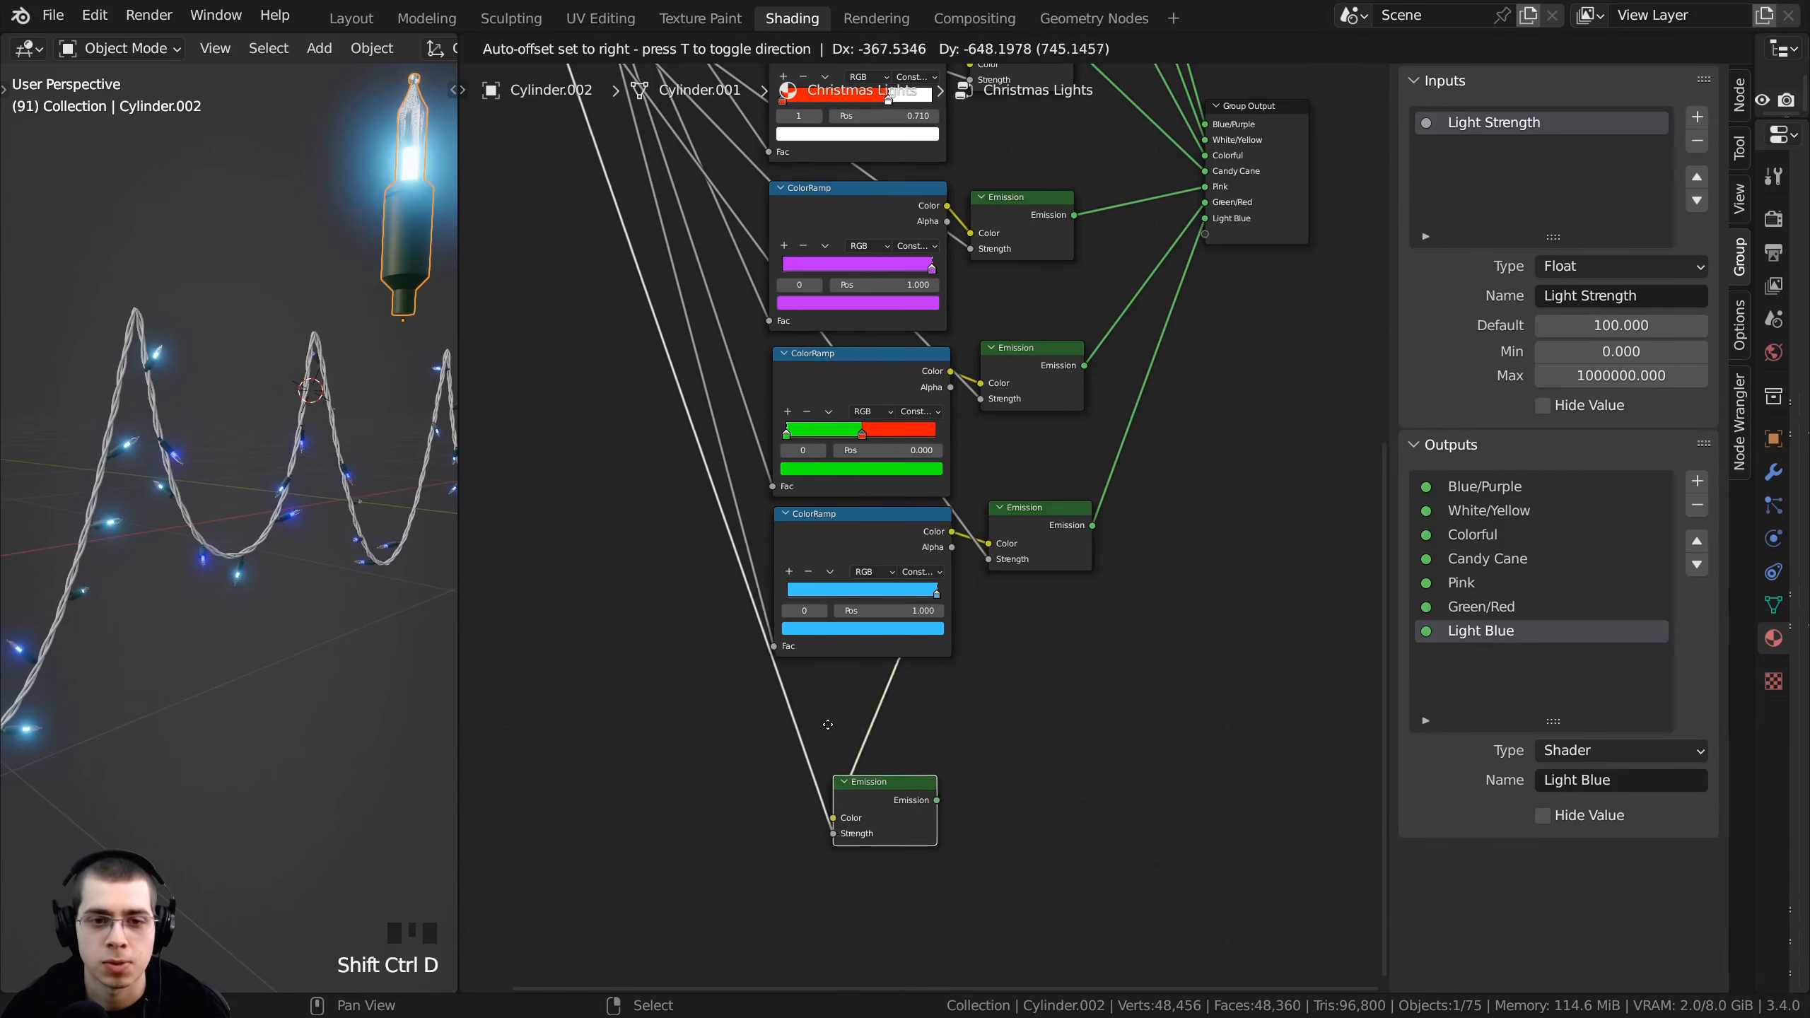
{"action": "left_click", "coordinate": [1017, 707]}
- Disconnect the ColorRamp from the duplicated Emission node's Color input and move the node beneath the light-blue ColorRamp
{"action": "scroll", "coordinate": [1035, 806], "scroll_direction": "up", "scroll_amount": 5}
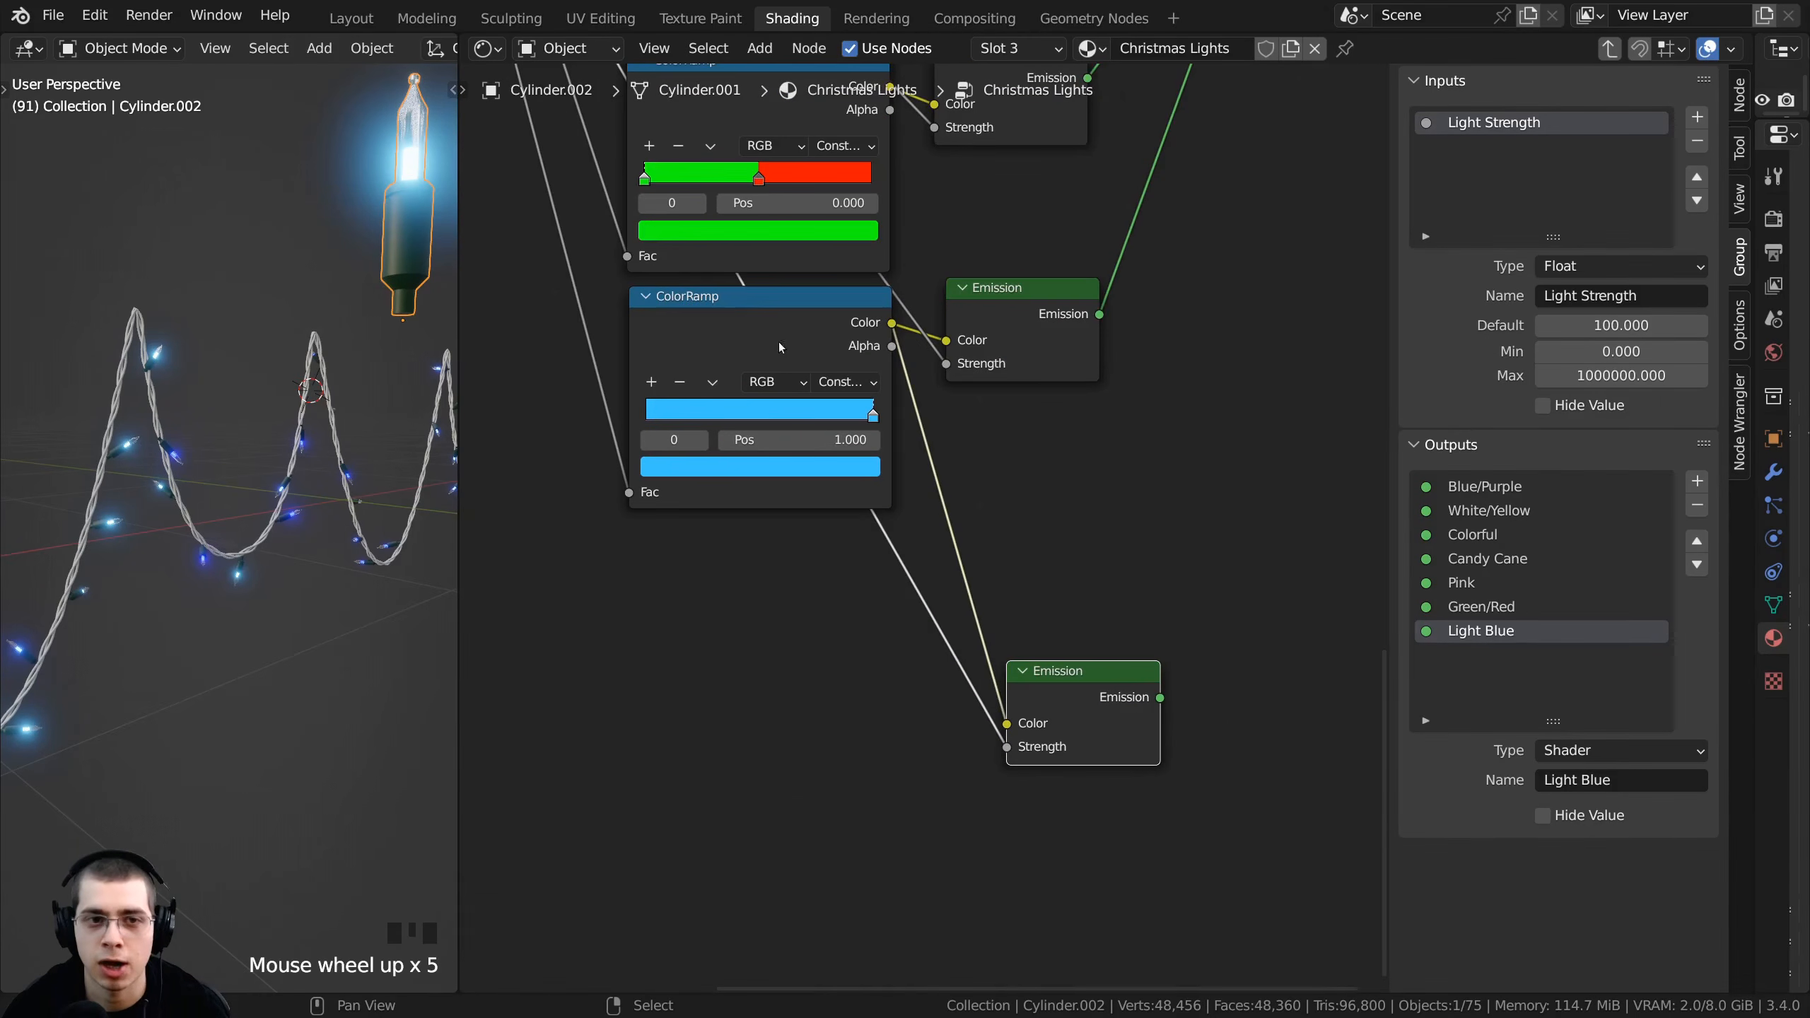
{"action": "left_click_drag", "start_coordinate": [1008, 727], "coordinate": [998, 738]}
{"action": "scroll", "coordinate": [1093, 649], "scroll_direction": "down", "scroll_amount": 3}
{"action": "left_click_drag", "start_coordinate": [1093, 649], "coordinate": [845, 710]}
{"action": "scroll", "coordinate": [798, 769], "scroll_direction": "down", "scroll_amount": 4}
{"action": "middle_click_drag", "start_coordinate": [790, 779], "coordinate": [753, 828]}
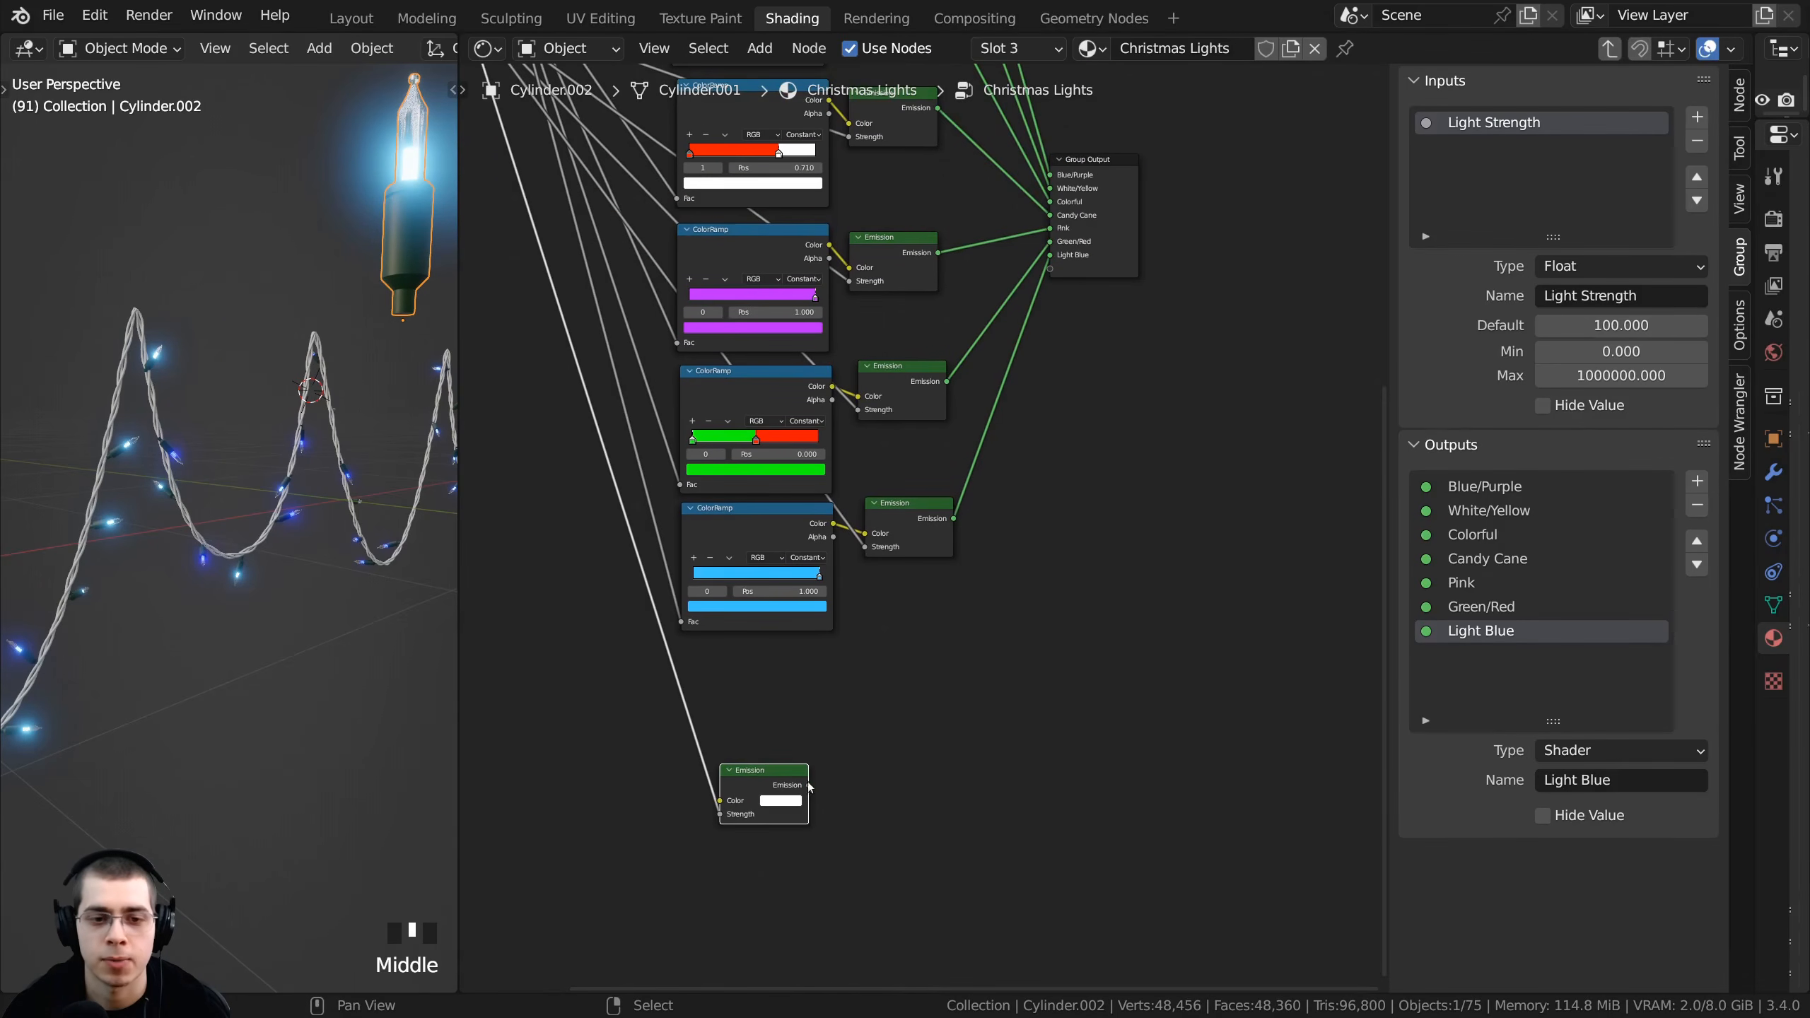
- Connect the duplicated Emission node to the Group Output's empty socket and name that new output Custom Color
{"action": "left_click_drag", "start_coordinate": [810, 785], "coordinate": [1051, 269]}
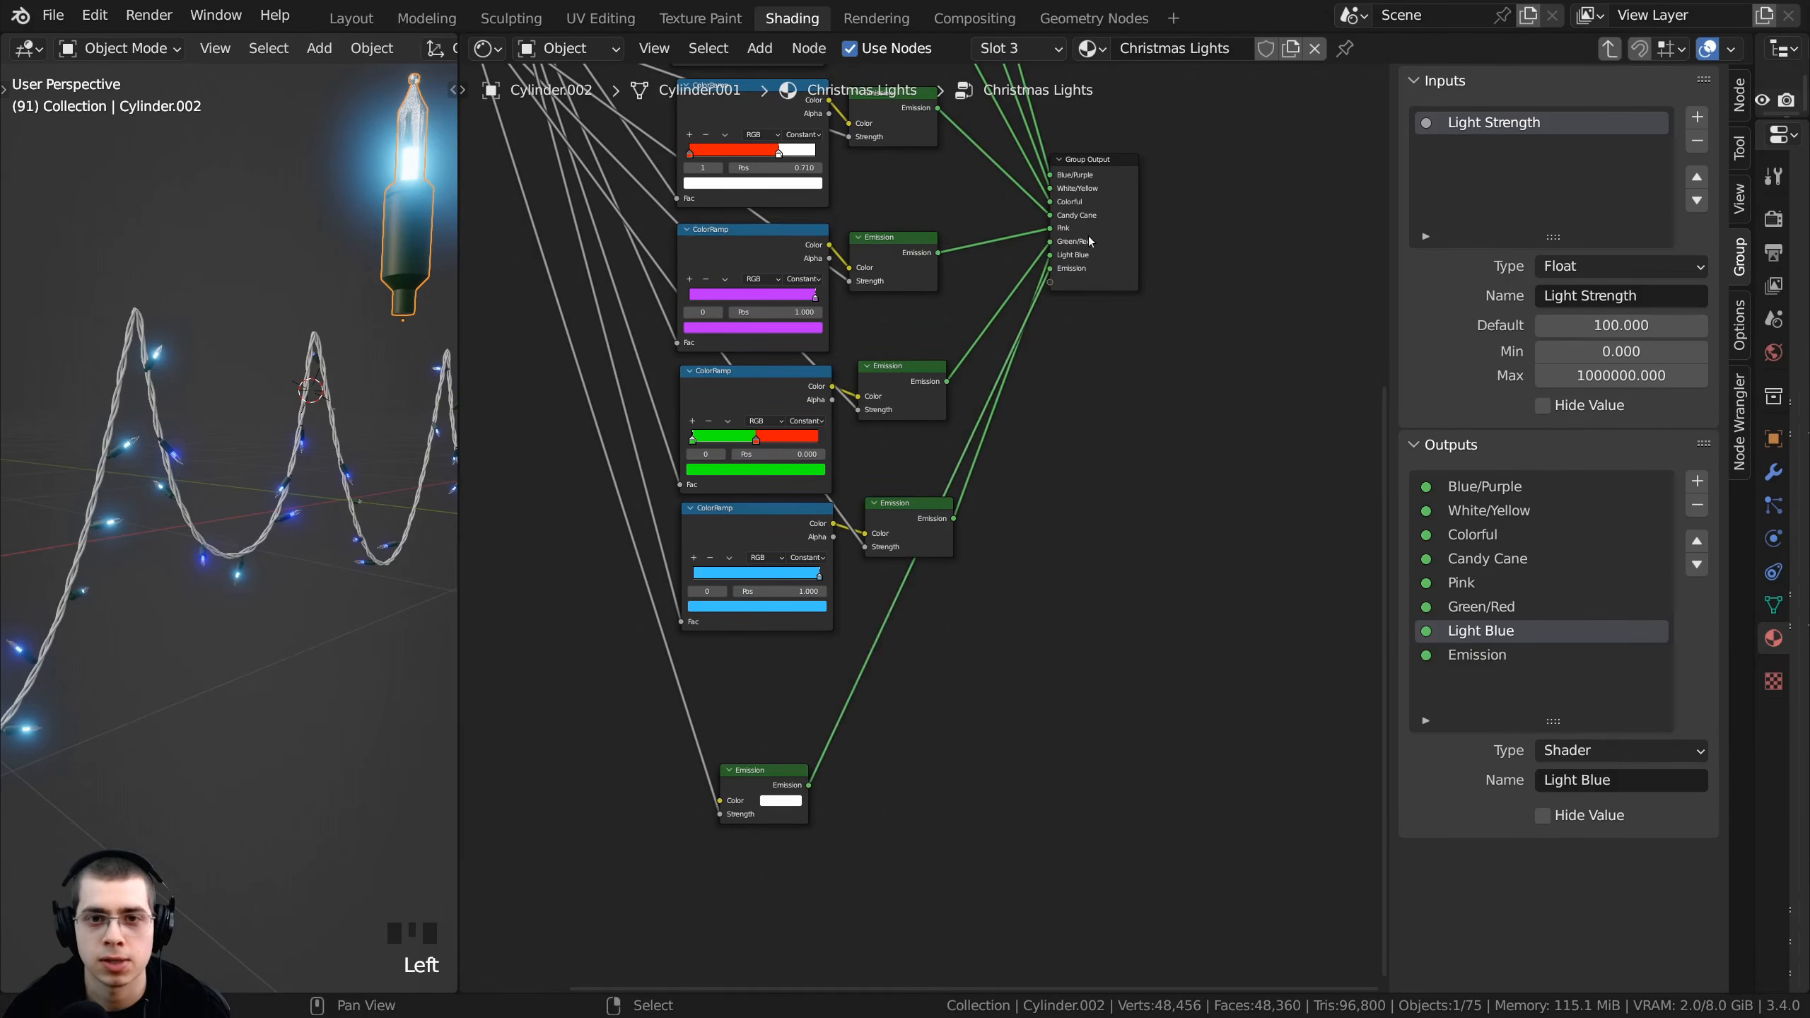
{"action": "double_click", "coordinate": [1473, 656]}
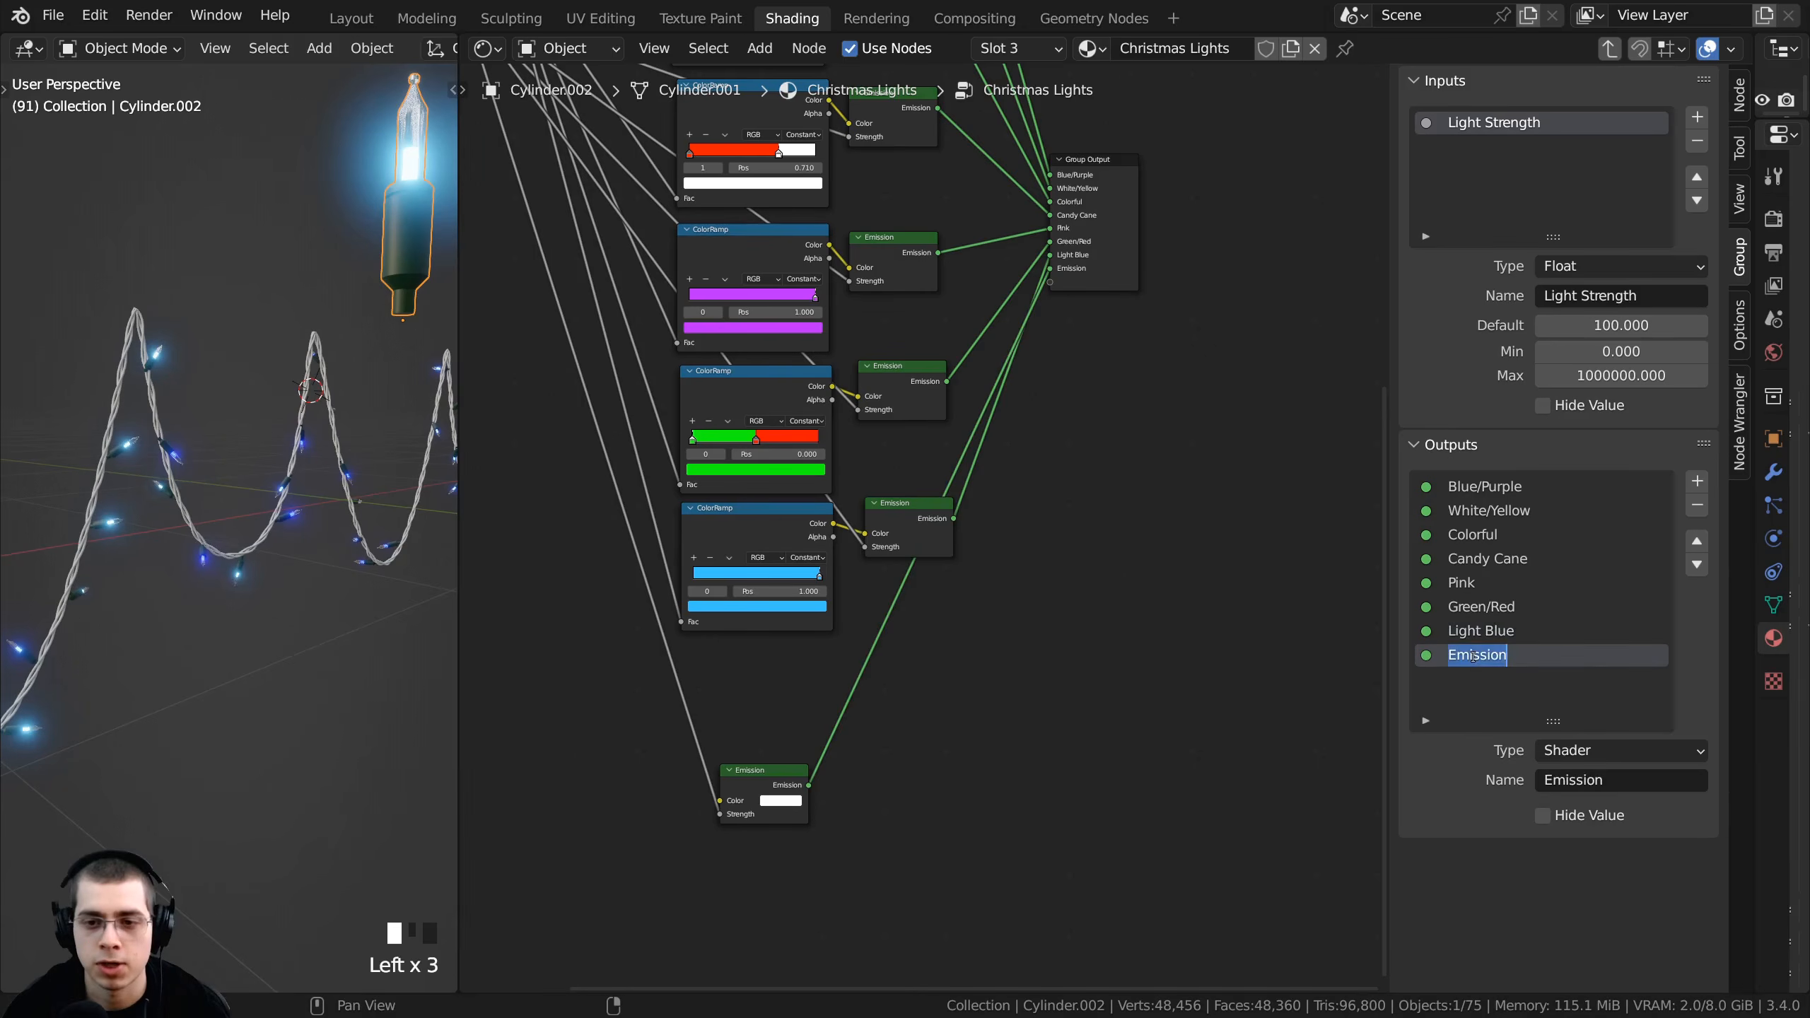
{"action": "type", "text": "C"}
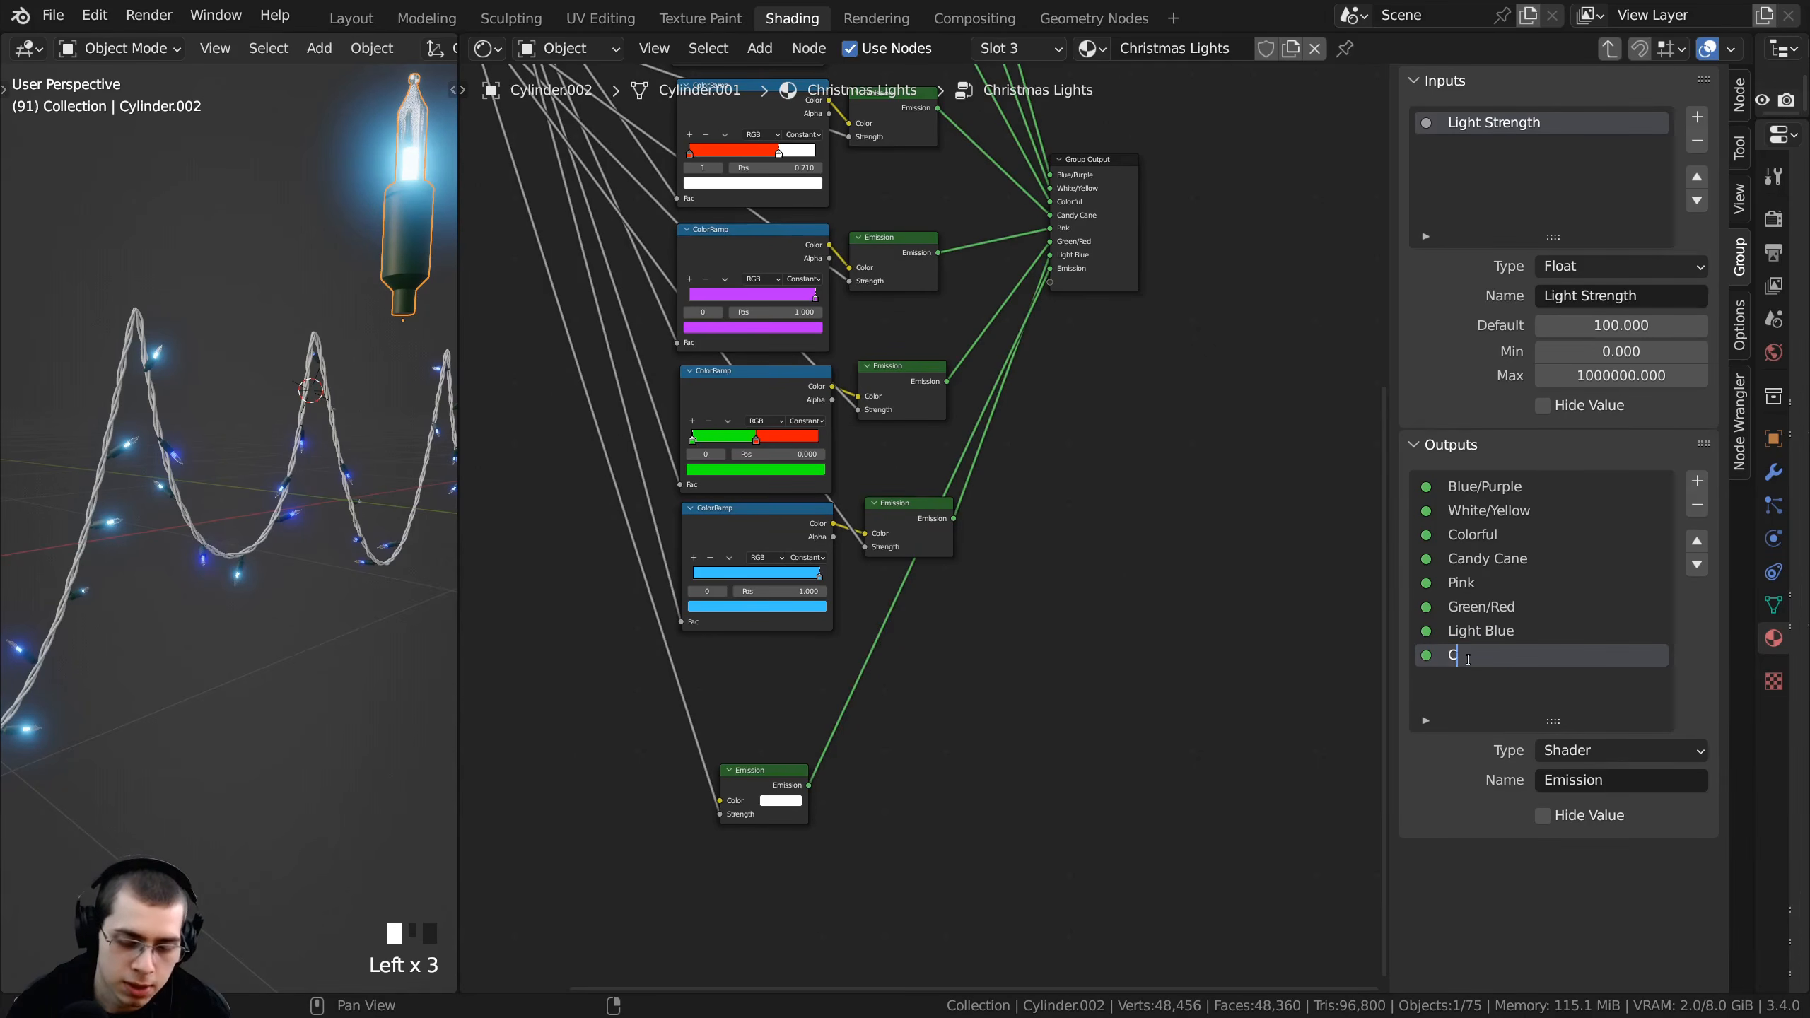
{"action": "type", "text": "ut"}
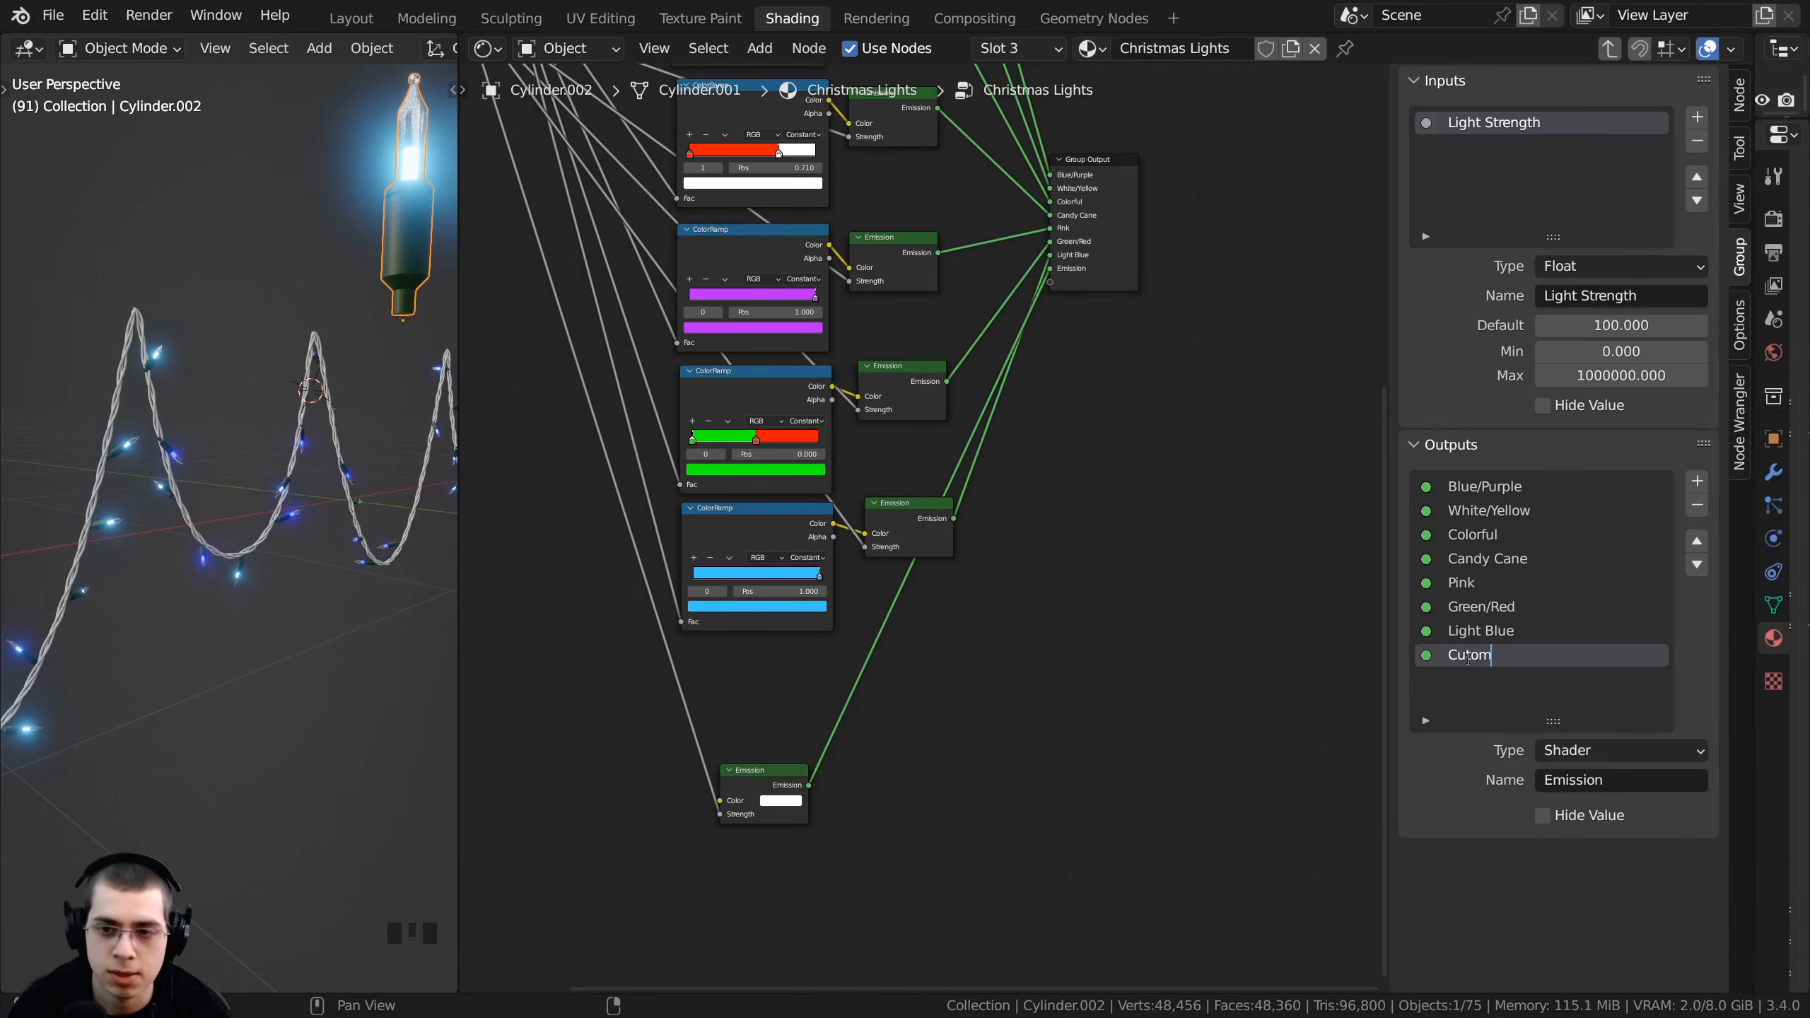
{"action": "type", "text": "om"}
{"action": "key", "text": "BackSpace"}
{"action": "key", "text": "BackSpace"}
{"action": "key", "text": "BackSpace"}
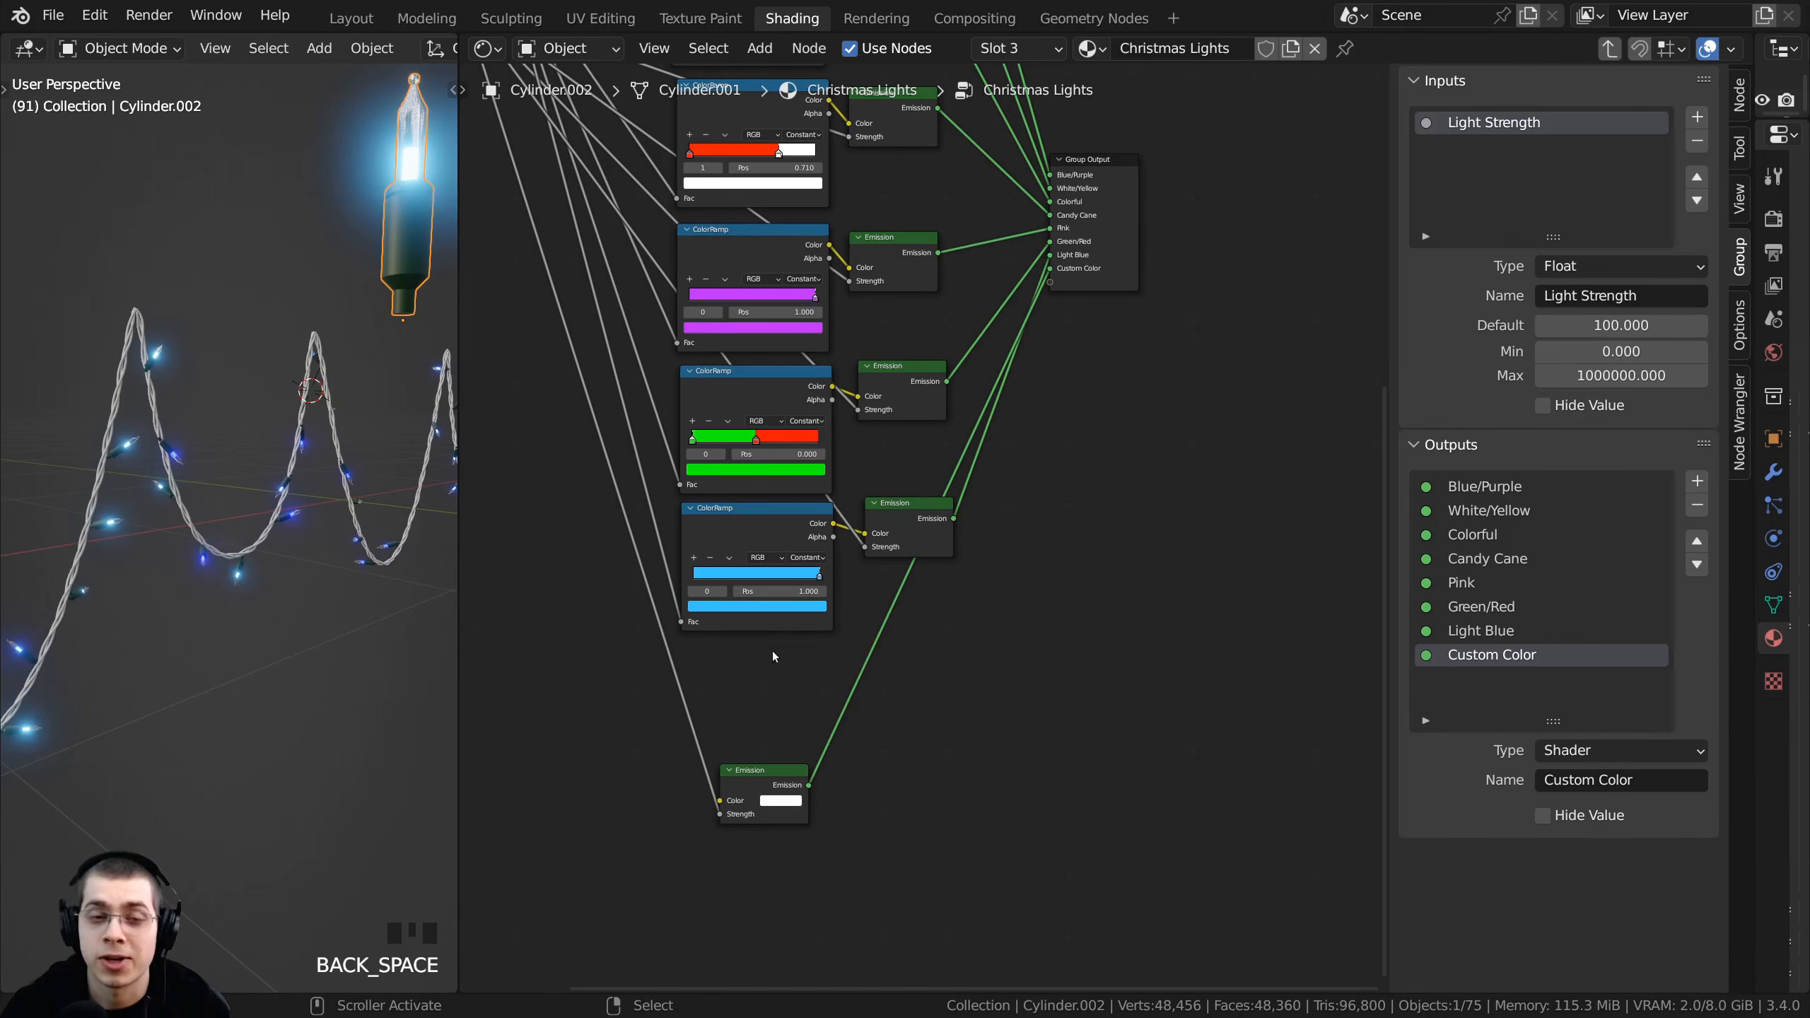
- Expose the duplicated Emission node's Color as a group input by linking it to the Group Input's empty socket
{"action": "middle_click_drag", "start_coordinate": [770, 644], "coordinate": [891, 552]}
{"action": "scroll", "coordinate": [847, 628], "scroll_direction": "up", "scroll_amount": 4}
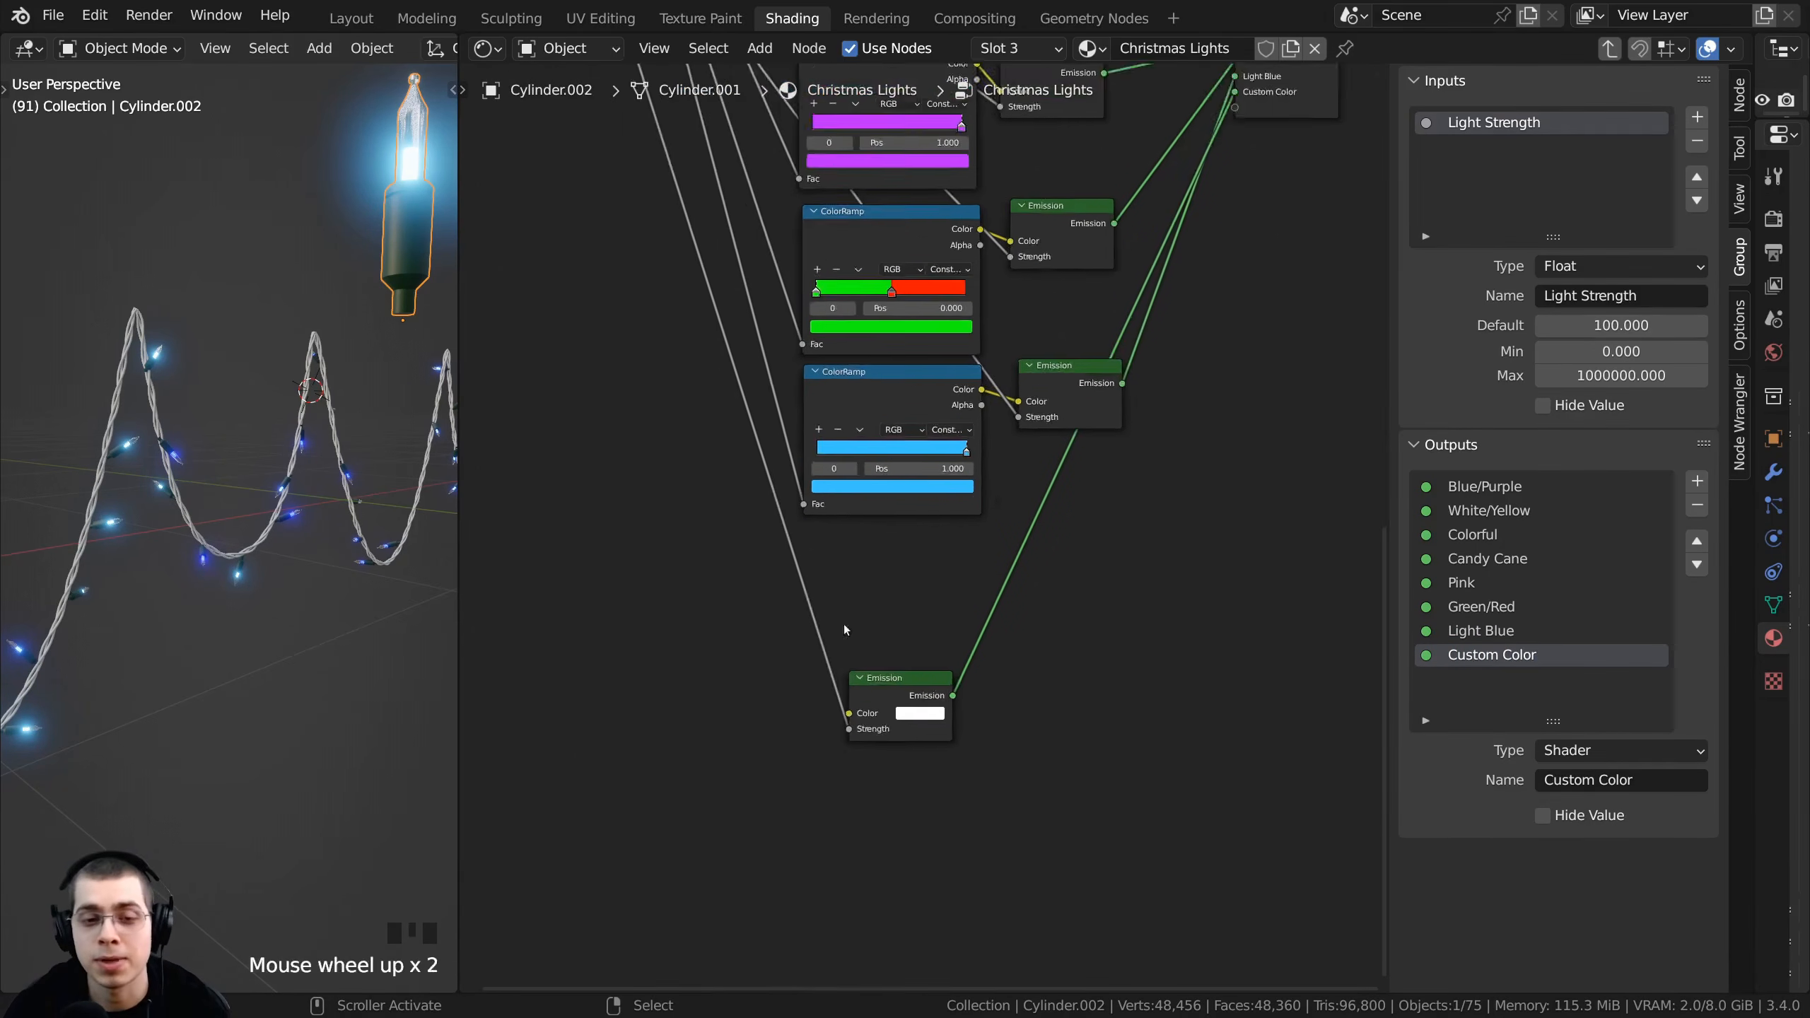
{"action": "middle_click_drag", "start_coordinate": [866, 695], "coordinate": [965, 604]}
{"action": "left_click", "coordinate": [965, 605]}
{"action": "scroll", "coordinate": [944, 622], "scroll_direction": "up", "scroll_amount": 3}
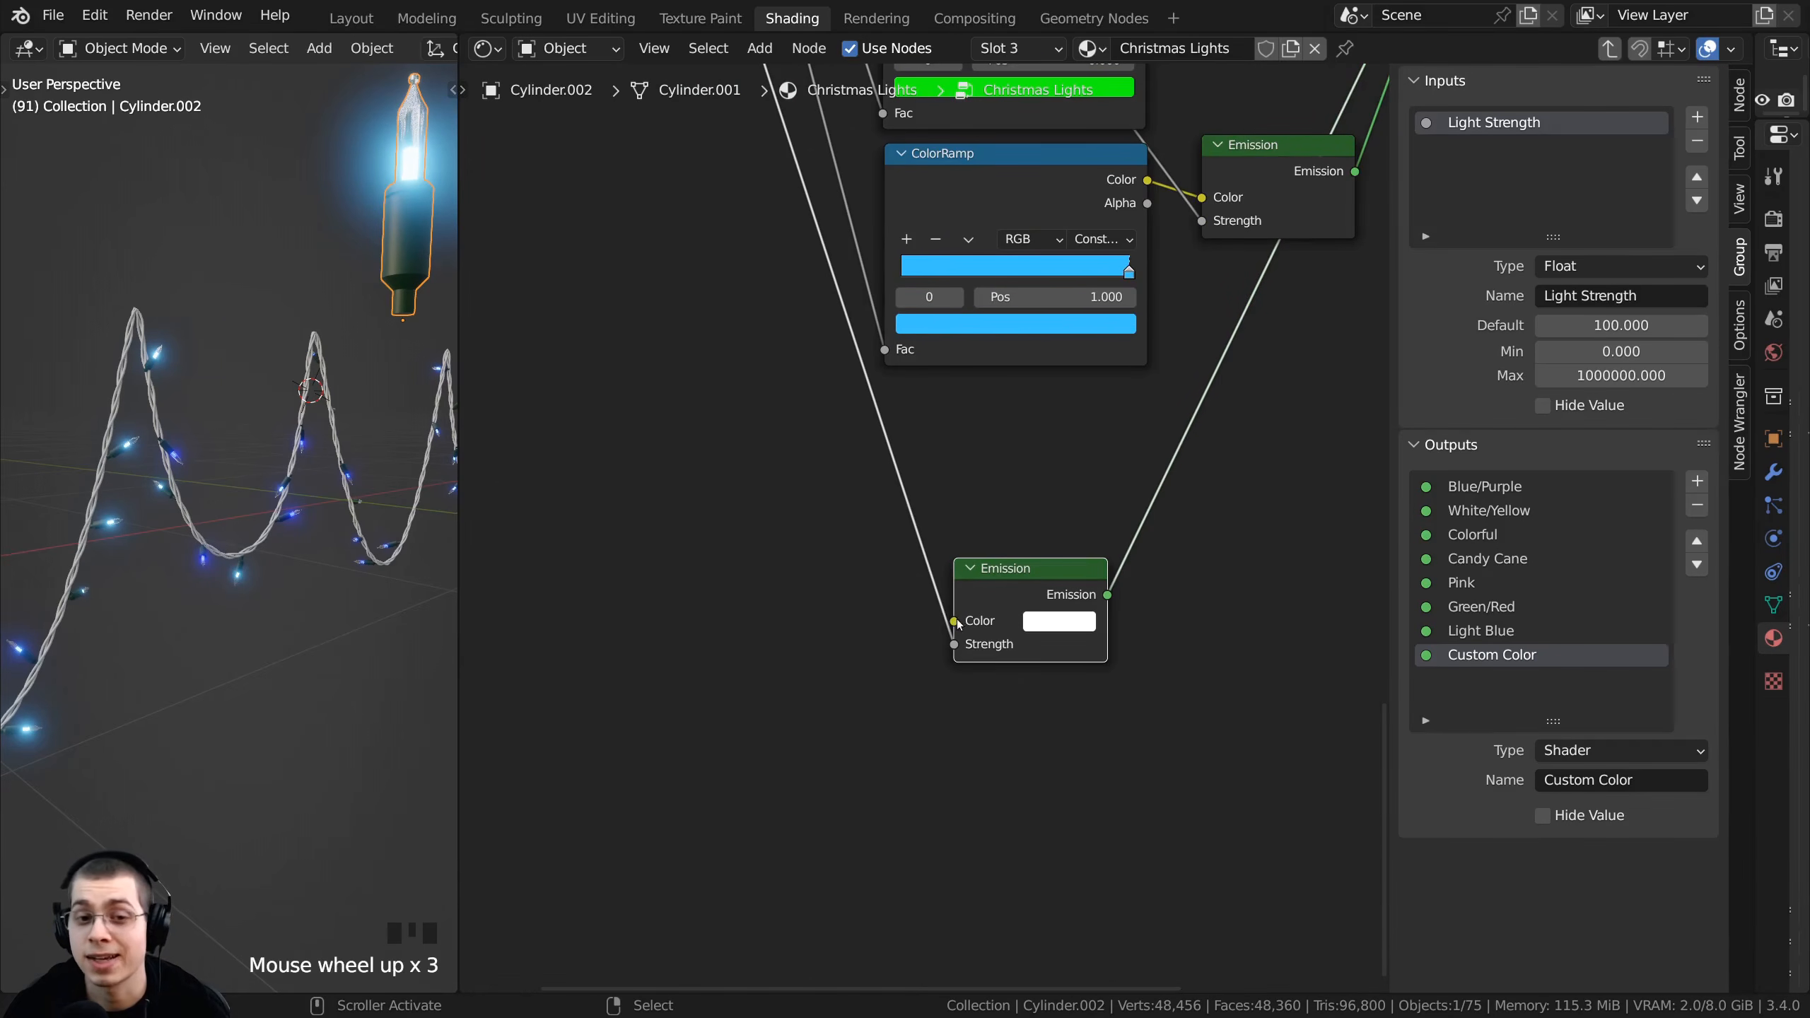
{"action": "left_click_drag", "start_coordinate": [959, 623], "coordinate": [758, 279]}
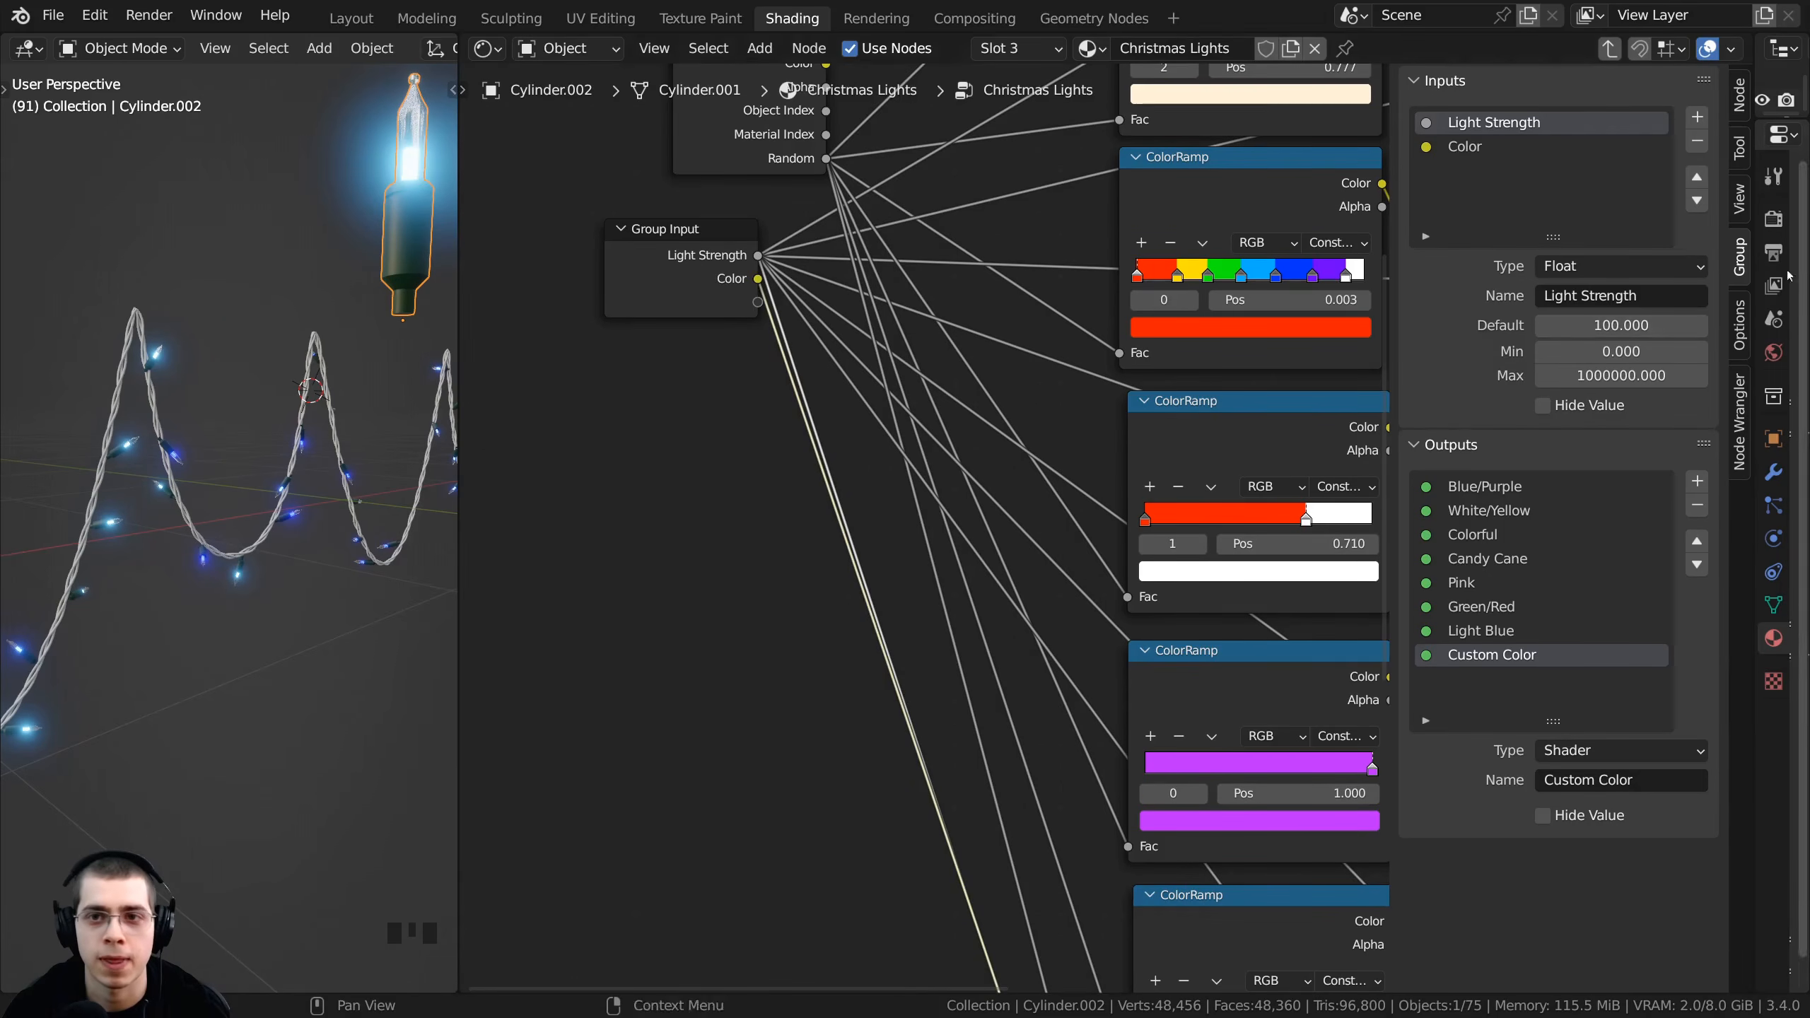
- Rename the group's Color input to Custom Color
{"action": "double_click", "coordinate": [1451, 148]}
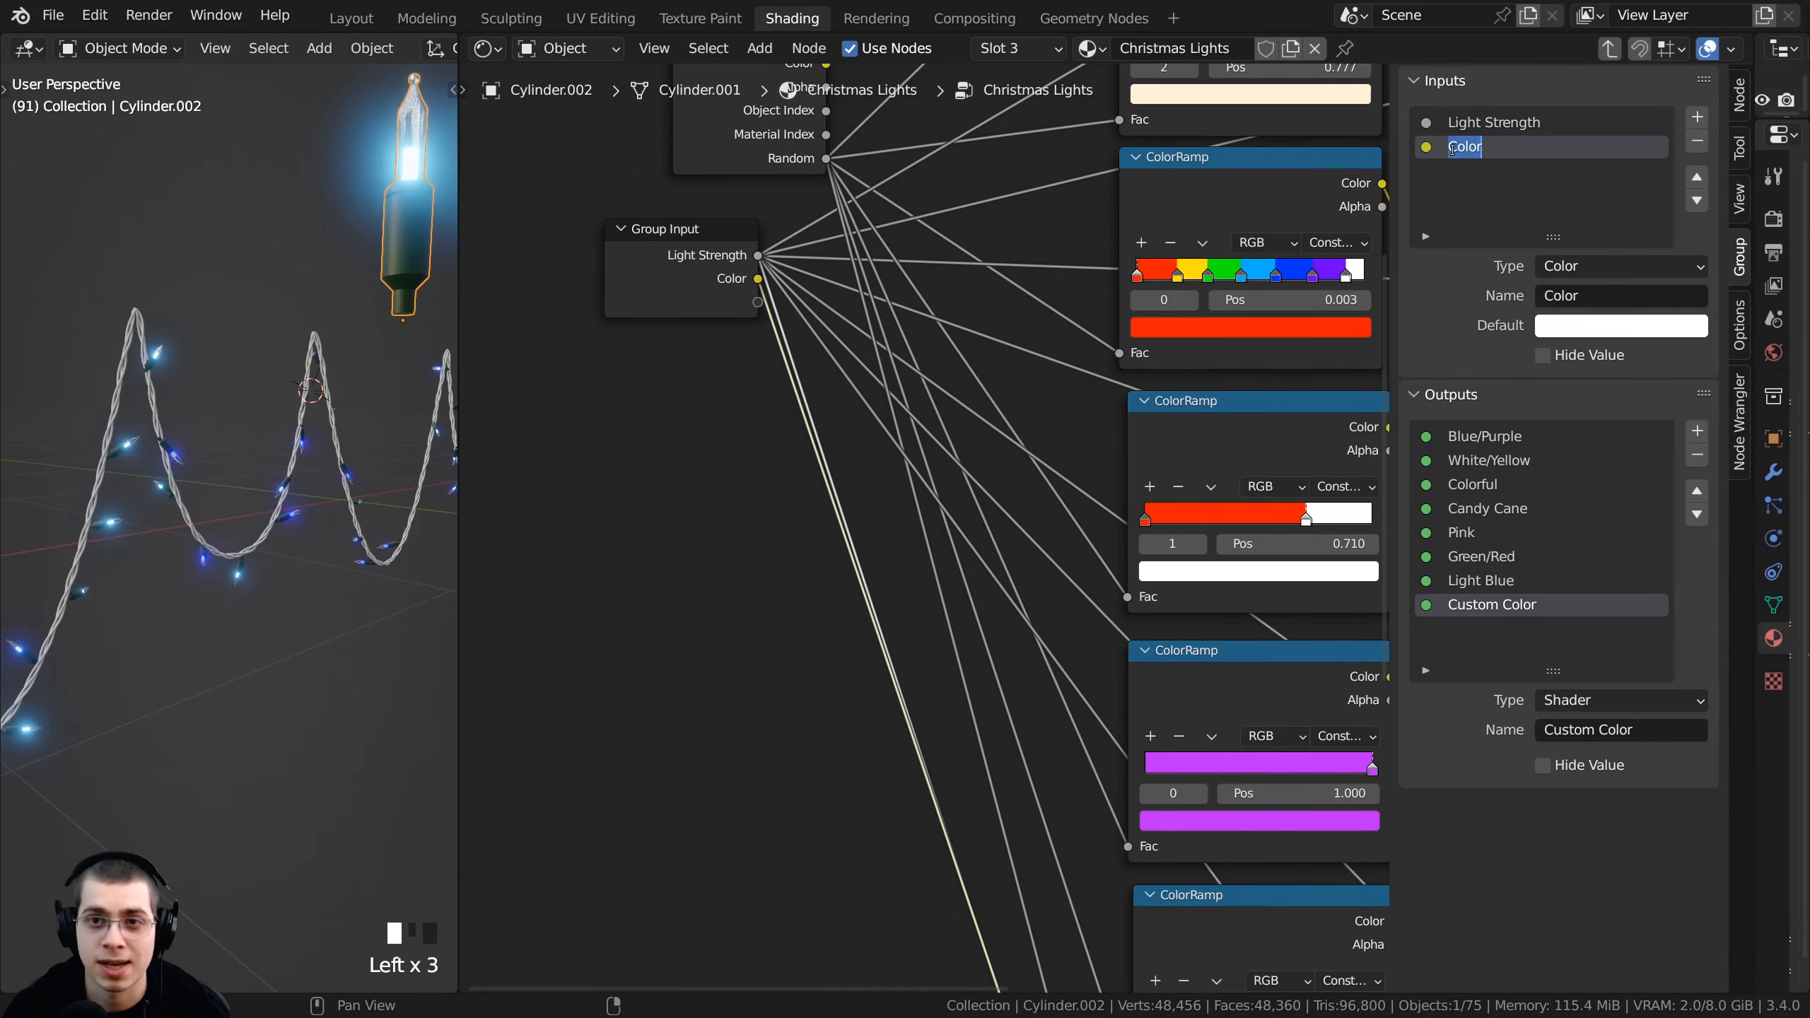
{"action": "left_click", "coordinate": [1449, 153]}
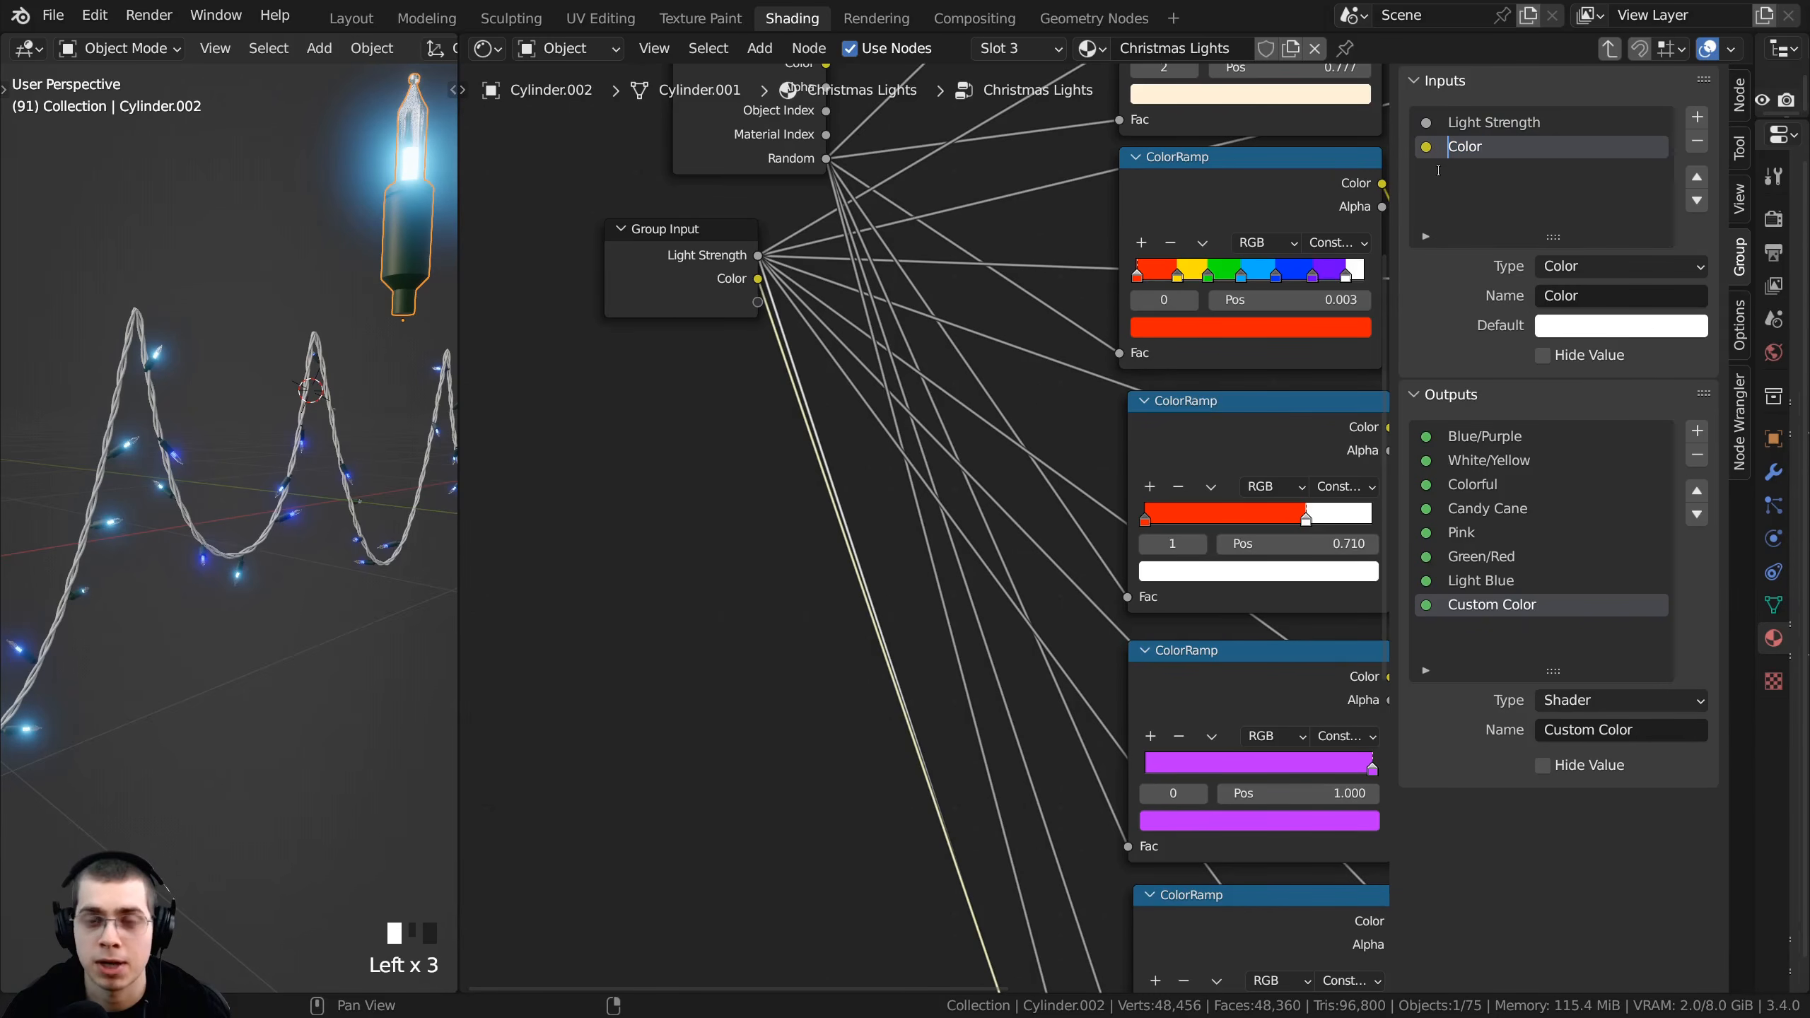
{"action": "type", "text": "C"}
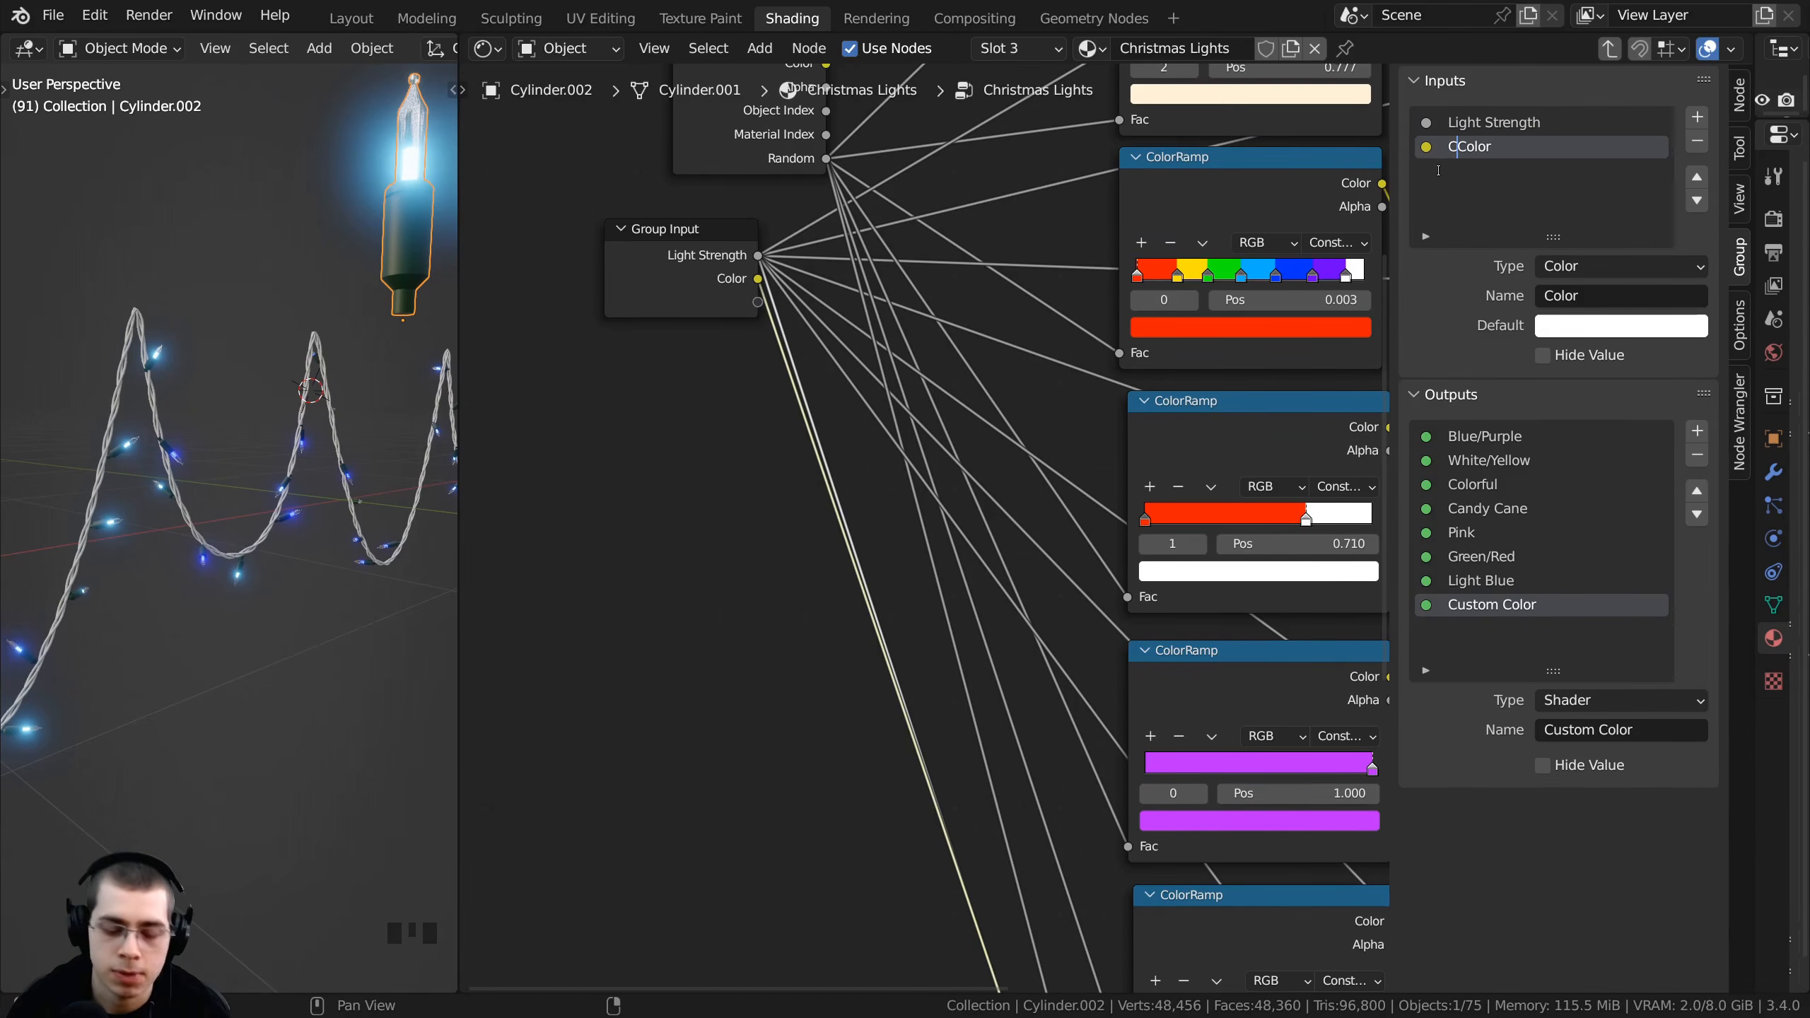
{"action": "type", "text": "u"}
{"action": "type", "text": "stom"}
{"action": "key", "text": "Return"}
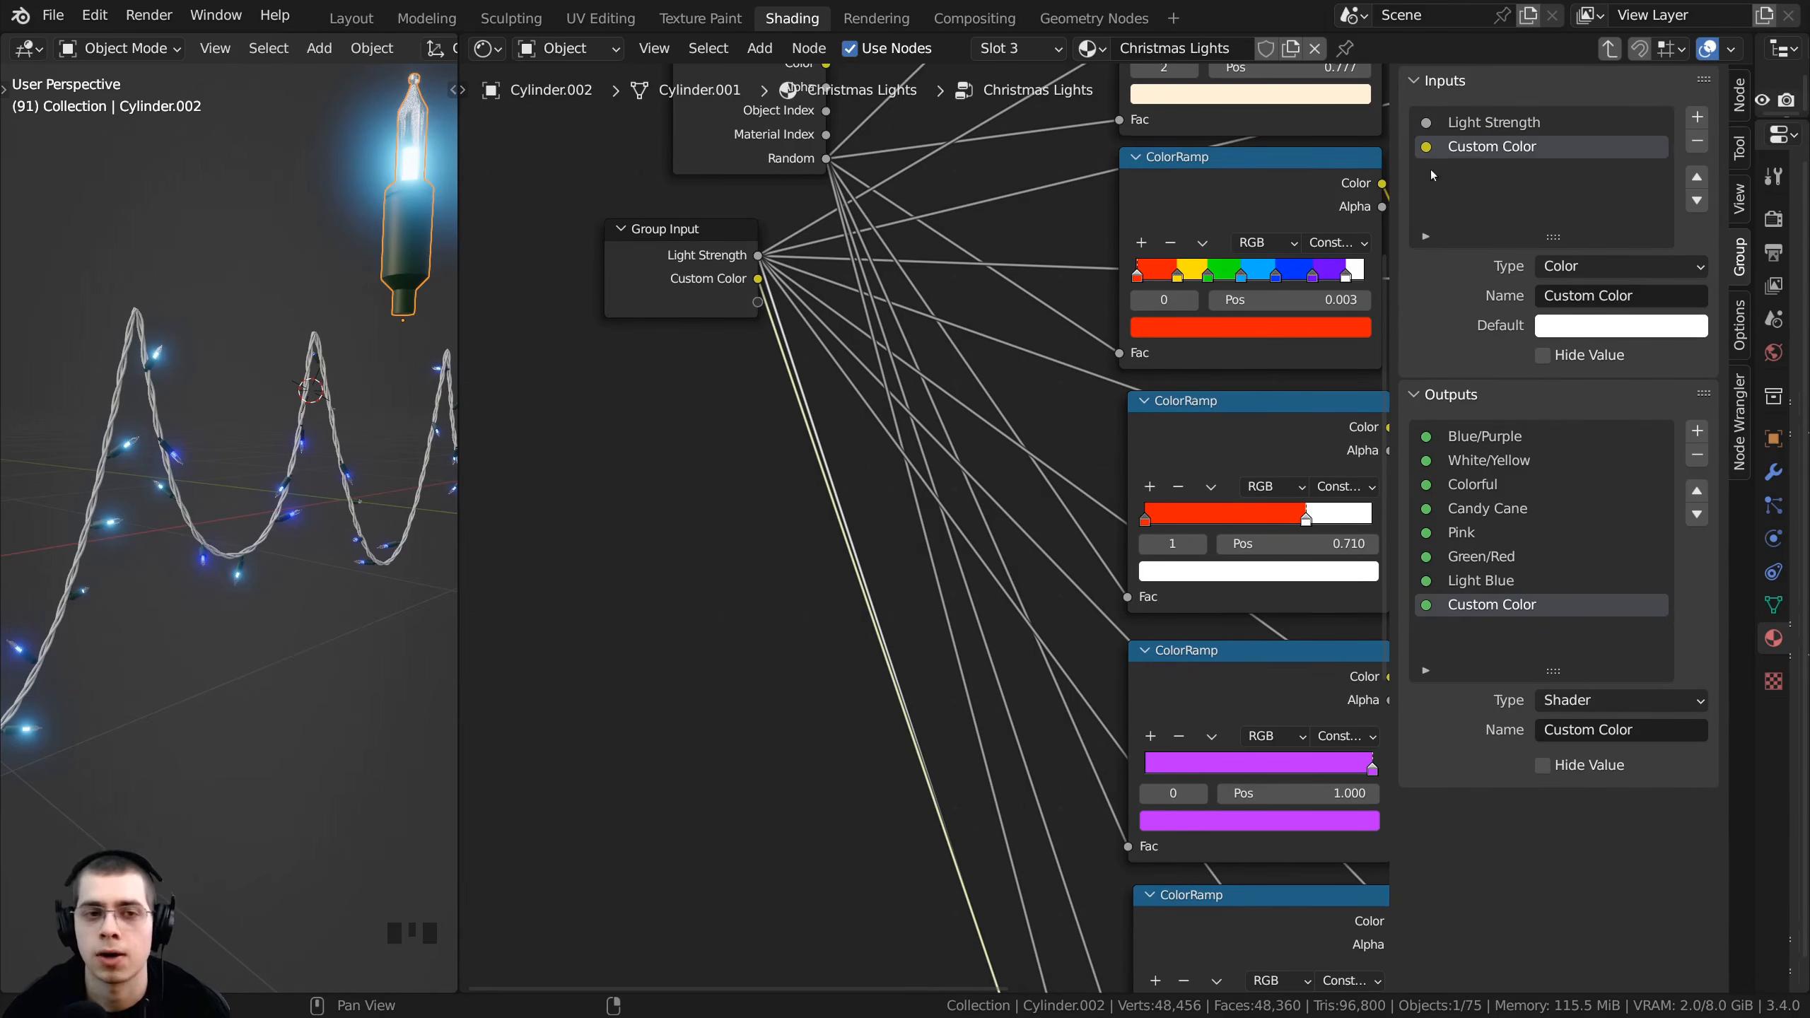
{"action": "scroll", "coordinate": [939, 322], "scroll_direction": "down", "scroll_amount": 2}
- Exit the node group and connect its Custom Color output to the Material Output's Surface
{"action": "key", "text": "Tab"}
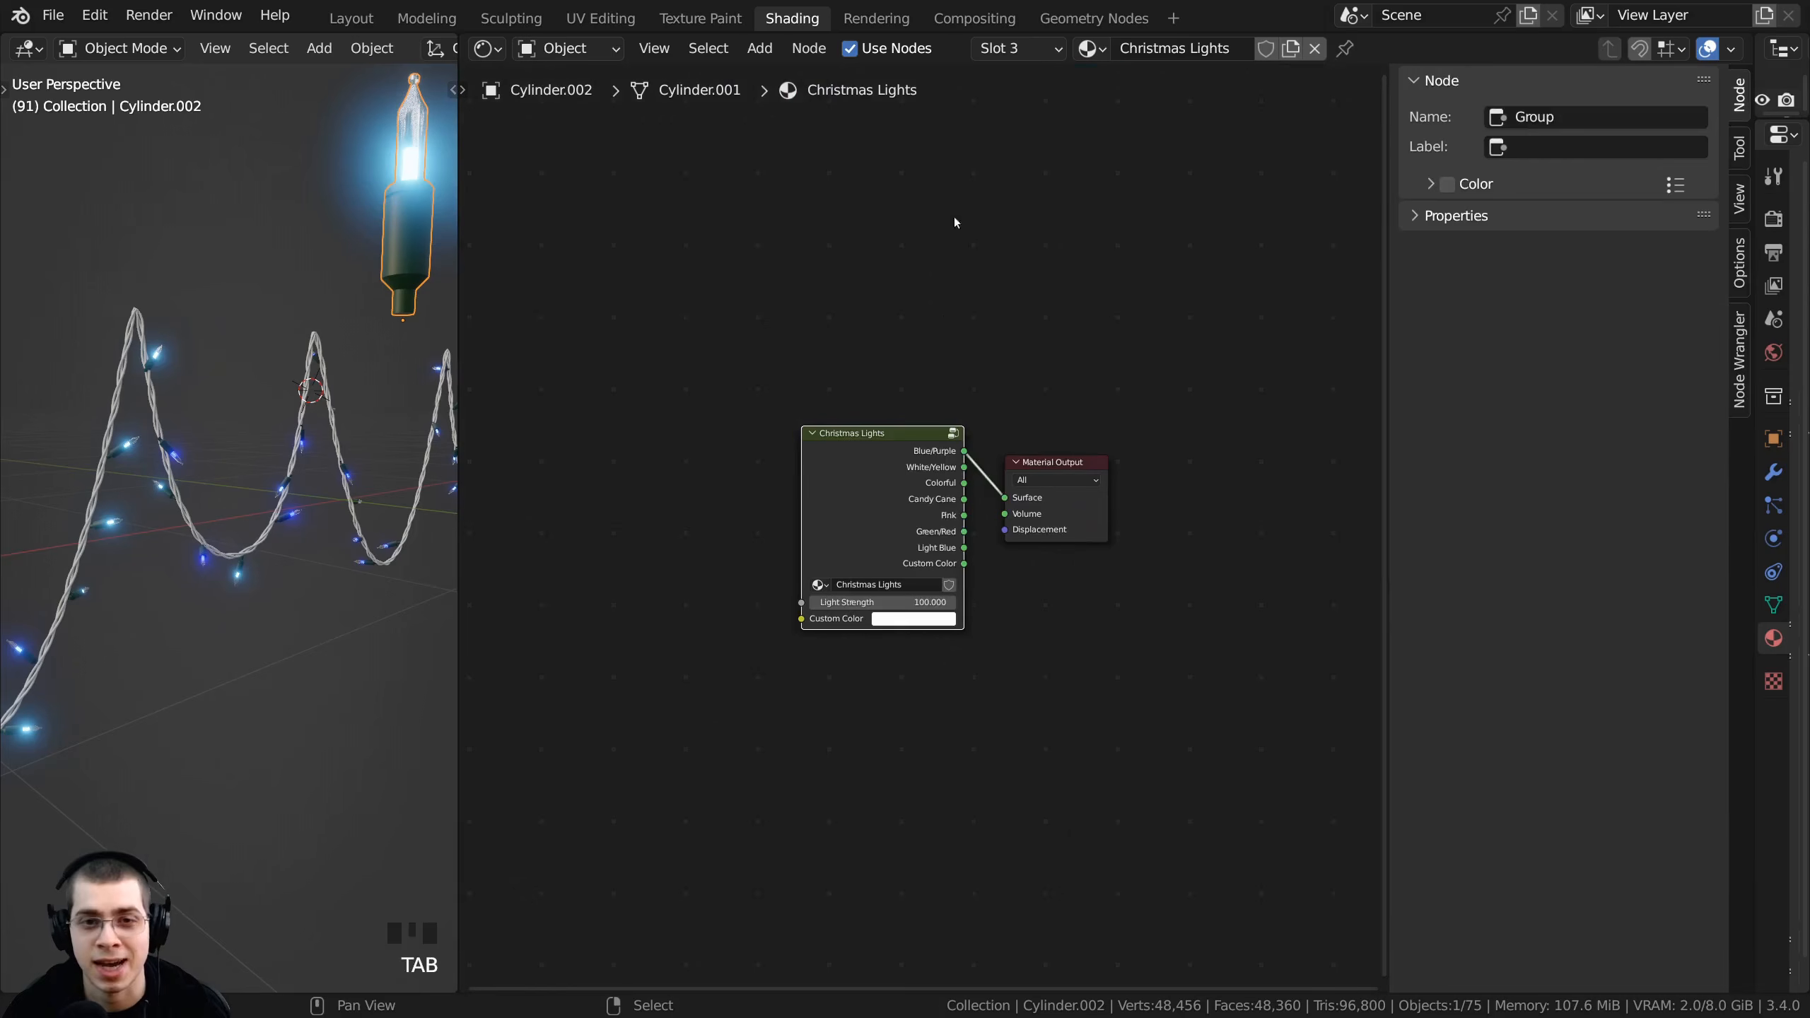
{"action": "scroll", "coordinate": [953, 217], "scroll_direction": "up", "scroll_amount": 3}
{"action": "left_click", "coordinate": [887, 585]}
{"action": "scroll", "coordinate": [887, 584], "scroll_direction": "up", "scroll_amount": 5}
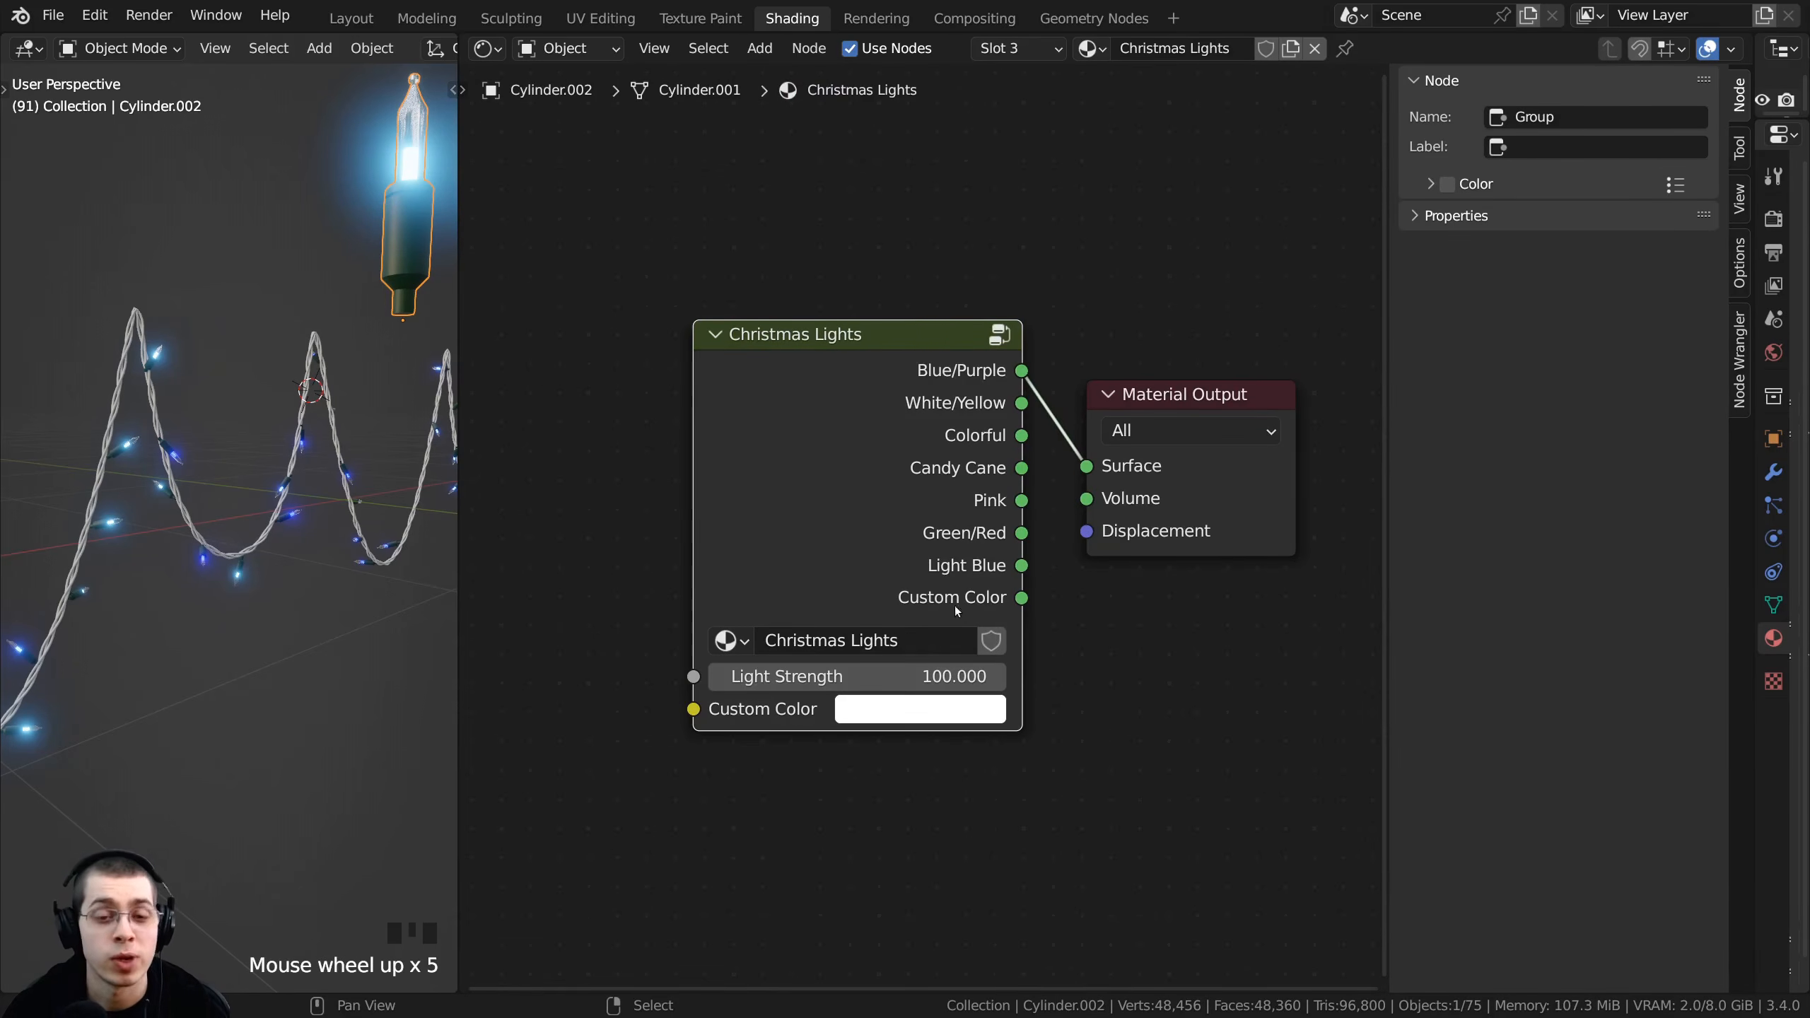
{"action": "left_click_drag", "start_coordinate": [1022, 599], "coordinate": [1086, 466]}
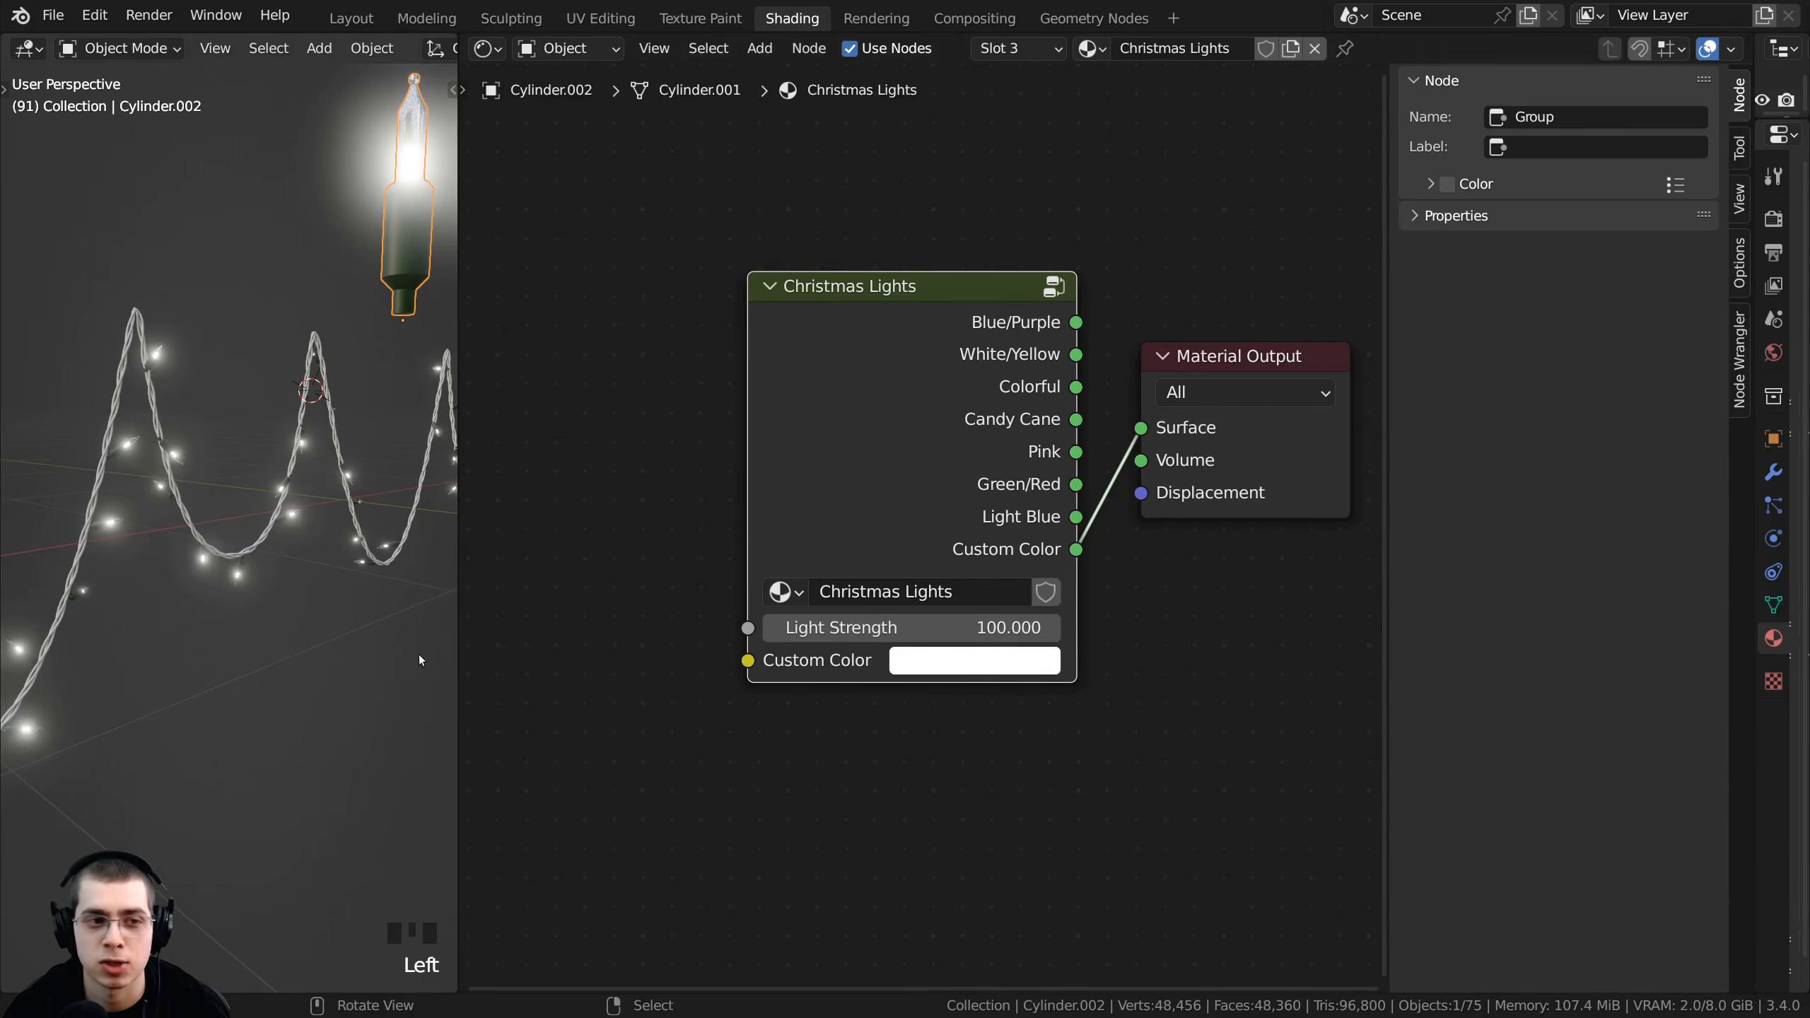
{"action": "middle_click_drag", "start_coordinate": [362, 638], "coordinate": [335, 634]}
{"action": "scroll", "coordinate": [930, 465], "scroll_direction": "down", "scroll_amount": 1}
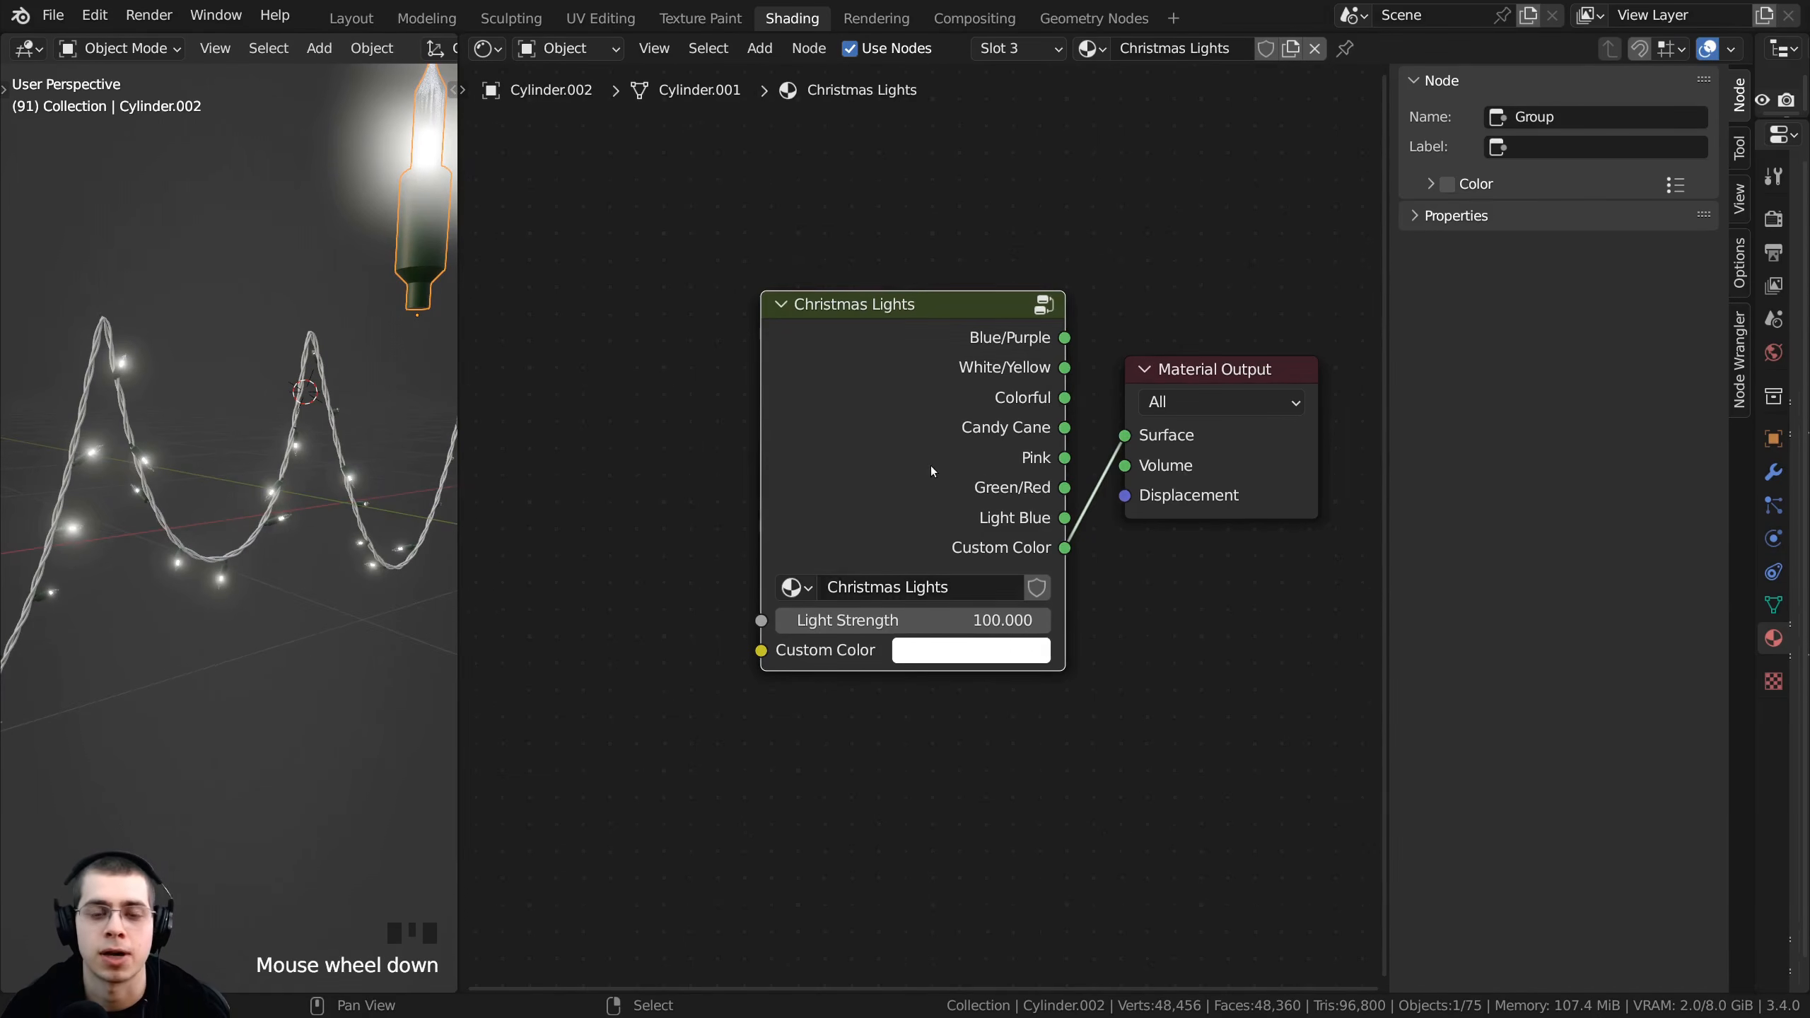
- Inspect inside the Christmas Lights group how the Custom Color input feeds the lowest Emission node, and return to the material
{"action": "left_click", "coordinate": [931, 457]}
{"action": "key", "text": "Tab"}
{"action": "scroll", "coordinate": [987, 550], "scroll_direction": "up", "scroll_amount": 2}
{"action": "scroll", "coordinate": [987, 550], "scroll_direction": "up", "scroll_amount": 2}
{"action": "left_click_drag", "start_coordinate": [889, 327], "coordinate": [852, 325]}
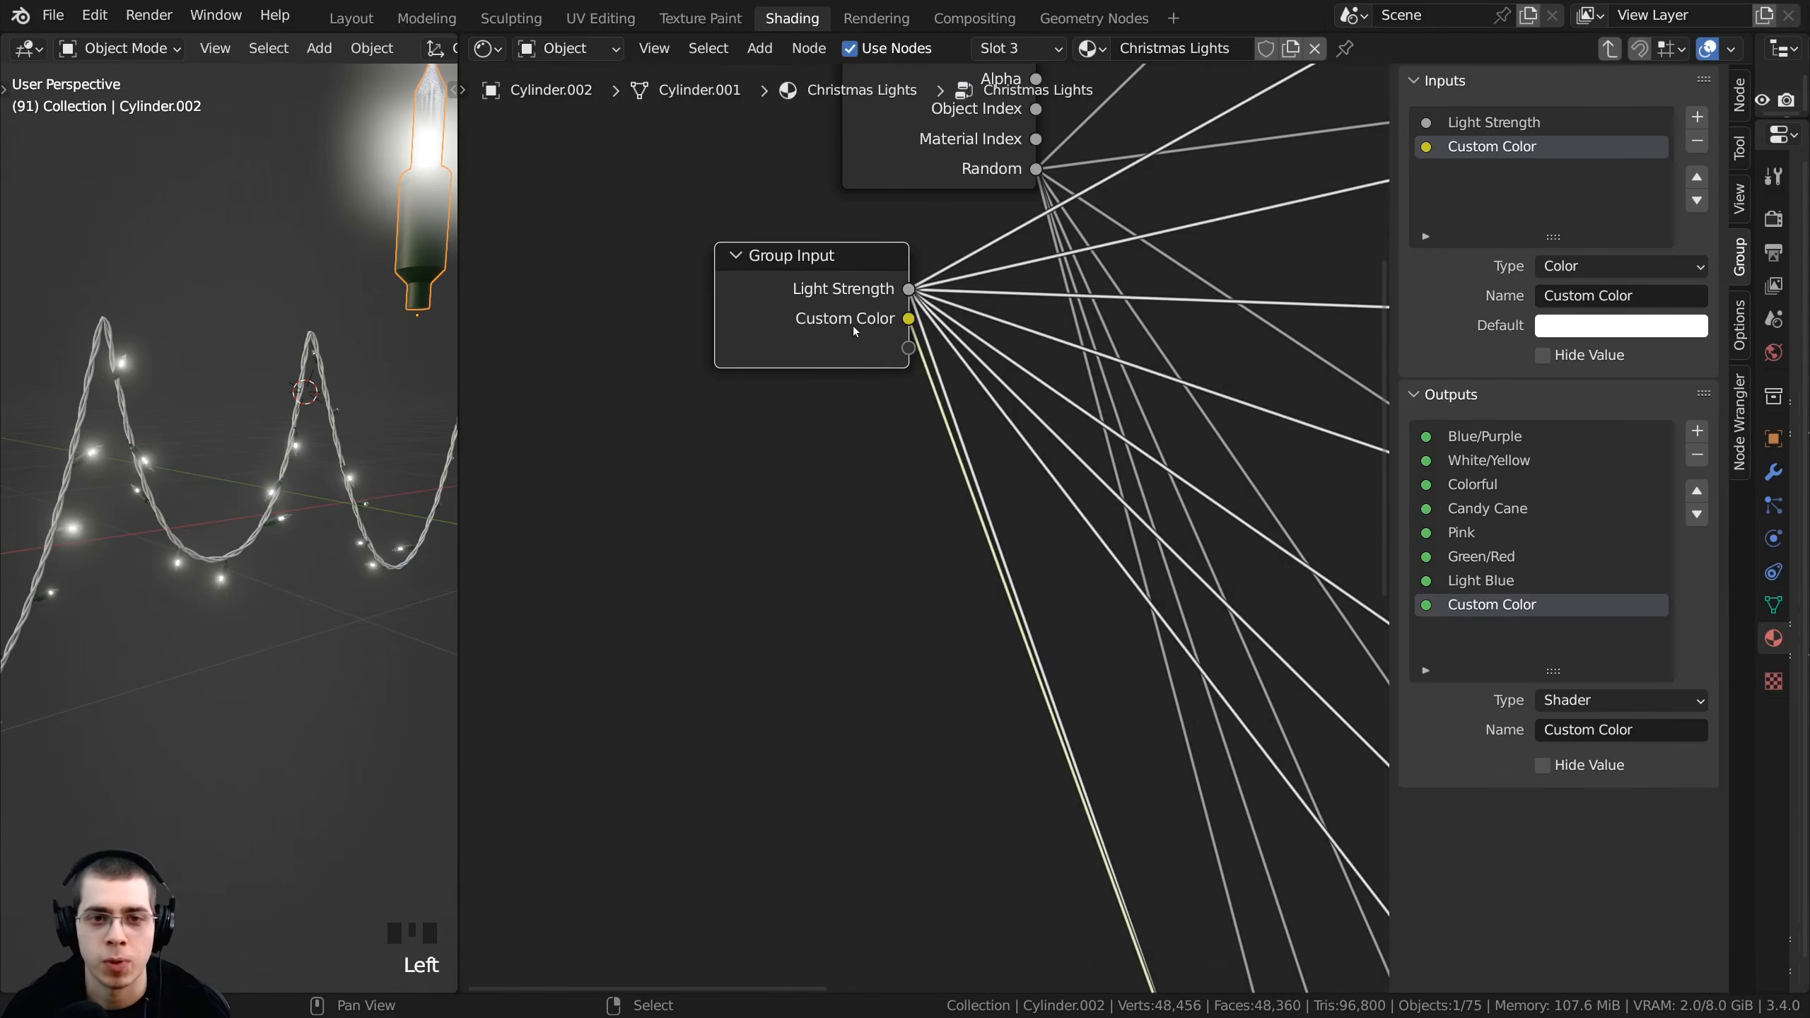
{"action": "scroll", "coordinate": [940, 577], "scroll_direction": "down", "scroll_amount": 5}
{"action": "middle_click_drag", "start_coordinate": [1143, 777], "coordinate": [840, 147]}
{"action": "middle_click_drag", "start_coordinate": [1024, 731], "coordinate": [976, 578]}
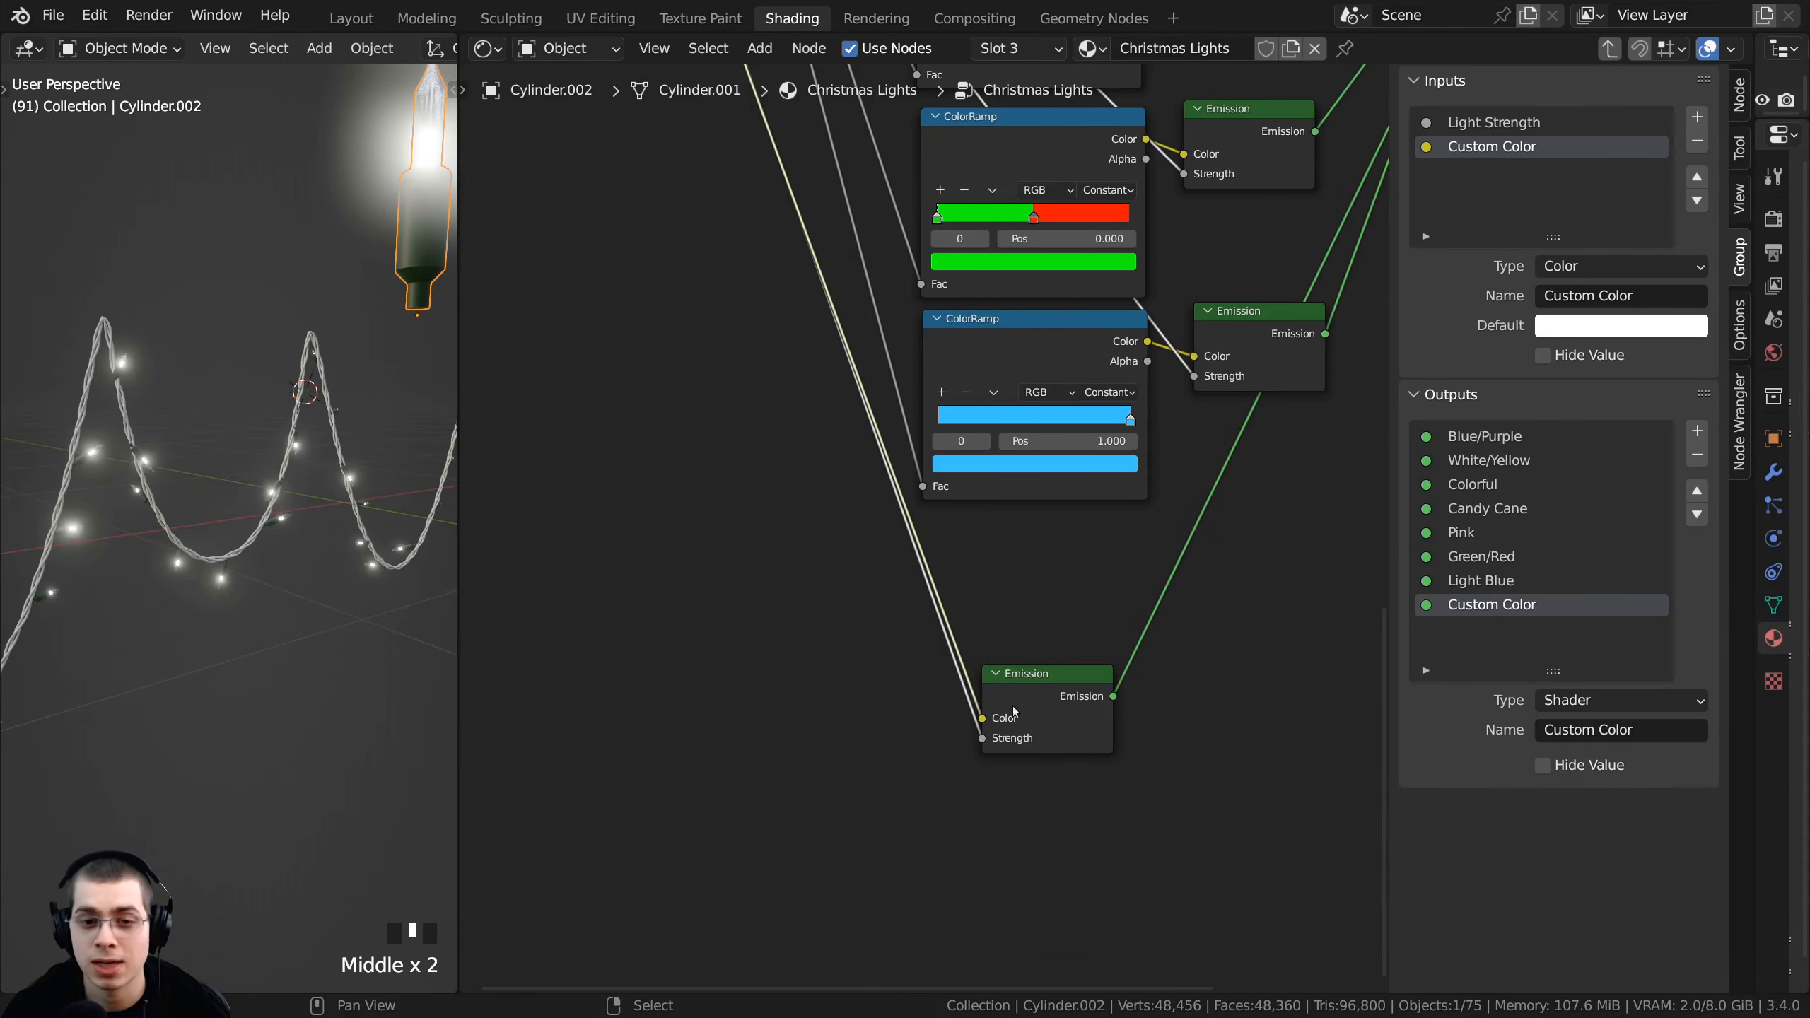
{"action": "middle_click_drag", "start_coordinate": [1022, 685], "coordinate": [1011, 628]}
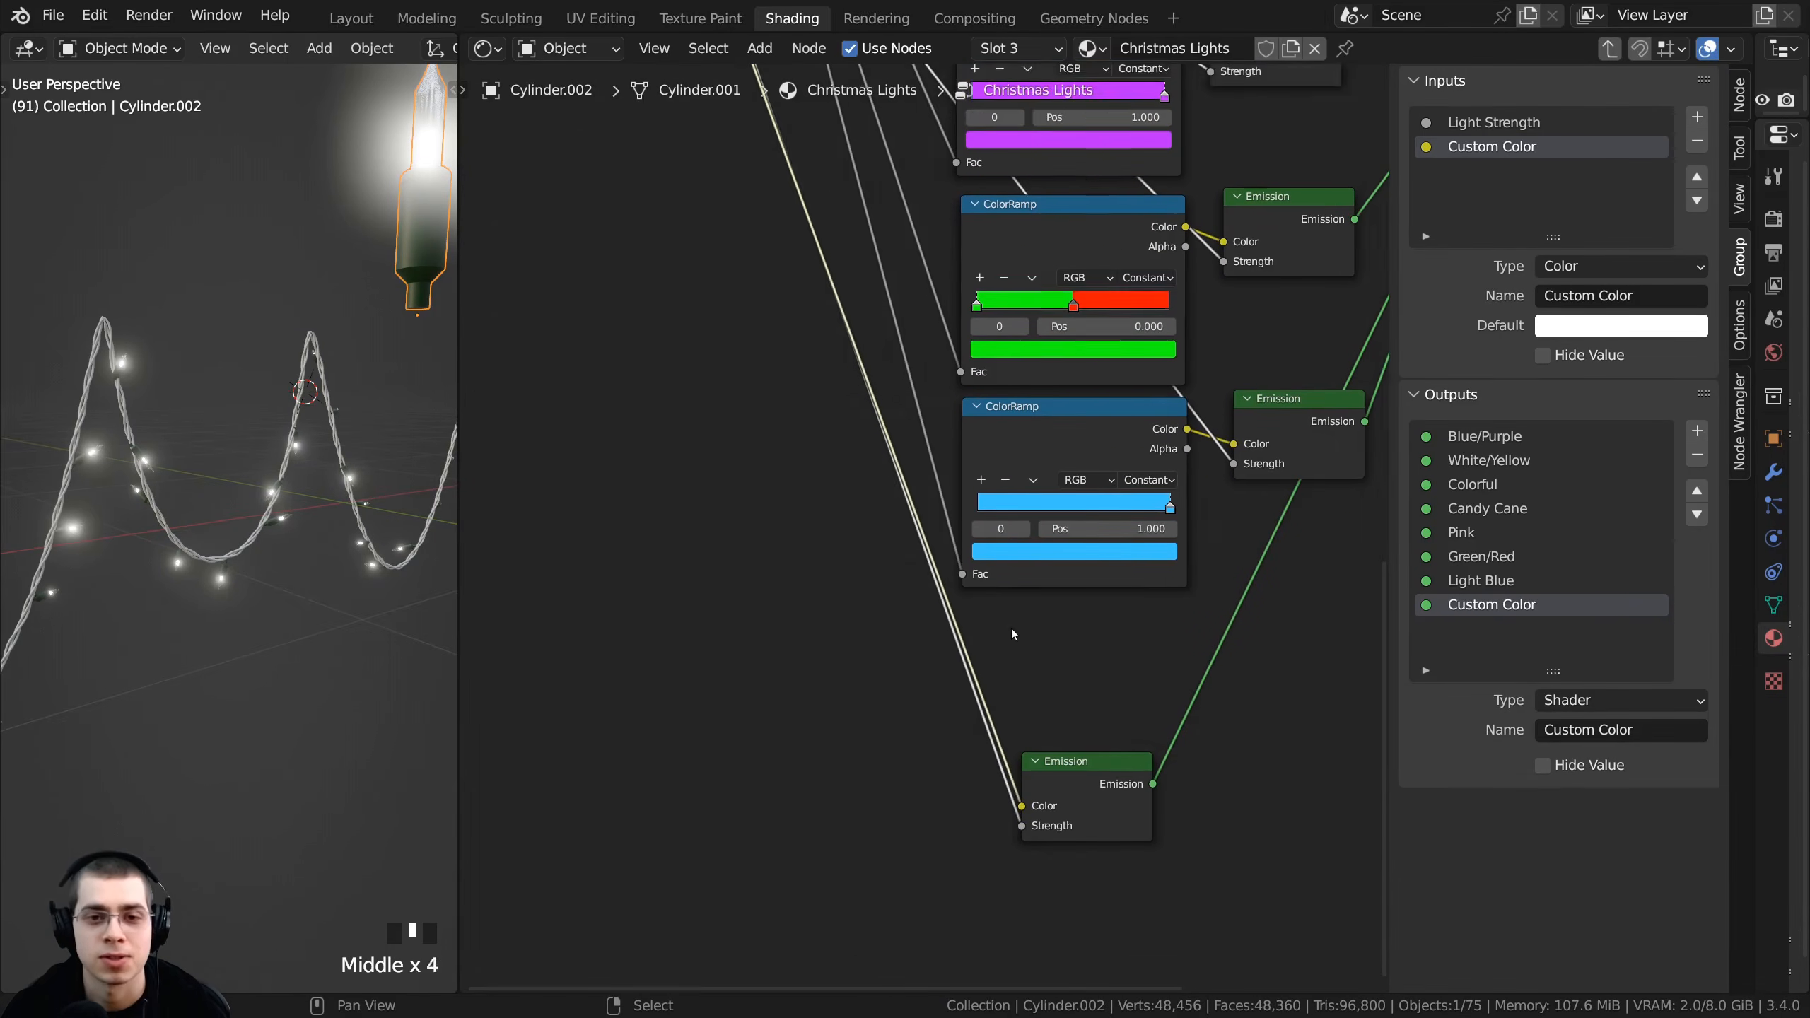
{"action": "key", "text": "Tab"}
- Widen the 3D viewport and examine the custom-colored bulbs along the wire up close
{"action": "scroll", "coordinate": [912, 614], "scroll_direction": "up", "scroll_amount": 5}
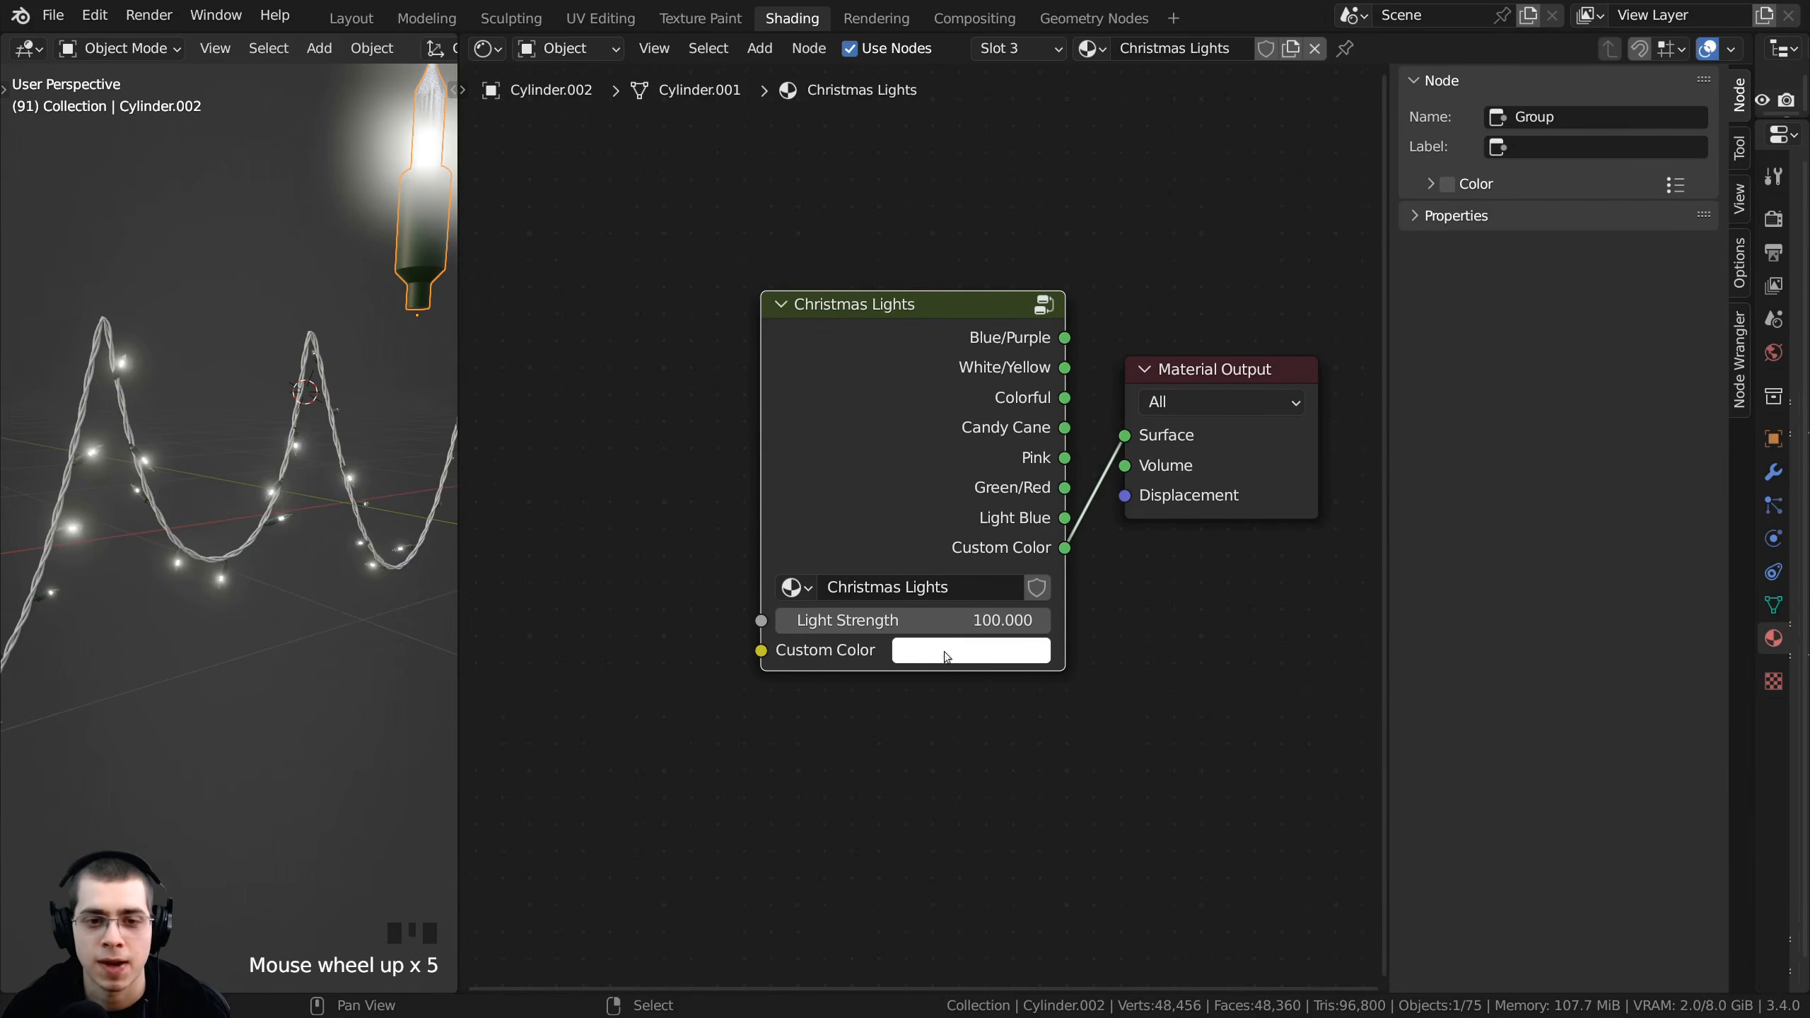
{"action": "scroll", "coordinate": [946, 656], "scroll_direction": "down", "scroll_amount": 2}
{"action": "left_click", "coordinate": [947, 635]}
{"action": "left_click_drag", "start_coordinate": [1033, 371], "coordinate": [994, 386]}
{"action": "scroll", "coordinate": [259, 503], "scroll_direction": "up", "scroll_amount": 3}
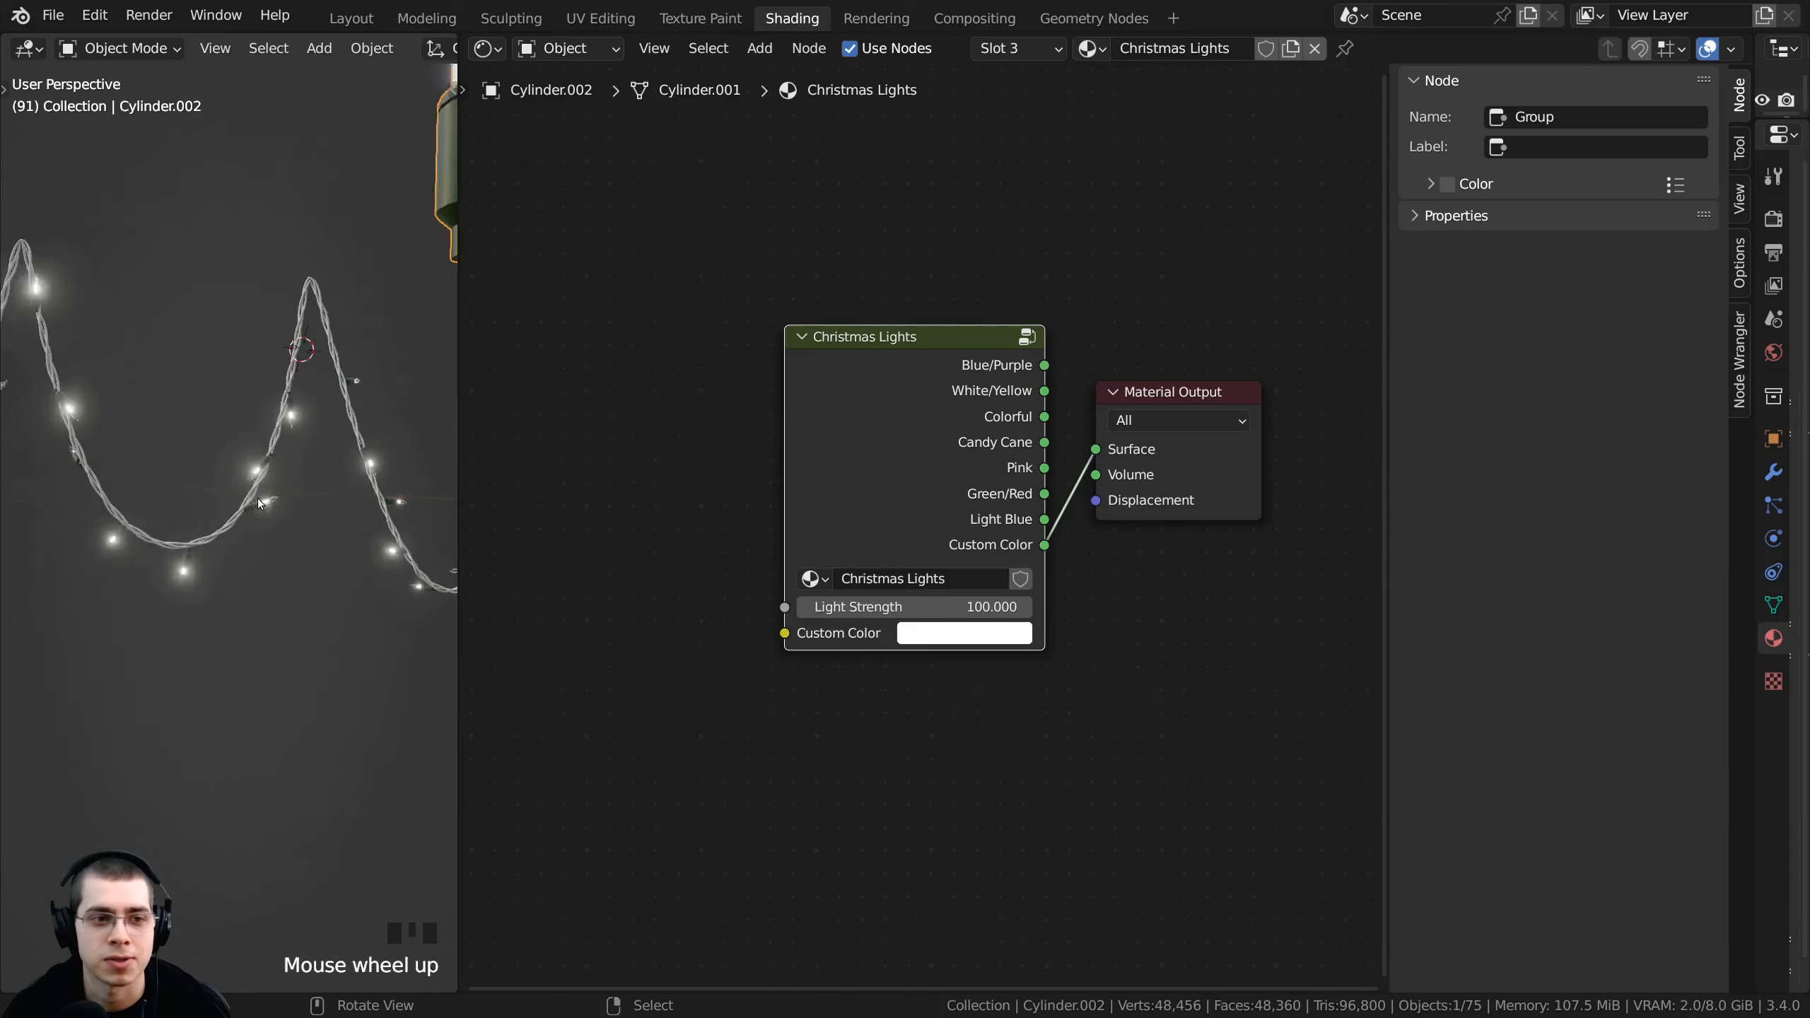
{"action": "scroll", "coordinate": [259, 503], "scroll_direction": "up", "scroll_amount": 1}
{"action": "scroll", "coordinate": [844, 613], "scroll_direction": "down", "scroll_amount": 1}
{"action": "middle_click_drag", "start_coordinate": [848, 613], "coordinate": [846, 639]}
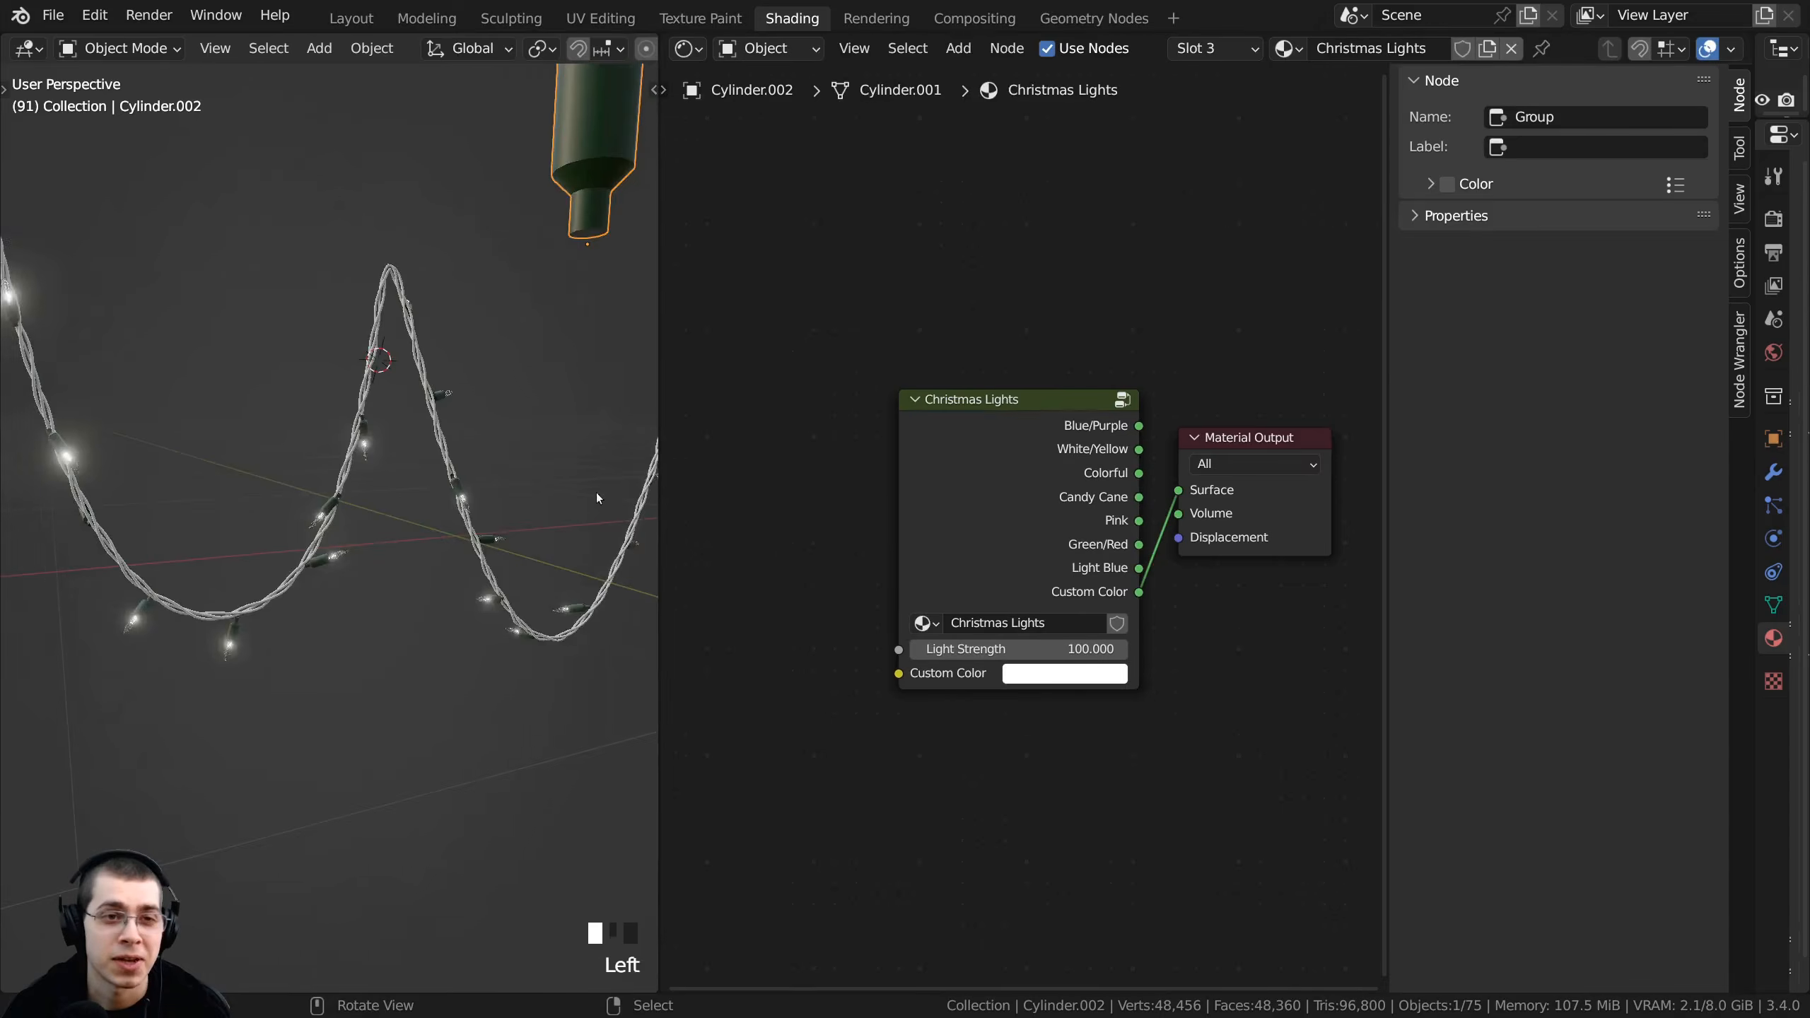
{"action": "middle_click_drag", "start_coordinate": [597, 493], "coordinate": [331, 339]}
{"action": "scroll", "coordinate": [343, 538], "scroll_direction": "up", "scroll_amount": 3}
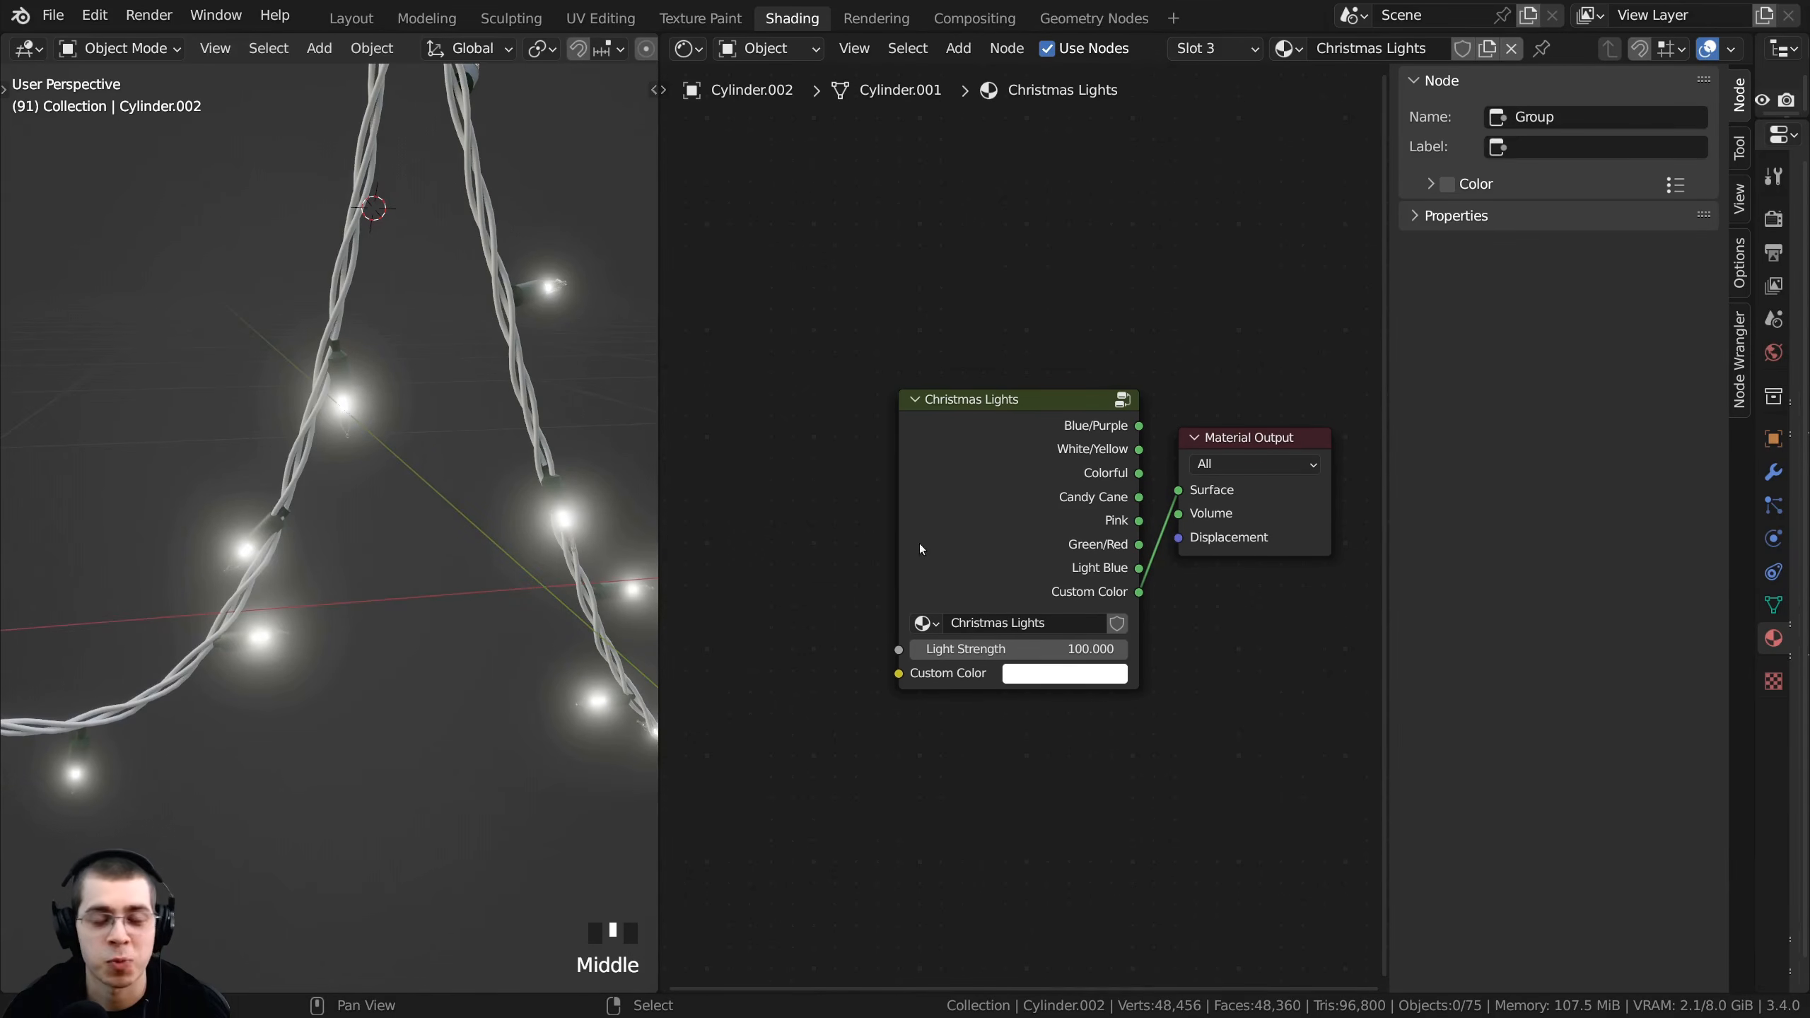
{"action": "middle_click_drag", "start_coordinate": [835, 495], "coordinate": [812, 509]}
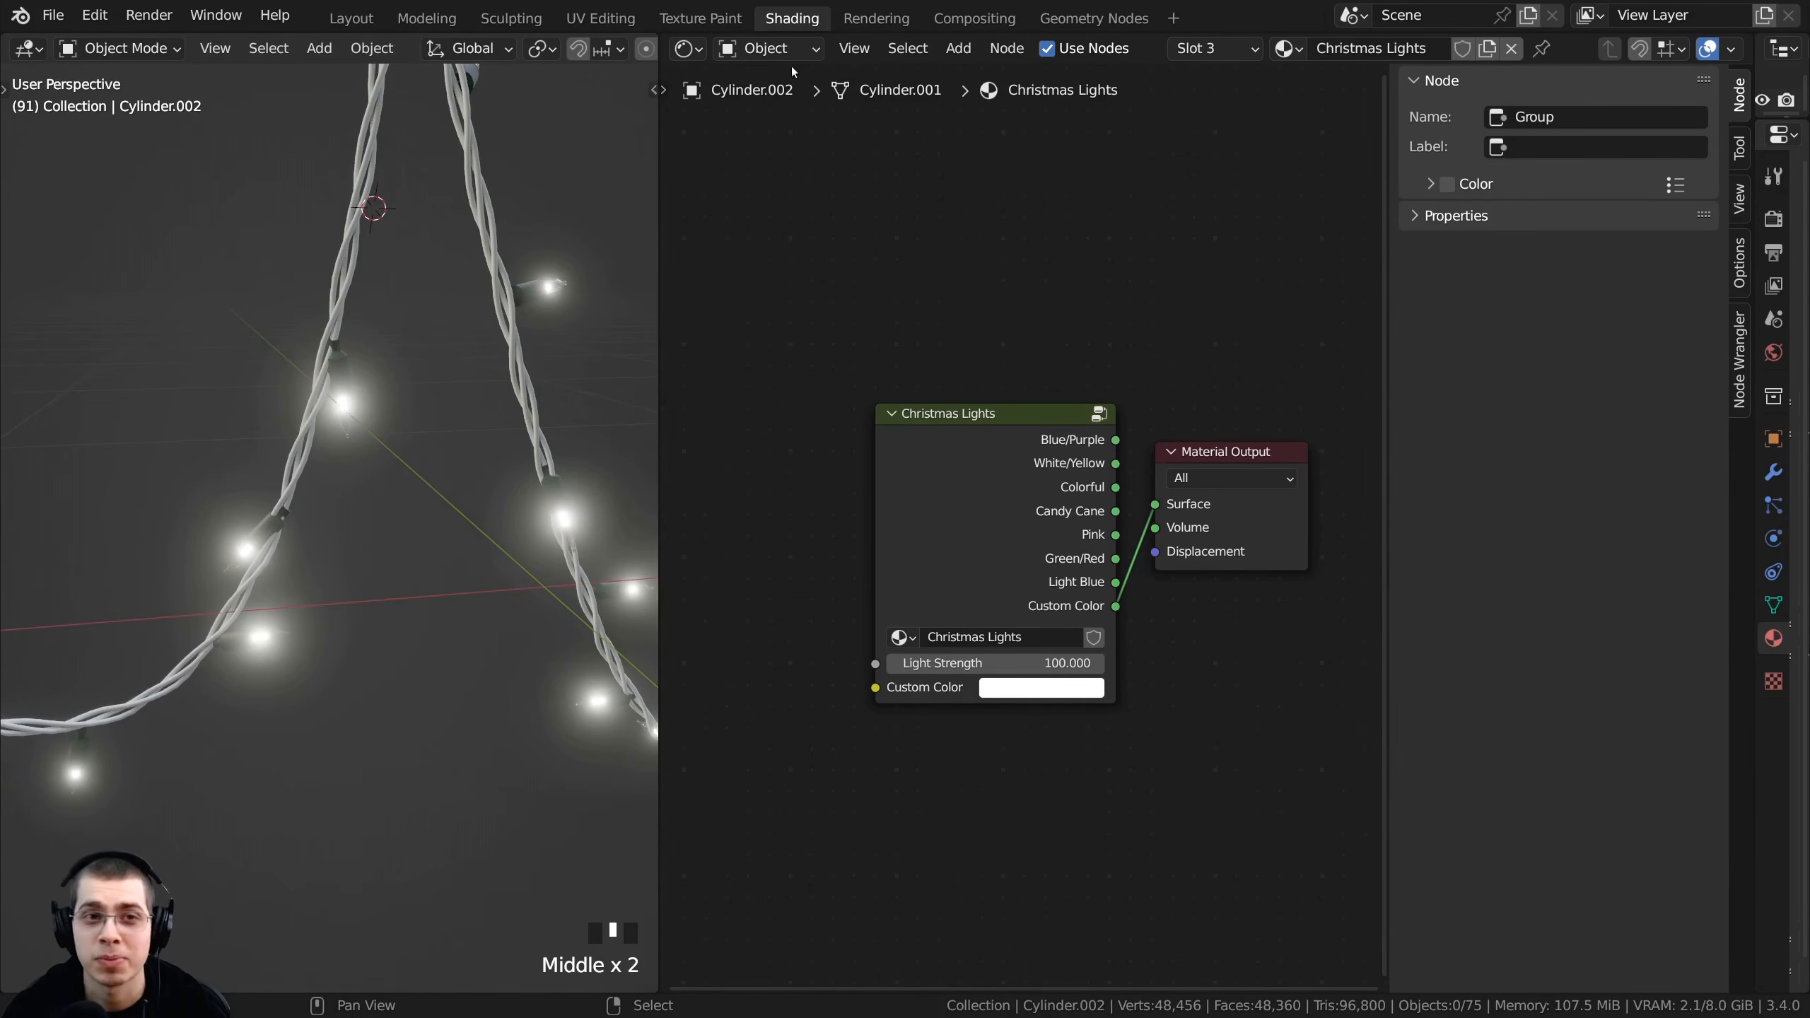
- Switch to the Geometry Nodes workspace, select the light string curve, and open its Christmas Light node group for editing
{"action": "left_click", "coordinate": [1084, 27]}
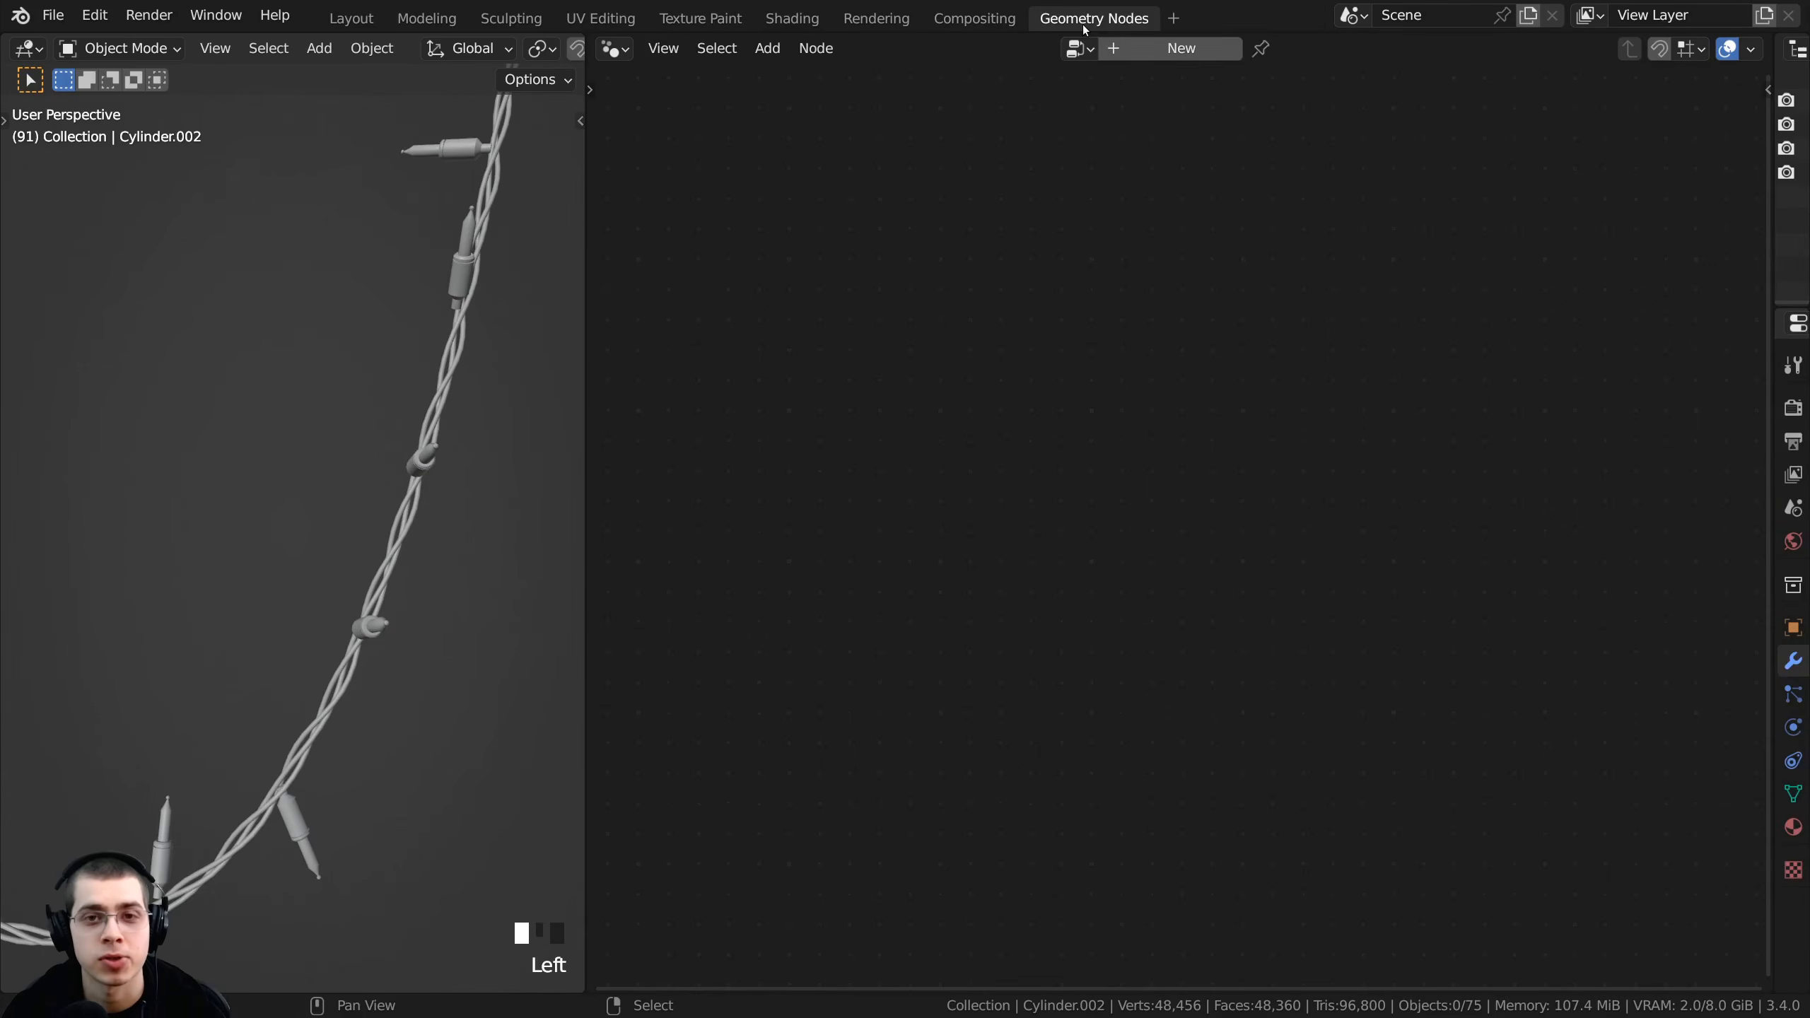
{"action": "left_click", "coordinate": [468, 264]}
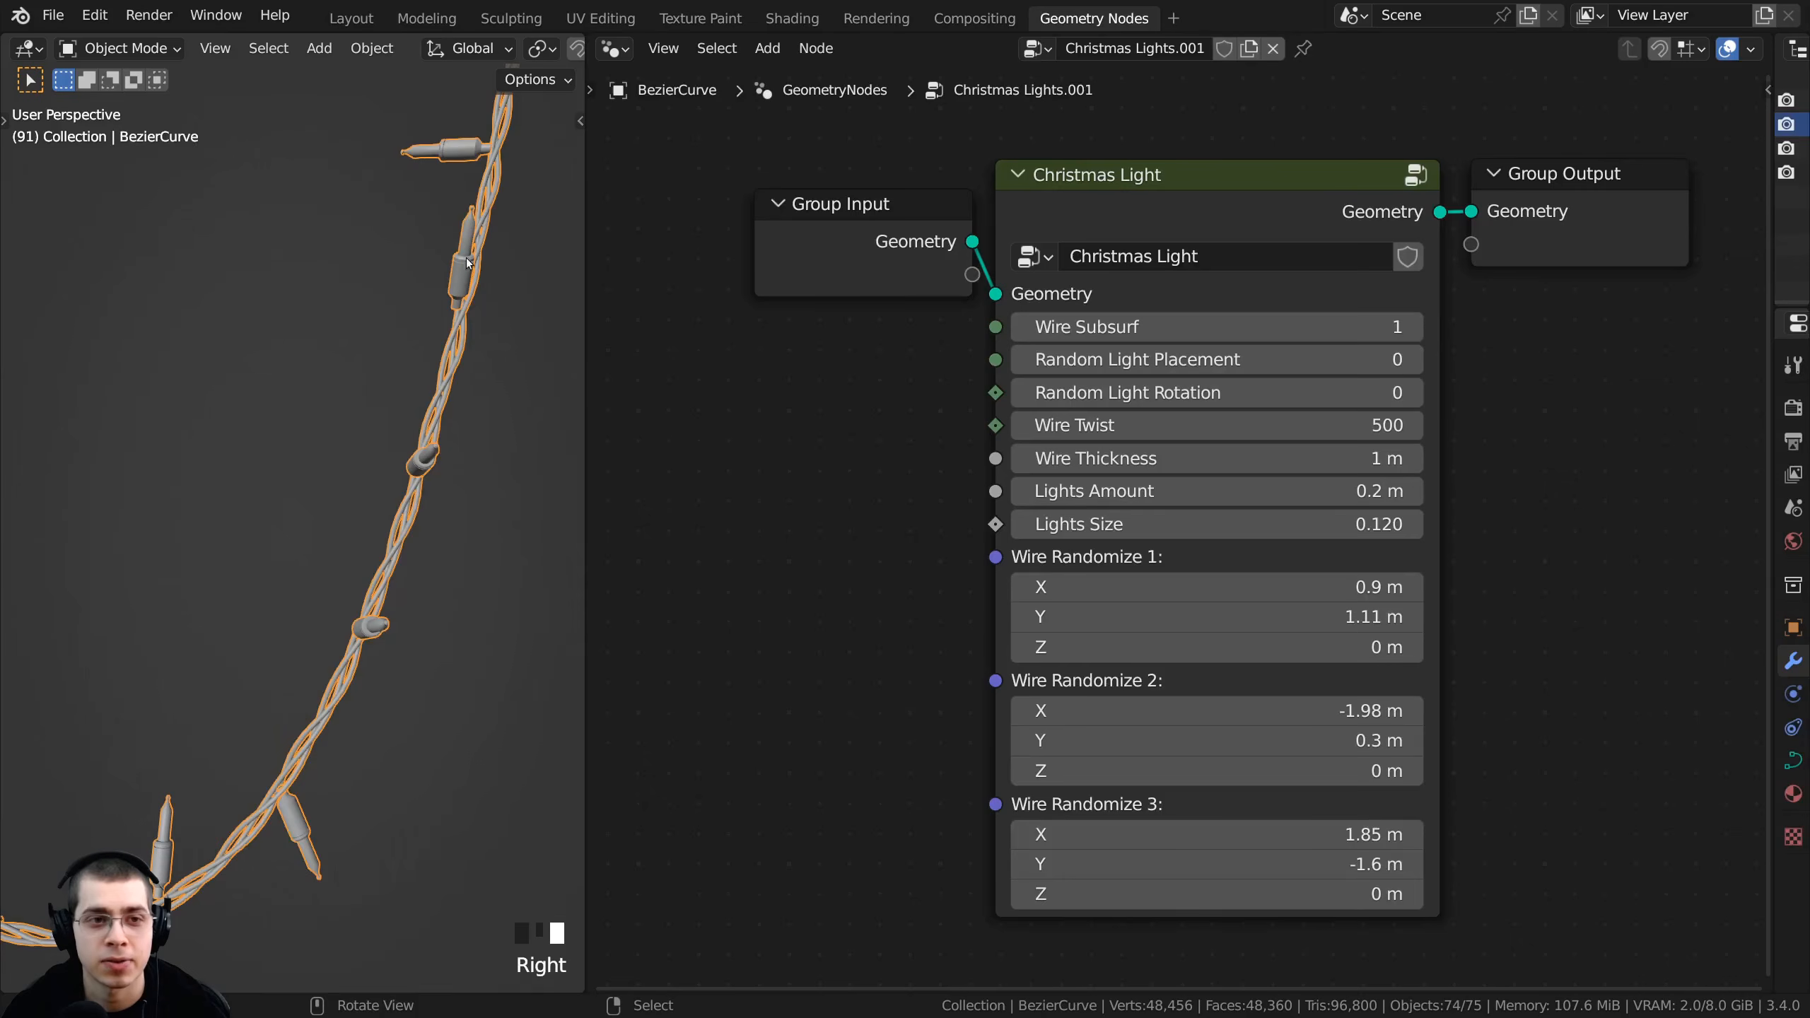
{"action": "left_click", "coordinate": [1112, 213]}
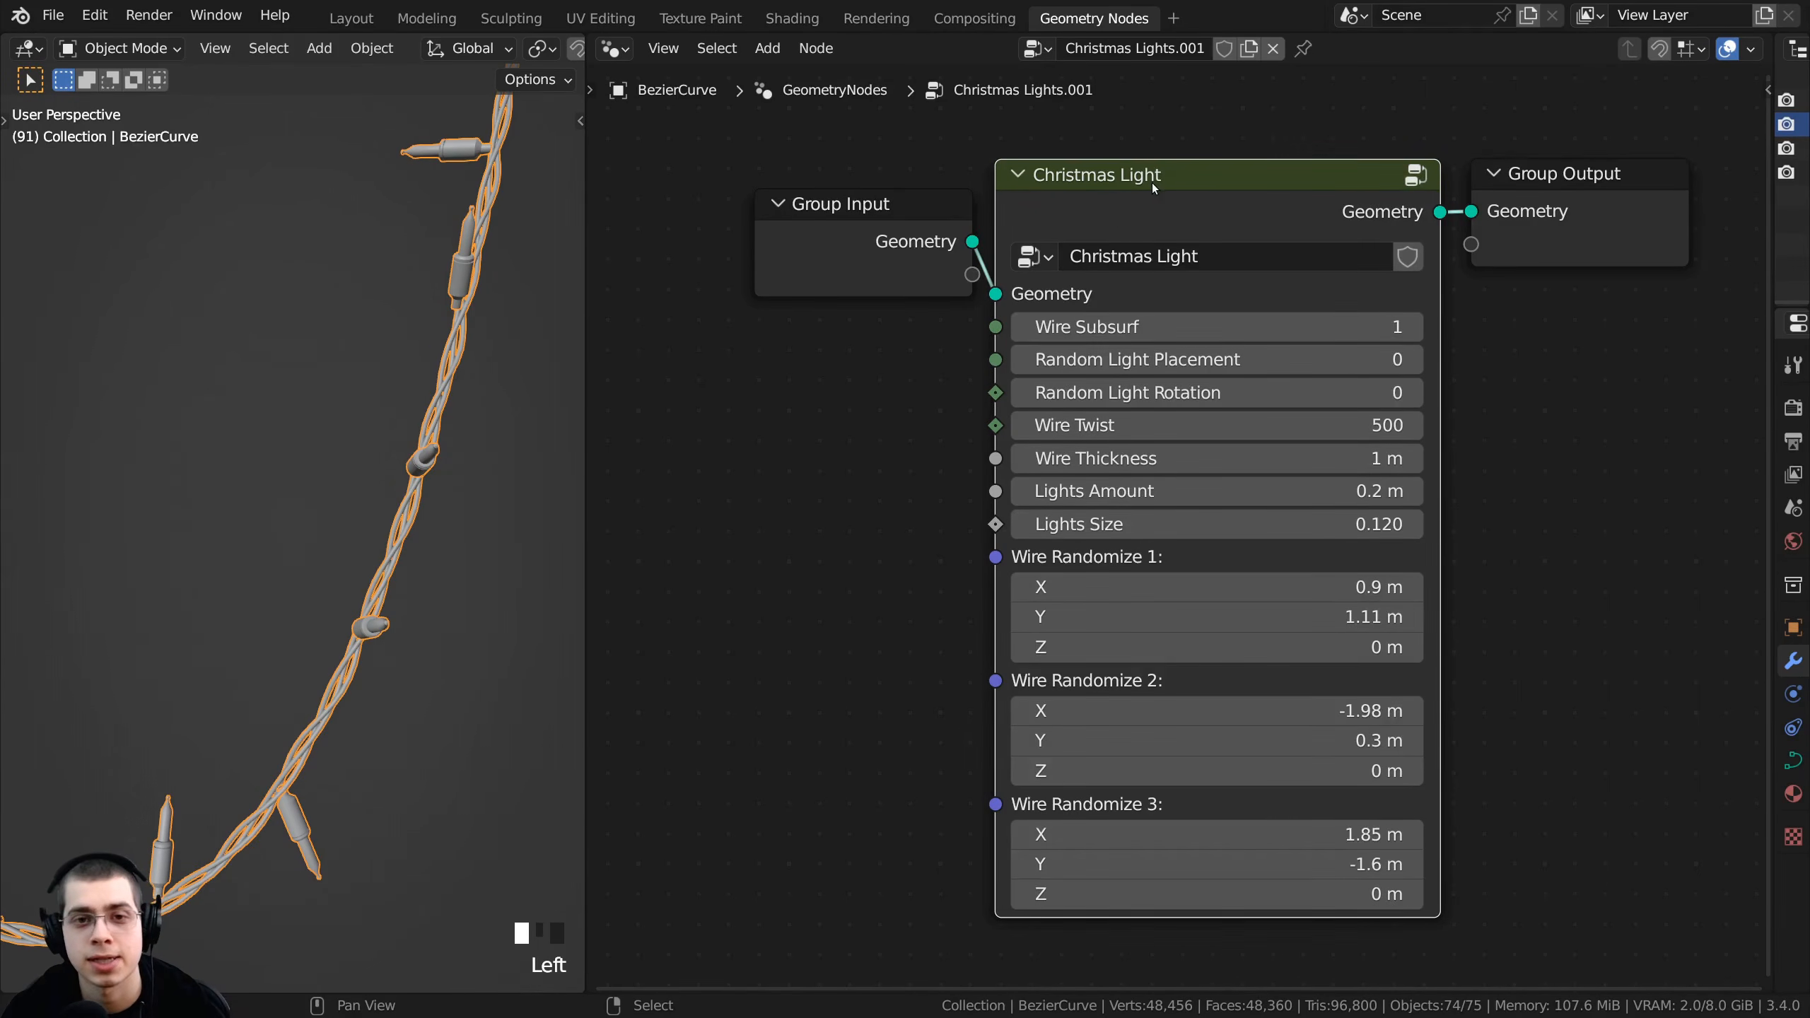
{"action": "key", "text": "Tab"}
{"action": "scroll", "coordinate": [1230, 417], "scroll_direction": "down", "scroll_amount": 3}
{"action": "middle_click_drag", "start_coordinate": [1556, 298], "coordinate": [1416, 579]}
{"action": "scroll", "coordinate": [1279, 498], "scroll_direction": "up", "scroll_amount": 3}
{"action": "scroll", "coordinate": [1279, 498], "scroll_direction": "up", "scroll_amount": 1}
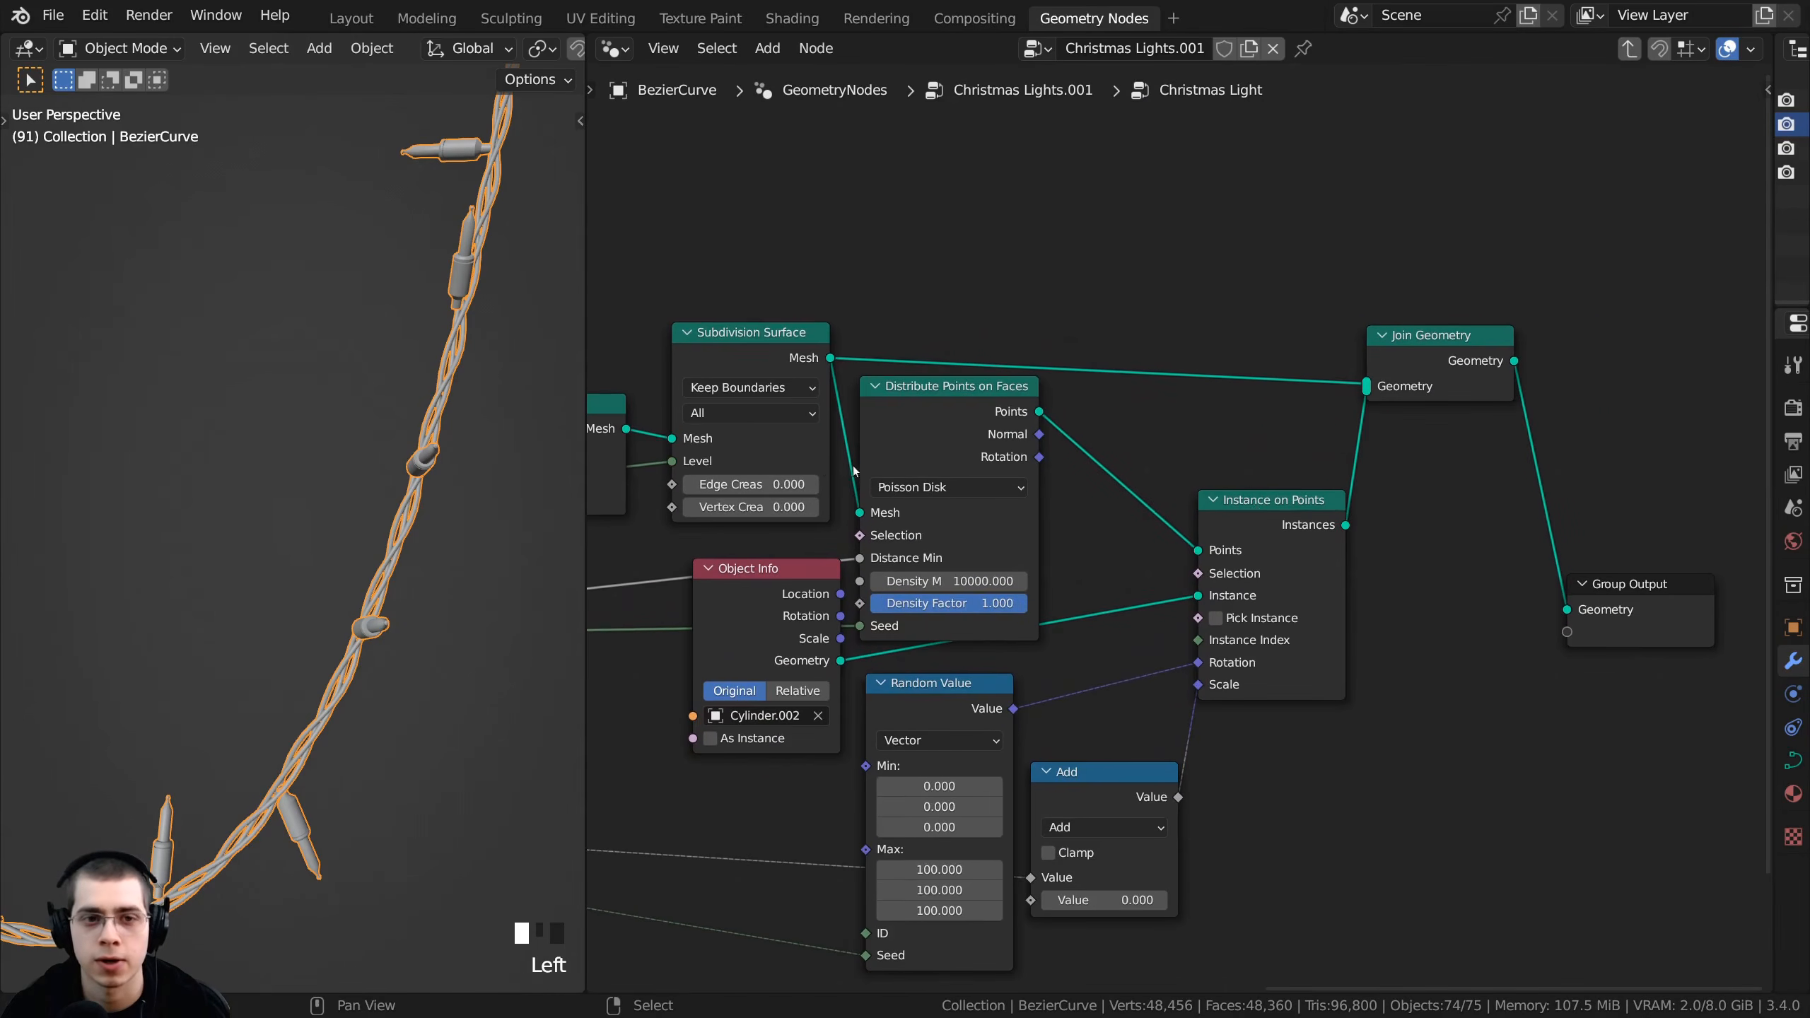
- Examine how the Subdivision Surface, Distribute Points on Faces and Instance on Points nodes feed Join Geometry
{"action": "middle_click_drag", "start_coordinate": [852, 466], "coordinate": [1043, 516]}
{"action": "left_click_drag", "start_coordinate": [921, 386], "coordinate": [916, 381]}
{"action": "scroll", "coordinate": [868, 348], "scroll_direction": "up", "scroll_amount": 3}
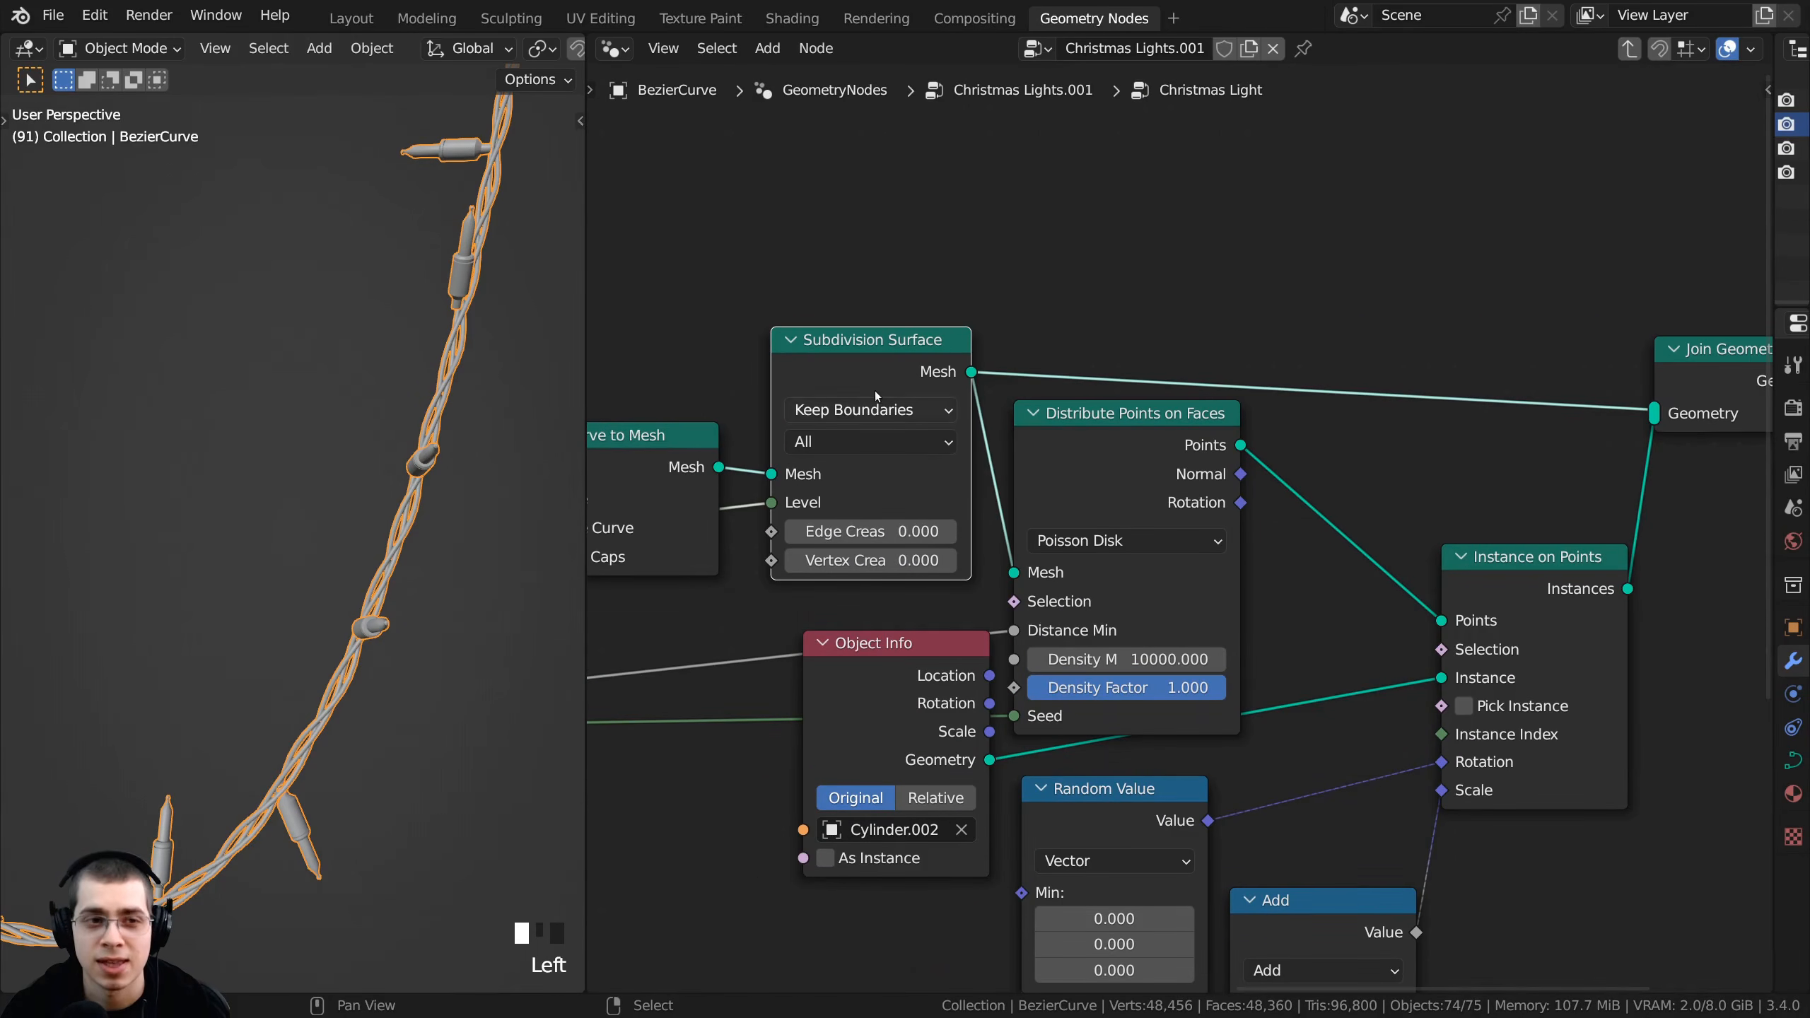
{"action": "middle_click_drag", "start_coordinate": [1105, 449], "coordinate": [1021, 379]}
{"action": "left_click", "coordinate": [1052, 408]}
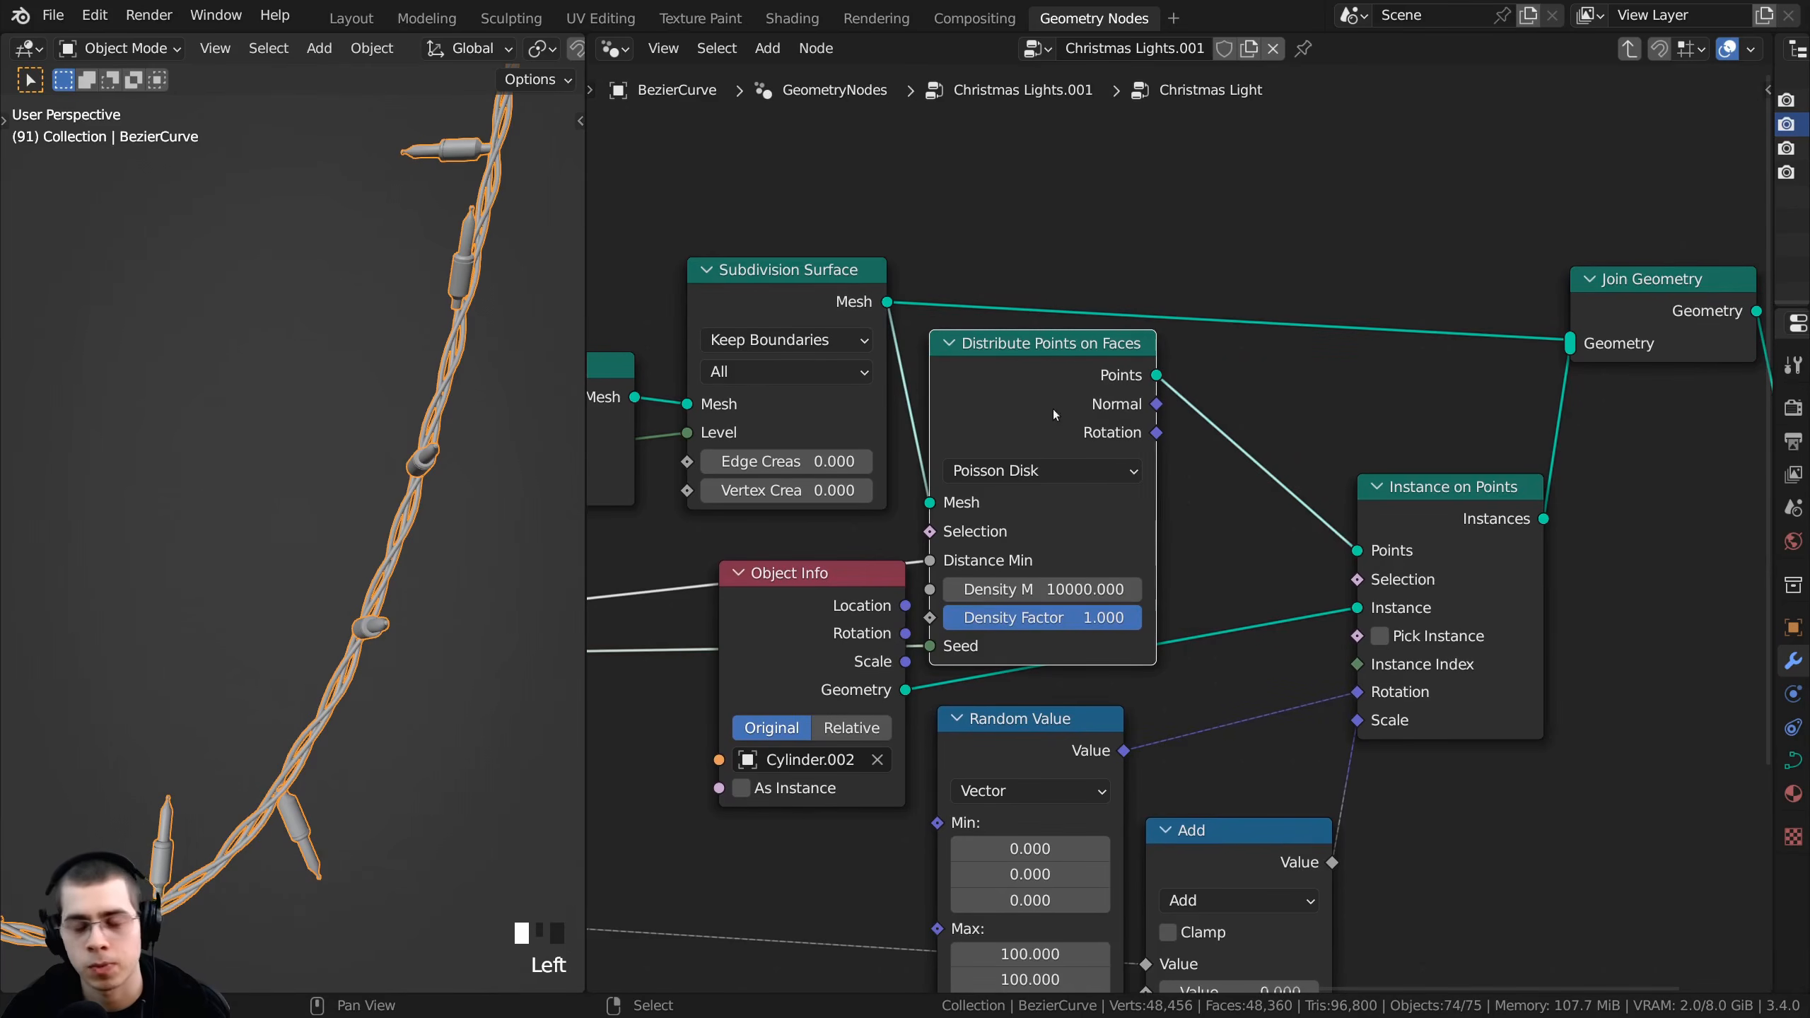
{"action": "left_click", "coordinate": [1463, 518]}
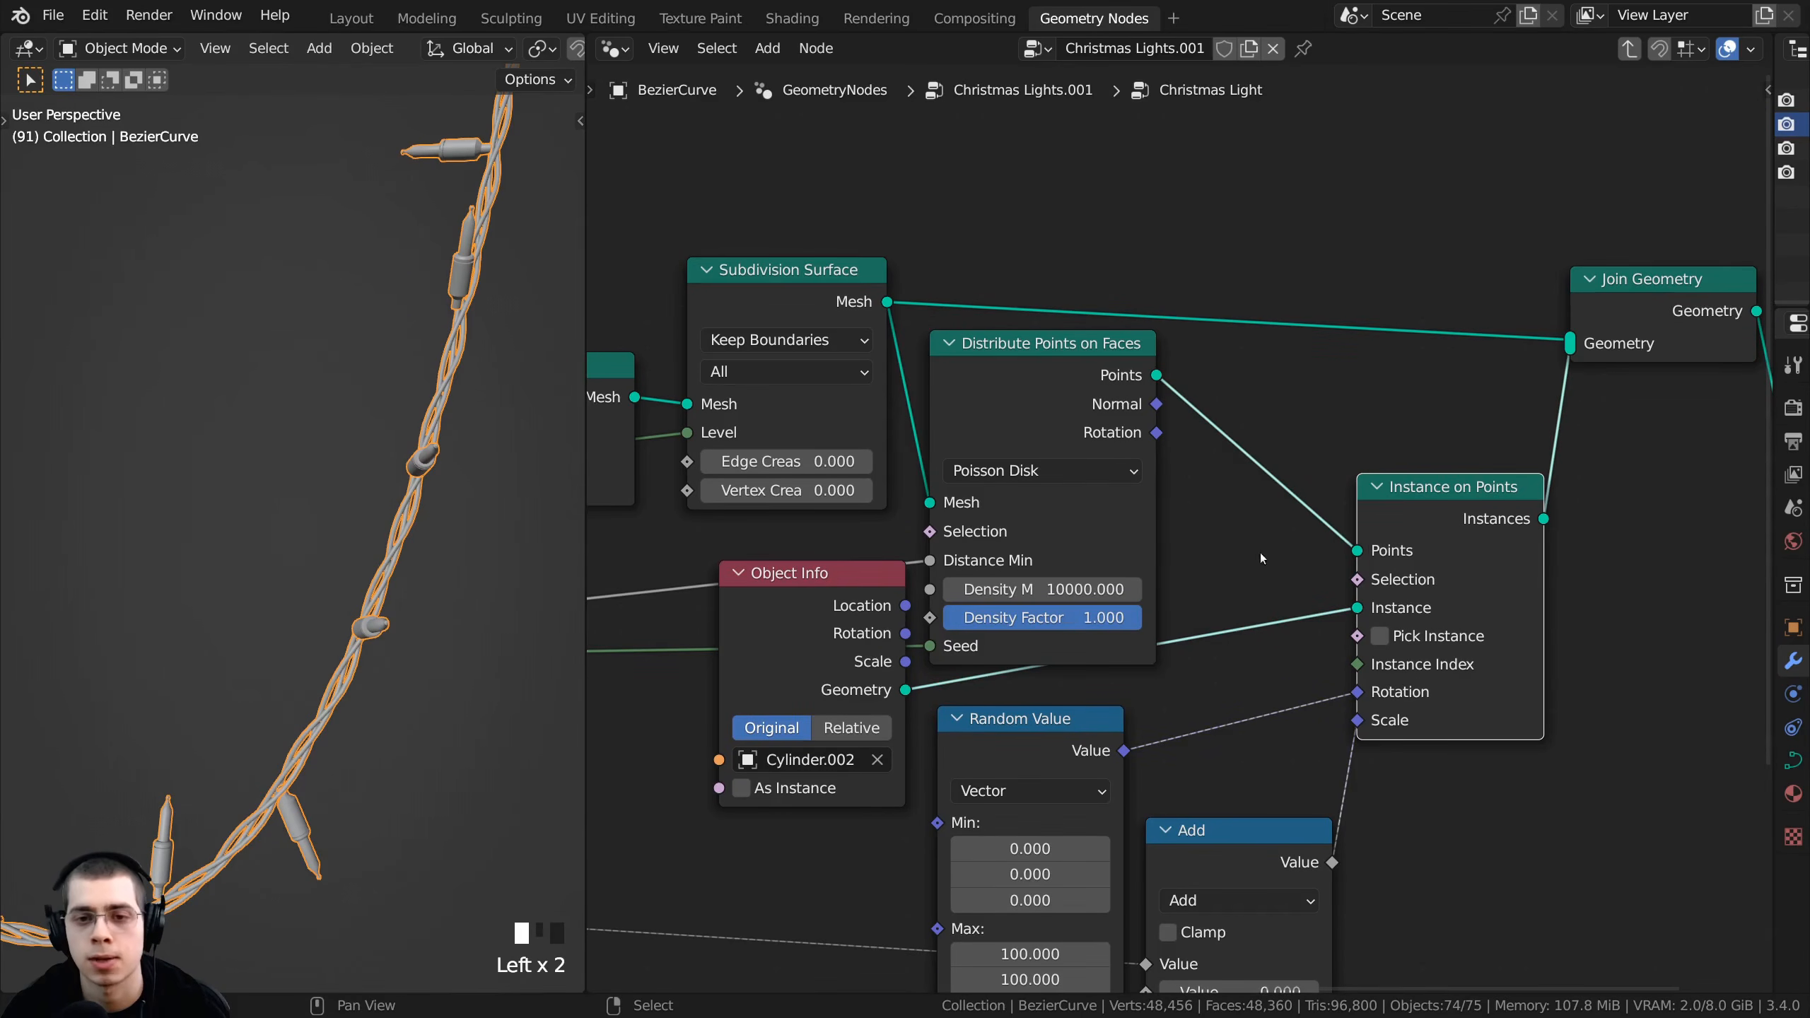
{"action": "left_click", "coordinate": [1052, 408]}
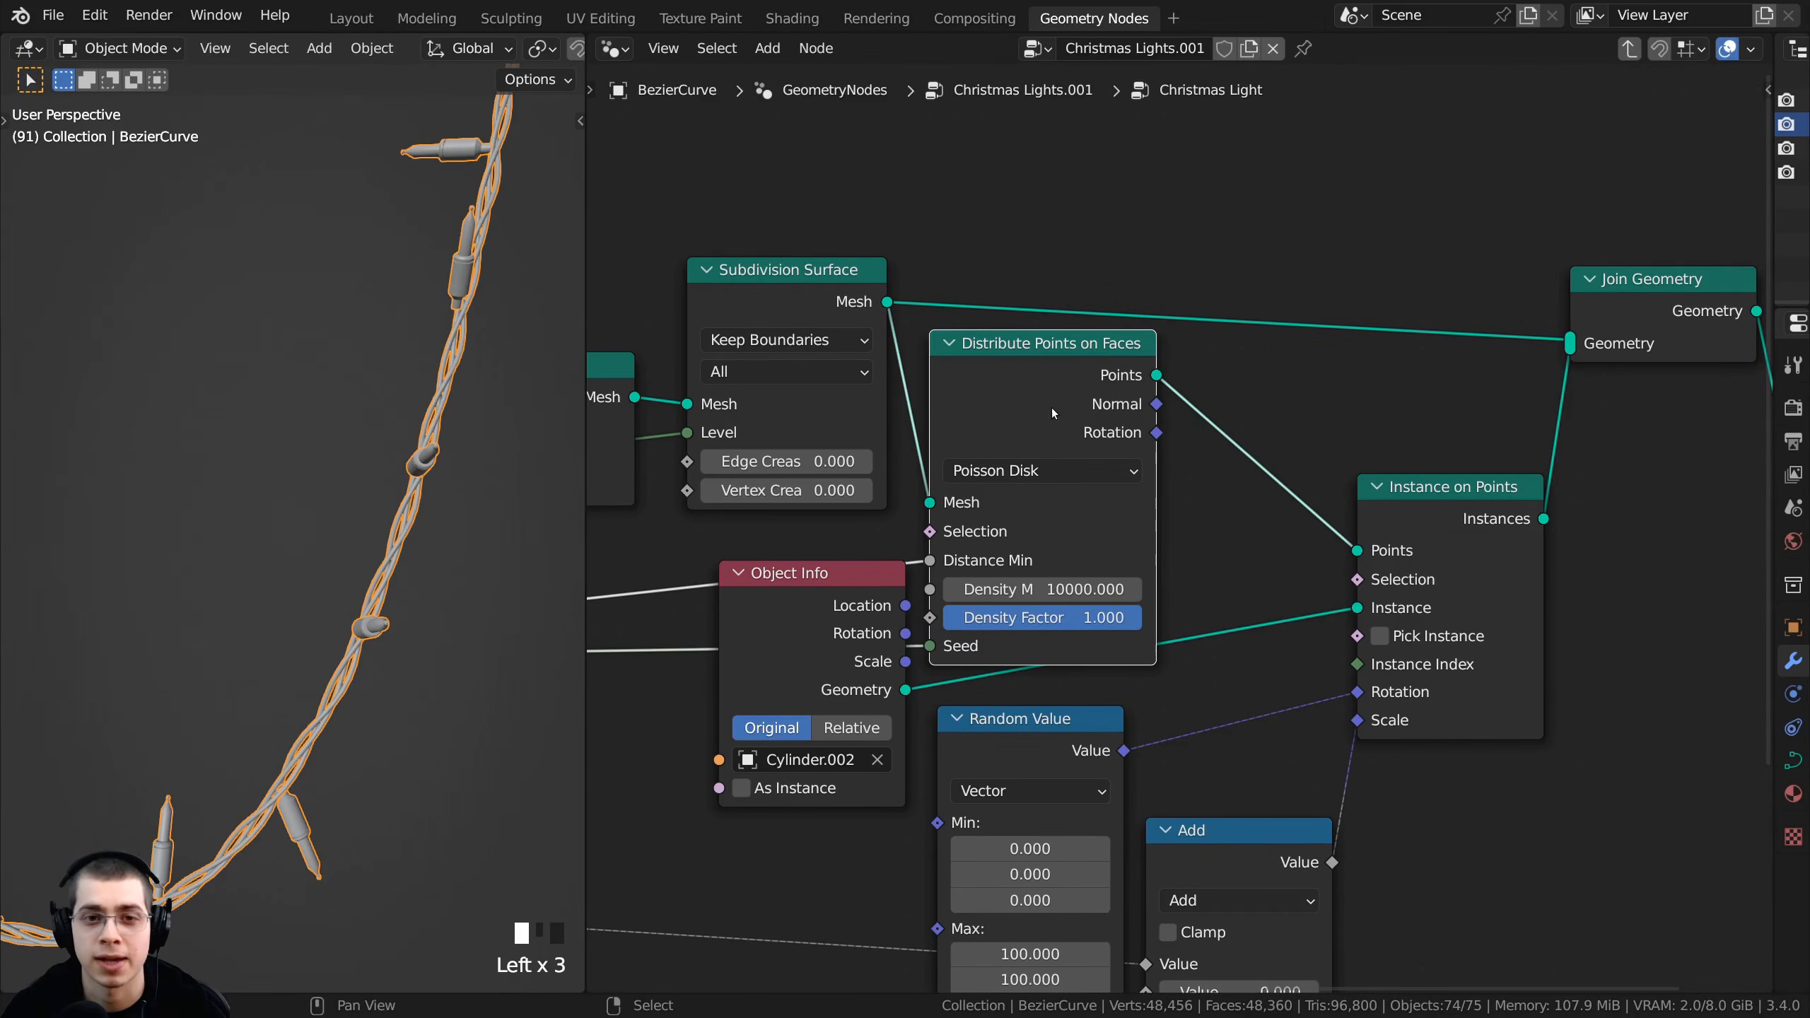
{"action": "scroll", "coordinate": [1052, 408], "scroll_direction": "down", "scroll_amount": 1}
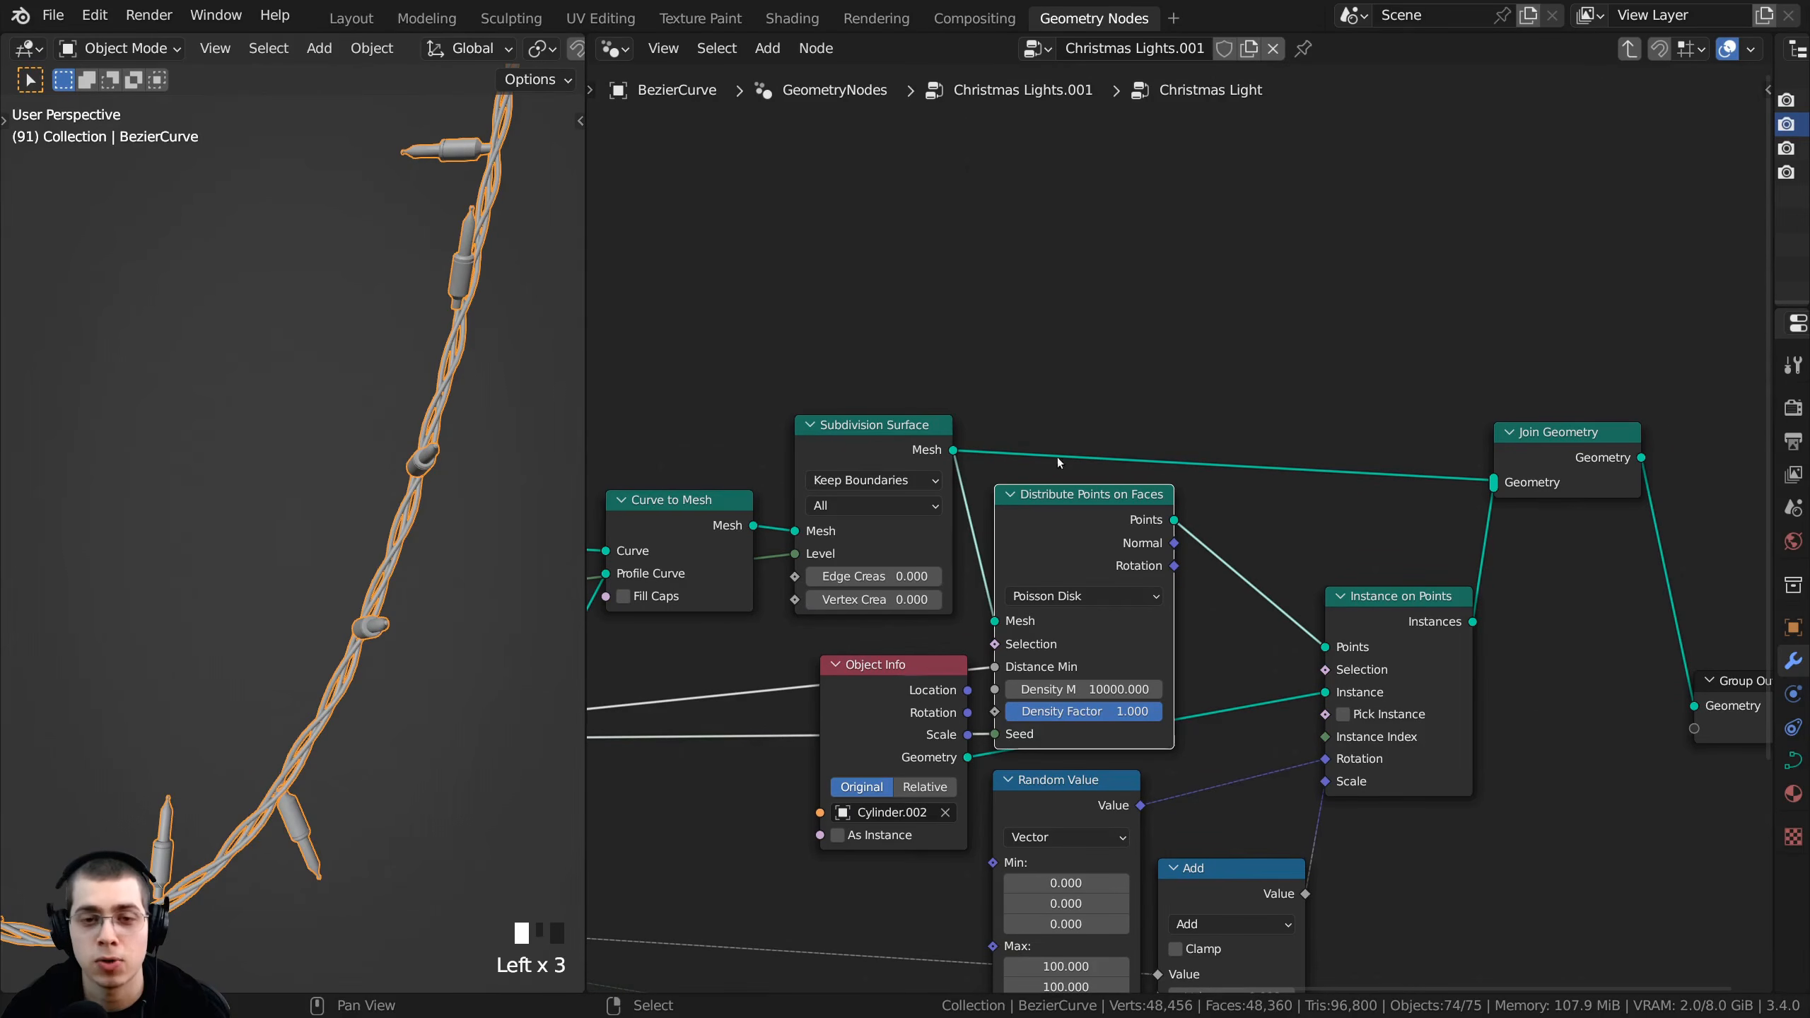
{"action": "left_click_drag", "start_coordinate": [877, 441], "coordinate": [878, 422]}
{"action": "scroll", "coordinate": [1113, 417], "scroll_direction": "up", "scroll_amount": 1}
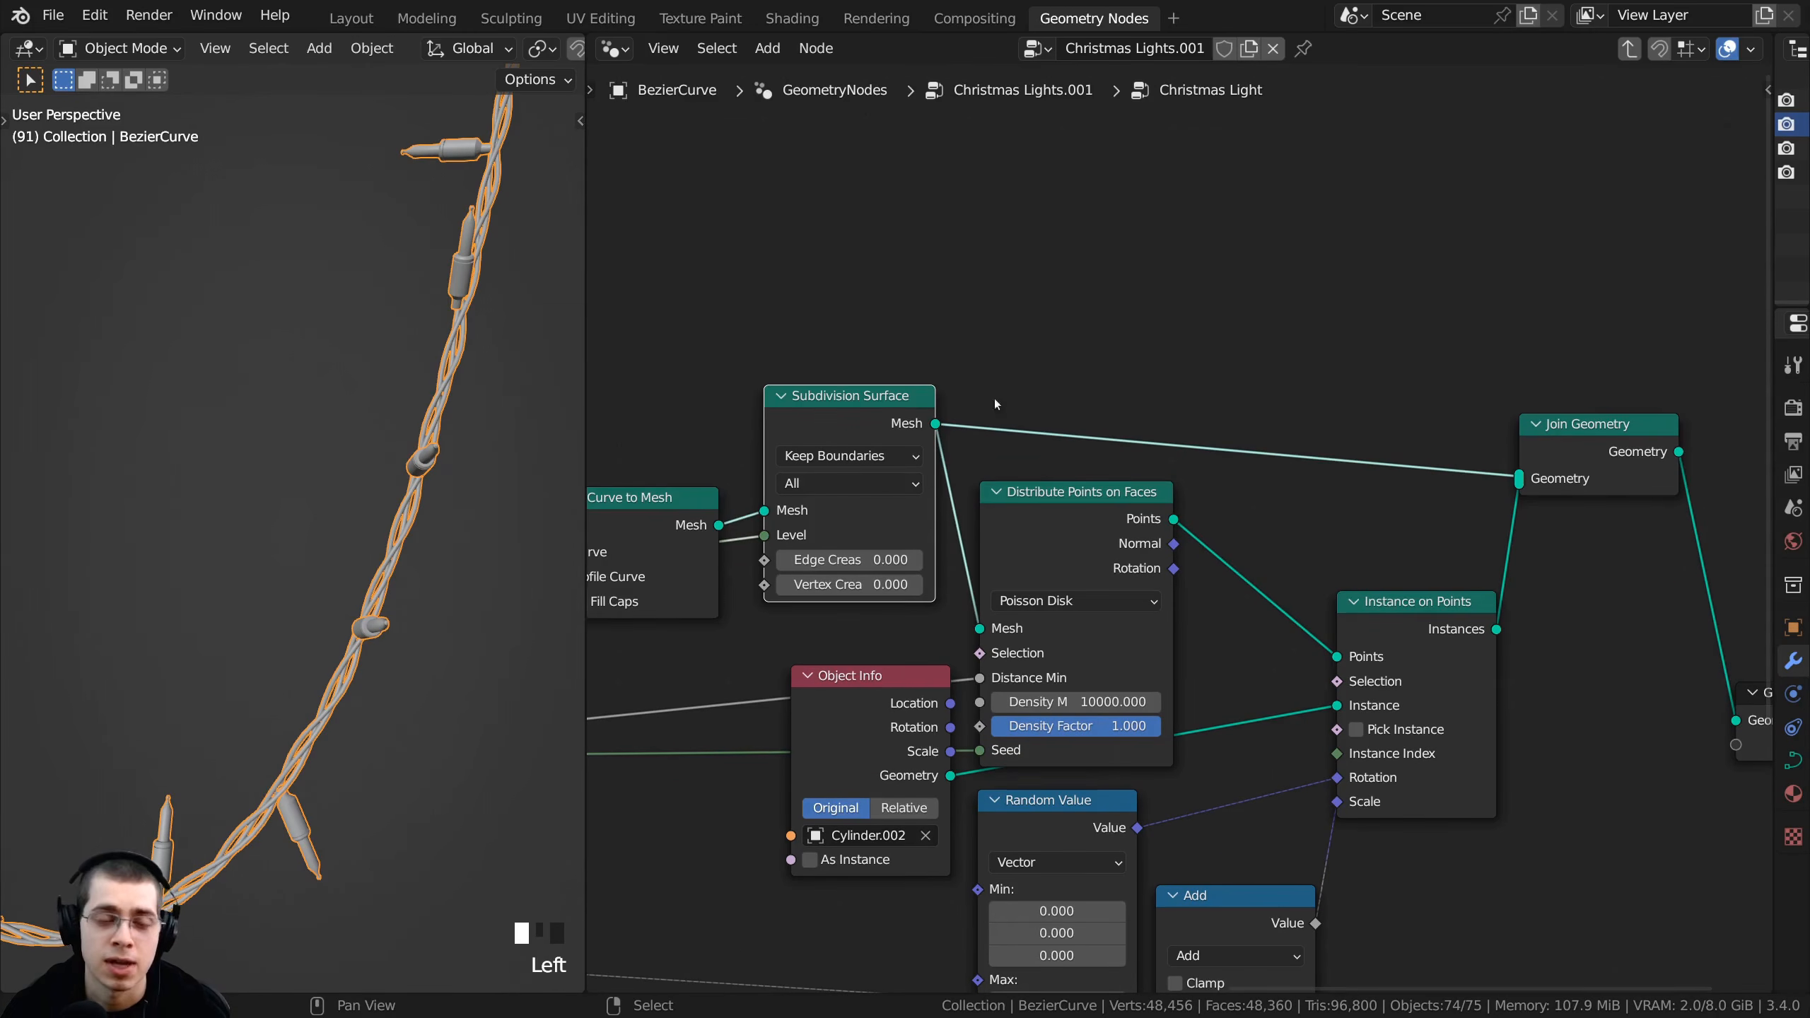
- Display the light string in rendered shading and bring the wire and bulbs into close view
{"action": "key", "text": "z"}
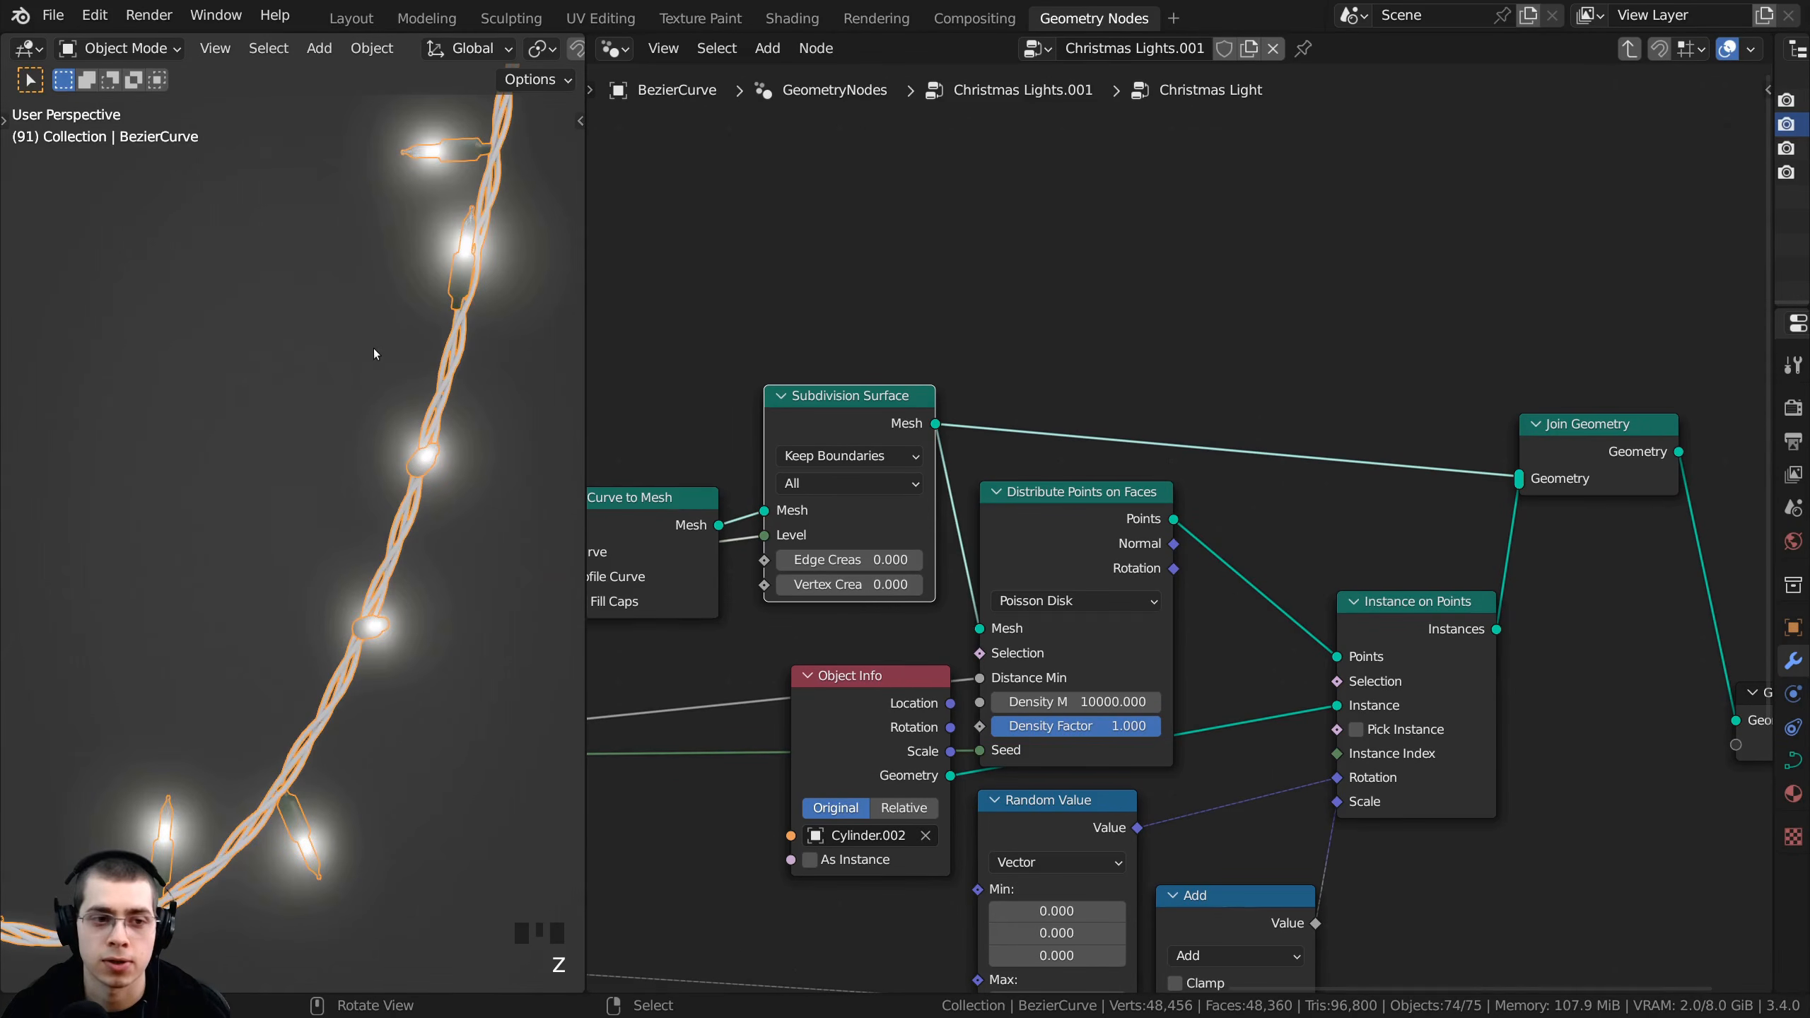
{"action": "middle_click_drag", "start_coordinate": [373, 348], "coordinate": [410, 315]}
{"action": "key", "text": "z"}
{"action": "left_click", "coordinate": [378, 567]}
{"action": "mouse_move", "coordinate": [379, 568]}
{"action": "middle_mouse_down", "text": "shift"}
{"action": "mouse_move", "coordinate": [327, 577]}
{"action": "mouse_move", "coordinate": [348, 552]}
{"action": "middle_mouse_up", "text": "shift"}
{"action": "scroll", "coordinate": [328, 576], "scroll_direction": "up", "scroll_amount": 3}
{"action": "middle_click_drag", "start_coordinate": [832, 430], "coordinate": [833, 433]}
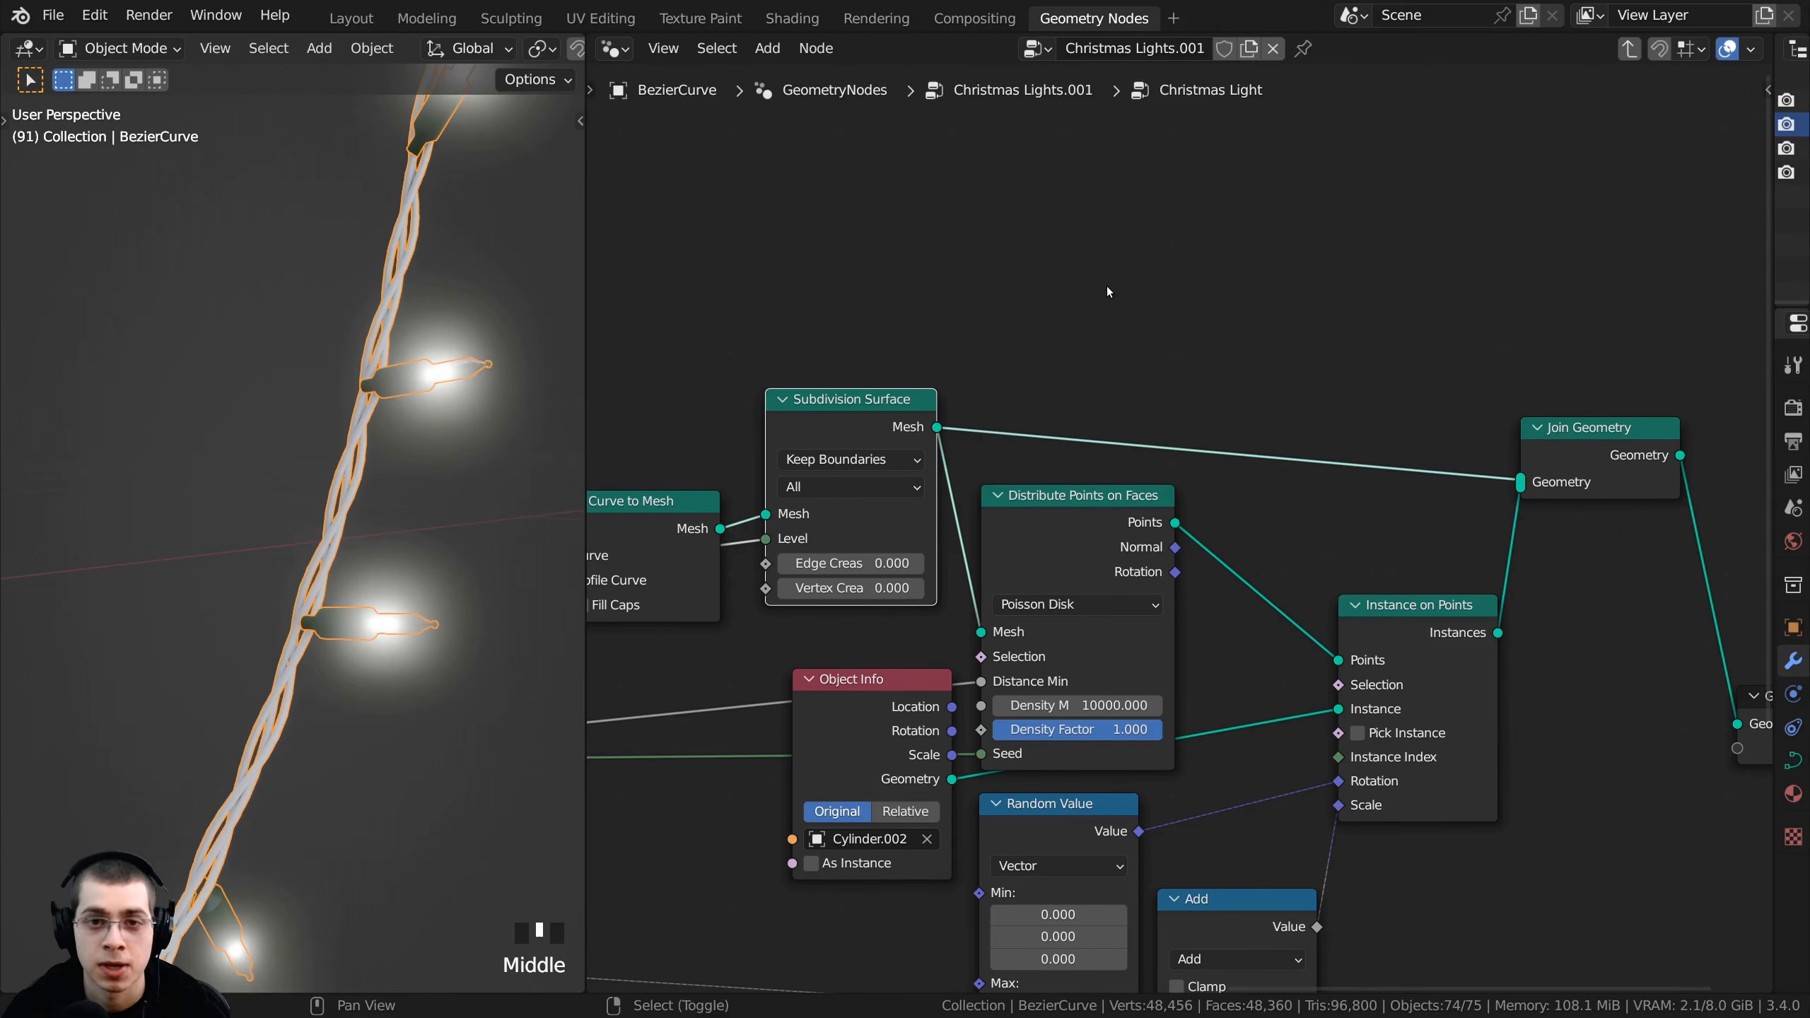
- Insert a Set Material node on the link between Subdivision Surface and Join Geometry
{"action": "key", "text": "shift+a"}
{"action": "left_click", "coordinate": [1106, 287]}
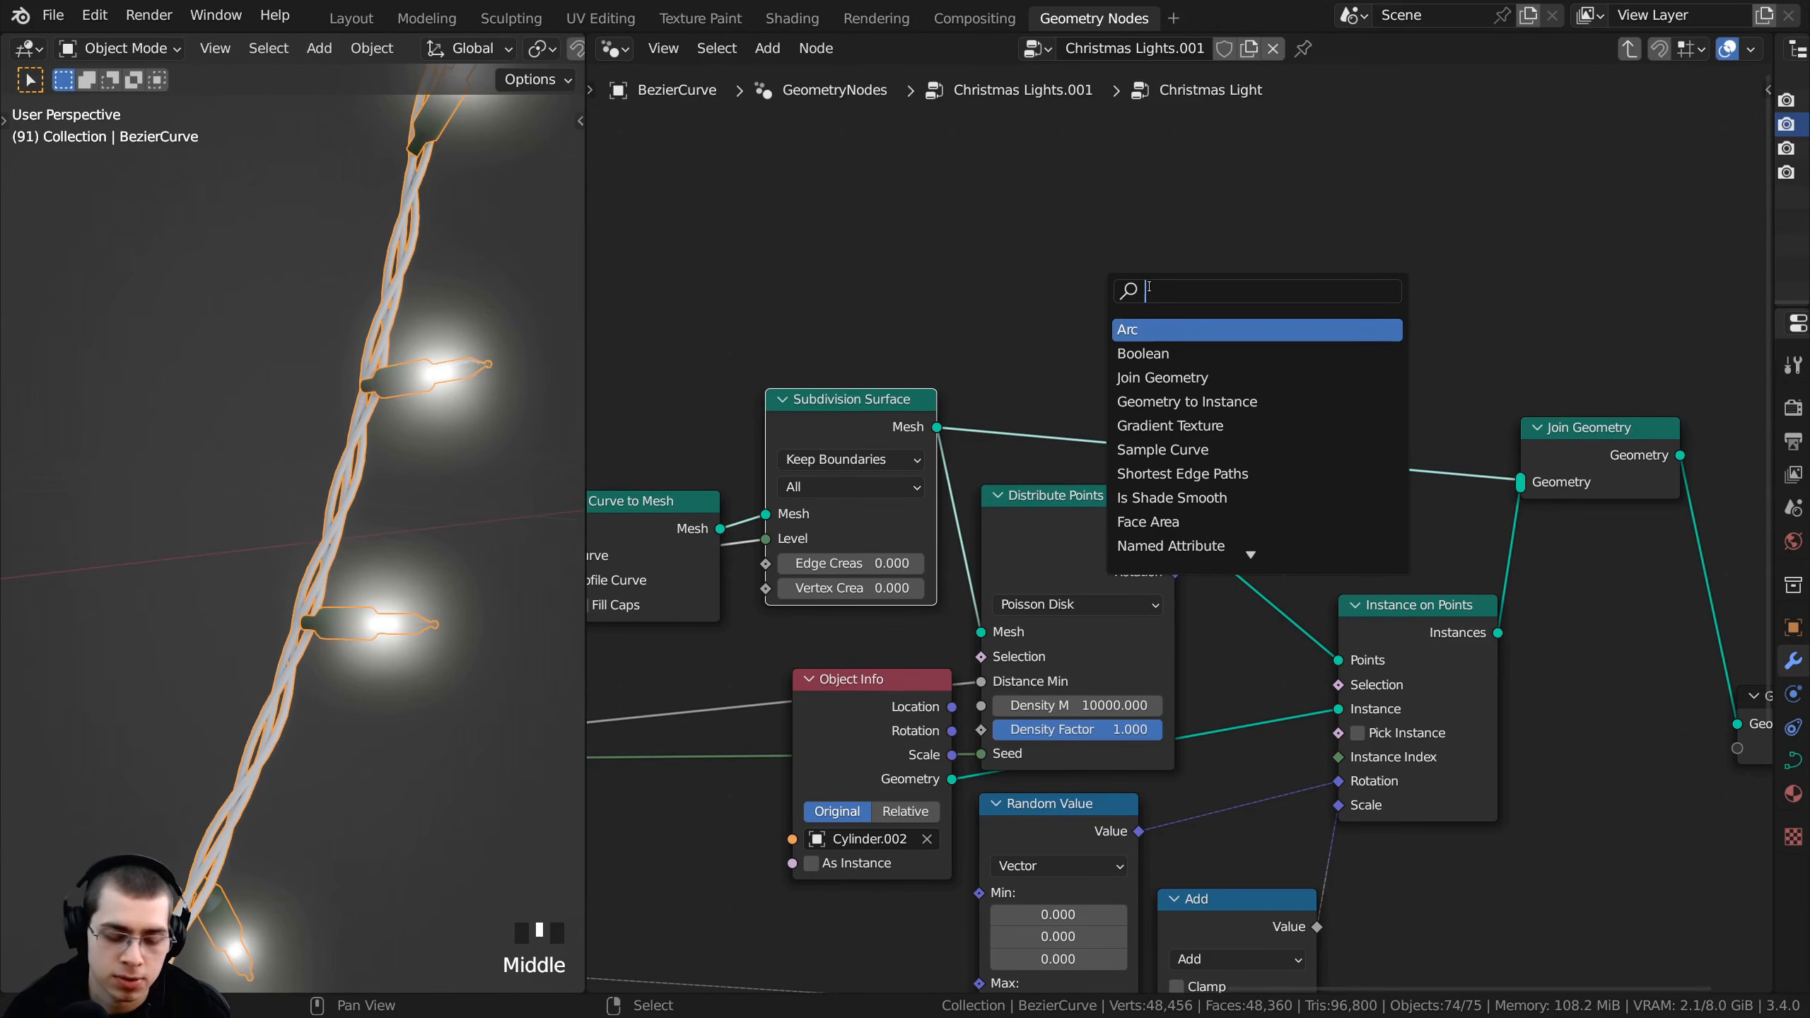
{"action": "type", "text": "set"}
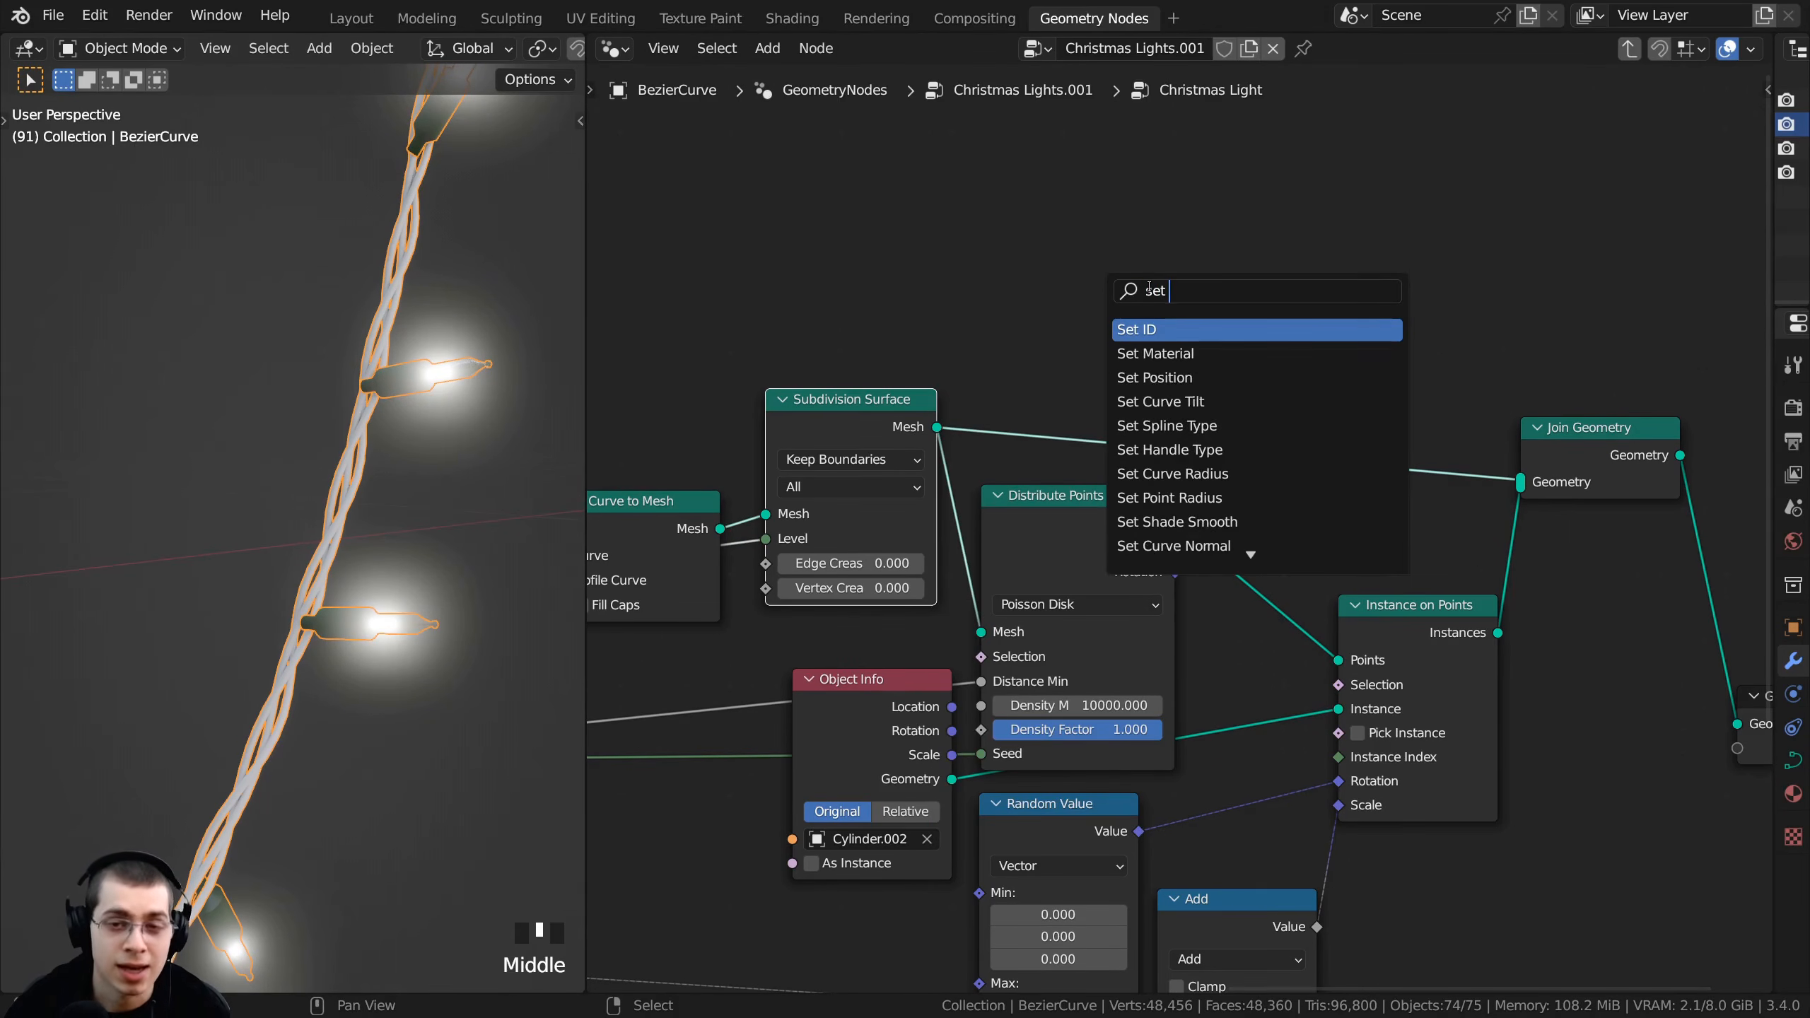
{"action": "left_click", "coordinate": [1231, 357]}
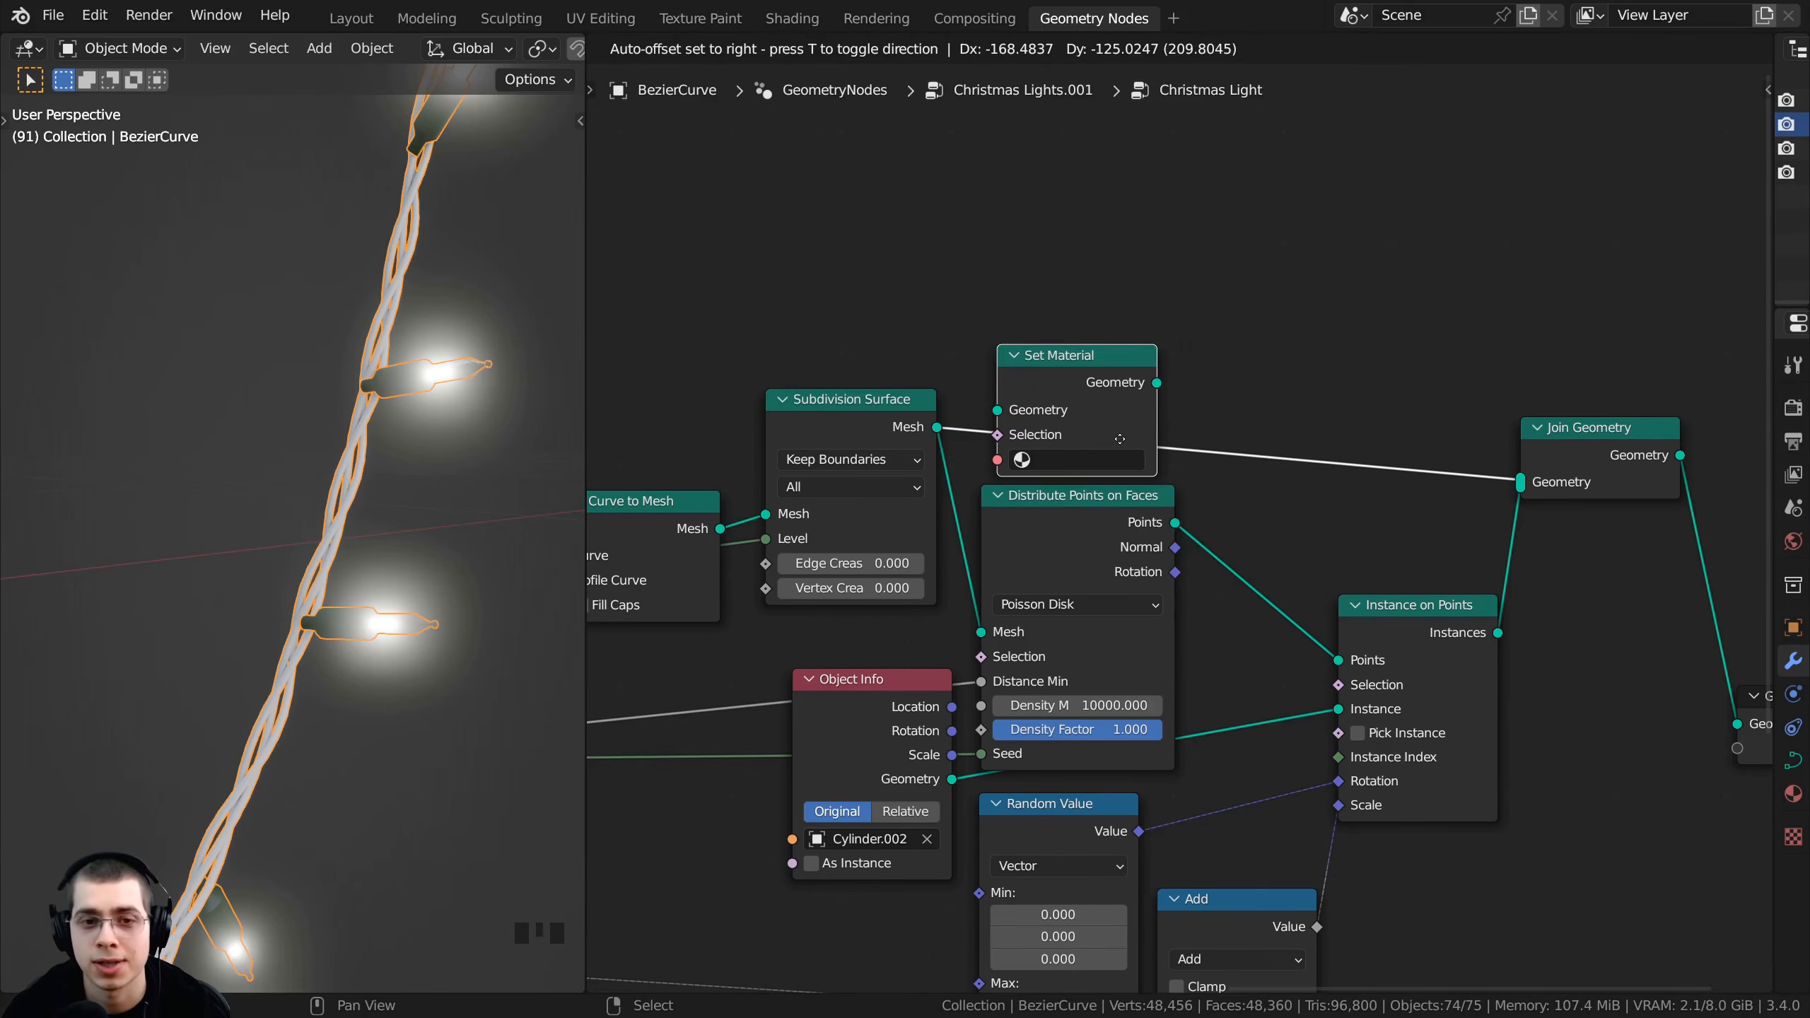
{"action": "left_click", "coordinate": [1154, 437]}
- Assign the Wire material in the Set Material node and check it on the light string's wire
{"action": "scroll", "coordinate": [1053, 443], "scroll_direction": "up", "scroll_amount": 2}
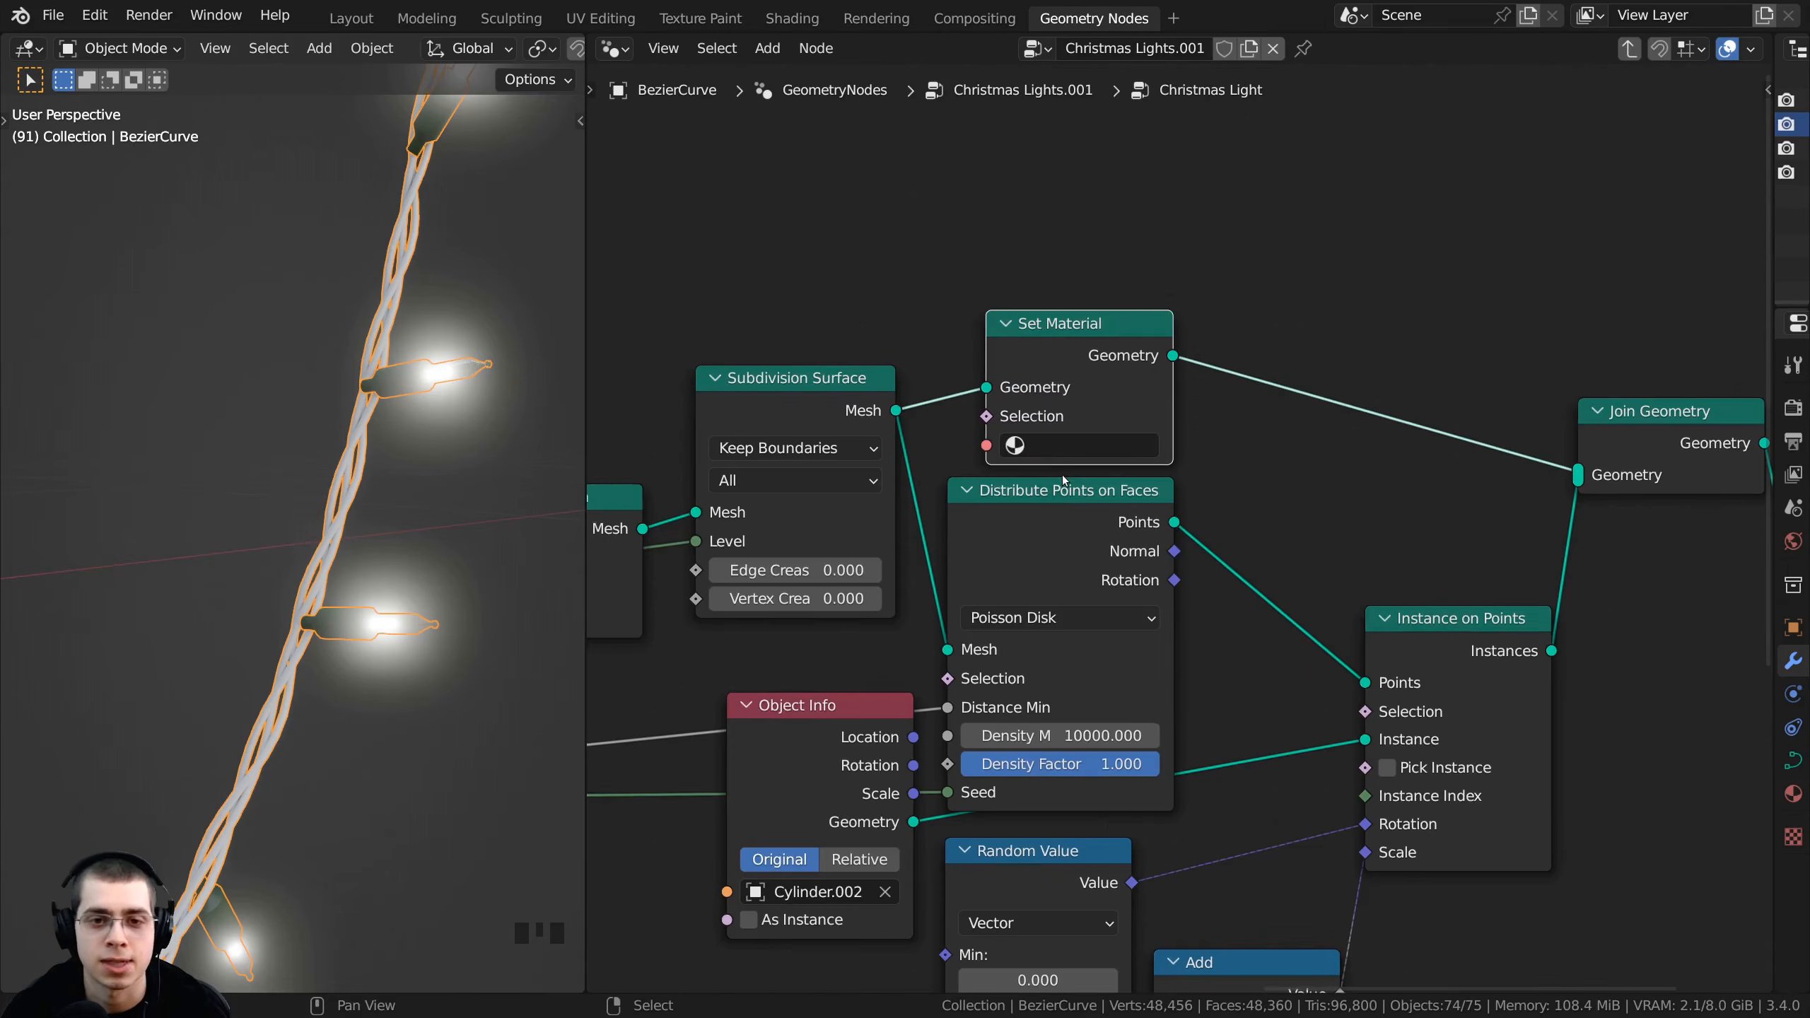
{"action": "left_click", "coordinate": [1023, 440]}
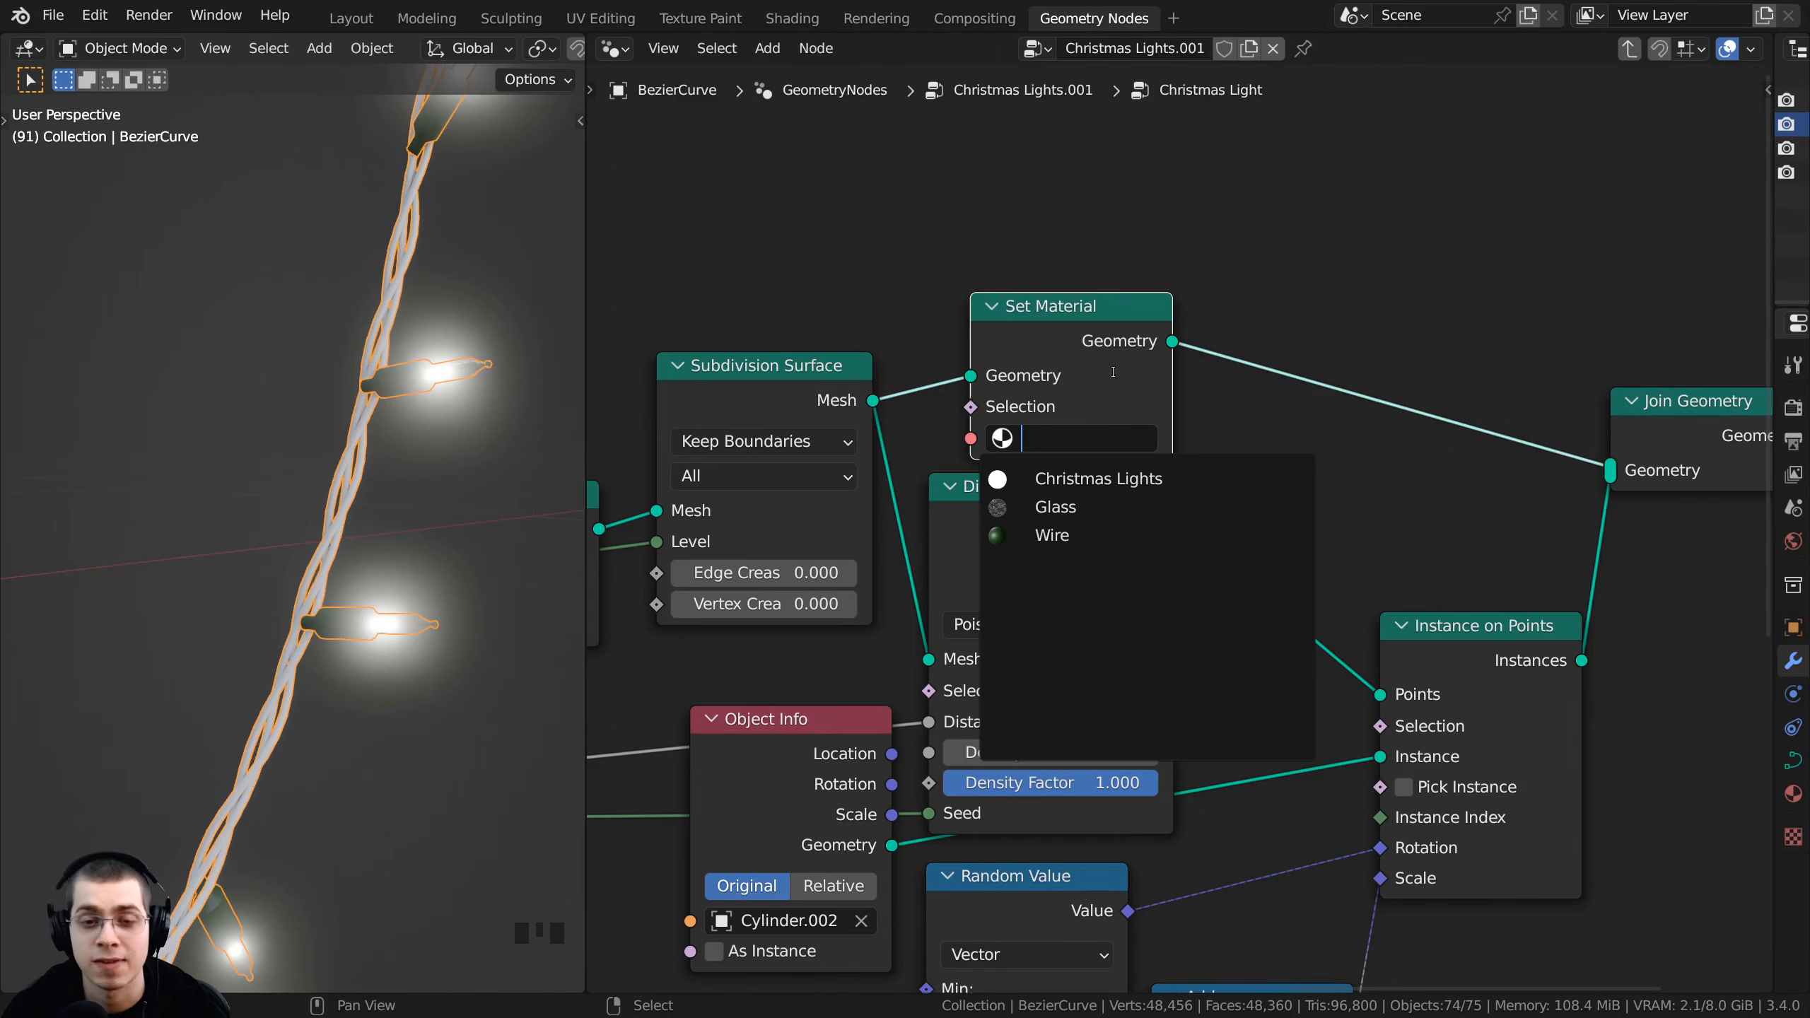
{"action": "left_click", "coordinate": [1040, 440]}
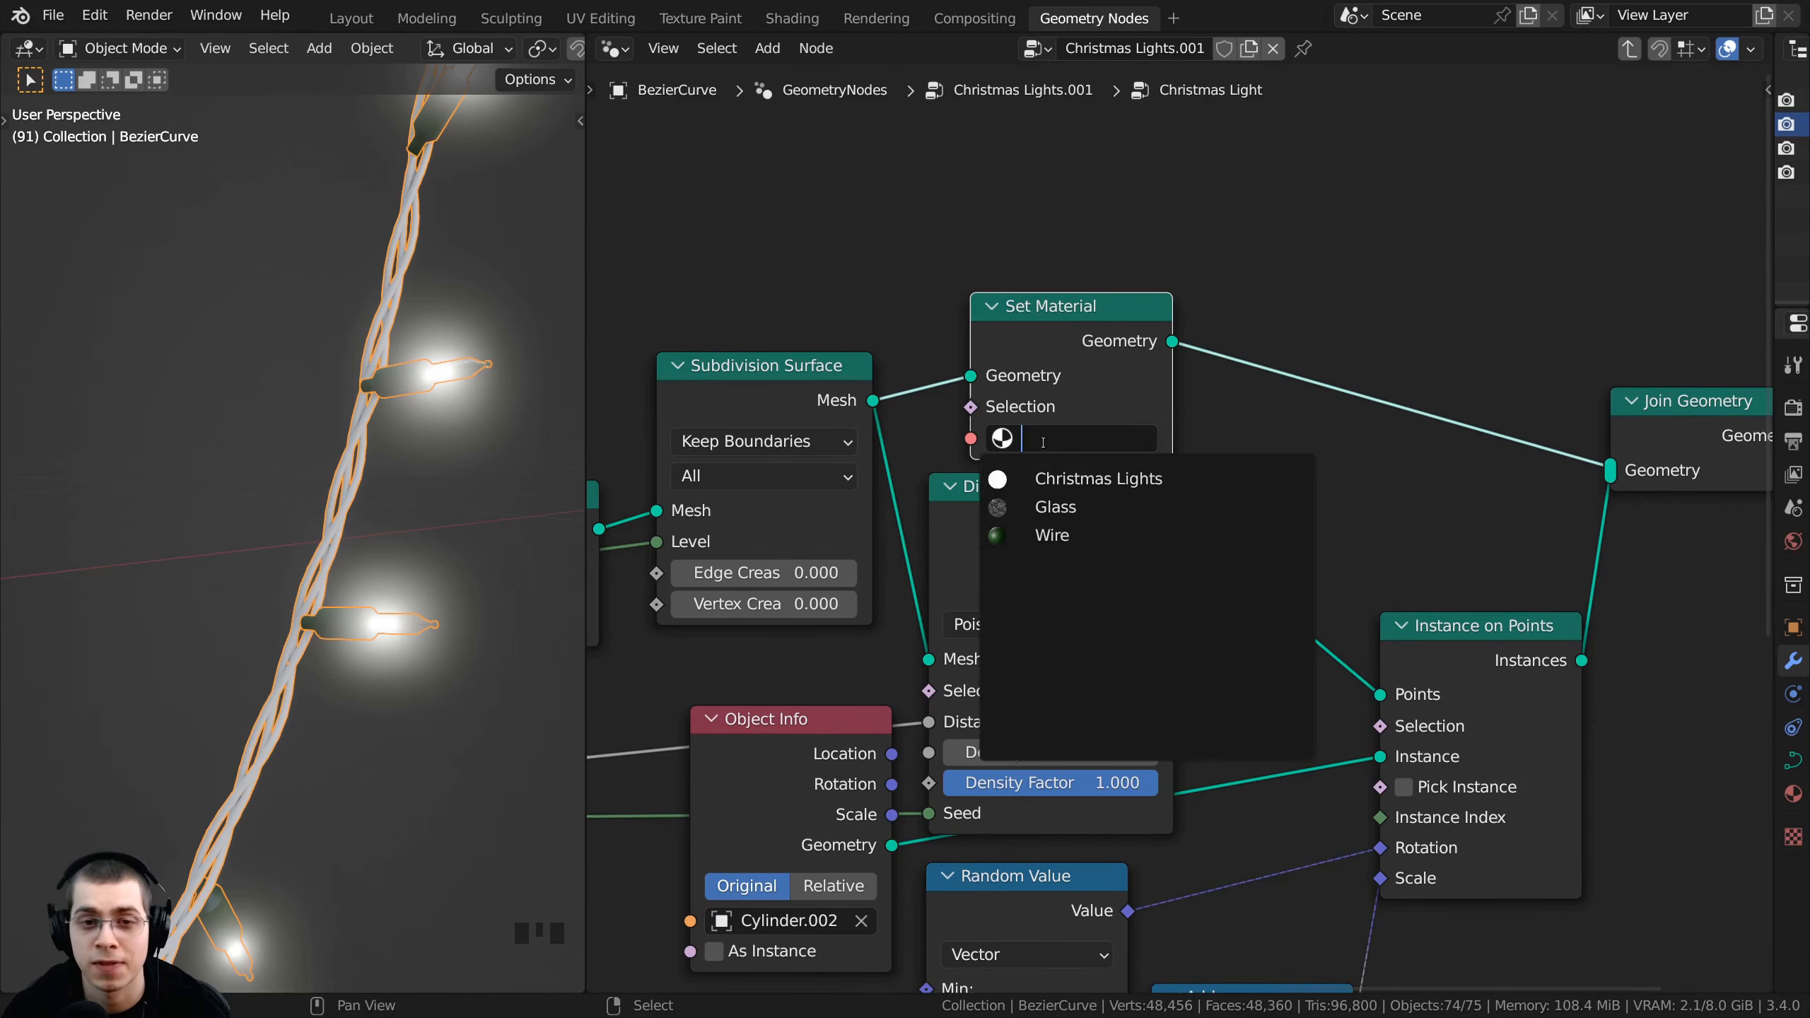
{"action": "left_click", "coordinate": [1036, 535]}
{"action": "scroll", "coordinate": [311, 543], "scroll_direction": "down", "scroll_amount": 3}
{"action": "middle_click_drag", "start_coordinate": [374, 523], "coordinate": [357, 490]}
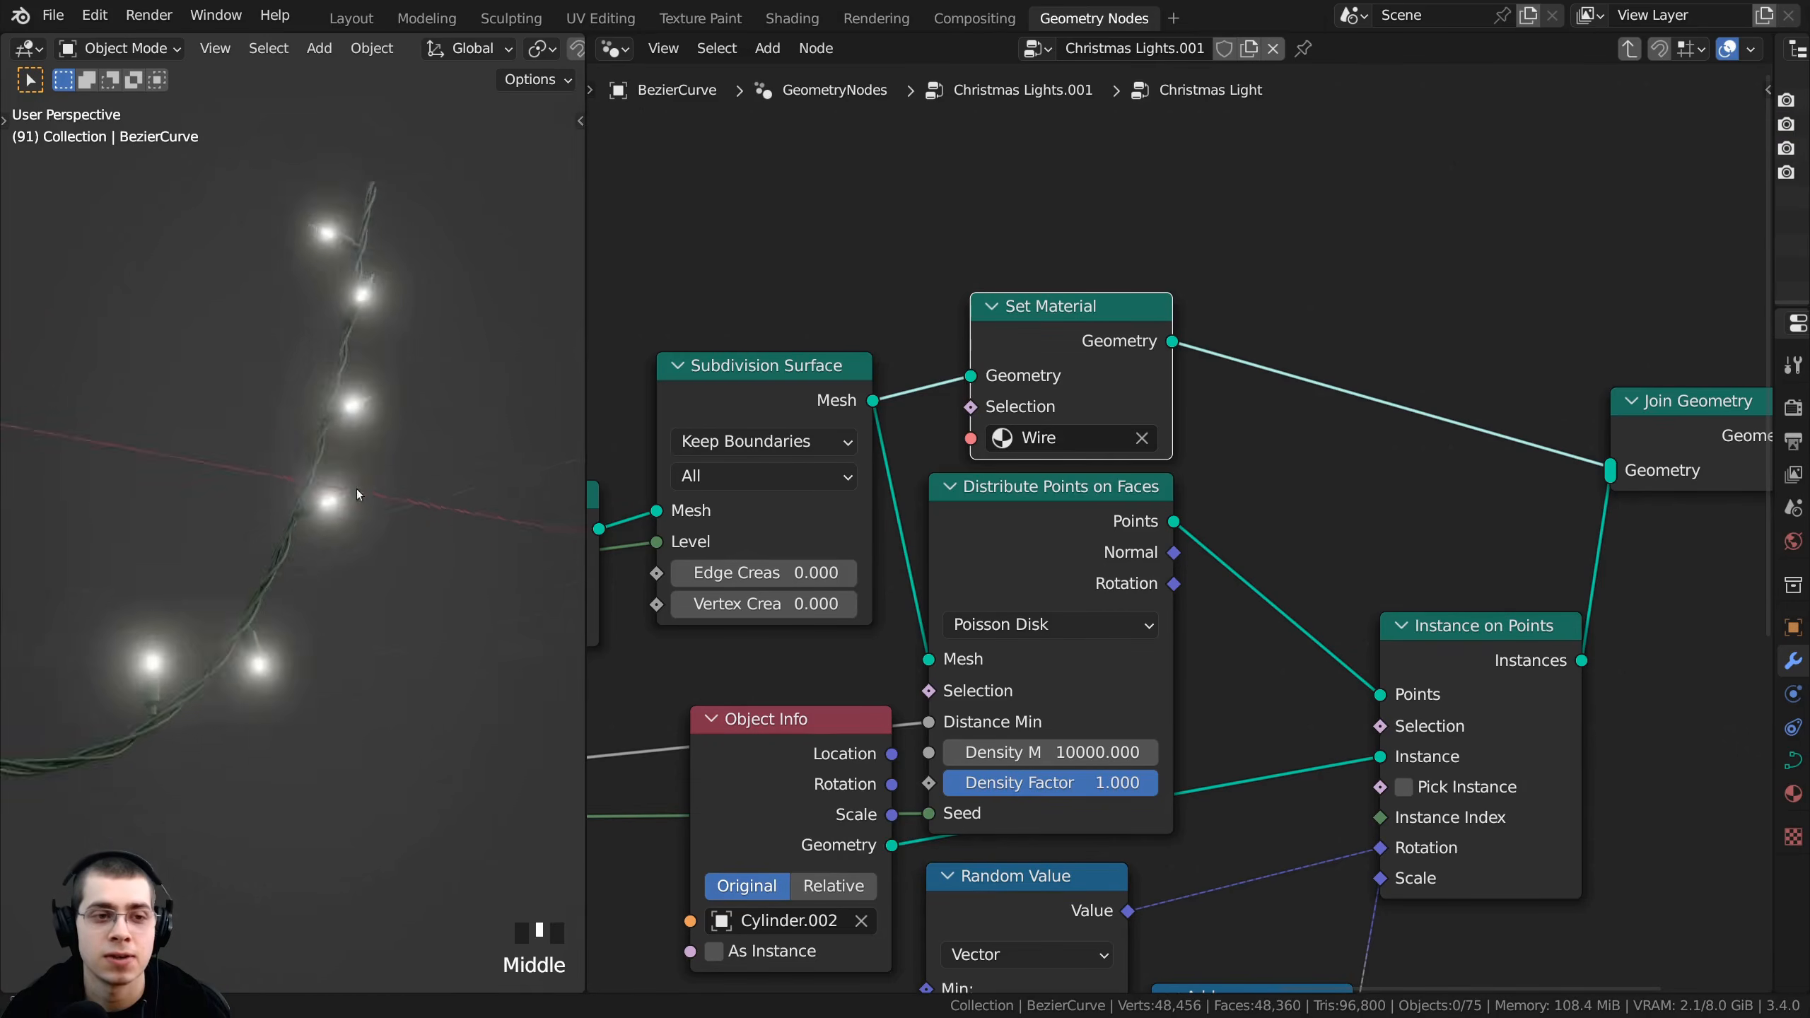
- Select the standalone bulb in the Shading workspace to show its Christmas Lights material nodes
{"action": "scroll", "coordinate": [354, 565], "scroll_direction": "up", "scroll_amount": 6}
{"action": "scroll", "coordinate": [198, 517], "scroll_direction": "down", "scroll_amount": 6}
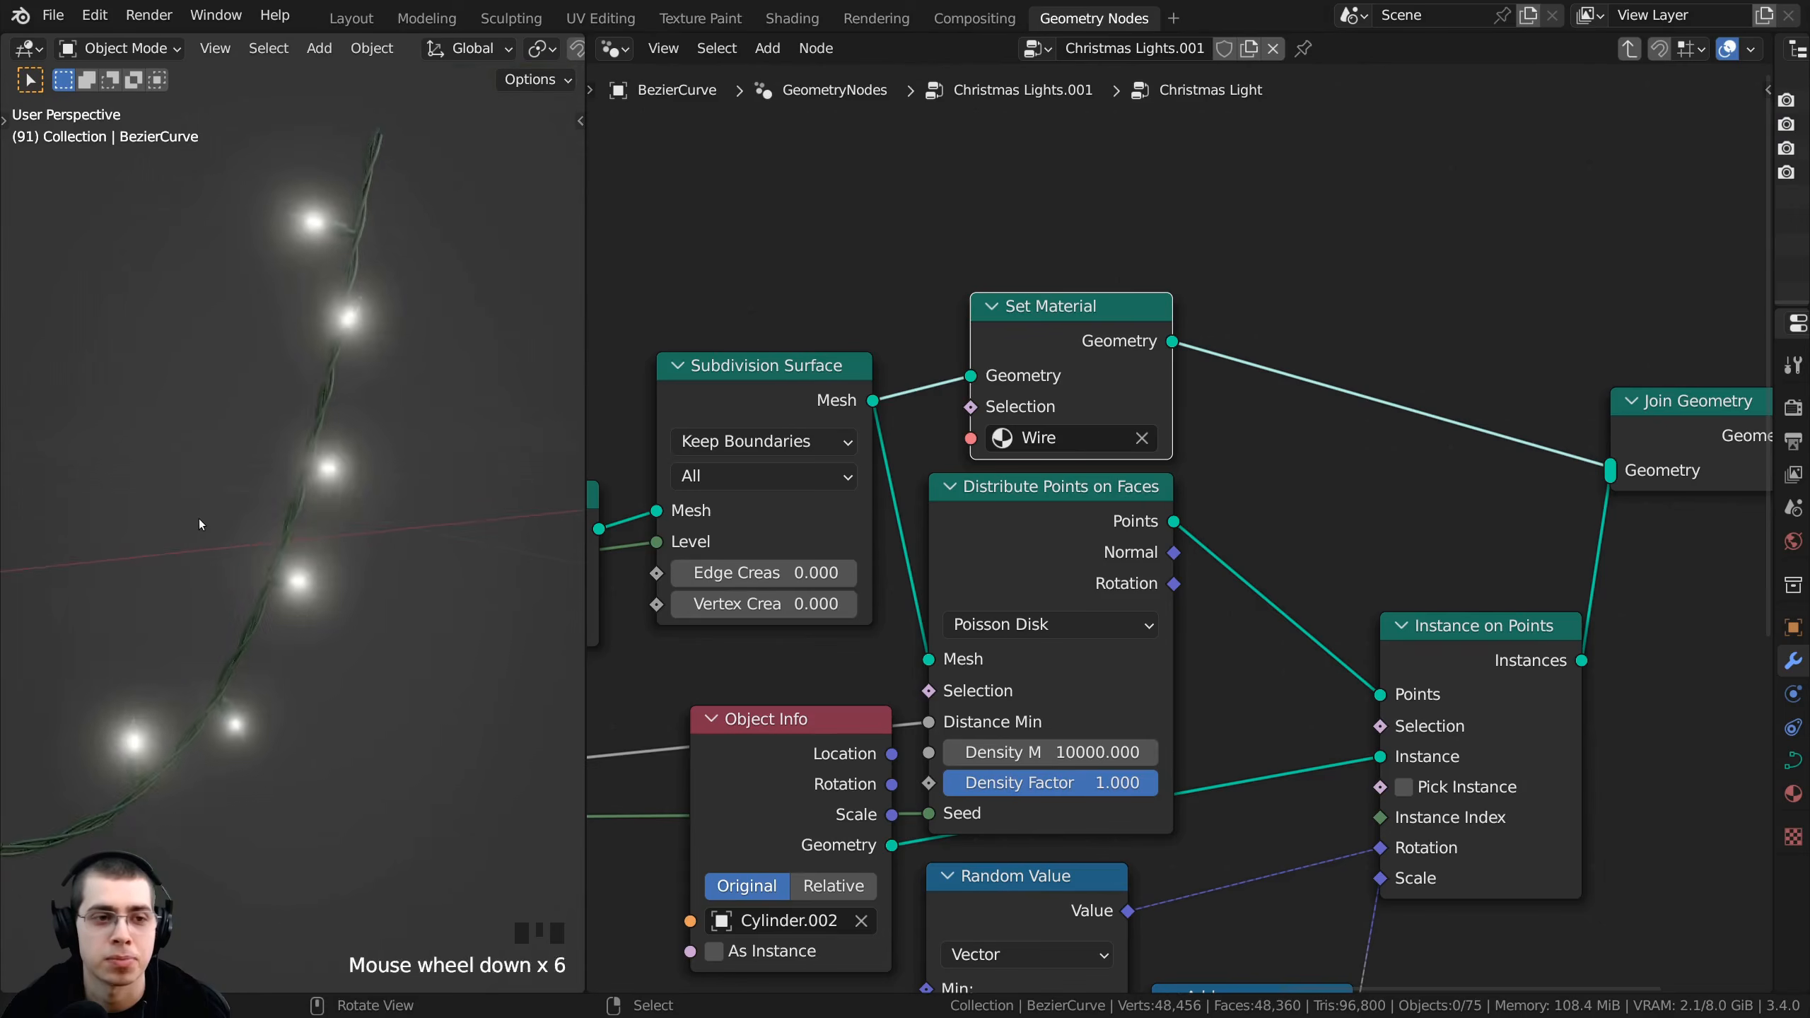
{"action": "middle_click_drag", "start_coordinate": [198, 518], "coordinate": [214, 428]}
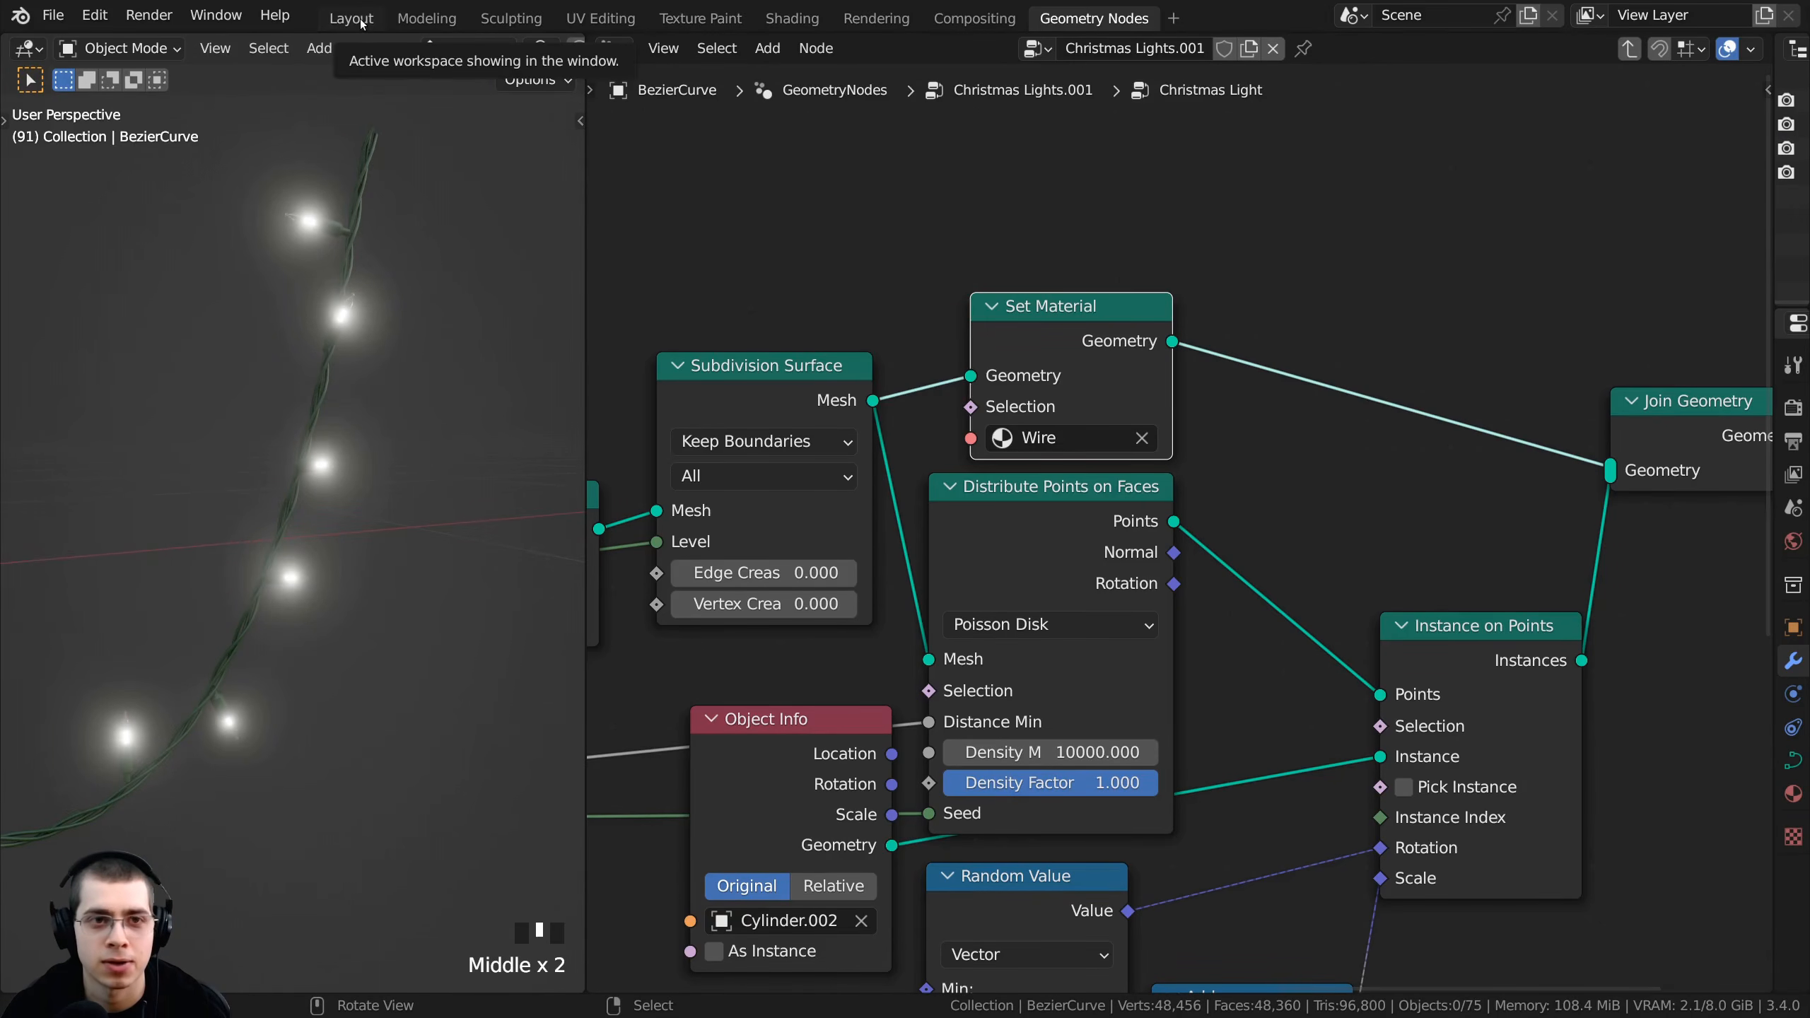
{"action": "left_click", "coordinate": [792, 18]}
{"action": "scroll", "coordinate": [434, 408], "scroll_direction": "up", "scroll_amount": 2}
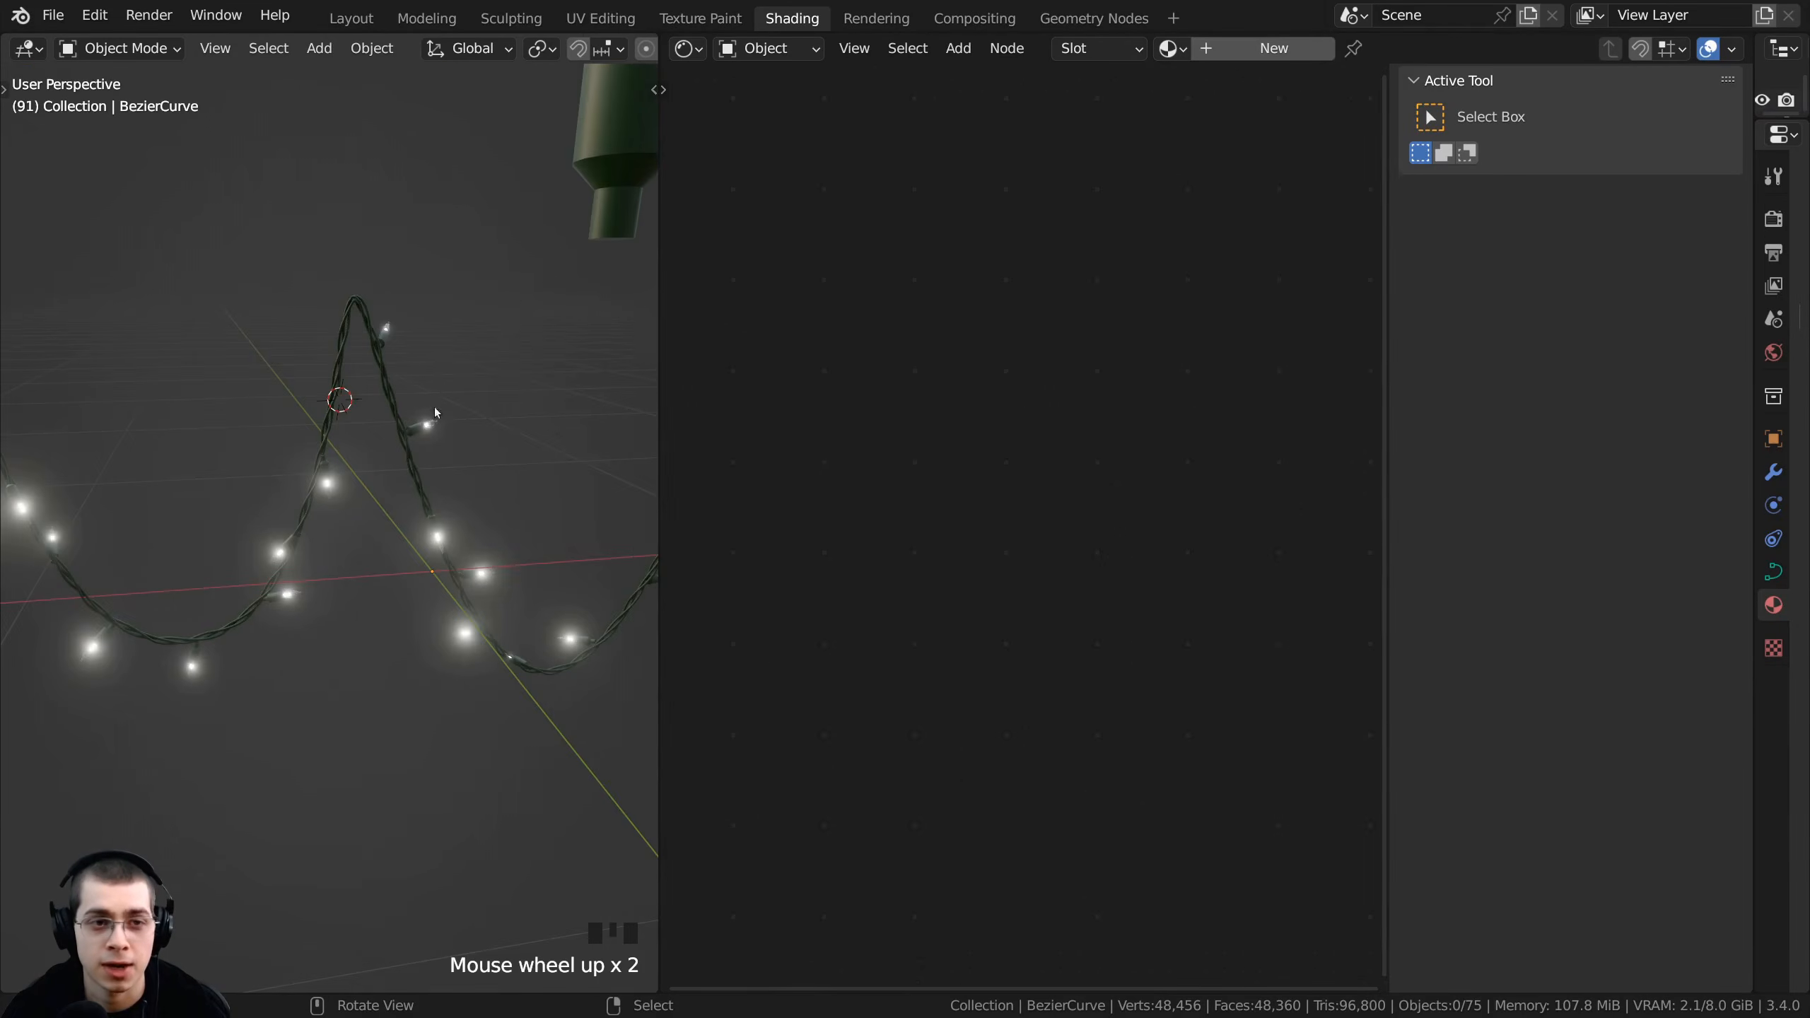
{"action": "scroll", "coordinate": [469, 322], "scroll_direction": "down", "scroll_amount": 2}
{"action": "middle_click_drag", "start_coordinate": [469, 322], "coordinate": [470, 241], "text": "shift"}
{"action": "right_click", "coordinate": [475, 235]}
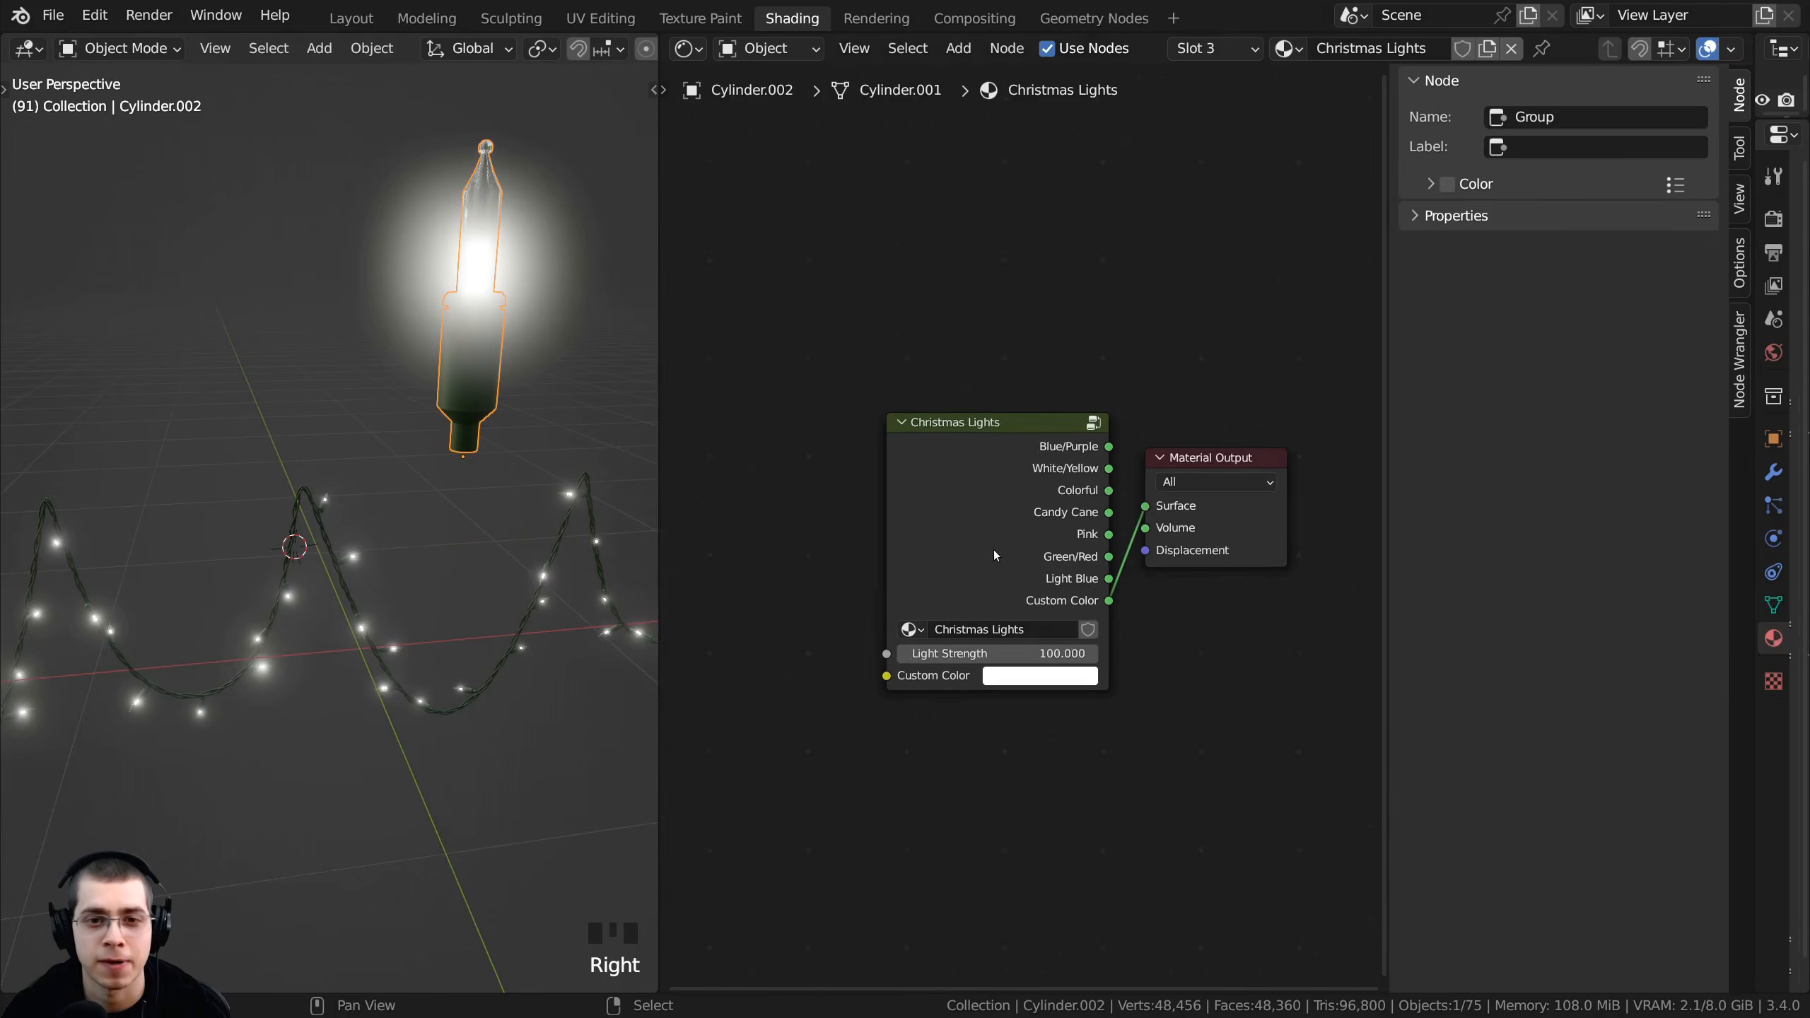
{"action": "scroll", "coordinate": [994, 556], "scroll_direction": "up", "scroll_amount": 1}
{"action": "scroll", "coordinate": [1057, 482], "scroll_direction": "up", "scroll_amount": 1}
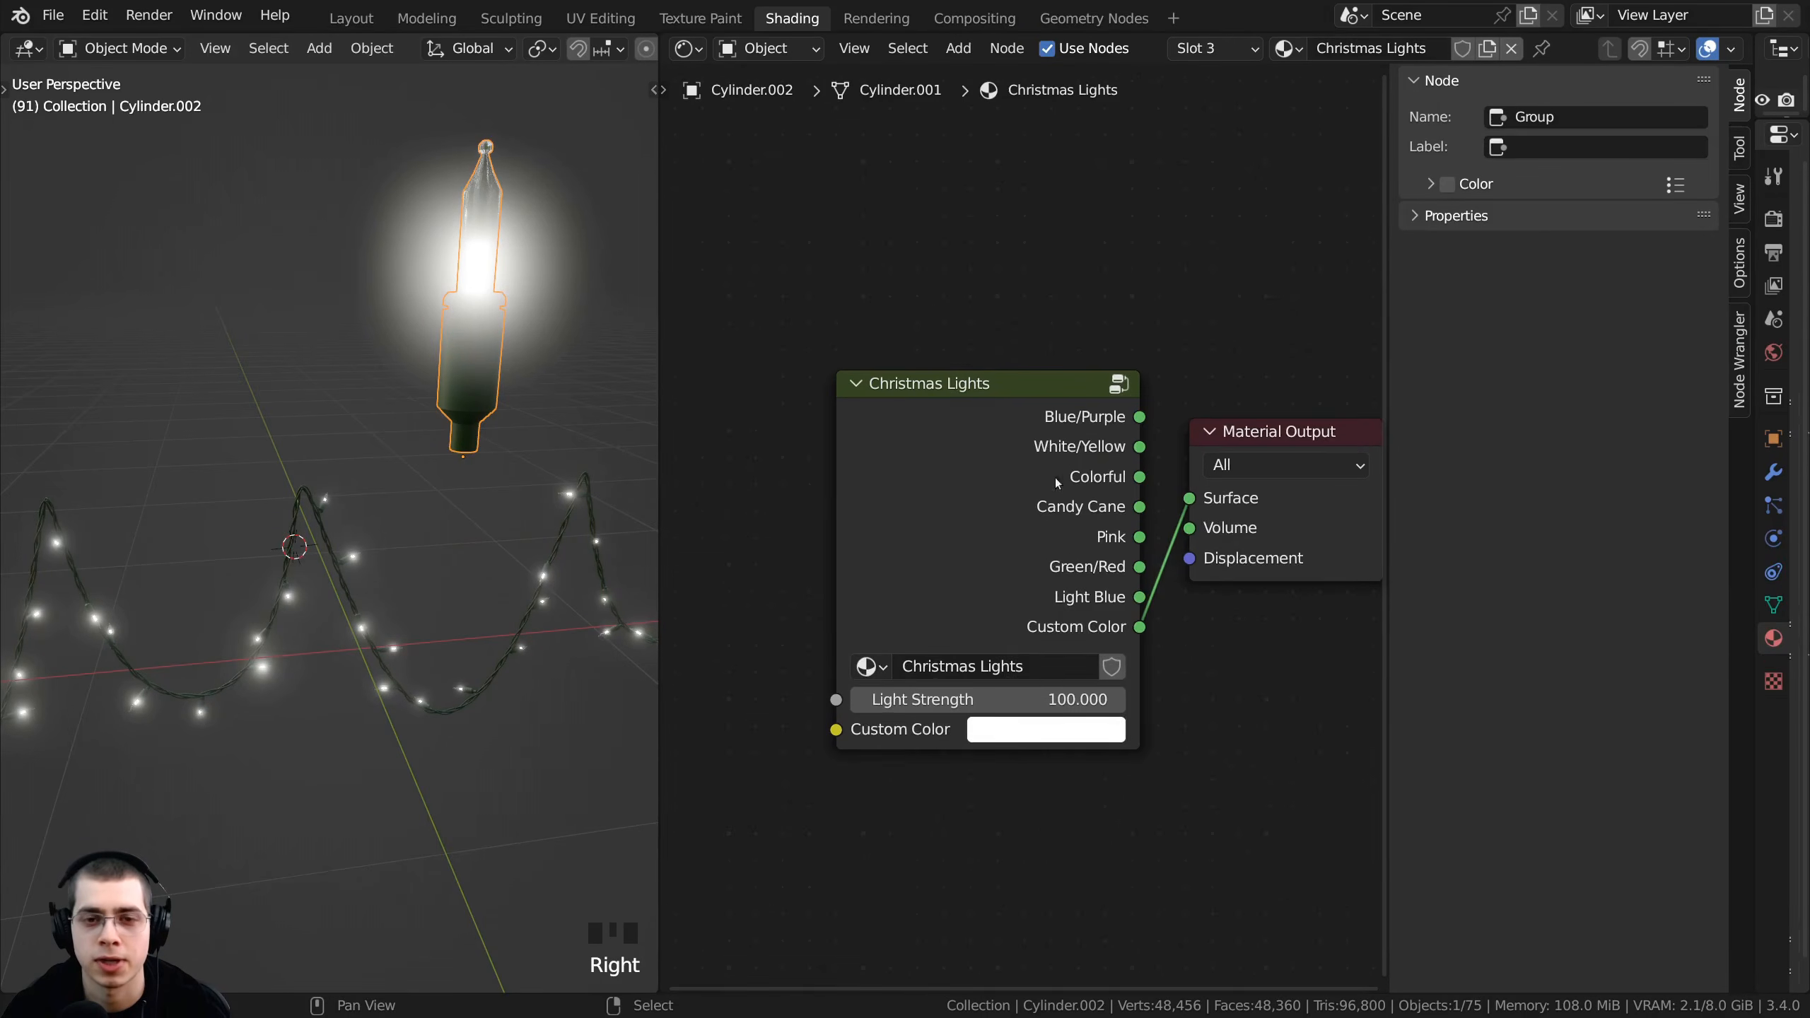
- Check the Christmas Lights material slot in the bulb's material properties
{"action": "left_click_drag", "start_coordinate": [1759, 440], "coordinate": [1523, 642]}
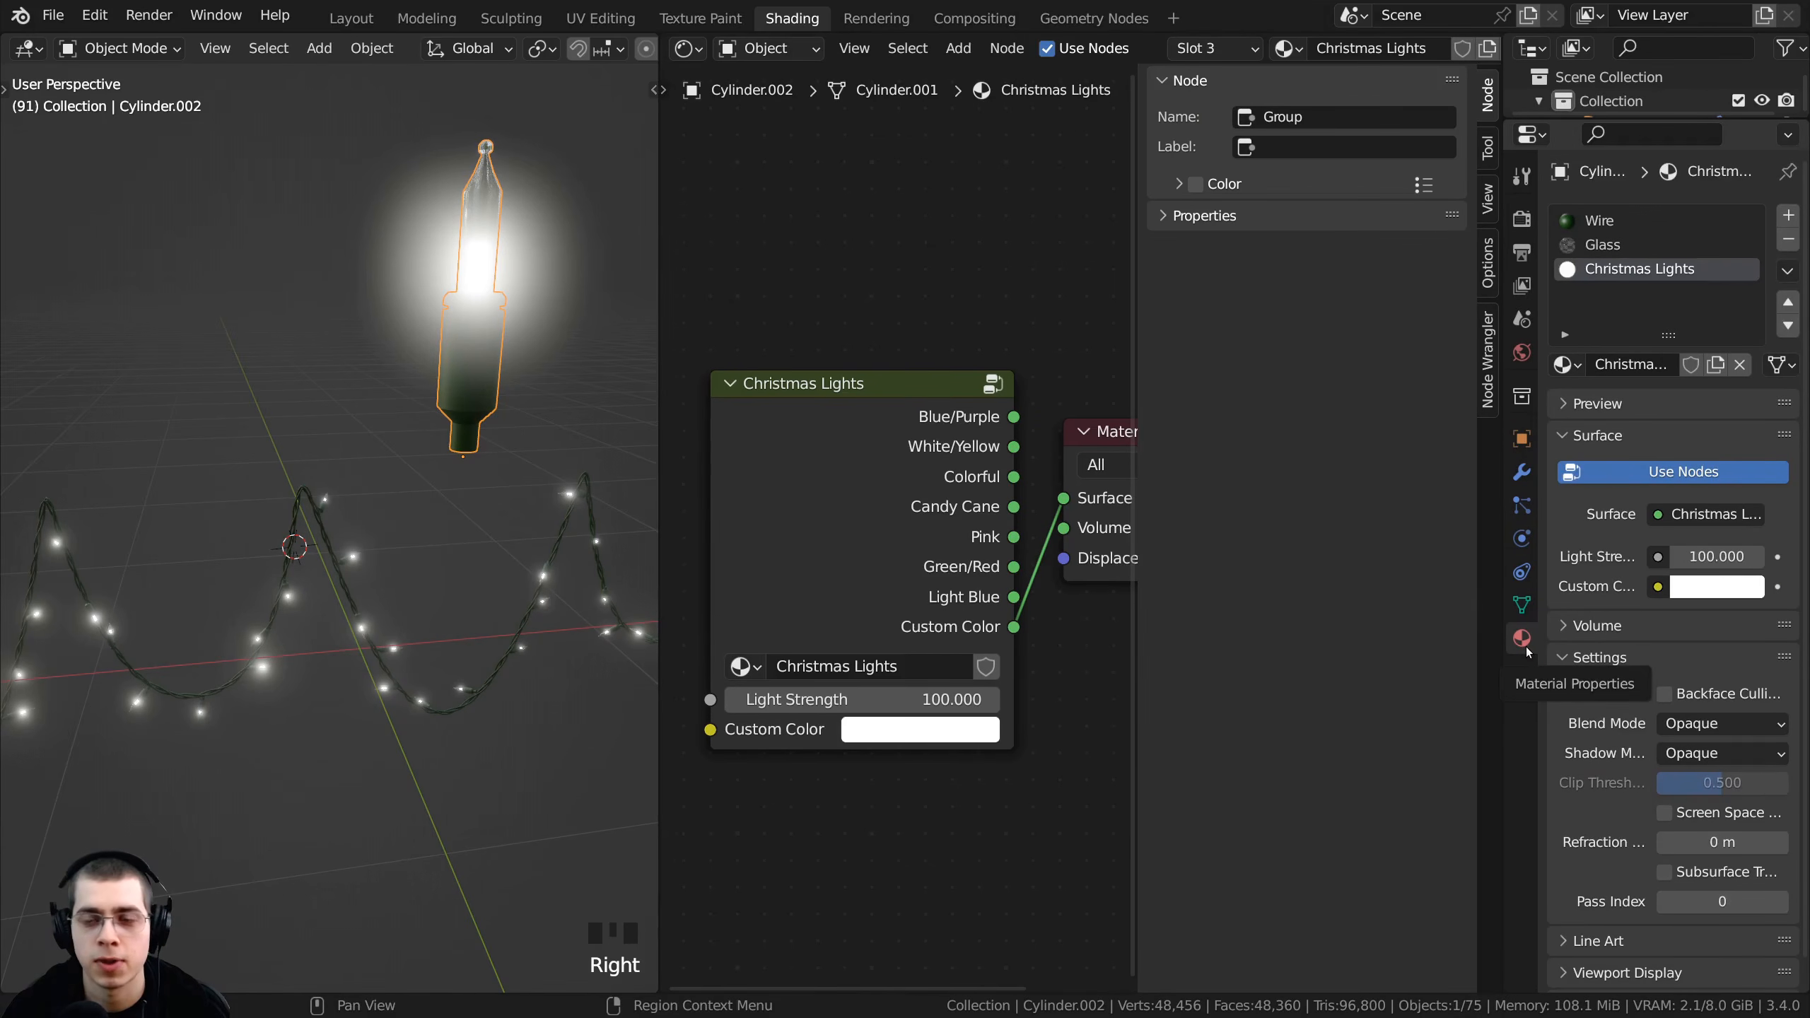
{"action": "left_click", "coordinate": [1621, 273]}
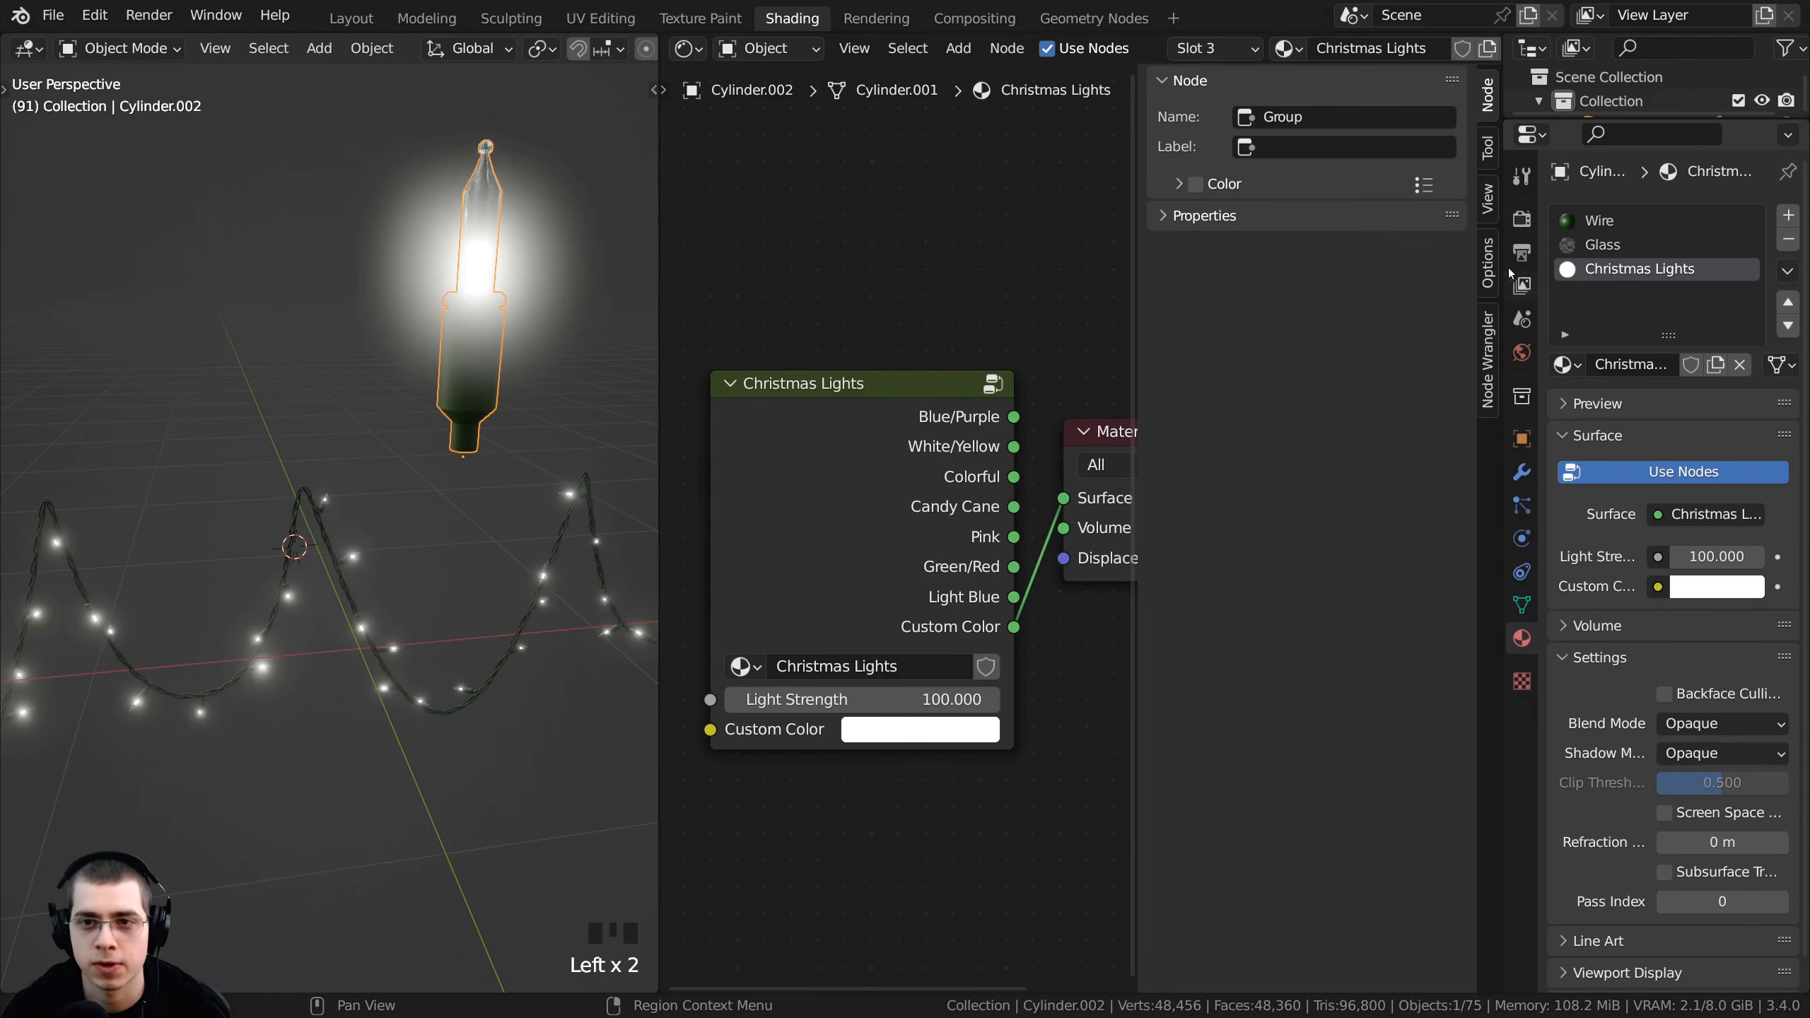
{"action": "left_click_drag", "start_coordinate": [1504, 262], "coordinate": [1763, 268]}
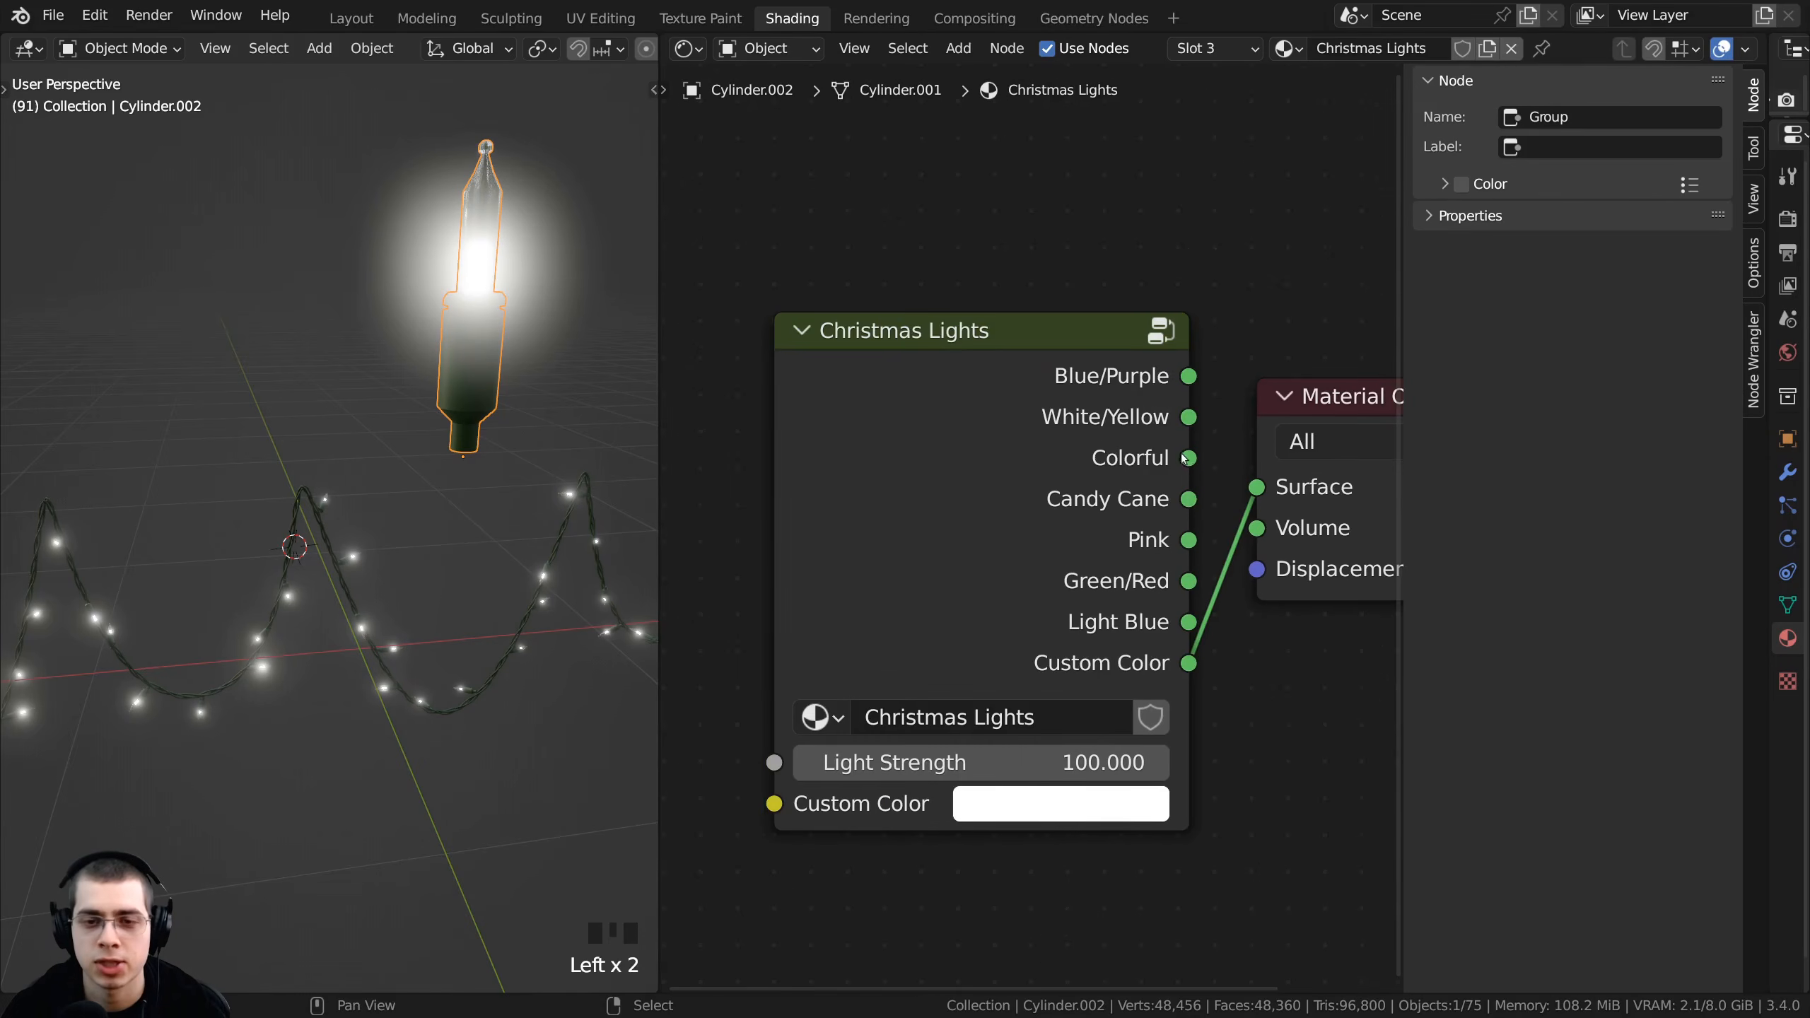
- Connect the Christmas Lights group's Colorful output to the Material Output's Surface input and hide the node editor's sidebar
{"action": "scroll", "coordinate": [1184, 457], "scroll_direction": "down", "scroll_amount": 1}
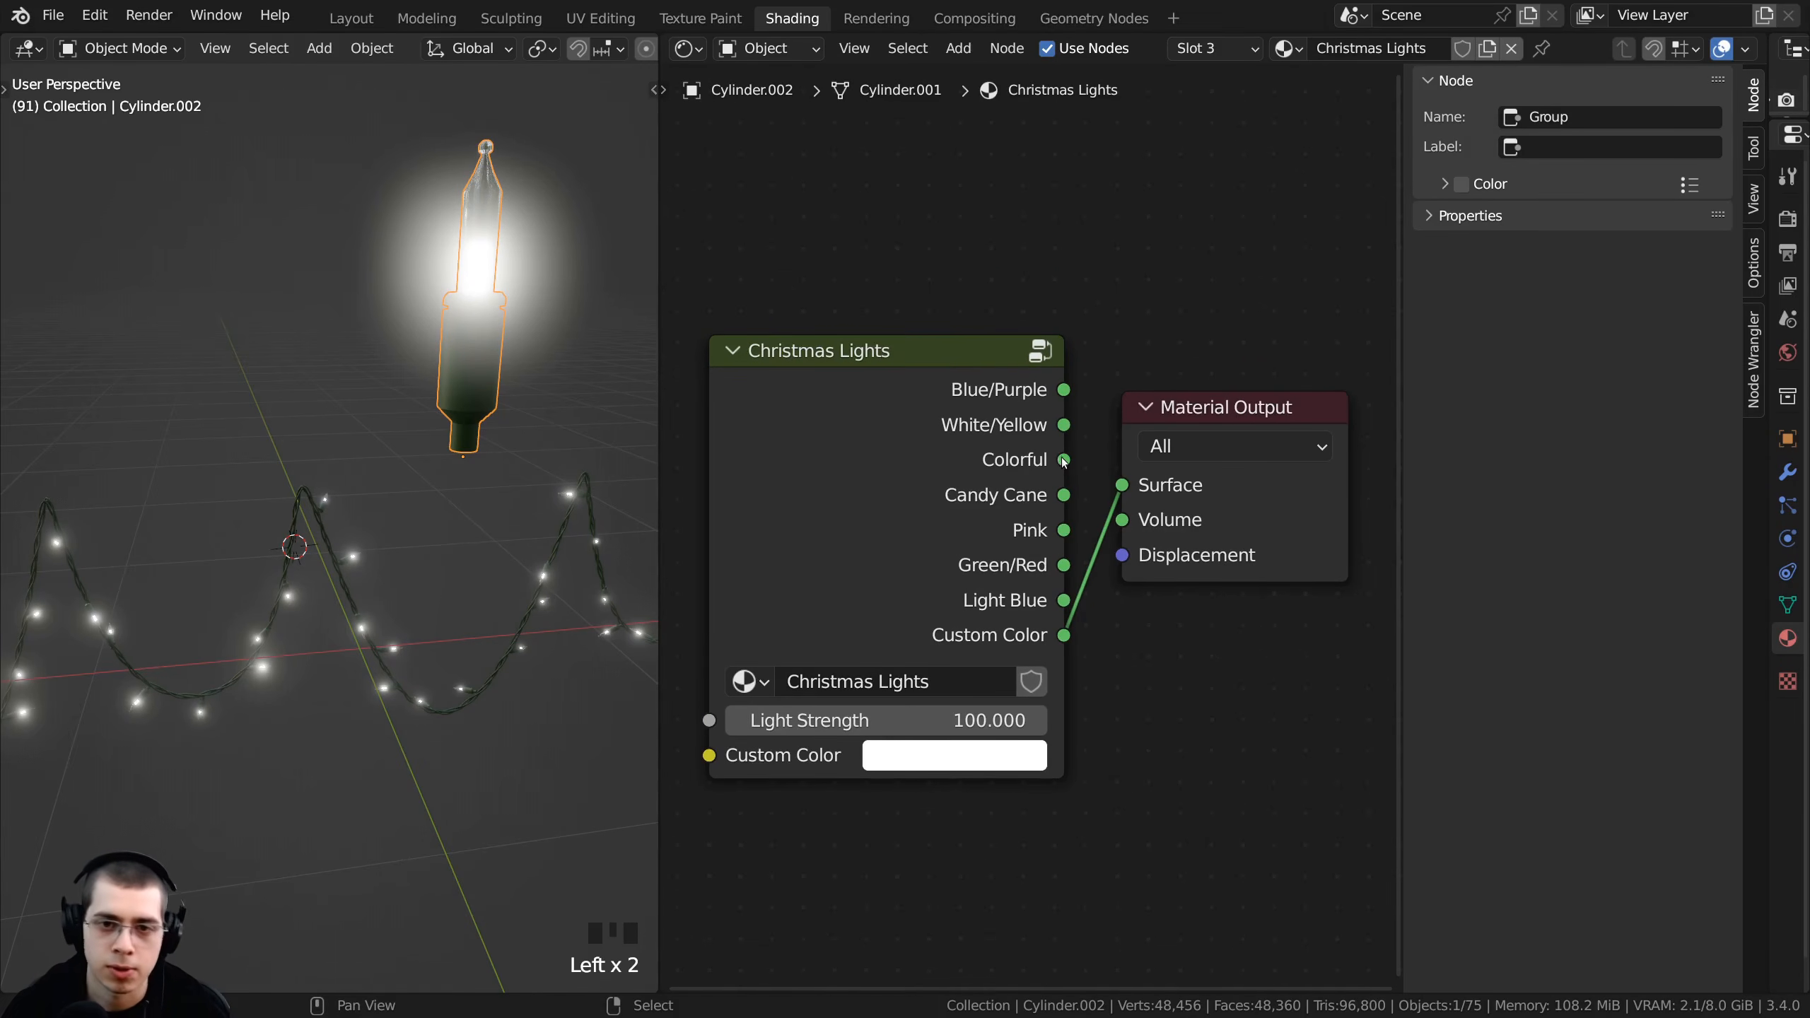
{"action": "left_click_drag", "start_coordinate": [1063, 460], "coordinate": [1136, 484]}
{"action": "middle_click_drag", "start_coordinate": [1161, 485], "coordinate": [1181, 491]}
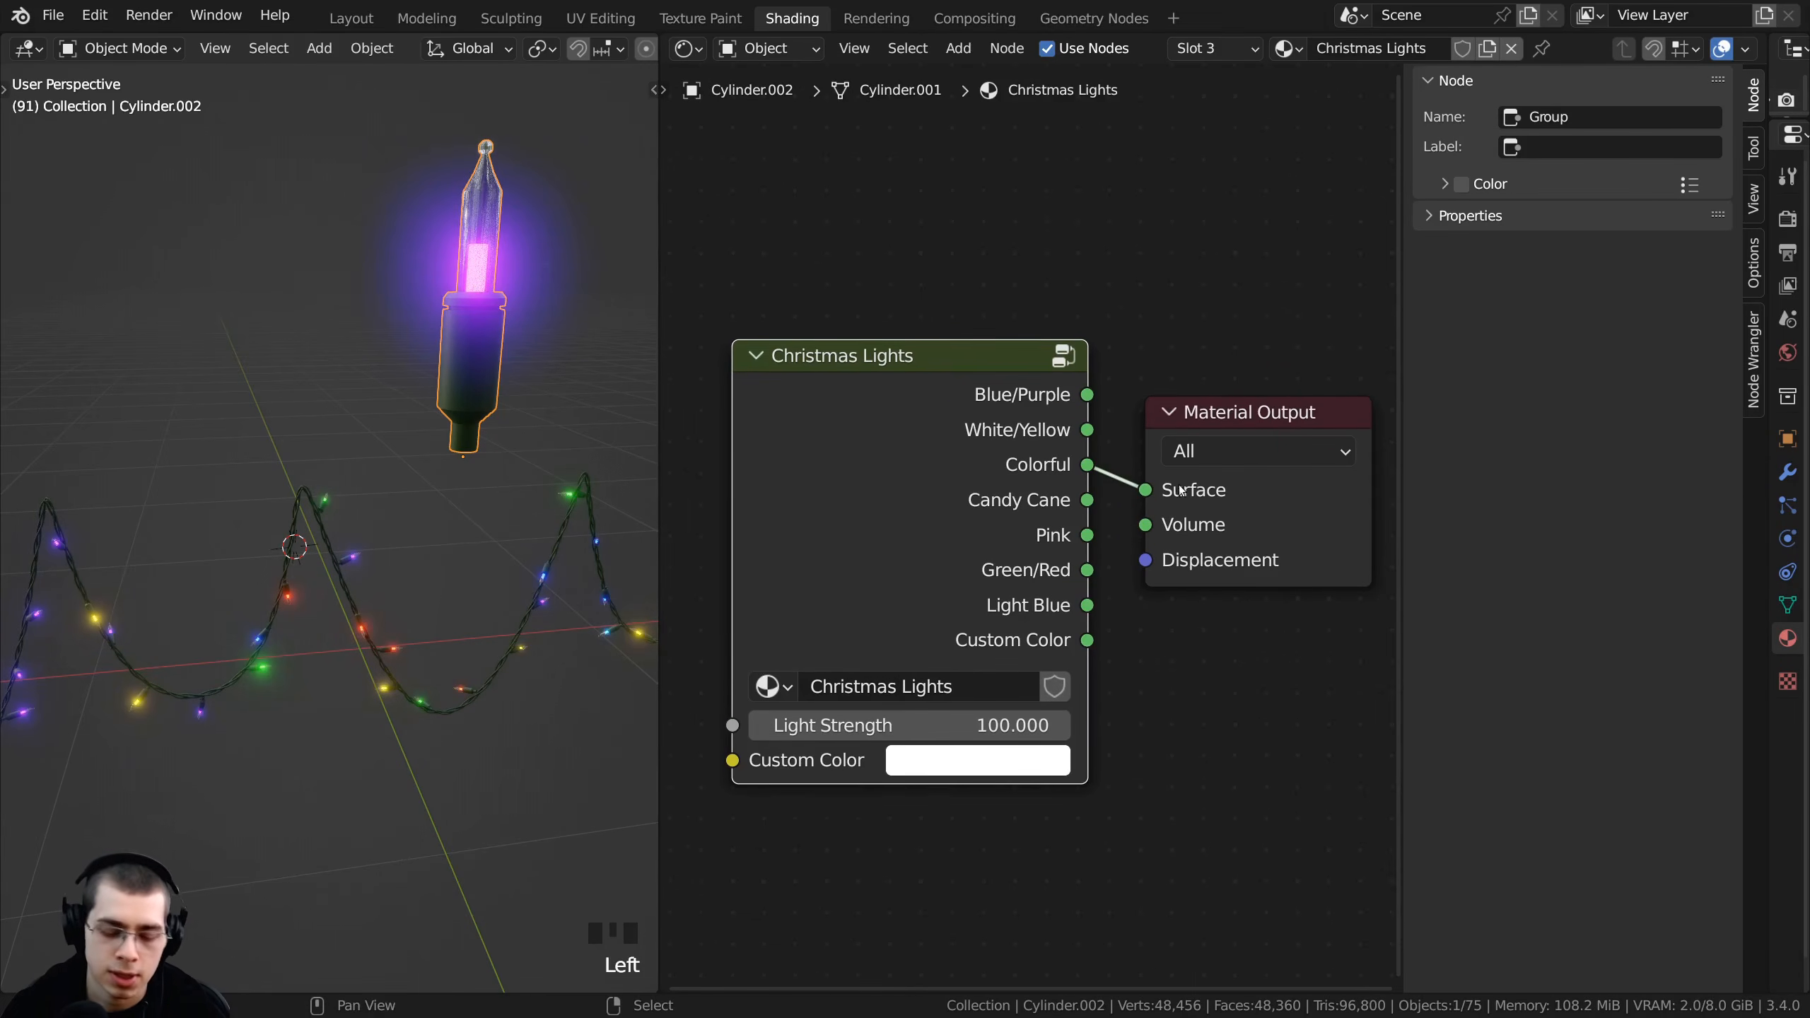
{"action": "key", "text": "n"}
{"action": "scroll", "coordinate": [1139, 539], "scroll_direction": "up", "scroll_amount": 3}
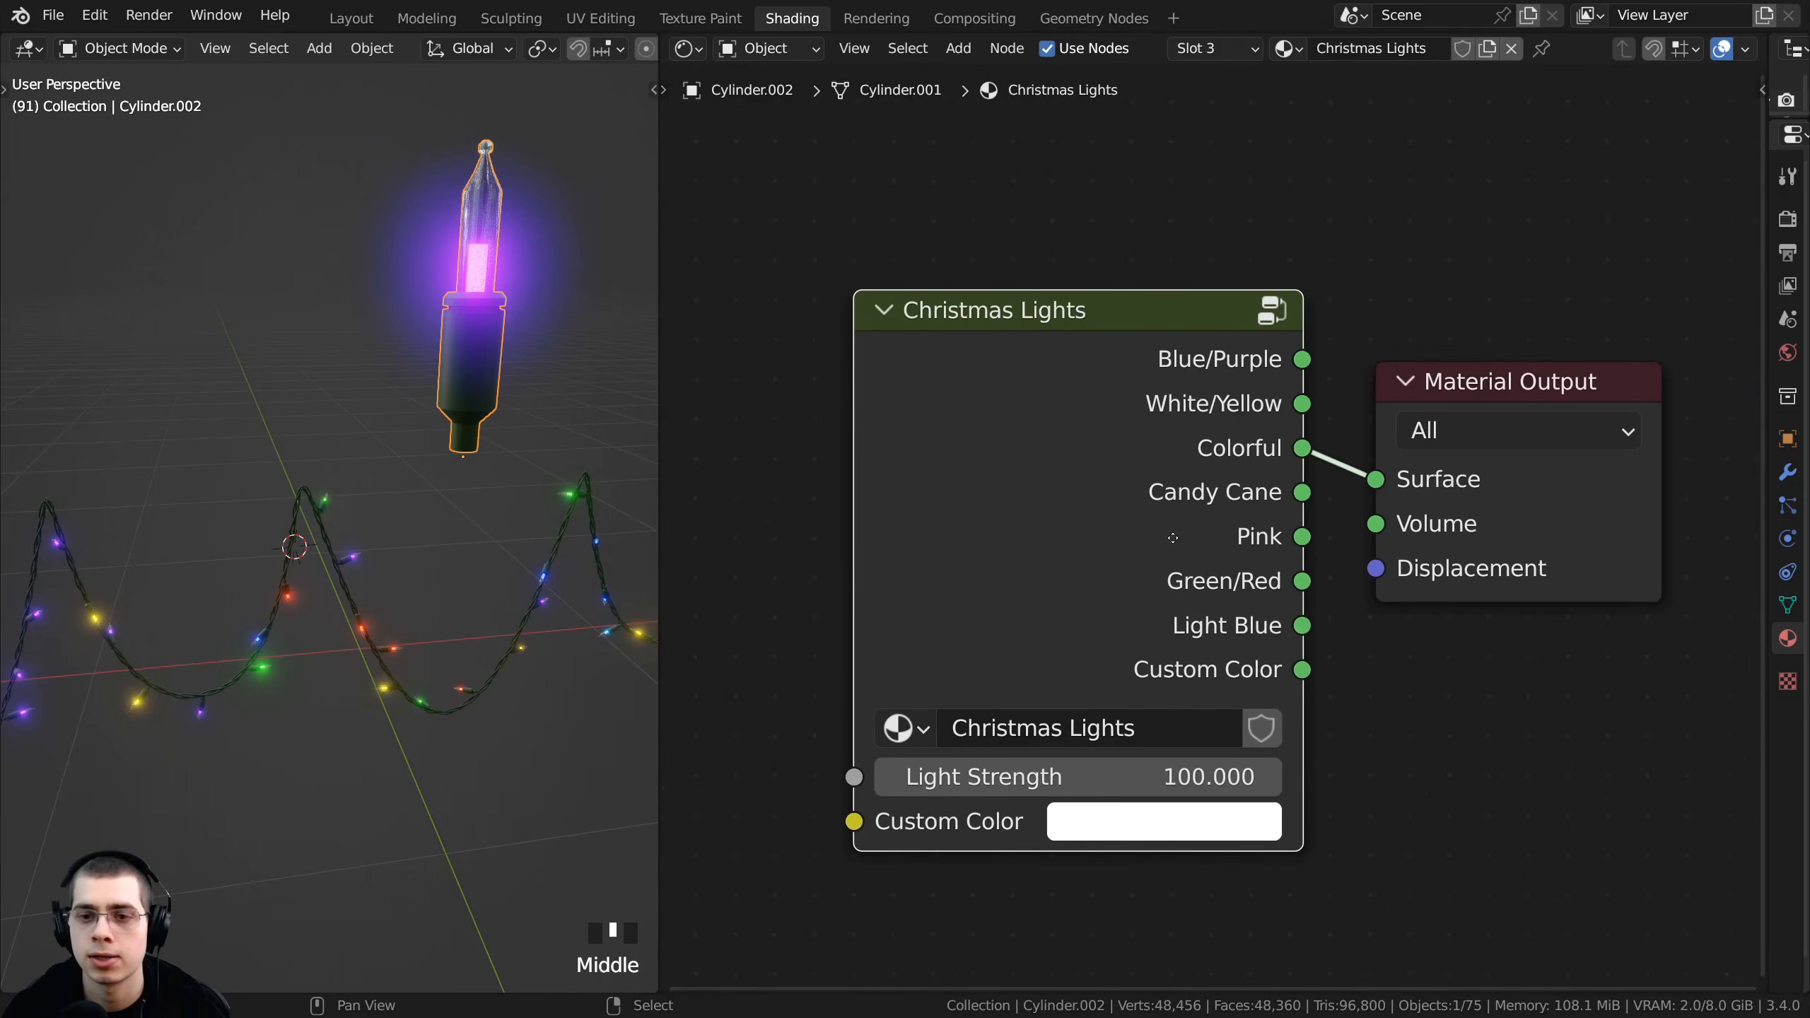
- Maximize the 3D viewport and inspect the colorful lights along the whole string
{"action": "left_click_drag", "start_coordinate": [661, 473], "coordinate": [713, 473]}
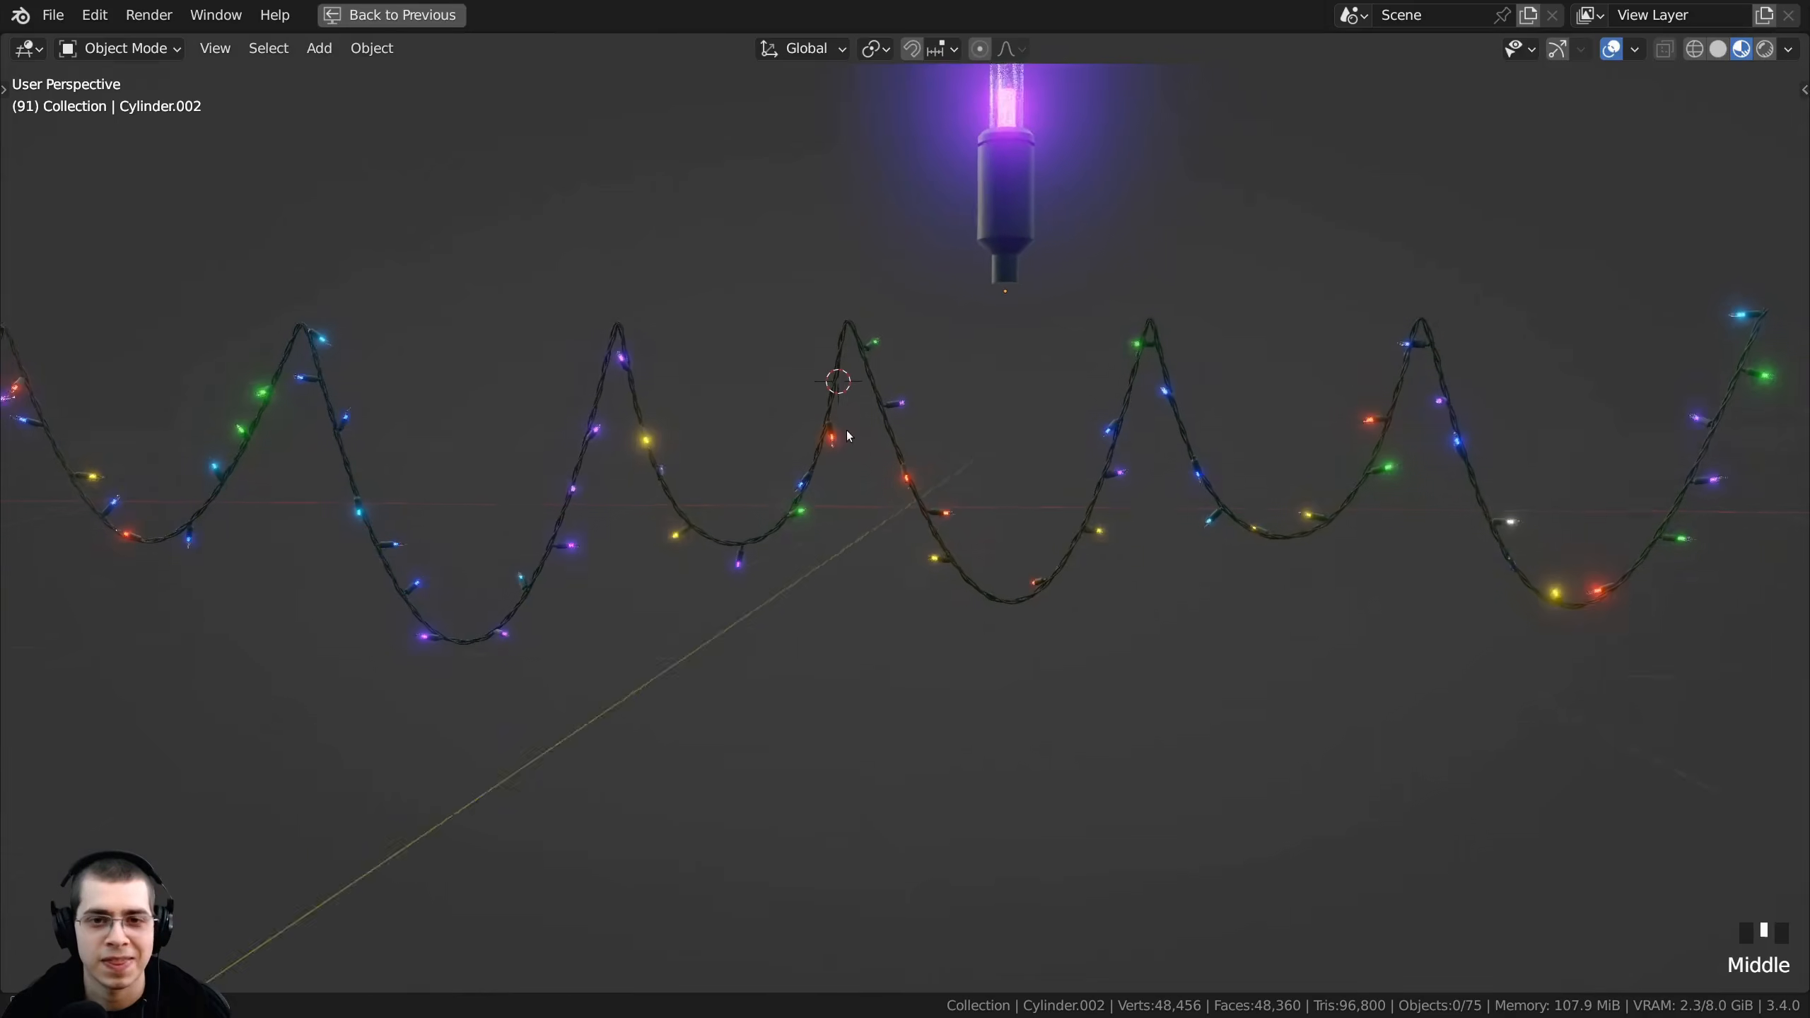
{"action": "middle_click_drag", "start_coordinate": [832, 499], "coordinate": [868, 465]}
{"action": "middle_click_drag", "start_coordinate": [868, 465], "coordinate": [1094, 460]}
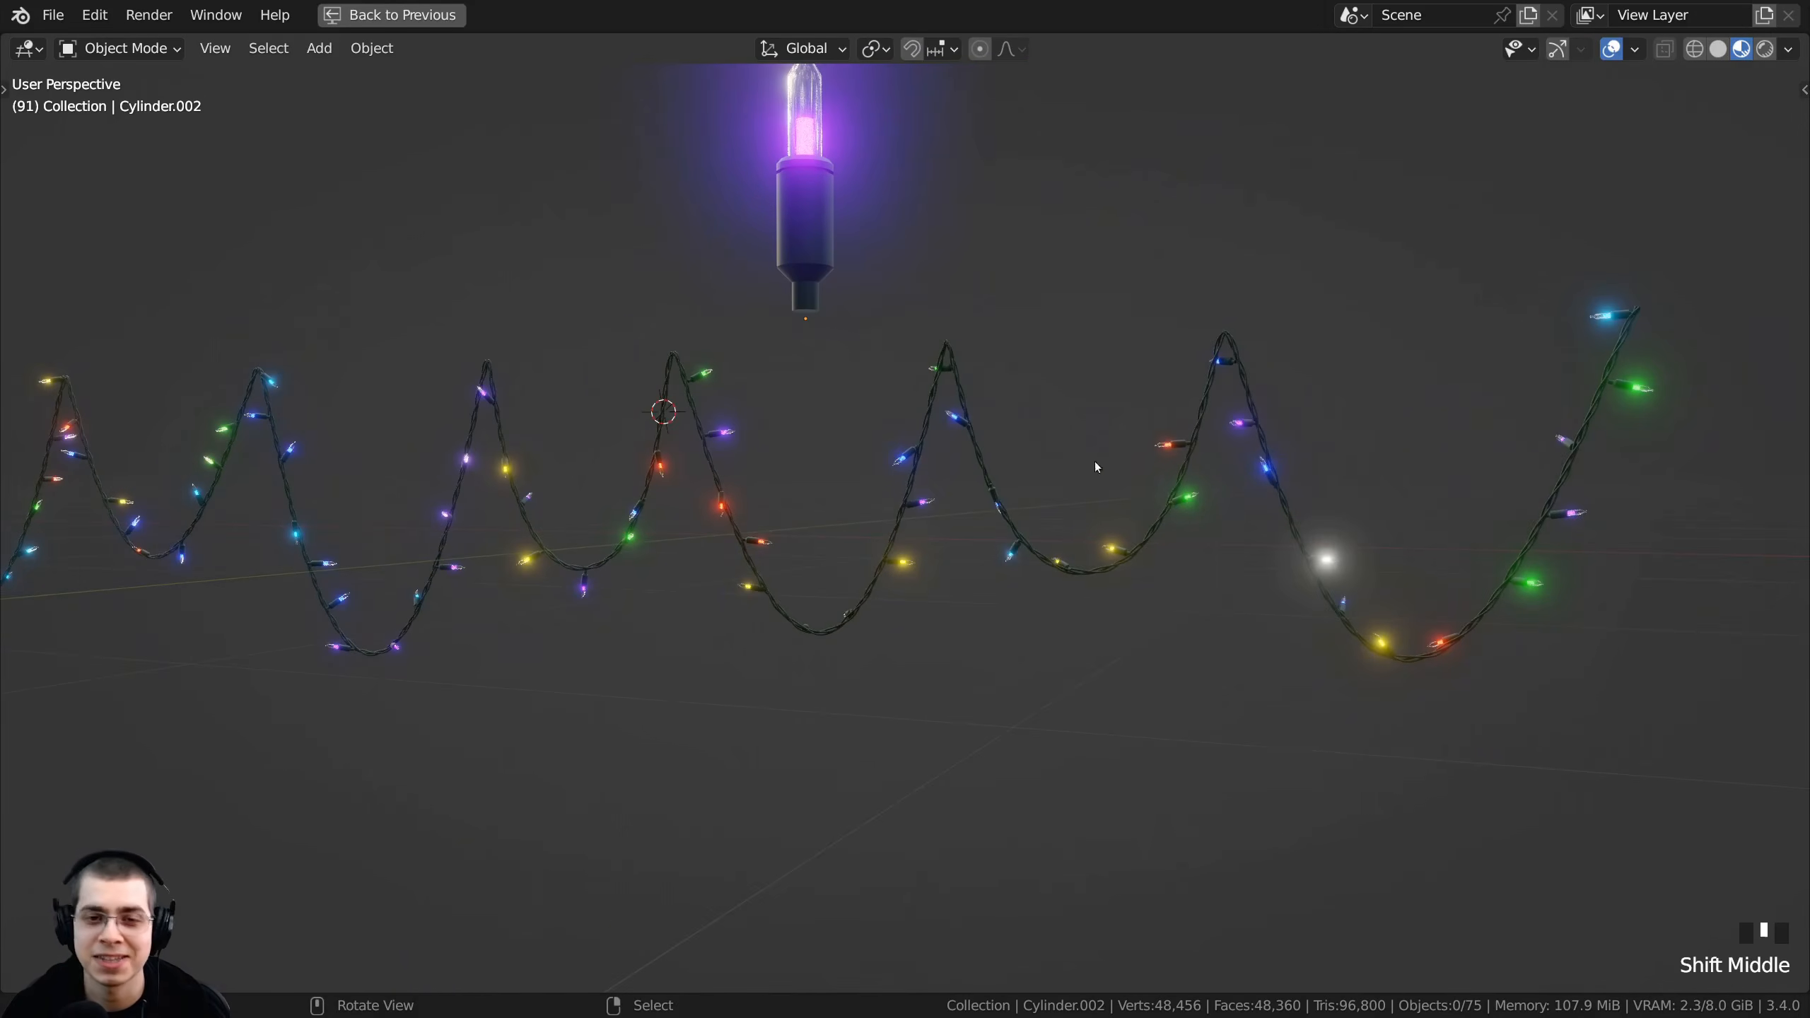
{"action": "scroll", "coordinate": [995, 523], "scroll_direction": "down", "scroll_amount": 2}
{"action": "middle_click_drag", "start_coordinate": [995, 523], "coordinate": [721, 586]}
{"action": "scroll", "coordinate": [885, 580], "scroll_direction": "up", "scroll_amount": 2}
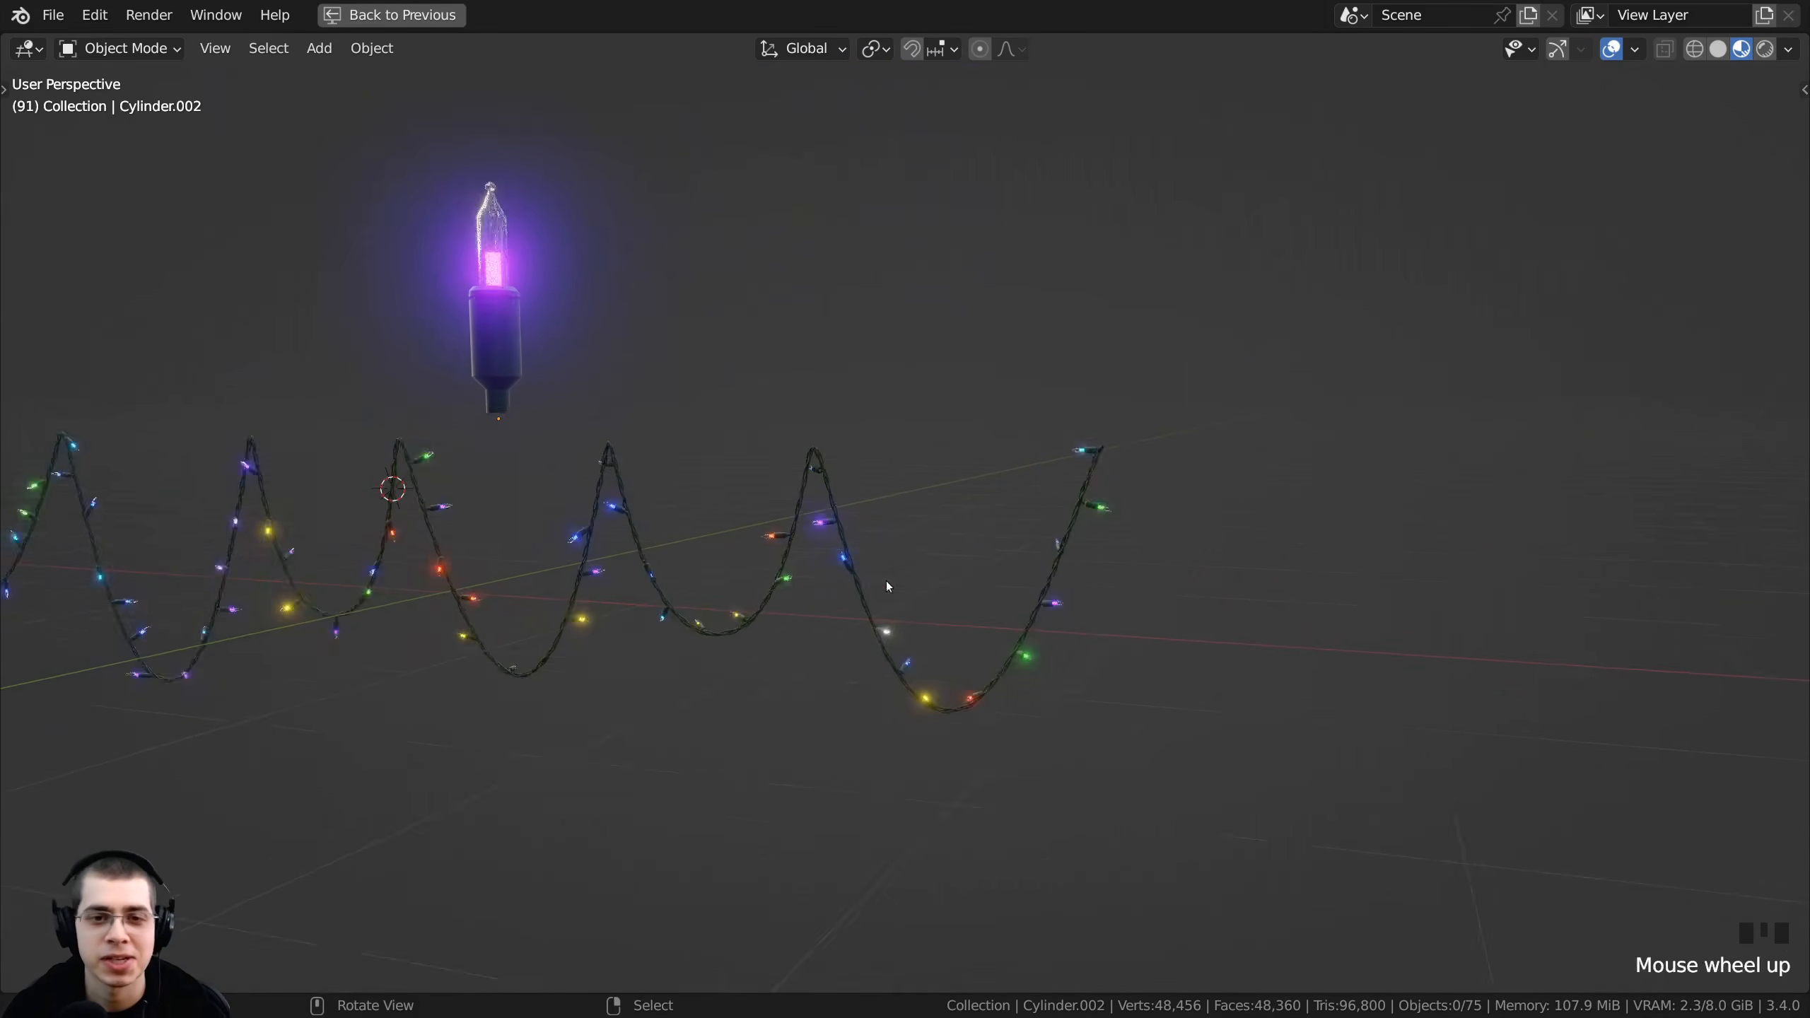
- Try extending the light string by extruding a new point from the curve's end control point and scaling its handles
{"action": "right_click", "coordinate": [1080, 587]}
{"action": "middle_click_drag", "start_coordinate": [1080, 587], "coordinate": [962, 589], "text": "shift"}
{"action": "scroll", "coordinate": [1140, 428], "scroll_direction": "up", "scroll_amount": 3}
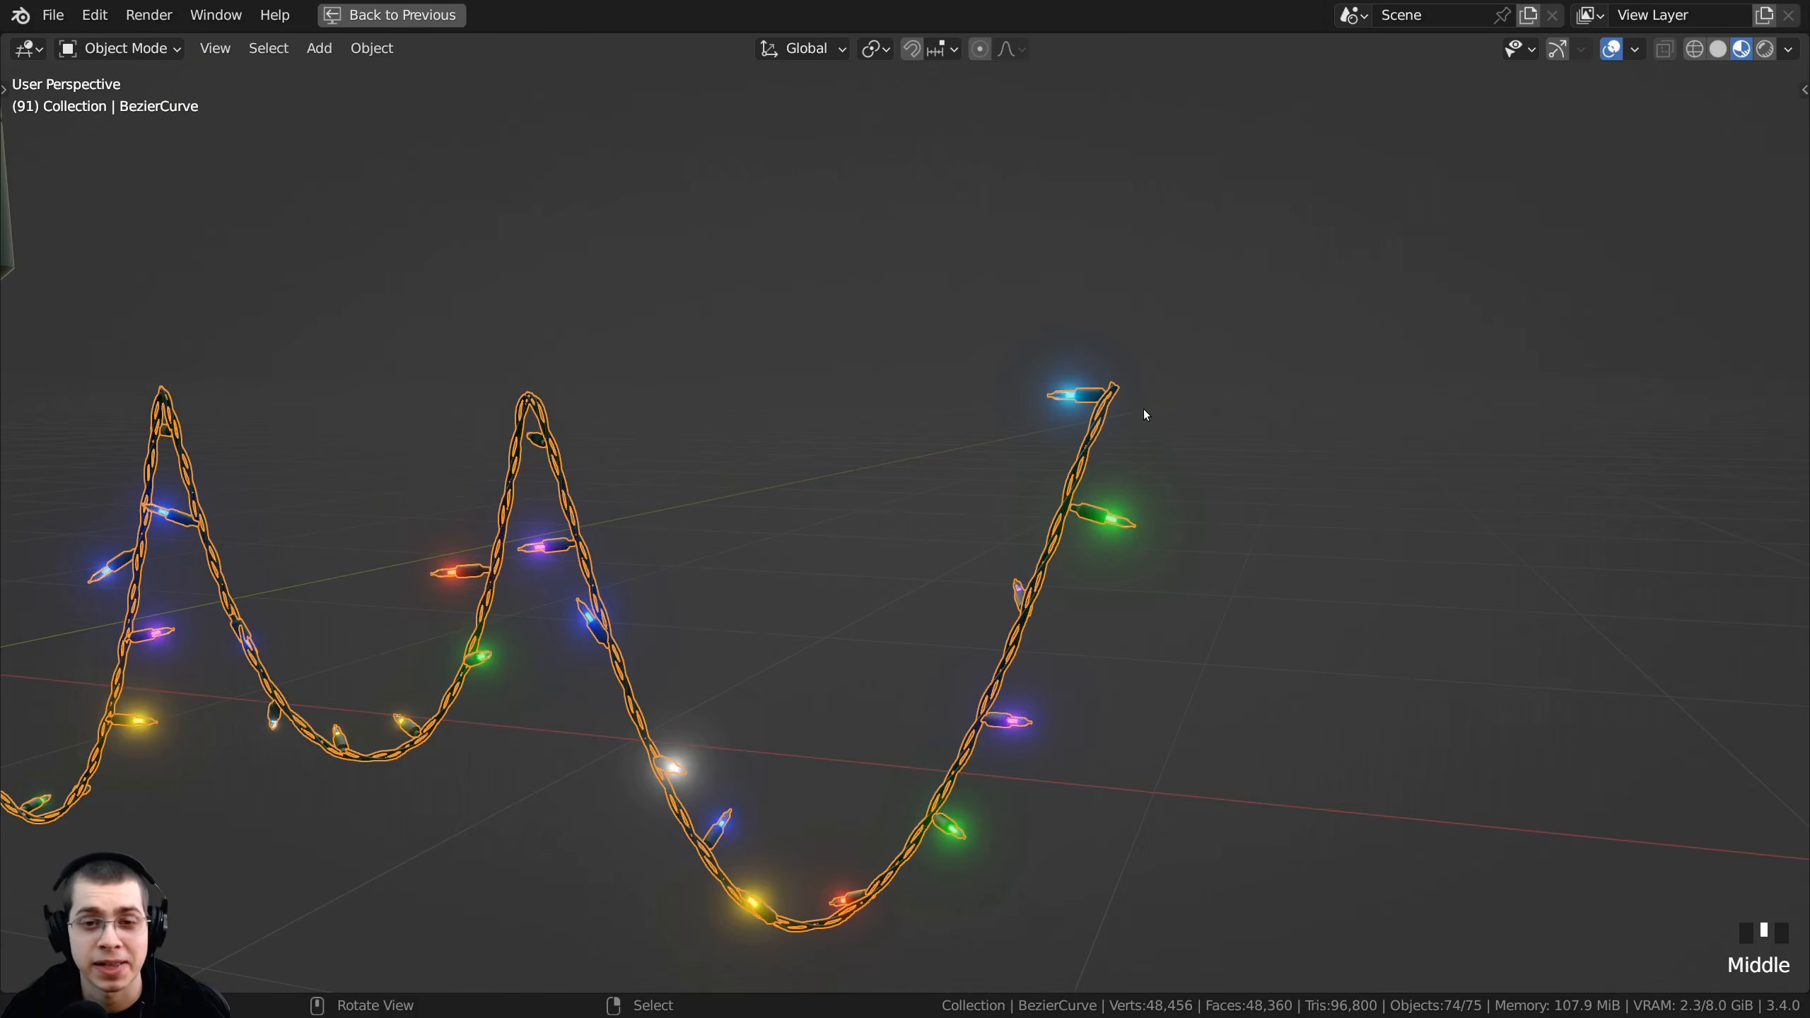
{"action": "key", "text": "Tab"}
{"action": "right_click", "coordinate": [1115, 388]}
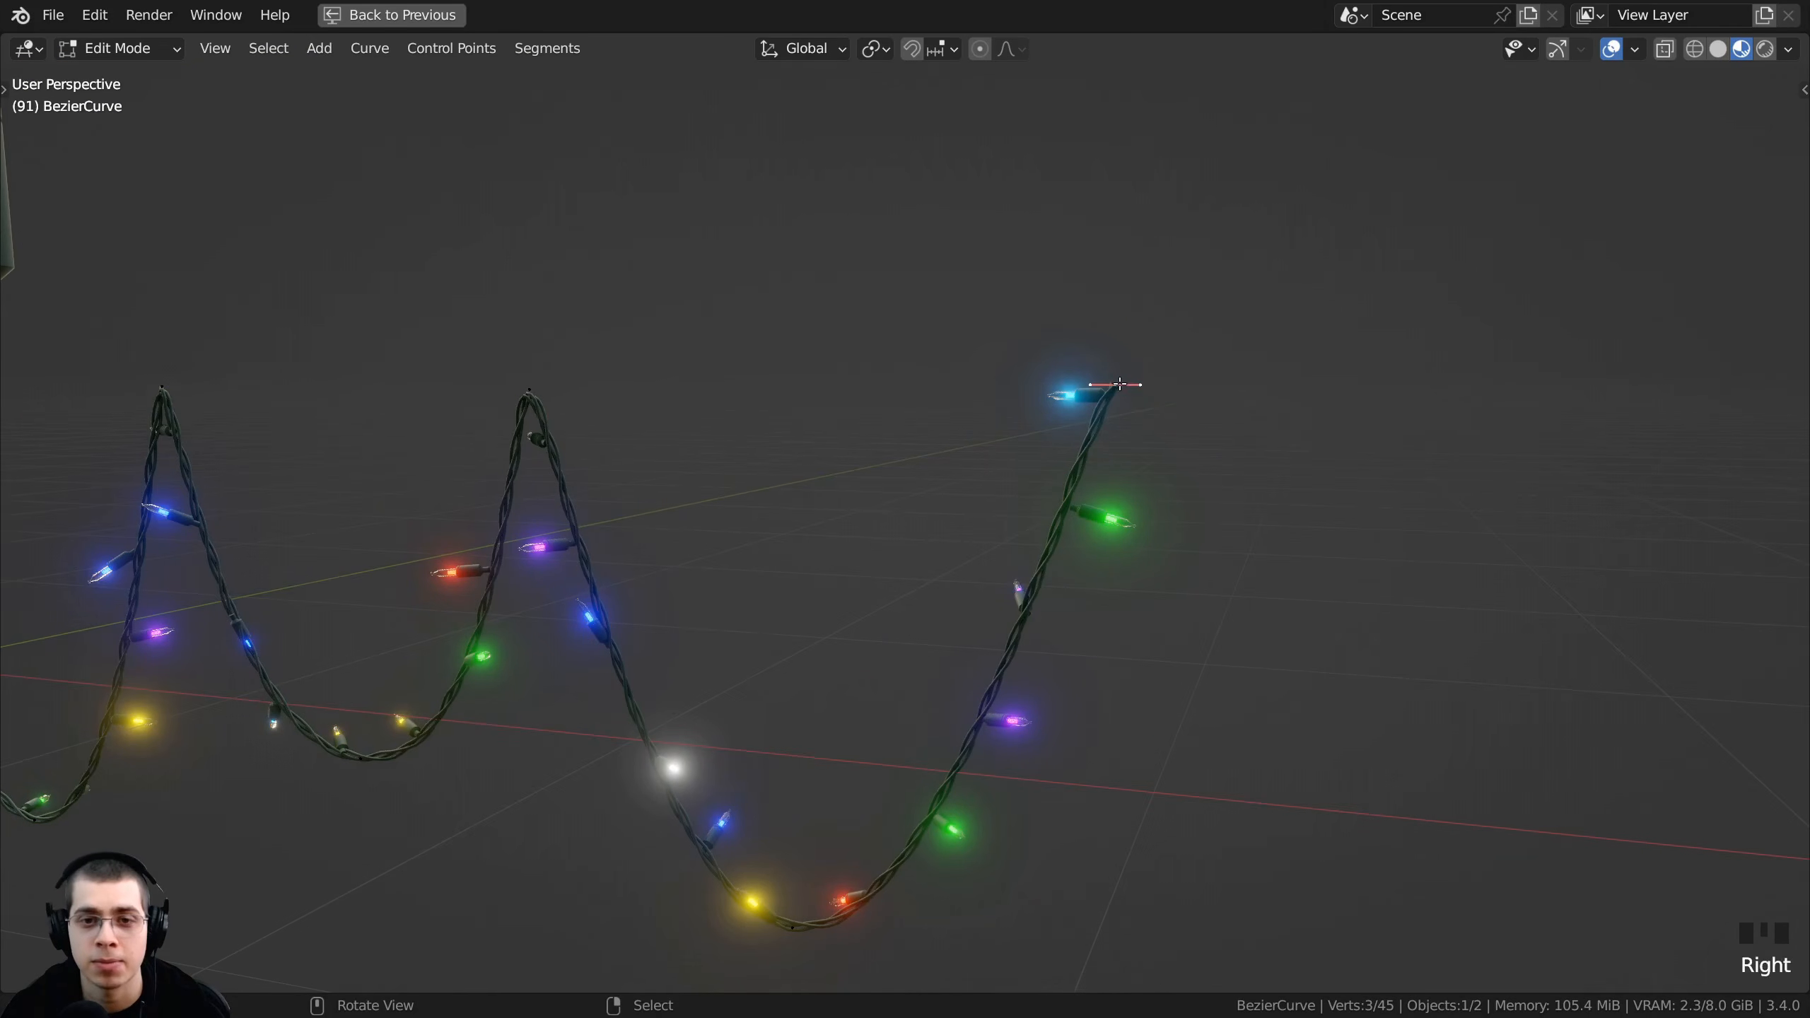
{"action": "scroll", "coordinate": [1105, 398], "scroll_direction": "up", "scroll_amount": 2}
{"action": "key", "text": "g"}
{"action": "right_click", "coordinate": [1147, 417]}
{"action": "scroll", "coordinate": [1144, 419], "scroll_direction": "down", "scroll_amount": 5}
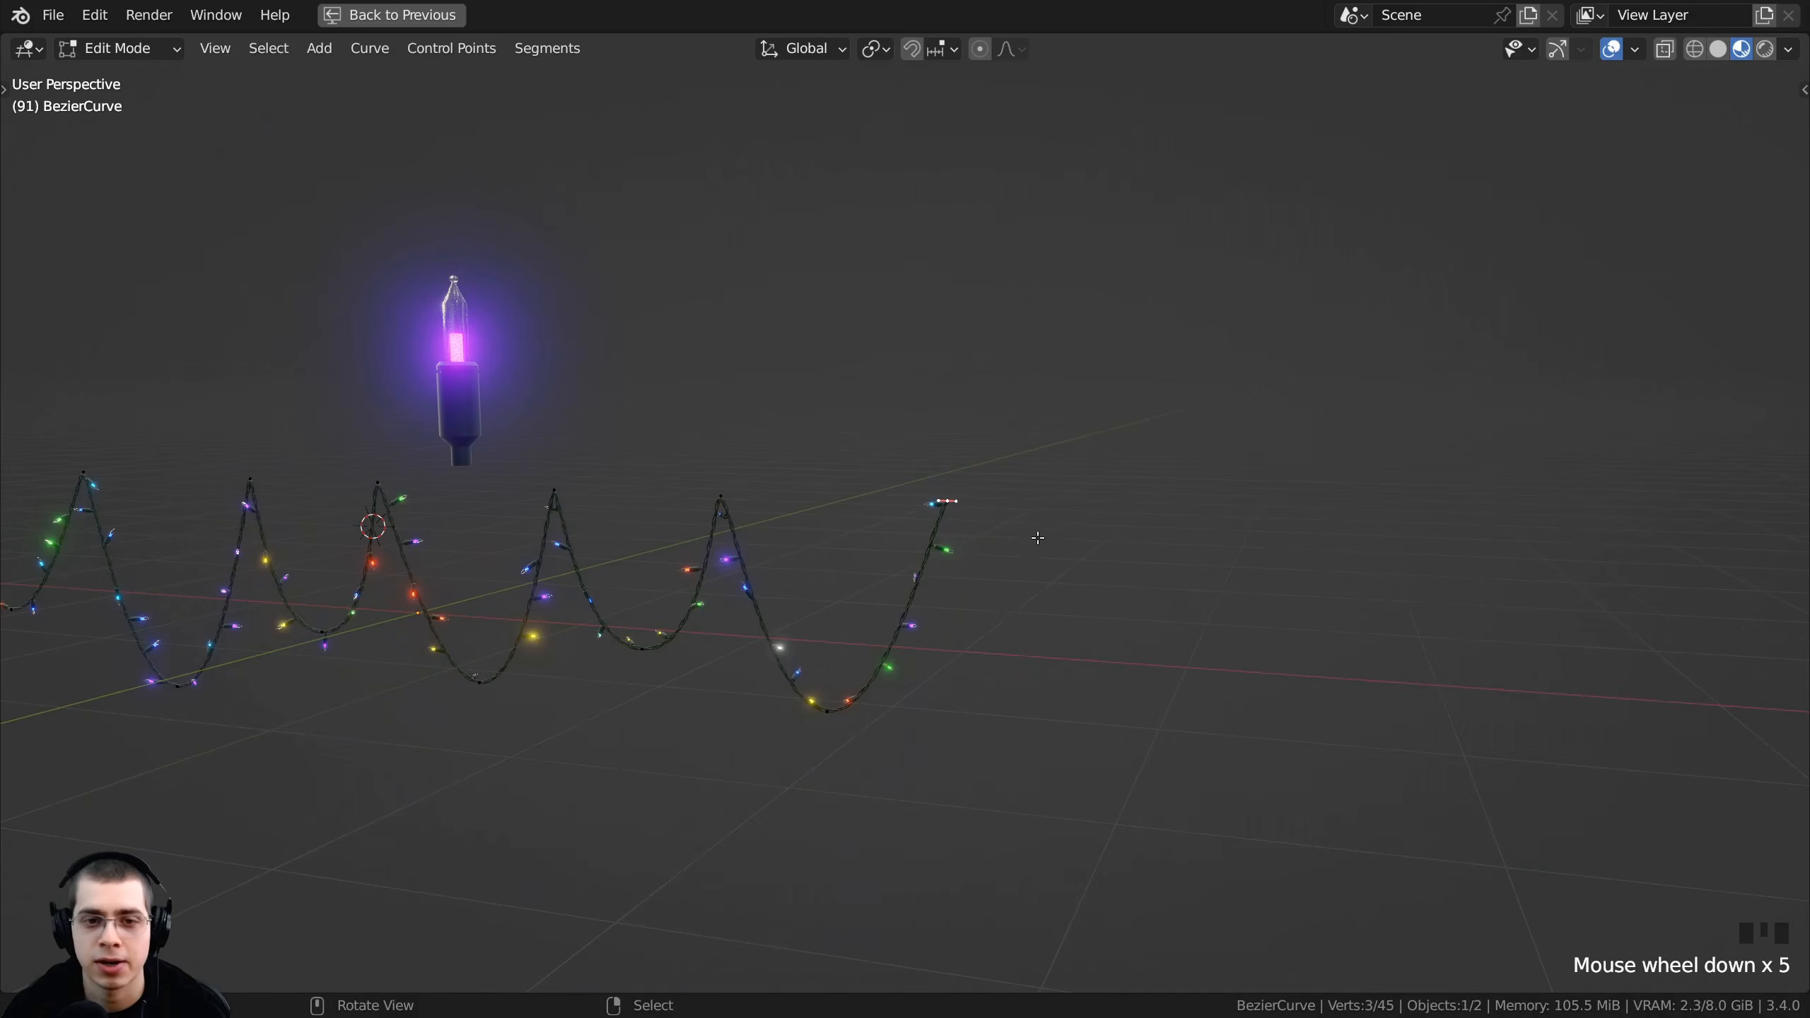
{"action": "key", "text": "e"}
{"action": "left_click", "coordinate": [1347, 538]}
{"action": "key", "text": "s"}
{"action": "left_click", "coordinate": [1635, 569]}
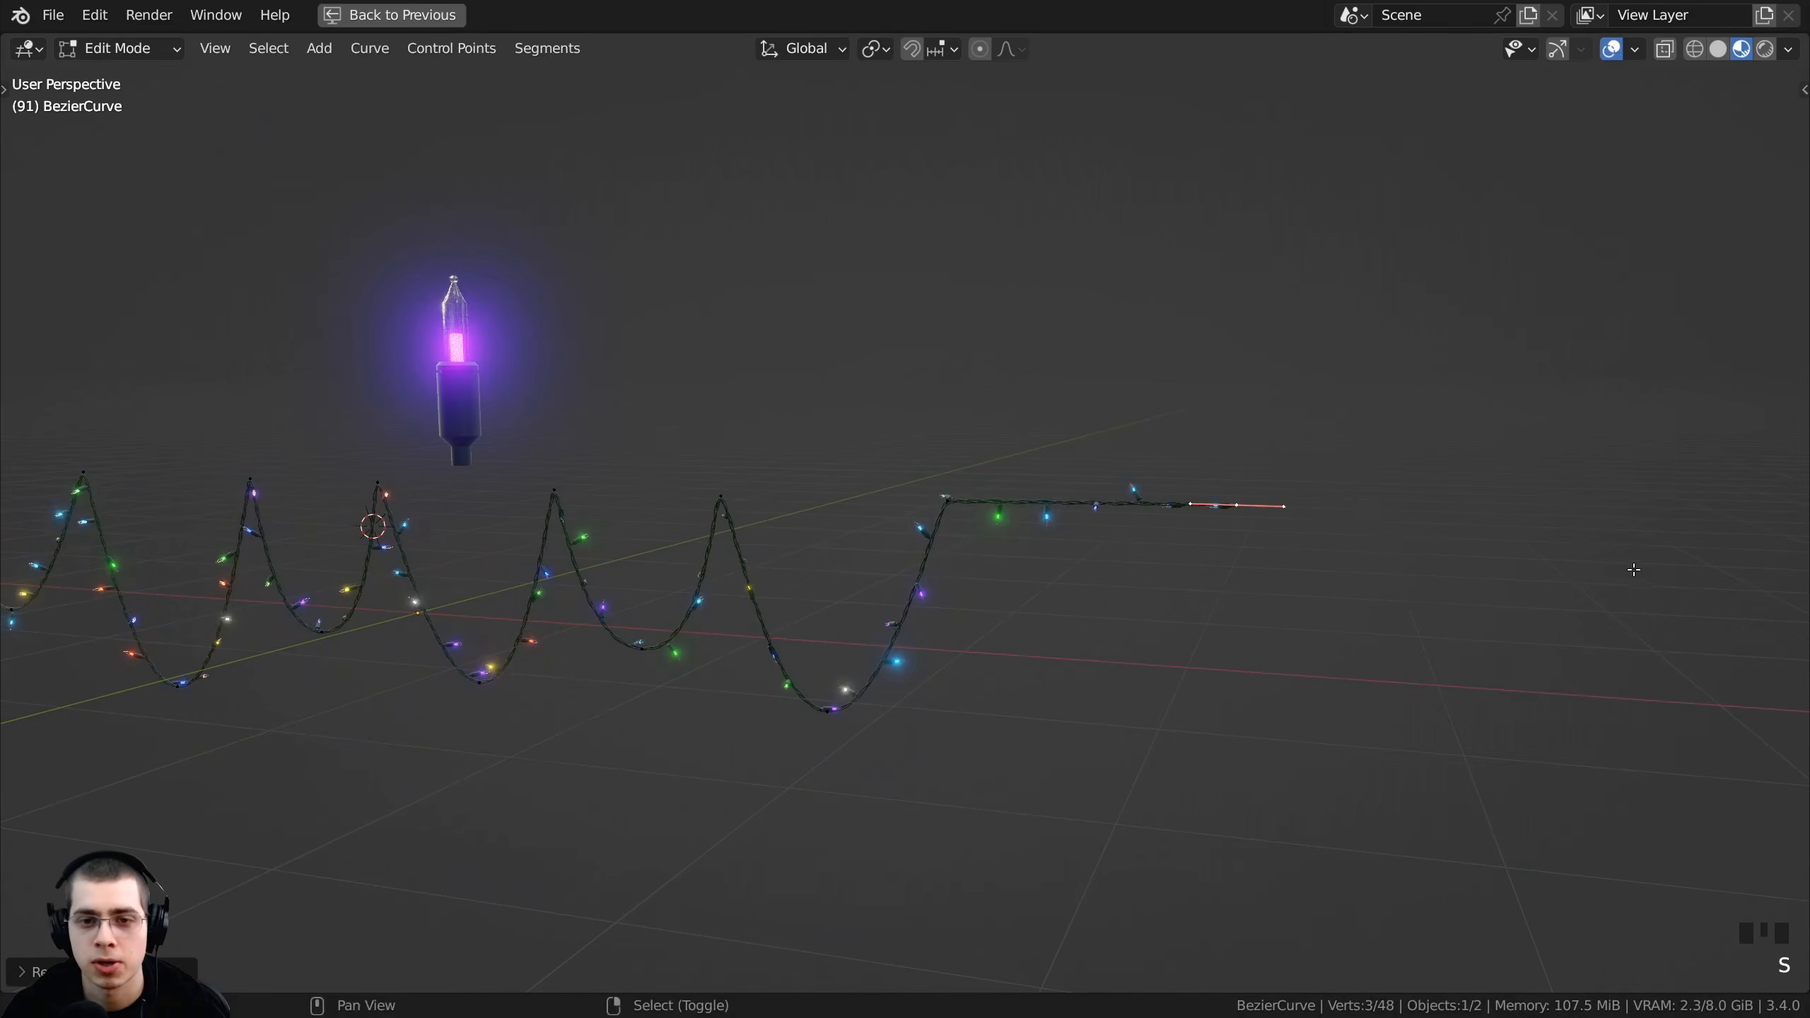
- Try bending the extruded section into another drooping loop by moving its end point and enlarging and rotating the handles
{"action": "middle_click_drag", "start_coordinate": [1628, 572], "coordinate": [1408, 493], "text": "shift"}
{"action": "key", "text": "g"}
{"action": "left_click", "coordinate": [1294, 658]}
{"action": "key", "text": "s"}
{"action": "left_click", "coordinate": [1098, 617]}
{"action": "key", "text": "r"}
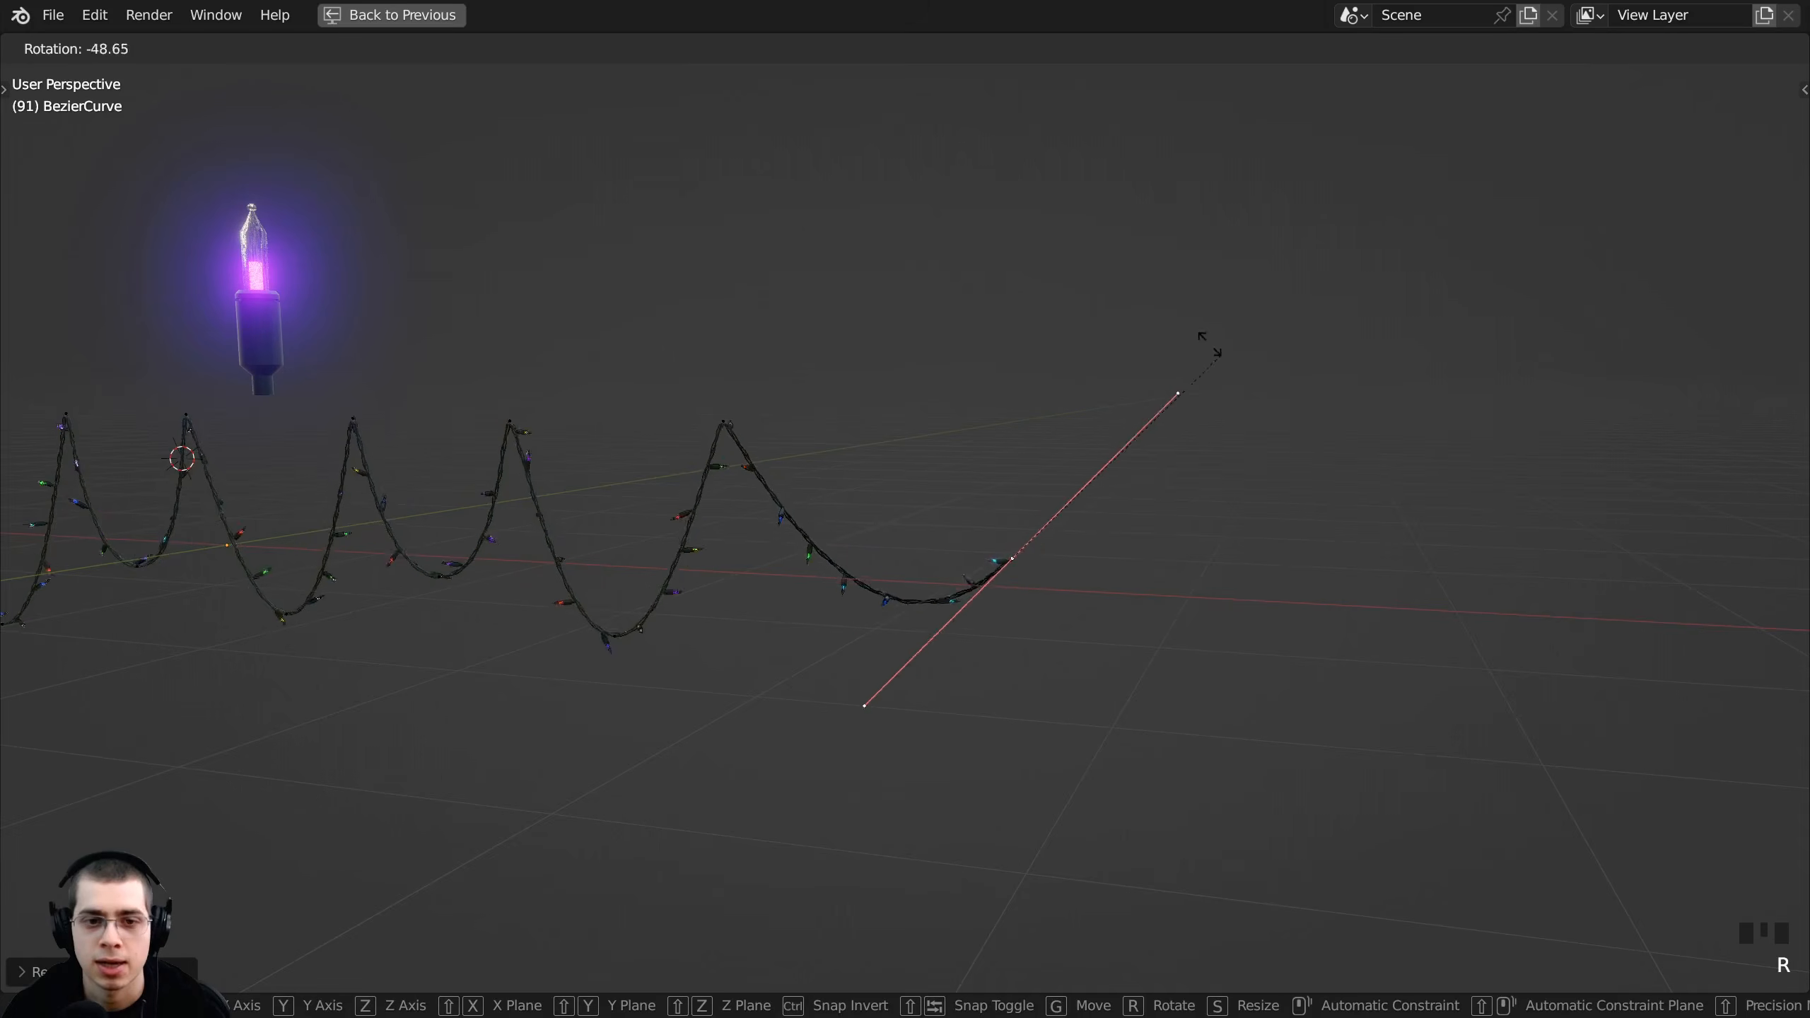
{"action": "left_click", "coordinate": [1112, 358]}
- Try steepening the new loop by moving its end point and turning the handles with trackball rotation
{"action": "key", "text": "g"}
{"action": "left_click", "coordinate": [1129, 312]}
{"action": "scroll", "coordinate": [1147, 321], "scroll_direction": "up", "scroll_amount": 2}
{"action": "key", "text": "r"}
{"action": "left_click", "coordinate": [1244, 350]}
{"action": "key", "text": "r"}
{"action": "key", "text": "r"}
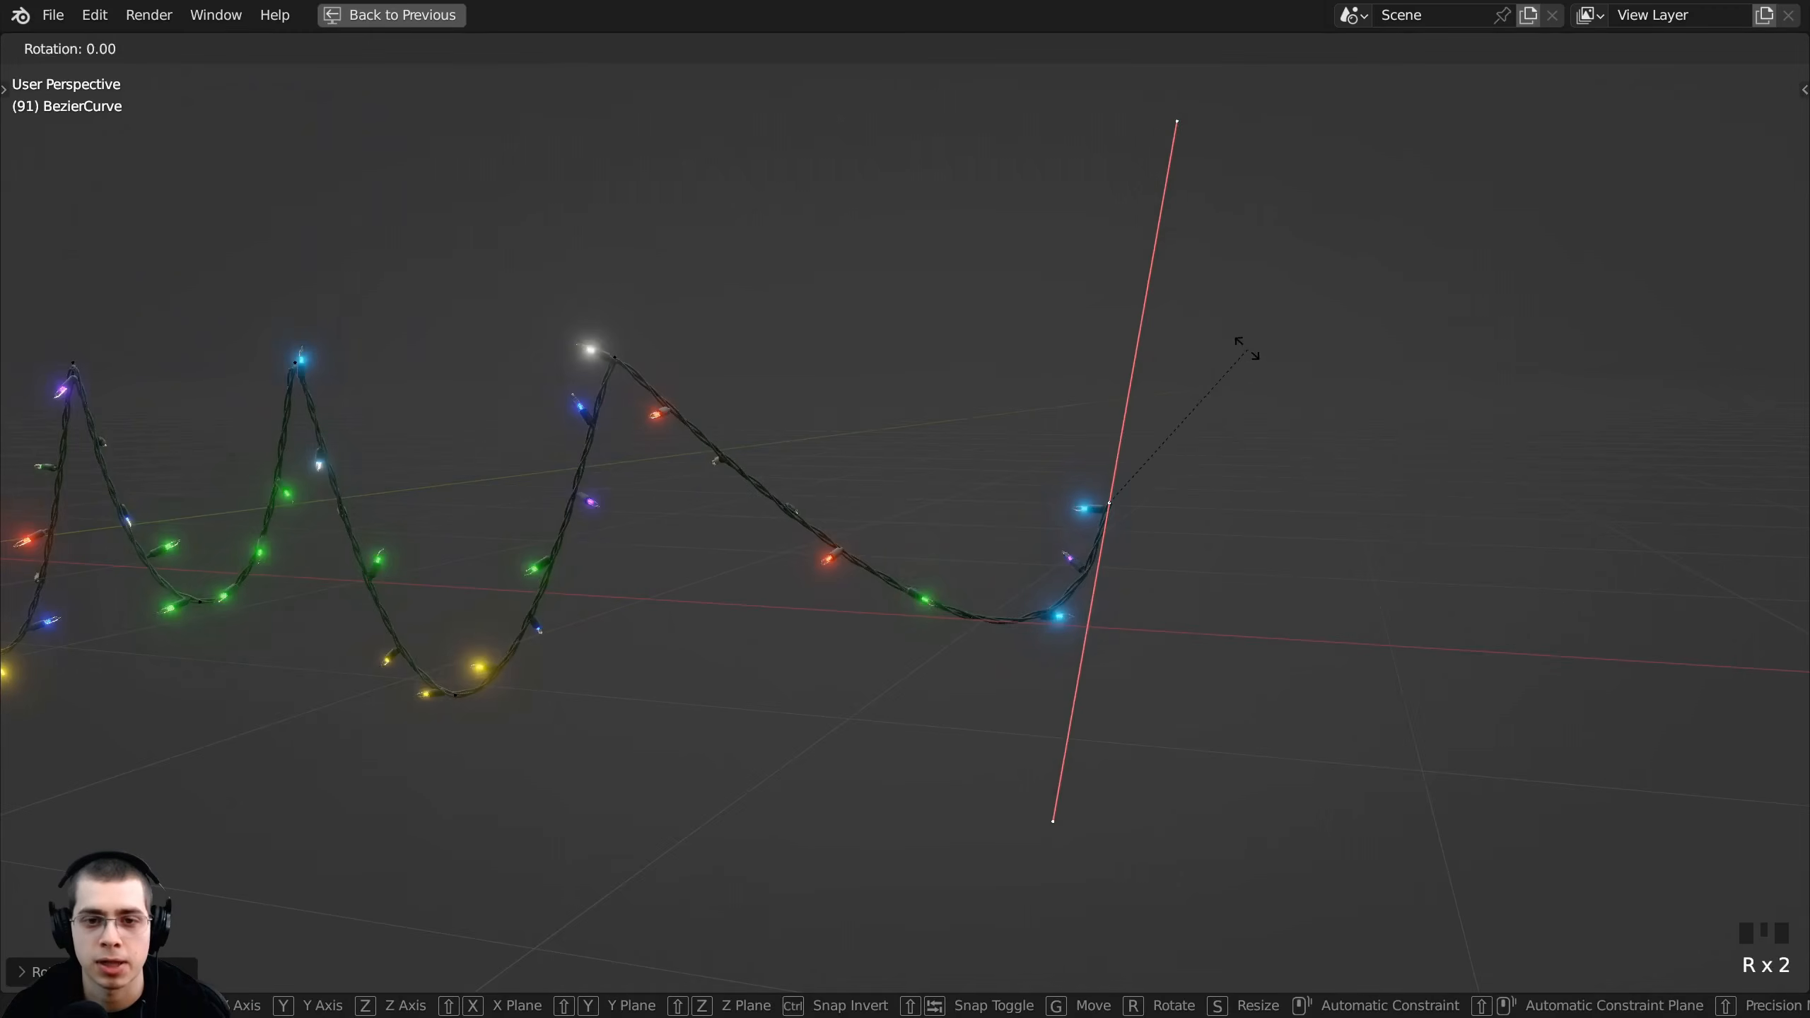
{"action": "left_click", "coordinate": [1239, 241]}
{"action": "middle_click_drag", "start_coordinate": [1239, 241], "coordinate": [970, 286]}
{"action": "key", "text": "s"}
{"action": "key", "text": "Escape"}
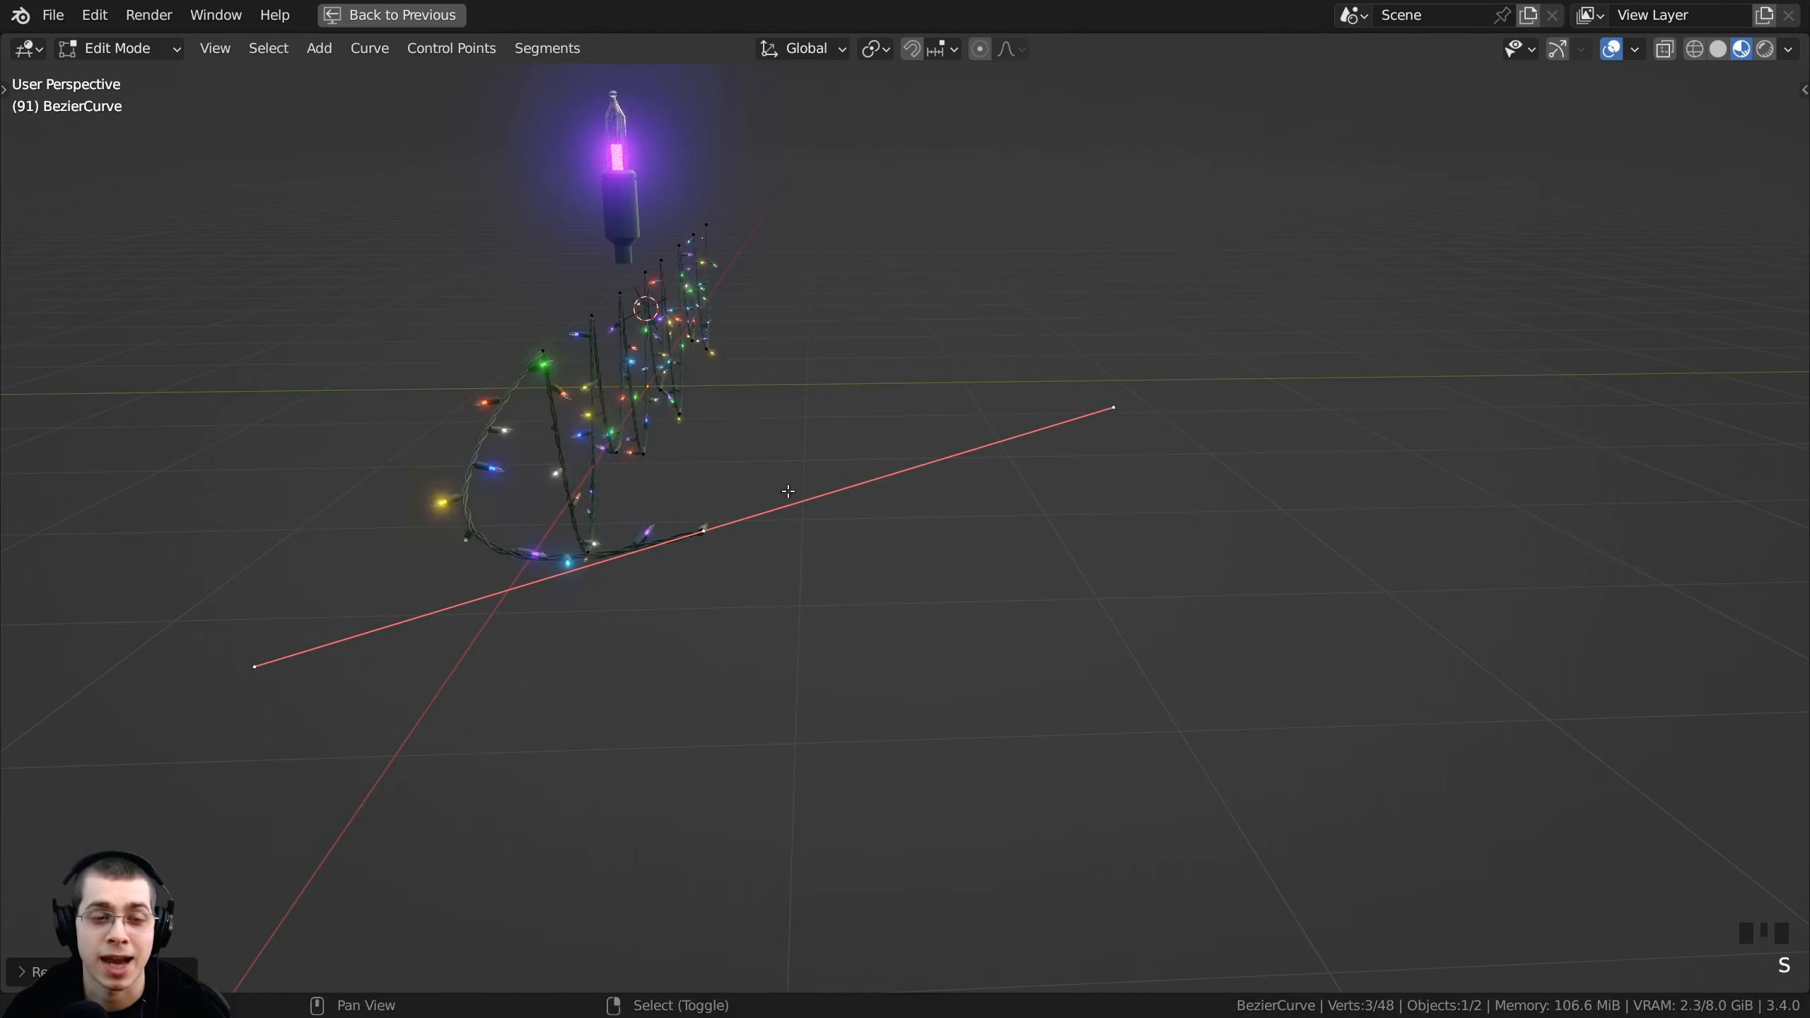
- Try repositioning the new end point from different viewing angles and reorienting its handles in 3D
{"action": "key", "text": "g"}
{"action": "left_click", "coordinate": [836, 427]}
{"action": "middle_click_drag", "start_coordinate": [836, 428], "coordinate": [1140, 409]}
{"action": "key", "text": "g"}
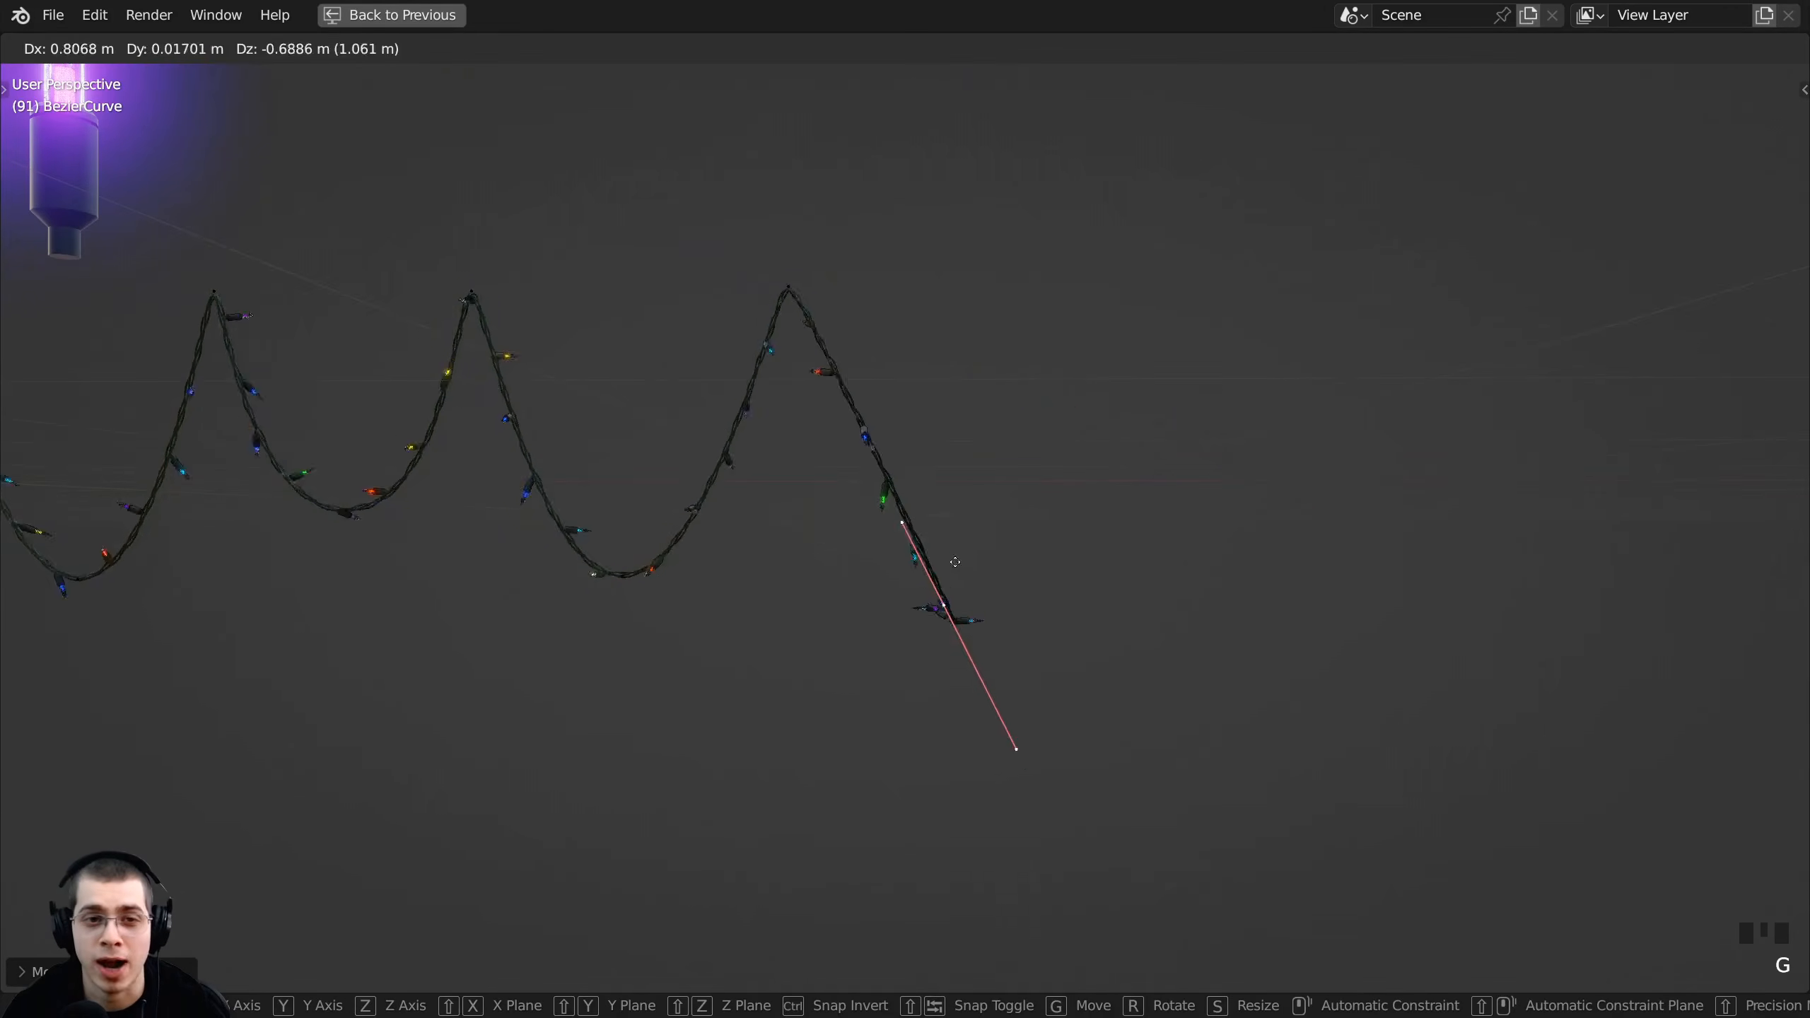
{"action": "left_click", "coordinate": [1050, 471]}
{"action": "middle_click_drag", "start_coordinate": [1050, 471], "coordinate": [1044, 523]}
{"action": "key", "text": "s"}
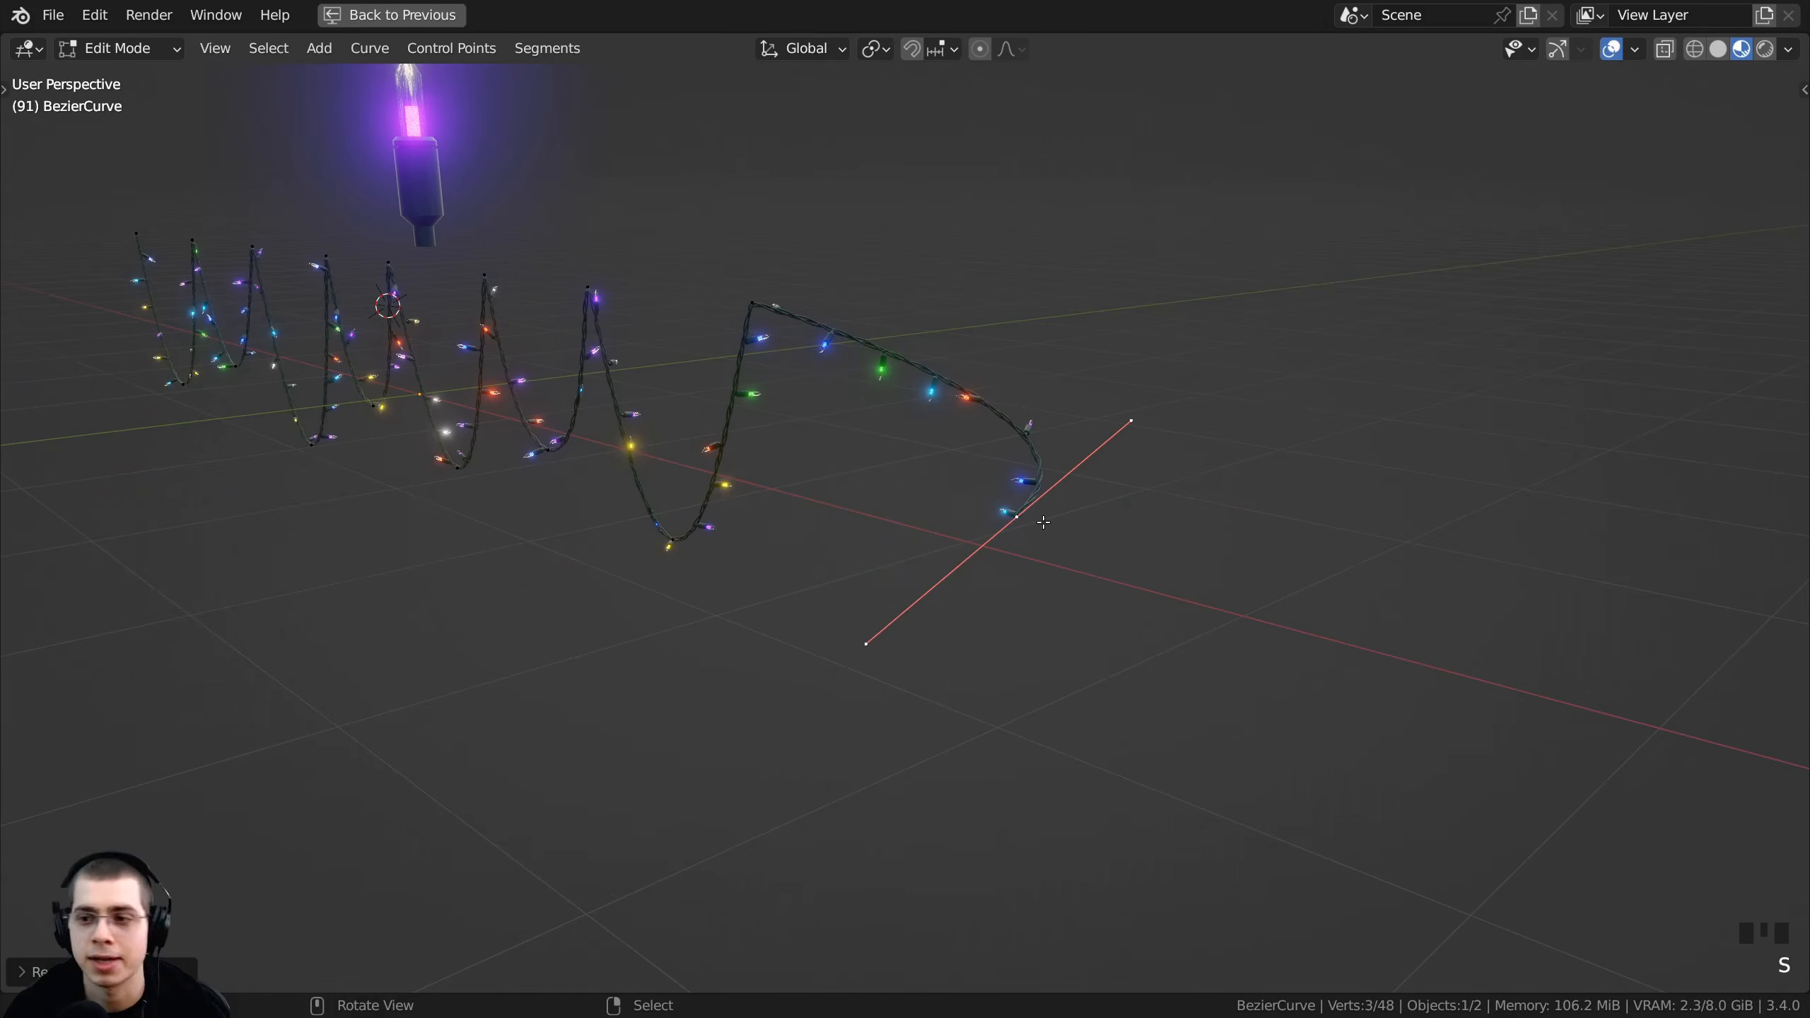
{"action": "key", "text": "r"}
{"action": "key", "text": "r"}
{"action": "left_click", "coordinate": [655, 622]}
- Try curving the string's extension sideways by repeatedly scaling, moving and rotating its end point
{"action": "middle_click_drag", "start_coordinate": [656, 621], "coordinate": [1072, 645]}
{"action": "key", "text": "s"}
{"action": "left_click", "coordinate": [1042, 621]}
{"action": "key", "text": "g"}
{"action": "left_click", "coordinate": [939, 617]}
{"action": "key", "text": "g"}
{"action": "left_click", "coordinate": [1181, 661]}
{"action": "key", "text": "r"}
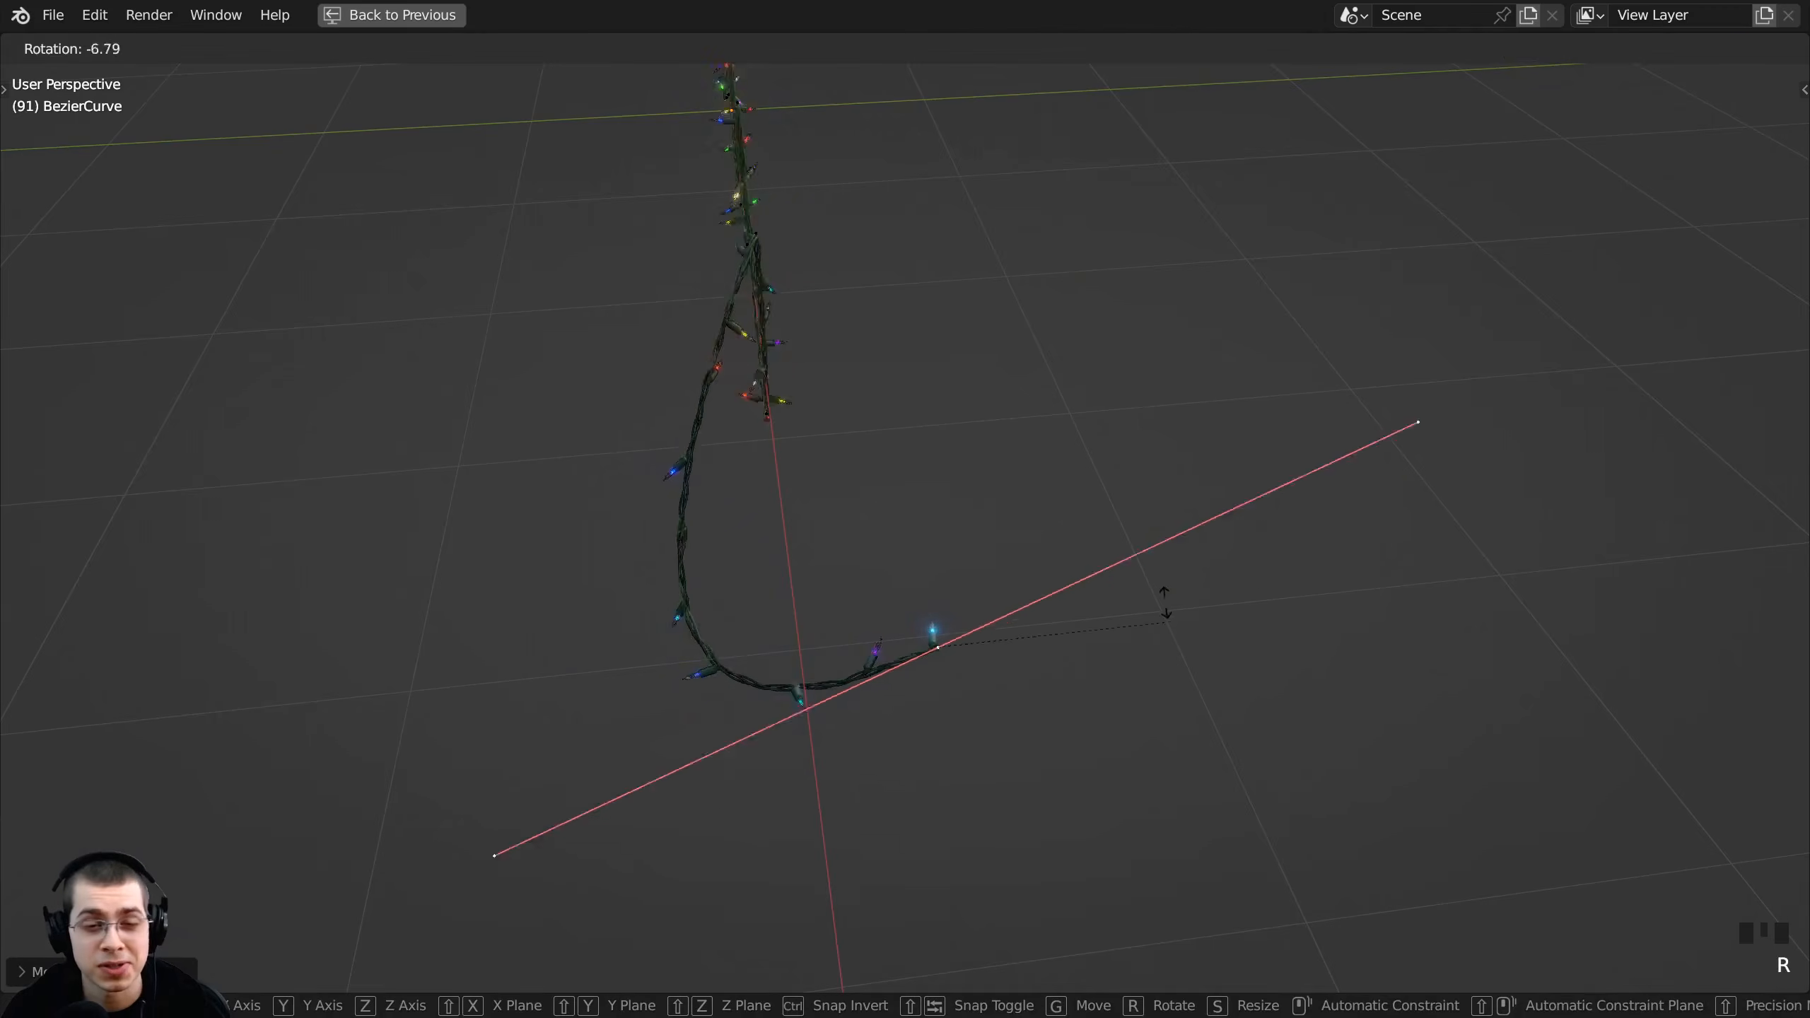
{"action": "left_click", "coordinate": [1133, 572]}
{"action": "key", "text": "g"}
{"action": "left_click", "coordinate": [1051, 479]}
{"action": "mouse_move", "coordinate": [1051, 480]}
{"action": "middle_mouse_down"}
{"action": "mouse_move", "coordinate": [982, 529]}
{"action": "mouse_move", "coordinate": [1083, 475]}
{"action": "middle_mouse_up"}
{"action": "middle_click_drag", "start_coordinate": [1083, 475], "coordinate": [1211, 515], "text": "shift"}
{"action": "key", "text": "g"}
{"action": "left_click", "coordinate": [1285, 417]}
{"action": "key", "text": "r"}
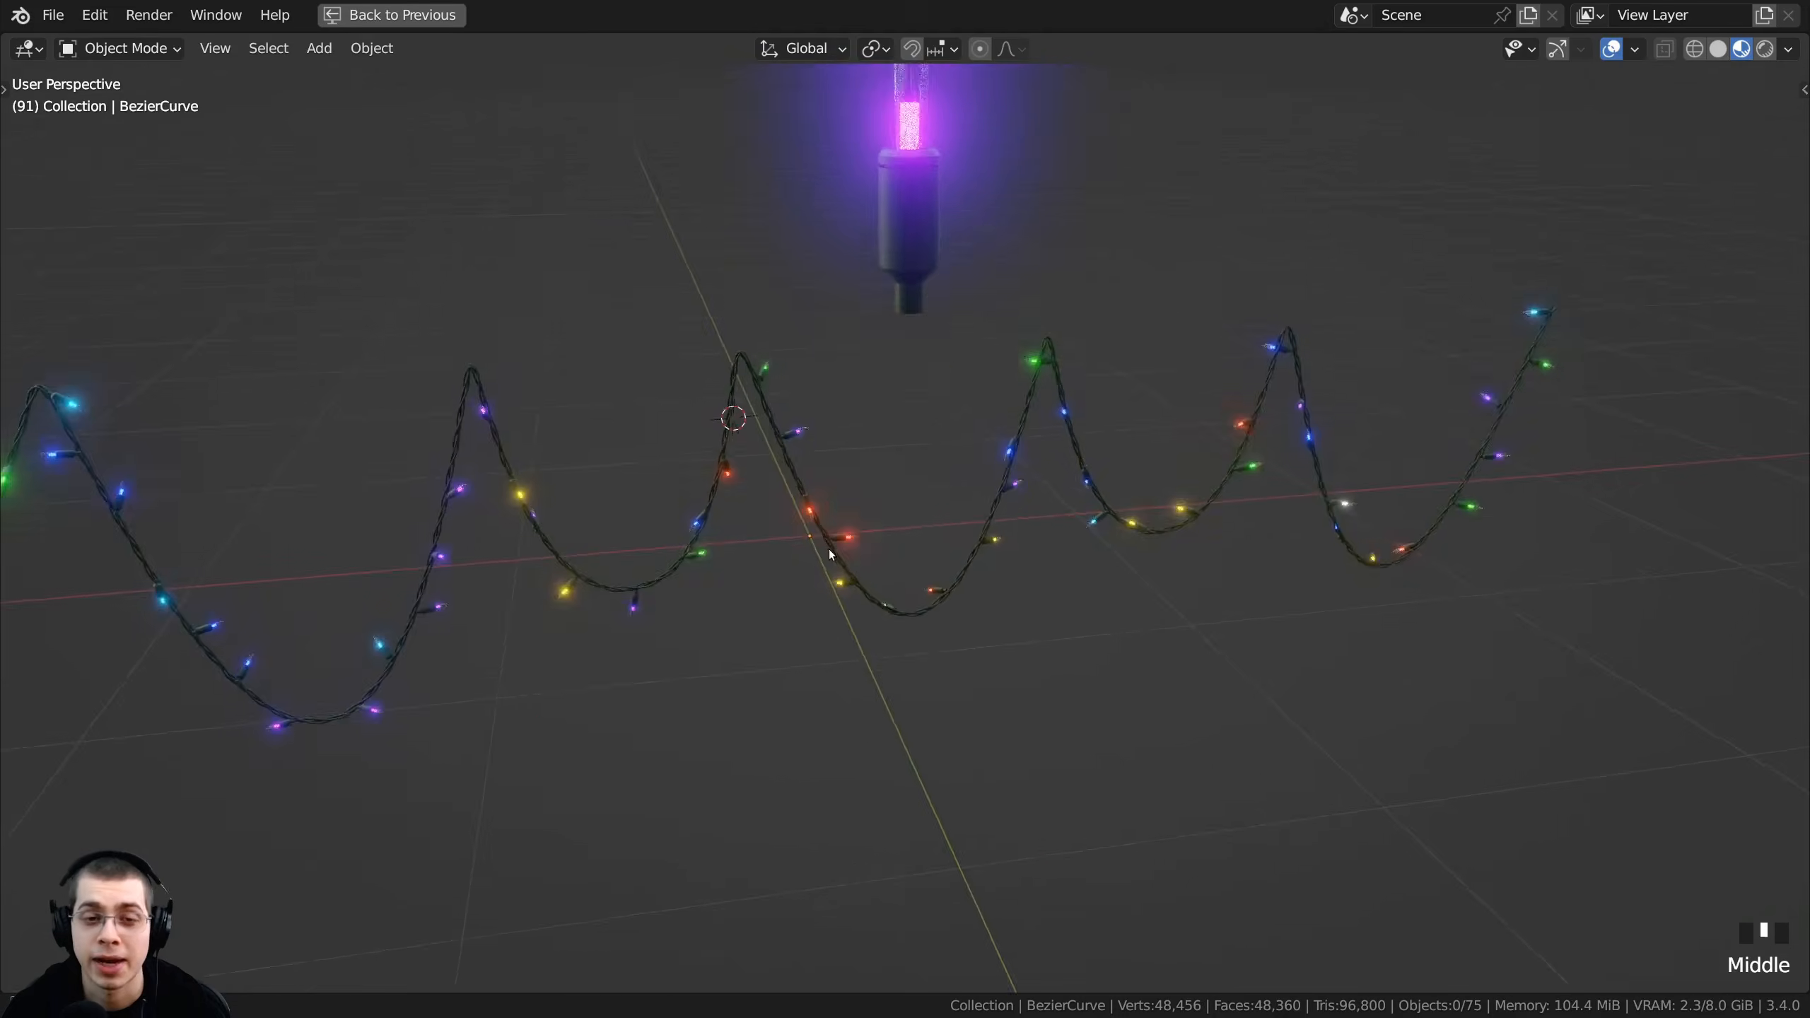
- Examine the colored bulbs and twisted wire of the light string up close and from several angles
{"action": "middle_click_drag", "start_coordinate": [918, 456], "coordinate": [905, 634]}
{"action": "scroll", "coordinate": [822, 455], "scroll_direction": "up", "scroll_amount": 3}
{"action": "scroll", "coordinate": [927, 530], "scroll_direction": "up", "scroll_amount": 1}
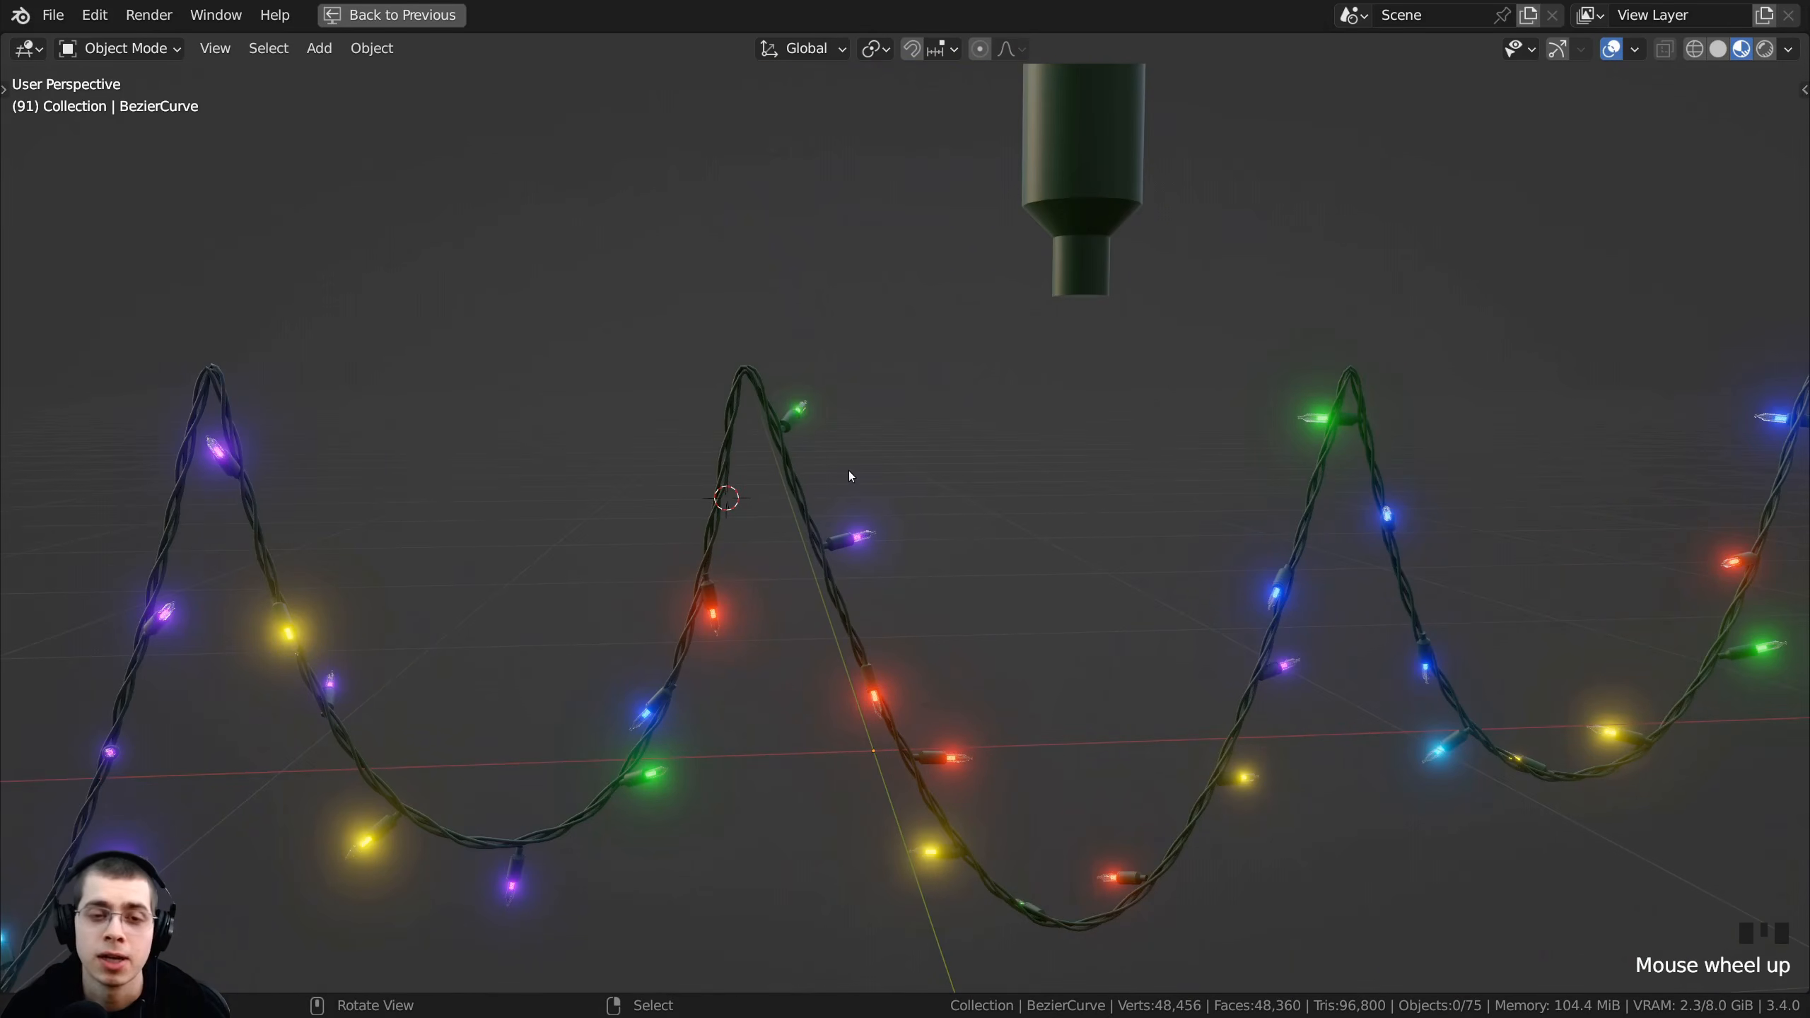
{"action": "middle_click_drag", "start_coordinate": [822, 469], "coordinate": [724, 480]}
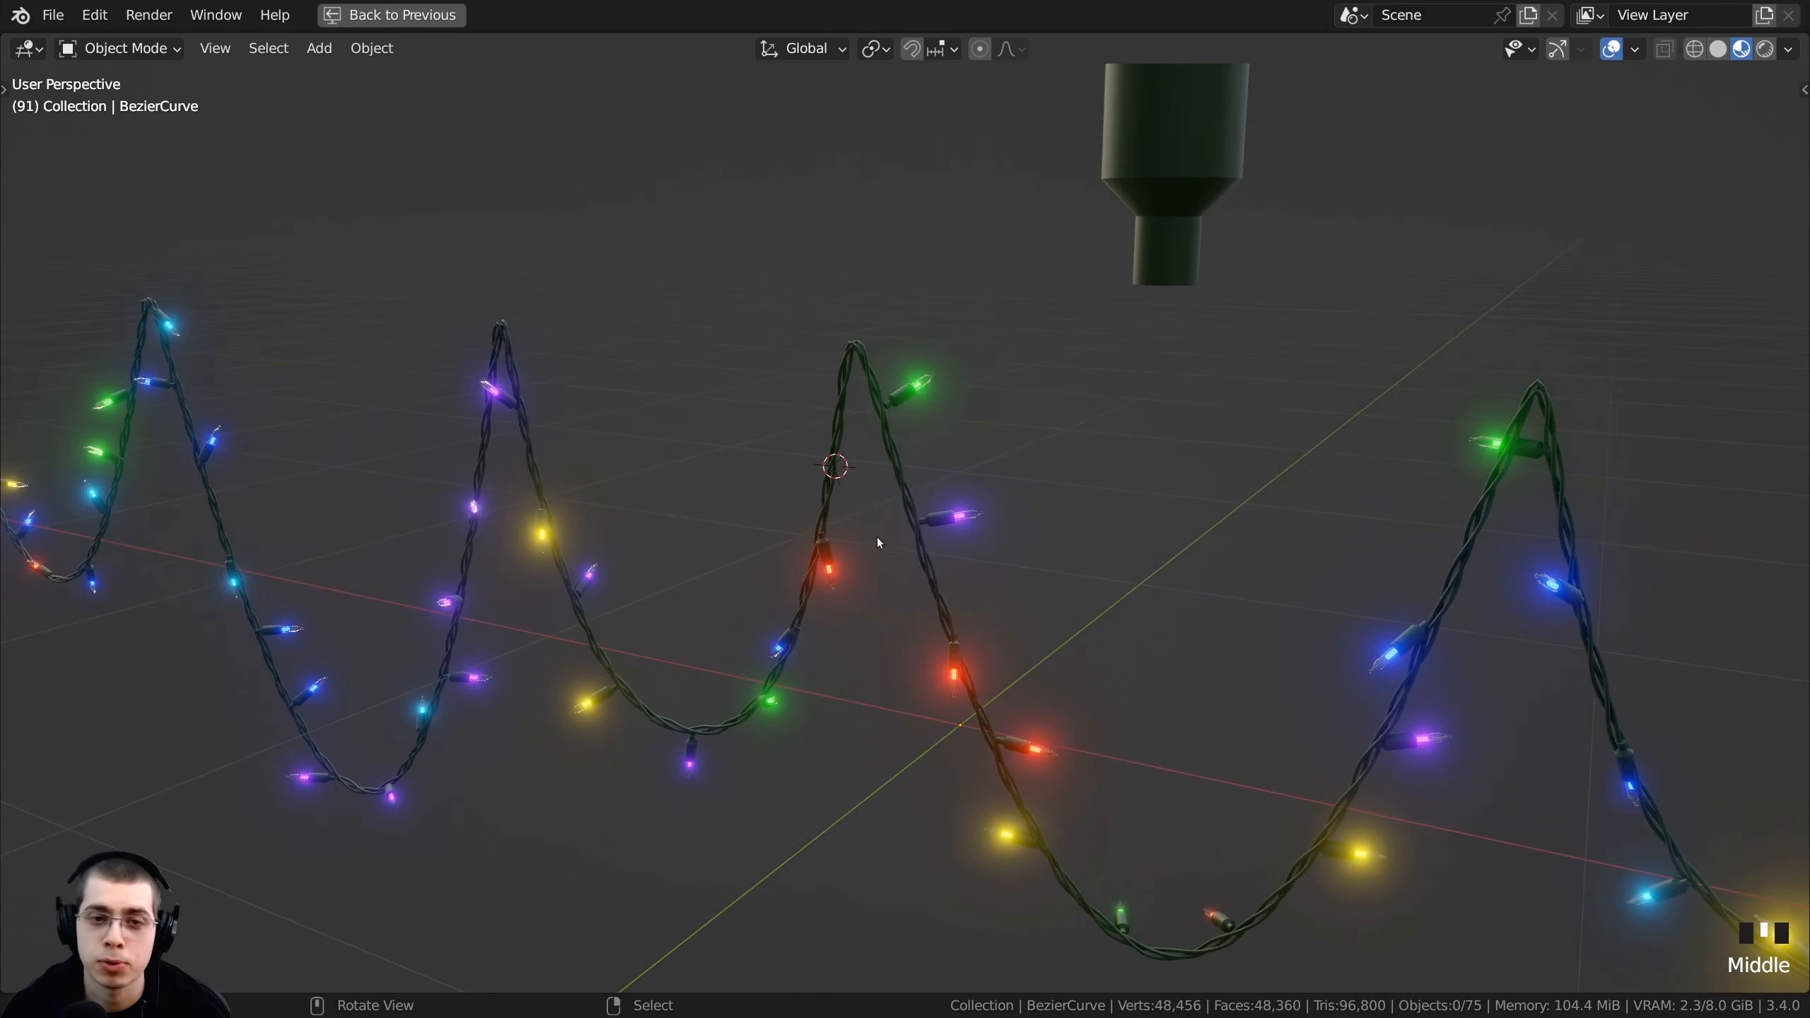
{"action": "middle_click_drag", "start_coordinate": [877, 537], "coordinate": [961, 562]}
{"action": "scroll", "coordinate": [833, 495], "scroll_direction": "down", "scroll_amount": 3}
{"action": "middle_click_drag", "start_coordinate": [833, 495], "coordinate": [897, 303], "text": "shift"}
{"action": "scroll", "coordinate": [890, 181], "scroll_direction": "down", "scroll_amount": 2}
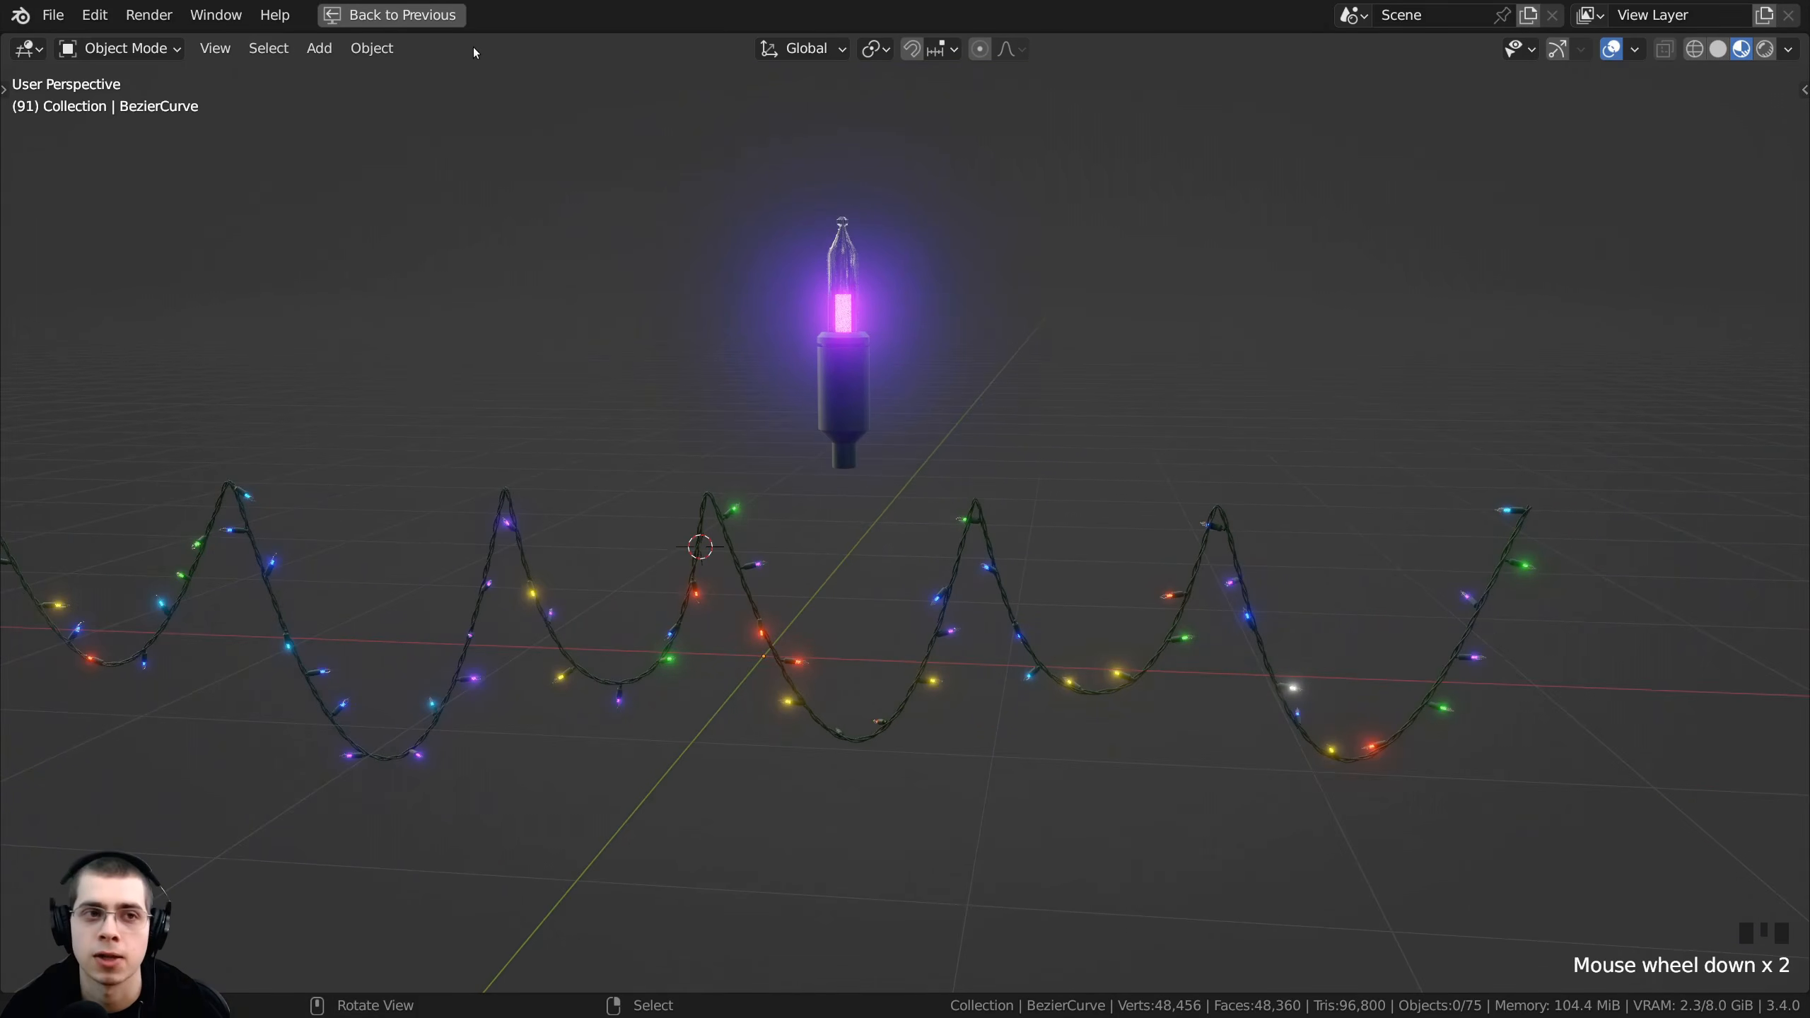
{"action": "middle_click_drag", "start_coordinate": [475, 52], "coordinate": [594, 214]}
{"action": "middle_click_drag", "start_coordinate": [741, 513], "coordinate": [810, 501], "text": "shift"}
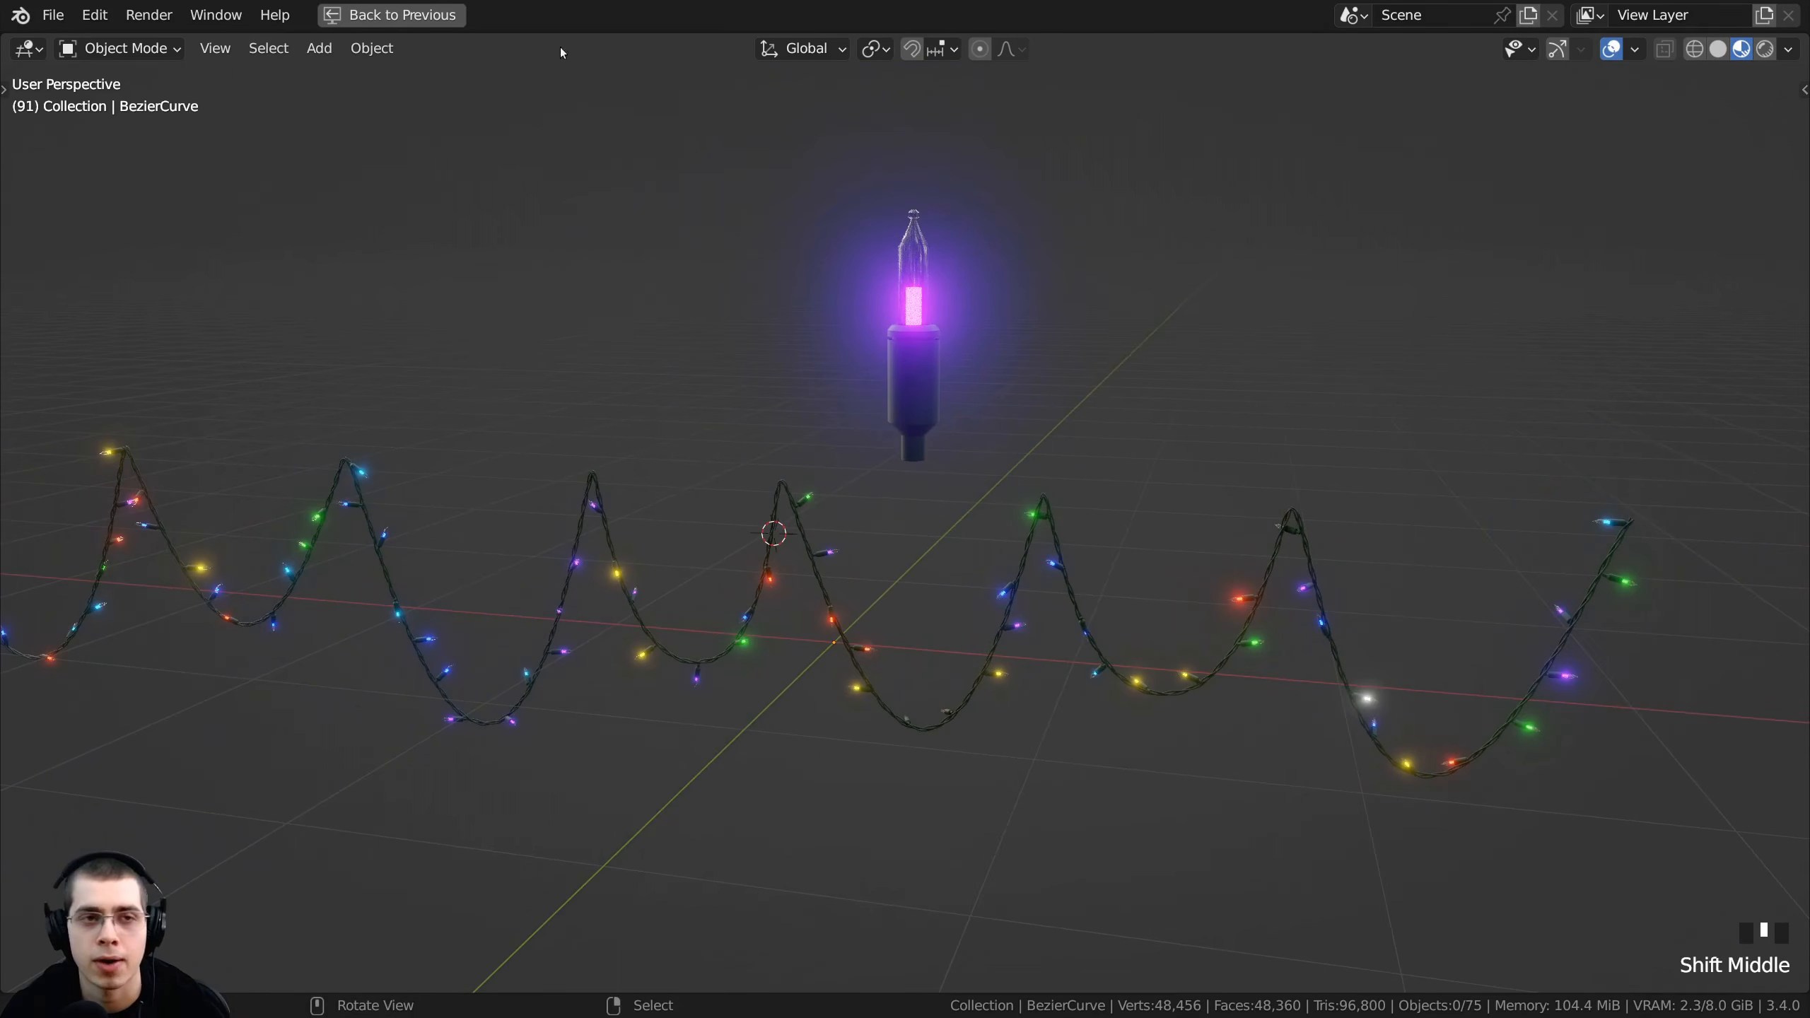
- Select the scene camera and frame the light string closer in the camera view
{"action": "scroll", "coordinate": [380, 367], "scroll_direction": "down", "scroll_amount": 4}
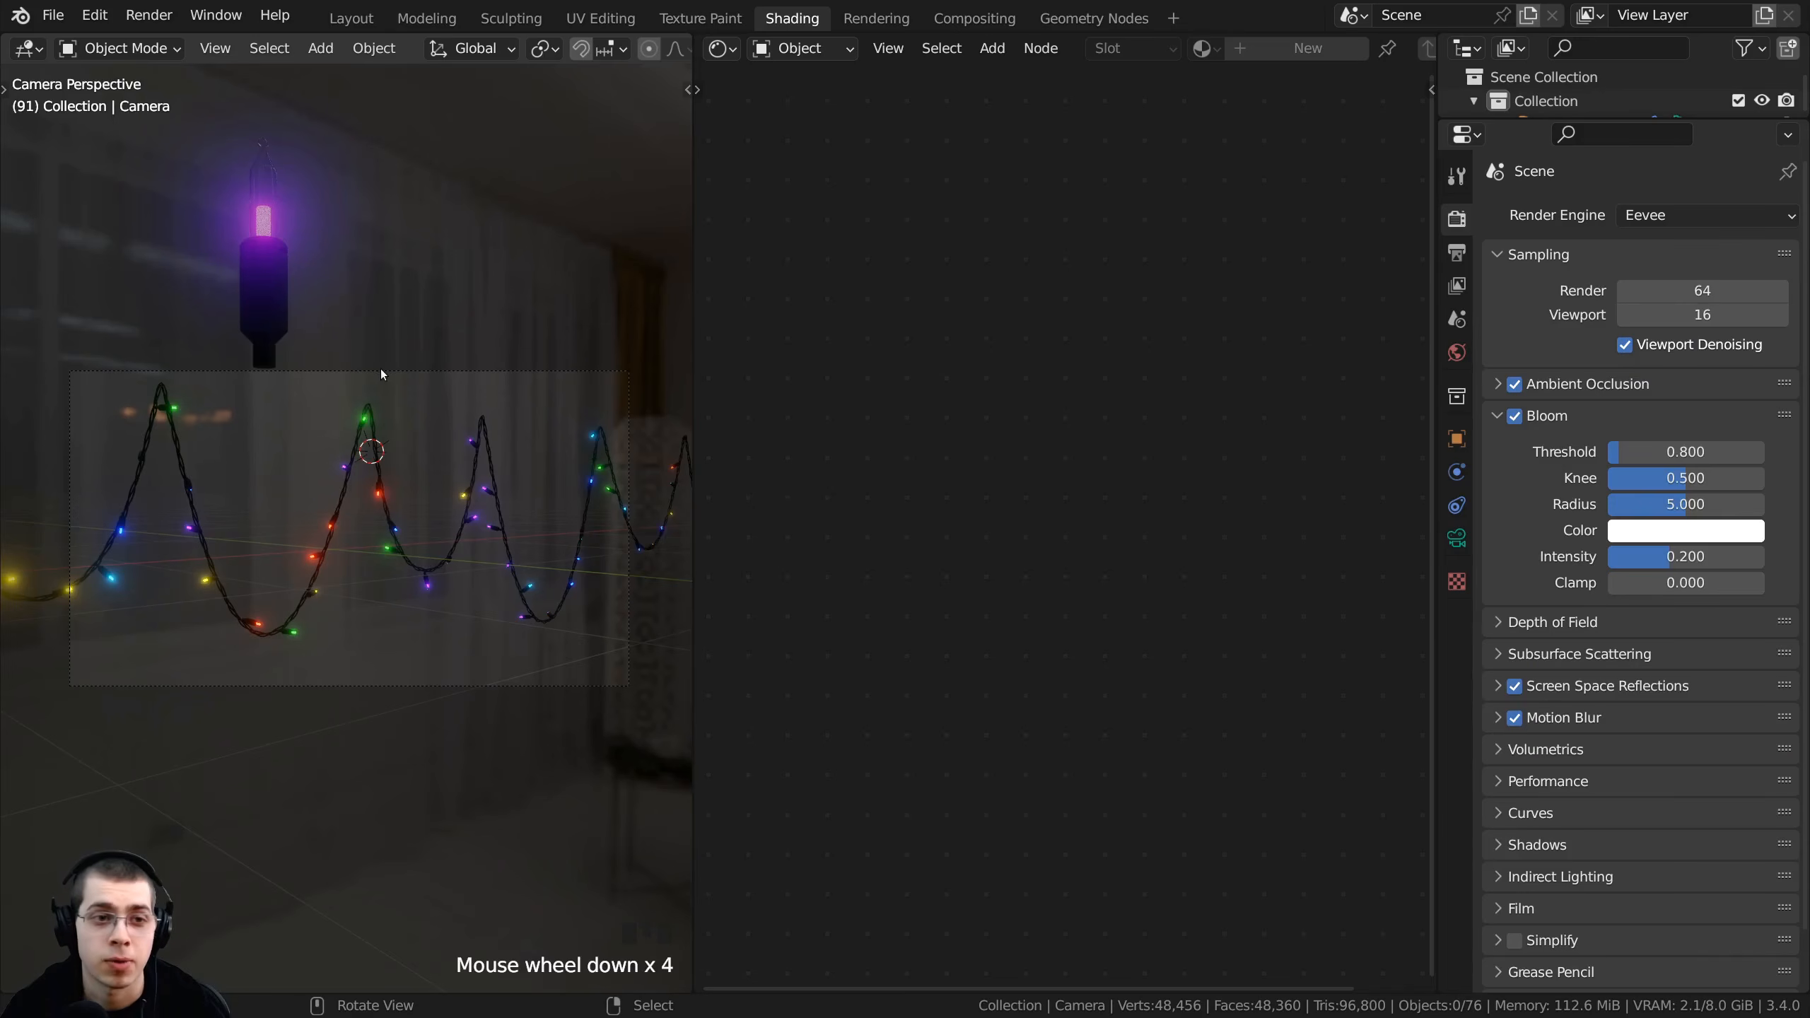
{"action": "right_click", "coordinate": [385, 500]}
{"action": "scroll", "coordinate": [394, 654], "scroll_direction": "up", "scroll_amount": 2}
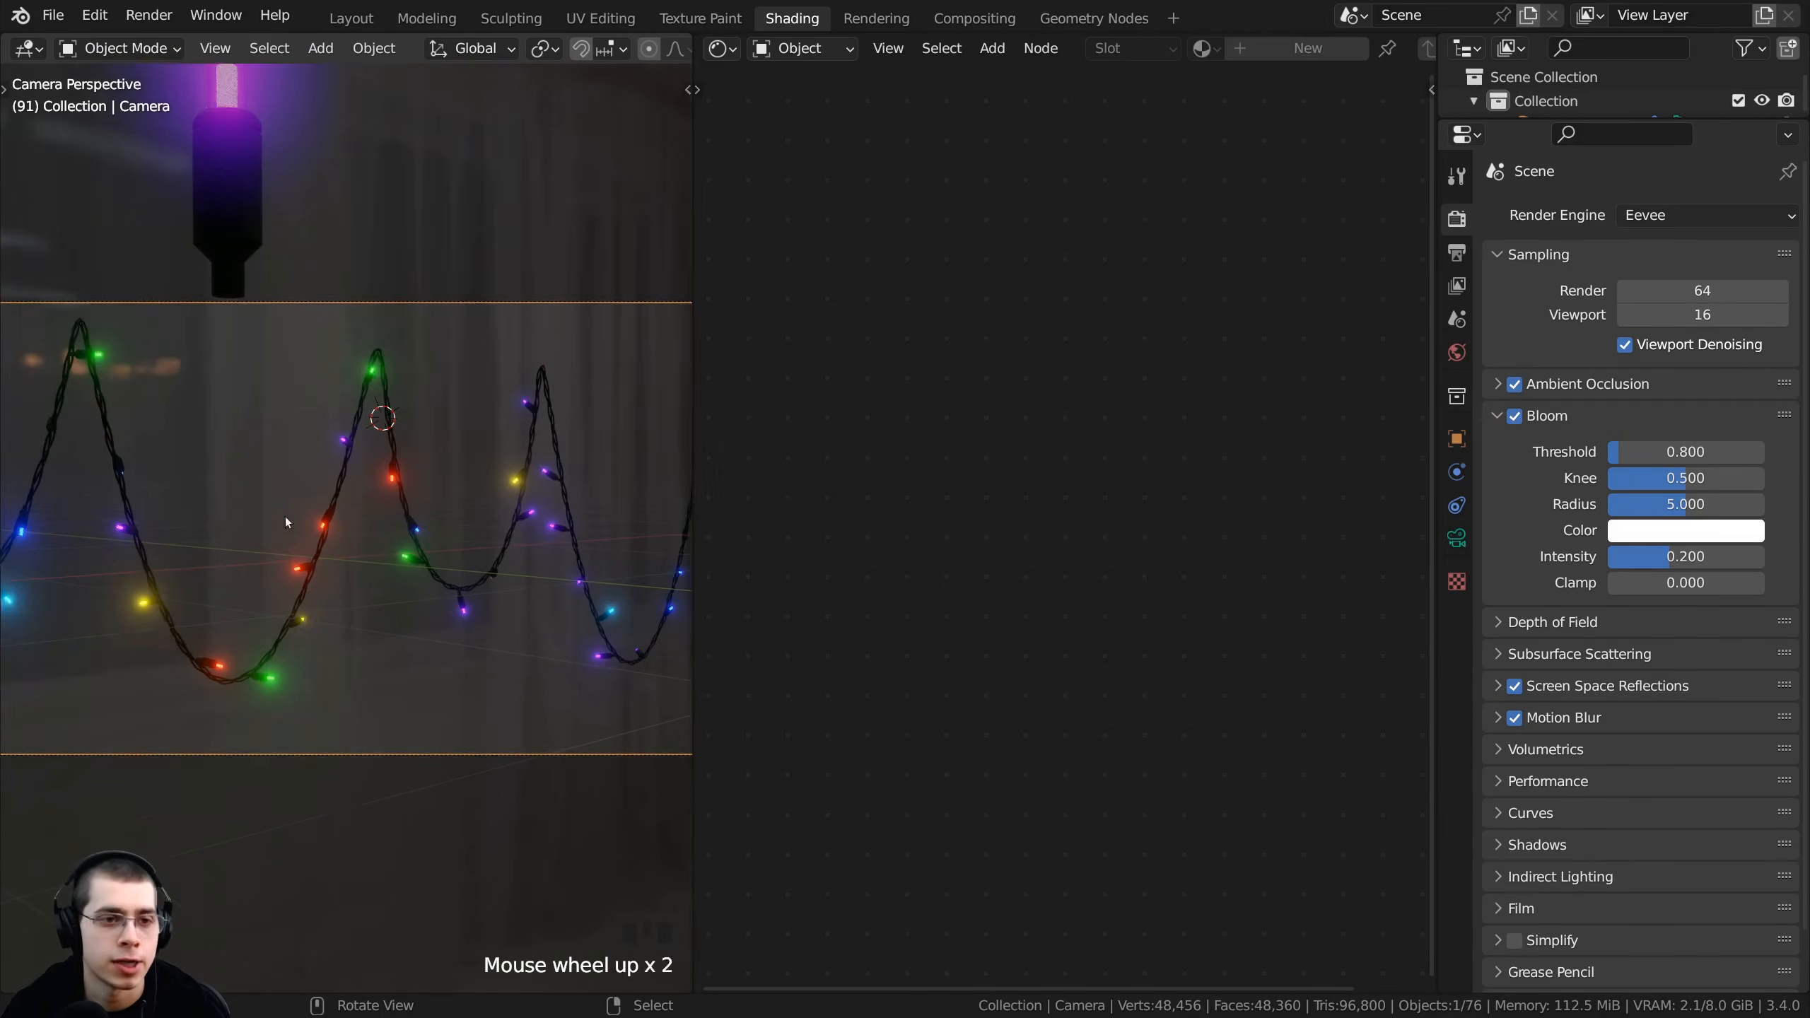
{"action": "scroll", "coordinate": [308, 676], "scroll_direction": "up", "scroll_amount": 1}
{"action": "scroll", "coordinate": [446, 496], "scroll_direction": "down", "scroll_amount": 1}
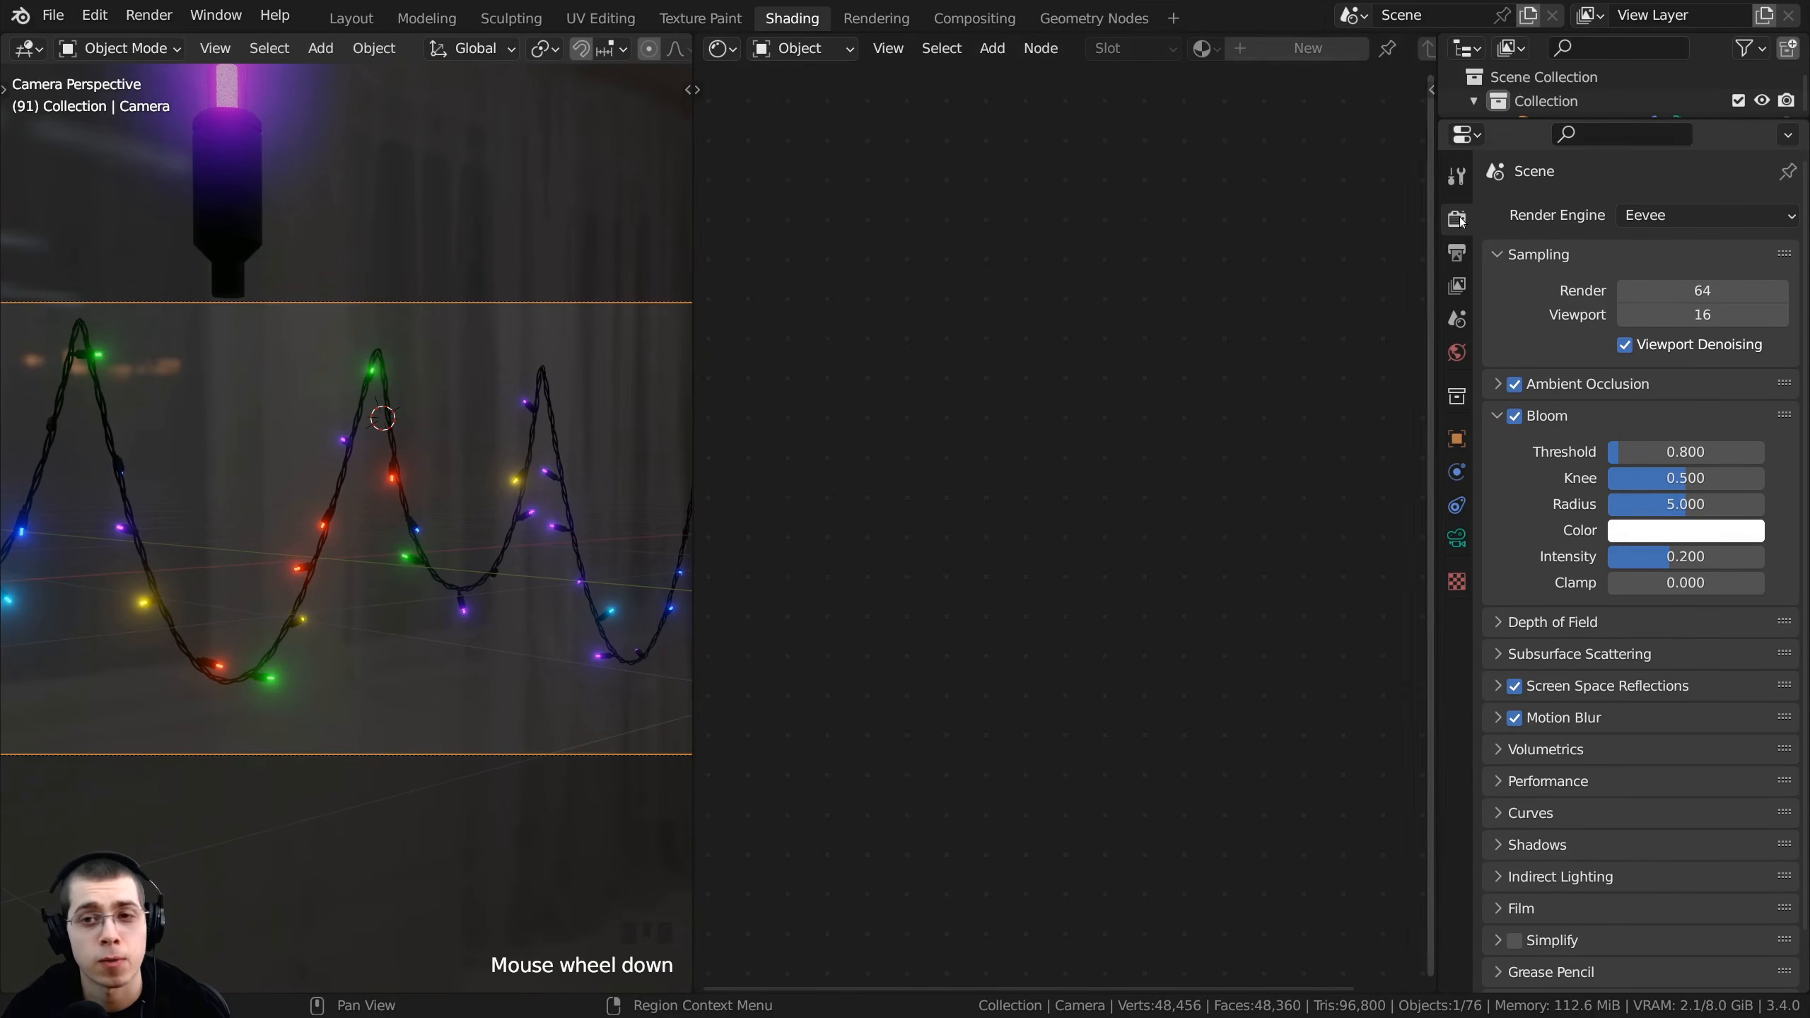
- Switch the render engine to Cycles and inspect the bulbs up close in the camera view
{"action": "left_click", "coordinate": [1653, 215]}
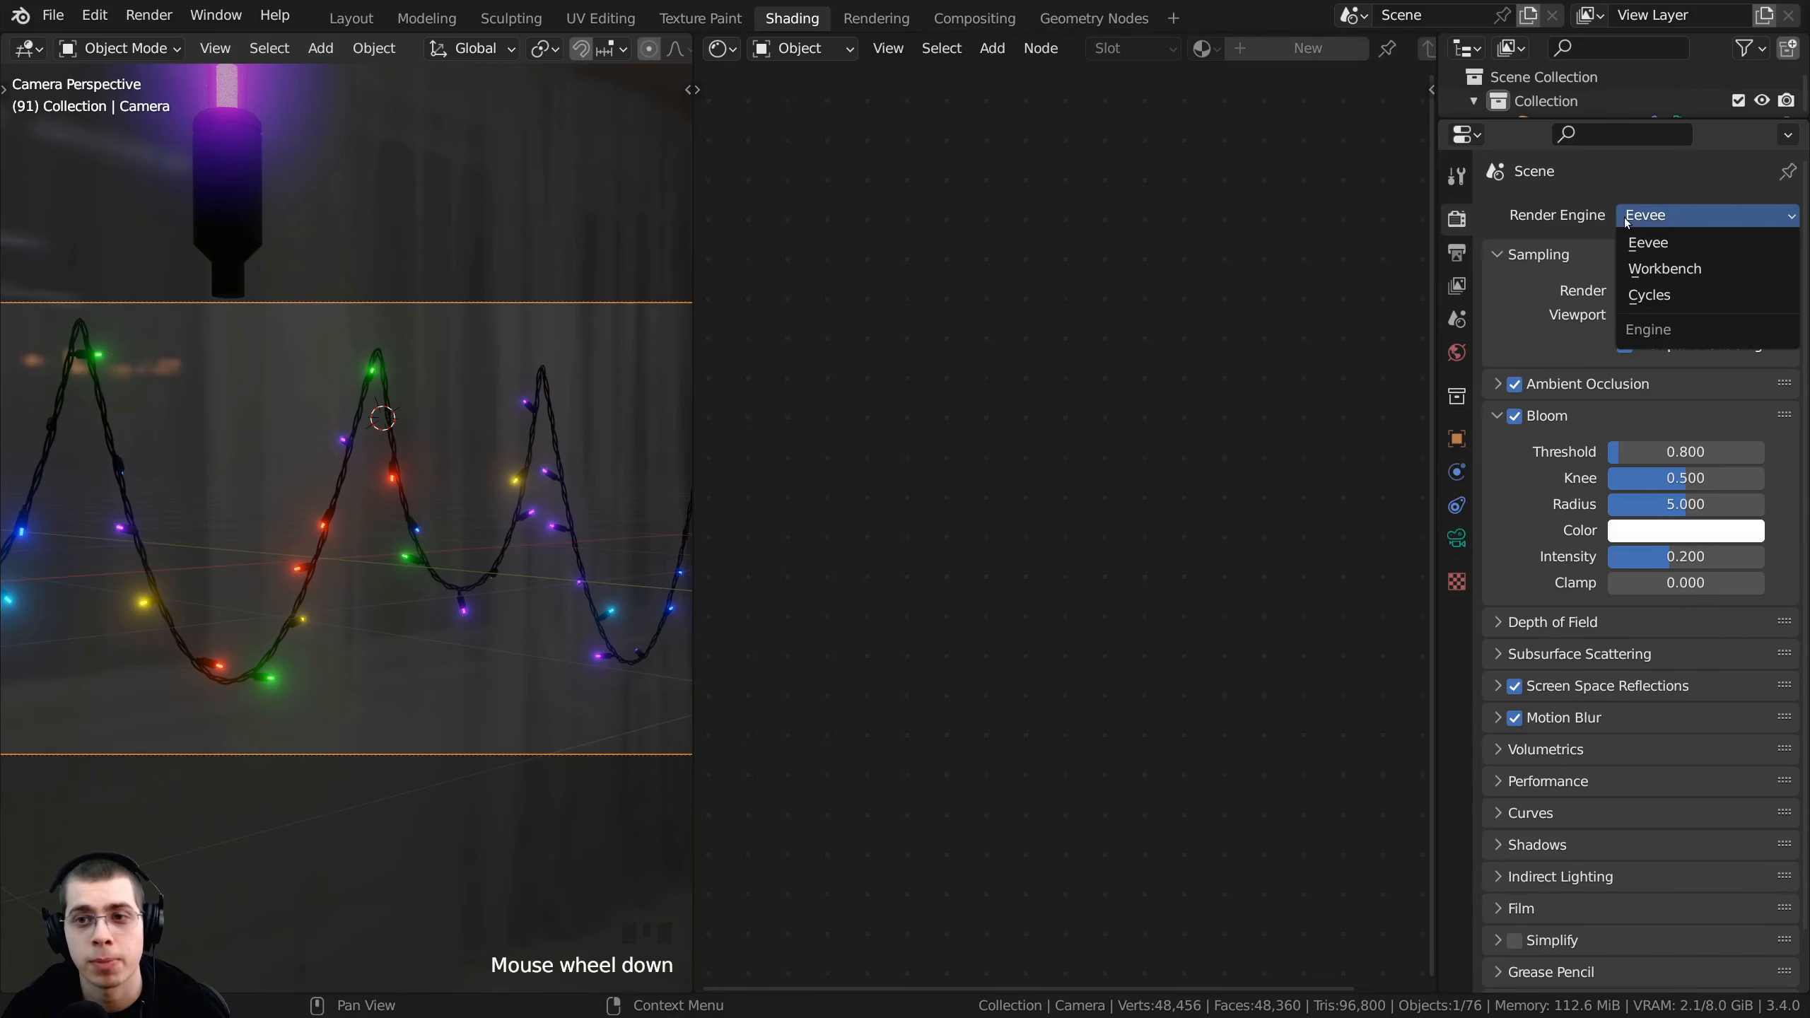
{"action": "left_click", "coordinate": [1644, 295]}
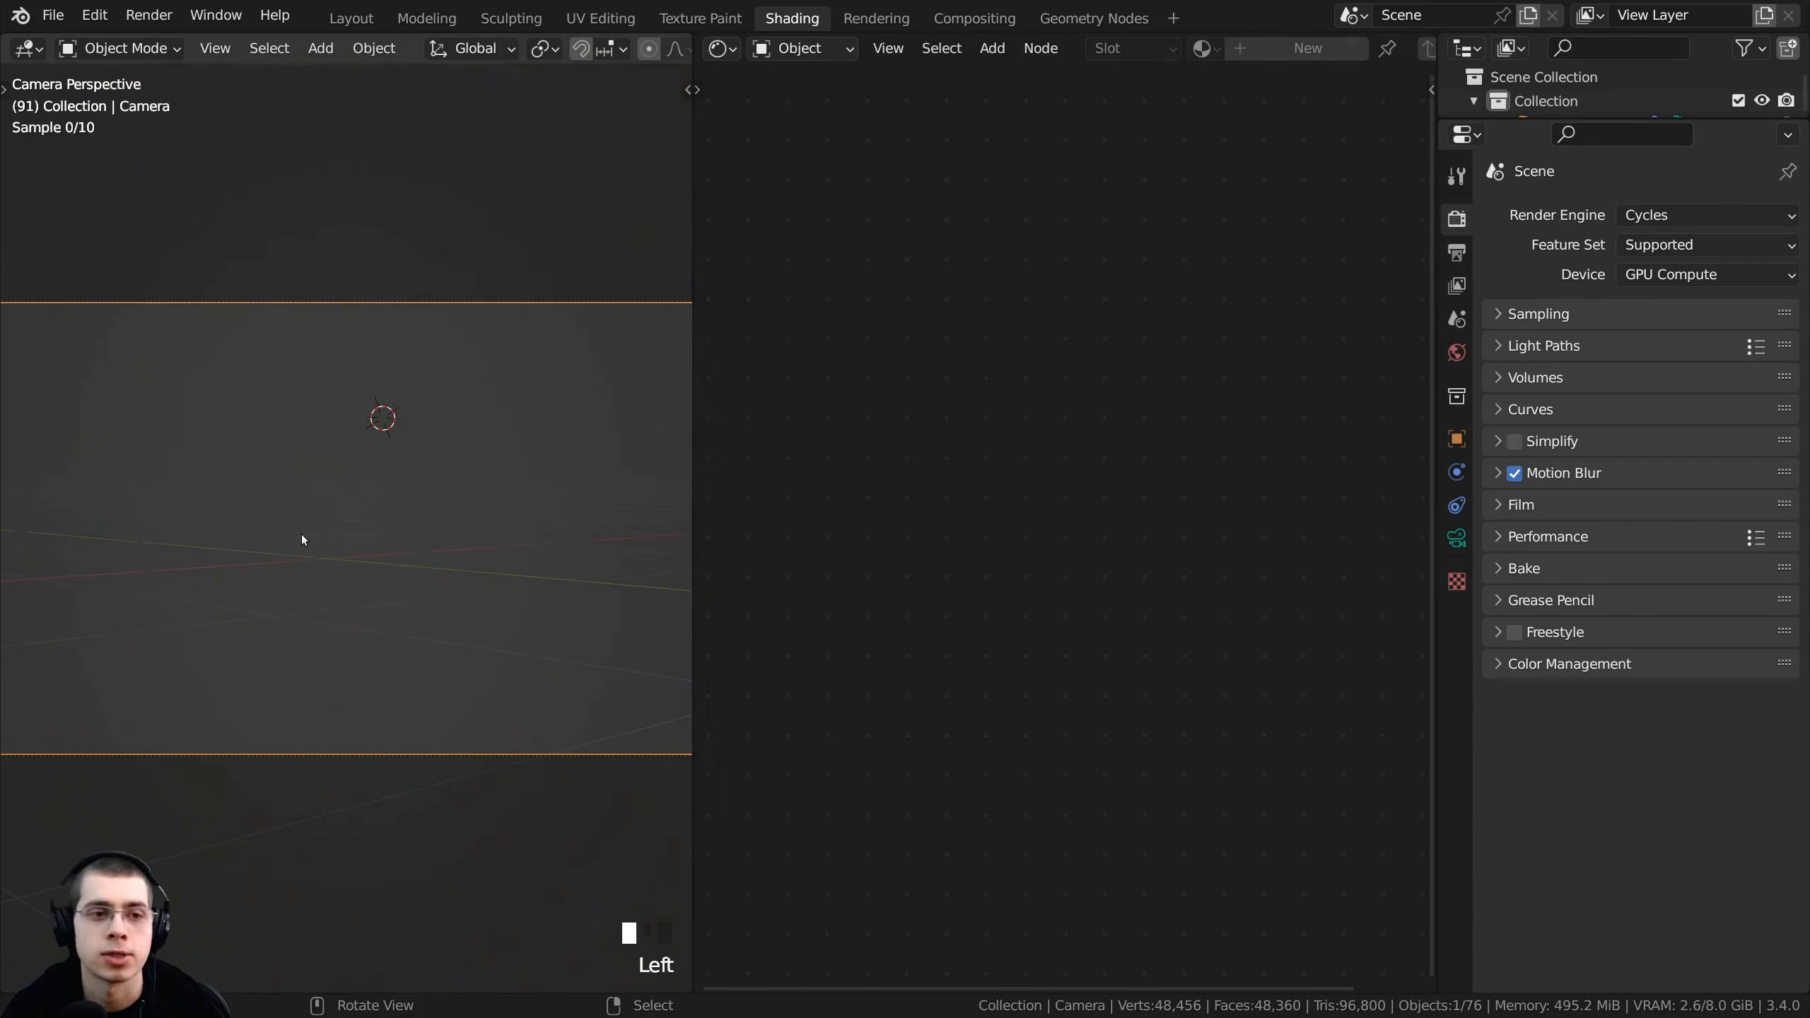
{"action": "scroll", "coordinate": [354, 362], "scroll_direction": "up", "scroll_amount": 5}
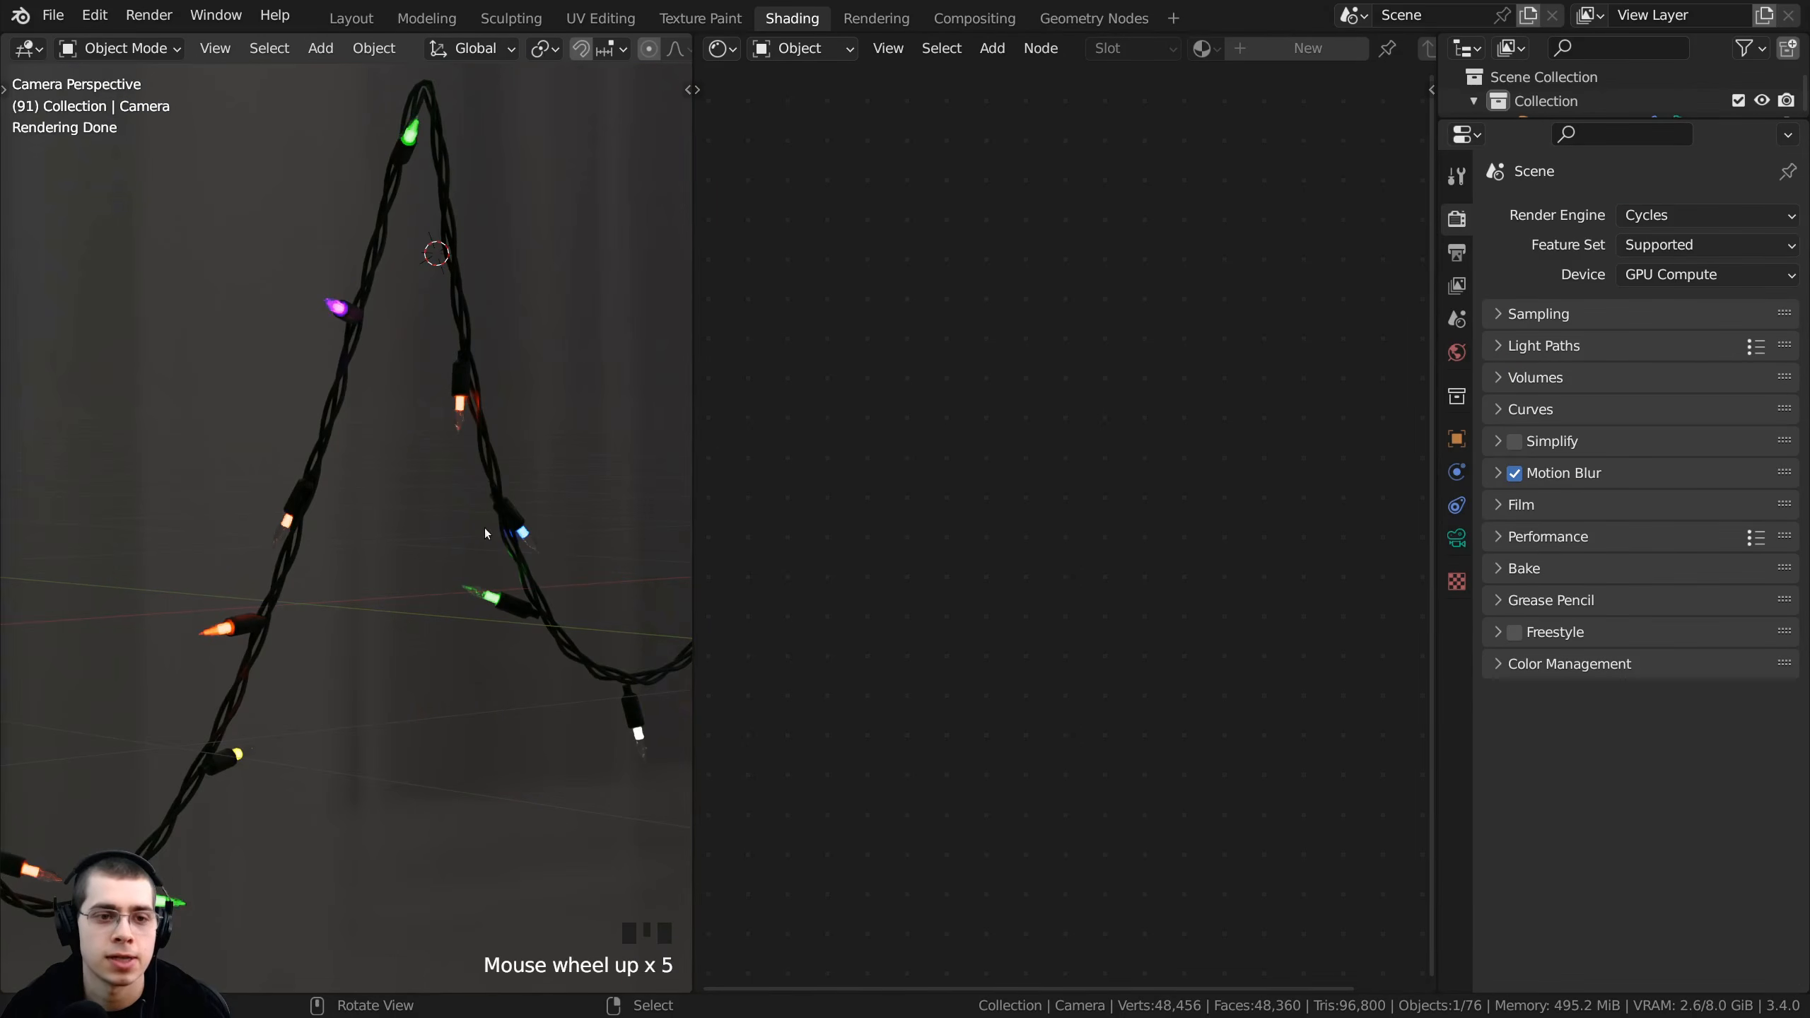
- Switch the camera view to solid shading and save the file
{"action": "scroll", "coordinate": [456, 545], "scroll_direction": "down", "scroll_amount": 7}
{"action": "key", "text": "z"}
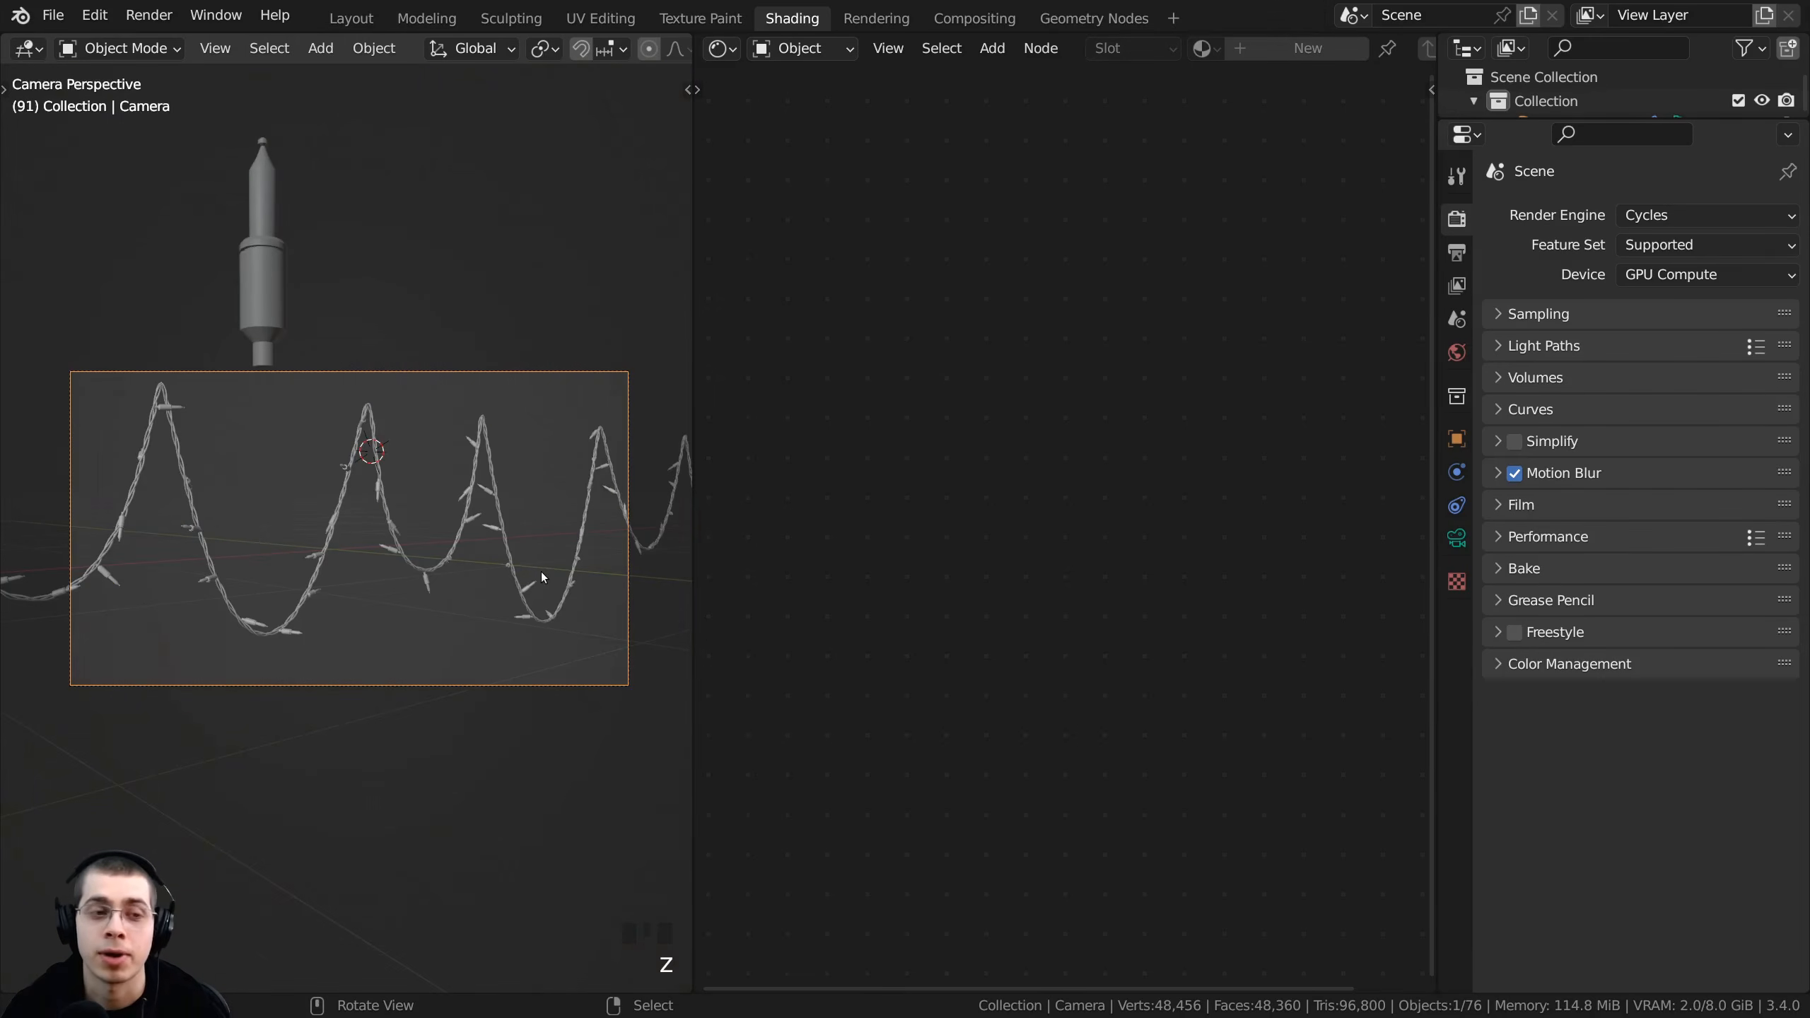
{"action": "scroll", "coordinate": [541, 575], "scroll_direction": "up", "scroll_amount": 1}
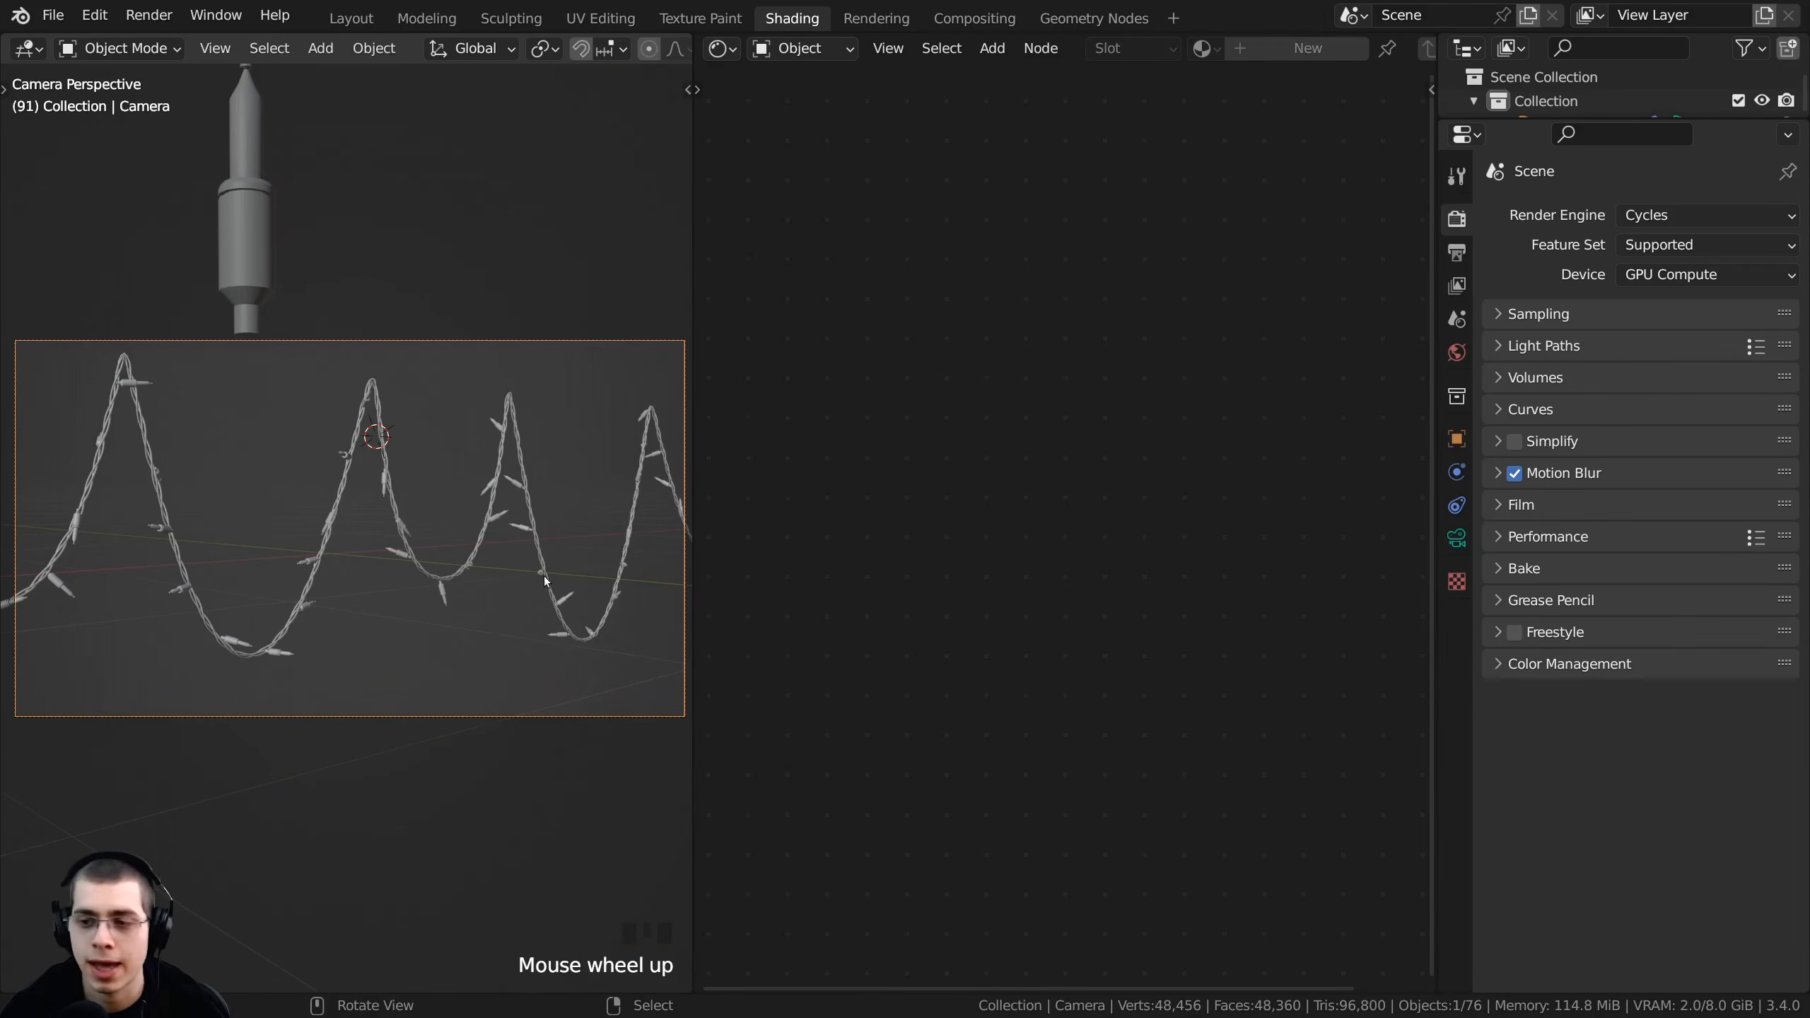
{"action": "key", "text": "ctrl+s"}
- Render the scene as an image with Cycles and inspect the result in the Rendering workspace
{"action": "left_click", "coordinate": [149, 15]}
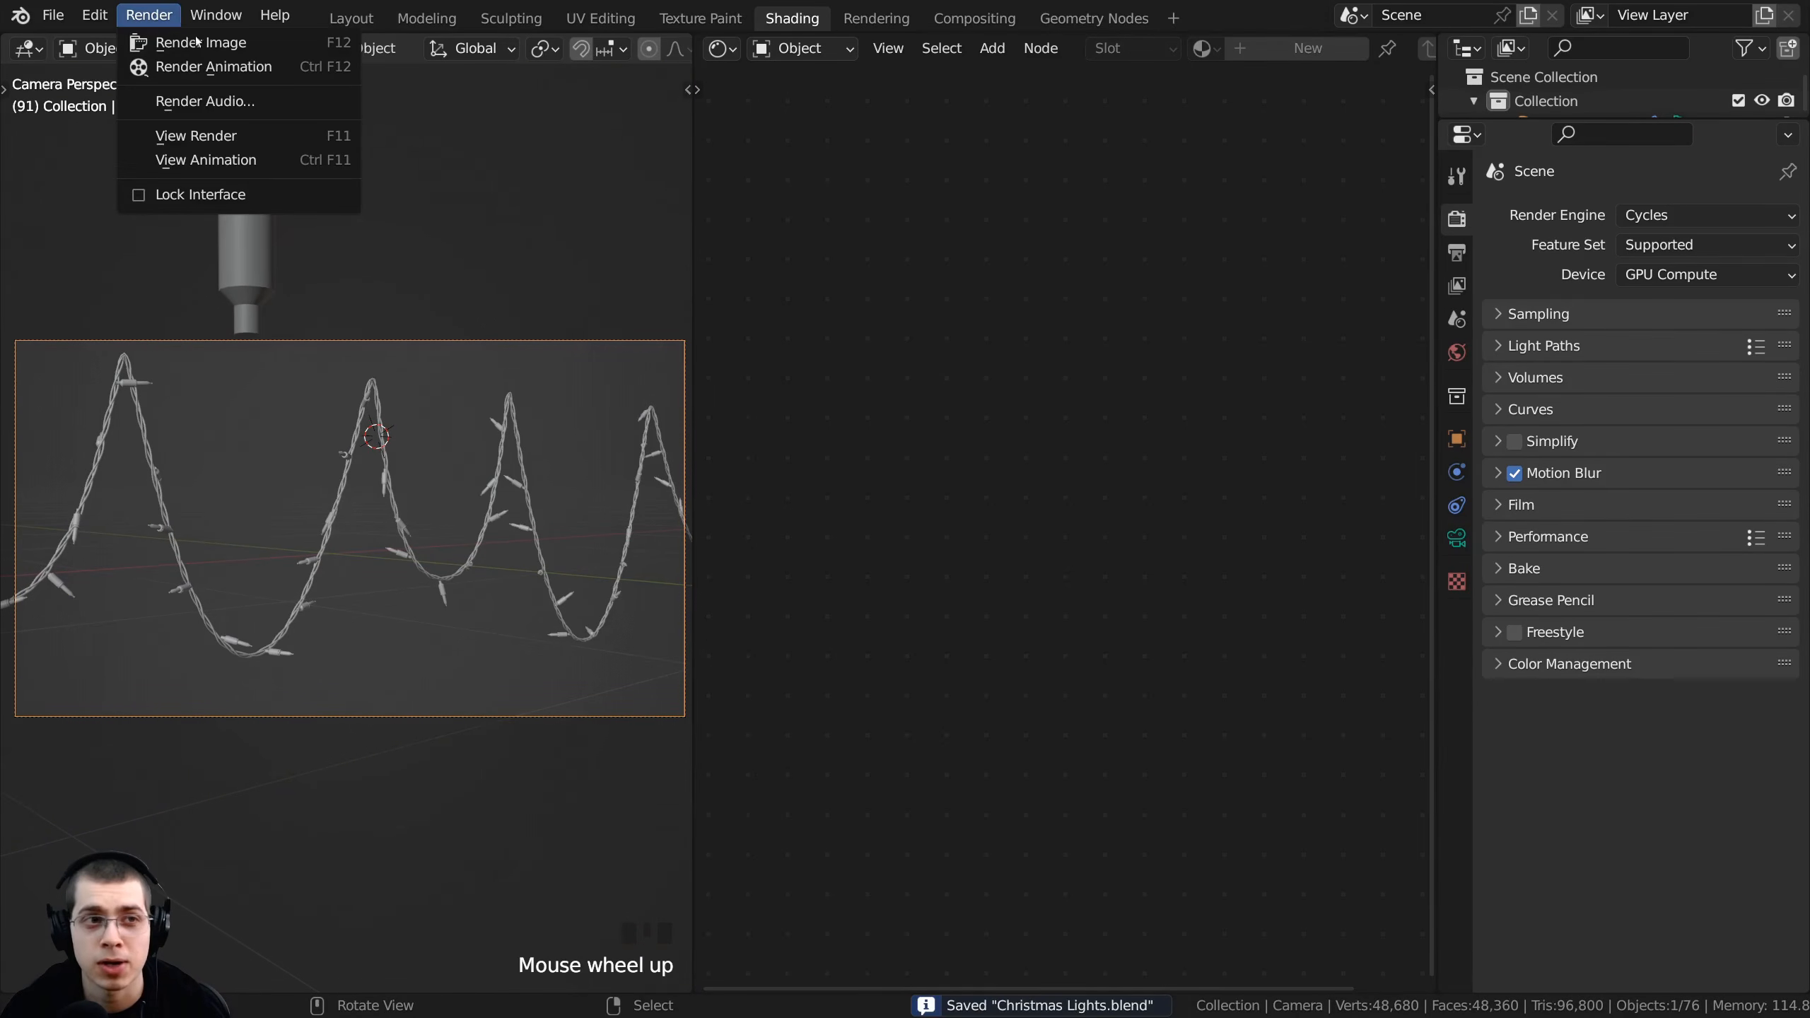
{"action": "left_click", "coordinate": [877, 17]}
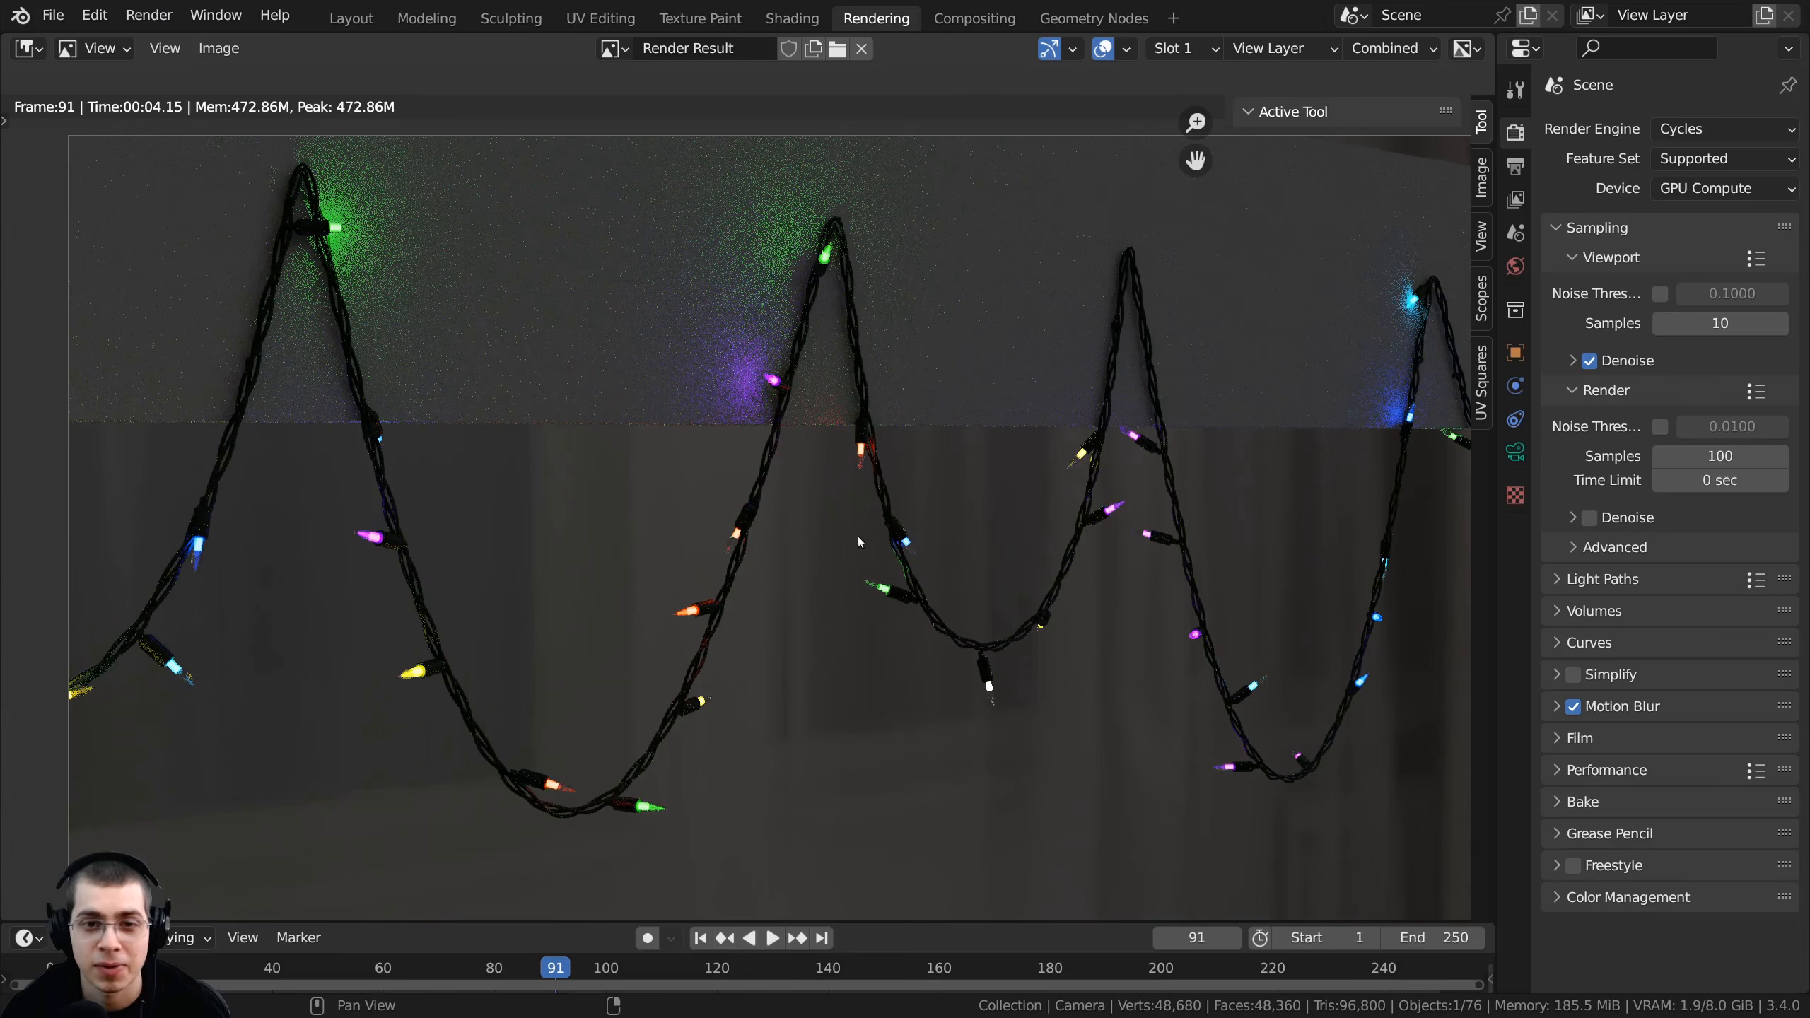
{"action": "scroll", "coordinate": [741, 536], "scroll_direction": "down", "scroll_amount": 1}
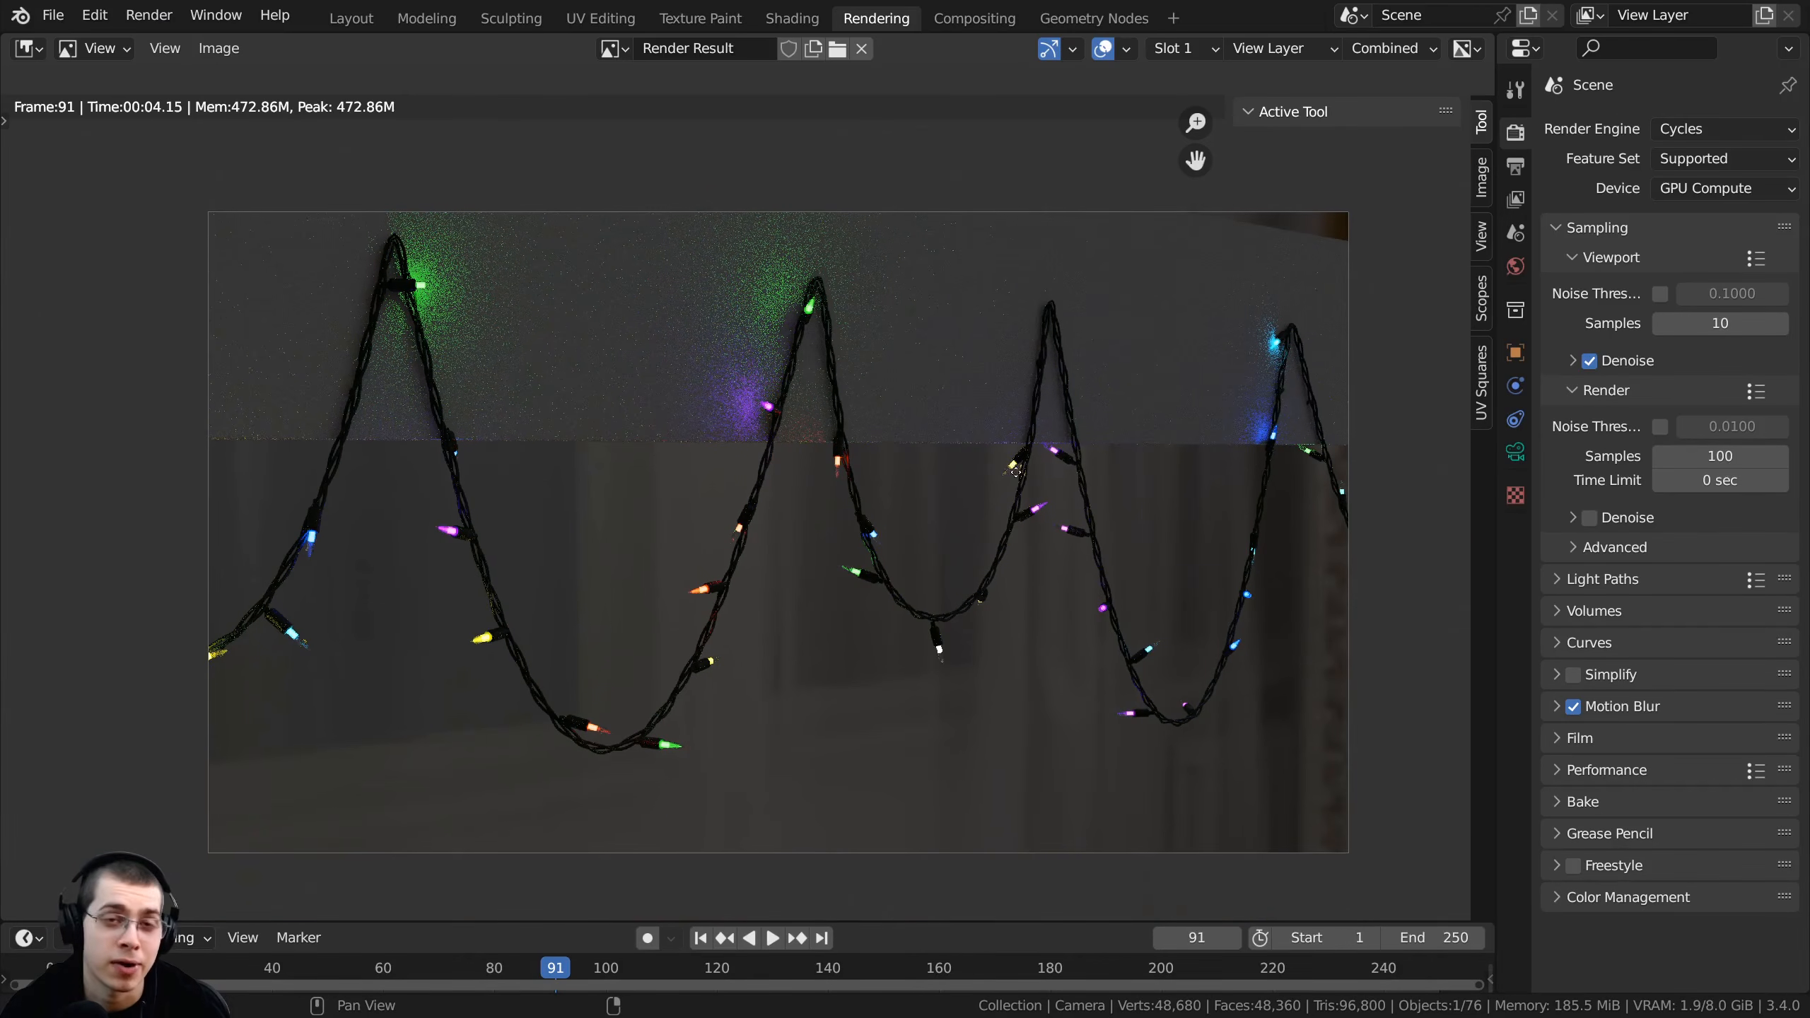
{"action": "middle_click_drag", "start_coordinate": [1015, 471], "coordinate": [1033, 468]}
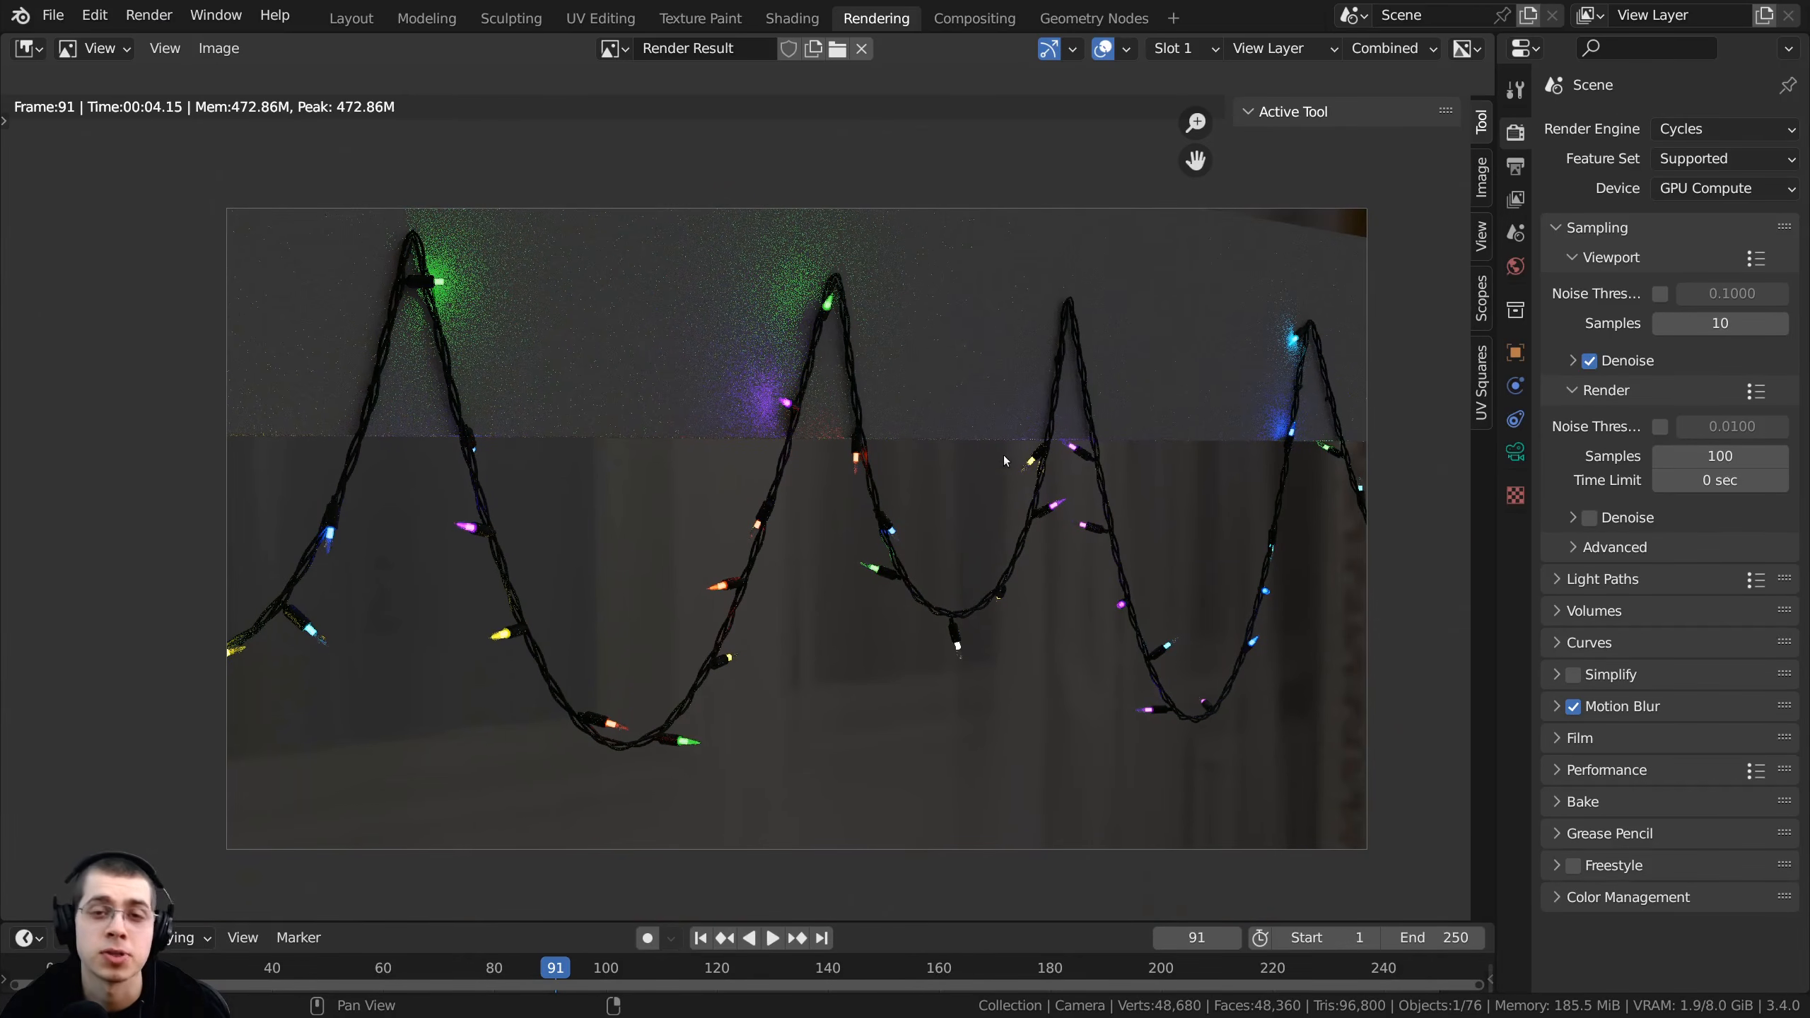
- Open the Compositing workspace, enable Use Nodes, and enlarge the node editor by shrinking the dope sheet
{"action": "left_click", "coordinate": [973, 18]}
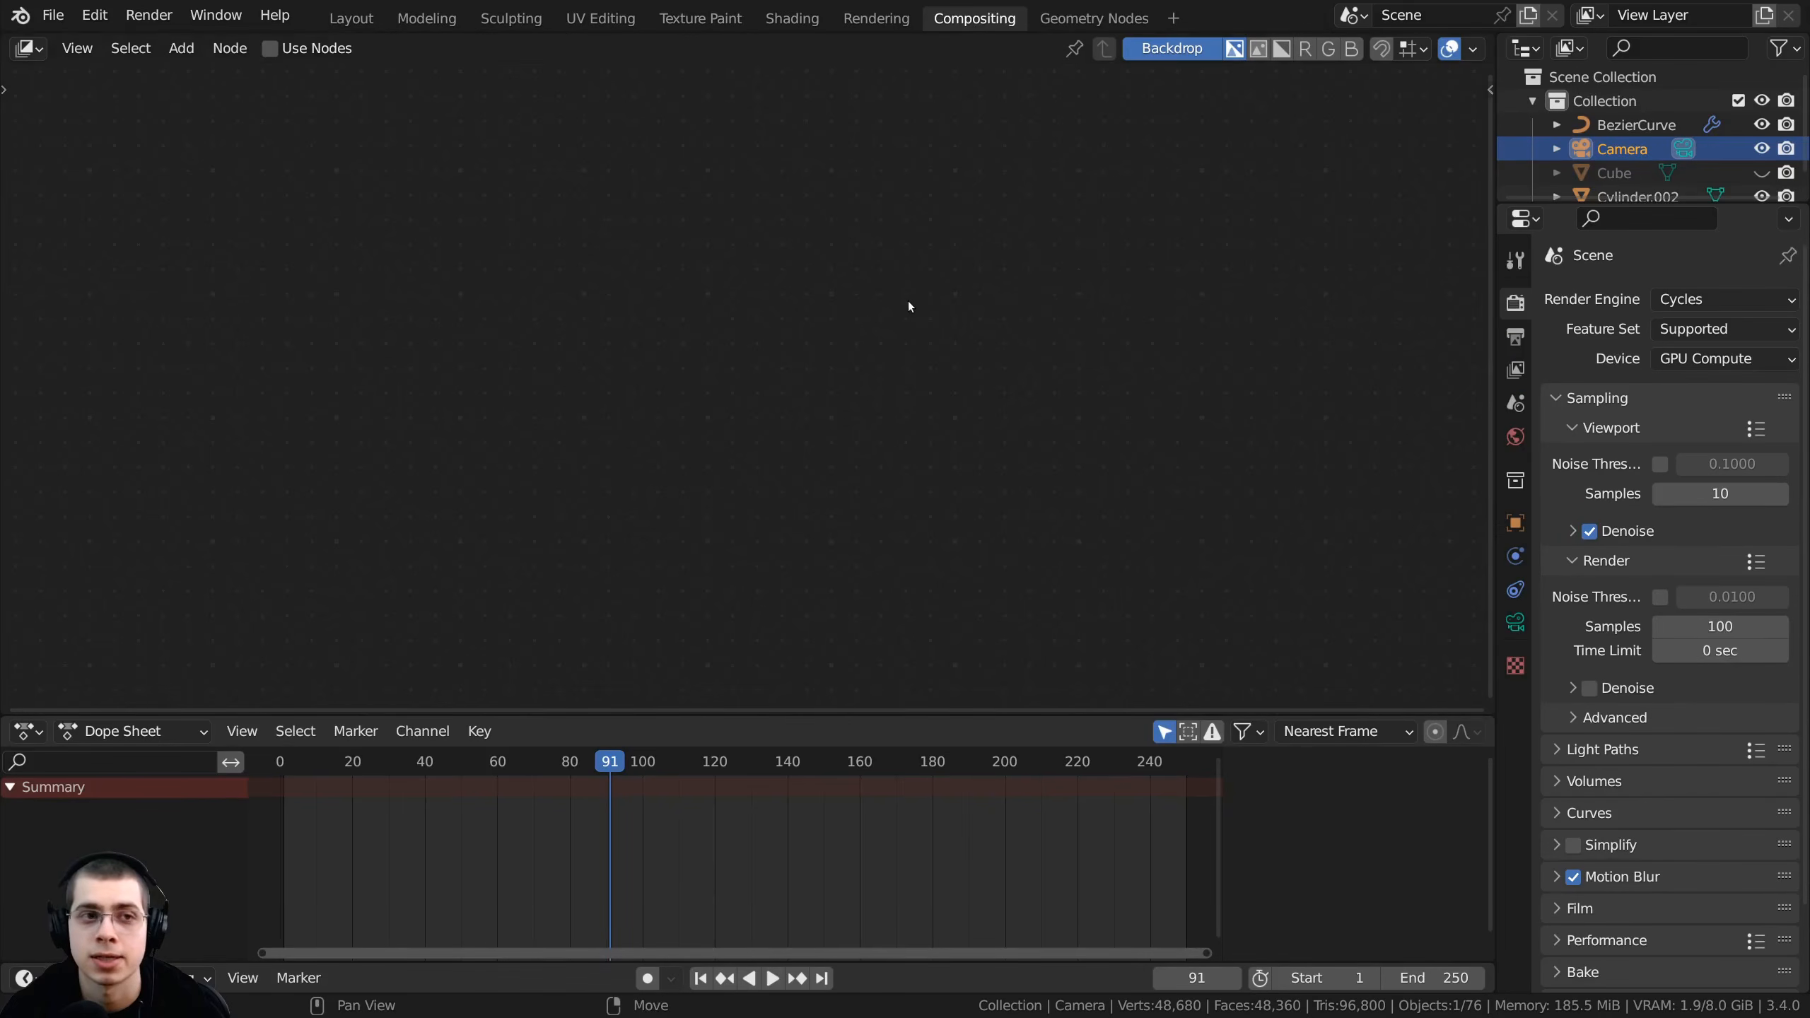
{"action": "left_click", "coordinate": [272, 49]}
{"action": "middle_click_drag", "start_coordinate": [485, 167], "coordinate": [456, 288]}
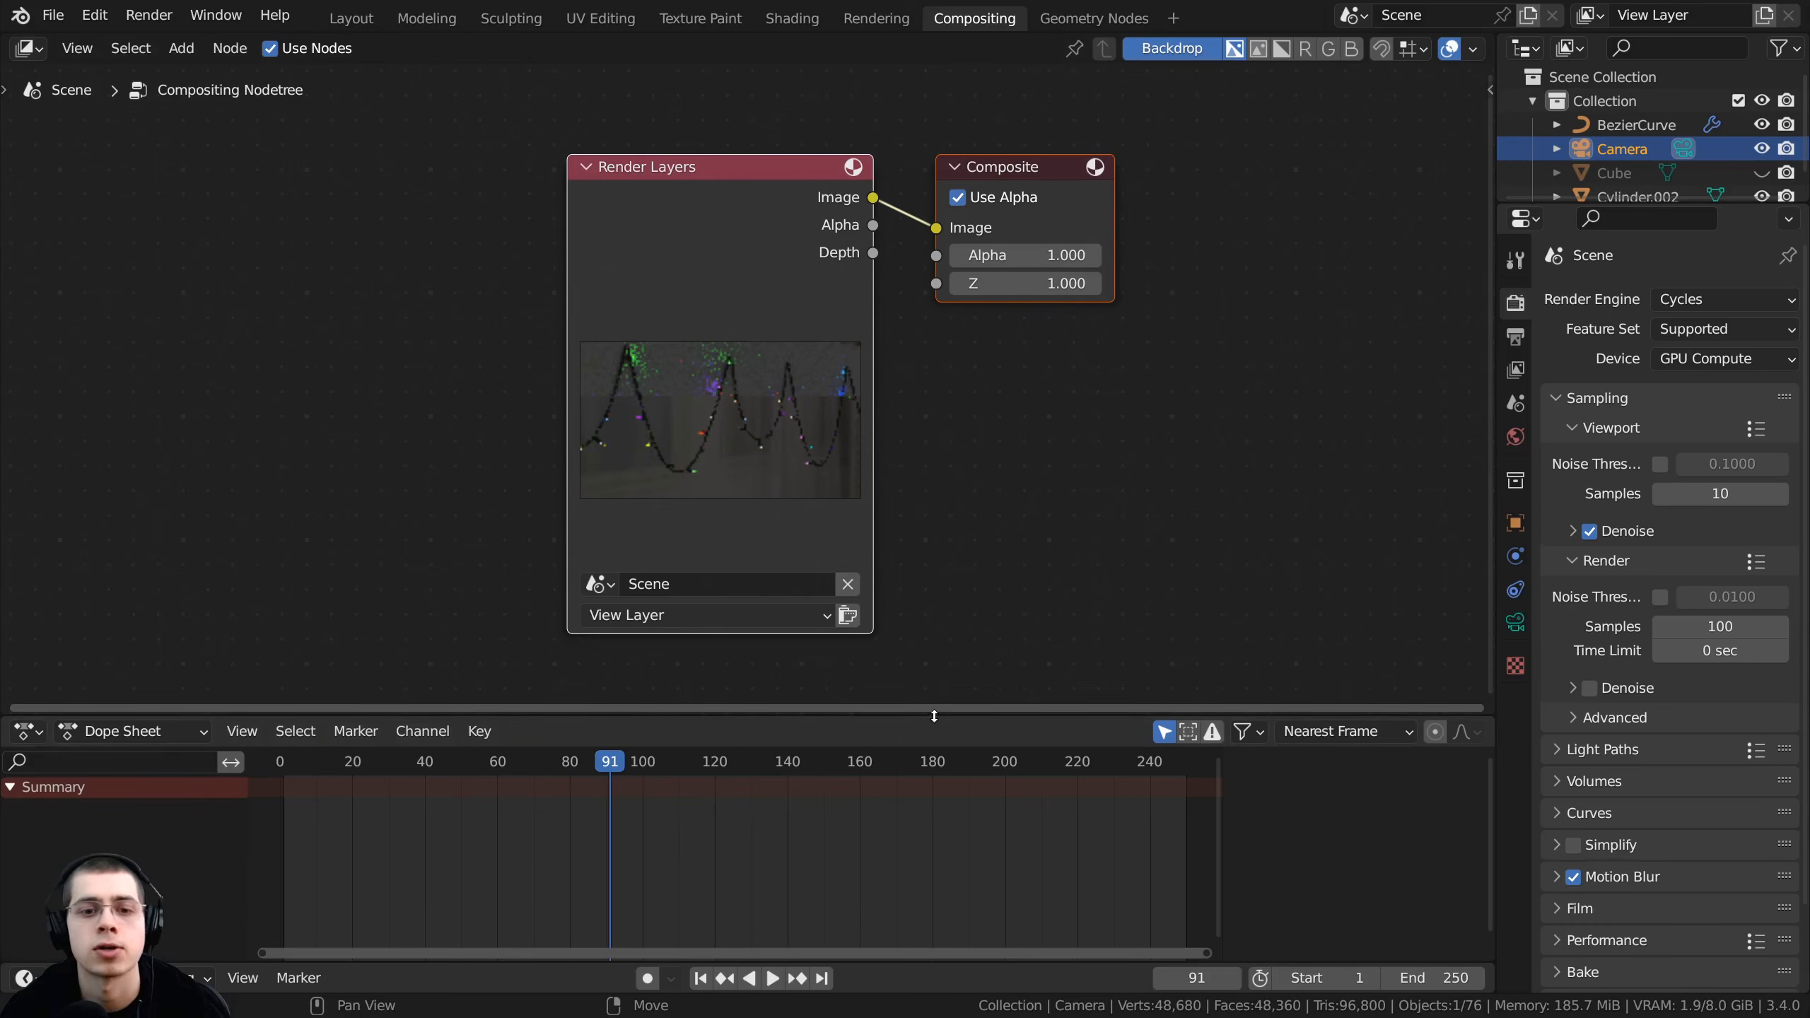
{"action": "left_click_drag", "start_coordinate": [920, 724], "coordinate": [920, 927]}
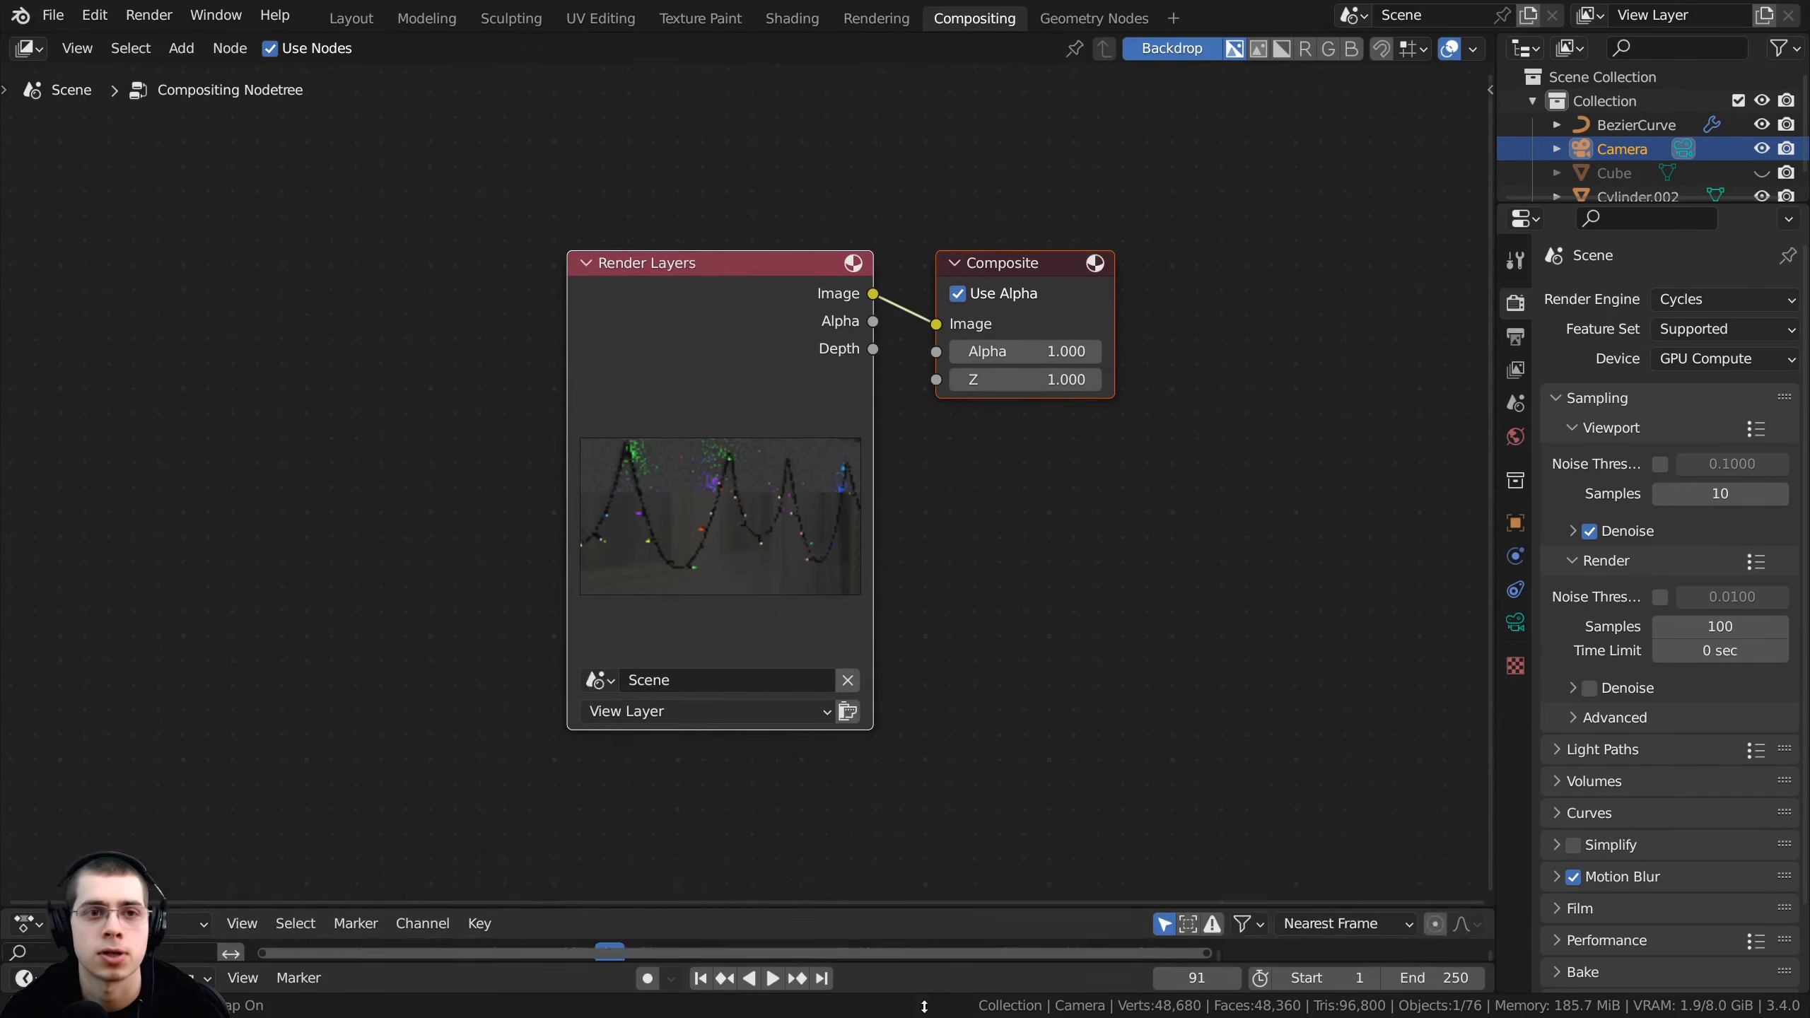
- Add a Glare node between Render Layers and Composite and align it with the neighbouring nodes
{"action": "scroll", "coordinate": [797, 399], "scroll_direction": "down", "scroll_amount": 2}
{"action": "key", "text": "shift+a"}
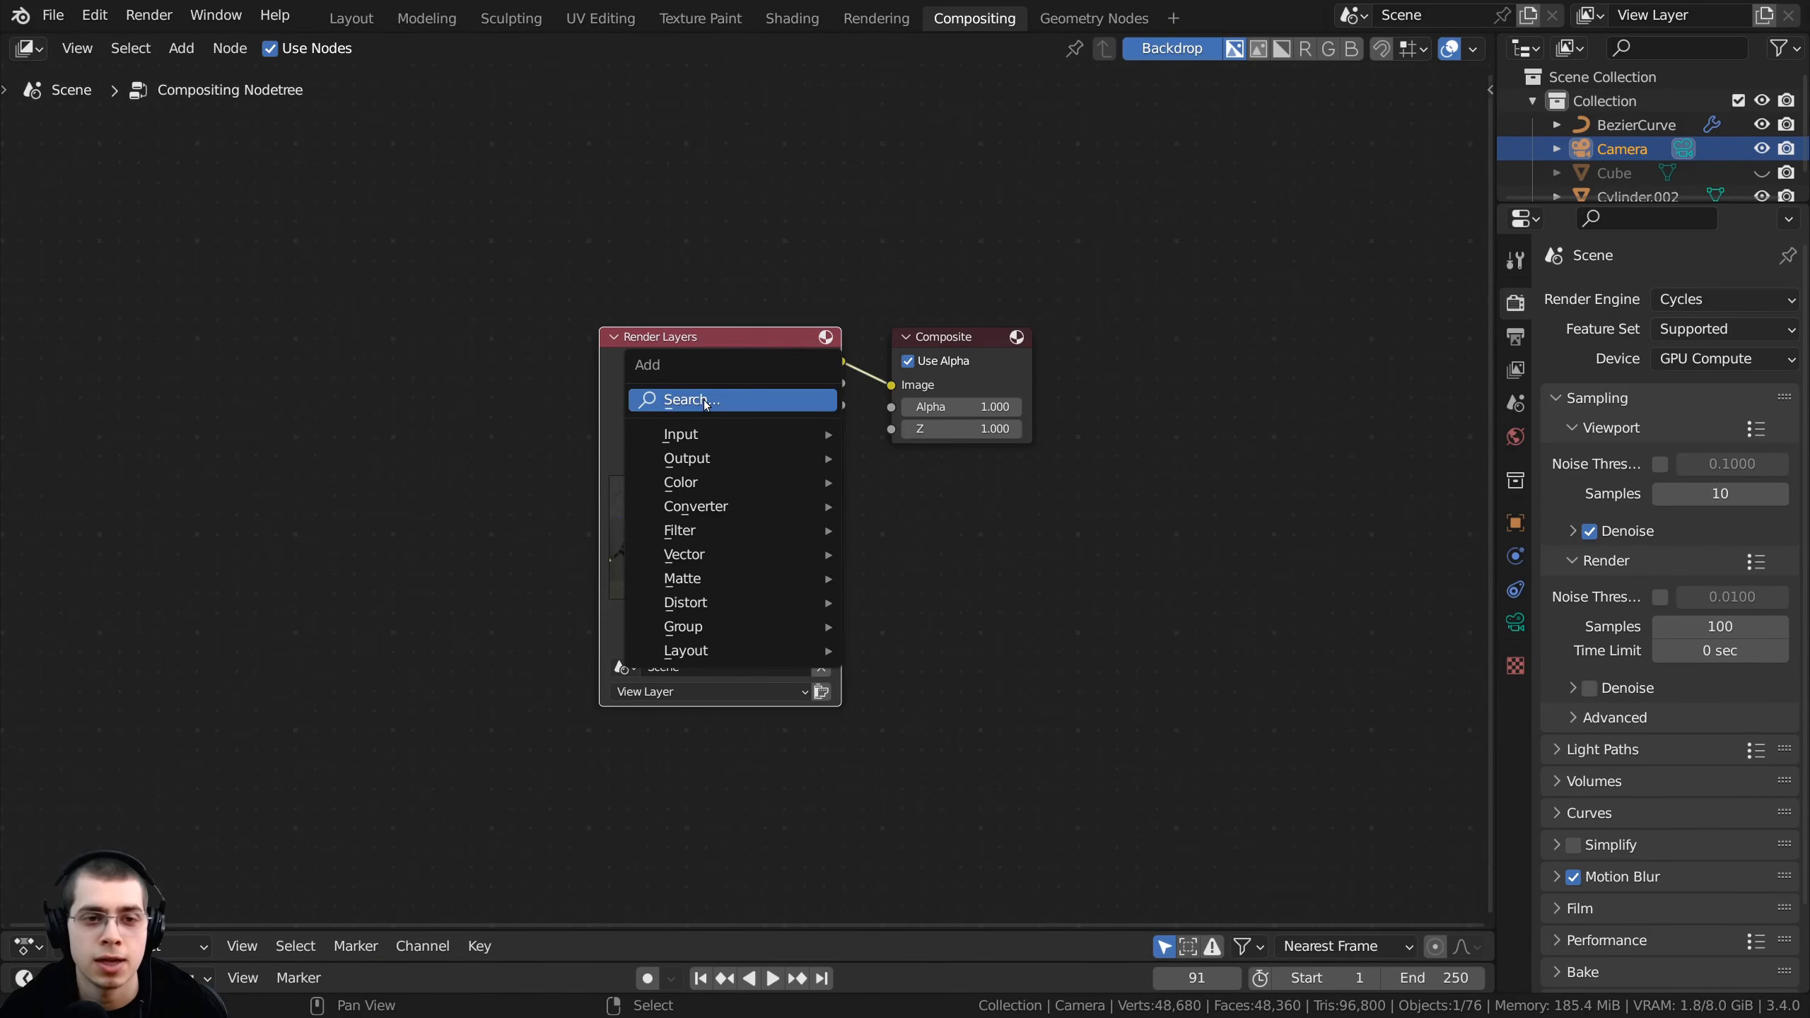
{"action": "left_click", "coordinate": [705, 400]}
{"action": "type", "text": "gla"}
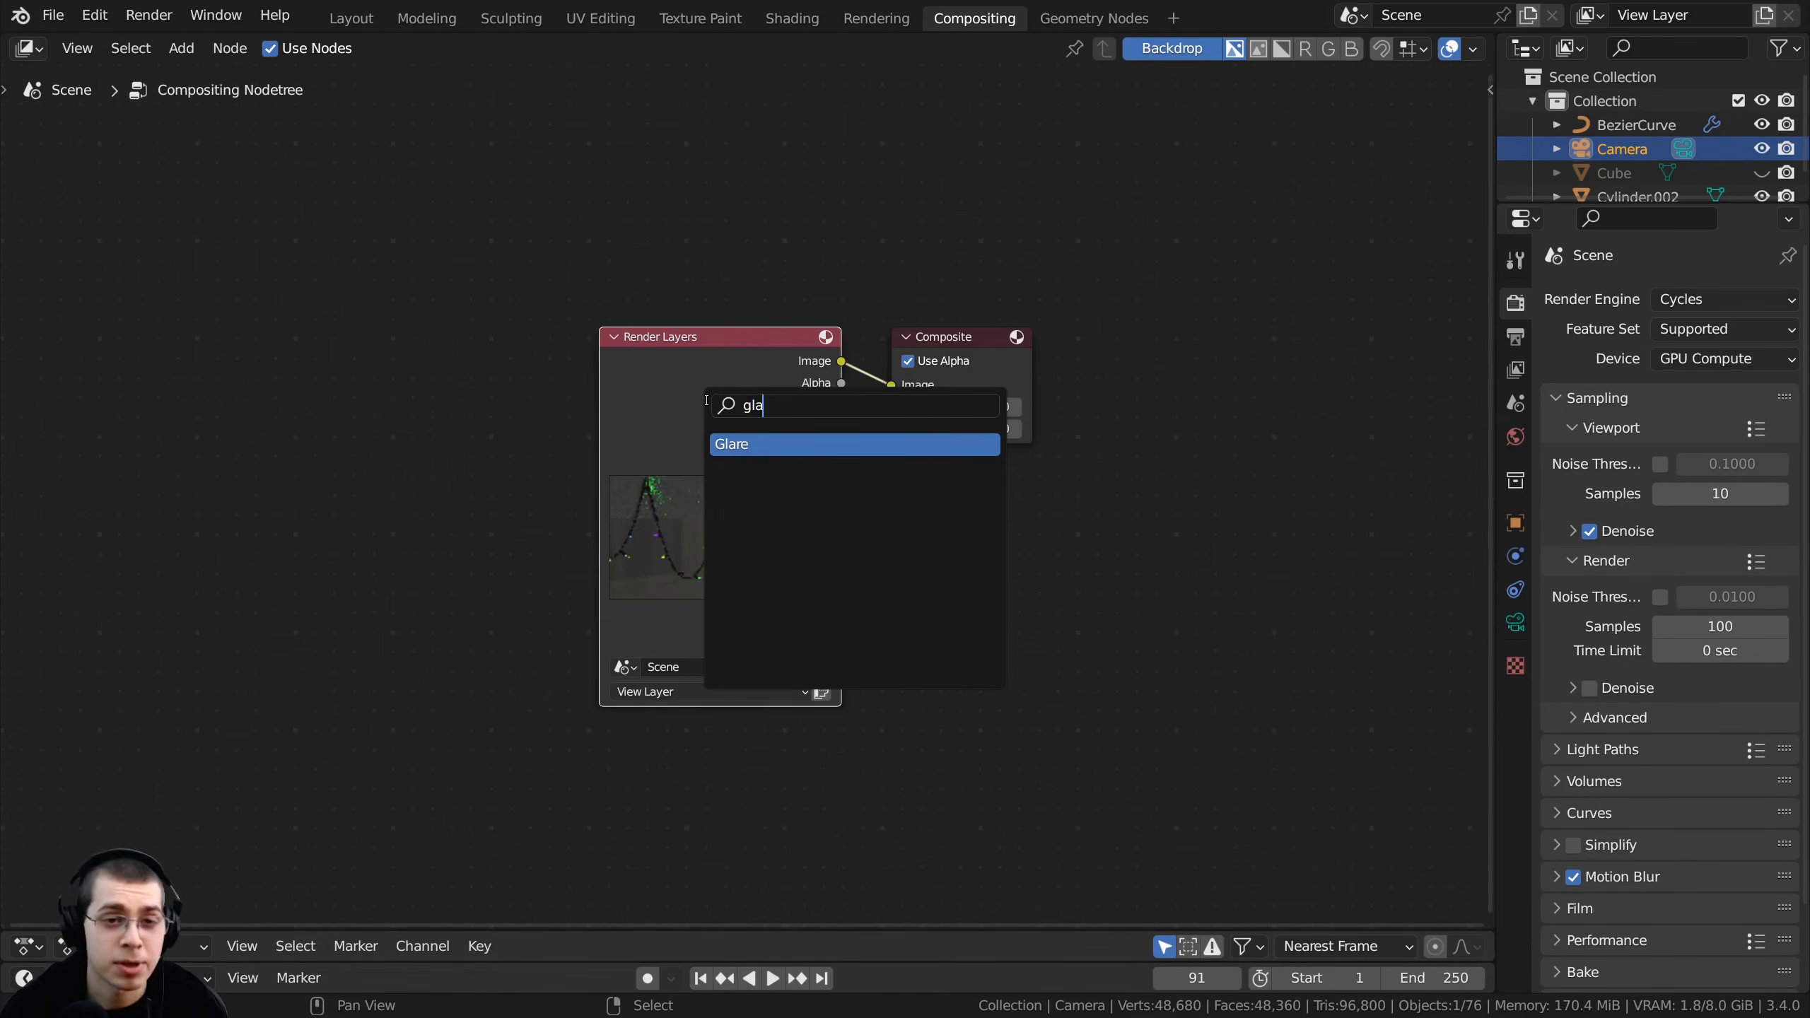
{"action": "left_click", "coordinate": [752, 444]}
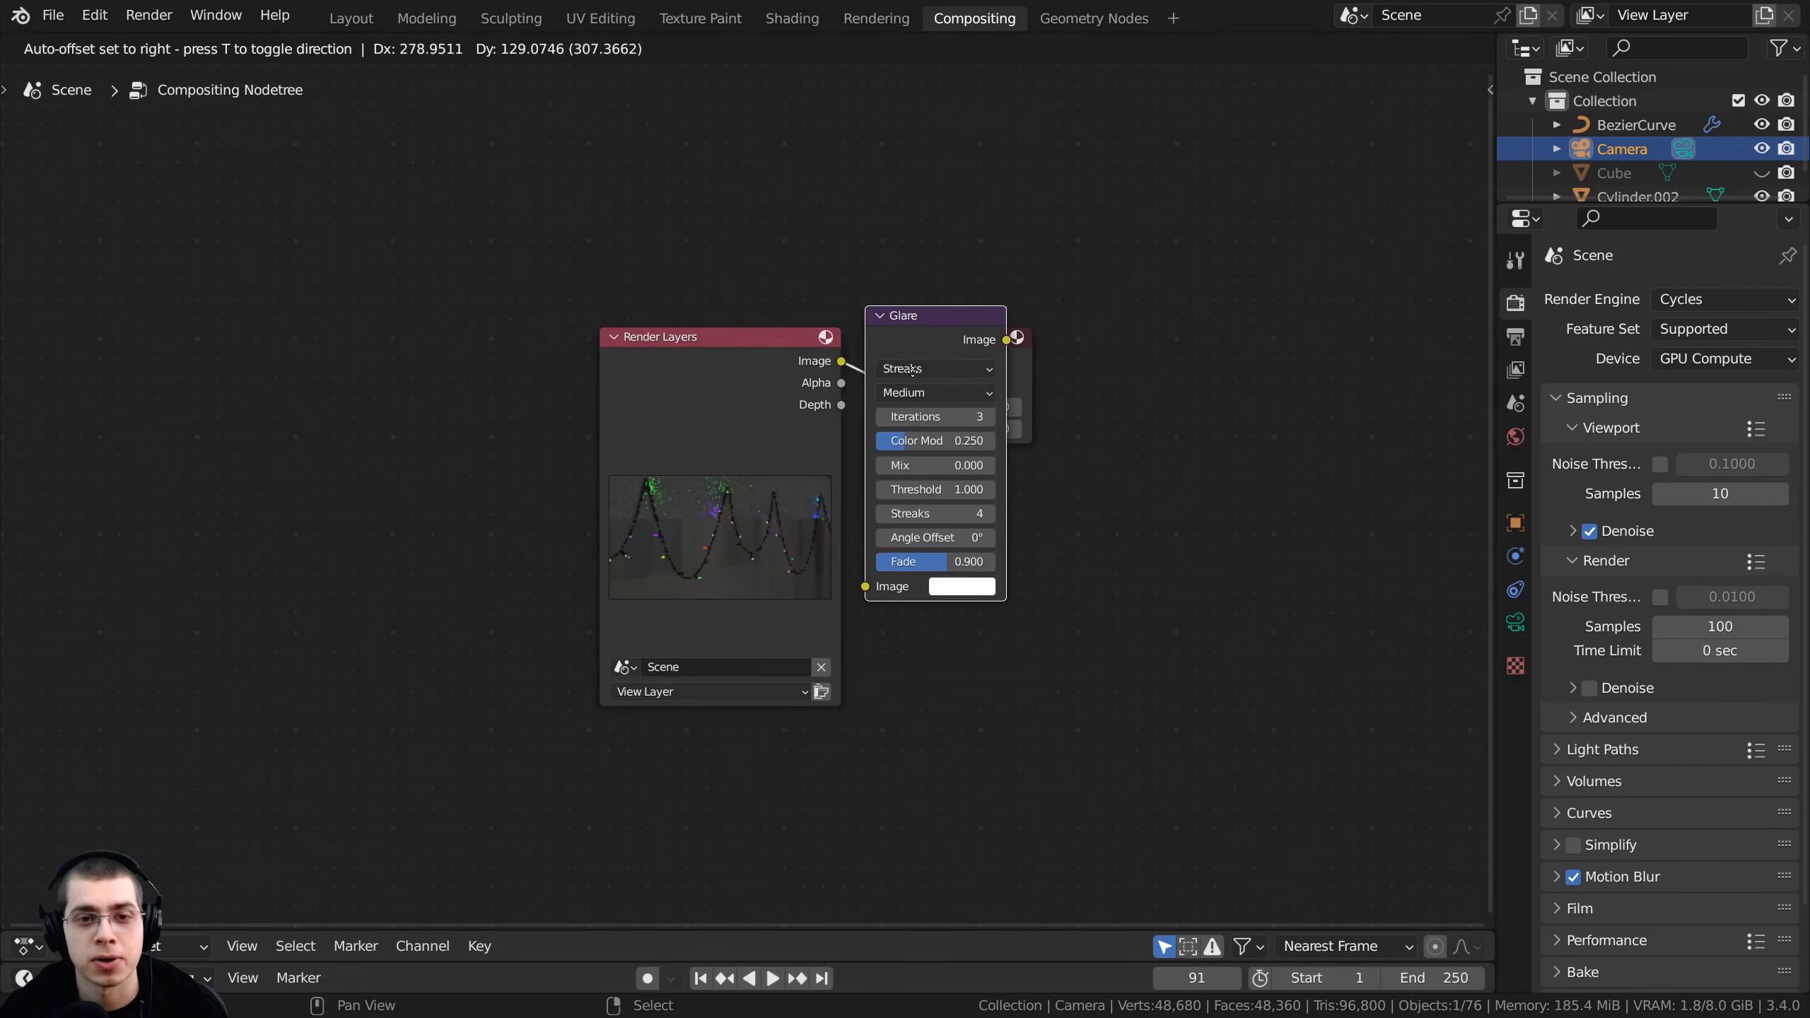
{"action": "left_click", "coordinate": [901, 432]}
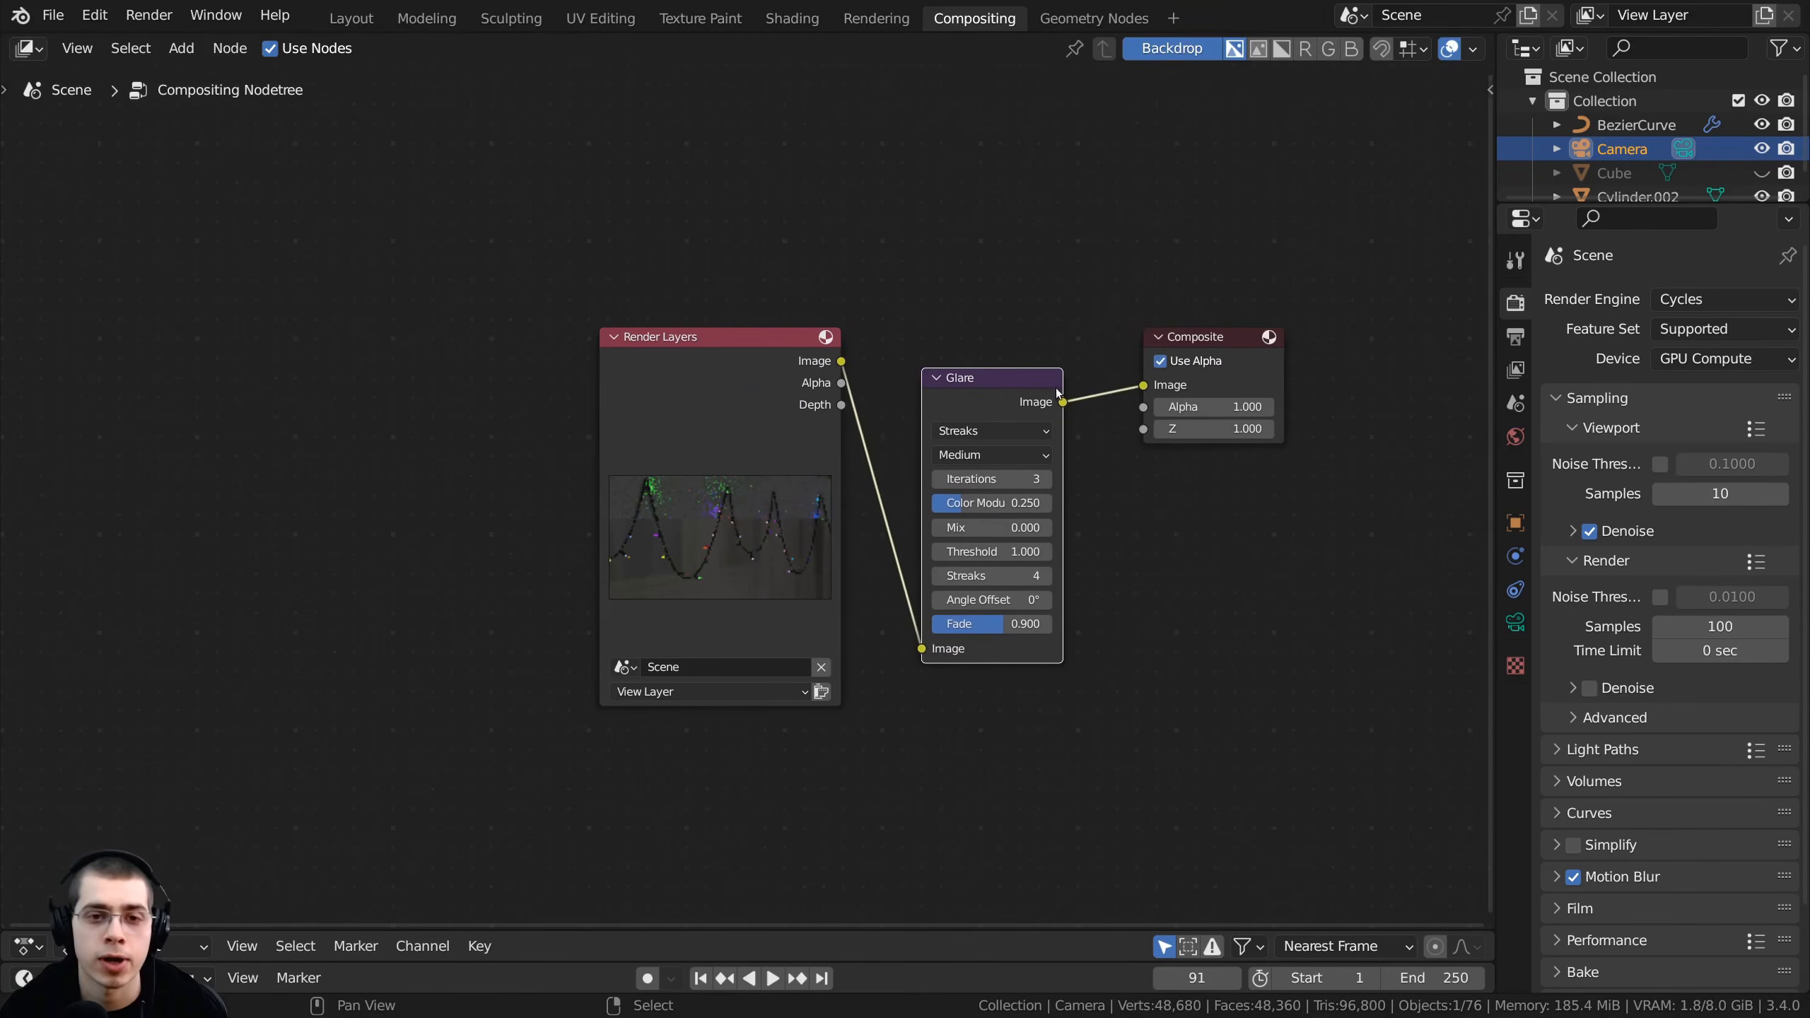
{"action": "middle_click_drag", "start_coordinate": [998, 389], "coordinate": [952, 415]}
{"action": "left_click_drag", "start_coordinate": [951, 414], "coordinate": [951, 357]}
{"action": "middle_click_drag", "start_coordinate": [908, 359], "coordinate": [898, 362]}
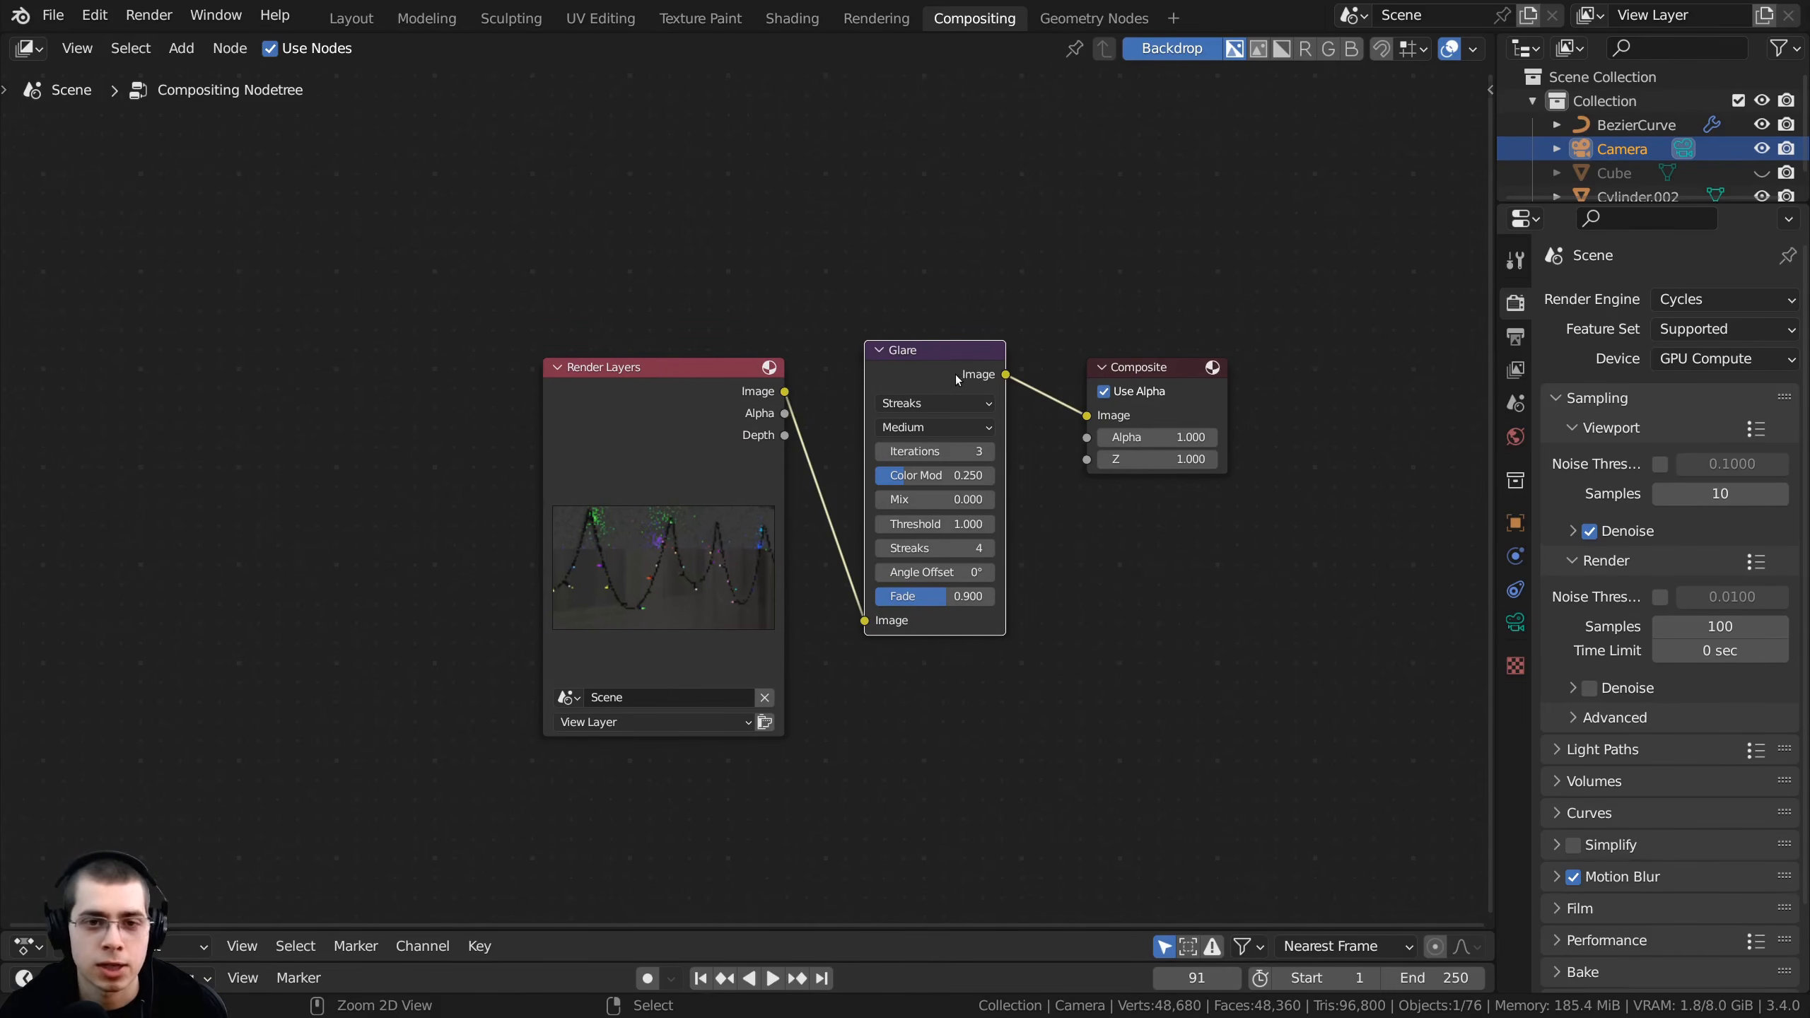
- Preview the Glare output through a Viewer node placed above Composite, and turn off Use Alpha on the Composite node
{"action": "left_click", "coordinate": [935, 368], "text": "ctrl+shift"}
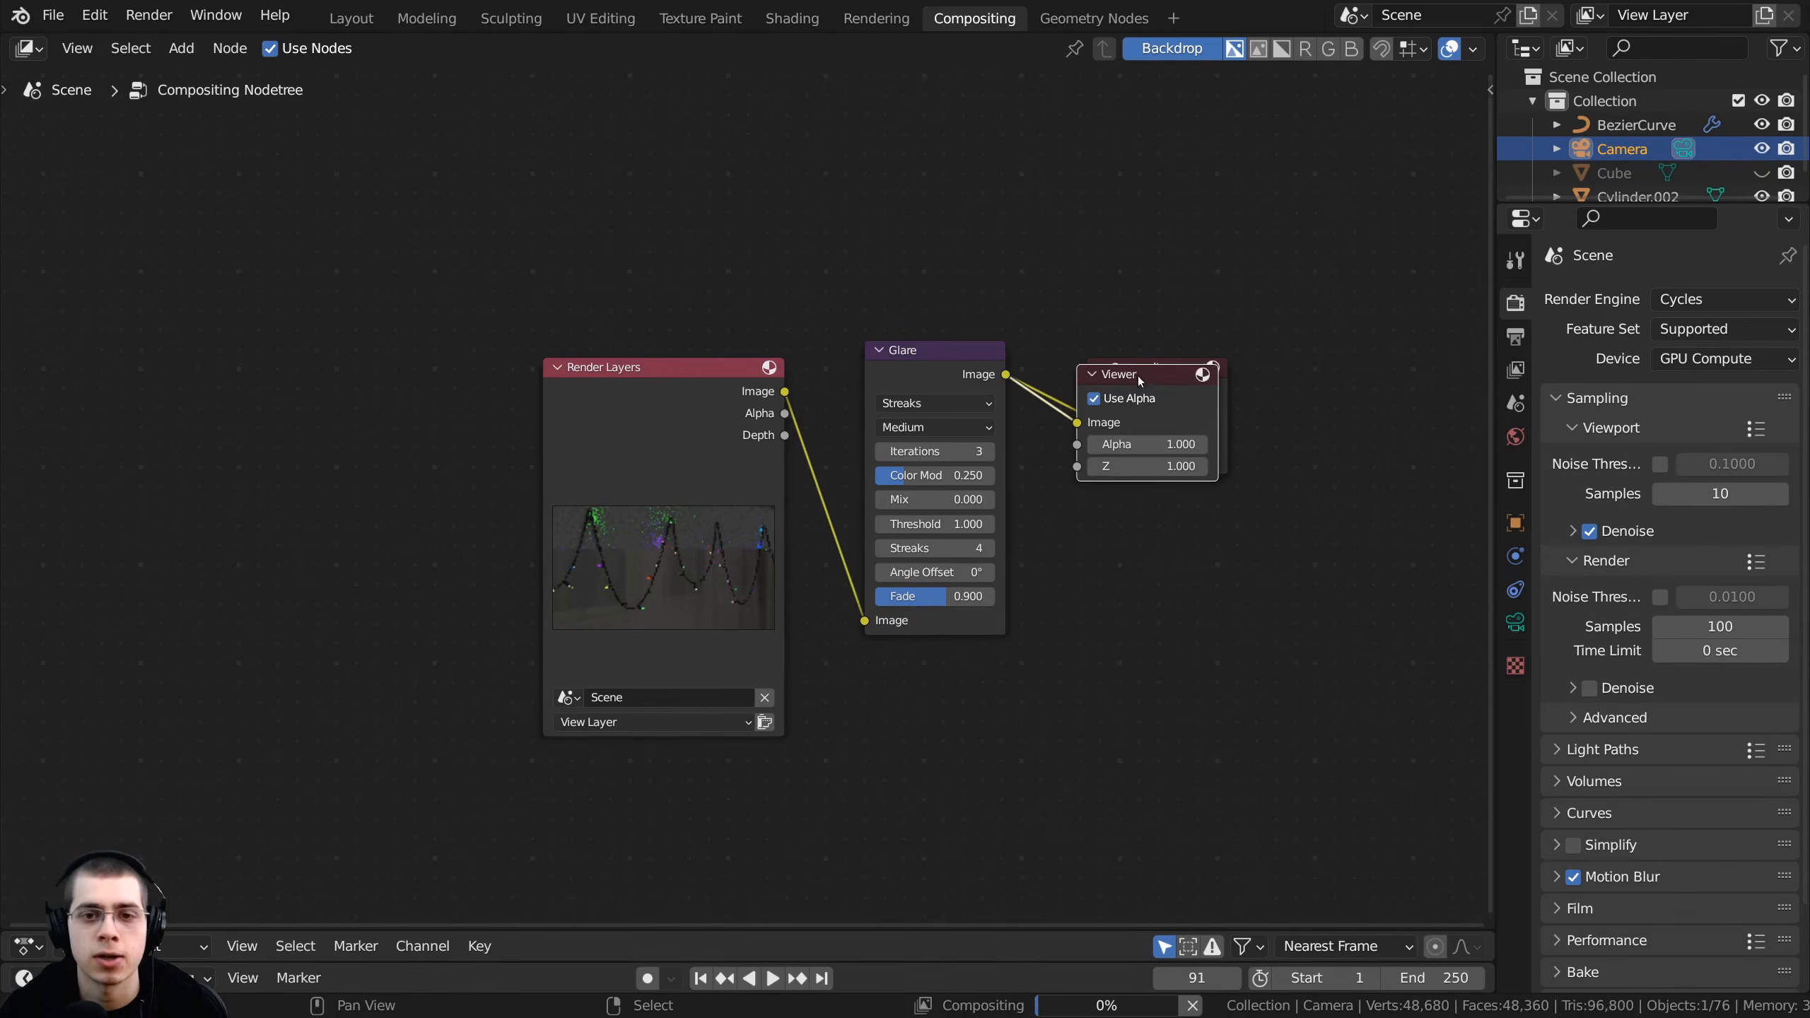
{"action": "left_click_drag", "start_coordinate": [1136, 377], "coordinate": [1136, 164]}
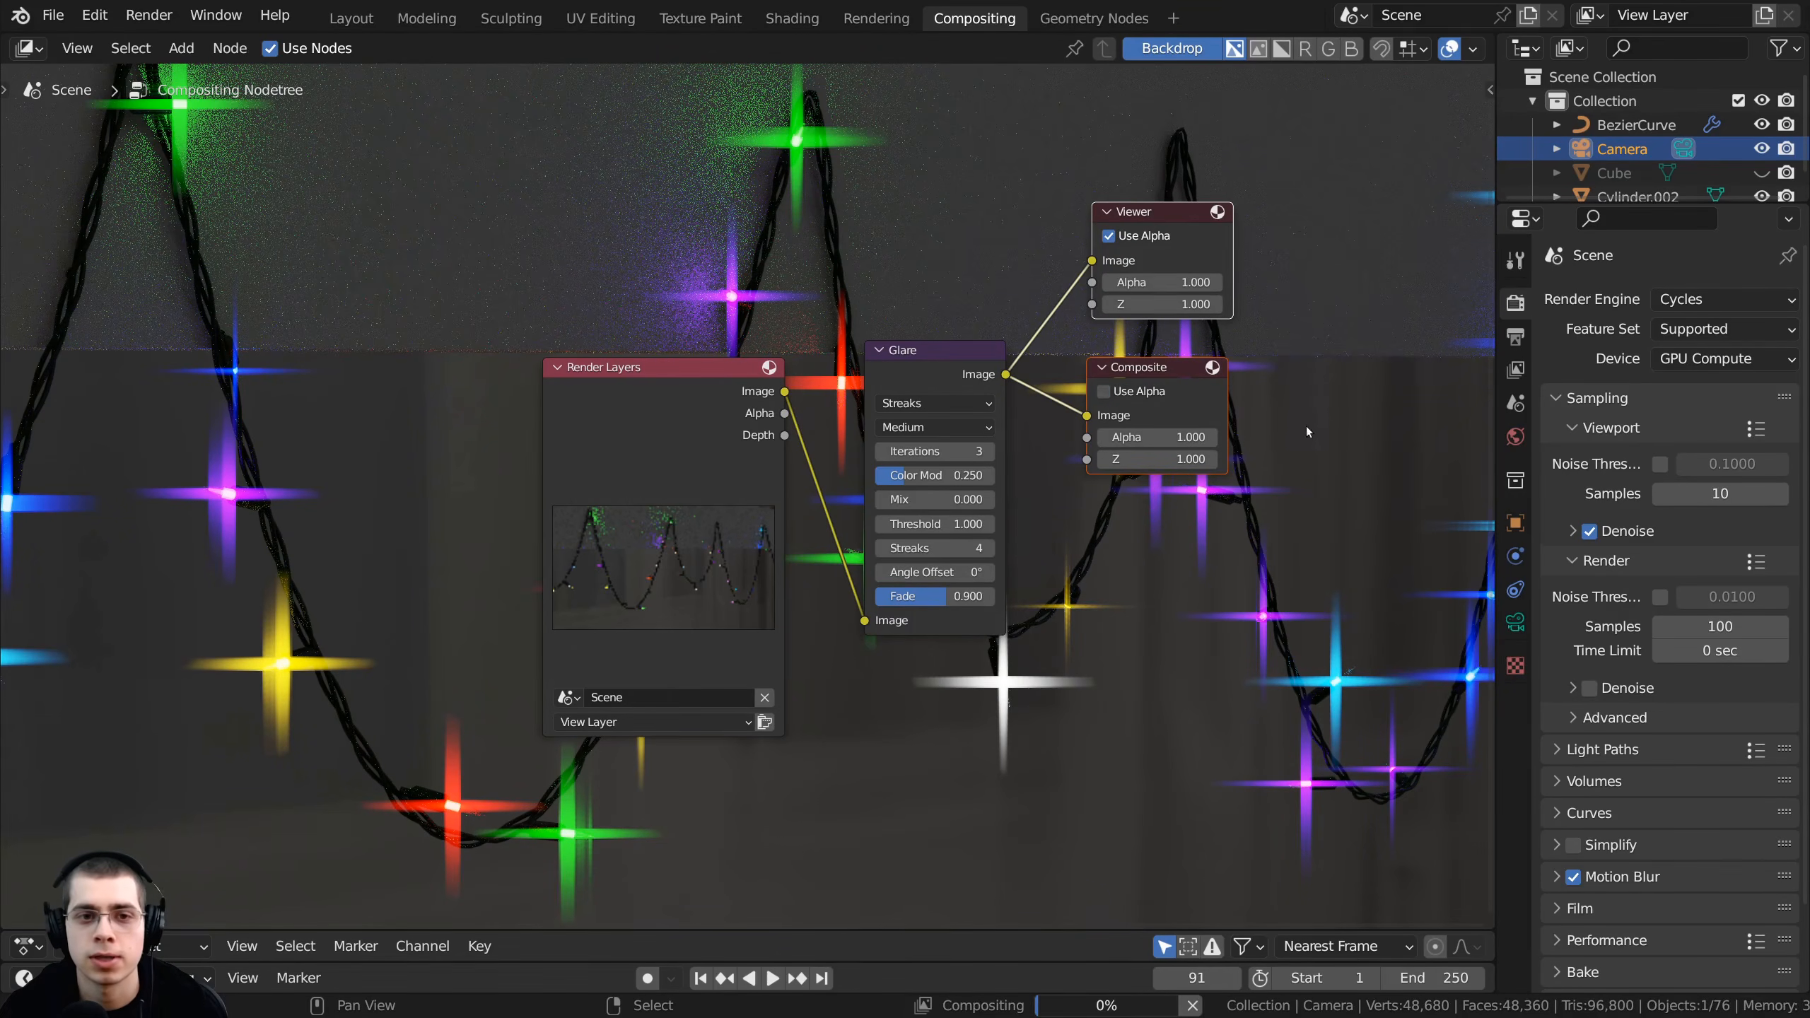
{"action": "left_click", "coordinate": [1103, 391]}
{"action": "middle_click_drag", "start_coordinate": [1018, 457], "coordinate": [1011, 473]}
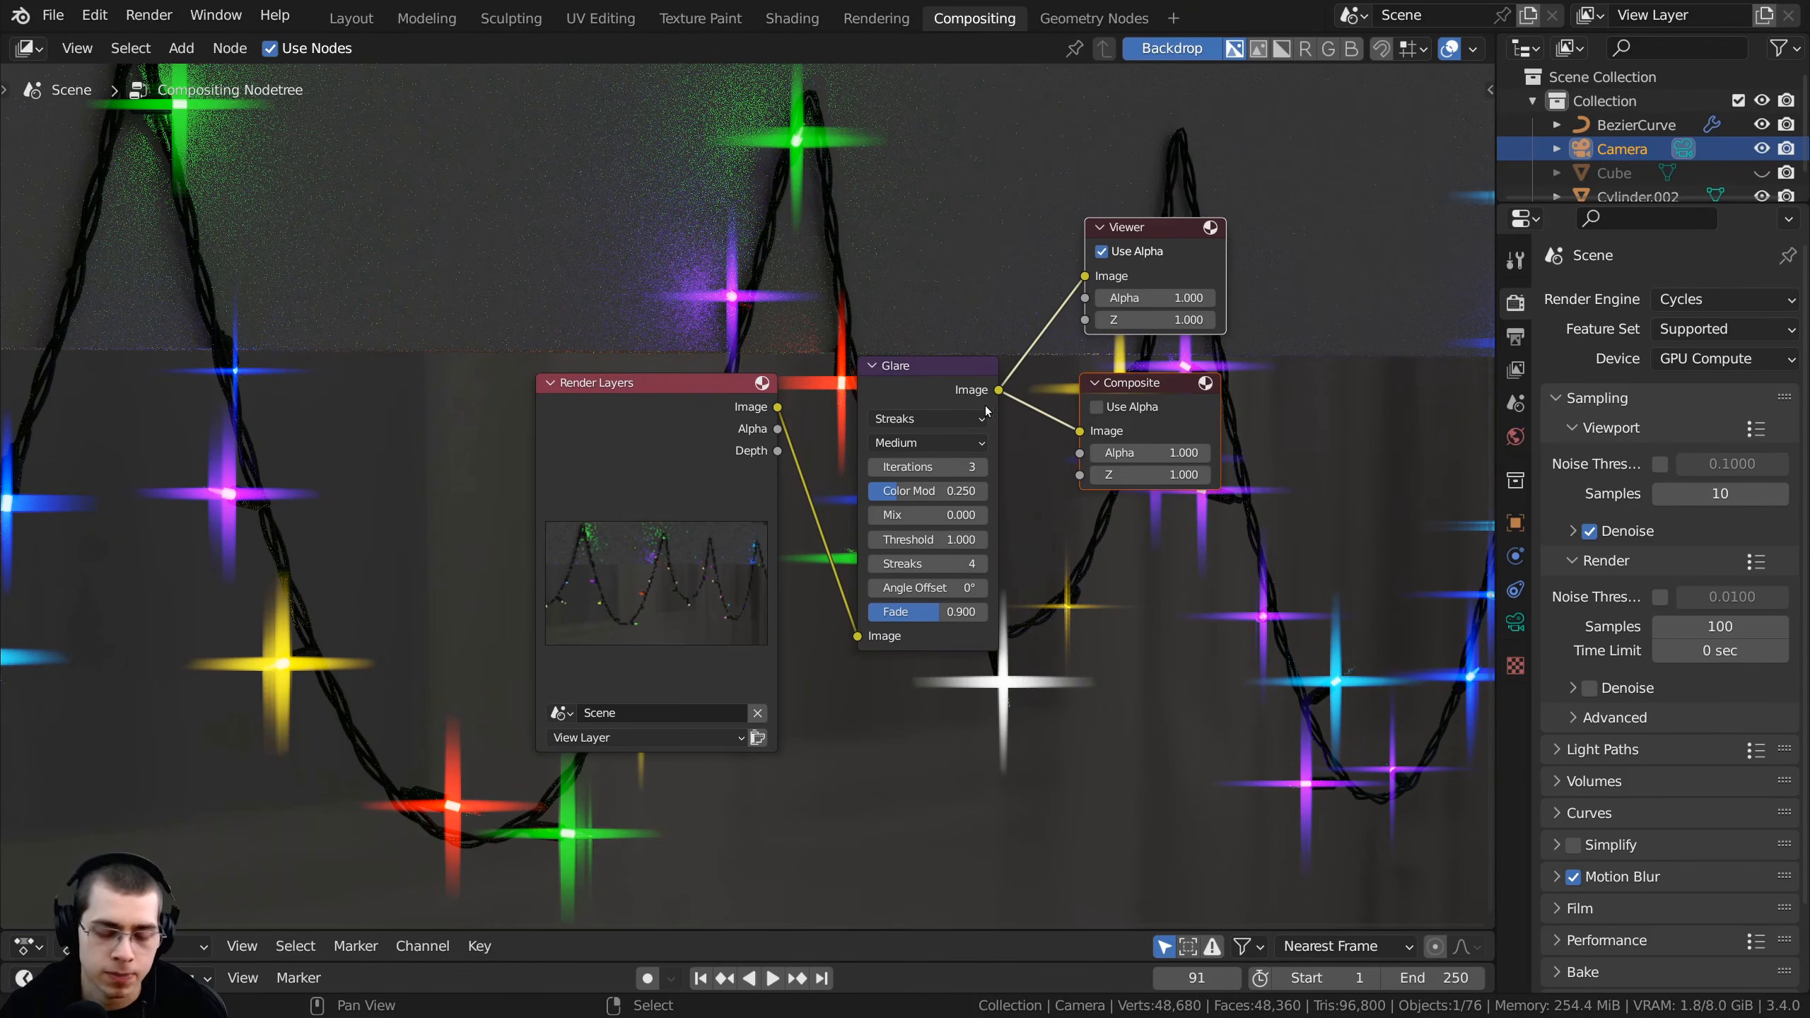
- Adjust the backdrop image's zoom so the whole render fits inside the node editor
{"action": "key", "text": "v"}
{"action": "key", "text": "v"}
{"action": "key", "text": "v"}
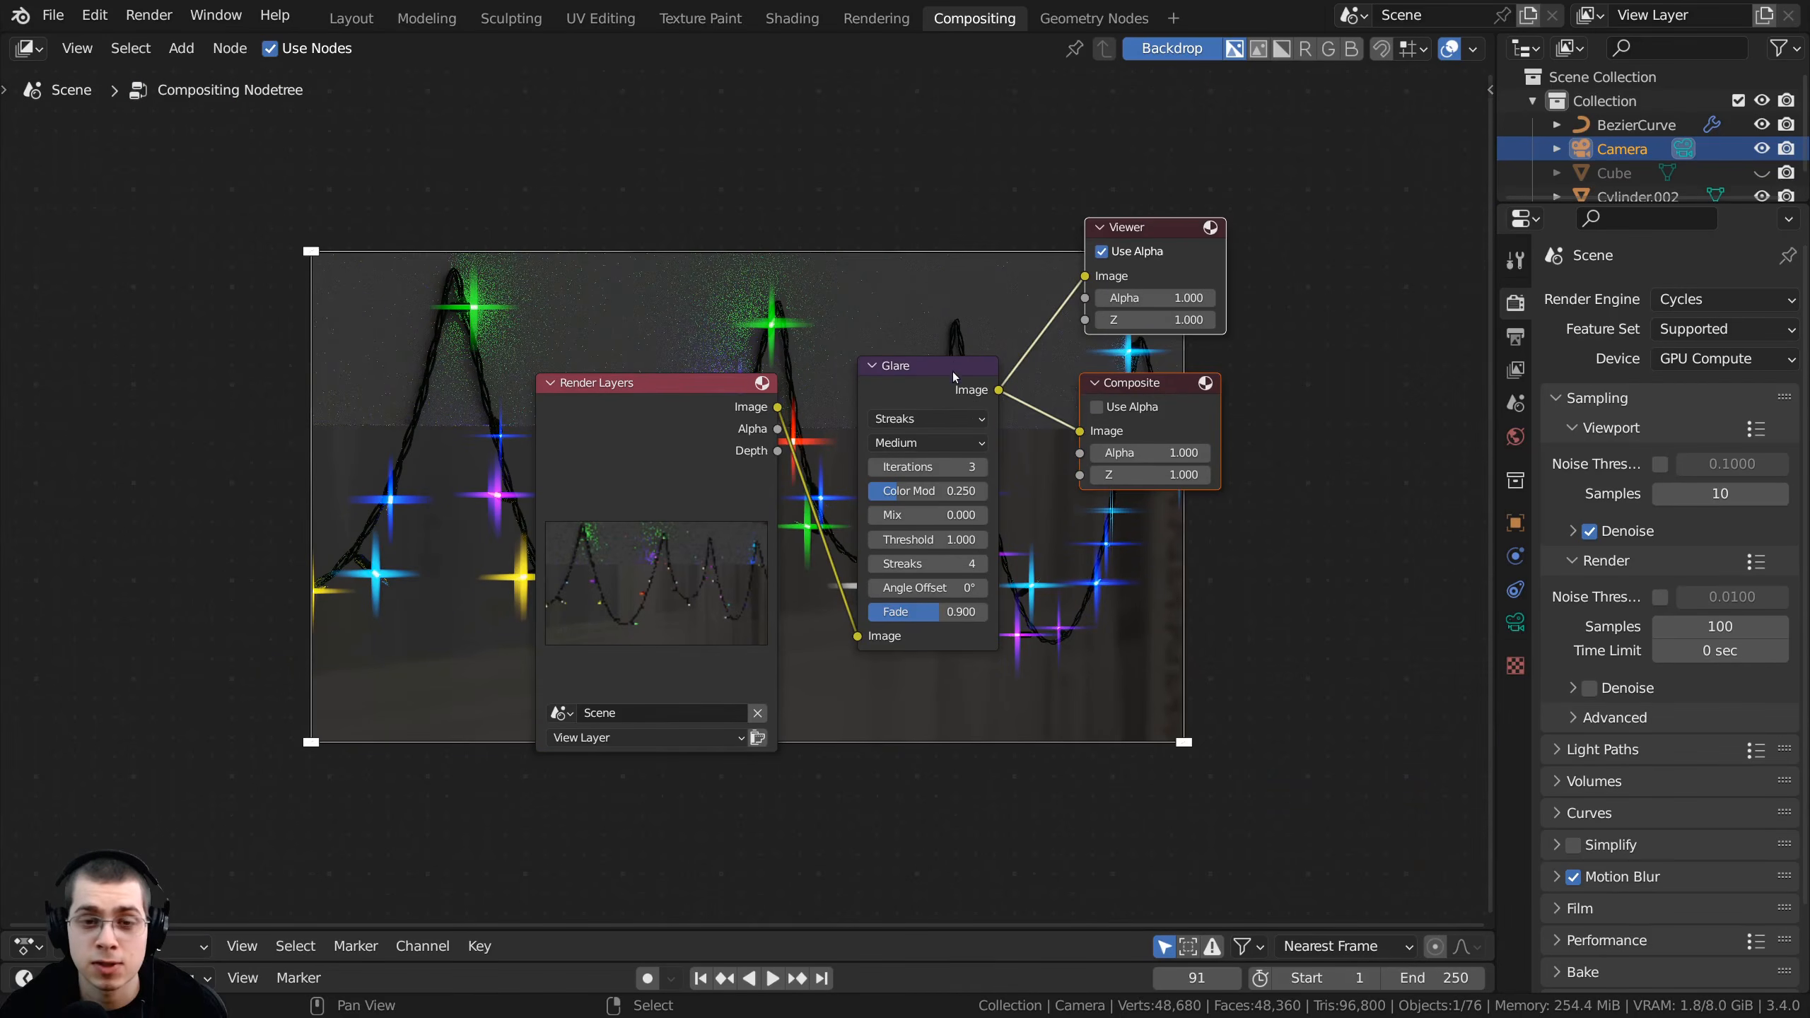
{"action": "middle_click_drag", "start_coordinate": [933, 409], "coordinate": [923, 568]}
{"action": "key", "text": "alt+v"}
{"action": "key", "text": "alt+v"}
{"action": "key", "text": "alt+v"}
{"action": "key", "text": "alt+v"}
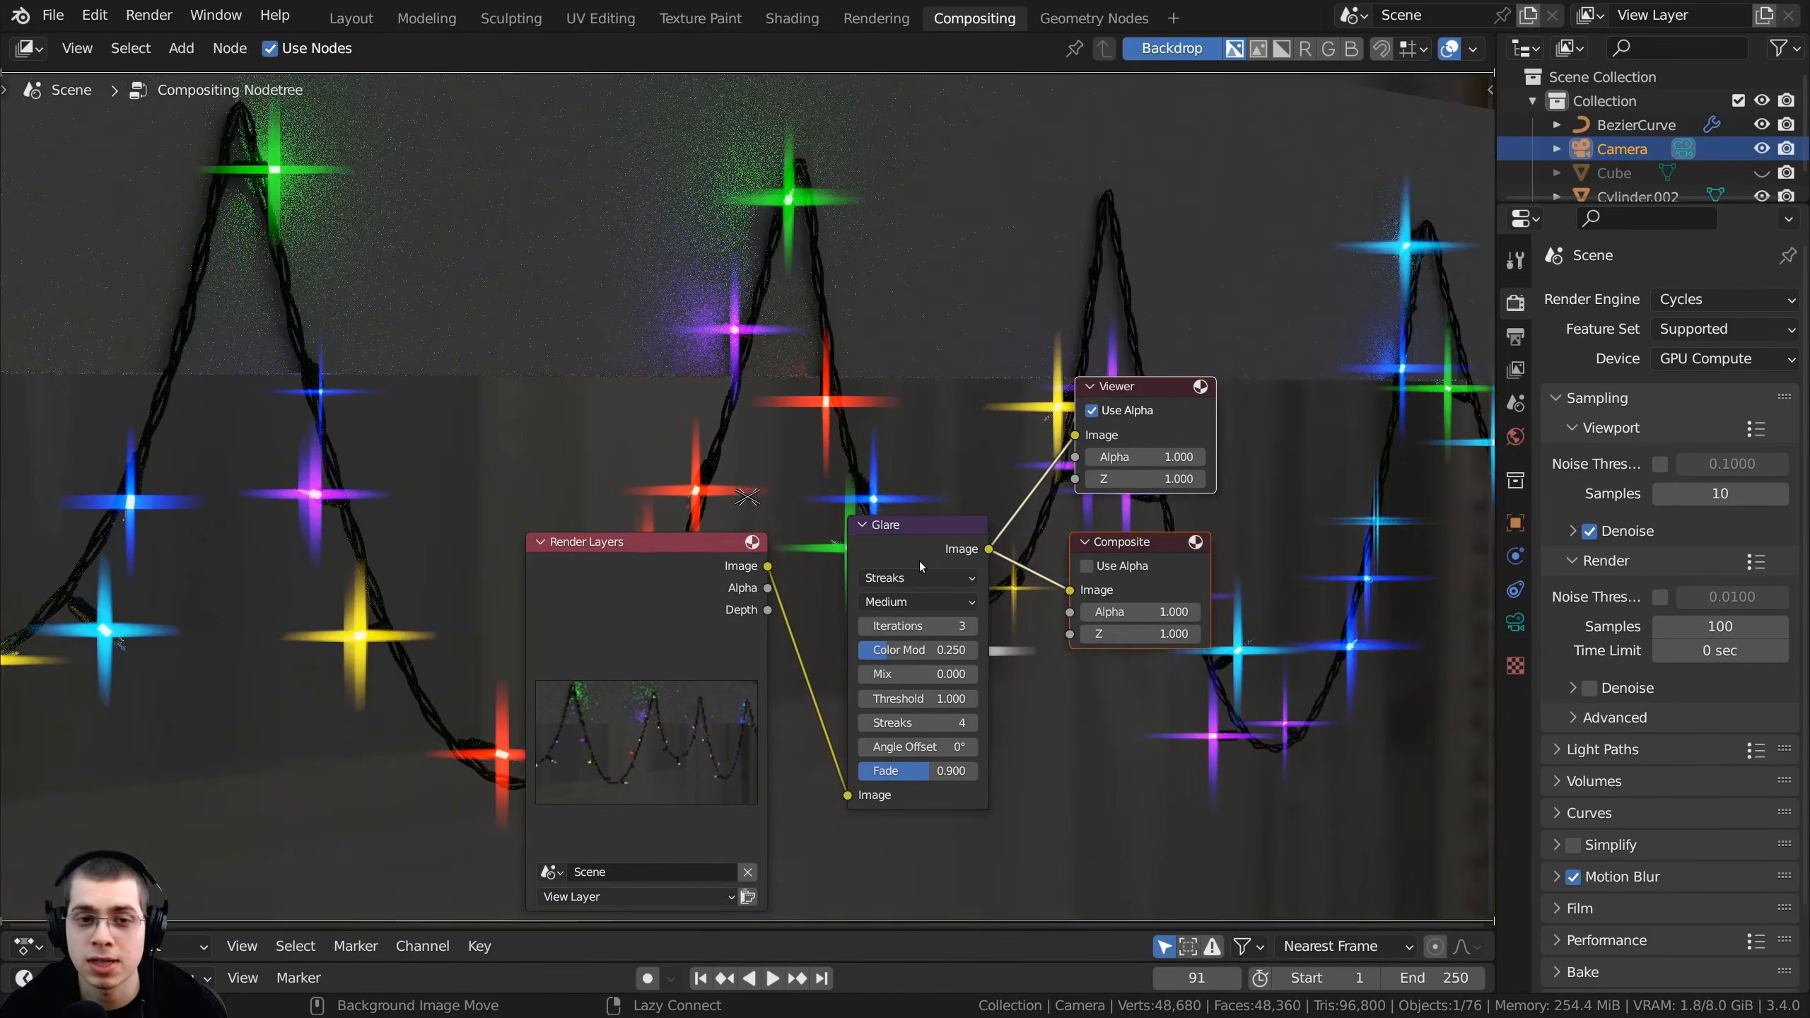
{"action": "key", "text": "v"}
{"action": "key", "text": "v"}
{"action": "key", "text": "v"}
- Spread the Render Layers and Glare nodes apart to uncover more of the backdrop image
{"action": "middle_click_drag", "start_coordinate": [776, 563], "coordinate": [777, 612]}
{"action": "left_click_drag", "start_coordinate": [664, 628], "coordinate": [448, 655]}
{"action": "middle_click_drag", "start_coordinate": [456, 653], "coordinate": [476, 603]}
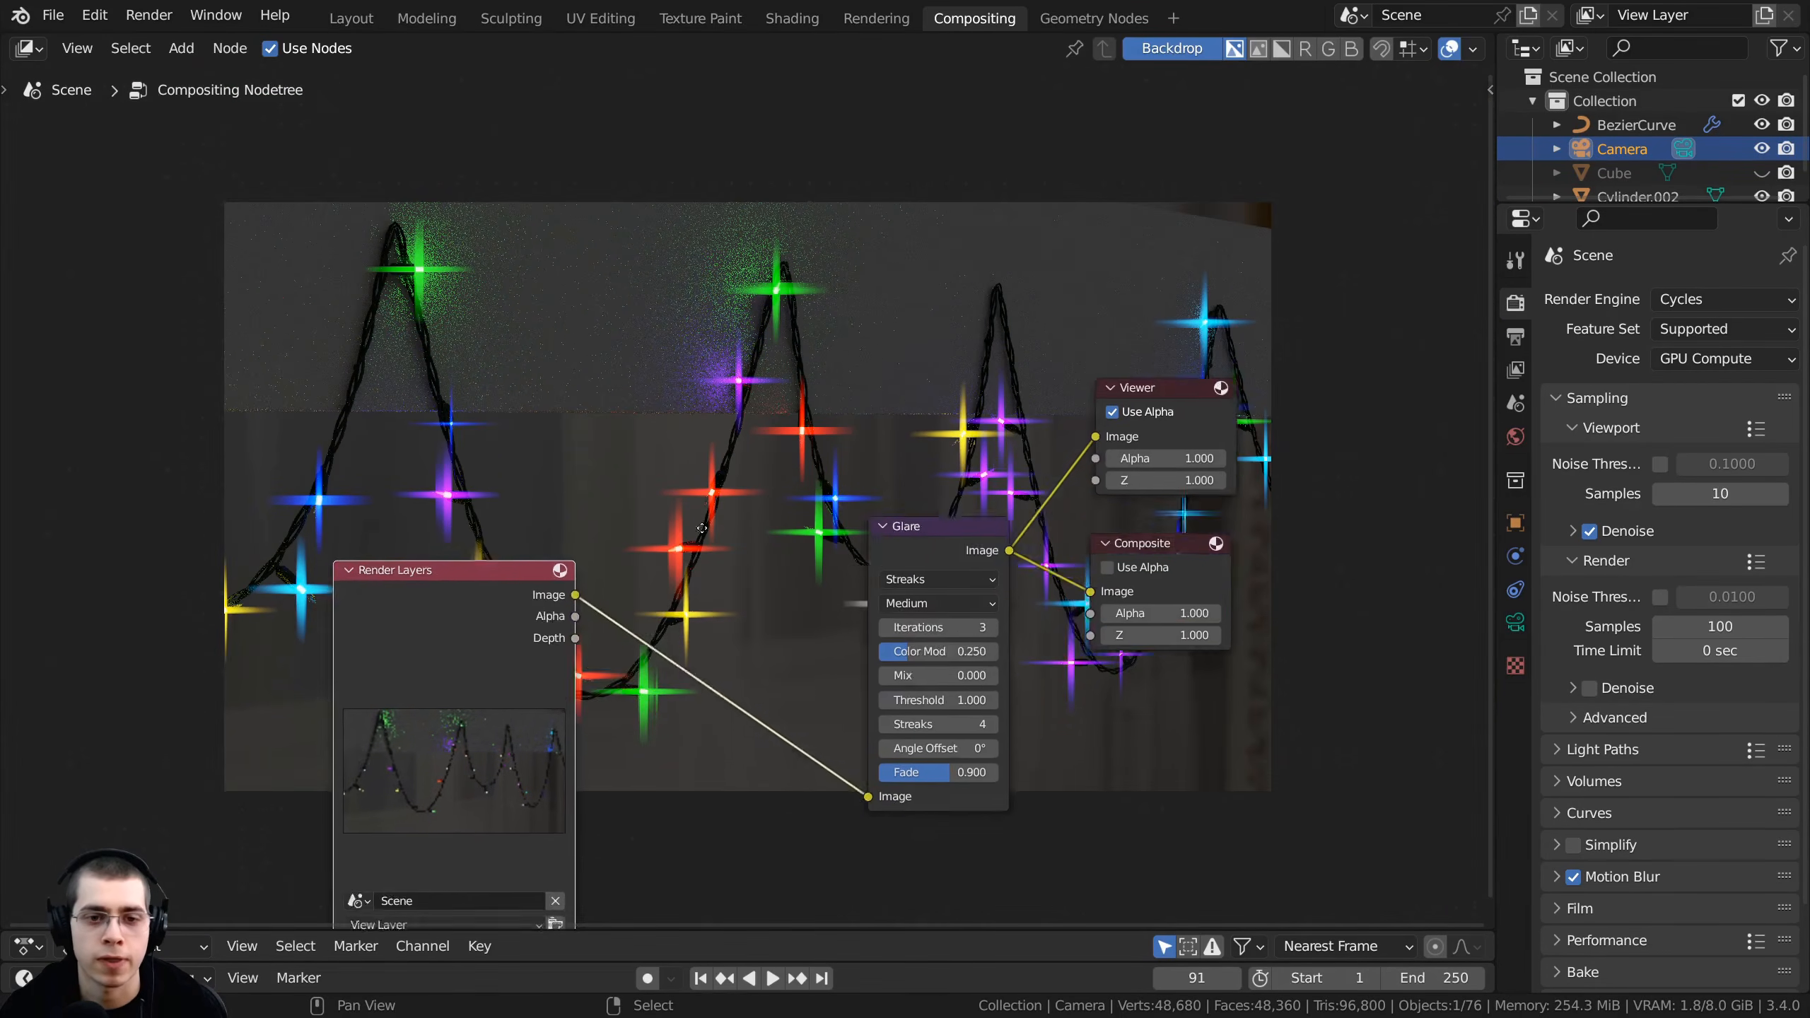
{"action": "scroll", "coordinate": [636, 606], "scroll_direction": "up", "scroll_amount": 5}
{"action": "left_click_drag", "start_coordinate": [463, 553], "coordinate": [379, 576]}
{"action": "middle_click_drag", "start_coordinate": [570, 504], "coordinate": [570, 541]}
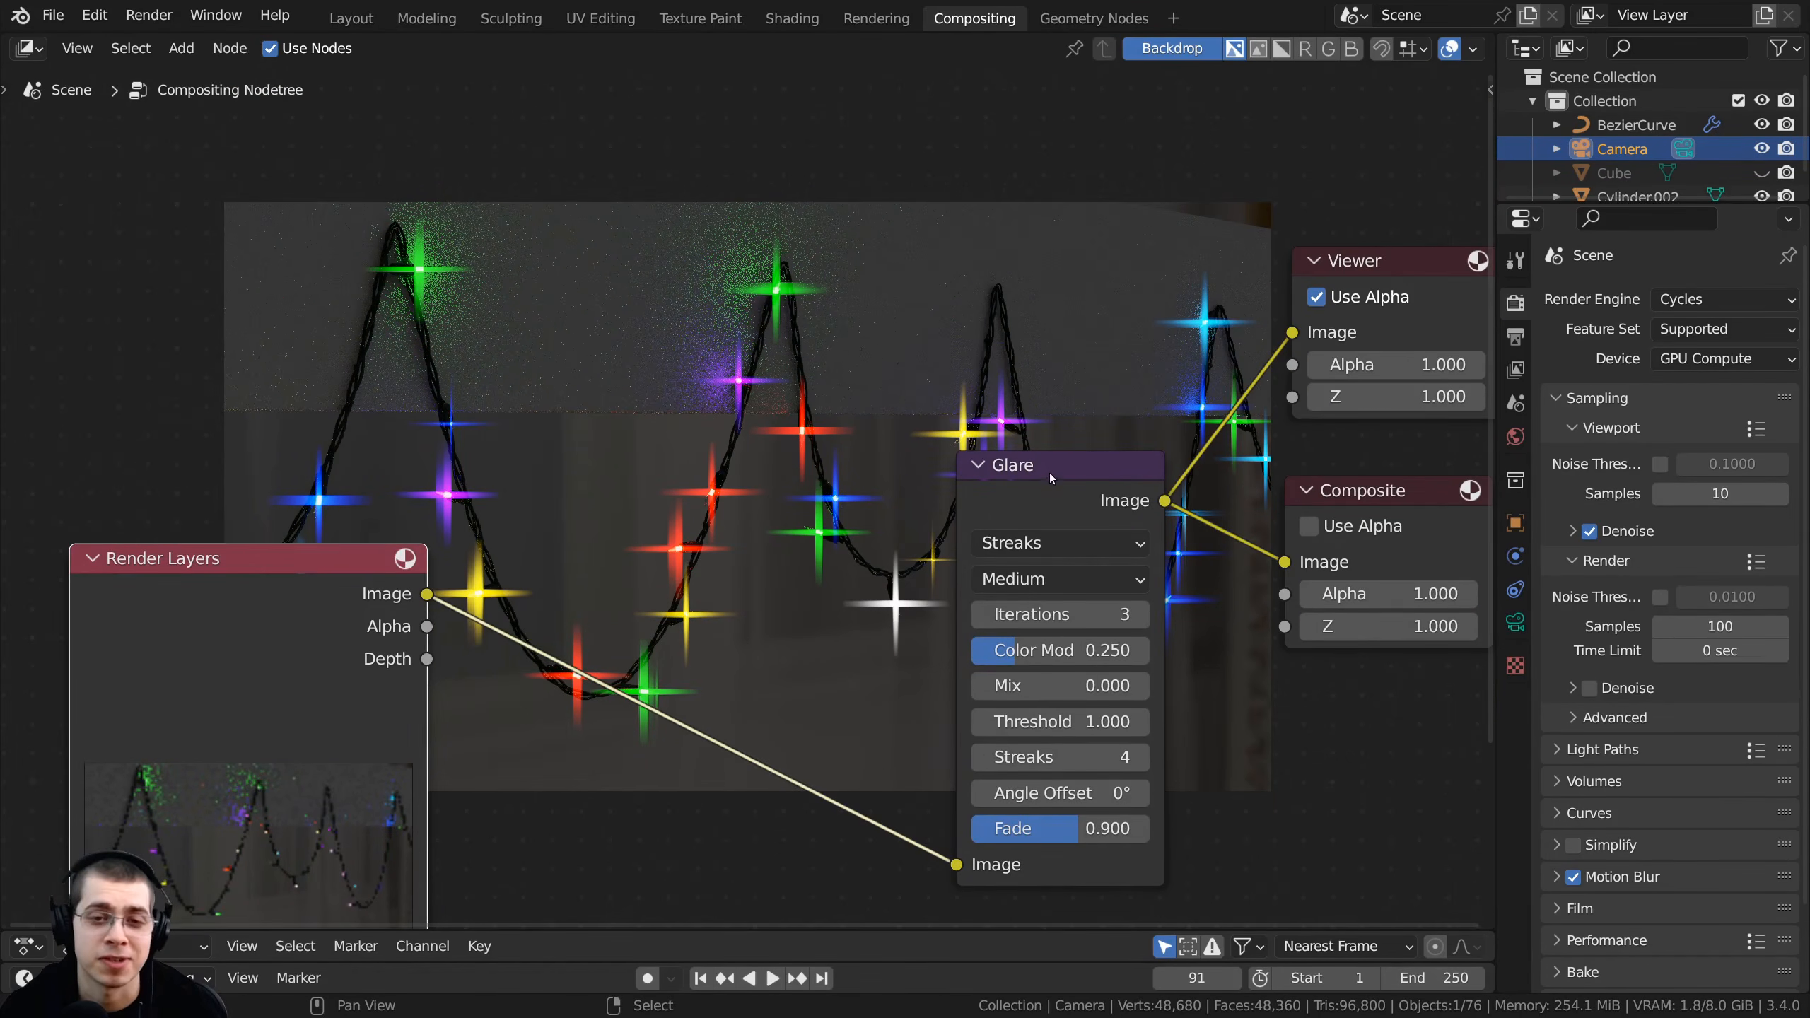
{"action": "left_click_drag", "start_coordinate": [1049, 473], "coordinate": [1091, 458]}
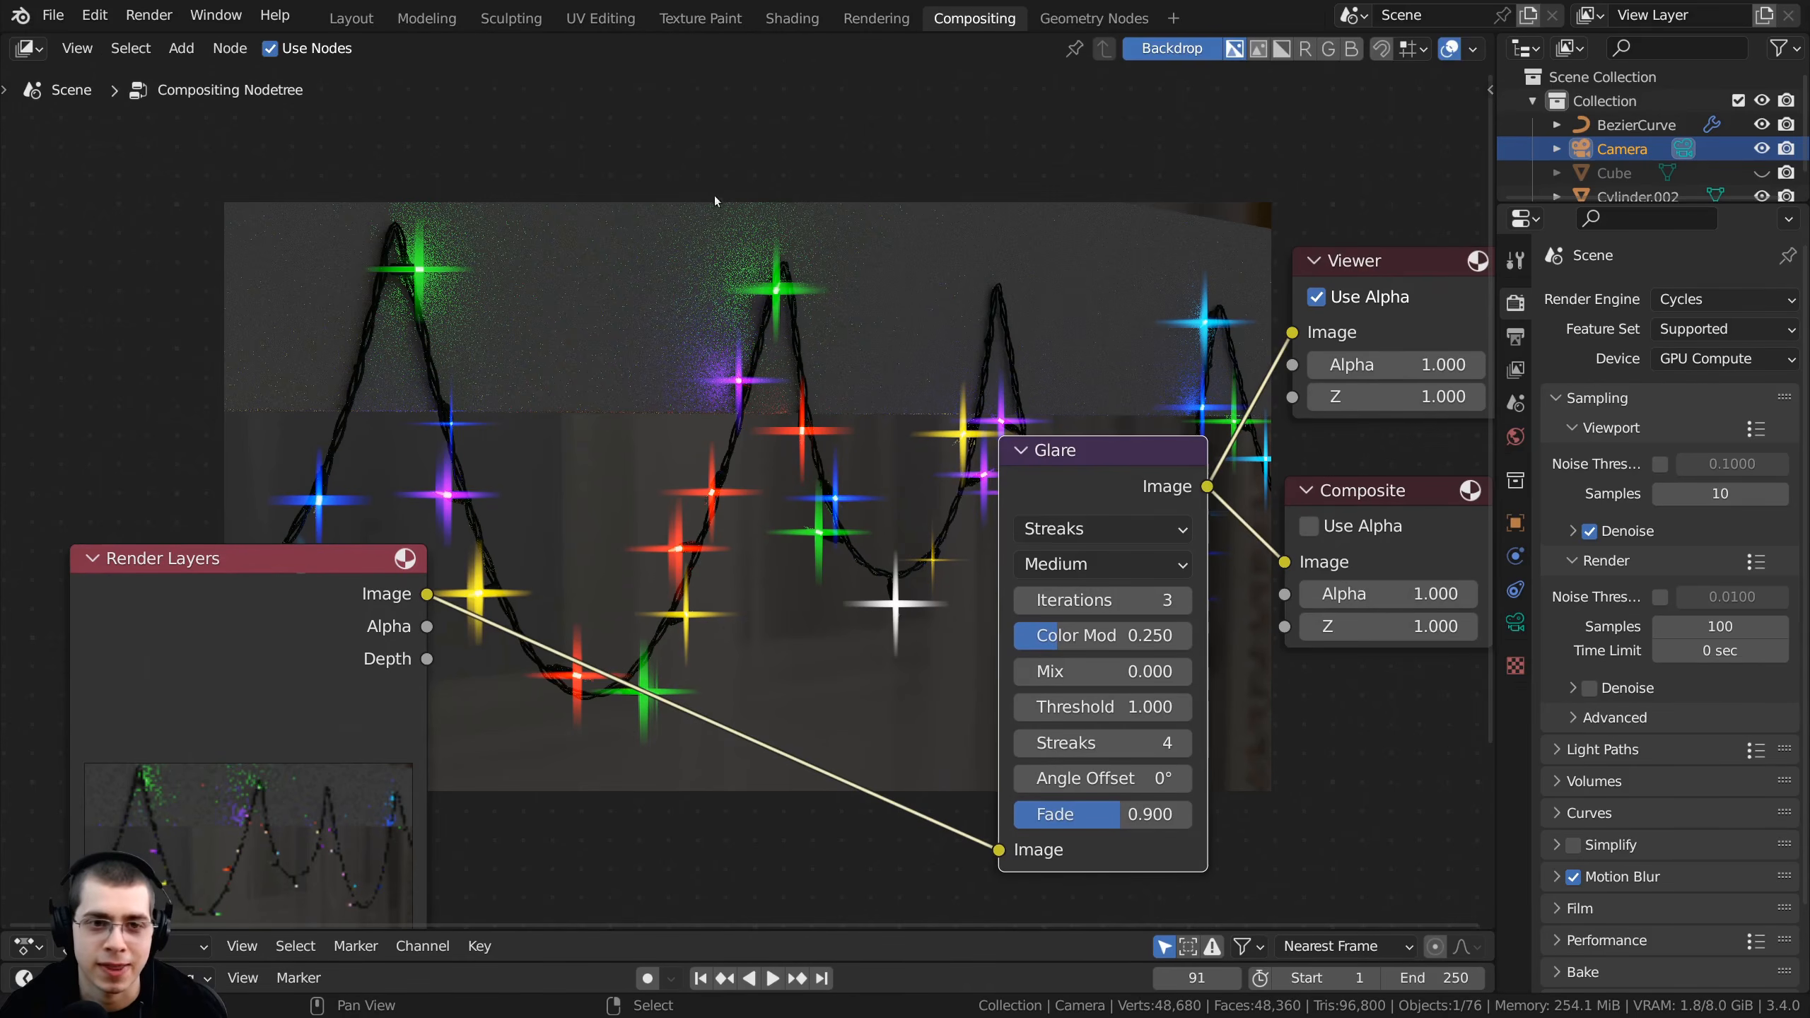
{"action": "left_click_drag", "start_coordinate": [1068, 475], "coordinate": [1083, 458]}
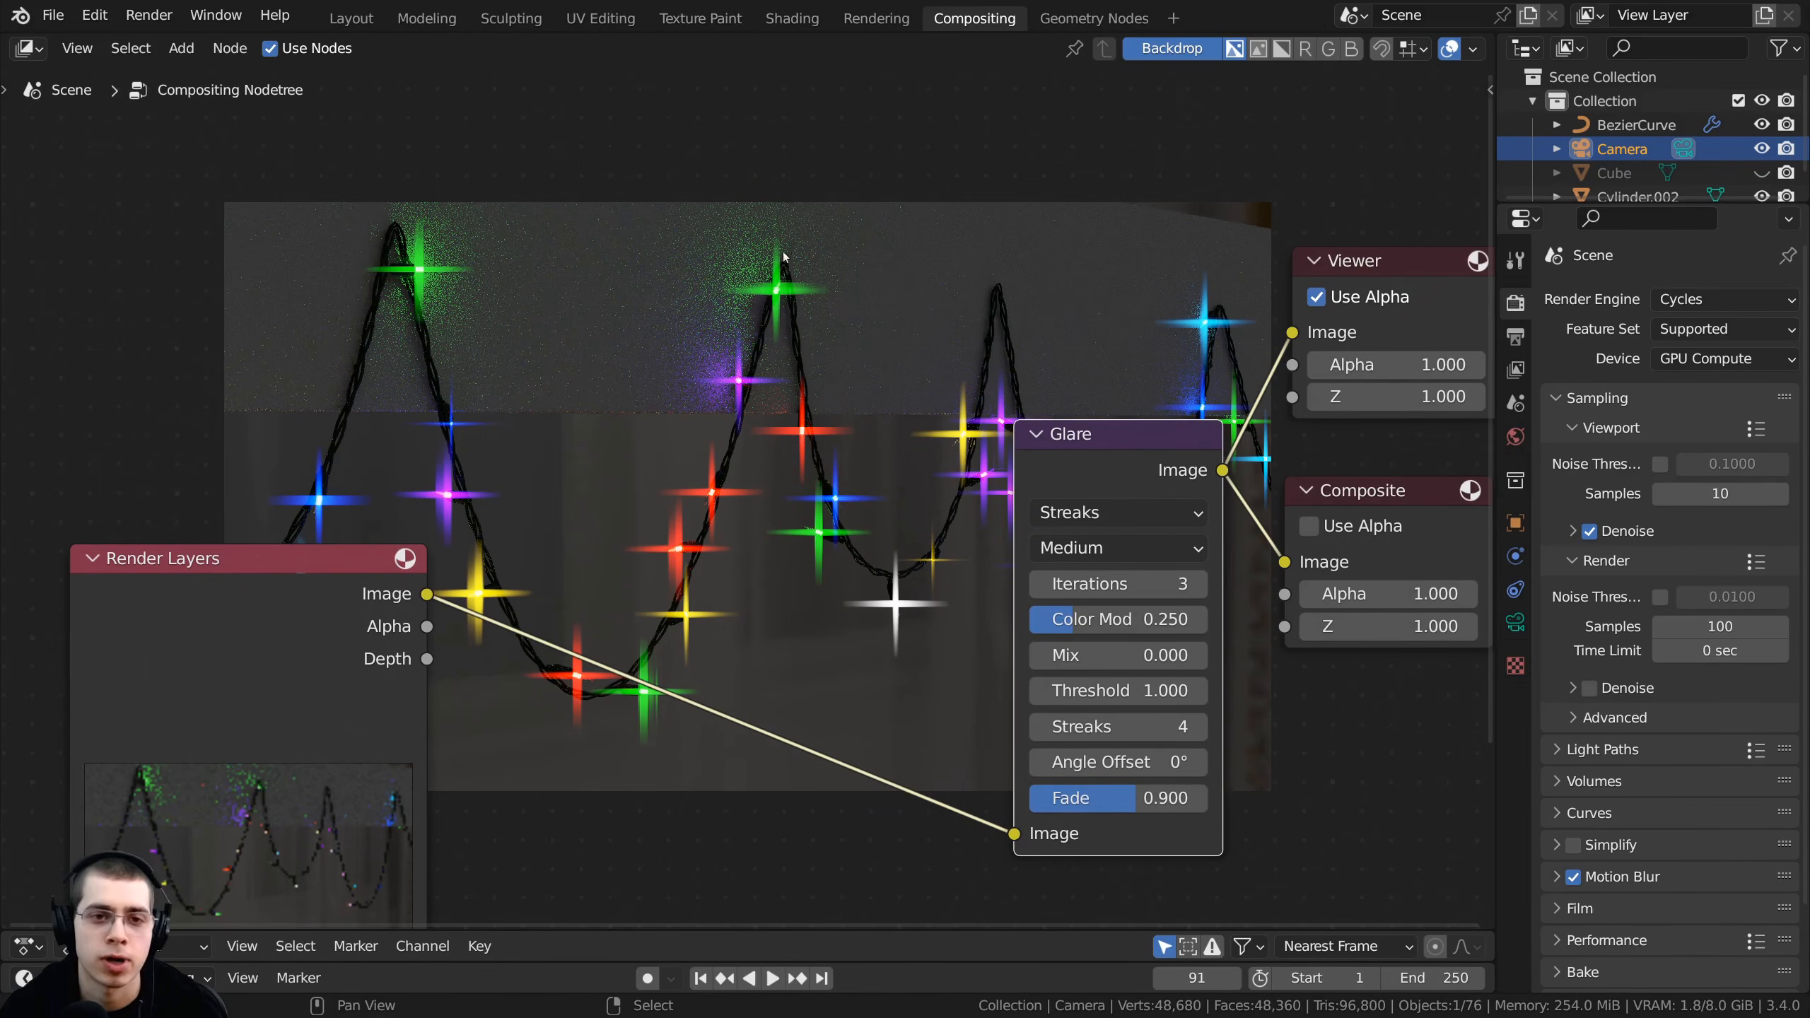
{"action": "middle_click_drag", "start_coordinate": [1056, 547], "coordinate": [1048, 493]}
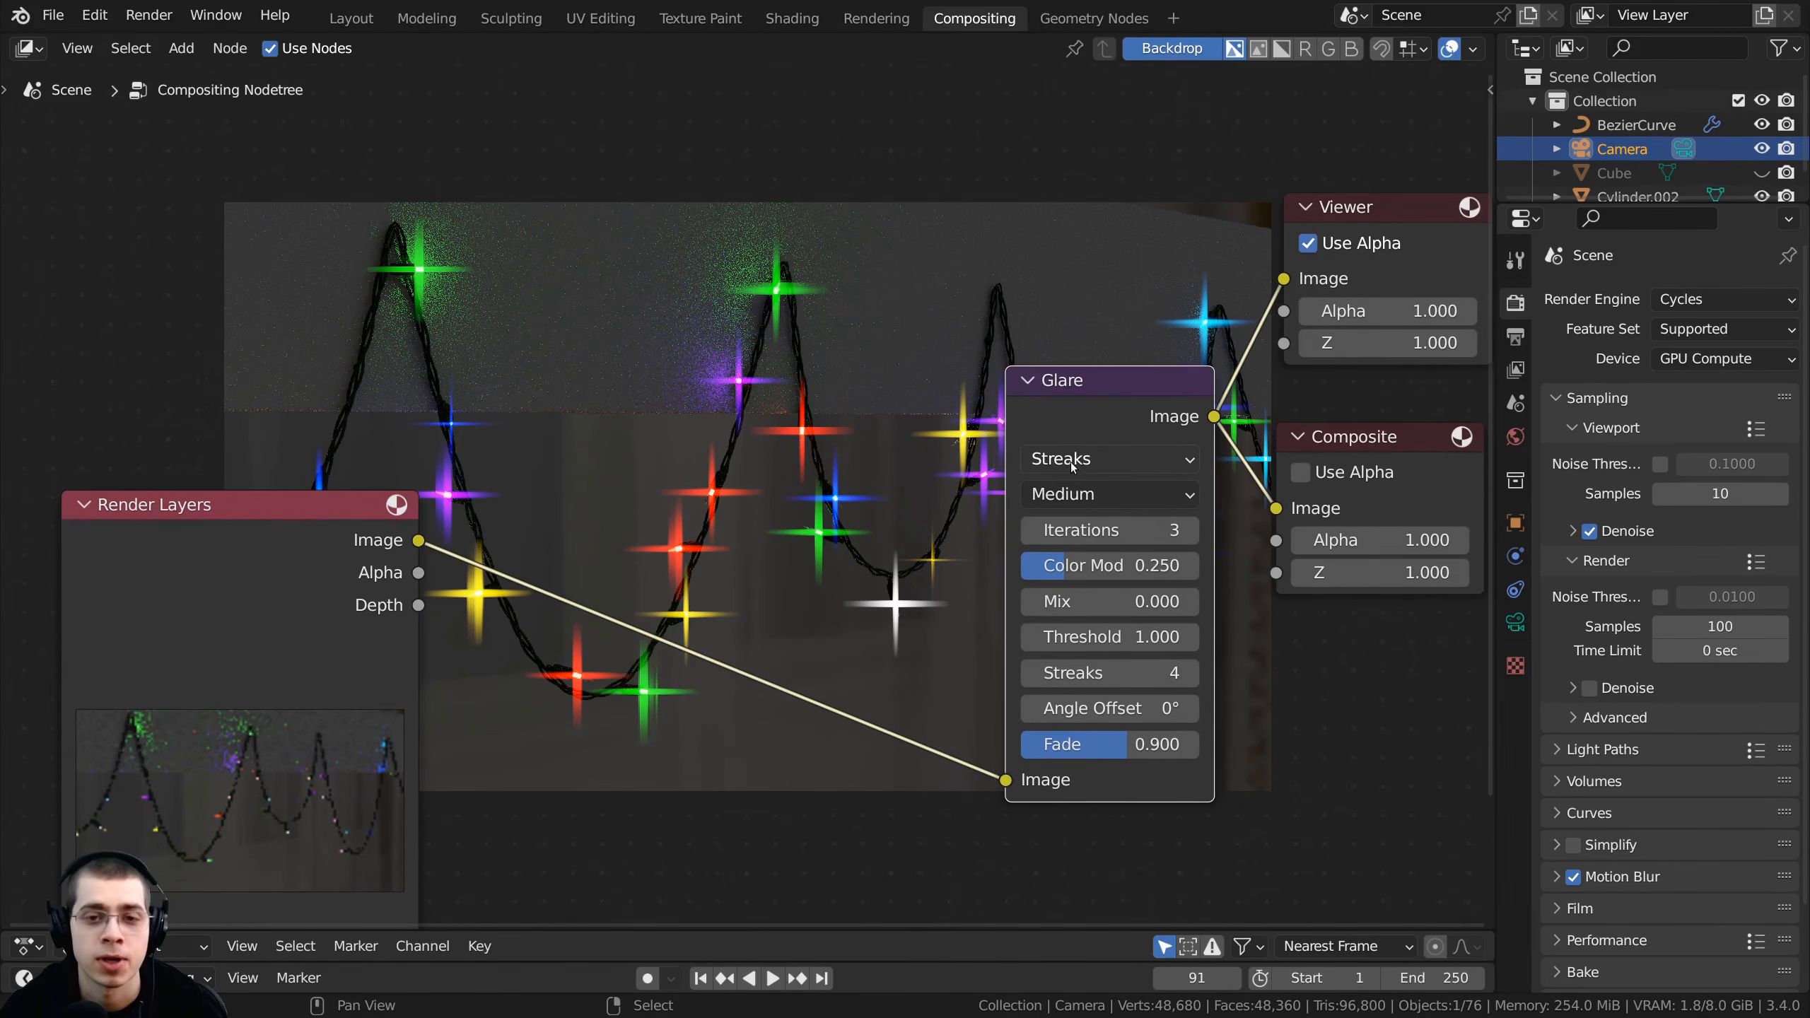
- Set the Glare type to Fog Glow with a size of 9, and shift the node slightly upward
{"action": "left_click", "coordinate": [1079, 462]}
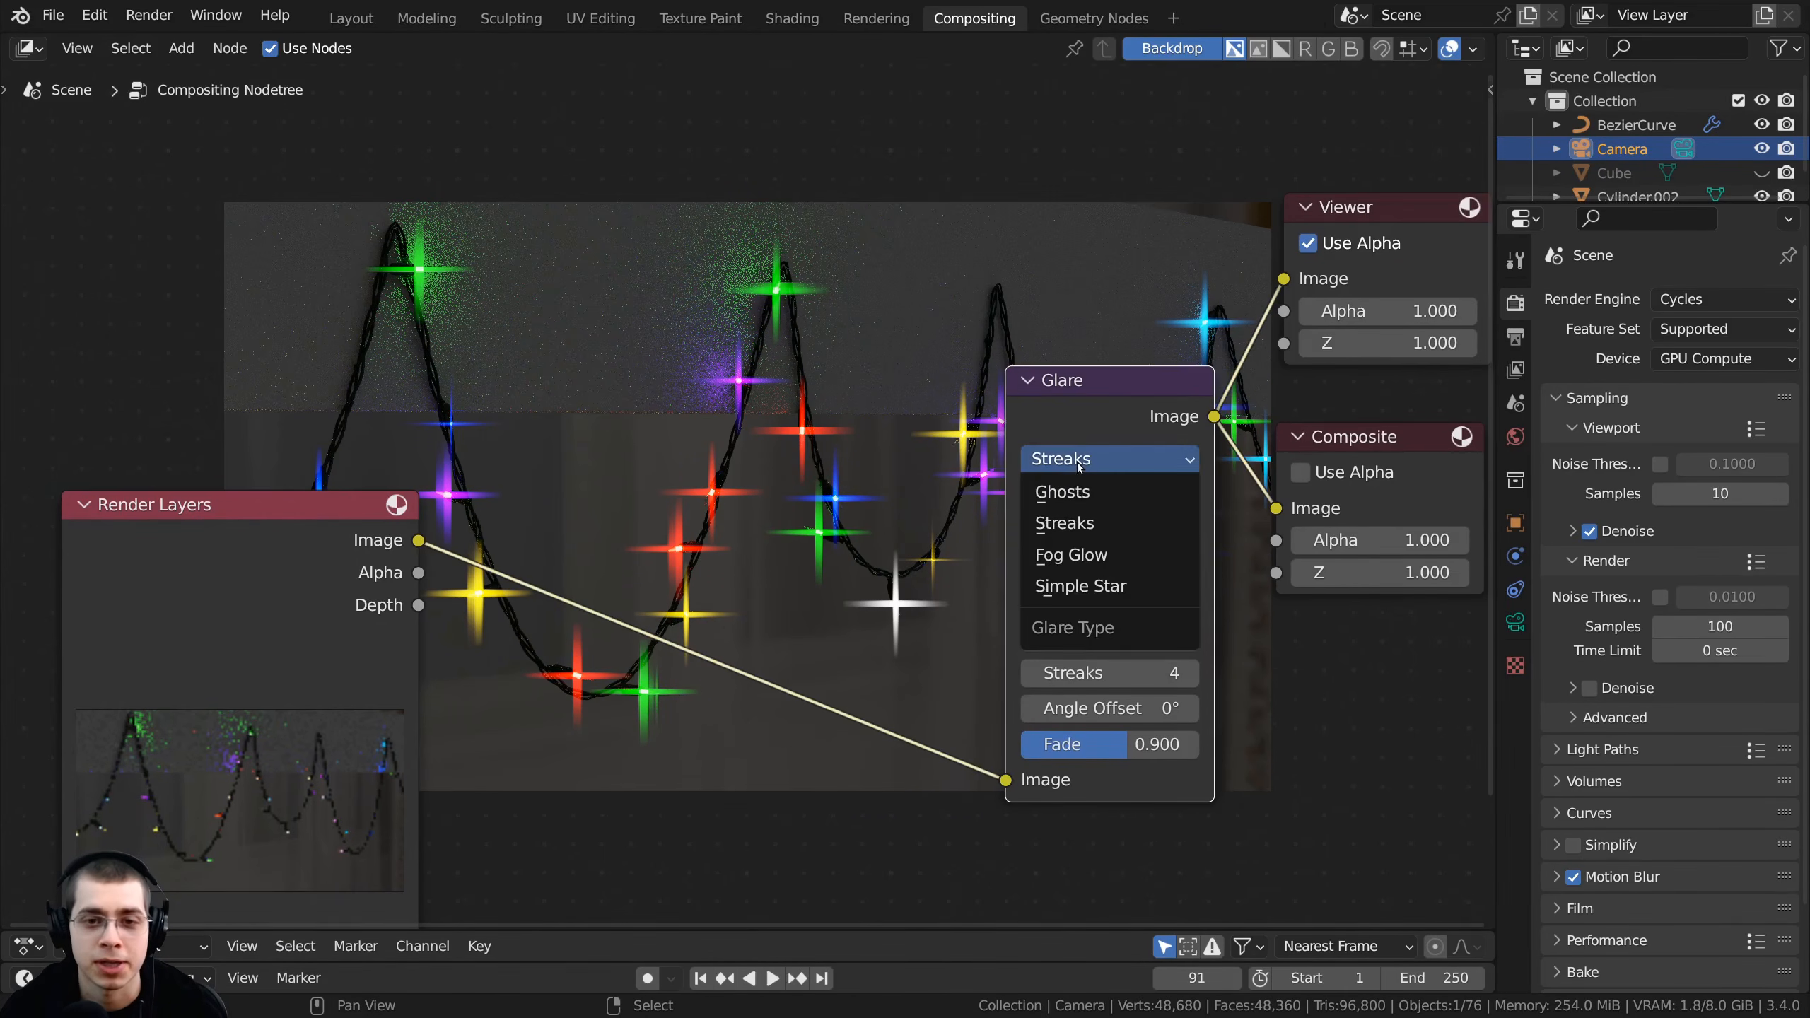
{"action": "left_click", "coordinate": [1072, 565]}
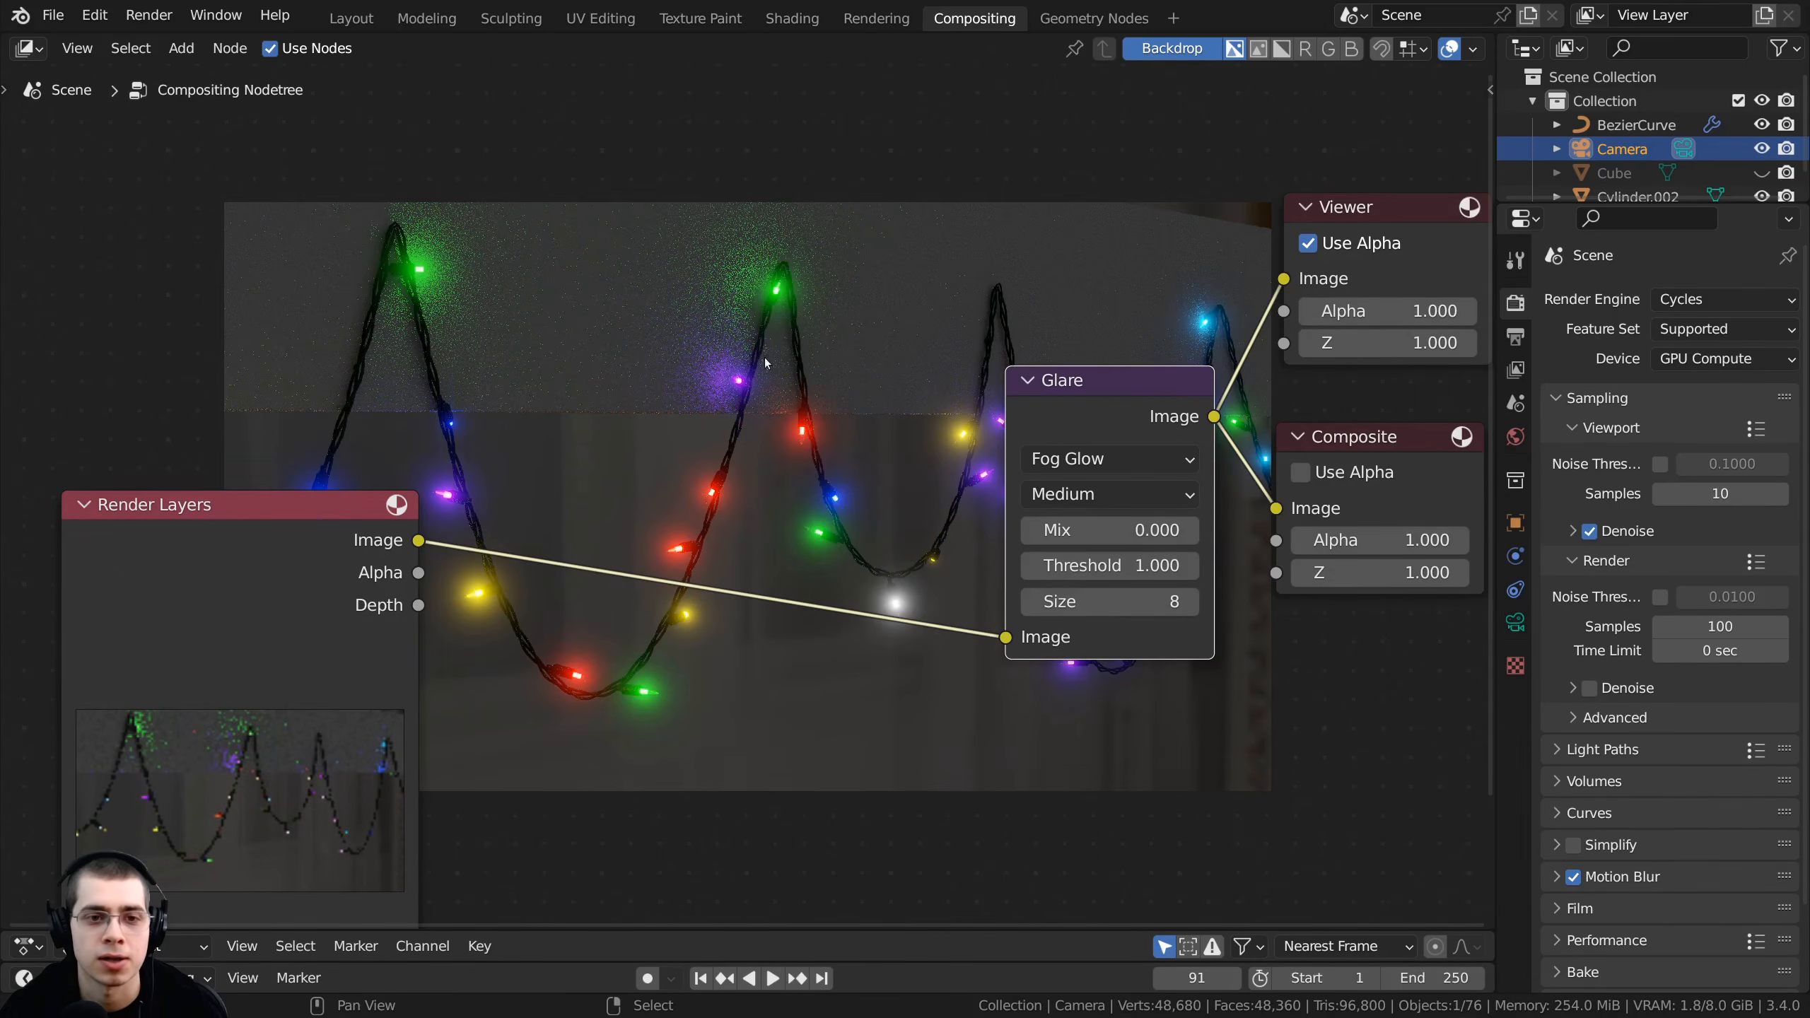
{"action": "middle_click_drag", "start_coordinate": [409, 284], "coordinate": [449, 455]}
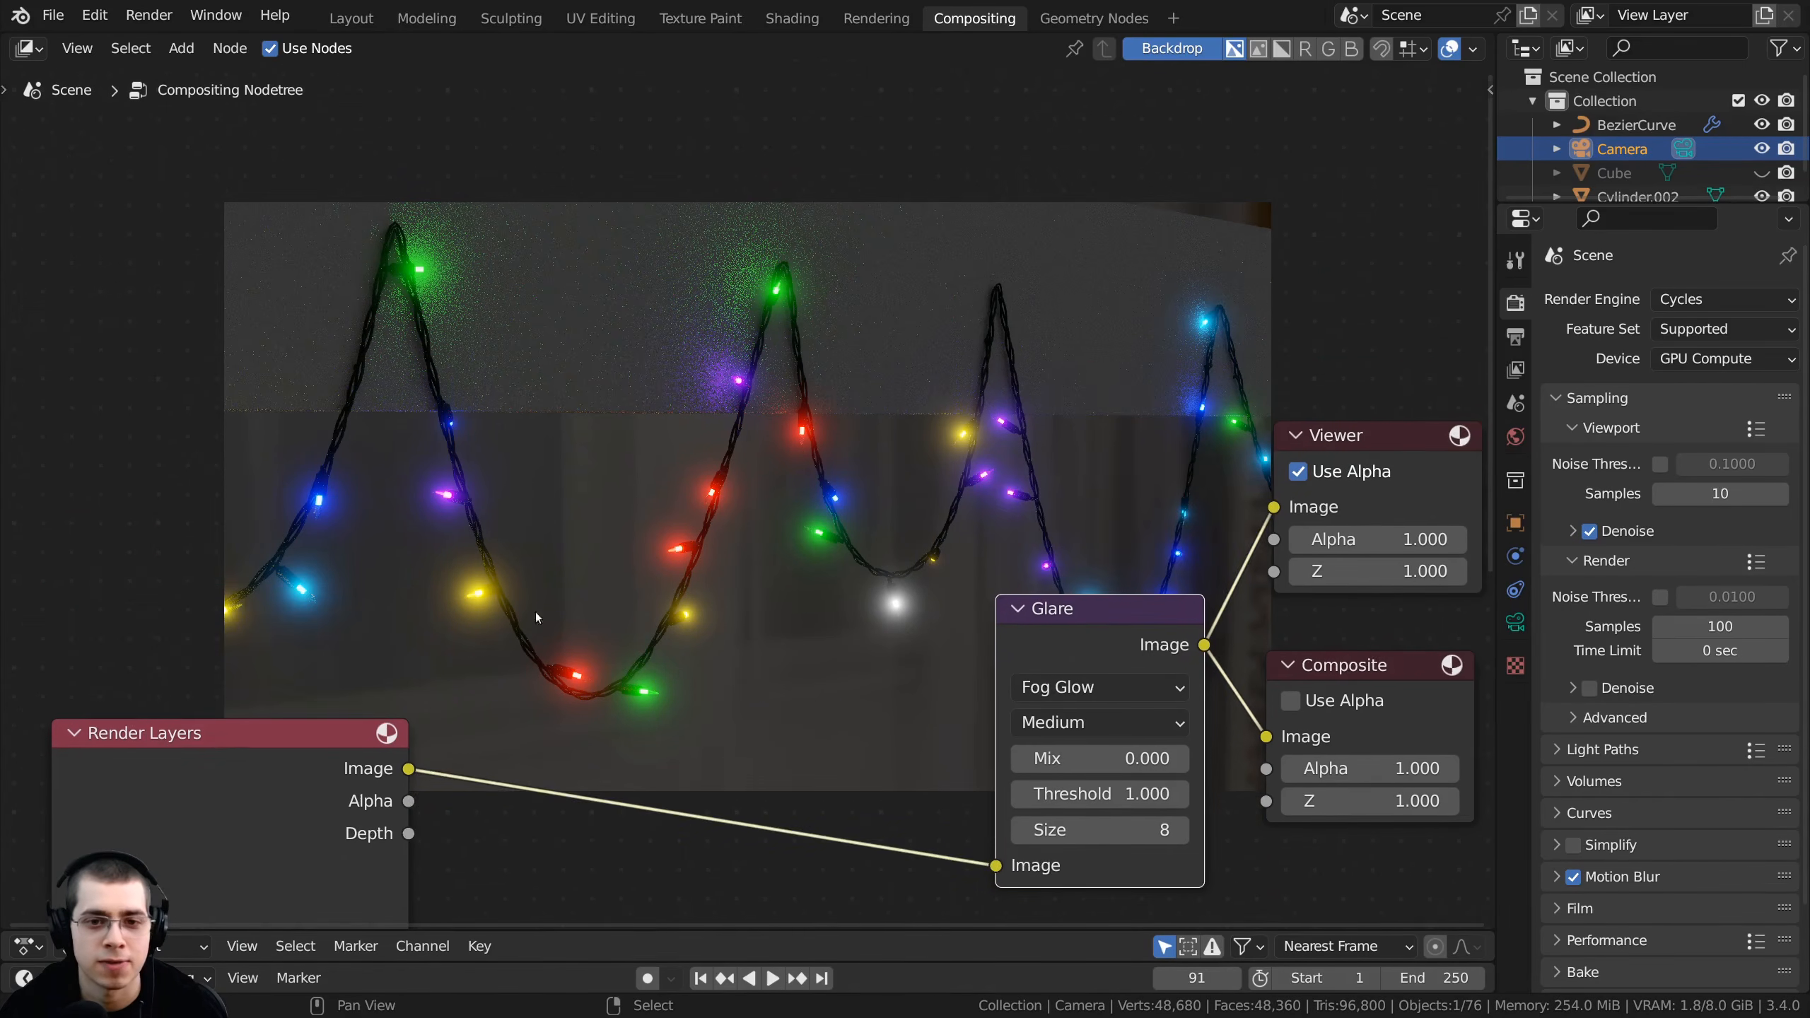
{"action": "left_click", "coordinate": [1180, 829]}
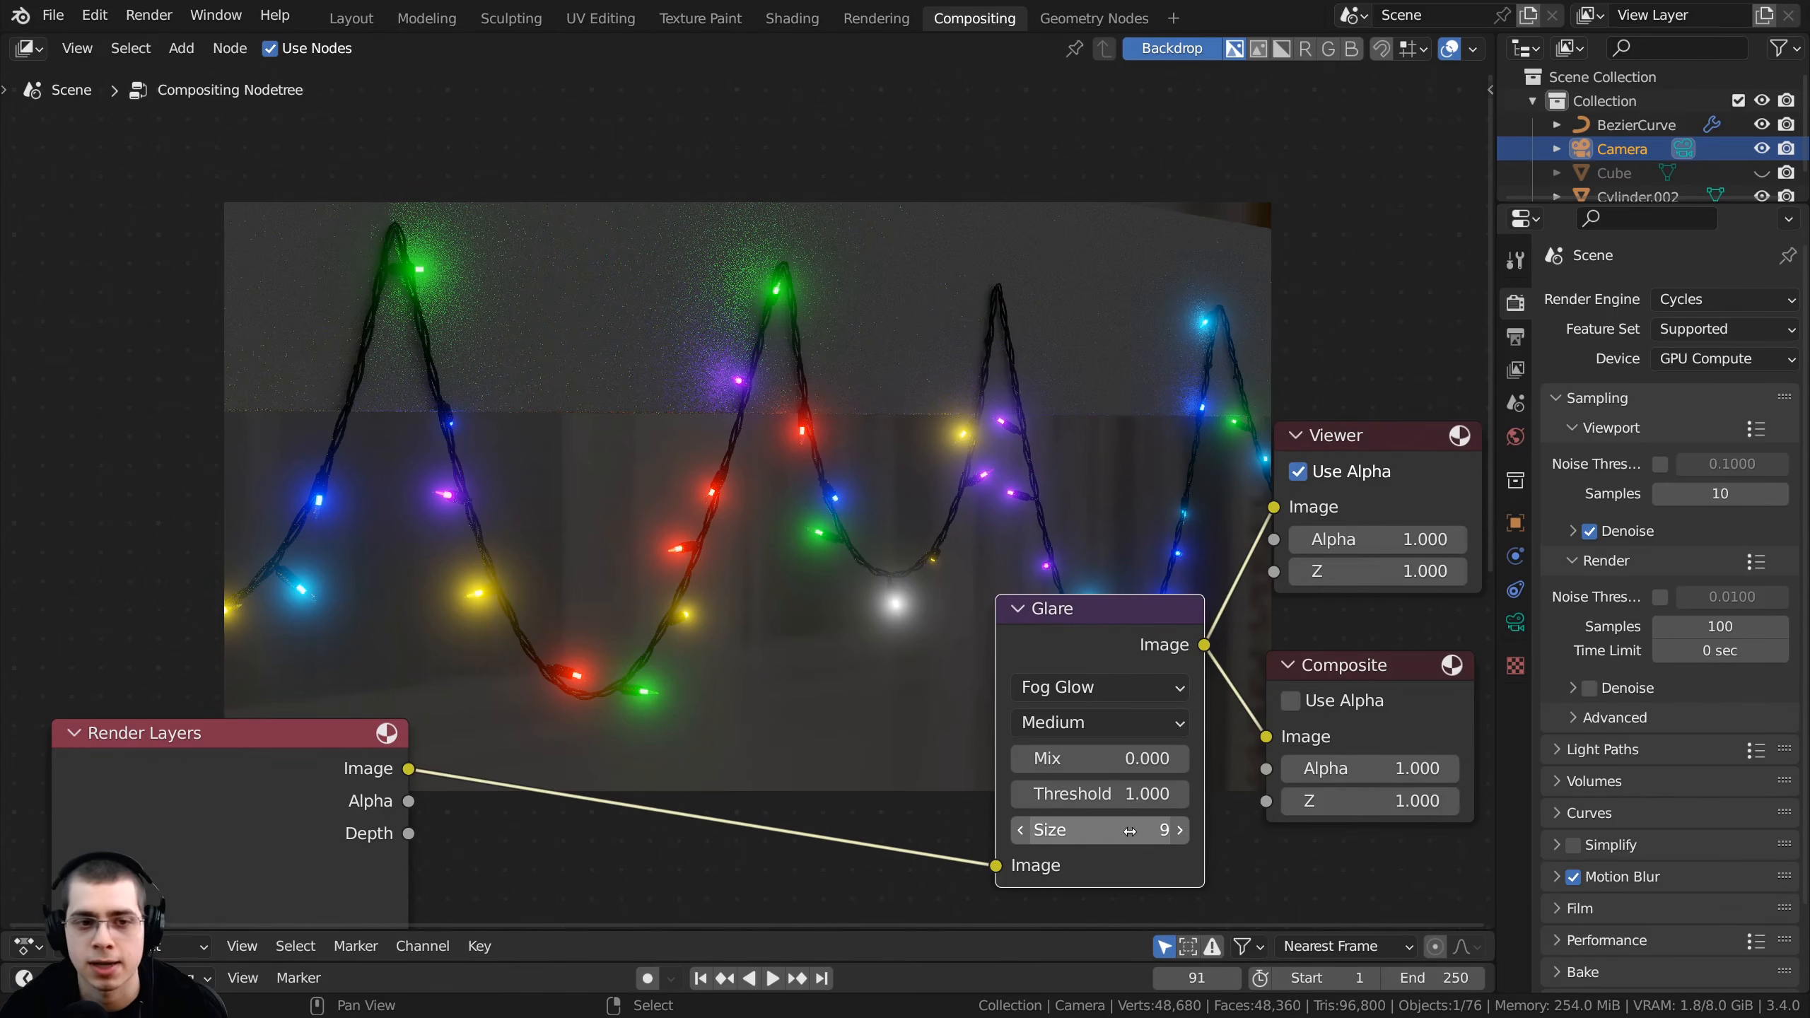
{"action": "left_click_drag", "start_coordinate": [1066, 733], "coordinate": [1067, 705]}
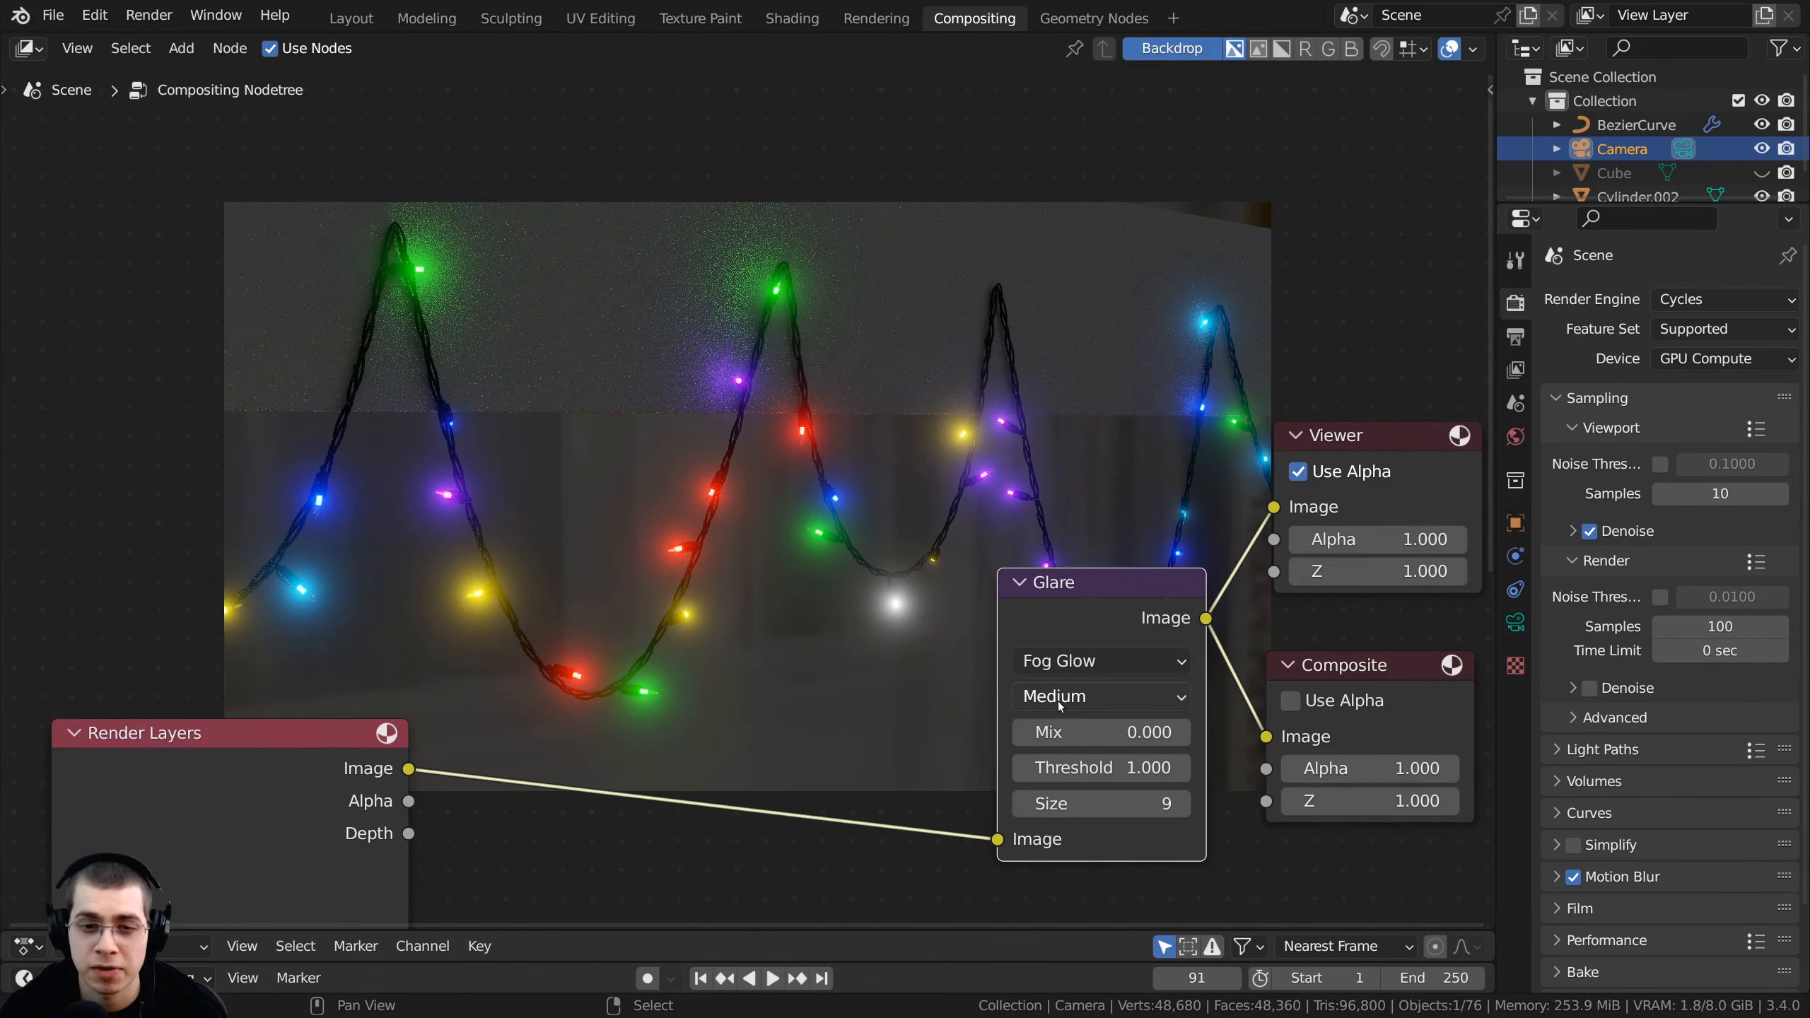
- Compare the Low glare quality with High and keep the Glare node on High
{"action": "left_click", "coordinate": [1057, 701]}
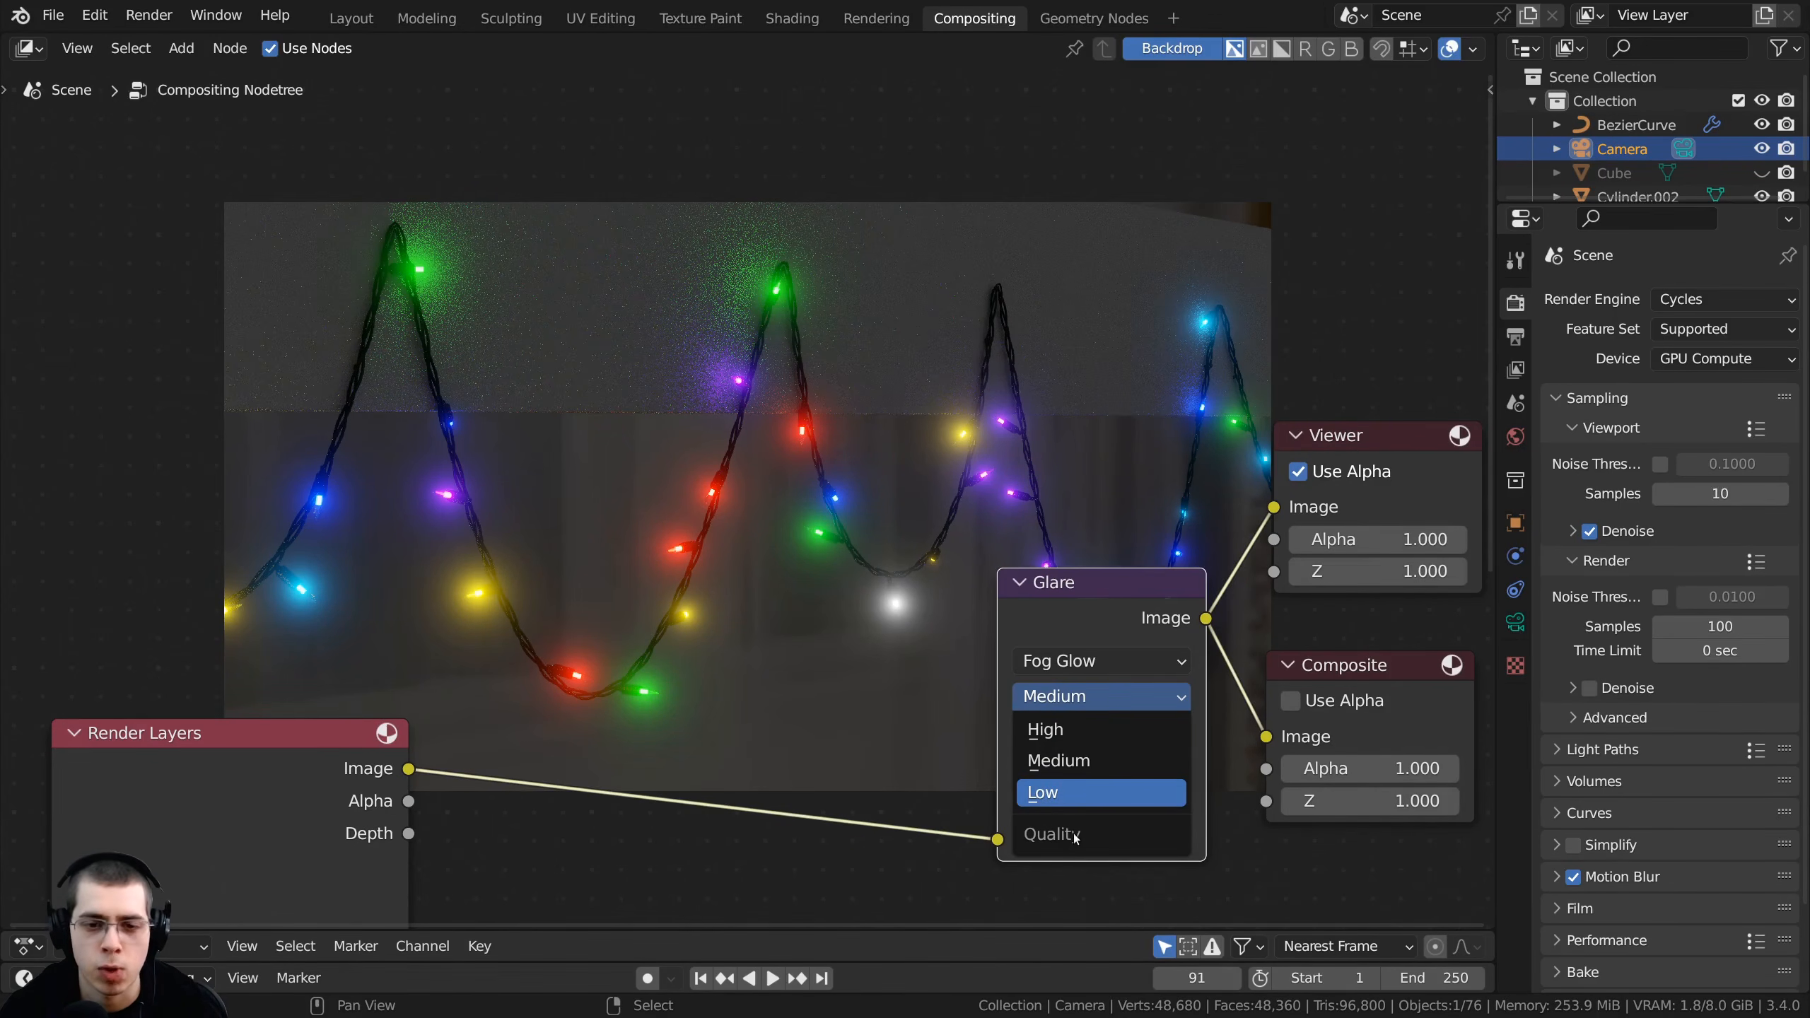
{"action": "left_click", "coordinate": [1060, 799]}
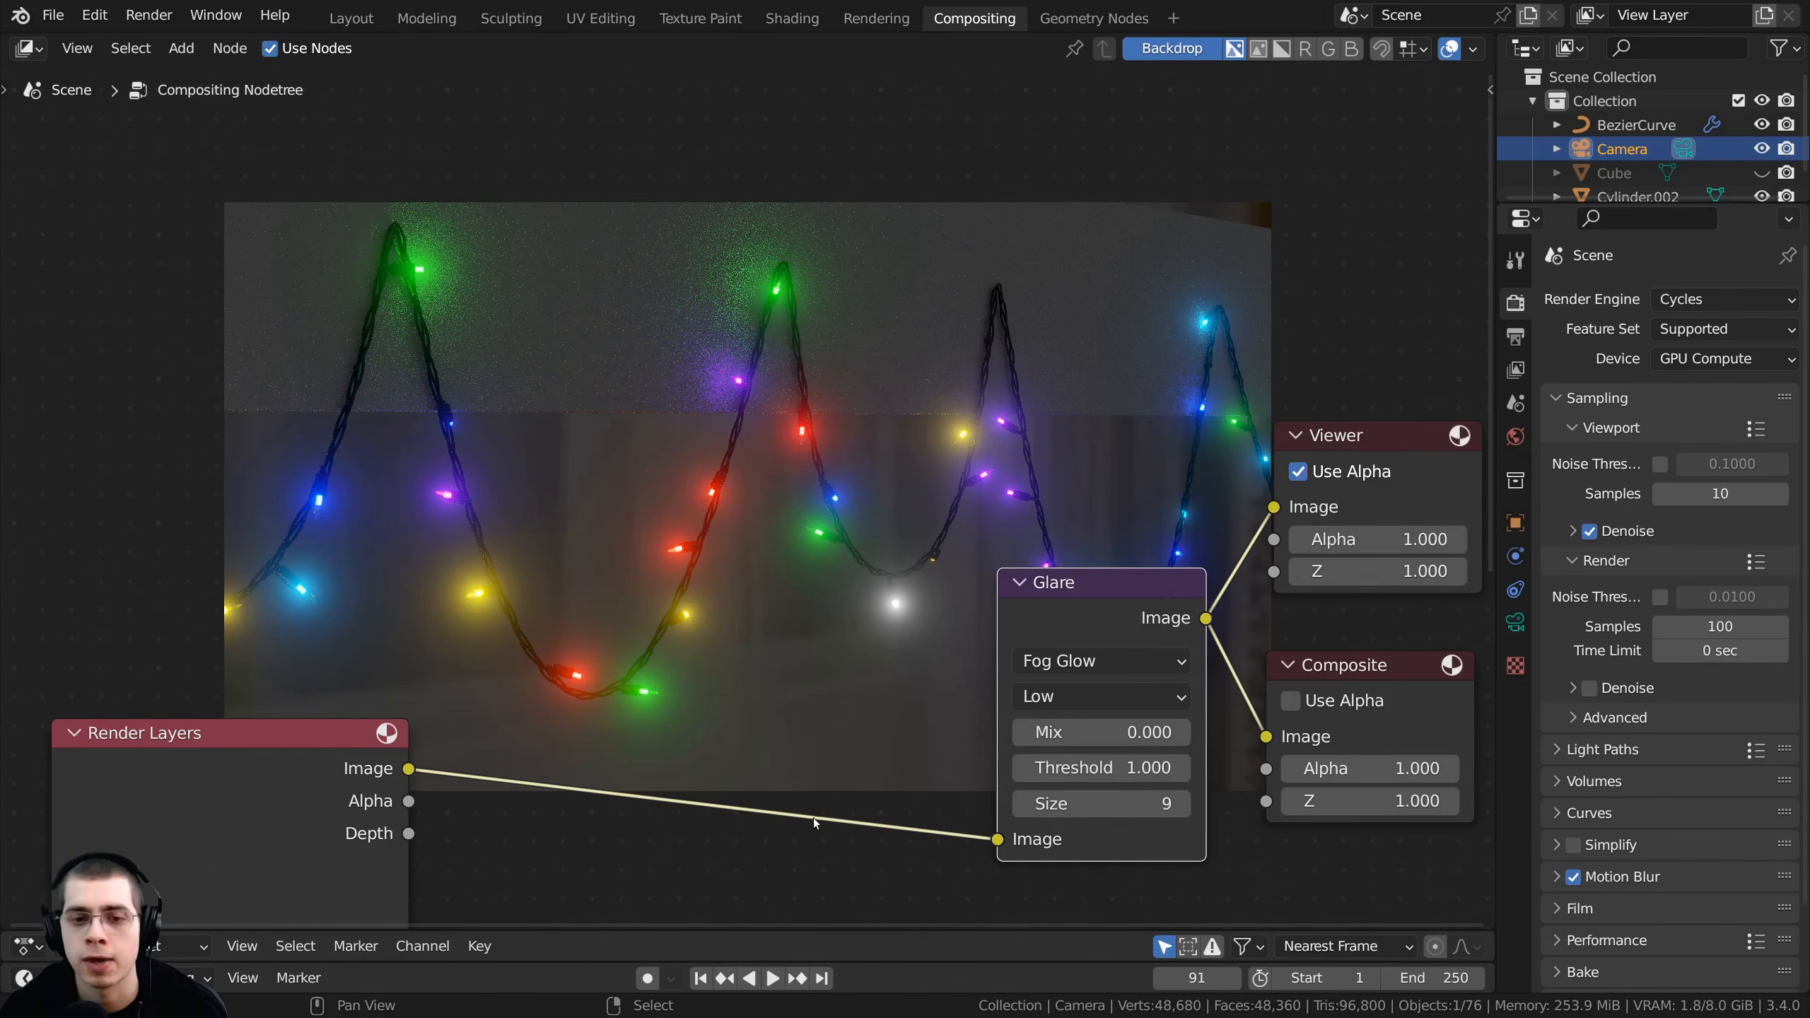
{"action": "left_click", "coordinate": [1111, 695]}
{"action": "left_click", "coordinate": [1061, 729]}
{"action": "left_click", "coordinate": [1083, 696]}
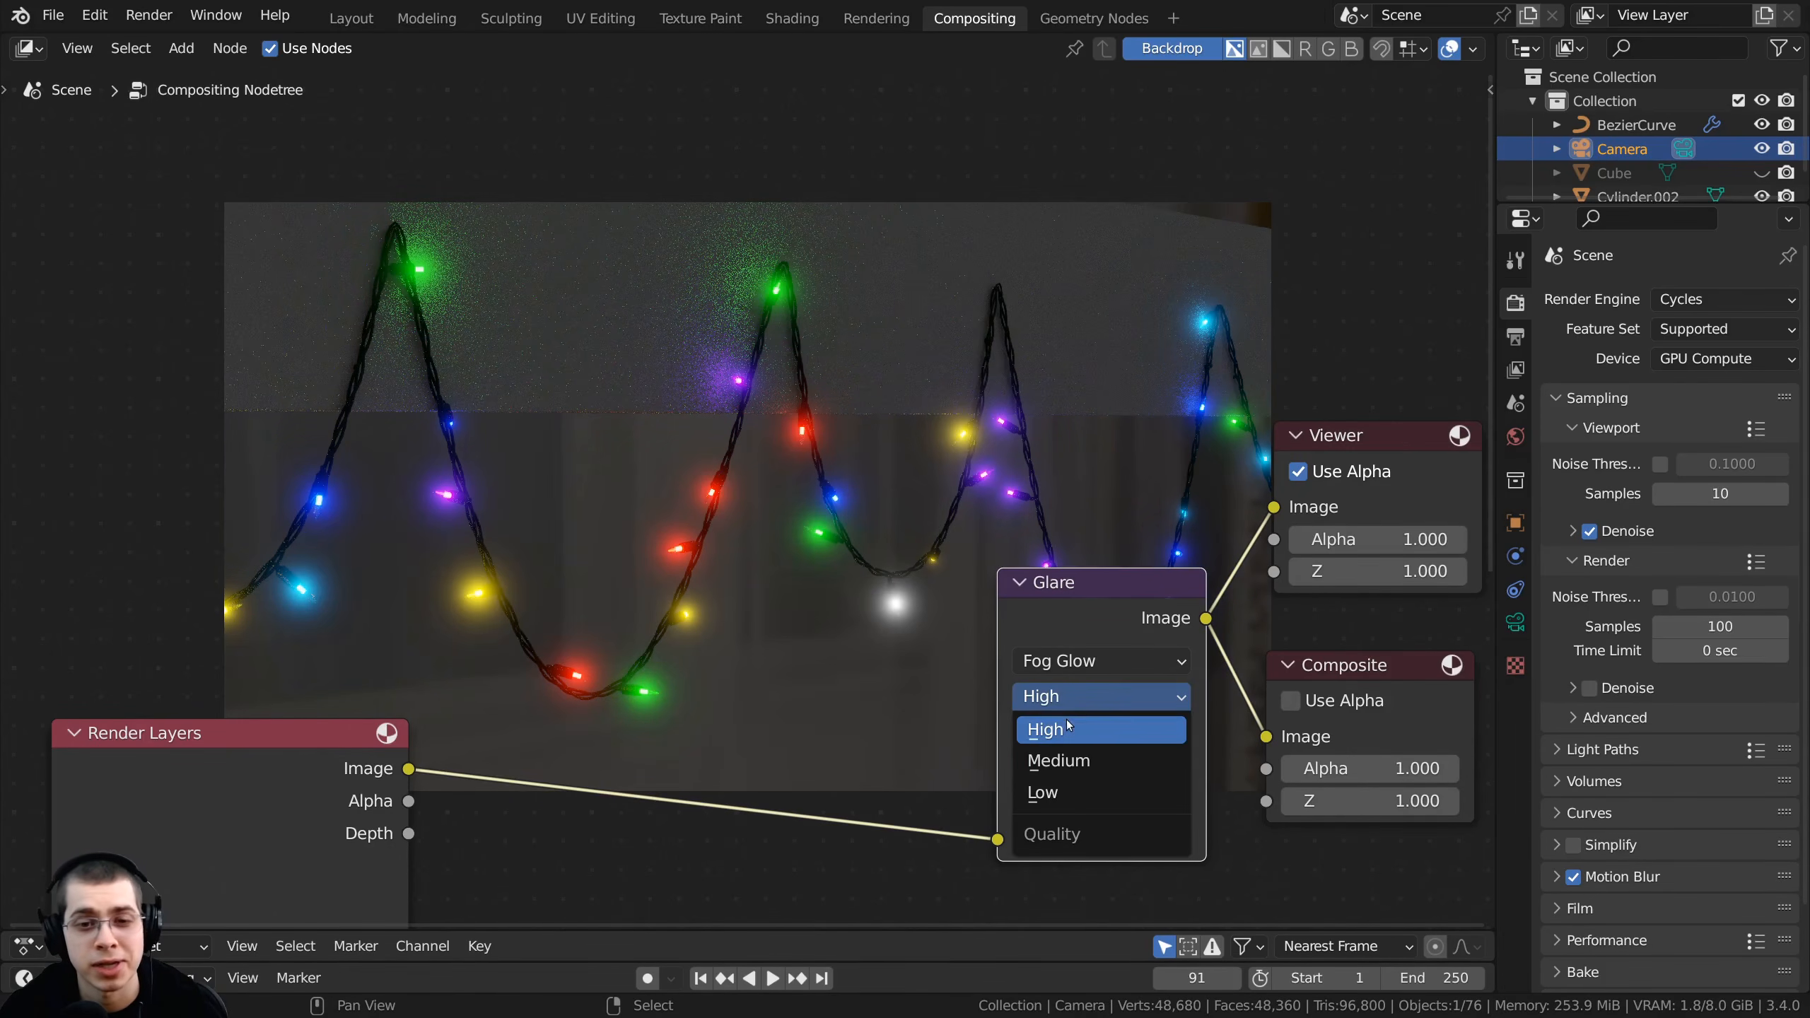
{"action": "left_click", "coordinate": [1067, 728]}
- Reposition the Glare node slightly higher beneath the glowing lights in the backdrop
{"action": "left_click", "coordinate": [681, 505]}
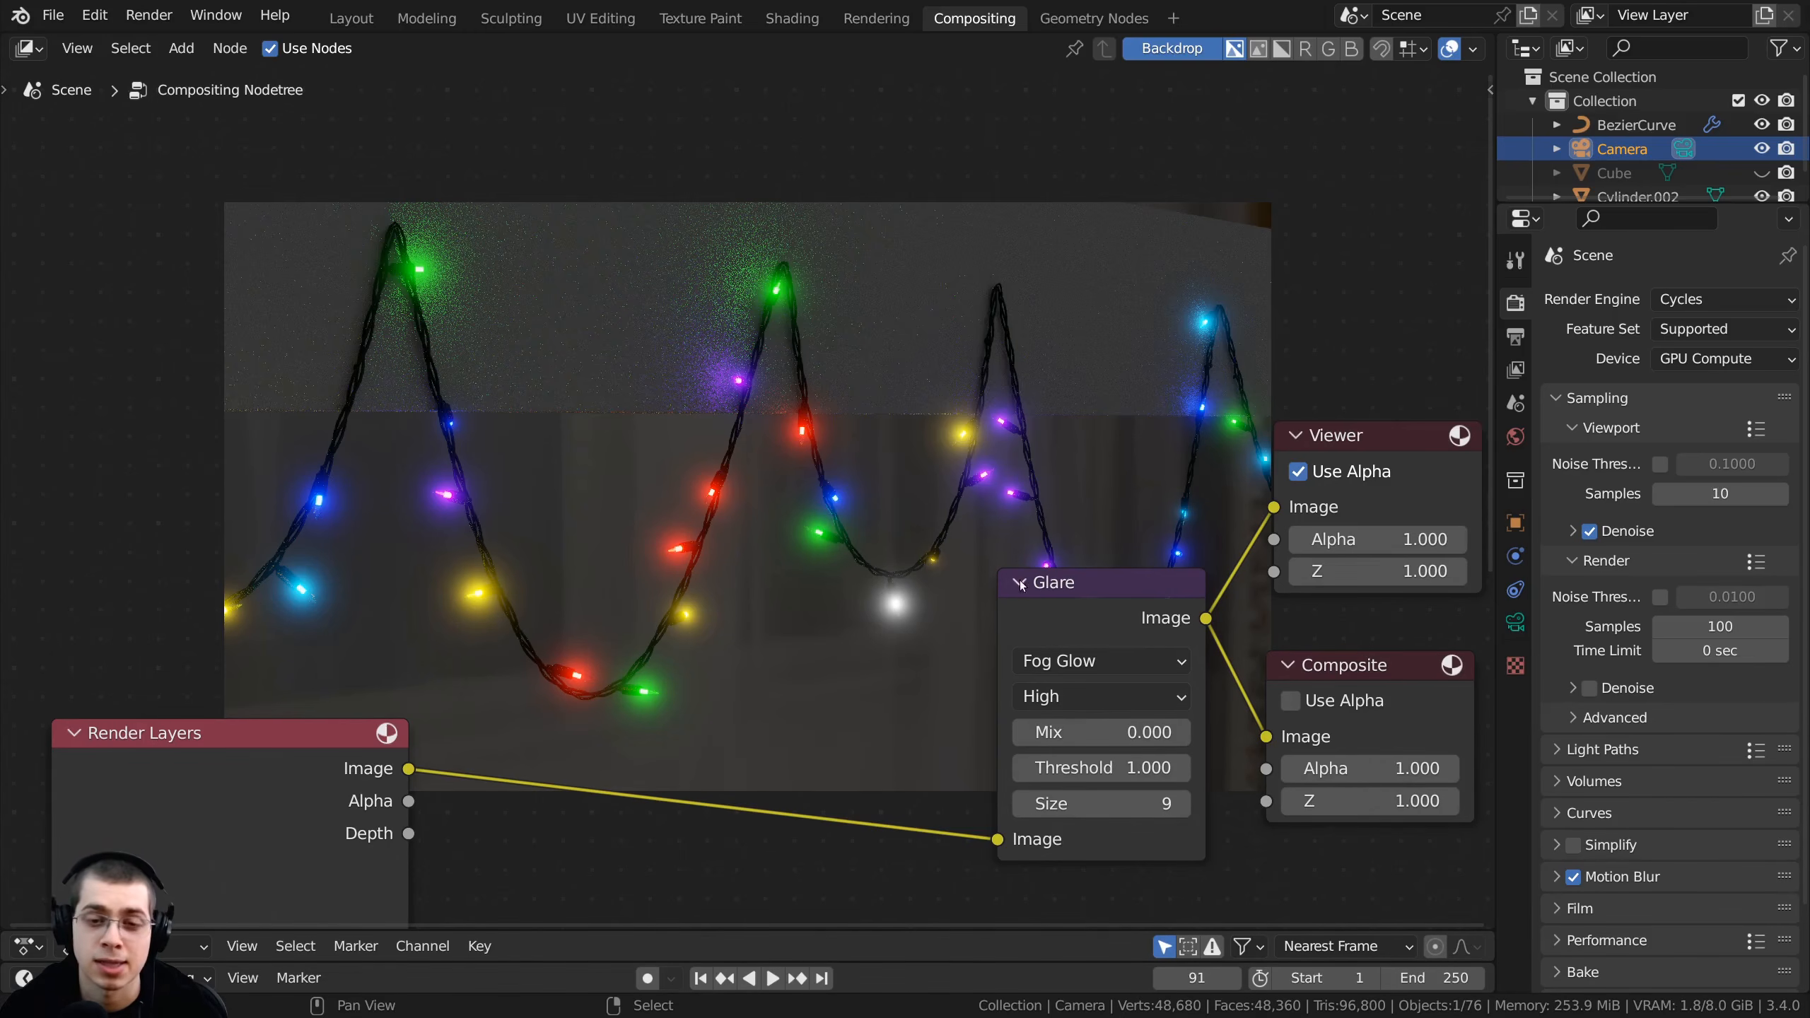
{"action": "left_click_drag", "start_coordinate": [1020, 584], "coordinate": [1059, 586]}
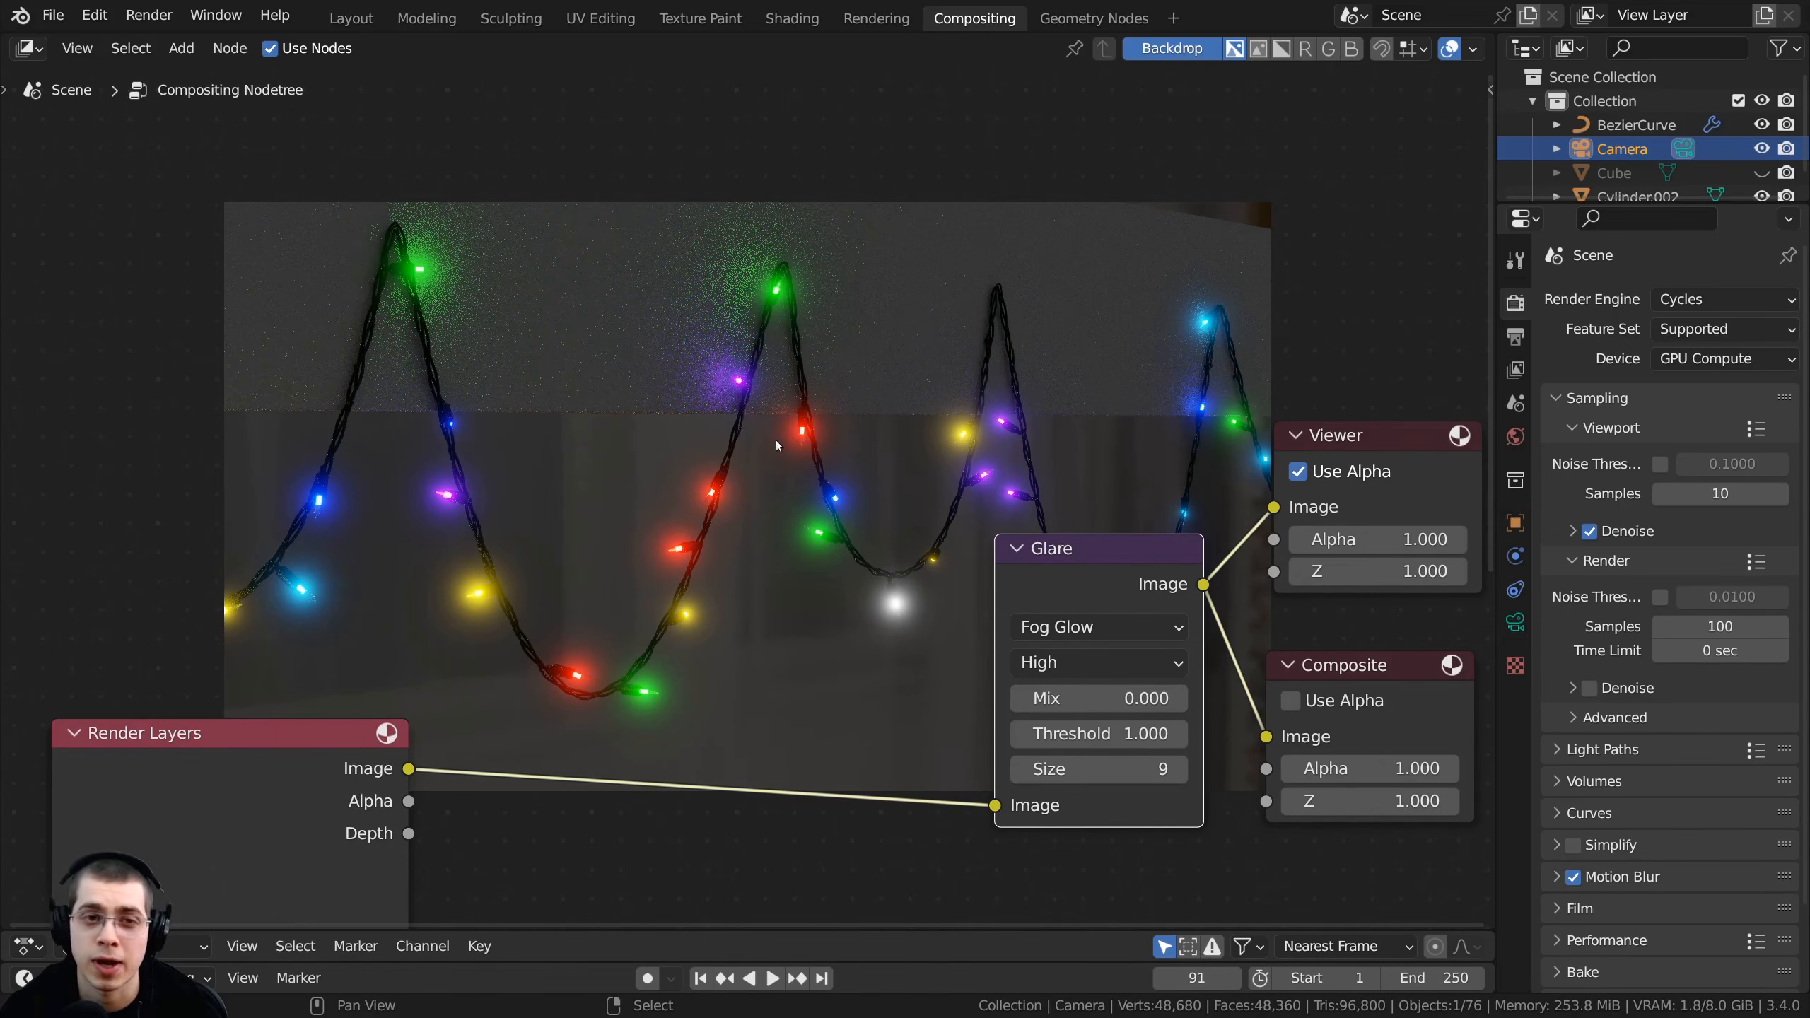
{"action": "left_click_drag", "start_coordinate": [1059, 574], "coordinate": [1056, 579]}
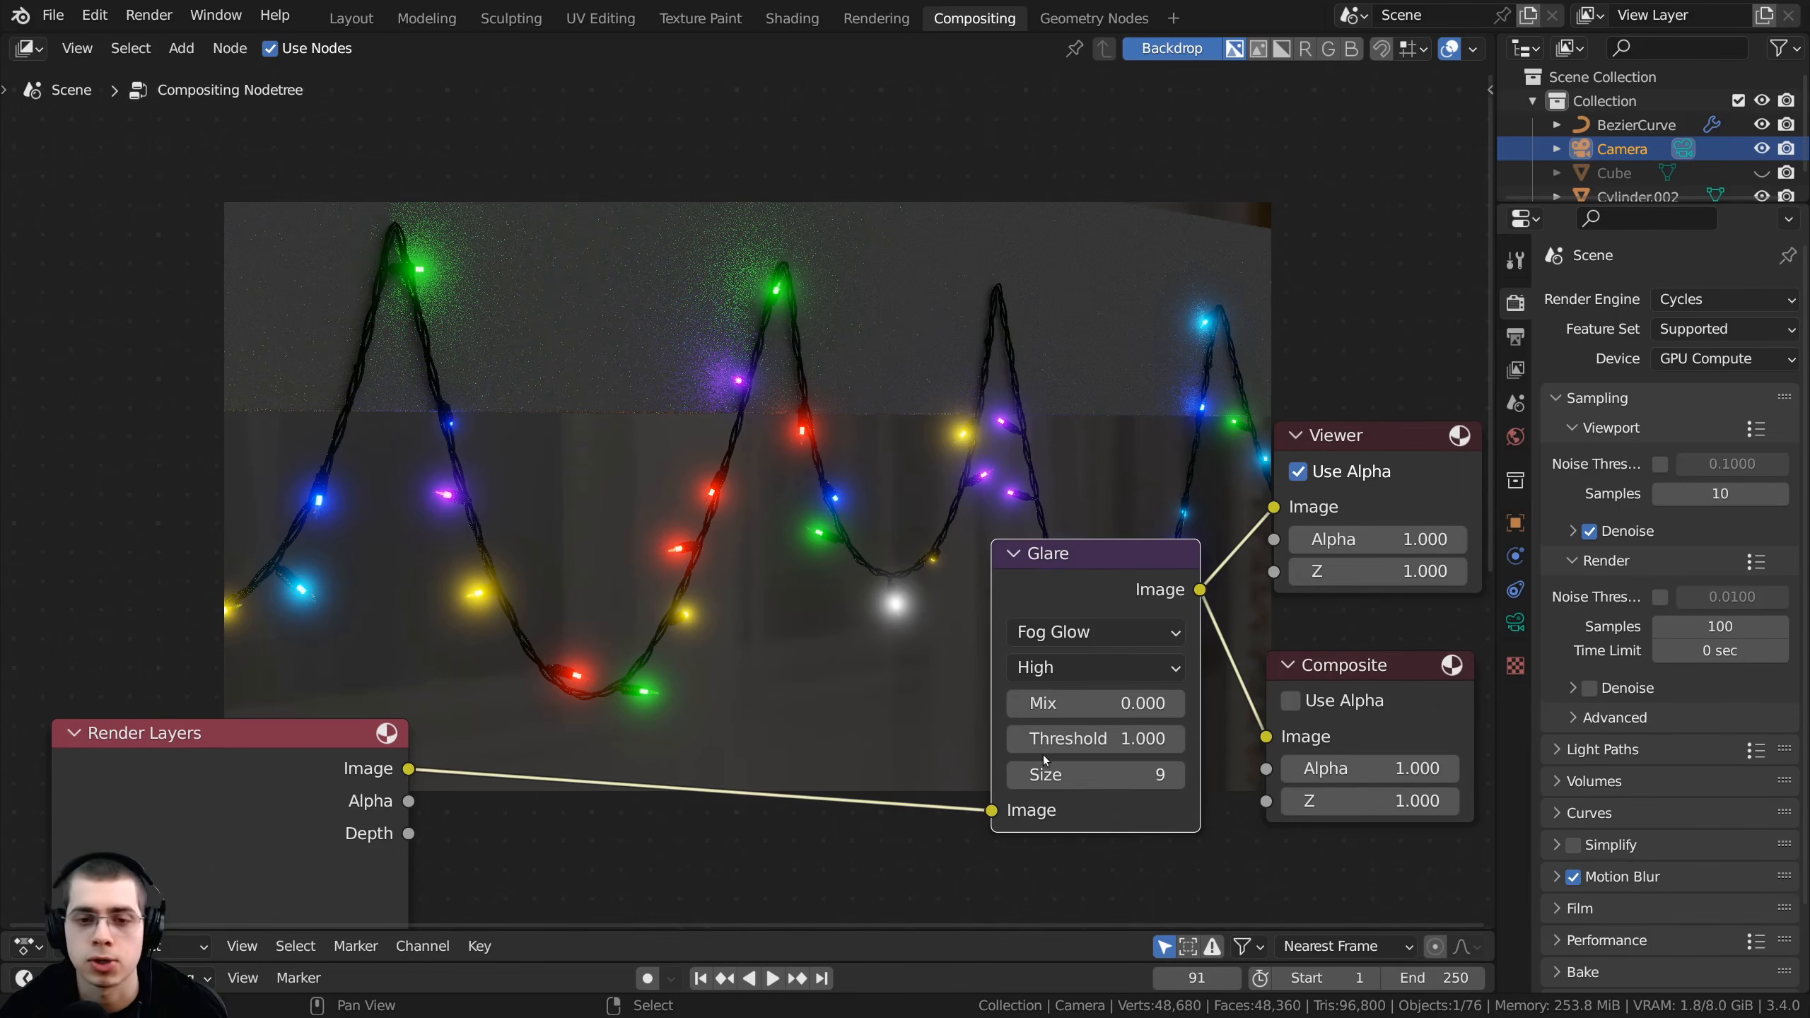
- Duplicate the Fog Glow Glare node and insert the copy between Render Layers and the original Glare node
{"action": "left_click_drag", "start_coordinate": [1087, 605], "coordinate": [1076, 516]}
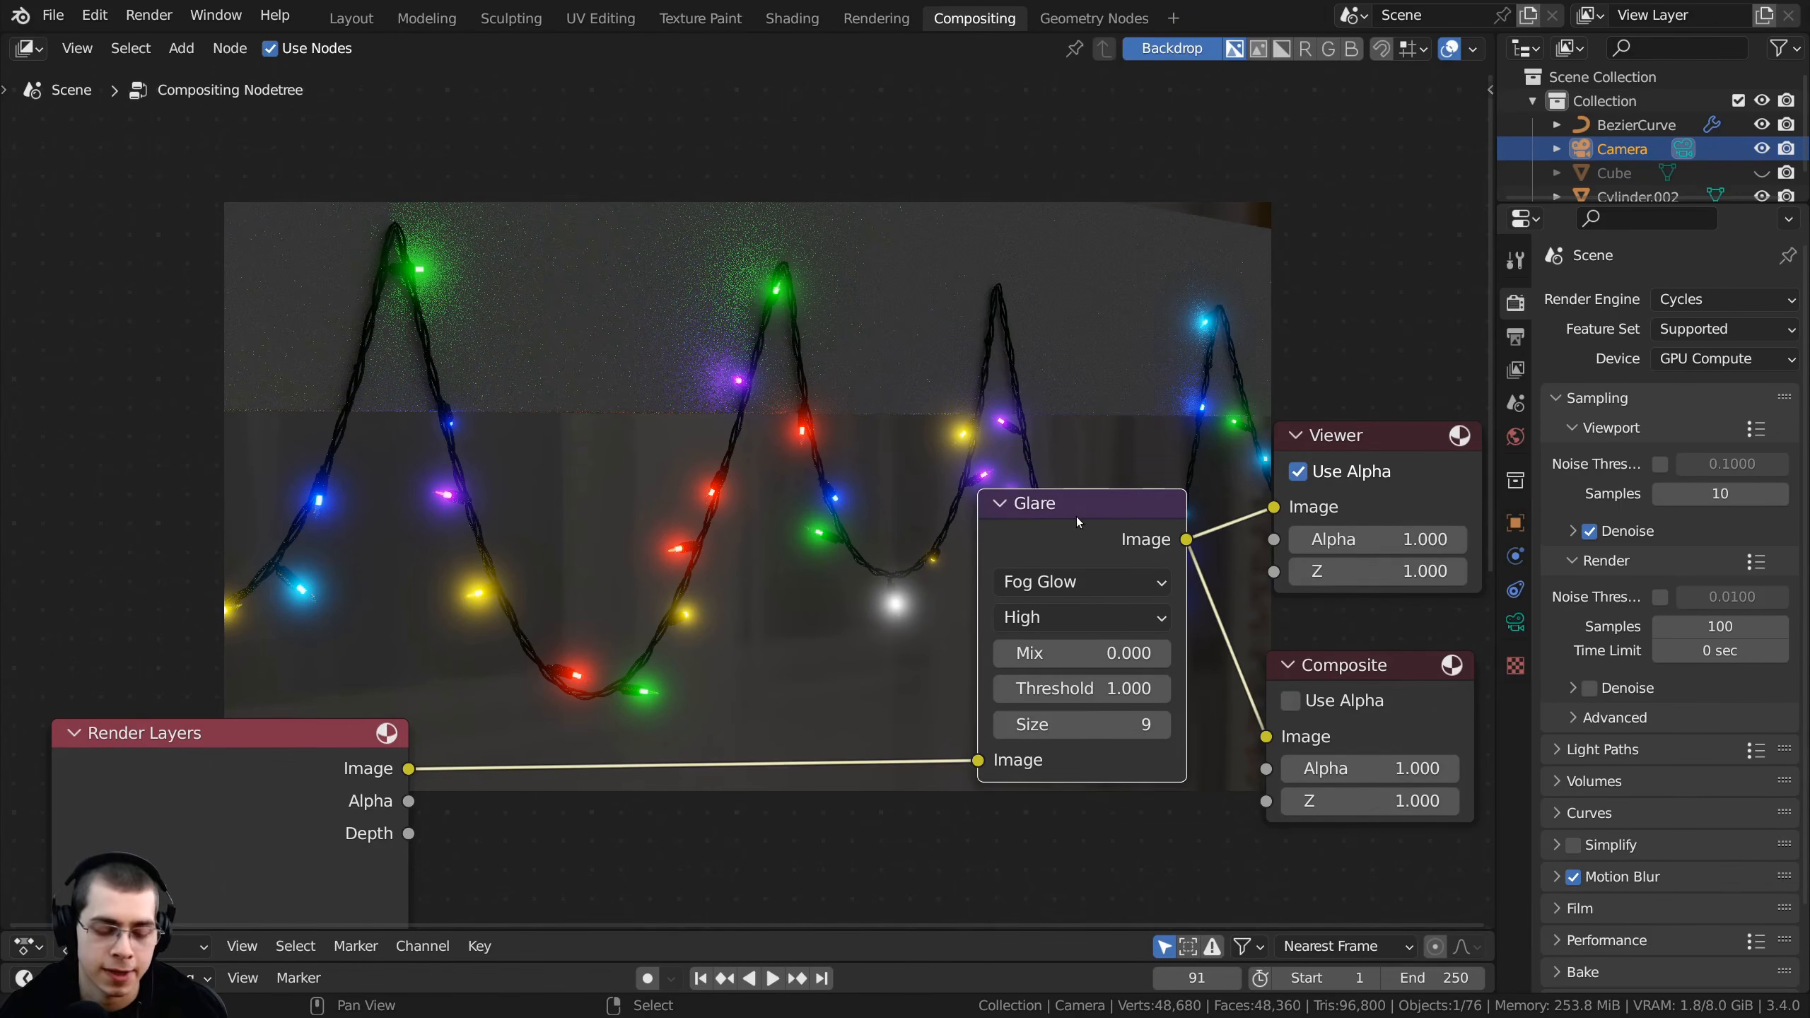
{"action": "key", "text": "shift+d"}
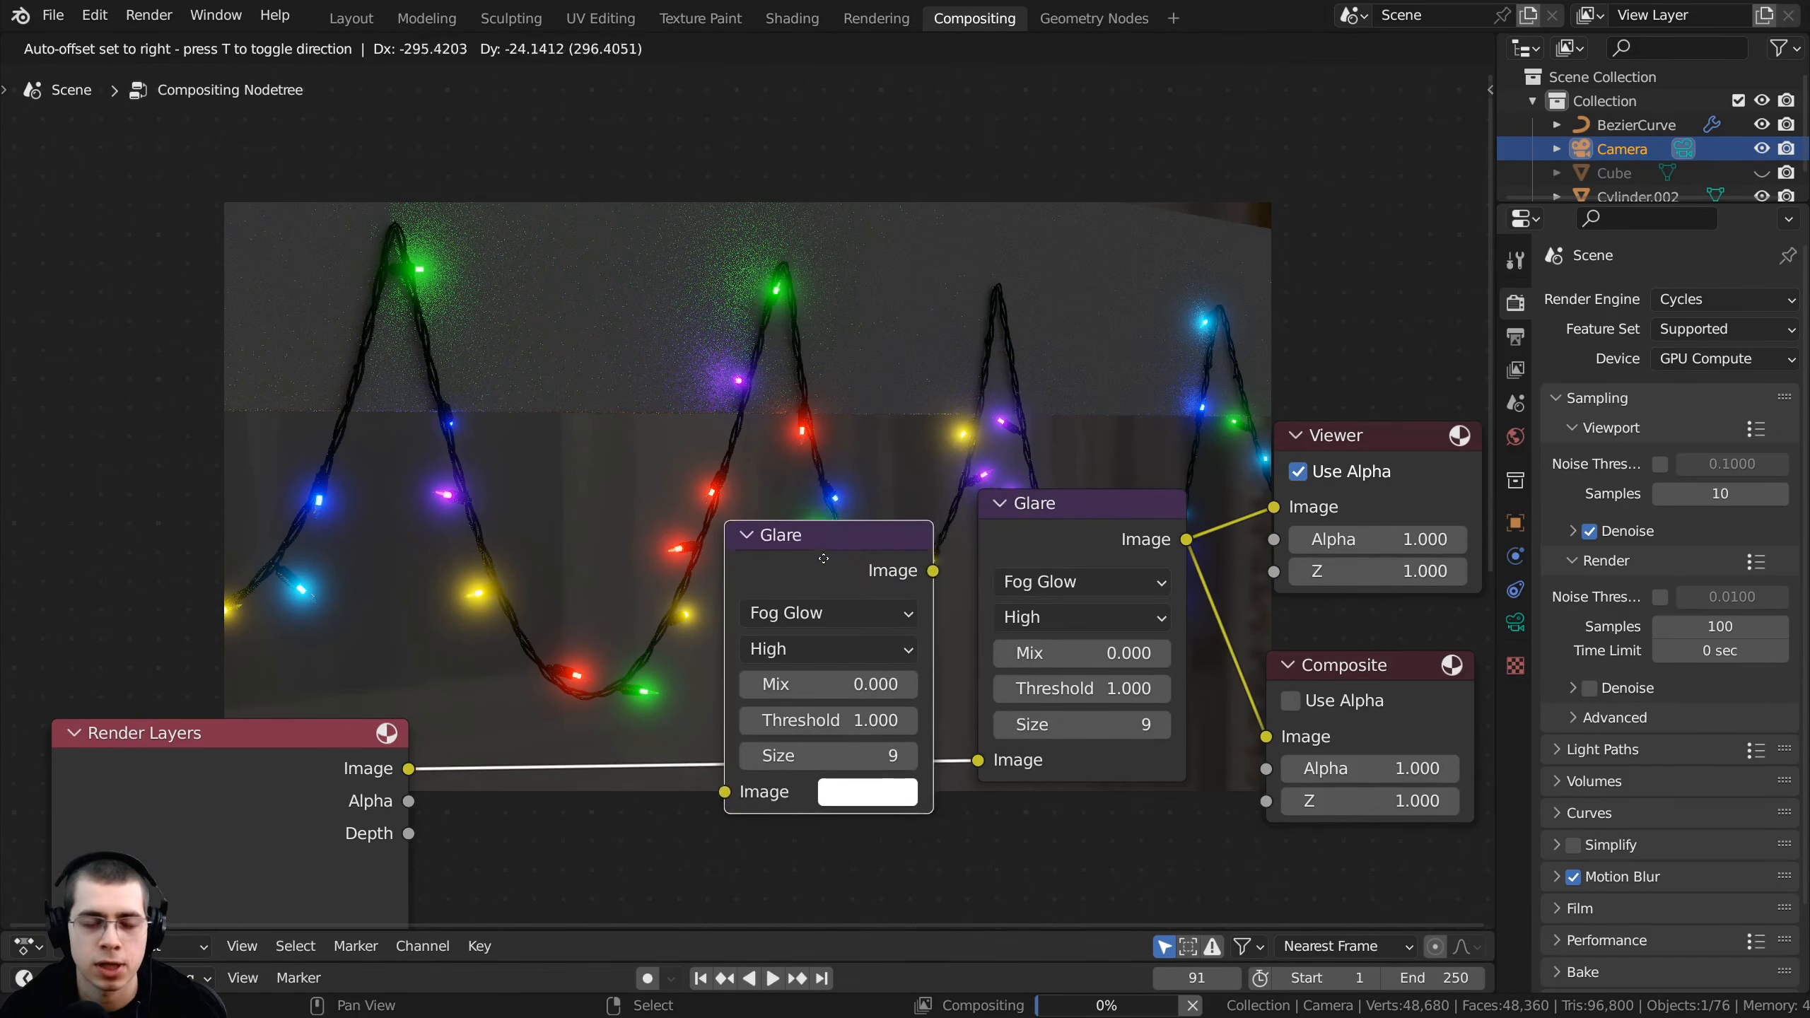
{"action": "left_click", "coordinate": [840, 572]}
{"action": "left_click_drag", "start_coordinate": [841, 572], "coordinate": [844, 573]}
{"action": "middle_click_drag", "start_coordinate": [814, 596], "coordinate": [920, 575]}
{"action": "left_click_drag", "start_coordinate": [920, 574], "coordinate": [941, 581]}
{"action": "middle_click_drag", "start_coordinate": [849, 521], "coordinate": [804, 662]}
{"action": "left_click_drag", "start_coordinate": [862, 698], "coordinate": [833, 692]}
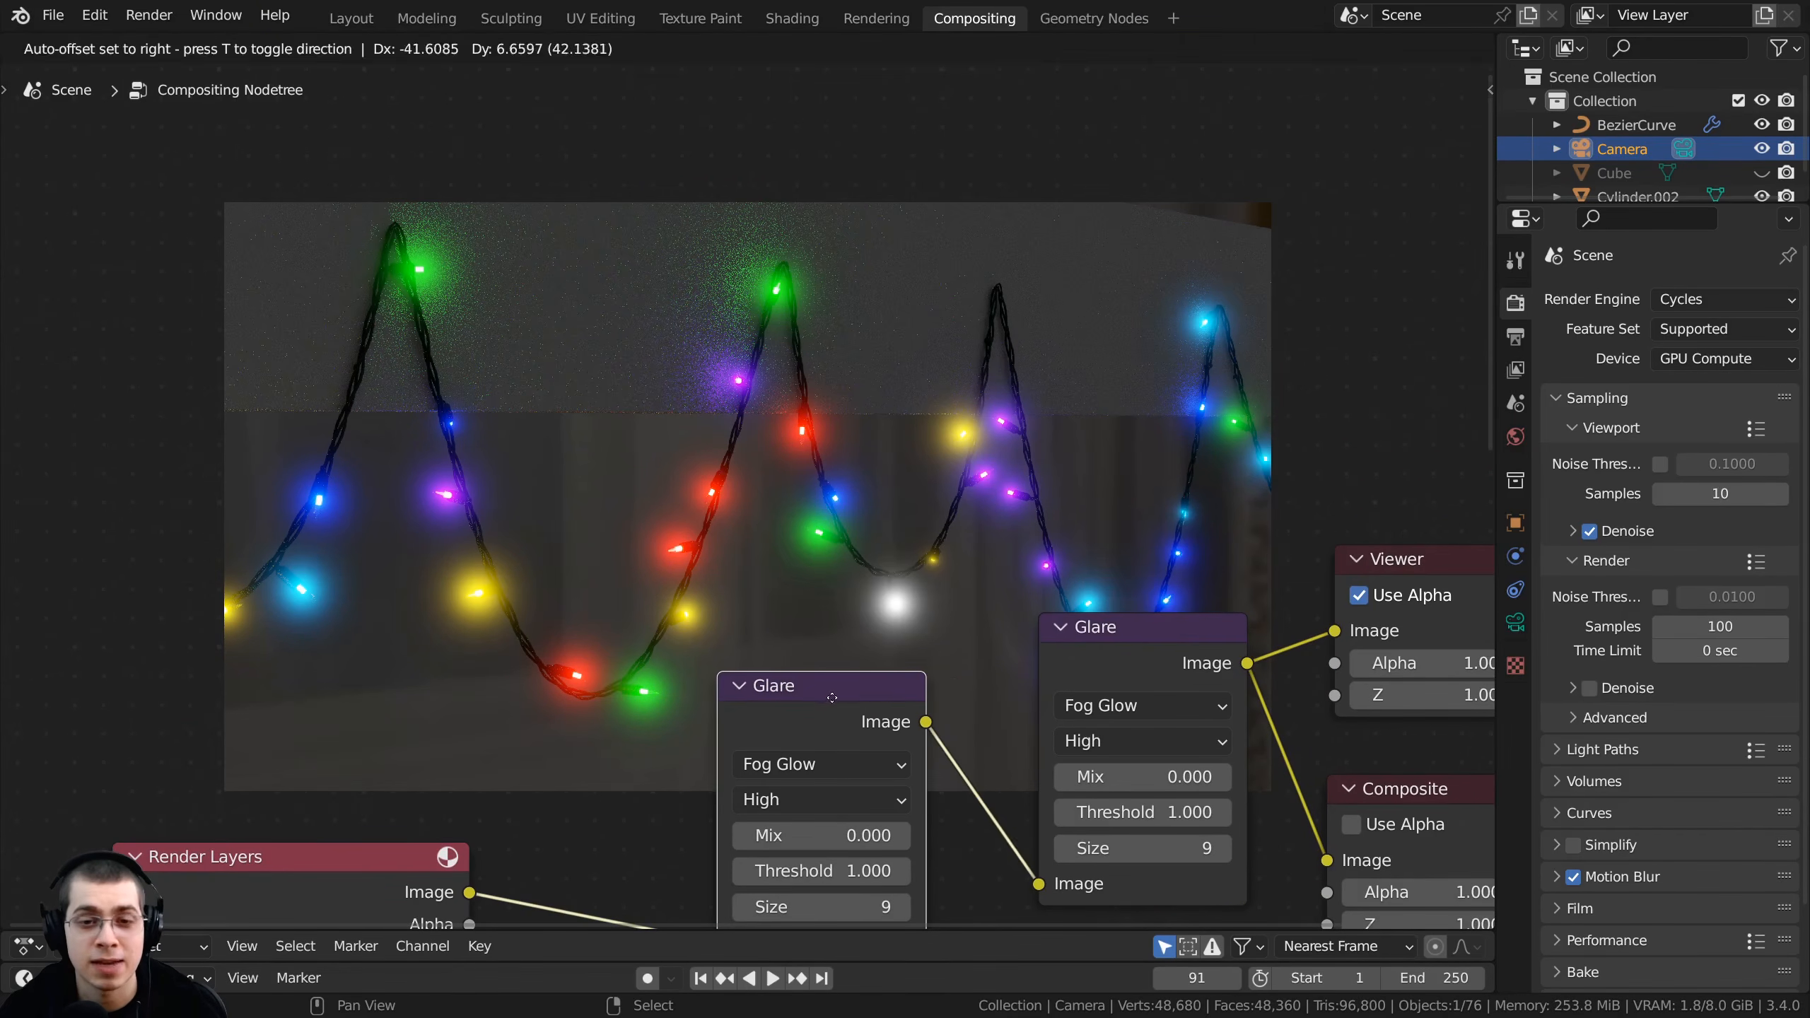
- Adjust the position of the duplicated Glare node between Render Layers and the original Glare node
{"action": "left_click", "coordinate": [1157, 642]}
{"action": "left_click", "coordinate": [900, 697]}
{"action": "left_click", "coordinate": [1119, 632]}
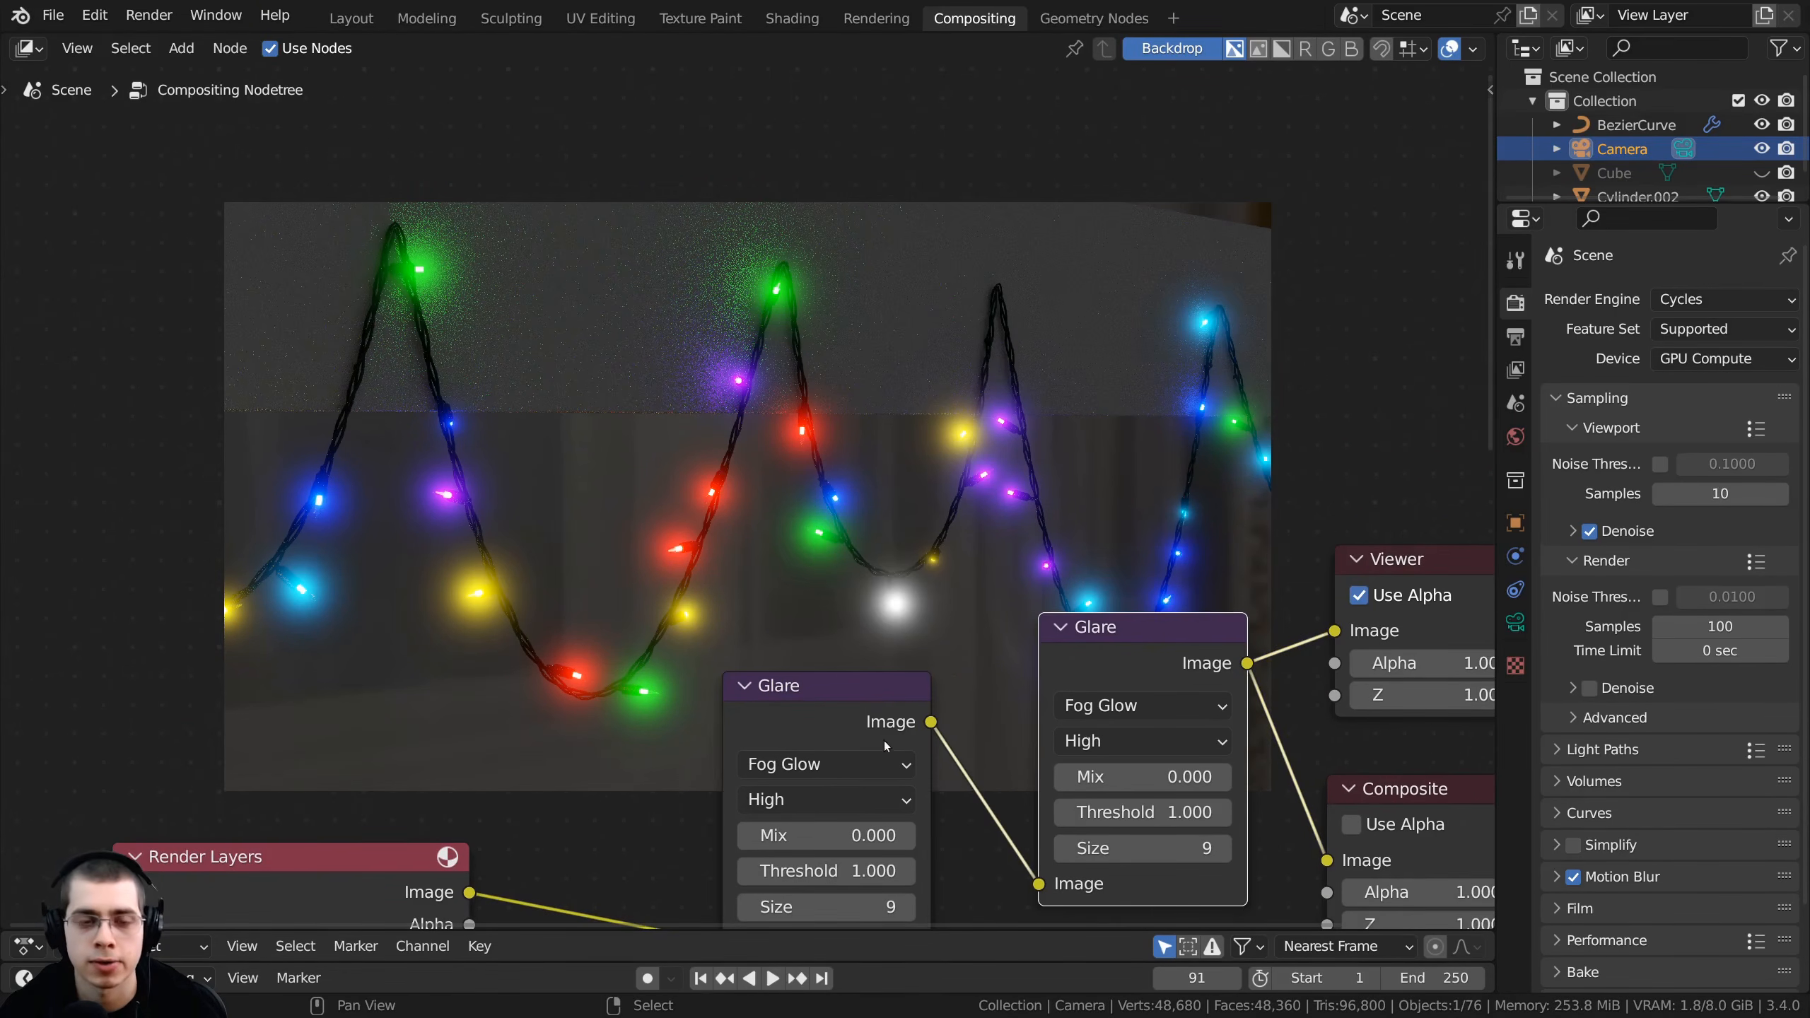
{"action": "scroll", "coordinate": [884, 741], "scroll_direction": "down", "scroll_amount": 1}
{"action": "middle_click_drag", "start_coordinate": [884, 742], "coordinate": [944, 659]}
{"action": "scroll", "coordinate": [840, 553], "scroll_direction": "up", "scroll_amount": 1}
{"action": "middle_click_drag", "start_coordinate": [840, 554], "coordinate": [807, 668]}
{"action": "left_click_drag", "start_coordinate": [826, 758], "coordinate": [802, 728]}
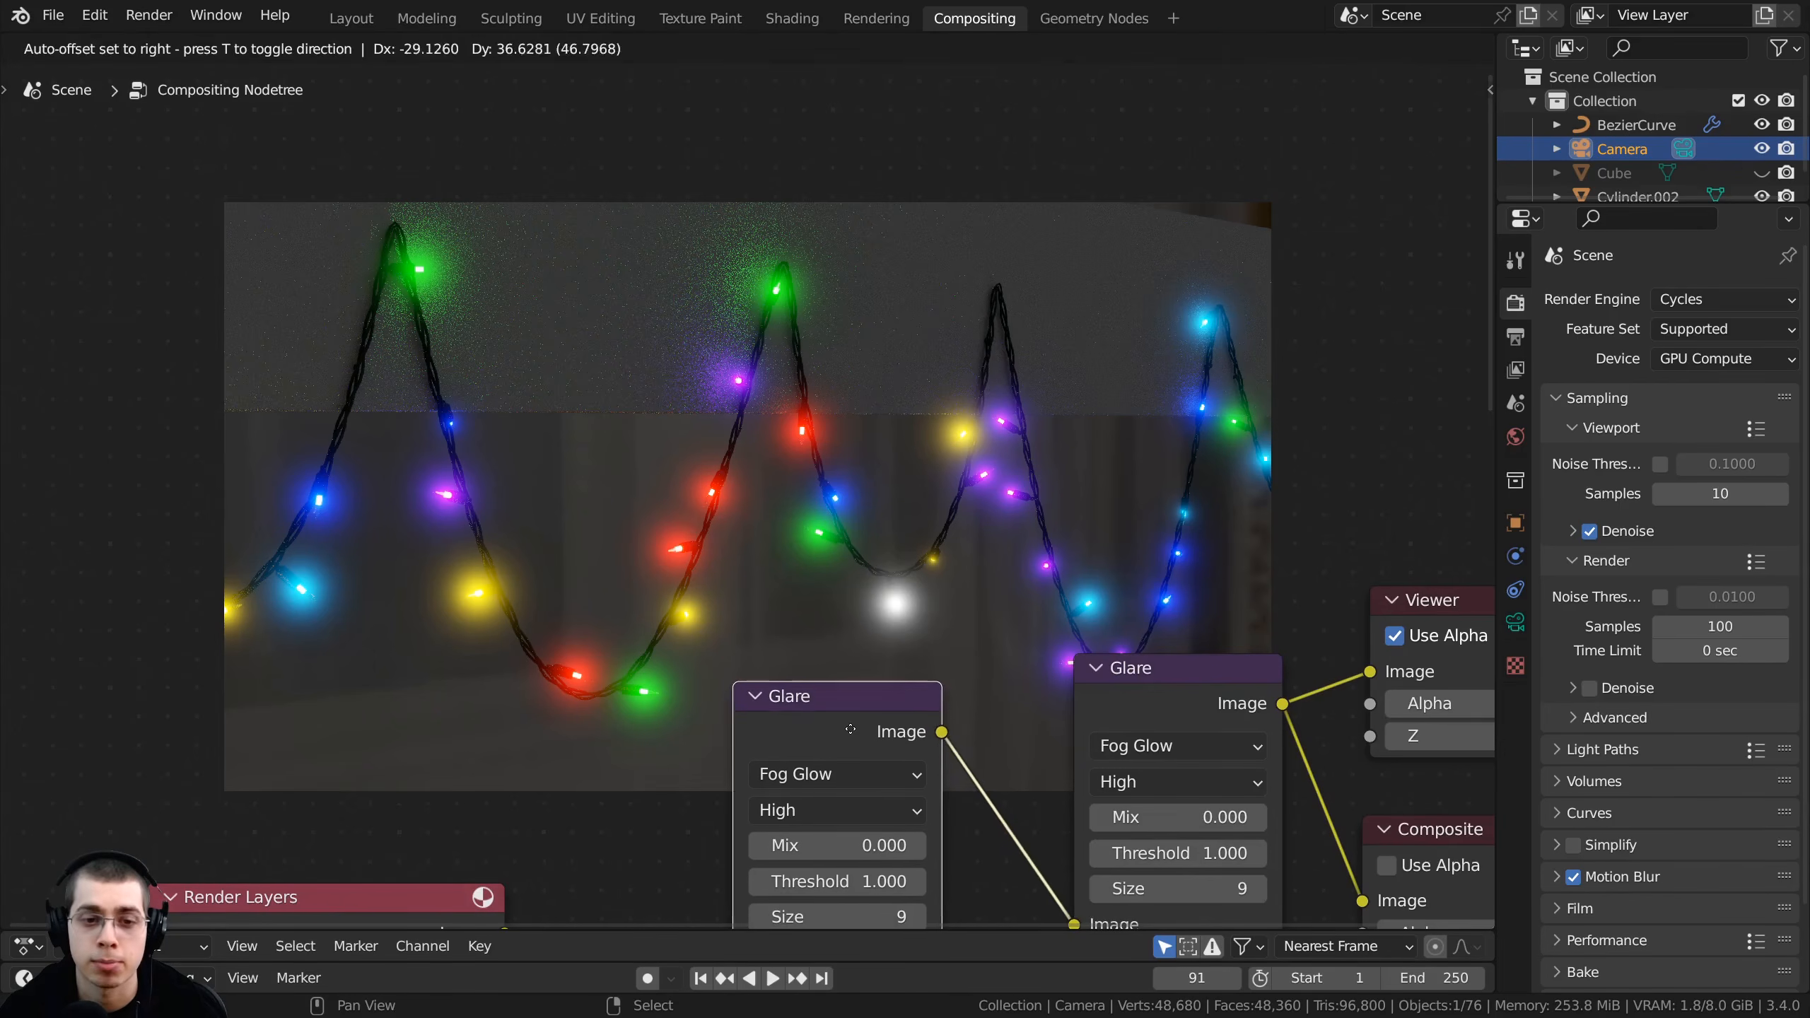
{"action": "middle_click_drag", "start_coordinate": [986, 733], "coordinate": [984, 597]}
{"action": "left_click_drag", "start_coordinate": [942, 595], "coordinate": [926, 653]}
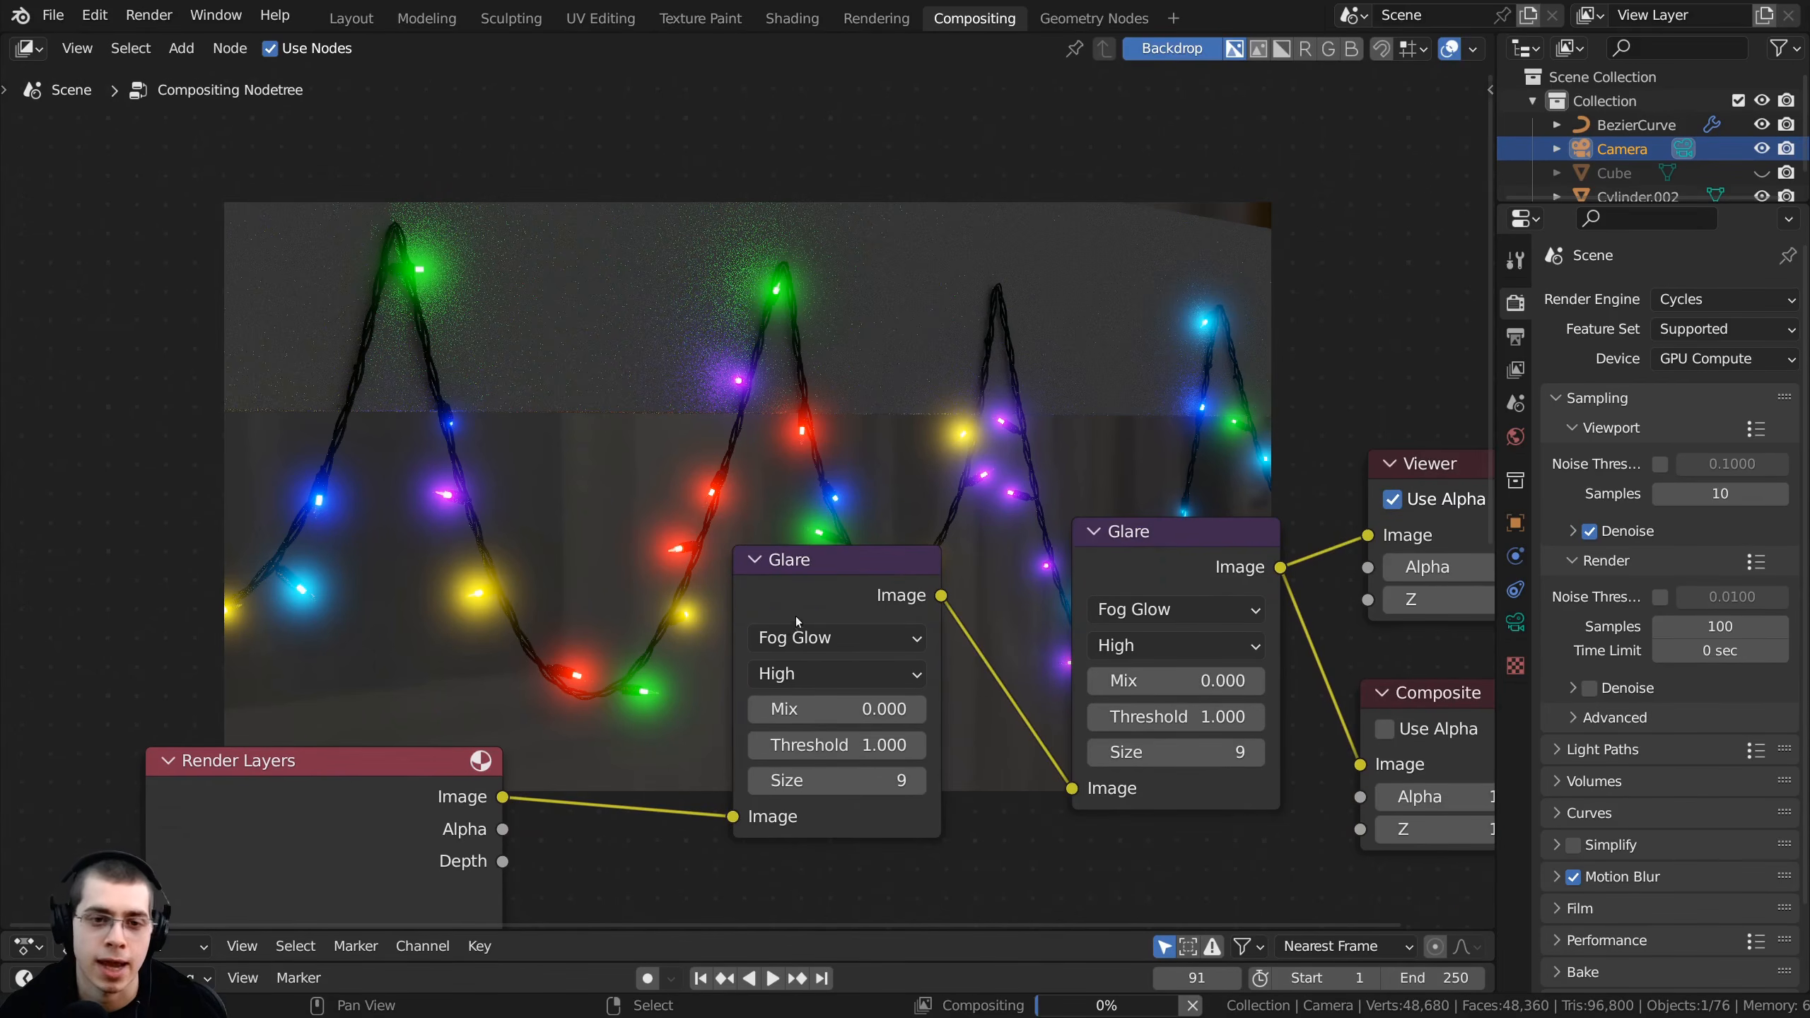
- Move the duplicated Glare node slightly lower and set its glare type to Streaks
{"action": "left_click_drag", "start_coordinate": [794, 617], "coordinate": [800, 634]}
{"action": "left_click", "coordinate": [797, 659]}
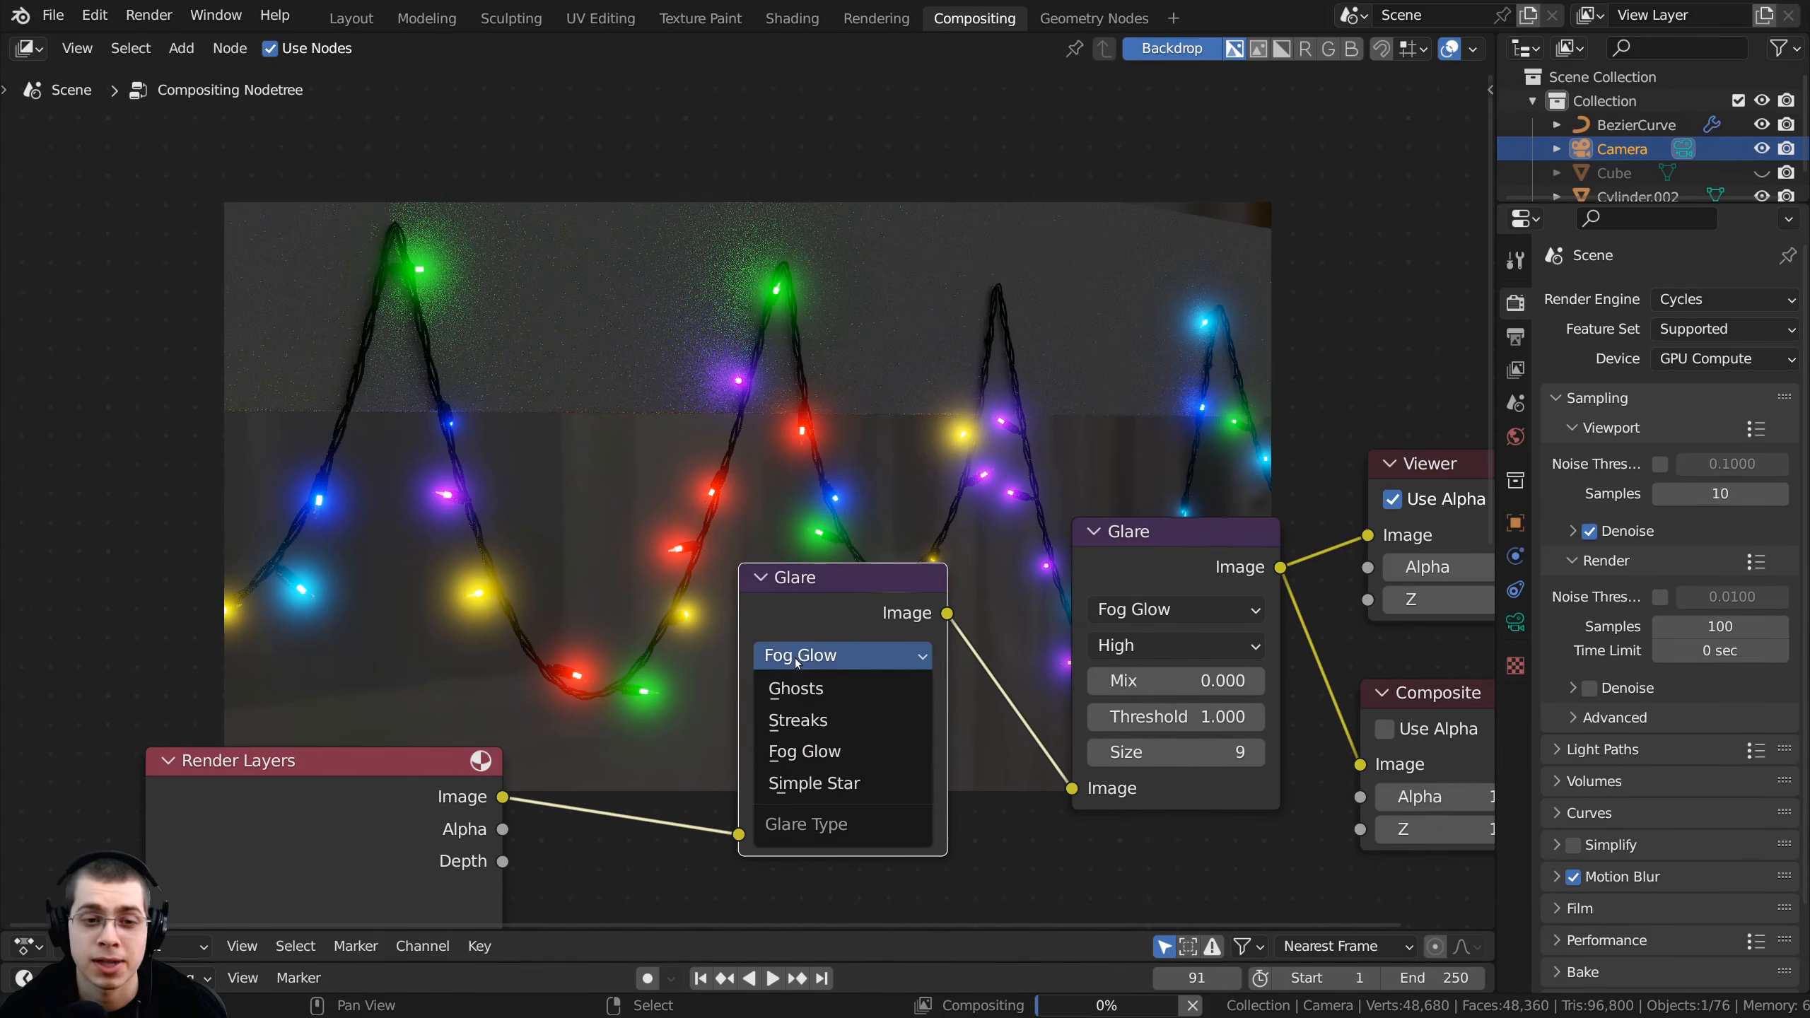
{"action": "left_click", "coordinate": [812, 718]}
{"action": "mouse_move", "coordinate": [820, 749]}
{"action": "middle_mouse_down"}
{"action": "mouse_move", "coordinate": [839, 624]}
{"action": "mouse_move", "coordinate": [985, 707]}
{"action": "mouse_move", "coordinate": [955, 617]}
{"action": "middle_mouse_up"}
{"action": "scroll", "coordinate": [835, 672], "scroll_direction": "down", "scroll_amount": 1}
{"action": "scroll", "coordinate": [911, 680], "scroll_direction": "up", "scroll_amount": 3}
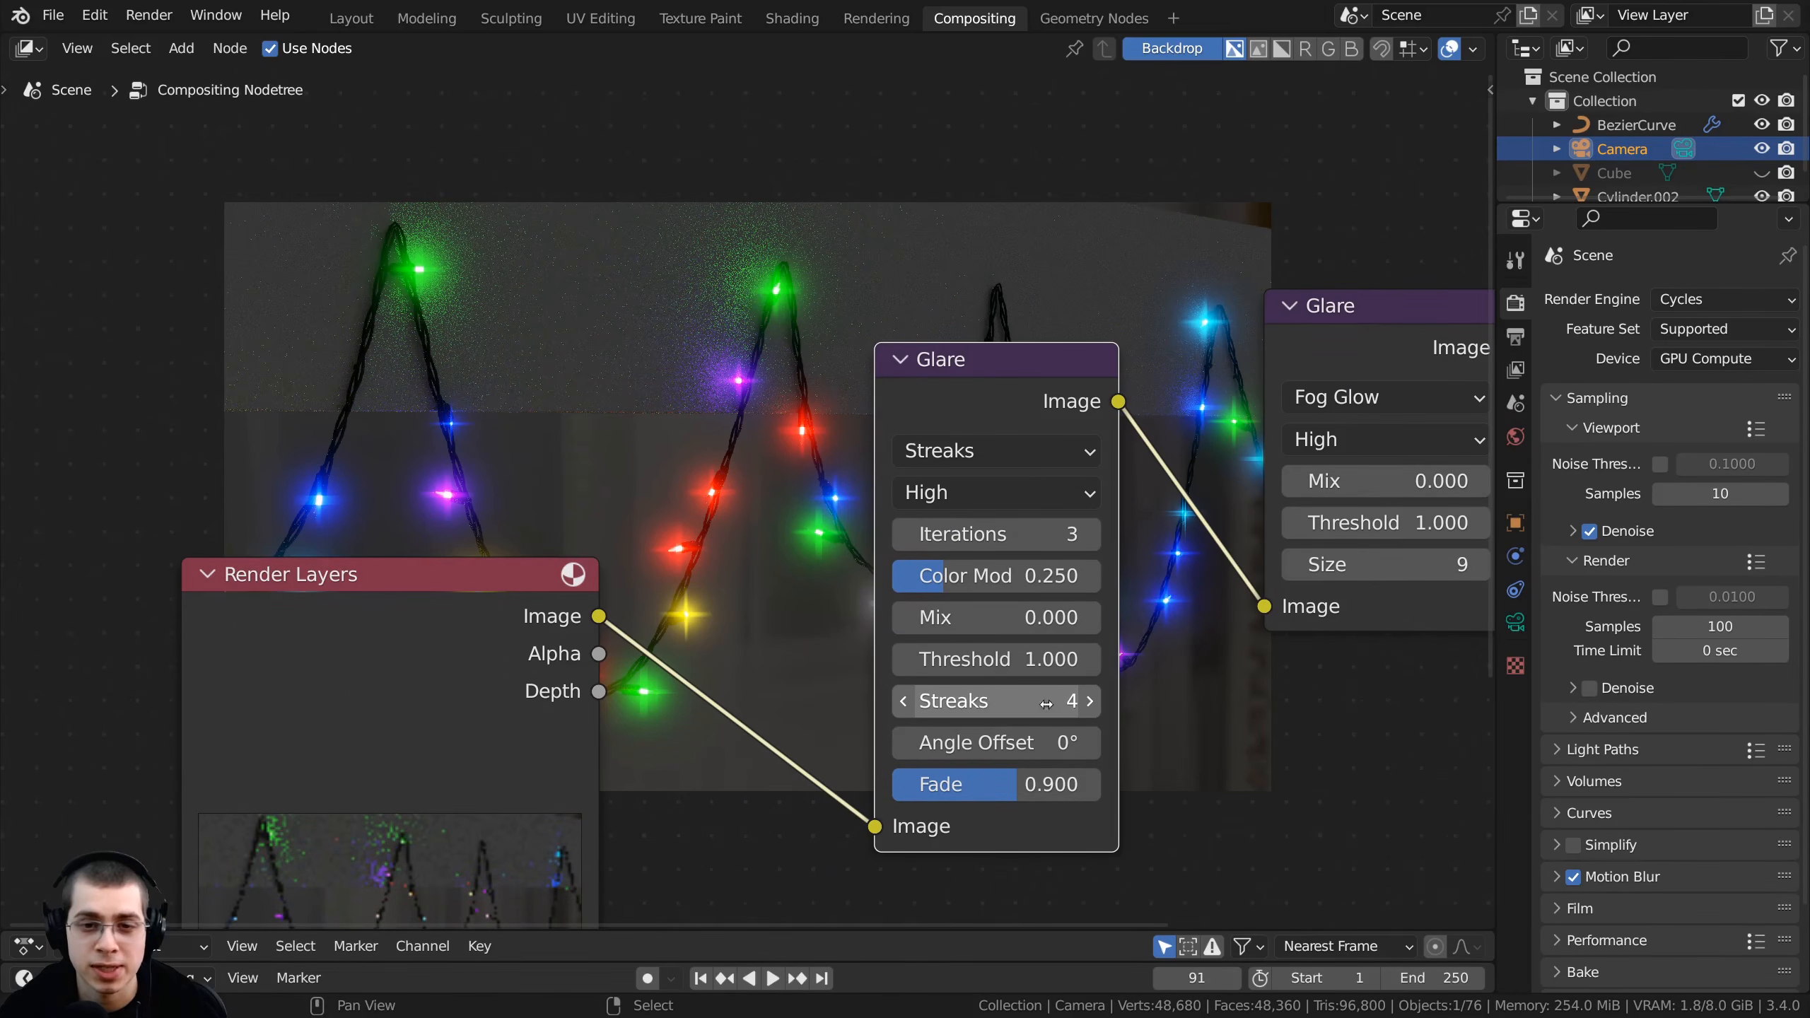
- Set the Streaks Glare node to 8 streaks and move the Render Layers node lower to uncover the backdrop
{"action": "left_click", "coordinate": [1092, 704]}
{"action": "left_click", "coordinate": [1090, 701]}
{"action": "left_click", "coordinate": [1090, 700]}
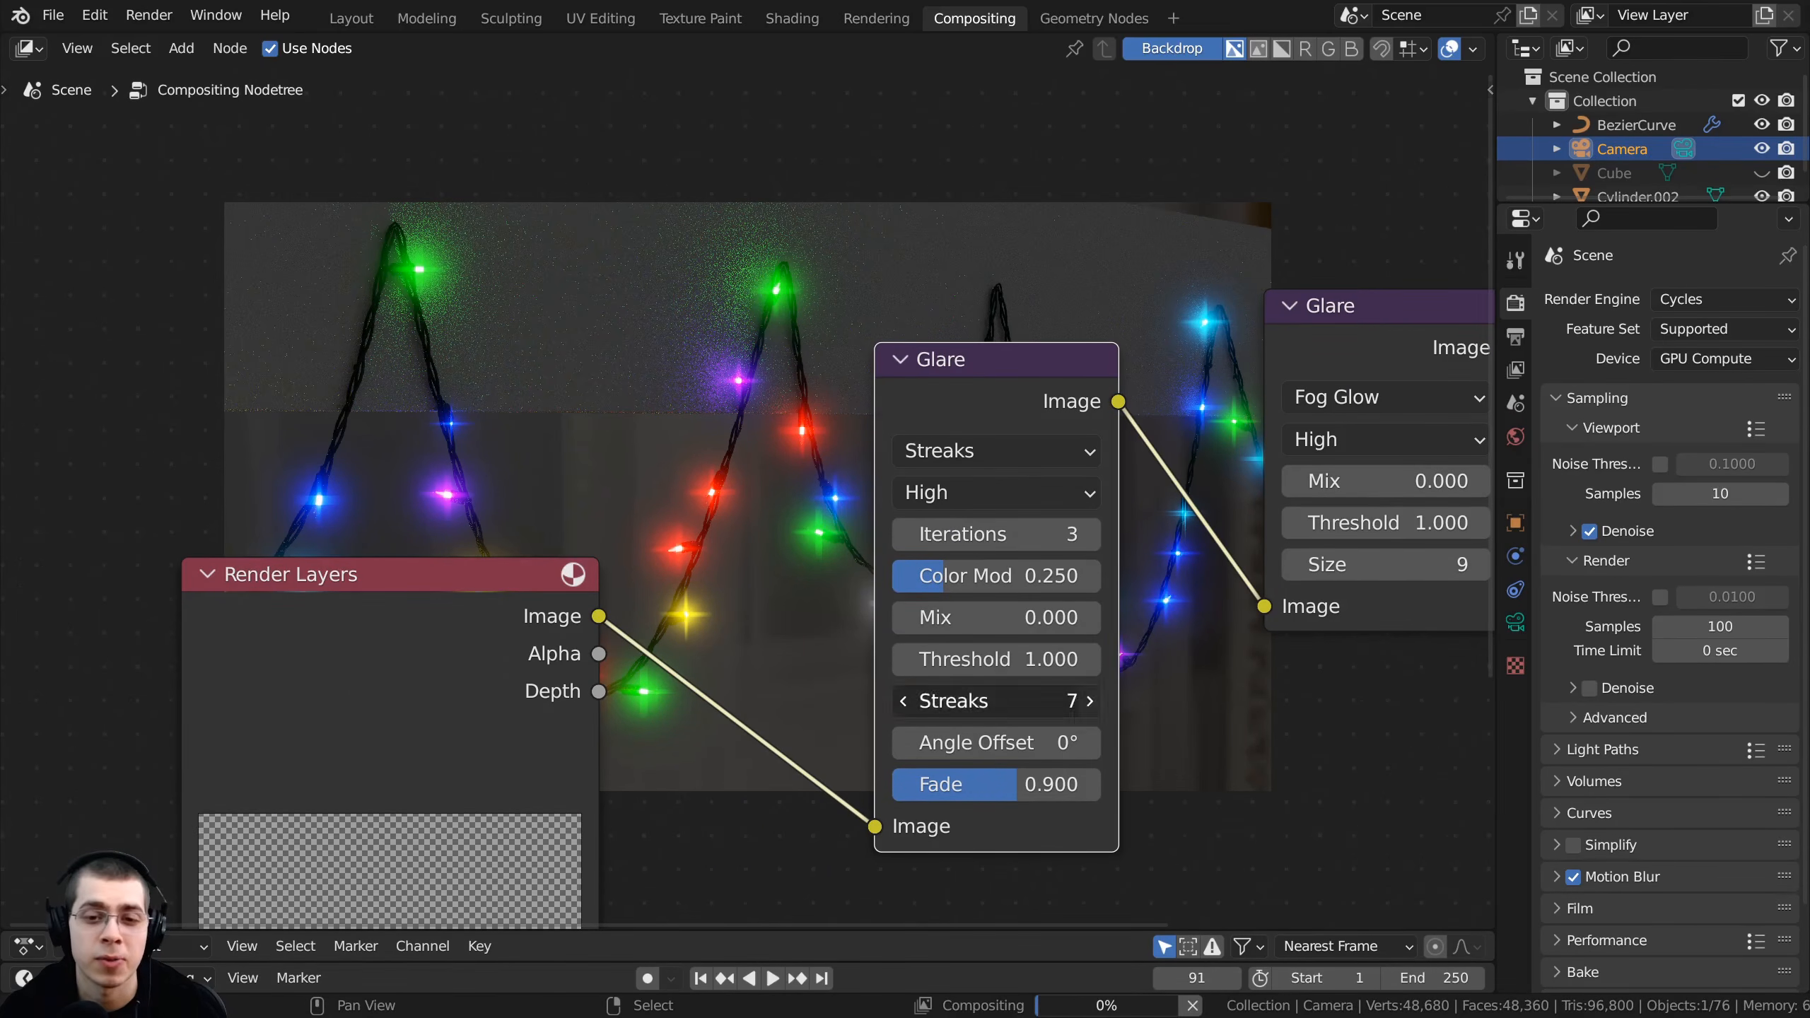
{"action": "left_click", "coordinate": [1090, 700]}
{"action": "middle_click_drag", "start_coordinate": [641, 350], "coordinate": [694, 545]}
{"action": "left_click_drag", "start_coordinate": [541, 817], "coordinate": [523, 844]}
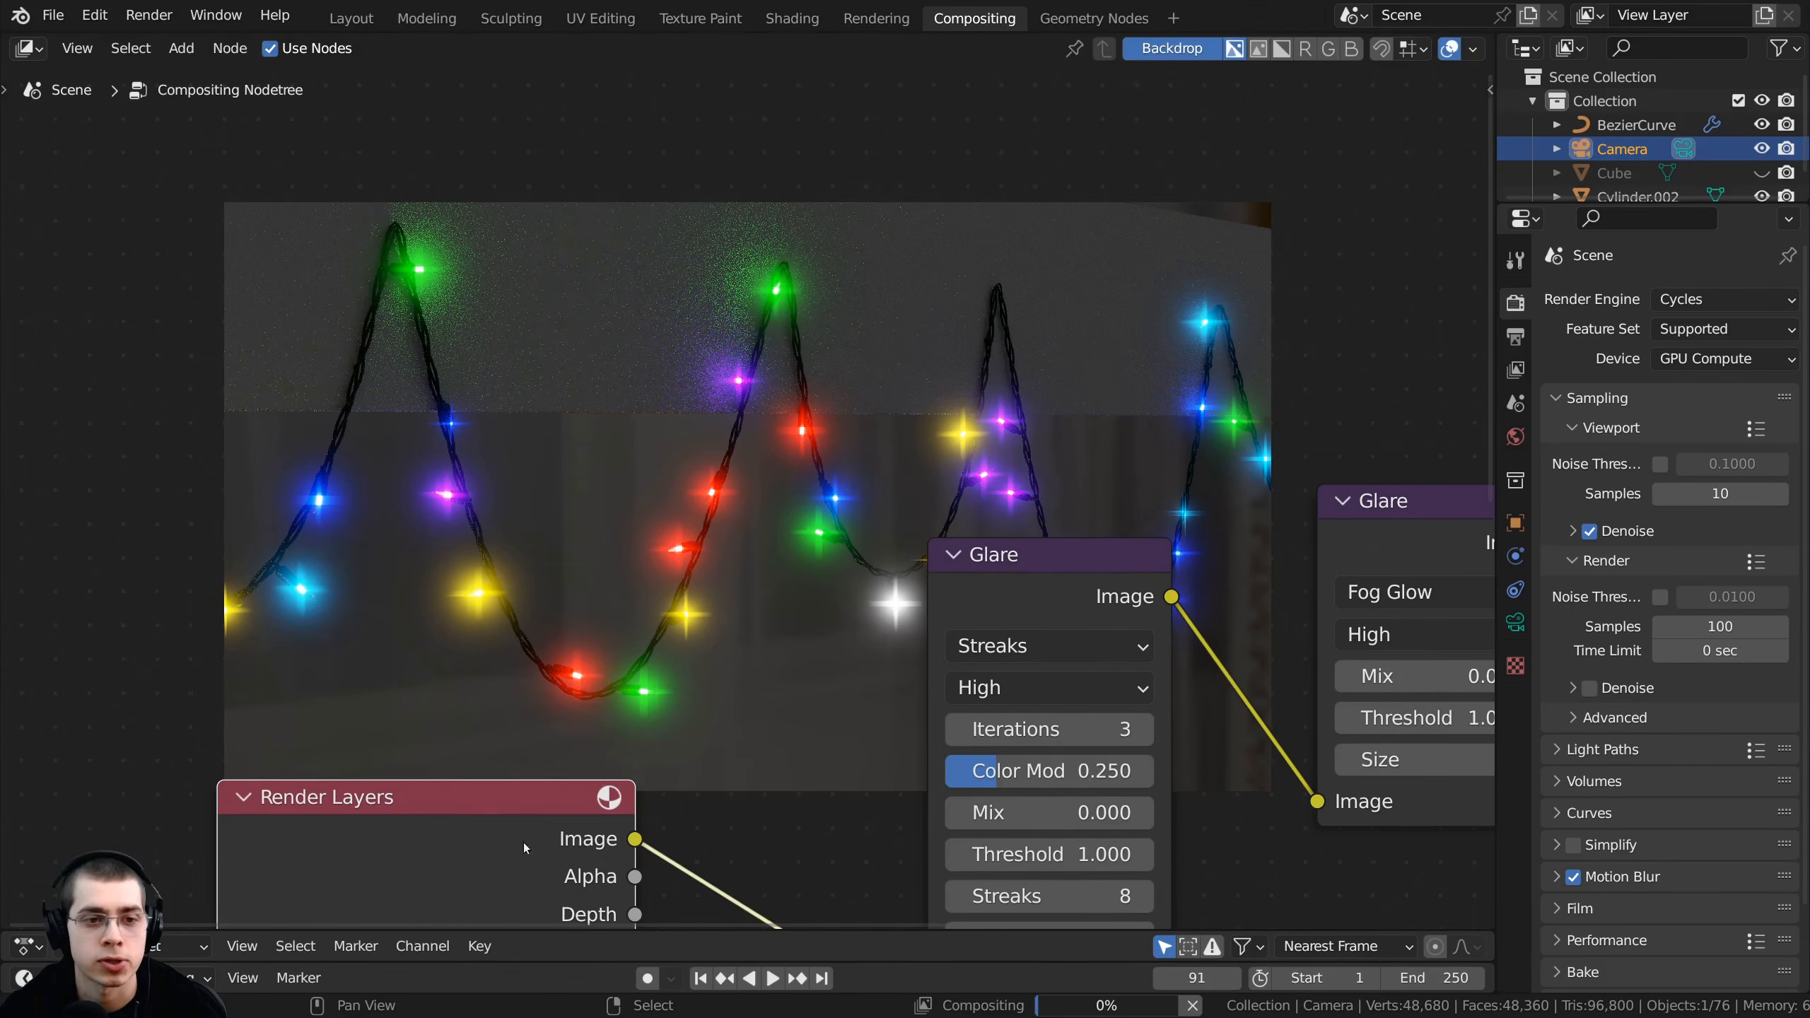
{"action": "middle_click_drag", "start_coordinate": [759, 750], "coordinate": [782, 673]}
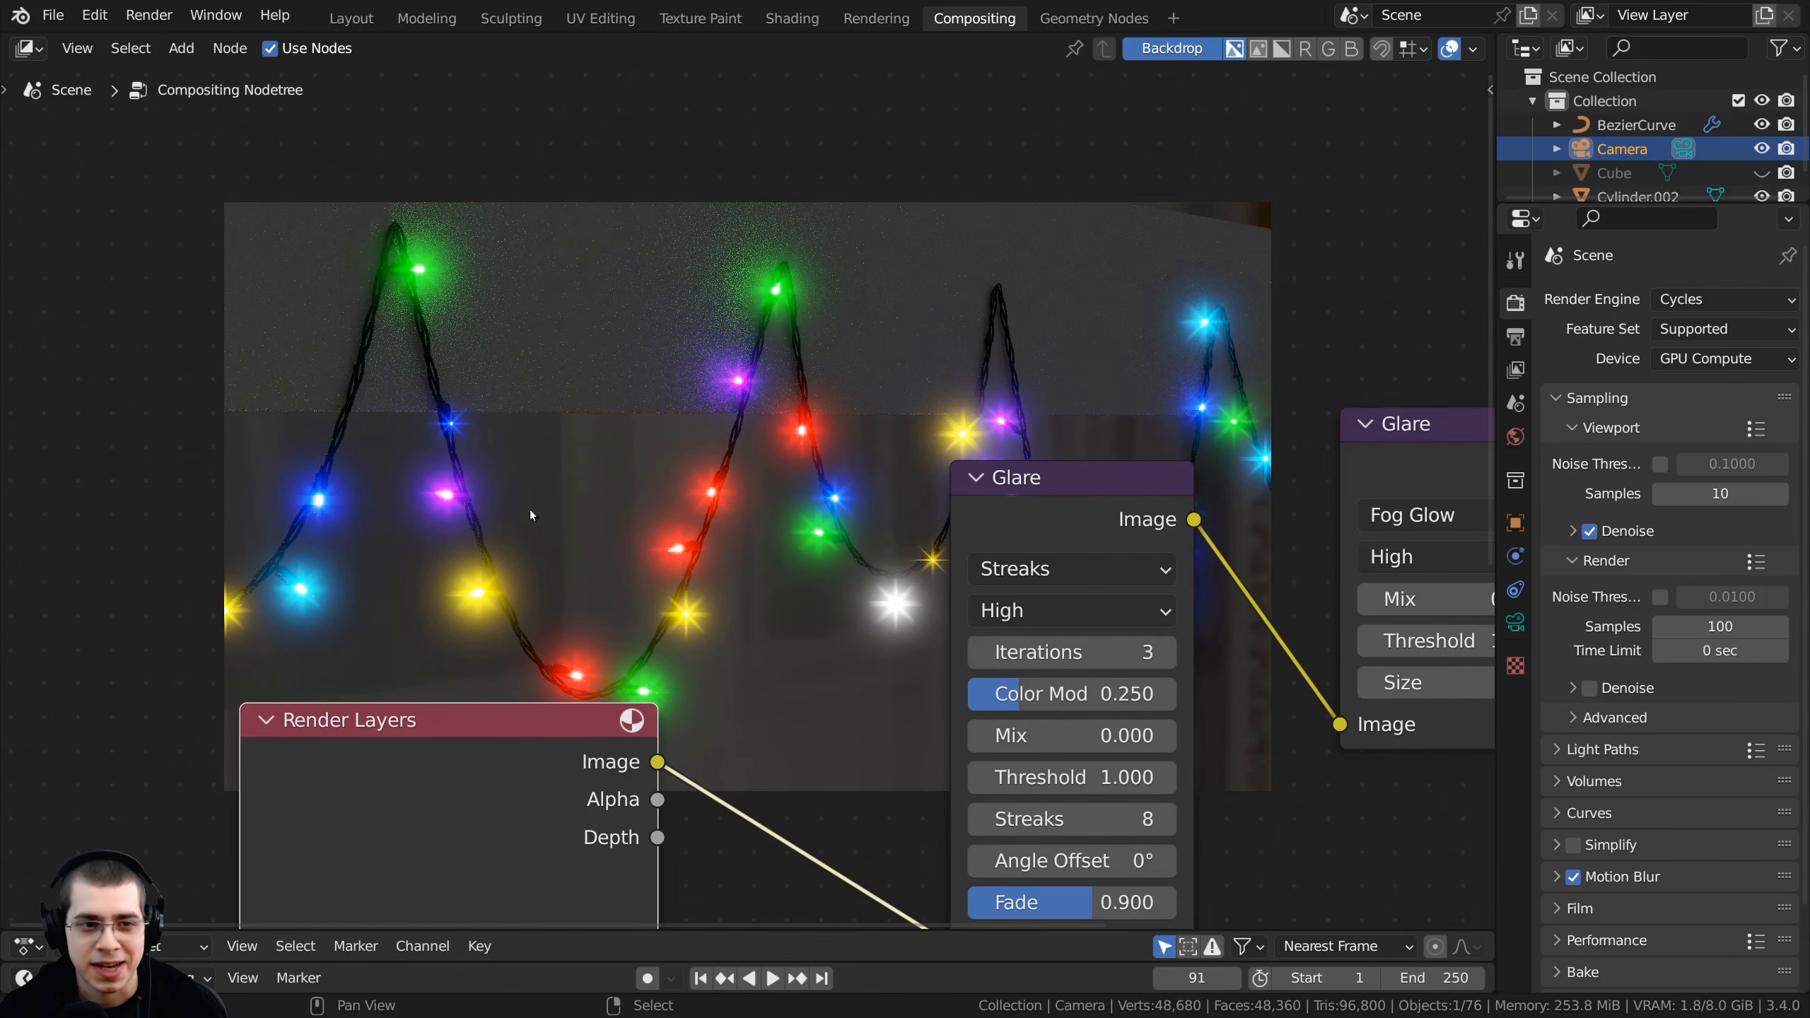
{"action": "left_click_drag", "start_coordinate": [610, 765], "coordinate": [599, 809]}
{"action": "middle_click_drag", "start_coordinate": [747, 834], "coordinate": [729, 714]}
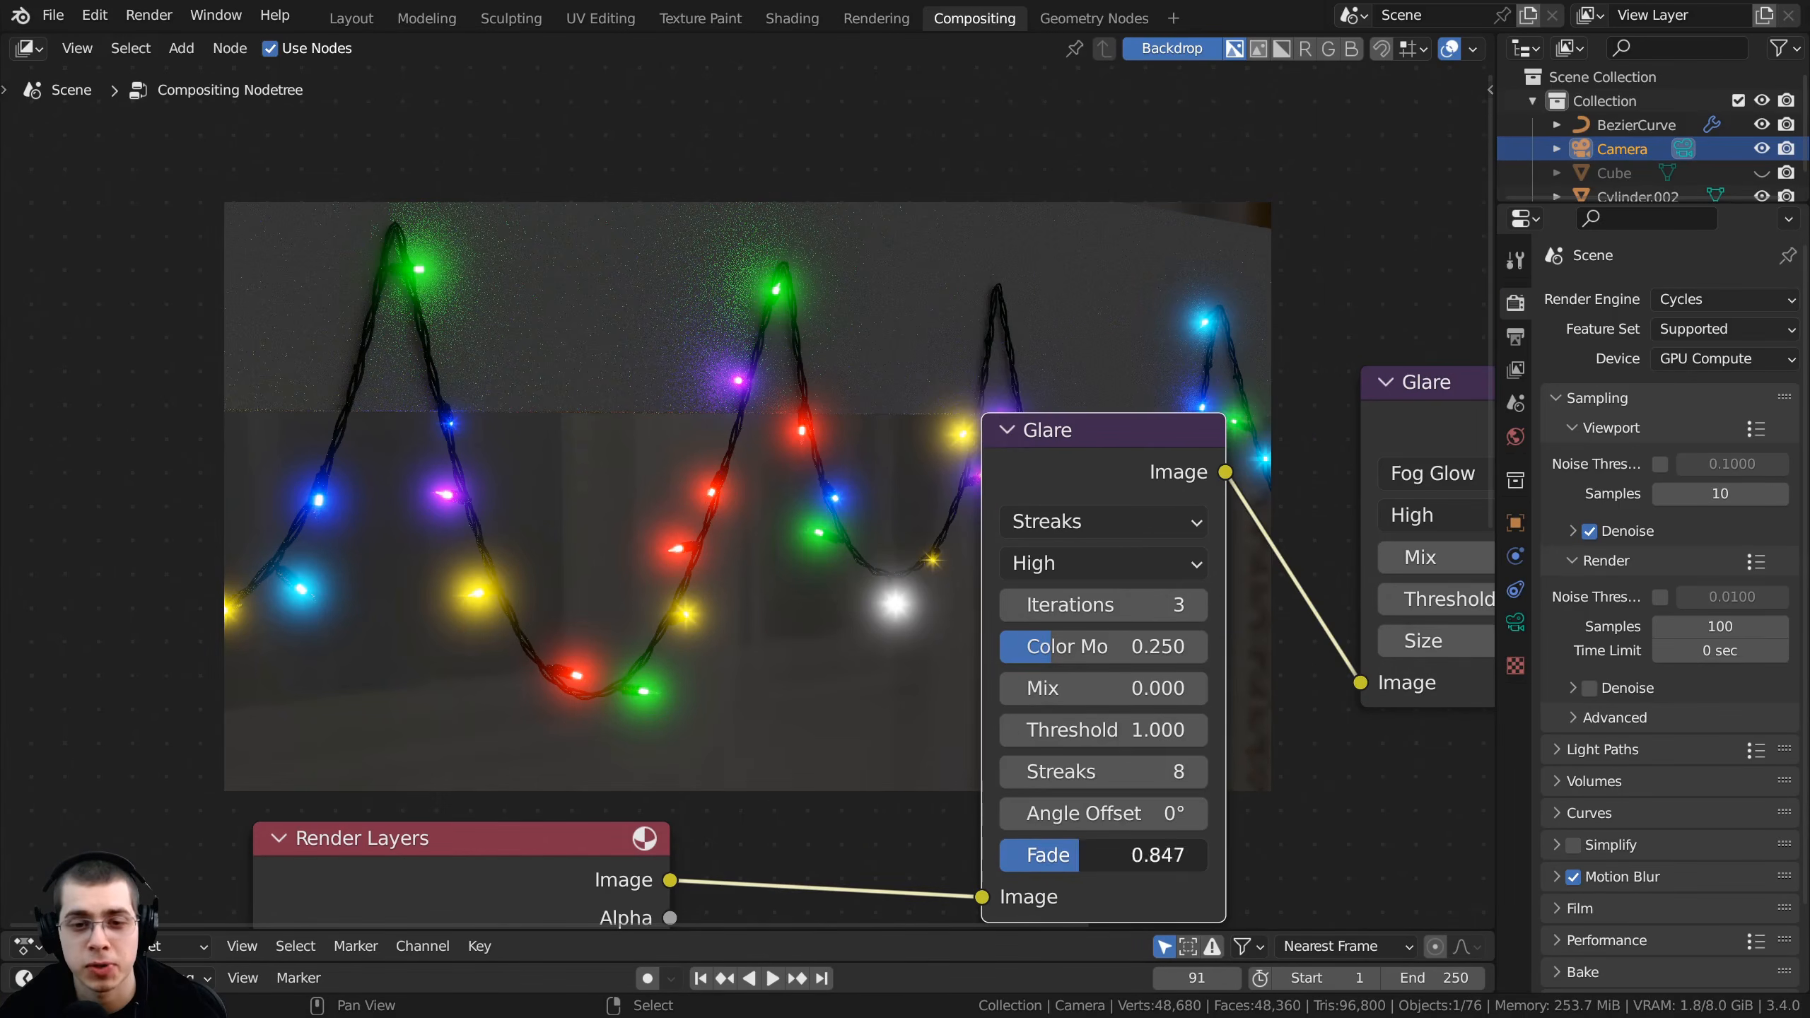
- Set the Fade of the Streaks Glare node to 0.847
{"action": "left_click", "coordinate": [1087, 852]}
{"action": "key", "text": "Return"}
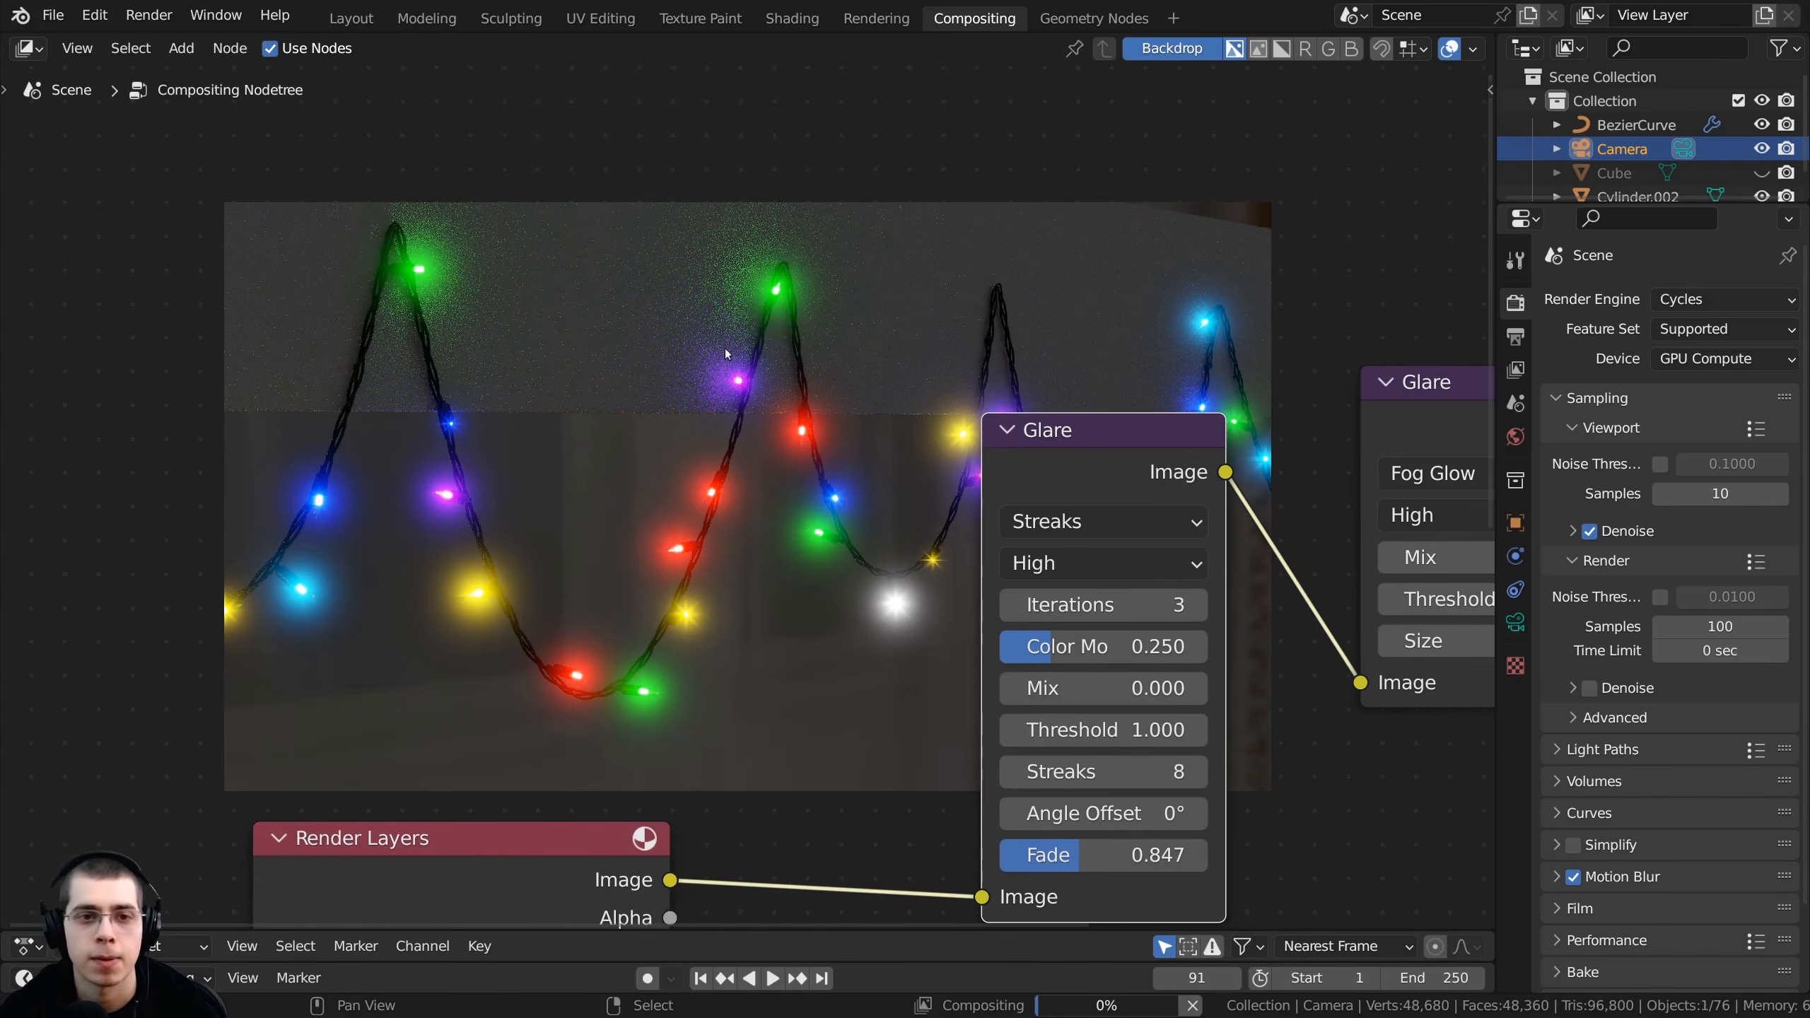
{"action": "middle_click_drag", "start_coordinate": [728, 494], "coordinate": [746, 607]}
{"action": "scroll", "coordinate": [584, 360], "scroll_direction": "down", "scroll_amount": 2}
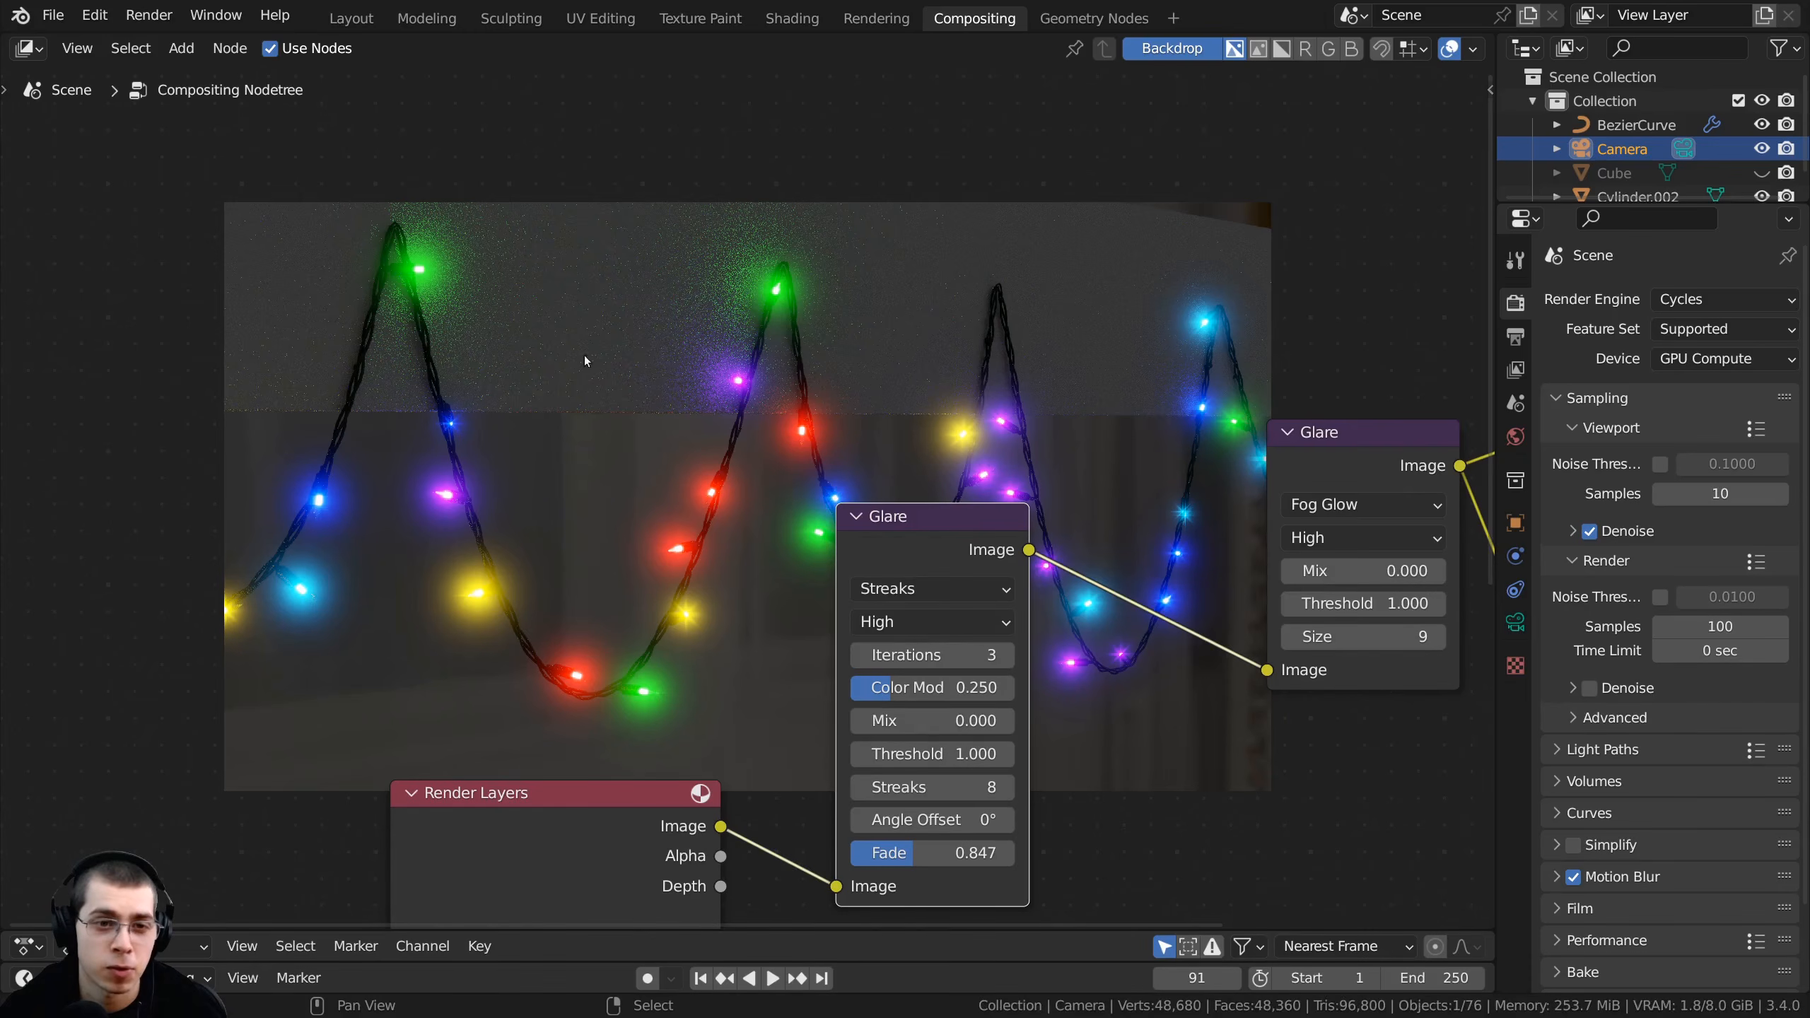
- Add a Denoise node between Render Layers and the Streaks Glare node, and set its prefilter to Fast
{"action": "key", "text": "shift+a"}
{"action": "left_click", "coordinate": [677, 325]}
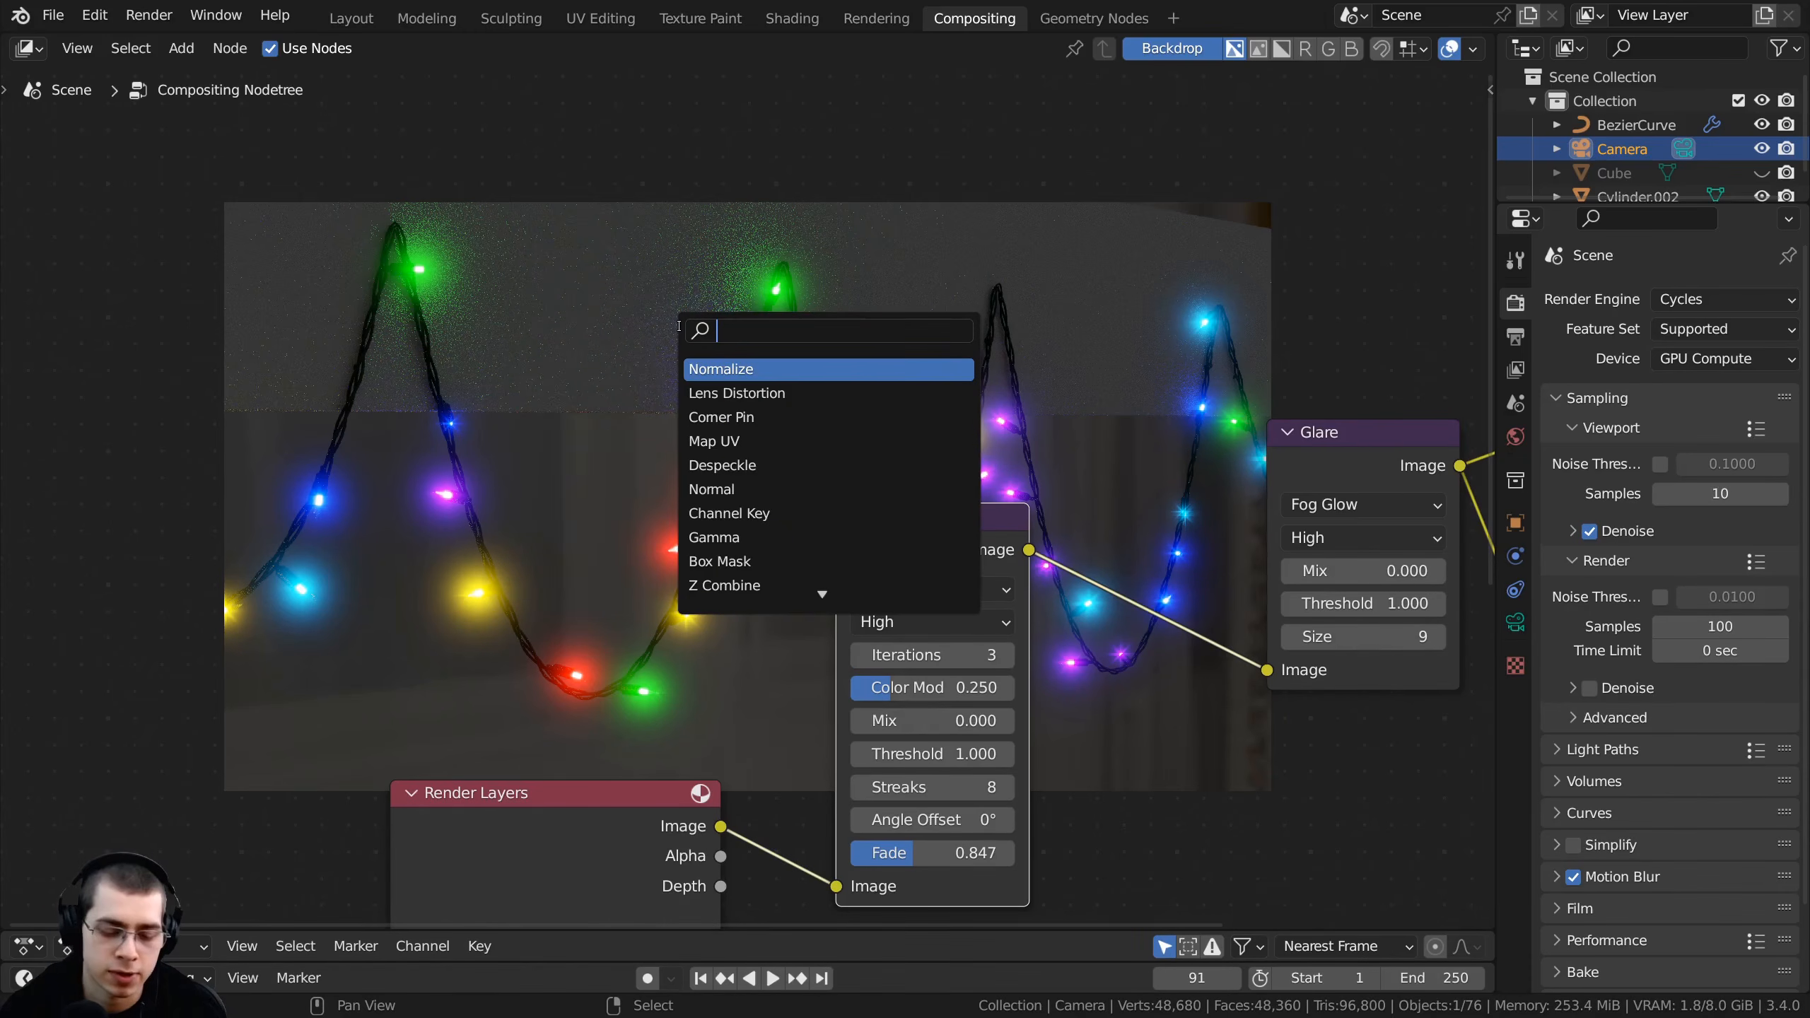
{"action": "type", "text": "den"}
{"action": "key", "text": "Return"}
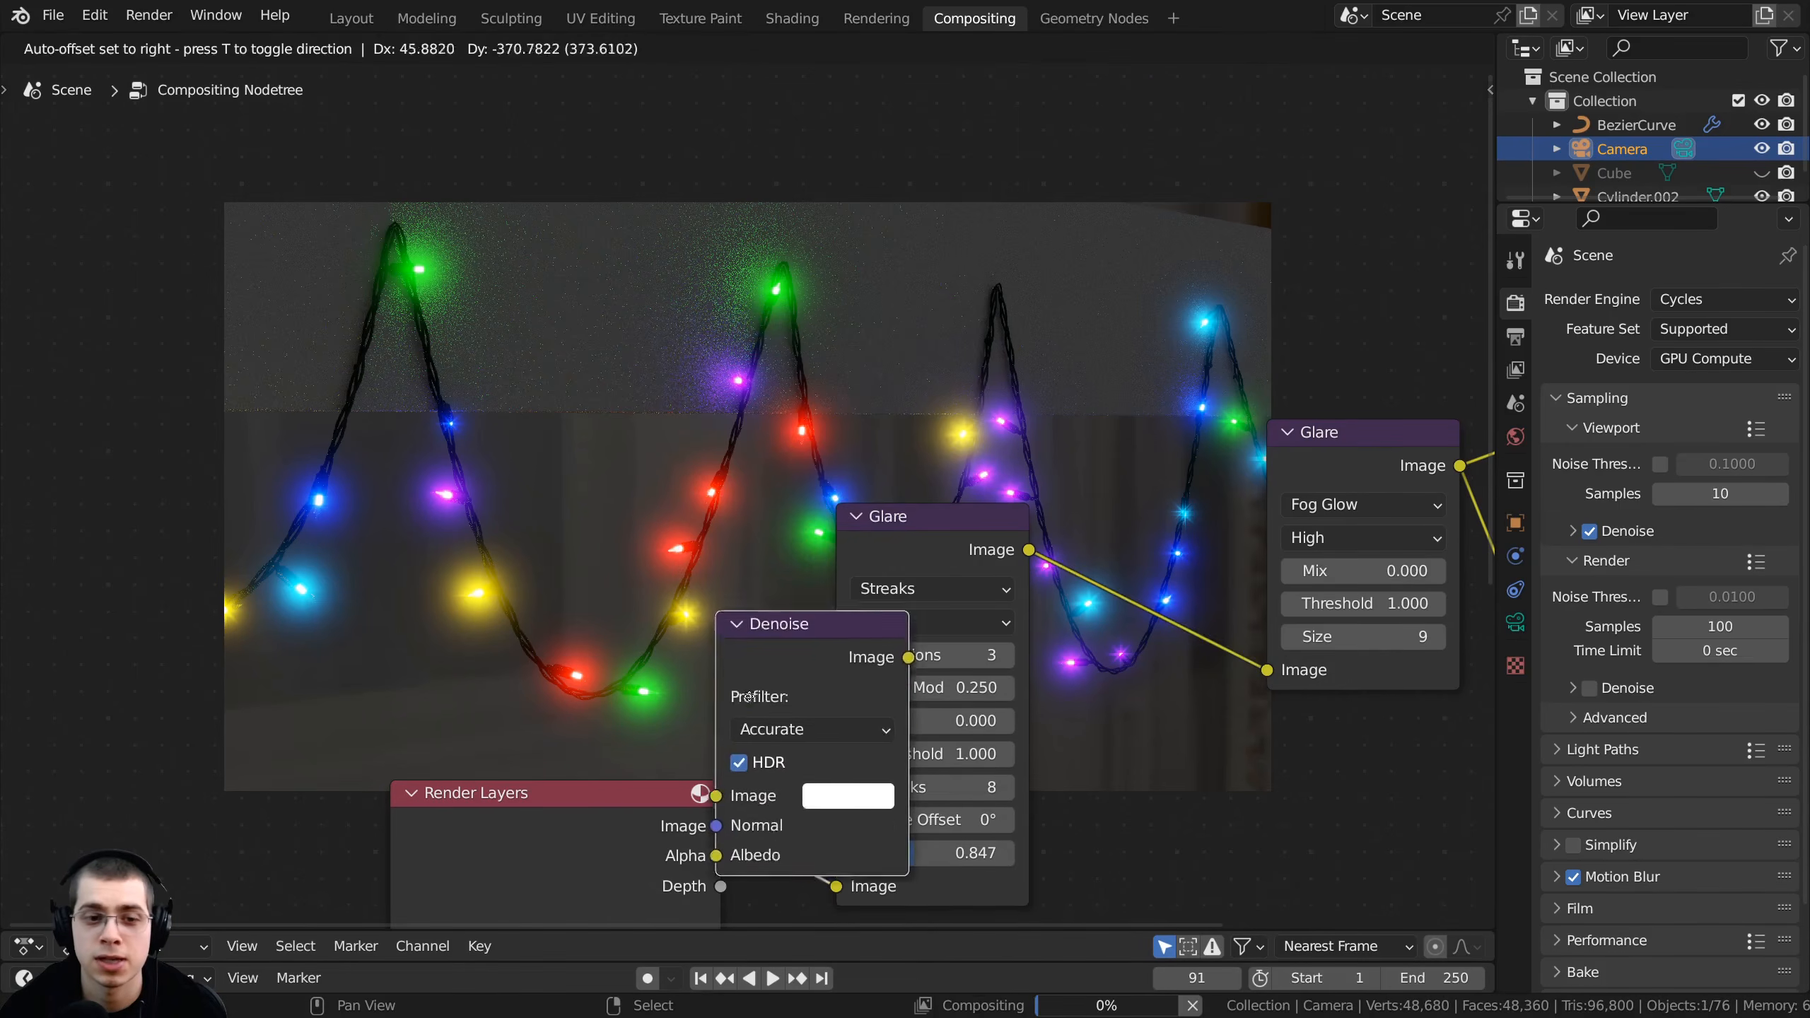
{"action": "left_click", "coordinate": [753, 753]}
{"action": "left_click_drag", "start_coordinate": [930, 712], "coordinate": [921, 680]}
{"action": "middle_click_drag", "start_coordinate": [920, 680], "coordinate": [1093, 538]}
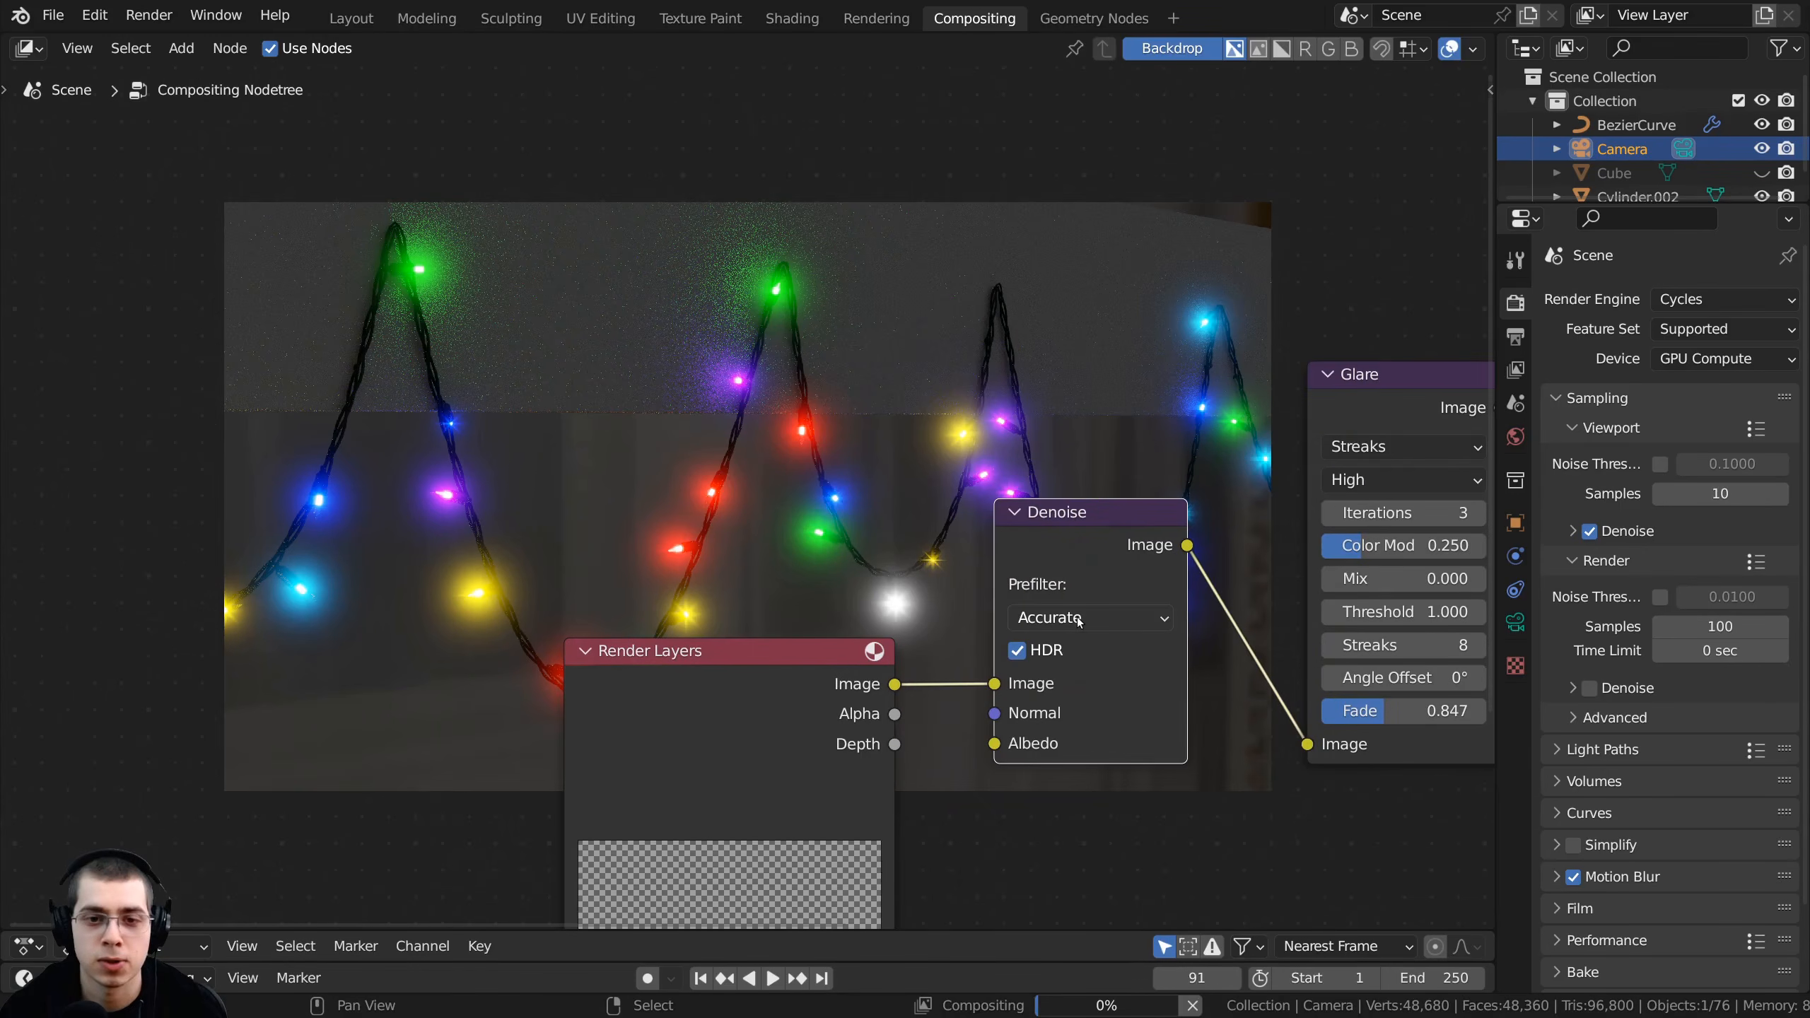
{"action": "left_click", "coordinate": [1084, 676]}
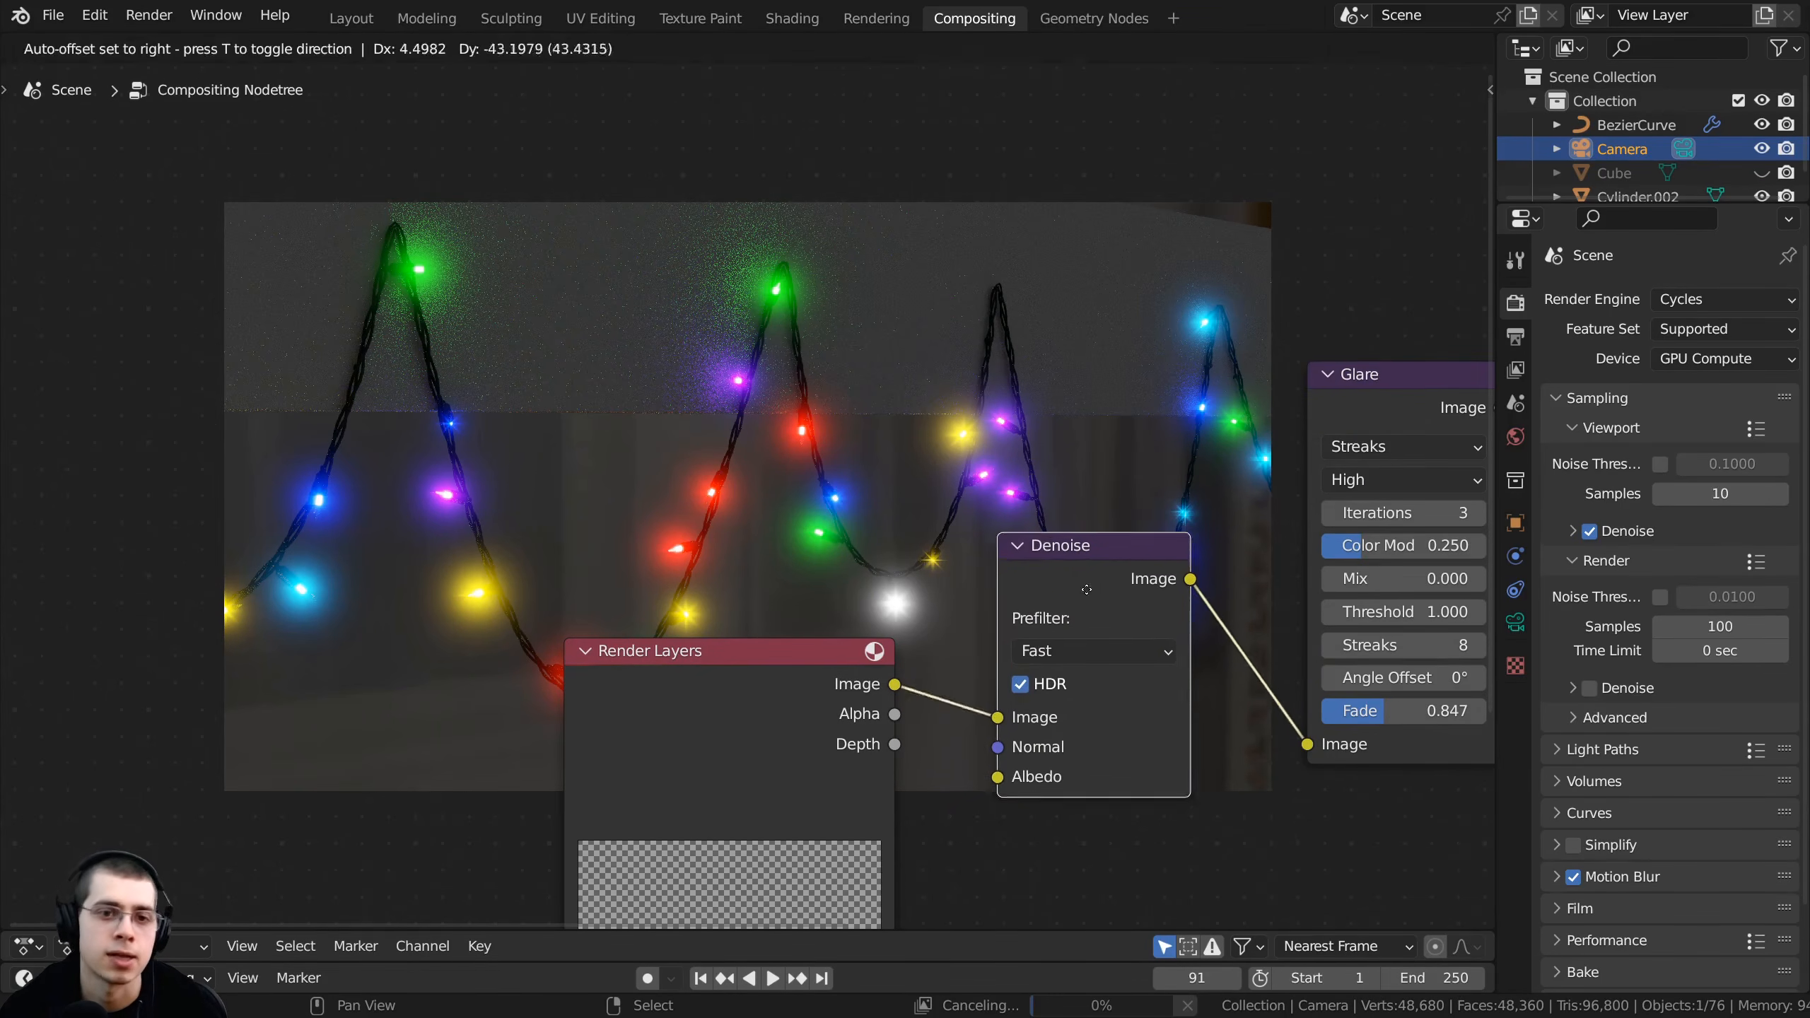
{"action": "middle_click_drag", "start_coordinate": [1017, 300], "coordinate": [997, 543]}
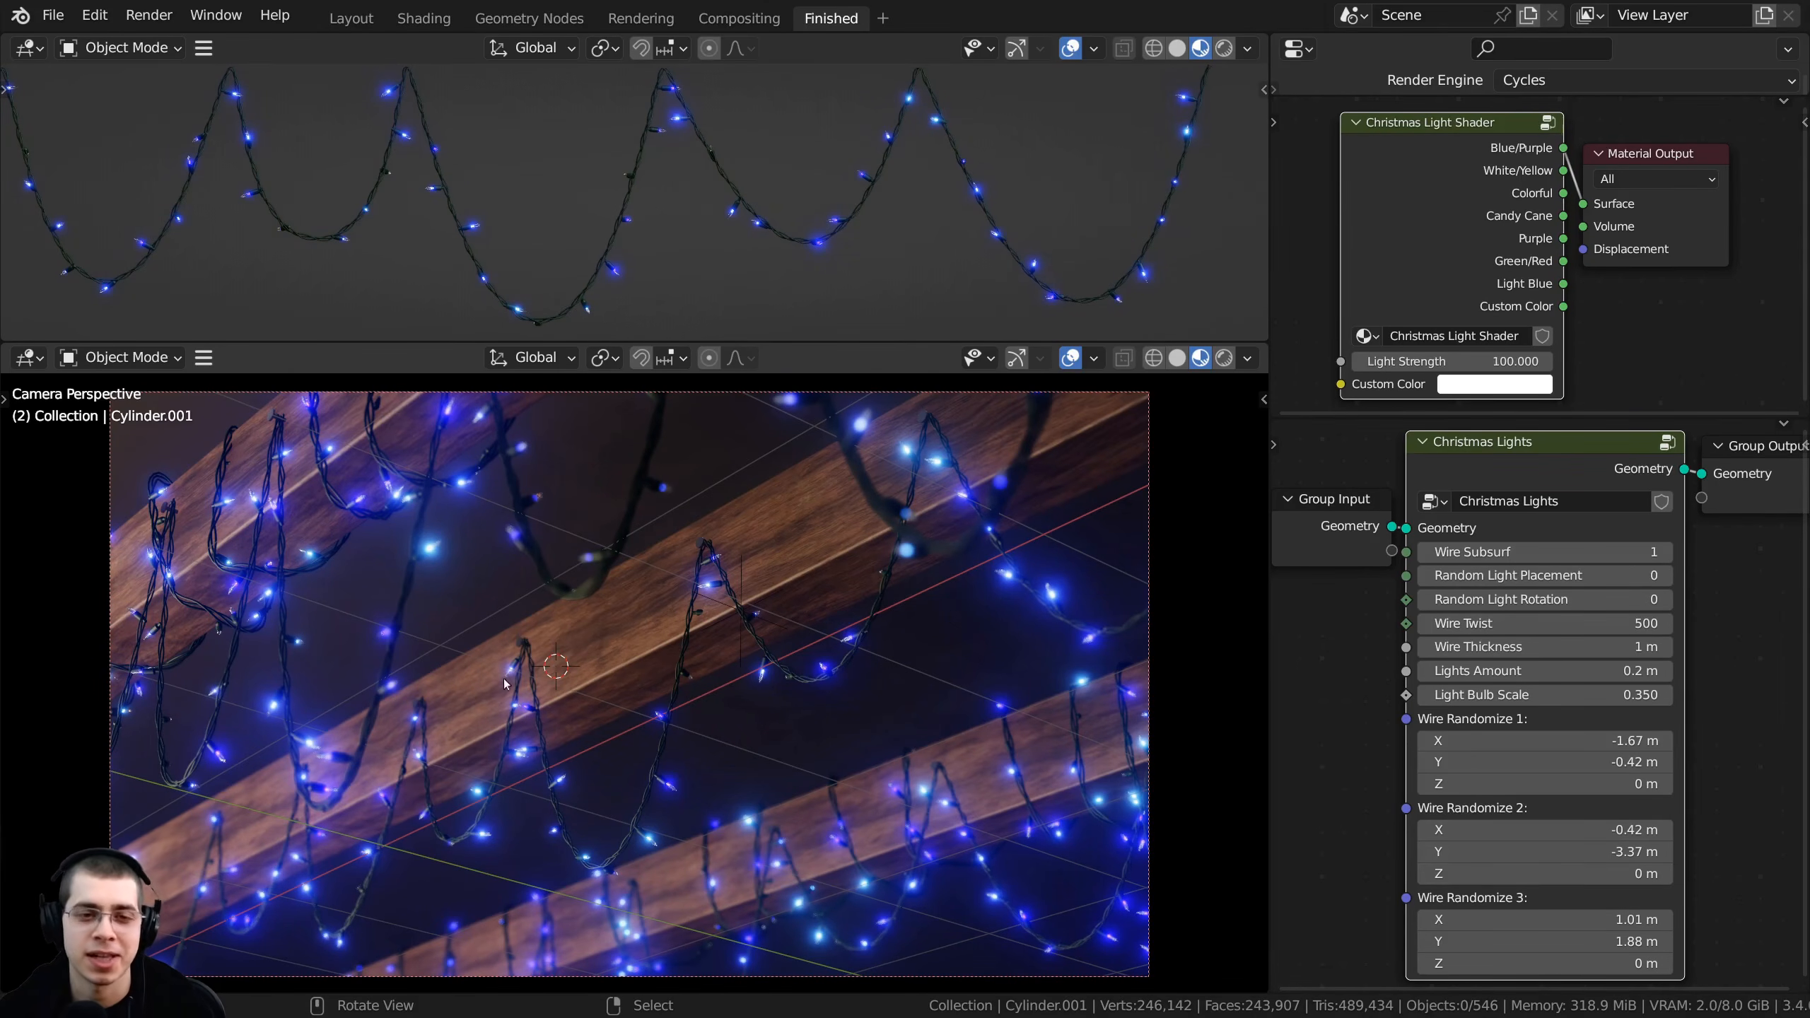
- Examine the lights, nails and wooden beams of the finished scene up close and from afar, ending in the camera view
{"action": "middle_click_drag", "start_coordinate": [518, 550], "coordinate": [866, 606]}
{"action": "scroll", "coordinate": [958, 695], "scroll_direction": "up", "scroll_amount": 4}
{"action": "middle_click_drag", "start_coordinate": [866, 605], "coordinate": [526, 562], "text": "shift"}
{"action": "middle_click_drag", "start_coordinate": [735, 641], "coordinate": [1078, 690]}
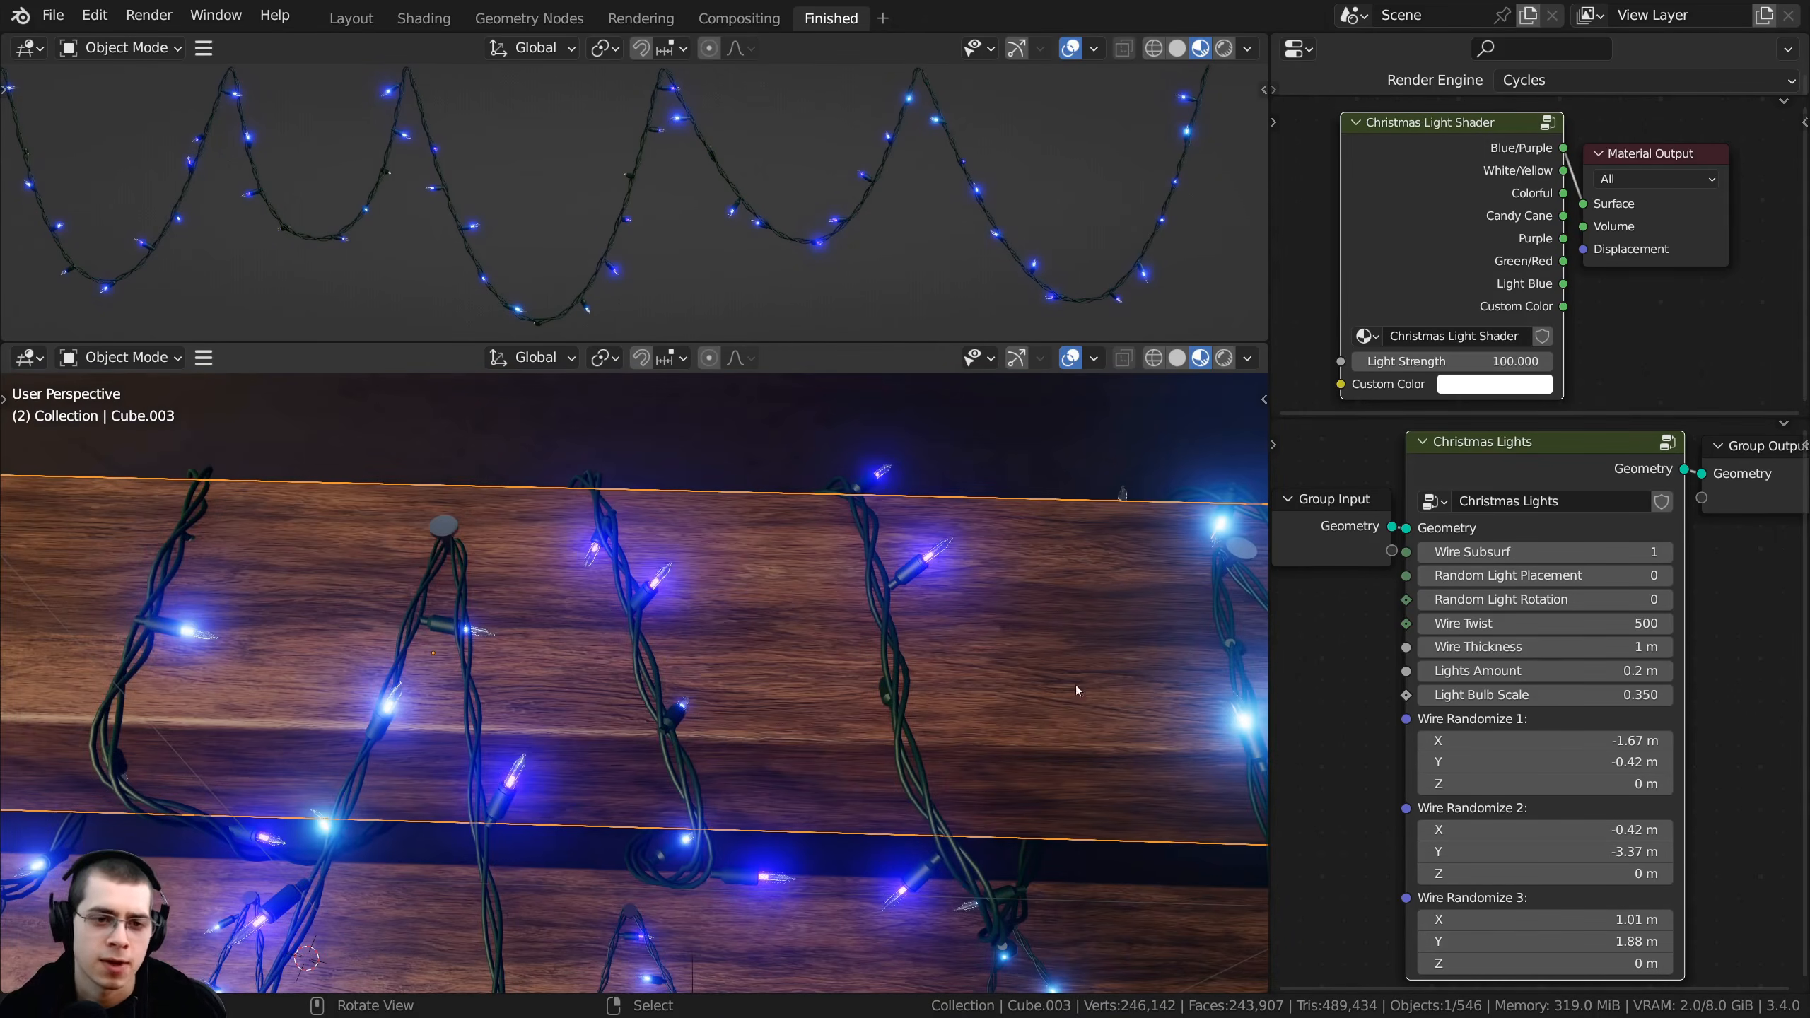
{"action": "middle_click_drag", "start_coordinate": [676, 636], "coordinate": [716, 815]}
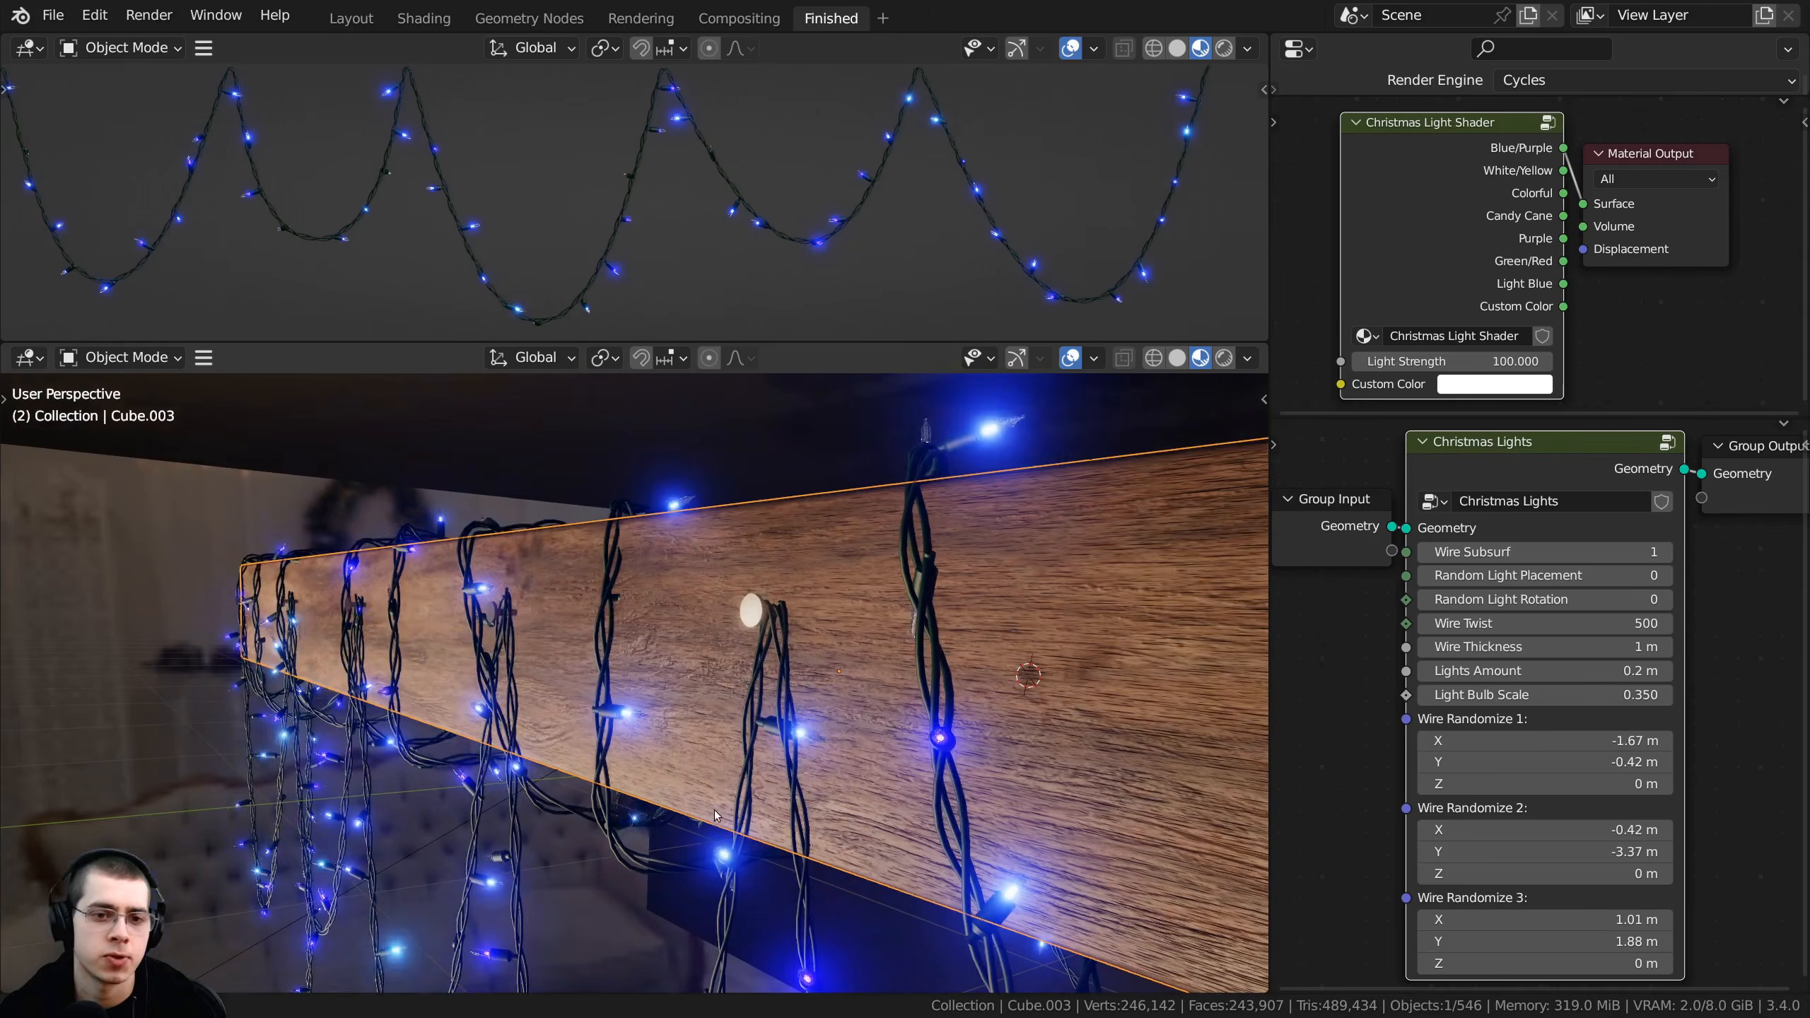
{"action": "left_click", "coordinate": [768, 620]}
{"action": "middle_click_drag", "start_coordinate": [767, 620], "coordinate": [897, 581]}
{"action": "scroll", "coordinate": [817, 574], "scroll_direction": "down", "scroll_amount": 10}
{"action": "middle_click_drag", "start_coordinate": [1079, 572], "coordinate": [516, 722]}
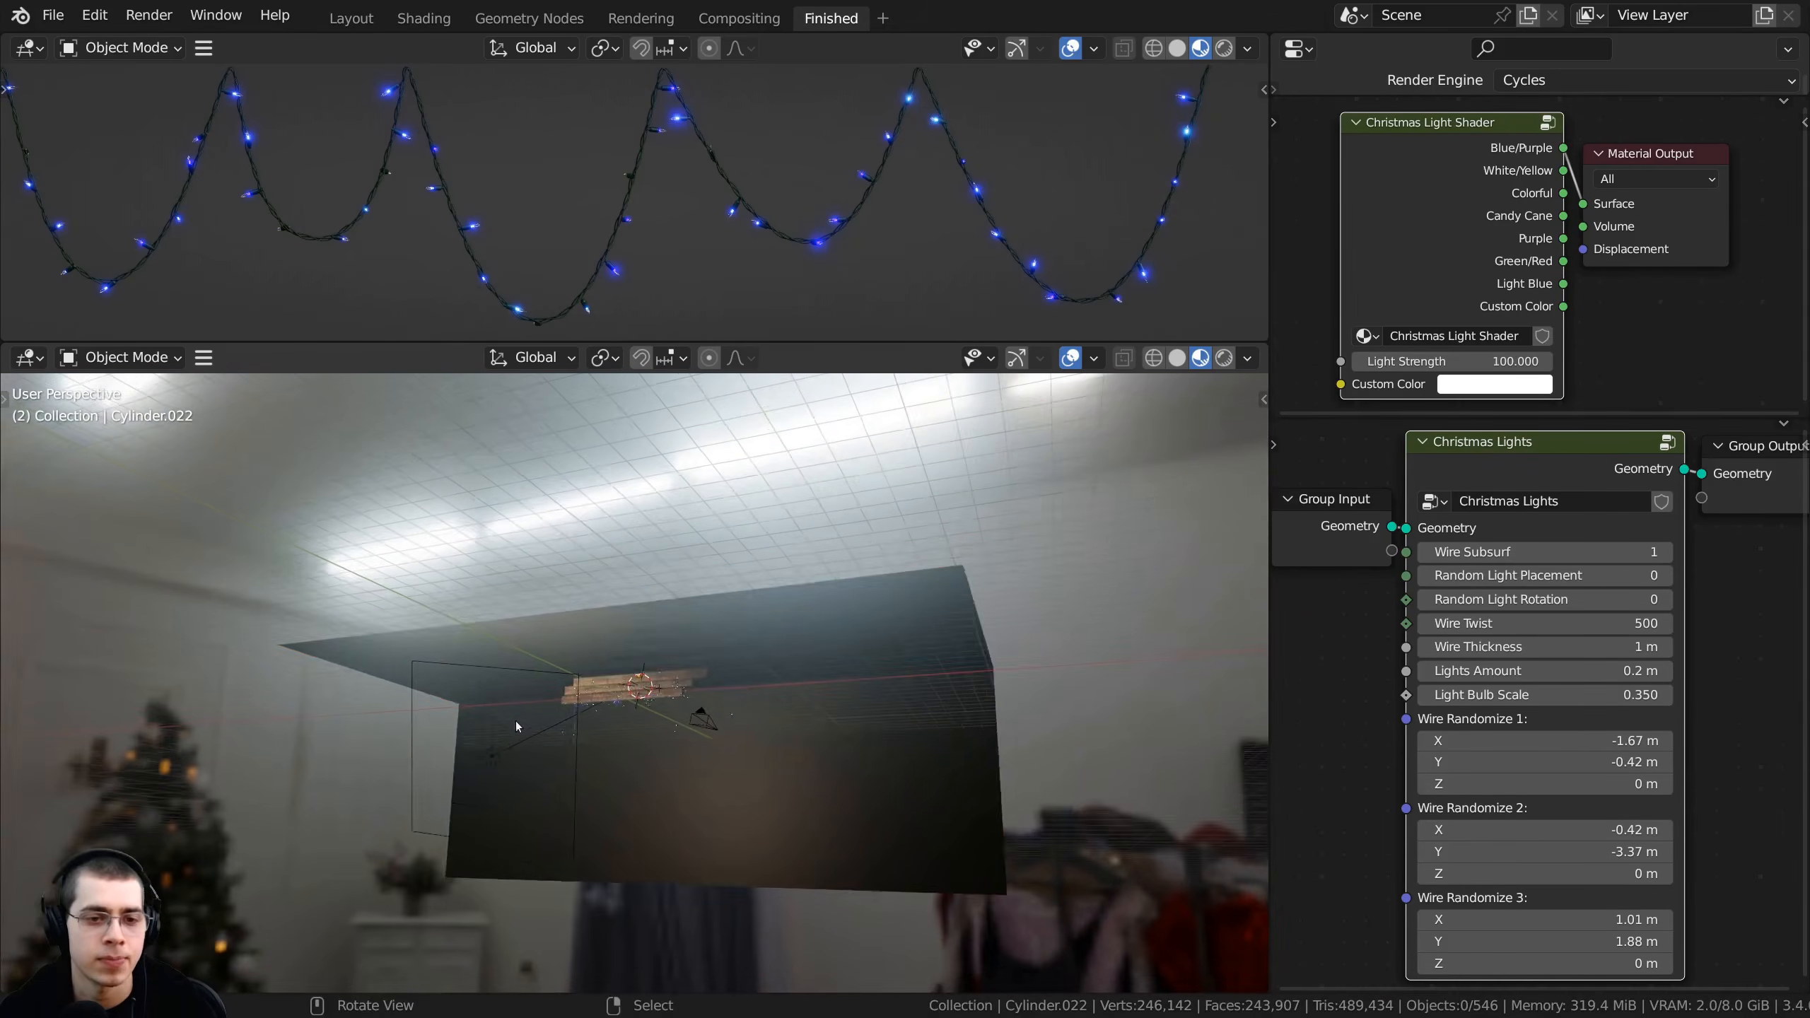
{"action": "key", "text": "KP_0"}
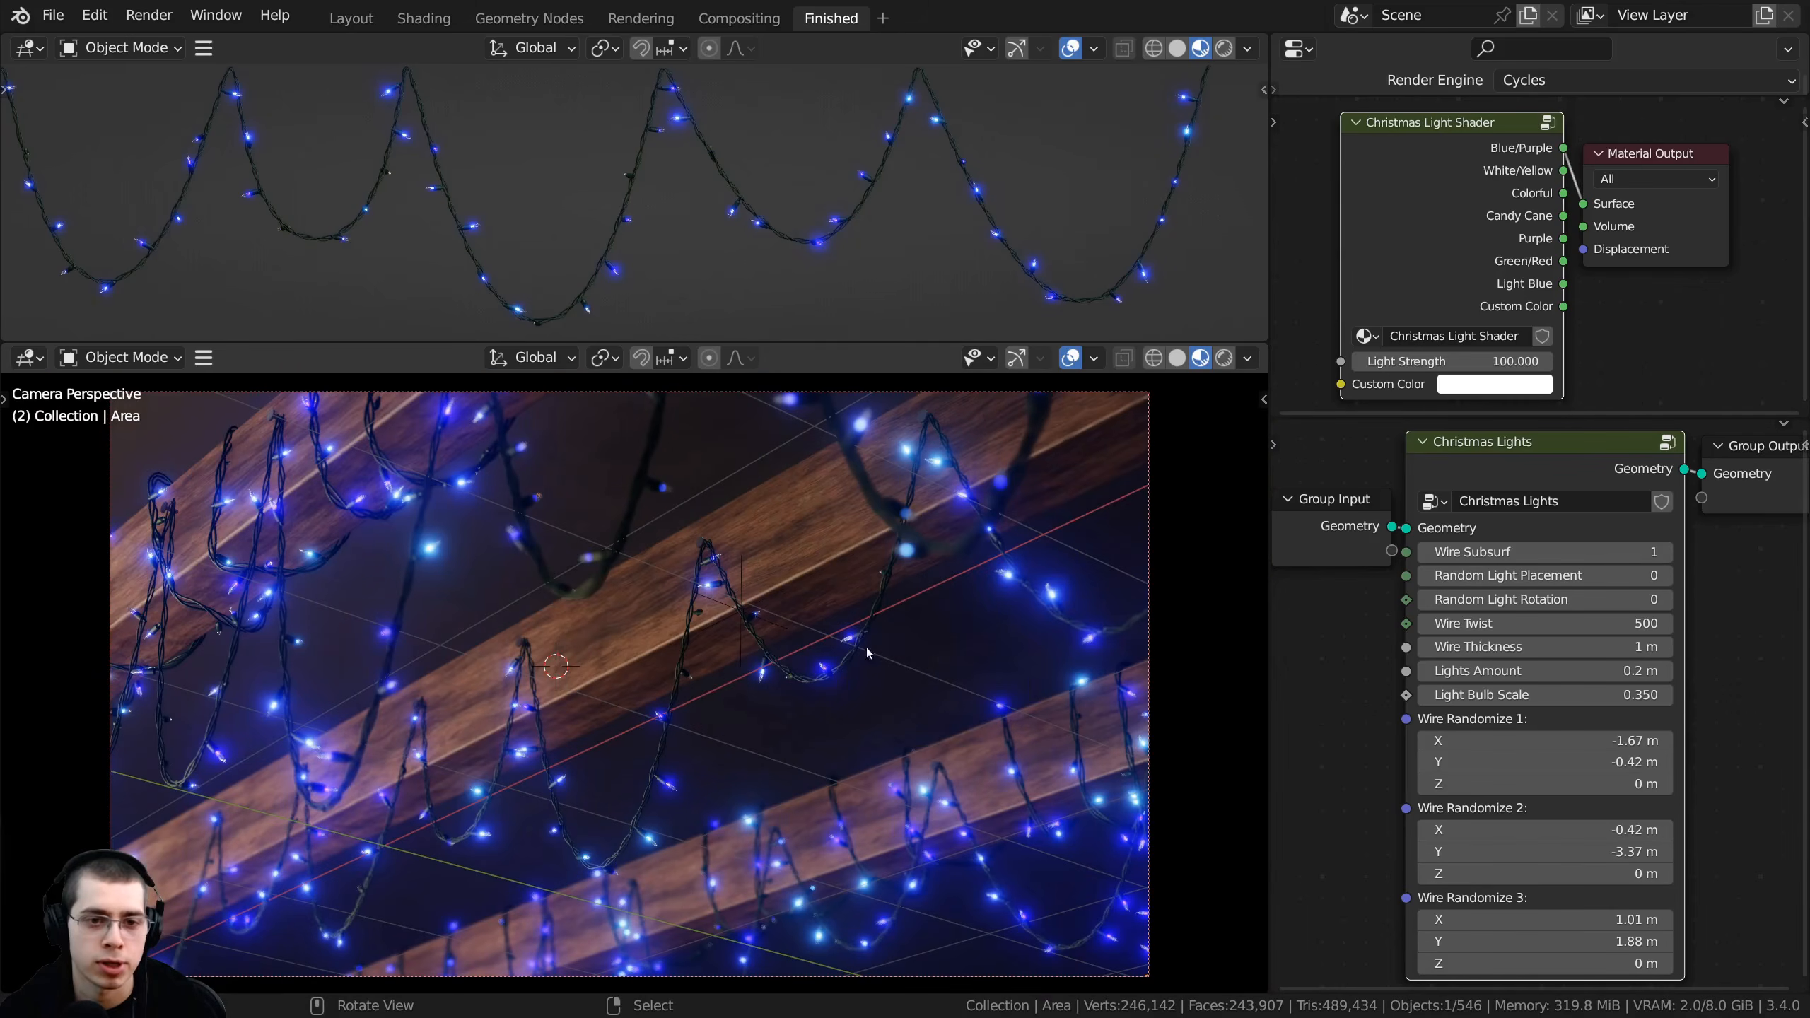
- Inspect the isolated light-wrapped beam and the full set of decorated beams with nothing selected, and return to the camera view
{"action": "middle_click_drag", "start_coordinate": [867, 721], "coordinate": [854, 619]}
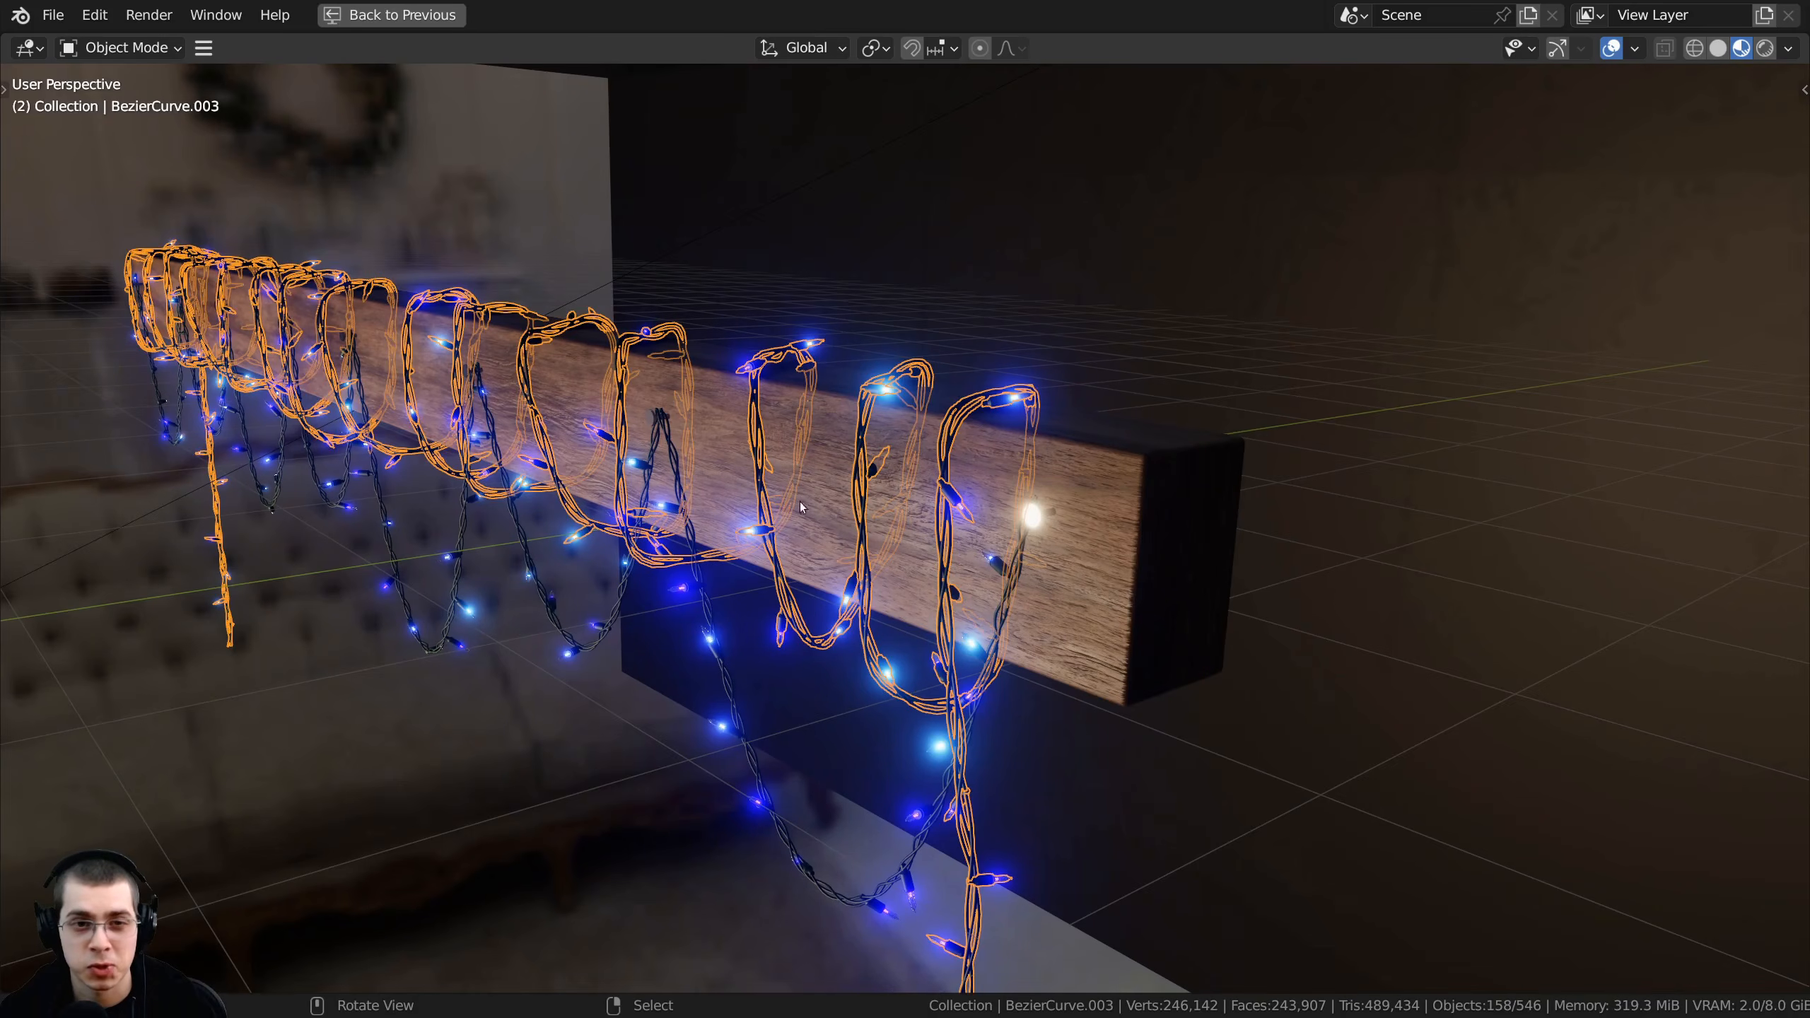
{"action": "scroll", "coordinate": [964, 362], "scroll_direction": "down", "scroll_amount": 3}
{"action": "middle_click_drag", "start_coordinate": [964, 362], "coordinate": [805, 243]}
{"action": "key", "text": "alt+a"}
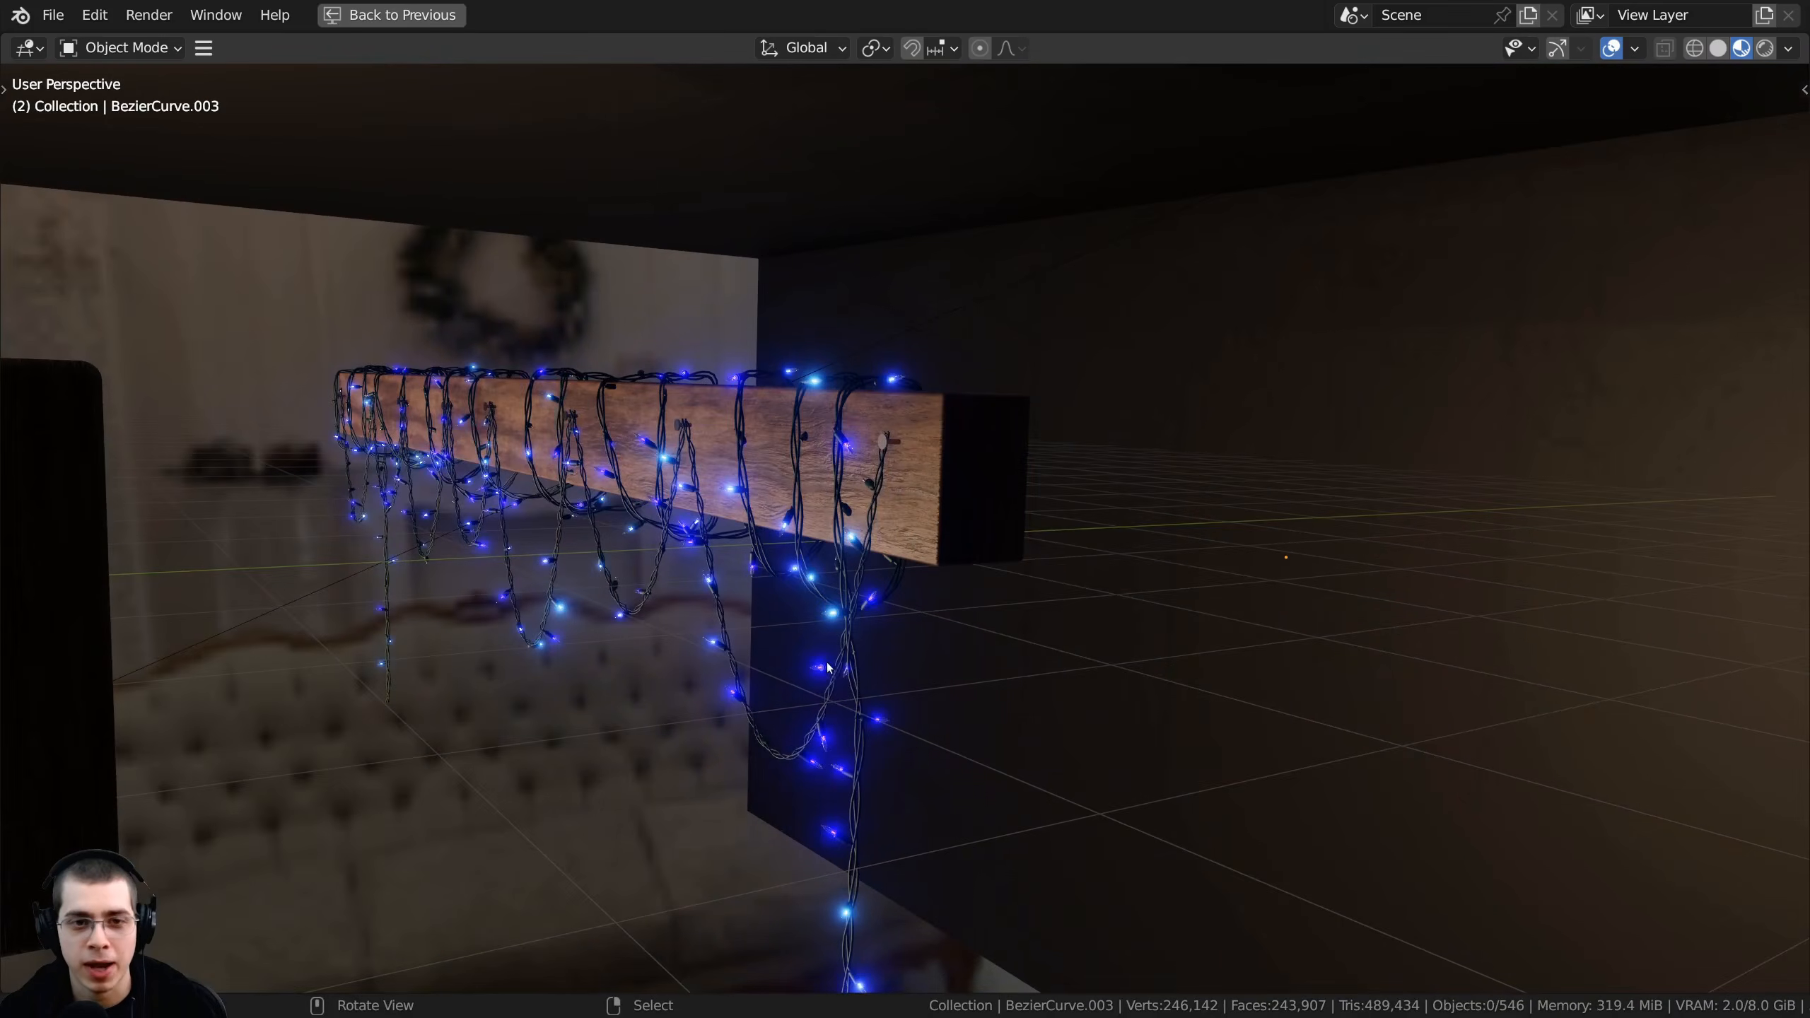
{"action": "middle_click_drag", "start_coordinate": [399, 271], "coordinate": [749, 473]}
{"action": "scroll", "coordinate": [542, 494], "scroll_direction": "up", "scroll_amount": 1}
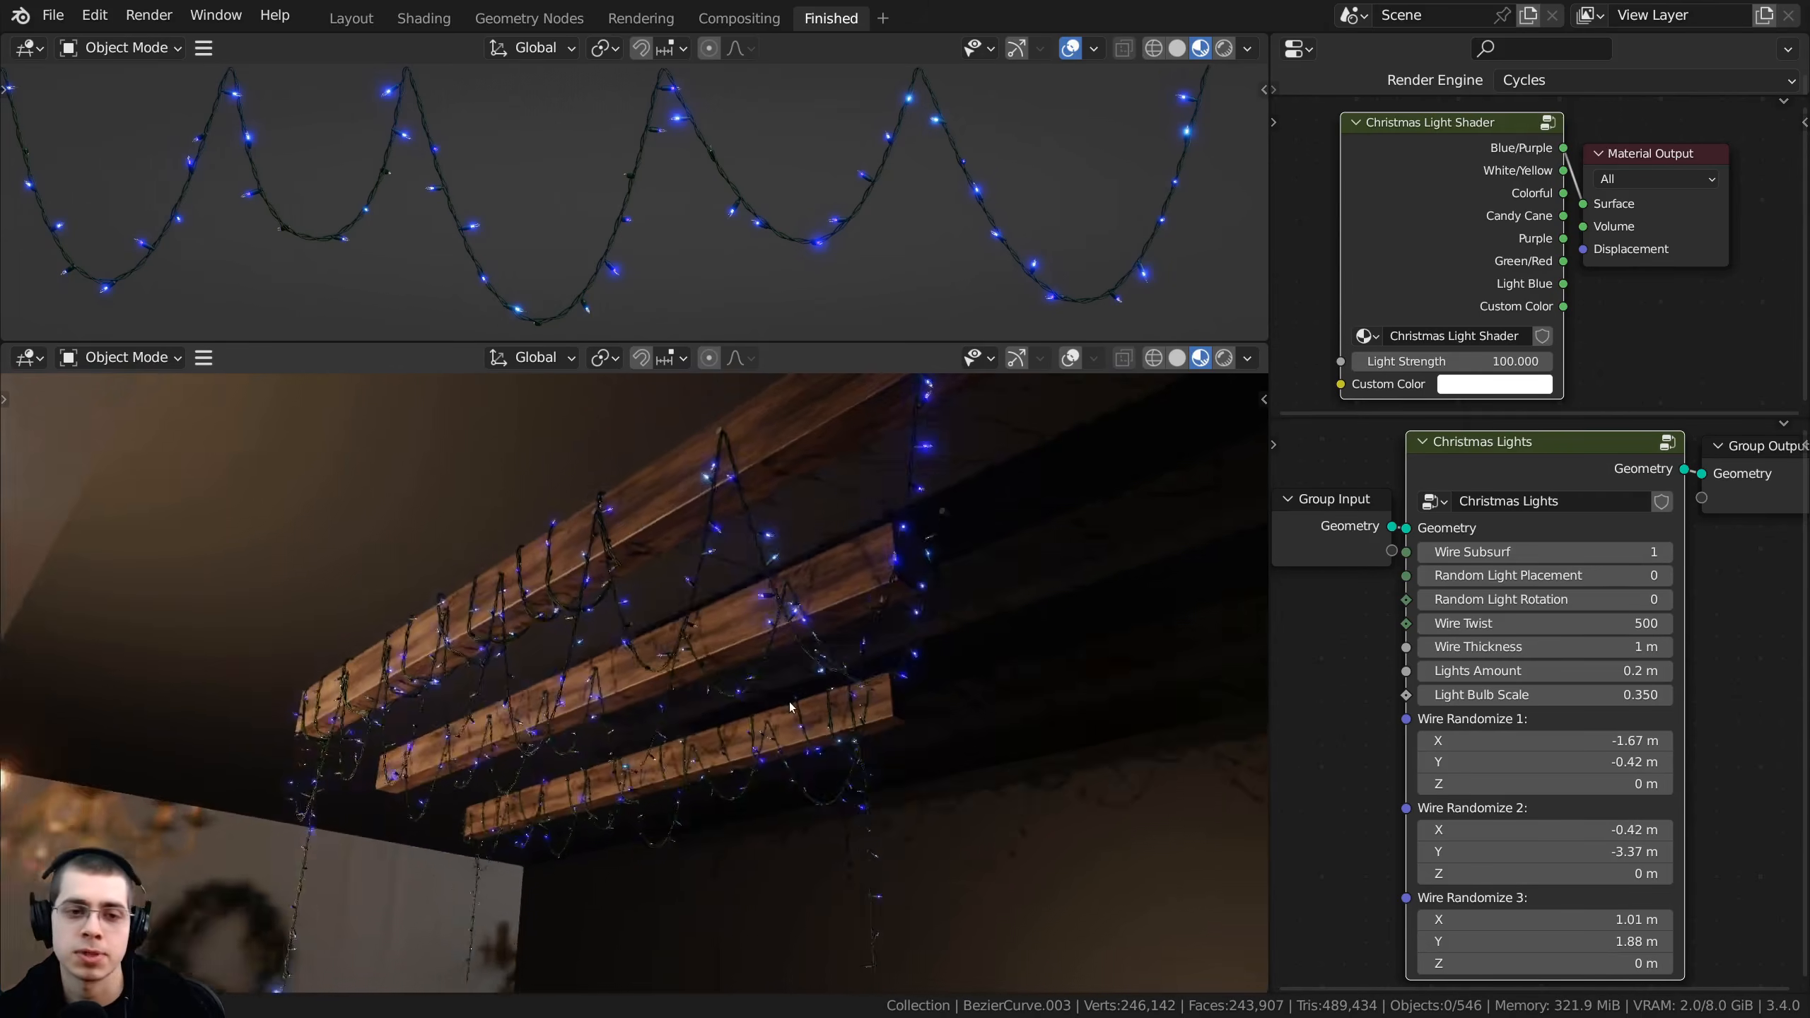
{"action": "middle_click_drag", "start_coordinate": [837, 716], "coordinate": [599, 695]}
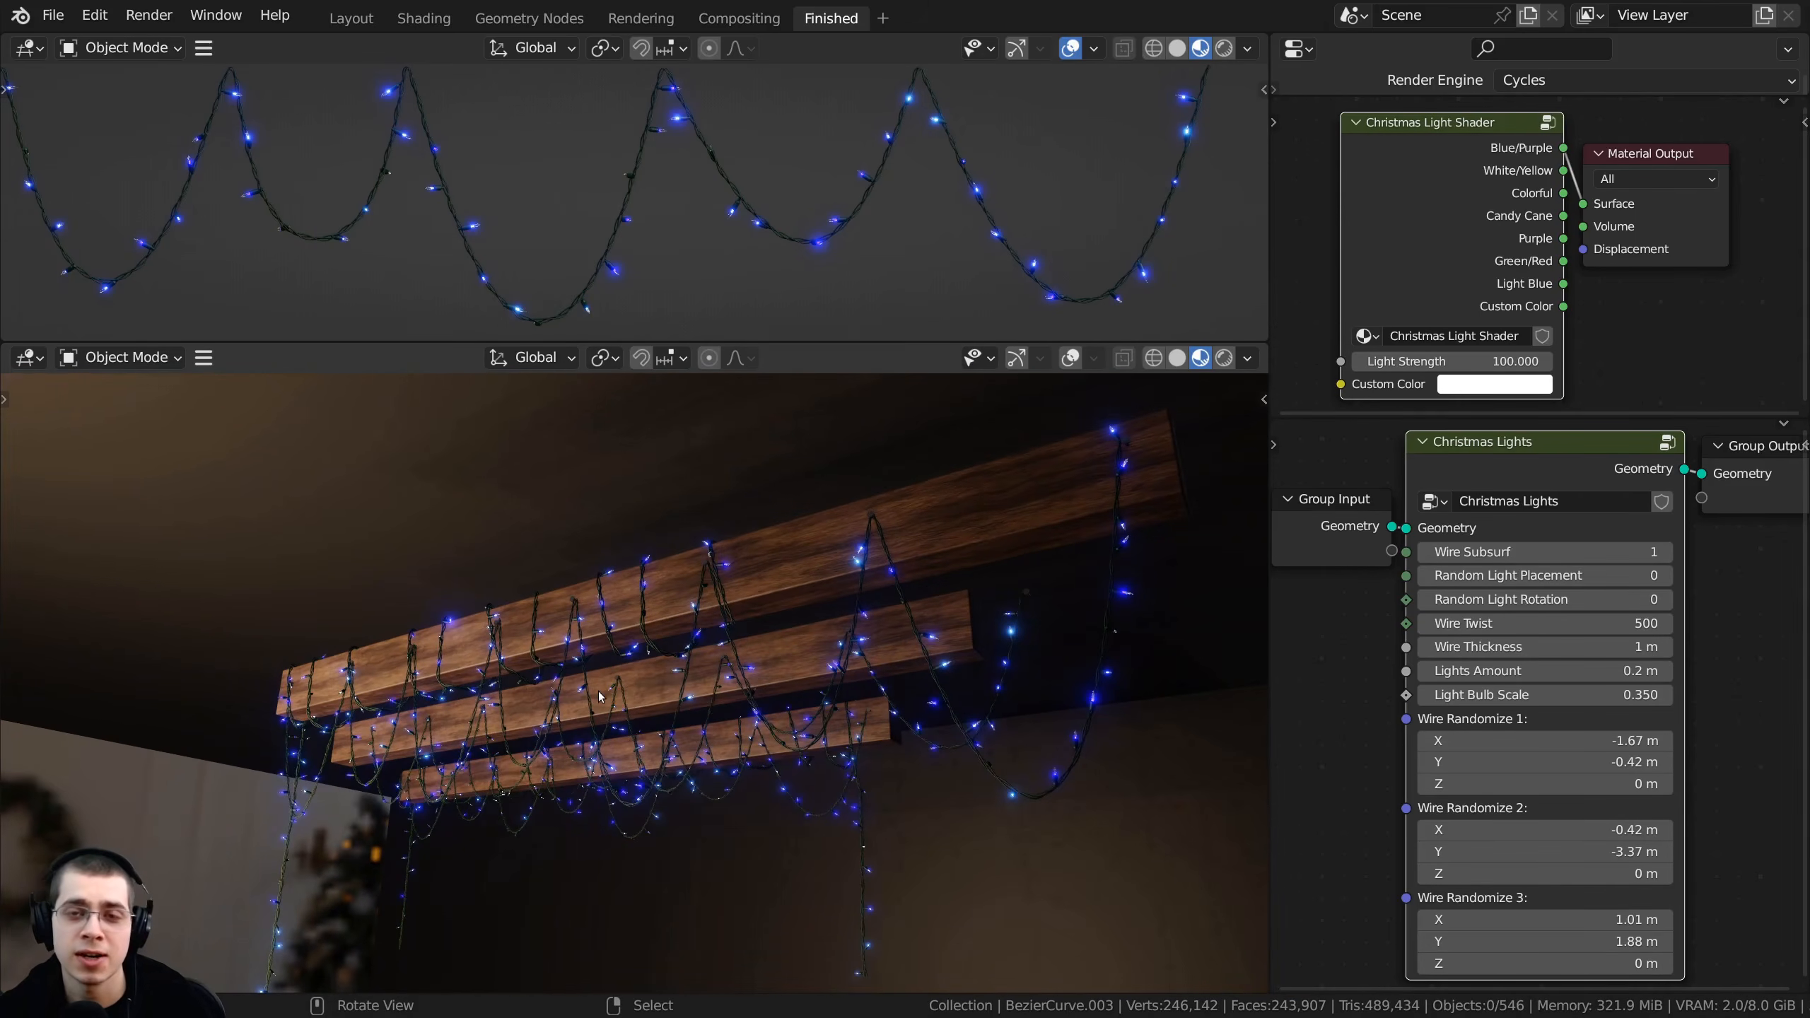
{"action": "key", "text": "KP_0"}
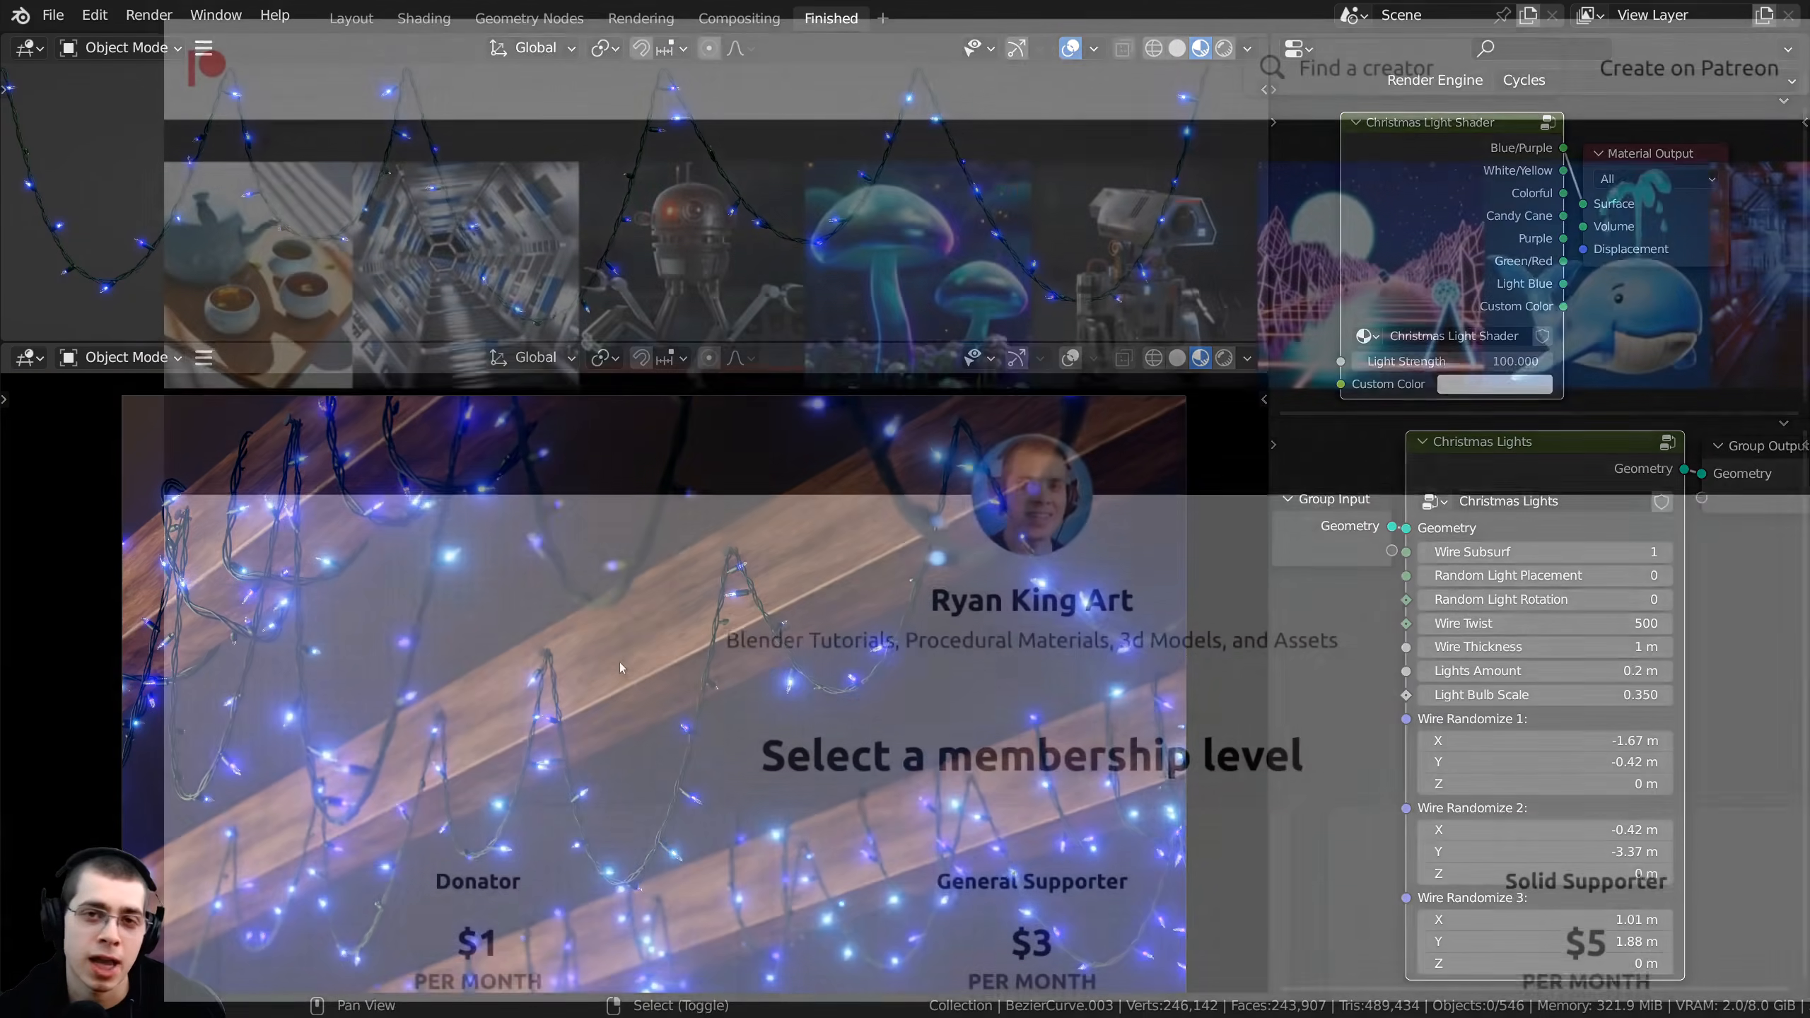